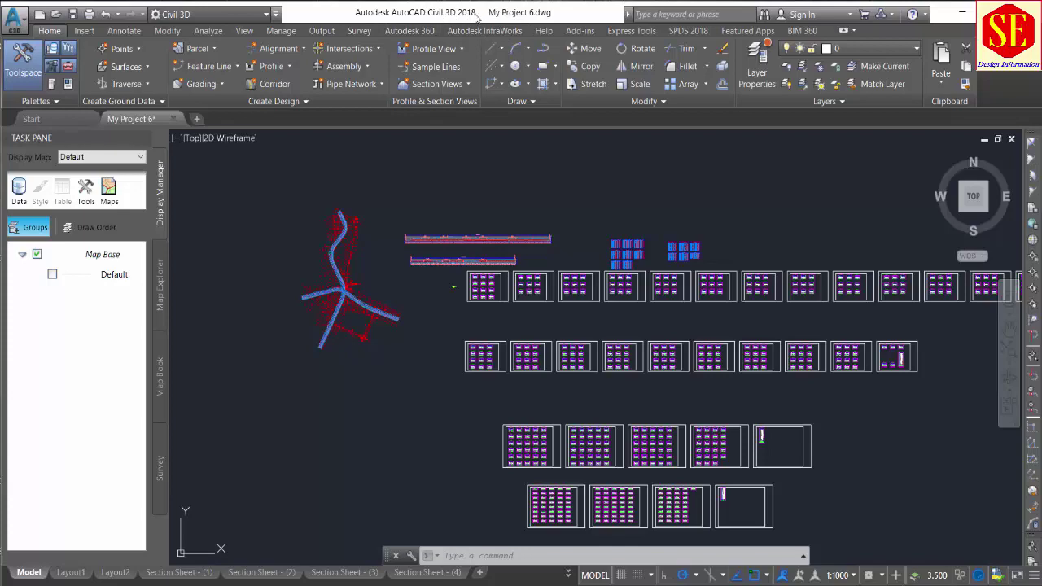
# Examine the road plan, the long profiles, the volume tables and the cross-section sheets in the My Project 6 drawing
pyautogui.scroll(2, 337, 334)
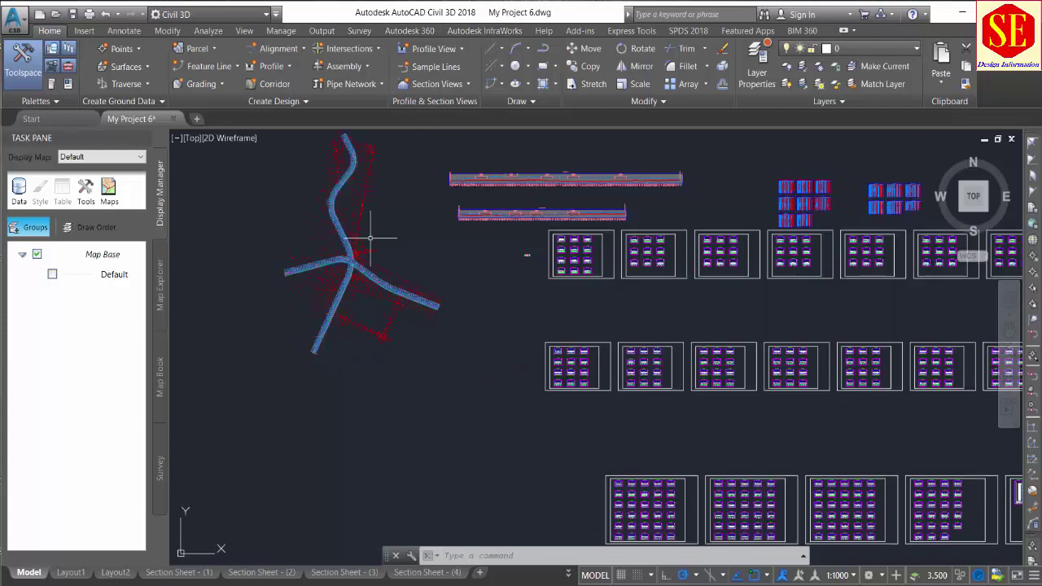
pyautogui.scroll(1, 370, 238)
pyautogui.scroll(1, 455, 325)
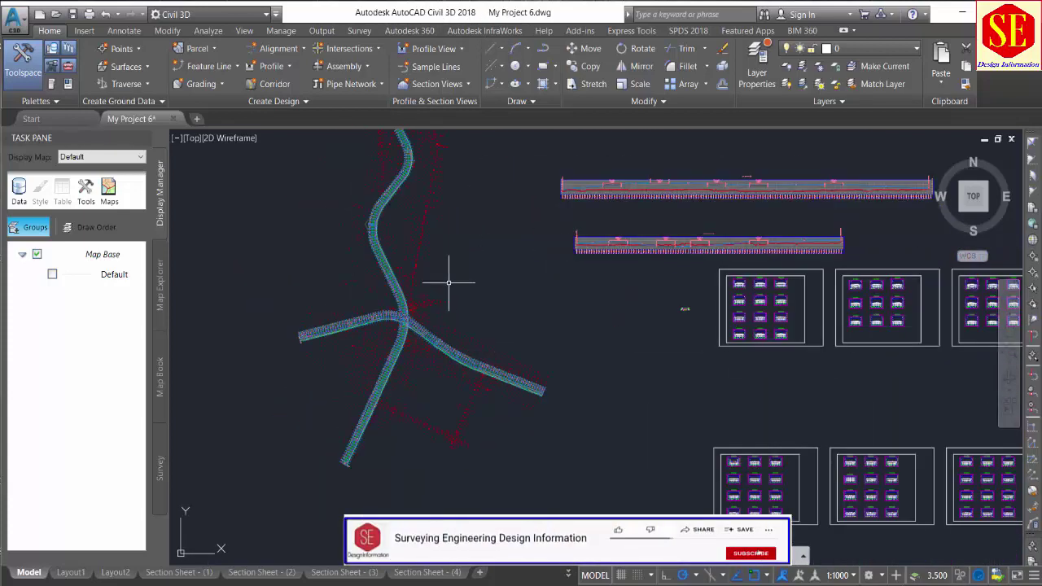
pyautogui.scroll(-2, 420, 237)
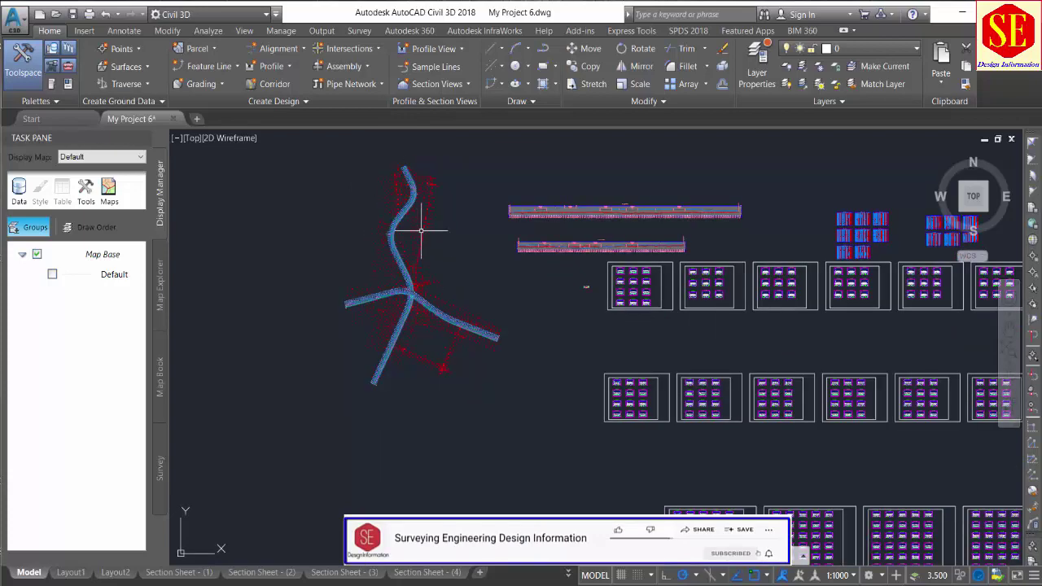
pyautogui.scroll(2, 387, 222)
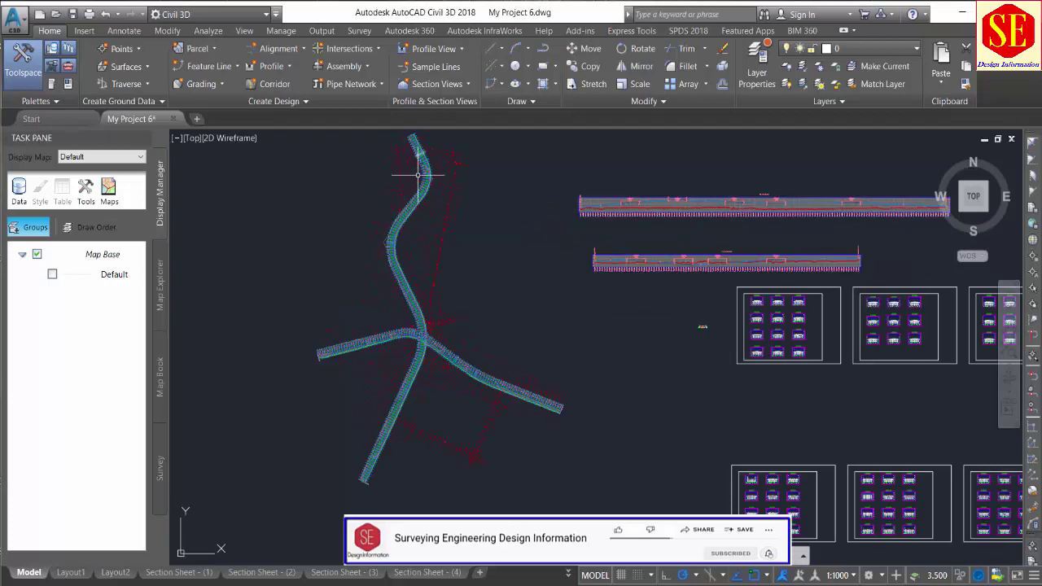
pyautogui.moveTo(558, 442); pyautogui.dragTo(268, 440, button='middle')
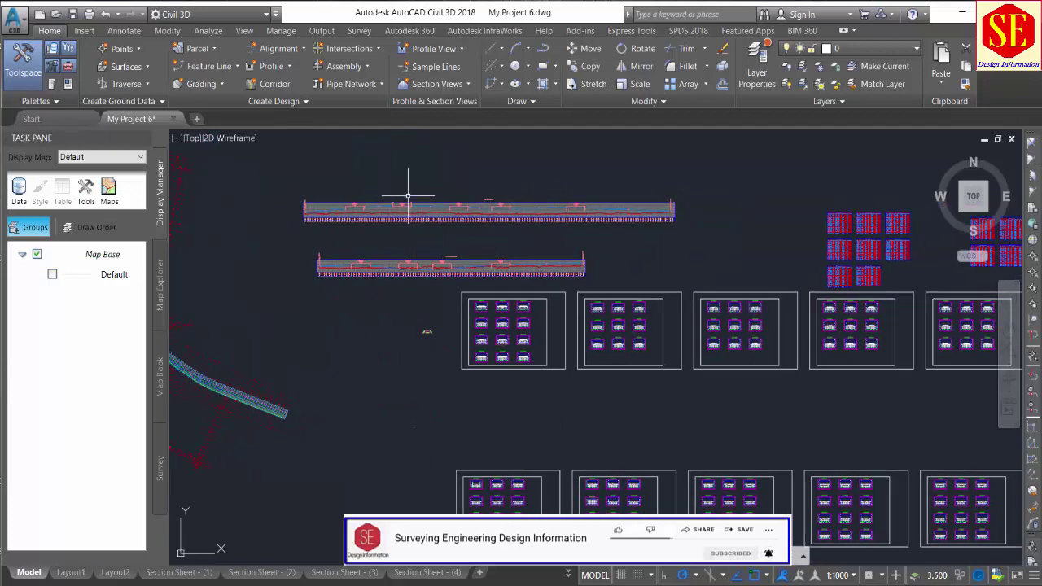
pyautogui.scroll(-2, 388, 309)
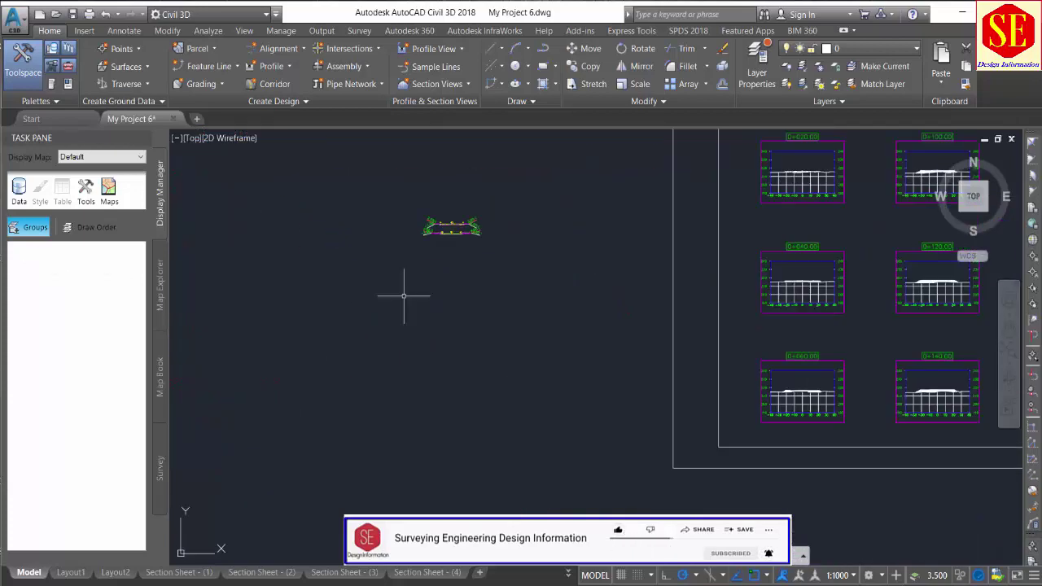
pyautogui.scroll(-5, 293, 228)
pyautogui.moveTo(561, 262); pyautogui.dragTo(430, 287, button='middle')
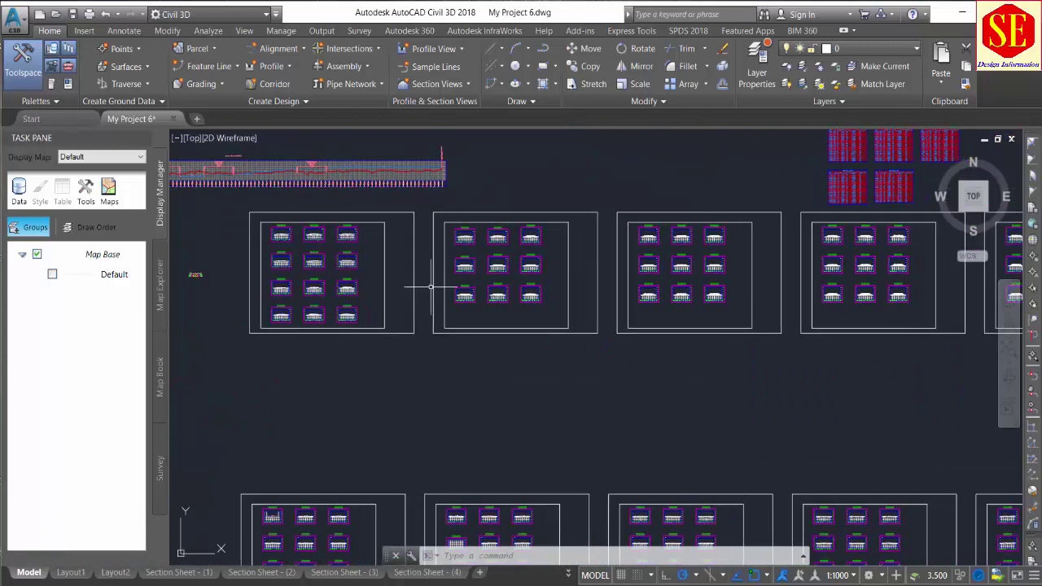
pyautogui.scroll(-3, 429, 287)
pyautogui.scroll(4, 616, 174)
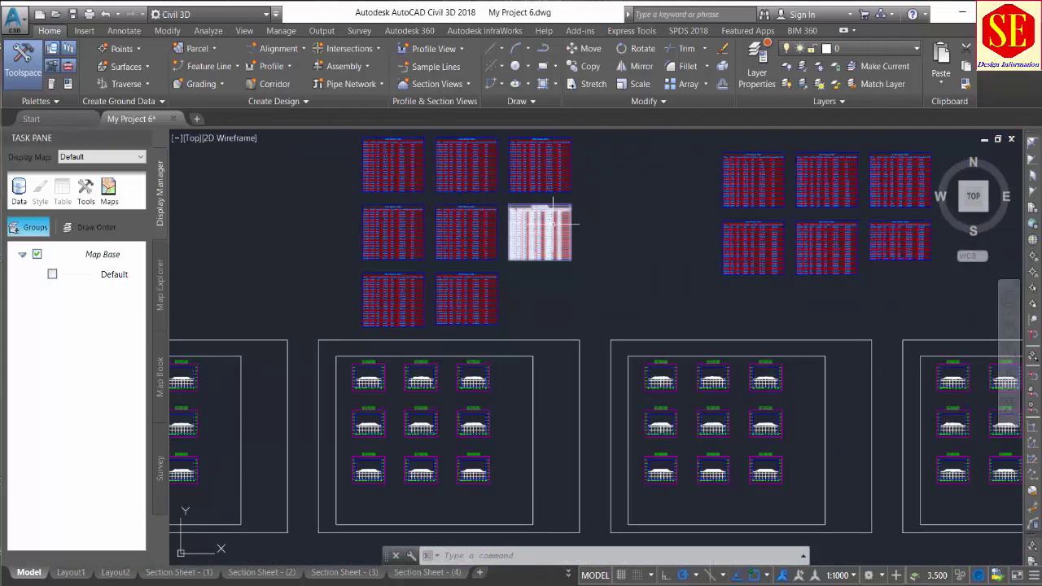
pyautogui.scroll(-5, 553, 220)
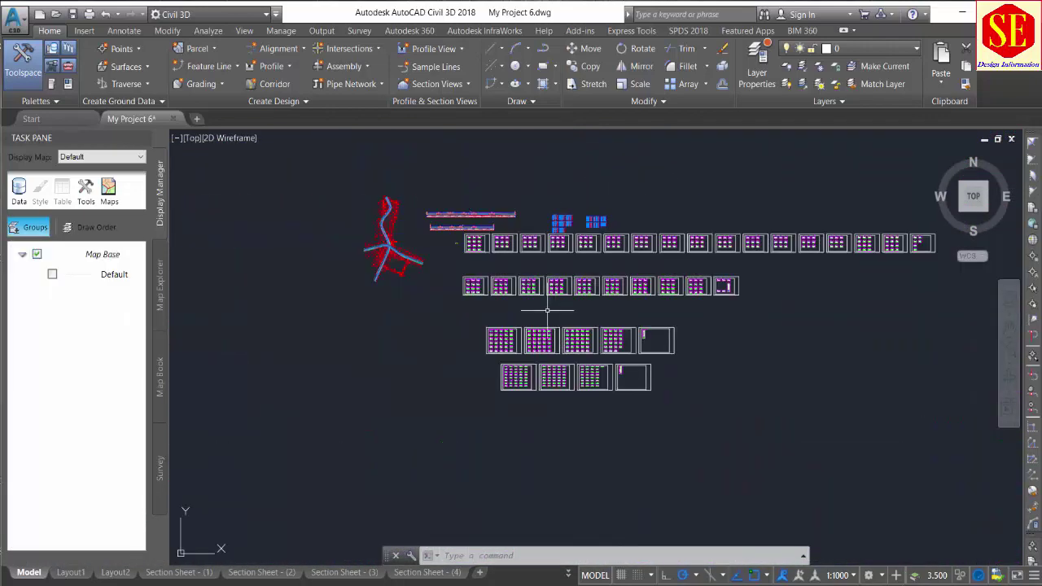
pyautogui.scroll(2, 635, 283)
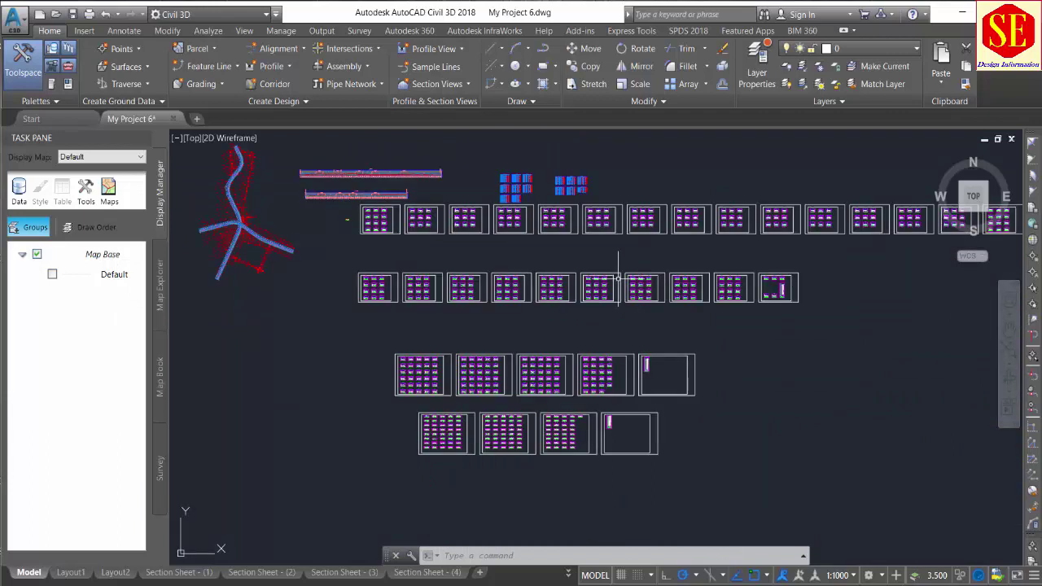
# Minimize Civil 3D and launch Eagle Point AutoCAD from the desktop
pyautogui.click(962, 14)
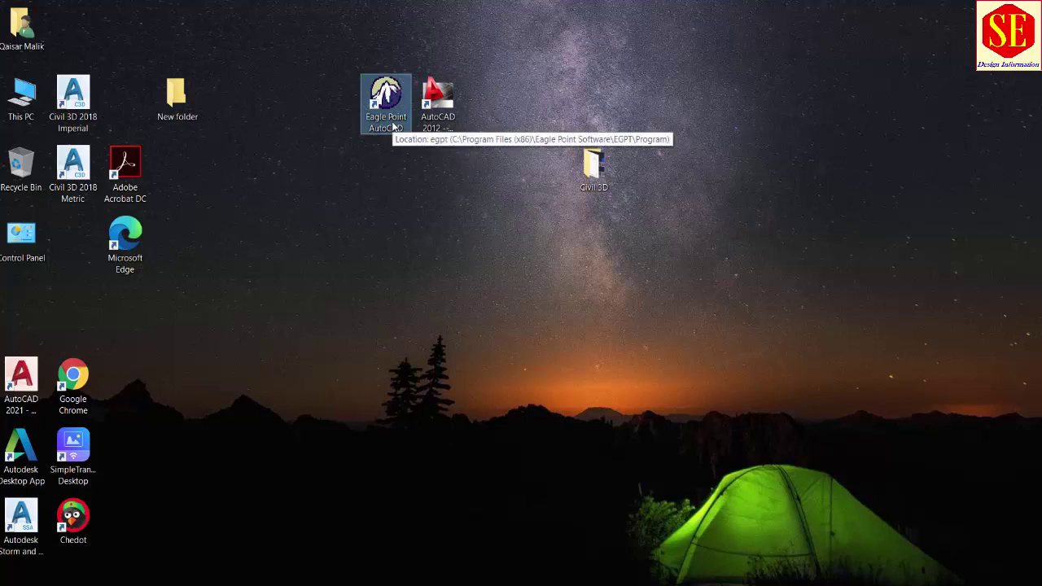
pyautogui.click(444, 124)
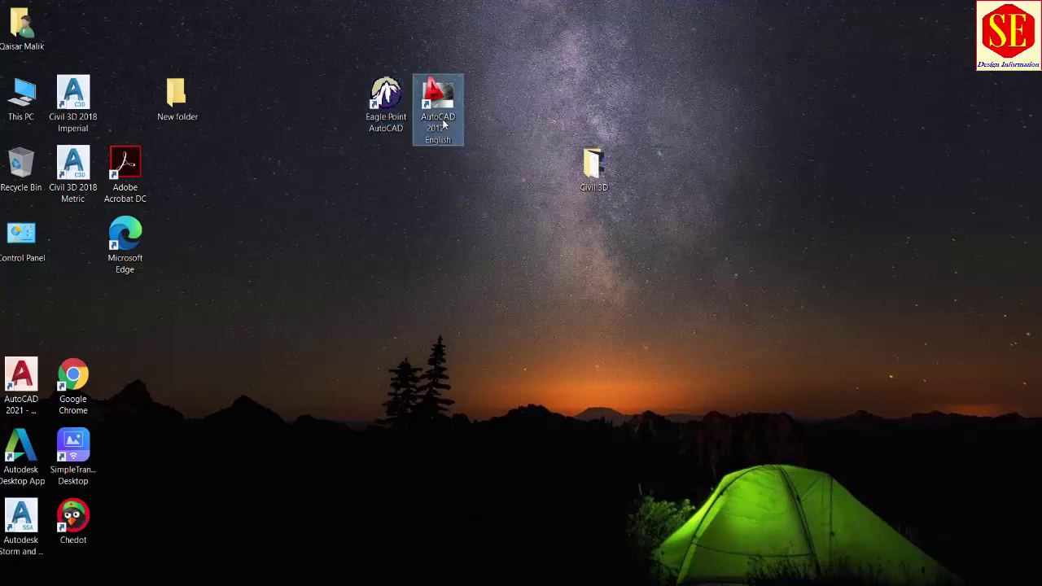
pyautogui.click(378, 119)
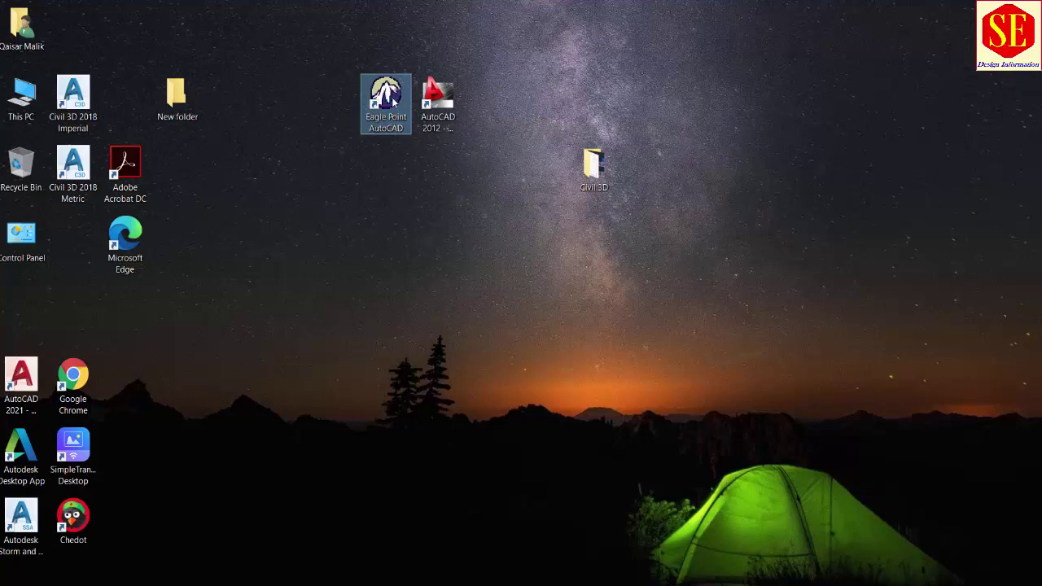
pyautogui.doubleClick(393, 92)
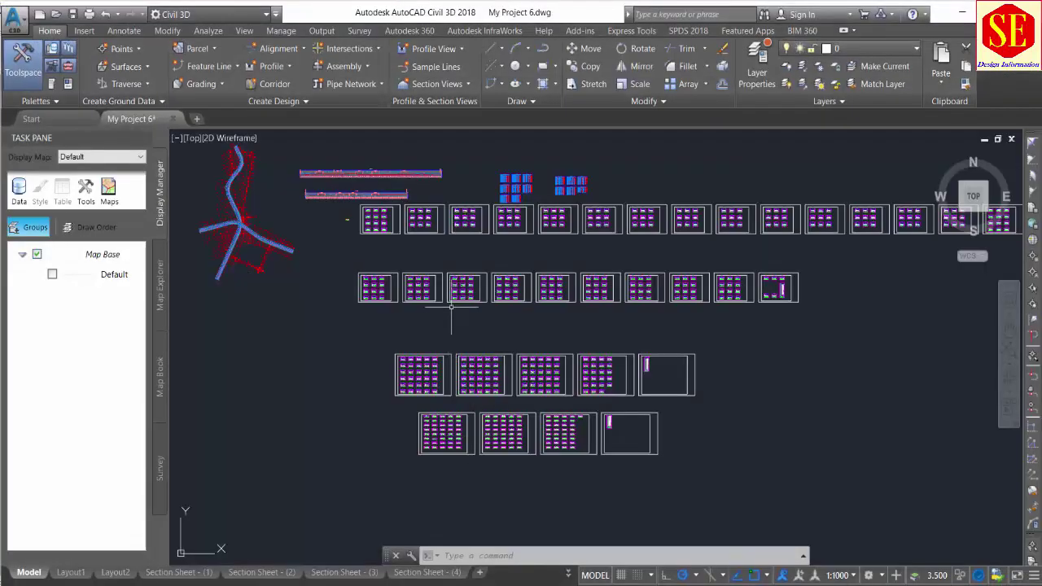
# Inspect the two road profiles and the corridor plan with its survey points in the Civil 3D drawing
pyautogui.moveTo(451, 307); pyautogui.dragTo(540, 369, button='middle')
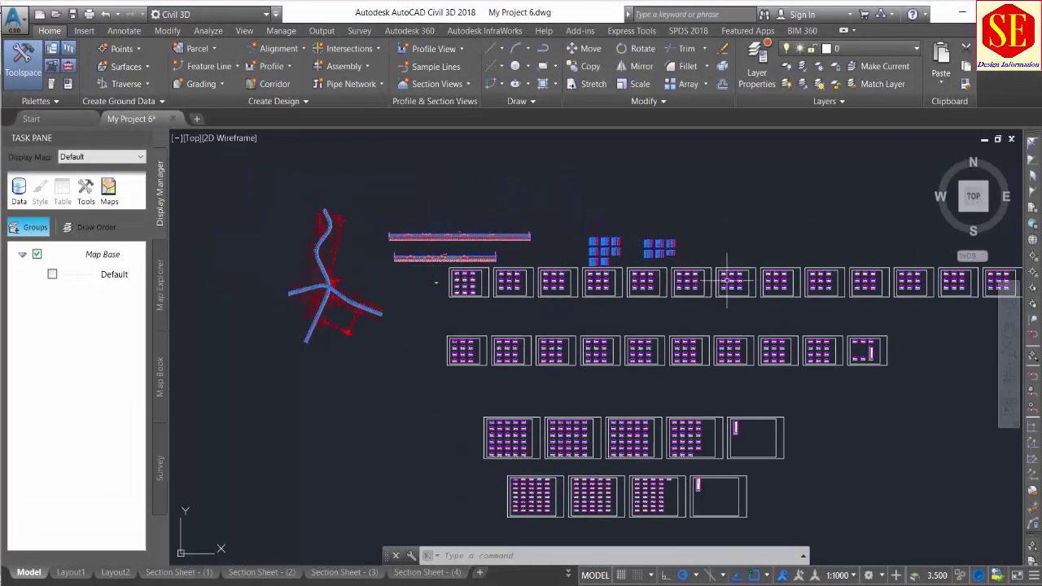
pyautogui.scroll(2, 338, 256)
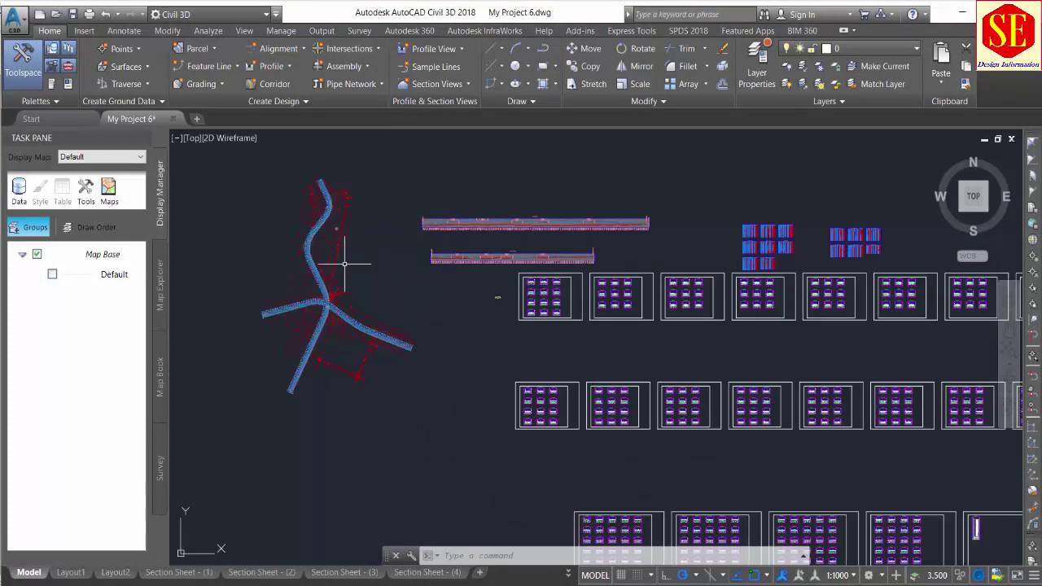
pyautogui.scroll(2, 344, 257)
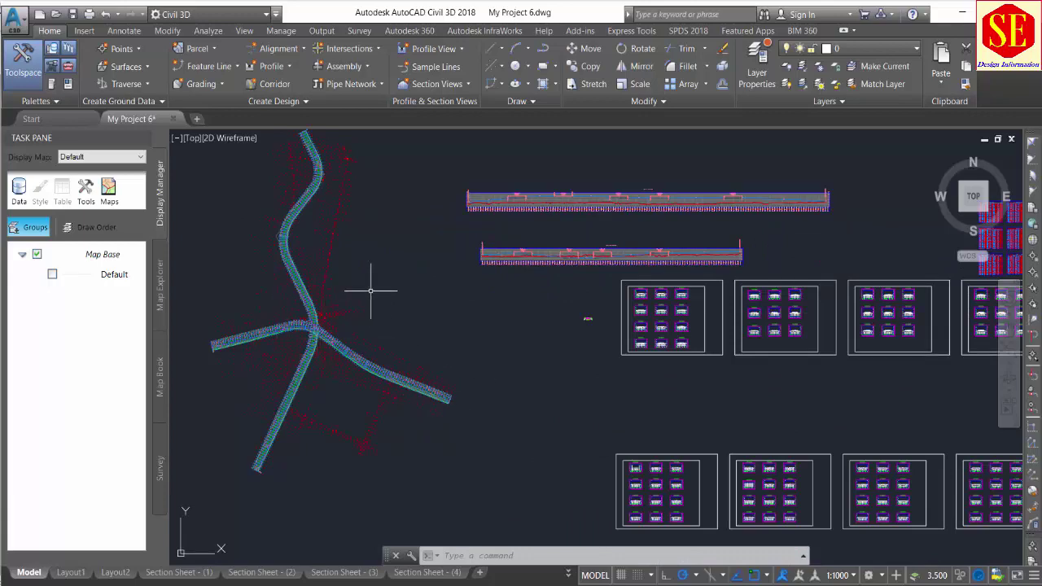
pyautogui.moveTo(445, 240); pyautogui.dragTo(345, 242, button='middle')
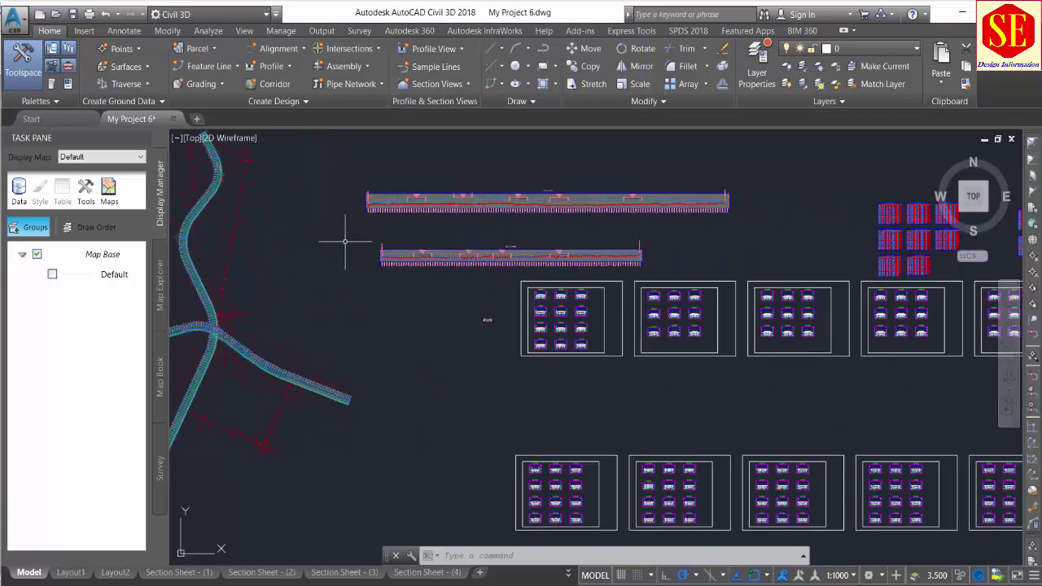
pyautogui.scroll(6, 458, 168)
pyautogui.scroll(-2, 383, 209)
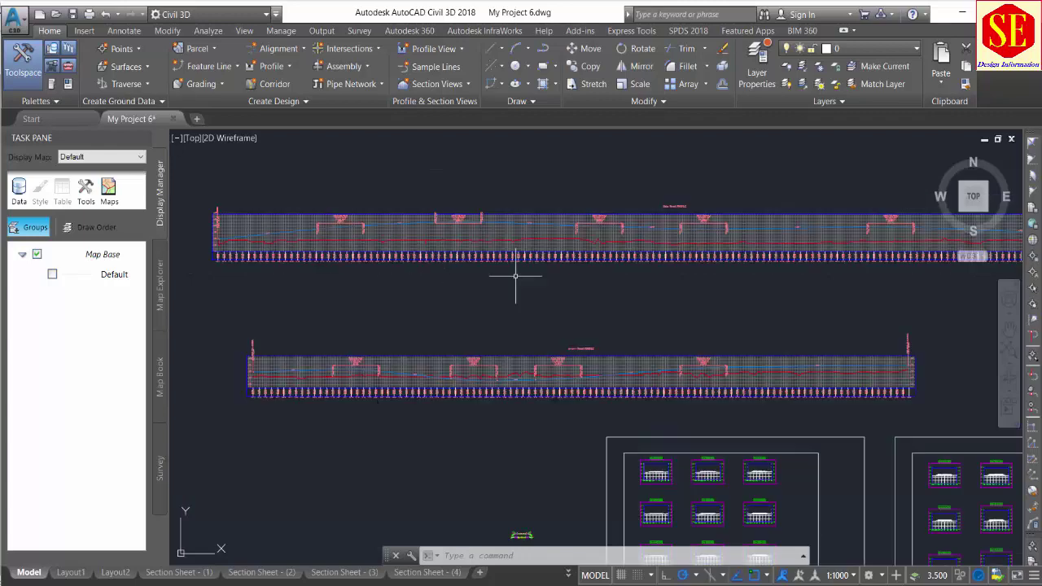
pyautogui.scroll(-2, 515, 277)
pyautogui.scroll(-2, 529, 291)
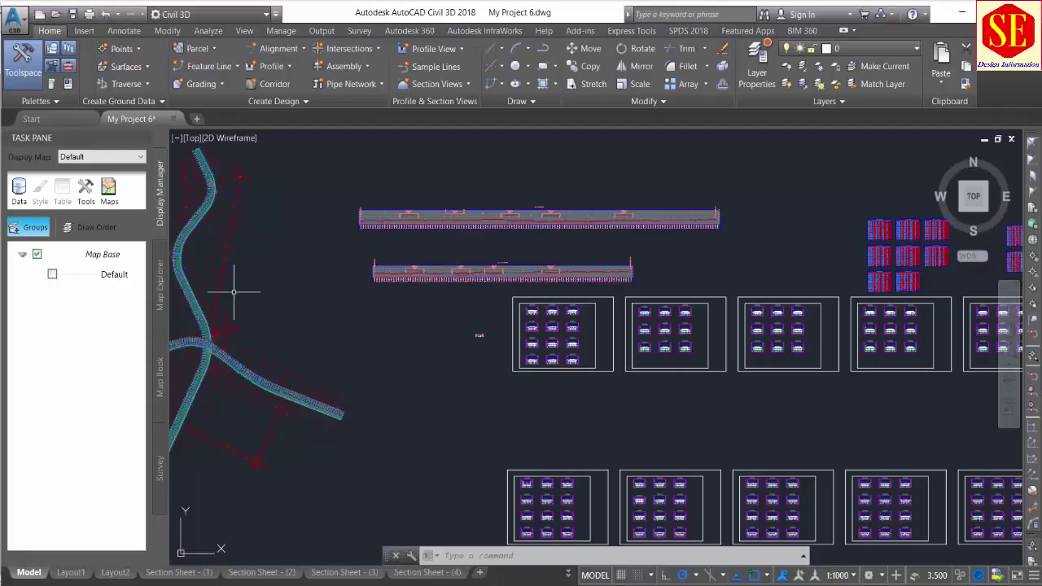
pyautogui.scroll(5, 494, 305)
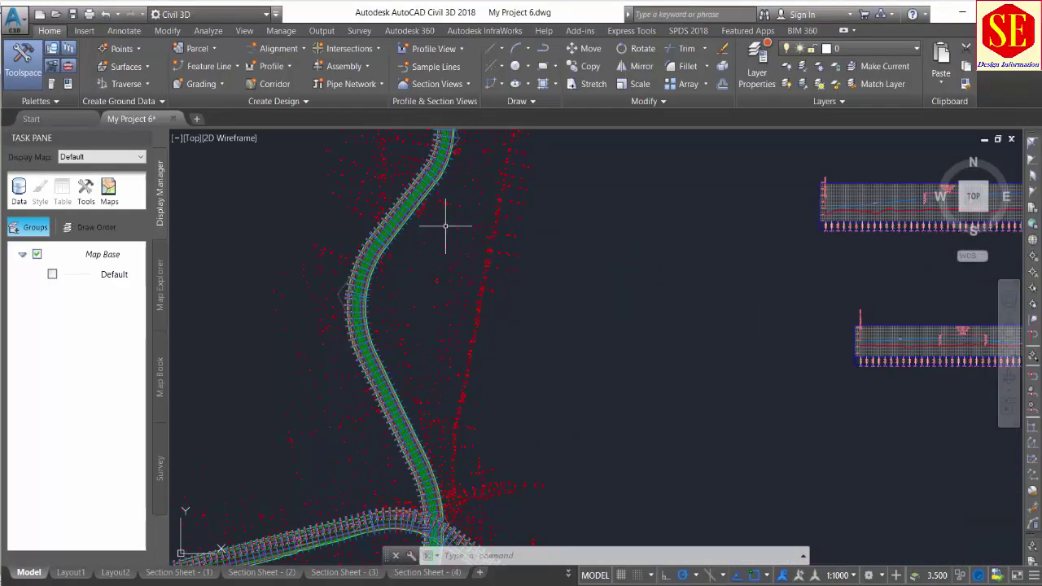
pyautogui.scroll(3, 458, 242)
pyautogui.scroll(-5, 469, 238)
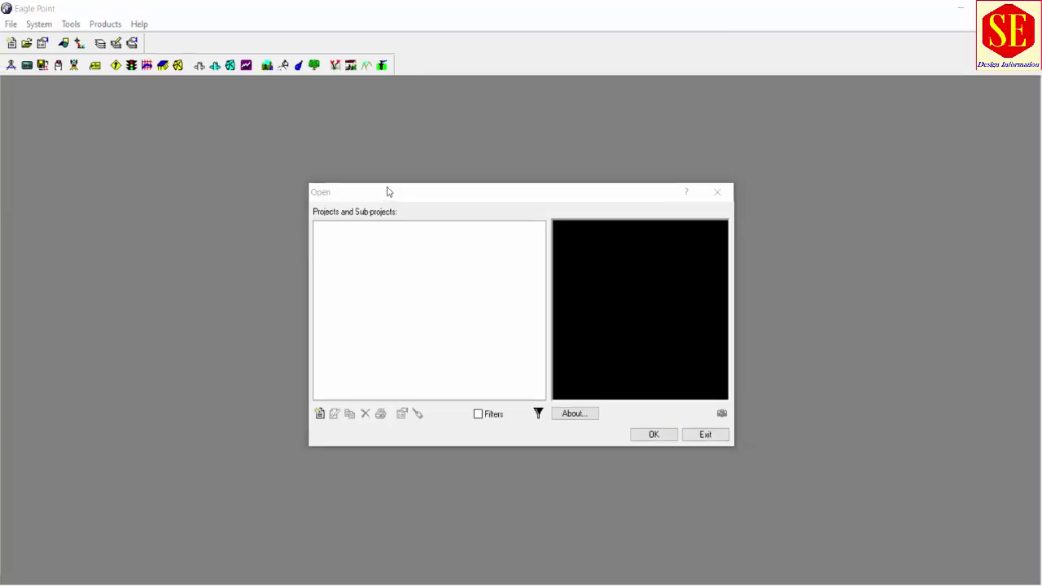
# Switch to Eagle Point and start a new Eagle Point Project with the description Youtube Ep
pyautogui.moveTo(386, 191); pyautogui.dragTo(358, 155)
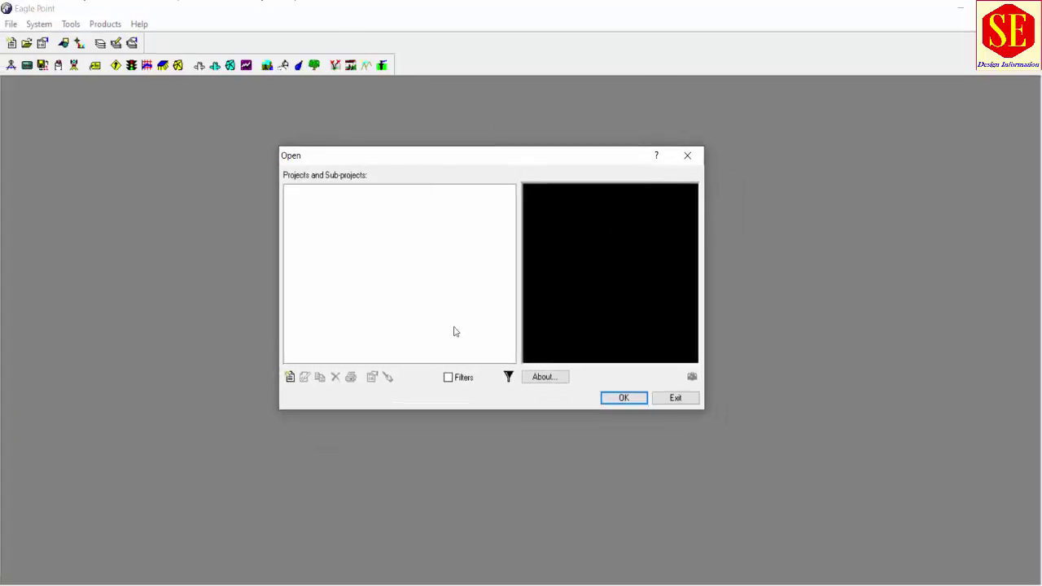
pyautogui.click(12, 26)
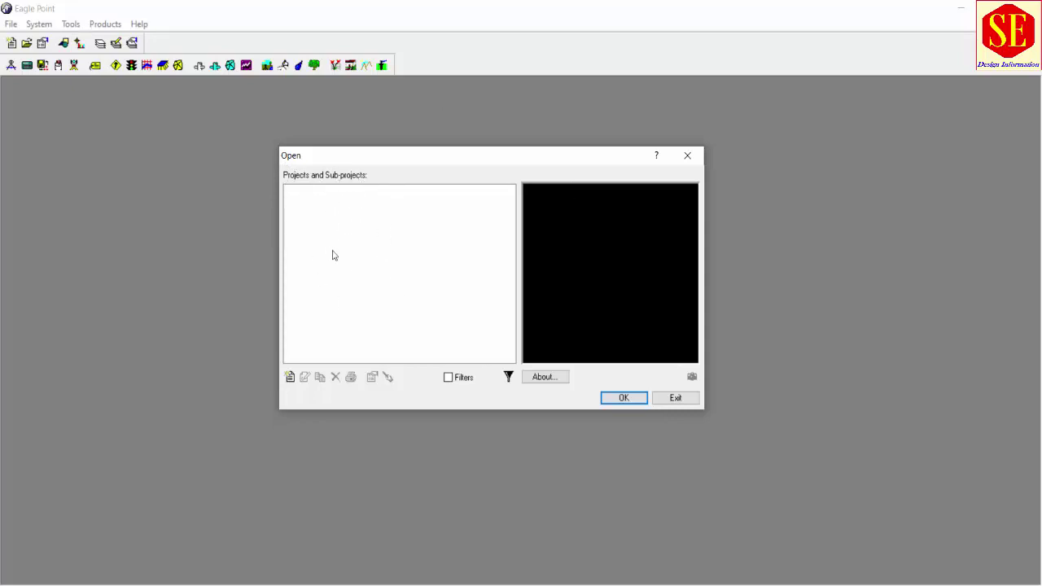
pyautogui.click(289, 379)
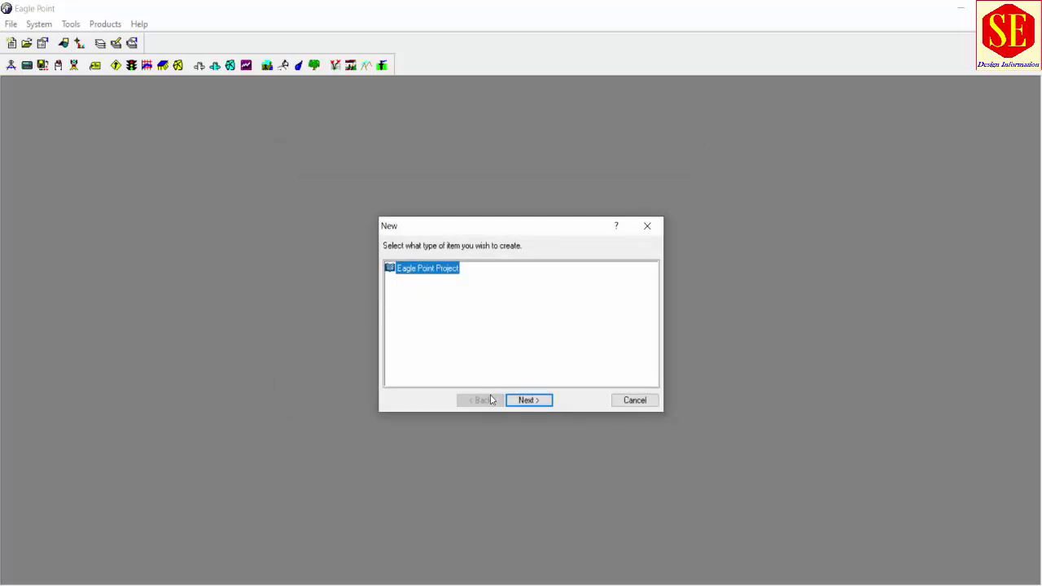
pyautogui.click(528, 400)
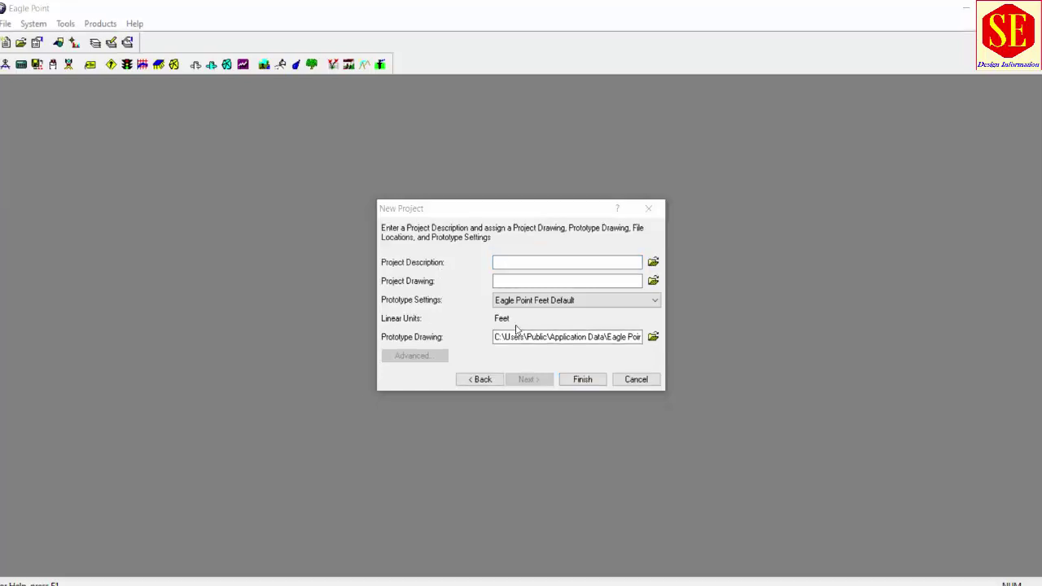
pyautogui.click(505, 262)
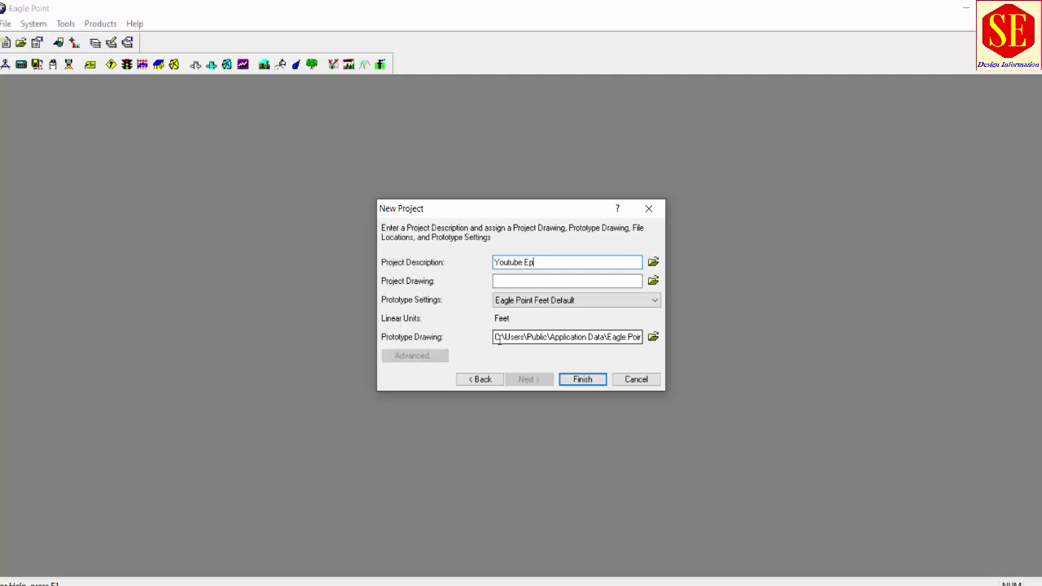
# Browse to the Desktop for the project drawing location and create a folder named YoutubeEP there
pyautogui.click(574, 281)
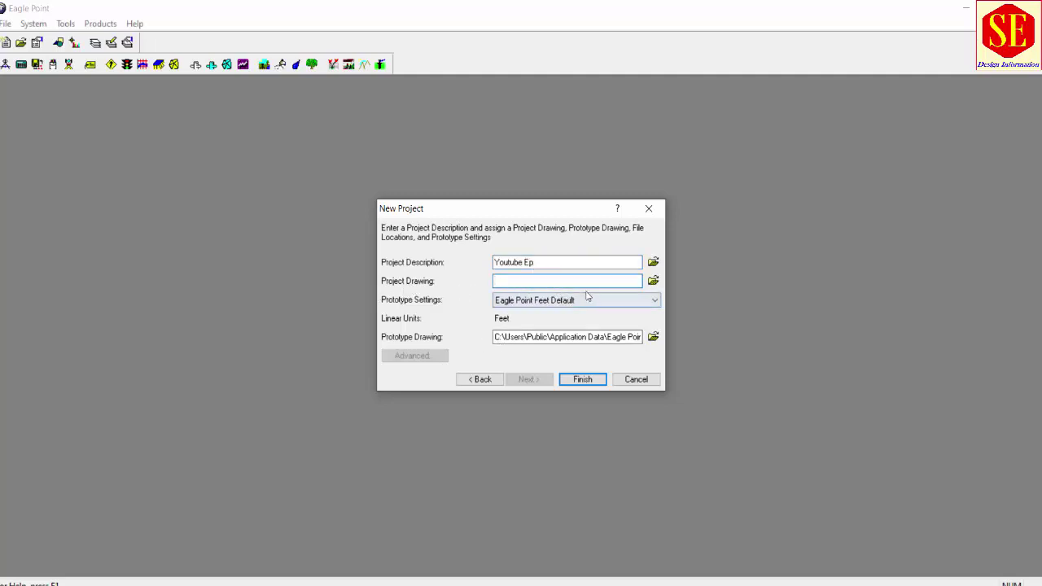
pyautogui.click(652, 281)
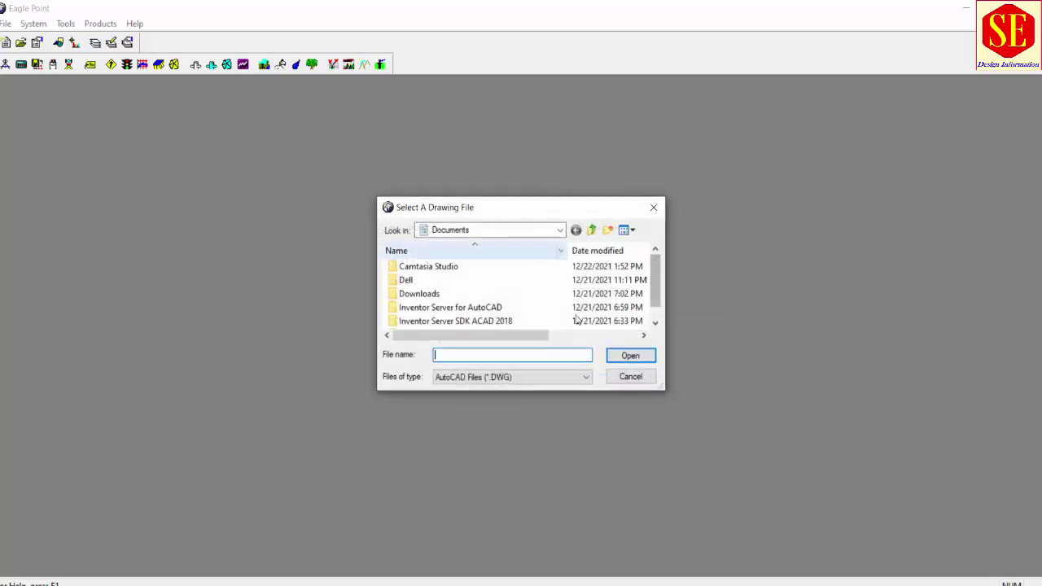
pyautogui.click(529, 232)
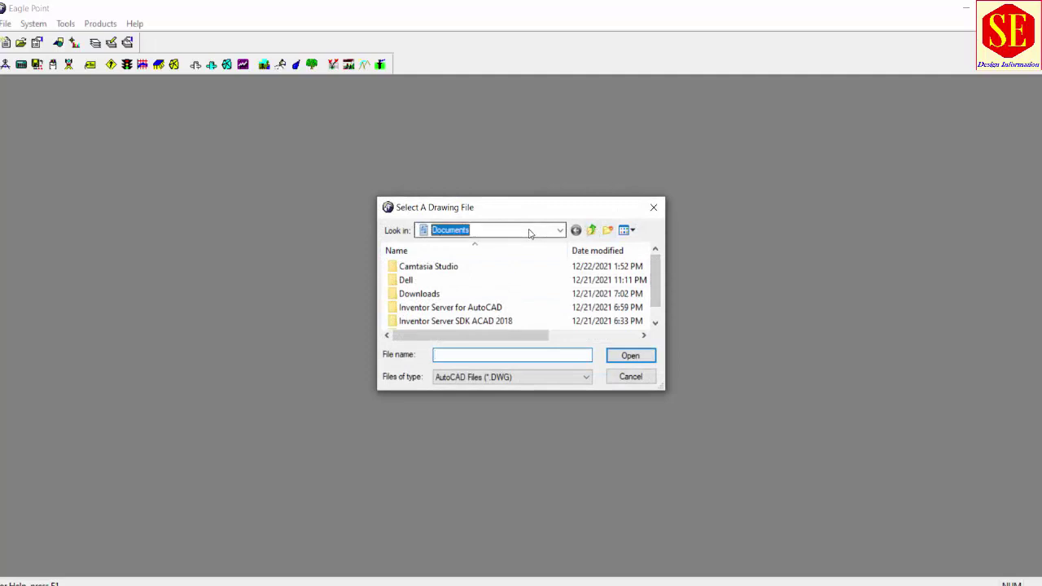
pyautogui.click(529, 232)
pyautogui.click(444, 244)
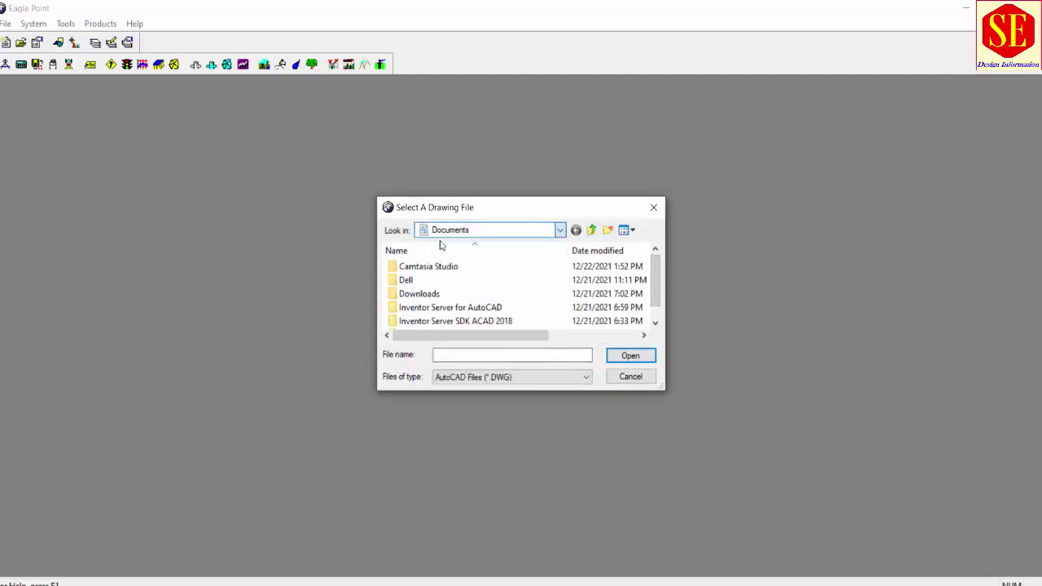
pyautogui.rightClick(604, 277)
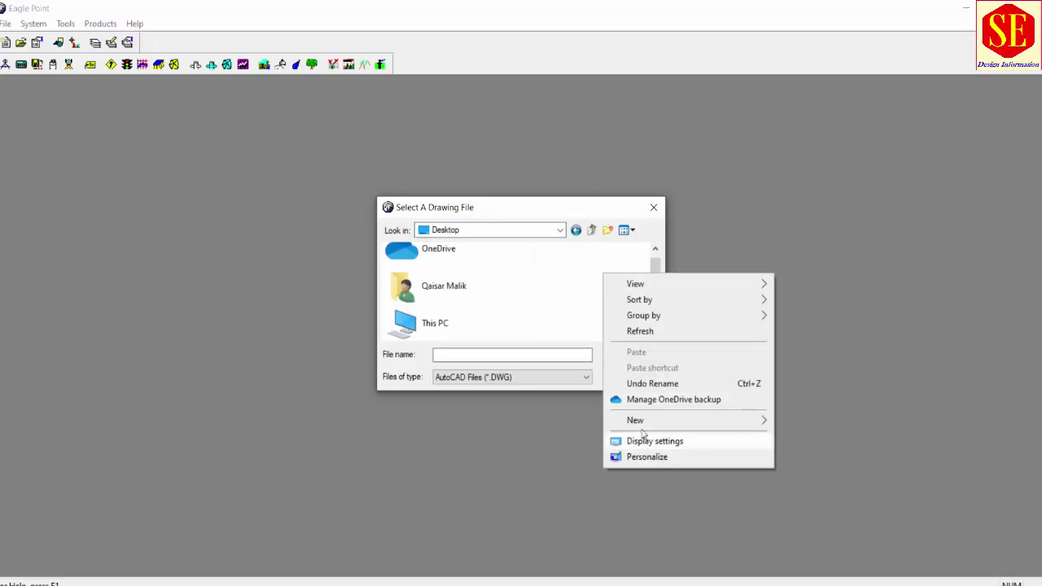
pyautogui.moveTo(643, 420)
pyautogui.click(826, 226)
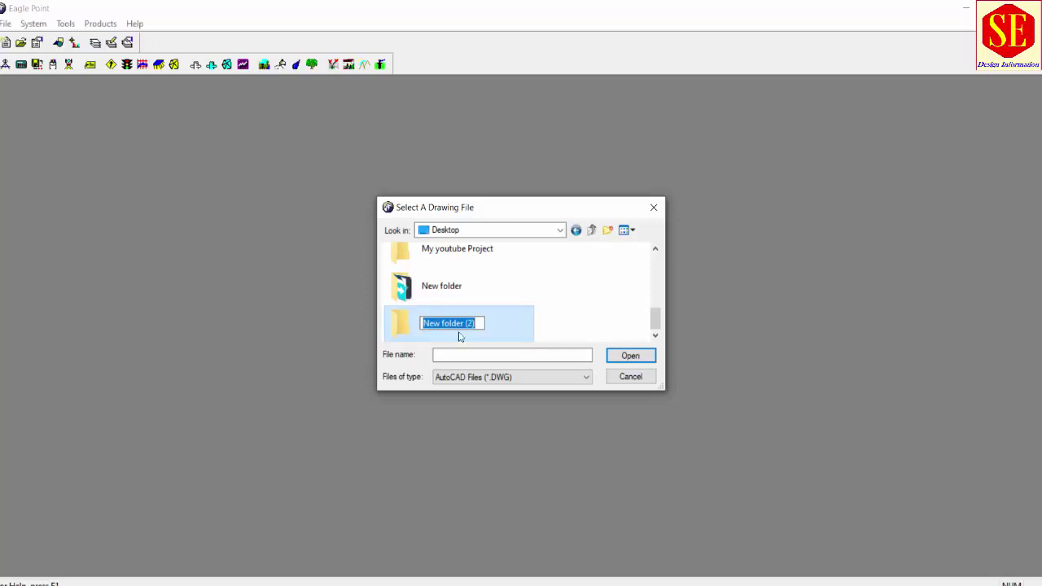
pyautogui.write('YoutubeEP')
pyautogui.press('Return')
# Open the YoutubeEP folder and assign MainDrawing.dwg inside it as the project drawing
pyautogui.doubleClick(466, 326)
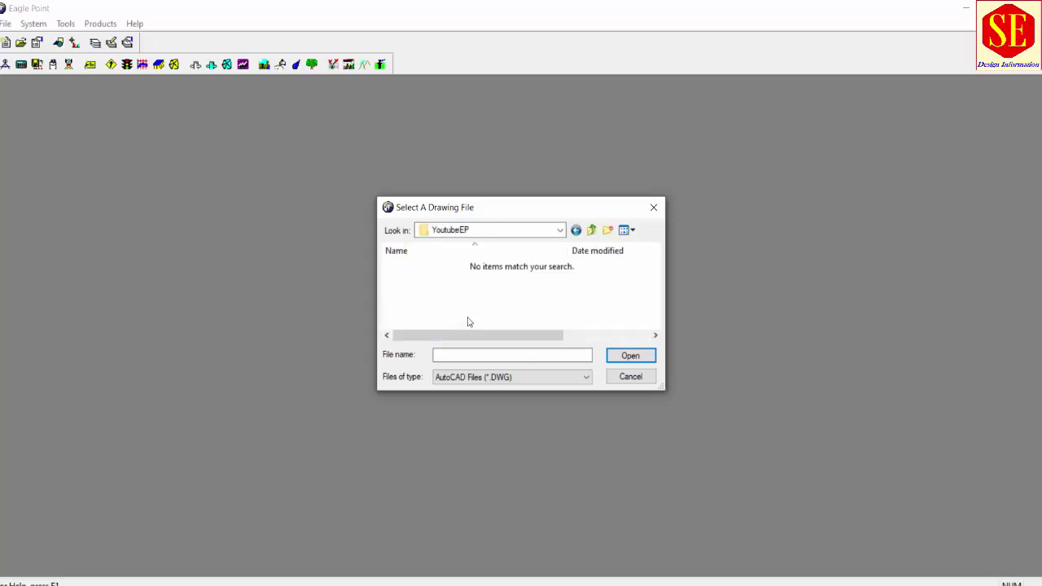
pyautogui.click(456, 355)
pyautogui.write('MainDrawing.dwg')
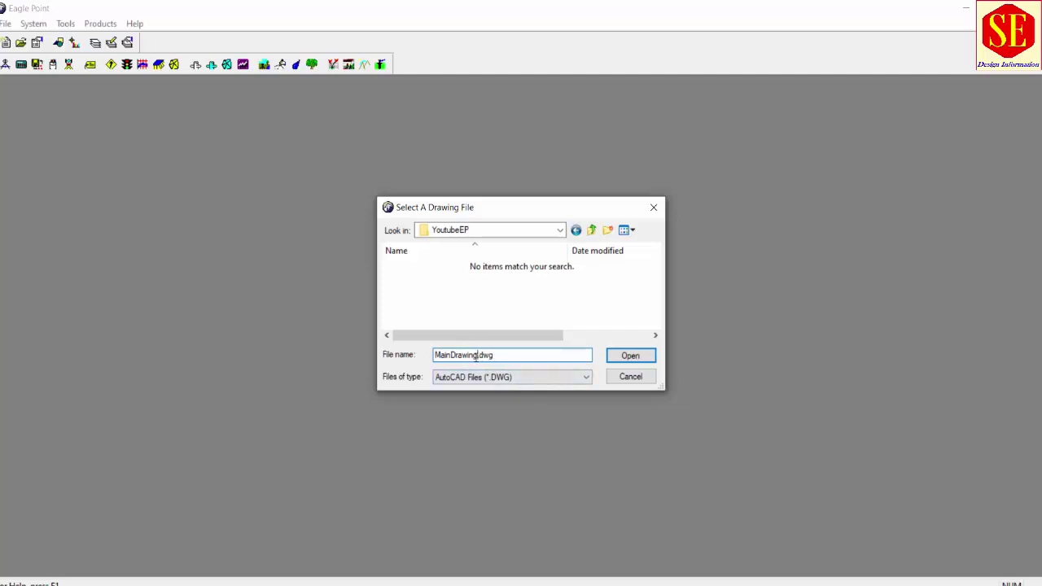
pyautogui.moveTo(476, 356); pyautogui.dragTo(494, 355)
pyautogui.click(505, 356)
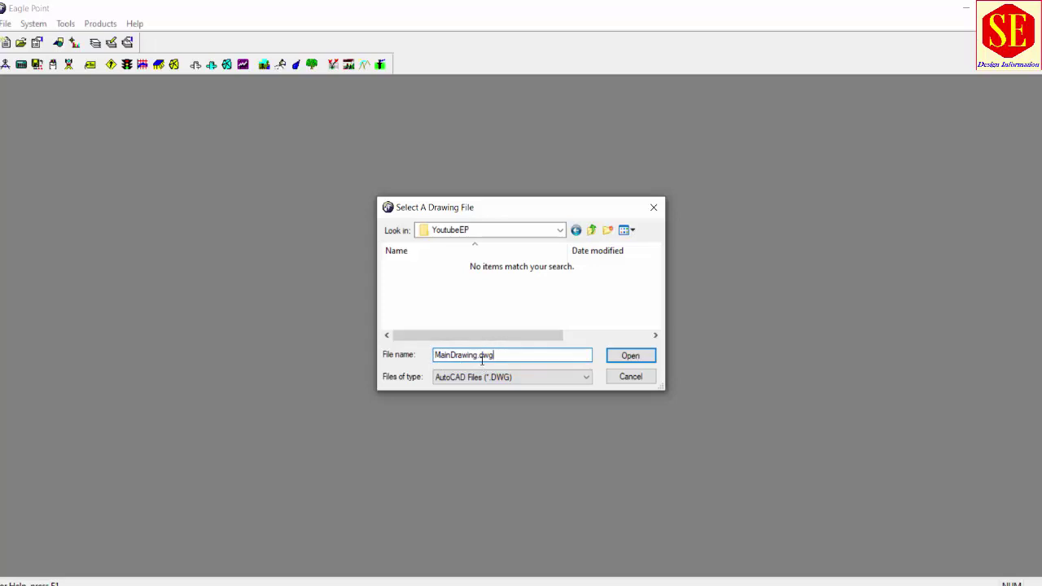
pyautogui.click(620, 358)
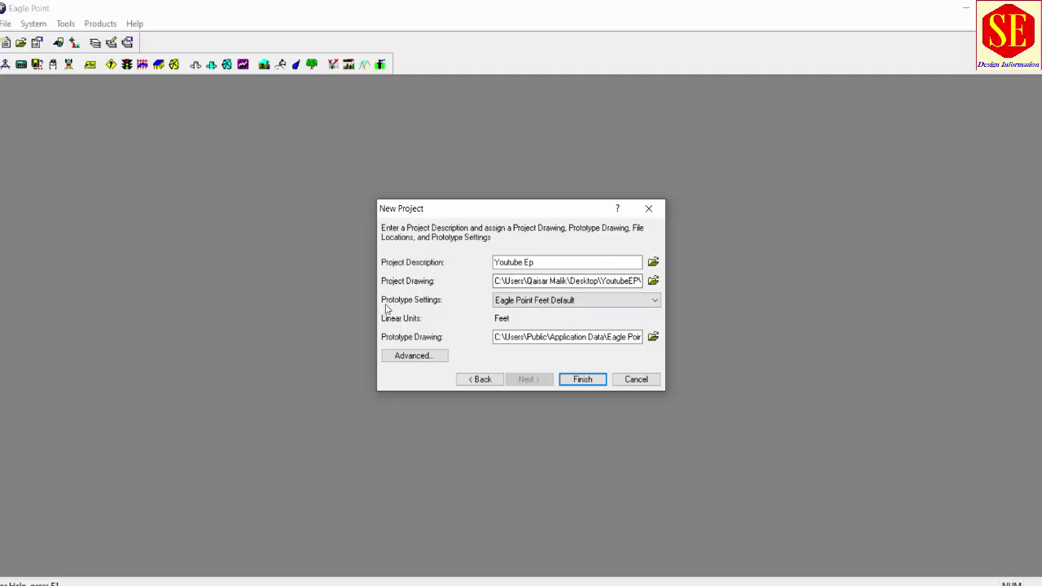
# Set the new project's prototype settings to Eagle Point Meters Default
pyautogui.click(548, 303)
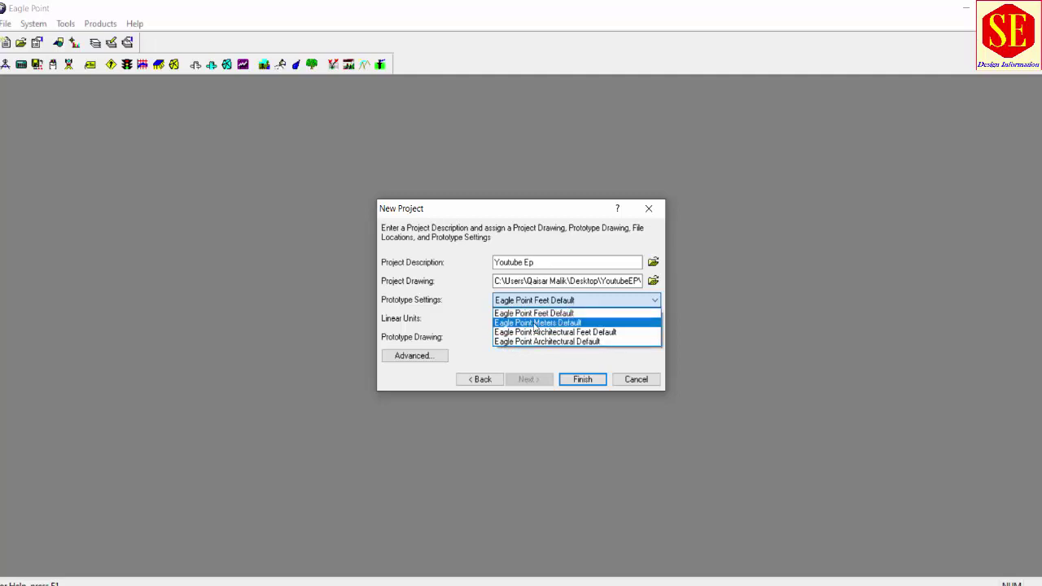
pyautogui.press('Escape')
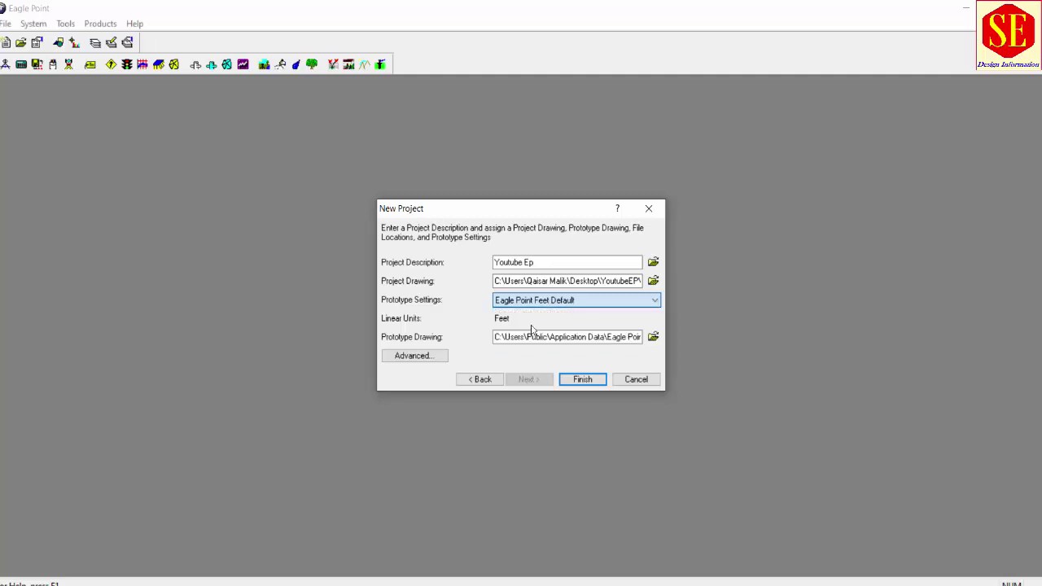
pyautogui.press('Down')
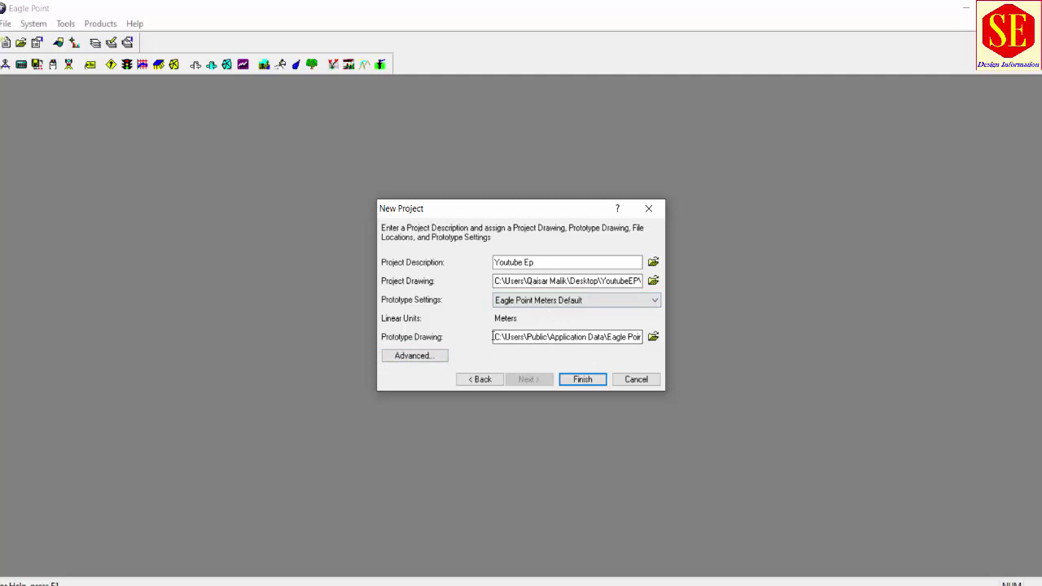
# Accept the YoutubeEP folder for the data and plot files, and finish creating the Youtube Ep project
pyautogui.click(624, 281)
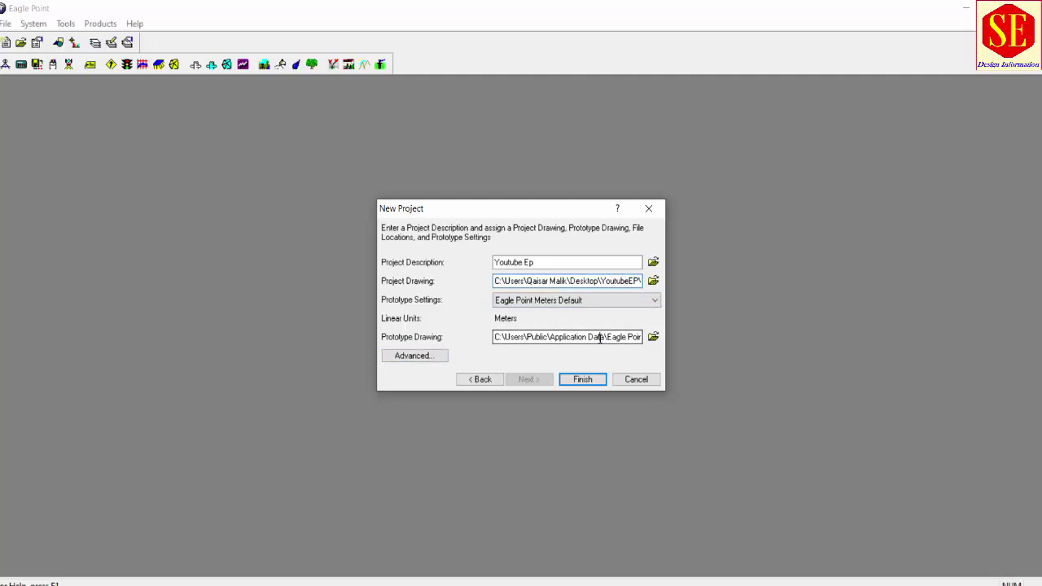
pyautogui.click(435, 356)
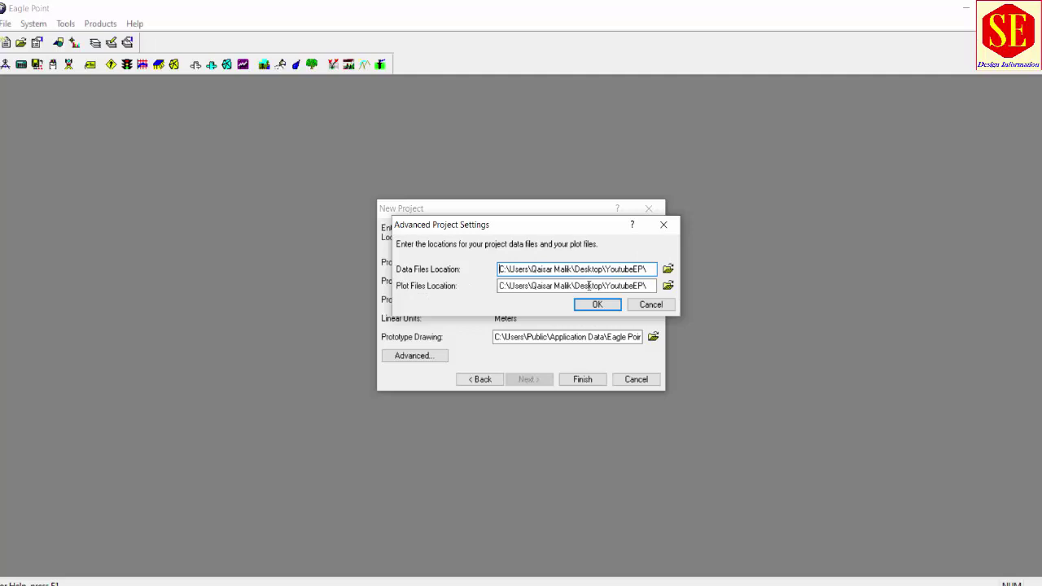
pyautogui.click(597, 303)
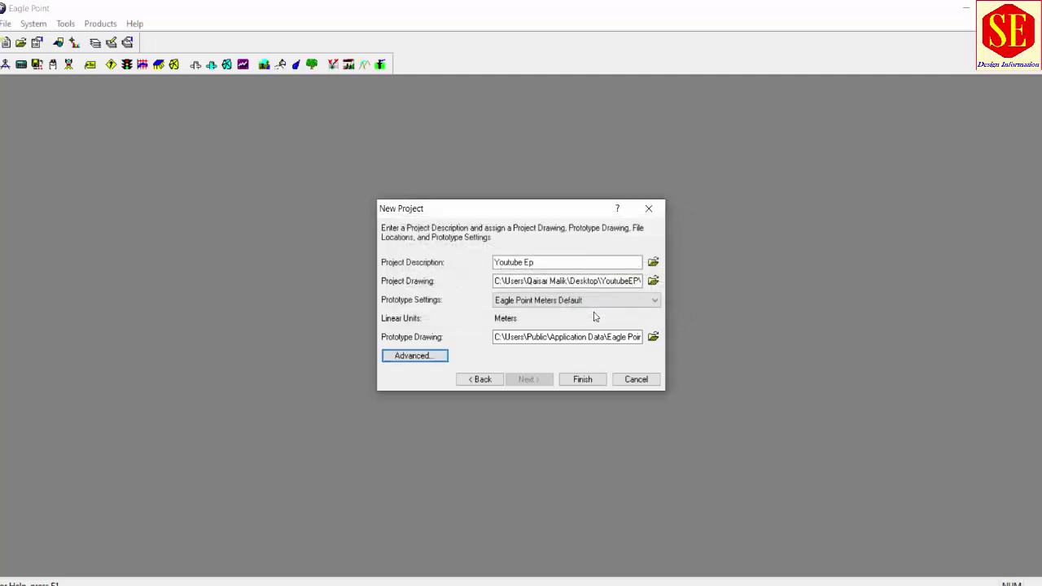
pyautogui.click(582, 380)
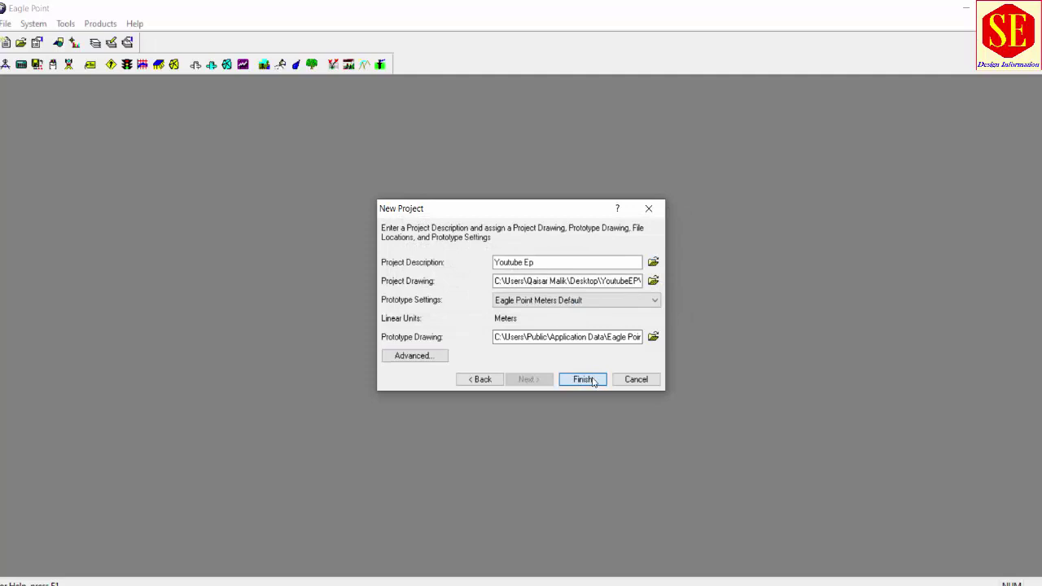
pyautogui.click(335, 201)
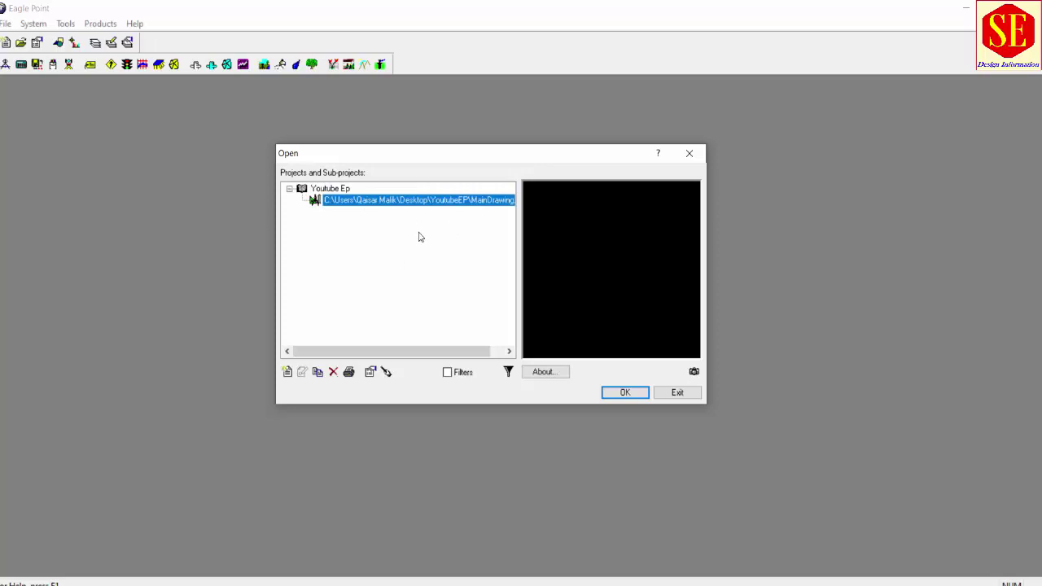
# Examine the item types available for creation, from Additional Drawing to Water Surface Profiling Sub-project
pyautogui.click(287, 372)
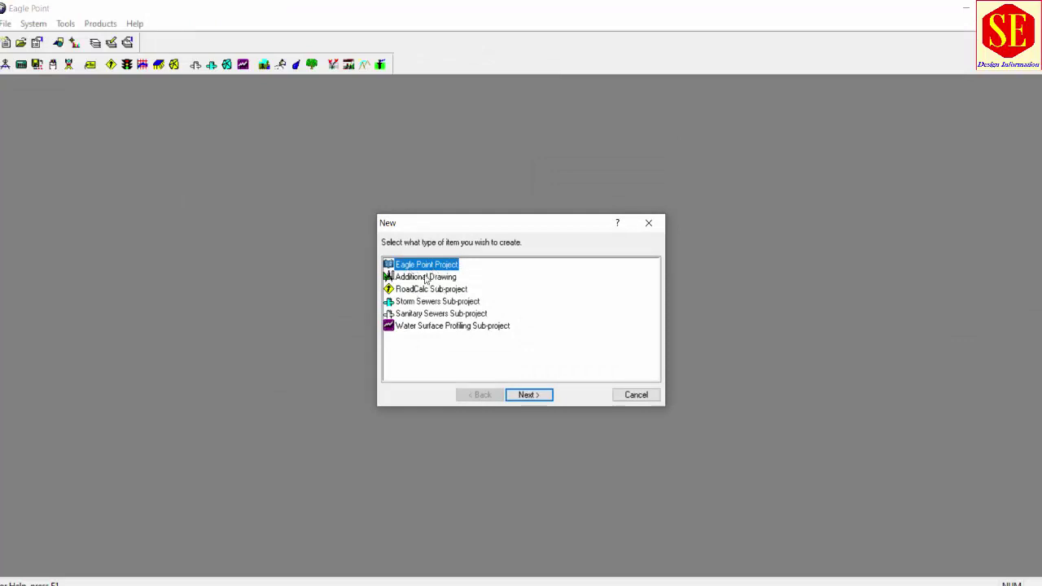
pyautogui.click(426, 278)
pyautogui.click(428, 301)
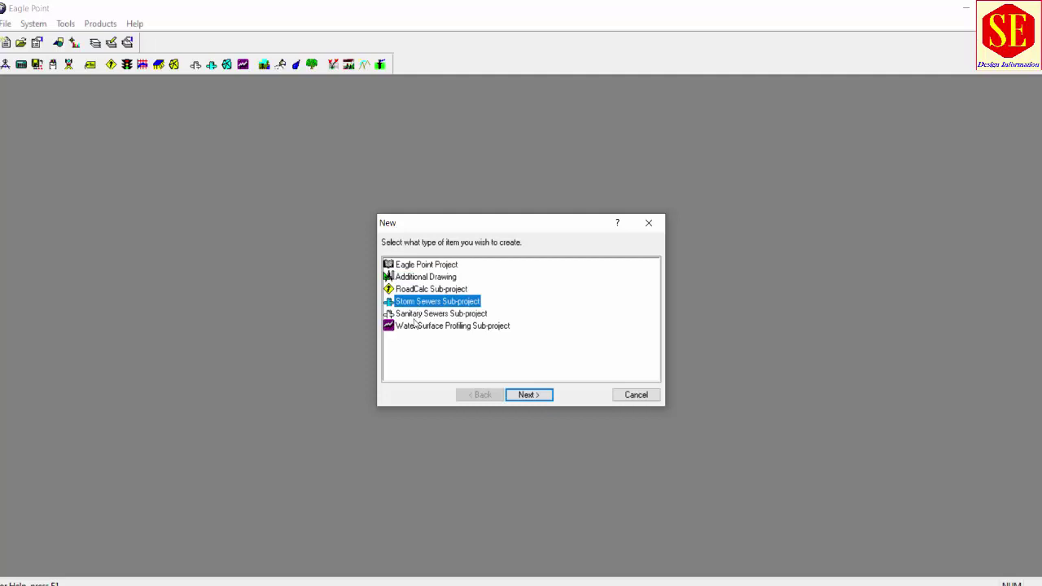
pyautogui.click(415, 315)
pyautogui.click(415, 326)
pyautogui.click(420, 278)
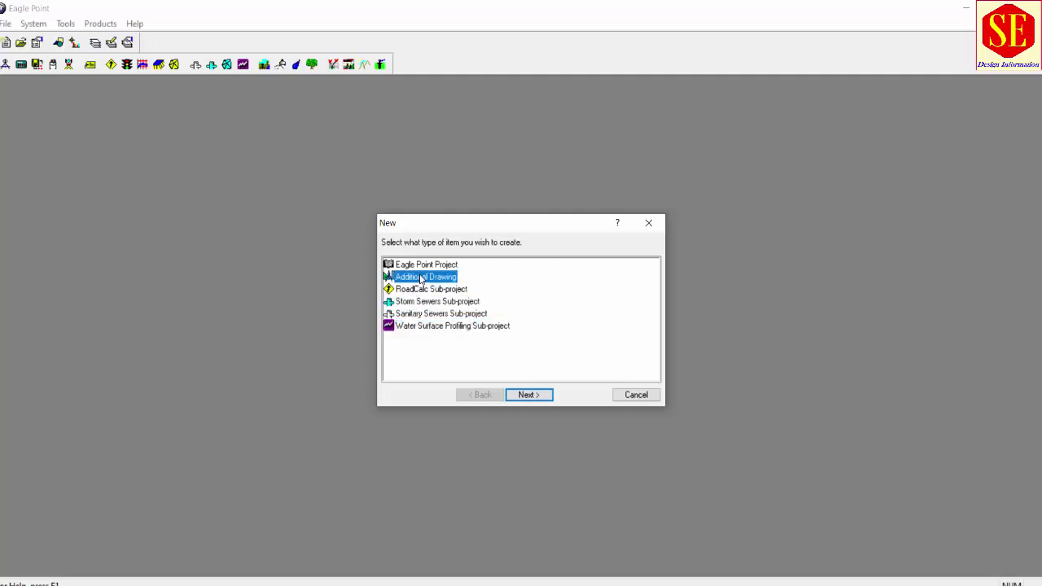
pyautogui.click(416, 290)
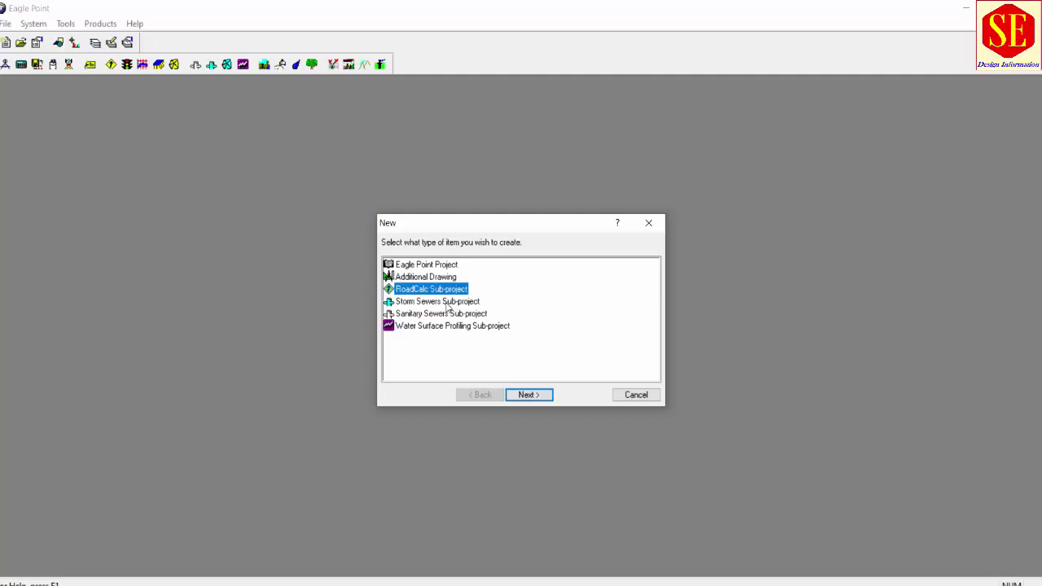
pyautogui.click(447, 305)
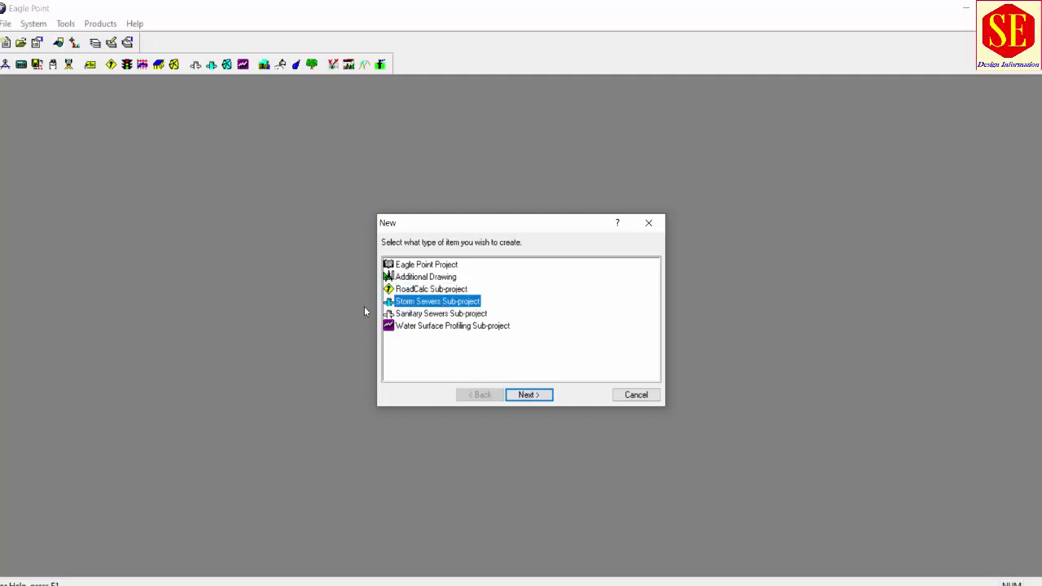
pyautogui.click(436, 315)
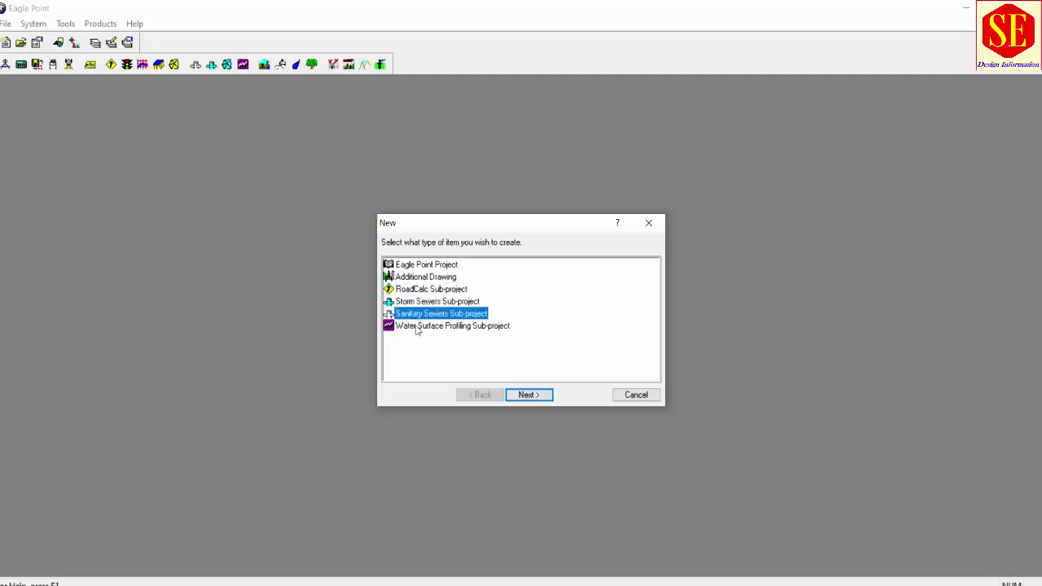
pyautogui.click(416, 327)
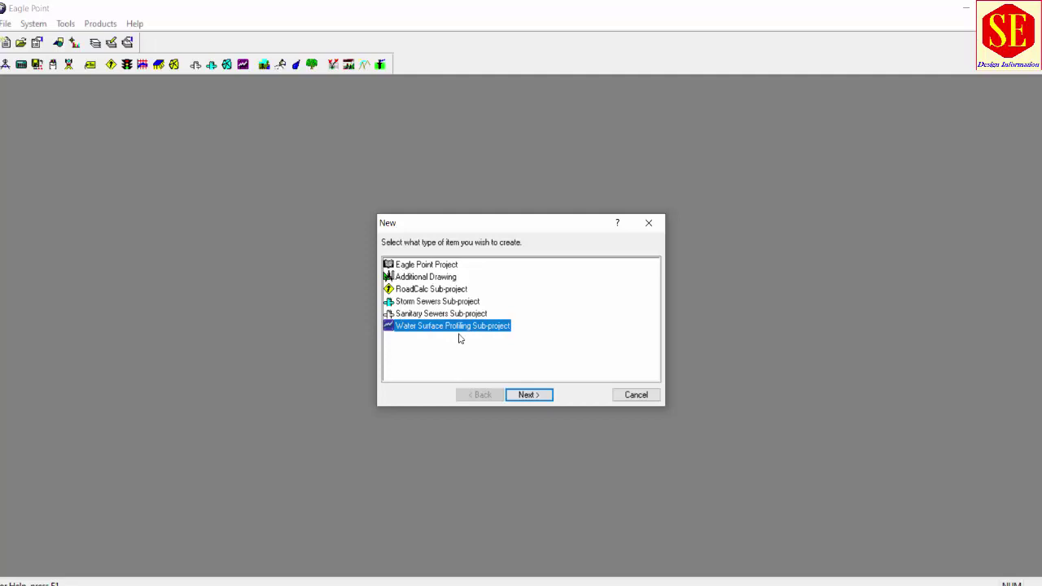
# Create a RoadCalc sub-project described as Main Road, with RoadCalc Metric Defaults and the existing project drawing
pyautogui.click(427, 292)
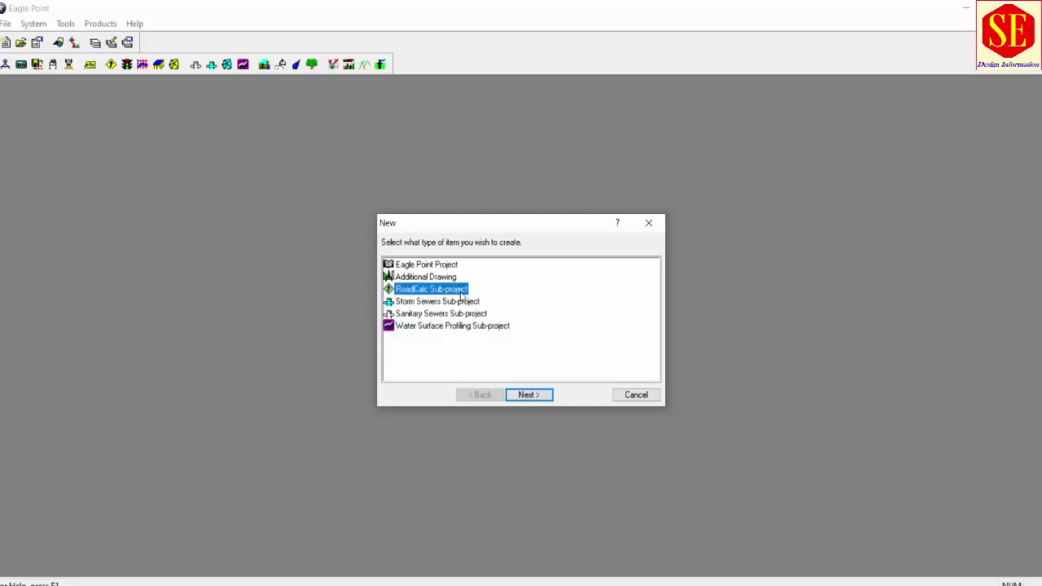
pyautogui.click(422, 302)
pyautogui.click(420, 293)
pyautogui.click(530, 395)
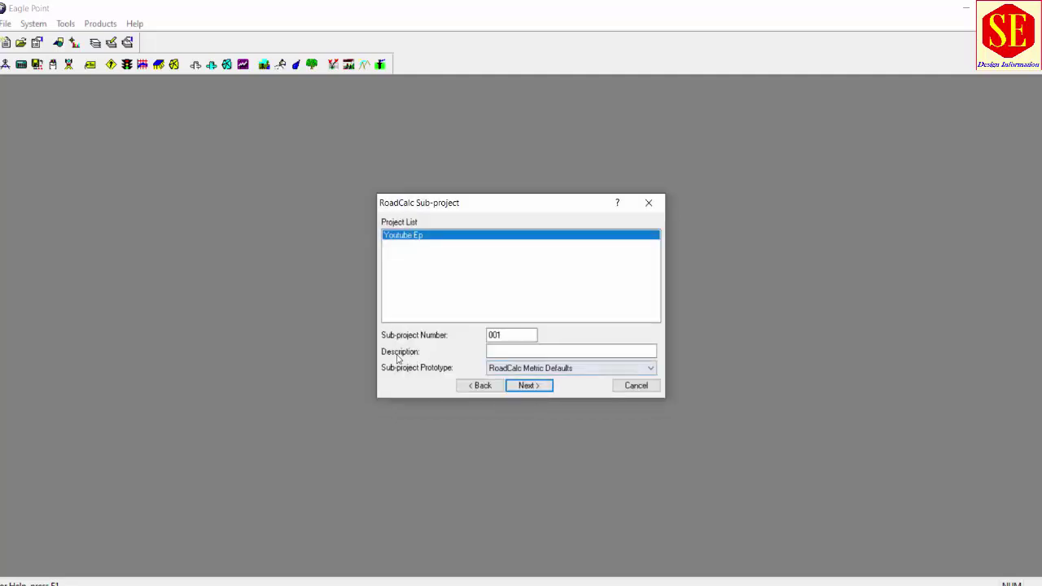
pyautogui.click(487, 358)
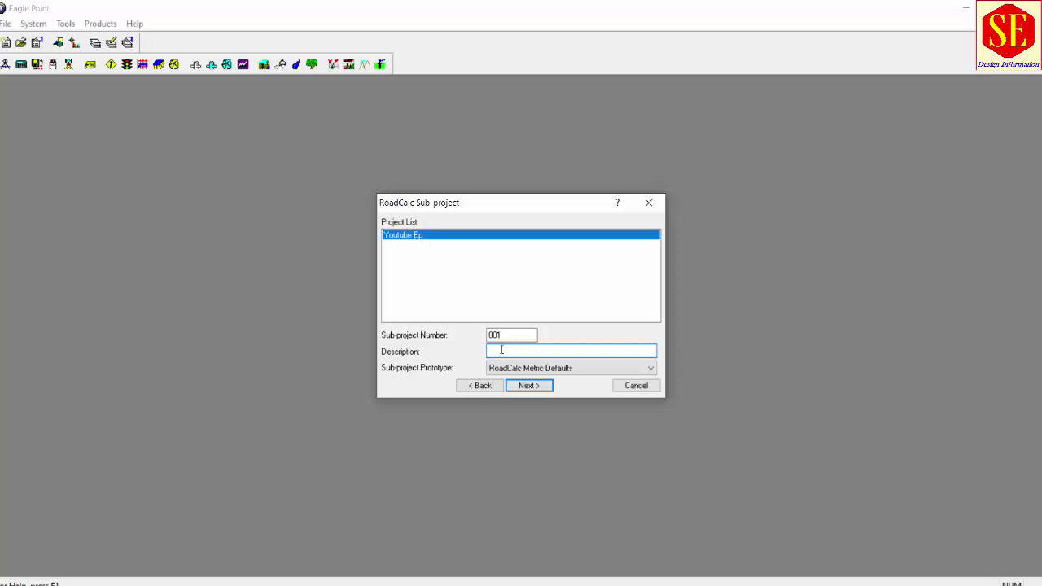
pyautogui.write('ain Road')
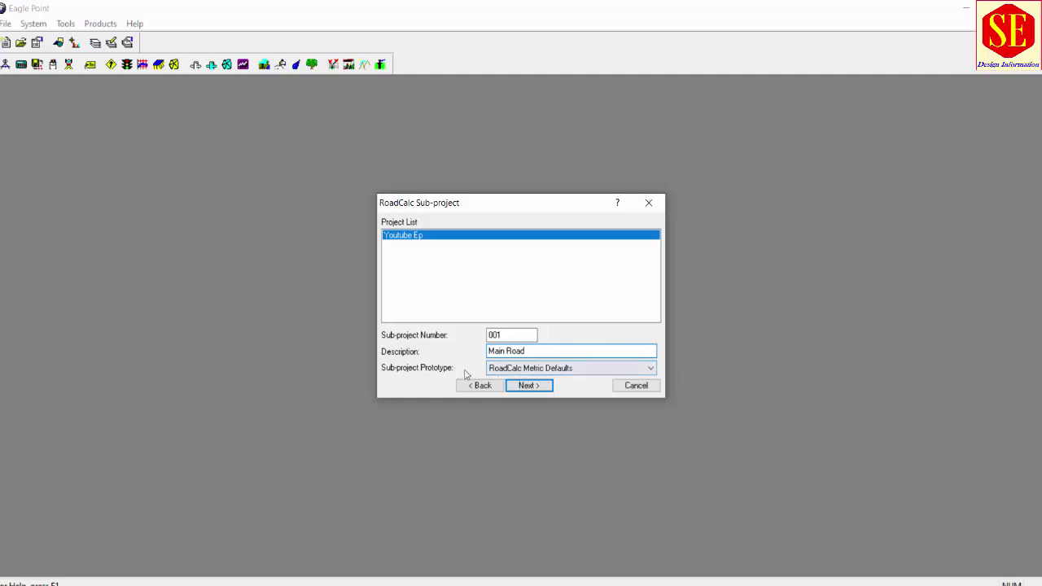
pyautogui.click(554, 371)
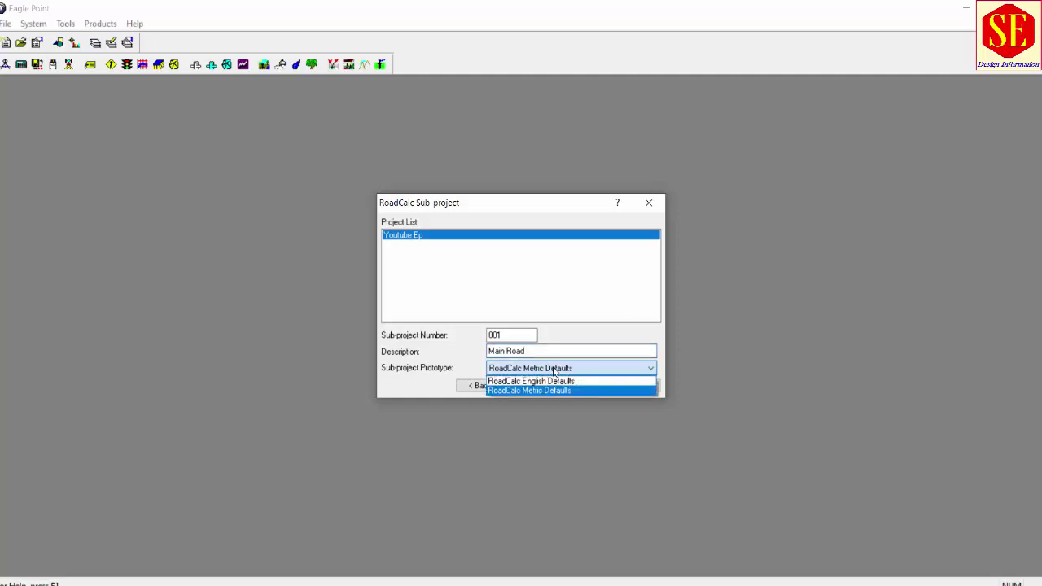
pyautogui.click(529, 392)
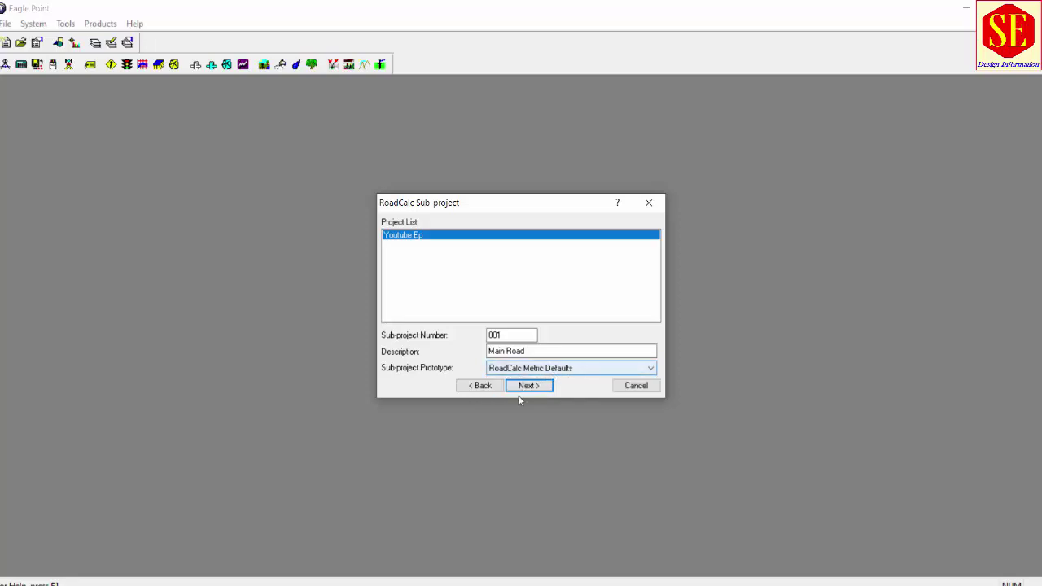
pyautogui.click(529, 386)
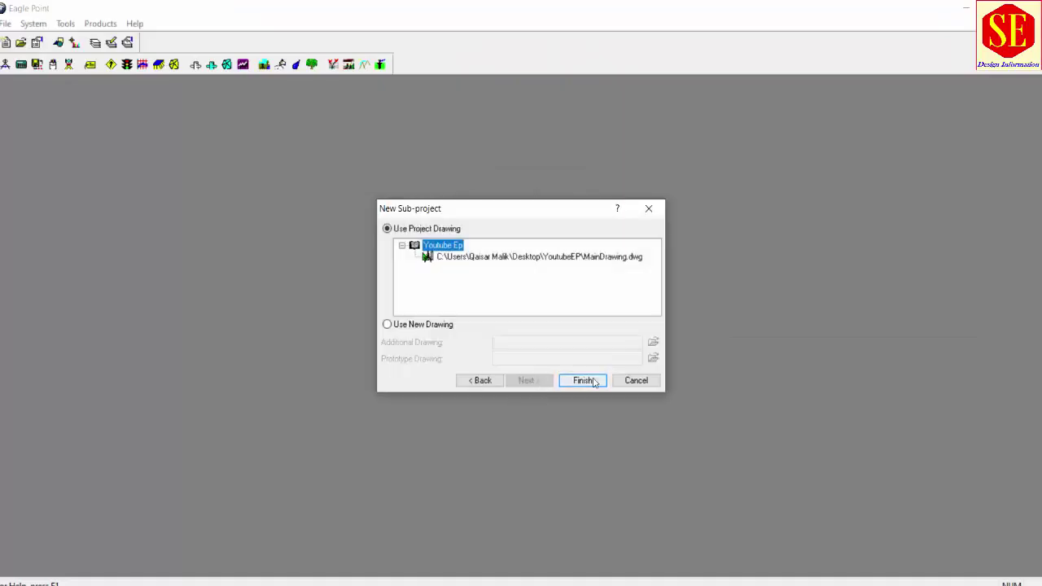
pyautogui.click(592, 381)
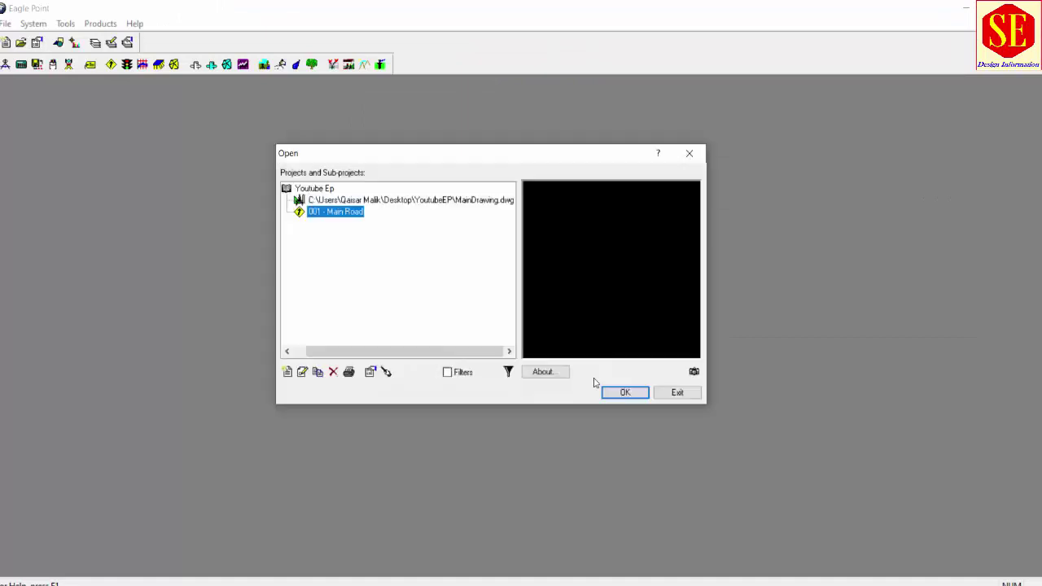
pyautogui.click(321, 202)
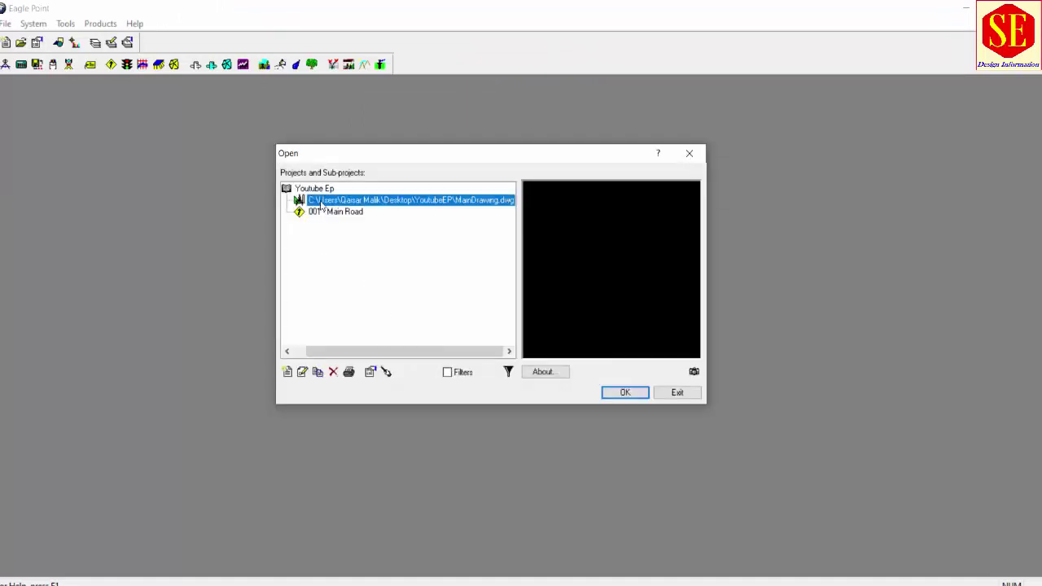
pyautogui.click(321, 214)
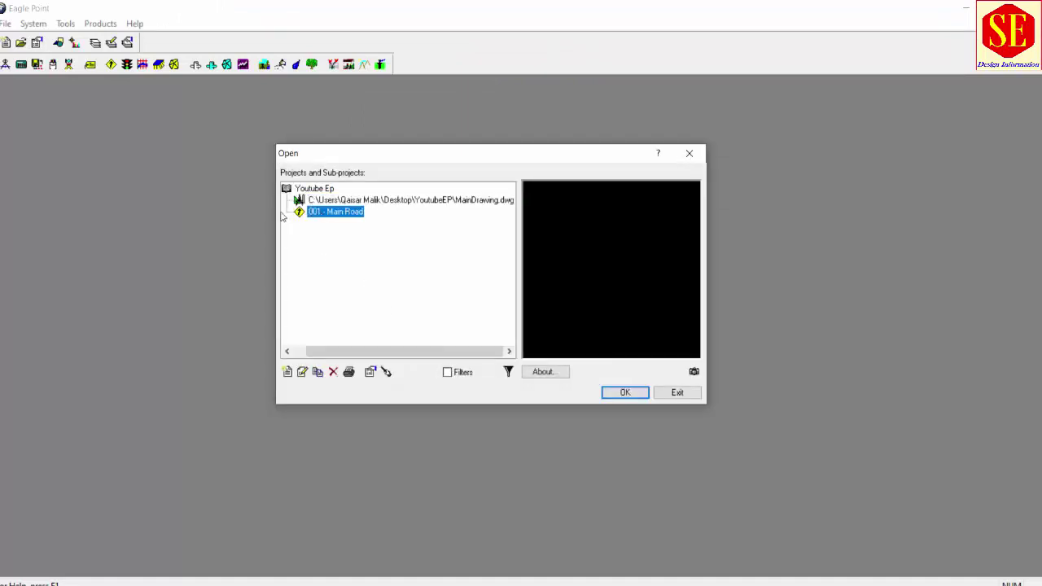
pyautogui.click(356, 207)
pyautogui.click(357, 212)
pyautogui.click(355, 202)
pyautogui.click(348, 211)
pyautogui.click(344, 202)
pyautogui.click(345, 215)
pyautogui.click(352, 202)
pyautogui.click(340, 214)
# Add a second RoadCalc sub-project described as Accs Road, using the metric defaults and the project drawing
pyautogui.click(286, 372)
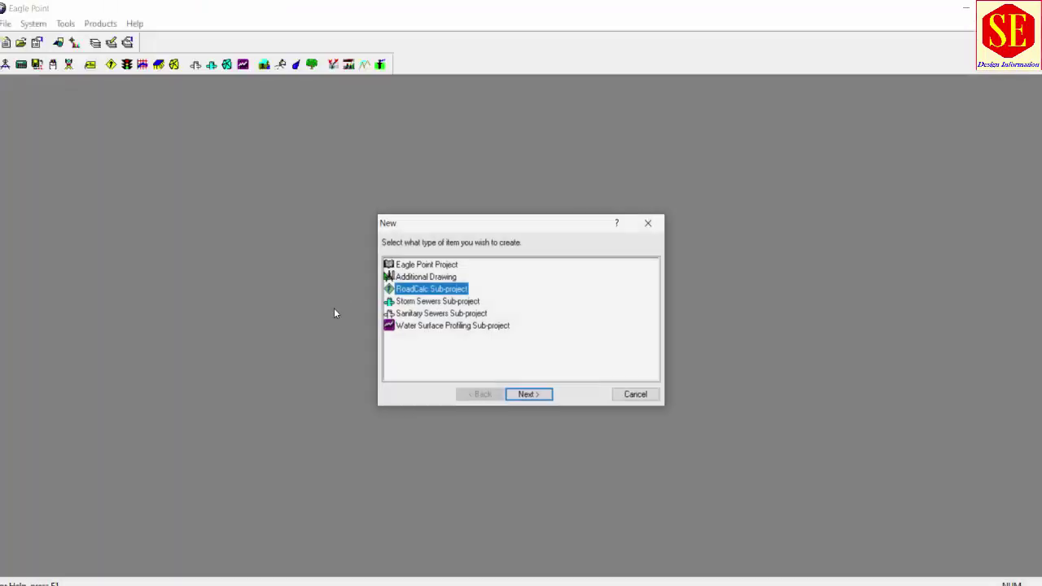
pyautogui.click(536, 395)
pyautogui.click(503, 351)
pyautogui.write('A')
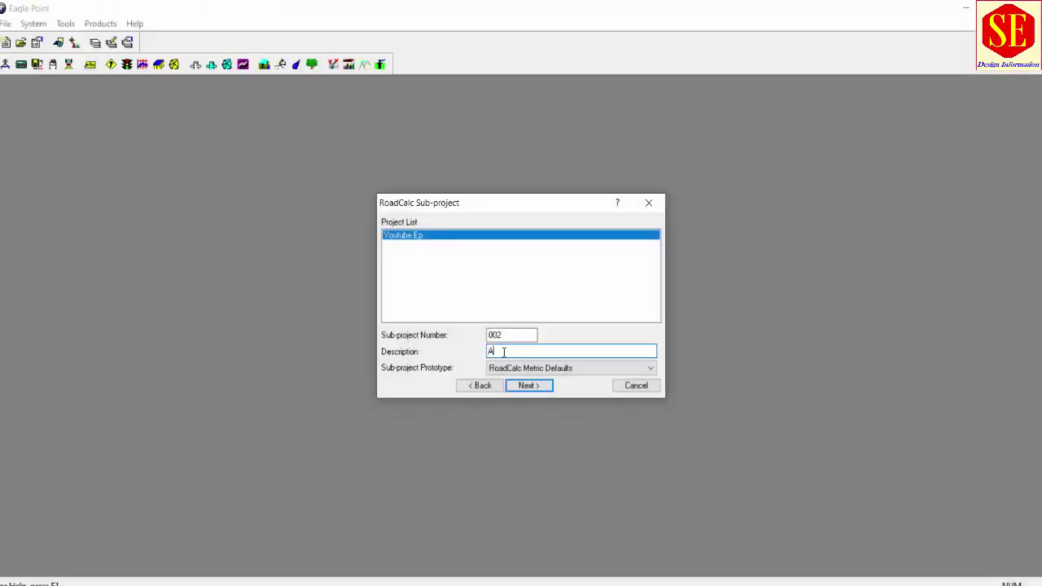
pyautogui.write('ccs Road')
pyautogui.click(529, 386)
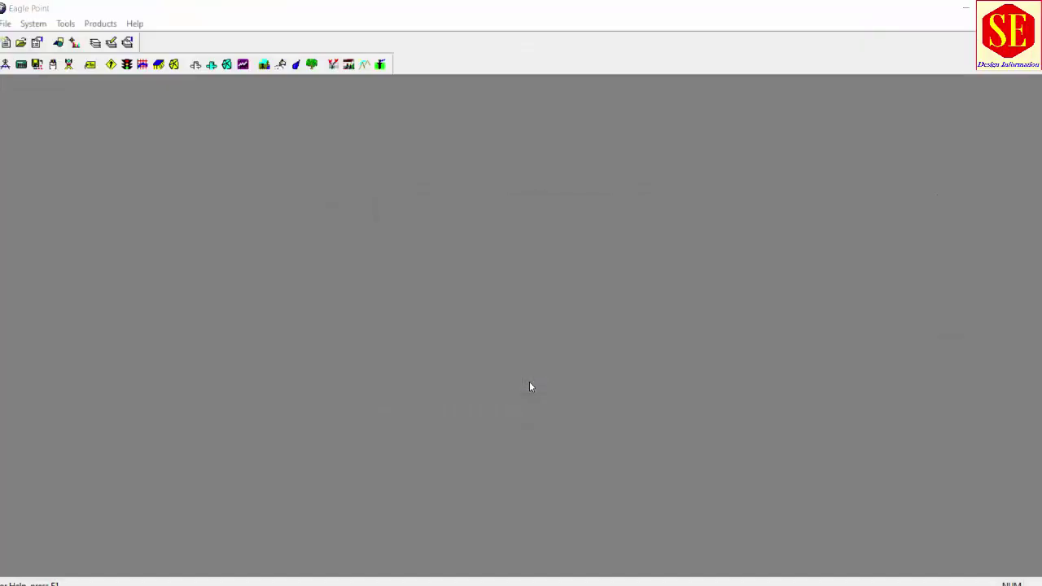
pyautogui.click(581, 382)
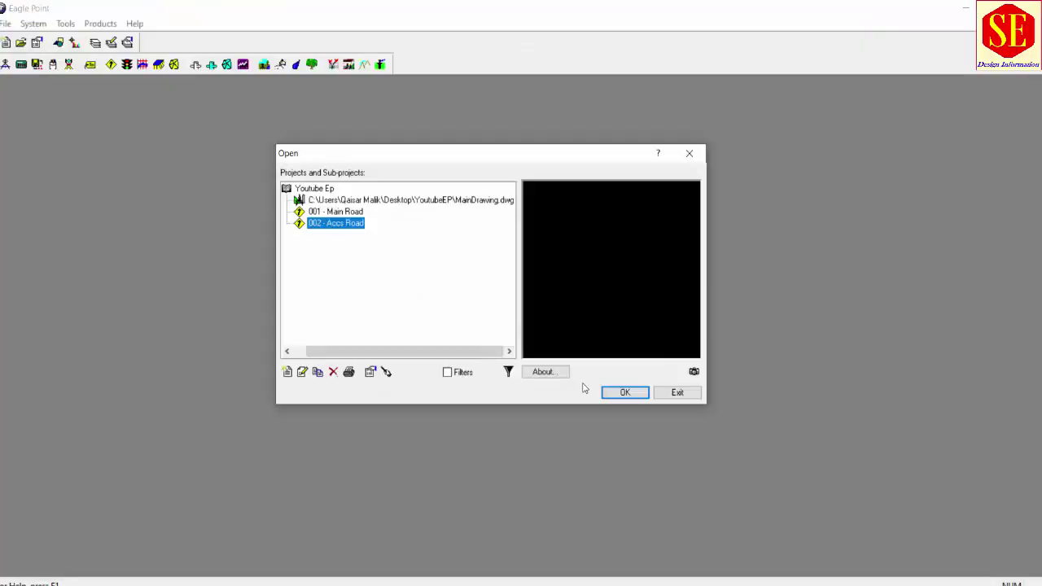
# Create a RoadCalc sub-project described as Ramp-01, with RoadCalc Metric Defaults and the existing project drawing
pyautogui.click(337, 211)
pyautogui.click(337, 225)
pyautogui.click(286, 371)
pyautogui.click(525, 394)
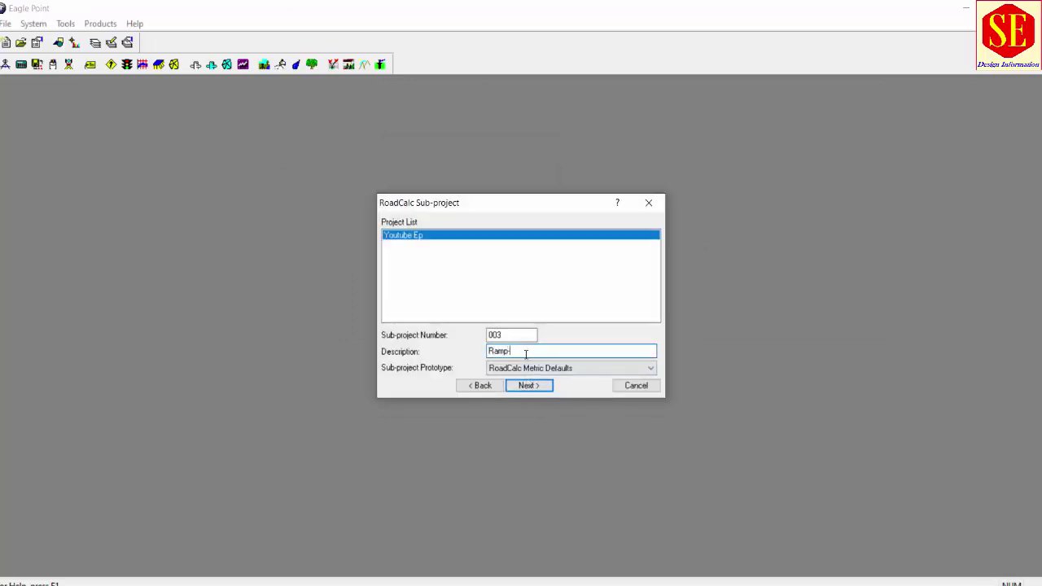
pyautogui.click(529, 386)
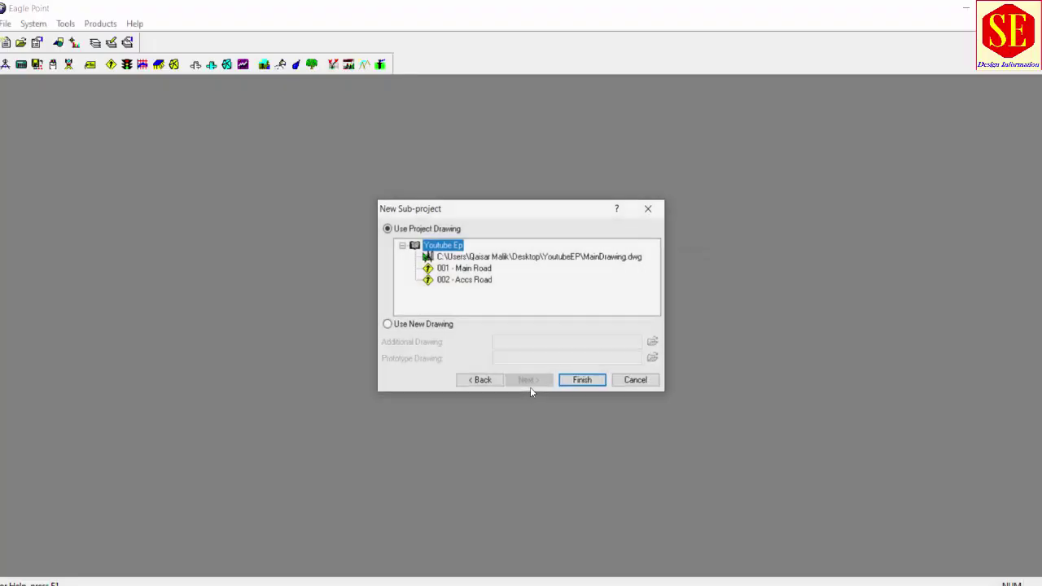
pyautogui.click(583, 380)
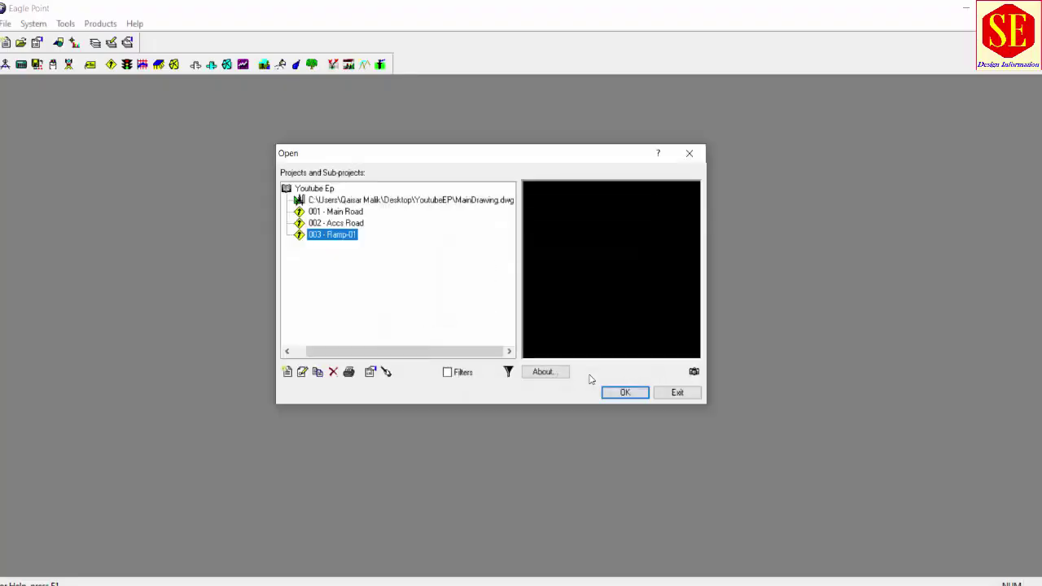
# Add a RoadCalc sub-project described as Ramp-02, using the metric defaults and the project drawing
pyautogui.click(286, 371)
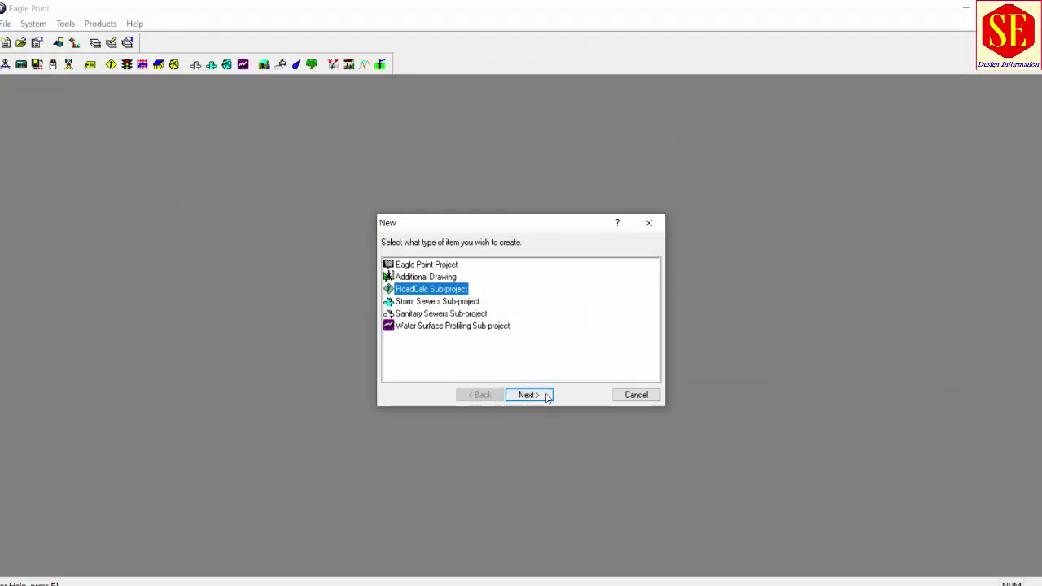
pyautogui.click(544, 394)
pyautogui.click(538, 348)
pyautogui.write('Ram')
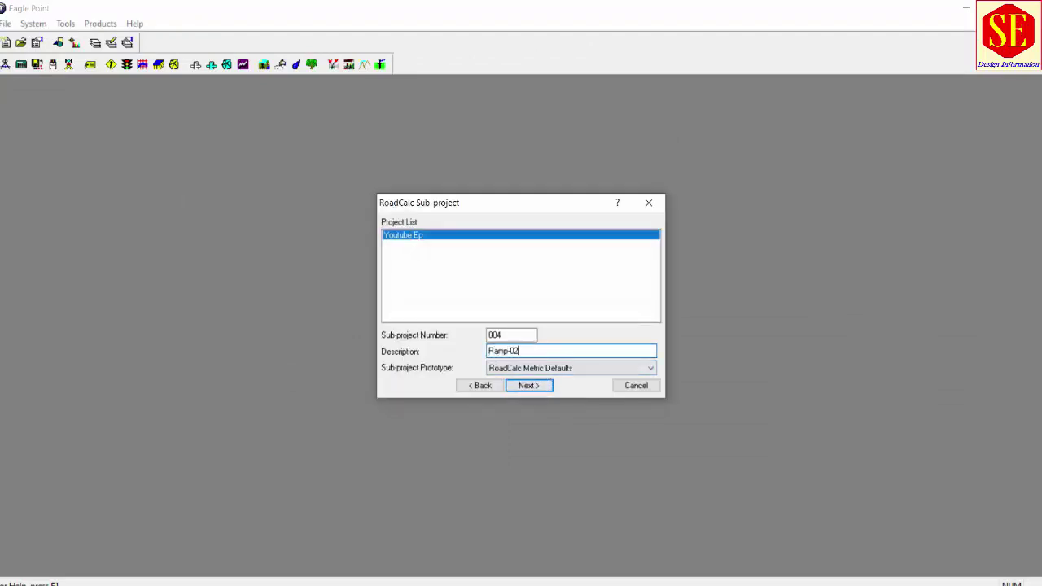
pyautogui.write('p-02')
pyautogui.click(529, 386)
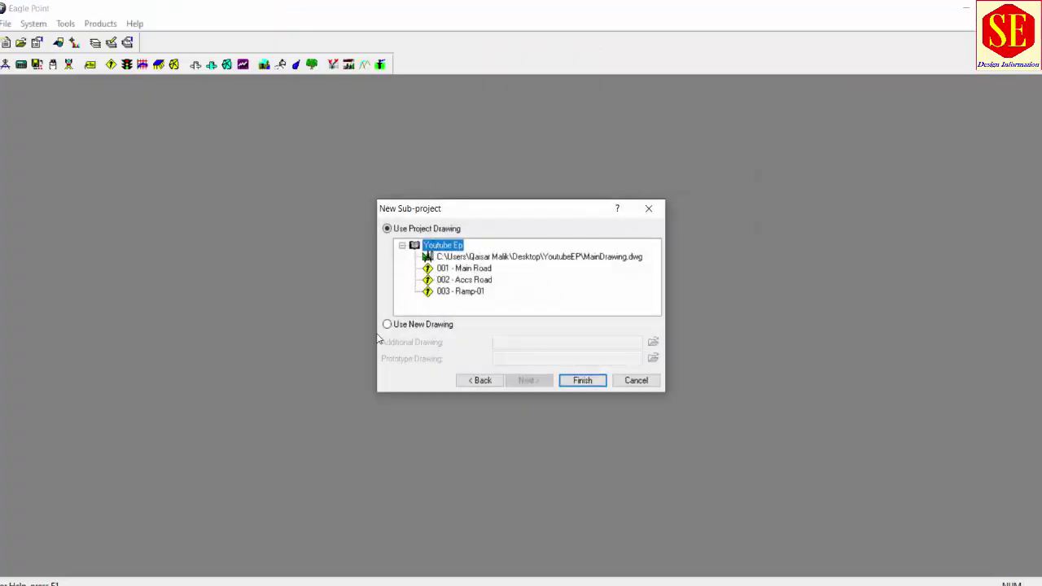
pyautogui.click(581, 380)
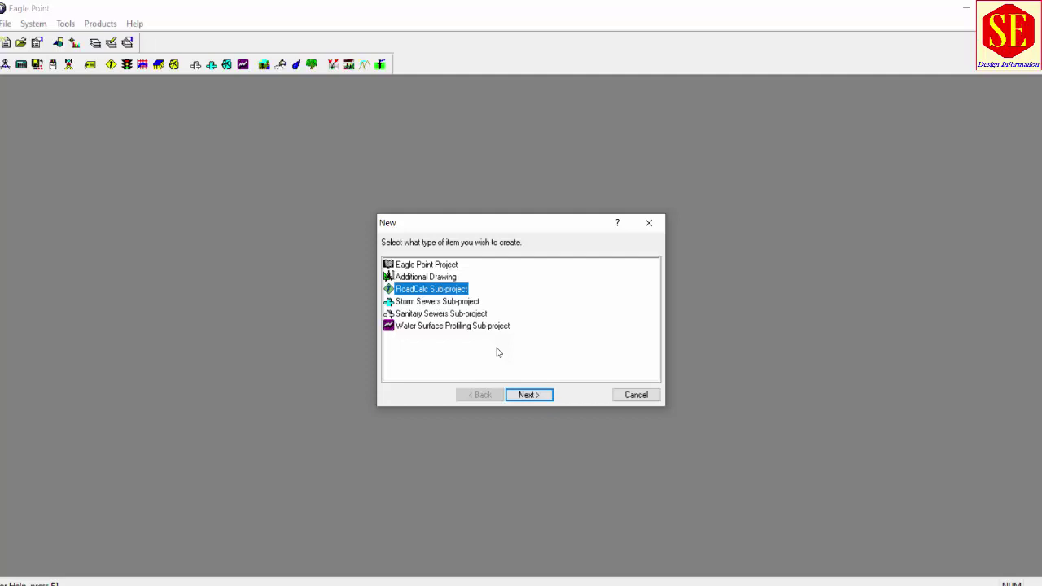
# Create a RoadCalc sub-project described as Loop.1 with RoadCalc Metric Defaults, sharing the project drawing
pyautogui.click(527, 395)
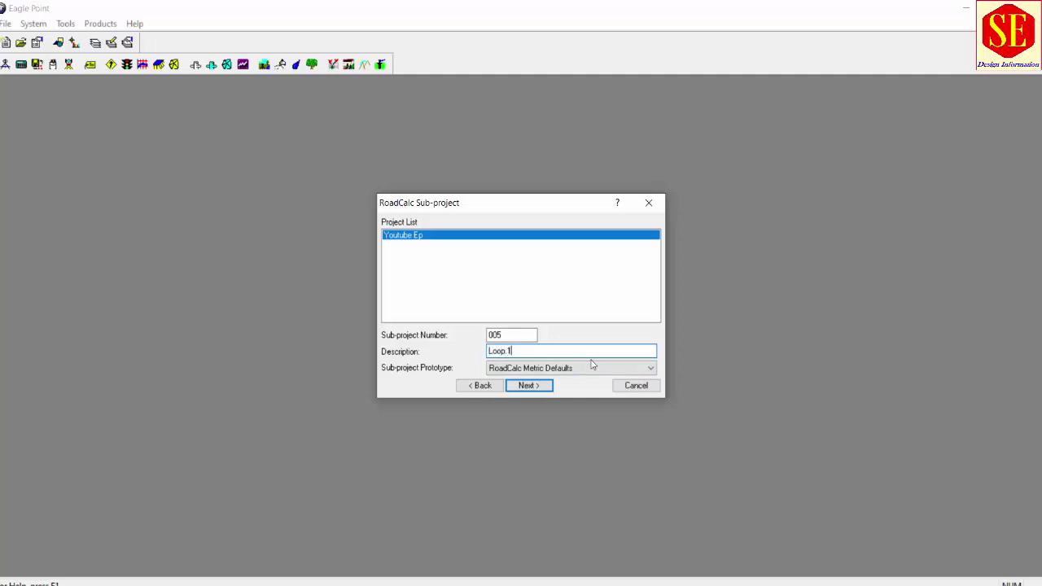
pyautogui.click(541, 386)
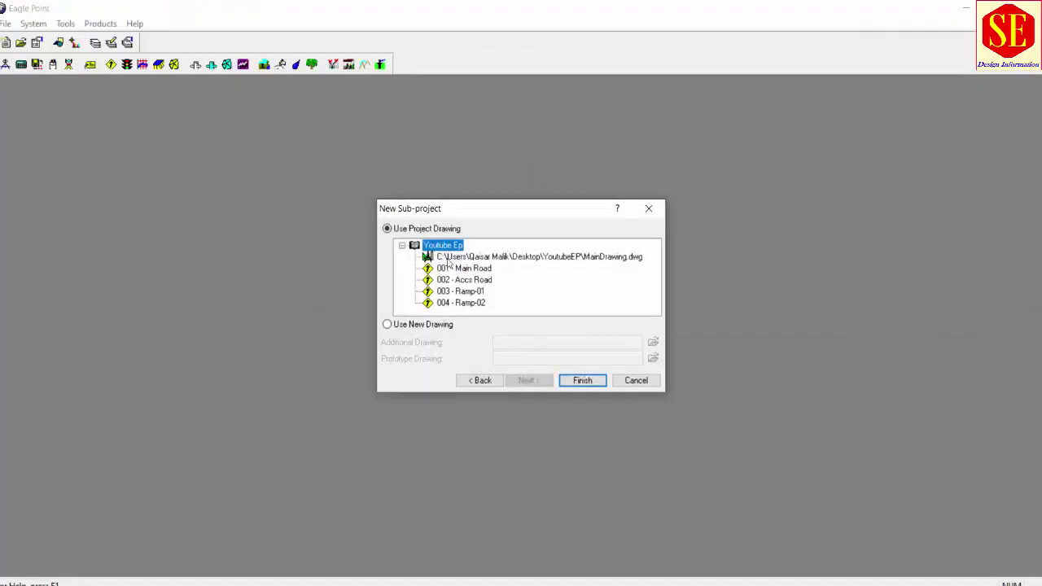
pyautogui.click(588, 384)
# Add another RoadCalc sub-project described as Loop-02, with RoadCalc Metric Defaults and the project drawing
pyautogui.click(296, 371)
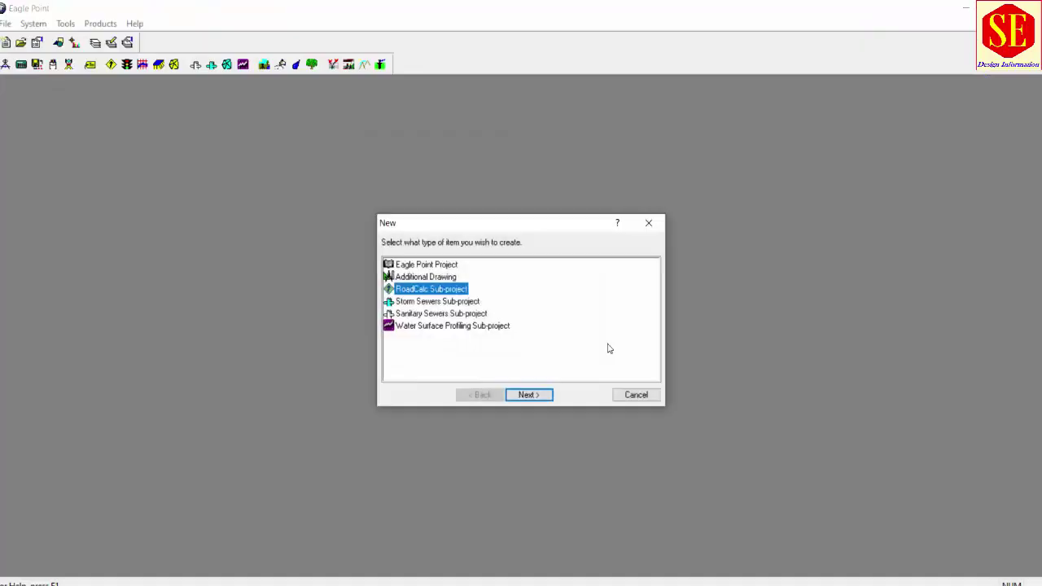
pyautogui.click(528, 395)
pyautogui.click(516, 350)
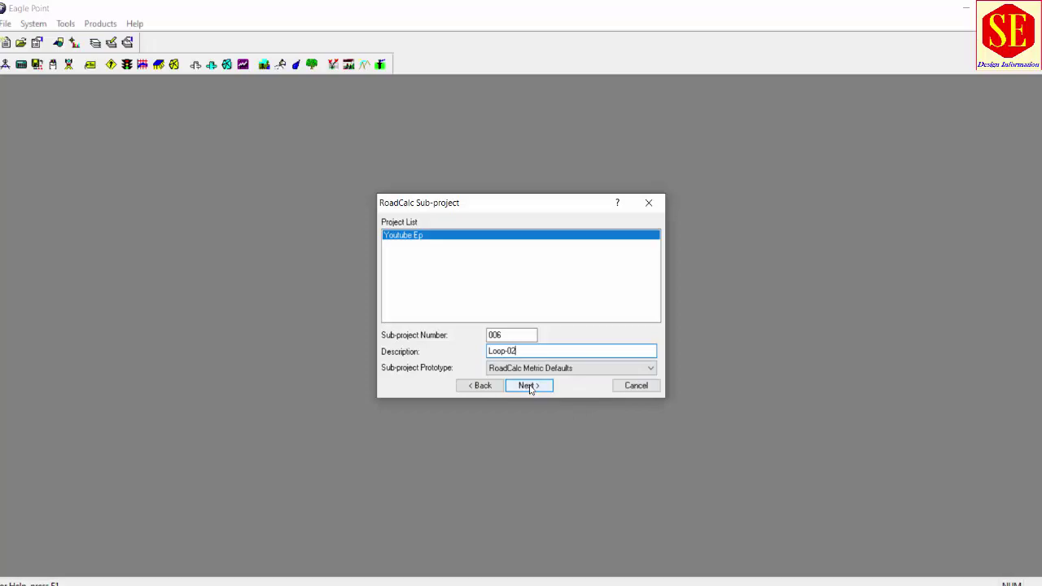
pyautogui.click(529, 387)
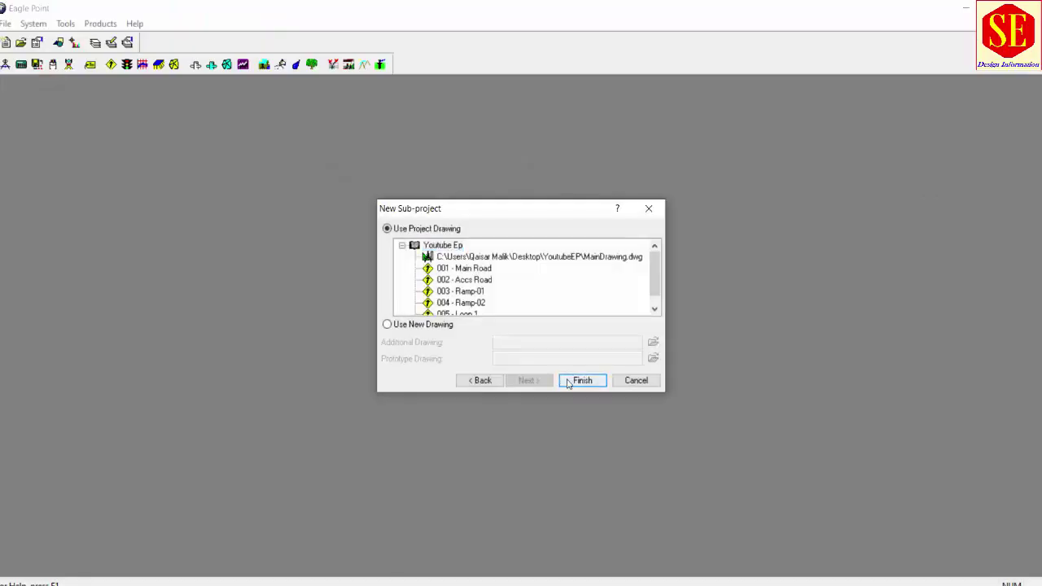
pyautogui.click(565, 381)
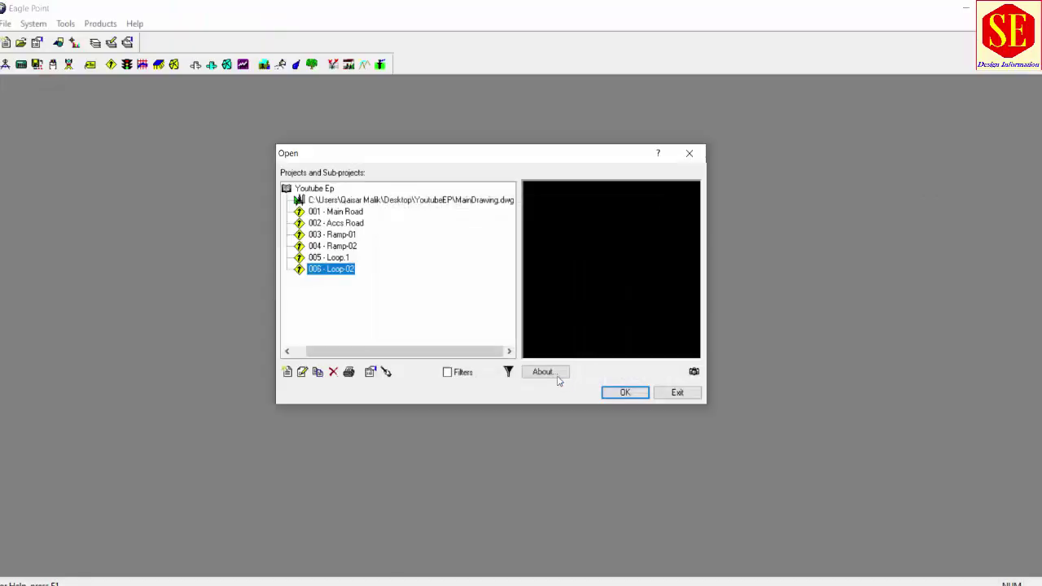
# Review the sub-projects listed under Youtube Ep, from 001 - Main Road through 006 - Loop-02
pyautogui.click(314, 214)
pyautogui.click(313, 271)
pyautogui.click(332, 213)
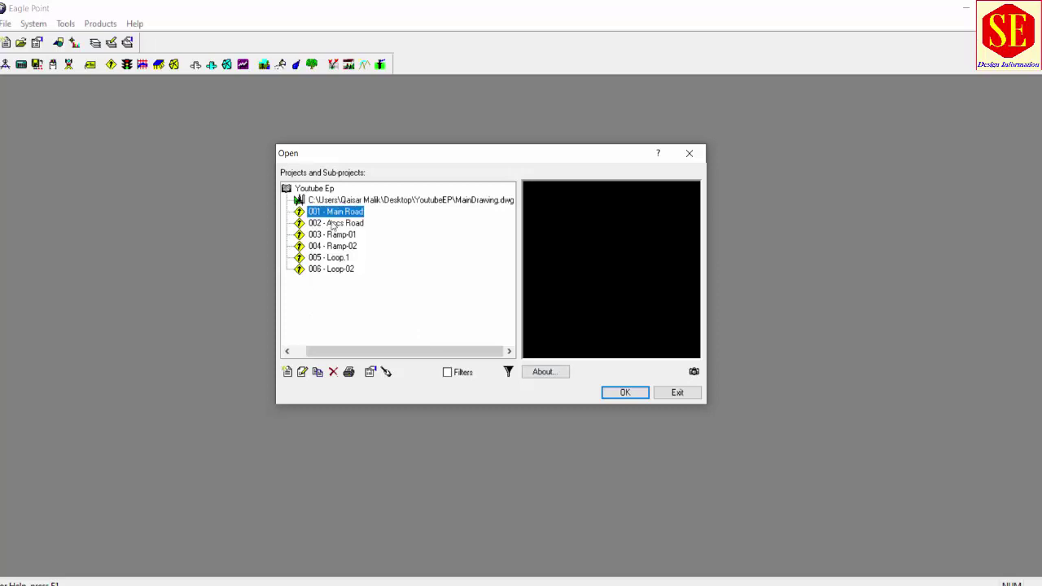
pyautogui.click(338, 224)
pyautogui.click(348, 238)
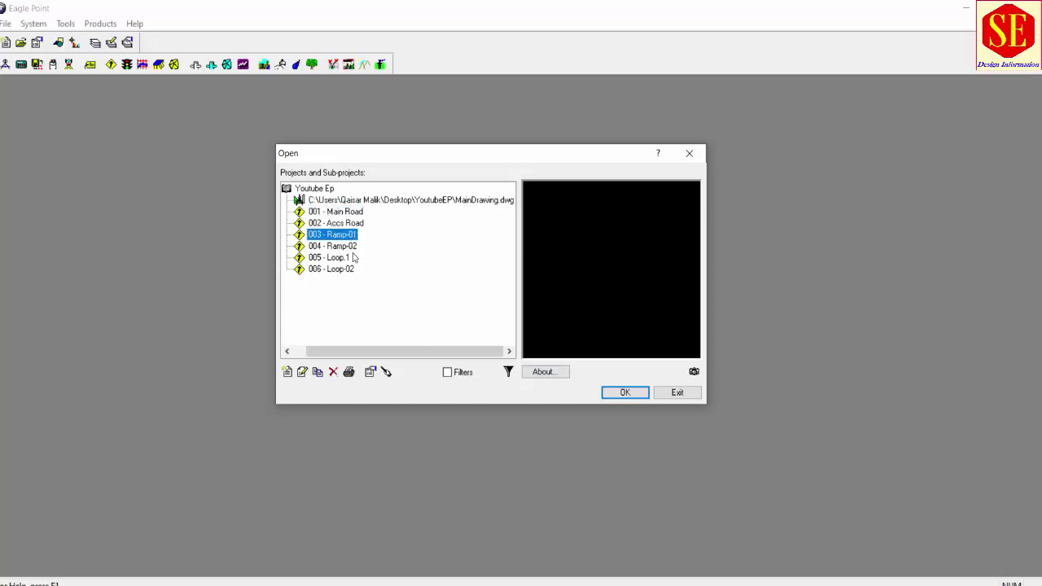
pyautogui.click(353, 248)
pyautogui.click(351, 259)
pyautogui.click(350, 271)
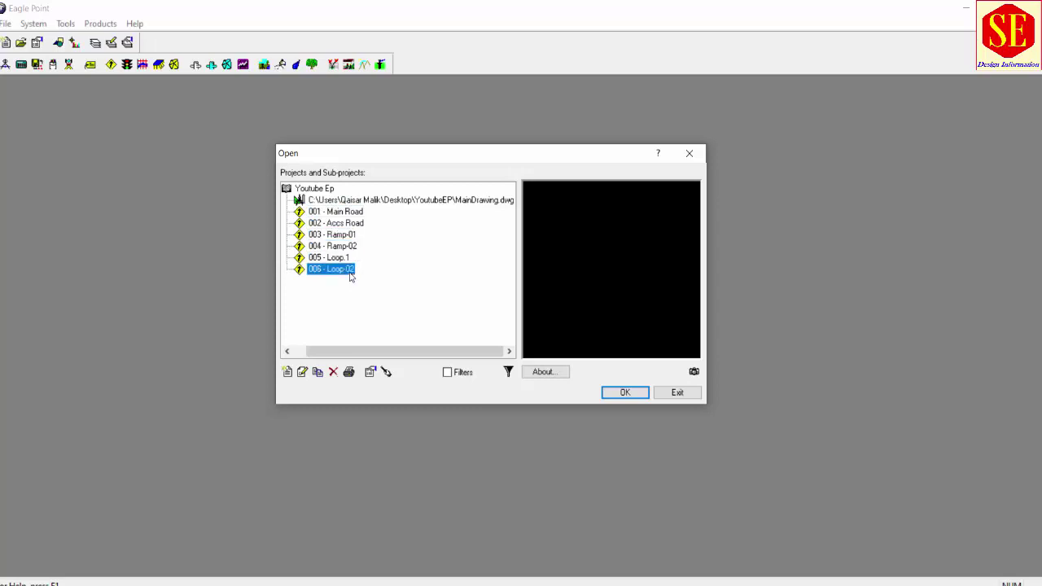
pyautogui.click(312, 213)
pyautogui.click(317, 225)
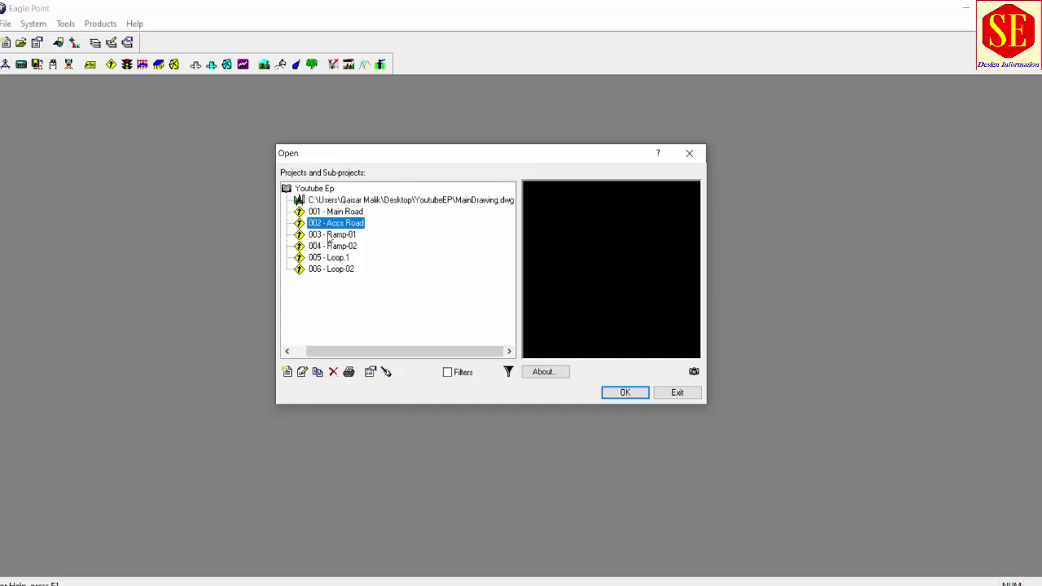
pyautogui.click(330, 235)
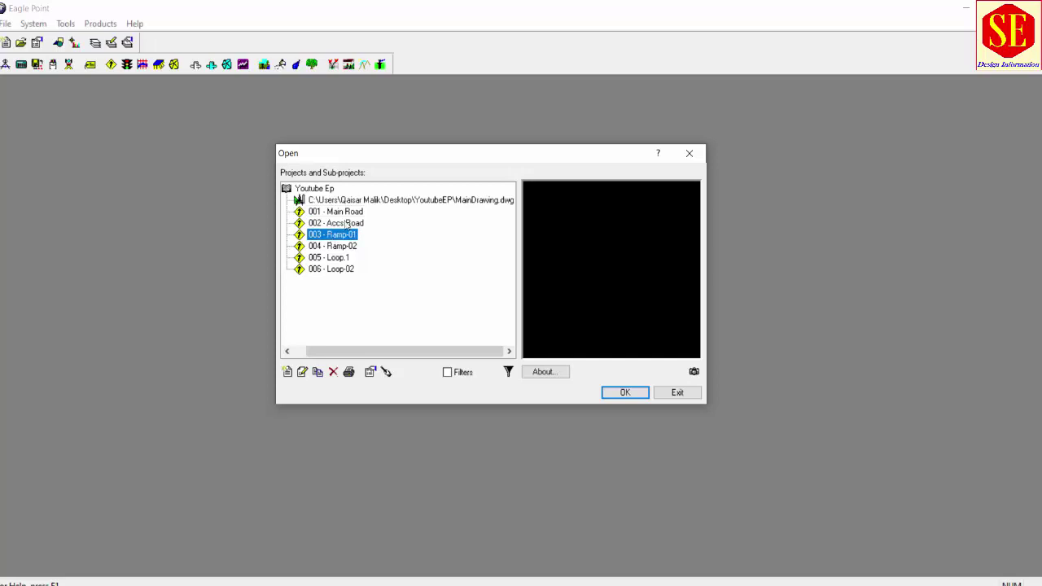
pyautogui.click(352, 215)
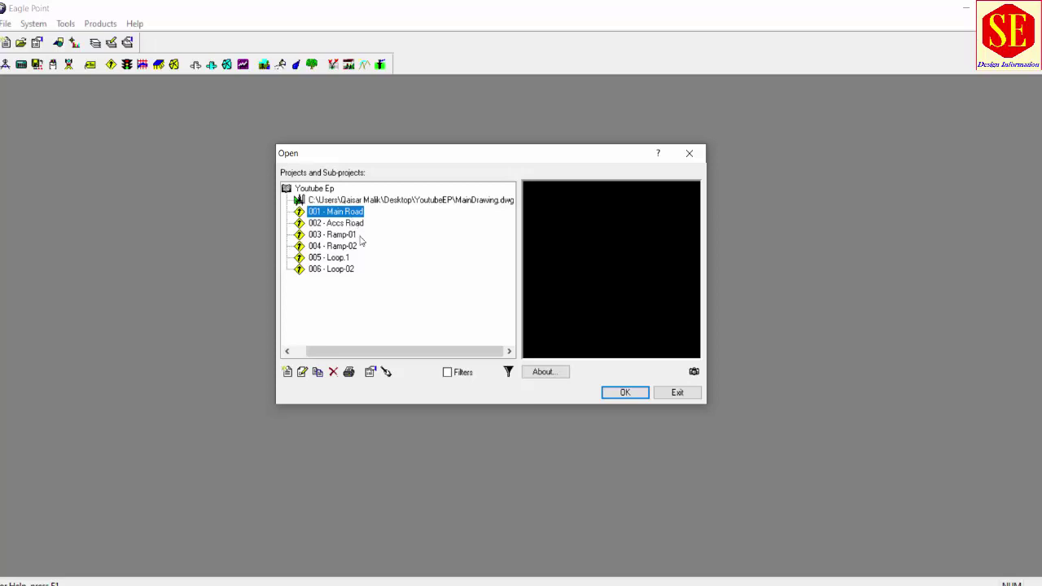
pyautogui.click(360, 225)
pyautogui.click(346, 236)
pyautogui.click(347, 246)
pyautogui.click(346, 258)
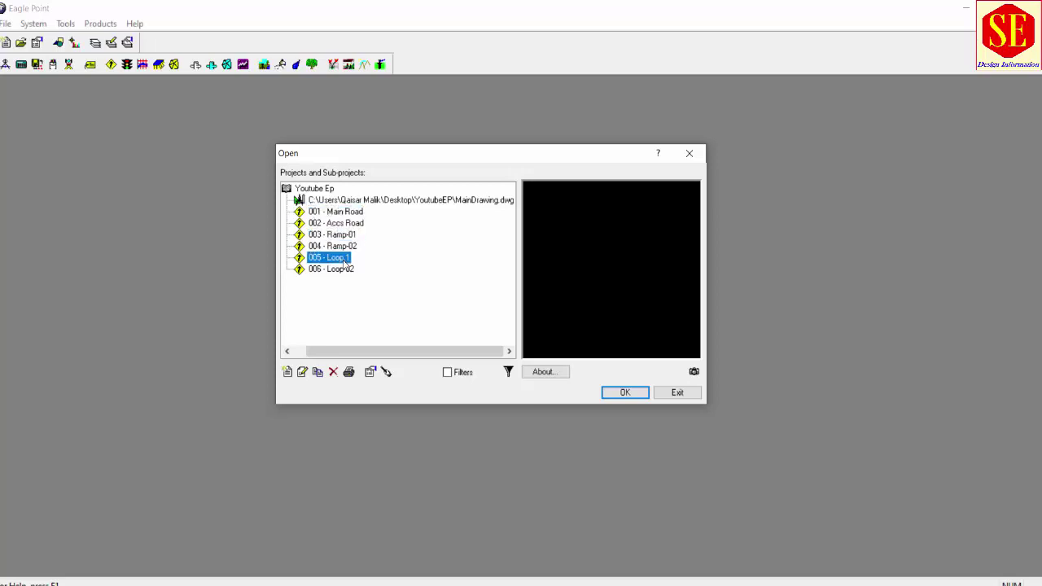
pyautogui.click(345, 269)
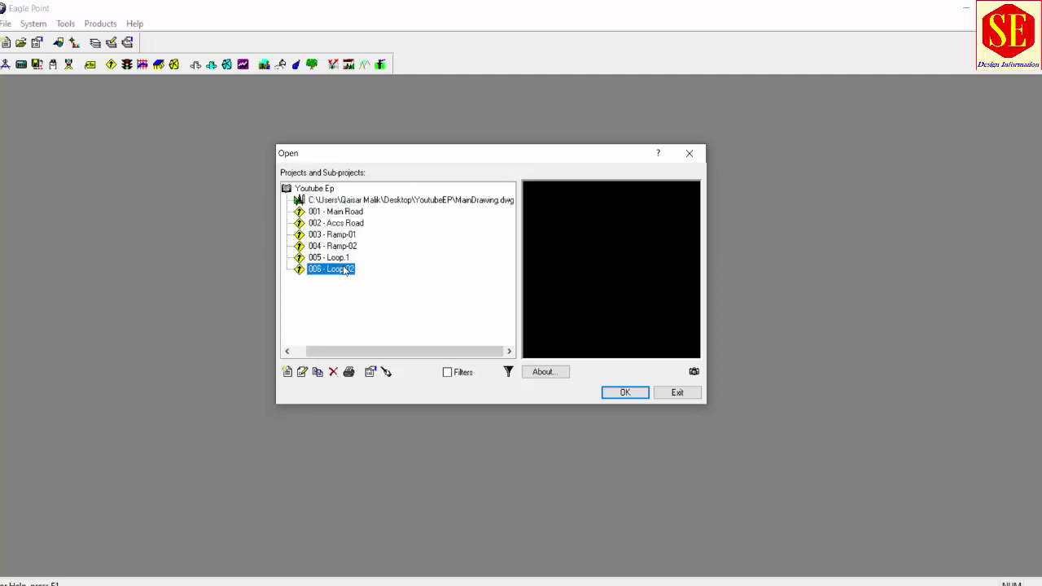
# Open the 001 - Main Road sub-project with its project drawing
pyautogui.click(348, 212)
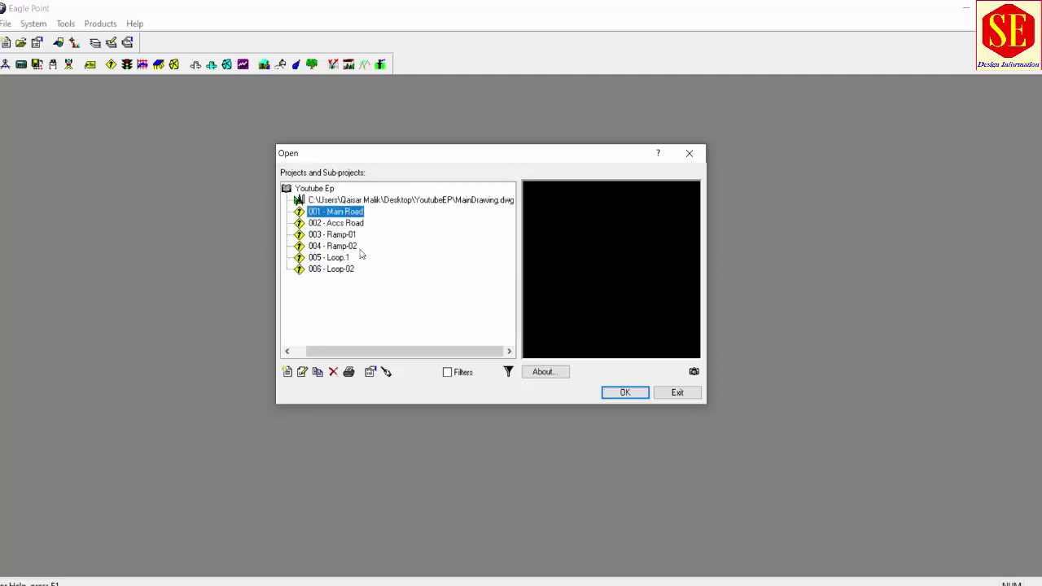
pyautogui.click(354, 225)
pyautogui.click(331, 213)
pyautogui.click(616, 394)
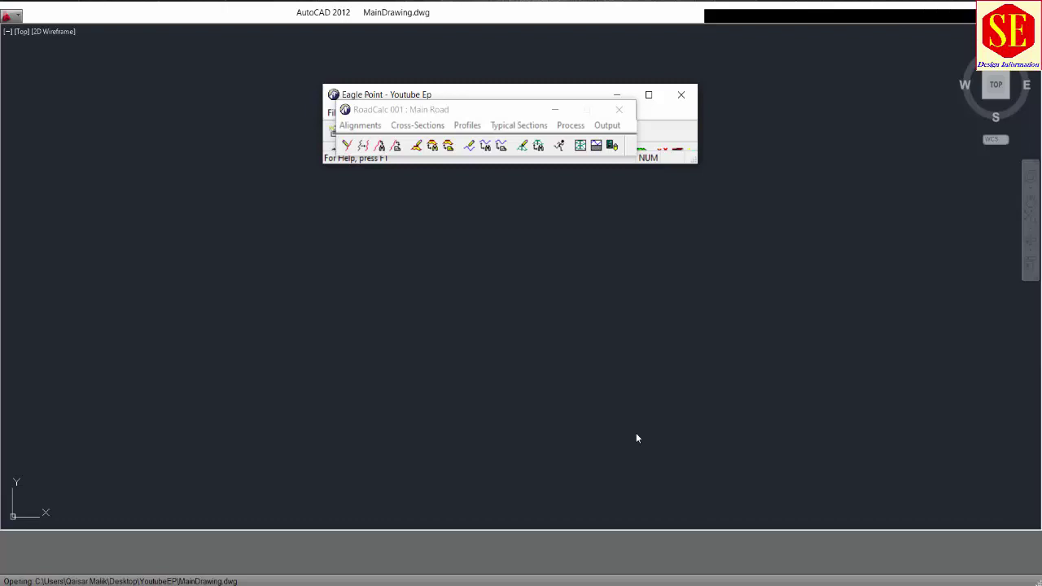
# Arrange the Eagle Point and RoadCalc windows over the drawing so that they no longer overlap
pyautogui.moveTo(464, 110); pyautogui.dragTo(478, 186)
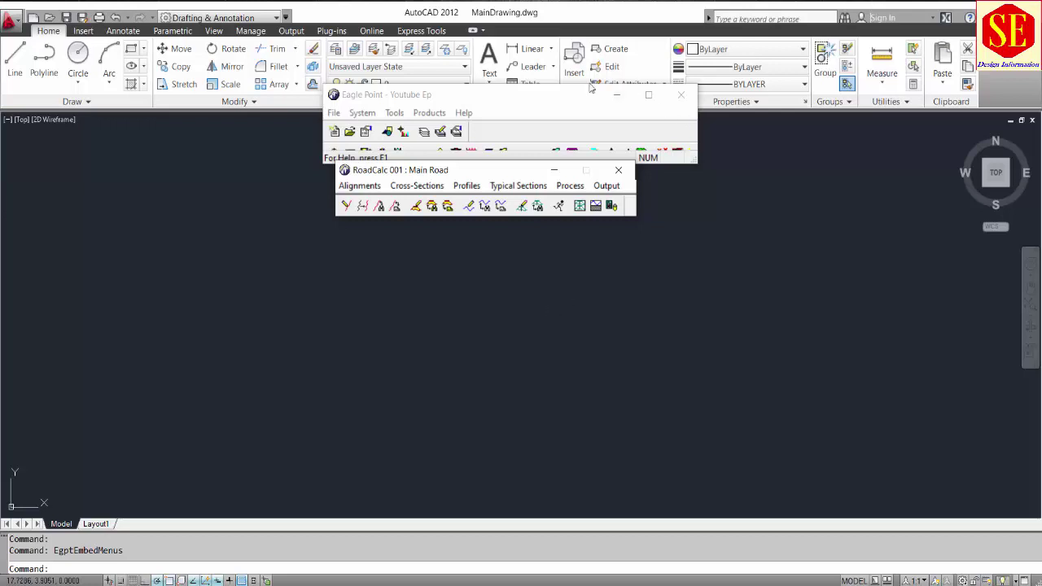
pyautogui.moveTo(496, 176); pyautogui.dragTo(499, 245)
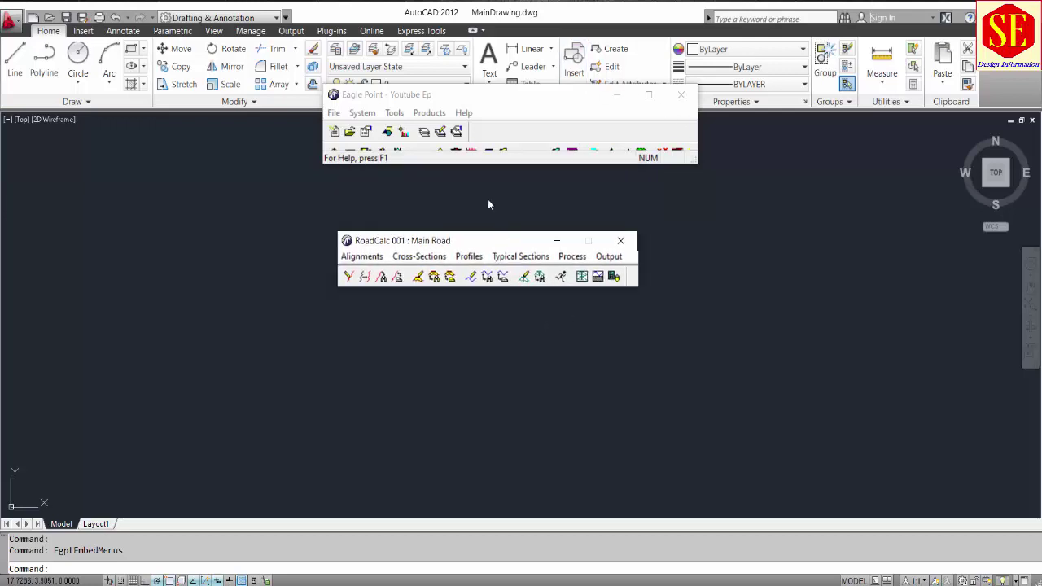
pyautogui.moveTo(435, 96); pyautogui.dragTo(414, 85)
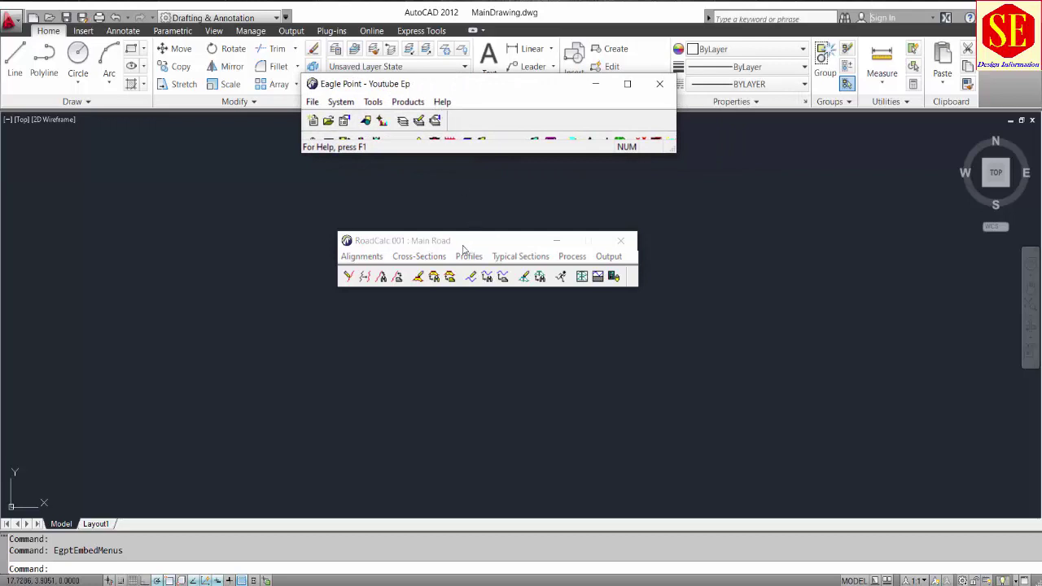
pyautogui.moveTo(463, 249); pyautogui.dragTo(438, 183)
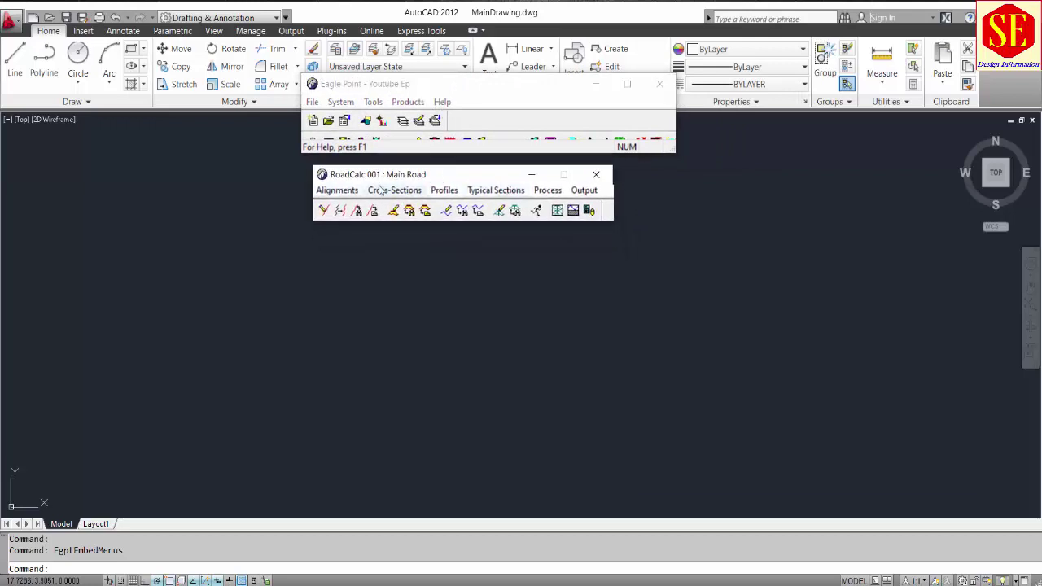
# Check the project's angular unit settings and the available unit categories, keeping the units as they are
pyautogui.click(313, 102)
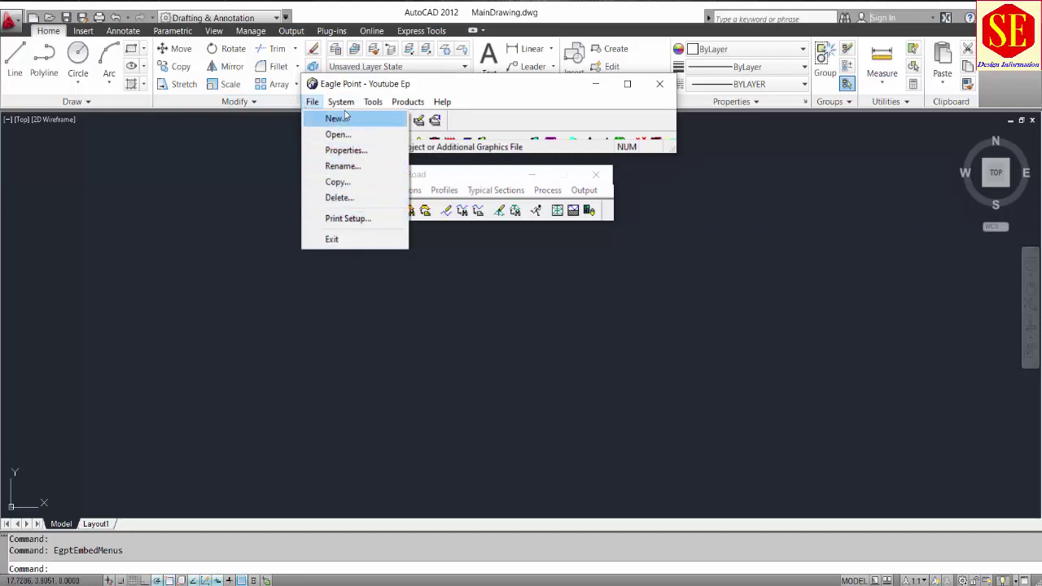
pyautogui.click(365, 119)
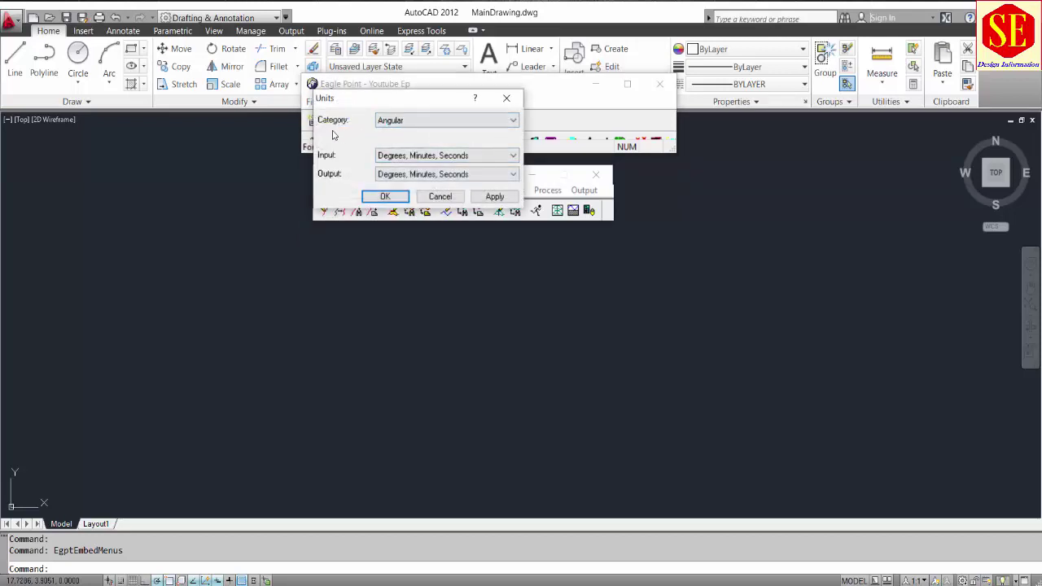
pyautogui.click(420, 120)
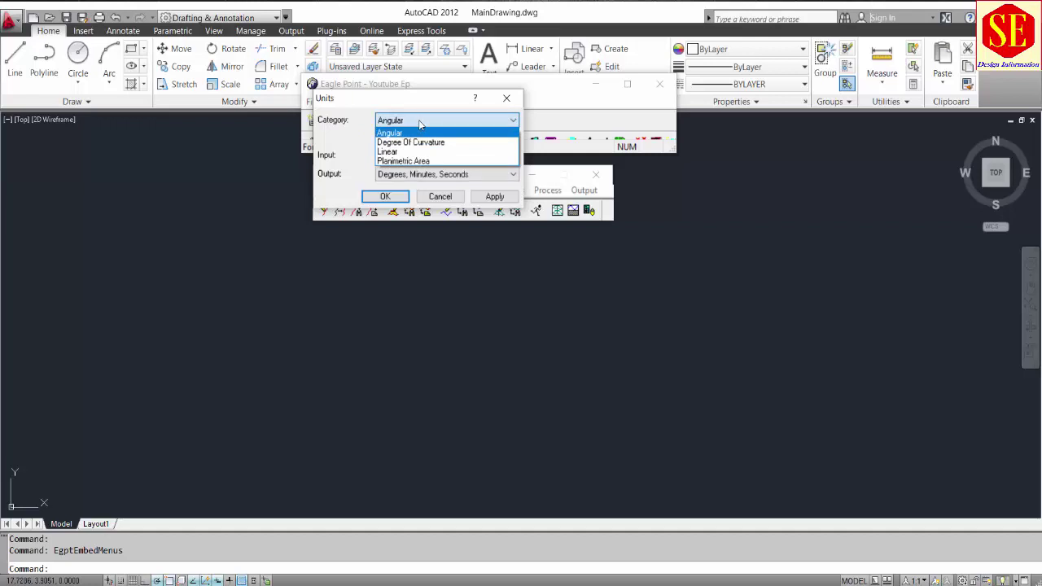
pyautogui.click(418, 120)
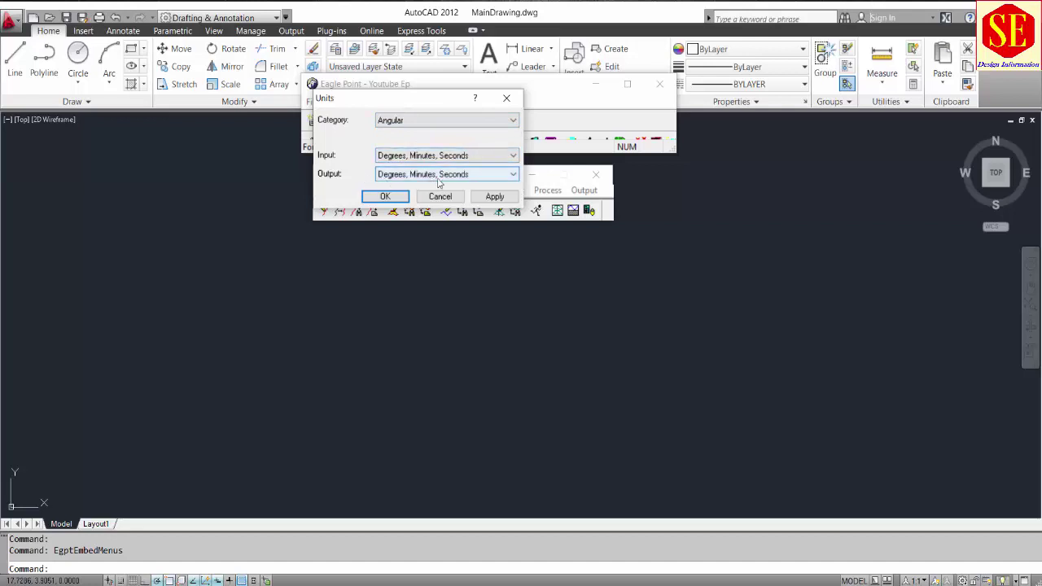
pyautogui.click(385, 196)
# Set the format for the Stationing category to +000 in the project's formats
pyautogui.click(340, 102)
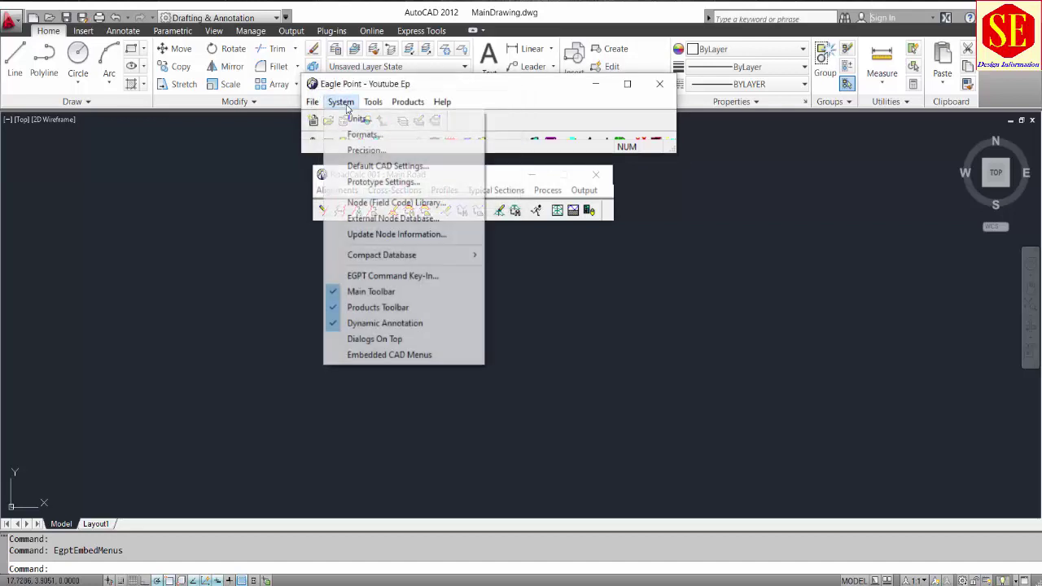
pyautogui.click(367, 134)
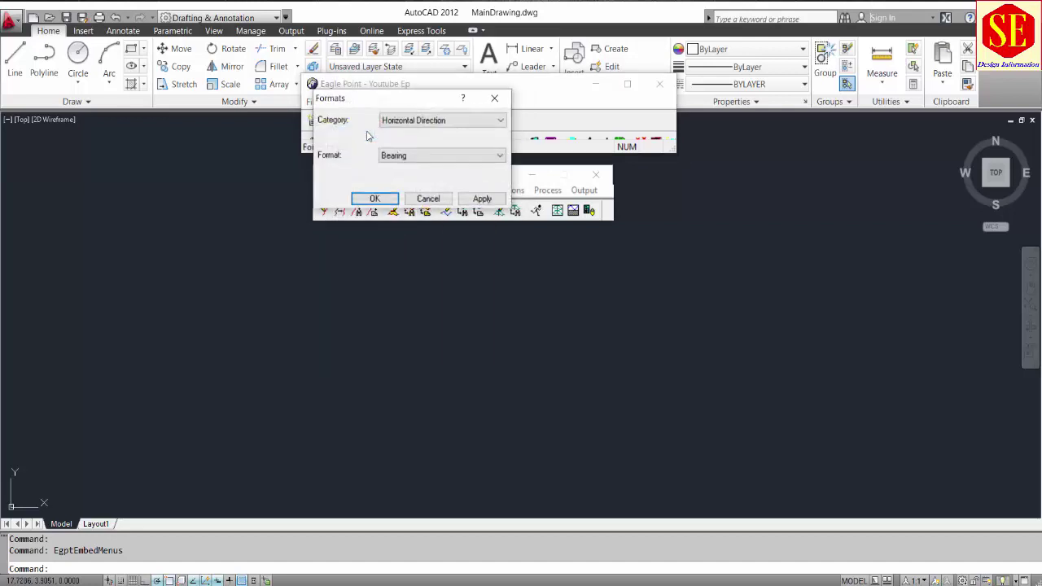
pyautogui.click(447, 122)
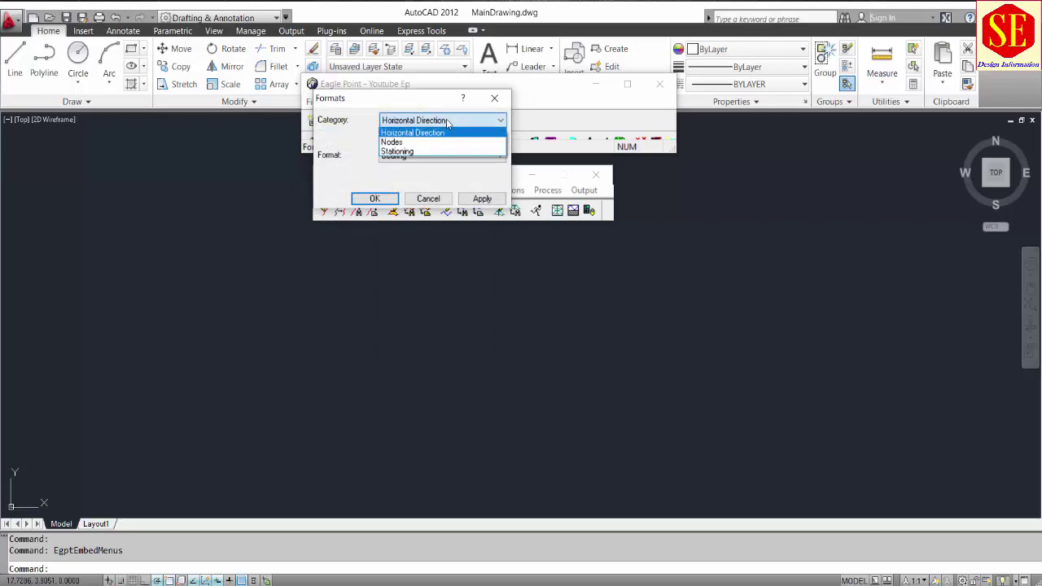
pyautogui.click(409, 152)
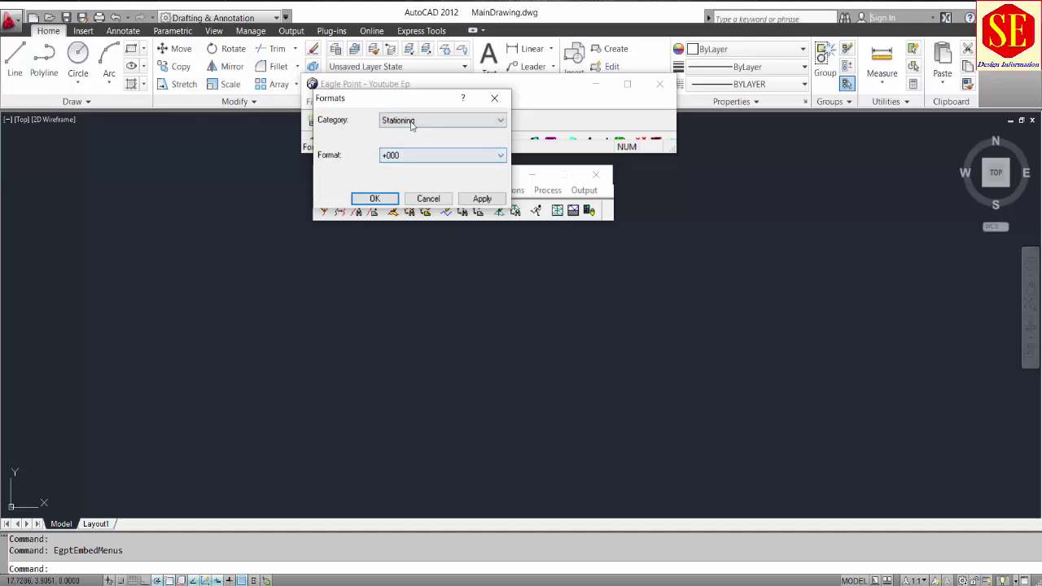
pyautogui.click(427, 154)
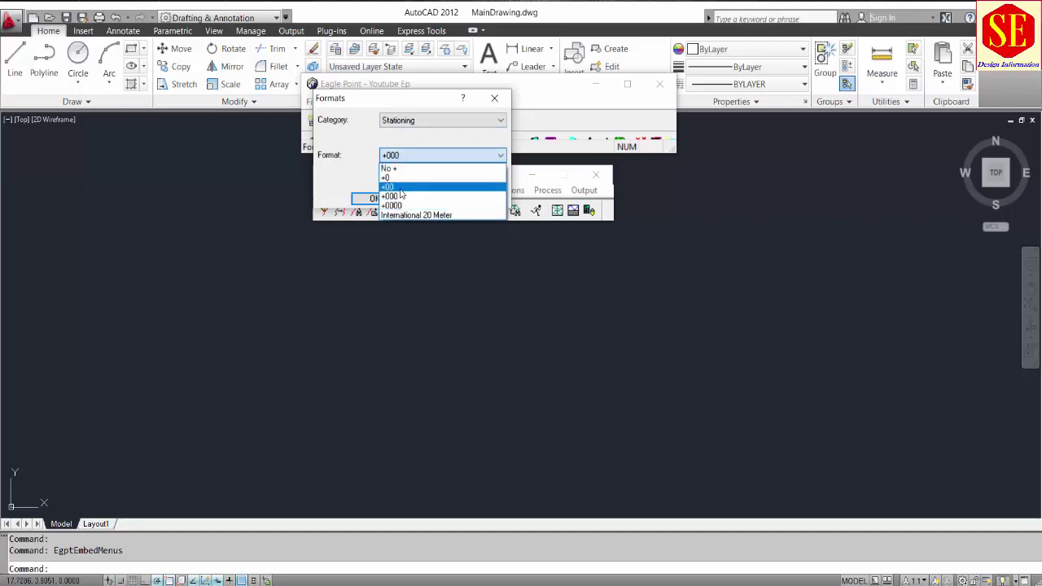
pyautogui.click(402, 193)
pyautogui.click(382, 159)
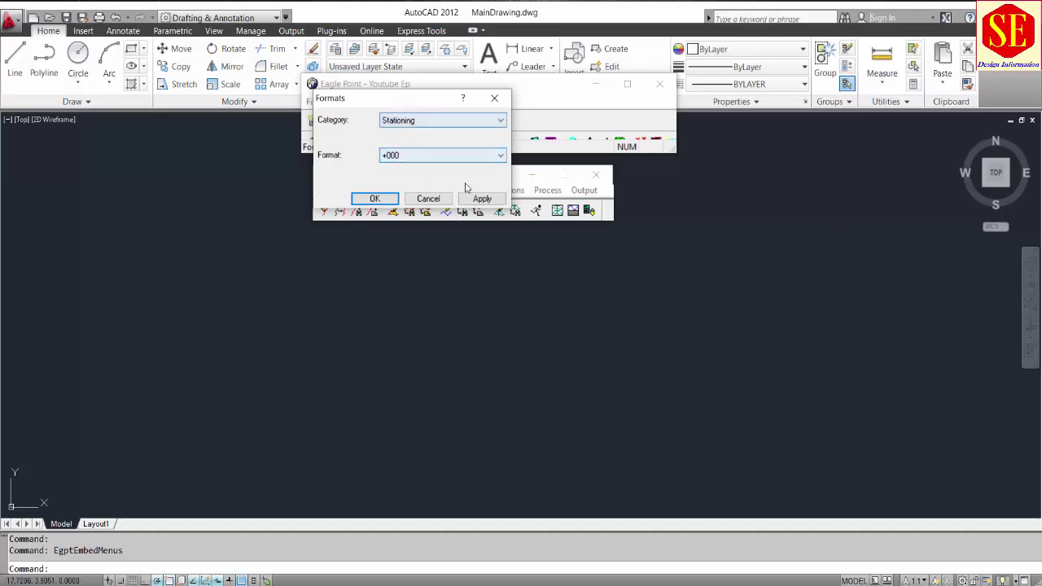
pyautogui.click(373, 199)
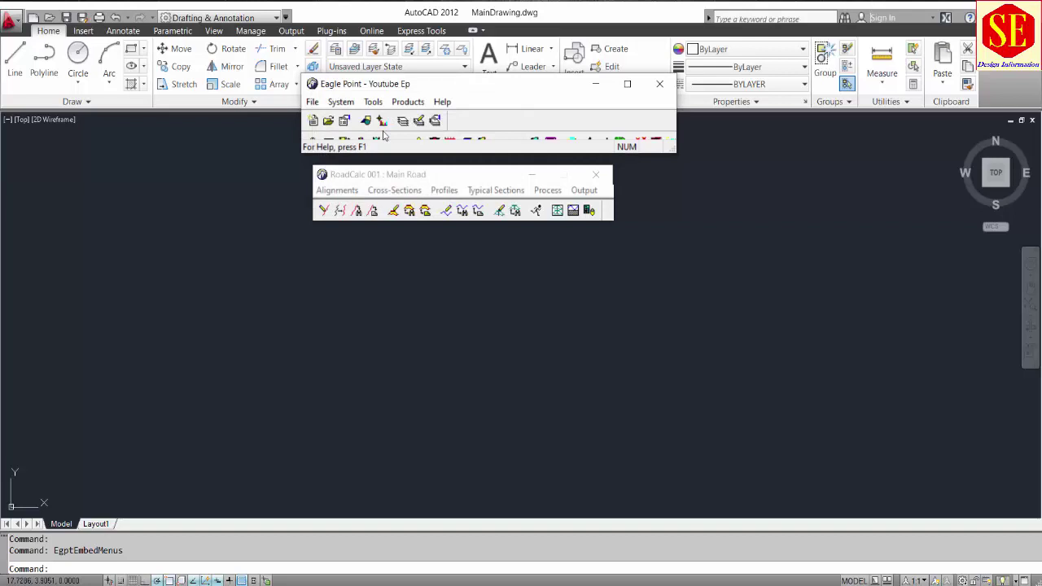
# Check the project's precision settings for the Angular category, keeping them as they are
pyautogui.click(339, 103)
pyautogui.click(365, 150)
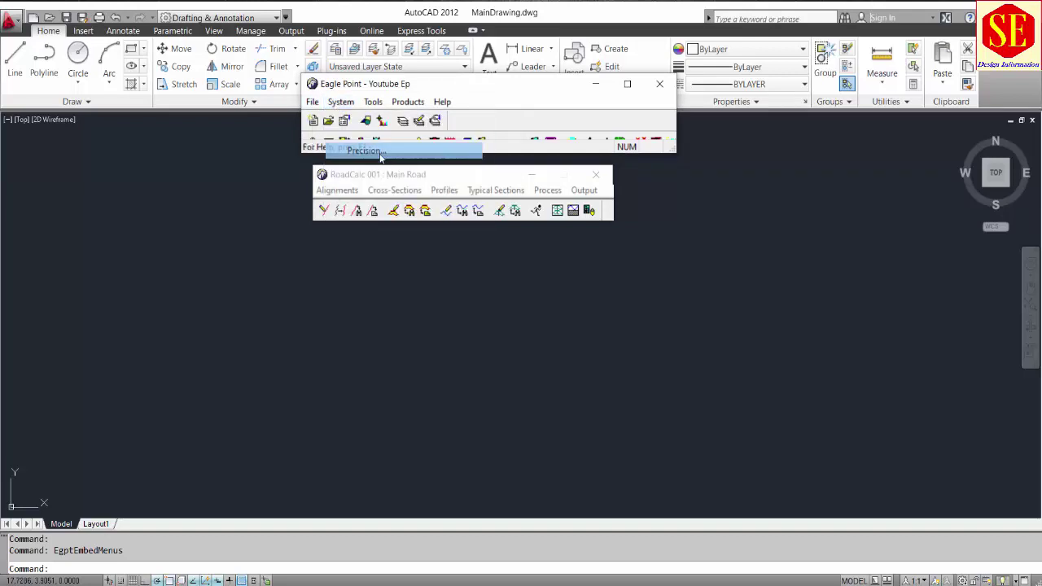
pyautogui.click(482, 155)
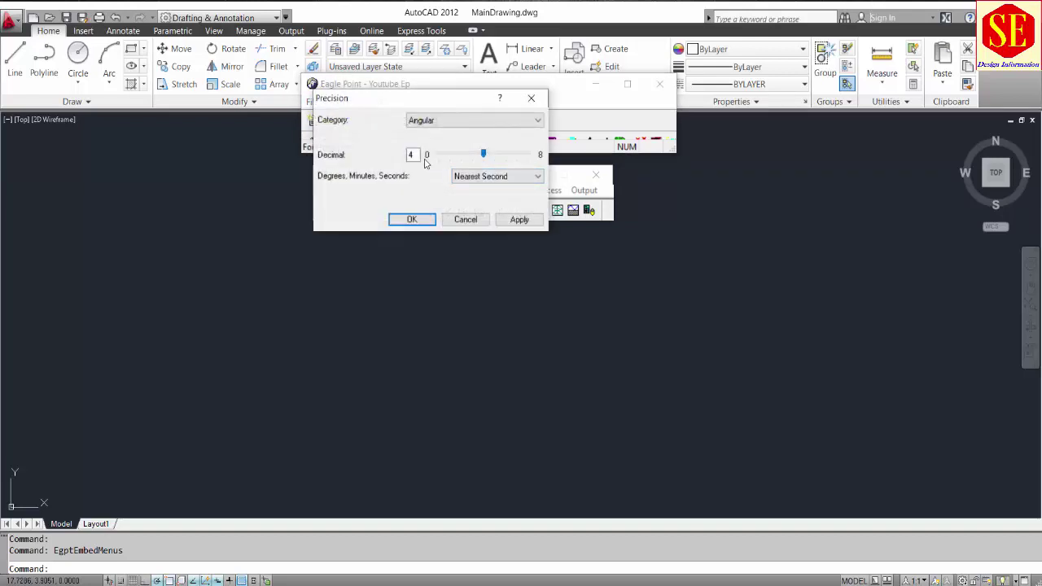
pyautogui.click(440, 120)
pyautogui.click(440, 121)
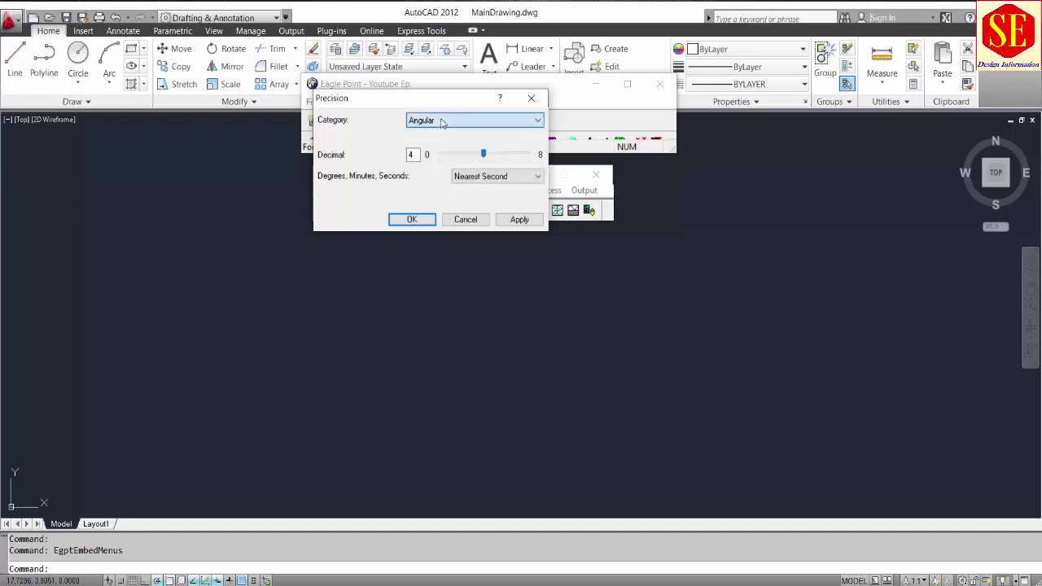
pyautogui.click(413, 220)
# Examine the product categories in the default CAD settings, from Advanced Irrigation through Watershed Modeling, without changing anything
pyautogui.click(340, 102)
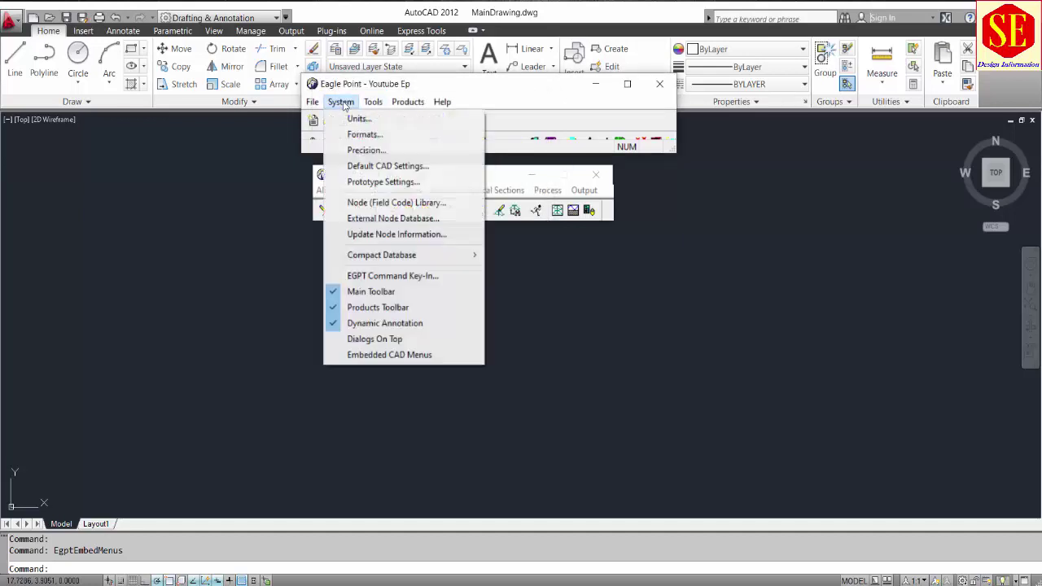
pyautogui.click(376, 166)
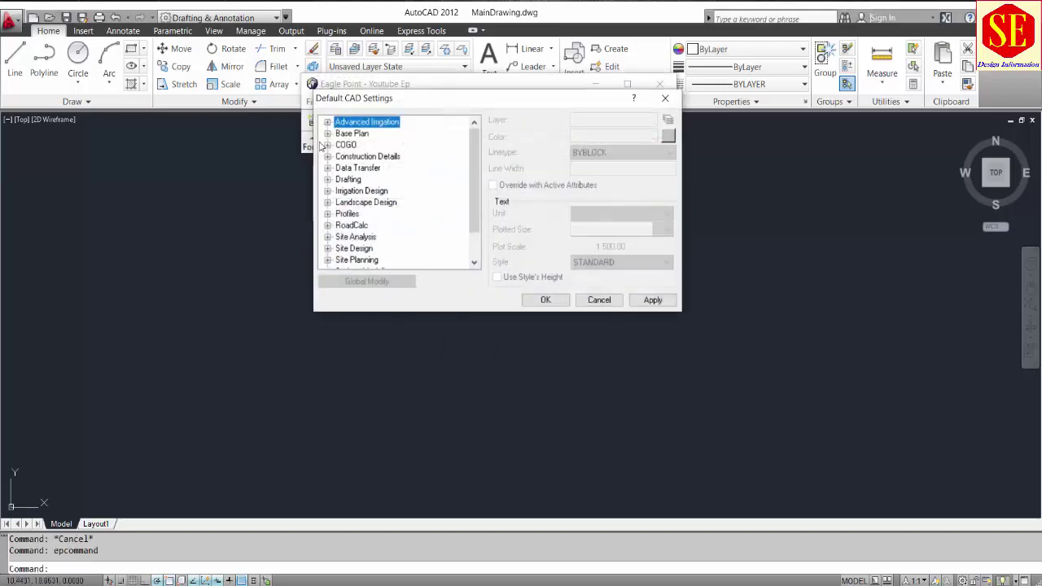
pyautogui.scroll(-1, 476, 167)
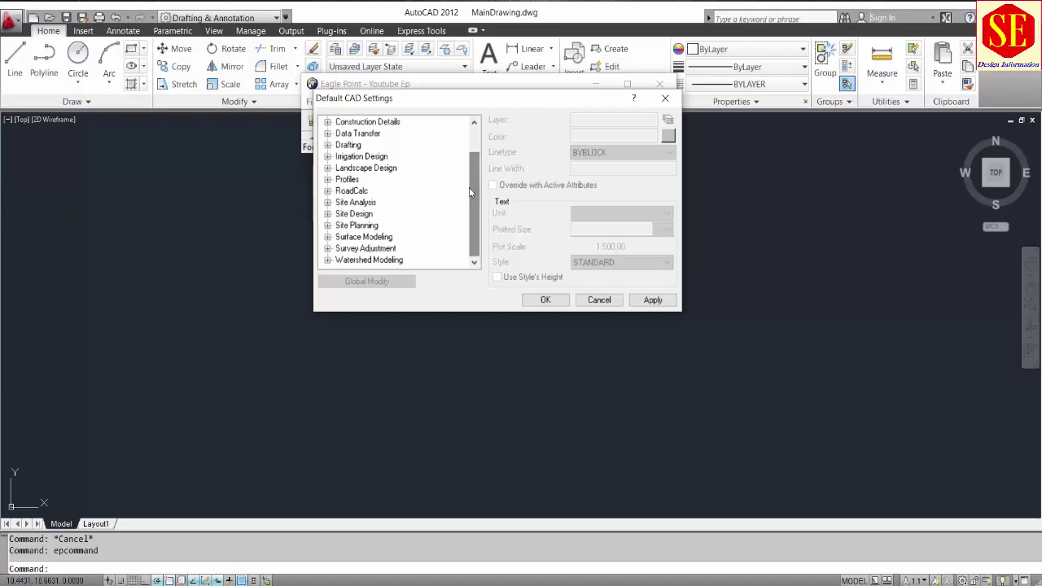
pyautogui.scroll(1, 470, 192)
pyautogui.click(328, 122)
pyautogui.click(327, 122)
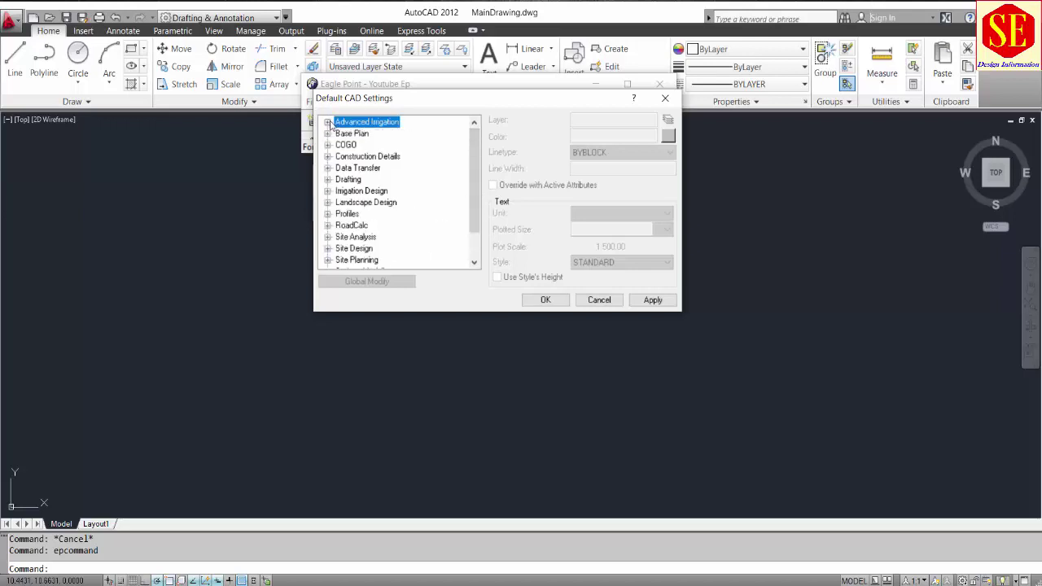
pyautogui.click(328, 133)
pyautogui.click(328, 122)
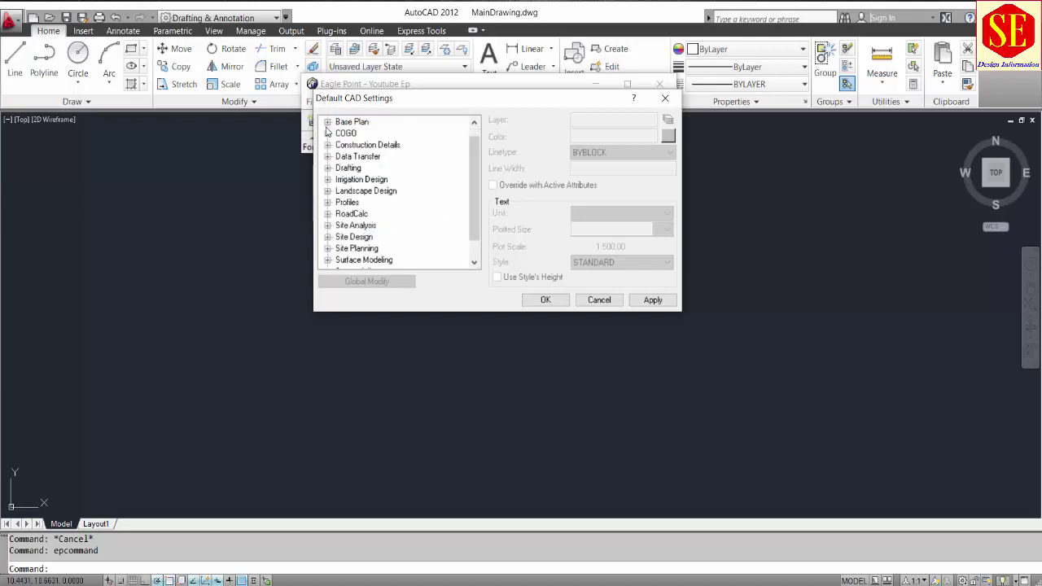
pyautogui.click(545, 300)
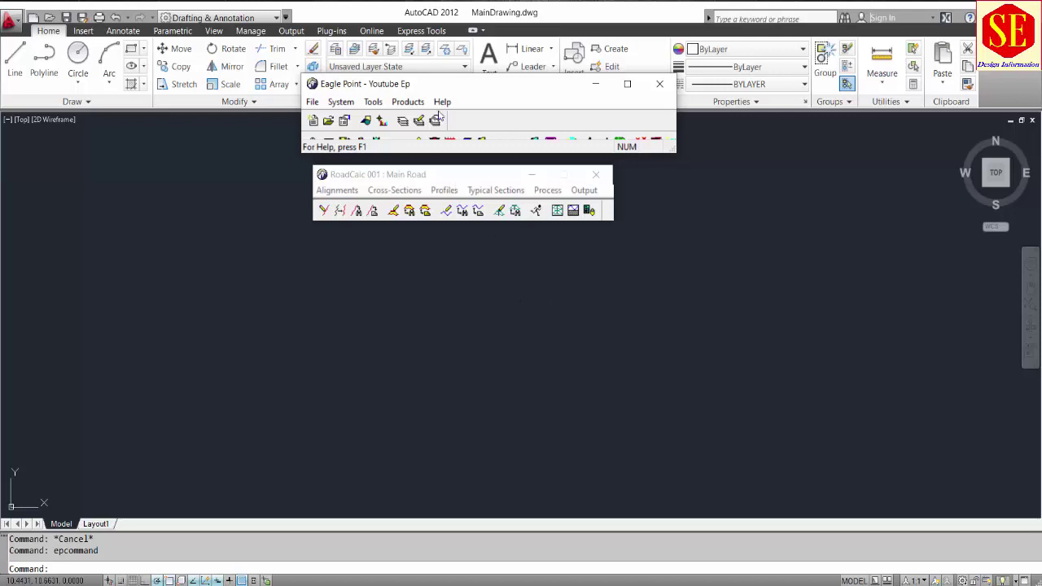
pyautogui.click(407, 101)
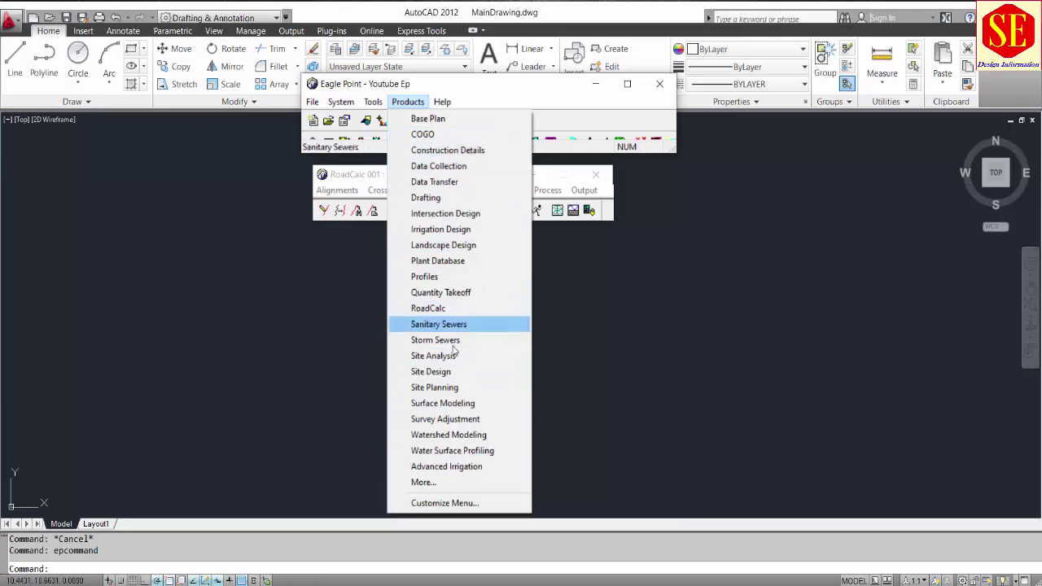
pyautogui.click(394, 107)
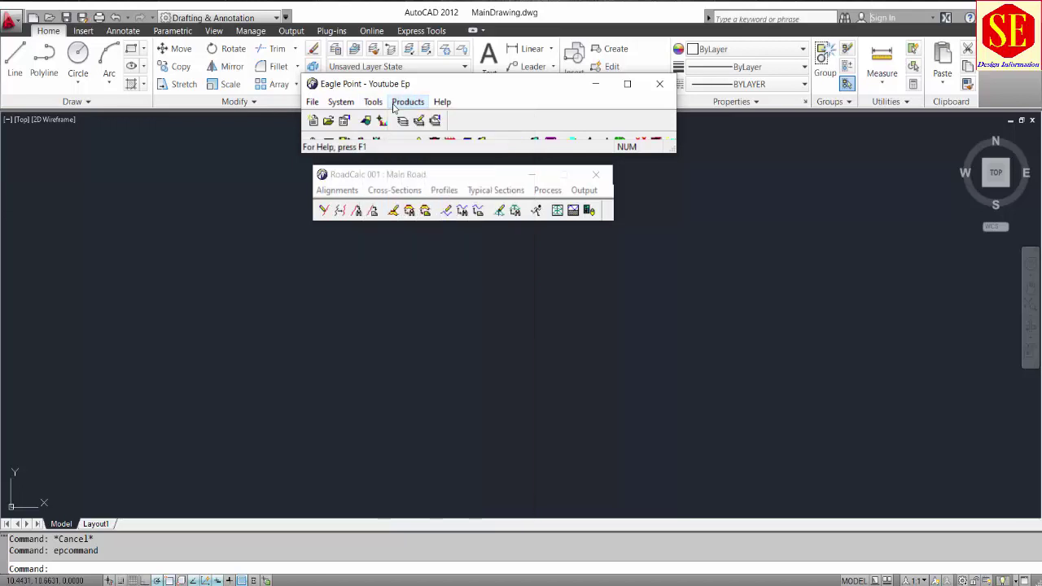
pyautogui.click(342, 103)
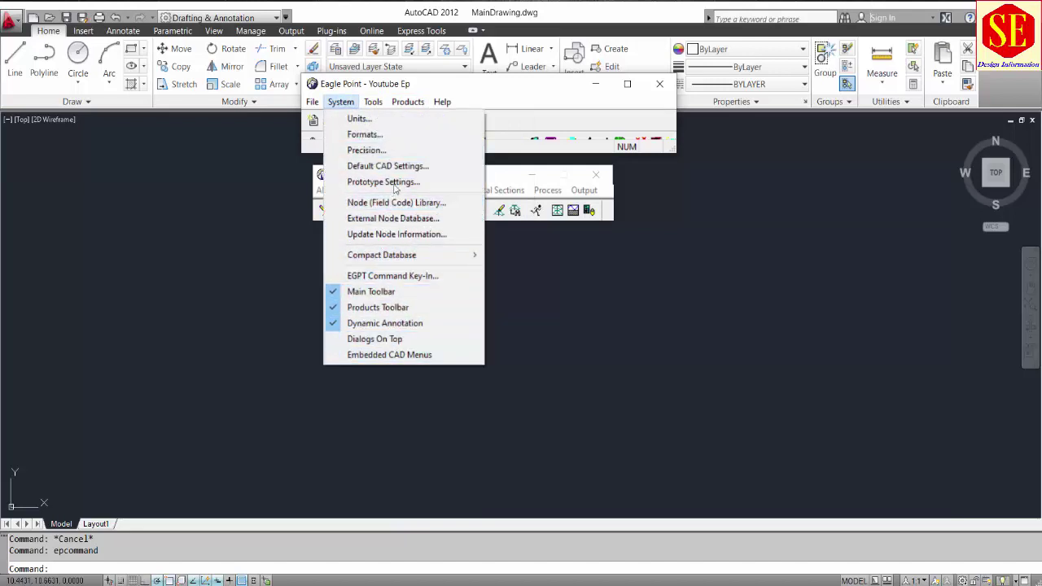
pyautogui.click(340, 102)
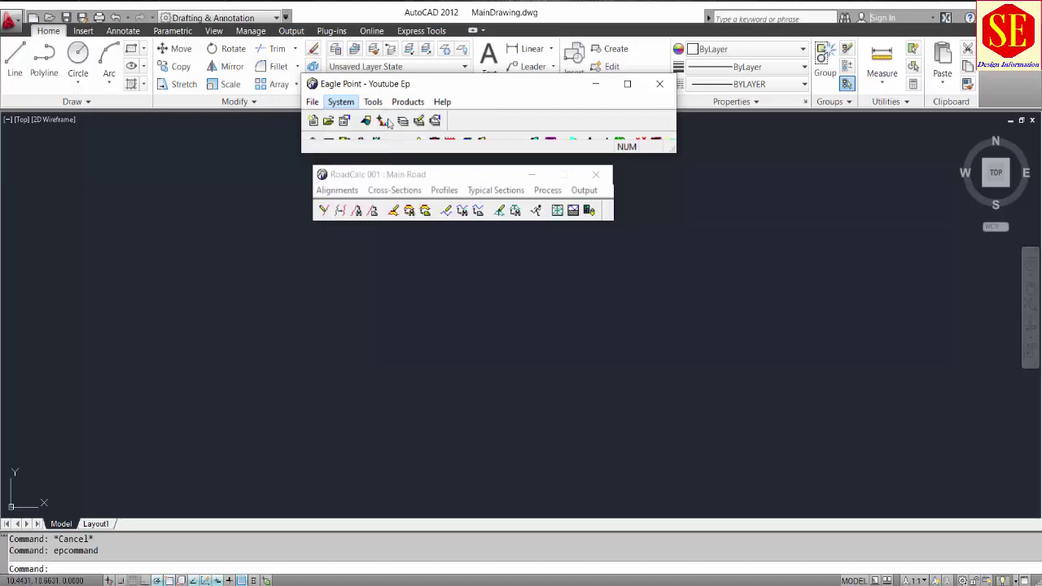
# Check the layer group manager for existing layer groups and their layers
pyautogui.click(373, 102)
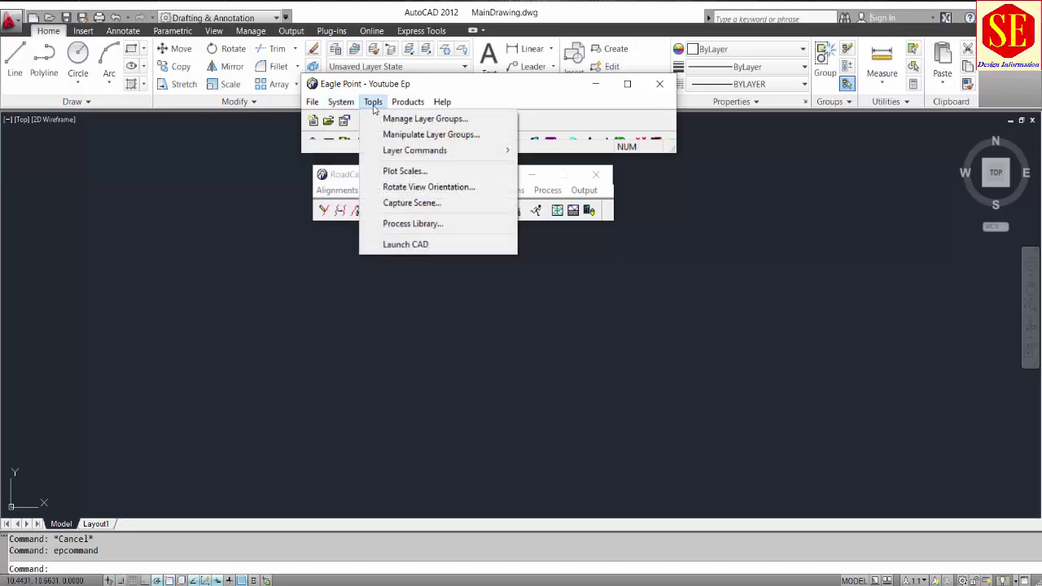
pyautogui.click(427, 119)
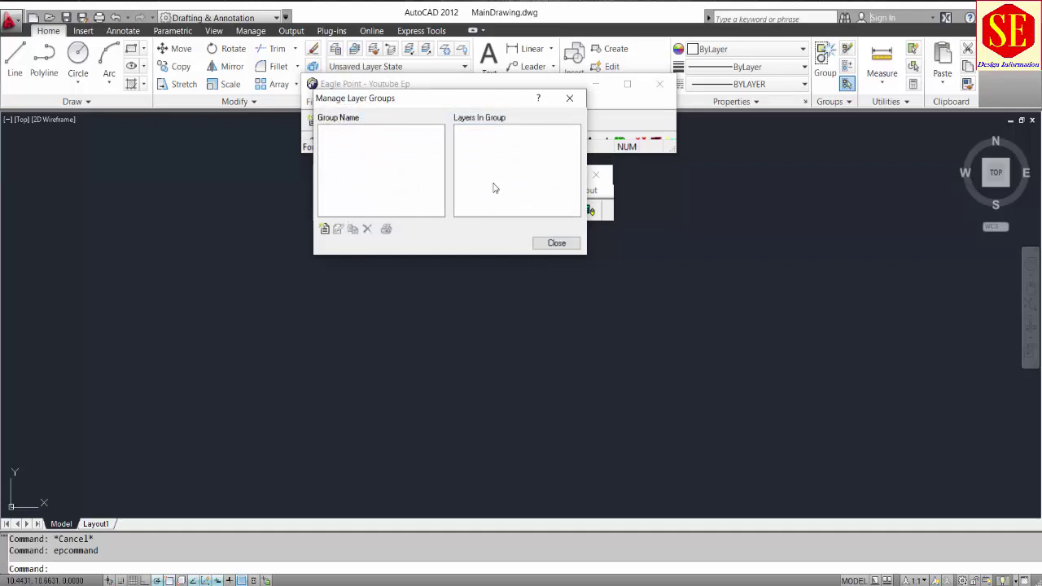
pyautogui.click(557, 243)
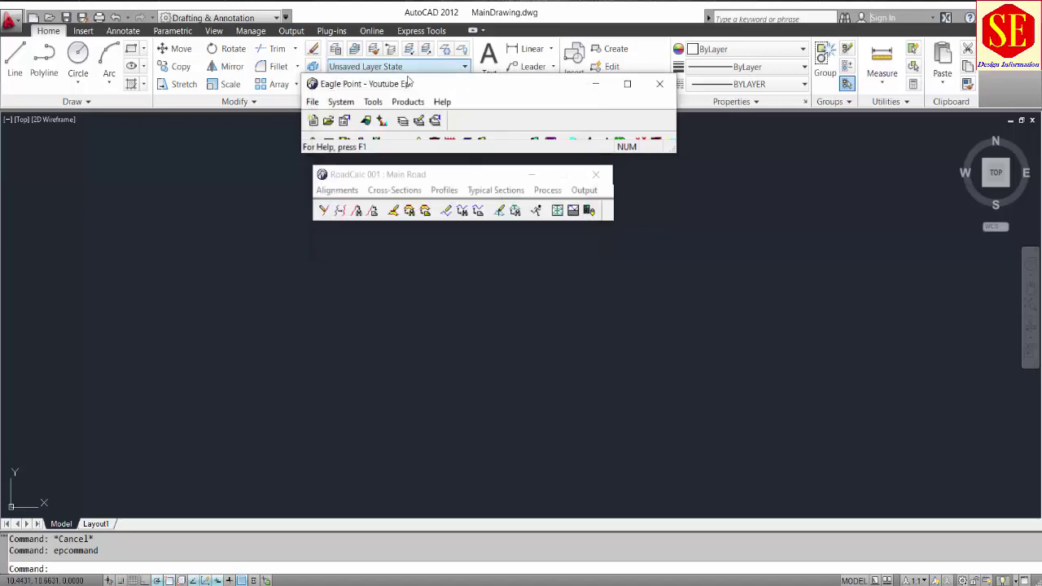
# Set the plot scales to 1:1000 horizontal and 1:100 vertical
pyautogui.click(372, 103)
pyautogui.moveTo(379, 102)
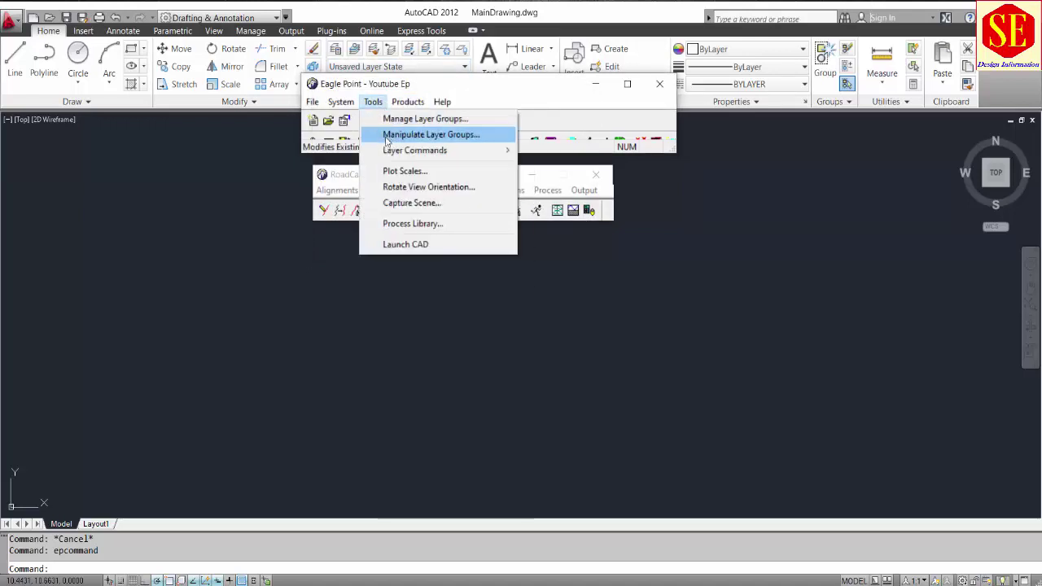
pyautogui.moveTo(386, 155)
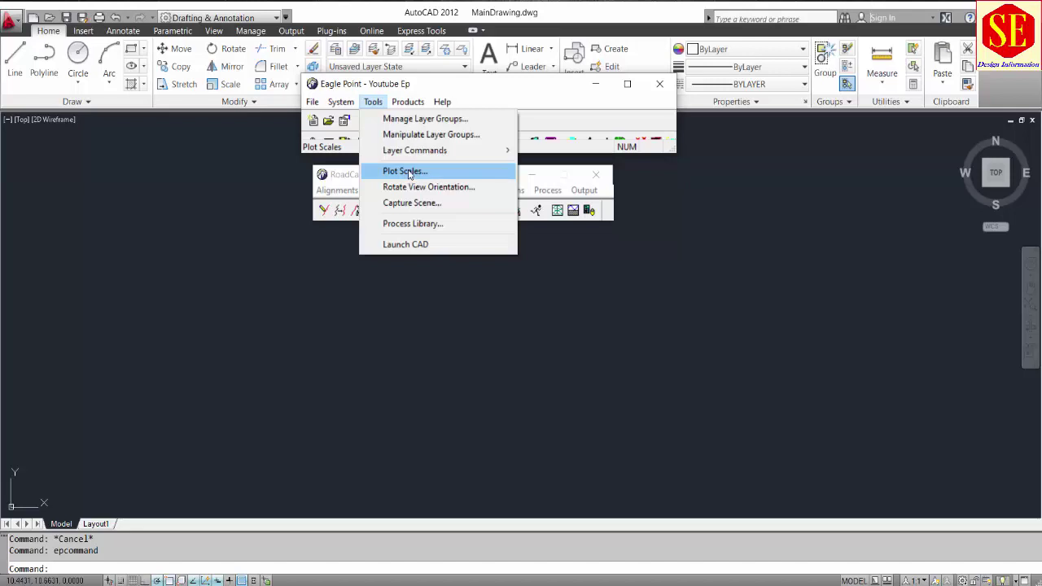
pyautogui.click(403, 178)
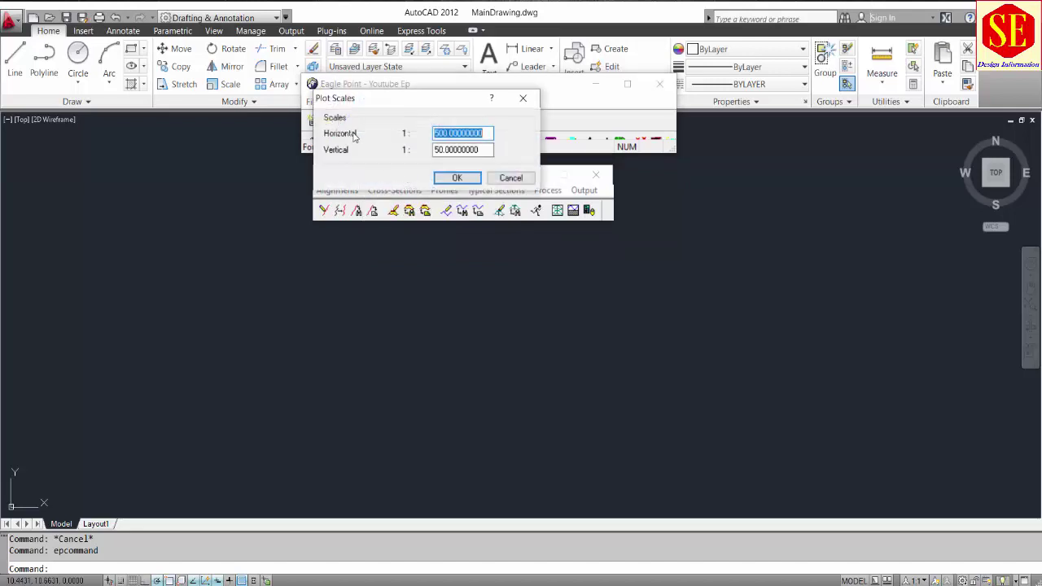
pyautogui.click(468, 135)
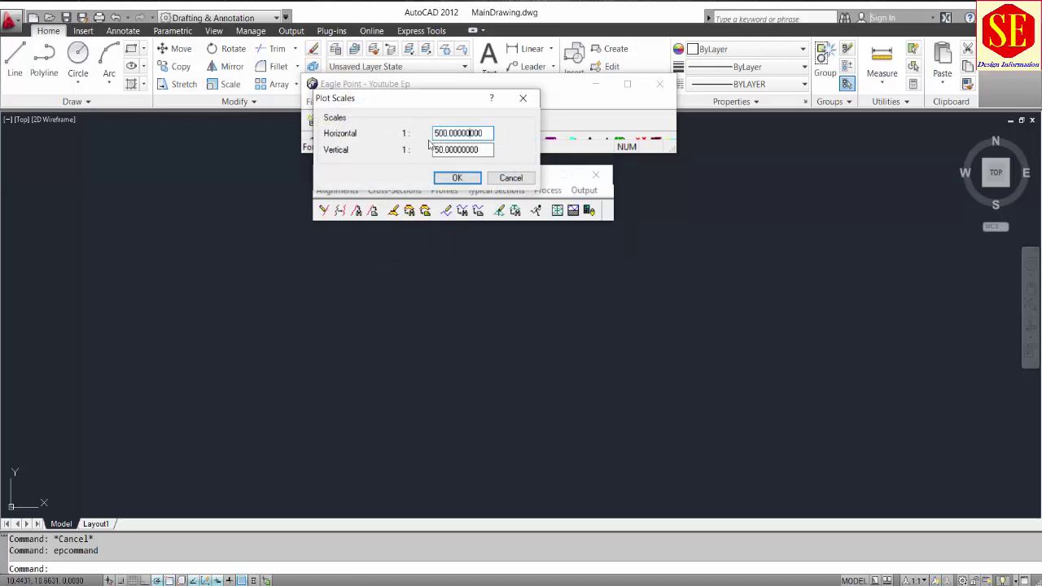
pyautogui.click(436, 149)
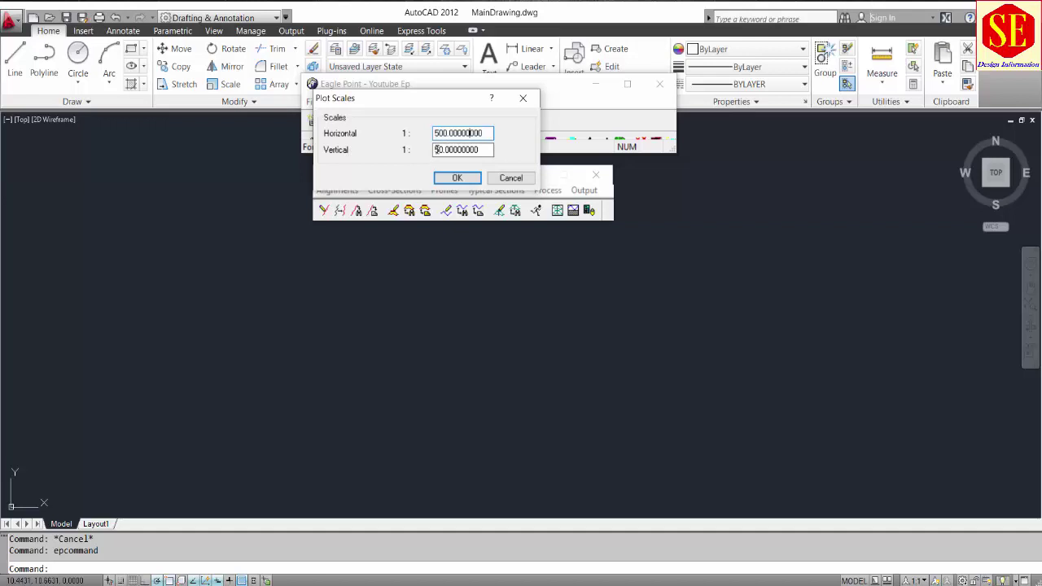
pyautogui.click(440, 133)
pyautogui.press('BackSpace')
pyautogui.write('10')
pyautogui.click(436, 150)
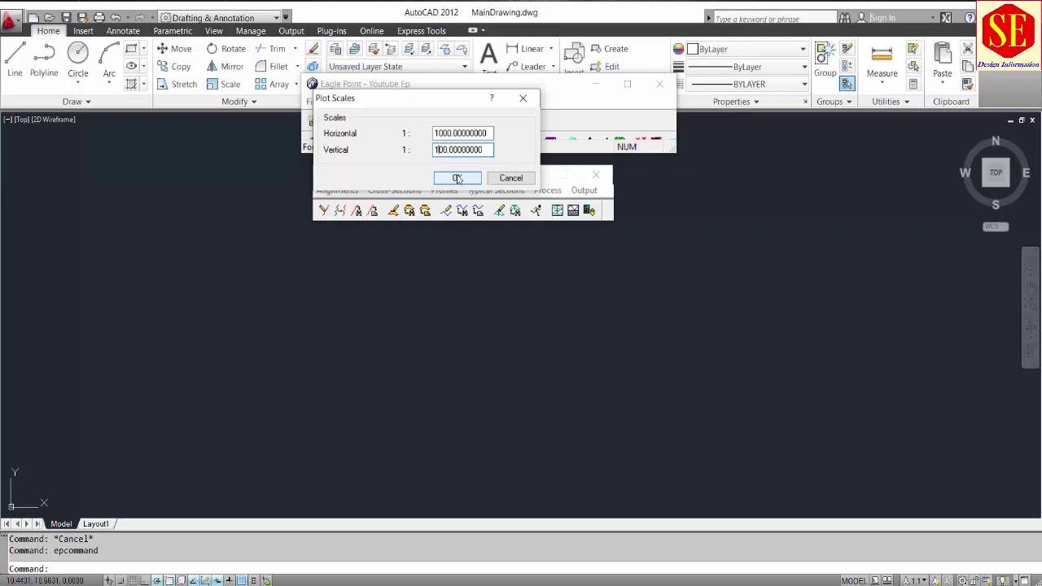
pyautogui.click(484, 150)
pyautogui.click(456, 178)
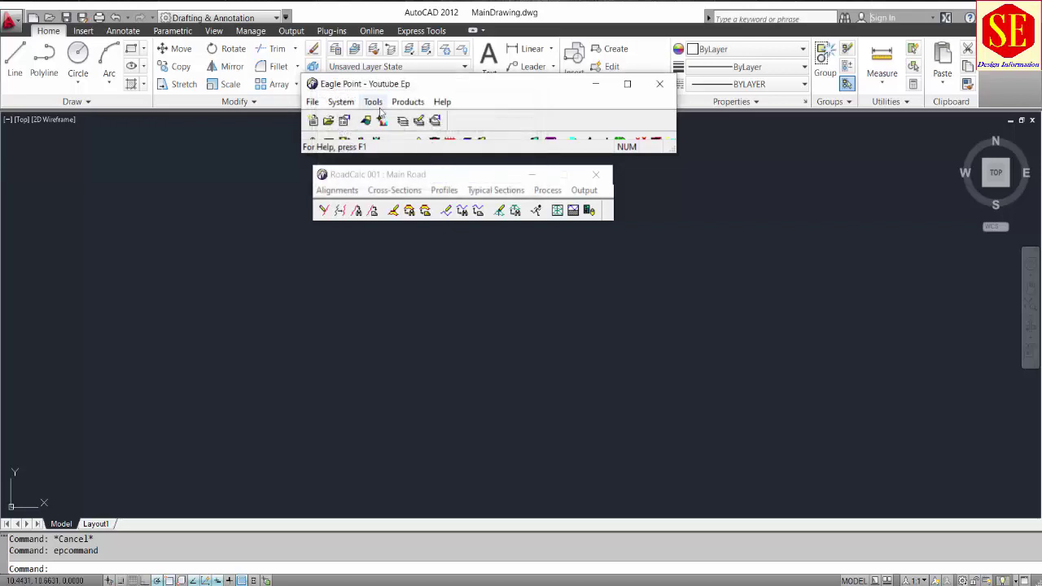
pyautogui.click(374, 103)
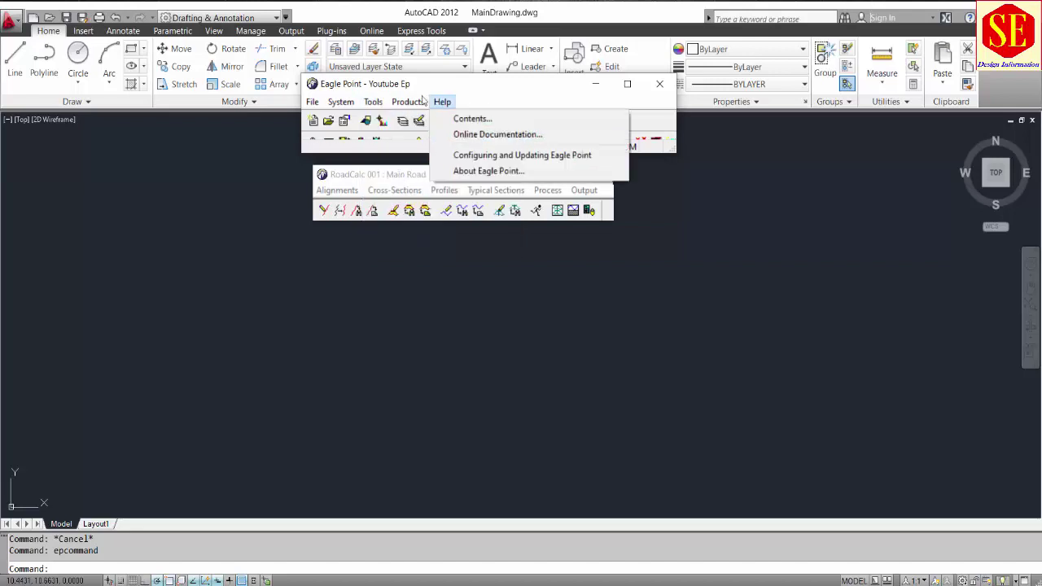
pyautogui.moveTo(403, 104)
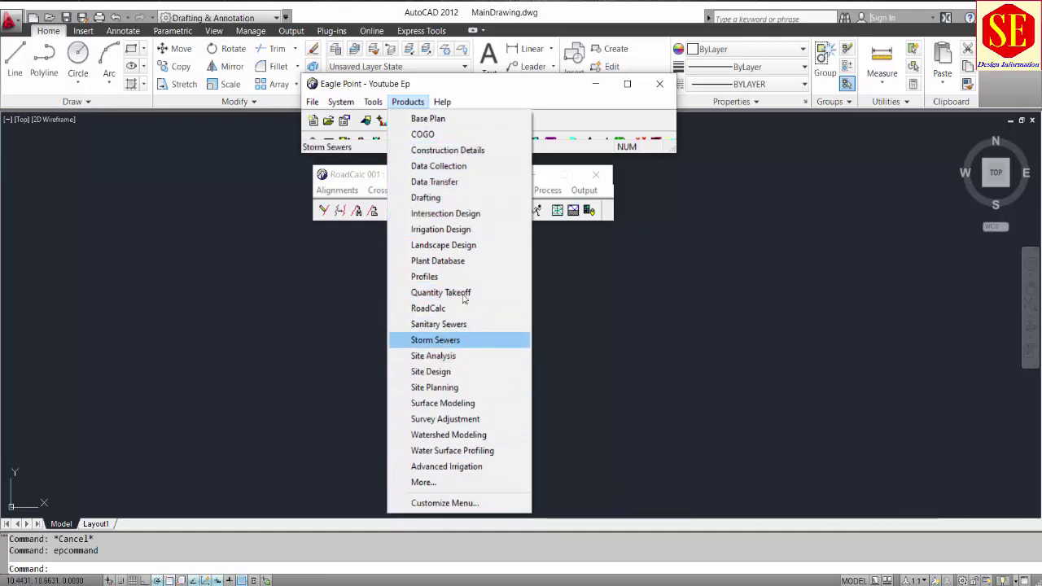
pyautogui.click(469, 215)
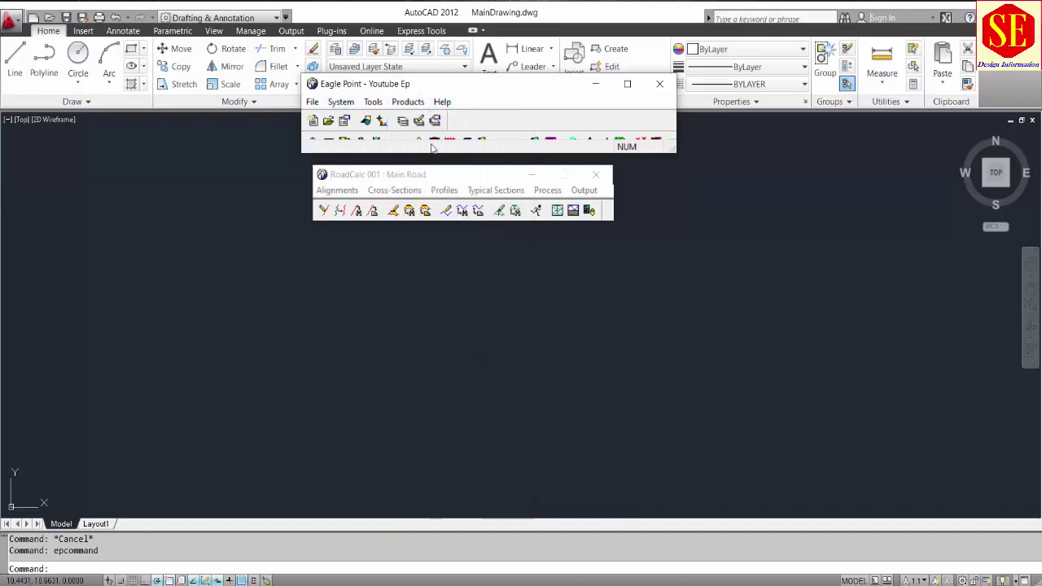
# Increase the height of the Eagle Point window to fit its full products toolbar
pyautogui.click(522, 17)
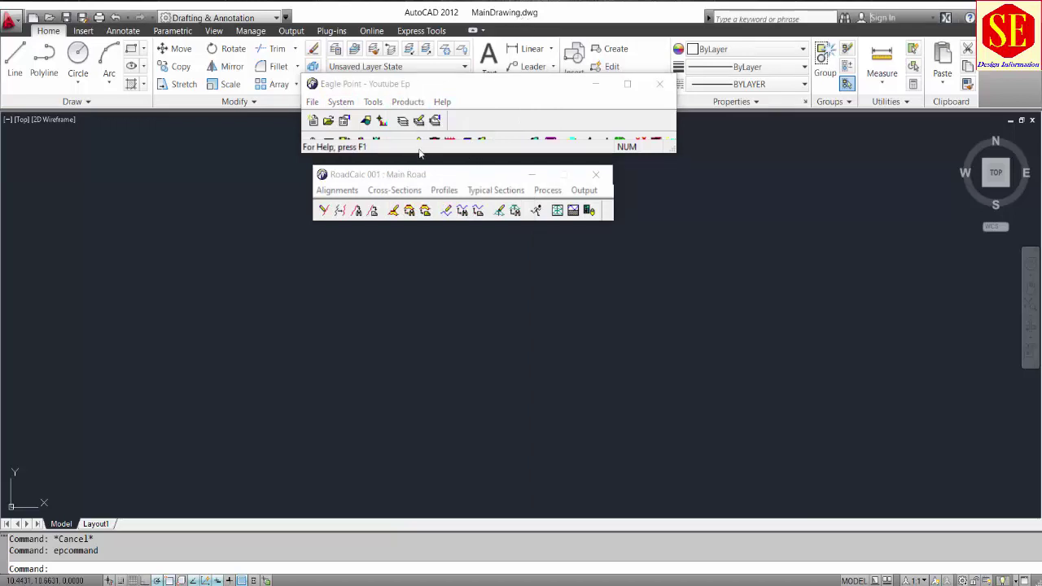
pyautogui.moveTo(411, 153); pyautogui.dragTo(410, 159)
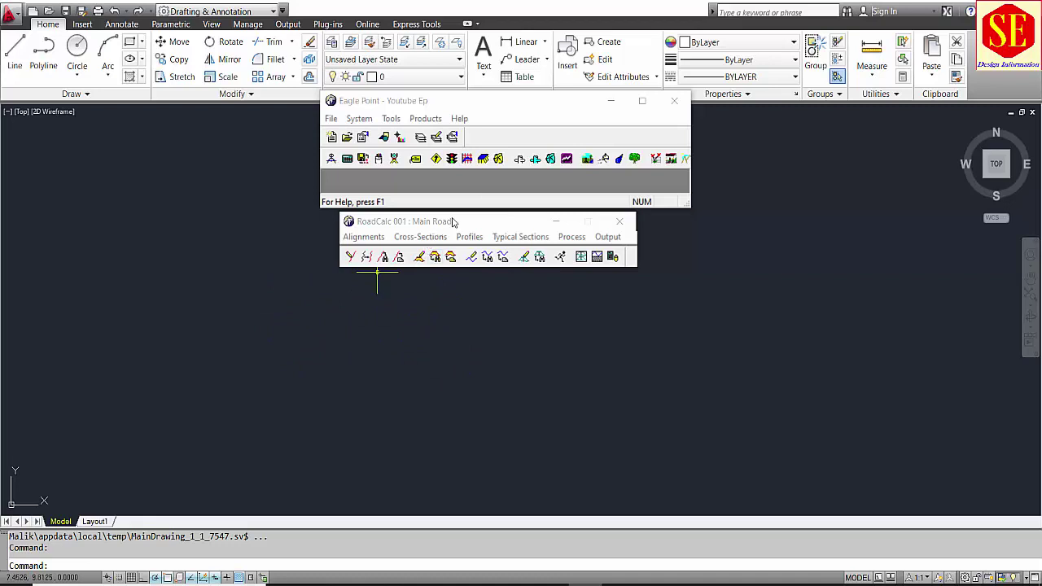
# Look through the RoadCalc commands for Main Road from Alignments to Output, and minimize the RoadCalc window
pyautogui.moveTo(387, 228); pyautogui.dragTo(304, 247)
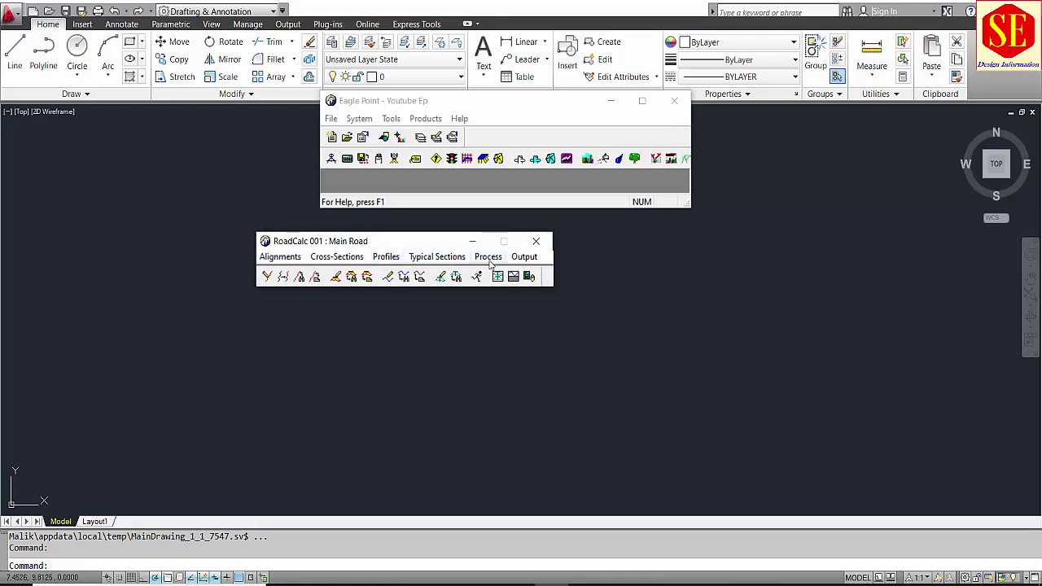
pyautogui.click(285, 257)
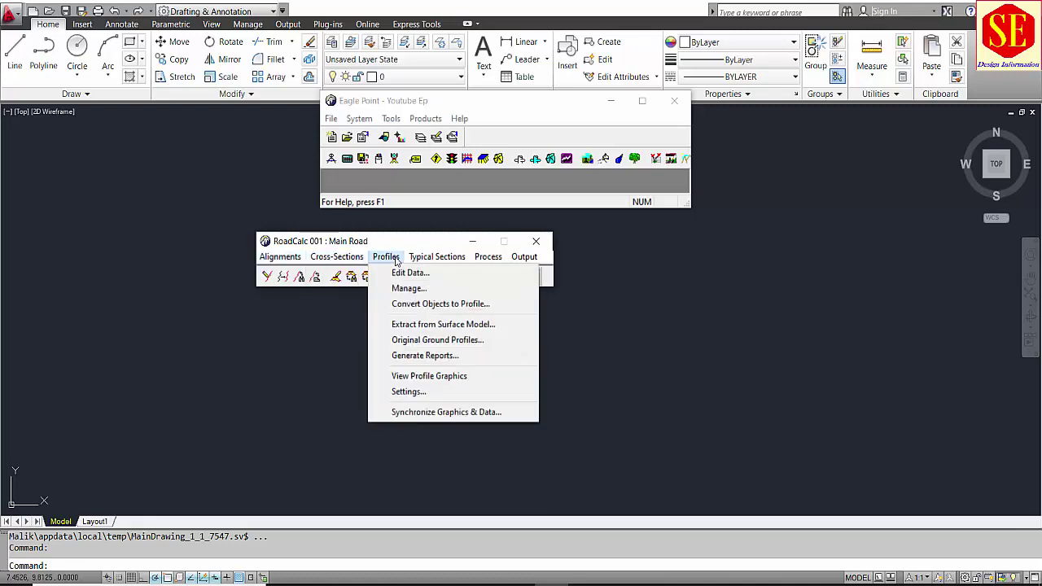
pyautogui.moveTo(436, 257)
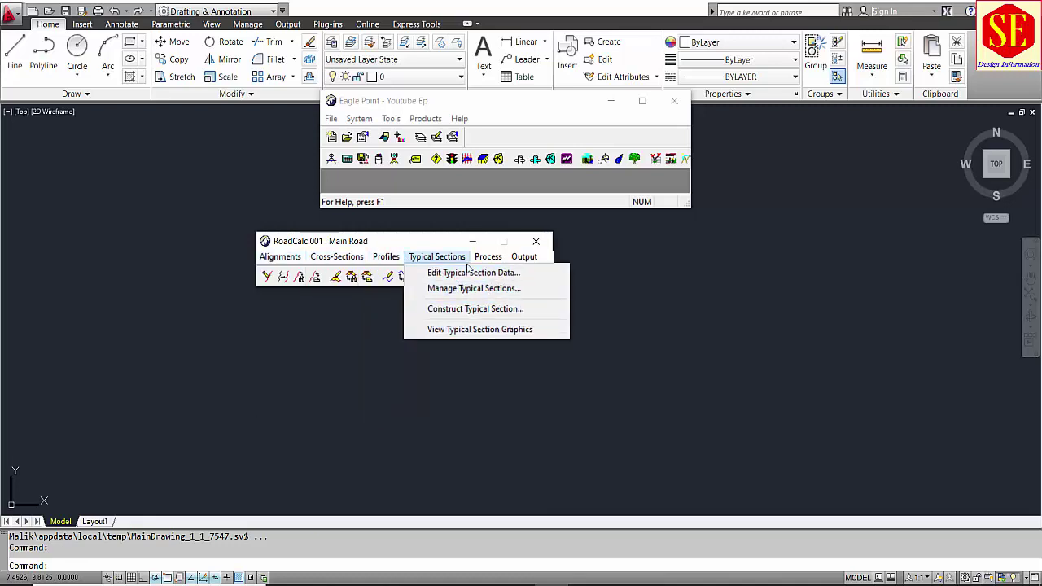
pyautogui.moveTo(490, 257)
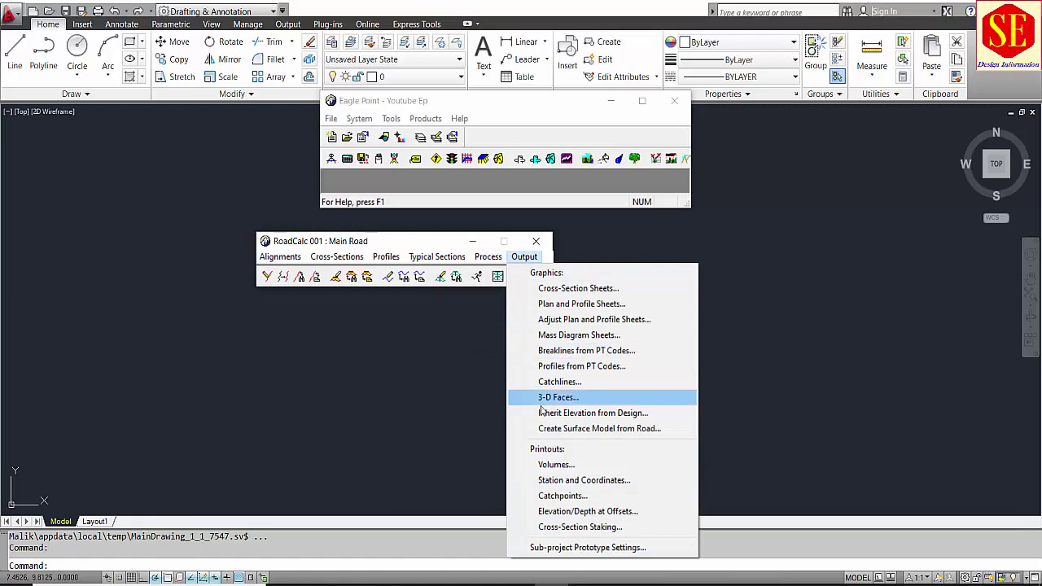
pyautogui.click(439, 259)
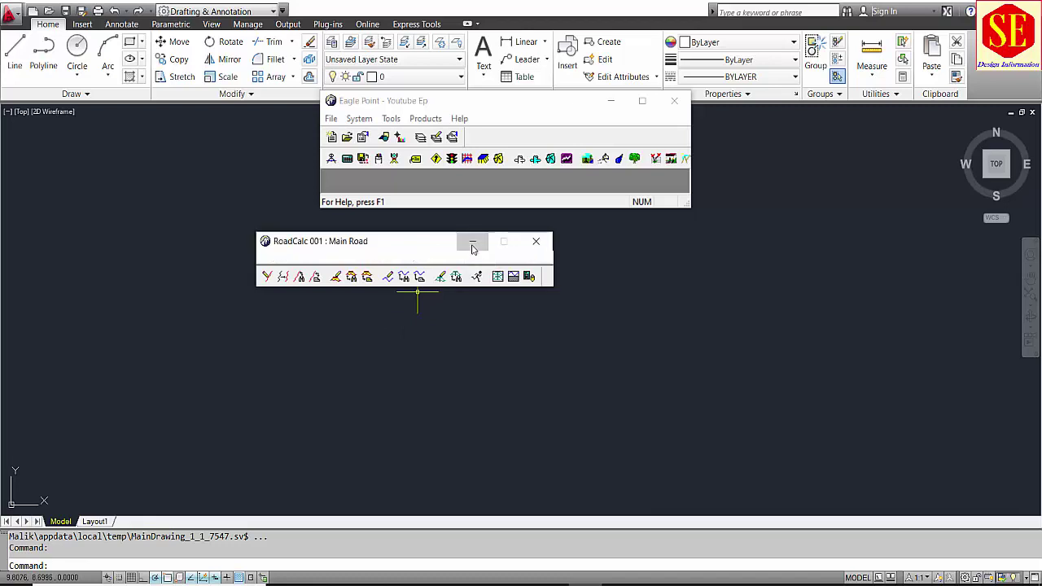
pyautogui.click(472, 242)
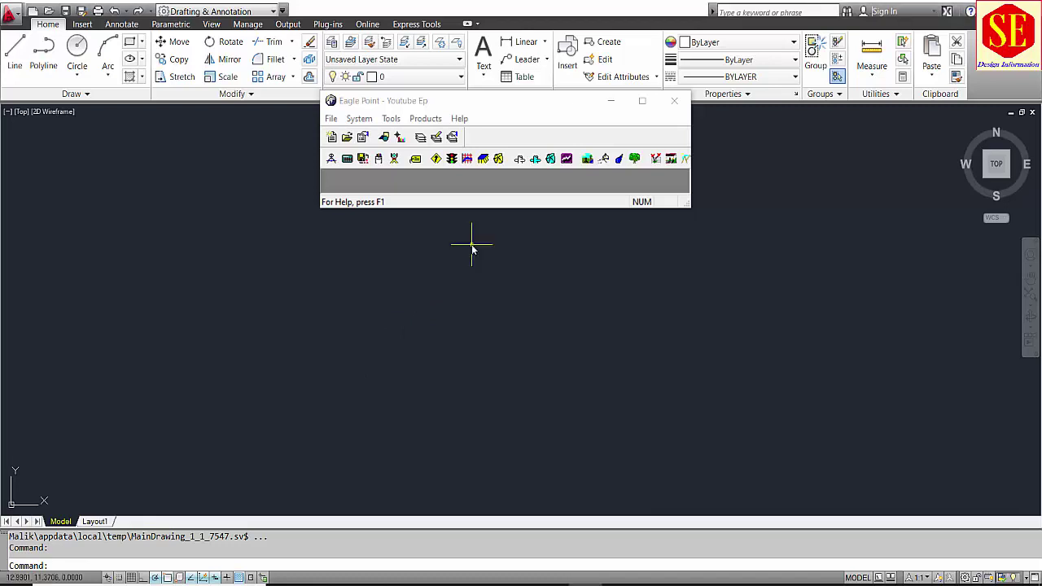
# Open the Surface Modeling product and move its window just below the Eagle Point window
pyautogui.click(425, 119)
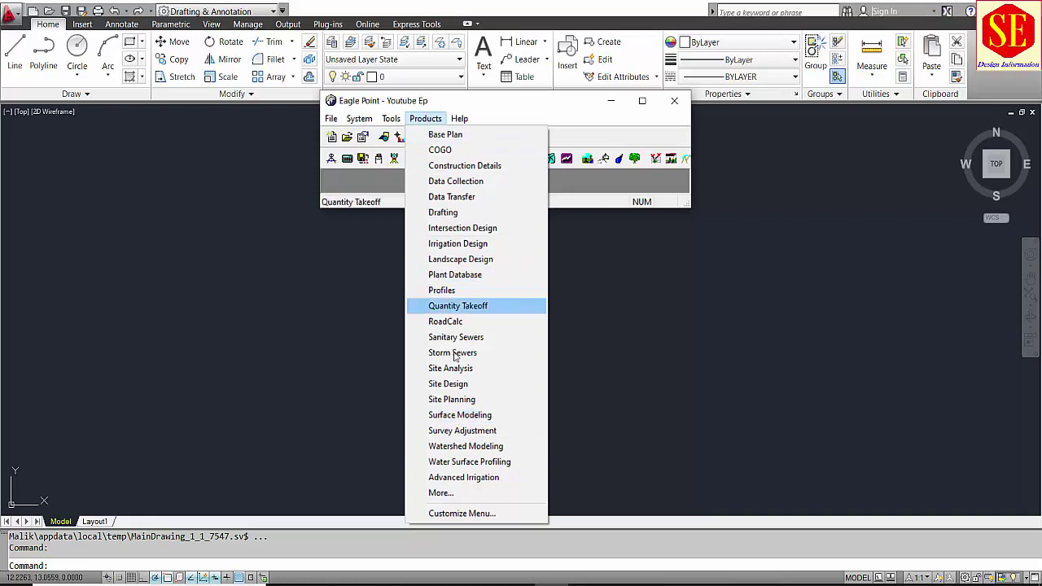
pyautogui.click(557, 104)
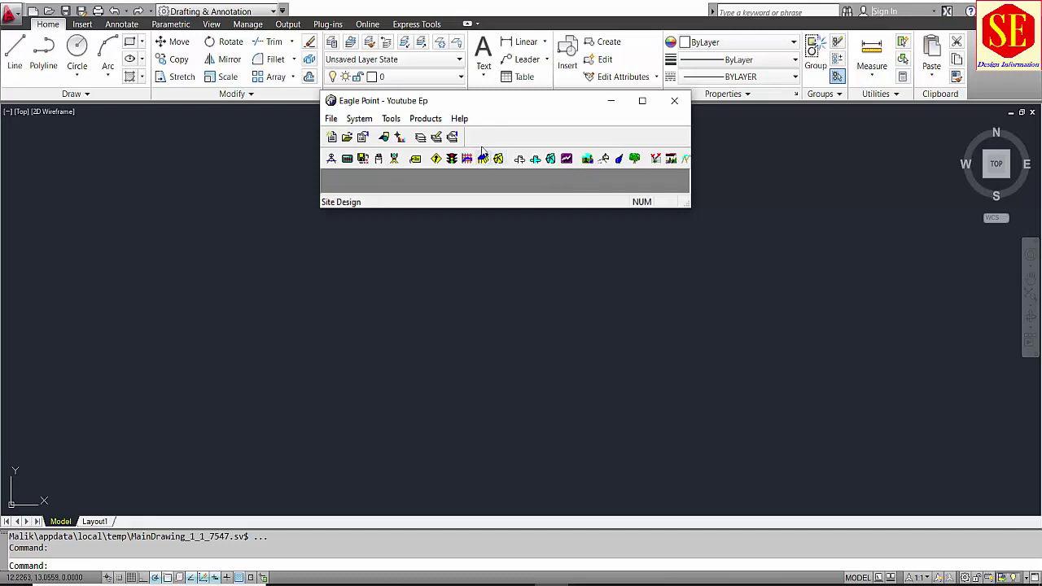
pyautogui.click(425, 118)
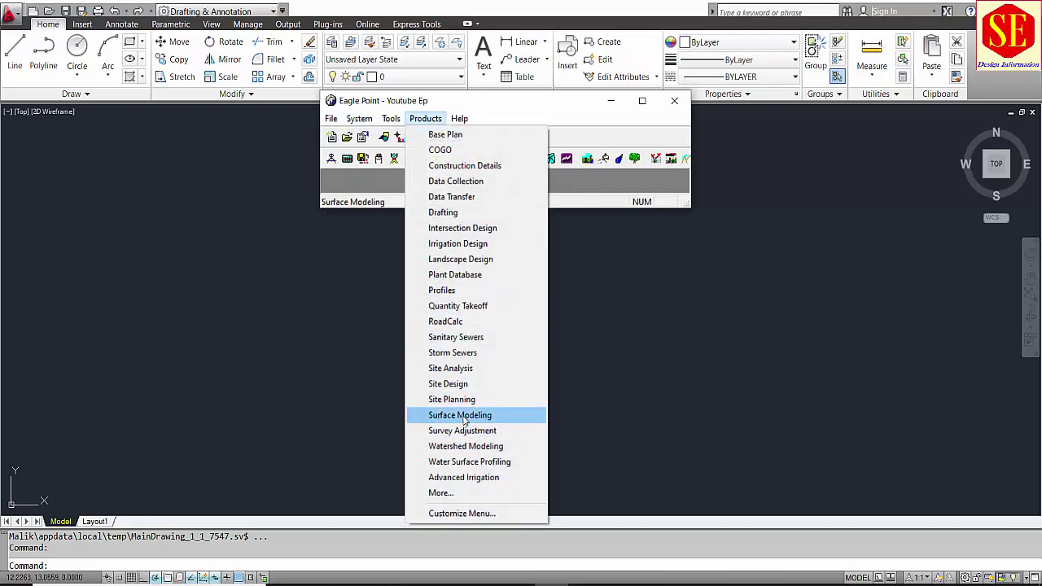
pyautogui.click(461, 414)
pyautogui.moveTo(478, 232); pyautogui.dragTo(537, 224)
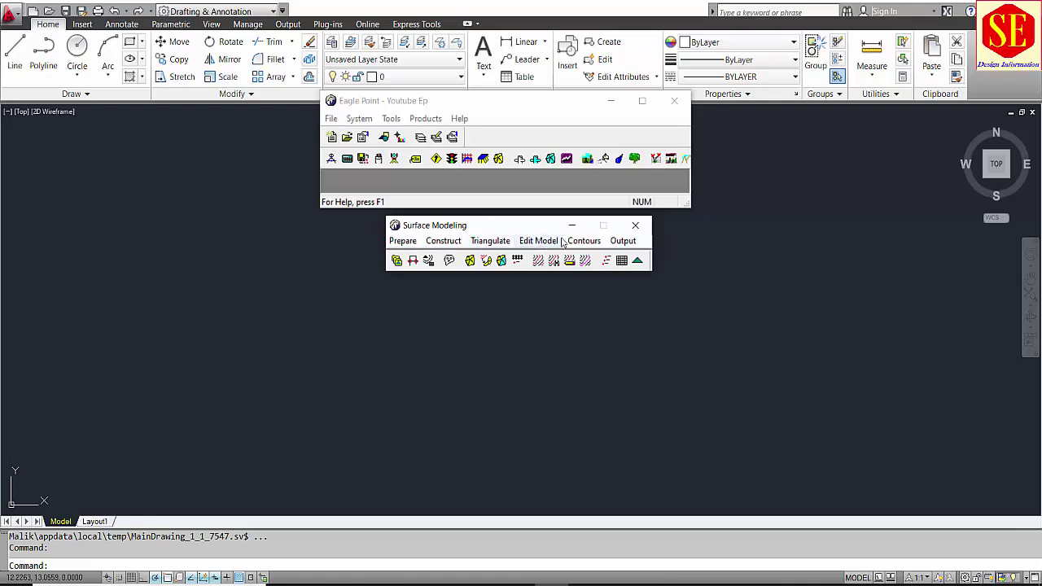
# Start a new surface model in the surface model manager and describe it as My Project Surface
pyautogui.click(402, 241)
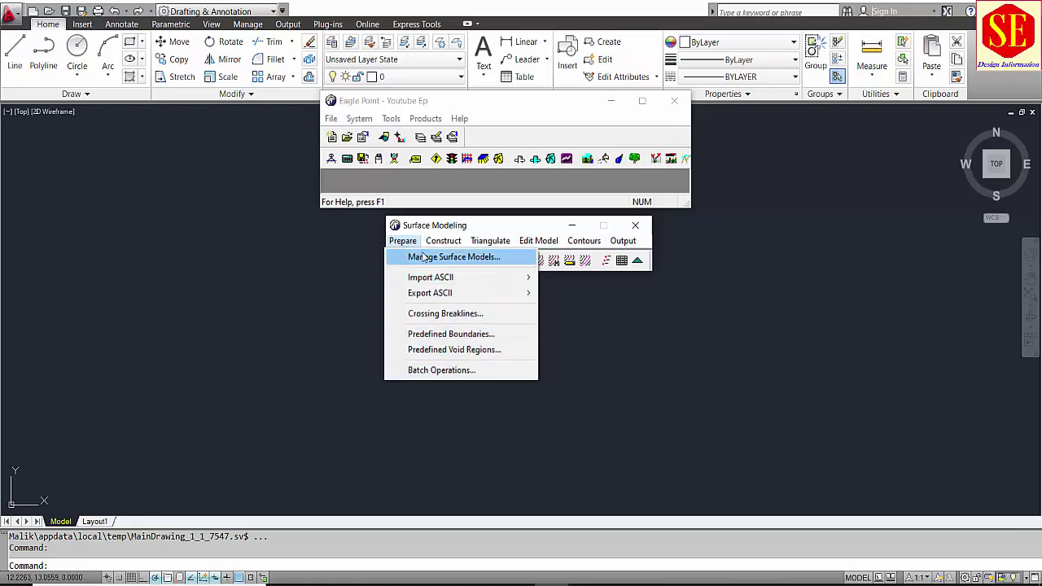
pyautogui.click(491, 258)
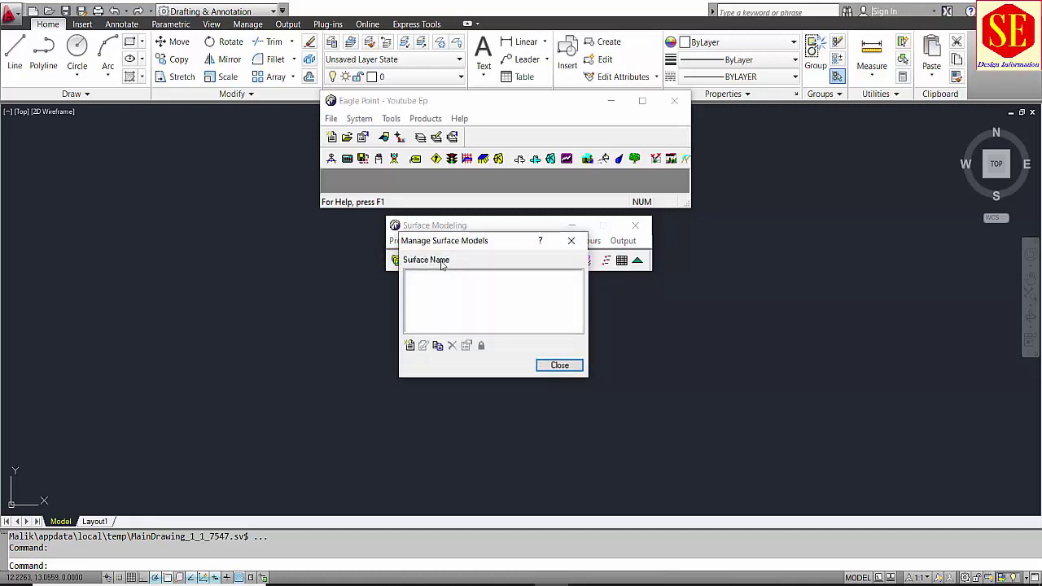
pyautogui.click(410, 346)
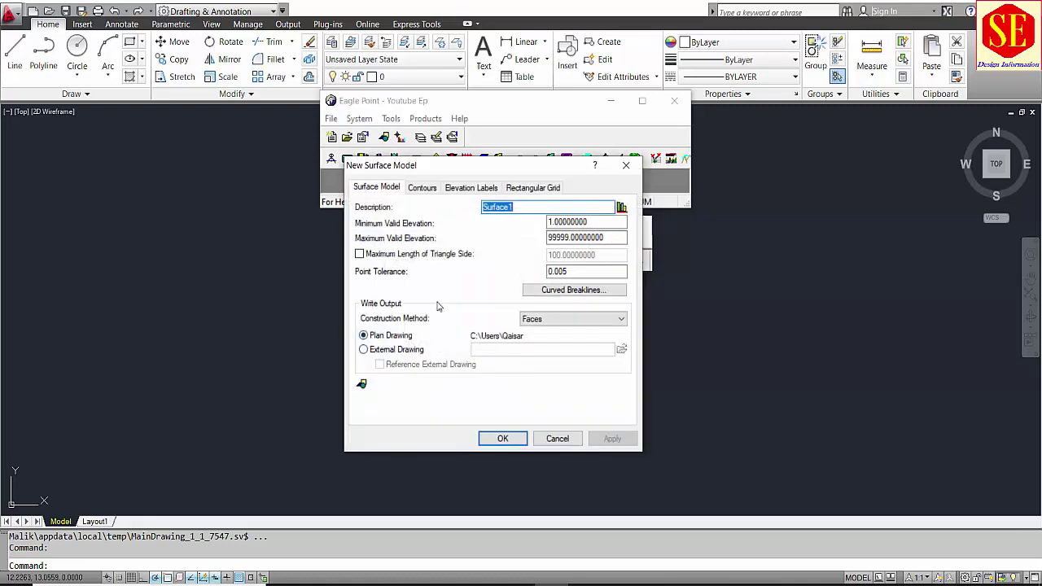
pyautogui.click(524, 206)
pyautogui.doubleClick(532, 207)
pyautogui.write('Gr')
pyautogui.write('S')
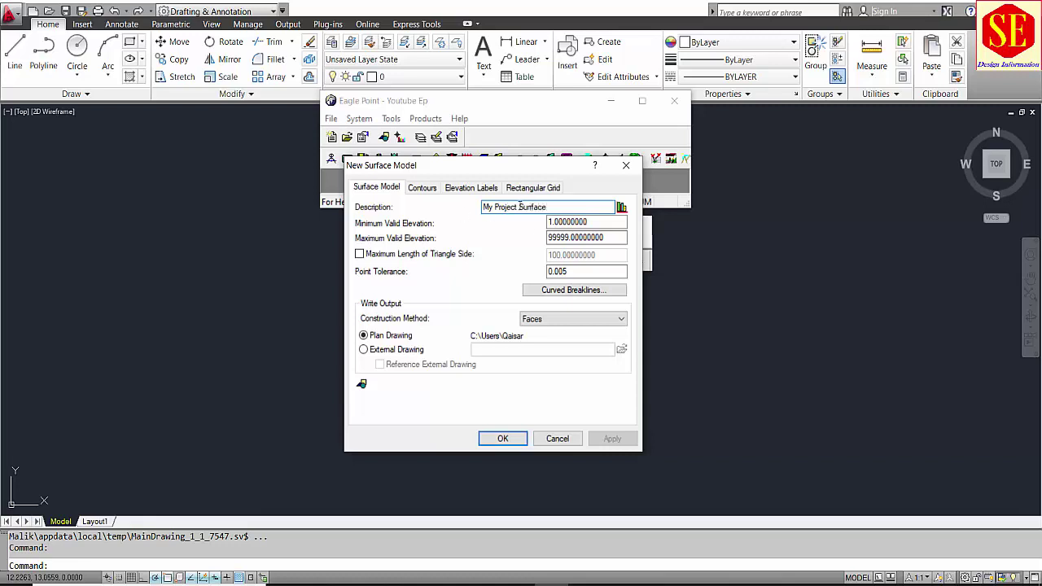
# Enable the maximum triangle side length at 100 for the new surface model and check its curved breakline segment lengths
pyautogui.click(359, 254)
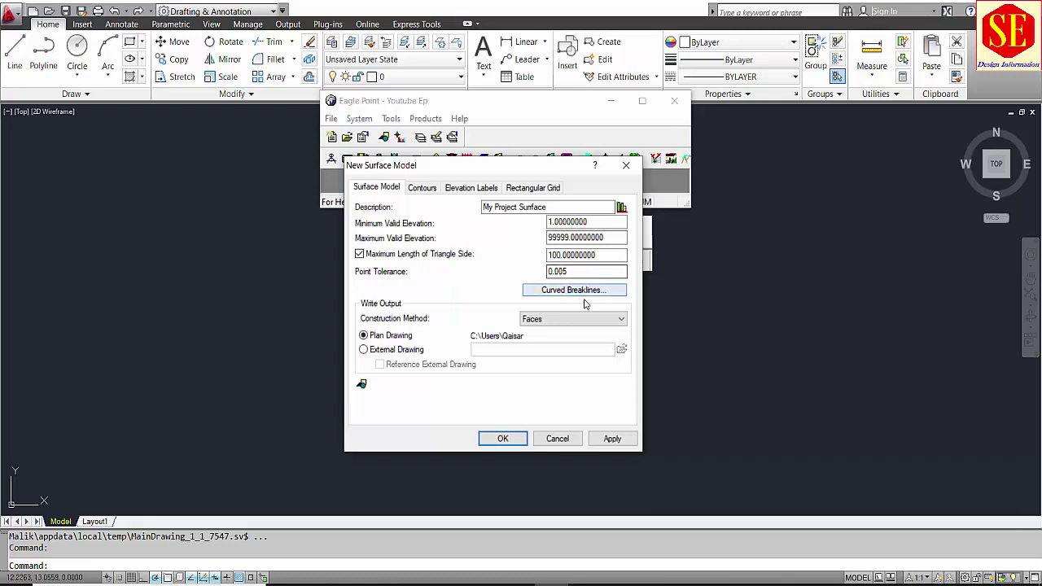
pyautogui.click(561, 290)
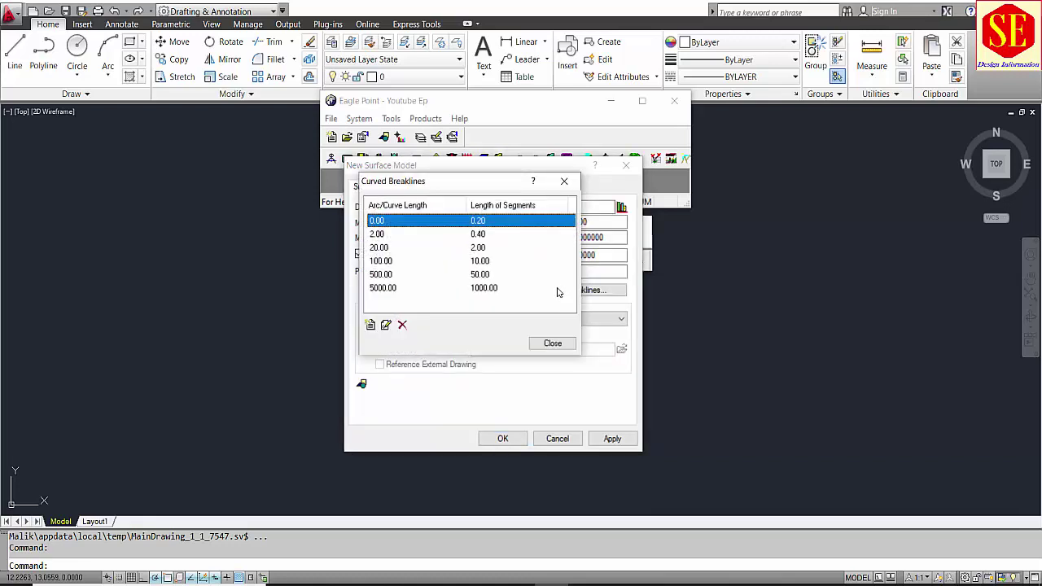
pyautogui.click(383, 235)
pyautogui.click(383, 248)
pyautogui.click(383, 260)
pyautogui.click(383, 275)
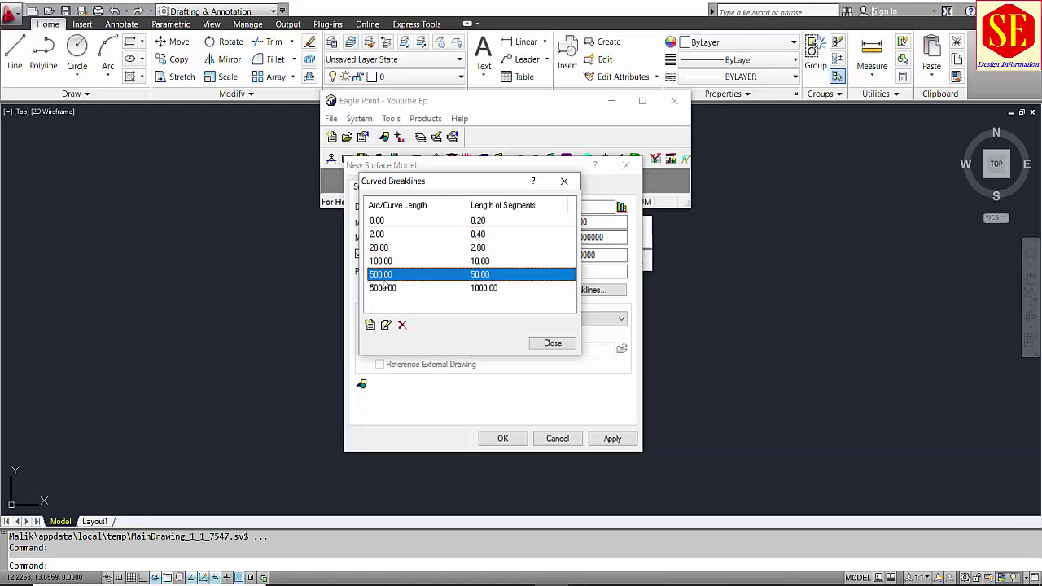
pyautogui.click(549, 345)
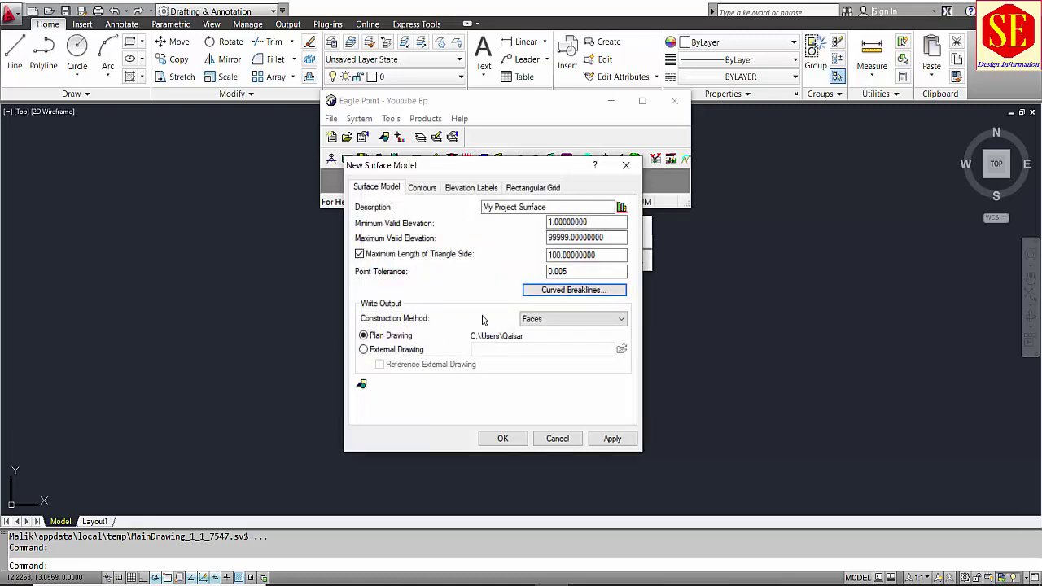
# Set the surface model's contour intervals to 0.25 intermediate and 1.25 index
pyautogui.click(422, 189)
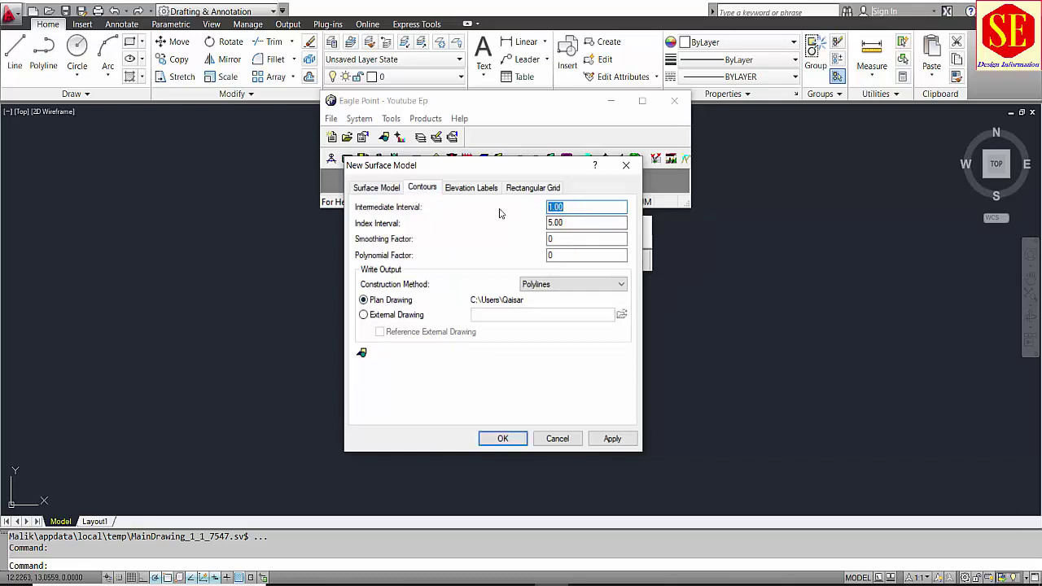
pyautogui.write('0.25')
pyautogui.press('Tab')
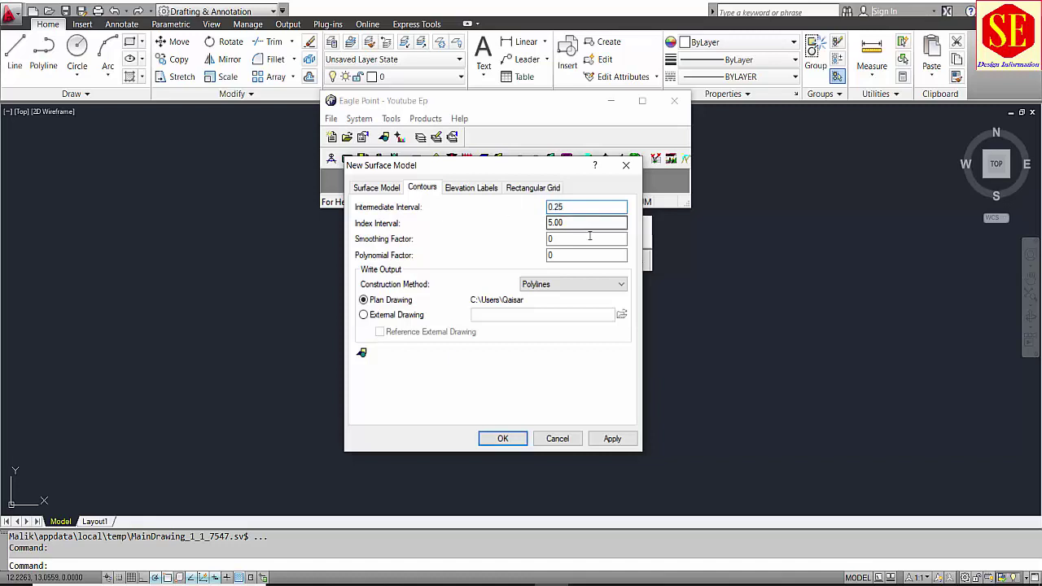
pyautogui.write('1.25')
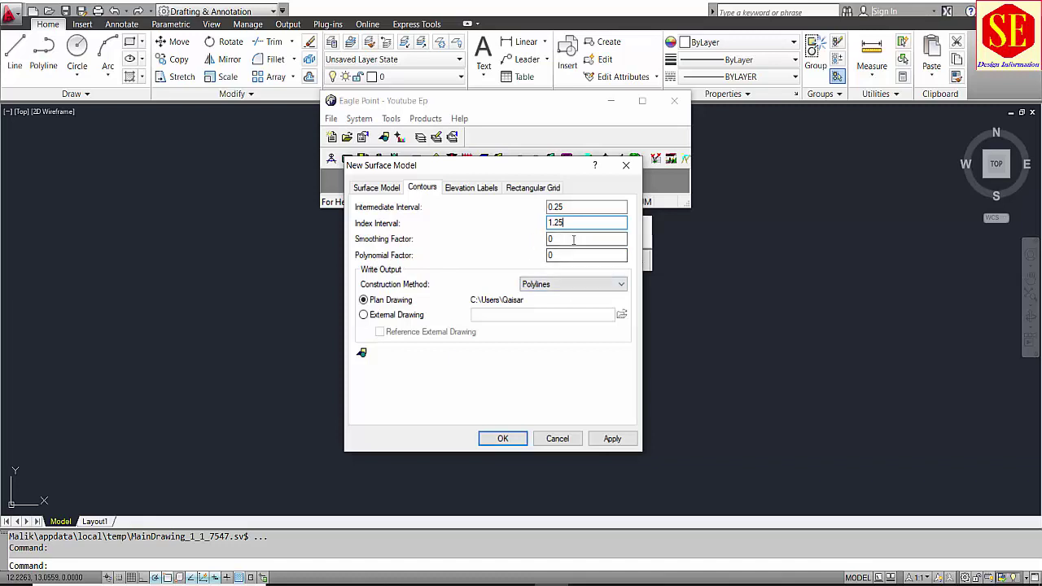
# Check the surface model's elevation label and rectangular grid settings, save the model and close the surface model manager
pyautogui.click(469, 188)
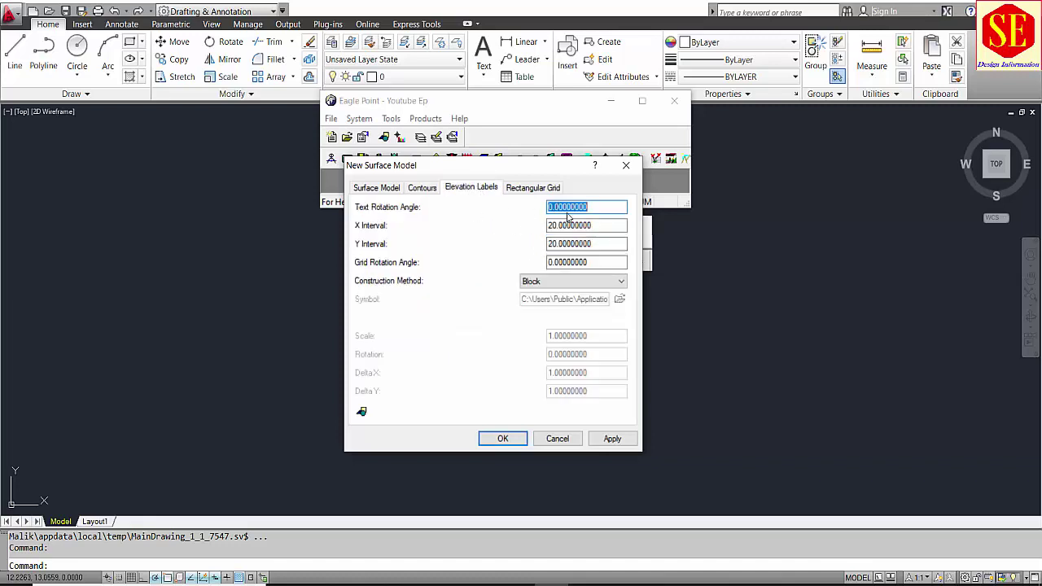
pyautogui.click(526, 189)
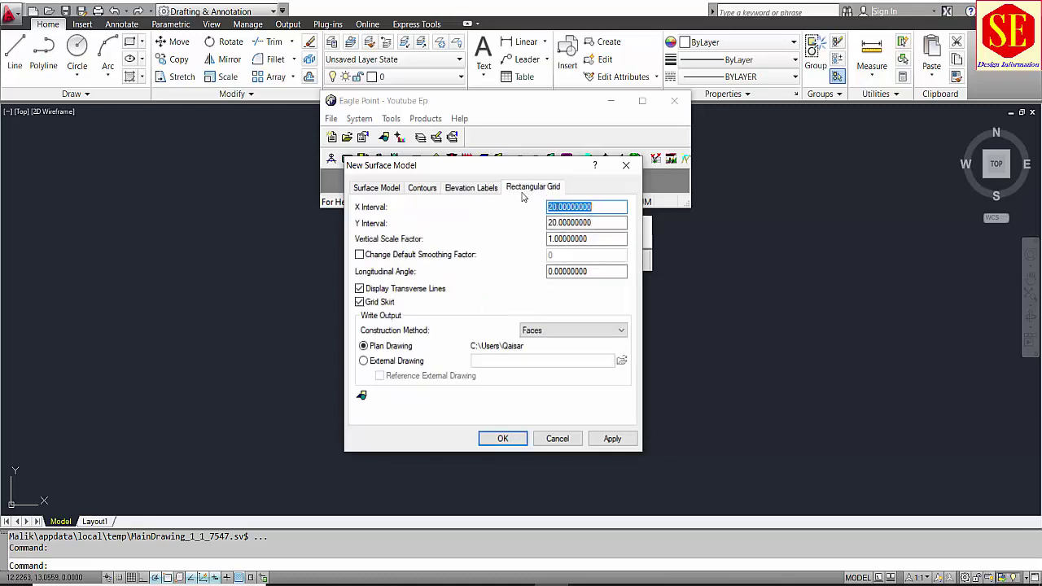
pyautogui.click(557, 222)
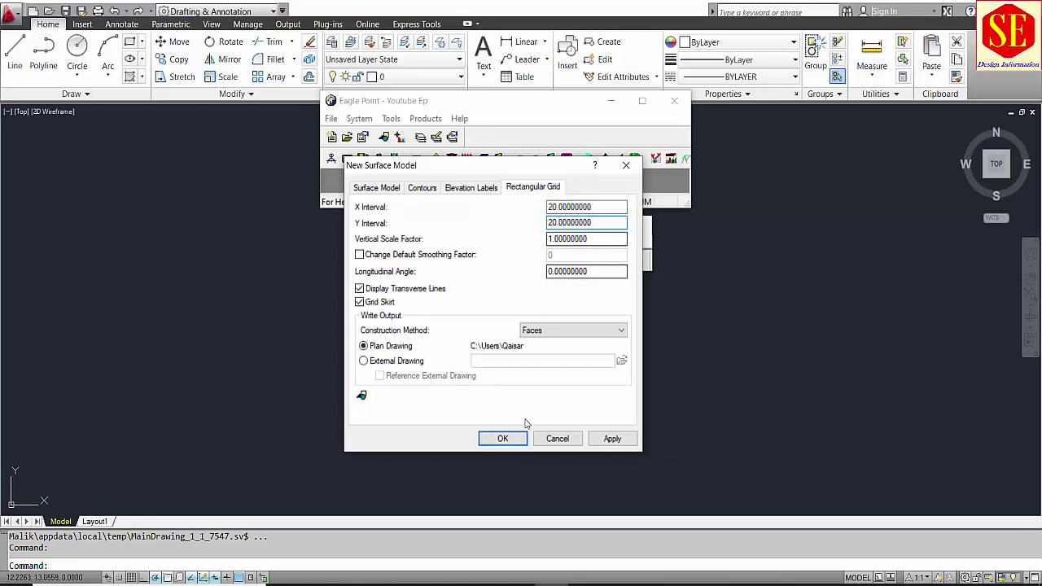
pyautogui.click(377, 188)
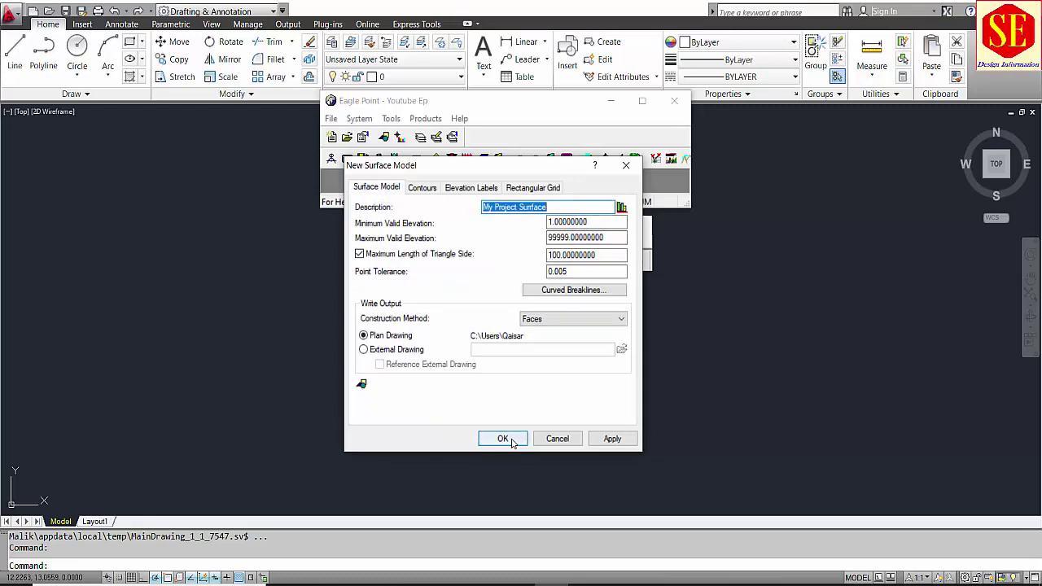
pyautogui.click(610, 439)
pyautogui.click(503, 439)
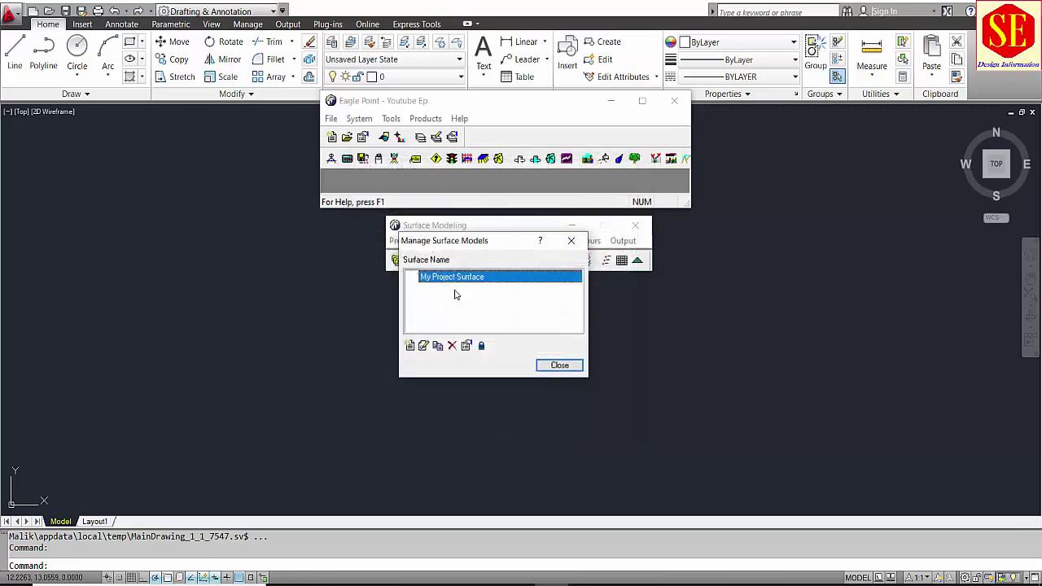
pyautogui.click(557, 367)
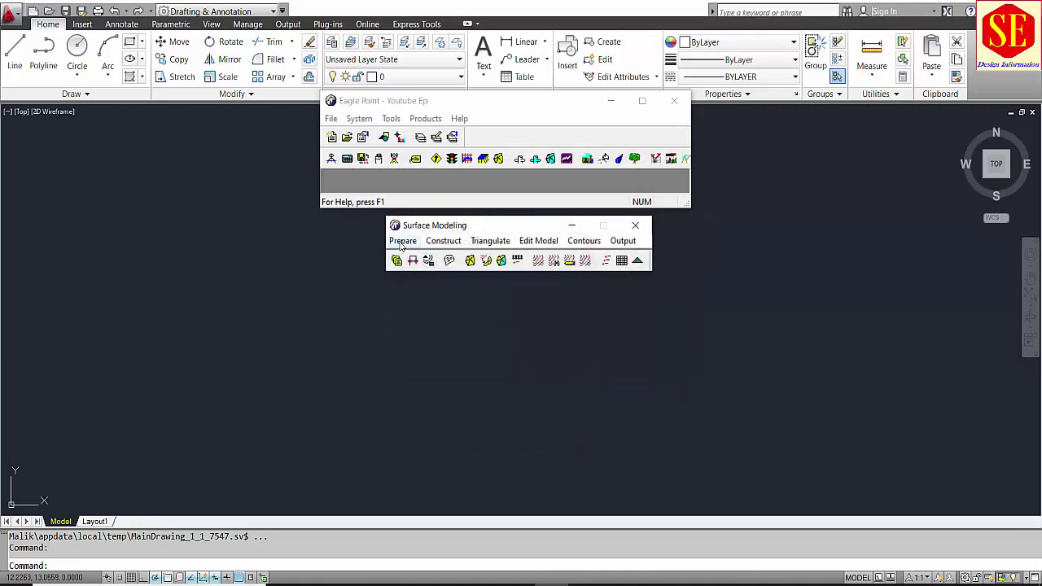
# Open the ASCII points import, choose the Pnt#,N,E,Elev,Desc format and accept the CAD settings with layer POINTS and color BYLAYER
pyautogui.click(401, 241)
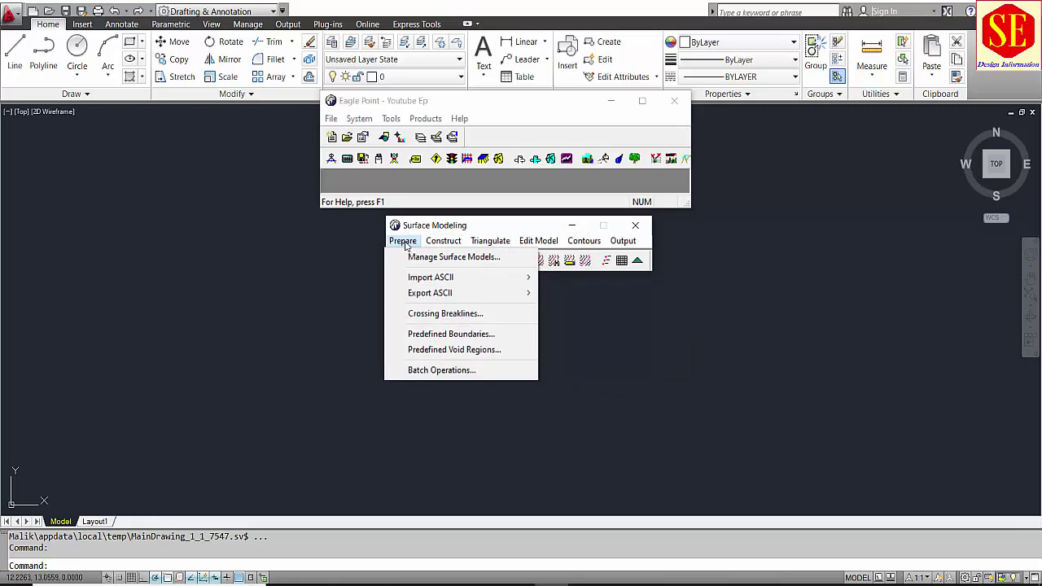
pyautogui.moveTo(418, 280)
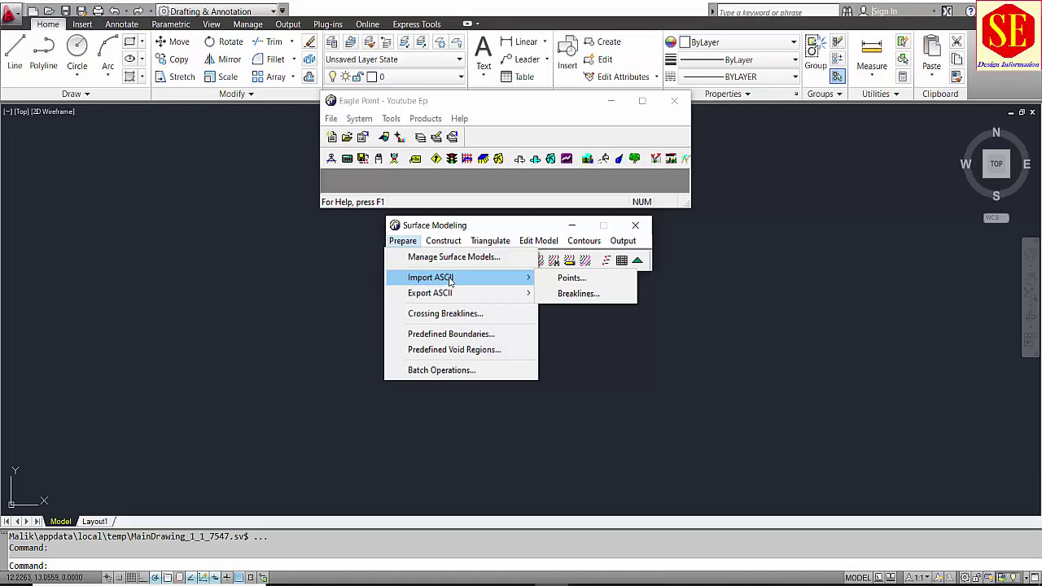
pyautogui.click(568, 280)
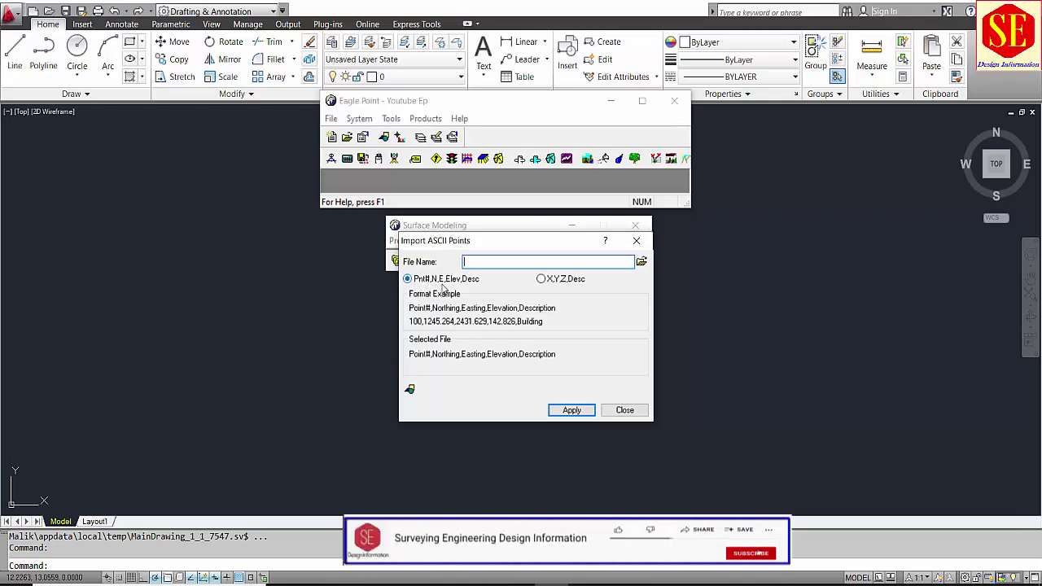
pyautogui.click(542, 279)
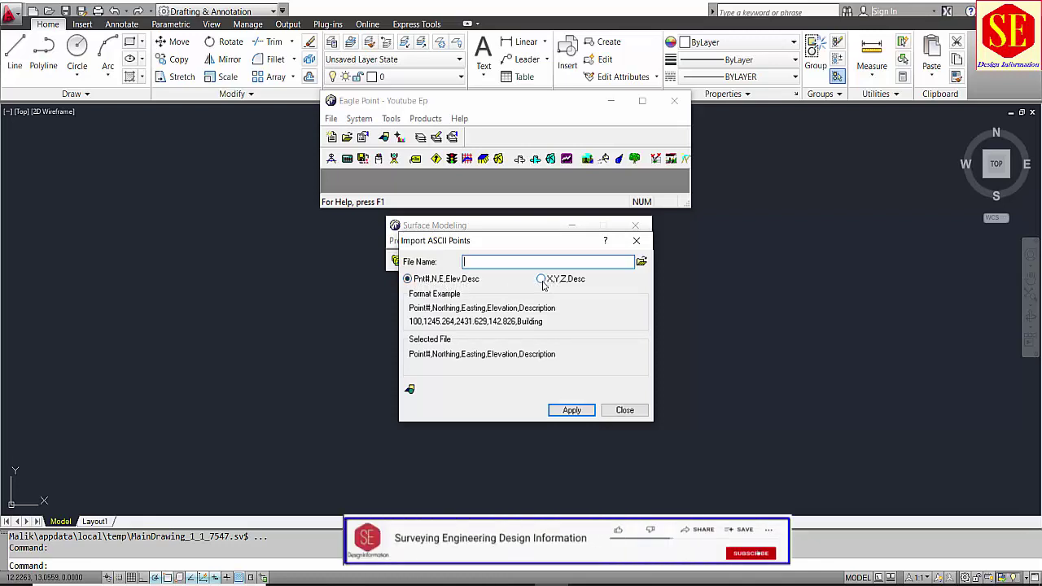
pyautogui.click(455, 280)
pyautogui.click(553, 281)
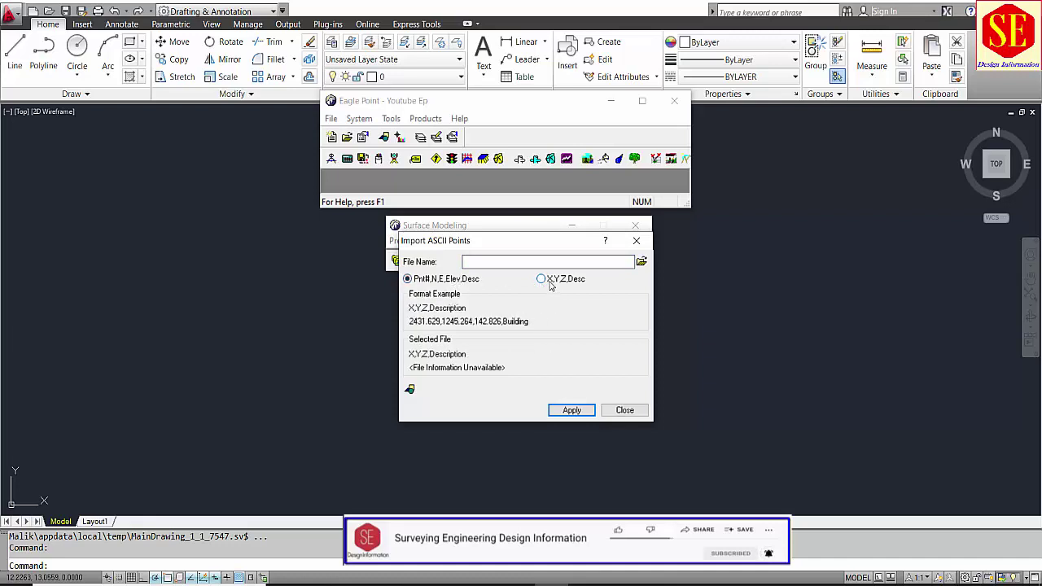
pyautogui.click(434, 281)
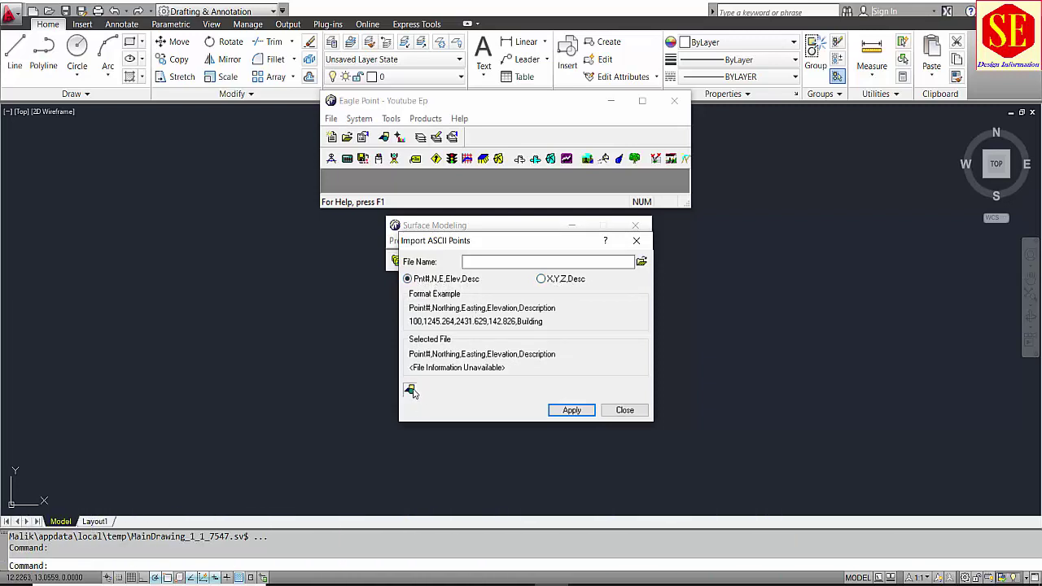
pyautogui.click(410, 390)
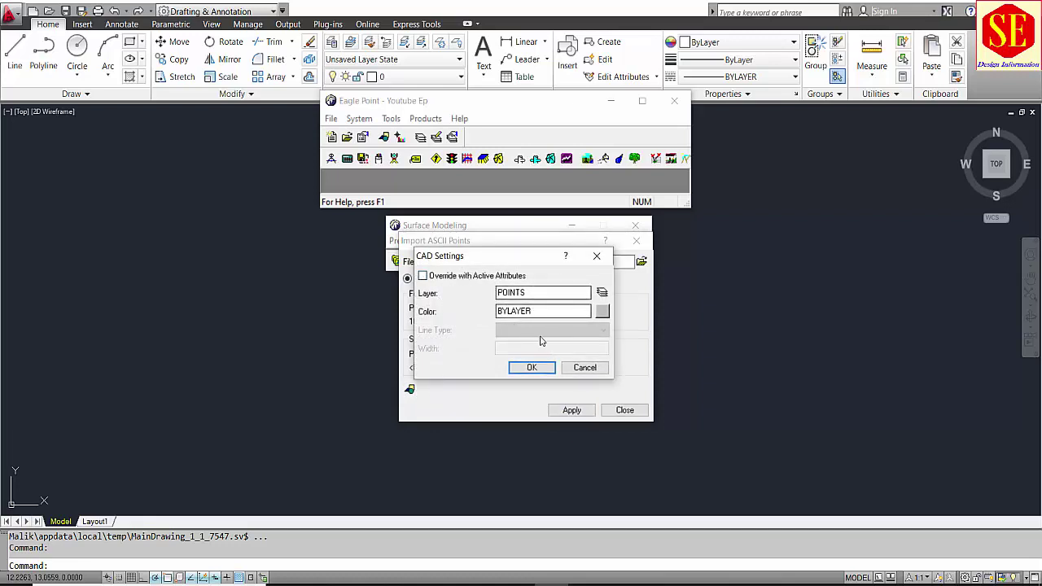
pyautogui.click(533, 368)
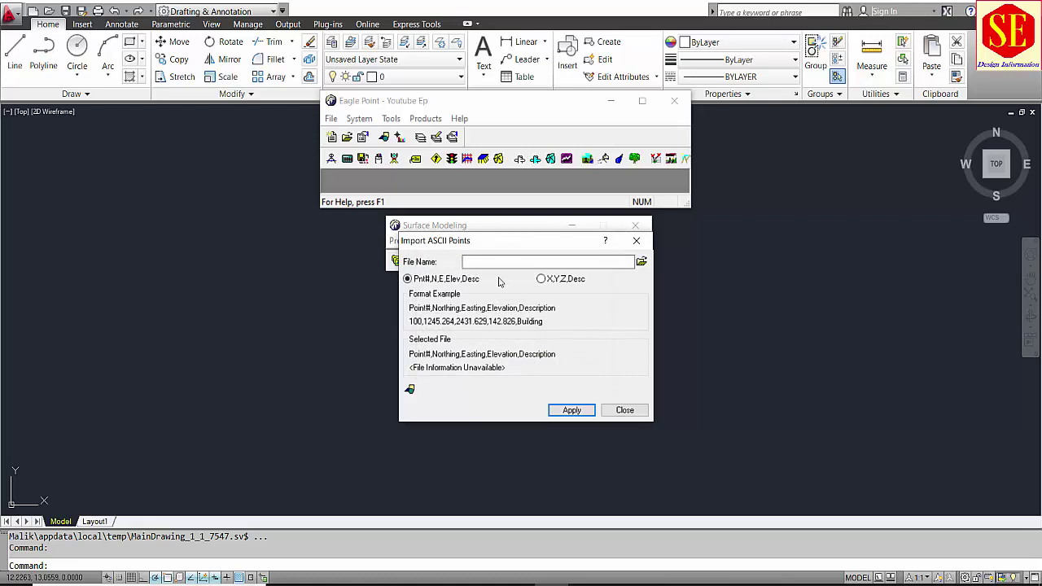
# Browse for the import file, open PNEZD Survey Data(1) in Notepad and move the overlapping windows off its text
pyautogui.click(642, 262)
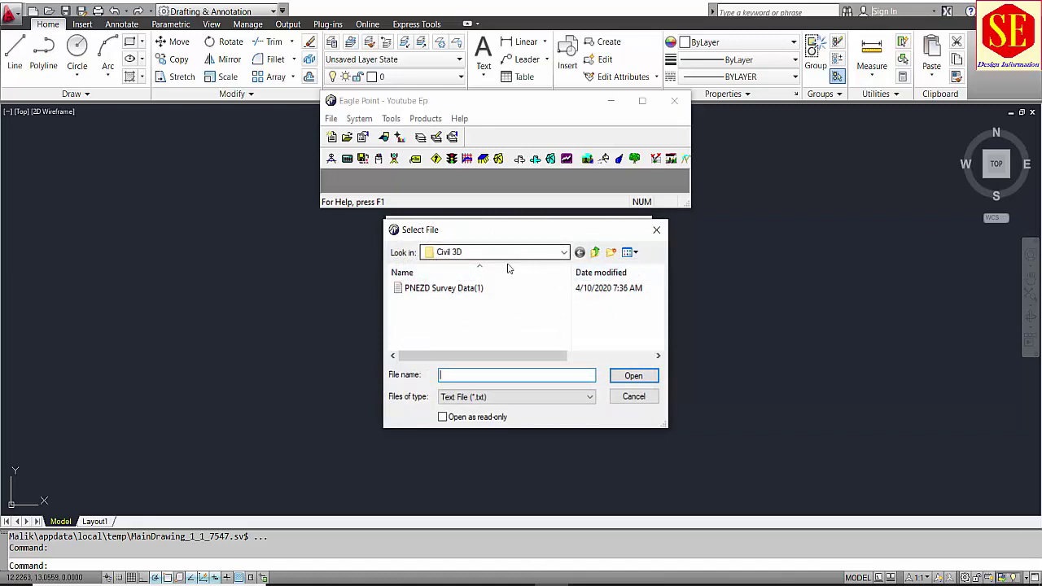
pyautogui.click(443, 291)
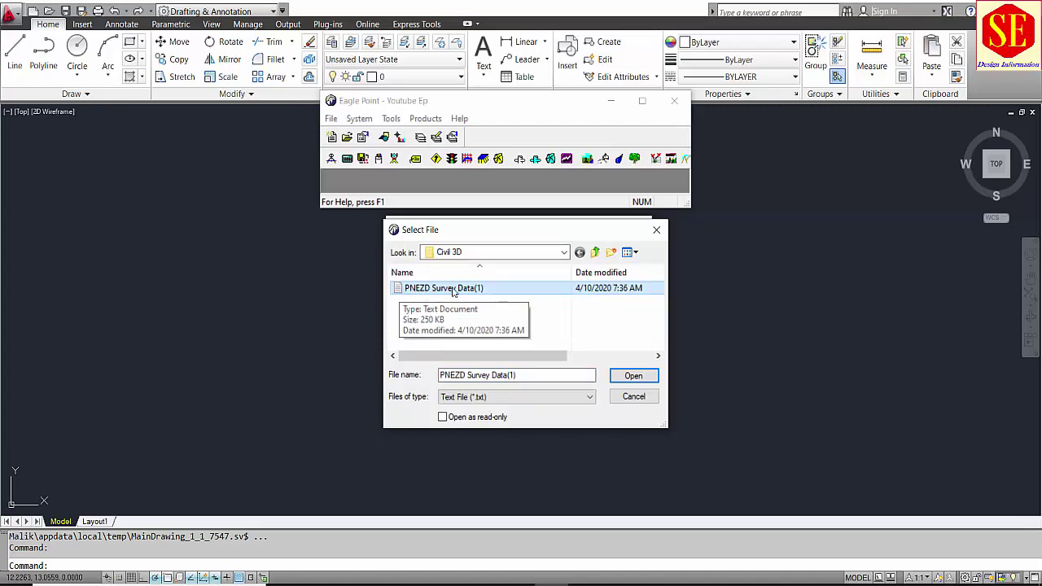
pyautogui.rightClick(450, 291)
pyautogui.click(483, 216)
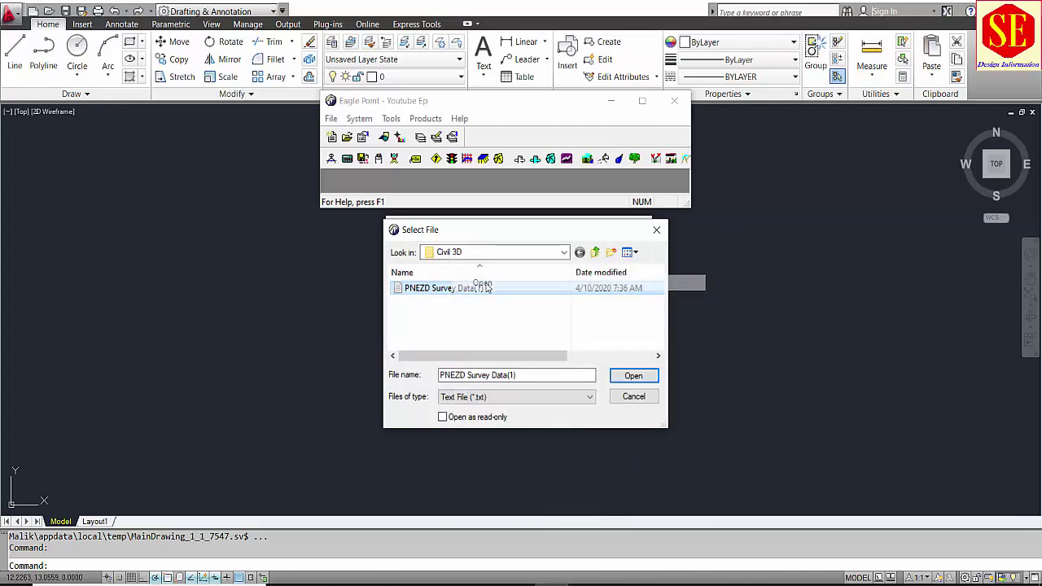
pyautogui.click(329, 305)
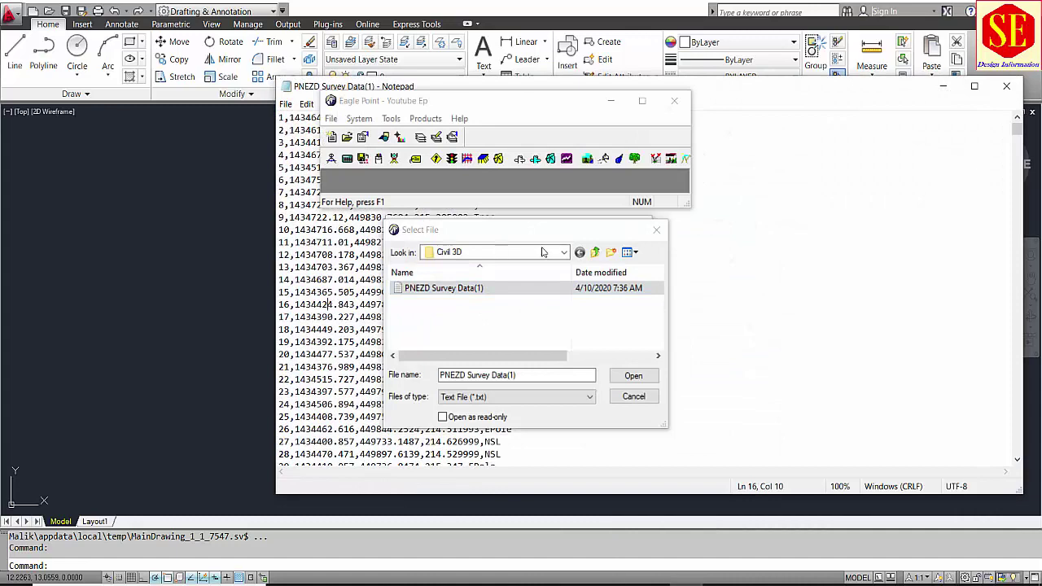
pyautogui.moveTo(523, 236); pyautogui.dragTo(674, 268)
pyautogui.moveTo(527, 103); pyautogui.dragTo(776, 181)
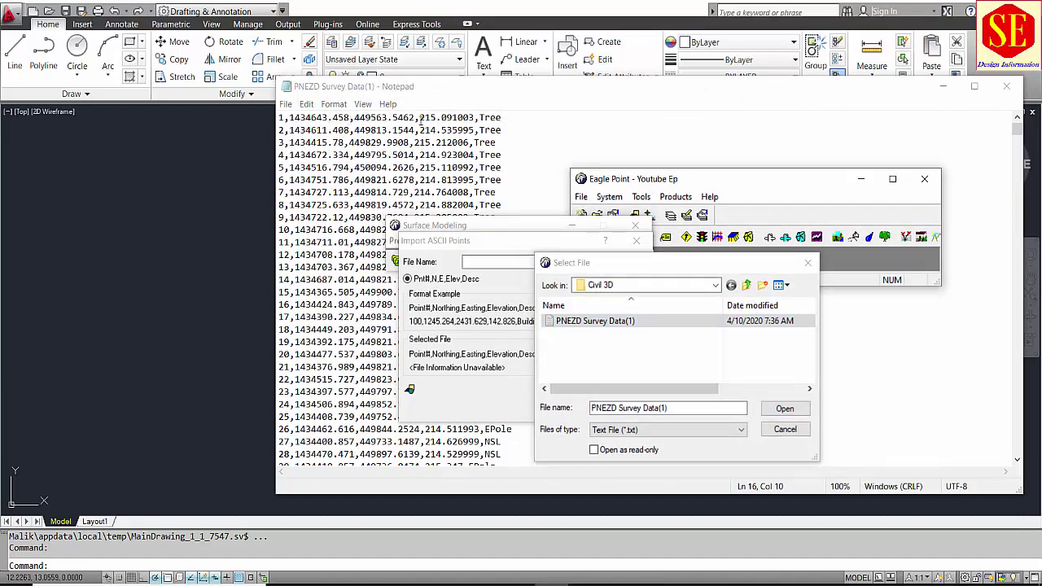
# Examine the point number, northing, easting, elevation and description rows of the survey file, and close it
pyautogui.moveTo(417, 119); pyautogui.dragTo(497, 120)
pyautogui.scroll(-15, 505, 325)
pyautogui.scroll(-8, 521, 313)
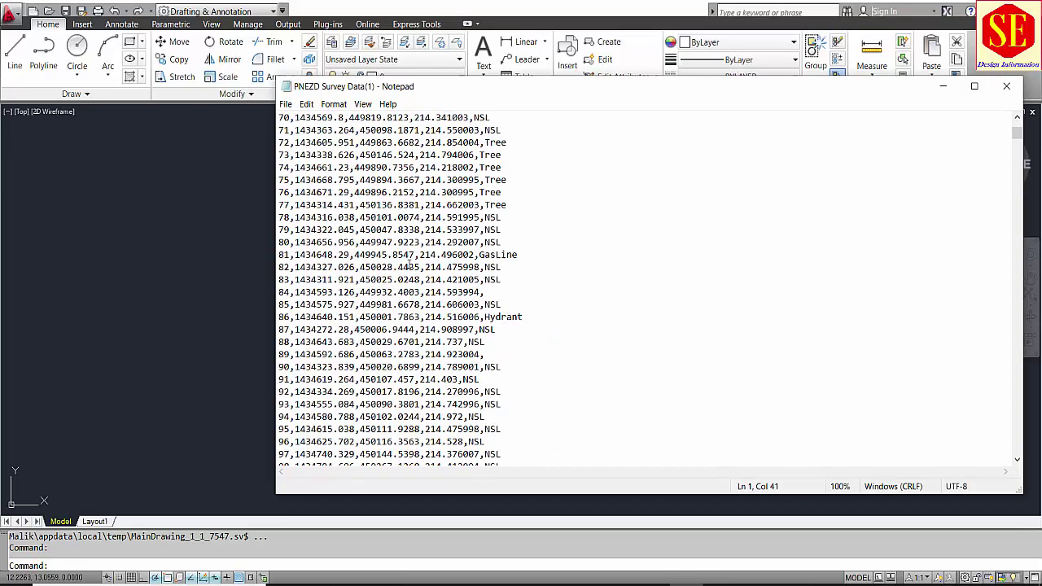
pyautogui.scroll(-20, 434, 292)
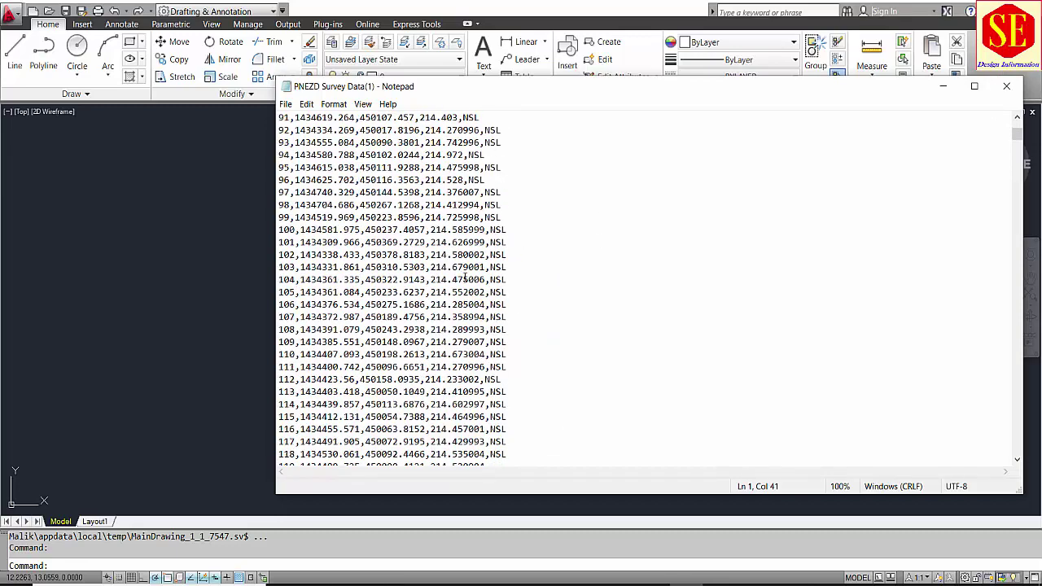
pyautogui.scroll(-15, 481, 279)
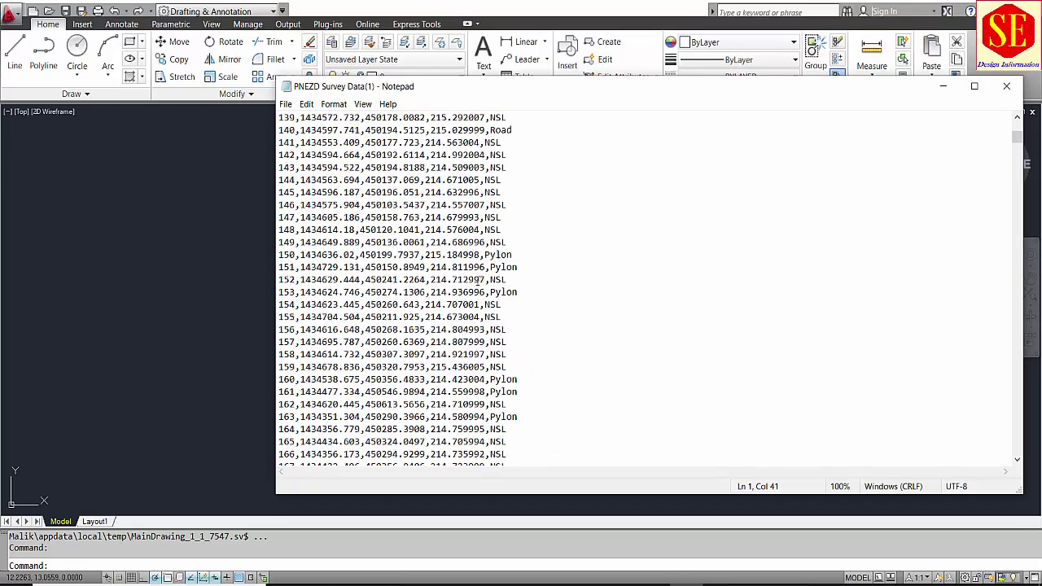
pyautogui.scroll(-6, 452, 275)
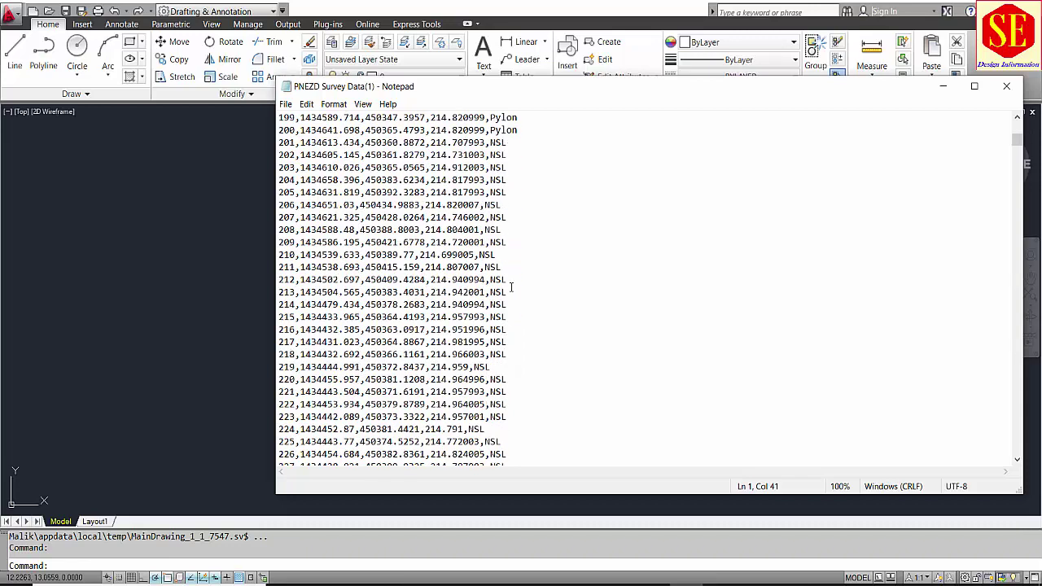
pyautogui.click(1006, 86)
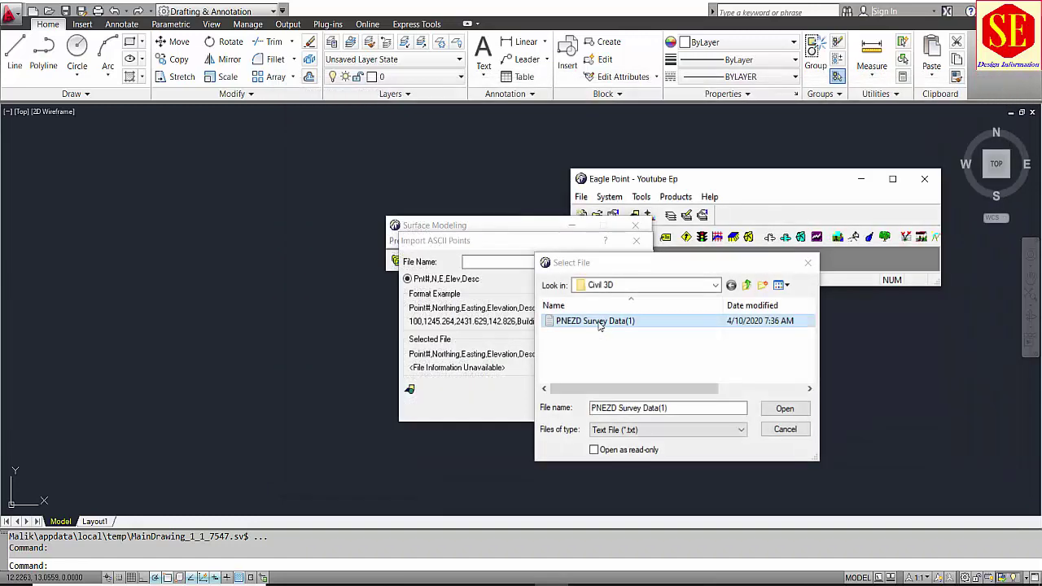
# Import the survey points from the text file PNEZD Survey Data(1) and close the ASCII points import
pyautogui.click(591, 323)
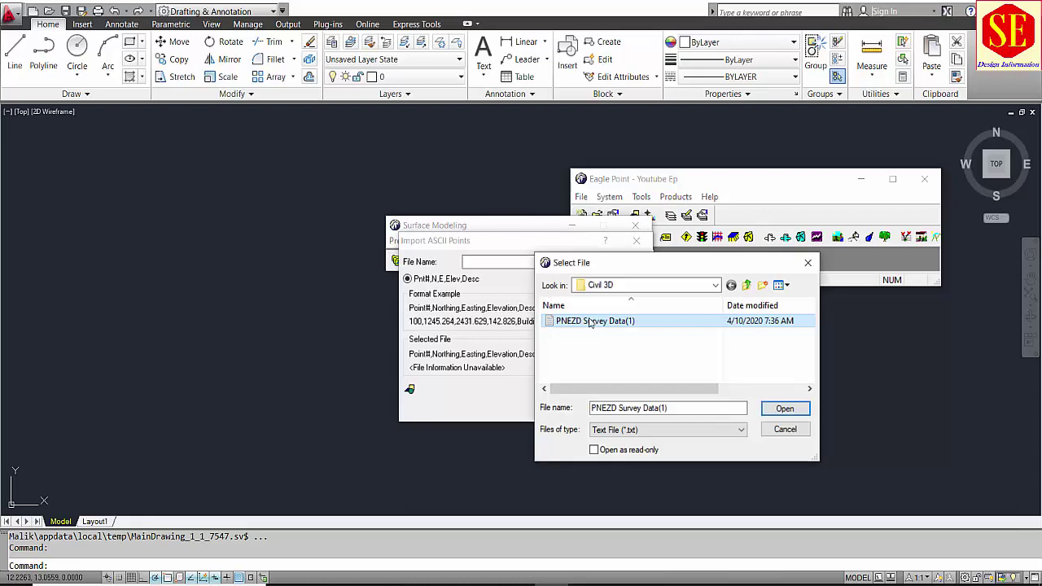
pyautogui.click(783, 411)
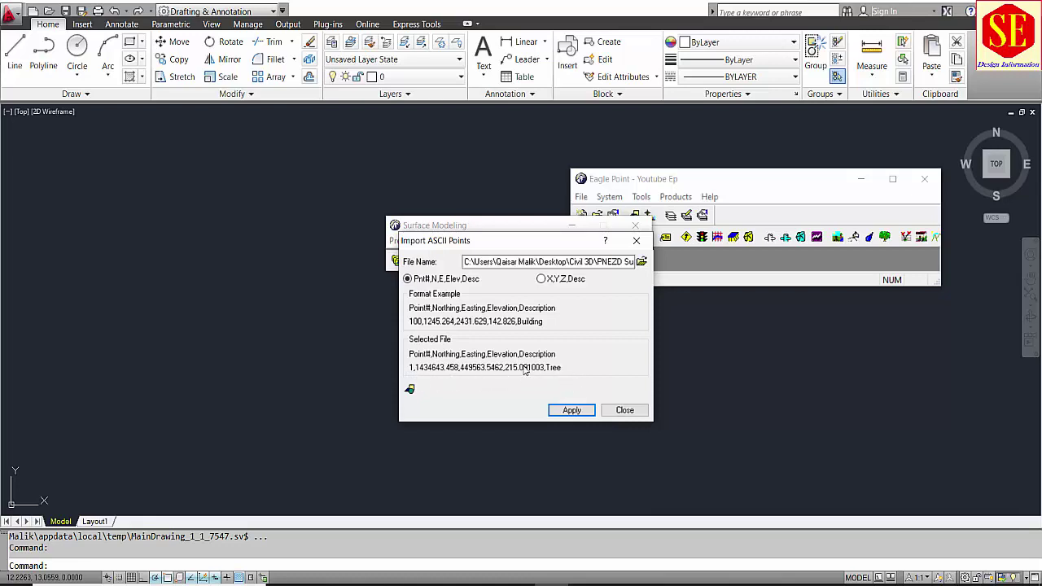
pyautogui.click(572, 410)
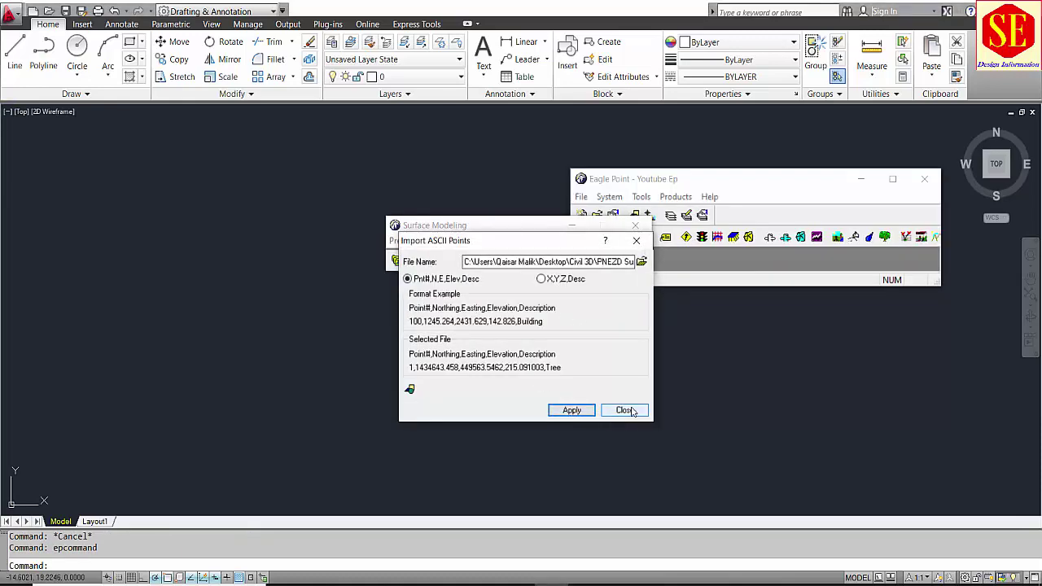
pyautogui.click(624, 410)
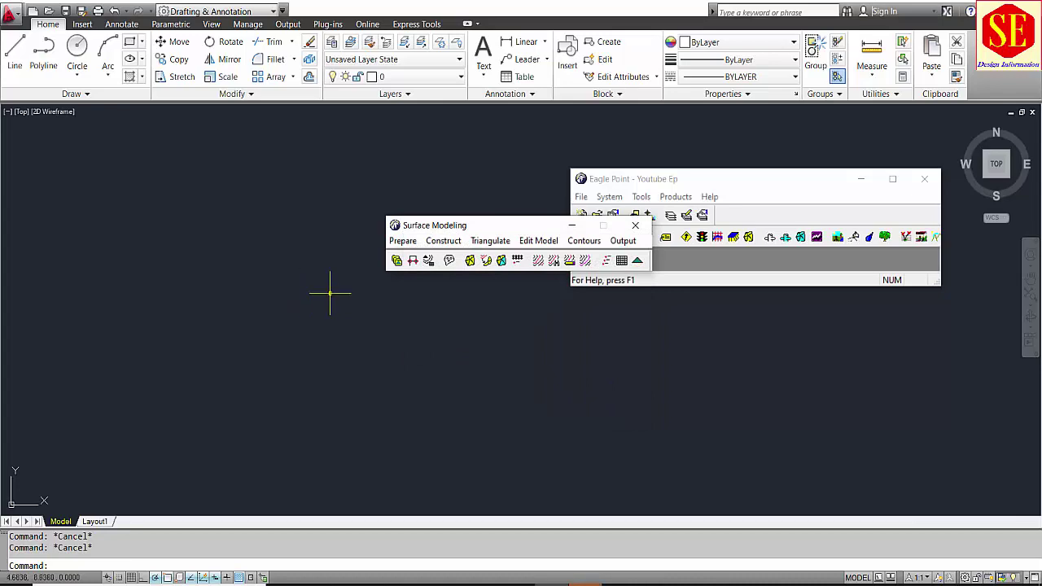
# Zoom to the drawing extents and inspect the imported survey points
pyautogui.write('z')
pyautogui.press('Return')
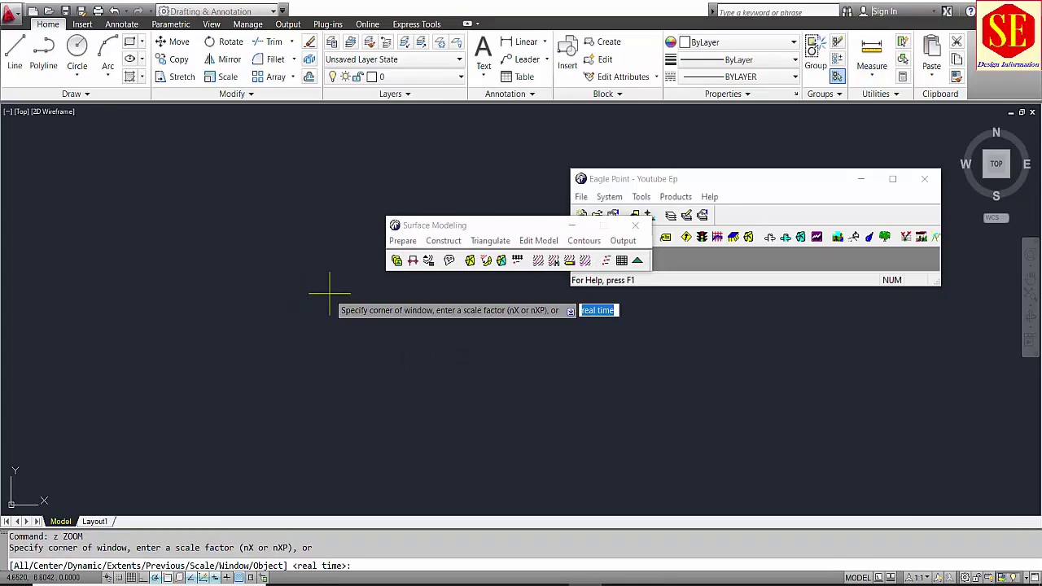
pyautogui.write('e')
pyautogui.press('Return')
pyautogui.scroll(-3, 512, 361)
pyautogui.moveTo(512, 361); pyautogui.dragTo(333, 304, button='middle')
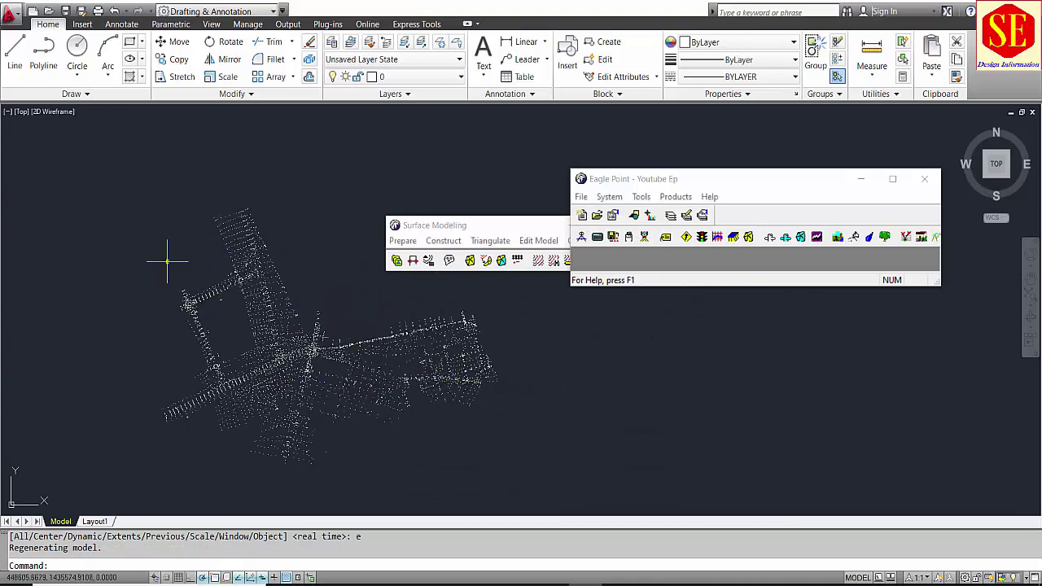
pyautogui.moveTo(335, 442); pyautogui.dragTo(325, 426, button='middle')
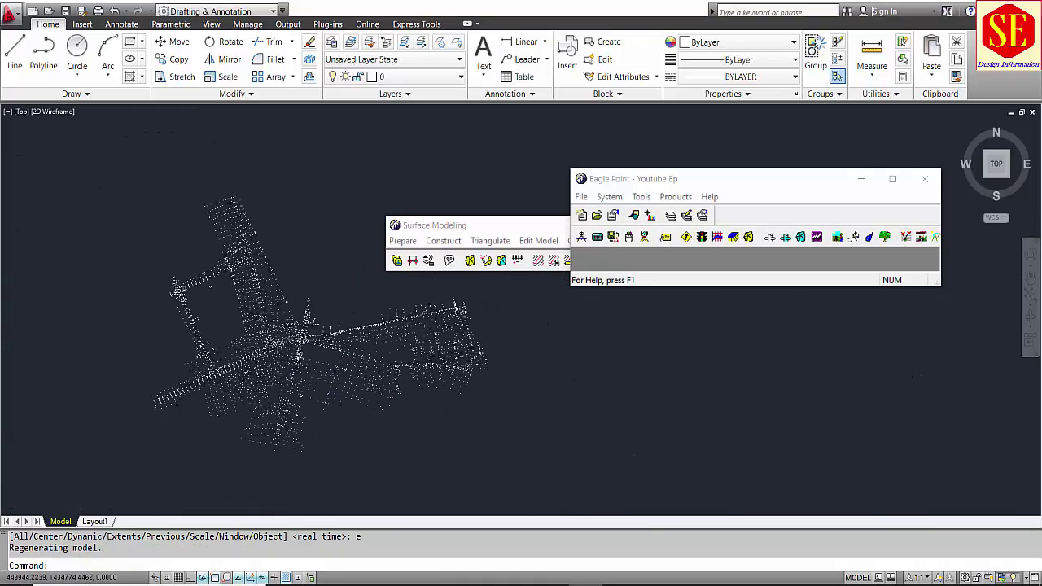
pyautogui.scroll(3, 333, 365)
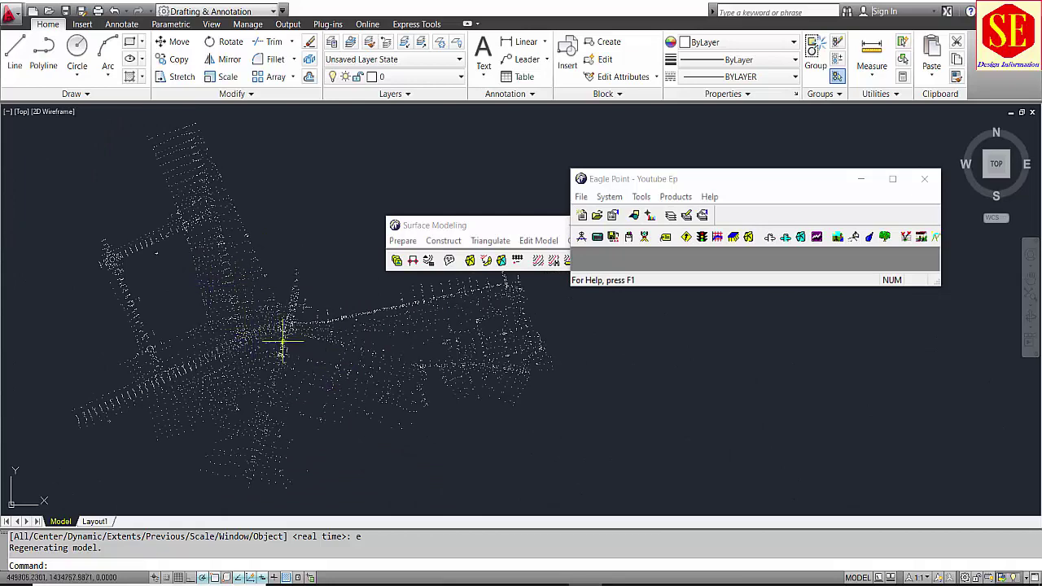
pyautogui.scroll(-3, 210, 286)
pyautogui.moveTo(198, 273); pyautogui.dragTo(313, 311, button='middle')
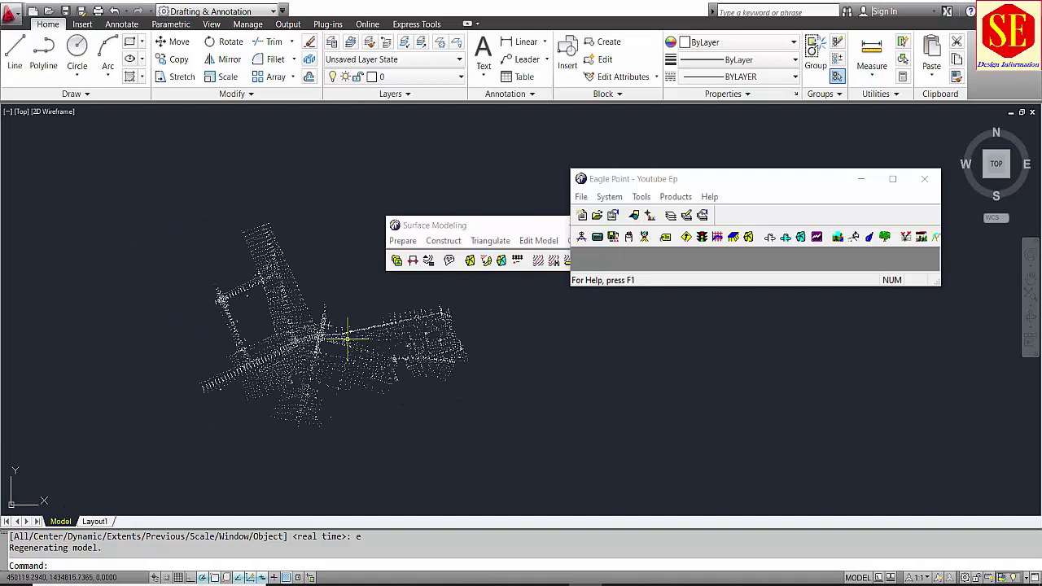
pyautogui.click(675, 197)
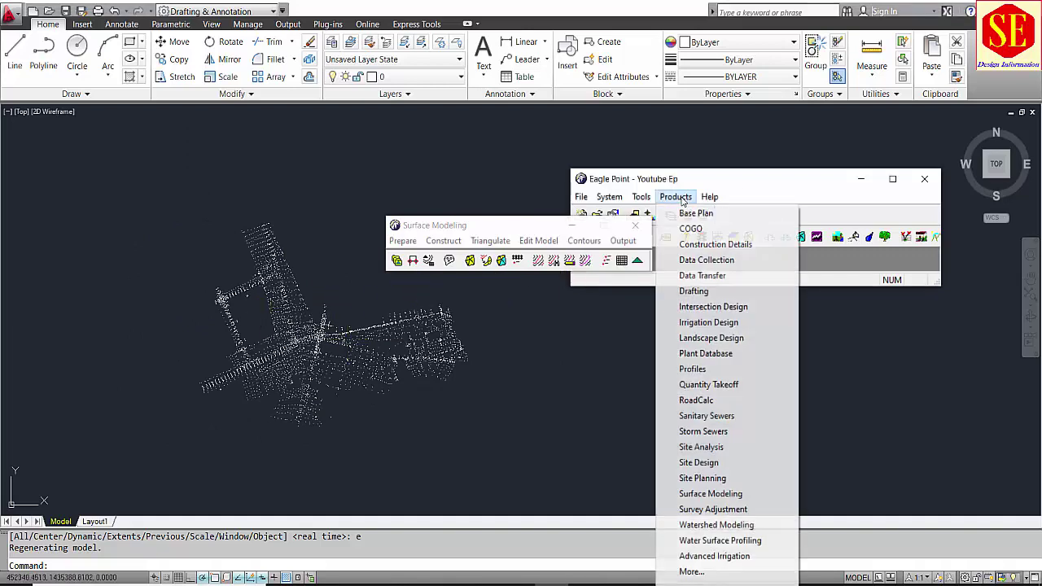
pyautogui.click(696, 213)
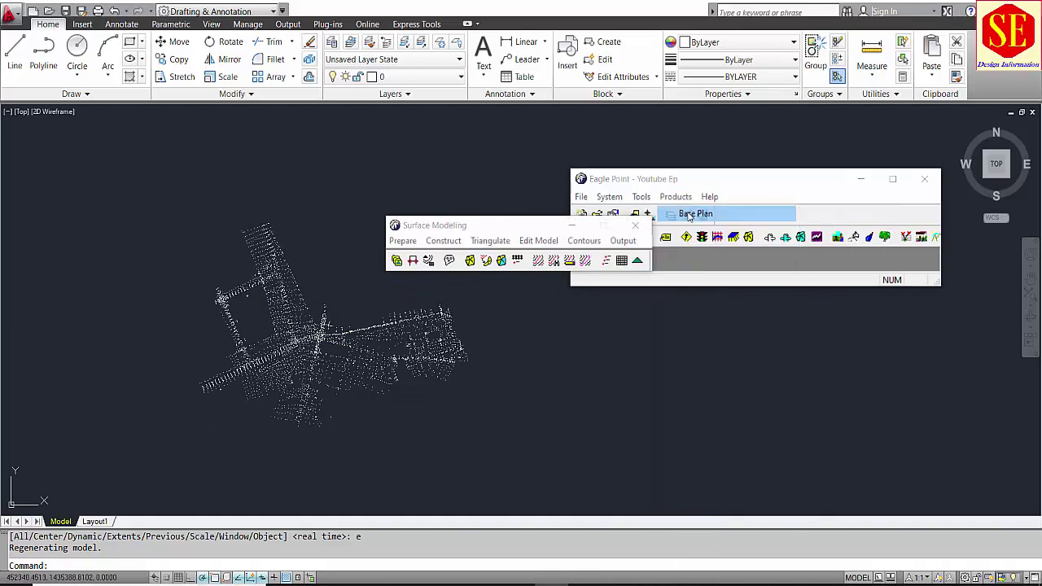
pyautogui.click(333, 113)
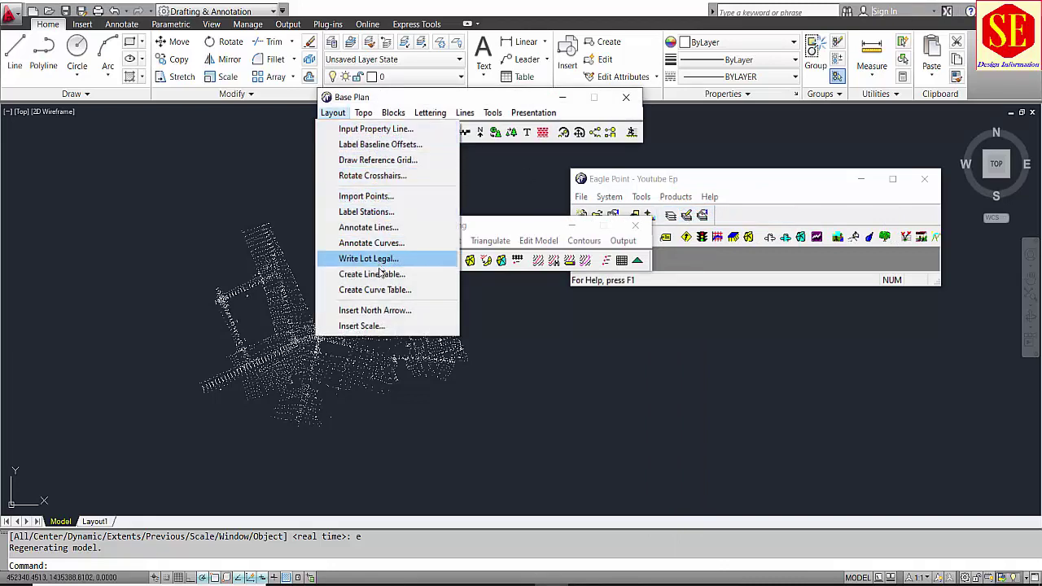
pyautogui.click(372, 99)
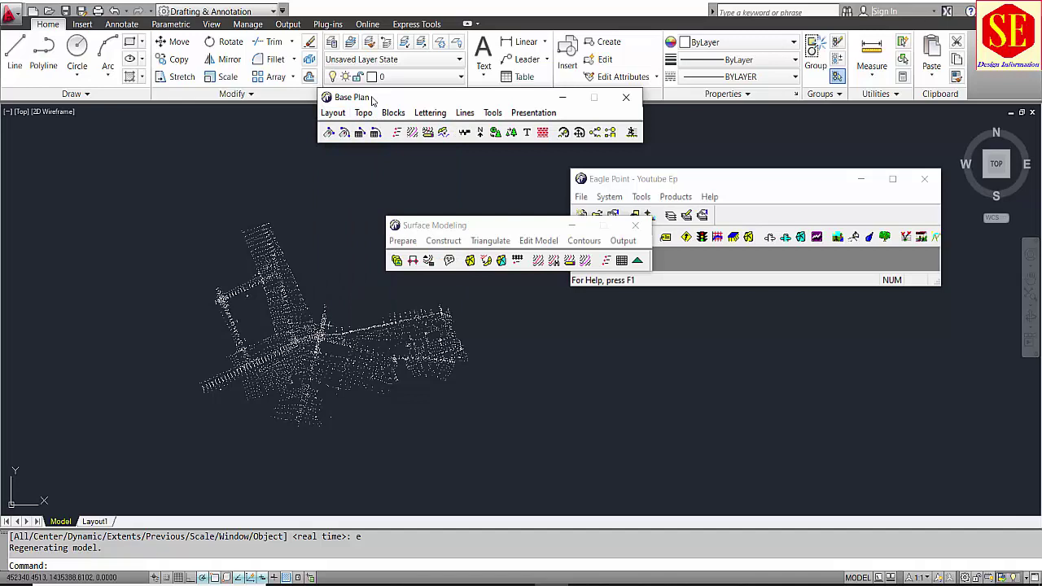
pyautogui.click(626, 97)
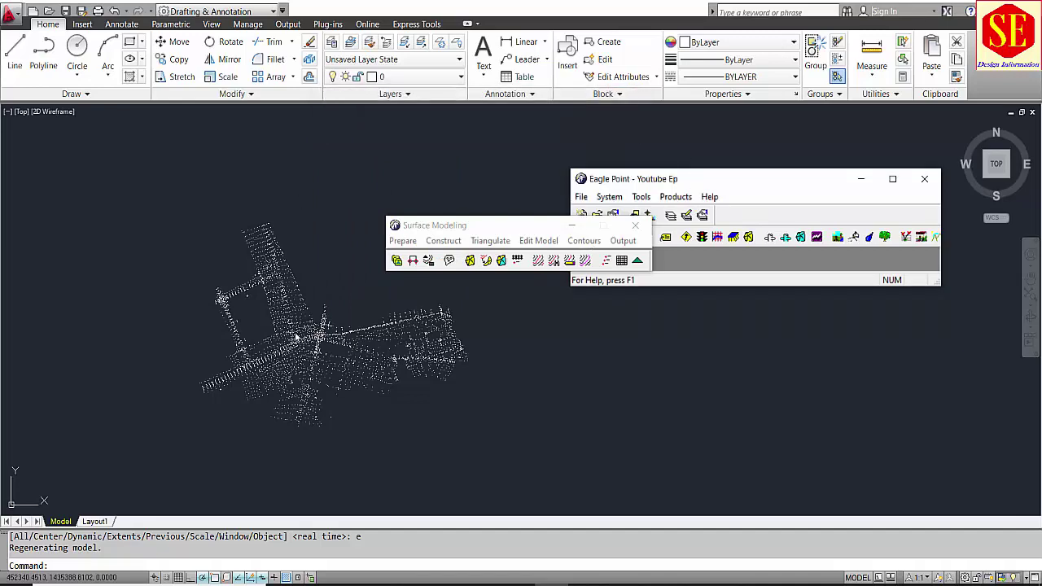
# Open the batch operations of Surface Modeling and choose My Project Surface as the surface model
pyautogui.scroll(6, 295, 337)
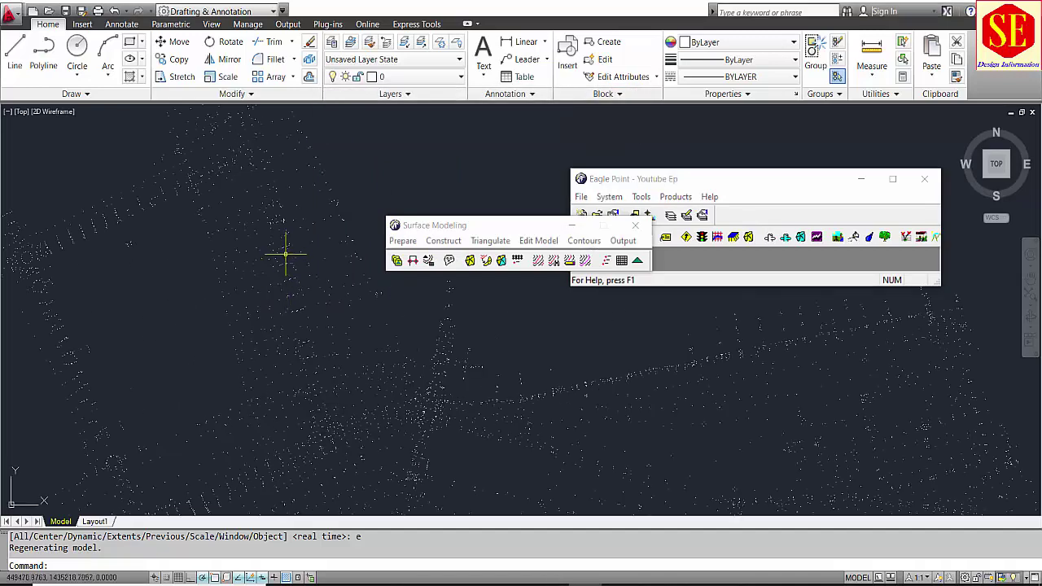
pyautogui.scroll(-5, 286, 255)
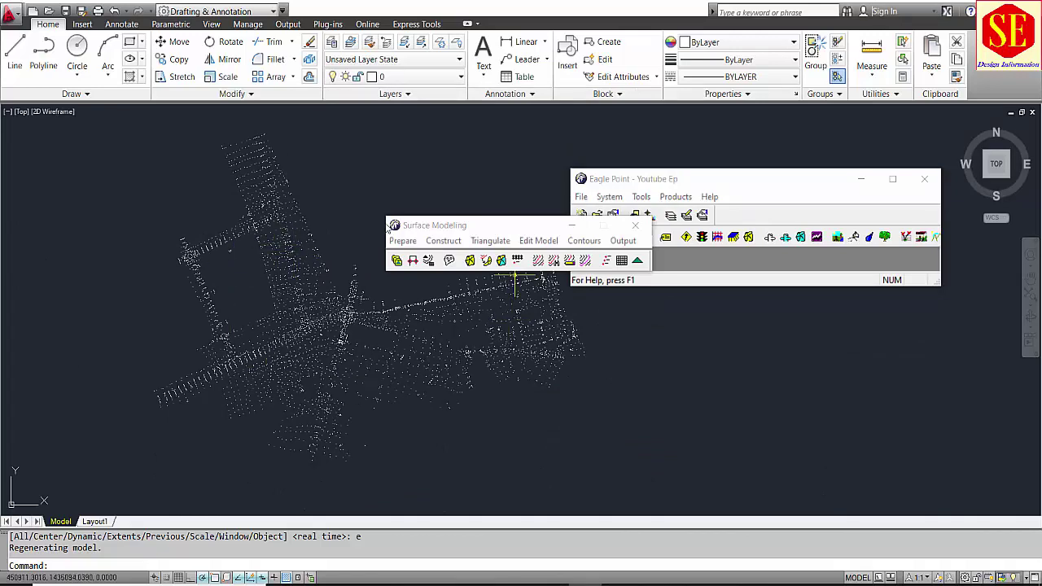
pyautogui.moveTo(240, 202); pyautogui.dragTo(203, 242, button='middle')
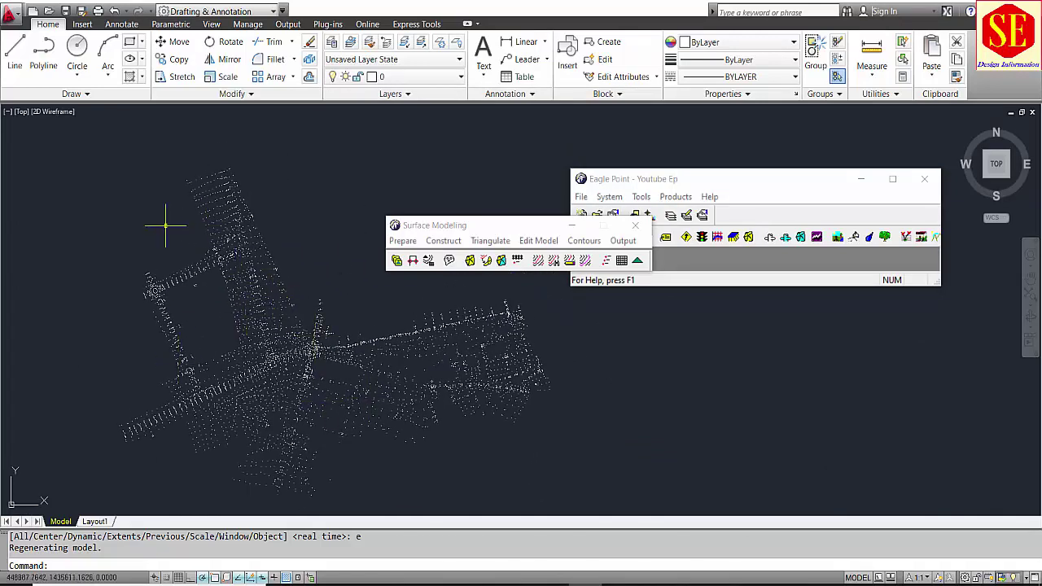
pyautogui.click(403, 243)
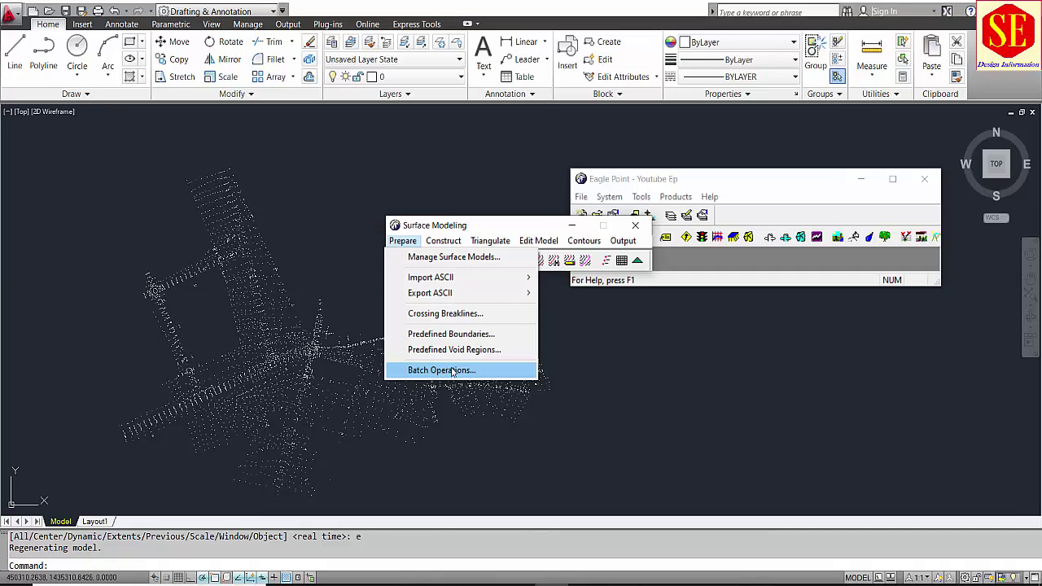
pyautogui.click(453, 371)
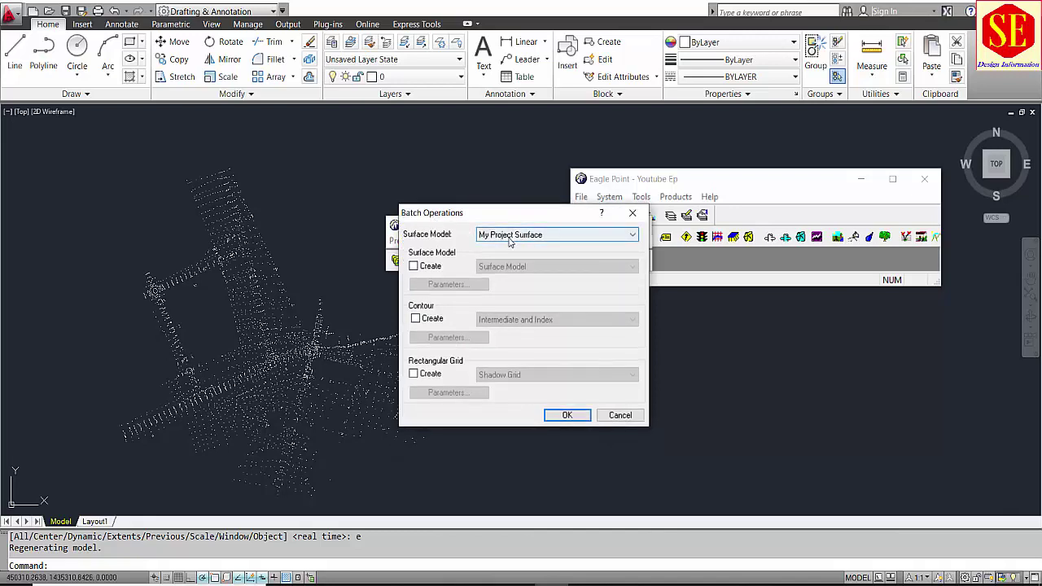
pyautogui.click(556, 235)
pyautogui.click(553, 244)
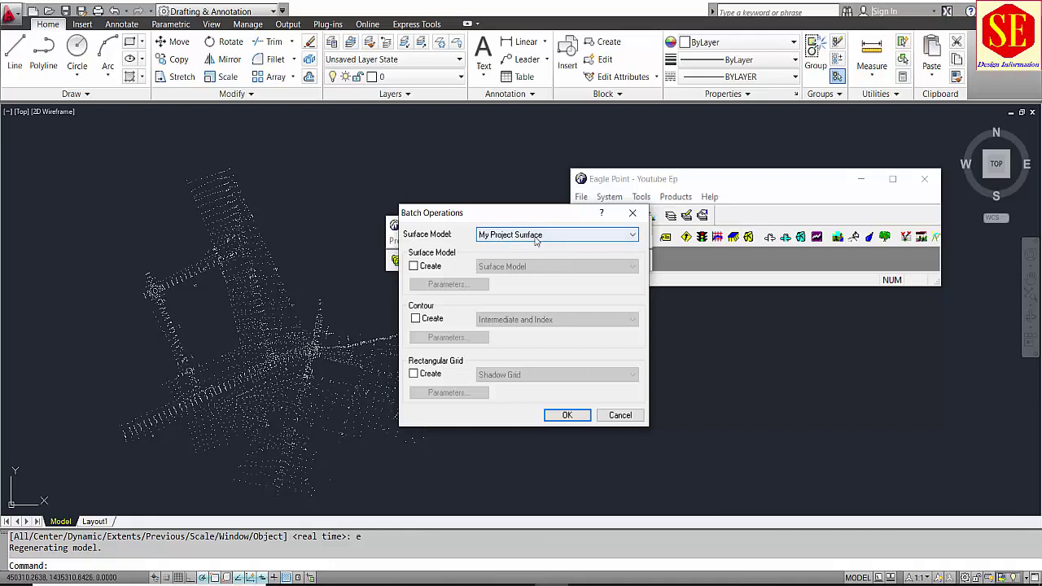
# Enable surface model creation in the batch operations and set its type to Surface Model
pyautogui.click(429, 269)
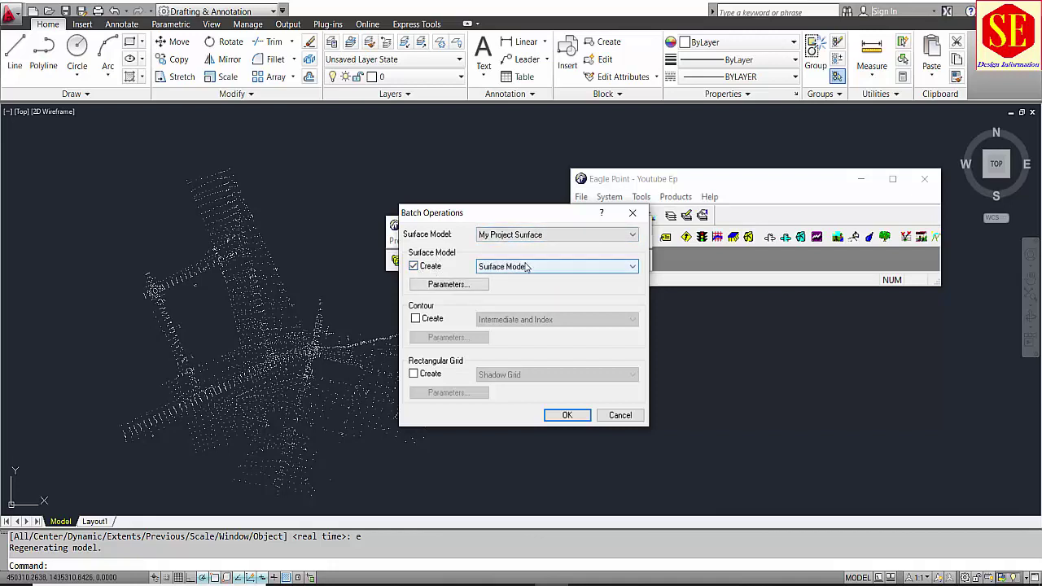
pyautogui.click(551, 267)
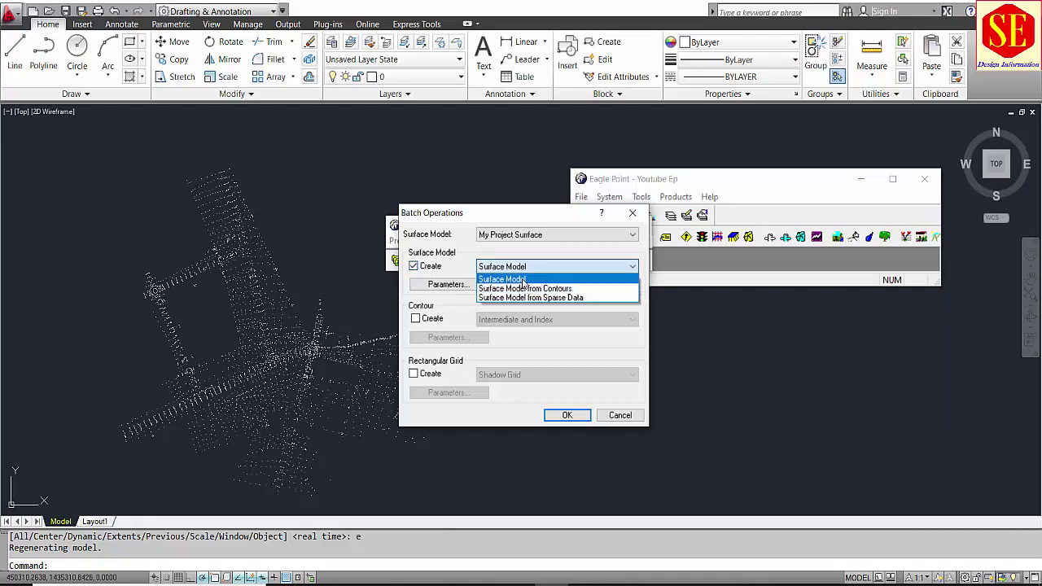
pyautogui.click(520, 279)
pyautogui.click(516, 267)
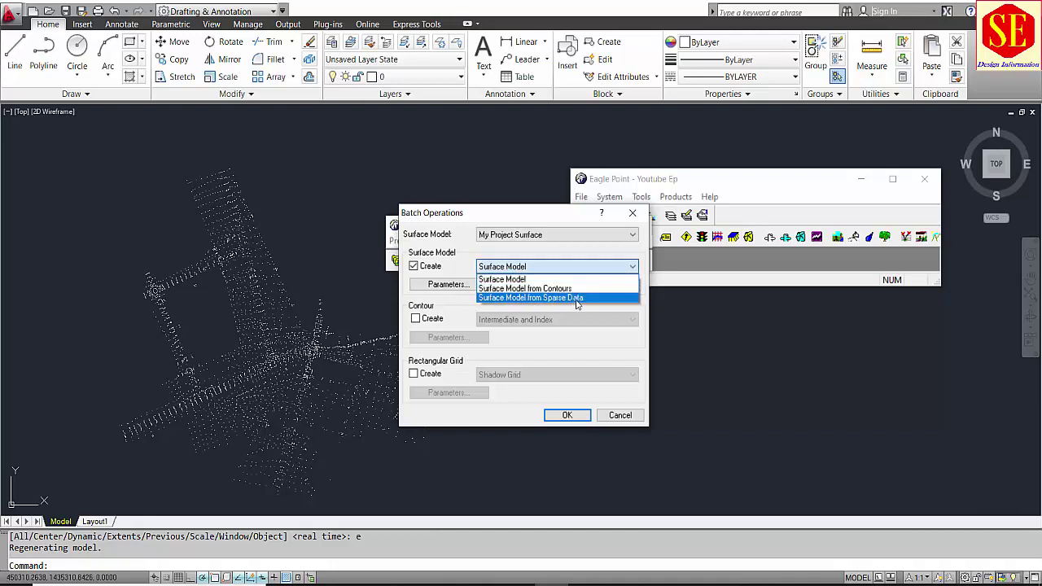
pyautogui.click(521, 281)
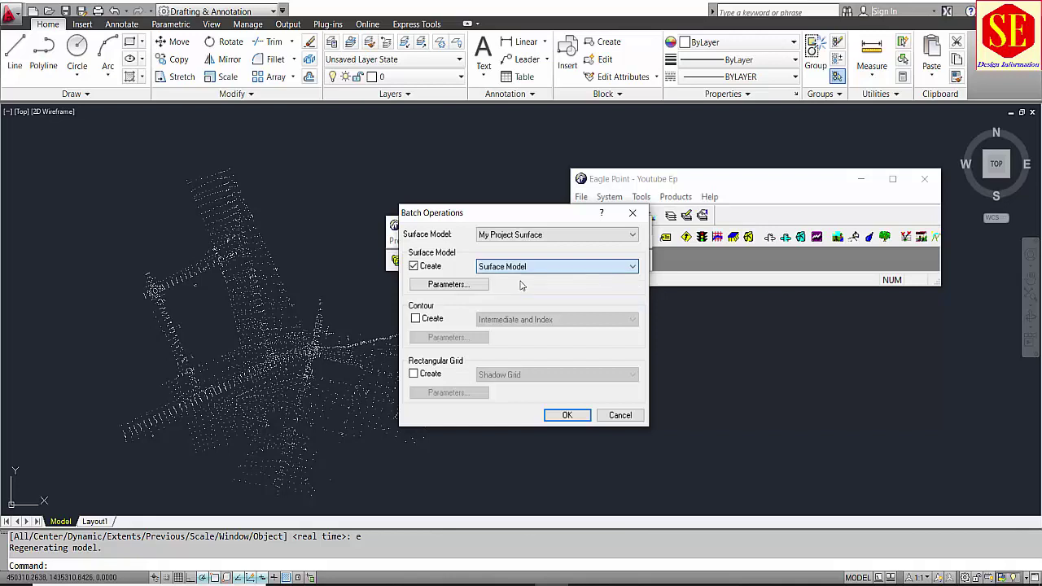
# Turn on Place Triangles in the triangulation parameters of My Project Surface and accept the existing surface model settings
pyautogui.click(415, 319)
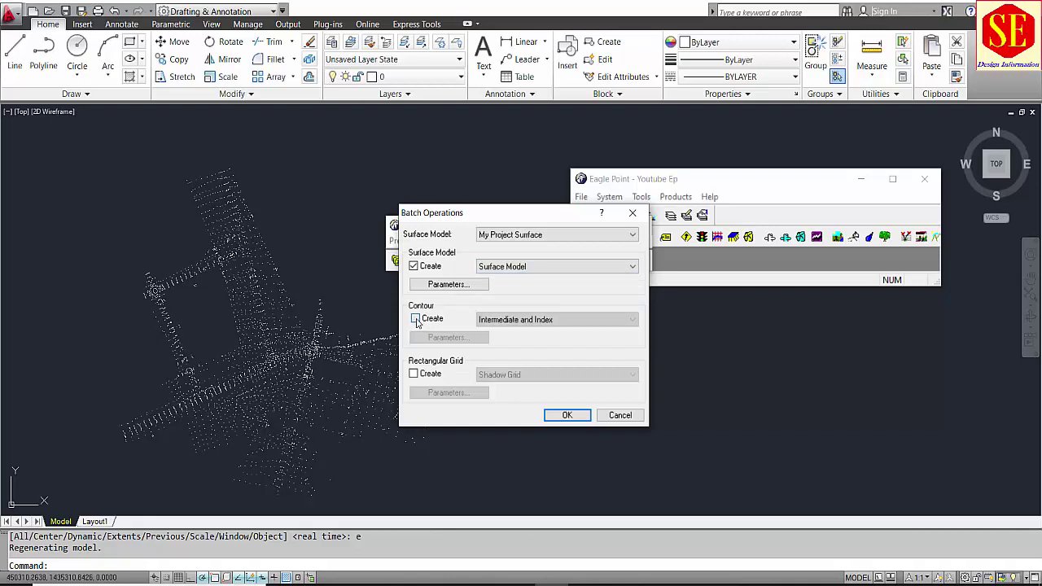
pyautogui.click(449, 284)
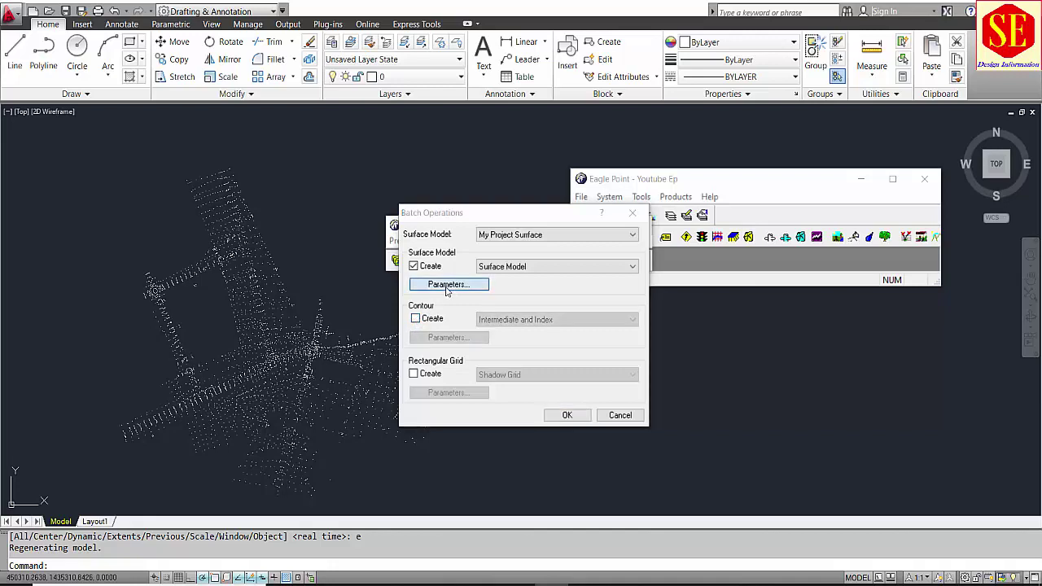
pyautogui.click(449, 305)
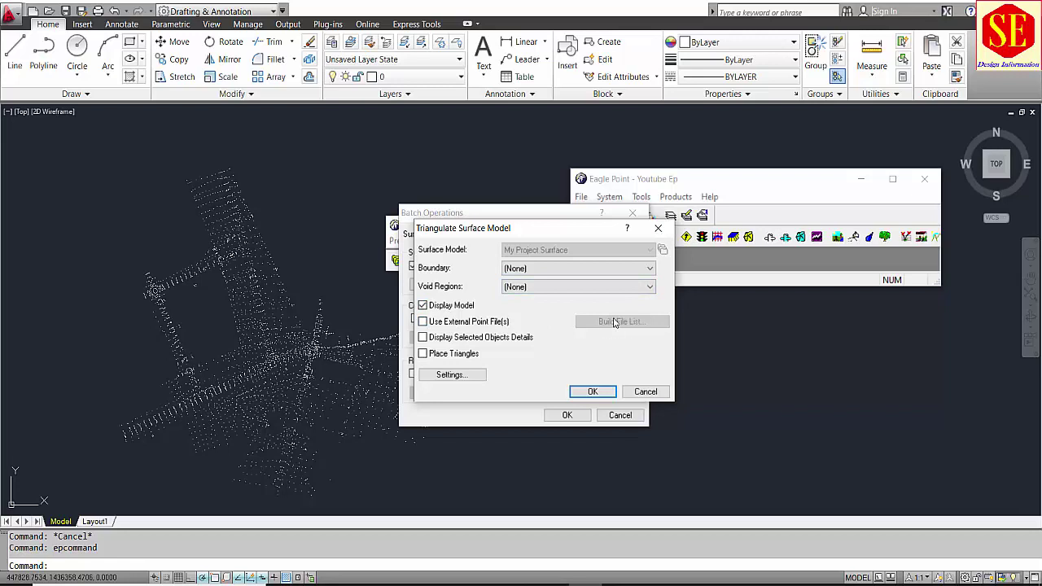
pyautogui.click(519, 326)
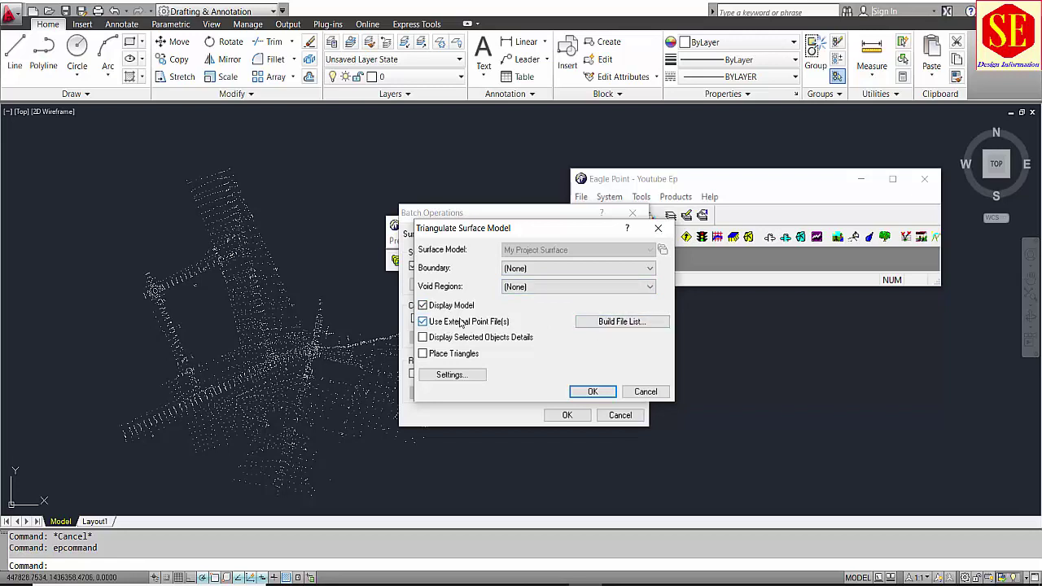
pyautogui.click(450, 324)
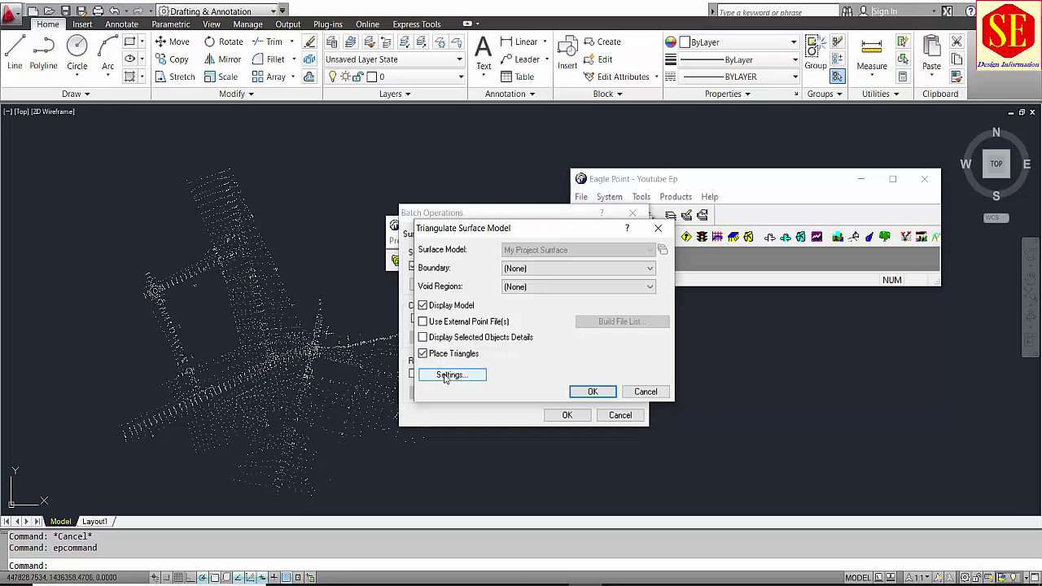
pyautogui.click(445, 377)
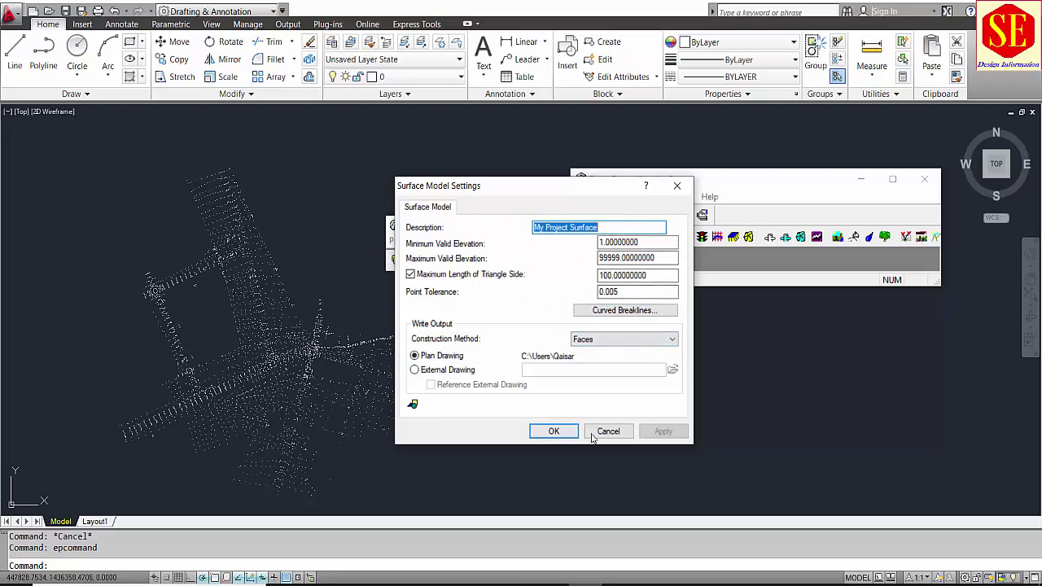
pyautogui.click(554, 432)
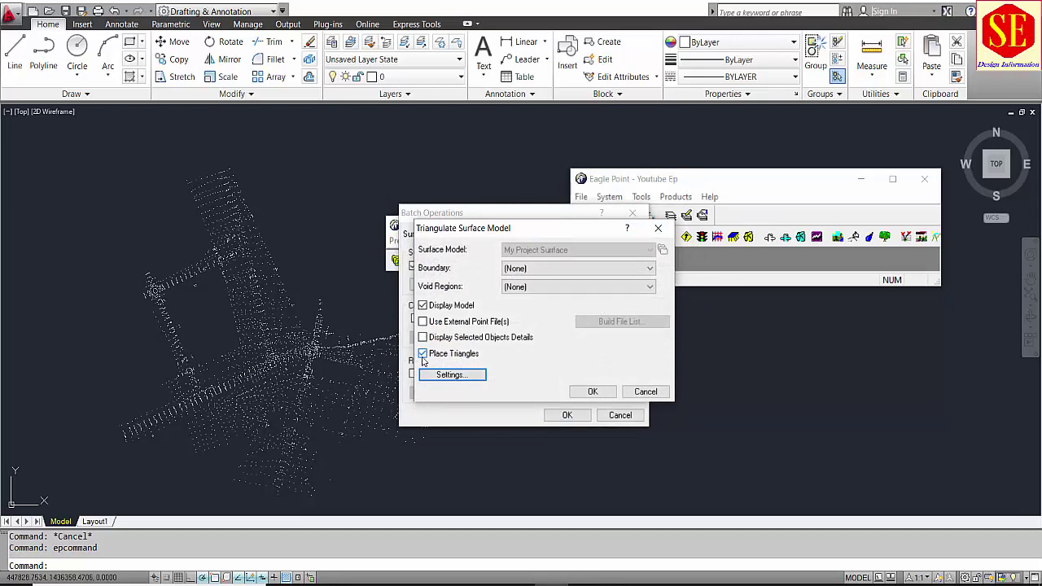
pyautogui.click(592, 391)
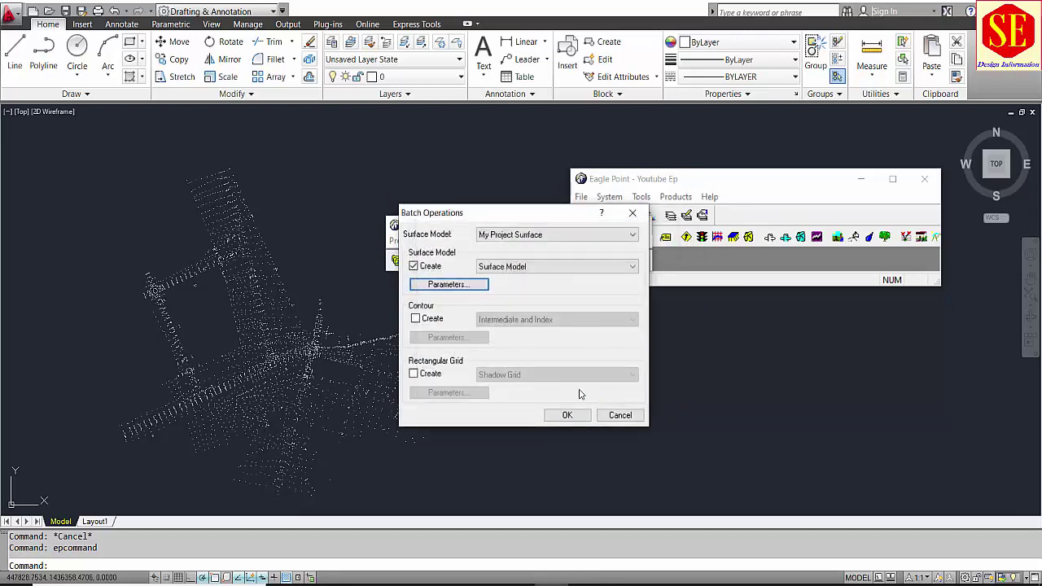
# Enable contour creation with the Intermediate and Index type, and enable creation of the rectangular grid
pyautogui.click(414, 319)
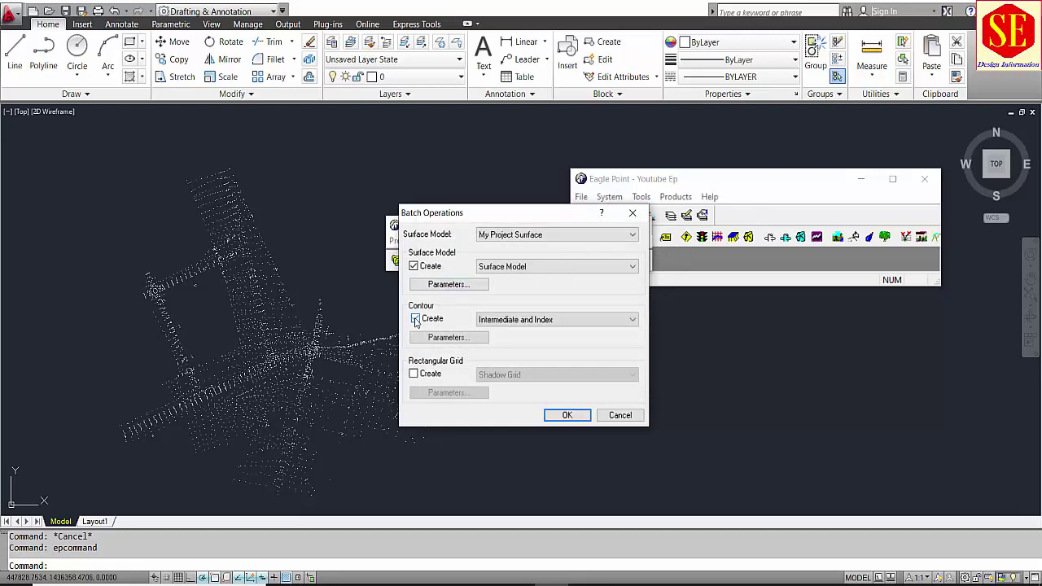
pyautogui.click(540, 322)
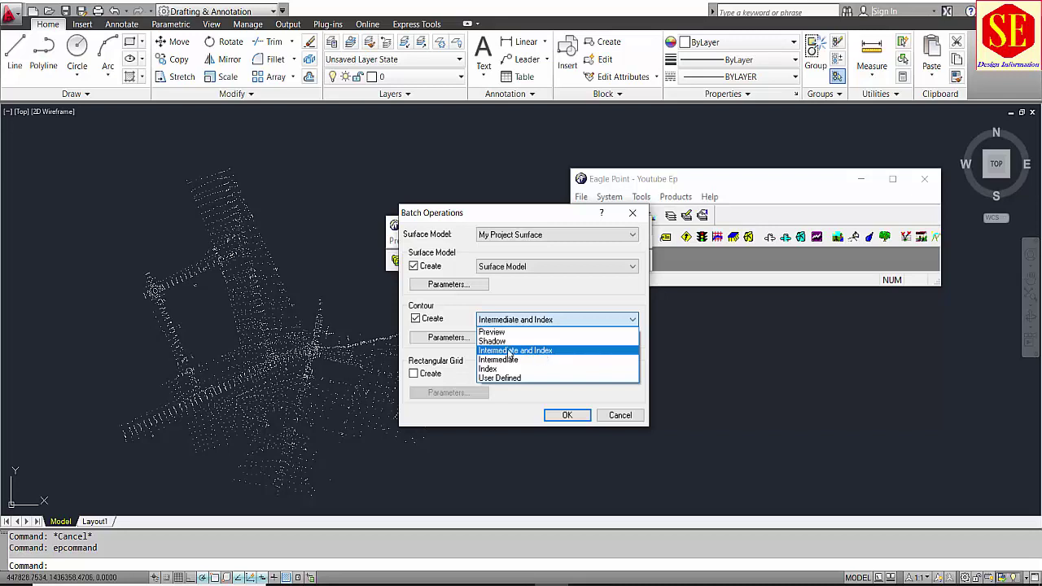
pyautogui.click(529, 350)
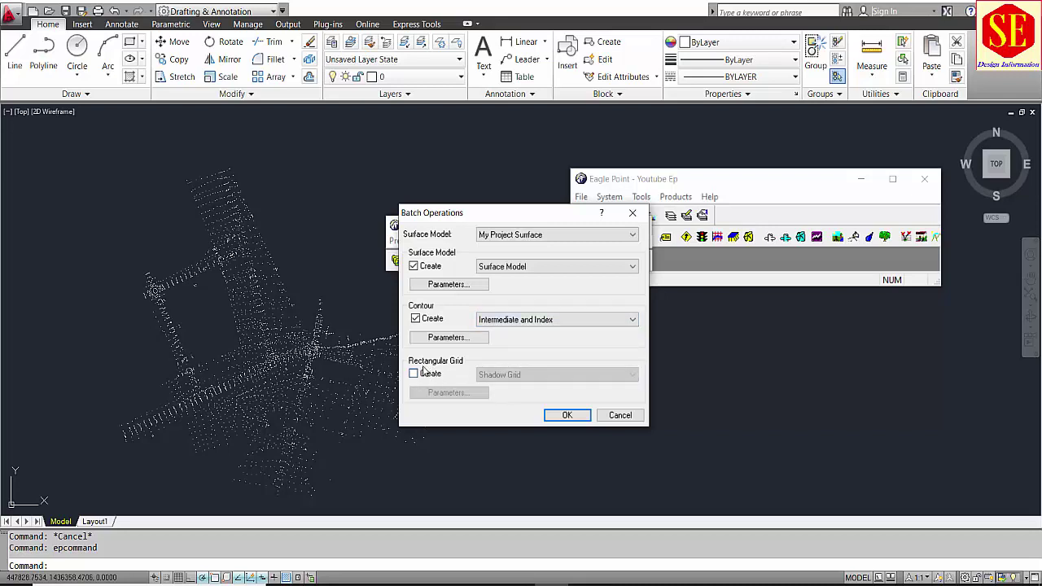
pyautogui.click(413, 375)
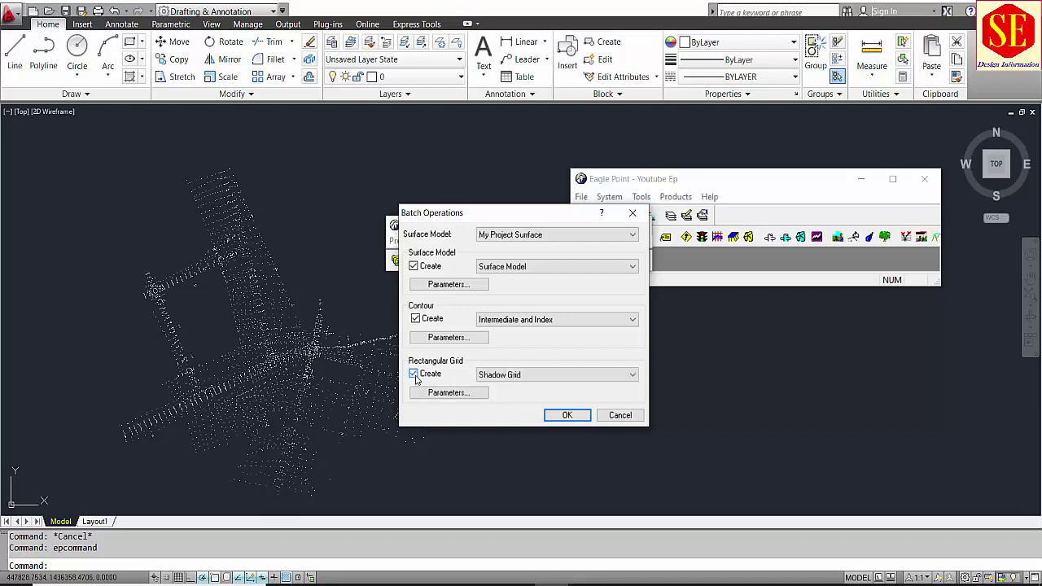
# Review the intermediate and index contour settings and accept the contour parameters
pyautogui.click(440, 338)
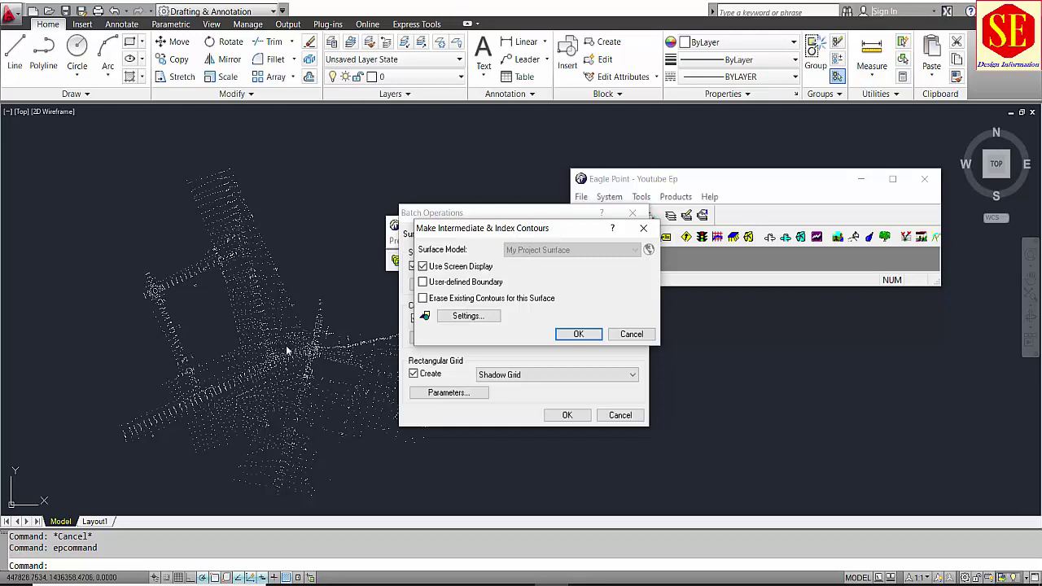
pyautogui.click(468, 315)
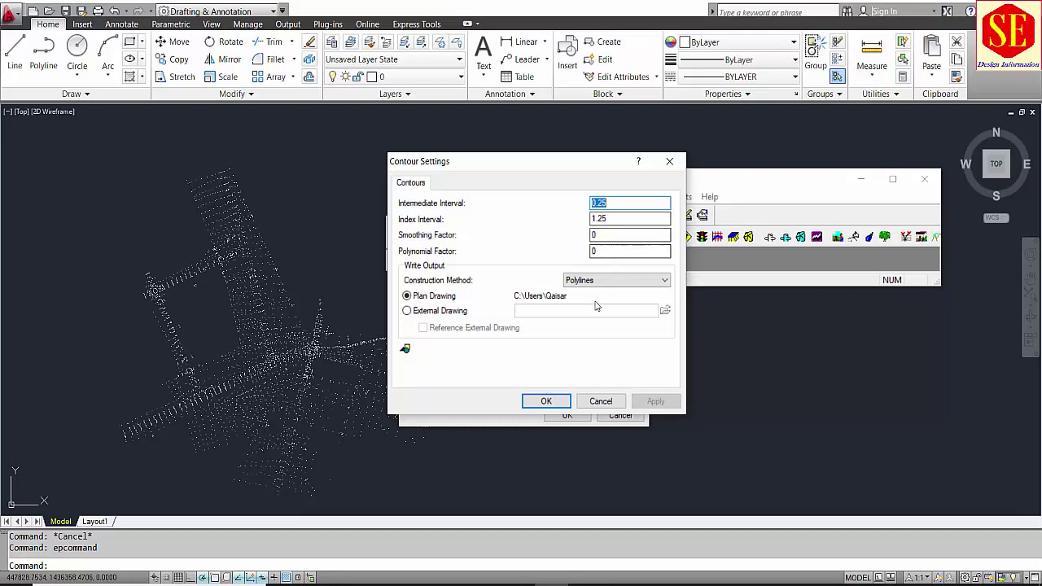
pyautogui.click(547, 402)
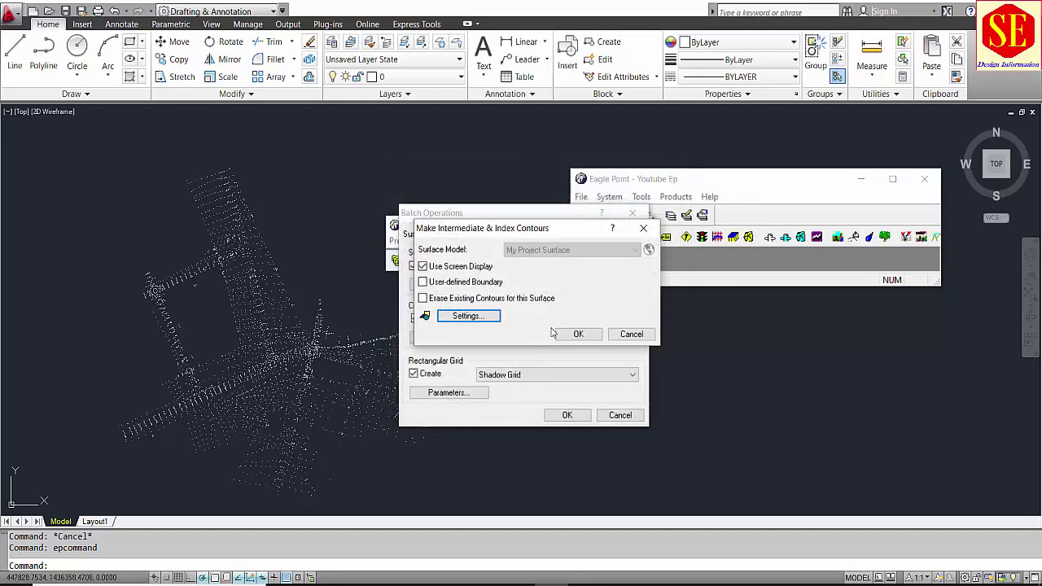
pyautogui.click(567, 335)
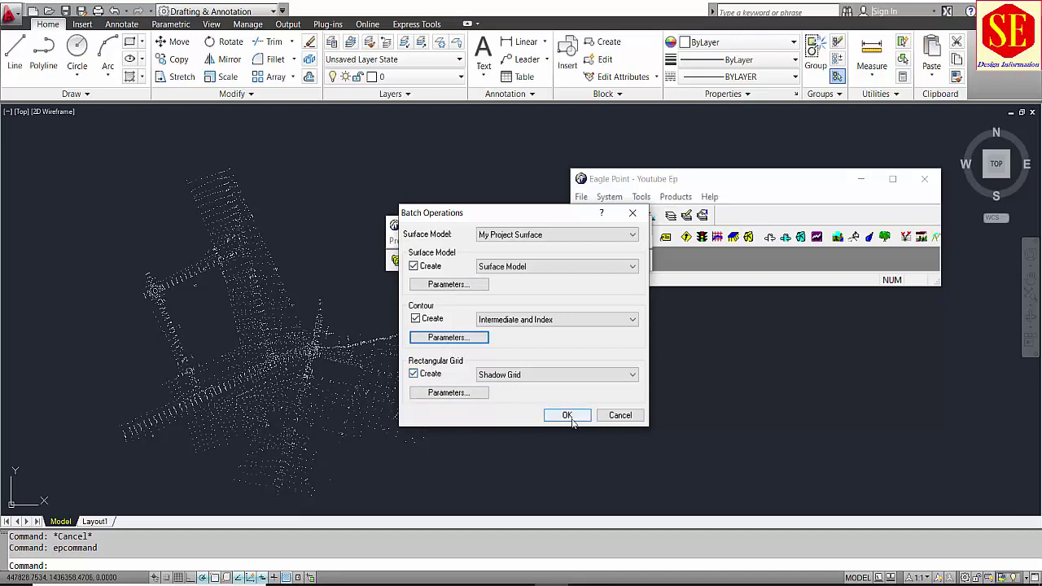
# Turn on the elevation table in the shadow grid parameters of the rectangular grid
pyautogui.click(450, 393)
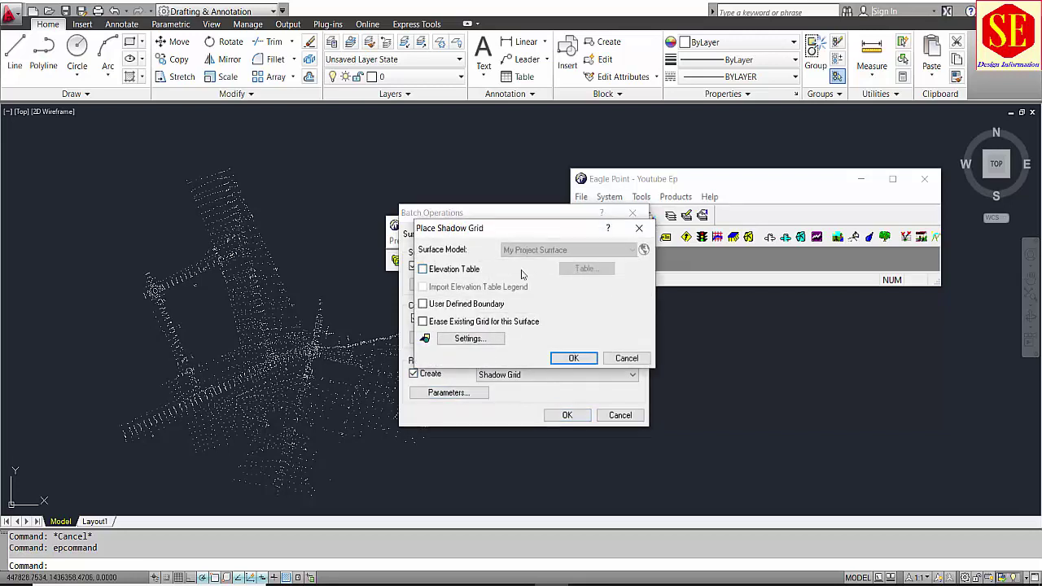
pyautogui.click(432, 273)
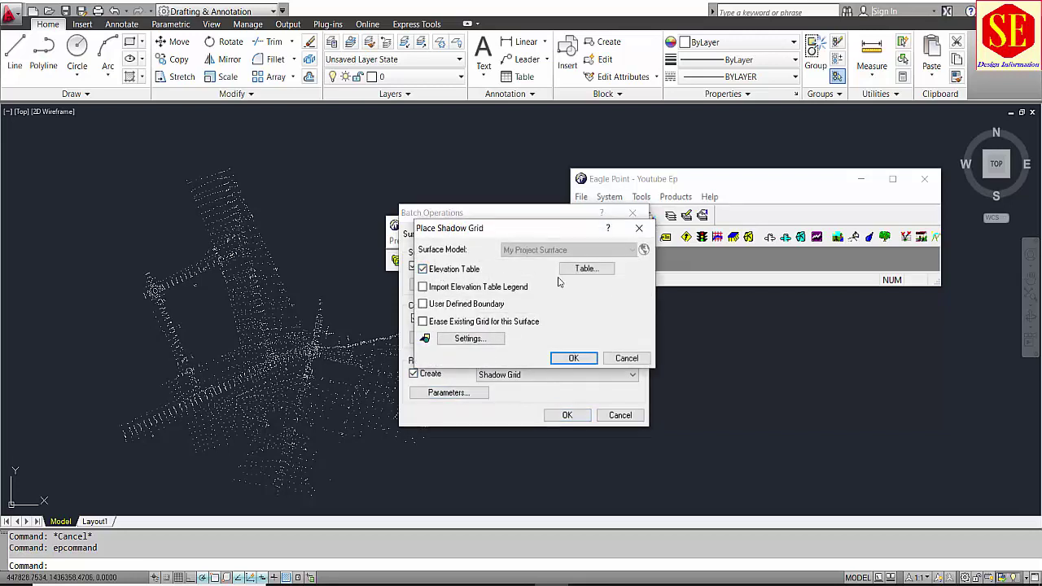
pyautogui.click(574, 358)
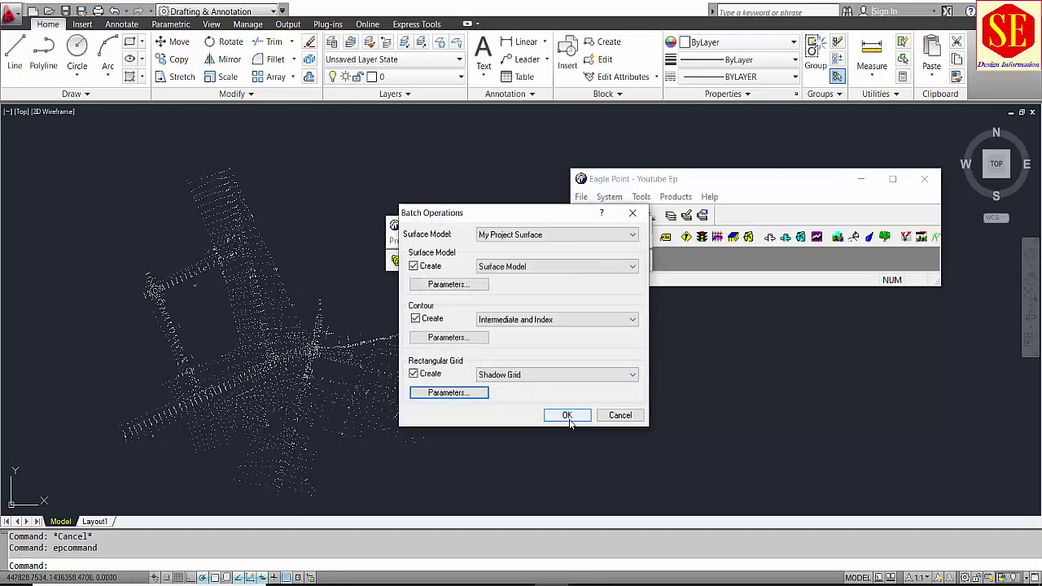
# Run the batch operations, selecting all the survey points as the objects to triangulate
pyautogui.click(567, 415)
pyautogui.scroll(-2, 484, 285)
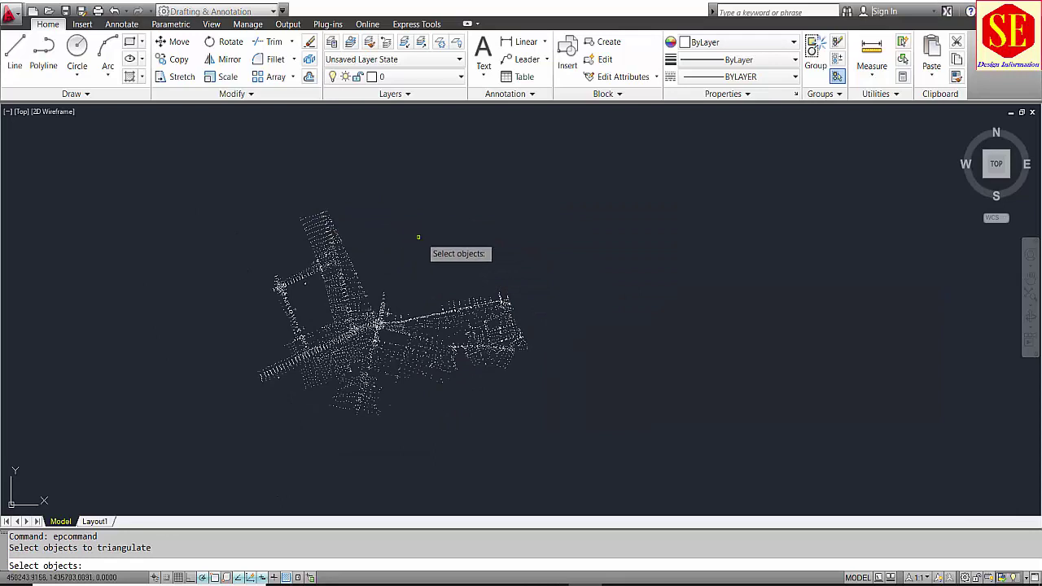
pyautogui.click(537, 174)
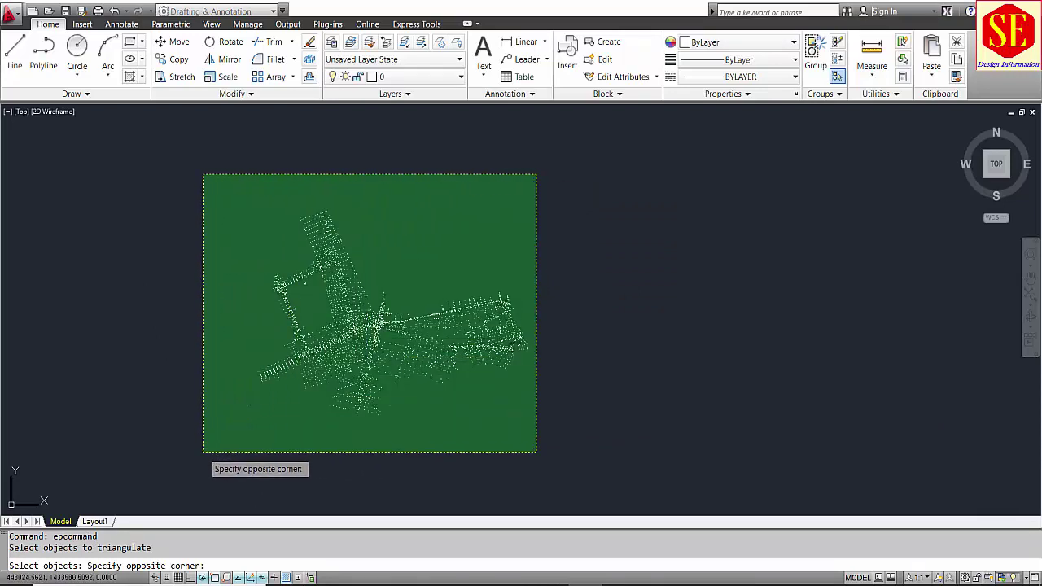
pyautogui.click(203, 452)
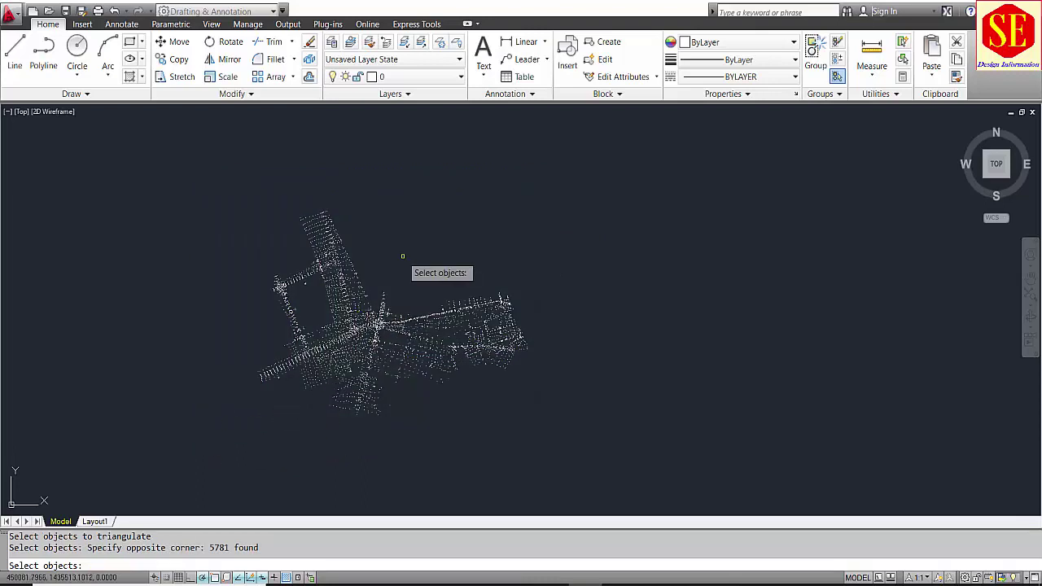
pyautogui.press('Return')
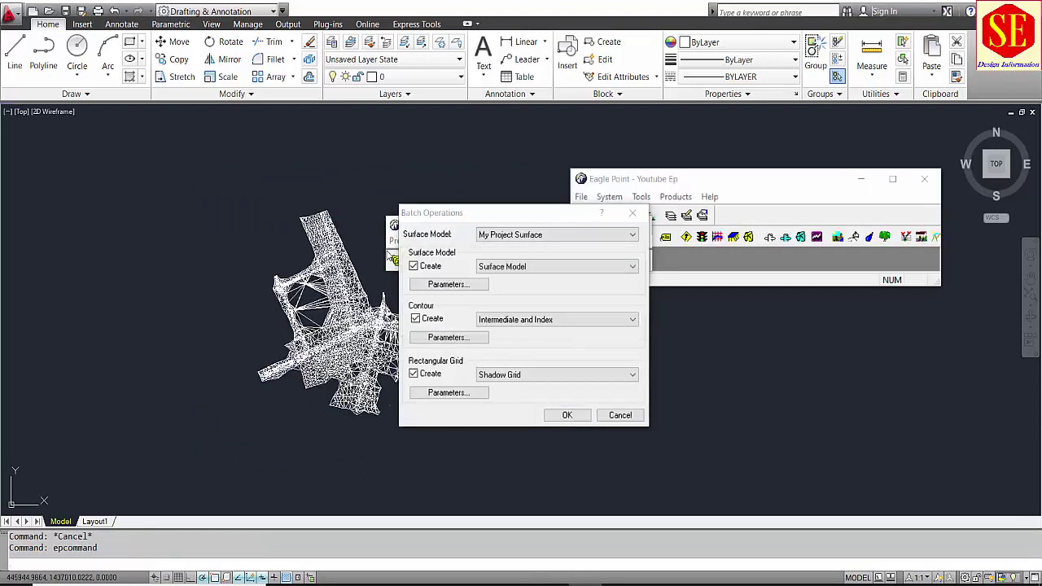
pyautogui.press('Return')
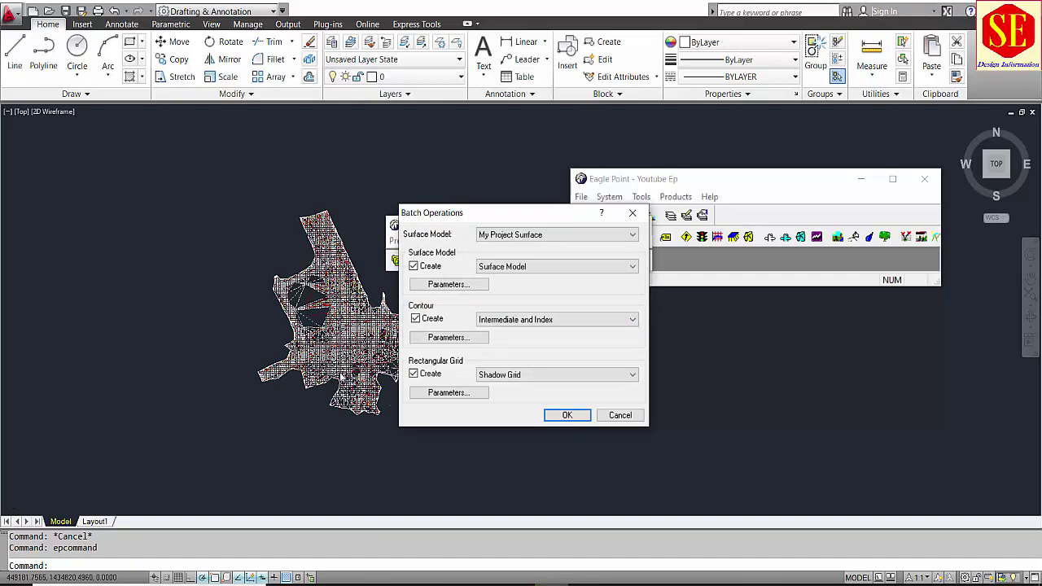
# Examine the generated triangles and contours across the surveyed area
pyautogui.scroll(3, 342, 374)
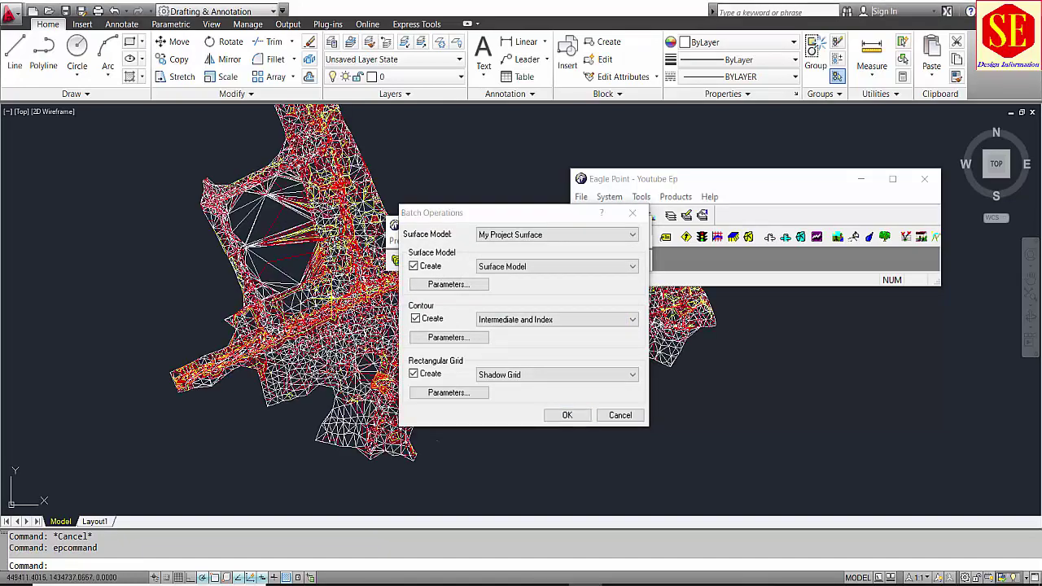
pyautogui.scroll(3, 643, 203)
pyautogui.scroll(-2, 260, 293)
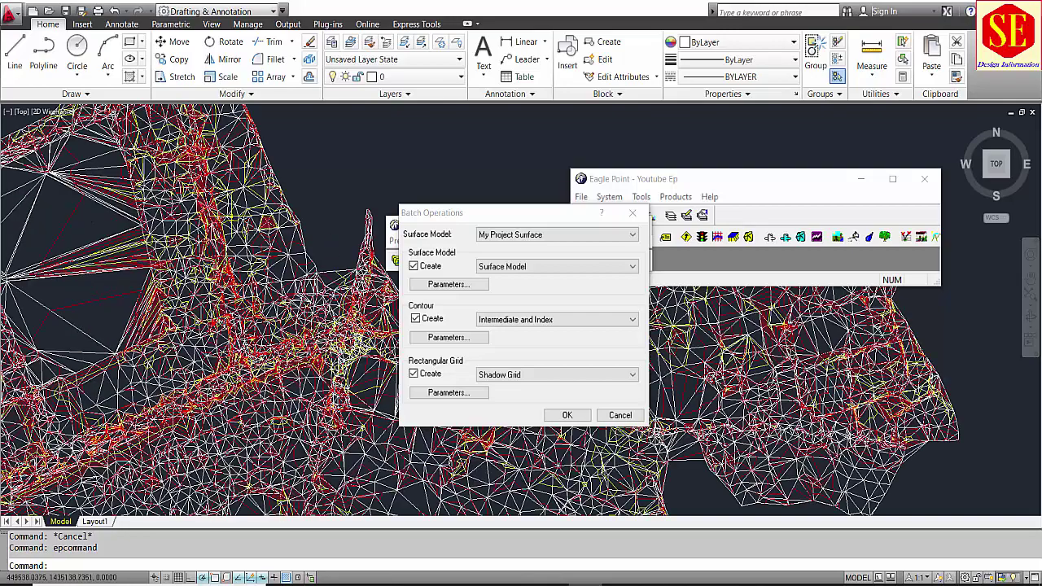
pyautogui.scroll(2, 220, 196)
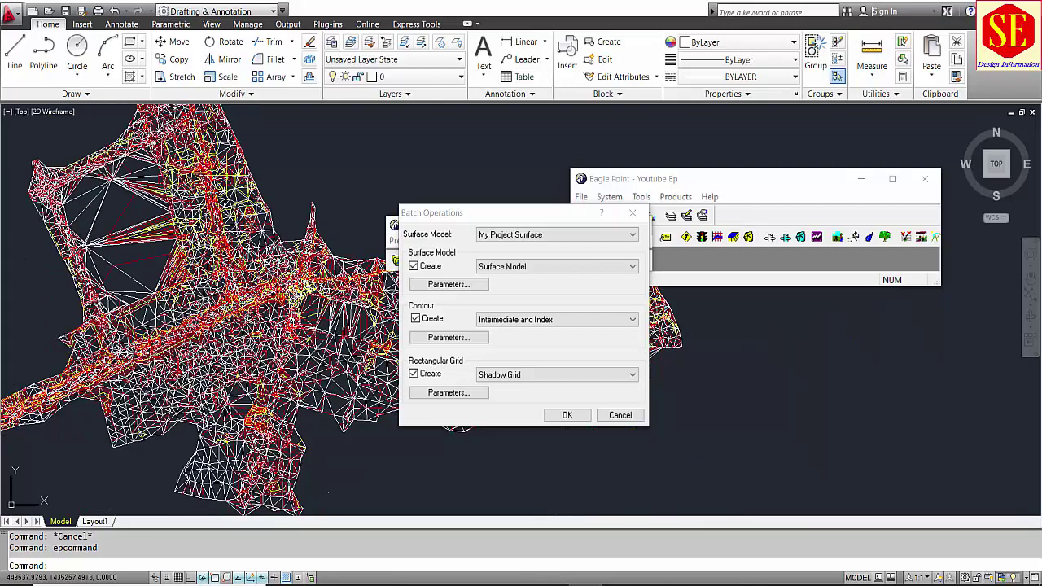
pyautogui.moveTo(228, 175)
pyautogui.mouseDown(button='middle')
pyautogui.moveTo(213, 271)
pyautogui.moveTo(179, 187)
pyautogui.mouseUp(button='middle')
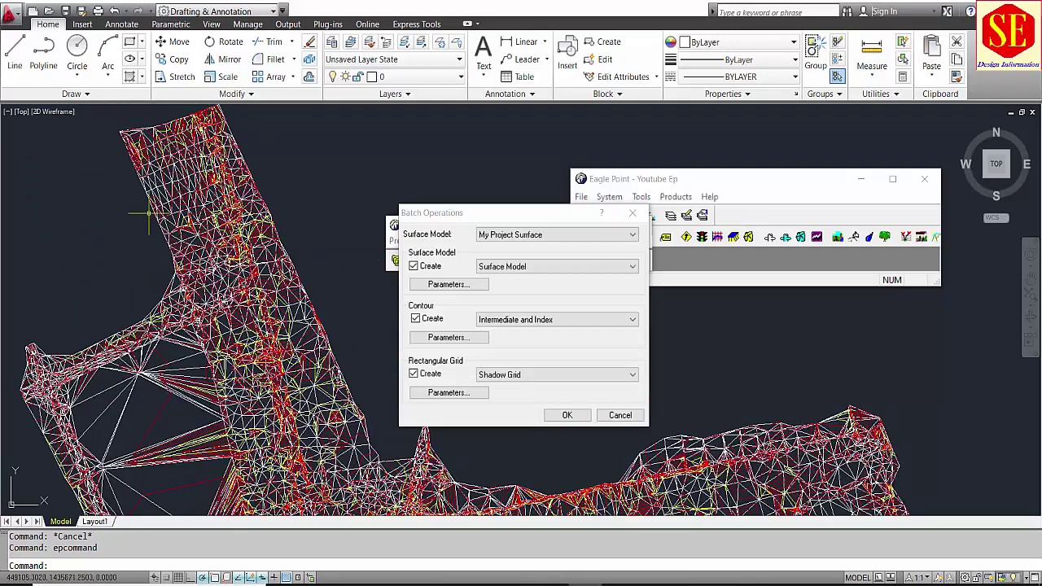
pyautogui.scroll(-2, 178, 171)
pyautogui.scroll(2, 282, 322)
pyautogui.moveTo(341, 322); pyautogui.dragTo(269, 317, button='middle')
pyautogui.scroll(-2, 260, 312)
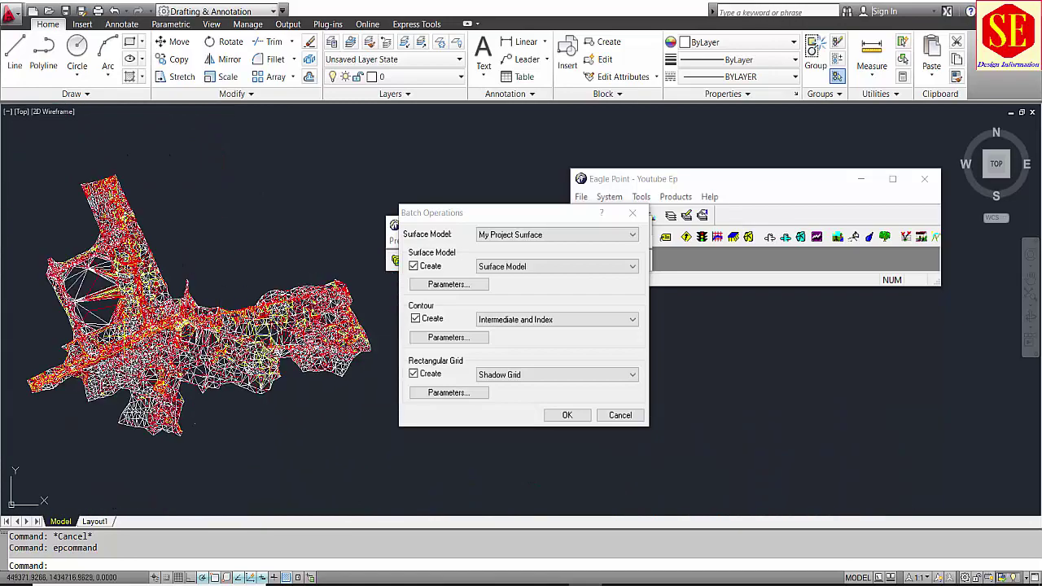
pyautogui.scroll(4, 122, 332)
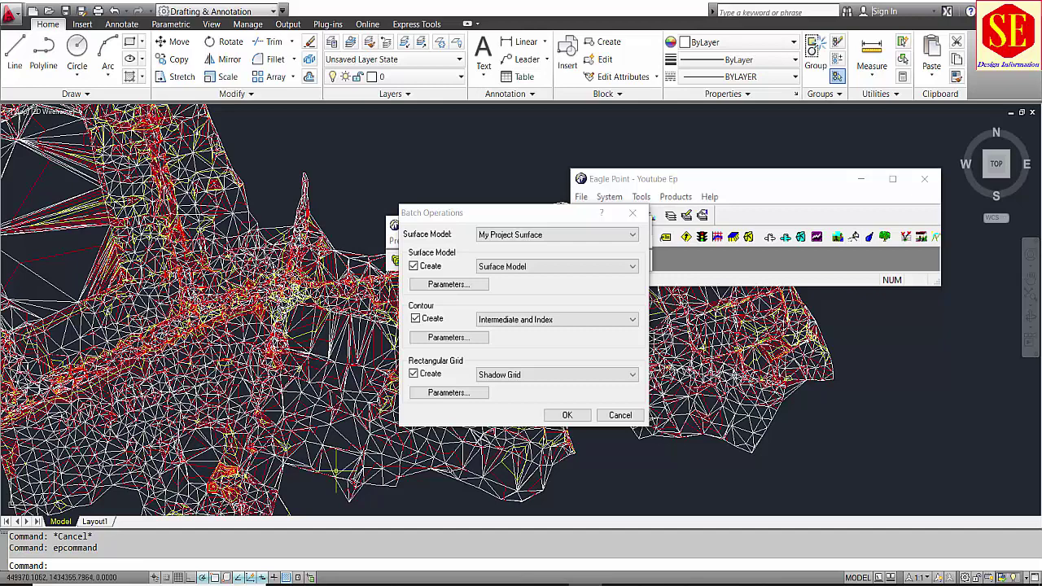
# Select a surface triangle to identify its layer, turn off the TIN layer, and inspect the remaining contours
pyautogui.click(341, 440)
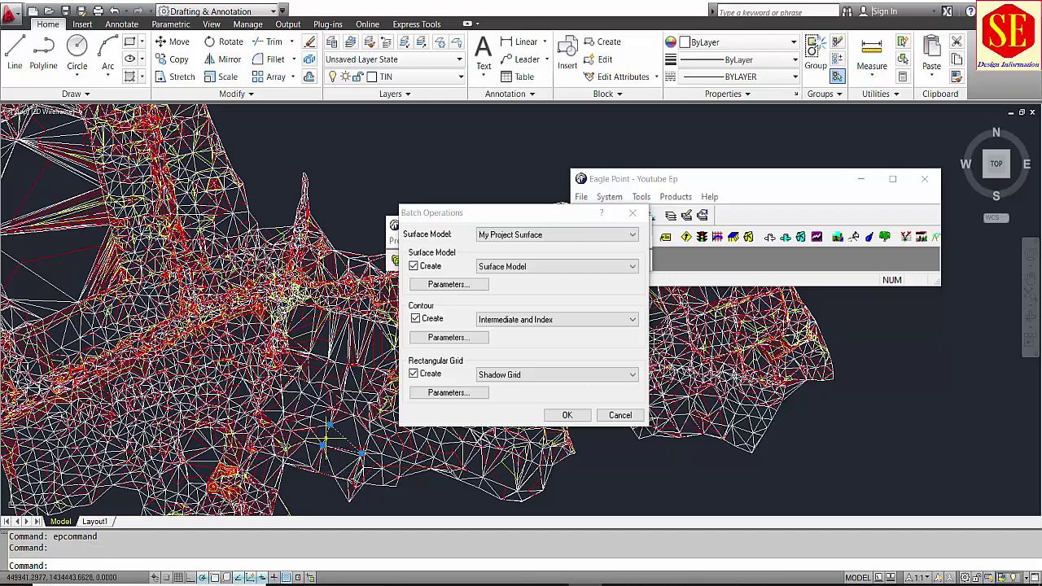
pyautogui.click(391, 77)
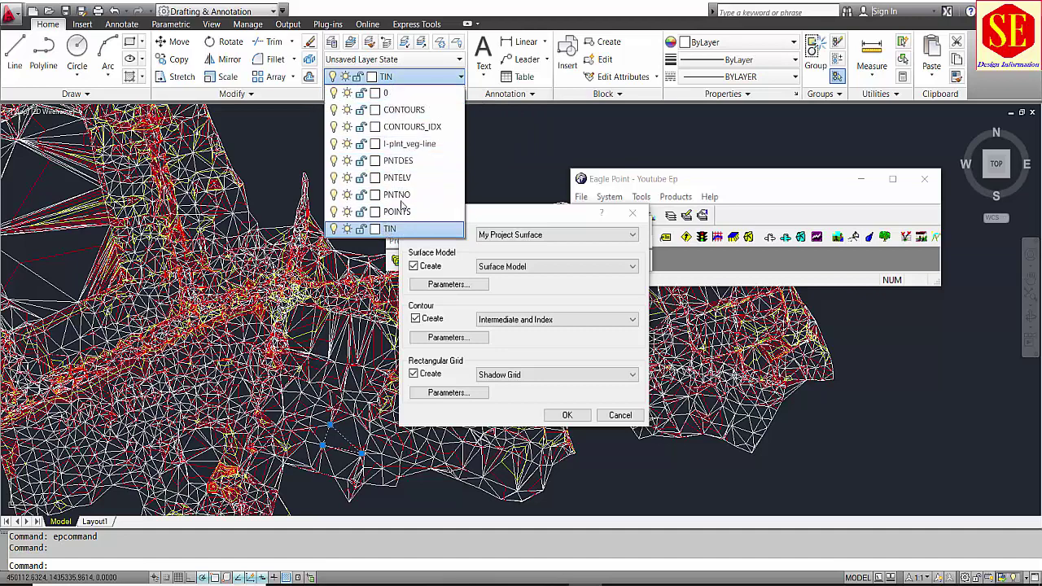
pyautogui.click(334, 230)
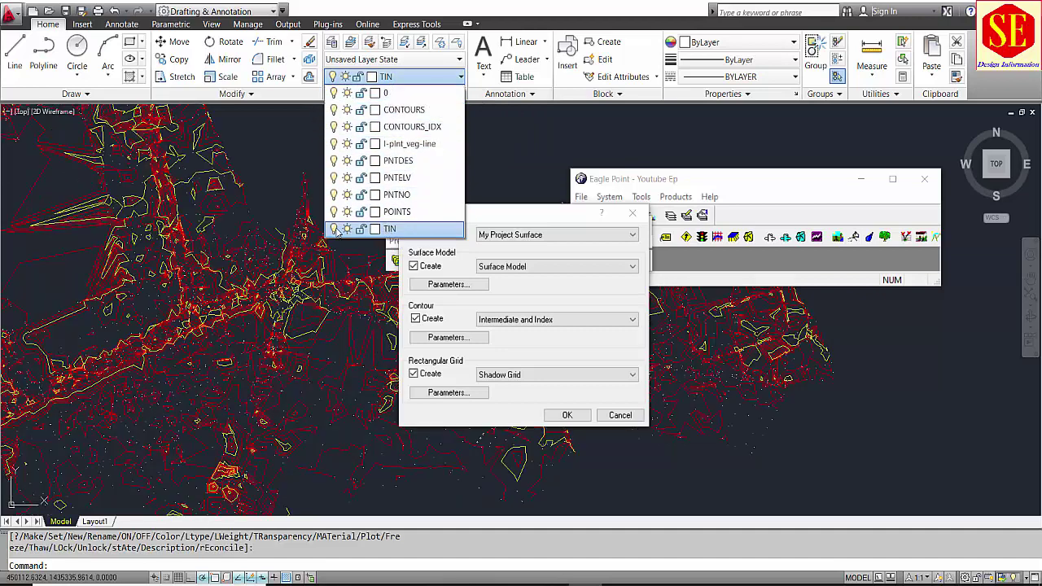
pyautogui.click(288, 200)
pyautogui.scroll(-2, 287, 200)
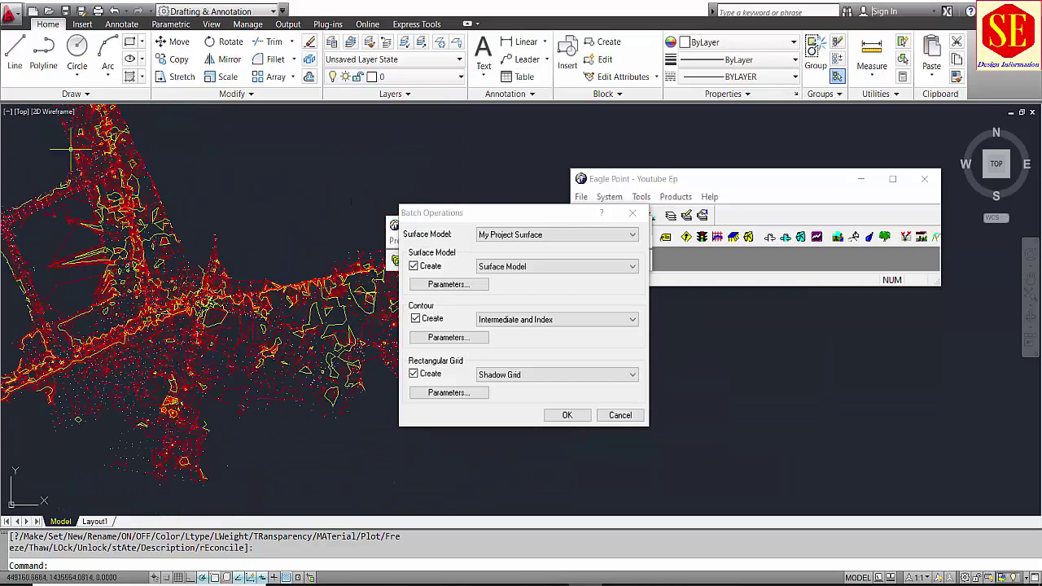
pyautogui.scroll(4, 162, 226)
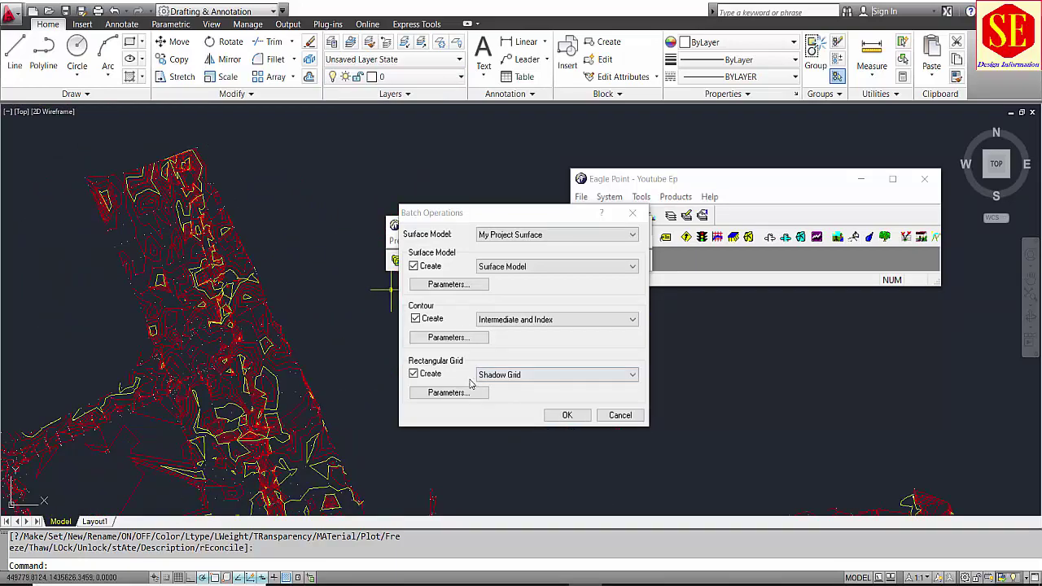
# Set the contour parameters to erase existing contours for this surface and not use the screen display
pyautogui.click(447, 337)
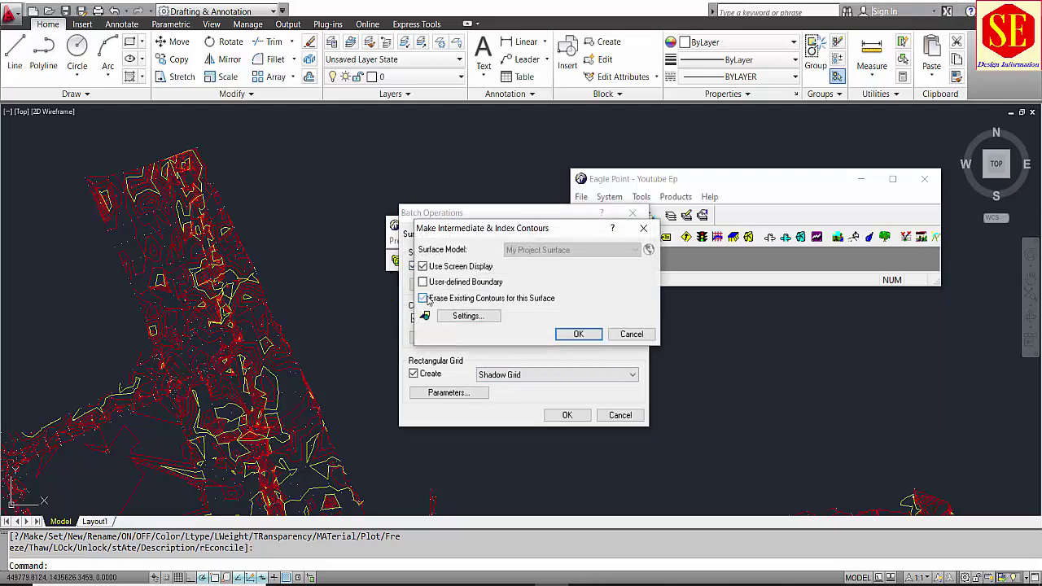
pyautogui.click(424, 299)
pyautogui.click(574, 335)
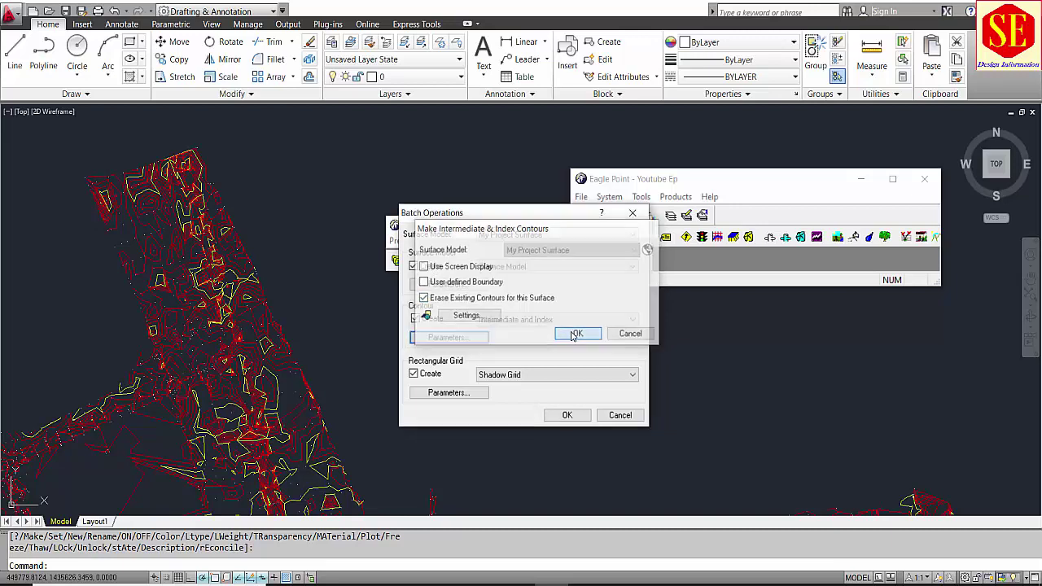
# Exclude the rectangular grid and the surface model from the batch operations and run them for contours only
pyautogui.click(413, 374)
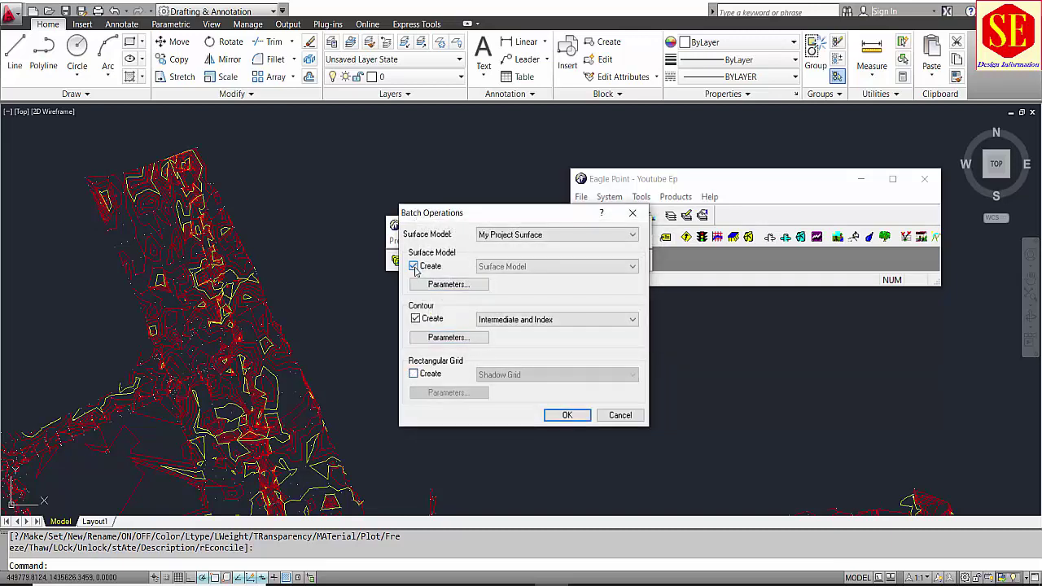
pyautogui.click(413, 266)
pyautogui.click(564, 416)
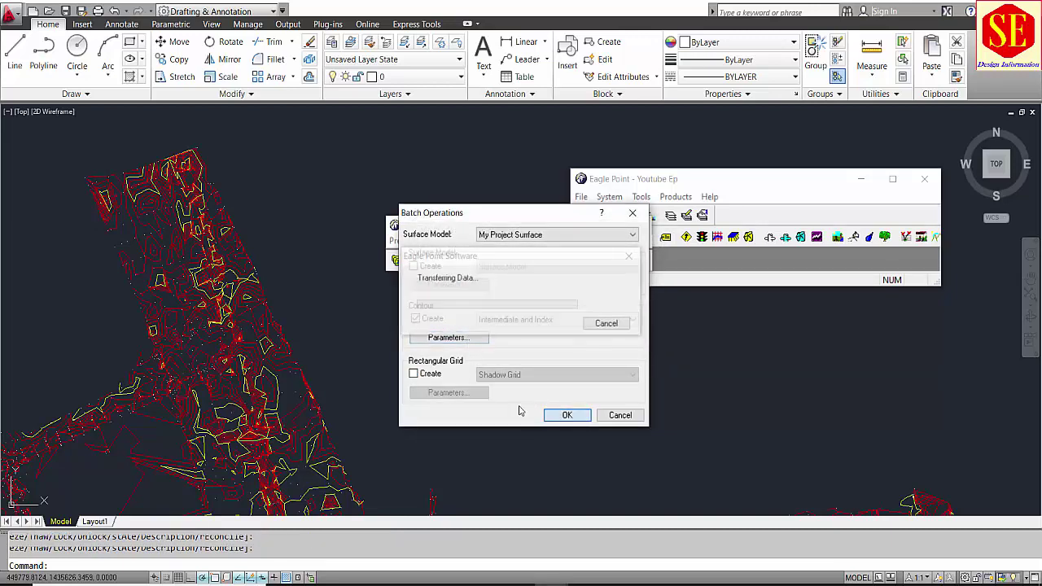
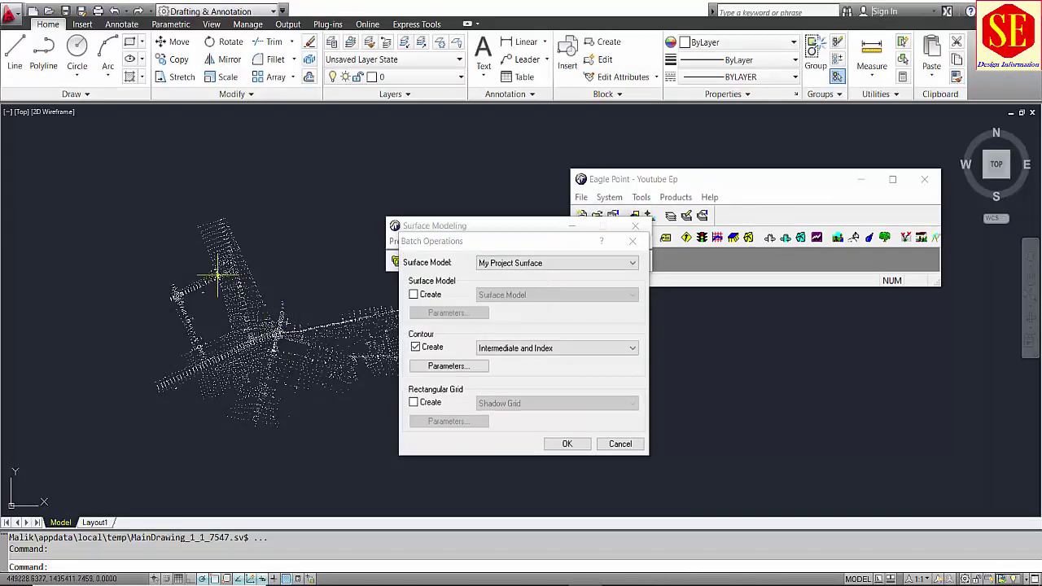
pyautogui.scroll(2, 239, 333)
pyautogui.scroll(-3, 195, 243)
pyautogui.scroll(1, 239, 314)
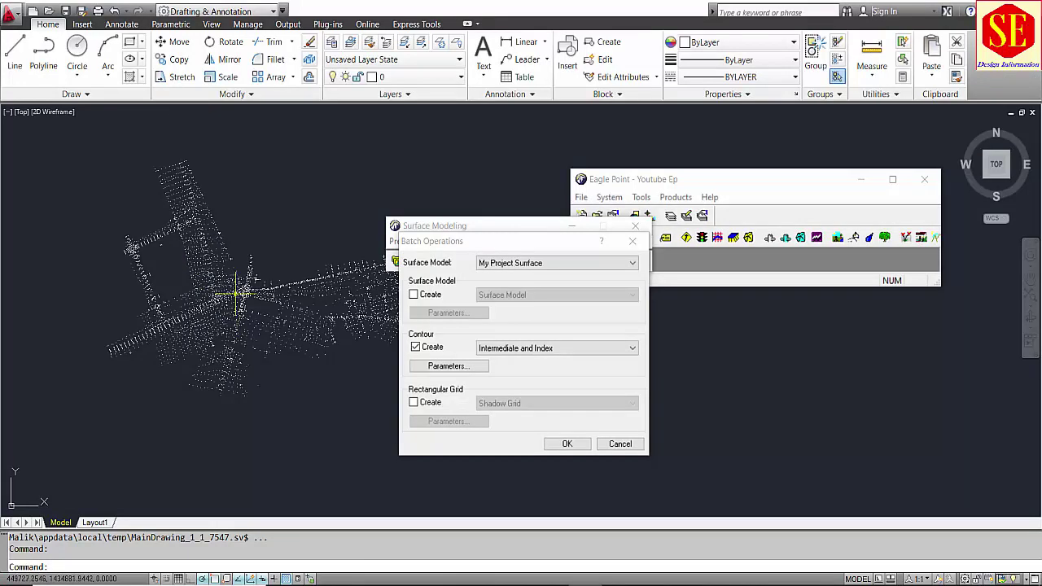
pyautogui.scroll(1, 204, 297)
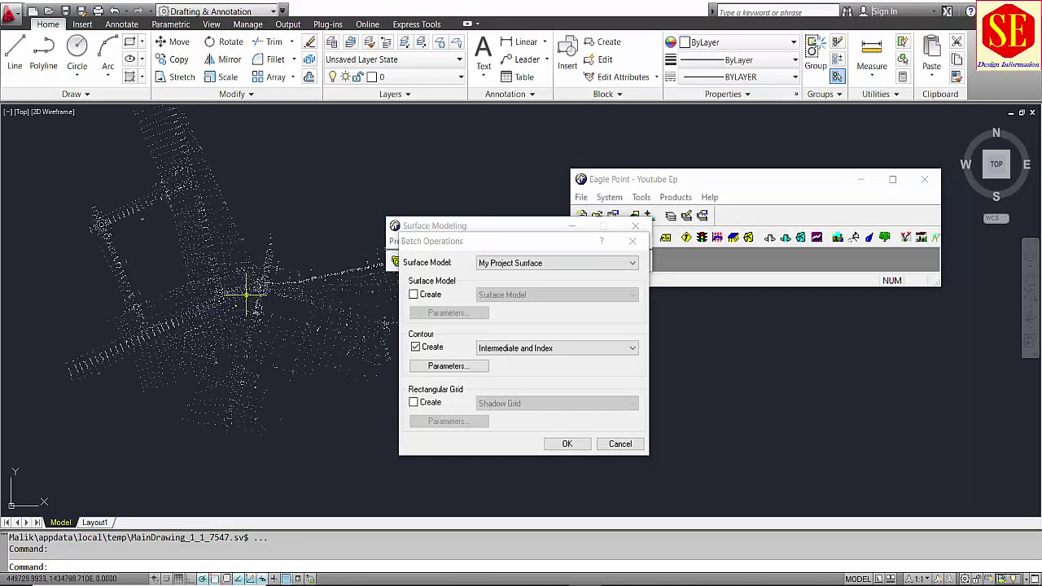
pyautogui.click(427, 366)
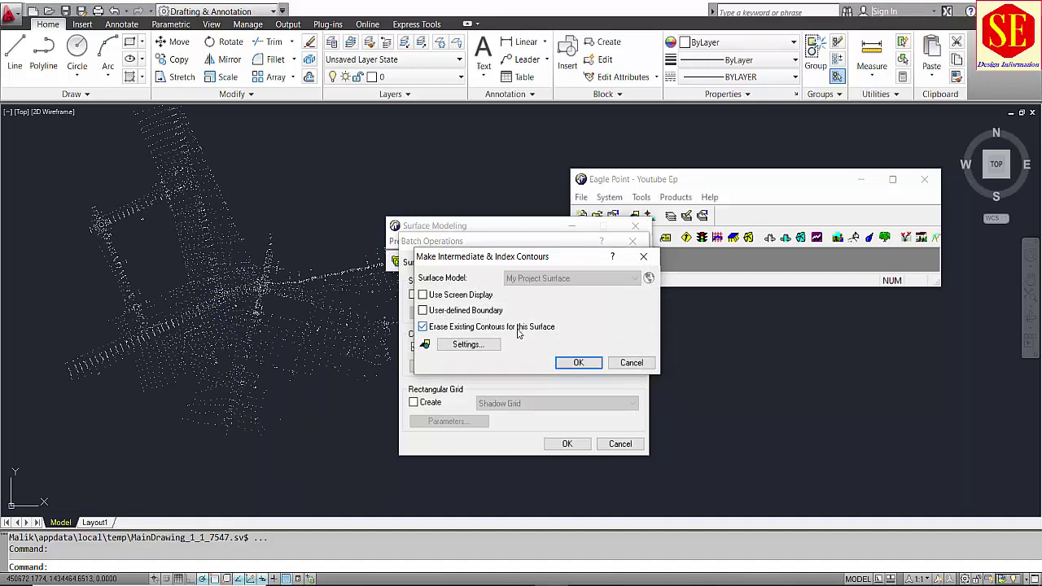
pyautogui.click(444, 330)
pyautogui.click(630, 363)
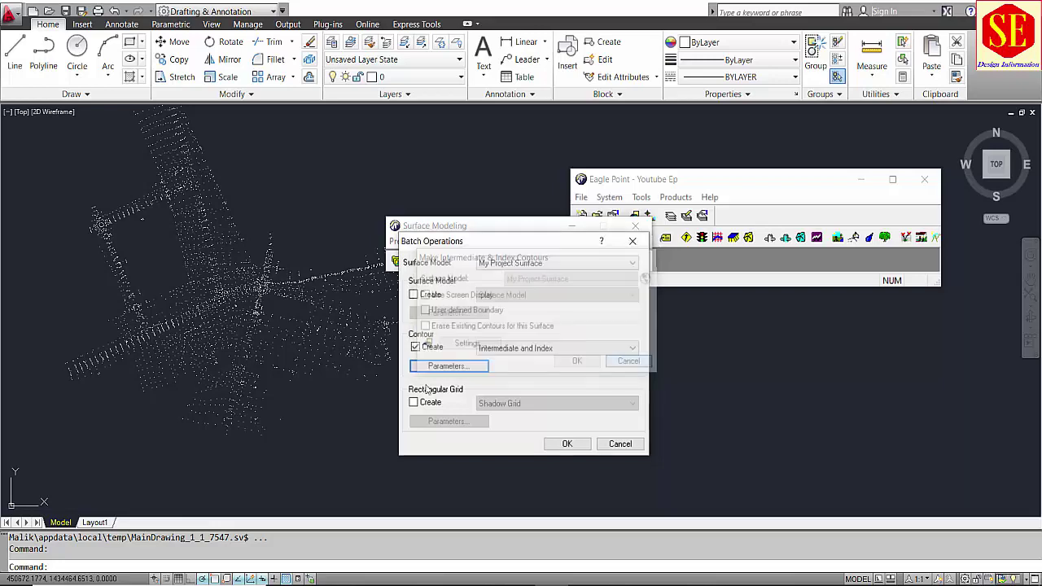
# Draw a rectangle around the central part of the survey points, where the roads cross
pyautogui.scroll(3, 221, 294)
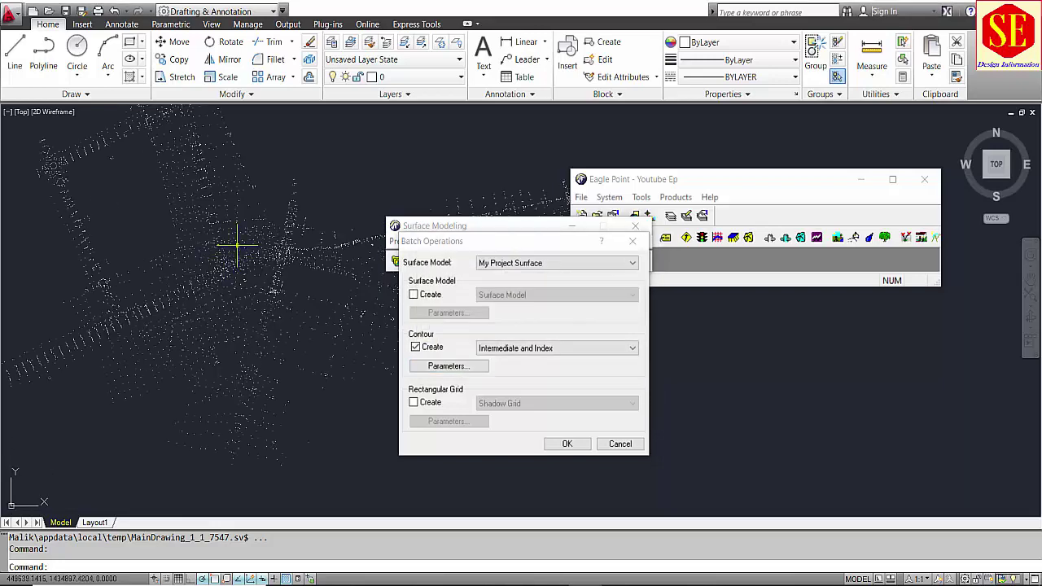
pyautogui.scroll(2, 204, 249)
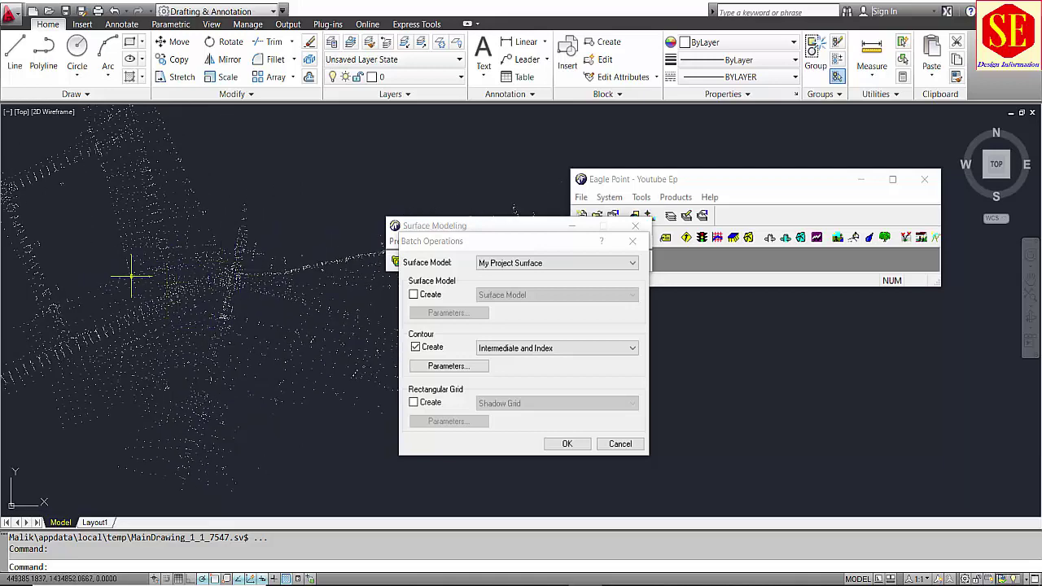
pyautogui.write('REC')
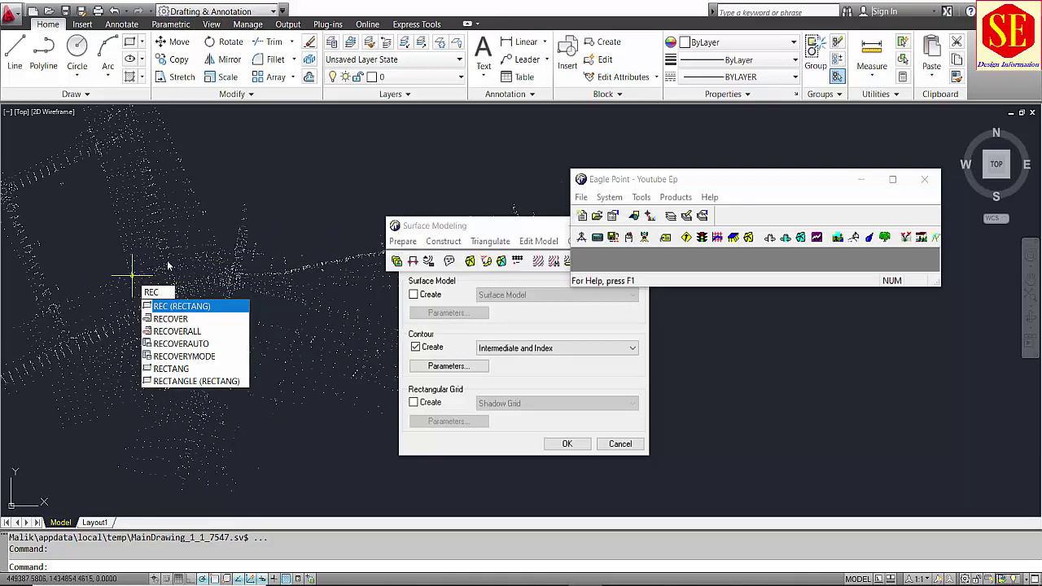
pyautogui.press('Return')
pyautogui.click(225, 218)
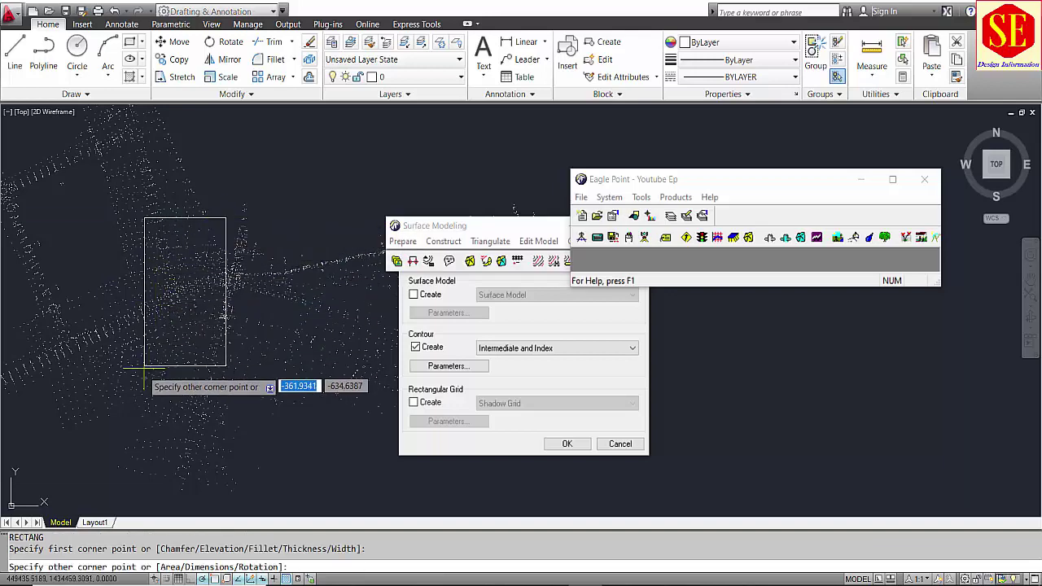
pyautogui.click(122, 398)
pyautogui.scroll(-3, 149, 344)
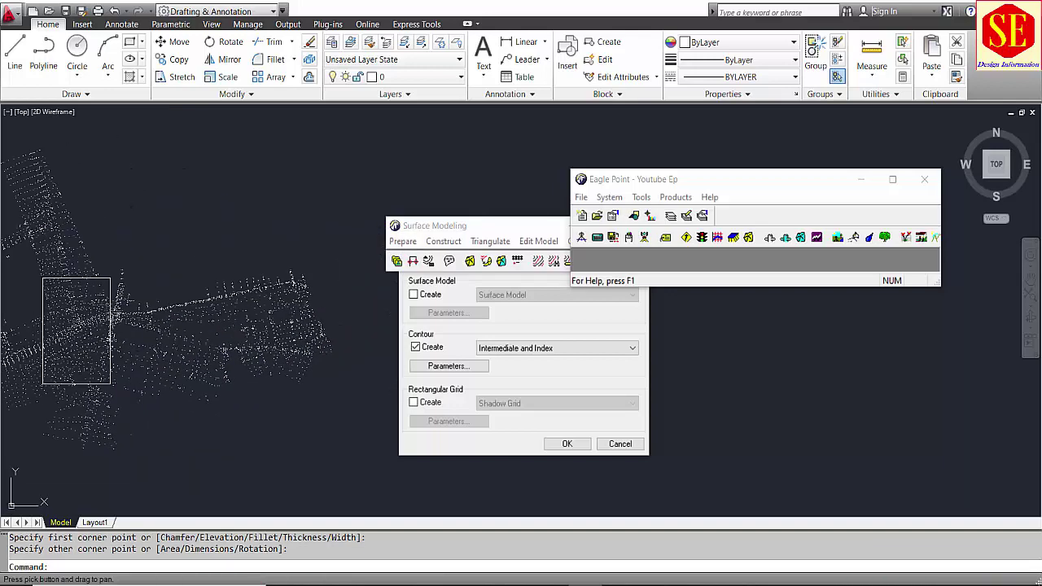
pyautogui.moveTo(110, 299); pyautogui.dragTo(256, 283, button='middle')
pyautogui.scroll(2, 244, 261)
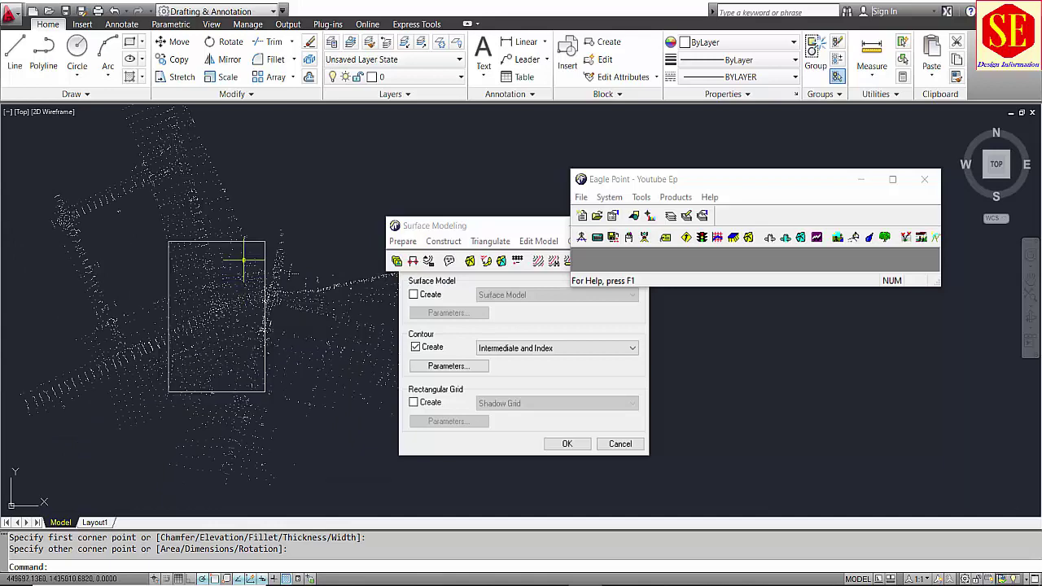
# Set the contour parameters to use a user-defined boundary without erasing existing contours for this surface
pyautogui.click(451, 367)
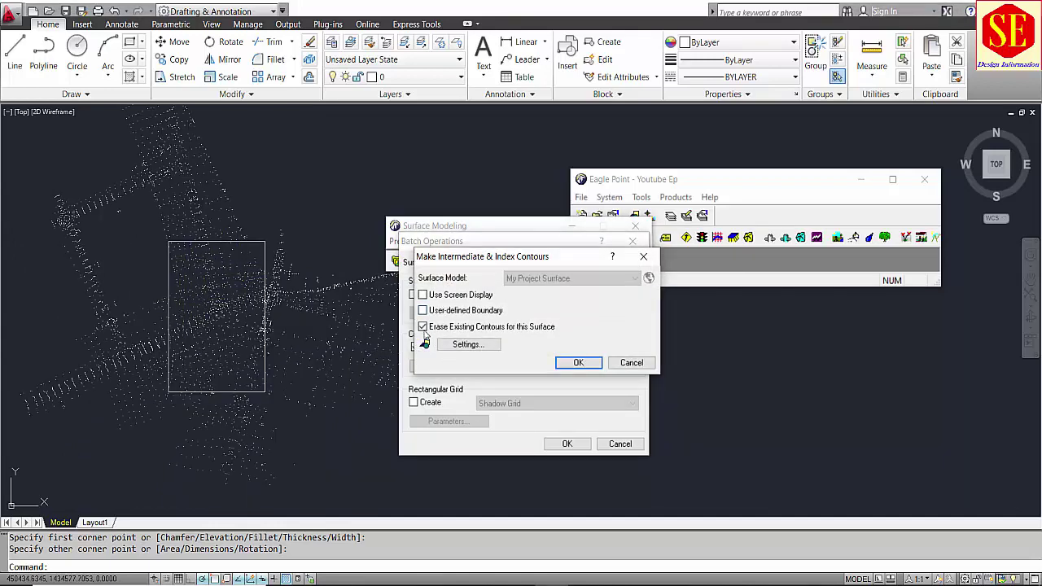
pyautogui.click(423, 328)
pyautogui.click(573, 363)
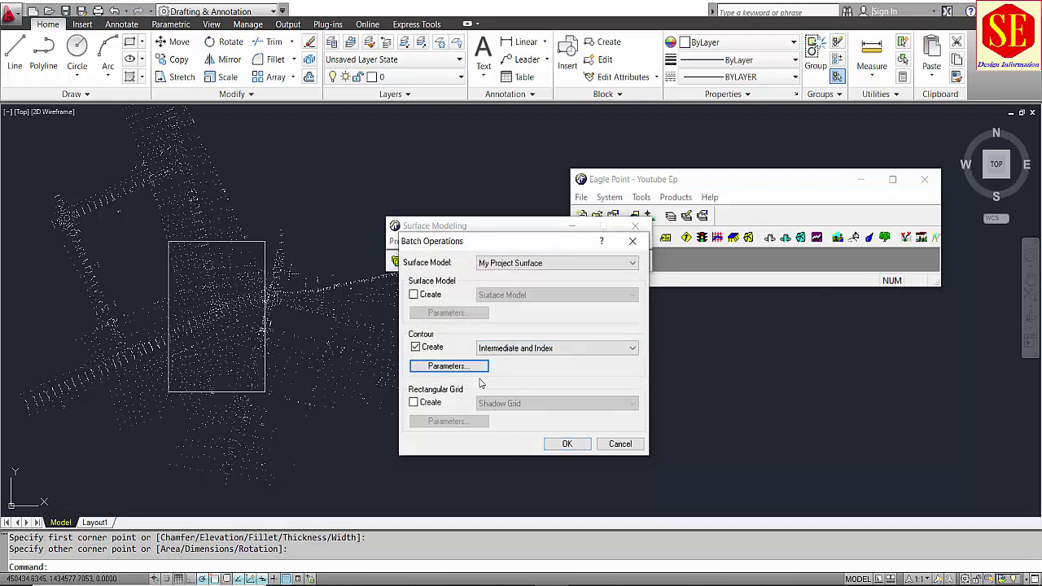
# Run the batch operations to contour only inside the drawn rectangle as boundary, check the contours, and leave the batch operations
pyautogui.click(563, 445)
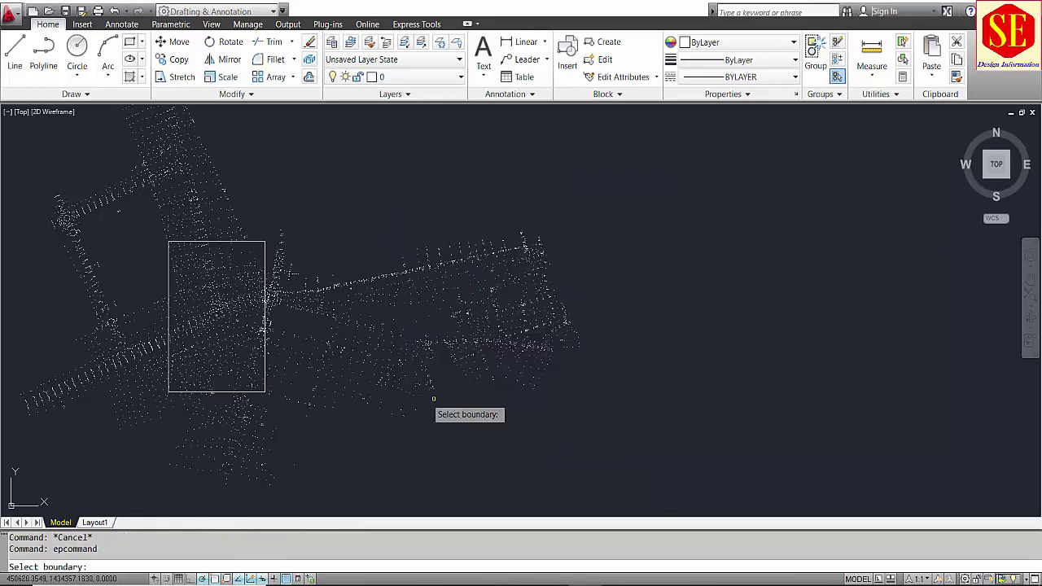
pyautogui.click(252, 241)
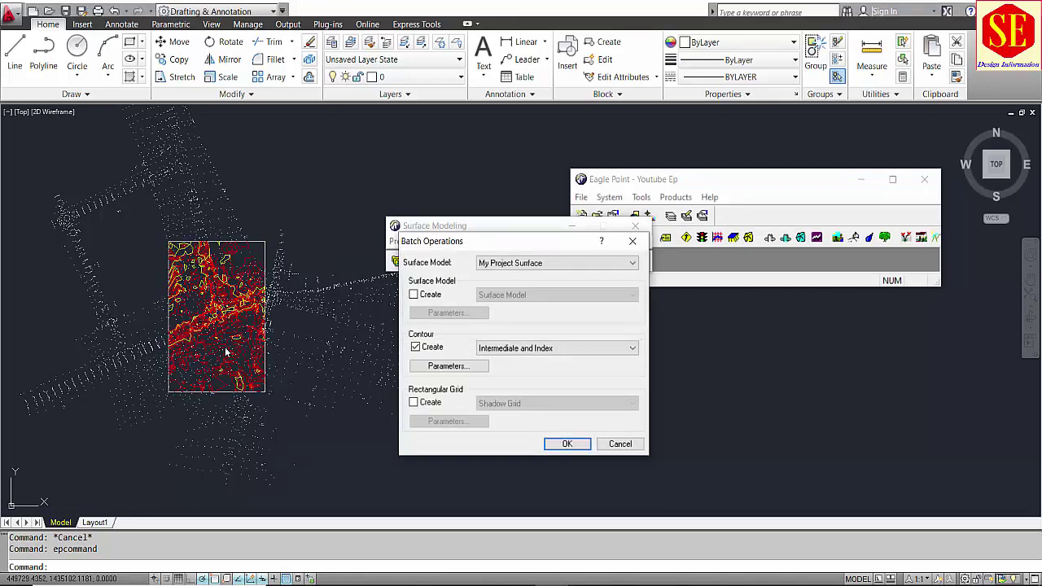
pyautogui.scroll(2, 226, 349)
pyautogui.scroll(-2, 210, 283)
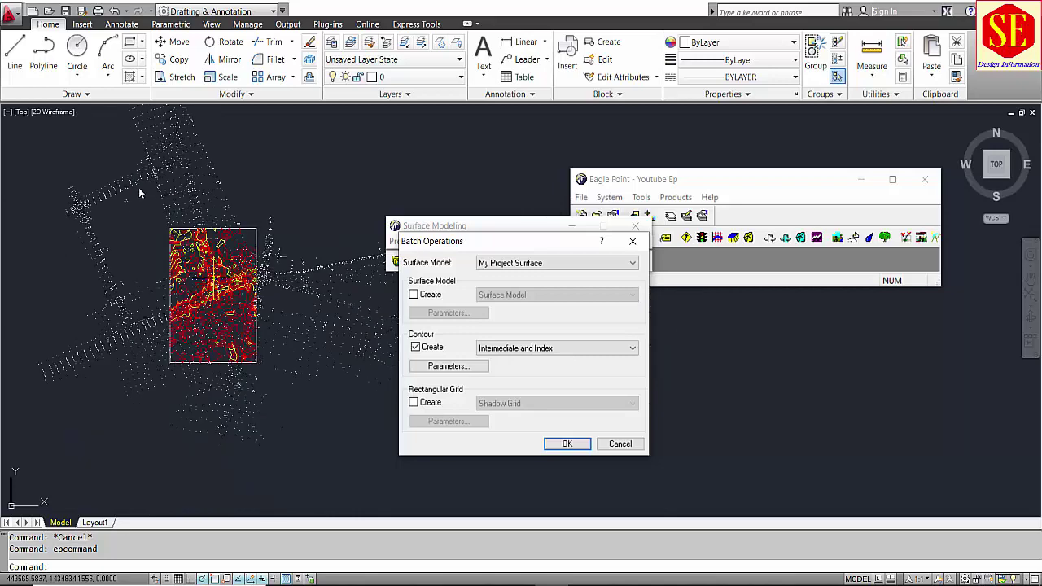
pyautogui.click(415, 347)
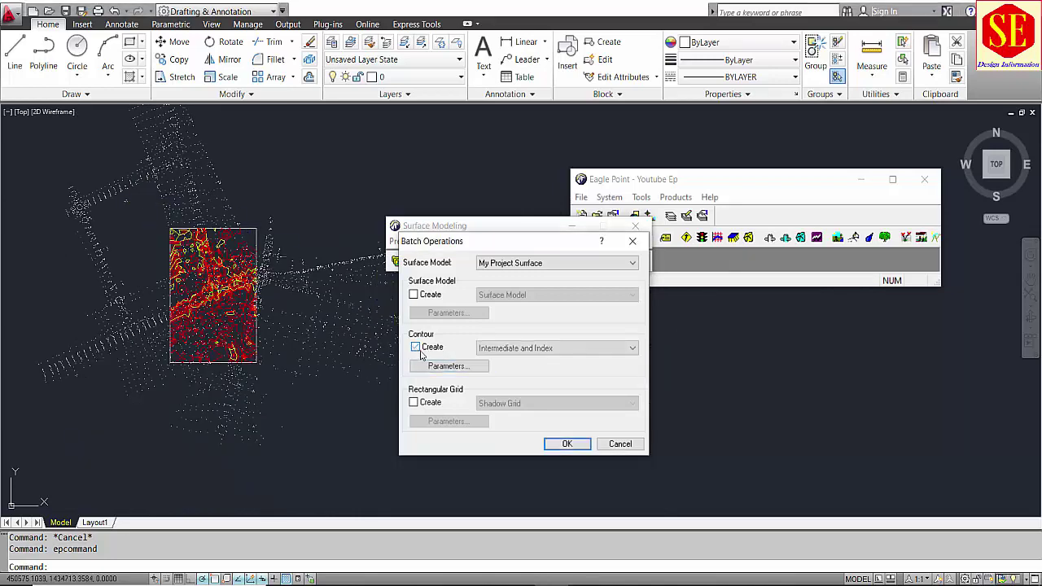
pyautogui.click(619, 443)
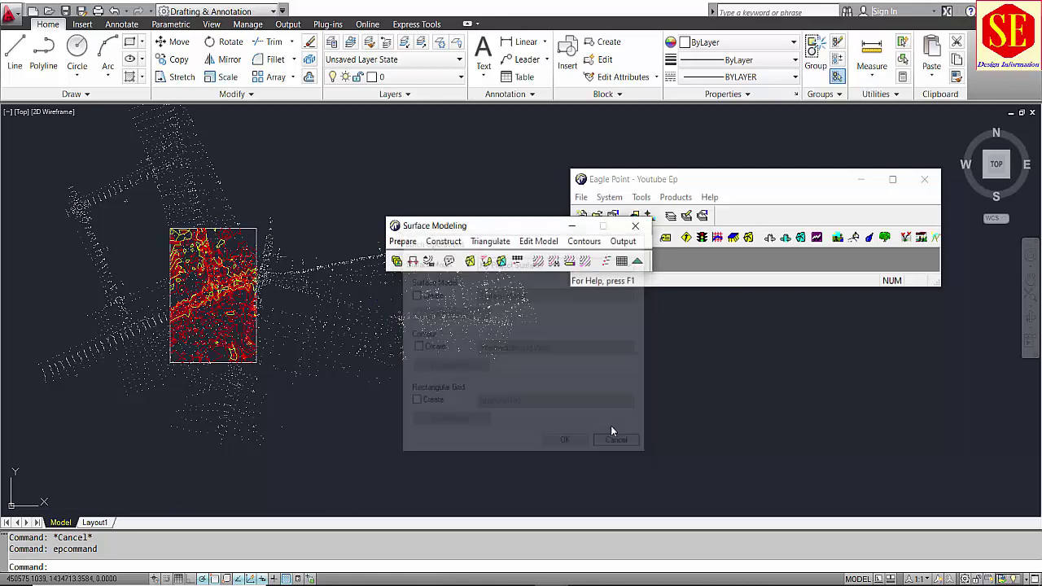
# Erase all existing object types of My Project Surface, including triangles, contours, contour annotation, grid, elevation labels, breaklines, boundary and void regions
pyautogui.click(622, 242)
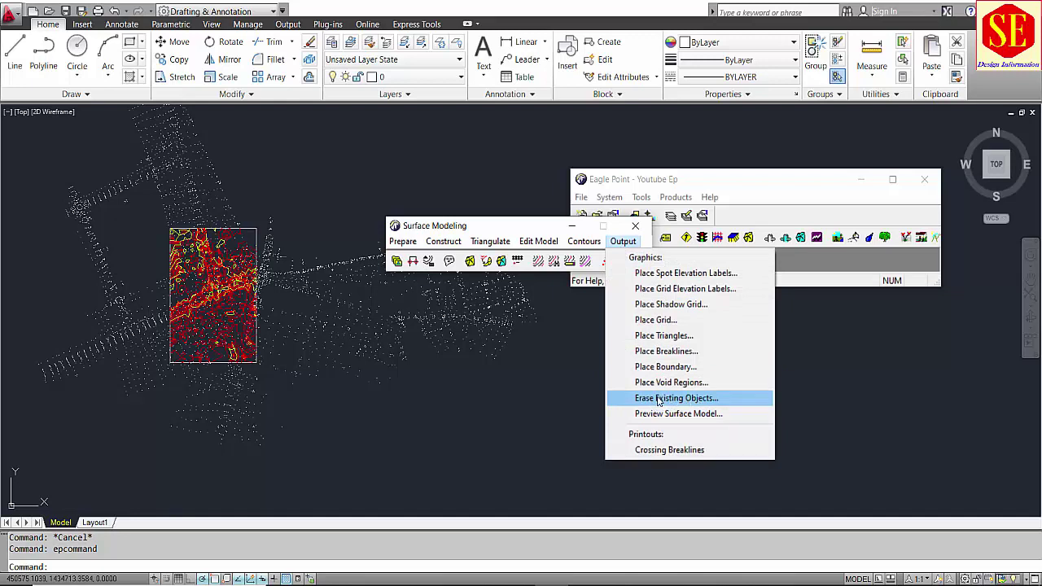
pyautogui.click(658, 398)
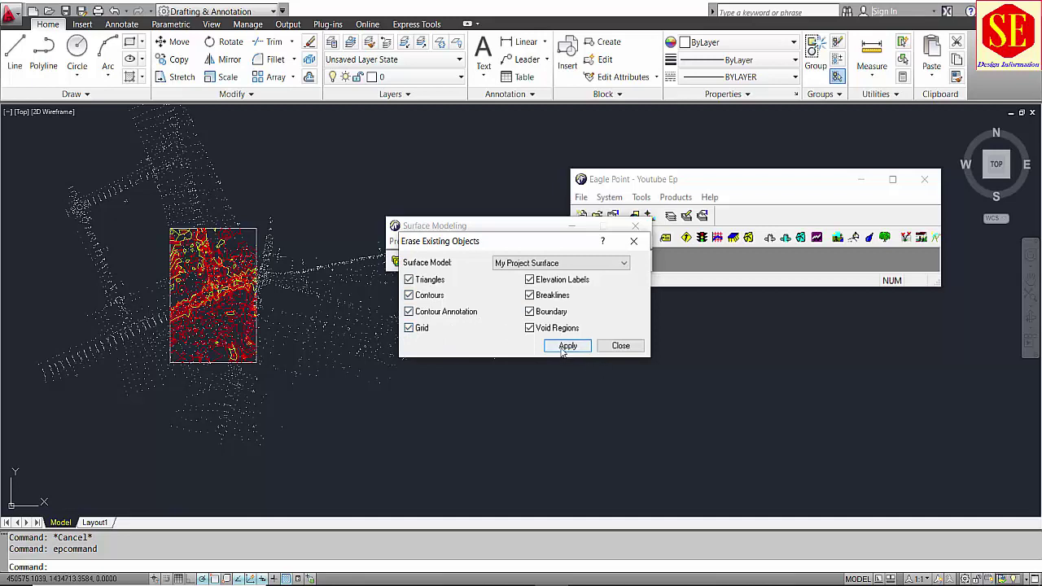
pyautogui.click(409, 280)
pyautogui.click(568, 346)
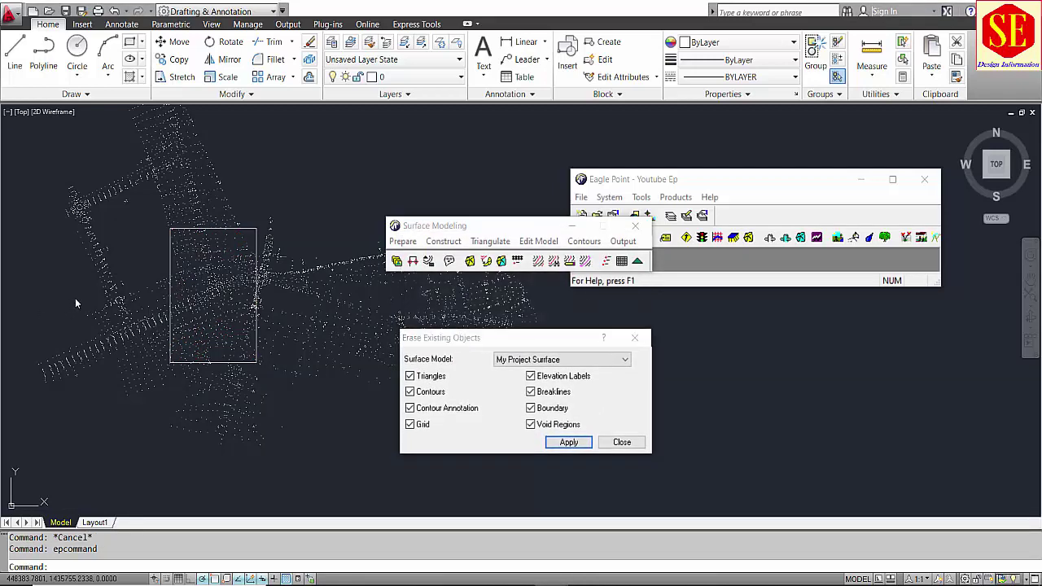
pyautogui.scroll(-1, 182, 232)
pyautogui.moveTo(181, 232); pyautogui.dragTo(278, 233, button='middle')
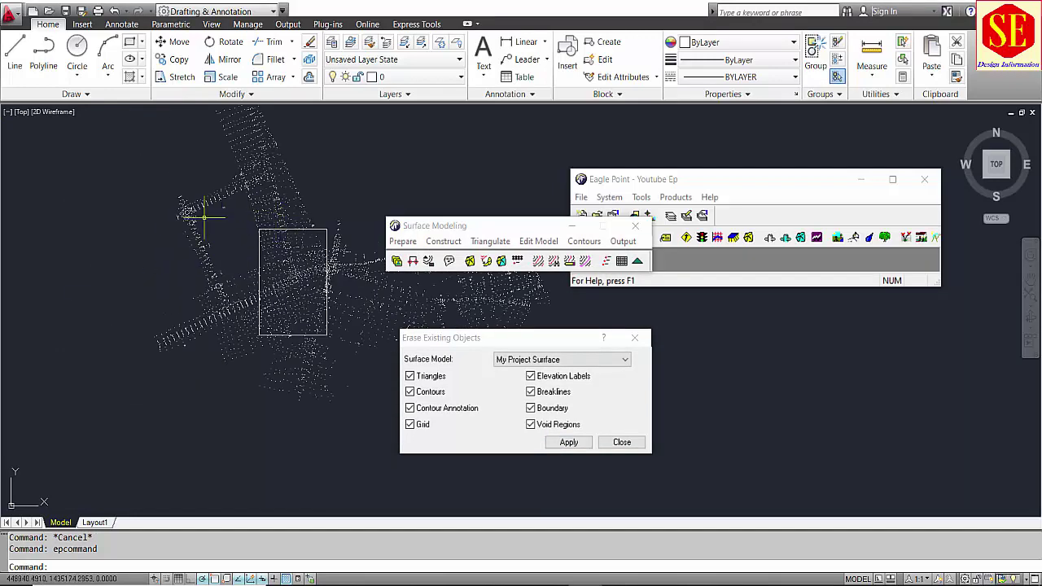
pyautogui.click(628, 443)
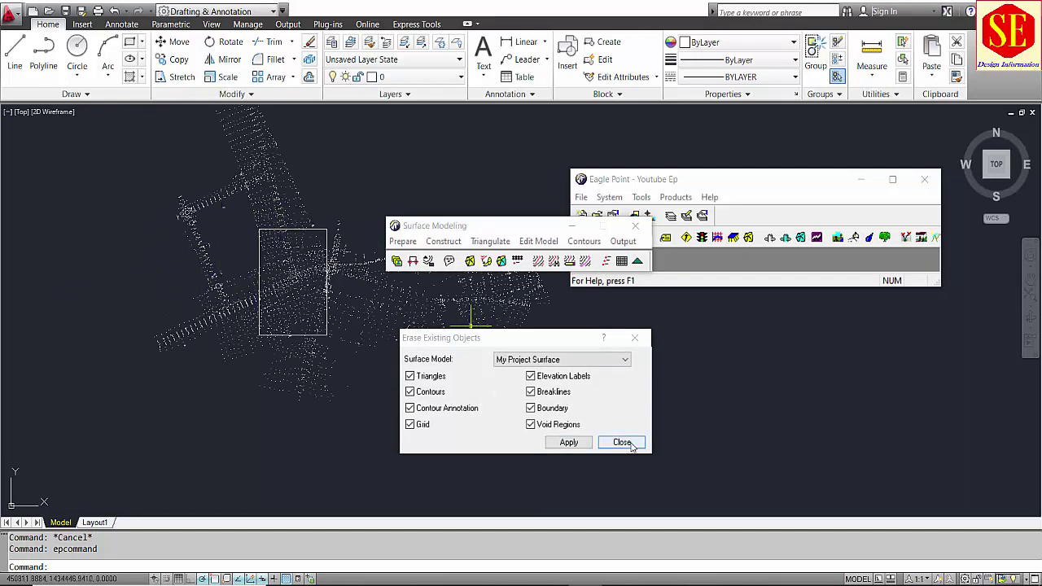
# Erase the boundary rectangle drawn around the central survey points
pyautogui.scroll(3, 304, 262)
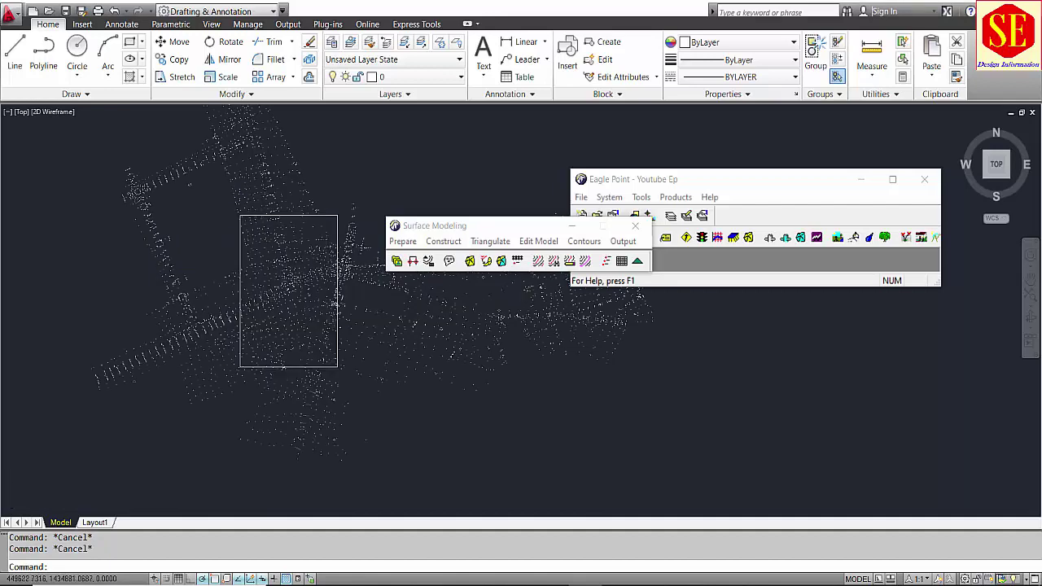
pyautogui.click(336, 197)
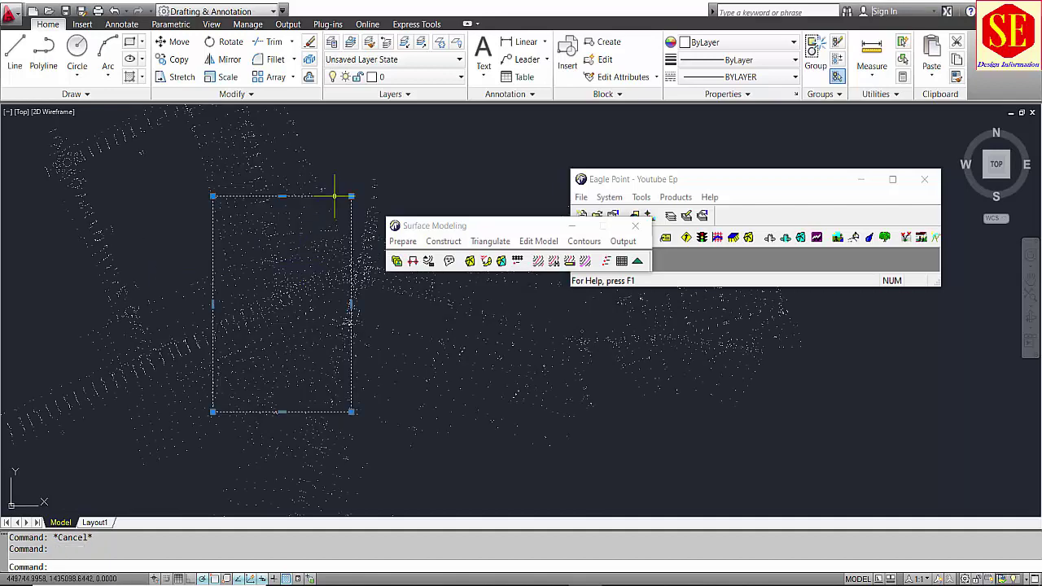
pyautogui.write('e')
pyautogui.press('Return')
pyautogui.scroll(-6, 324, 208)
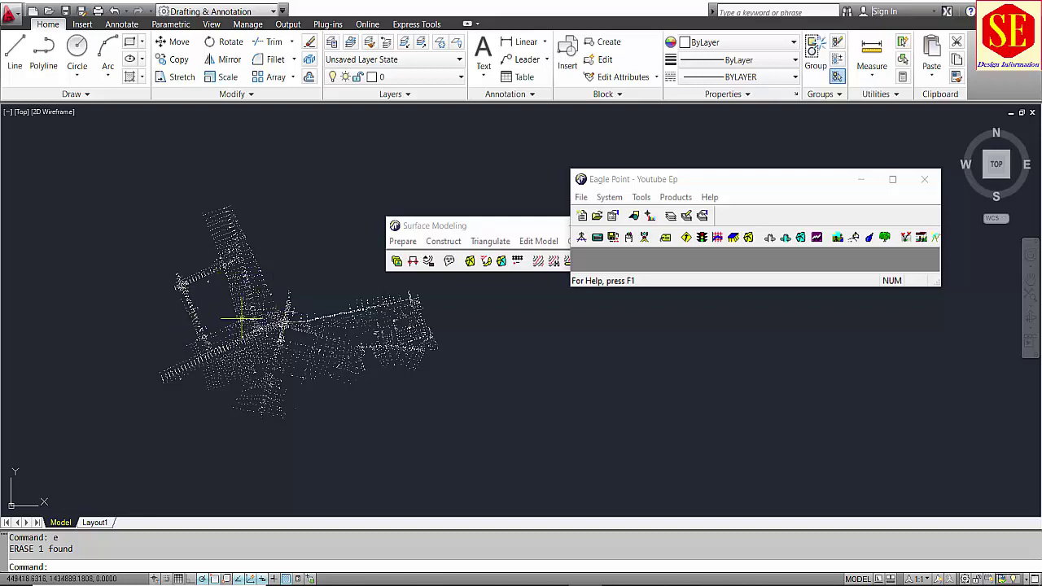
pyautogui.scroll(2, 202, 321)
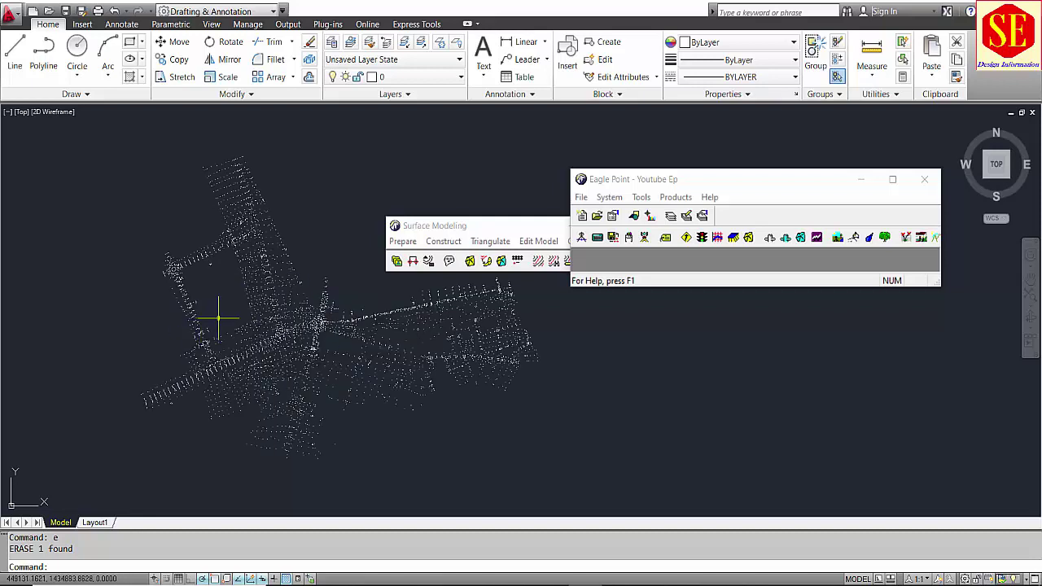
# In the batch operations, enable surface model creation and make the contours use the screen display instead of a user-defined boundary
pyautogui.click(407, 244)
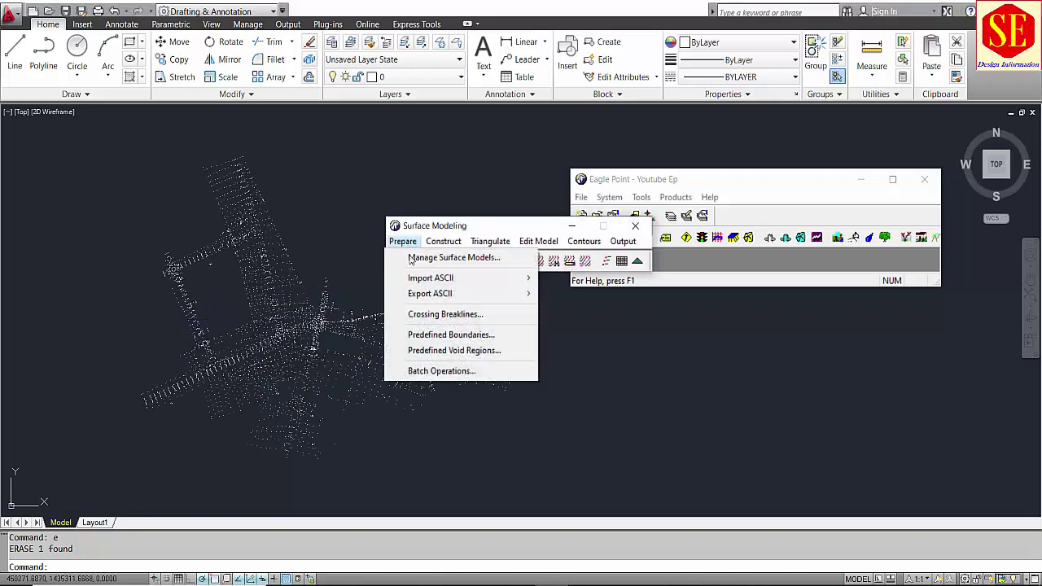
pyautogui.click(424, 371)
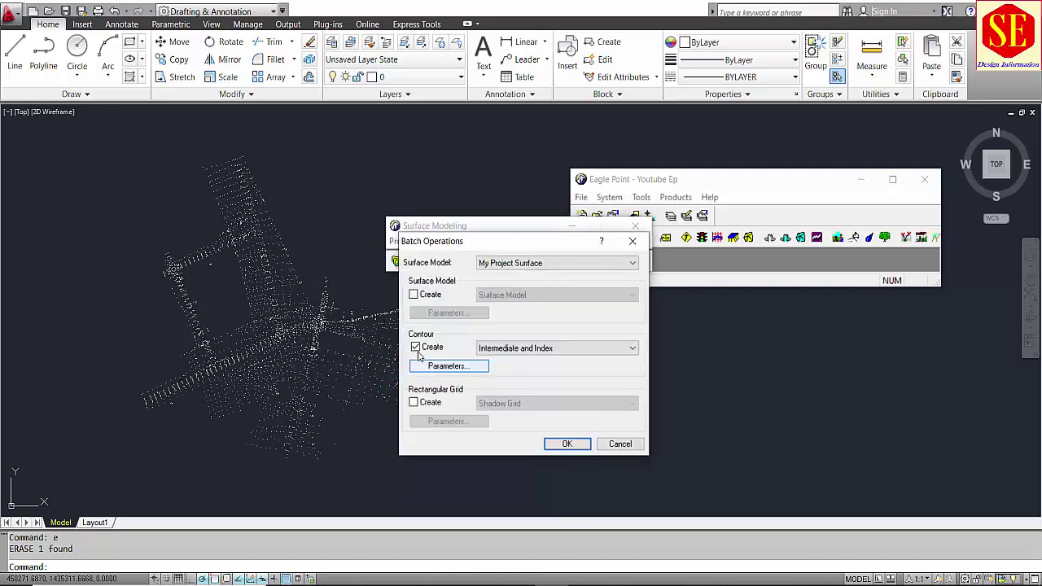
pyautogui.click(429, 295)
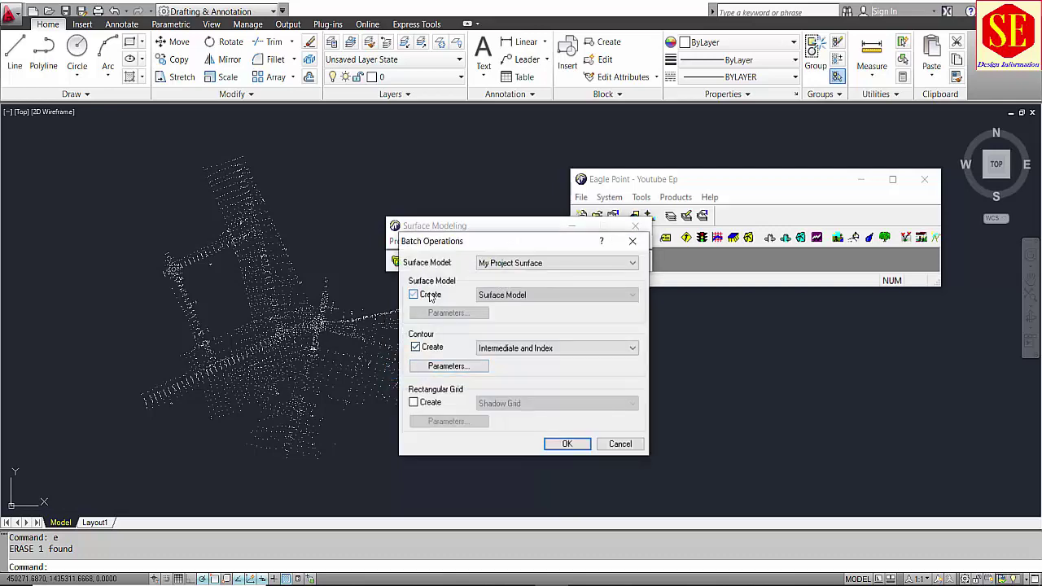
pyautogui.click(447, 366)
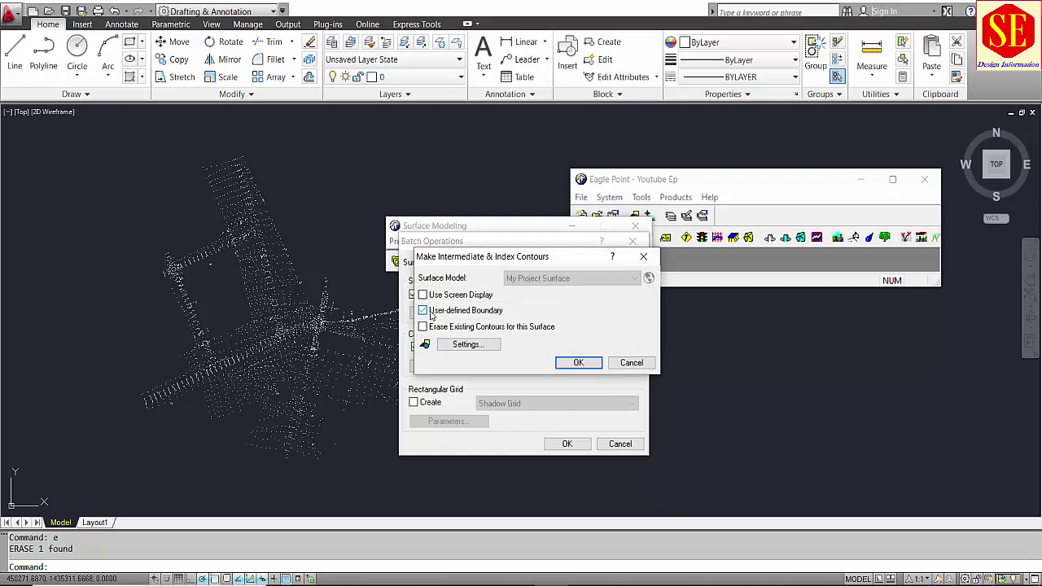
pyautogui.click(432, 315)
pyautogui.click(454, 298)
pyautogui.click(461, 348)
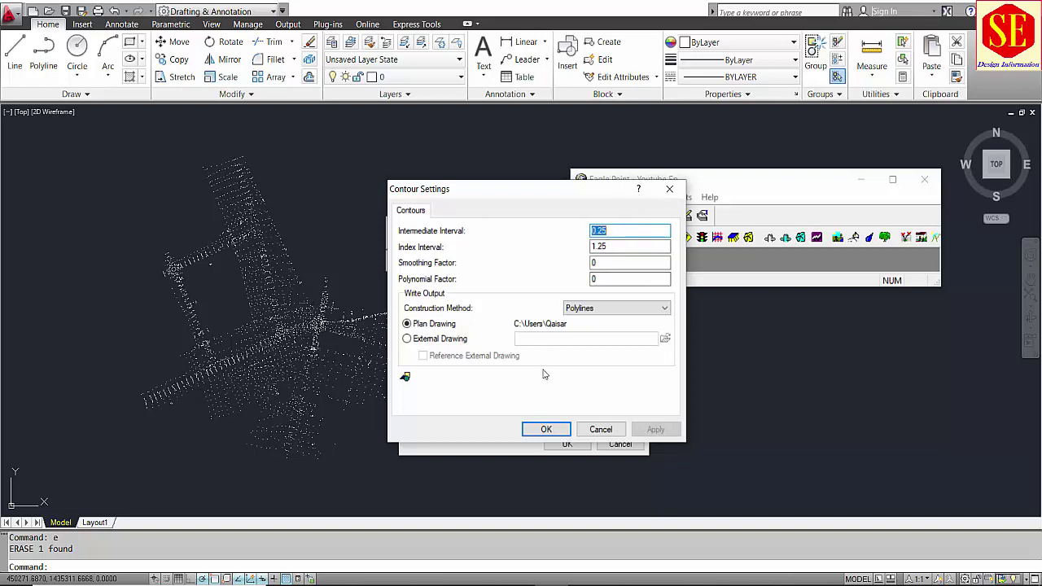
pyautogui.click(566, 428)
pyautogui.click(577, 363)
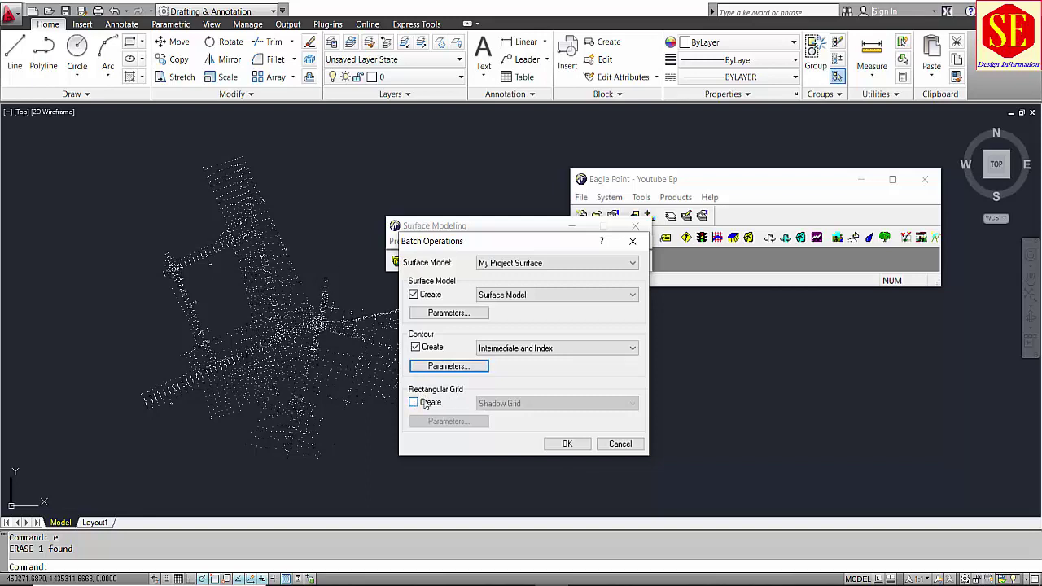
# Run the batch operations for My Project Surface, overwriting the existing TIN and triangulating all the survey points
pyautogui.click(565, 444)
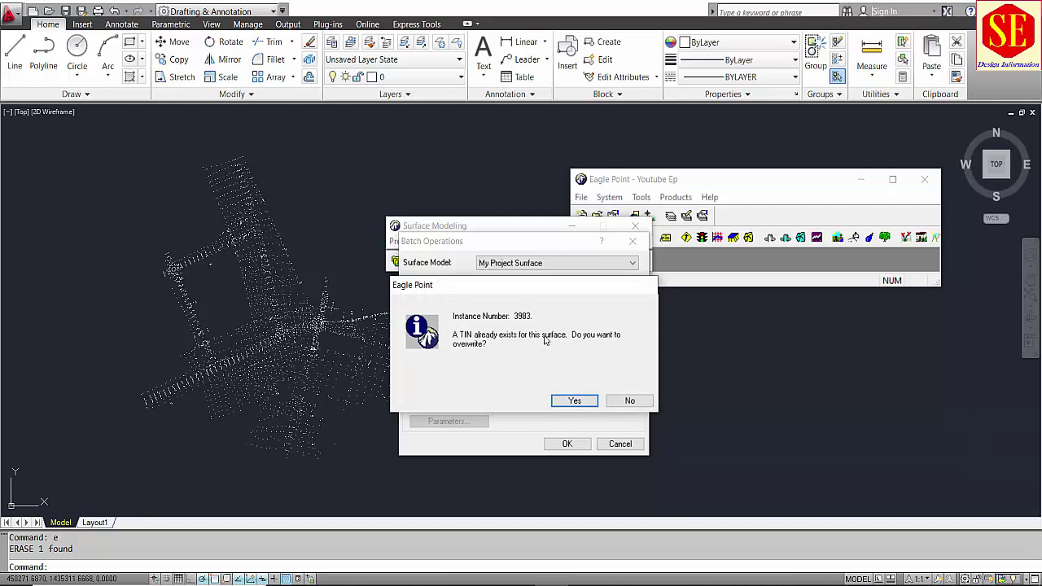
pyautogui.click(569, 401)
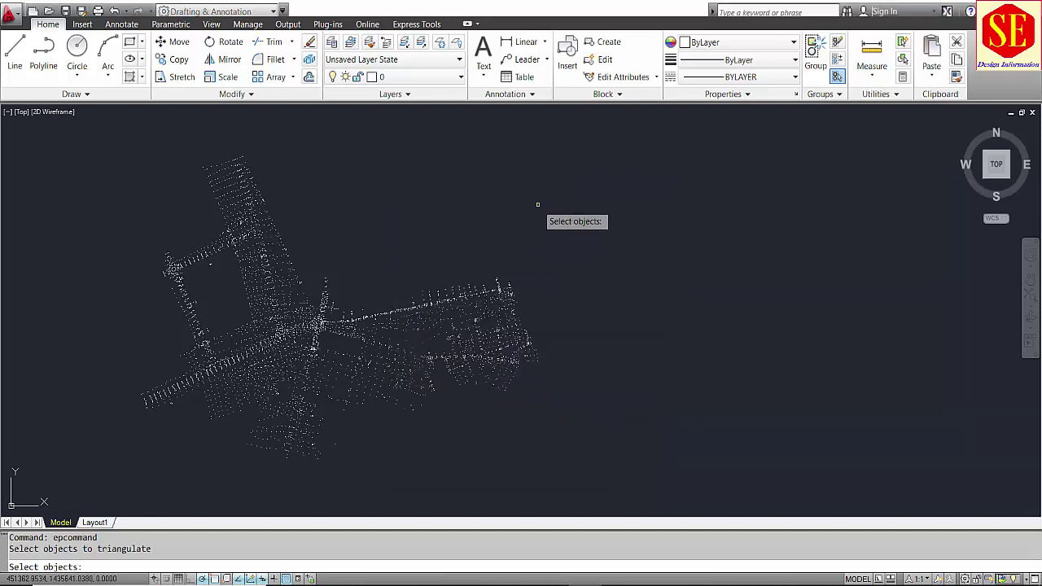
pyautogui.scroll(-2, 559, 174)
pyautogui.click(559, 174)
pyautogui.click(251, 397)
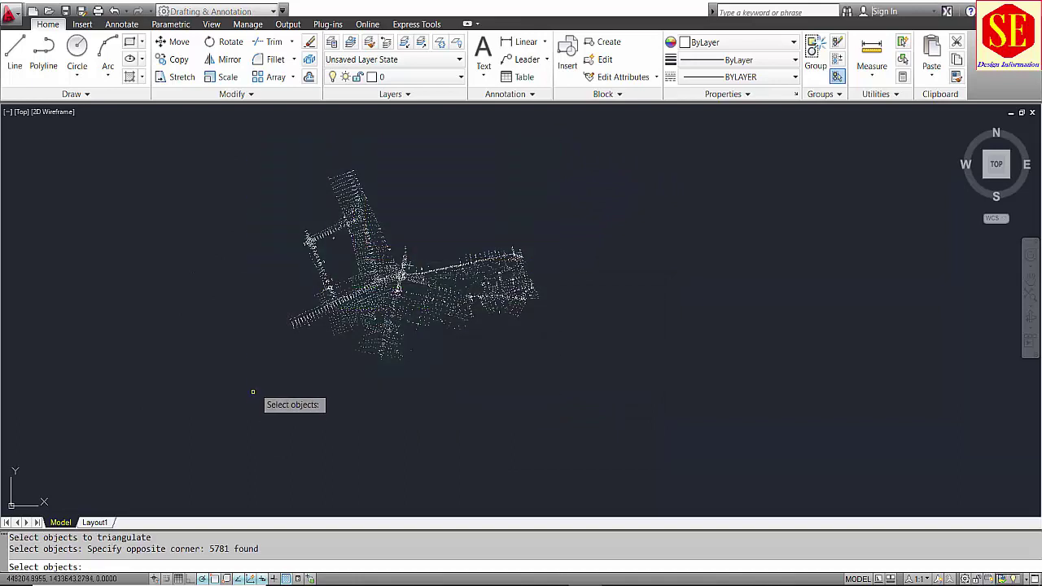
pyautogui.press('Return')
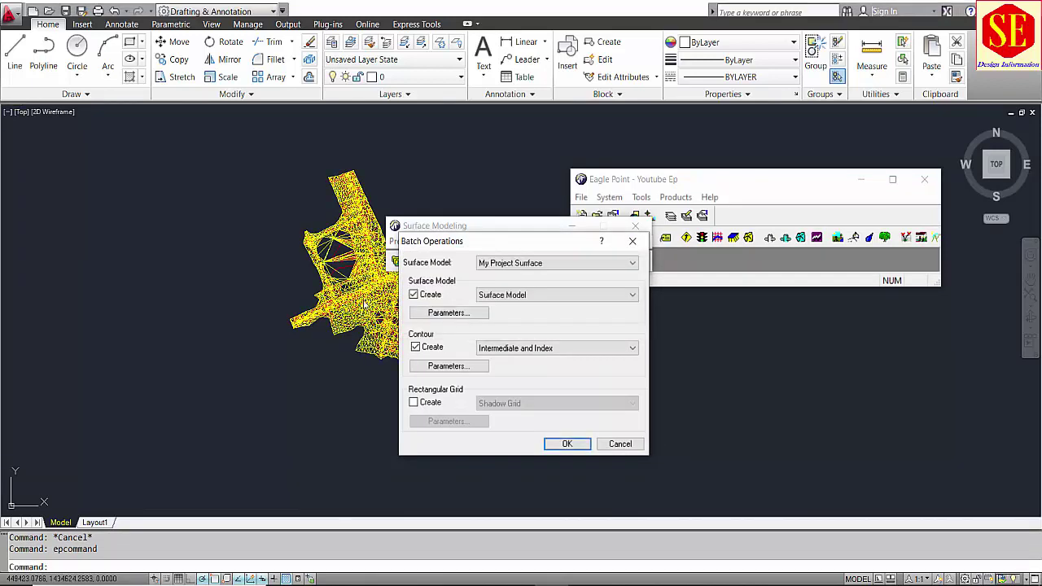
# Turn off the TIN layer so that only the contours and points are displayed
pyautogui.scroll(4, 371, 298)
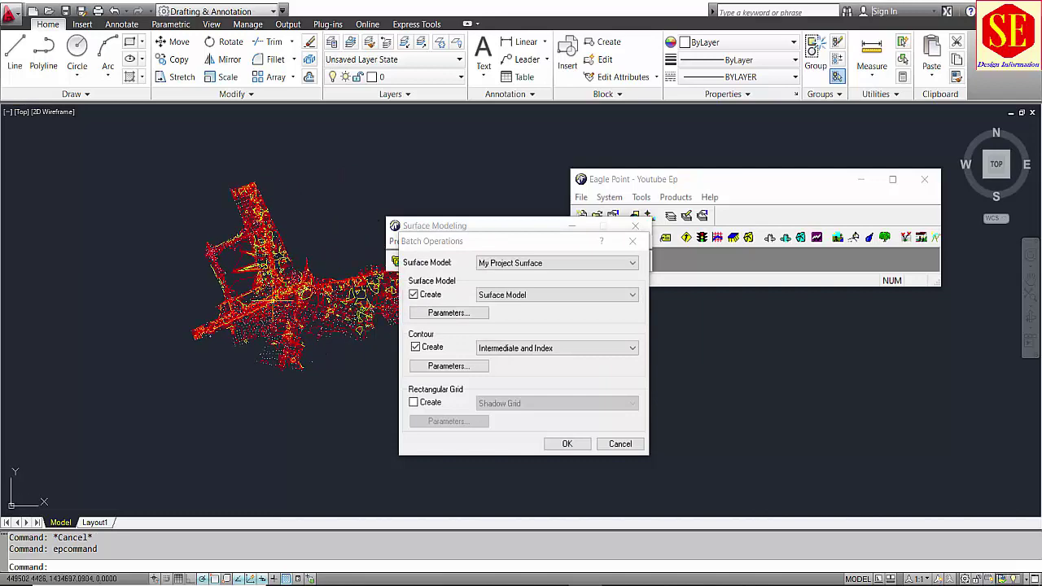
pyautogui.click(387, 78)
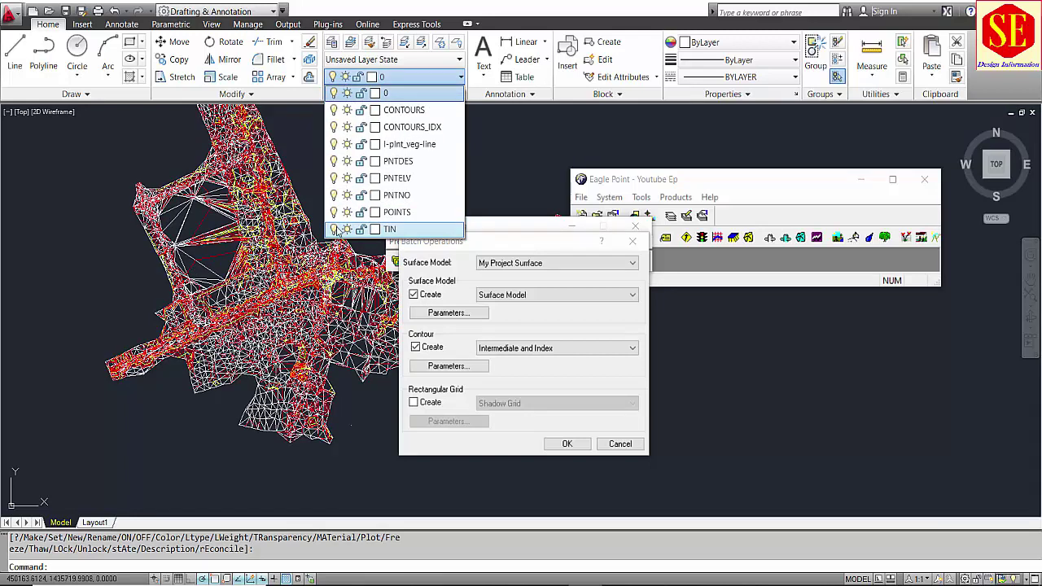
pyautogui.click(334, 230)
pyautogui.moveTo(291, 292); pyautogui.dragTo(232, 289, button='middle')
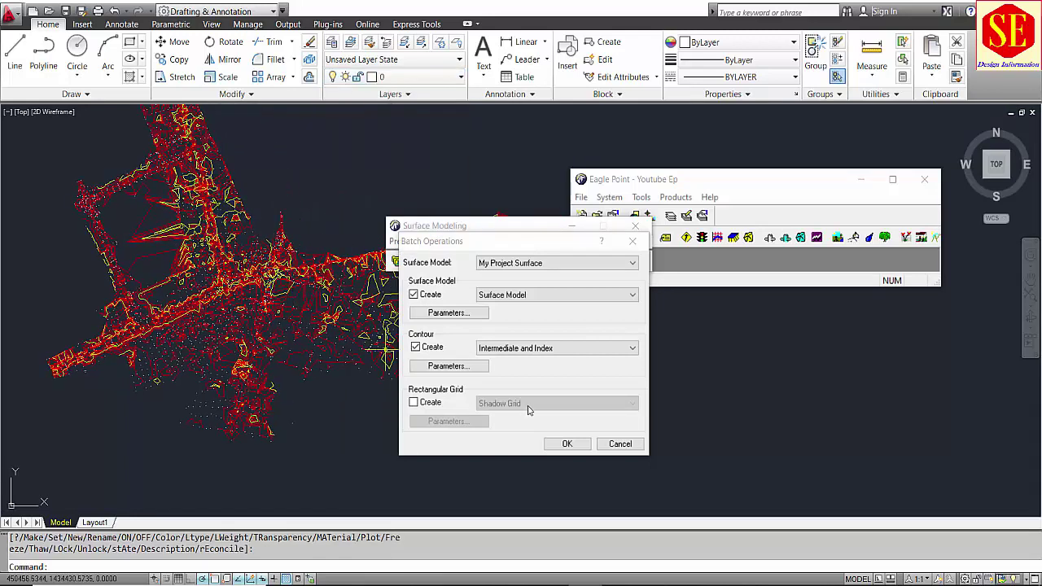
# Review the smoothing and polynomial factors in the contour settings against the drawn contours, and leave the batch operations without changes
pyautogui.click(449, 367)
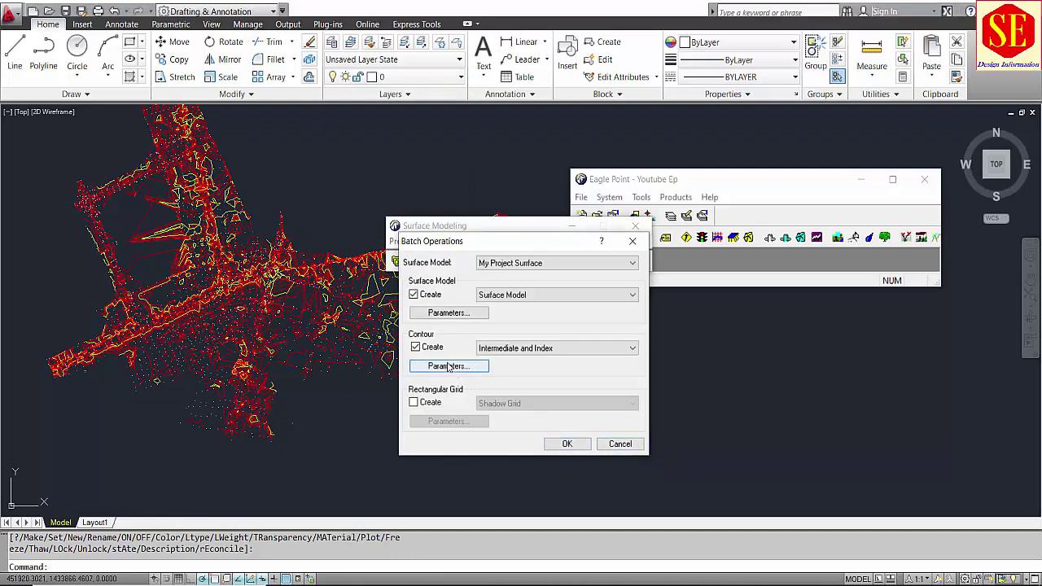
pyautogui.click(449, 366)
pyautogui.click(487, 349)
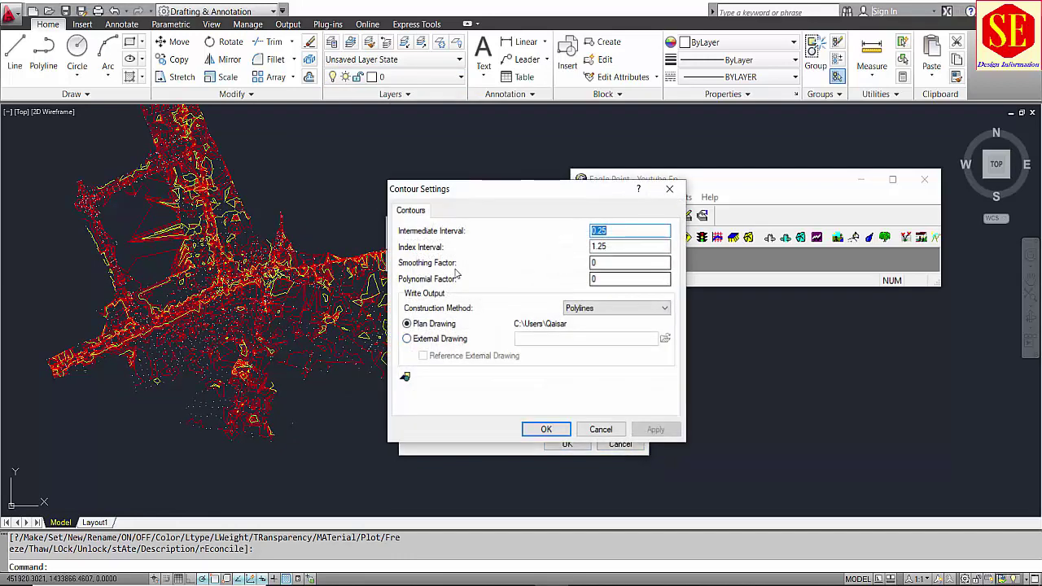
pyautogui.press('Tab')
pyautogui.press('Tab')
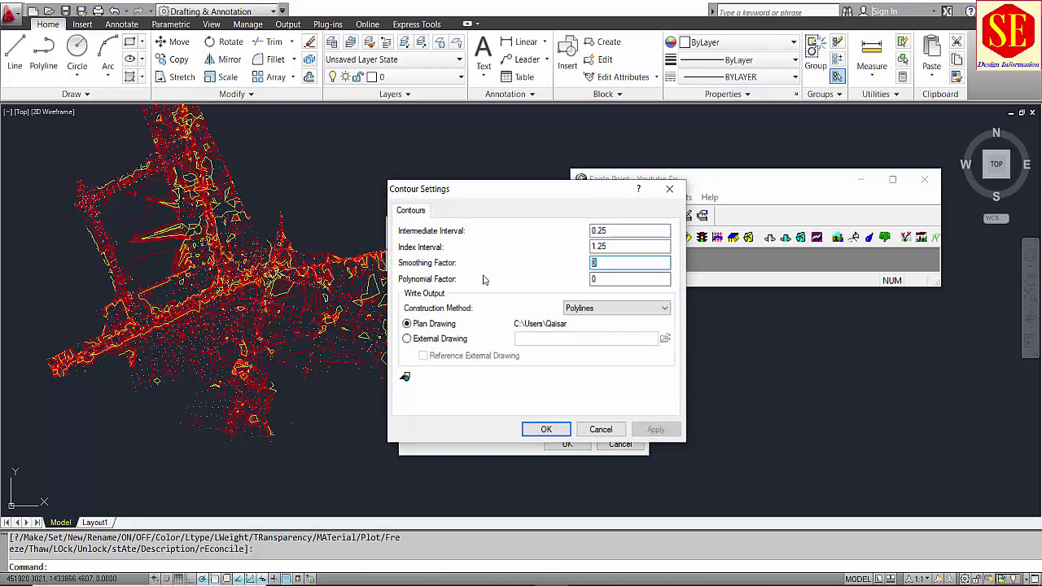
pyautogui.scroll(5, 314, 308)
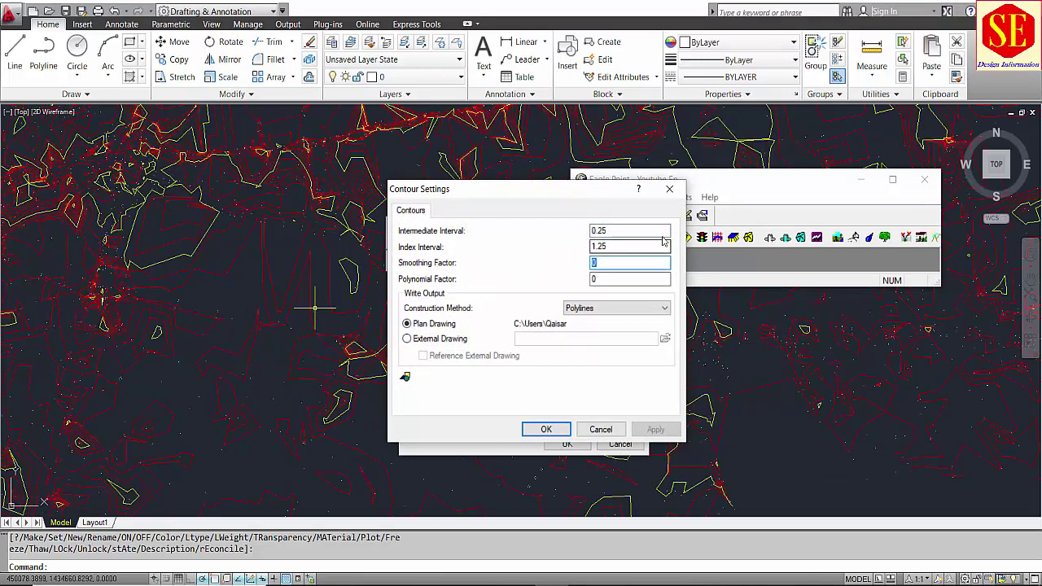
pyautogui.click(618, 281)
pyautogui.click(601, 428)
pyautogui.click(629, 363)
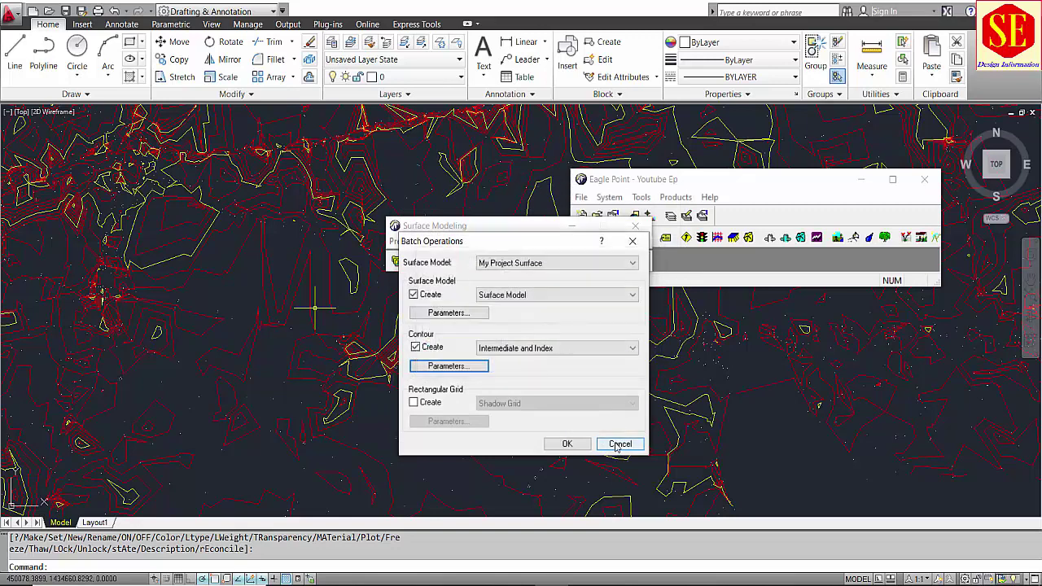
pyautogui.click(618, 444)
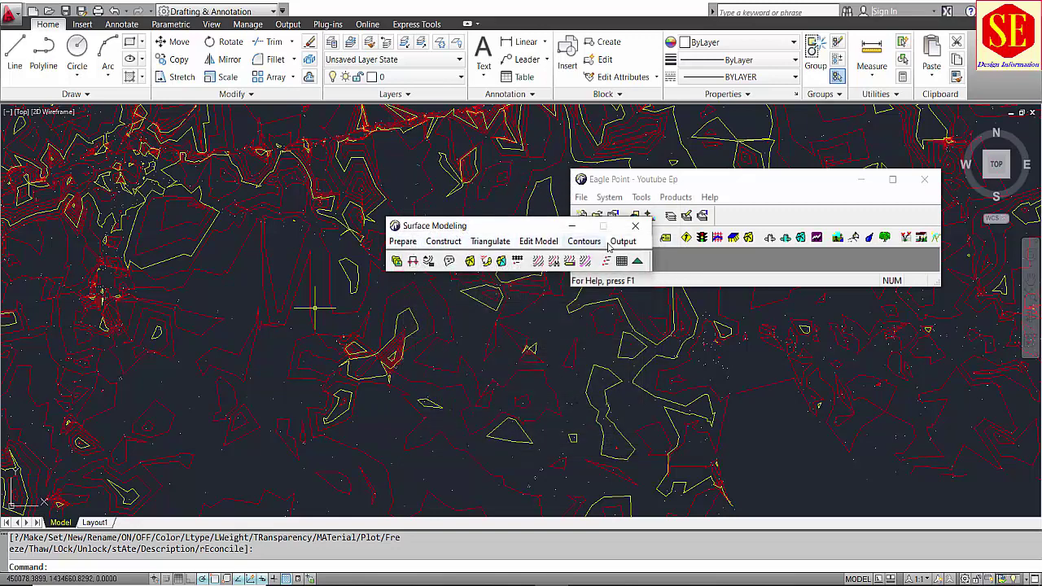
# Set up contour annotation for My Project Surface on both intermediate and index contours, using the Crossing method
pyautogui.scroll(-5, 312, 371)
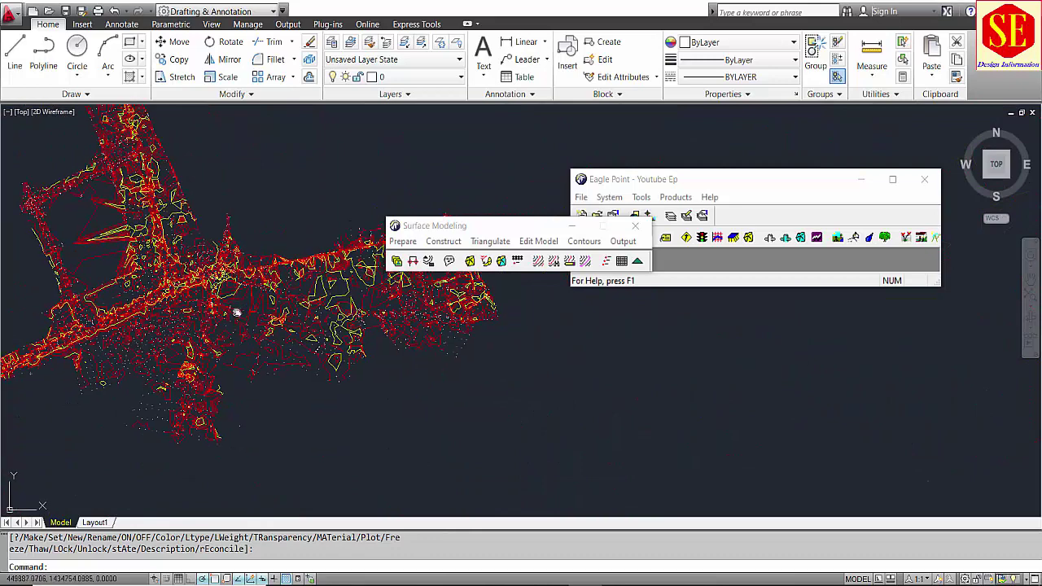
pyautogui.click(585, 242)
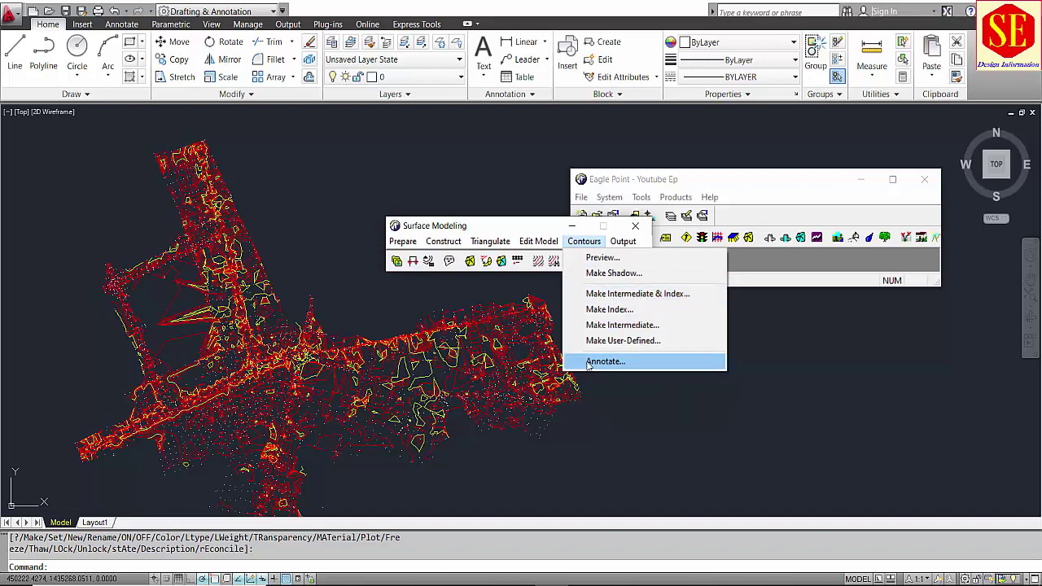
pyautogui.click(581, 241)
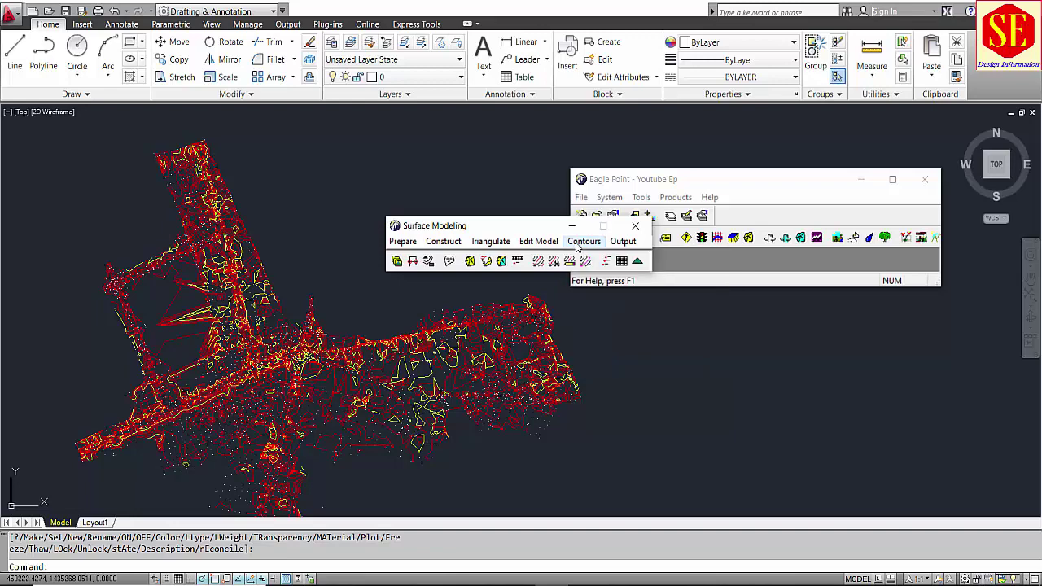
pyautogui.click(581, 242)
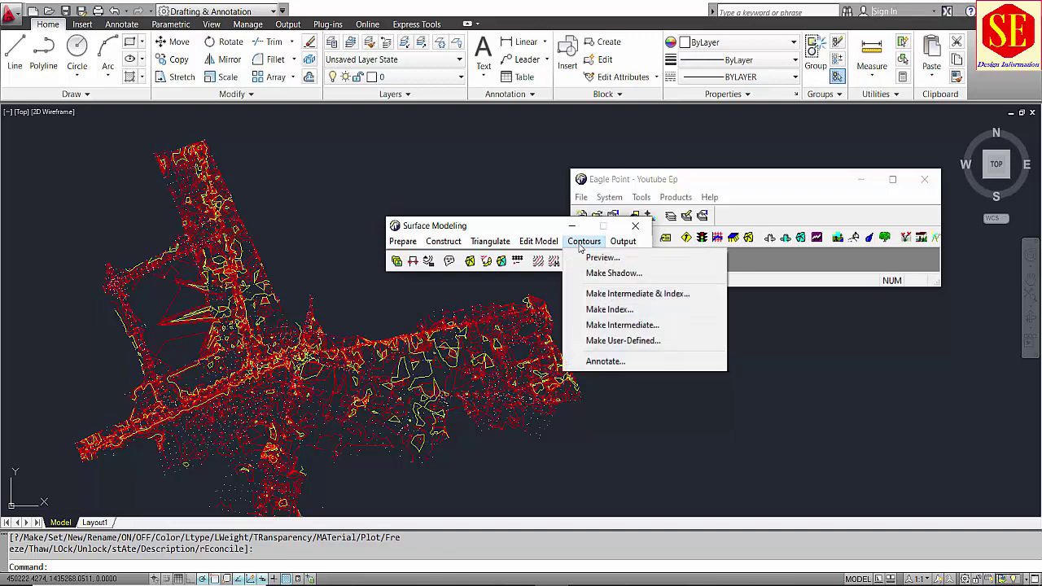
pyautogui.click(607, 362)
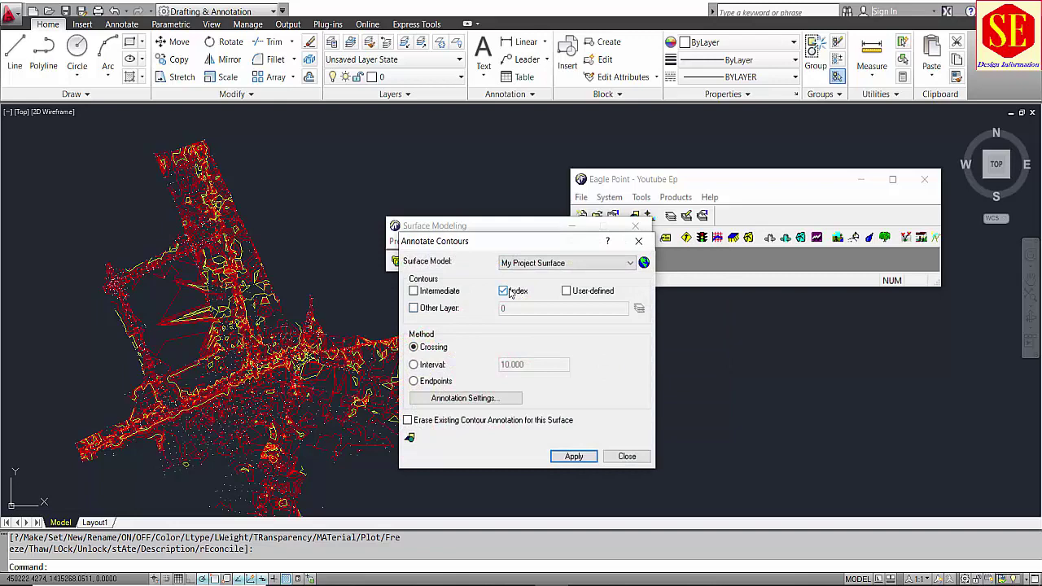
pyautogui.click(436, 293)
pyautogui.scroll(2, 309, 370)
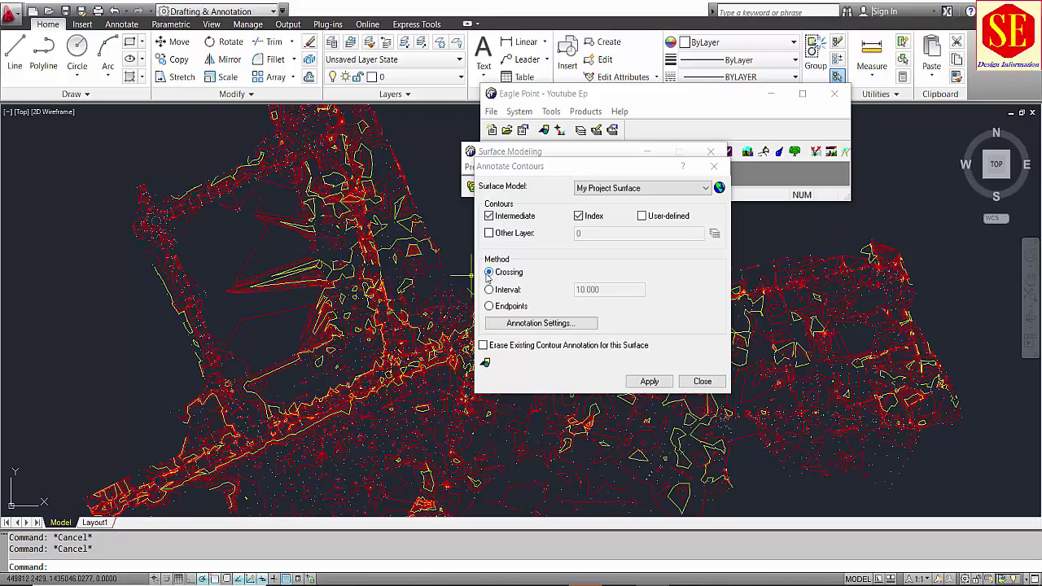
# Annotate the contours crossing a line drawn from the site's northern arm to its southern part, and check the labels
pyautogui.click(649, 380)
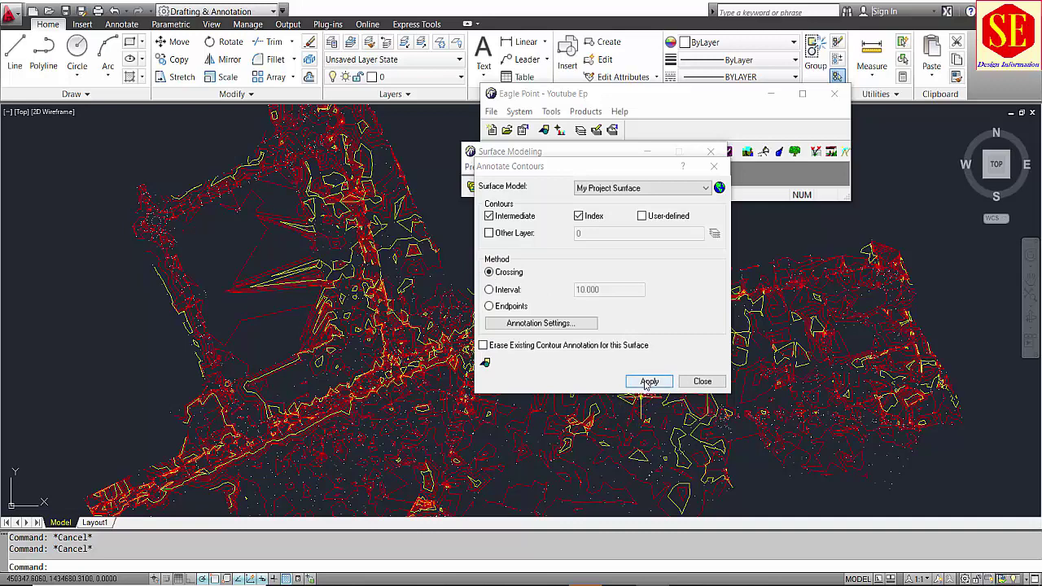
pyautogui.scroll(-4, 468, 281)
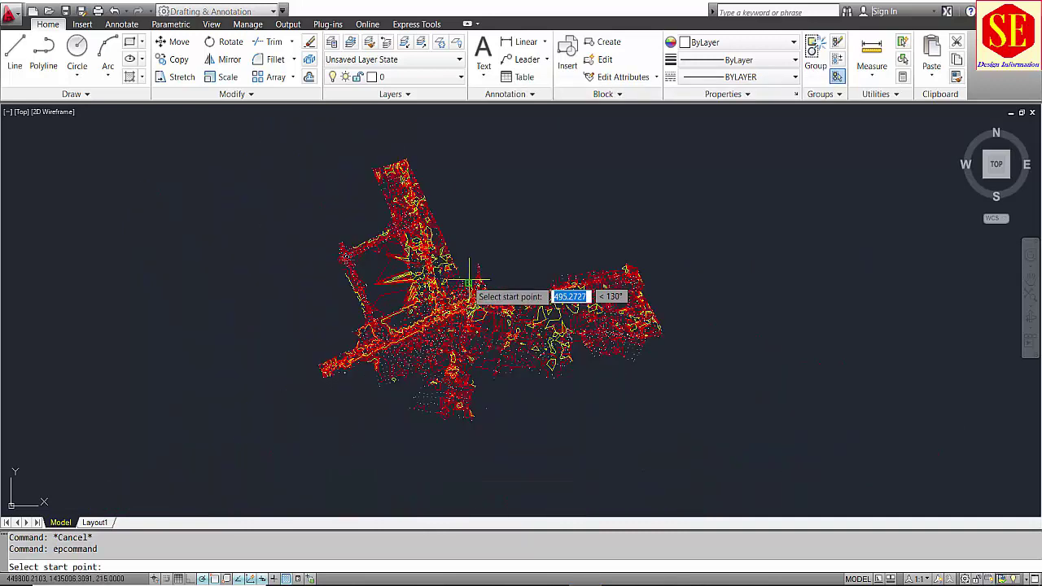
pyautogui.scroll(5, 469, 282)
pyautogui.click(459, 132)
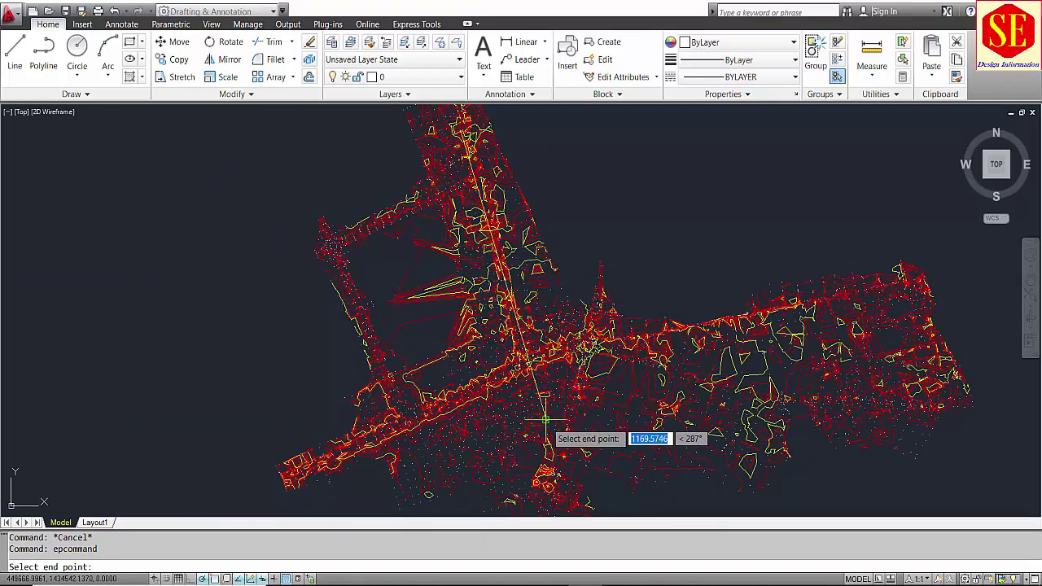
pyautogui.click(552, 466)
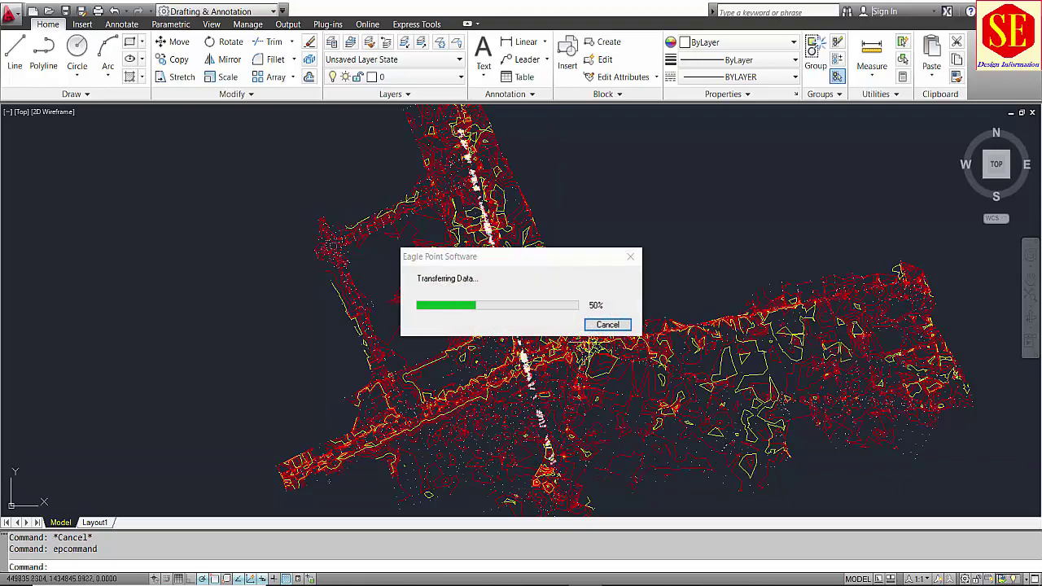
pyautogui.scroll(8, 471, 220)
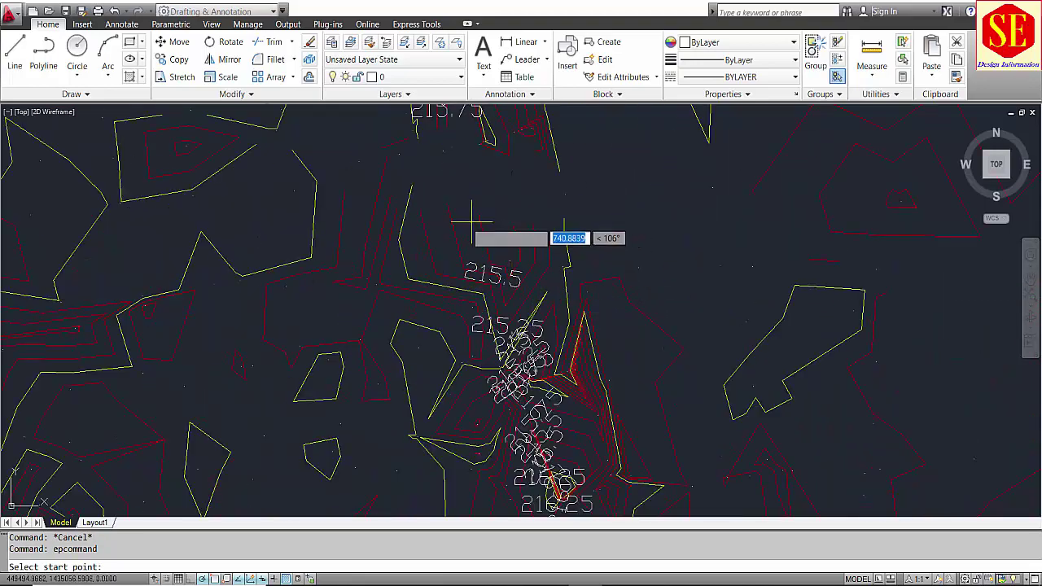
pyautogui.scroll(-6, 488, 341)
pyautogui.press('Escape')
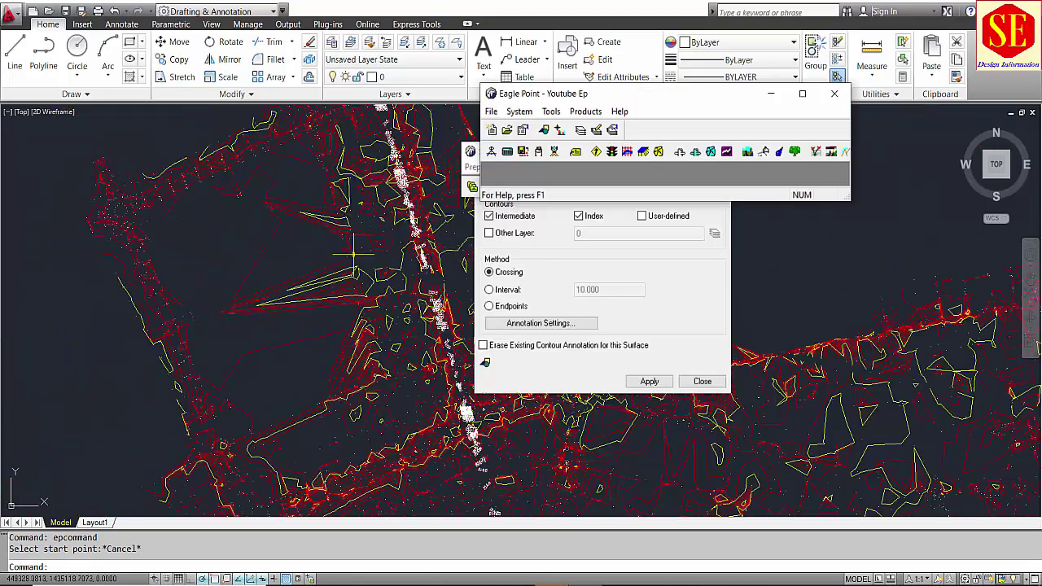
pyautogui.scroll(3, 353, 255)
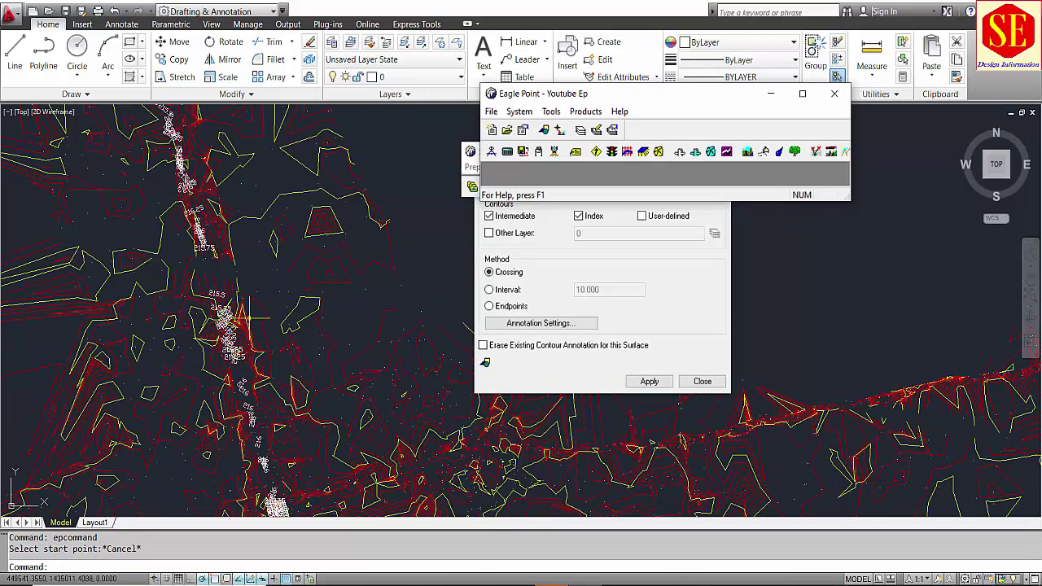
# Switch the contour annotation method to Interval with a value of 1 and apply it to the surface
pyautogui.click(570, 268)
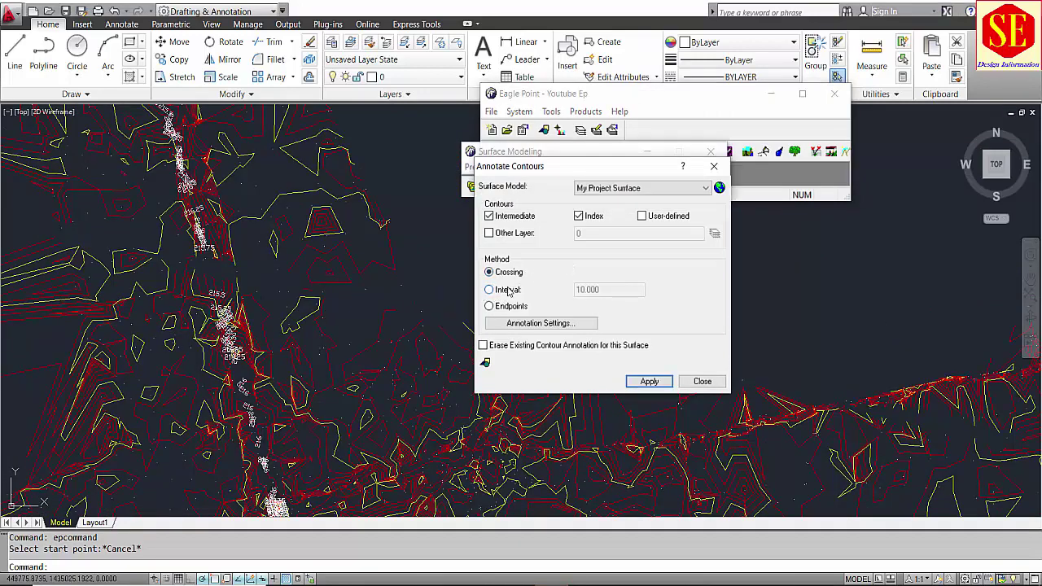
pyautogui.click(498, 291)
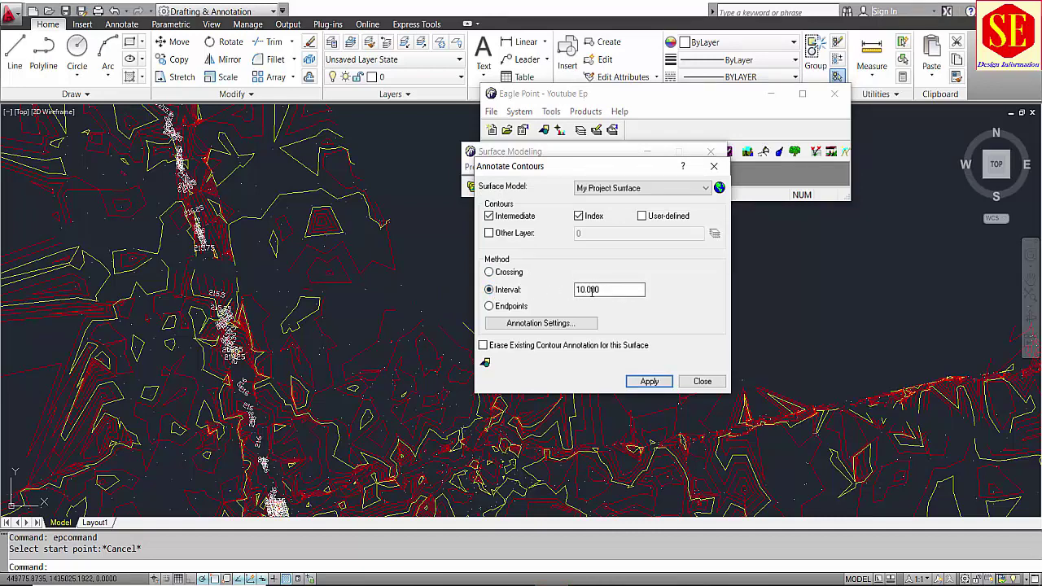
pyautogui.moveTo(615, 293); pyautogui.dragTo(544, 294)
pyautogui.write('1')
pyautogui.click(634, 382)
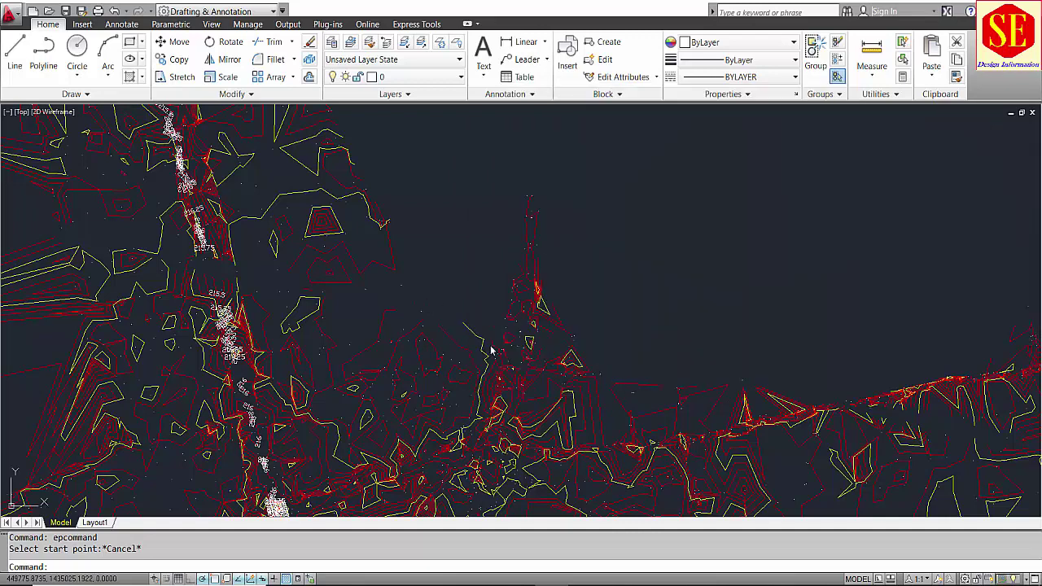
# Select the whole site's contours as the objects to annotate, placing labels at an interval of 100
pyautogui.scroll(-5, 443, 281)
pyautogui.scroll(-2, 474, 255)
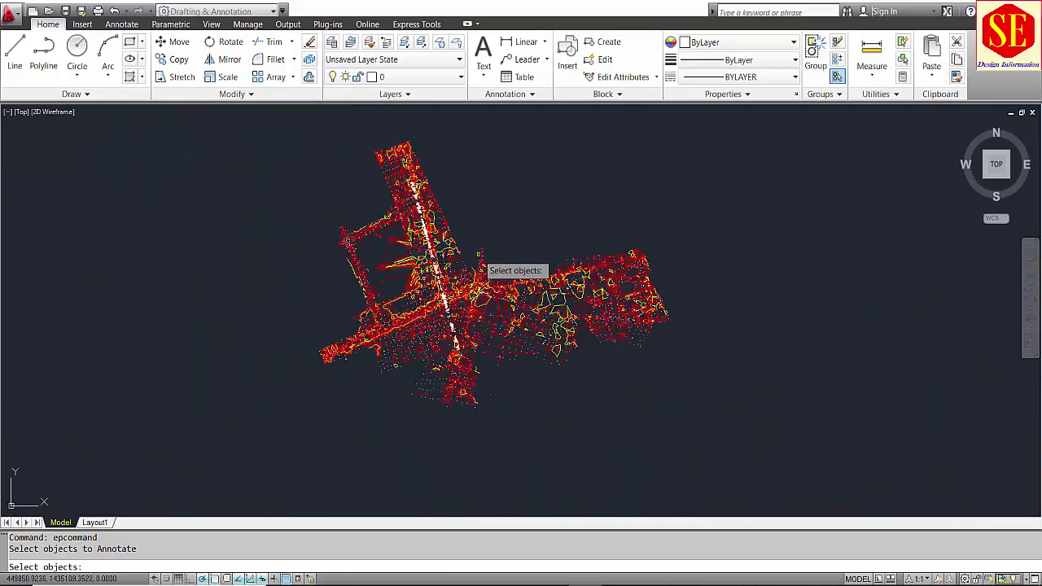
pyautogui.scroll(-2, 634, 167)
pyautogui.click(664, 115)
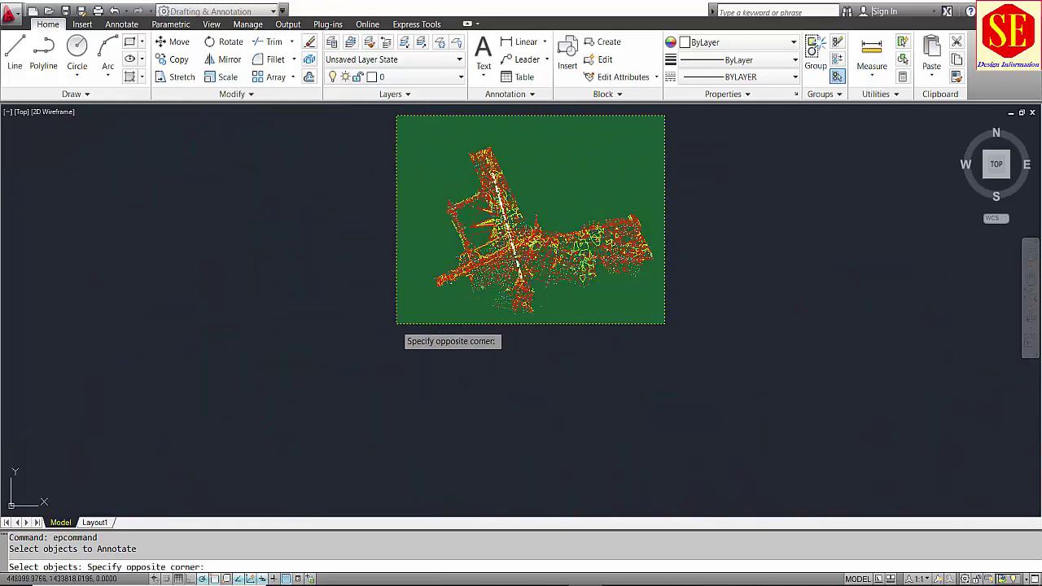
pyautogui.click(398, 327)
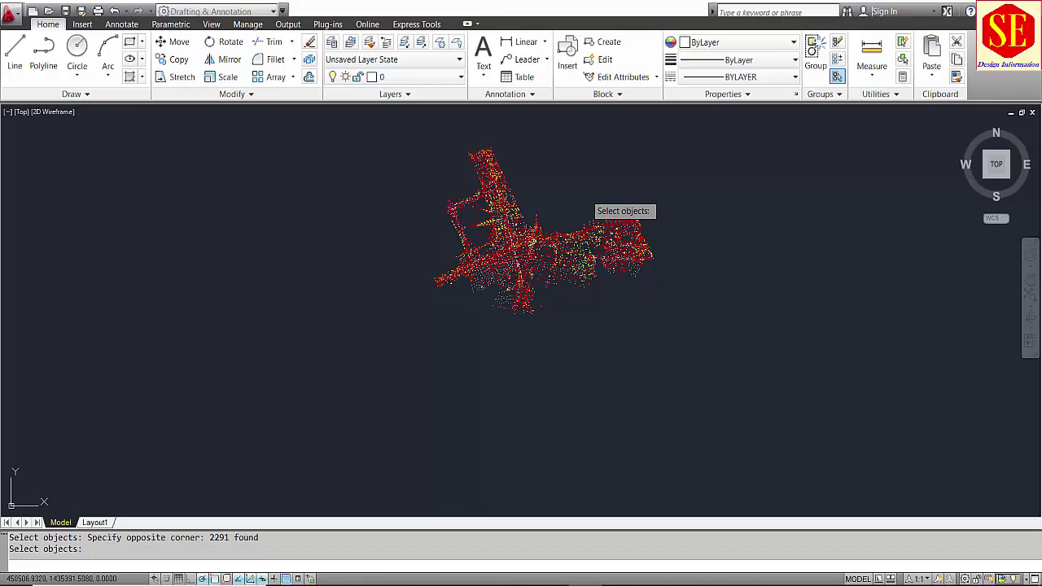
pyautogui.press('Return')
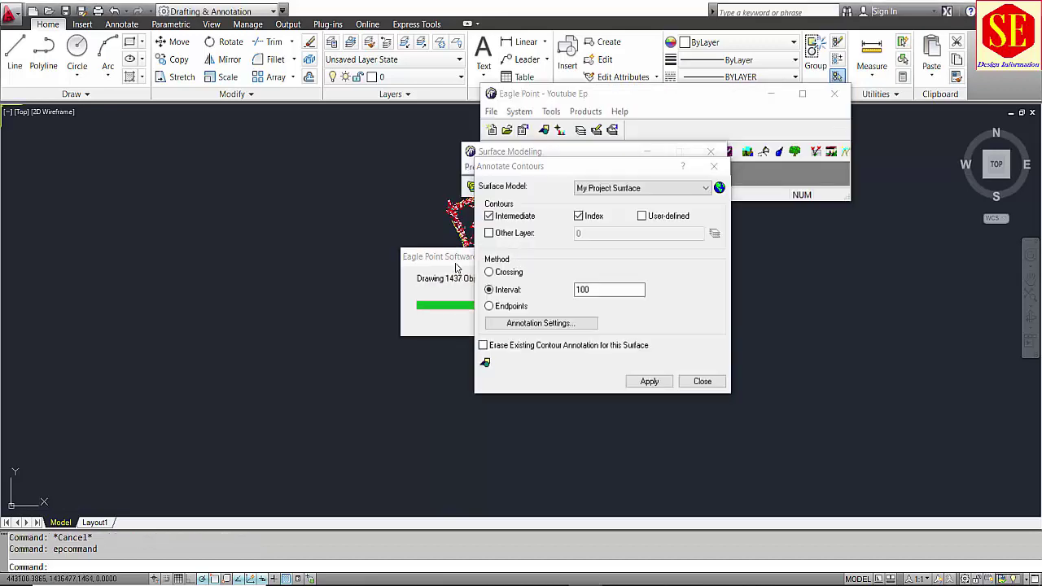
# Examine the density and readability of the contour labels across the site, both close up and from farther out
pyautogui.scroll(8, 322, 301)
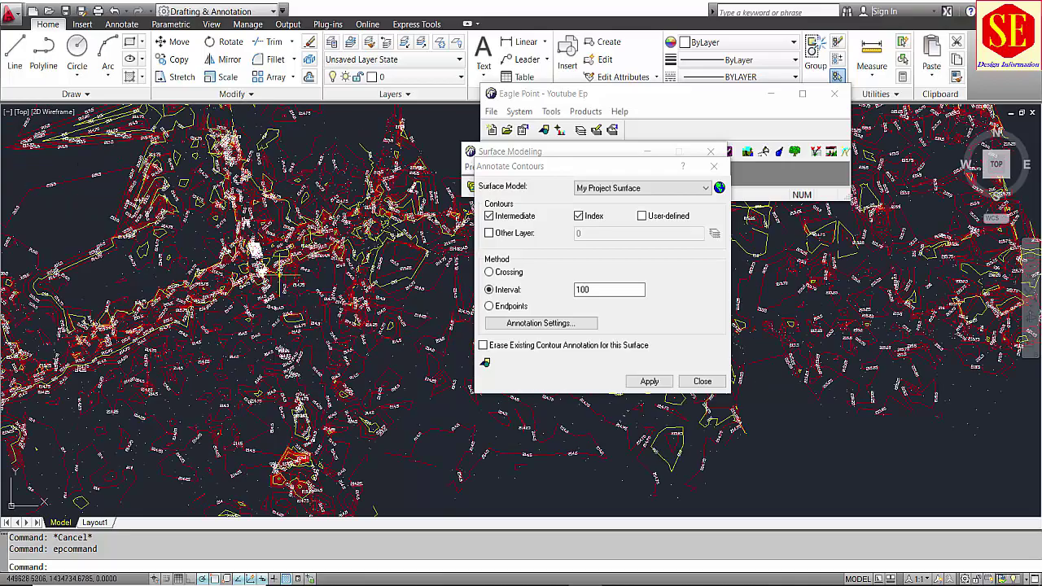
pyautogui.scroll(2, 336, 302)
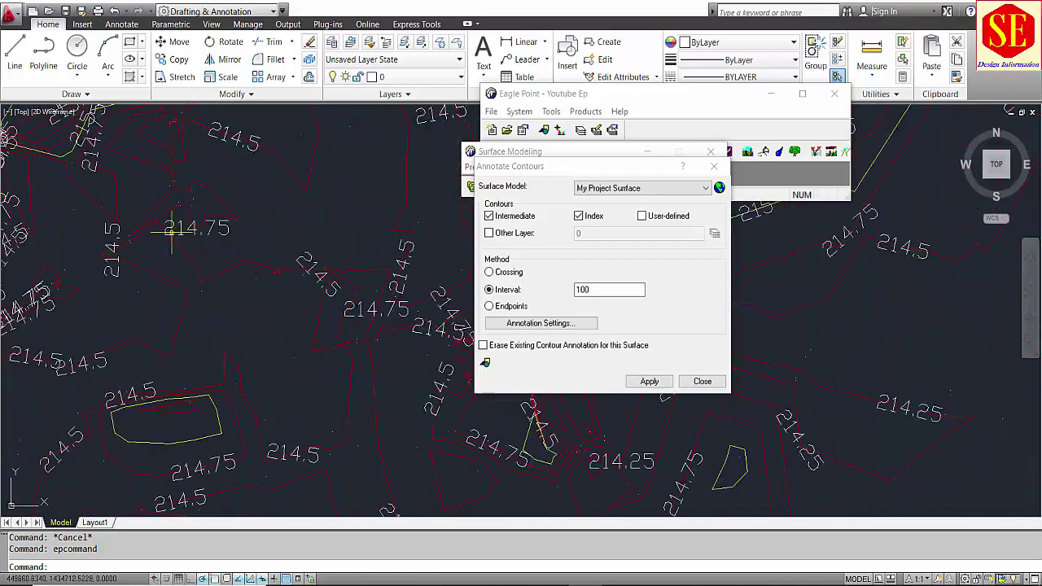
pyautogui.scroll(-2, 173, 233)
pyautogui.scroll(-1, 203, 199)
pyautogui.scroll(1, 236, 220)
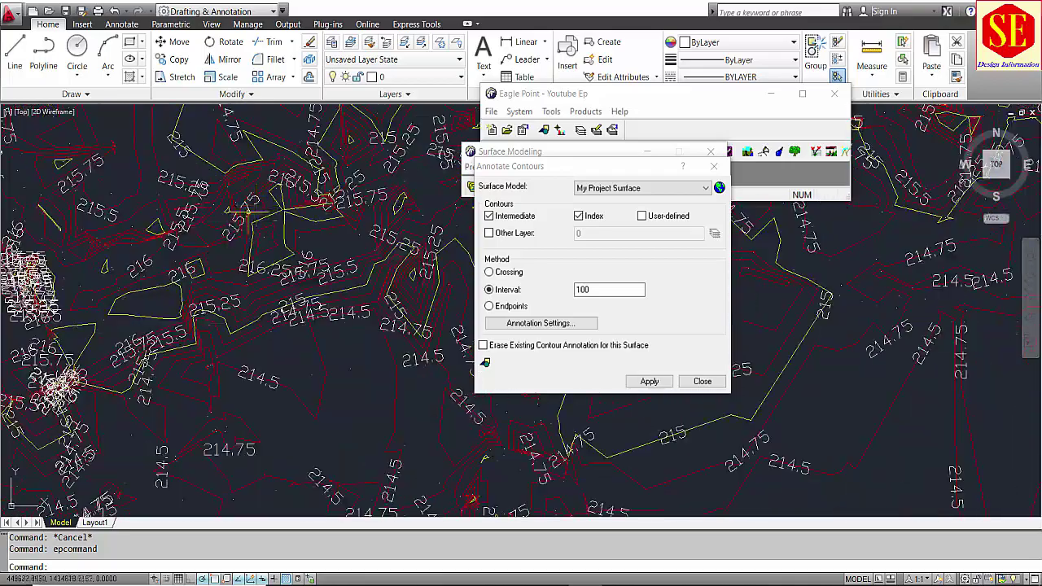
pyautogui.scroll(-2, 248, 236)
pyautogui.scroll(-1, 248, 236)
pyautogui.scroll(3, 256, 244)
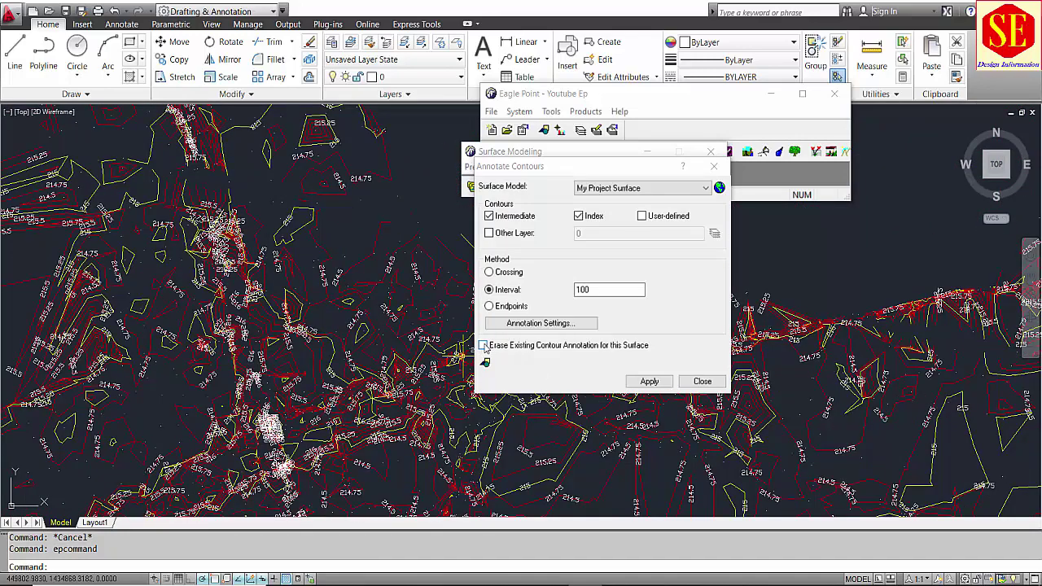
# Erase the existing contour annotation, elevation labels and breaklines of My Project Surface, keeping the contours
pyautogui.click(702, 381)
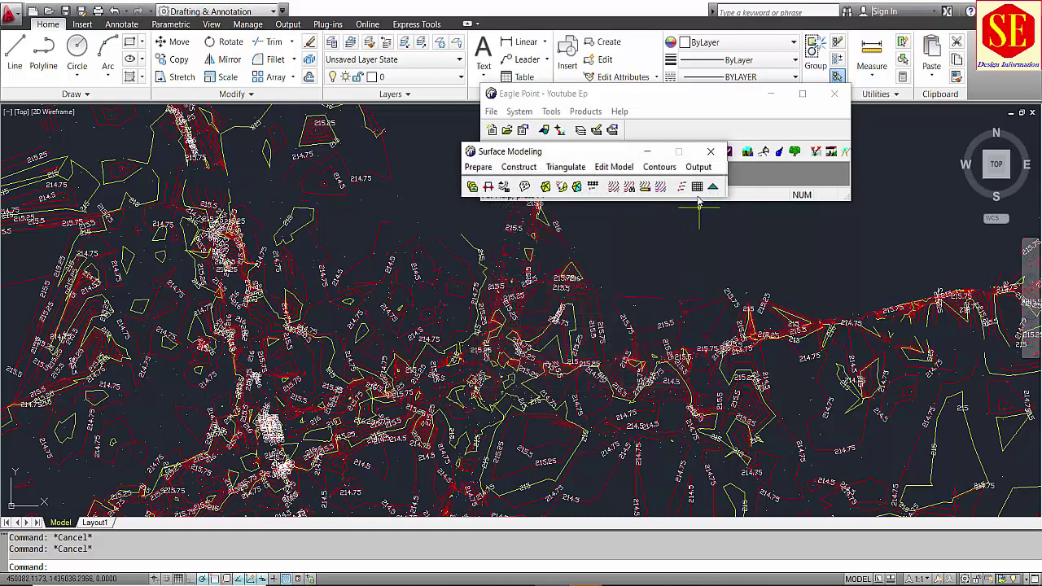
pyautogui.click(698, 167)
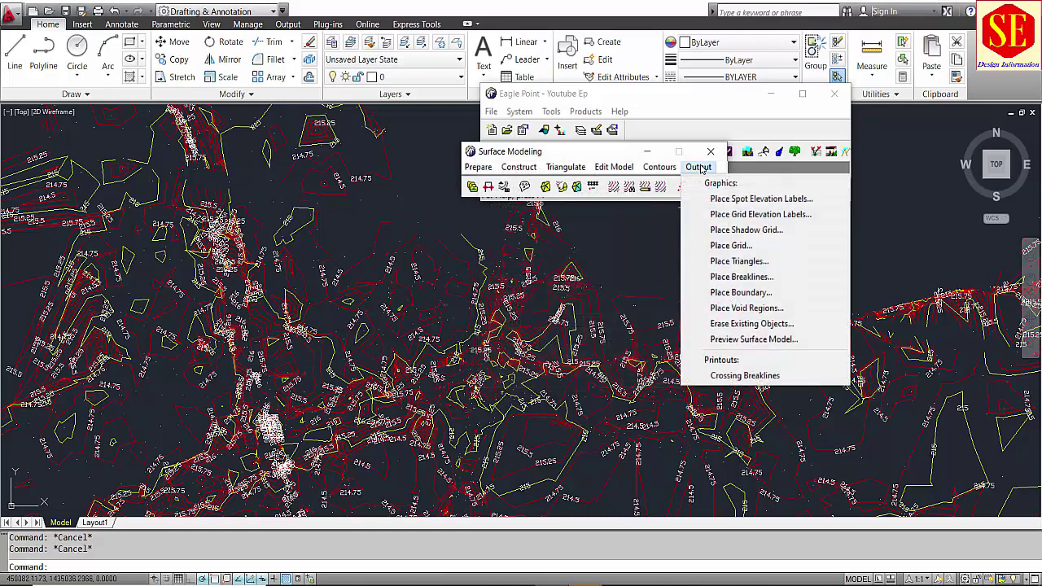
pyautogui.click(765, 325)
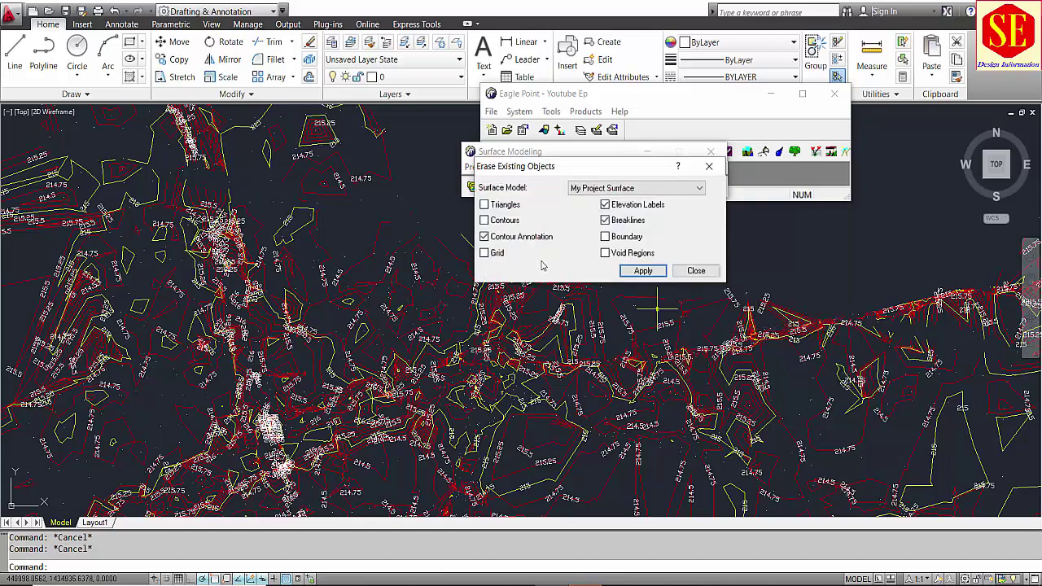
pyautogui.click(484, 237)
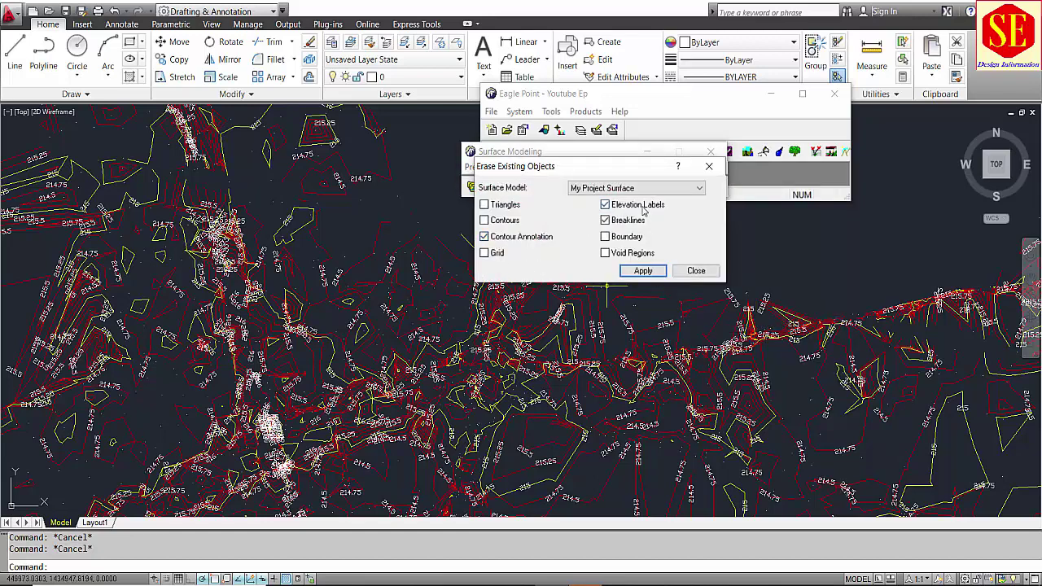
pyautogui.click(638, 207)
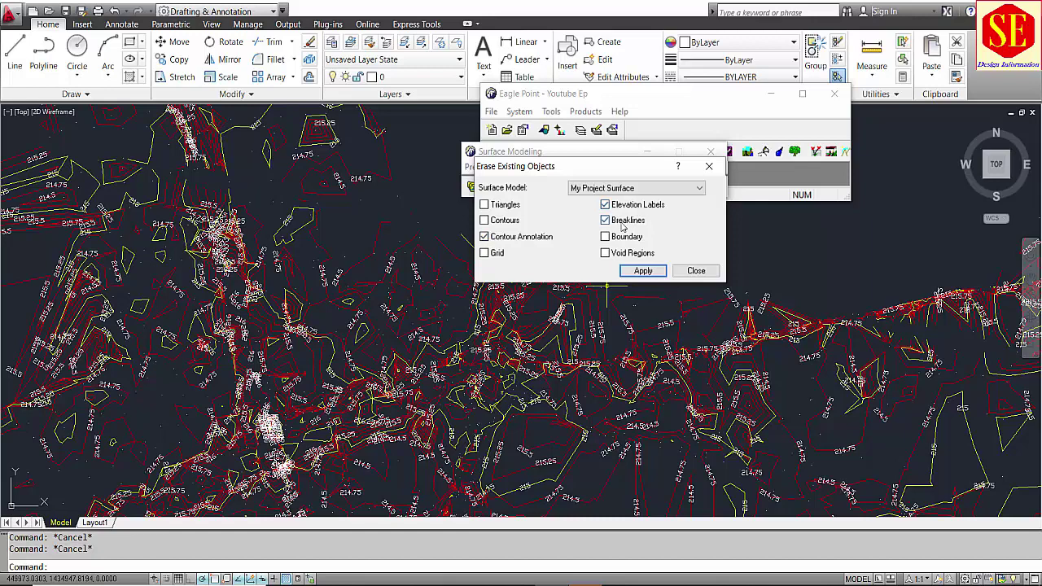
pyautogui.click(646, 274)
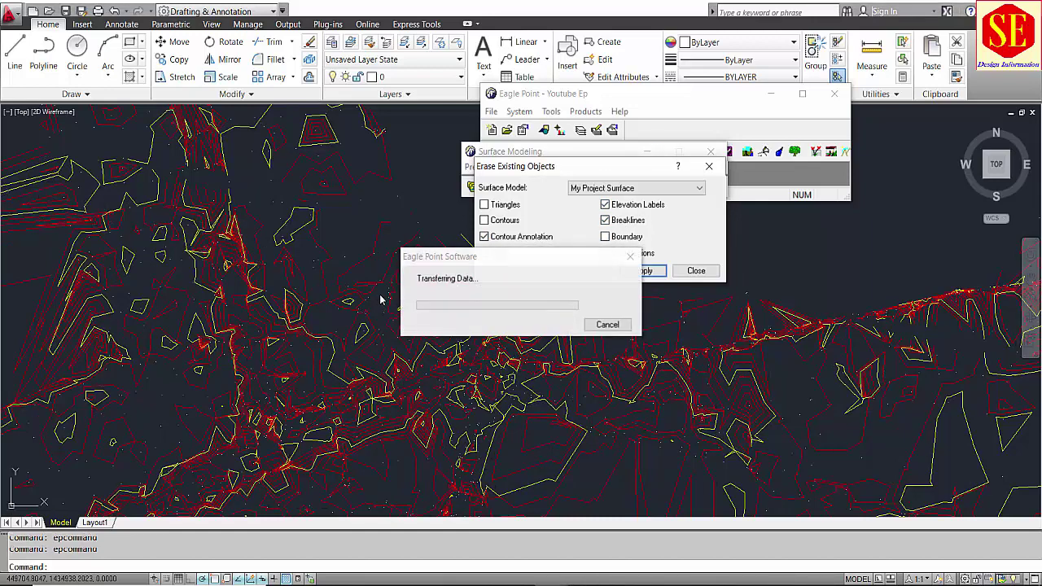
pyautogui.scroll(-5, 277, 224)
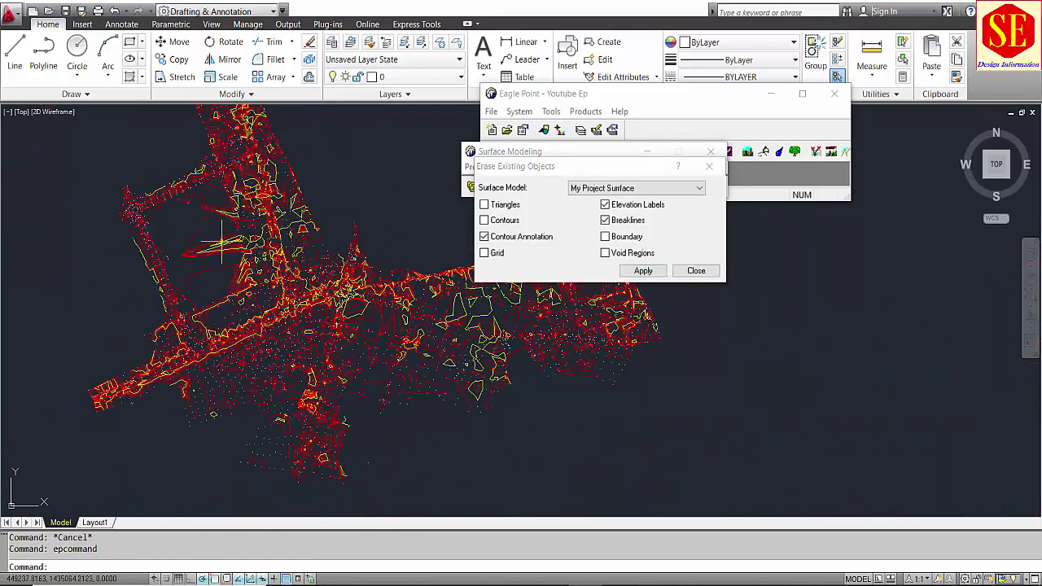
pyautogui.moveTo(221, 241); pyautogui.dragTo(348, 306, button='middle')
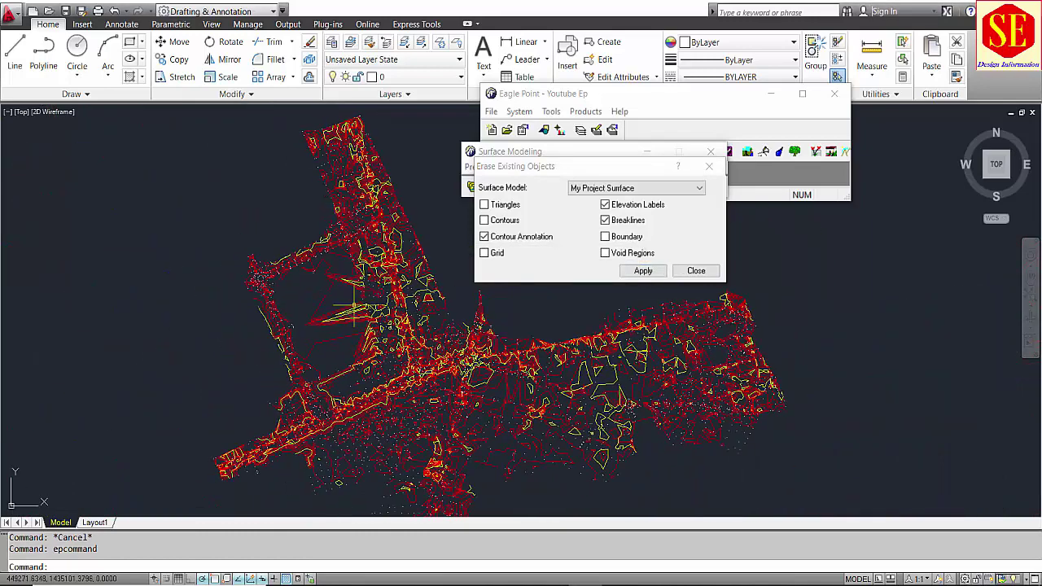
pyautogui.click(695, 270)
# Set the annotation interval to 150 for My Project Surface's intermediate and index contours
pyautogui.click(659, 166)
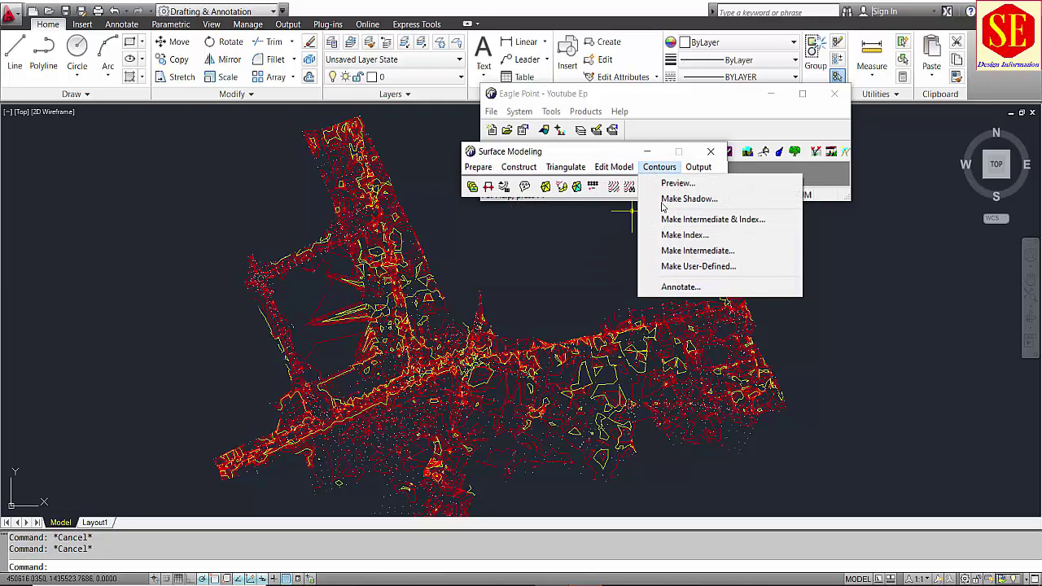
pyautogui.click(679, 287)
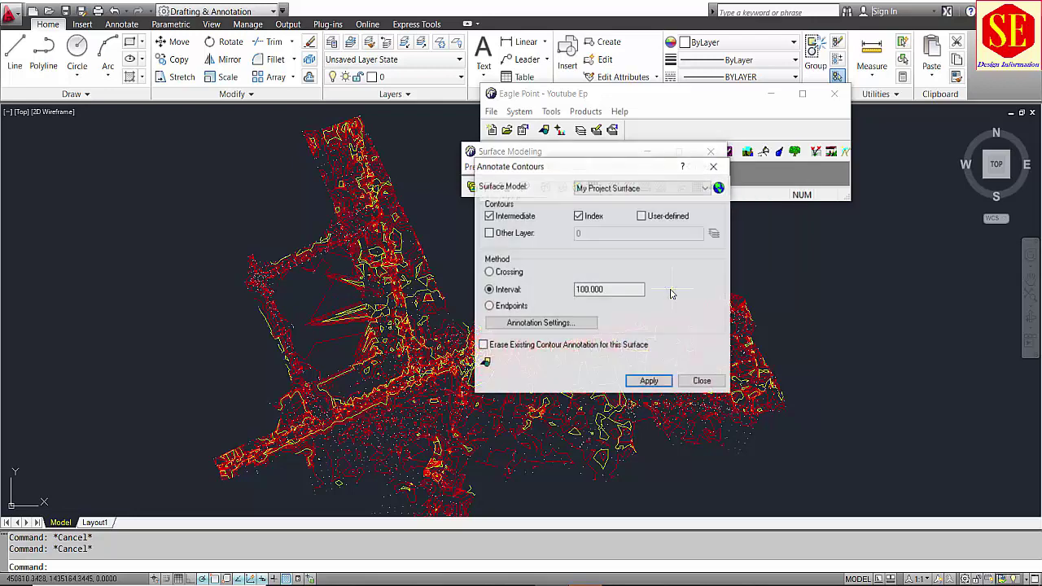
pyautogui.doubleClick(583, 289)
pyautogui.write('150')
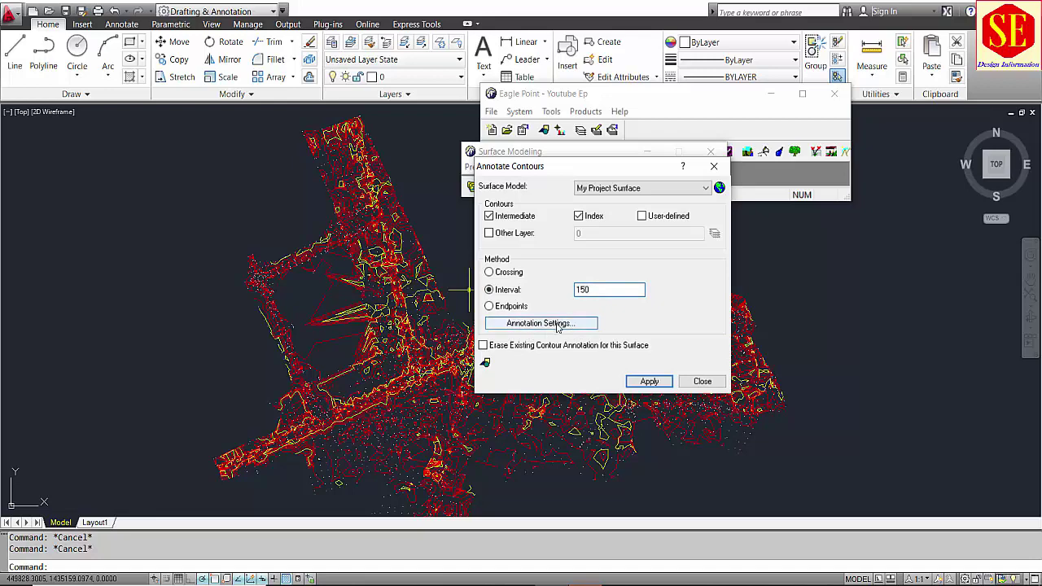
# In the contour annotation settings, place the labels Above the contours with a text height displacement of 40%
pyautogui.click(573, 325)
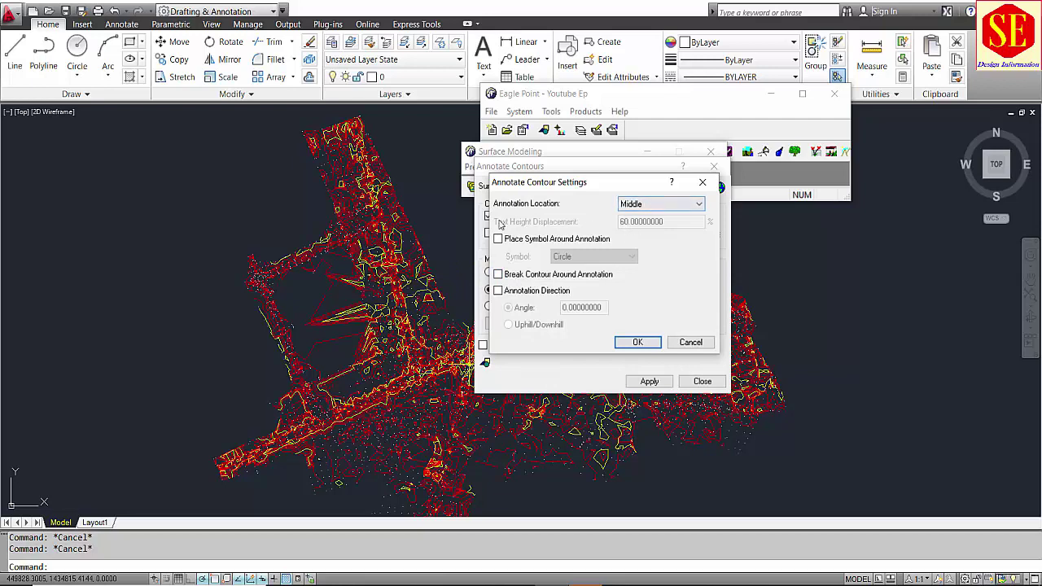
pyautogui.click(634, 206)
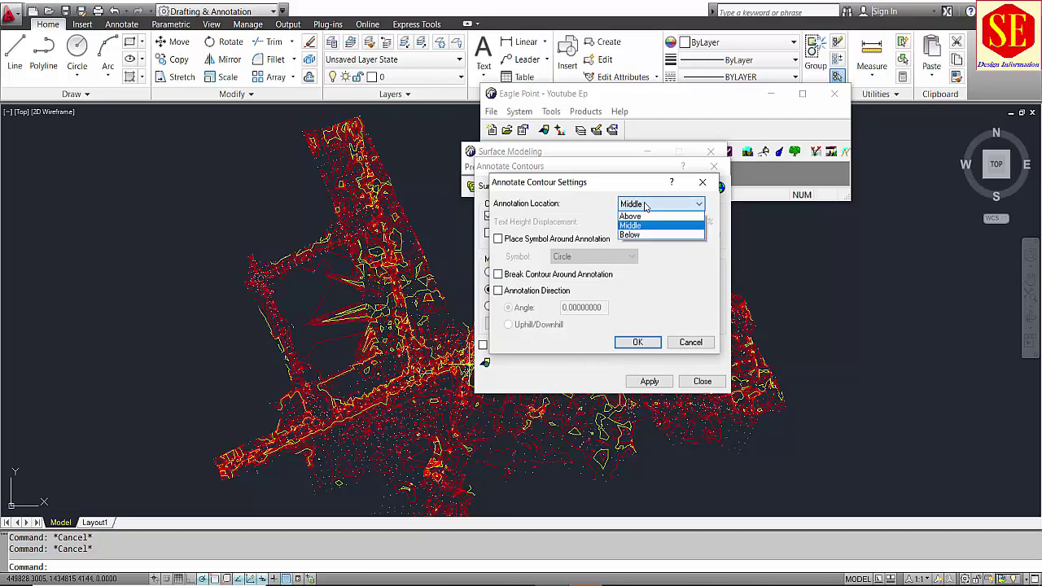
pyautogui.click(629, 217)
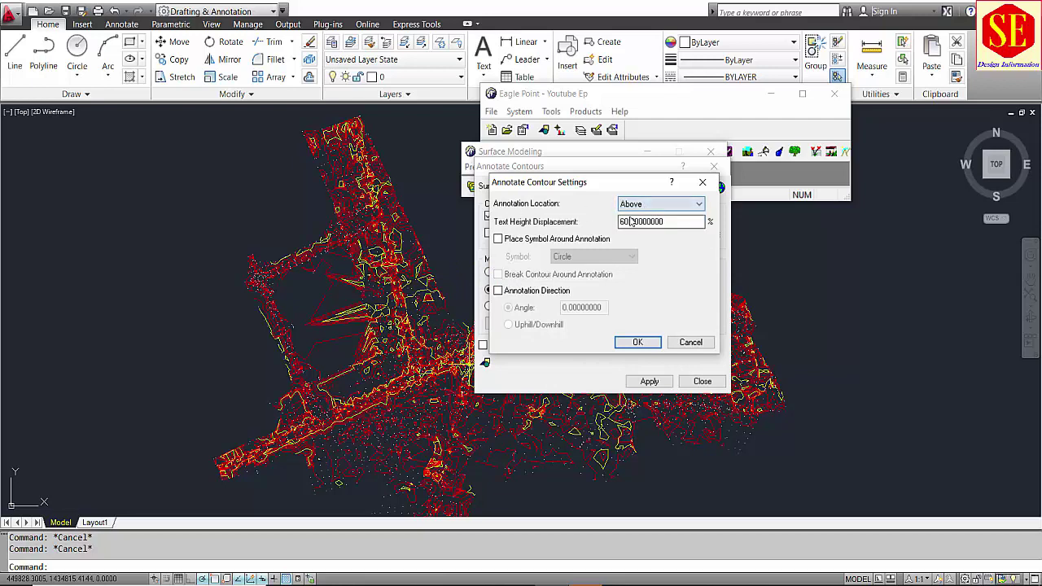
pyautogui.moveTo(661, 221); pyautogui.dragTo(518, 226)
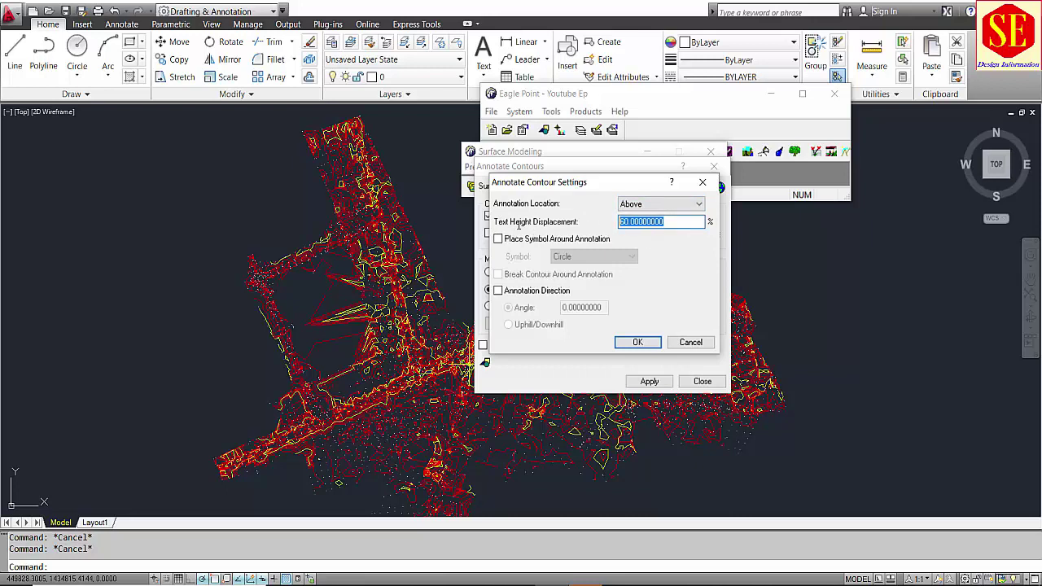
pyautogui.write('40')
# Compare the Middle and Above annotation locations, choose Middle and accept the annotation settings
pyautogui.click(661, 204)
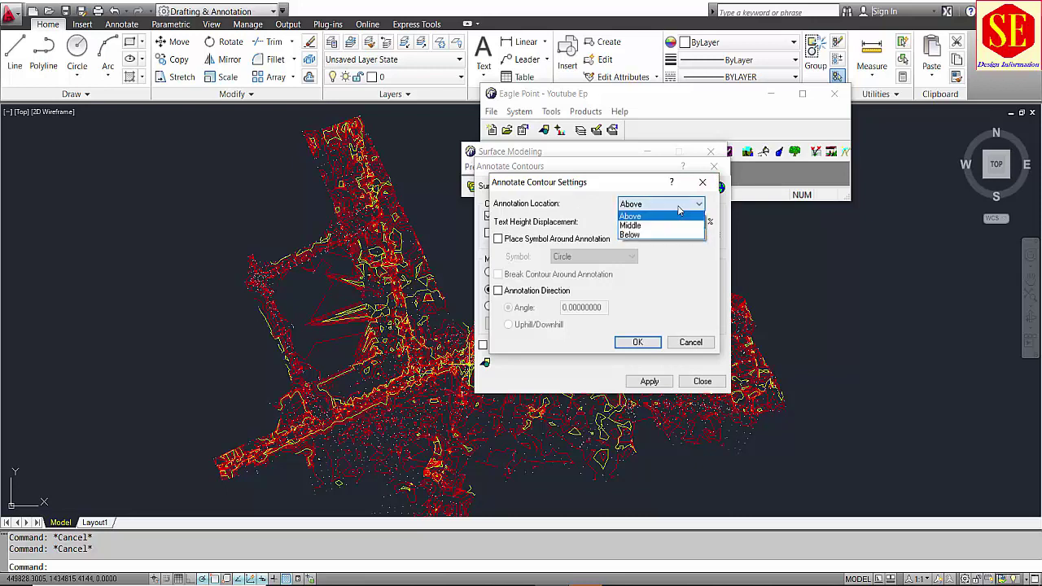
pyautogui.click(643, 226)
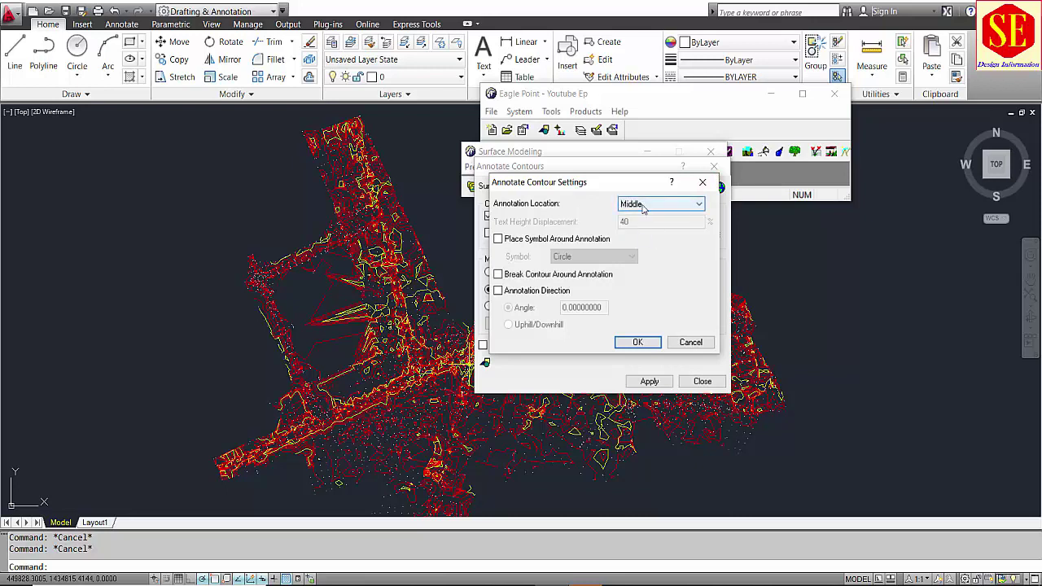
pyautogui.click(643, 205)
pyautogui.click(639, 215)
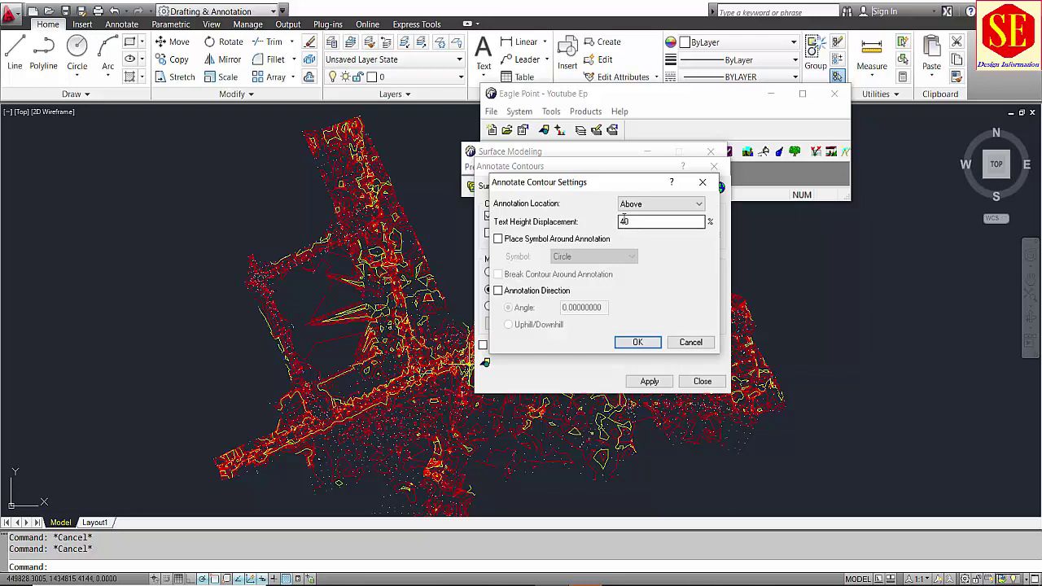
pyautogui.click(643, 205)
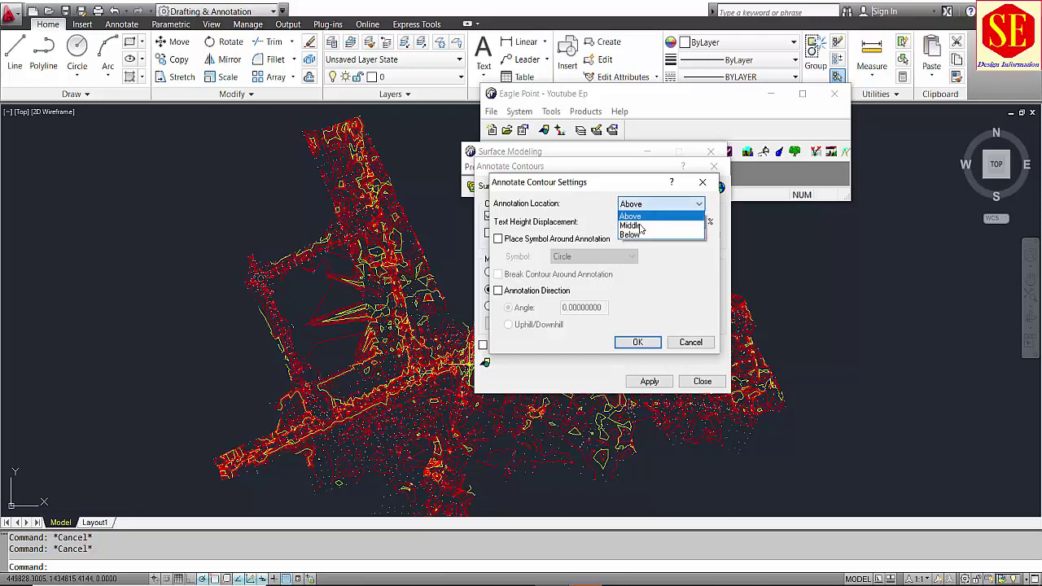
pyautogui.click(639, 225)
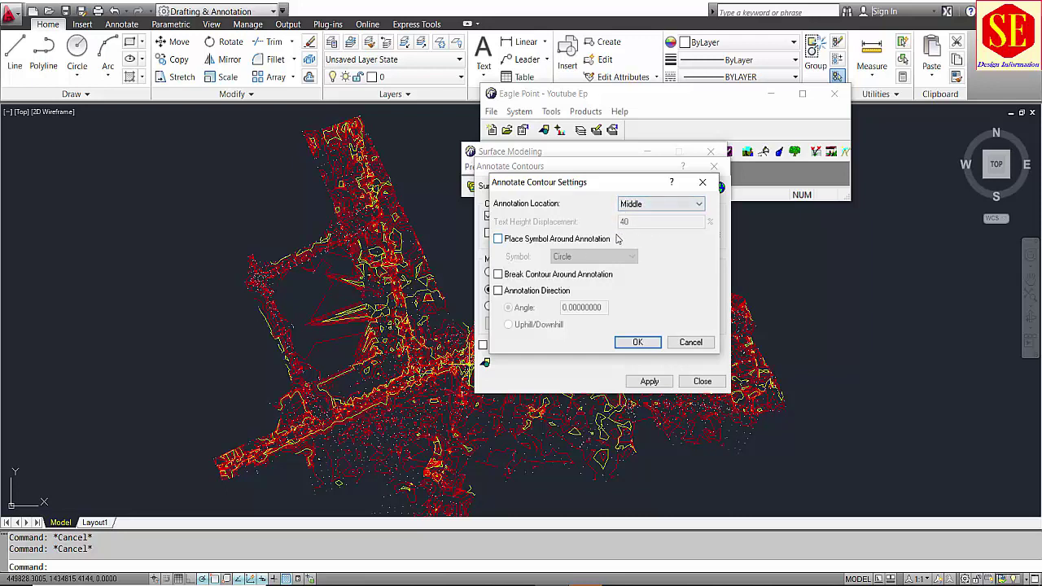
pyautogui.click(637, 341)
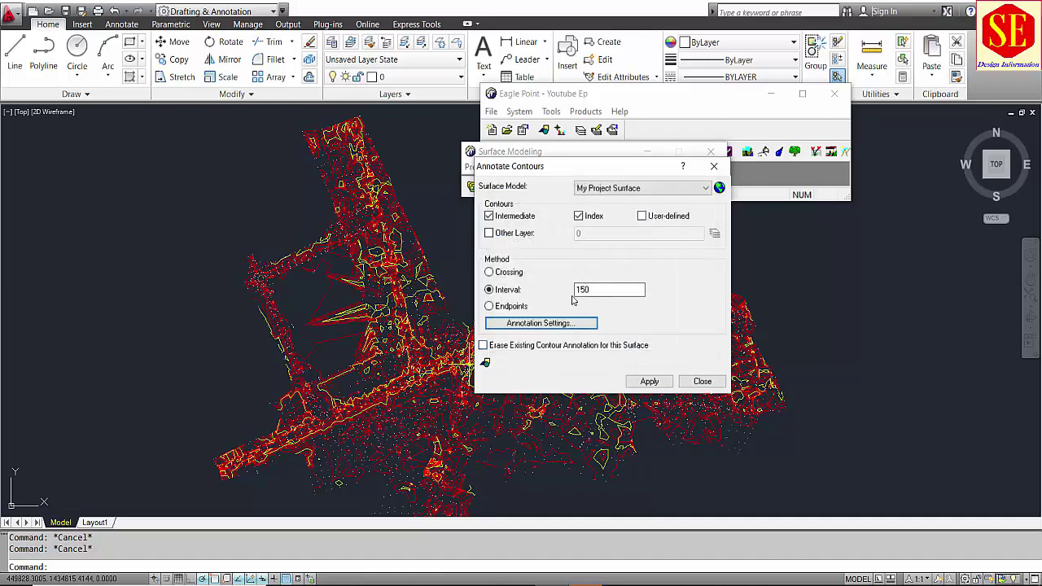
# Annotate all the site's contours at the 150 interval and check the resulting labels up close
pyautogui.click(648, 382)
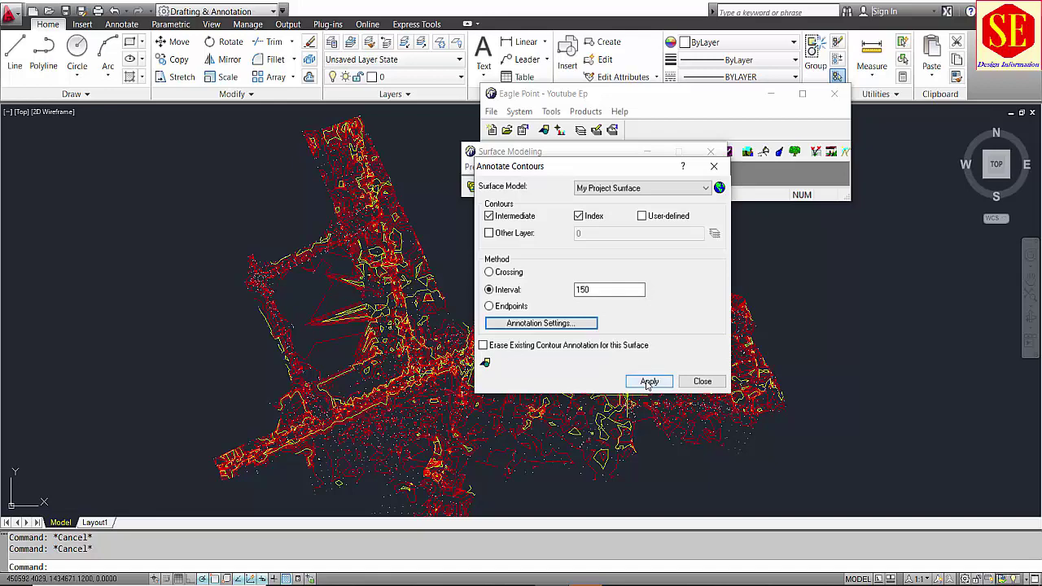
pyautogui.scroll(-2, 493, 278)
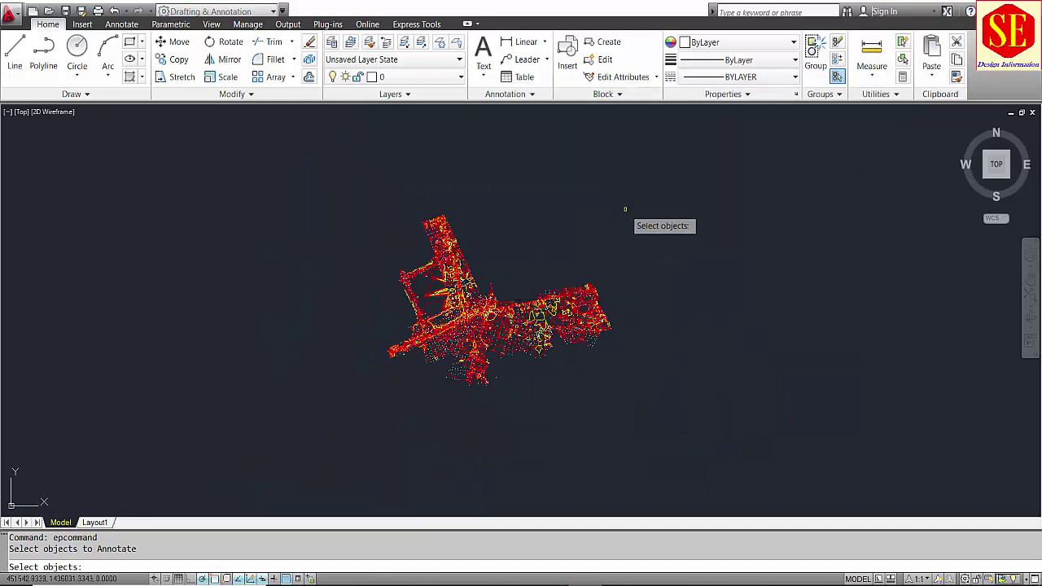
pyautogui.click(624, 200)
pyautogui.click(356, 398)
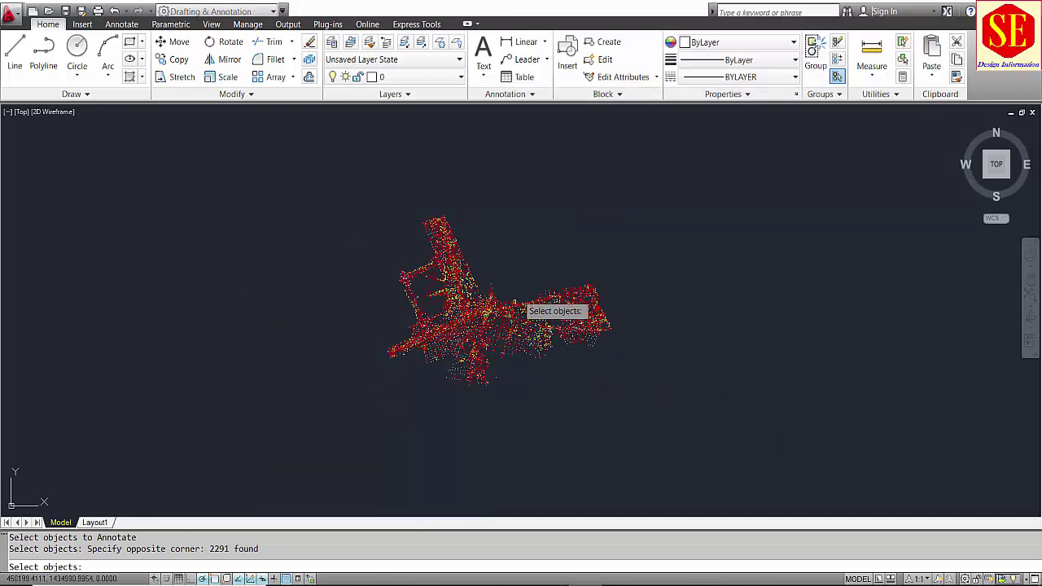
pyautogui.press('Return')
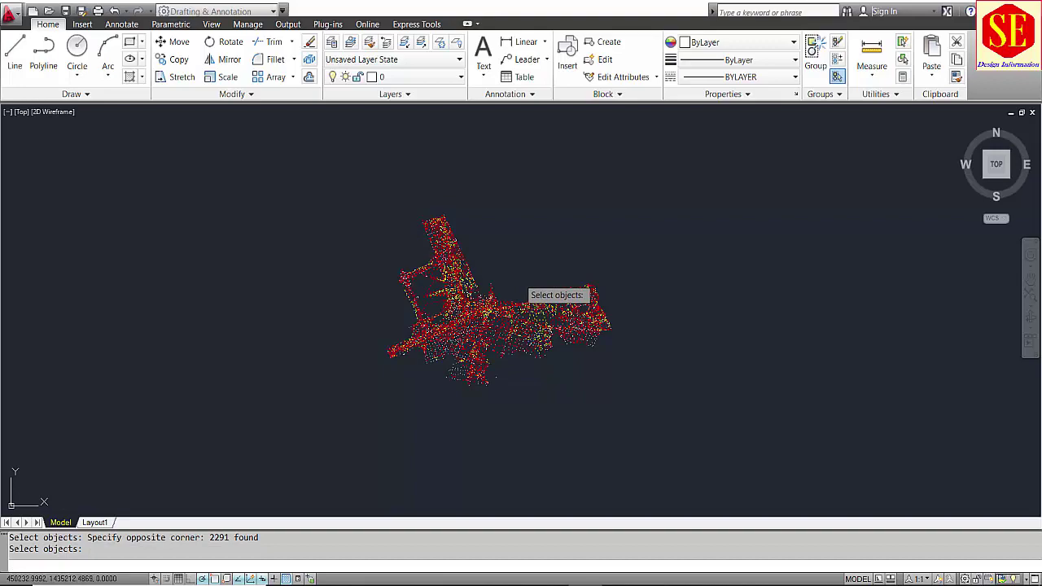
pyautogui.press('Return')
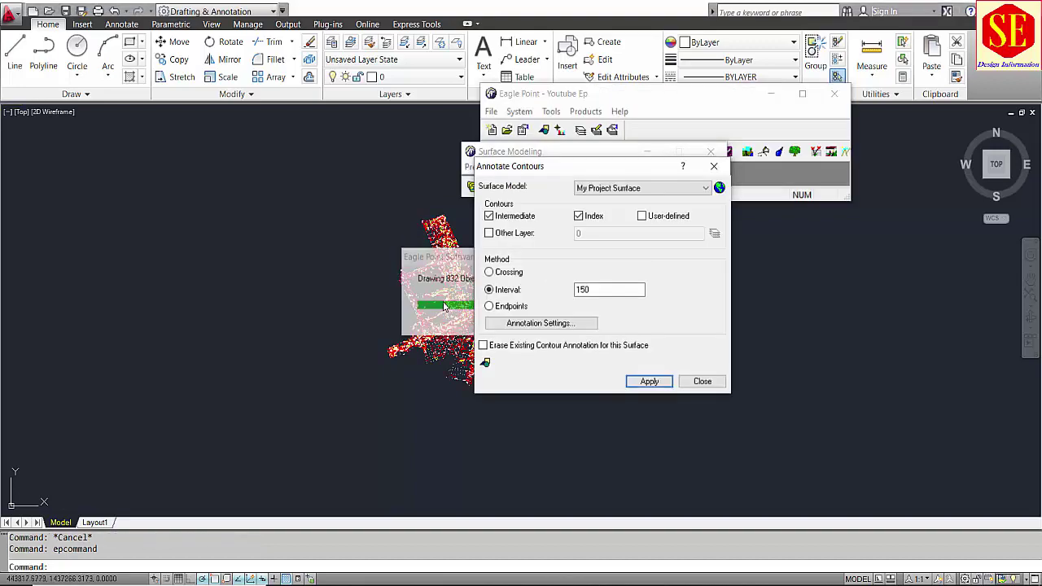
pyautogui.scroll(8, 264, 301)
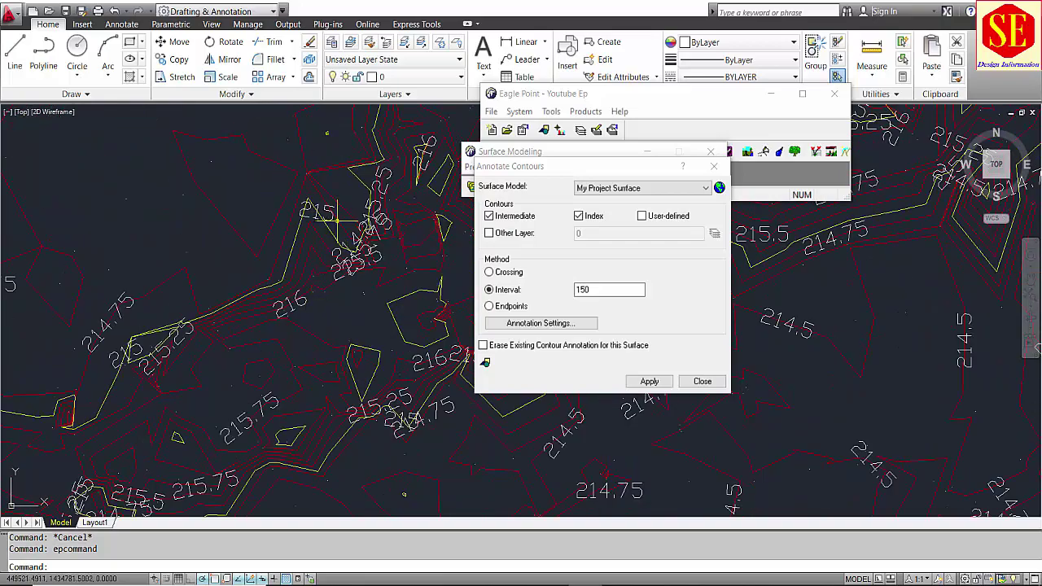
# Try placing a Circle symbol around the contour annotations, turn the symbol off again, cancel the settings and close the contour annotation
pyautogui.scroll(-5, 334, 231)
pyautogui.scroll(-6, 219, 289)
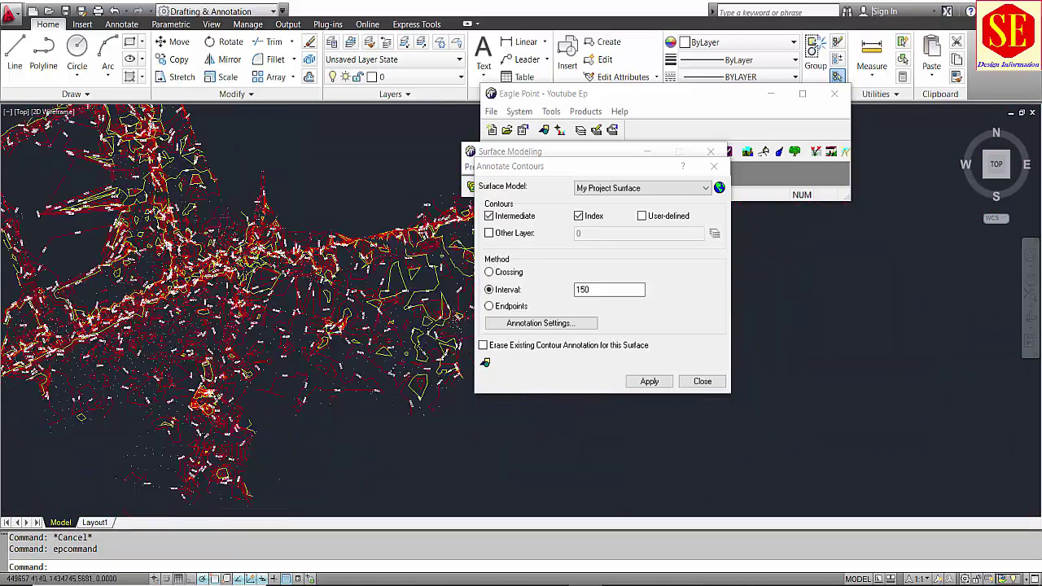
pyautogui.scroll(3, 218, 289)
pyautogui.scroll(4, 245, 293)
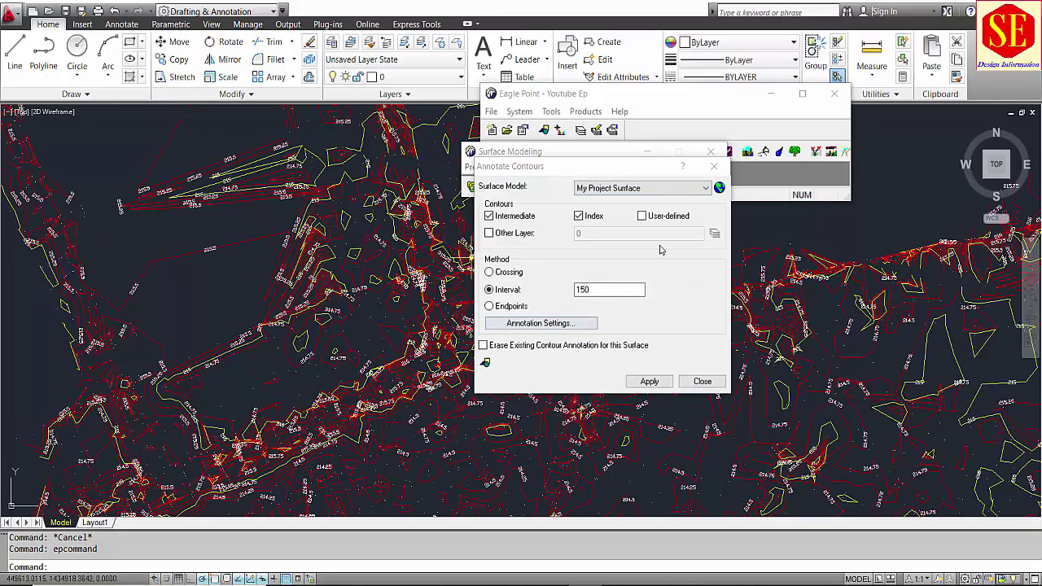
pyautogui.click(558, 322)
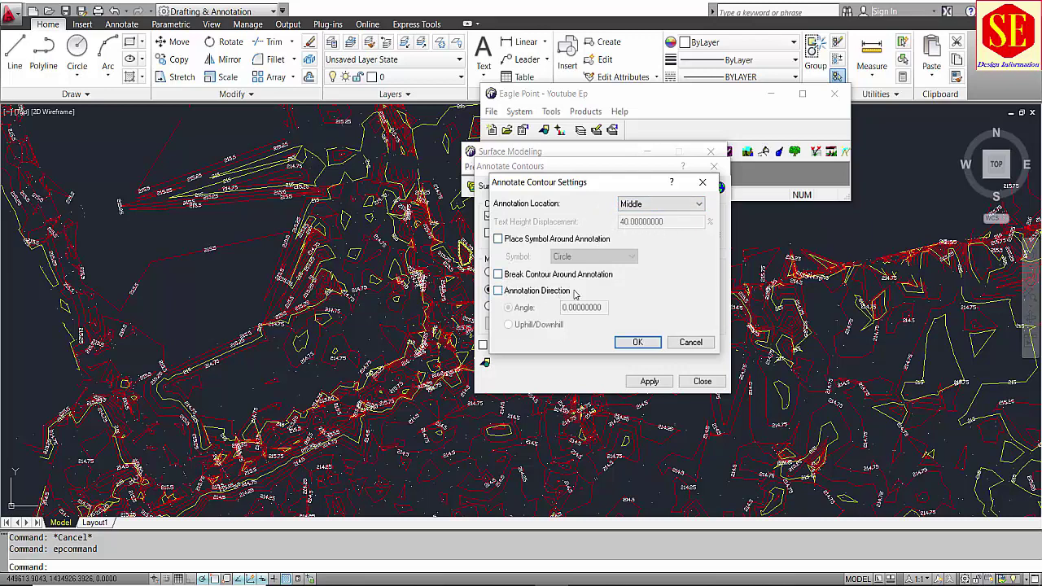
pyautogui.click(498, 238)
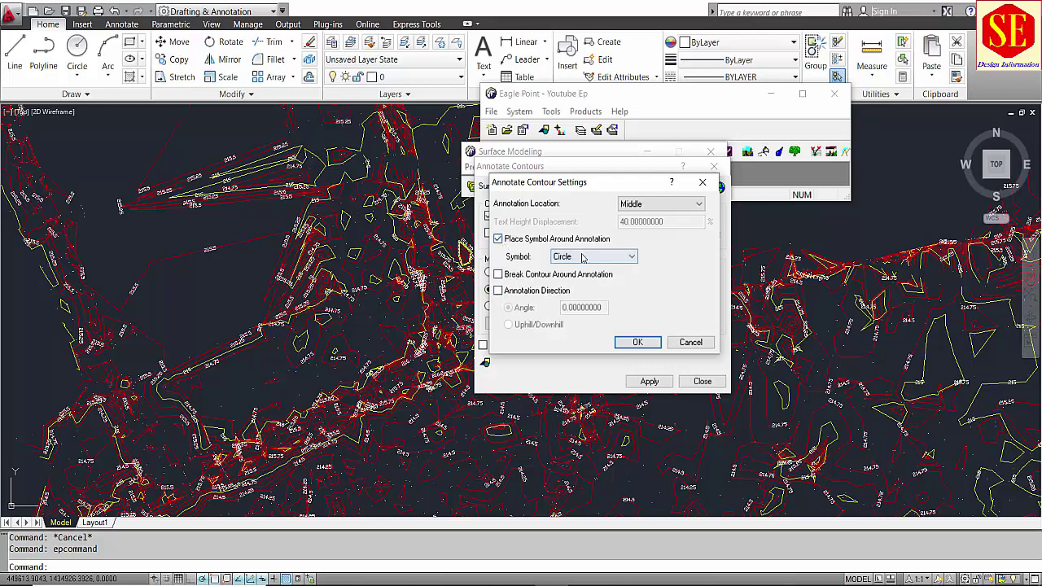
pyautogui.click(590, 256)
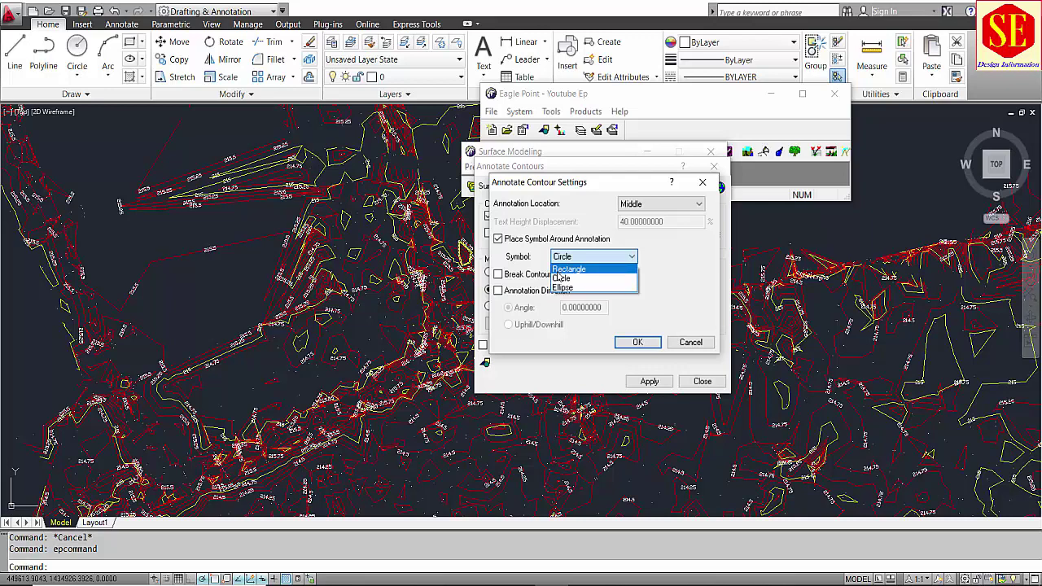
pyautogui.click(560, 278)
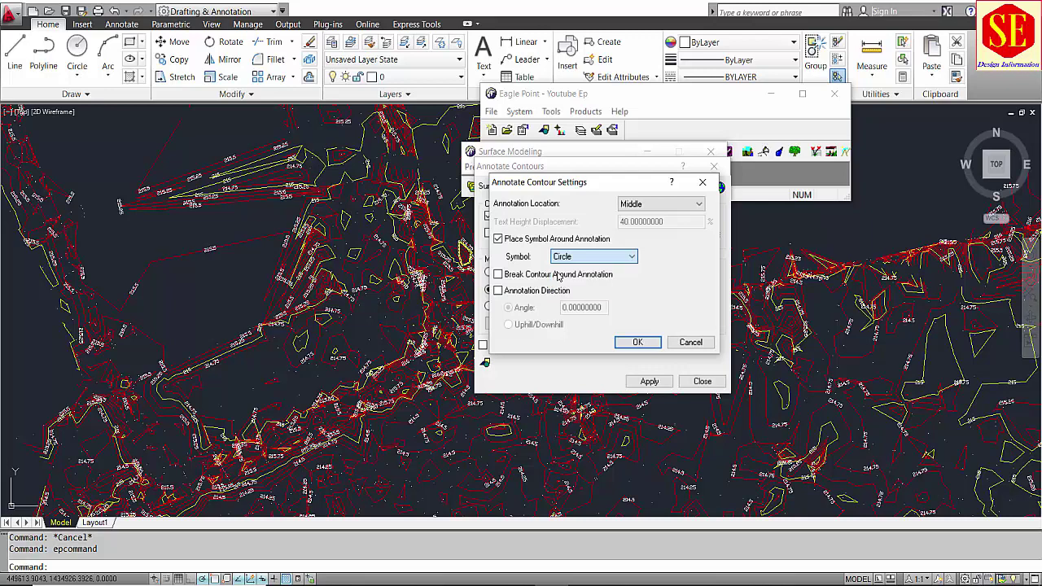
pyautogui.click(498, 239)
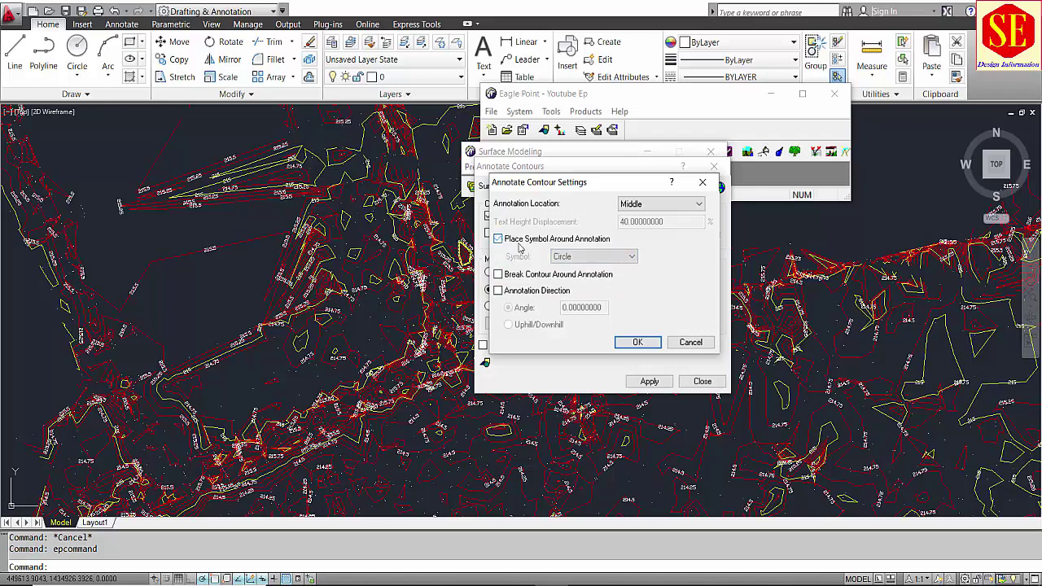
pyautogui.click(687, 343)
pyautogui.scroll(-5, 287, 281)
pyautogui.scroll(3, 350, 301)
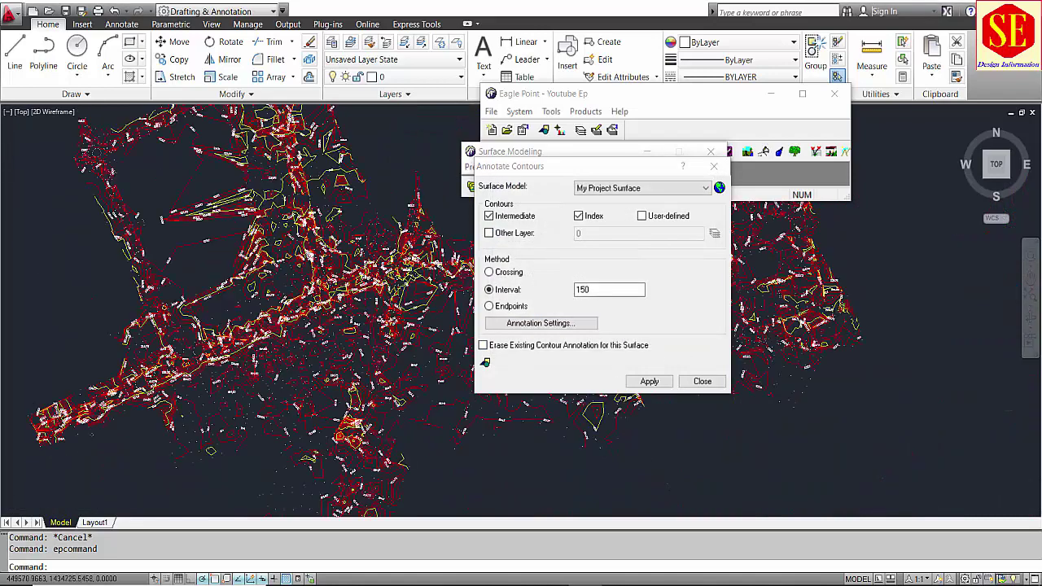
pyautogui.click(705, 384)
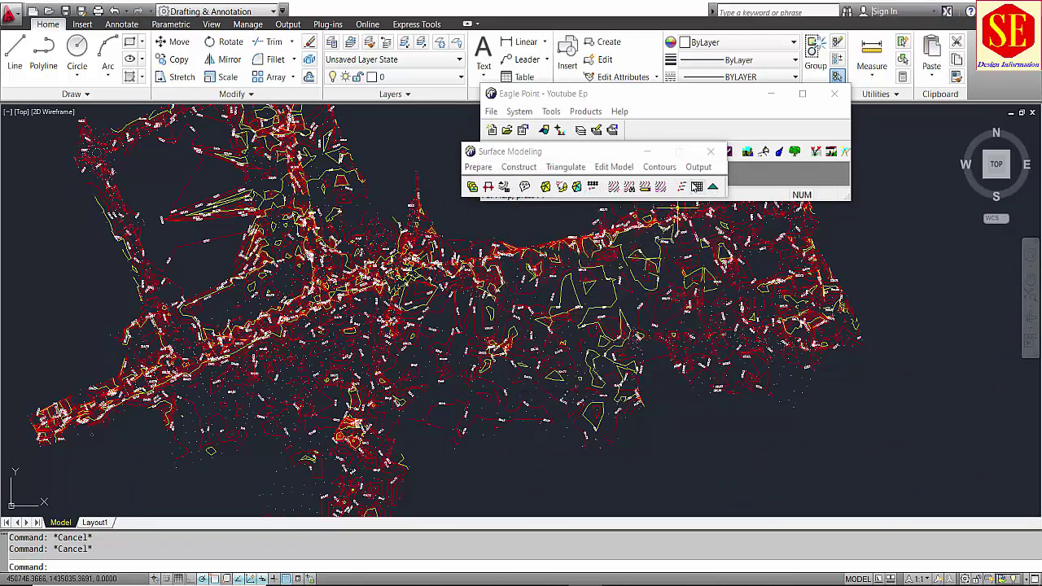
# Review which object types can be erased for My Project Surface, ticking Triangles and Contours, and close without erasing anything
pyautogui.click(698, 168)
pyautogui.click(741, 324)
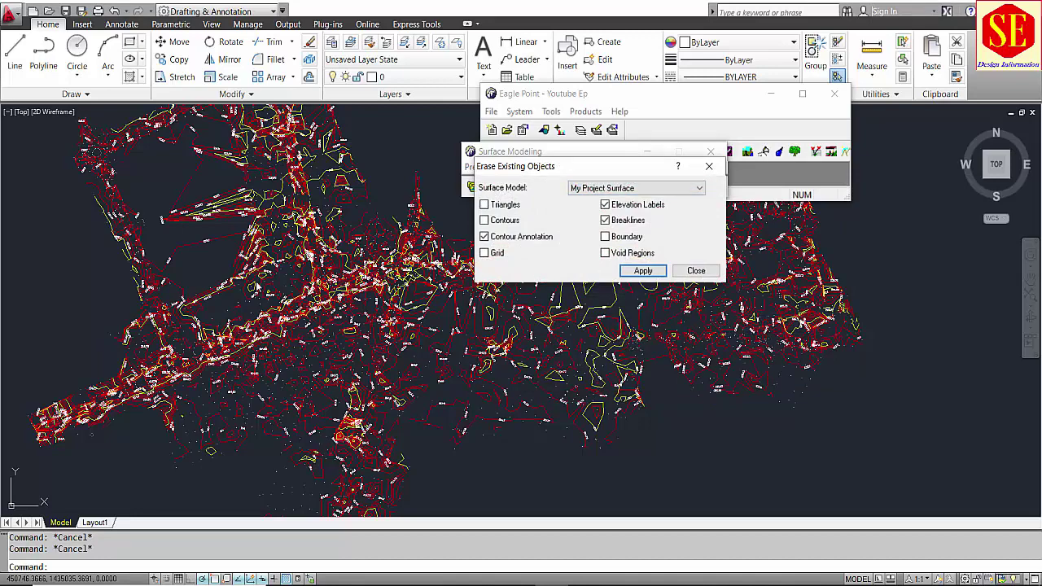
pyautogui.scroll(5, 360, 274)
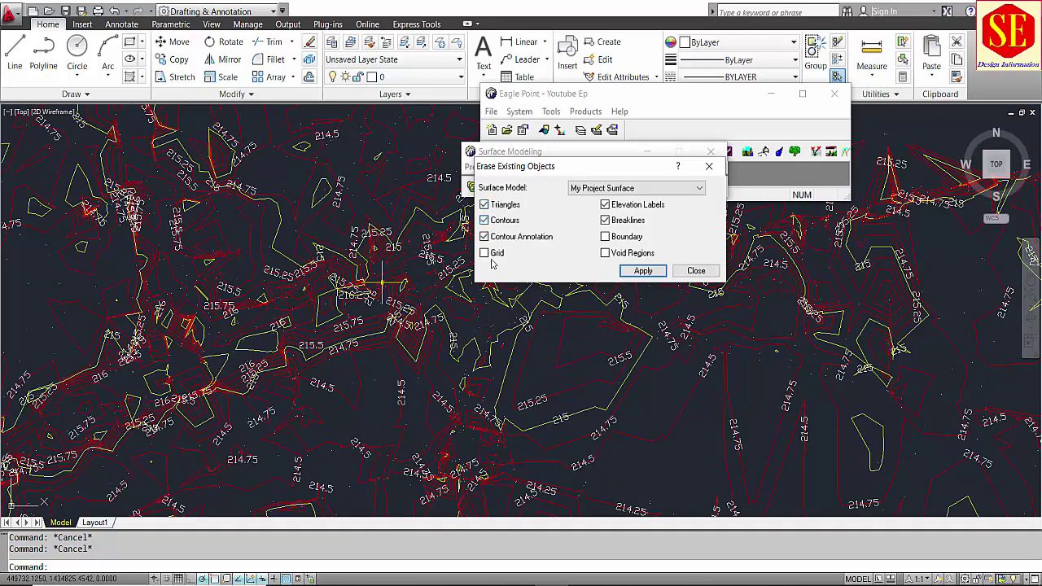
pyautogui.click(624, 256)
pyautogui.click(691, 273)
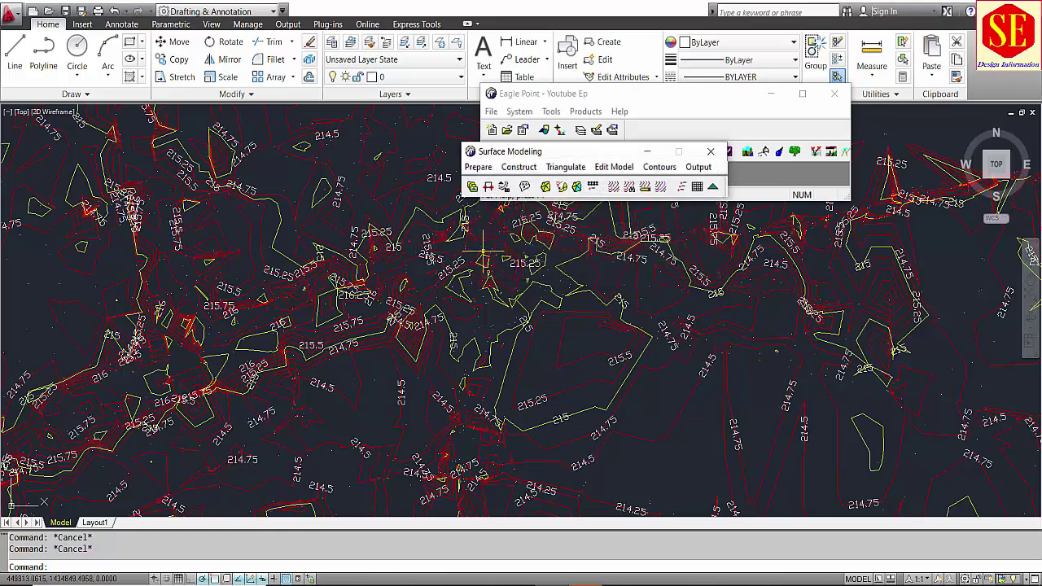
# Examine the annotated contours over the whole site and up close in the northern area
pyautogui.scroll(-4, 504, 277)
pyautogui.scroll(-2, 492, 268)
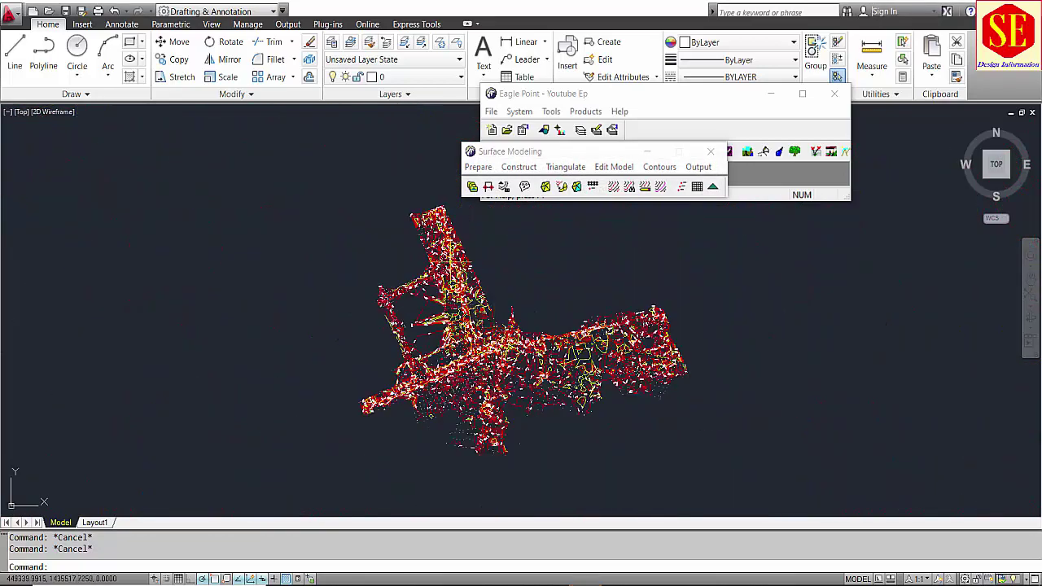
pyautogui.scroll(2, 424, 244)
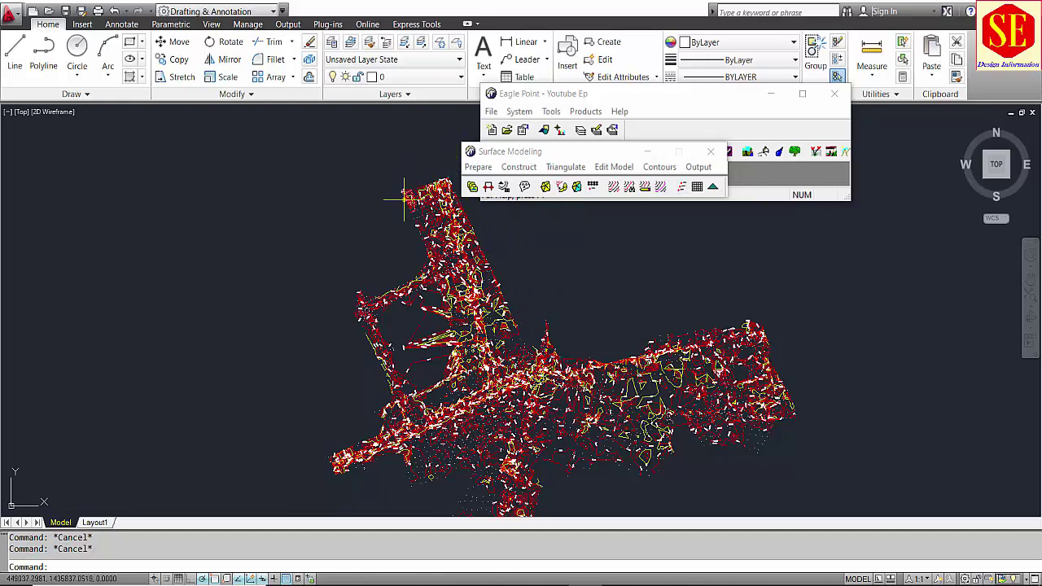
pyautogui.scroll(3, 476, 279)
pyautogui.scroll(-3, 468, 279)
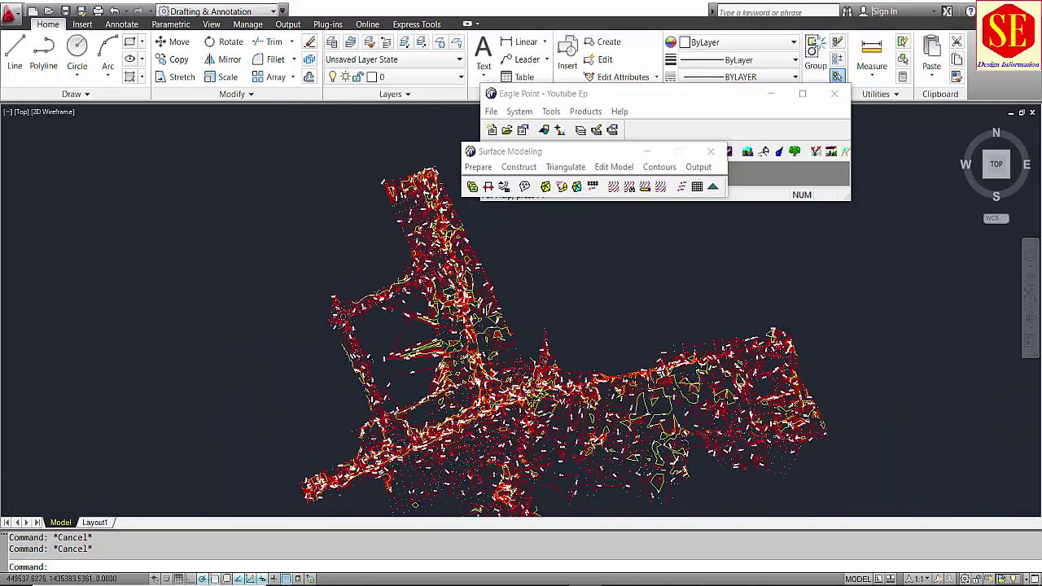
pyautogui.scroll(3, 469, 278)
pyautogui.scroll(2, 452, 296)
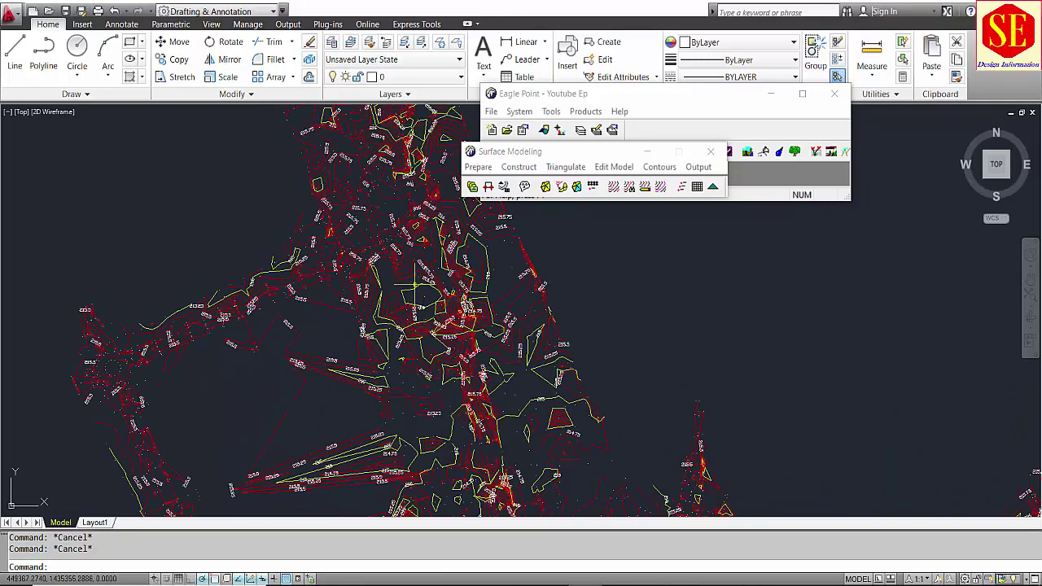
pyautogui.scroll(-6, 348, 298)
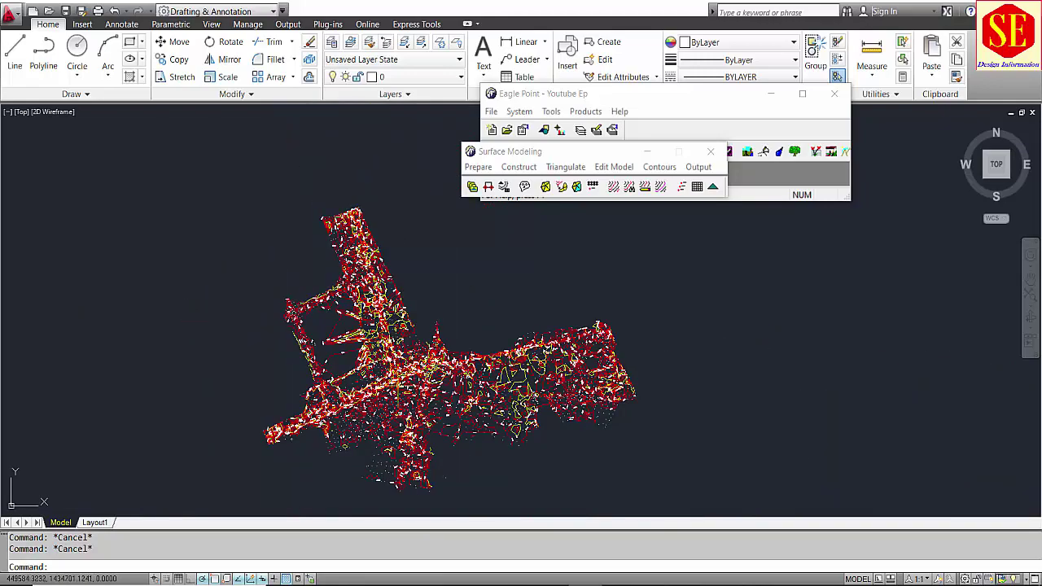
pyautogui.scroll(2, 320, 299)
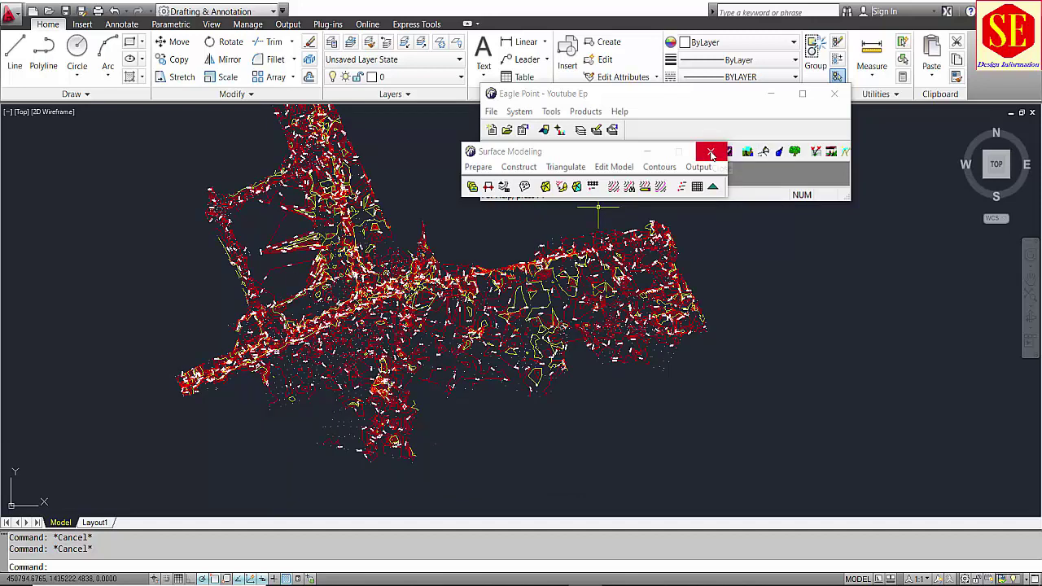
# Close Surface Modeling, open RoadCalc for the Main Road and place its window just under the main Eagle Point toolbars
pyautogui.click(711, 153)
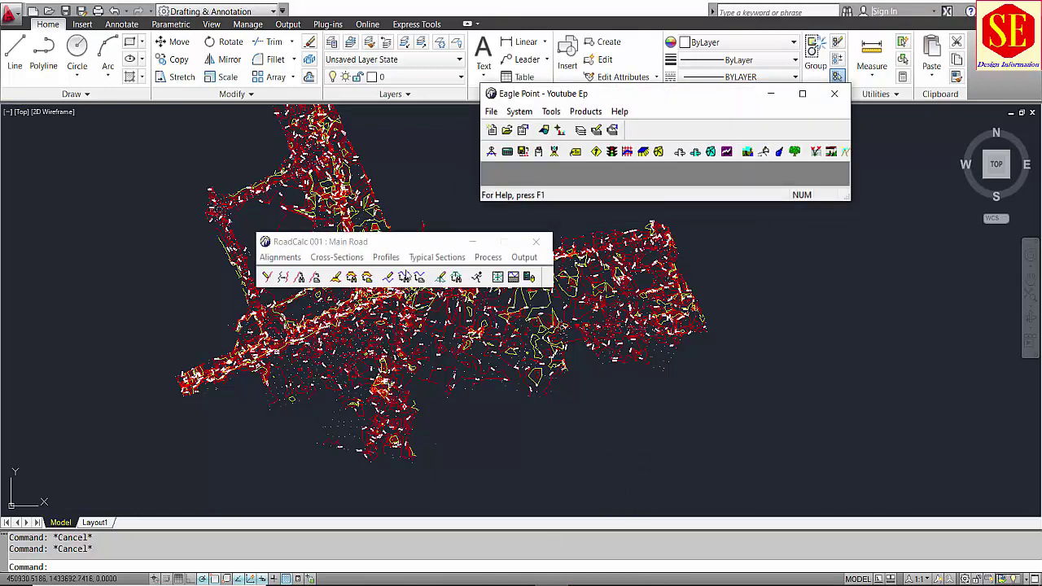
pyautogui.moveTo(318, 248); pyautogui.dragTo(590, 244)
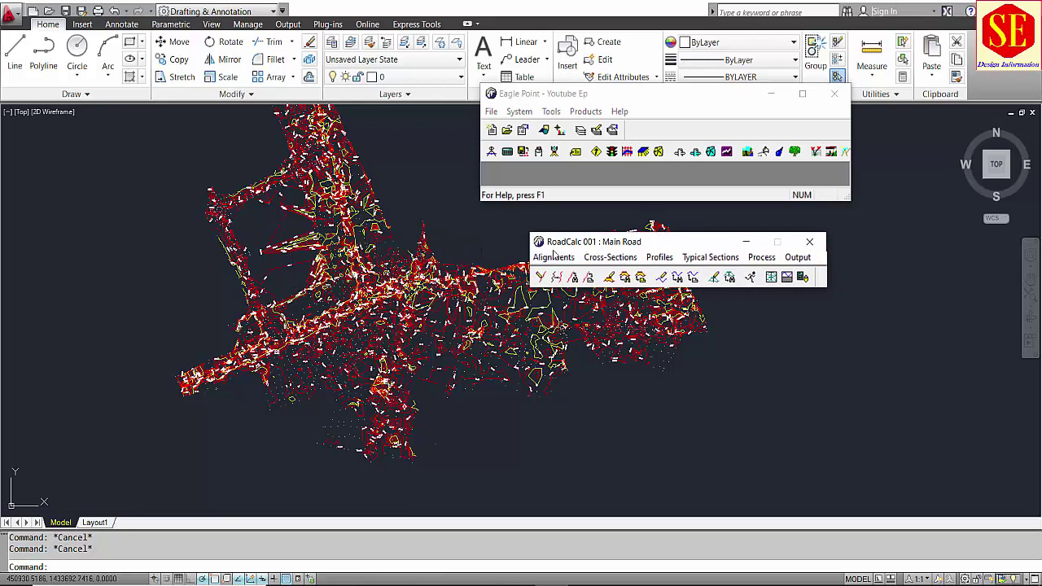
pyautogui.moveTo(573, 242); pyautogui.dragTo(526, 169)
pyautogui.moveTo(324, 205); pyautogui.dragTo(328, 279, button='middle')
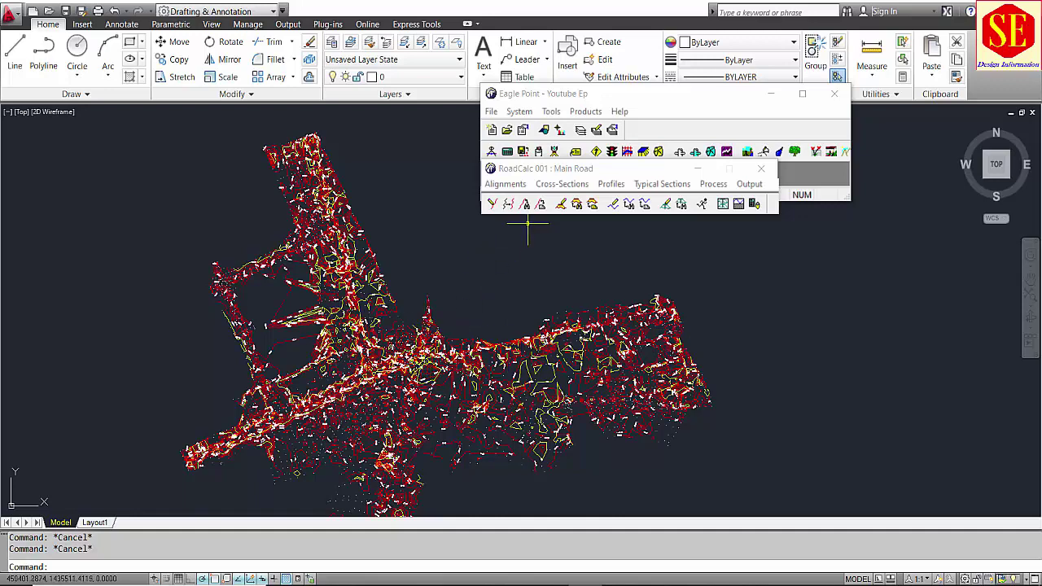
# Turn off the CONTOURS_IDX, CONTOURS and ANNOT_CONTOUR layers
pyautogui.click(368, 79)
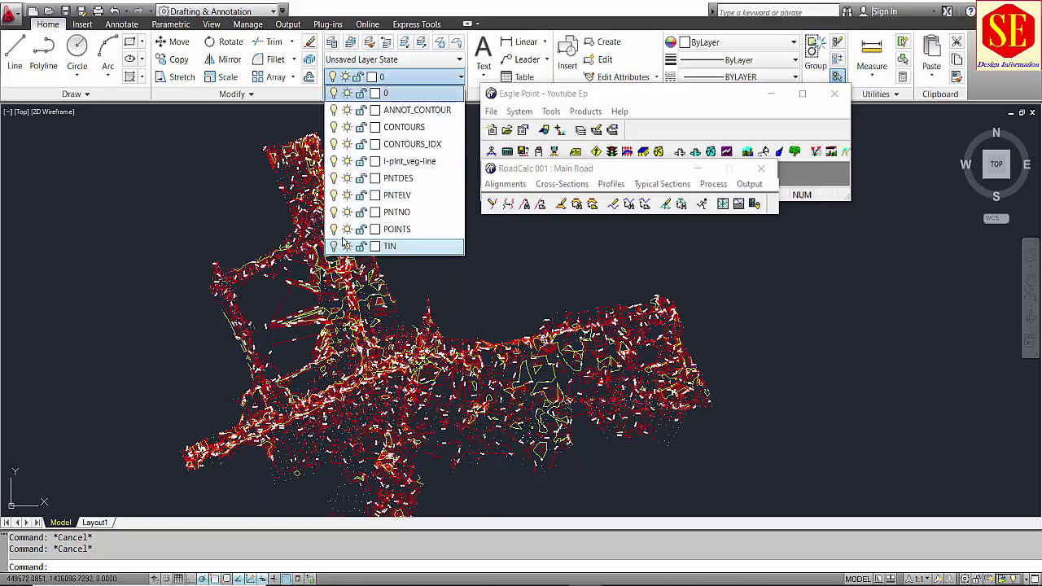
pyautogui.click(333, 144)
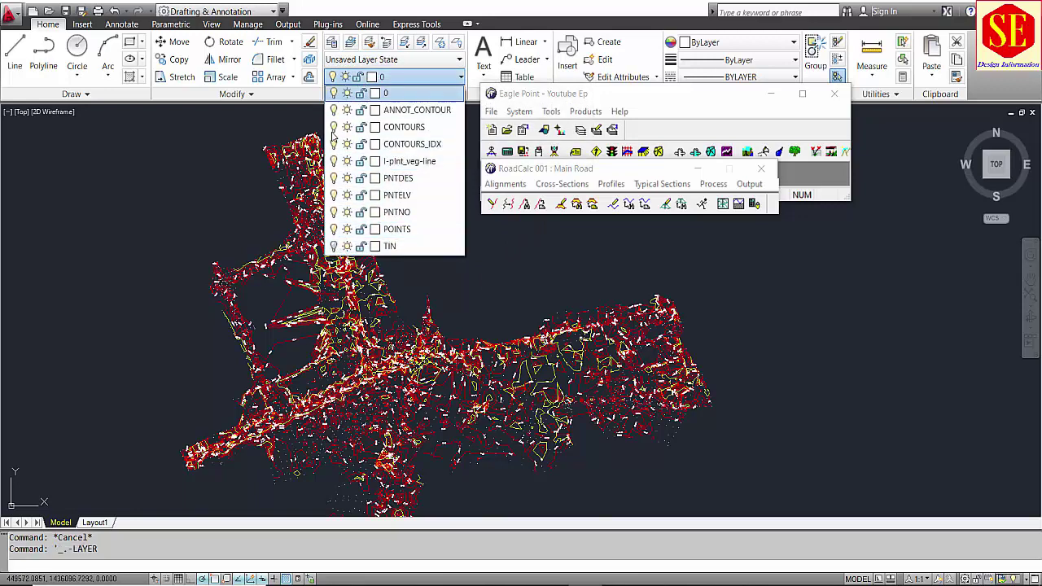
pyautogui.click(333, 126)
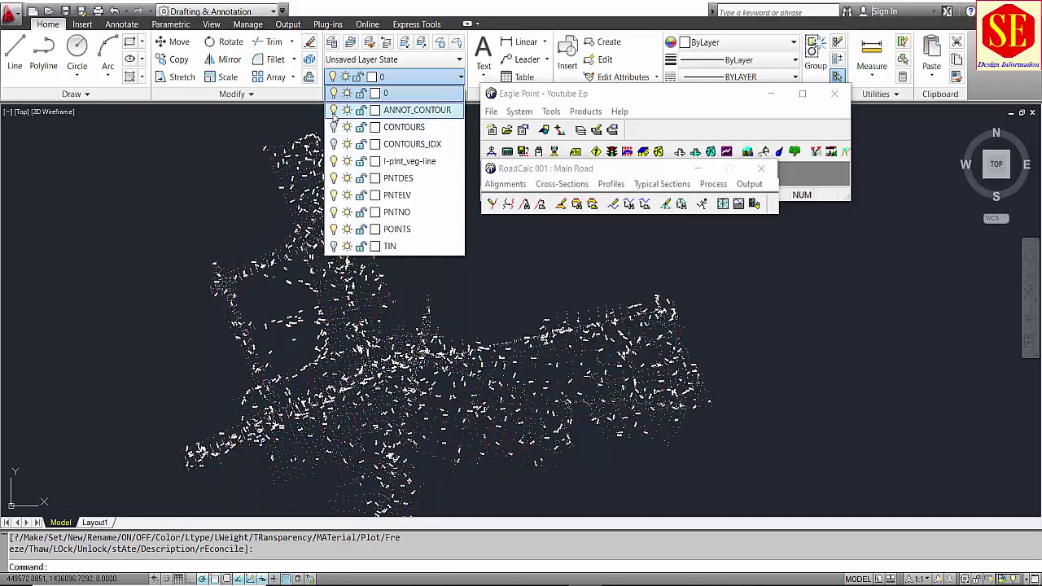
pyautogui.click(333, 110)
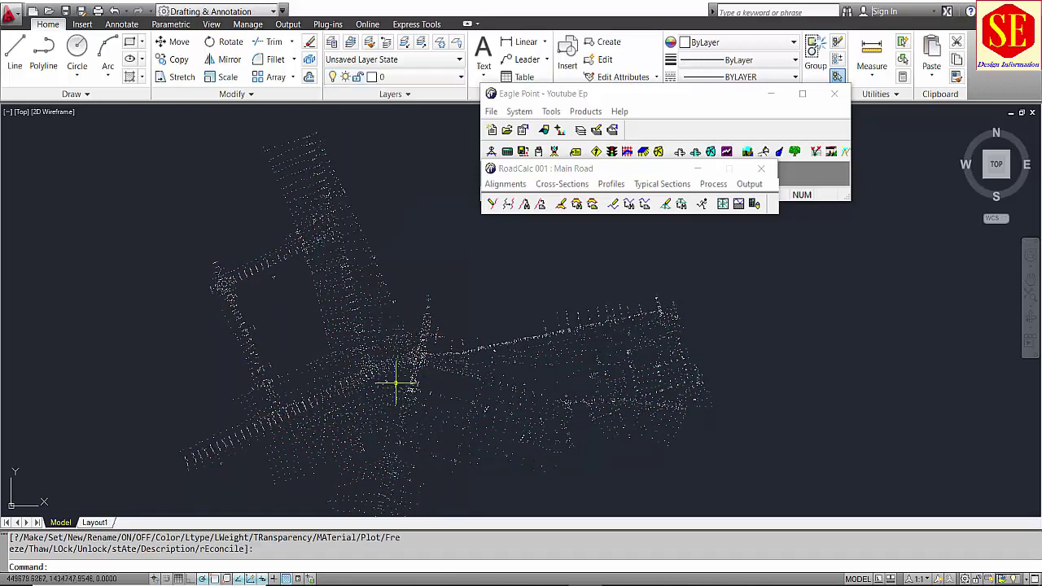
# Examine the survey point layout to judge where the road could run across the site
pyautogui.scroll(-2, 307, 177)
pyautogui.scroll(4, 319, 295)
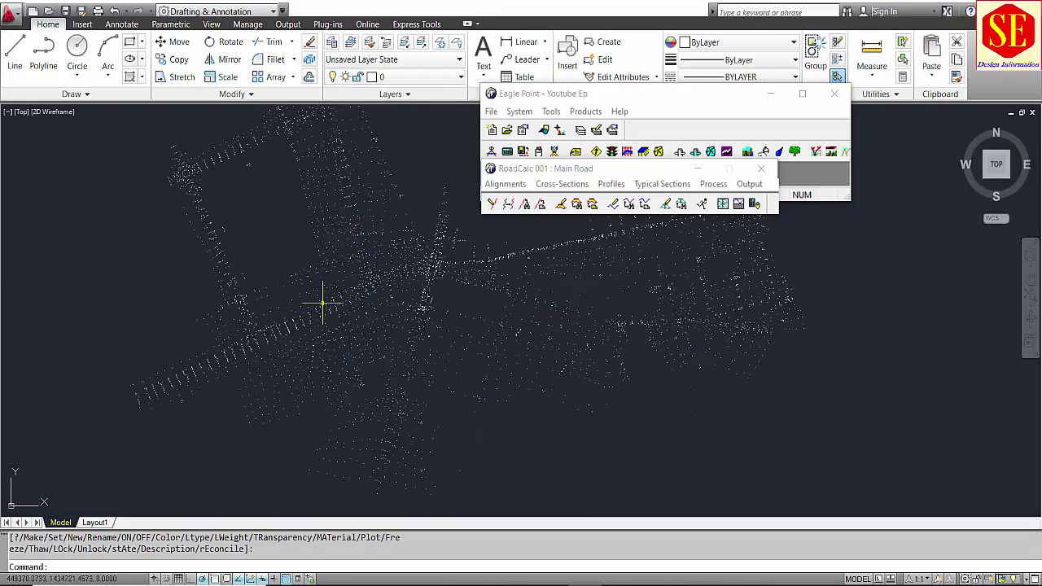
pyautogui.scroll(-2, 337, 360)
pyautogui.scroll(2, 312, 179)
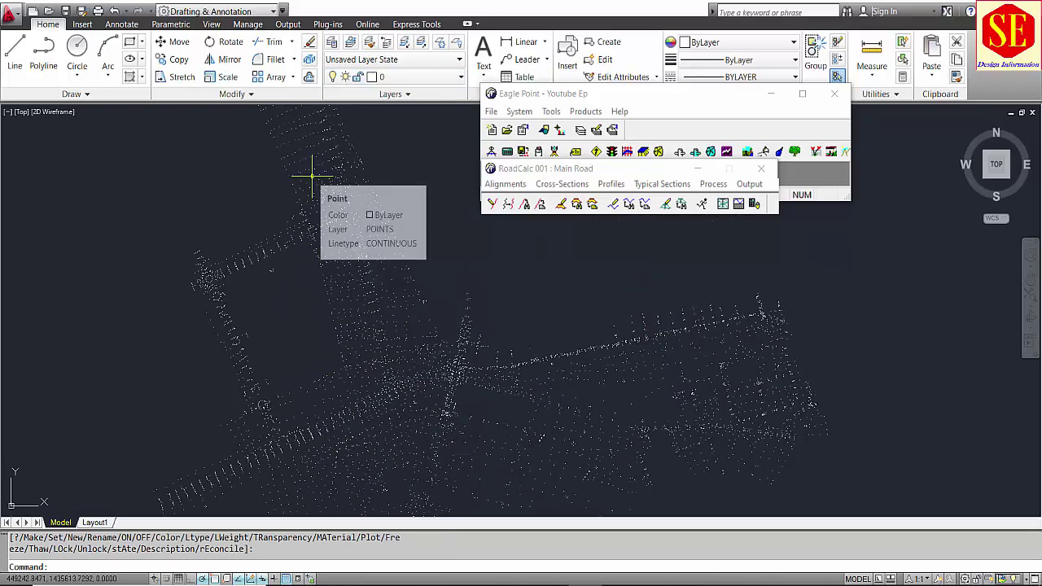
pyautogui.scroll(-2, 325, 240)
pyautogui.scroll(-2, 316, 193)
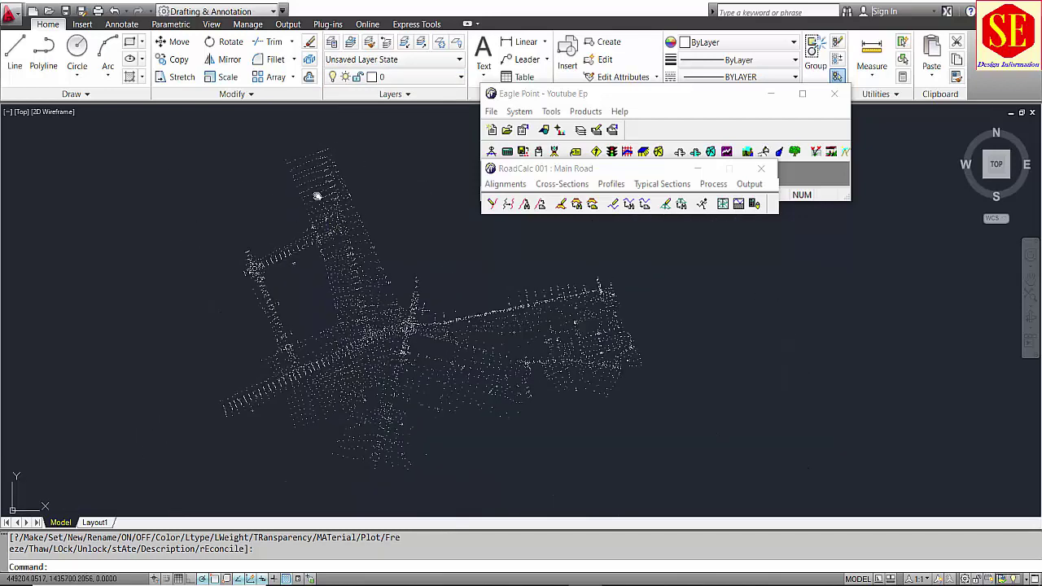
pyautogui.scroll(2, 337, 167)
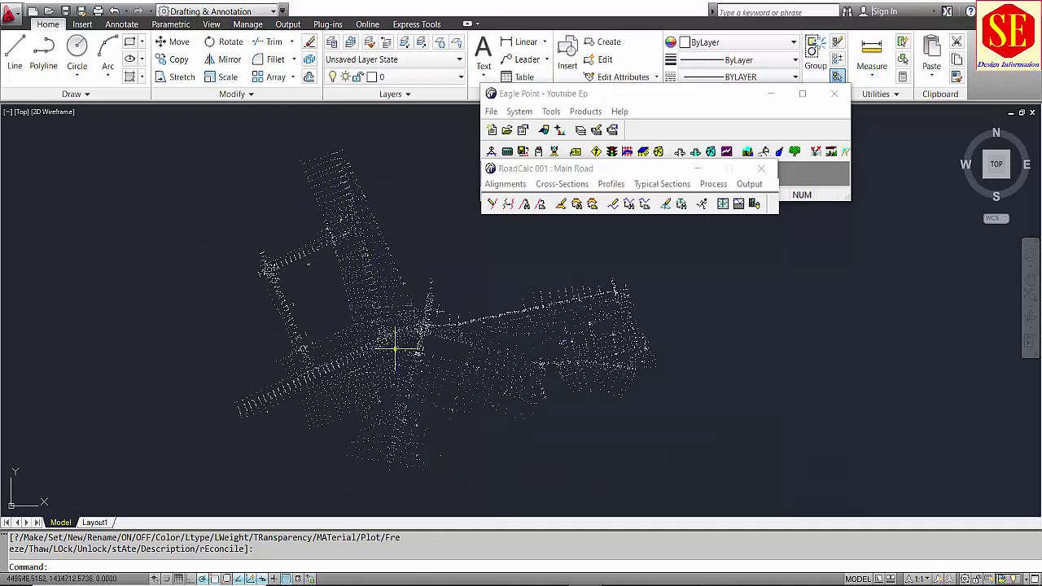
pyautogui.scroll(1, 383, 251)
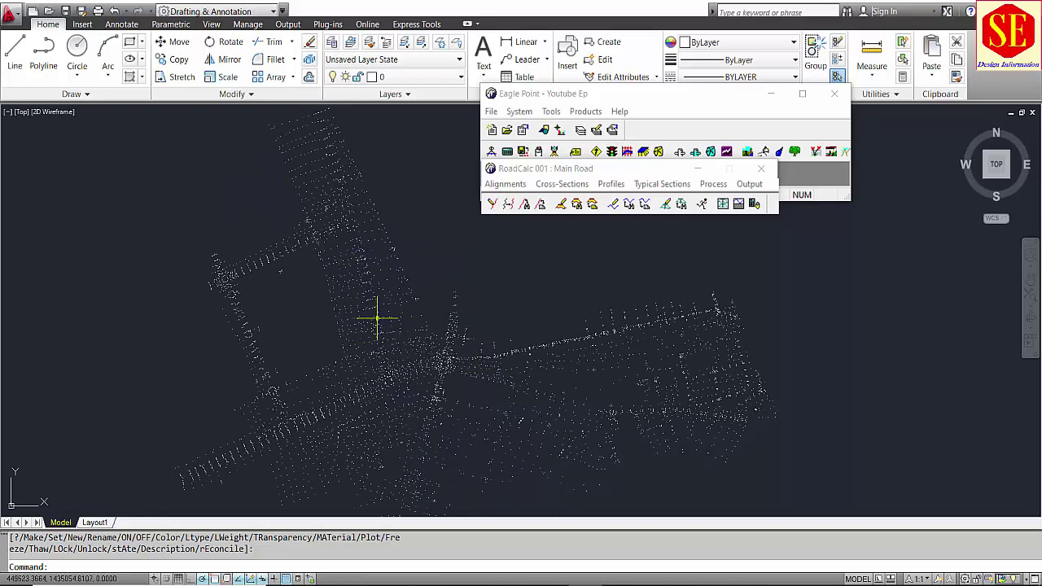
pyautogui.scroll(-2, 354, 259)
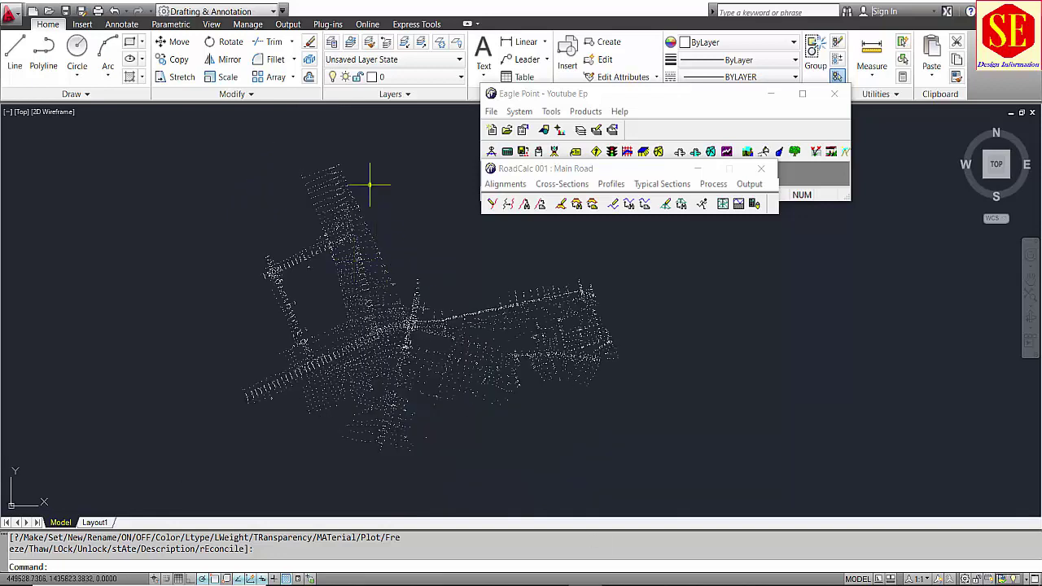
# Start a polyline at the northern end of the upper strip of survey points
pyautogui.write('pl')
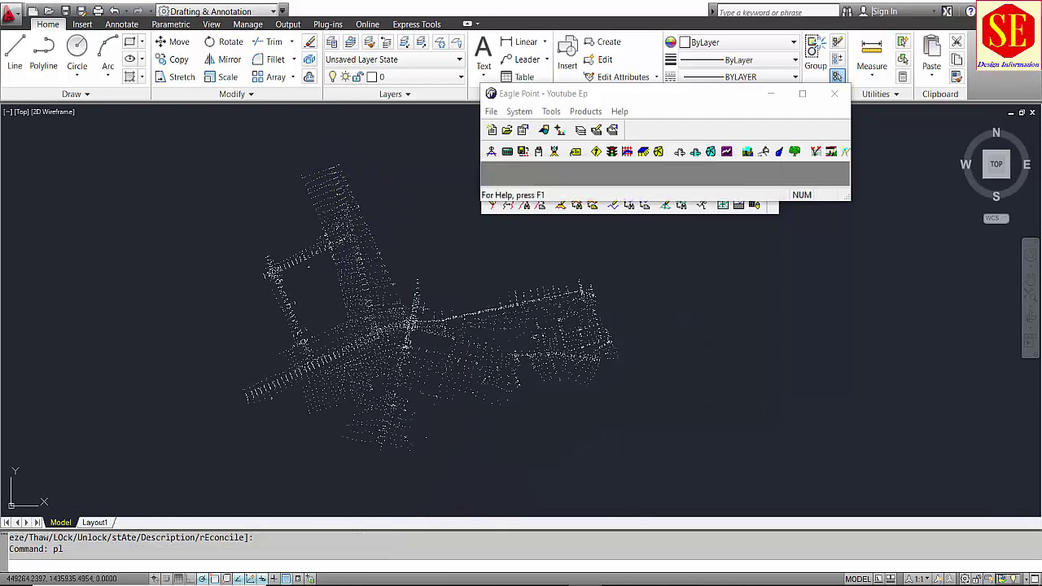
pyautogui.press('Return')
pyautogui.click(320, 171)
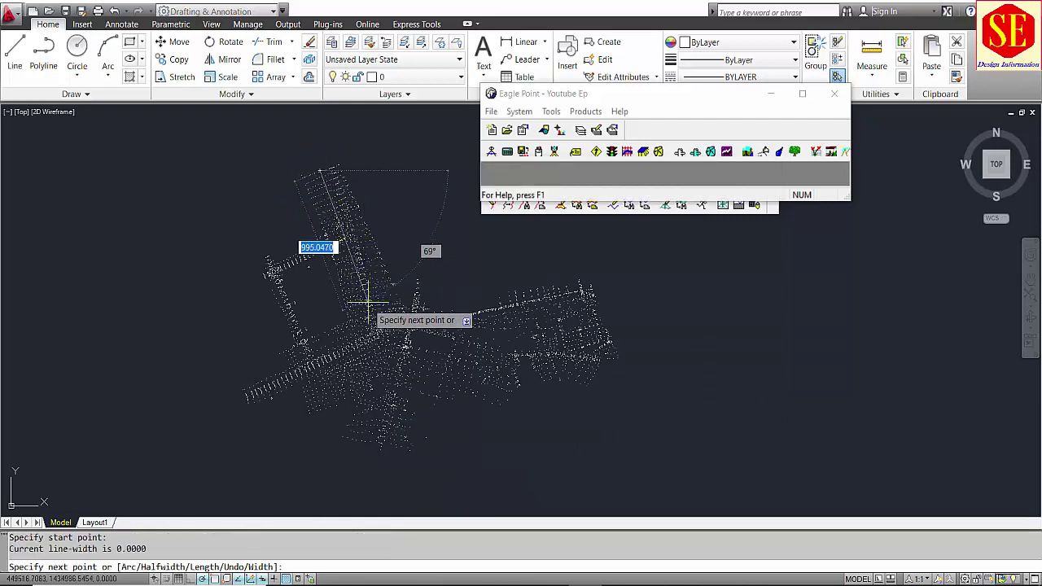
# Draw a trial polyline across the survey points and erase it
pyautogui.click(356, 349)
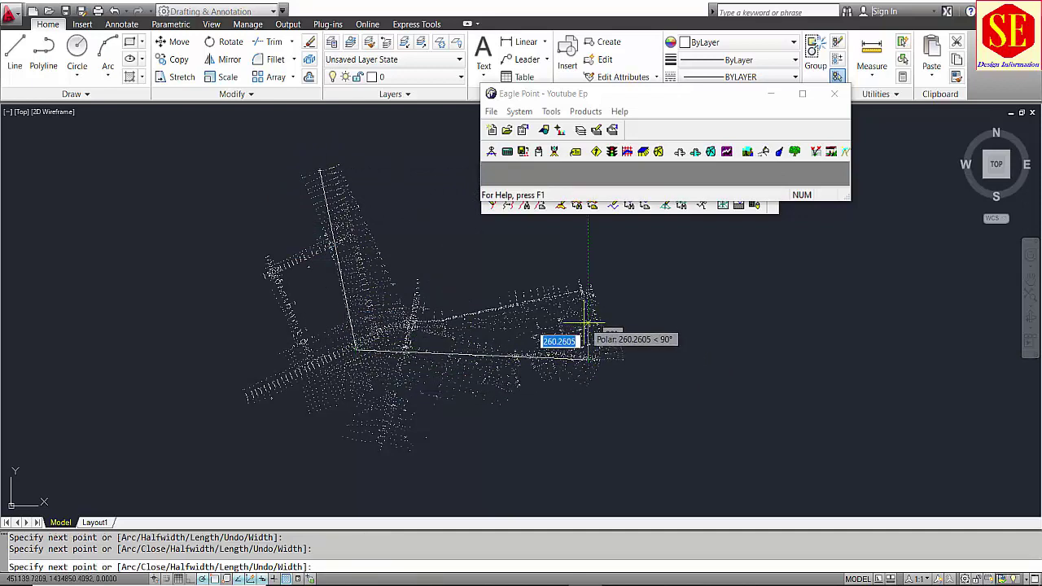
pyautogui.press('Escape')
pyautogui.click(491, 356)
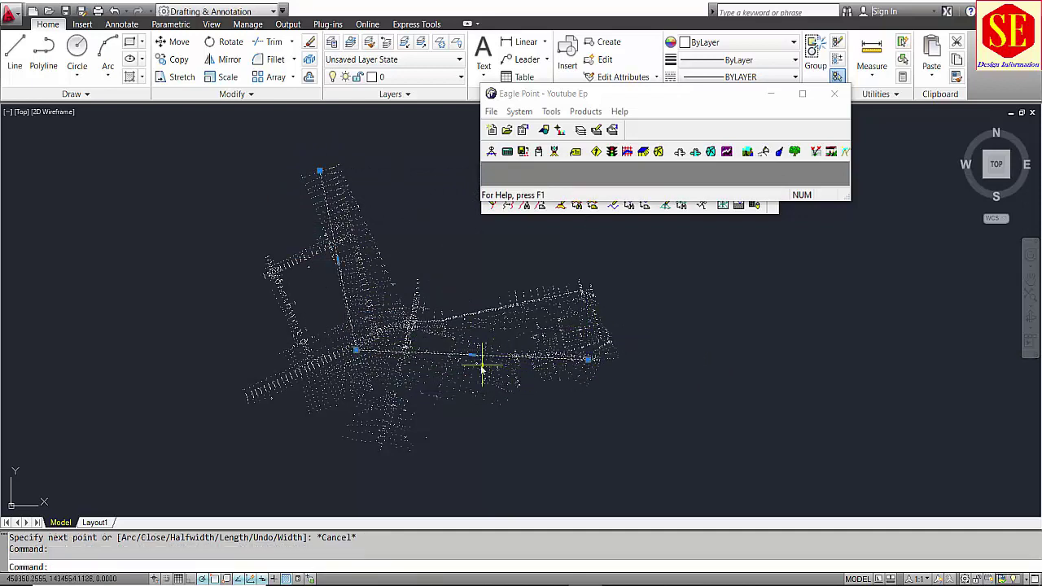
pyautogui.write('e')
pyautogui.press('Return')
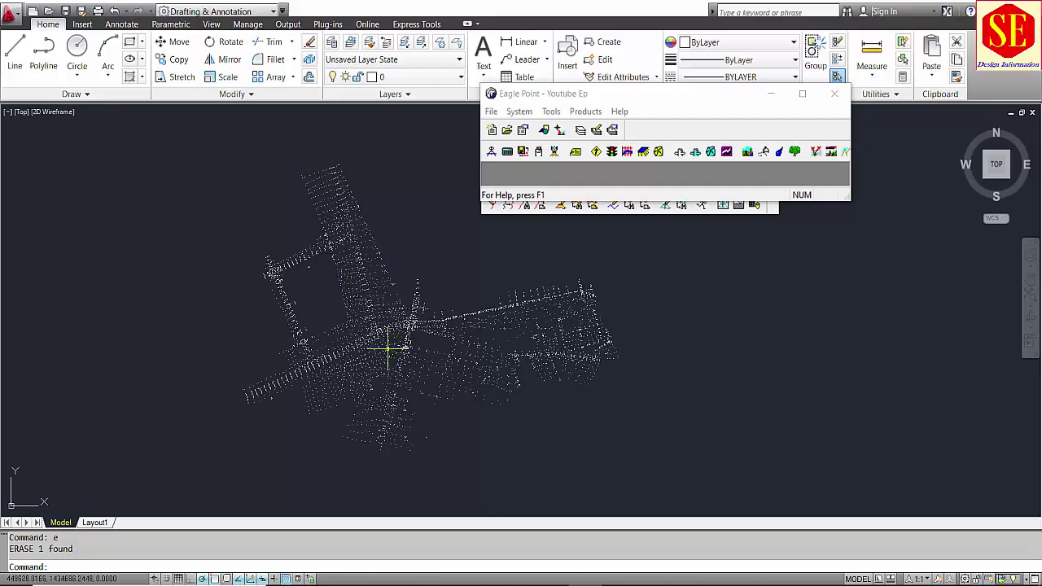
pyautogui.scroll(2, 382, 313)
pyautogui.moveTo(352, 282); pyautogui.dragTo(360, 337, button='middle')
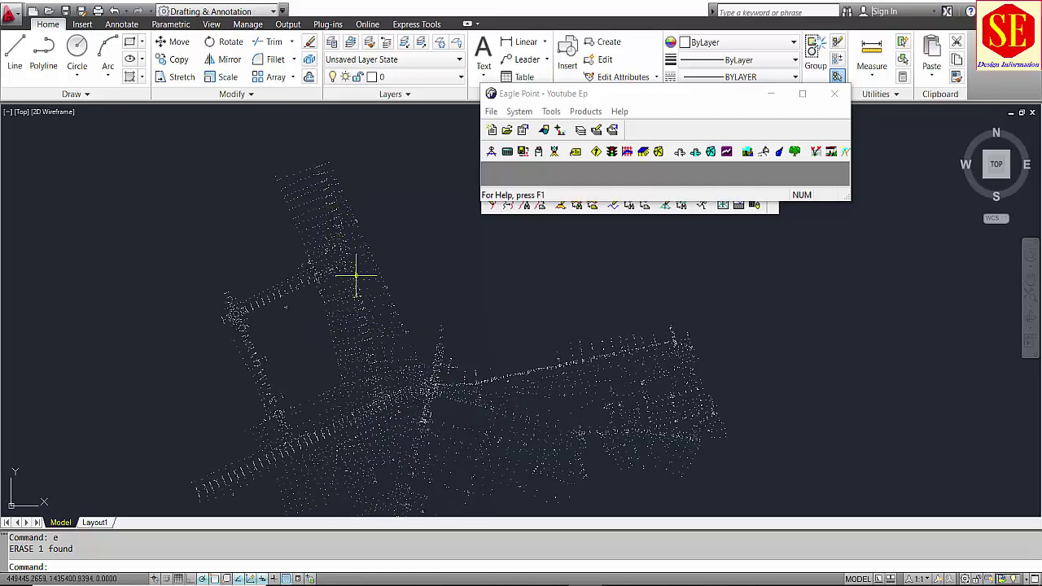
pyautogui.moveTo(350, 277); pyautogui.dragTo(358, 237, button='middle')
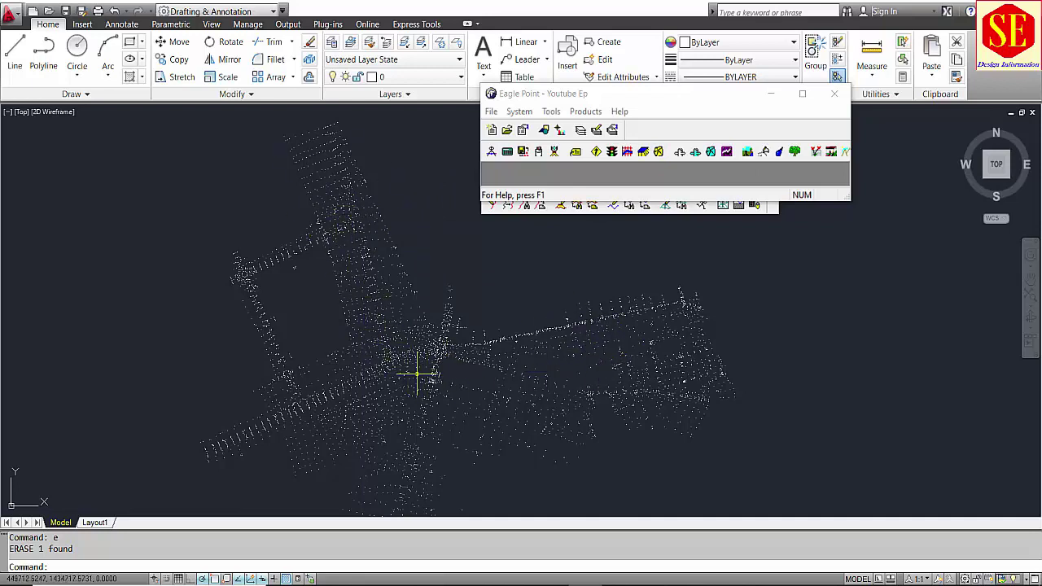
# Switch to the Excel workbook and examine the BOP, PI and EOP points with their easting and northing coordinates
pyautogui.click(724, 581)
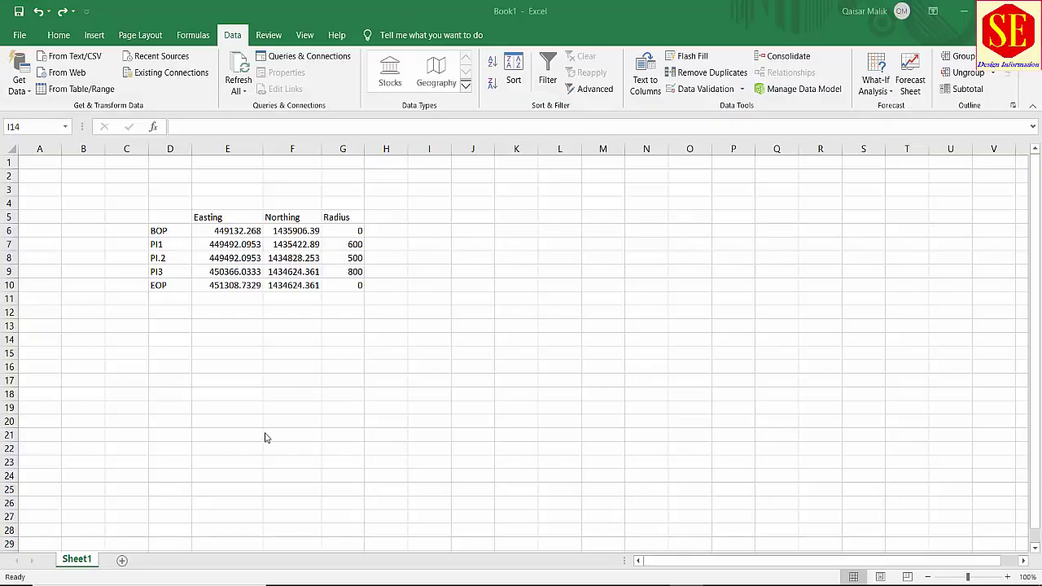
pyautogui.click(166, 232)
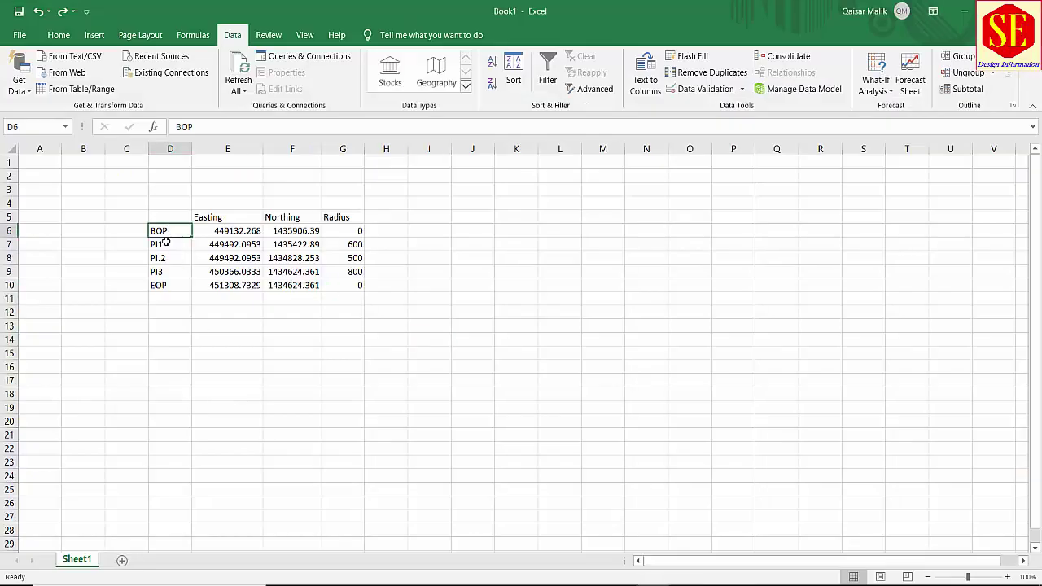
pyautogui.click(169, 244)
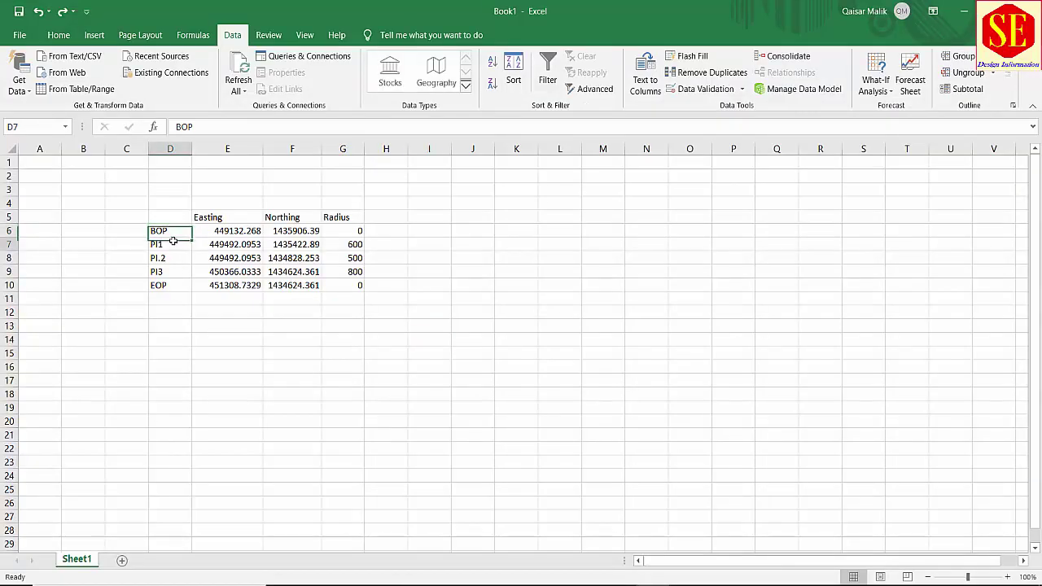
pyautogui.click(170, 258)
pyautogui.click(171, 272)
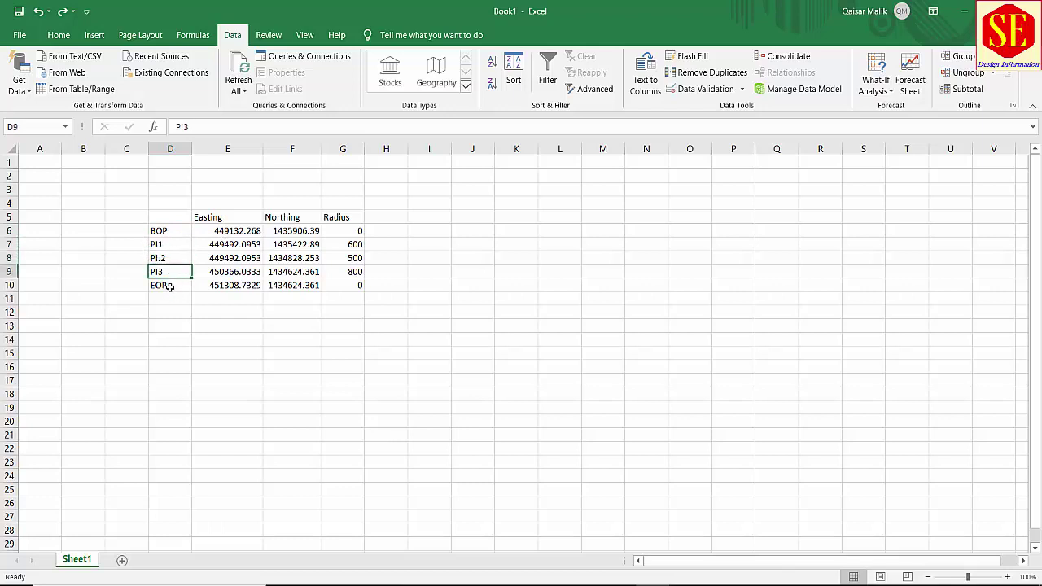
pyautogui.click(170, 285)
pyautogui.click(238, 232)
pyautogui.click(292, 232)
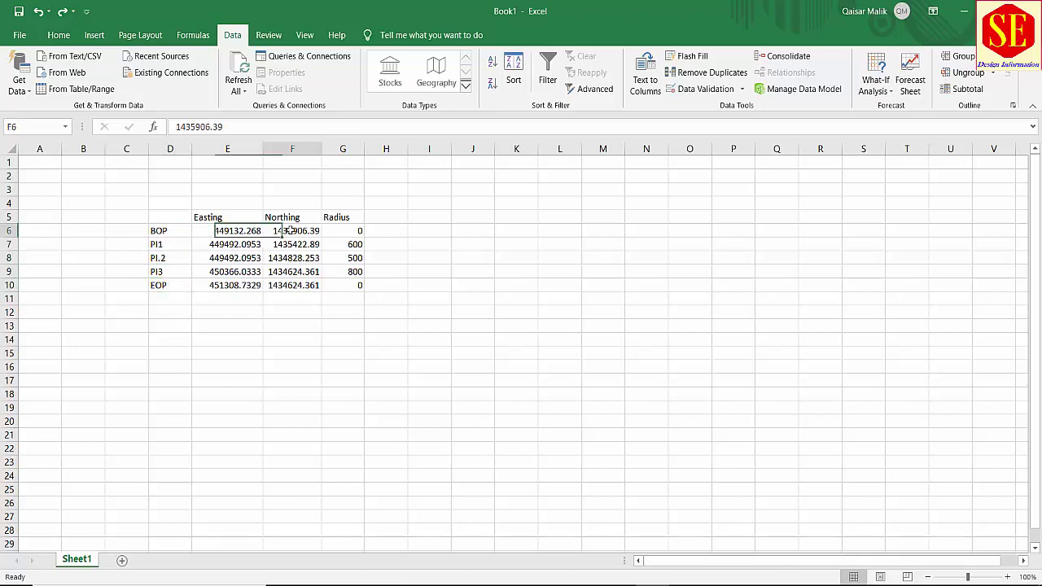
pyautogui.click(237, 231)
pyautogui.click(289, 231)
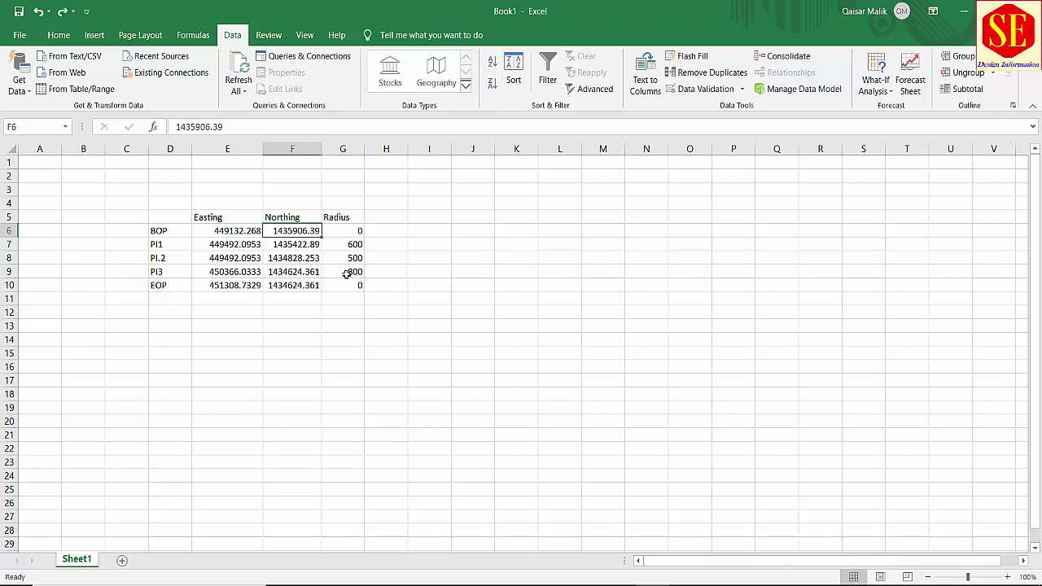
# Enter the formula =E6&","&F6 in cell H6 to join the BOP easting and northing with a comma
pyautogui.click(396, 231)
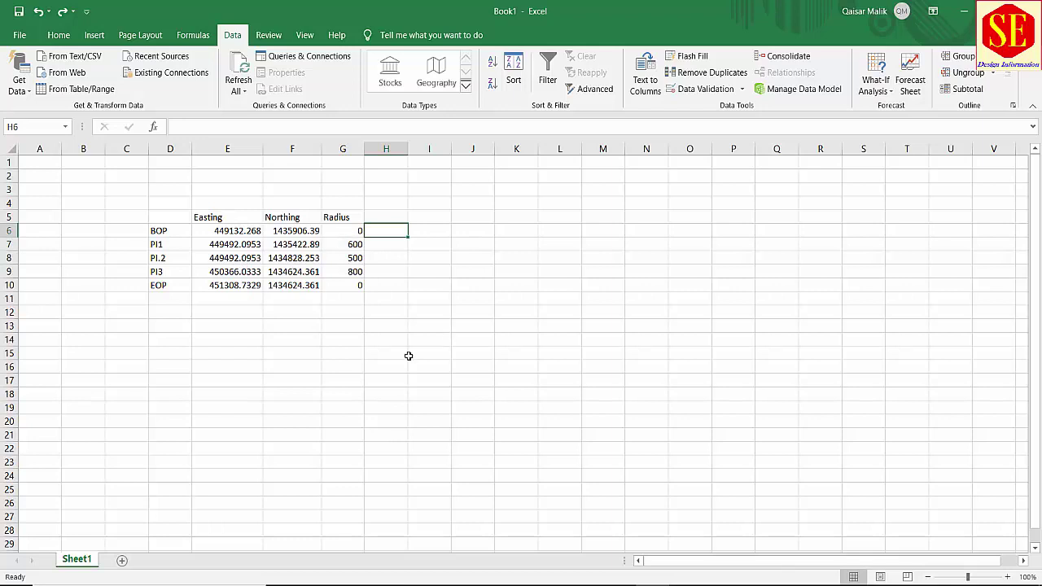
pyautogui.write('=')
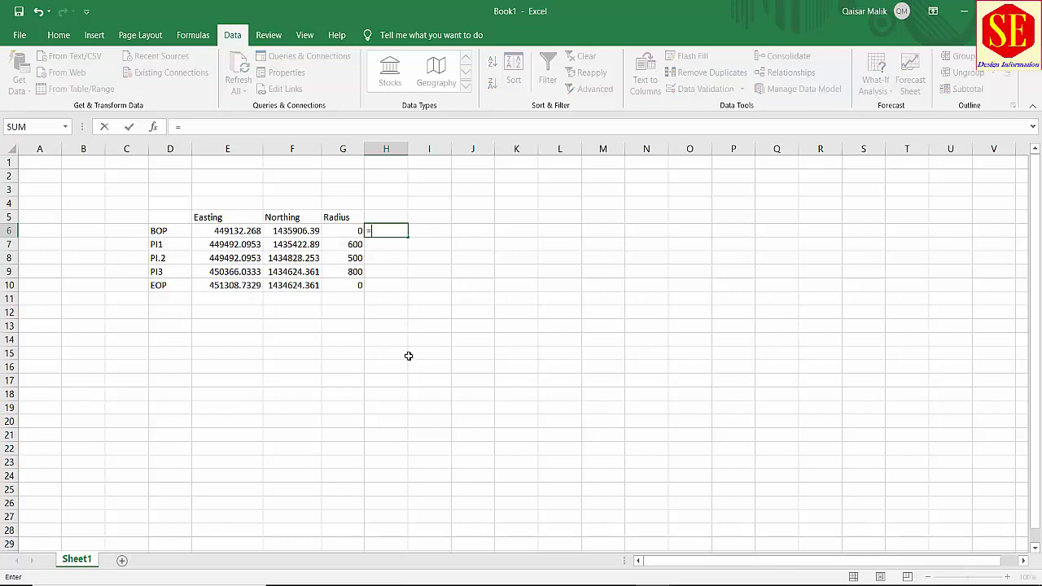
pyautogui.click(221, 231)
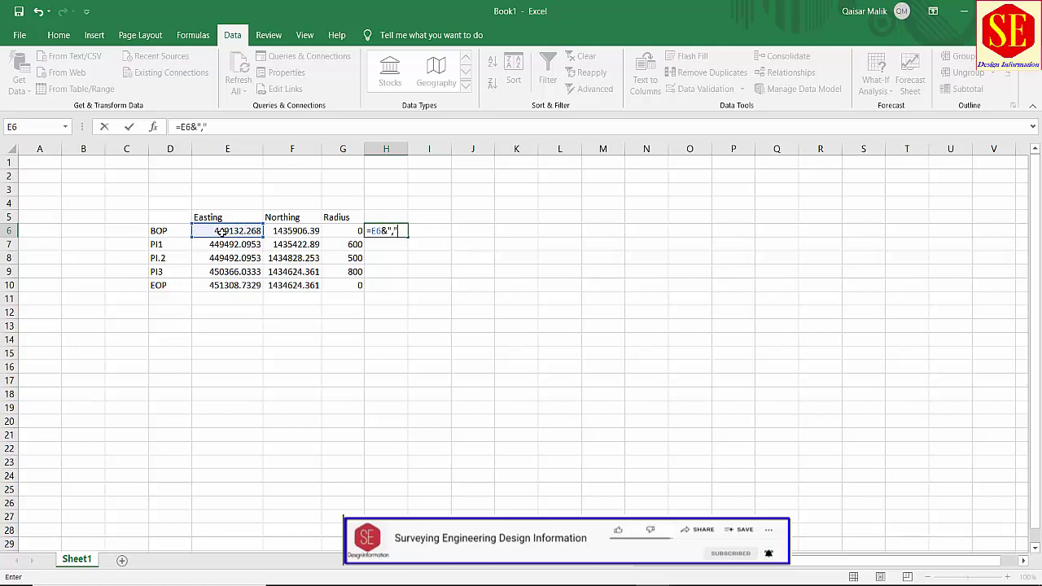
pyautogui.click(278, 231)
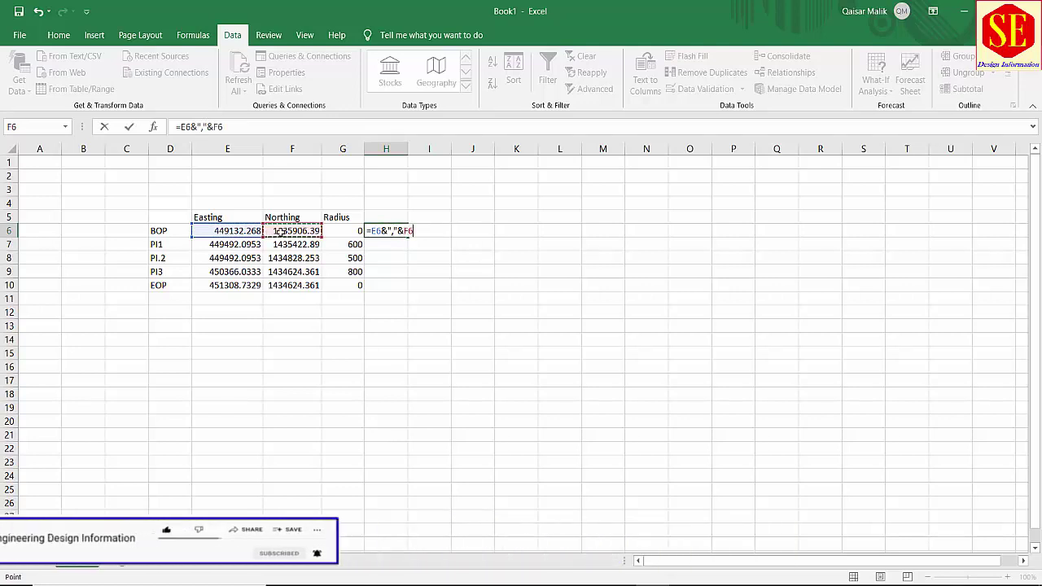
pyautogui.press('Return')
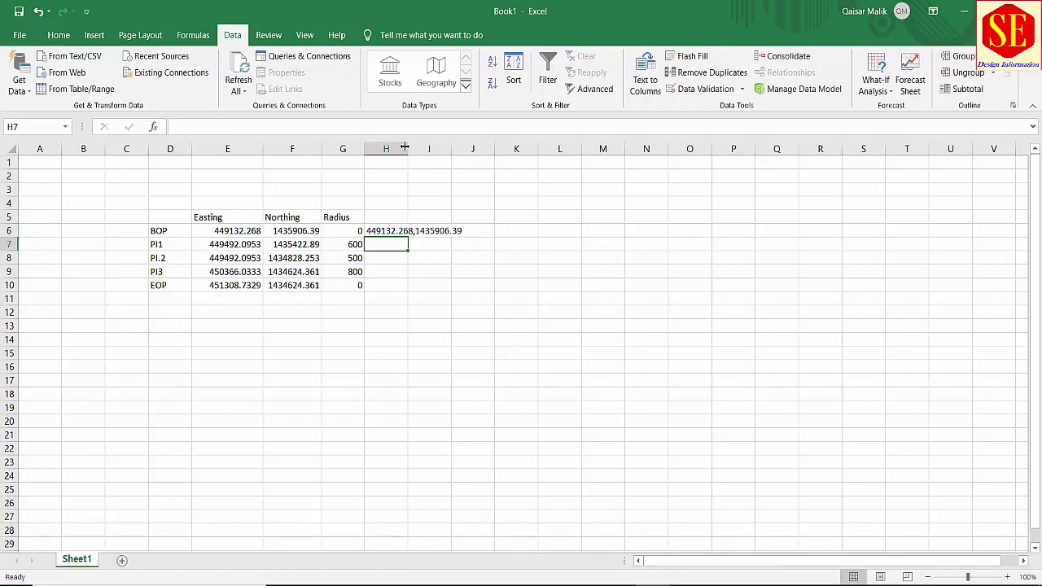
# Fit column H to its contents and fill the coordinate formula down through H10, checking the copied cell references
pyautogui.doubleClick(413, 148)
pyautogui.click(411, 231)
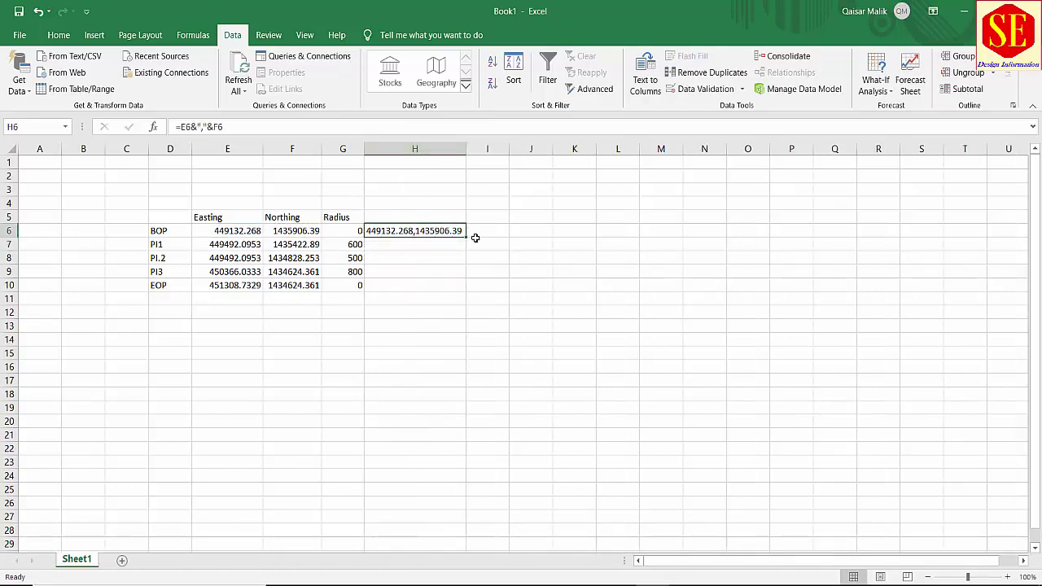
pyautogui.moveTo(465, 238); pyautogui.dragTo(467, 294)
pyautogui.hotkey('ctrl', 'Down')
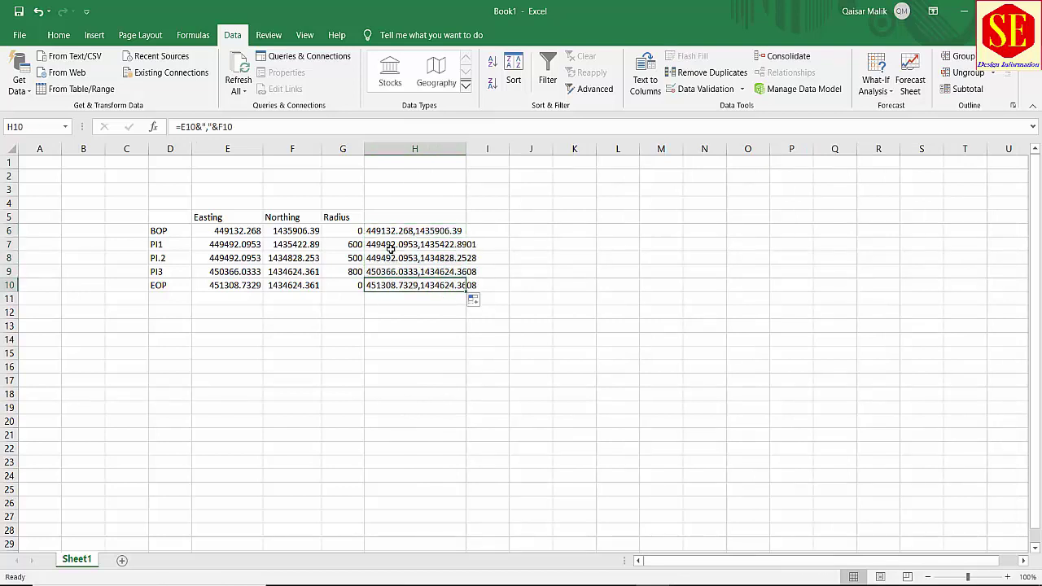
pyautogui.doubleClick(407, 284)
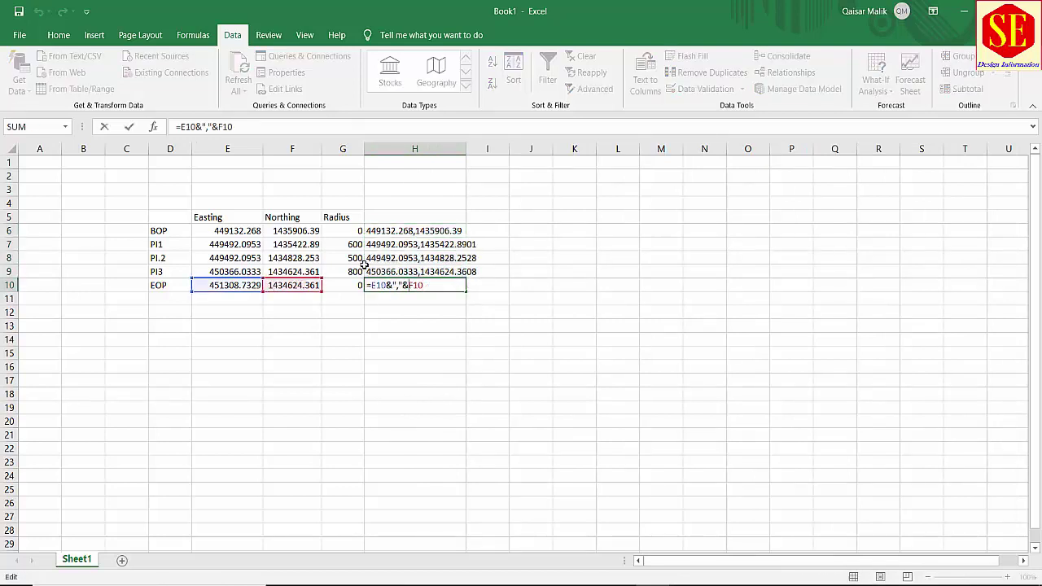
pyautogui.click(393, 274)
pyautogui.doubleClick(392, 273)
pyautogui.press('Escape')
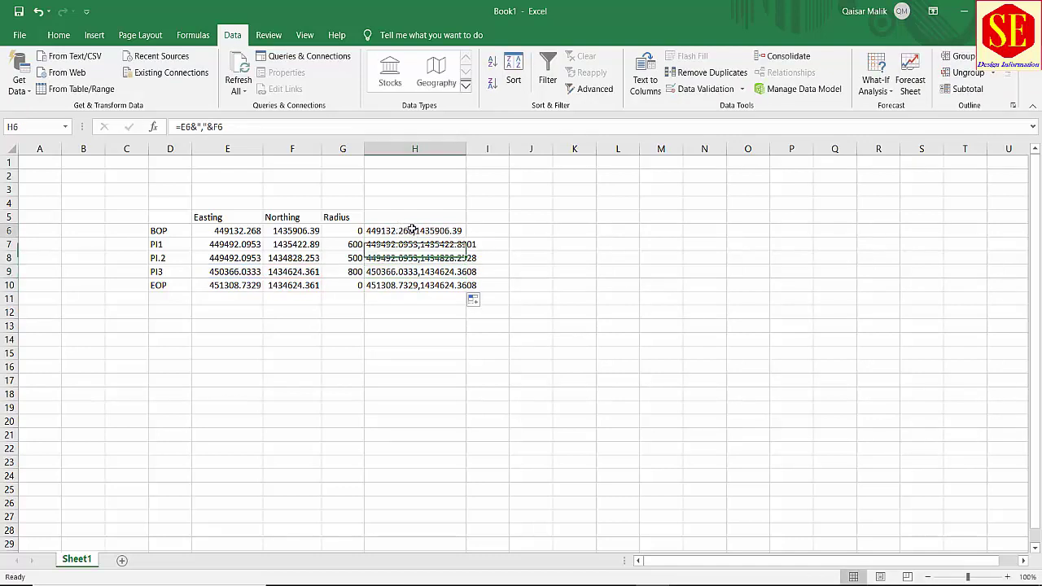
# Copy the joined coordinate pairs in H6:H10
pyautogui.moveTo(411, 231); pyautogui.dragTo(401, 280)
pyautogui.rightClick(402, 262)
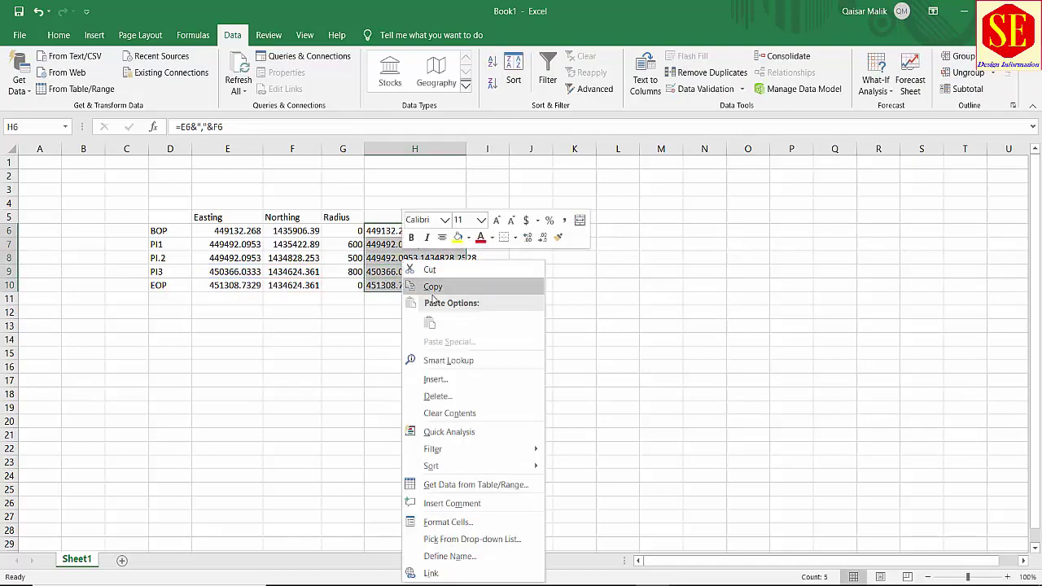
pyautogui.click(432, 287)
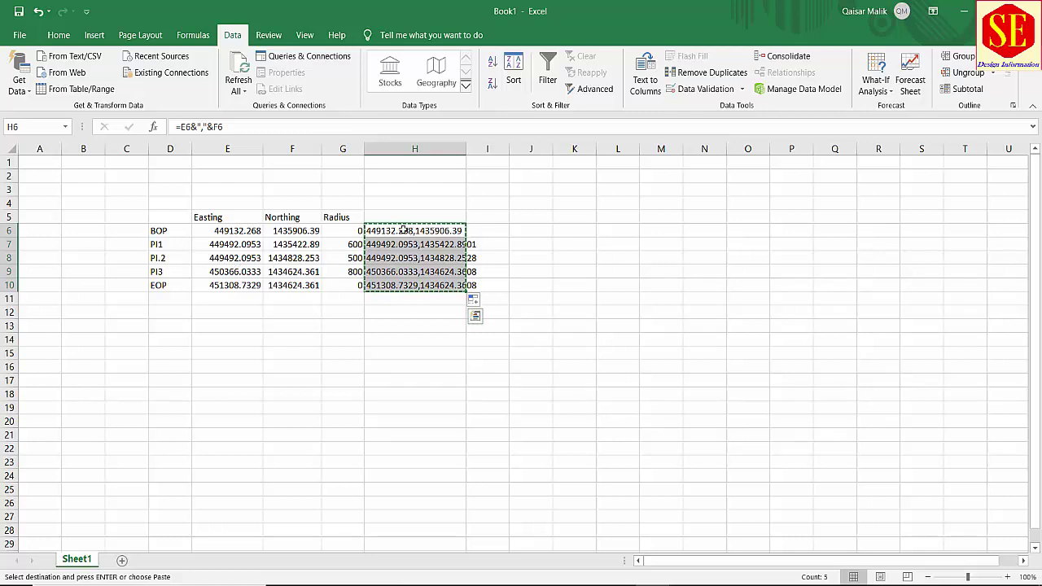
# Switch to AutoCAD and draw a polyline by pasting the five copied coordinate pairs at the start-point prompt
pyautogui.hotkey('alt', 'Tab')
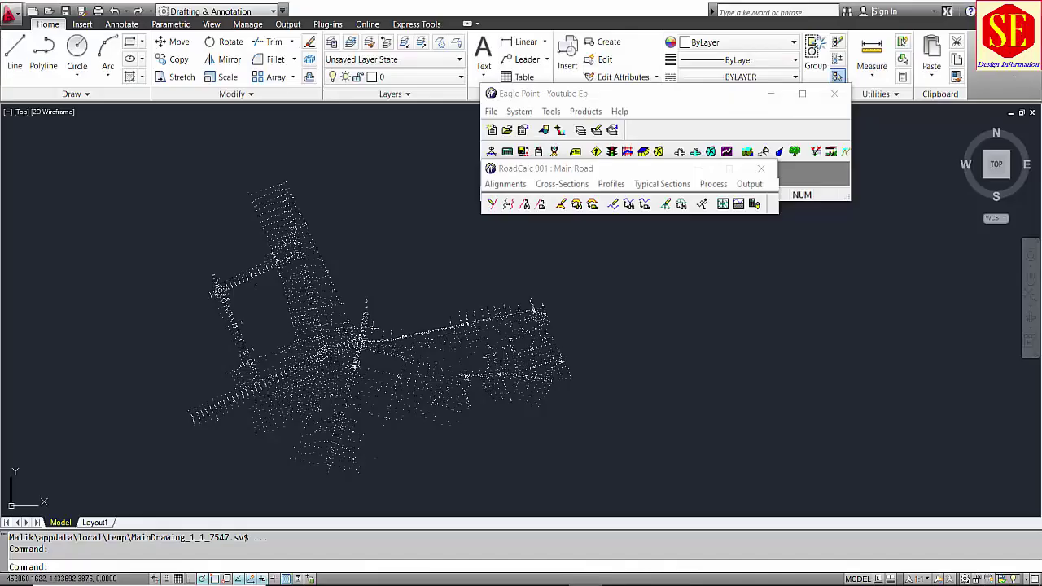
pyautogui.moveTo(288, 251); pyautogui.dragTo(312, 246, button='middle')
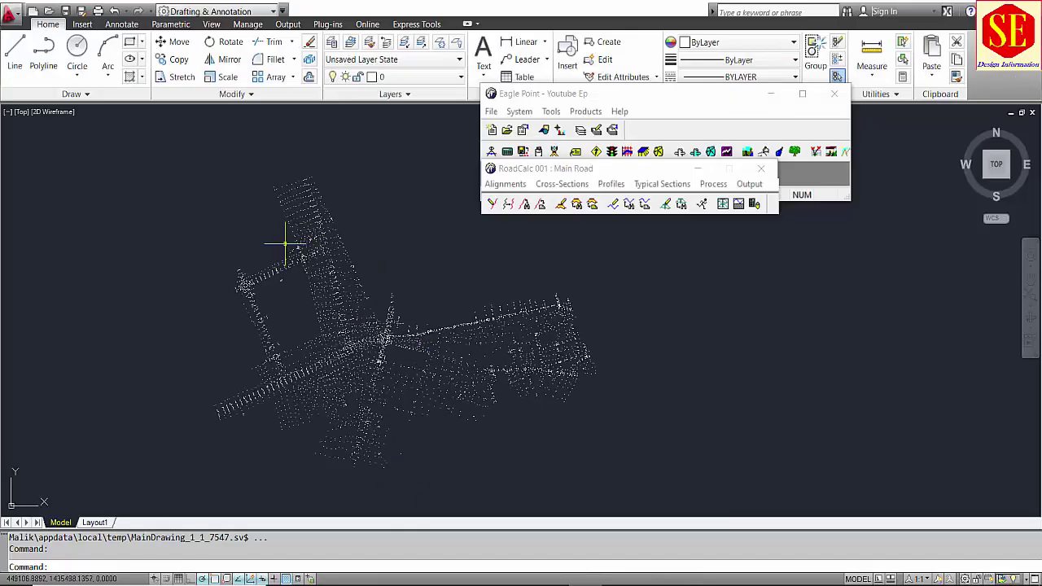
pyautogui.write('pl')
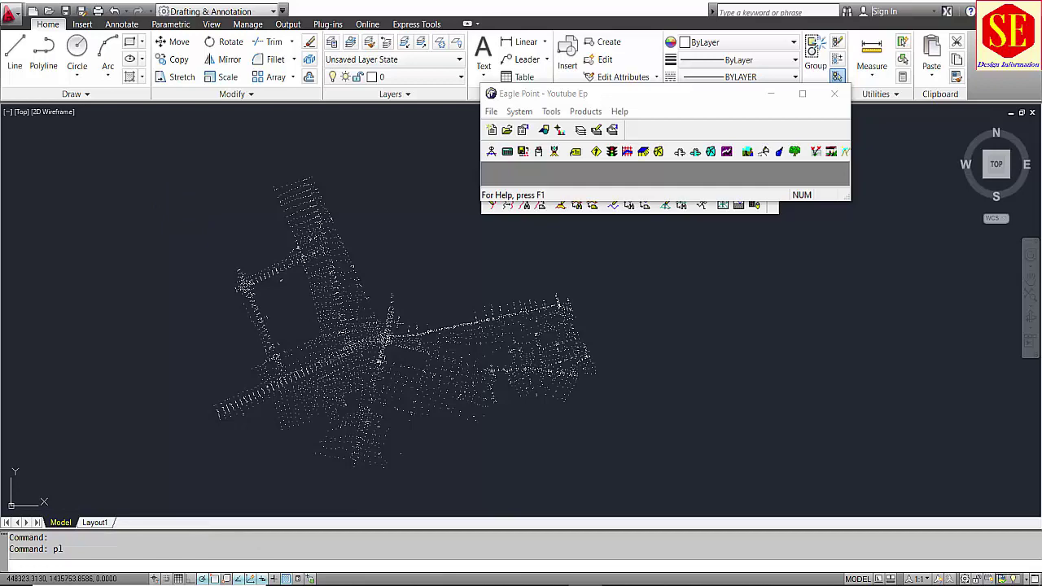
pyautogui.press('Return')
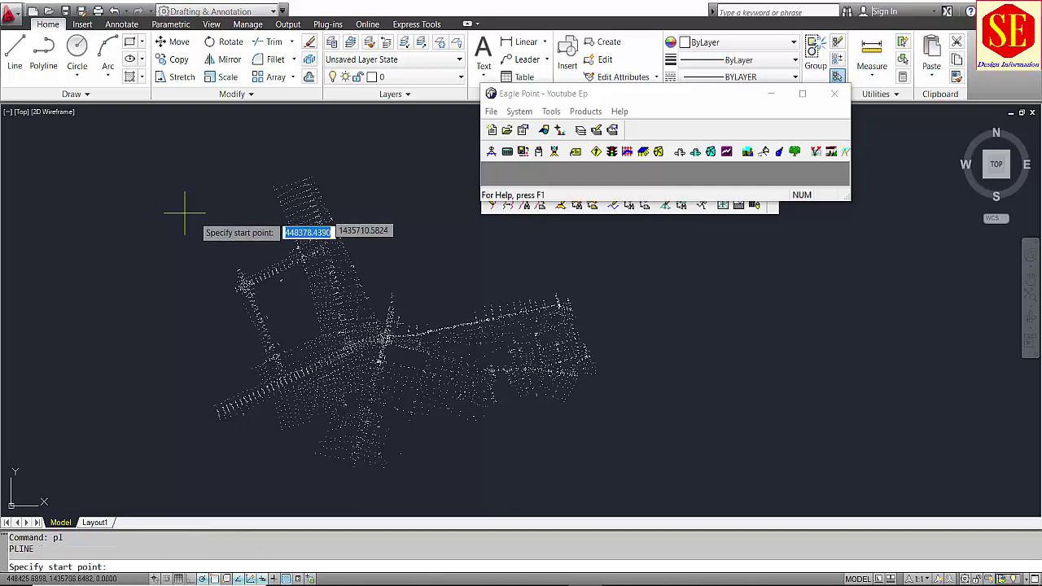
pyautogui.rightClick(128, 566)
pyautogui.click(161, 527)
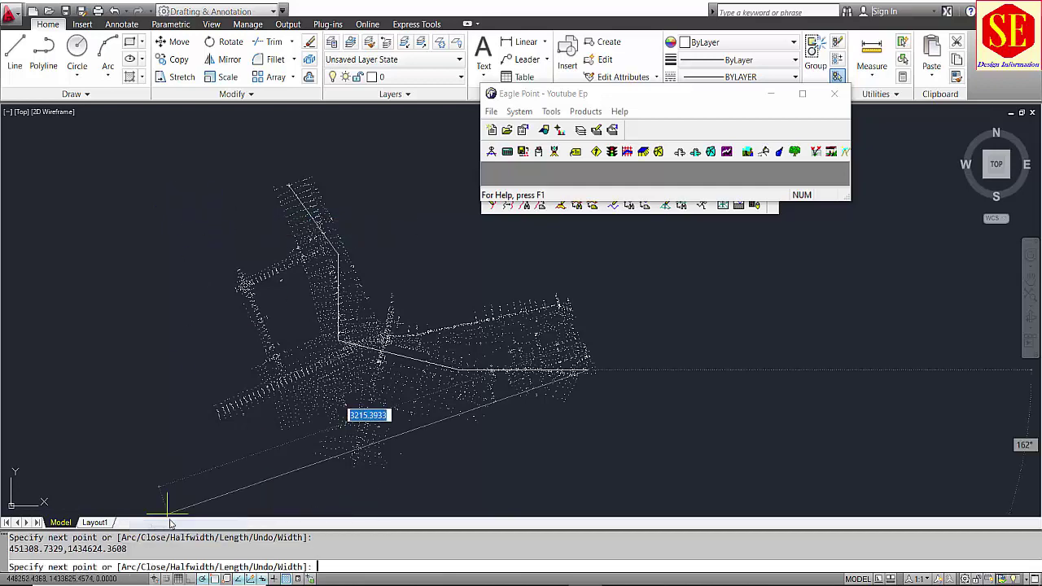
pyautogui.press('Escape')
# Select the new polyline and examine its vertices along the route from start to end
pyautogui.scroll(2, 322, 230)
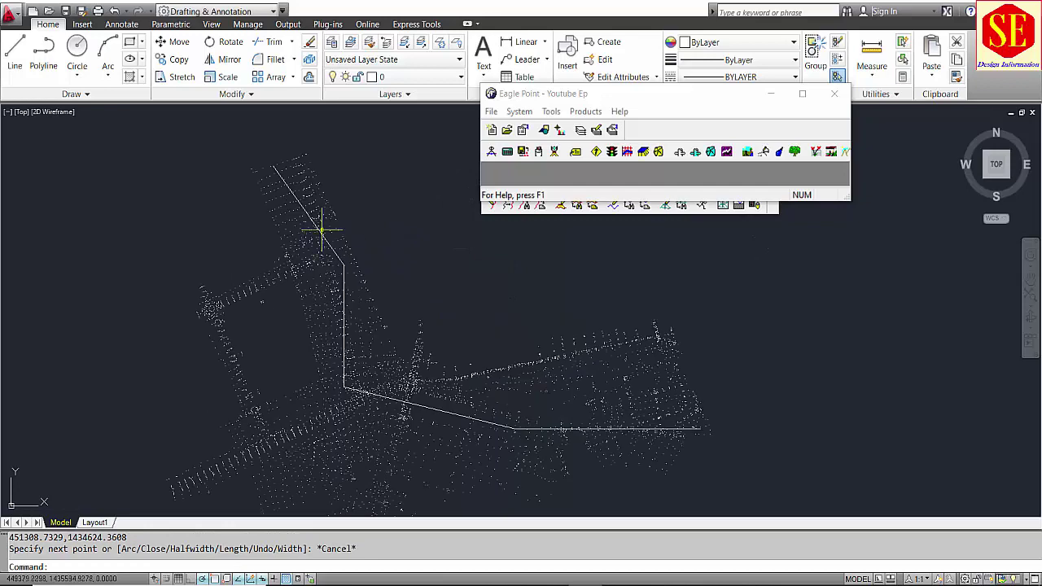
pyautogui.click(298, 201)
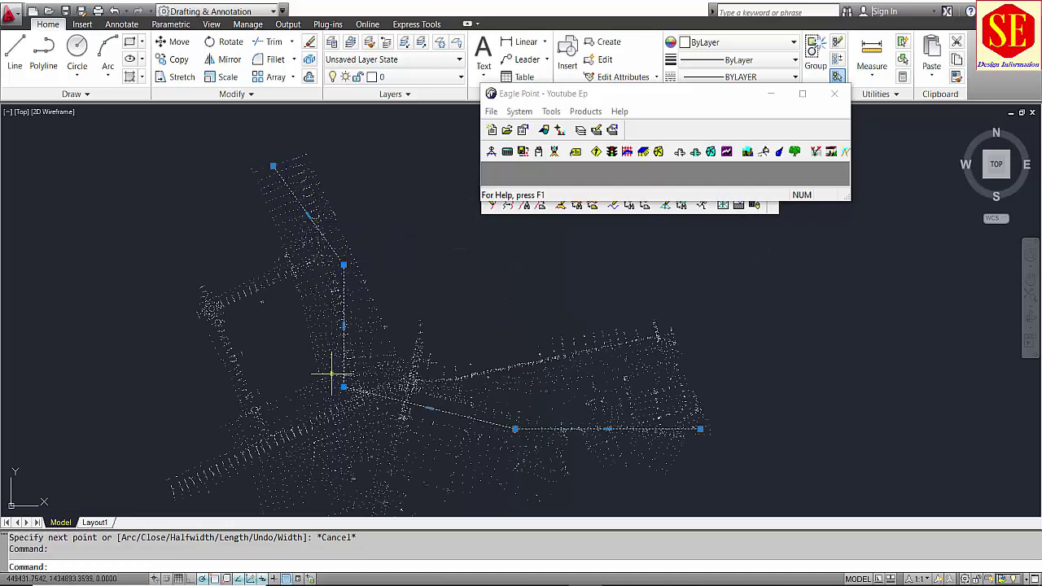
pyautogui.moveTo(525, 418); pyautogui.dragTo(427, 358, button='middle')
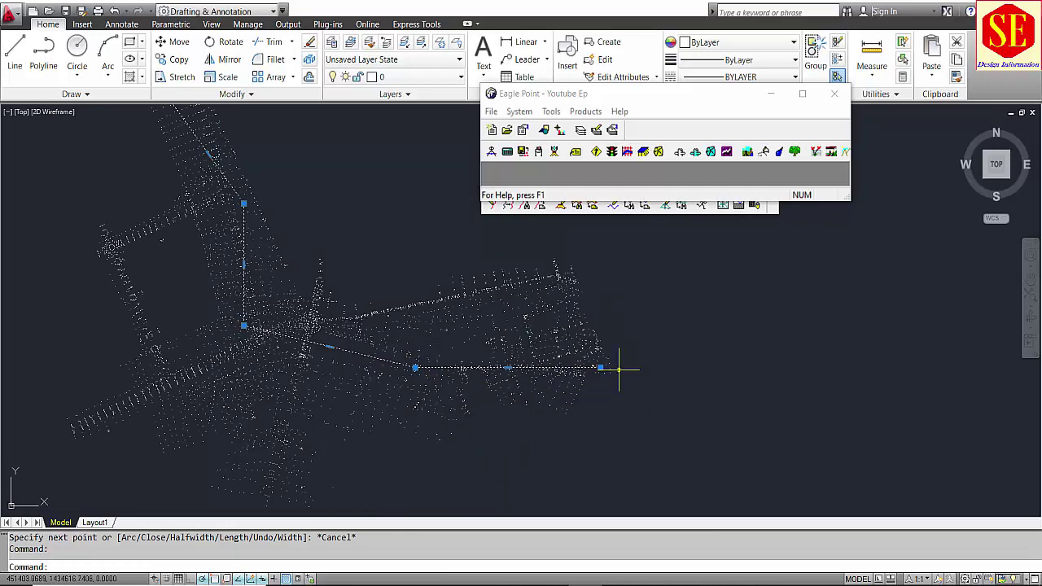
pyautogui.moveTo(235, 191); pyautogui.dragTo(289, 254, button='middle')
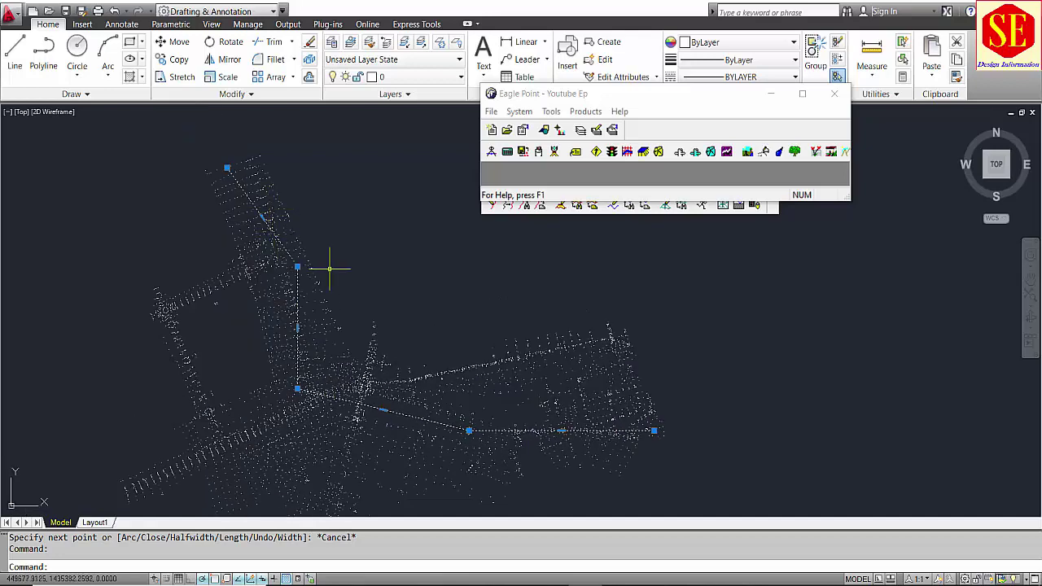
pyautogui.press('Escape')
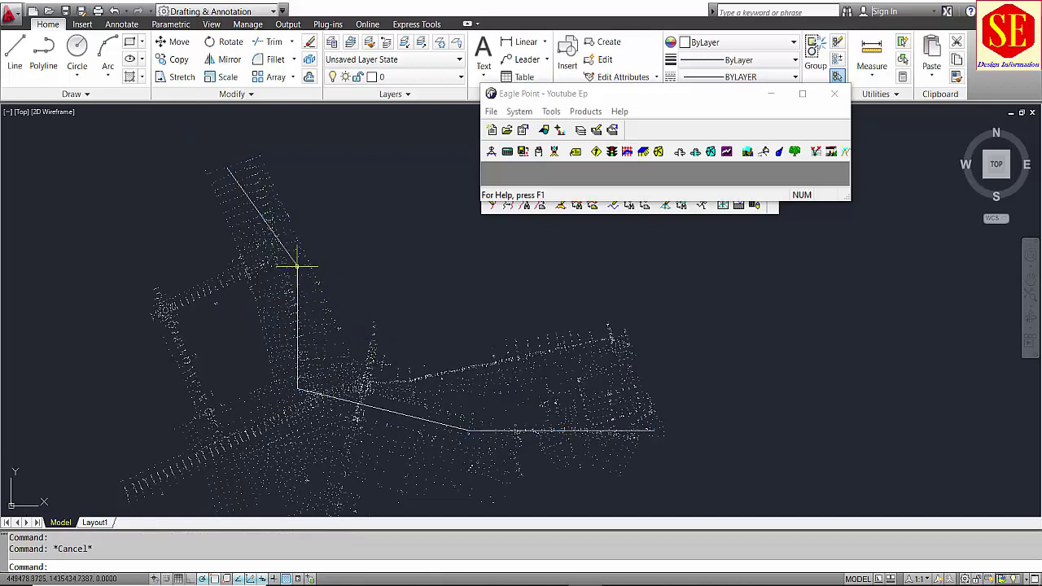
pyautogui.click(297, 263)
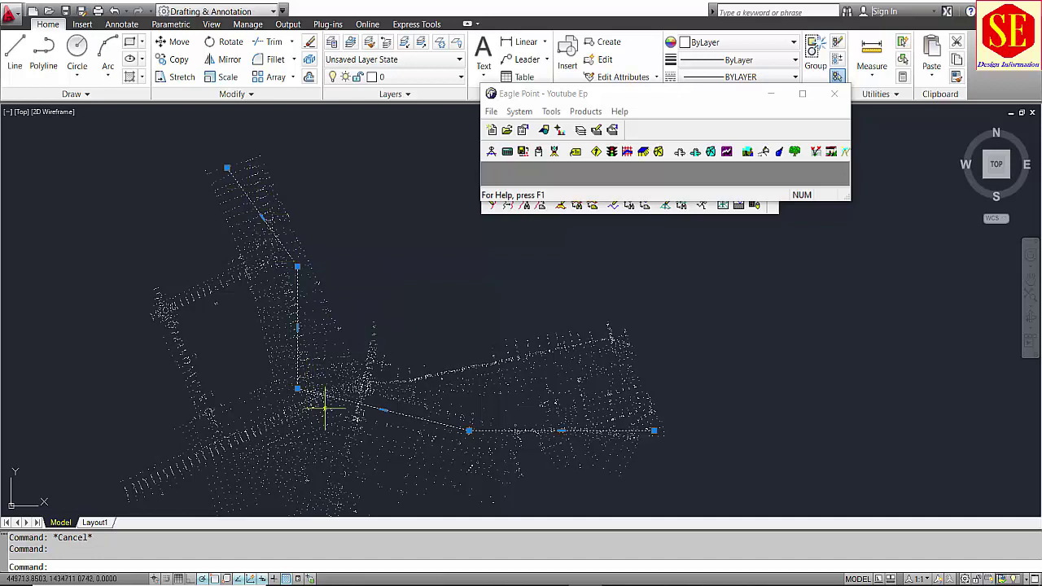
# Bring the RoadCalc 001 : Main Road window forward and place it just below the Eagle Point window
pyautogui.click(499, 210)
pyautogui.click(499, 211)
pyautogui.press('Escape')
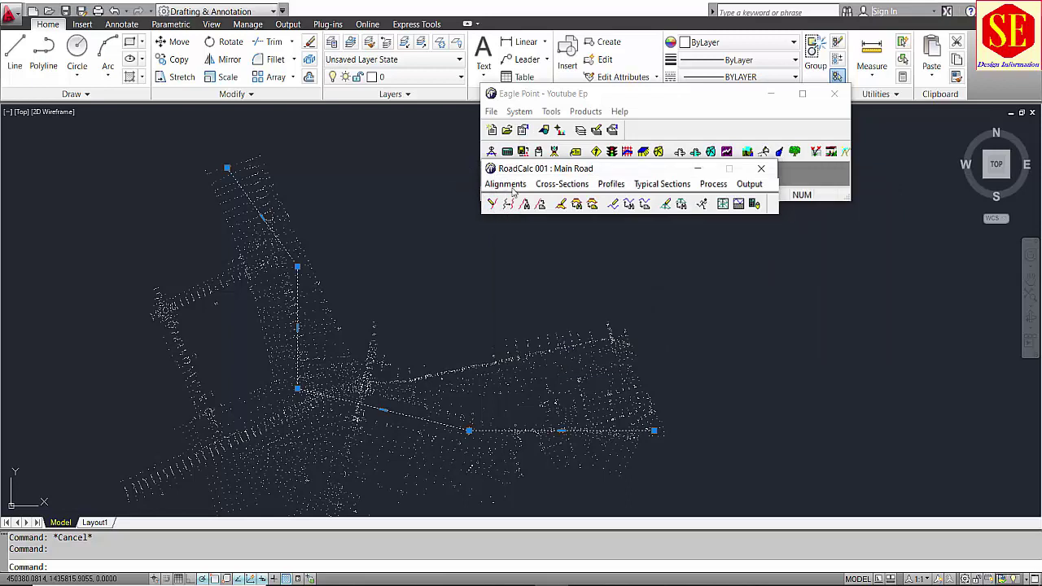
pyautogui.moveTo(519, 173); pyautogui.dragTo(522, 221)
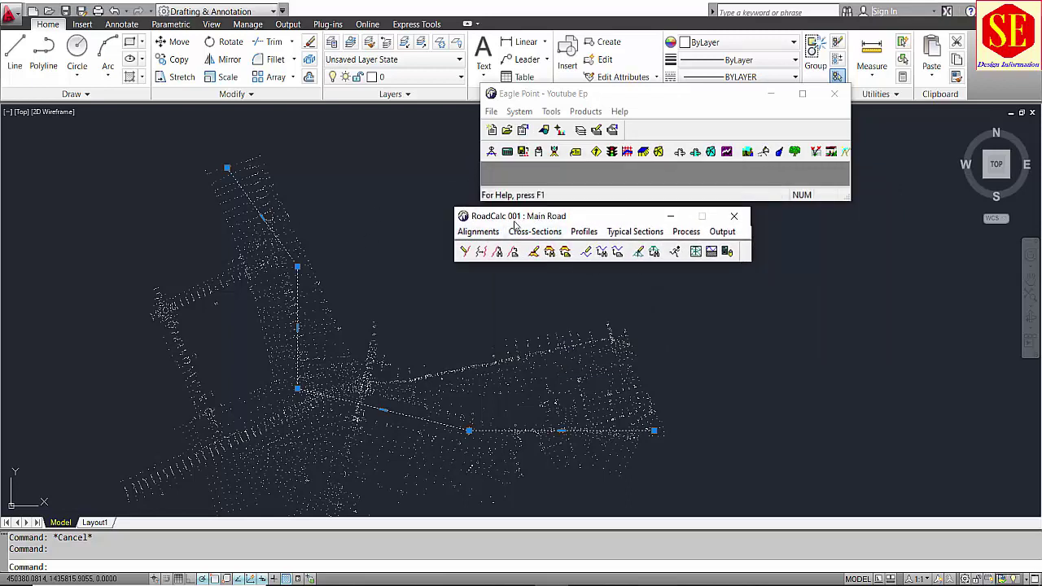
# Start converting objects to an alignment for Main Road and choose the five-vertex centerline polyline as the object
pyautogui.click(480, 232)
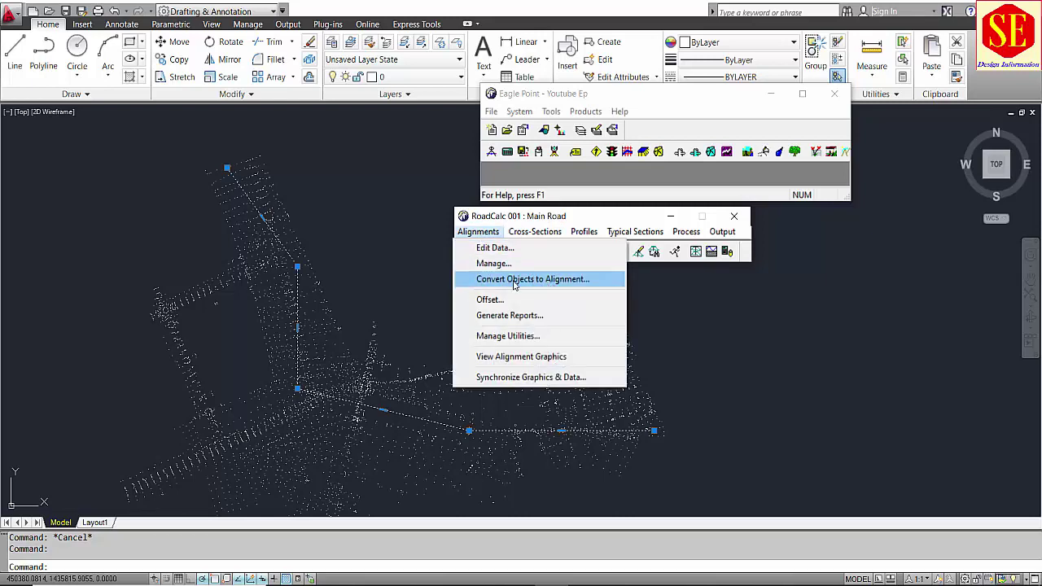
pyautogui.click(540, 280)
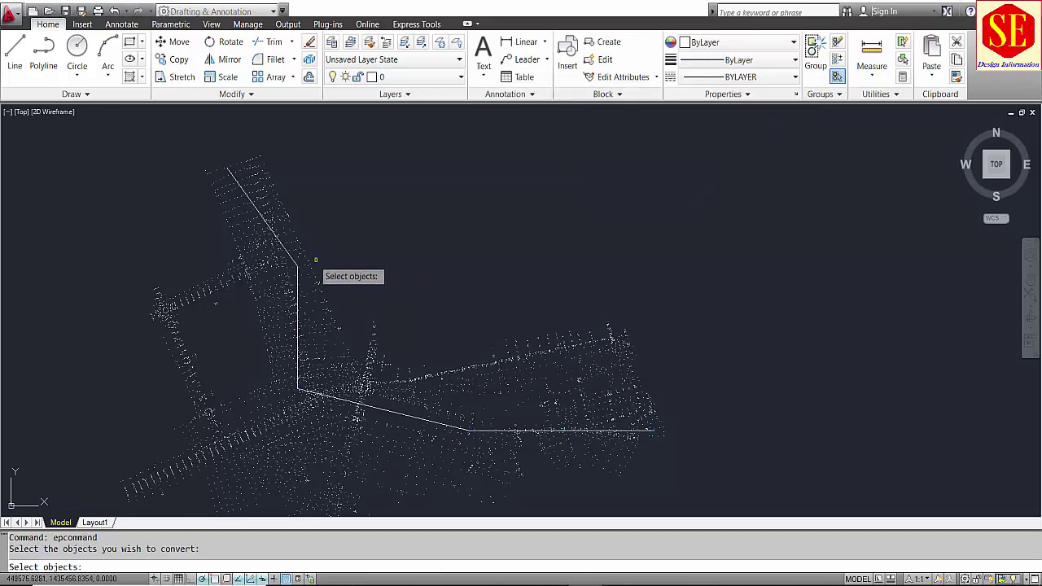
pyautogui.scroll(2, 296, 259)
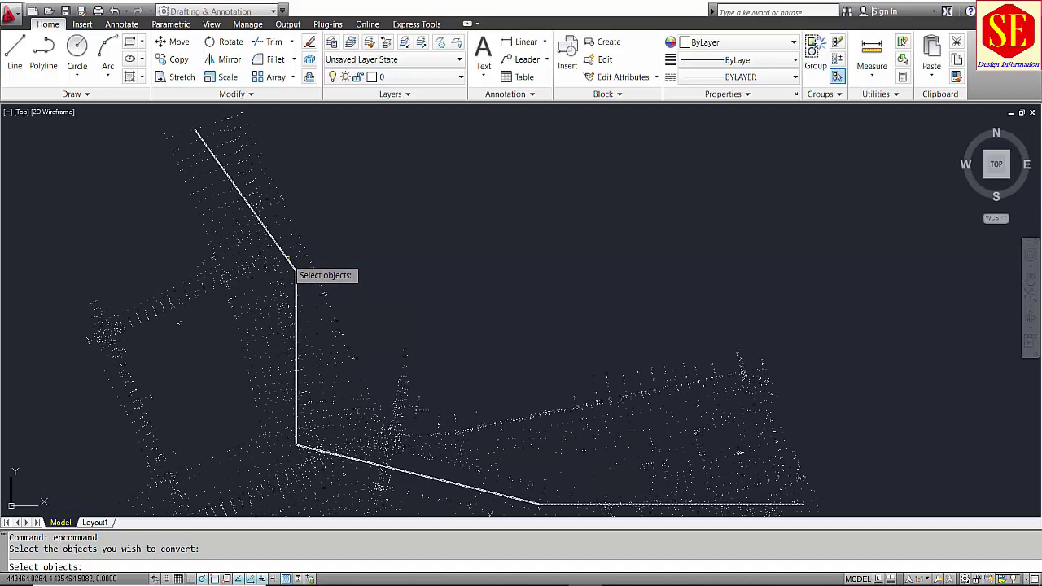
pyautogui.click(295, 260)
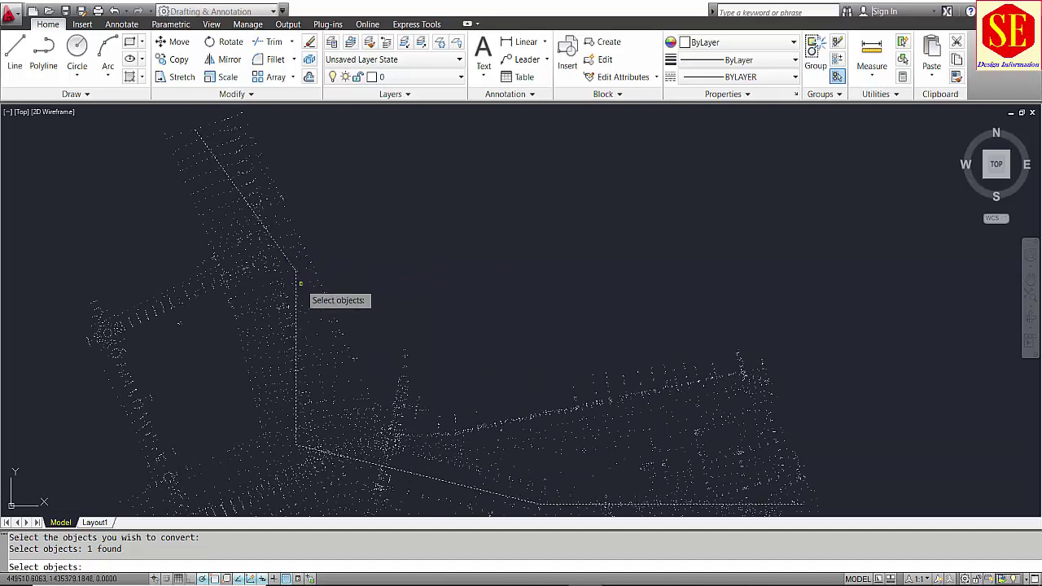
pyautogui.scroll(-2, 338, 218)
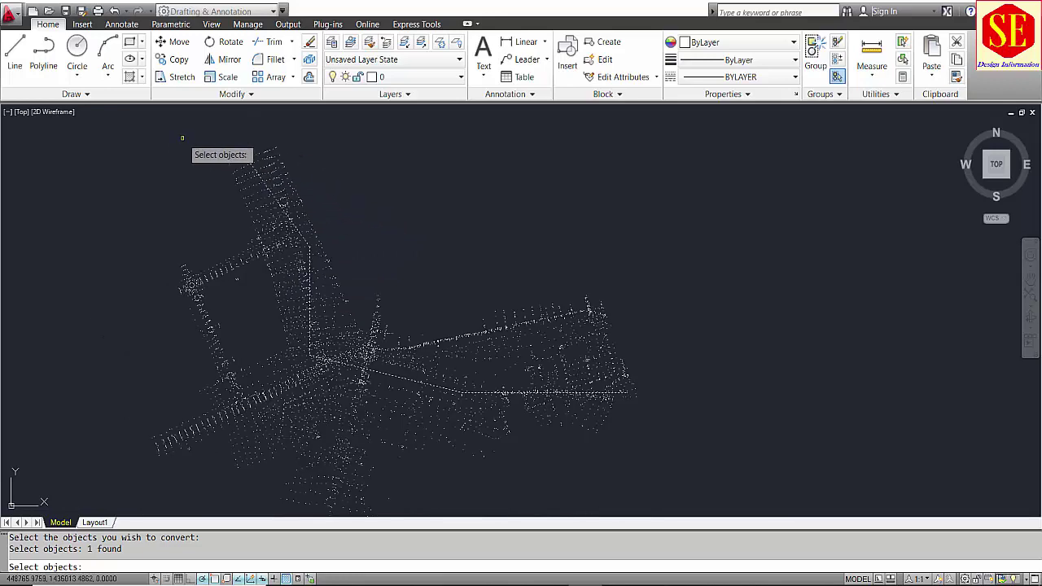
pyautogui.press('Return')
# Set the alignment direction by picking the polyline's northwest endpoint as its beginning
pyautogui.scroll(4, 235, 166)
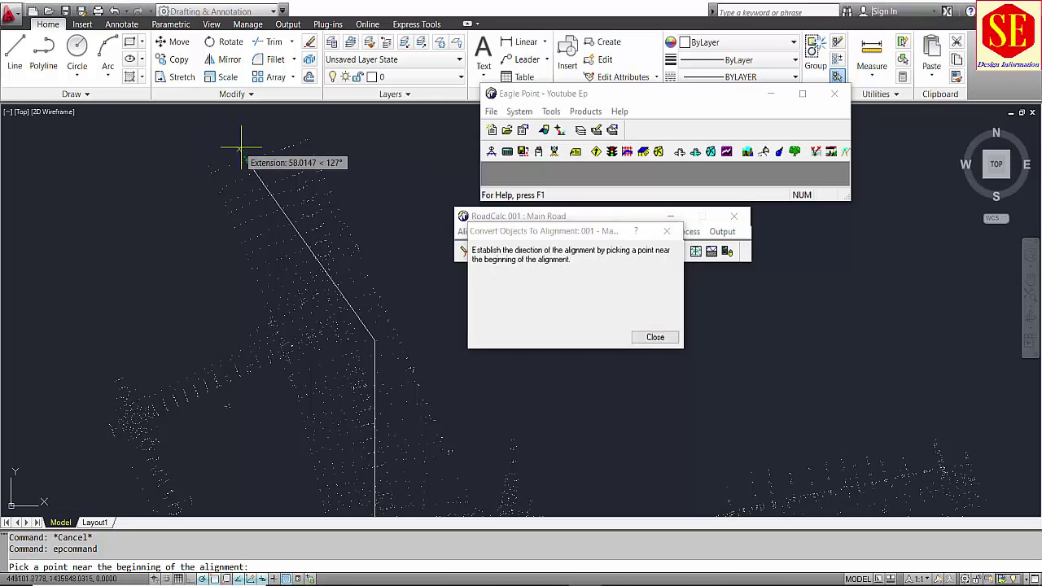
pyautogui.scroll(2, 248, 159)
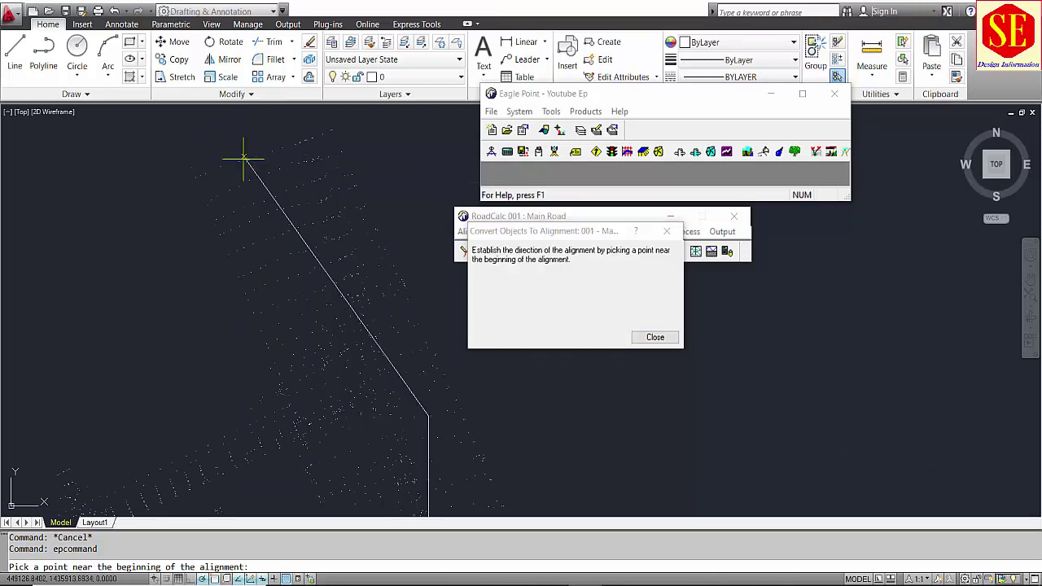
pyautogui.scroll(-3, 247, 160)
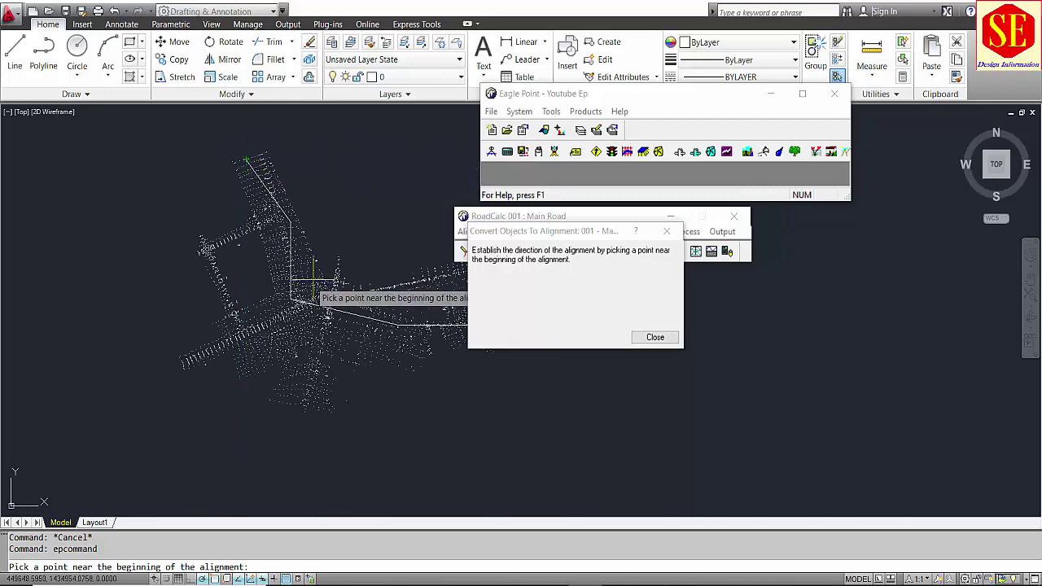
pyautogui.scroll(2, 372, 289)
pyautogui.scroll(3, 374, 320)
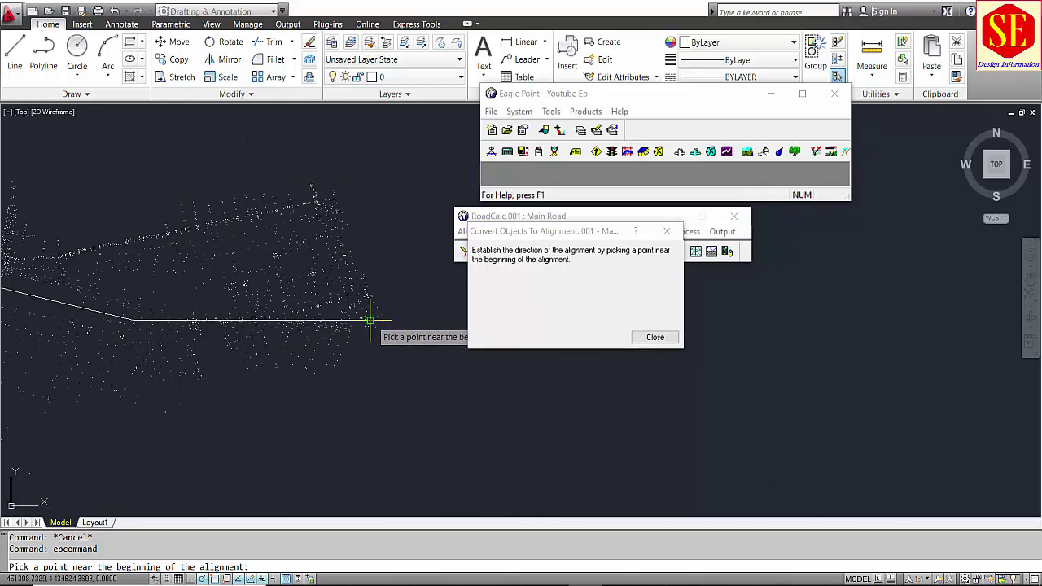
pyautogui.scroll(-4, 376, 321)
pyautogui.scroll(4, 263, 263)
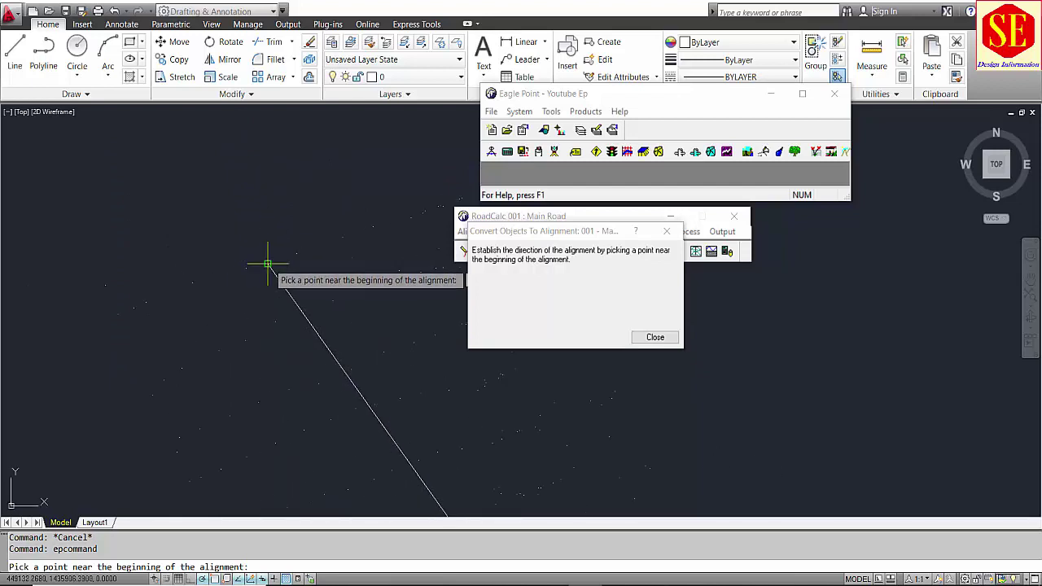
pyautogui.click(267, 263)
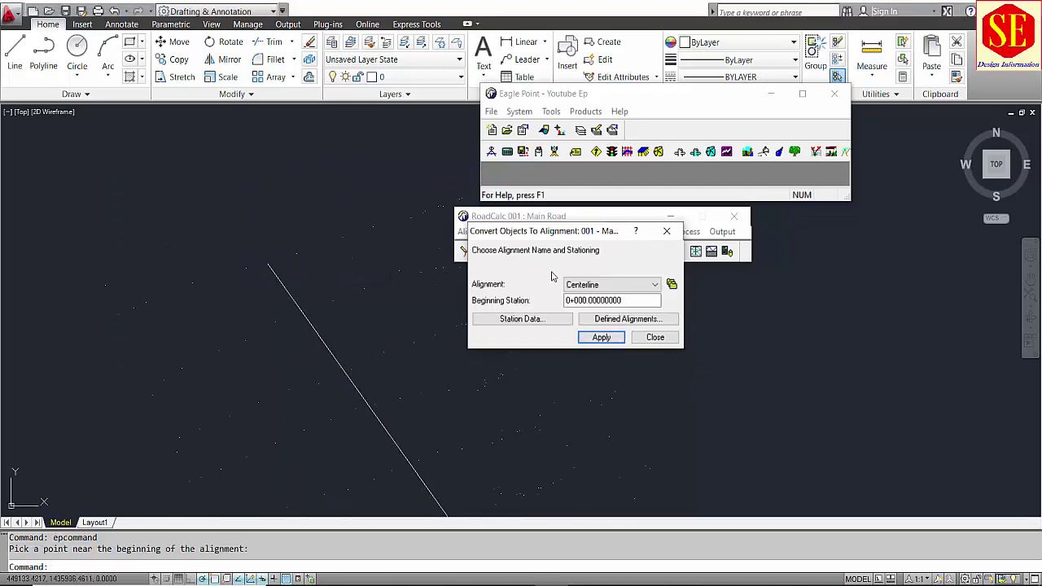
# Convert the polyline to the Centerline alignment with a beginning station of 0+000.00000000
pyautogui.click(593, 286)
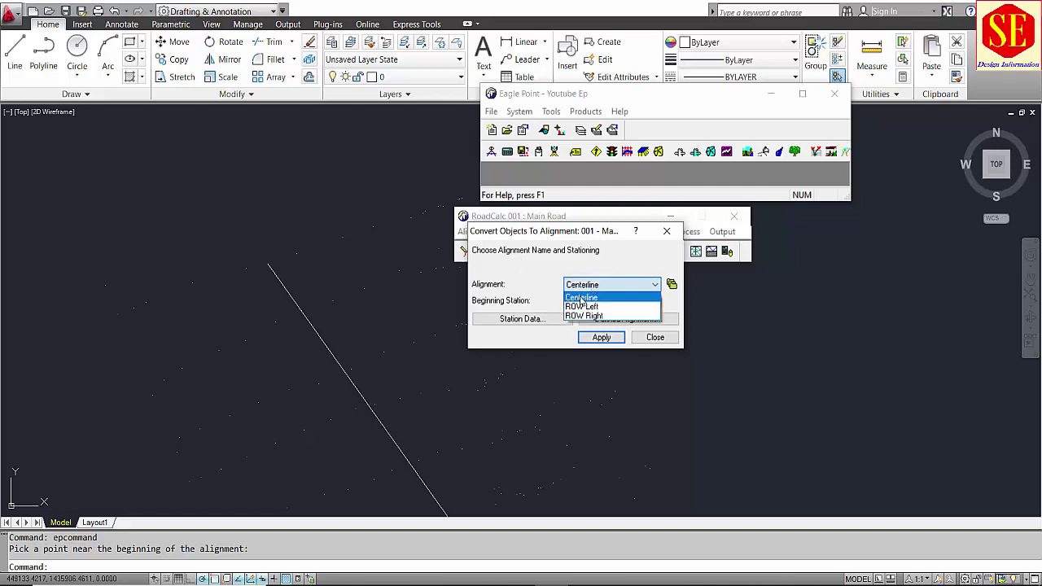
pyautogui.click(581, 298)
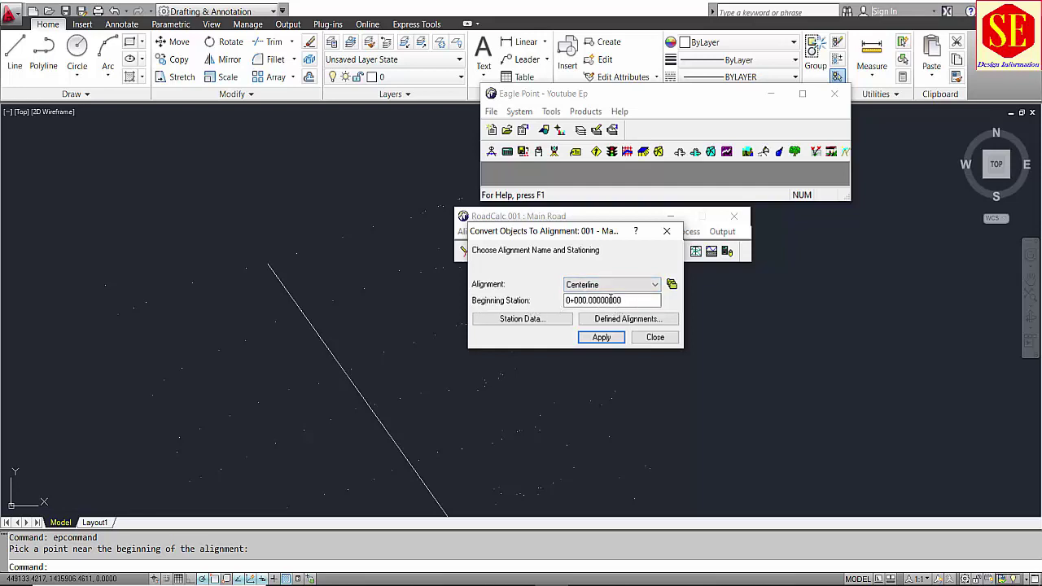
pyautogui.moveTo(609, 300); pyautogui.dragTo(533, 302)
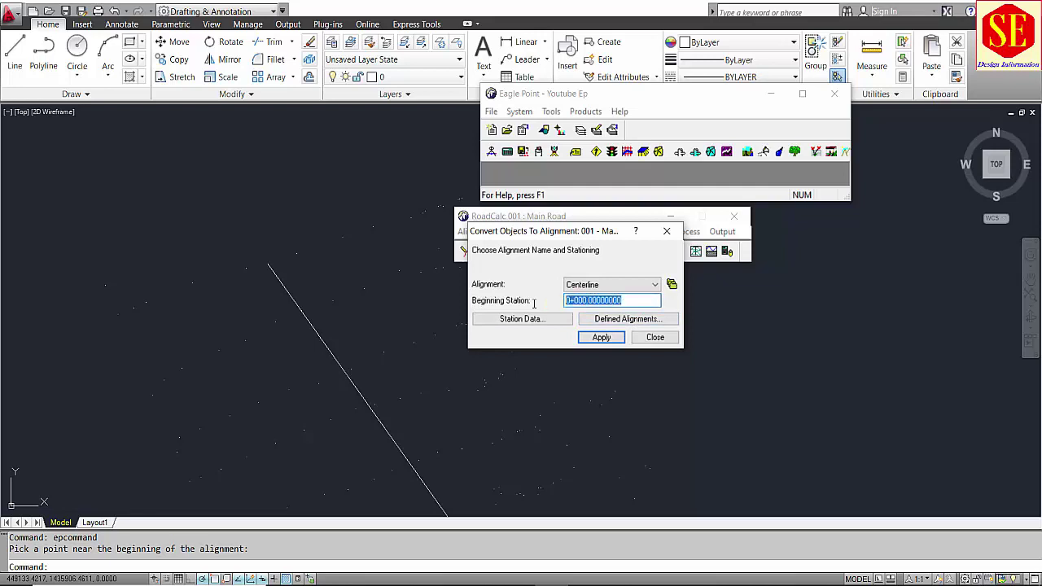
pyautogui.click(625, 301)
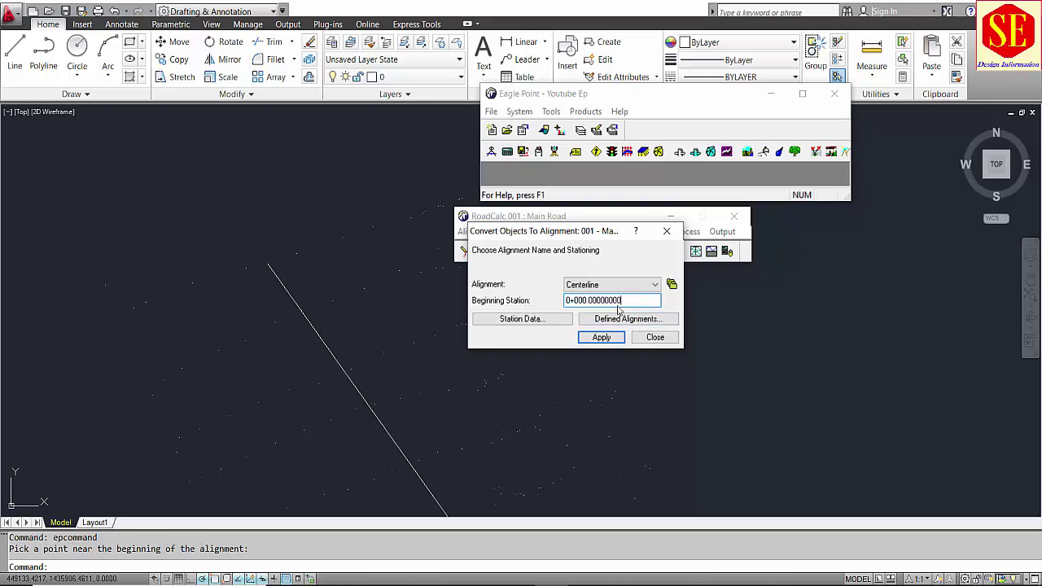
pyautogui.click(600, 337)
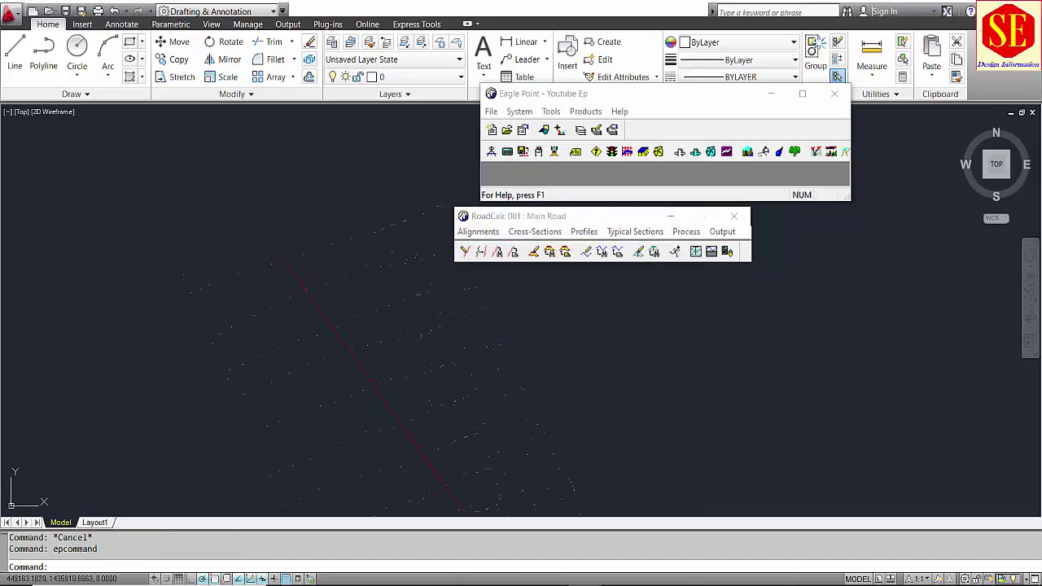
# Open the Centerline alignment data for editing and examine the station, northing, easting, angle and distance of each point from BOP to EOP
pyautogui.scroll(-3, 302, 251)
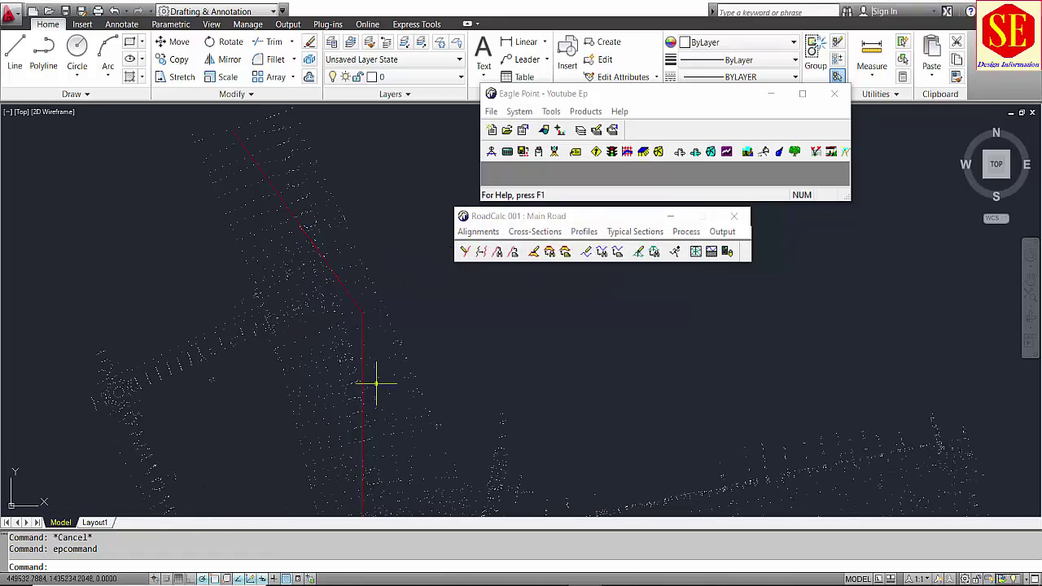
pyautogui.scroll(3, 376, 386)
pyautogui.scroll(2, 496, 460)
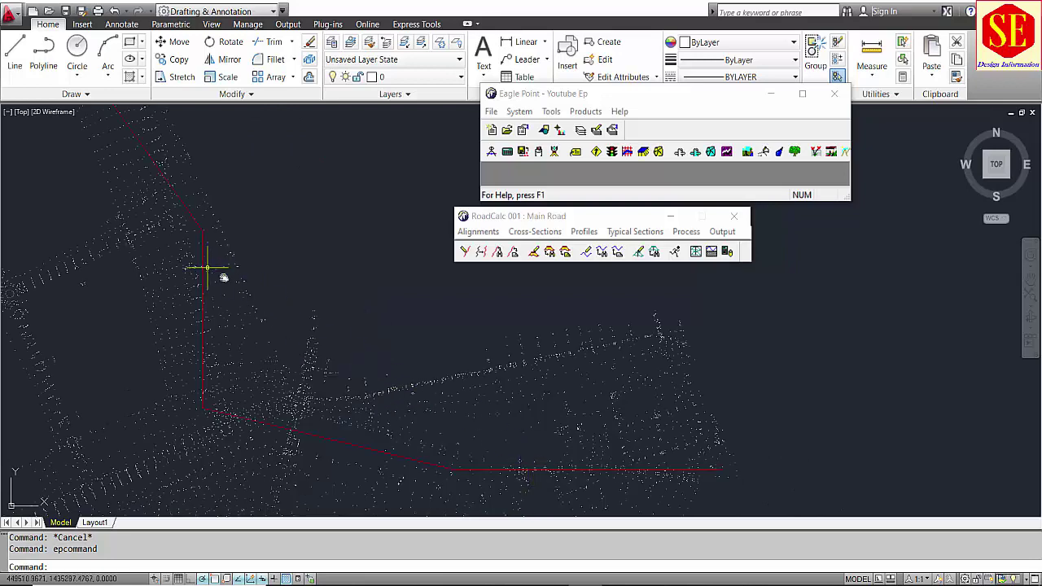
pyautogui.scroll(2, 213, 273)
pyautogui.click(478, 234)
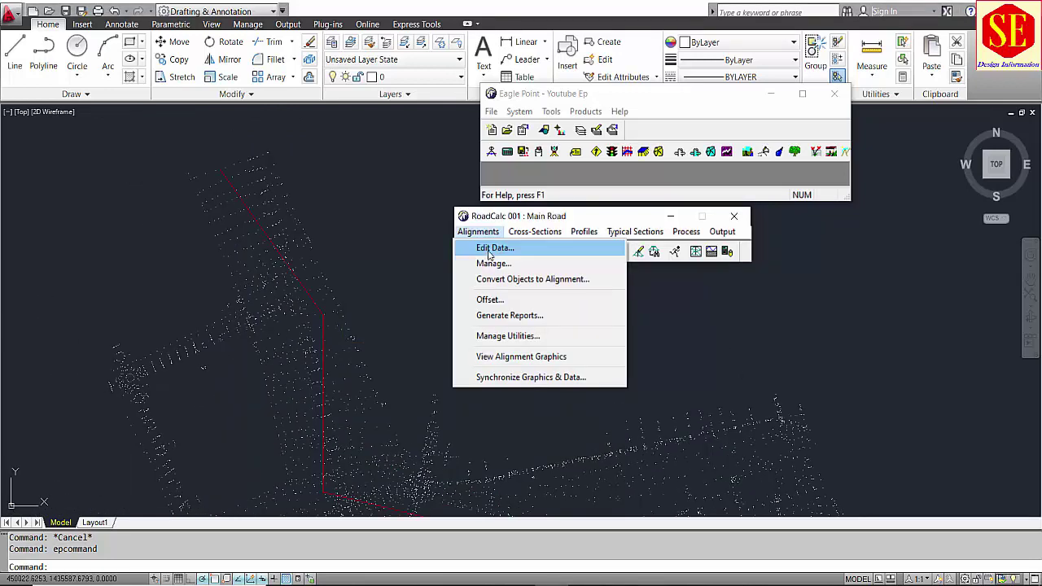
pyautogui.click(492, 249)
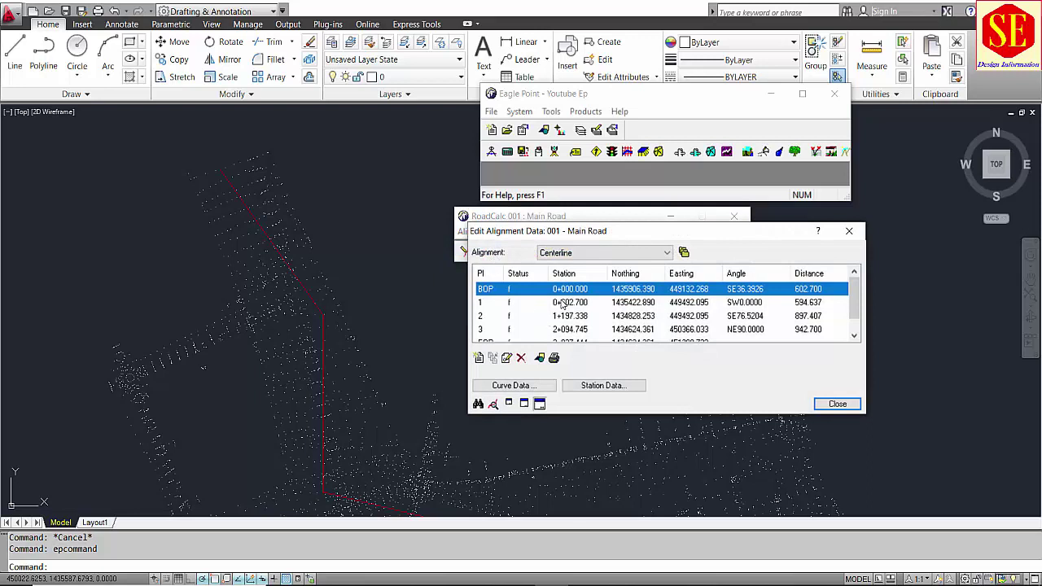
pyautogui.click(561, 302)
pyautogui.click(567, 320)
pyautogui.click(570, 329)
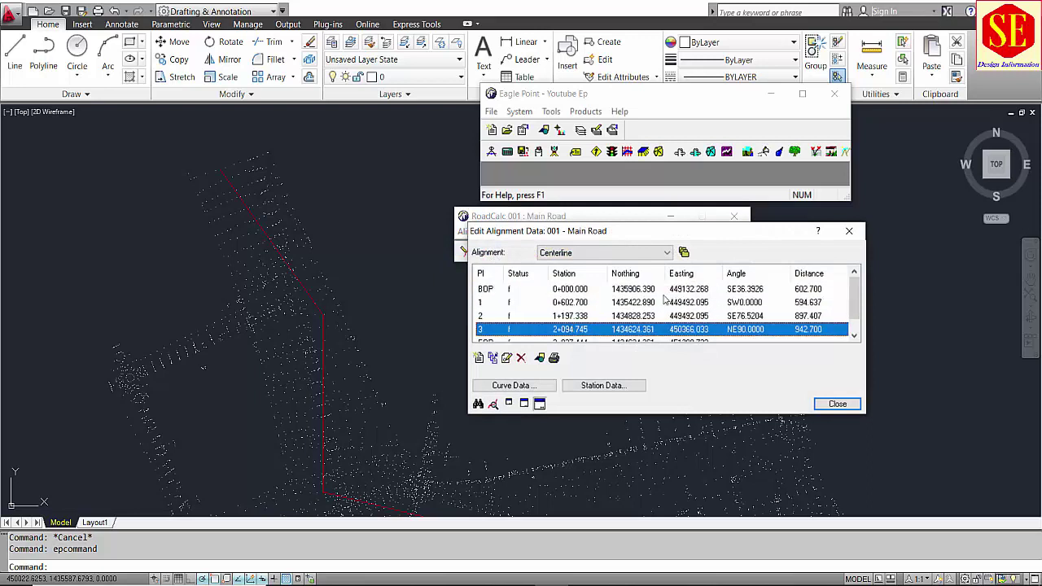
pyautogui.click(616, 291)
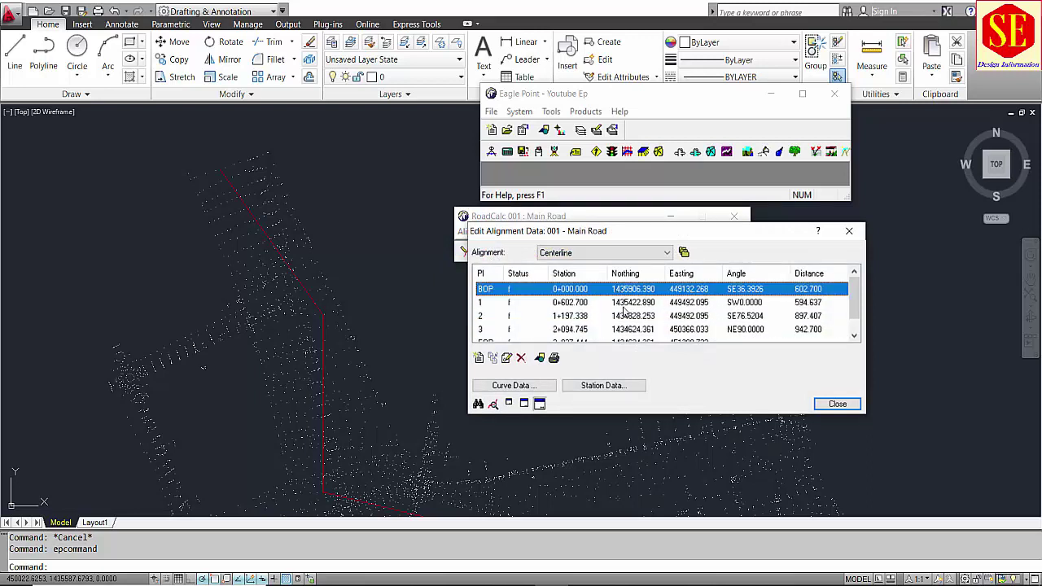
pyautogui.click(691, 302)
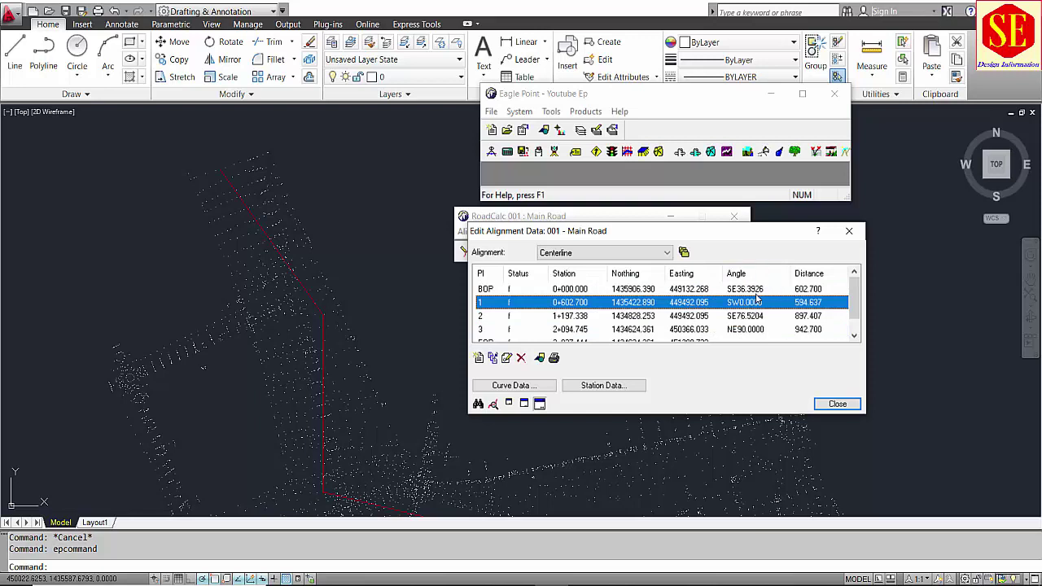
pyautogui.scroll(-1, 604, 310)
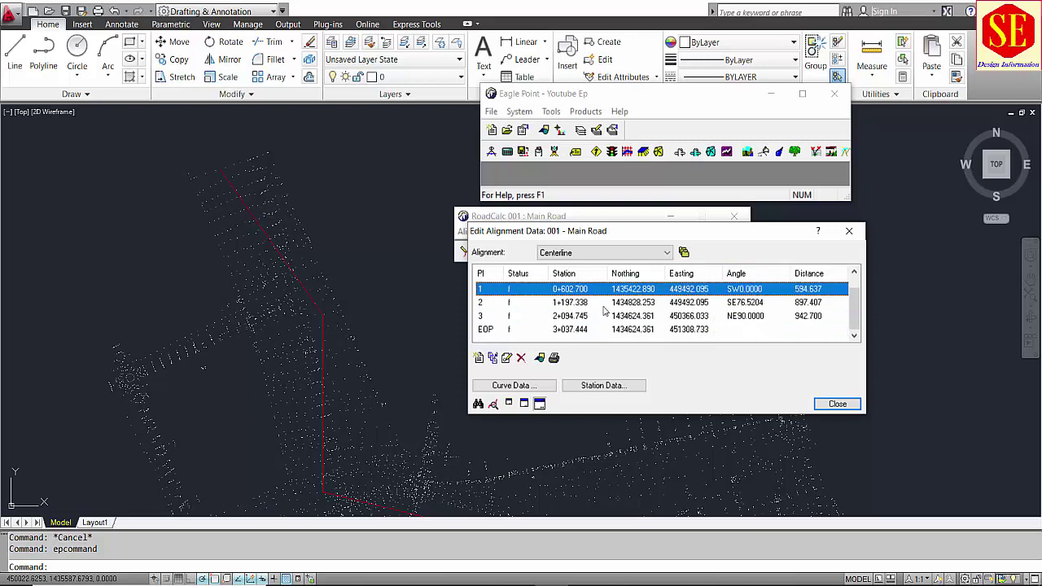
pyautogui.click(482, 317)
pyautogui.scroll(1, 491, 293)
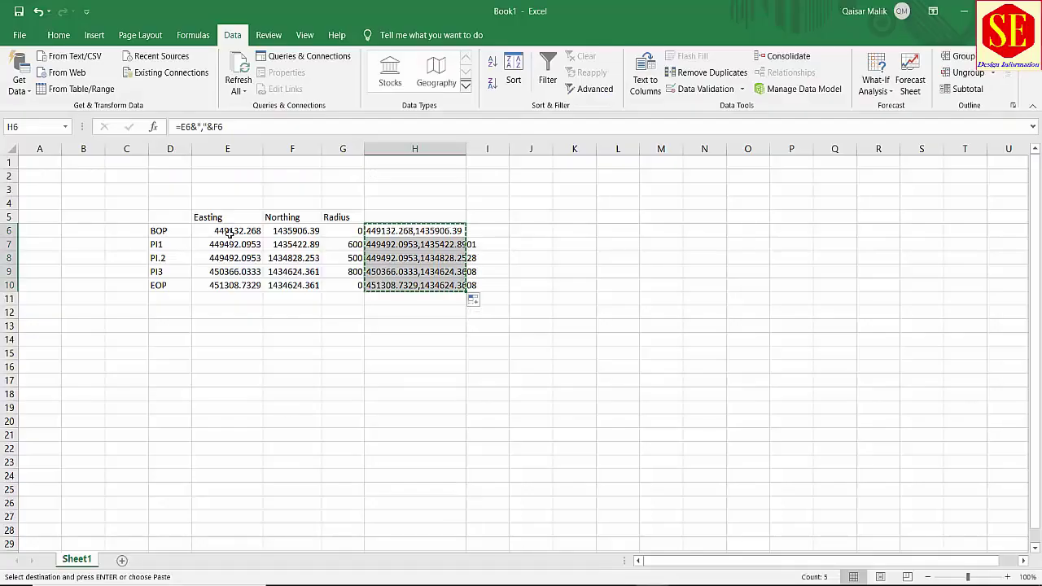
# Switch to the Excel coordinate table, clear the copy marquee, and review the easting, northing and radius values from BOP to EOP
pyautogui.click(230, 230)
pyautogui.press('Right')
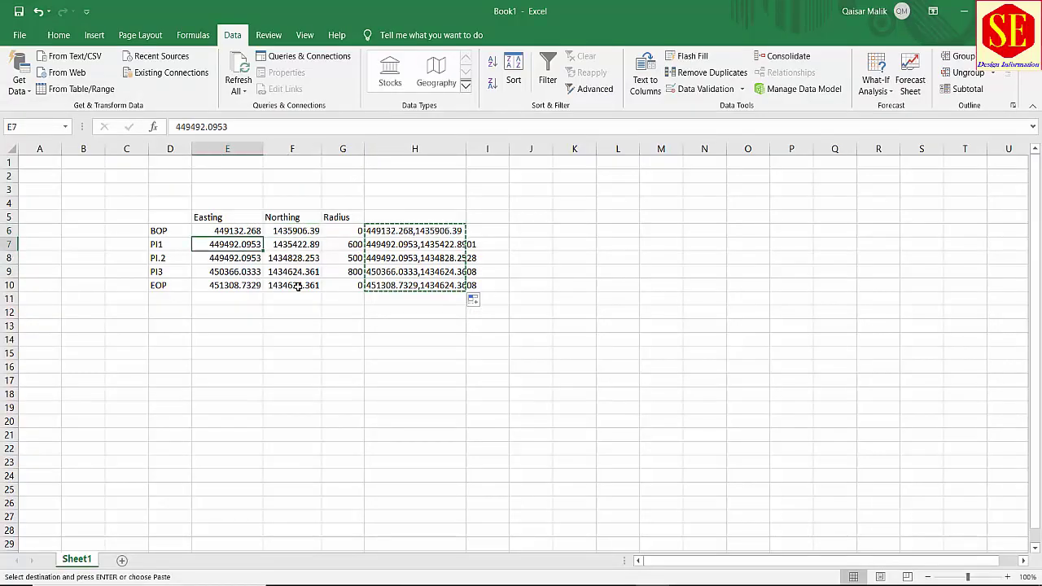
pyautogui.click(330, 350)
pyautogui.press('Escape')
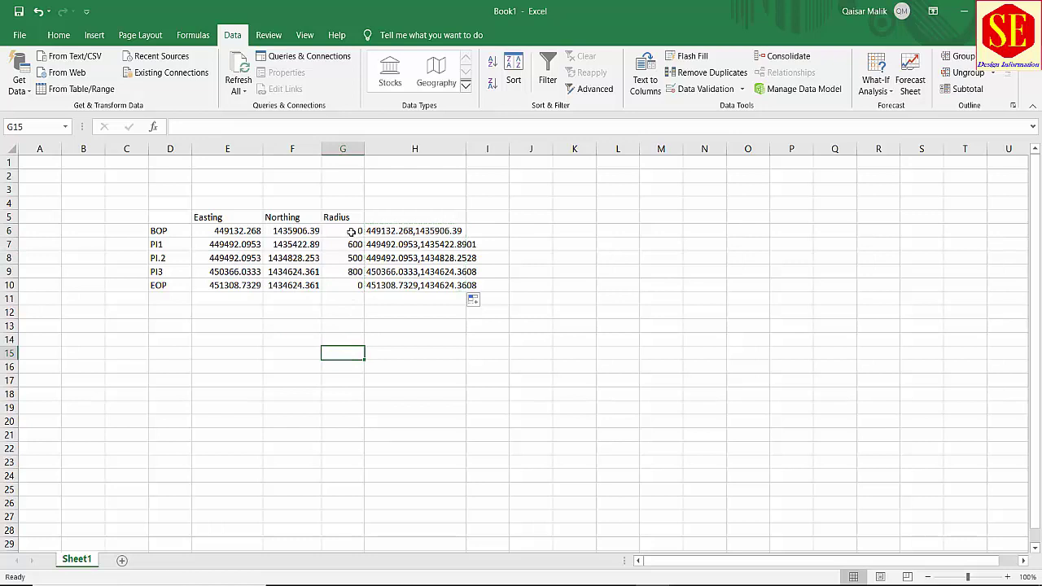
pyautogui.moveTo(350, 231); pyautogui.dragTo(350, 286)
pyautogui.click(349, 244)
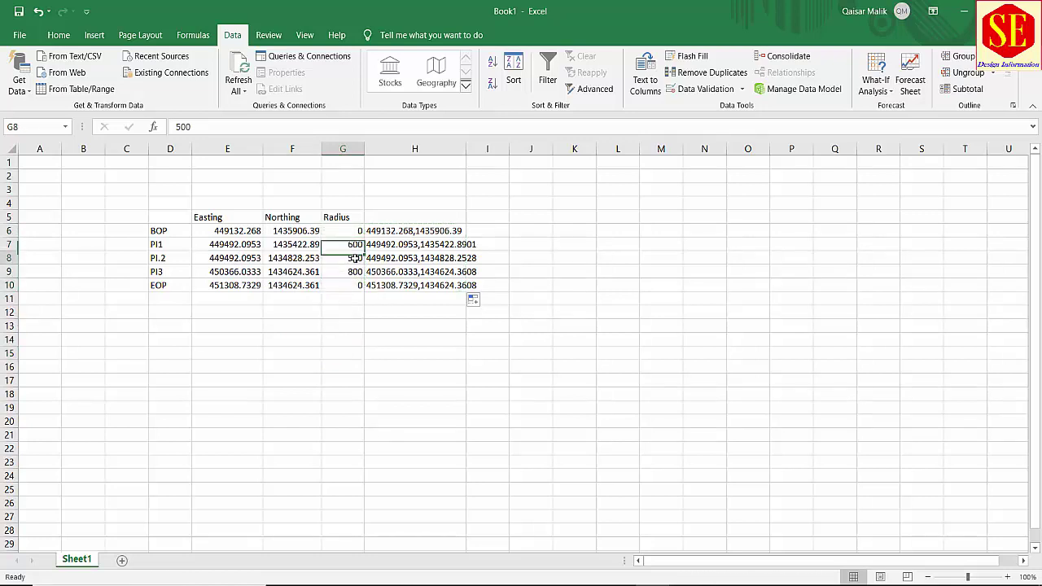
pyautogui.click(349, 258)
pyautogui.click(350, 272)
# Set the PI3 radius in G9 to 1800 and check the radii of PI1 to PI3
pyautogui.doubleClick(350, 272)
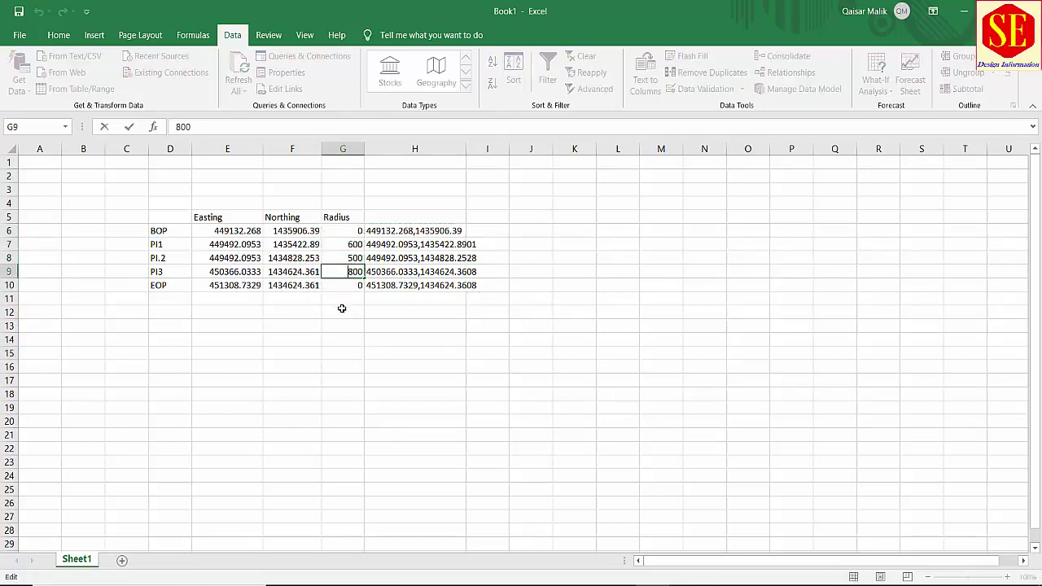
pyautogui.press('Return')
pyautogui.click(358, 300)
pyautogui.click(350, 271)
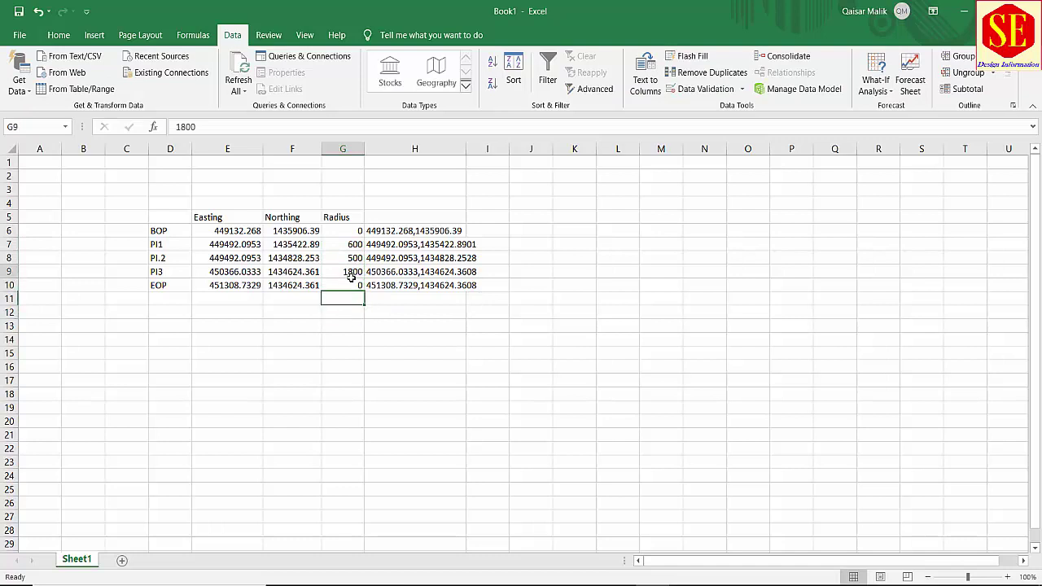
pyautogui.click(355, 244)
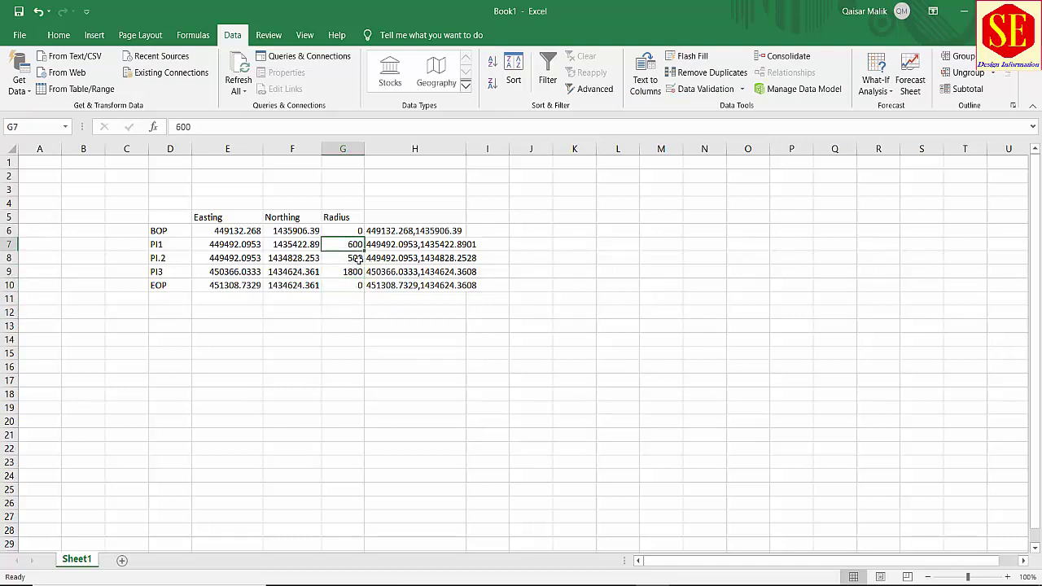
pyautogui.click(358, 258)
pyautogui.click(349, 274)
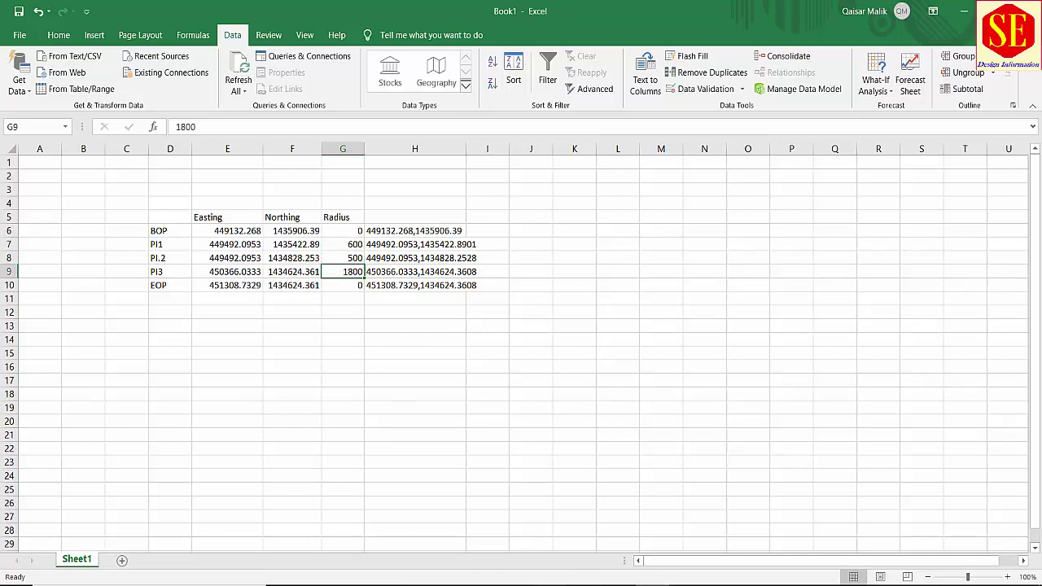
# Switch back to the Eagle Point alignment data and open the horizontal curve data for PI 1
pyautogui.hotkey('alt', 'Tab')
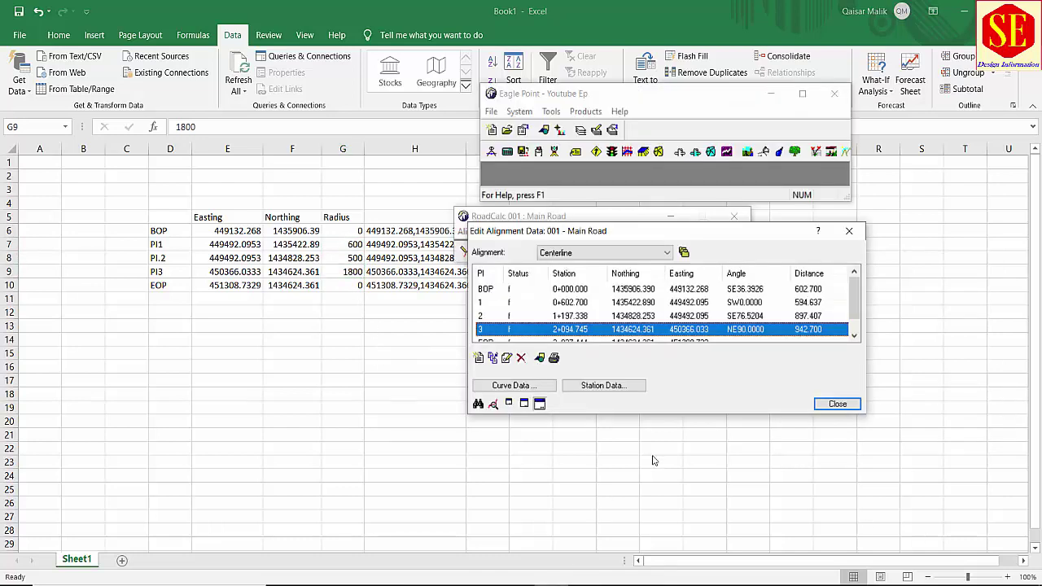
pyautogui.click(518, 387)
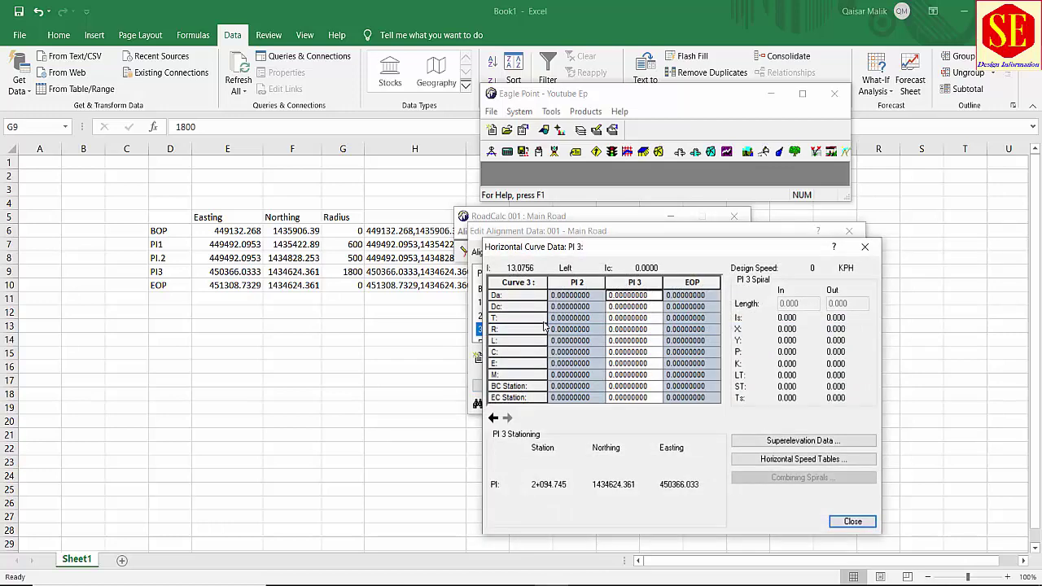
pyautogui.click(493, 418)
pyautogui.click(493, 418)
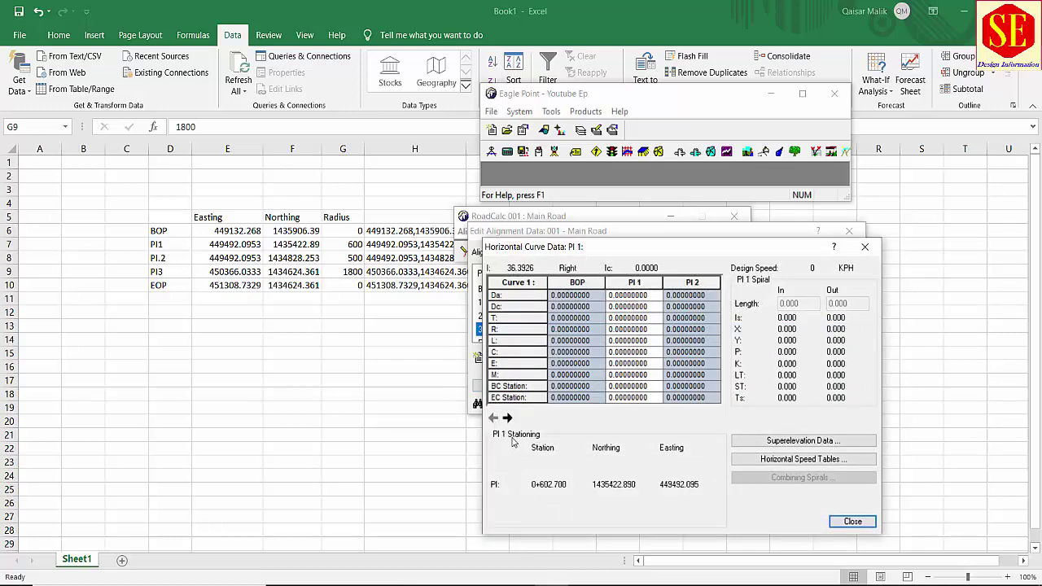
# Browse the horizontal curve data from PI 1 through PI 2 to PI 3 and return to PI 1
pyautogui.click(507, 417)
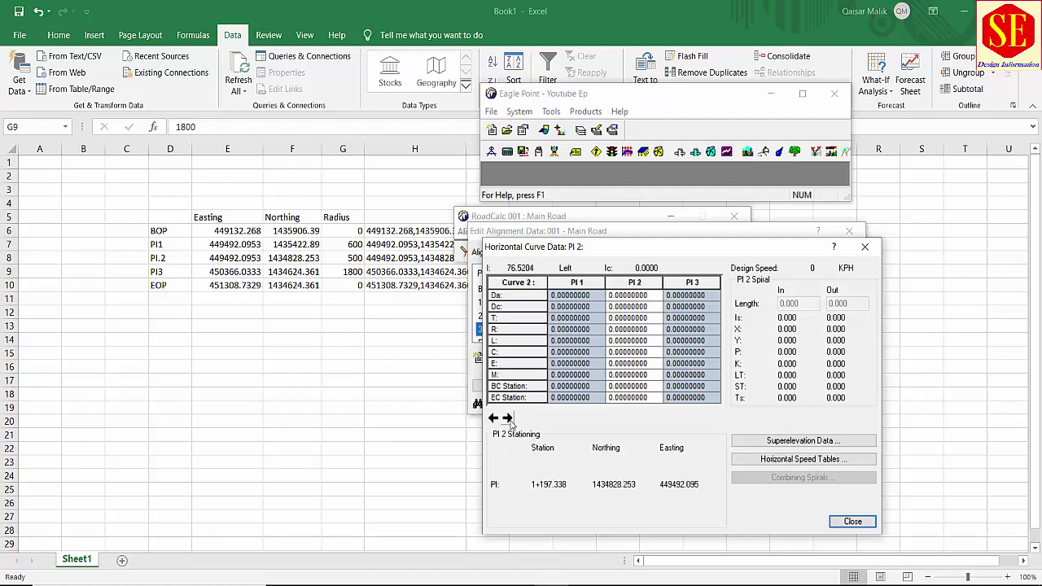
pyautogui.click(507, 417)
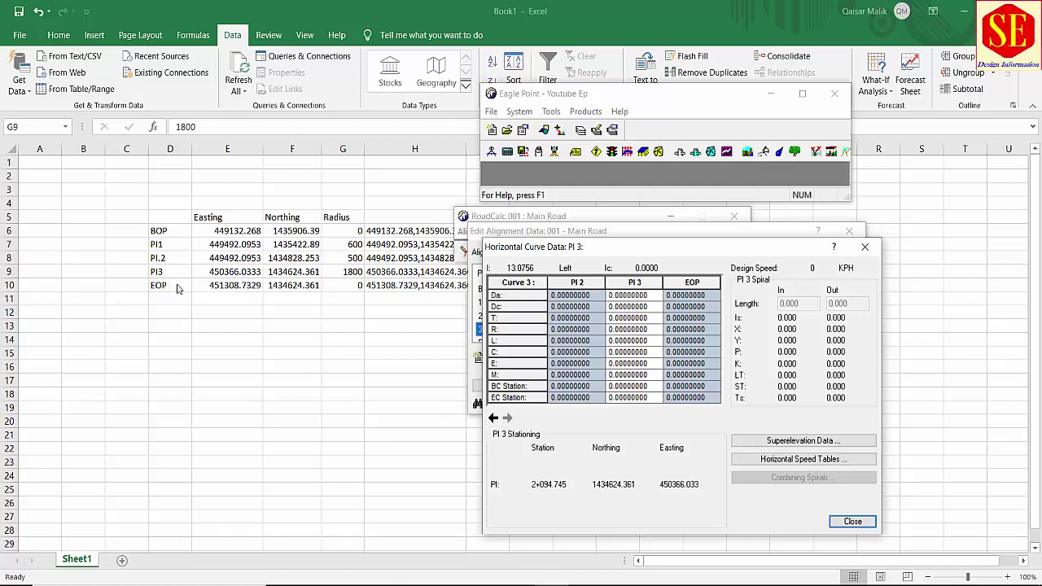
pyautogui.click(493, 417)
pyautogui.click(493, 417)
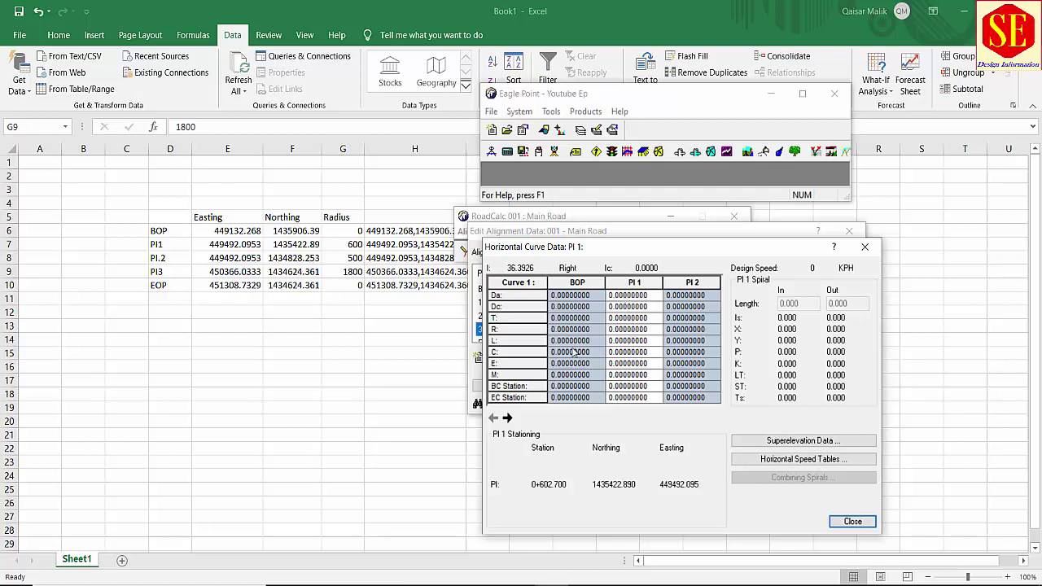
# Set the radius (R) of the PI 1 horizontal curve to 600 and apply it with the drawing in view
pyautogui.click(630, 295)
pyautogui.click(619, 309)
pyautogui.click(641, 317)
pyautogui.press('Down')
pyautogui.click(652, 327)
pyautogui.write('600')
pyautogui.click(597, 583)
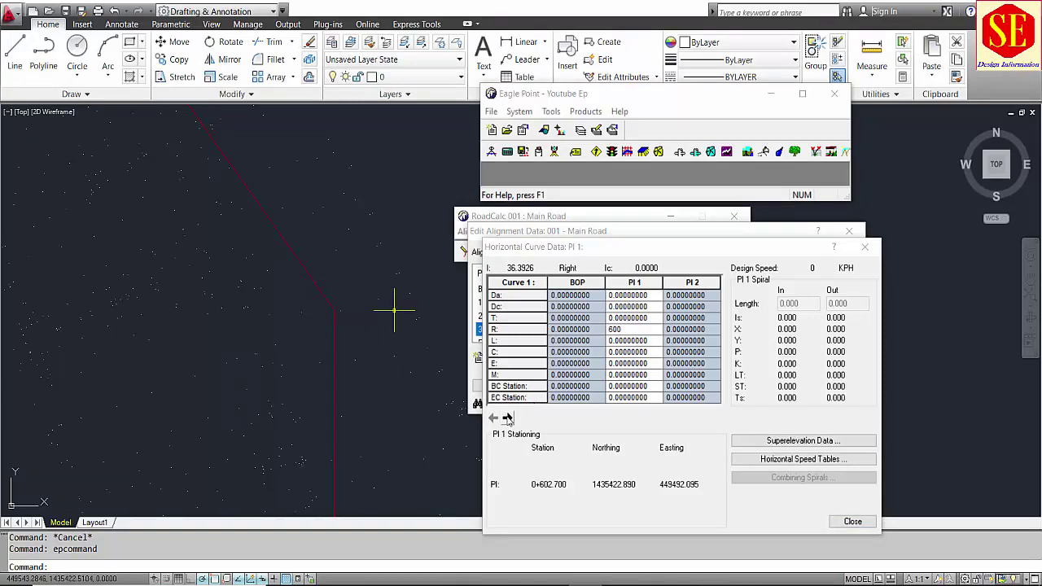
pyautogui.click(642, 358)
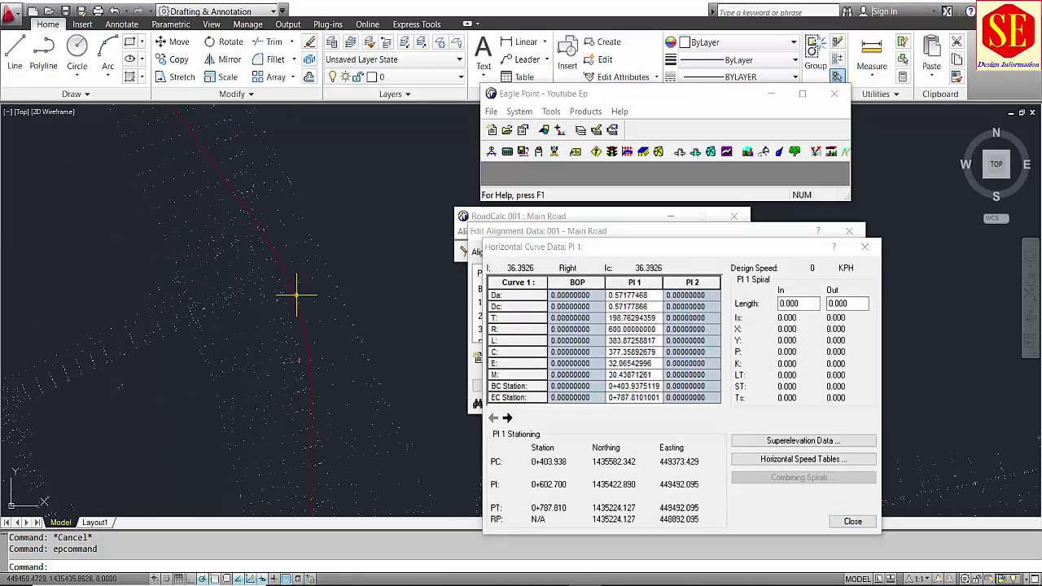
# Select the centerline at the PI 1 curve in the drawing and check the In and Out spiral lengths
pyautogui.click(280, 266)
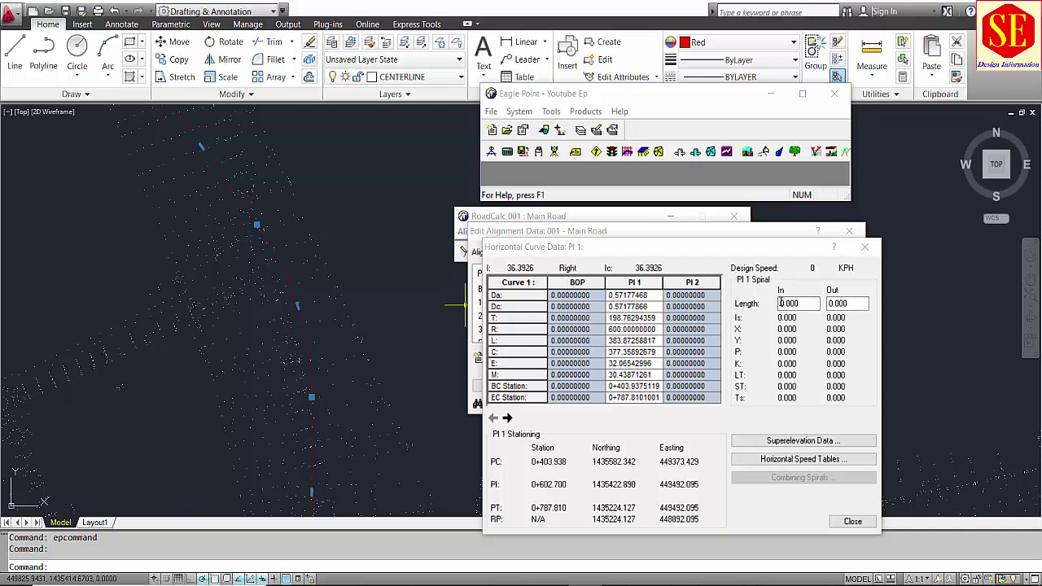
pyautogui.click(767, 305)
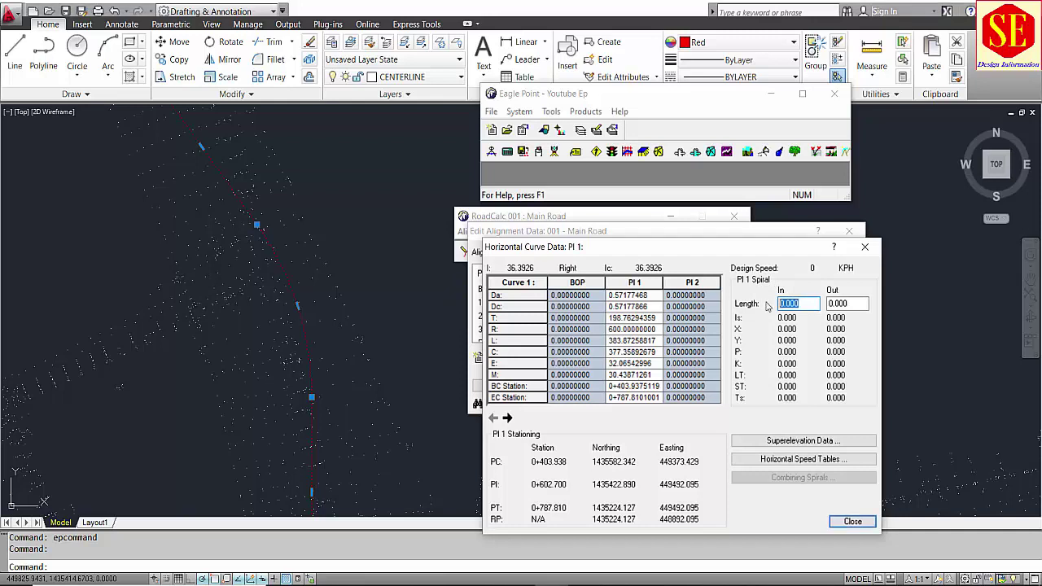
pyautogui.press('Tab')
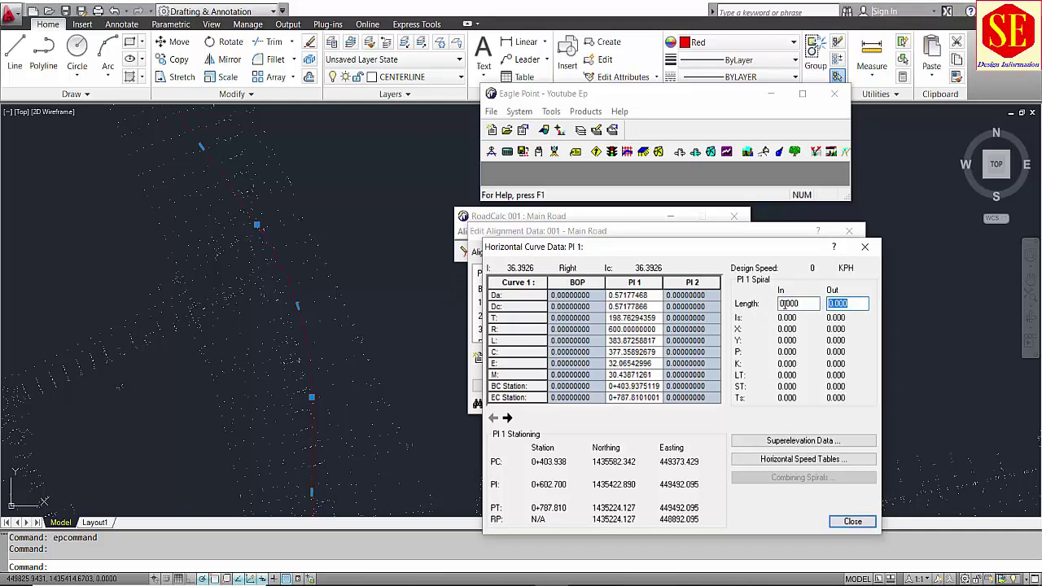
pyautogui.hotkey('shift', 'Tab')
pyautogui.press('Tab')
# Open the superelevation data of PI 1 and set its MSE to 6 % slope
pyautogui.click(795, 441)
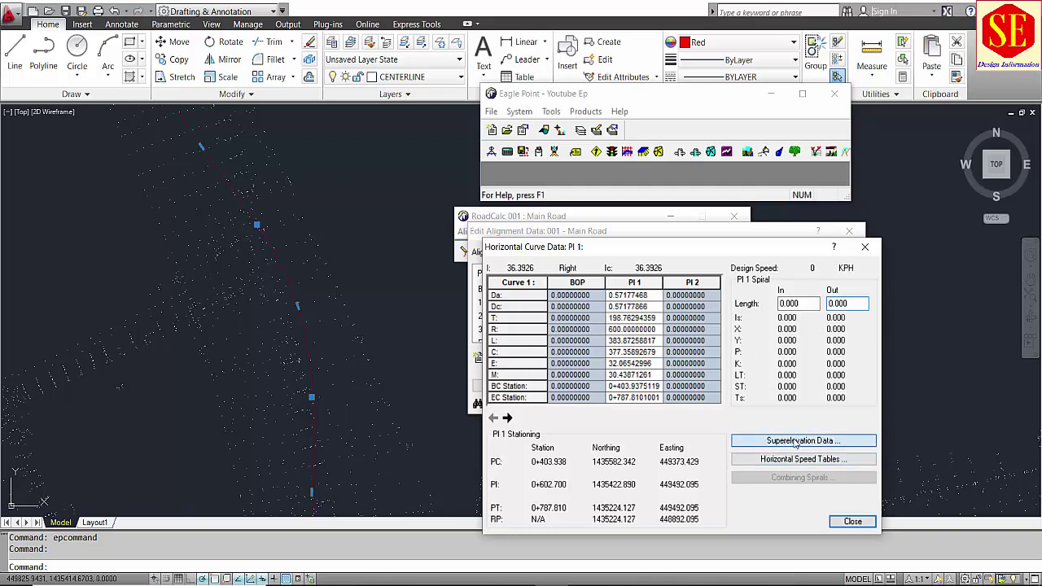
pyautogui.moveTo(632, 267); pyautogui.dragTo(610, 179)
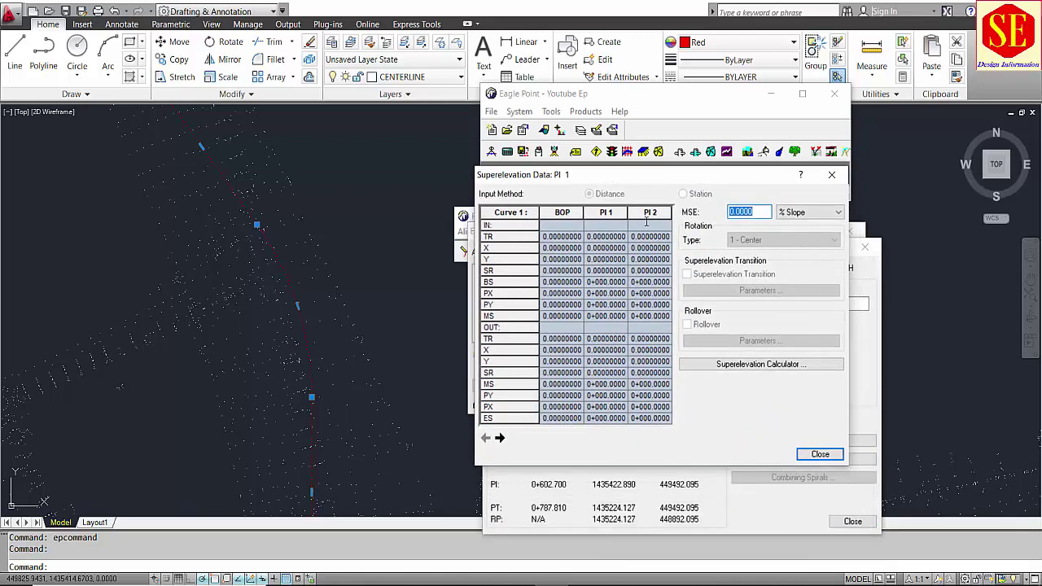
pyautogui.write('6')
# Open the Superelevation Calculator for PI 1 and set the design speed to 80 KPH and the cross-slope to 2.5 %
pyautogui.click(745, 368)
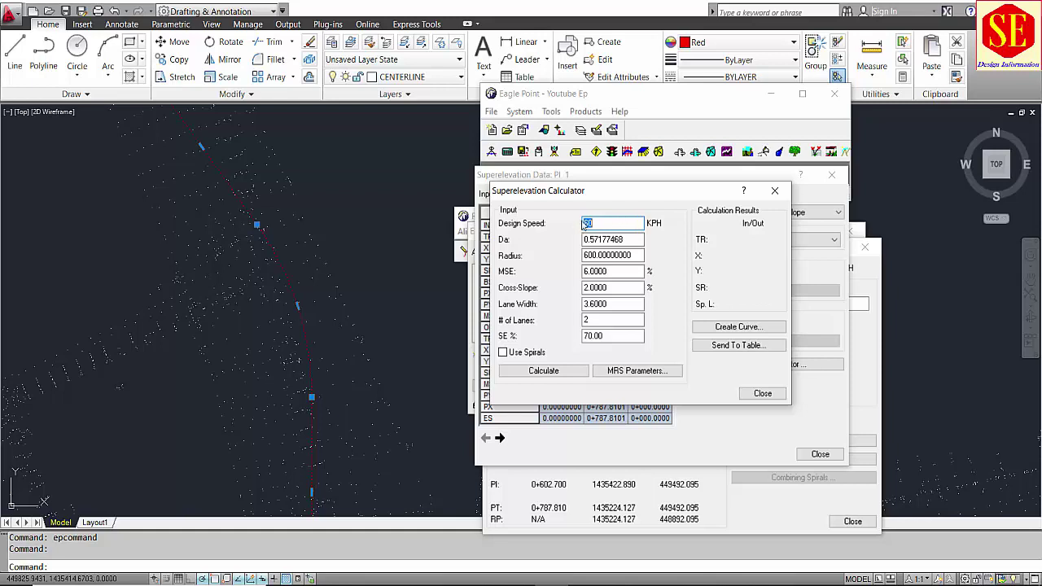
pyautogui.click(604, 223)
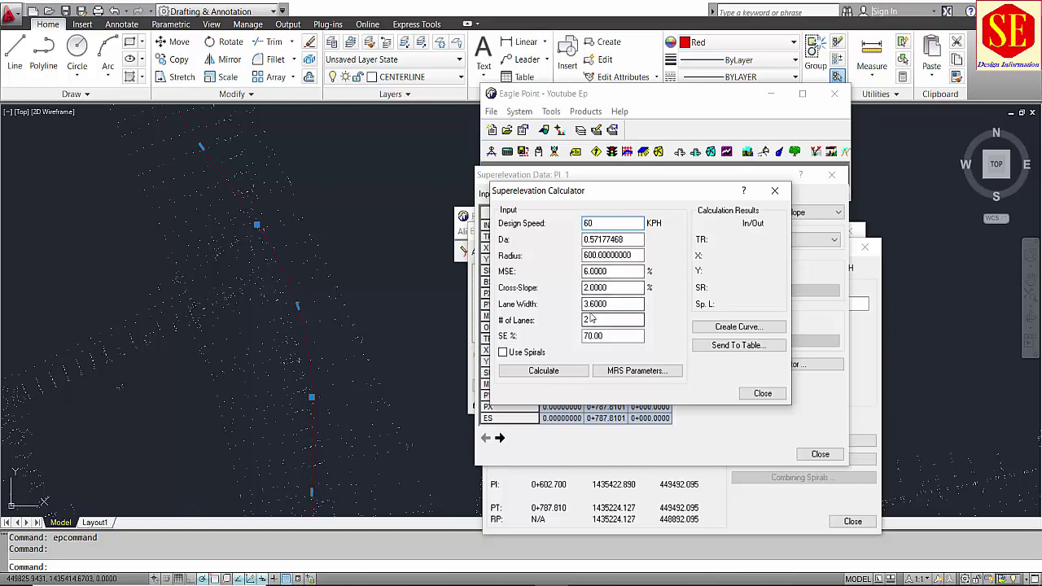
pyautogui.moveTo(600, 223); pyautogui.dragTo(531, 229)
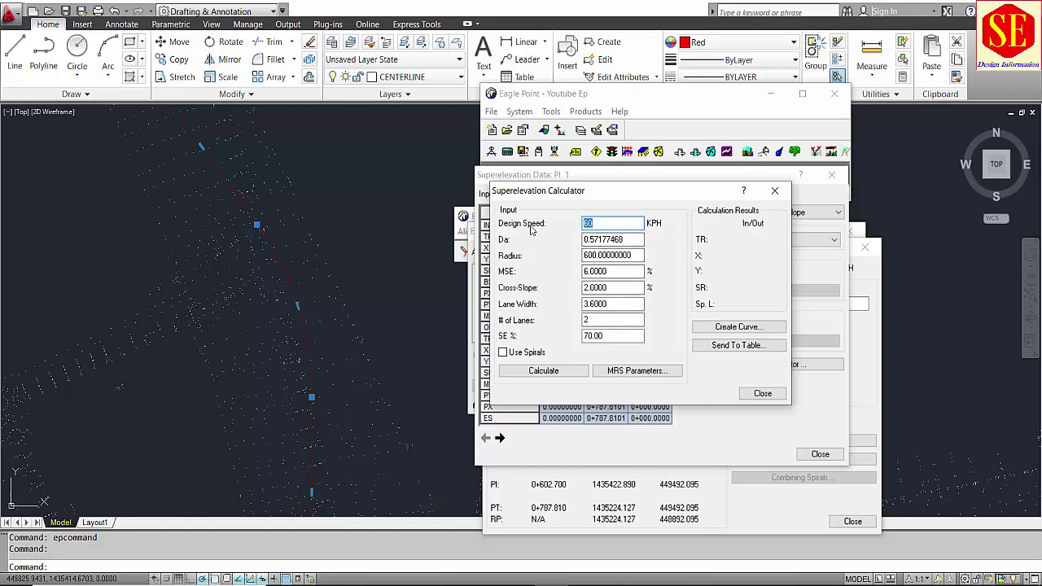
pyautogui.click(601, 238)
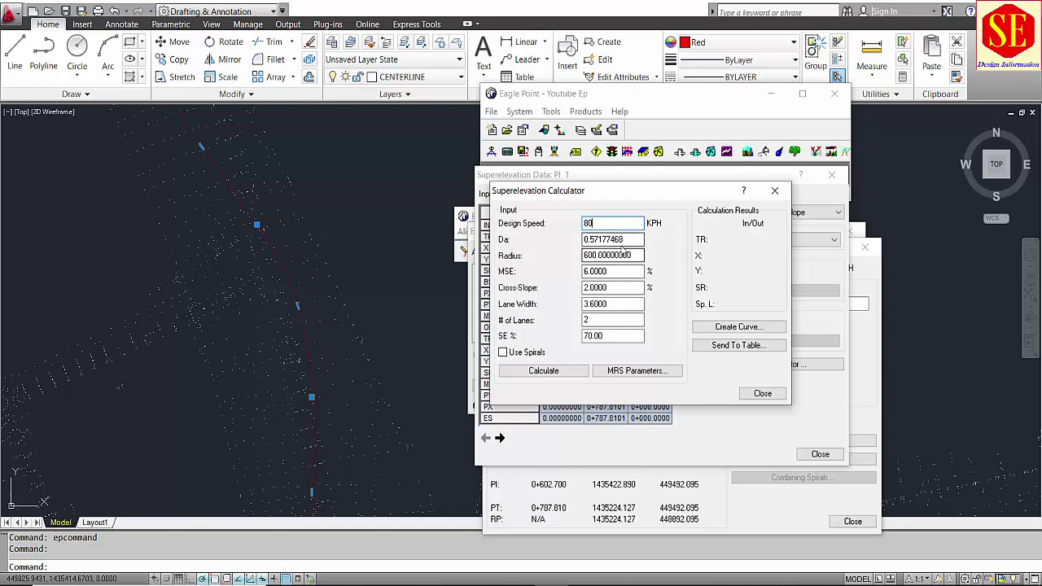
pyautogui.press('Tab')
pyautogui.press('Tab')
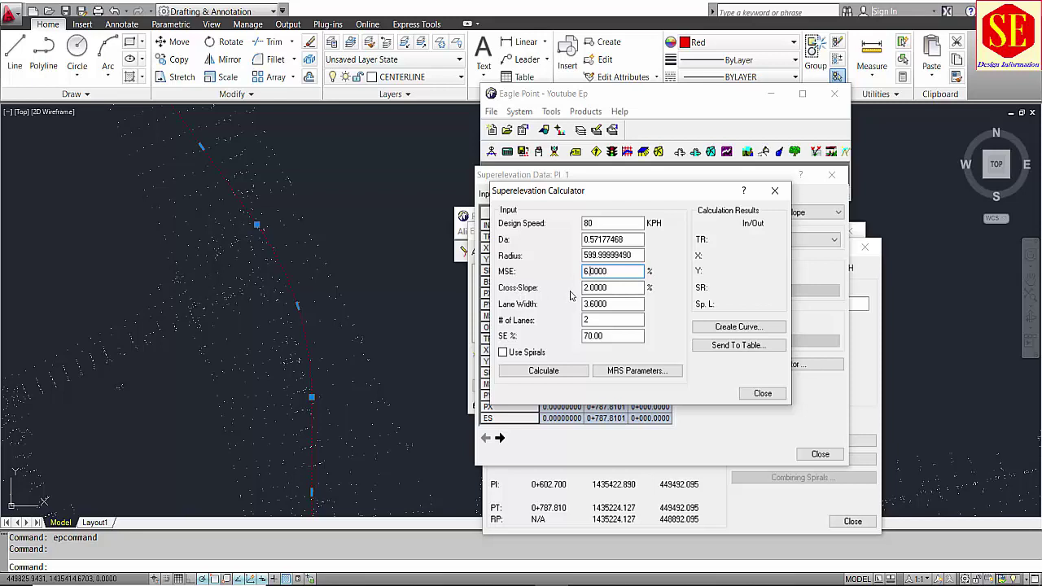
pyautogui.press('Tab')
pyautogui.write('2.5')
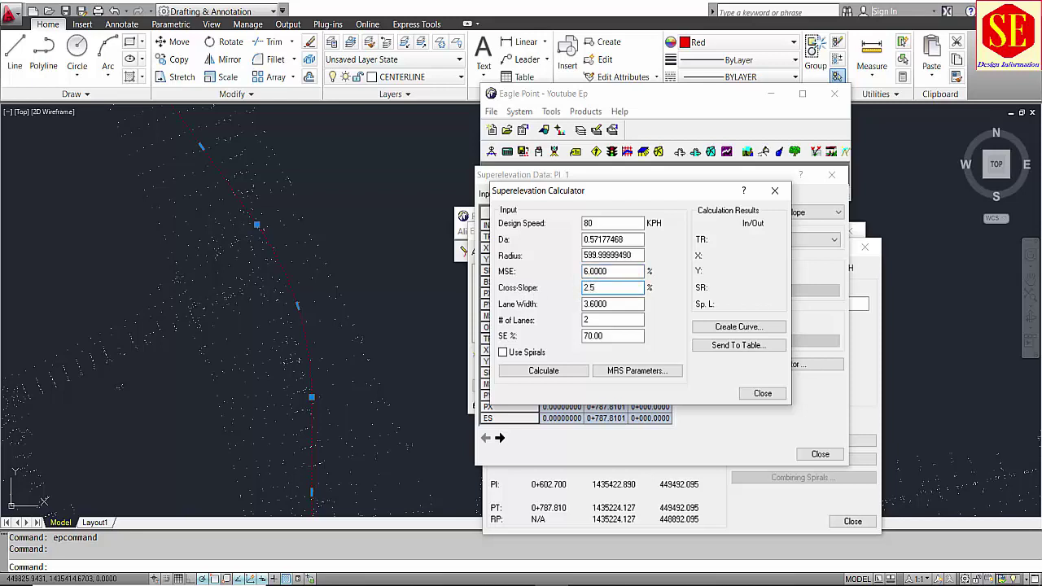
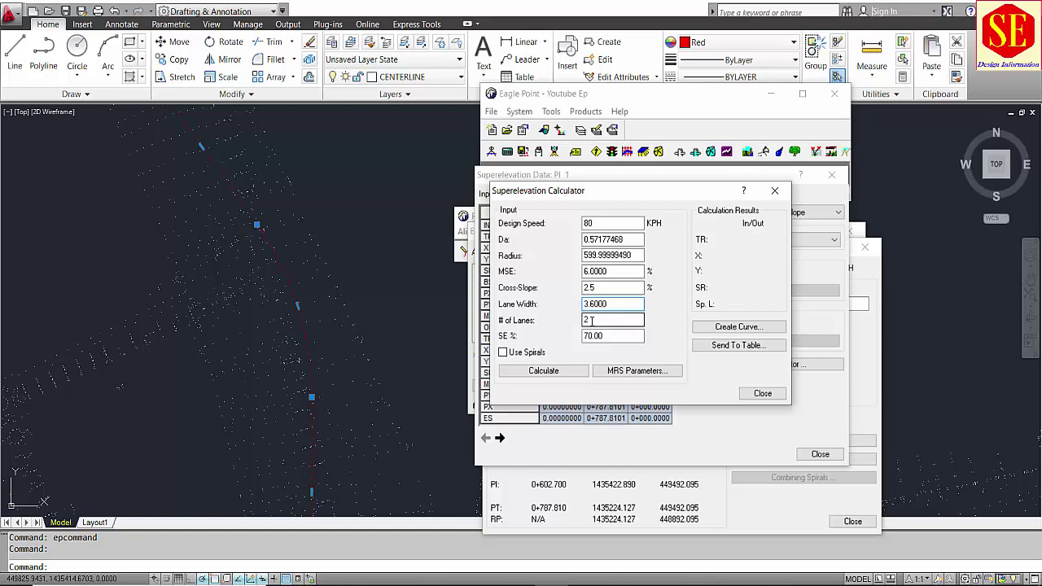
# Set the number of lanes to 3 and calculate the superelevation values for the curve
pyautogui.click(591, 322)
pyautogui.click(607, 334)
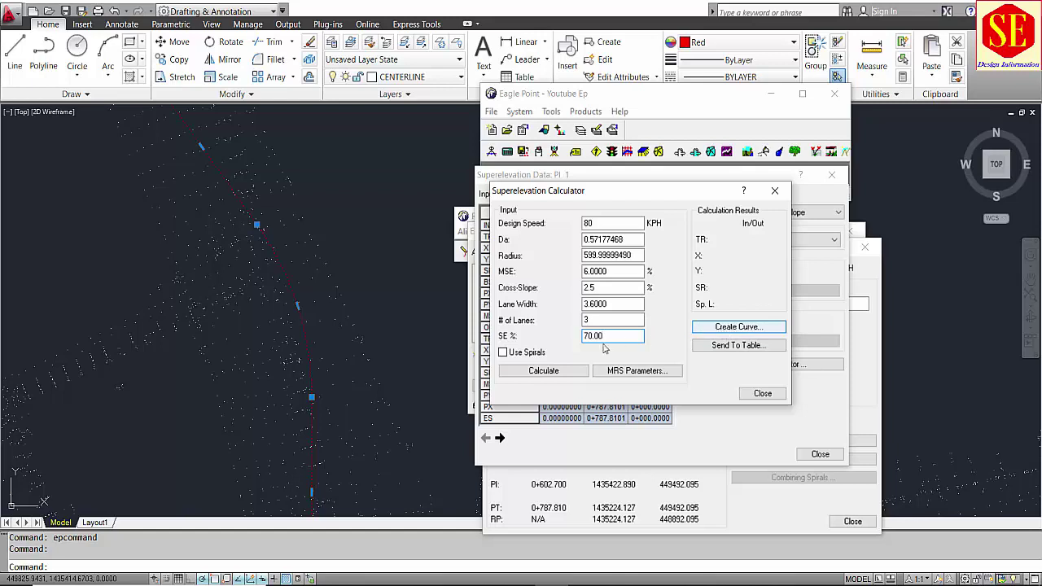
pyautogui.click(537, 373)
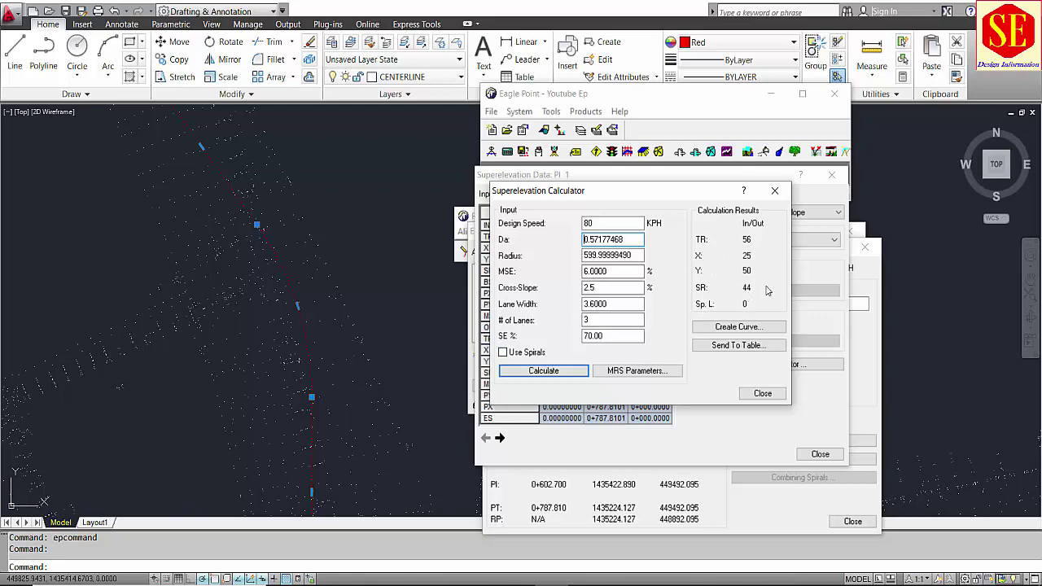
pyautogui.click(561, 376)
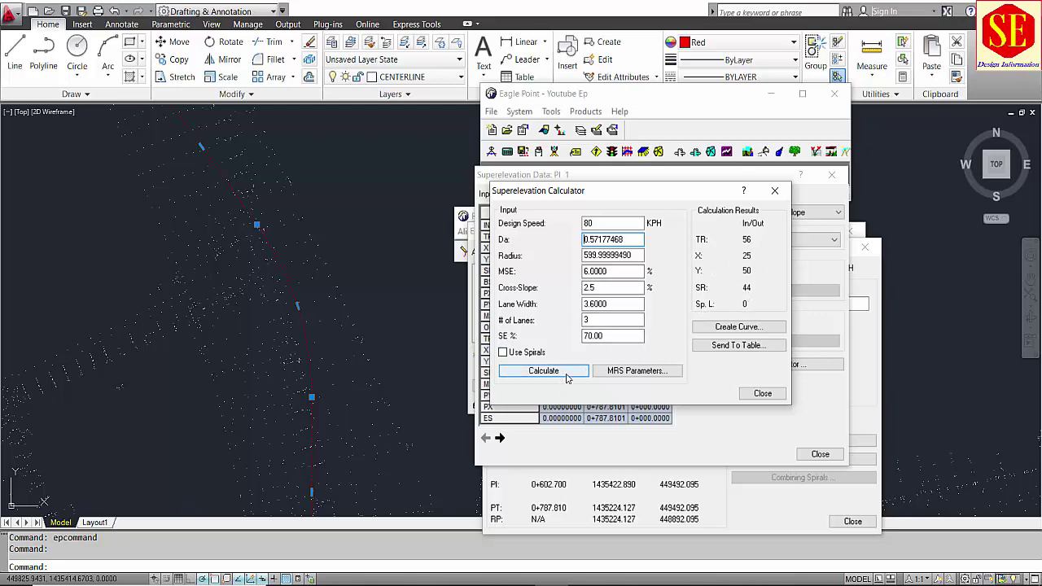
# Review the MRS values by design speed and the lane multipliers in the MRS Parameters, and return to the calculator
pyautogui.click(638, 378)
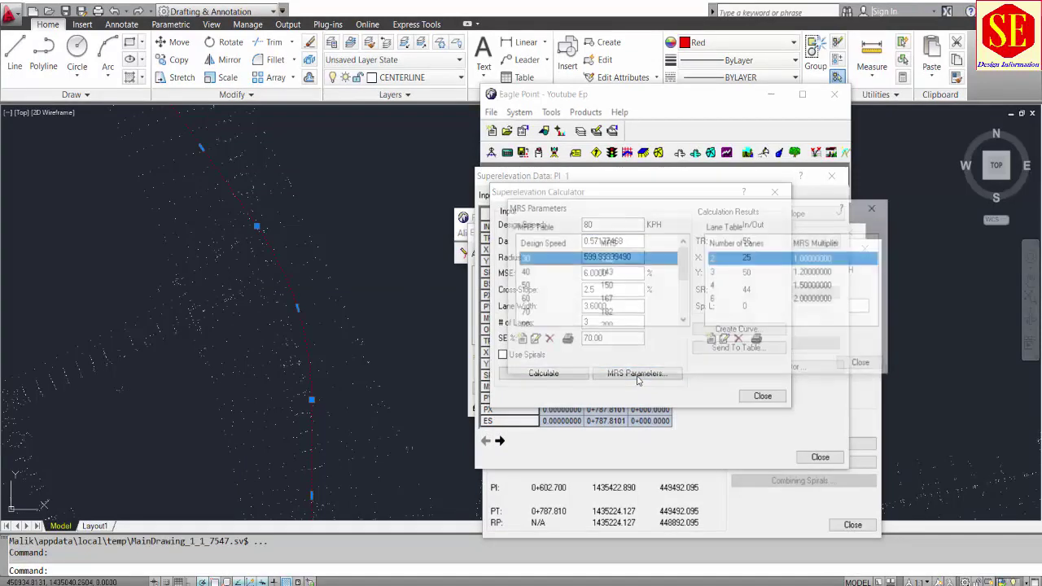
pyautogui.click(525, 273)
pyautogui.click(606, 287)
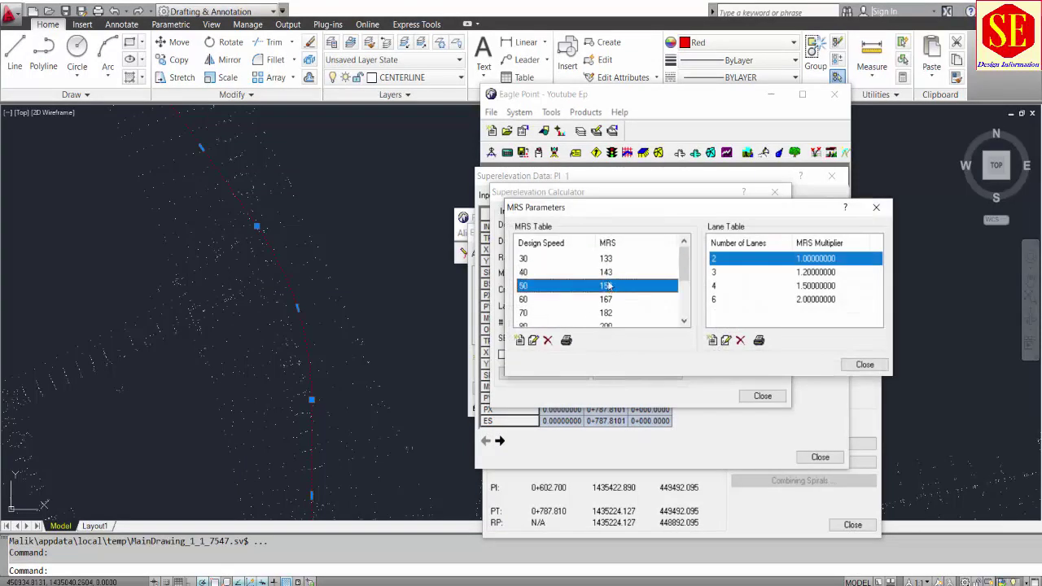
pyautogui.click(525, 299)
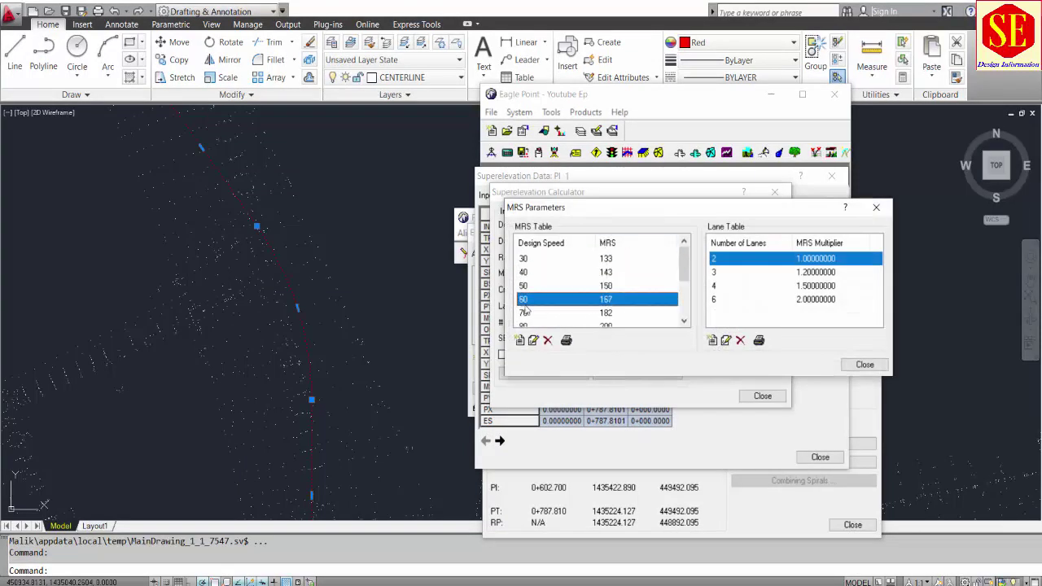
pyautogui.scroll(-1, 623, 310)
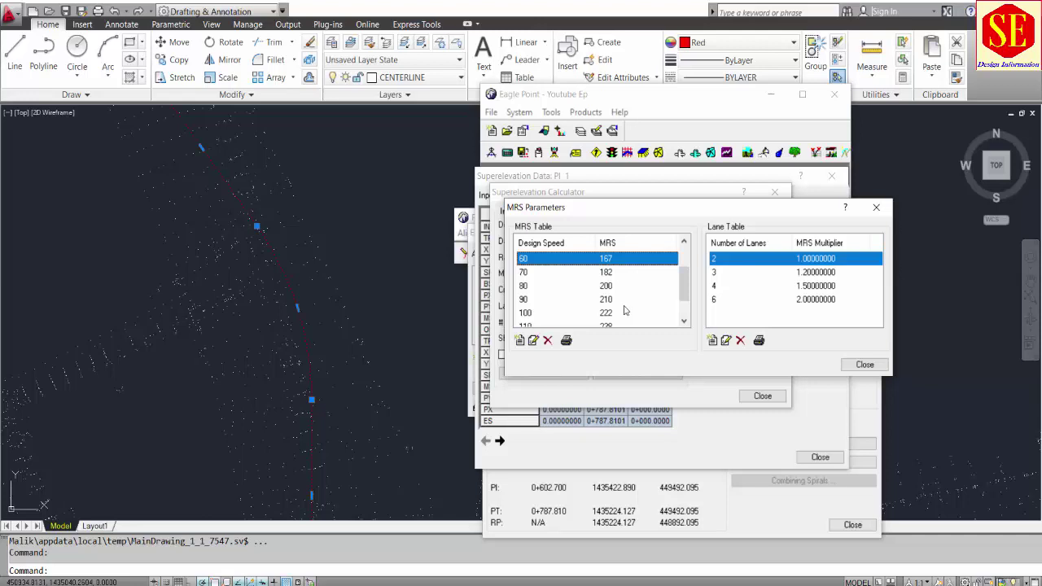
pyautogui.click(873, 367)
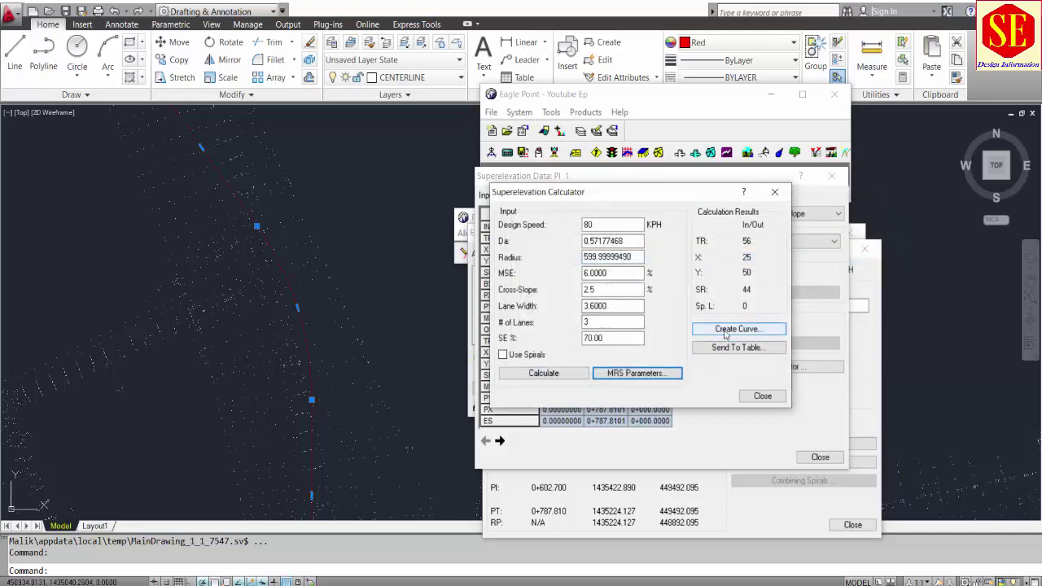
# Create the curve from the calculated values for PI 1 only, overwriting its curve, spiral and superelevation data
pyautogui.click(725, 330)
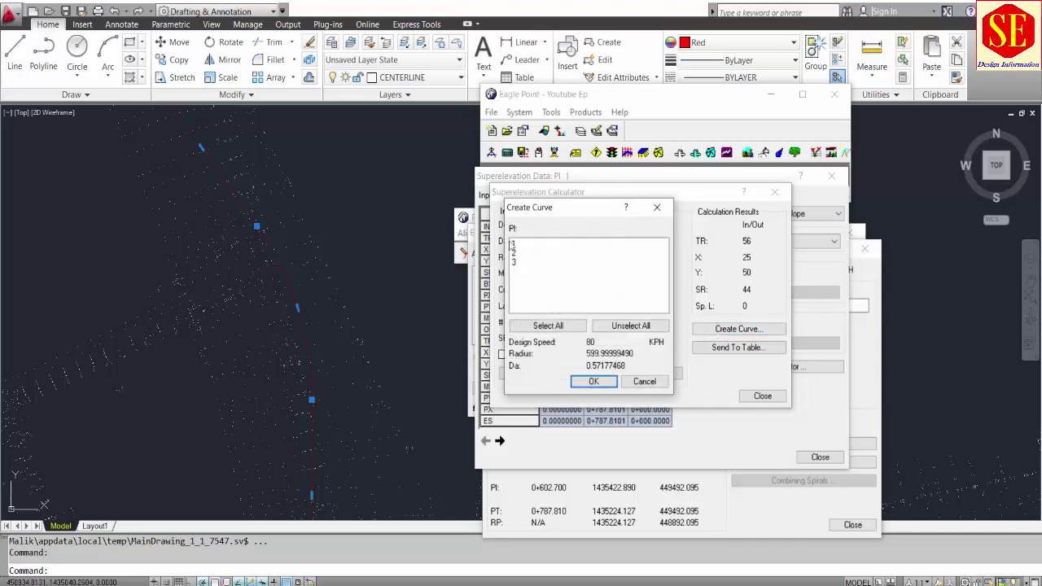
pyautogui.click(512, 244)
pyautogui.click(515, 253)
pyautogui.click(514, 262)
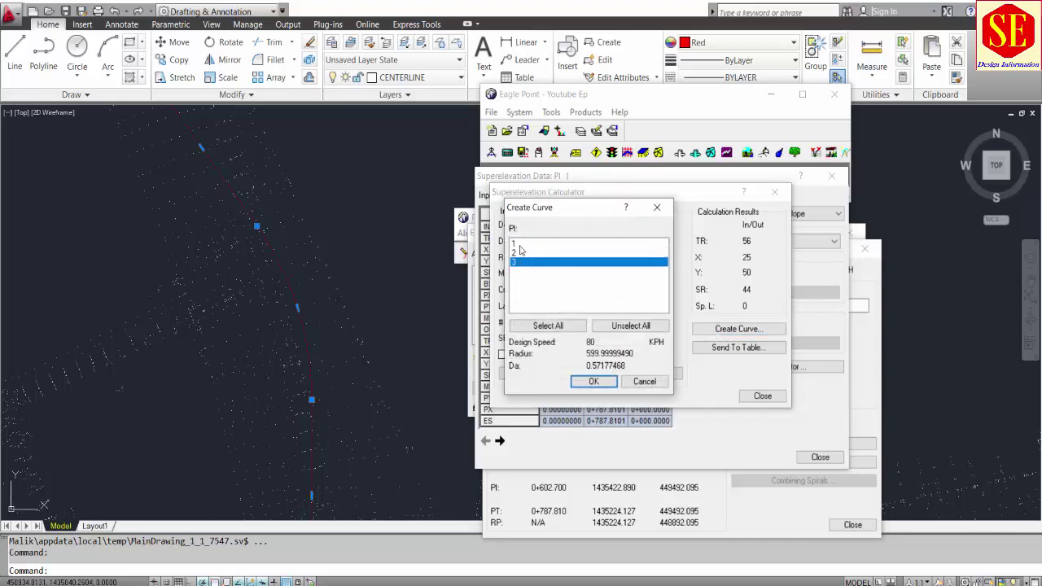
pyautogui.click(516, 243)
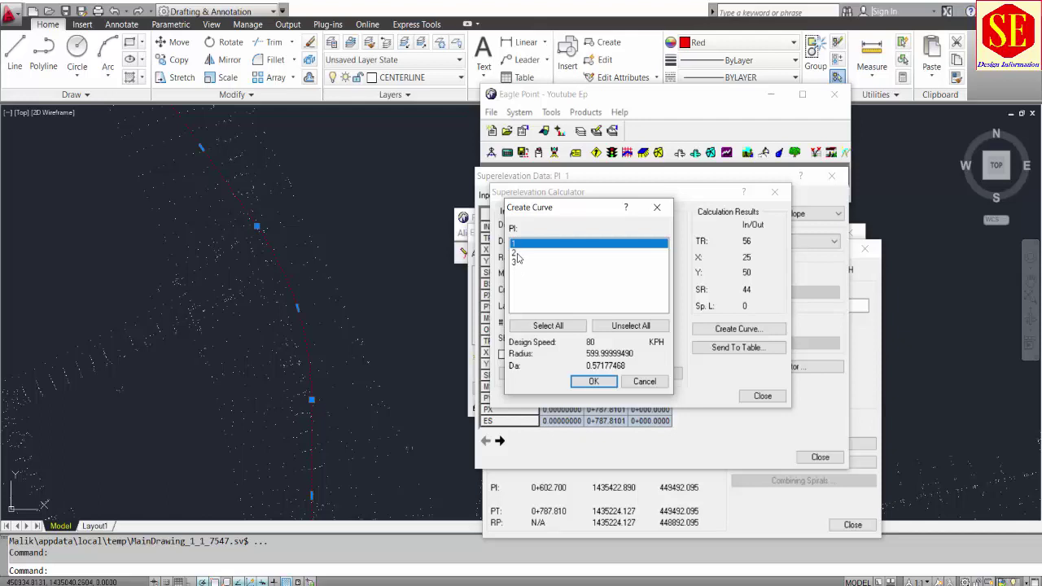
pyautogui.click(538, 327)
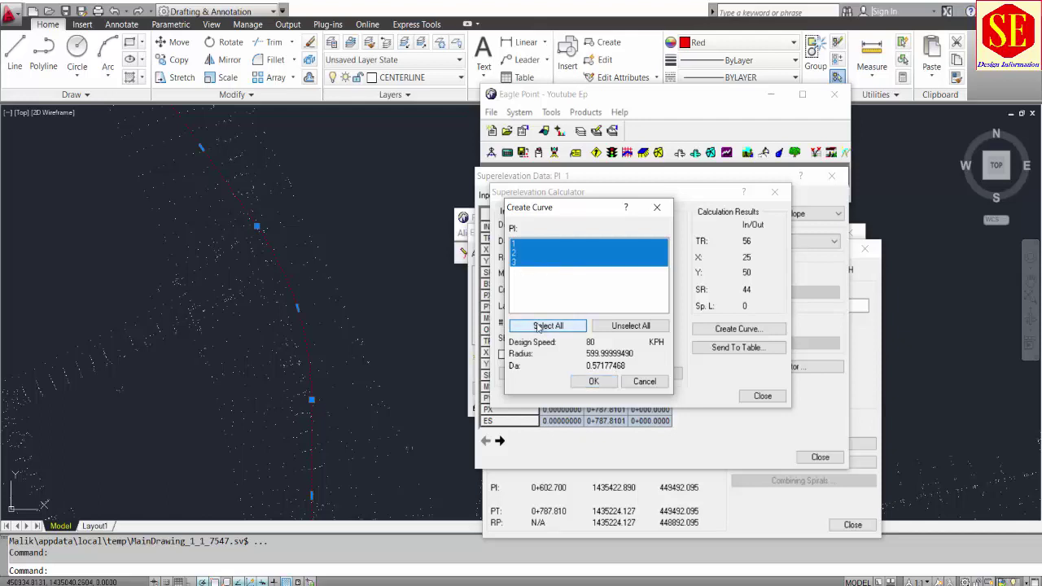
pyautogui.click(517, 249)
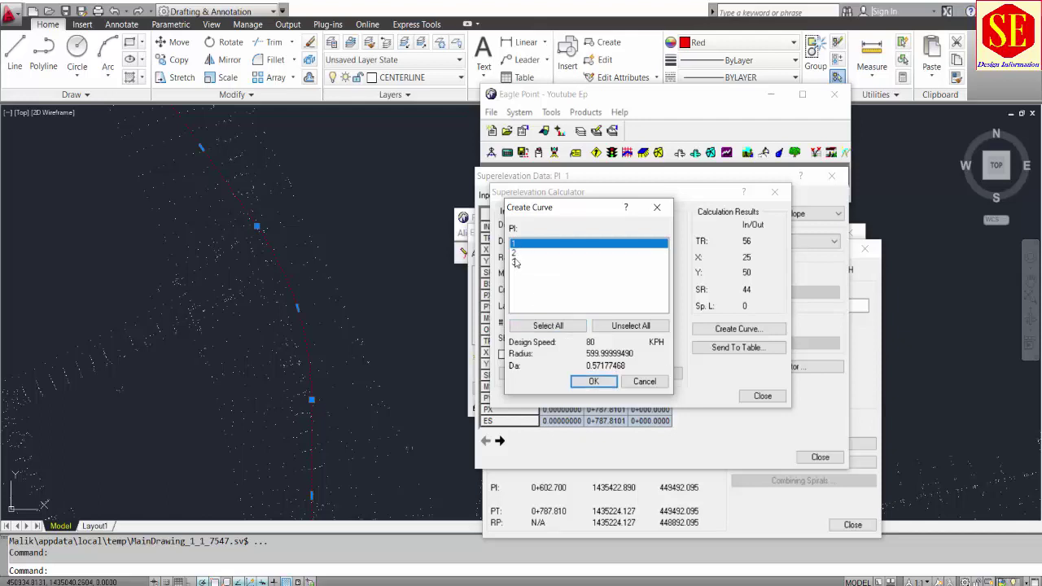
pyautogui.click(578, 382)
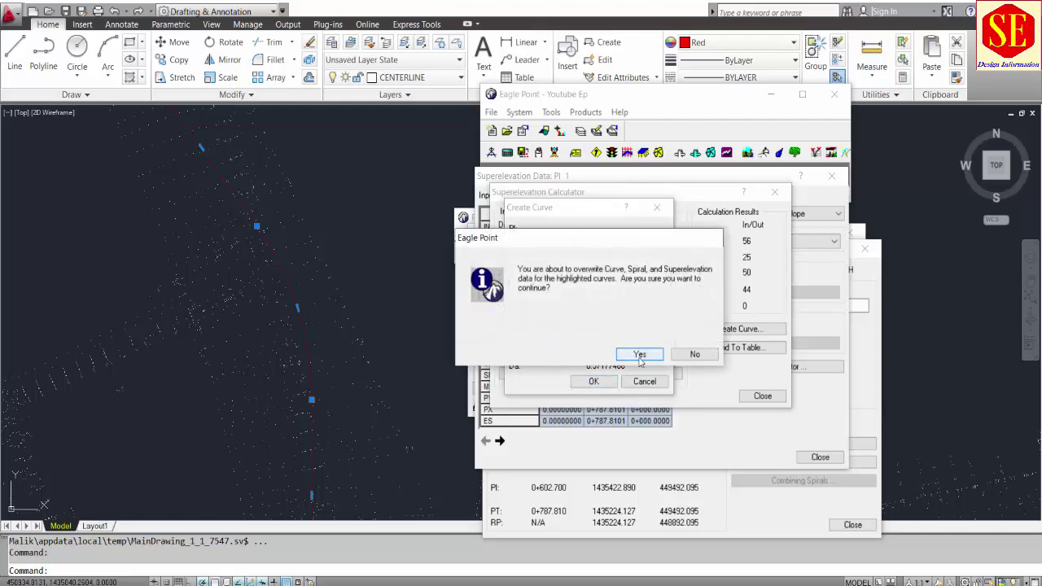
pyautogui.click(640, 355)
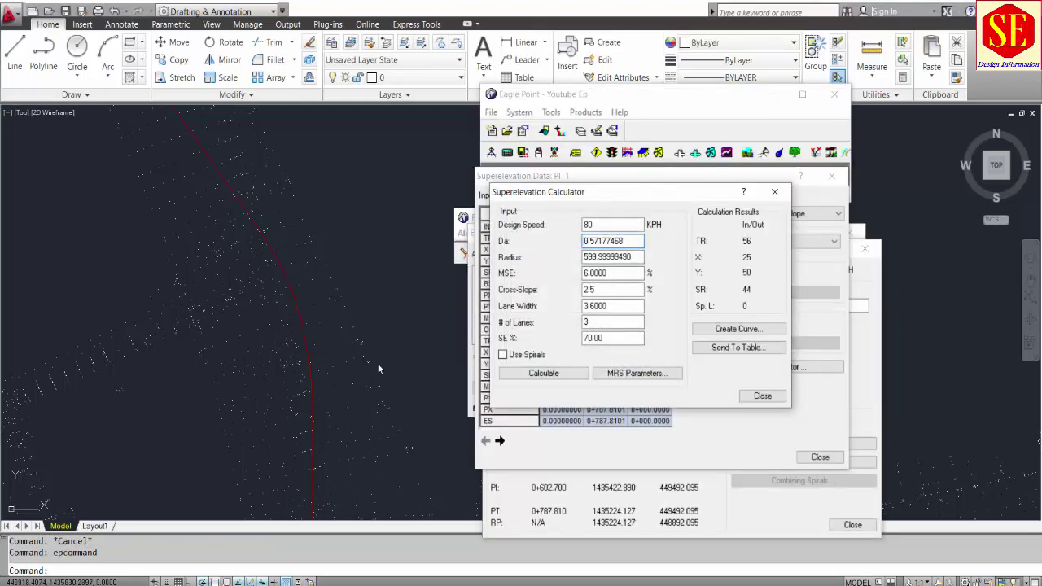
# Select the centerline in the drawing to inspect its PI 1 curve, and close the Superelevation Calculator
pyautogui.scroll(-2, 239, 298)
pyautogui.scroll(2, 252, 299)
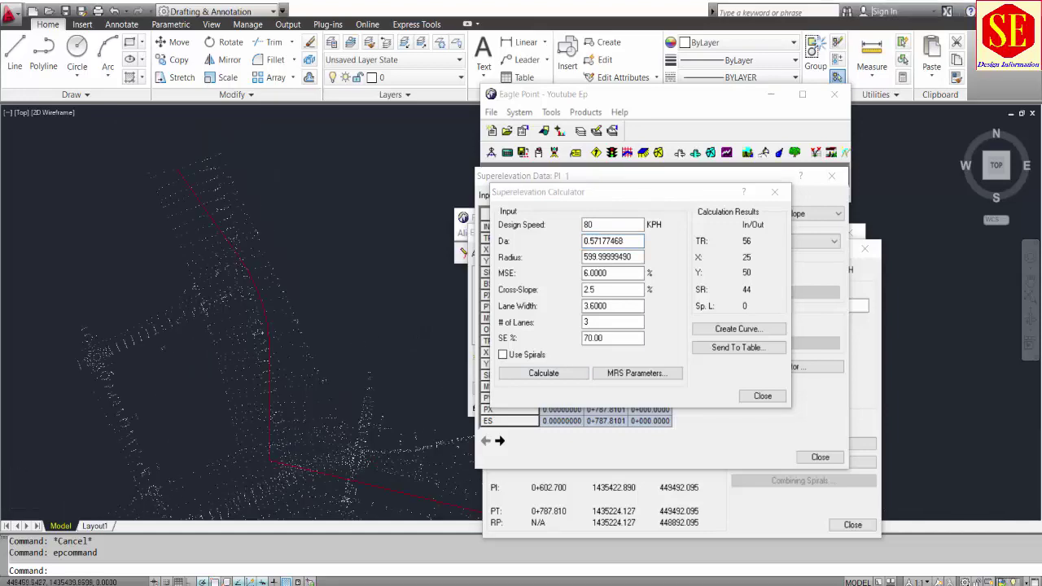
pyautogui.click(264, 298)
pyautogui.click(253, 296)
pyautogui.scroll(-1, 246, 270)
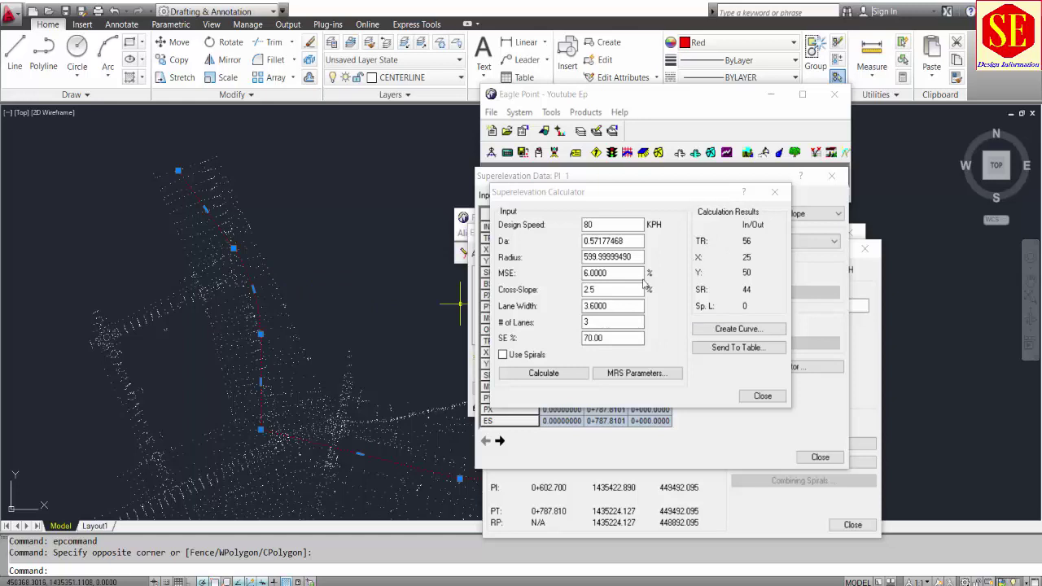
pyautogui.click(761, 396)
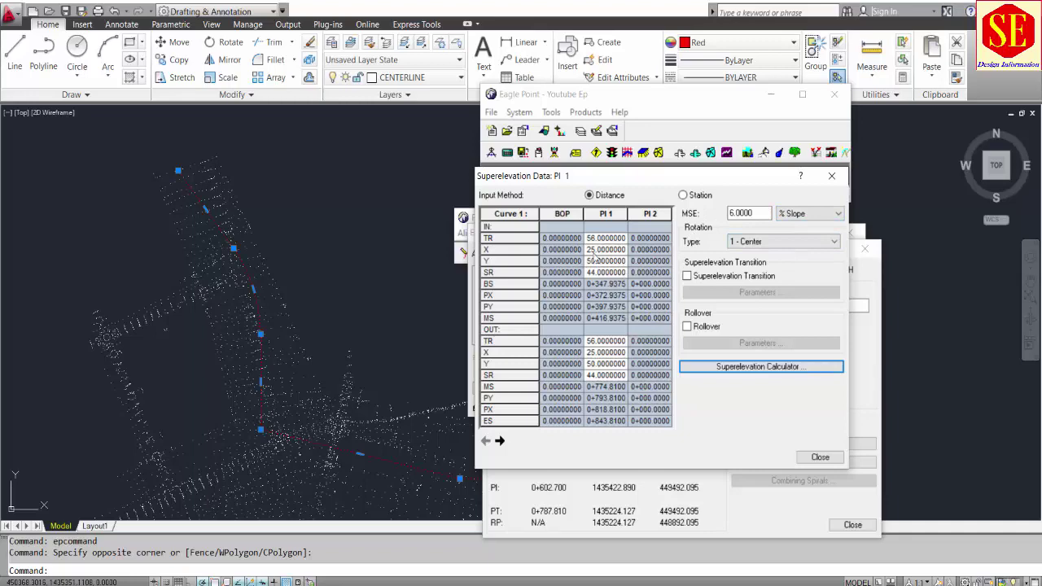
# Close PI 1's superelevation data, set PI 2's curve radius to 500 from the Excel table, and inspect the curve on the centerline
pyautogui.click(806, 458)
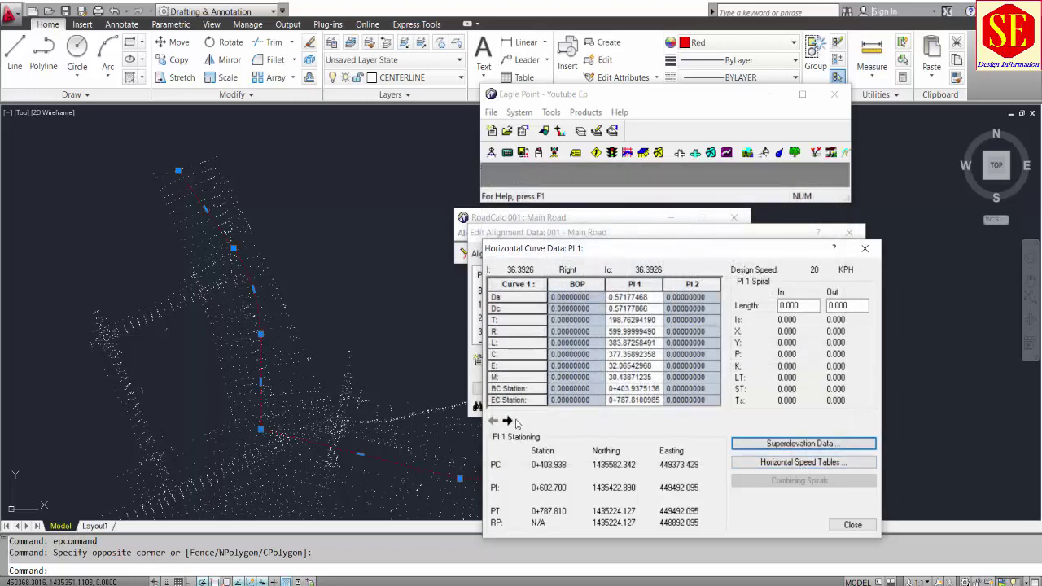
pyautogui.click(508, 420)
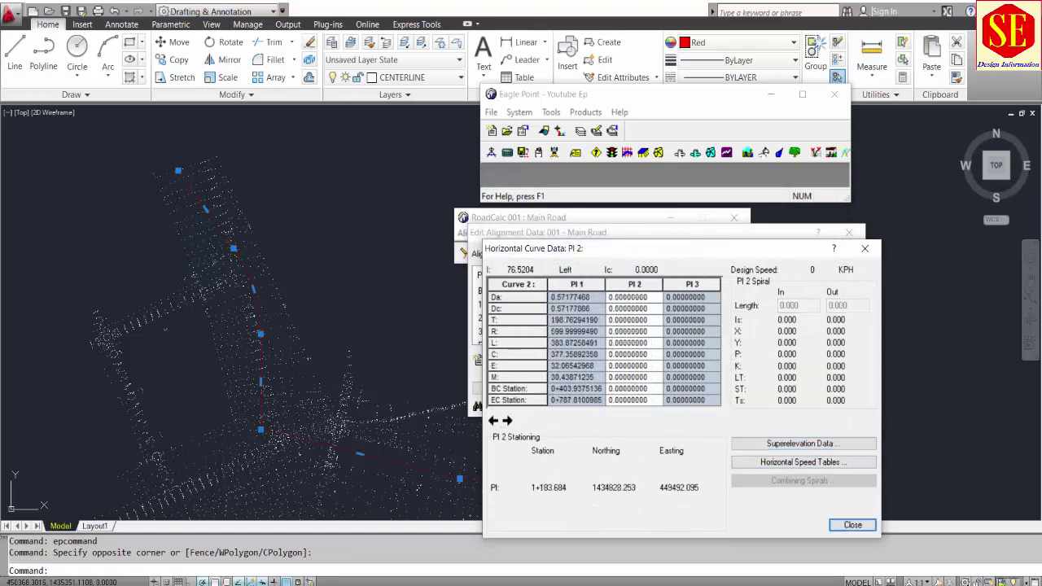
pyautogui.hotkey('alt', 'Tab')
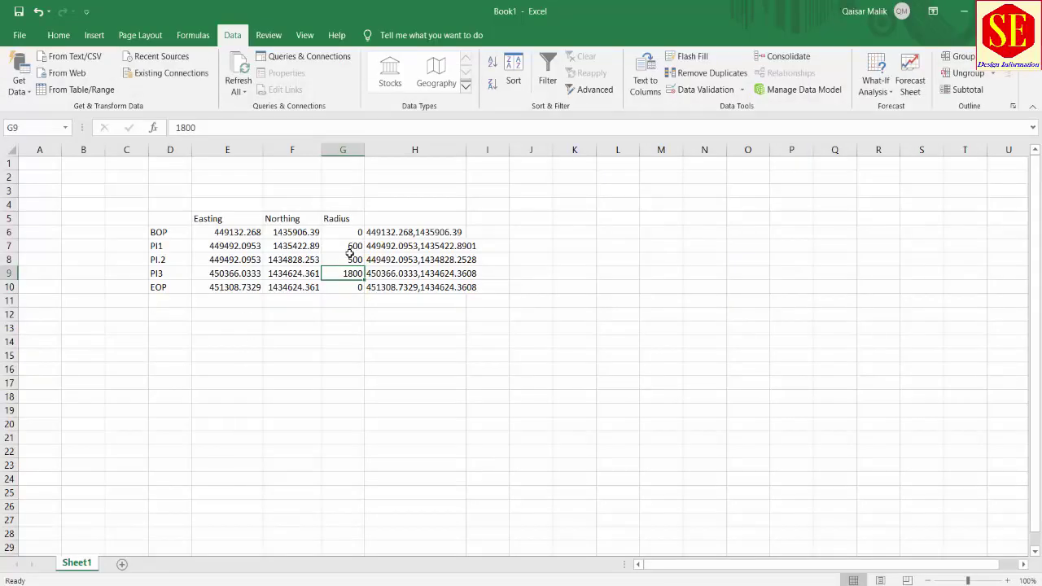
pyautogui.click(350, 259)
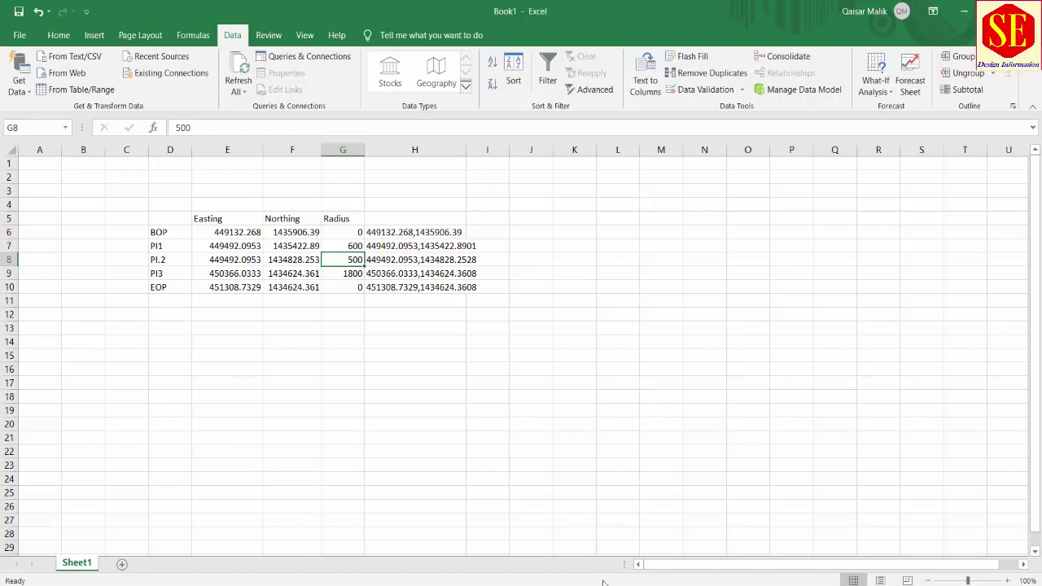
pyautogui.hotkey('alt', 'Tab')
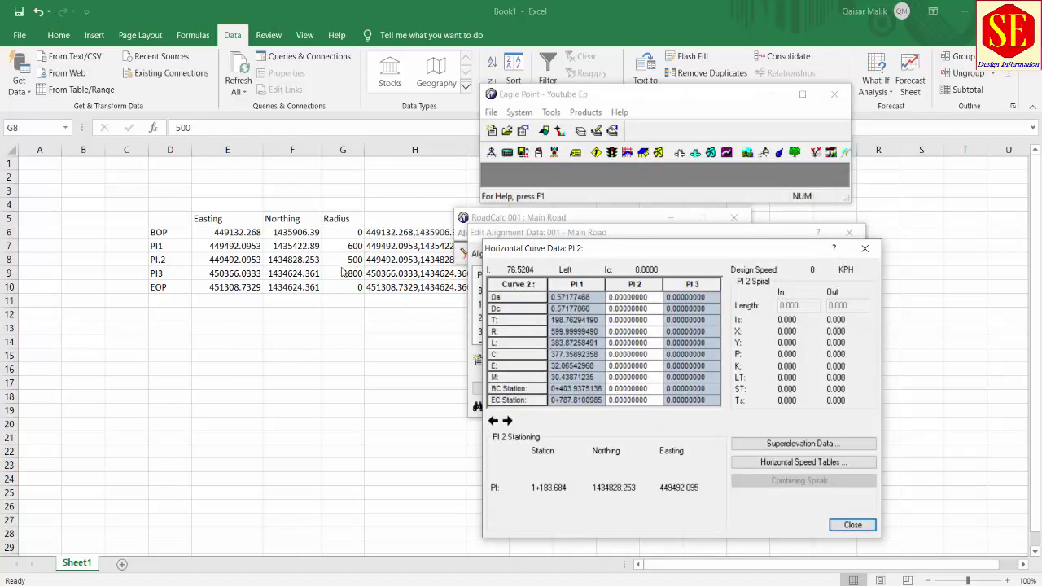
pyautogui.click(651, 332)
pyautogui.click(650, 331)
pyautogui.write('500')
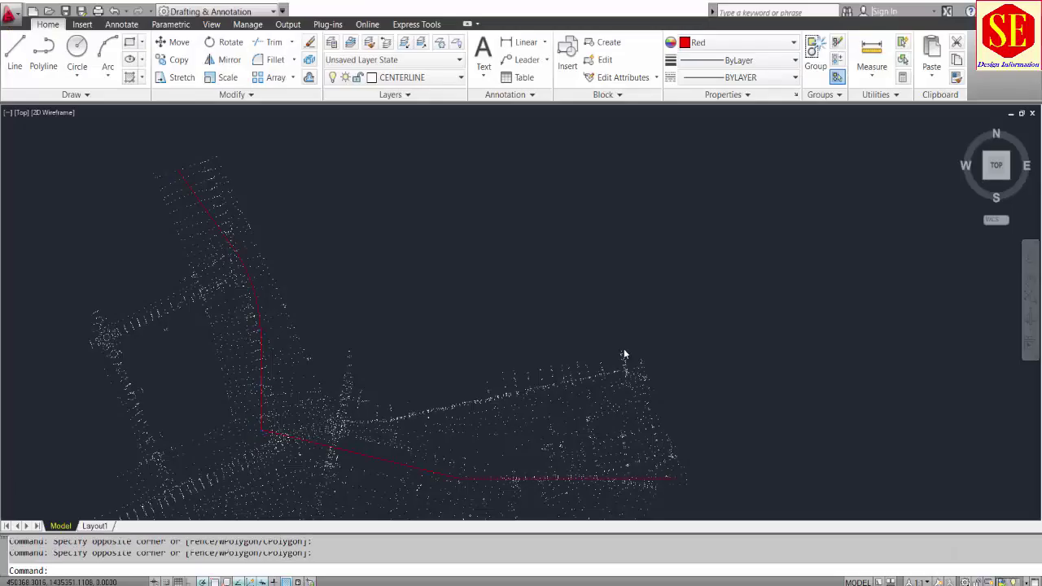
pyautogui.scroll(1, 314, 440)
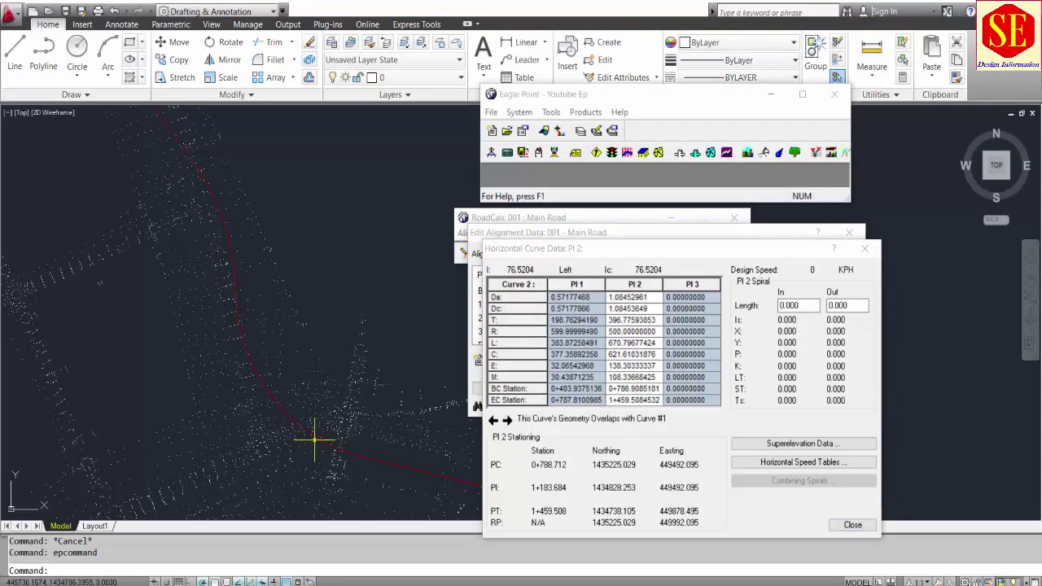
pyautogui.click(302, 431)
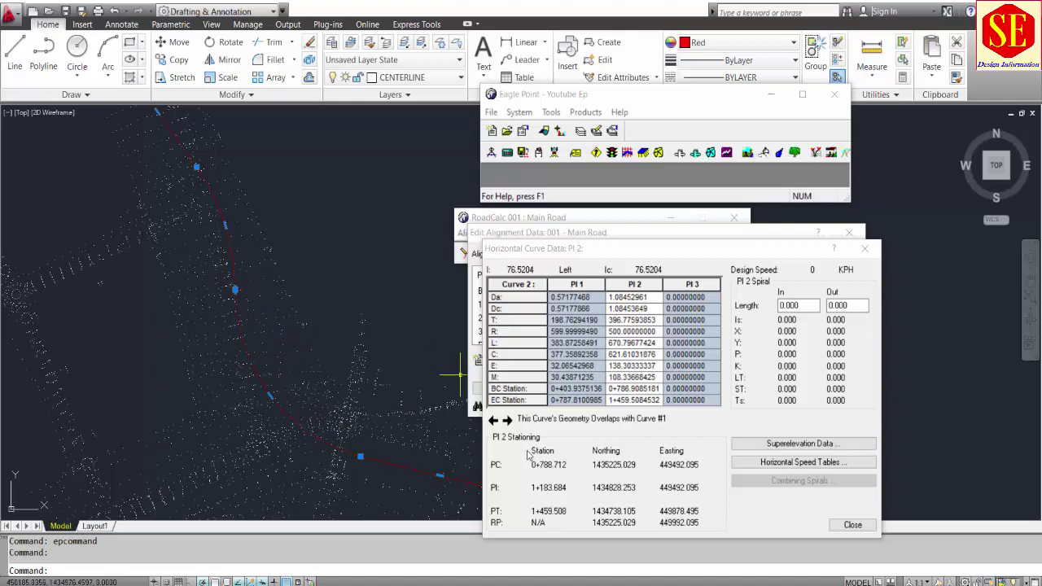
# Set PI 3's curve radius to 1800 from the Excel table, and select the centerline to inspect the curve
pyautogui.click(507, 420)
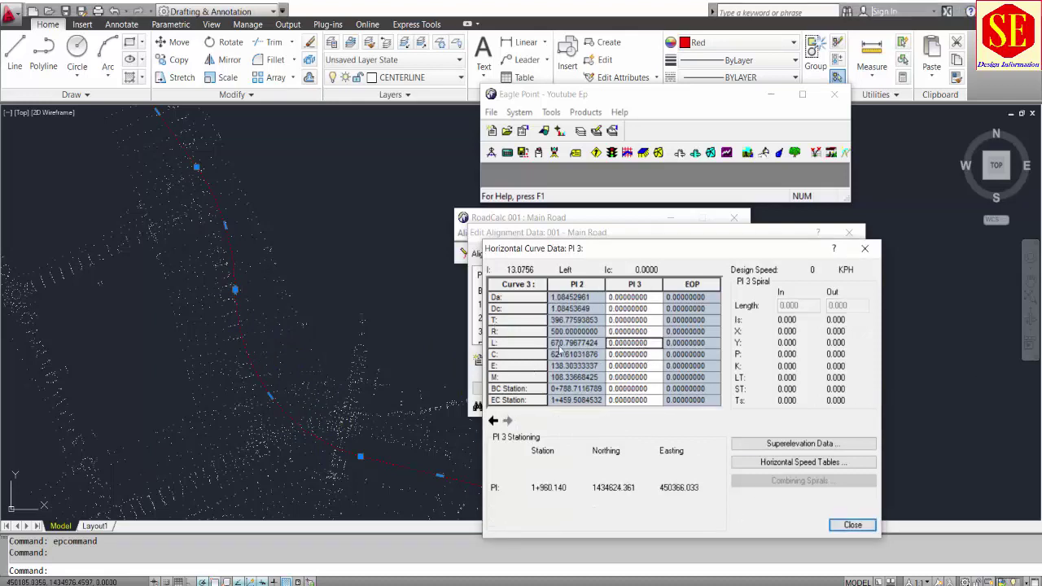
pyautogui.press('Up')
pyautogui.hotkey('alt', 'Tab')
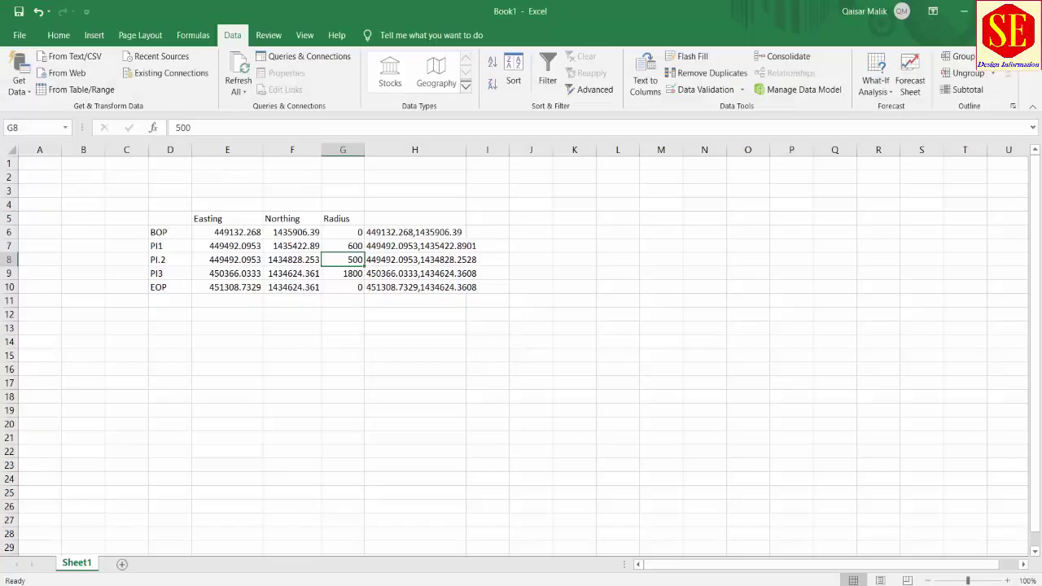
pyautogui.click(362, 276)
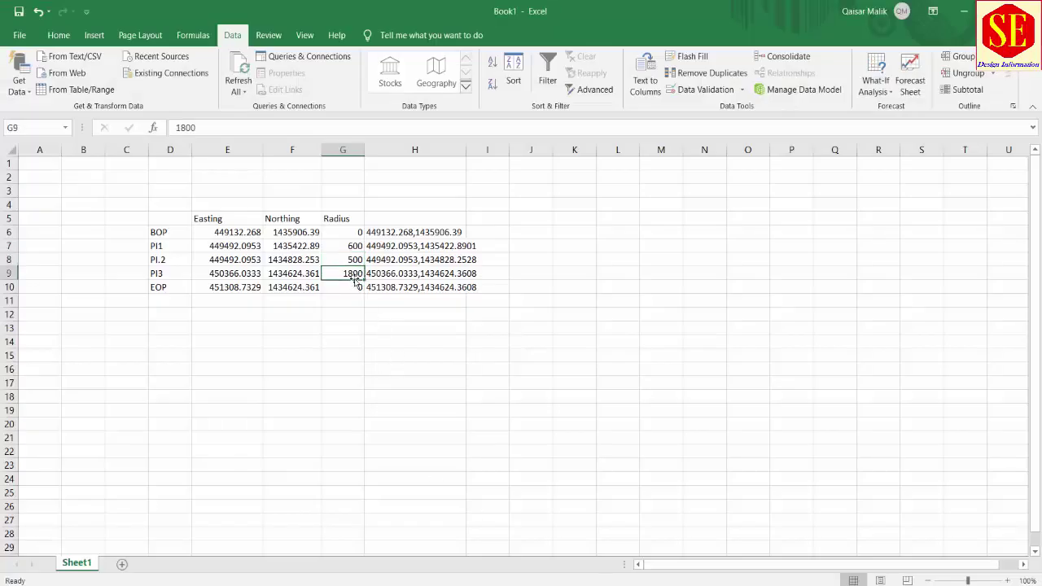
pyautogui.hotkey('alt', 'Tab')
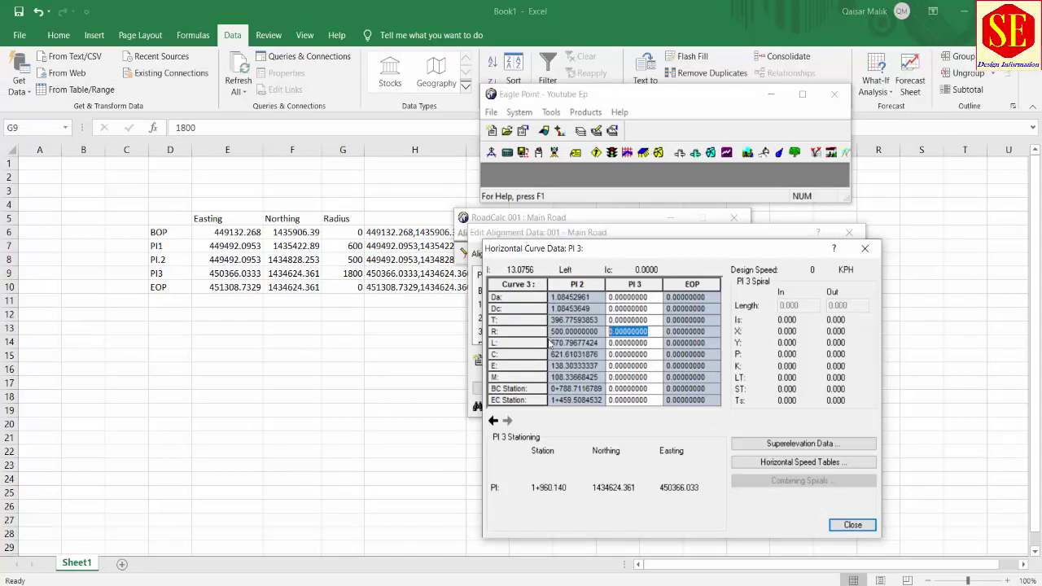
pyautogui.write('1800')
pyautogui.hotkey('alt', 'Tab')
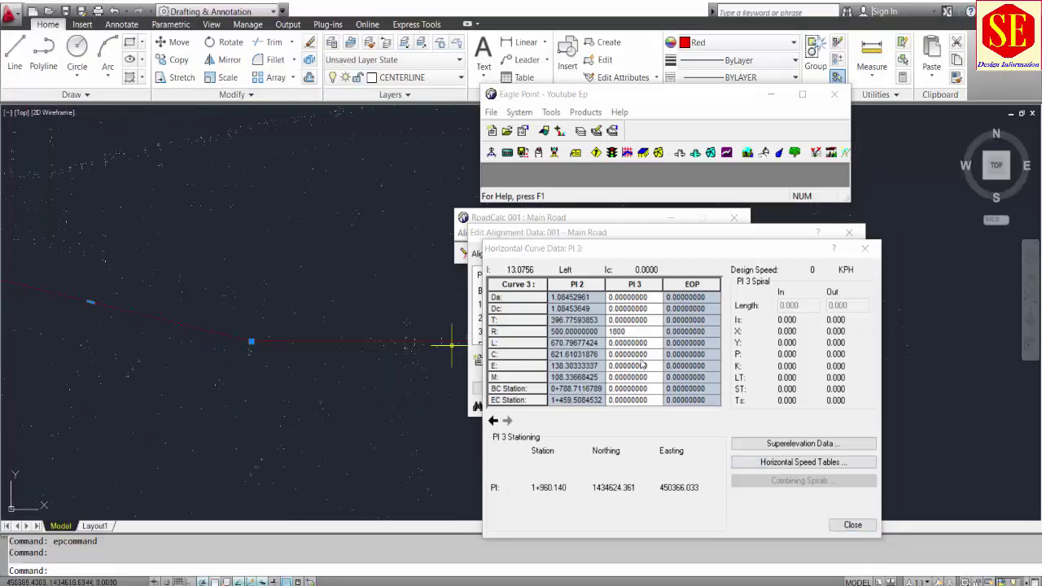
pyautogui.press('Tab')
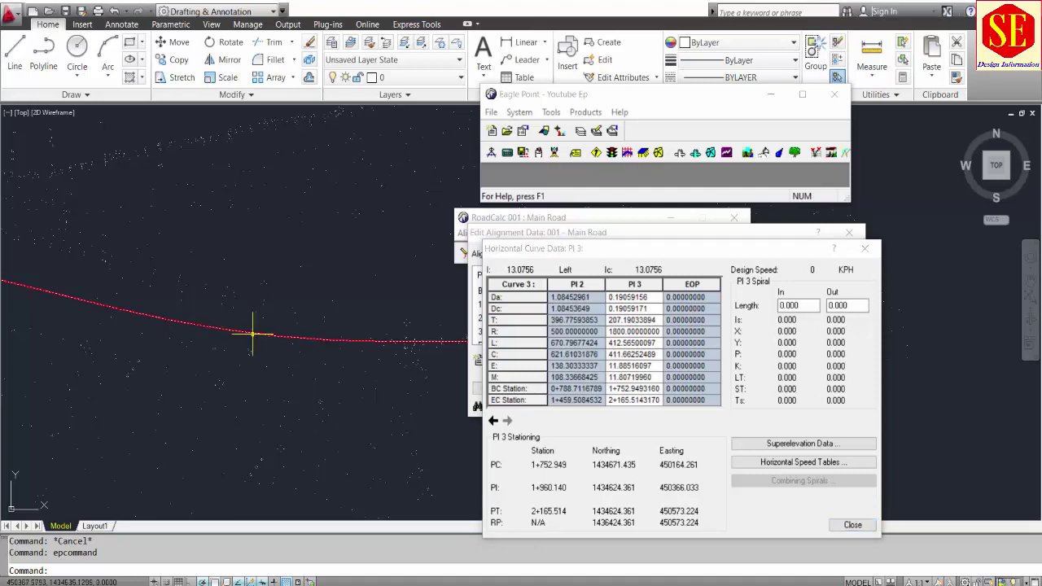
pyautogui.click(254, 333)
pyautogui.moveTo(286, 334)
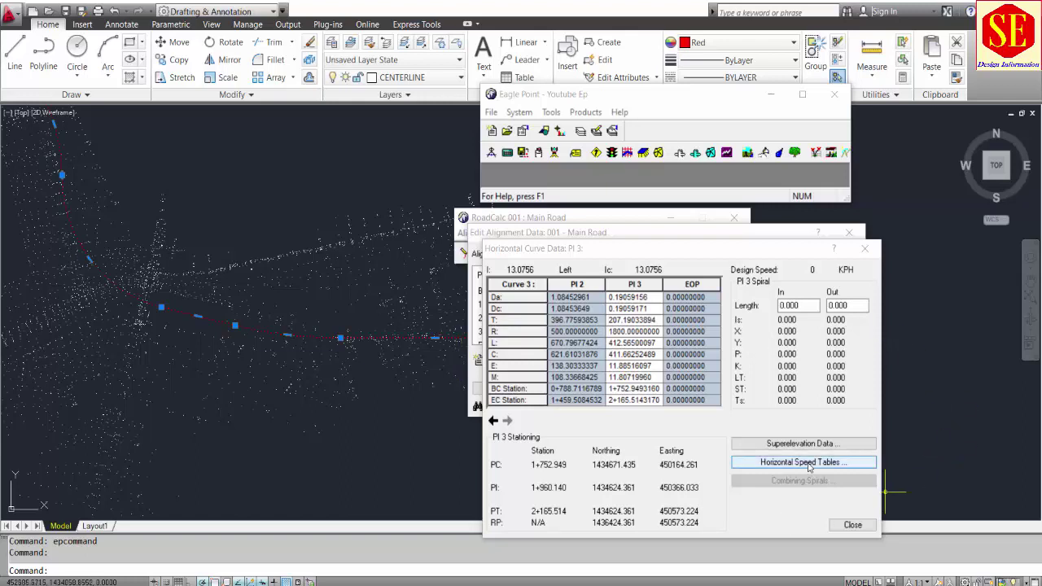
# Review the AASHTO 10% MSE MAX, 2% CROWN parameters for speeds 40 and 70 and the other available horizontal speed tables
pyautogui.click(779, 462)
pyautogui.click(526, 334)
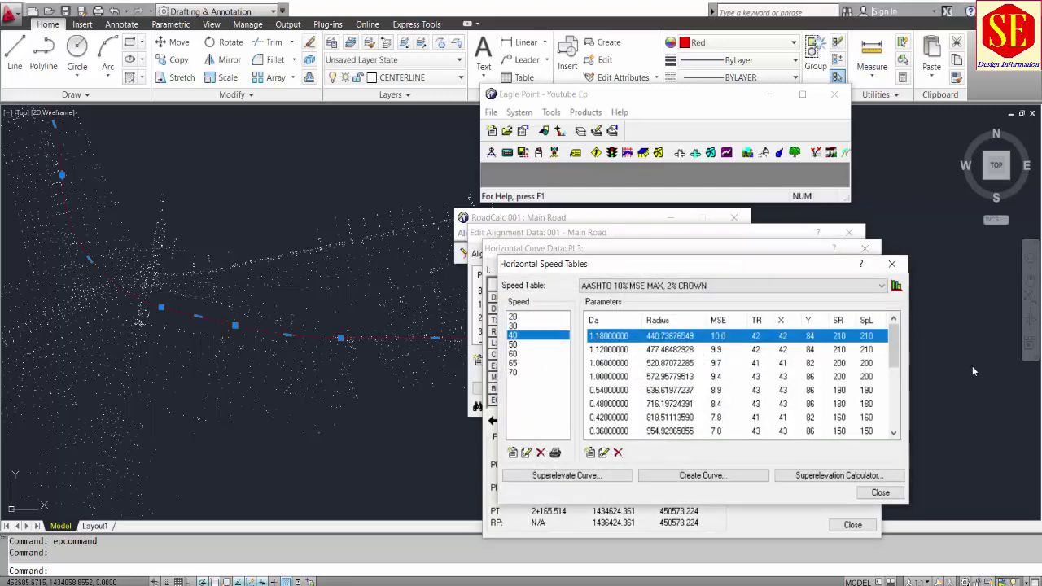
pyautogui.click(514, 373)
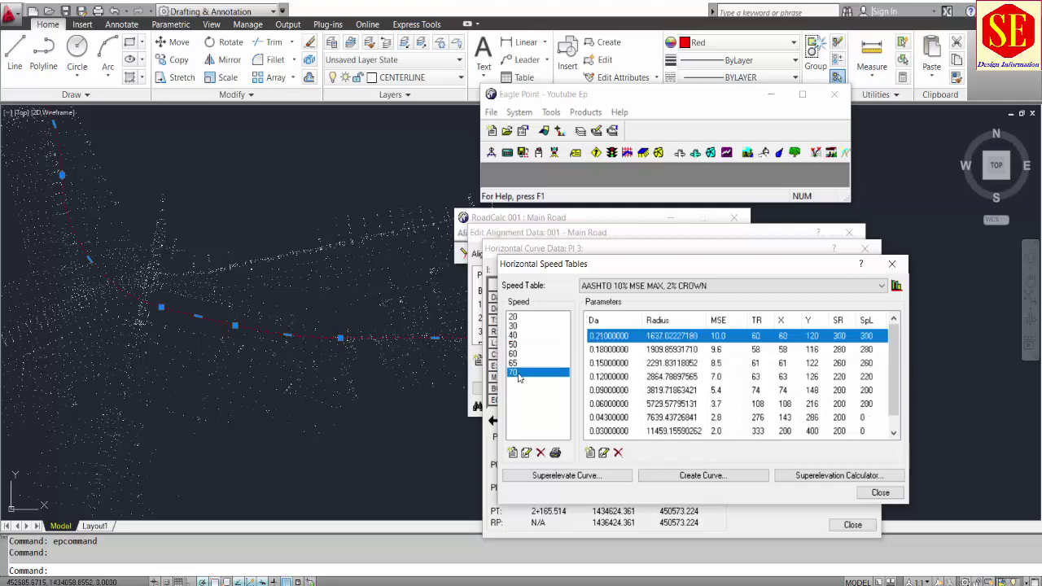
pyautogui.scroll(-1, 644, 405)
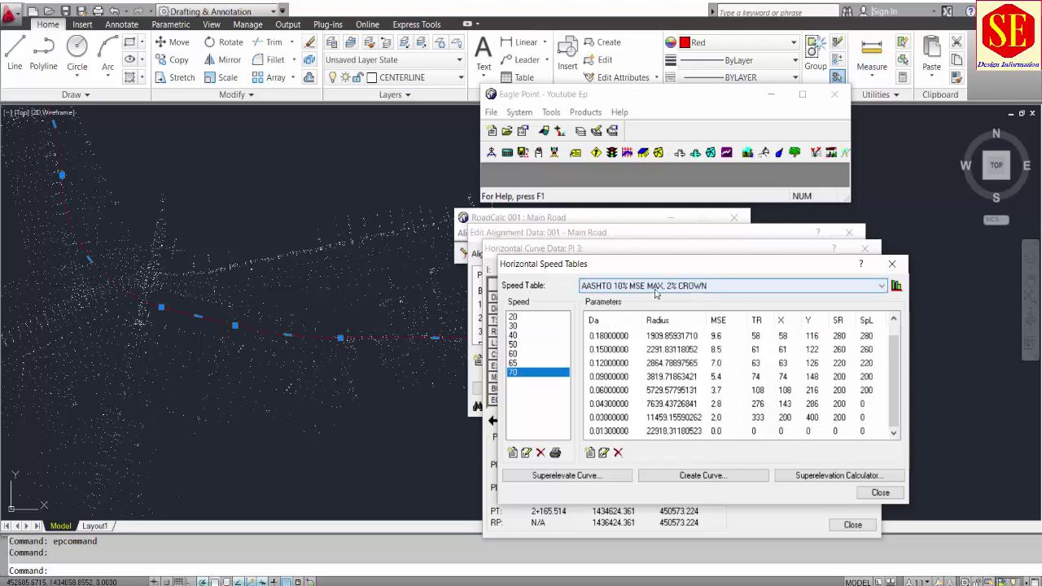
pyautogui.click(656, 289)
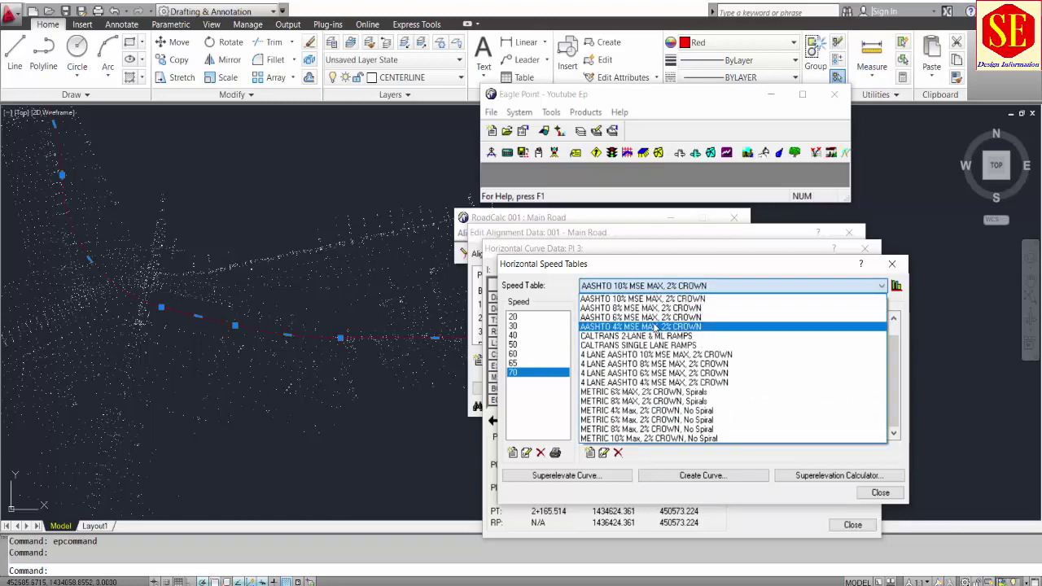
pyautogui.press('Escape')
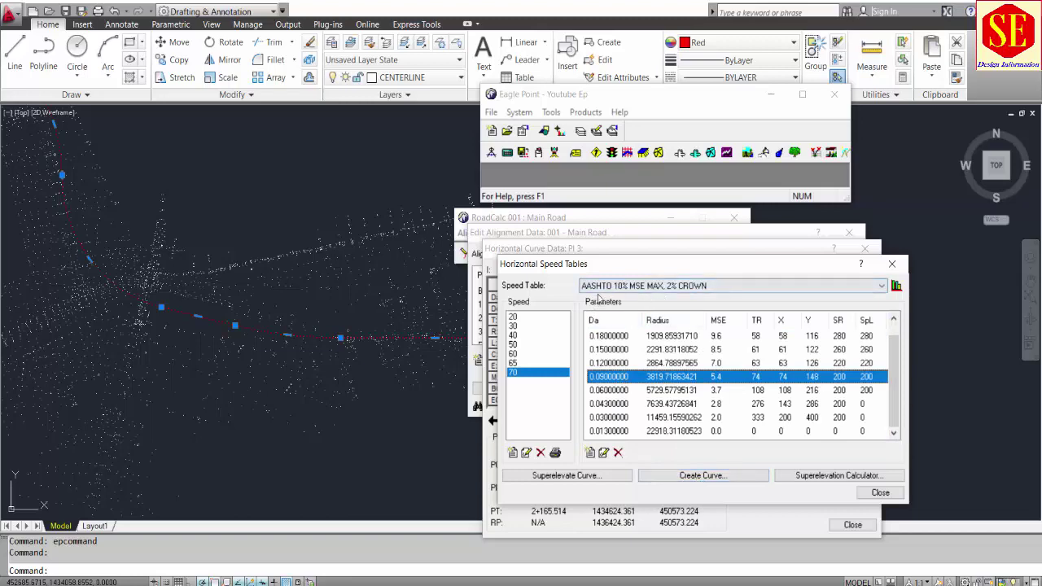
pyautogui.click(879, 492)
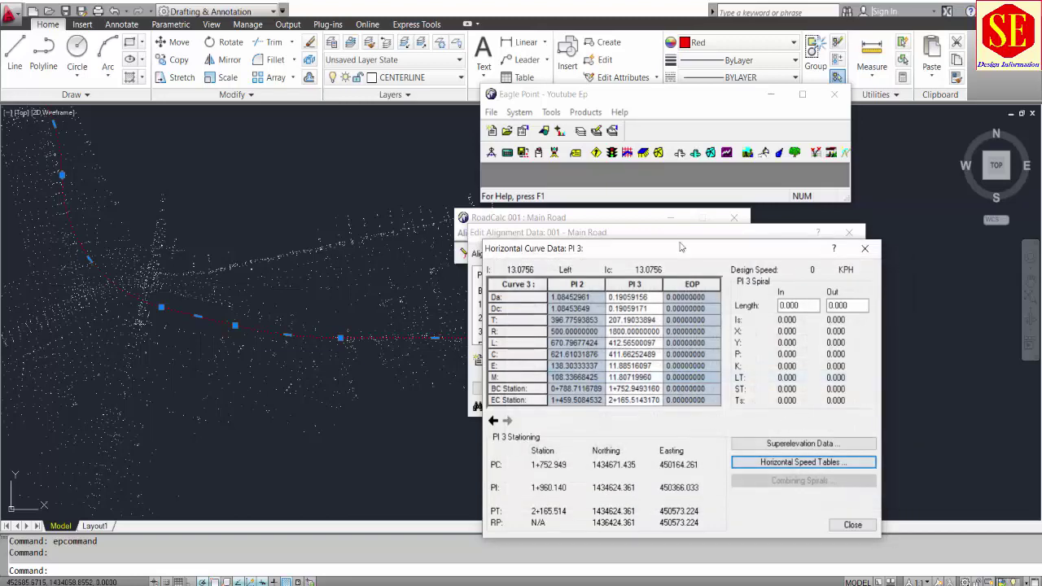
# Inspect the whole centerline with its curves in the drawing, and close the horizontal curve data
pyautogui.moveTo(661, 249); pyautogui.dragTo(641, 136)
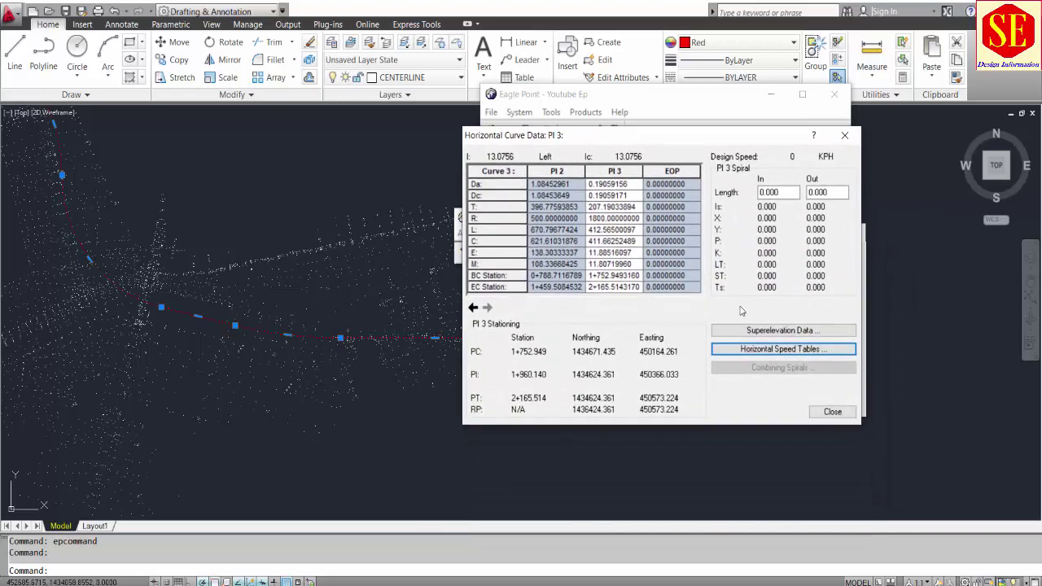
pyautogui.scroll(-2, 314, 367)
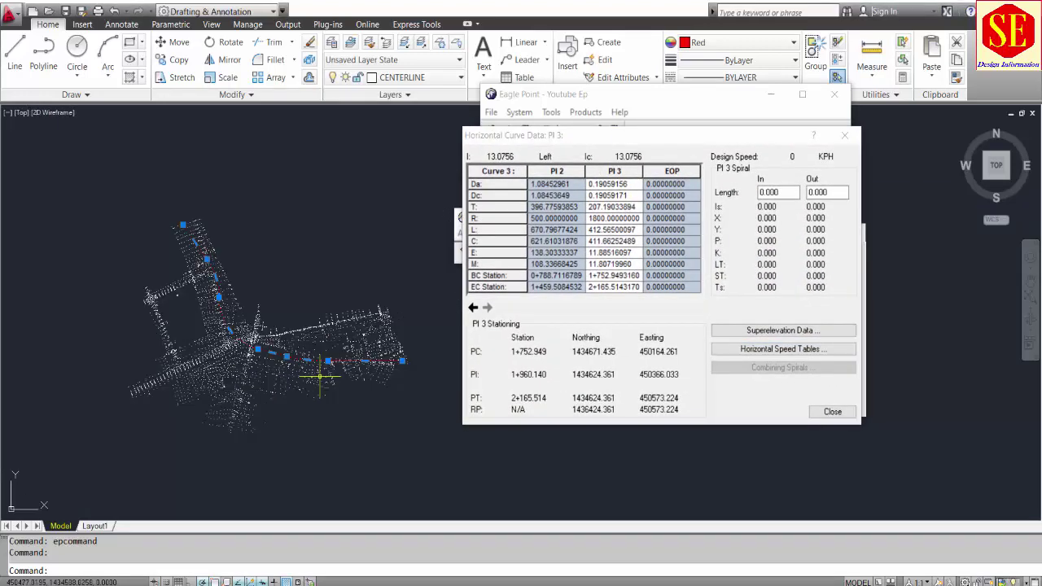
pyautogui.scroll(4, 244, 314)
pyautogui.scroll(-1, 263, 302)
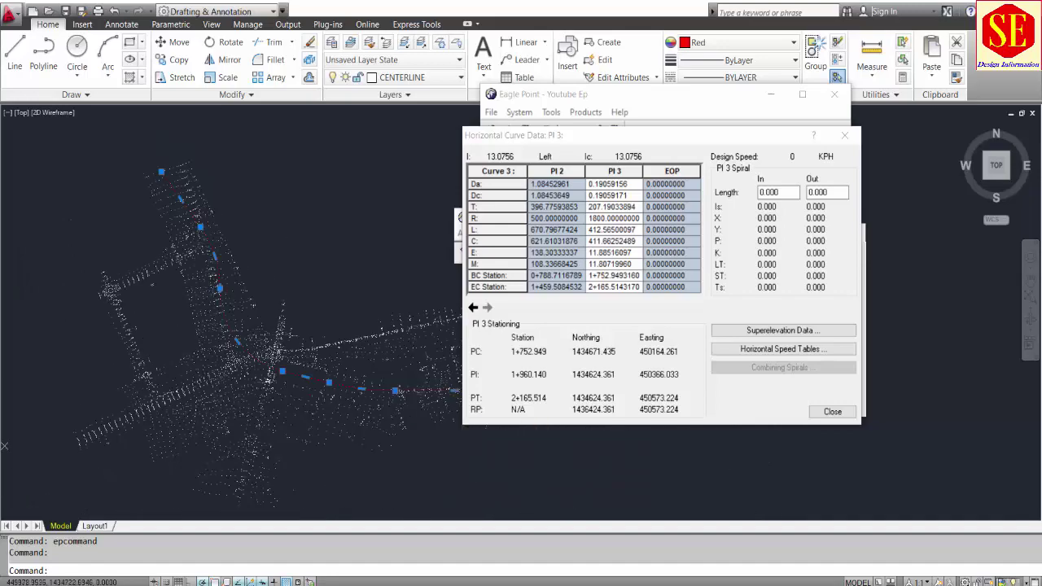
pyautogui.scroll(-1, 268, 379)
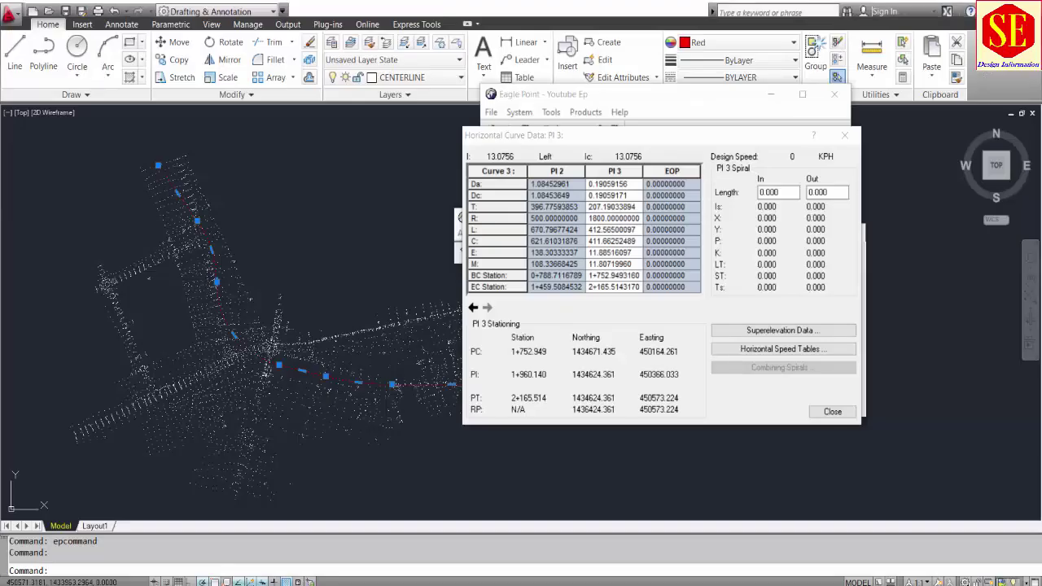
pyautogui.click(832, 411)
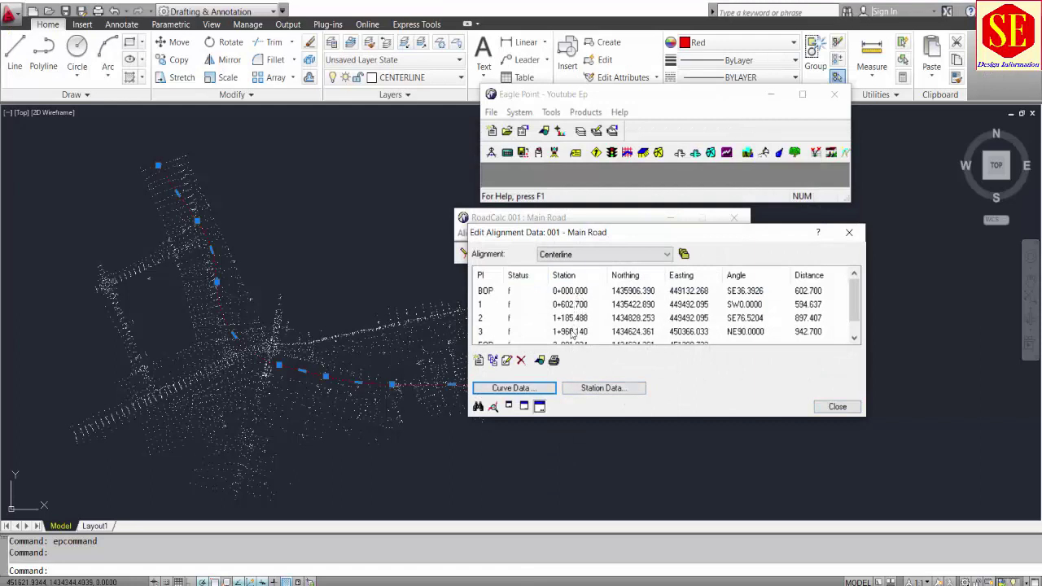
# Review the Centerline's PI list and the available alignments, and close the alignment data
pyautogui.scroll(-1, 573, 334)
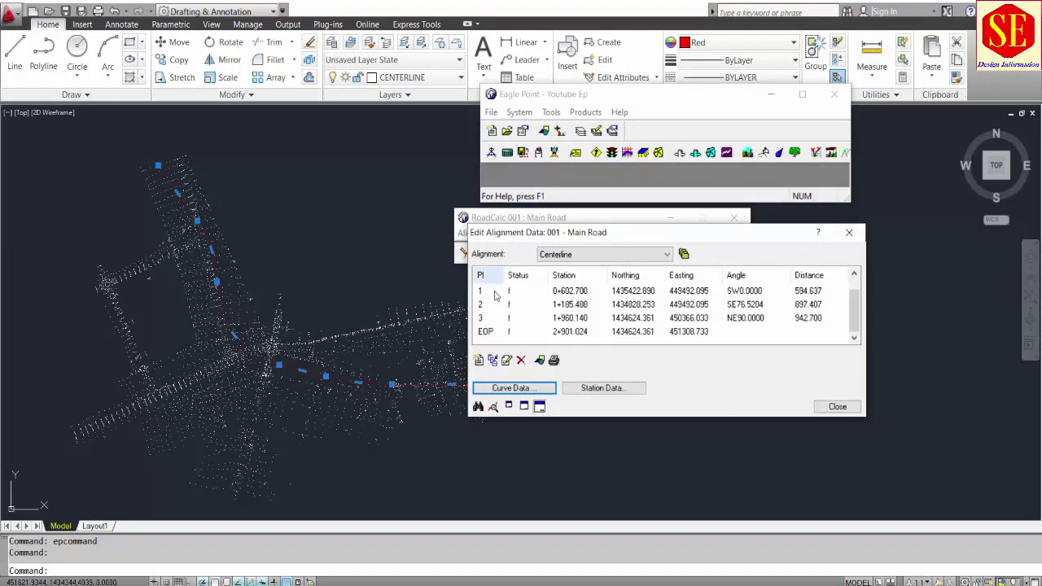
pyautogui.click(567, 255)
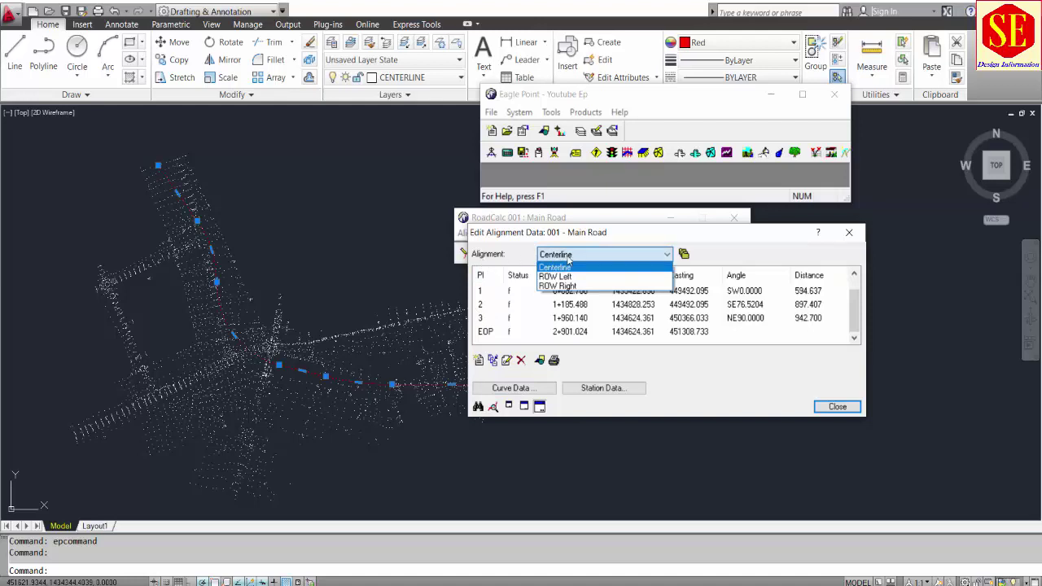
pyautogui.click(561, 266)
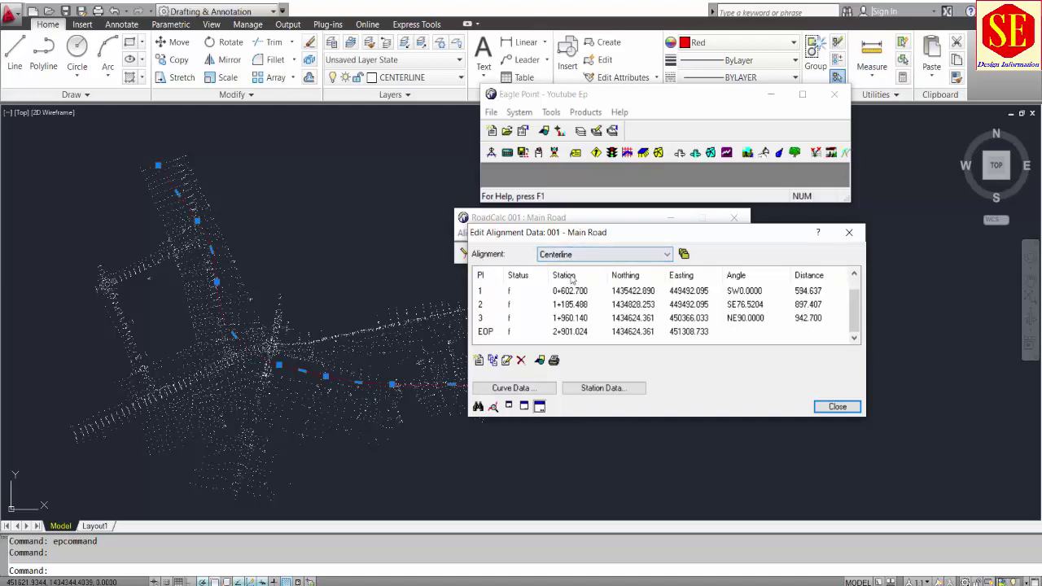
pyautogui.click(835, 407)
# Clear the centerline's selection, and examine its curves in the drawing and the available alignment commands
pyautogui.scroll(5, 383, 321)
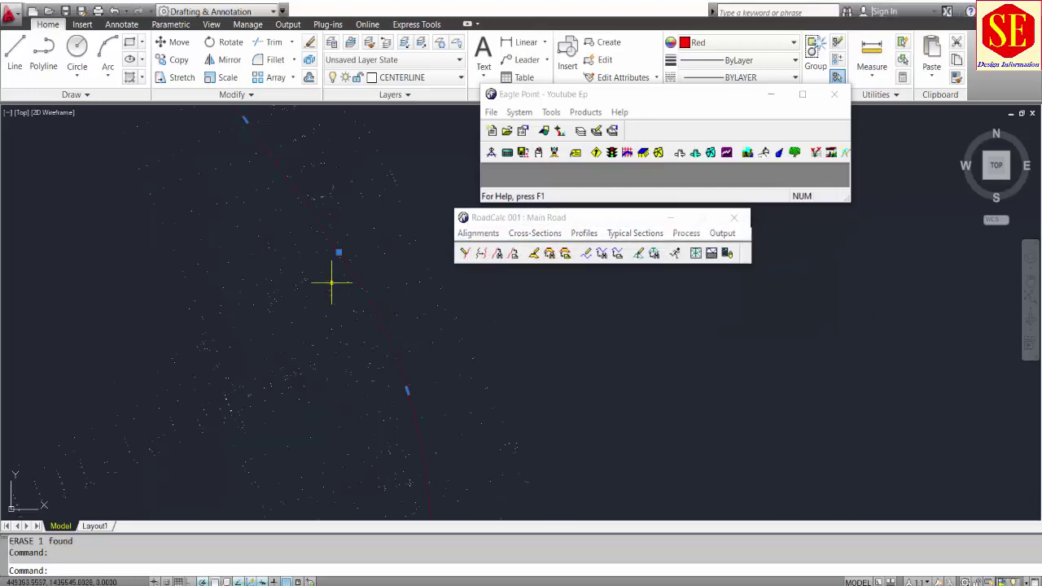
pyautogui.press('Escape')
pyautogui.scroll(-2, 353, 365)
pyautogui.scroll(2, 464, 442)
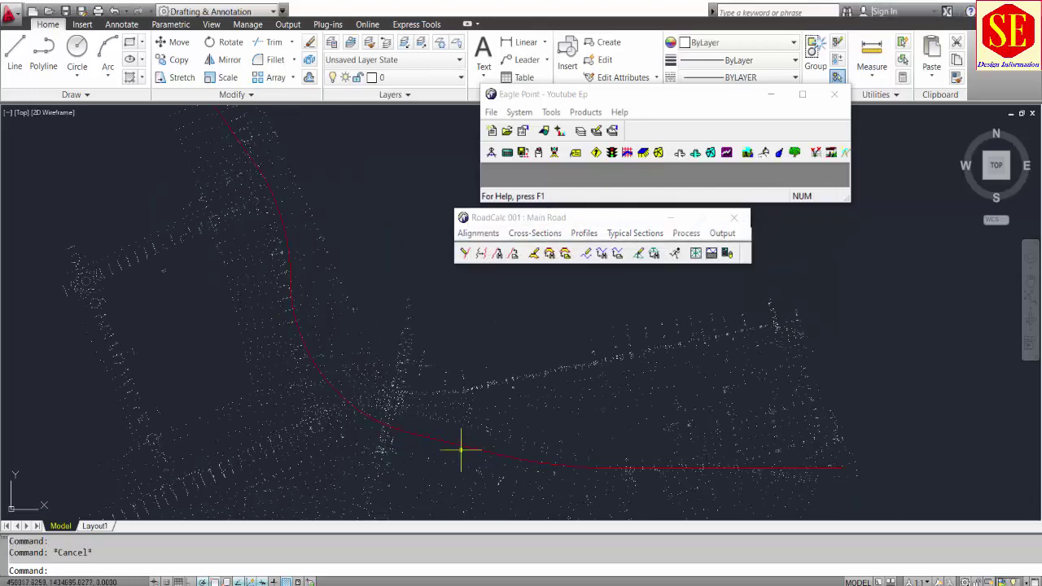
pyautogui.click(480, 233)
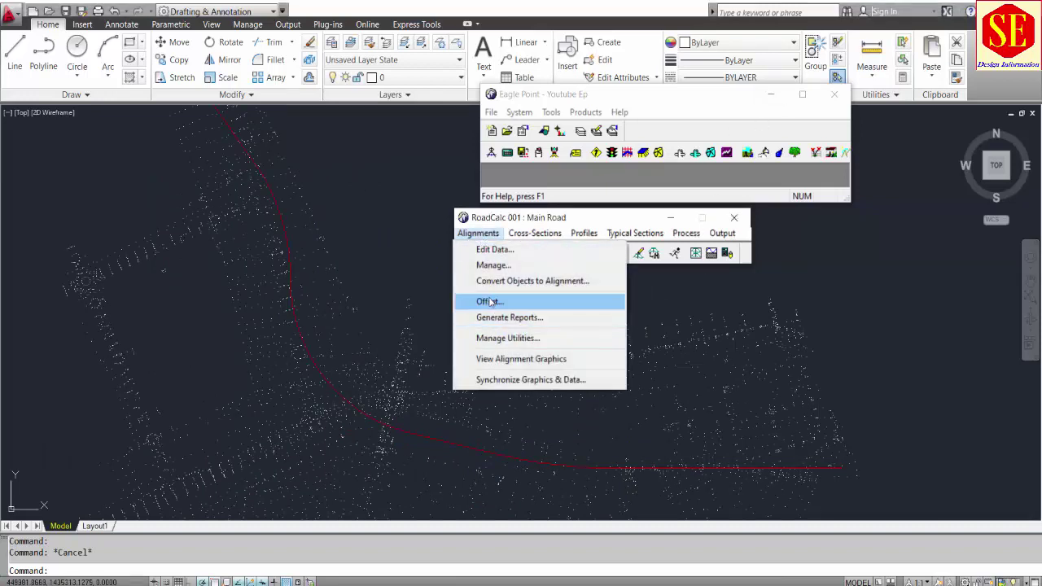
pyautogui.click(309, 289)
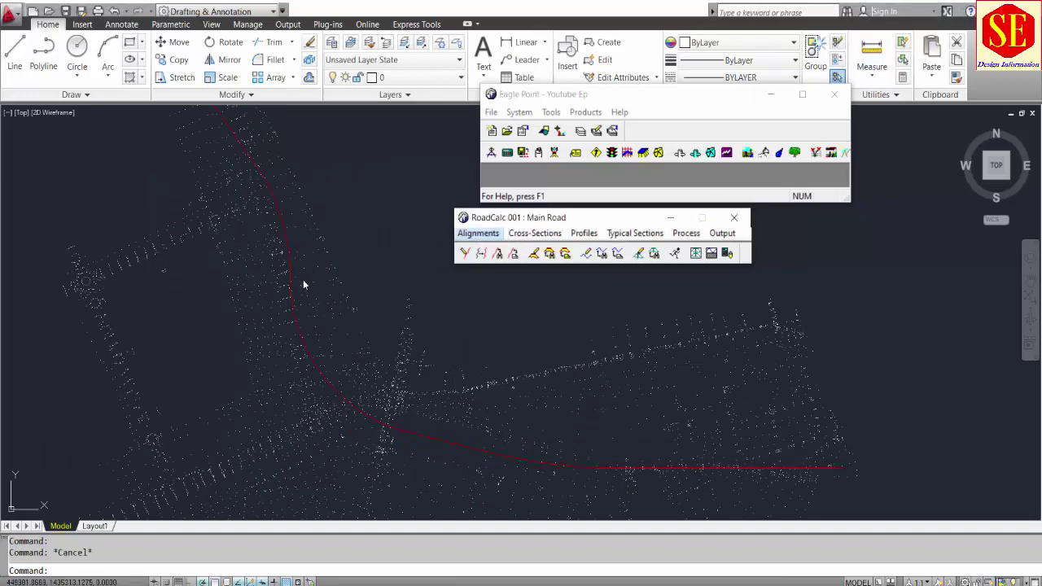
# Offset the red road centerline by 0.3 to both sides
pyautogui.scroll(2, 285, 232)
pyautogui.scroll(3, 297, 322)
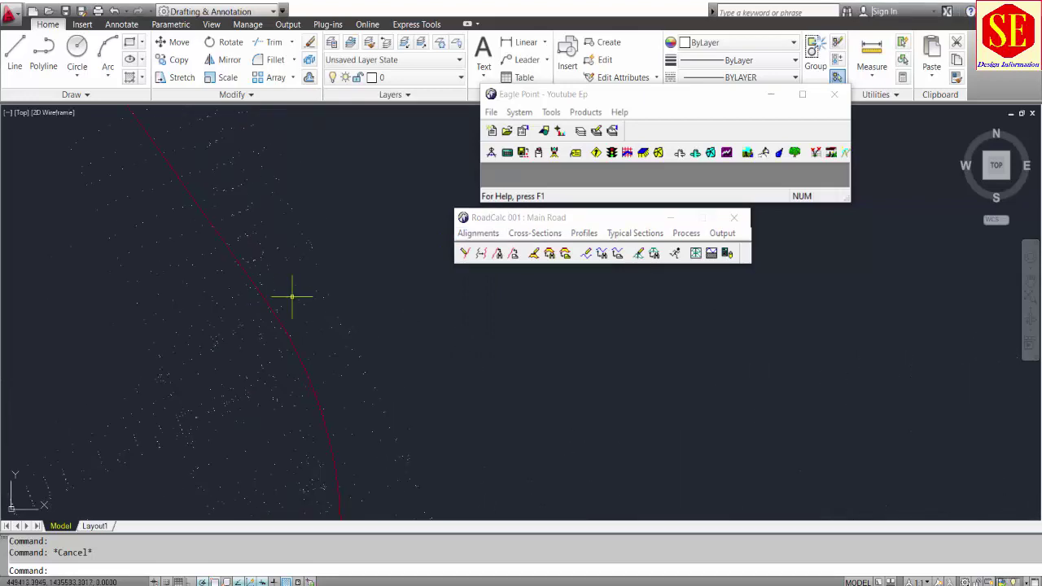
pyautogui.write('o')
pyautogui.press('Return')
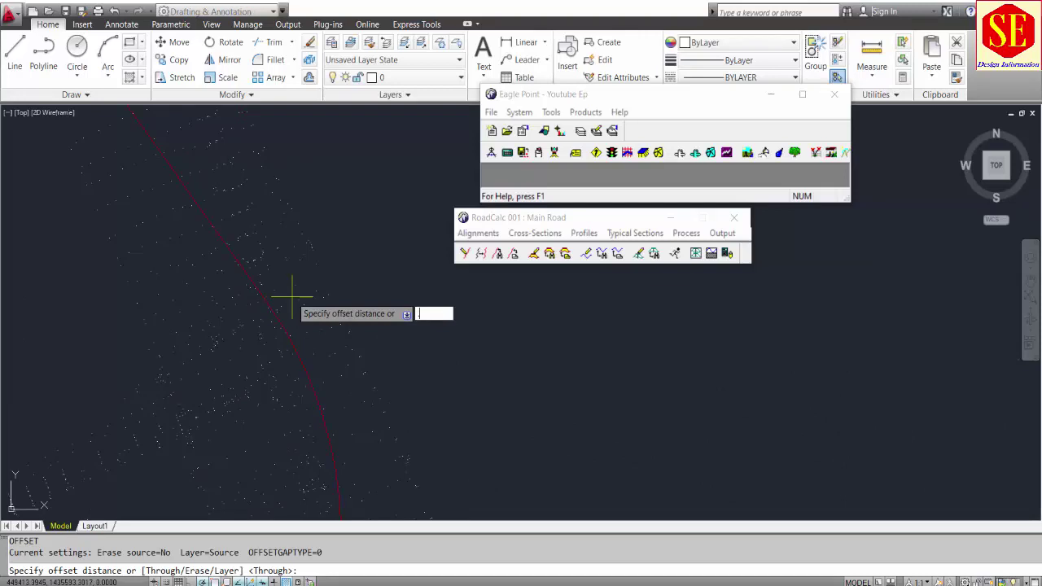
pyautogui.press('Return')
pyautogui.scroll(2, 293, 305)
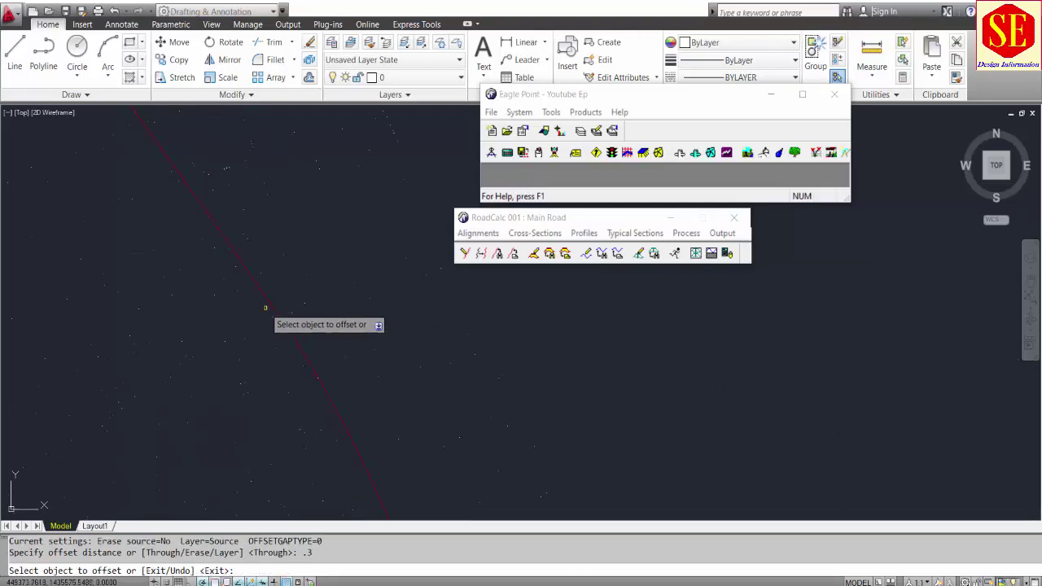
pyautogui.click(264, 292)
pyautogui.click(297, 283)
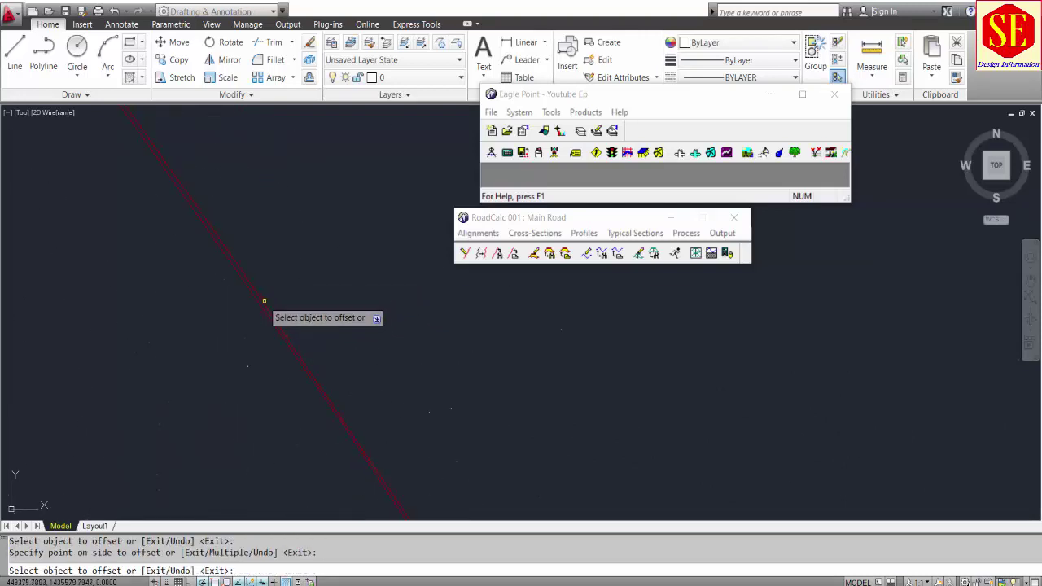
pyautogui.click(256, 302)
pyautogui.click(223, 323)
pyautogui.press('Return')
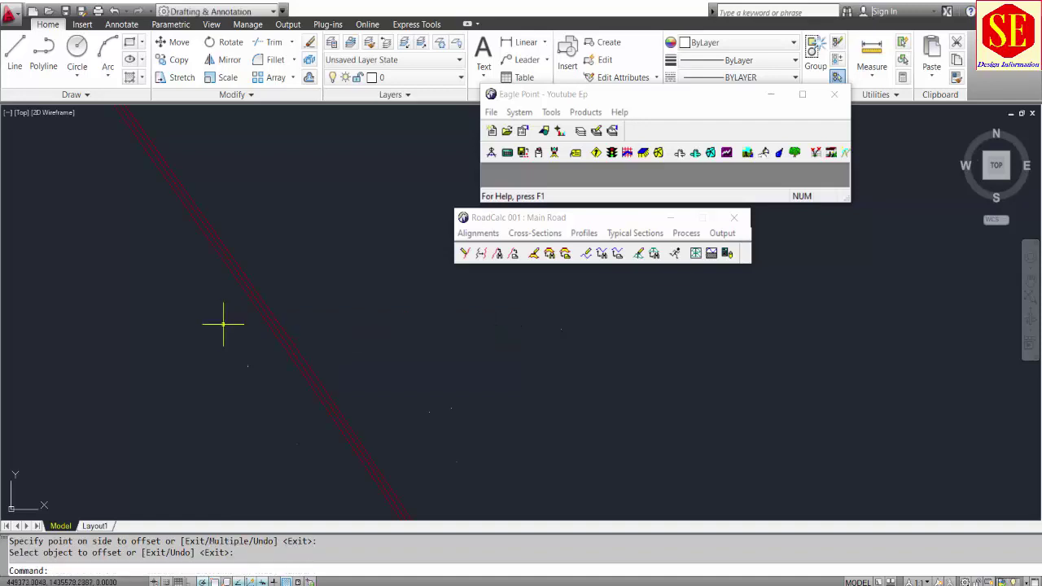
# Offset the two lines flanking the centerline outward by 1.2, one copy on each side of the road
pyautogui.press('Return')
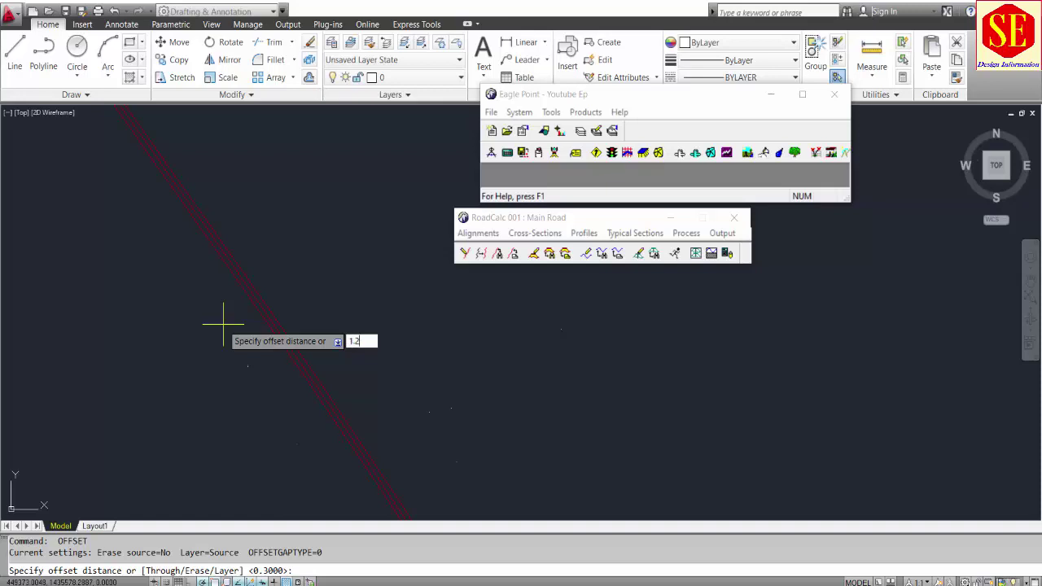
pyautogui.write('1.2')
pyautogui.press('Return')
pyautogui.click(286, 286)
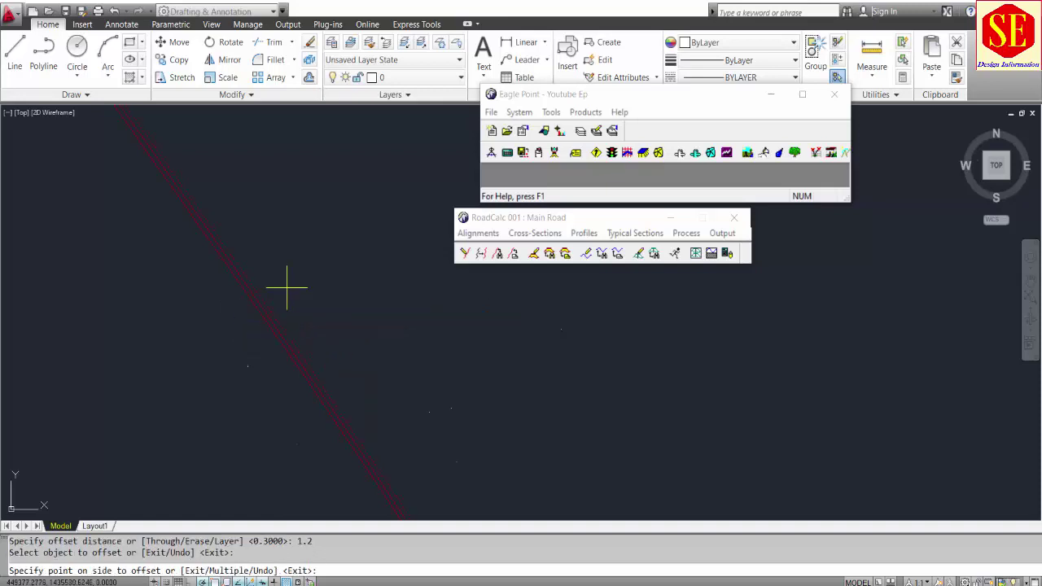
pyautogui.click(257, 307)
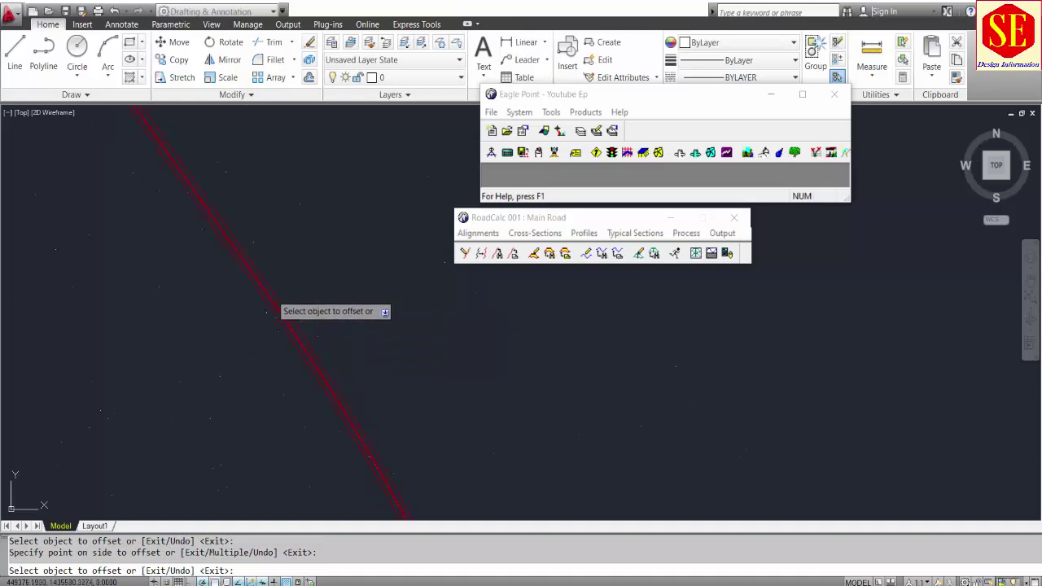
pyautogui.scroll(-2, 268, 311)
pyautogui.scroll(4, 244, 265)
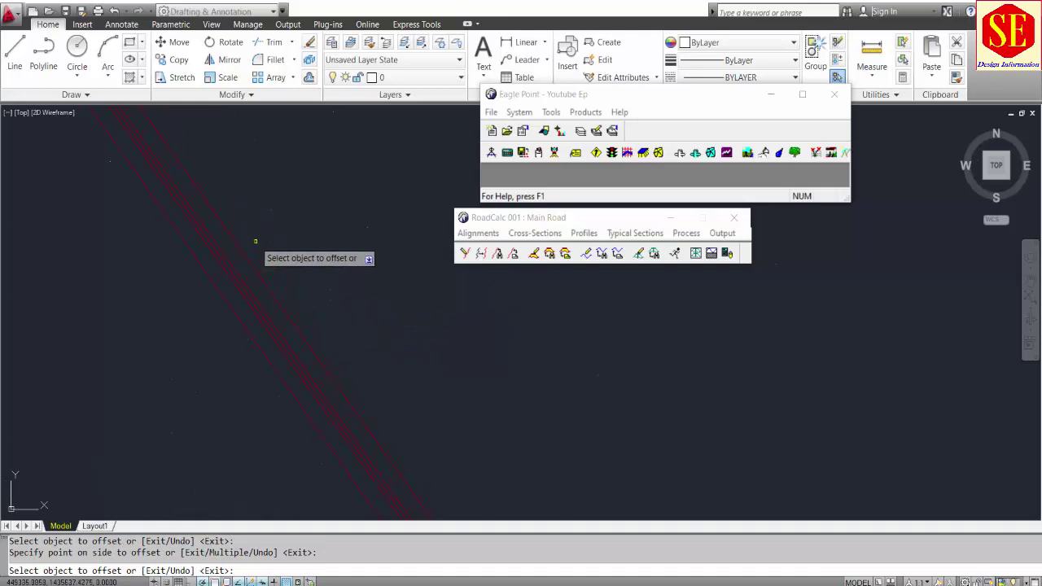
pyautogui.press('Return')
# Offset three successive lane lines at 3.6 spacing outward from the northeast 1.2 offset line
pyautogui.press('Return')
pyautogui.write('3.6')
pyautogui.press('Return')
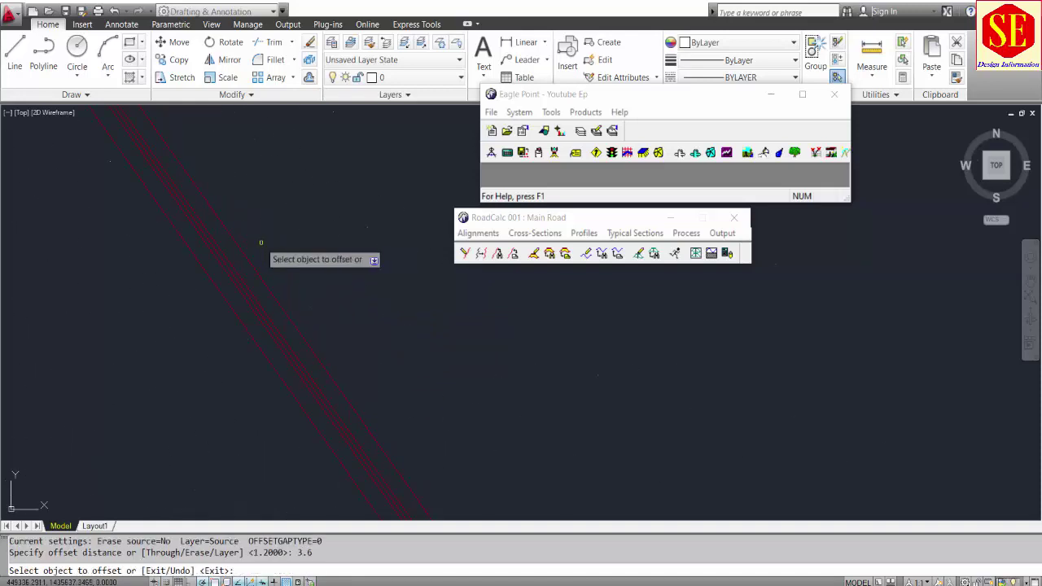
pyautogui.click(240, 249)
pyautogui.click(276, 222)
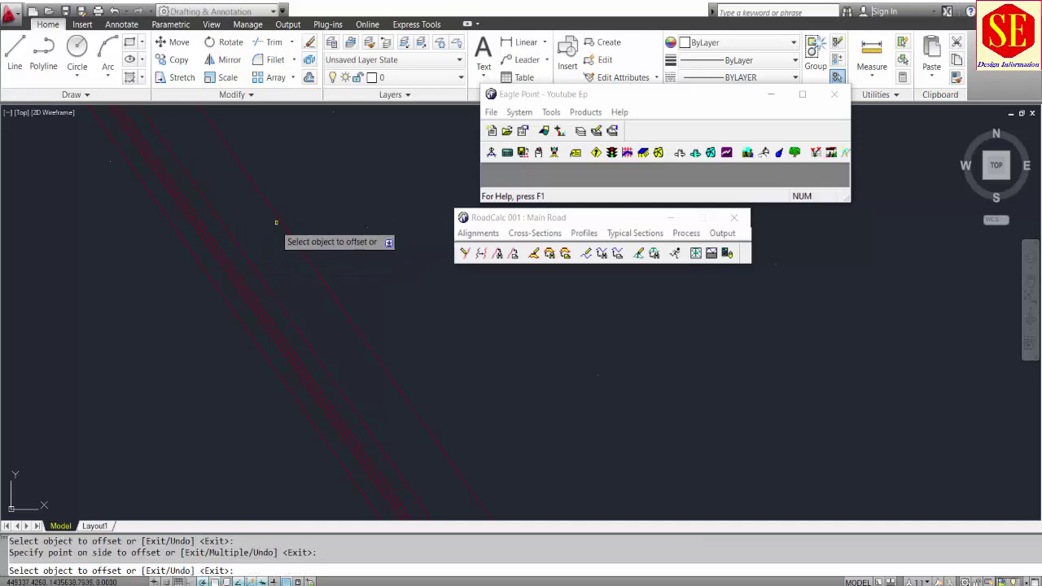
pyautogui.click(285, 225)
pyautogui.click(256, 279)
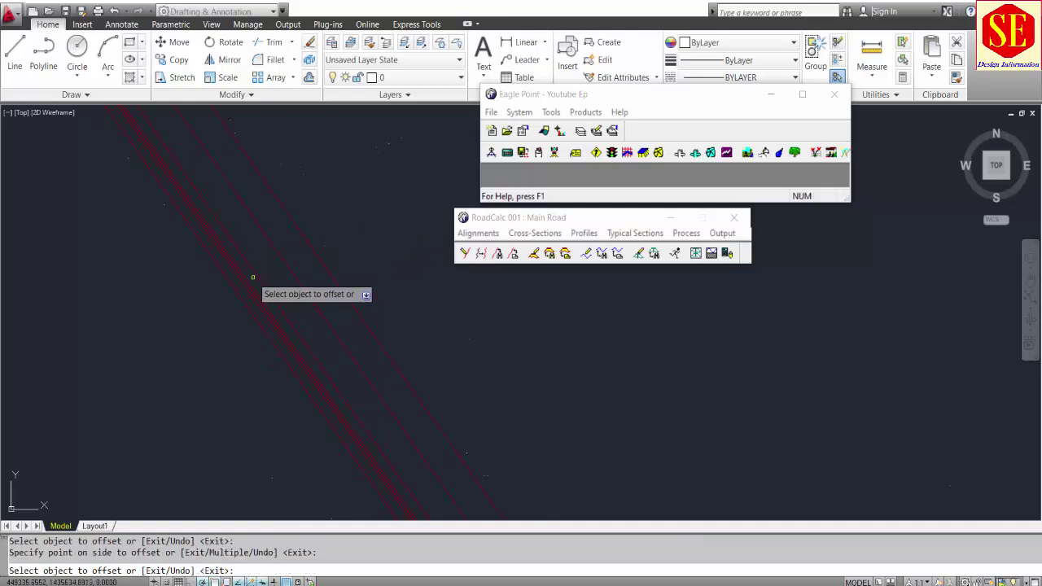
pyautogui.click(303, 233)
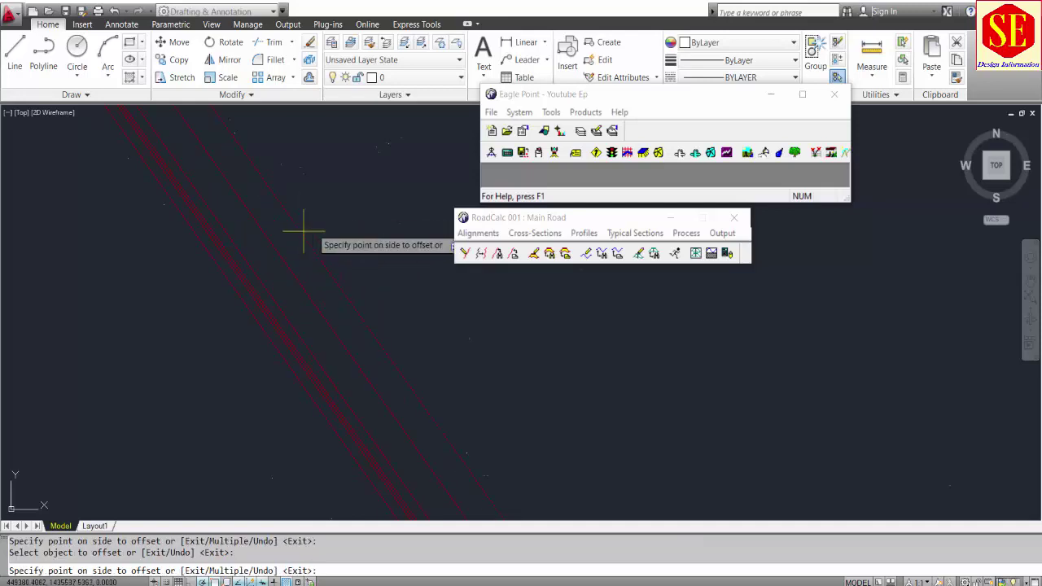
pyautogui.click(302, 235)
# Offset three successive lane lines at the same 3.6 spacing outward from the southwest 1.2 offset line
pyautogui.click(241, 305)
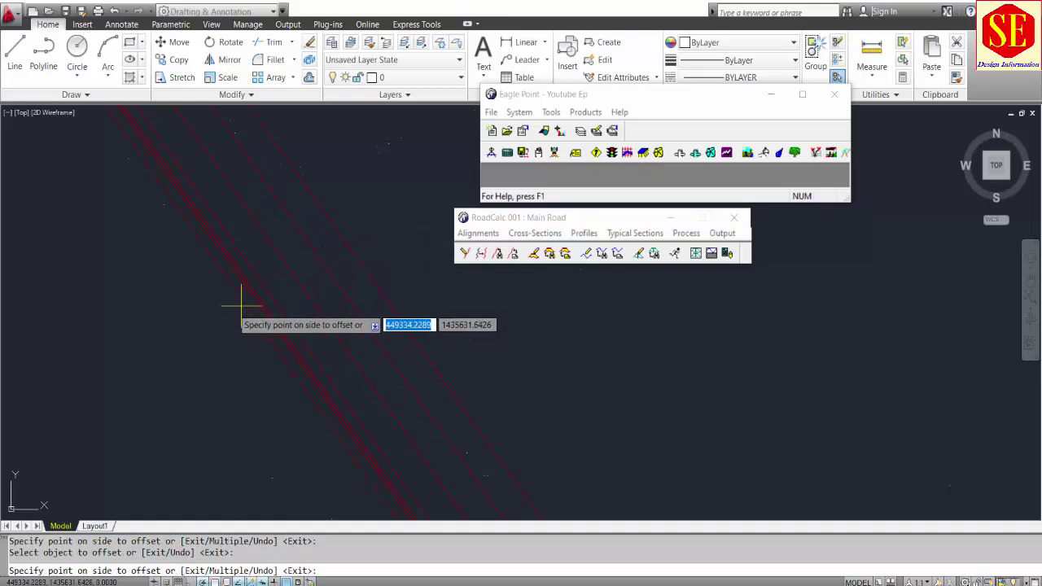
pyautogui.click(223, 319)
pyautogui.click(219, 310)
pyautogui.click(216, 324)
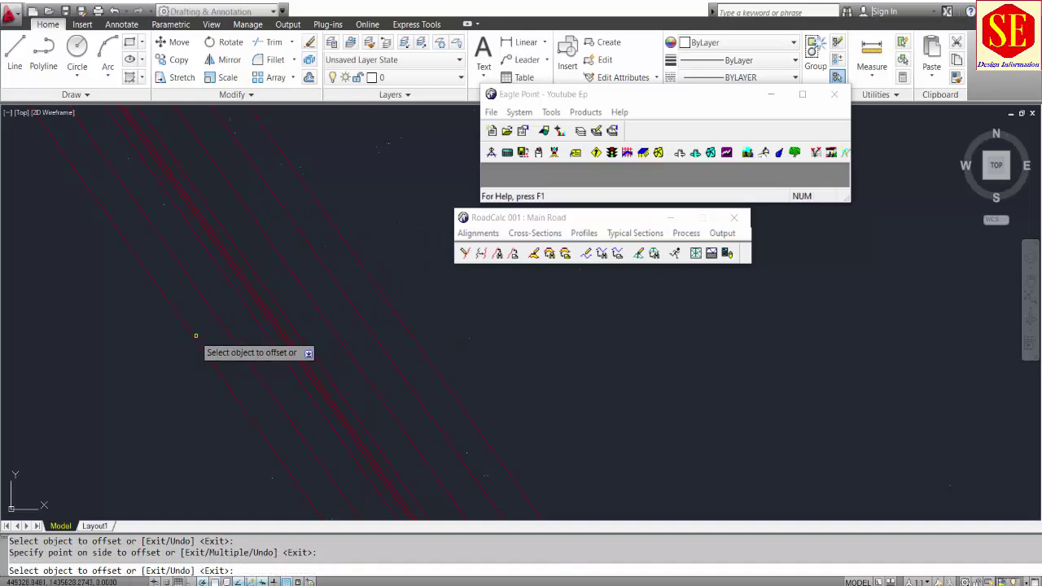
pyautogui.click(196, 335)
pyautogui.click(187, 348)
pyautogui.press('Return')
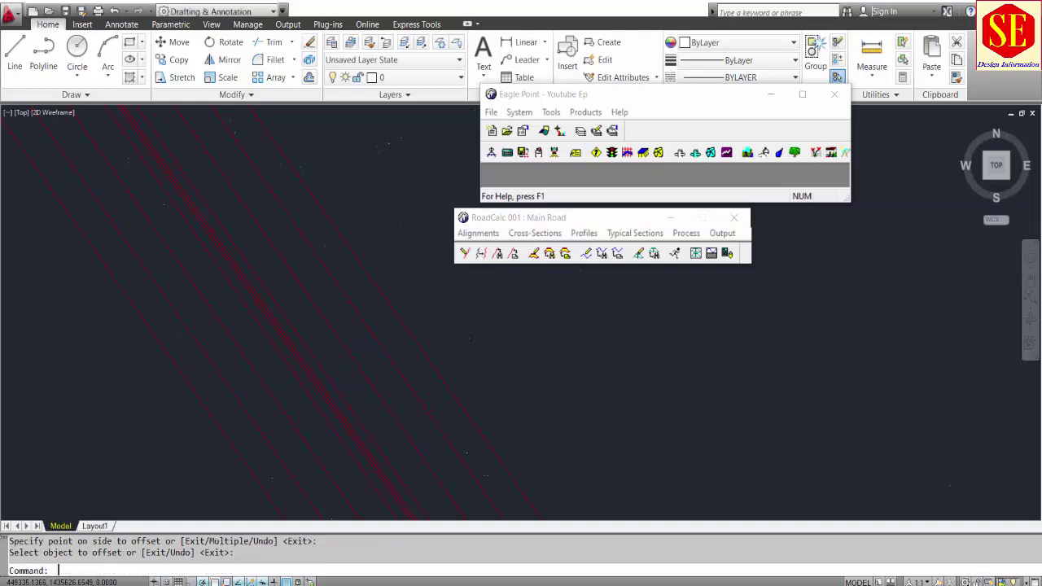
# Offset the outermost lane line on each side of the road outward by 2.4
pyautogui.press('Return')
pyautogui.write('2.4')
pyautogui.press('Return')
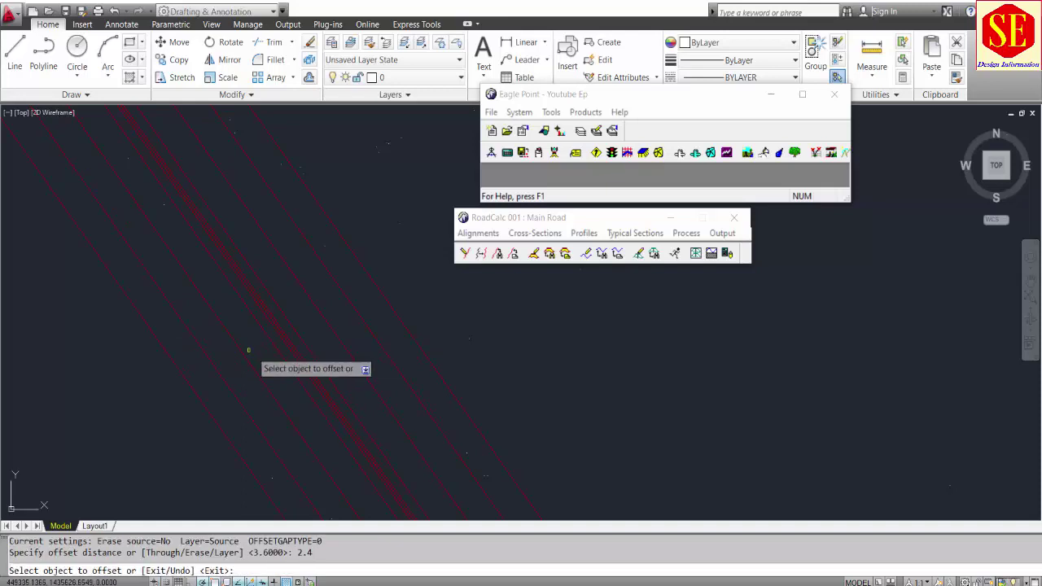
pyautogui.click(359, 264)
pyautogui.click(389, 238)
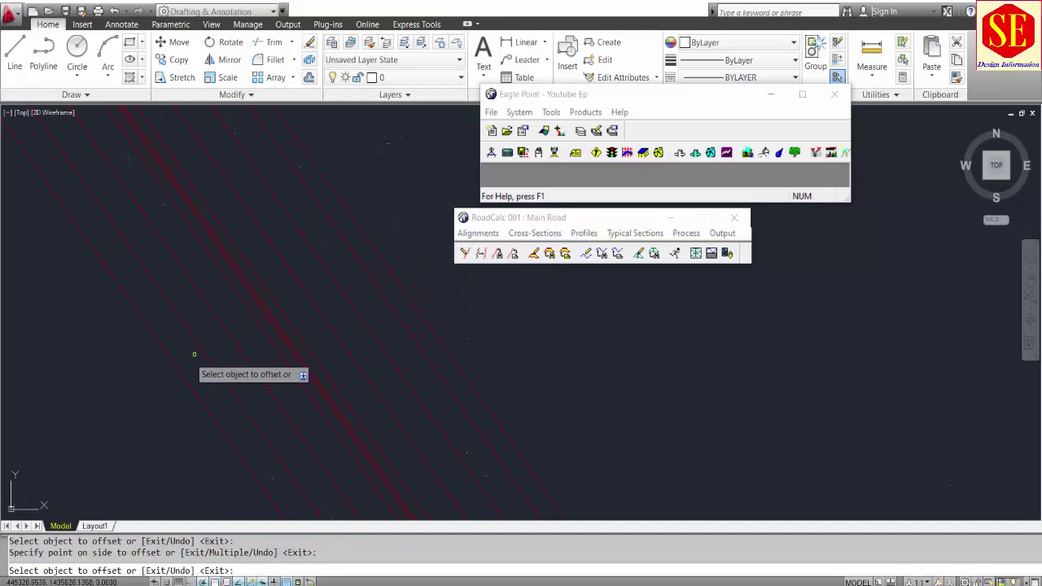
pyautogui.scroll(-2, 179, 383)
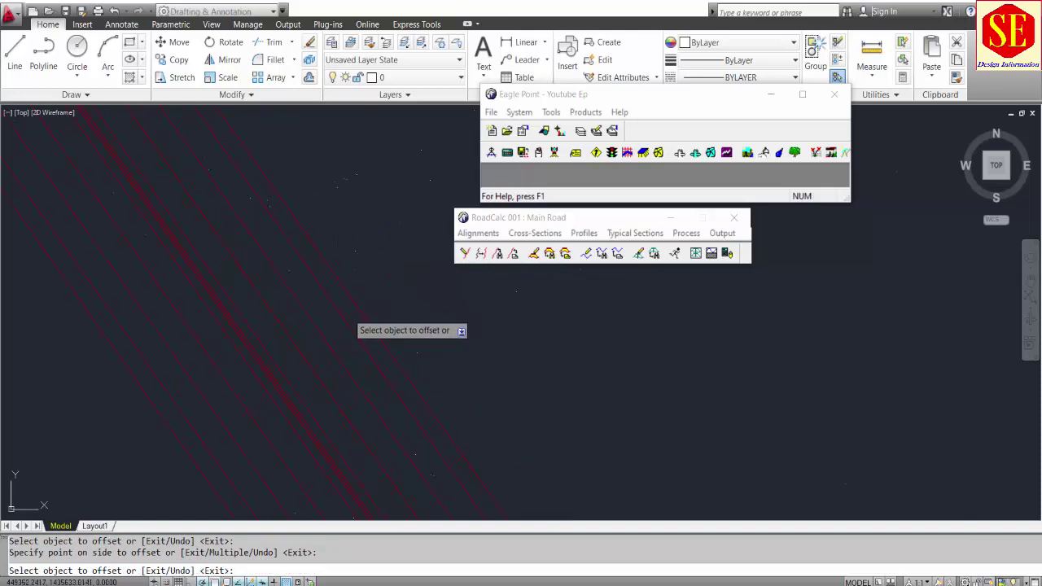
pyautogui.press('Return')
# Offset the outermost line on each side of the road outward by 0.3
pyautogui.press('Return')
pyautogui.write('.3')
pyautogui.press('Return')
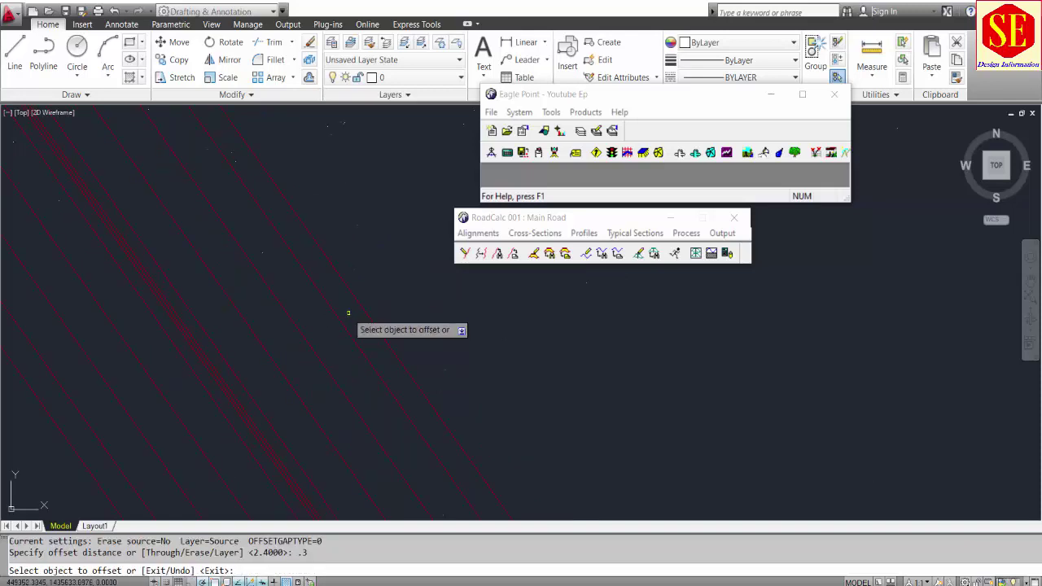
pyautogui.click(361, 298)
pyautogui.click(389, 298)
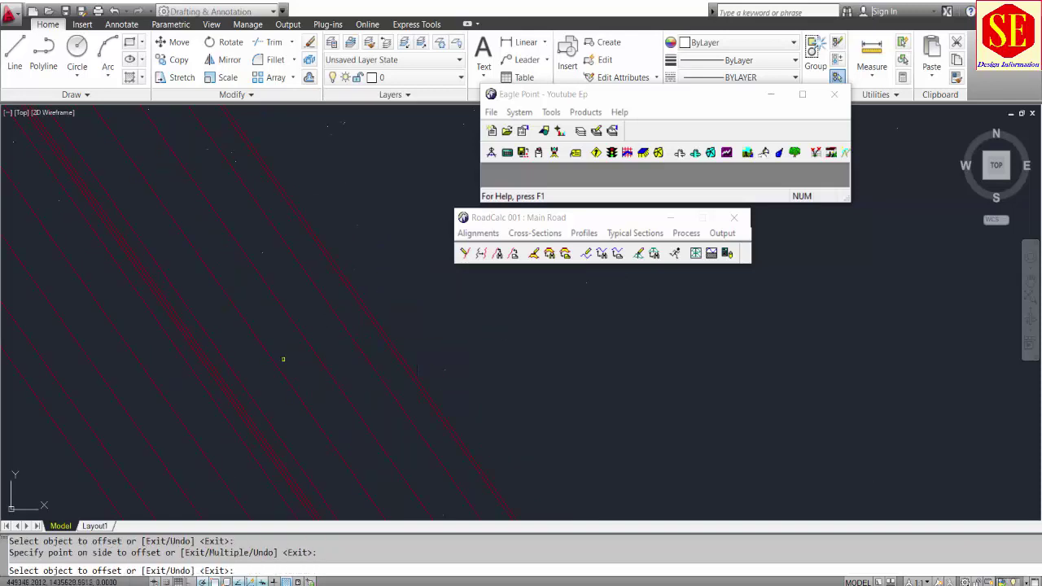
pyautogui.scroll(3, 283, 359)
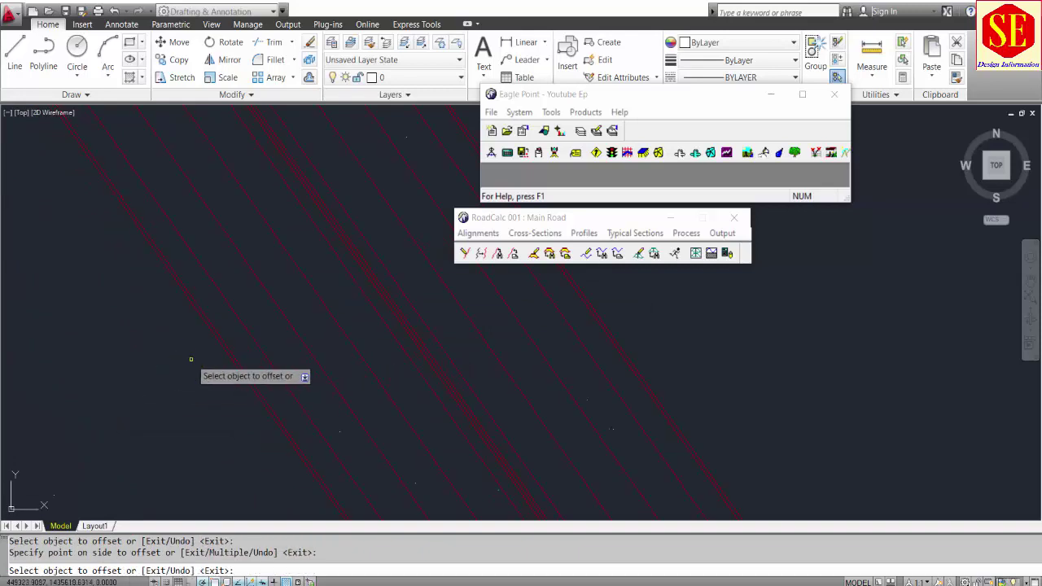
pyautogui.press('Escape')
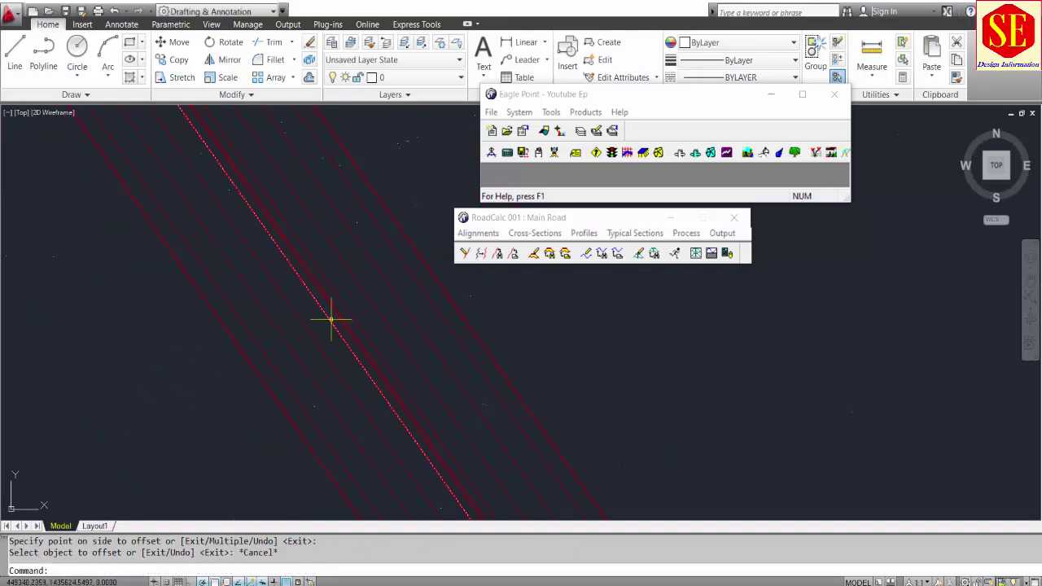
# Minimize the Eagle Point window, and color the inner and outer edge lines of both carriageways yellow
pyautogui.click(342, 312)
pyautogui.click(340, 303)
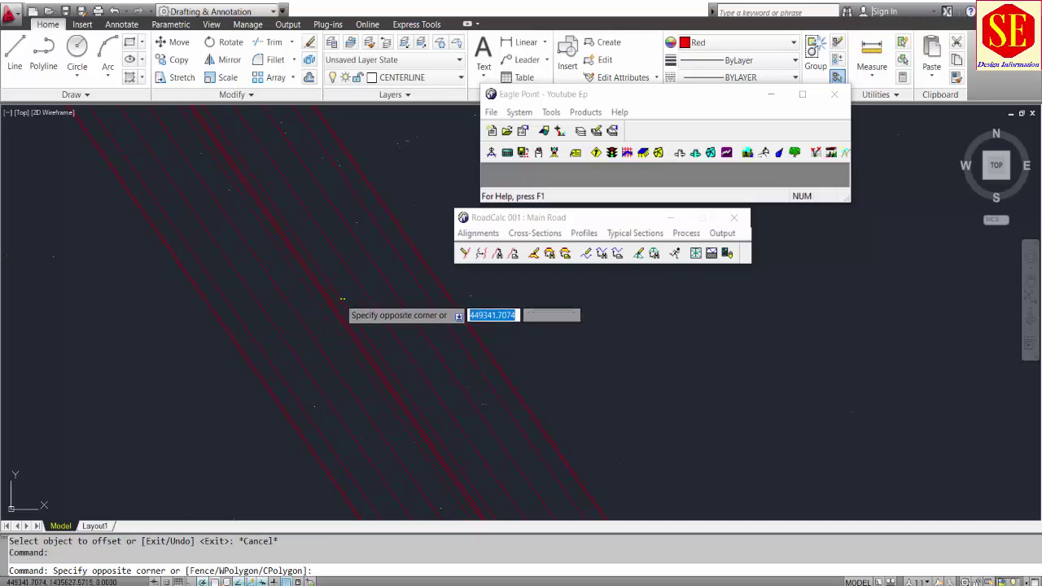
pyautogui.click(339, 301)
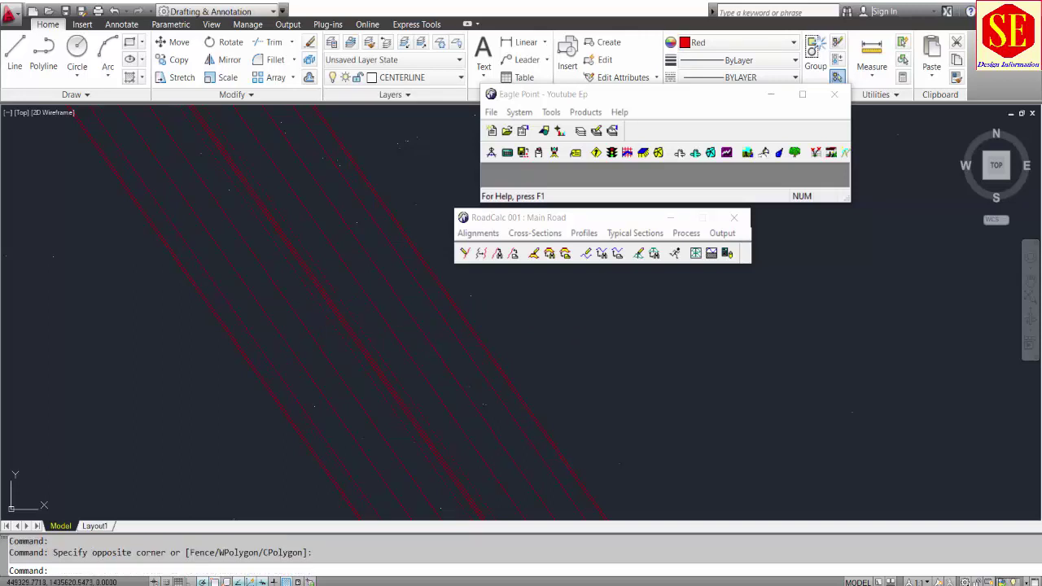
pyautogui.click(769, 95)
pyautogui.click(722, 43)
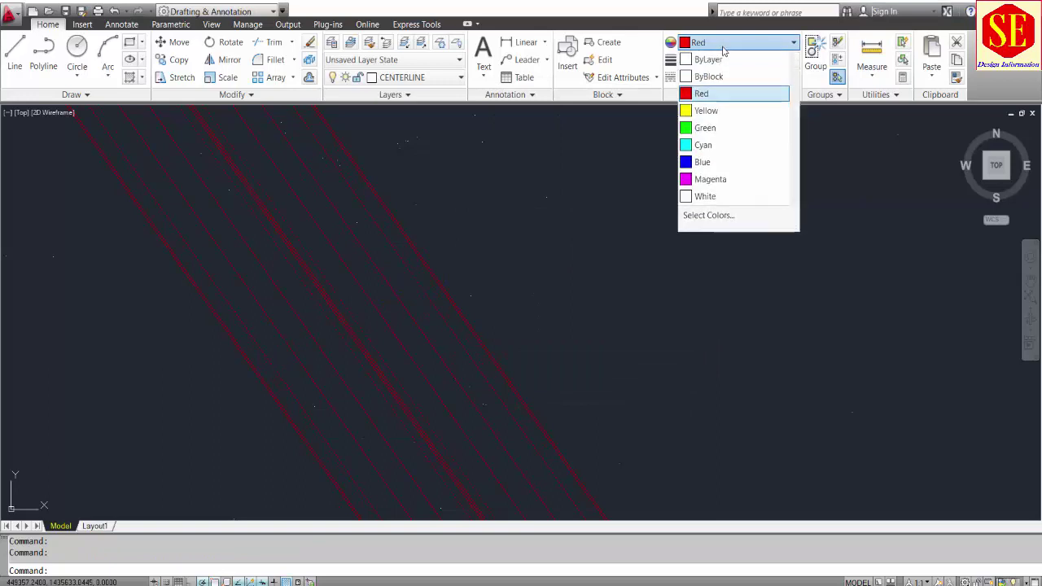
pyautogui.click(707, 111)
pyautogui.press('Escape')
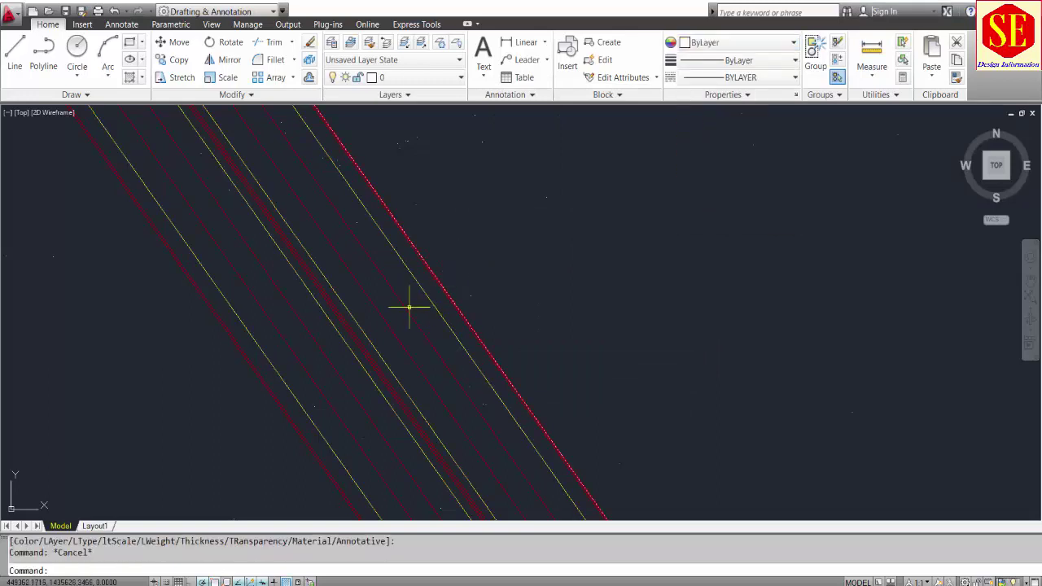
# Color the four lane divider lines between the yellow edge lines white
pyautogui.click(405, 308)
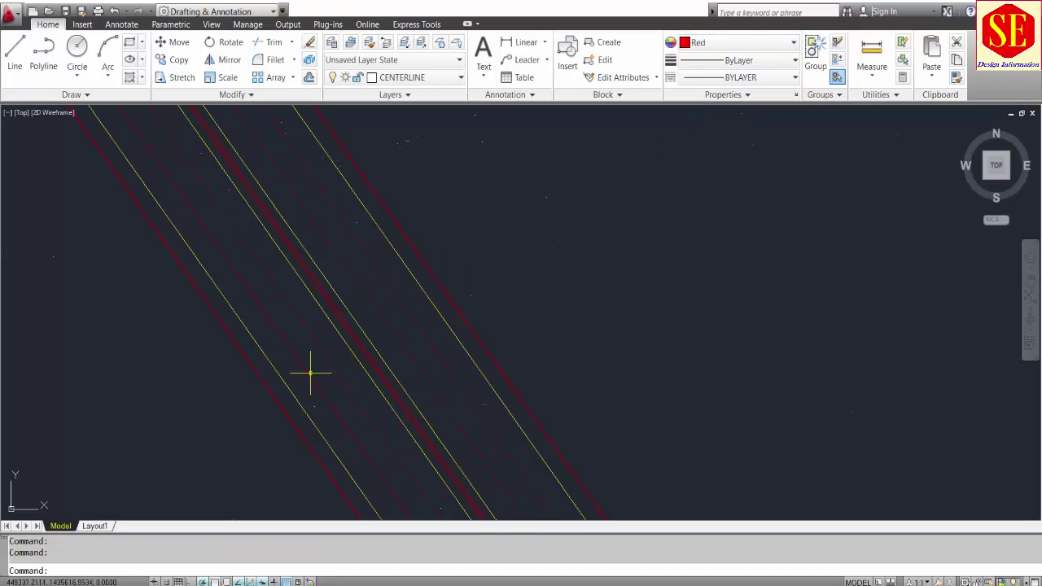
pyautogui.click(730, 42)
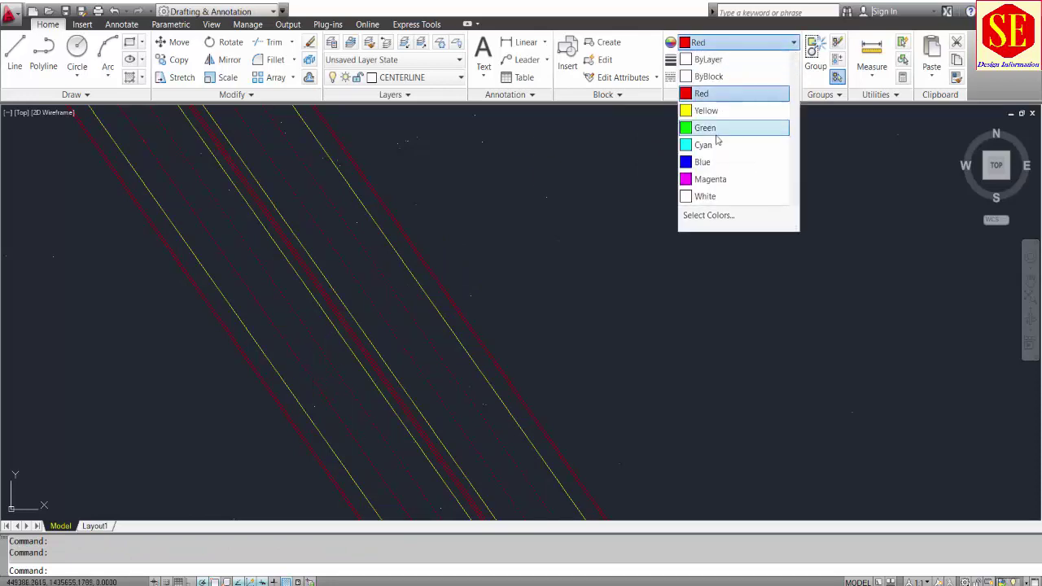
pyautogui.click(704, 196)
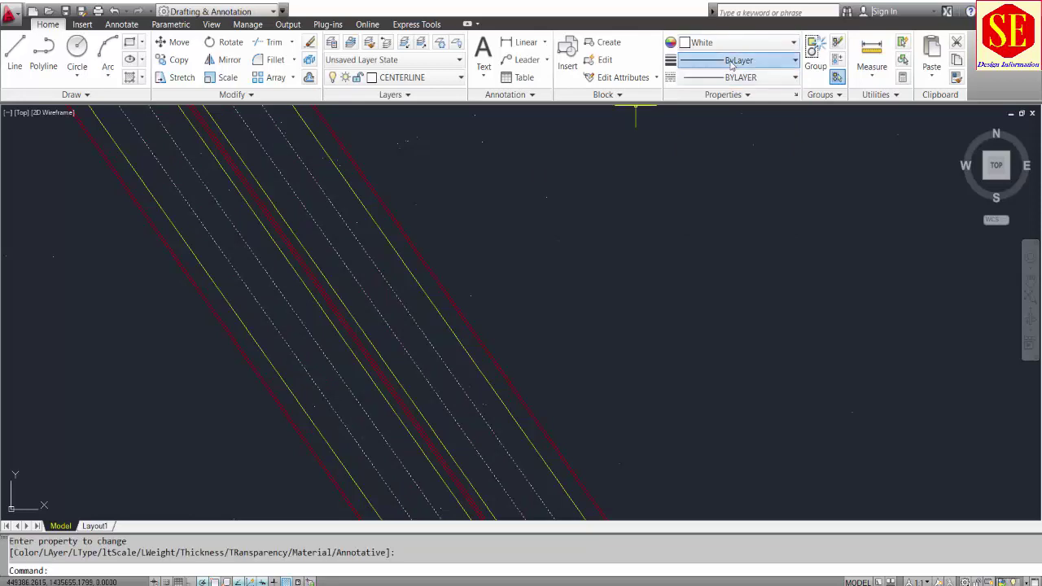
# Load the ISO dash linetype ACAD_ISO02W100 from acadiso.lin into the drawing
pyautogui.click(738, 60)
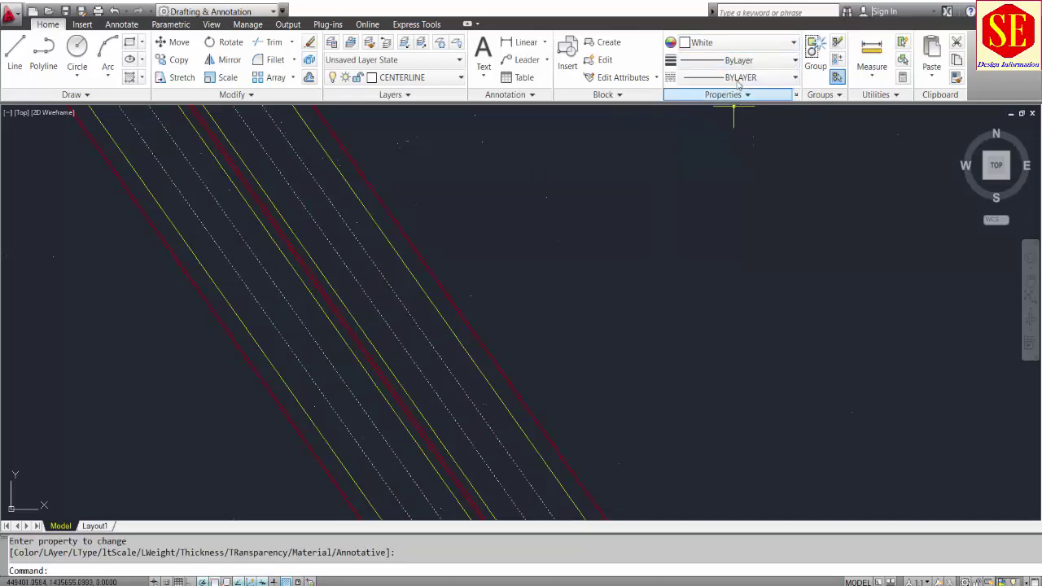
pyautogui.click(736, 77)
pyautogui.click(700, 145)
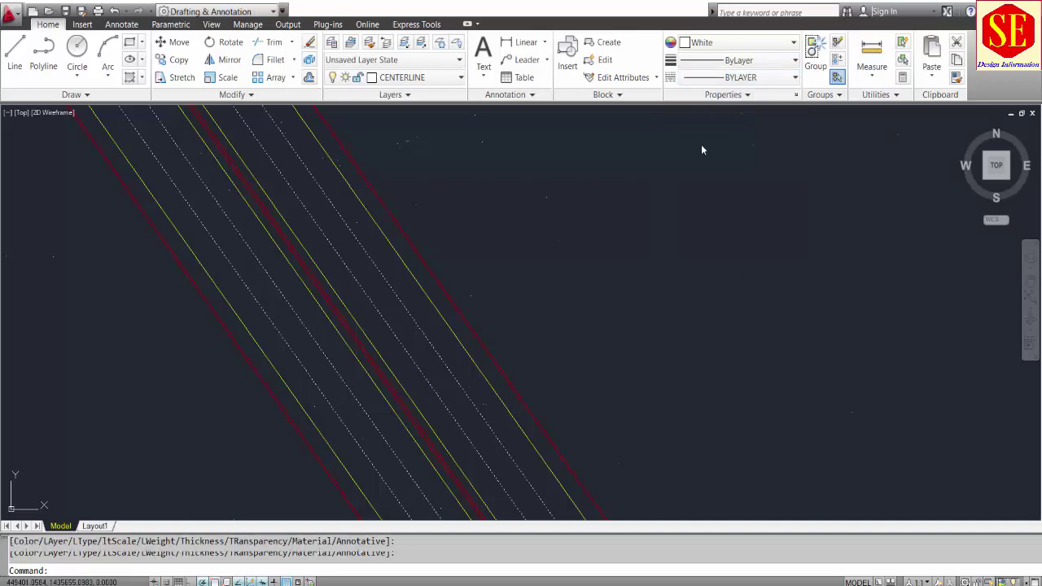
pyautogui.click(629, 186)
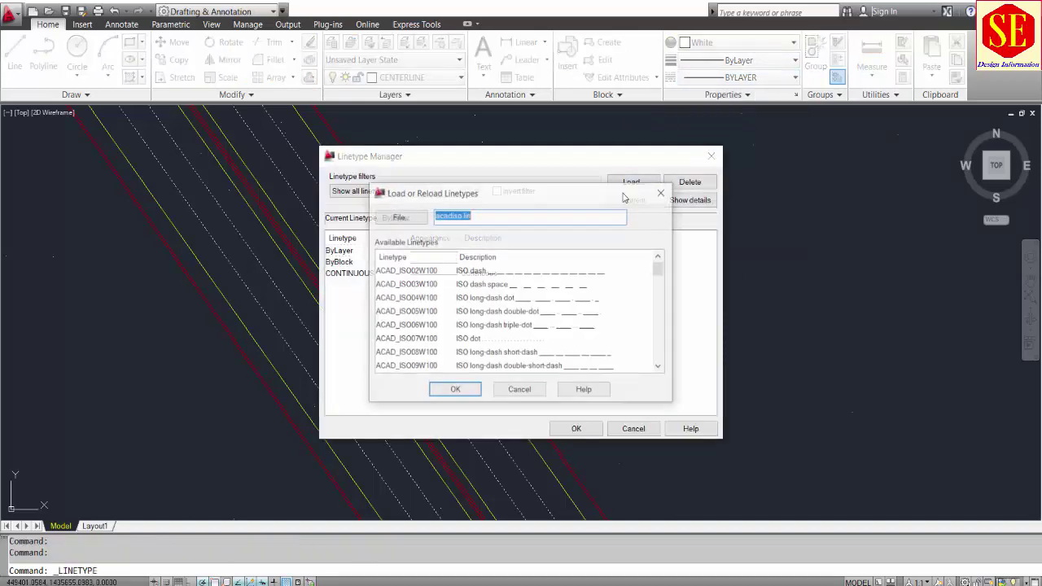
pyautogui.click(476, 272)
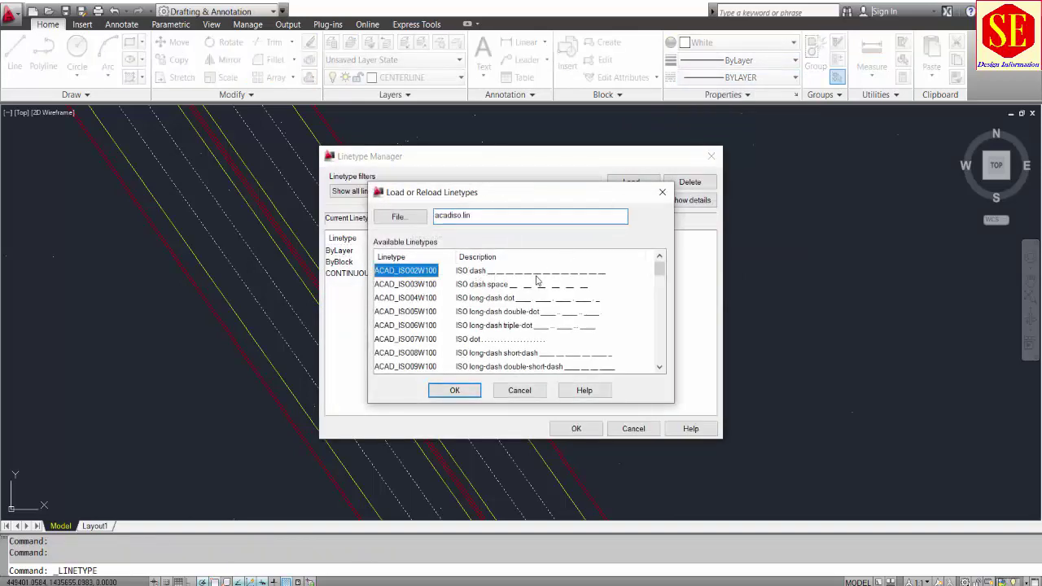
pyautogui.click(455, 390)
pyautogui.click(576, 428)
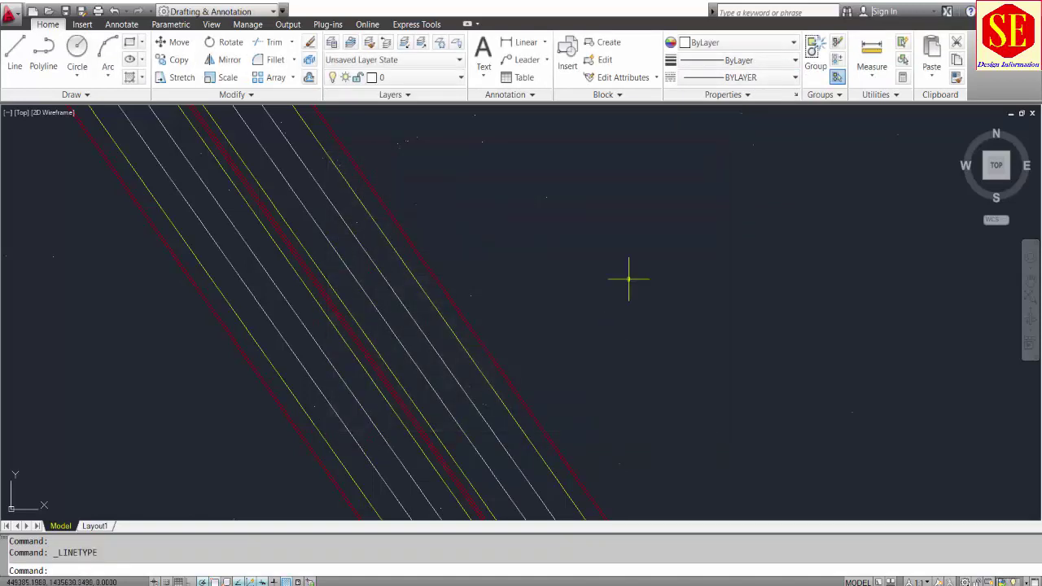
# Apply the ACAD_ISO02W100 linetype to the four white lane divider lines
pyautogui.click(426, 326)
pyautogui.click(357, 393)
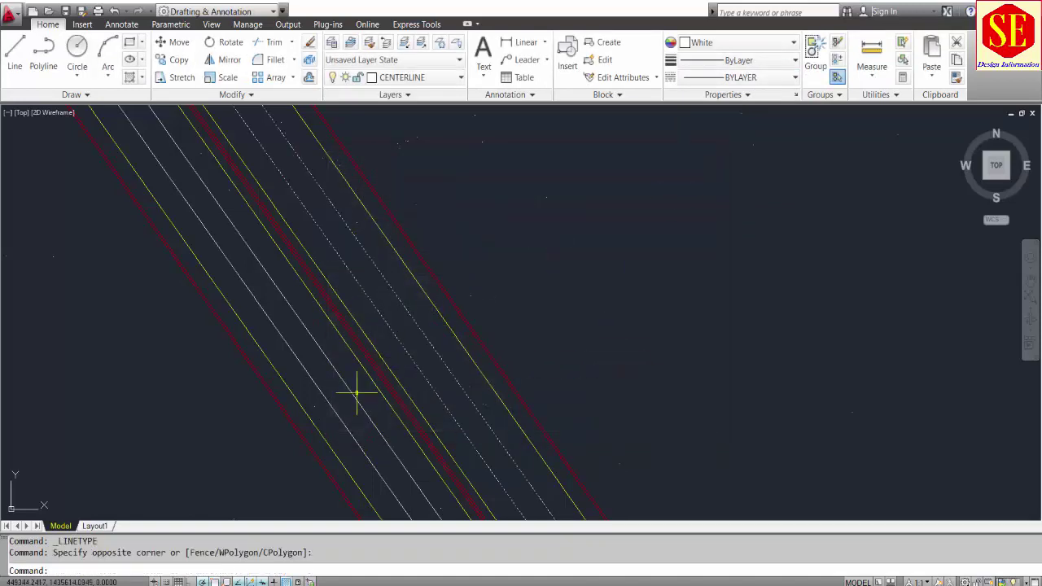
pyautogui.click(366, 389)
pyautogui.click(345, 402)
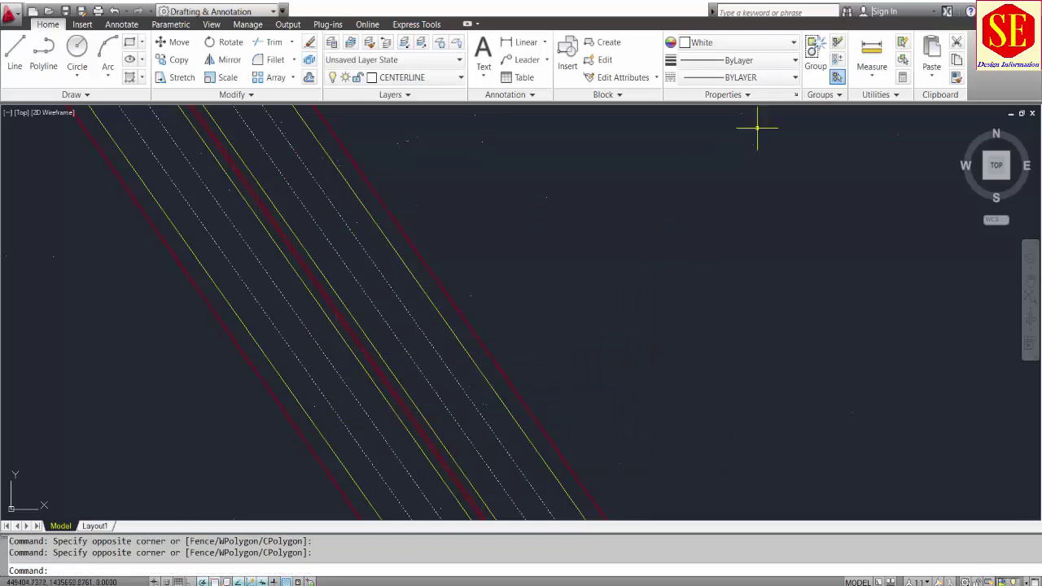
pyautogui.click(720, 79)
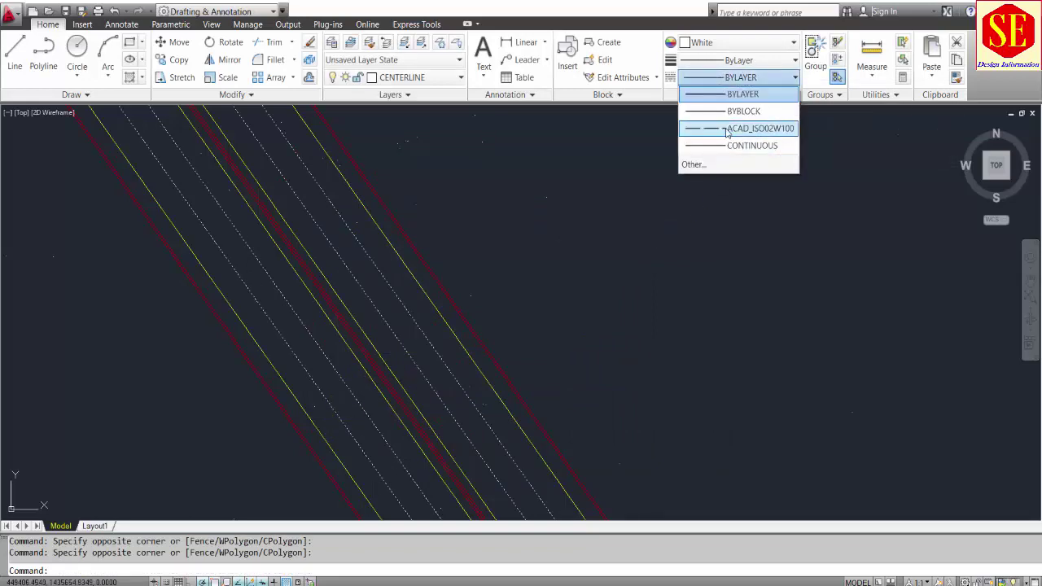
pyautogui.click(724, 127)
pyautogui.press('Escape')
# Inspect the dashed lane markings and colored edge lines along the road's curves and straight eastern end
pyautogui.scroll(-8, 437, 318)
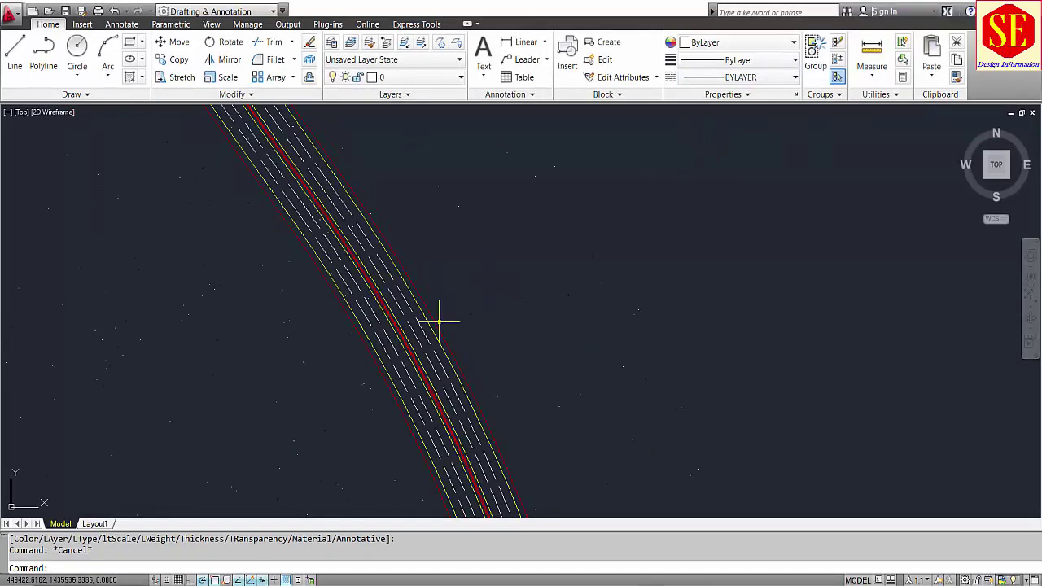
pyautogui.scroll(5, 399, 315)
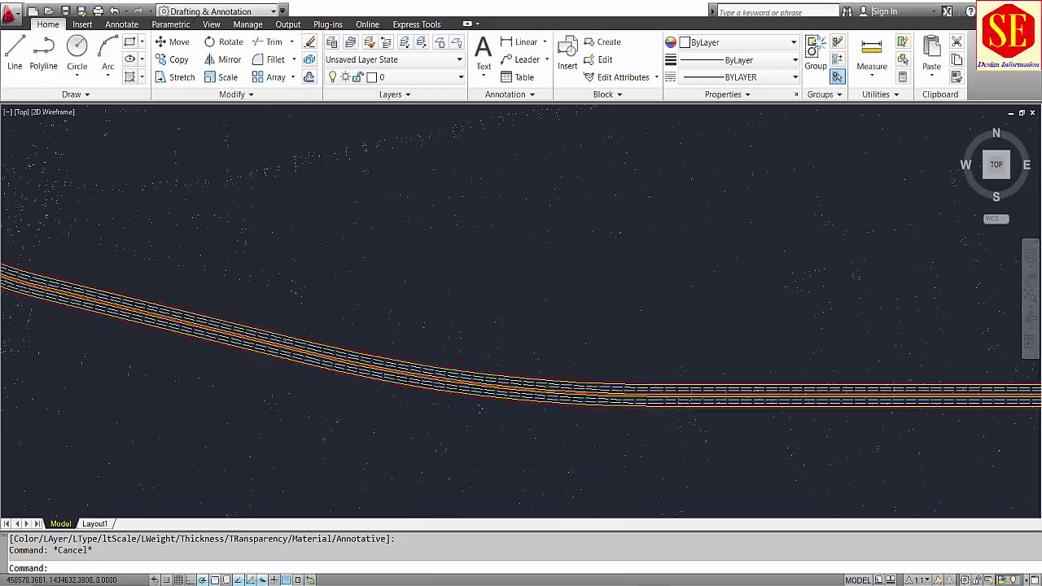
pyautogui.scroll(-2, 447, 363)
pyautogui.scroll(6, 628, 374)
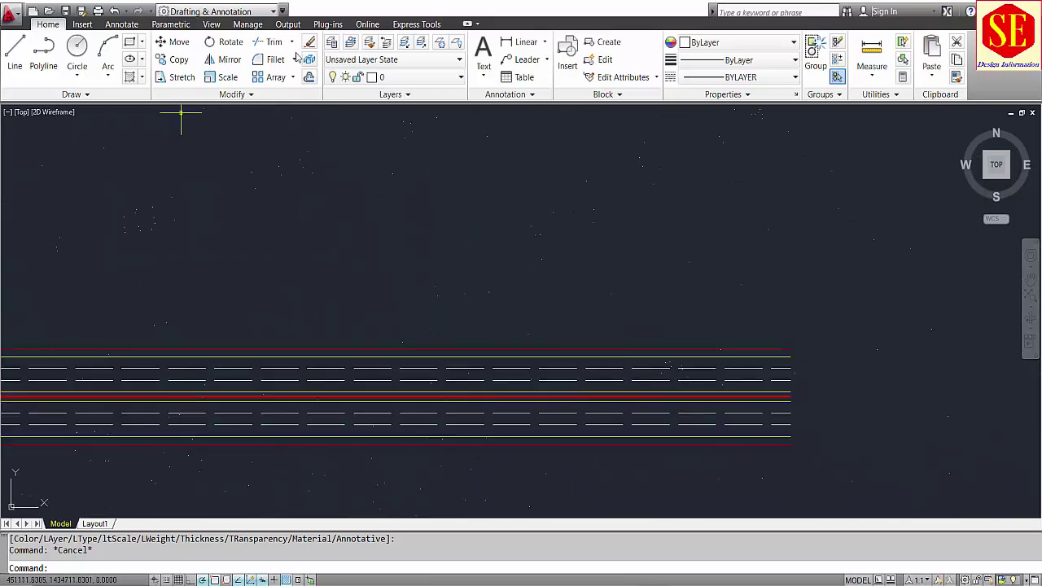
pyautogui.click(367, 79)
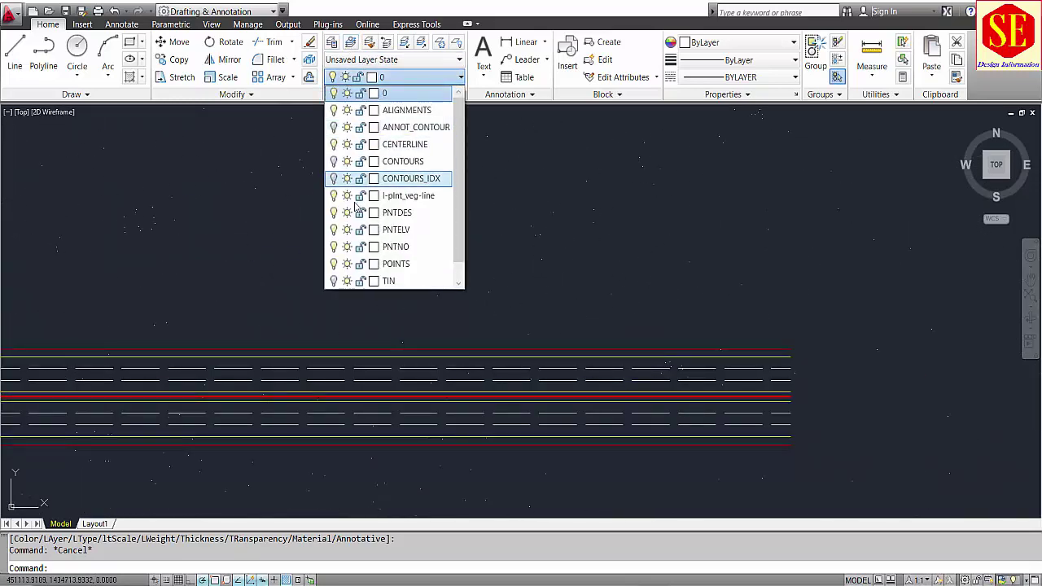
pyautogui.scroll(-1, 351, 294)
pyautogui.scroll(3, 520, 419)
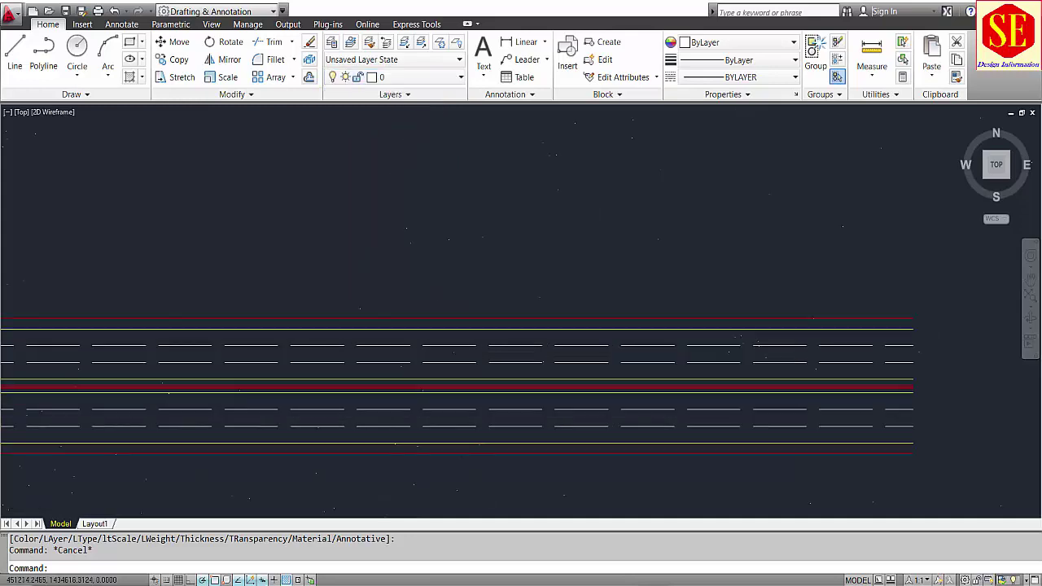
pyautogui.scroll(-5, 425, 310)
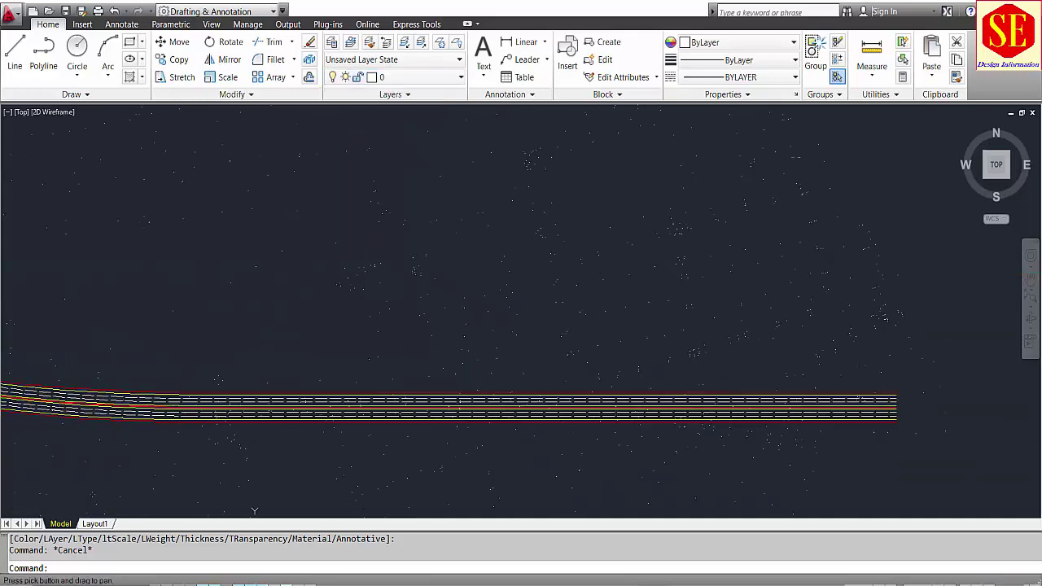
pyautogui.scroll(2, 794, 415)
pyautogui.scroll(3, 317, 295)
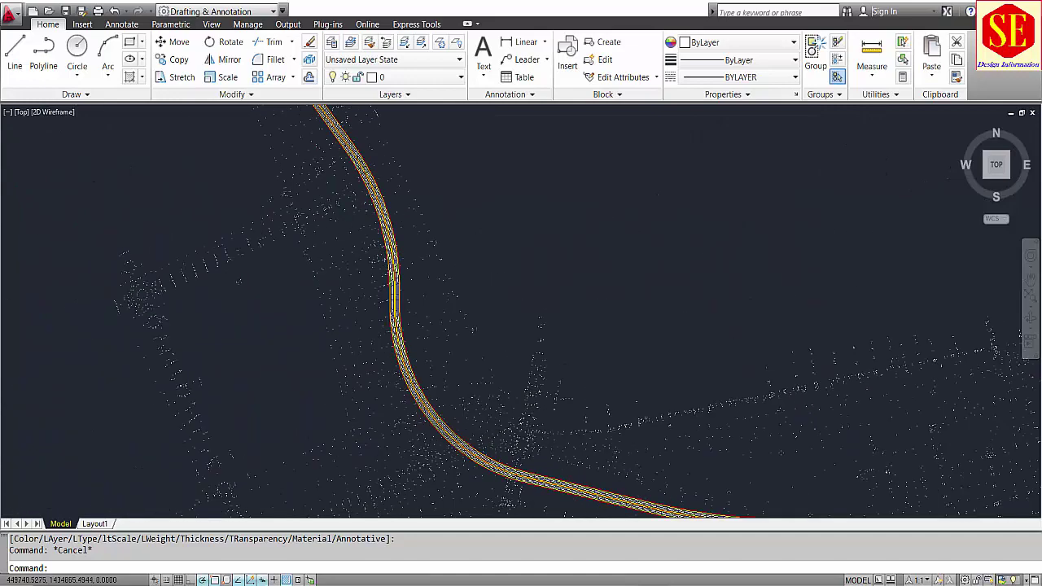
pyautogui.scroll(-3, 384, 262)
pyautogui.scroll(2, 391, 328)
pyautogui.scroll(-2, 407, 390)
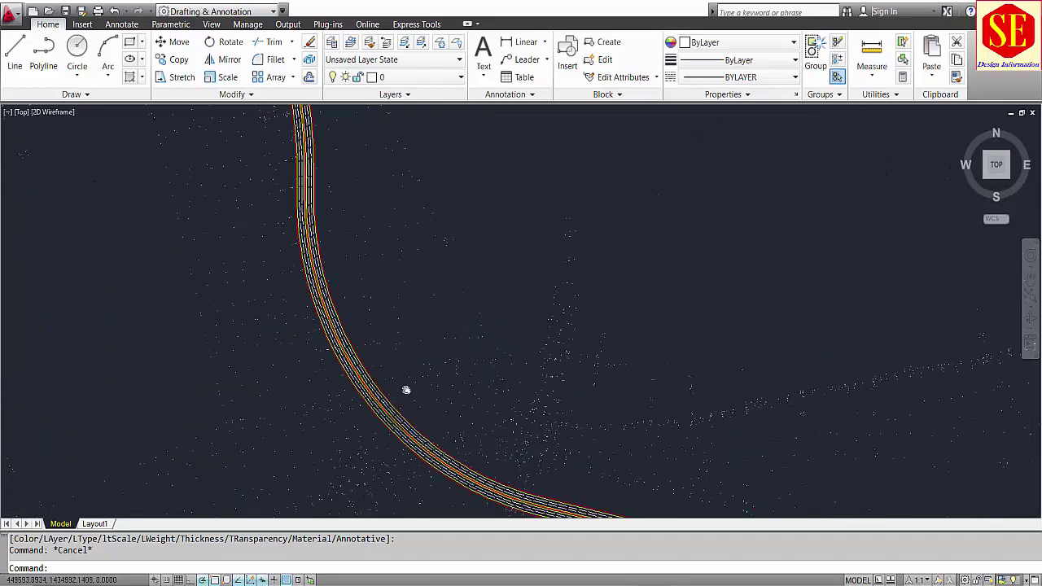
pyautogui.scroll(1, 384, 345)
pyautogui.scroll(2, 379, 280)
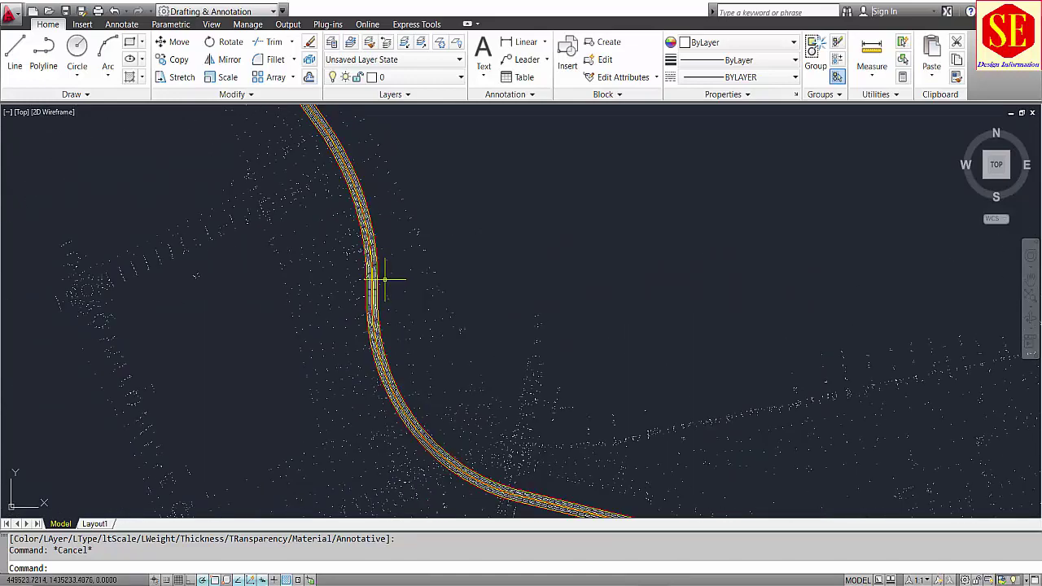
pyautogui.scroll(-3, 382, 275)
pyautogui.scroll(3, 317, 387)
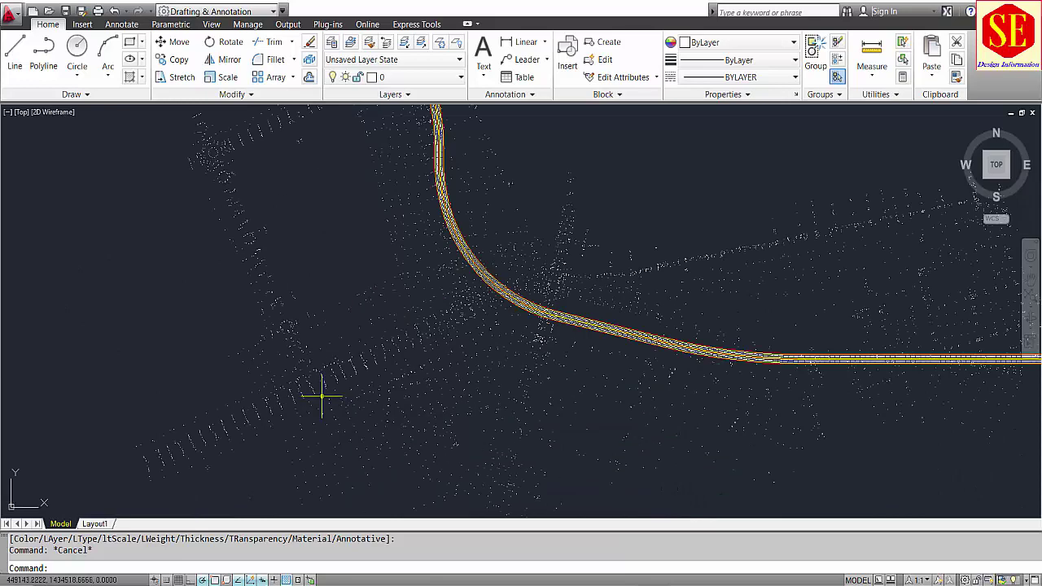
# Draw a three-segment polyline from the southwest end of the survey points, across the main road, to the northeast end, last segment about 1133 long
pyautogui.write('pl')
pyautogui.press('Return')
pyautogui.scroll(2, 145, 468)
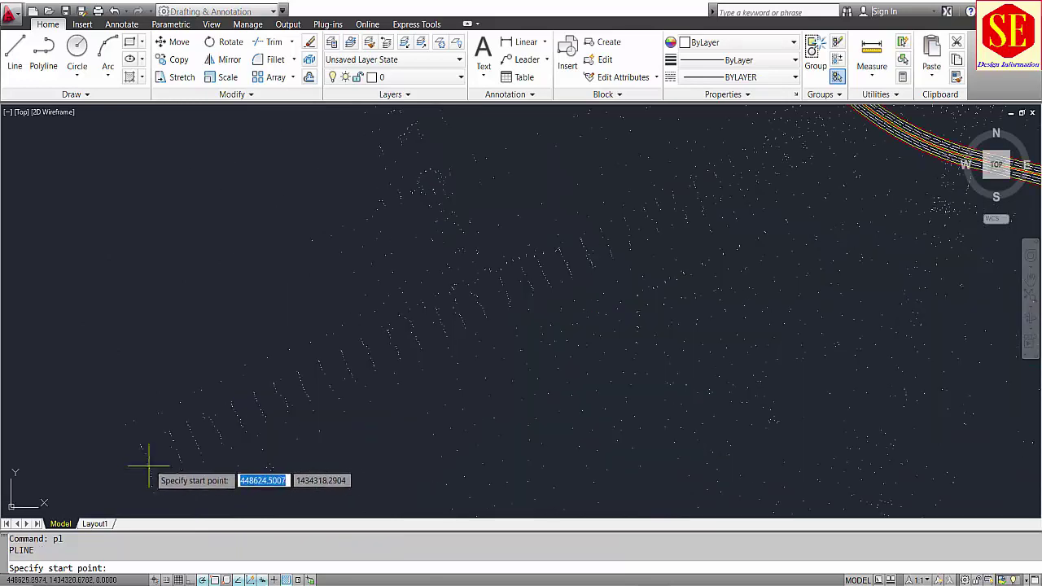
pyautogui.click(150, 461)
pyautogui.moveTo(498, 287); pyautogui.dragTo(290, 391, button='middle')
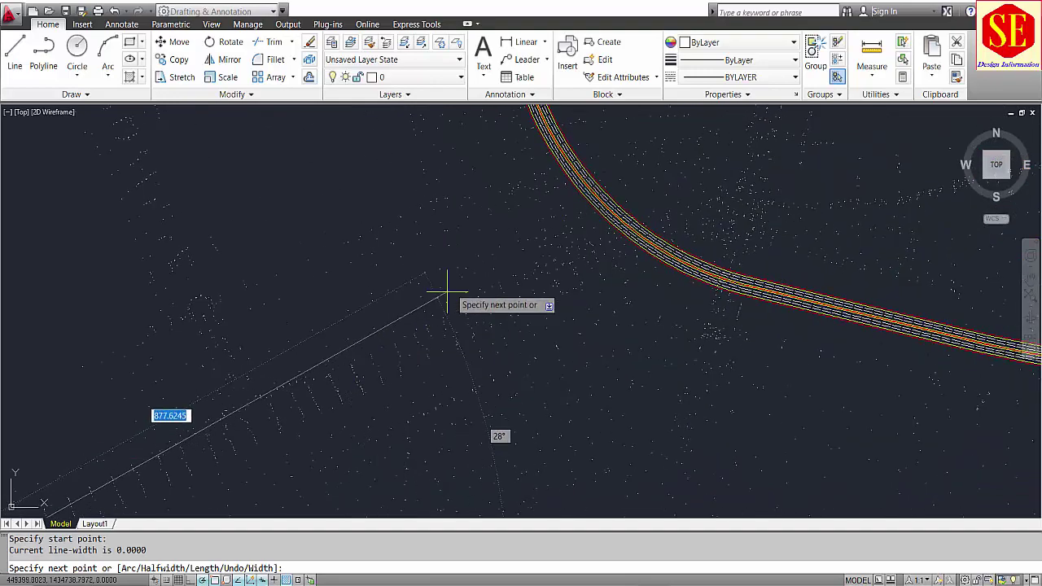
pyautogui.click(487, 244)
pyautogui.moveTo(714, 226); pyautogui.dragTo(575, 232, button='middle')
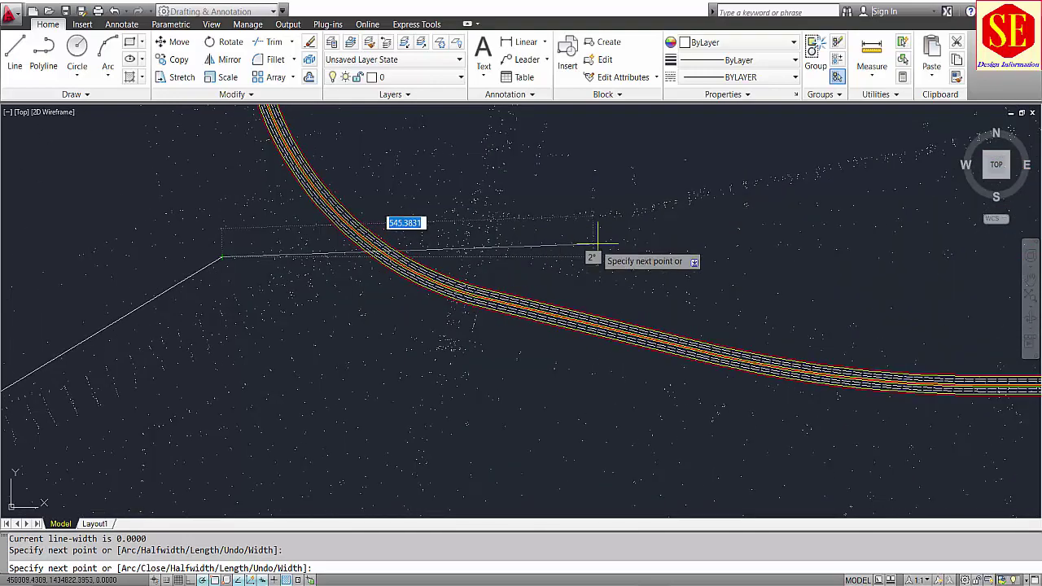
pyautogui.click(612, 238)
pyautogui.scroll(-2, 626, 228)
pyautogui.scroll(3, 619, 230)
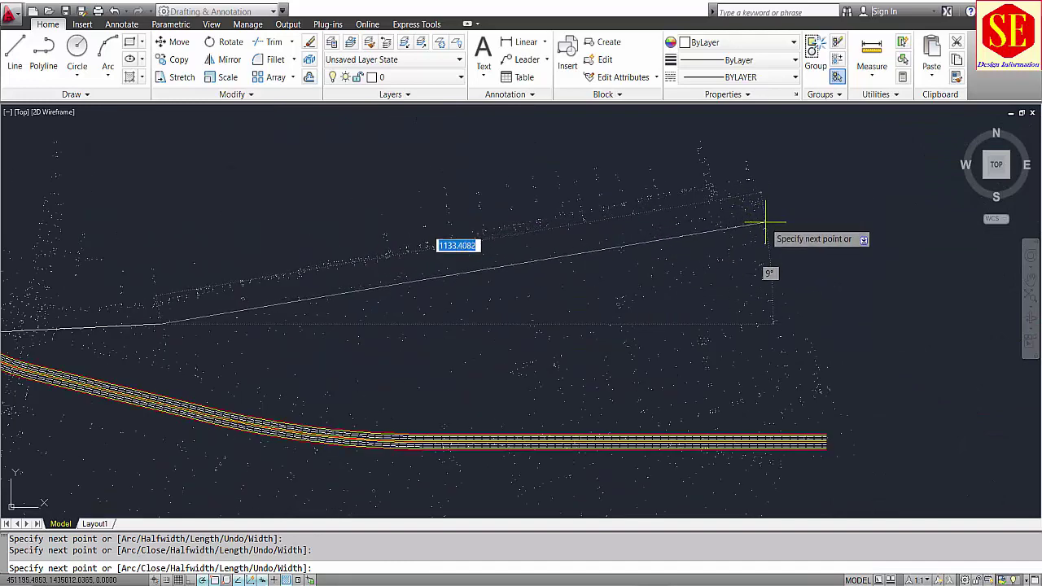
pyautogui.click(763, 222)
pyautogui.rightClick(763, 223)
pyautogui.click(781, 233)
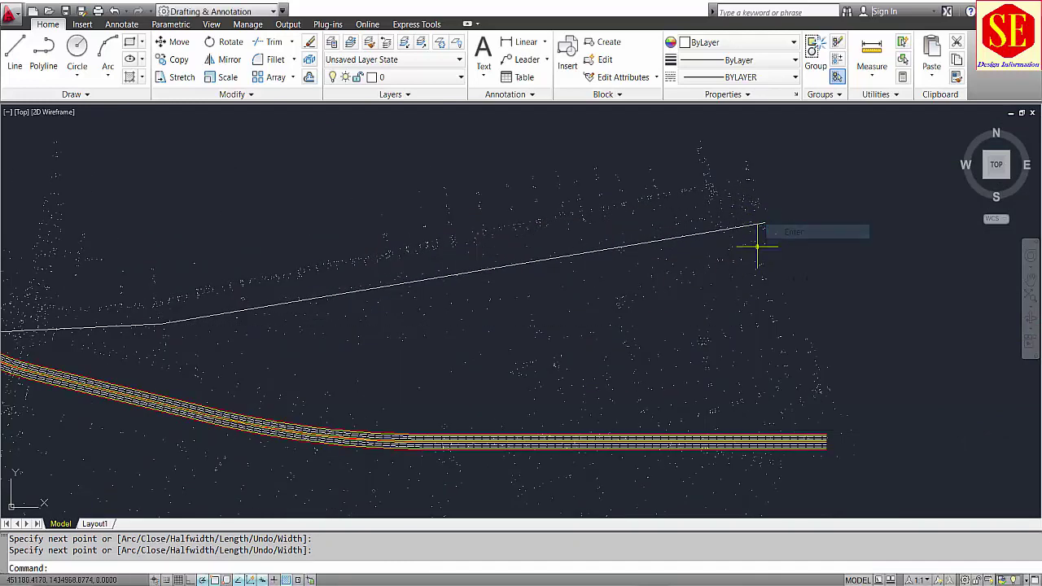
pyautogui.scroll(-3, 724, 236)
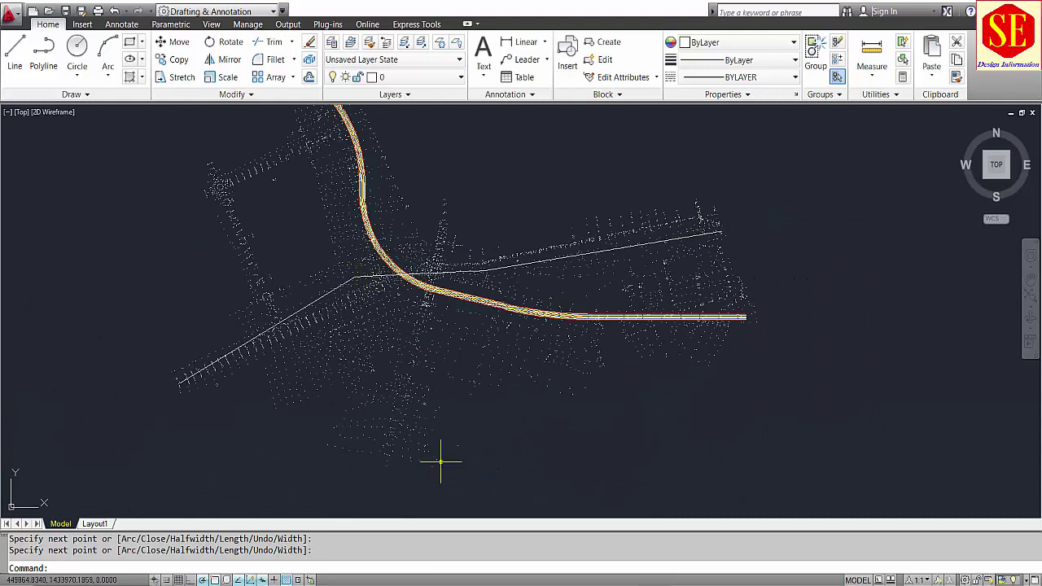
# Switch to Eagle Point and open the 002 - Accs Road sub-project
pyautogui.hotkey('alt', 'Tab')
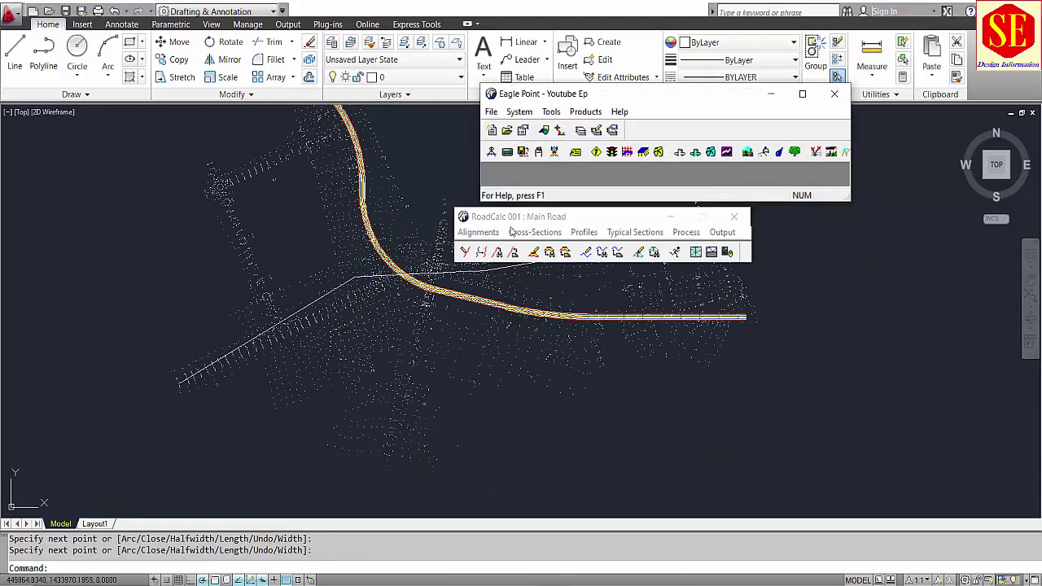
pyautogui.moveTo(513, 222); pyautogui.dragTo(530, 216)
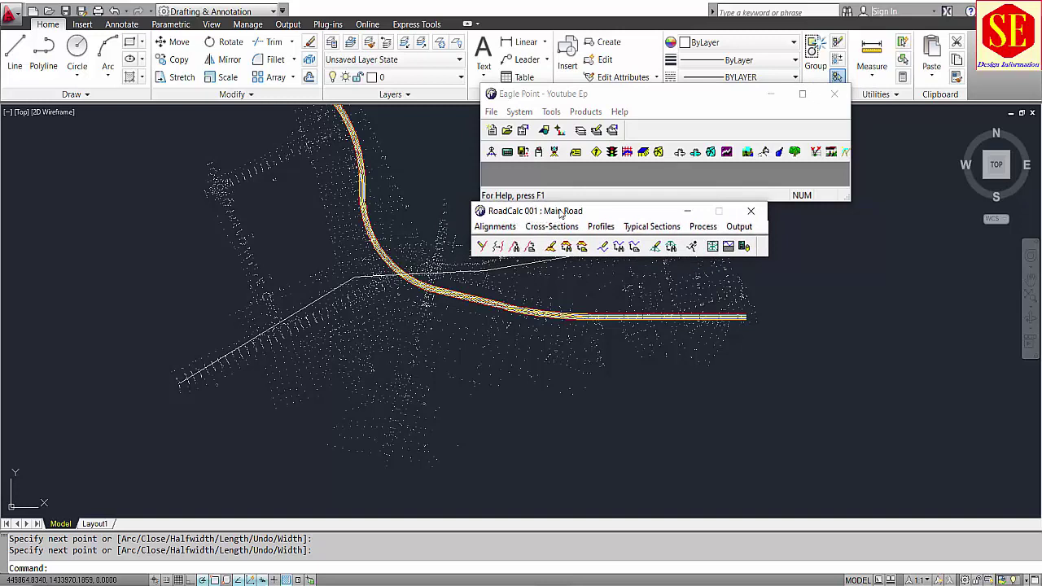
pyautogui.click(492, 111)
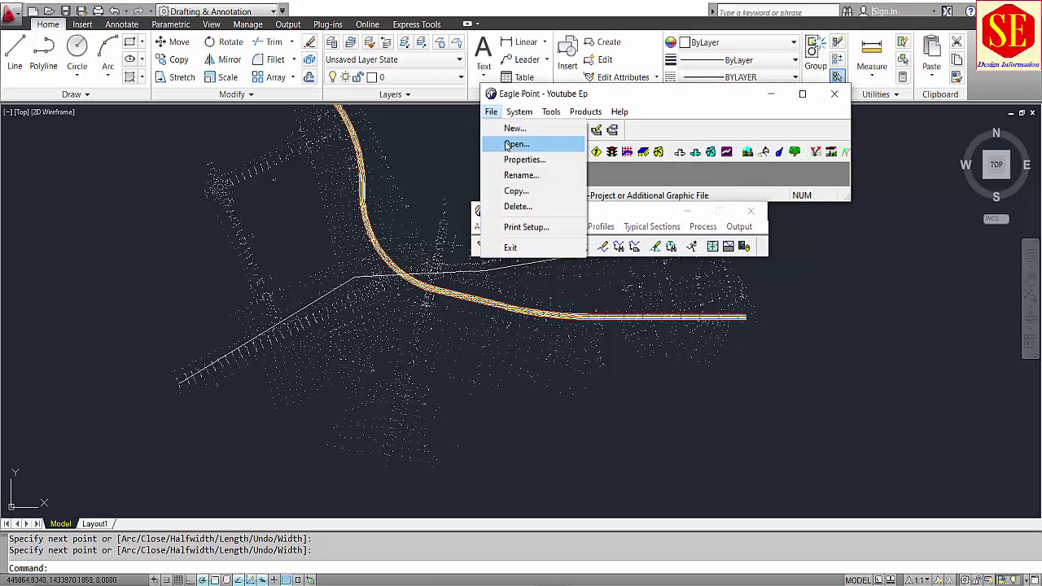
pyautogui.click(512, 144)
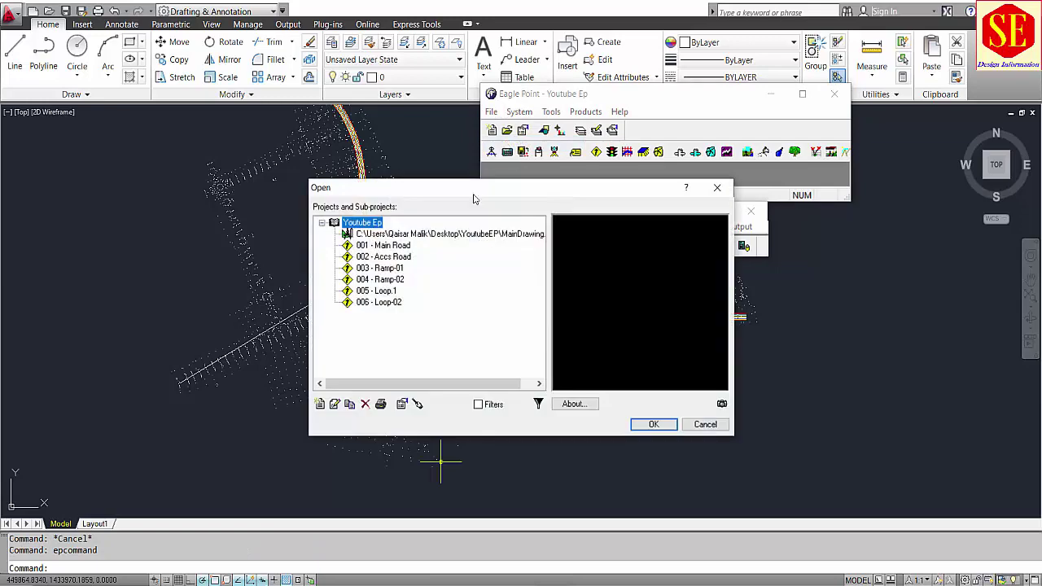
pyautogui.click(365, 259)
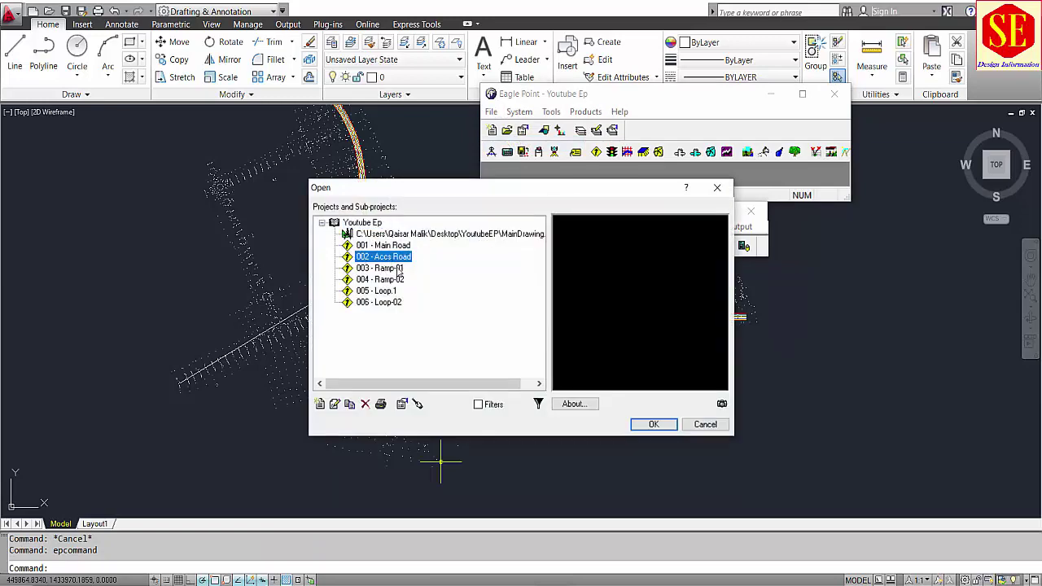
pyautogui.click(653, 424)
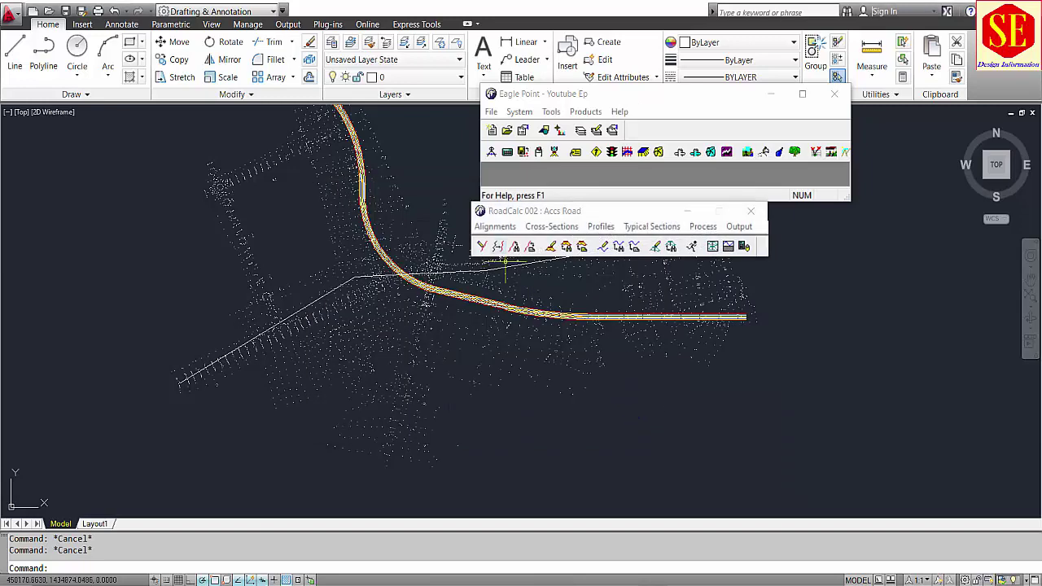
pyautogui.click(527, 215)
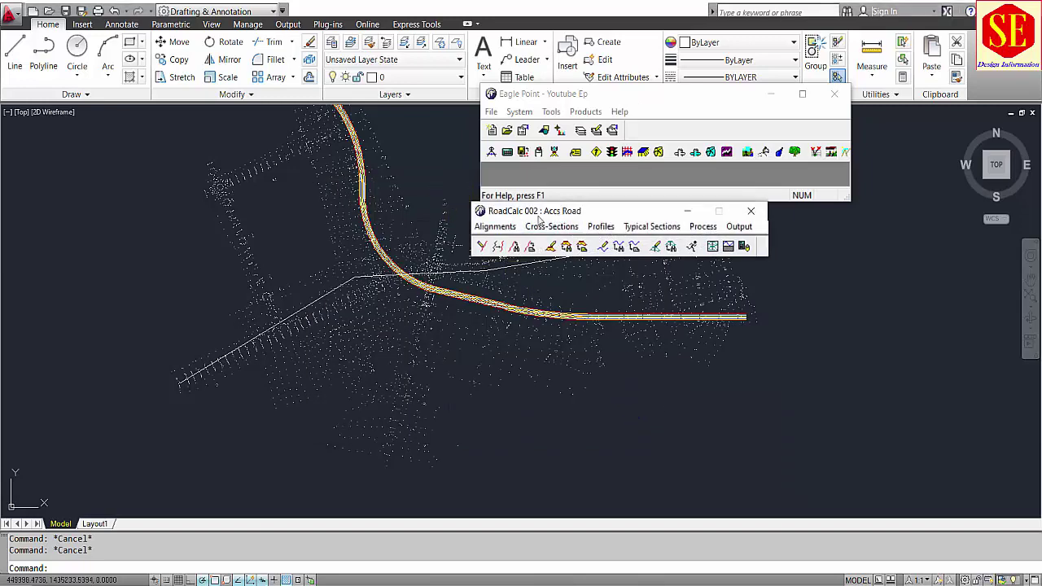
# Start converting objects to an alignment for Accs Road, with the new three-segment polyline as the object to convert
pyautogui.click(353, 326)
pyautogui.scroll(2, 358, 275)
pyautogui.click(496, 227)
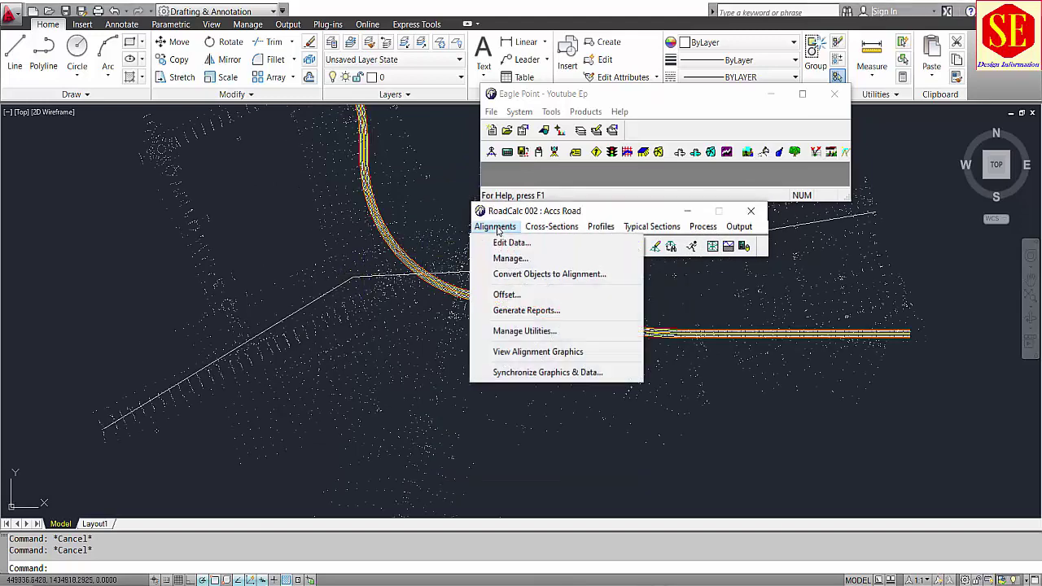
pyautogui.click(509, 277)
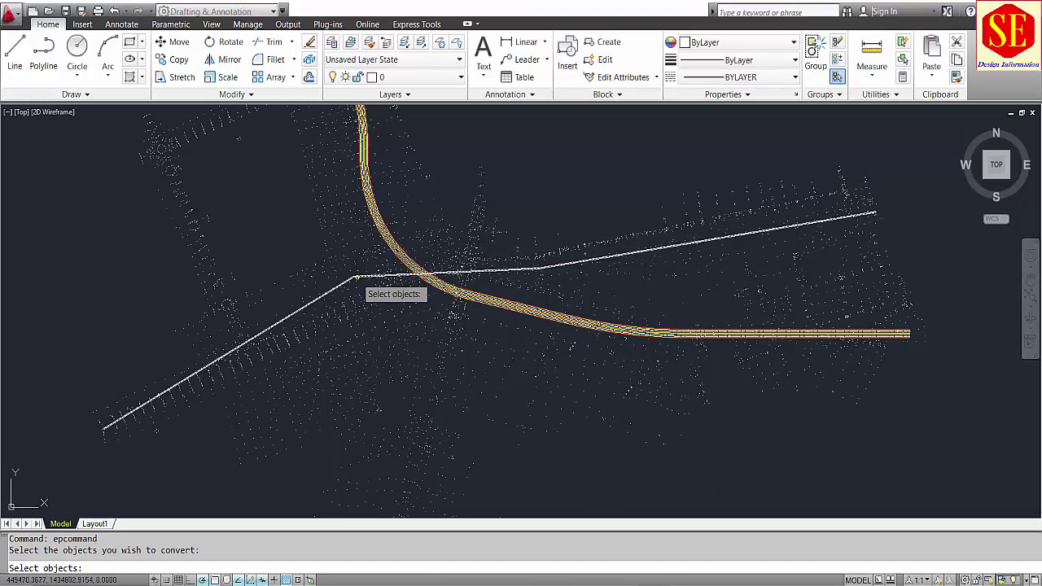
pyautogui.click(356, 277)
pyautogui.click(351, 279)
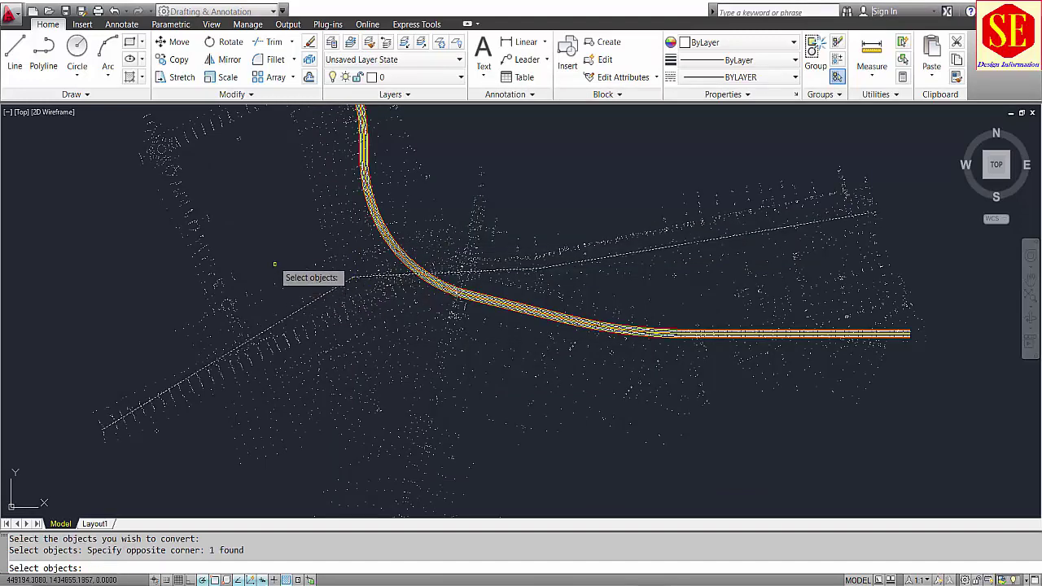
pyautogui.press('Return')
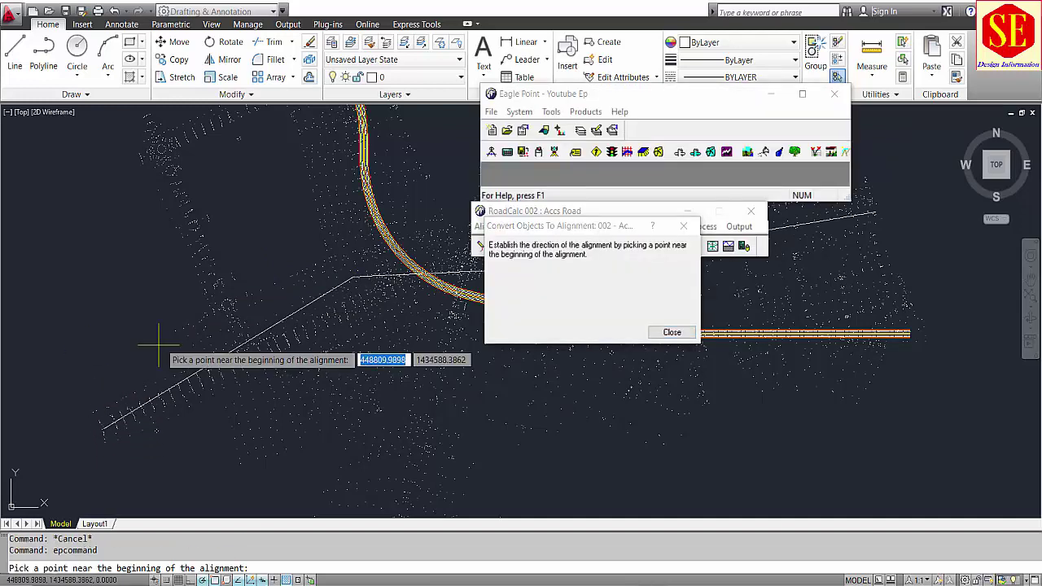
# Begin the alignment at the polyline's southwest endpoint and apply it as Centerline with beginning station 1500
pyautogui.scroll(5, 155, 350)
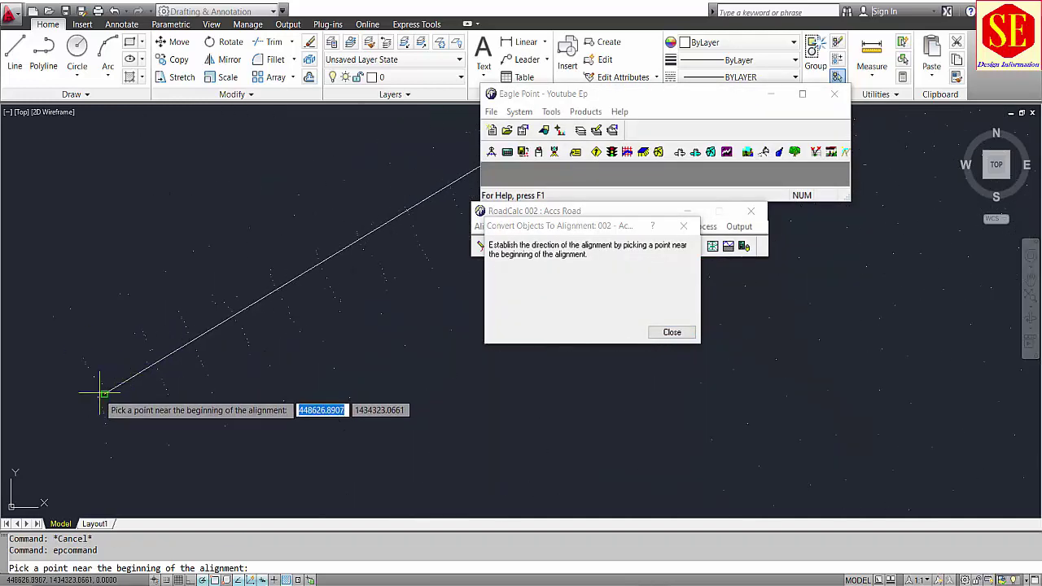
pyautogui.click(103, 396)
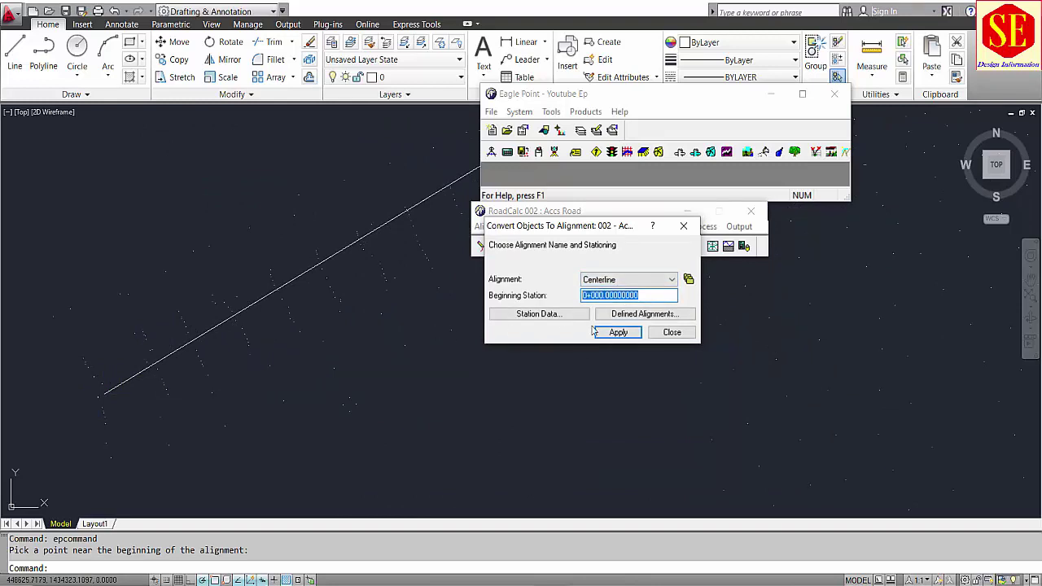
pyautogui.write('15')
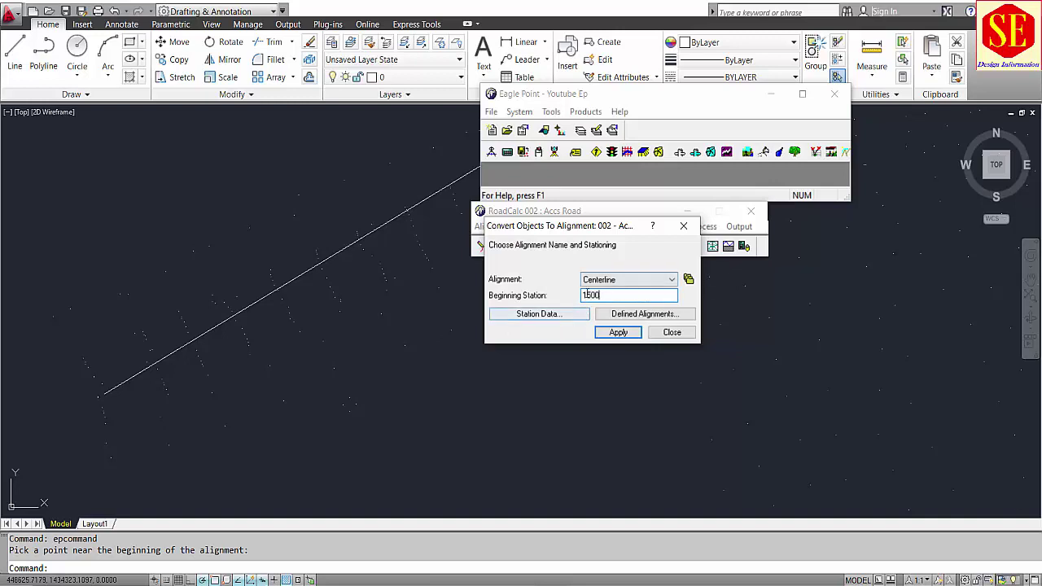
pyautogui.click(608, 335)
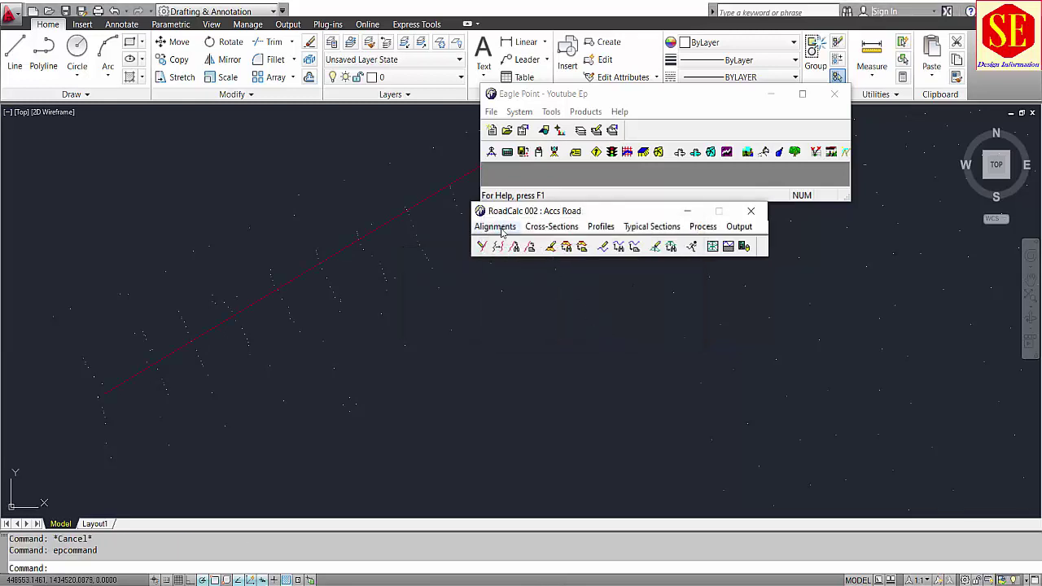
# Open the Accs Road alignment data for editing and review the Centerline's PI stations
pyautogui.click(492, 228)
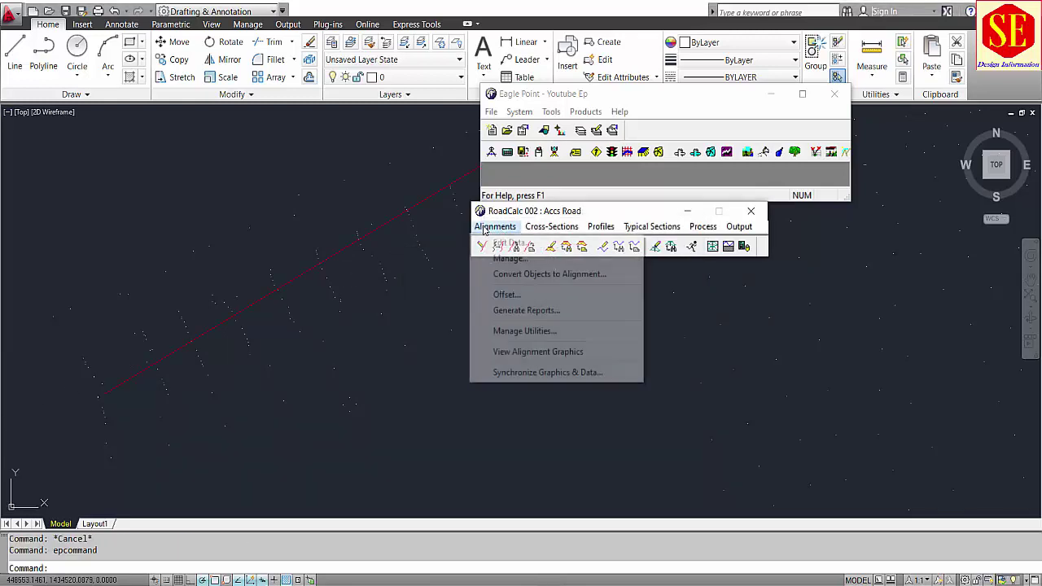
pyautogui.click(493, 240)
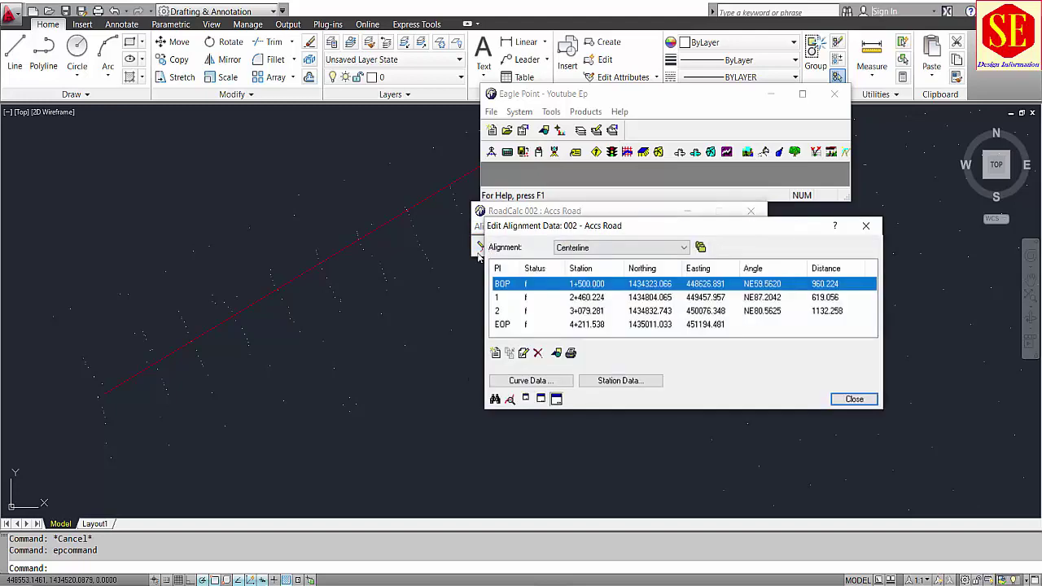
pyautogui.click(592, 298)
pyautogui.click(587, 313)
pyautogui.click(580, 327)
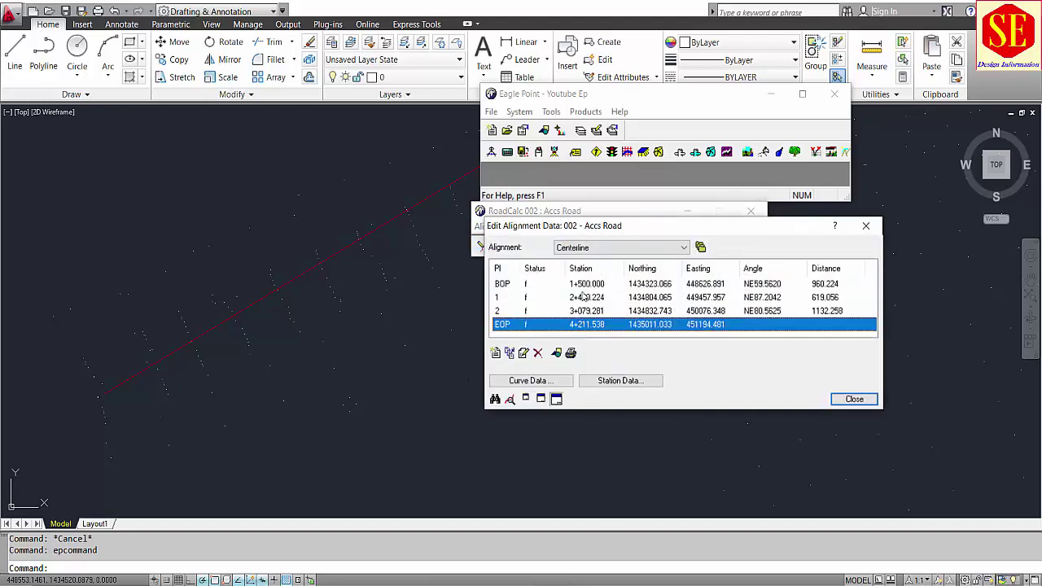
pyautogui.click(583, 296)
pyautogui.click(582, 312)
# Stretch the centerline's second PI about 140 units east, beyond the main road crossing, and update the alignment data from the graphics
pyautogui.scroll(-5, 224, 366)
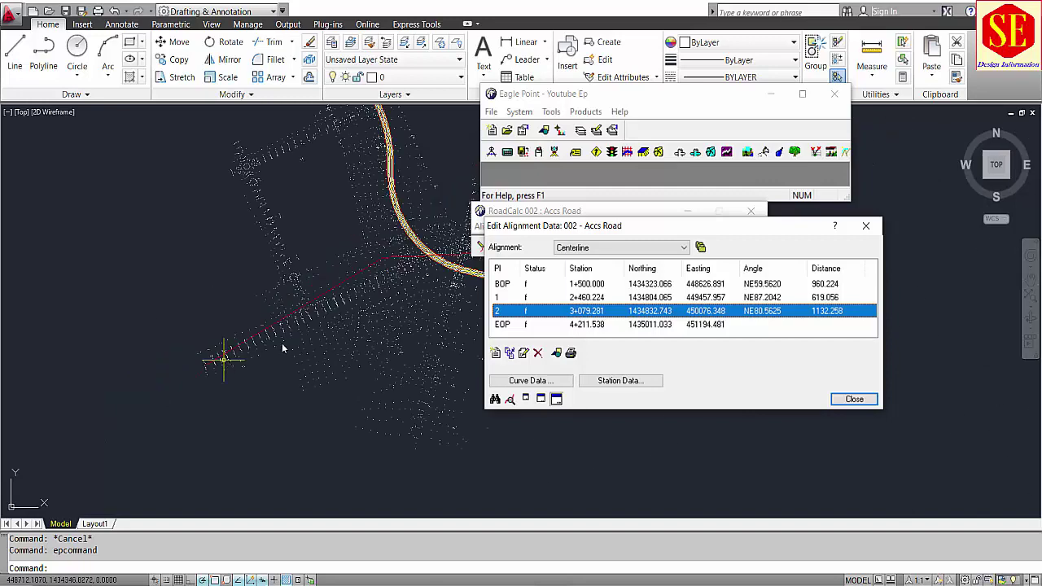
pyautogui.scroll(2, 276, 370)
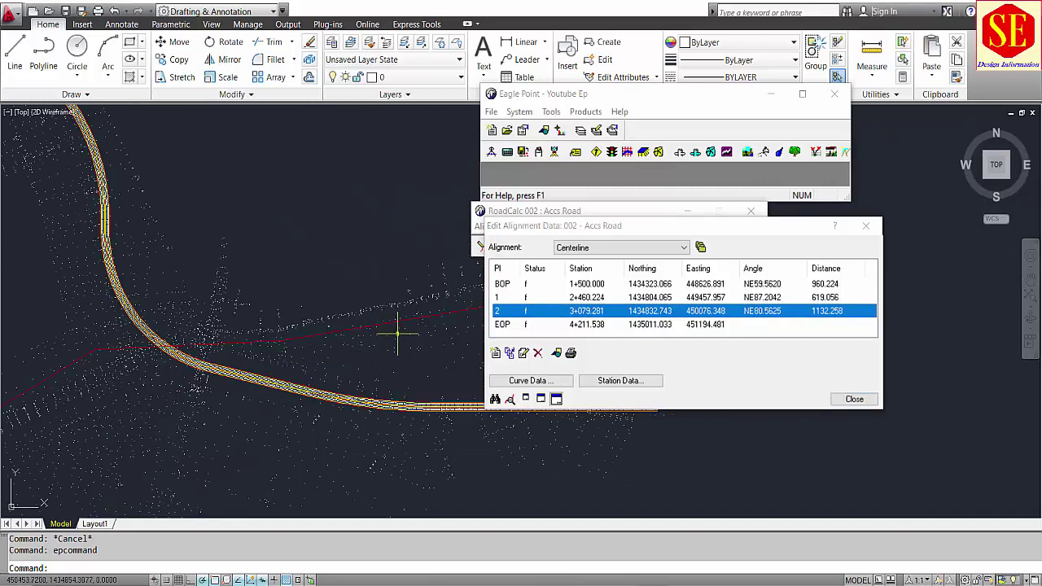
pyautogui.click(363, 329)
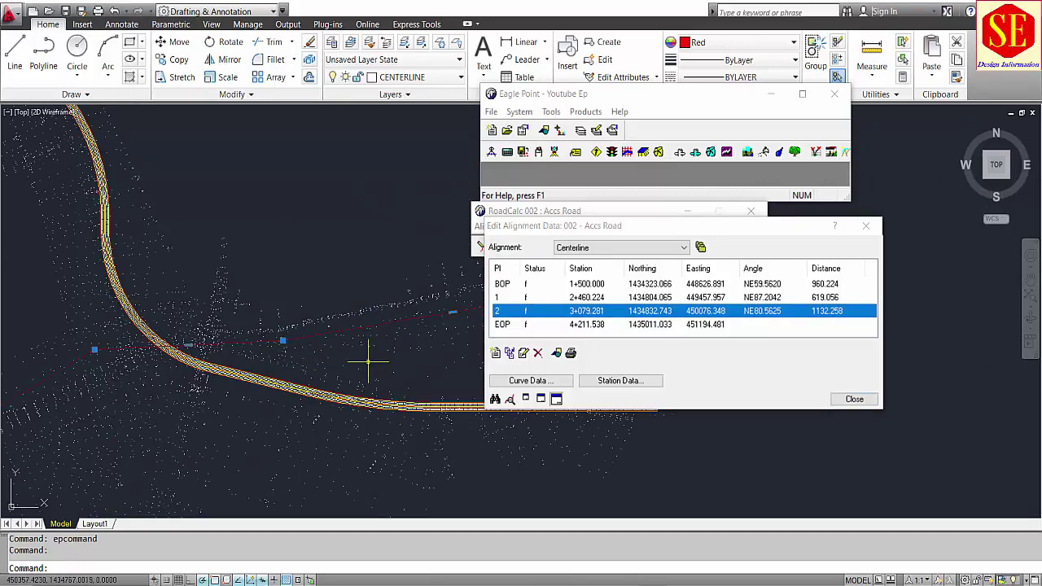
pyautogui.scroll(2, 179, 339)
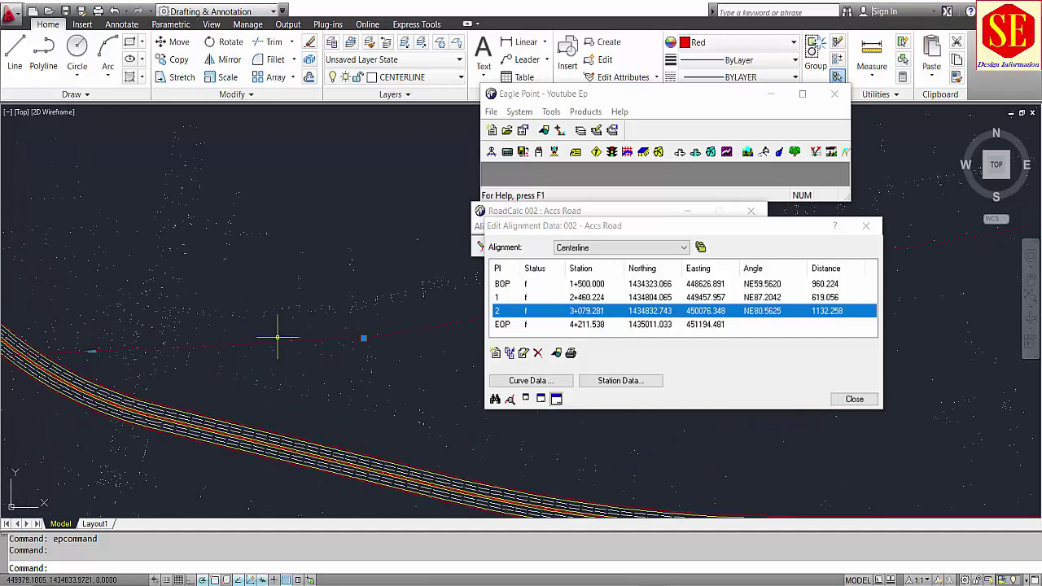
pyautogui.click(362, 337)
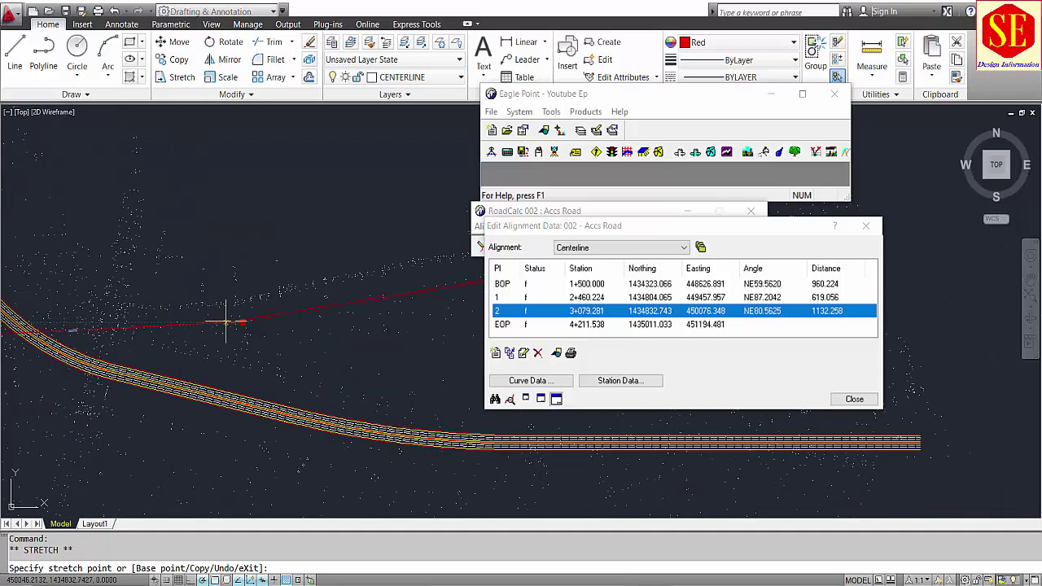
pyautogui.click(319, 333)
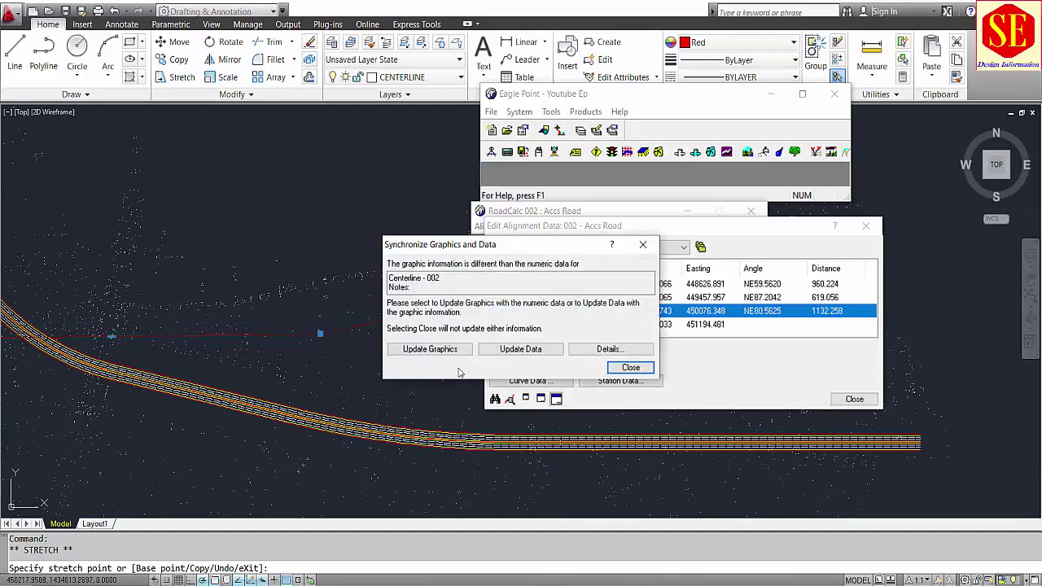
pyautogui.click(527, 350)
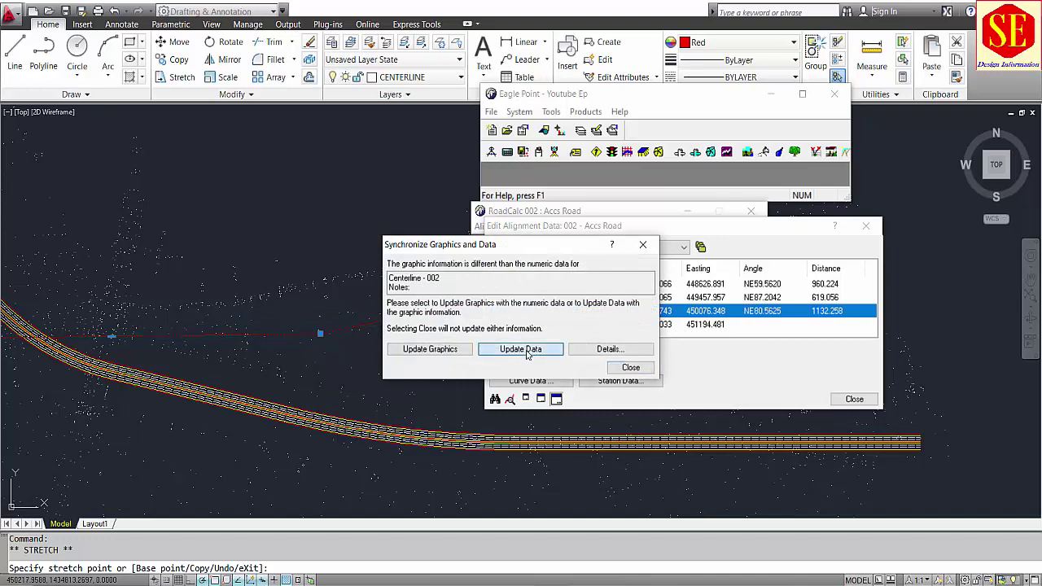
# Stretch the centerline's first PI, west of the main road, about 51 units southwest and update the alignment data from the graphics
pyautogui.scroll(5, 227, 356)
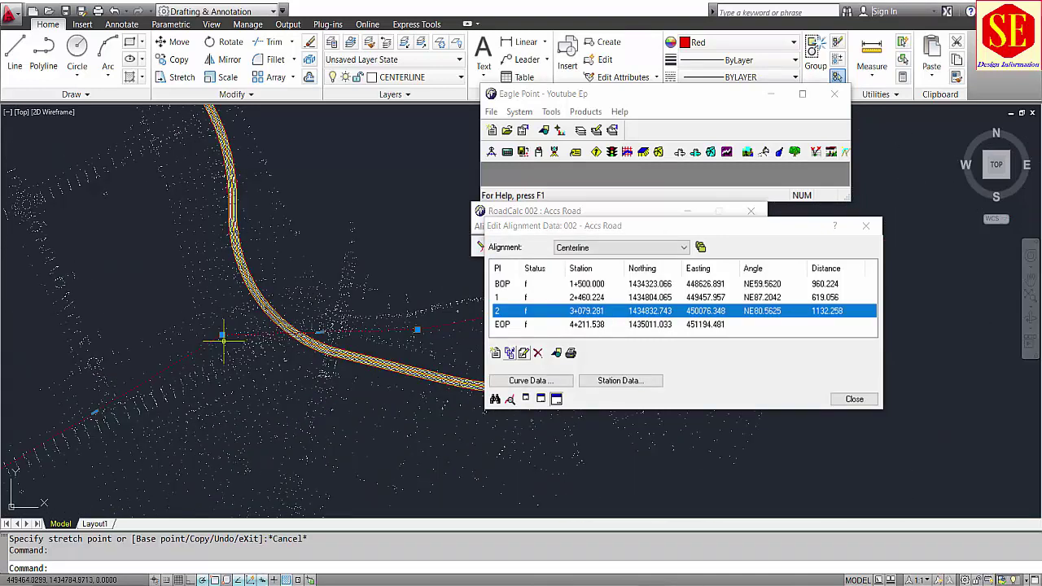
pyautogui.click(215, 325)
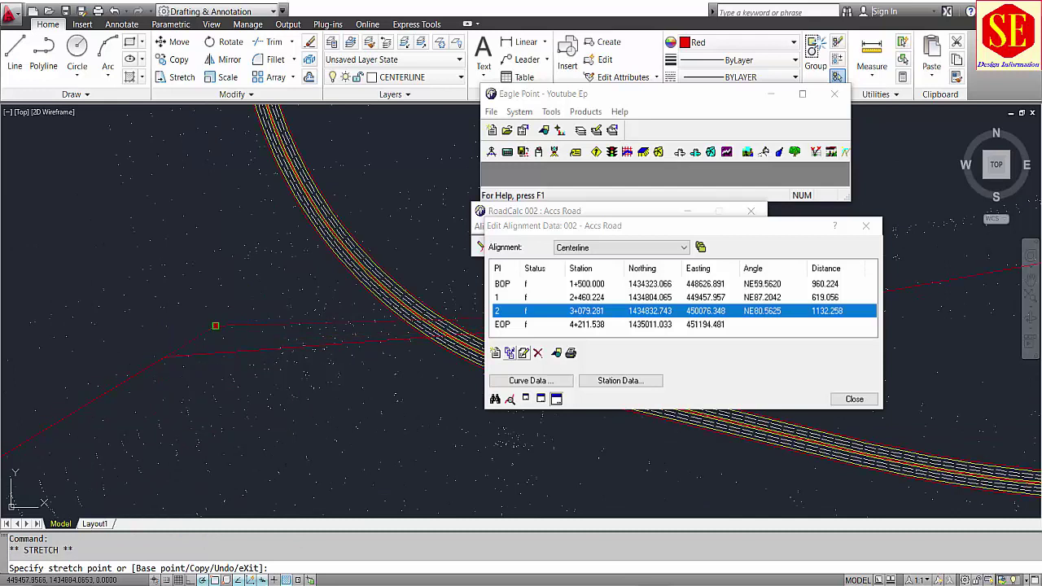
pyautogui.click(215, 325)
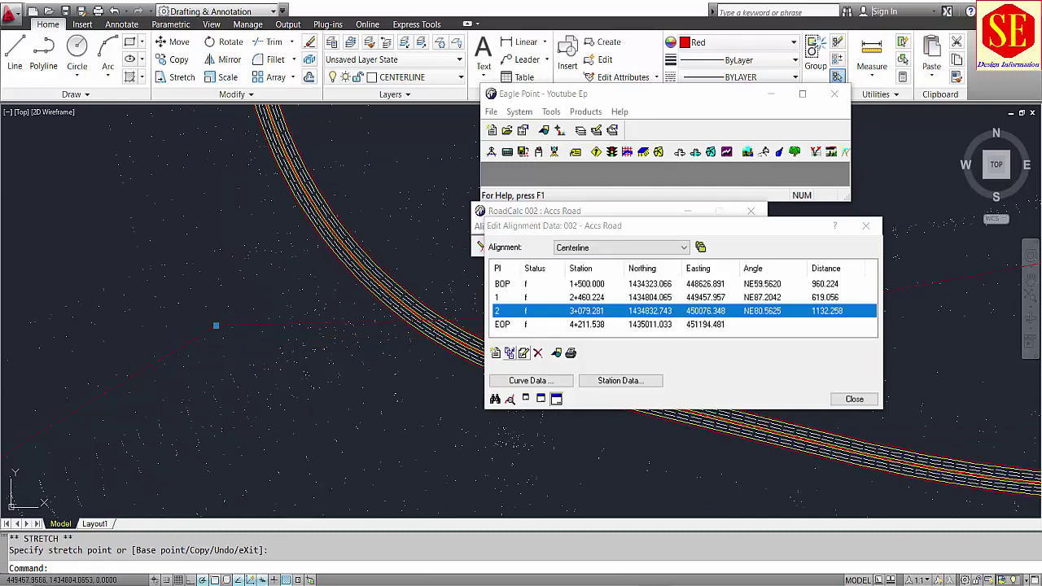
pyautogui.click(215, 325)
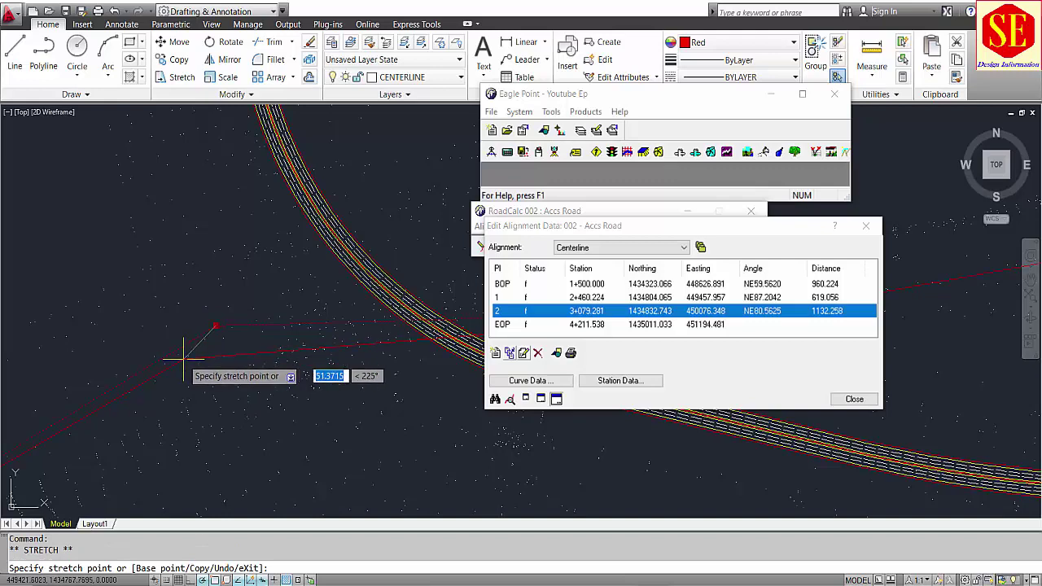
pyautogui.click(184, 357)
pyautogui.click(526, 353)
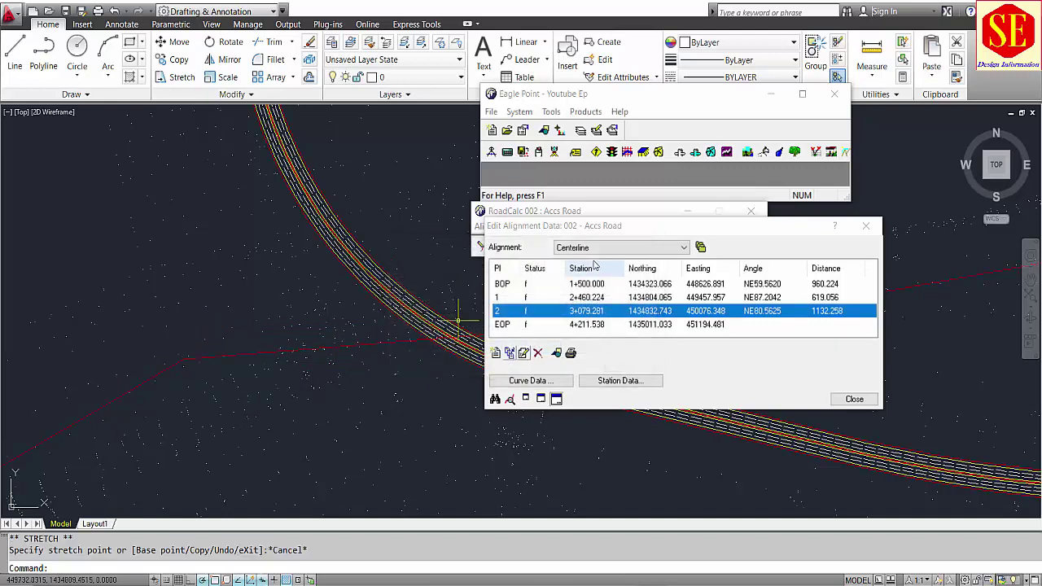
pyautogui.scroll(-5, 211, 337)
pyautogui.scroll(3, 220, 337)
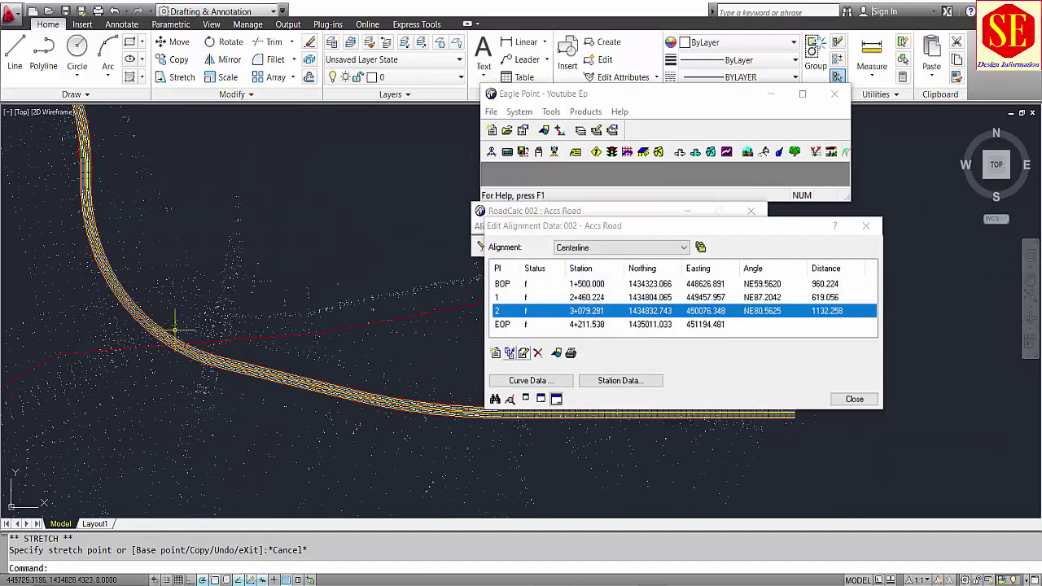
pyautogui.scroll(-3, 174, 326)
pyautogui.scroll(2, 295, 342)
pyautogui.scroll(2, 295, 343)
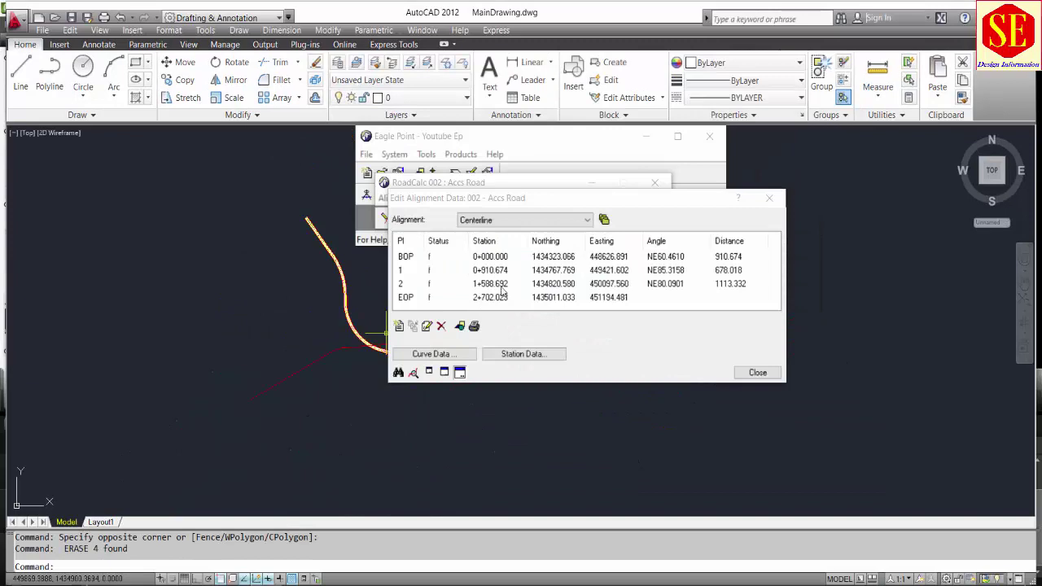
# Open the horizontal speed tables from PI 1's curve data and review the AASHTO 10% parameters for speeds 30 to 70
pyautogui.click(456, 355)
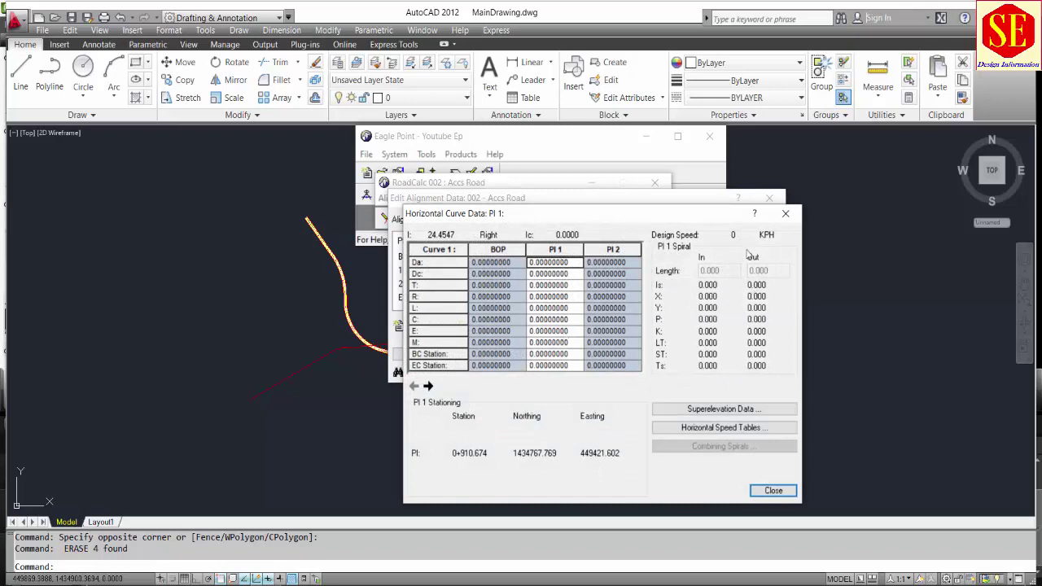
pyautogui.click(722, 427)
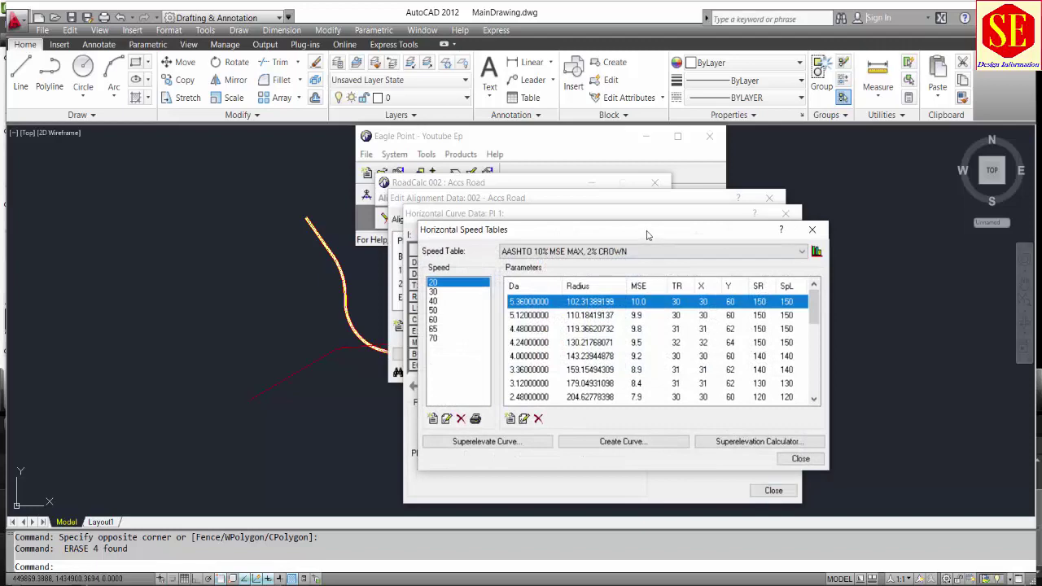
pyautogui.moveTo(647, 235); pyautogui.dragTo(618, 176)
pyautogui.click(406, 232)
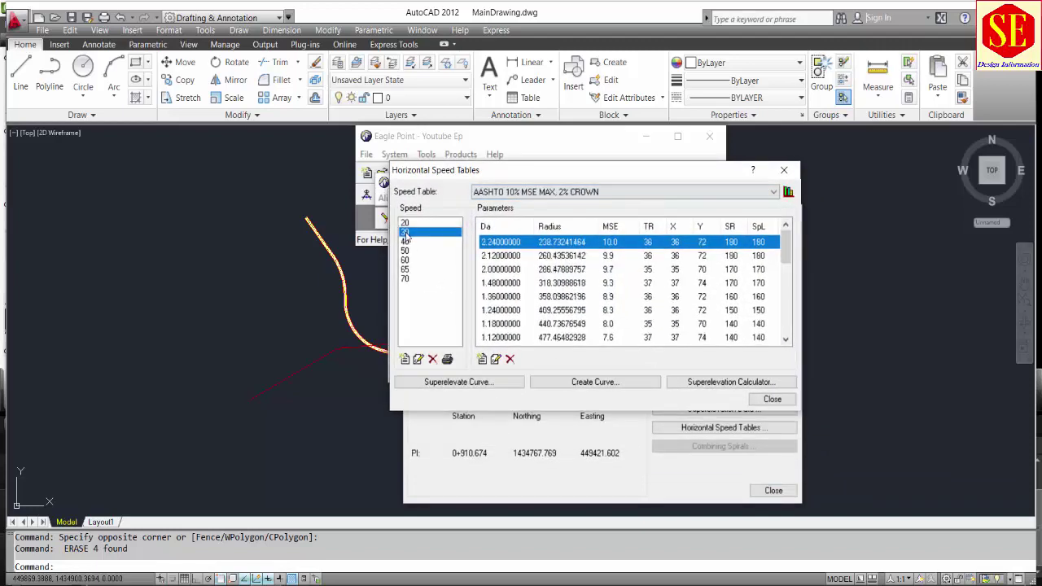
pyautogui.click(405, 241)
pyautogui.click(405, 250)
pyautogui.click(405, 259)
pyautogui.click(404, 269)
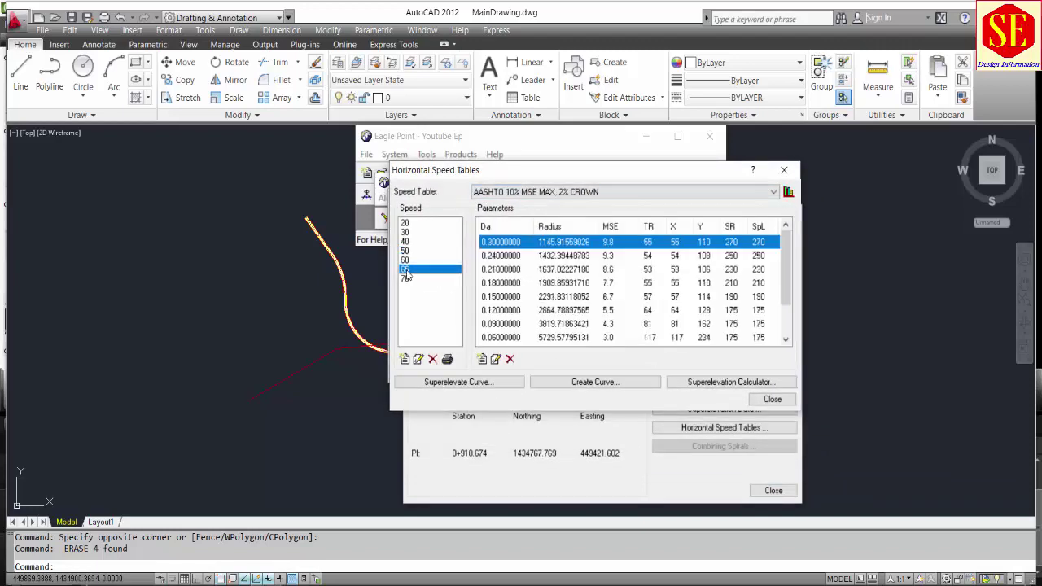
pyautogui.click(406, 279)
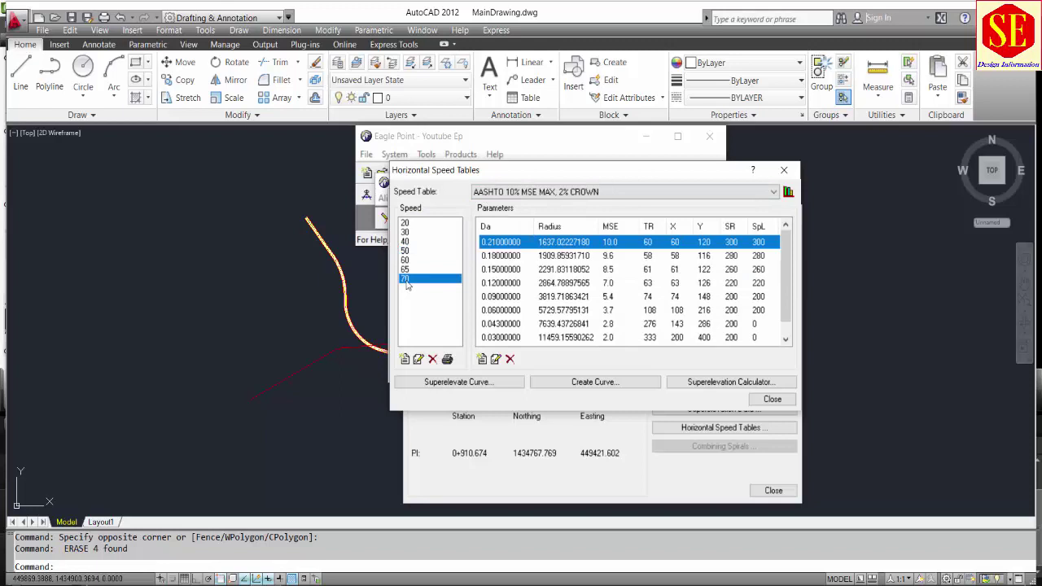
# Add a new speed of 100 to the AASHTO 10% MSE MAX, 2% CROWN speed table
pyautogui.click(405, 359)
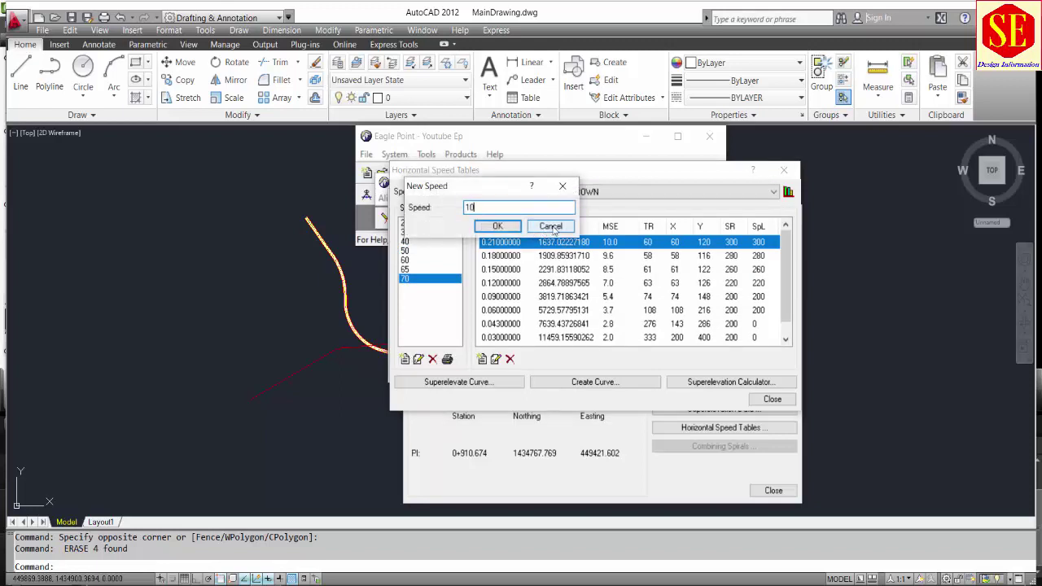
pyautogui.click(488, 228)
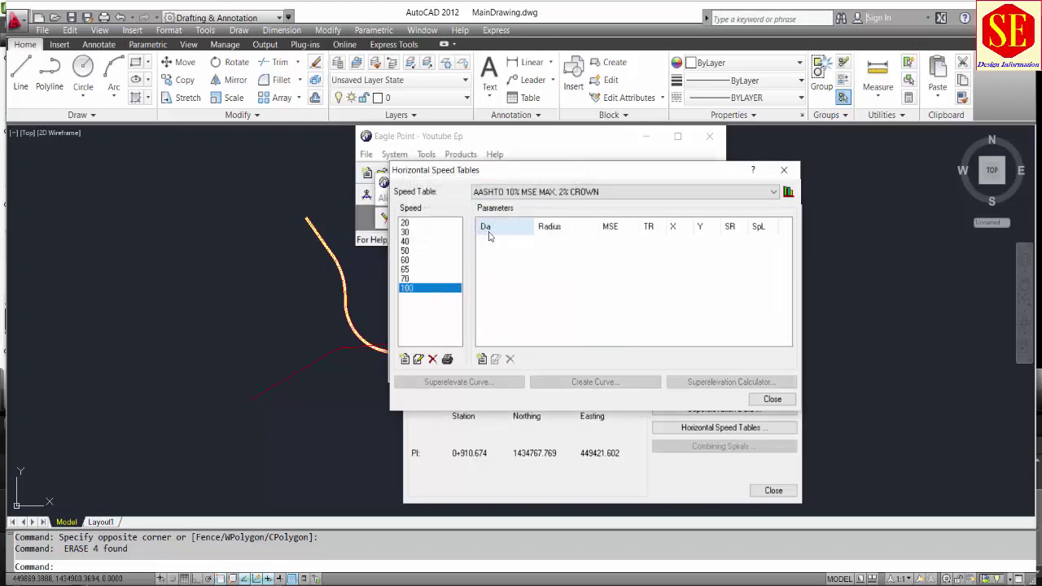
pyautogui.click(556, 192)
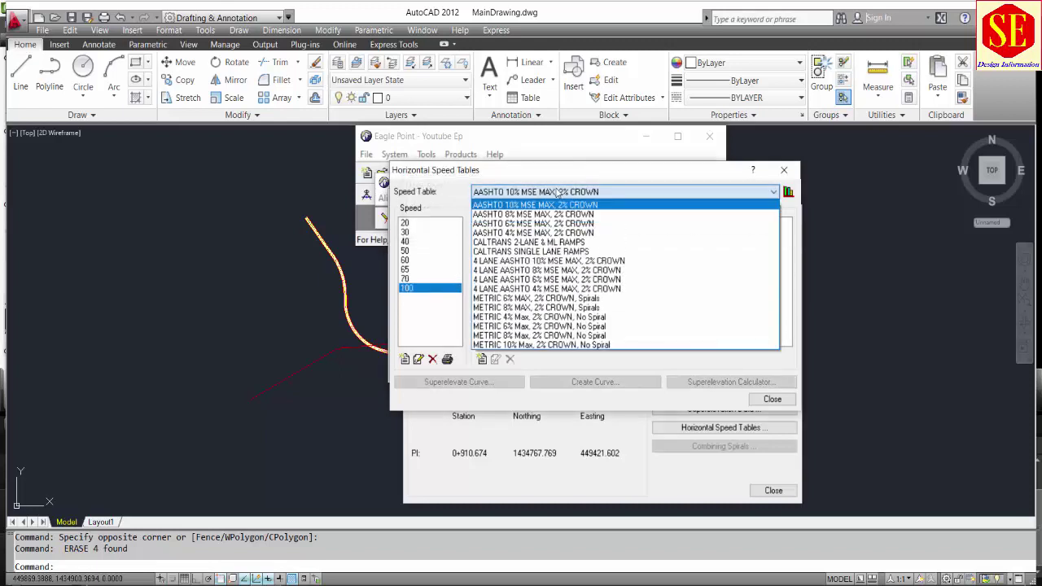
pyautogui.click(556, 192)
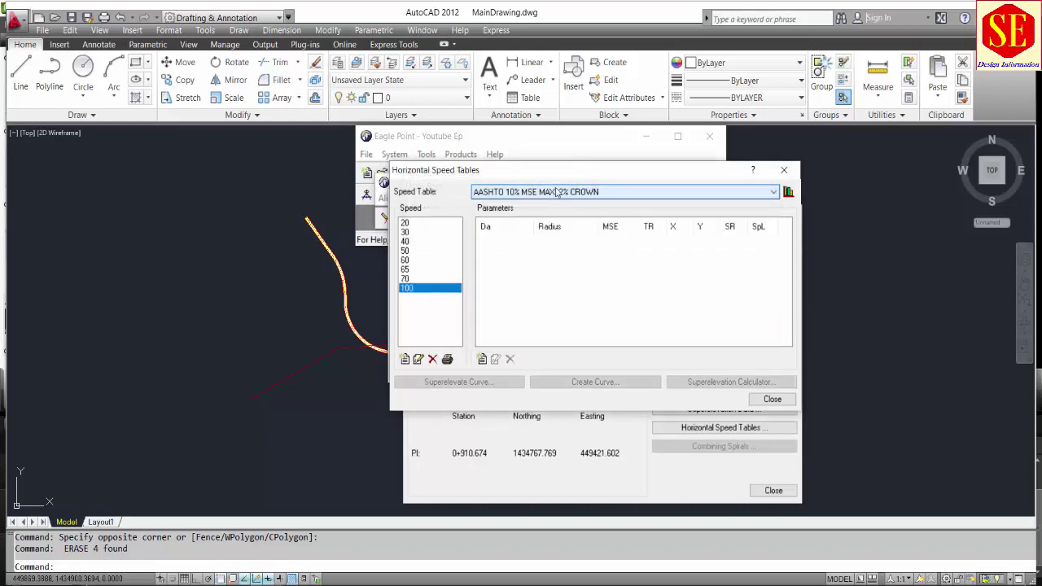
pyautogui.click(418, 359)
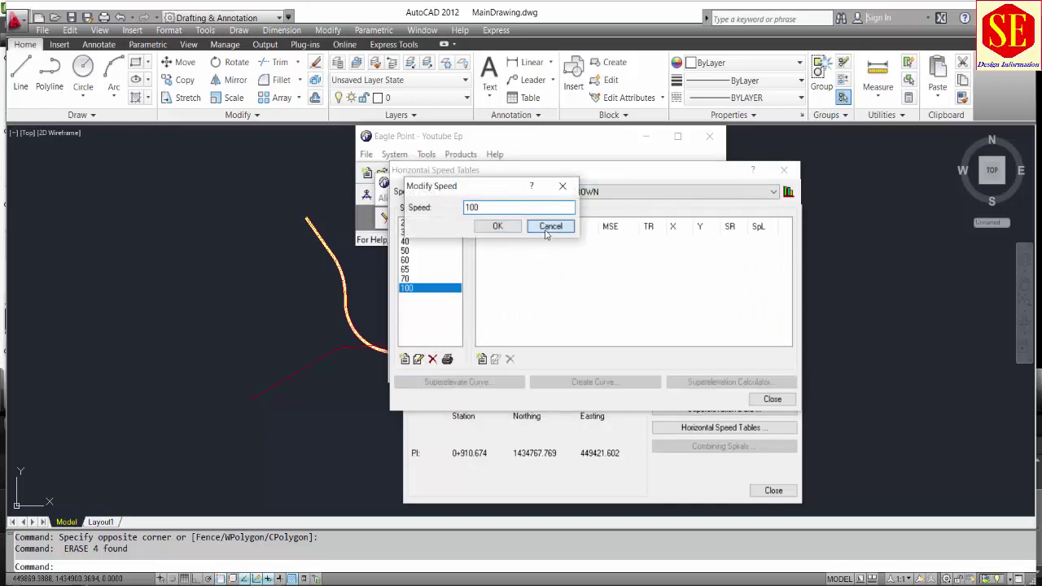
pyautogui.click(550, 227)
pyautogui.click(482, 359)
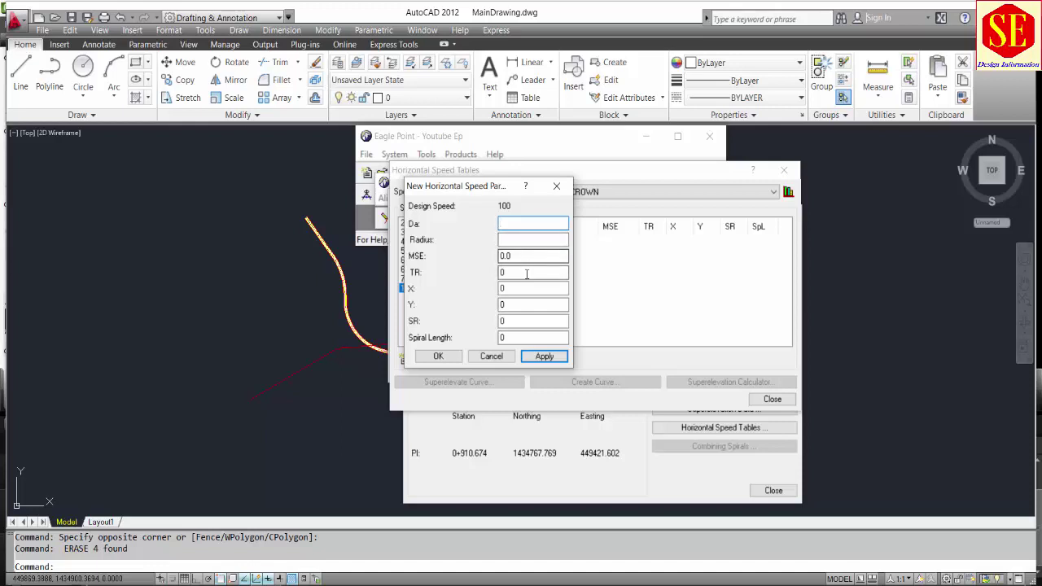
pyautogui.click(490, 357)
# Compare the curve radii and superelevation parameters listed for speeds 20 through 60 in the AASHTO 10% table
pyautogui.click(405, 279)
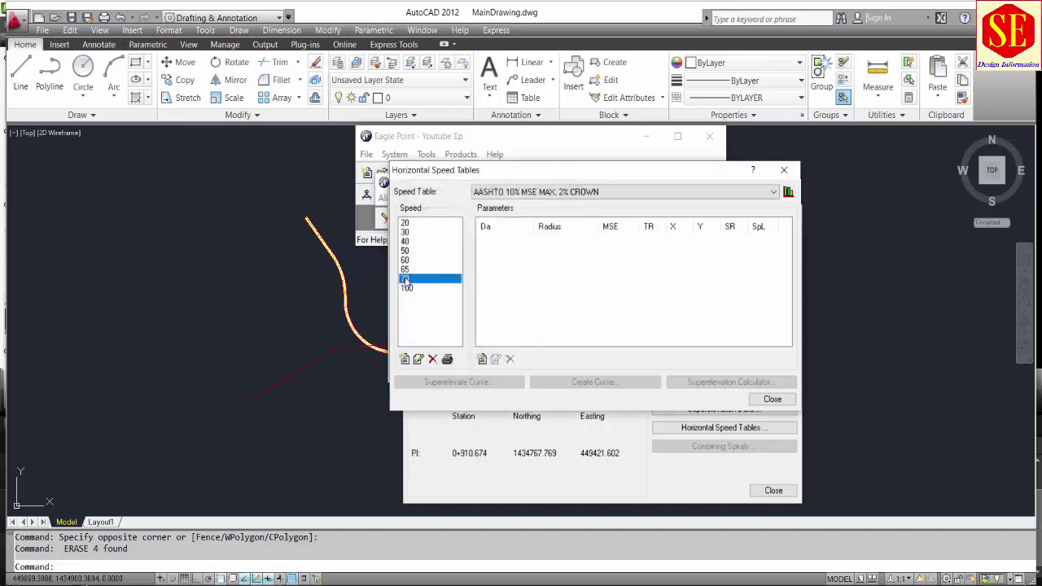
pyautogui.click(407, 223)
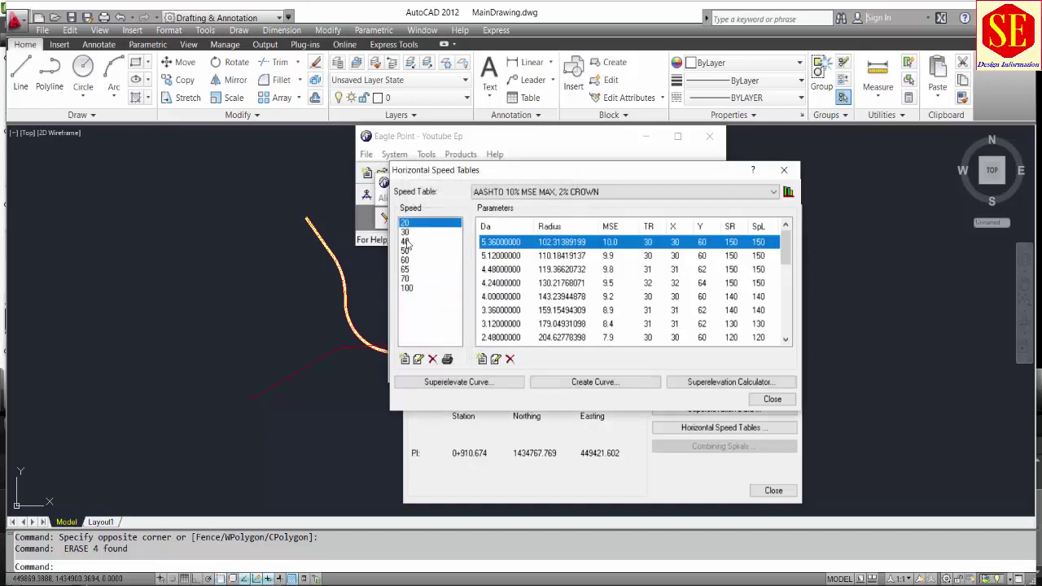
pyautogui.click(406, 232)
pyautogui.click(405, 242)
pyautogui.click(405, 250)
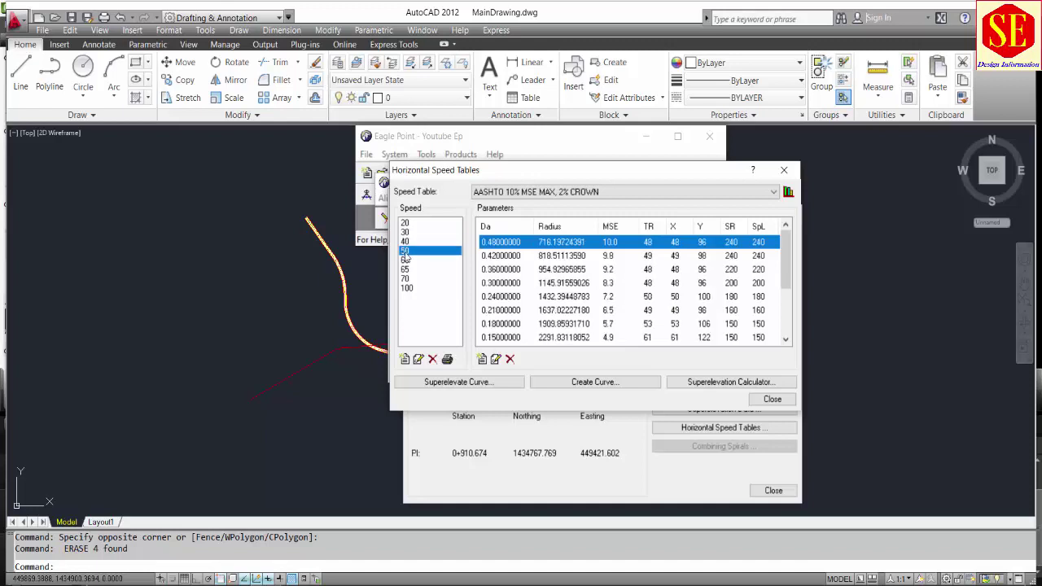
pyautogui.click(404, 260)
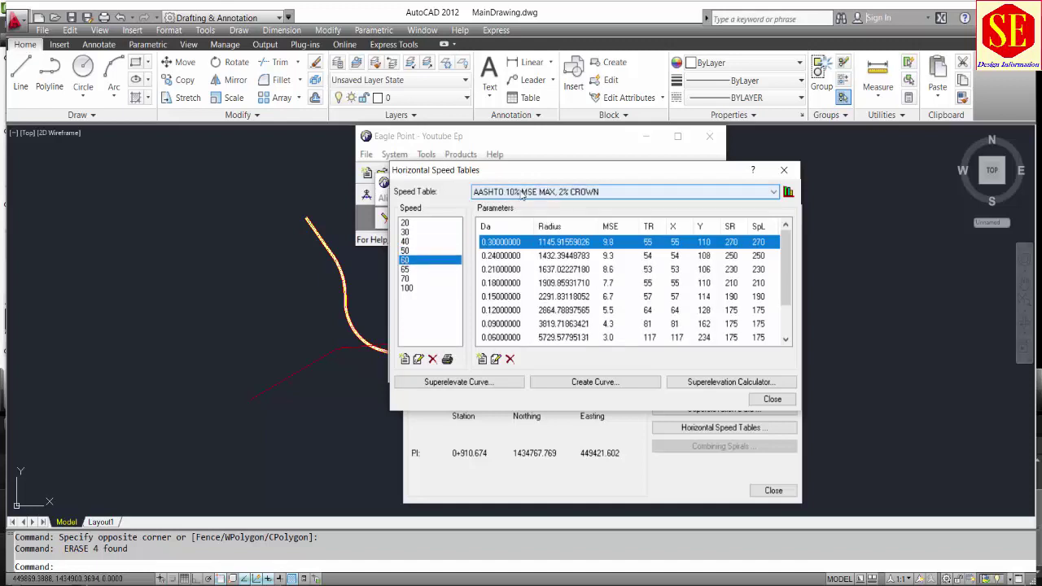
# Switch to the AASHTO 6% MSE MAX, 2% CROWN speed table and look through its parameters for speed 20
pyautogui.click(584, 192)
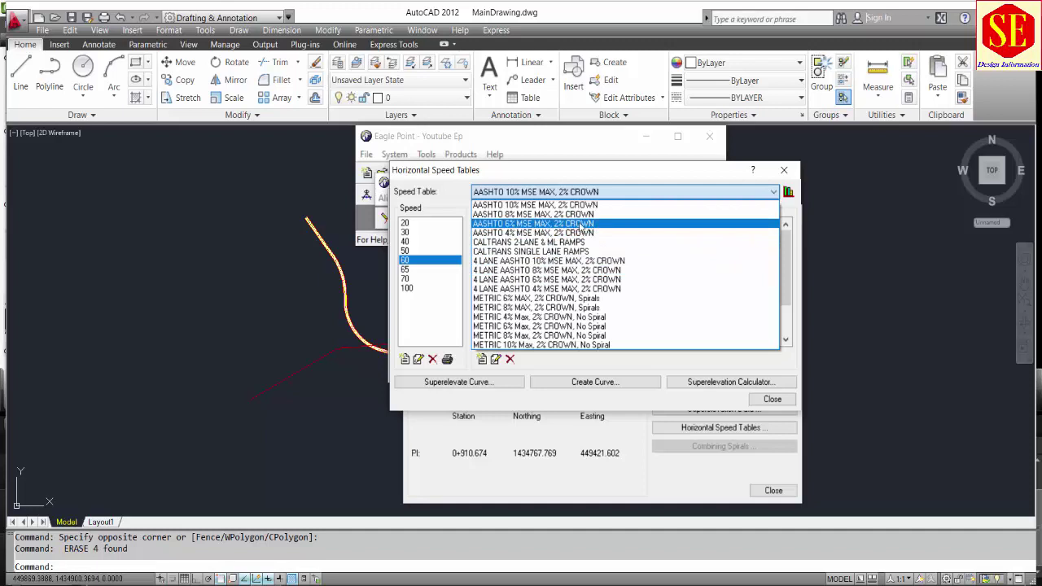
pyautogui.click(580, 223)
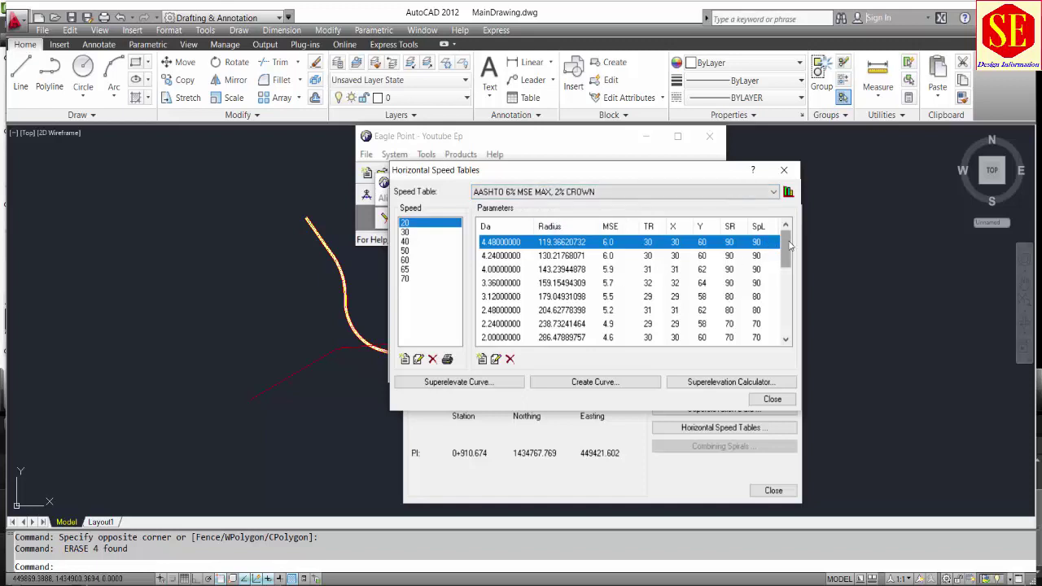
pyautogui.moveTo(788, 246); pyautogui.dragTo(788, 311)
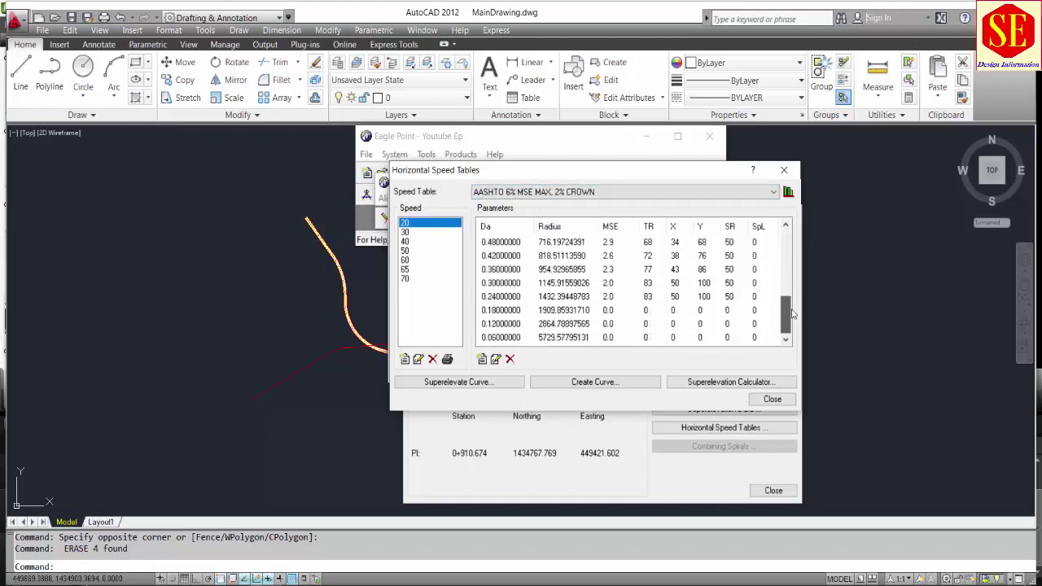
# Try to superelevate the curves with the speed 50 parameters of the AASHTO 6% MSE MAX, 2% CROWN table
pyautogui.click(411, 242)
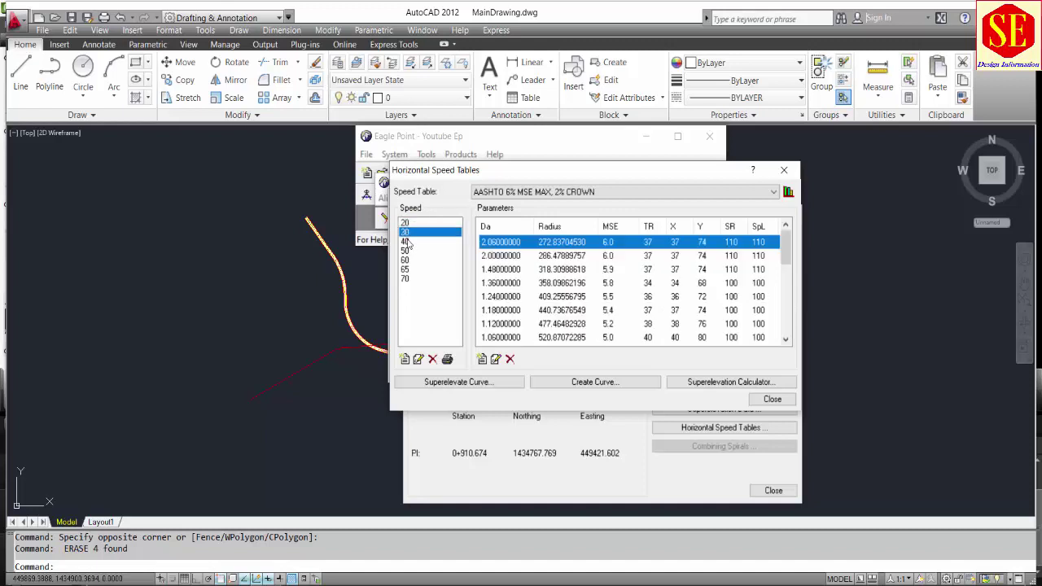
pyautogui.click(410, 250)
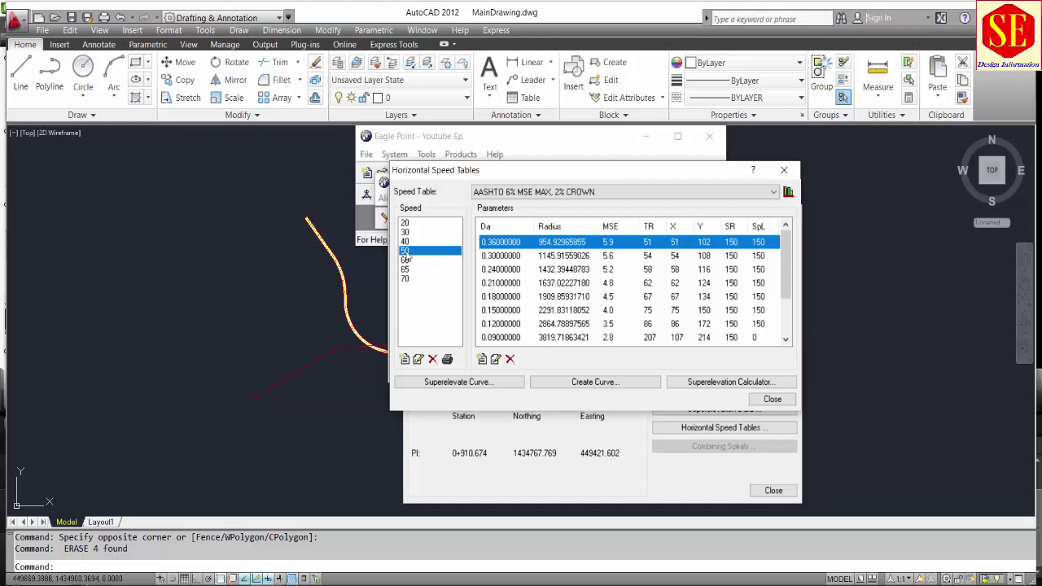
pyautogui.click(452, 382)
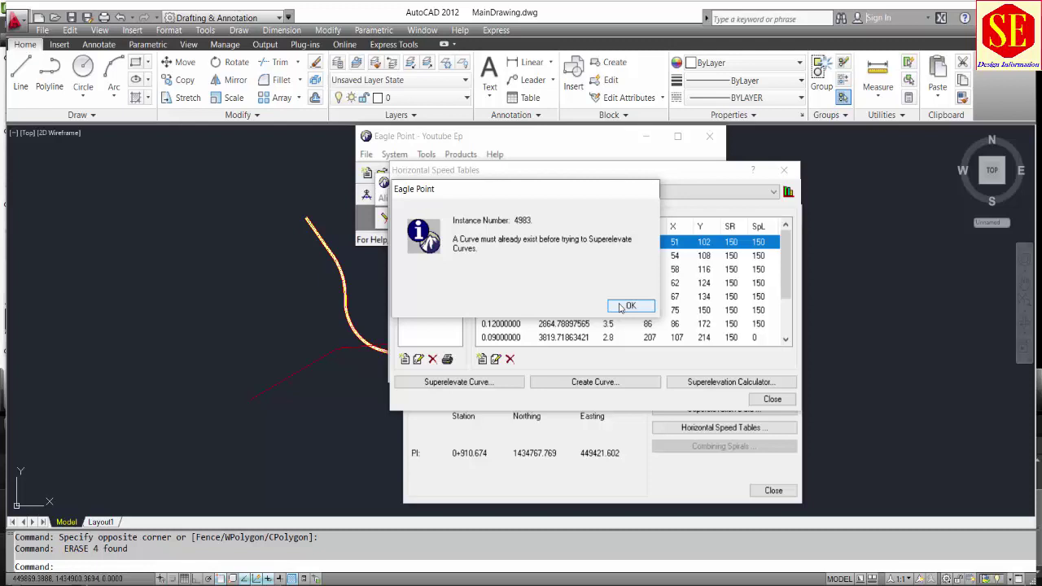
pyautogui.click(628, 306)
pyautogui.click(544, 361)
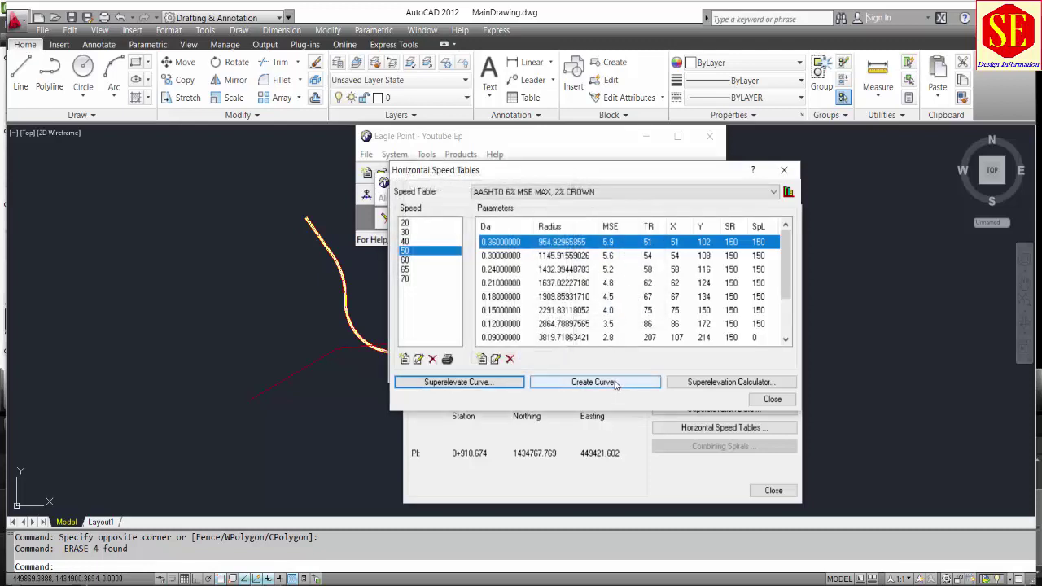
# Create curves at PIs 1 and 2 from the AASHTO 6% table using speed 60 and radius 1432.39448783, overwriting existing curve data
pyautogui.click(405, 260)
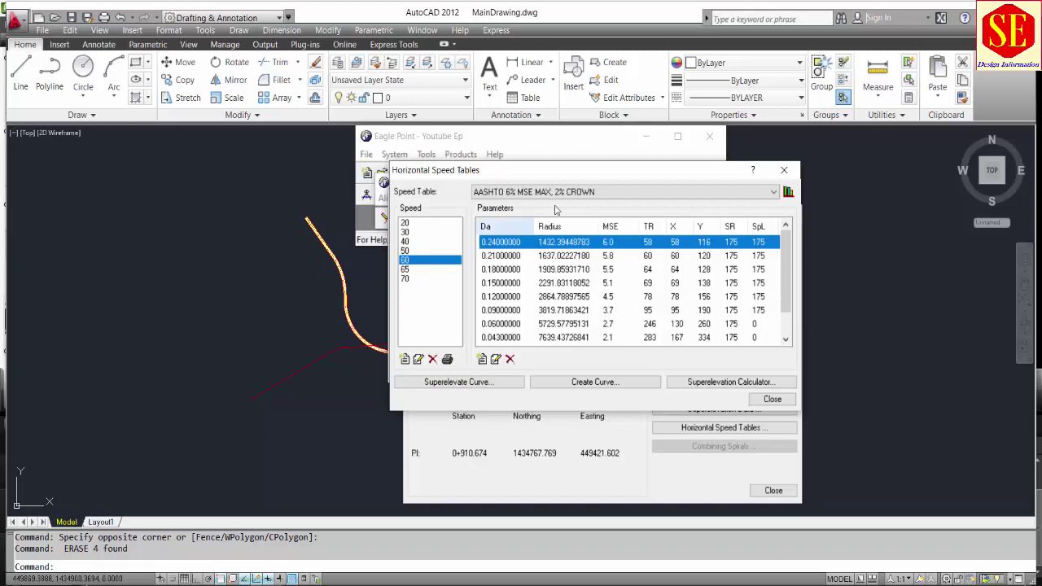
pyautogui.click(577, 193)
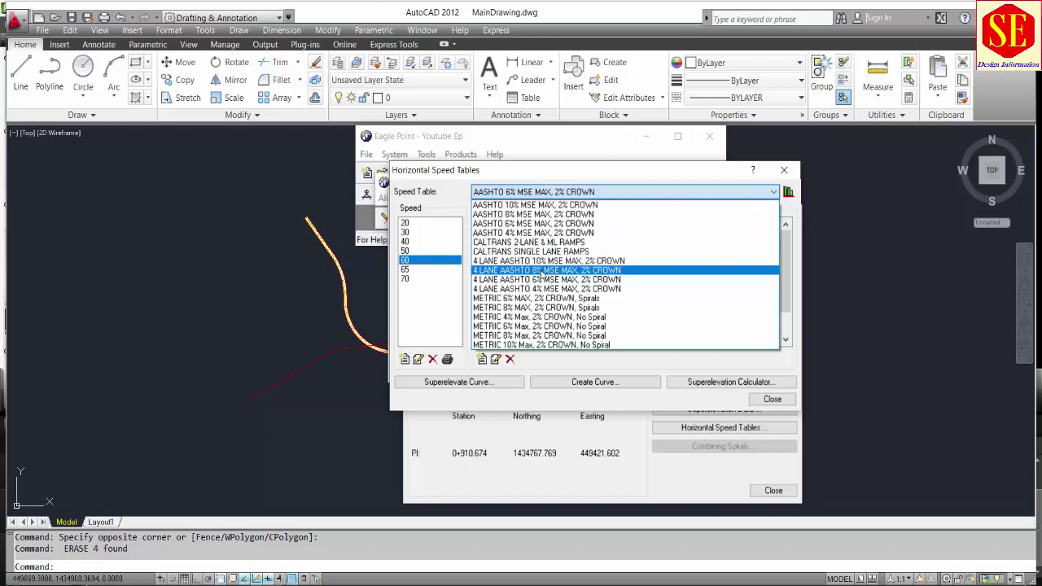
pyautogui.click(550, 225)
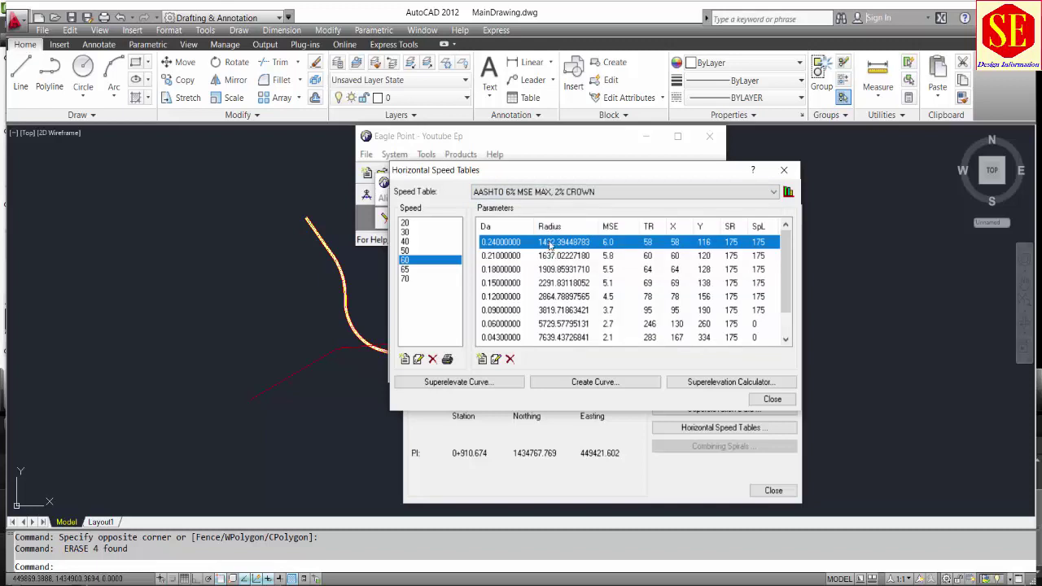
pyautogui.click(588, 382)
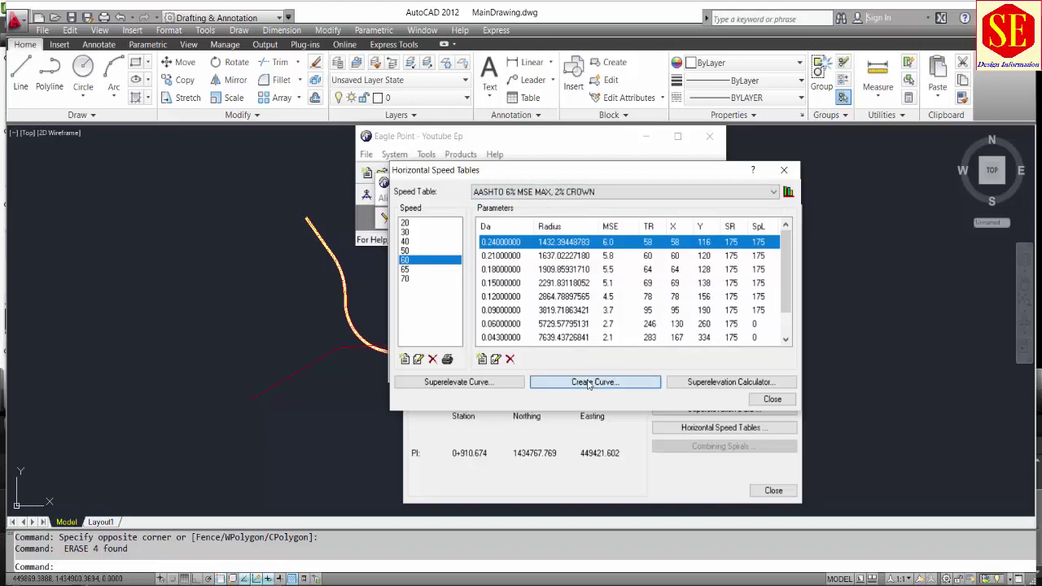
pyautogui.click(413, 223)
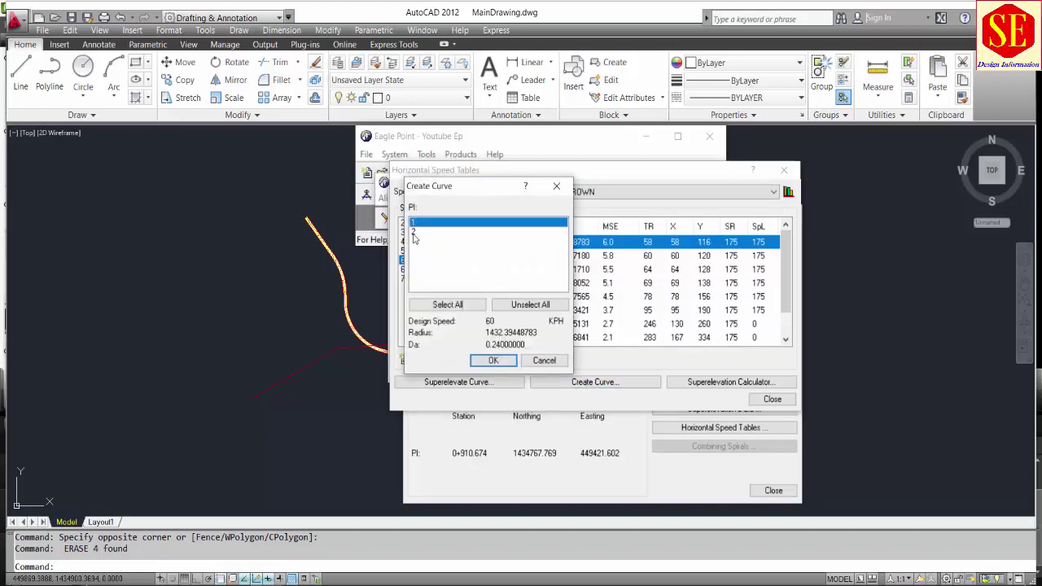
pyautogui.click(447, 304)
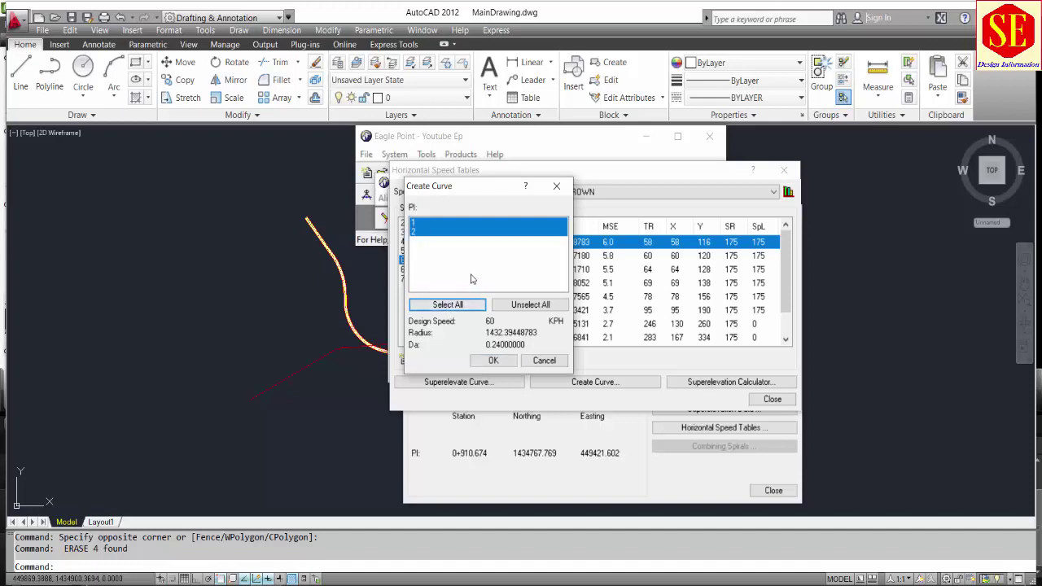
pyautogui.click(492, 361)
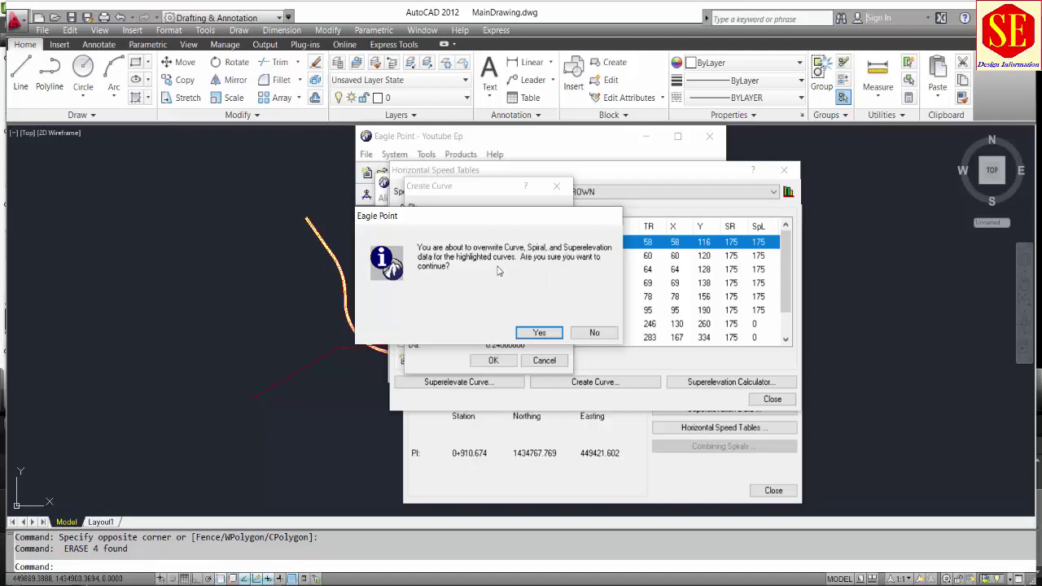
pyautogui.click(537, 332)
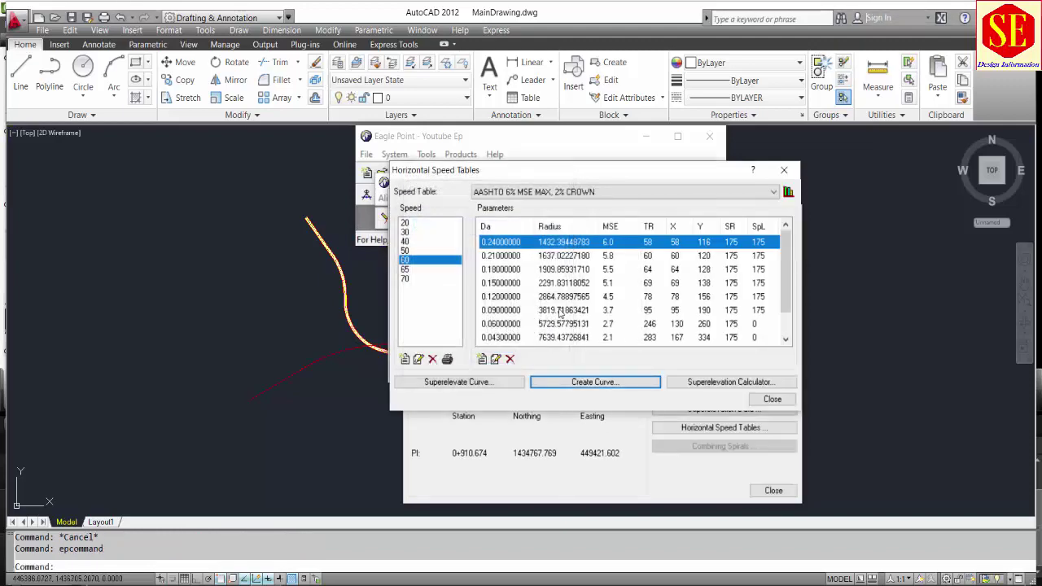
pyautogui.click(770, 399)
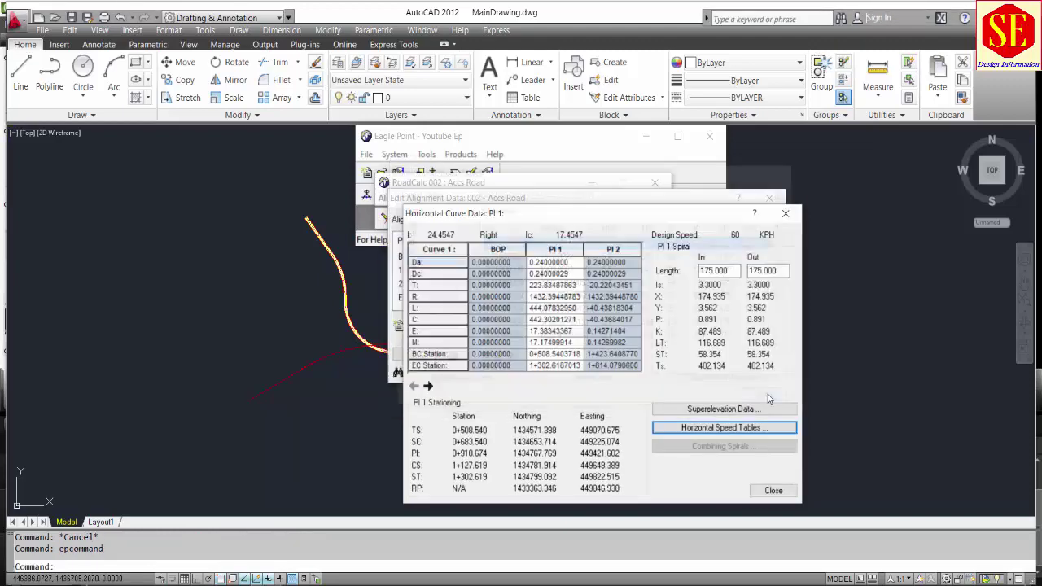
# Compare the curve, spiral and stationing data of PI 1 and PI 2, and close the alignment data
pyautogui.click(428, 387)
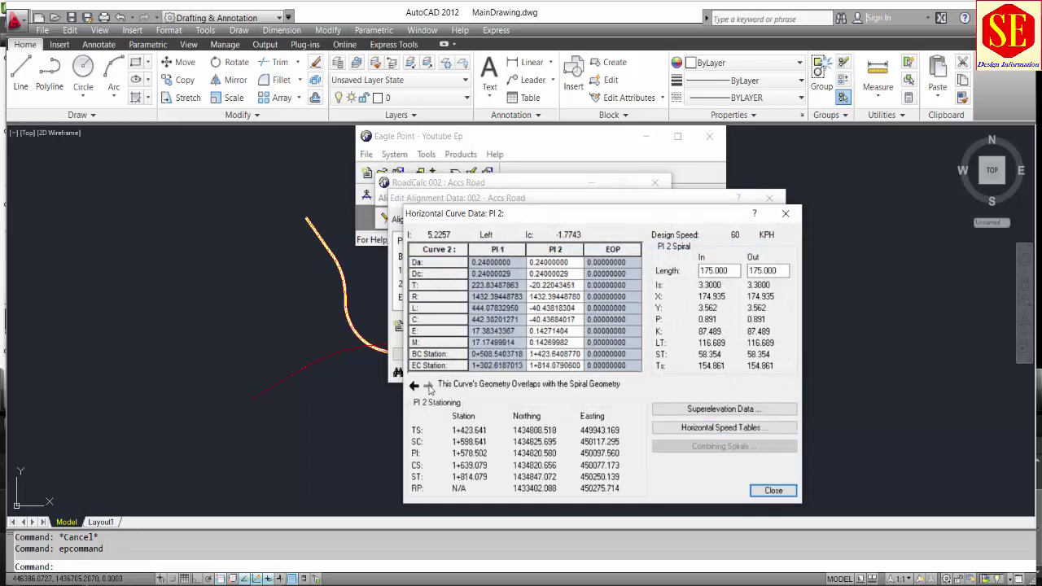
pyautogui.click(414, 387)
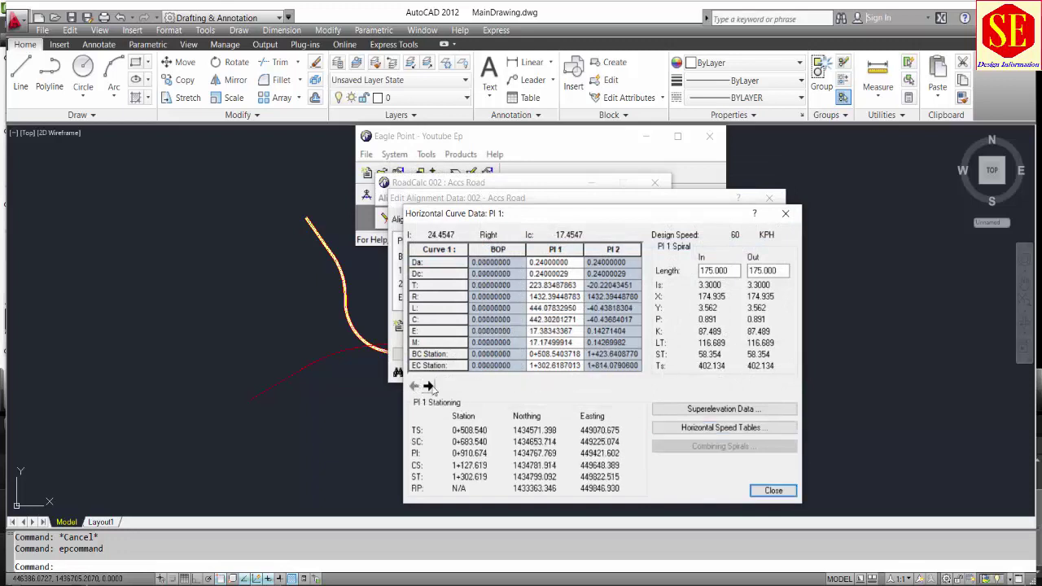
pyautogui.click(427, 385)
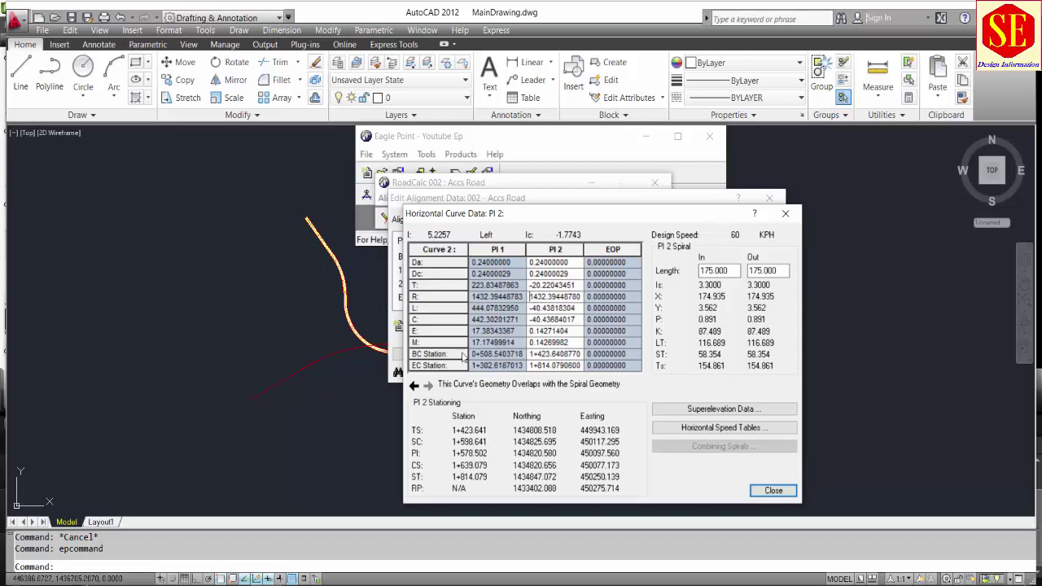
pyautogui.click(414, 386)
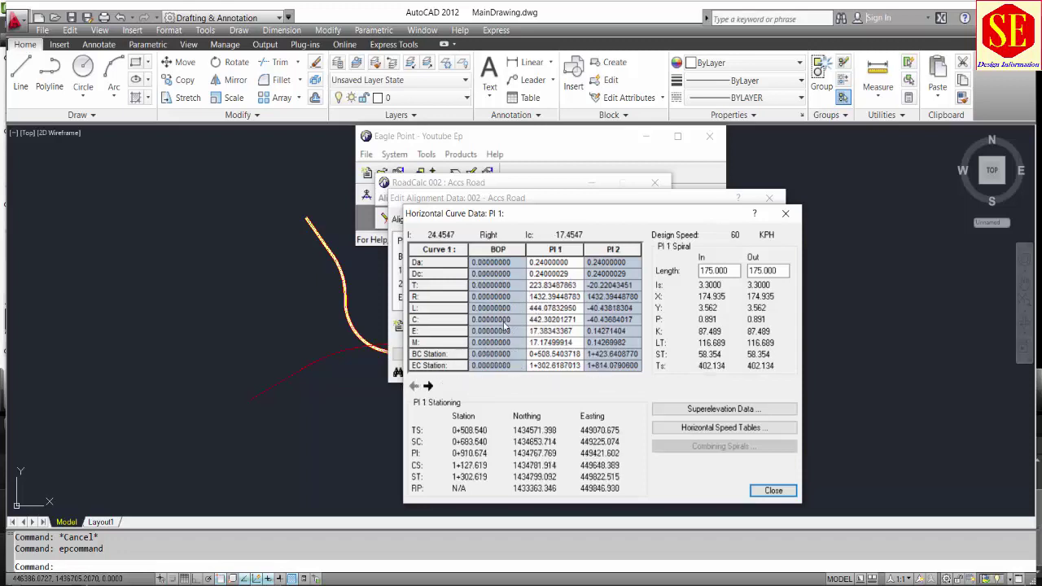
pyautogui.click(428, 386)
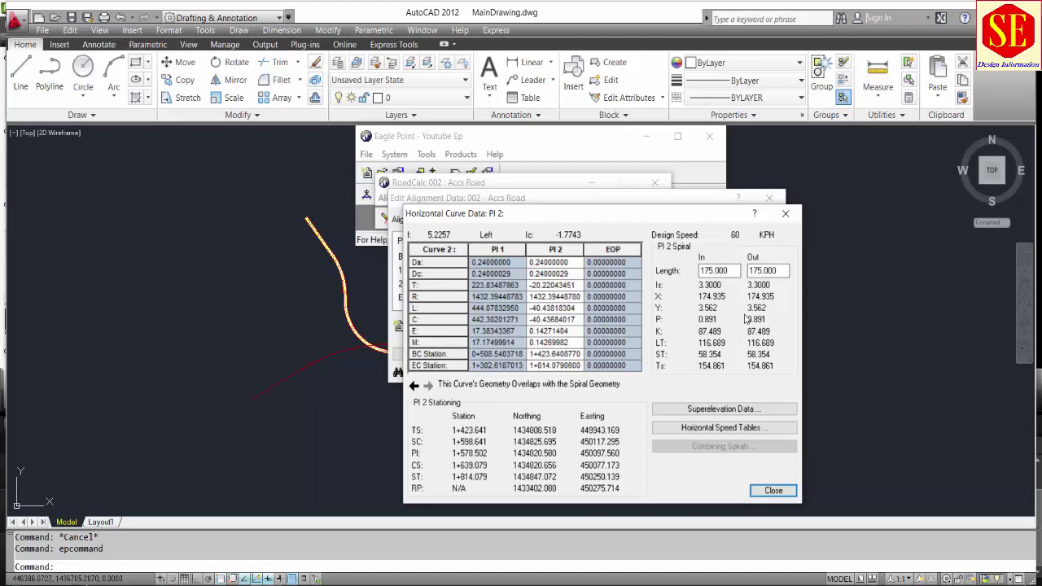
pyautogui.click(769, 489)
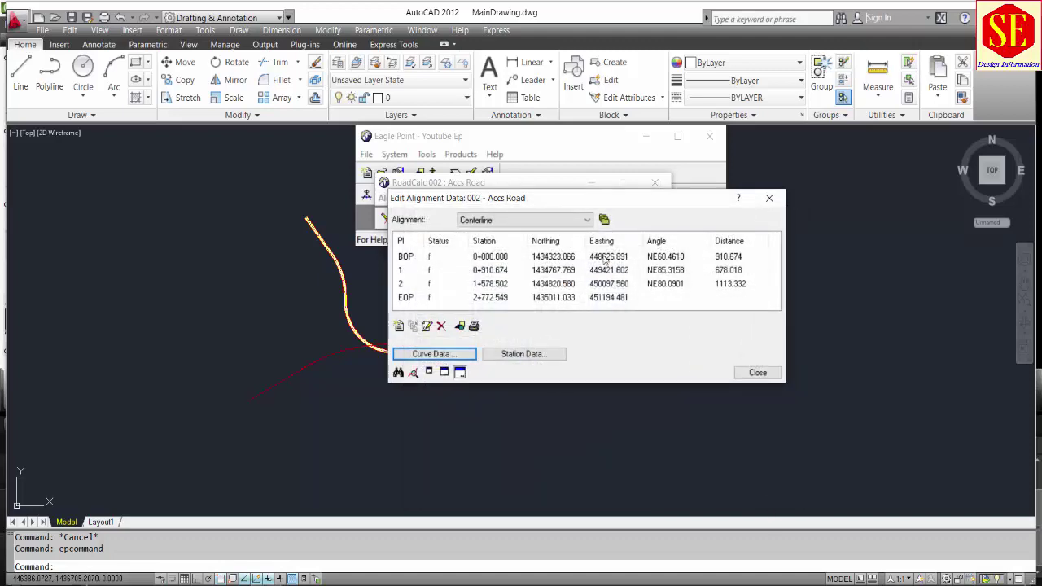
pyautogui.click(456, 355)
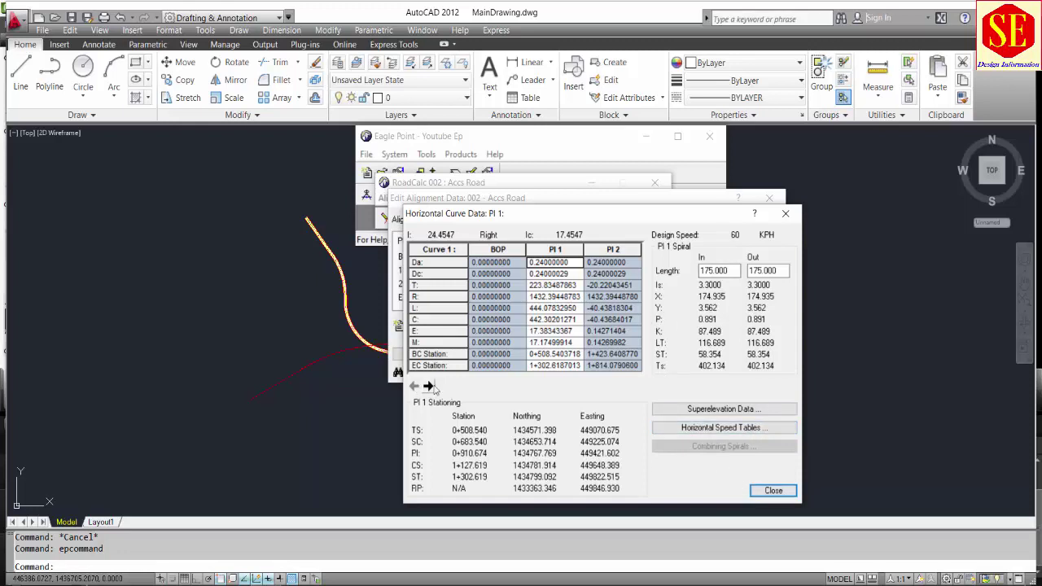
pyautogui.click(432, 386)
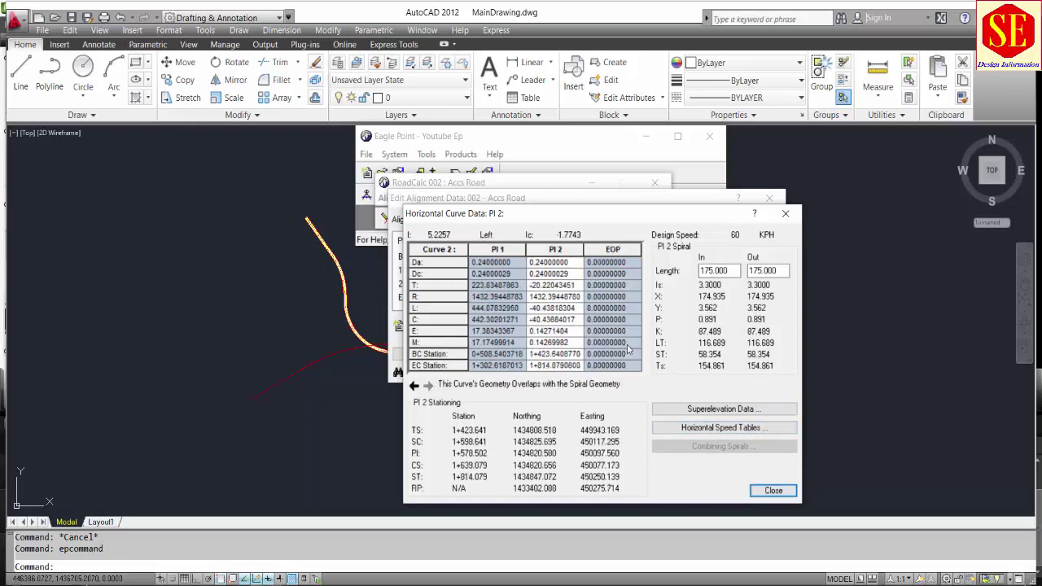
pyautogui.click(756, 493)
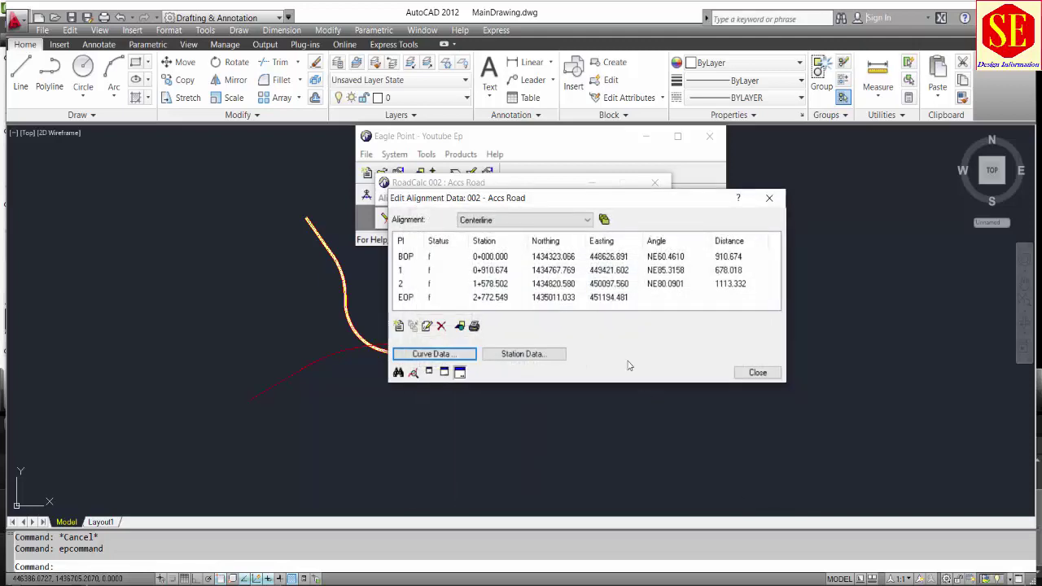
pyautogui.click(760, 375)
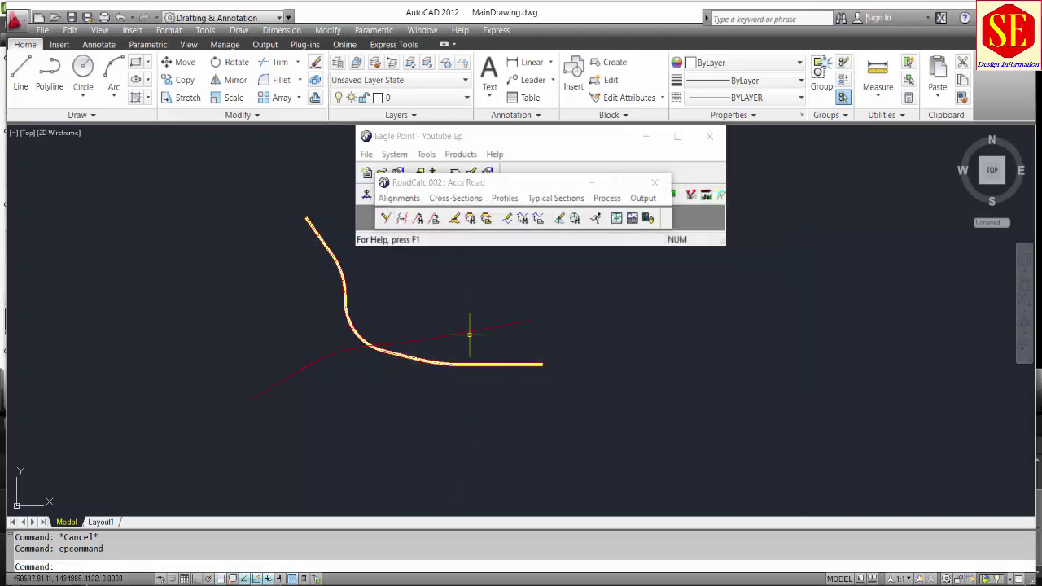
# Select the access road centerline in the drawing and examine its new curves and spirals along the whole length
pyautogui.scroll(5, 465, 332)
pyautogui.click(691, 356)
pyautogui.click(442, 326)
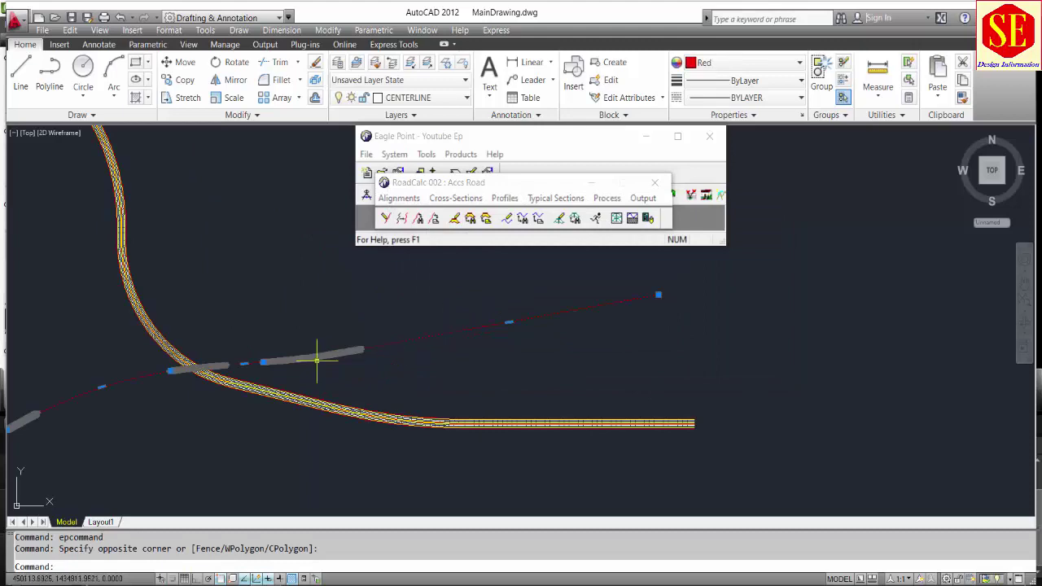
pyautogui.moveTo(314, 355); pyautogui.dragTo(501, 331, button='middle')
pyautogui.moveTo(235, 380)
pyautogui.mouseDown(button='middle')
pyautogui.moveTo(232, 388)
pyautogui.moveTo(454, 353)
pyautogui.mouseUp(button='middle')
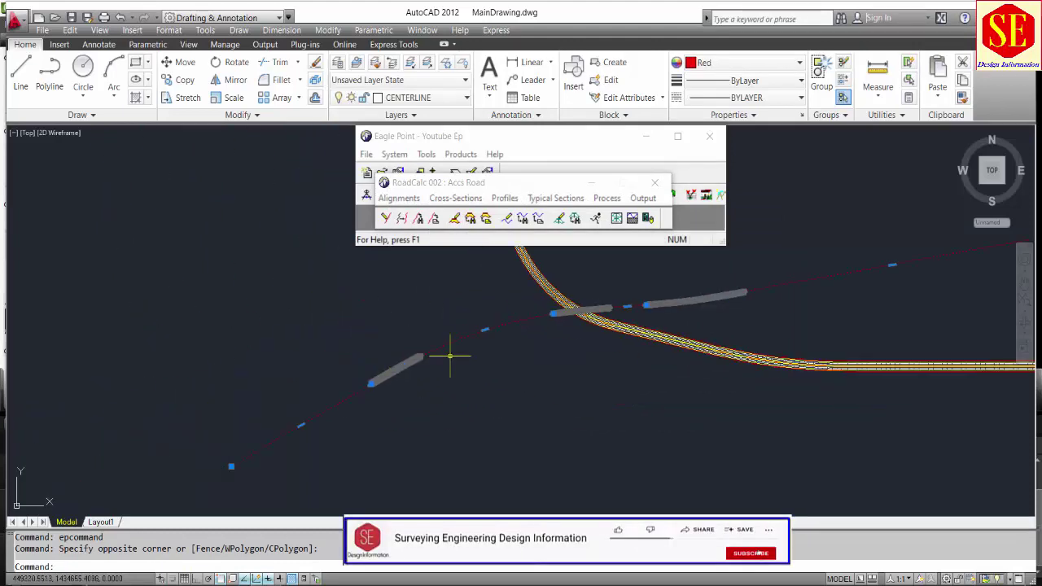
pyautogui.scroll(2, 353, 389)
pyautogui.scroll(-2, 740, 280)
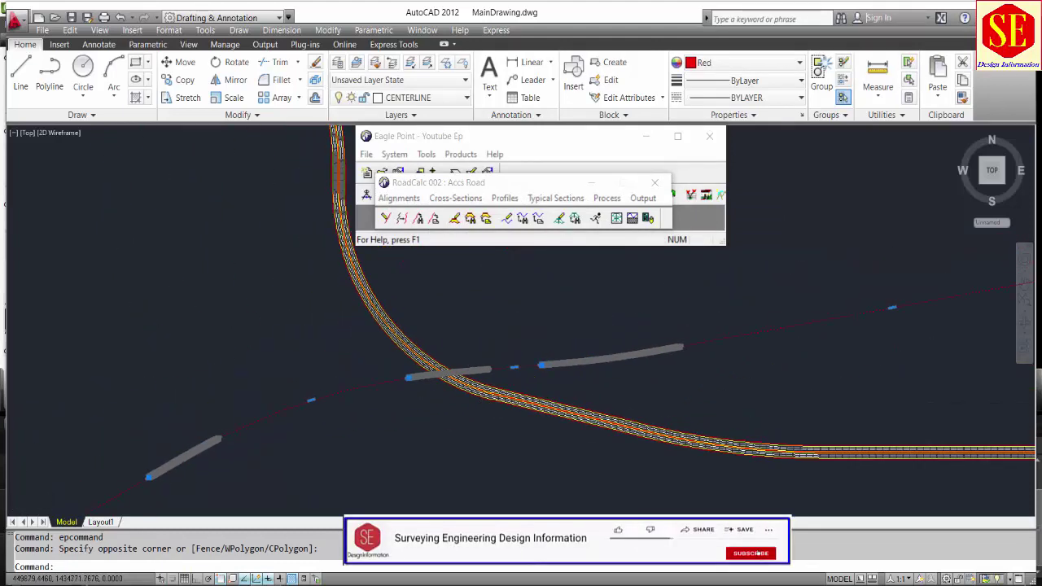
pyautogui.scroll(3, 708, 361)
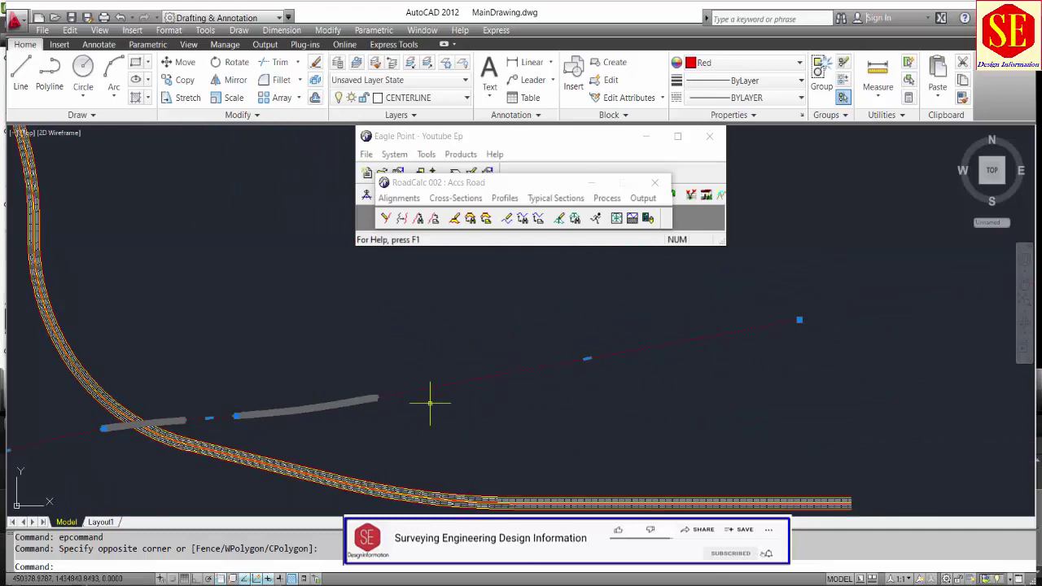
pyautogui.moveTo(335, 433); pyautogui.dragTo(565, 382, button='middle')
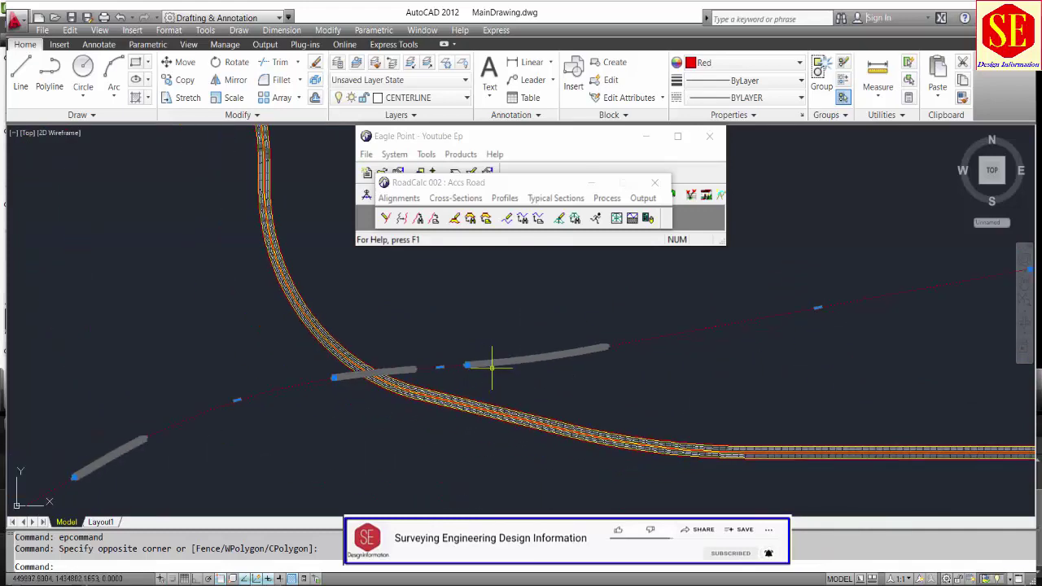
# Offset the access road centerline by 1.2 to both sides
pyautogui.write('o')
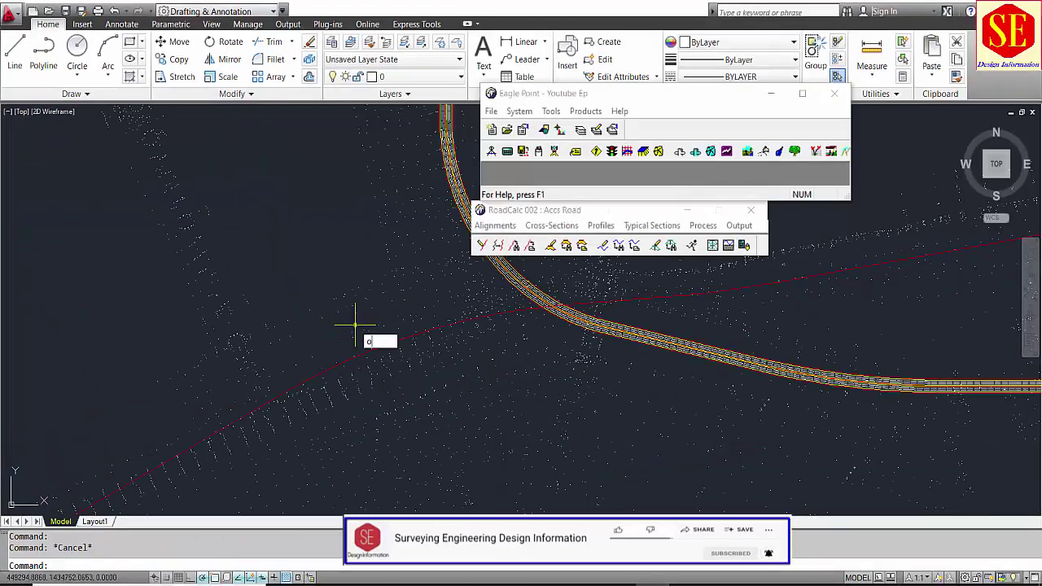
pyautogui.press('Return')
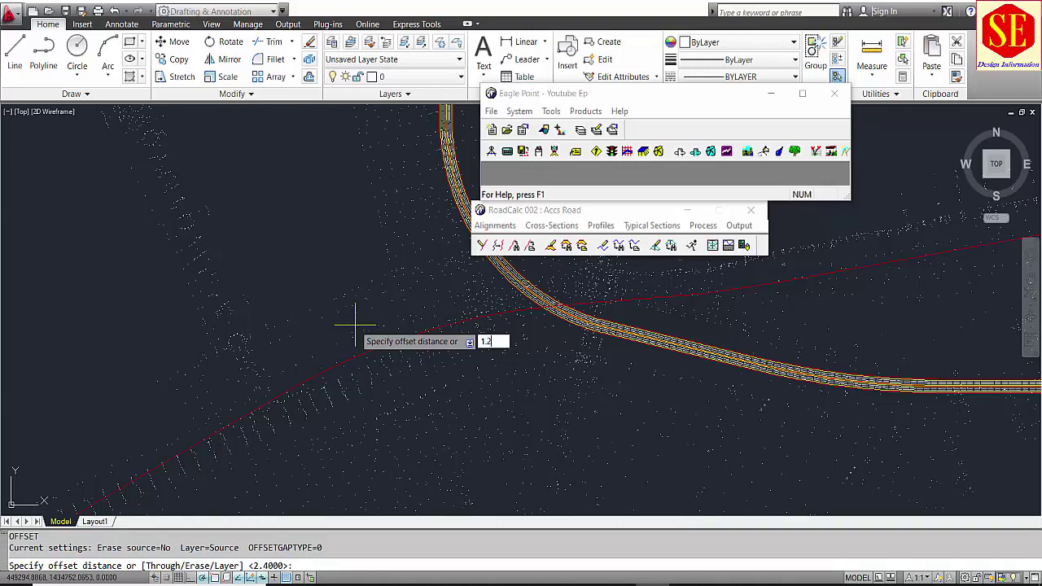
pyautogui.press('Return')
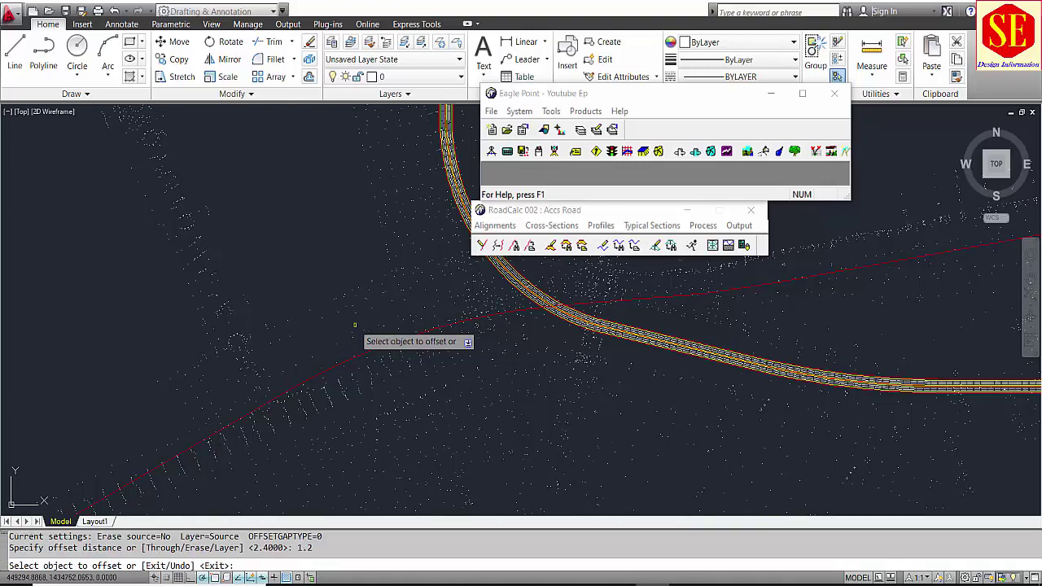
pyautogui.scroll(3, 355, 334)
pyautogui.click(352, 391)
pyautogui.click(353, 382)
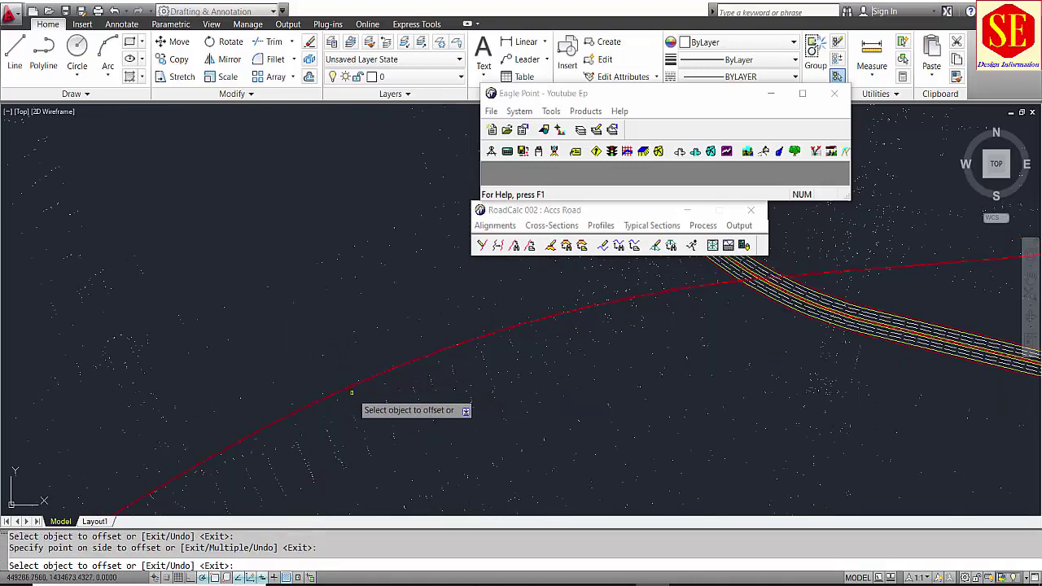
pyautogui.scroll(2, 348, 394)
pyautogui.click(345, 371)
pyautogui.click(349, 398)
pyautogui.press('Return')
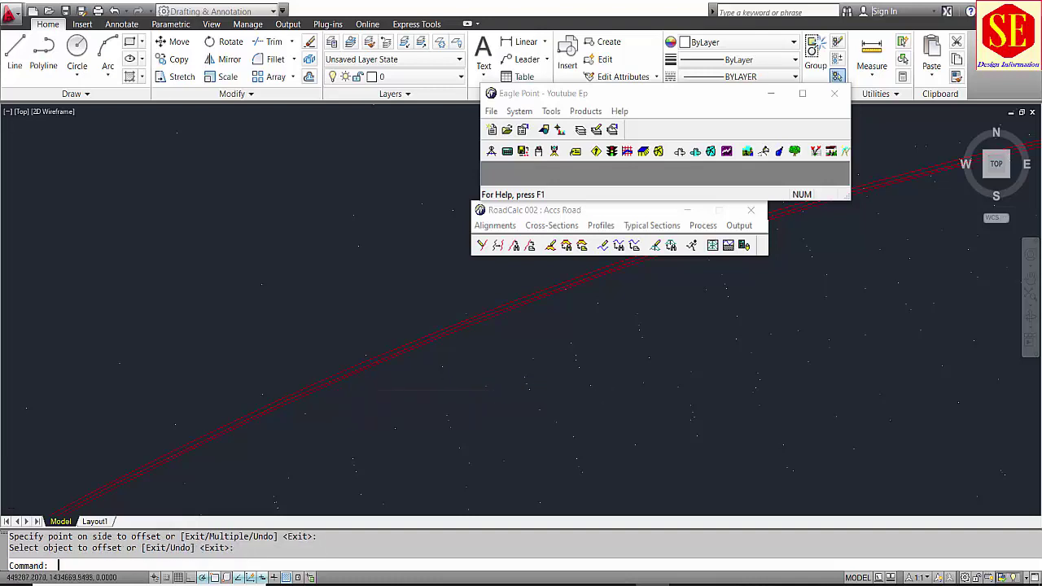
pyautogui.press('Return')
pyautogui.write('3.6')
pyautogui.press('Return')
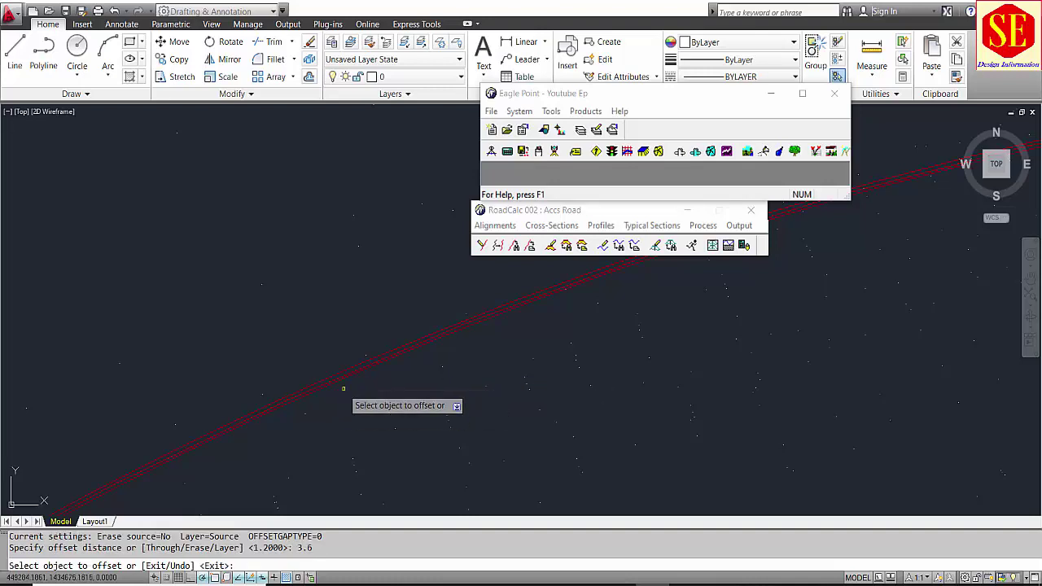
pyautogui.press('Escape')
# Regenerate the drawing display around the offset centerlines
pyautogui.scroll(2, 332, 381)
pyautogui.write('re')
pyautogui.press('Return')
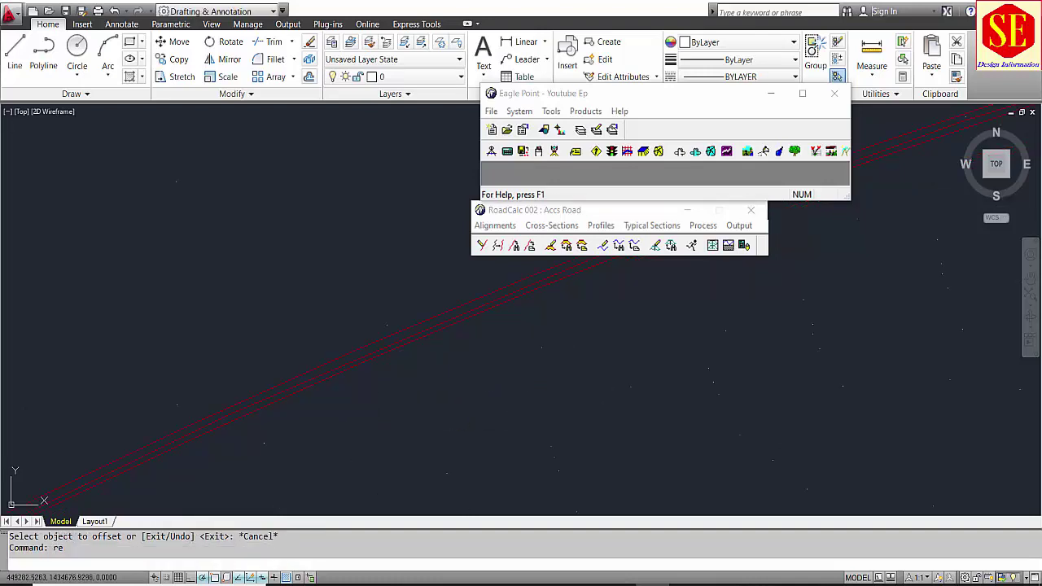
# Regenerate the display and offset the access road's lower inner line outward by 3.6 twice to create two parallel lane lines
pyautogui.write('re')
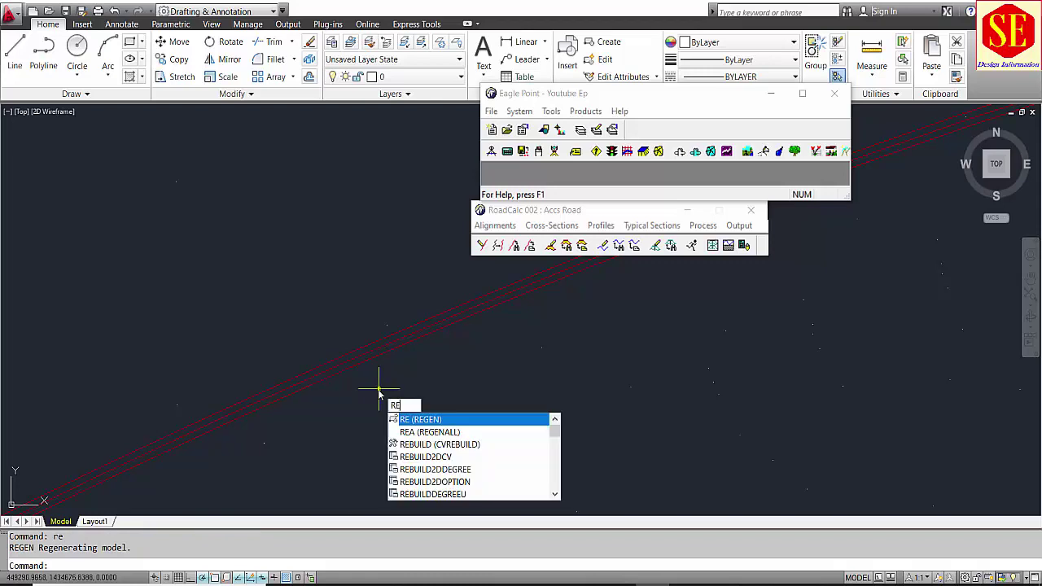
pyautogui.press('Return')
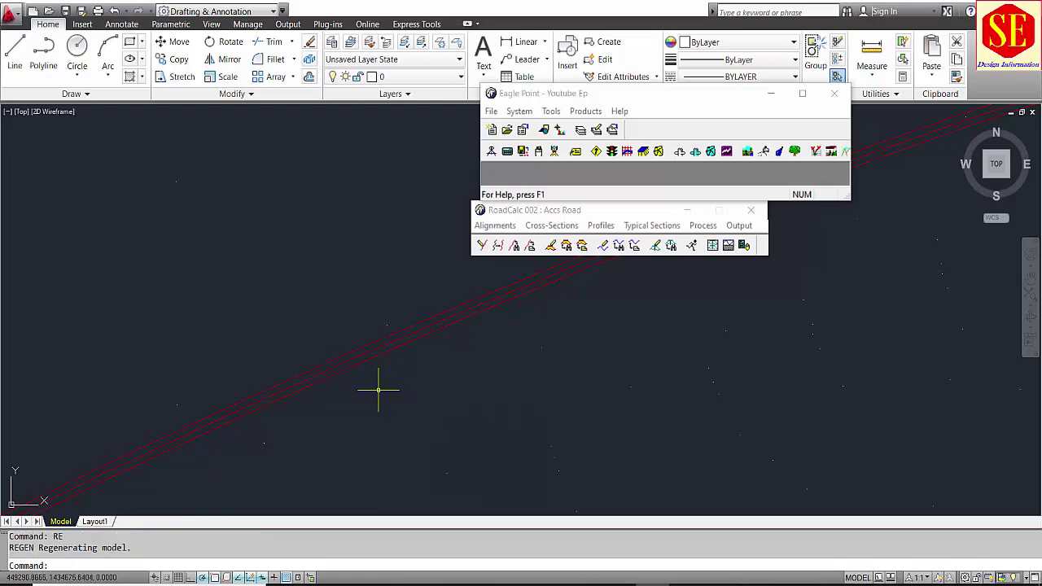
pyautogui.write('o')
pyautogui.press('Return')
pyautogui.write('3.6')
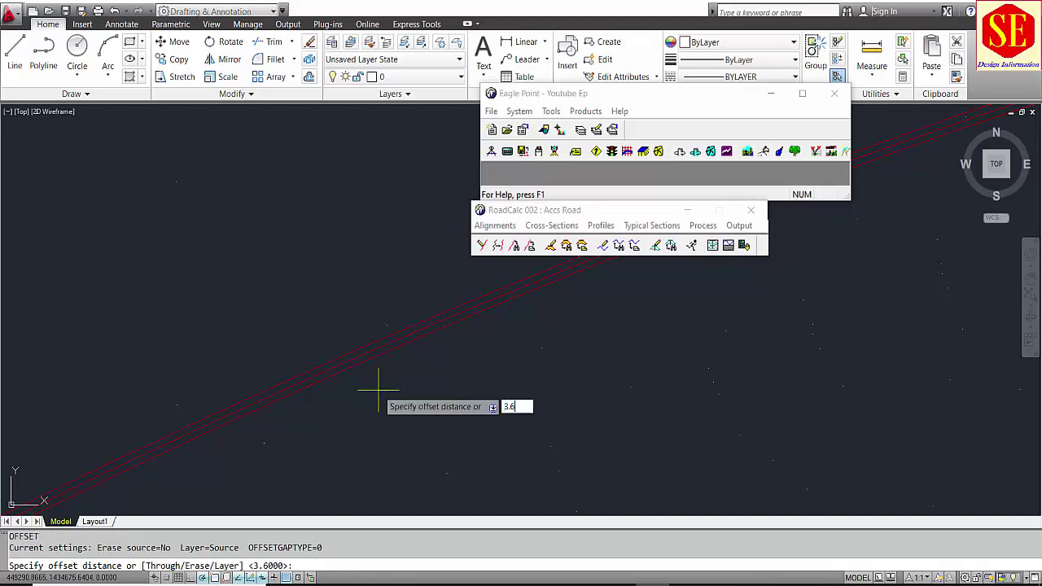
pyautogui.press('Return')
pyautogui.click(353, 366)
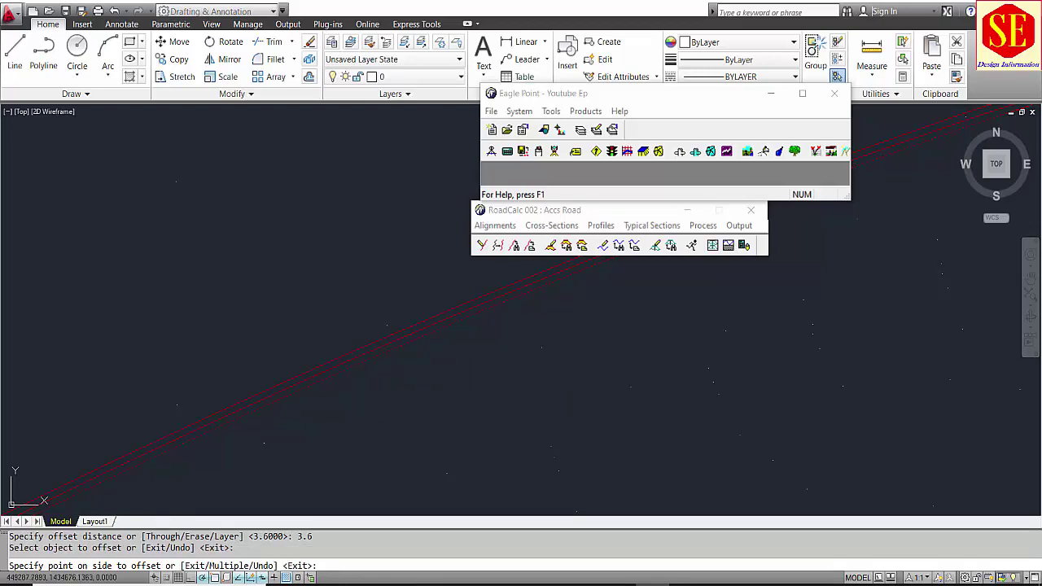
pyautogui.click(359, 389)
pyautogui.click(358, 389)
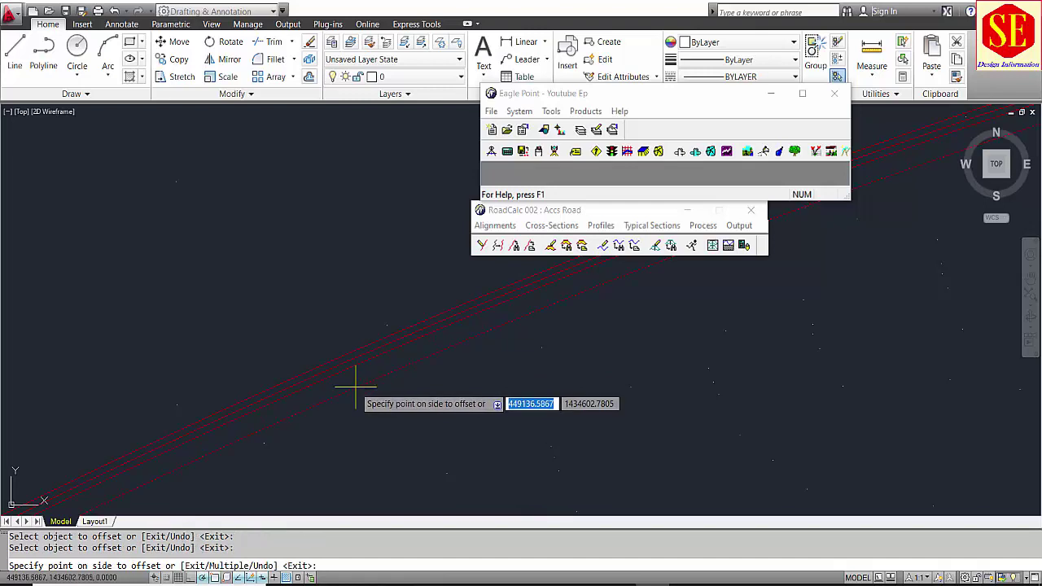
pyautogui.click(353, 442)
# Offset the access road's upper inner line outward twice at the same 3.6 distance
pyautogui.click(319, 365)
pyautogui.click(298, 352)
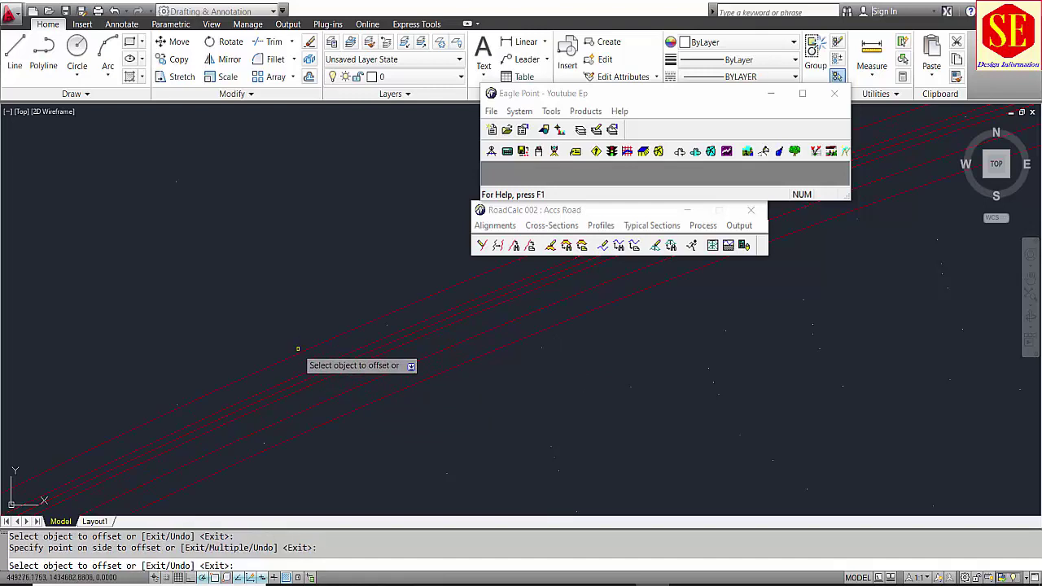
pyautogui.click(286, 355)
pyautogui.click(284, 338)
pyautogui.press('Return')
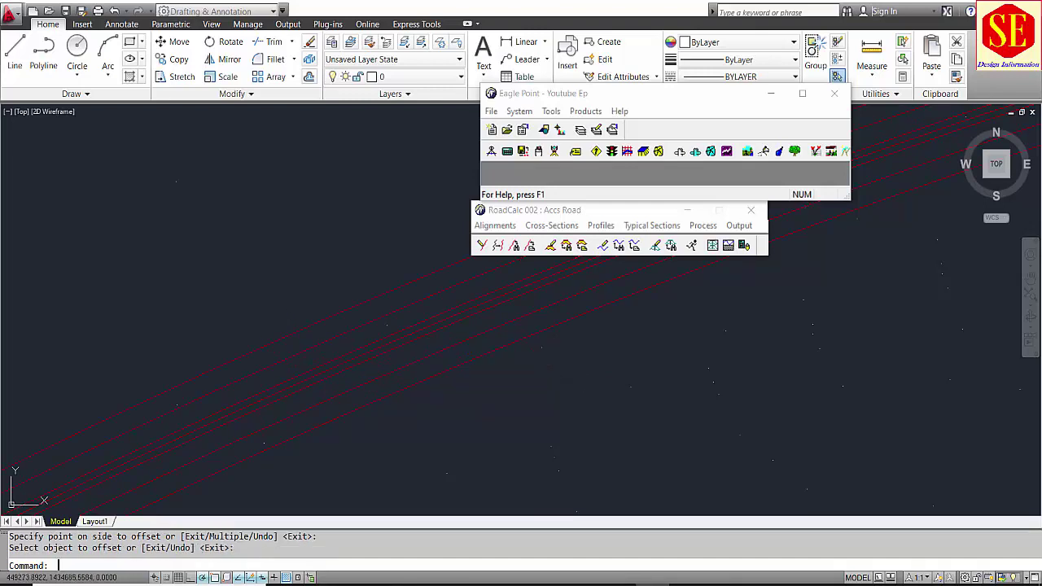
# Offset the outermost line on each side of the access road outward by 3
pyautogui.press('Return')
pyautogui.write('3')
pyautogui.press('Return')
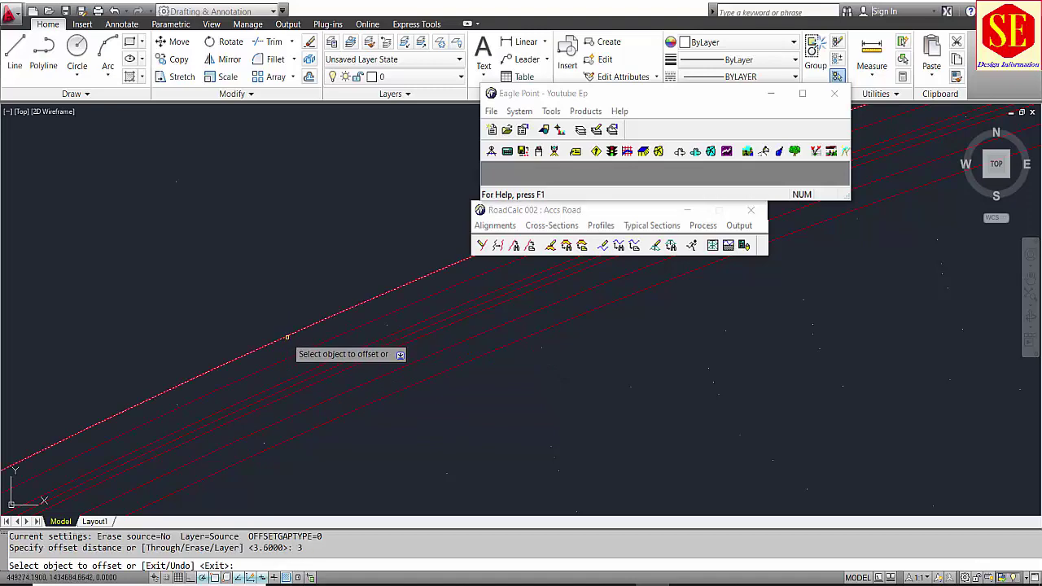
pyautogui.click(285, 337)
pyautogui.click(241, 285)
pyautogui.click(329, 423)
pyautogui.click(349, 443)
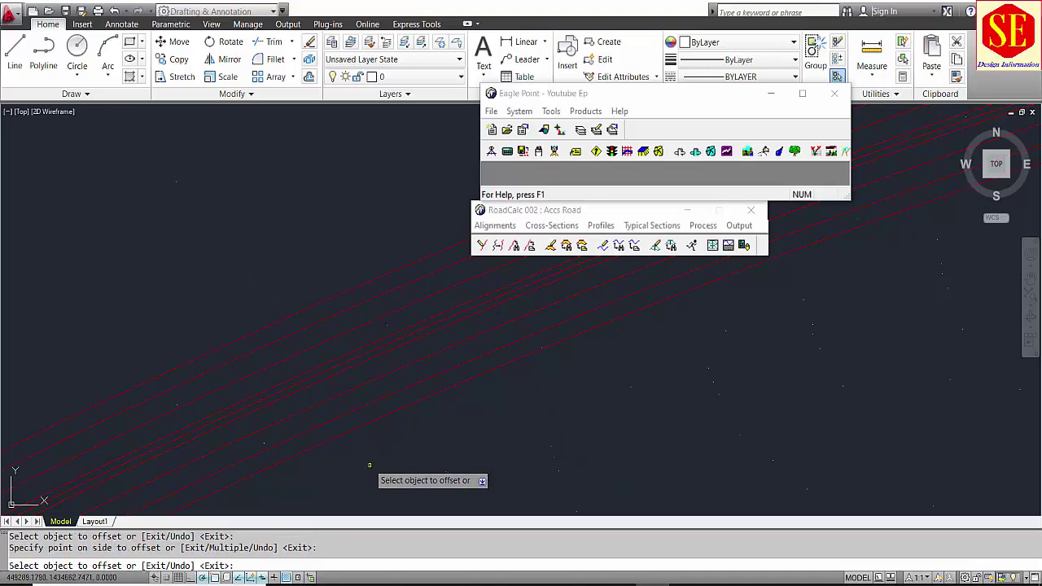
pyautogui.press('Escape')
# Match the two lines beside the access road centerline to the properties of the main road's yellow inner line
pyautogui.scroll(-6, 399, 423)
pyautogui.write('ma')
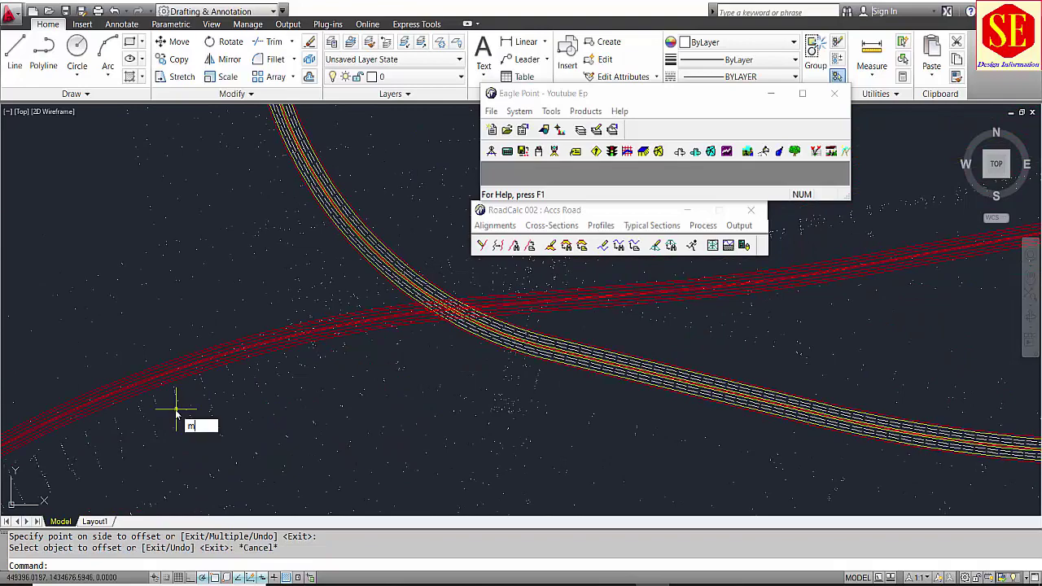
pyautogui.press('Return')
pyautogui.scroll(5, 354, 240)
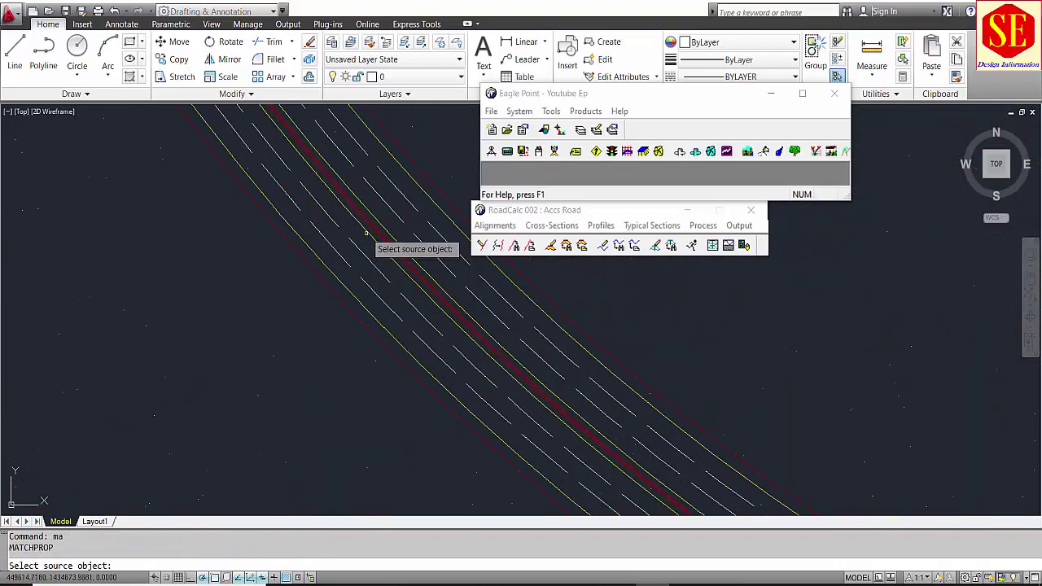
pyautogui.click(357, 239)
pyautogui.scroll(-5, 292, 303)
pyautogui.scroll(5, 259, 307)
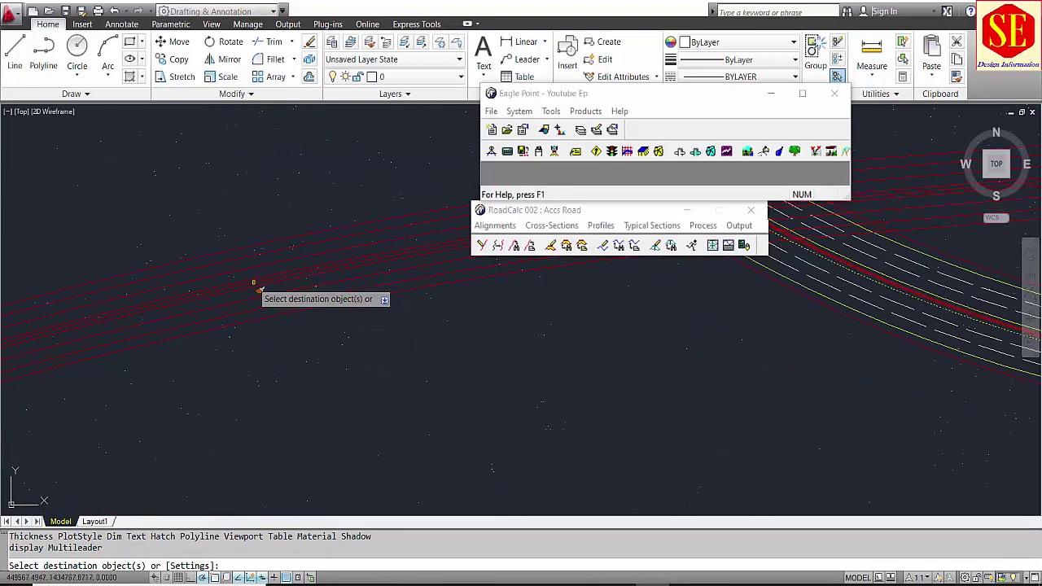
pyautogui.scroll(2, 256, 288)
pyautogui.click(255, 281)
pyautogui.scroll(2, 261, 309)
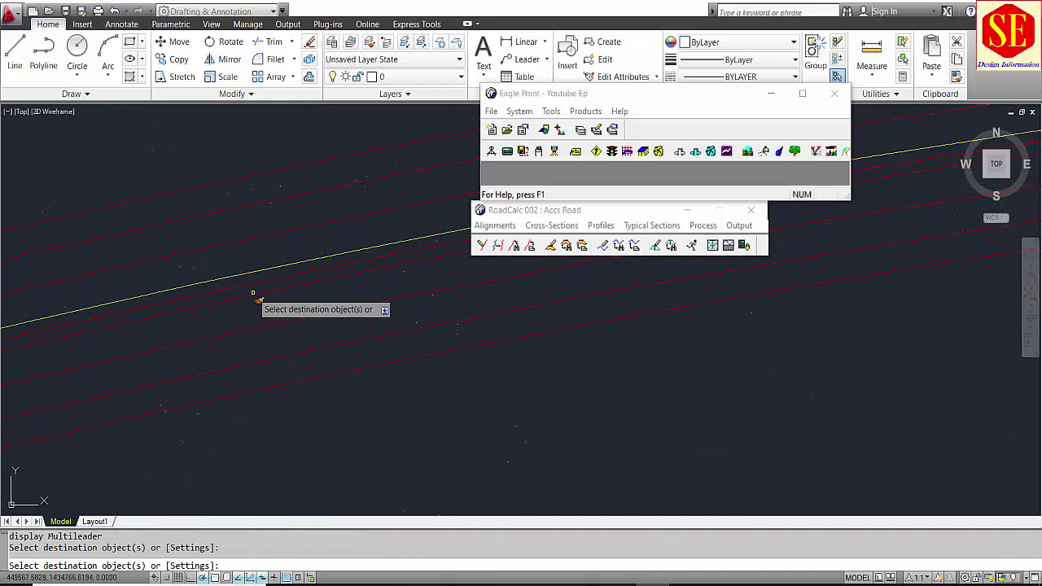
pyautogui.click(254, 294)
pyautogui.click(248, 297)
# Apply the same yellow line properties to the outer lane edge line on each side of the access road
pyautogui.click(261, 371)
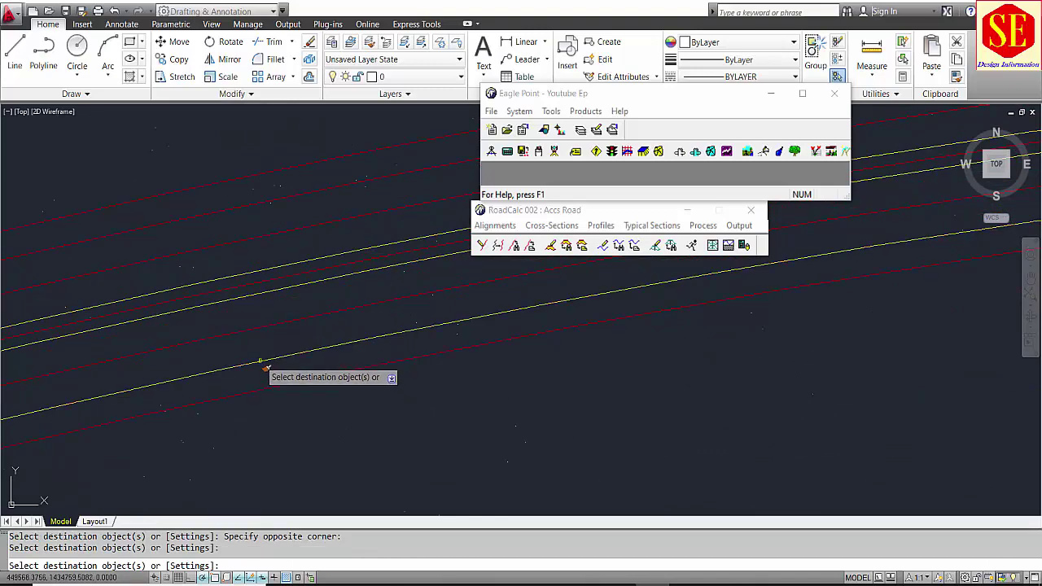
pyautogui.click(209, 213)
pyautogui.scroll(-3, 173, 346)
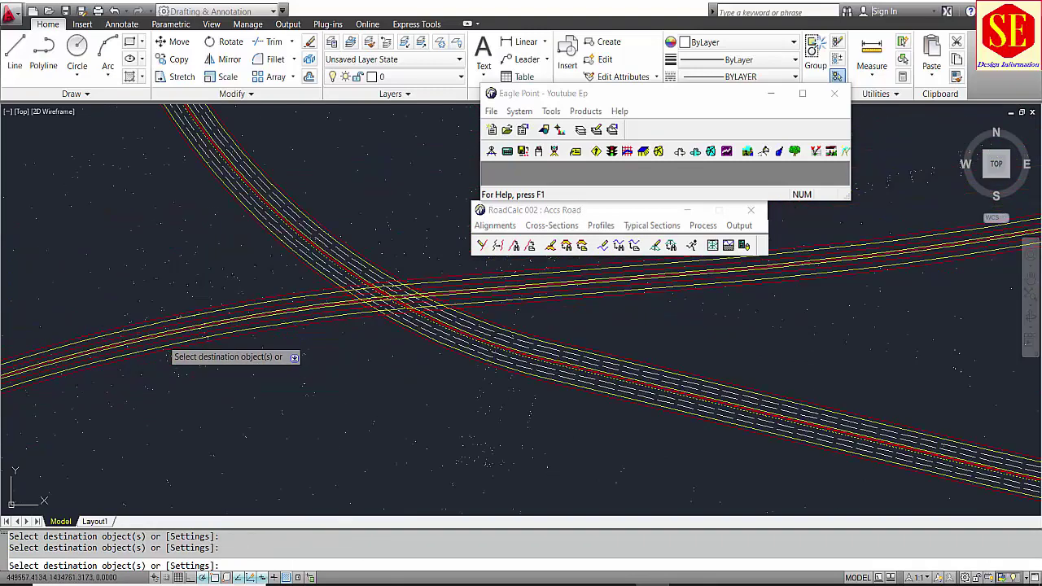
pyautogui.scroll(2, 245, 298)
pyautogui.press('Escape')
# Match the middle lane line on each side of the access road to the main road's white dashed lane line
pyautogui.scroll(2, 240, 298)
pyautogui.press('Return')
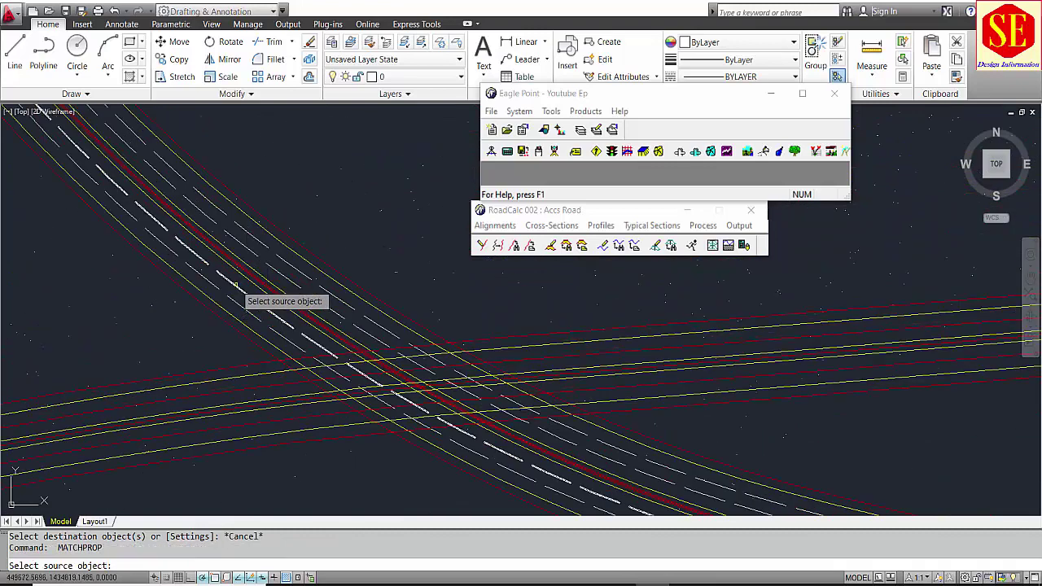
pyautogui.click(234, 294)
pyautogui.click(198, 402)
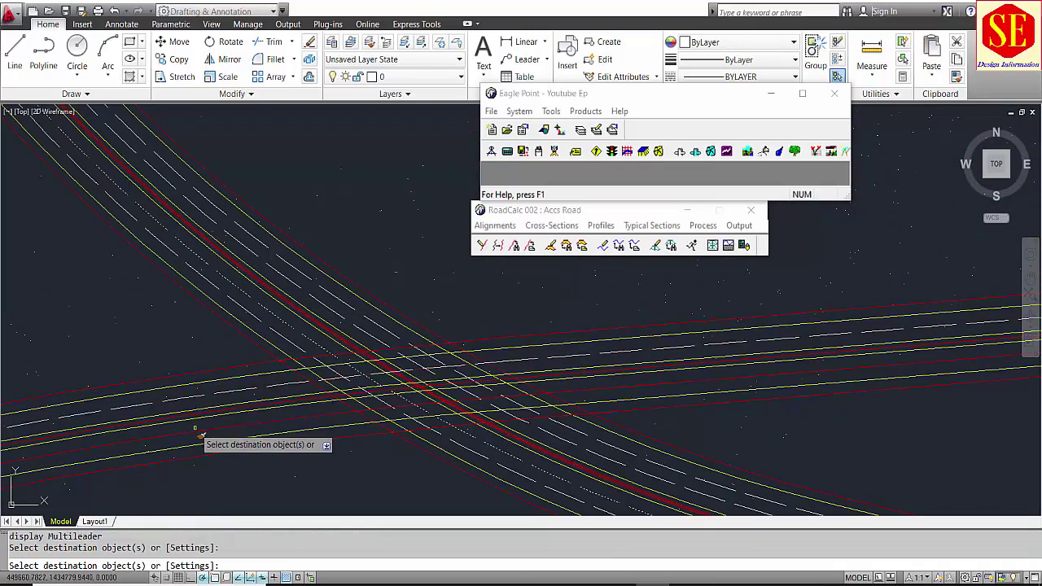
pyautogui.press('Escape')
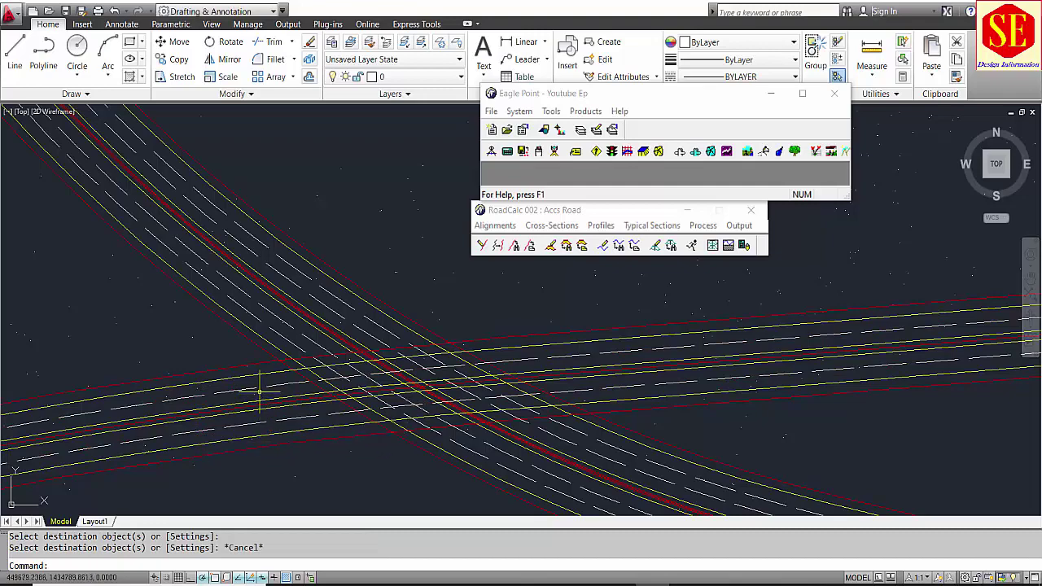
# Examine the lane lines of both roads around their crossing and along their whole lengths
pyautogui.scroll(-5, 260, 383)
pyautogui.moveTo(268, 389); pyautogui.dragTo(167, 391, button='middle')
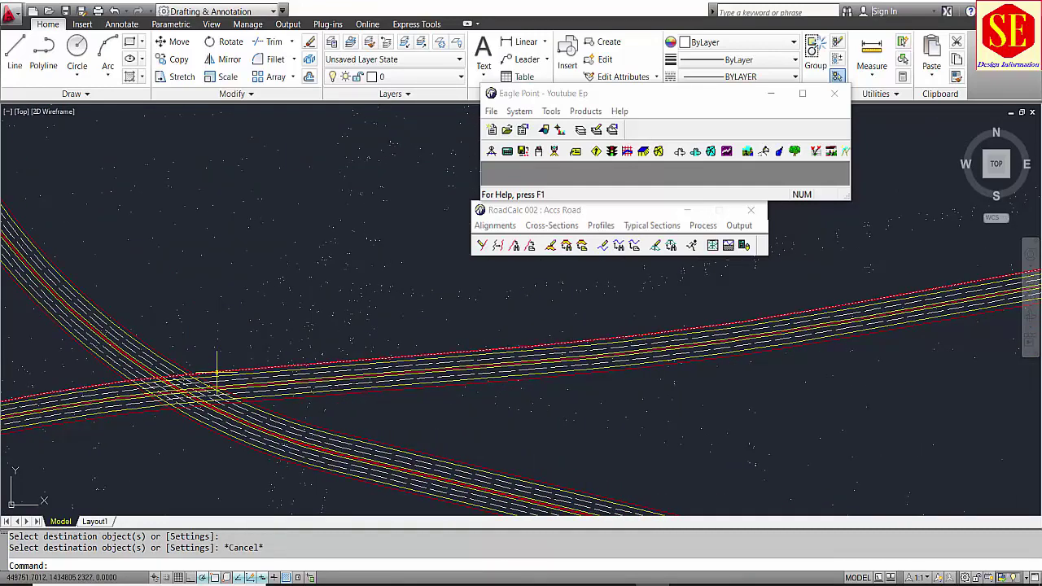
pyautogui.scroll(-2, 216, 374)
pyautogui.scroll(-2, 284, 333)
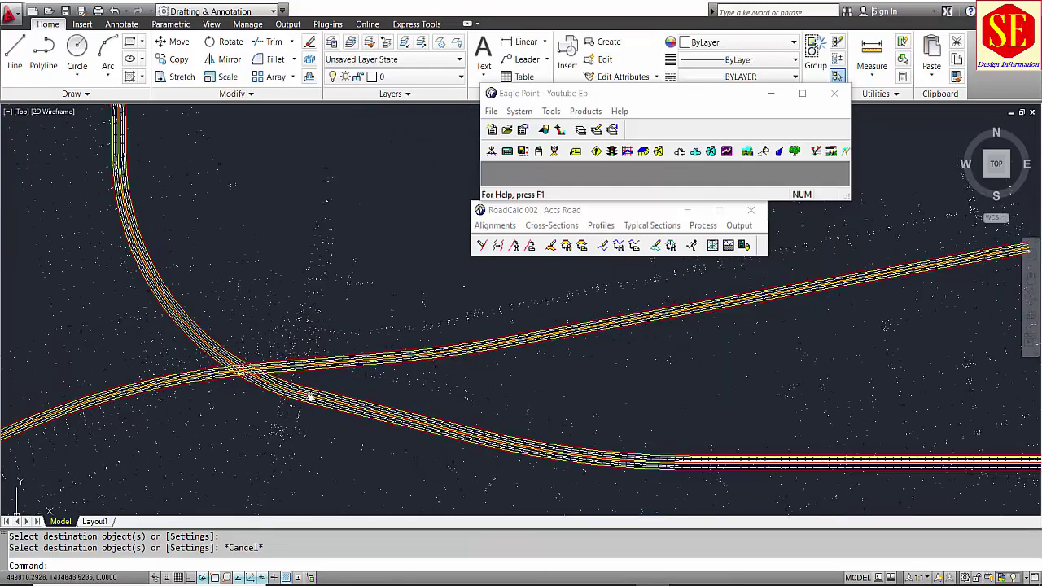
pyautogui.scroll(2, 293, 394)
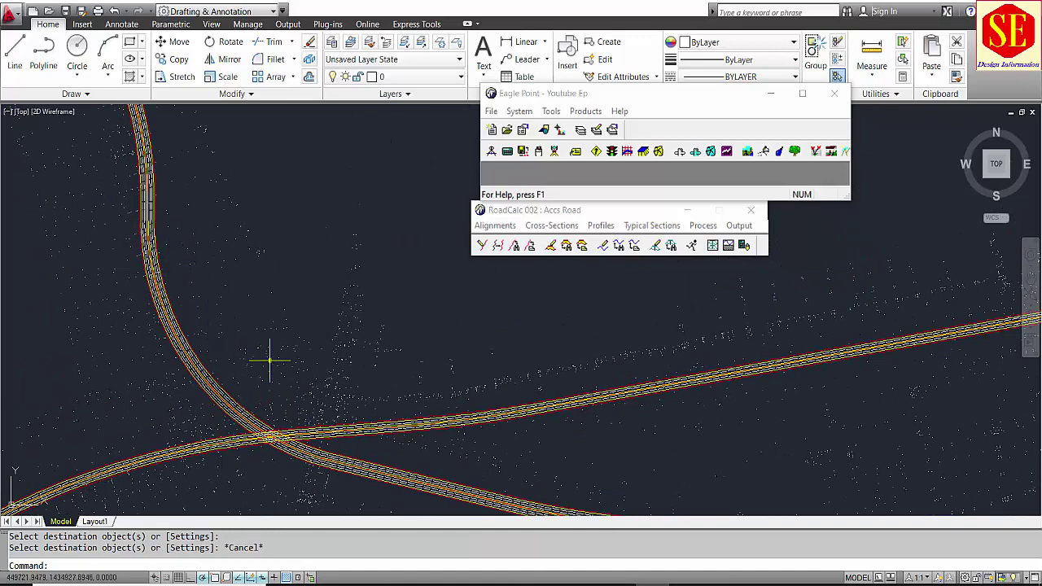
pyautogui.moveTo(274, 437); pyautogui.dragTo(148, 347, button='middle')
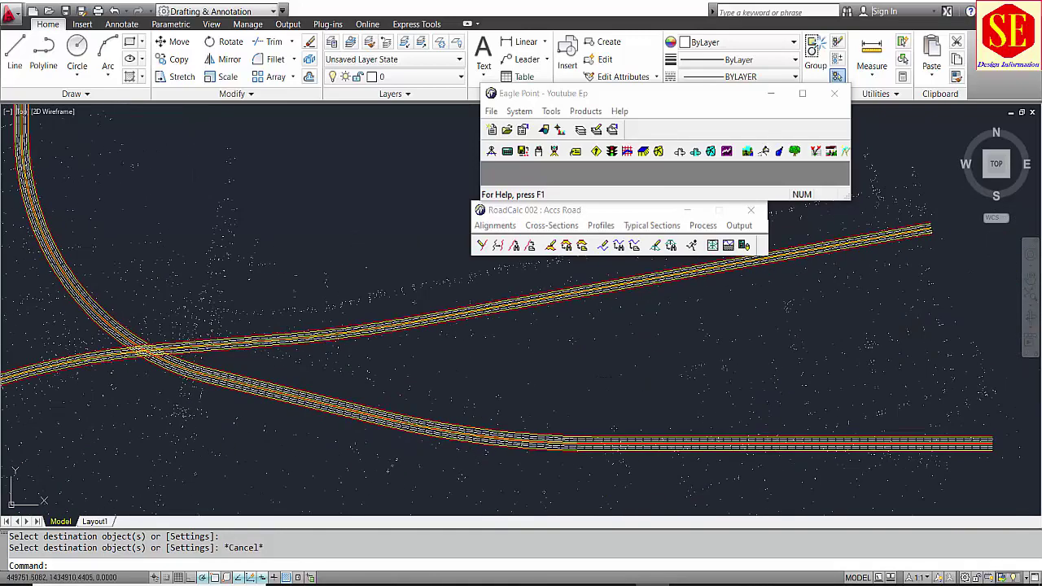
pyautogui.scroll(-4, 423, 381)
pyautogui.scroll(6, 297, 366)
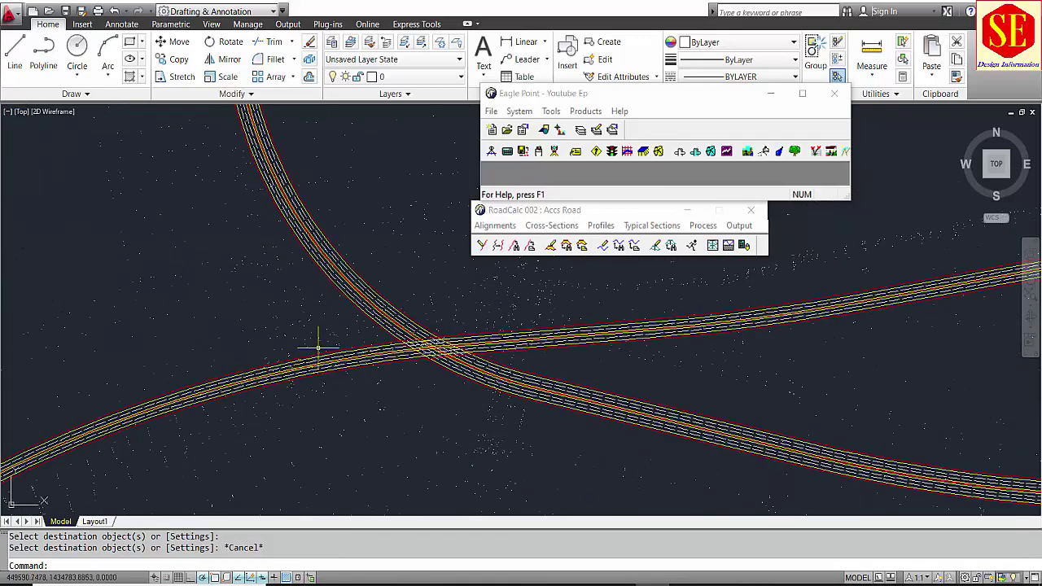
pyautogui.scroll(1, 432, 351)
pyautogui.moveTo(432, 351); pyautogui.dragTo(302, 360, button='middle')
pyautogui.scroll(2, 306, 364)
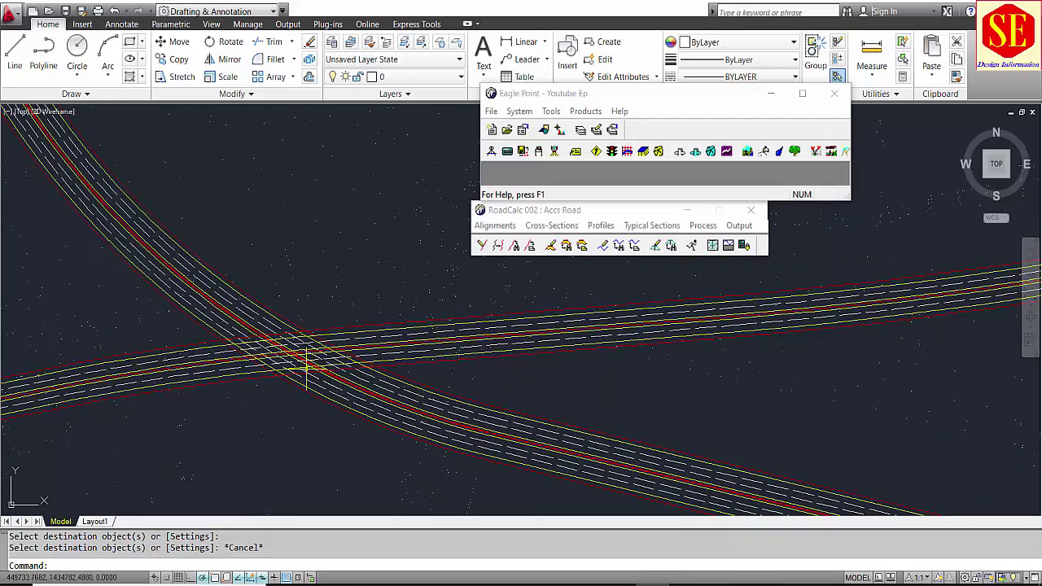
pyautogui.scroll(-4, 317, 298)
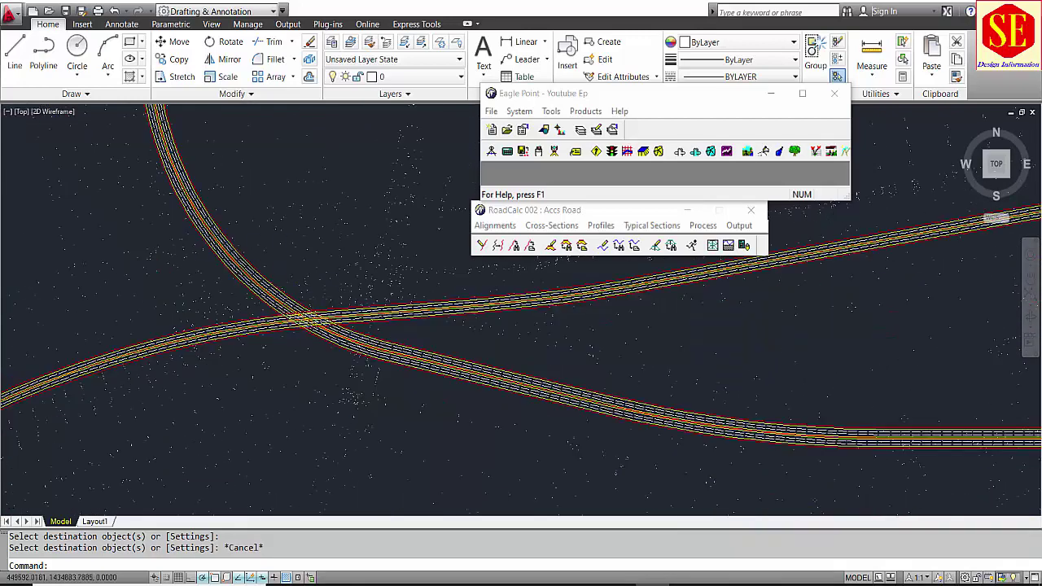
pyautogui.scroll(3, 135, 228)
pyautogui.scroll(2, 163, 215)
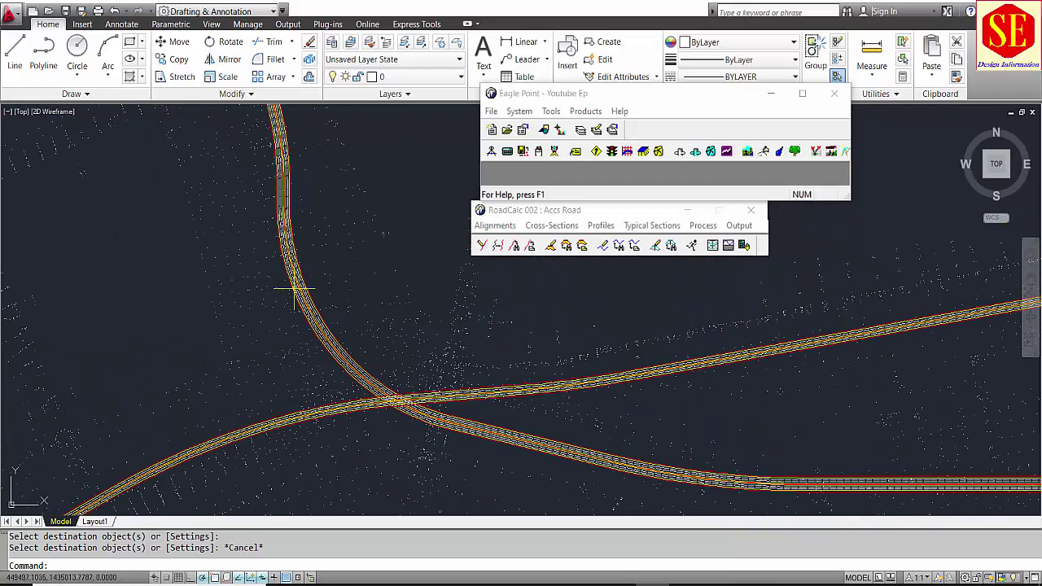
pyautogui.scroll(3, 249, 437)
pyautogui.scroll(-4, 144, 425)
pyautogui.scroll(3, 275, 359)
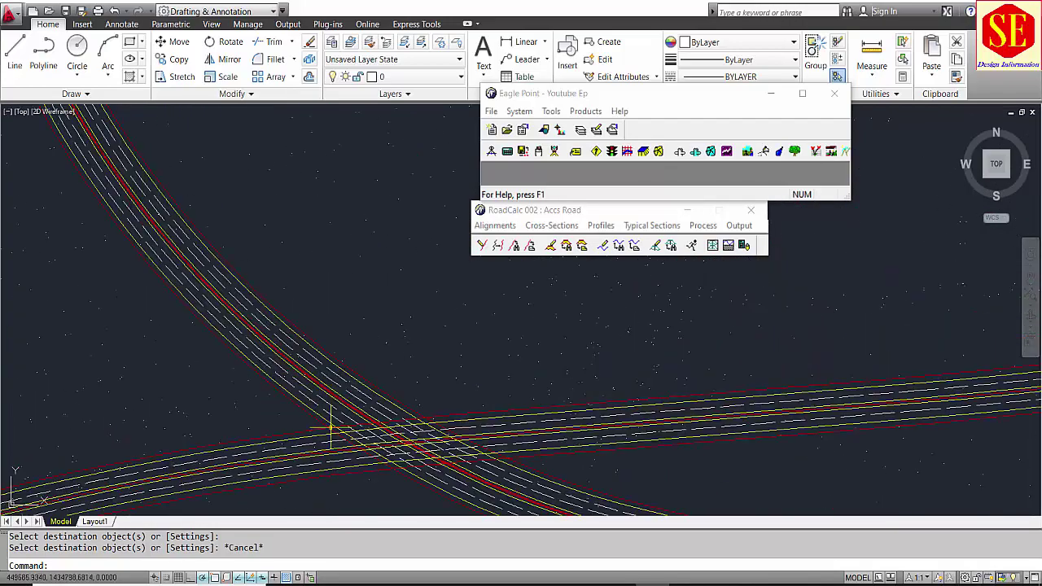
pyautogui.scroll(-3, 343, 298)
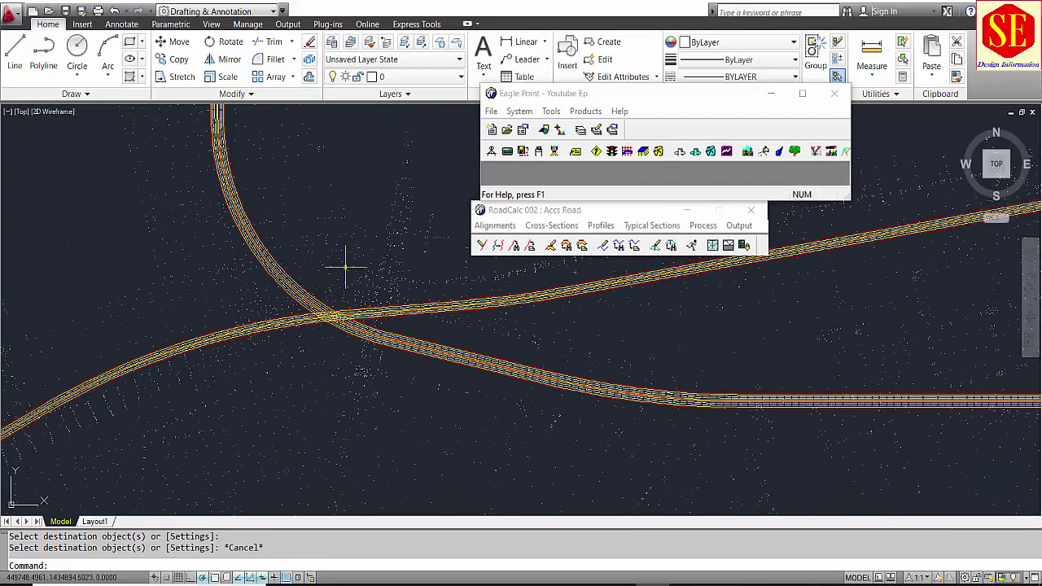
pyautogui.moveTo(344, 261); pyautogui.dragTo(367, 337, button='middle')
pyautogui.moveTo(344, 271); pyautogui.dragTo(372, 345, button='middle')
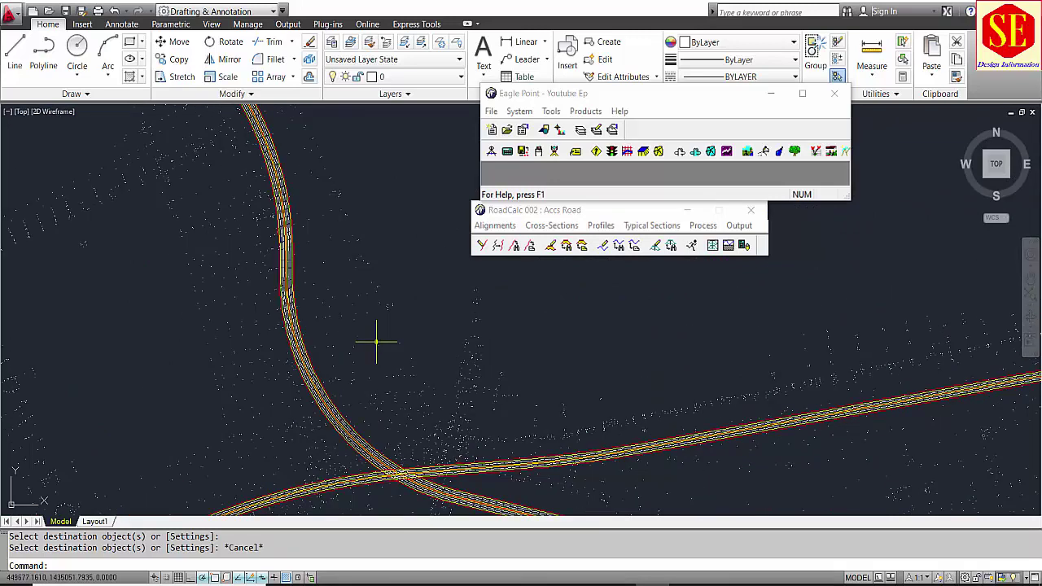
# Close the Accs Road sub-project in RoadCalc and open the 001 - Main Road sub-project
pyautogui.click(749, 213)
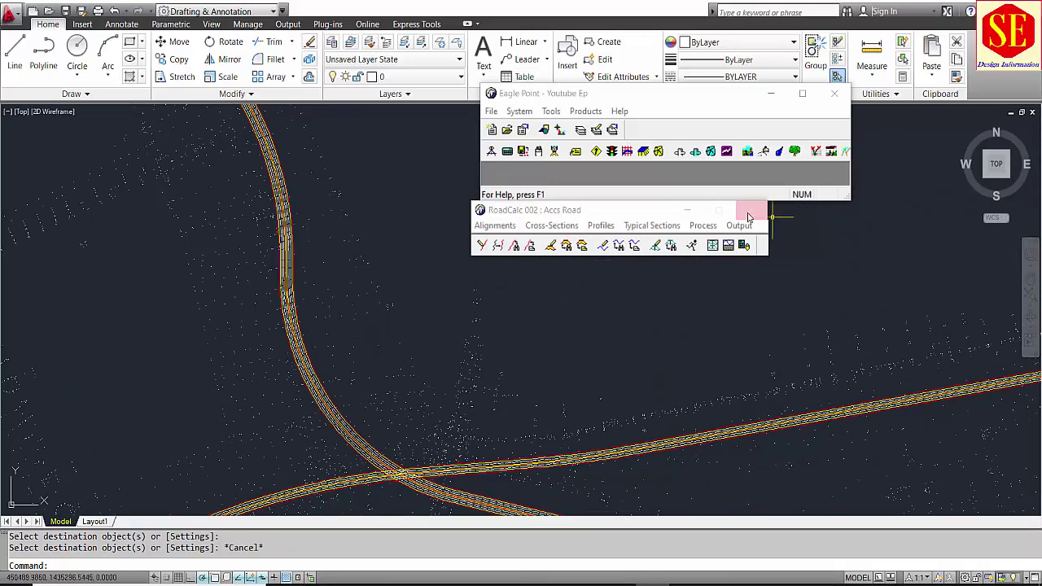
pyautogui.click(491, 112)
pyautogui.click(500, 141)
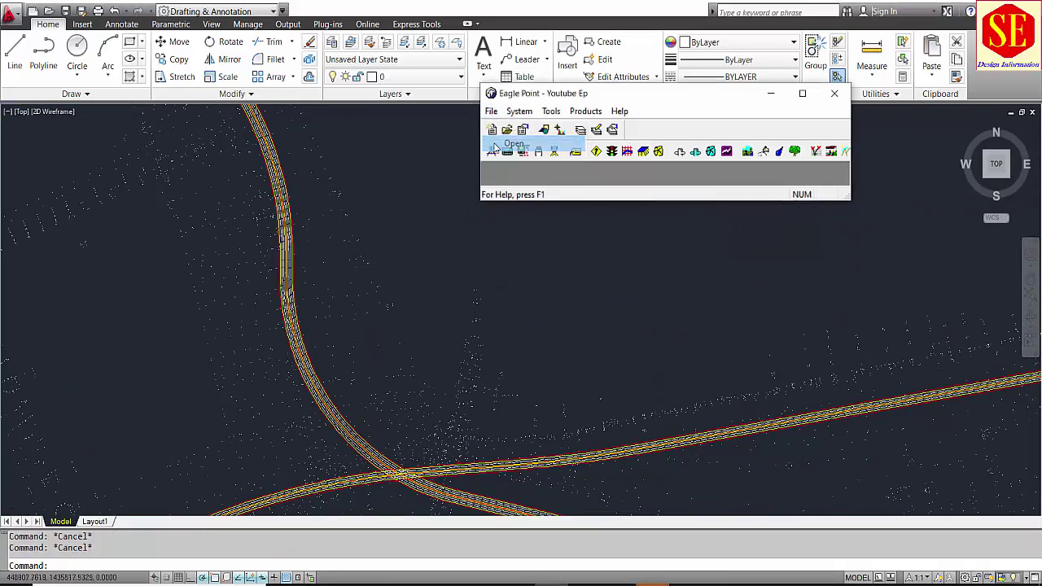
pyautogui.click(387, 245)
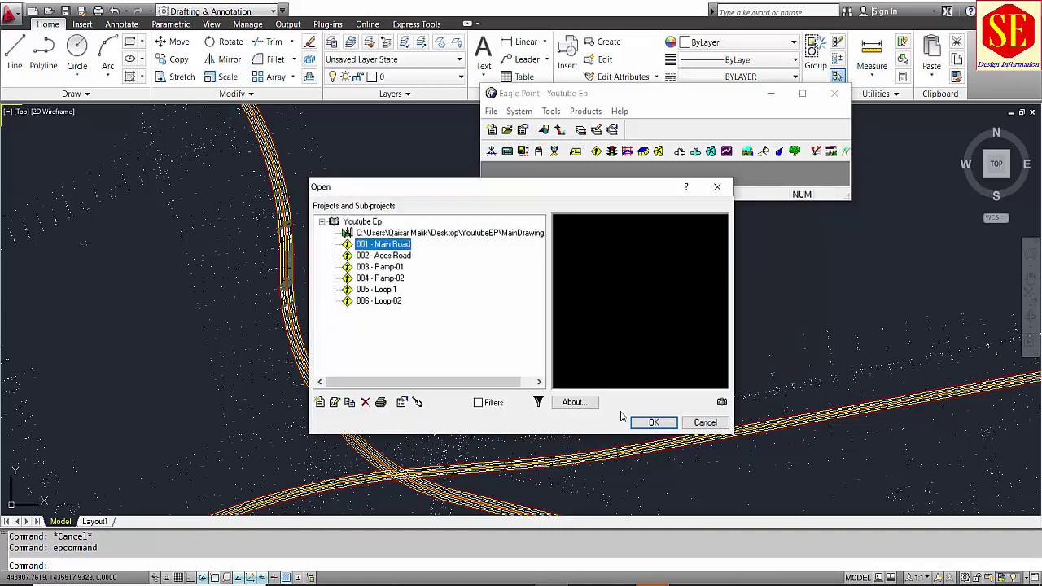
pyautogui.click(651, 423)
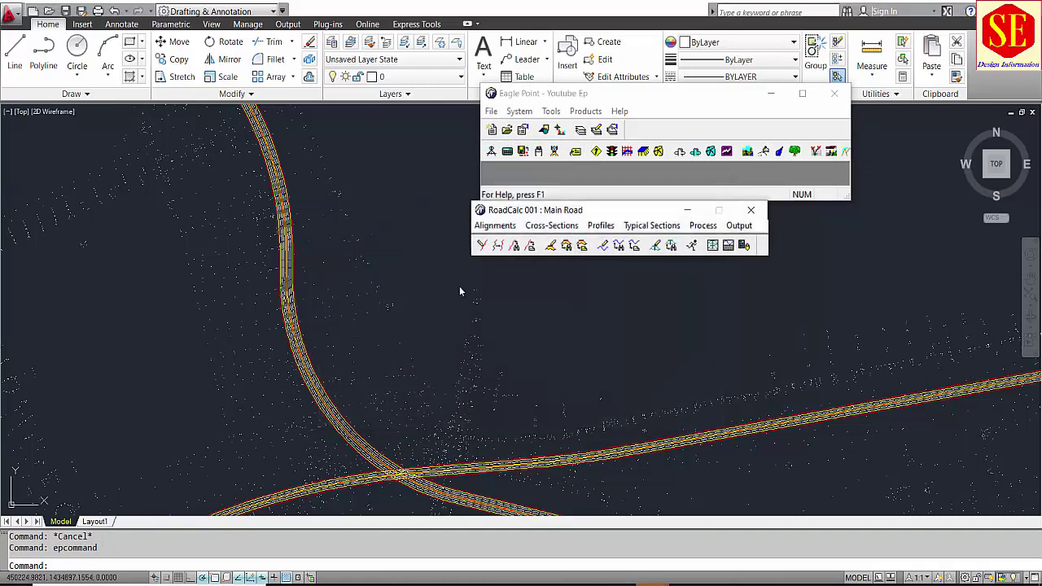
pyautogui.scroll(-2, 302, 295)
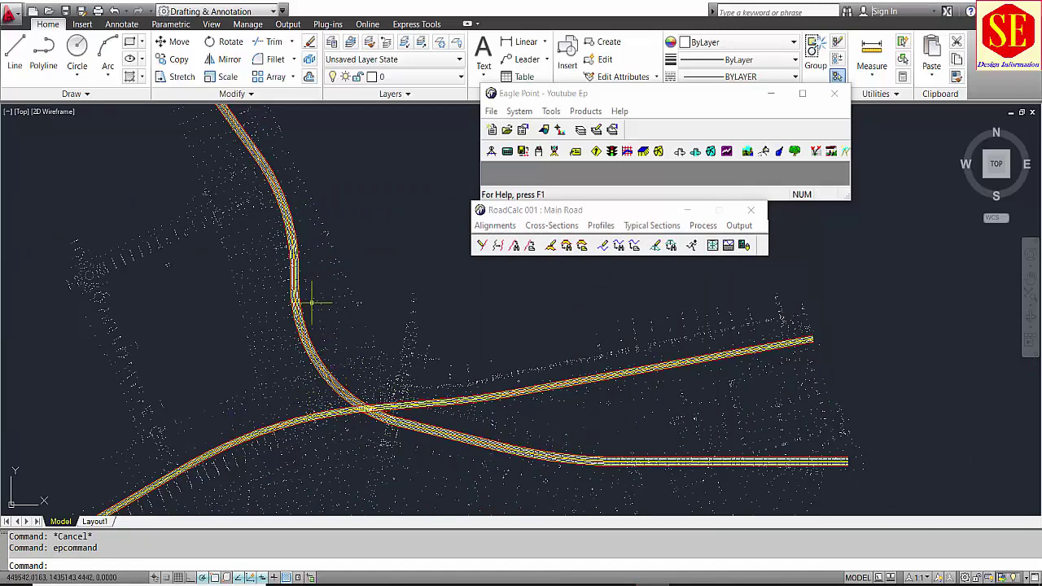
pyautogui.moveTo(455, 402); pyautogui.dragTo(449, 361, button='middle')
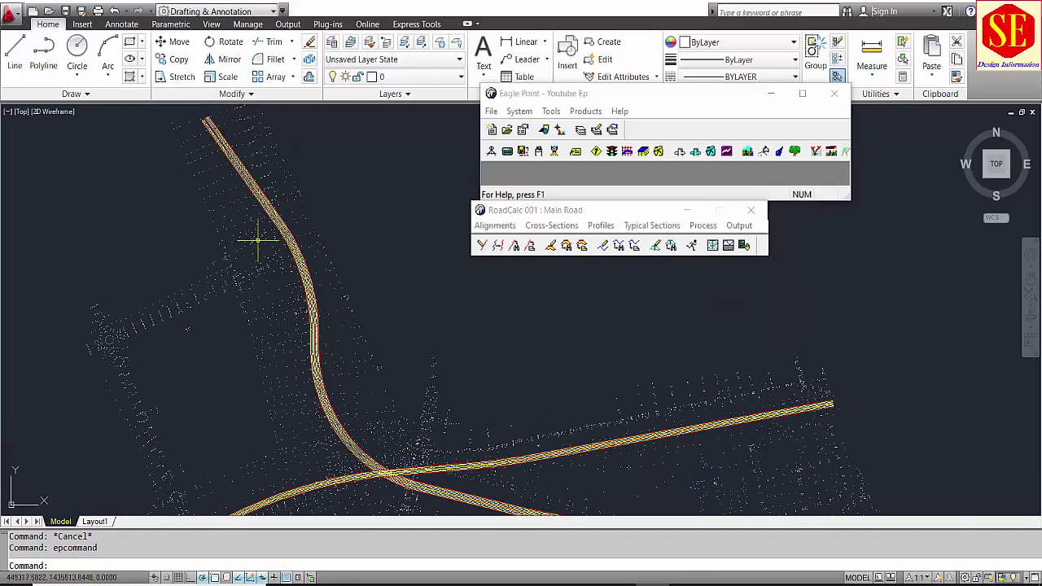
pyautogui.moveTo(367, 425); pyautogui.dragTo(274, 315, button='middle')
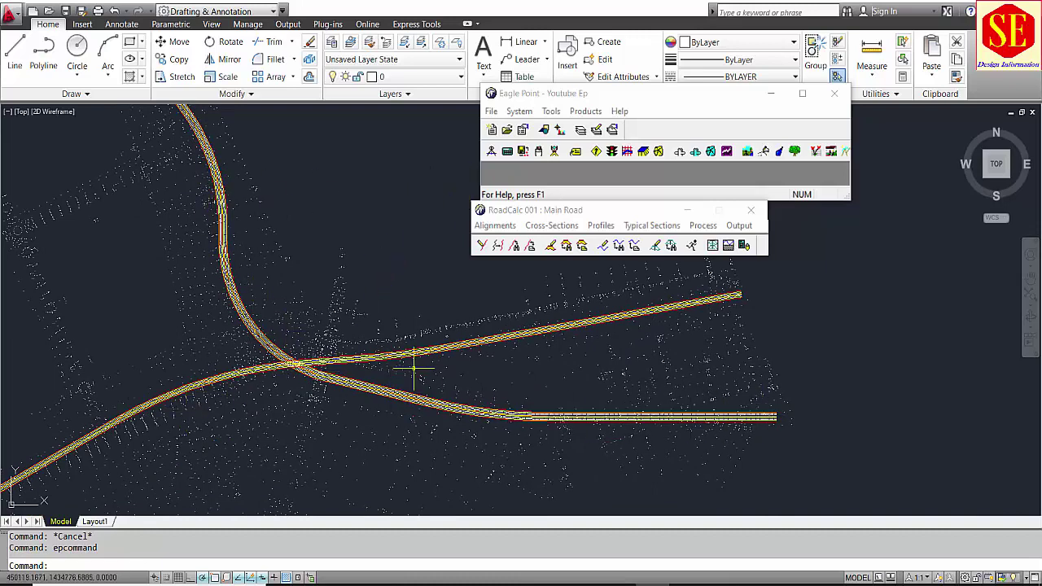
pyautogui.click(491, 111)
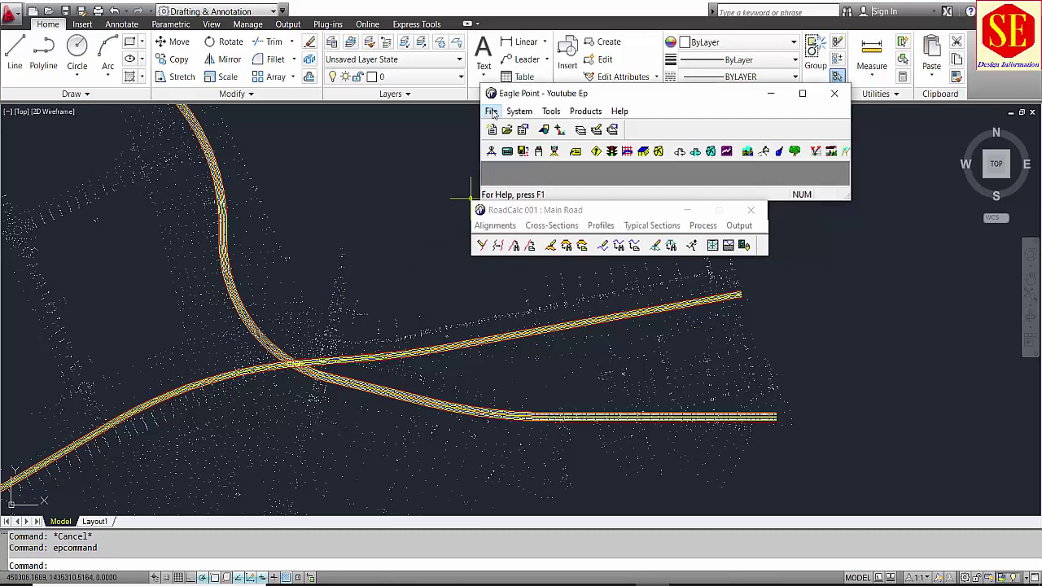
pyautogui.click(513, 128)
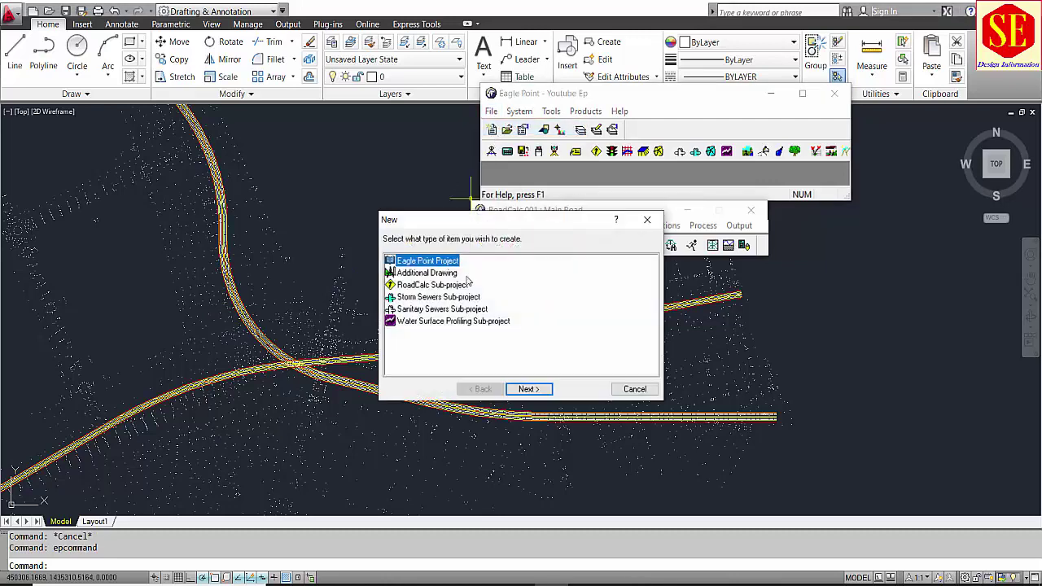
pyautogui.click(418, 286)
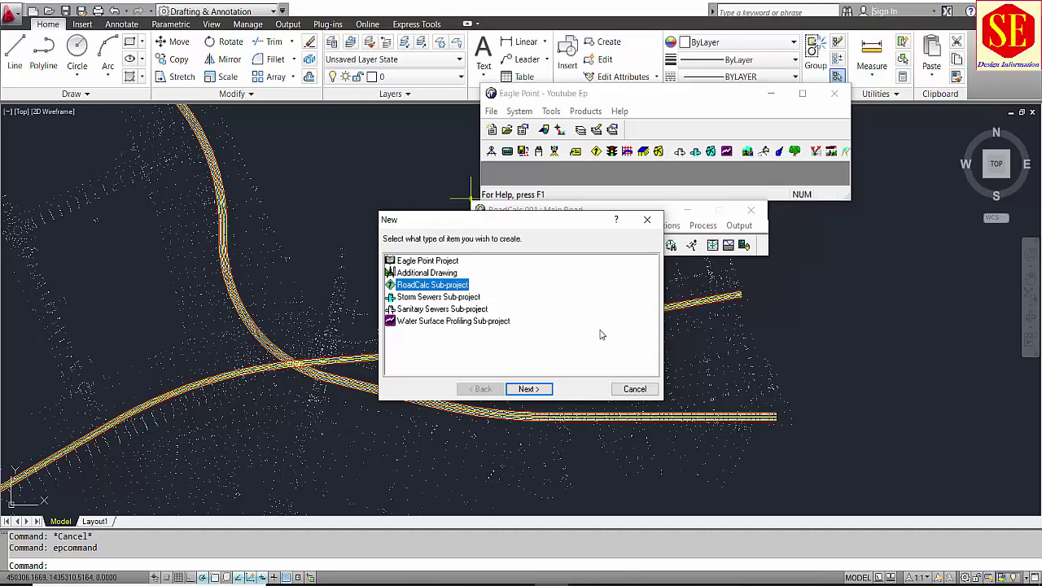
pyautogui.click(635, 390)
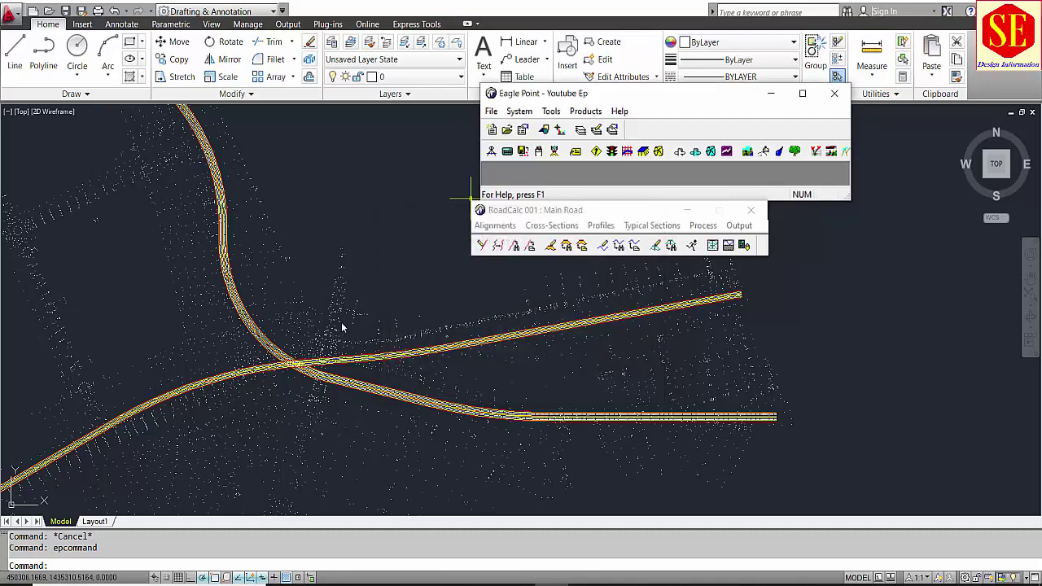
# Review the sub-projects of the Youtube Ep project, from 002 - Accs Road to 006 - Loop-02, without opening any of them
pyautogui.scroll(1, 262, 328)
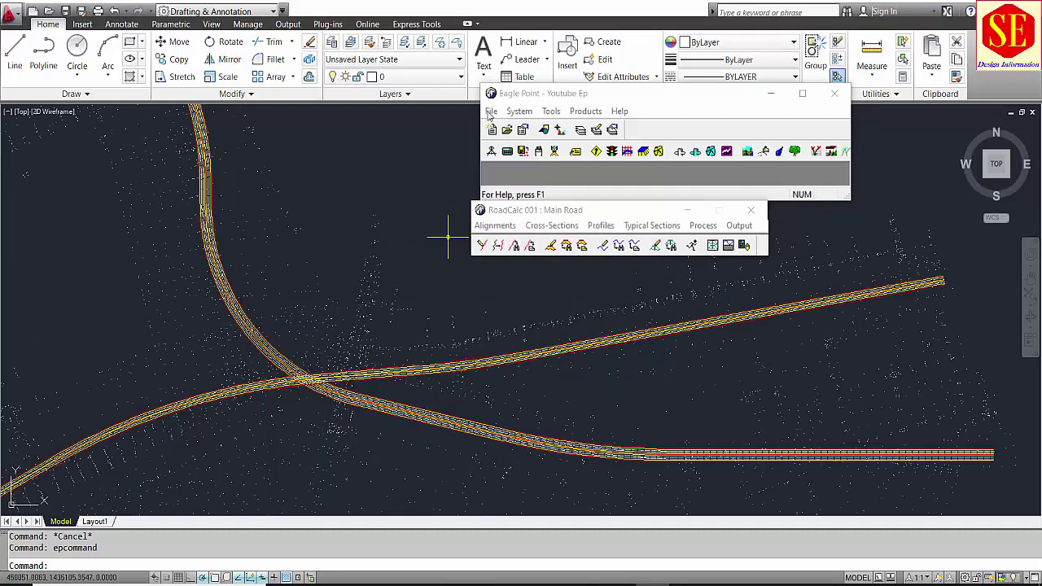
pyautogui.click(490, 112)
pyautogui.click(506, 142)
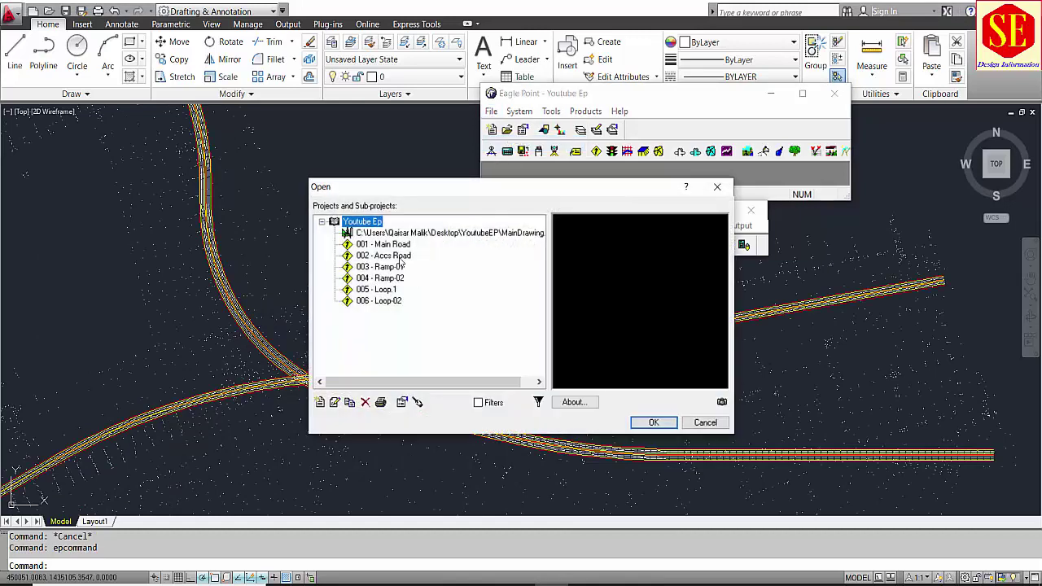
pyautogui.click(398, 256)
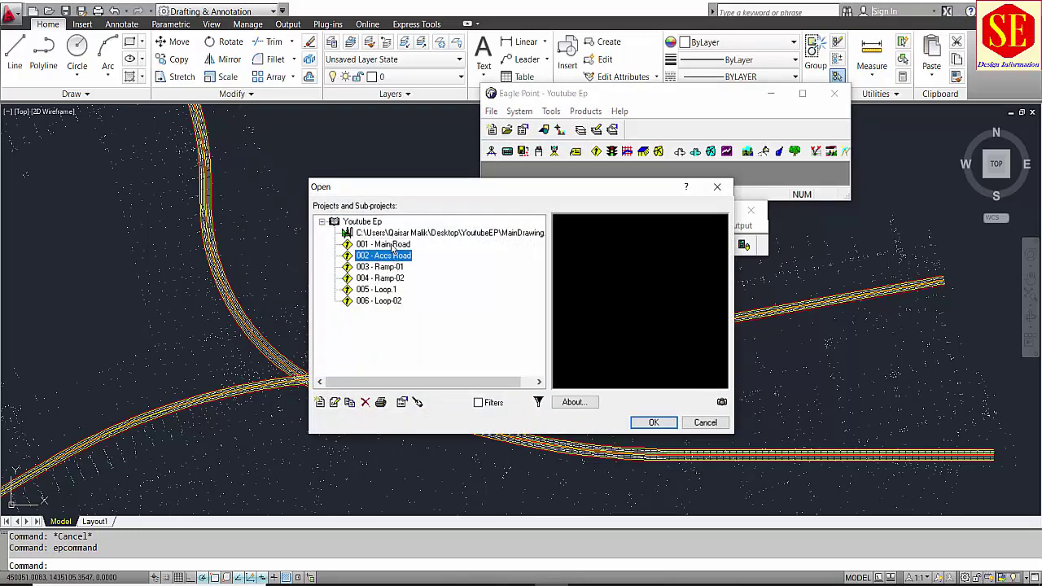
pyautogui.click(390, 267)
pyautogui.click(390, 278)
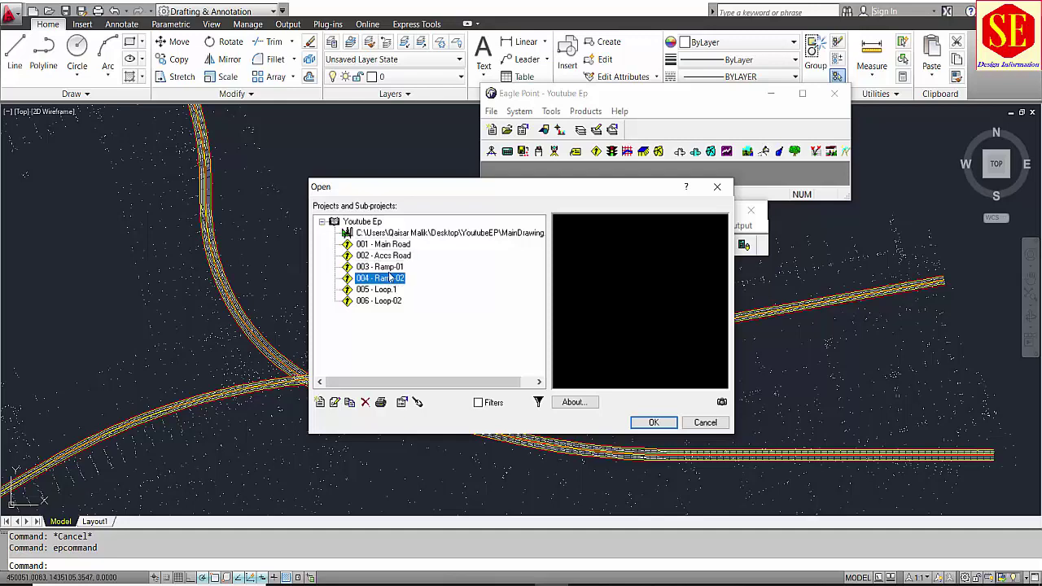
pyautogui.click(388, 291)
pyautogui.click(389, 301)
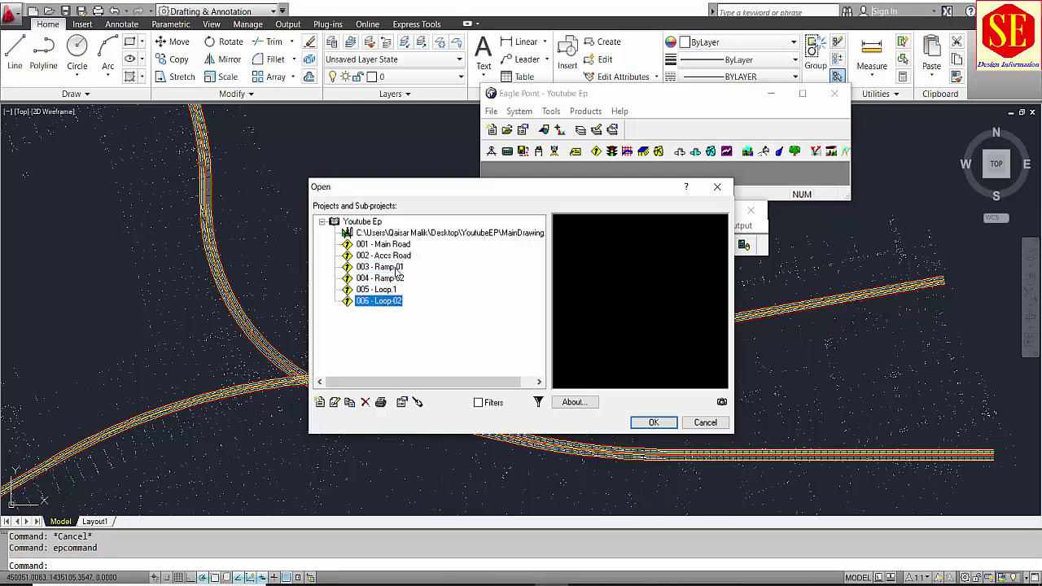
pyautogui.click(704, 422)
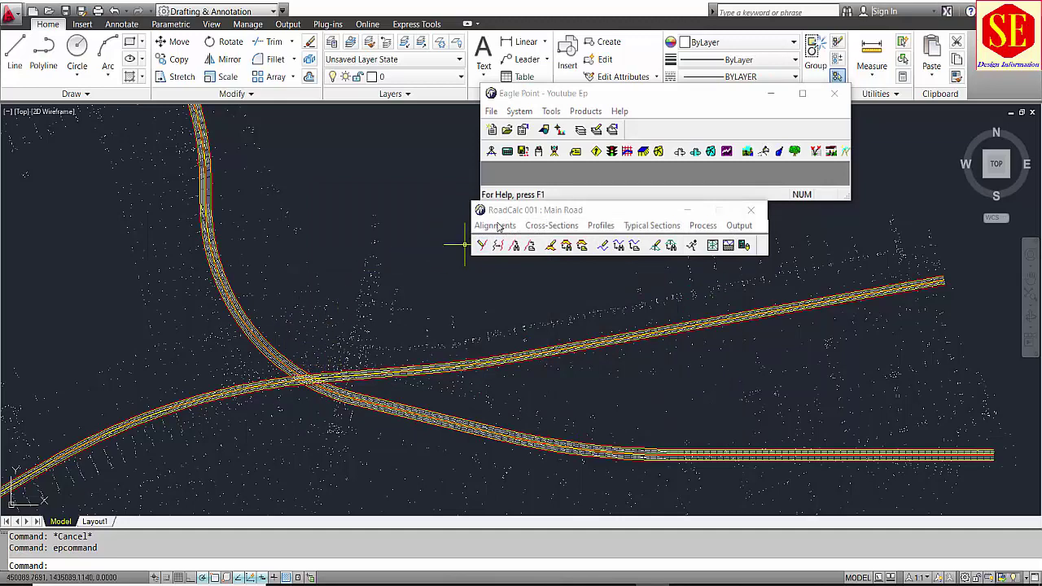
pyautogui.click(551, 225)
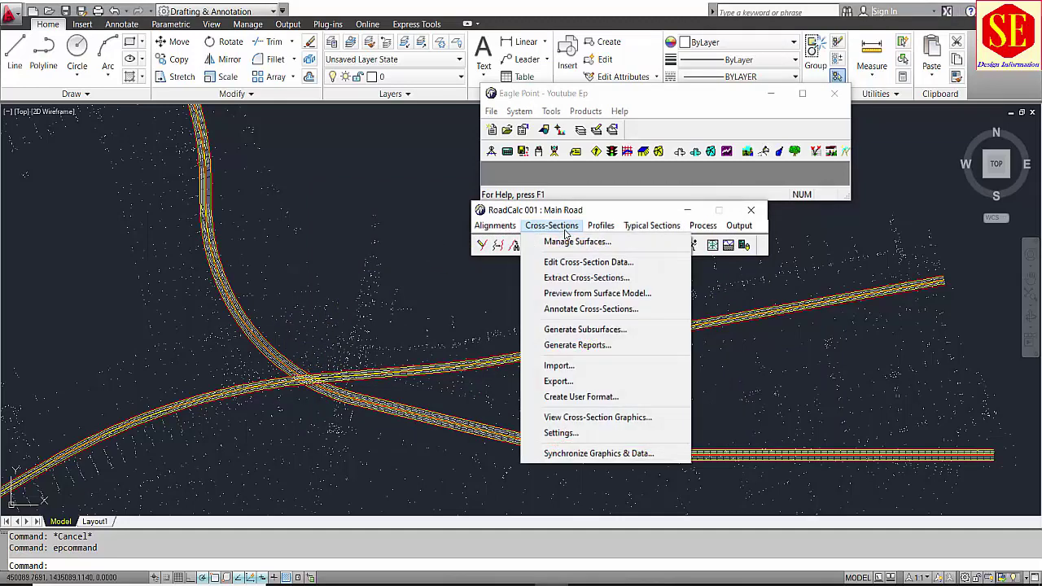
pyautogui.click(570, 416)
pyautogui.scroll(-2, 427, 319)
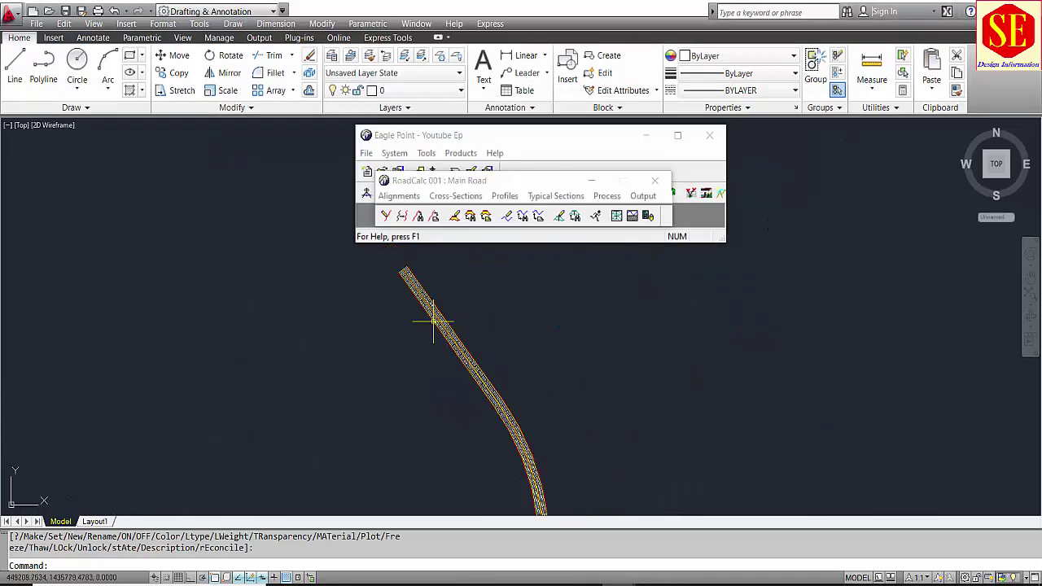
pyautogui.scroll(3, 441, 307)
pyautogui.scroll(-2, 442, 306)
pyautogui.scroll(-1, 458, 454)
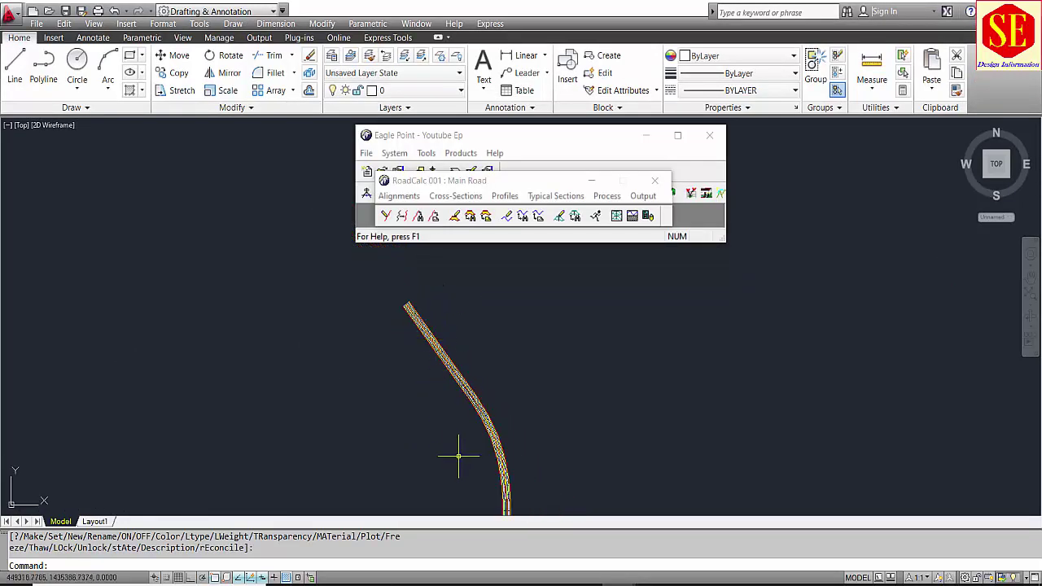
pyautogui.scroll(-1, 413, 332)
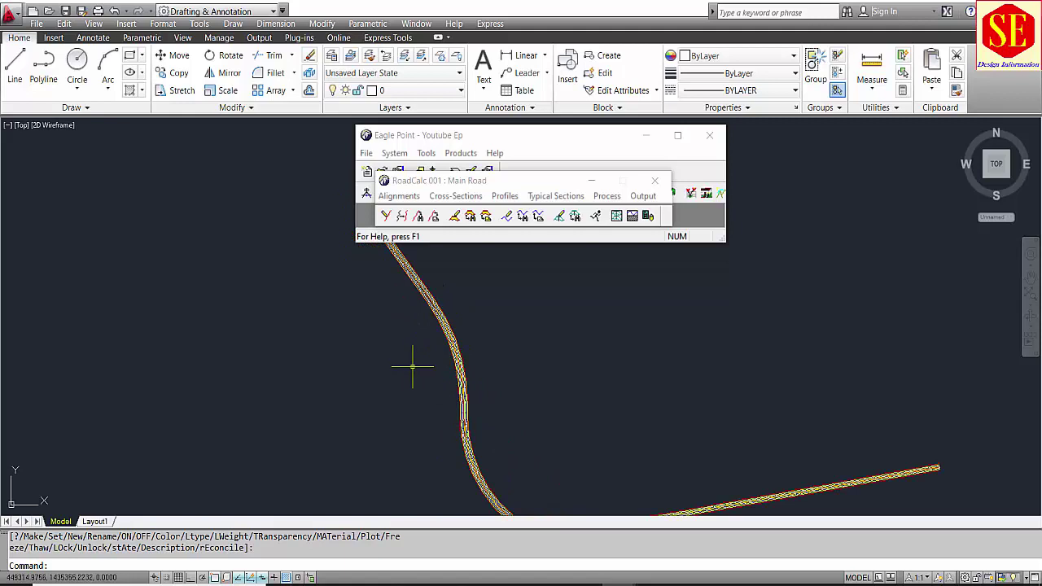
# Close RoadCalc and start annotating alignment stationing with the Drafting product
pyautogui.click(663, 183)
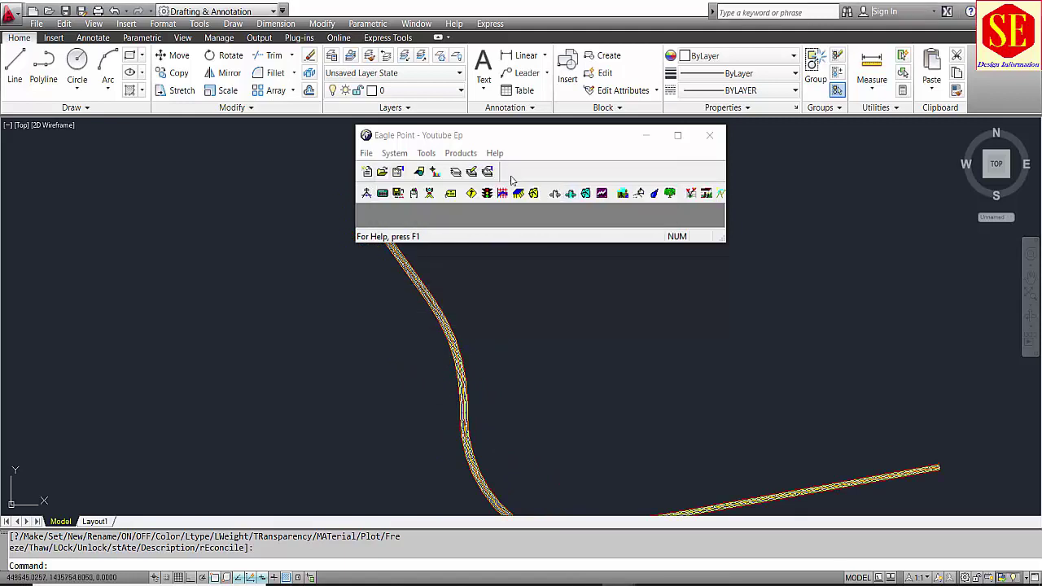
pyautogui.click(460, 153)
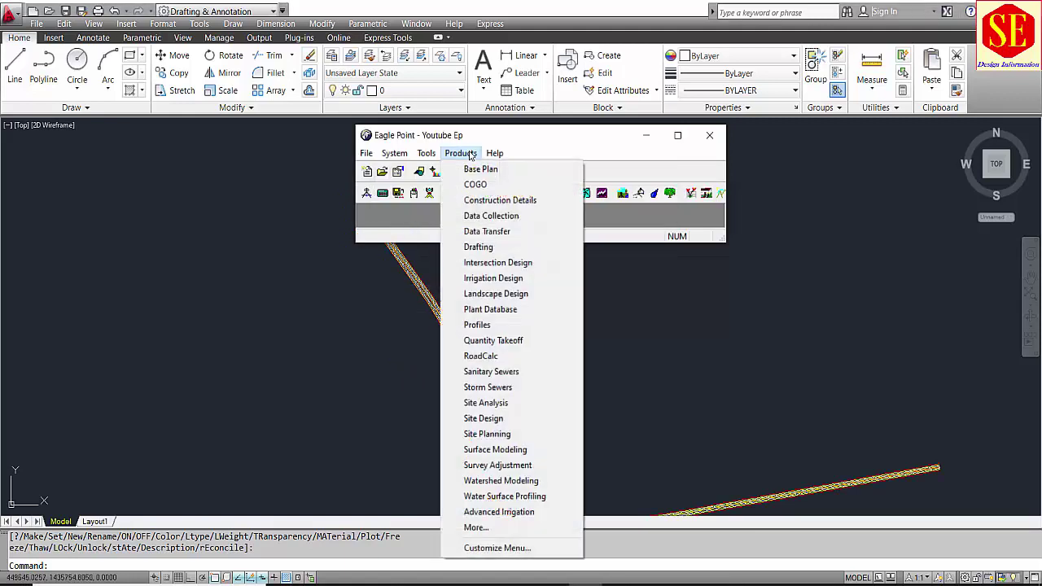
pyautogui.click(469, 249)
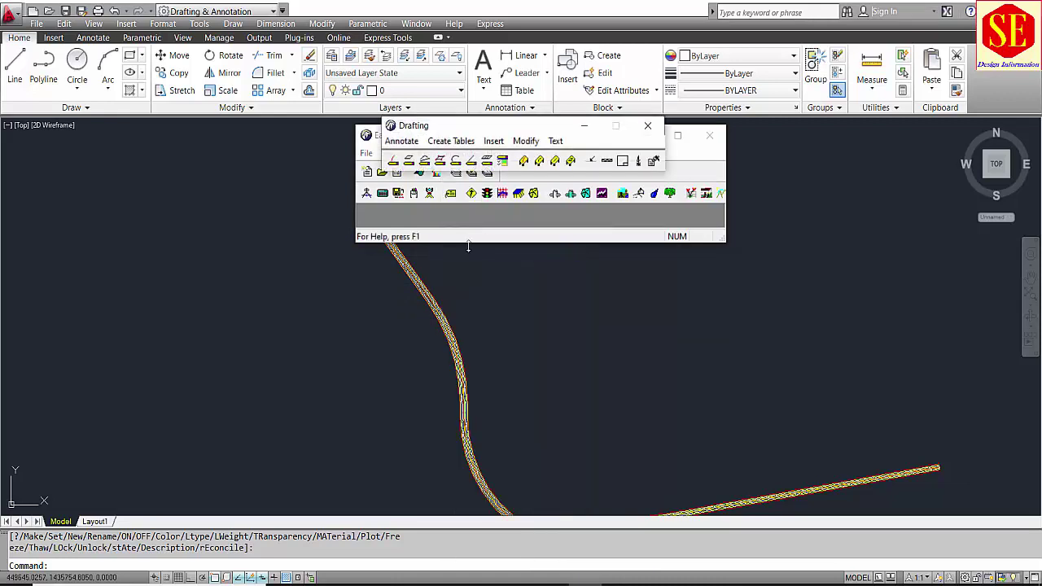
pyautogui.click(410, 143)
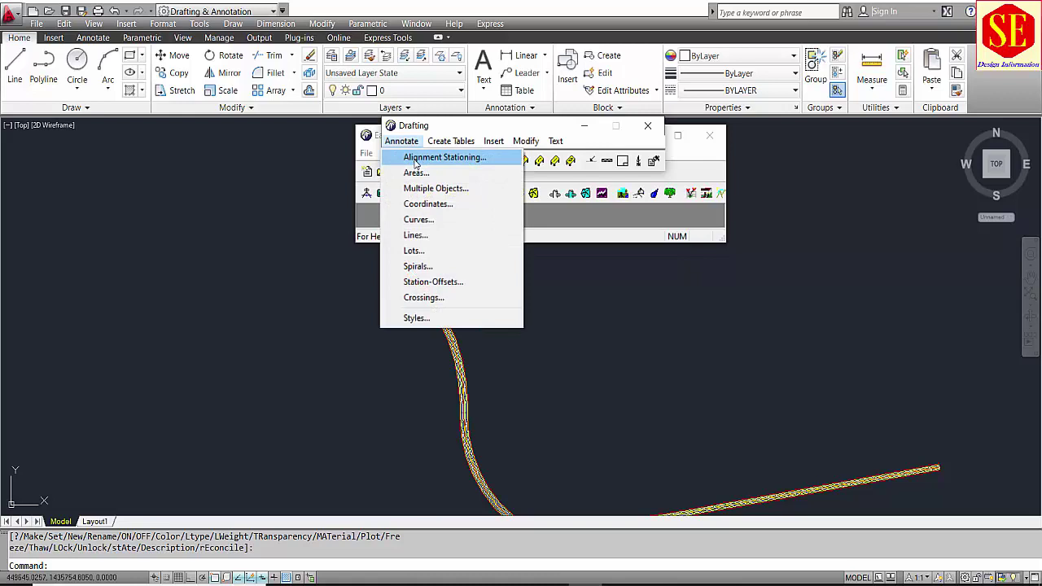
pyautogui.click(415, 159)
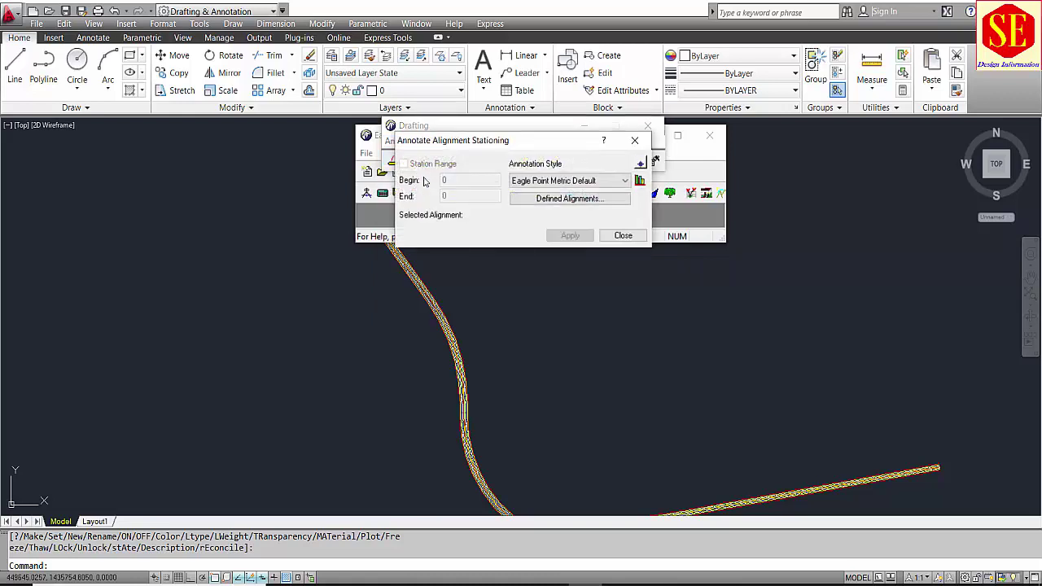
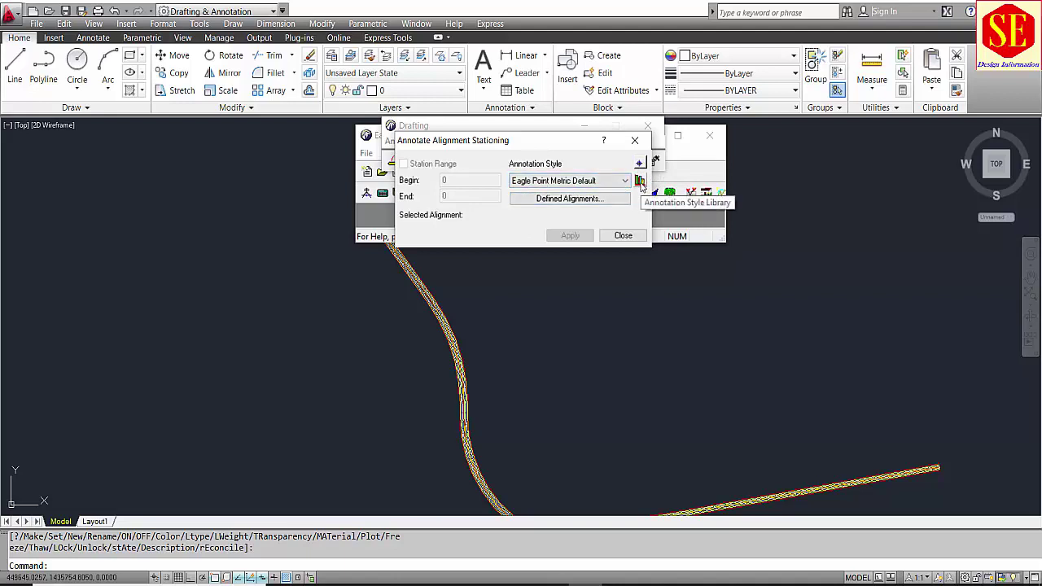
# Edit the Eagle Point Metric Default alignment annotation style, setting the Minor Station tick interval to 50
pyautogui.click(640, 182)
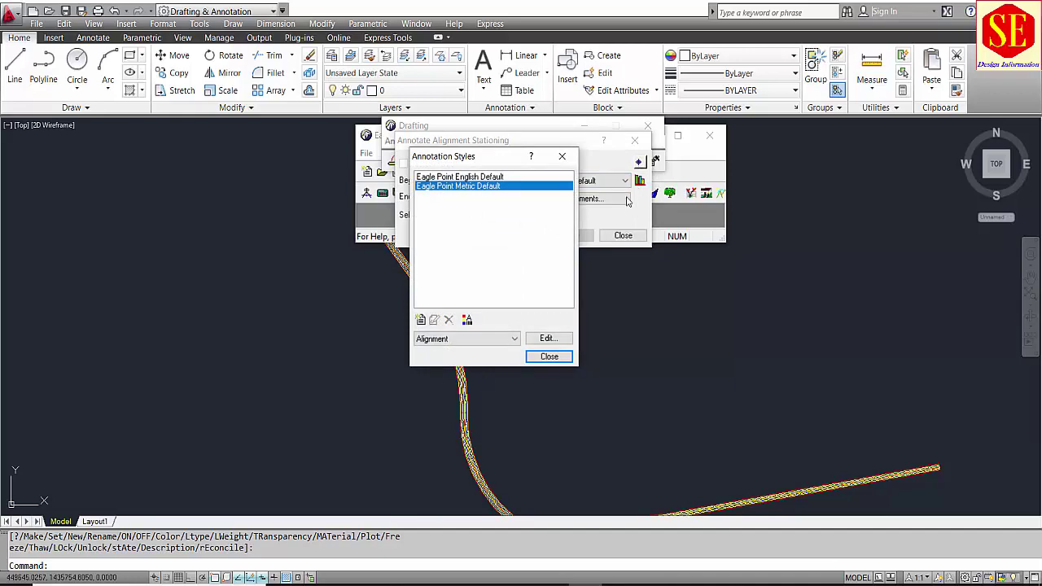
pyautogui.click(558, 340)
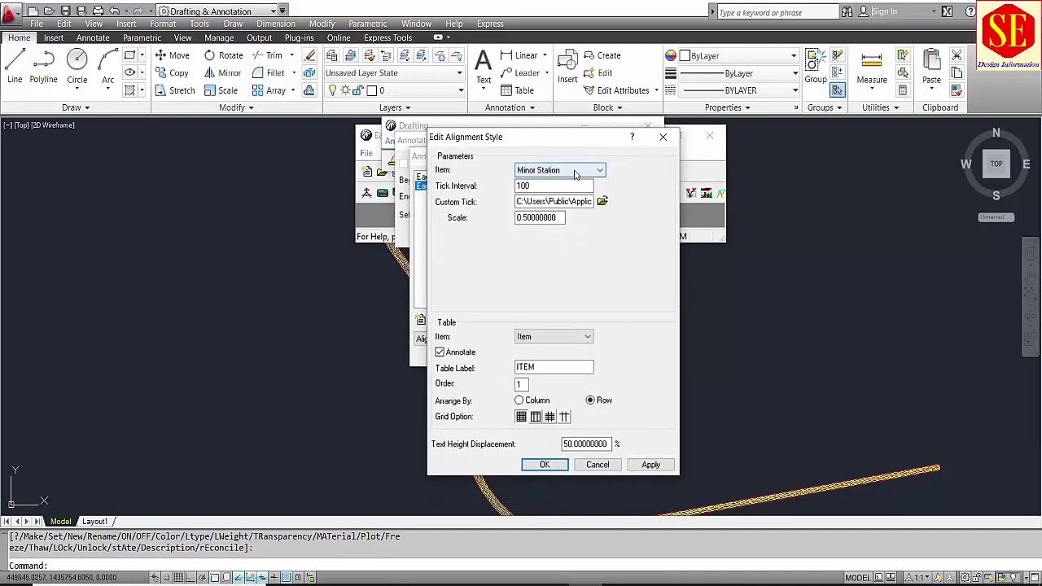
pyautogui.click(574, 170)
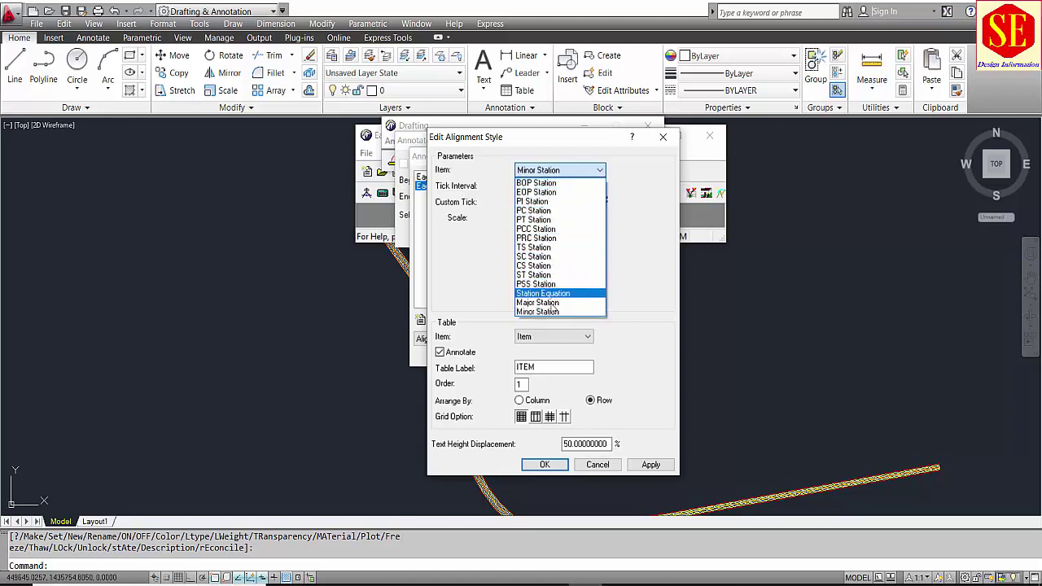
pyautogui.click(536, 313)
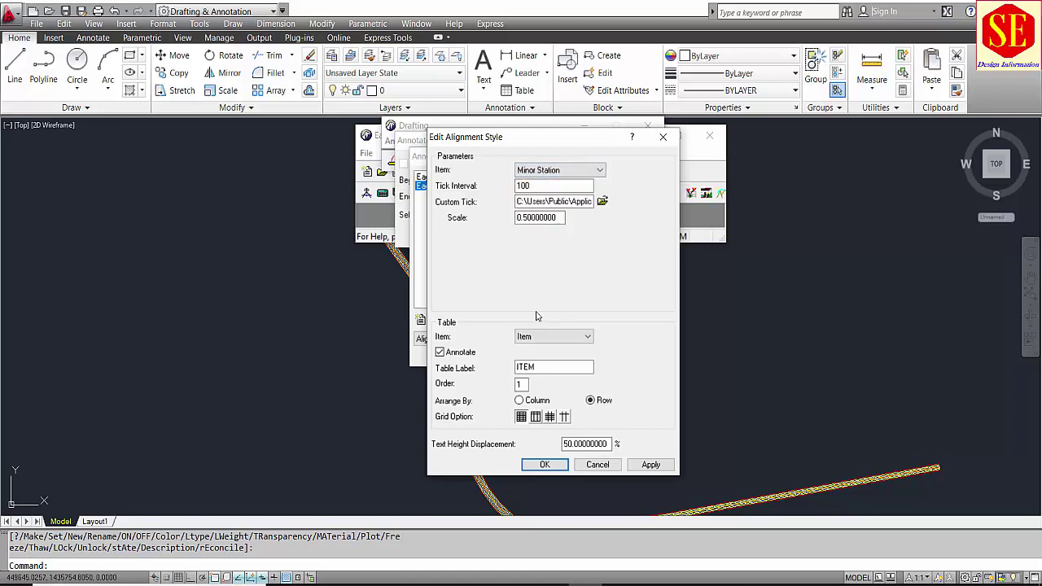
pyautogui.doubleClick(523, 185)
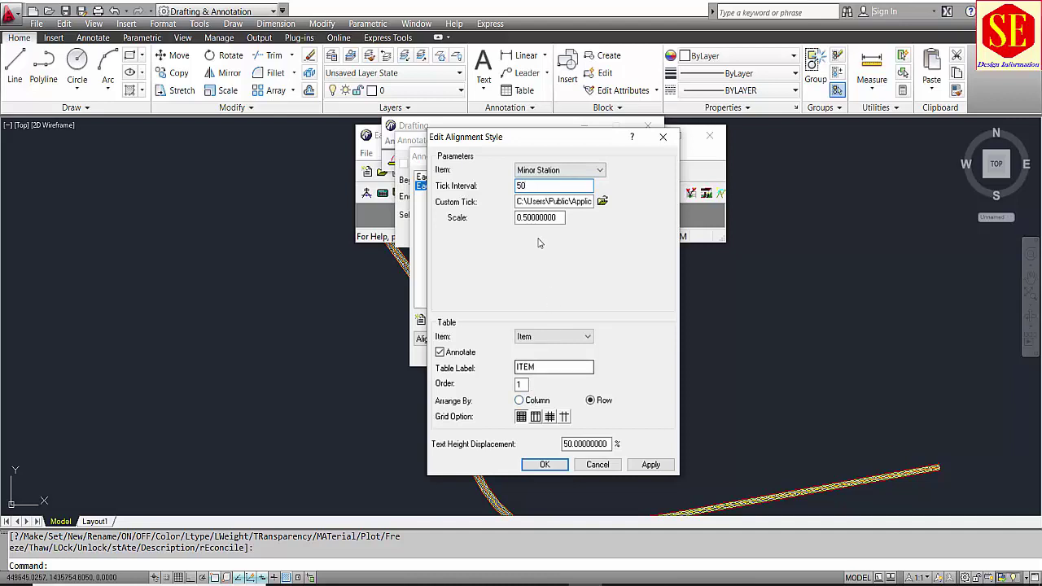
# Set the style's Major Station text to Perpendicular placement with Middle Center justification
pyautogui.click(543, 171)
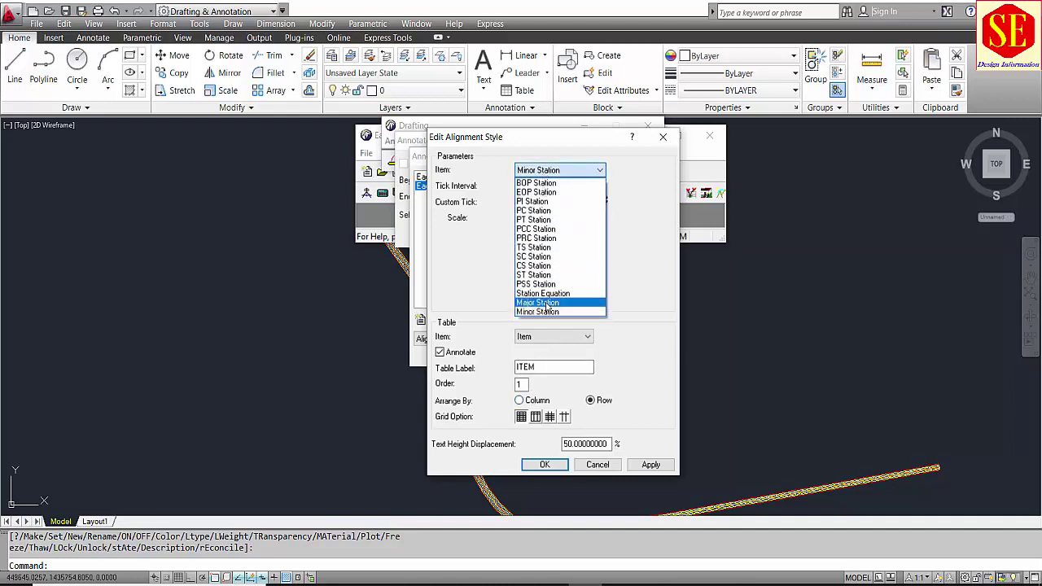
pyautogui.click(543, 302)
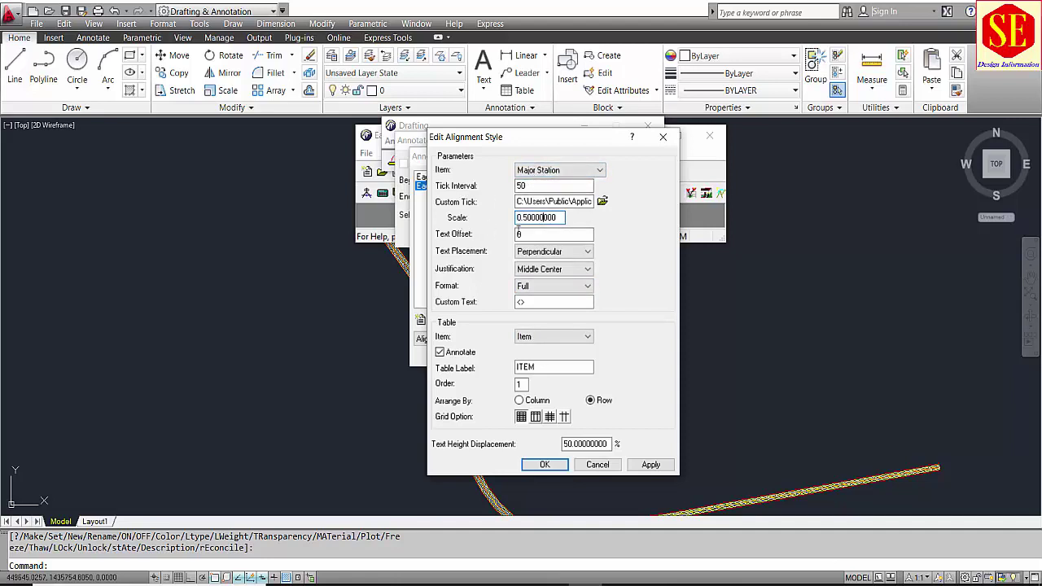
pyautogui.click(517, 234)
pyautogui.click(544, 252)
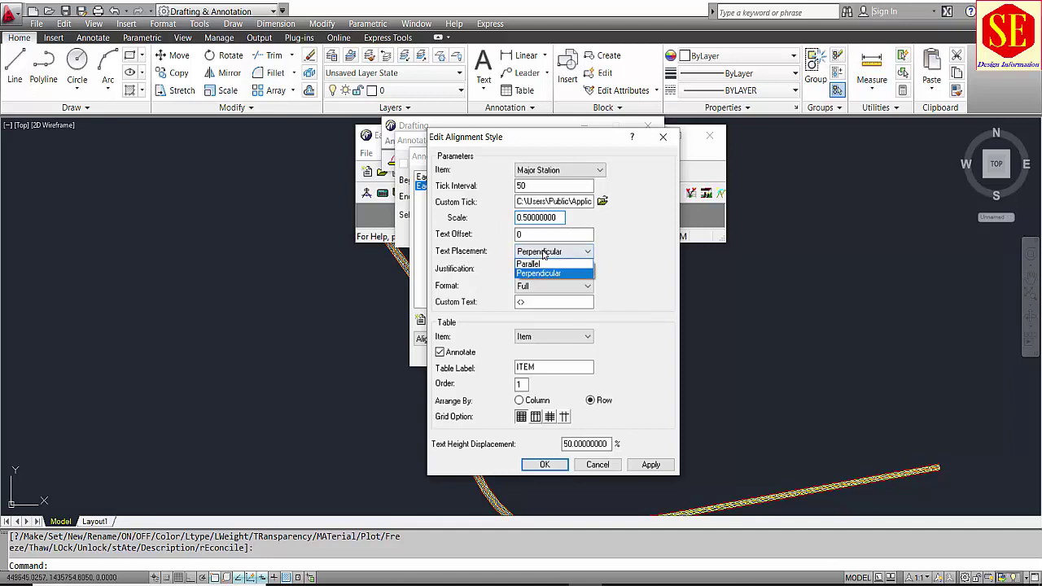
pyautogui.click(544, 264)
pyautogui.click(540, 252)
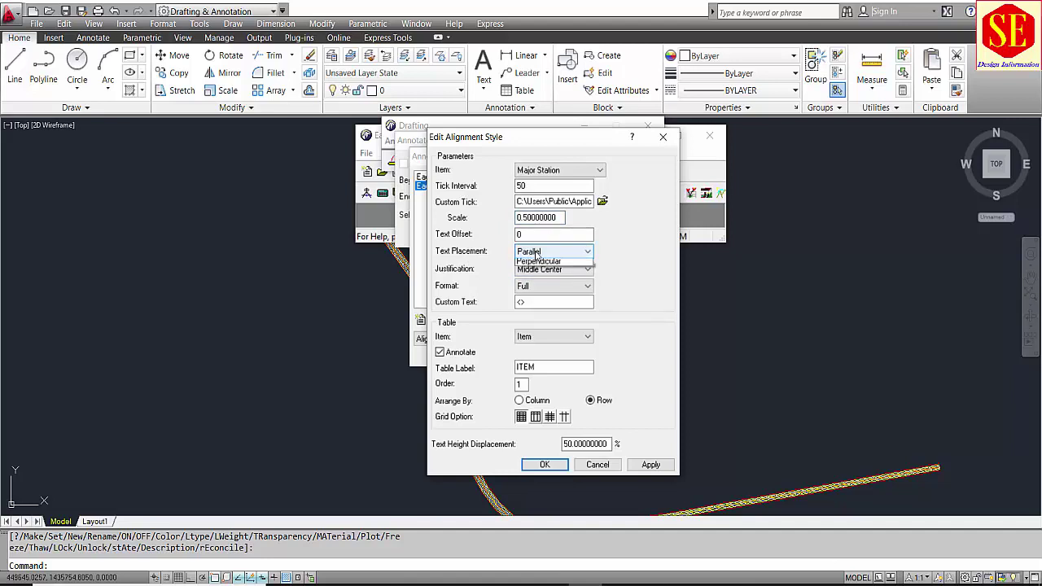
pyautogui.click(538, 274)
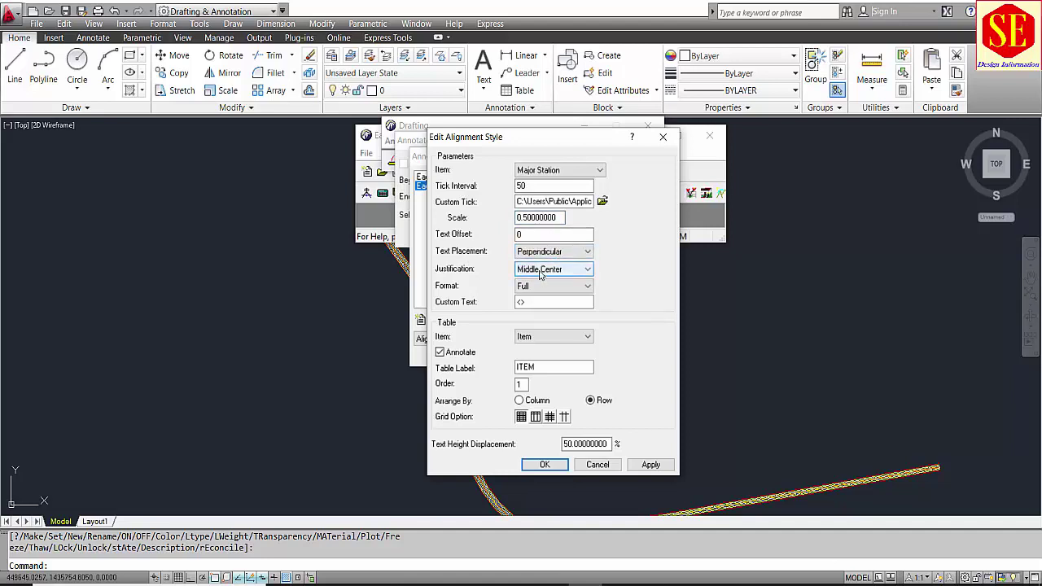
pyautogui.click(540, 271)
pyautogui.click(553, 351)
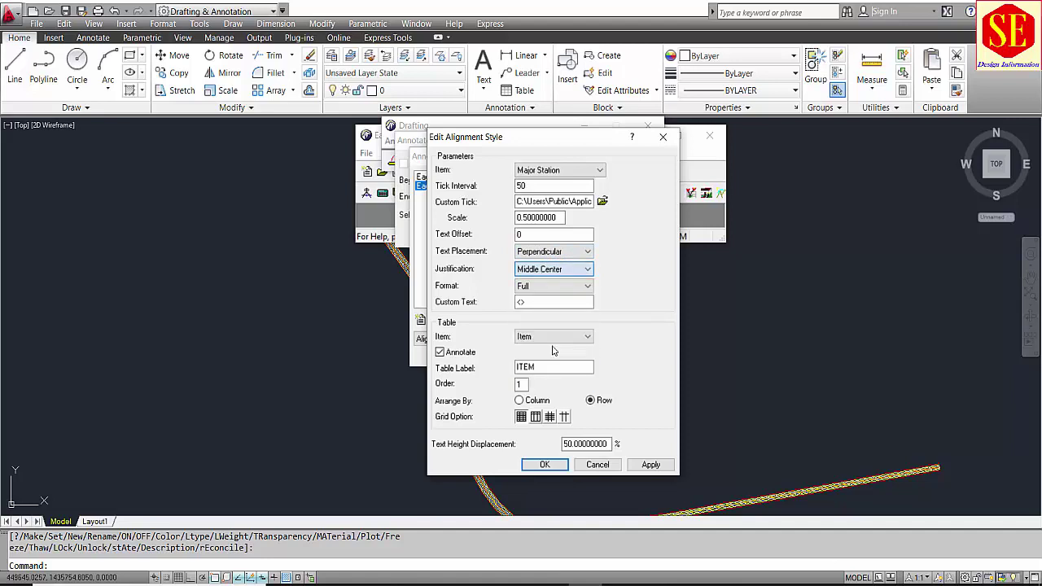
# Apply the alignment style settings and close the style editor
pyautogui.click(521, 305)
pyautogui.press('Tab')
pyautogui.press('Tab')
pyautogui.press('Tab')
pyautogui.press('Tab')
pyautogui.press('Tab')
pyautogui.press('Tab')
pyautogui.press('Tab')
pyautogui.press('Tab')
pyautogui.press('Tab')
pyautogui.press('Tab')
pyautogui.press('Tab')
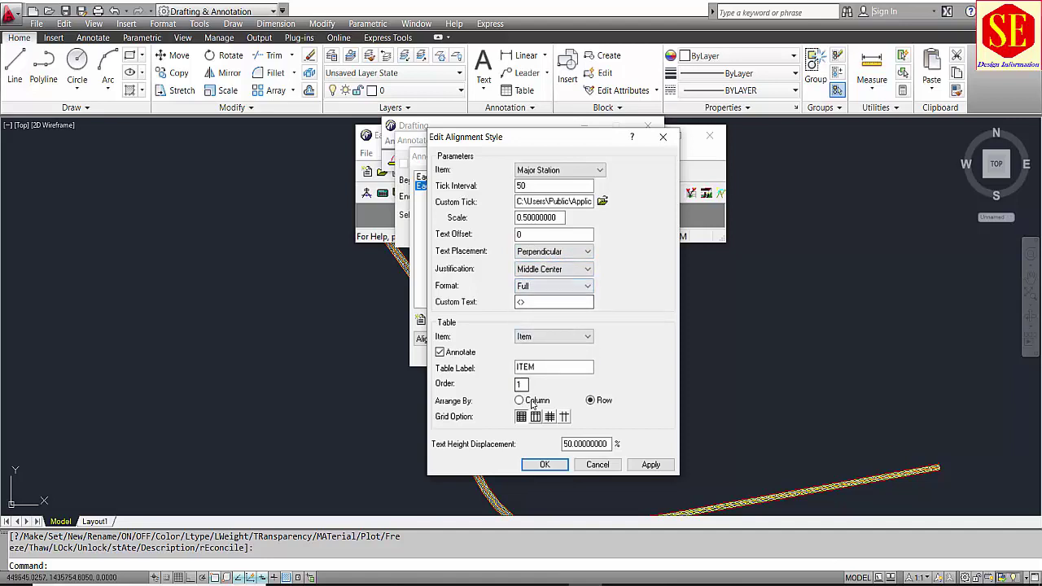
pyautogui.press('Tab')
pyautogui.press('Tab')
pyautogui.press('Tab')
pyautogui.press('Tab')
pyautogui.press('Tab')
pyautogui.press('Tab')
pyautogui.press('Tab')
pyautogui.press('Tab')
pyautogui.press('Tab')
pyautogui.press('Tab')
pyautogui.press('Tab')
pyautogui.press('Tab')
pyautogui.press('Tab')
pyautogui.press('Tab')
pyautogui.press('Tab')
pyautogui.press('Tab')
pyautogui.press('Tab')
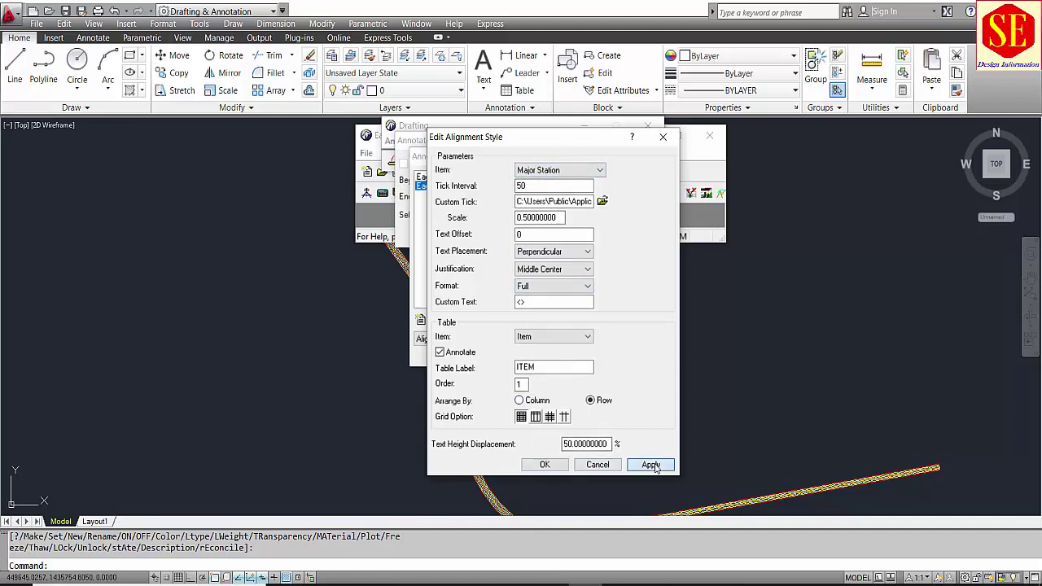
pyautogui.click(539, 466)
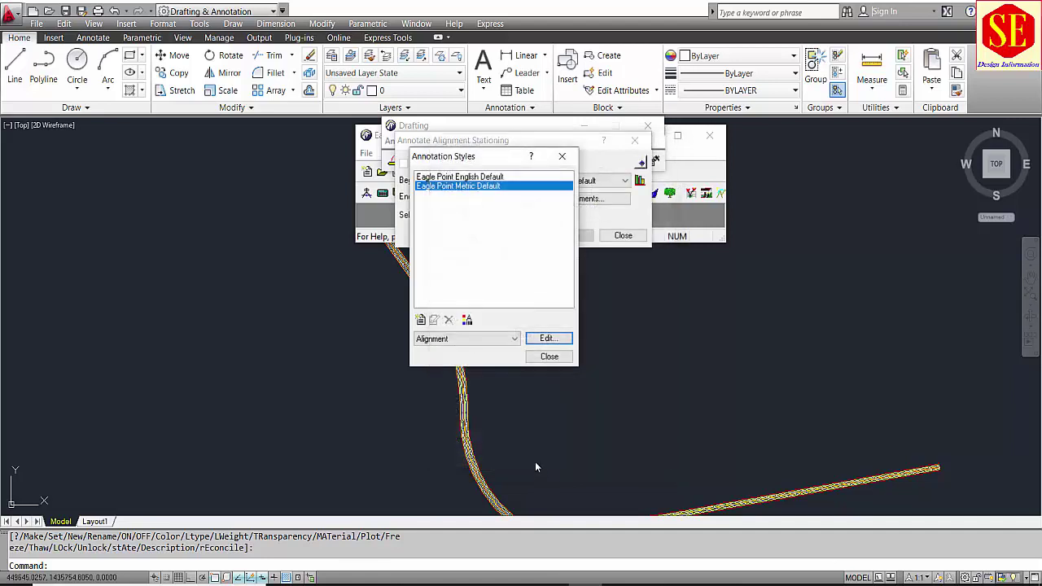
# Close the annotation styles list and select the first road's centerline in the drawing as the alignment to annotate
pyautogui.click(548, 357)
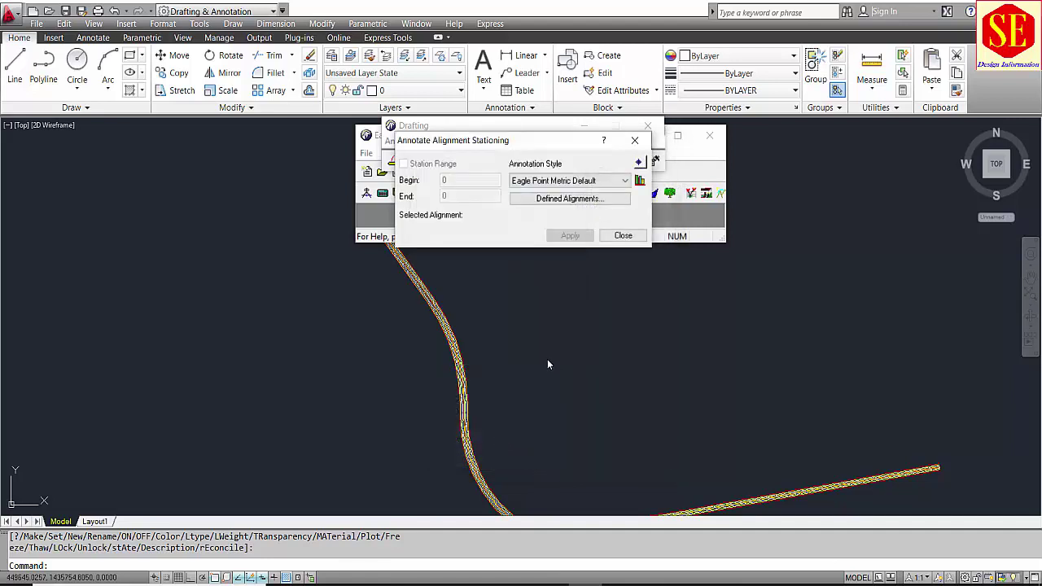
pyautogui.click(642, 163)
pyautogui.scroll(6, 361, 279)
pyautogui.scroll(6, 361, 279)
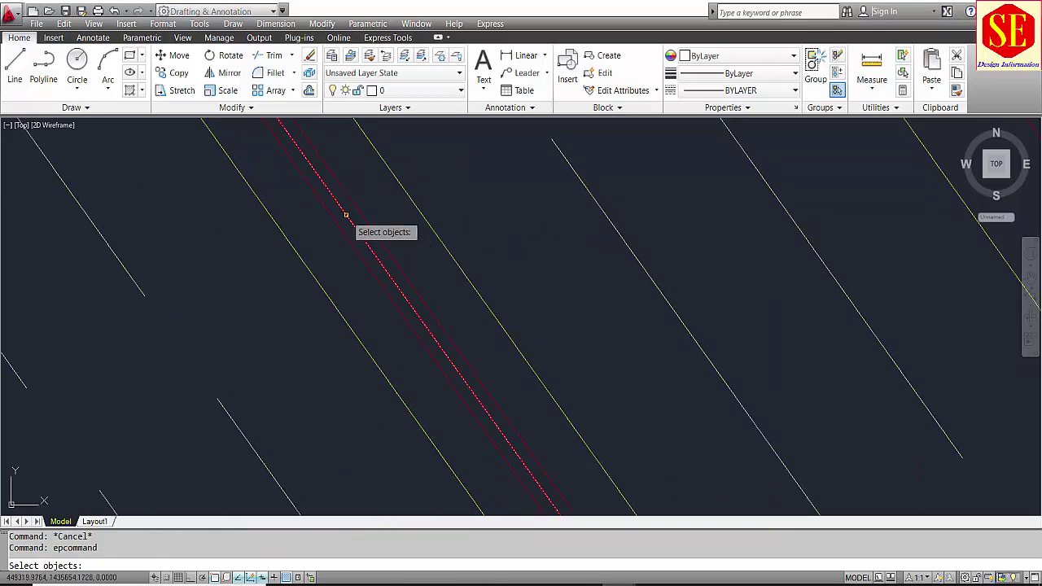
pyautogui.click(350, 222)
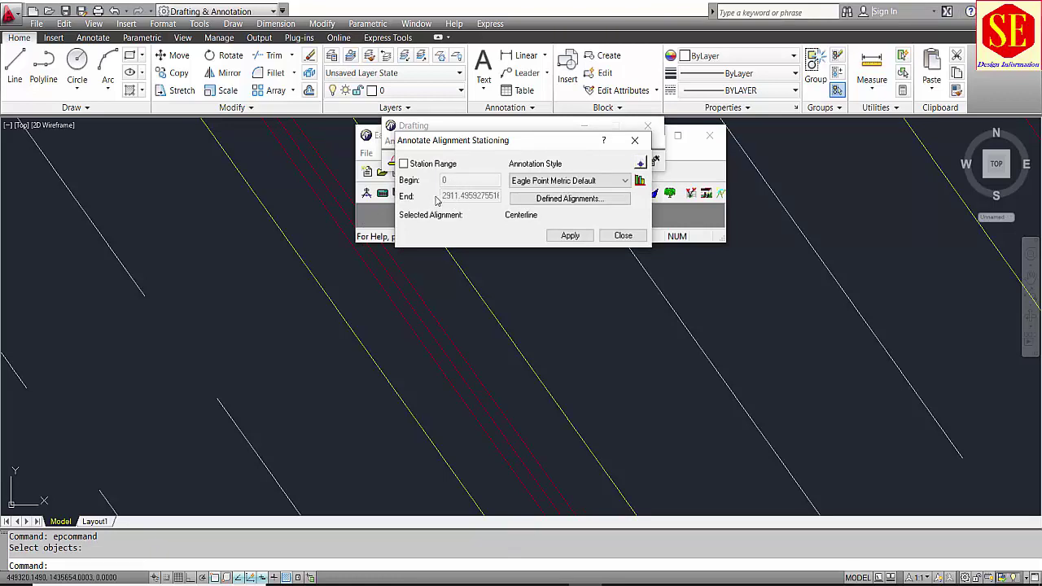
# Try limiting the stationing to a Station Range with a shorter end station, and reselect the centerline alignment
pyautogui.click(422, 165)
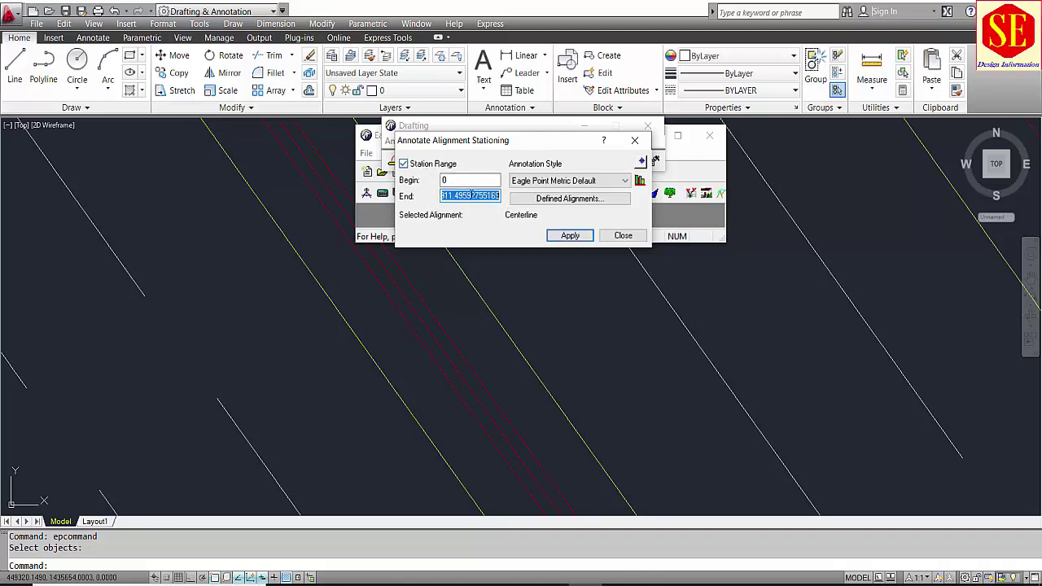
pyautogui.write('1')
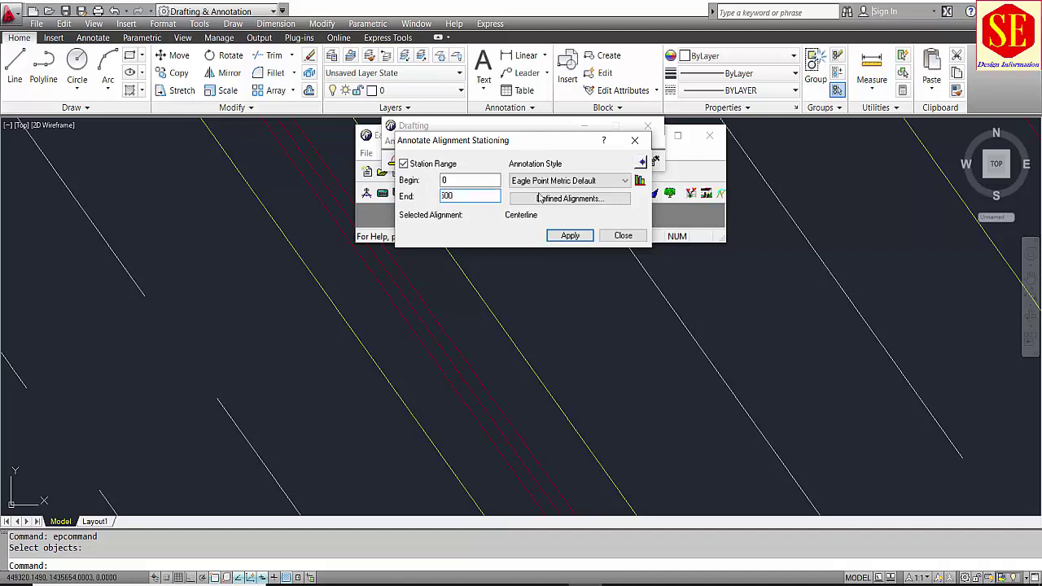
pyautogui.click(427, 165)
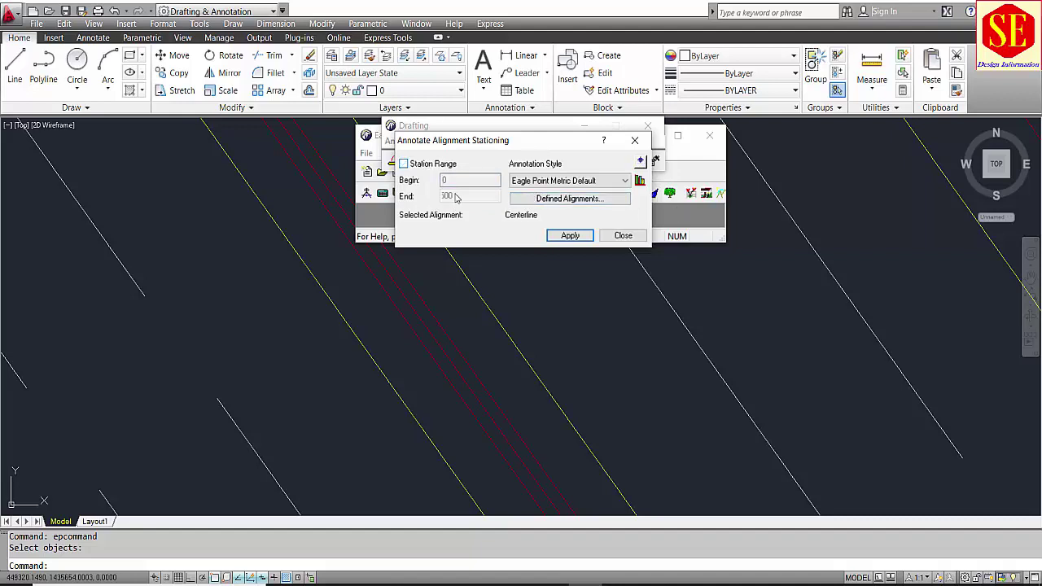
pyautogui.click(427, 165)
pyautogui.click(570, 236)
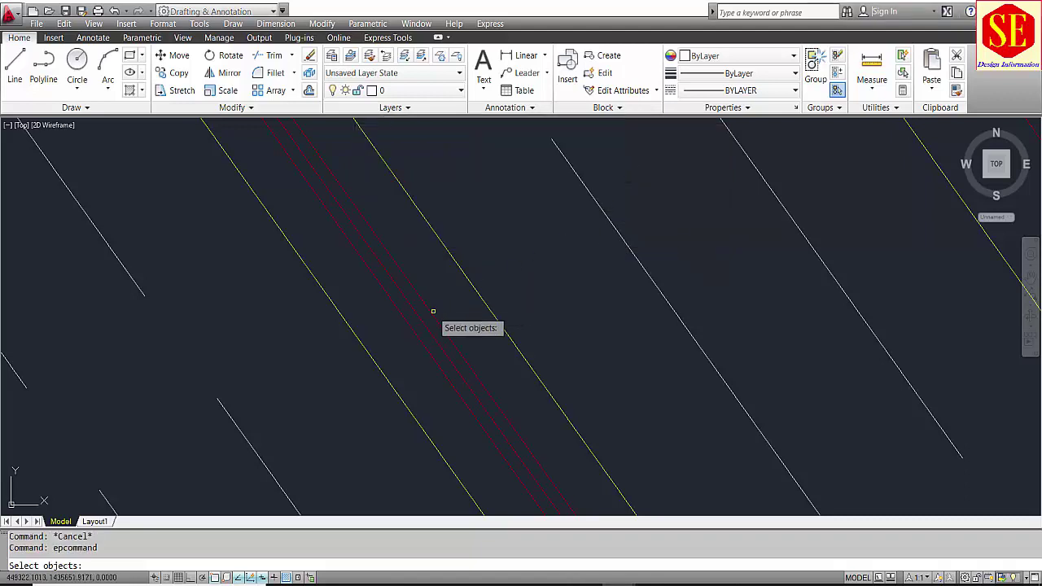
pyautogui.press('Return')
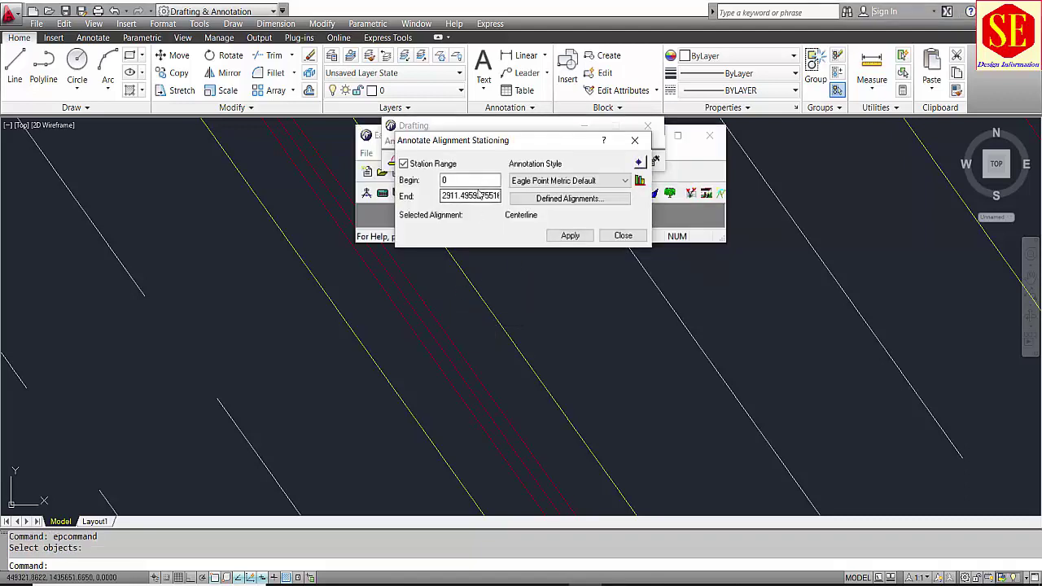
# Apply the Eagle Point Metric Default stationing to the full length of the centerline and close the annotation dialog
pyautogui.click(569, 235)
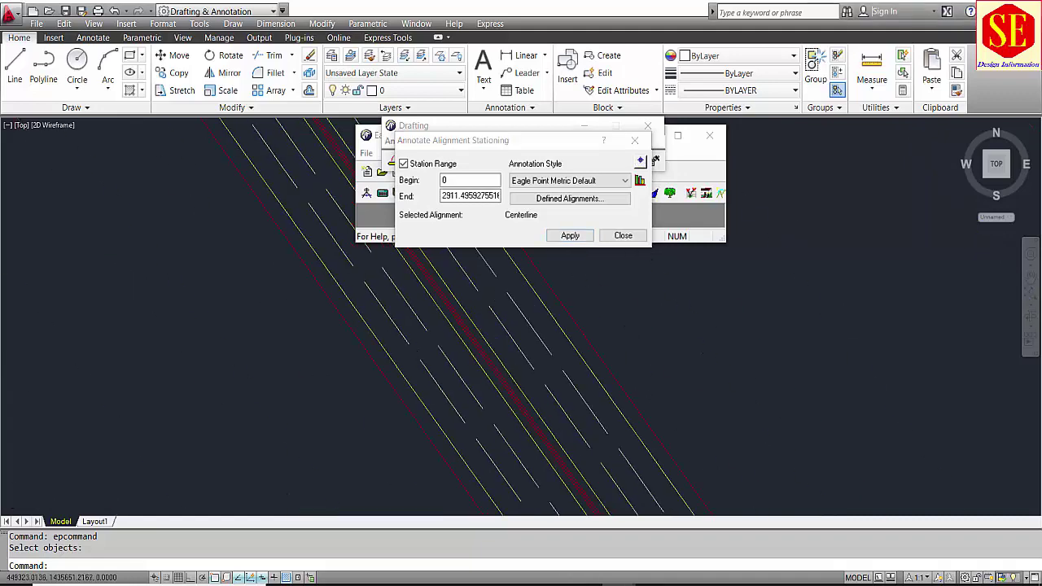
pyautogui.scroll(-10, 546, 268)
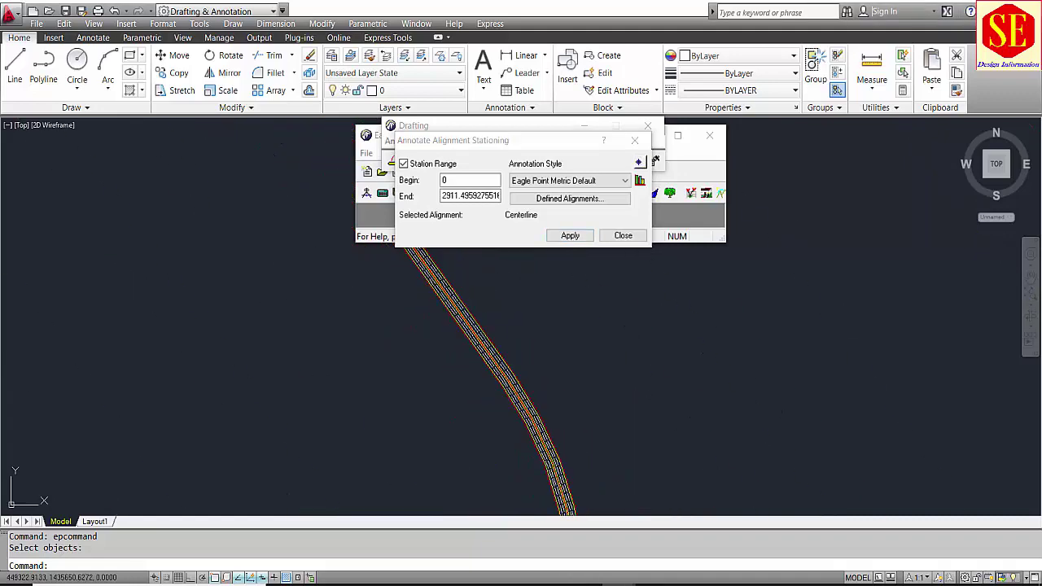
pyautogui.click(581, 237)
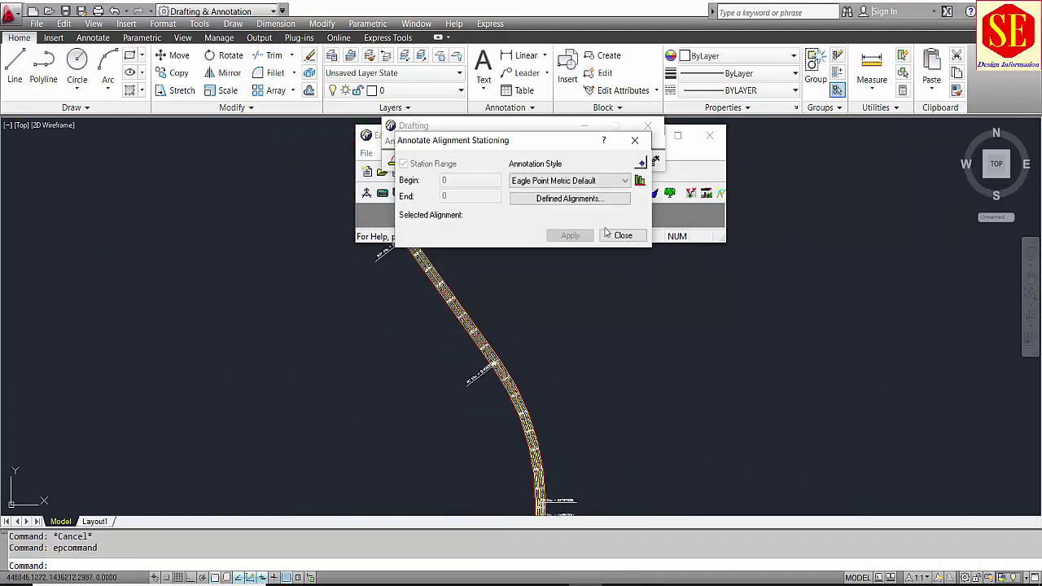
pyautogui.click(616, 235)
# Examine the station labels and the curve-point annotations along the whole length of the annotated centerline
pyautogui.moveTo(464, 301); pyautogui.dragTo(424, 393, button='middle')
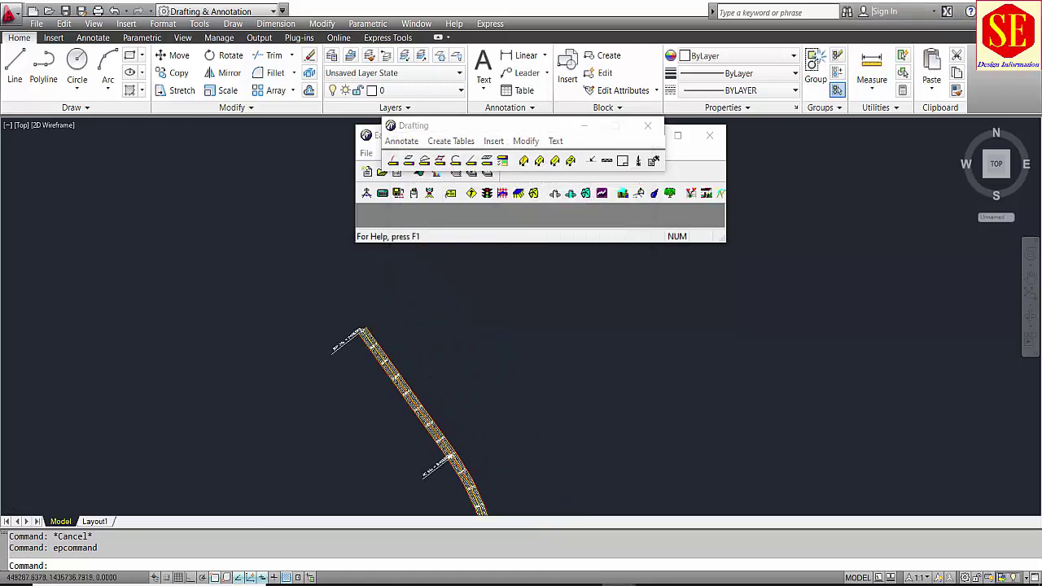
pyautogui.scroll(6, 350, 326)
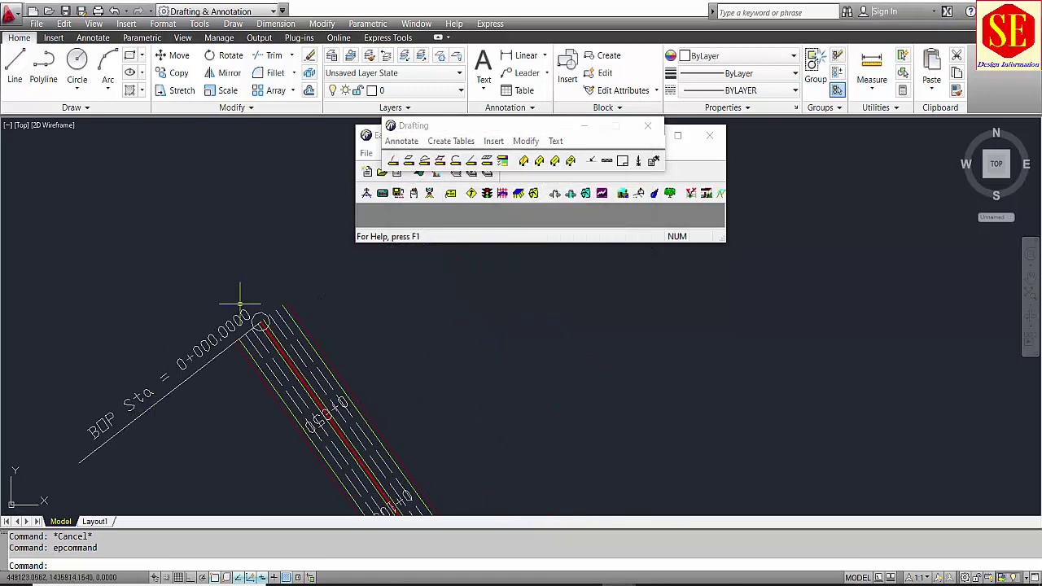
pyautogui.scroll(6, 269, 349)
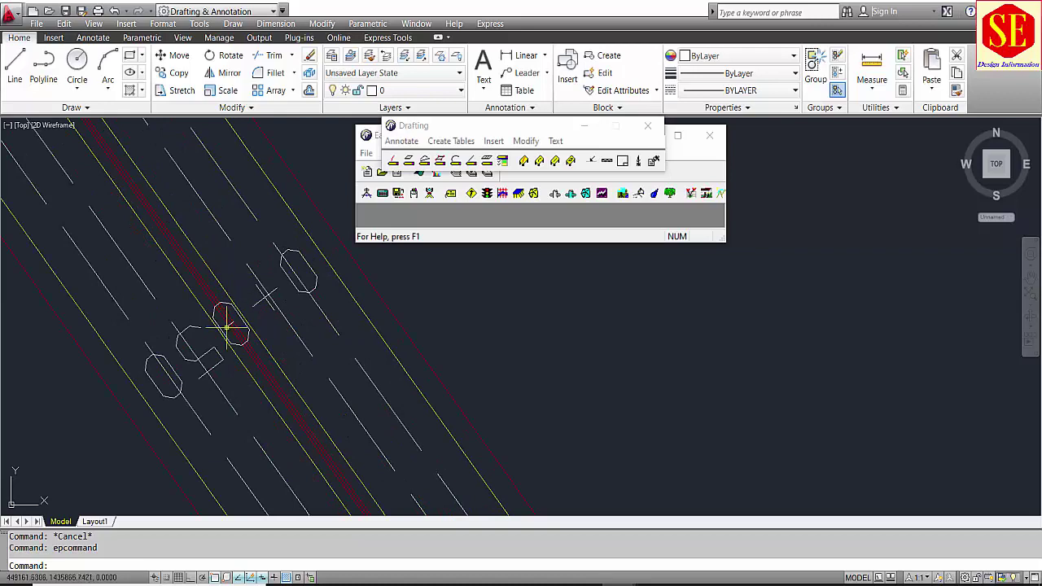
pyautogui.scroll(-6, 236, 349)
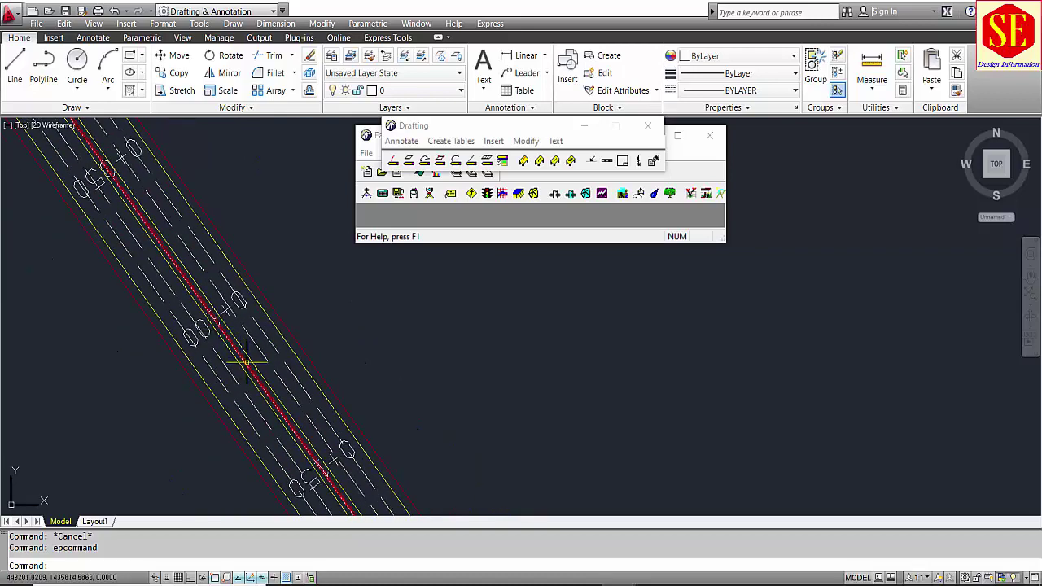
pyautogui.scroll(-5, 246, 362)
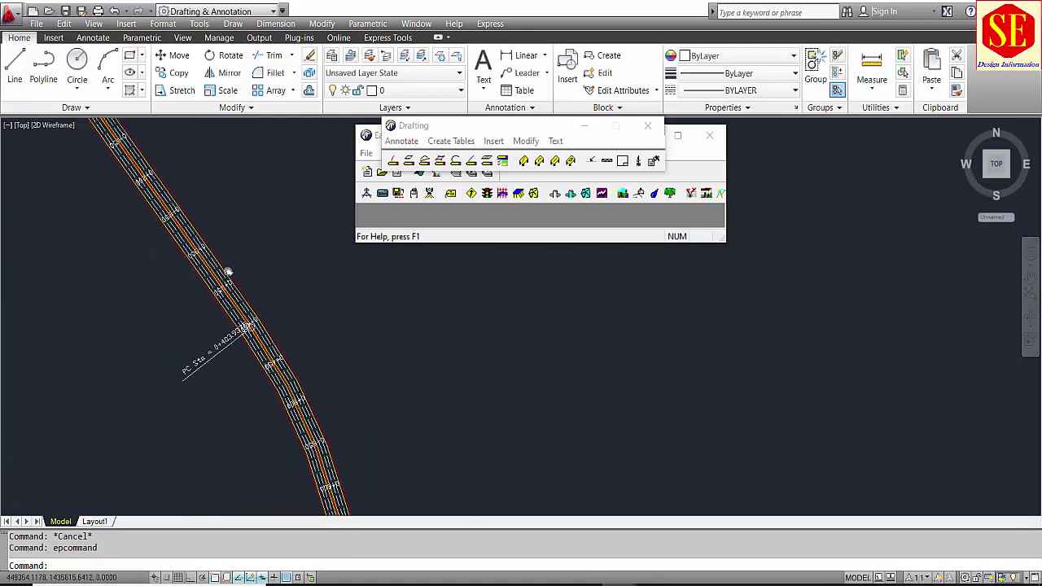
pyautogui.scroll(3, 46, 349)
pyautogui.scroll(-5, 232, 391)
pyautogui.scroll(5, 273, 449)
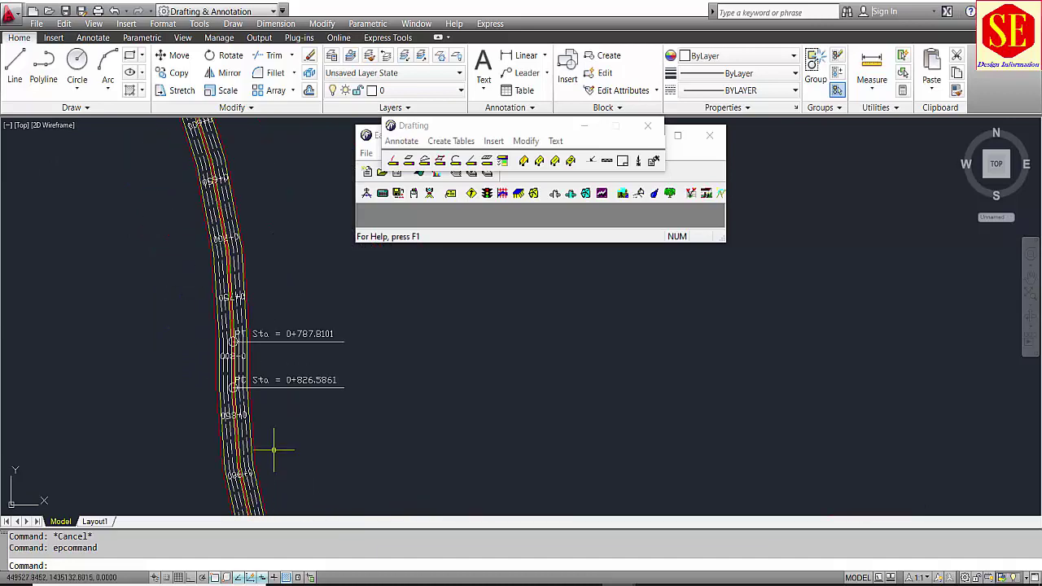
pyautogui.scroll(-4, 236, 368)
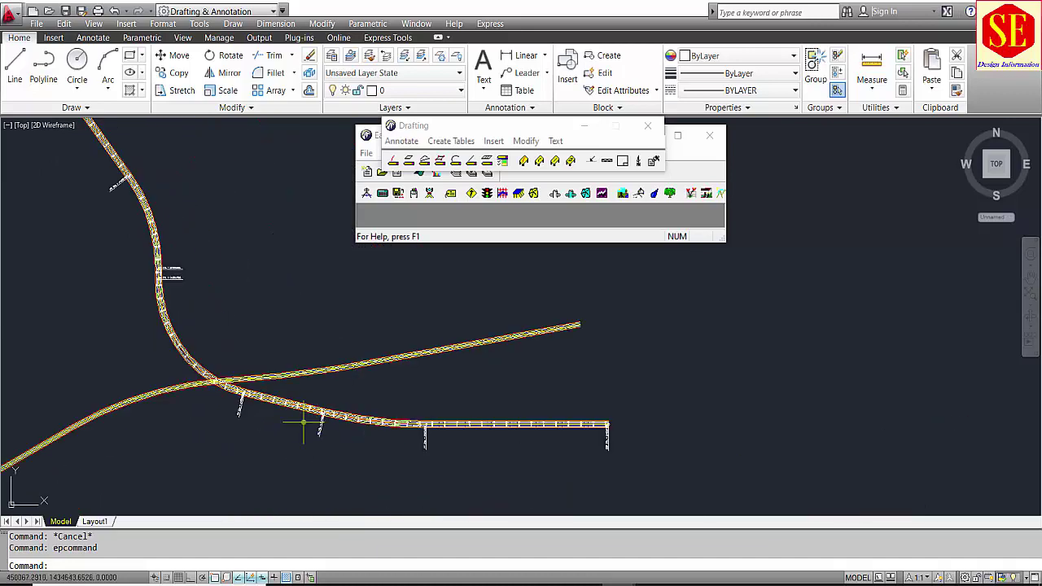
pyautogui.scroll(3, 385, 411)
pyautogui.scroll(-3, 675, 379)
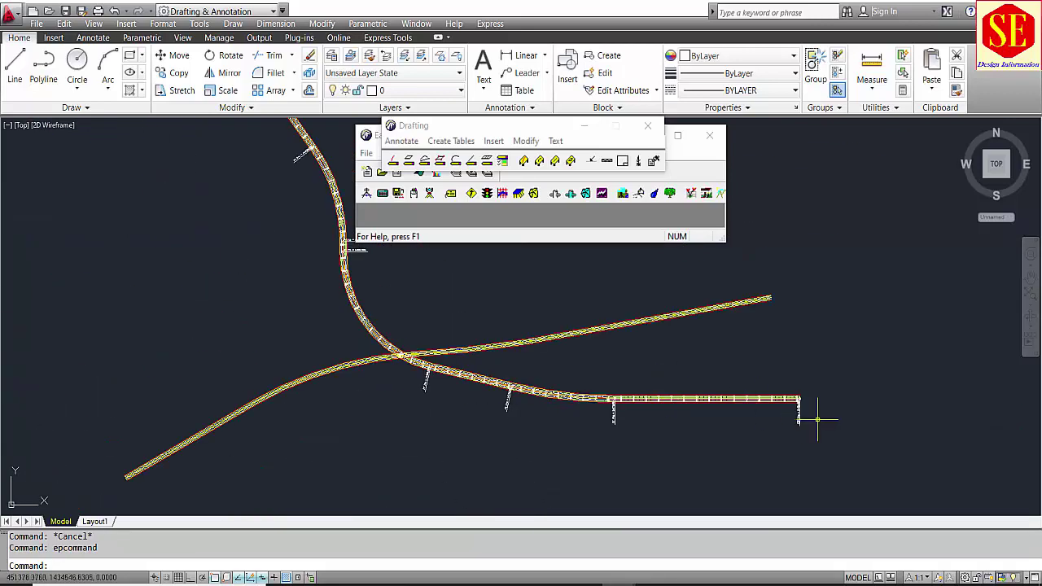
pyautogui.scroll(3, 817, 420)
pyautogui.scroll(-3, 774, 353)
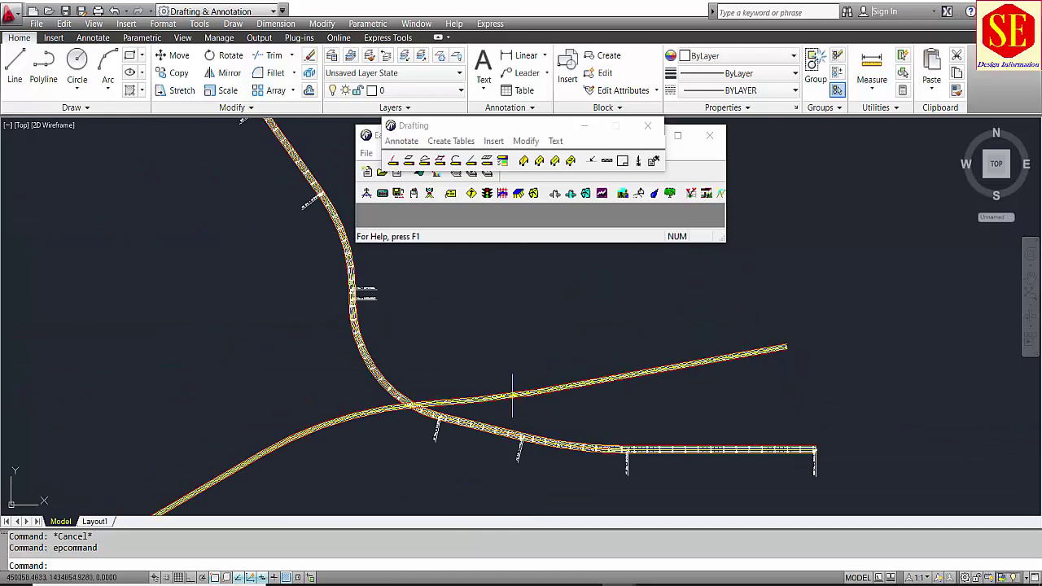
pyautogui.scroll(2, 456, 370)
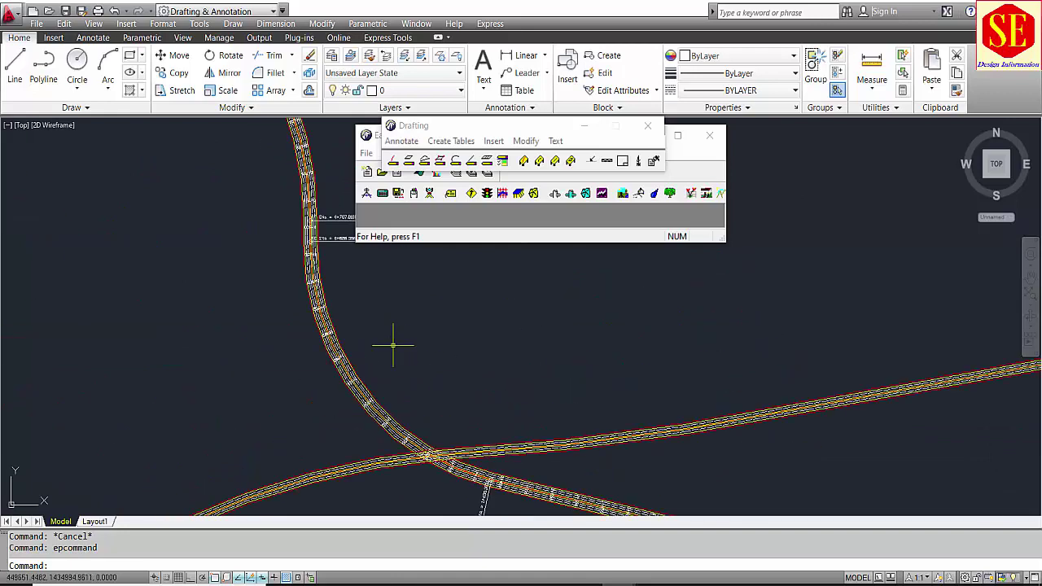
# Start another alignment stationing annotation with the Eagle Point Metric Default style
pyautogui.click(400, 143)
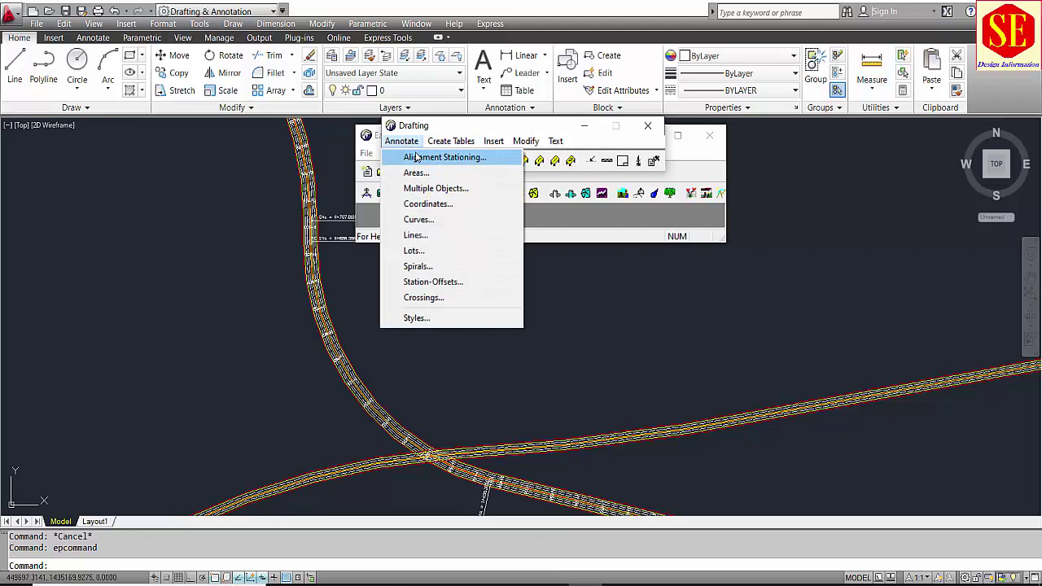
pyautogui.click(416, 156)
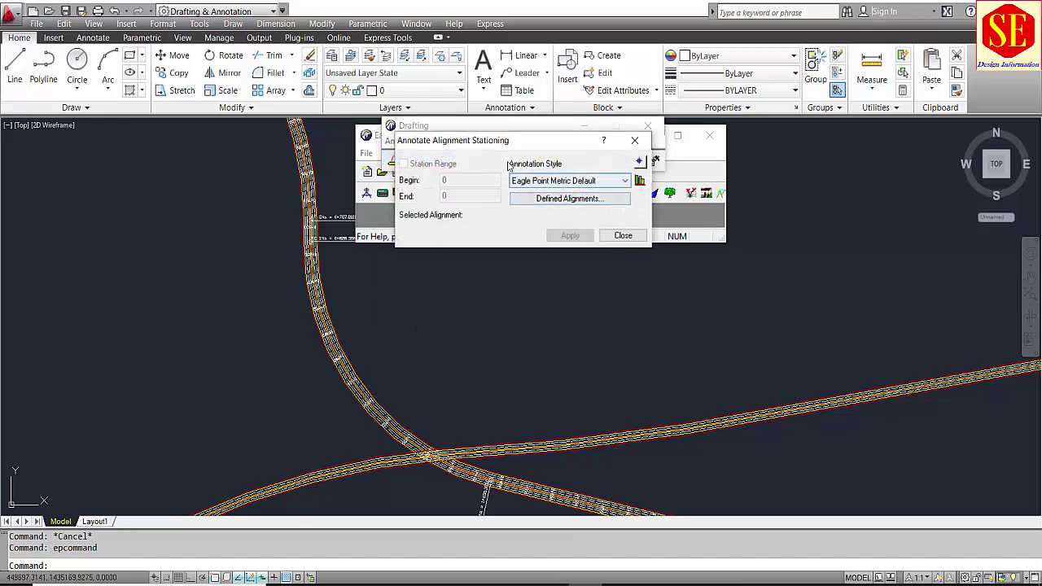
# Set the Major Station tick interval to 25 in the Eagle Point Metric Default alignment annotation style
pyautogui.click(641, 182)
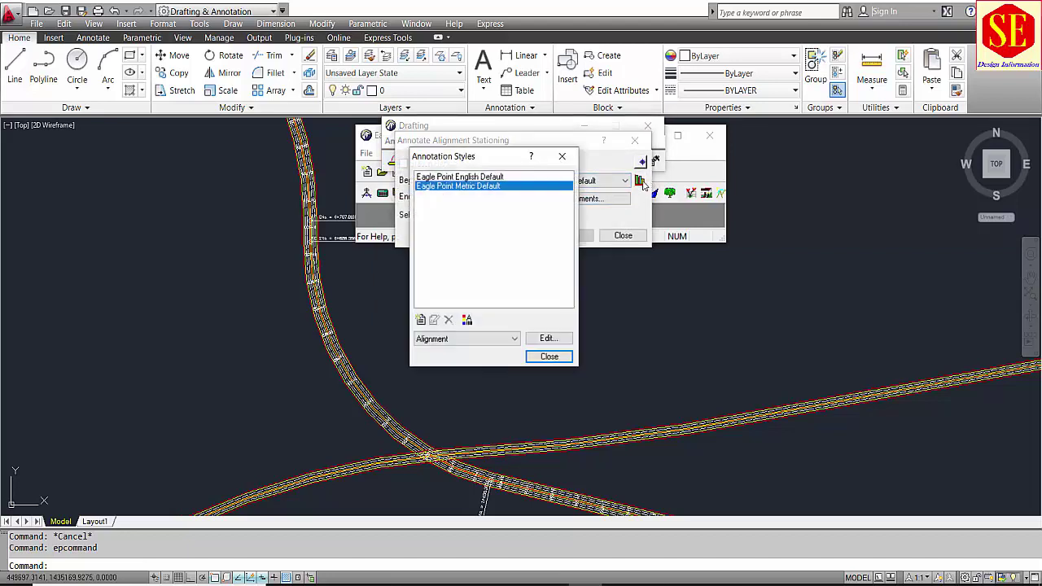
pyautogui.click(553, 339)
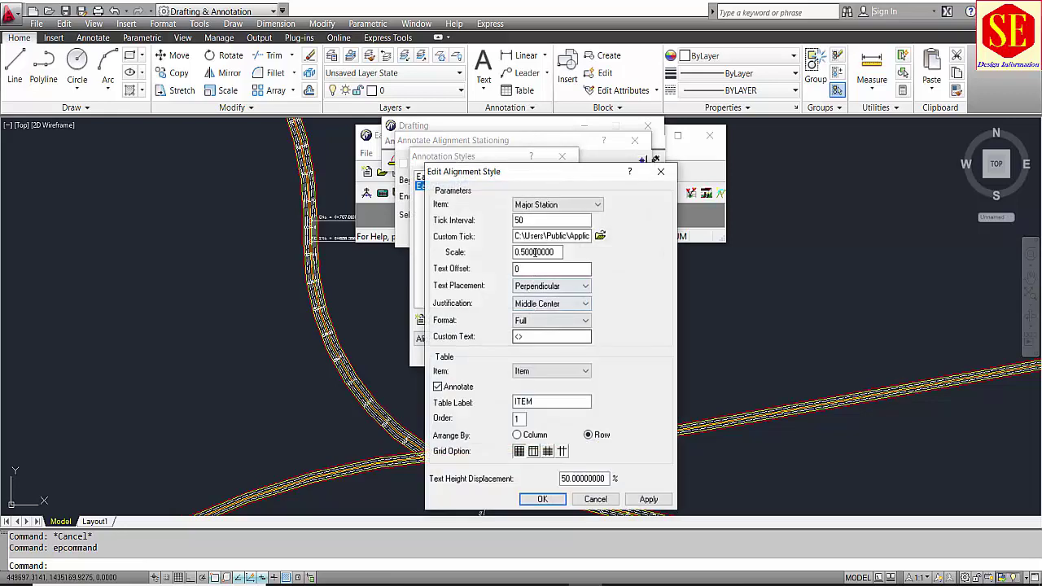
pyautogui.doubleClick(542, 220)
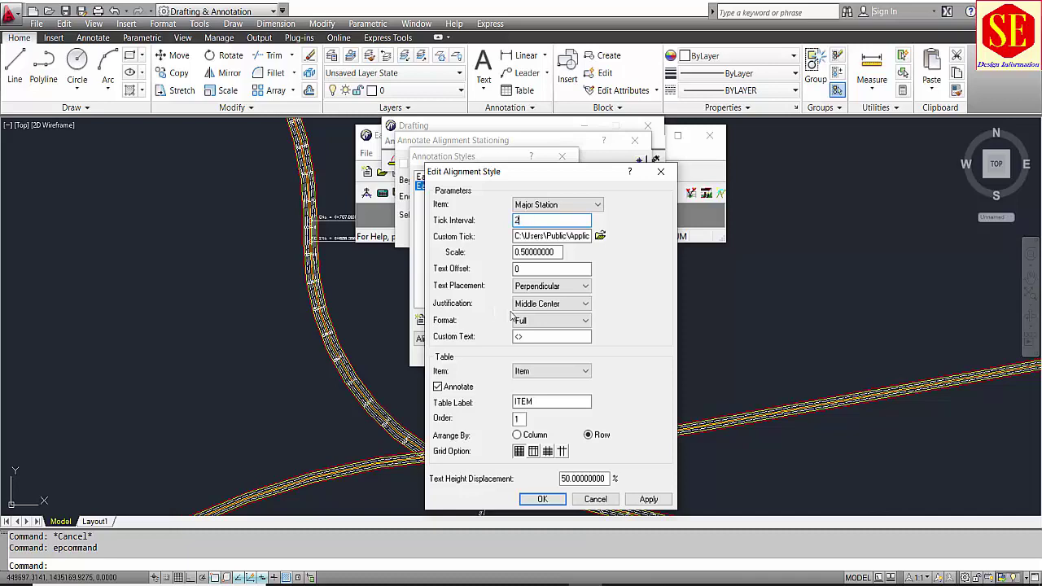
pyautogui.write('25')
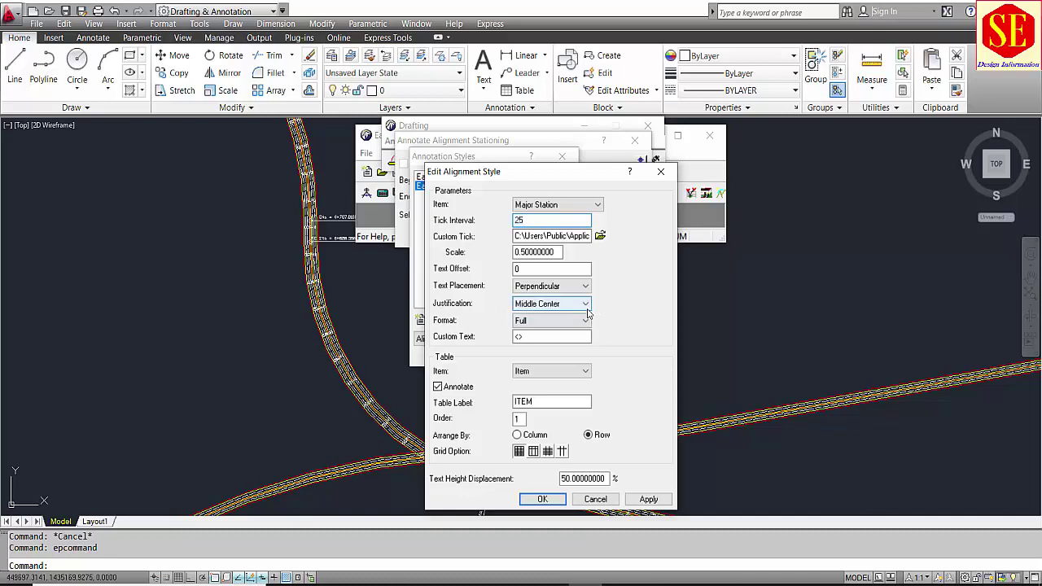
pyautogui.click(542, 499)
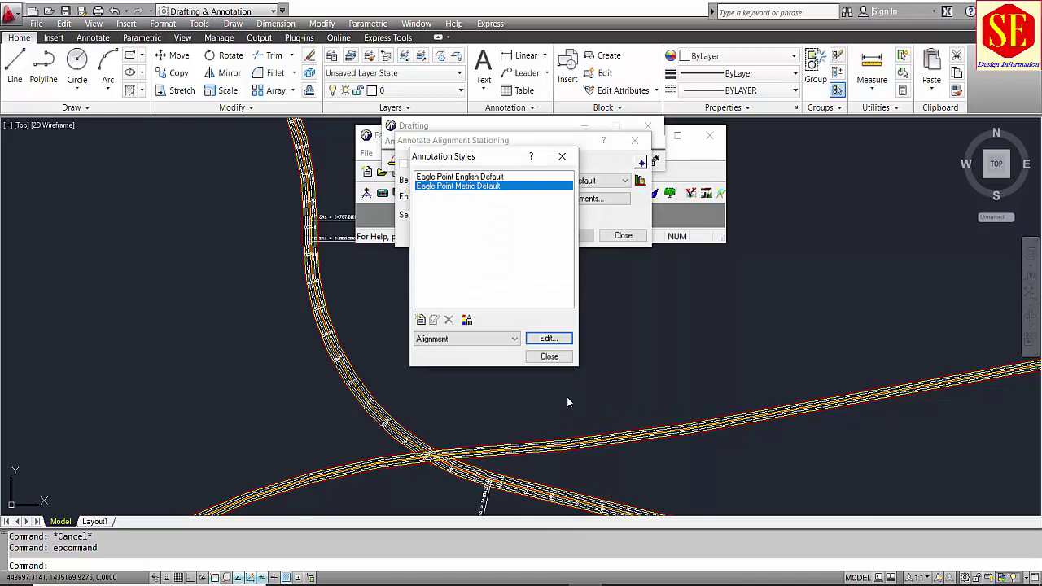
pyautogui.click(549, 358)
# Annotate the stationing along the full centerline of the unlabelled road crossing the curved one, and inspect the station labels
pyautogui.click(639, 163)
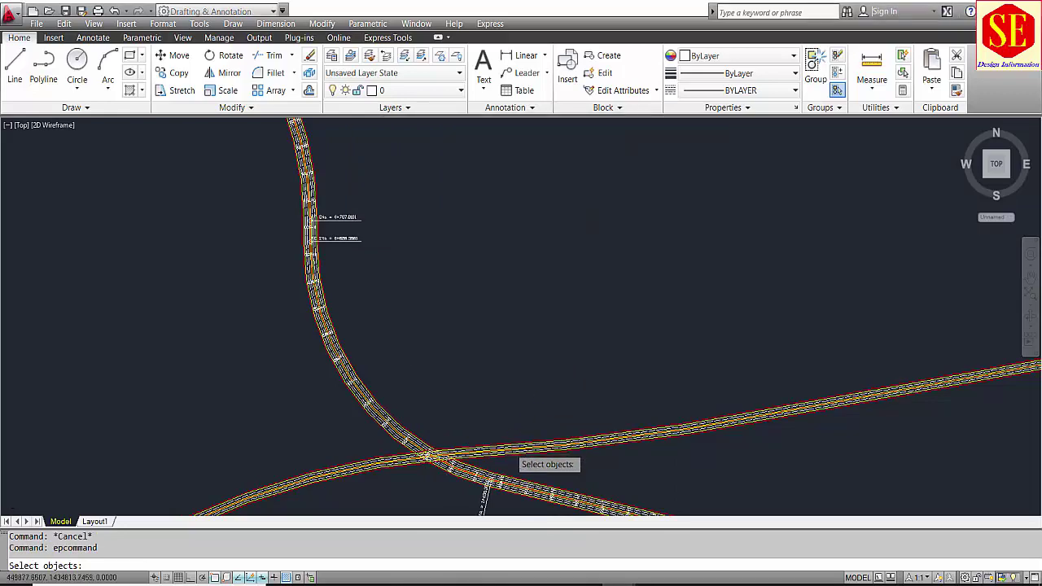
pyautogui.scroll(5, 480, 439)
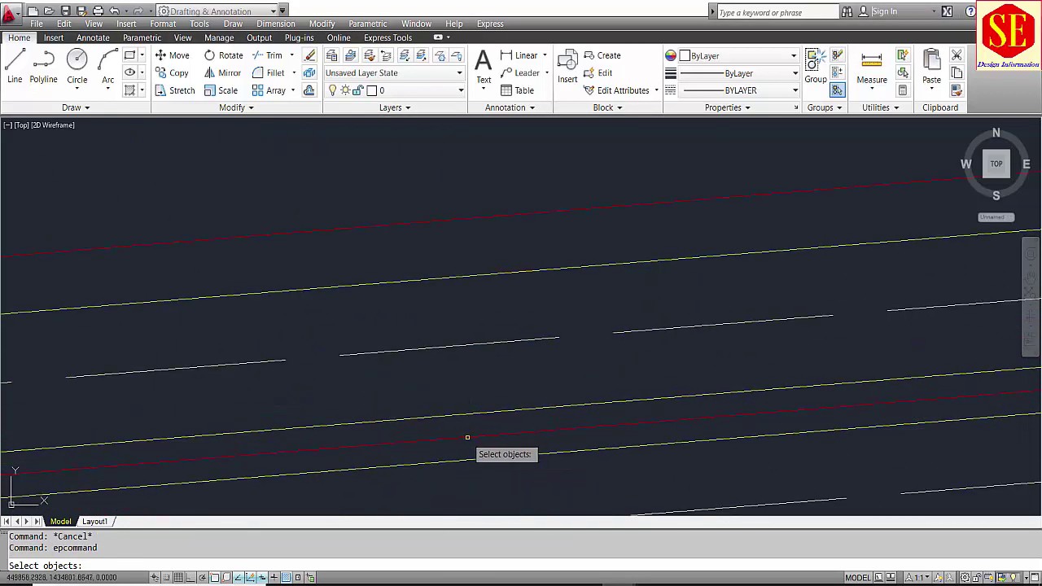
pyautogui.click(465, 437)
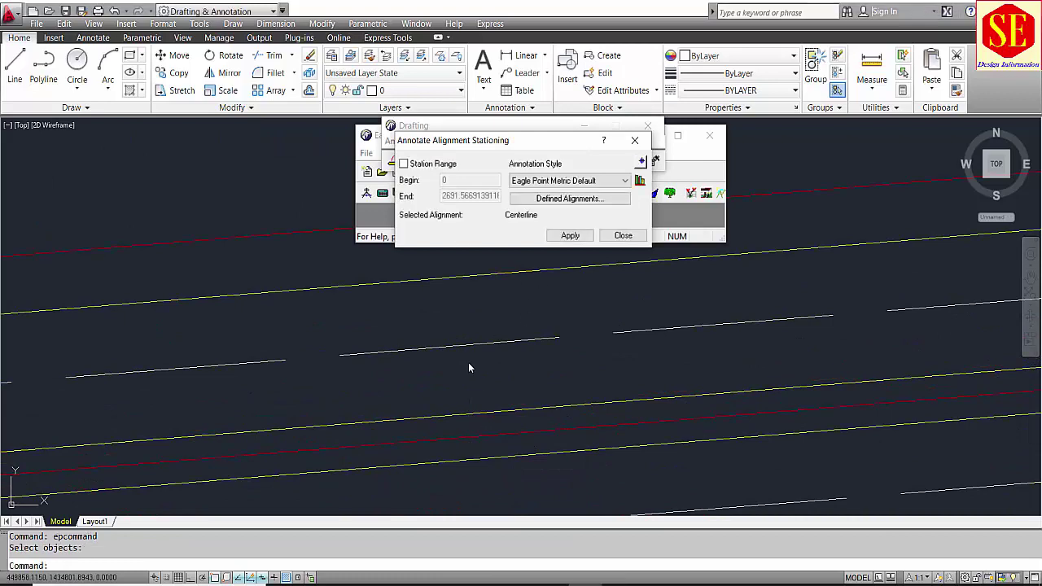
pyautogui.scroll(-5, 476, 370)
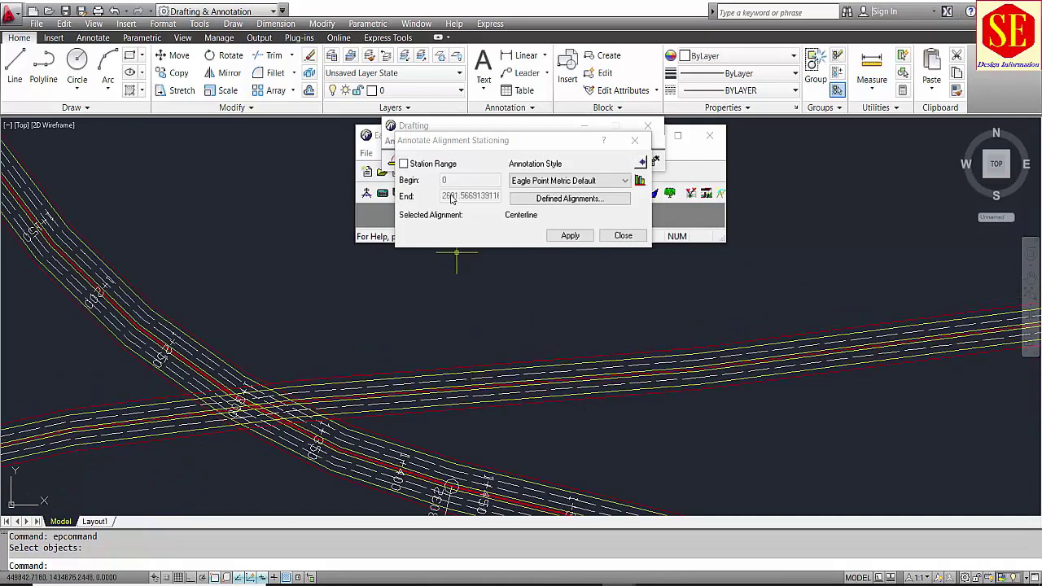
pyautogui.scroll(-5, 544, 376)
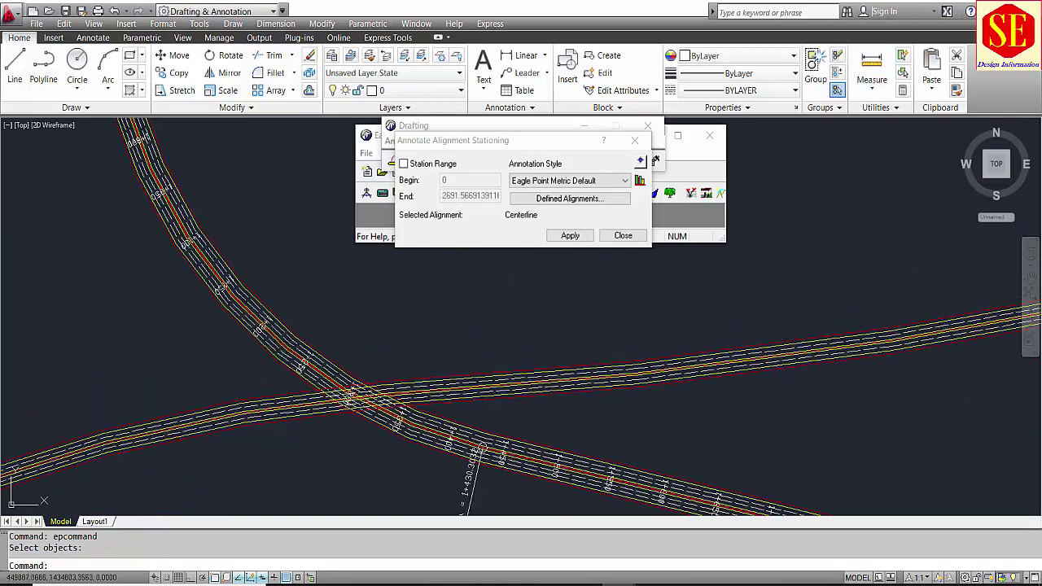
pyautogui.click(569, 236)
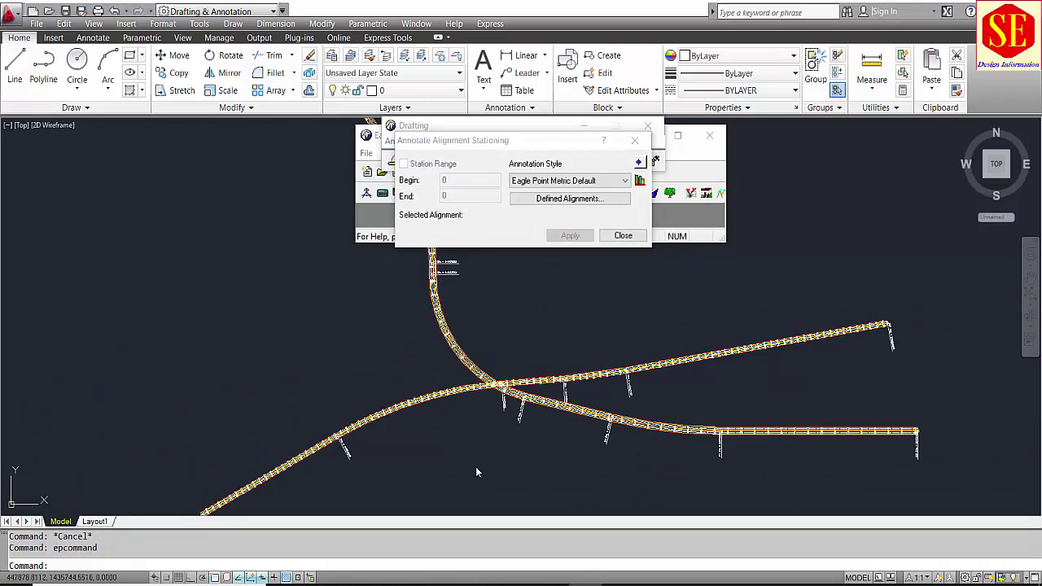
pyautogui.scroll(8, 477, 472)
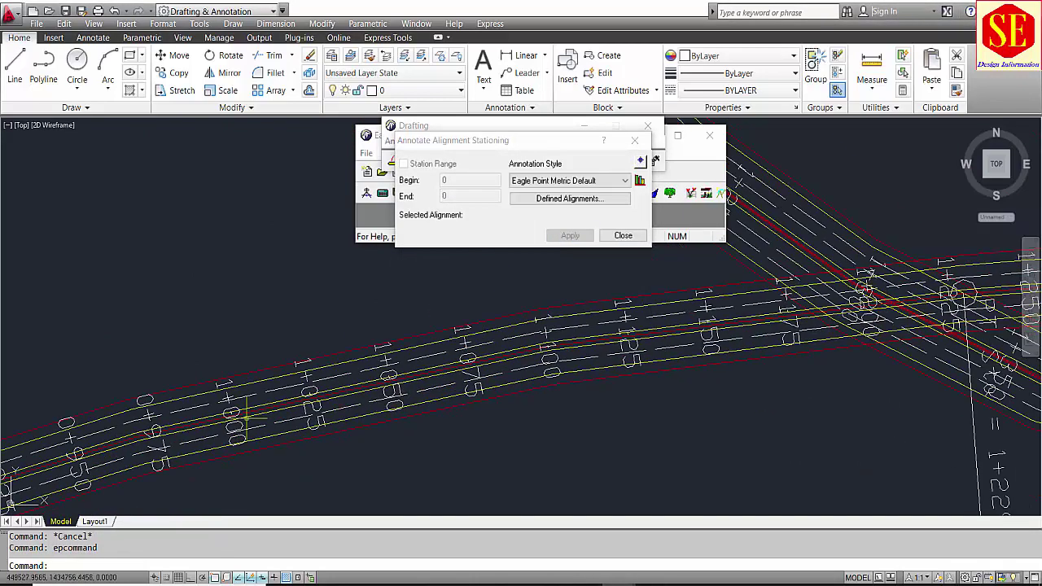
pyautogui.scroll(-6, 261, 399)
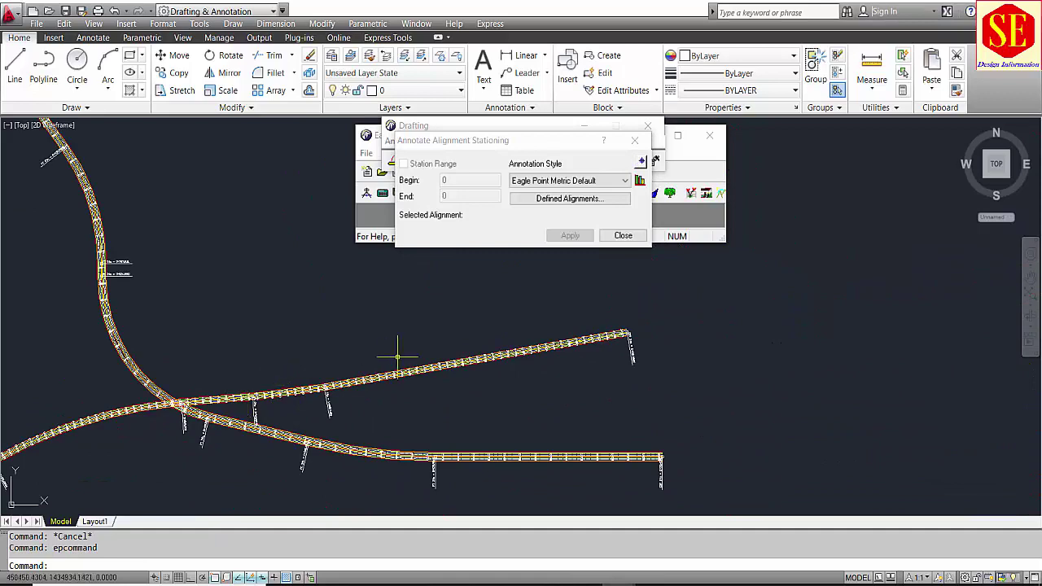
pyautogui.moveTo(397, 355); pyautogui.dragTo(498, 348, button='middle')
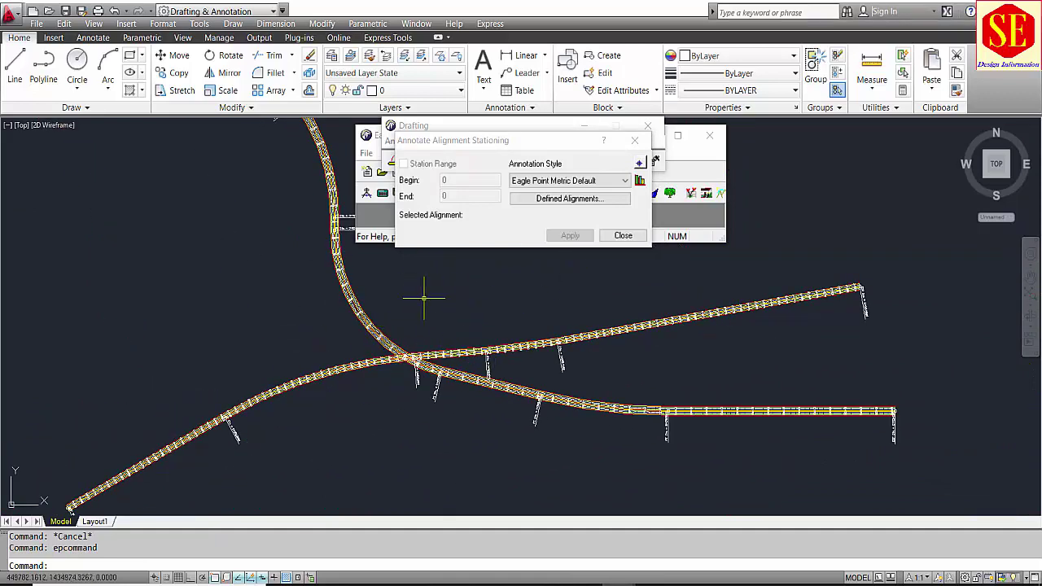
pyautogui.click(623, 236)
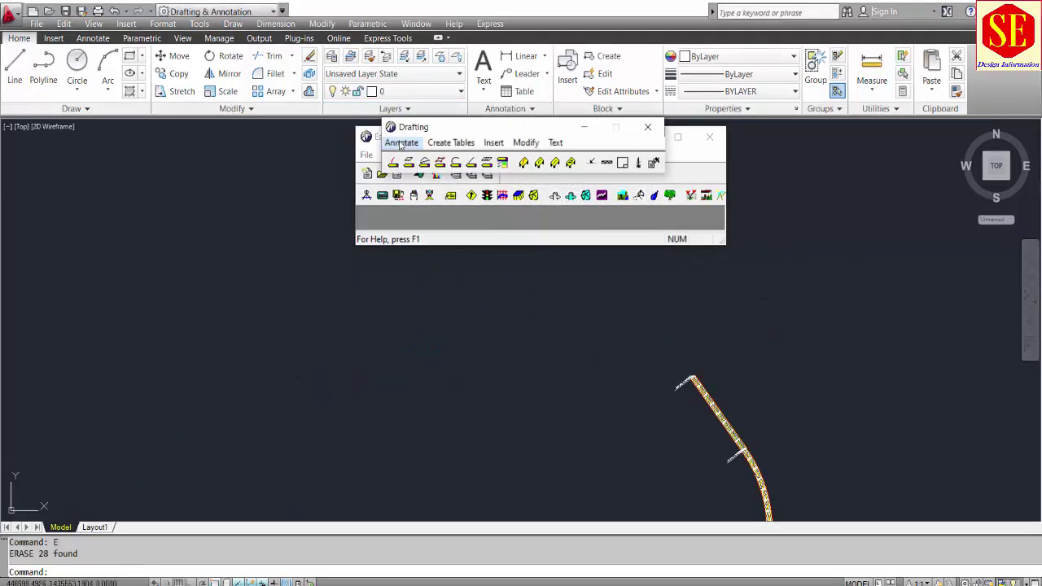
# Open coordinate annotation and examine the Easting attribute's label, justification and offset settings in the Eagle Point Metric Default style
pyautogui.click(399, 143)
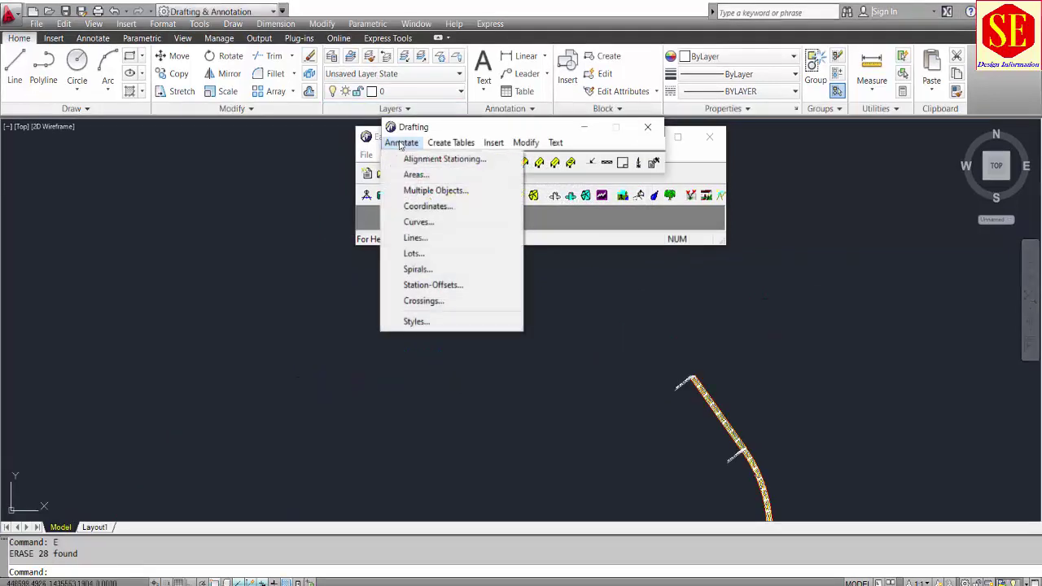
pyautogui.click(434, 206)
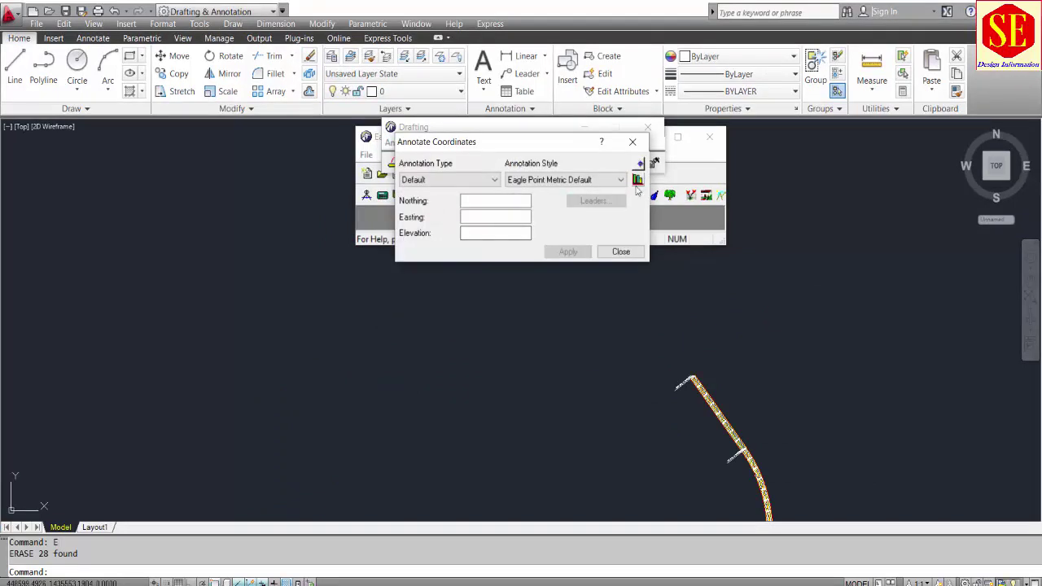
pyautogui.click(636, 183)
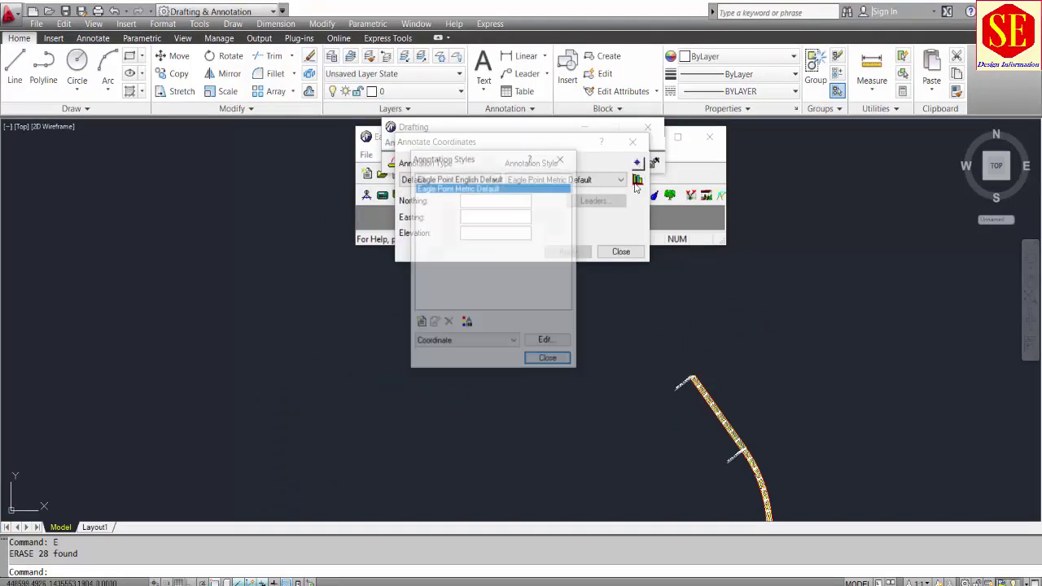
pyautogui.click(545, 342)
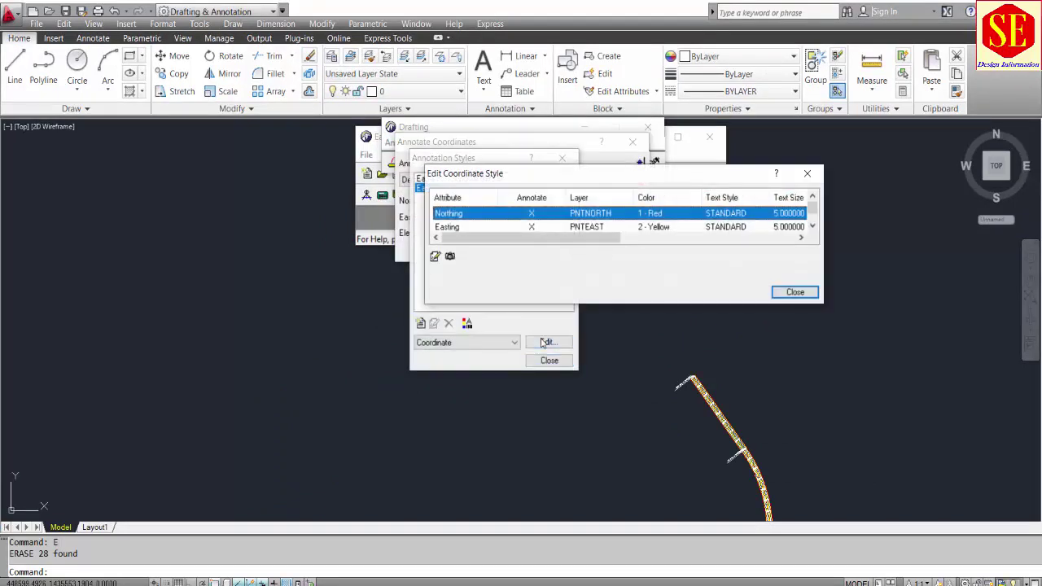
pyautogui.click(457, 227)
pyautogui.scroll(-1, 569, 231)
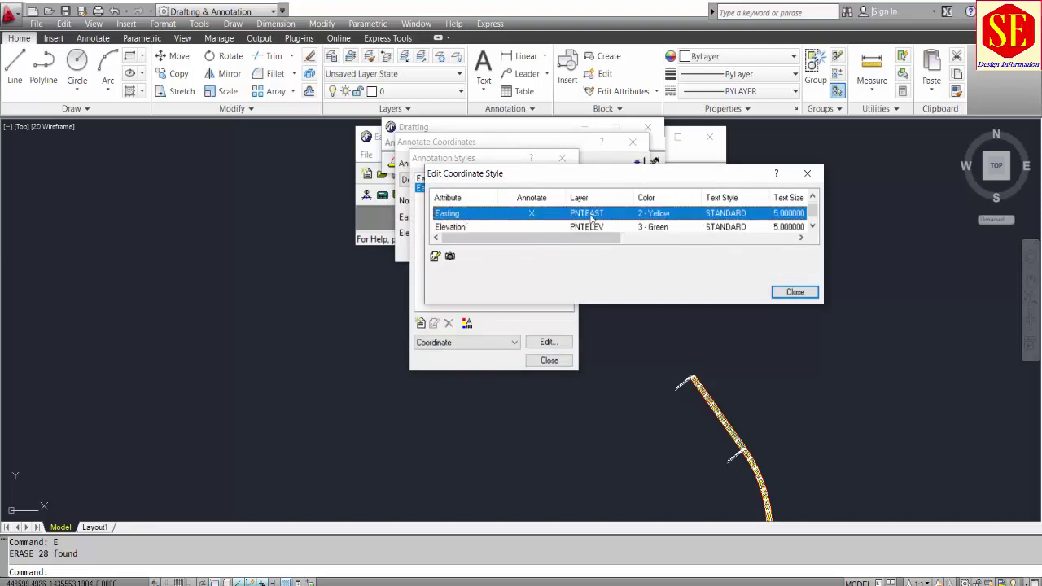
pyautogui.doubleClick(592, 213)
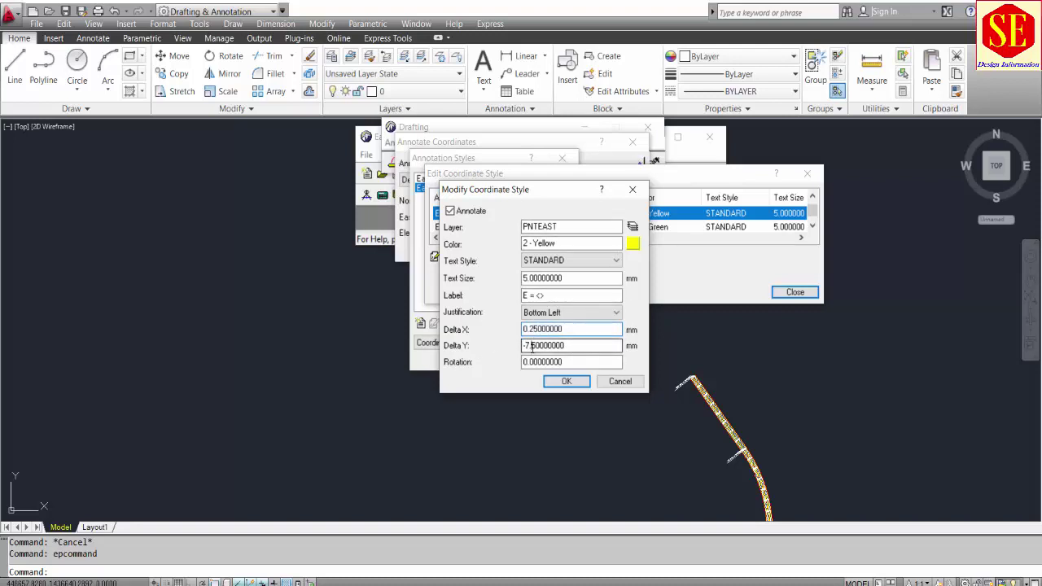
pyautogui.click(578, 314)
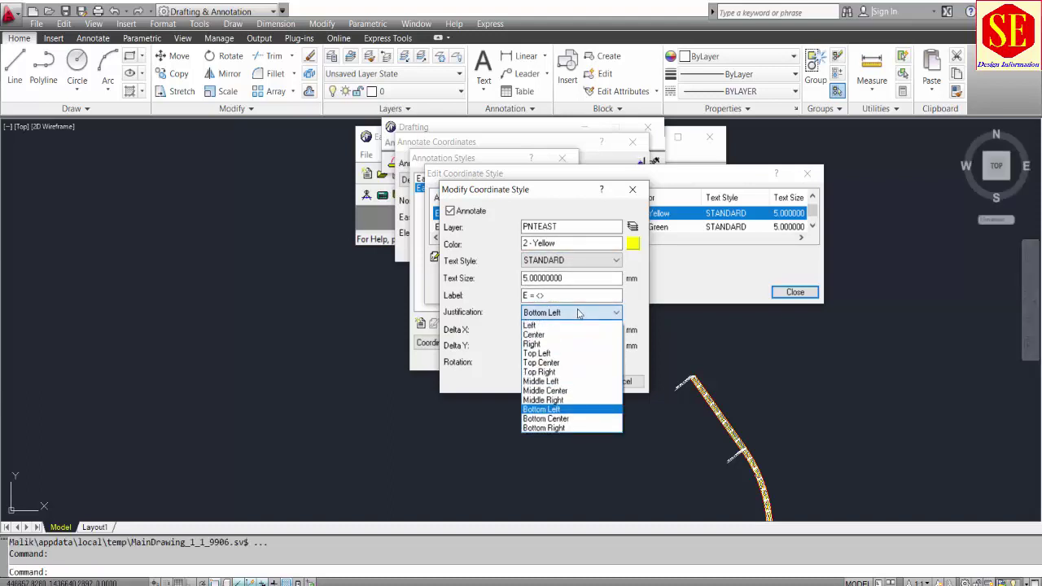
pyautogui.click(578, 315)
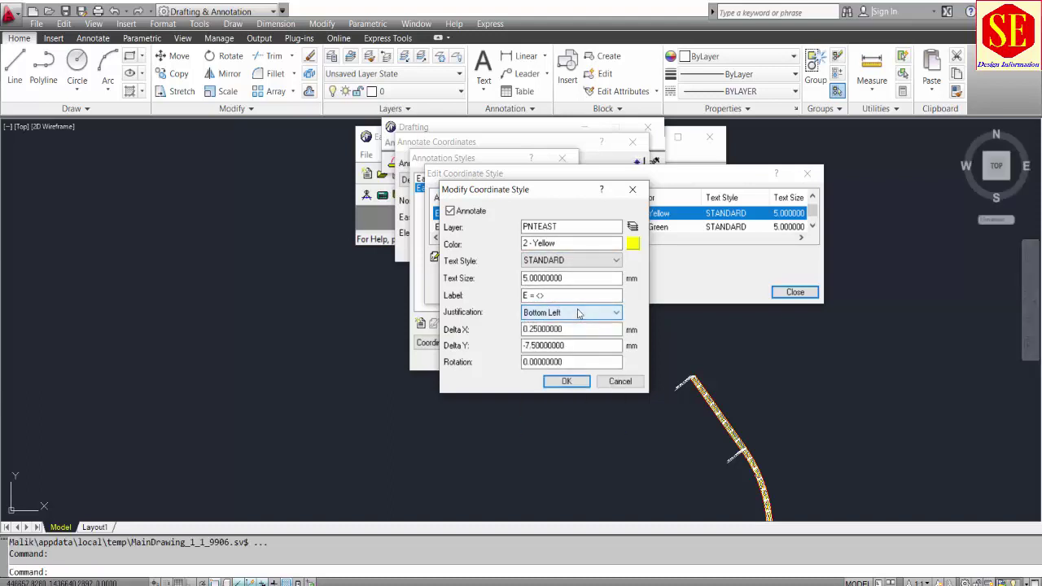
pyautogui.click(566, 381)
# Examine the Northing attribute's X and Y offsets and recheck the Easting attribute's Delta Y in the coordinate style
pyautogui.scroll(1, 590, 231)
pyautogui.doubleClick(588, 217)
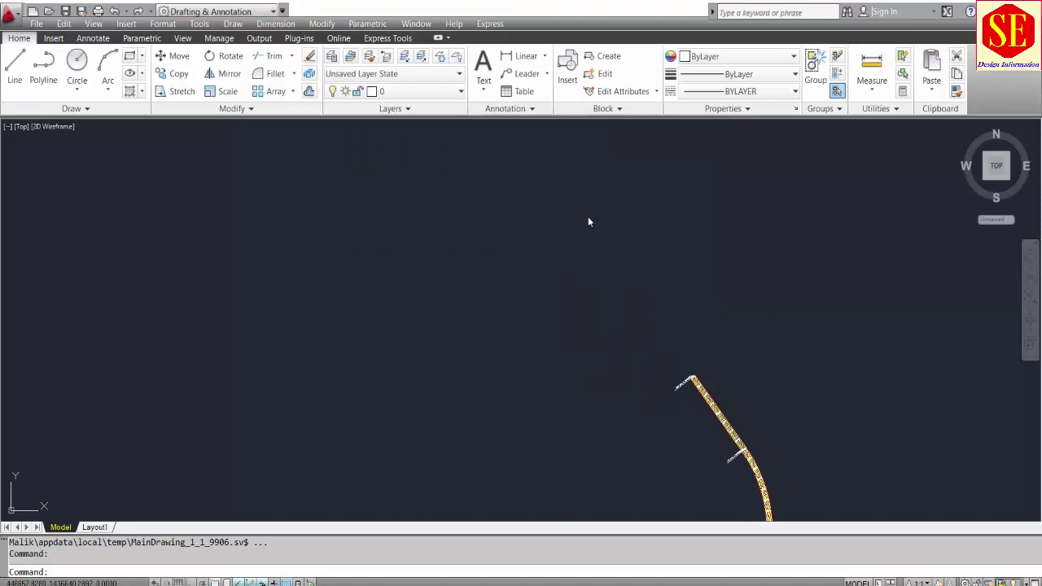
pyautogui.click(522, 328)
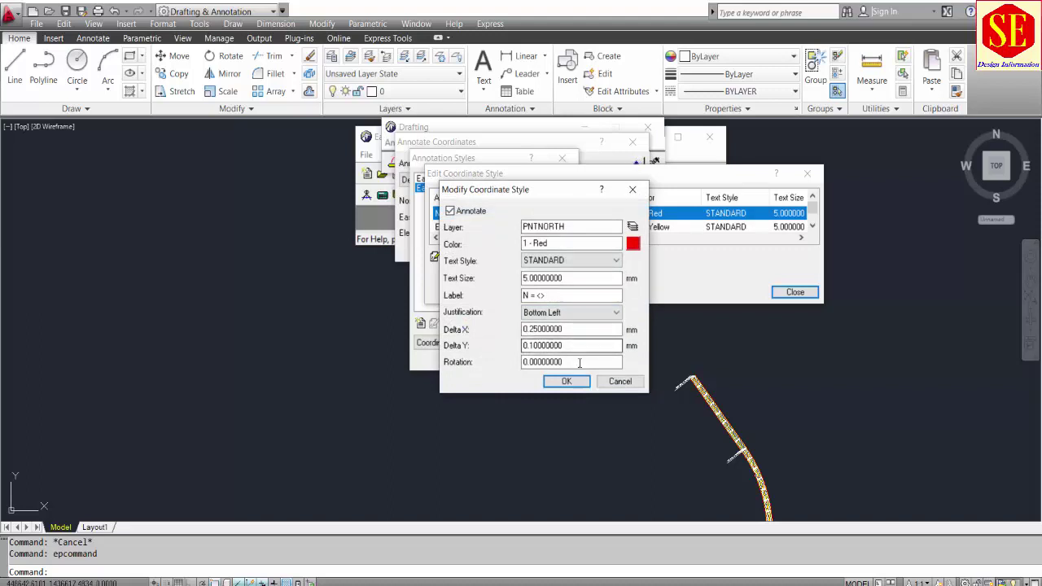
pyautogui.click(577, 384)
pyautogui.doubleClick(591, 227)
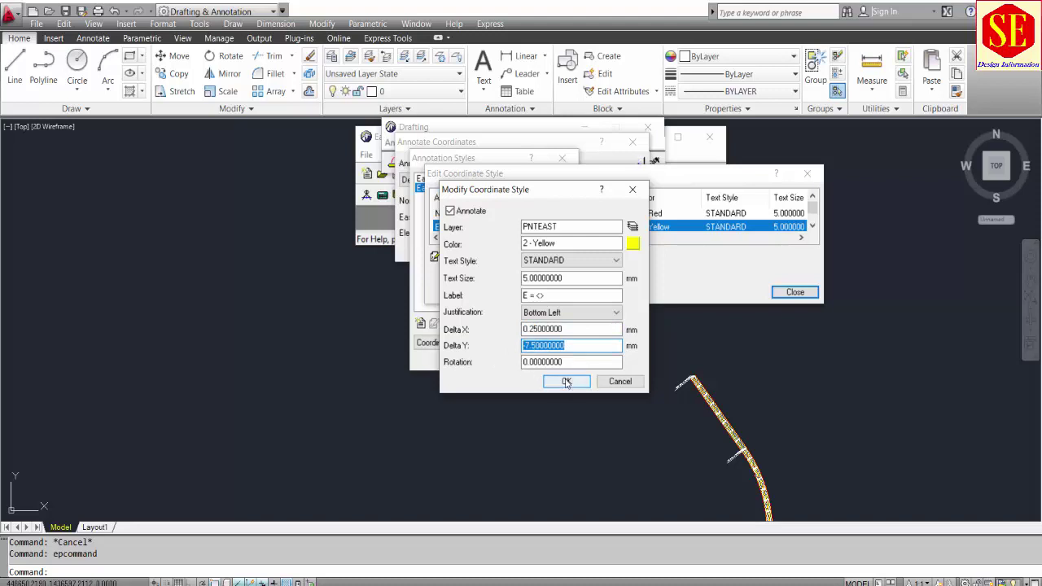
pyautogui.click(566, 382)
pyautogui.click(795, 291)
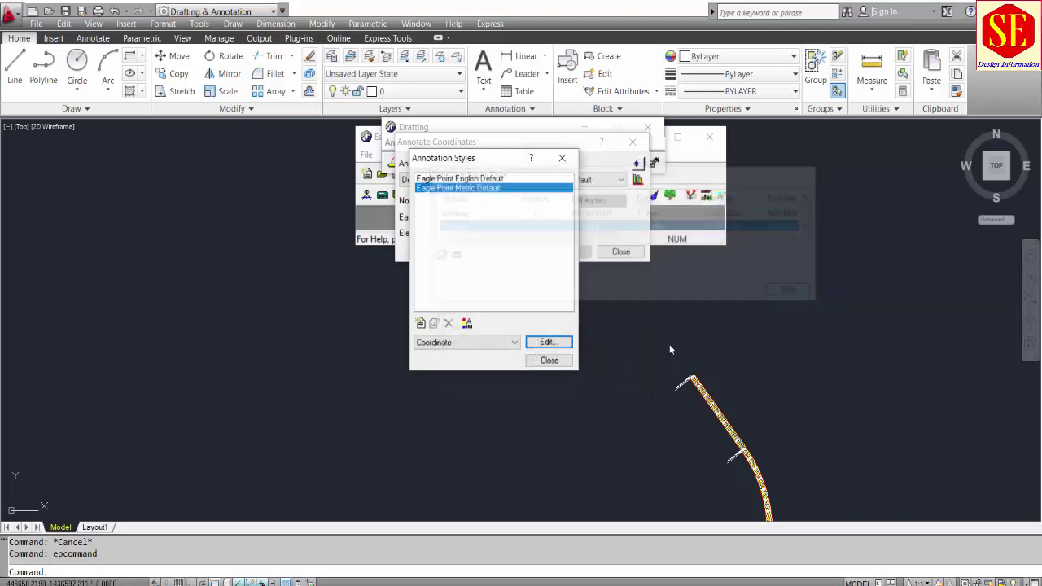
pyautogui.click(549, 361)
# Annotate the northing and easting of the road's BOP station 0+000 point, using the Default annotation type
pyautogui.click(458, 180)
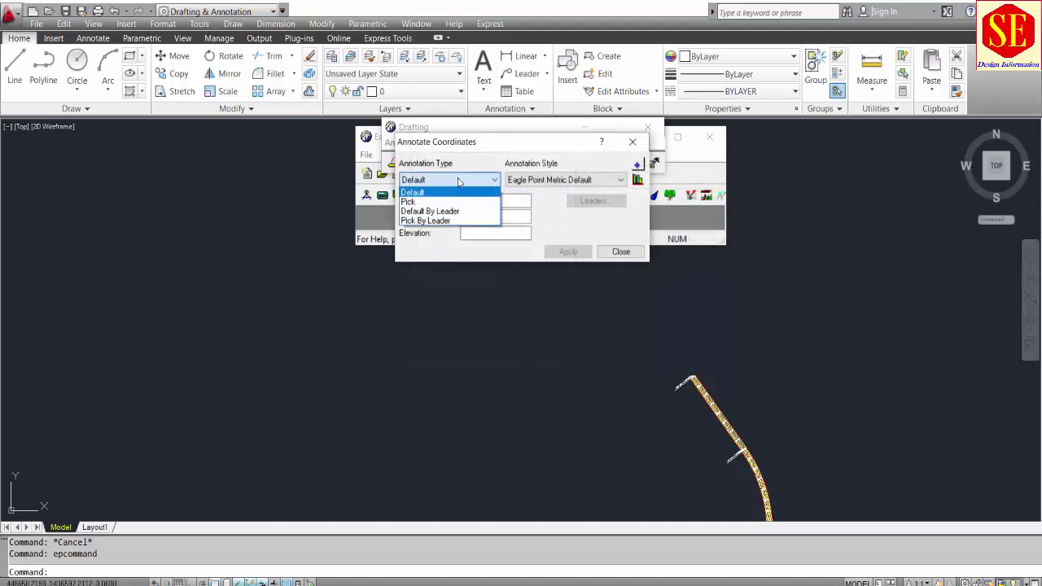
pyautogui.click(444, 193)
pyautogui.click(639, 164)
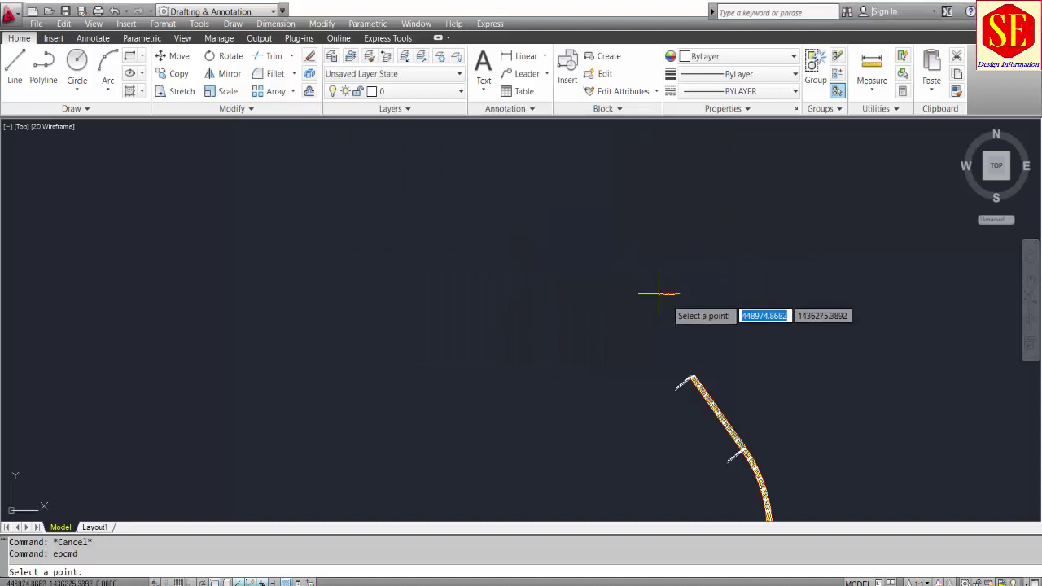
pyautogui.scroll(6, 671, 370)
pyautogui.moveTo(649, 351); pyautogui.dragTo(599, 218, button='middle')
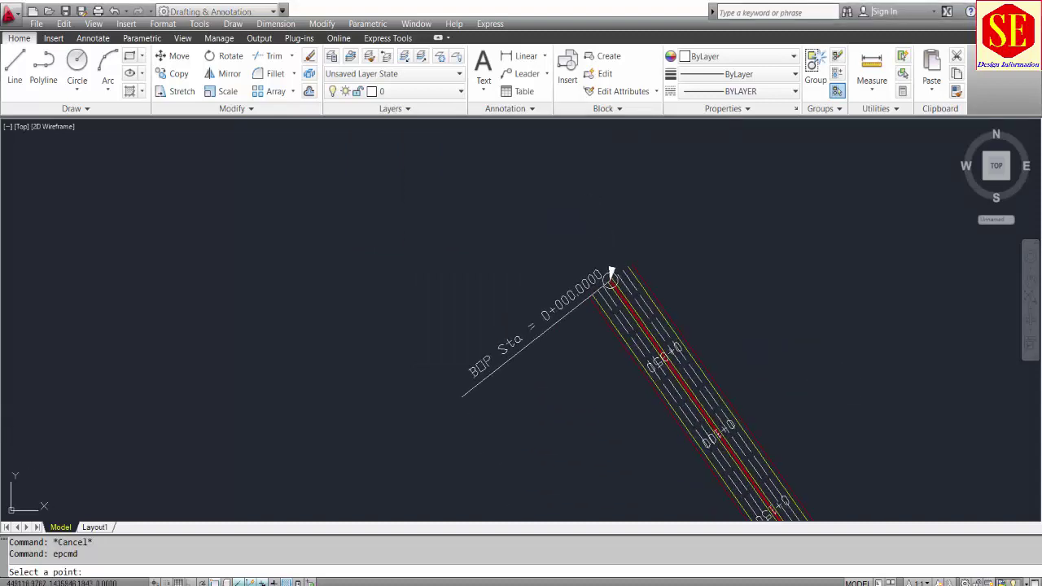
pyautogui.scroll(2, 504, 407)
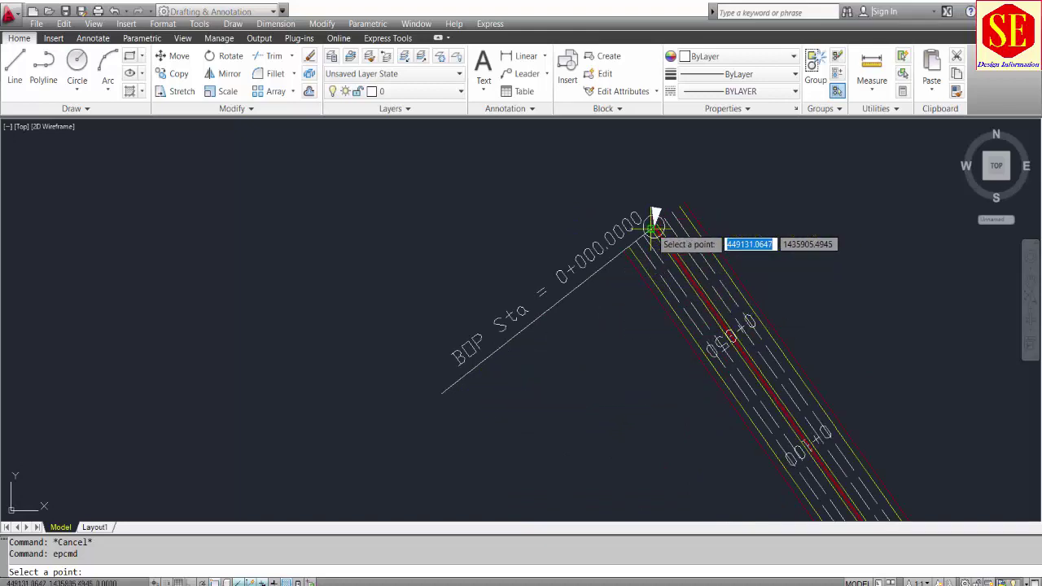
pyautogui.scroll(3, 659, 224)
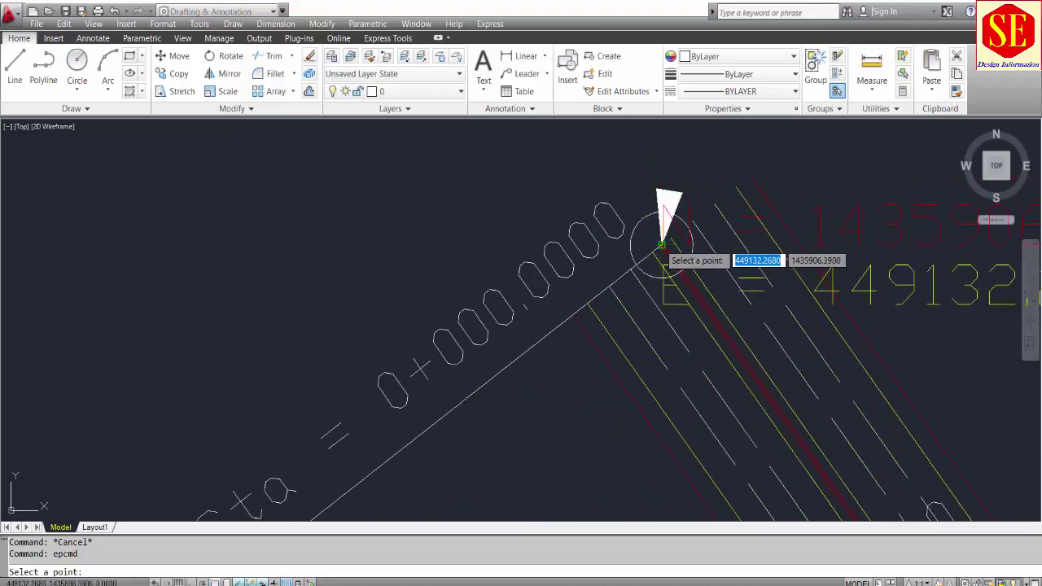
pyautogui.click(661, 243)
# Place two more coordinate labels, one close to the BOP point and one in the open area beside the road
pyautogui.scroll(-5, 472, 275)
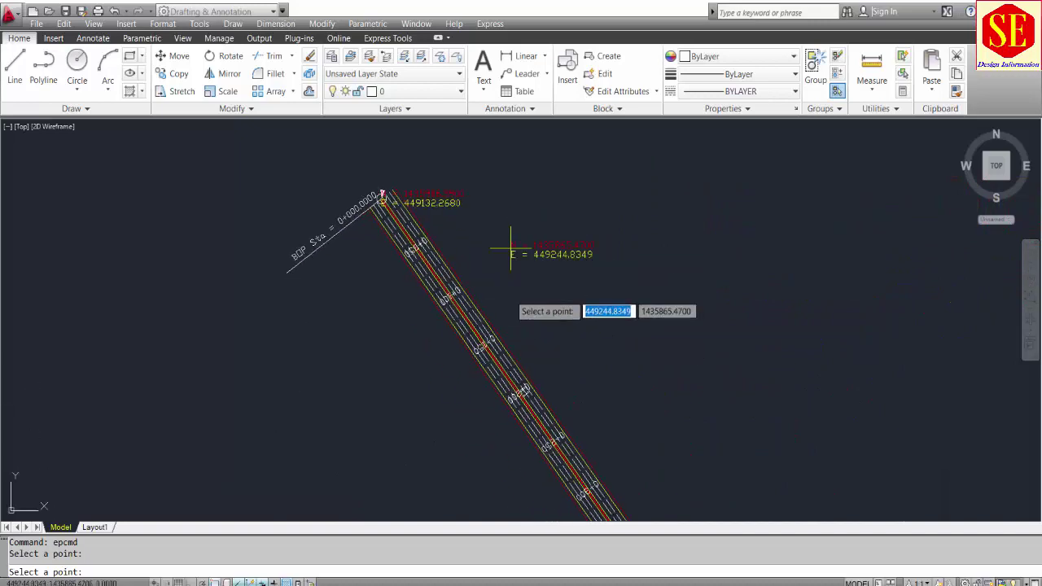
pyautogui.scroll(4, 504, 268)
pyautogui.click(437, 313)
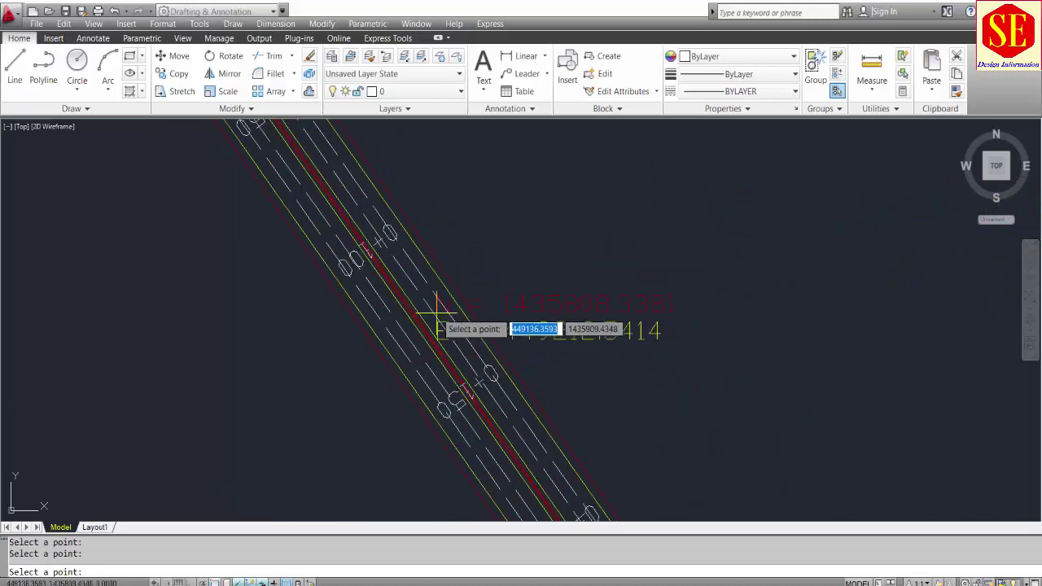
pyautogui.click(627, 188)
pyautogui.scroll(-3, 639, 350)
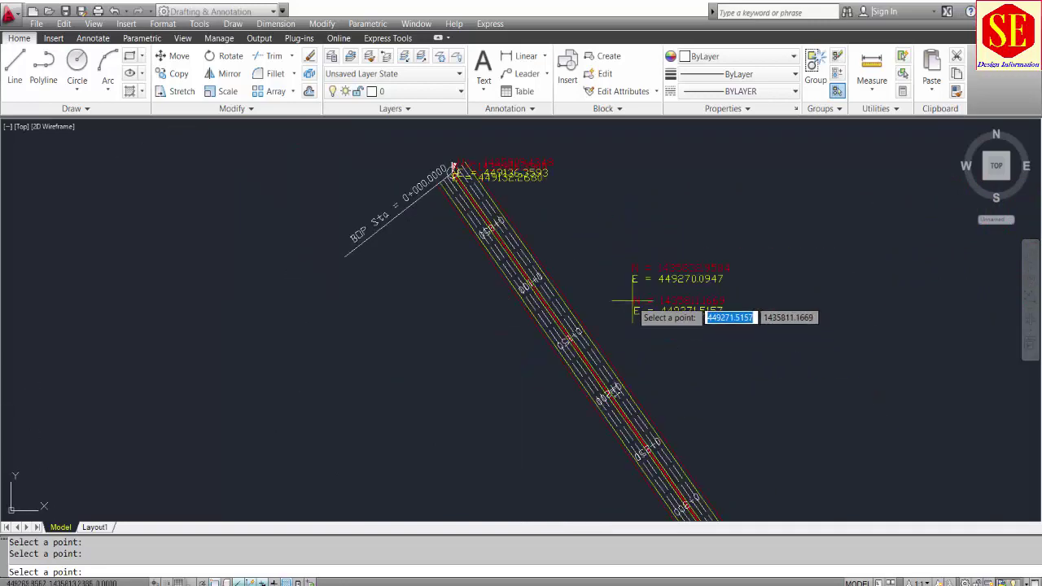
# Place another coordinate label in the open area on the west side of the road's first straight section
pyautogui.scroll(4, 577, 442)
pyautogui.click(438, 328)
pyautogui.scroll(-5, 437, 328)
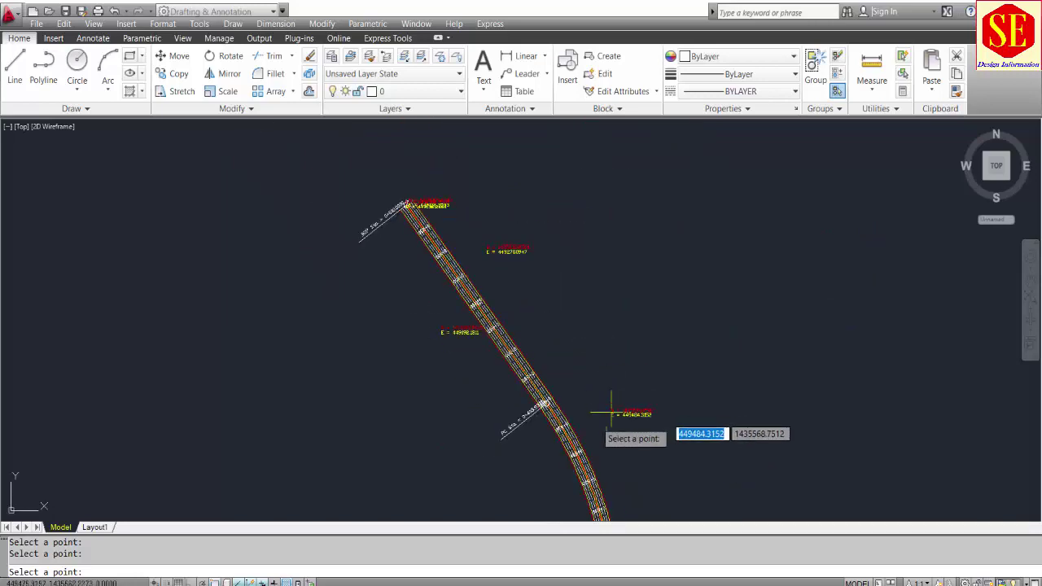
# Annotate the northing and easting of the road's PC station 0+403.9375 point
pyautogui.scroll(6, 602, 411)
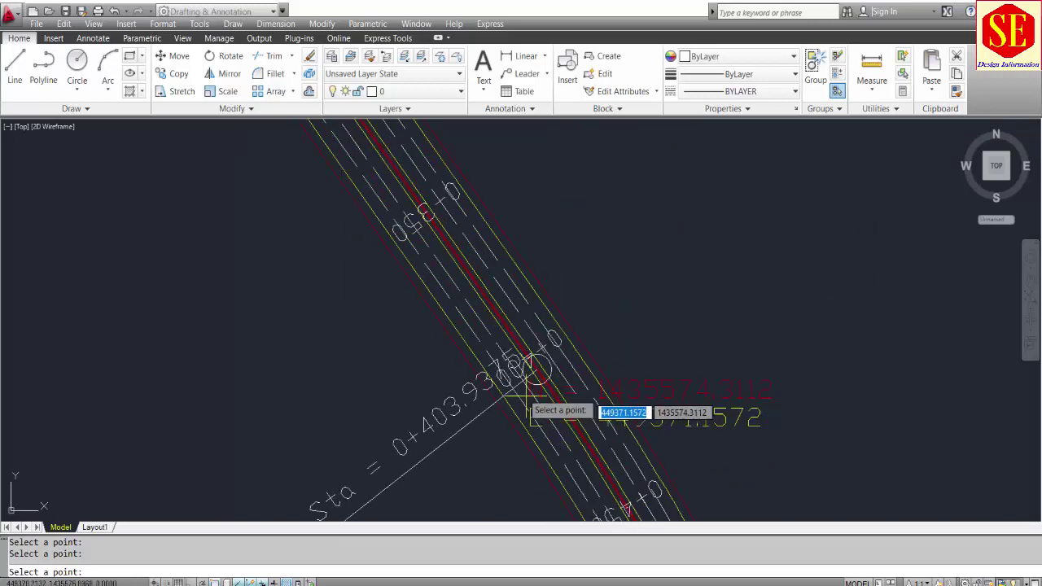
pyautogui.click(553, 365)
pyautogui.scroll(-6, 619, 199)
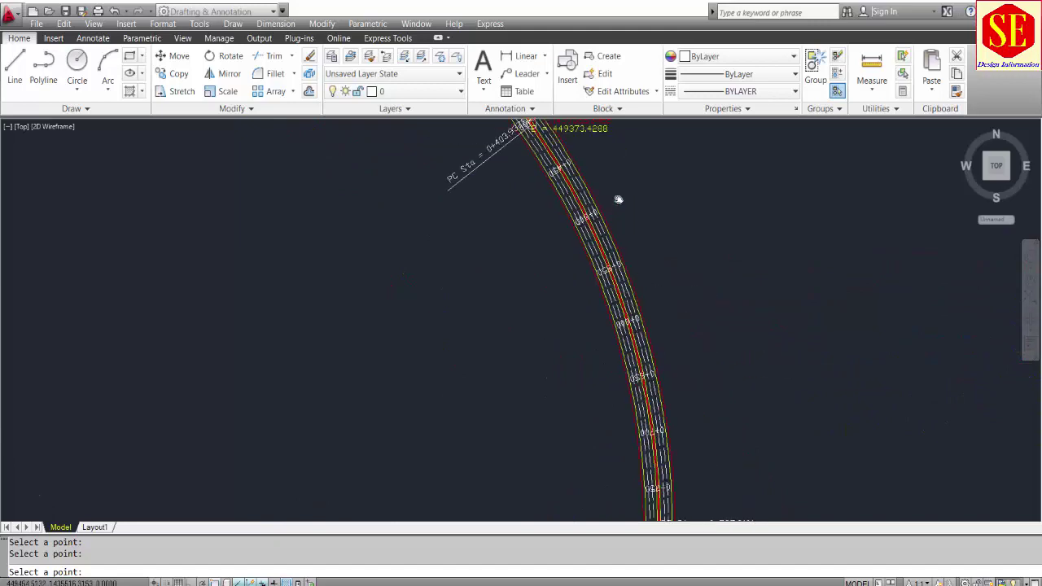
# Annotate the northing and easting of the PT station 0+787.8101 and PC station 0+826.5861 points and end the annotation
pyautogui.scroll(-2, 709, 385)
pyautogui.scroll(6, 651, 344)
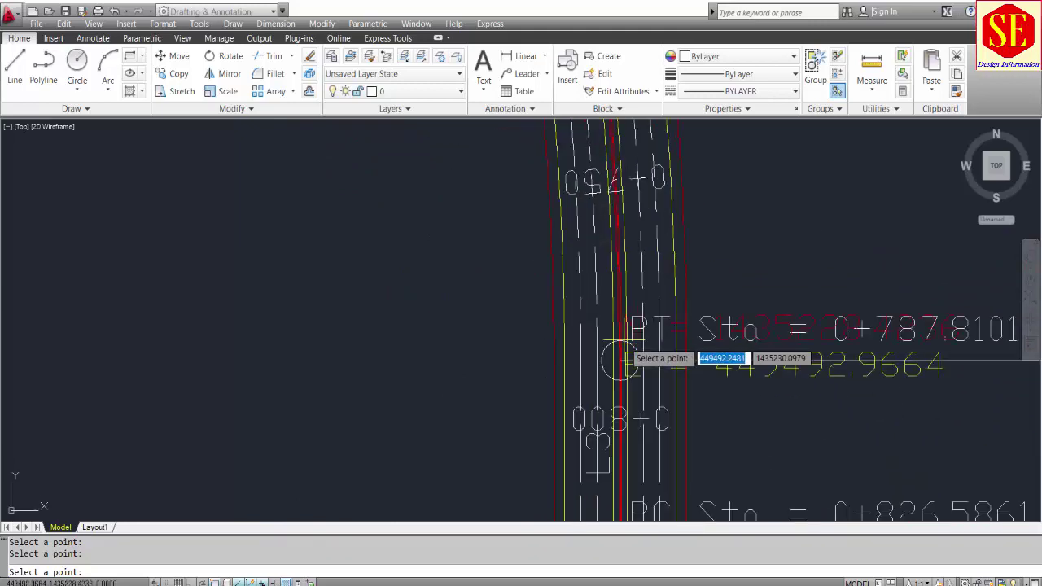
pyautogui.click(616, 360)
pyautogui.scroll(-3, 680, 260)
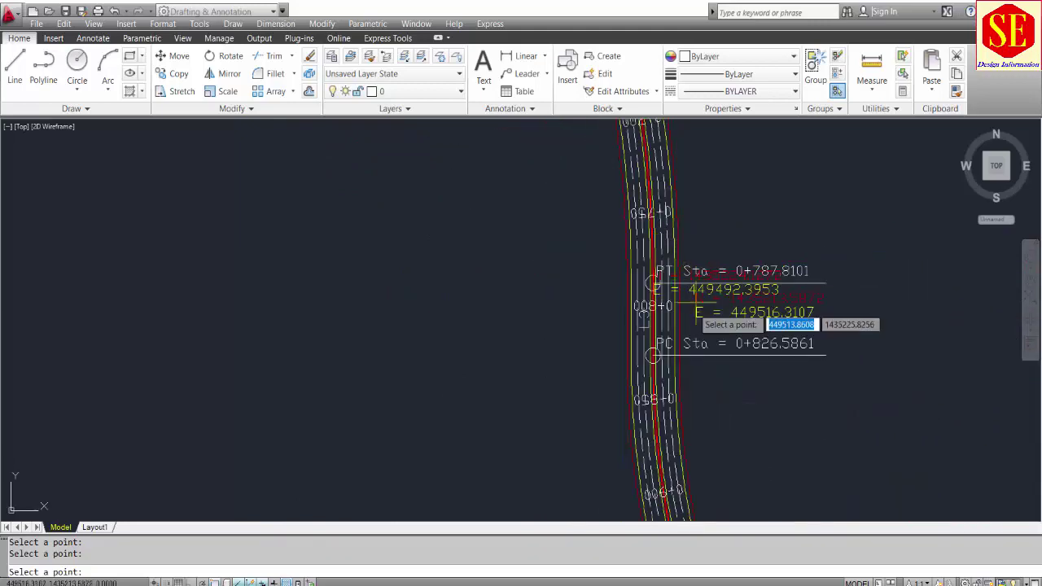
pyautogui.scroll(5, 651, 366)
pyautogui.click(616, 395)
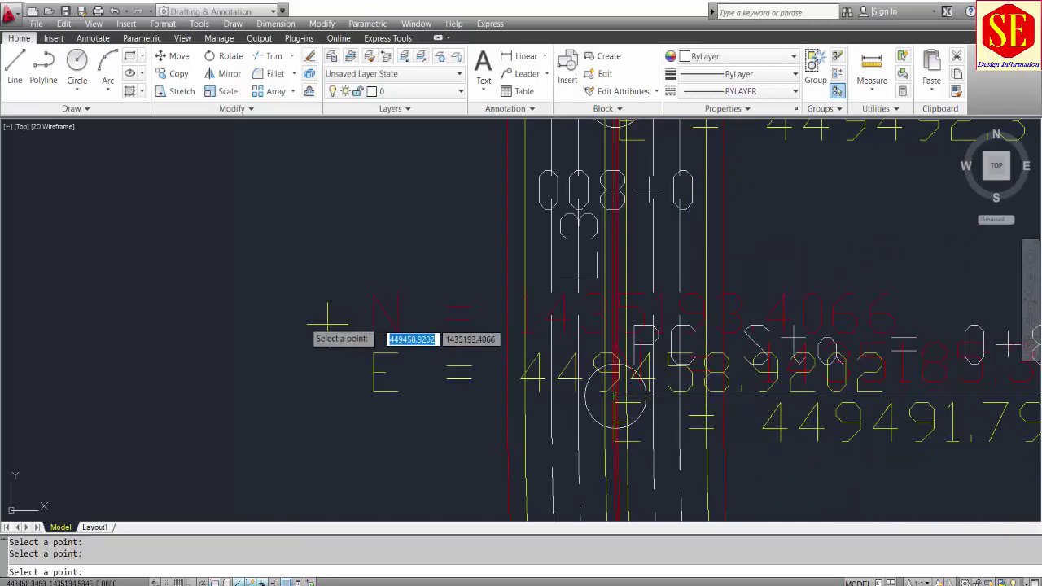
pyautogui.scroll(-6, 328, 322)
pyautogui.press('Escape')
# Move the northing and easting texts of PC station 0+826.5861 to just below its station line
pyautogui.scroll(3, 442, 358)
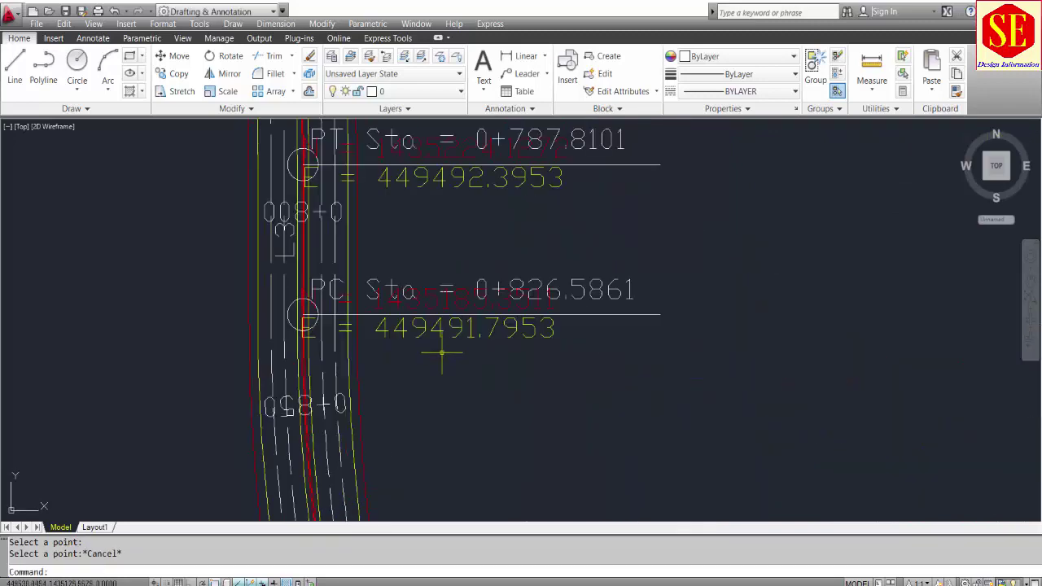
pyautogui.write('m')
pyautogui.press('Return')
pyautogui.click(446, 332)
pyautogui.click(452, 342)
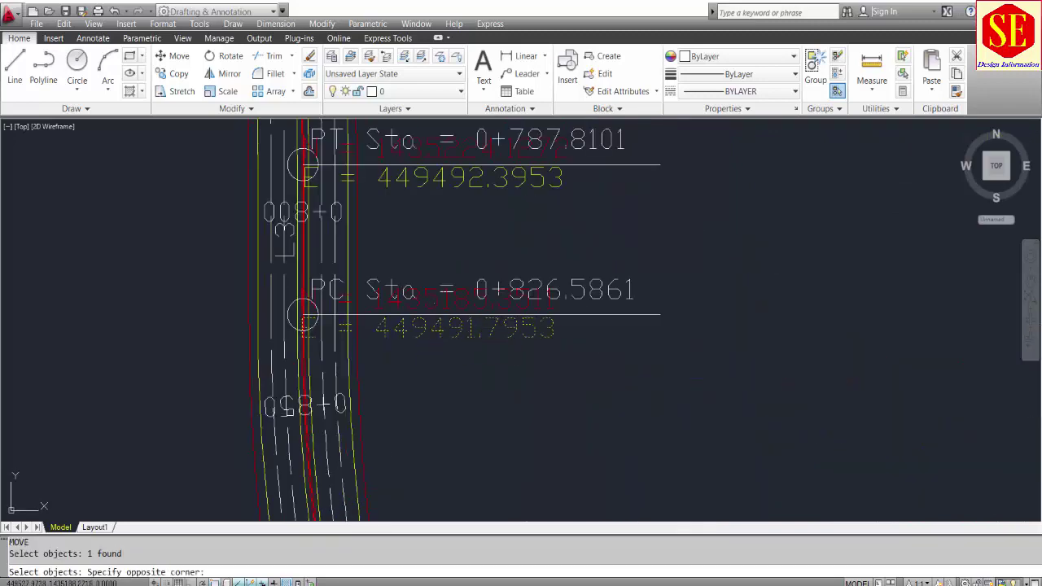
pyautogui.click(430, 299)
pyautogui.press('Return')
pyautogui.click(652, 342)
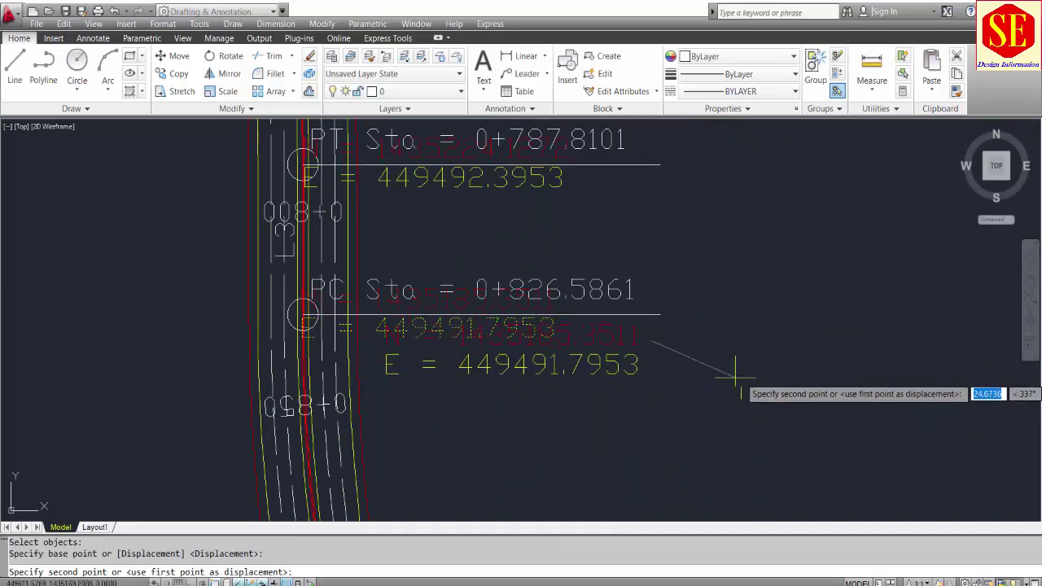
pyautogui.click(731, 376)
# Move the northing and easting texts of PT station 0+787.8101 to just below its station line
pyautogui.press('Return')
pyautogui.click(476, 178)
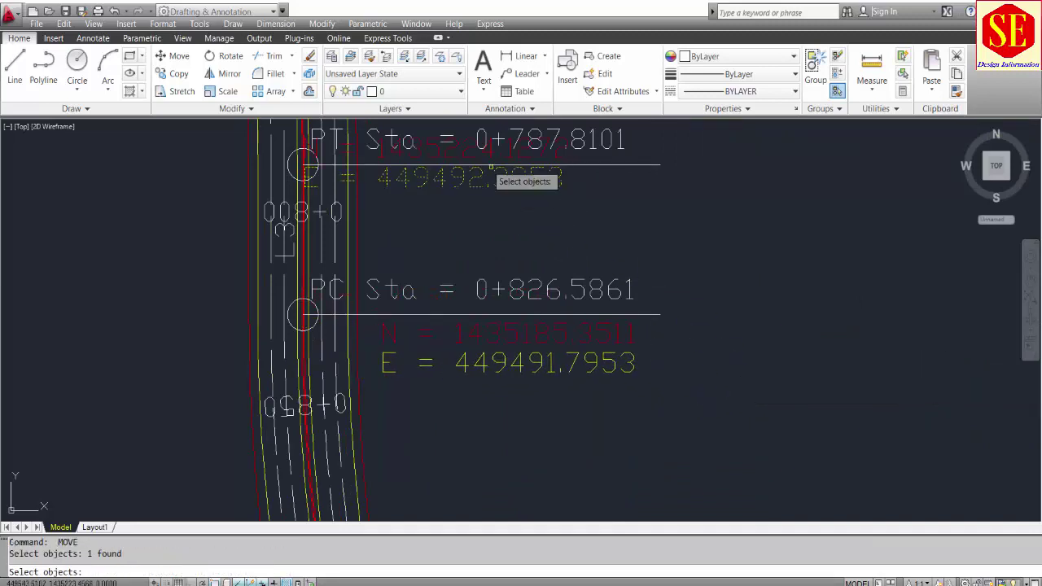
pyautogui.click(467, 152)
pyautogui.click(459, 195)
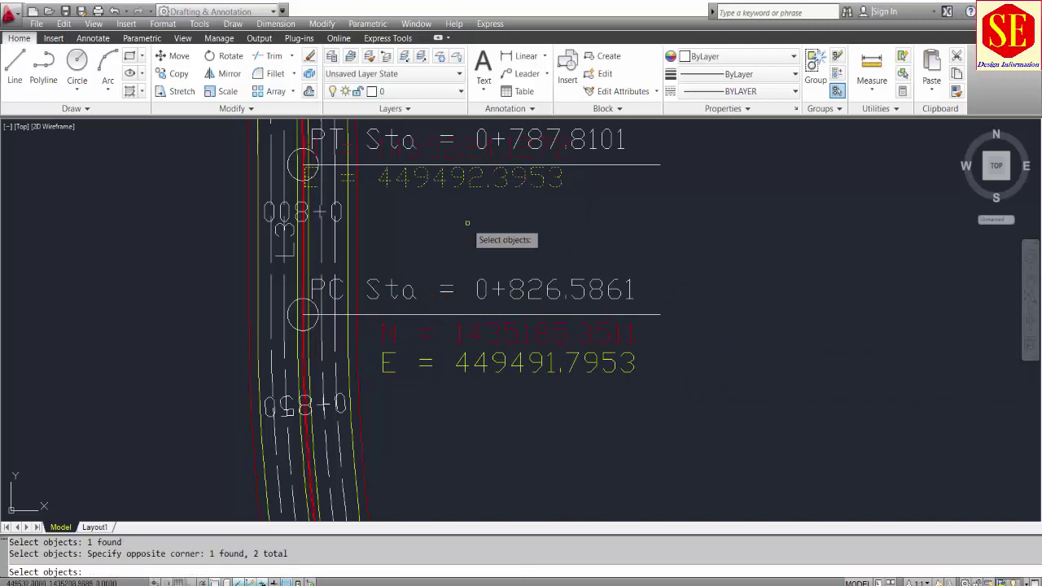
pyautogui.press('Return')
pyautogui.click(466, 220)
pyautogui.click(496, 248)
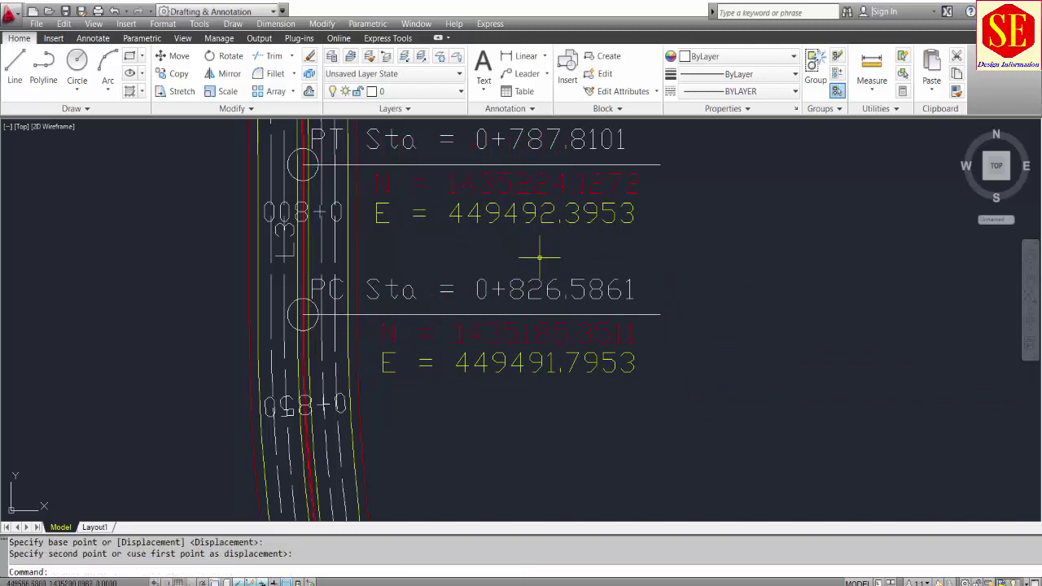
# Match the properties of the PC Sta 0+403.9375 text onto its northing and easting texts
pyautogui.scroll(-6, 620, 348)
pyautogui.scroll(8, 621, 349)
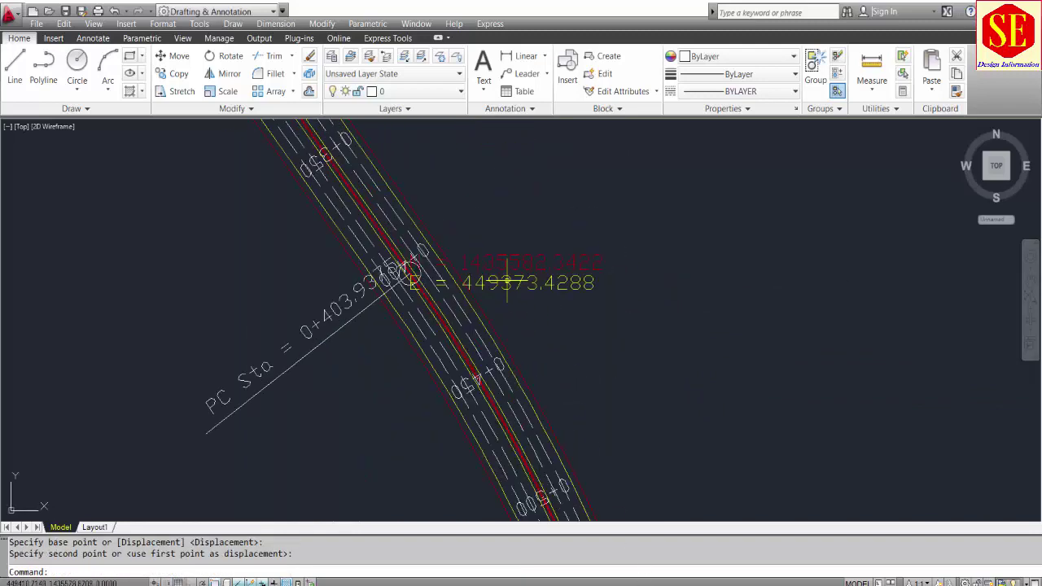
pyautogui.write('a')
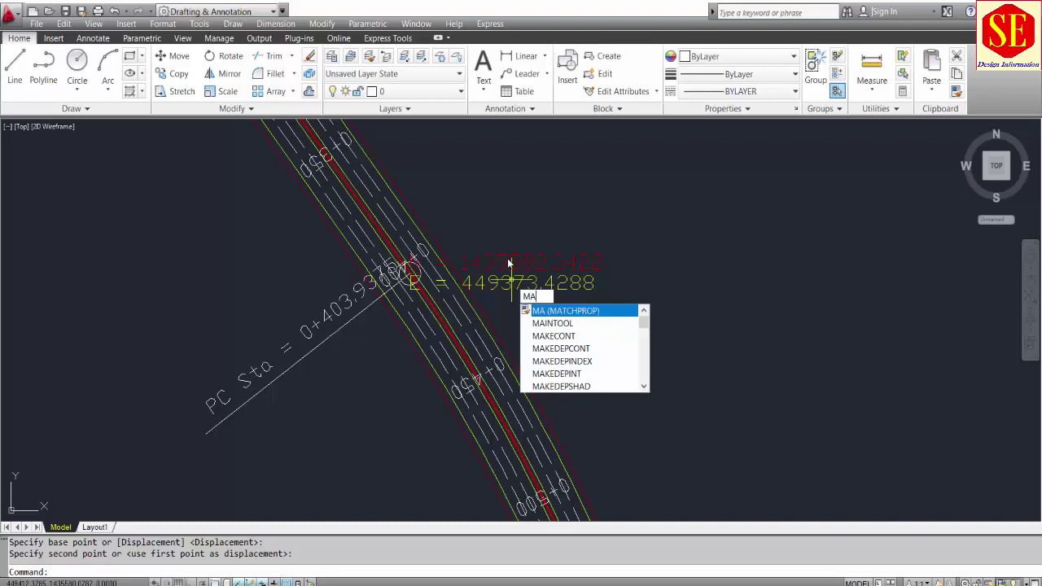
pyautogui.press('Return')
pyautogui.click(358, 303)
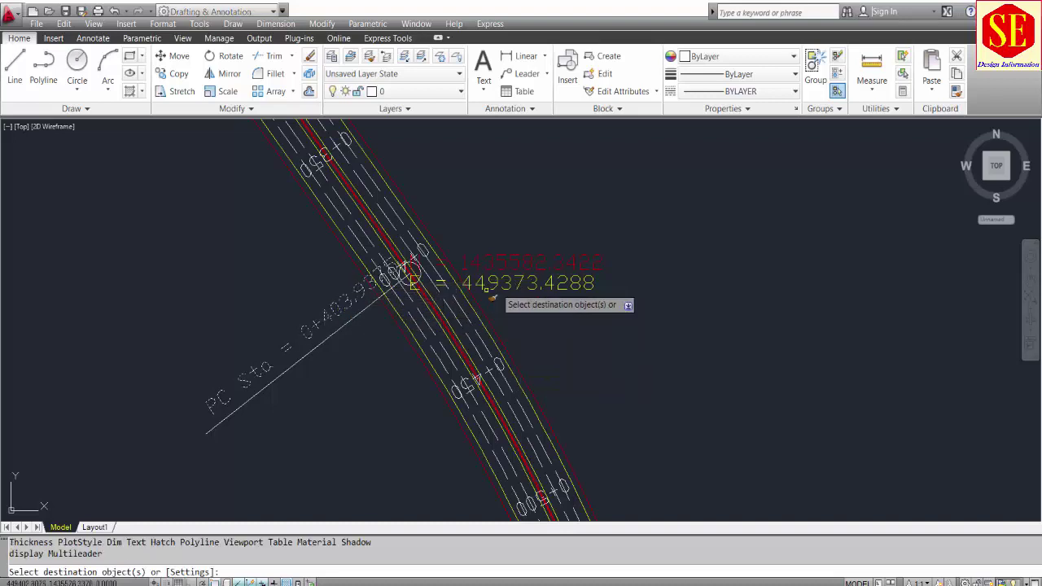
pyautogui.click(588, 261)
pyautogui.click(584, 241)
pyautogui.press('Escape')
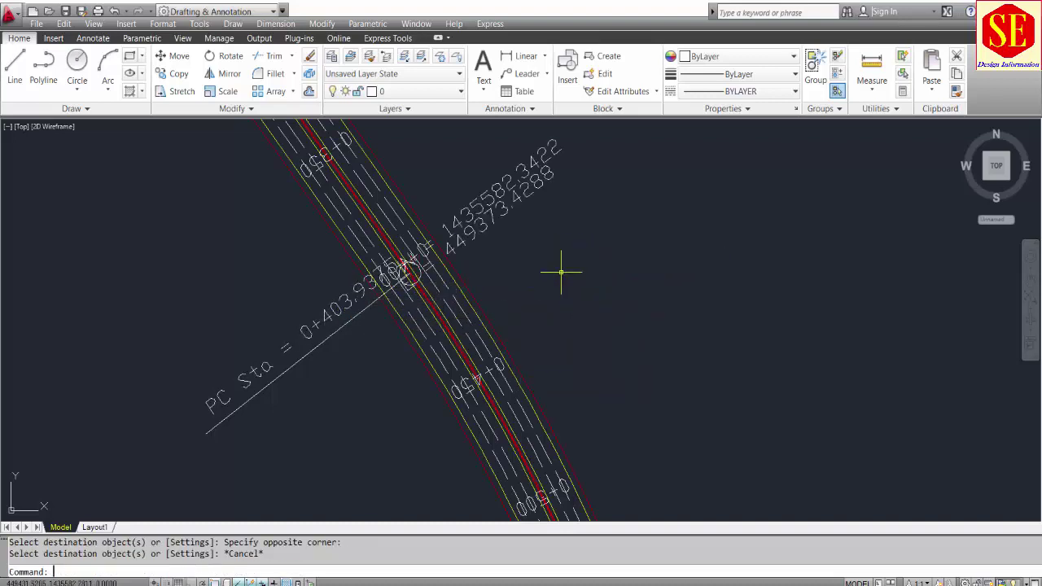
# Move the northing and easting texts of PC station 0+403.9375 across the road to above its station text
pyautogui.write('m')
pyautogui.press('Return')
pyautogui.click(586, 145)
pyautogui.click(500, 190)
pyautogui.press('Return')
pyautogui.click(641, 190)
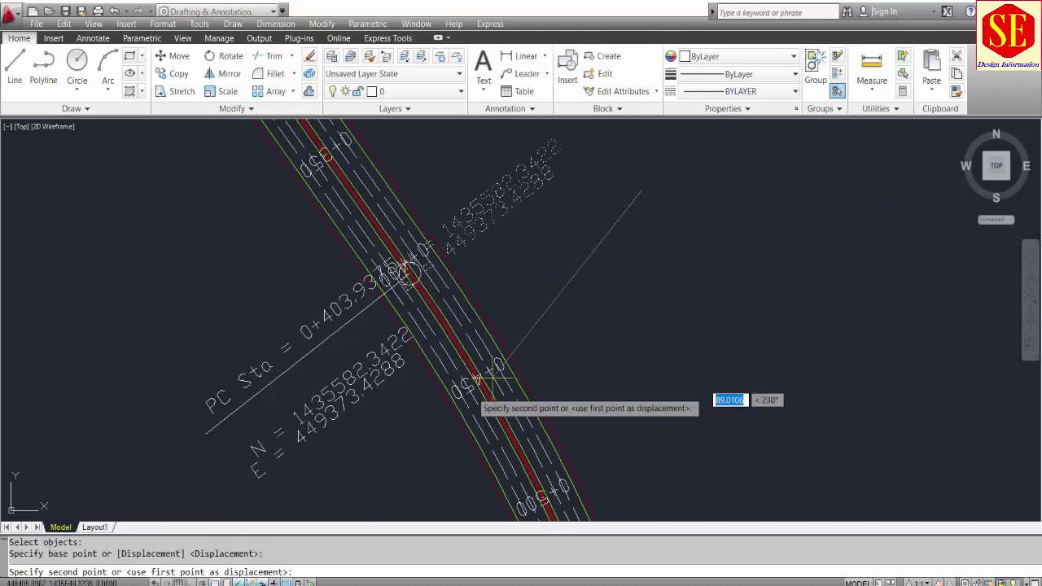
pyautogui.click(420, 270)
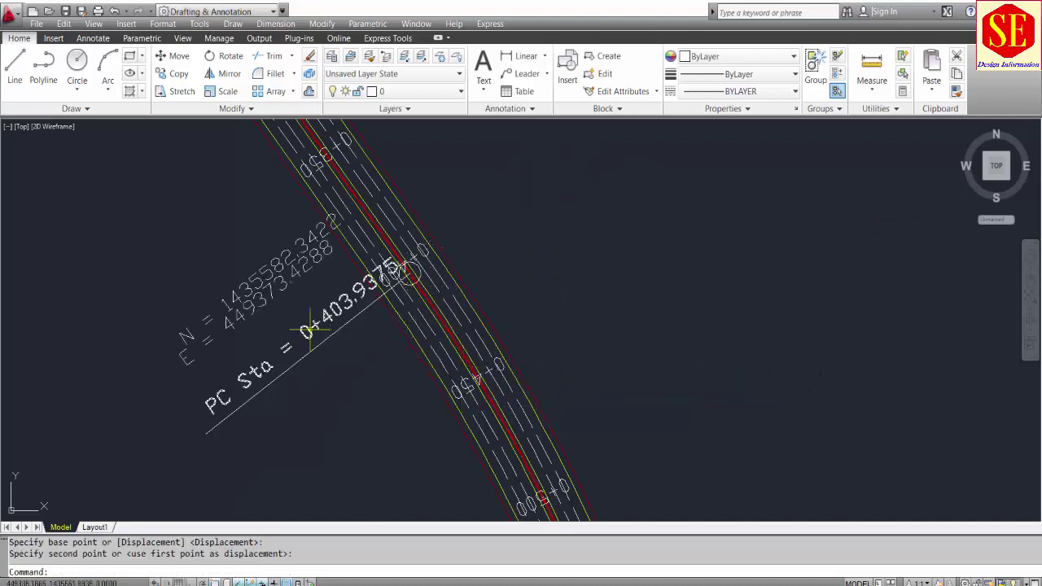
# Move the same northing and easting texts to below the PC 0+403.9375 station line
pyautogui.write('m')
pyautogui.press('Return')
pyautogui.click(252, 268)
pyautogui.click(230, 326)
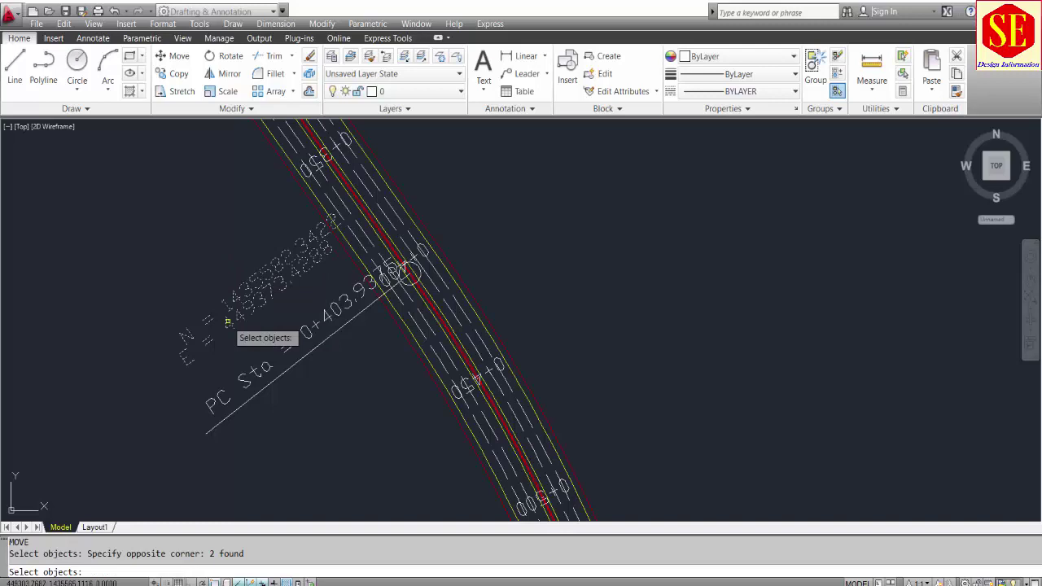
pyautogui.press('Return')
pyautogui.click(610, 228)
pyautogui.click(657, 334)
# Move only the easting text of PC station 0+403.9375 slightly along the text direction to widen its spacing from the northing
pyautogui.write('m')
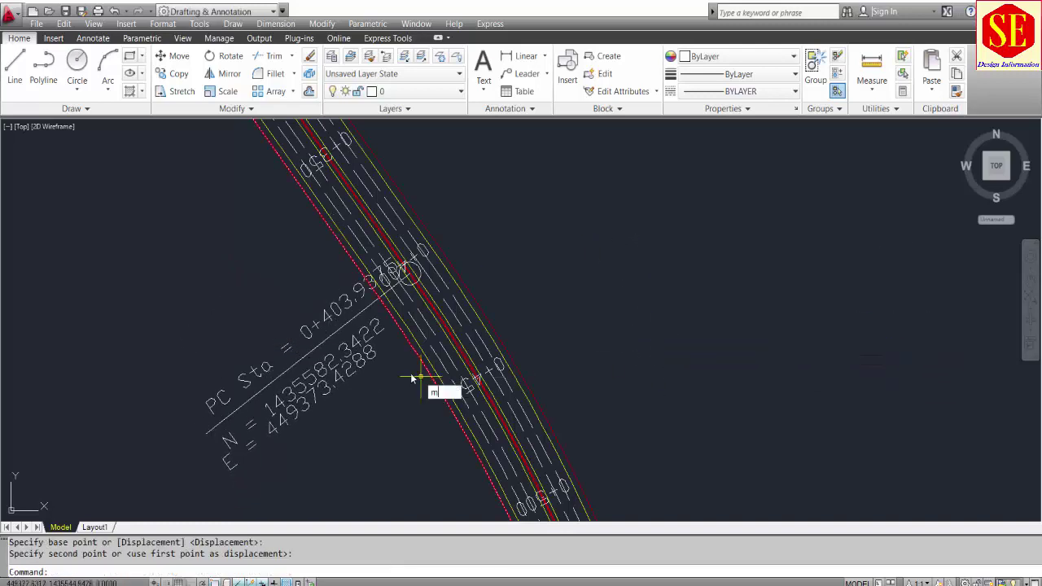
pyautogui.press('Return')
pyautogui.click(368, 366)
pyautogui.click(350, 375)
pyautogui.press('Return')
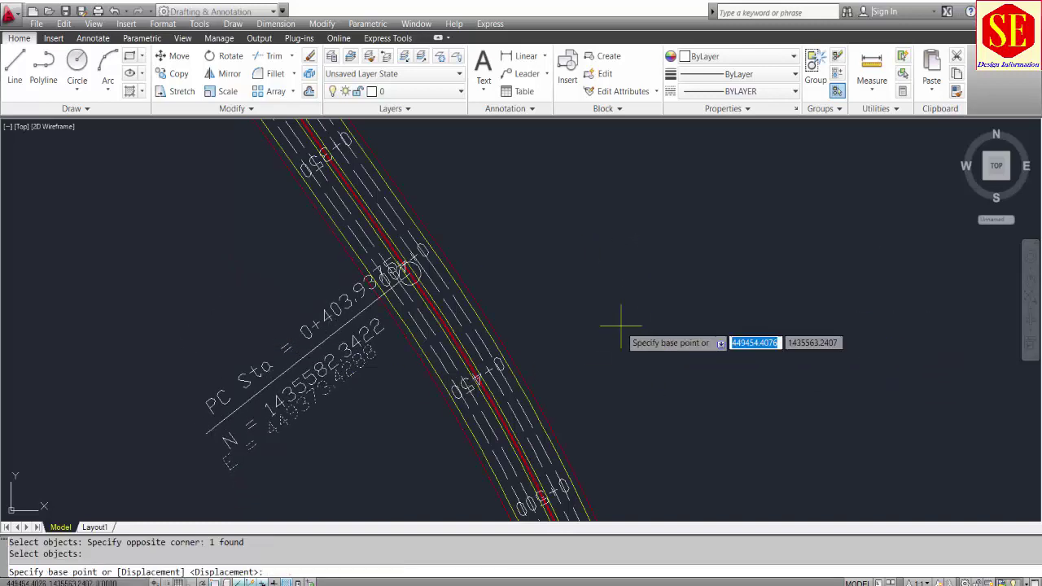
pyautogui.click(616, 333)
pyautogui.click(634, 321)
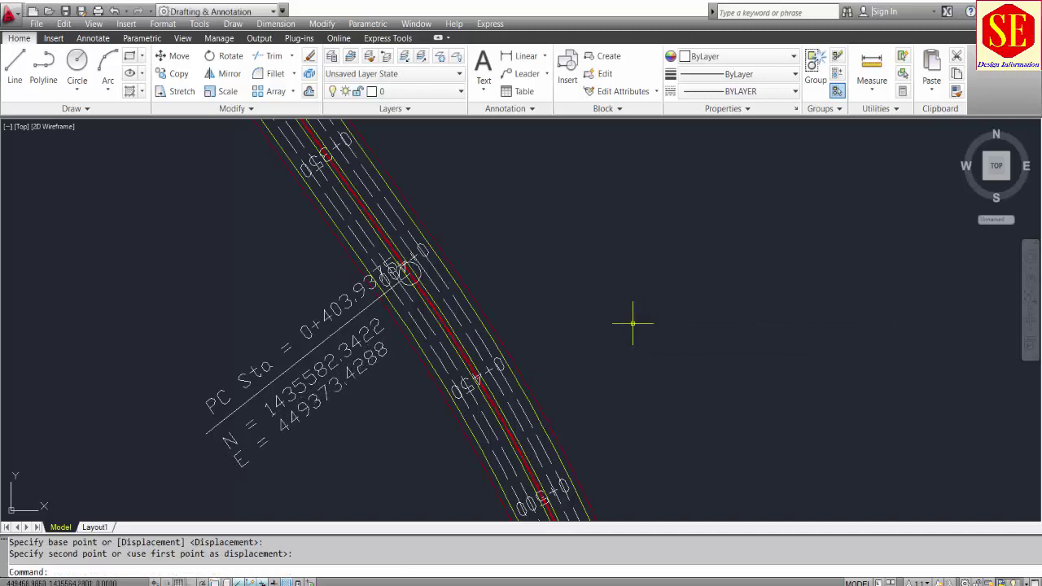
# Erase the two stray coordinate labels in the open areas on either side of the first straight section
pyautogui.scroll(-2, 706, 337)
pyautogui.scroll(-2, 667, 290)
pyautogui.scroll(3, 651, 220)
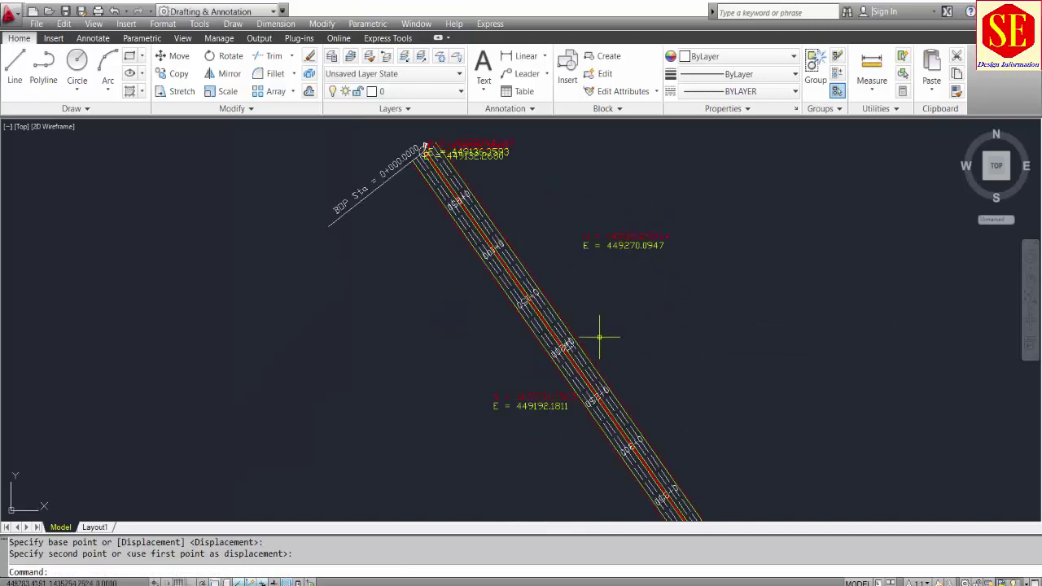
pyautogui.click(686, 205)
pyautogui.click(576, 257)
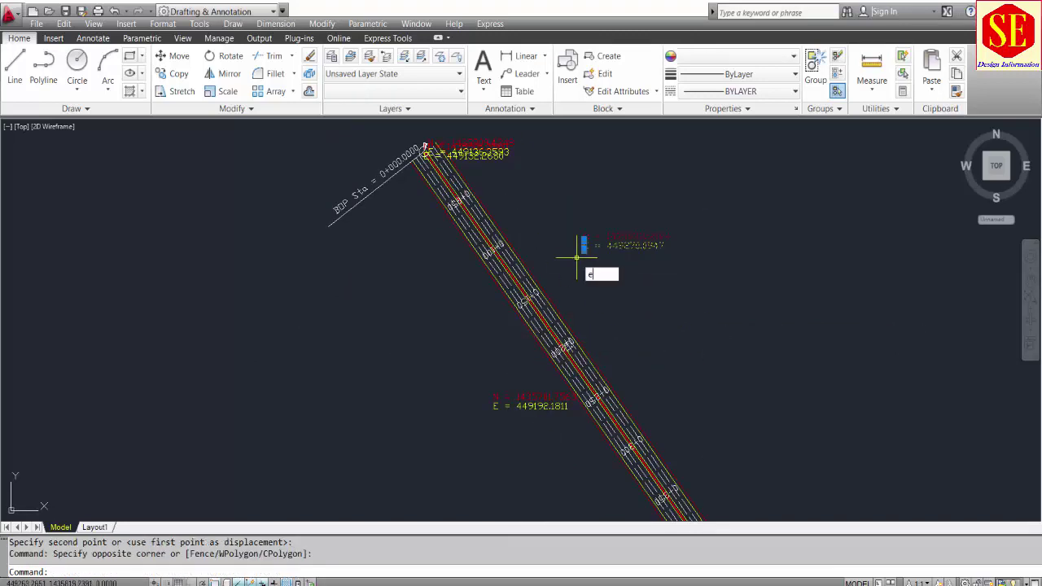
pyautogui.press('Return')
pyautogui.click(570, 383)
pyautogui.click(495, 418)
pyautogui.press('Delete')
# Erase the overlapping northing and easting labels at the BOP station 0+000 point
pyautogui.scroll(3, 458, 309)
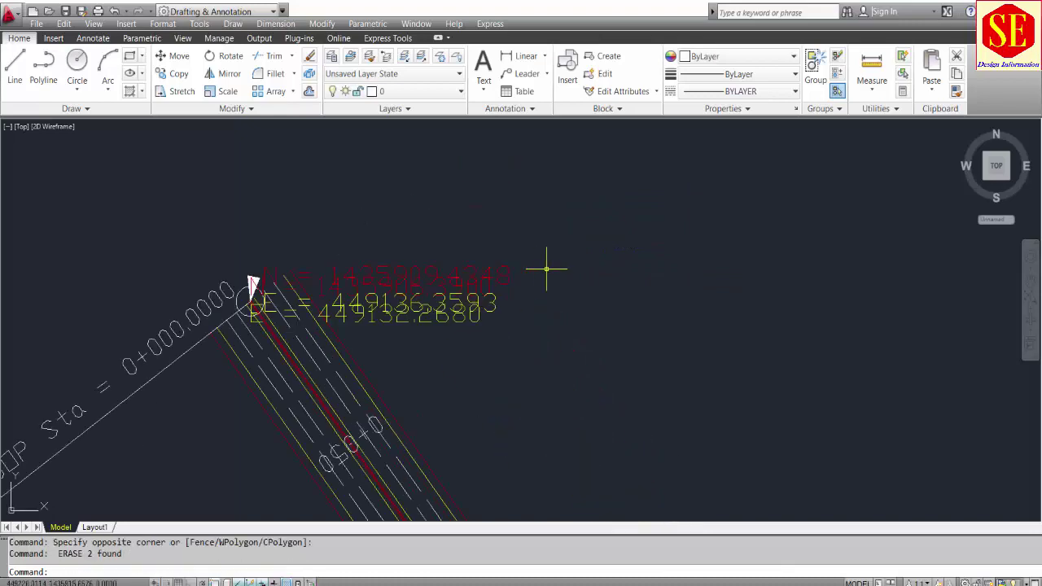
pyautogui.click(493, 294)
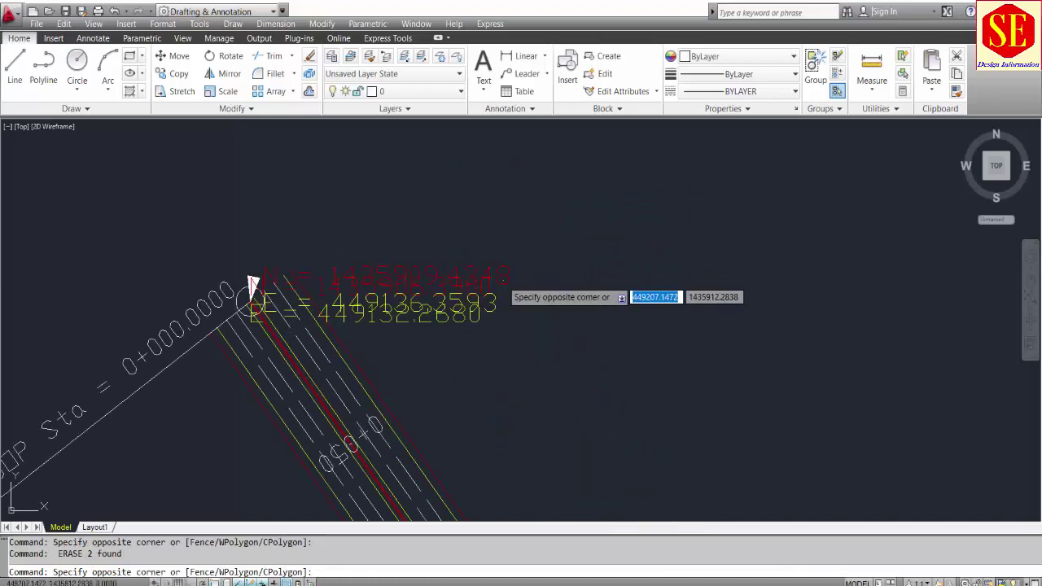
pyautogui.click(493, 302)
pyautogui.write('e')
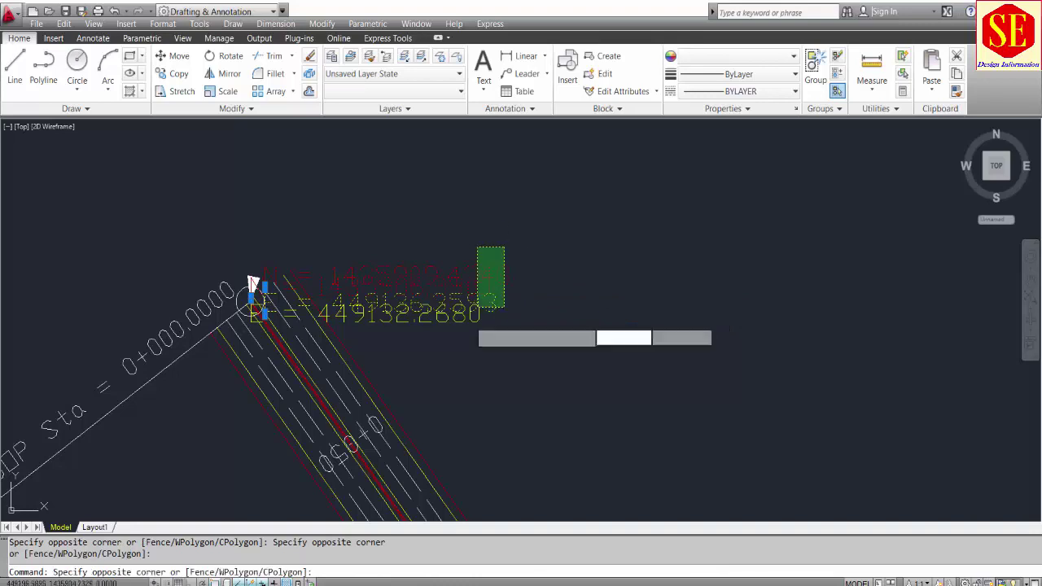
pyautogui.press('Return')
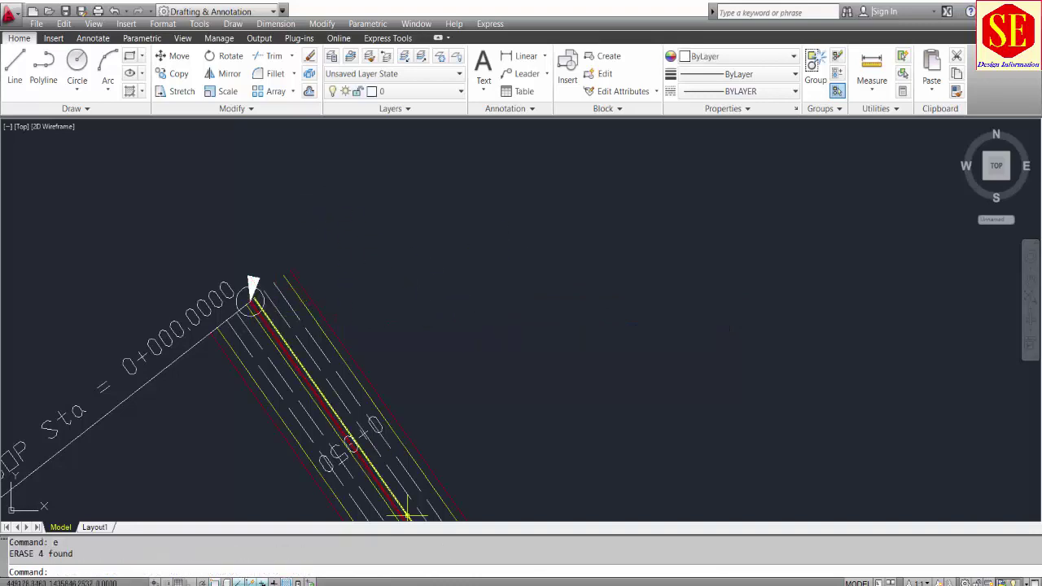
# Return to coordinate annotation and set the annotation type to Default By Leader
pyautogui.click(407, 514)
pyautogui.click(442, 180)
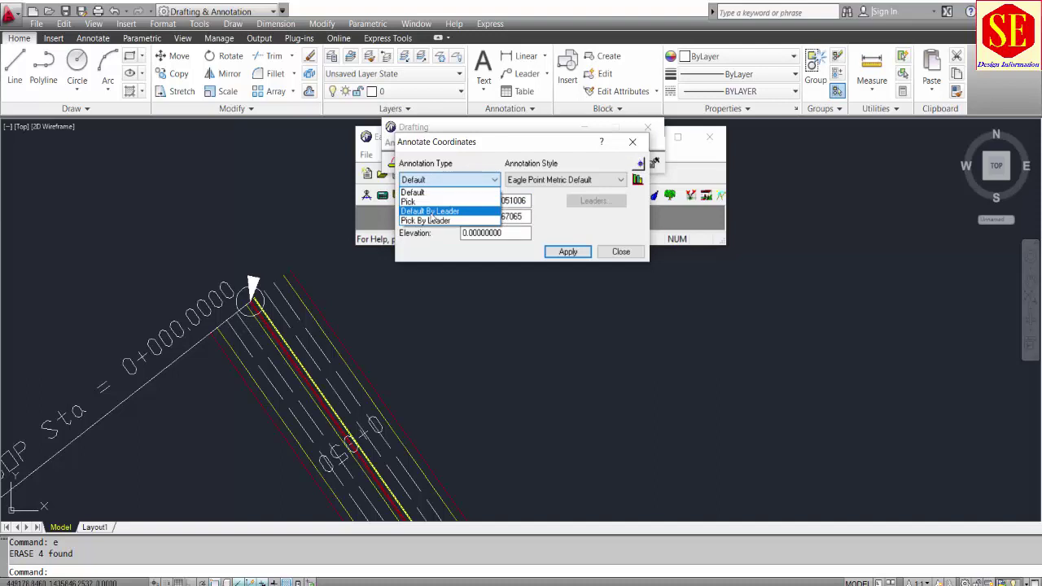
pyautogui.click(431, 212)
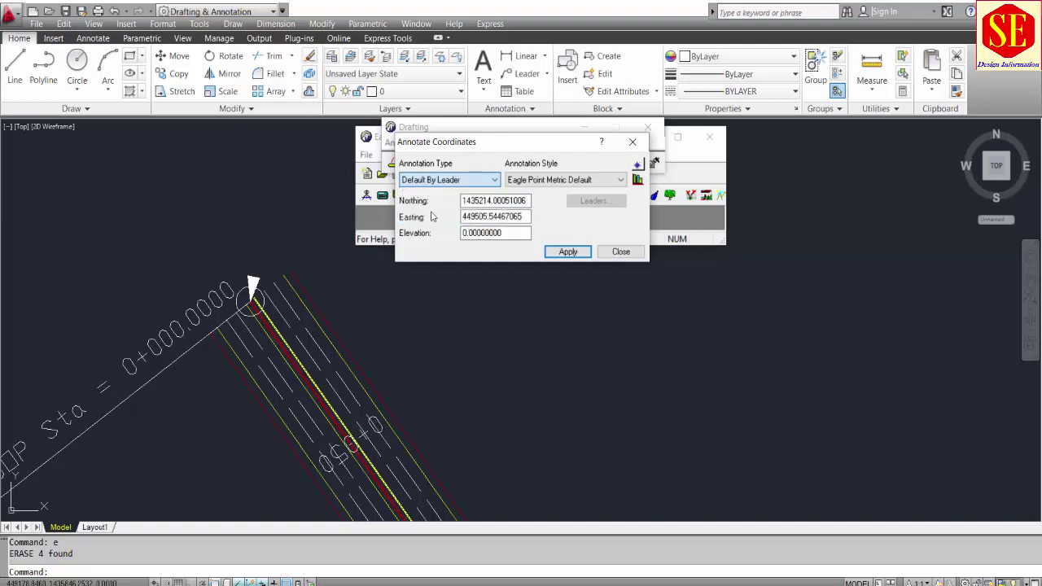
# Annotate the BOP station 0+000 point's northing and easting with a leader running up to the open area north of it
pyautogui.click(638, 166)
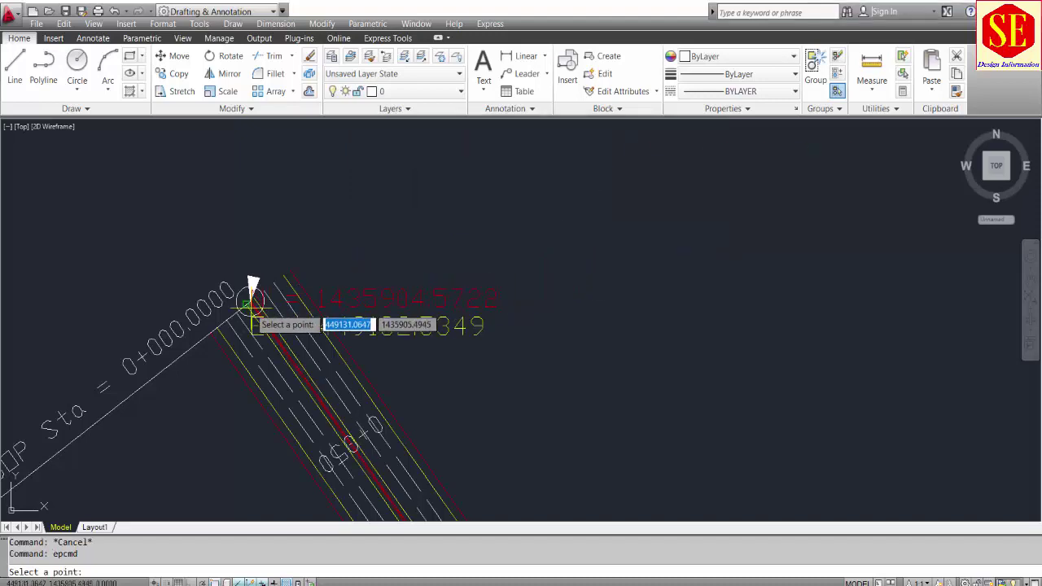
pyautogui.scroll(2, 250, 302)
pyautogui.scroll(-5, 425, 255)
pyautogui.scroll(6, 442, 349)
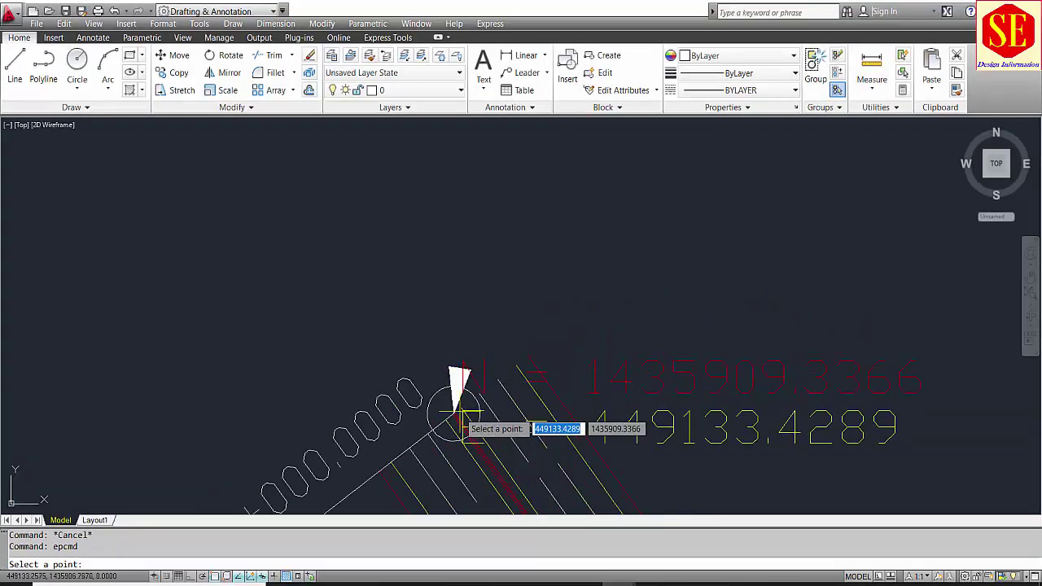
pyautogui.click(454, 411)
pyautogui.scroll(-3, 451, 360)
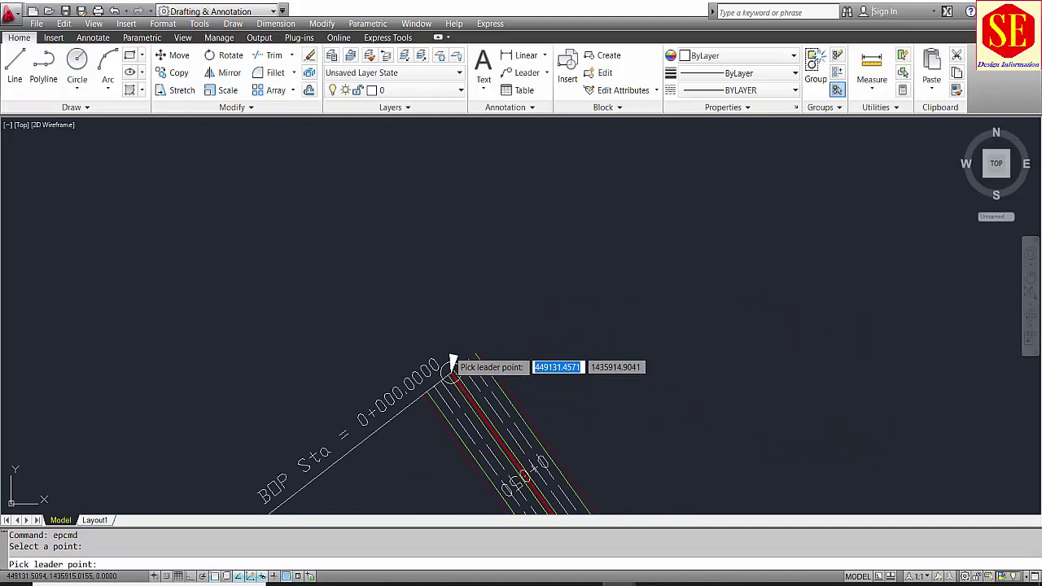
pyautogui.click(446, 247)
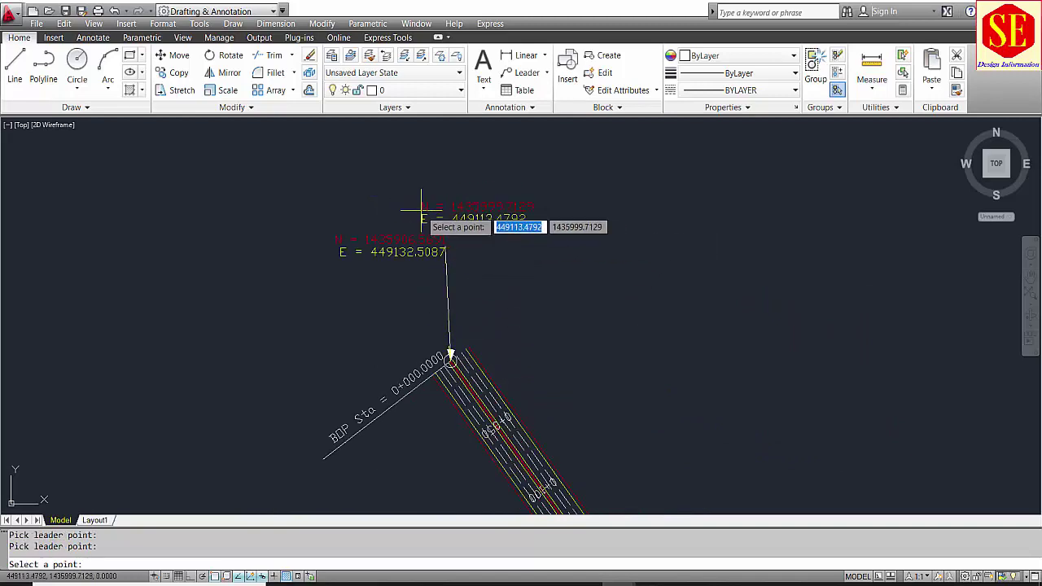
# Annotate the northing and easting with a leader near the PC station 0+403 point, and finish coordinate annotation
pyautogui.scroll(-5, 421, 206)
pyautogui.scroll(6, 521, 306)
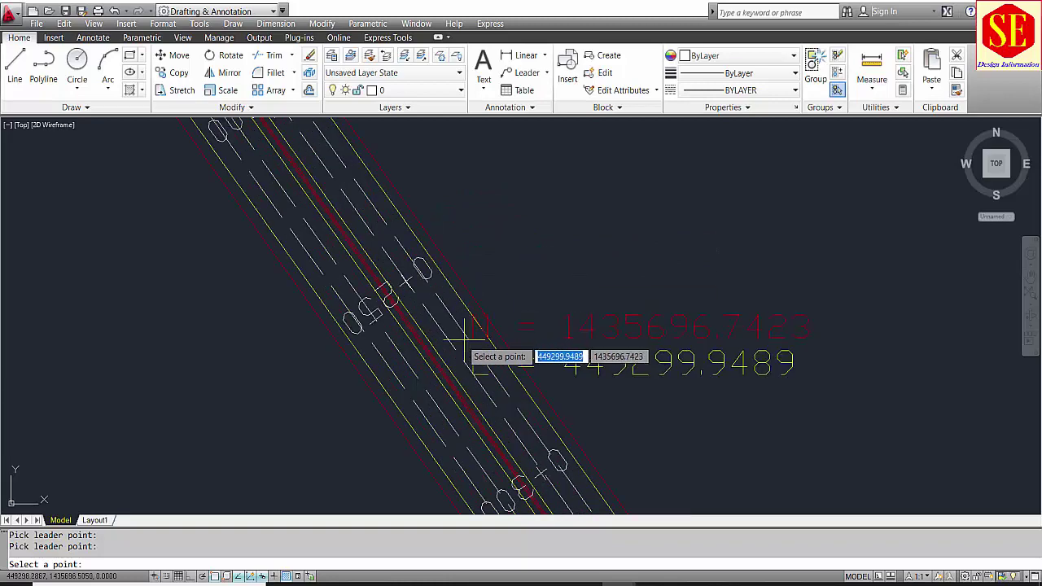
pyautogui.click(428, 350)
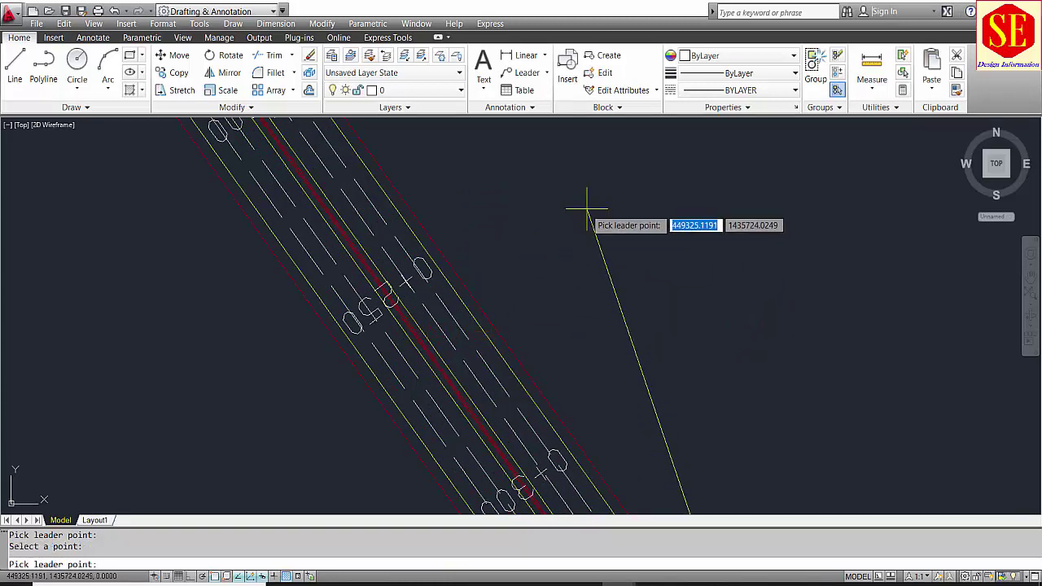
pyautogui.scroll(-4, 593, 209)
pyautogui.scroll(3, 667, 224)
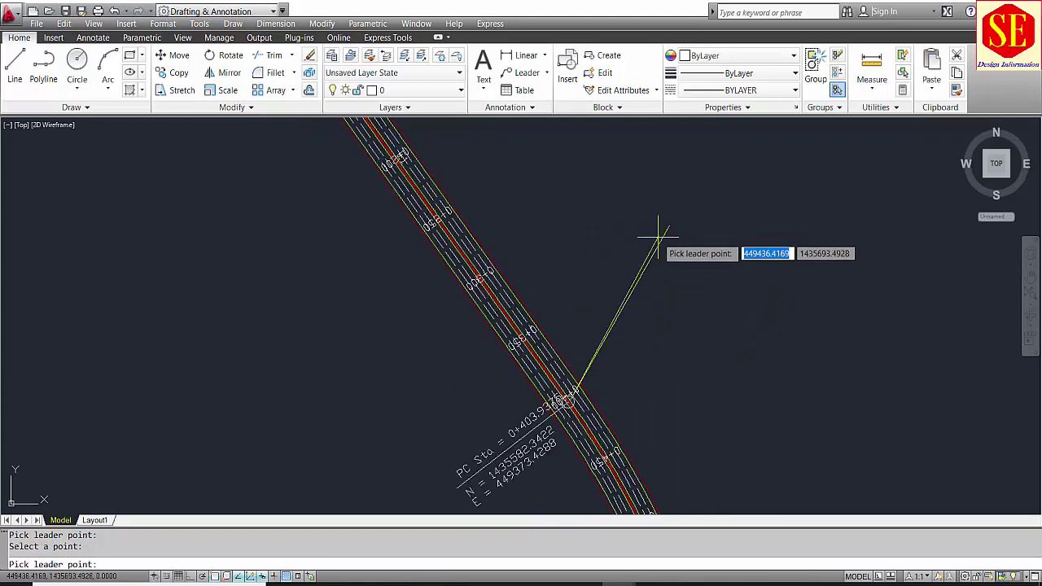
pyautogui.click(669, 212)
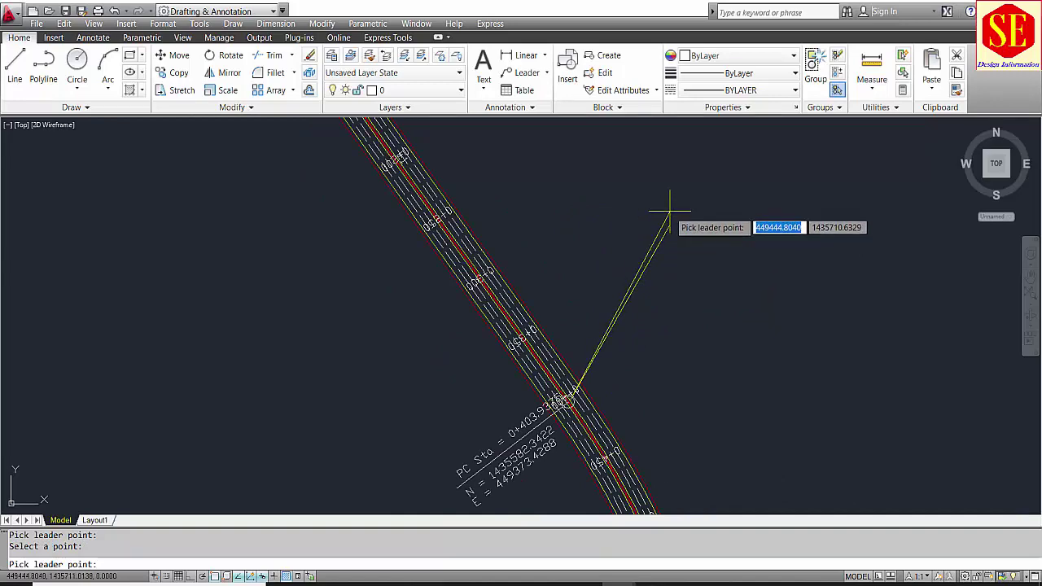
pyautogui.click(670, 211)
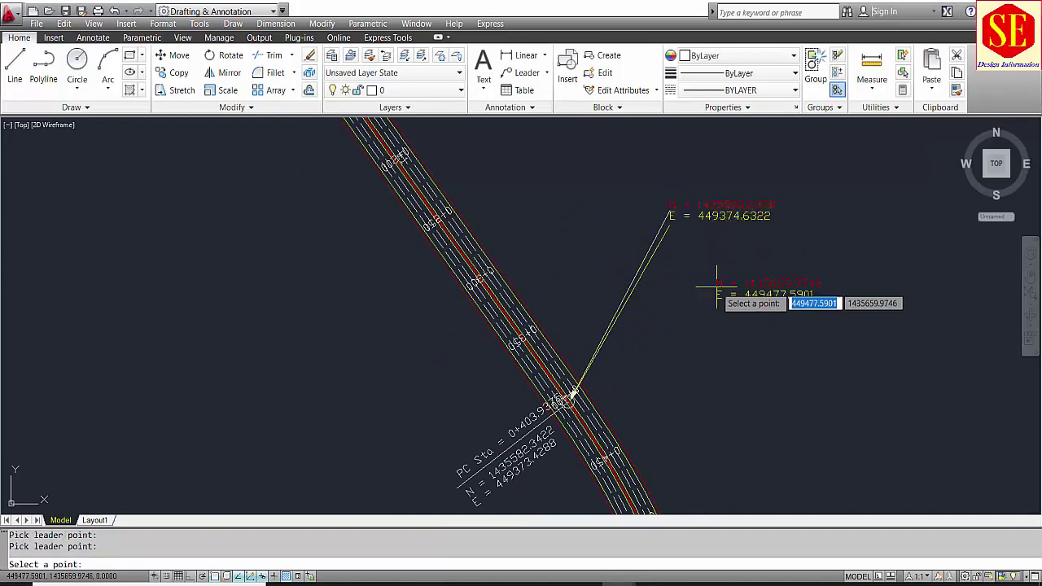
pyautogui.scroll(-4, 704, 285)
pyautogui.press('Escape')
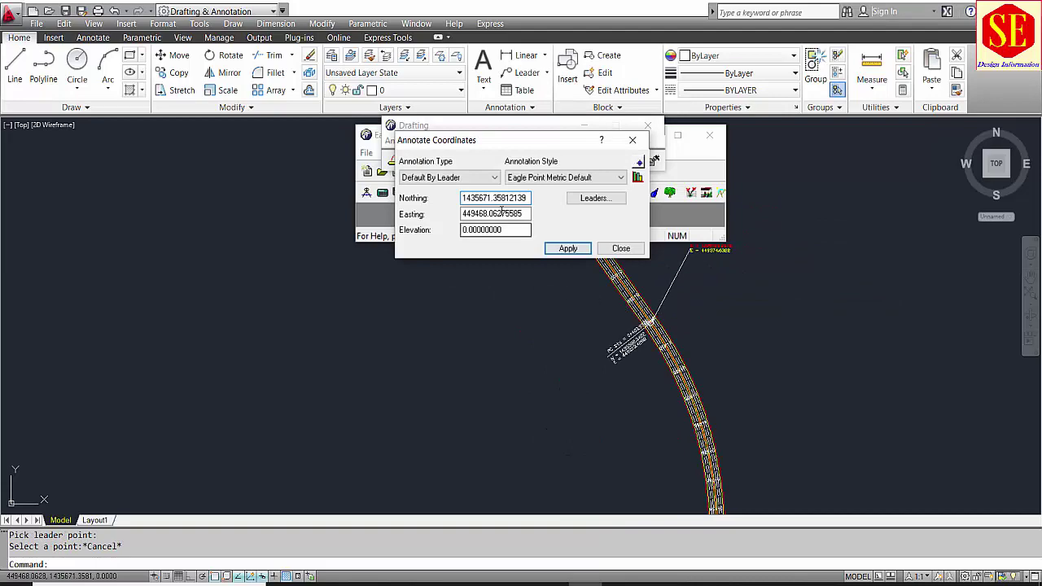
pyautogui.click(621, 249)
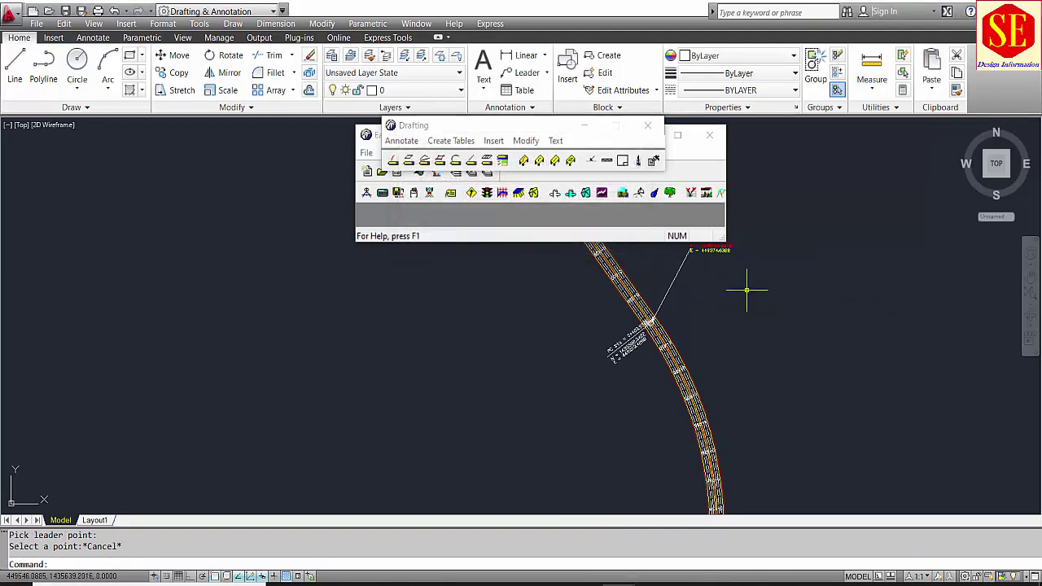
# Erase the coordinate label and its leader east of the PC station 0+403 point
pyautogui.moveTo(749, 288)
pyautogui.mouseDown(button='middle')
pyautogui.moveTo(725, 374)
pyautogui.moveTo(733, 332)
pyautogui.mouseUp(button='middle')
pyautogui.click(733, 332)
pyautogui.click(631, 365)
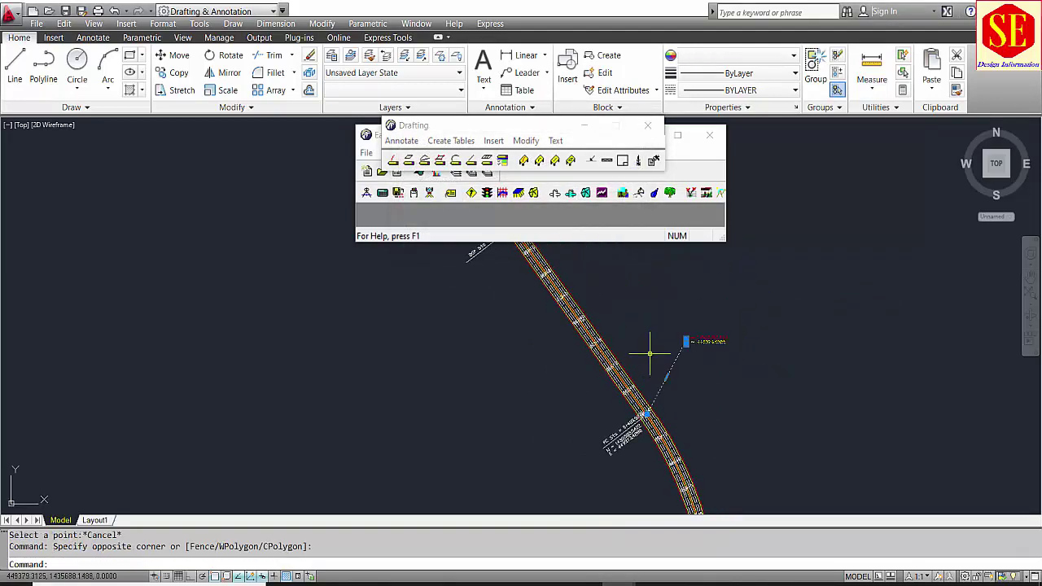
pyautogui.write('e')
pyautogui.press('Return')
# Start curve annotation with the annotation type set to By Leader
pyautogui.moveTo(594, 314); pyautogui.dragTo(628, 413, button='middle')
pyautogui.scroll(-2, 628, 413)
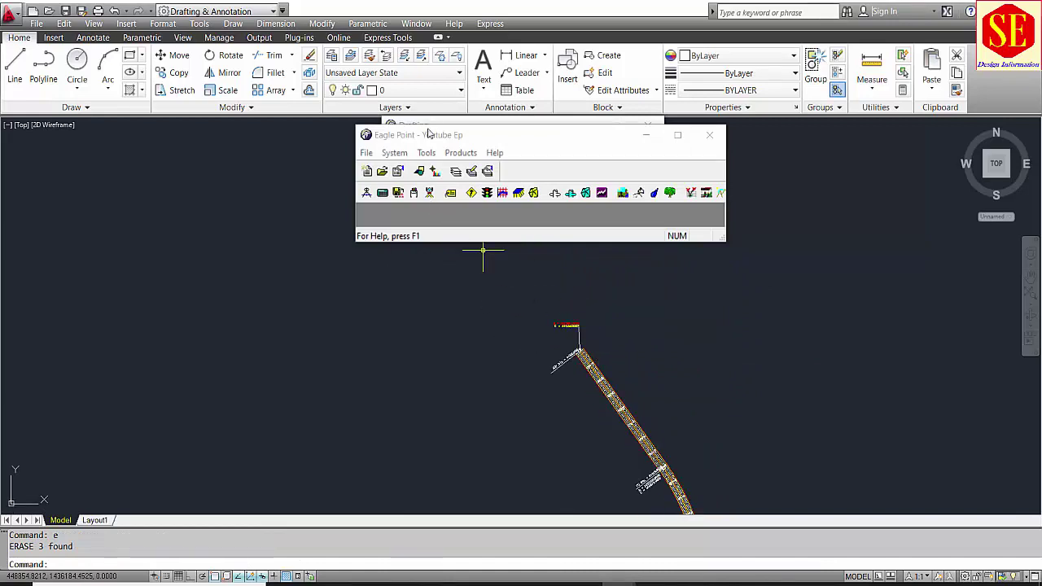
pyautogui.click(401, 141)
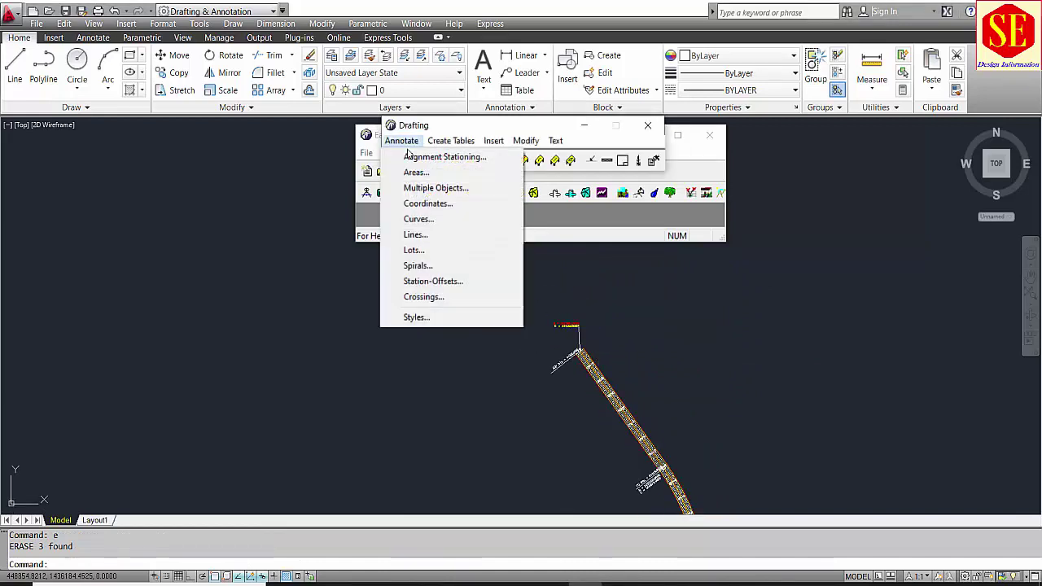
pyautogui.click(417, 219)
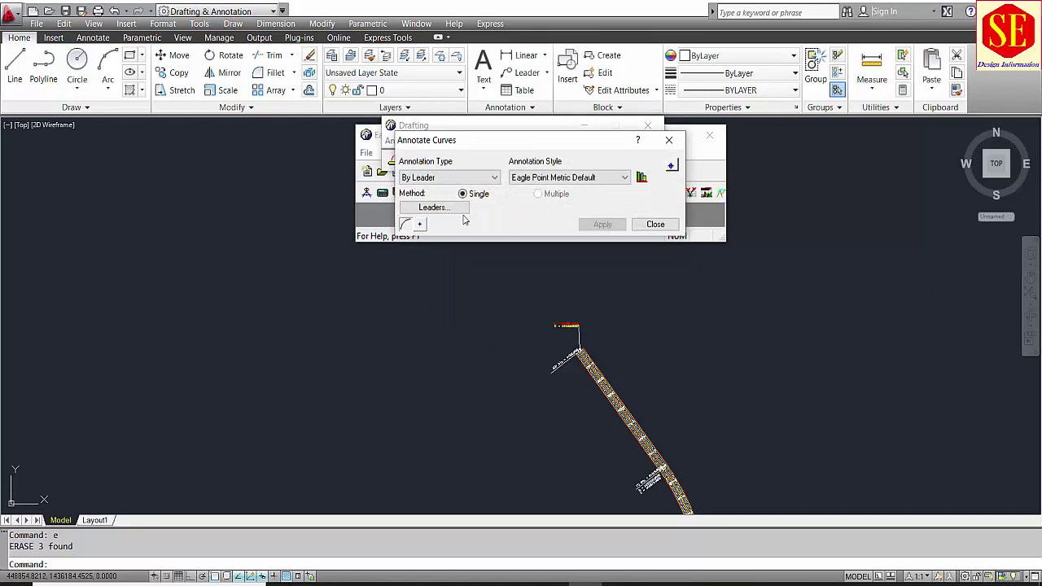
pyautogui.click(446, 178)
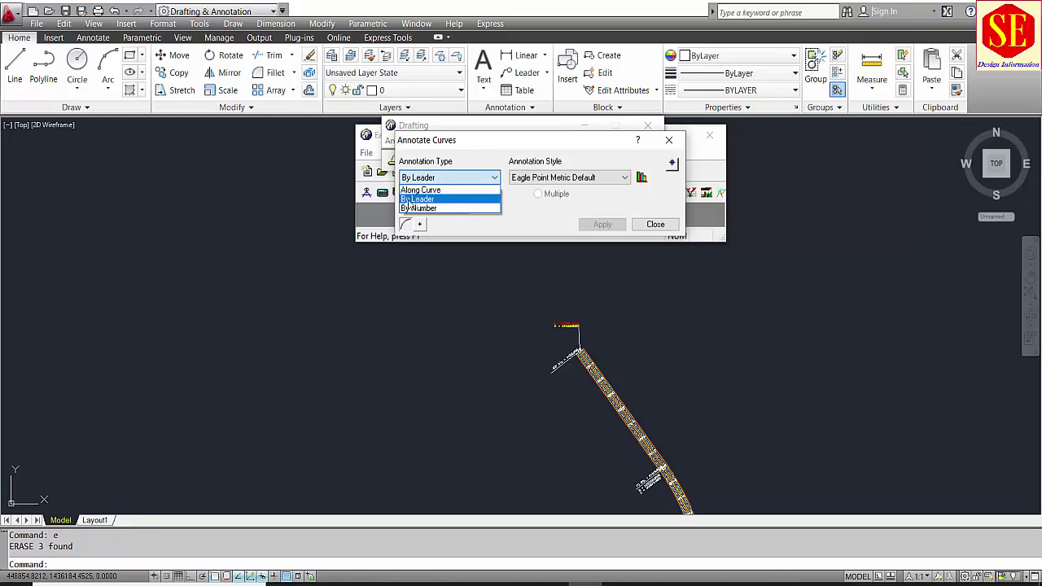
pyautogui.click(409, 200)
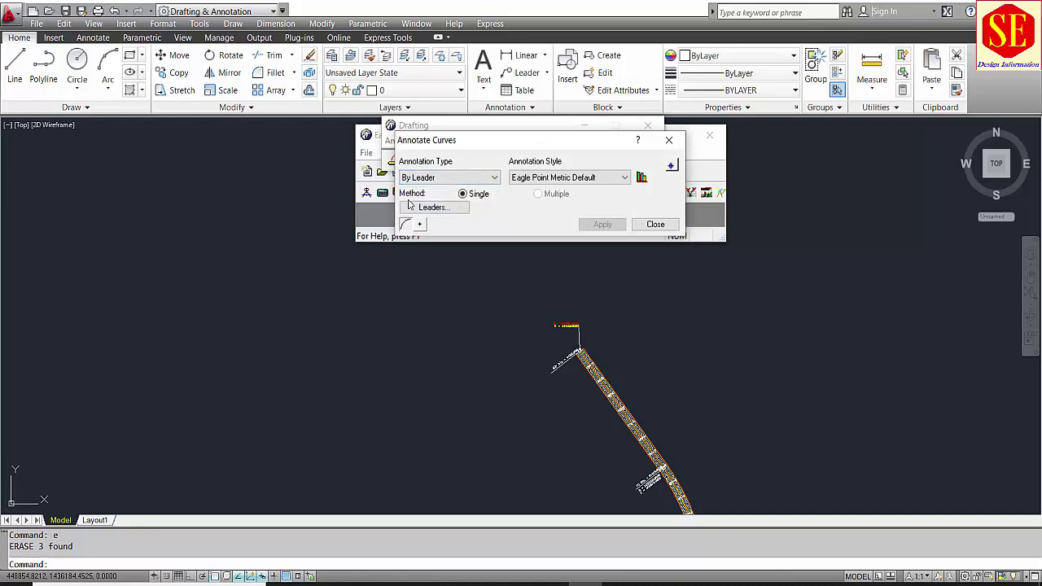
# Examine the curve annotation style's Deflection Angle label, placement and table settings
pyautogui.click(641, 177)
pyautogui.click(547, 338)
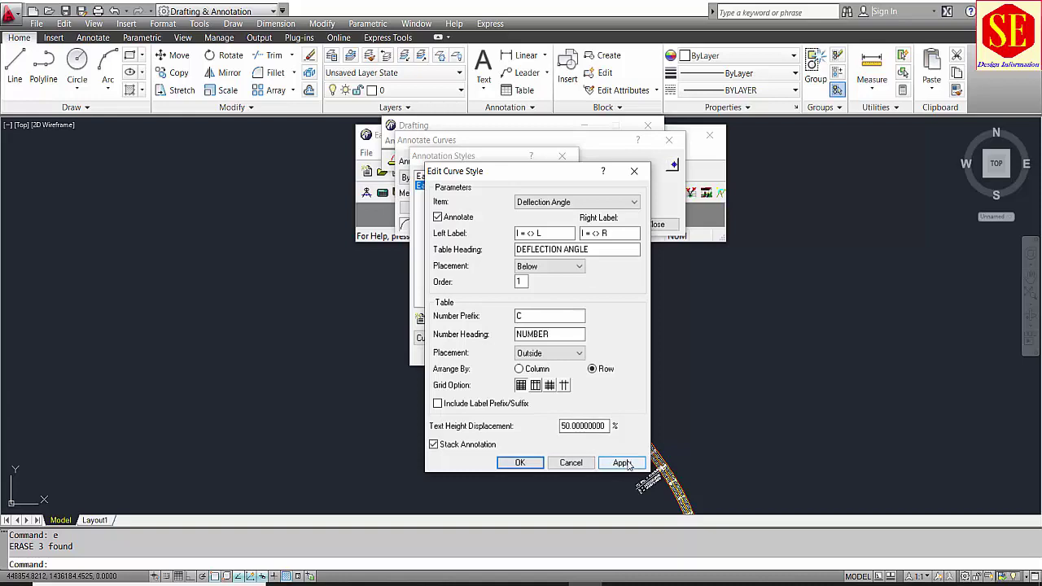
pyautogui.click(521, 463)
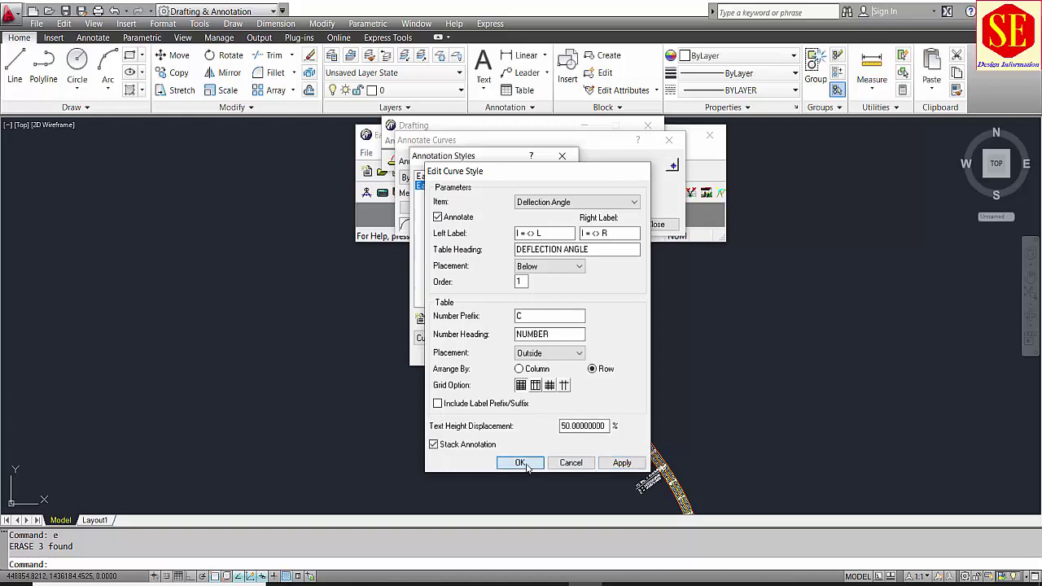
pyautogui.click(549, 355)
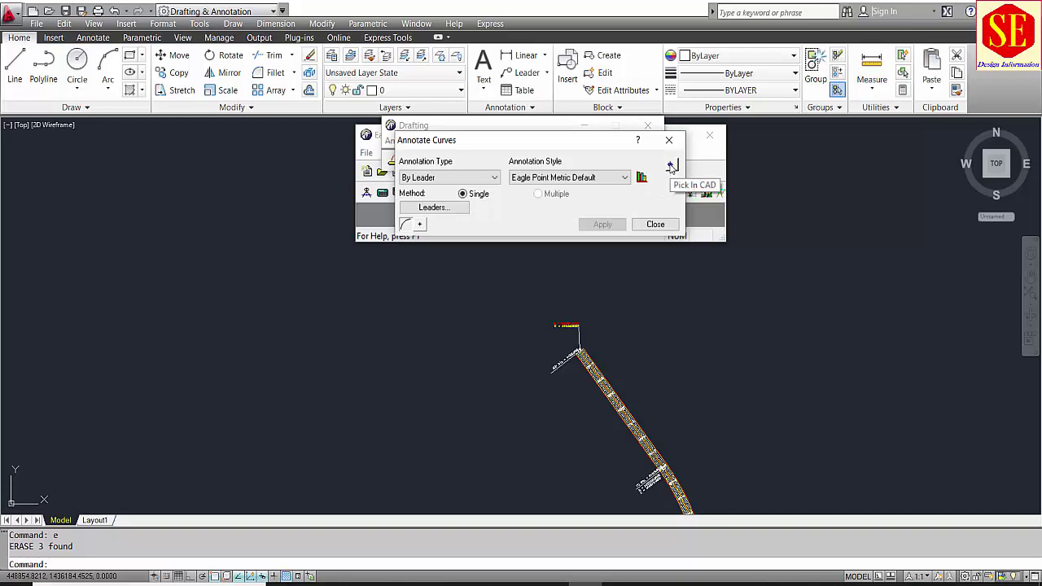
# Annotate the first curve's data with a leader from station 0+500 on the centerline to the open area east of it
pyautogui.click(672, 167)
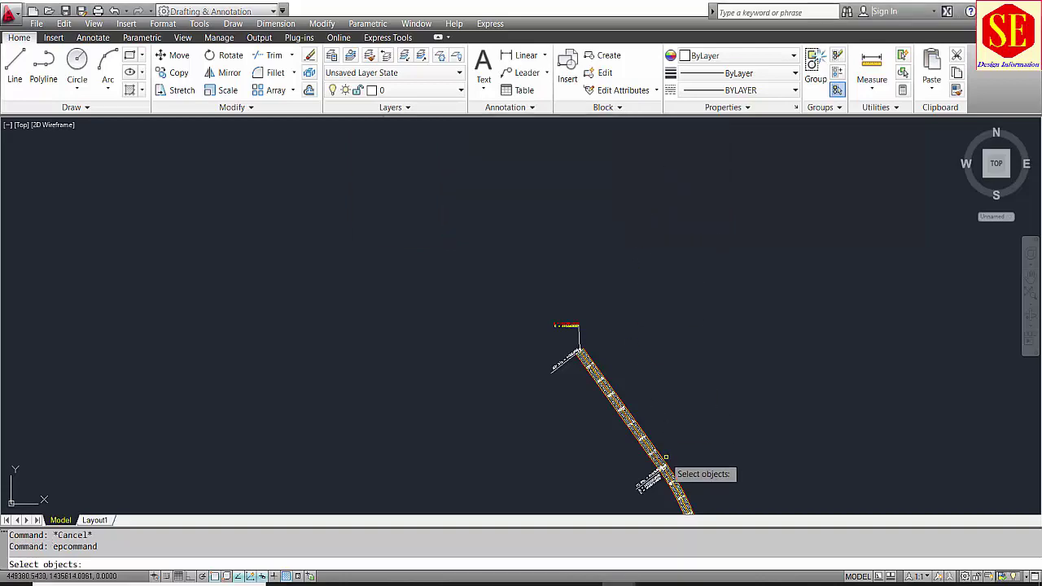
pyautogui.scroll(5, 651, 423)
pyautogui.scroll(3, 564, 308)
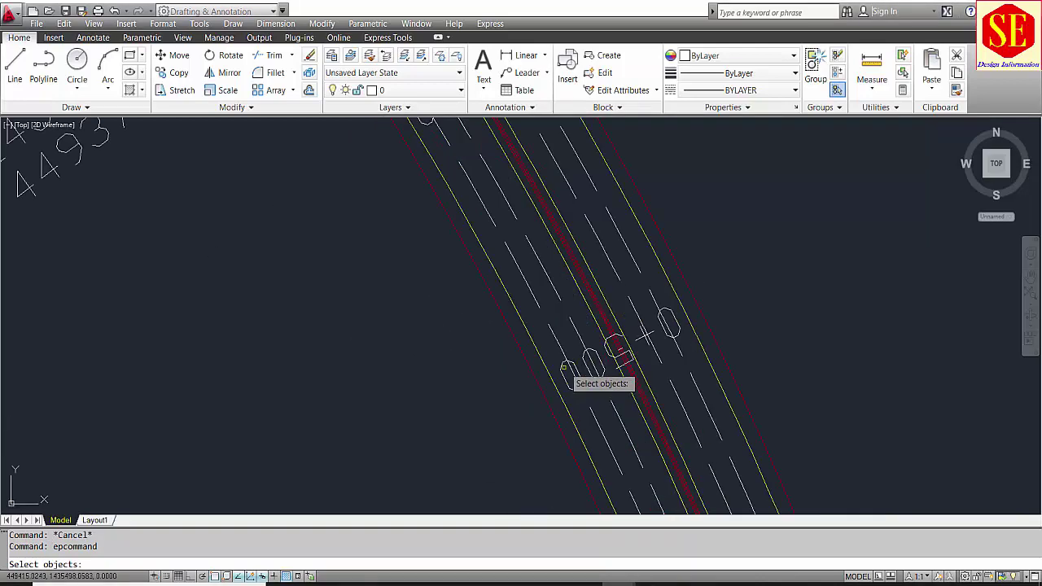
pyautogui.scroll(2, 602, 326)
pyautogui.click(603, 325)
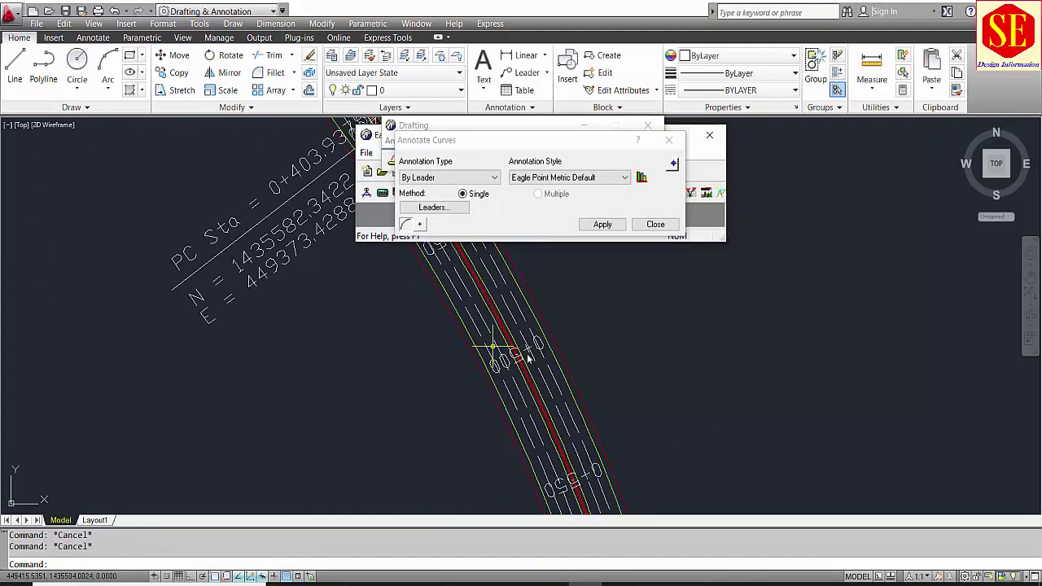
pyautogui.click(529, 228)
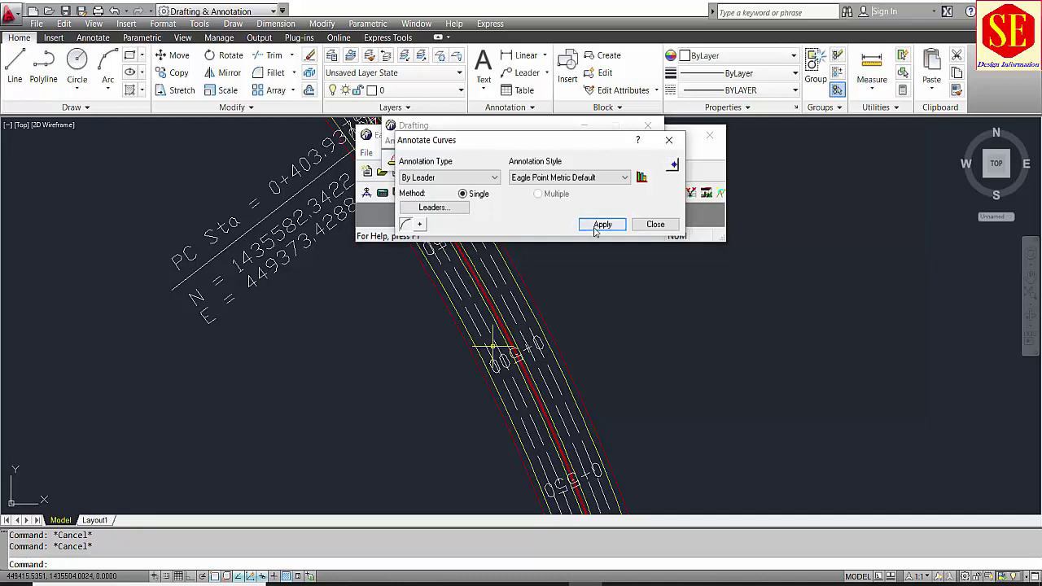
pyautogui.click(602, 224)
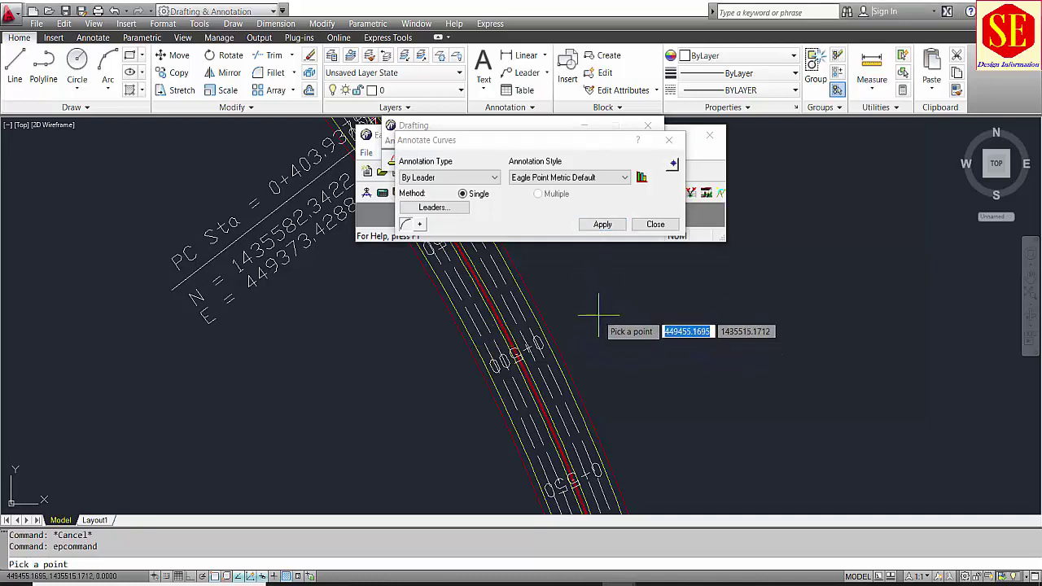
pyautogui.click(516, 354)
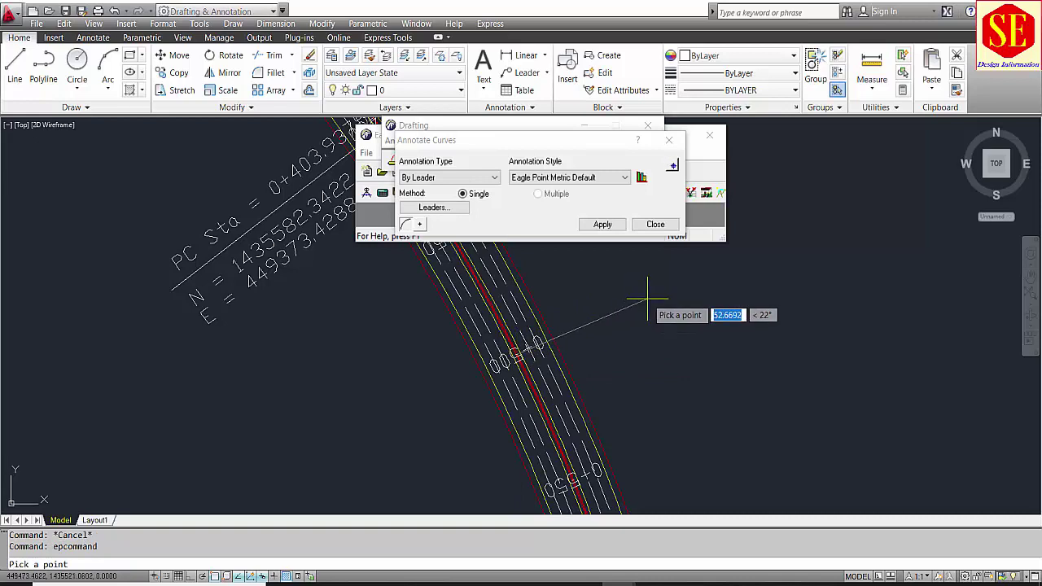
pyautogui.click(647, 299)
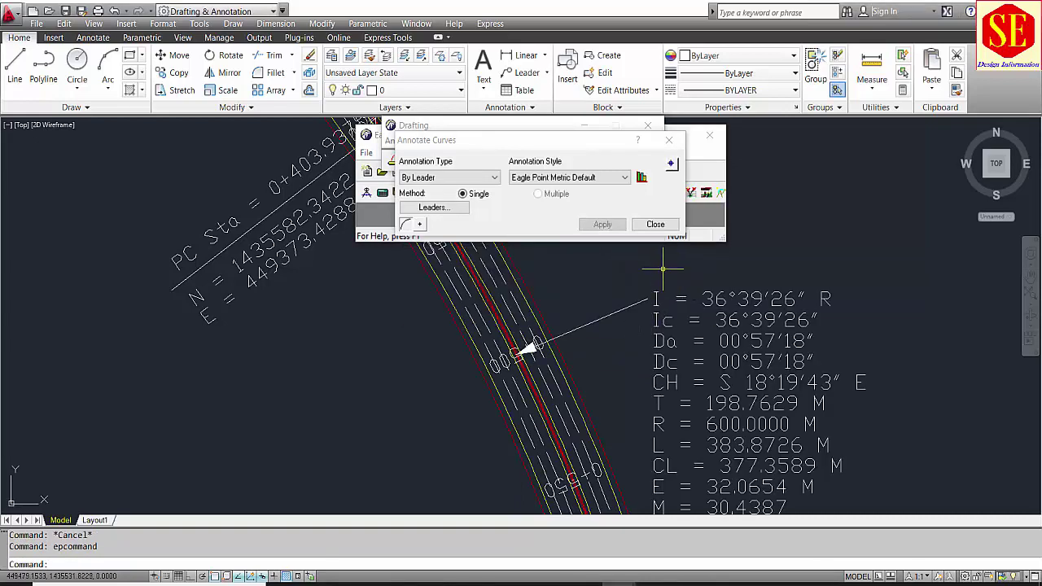
# Select the second curve, south of the PC station 0+826 point, for curve annotation
pyautogui.scroll(-1, 667, 273)
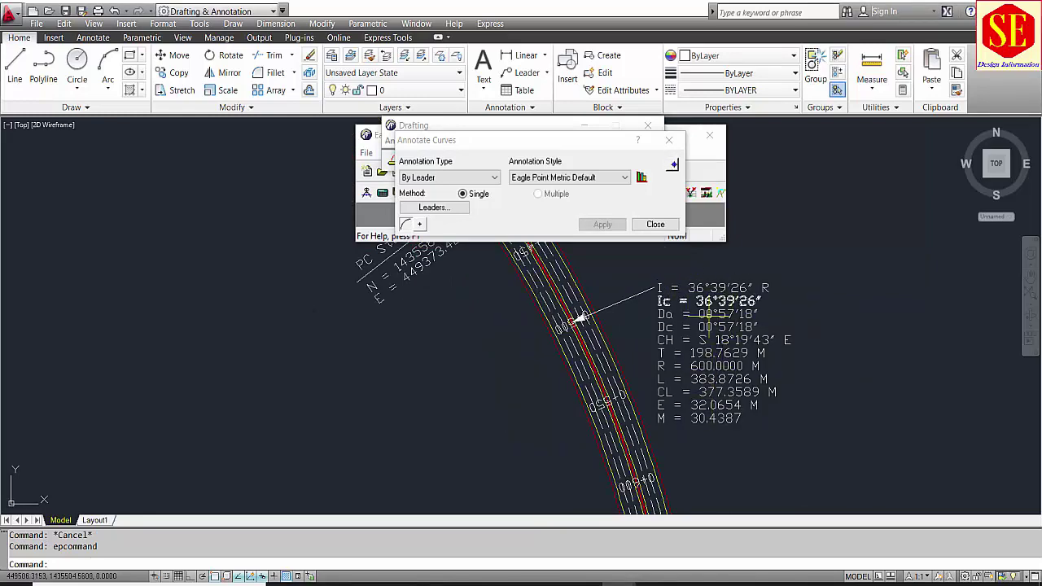
pyautogui.scroll(-2, 683, 357)
pyautogui.moveTo(704, 434); pyautogui.dragTo(630, 246, button='middle')
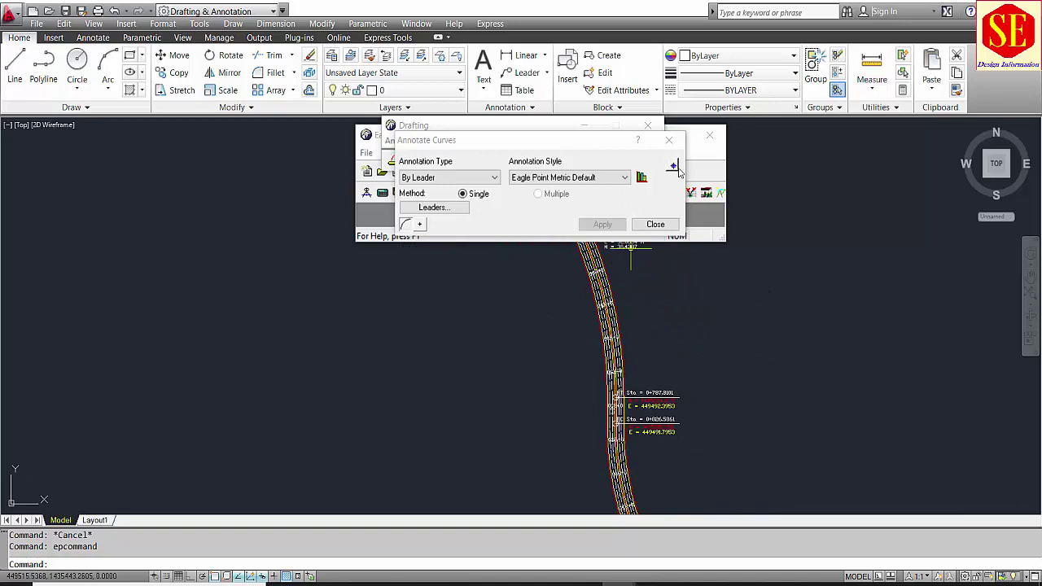
pyautogui.click(672, 167)
pyautogui.scroll(-3, 668, 349)
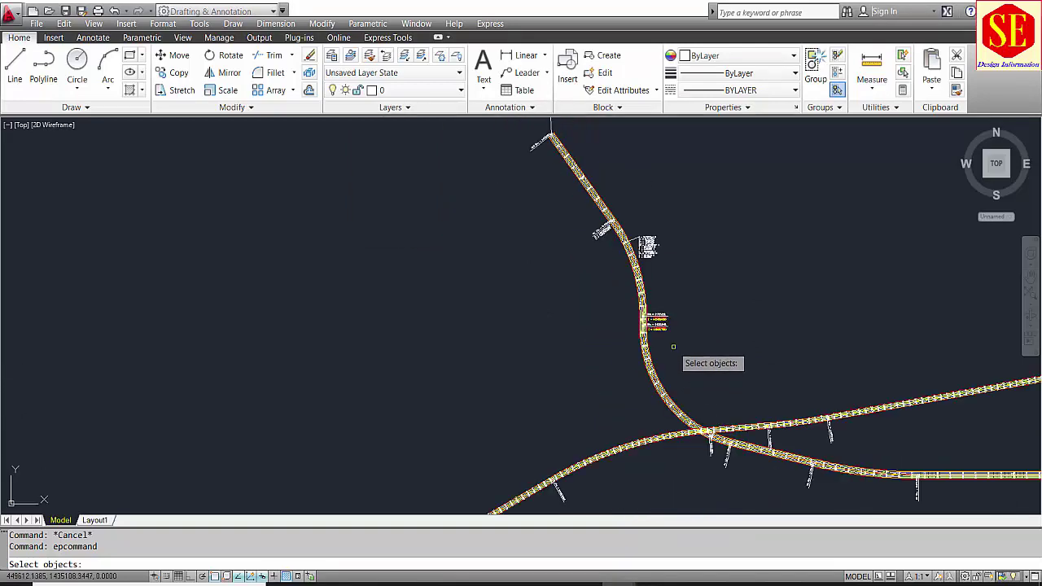
pyautogui.scroll(5, 673, 347)
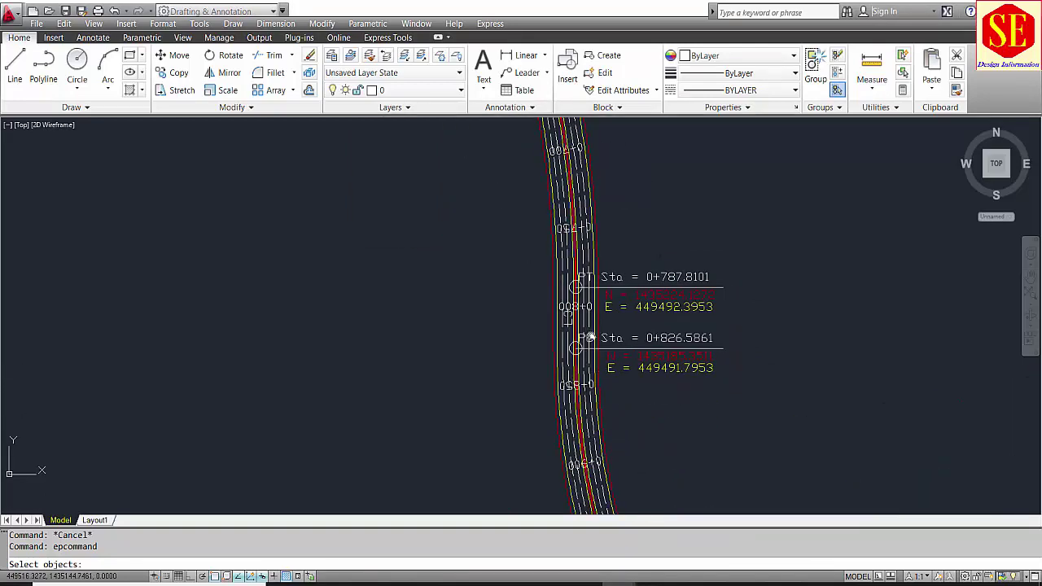
pyautogui.scroll(5, 553, 407)
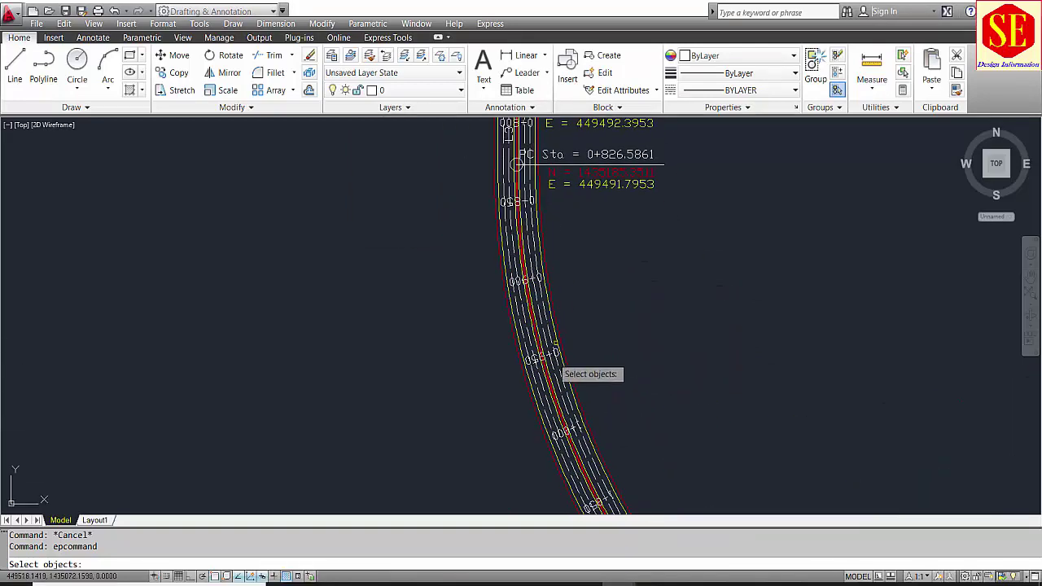
pyautogui.click(534, 396)
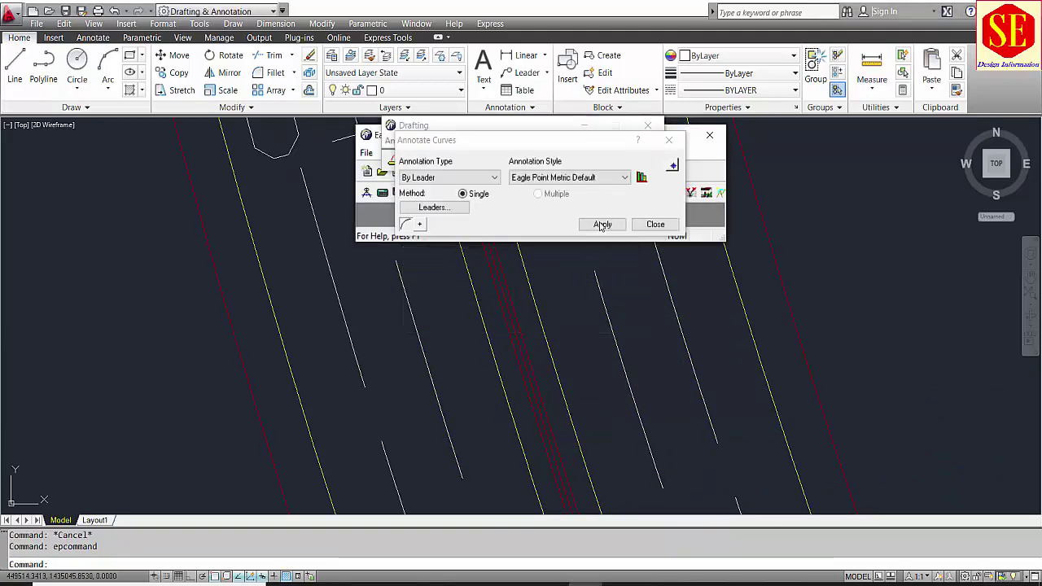
pyautogui.click(601, 224)
pyautogui.scroll(2, 640, 309)
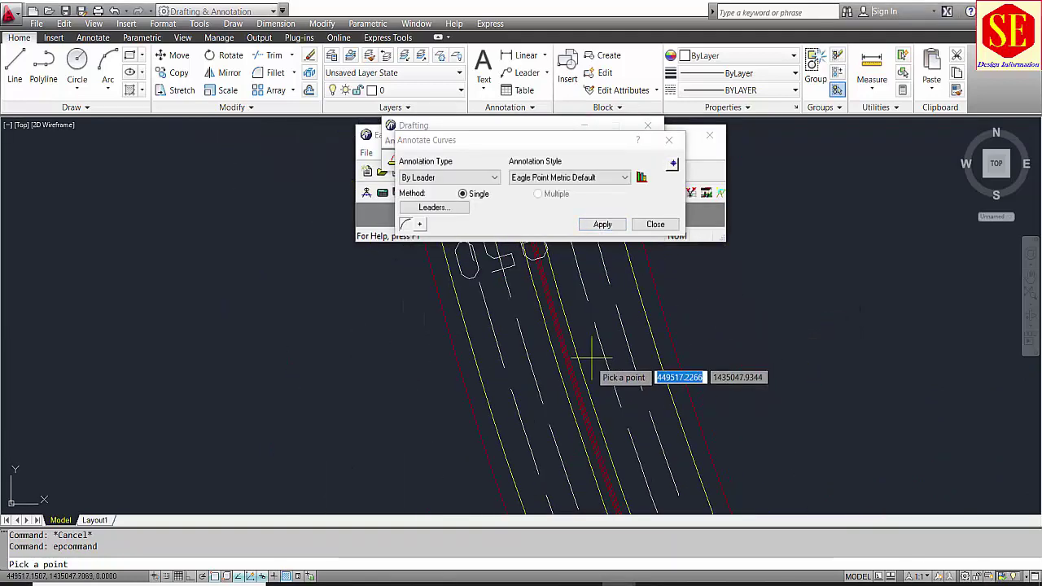
pyautogui.moveTo(582, 360)
pyautogui.mouseDown(button='middle')
pyautogui.moveTo(529, 316)
pyautogui.moveTo(484, 378)
pyautogui.mouseUp(button='middle')
pyautogui.scroll(2, 538, 403)
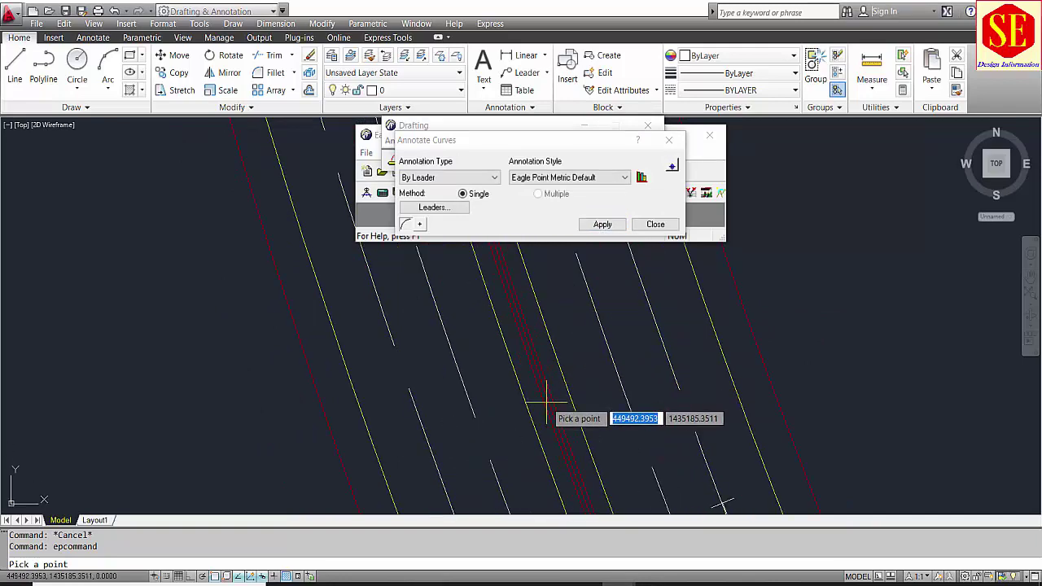
pyautogui.click(548, 402)
pyautogui.scroll(-5, 709, 344)
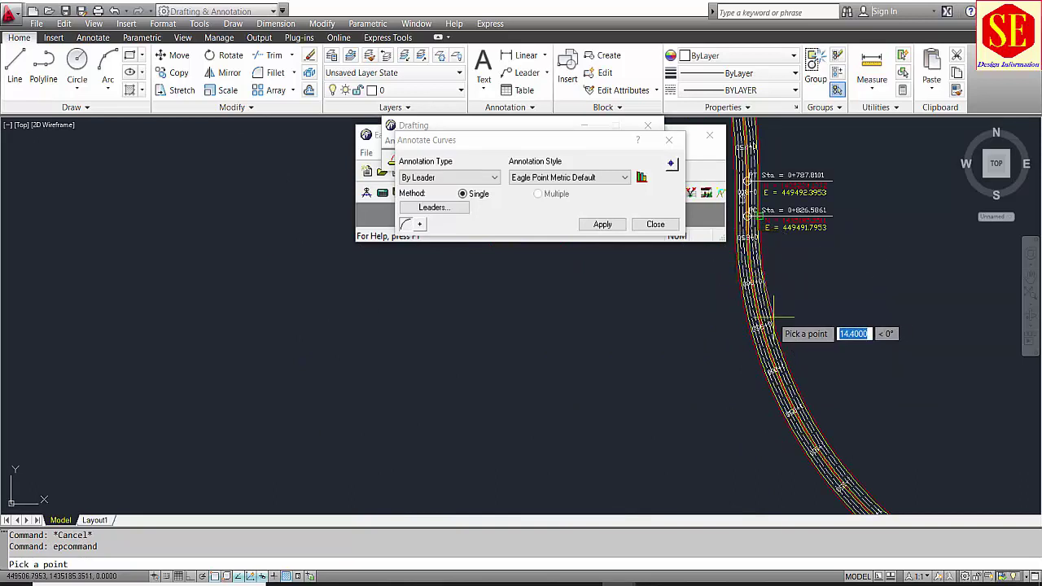
pyautogui.press('Escape')
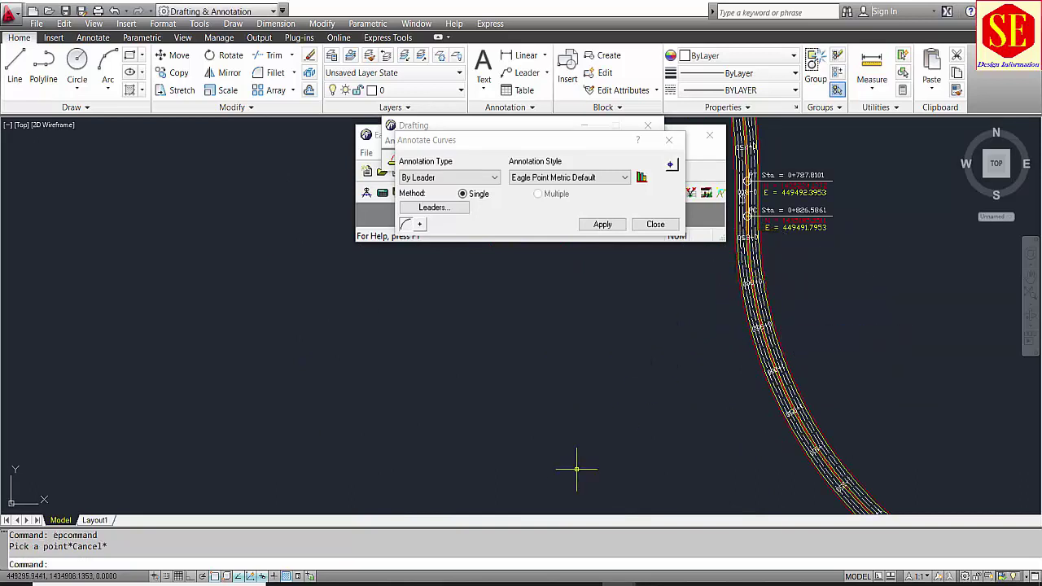
# Turn on all object snap modes in the drafting settings
pyautogui.rightClick(215, 576)
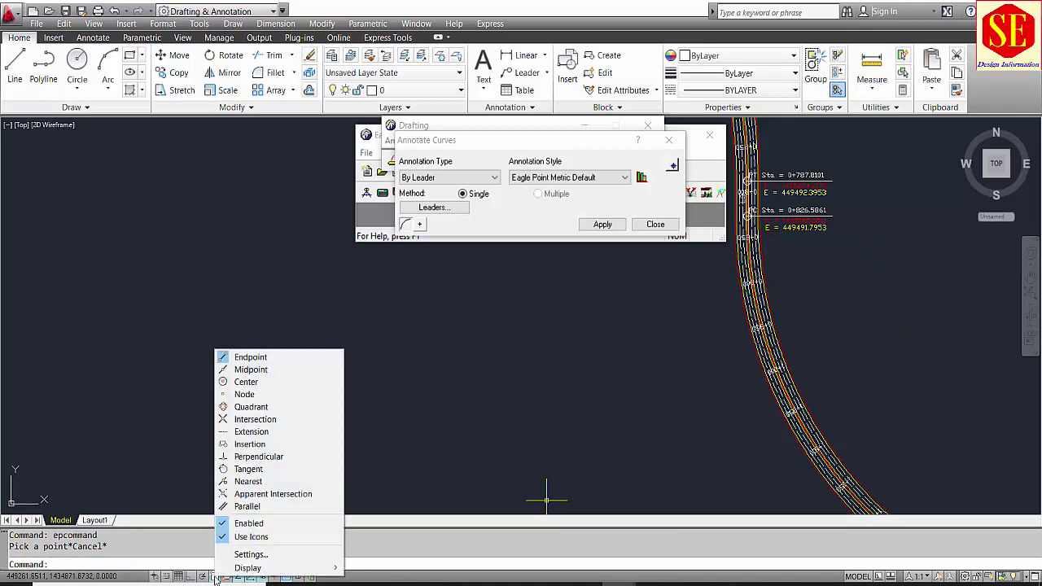
pyautogui.click(270, 555)
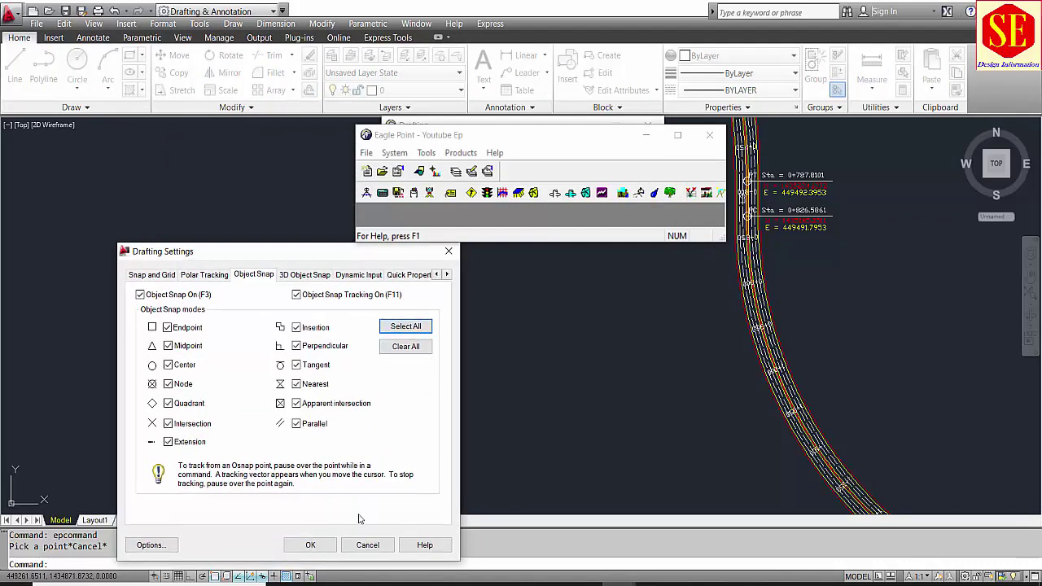
pyautogui.click(310, 545)
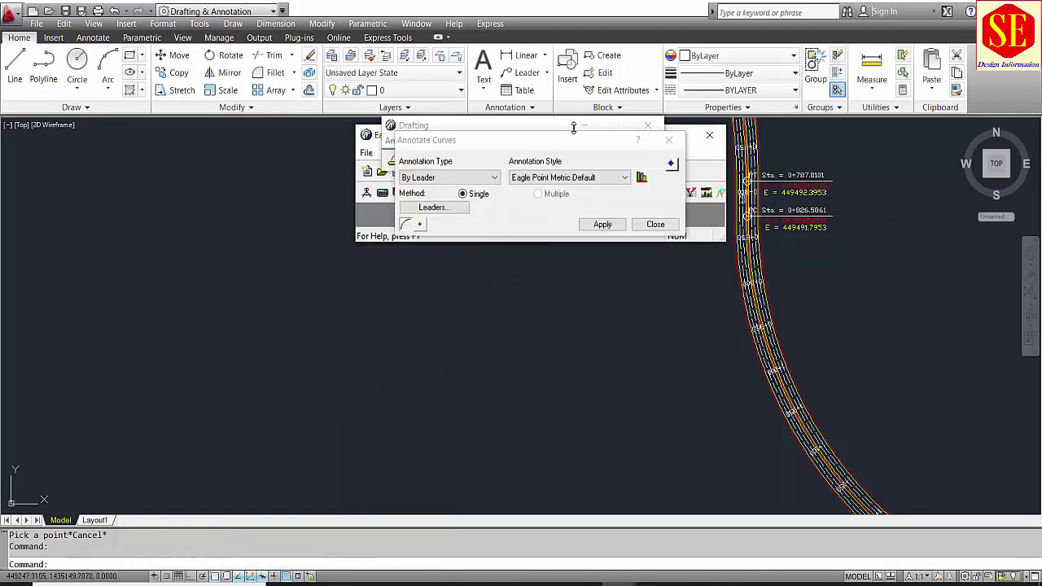
# Annotate the second curve's data with a leader from the centerline near station 1+000 to the open area east of it
pyautogui.click(602, 224)
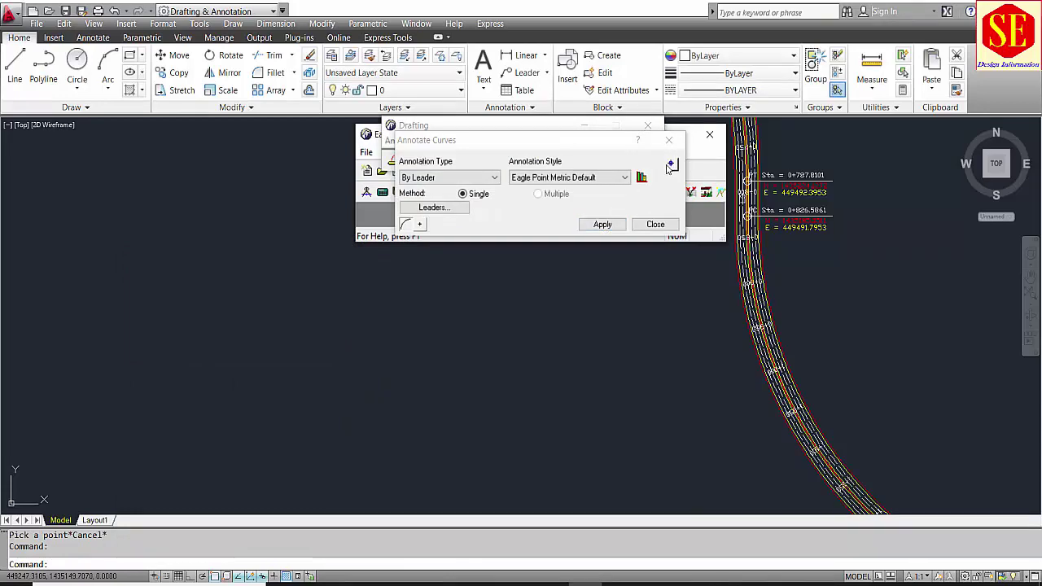
pyautogui.scroll(4, 781, 295)
pyautogui.scroll(6, 762, 294)
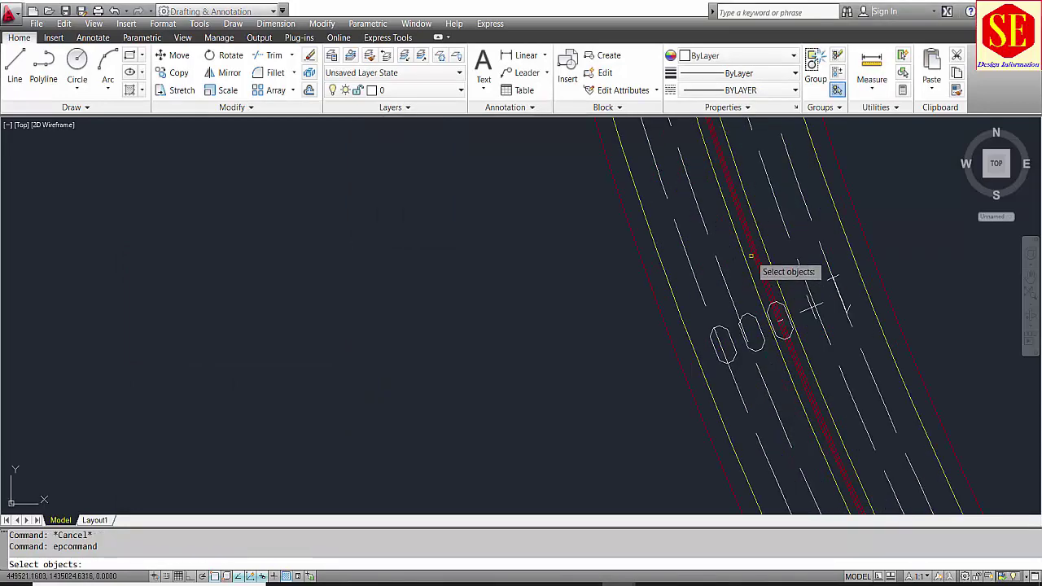
pyautogui.press('Escape')
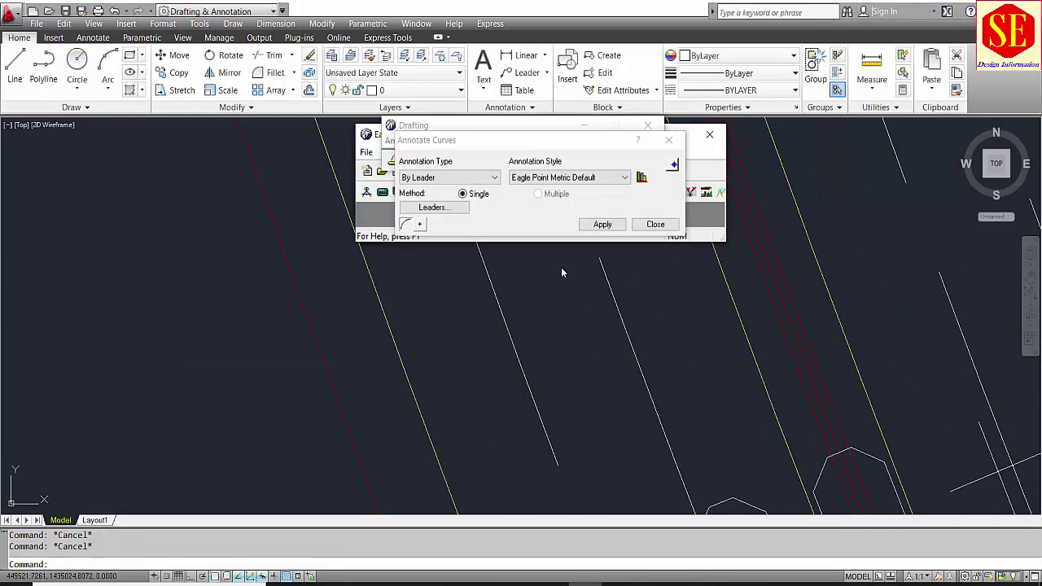
pyautogui.click(606, 227)
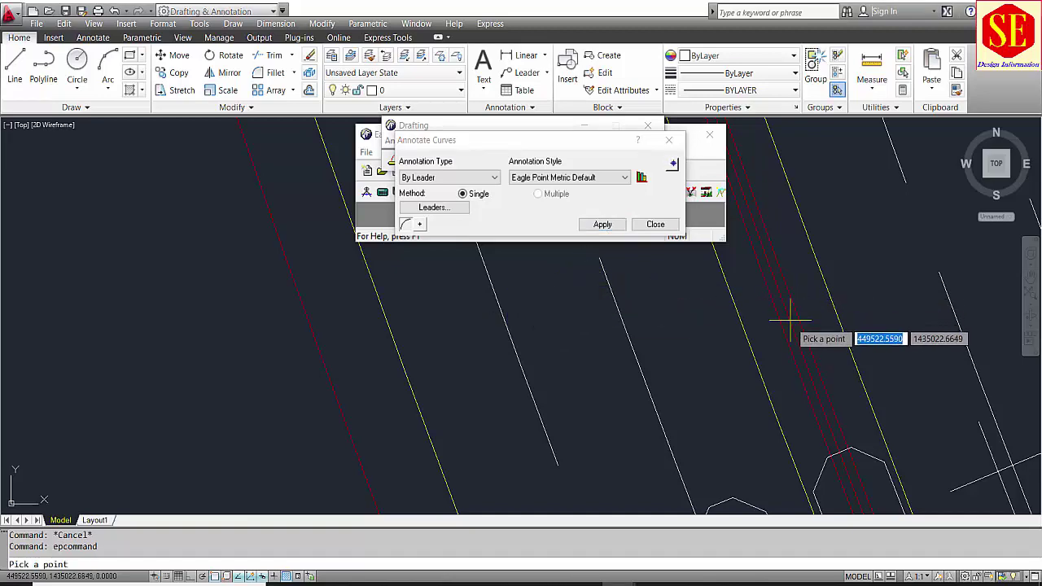
pyautogui.scroll(-3, 674, 379)
pyautogui.click(690, 373)
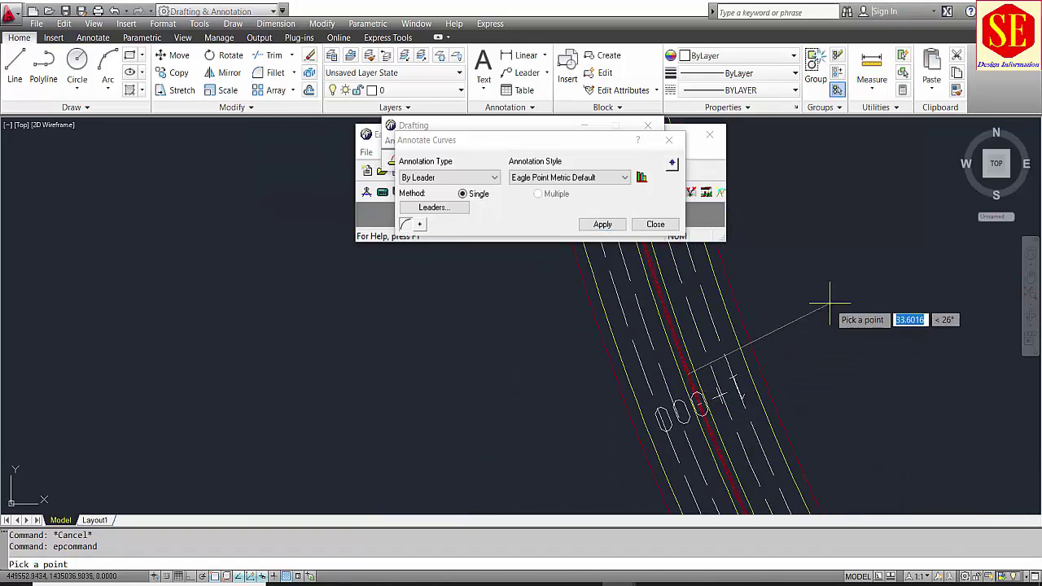
pyautogui.click(830, 301)
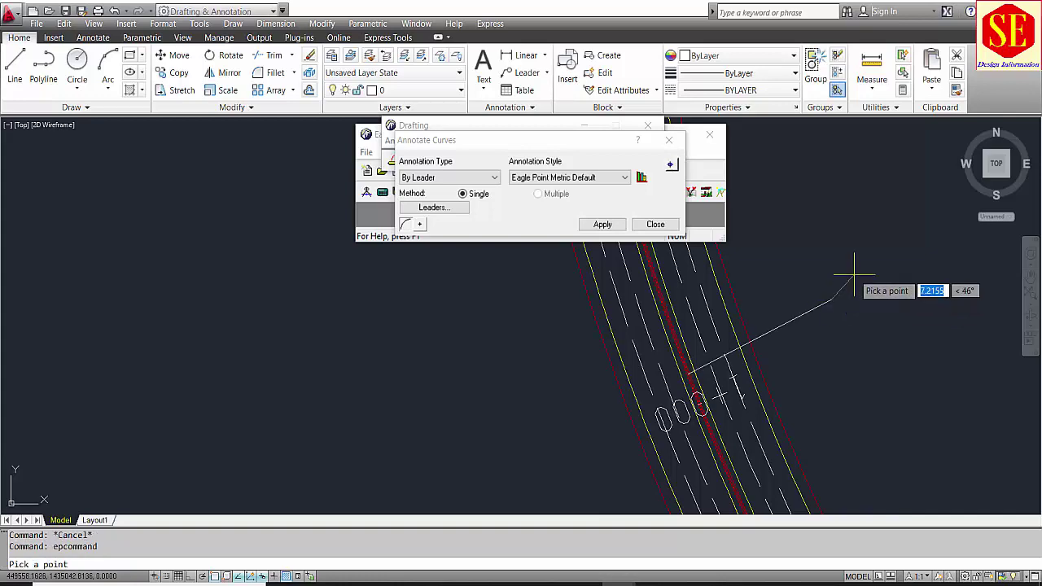
pyautogui.click(854, 275)
pyautogui.scroll(-3, 778, 267)
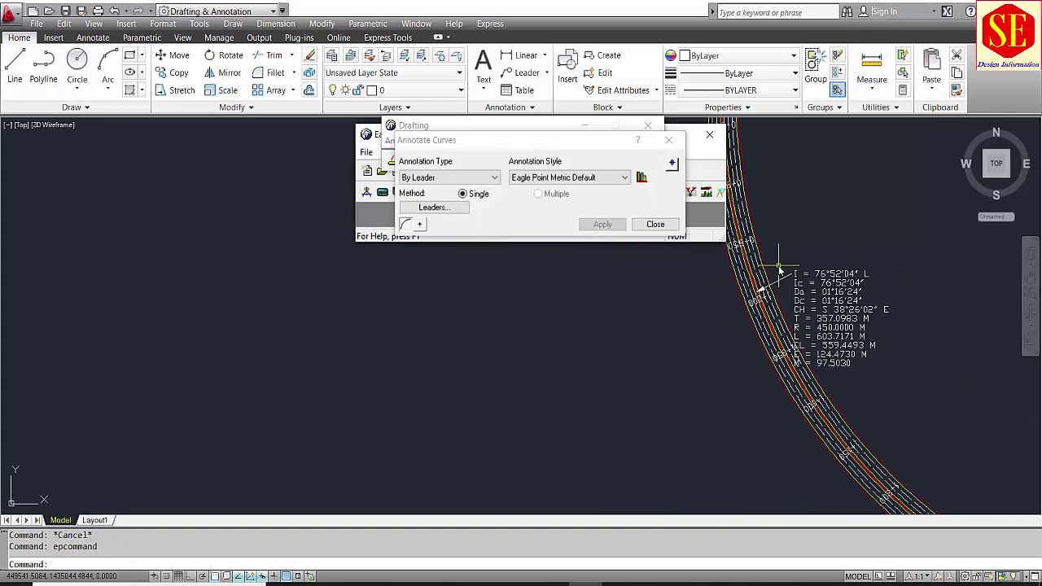
# Move the second curve's data text northwest, onto the road beside its leader arrow
pyautogui.moveTo(852, 251); pyautogui.dragTo(834, 218, button='middle')
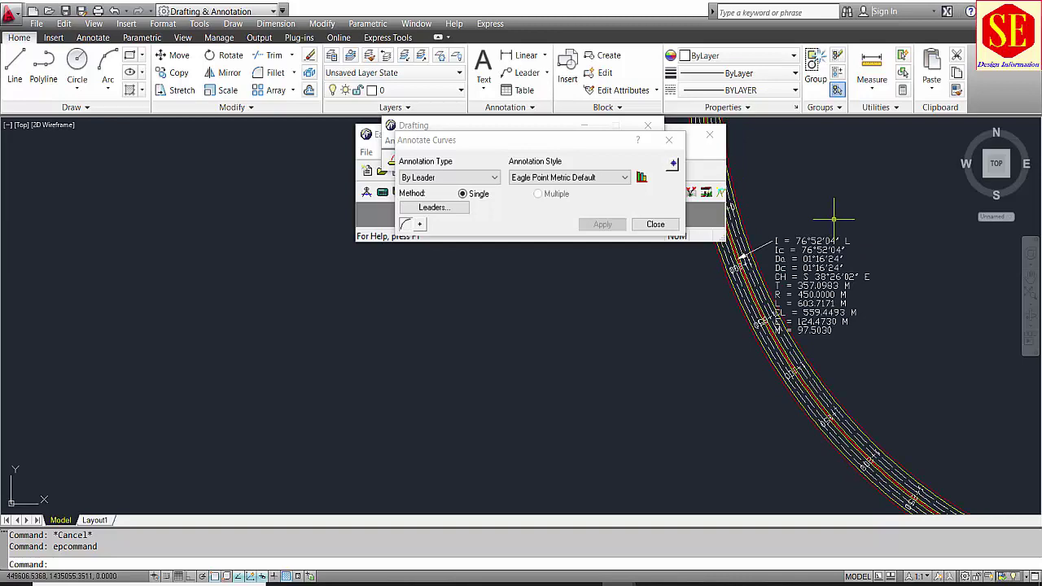
pyautogui.write('m')
pyautogui.press('Return')
pyautogui.click(869, 211)
pyautogui.click(817, 322)
pyautogui.press('Return')
pyautogui.click(830, 348)
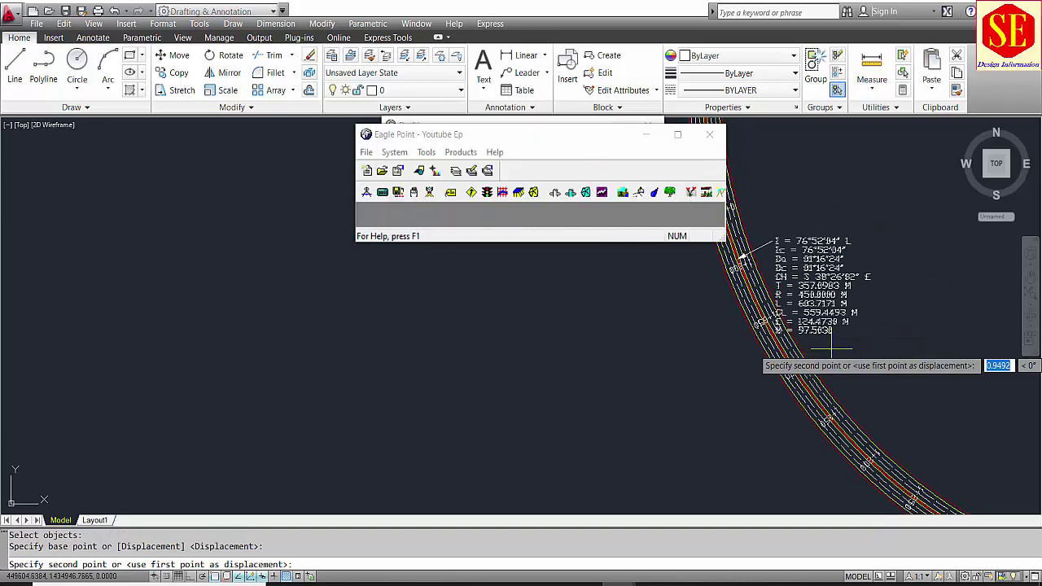
pyautogui.click(775, 305)
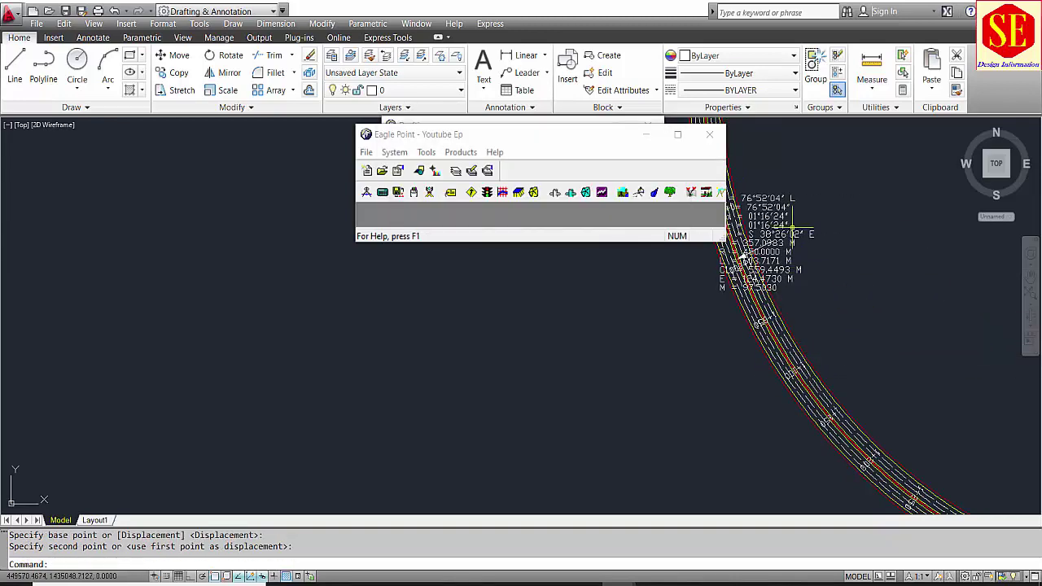
# Move the second curve's data lines above the M value to the open area farther east of the road
pyautogui.write('m')
pyautogui.press('Return')
pyautogui.click(814, 176)
pyautogui.click(780, 284)
pyautogui.press('Return')
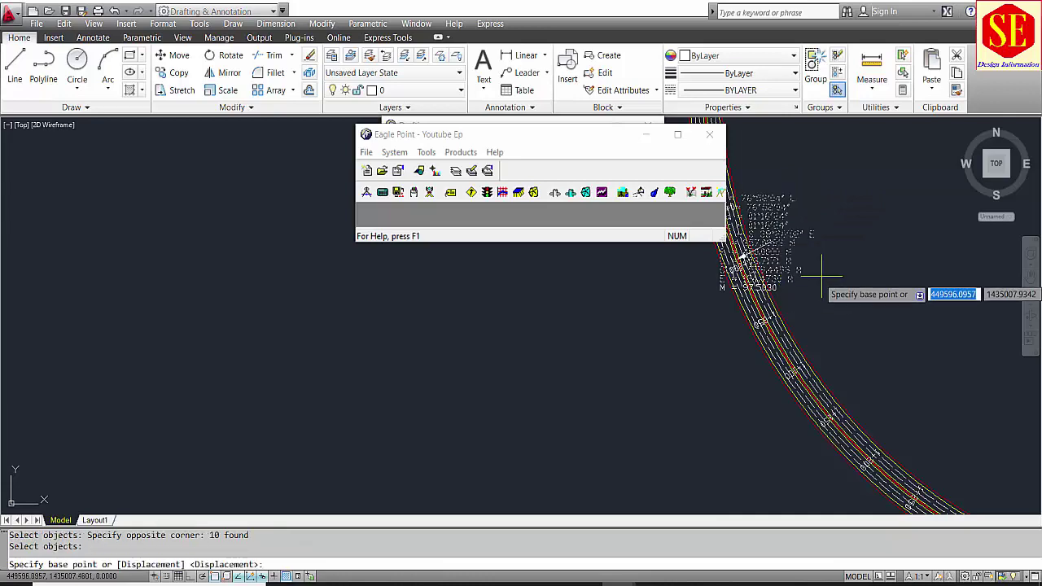
pyautogui.click(822, 277)
pyautogui.click(919, 255)
# Select the next curve, just east of the PC station 1+763 point, for curve annotation
pyautogui.scroll(-3, 786, 255)
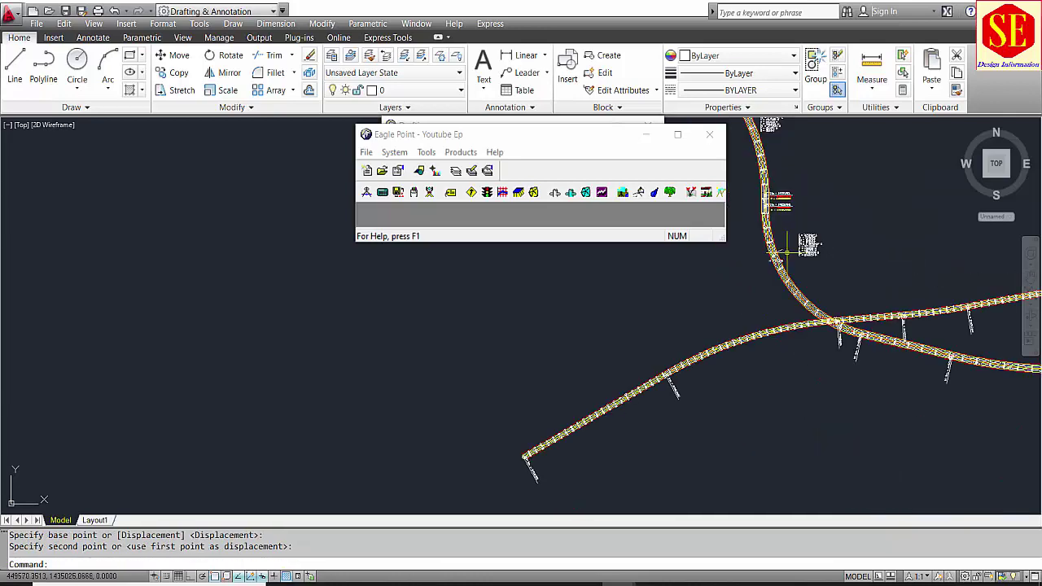
pyautogui.moveTo(779, 255)
pyautogui.mouseDown(button='middle')
pyautogui.moveTo(663, 255)
pyautogui.moveTo(611, 393)
pyautogui.mouseUp(button='middle')
pyautogui.scroll(3, 664, 254)
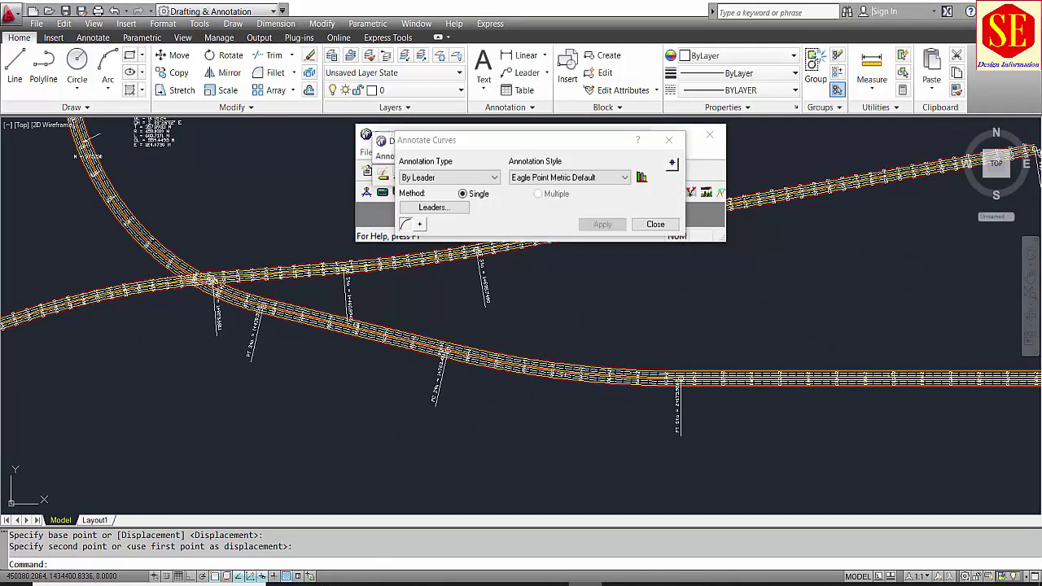
pyautogui.click(671, 166)
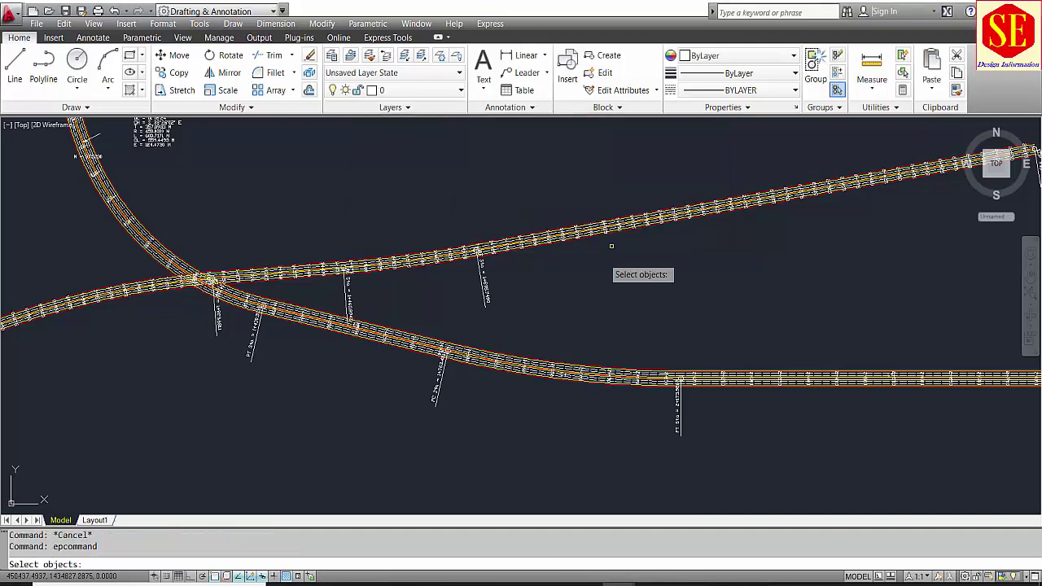
pyautogui.scroll(6, 570, 371)
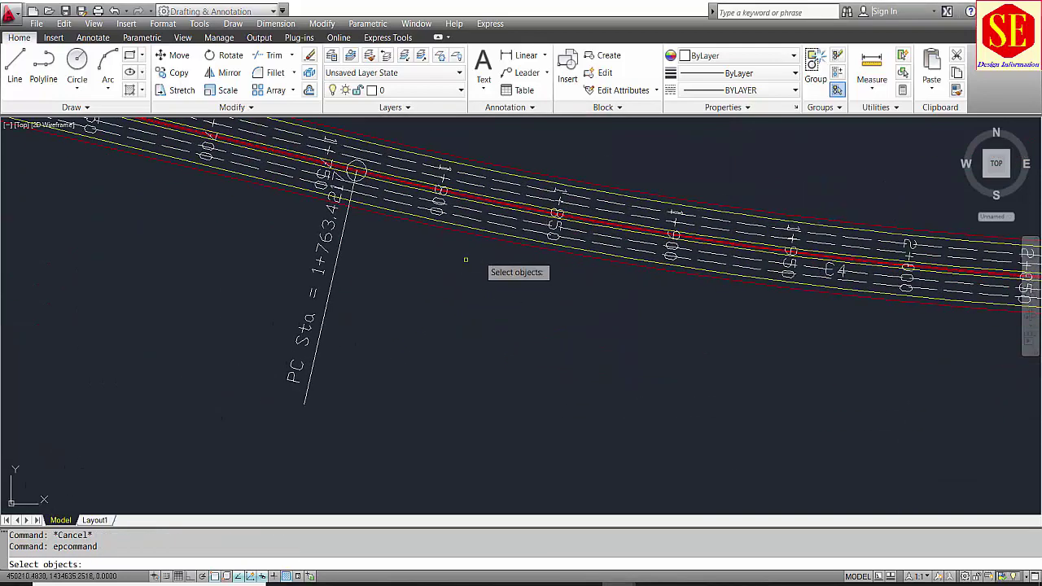
pyautogui.scroll(5, 700, 260)
pyautogui.scroll(2, 708, 280)
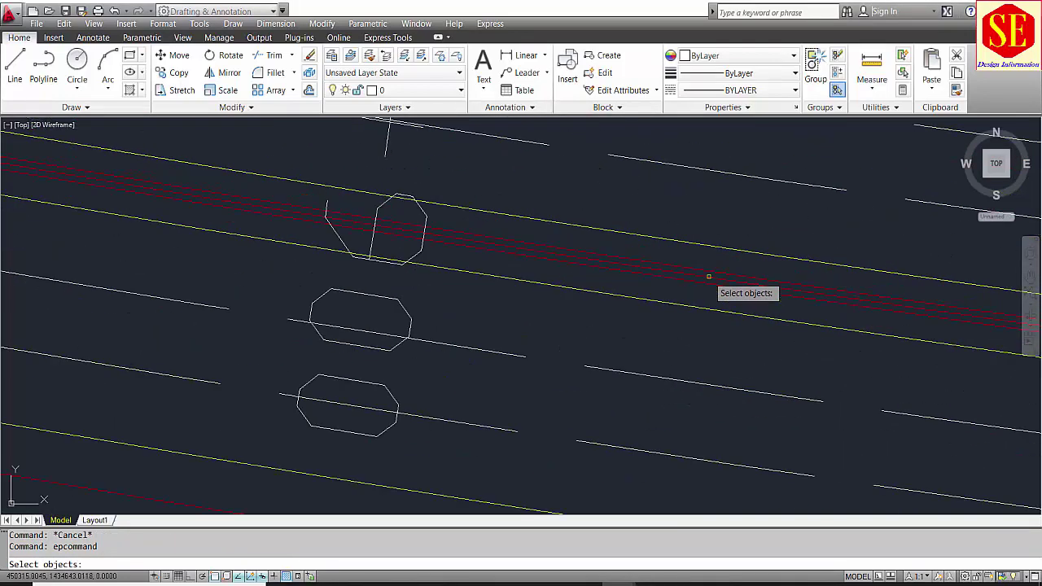
pyautogui.rightClick(708, 281)
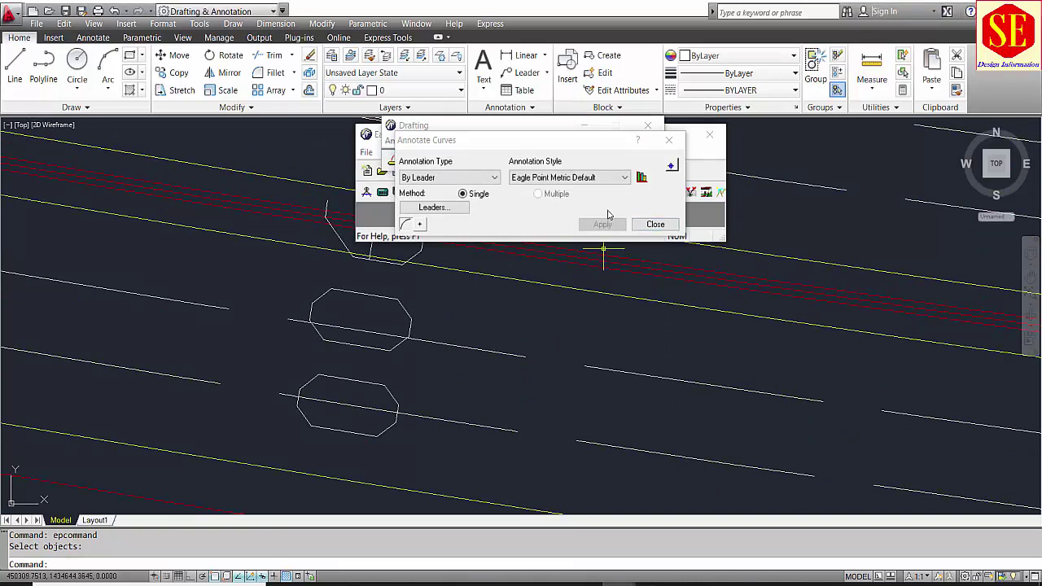
pyautogui.click(672, 165)
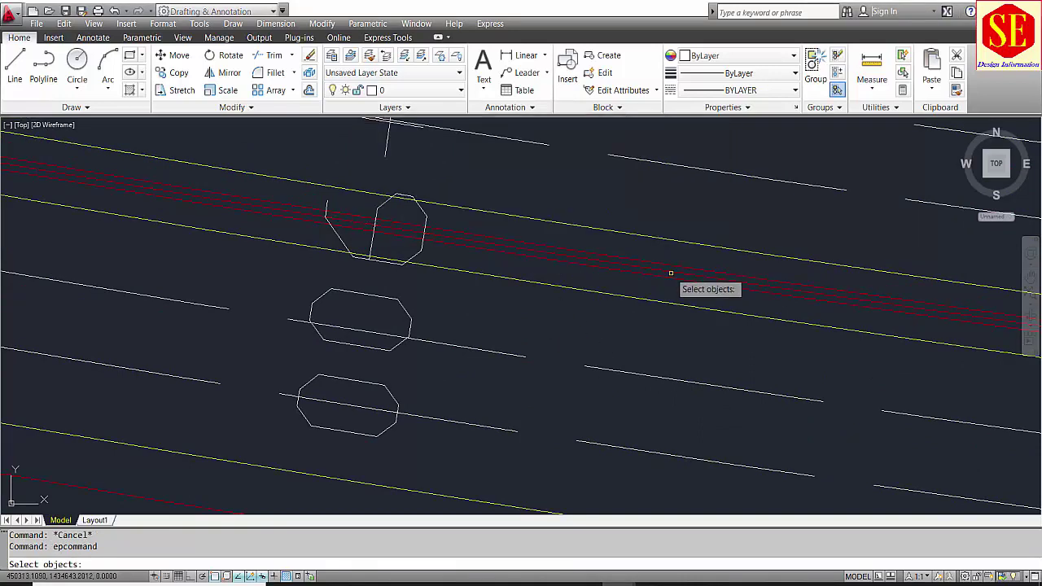
pyautogui.press('Return')
# Annotate this curve's data with a bent leader from the centerline near station 1+900 to the open area south, and end curve annotation
pyautogui.click(602, 223)
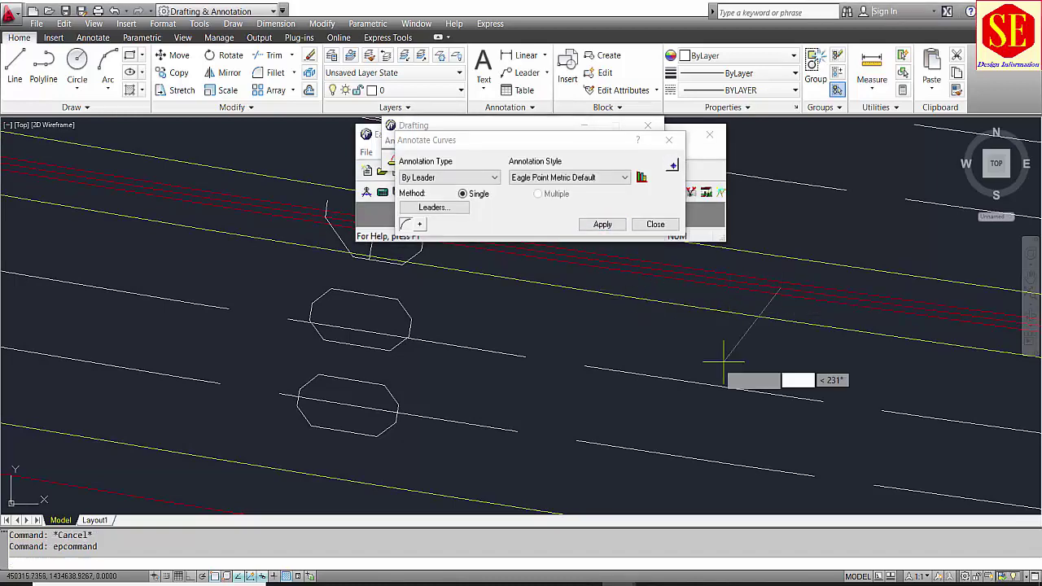
pyautogui.scroll(-3, 691, 396)
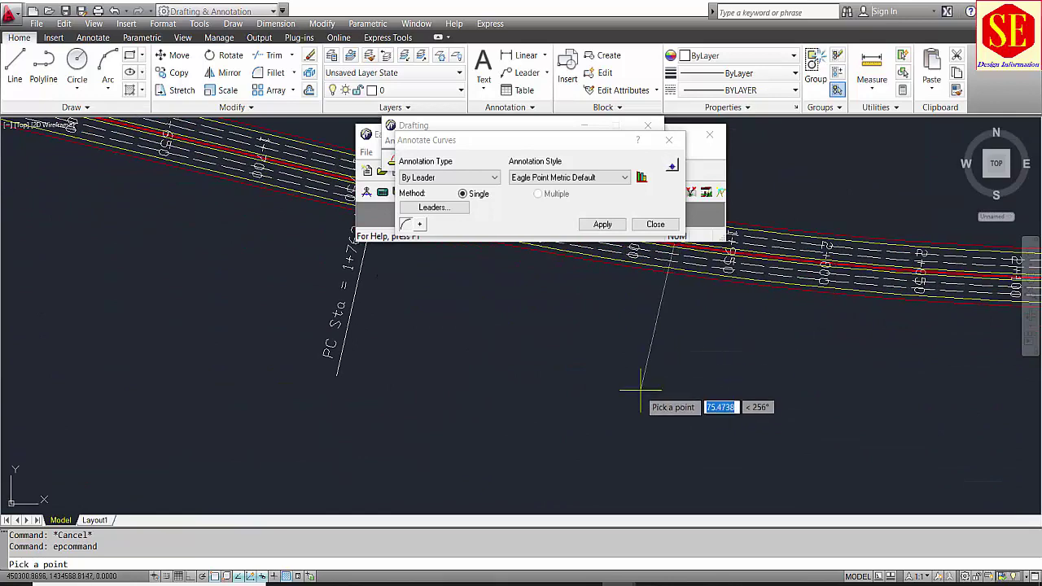
pyautogui.scroll(-3, 611, 439)
pyautogui.click(616, 444)
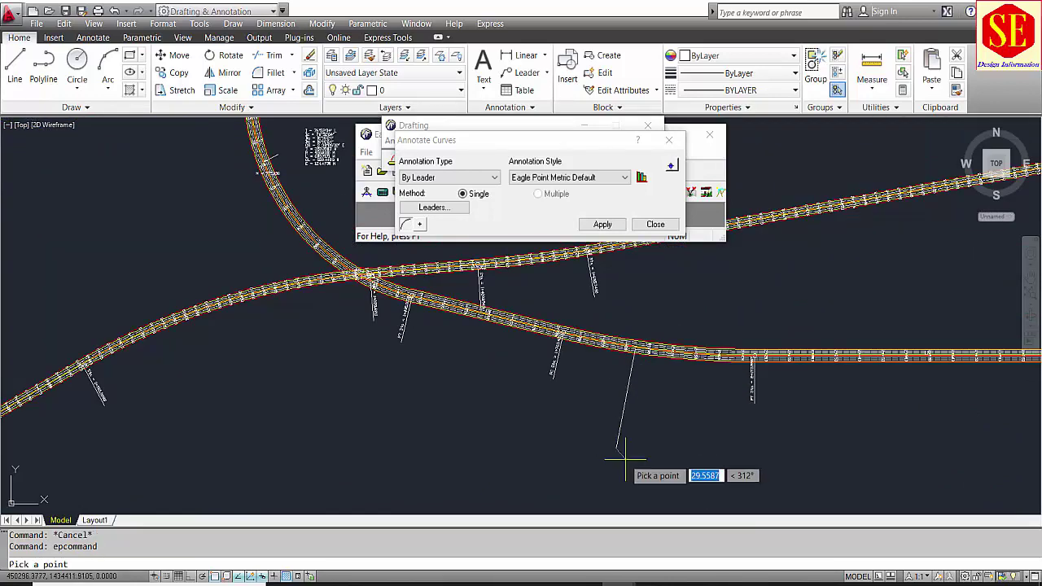
pyautogui.click(676, 466)
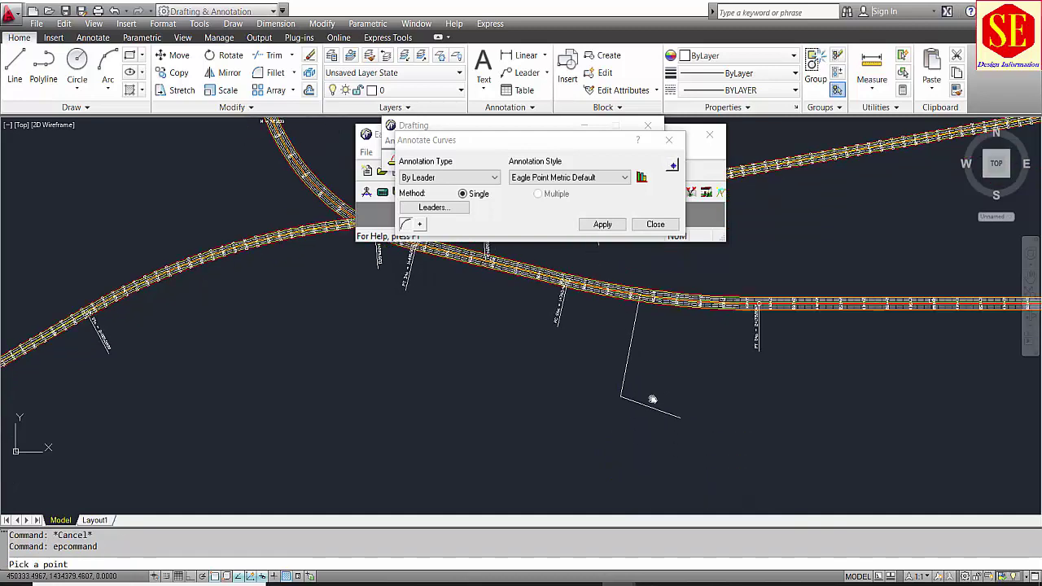
pyautogui.click(633, 443)
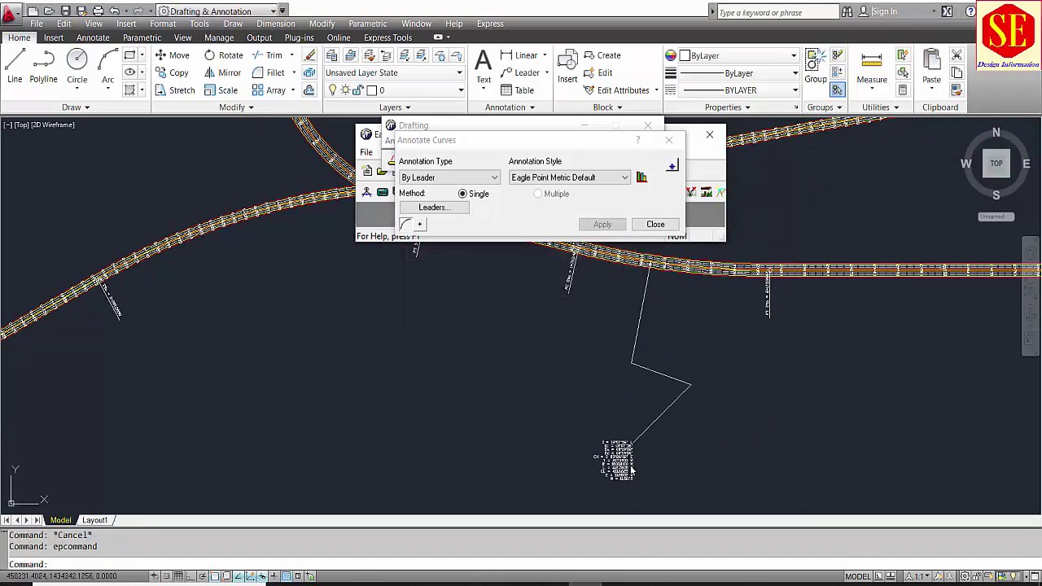
pyautogui.scroll(-5, 631, 470)
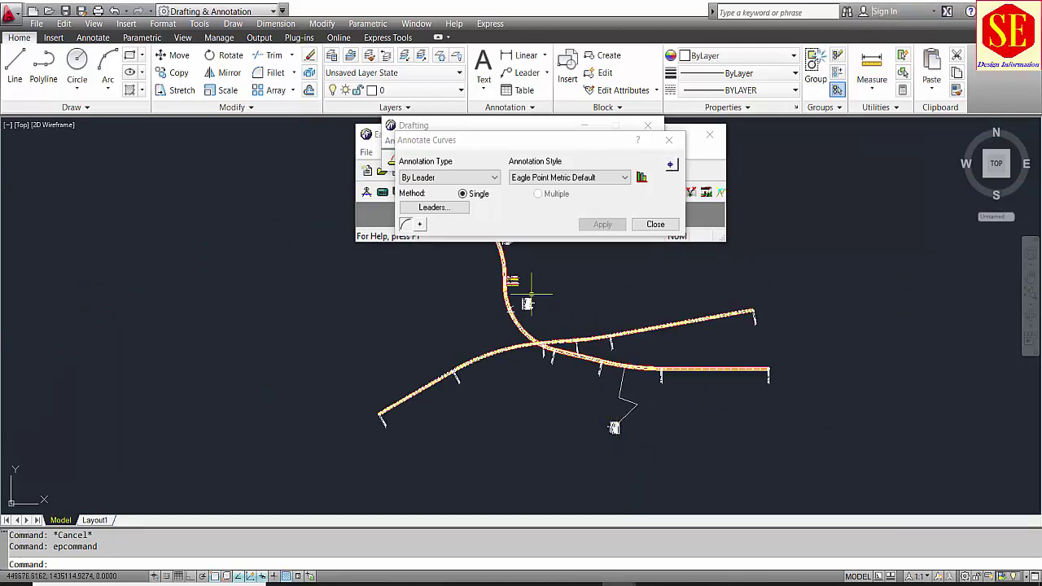
pyautogui.moveTo(509, 259); pyautogui.dragTo(590, 356, button='middle')
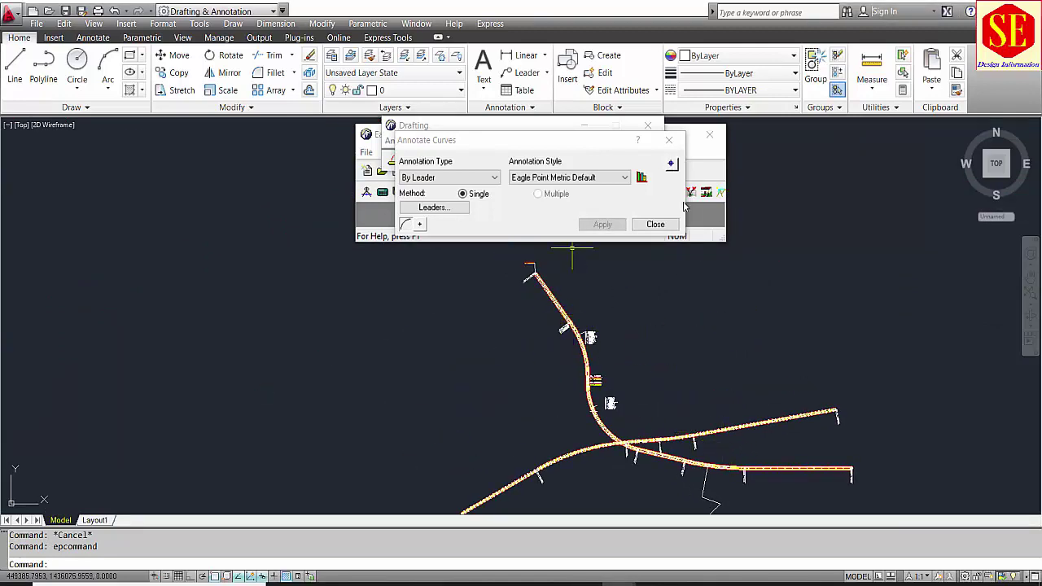
pyautogui.click(656, 225)
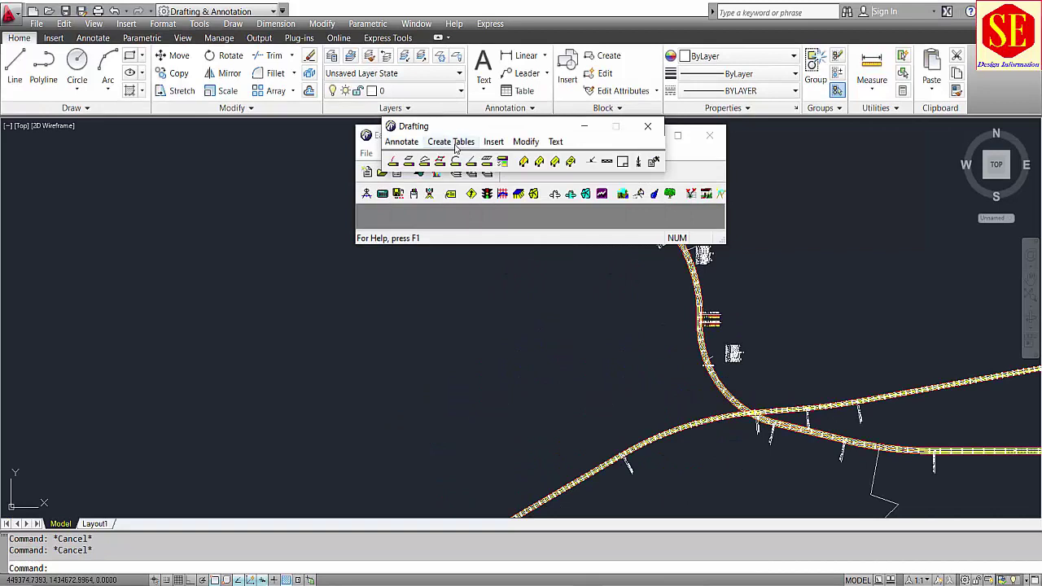
# Start an alignment table and select the centerline of the curved main road running from the northwest as its alignment
pyautogui.click(454, 143)
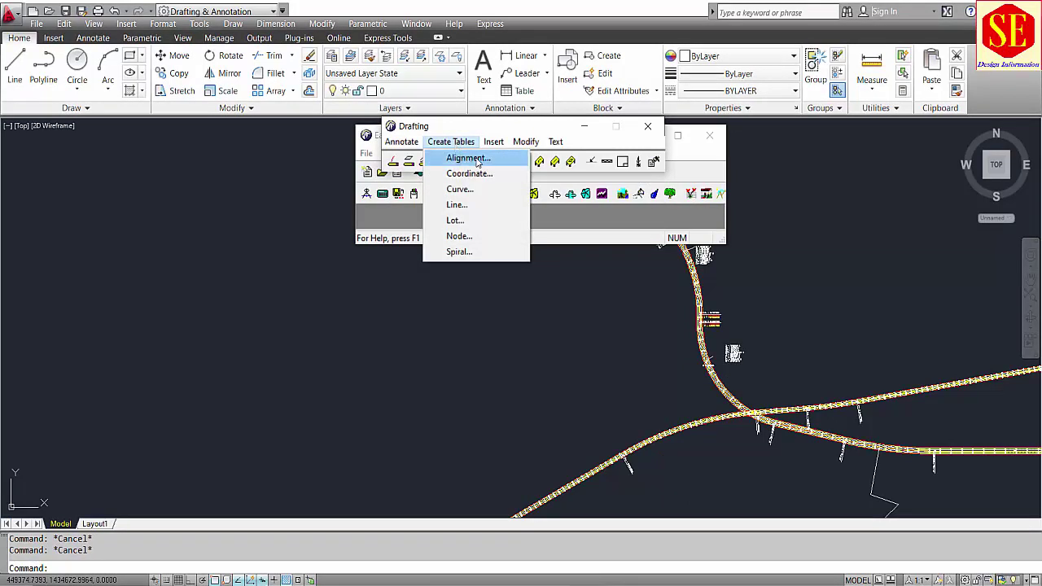
pyautogui.click(477, 163)
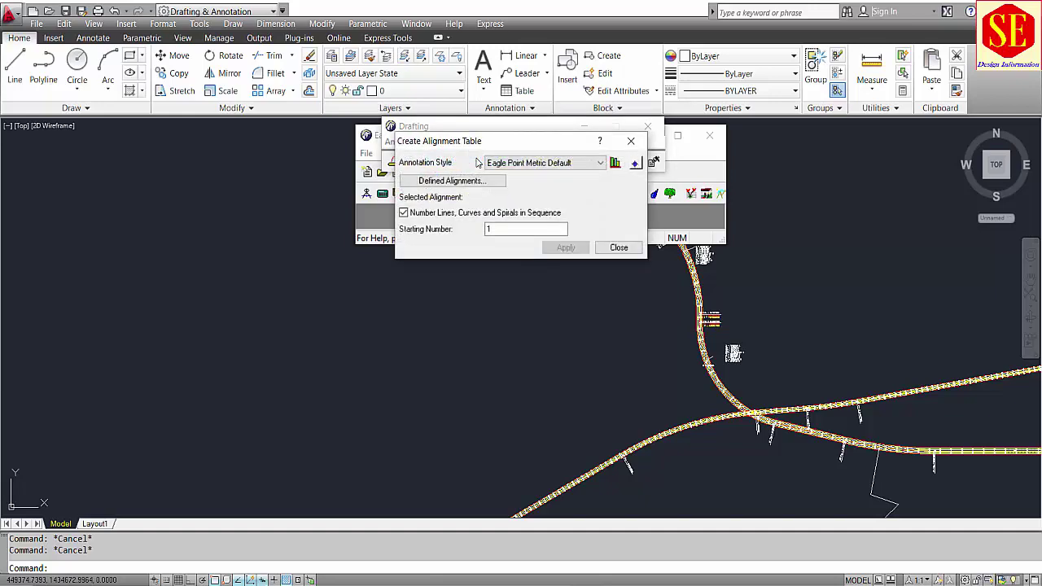
pyautogui.click(636, 163)
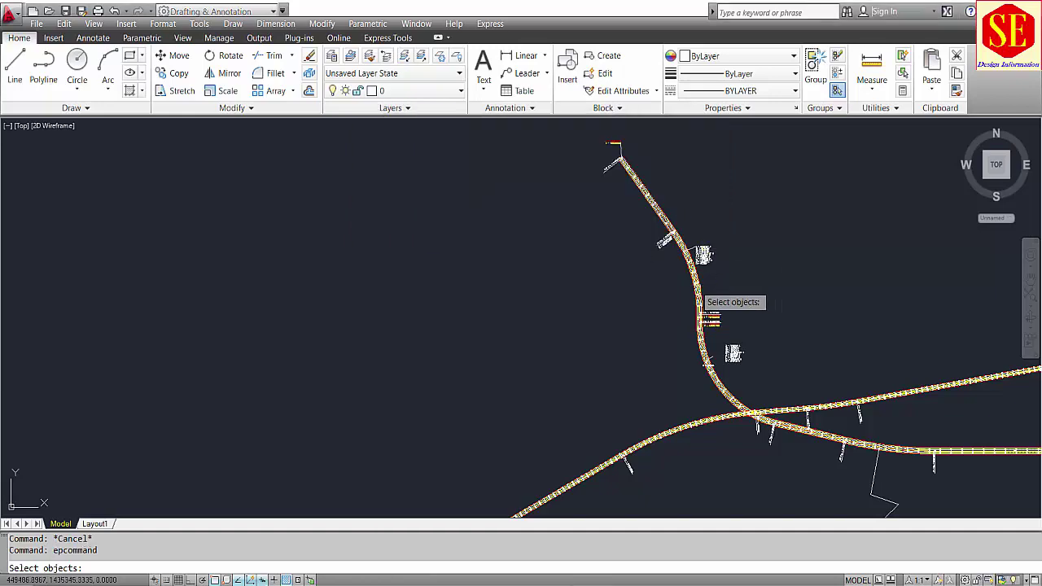
pyautogui.scroll(5, 702, 285)
pyautogui.scroll(5, 806, 246)
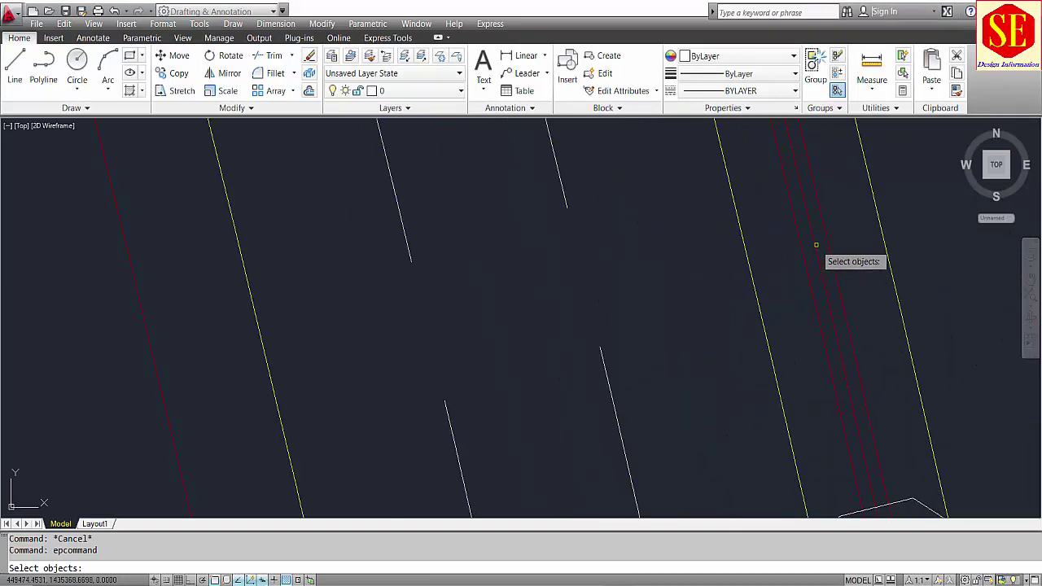
pyautogui.click(815, 244)
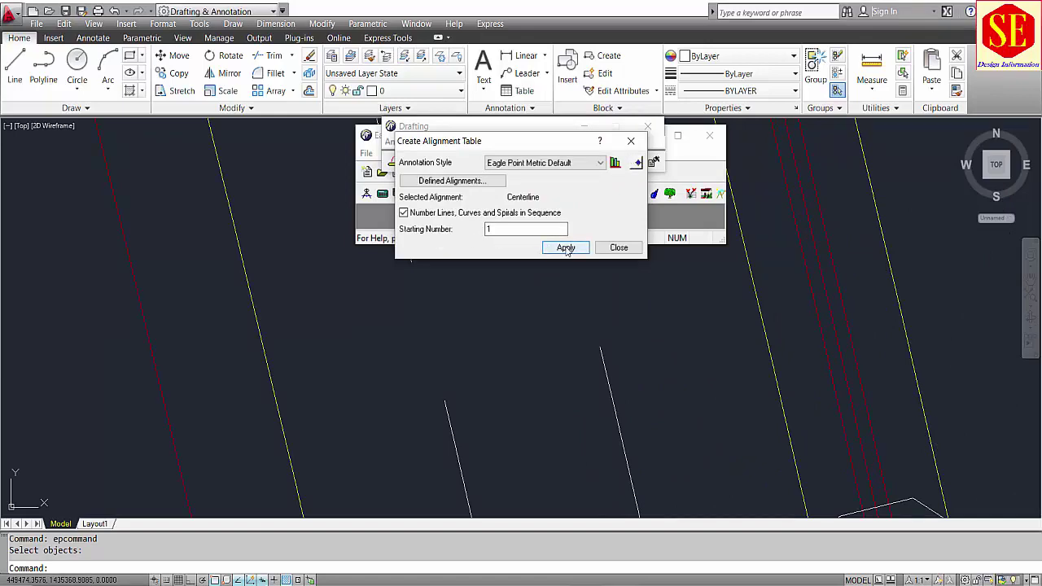
# Place the alignment table in the open area east of the road, northeast of the station 0+787.8101 label, and end table creation
pyautogui.click(566, 248)
pyautogui.scroll(-6, 569, 326)
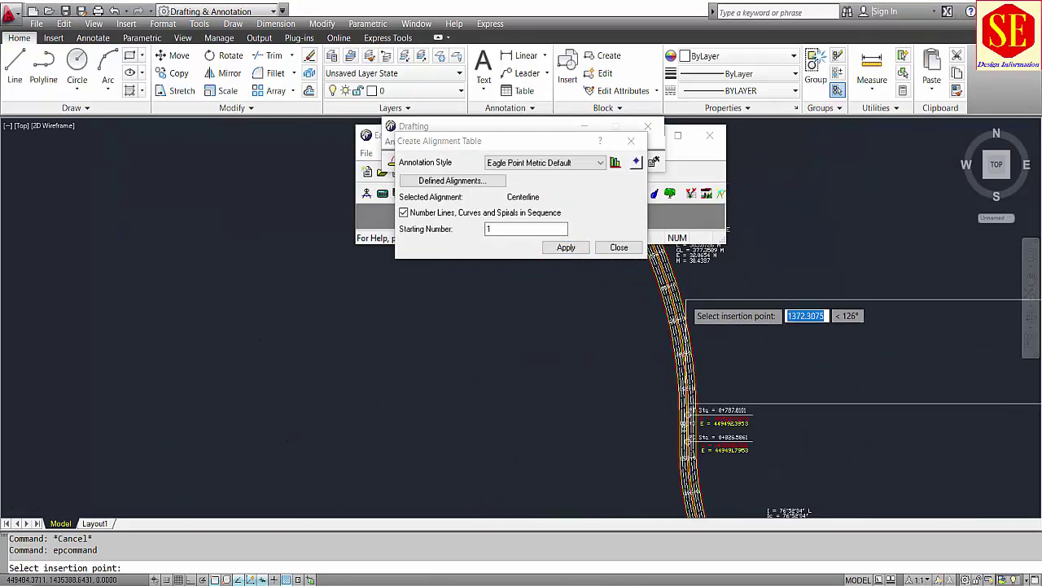
pyautogui.scroll(-2, 676, 293)
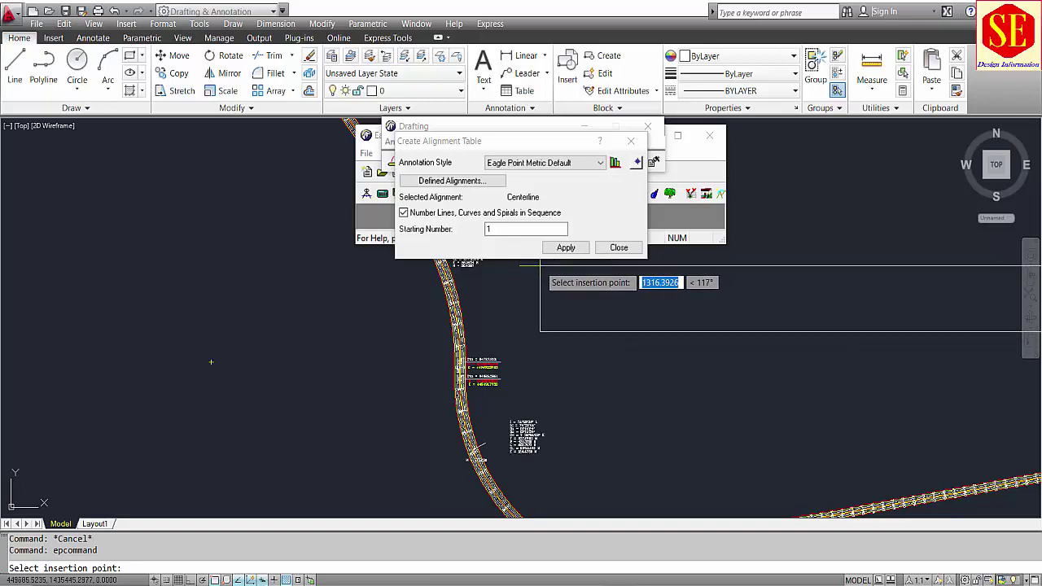
pyautogui.click(539, 265)
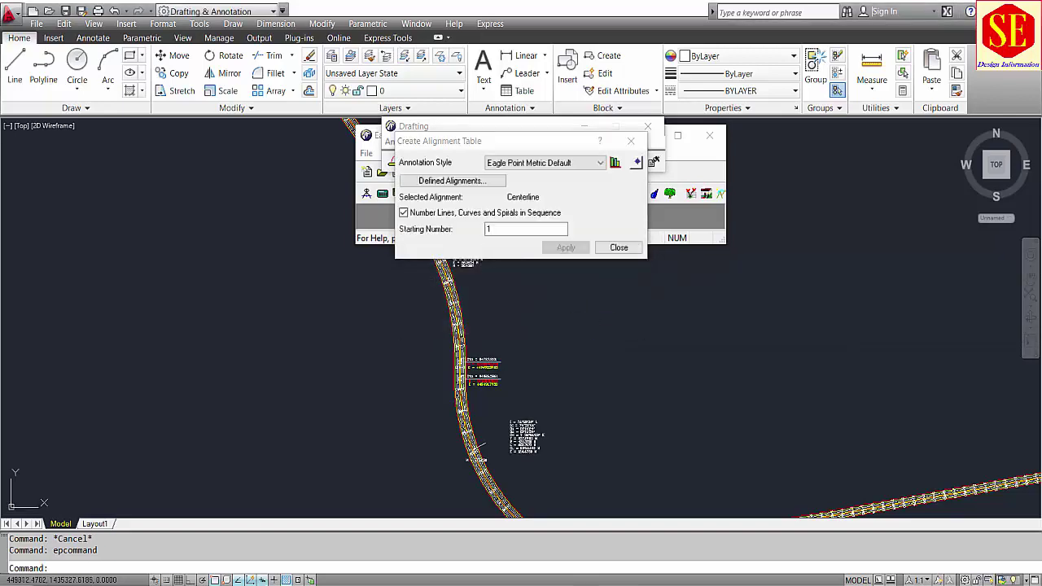
pyautogui.click(627, 356)
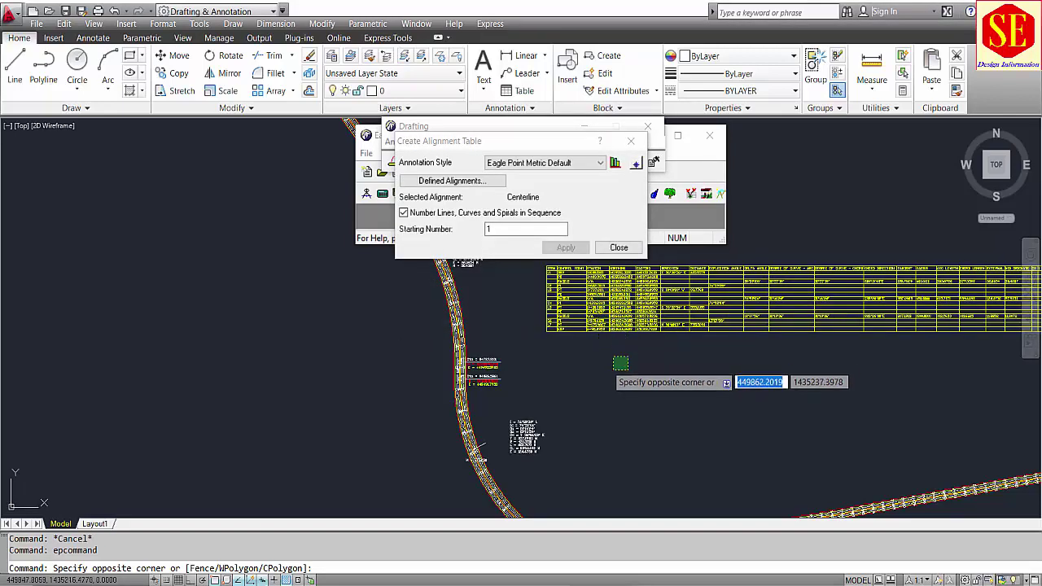
pyautogui.click(618, 247)
# Examine the alignment table's columns, from item, control point and station through coordinates and directions to the curve and spiral data
pyautogui.scroll(4, 551, 276)
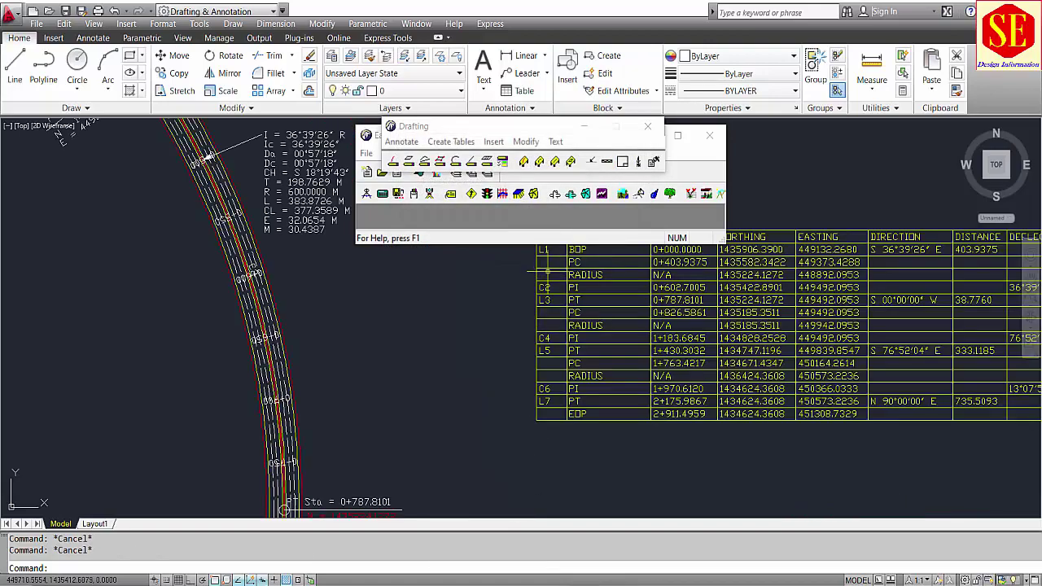
pyautogui.scroll(4, 547, 277)
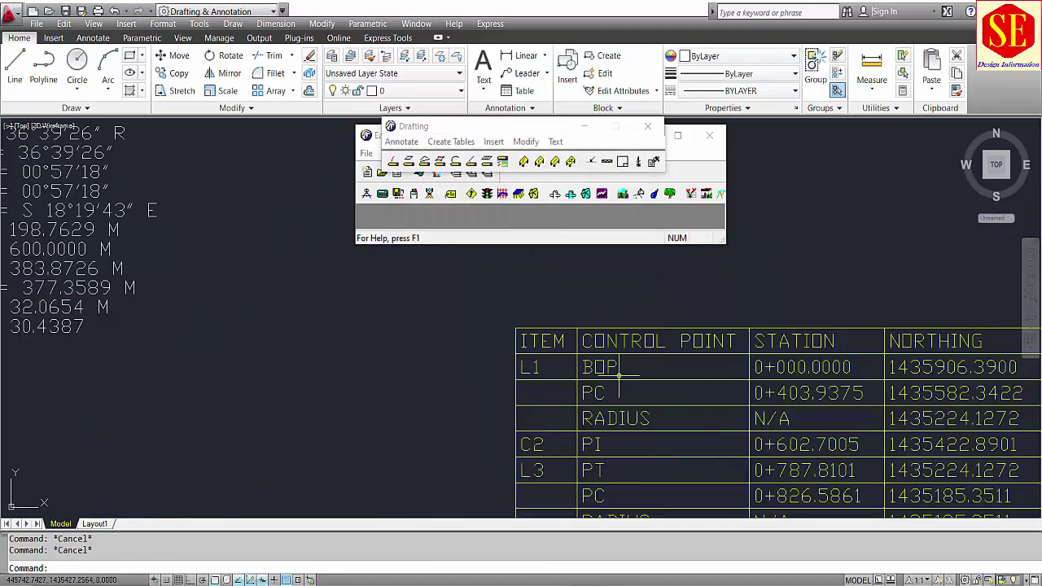
pyautogui.moveTo(735, 393); pyautogui.dragTo(531, 394, button='middle')
pyautogui.moveTo(962, 366); pyautogui.dragTo(736, 362, button='middle')
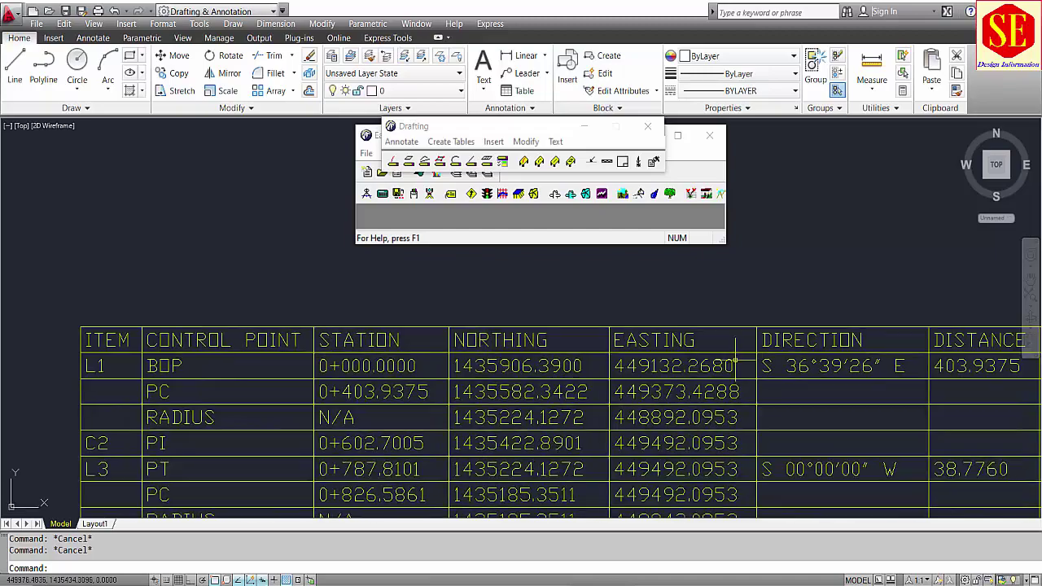
pyautogui.moveTo(859, 365); pyautogui.dragTo(755, 365, button='middle')
pyautogui.moveTo(916, 367); pyautogui.dragTo(571, 367, button='middle')
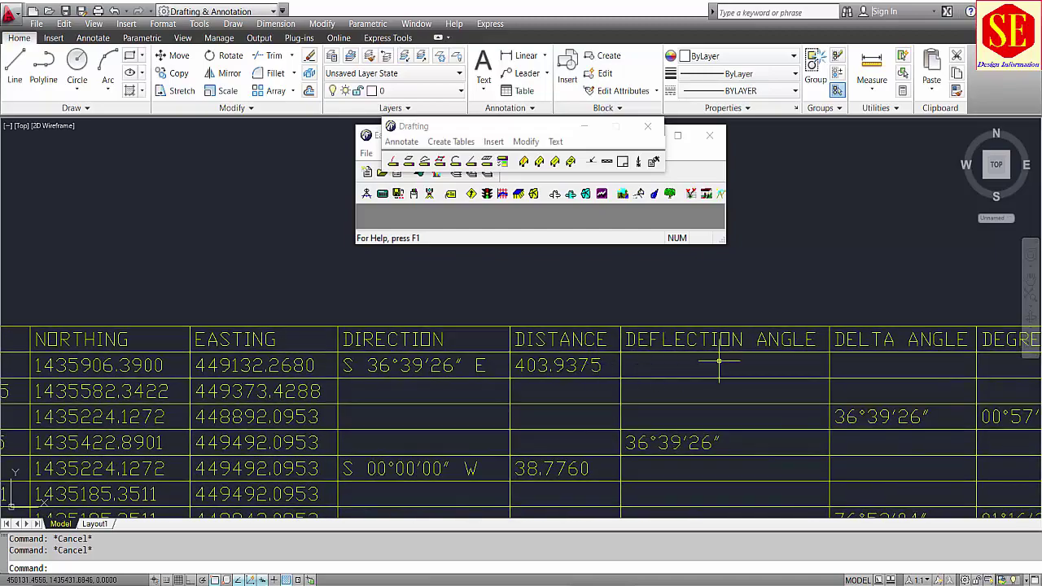
pyautogui.moveTo(721, 361); pyautogui.dragTo(437, 361, button='middle')
pyautogui.scroll(-2, 459, 365)
pyautogui.scroll(-2, 443, 397)
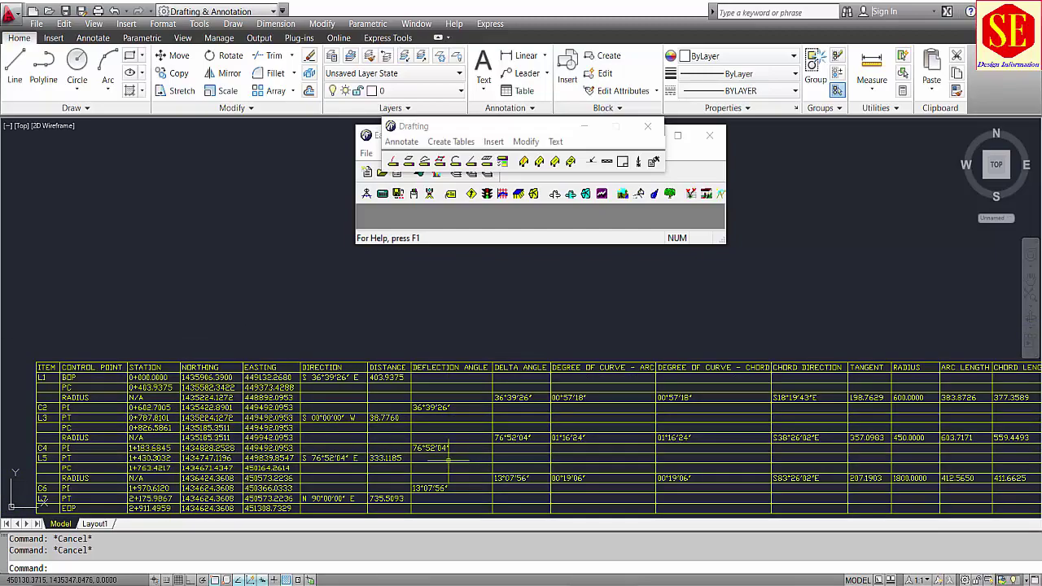
pyautogui.moveTo(447, 458); pyautogui.dragTo(451, 384, button='middle')
pyautogui.scroll(4, 616, 359)
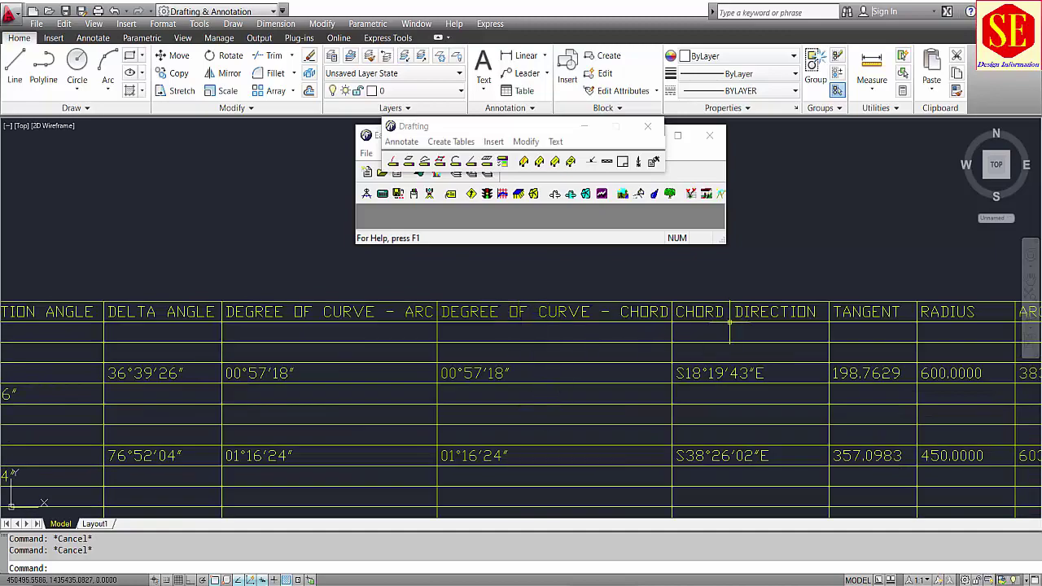
pyautogui.scroll(-2, 639, 326)
pyautogui.scroll(3, 631, 326)
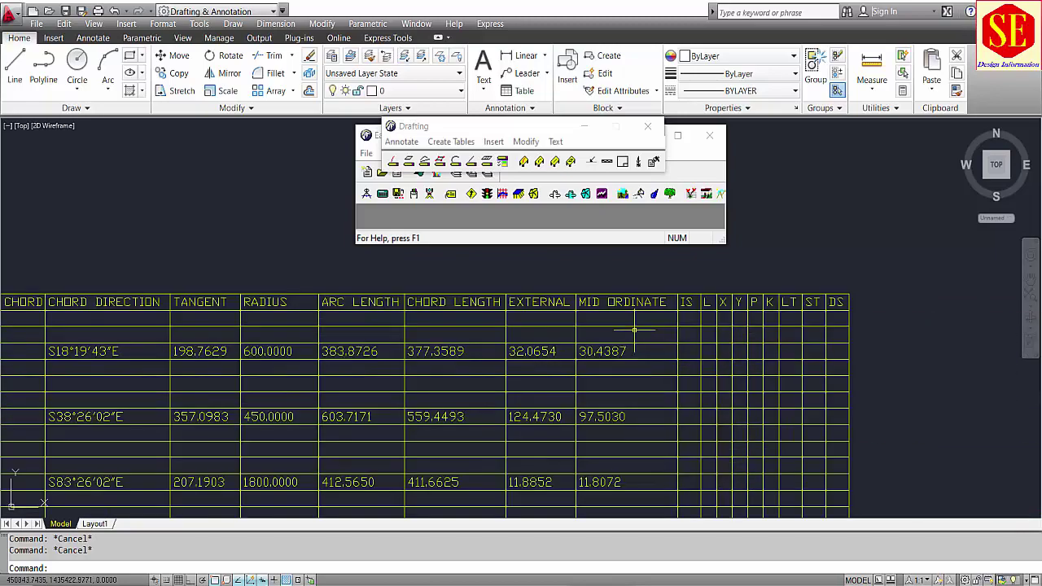
pyautogui.scroll(-6, 624, 325)
pyautogui.scroll(3, 387, 376)
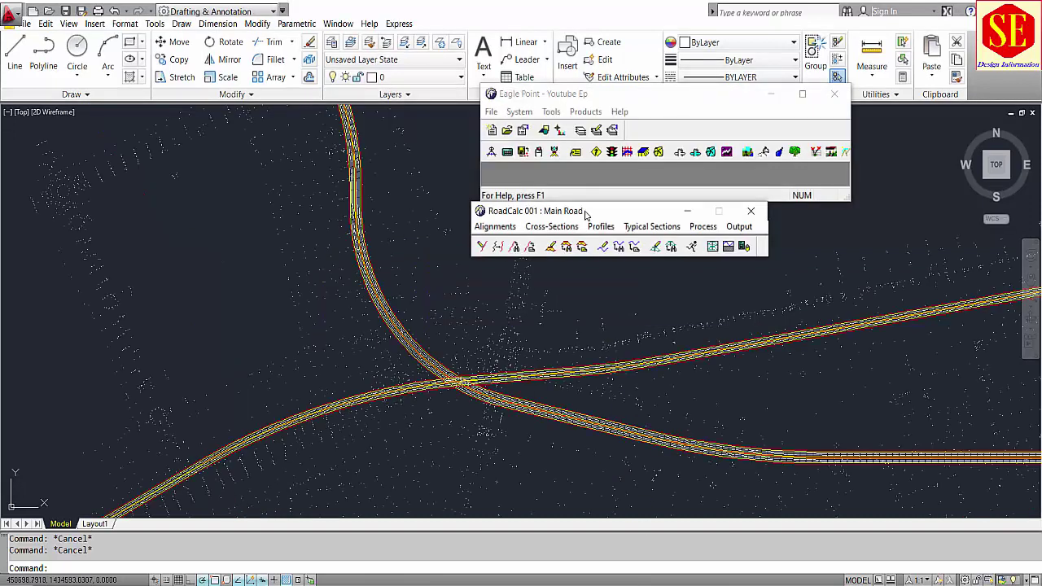
# View the profile graphics of the Main Road sub-project
pyautogui.click(601, 227)
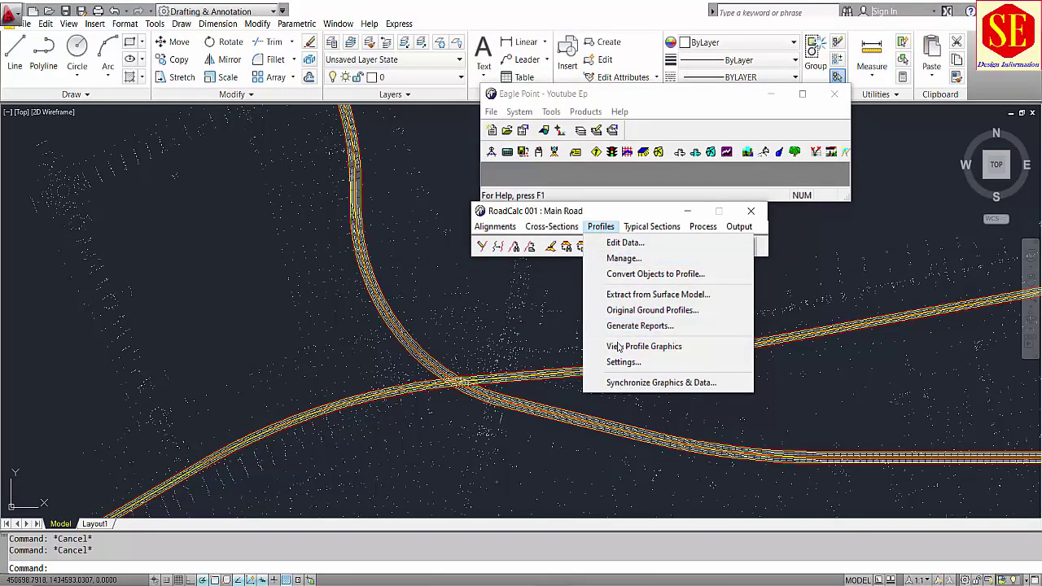
pyautogui.click(673, 348)
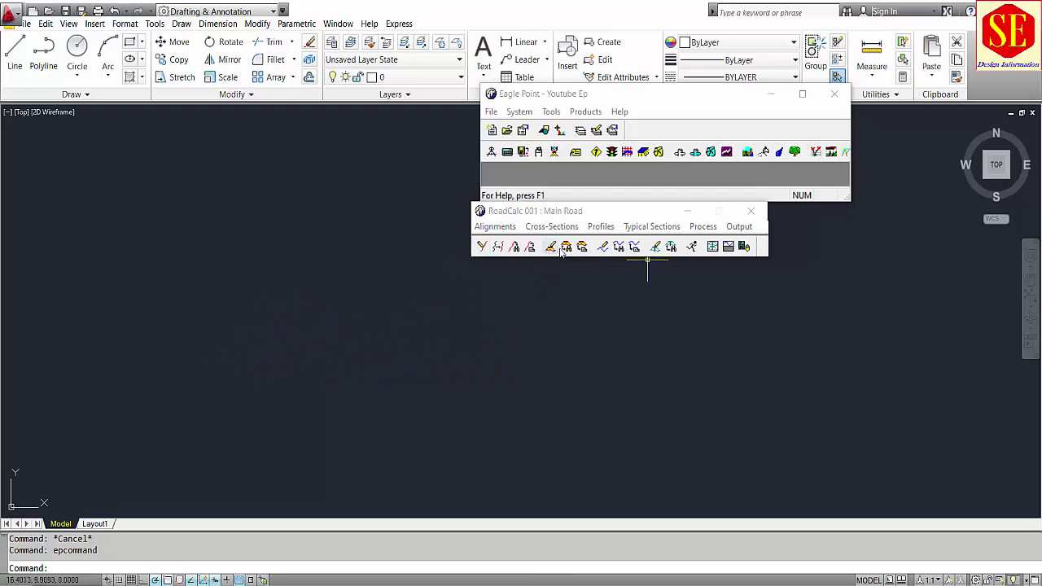
# Start extracting a Main Road profile from the surface model and check the available profile names
pyautogui.click(599, 227)
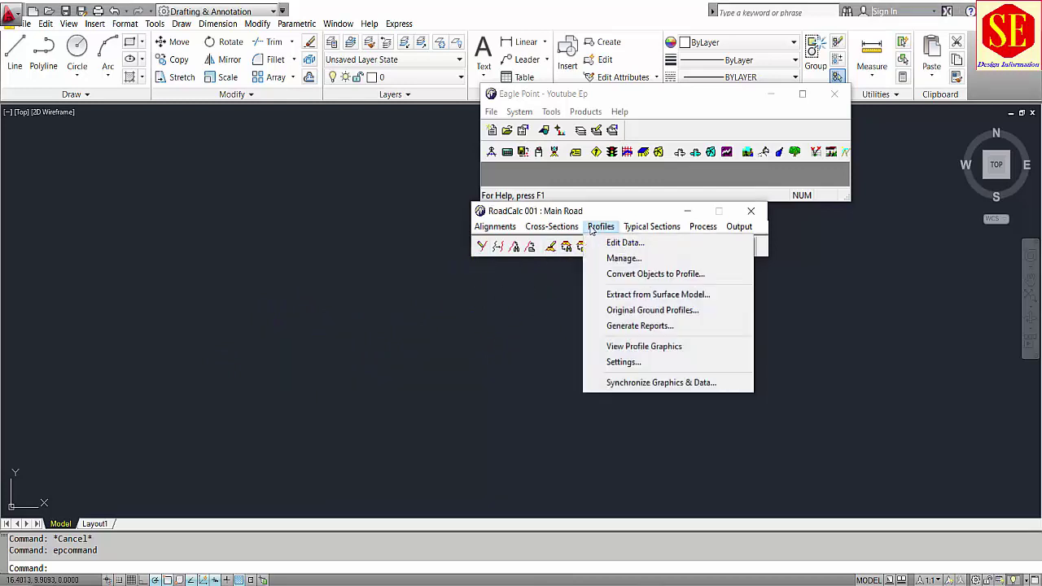
pyautogui.moveTo(563, 234)
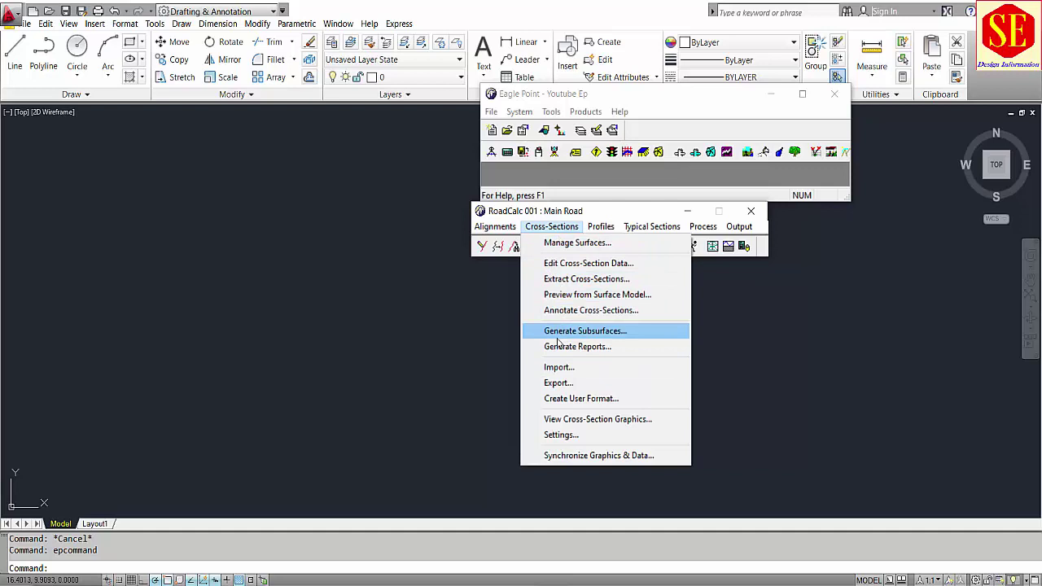
pyautogui.moveTo(602, 228)
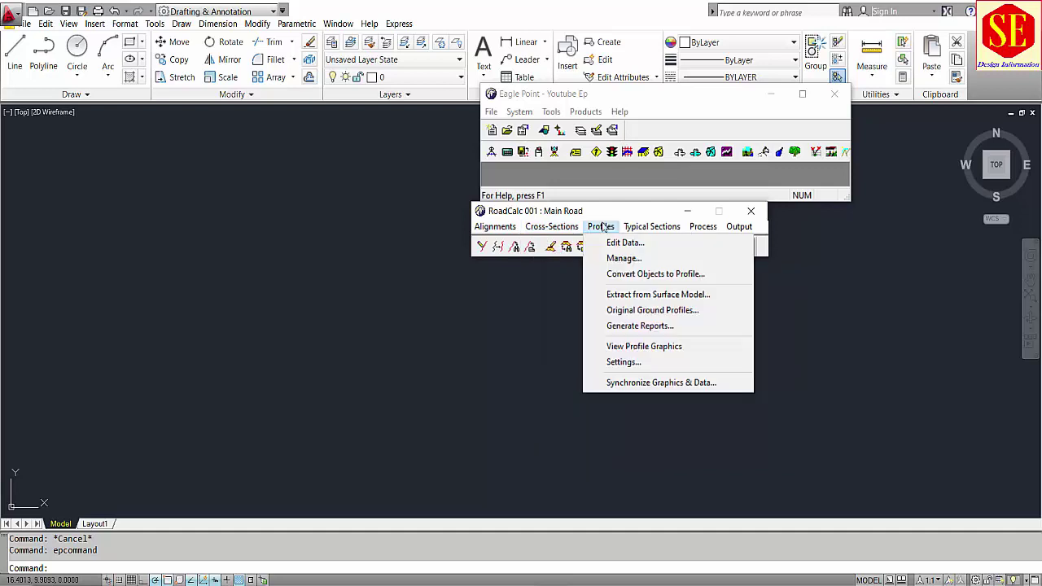
pyautogui.click(647, 295)
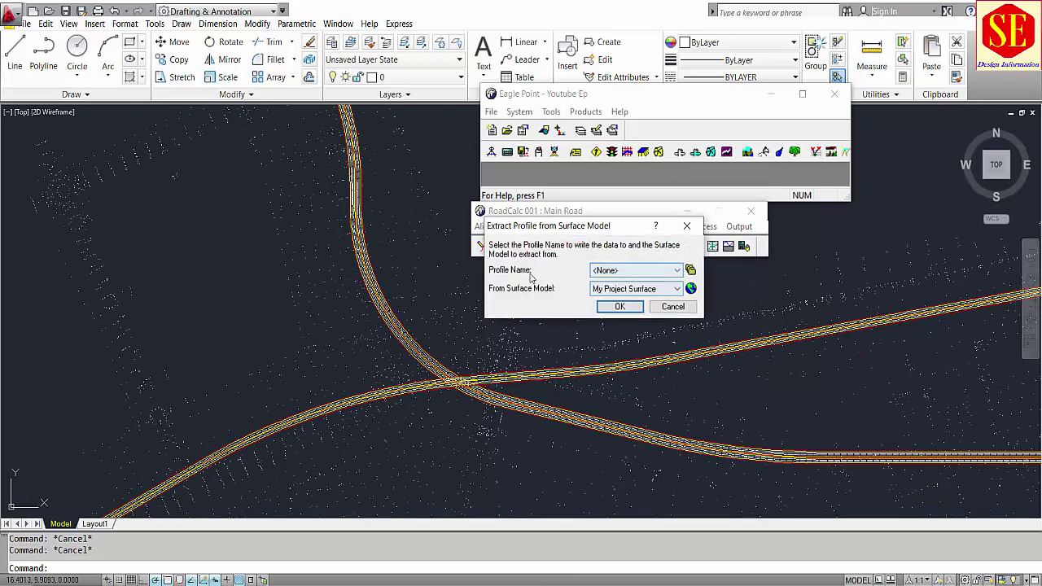
pyautogui.click(603, 271)
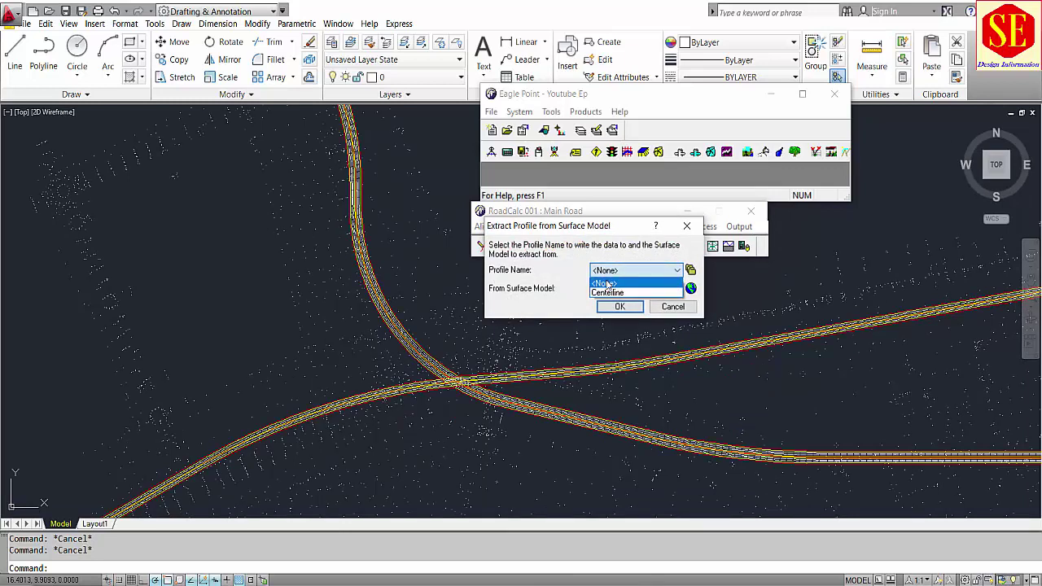
pyautogui.click(653, 275)
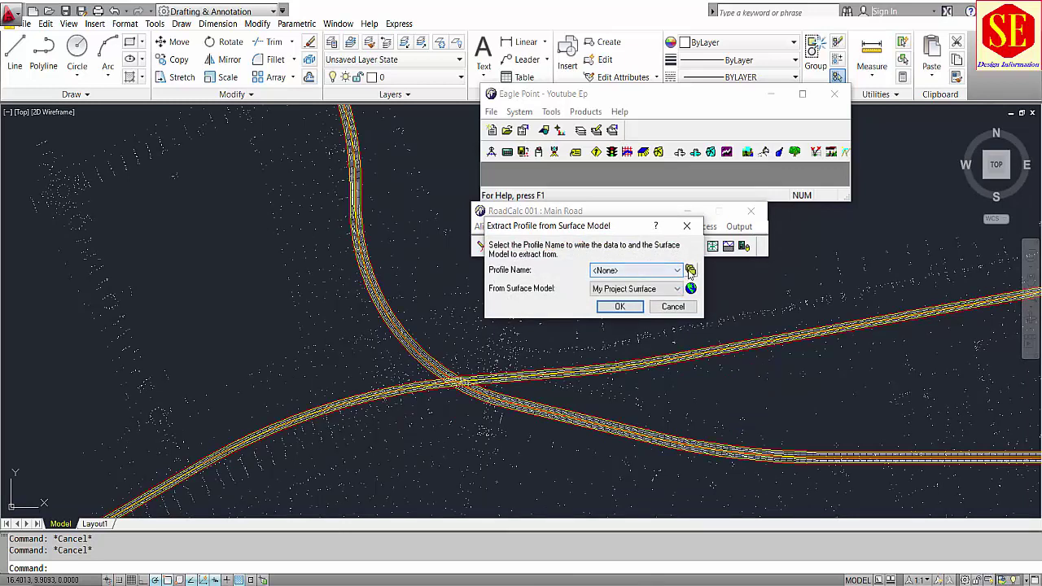
# Add a new Main Road profile named Surface and return with it selected to the profile extraction
pyautogui.click(689, 271)
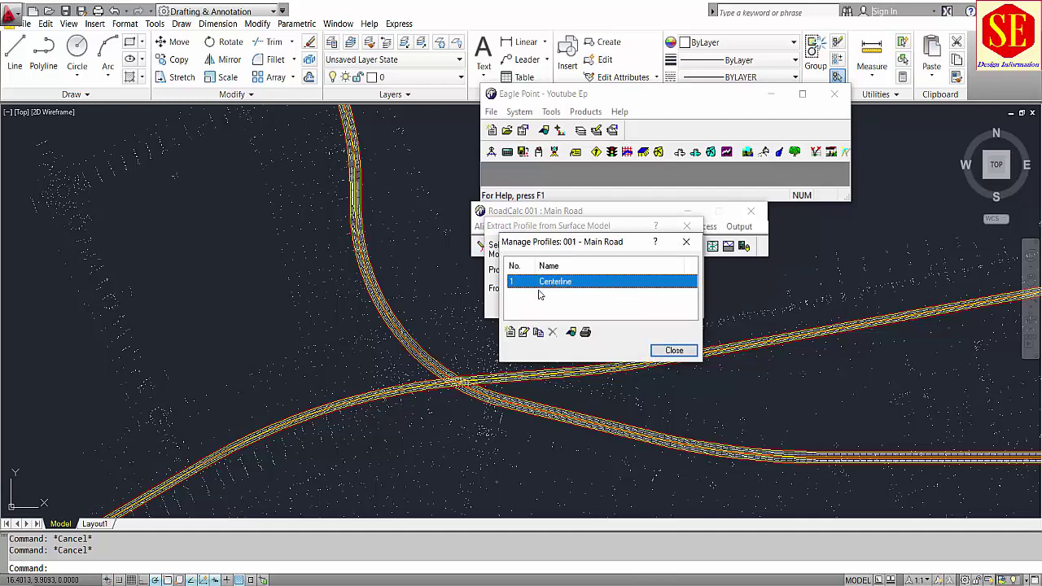
pyautogui.click(509, 331)
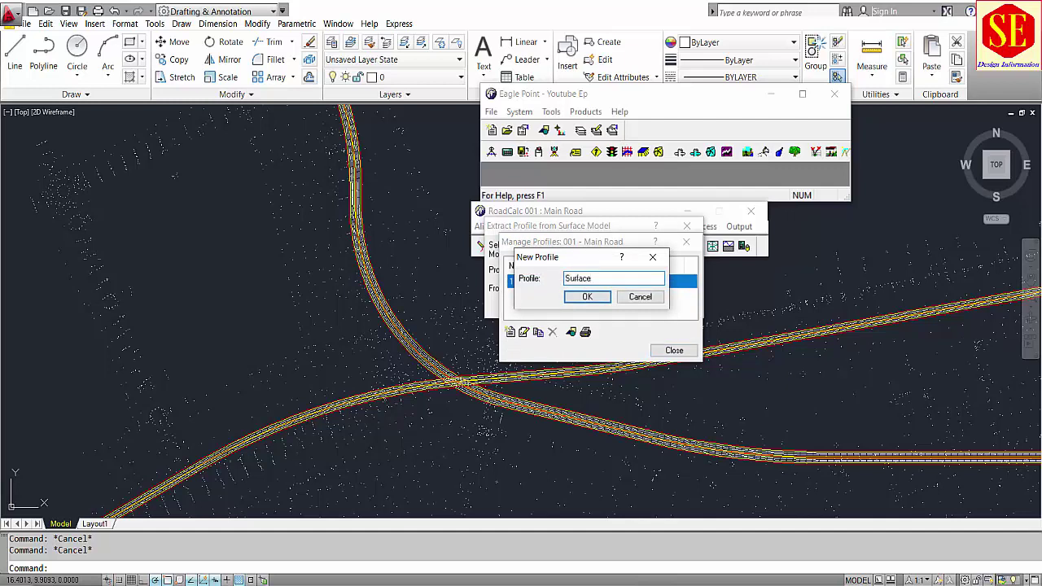
pyautogui.click(587, 297)
pyautogui.click(560, 282)
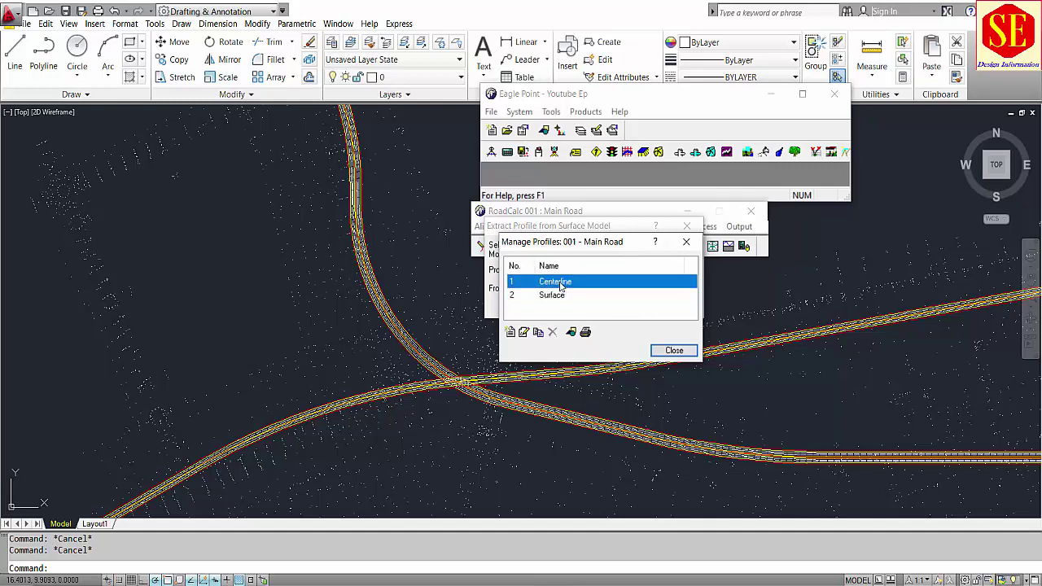
pyautogui.click(553, 296)
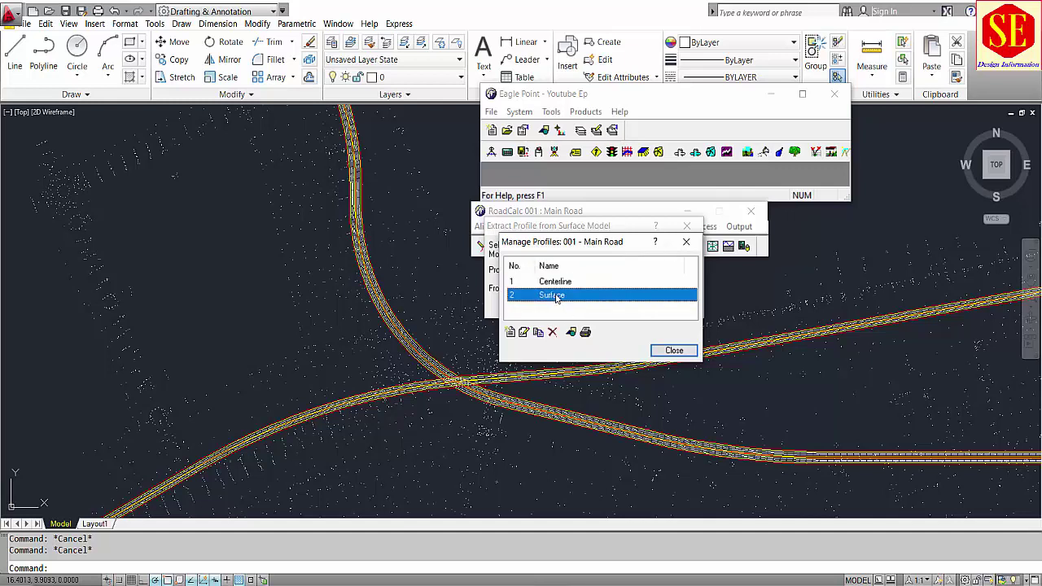
pyautogui.click(676, 351)
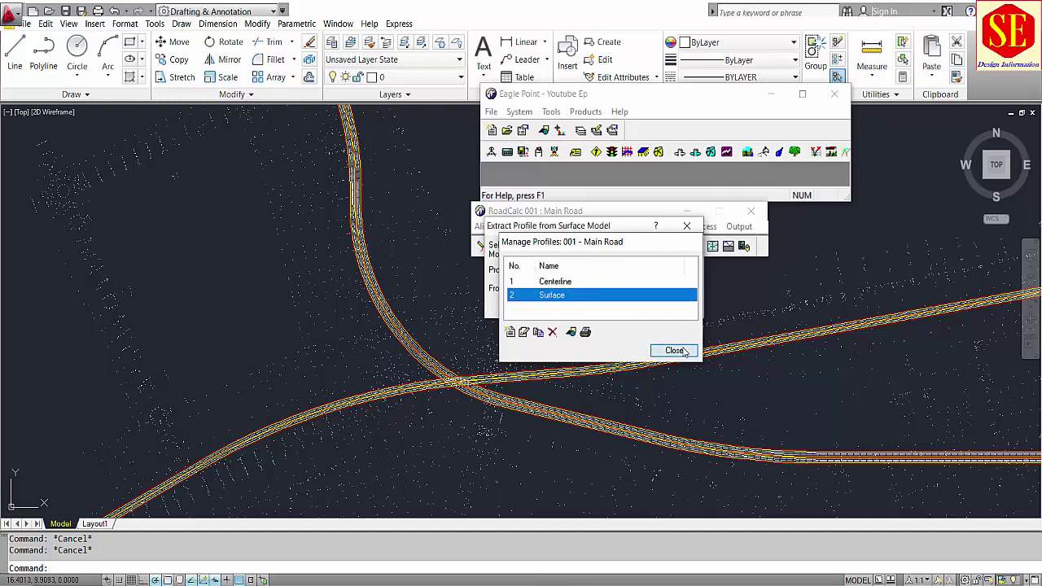
# Extract the profile Surface from the surface model My Project Surface along the Main Road centerline
pyautogui.click(620, 271)
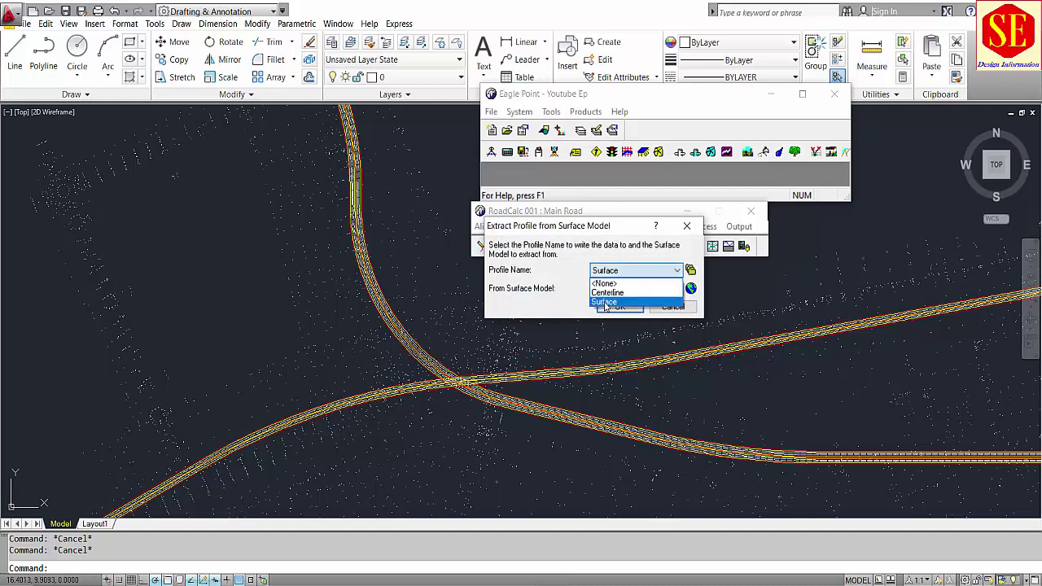
pyautogui.click(605, 303)
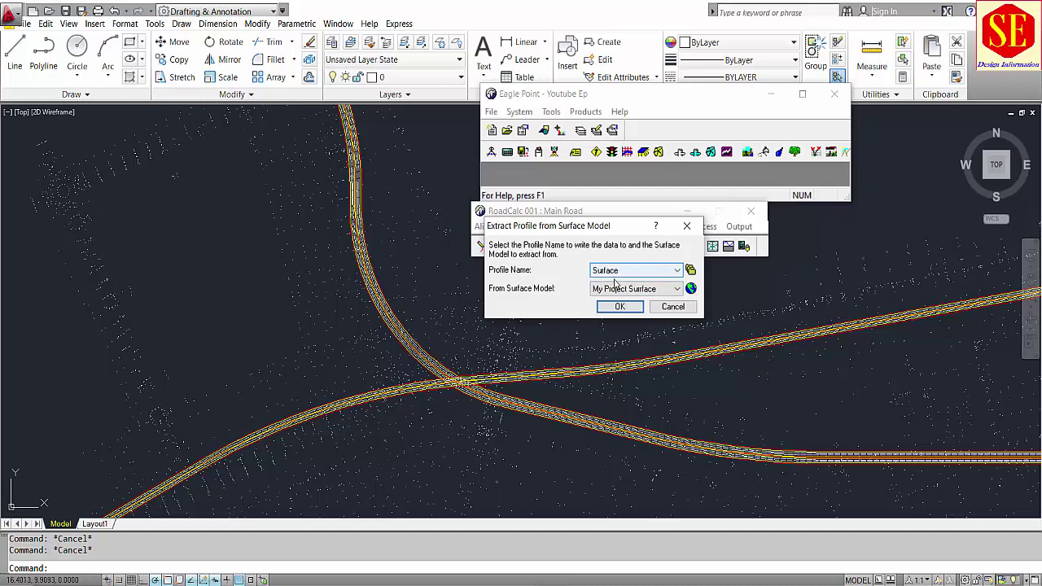
pyautogui.click(616, 289)
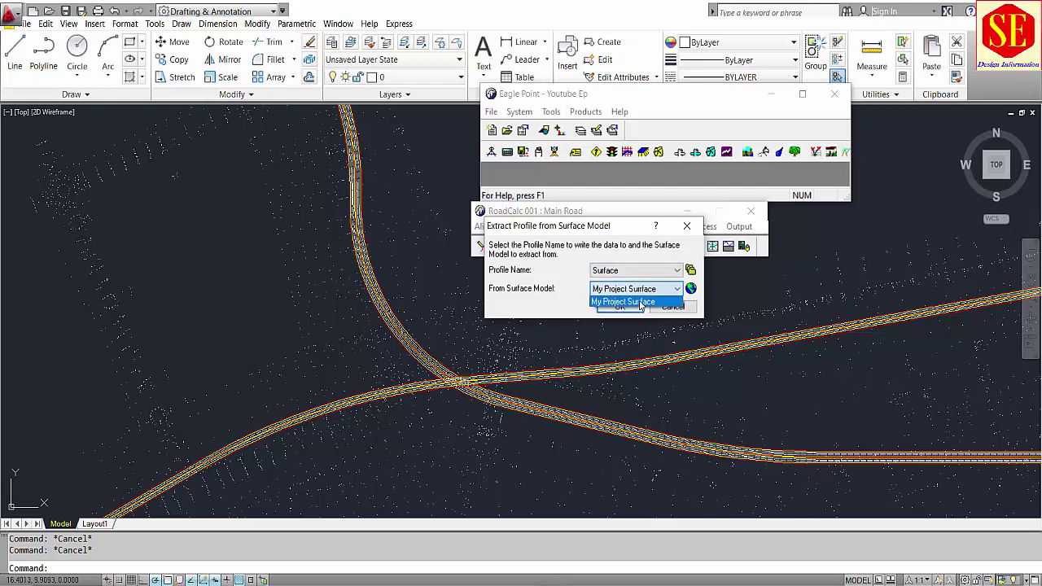
pyautogui.click(641, 302)
pyautogui.click(619, 306)
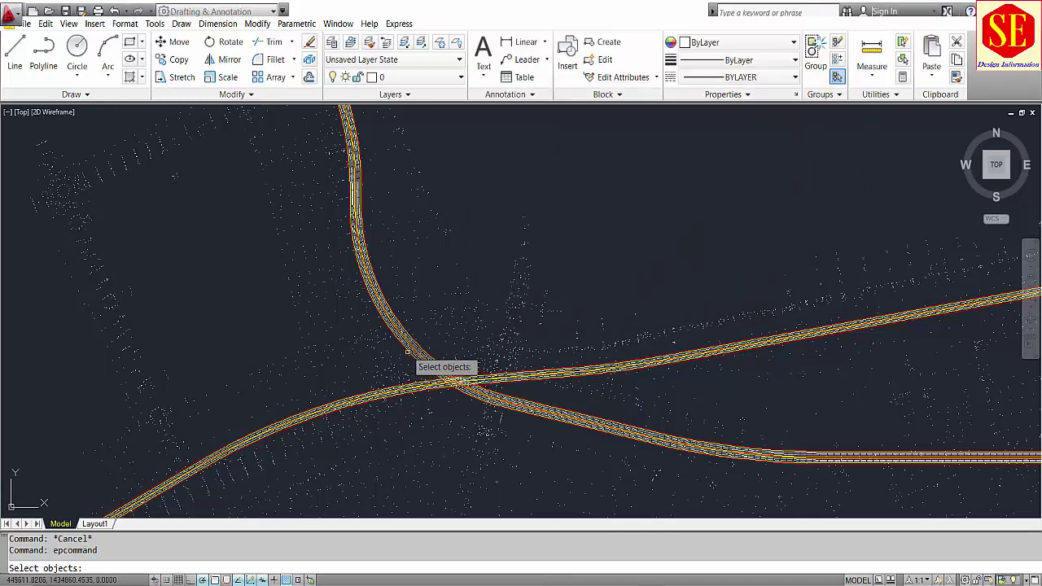
pyautogui.scroll(5, 386, 315)
pyautogui.scroll(3, 385, 315)
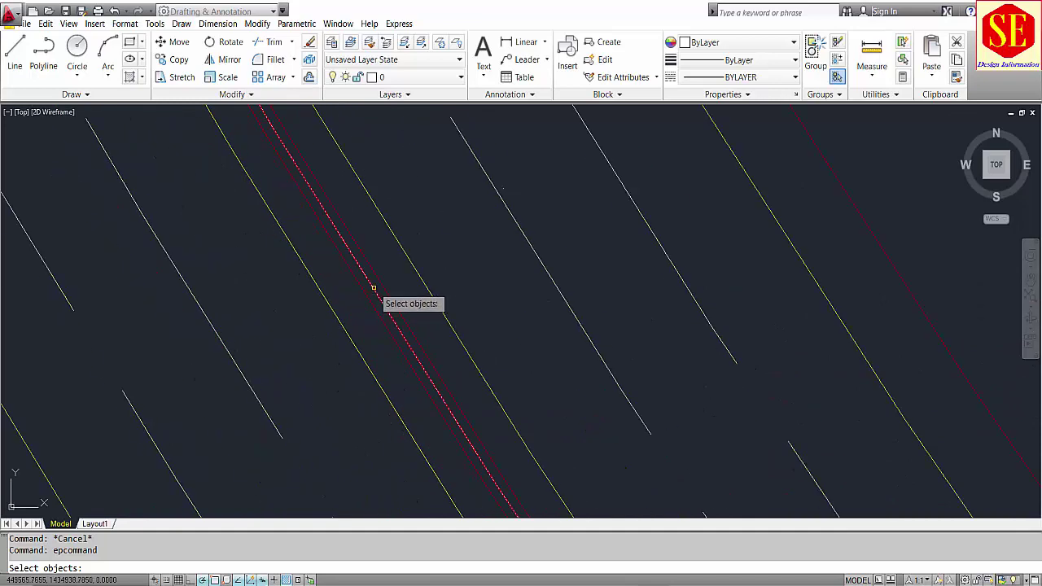
pyautogui.scroll(-3, 510, 213)
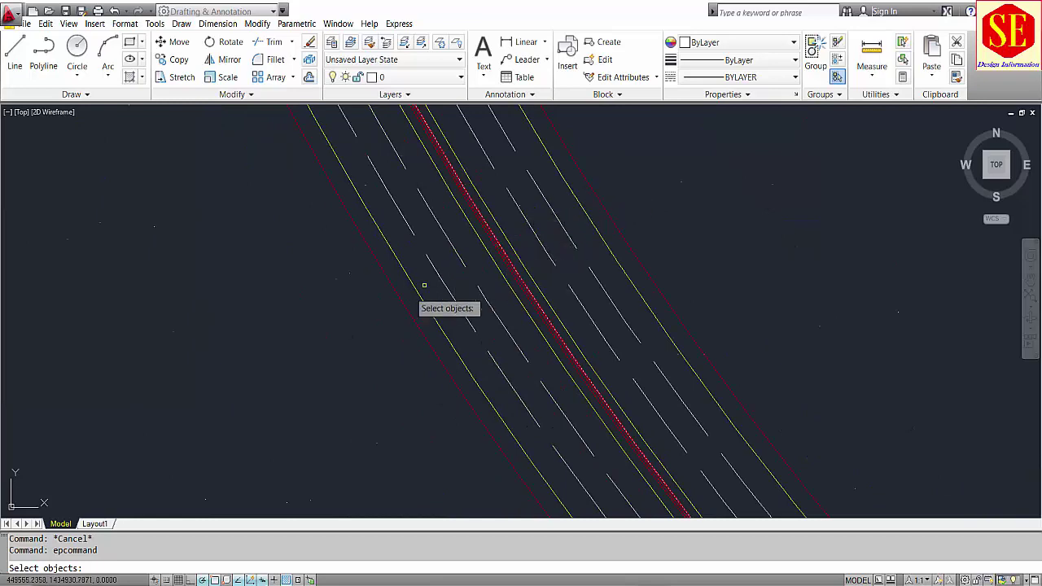
pyautogui.scroll(3, 537, 242)
pyautogui.scroll(2, 374, 263)
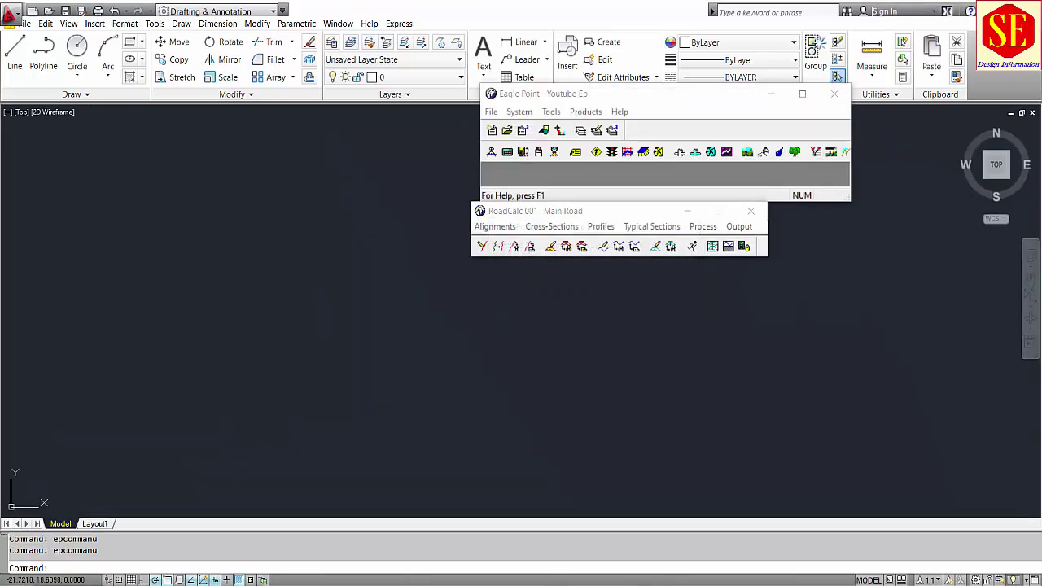
# Zoom to the drawing extents and examine the extracted ground profile along its whole length
pyautogui.scroll(-2, 409, 344)
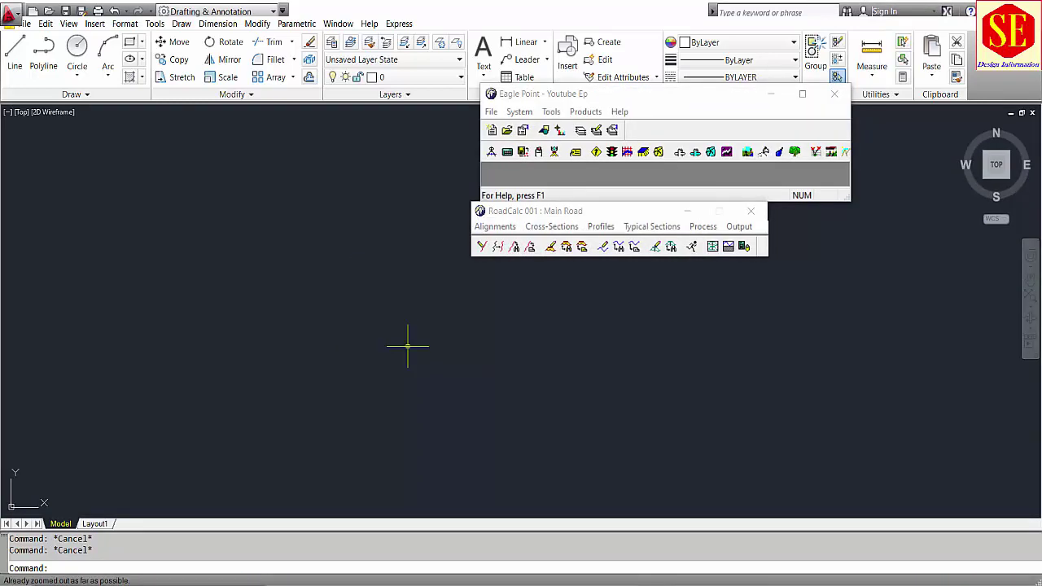
pyautogui.write('z')
pyautogui.press('Return')
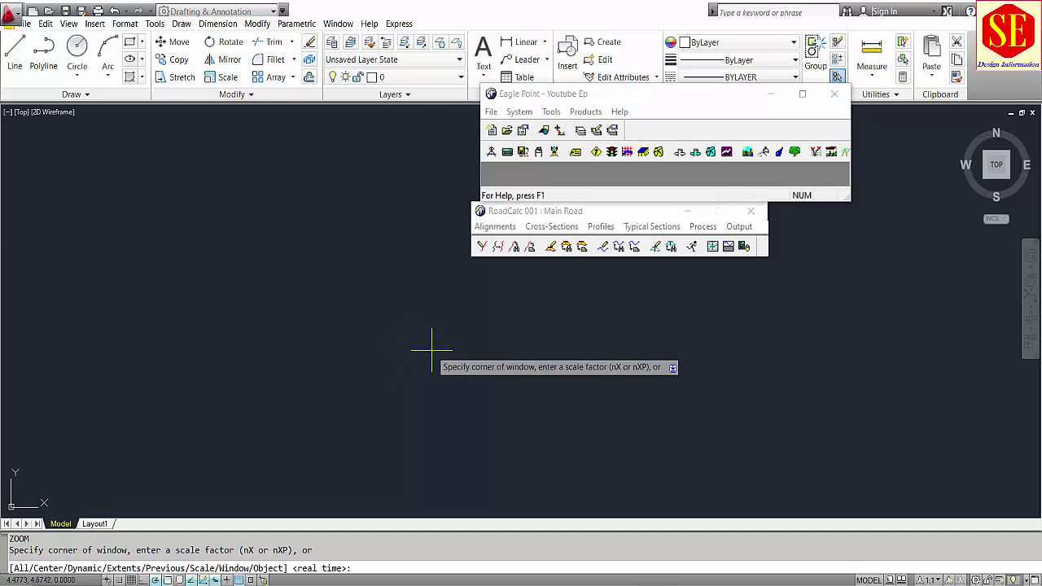
pyautogui.write('e')
pyautogui.press('Return')
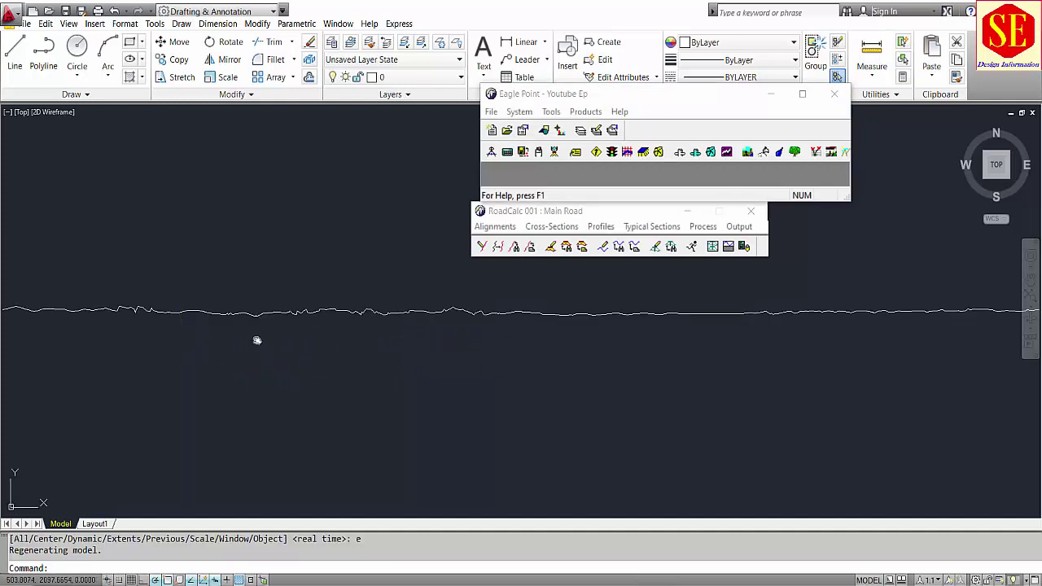
pyautogui.scroll(-2, 383, 333)
pyautogui.scroll(4, 396, 332)
pyautogui.scroll(3, 356, 336)
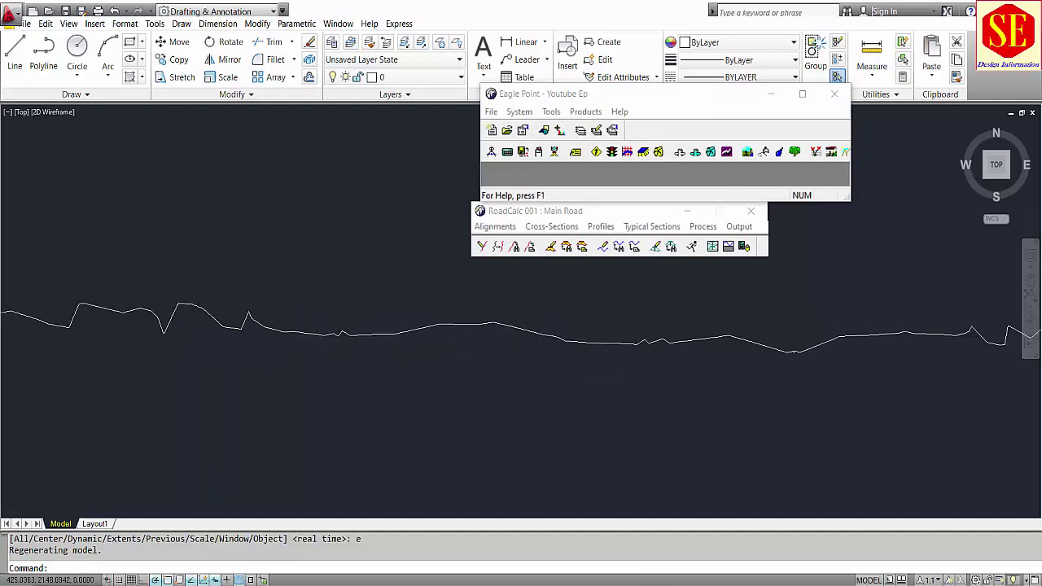
pyautogui.scroll(-2, 423, 293)
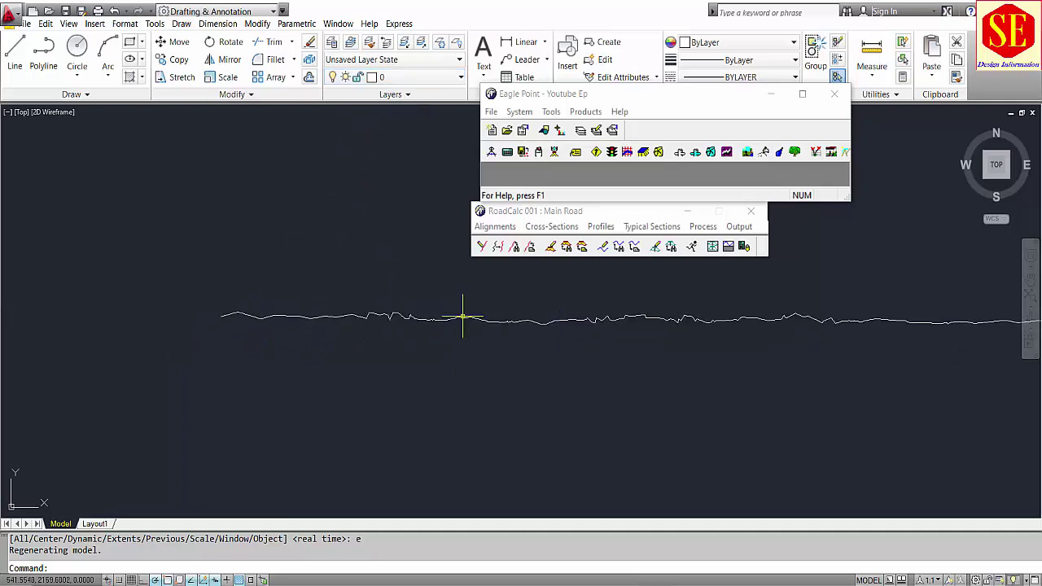
pyautogui.scroll(-1, 667, 342)
pyautogui.scroll(-2, 899, 355)
pyautogui.moveTo(899, 355); pyautogui.dragTo(593, 355, button='middle')
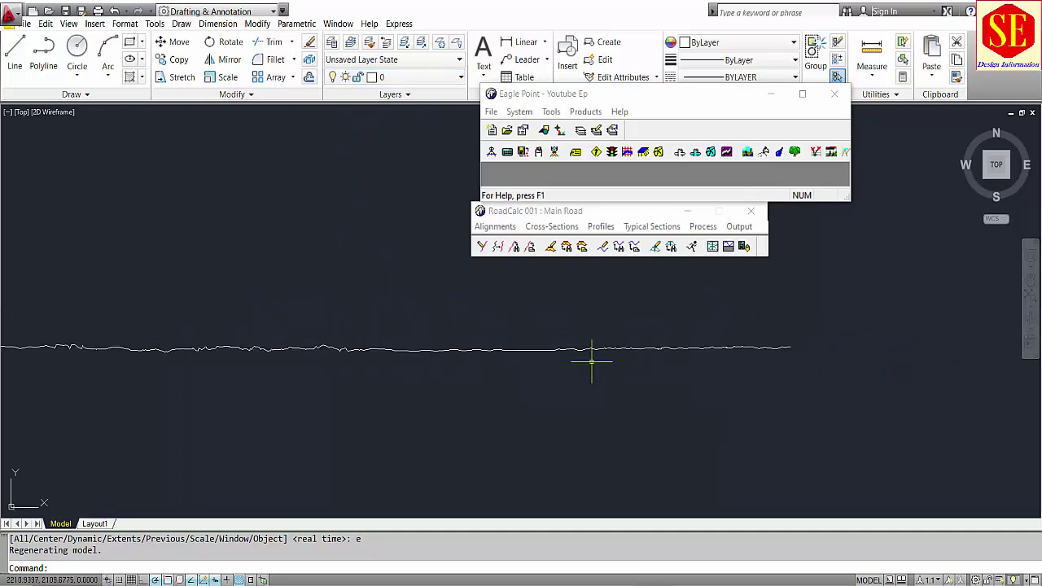
pyautogui.scroll(1, 603, 358)
pyautogui.scroll(1, 578, 346)
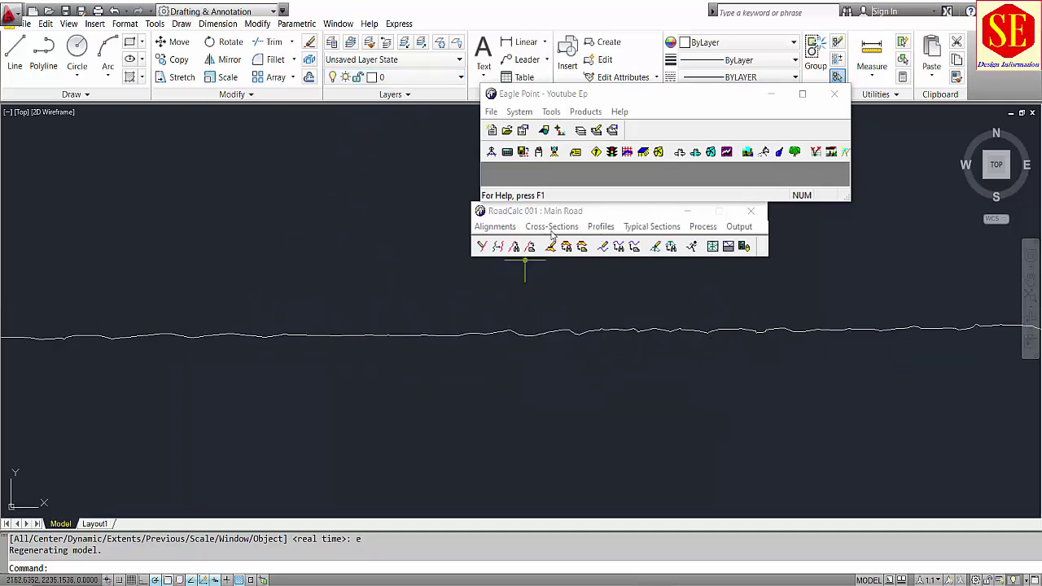
# Add a Main Road profile named -10 and extract it from My Project Surface along another road line
pyautogui.click(600, 226)
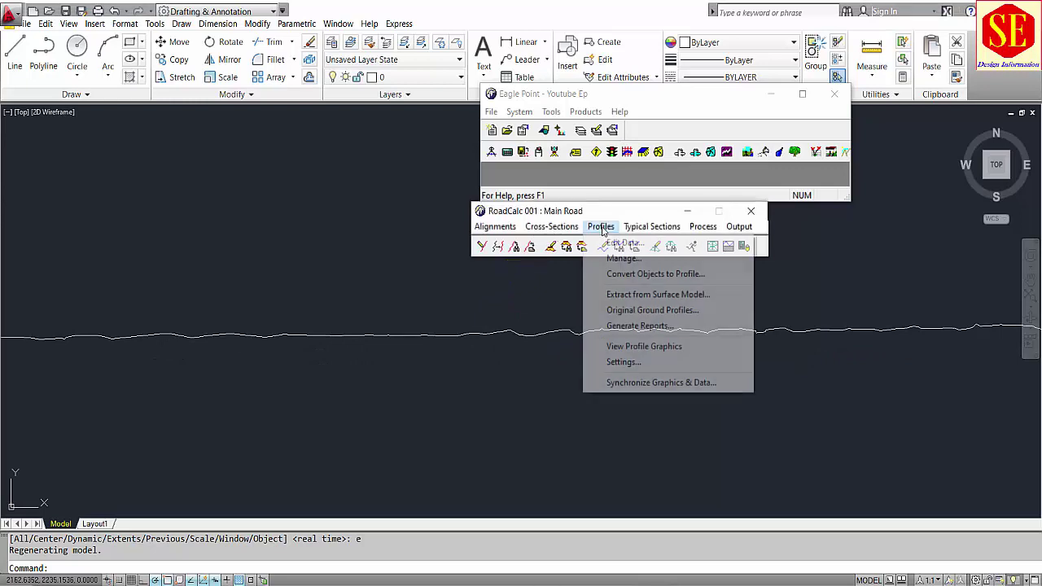
pyautogui.click(633, 295)
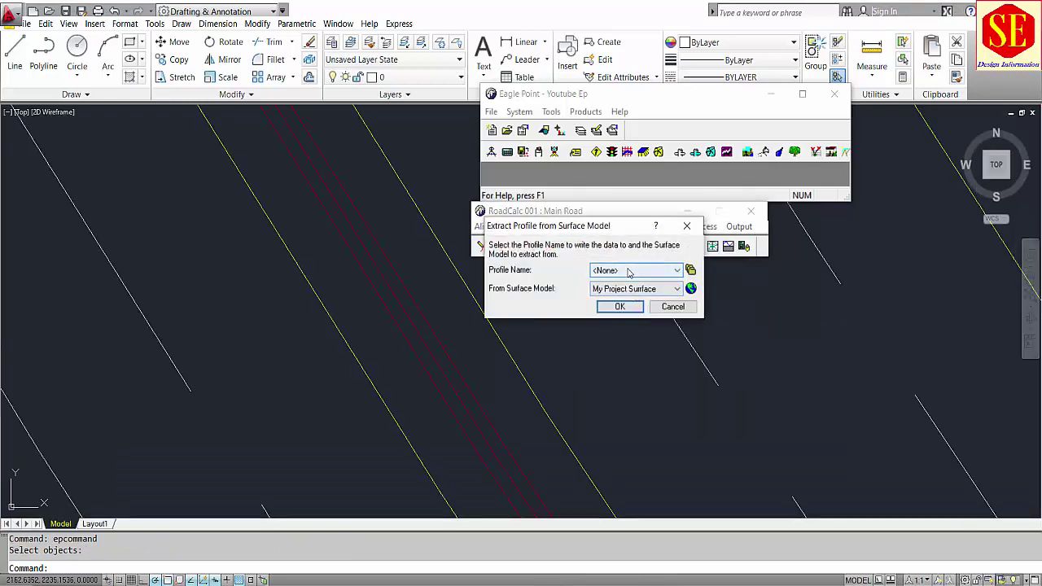
pyautogui.click(690, 270)
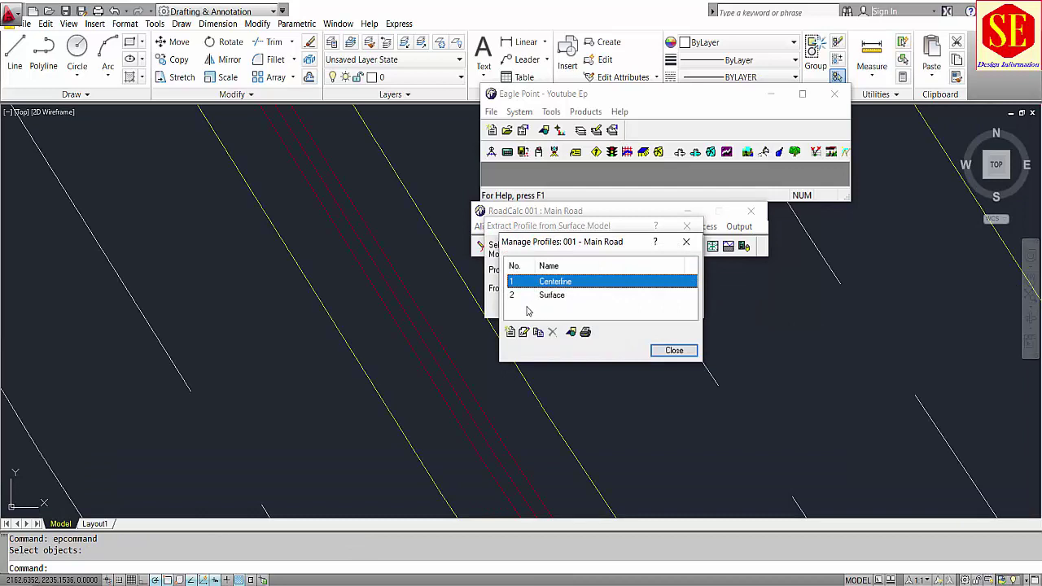
pyautogui.click(510, 332)
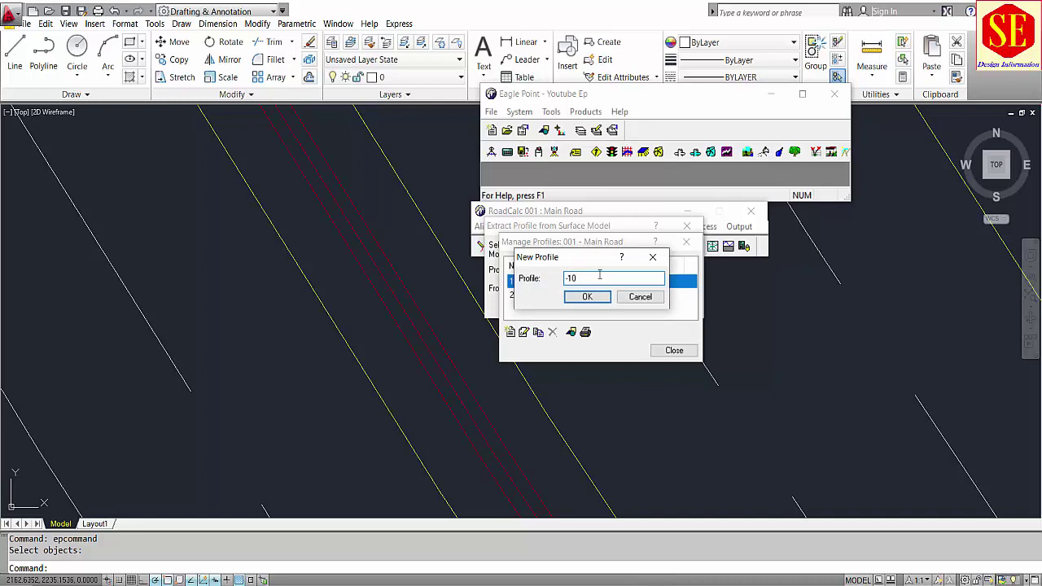
pyautogui.click(587, 297)
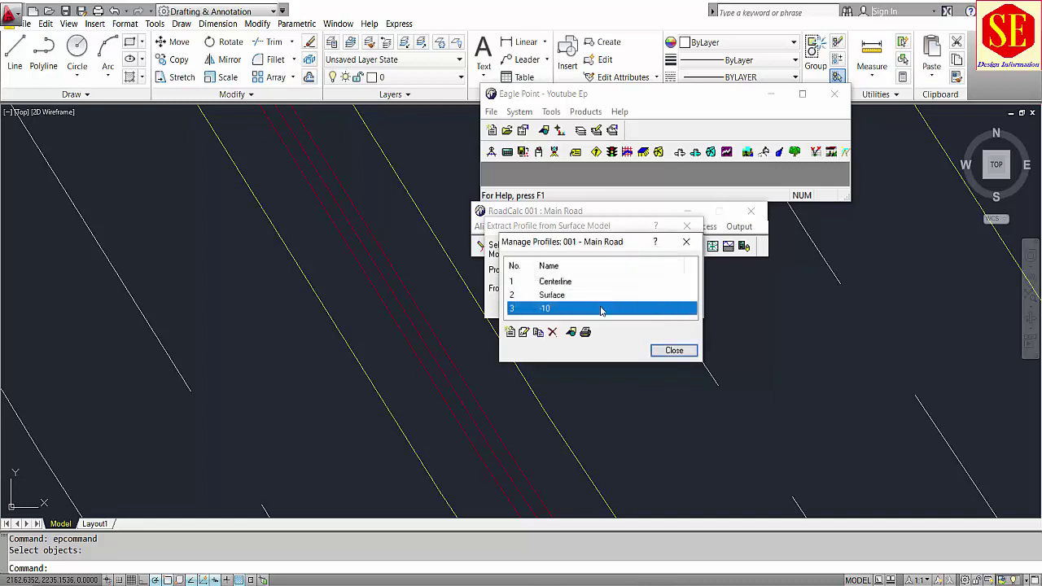
pyautogui.click(673, 351)
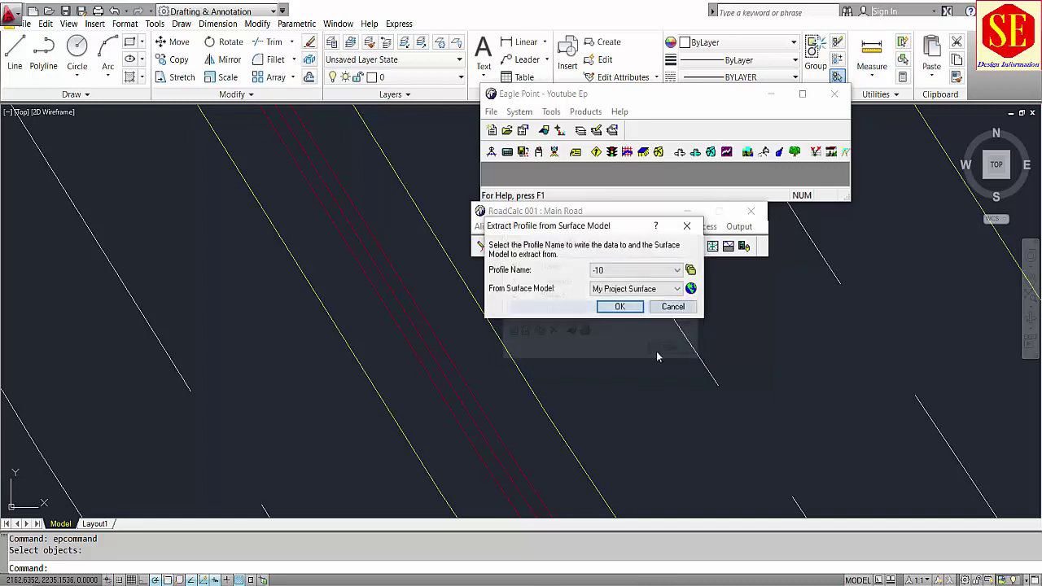
pyautogui.click(620, 307)
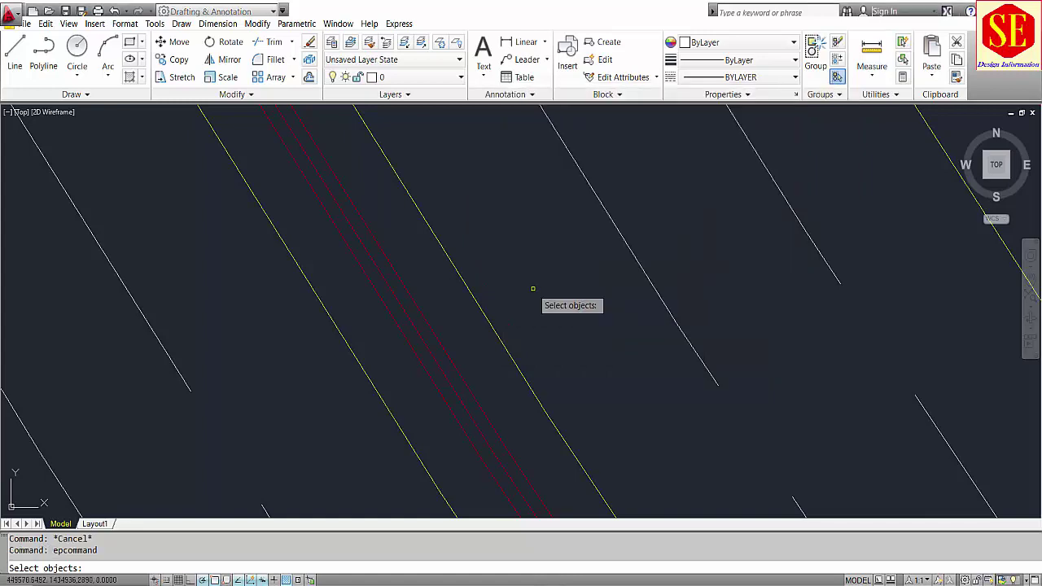
pyautogui.scroll(-4, 532, 289)
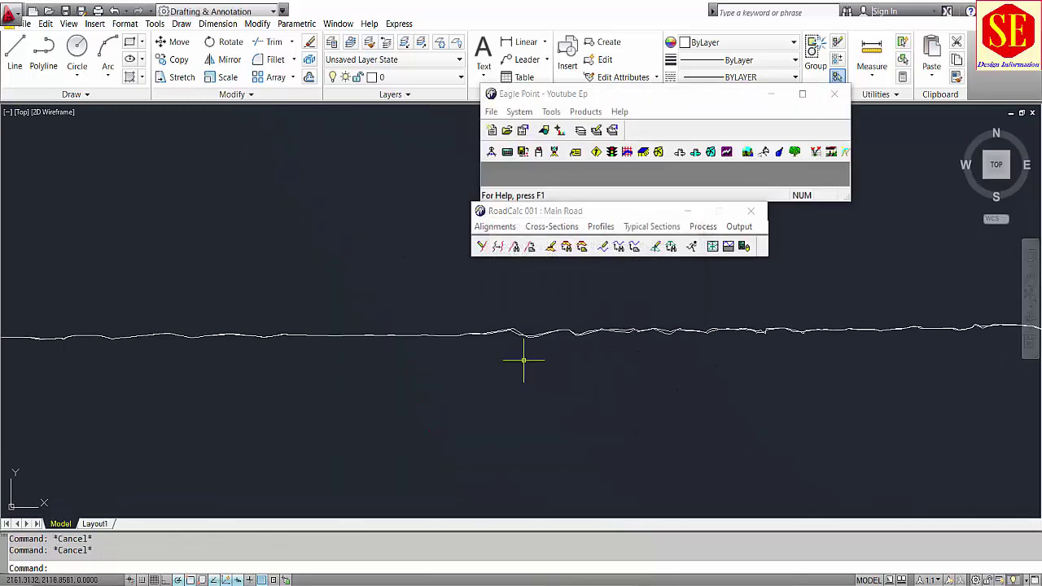
# Compare the centerline ground profile with the -10 profile by highlighting both lines, and clear the selection
pyautogui.scroll(5, 523, 360)
pyautogui.click(486, 303)
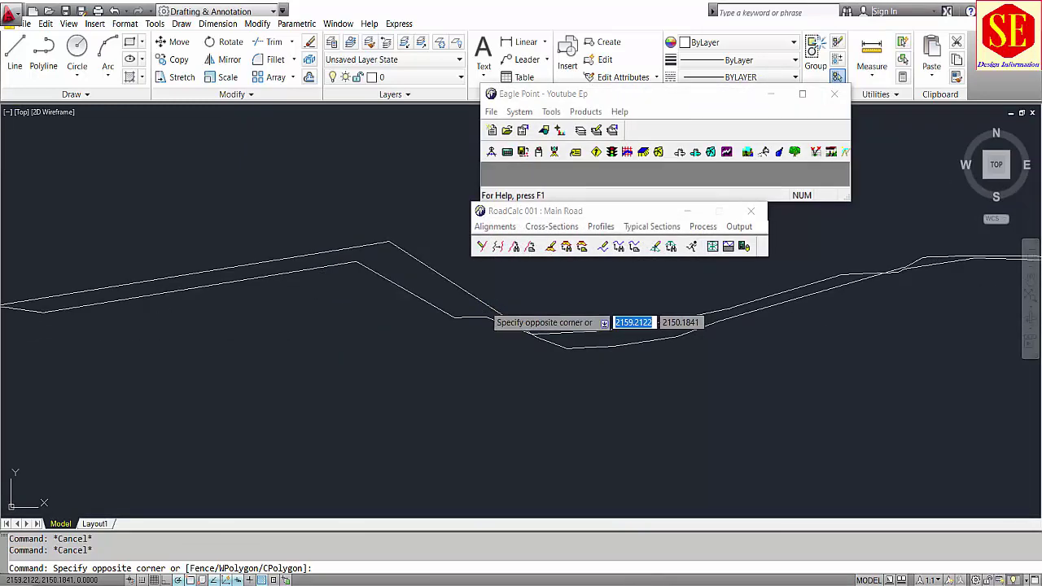
pyautogui.click(418, 302)
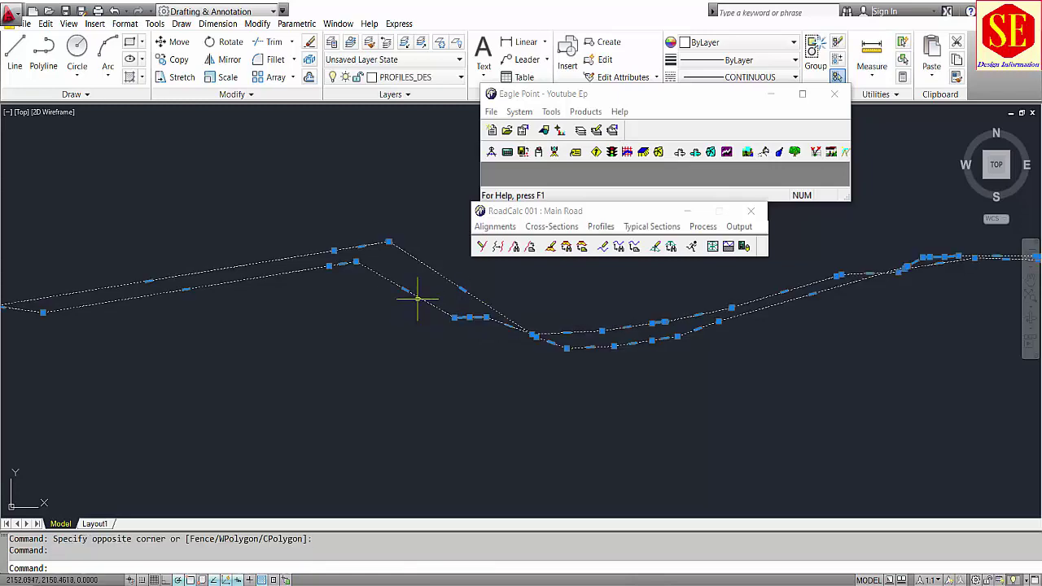
pyautogui.press('Escape')
# Add a Main Road profile named 15 and extract it from My Project Surface along the road's western edge line
pyautogui.click(601, 227)
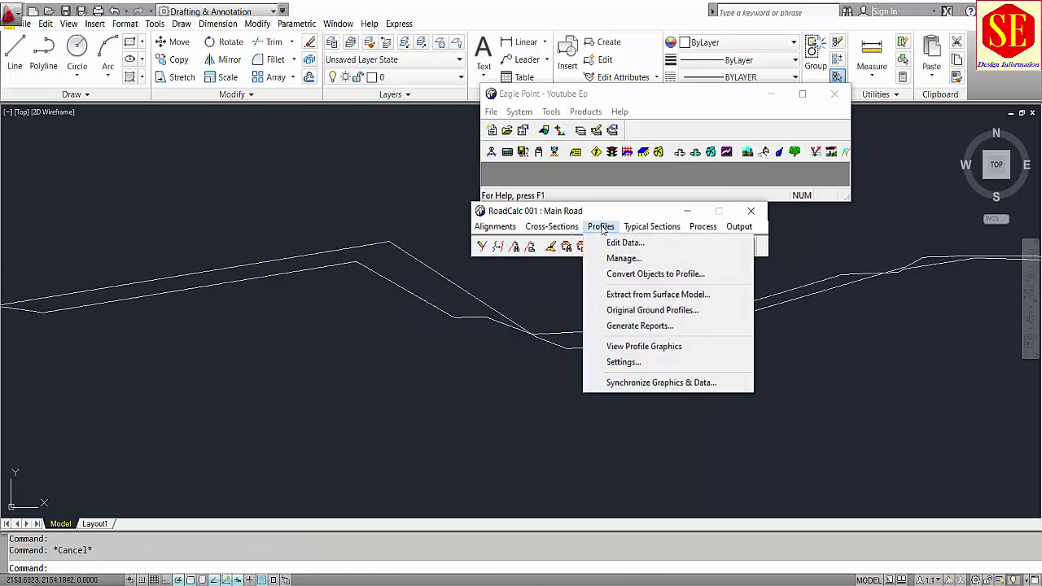
pyautogui.click(624, 294)
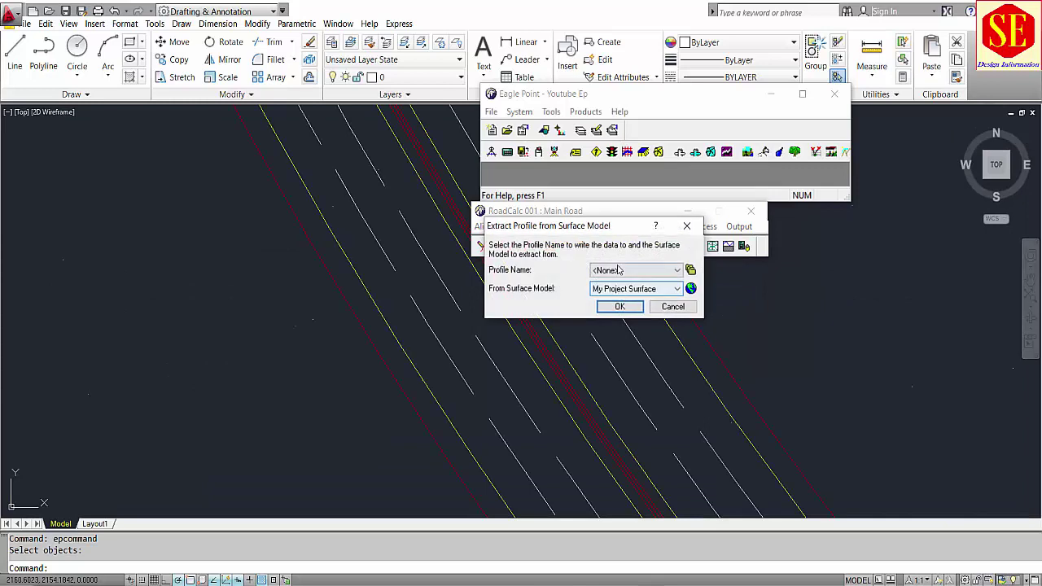
pyautogui.click(619, 270)
pyautogui.click(690, 270)
pyautogui.click(690, 270)
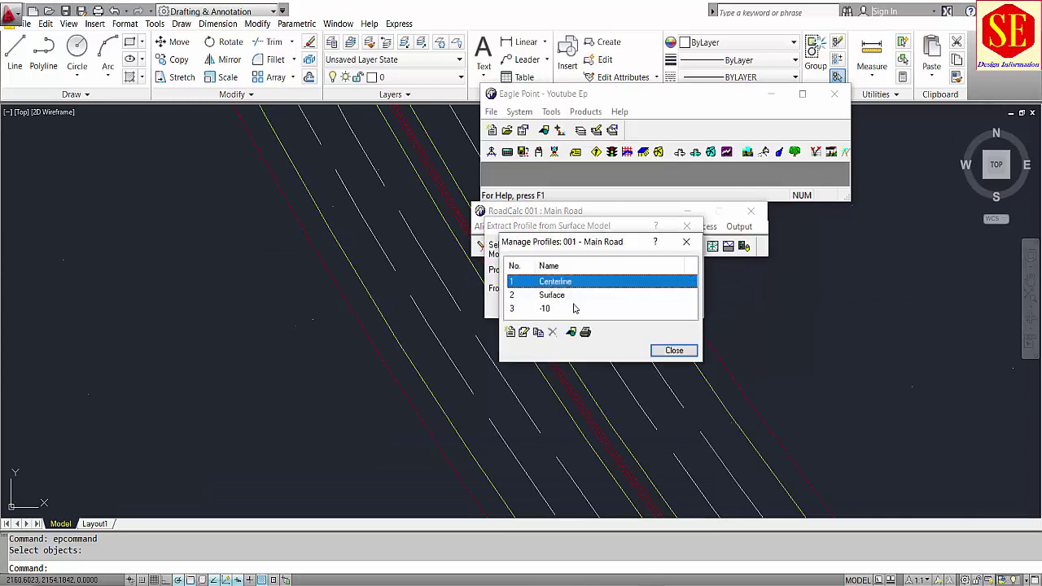
pyautogui.click(510, 332)
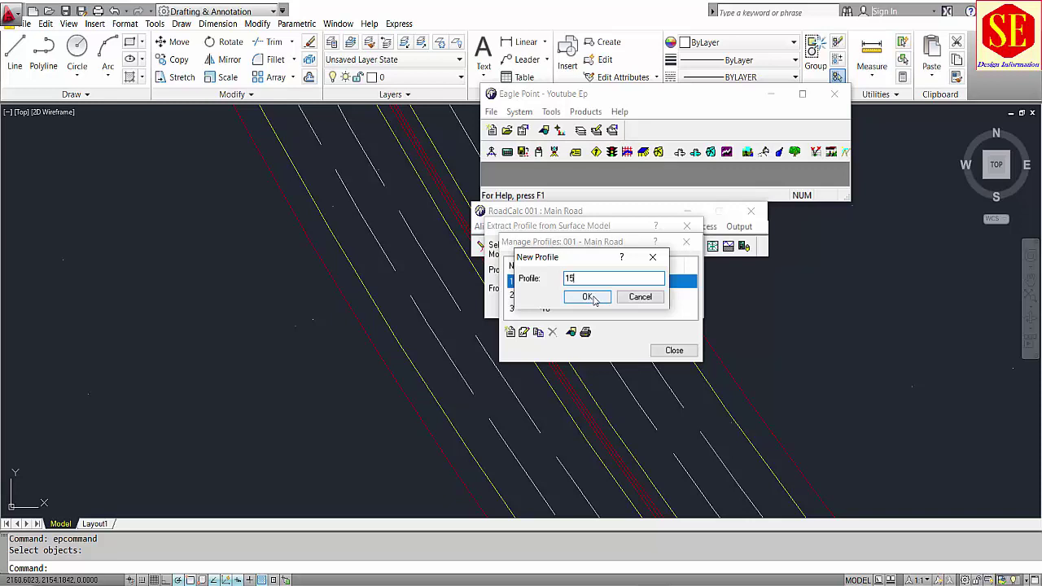
pyautogui.click(594, 299)
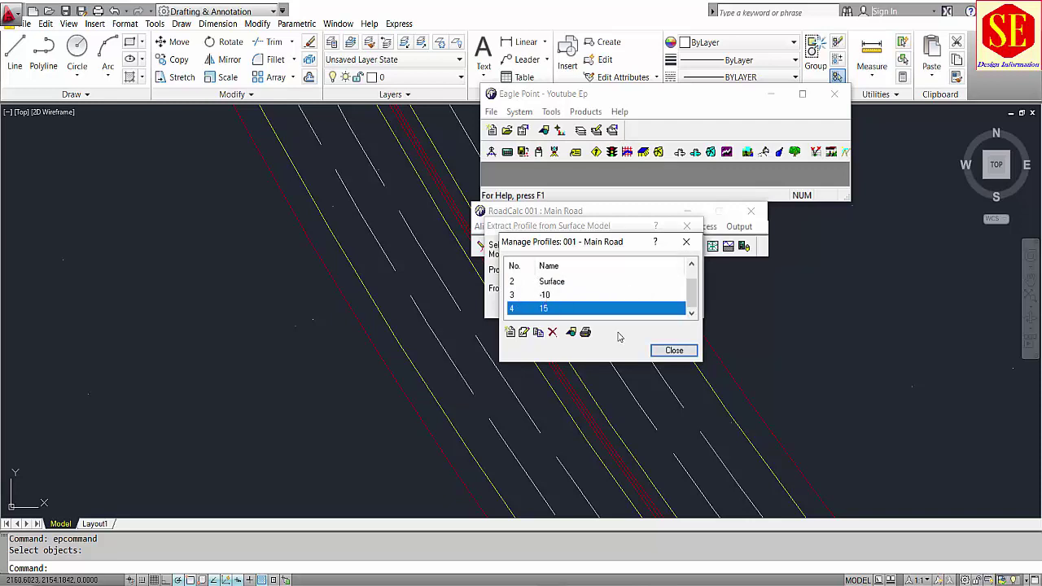
pyautogui.click(673, 350)
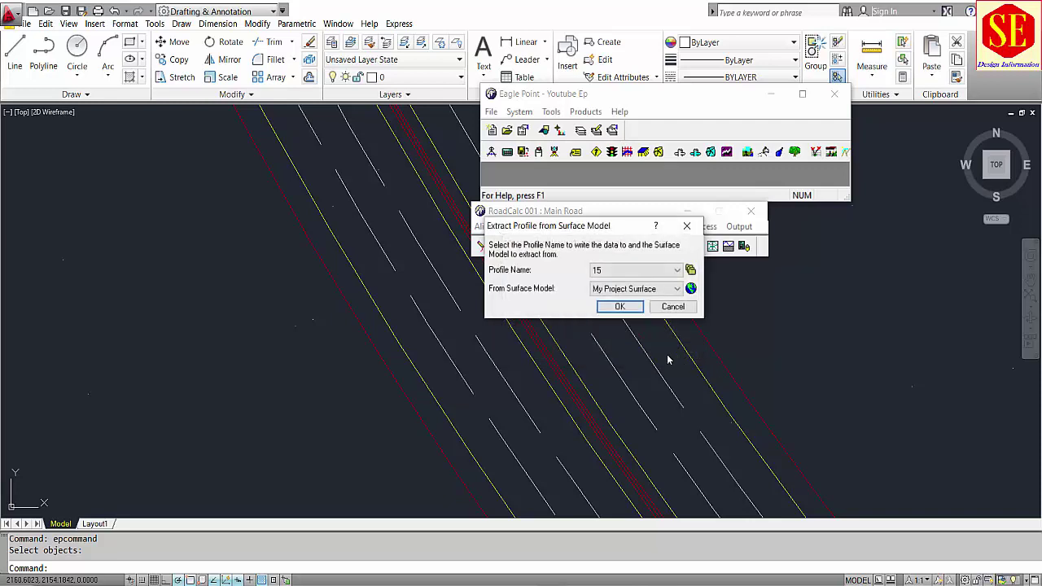
pyautogui.click(619, 307)
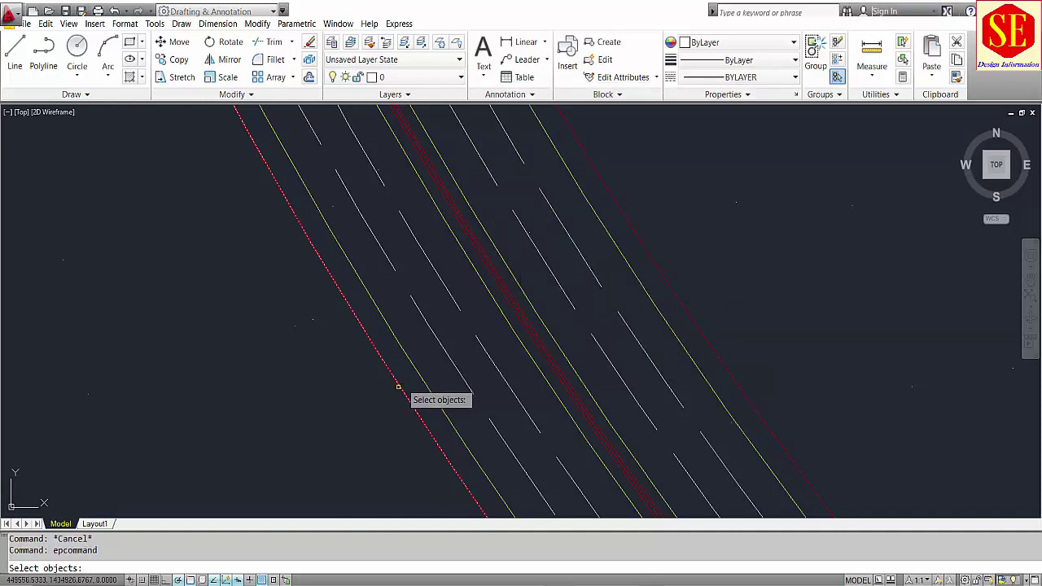
pyautogui.click(414, 366)
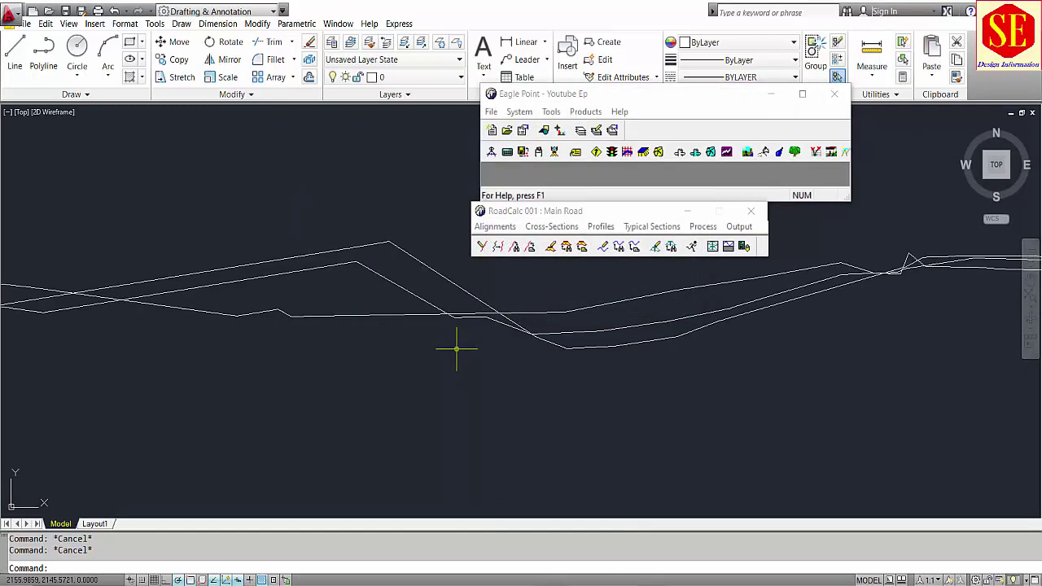
# Highlight the three extracted profile lines in turn to tell them apart
pyautogui.click(372, 317)
pyautogui.click(589, 340)
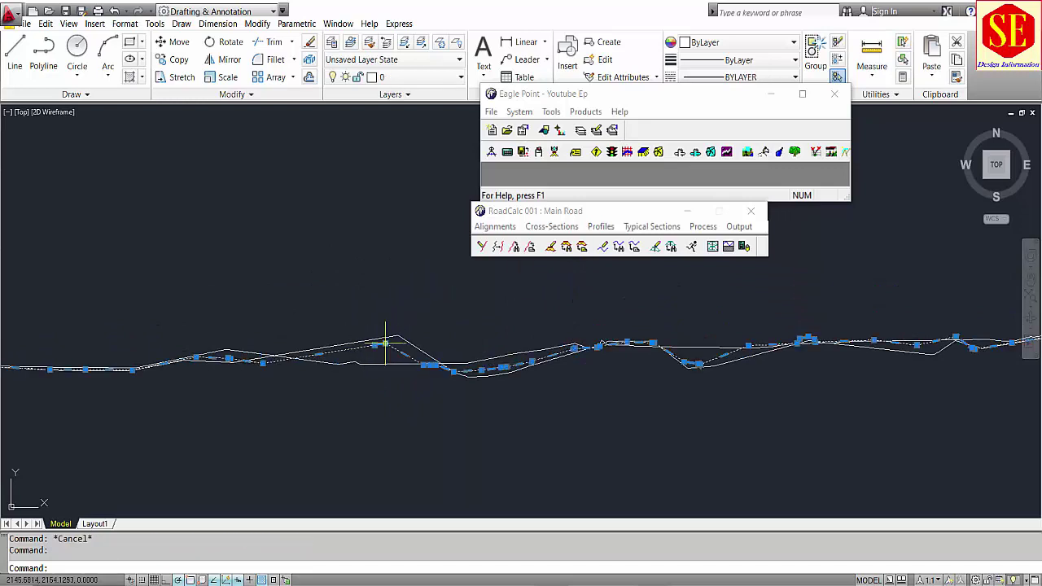
pyautogui.click(394, 340)
pyautogui.click(394, 346)
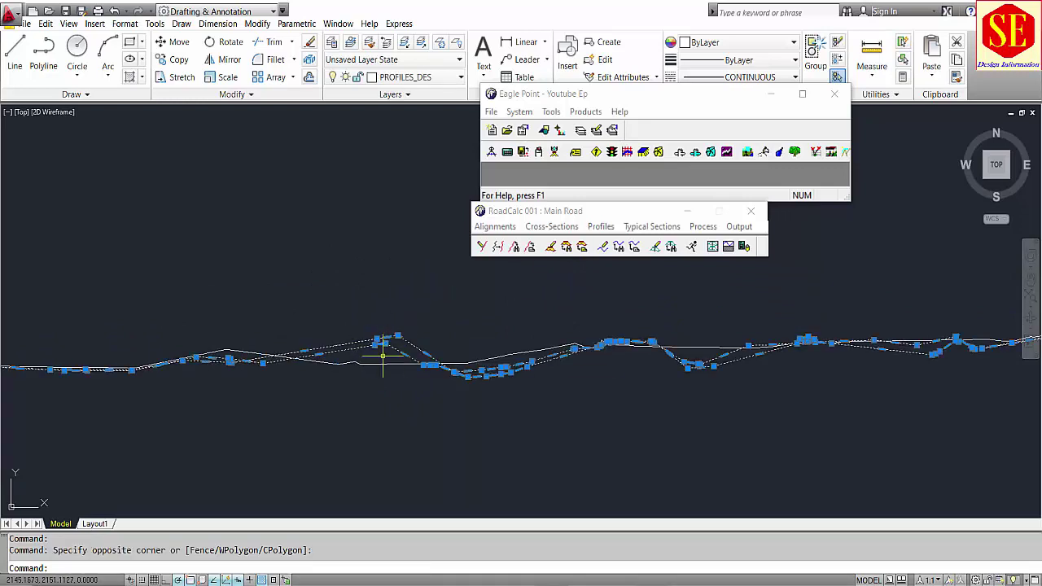
pyautogui.press('Escape')
pyautogui.click(372, 360)
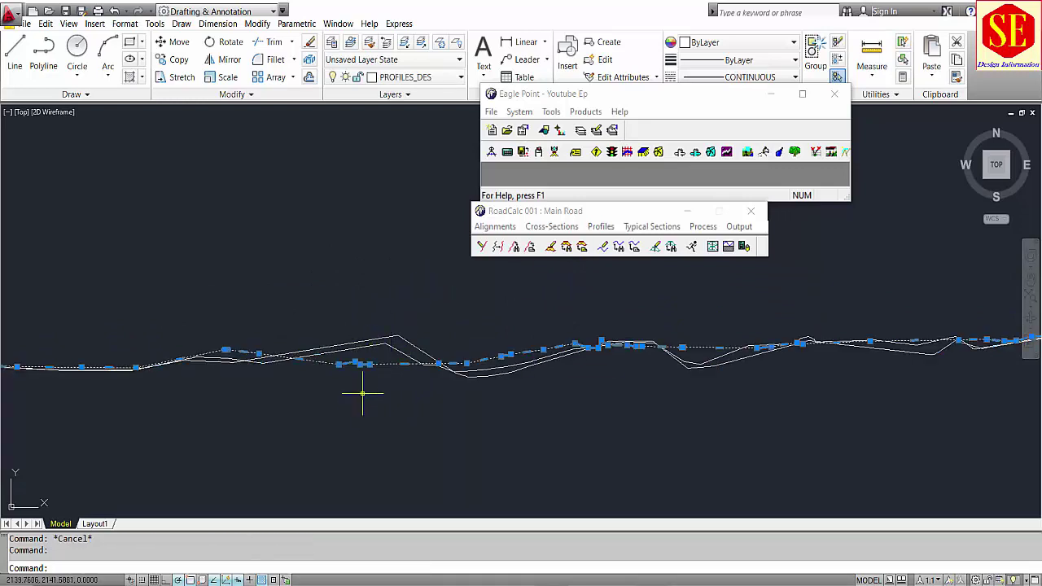
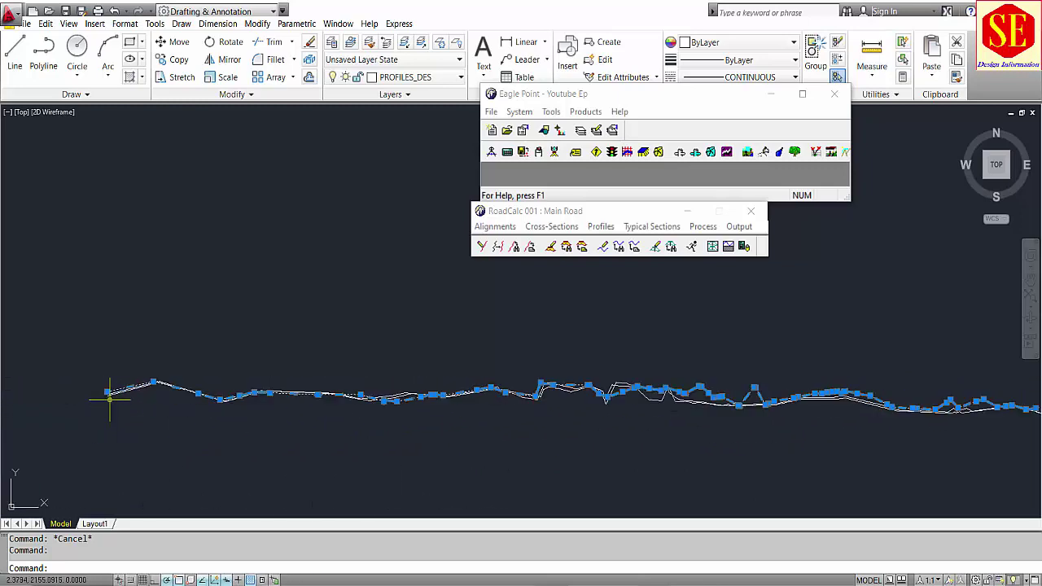
# Clear the selection and examine how the three ground profile lines differ along the road
pyautogui.press('Escape')
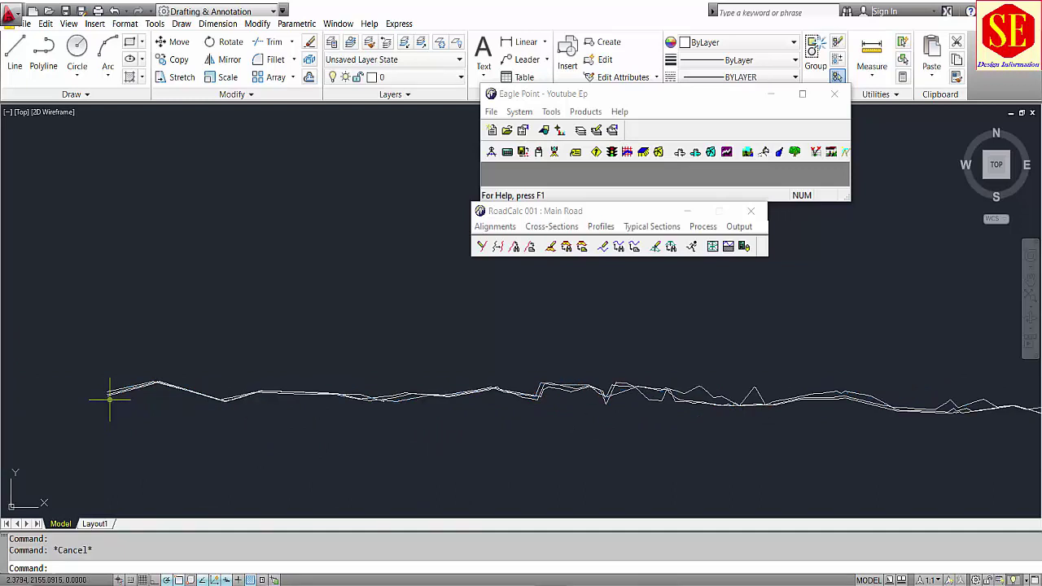
pyautogui.scroll(5, 109, 399)
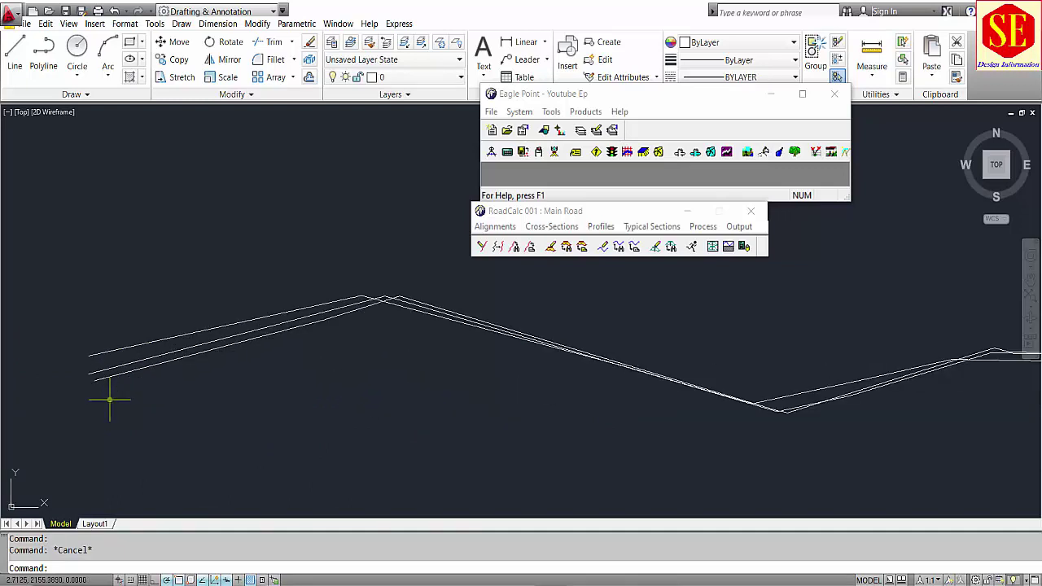
pyautogui.scroll(-3, 155, 389)
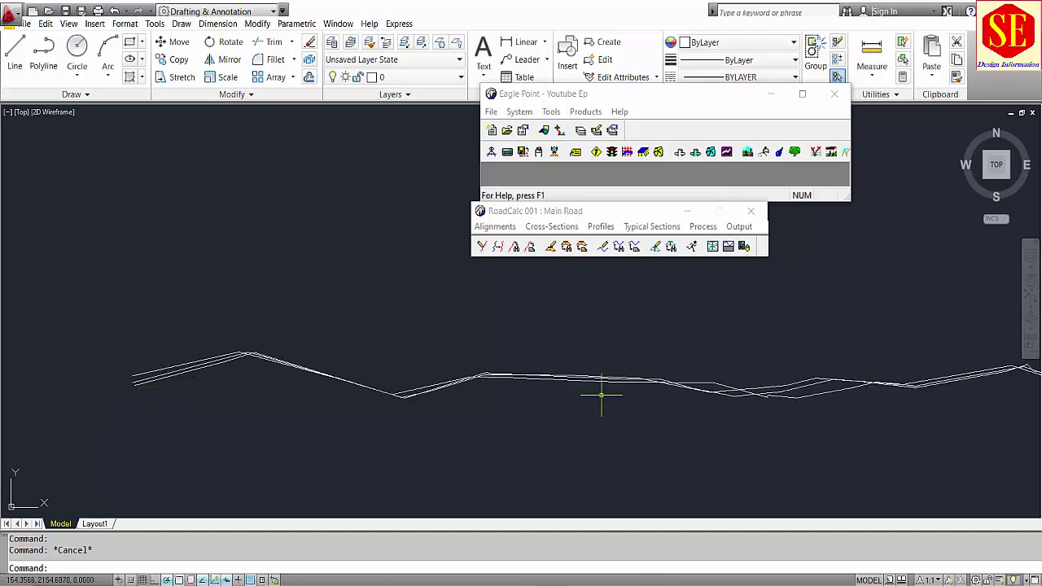
pyautogui.scroll(3, 801, 416)
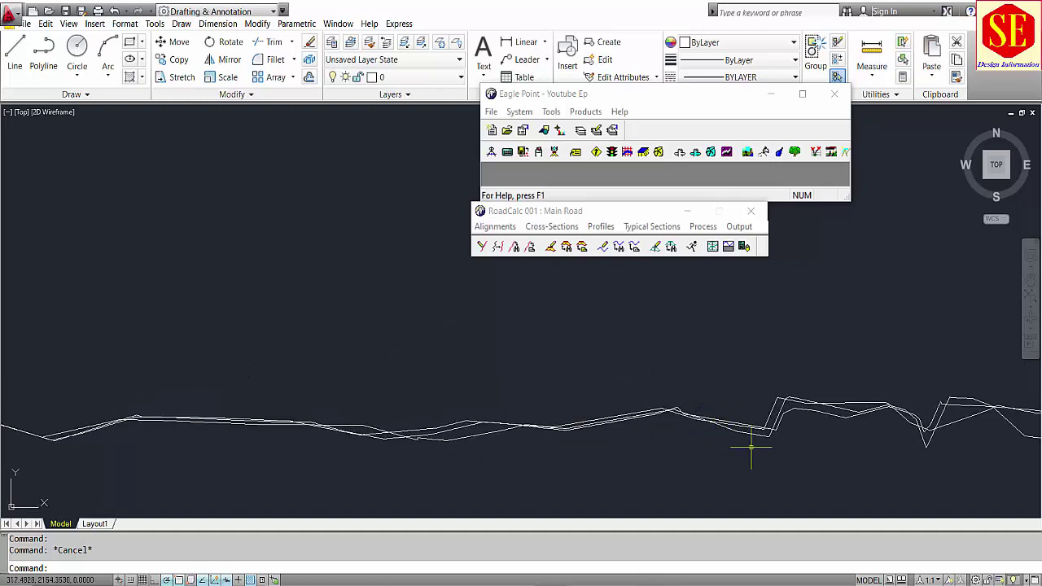
pyautogui.moveTo(733, 431); pyautogui.dragTo(665, 437, button='middle')
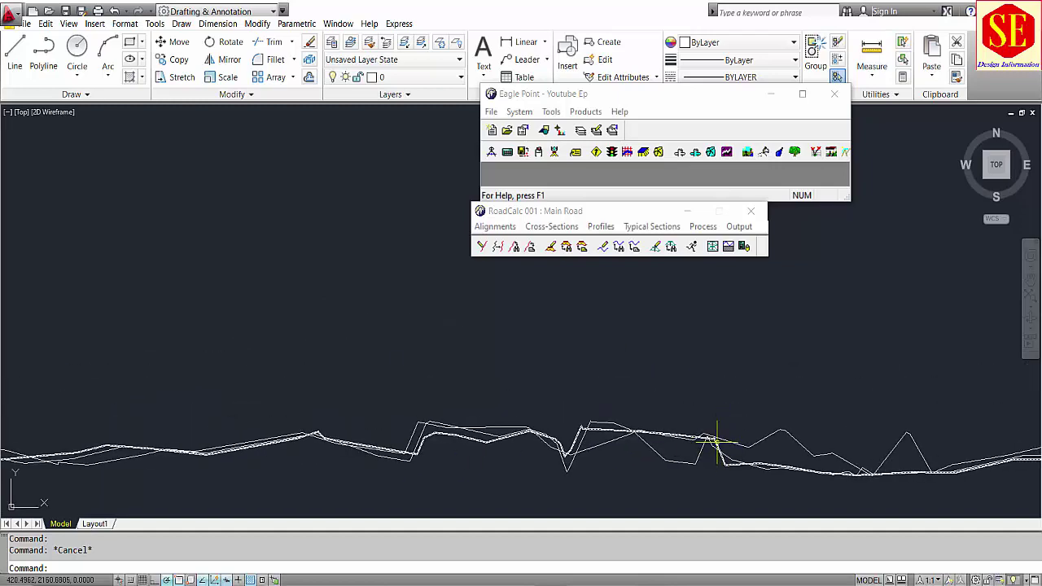
pyautogui.moveTo(717, 443)
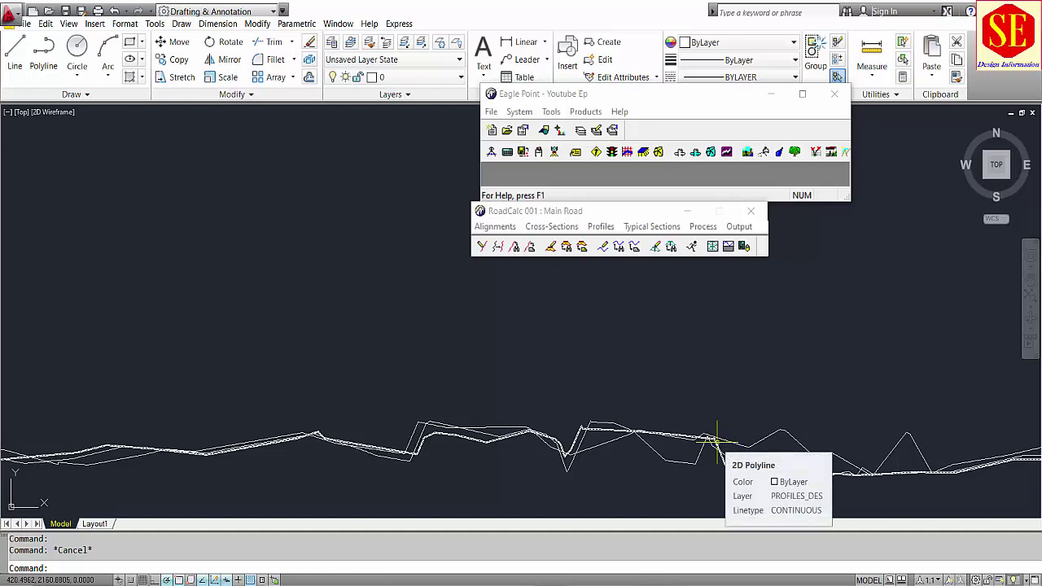
# Open the Main Road profile data and review the Surface profile's VPI stations, elevations and grades
pyautogui.click(602, 227)
pyautogui.click(624, 246)
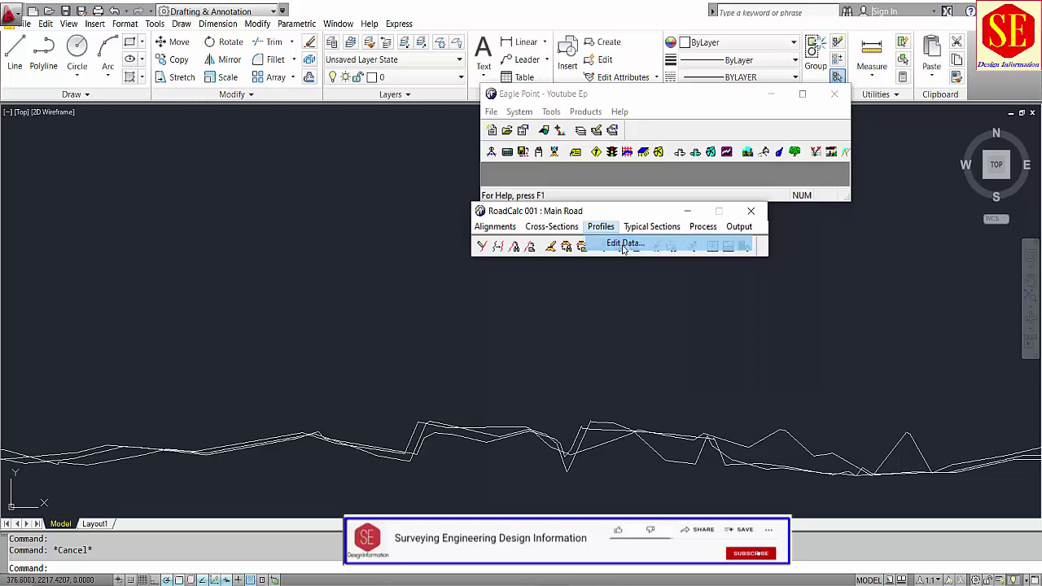
pyautogui.click(601, 248)
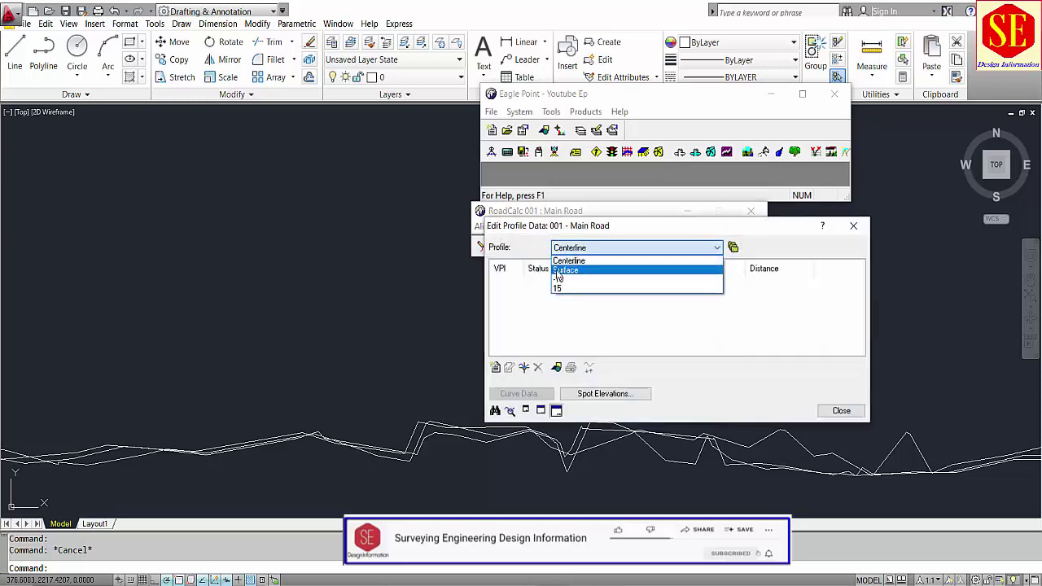
pyautogui.click(562, 271)
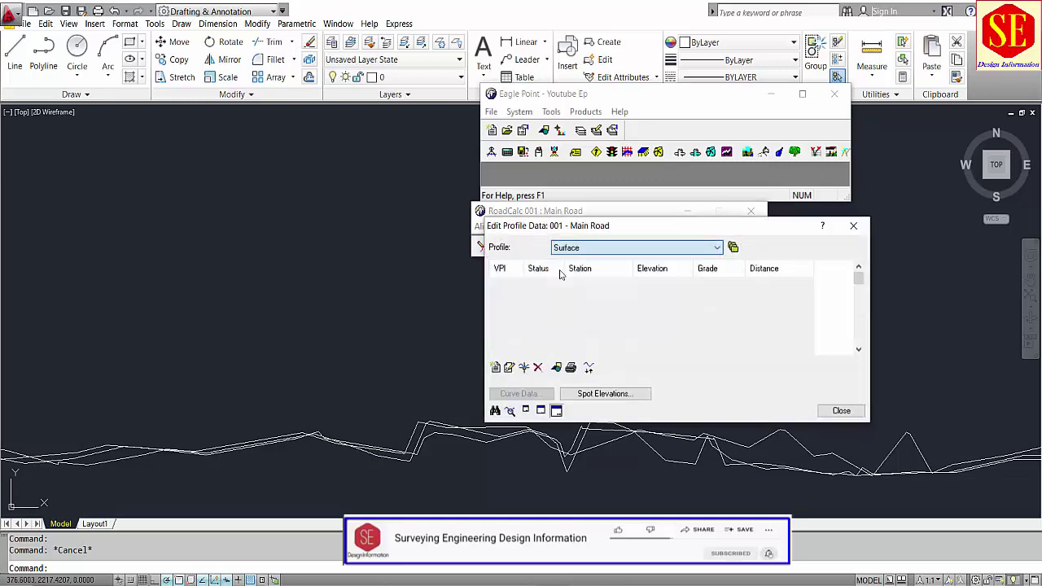
pyautogui.scroll(-12, 611, 326)
pyautogui.scroll(-5, 612, 327)
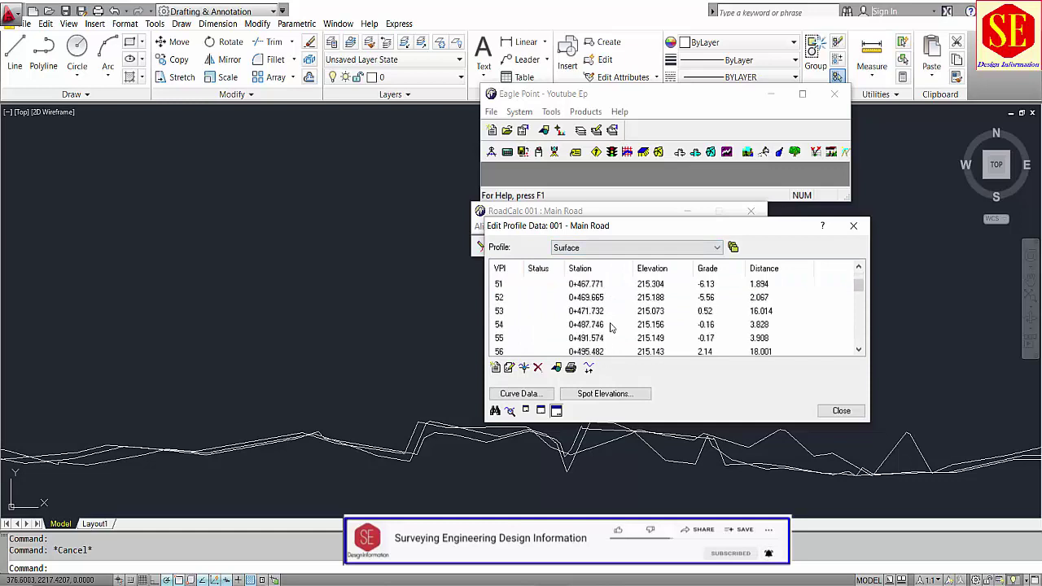
pyautogui.click(595, 315)
pyautogui.click(591, 340)
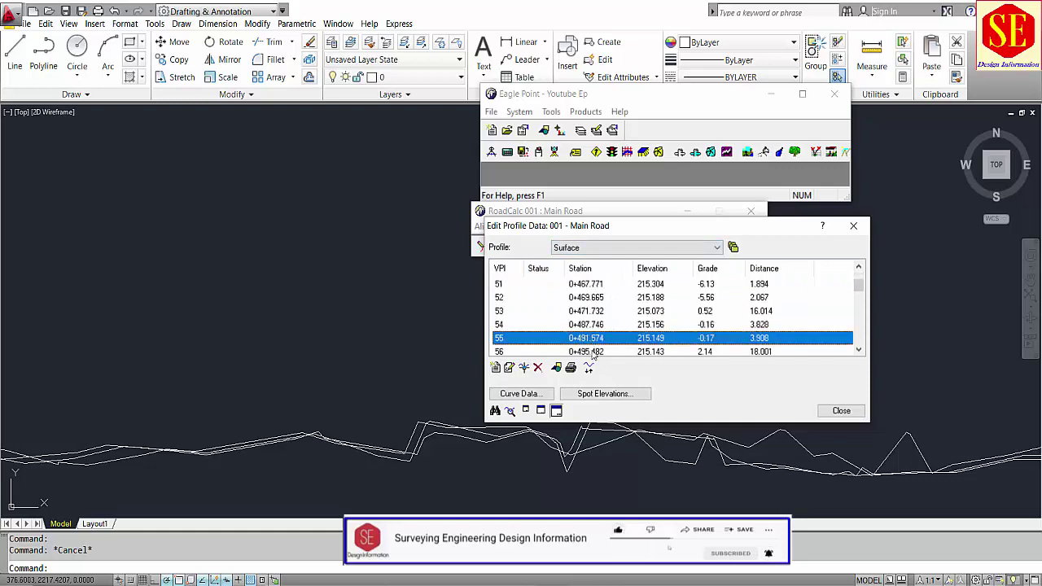
pyautogui.click(655, 351)
pyautogui.scroll(-1, 655, 346)
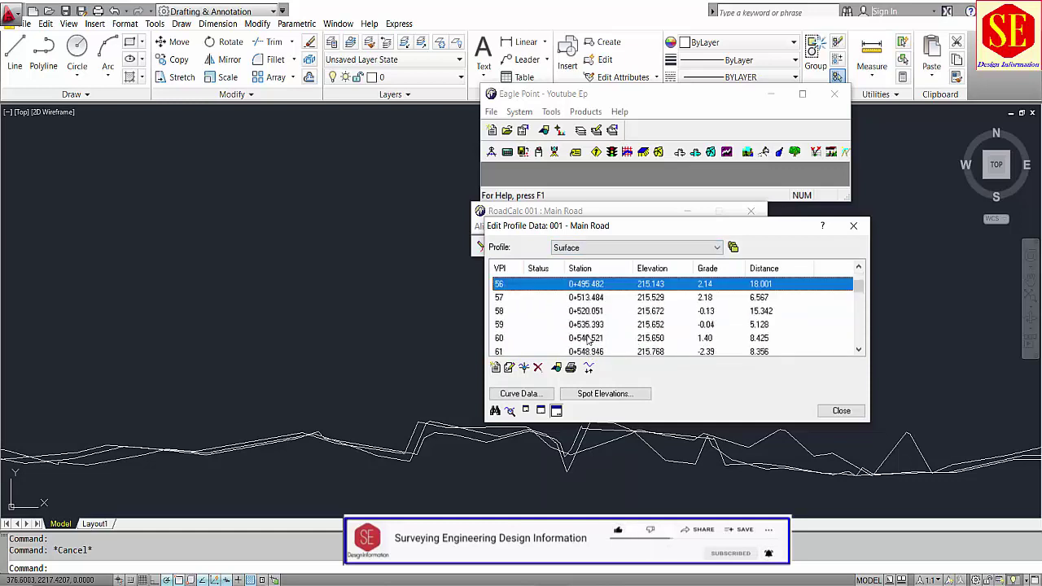
pyautogui.click(659, 338)
pyautogui.click(660, 351)
pyautogui.scroll(-3, 686, 345)
pyautogui.scroll(1, 654, 303)
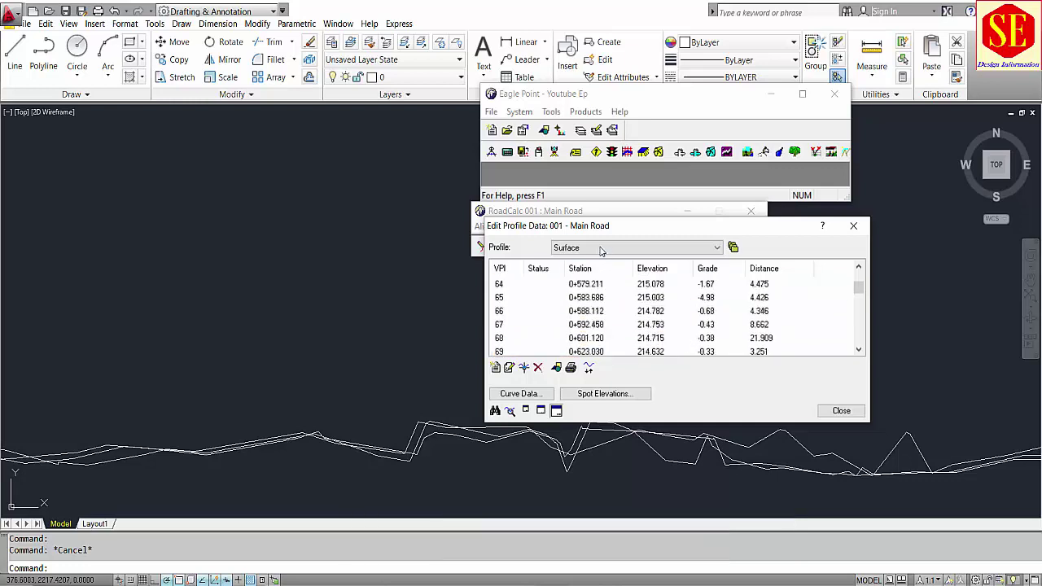
# Review the first VPI stations and elevations of the -10 profile
pyautogui.click(603, 248)
pyautogui.click(559, 280)
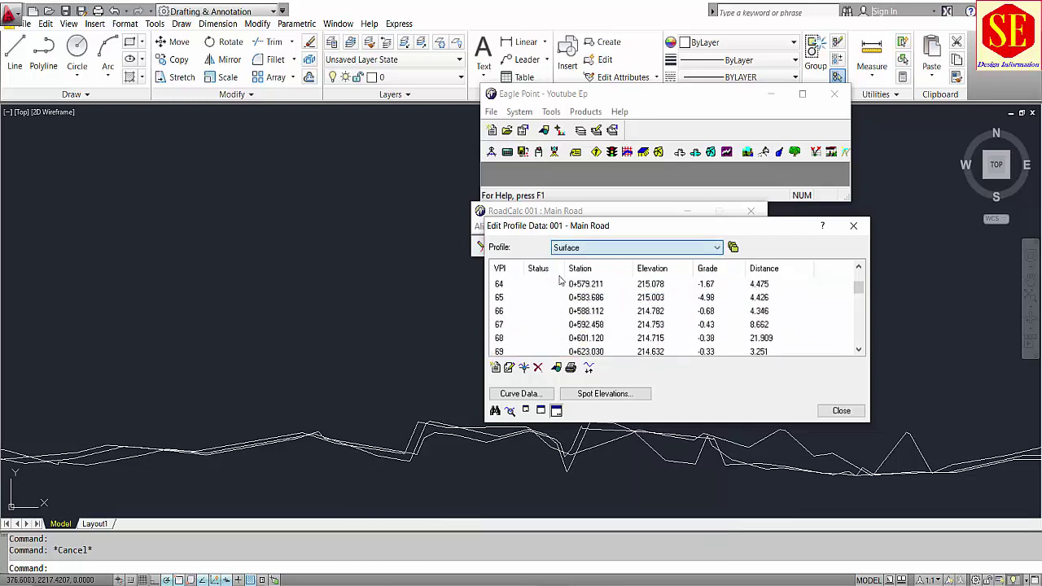
pyautogui.scroll(13, 603, 296)
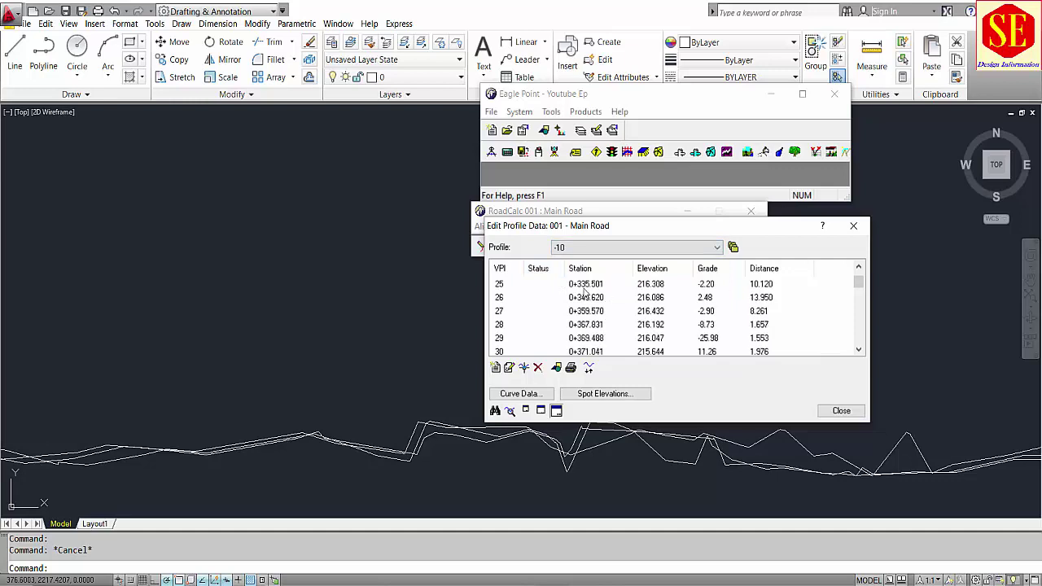
pyautogui.click(586, 287)
pyautogui.click(587, 297)
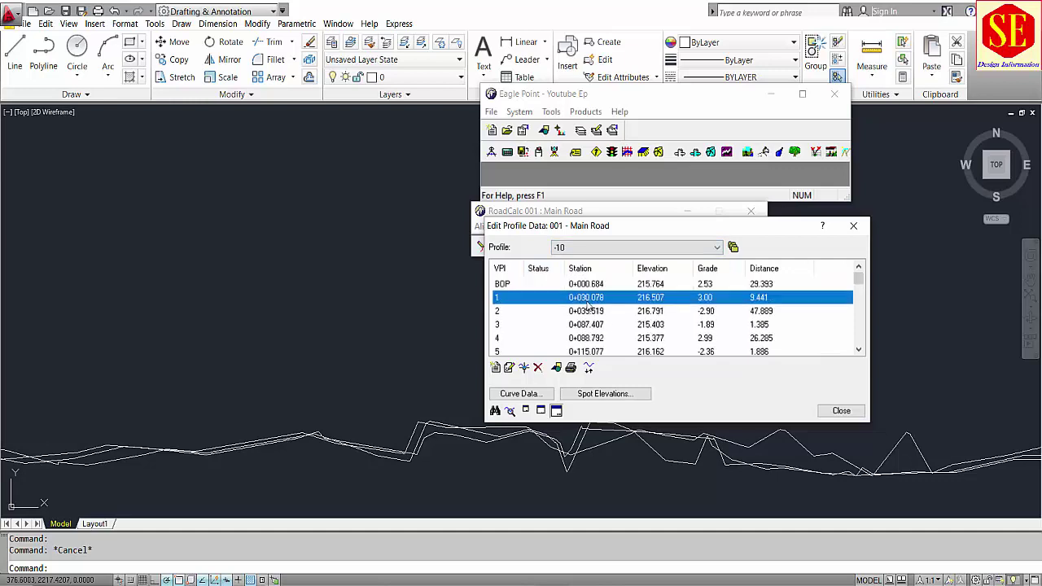
pyautogui.click(594, 313)
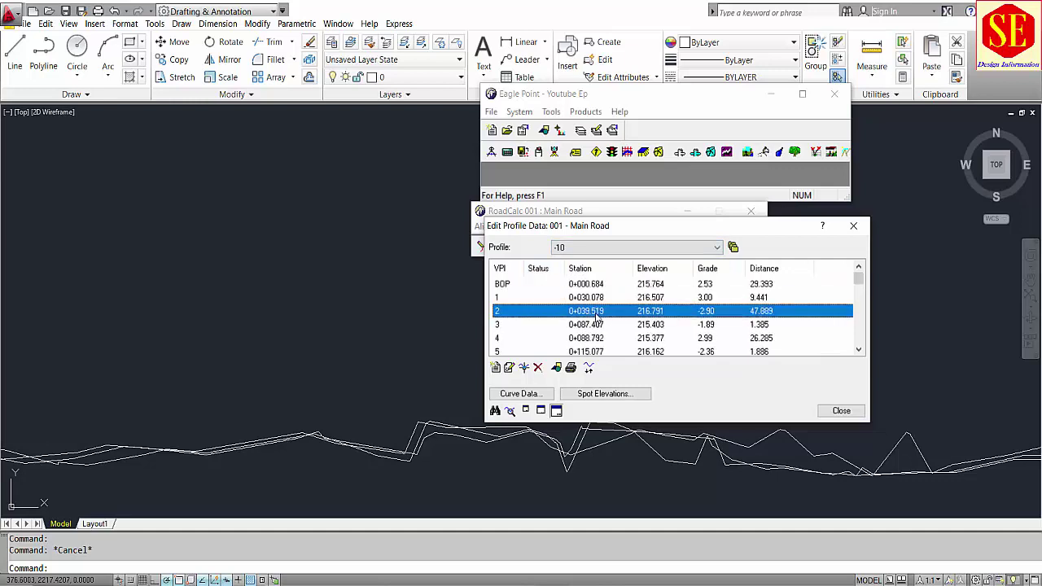
# Delete the beginning point at station 0+000.000 from the Surface profile
pyautogui.click(623, 247)
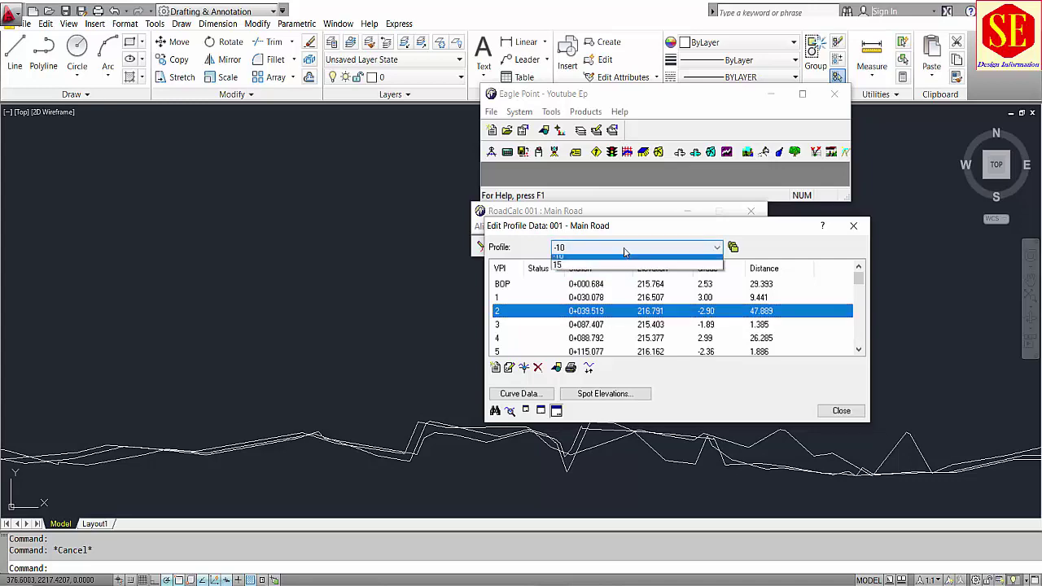
pyautogui.click(594, 269)
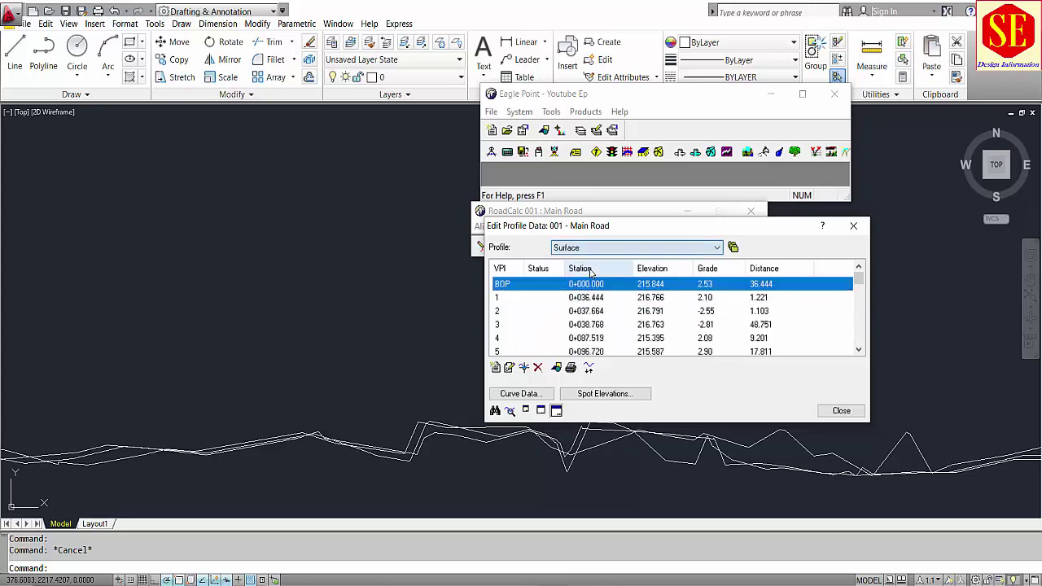
pyautogui.click(537, 367)
pyautogui.click(672, 380)
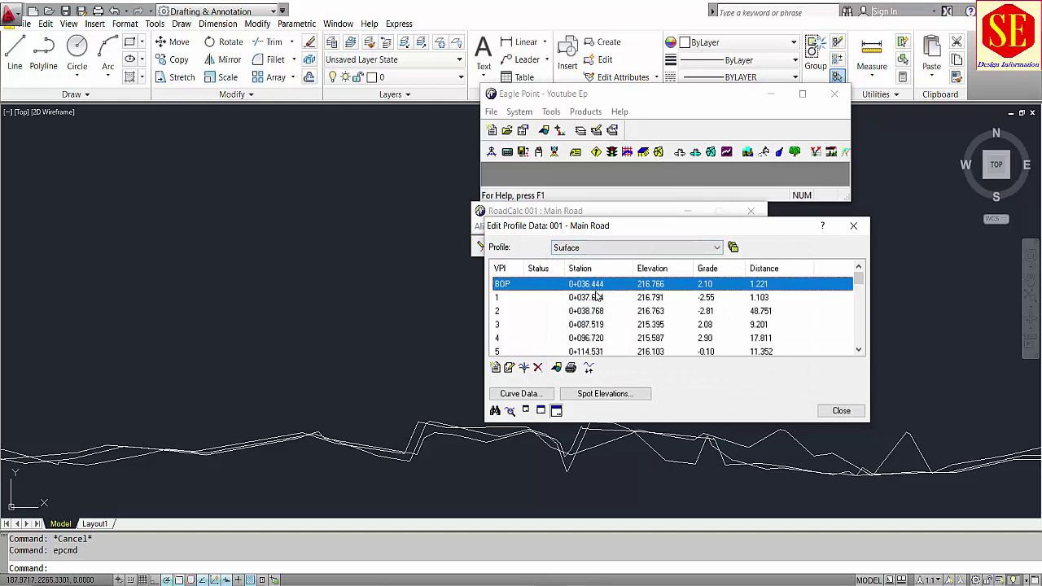
# Delete the Surface, -10 and 15 profiles from Main Road, keeping only Centerline, and close the profile manager
pyautogui.click(732, 247)
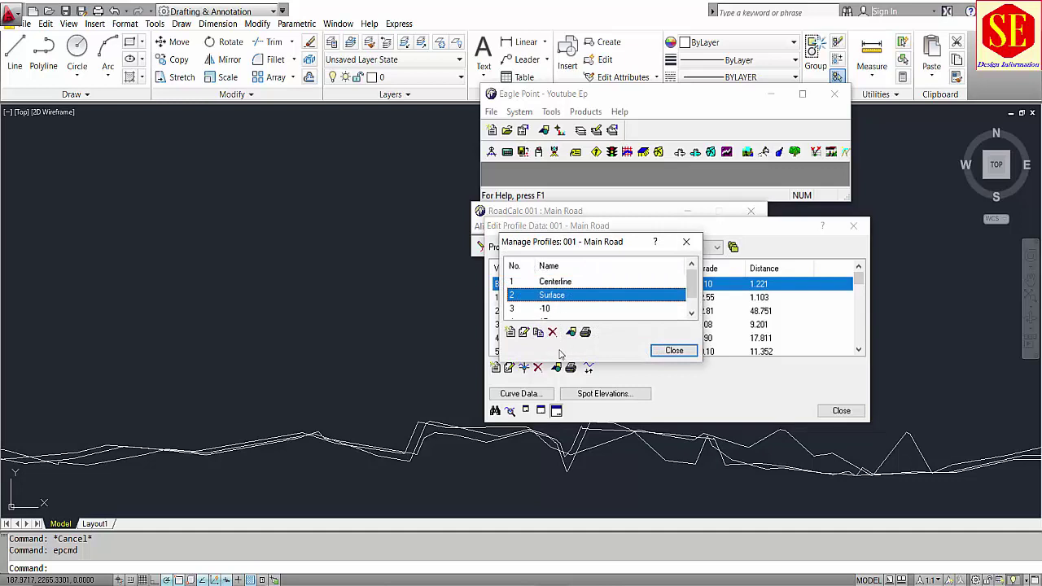
pyautogui.click(552, 332)
pyautogui.click(622, 354)
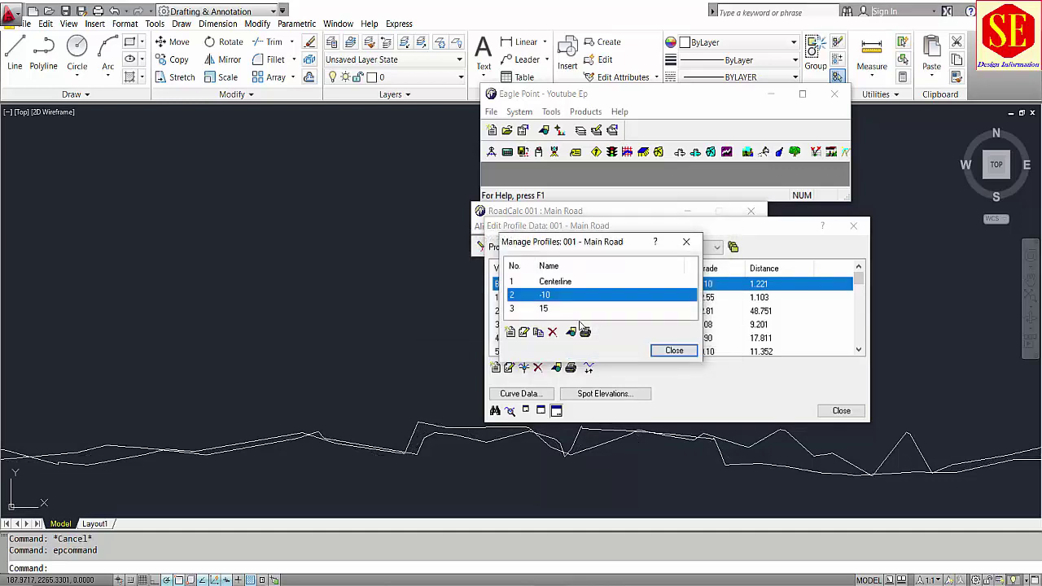
pyautogui.click(551, 332)
pyautogui.click(612, 354)
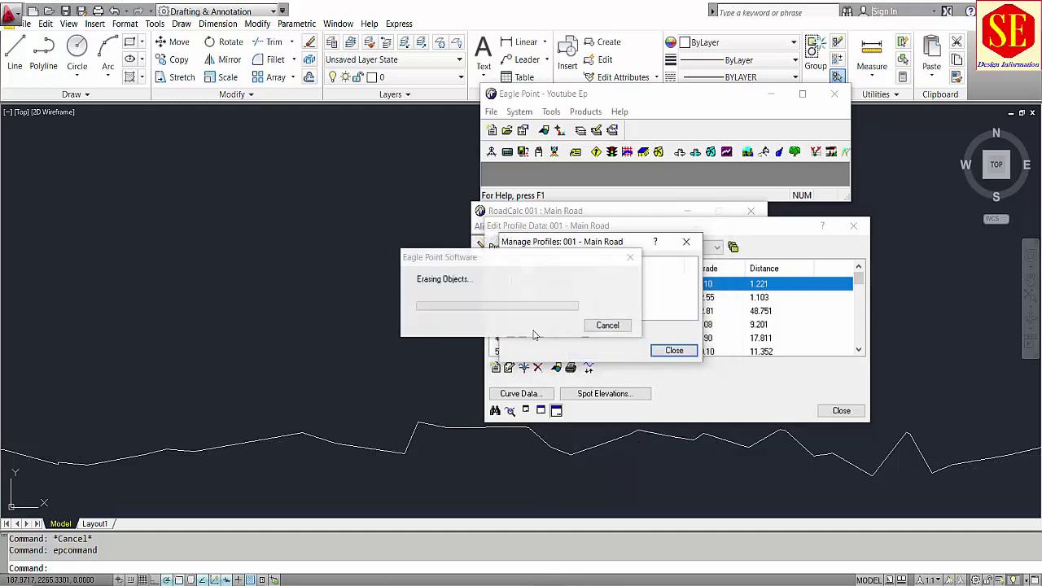
pyautogui.click(552, 332)
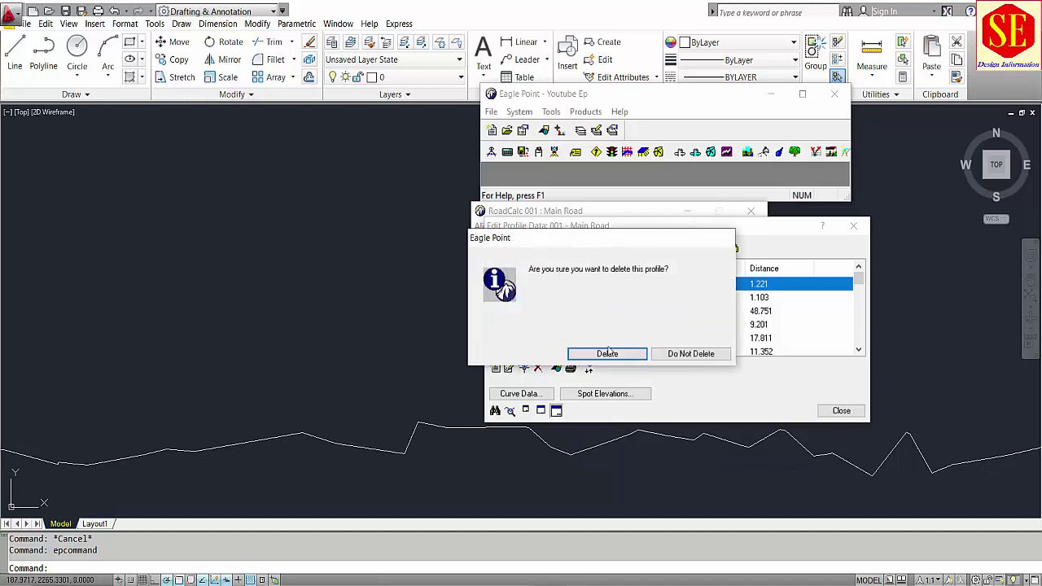
pyautogui.click(610, 353)
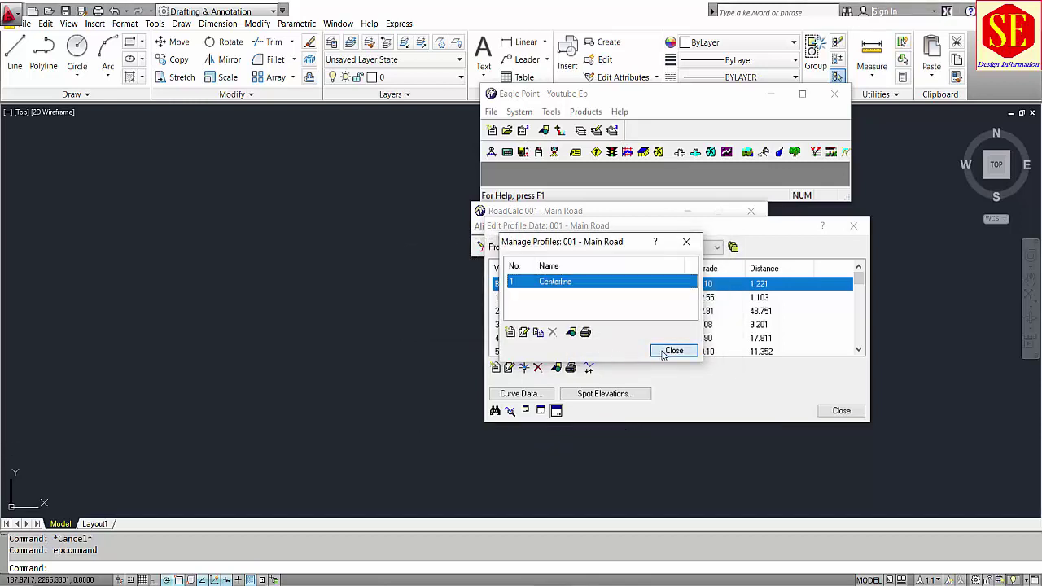
pyautogui.click(672, 350)
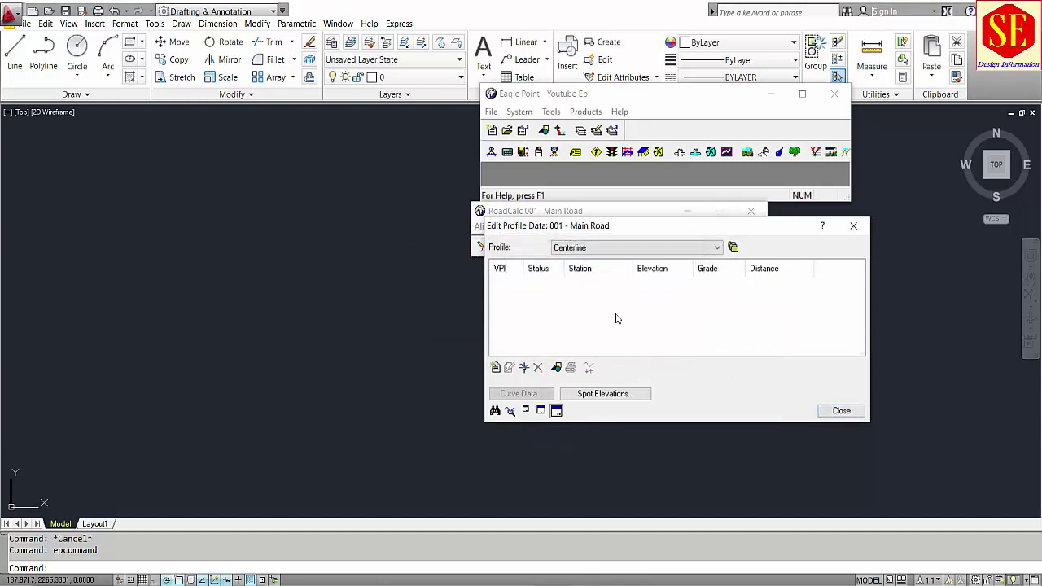
# Check which profiles remain for Main Road and close the profile data
pyautogui.click(580, 248)
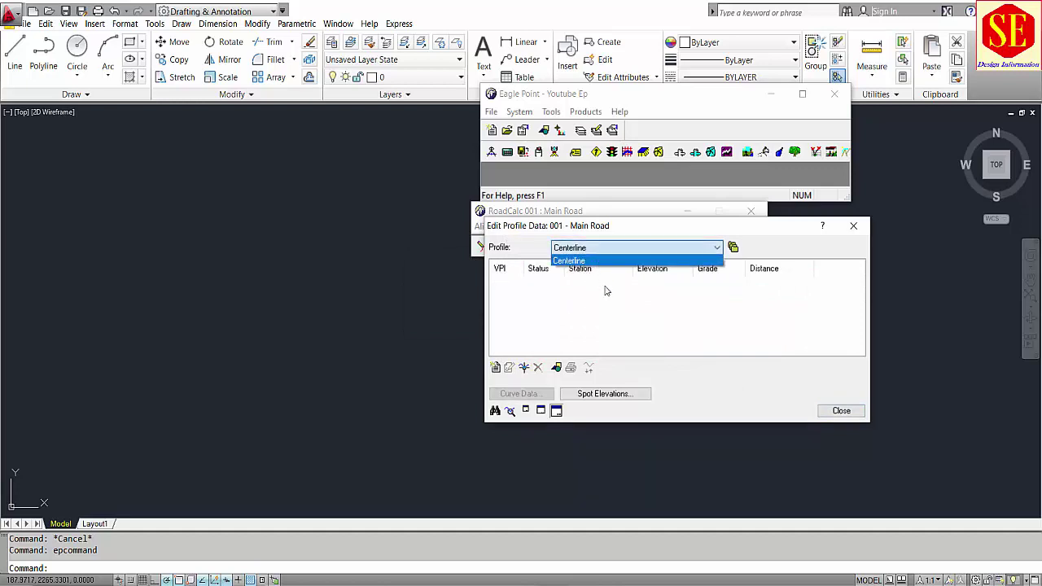
pyautogui.click(732, 248)
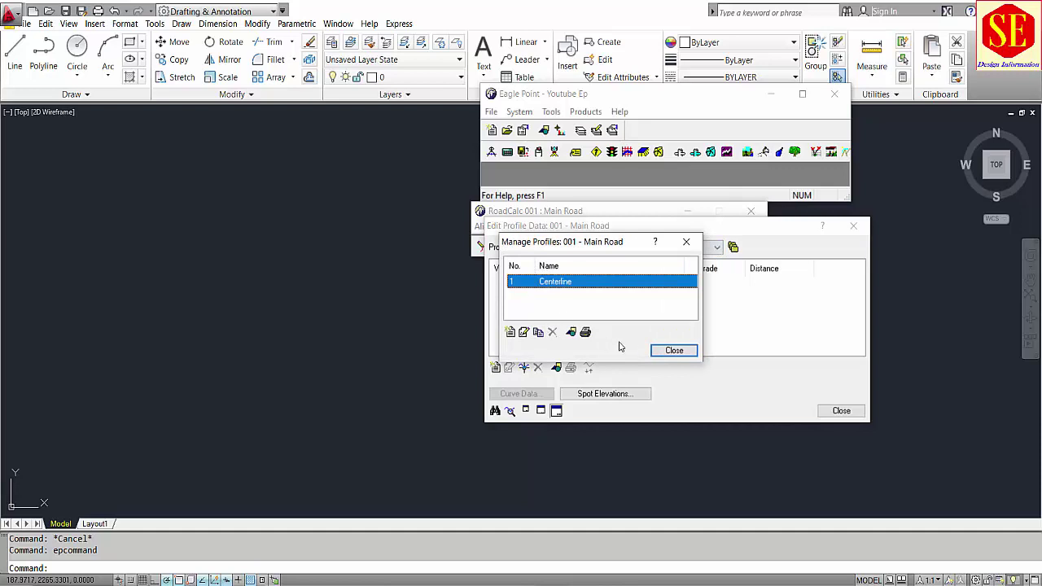
pyautogui.click(675, 351)
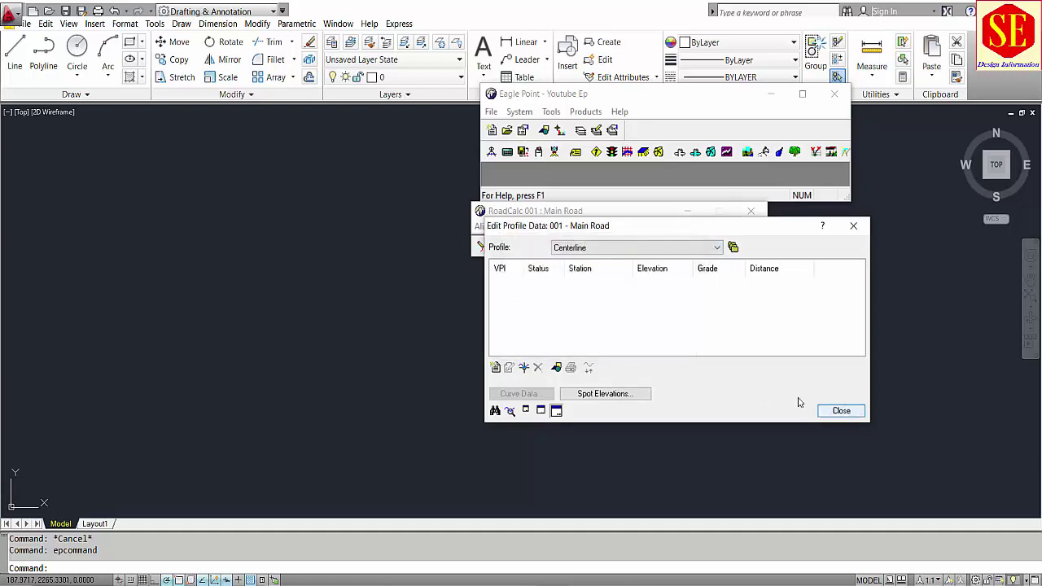
pyautogui.click(841, 410)
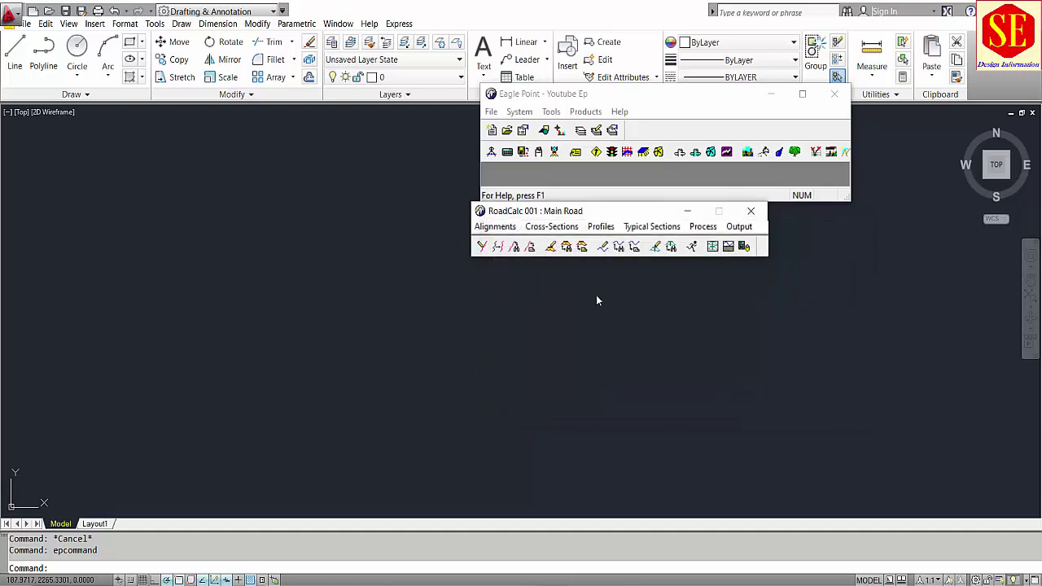
# Open the cross-section surface manager and review the Original, Design and Actual surface lists
pyautogui.click(546, 227)
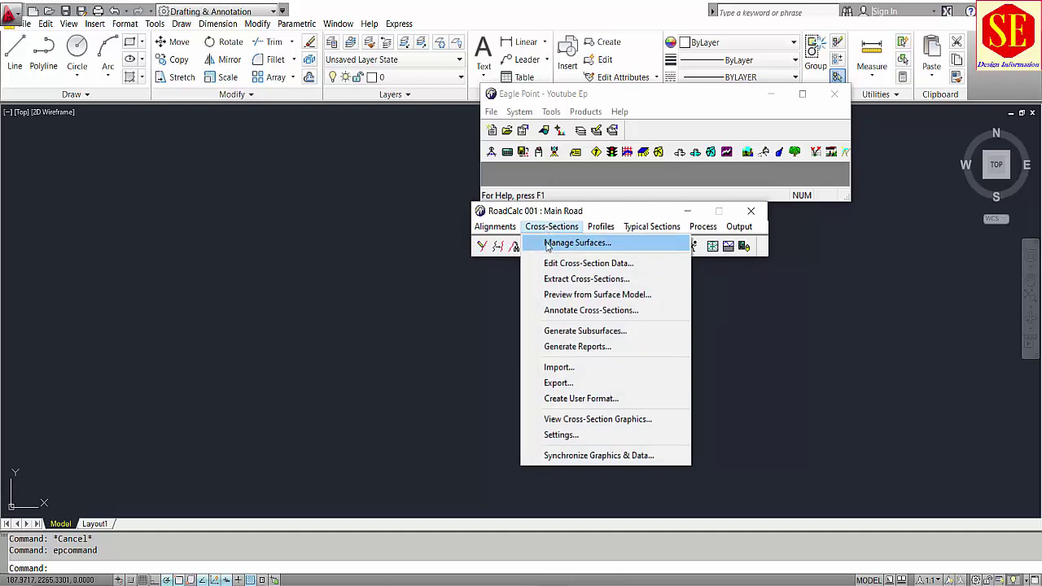
pyautogui.click(561, 244)
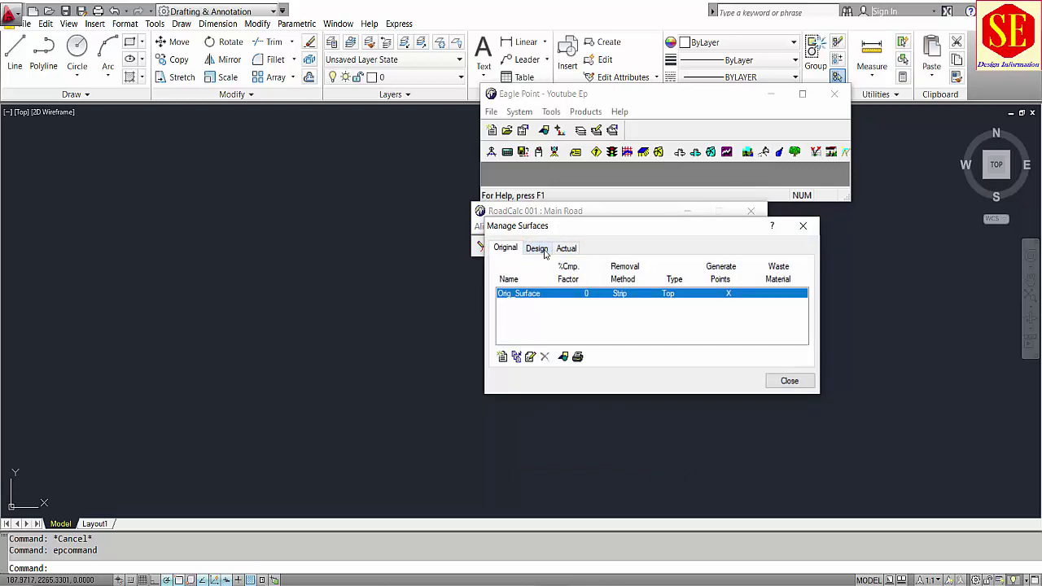
pyautogui.click(537, 249)
pyautogui.click(566, 249)
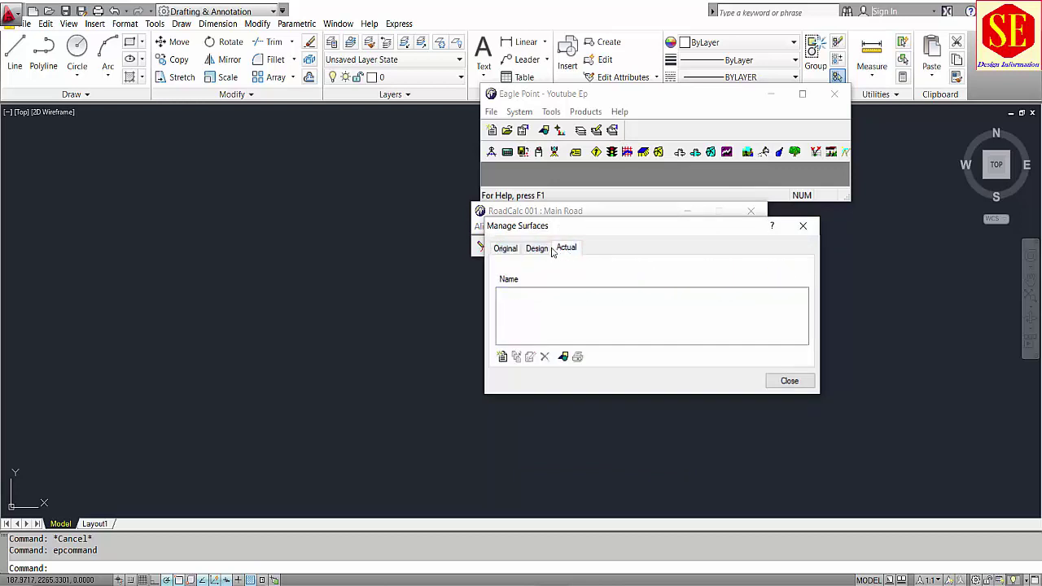
pyautogui.click(506, 248)
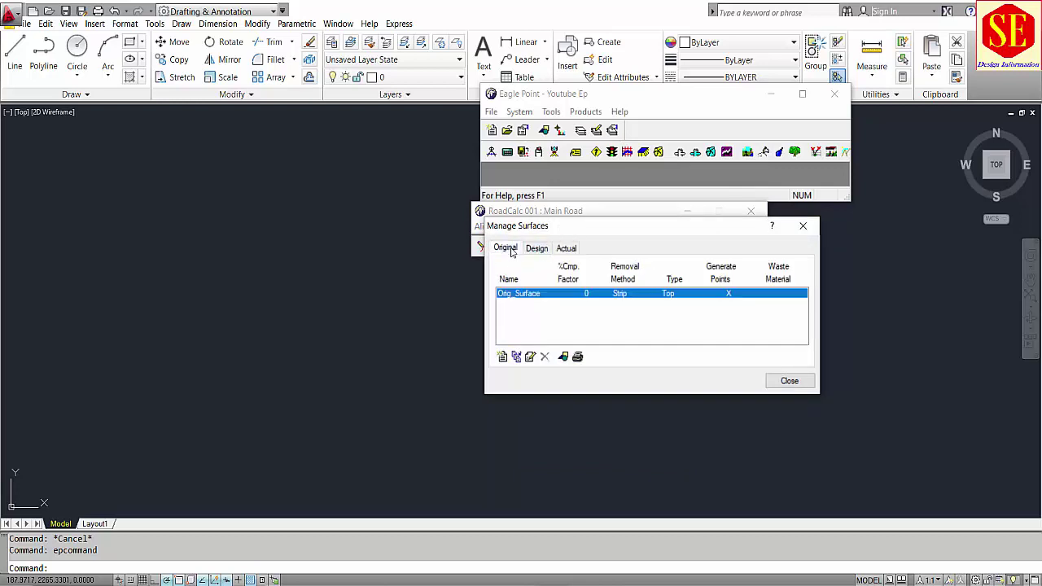
# Rename the original surface Orig_Surface to NSL
pyautogui.doubleClick(545, 299)
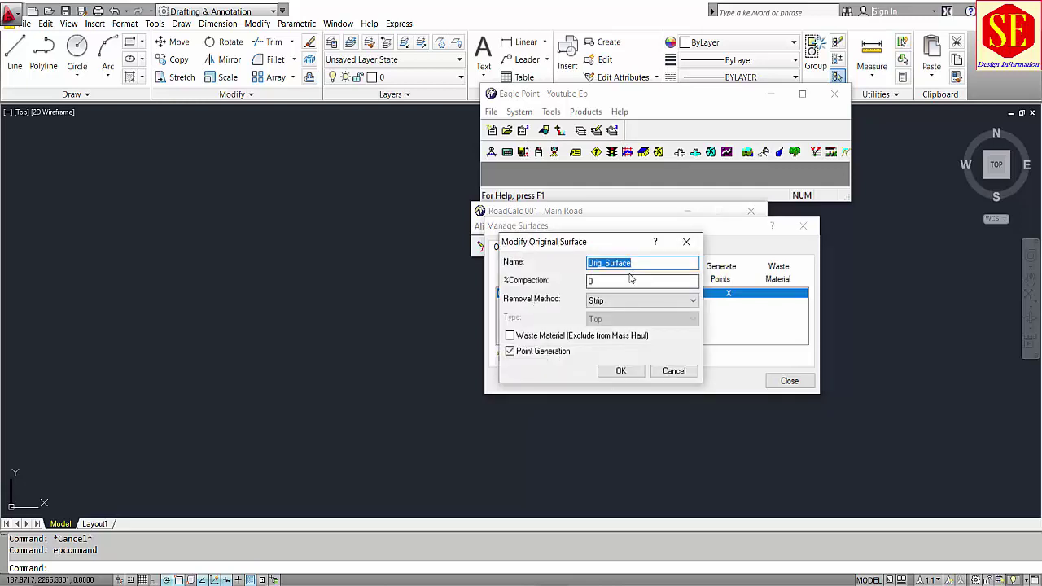
pyautogui.click(649, 262)
pyautogui.moveTo(648, 262); pyautogui.dragTo(323, 261)
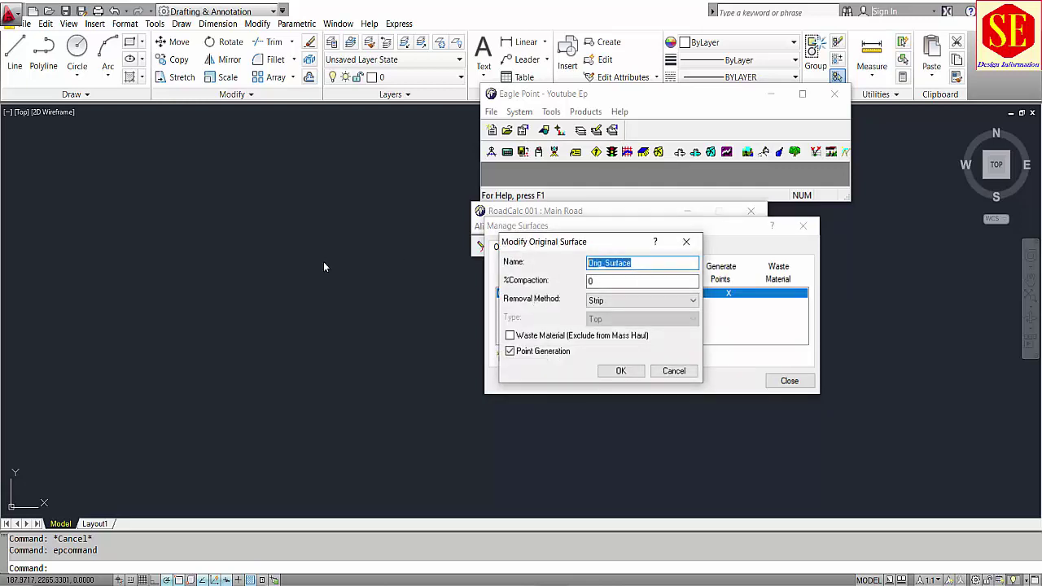
pyautogui.write('NSL')
pyautogui.click(620, 370)
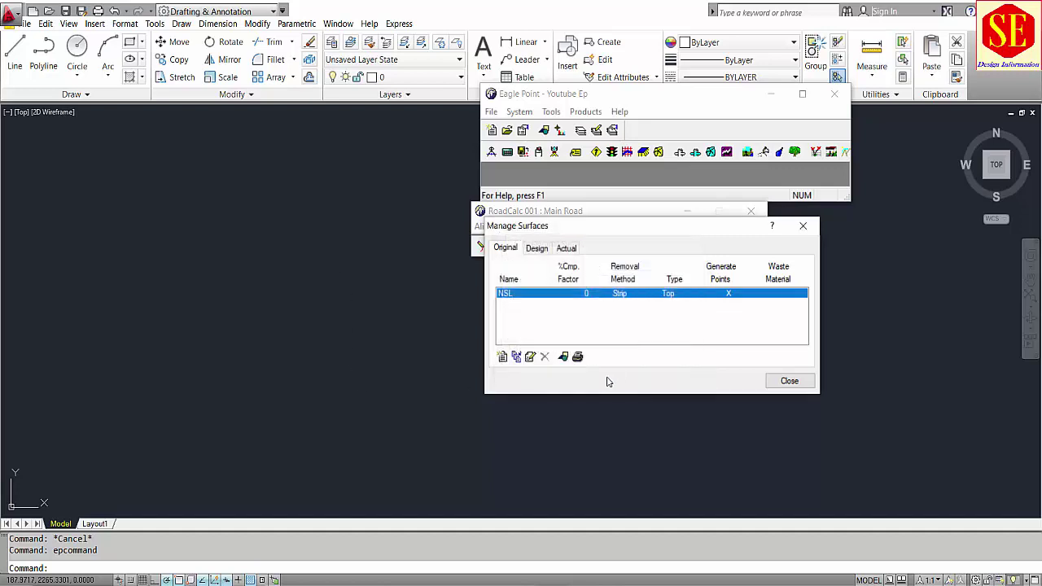
# Configure the CAD settings of the NSL surface with layer NSL and line type CENTER, keeping the green color
pyautogui.click(562, 357)
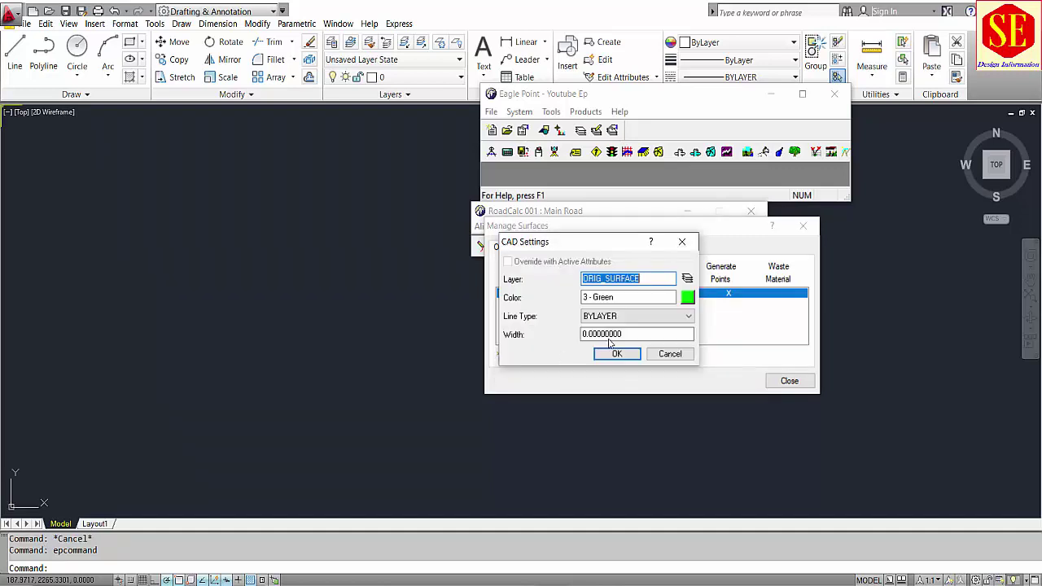
pyautogui.click(621, 315)
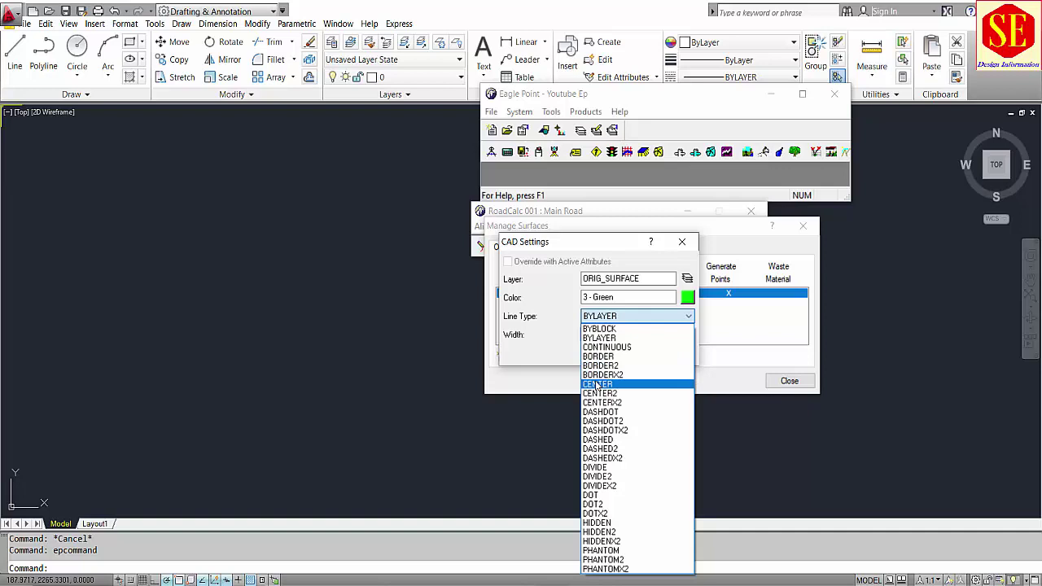
pyautogui.click(598, 384)
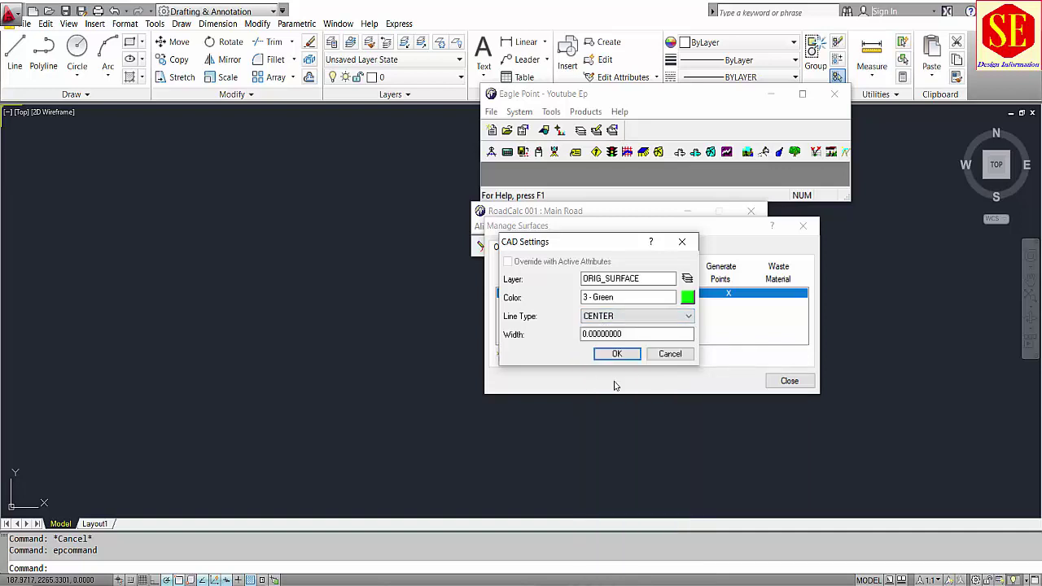
pyautogui.click(688, 297)
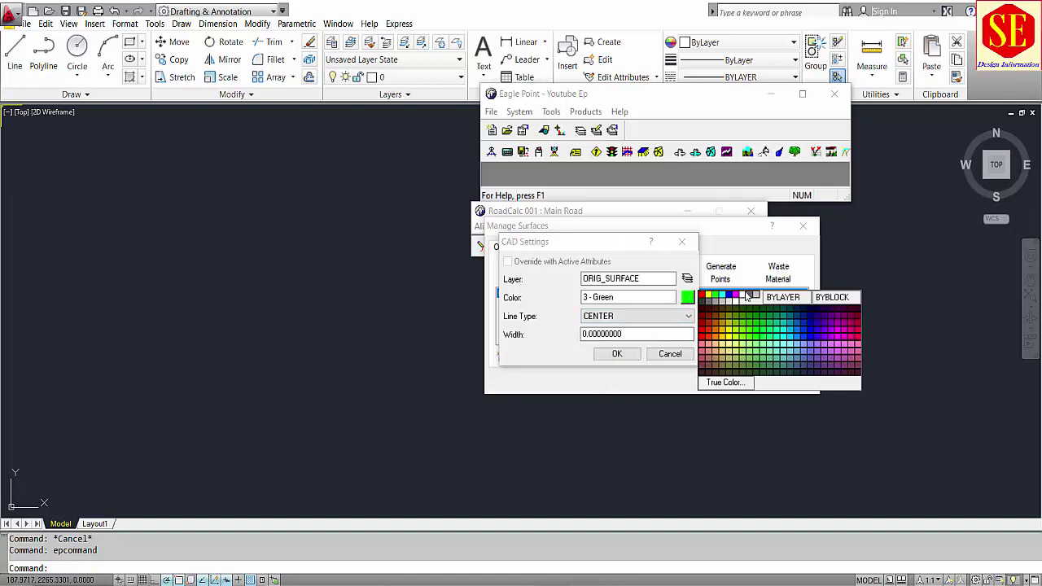
pyautogui.click(689, 301)
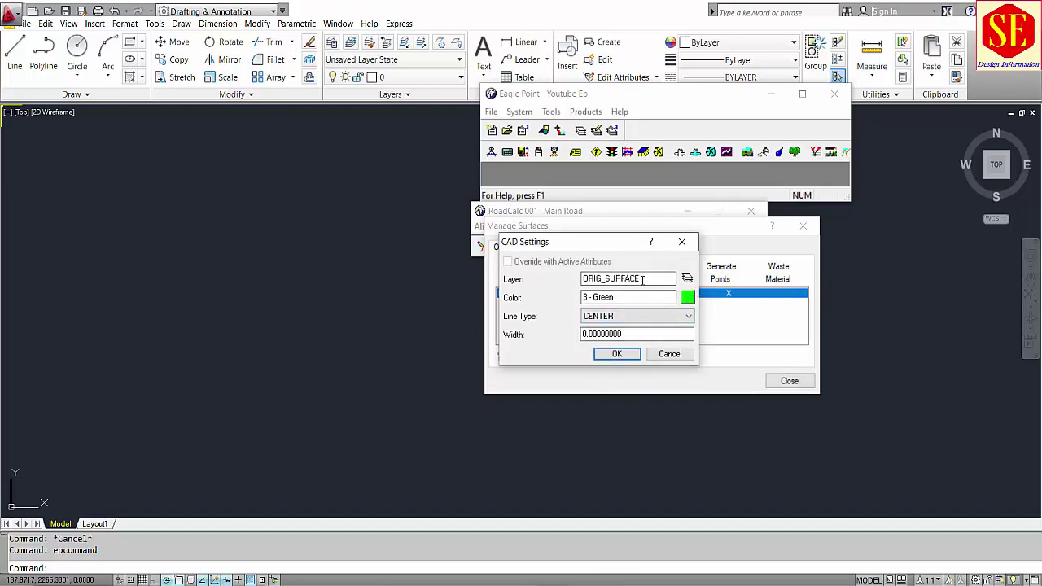
pyautogui.moveTo(642, 279); pyautogui.dragTo(503, 277)
pyautogui.write('NSL')
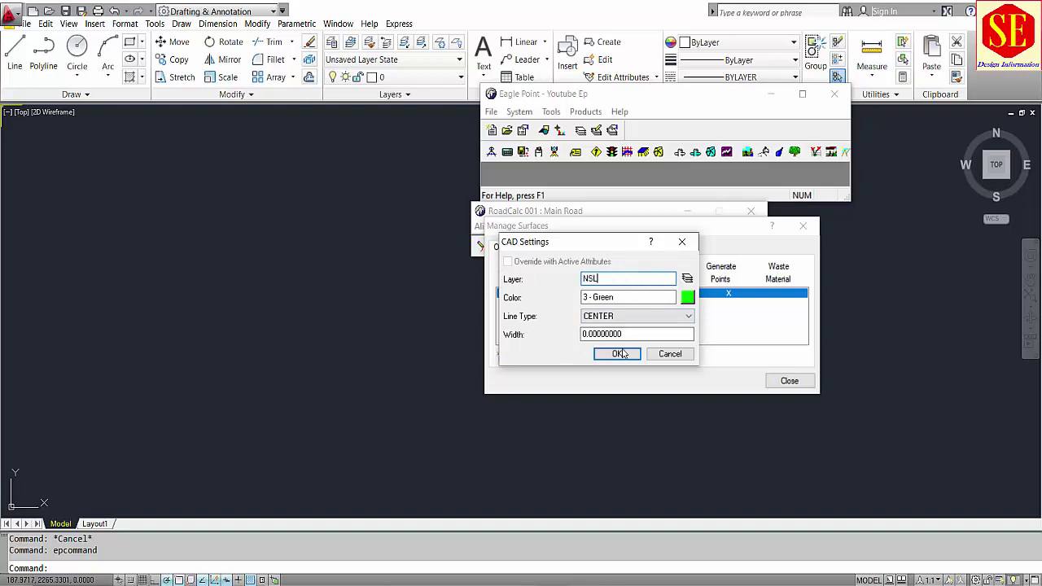
pyautogui.click(618, 354)
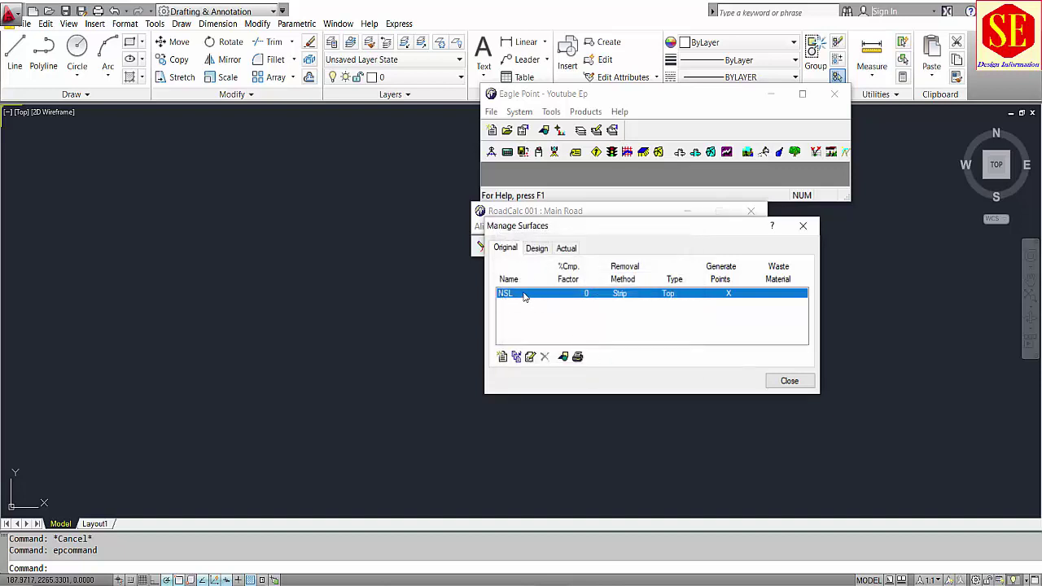
# Create three Normal design surfaces named FRL, WBM and Subbase, and close the surface manager
pyautogui.click(537, 250)
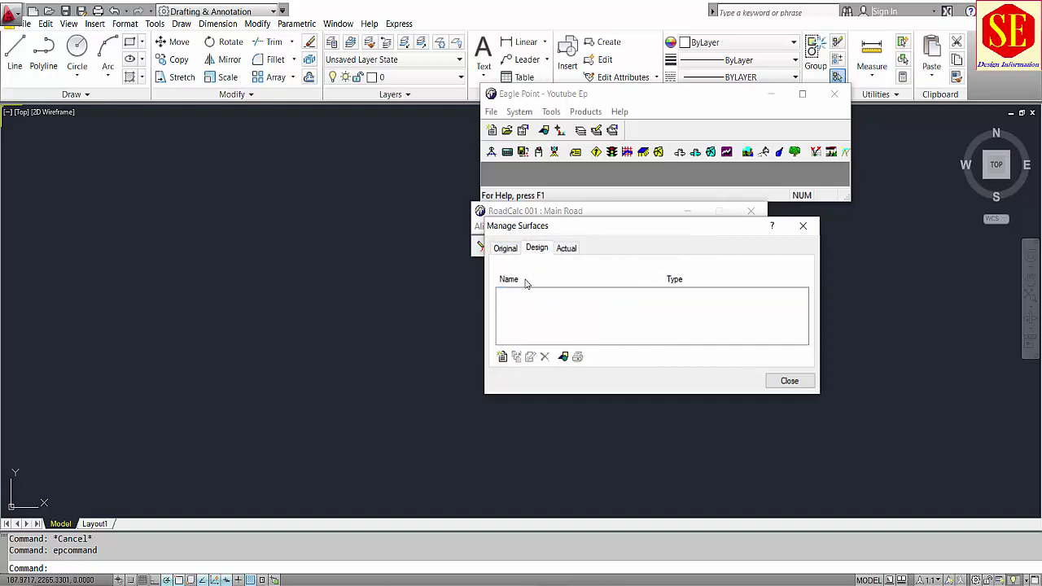
pyautogui.click(502, 357)
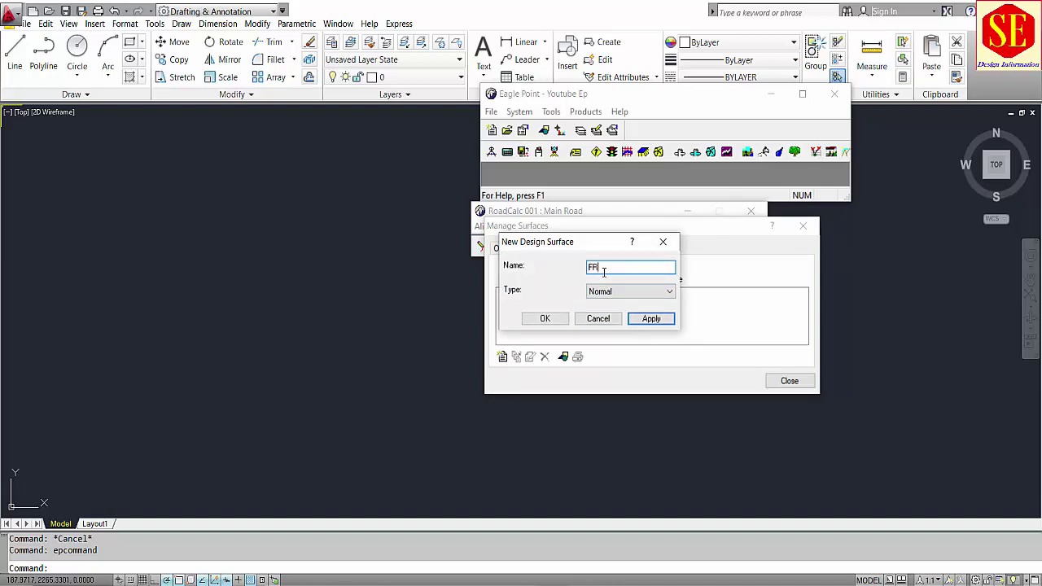
pyautogui.click(656, 319)
pyautogui.click(656, 319)
pyautogui.click(650, 319)
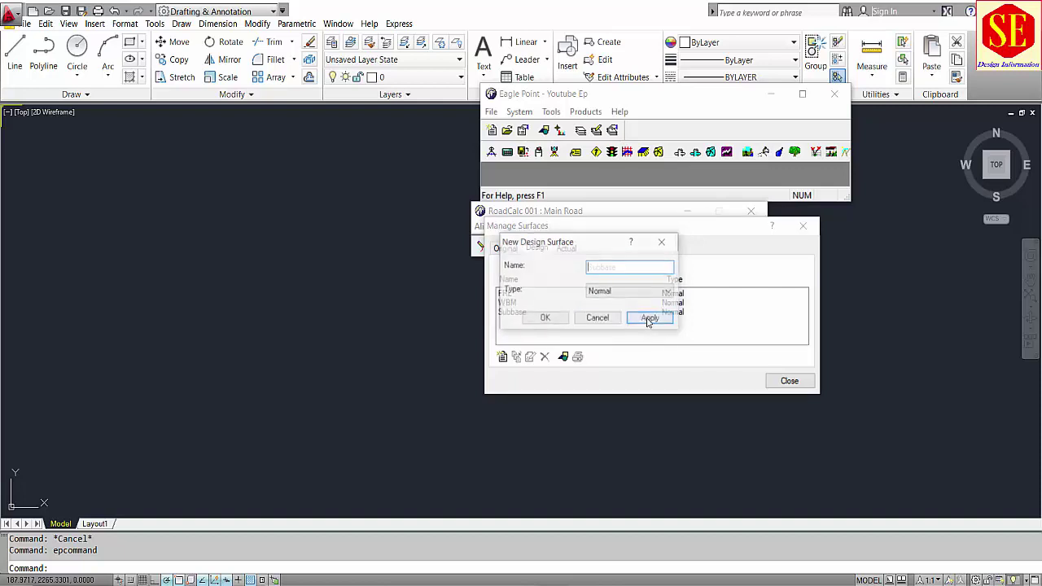
pyautogui.click(599, 319)
pyautogui.click(508, 293)
pyautogui.click(508, 303)
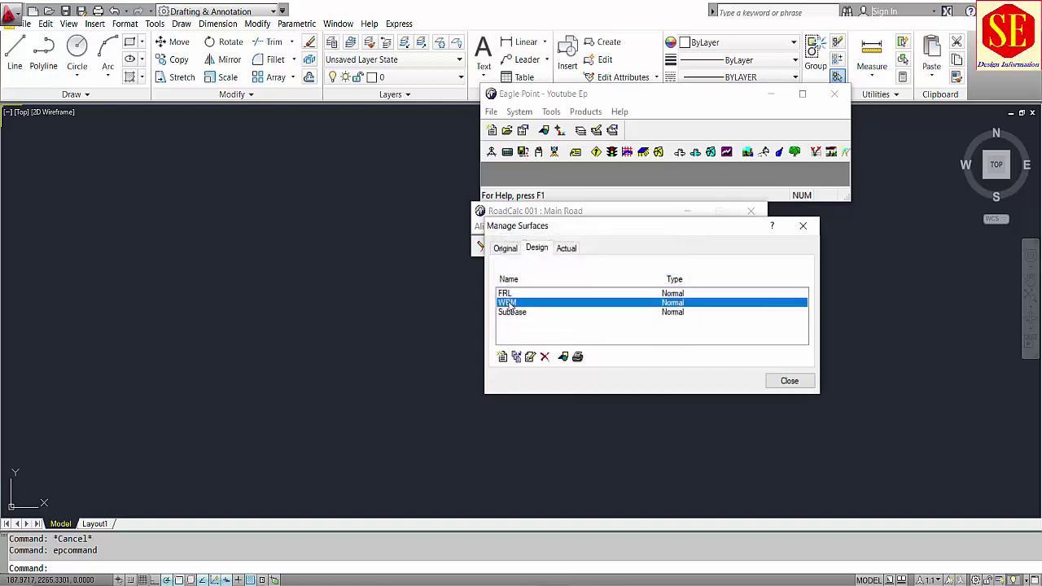
pyautogui.click(508, 311)
pyautogui.click(508, 303)
pyautogui.click(511, 313)
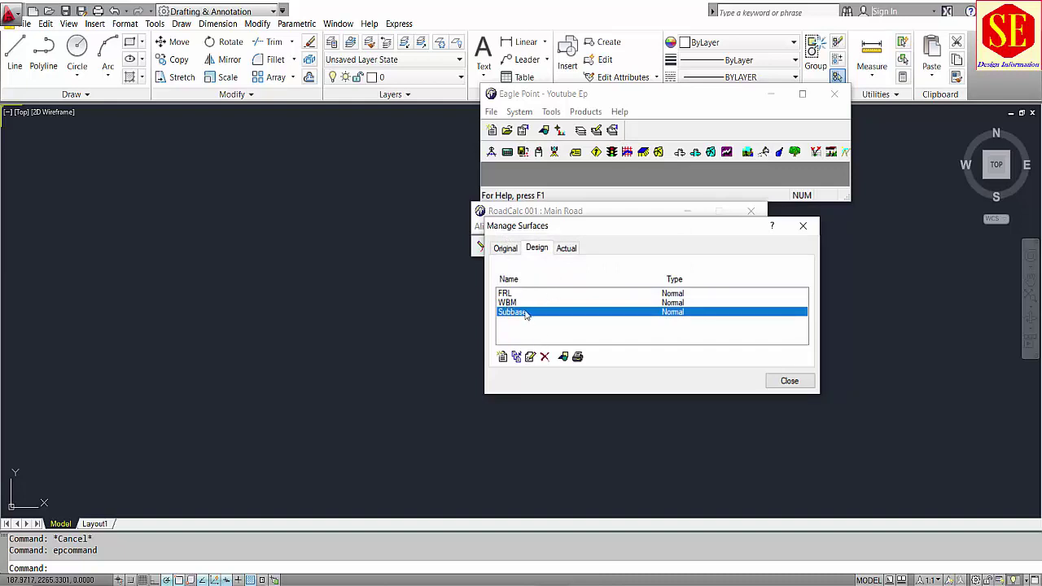
pyautogui.click(785, 382)
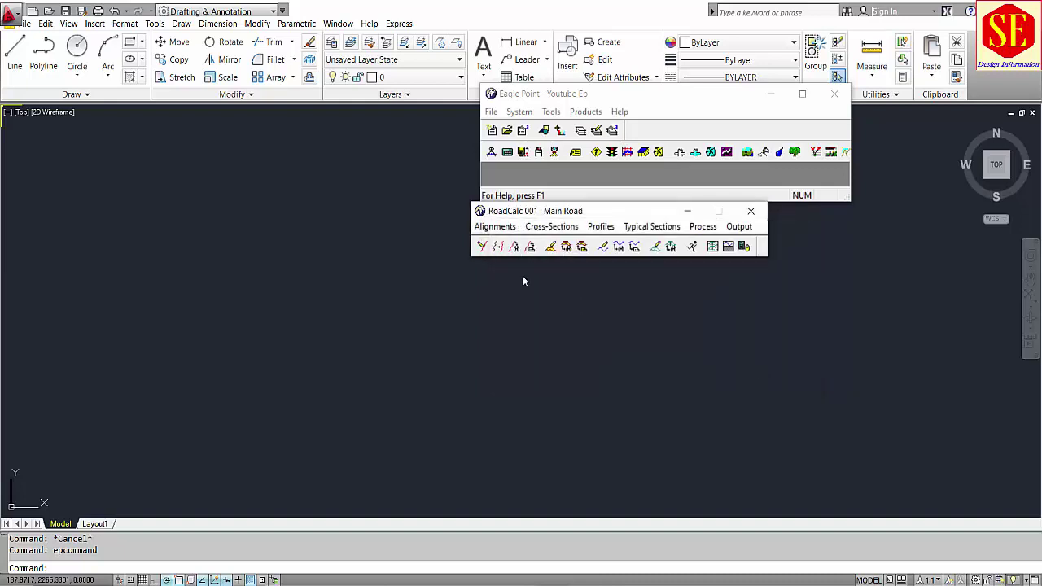
# Check the Main Road's cross-section data for existing stations and close it
pyautogui.click(544, 229)
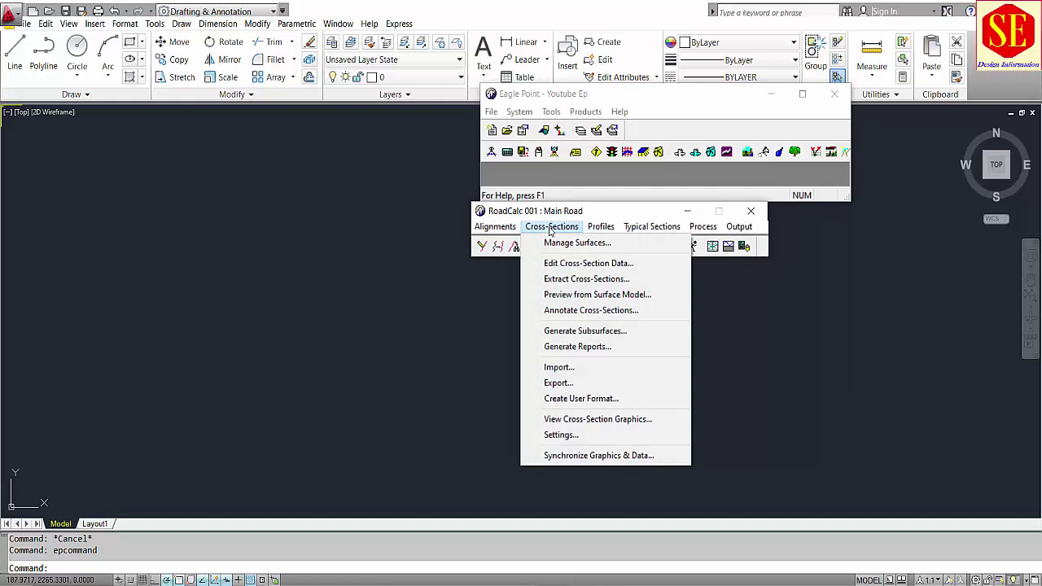
pyautogui.click(560, 263)
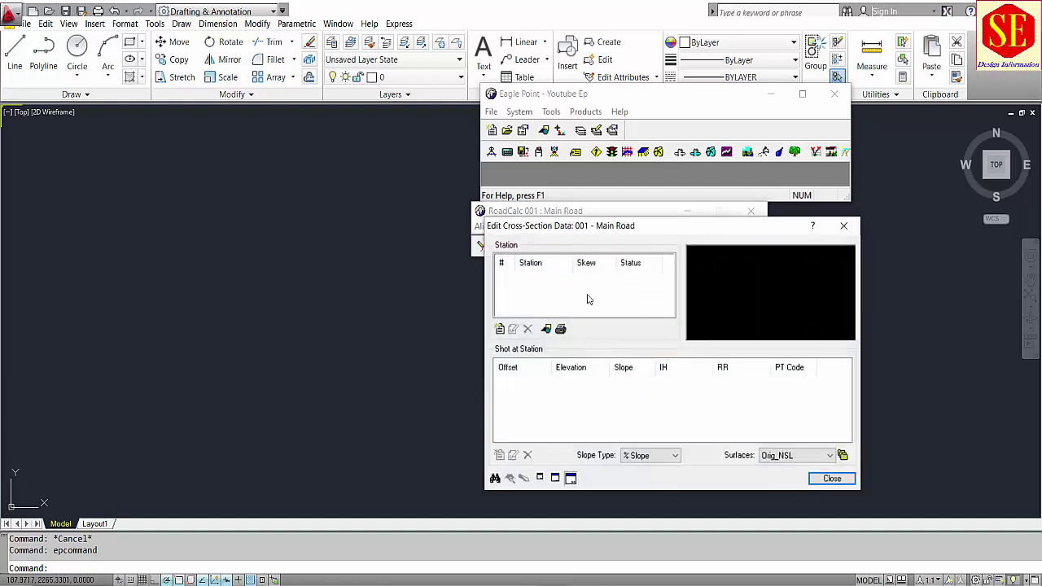
pyautogui.click(831, 478)
pyautogui.click(562, 227)
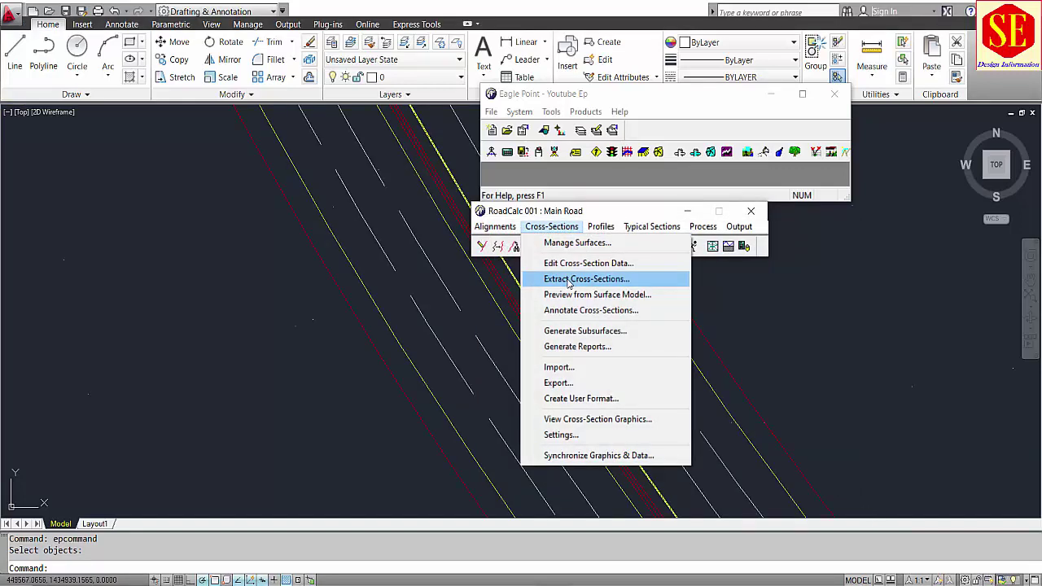
pyautogui.click(568, 281)
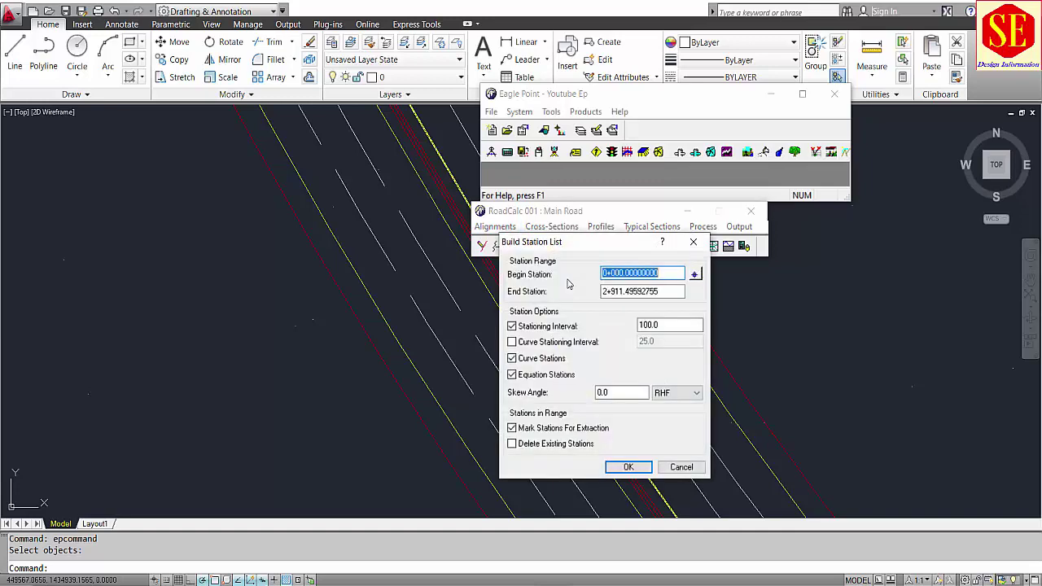
pyautogui.moveTo(556, 242); pyautogui.dragTo(366, 214)
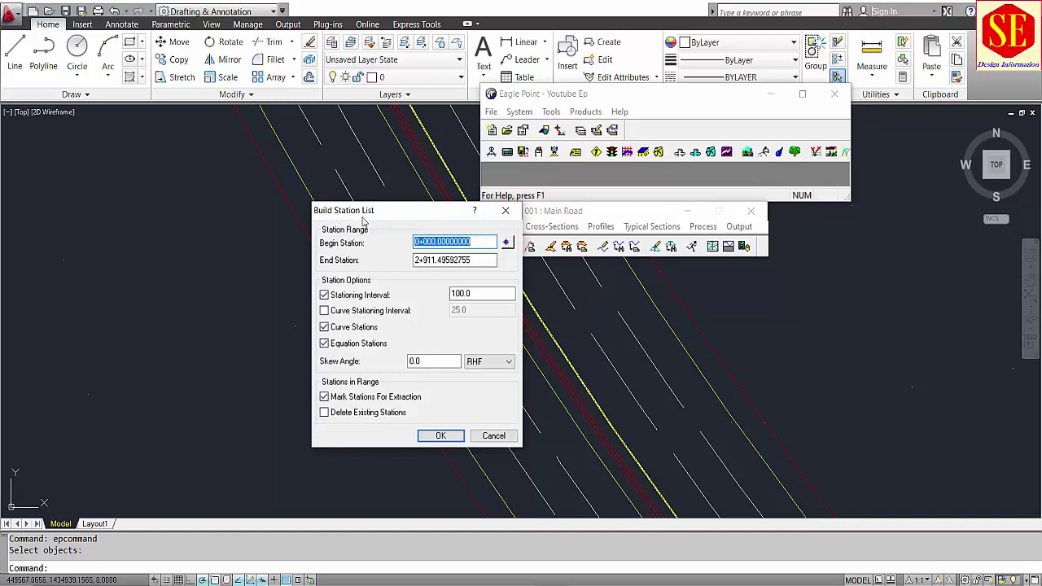
pyautogui.click(460, 259)
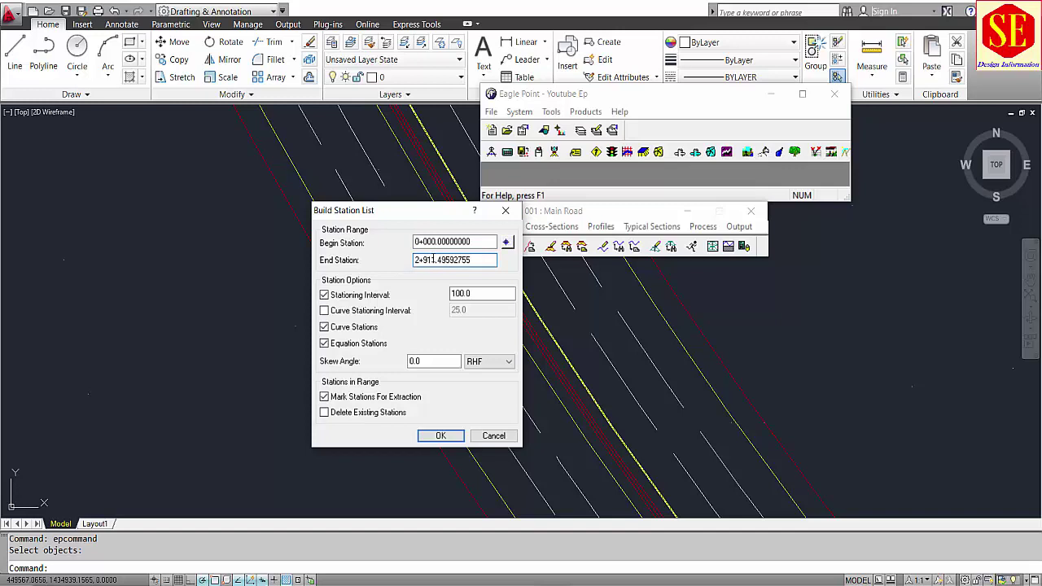
pyautogui.click(491, 435)
# View the alignment graphics and check the centerline's stations through to the end point in the Main Road alignment data
pyautogui.click(484, 224)
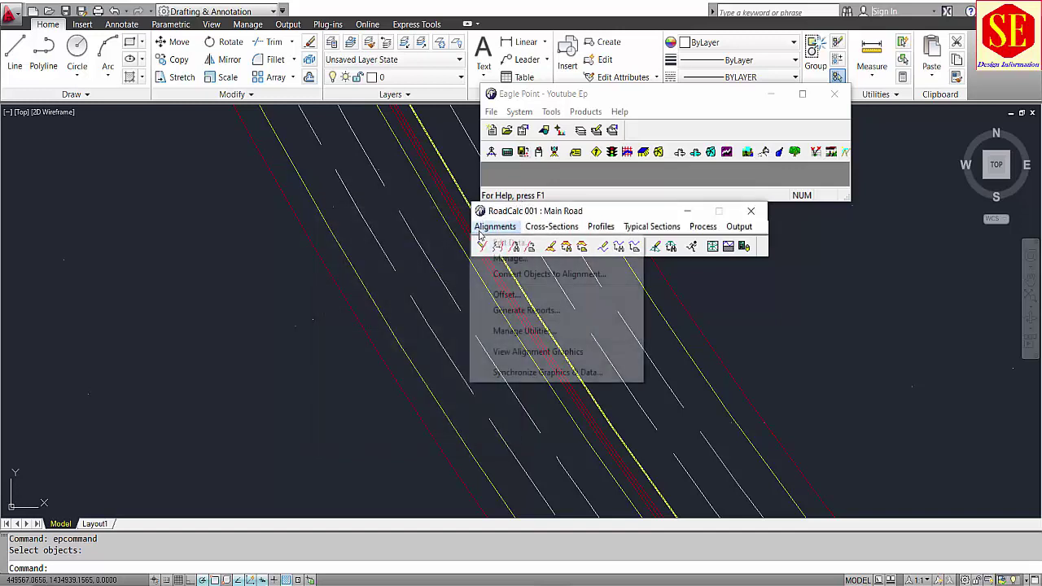
pyautogui.click(501, 351)
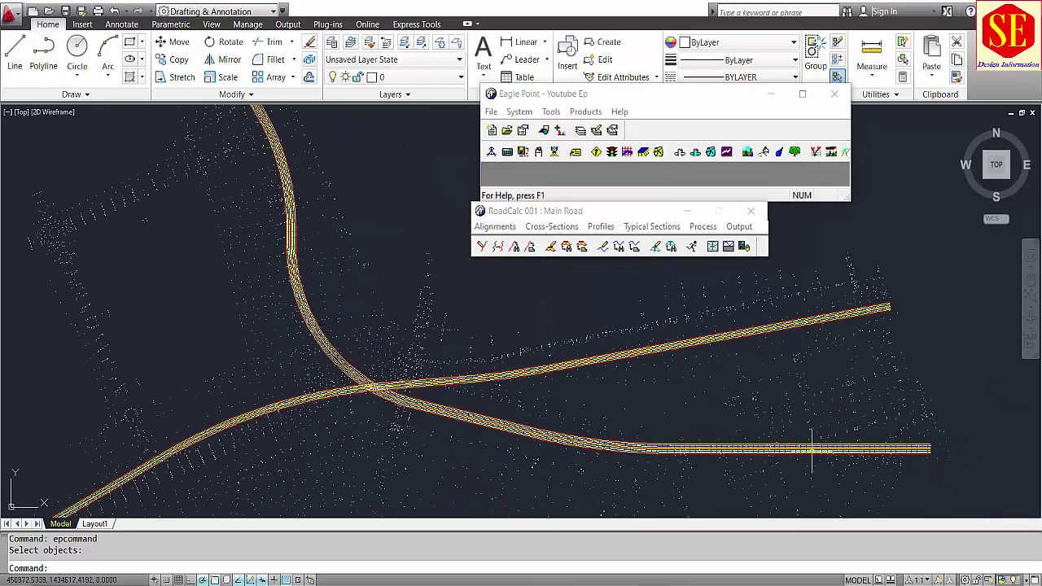
pyautogui.click(494, 227)
pyautogui.click(497, 244)
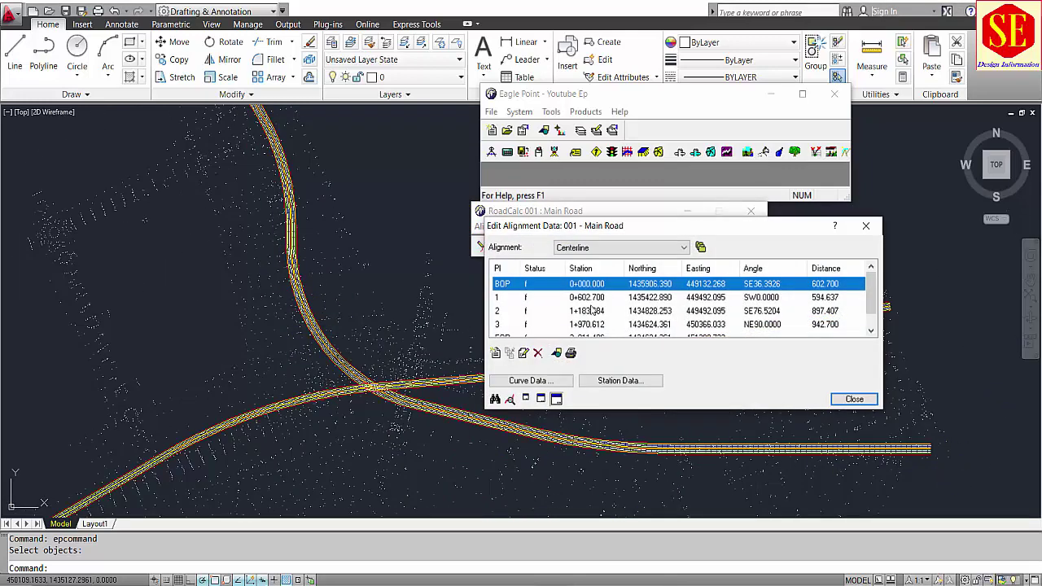
pyautogui.scroll(-1, 627, 314)
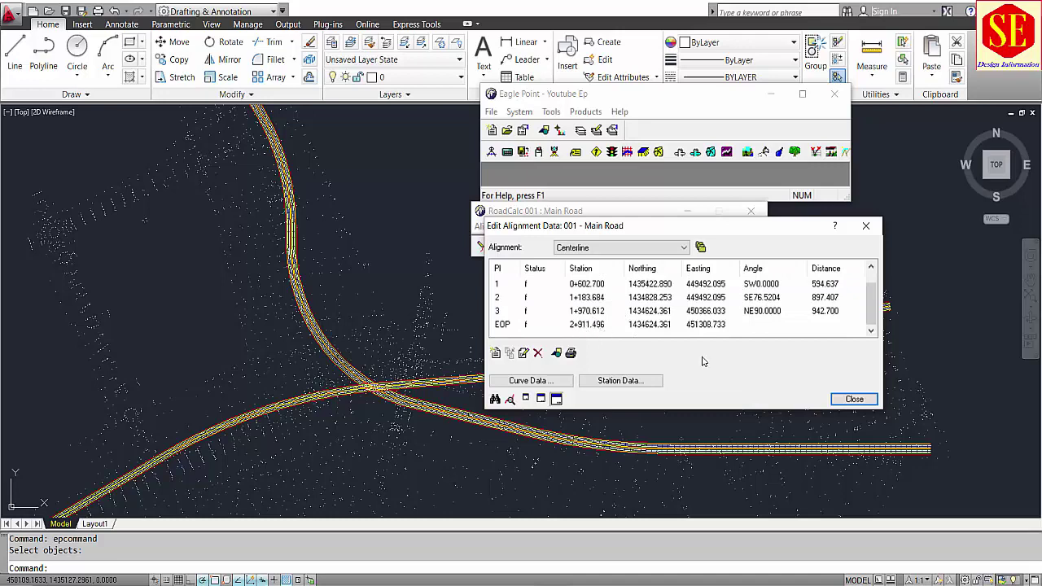
pyautogui.click(854, 400)
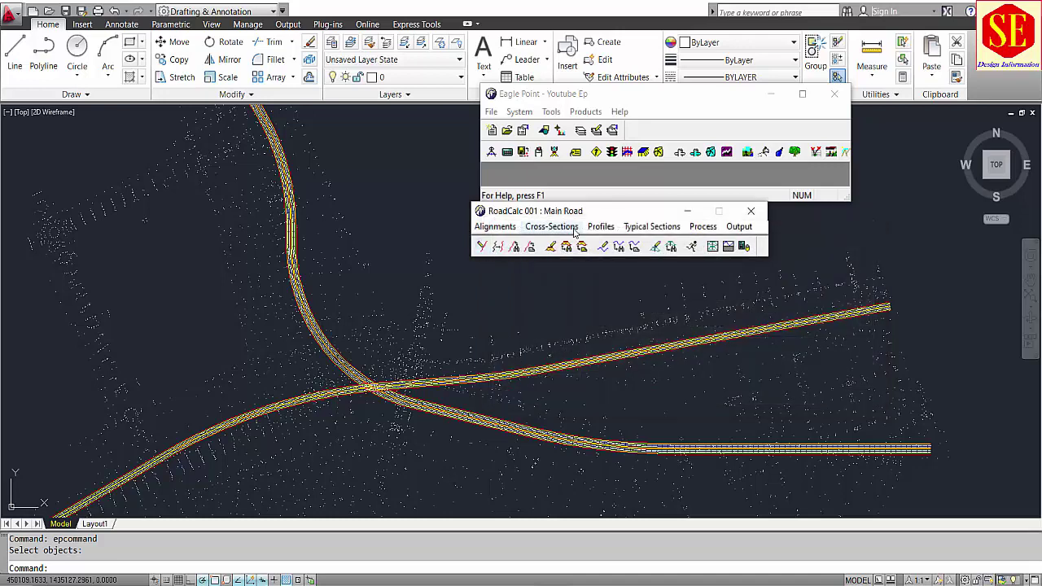
# Start extracting cross-sections and set the station list's stationing interval to 50 for the full alignment range
pyautogui.click(569, 228)
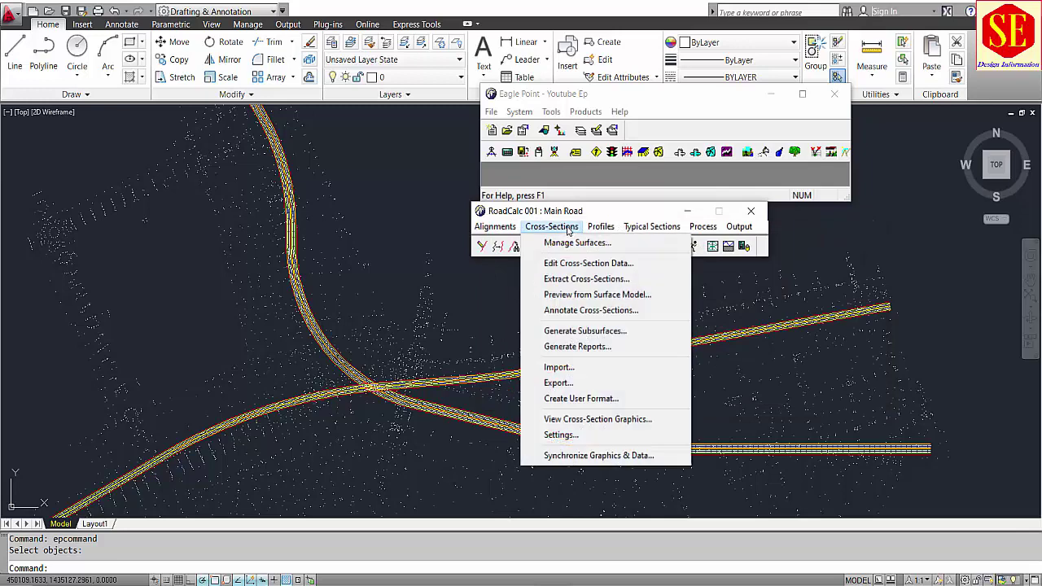
pyautogui.click(551, 284)
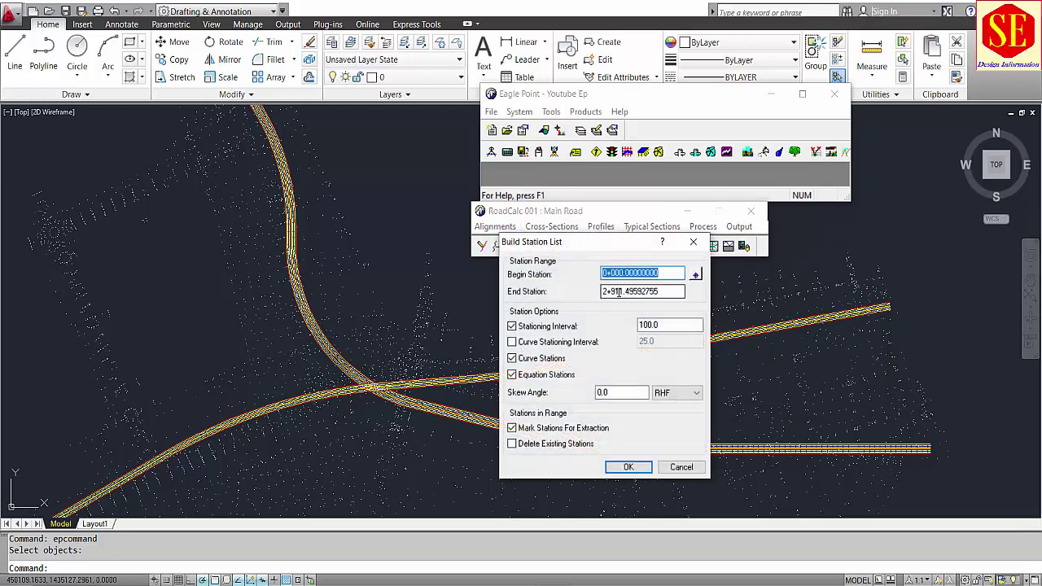
pyautogui.click(618, 291)
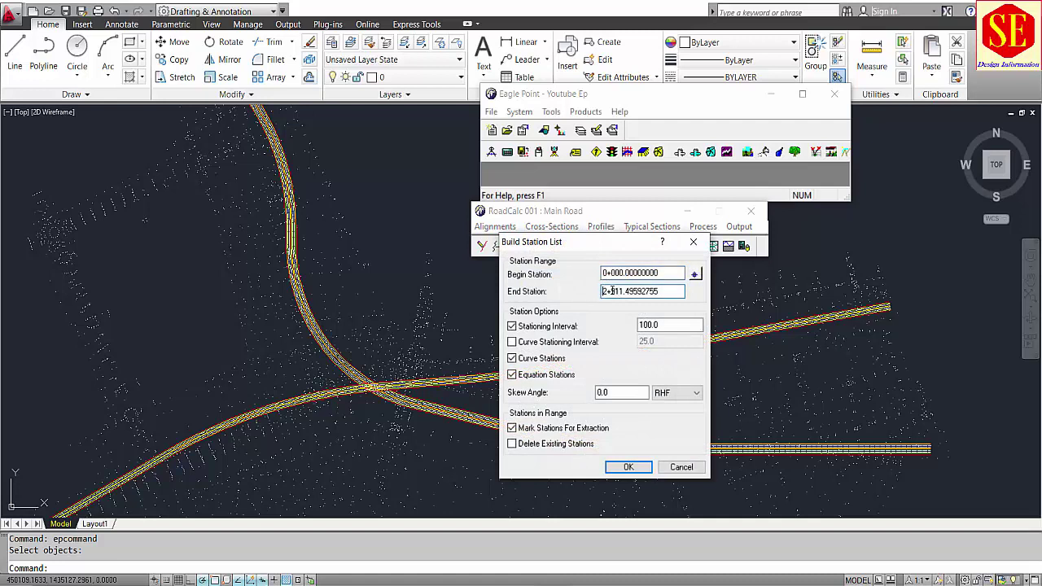
pyautogui.doubleClick(612, 292)
pyautogui.click(667, 286)
pyautogui.click(668, 324)
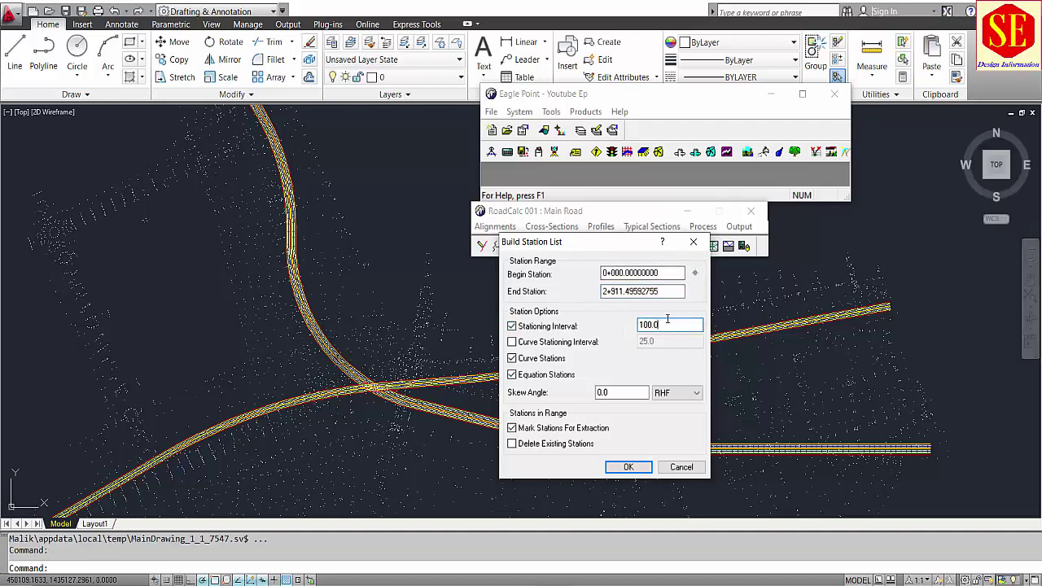
pyautogui.moveTo(665, 327); pyautogui.dragTo(563, 326)
pyautogui.write('50')
# Enable the curve stationing interval, set it to 50, and build the station list
pyautogui.click(572, 346)
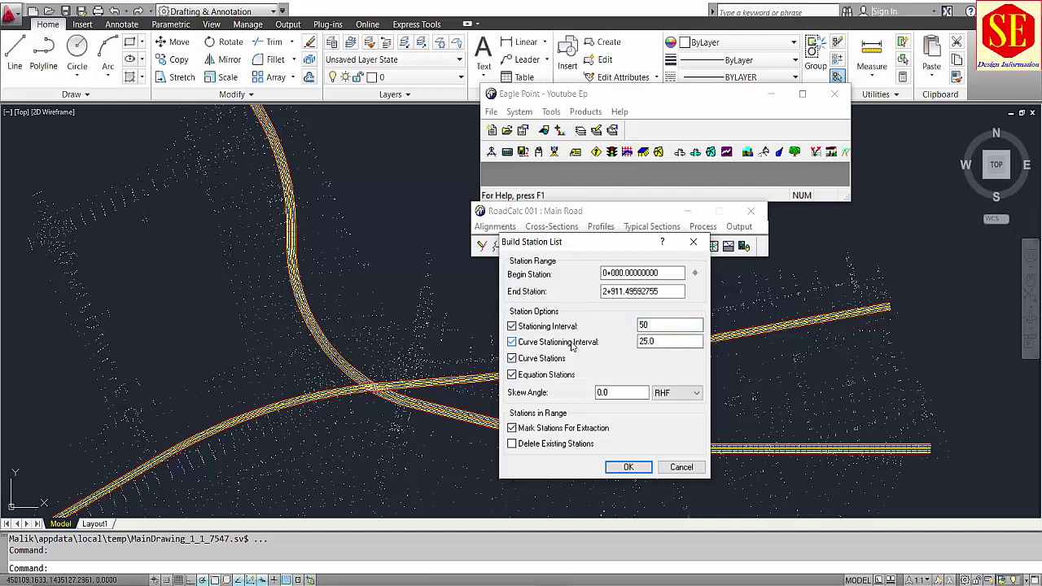
pyautogui.click(646, 342)
pyautogui.moveTo(658, 341); pyautogui.dragTo(567, 340)
pyautogui.write('50')
pyautogui.click(627, 466)
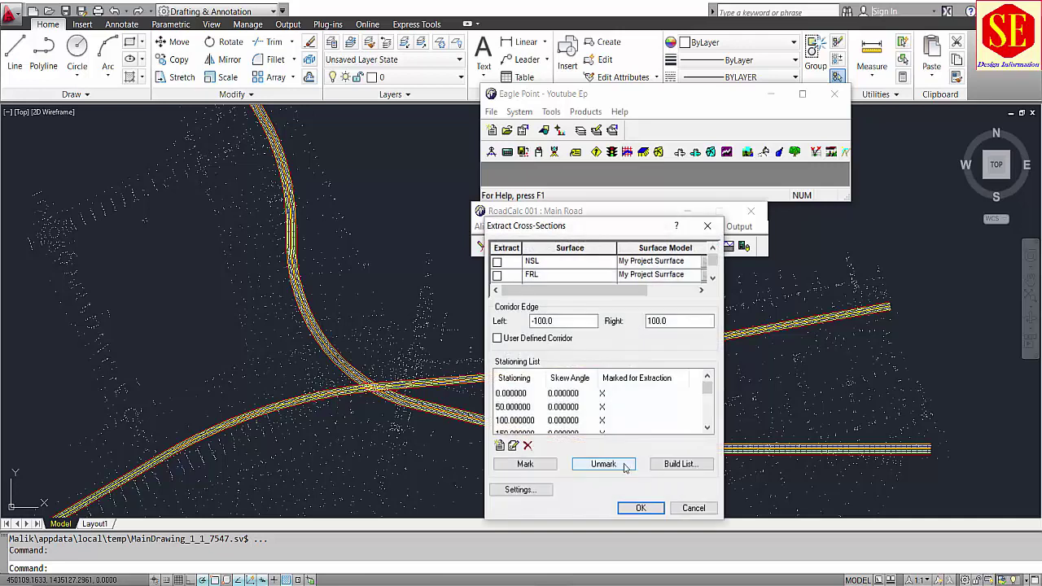
# Select the NSL surface for extraction with corridor edges of -100.0 and 100.0
pyautogui.click(497, 262)
pyautogui.scroll(-1, 713, 269)
pyautogui.scroll(1, 713, 264)
pyautogui.click(556, 321)
pyautogui.click(665, 323)
# Look through the stationing list to check which stations are marked for extraction
pyautogui.click(706, 427)
pyautogui.click(706, 428)
pyautogui.click(706, 427)
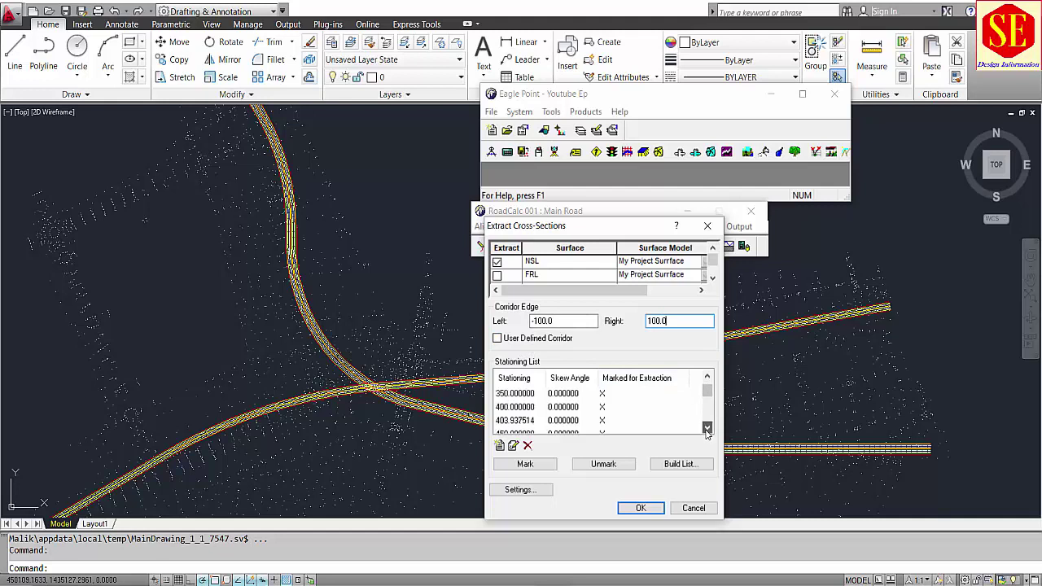
pyautogui.click(706, 428)
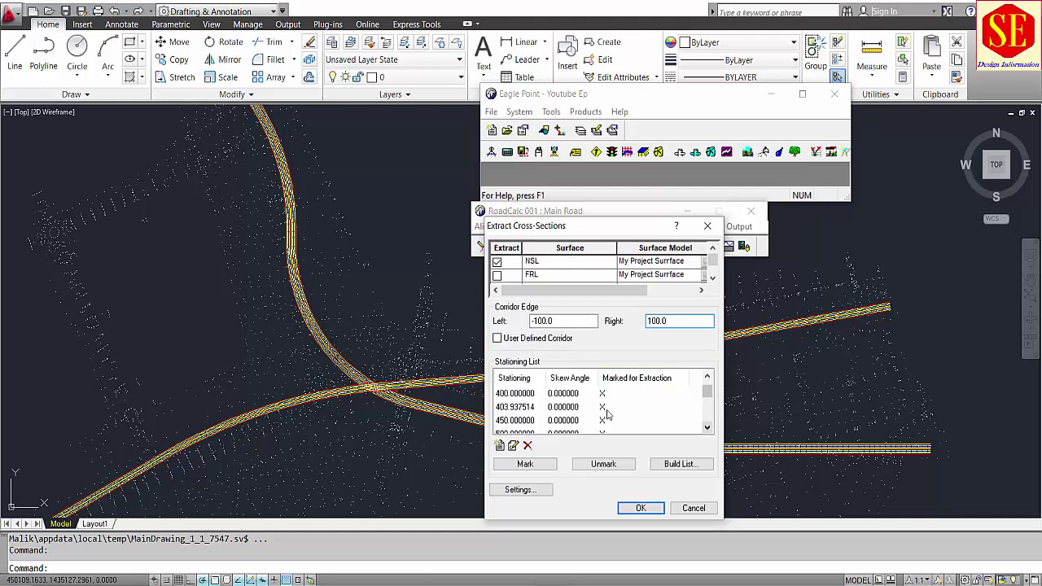
pyautogui.scroll(-2, 504, 411)
pyautogui.click(504, 407)
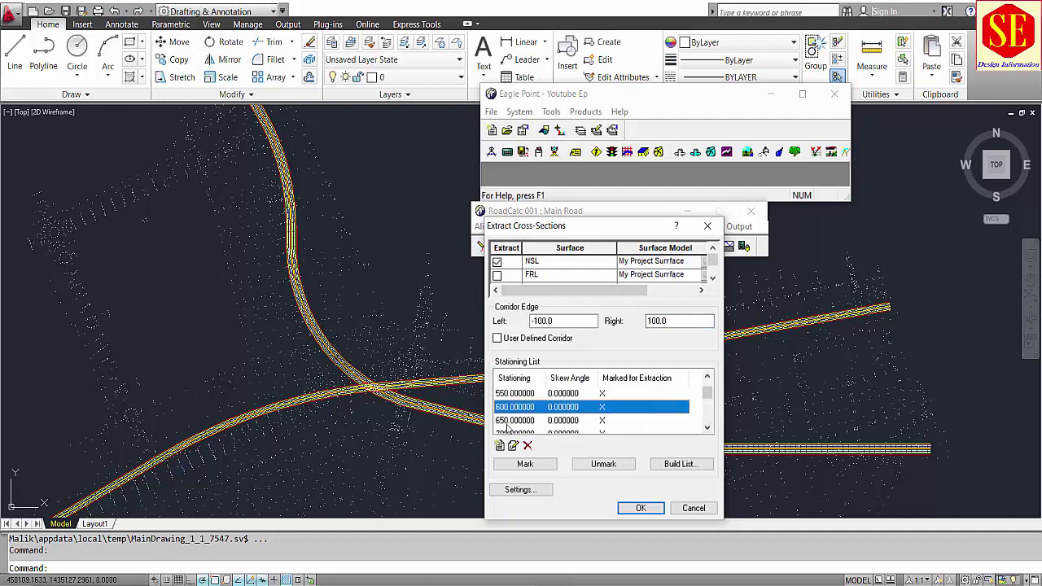
pyautogui.scroll(-2, 505, 415)
pyautogui.click(511, 420)
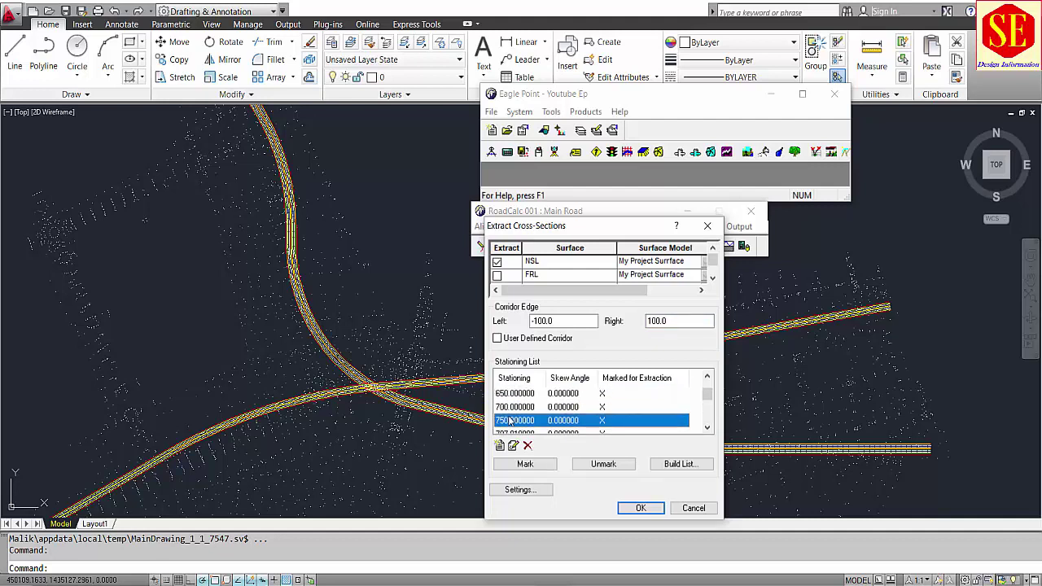
pyautogui.click(603, 464)
pyautogui.scroll(4, 525, 422)
pyautogui.scroll(5, 521, 420)
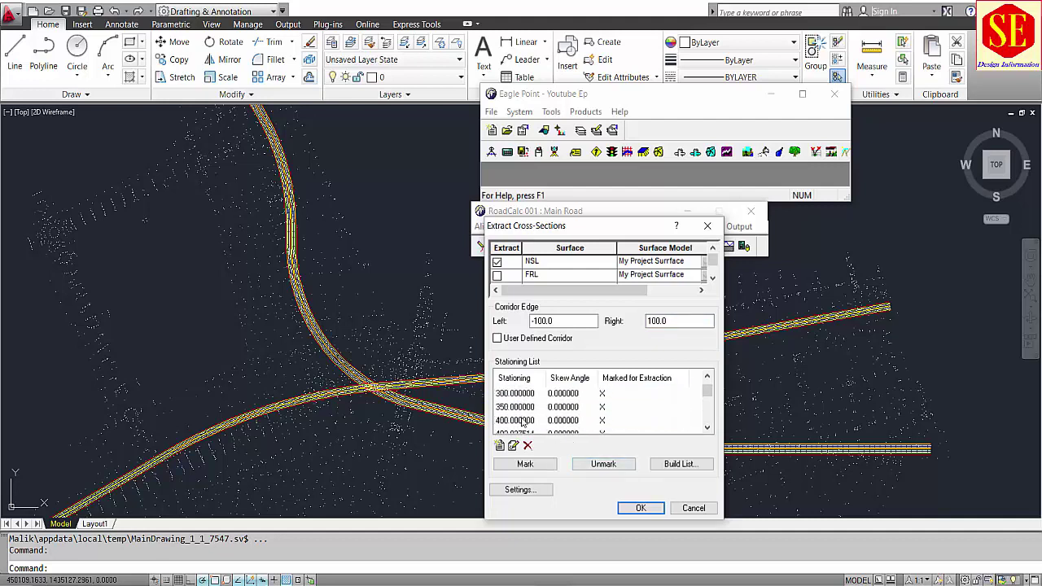
pyautogui.scroll(2, 518, 414)
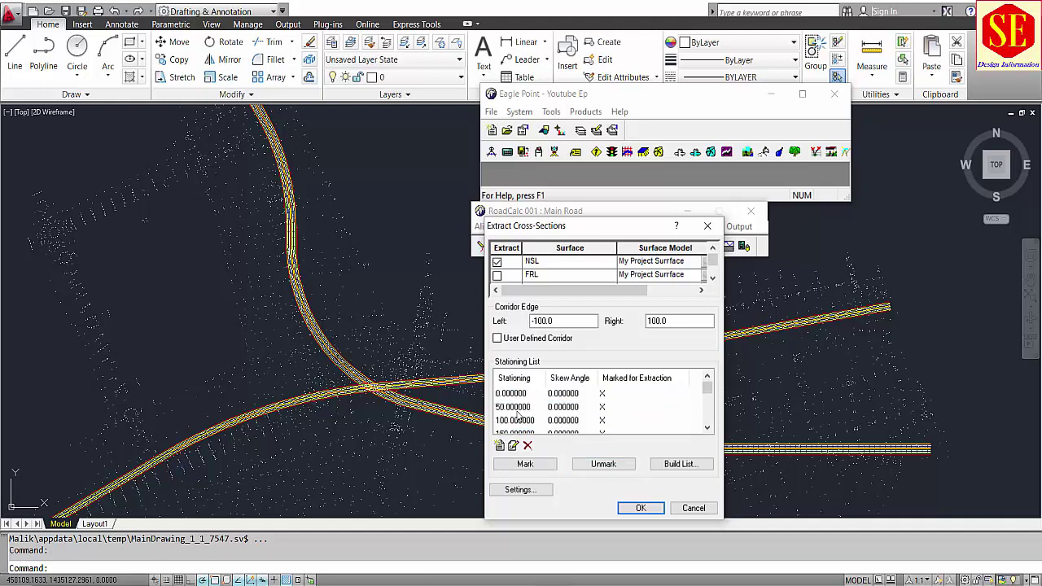
# Try unmarking station 50 and marking it for extraction again, and check the list through its last station
pyautogui.click(521, 407)
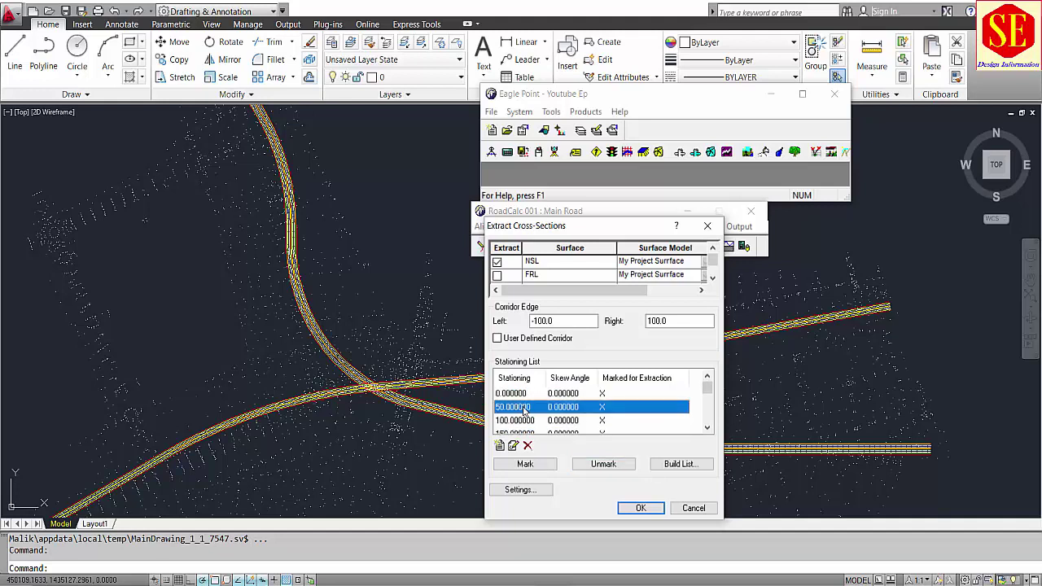
pyautogui.click(594, 463)
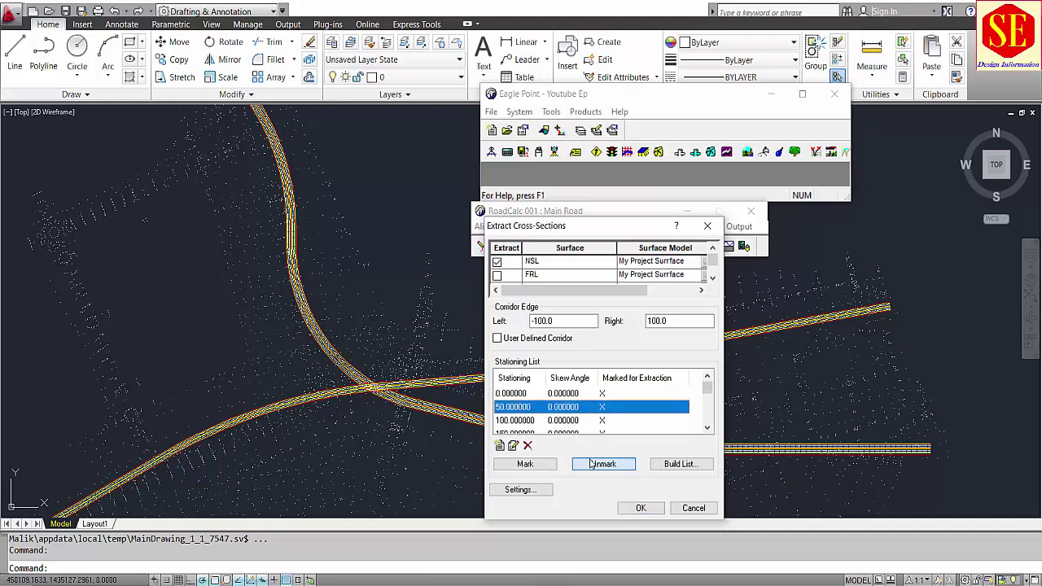
pyautogui.click(537, 464)
pyautogui.scroll(-15, 599, 423)
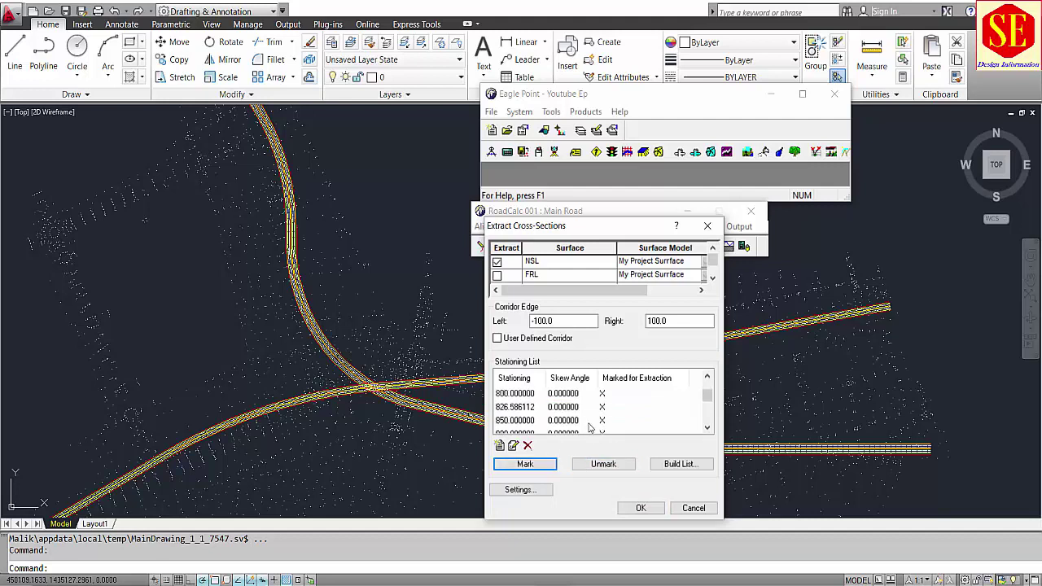
pyautogui.scroll(-4, 591, 428)
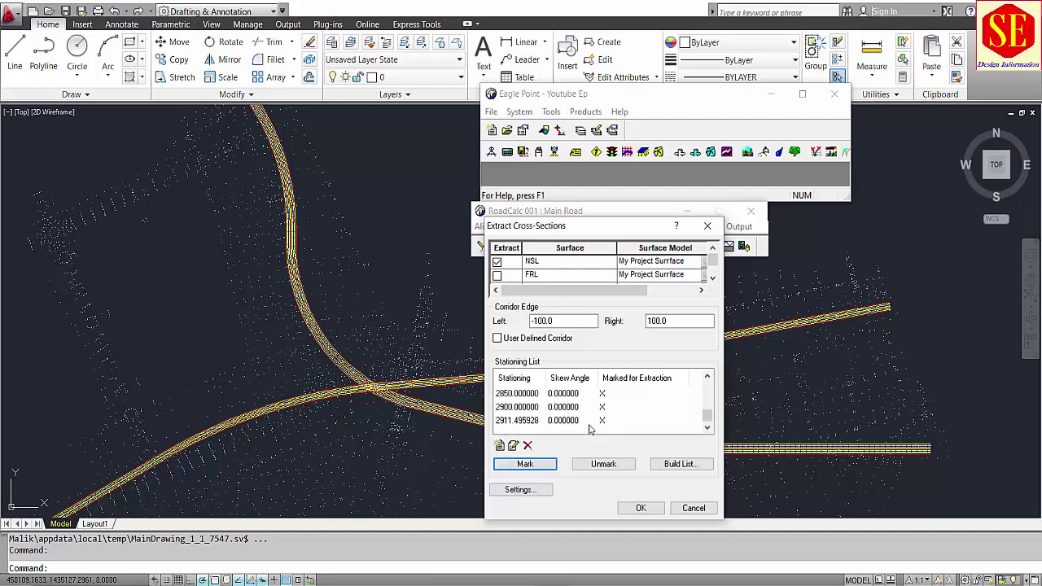
# Review the general, precision and surface extension settings for cross-sections, and extract the NSL cross-sections at the marked stations
pyautogui.click(641, 509)
pyautogui.click(520, 489)
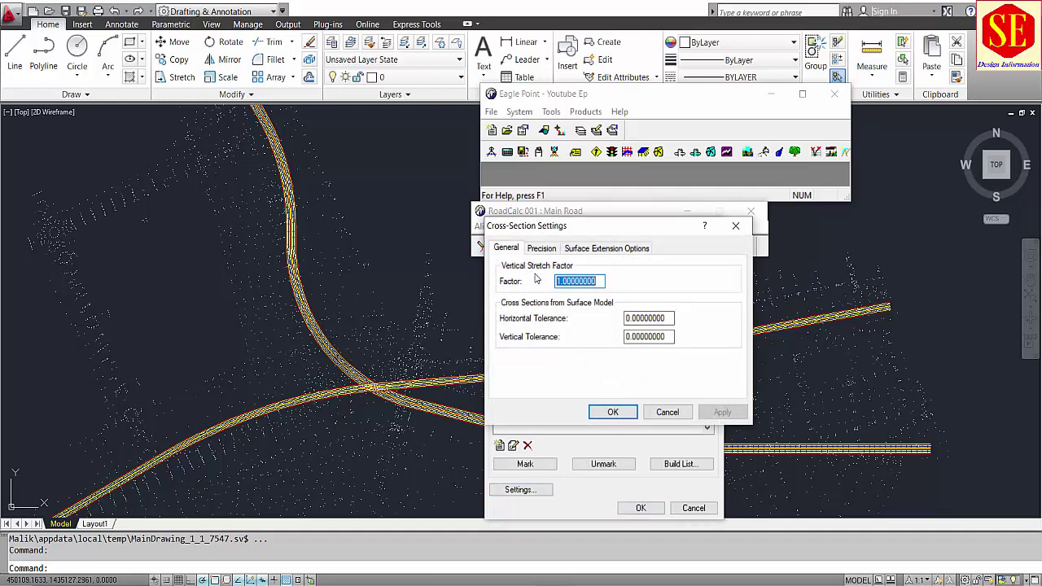
pyautogui.click(541, 249)
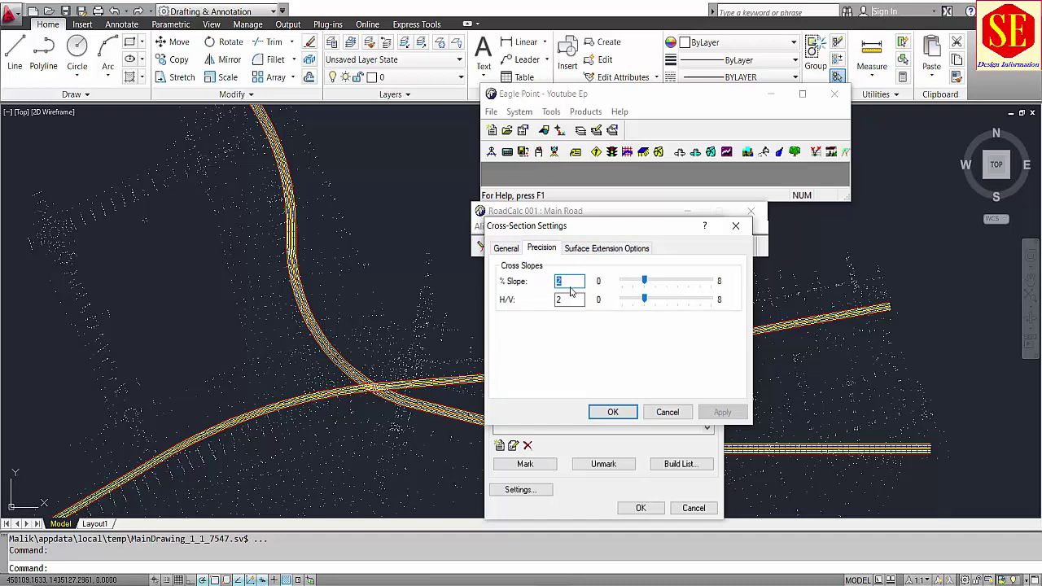
pyautogui.click(643, 248)
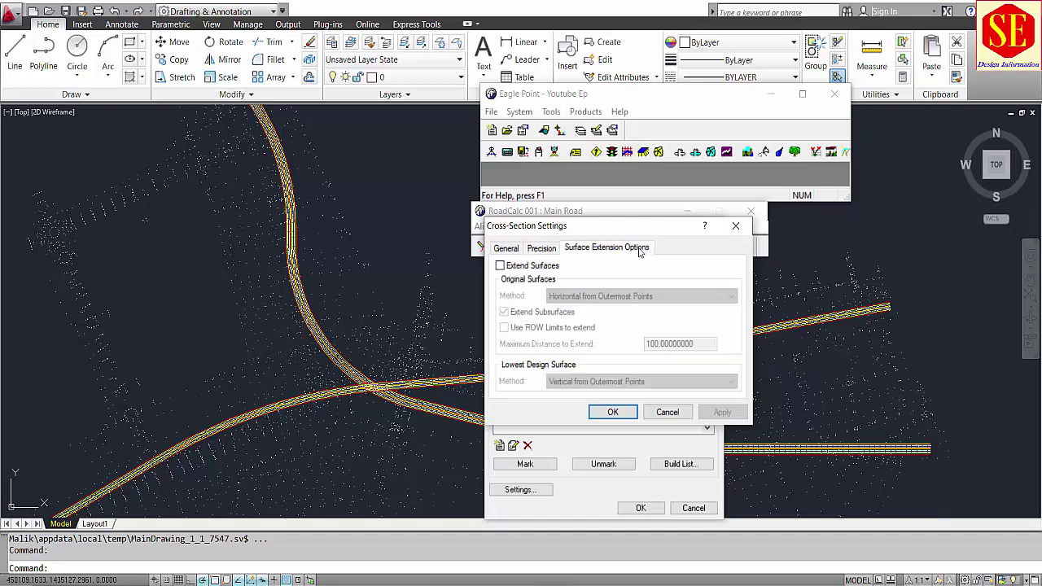
pyautogui.click(550, 250)
pyautogui.click(505, 249)
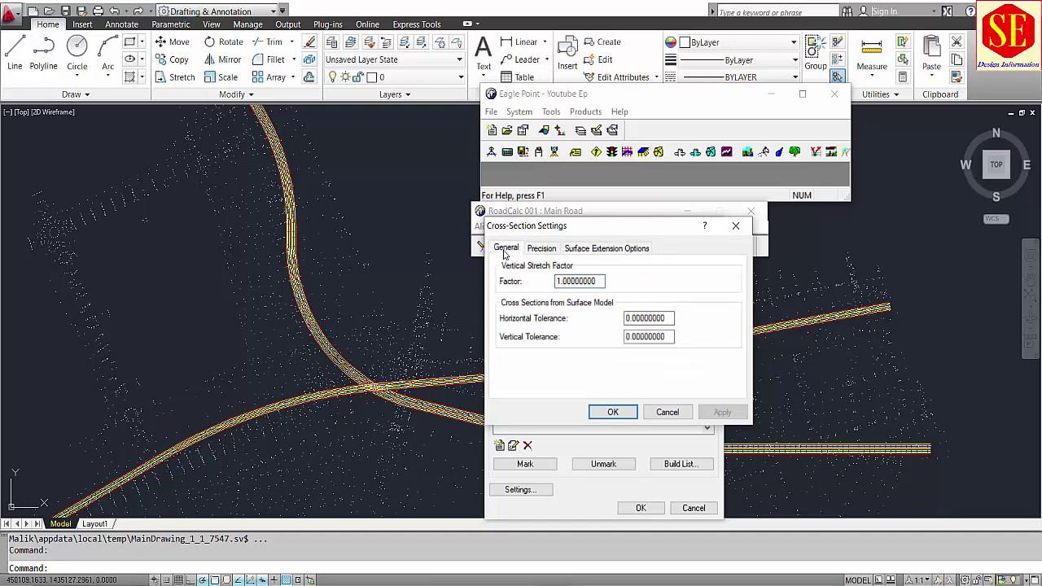
pyautogui.click(613, 412)
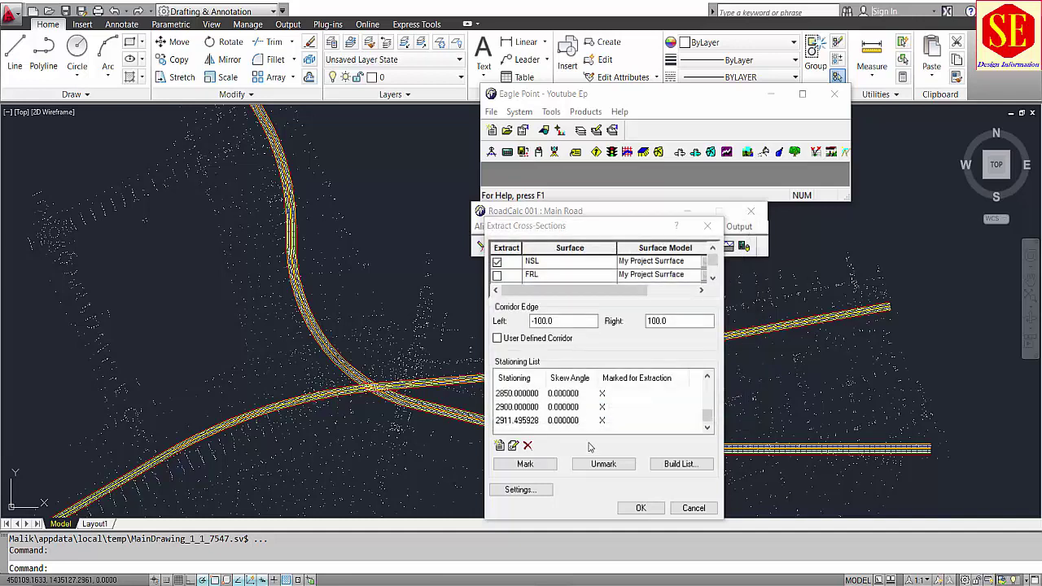
pyautogui.click(637, 510)
pyautogui.click(649, 513)
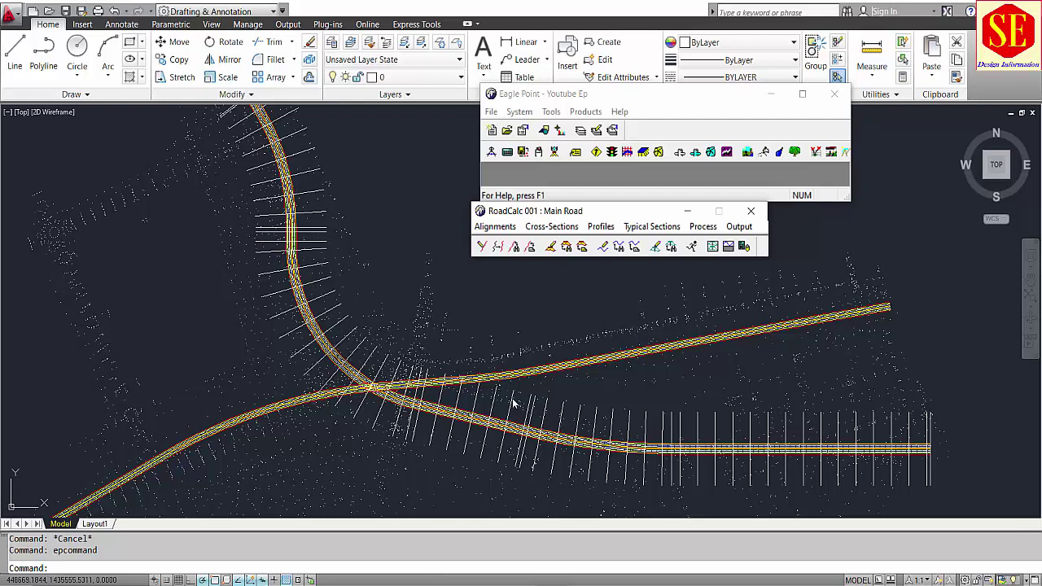
# Open the Main Road's cross-section data and check the extracted stations through to the last one
pyautogui.click(558, 227)
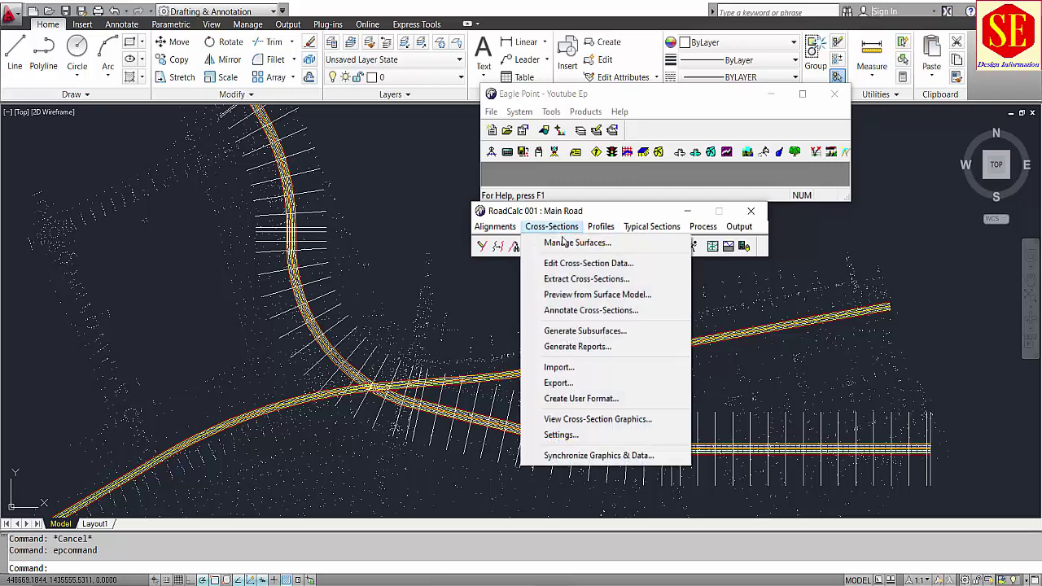
pyautogui.click(560, 269)
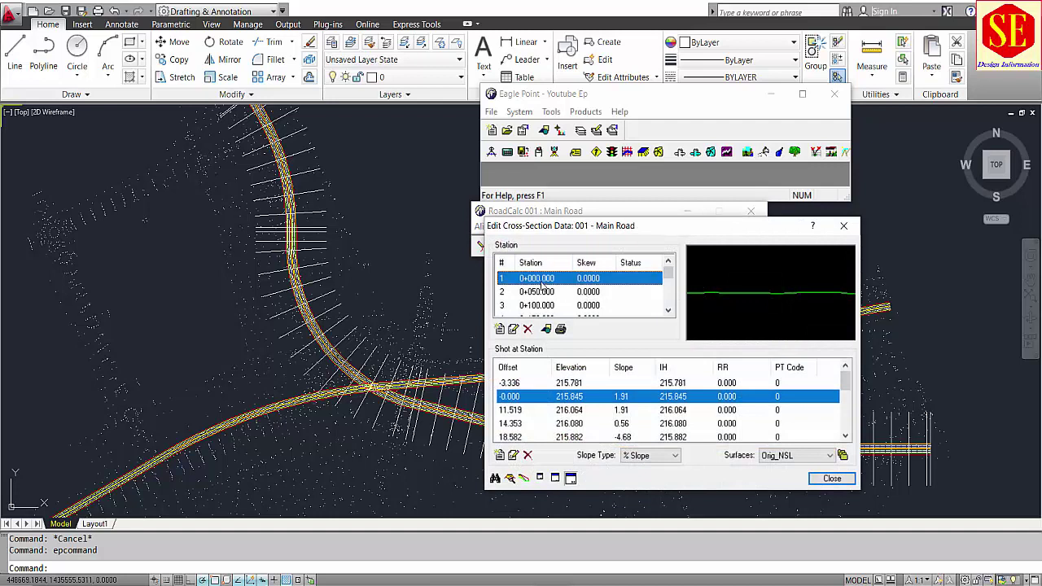
pyautogui.scroll(-10, 543, 291)
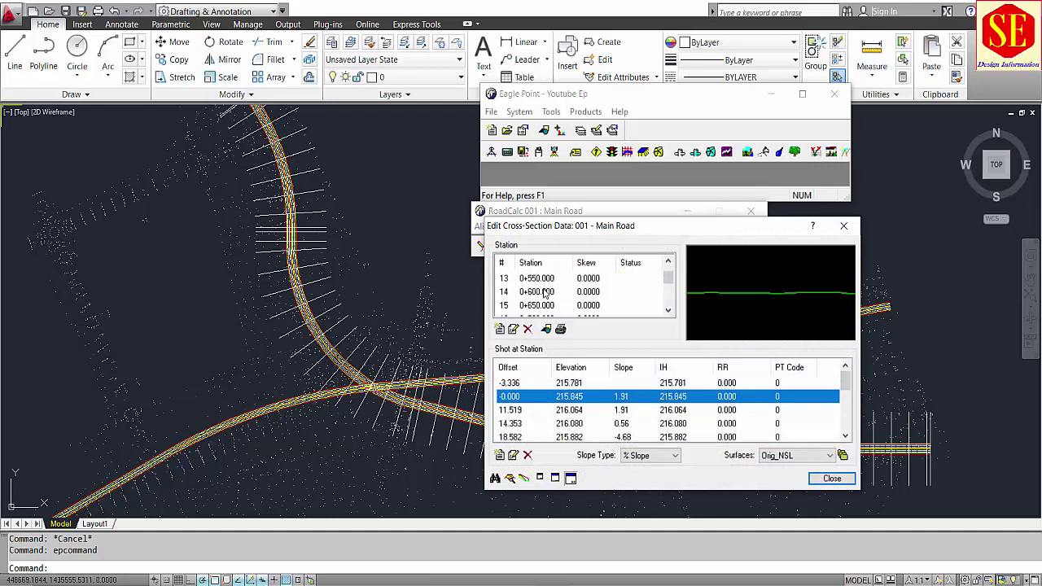
pyautogui.scroll(-11, 544, 293)
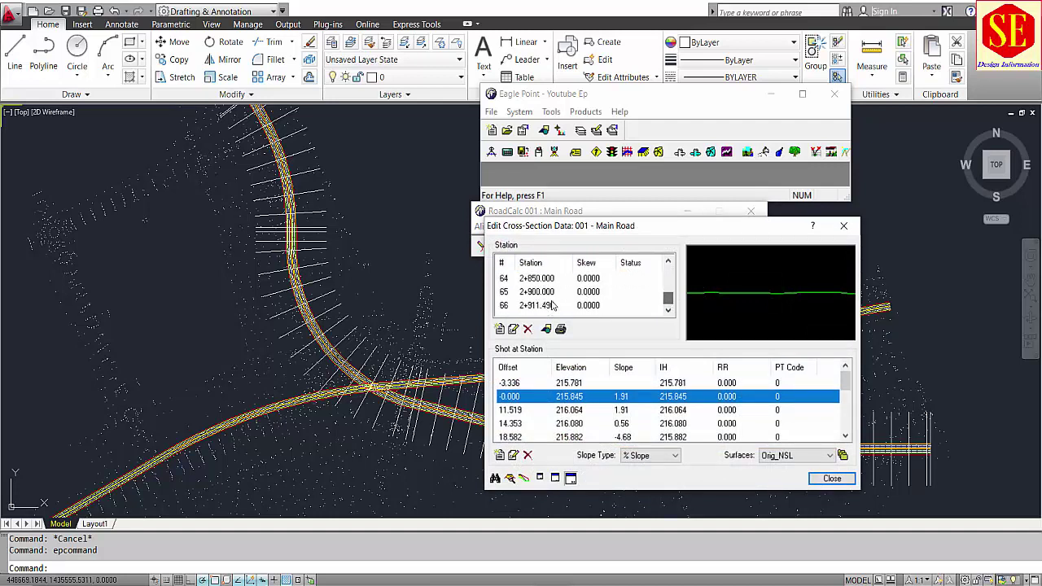
pyautogui.click(537, 306)
pyautogui.moveTo(669, 298); pyautogui.dragTo(669, 267)
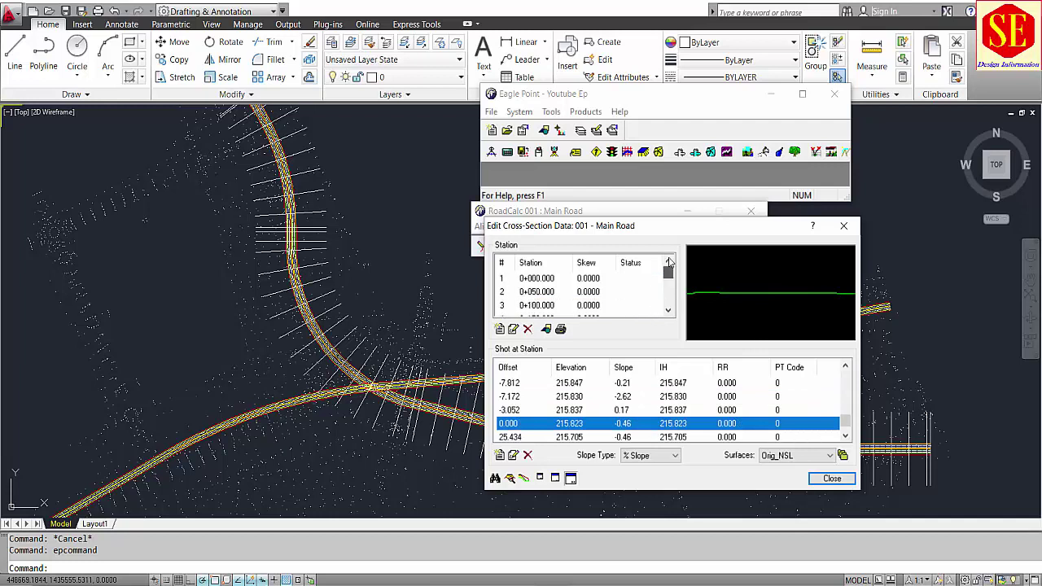
# Examine the shot offsets and elevations at stations 0+000 and 0+050
pyautogui.click(543, 279)
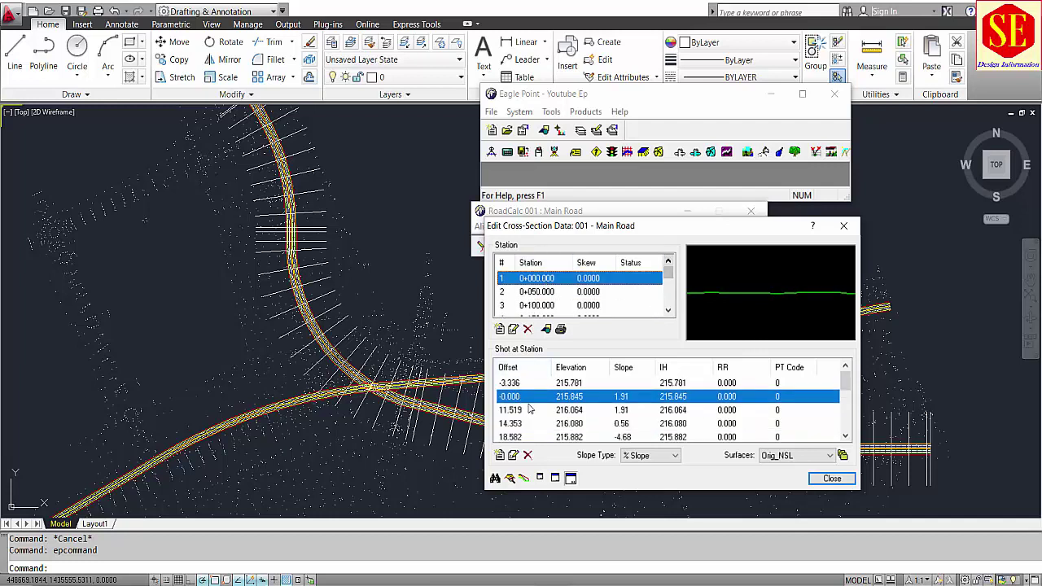
pyautogui.click(512, 385)
pyautogui.click(519, 409)
pyautogui.scroll(-3, 514, 423)
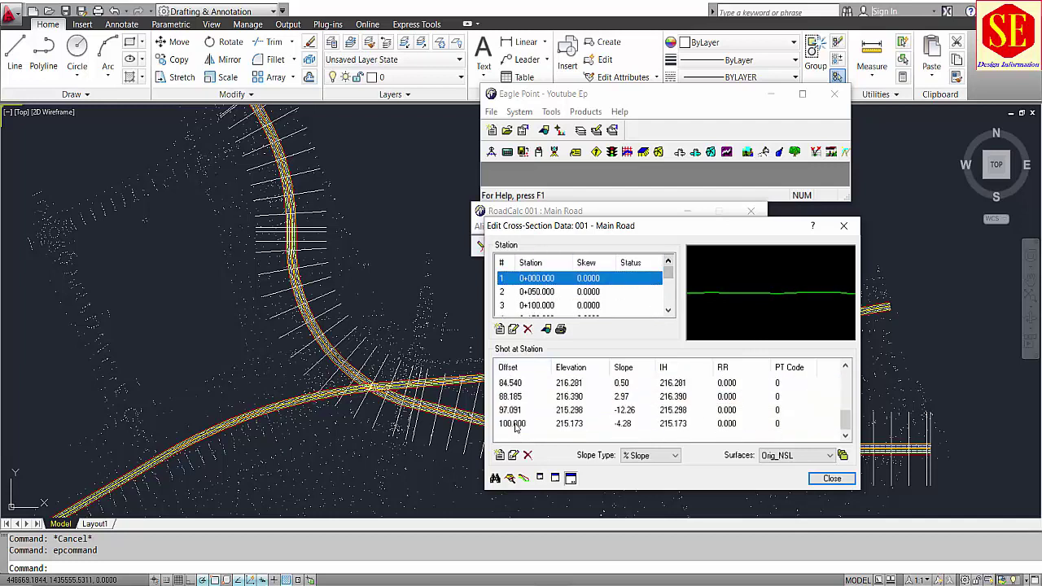
pyautogui.scroll(3, 514, 425)
pyautogui.click(531, 292)
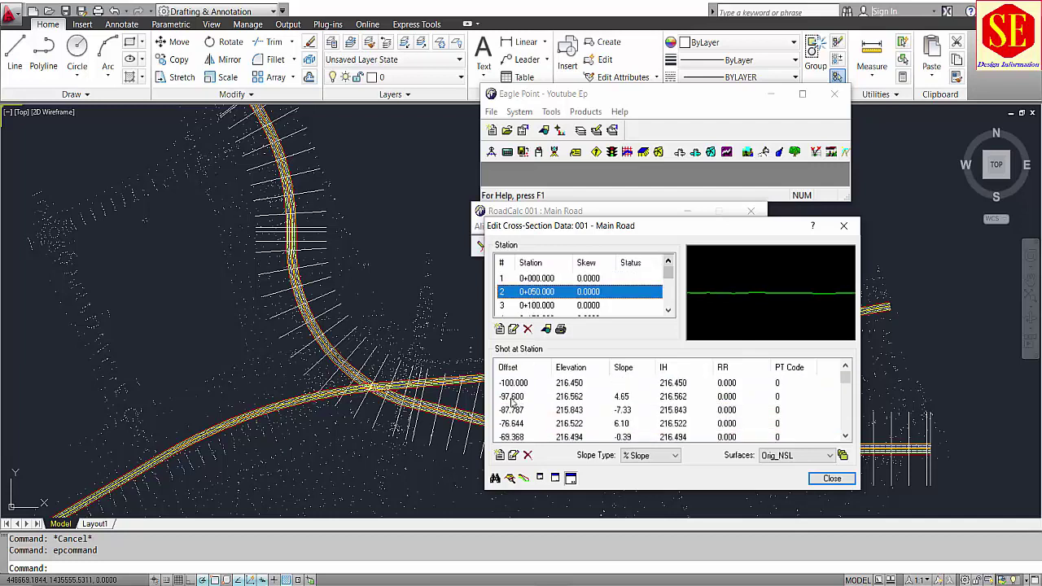
pyautogui.click(516, 410)
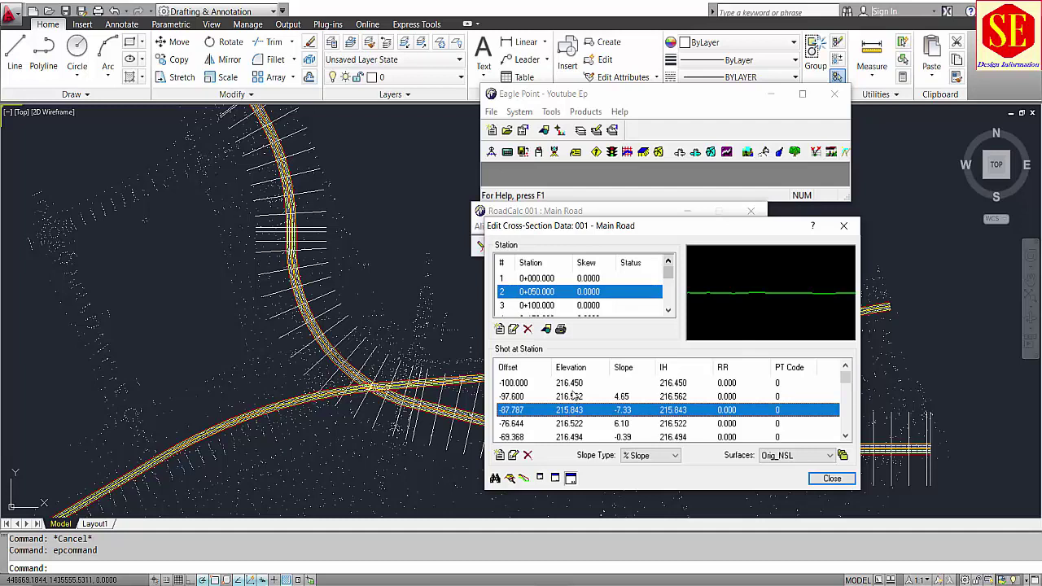
pyautogui.scroll(-4, 573, 399)
pyautogui.scroll(4, 573, 399)
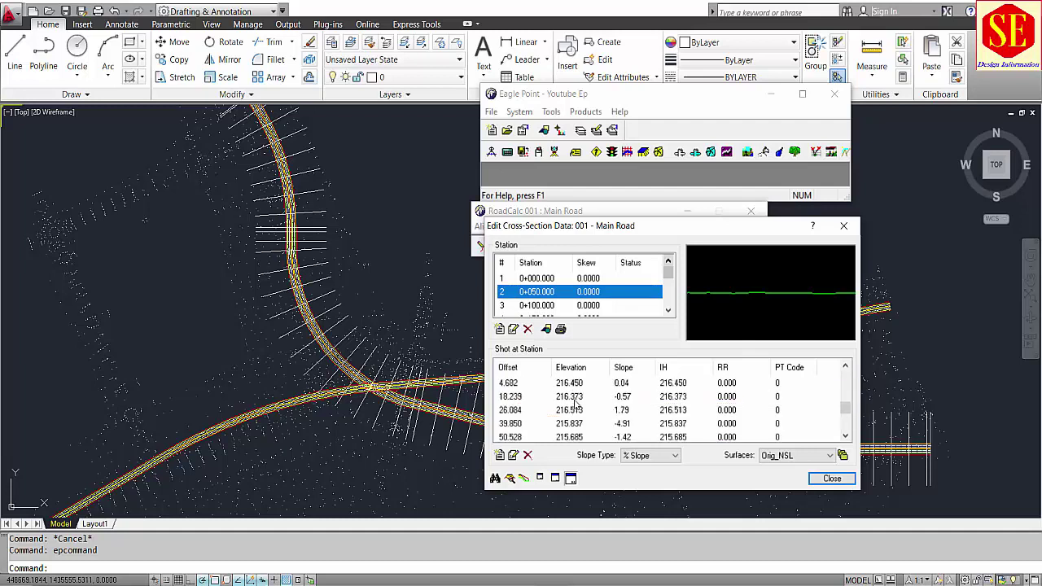
# Examine the cross-section shots at stations 0+100, 0+250 and 0+300, and close the cross-section data
pyautogui.click(542, 307)
pyautogui.scroll(-3, 554, 403)
pyautogui.scroll(-2, 553, 306)
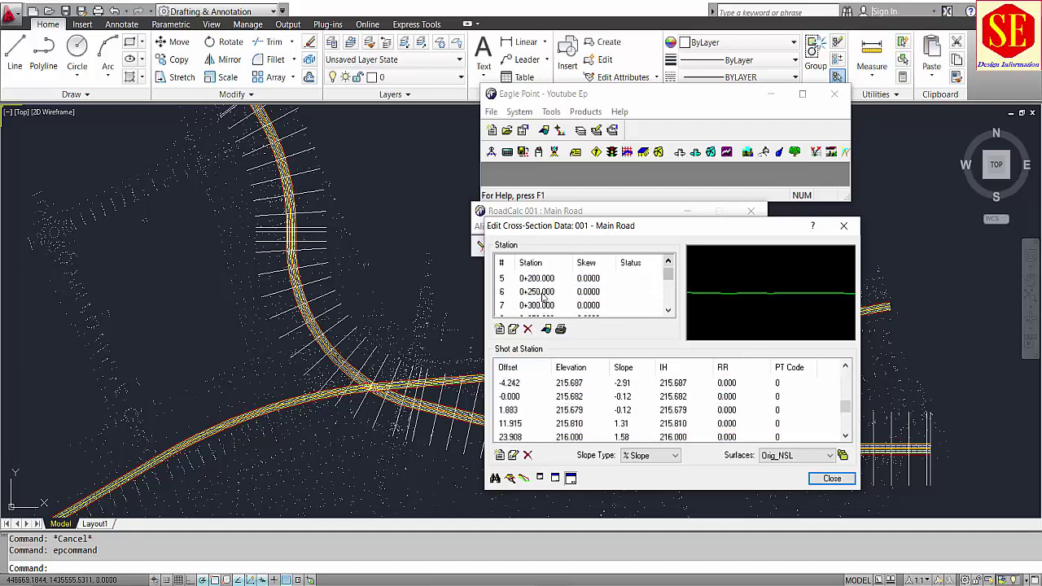
pyautogui.click(544, 291)
pyautogui.click(552, 305)
pyautogui.scroll(-2, 555, 304)
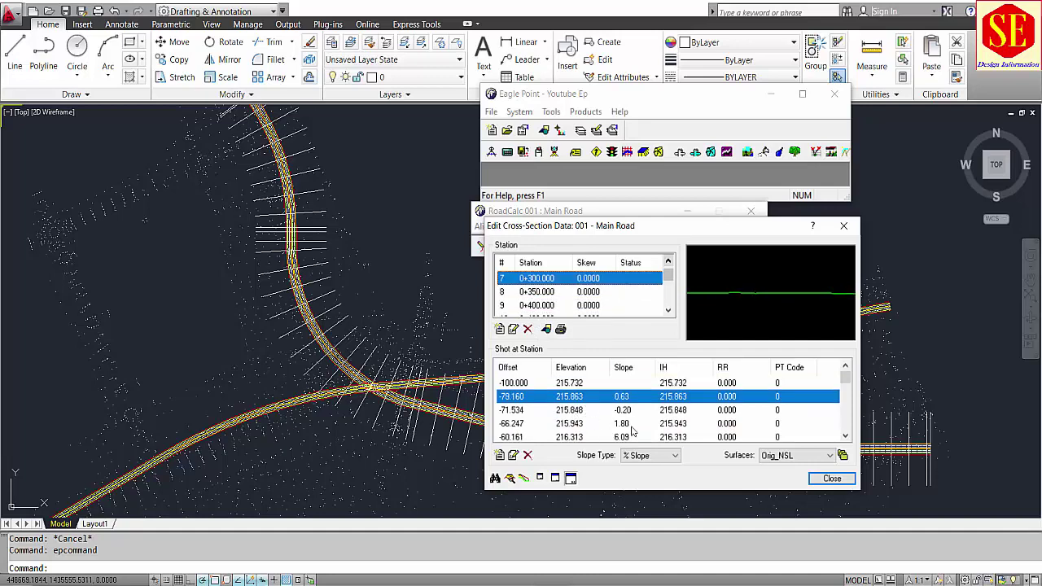
pyautogui.click(830, 477)
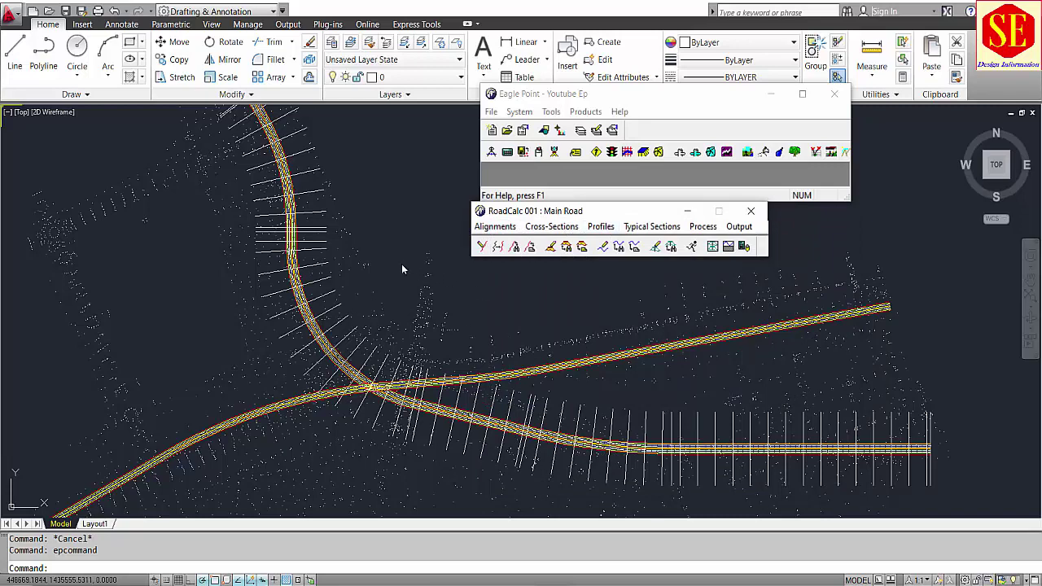
pyautogui.scroll(-5, 362, 268)
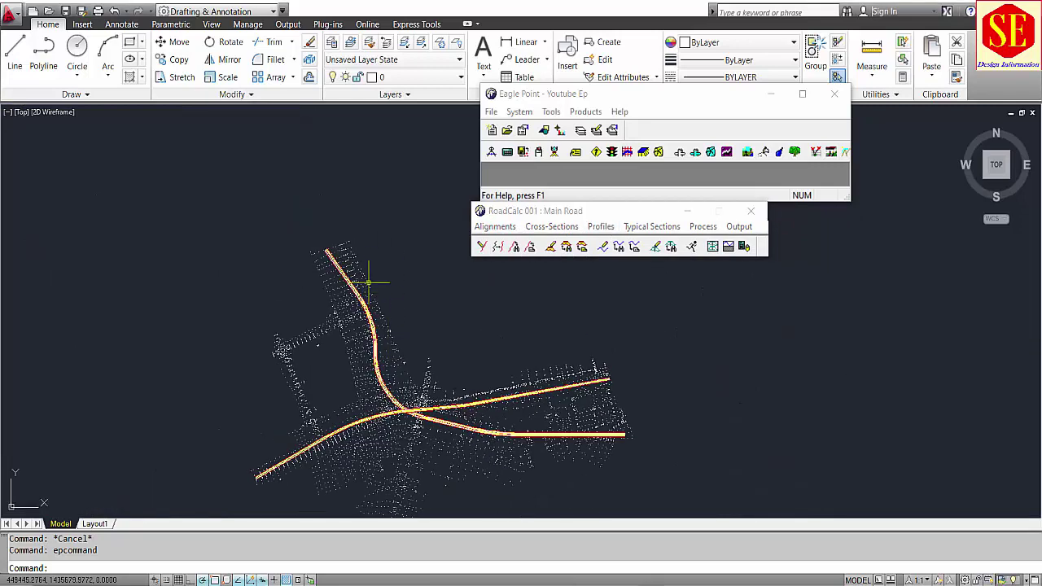
pyautogui.click(573, 228)
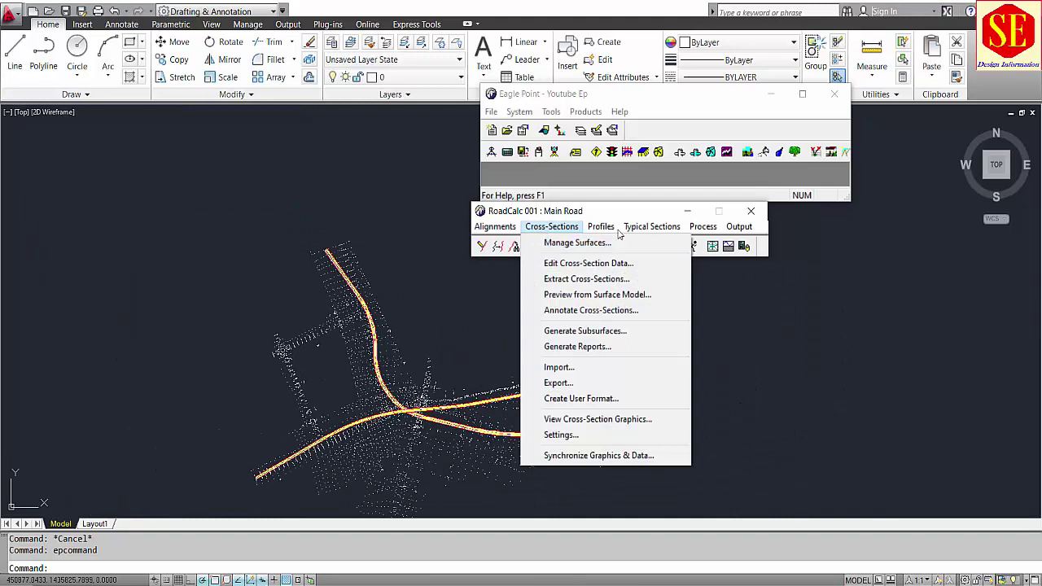
pyautogui.moveTo(601, 228)
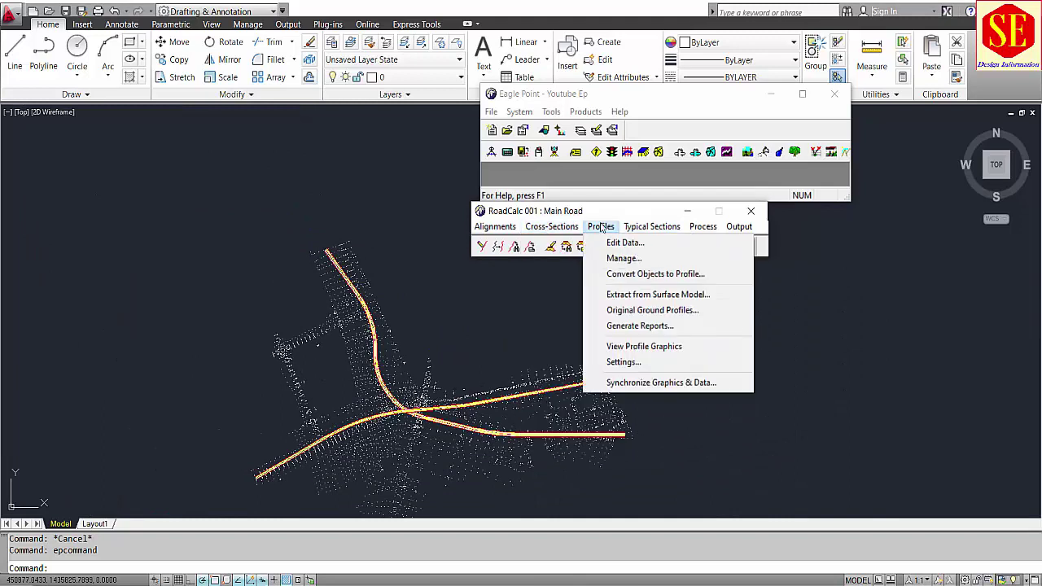
pyautogui.click(657, 347)
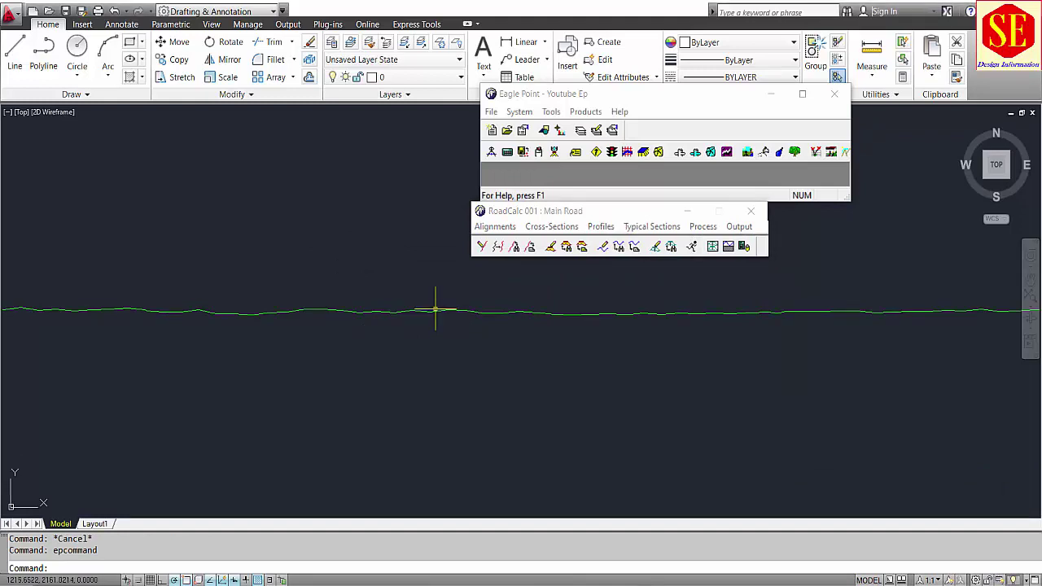
pyautogui.click(435, 310)
pyautogui.scroll(-2, 518, 374)
pyautogui.scroll(6, 193, 349)
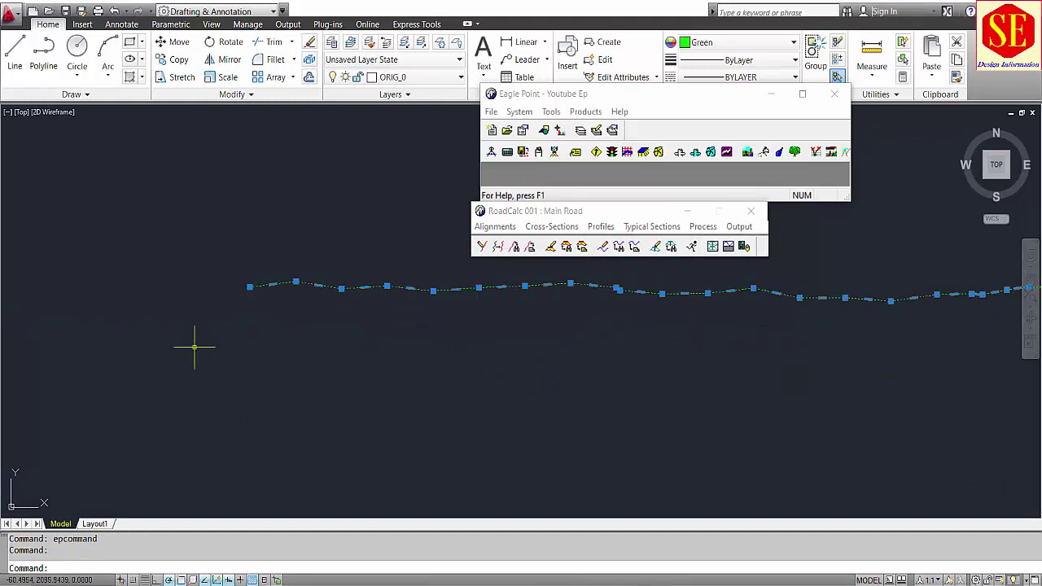
pyautogui.moveTo(323, 275); pyautogui.dragTo(402, 353, button='middle')
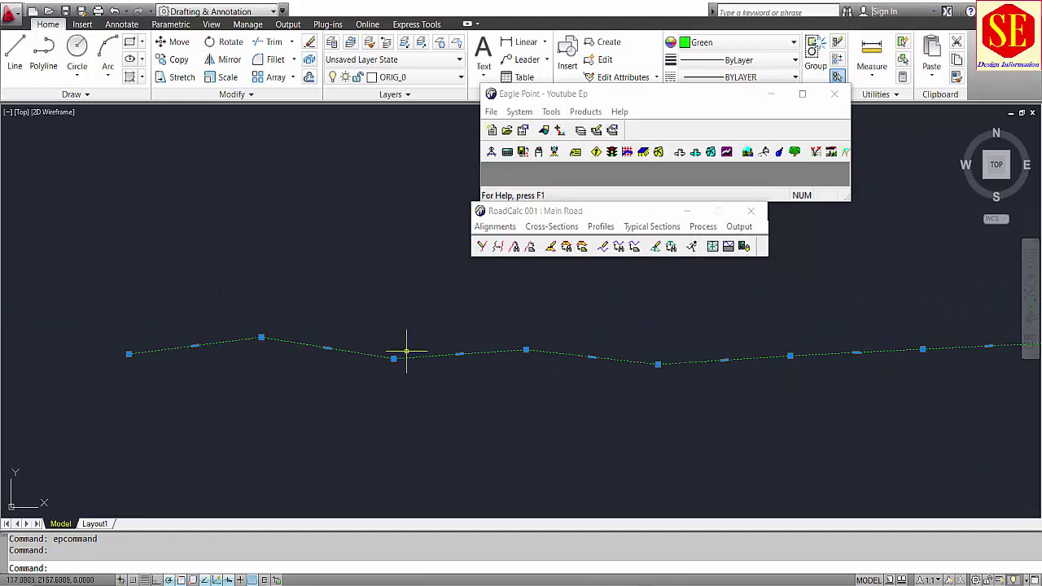
# Follow the selected original ground profile line through to its last vertex and deselect it
pyautogui.moveTo(642, 367); pyautogui.dragTo(509, 400, button='middle')
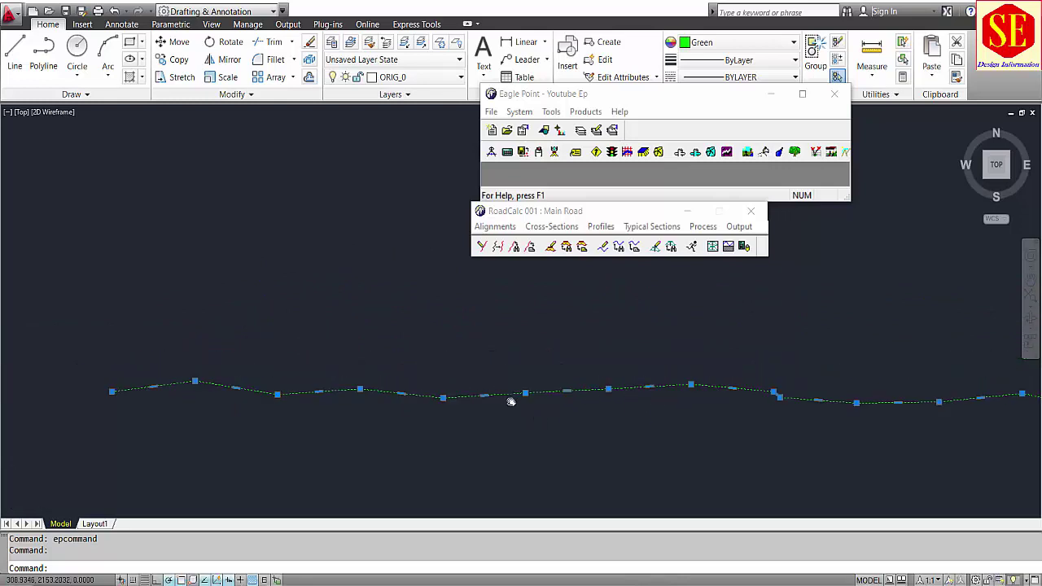
pyautogui.scroll(-1, 497, 400)
pyautogui.scroll(-1, 600, 407)
pyautogui.moveTo(600, 407); pyautogui.dragTo(96, 398, button='middle')
pyautogui.scroll(-1, 623, 399)
pyautogui.scroll(-1, 623, 400)
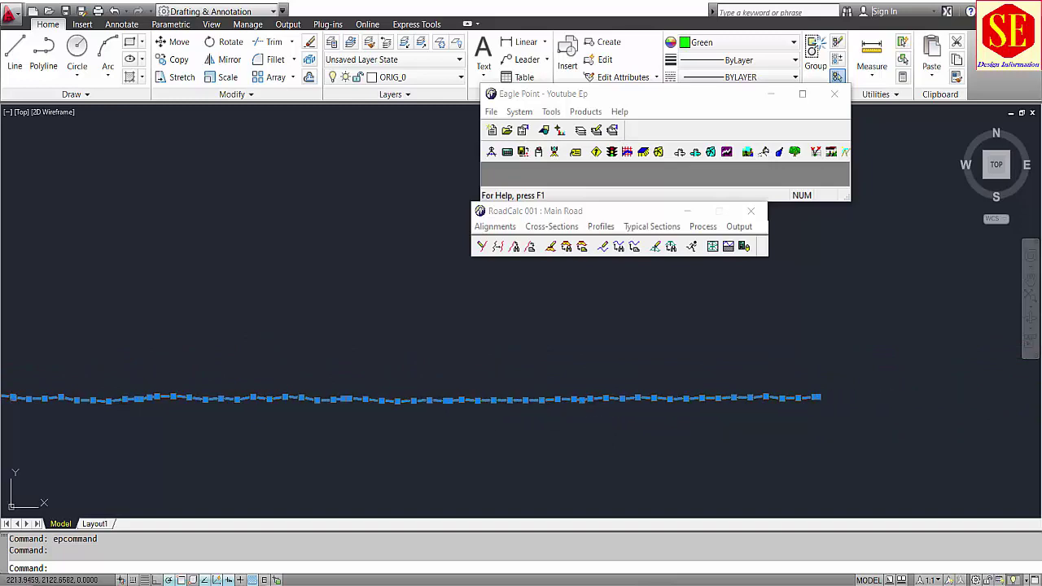
pyautogui.press('Escape')
# Review the Main Road's cross-section data at station 0+250 against the profile line and close the data
pyautogui.click(552, 227)
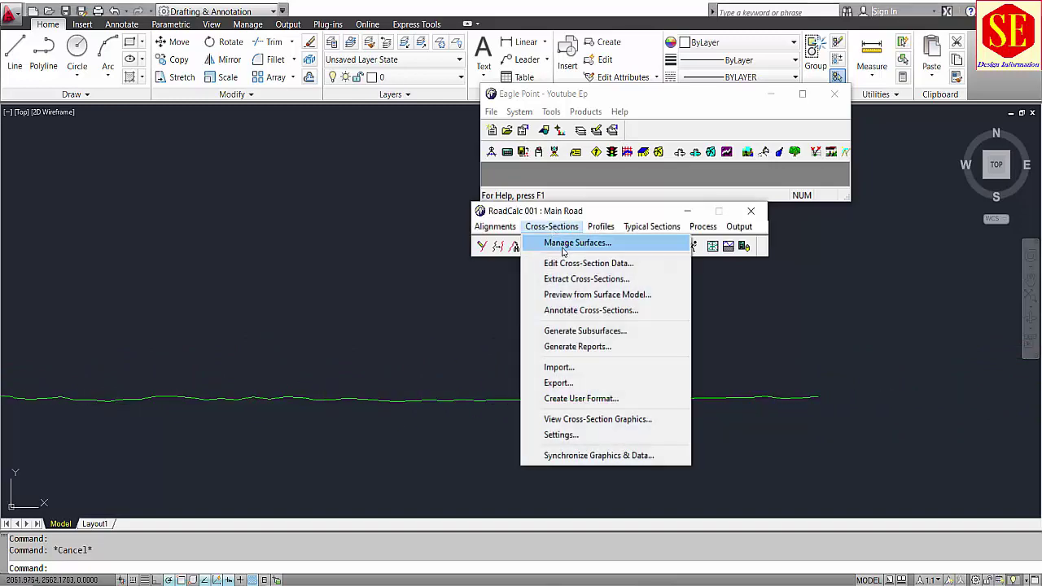
pyautogui.click(565, 263)
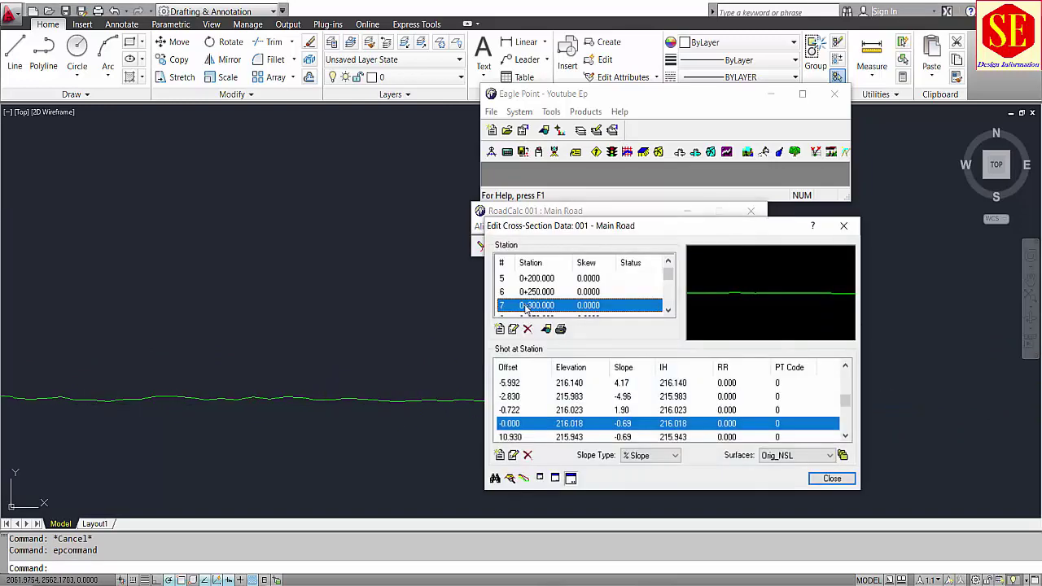
pyautogui.click(531, 294)
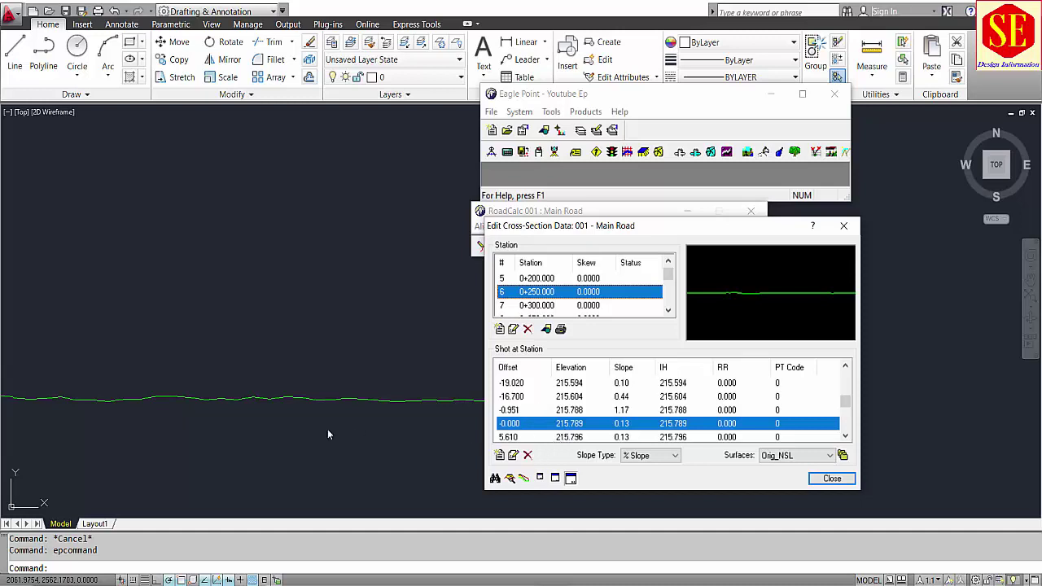
pyautogui.click(254, 333)
pyautogui.scroll(-3, 309, 330)
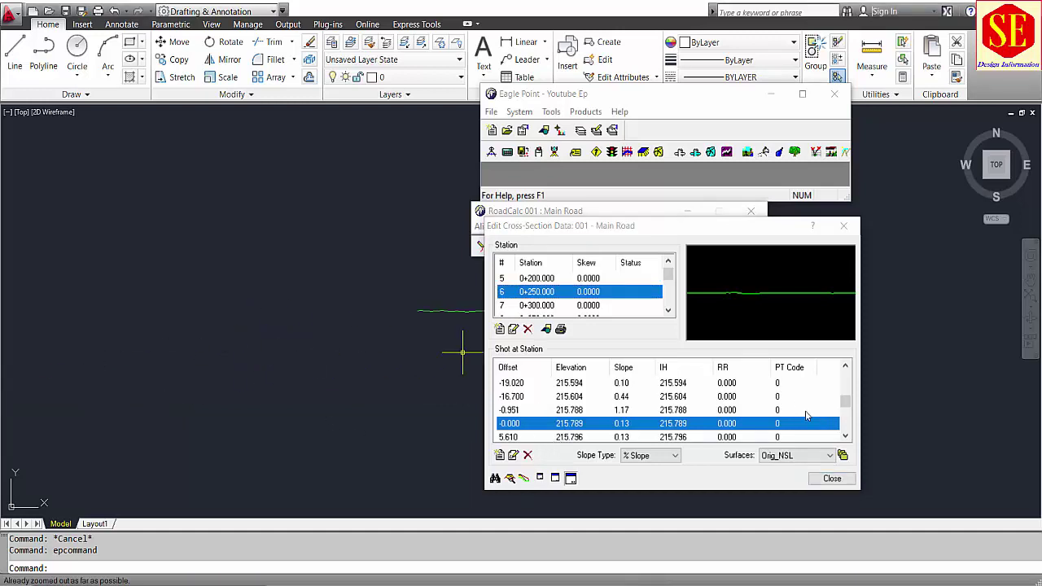
pyautogui.click(830, 479)
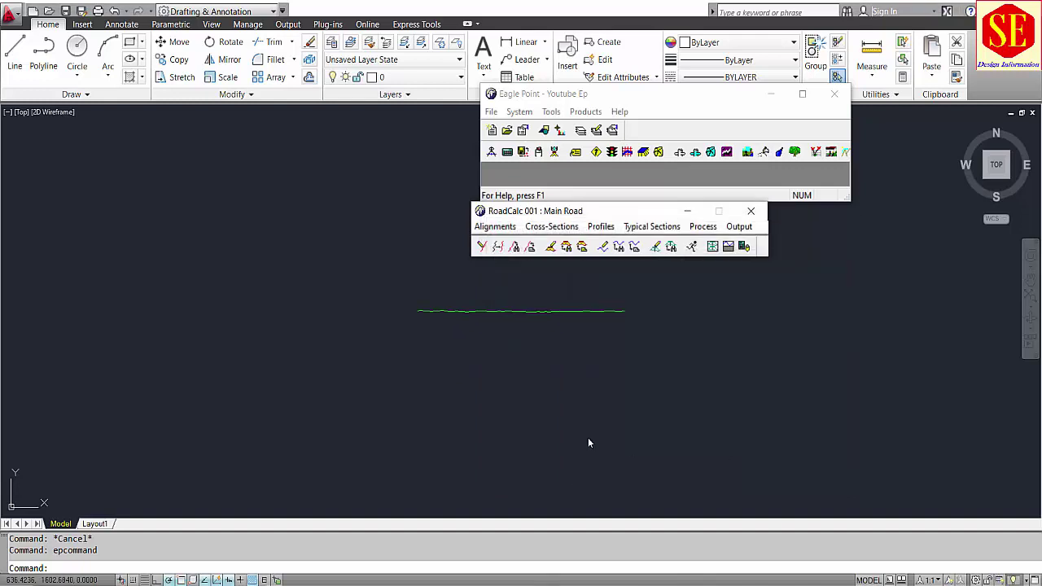
# Add original ground profiles for the Main Road at offsets 20 and -20 and close the offset list
pyautogui.scroll(4, 537, 312)
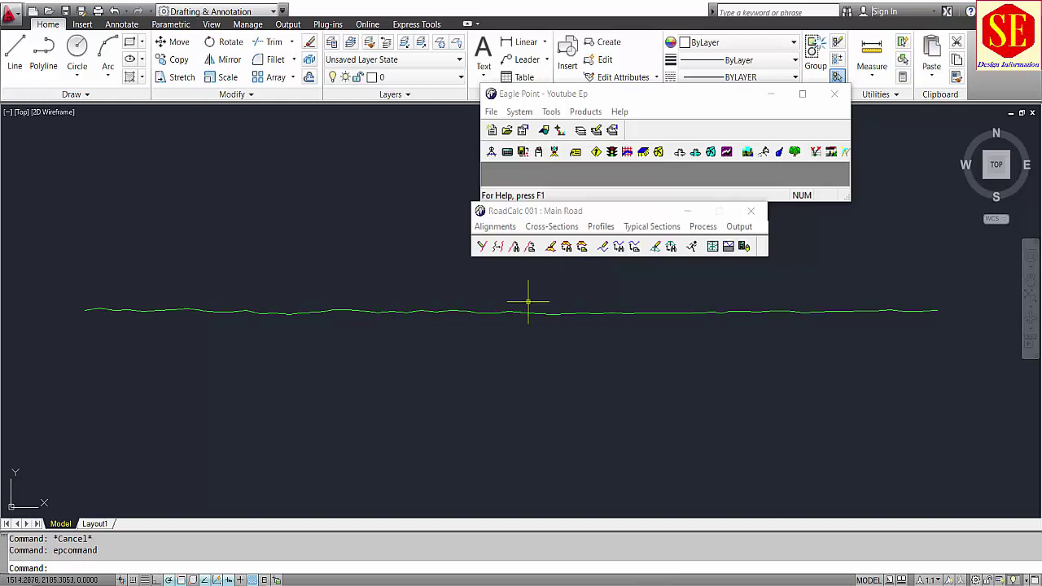
pyautogui.scroll(1, 770, 500)
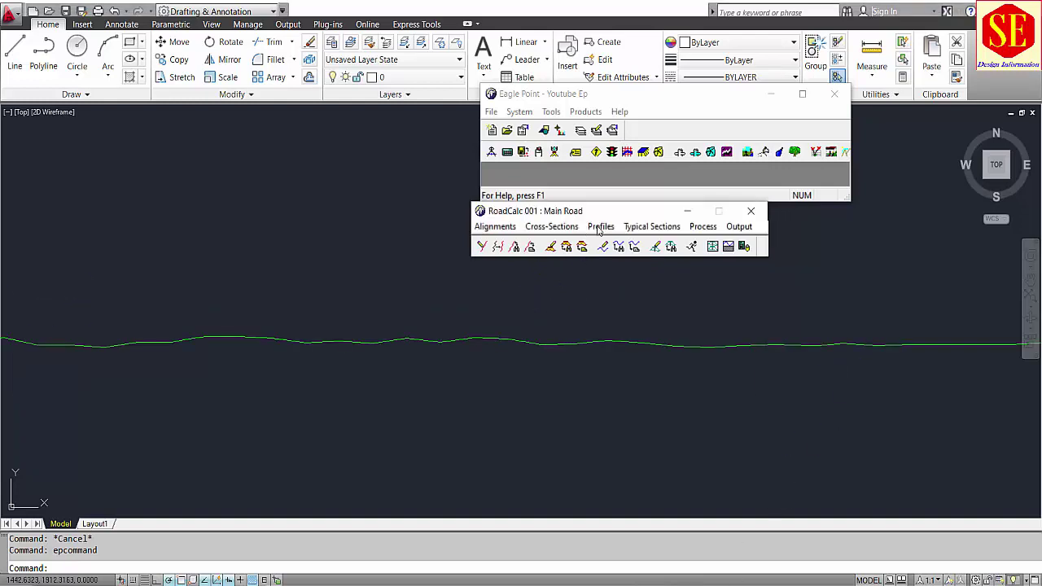
pyautogui.click(599, 227)
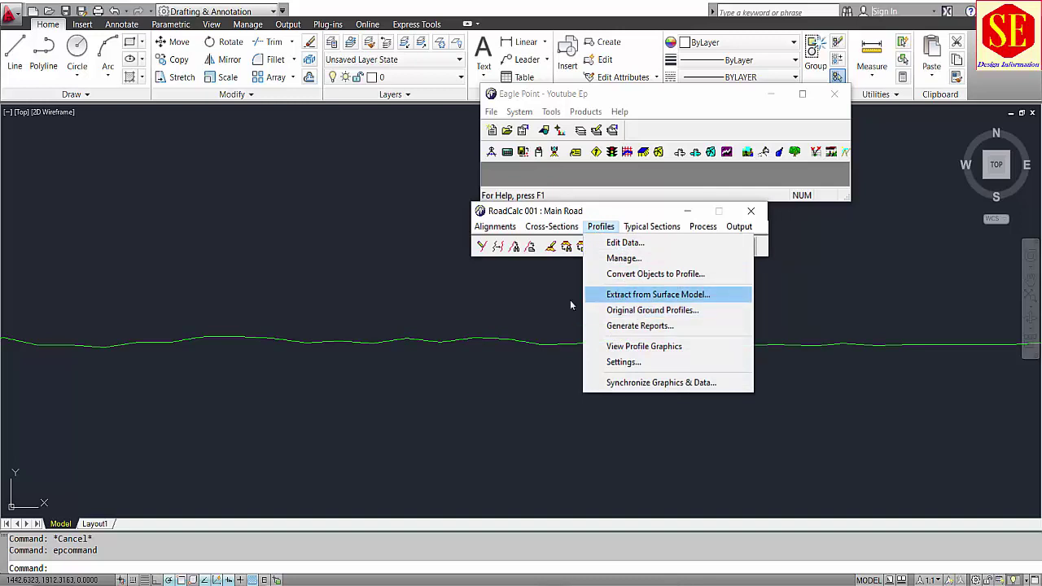
pyautogui.click(640, 311)
pyautogui.doubleClick(504, 260)
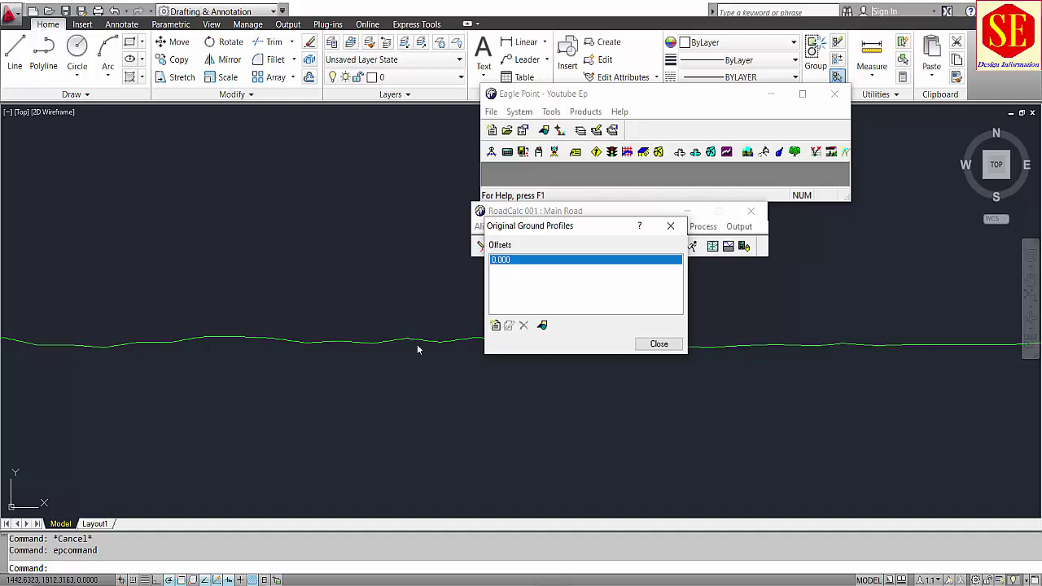
pyautogui.click(498, 326)
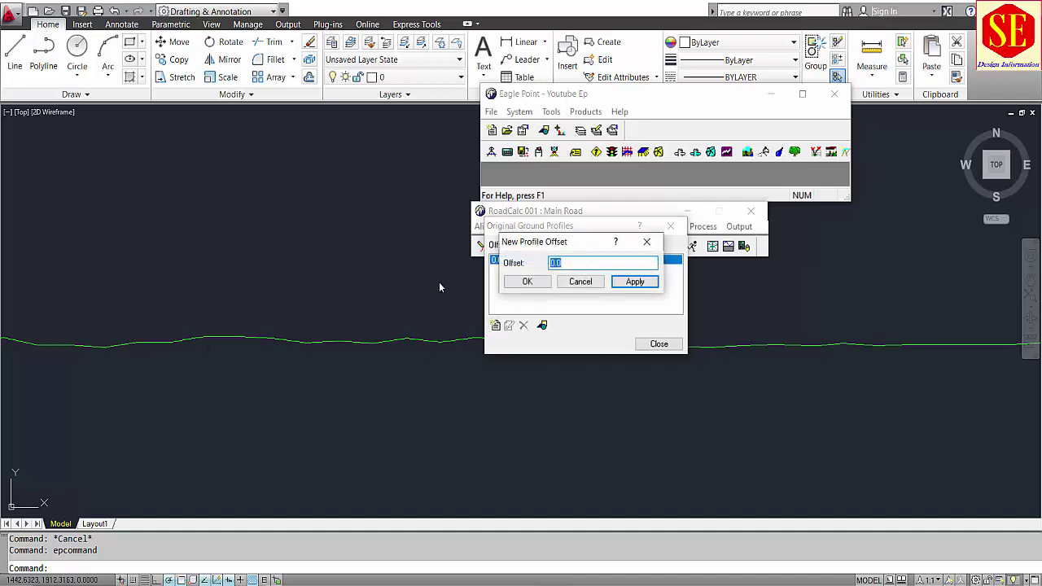
pyautogui.write('20')
pyautogui.click(643, 284)
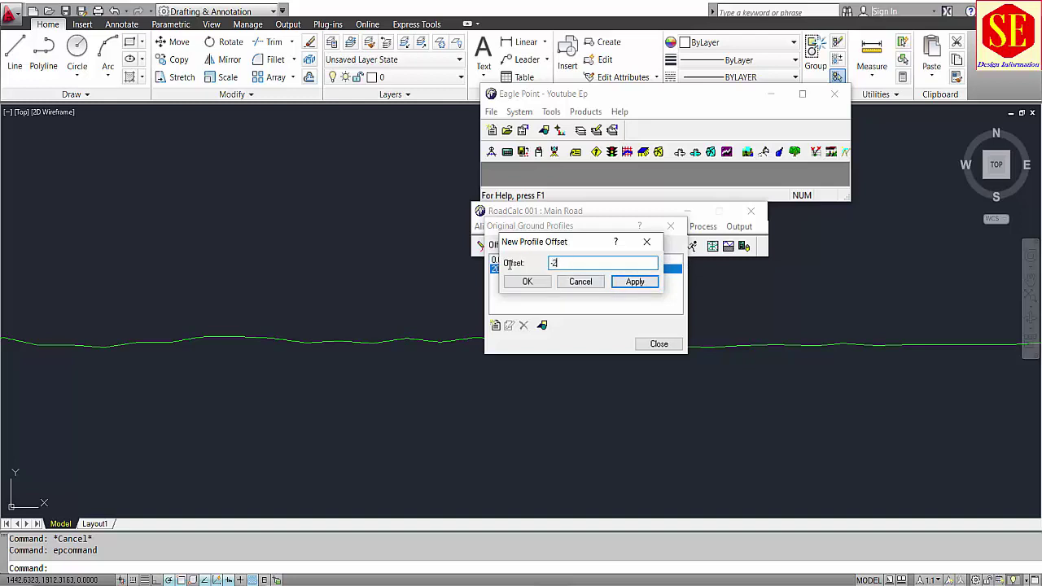
pyautogui.click(639, 280)
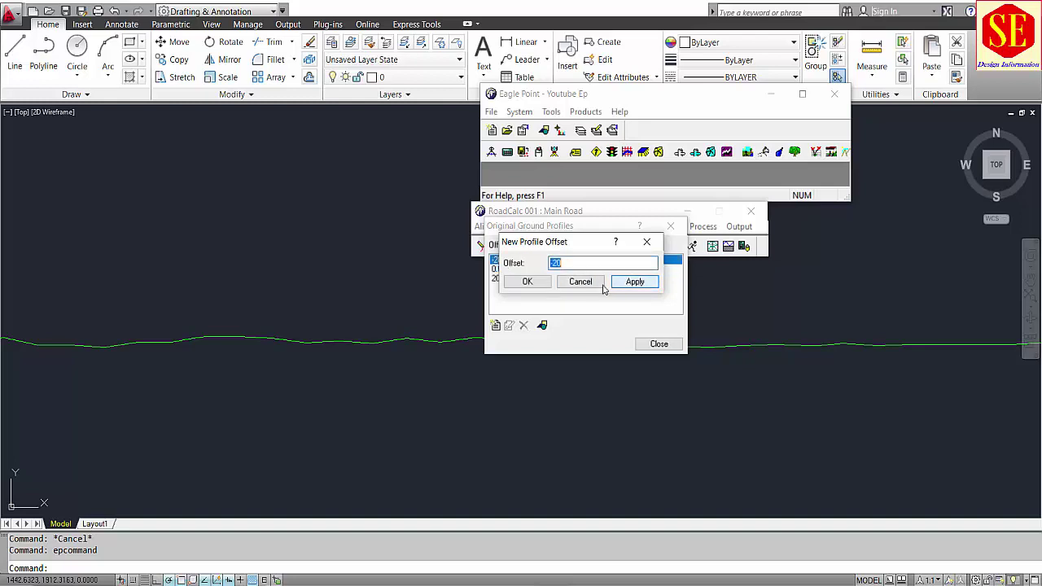
pyautogui.click(597, 281)
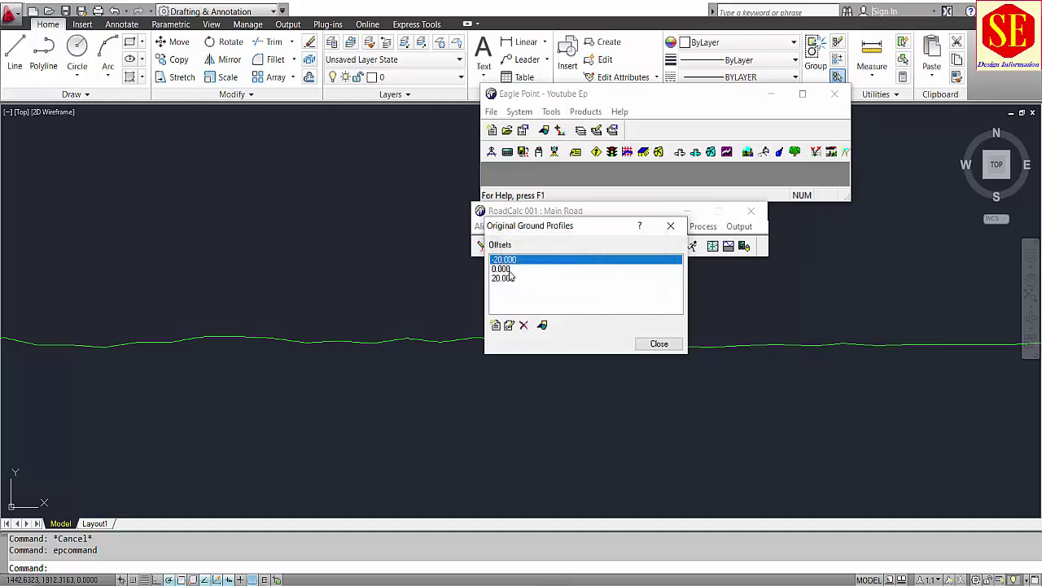
pyautogui.click(503, 277)
pyautogui.click(504, 269)
pyautogui.click(506, 261)
pyautogui.click(658, 344)
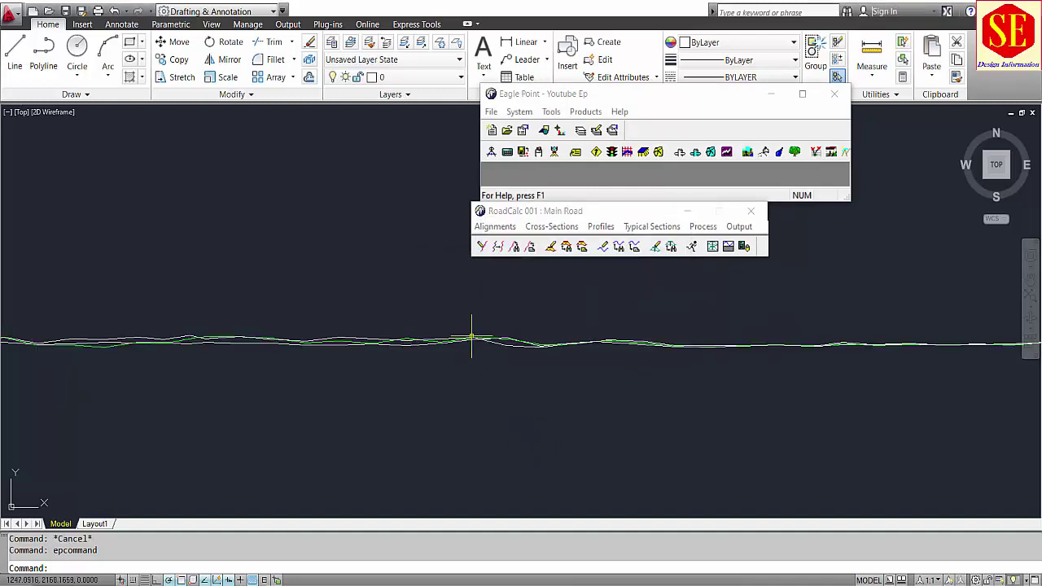
# Select the centerline, 20 and -20 offset ground profile lines and compare their vertices
pyautogui.scroll(2, 472, 338)
pyautogui.scroll(2, 312, 344)
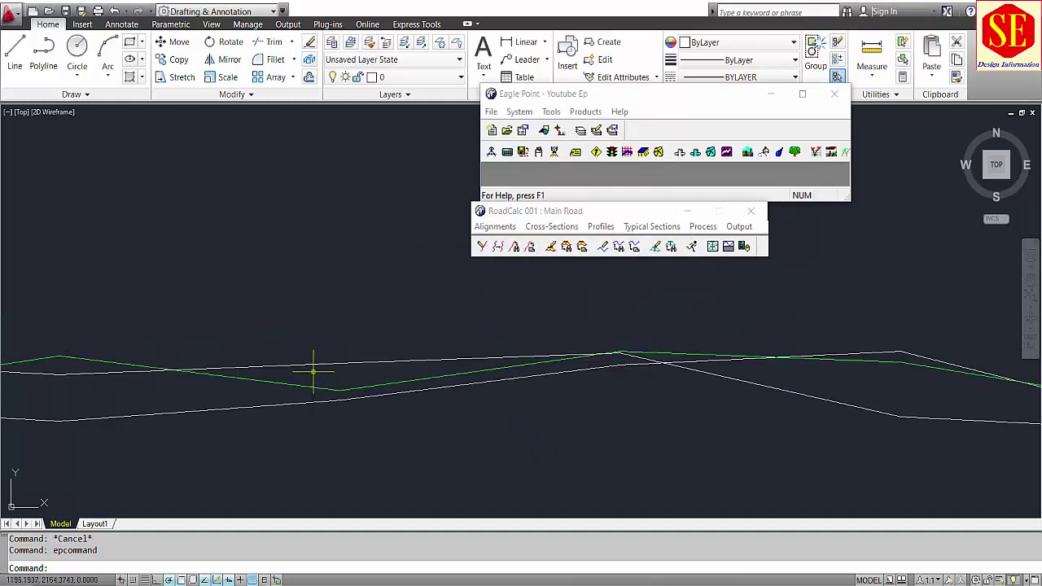
pyautogui.click(303, 401)
pyautogui.click(307, 364)
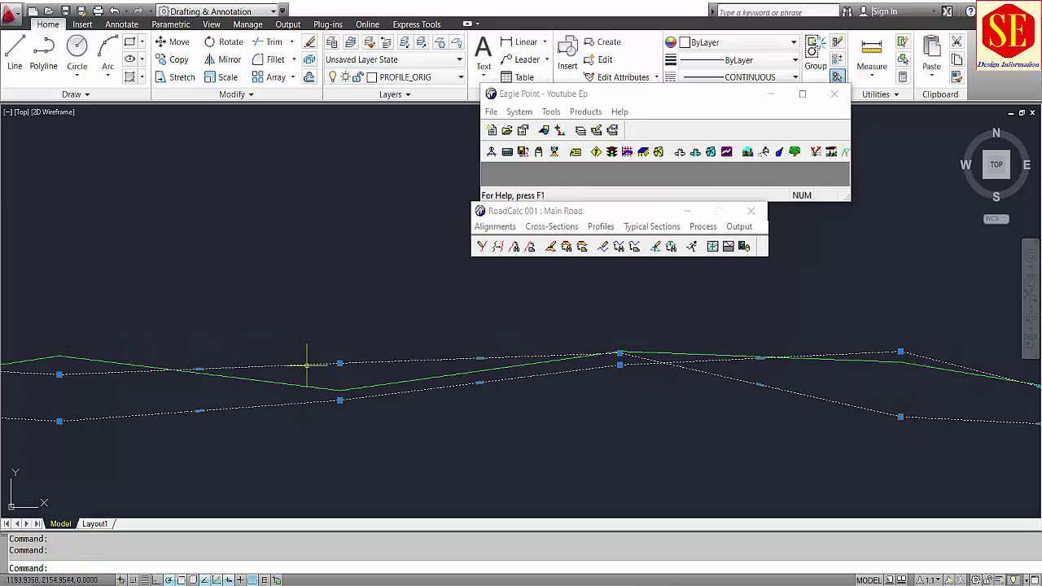
pyautogui.click(295, 380)
pyautogui.scroll(-1, 479, 376)
pyautogui.scroll(-2, 480, 376)
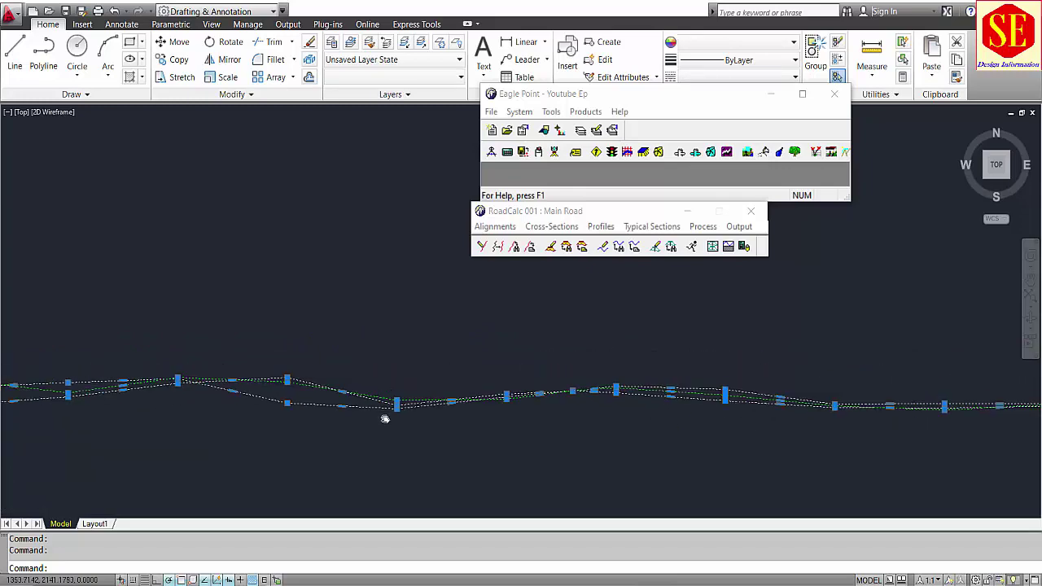
# Add another original ground profile at offset 50 and close the offset list
pyautogui.click(610, 227)
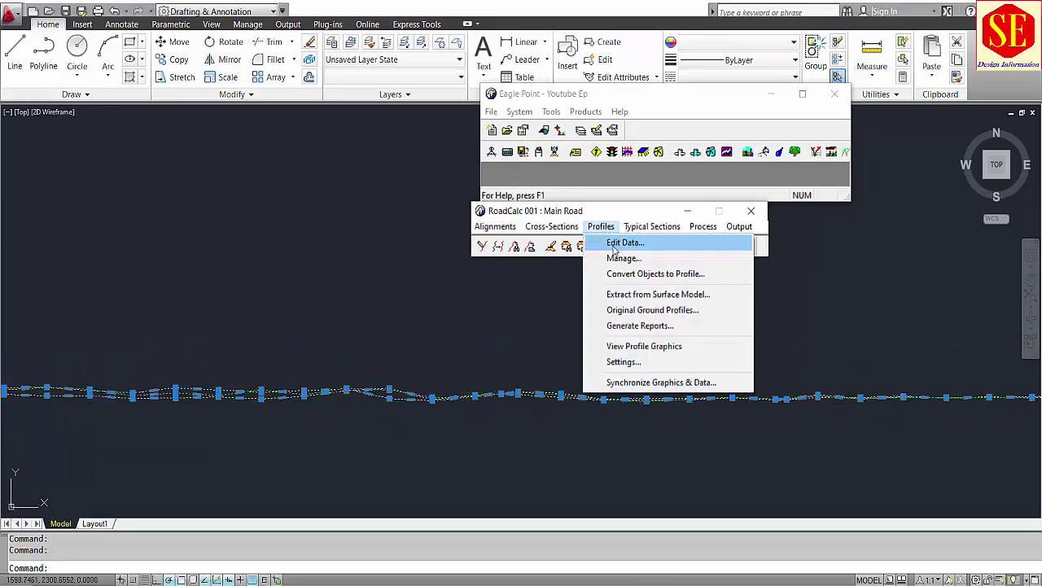
pyautogui.click(641, 314)
pyautogui.click(496, 279)
pyautogui.click(493, 325)
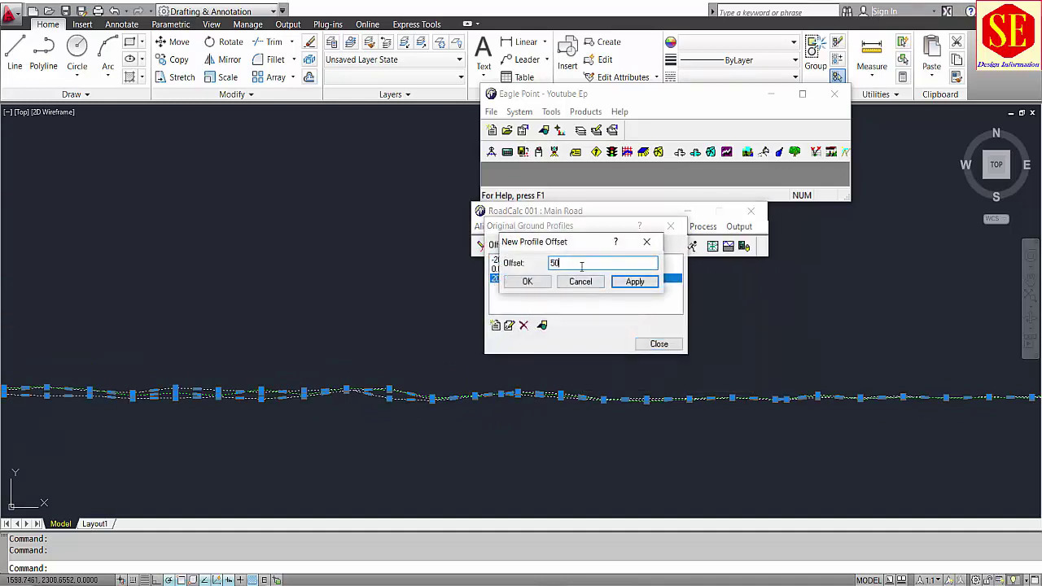
pyautogui.write('50')
pyautogui.click(527, 281)
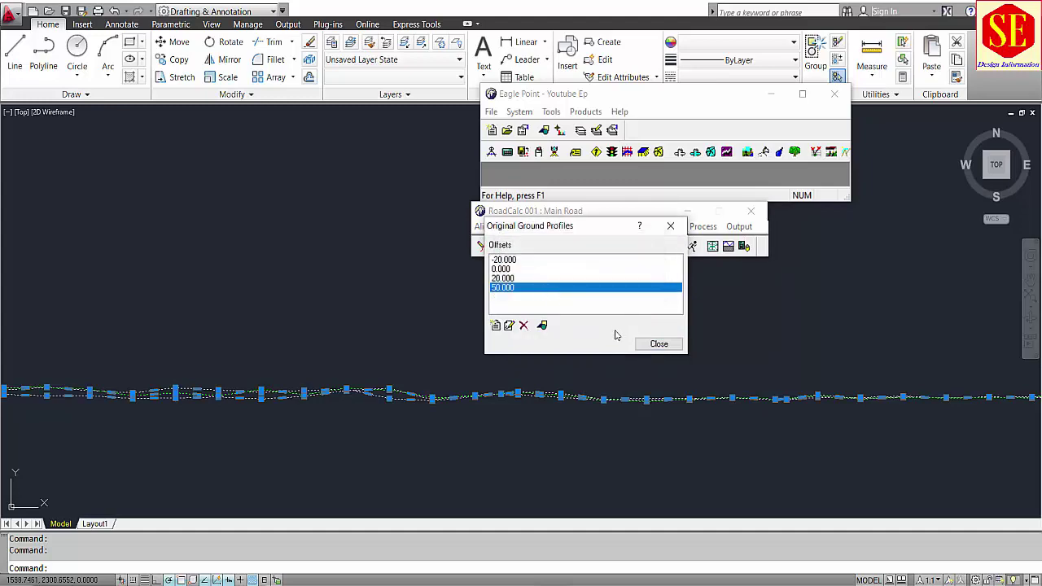
pyautogui.click(659, 343)
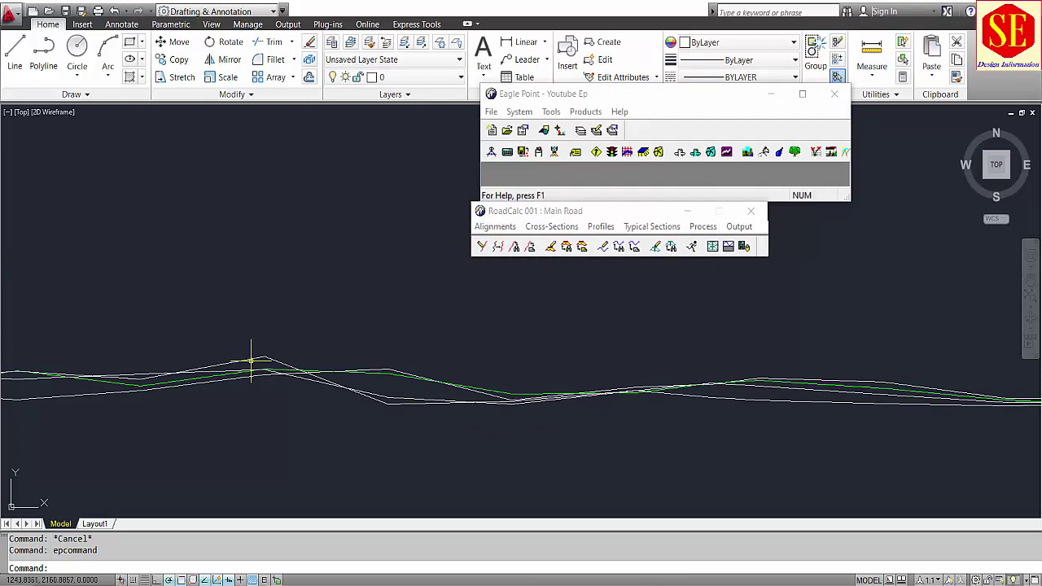
# Select the 50 offset ground profile line, then check the Main Road's Centerline profile data and close it
pyautogui.click(246, 358)
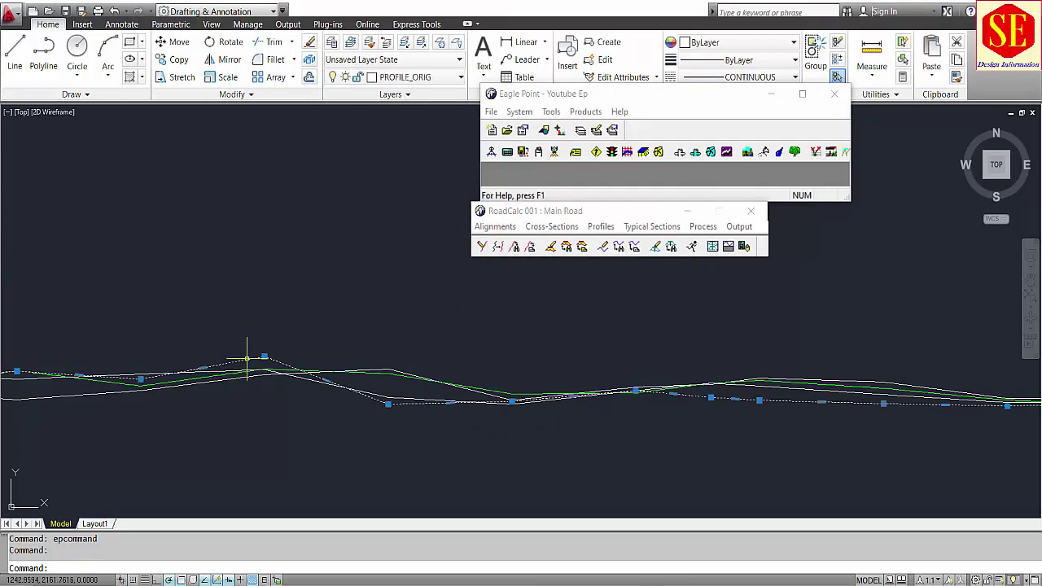
pyautogui.click(601, 226)
pyautogui.click(623, 243)
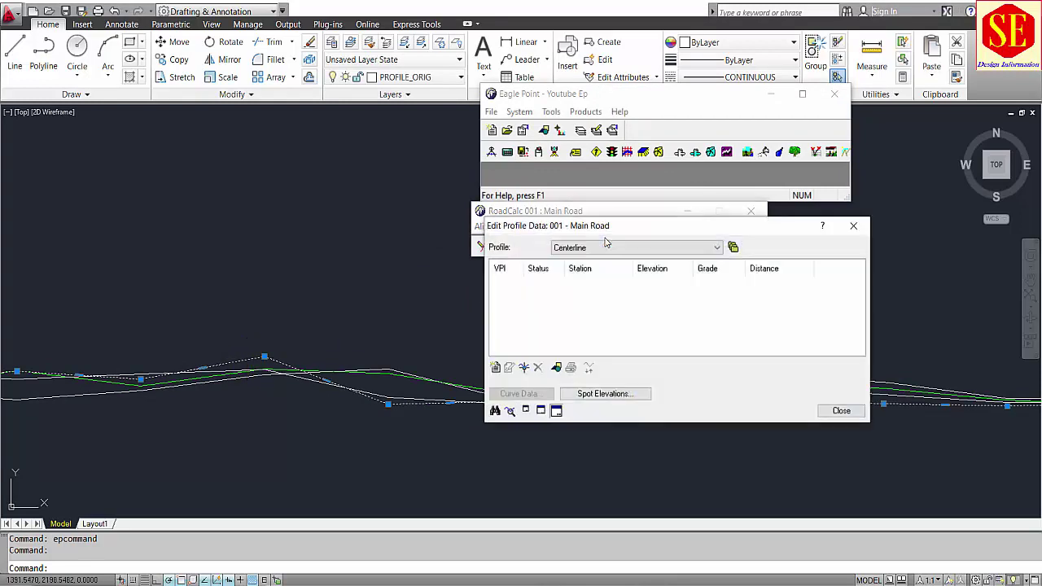
pyautogui.click(602, 248)
pyautogui.click(594, 257)
pyautogui.click(842, 411)
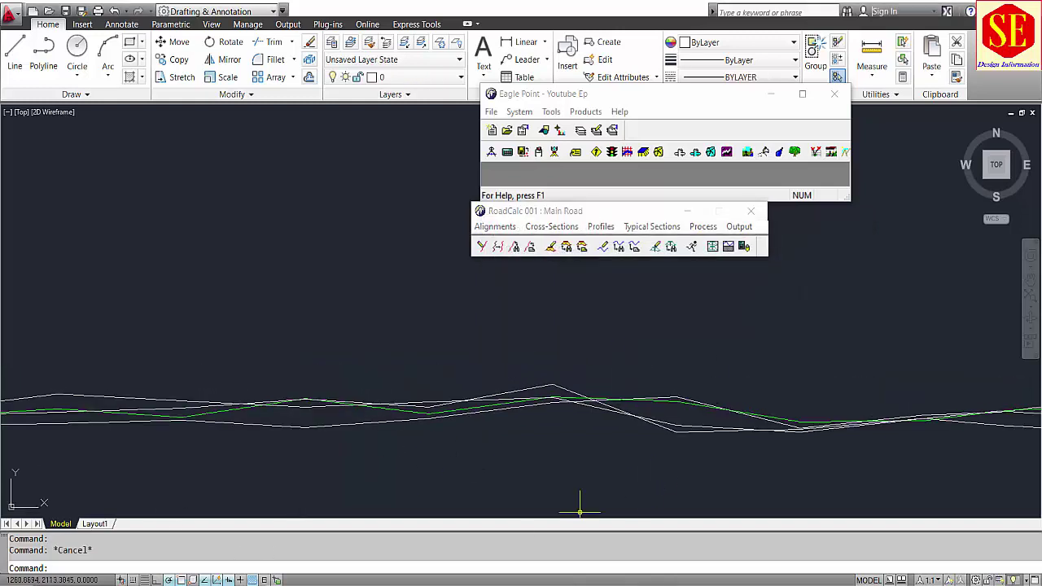
# Delete the 50, 20 and -20 offsets from the original ground profiles, confirming each deletion
pyautogui.scroll(-2, 298, 472)
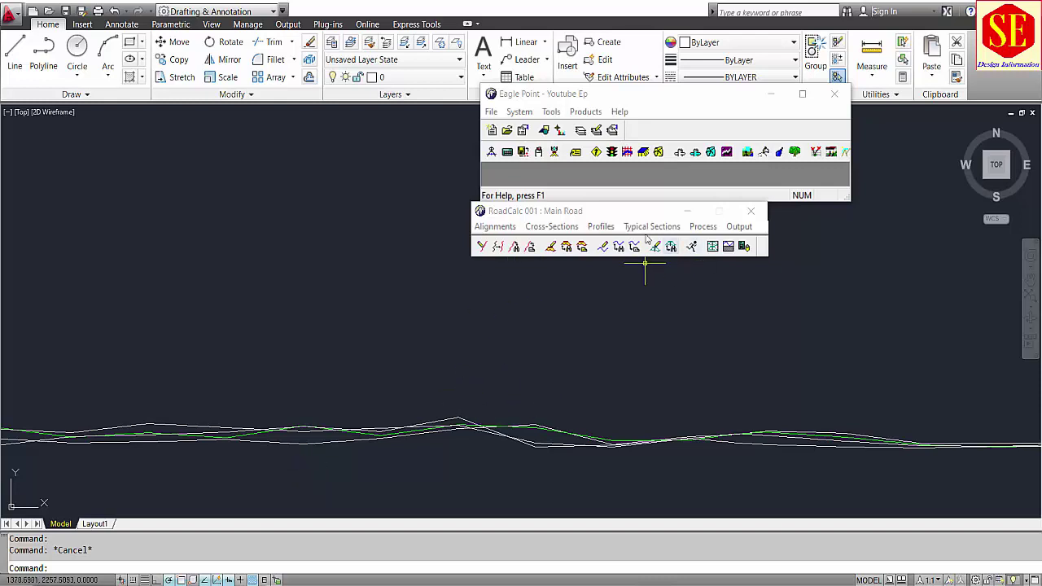
pyautogui.click(600, 227)
pyautogui.click(624, 306)
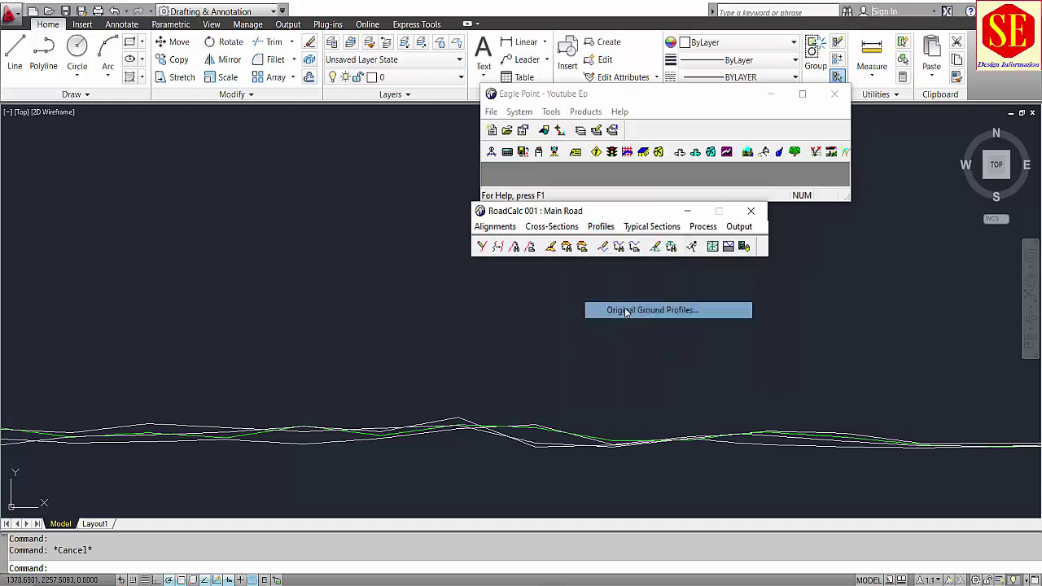
pyautogui.click(519, 289)
pyautogui.click(523, 325)
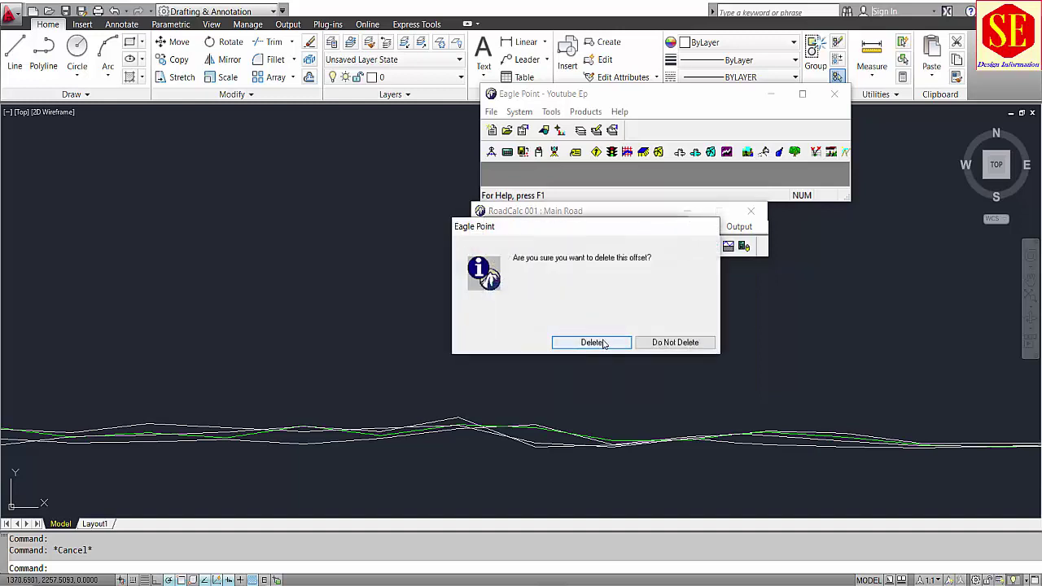
pyautogui.click(593, 342)
pyautogui.click(524, 324)
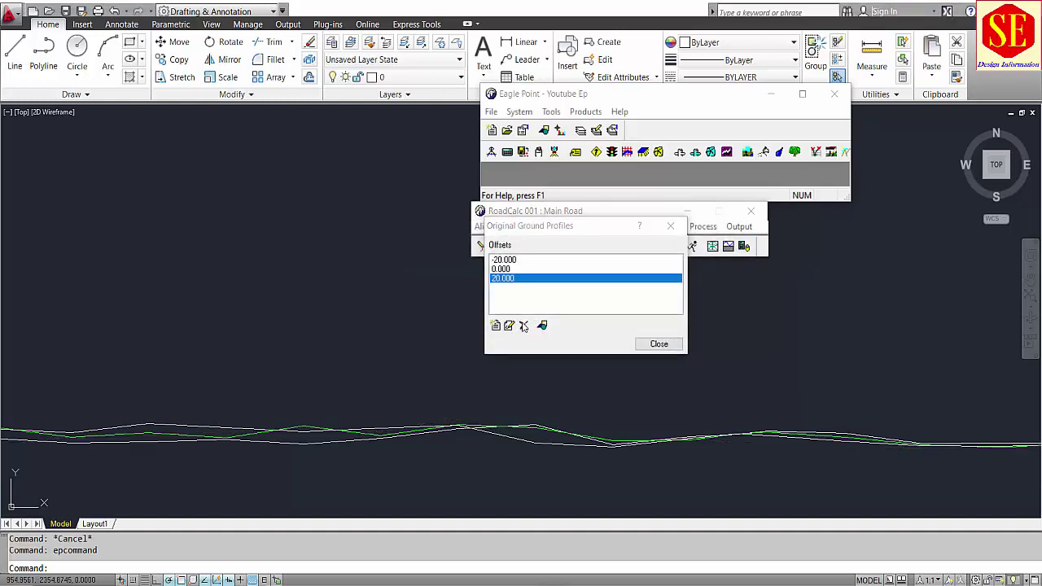
pyautogui.click(593, 342)
pyautogui.click(508, 260)
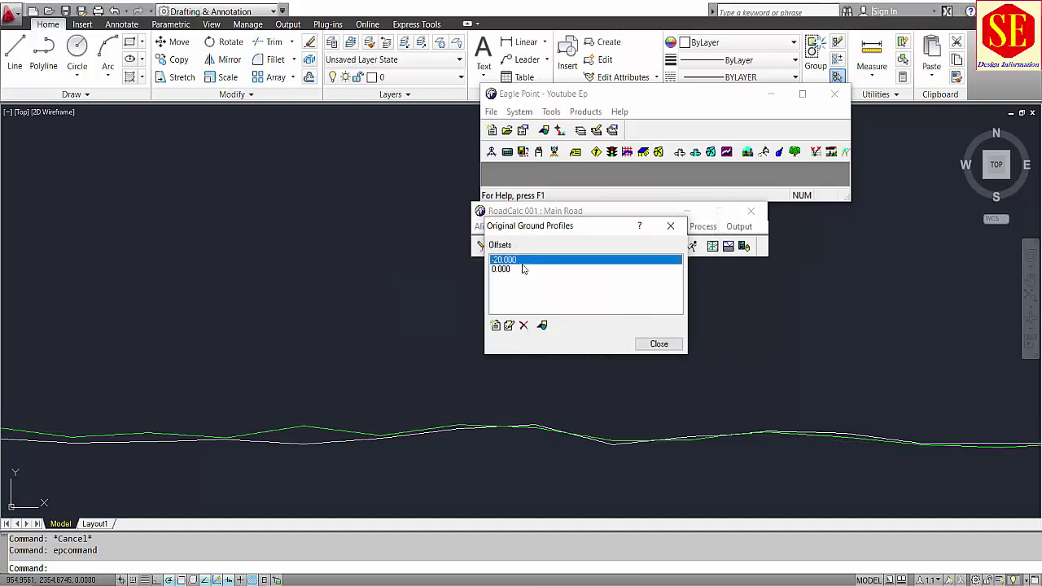
pyautogui.click(523, 324)
pyautogui.click(606, 409)
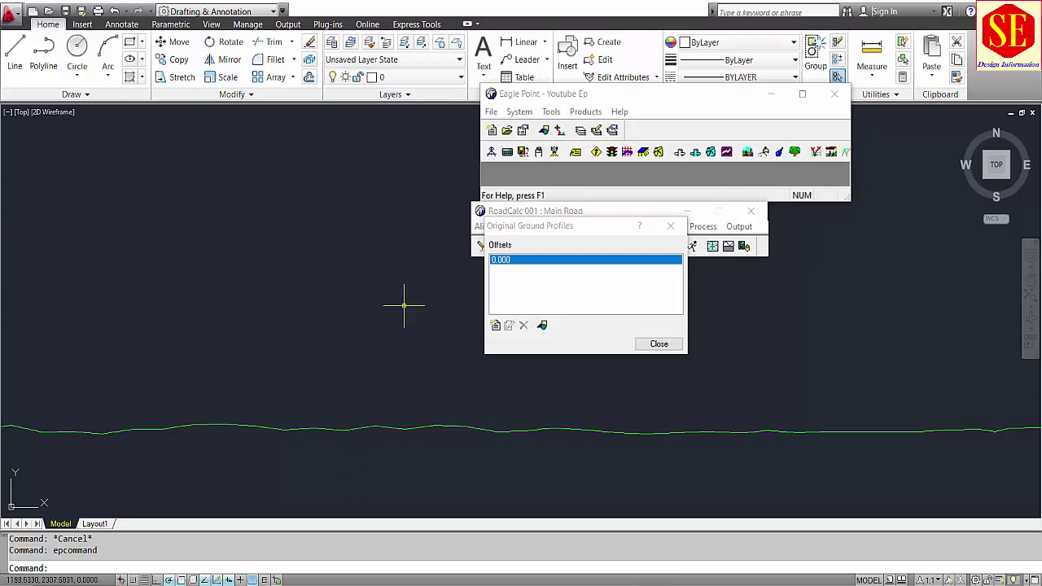
# Examine the centerline ground profile along its full length
pyautogui.scroll(-2, 390, 433)
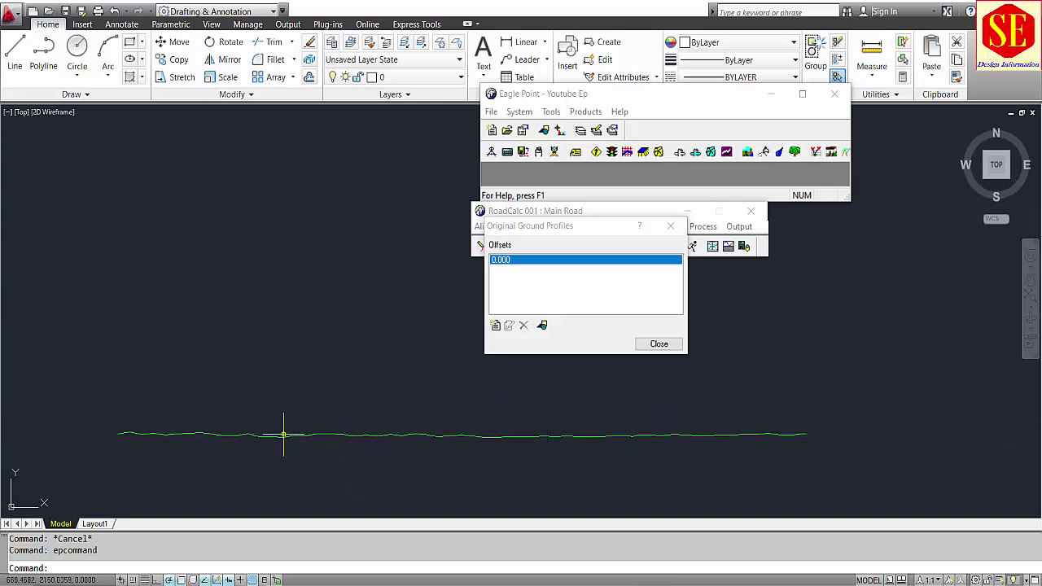
pyautogui.scroll(2, 181, 440)
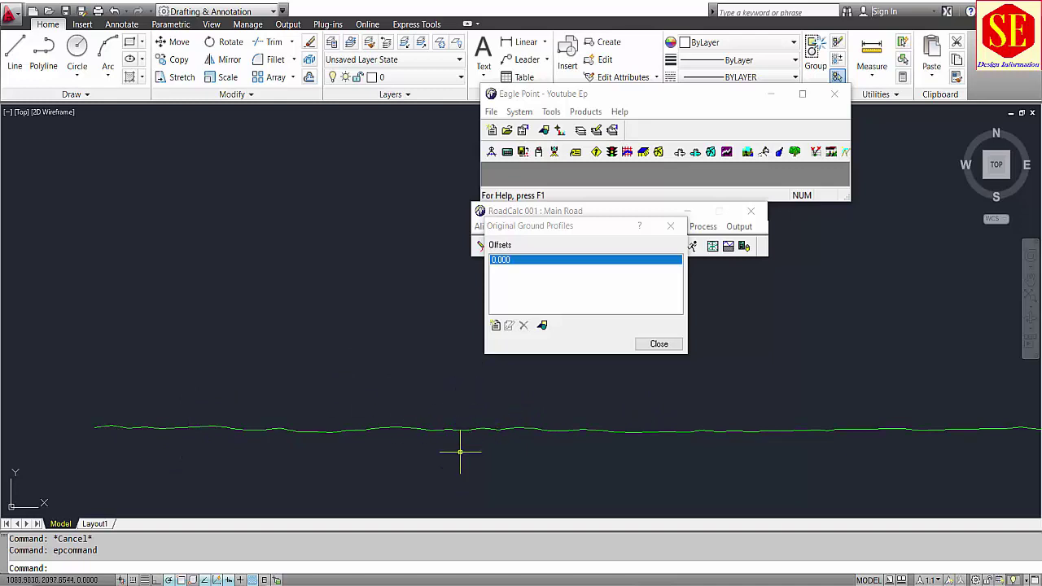
pyautogui.moveTo(577, 426); pyautogui.dragTo(198, 431, button='middle')
pyautogui.scroll(2, 460, 418)
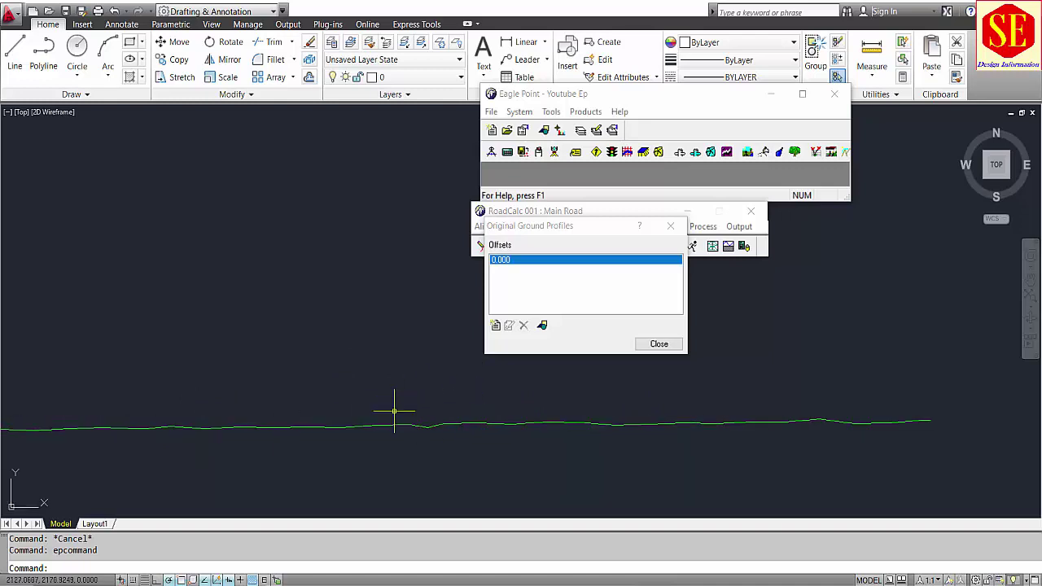
# Close the list of original ground profile offsets
pyautogui.scroll(2, 432, 400)
pyautogui.click(659, 344)
pyautogui.click(659, 344)
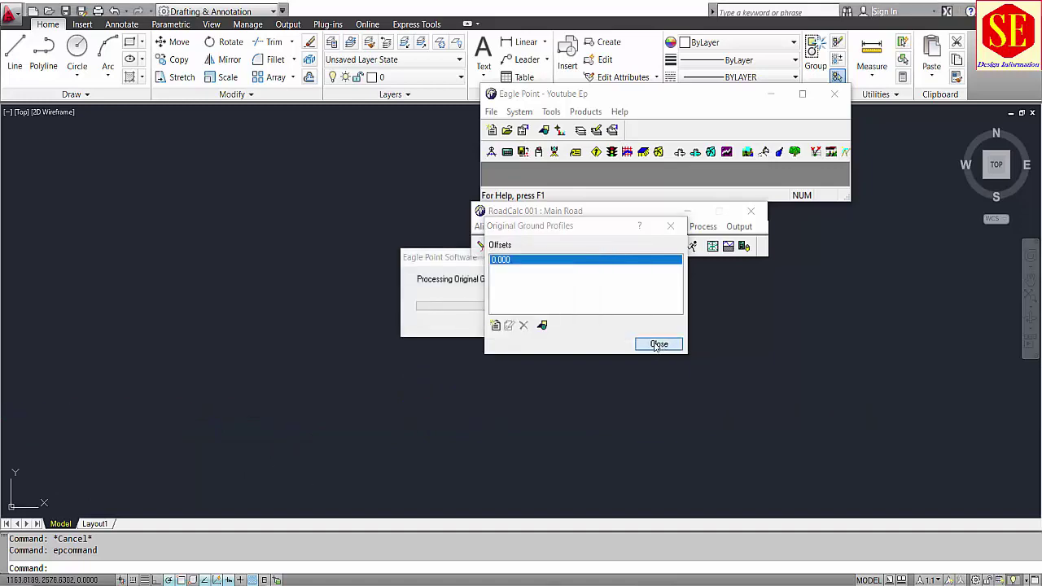
# Open the Main Road's cross-section data for editing and review the shots at station 0+300.000
pyautogui.click(551, 226)
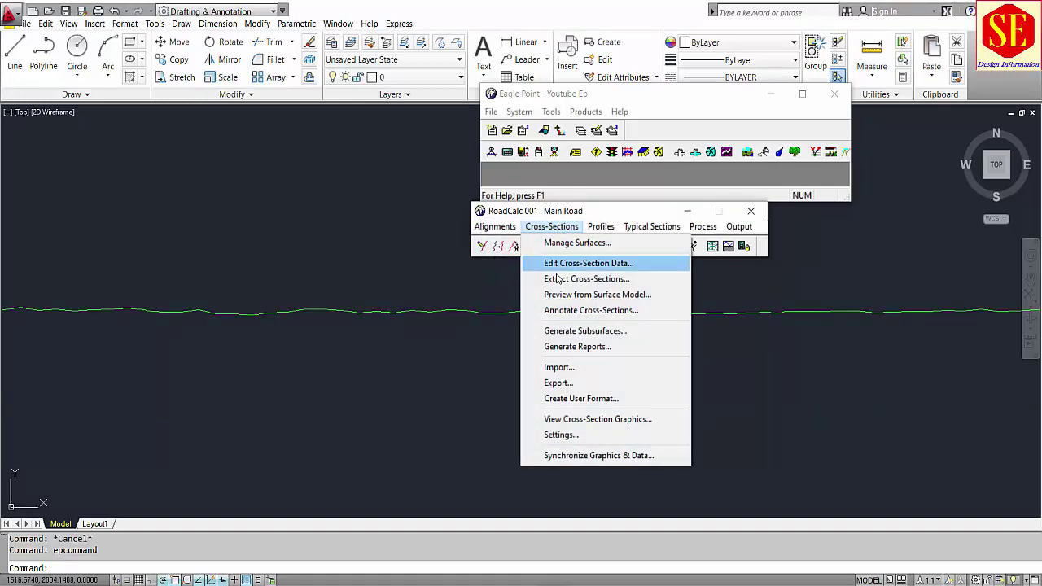
pyautogui.click(561, 263)
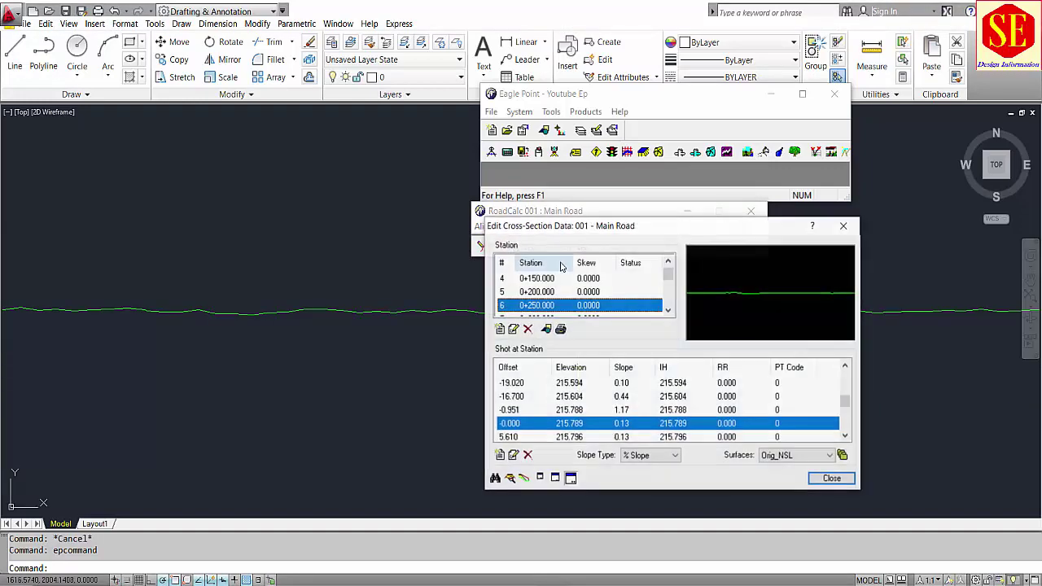
pyautogui.click(541, 306)
pyautogui.scroll(-1, 543, 305)
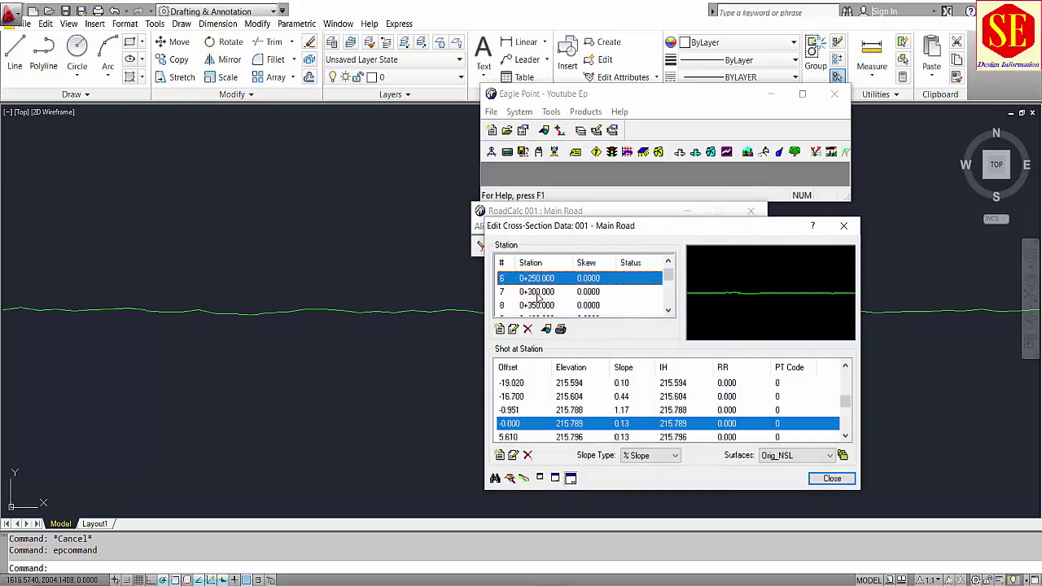
pyautogui.click(535, 292)
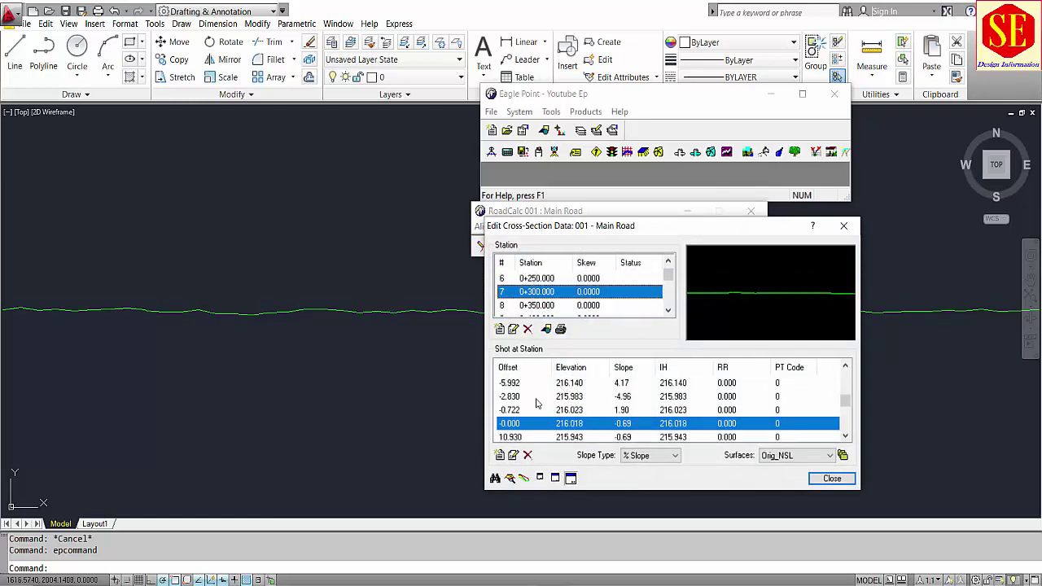
pyautogui.scroll(-1, 529, 398)
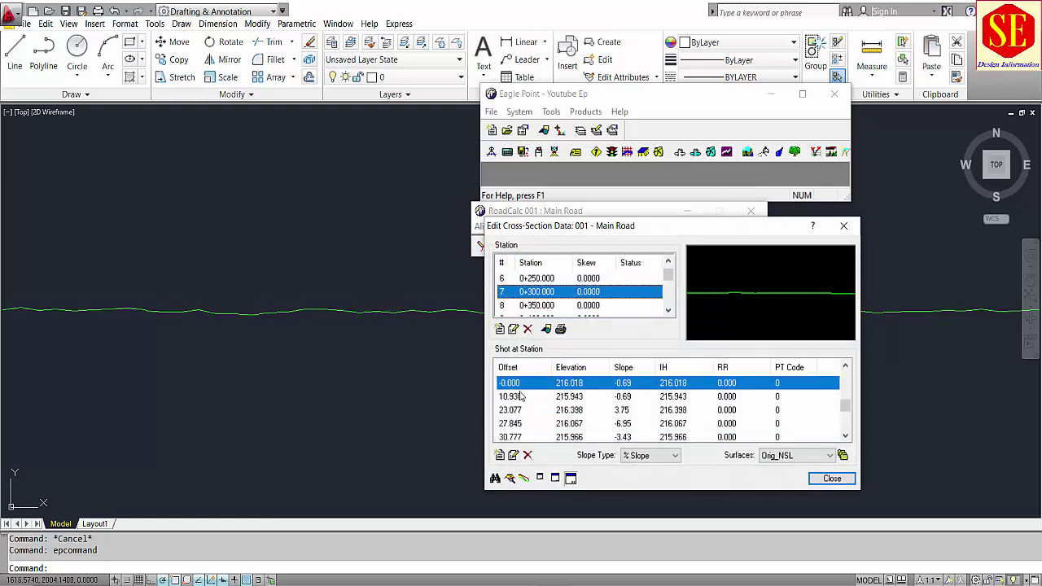
# Display the 0+300.000 cross-section in the drawing and inspect the ground line segments near its centerline by selecting and releasing them
pyautogui.click(494, 480)
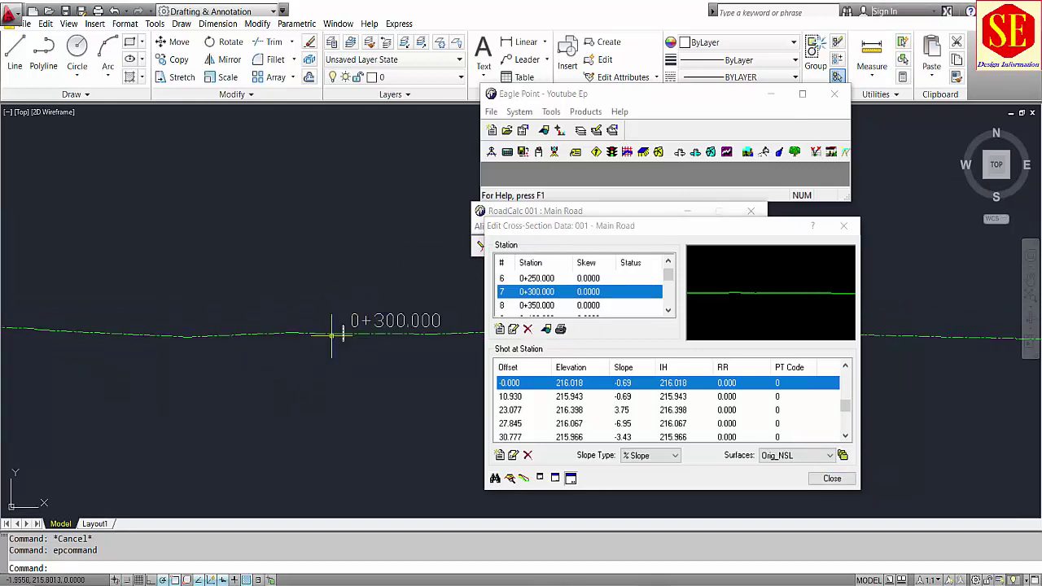
pyautogui.click(300, 334)
pyautogui.click(244, 342)
pyautogui.press('Escape')
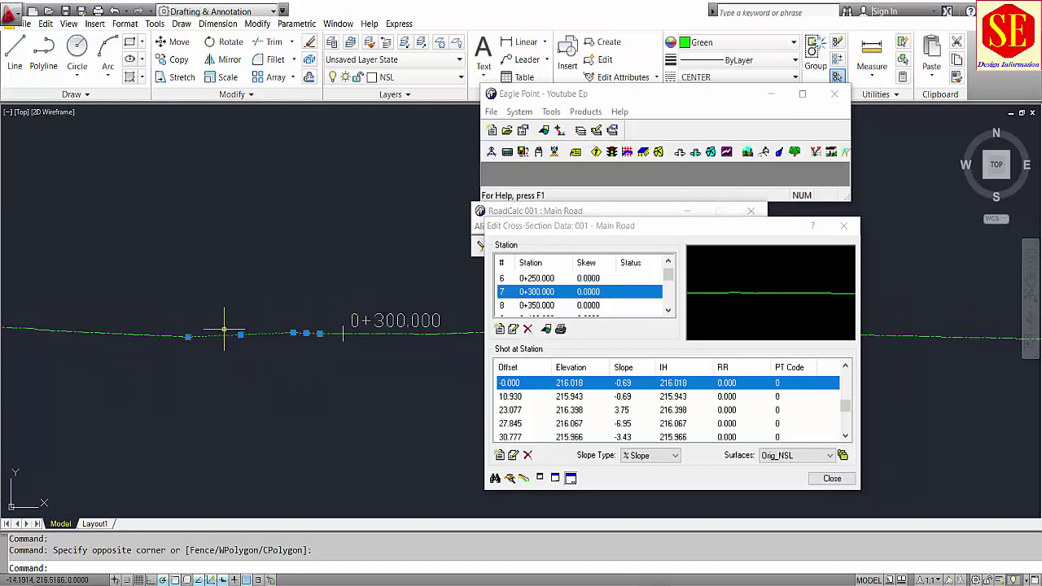
pyautogui.scroll(-3, 271, 312)
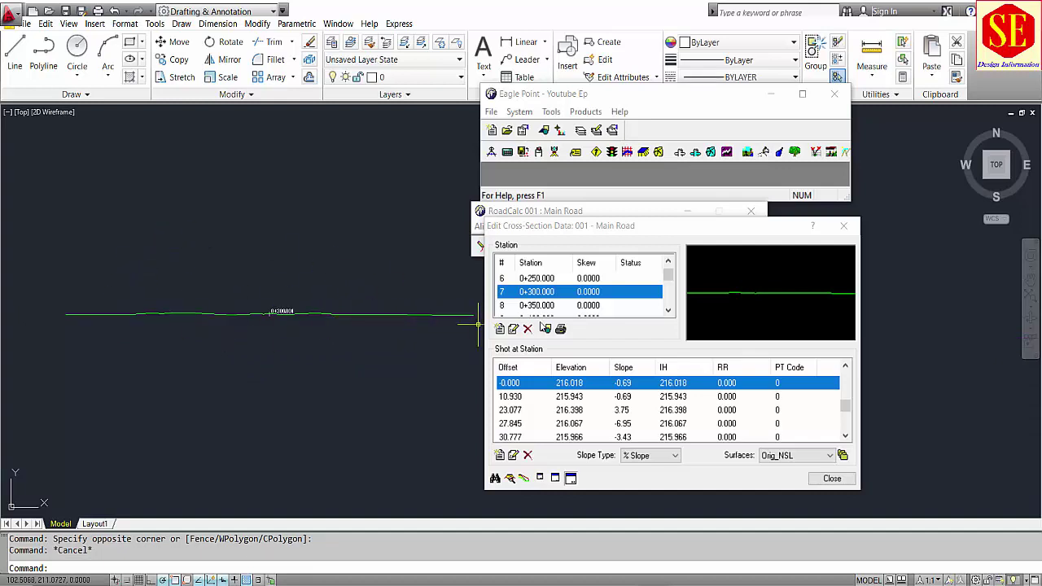
# Display the cross-section graphics for station 0+350.000 and station 0+600.000, checking the latter up close
pyautogui.click(538, 311)
pyautogui.click(494, 478)
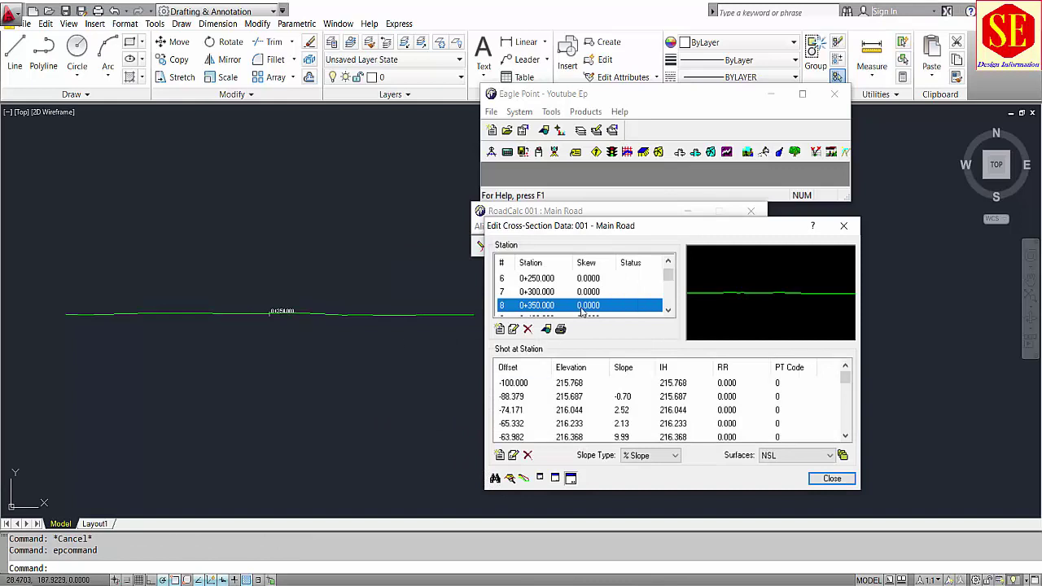
pyautogui.scroll(-2, 522, 302)
pyautogui.click(515, 306)
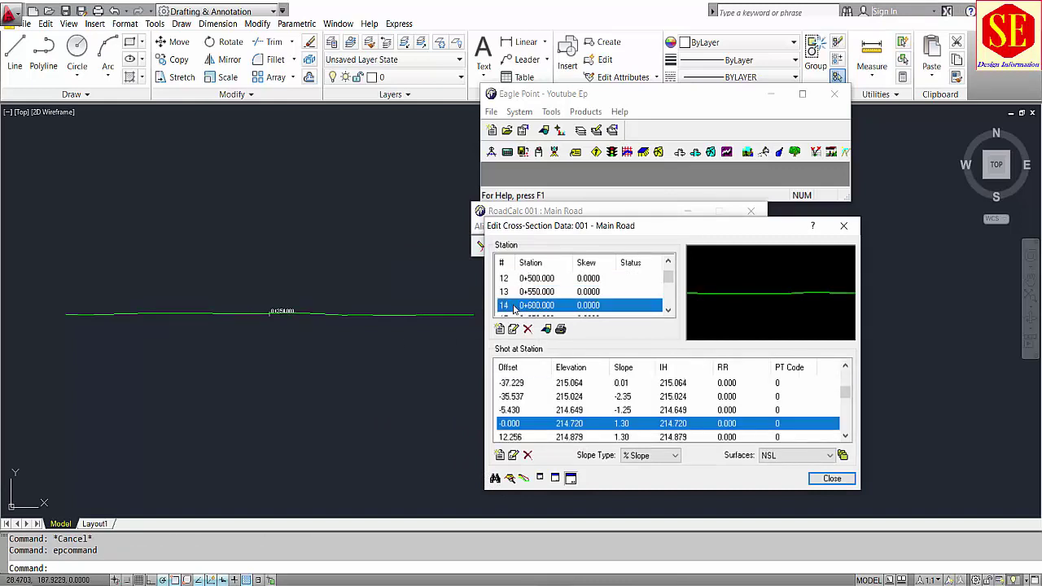
pyautogui.click(494, 479)
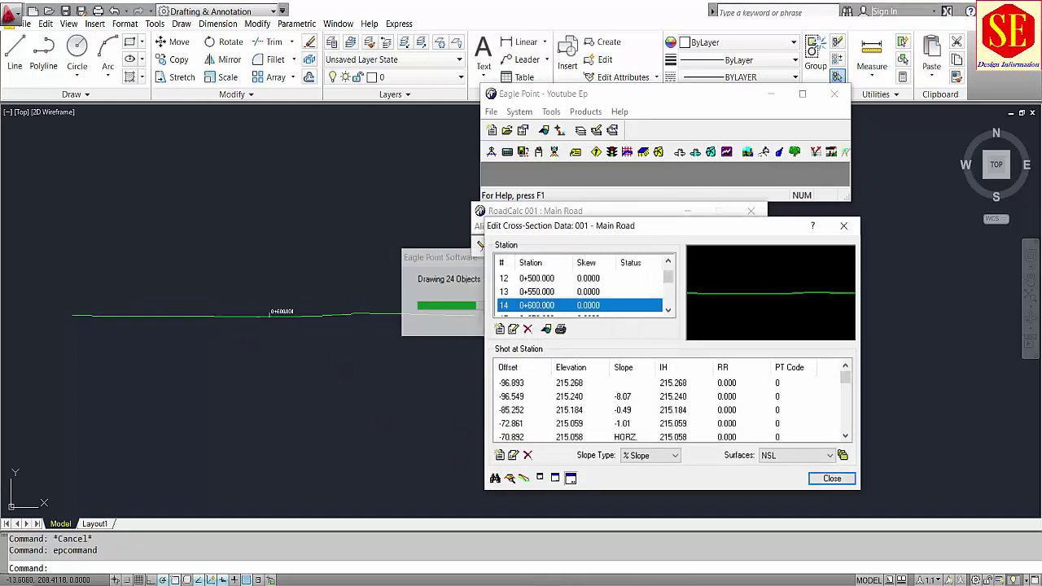
pyautogui.scroll(5, 309, 313)
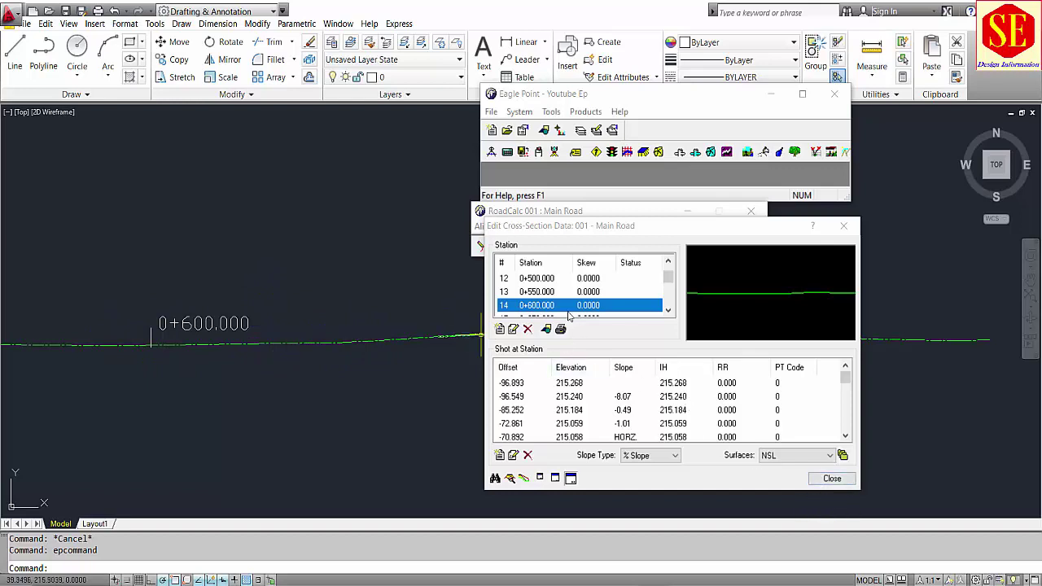
# Look through the station list and the shots at station 0+600.000, and close the cross-section data
pyautogui.scroll(-3, 537, 288)
pyautogui.scroll(-5, 556, 407)
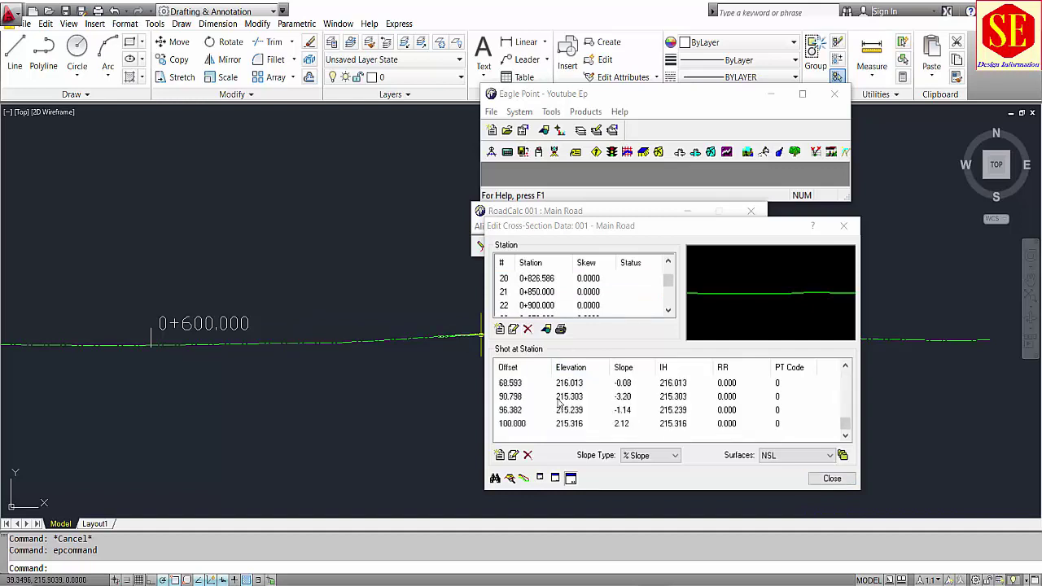
pyautogui.scroll(5, 558, 402)
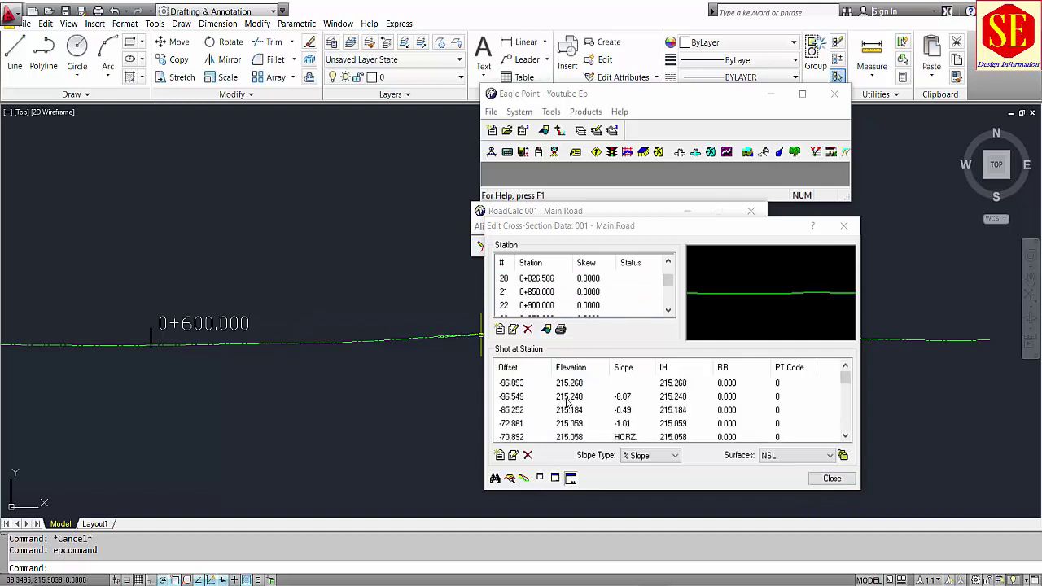
pyautogui.scroll(6, 543, 297)
pyautogui.click(830, 478)
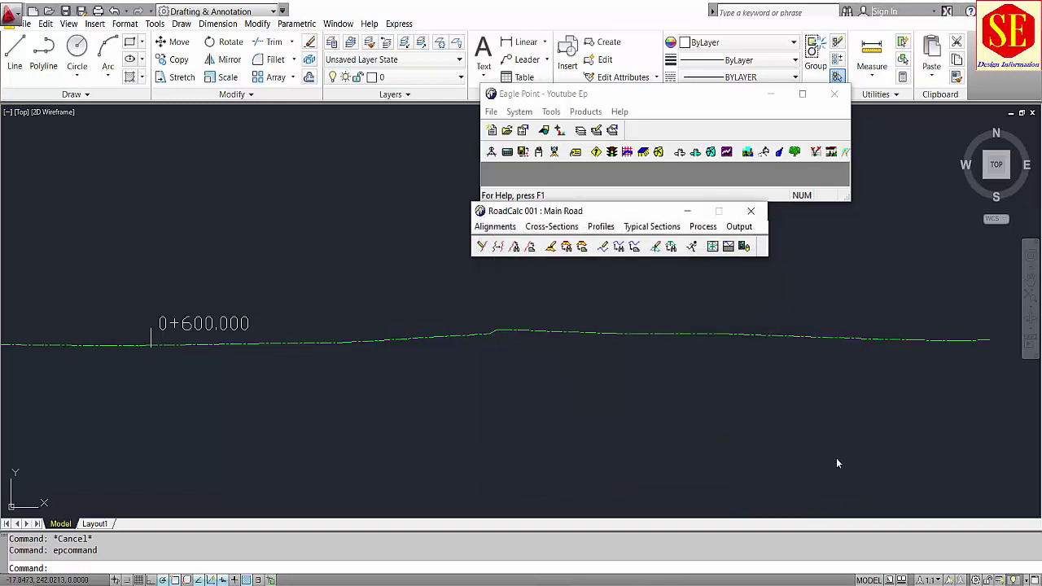
# Start a cross-section export and set its format to POINT#, NORTH, EAST, ELEV, DESCR
pyautogui.click(552, 226)
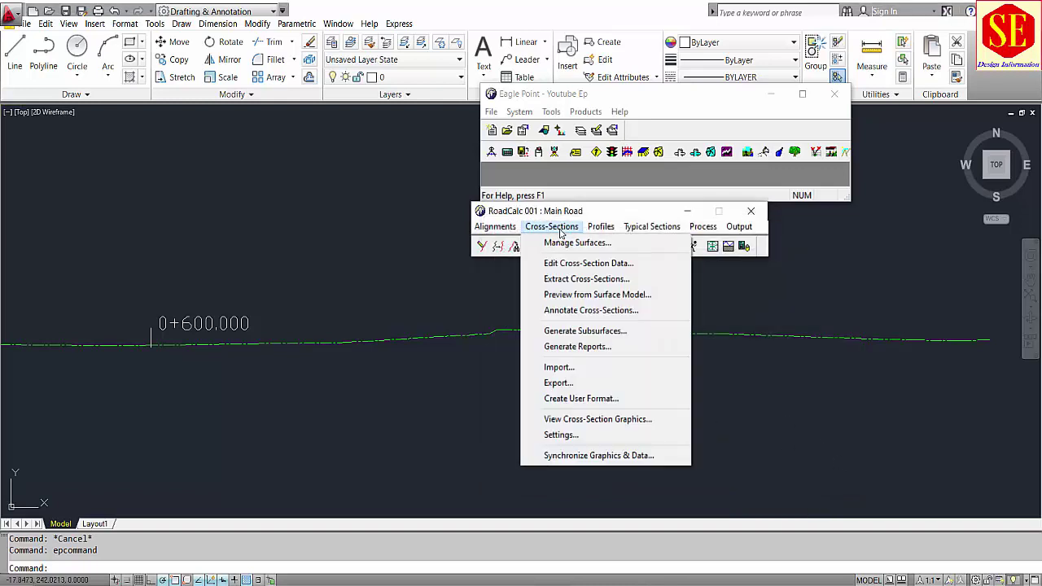
pyautogui.click(561, 383)
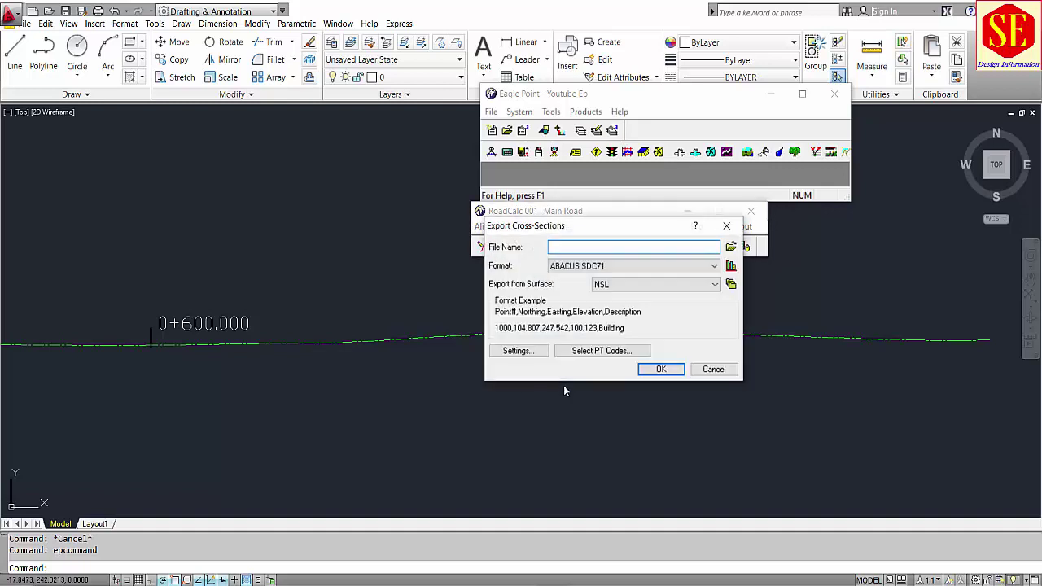
pyautogui.click(576, 268)
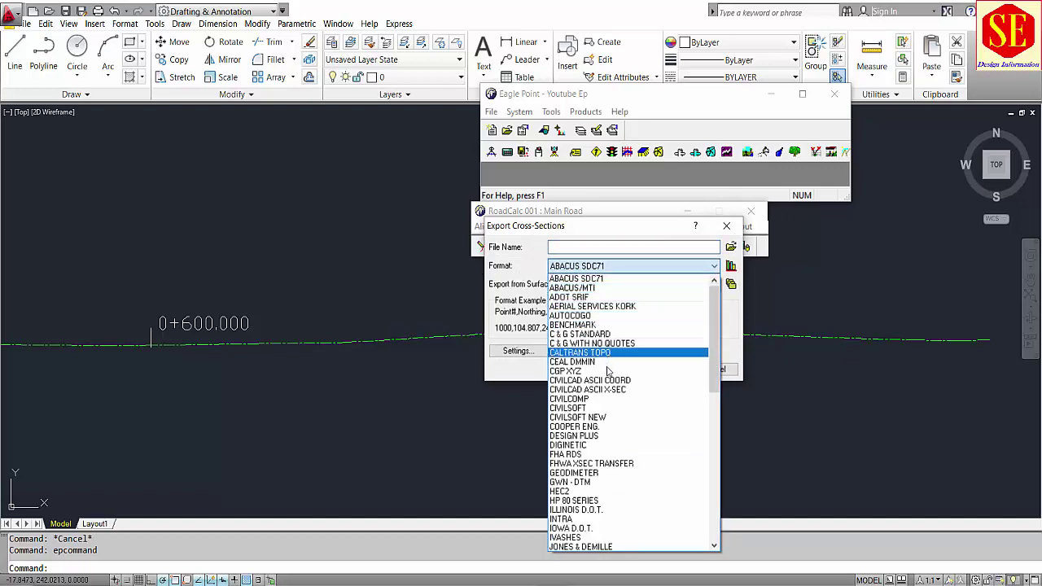
pyautogui.scroll(-17, 609, 407)
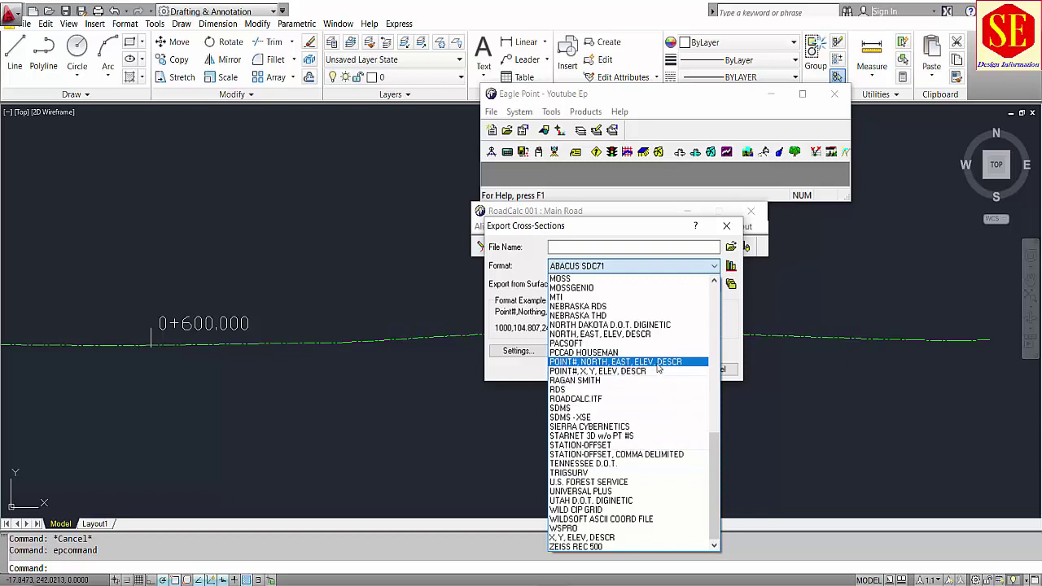
pyautogui.click(602, 362)
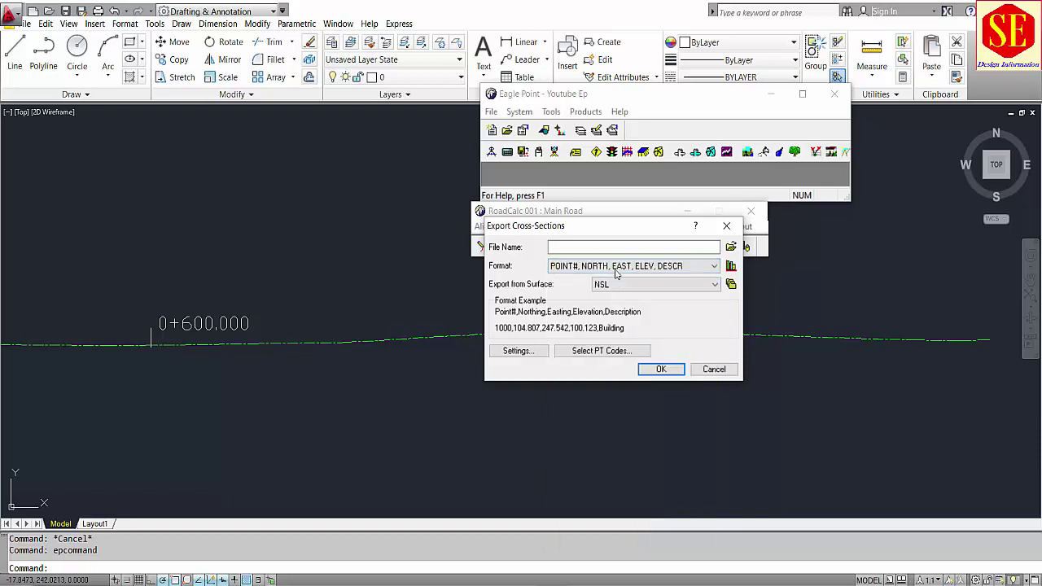
# Create a new folder on the Desktop and open it as the destination for the export file
pyautogui.click(731, 247)
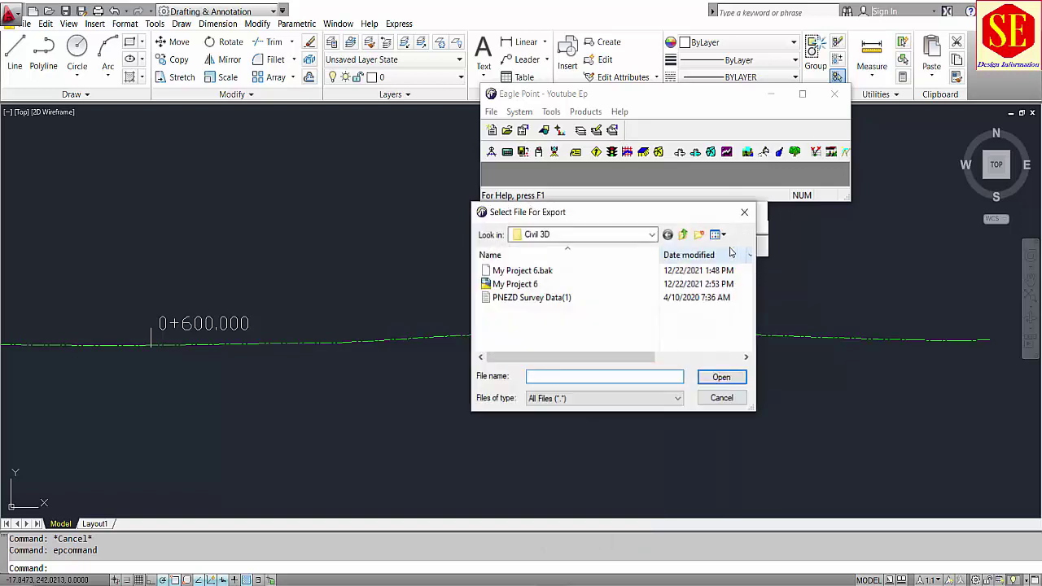
pyautogui.click(685, 235)
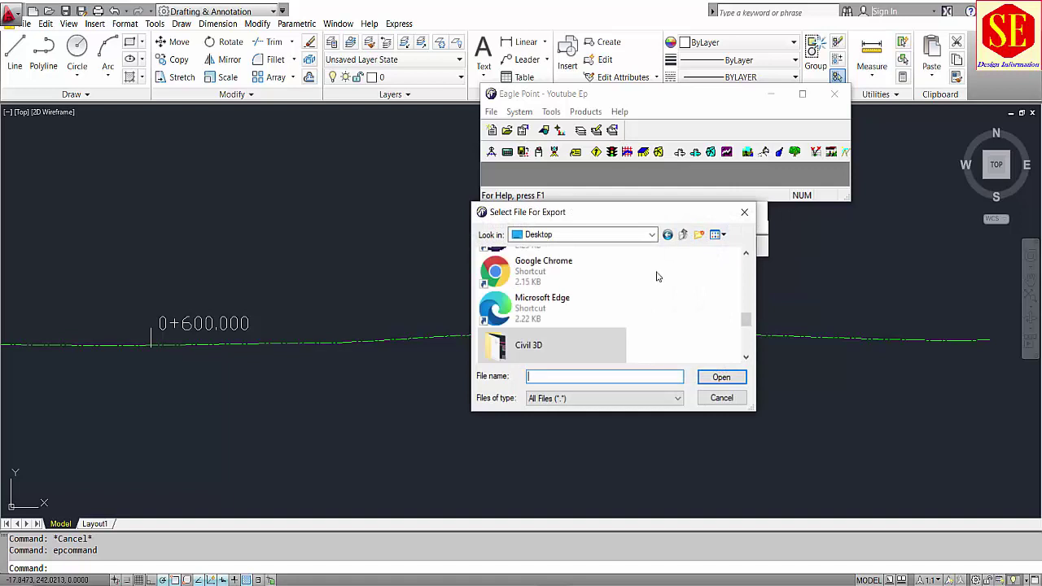
pyautogui.scroll(-6, 651, 281)
pyautogui.rightClick(688, 285)
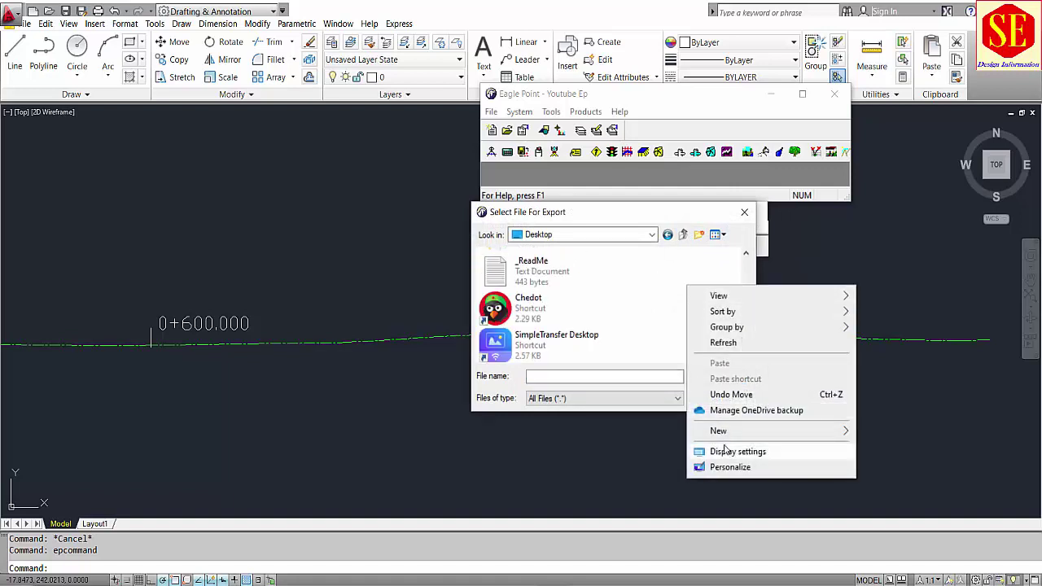
pyautogui.moveTo(722, 432)
pyautogui.click(602, 236)
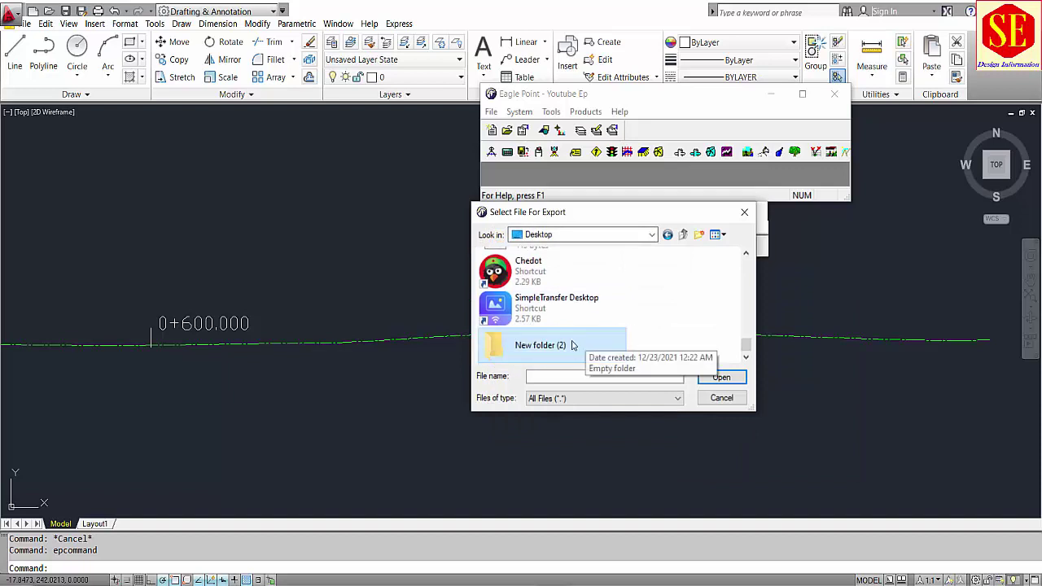
pyautogui.doubleClick(577, 344)
# Name the export file NEZ CS.Text and export the cross-sections from the NSL surface
pyautogui.click(545, 377)
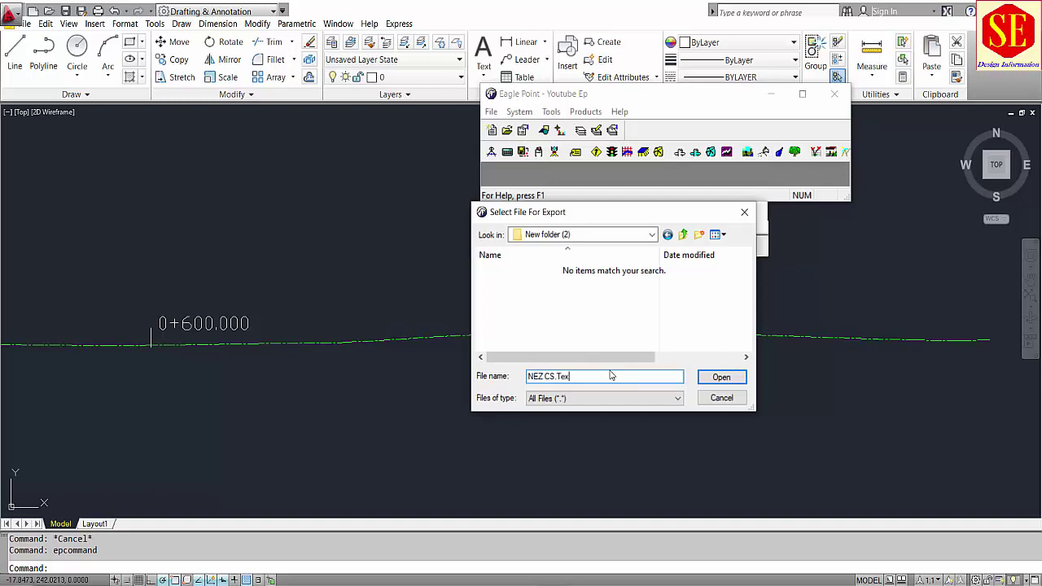
pyautogui.click(719, 378)
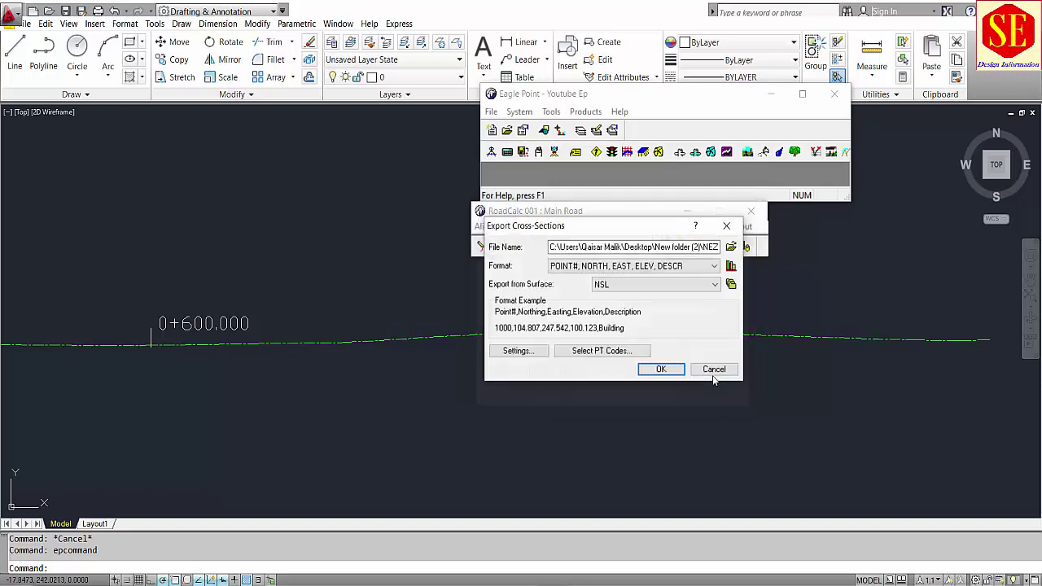
pyautogui.click(659, 370)
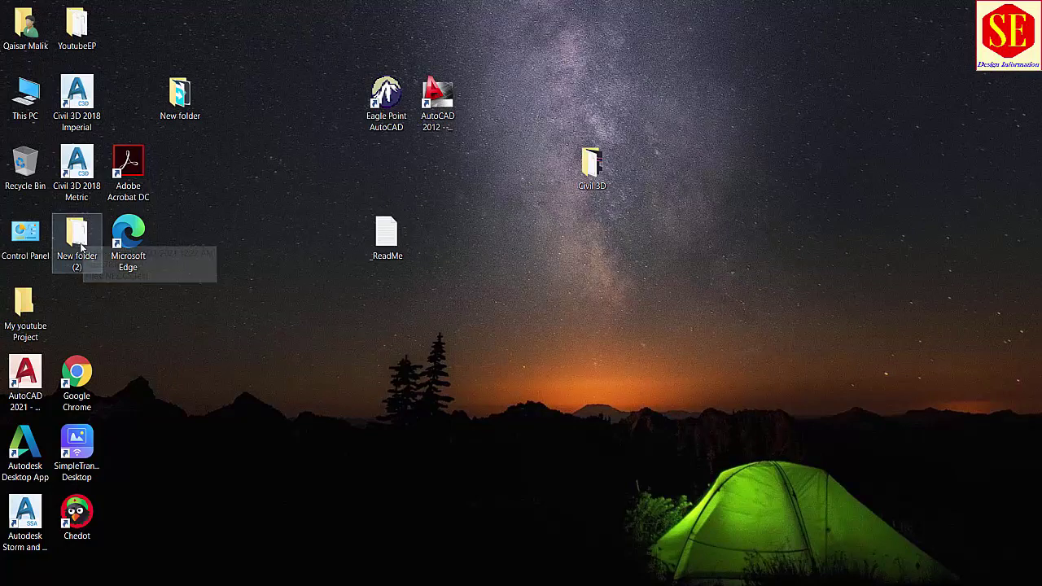
# On the desktop, open the new export folder and open NEZ CS.Text in Notepad, clearing the option to always use that app
pyautogui.moveTo(76, 245); pyautogui.dragTo(710, 128)
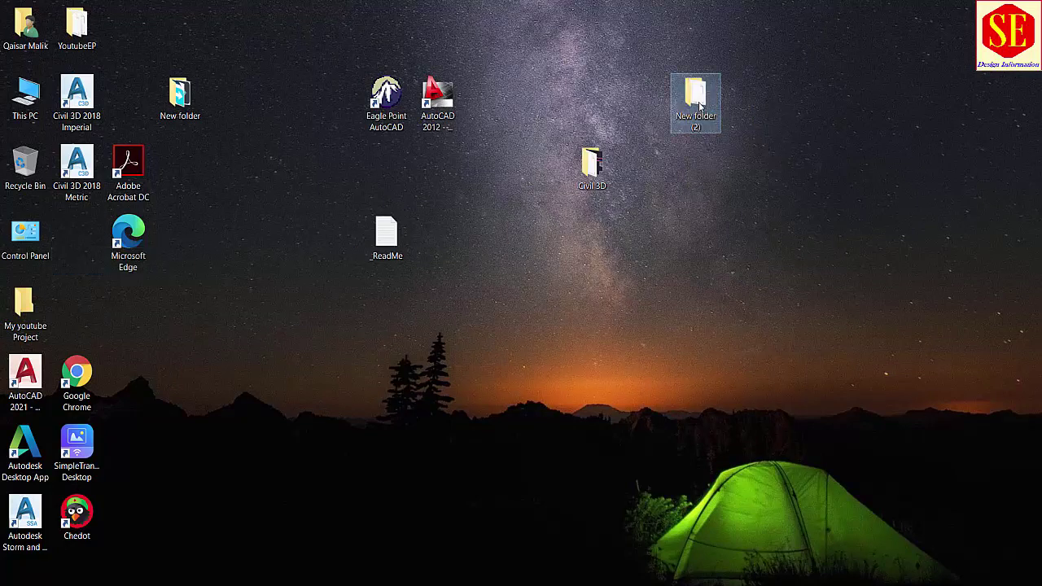
pyautogui.doubleClick(710, 128)
pyautogui.click(343, 225)
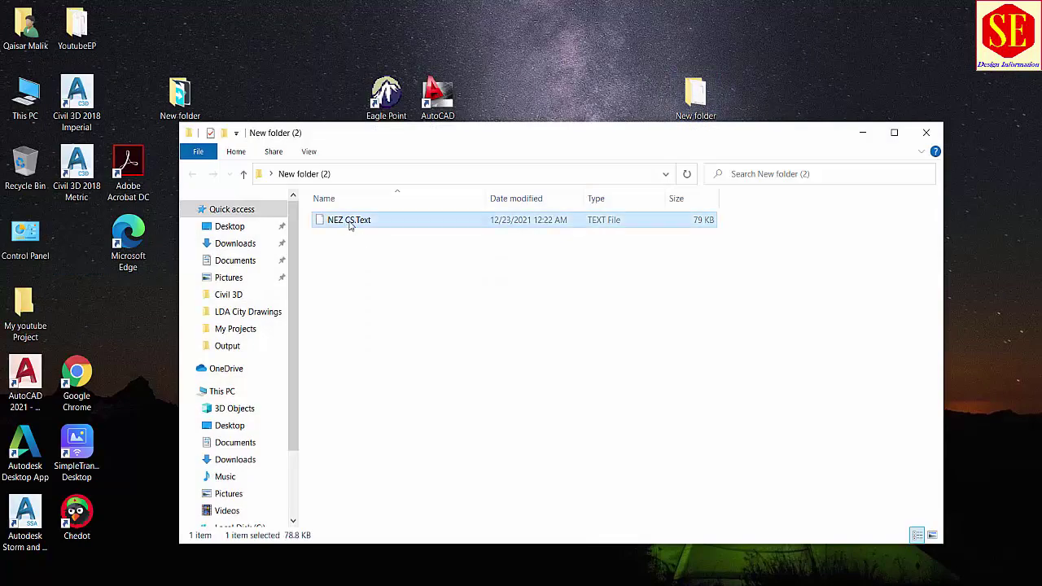
pyautogui.doubleClick(350, 226)
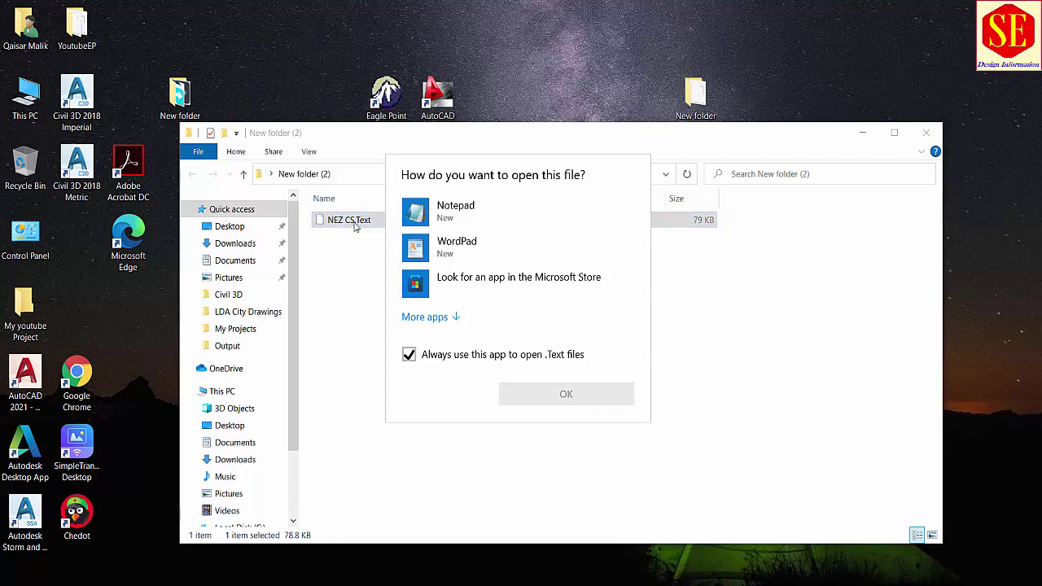
pyautogui.click(483, 218)
pyautogui.click(409, 354)
pyautogui.click(562, 392)
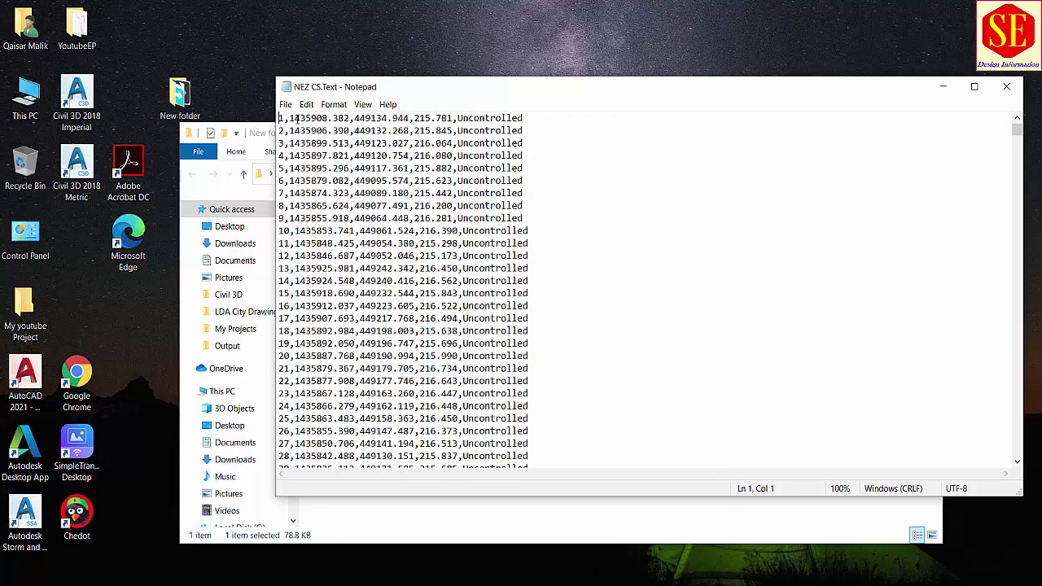
# Look through the exported cross-section points down to the last line and close Notepad
pyautogui.moveTo(295, 118); pyautogui.dragTo(429, 476)
pyautogui.scroll(-5, 431, 398)
pyautogui.scroll(-20, 431, 399)
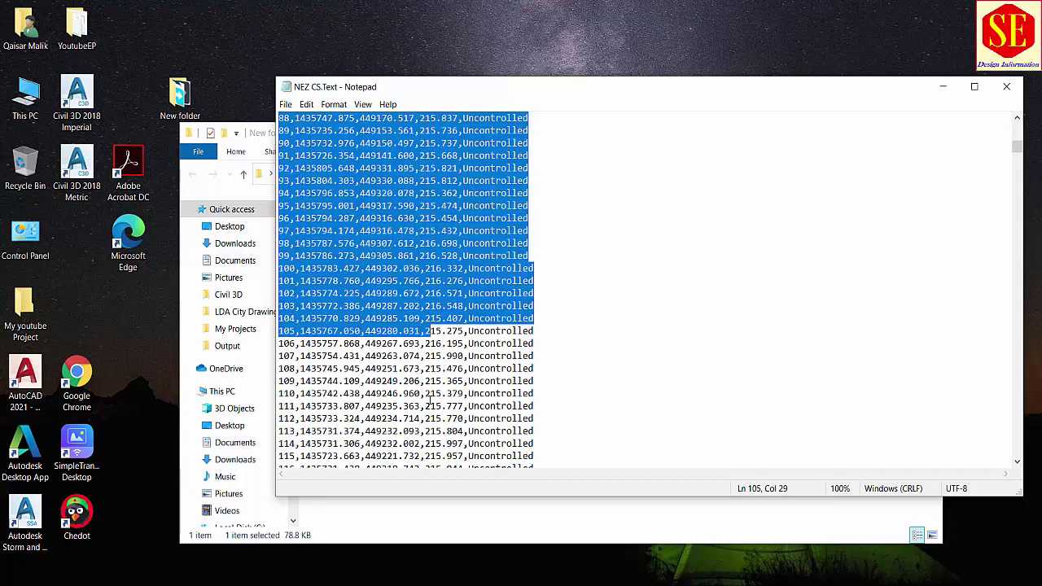
pyautogui.moveTo(1021, 157); pyautogui.dragTo(1017, 448)
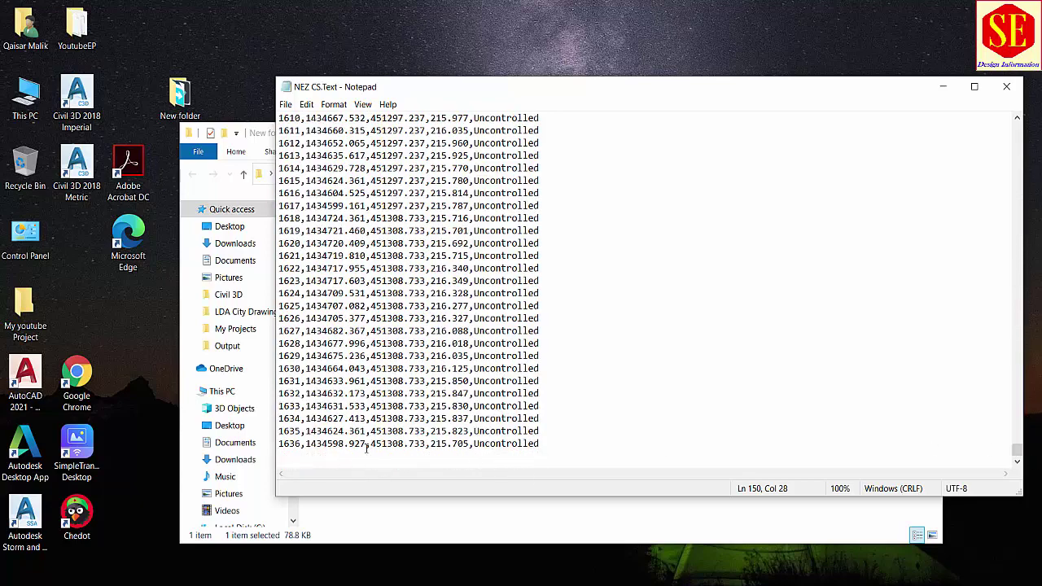
pyautogui.click(1006, 86)
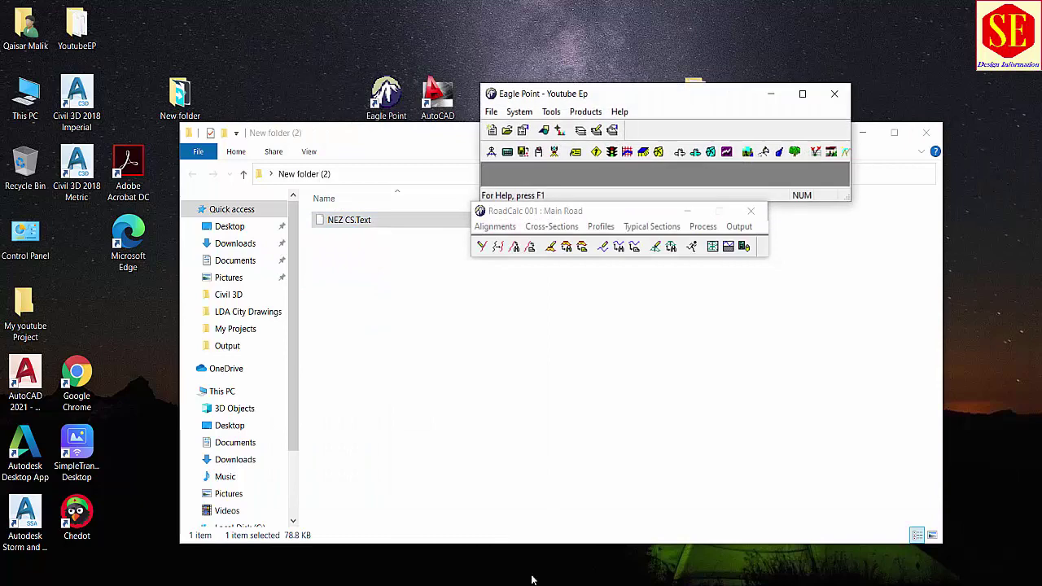
# Return to RoadCalc and start another cross-section export for the Main Road
pyautogui.click(572, 226)
pyautogui.click(569, 383)
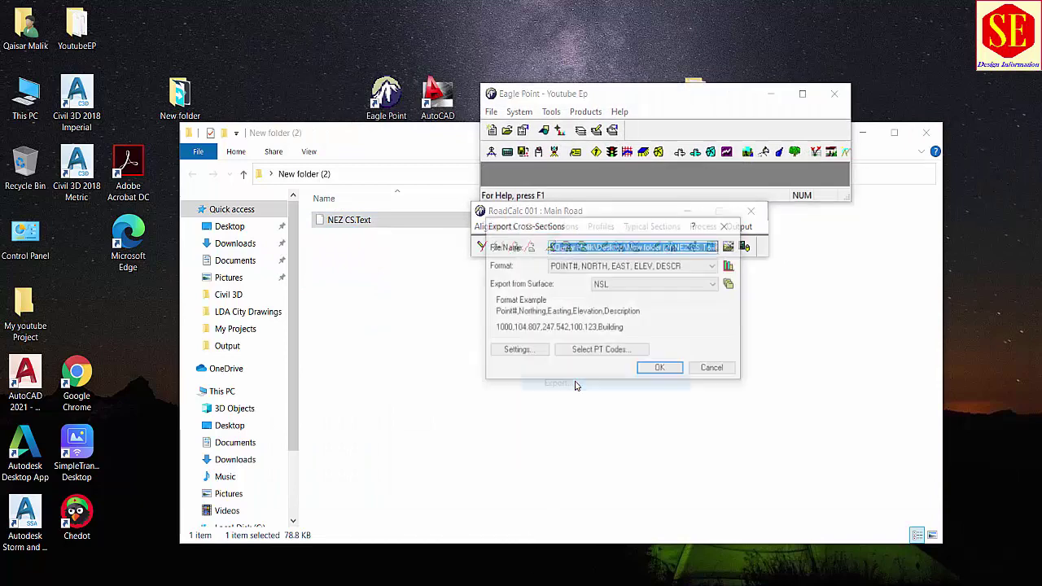
# Set the cross-section export format to STATION-OFFSET and create a text document named Station Offse NSL for the export
pyautogui.click(624, 266)
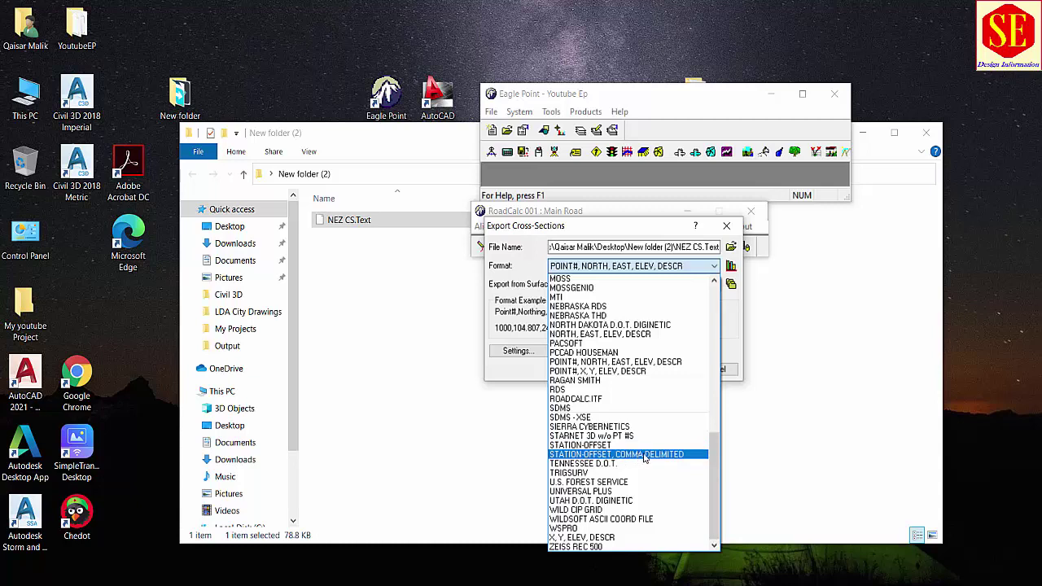
pyautogui.click(579, 445)
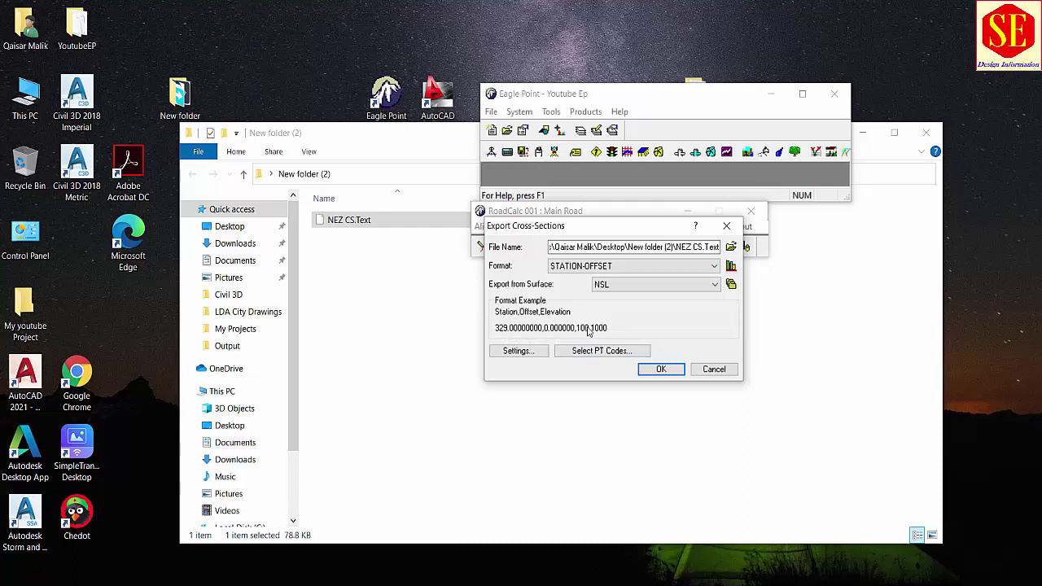
pyautogui.click(732, 250)
pyautogui.rightClick(531, 297)
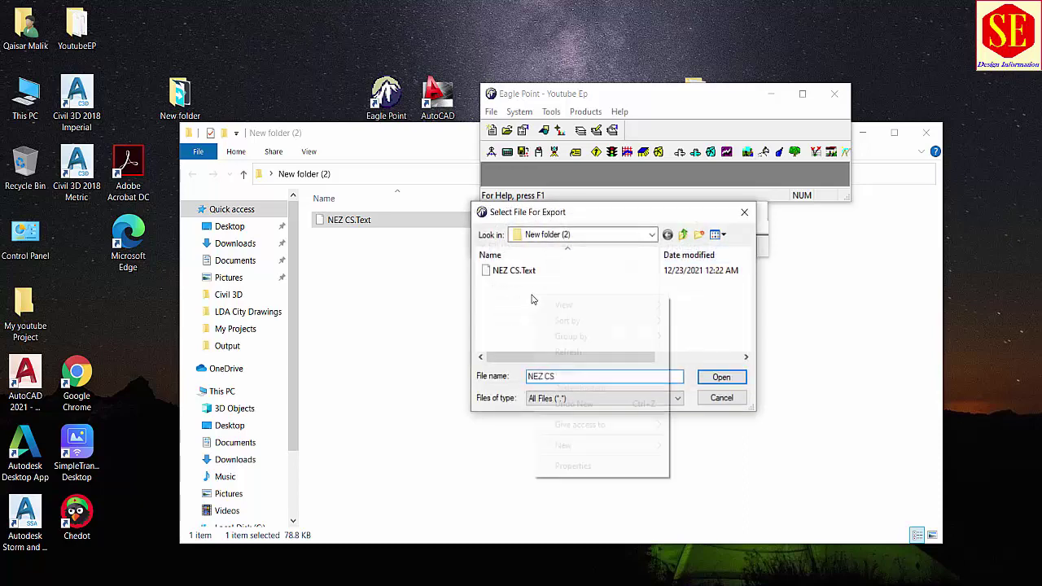
pyautogui.moveTo(568, 452)
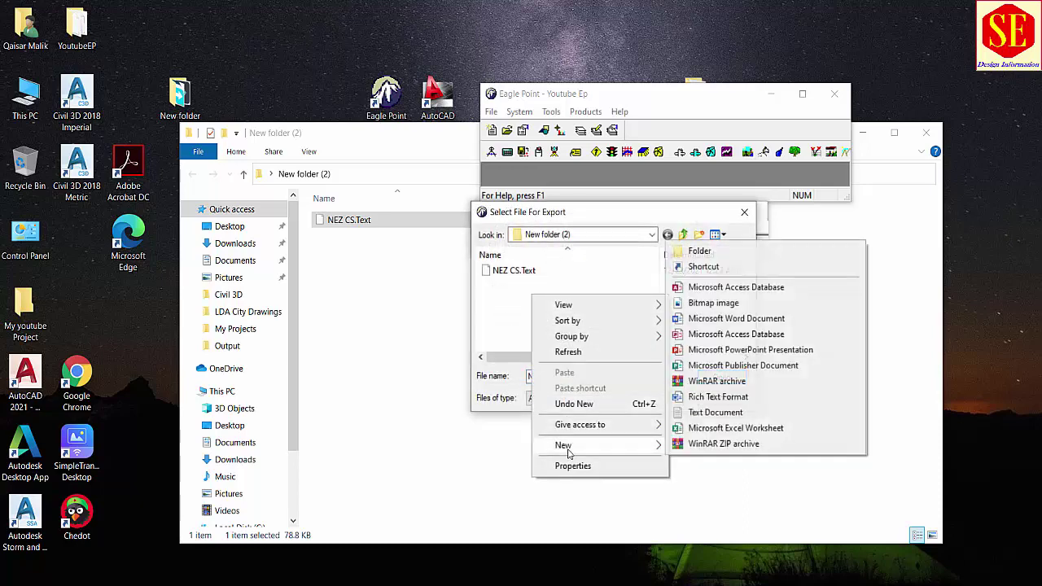
pyautogui.click(708, 412)
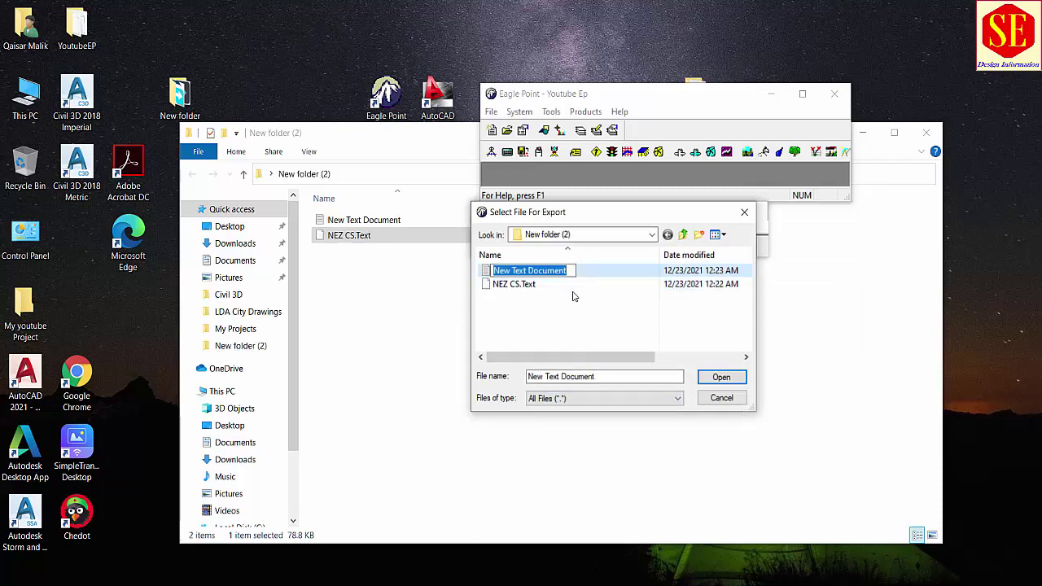
pyautogui.write('Sta')
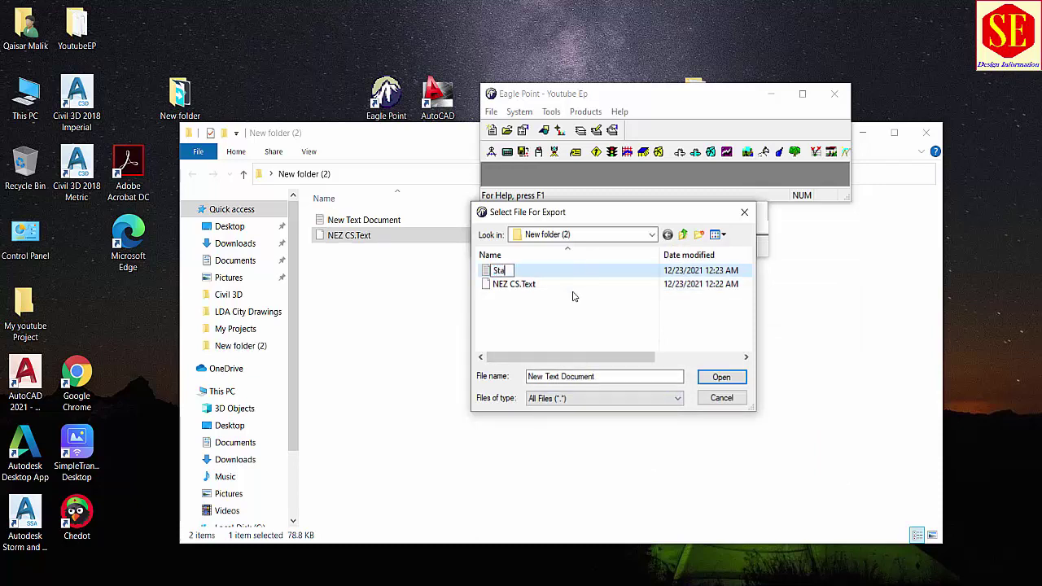
pyautogui.write('tion O')
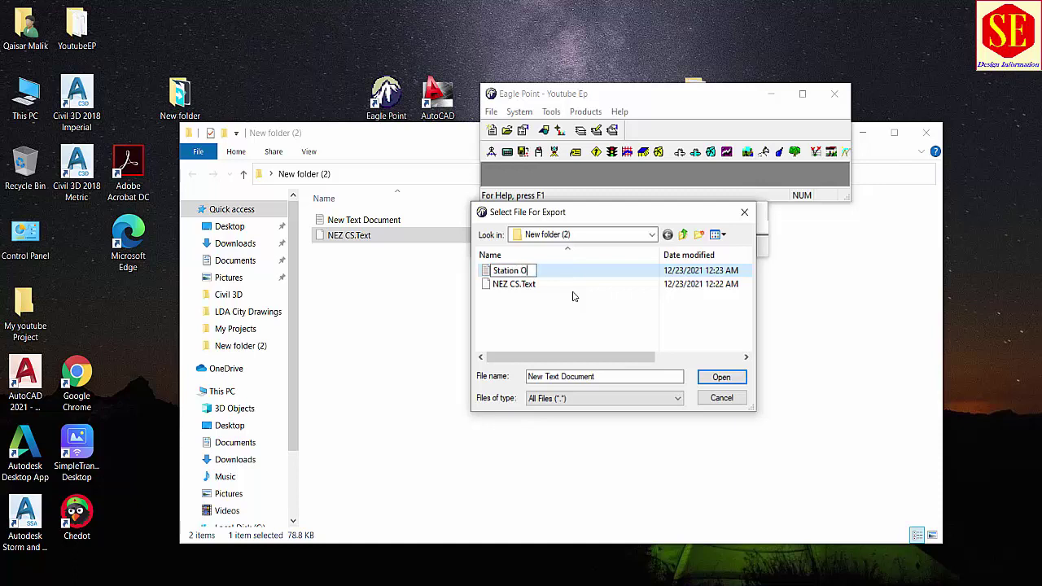
pyautogui.write('ffse NSL')
pyautogui.press('Return')
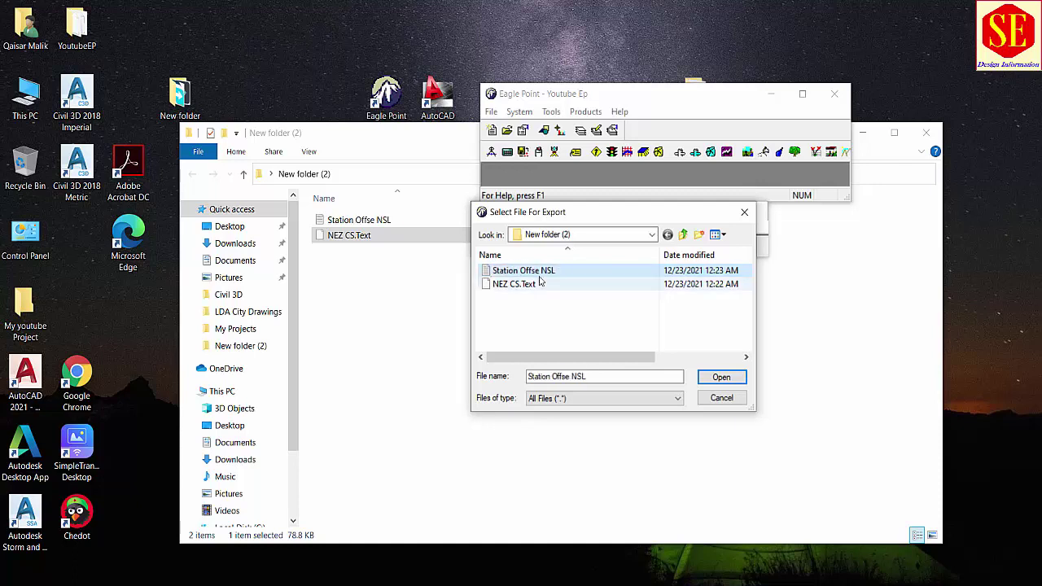
# Export the NSL surface cross-sections to the Station Offse NSL file, overwriting its existing content
pyautogui.doubleClick(550, 271)
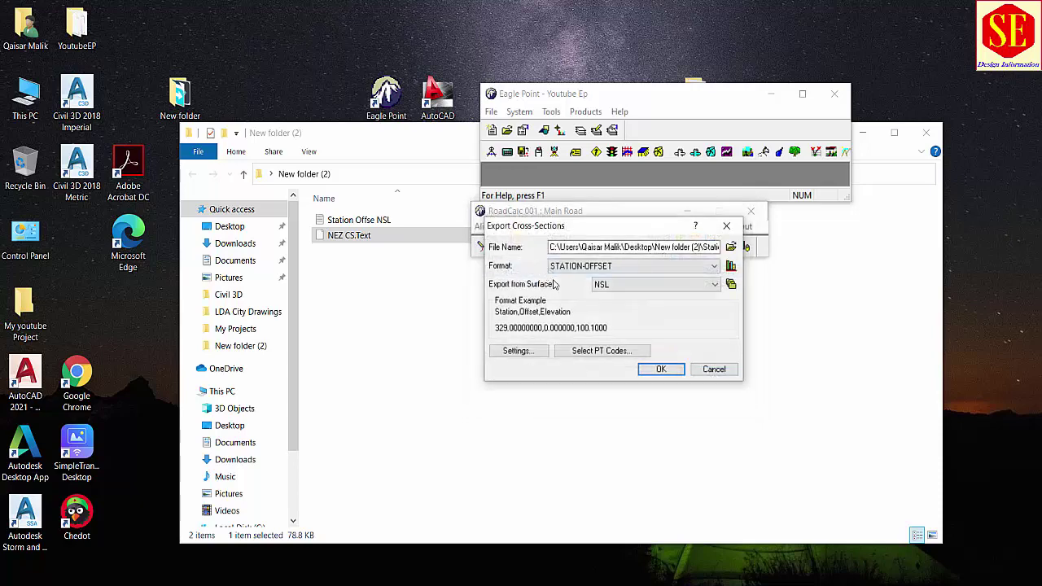
pyautogui.click(656, 373)
pyautogui.click(558, 300)
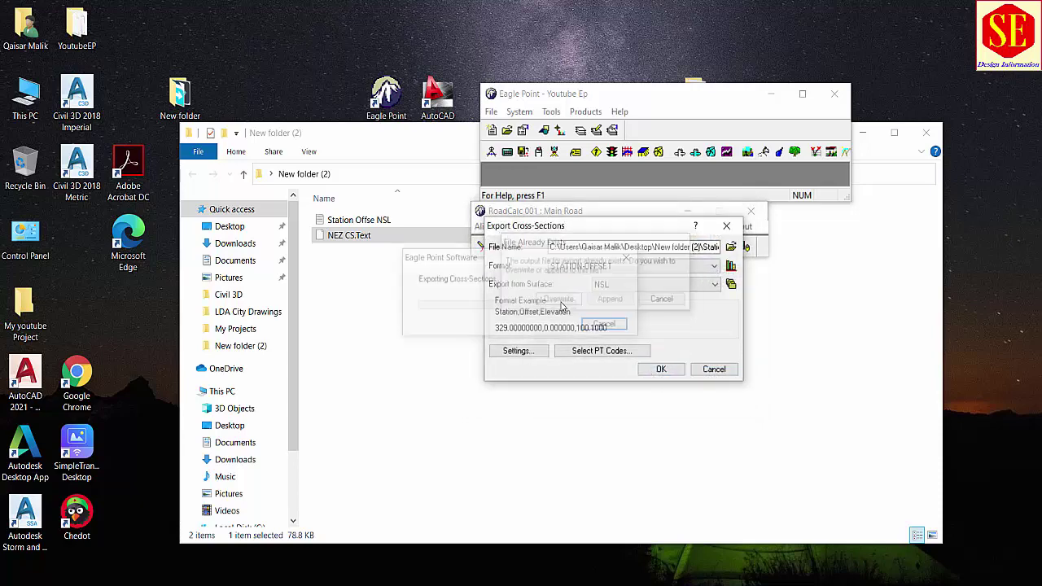
# Open the exported Station Offse NSL file and examine the station, offset and elevation rows for stations 0, 50 and 100
pyautogui.click(350, 223)
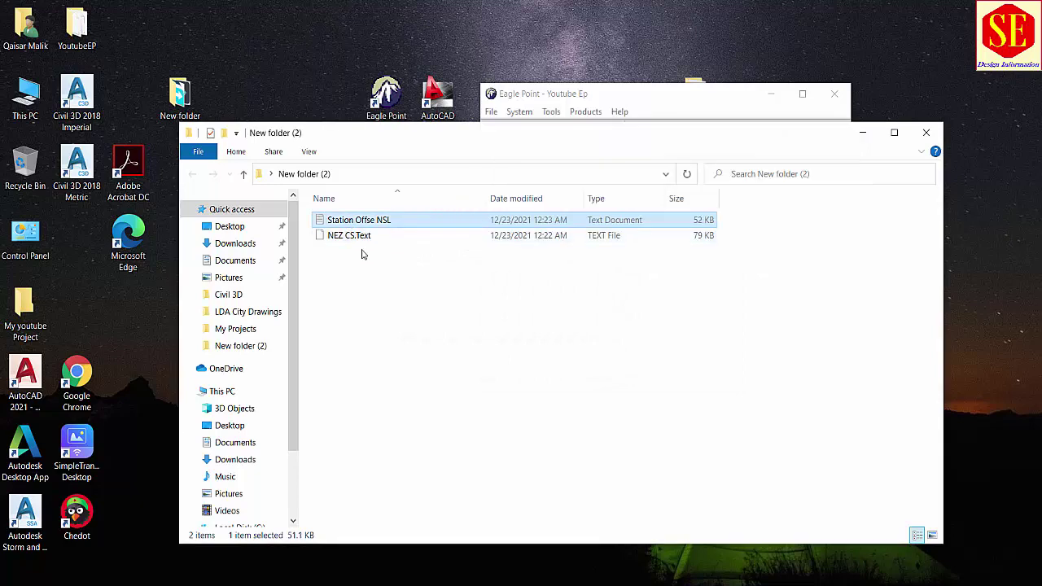
pyautogui.doubleClick(387, 223)
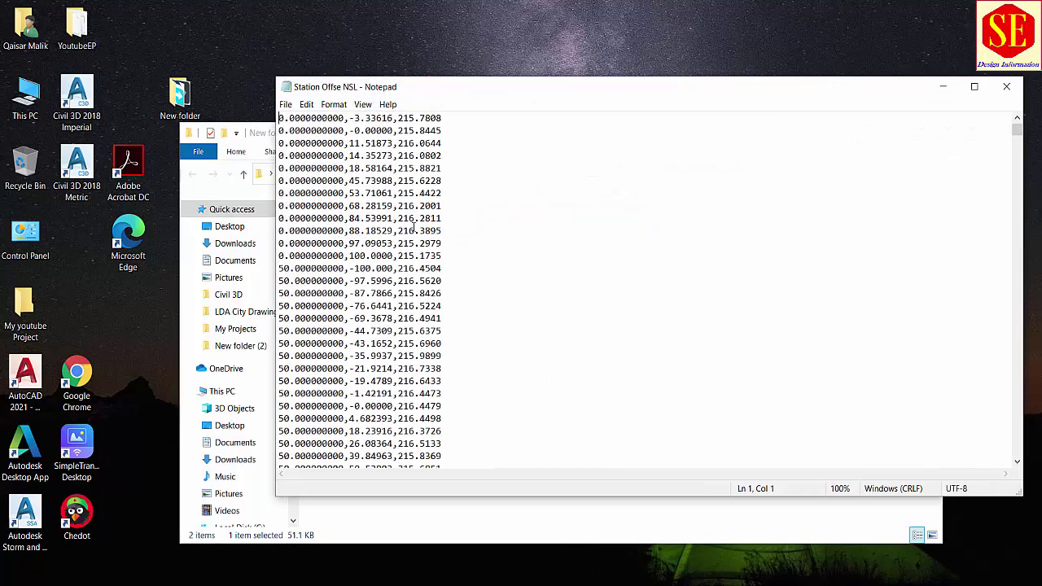
pyautogui.moveTo(281, 118); pyautogui.dragTo(381, 120)
pyautogui.click(382, 120)
pyautogui.scroll(-2, 362, 195)
pyautogui.scroll(-3, 362, 195)
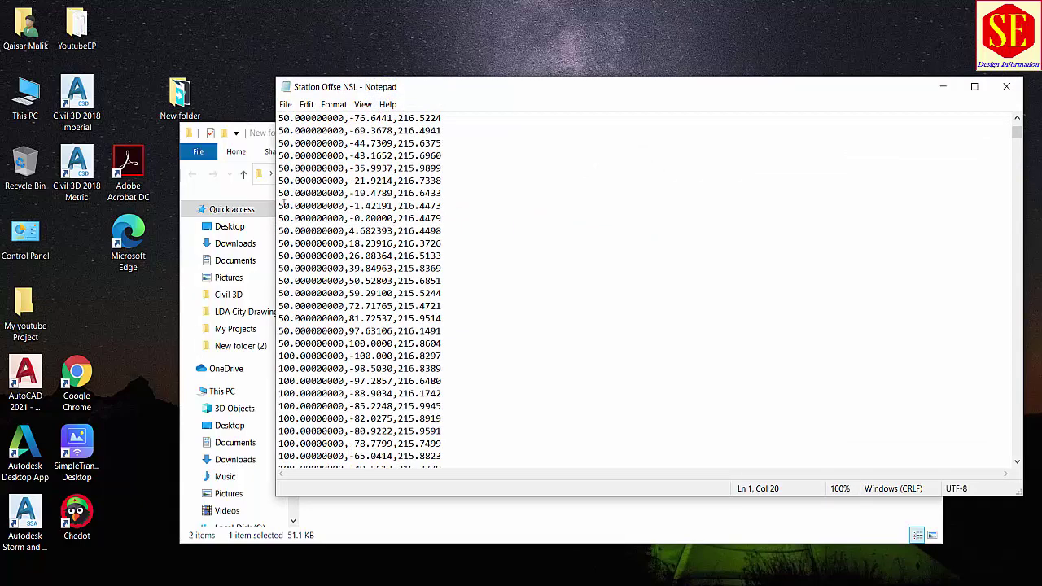
pyautogui.moveTo(279, 193); pyautogui.dragTo(311, 192)
pyautogui.scroll(2, 290, 138)
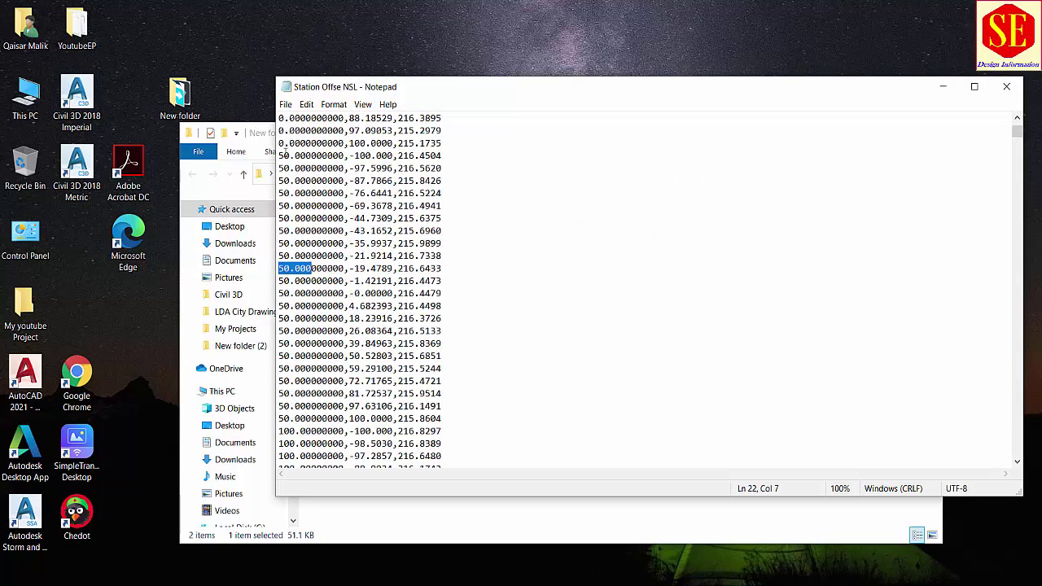
pyautogui.moveTo(279, 156); pyautogui.dragTo(449, 424)
pyautogui.scroll(-4, 301, 327)
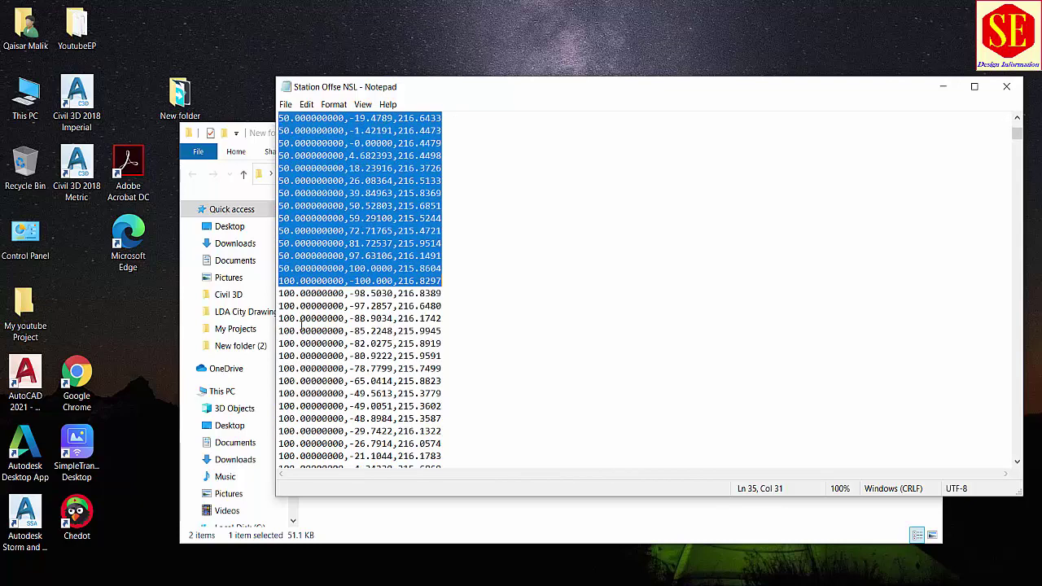
pyautogui.moveTo(279, 295); pyautogui.dragTo(433, 458)
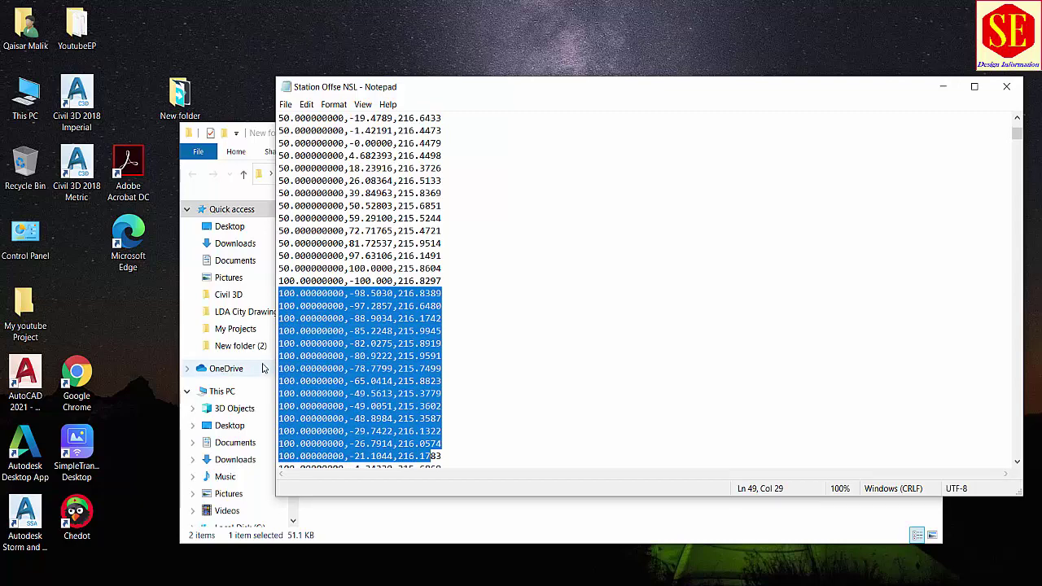
pyautogui.scroll(7, 474, 319)
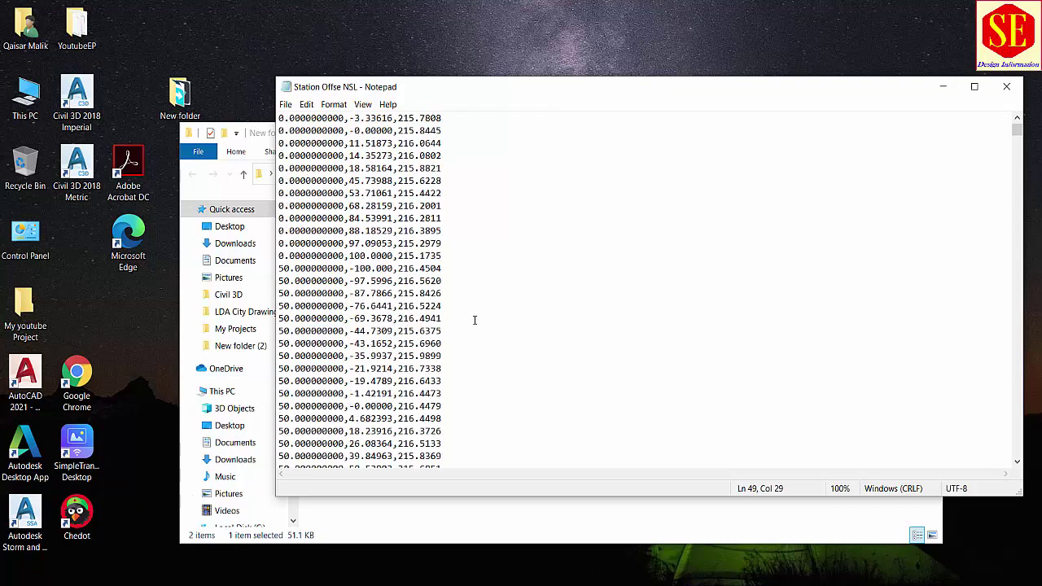
# Copy all the exported text, switch to the Excel workbook Book1, and paste it into a new sheet starting at cell A4
pyautogui.hotkey('ctrl', 'a')
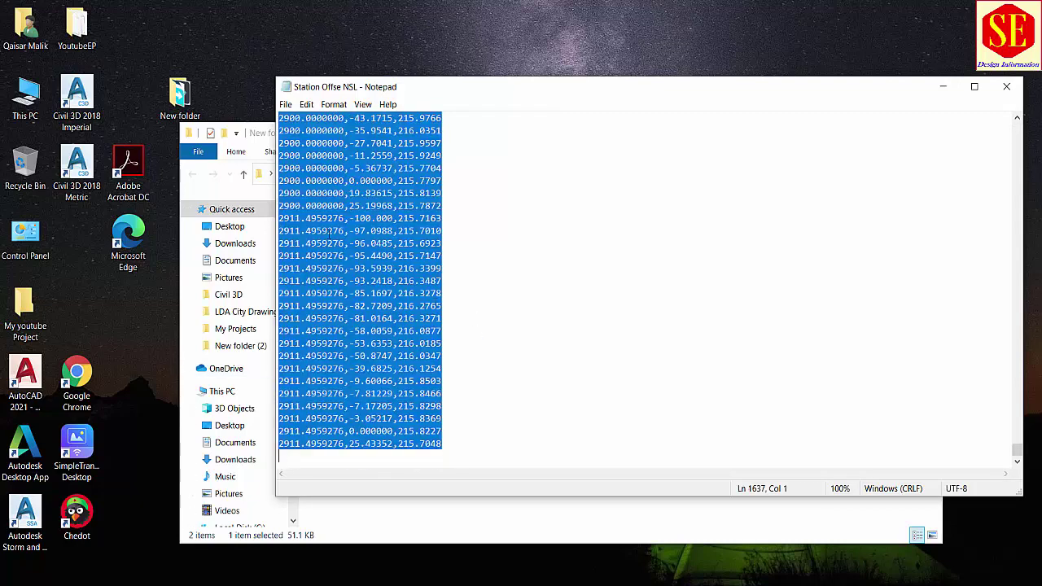
pyautogui.rightClick(339, 193)
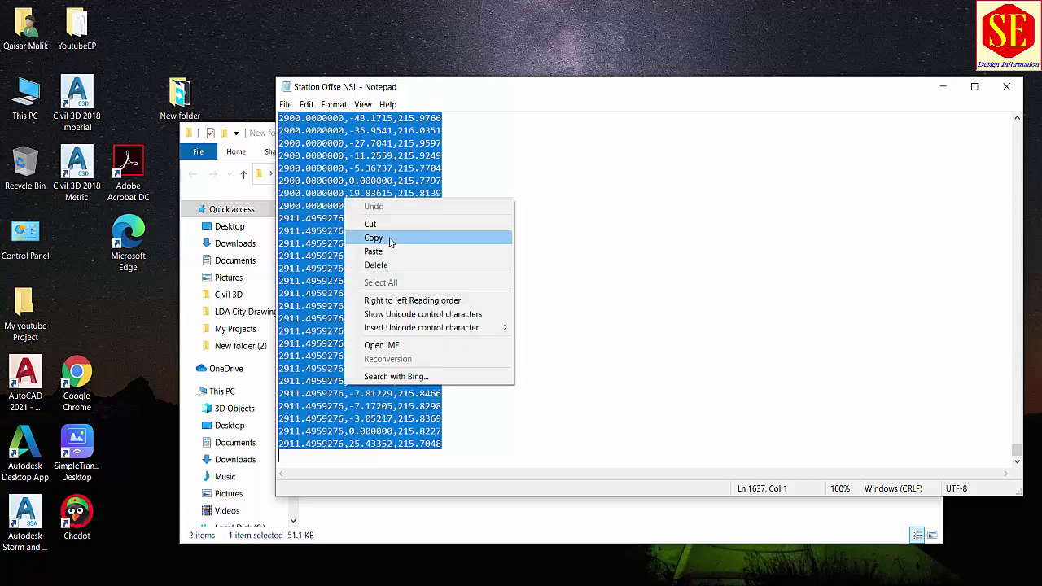
pyautogui.click(390, 239)
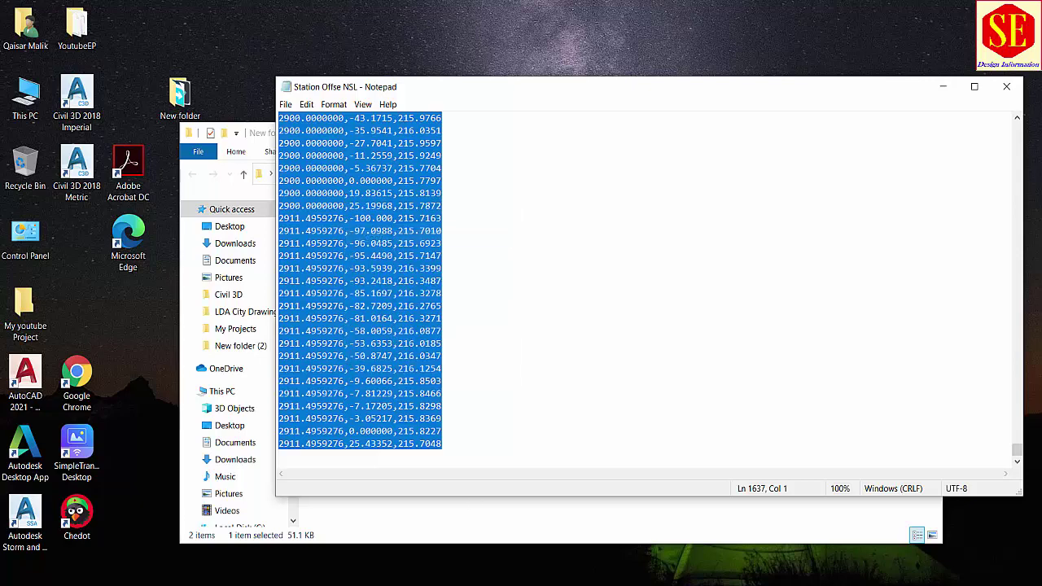
pyautogui.hotkey('alt', 'Tab')
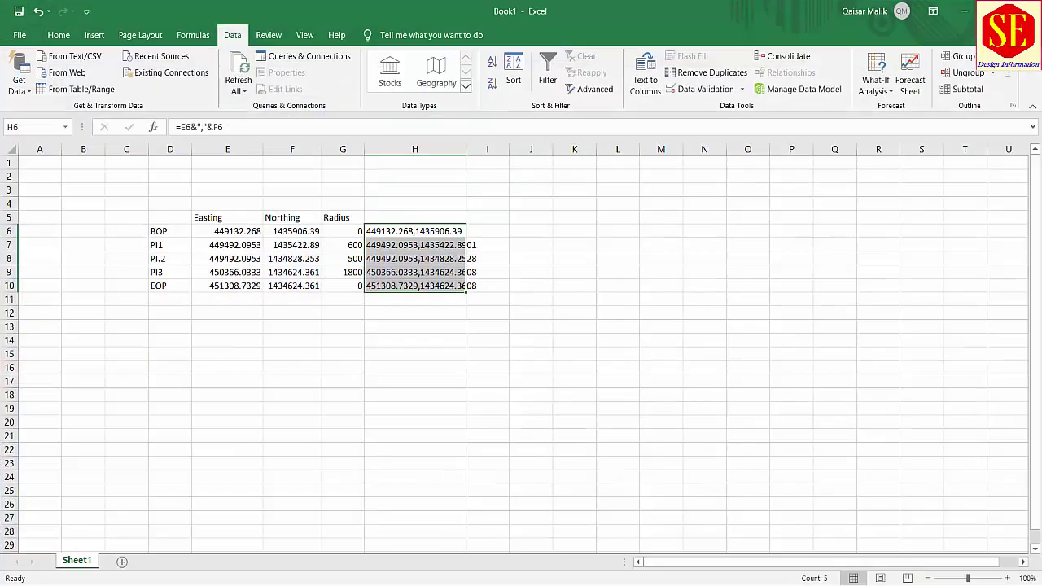
pyautogui.click(122, 562)
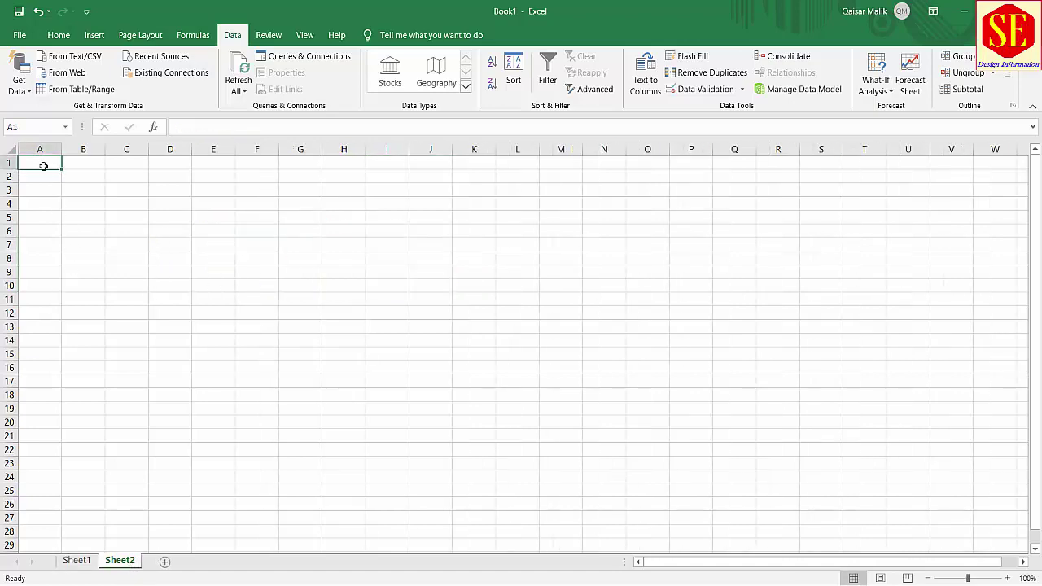
pyautogui.click(45, 200)
pyautogui.rightClick(45, 200)
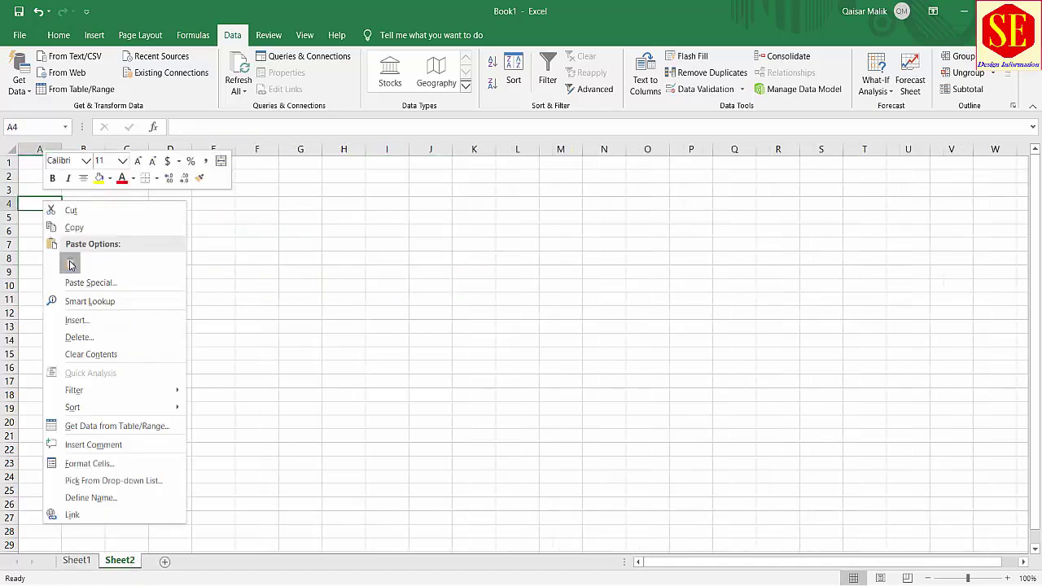
pyautogui.click(71, 262)
pyautogui.scroll(-1, 93, 380)
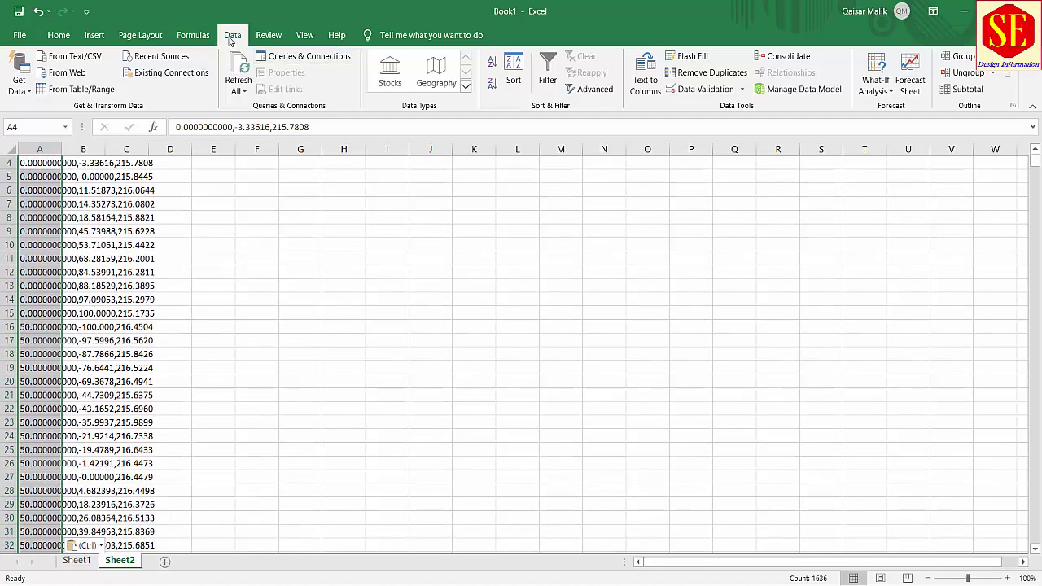
pyautogui.click(20, 35)
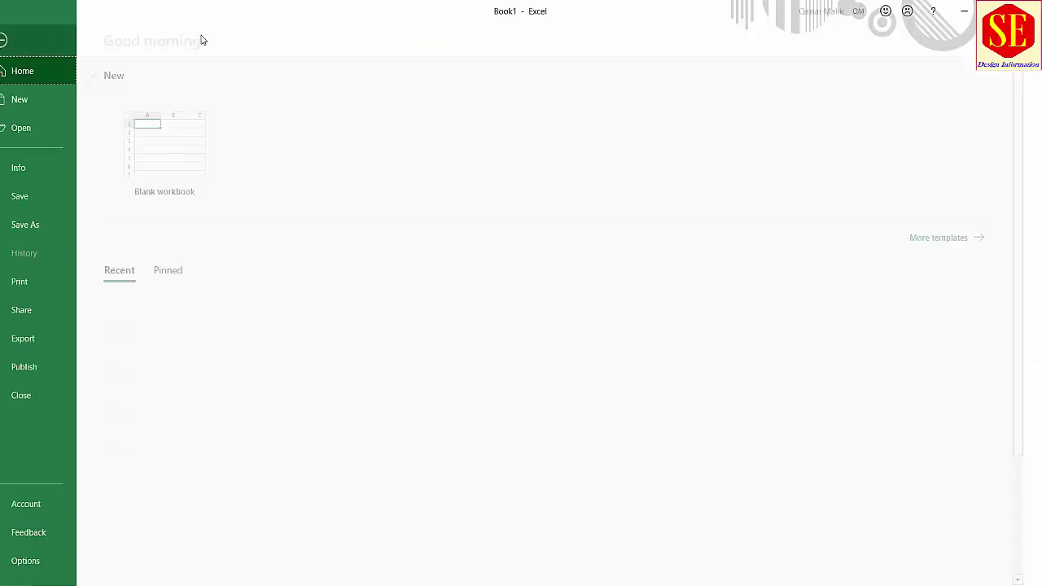
pyautogui.click(18, 39)
pyautogui.click(59, 35)
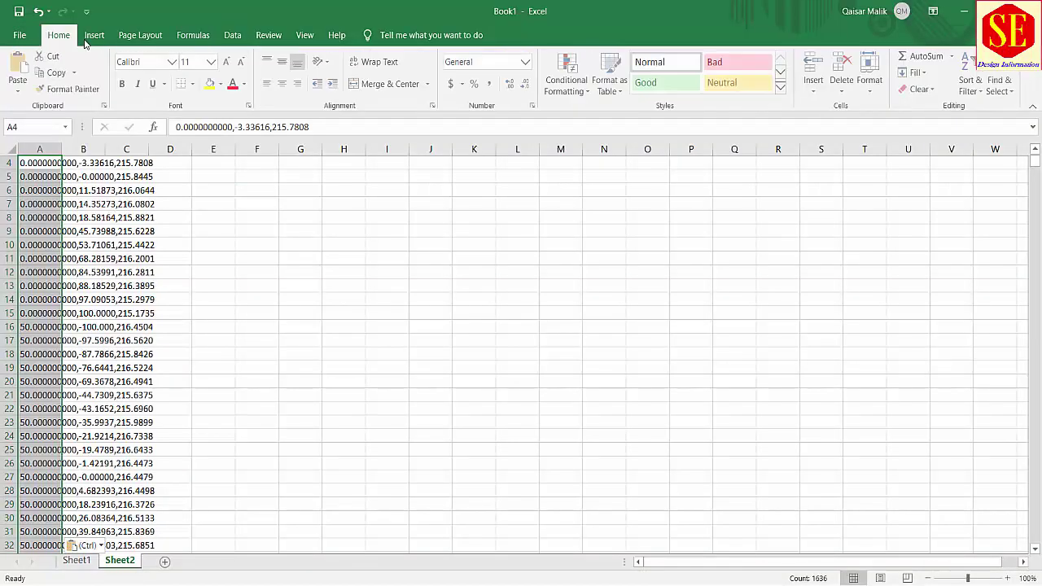
# Split the pasted data into separate columns with Text to Columns, as delimited data with Comma added as a delimiter and destination A4
pyautogui.click(233, 36)
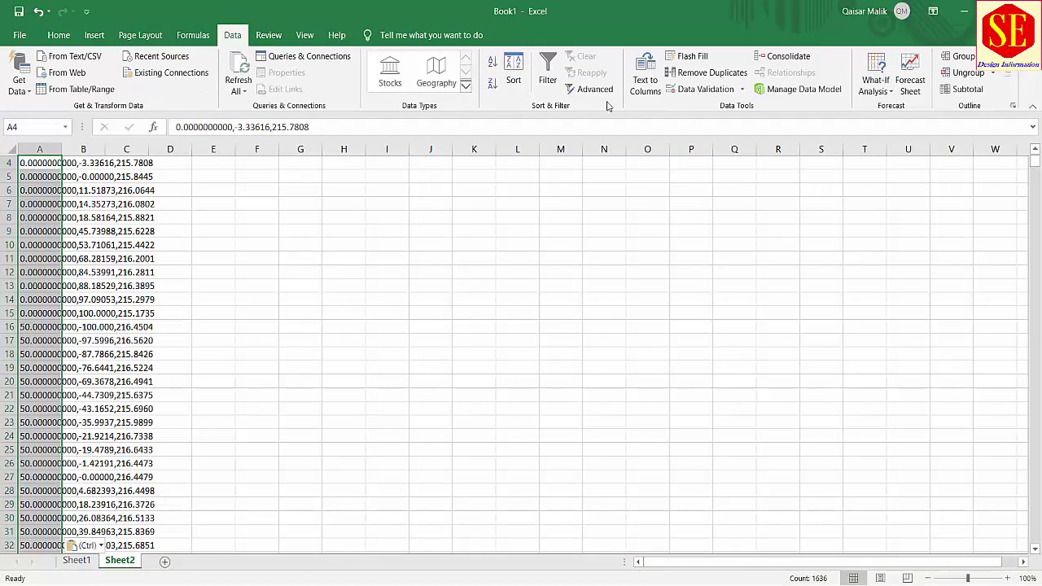
pyautogui.click(646, 84)
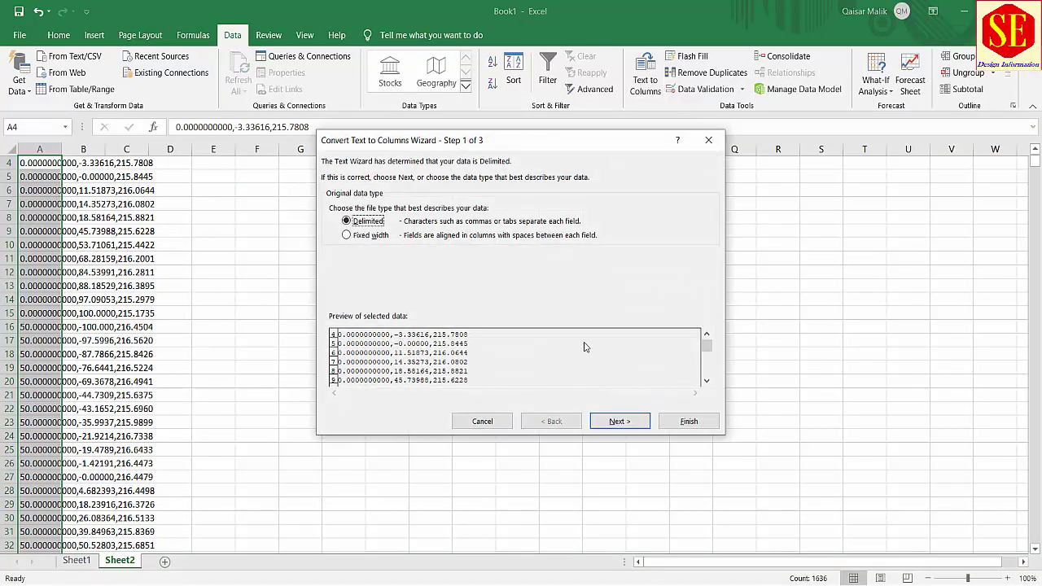
pyautogui.click(618, 421)
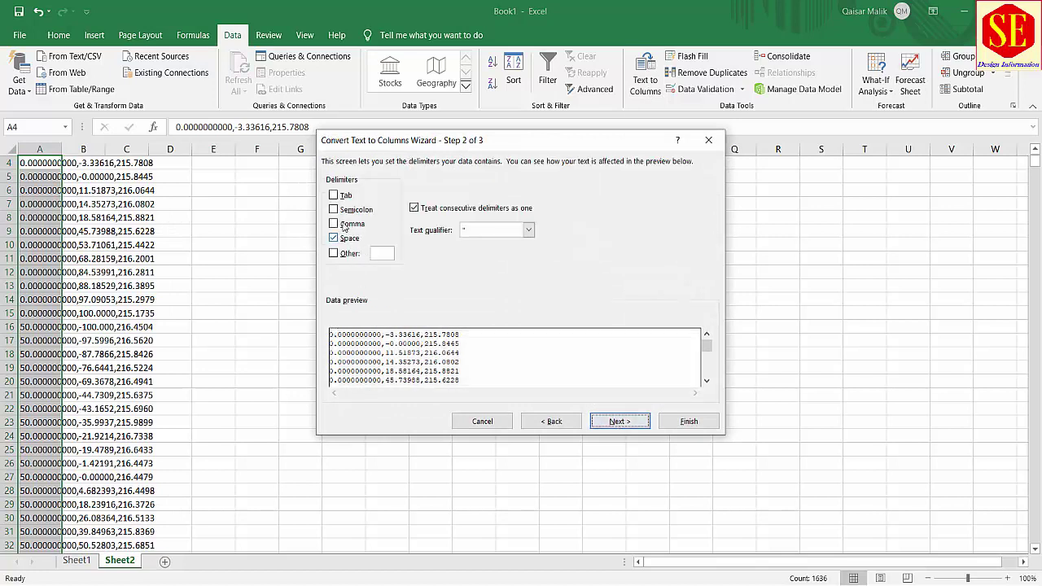
pyautogui.click(344, 225)
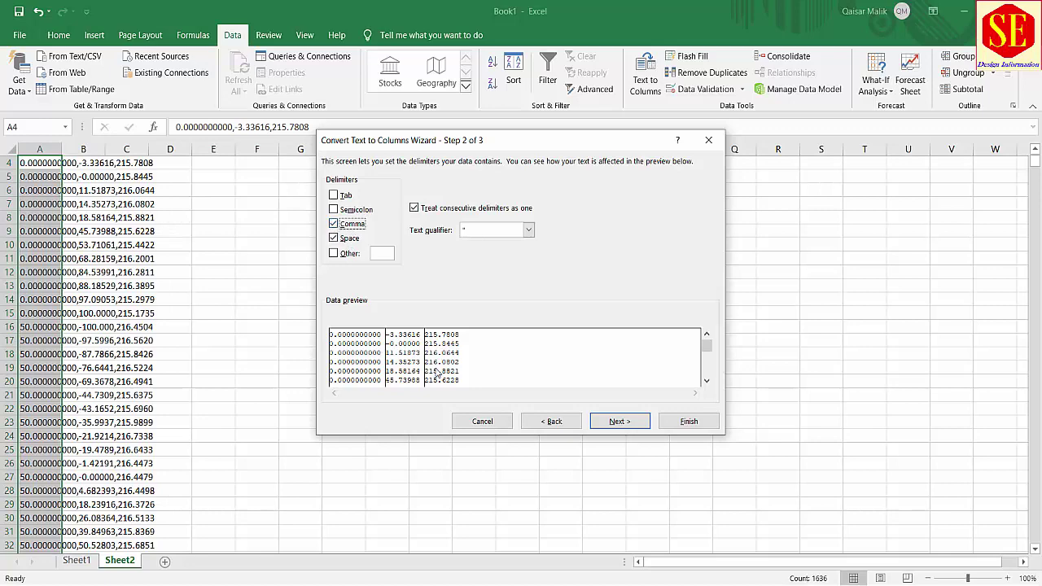
pyautogui.click(620, 423)
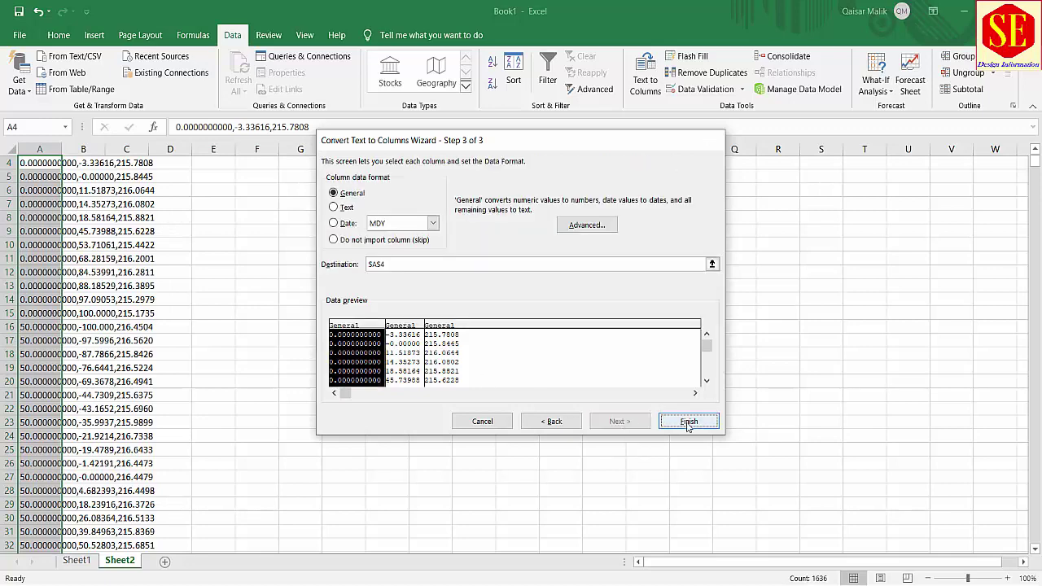
pyautogui.click(689, 422)
pyautogui.scroll(-3, 244, 374)
pyautogui.click(295, 330)
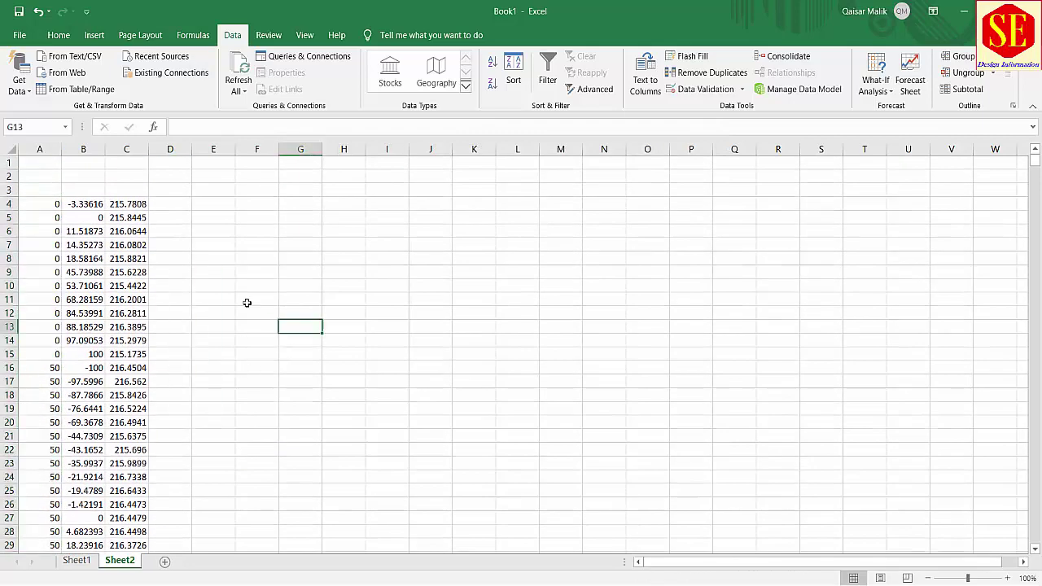
# Insert a blank row at row 16, between the station 0 and station 50 data
pyautogui.scroll(-2, 57, 399)
pyautogui.scroll(6, 59, 326)
pyautogui.click(9, 367)
pyautogui.rightClick(10, 367)
pyautogui.click(41, 468)
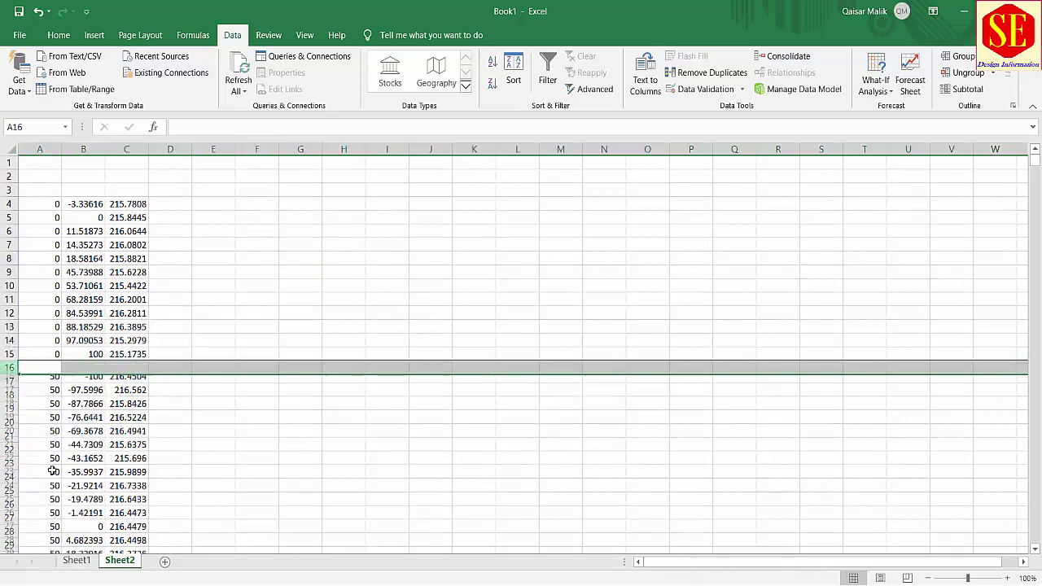
# Merge and center cells A16:C16 and enter 0+50 as the heading for the station 50 rows
pyautogui.click(54, 367)
pyautogui.moveTo(54, 366); pyautogui.dragTo(126, 367)
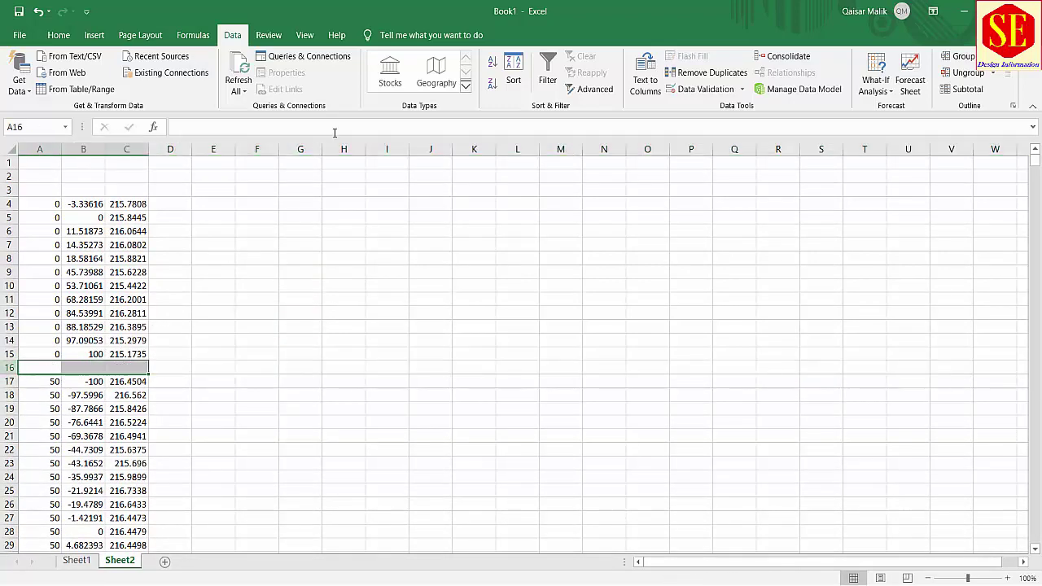
pyautogui.click(58, 35)
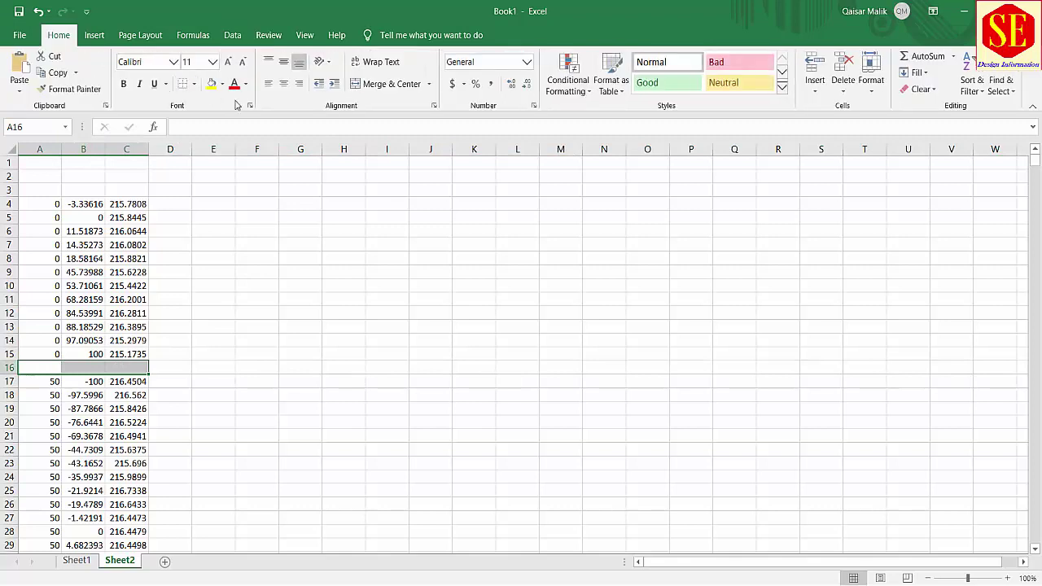
pyautogui.click(356, 88)
pyautogui.write('0+50')
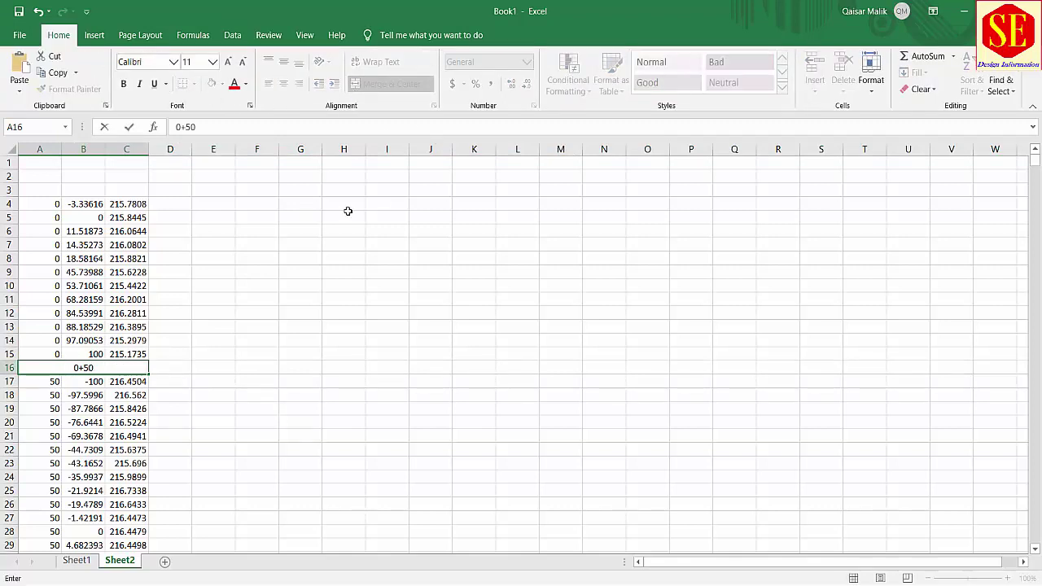
pyautogui.click(303, 381)
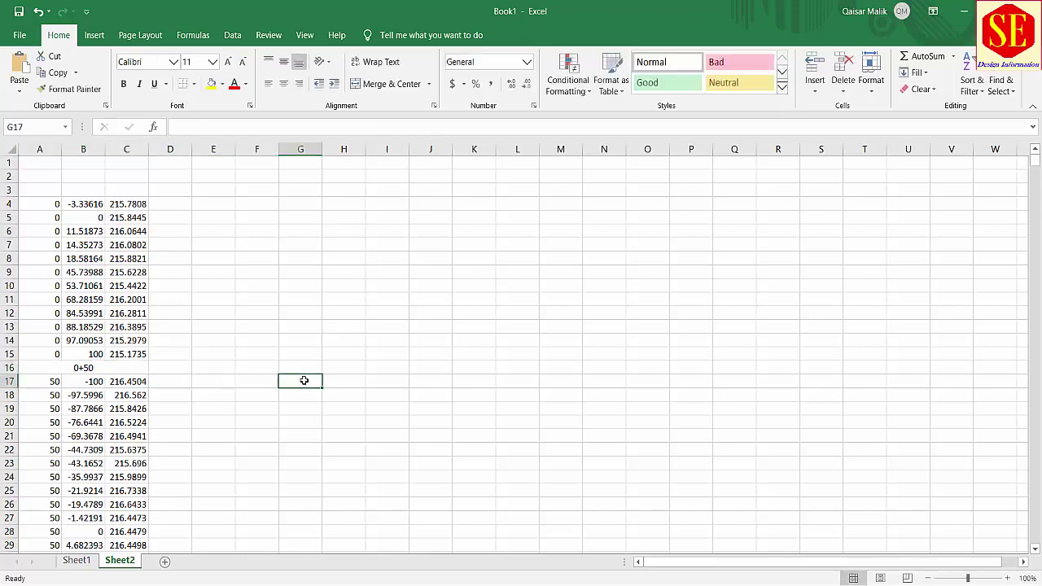
# Insert a blank row at row 39, between the station 50 and station 100 data
pyautogui.scroll(-8, 303, 379)
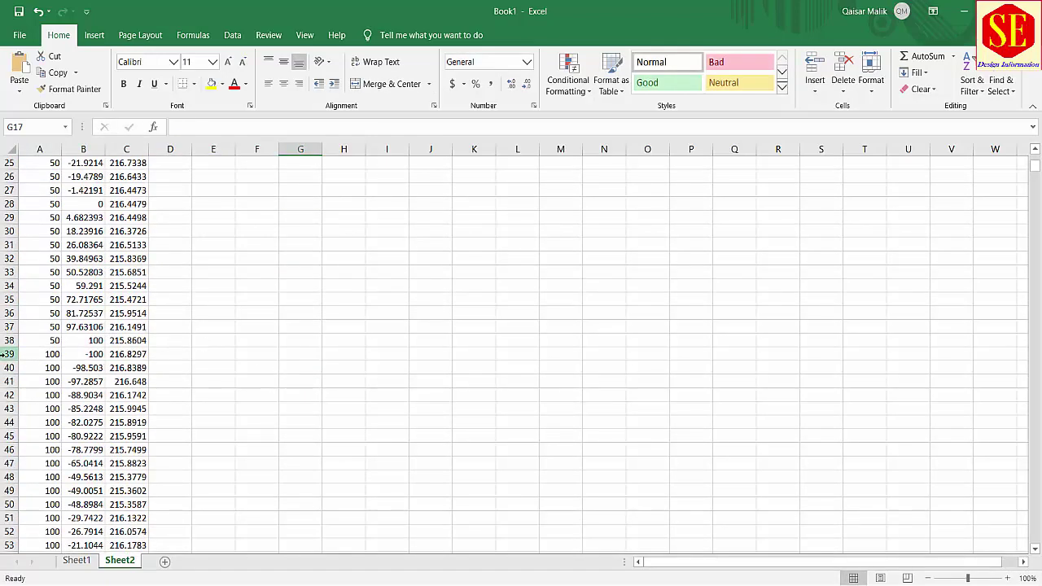
pyautogui.click(8, 354)
pyautogui.rightClick(10, 355)
pyautogui.click(45, 455)
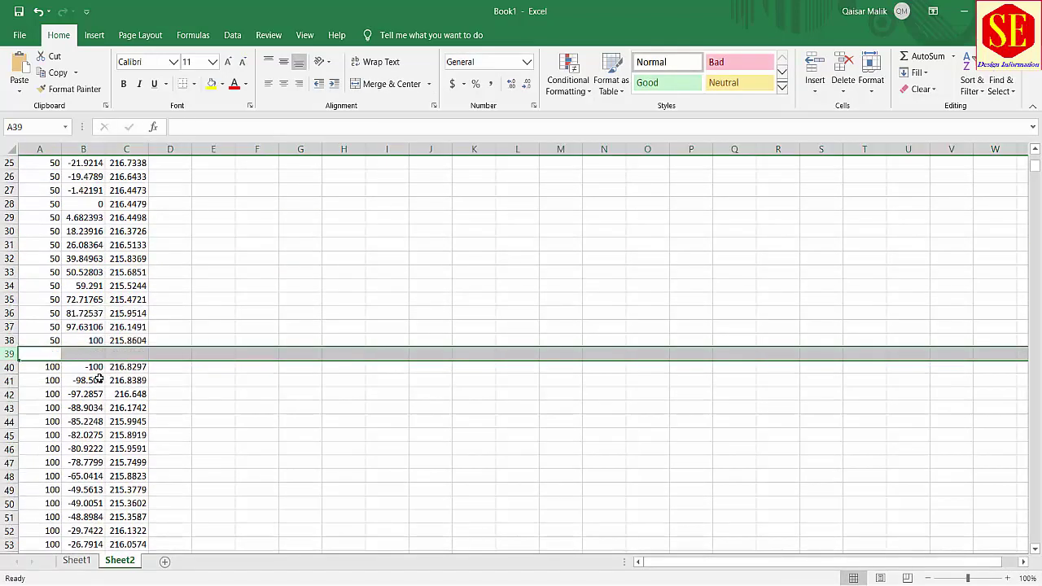
# Merge and center cells A39:C39 and enter 0+100 as the heading for the station 100 rows
pyautogui.moveTo(58, 353); pyautogui.dragTo(136, 353)
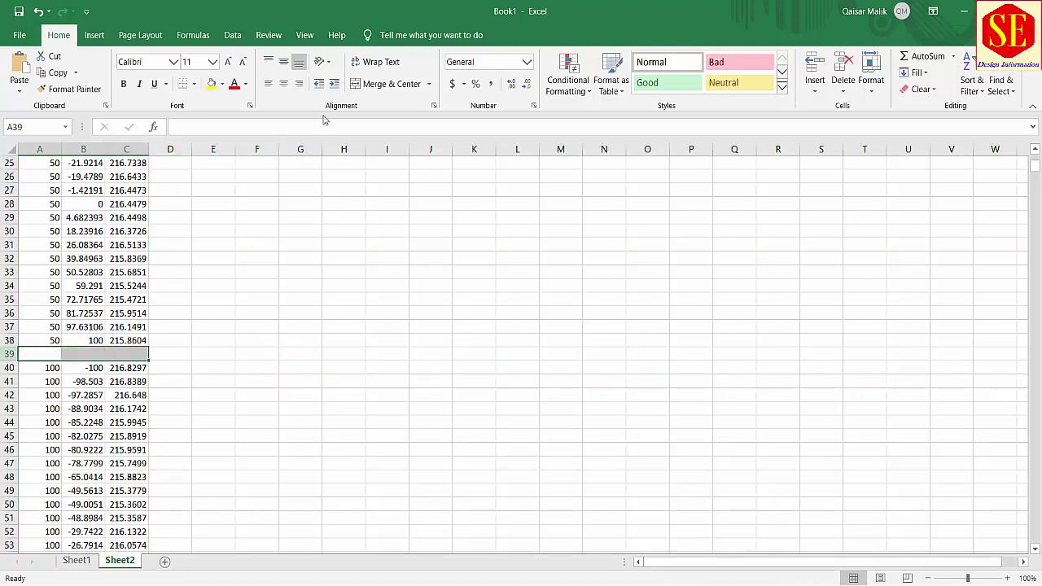
pyautogui.click(389, 84)
pyautogui.write('0+100')
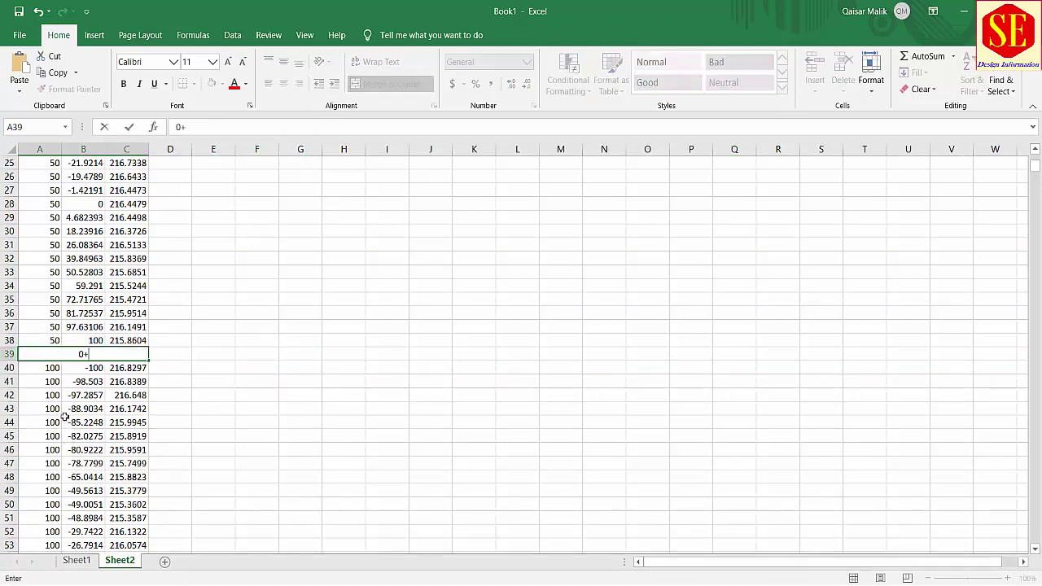
pyautogui.click(167, 408)
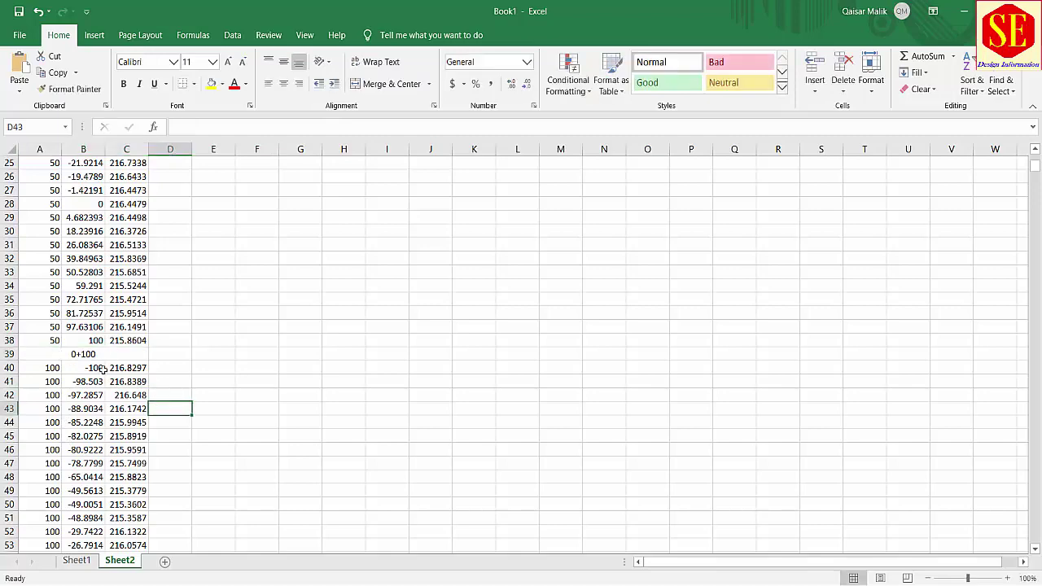
pyautogui.scroll(-2, 114, 342)
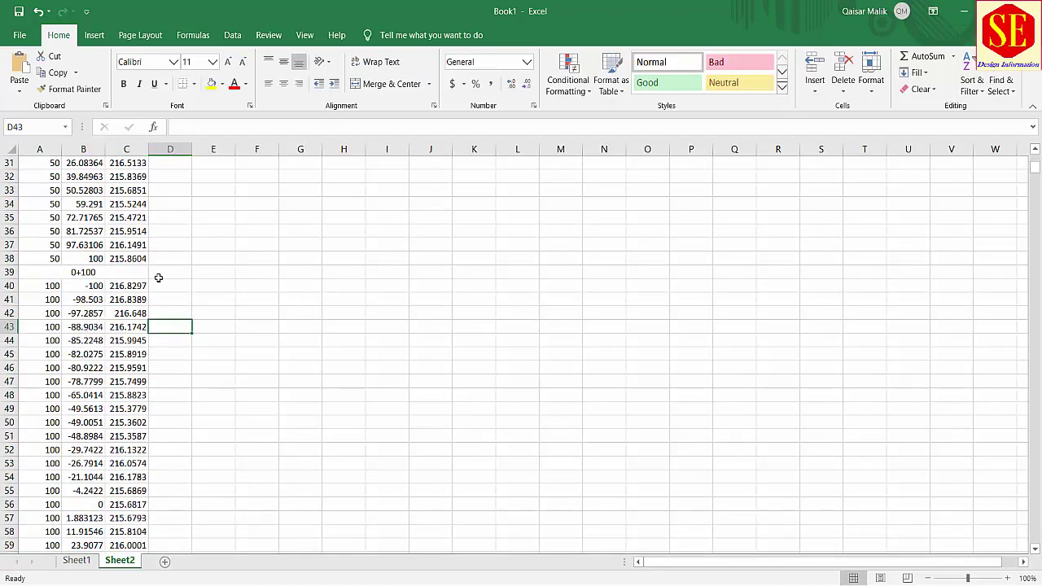
pyautogui.scroll(-4, 159, 277)
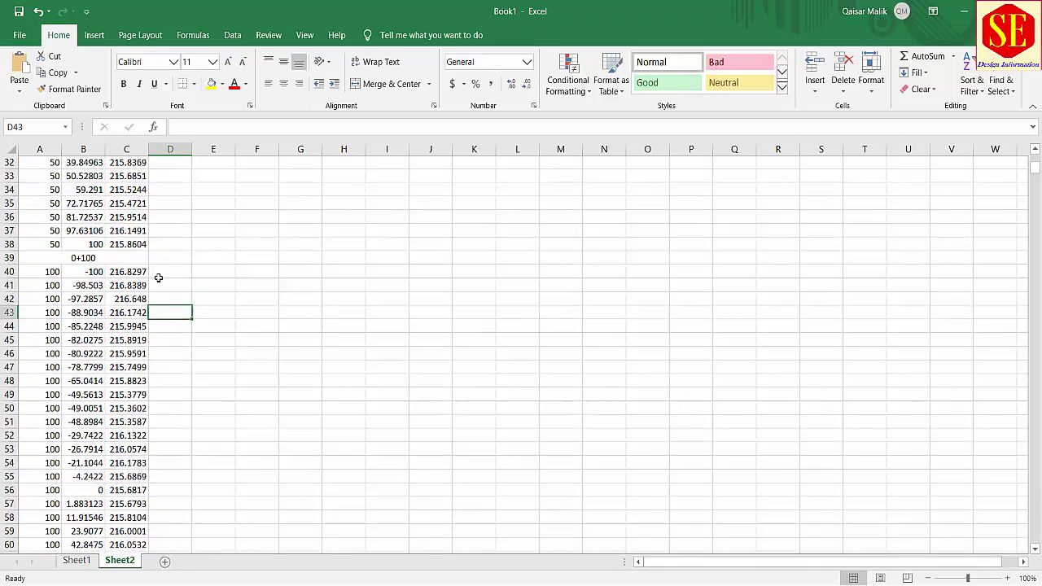
pyautogui.scroll(-5, 160, 277)
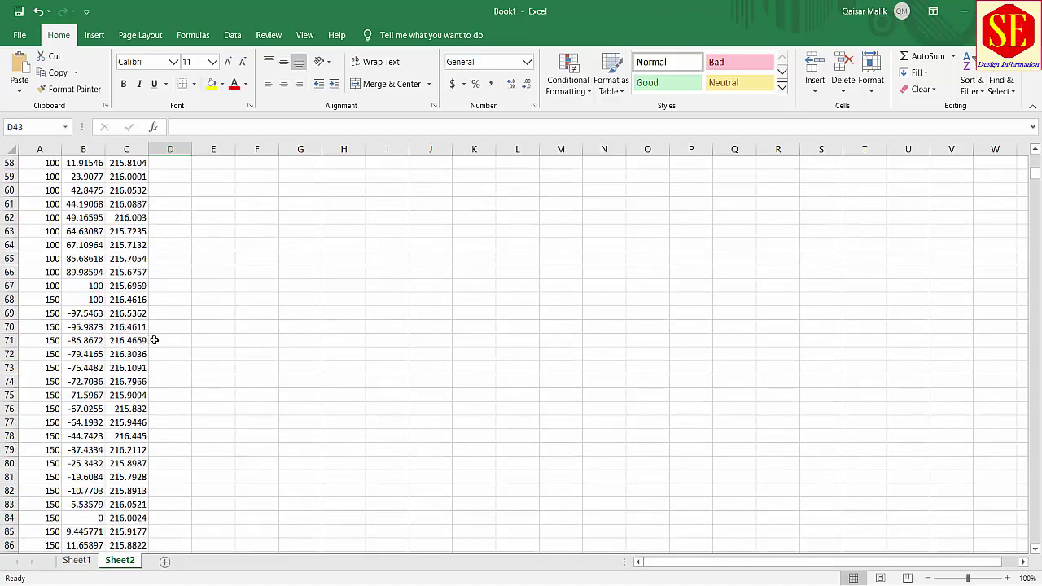
# Switch to rcprf001.dwg in AutoCAD, open the cross-section data editor for Main Road and examine the shots at stations 1+050, 1+100 and beyond
pyautogui.moveTo(651, 583)
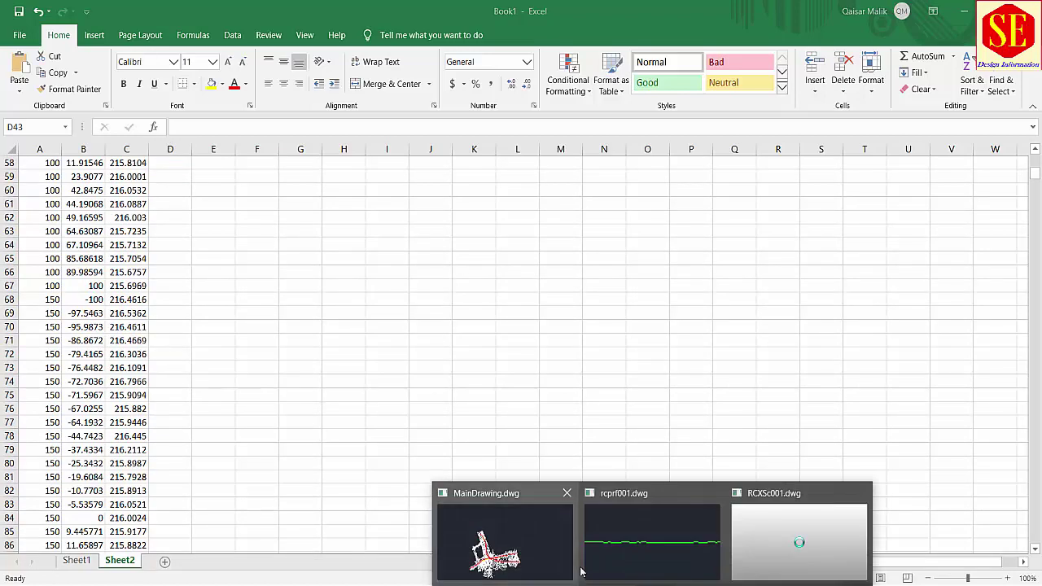
pyautogui.click(613, 552)
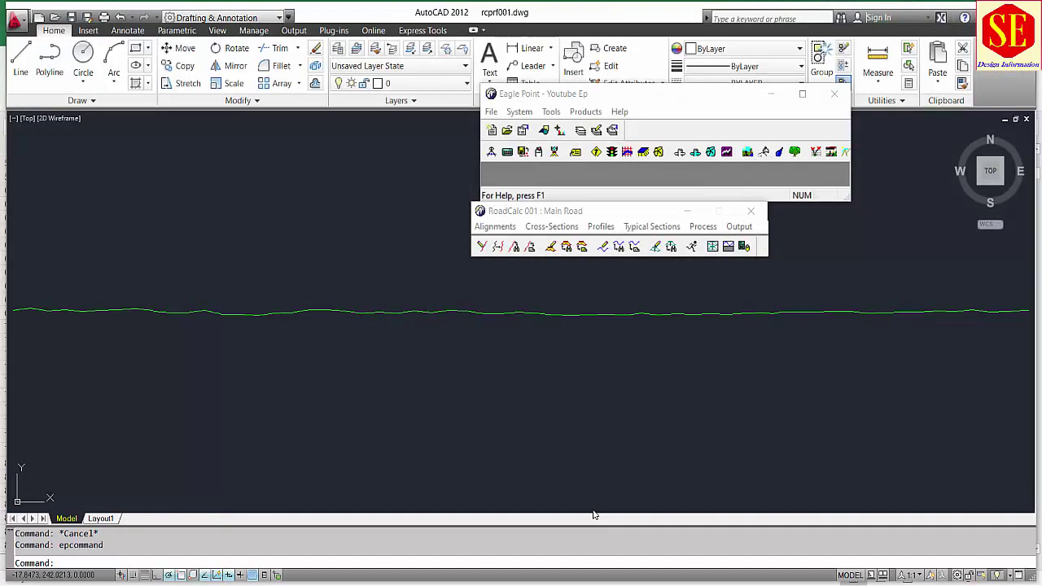
pyautogui.click(562, 227)
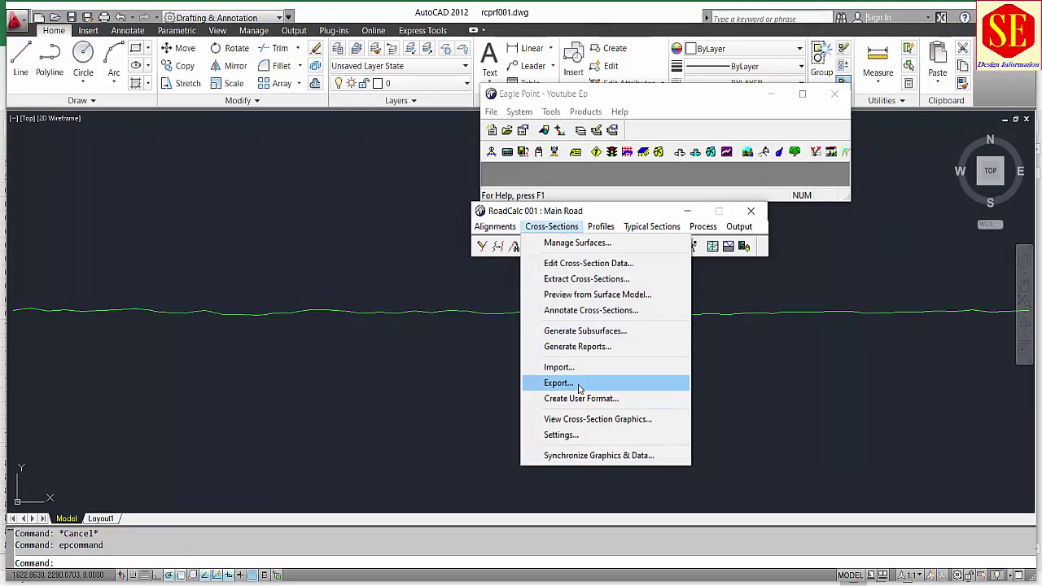
pyautogui.click(594, 269)
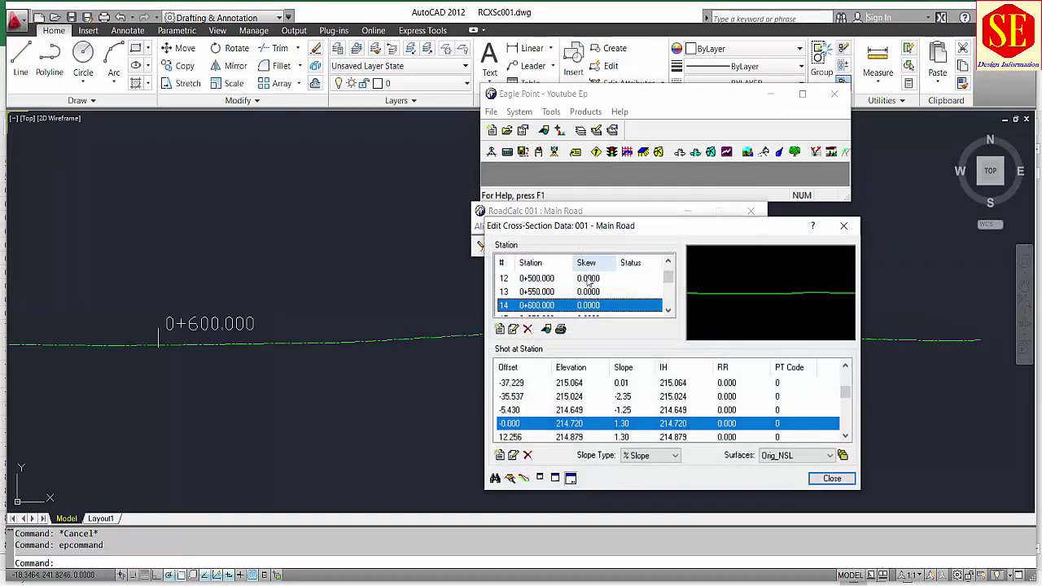
pyautogui.scroll(-4, 549, 300)
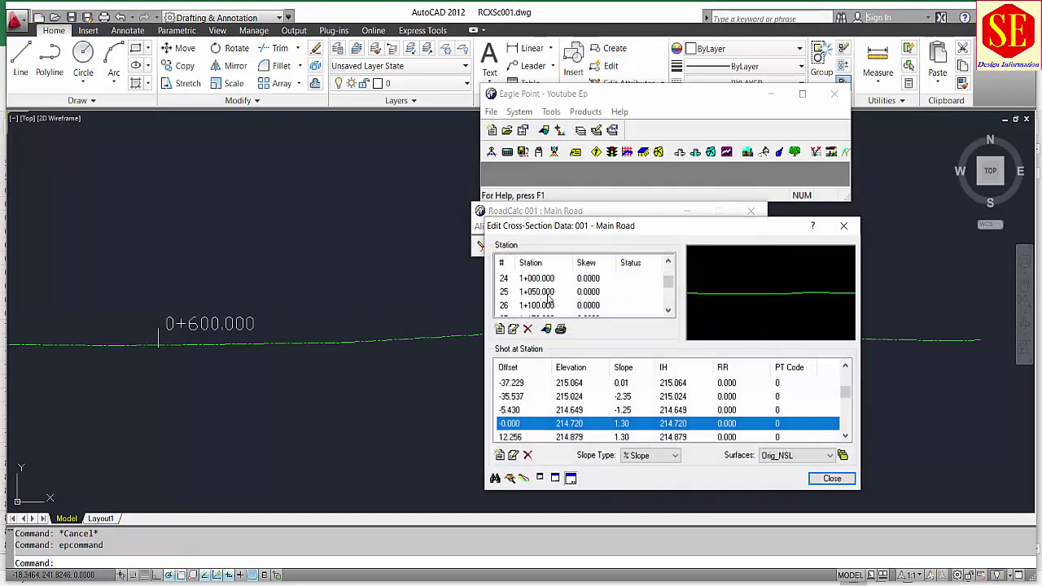
pyautogui.click(548, 295)
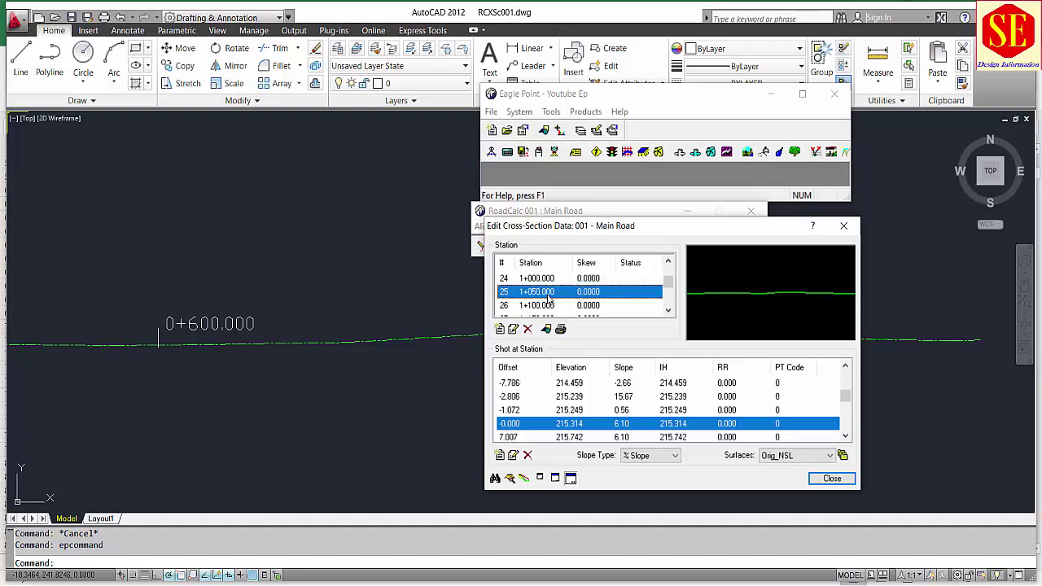
pyautogui.click(530, 306)
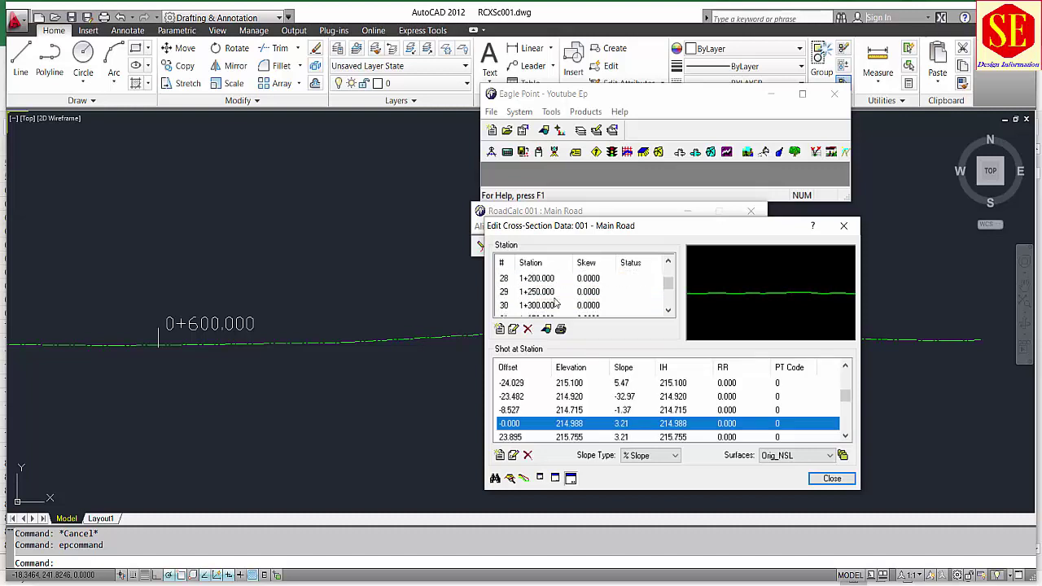
pyautogui.scroll(-13, 537, 303)
pyautogui.click(551, 304)
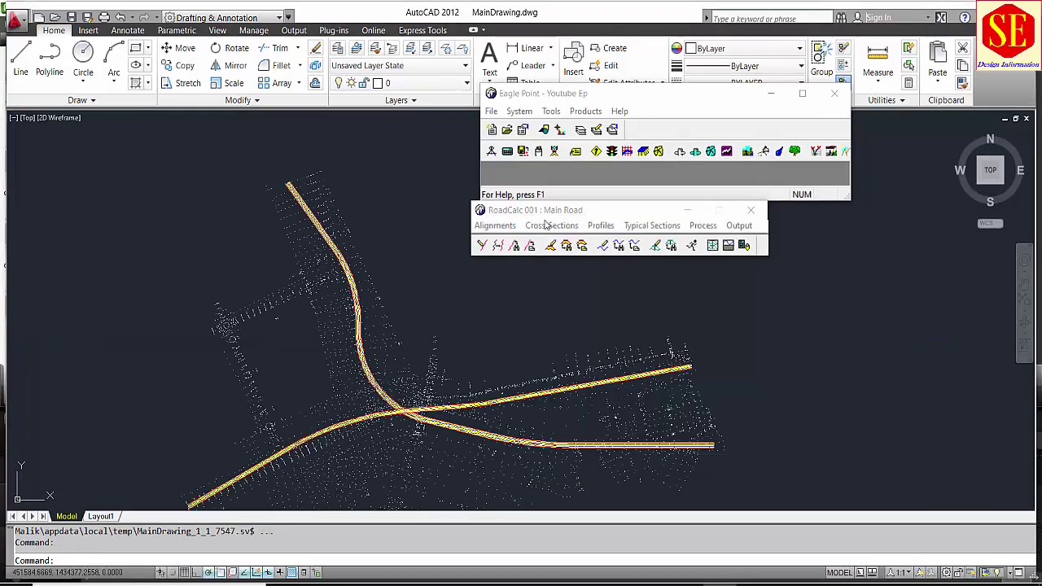
# View the cross-section graphics station by station backward from 0+600 to 0+450, and close the viewer
pyautogui.click(551, 226)
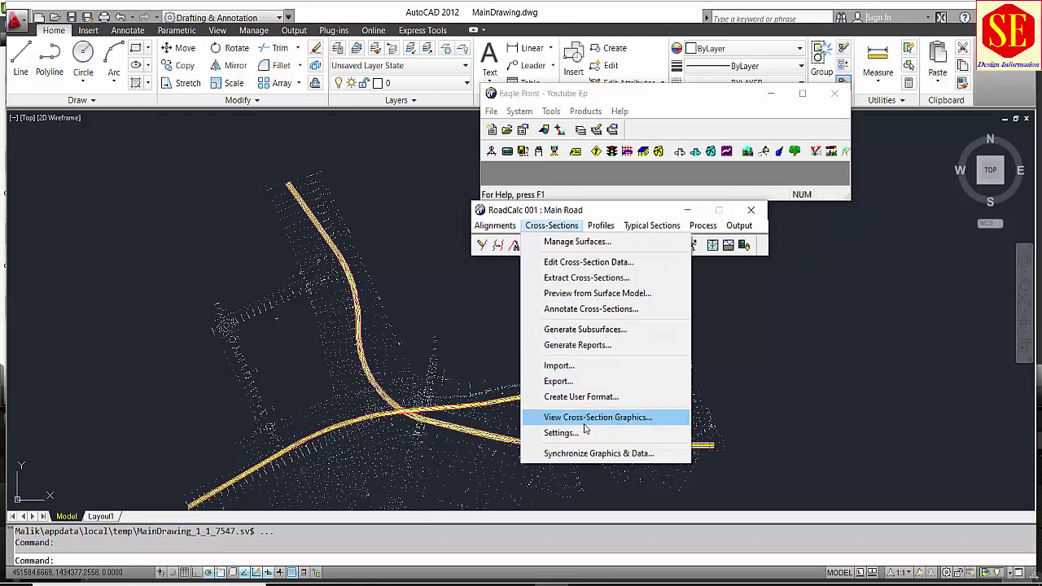
pyautogui.click(614, 418)
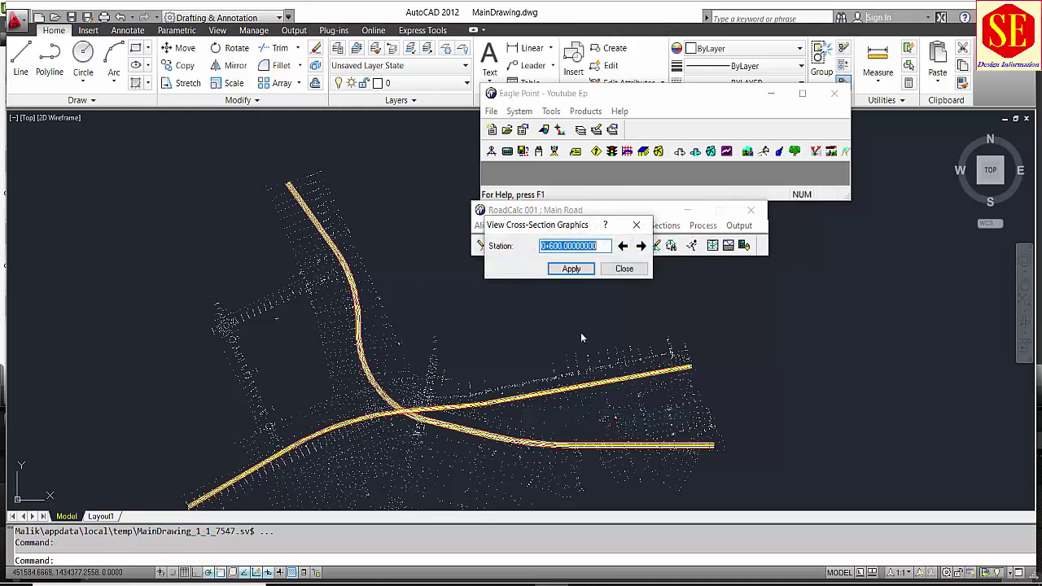
pyautogui.click(623, 246)
pyautogui.click(622, 246)
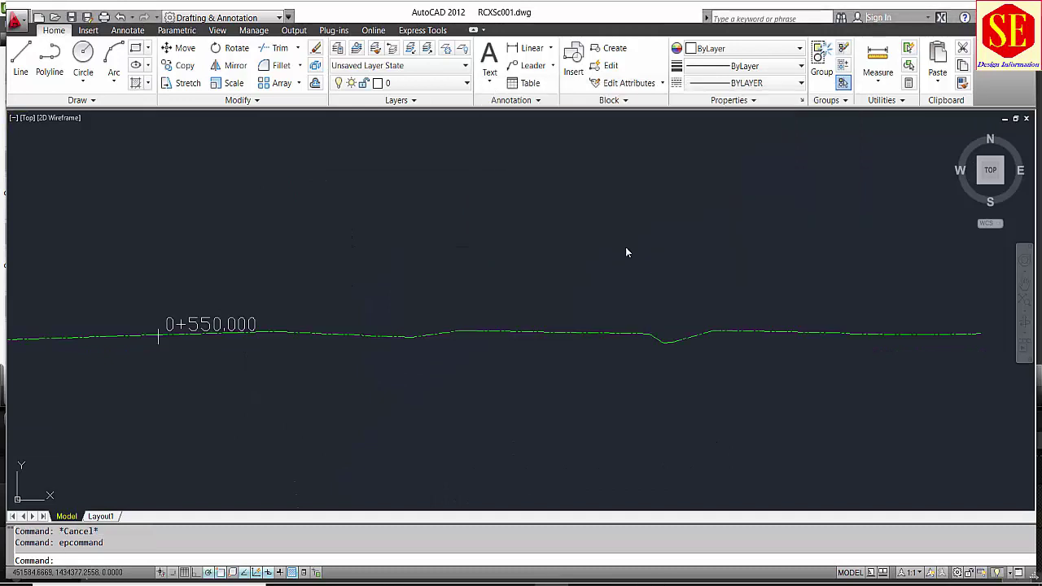
pyautogui.click(624, 247)
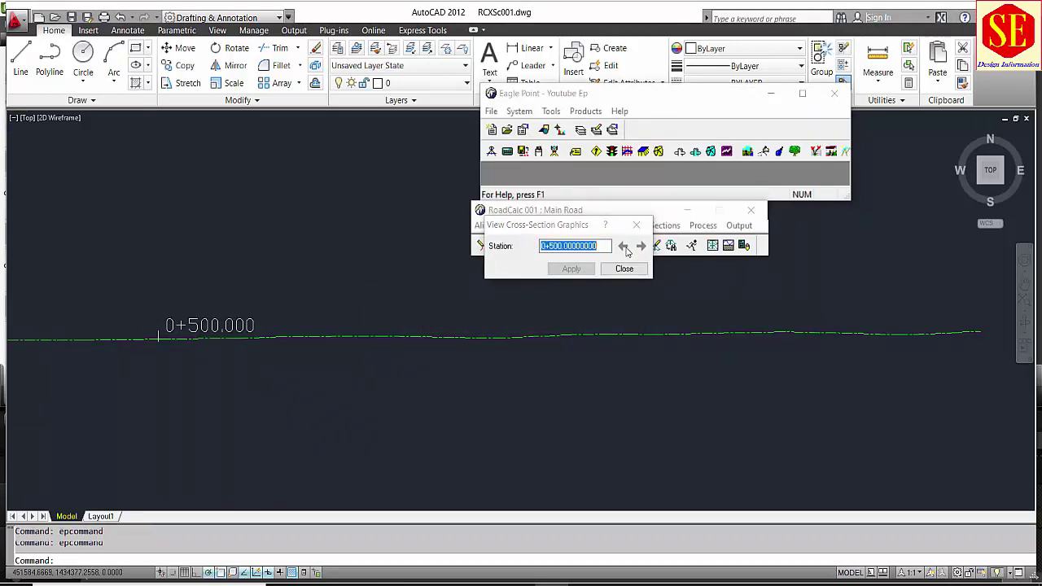
pyautogui.scroll(-3, 480, 366)
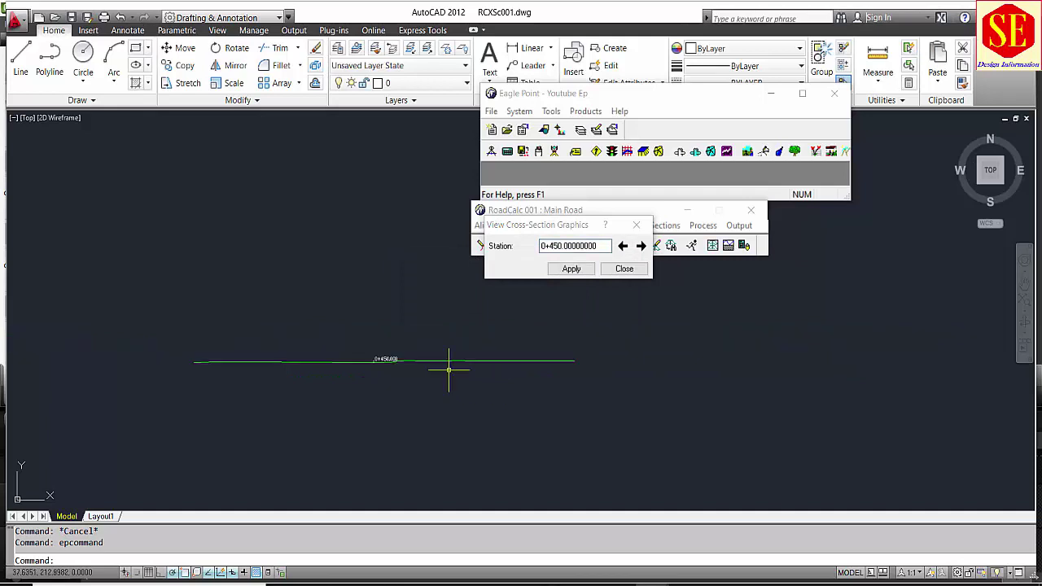
pyautogui.scroll(2, 374, 360)
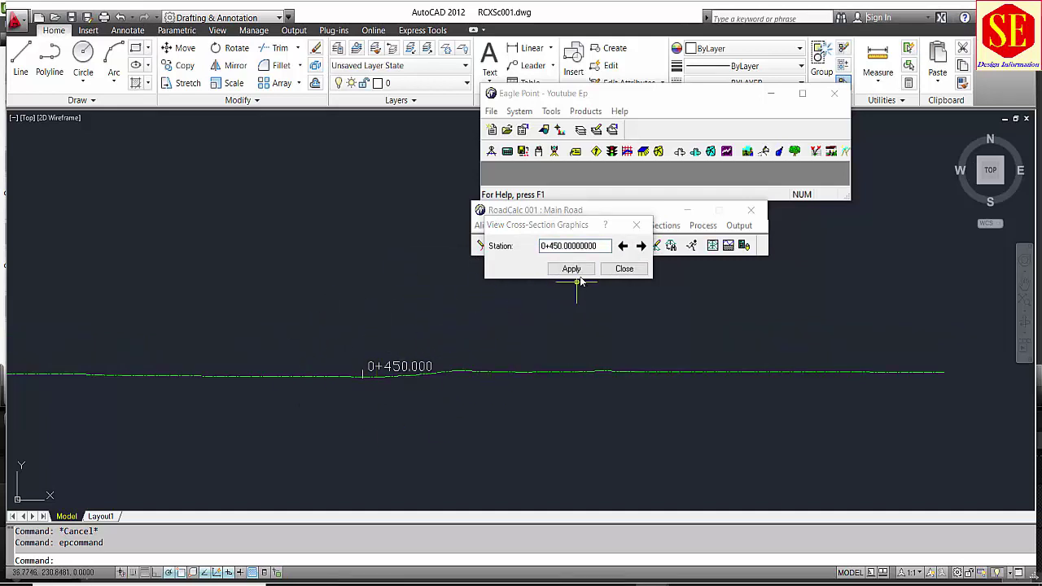
pyautogui.click(633, 271)
# Display the profile graphics of Main Road and examine the original ground profile line
pyautogui.click(551, 225)
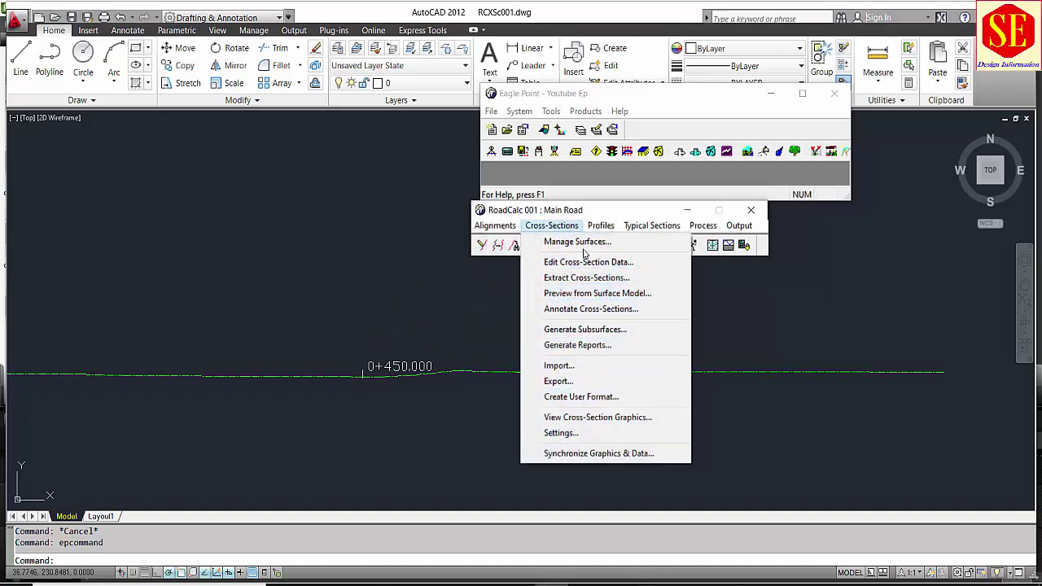
pyautogui.moveTo(600, 230)
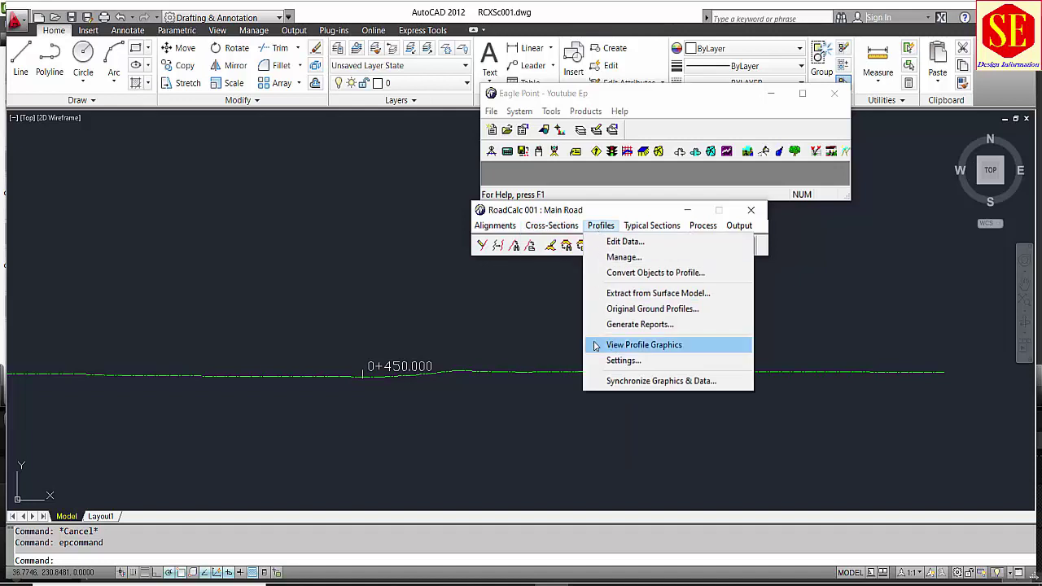
pyautogui.click(628, 345)
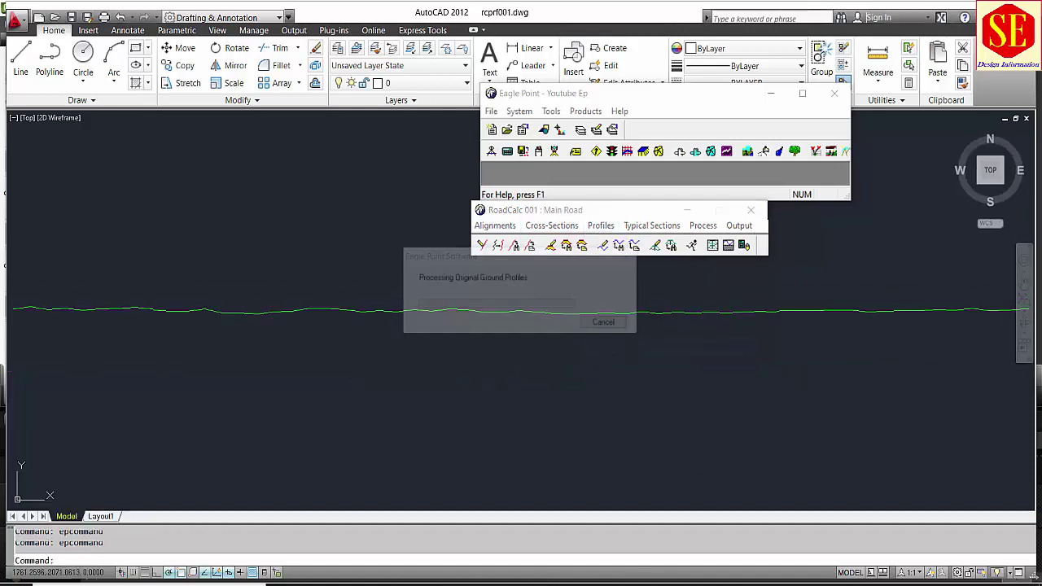
pyautogui.scroll(-1, 483, 333)
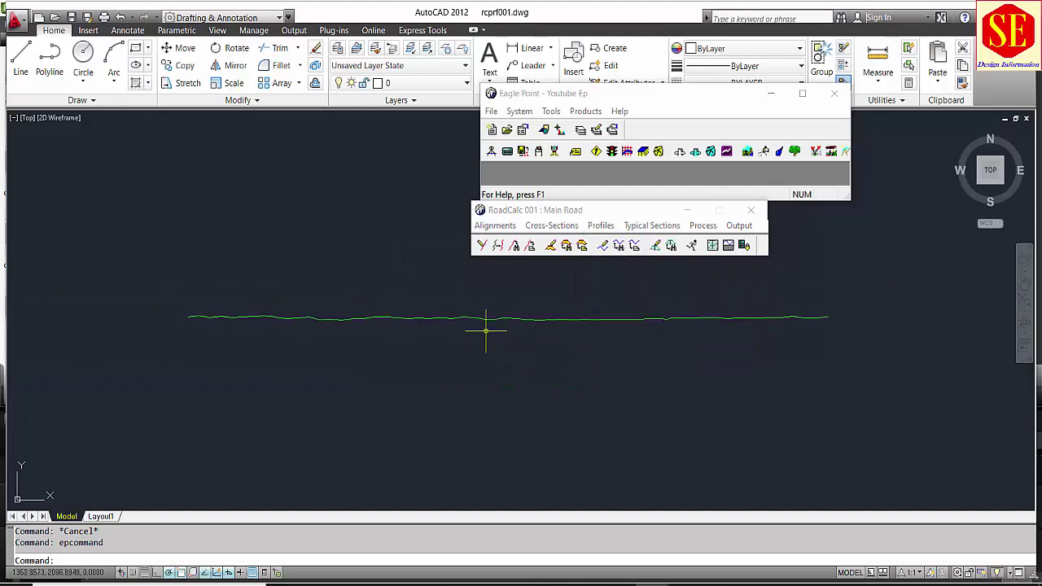
pyautogui.moveTo(360, 324); pyautogui.dragTo(416, 379, button='middle')
pyautogui.scroll(1, 332, 377)
pyautogui.scroll(2, 332, 377)
pyautogui.scroll(1, 596, 352)
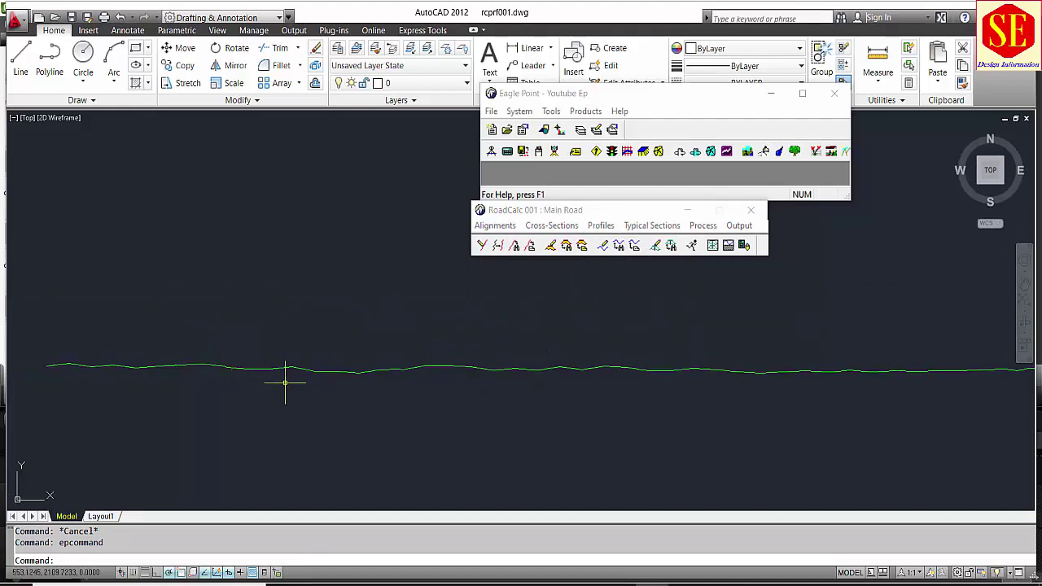
# Query the coordinates of a vertex on the ground profile with the ID command and highlight its X and Y values
pyautogui.write('i')
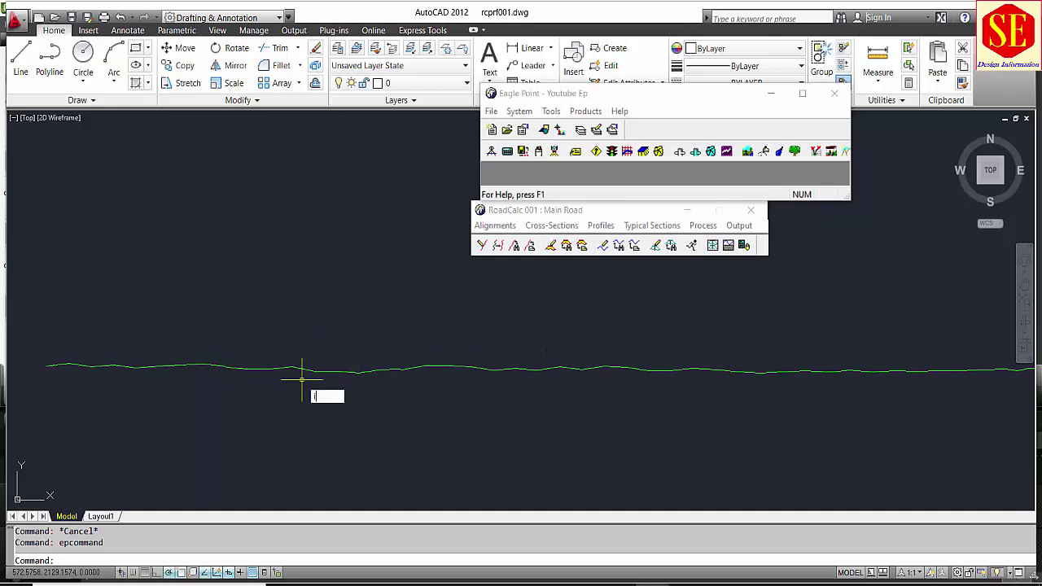
pyautogui.write('d')
pyautogui.press('Return')
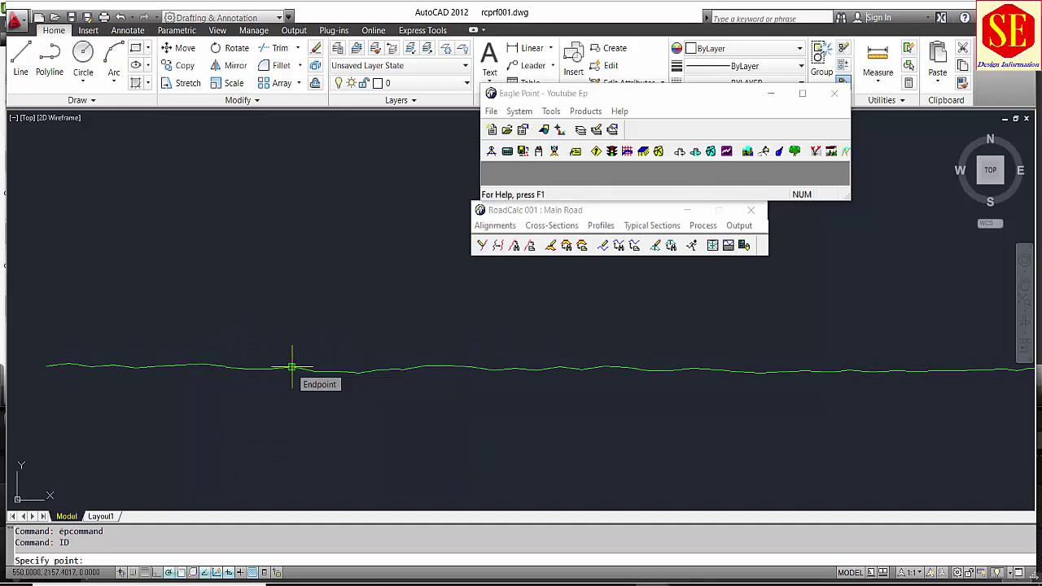
pyautogui.click(291, 367)
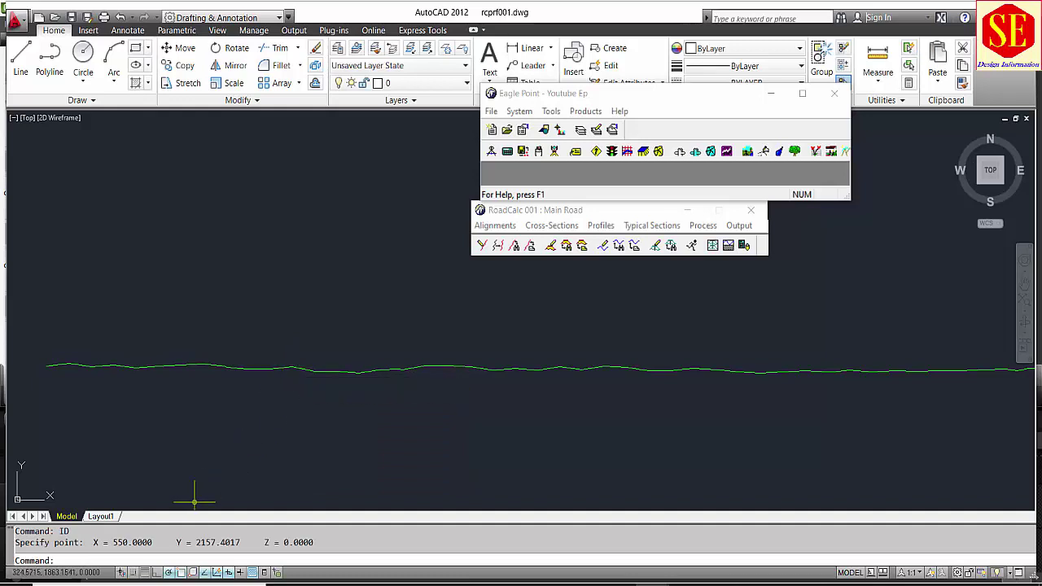
pyautogui.moveTo(95, 542); pyautogui.dragTo(230, 542)
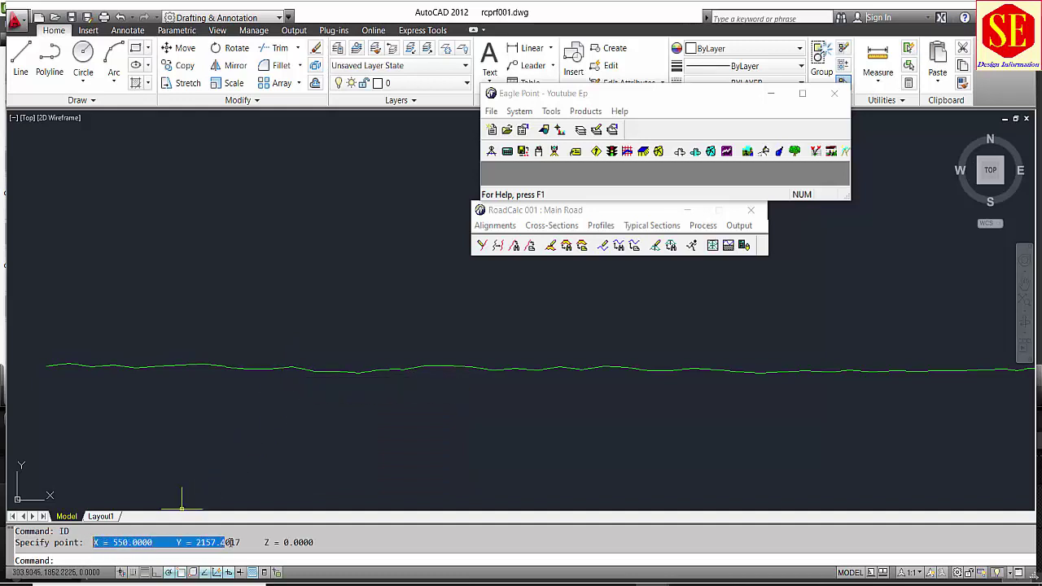
# Copy the highlighted X and Y coordinates and paste them as text into the drawing above the ground profile line
pyautogui.rightClick(218, 549)
pyautogui.click(266, 475)
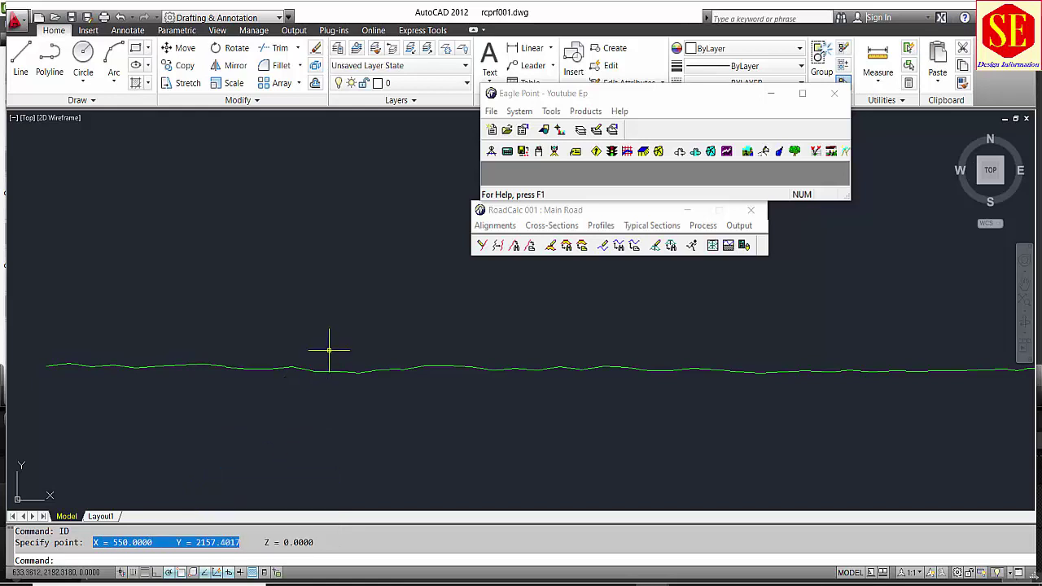
pyautogui.hotkey('ctrl', 'v')
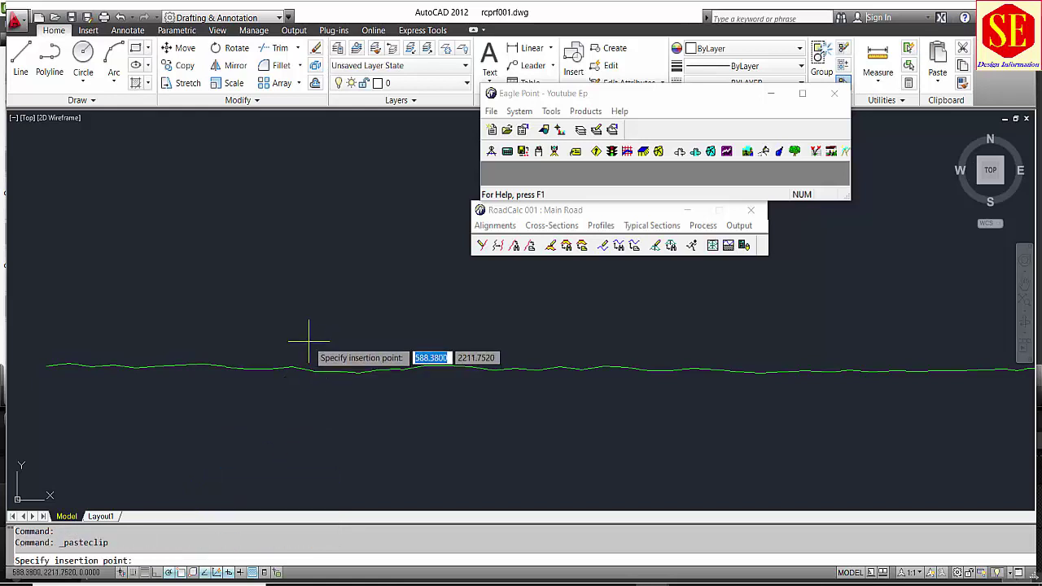
pyautogui.press('Escape')
pyautogui.scroll(5, 379, 349)
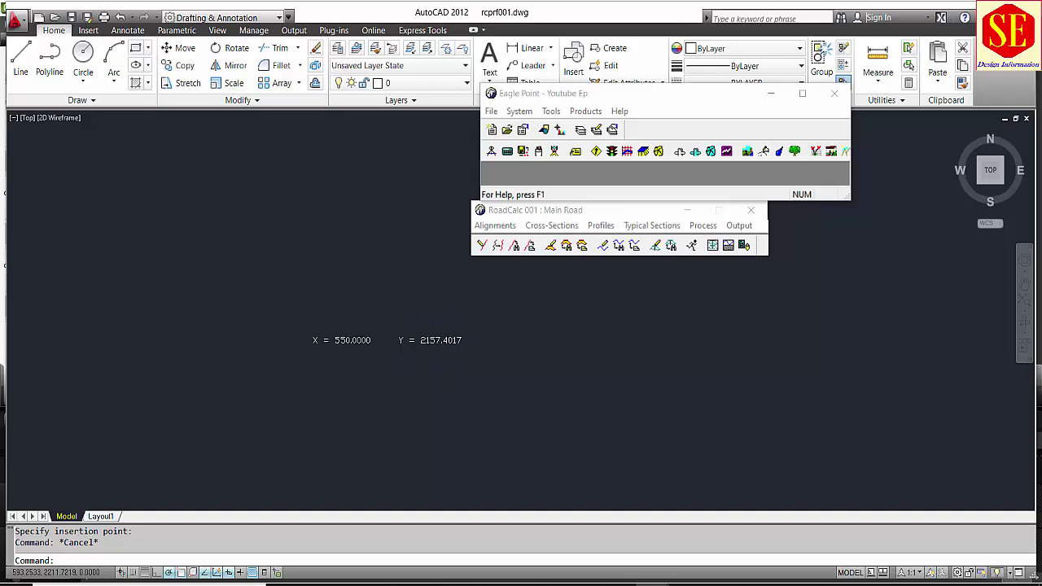
# Erase the pasted coordinate text from the drawing
pyautogui.click(474, 337)
pyautogui.click(381, 366)
pyautogui.press('e')
pyautogui.press('Return')
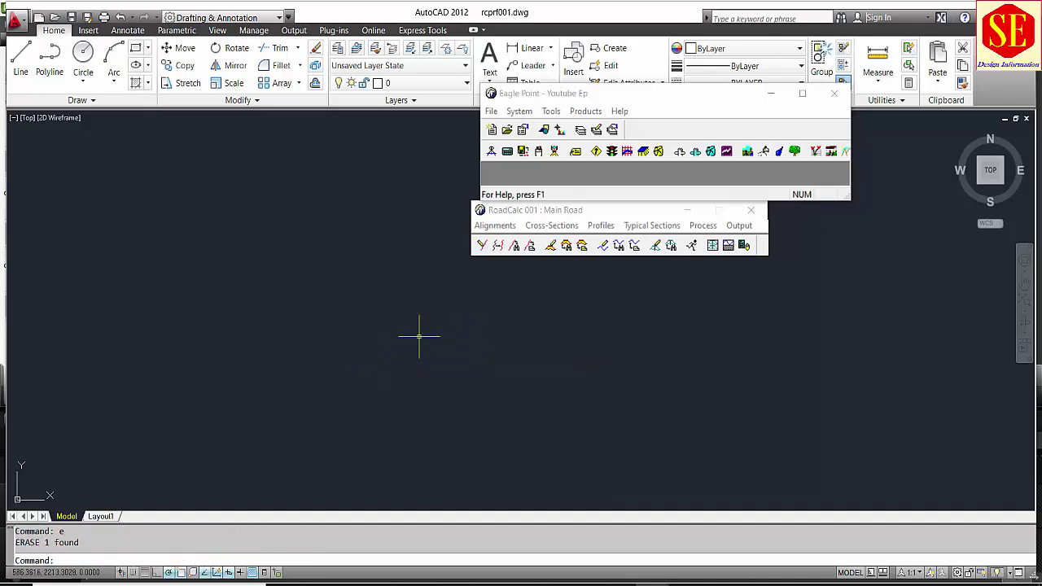
# Examine the full ground profile line, and open and close the profile data editor for the Centerline profile of Main Road
pyautogui.scroll(-5, 419, 337)
pyautogui.moveTo(425, 333)
pyautogui.mouseDown(button='middle')
pyautogui.moveTo(600, 361)
pyautogui.moveTo(470, 408)
pyautogui.moveTo(423, 400)
pyautogui.mouseUp(button='middle')
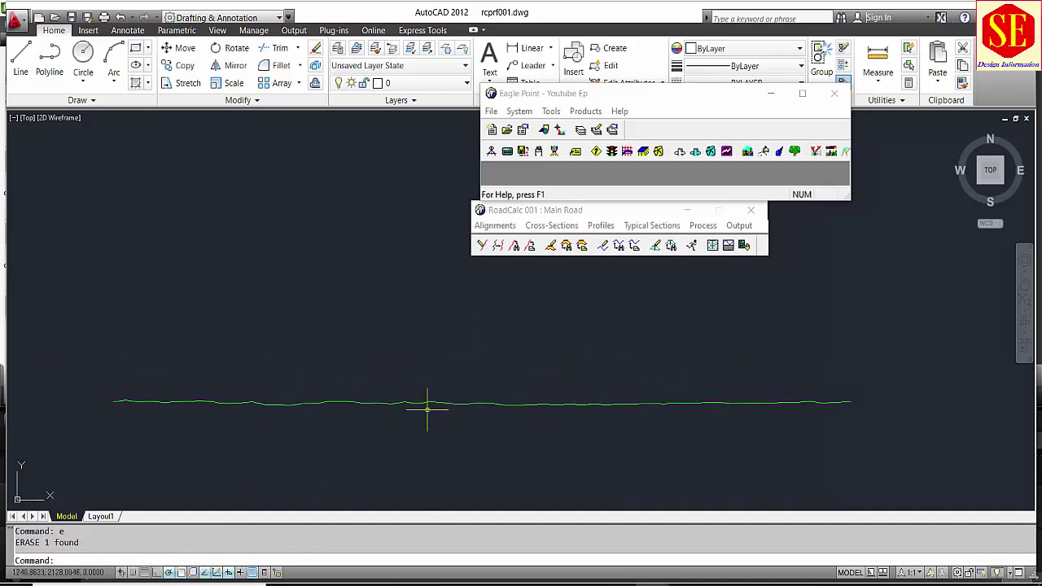
pyautogui.scroll(2, 423, 406)
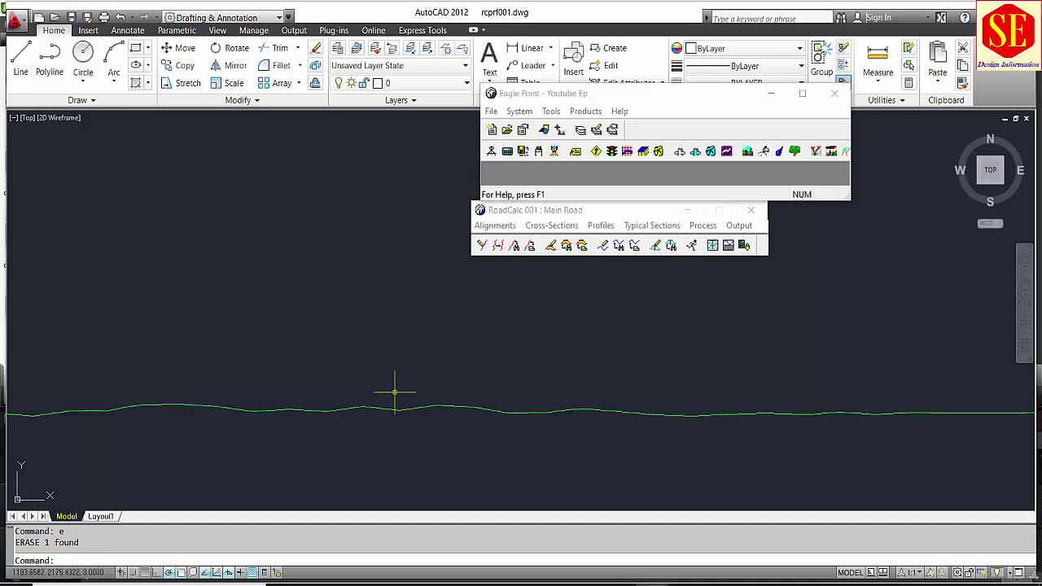
pyautogui.scroll(-1, 399, 389)
pyautogui.scroll(-1, 391, 374)
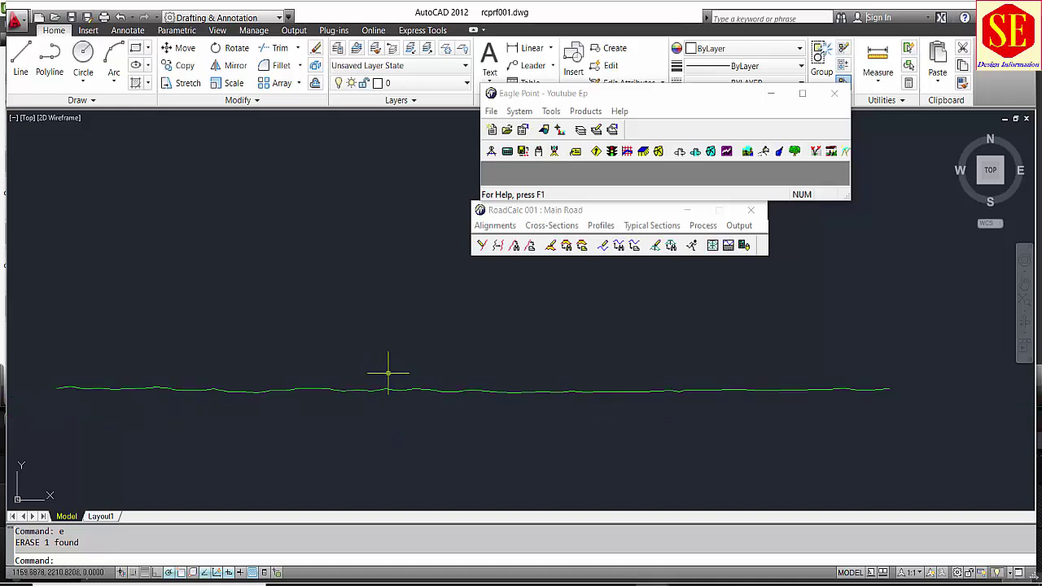
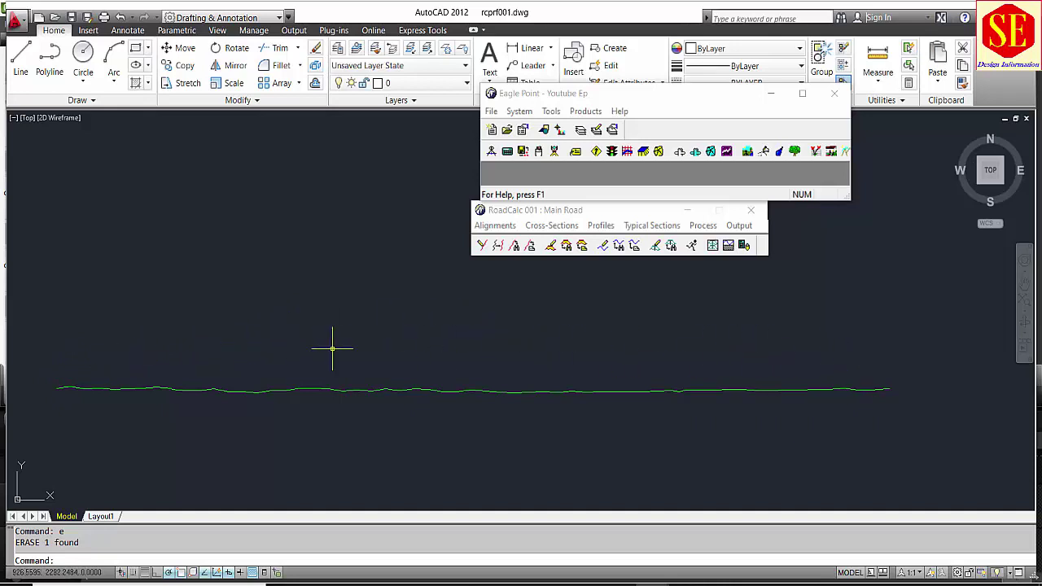
pyautogui.click(603, 227)
pyautogui.click(616, 239)
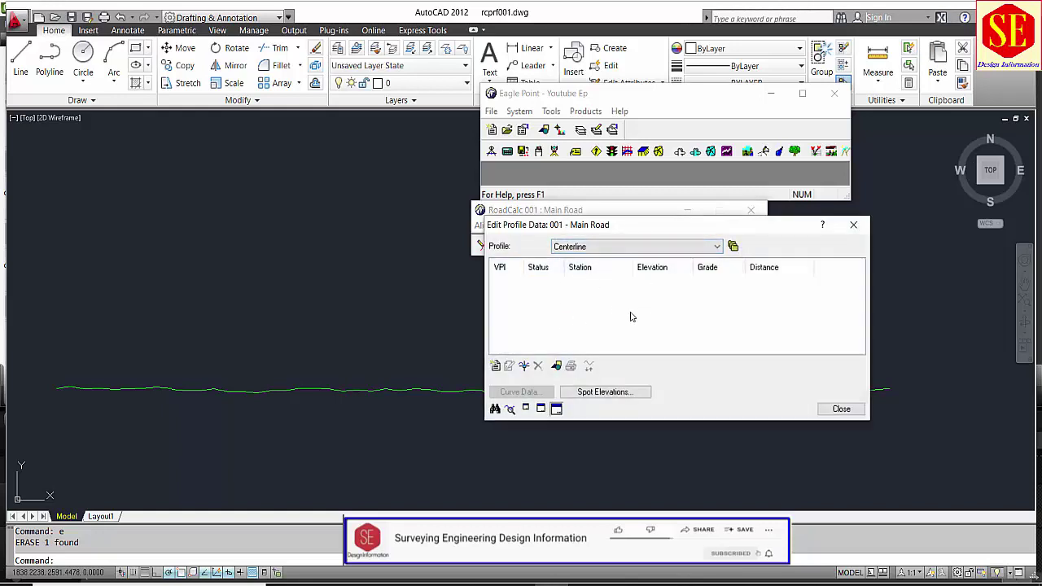
pyautogui.click(823, 411)
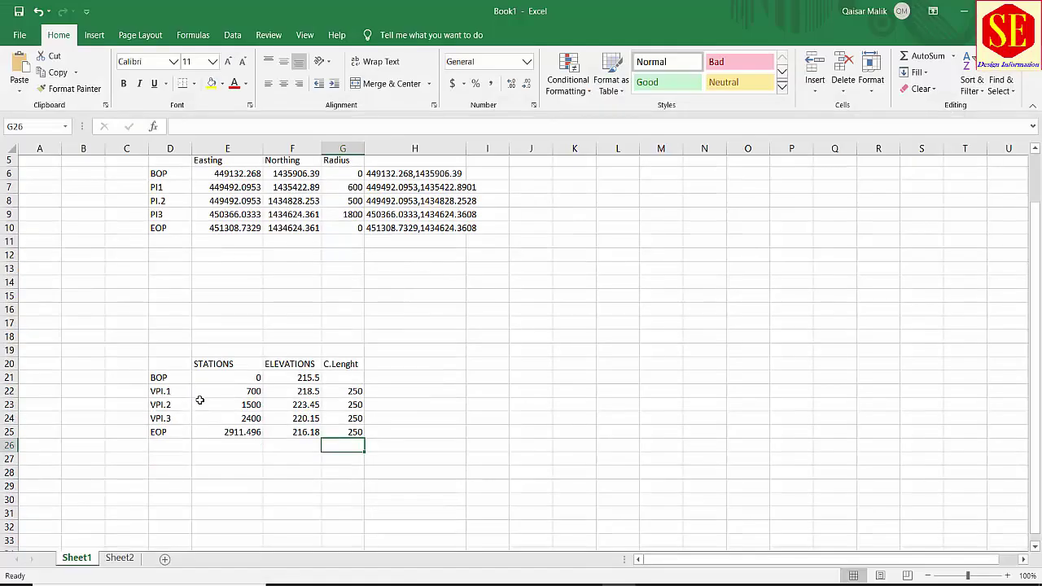
# Review the vertical alignment table on Sheet1 in Excel, checking the stations, elevations and curve length of BOP and VPI.1
pyautogui.scroll(-1, 140, 352)
pyautogui.moveTo(168, 337); pyautogui.dragTo(348, 415)
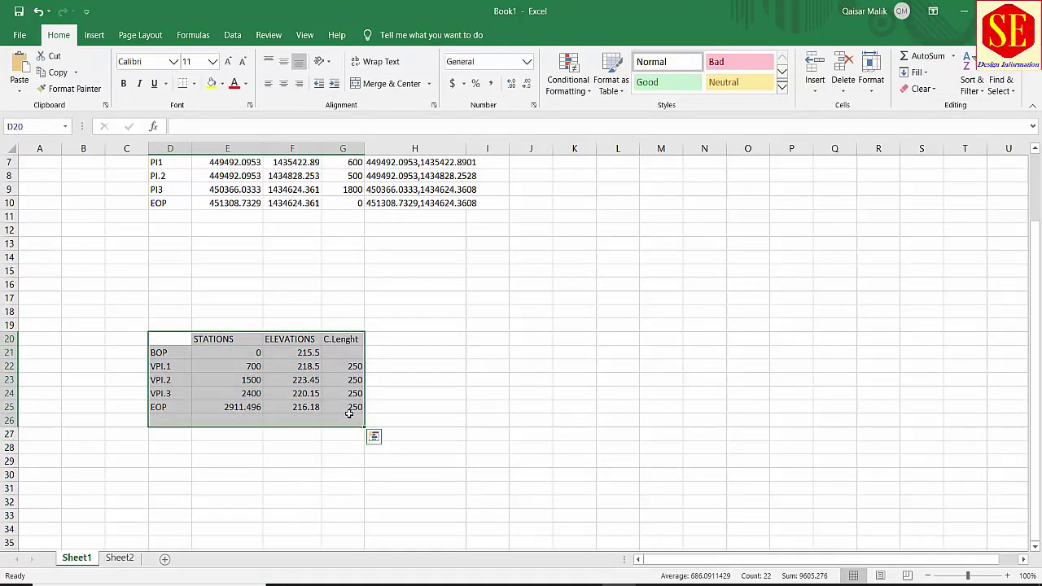
pyautogui.click(157, 353)
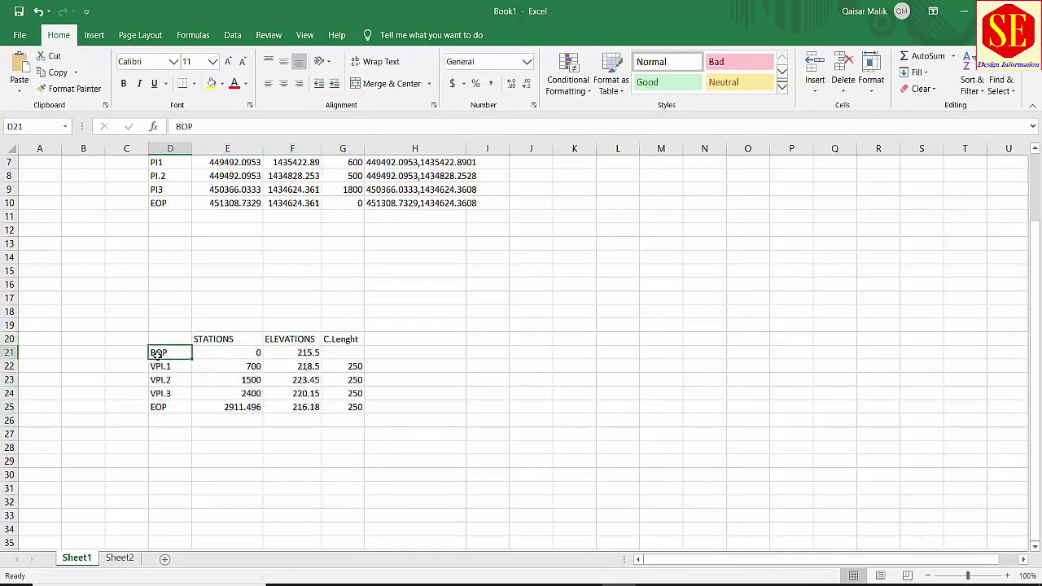
pyautogui.click(251, 357)
pyautogui.click(317, 353)
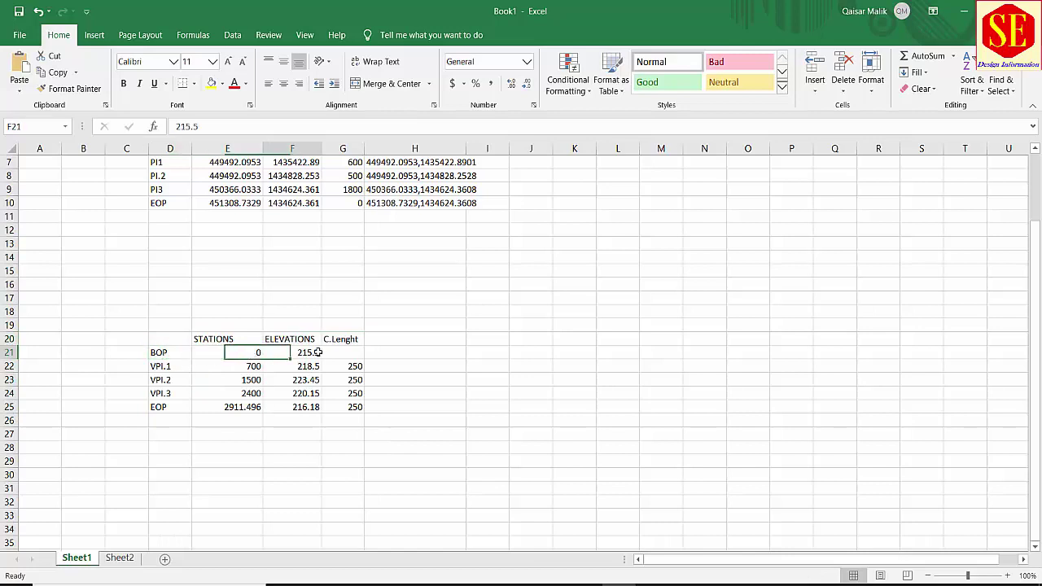
pyautogui.click(175, 366)
pyautogui.click(304, 366)
pyautogui.click(249, 366)
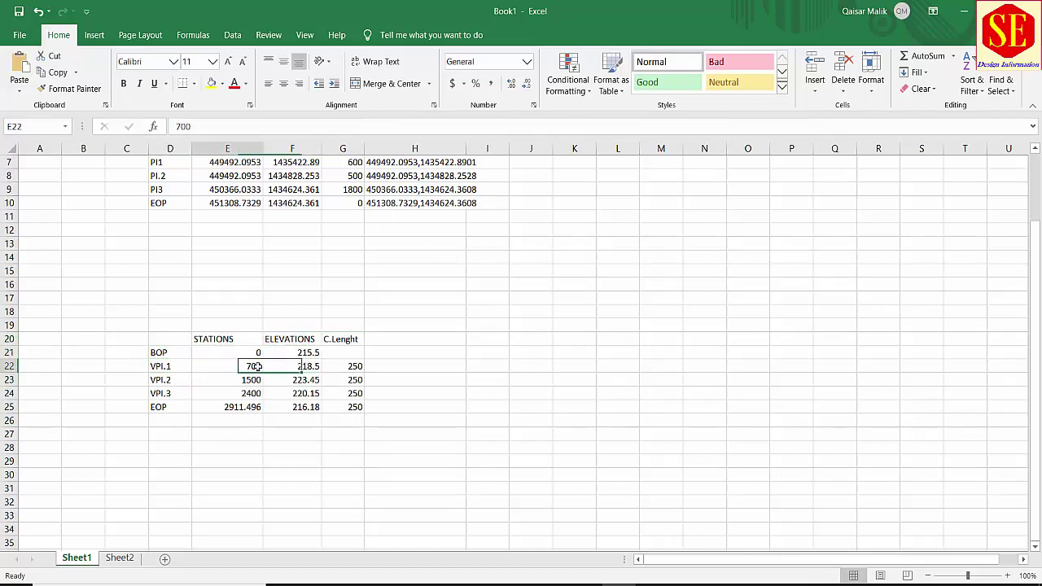
pyautogui.click(310, 366)
pyautogui.click(343, 367)
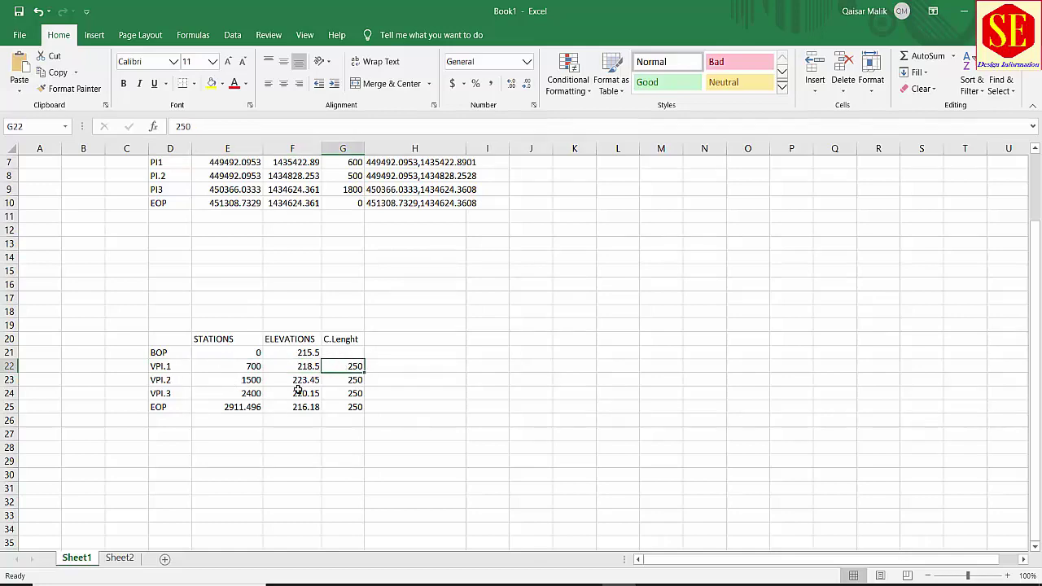
# Examine the design elevations in F21:F25, from BOP through the VPIs to EOP
pyautogui.scroll(1, 251, 392)
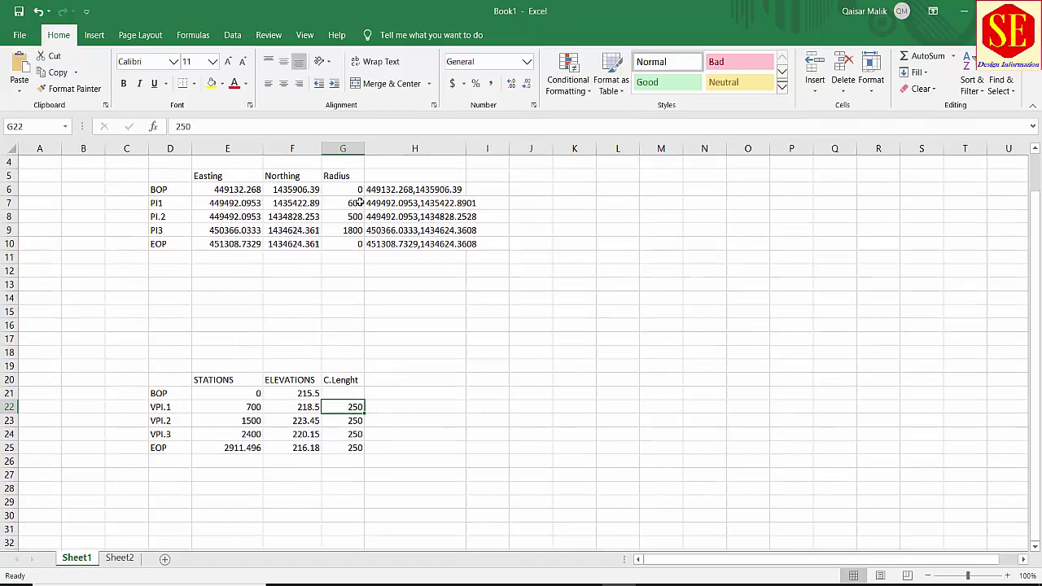
pyautogui.scroll(-3, 338, 379)
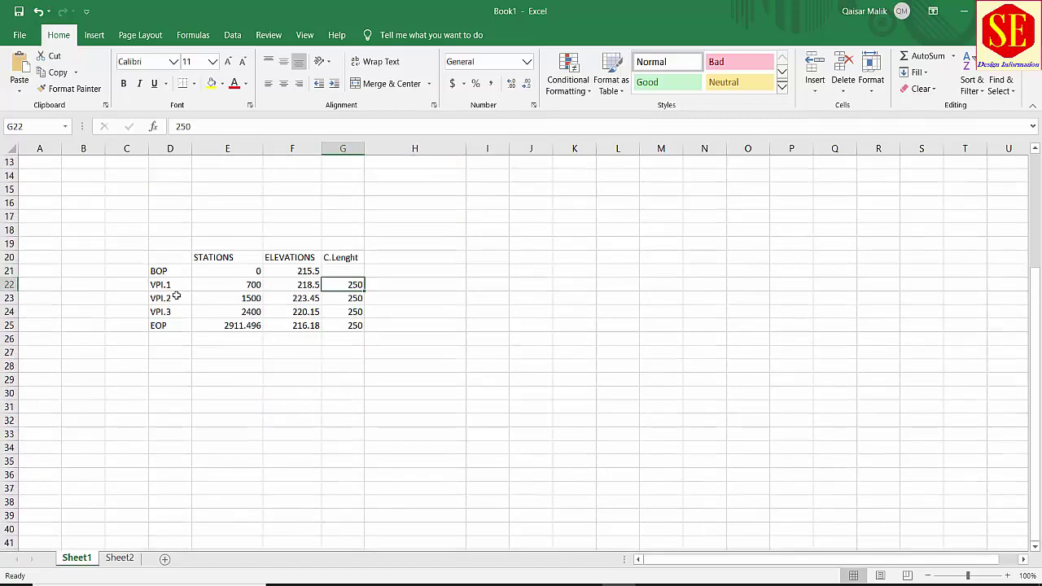
pyautogui.click(225, 275)
pyautogui.click(309, 272)
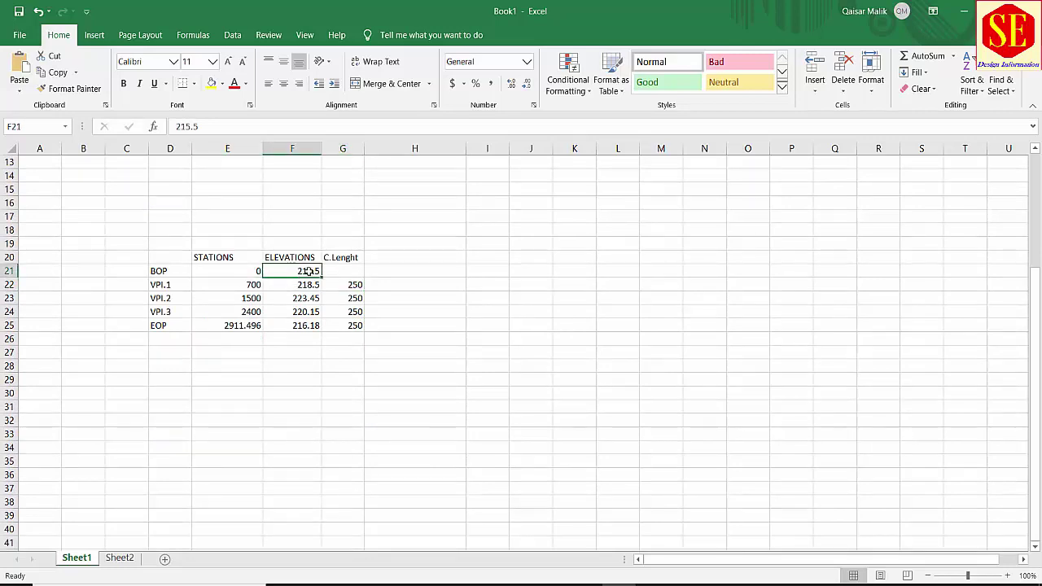
pyautogui.click(313, 285)
pyautogui.click(341, 297)
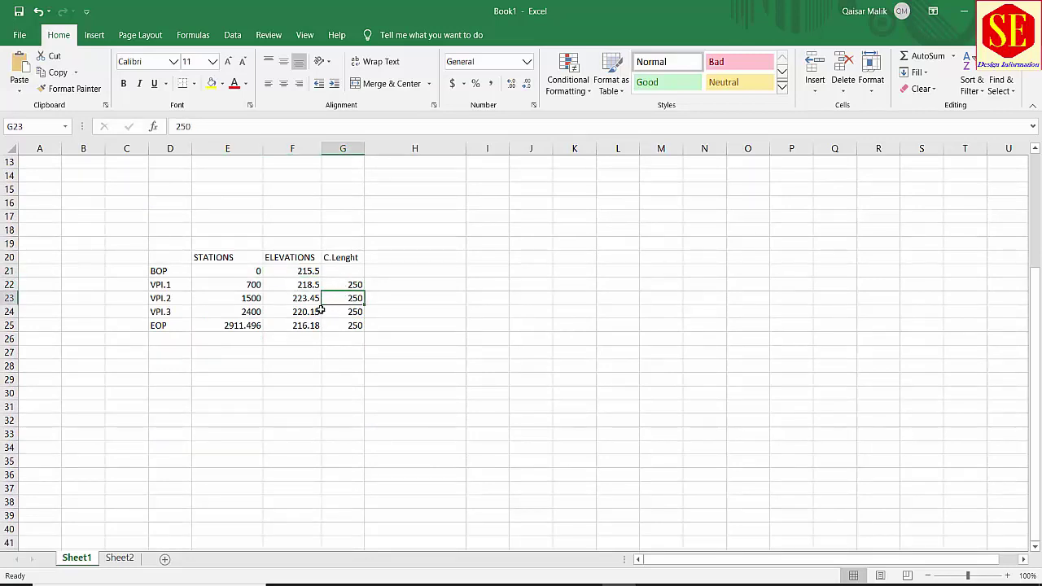
pyautogui.click(306, 272)
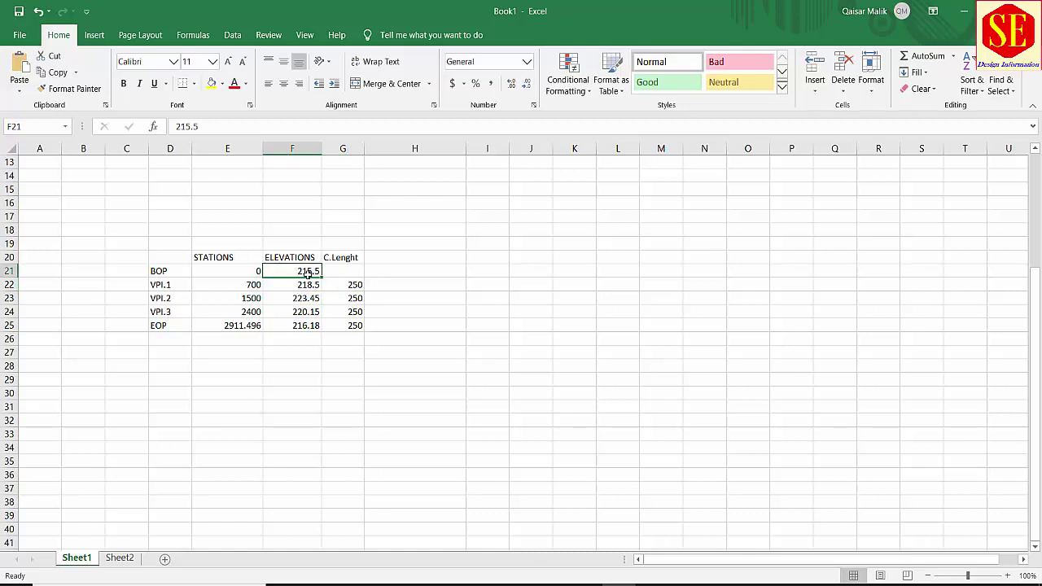
pyautogui.click(303, 286)
pyautogui.click(307, 300)
pyautogui.click(308, 313)
pyautogui.click(306, 326)
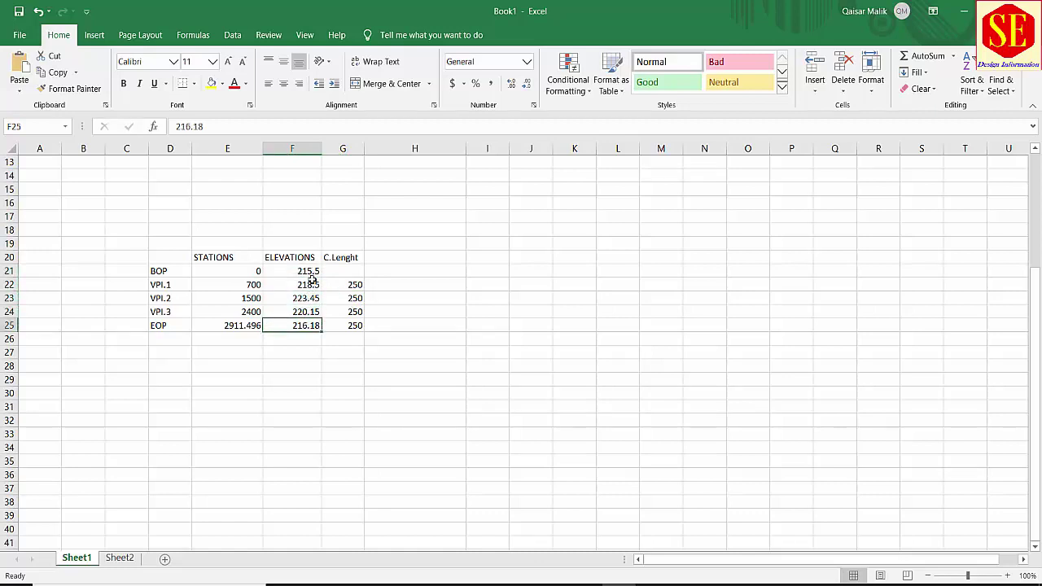
pyautogui.click(308, 271)
pyautogui.click(314, 284)
pyautogui.click(307, 299)
pyautogui.click(307, 313)
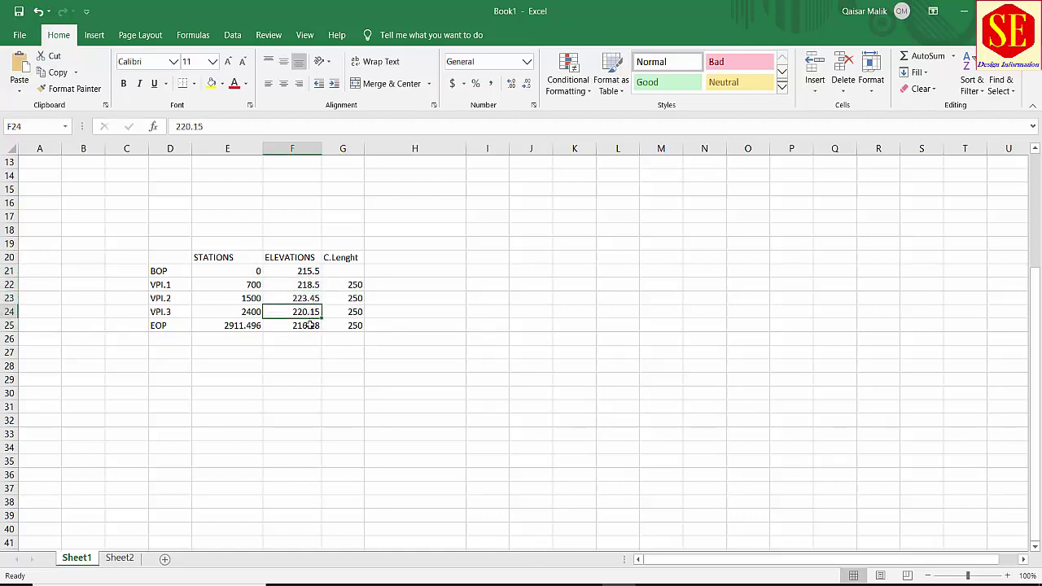
pyautogui.click(306, 326)
pyautogui.click(315, 271)
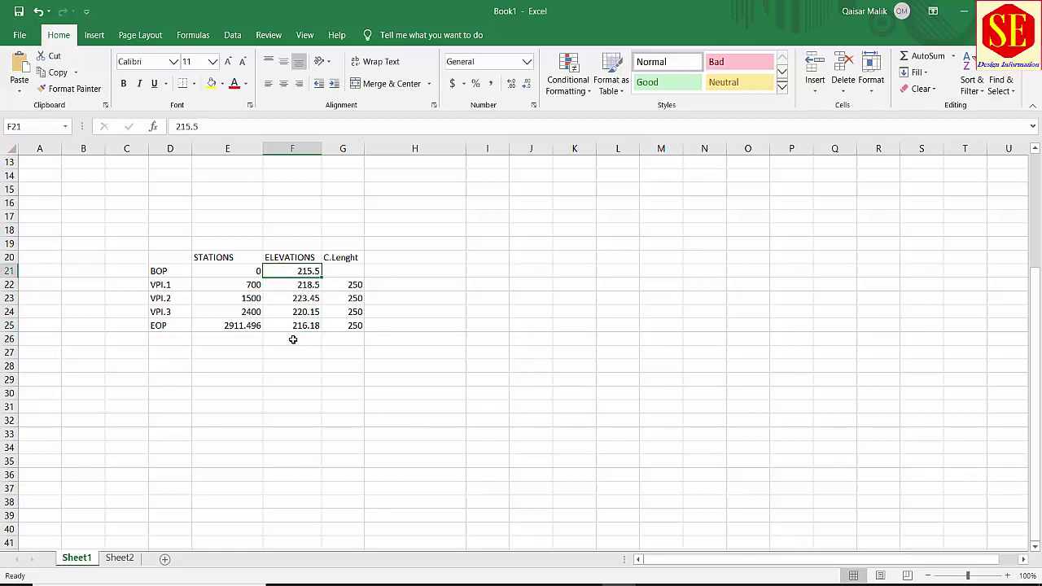
# Multiply the BOP and VPI.1 elevations by 10 with the formulas =F21*10 in H21 and =F22*10 in H22
pyautogui.click(406, 272)
pyautogui.write('=')
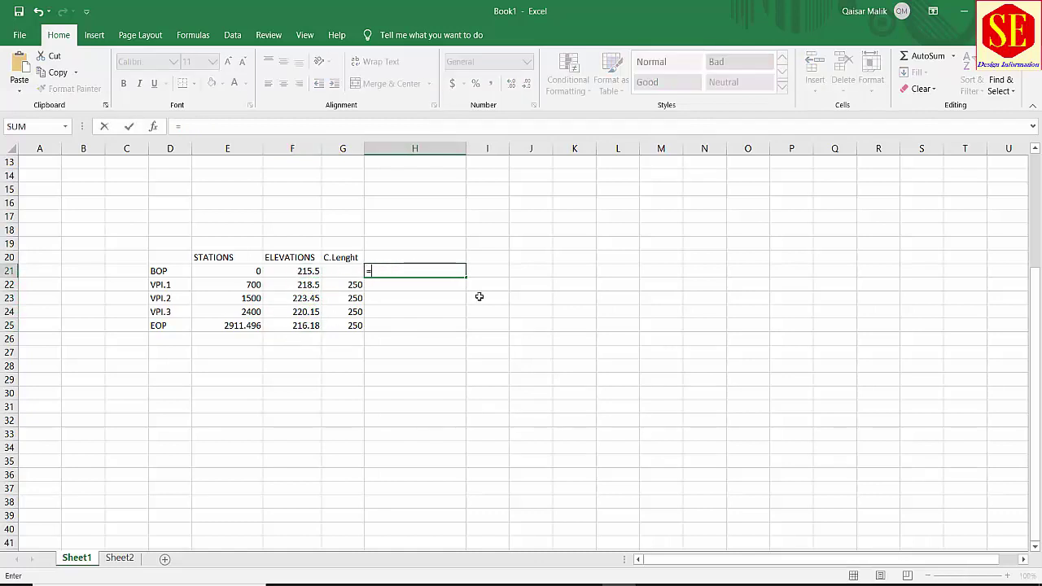
pyautogui.click(309, 271)
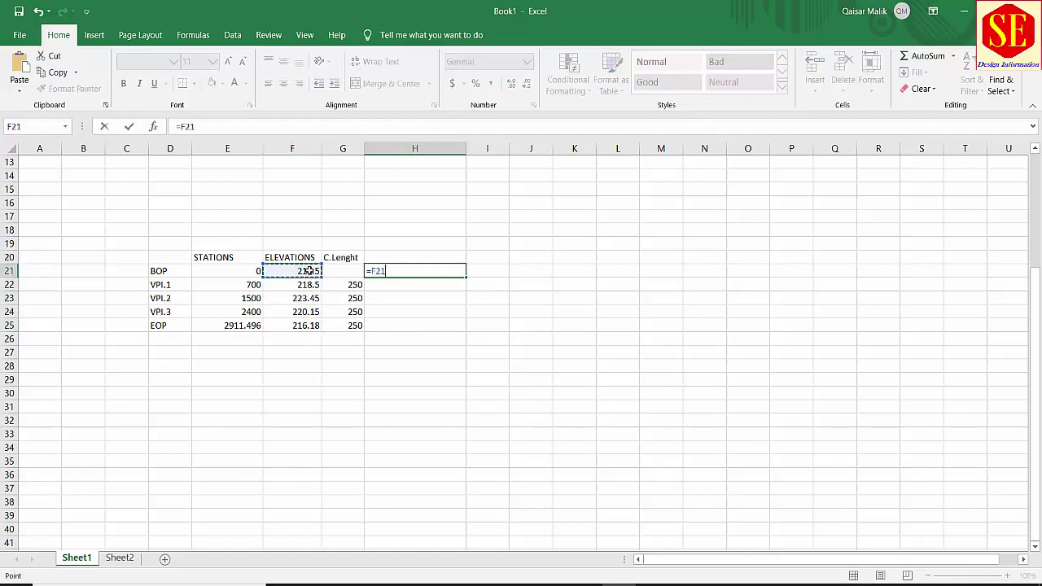
pyautogui.write('*10')
pyautogui.press('Return')
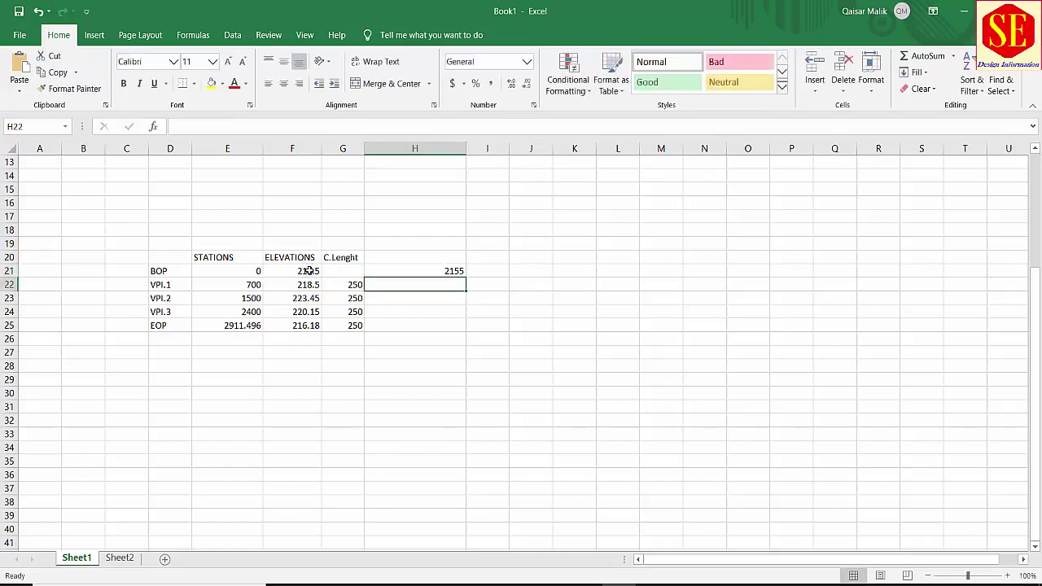
pyautogui.write('=')
pyautogui.click(302, 286)
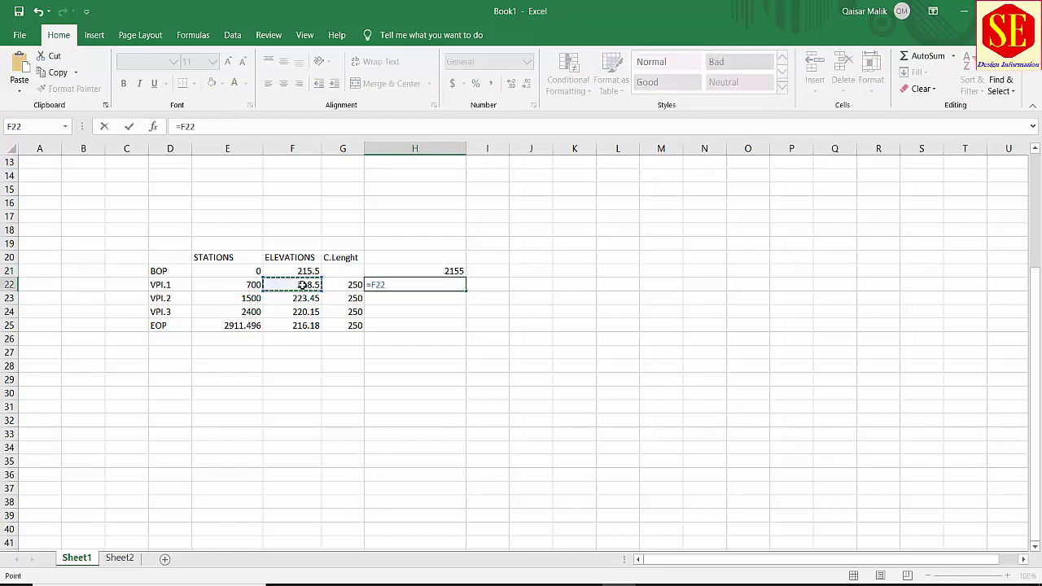
pyautogui.write('*10')
pyautogui.press('Return')
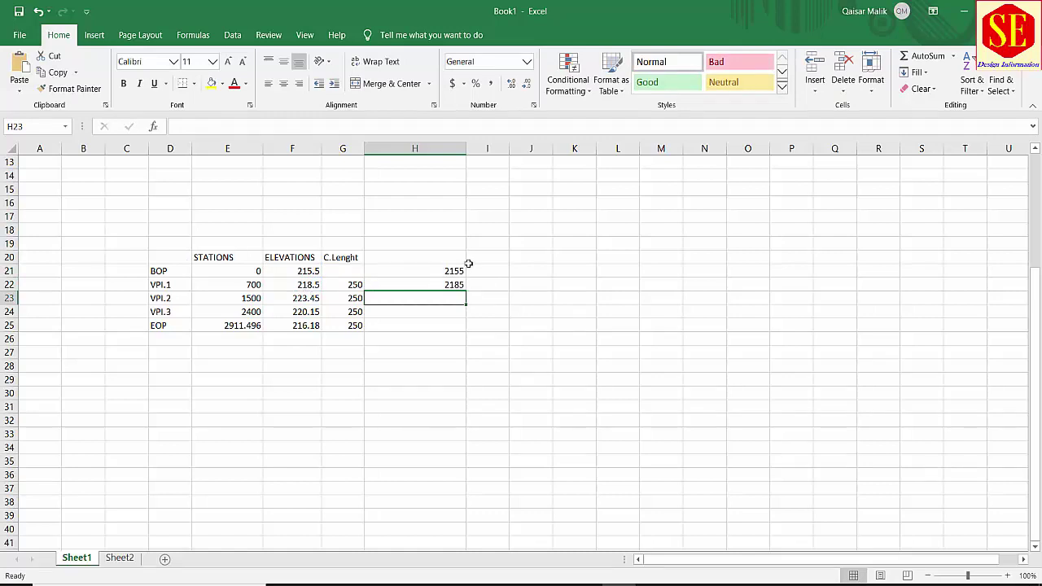
# Fill the formula in H22 down to H25 and centre the scaled elevations in H21:H25
pyautogui.click(455, 285)
pyautogui.moveTo(466, 291); pyautogui.dragTo(465, 332)
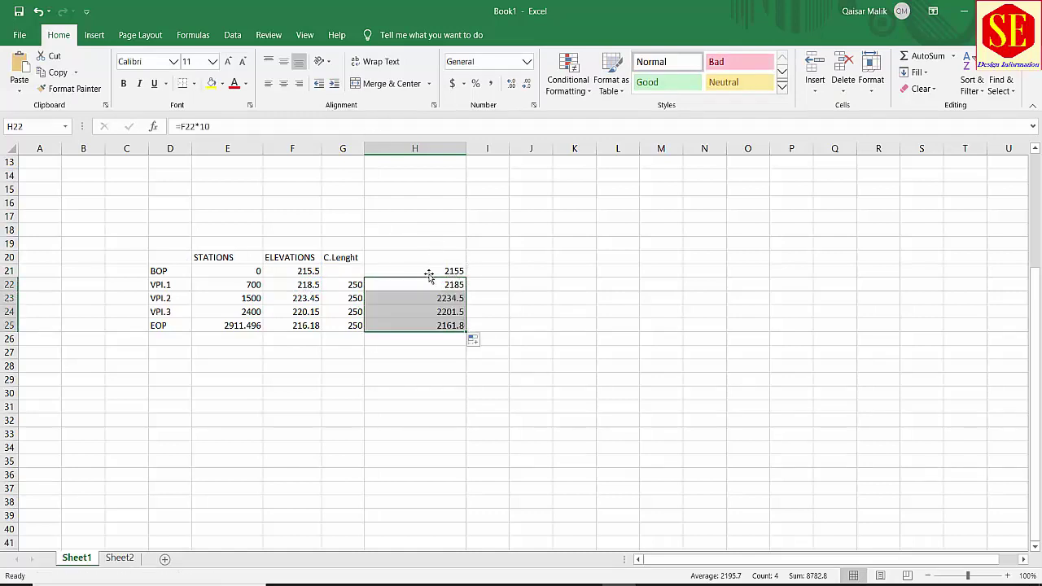
pyautogui.moveTo(429, 275); pyautogui.dragTo(465, 329)
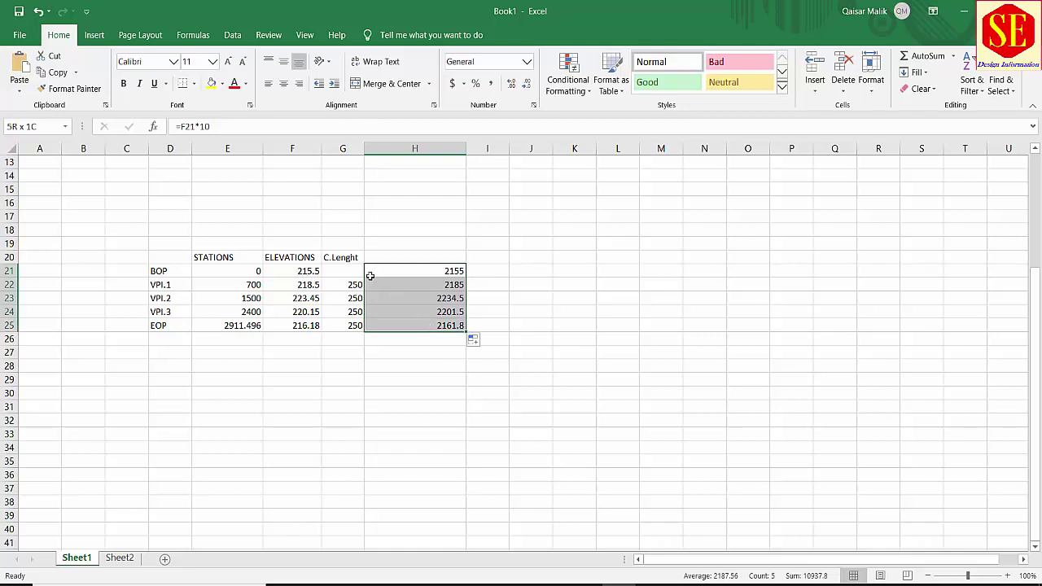
pyautogui.click(283, 83)
# Join each station with its scaled elevation using =E21&","&H21 in I21, and fill the formula down to I25
pyautogui.click(488, 275)
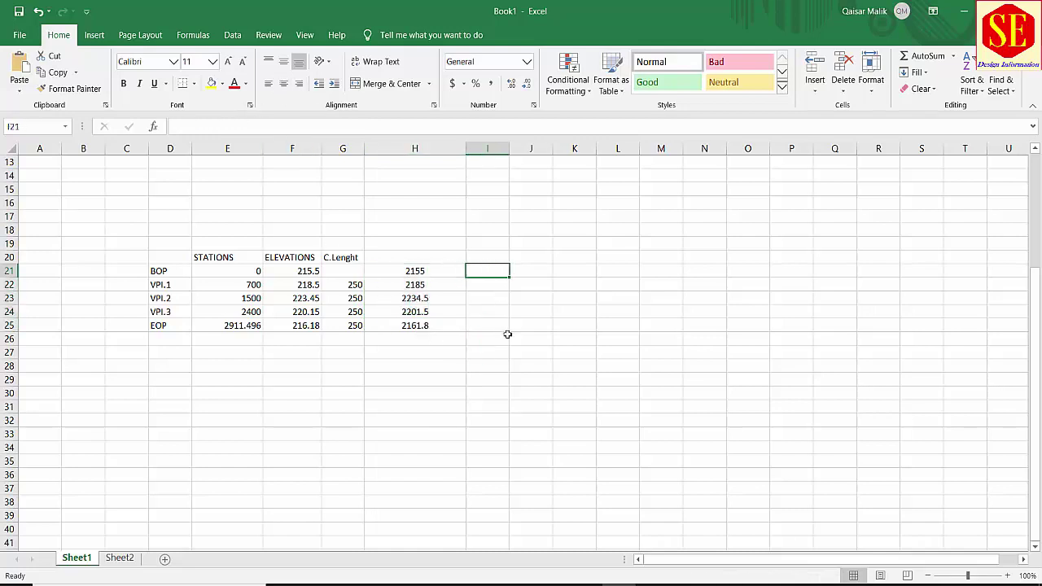
pyautogui.write('=')
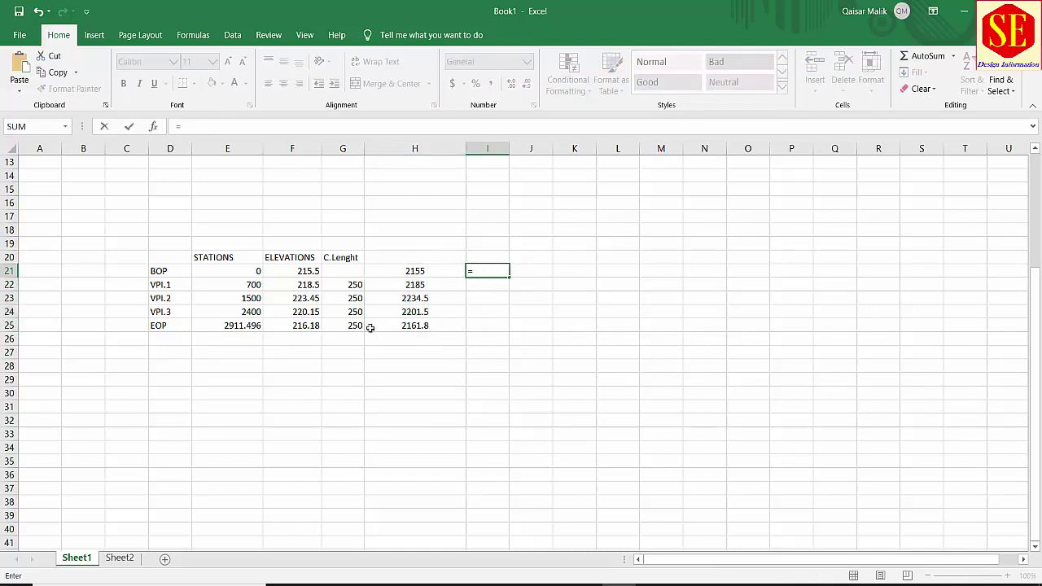
pyautogui.click(253, 270)
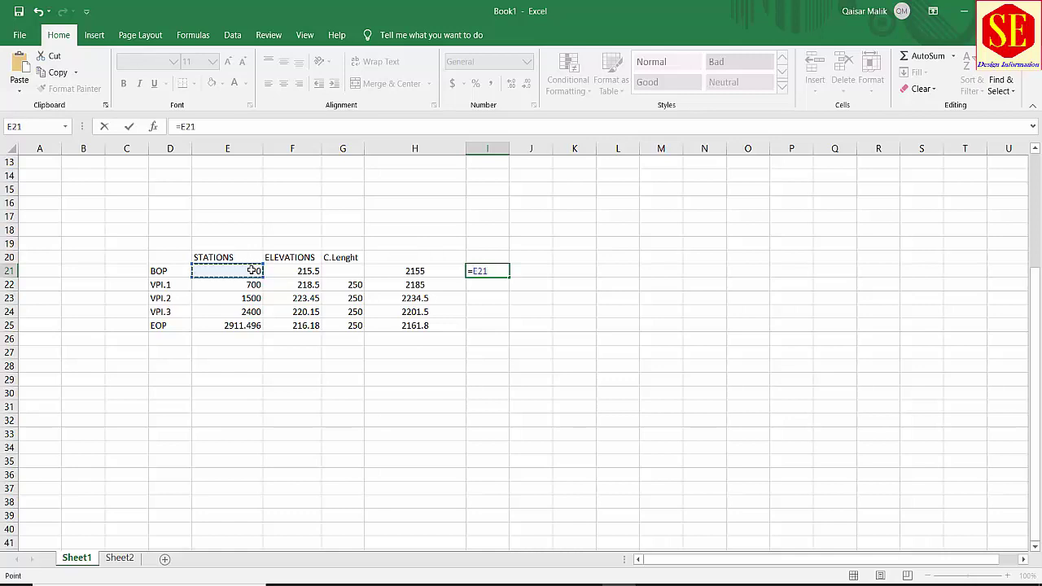
pyautogui.write('&')
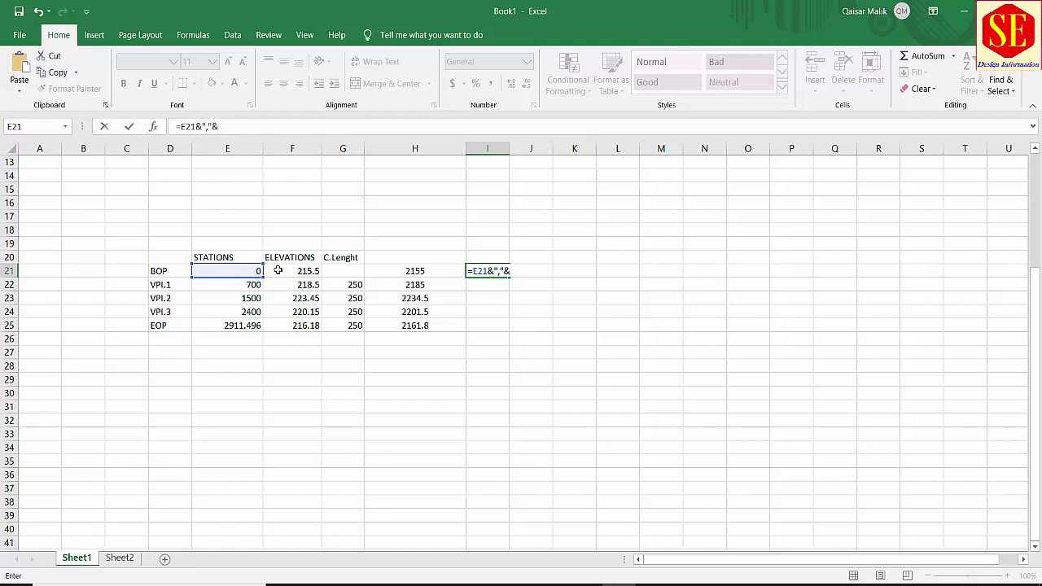
pyautogui.write('","&')
pyautogui.click(420, 274)
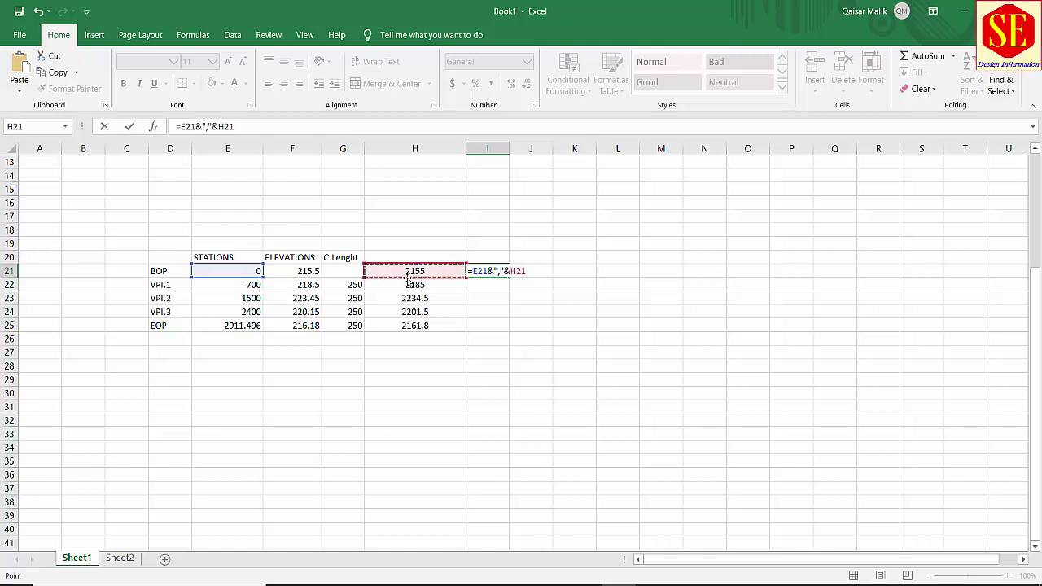
pyautogui.press('Return')
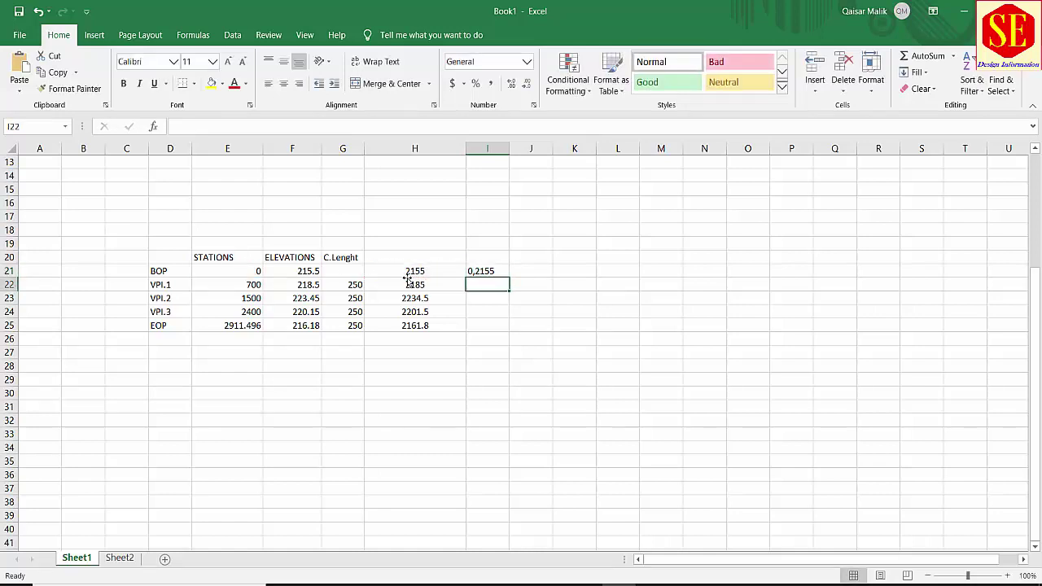
pyautogui.click(492, 270)
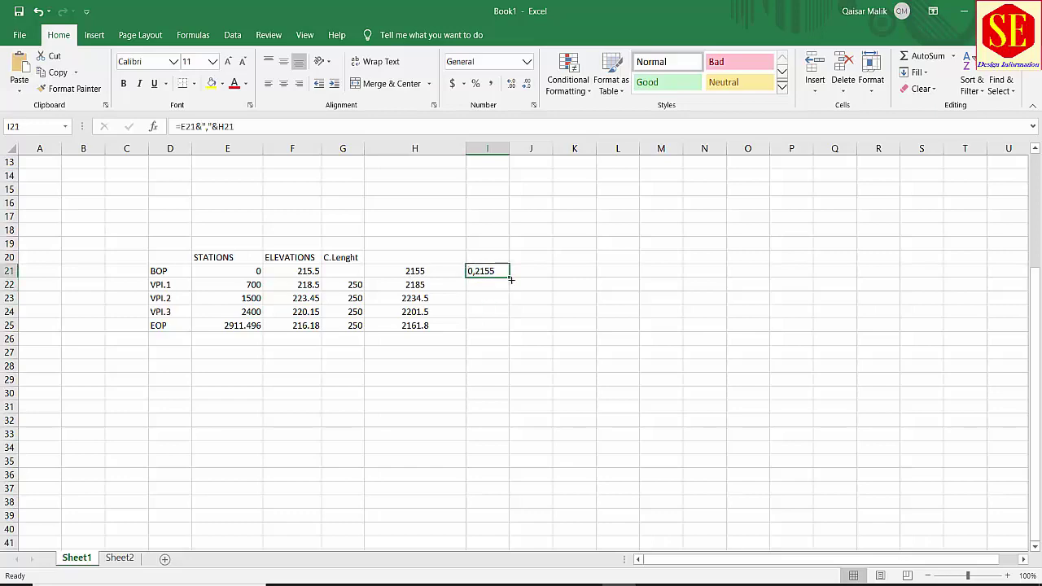
pyautogui.moveTo(509, 277); pyautogui.dragTo(513, 332)
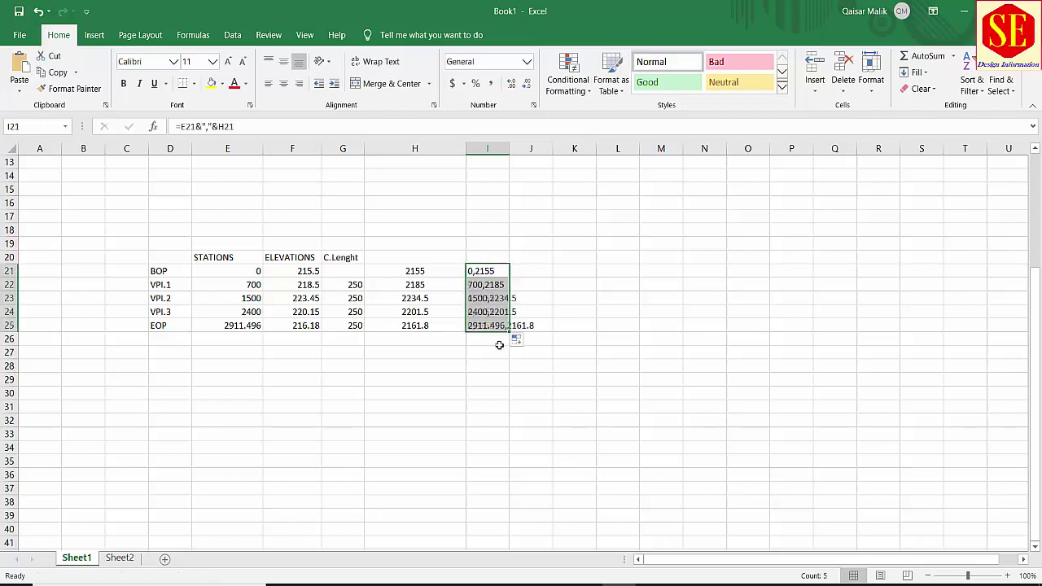
# Check the horizontal coordinate pair formula in H6 for comparison, and copy the station-elevation pairs in I21:I25
pyautogui.scroll(4, 488, 325)
pyautogui.click(389, 230)
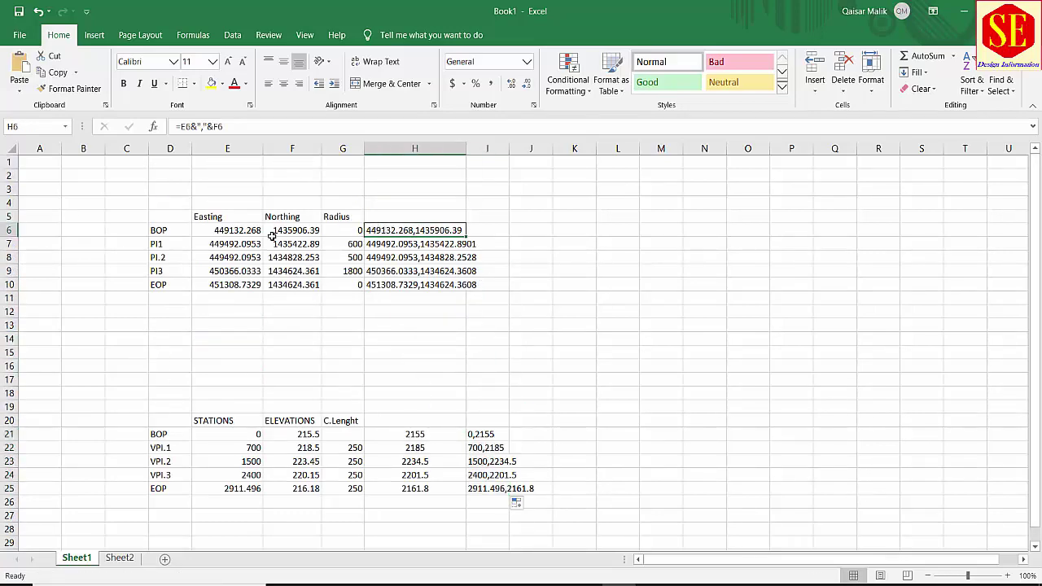
pyautogui.scroll(-3, 539, 354)
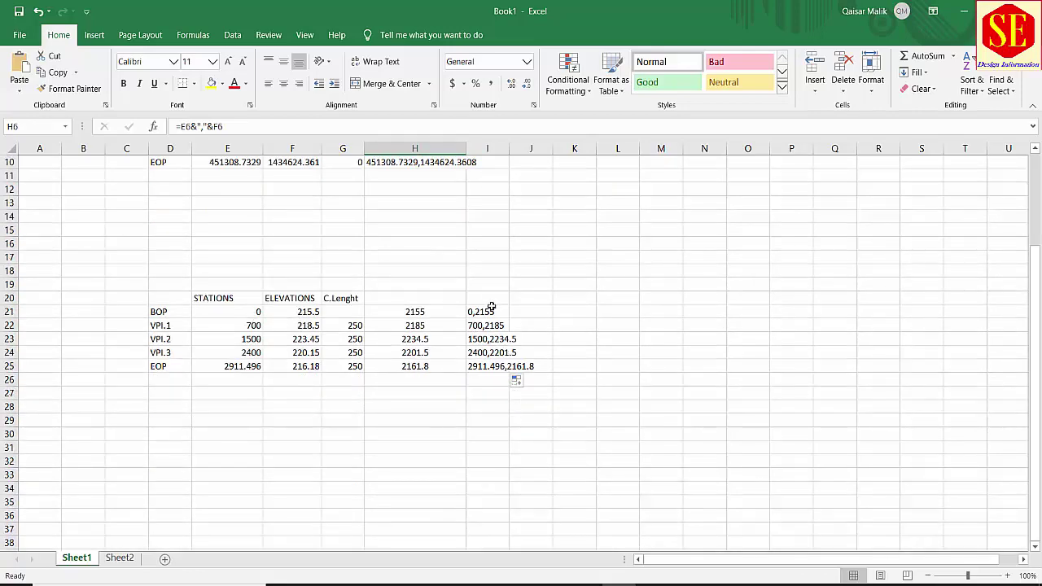
pyautogui.moveTo(491, 307); pyautogui.dragTo(492, 363)
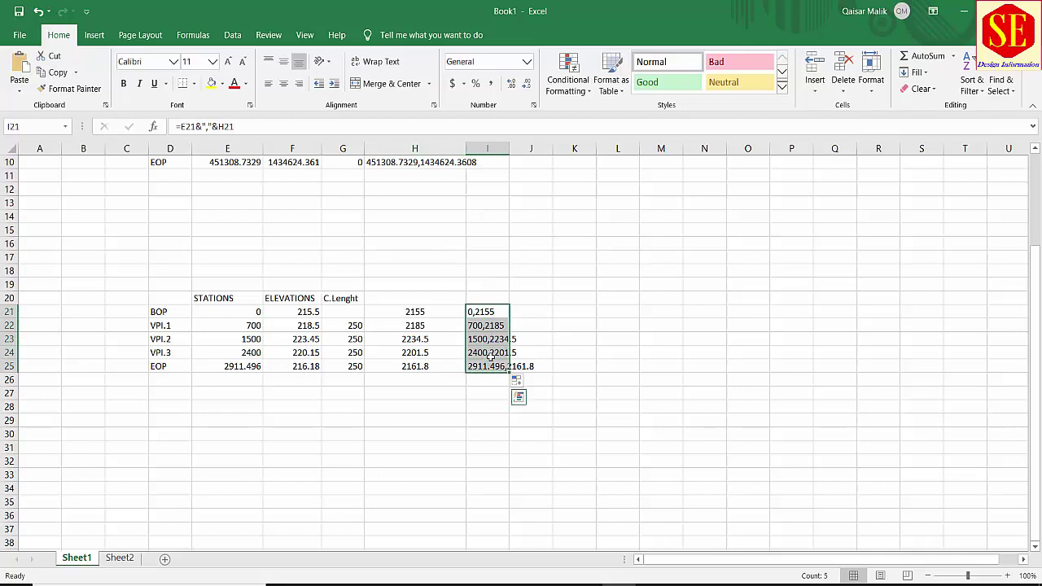
pyautogui.rightClick(492, 363)
pyautogui.click(521, 62)
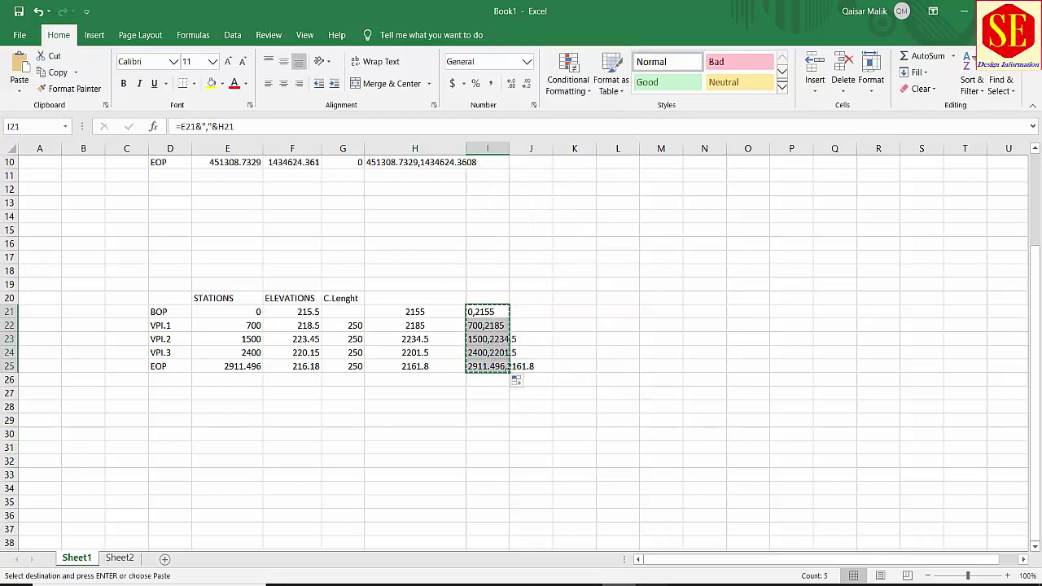
# Switch to AutoCAD and draw the design profile as a polyline through the copied station-elevation pairs
pyautogui.click(651, 523)
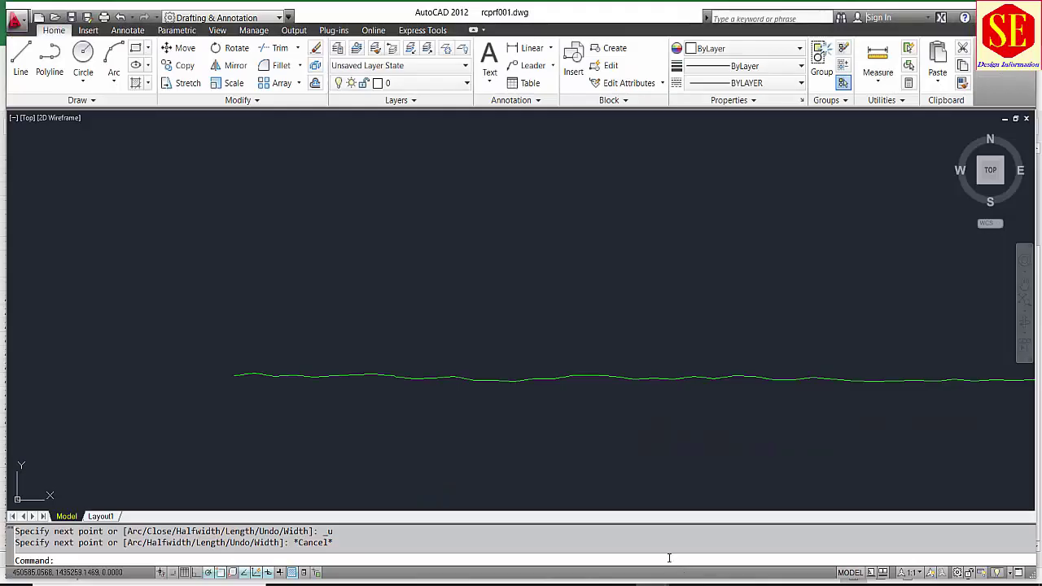
pyautogui.scroll(-3, 531, 338)
pyautogui.moveTo(594, 333); pyautogui.dragTo(391, 356, button='middle')
pyautogui.scroll(1, 355, 362)
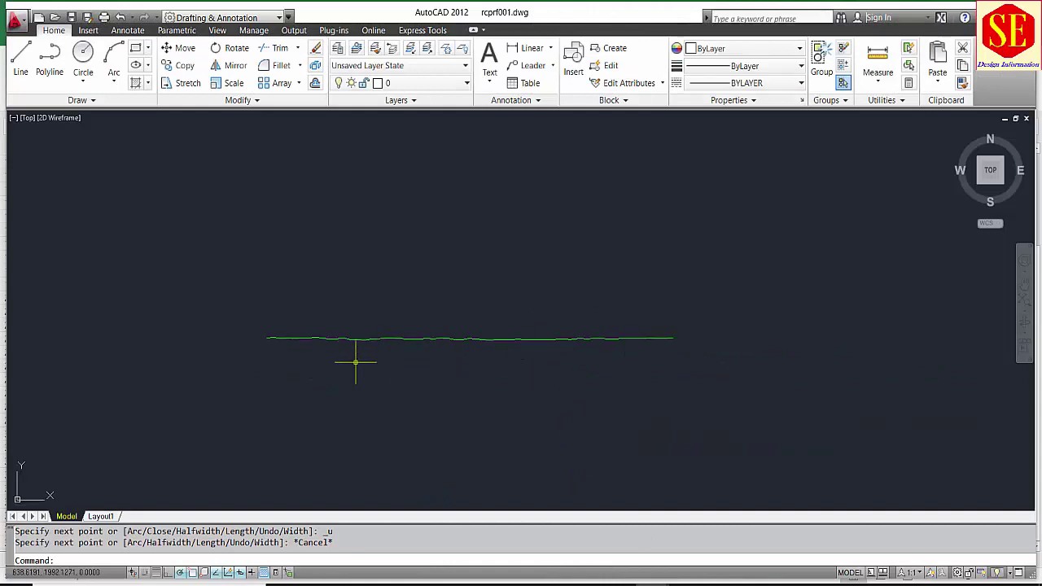
pyautogui.write('PL')
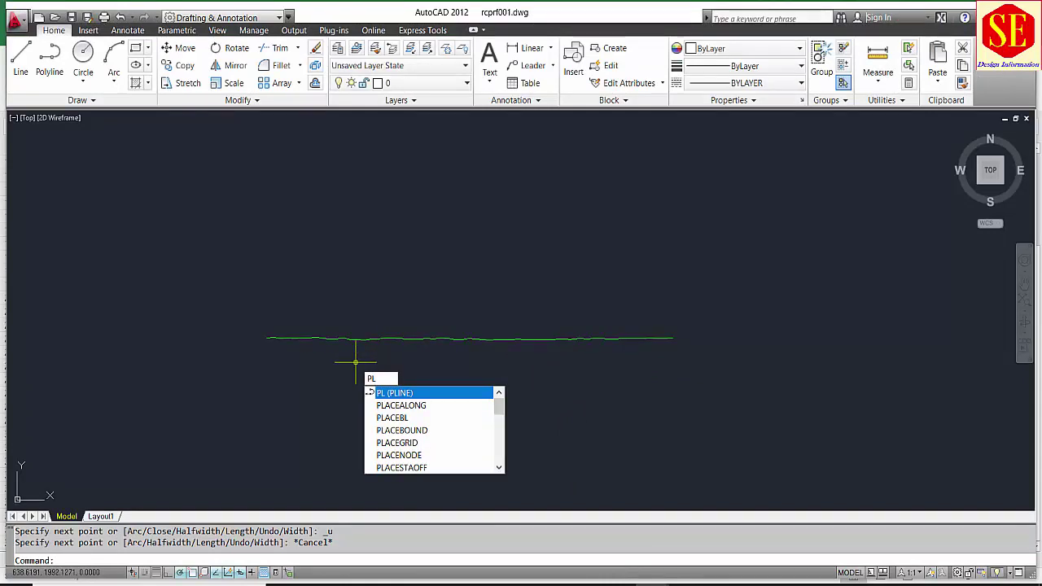
pyautogui.press('Return')
pyautogui.rightClick(163, 559)
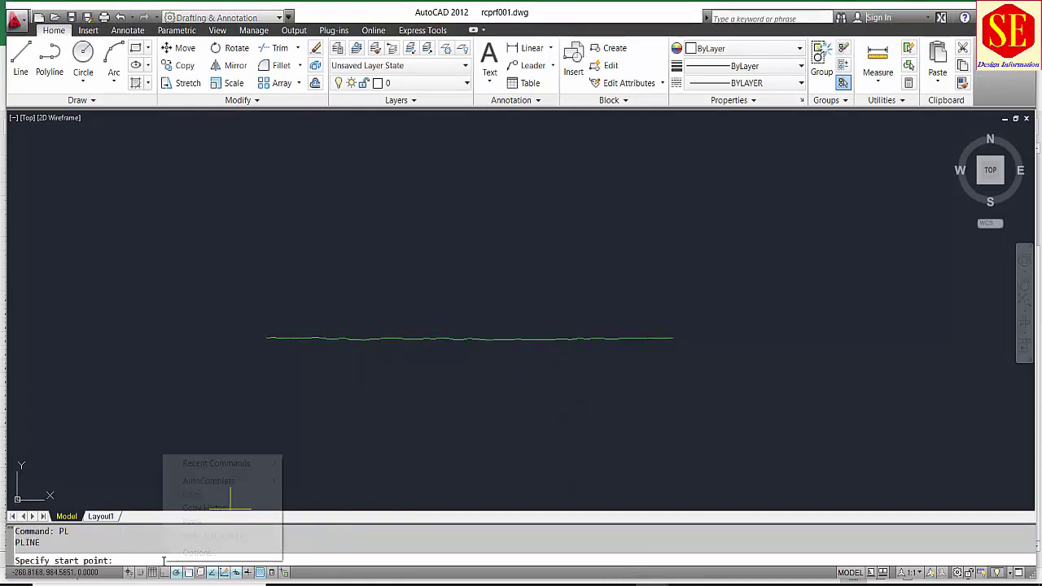
pyautogui.click(195, 521)
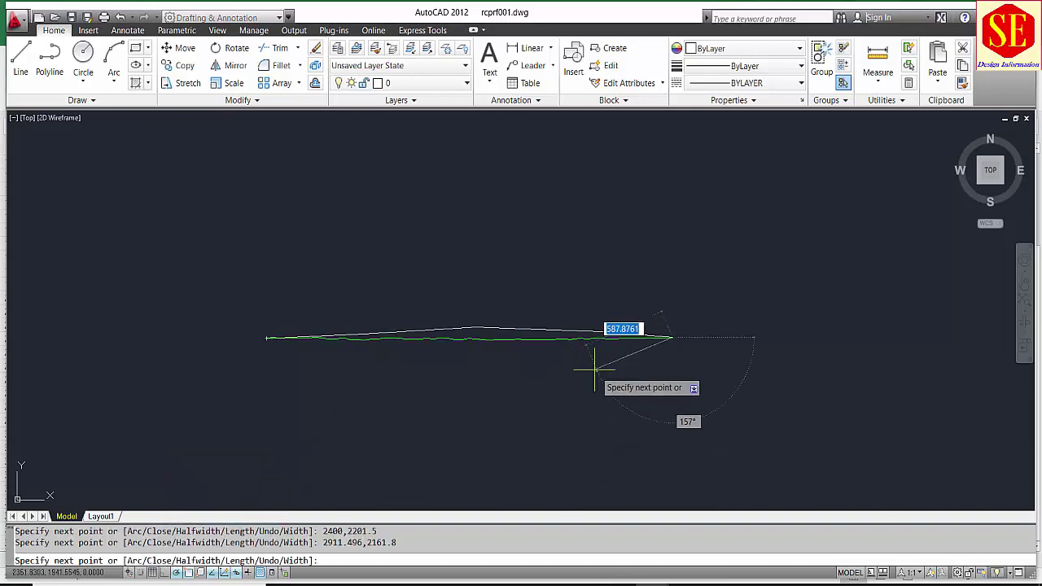
pyautogui.scroll(4, 590, 365)
pyautogui.press('Escape')
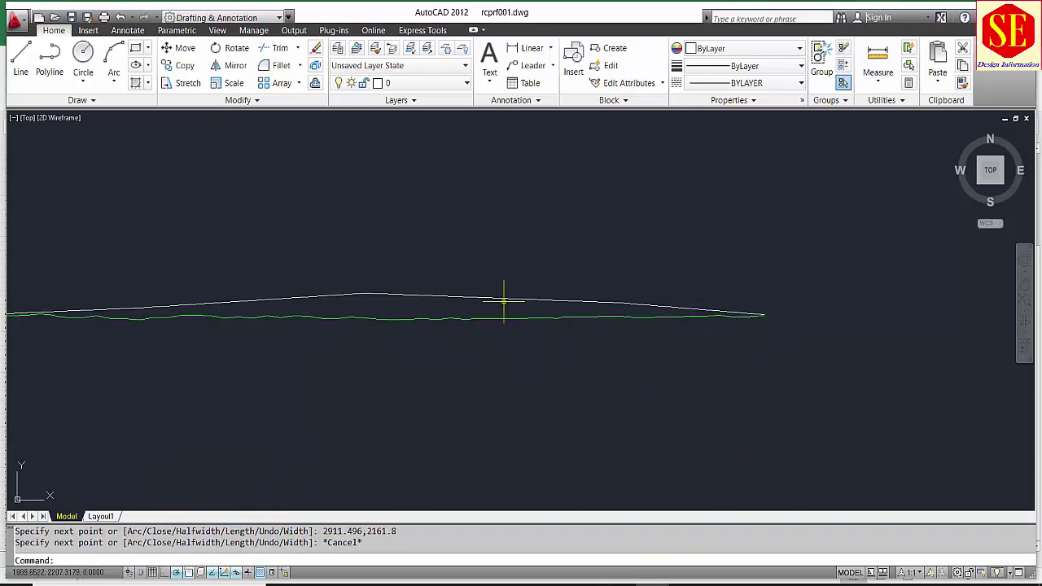
# Select the design polyline and examine its vertices against the green ground profile
pyautogui.click(503, 302)
pyautogui.scroll(-2, 556, 342)
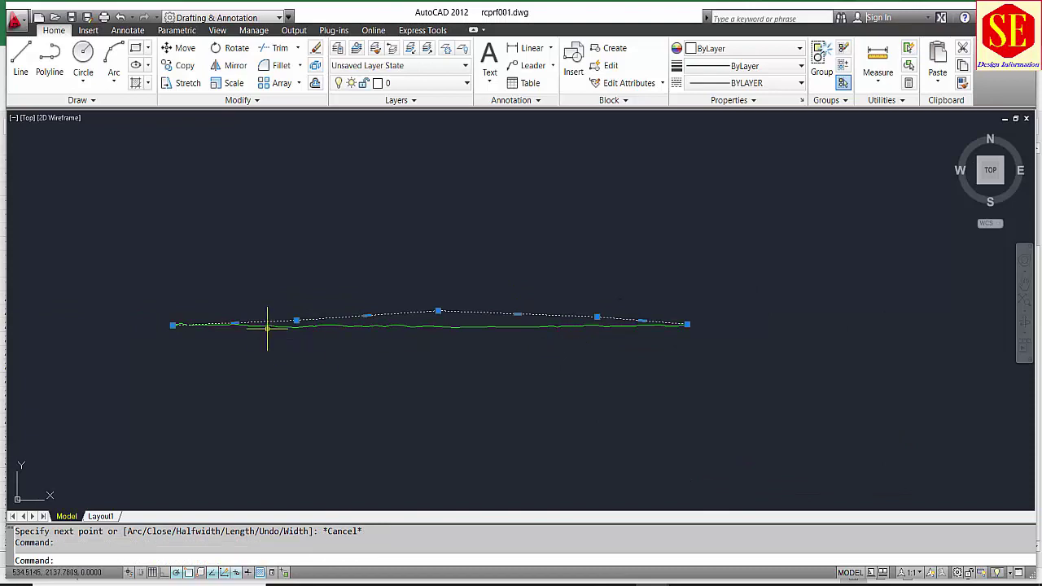
pyautogui.scroll(3, 304, 322)
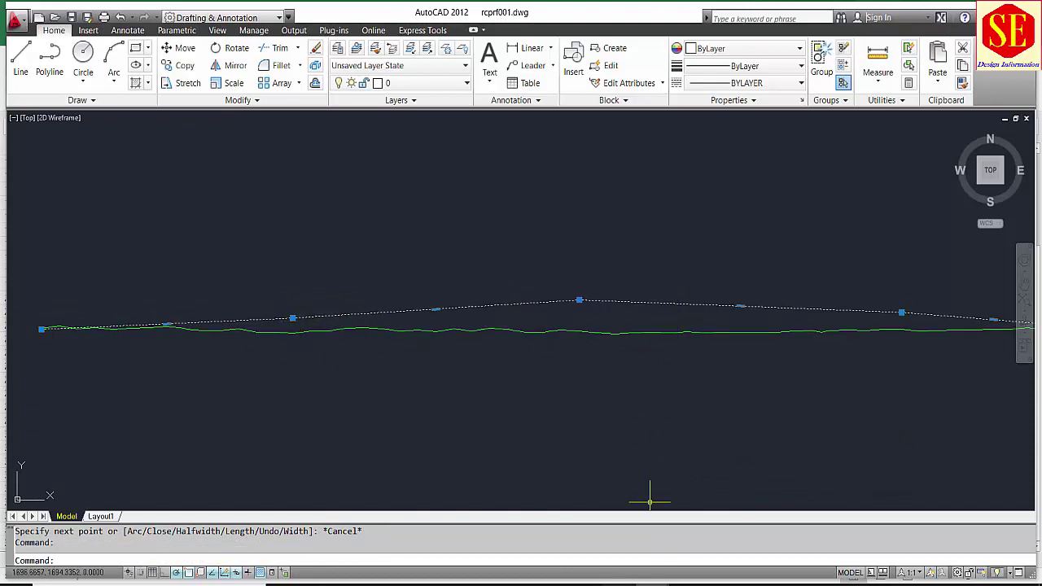
# Switch to RoadCalc, start Convert Objects to Profile and choose the design polyline as the object to convert
pyautogui.click(560, 585)
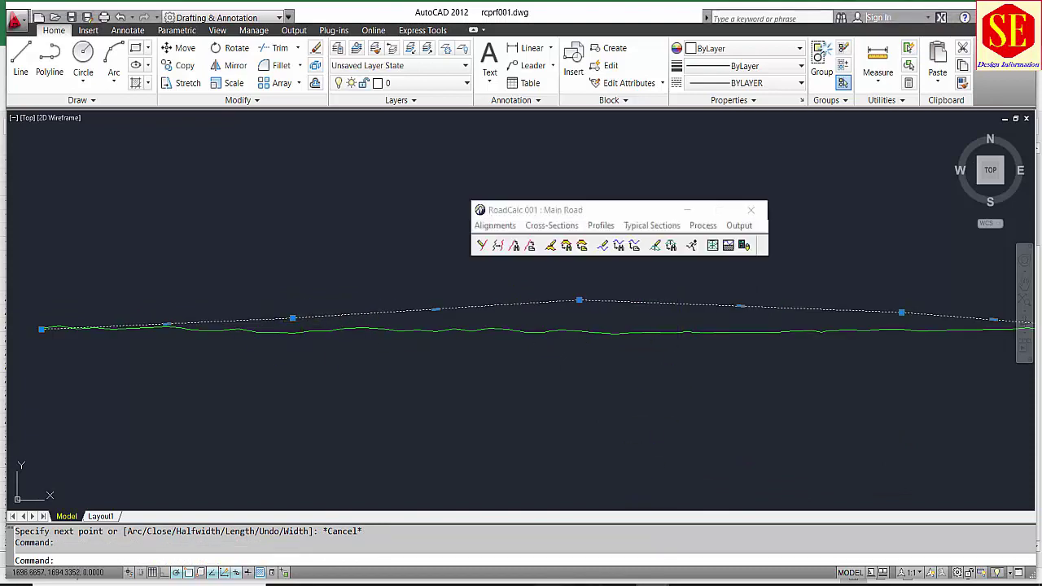
pyautogui.click(603, 228)
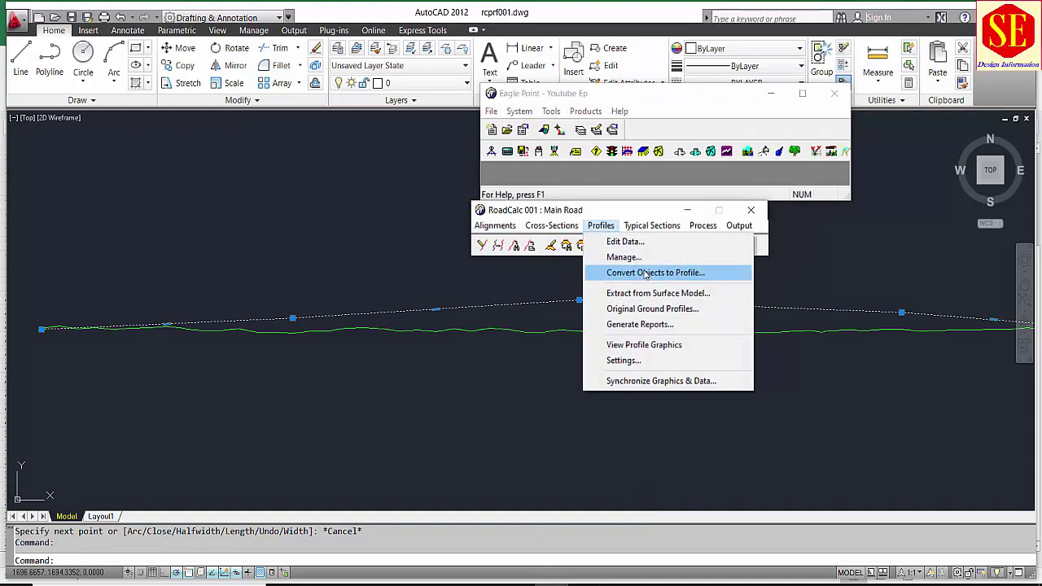
pyautogui.click(494, 226)
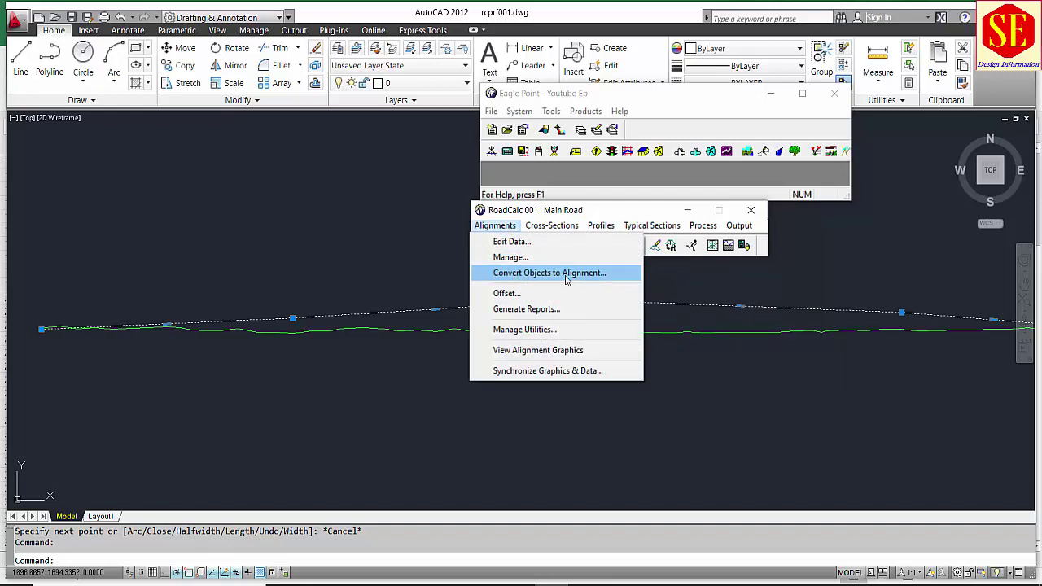
pyautogui.click(600, 225)
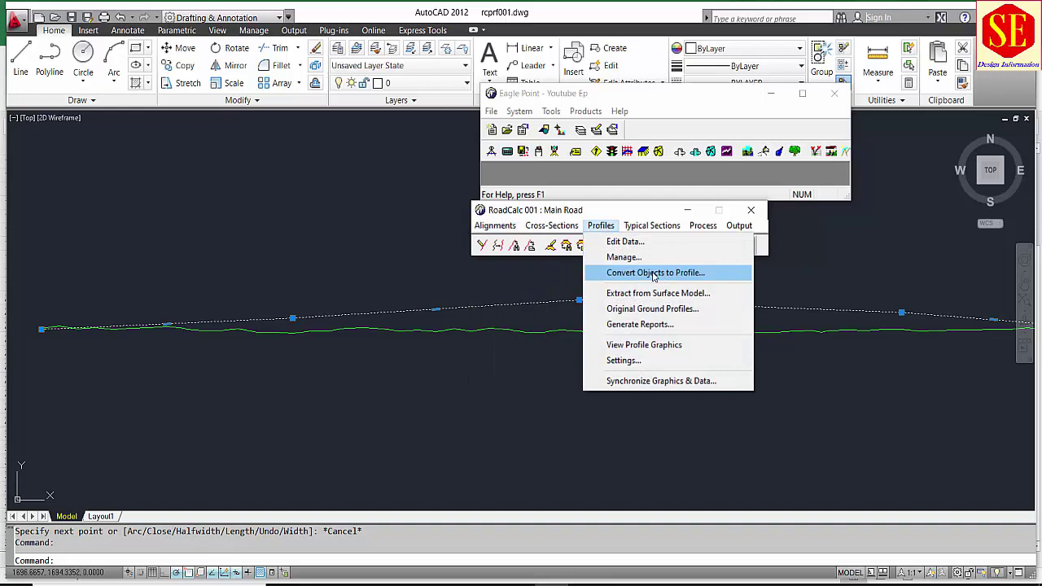
pyautogui.click(674, 275)
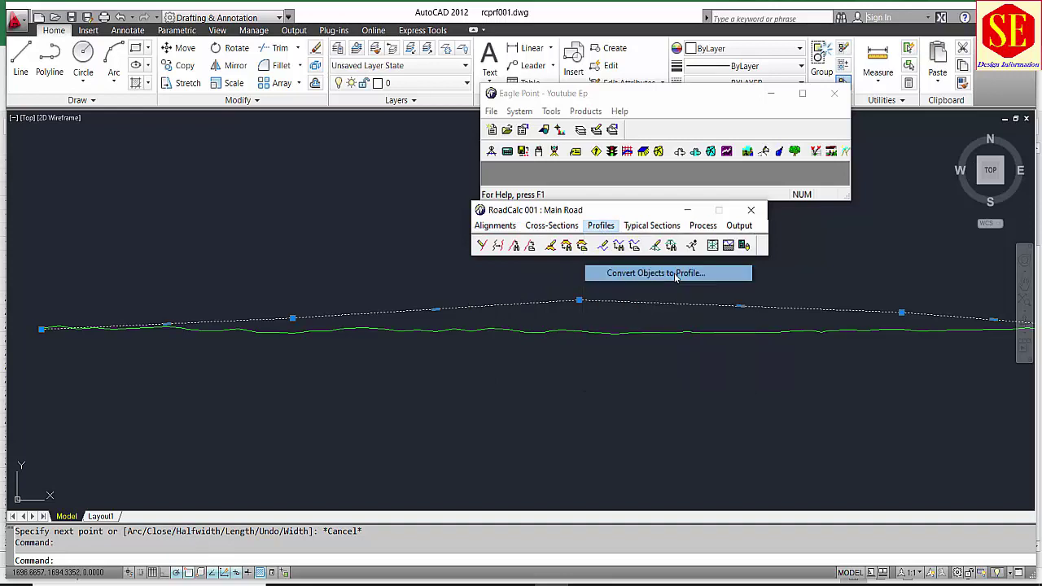
pyautogui.click(583, 300)
pyautogui.press('Return')
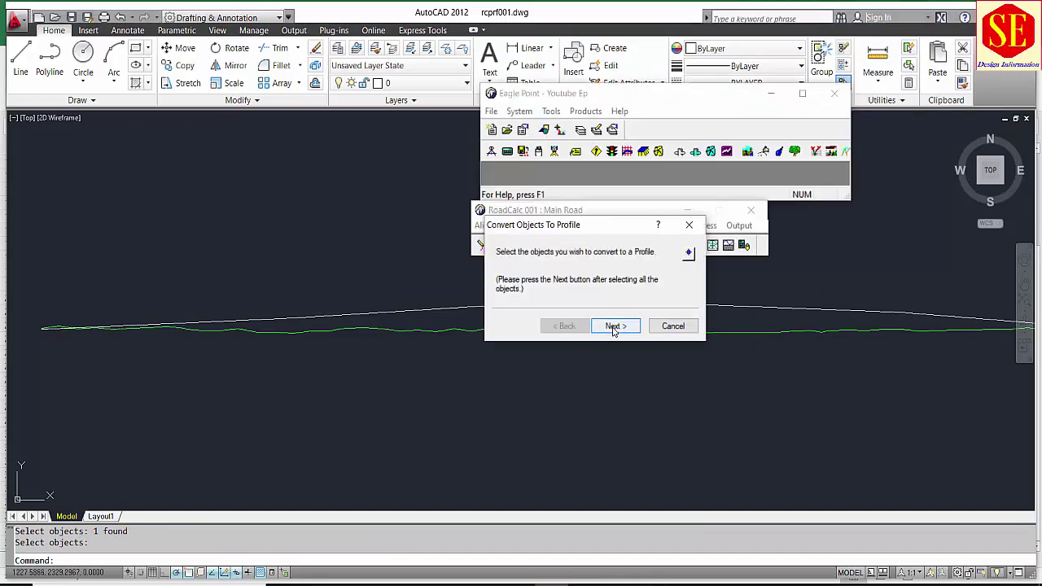
pyautogui.click(614, 326)
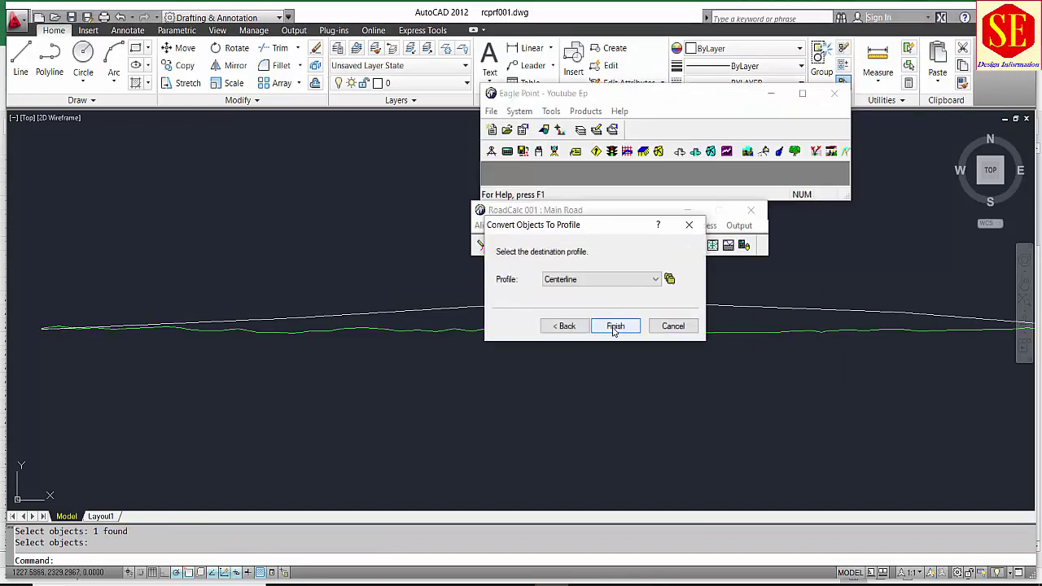
# Check the available destination profiles, keep Centerline as the destination and finish the conversion
pyautogui.click(573, 280)
pyautogui.click(559, 291)
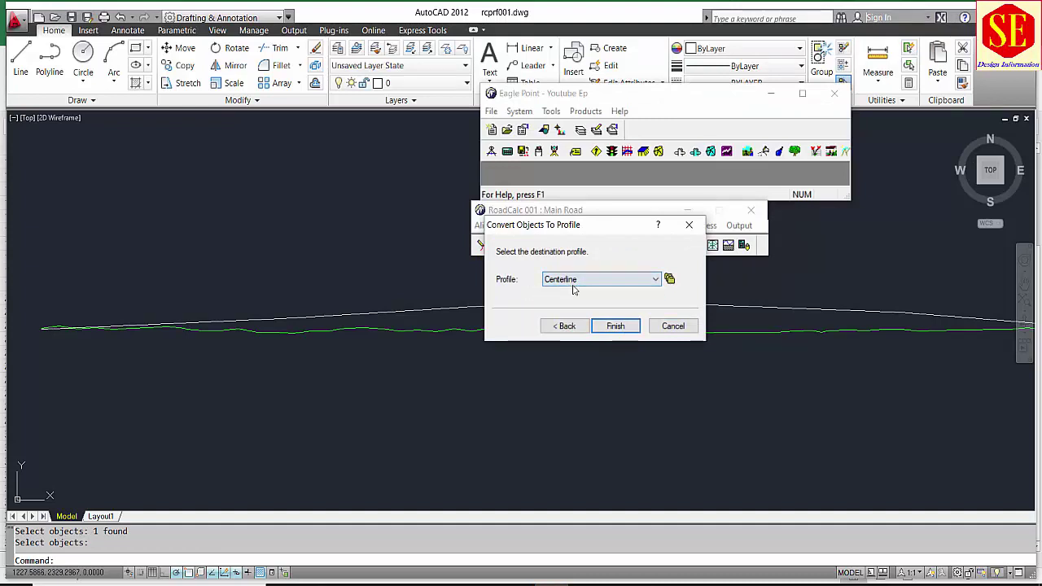
pyautogui.click(668, 278)
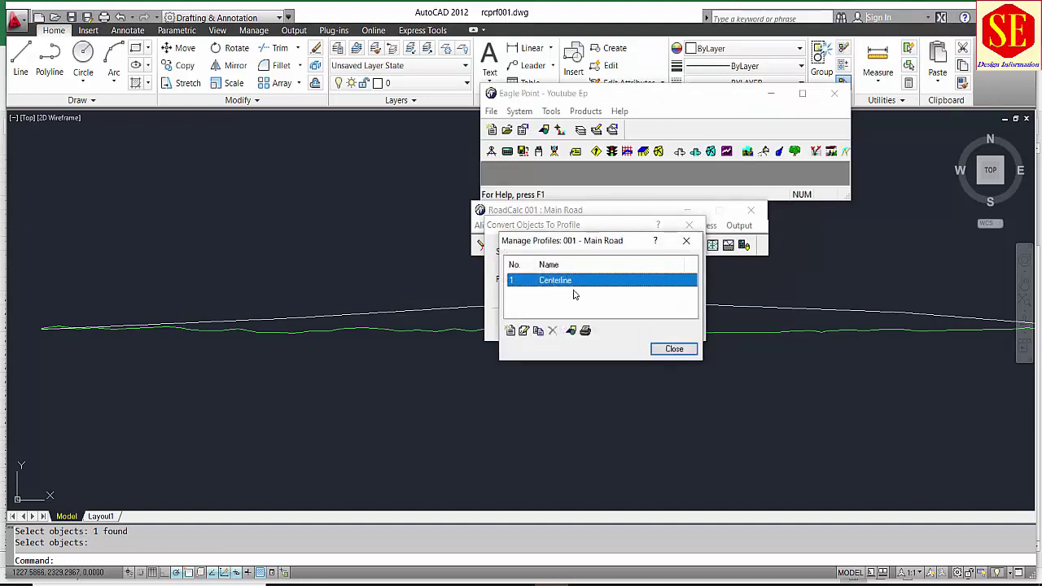
pyautogui.click(674, 348)
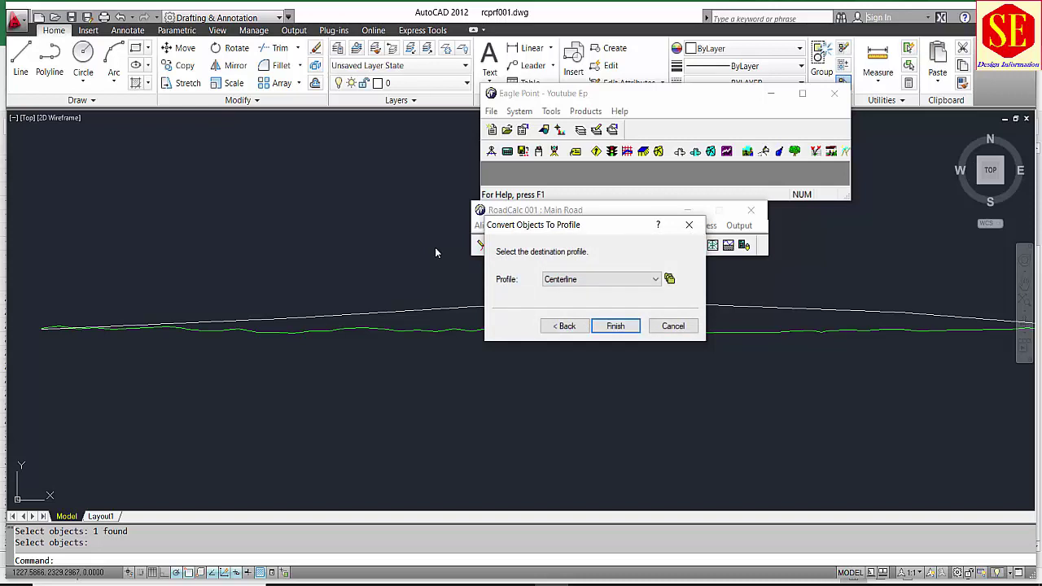
pyautogui.click(616, 325)
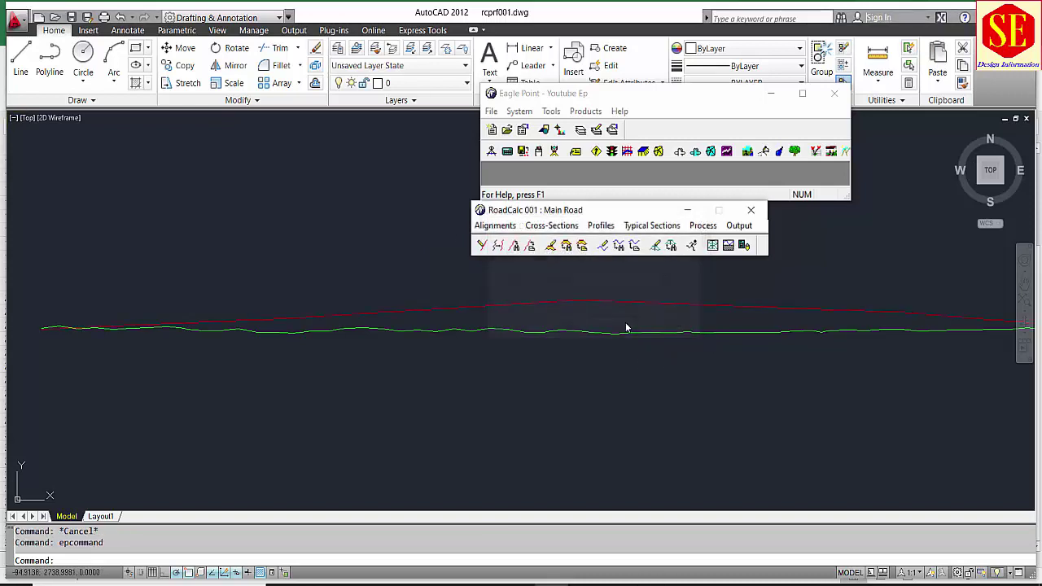
# Examine the converted centerline in the drawing and open its RoadCalc profile data at VPI 1
pyautogui.click(535, 302)
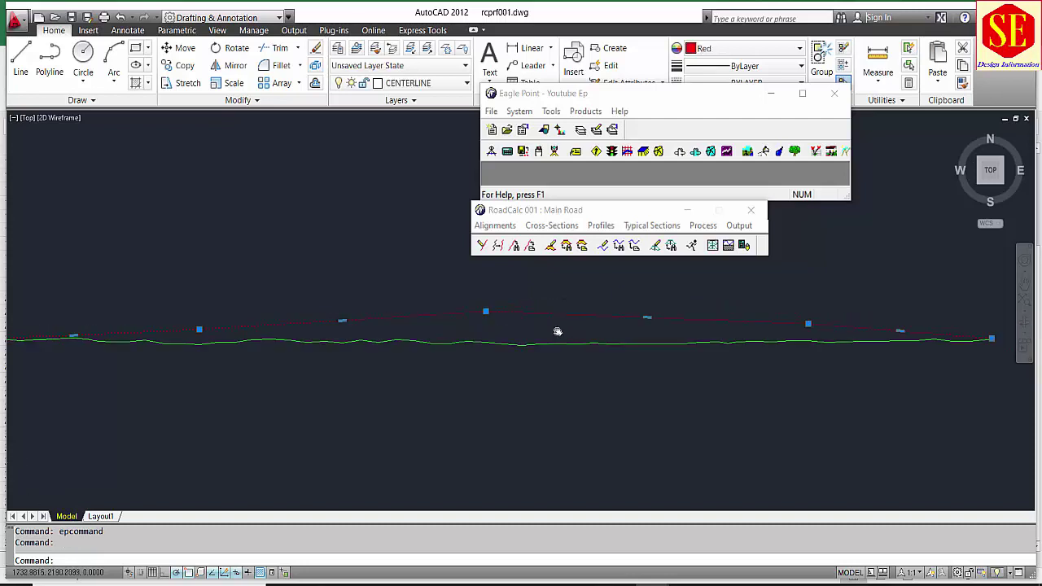
pyautogui.scroll(-1, 556, 331)
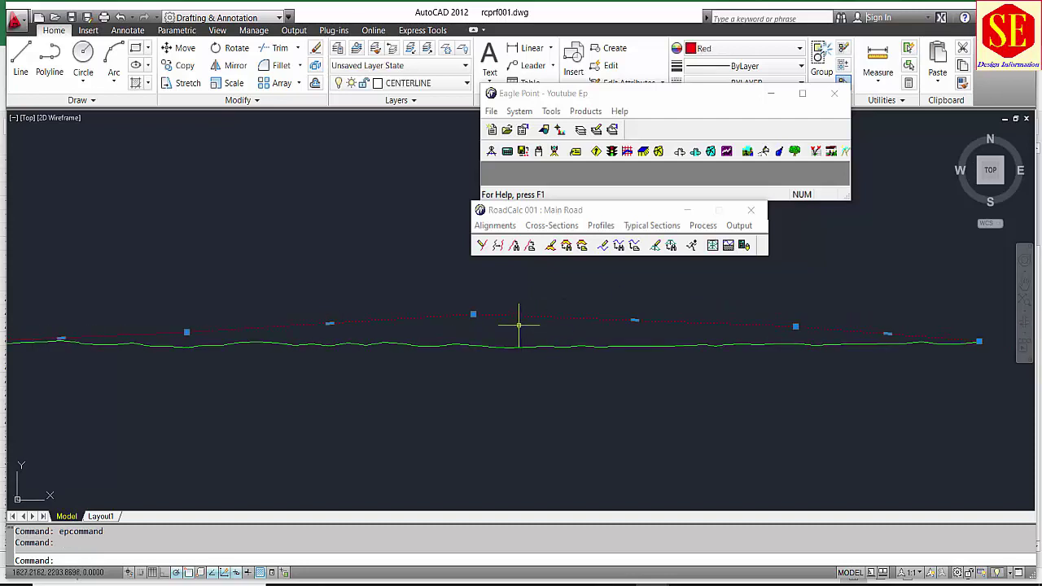
pyautogui.click(600, 226)
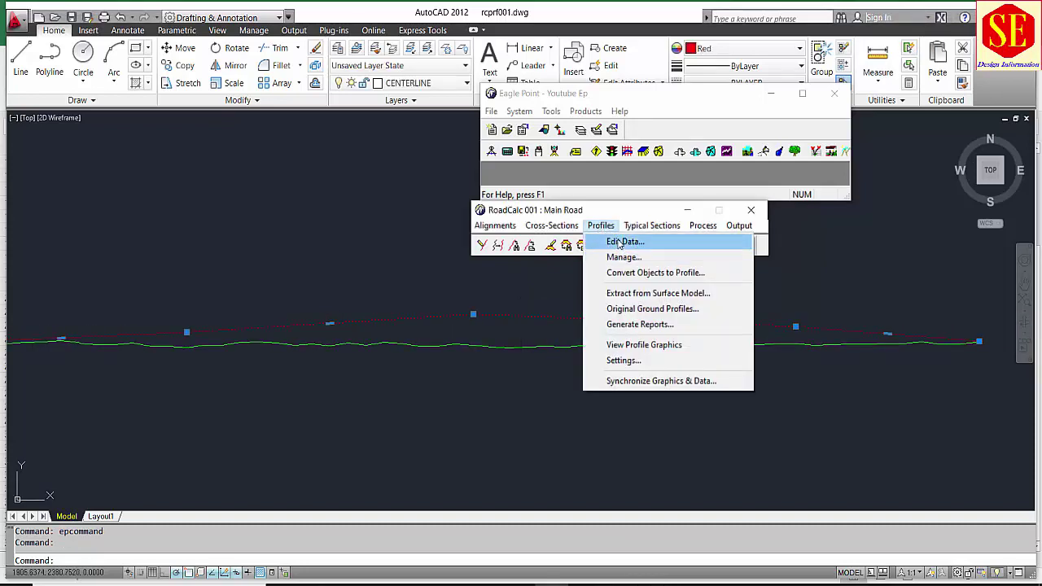
pyautogui.click(620, 243)
pyautogui.click(584, 297)
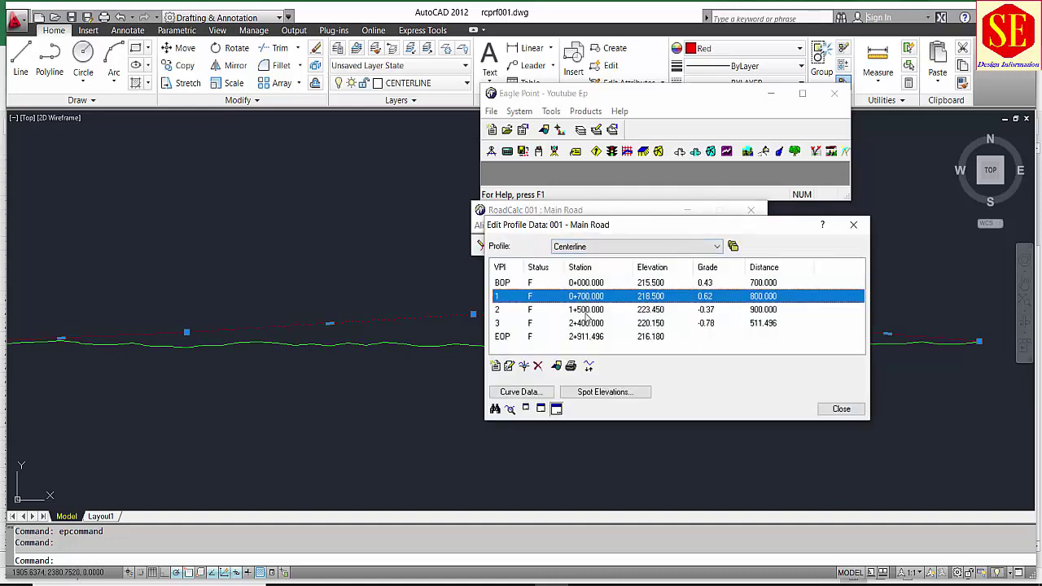
# Review the stations and elevations of the Centerline VPIs from BOP to EOP against the profile line in the drawing
pyautogui.click(586, 323)
pyautogui.click(598, 337)
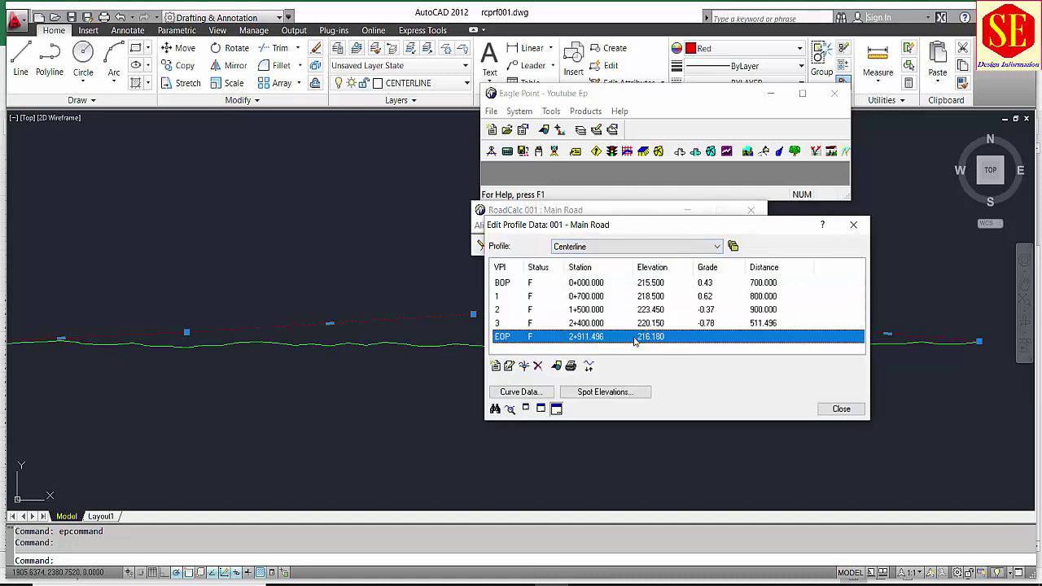
pyautogui.click(651, 288)
pyautogui.click(651, 297)
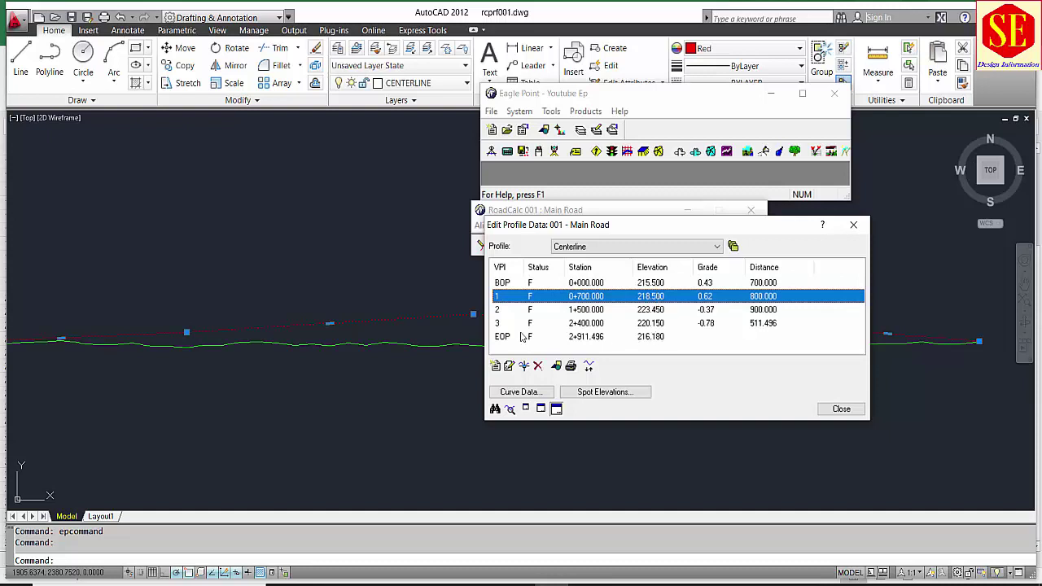
pyautogui.scroll(5, 297, 328)
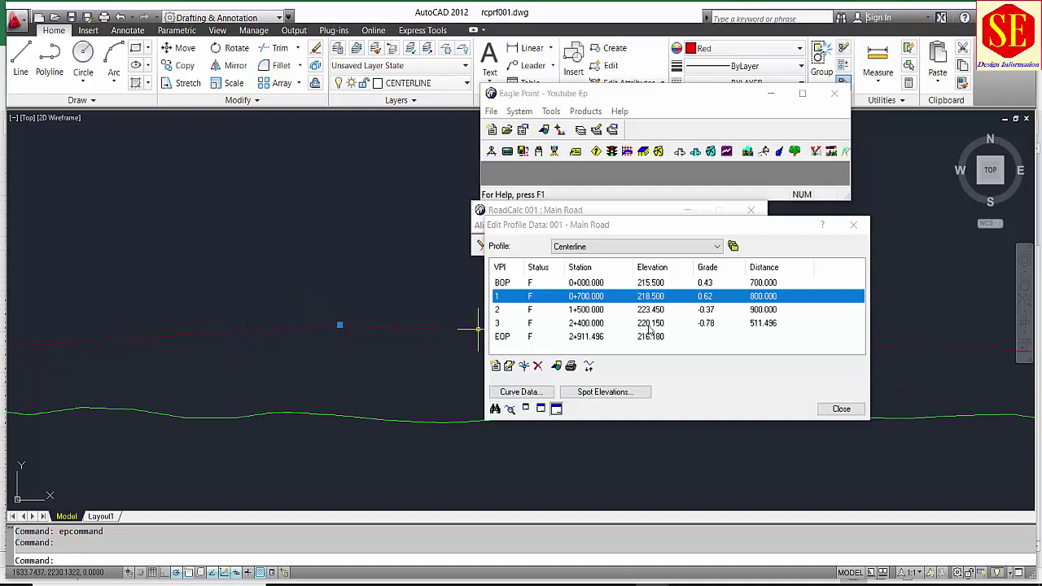
# Open the vertical curve data for VPI 1 and arrange the RoadCalc dialogs beside the station and elevation table in Excel
pyautogui.click(519, 392)
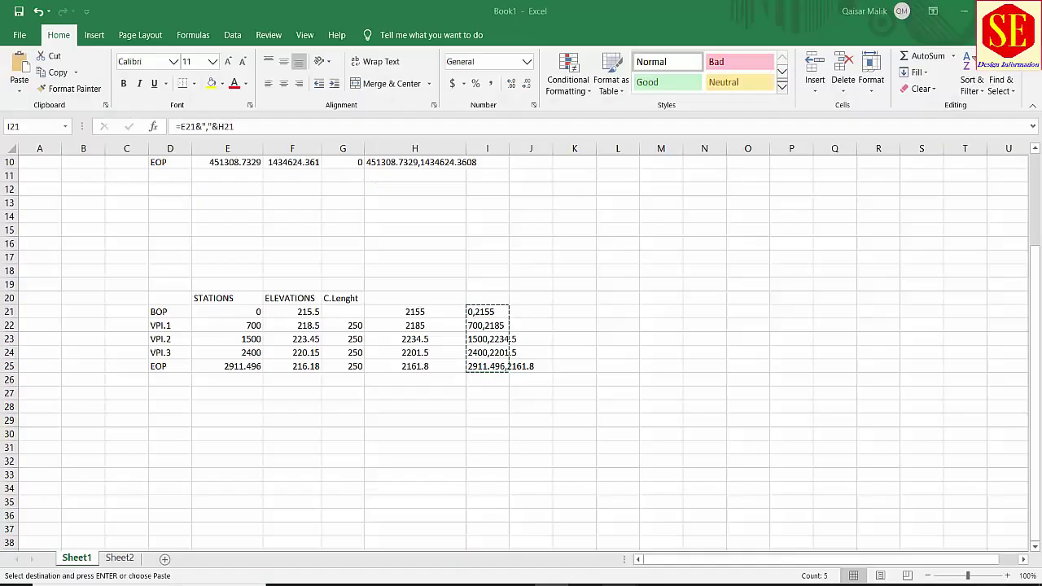
pyautogui.moveTo(487, 312); pyautogui.dragTo(498, 366)
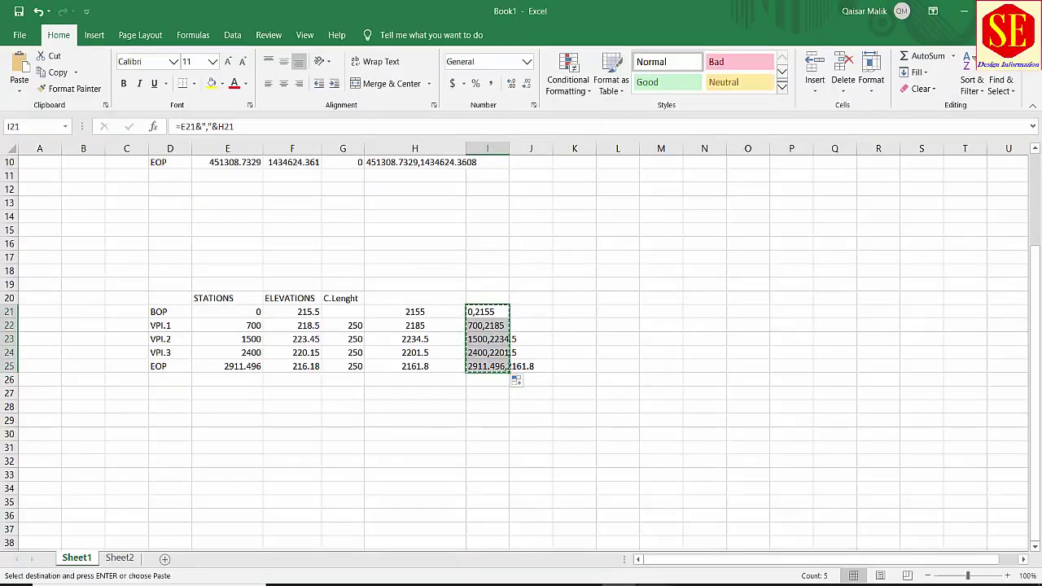
pyautogui.click(553, 584)
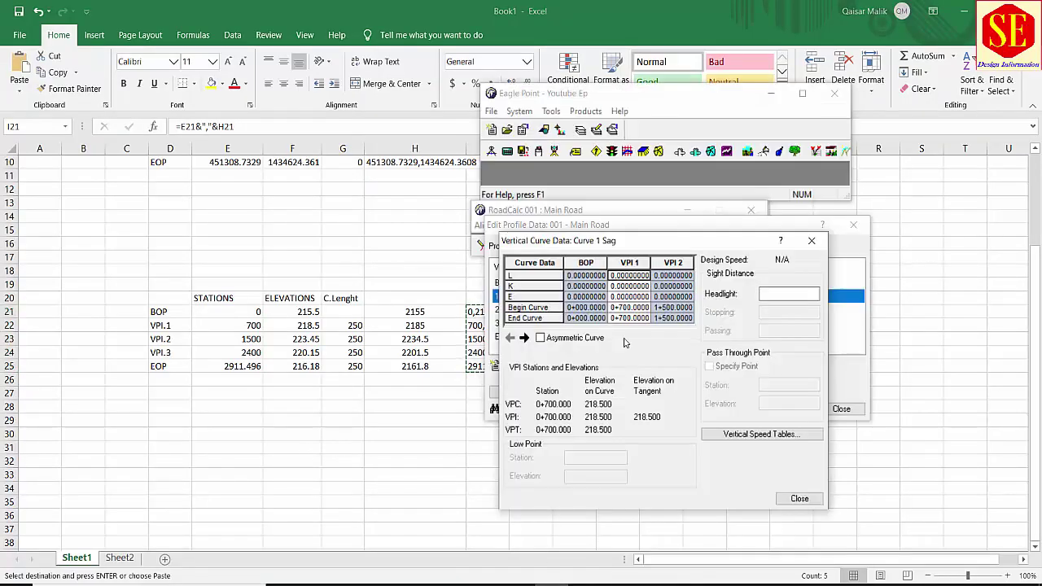
pyautogui.moveTo(509, 228); pyautogui.dragTo(683, 233)
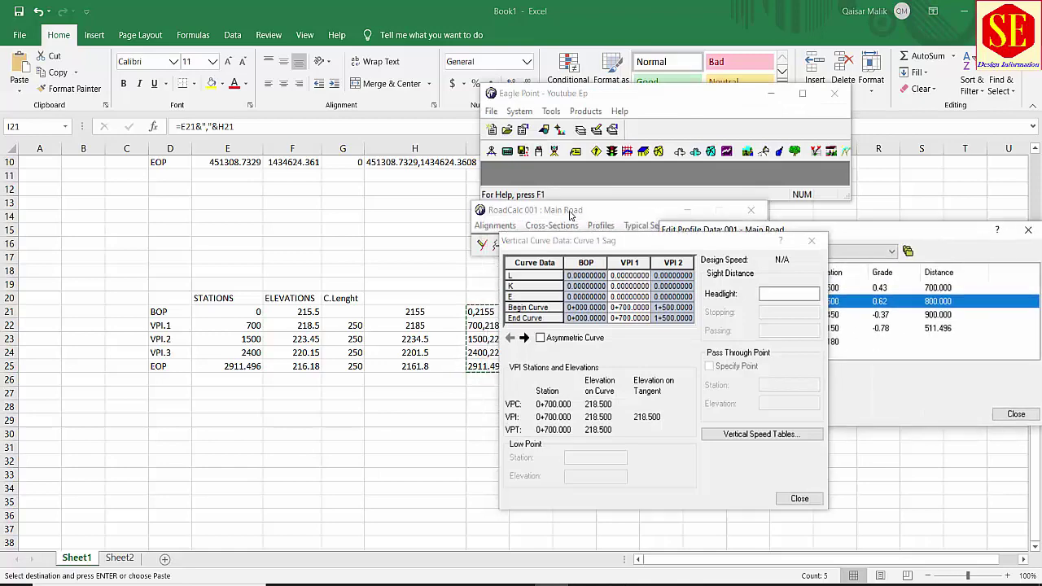
pyautogui.moveTo(570, 213); pyautogui.dragTo(732, 208)
pyautogui.moveTo(612, 247); pyautogui.dragTo(671, 203)
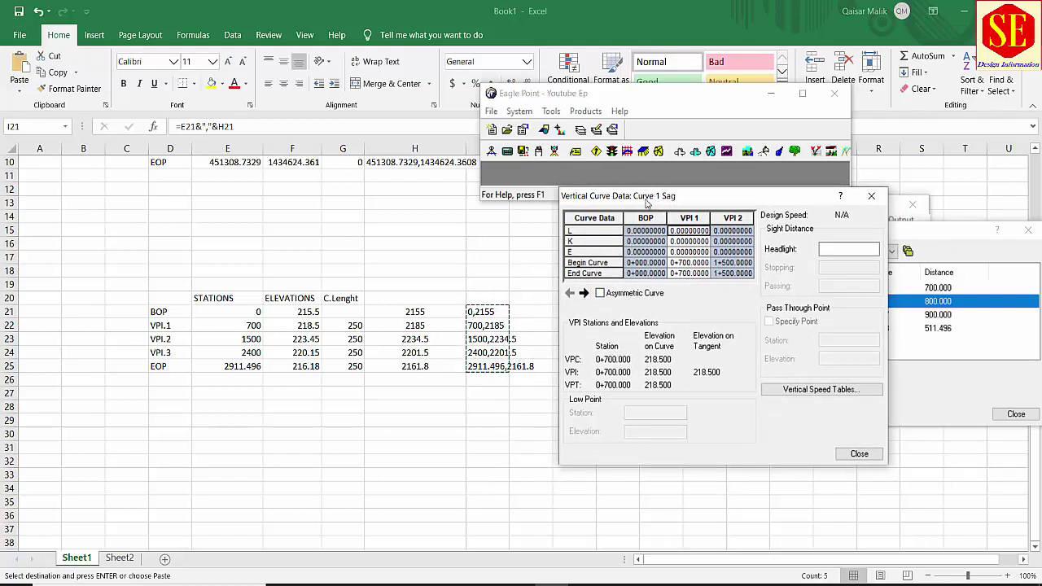
# Set the vertical curve length L at VPI 1 to 250 from the Excel table and select the centerline to check the curve
pyautogui.hotkey('alt', 'Tab')
pyautogui.click(354, 326)
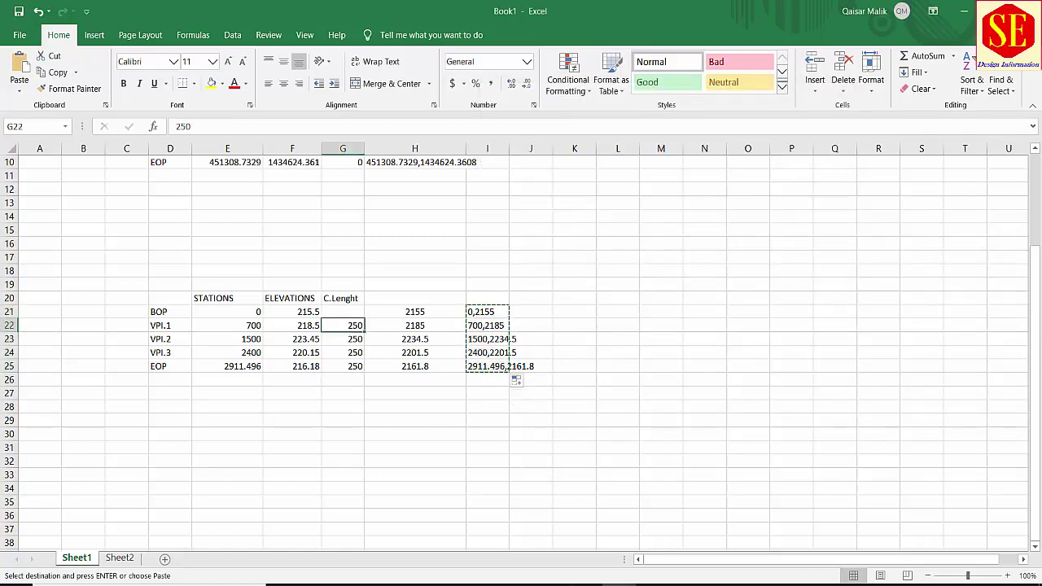
pyautogui.hotkey('alt', 'Tab')
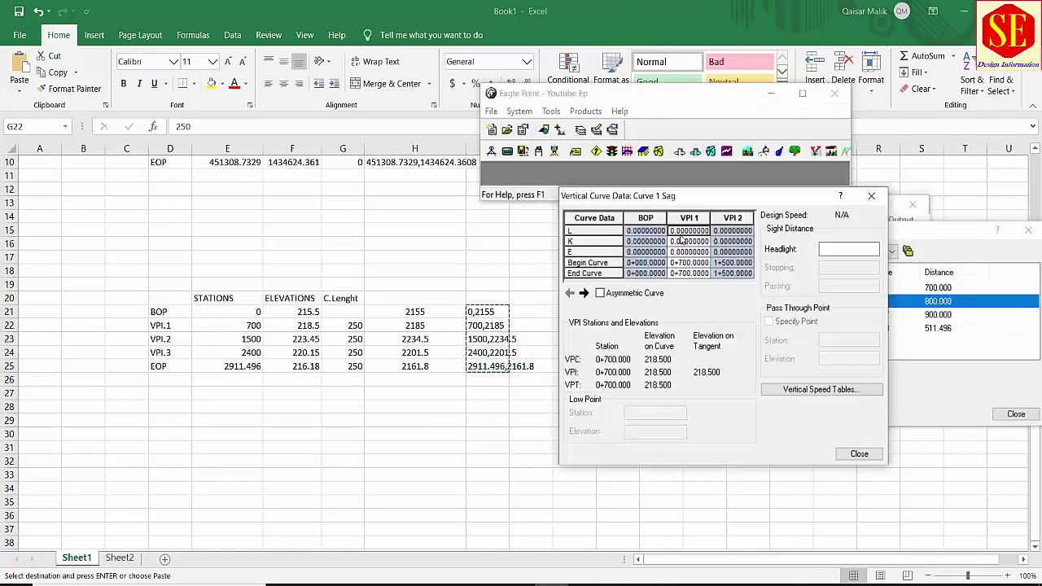
pyautogui.click(678, 231)
pyautogui.moveTo(709, 230); pyautogui.dragTo(583, 234)
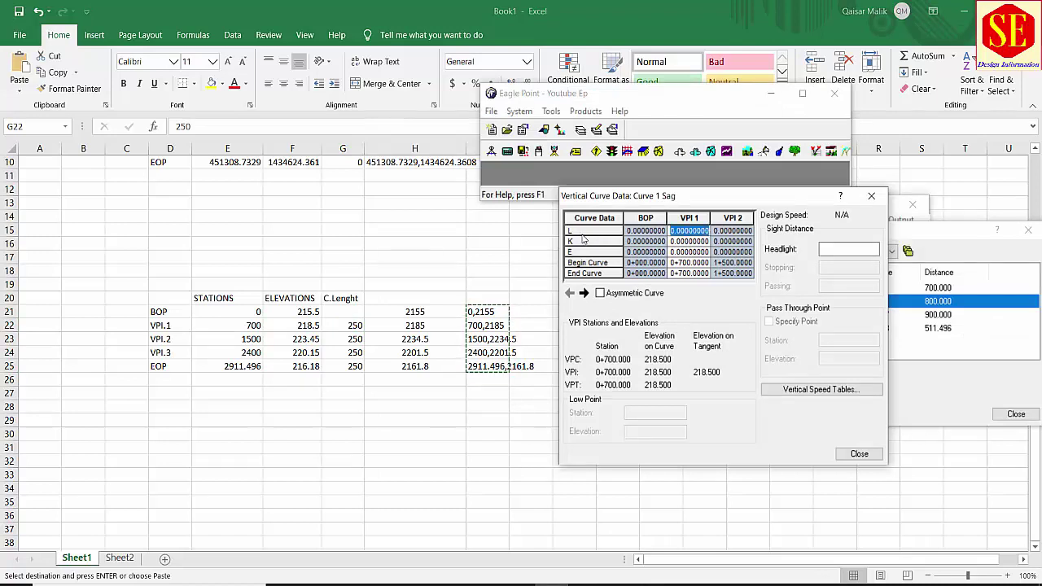
pyautogui.write('250')
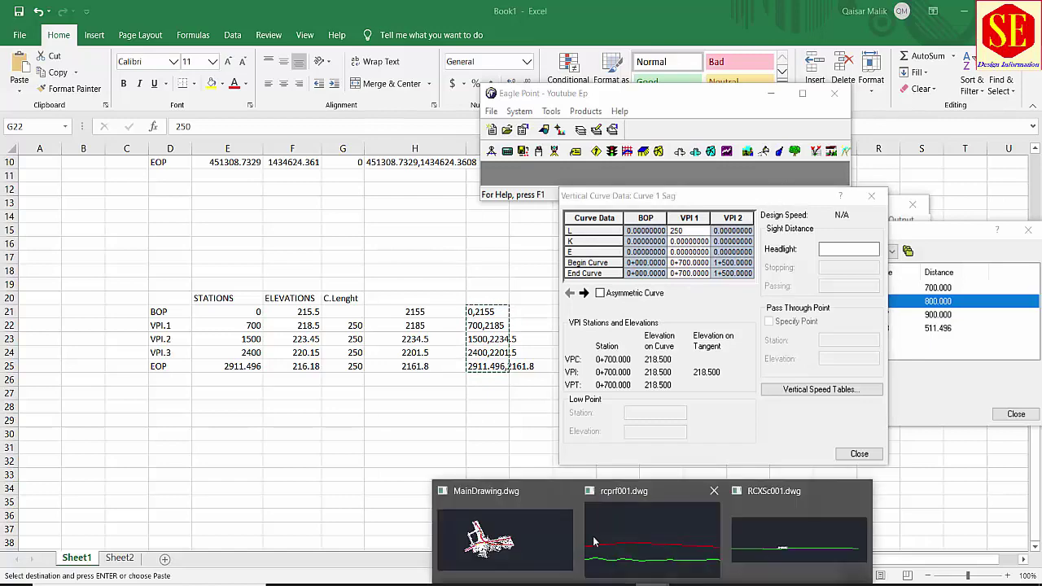
pyautogui.click(651, 529)
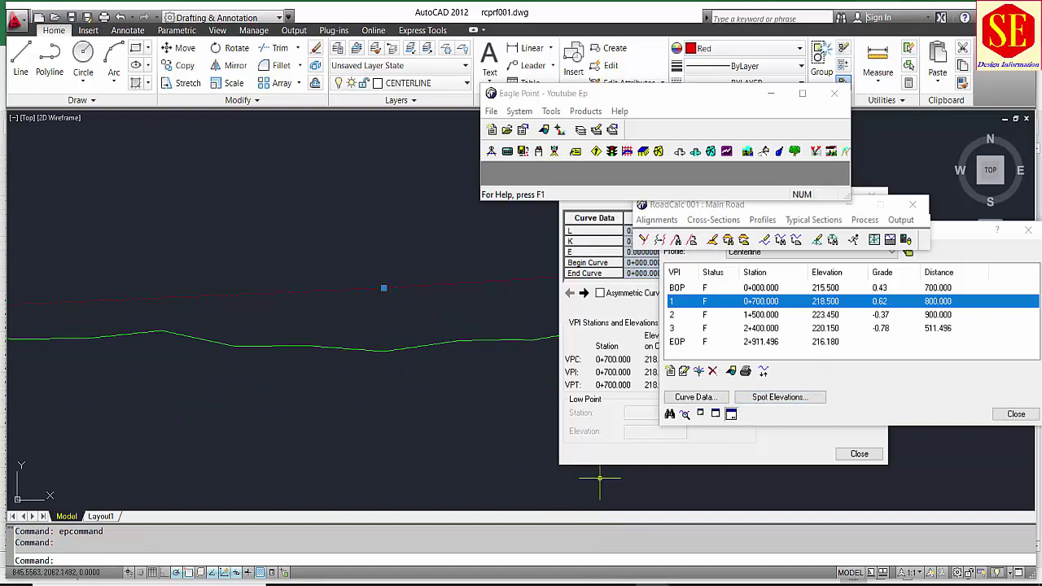
pyautogui.click(665, 258)
pyautogui.press('Return')
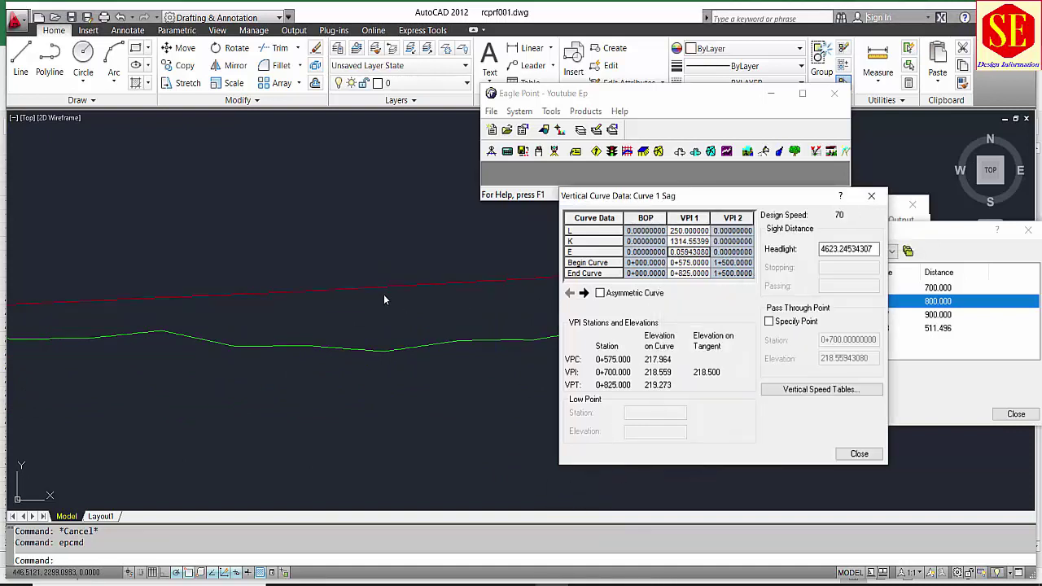
pyautogui.click(382, 282)
pyautogui.click(374, 299)
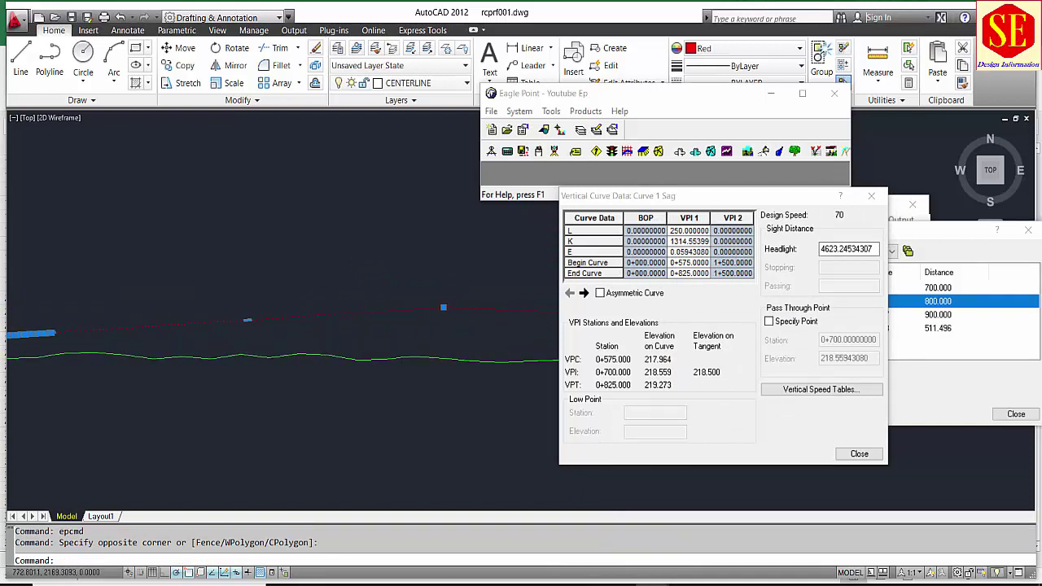
# Look up the VPI 2 curve length in Excel and set L at VPI 2 to 250 in the vertical curve data
pyautogui.click(618, 584)
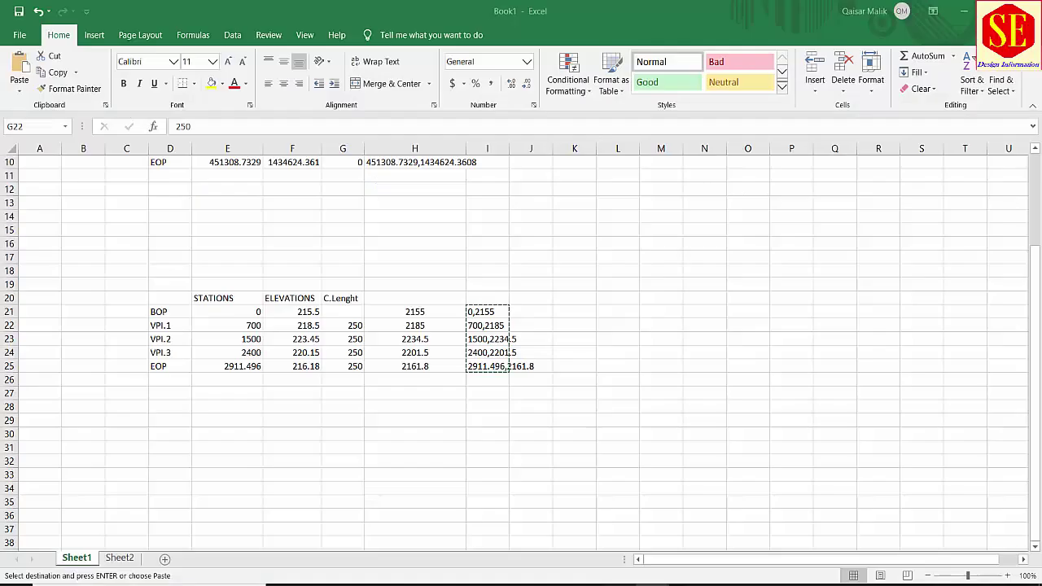
pyautogui.click(359, 338)
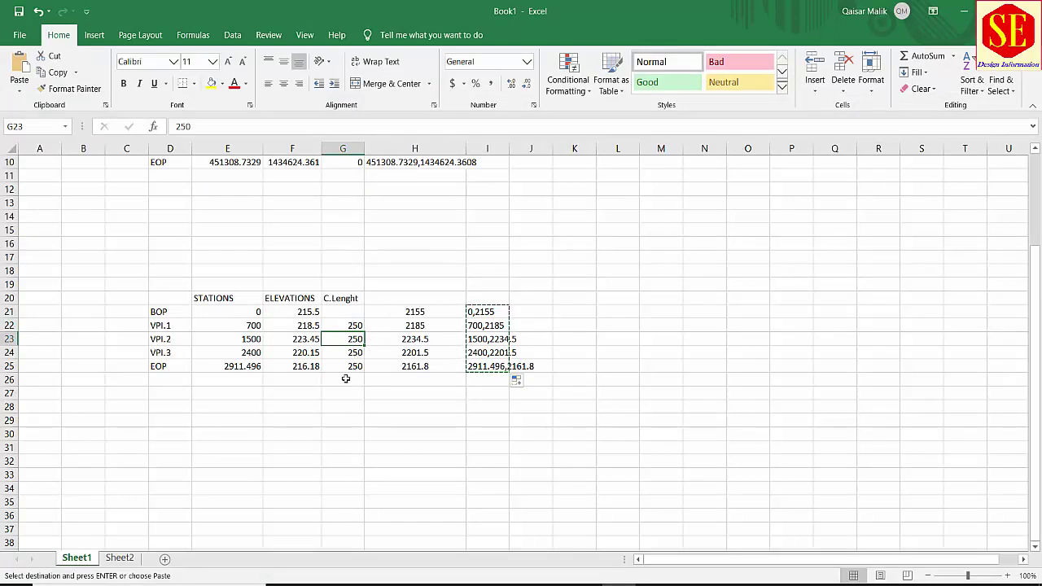
pyautogui.hotkey('alt', 'Tab')
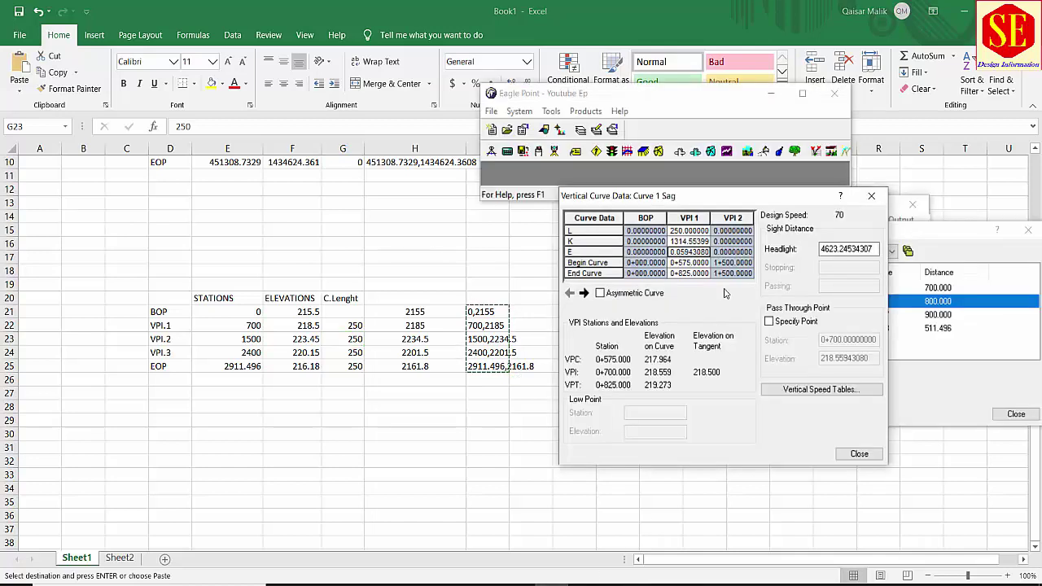
pyautogui.click(583, 292)
pyautogui.click(705, 230)
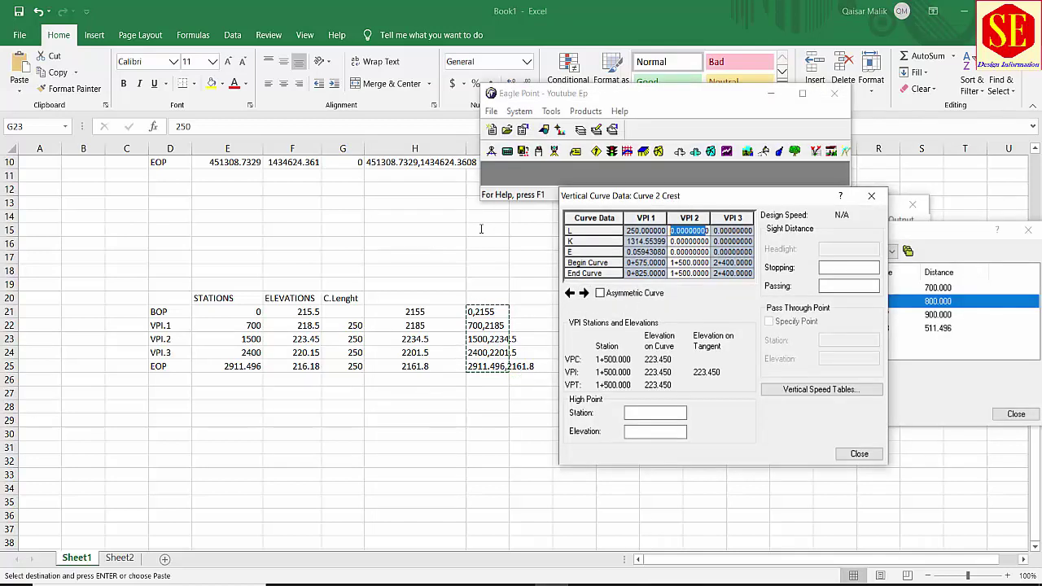
pyautogui.write('250')
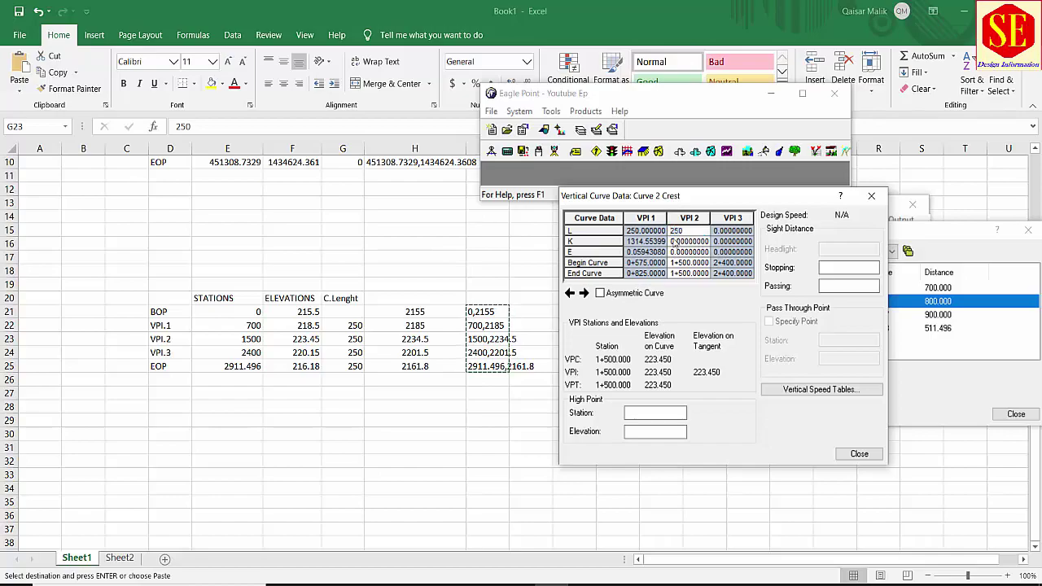
pyautogui.click(675, 242)
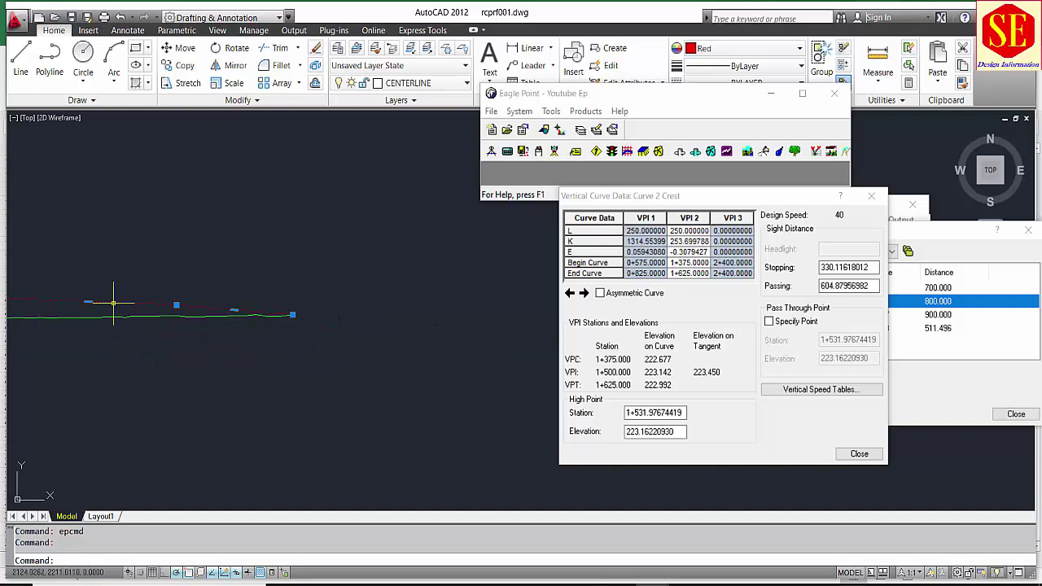
# Go on to curve 3 and set the vertical curve length L at VPI 3 to 250
pyautogui.click(583, 292)
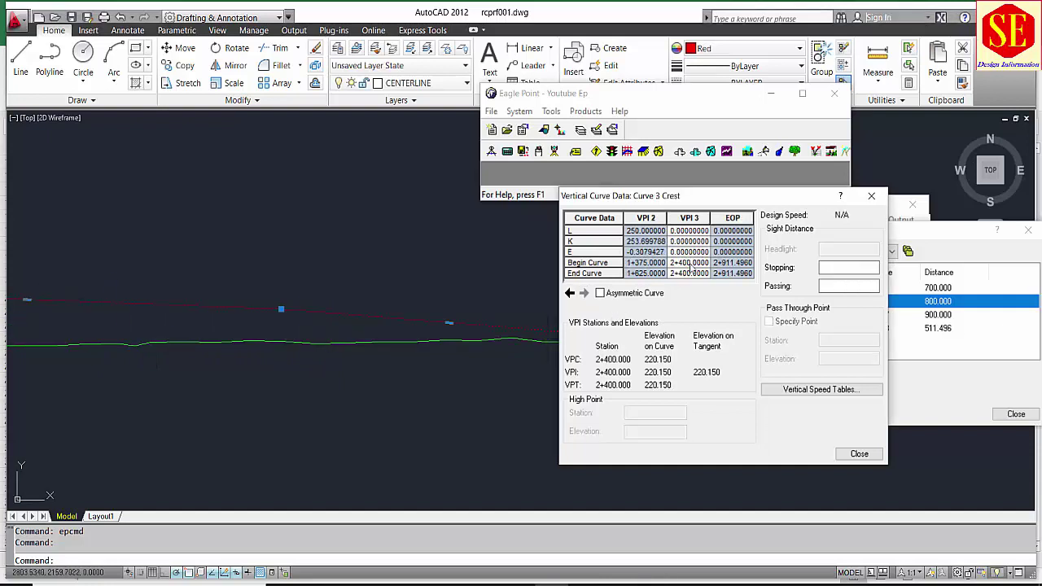
pyautogui.click(706, 231)
pyautogui.moveTo(705, 232); pyautogui.dragTo(472, 254)
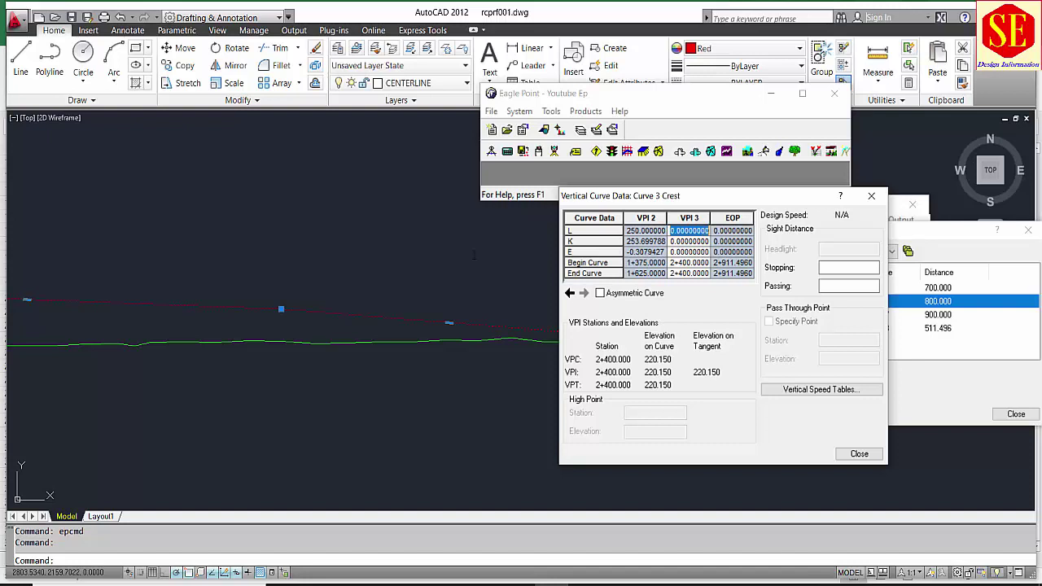
pyautogui.write('250')
pyautogui.press('Return')
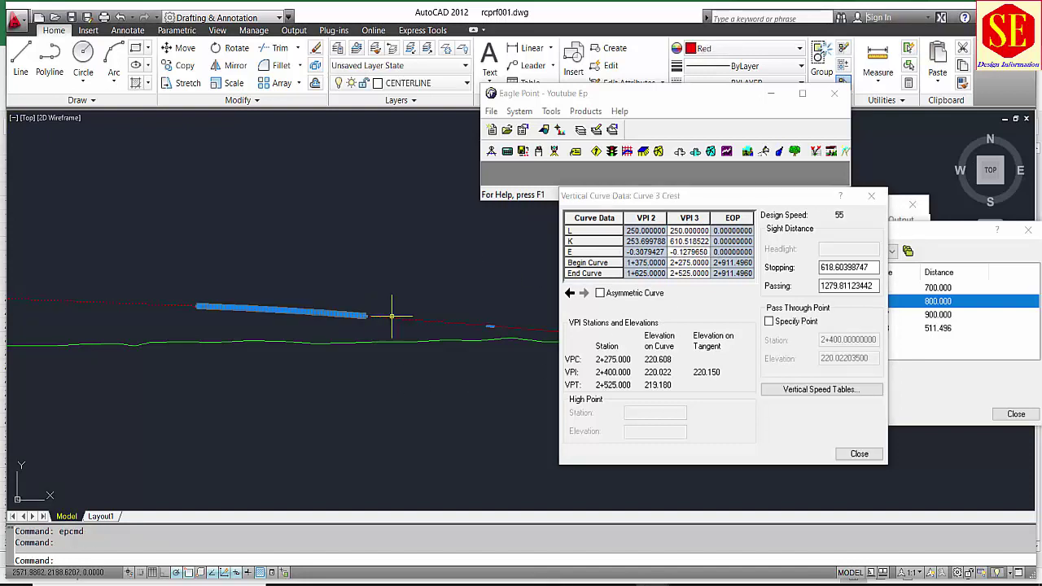
# Deselect the centerline and review the curved profile in the drawing along with the curve data of all three VPIs
pyautogui.moveTo(391, 316)
pyautogui.mouseDown(button='middle')
pyautogui.moveTo(328, 327)
pyautogui.moveTo(466, 334)
pyautogui.mouseUp(button='middle')
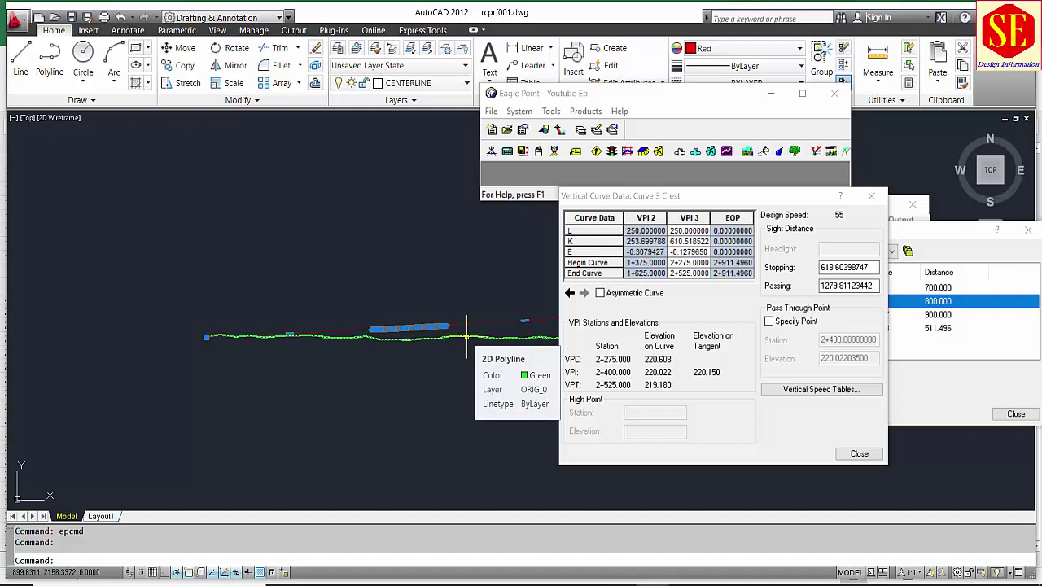
pyautogui.press('Escape')
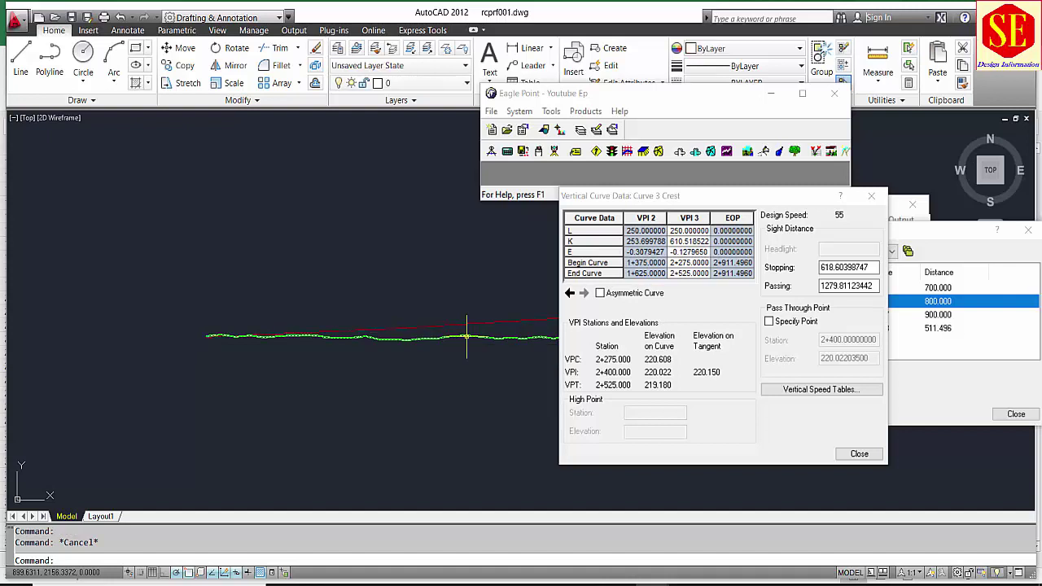
pyautogui.scroll(3, 477, 318)
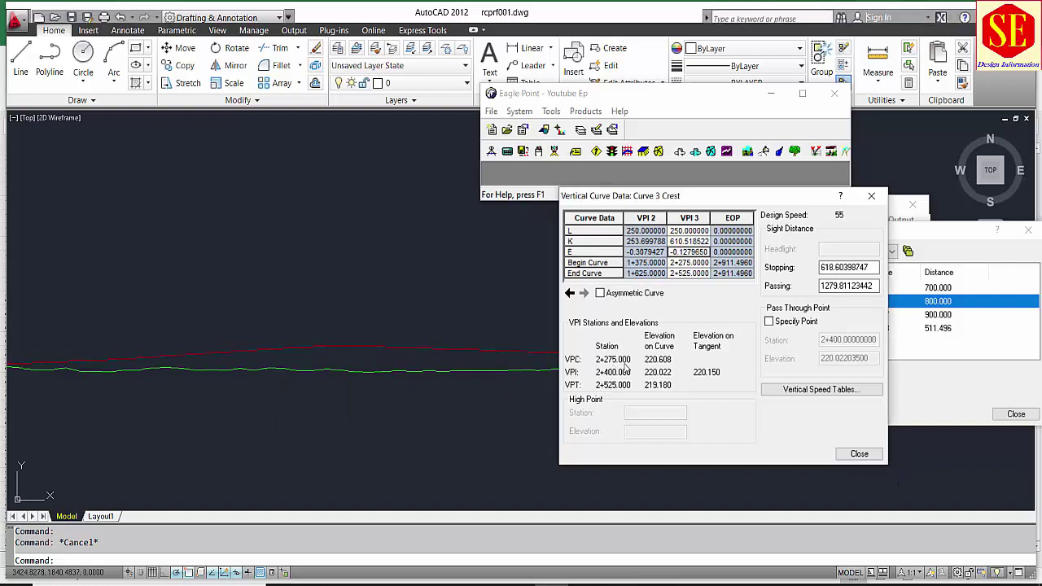
pyautogui.click(569, 293)
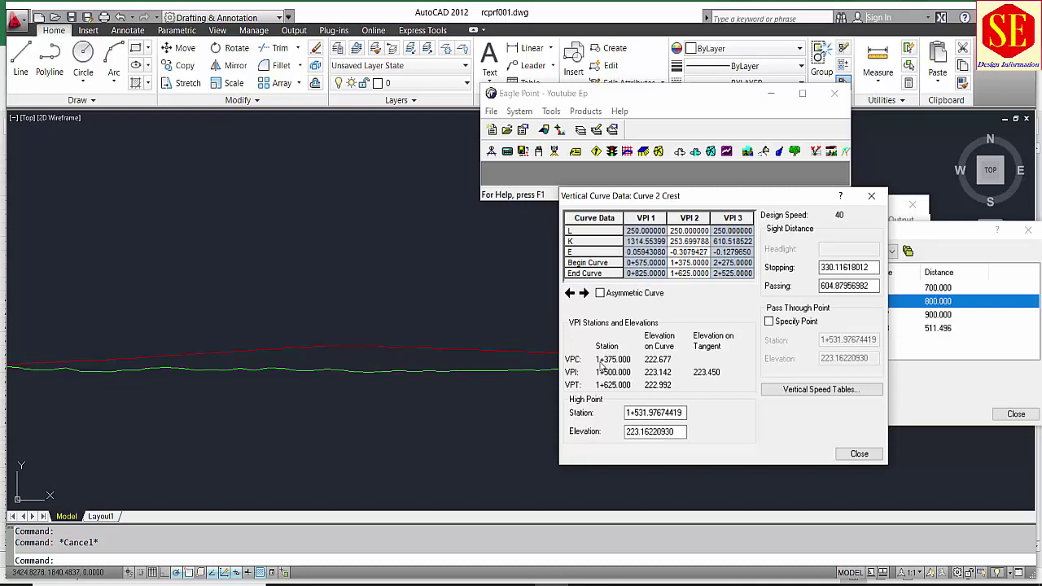
pyautogui.click(570, 293)
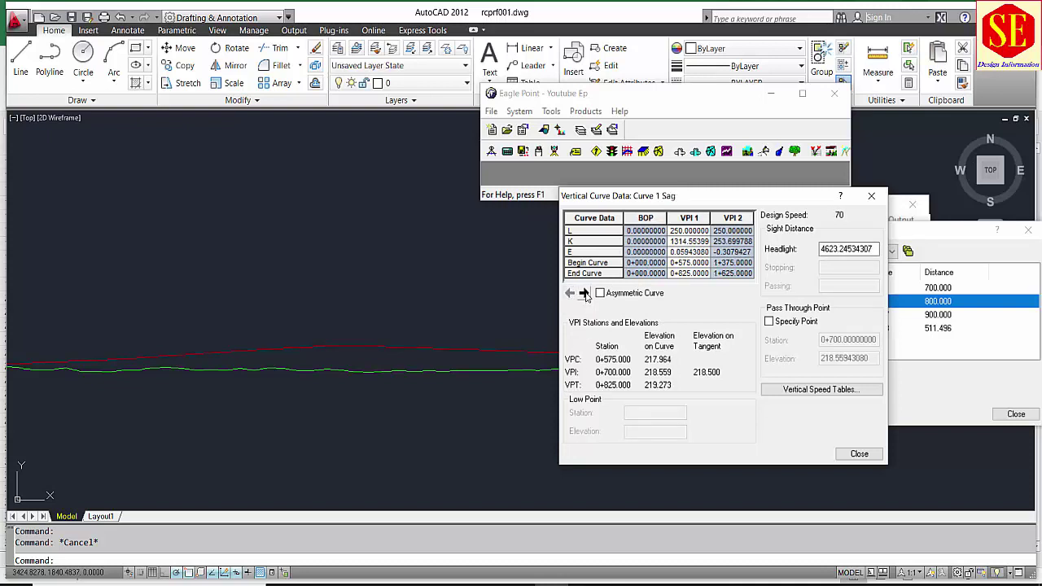
pyautogui.click(583, 293)
pyautogui.click(584, 293)
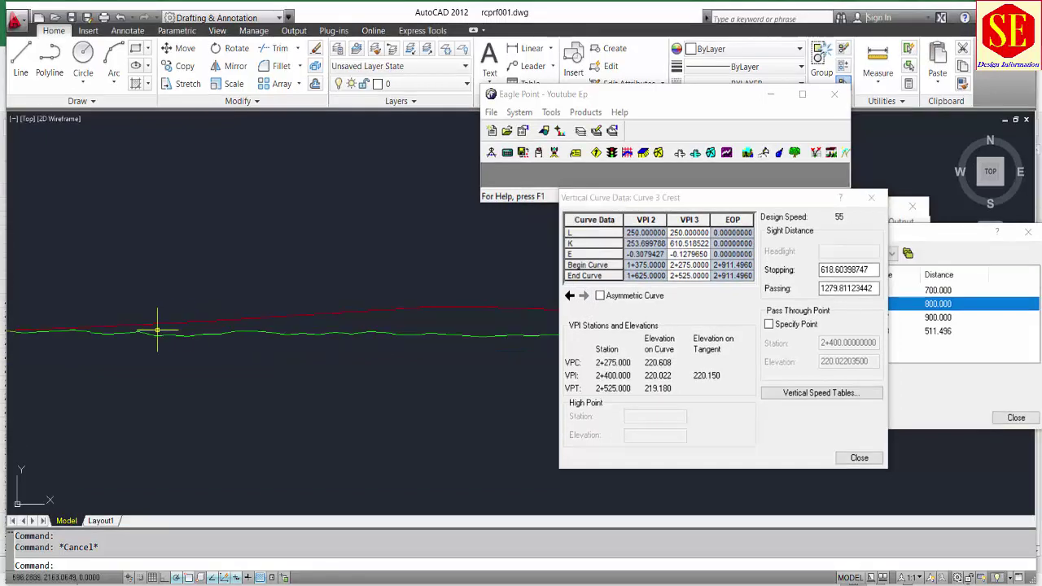
pyautogui.scroll(-3, 304, 304)
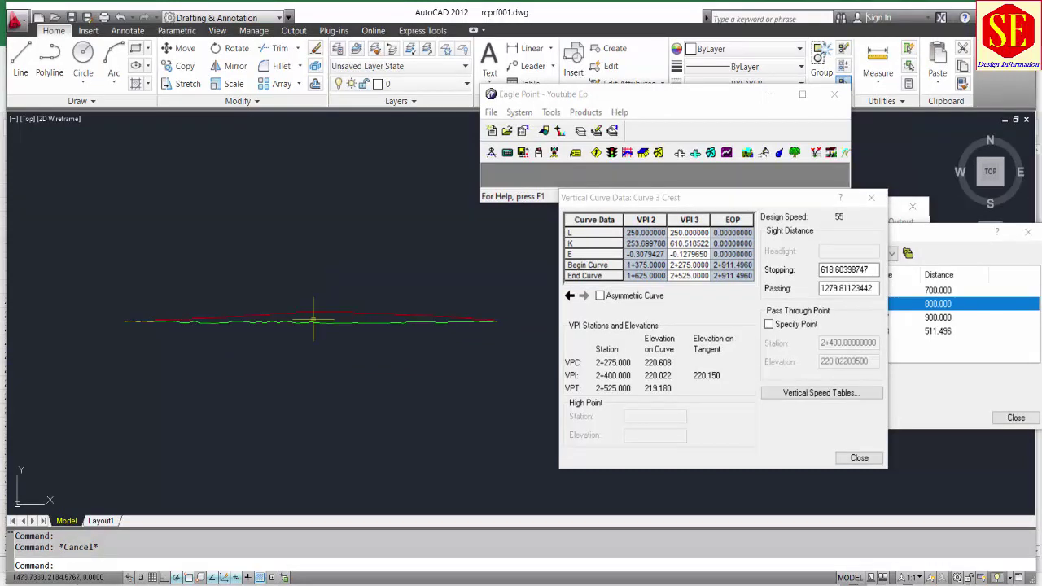
# Close the vertical curve data and erase the red centerline from the profile drawing
pyautogui.click(859, 458)
pyautogui.scroll(2, 292, 309)
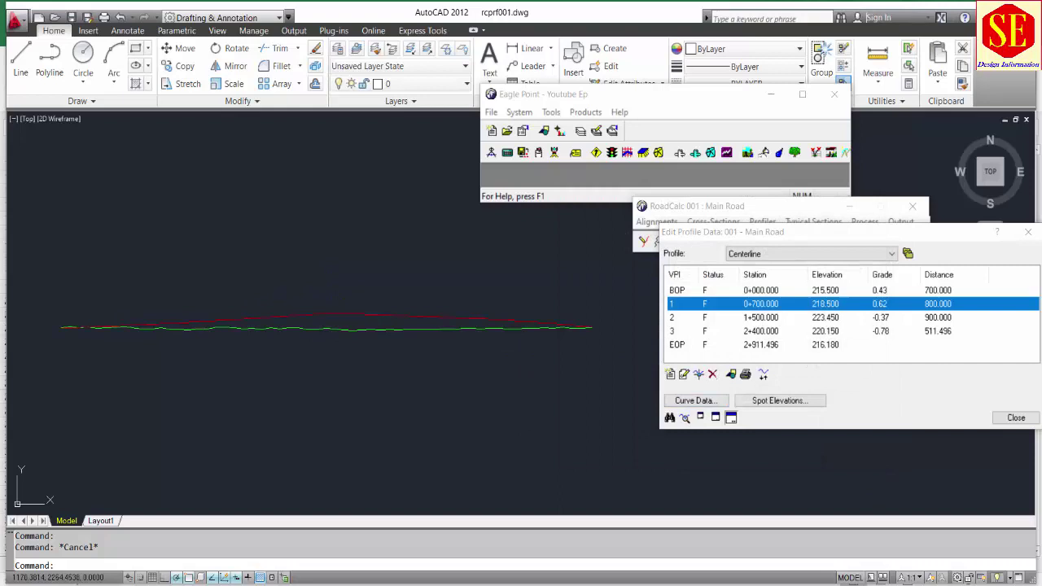
pyautogui.click(262, 314)
pyautogui.write('e')
pyautogui.press('Return')
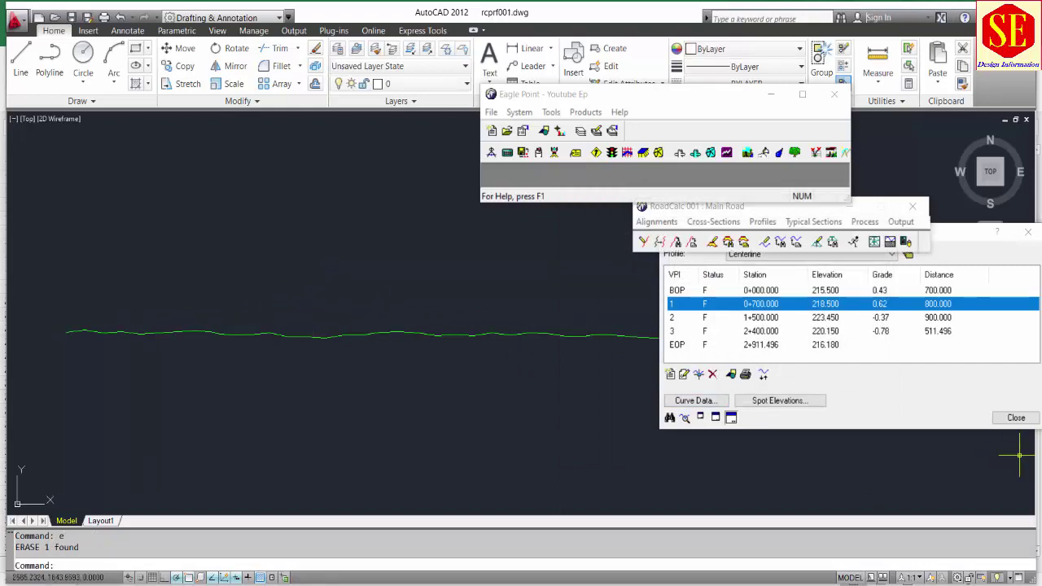
# Close the Centerline profile's VPI data
pyautogui.click(1016, 418)
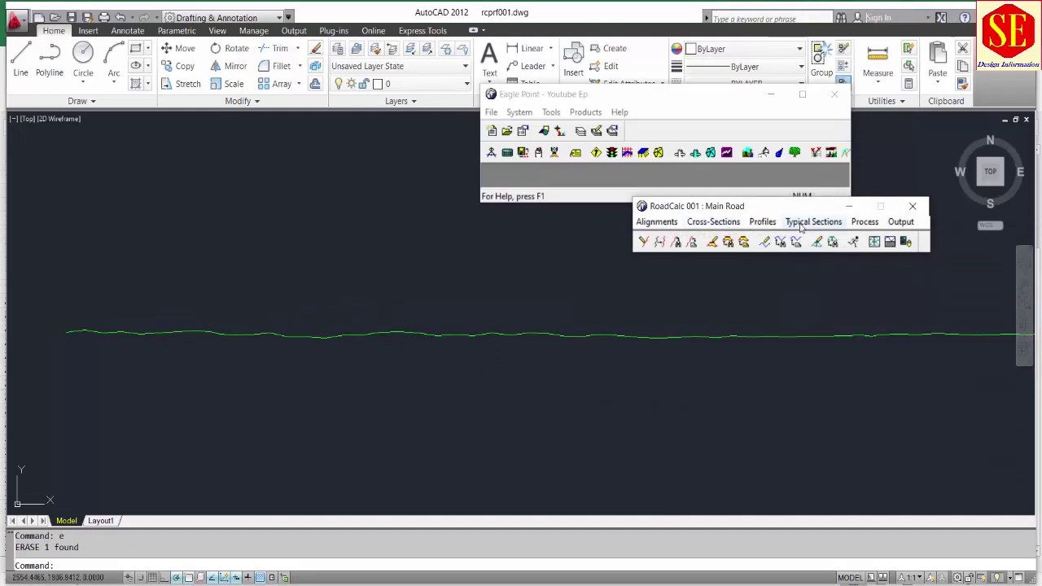
pyautogui.click(769, 223)
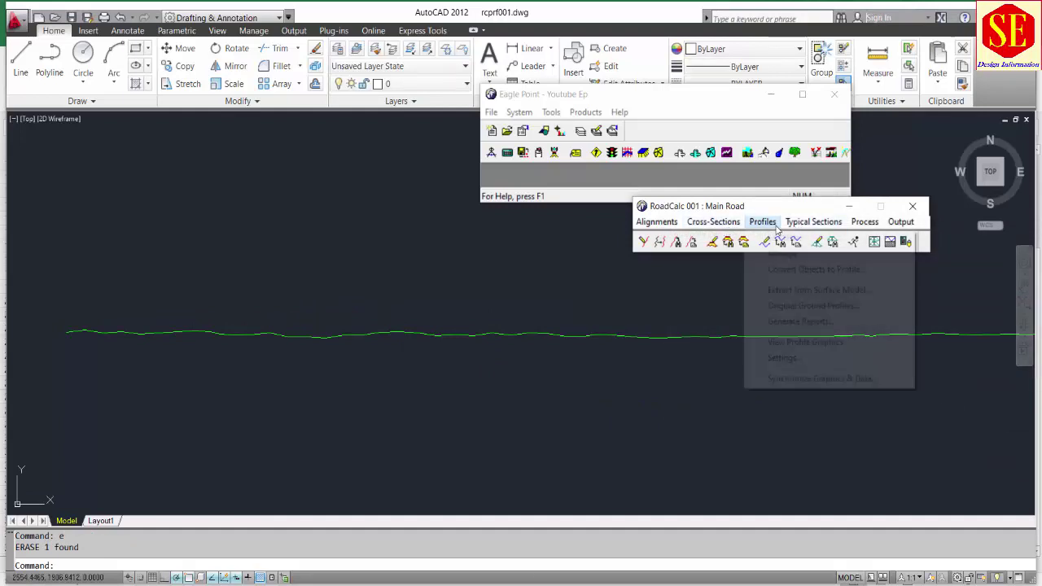
pyautogui.click(781, 305)
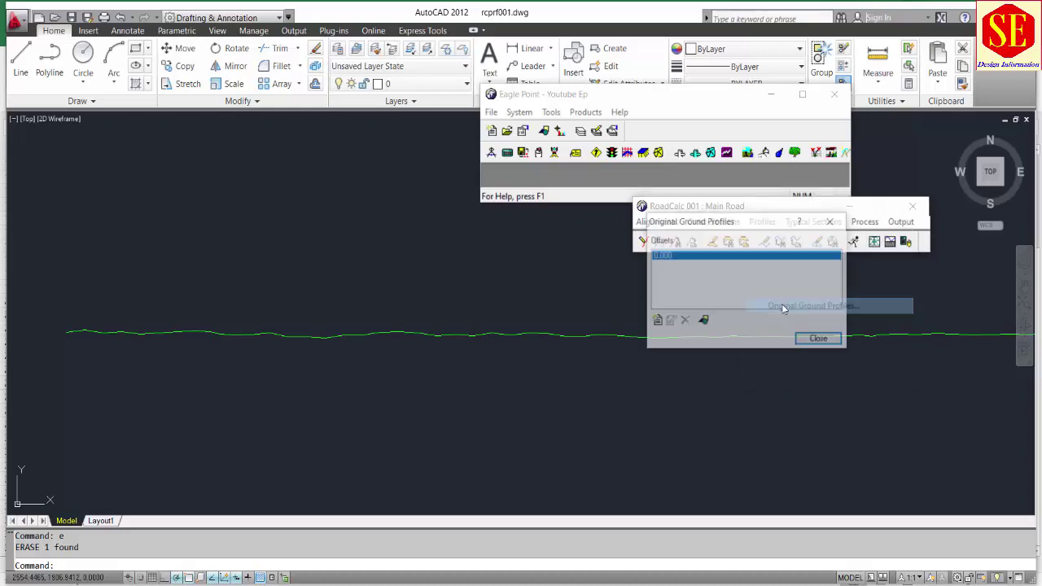
pyautogui.click(657, 321)
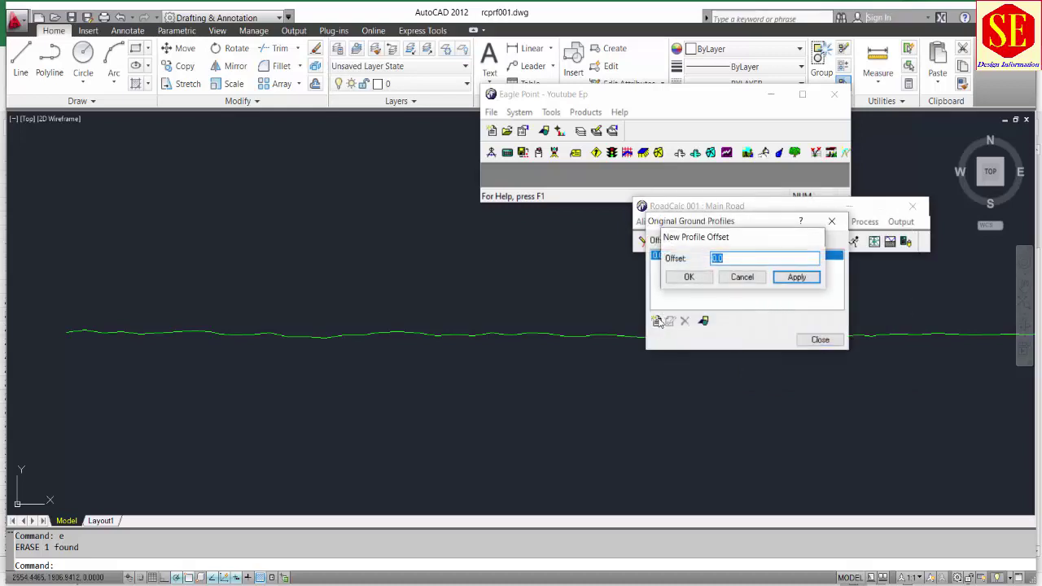
pyautogui.press('Escape')
pyautogui.click(820, 339)
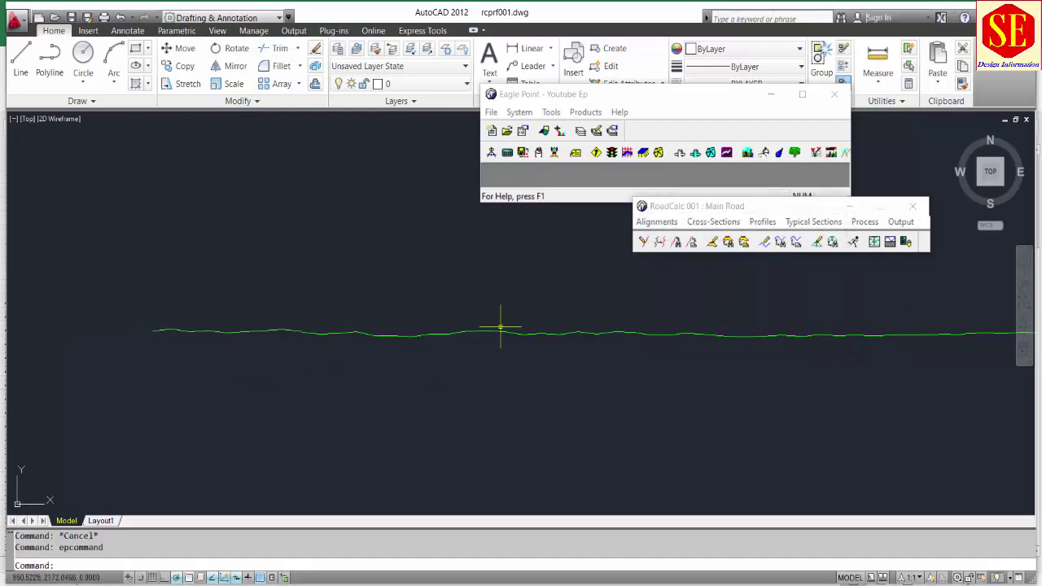
# Add an original ground profile at offset 25 and set its color to 4 - Cyan
pyautogui.click(763, 222)
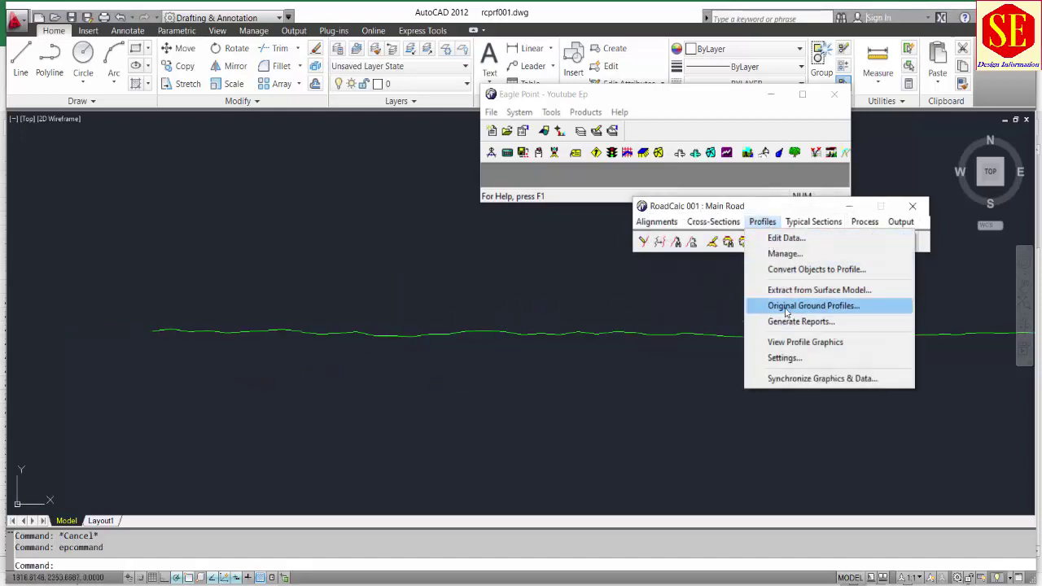
pyautogui.click(786, 312)
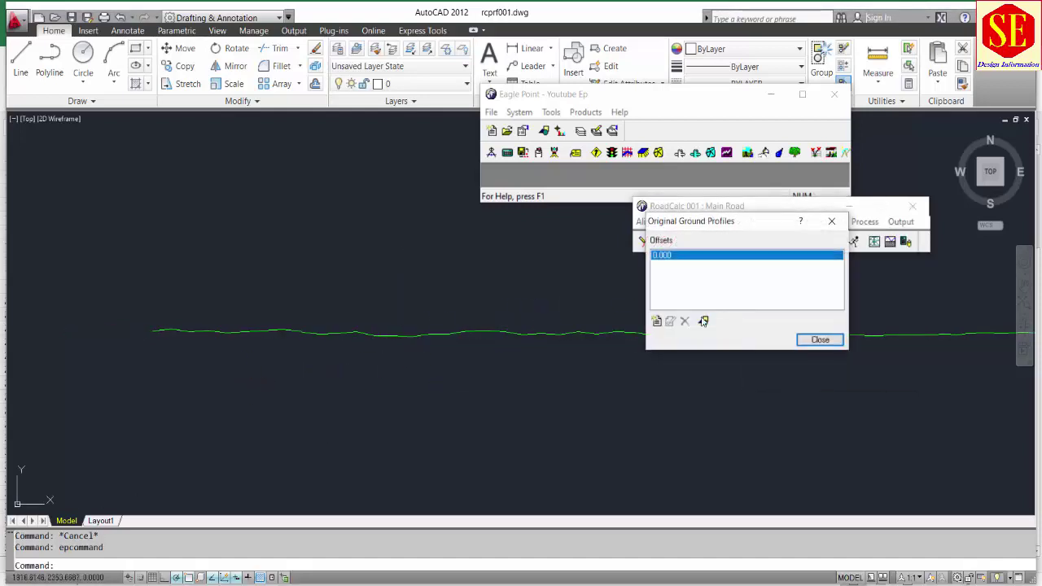
pyautogui.click(656, 321)
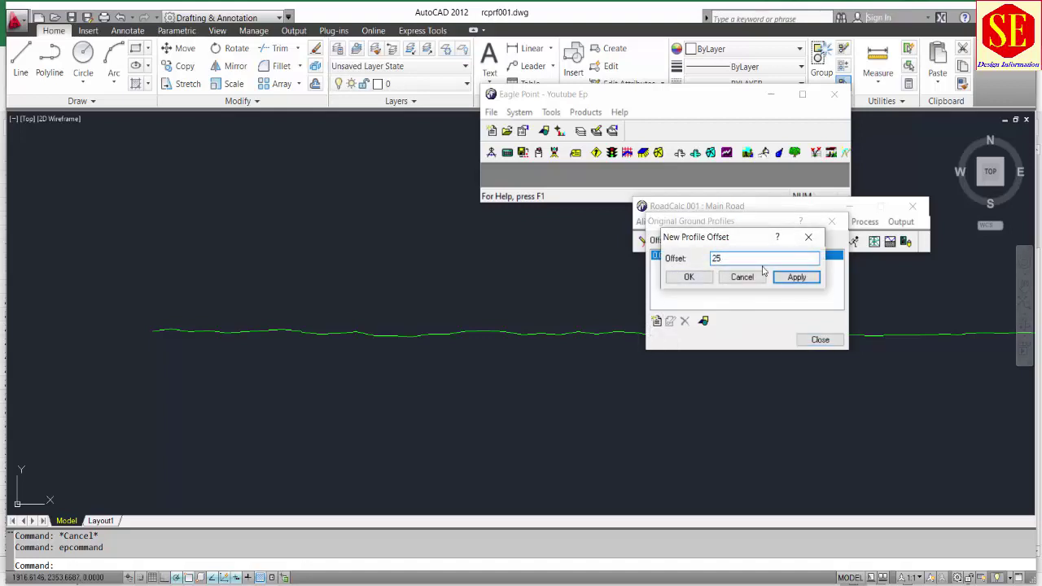
pyautogui.click(791, 277)
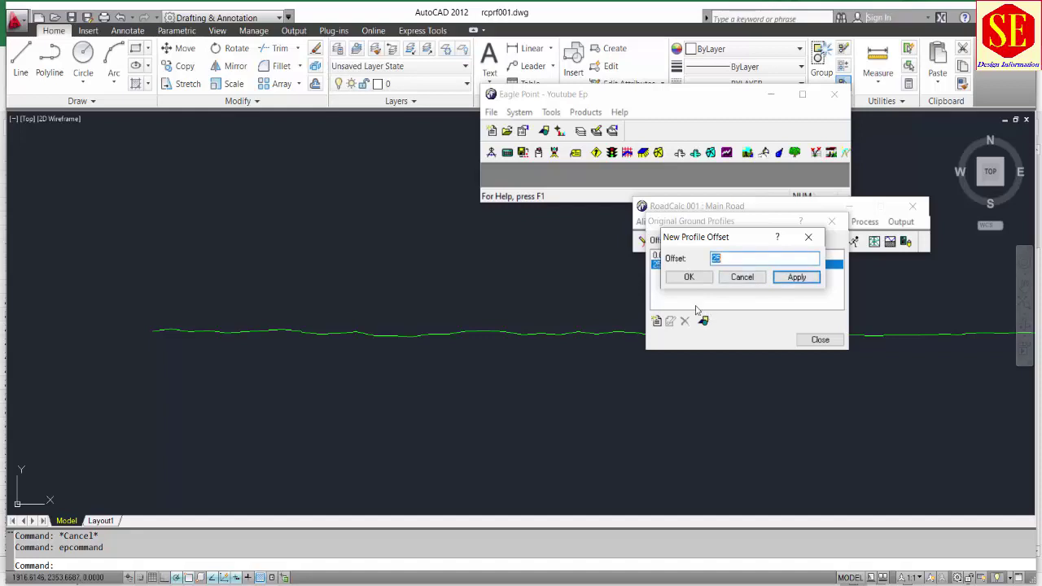
pyautogui.click(739, 280)
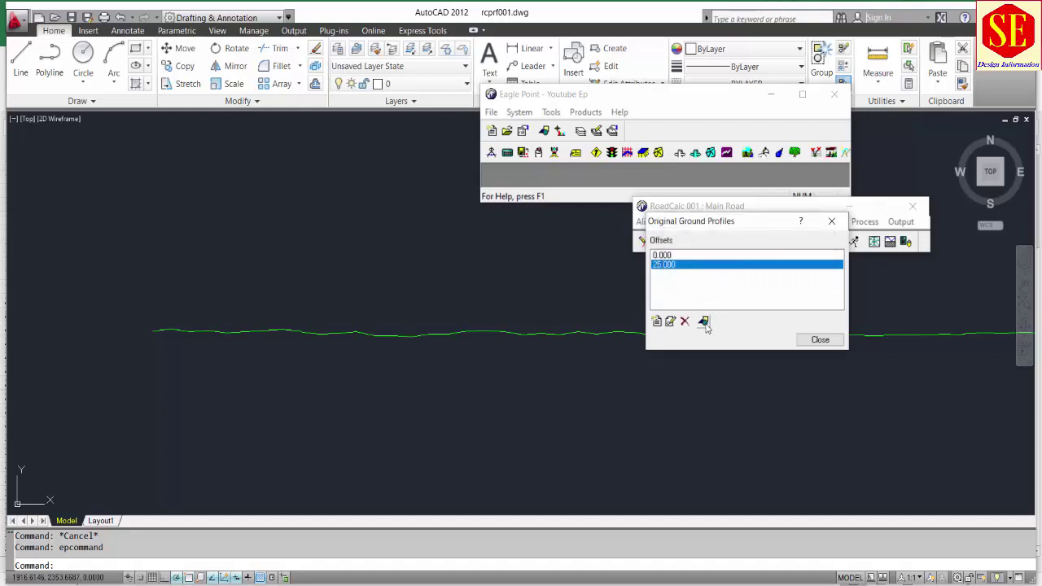
pyautogui.click(703, 320)
pyautogui.click(848, 313)
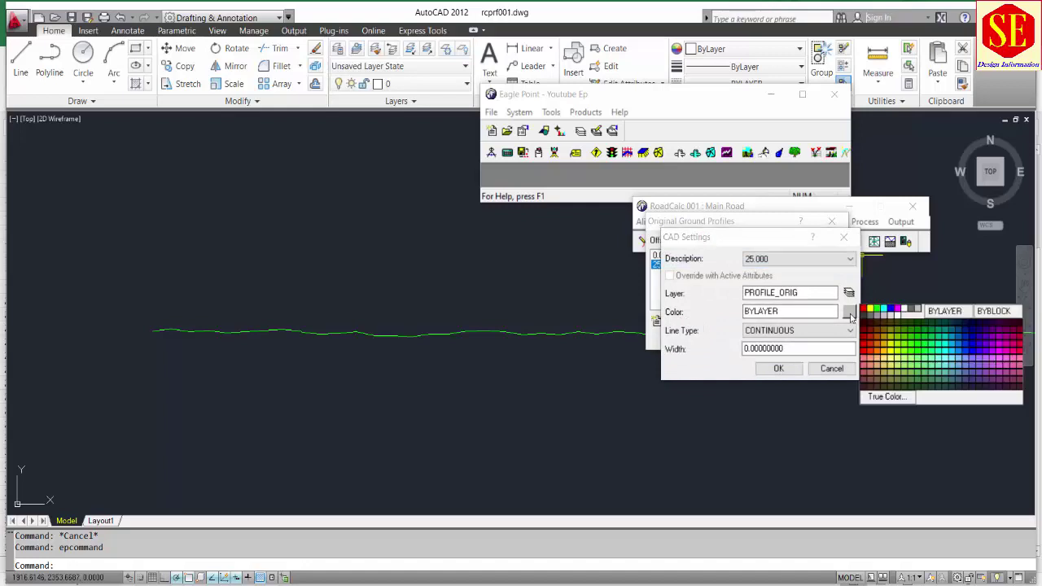
pyautogui.click(884, 311)
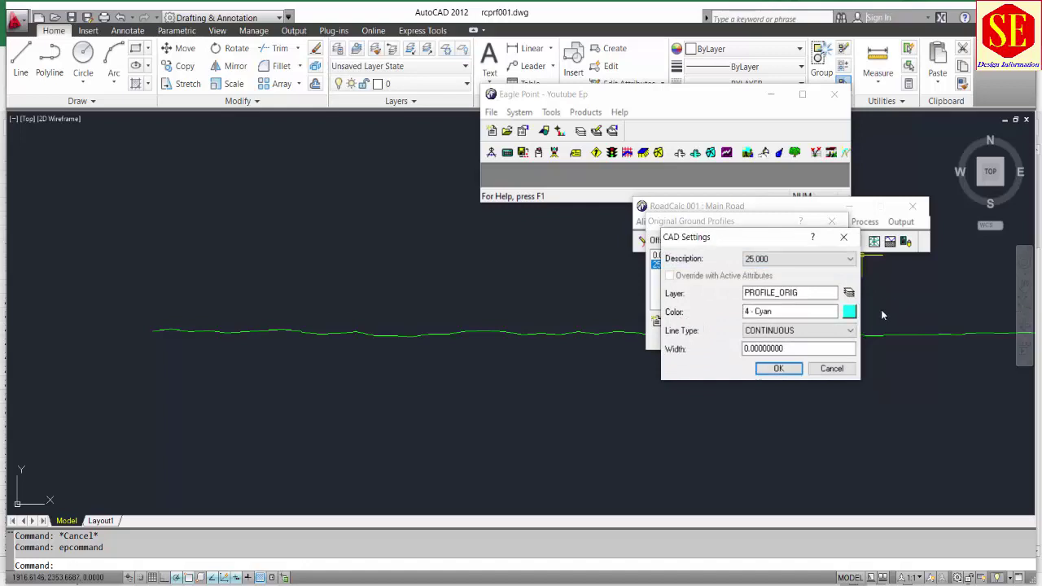
pyautogui.click(787, 368)
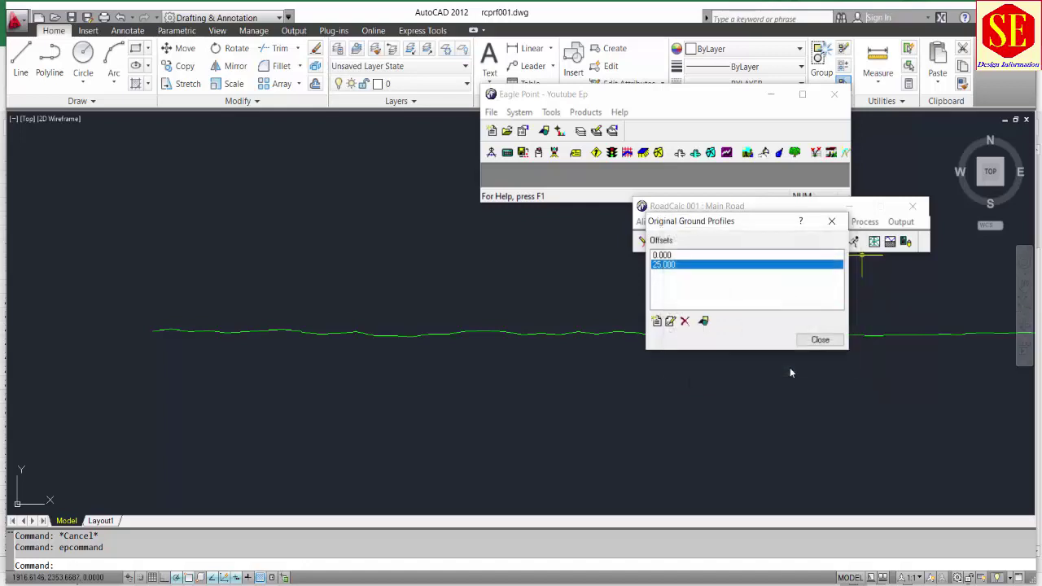
# Add an original ground profile at offset -25 and set its color to magenta
pyautogui.click(656, 321)
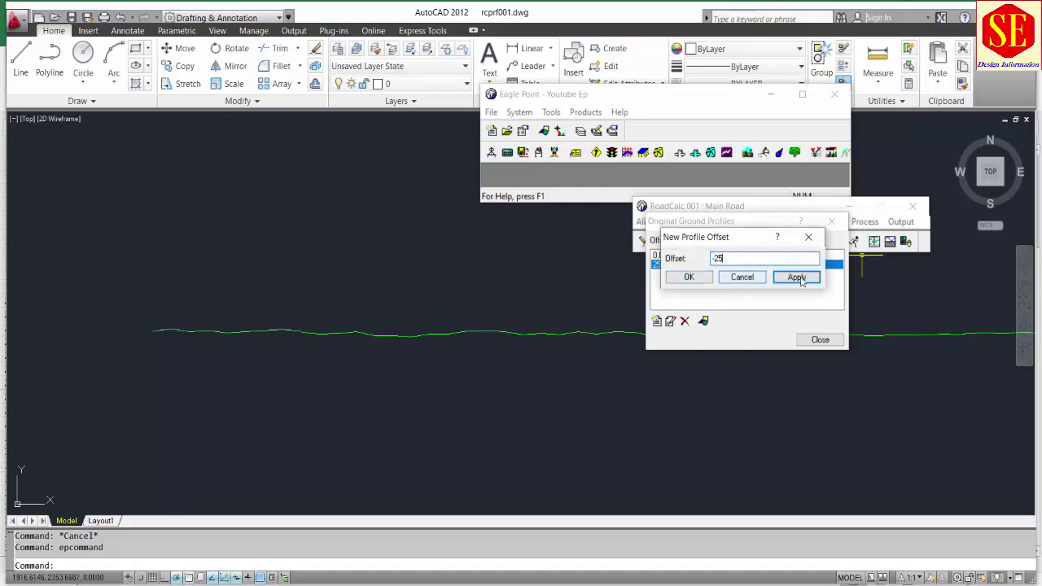
pyautogui.click(688, 280)
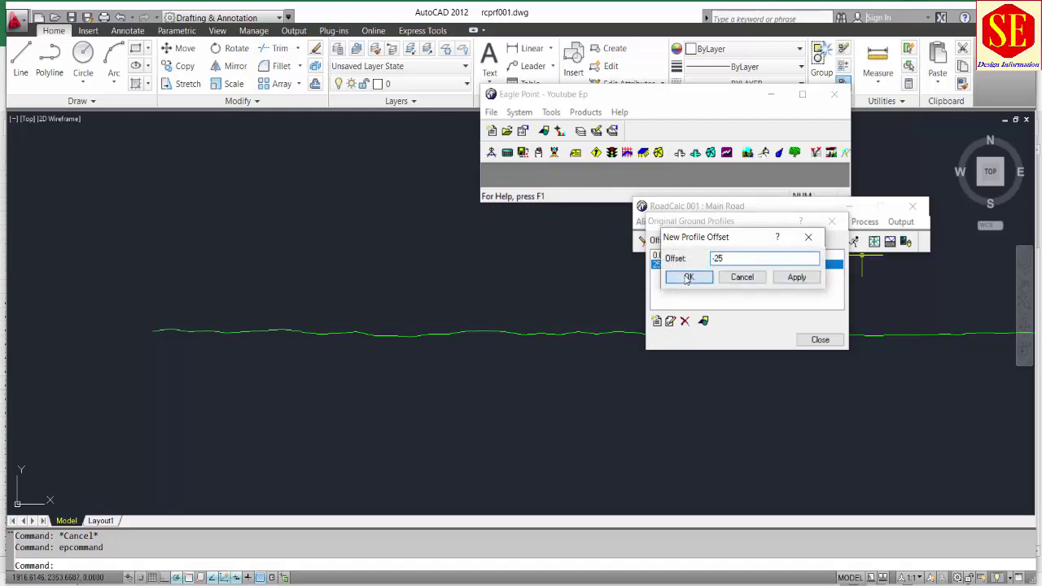
pyautogui.click(703, 321)
pyautogui.click(849, 310)
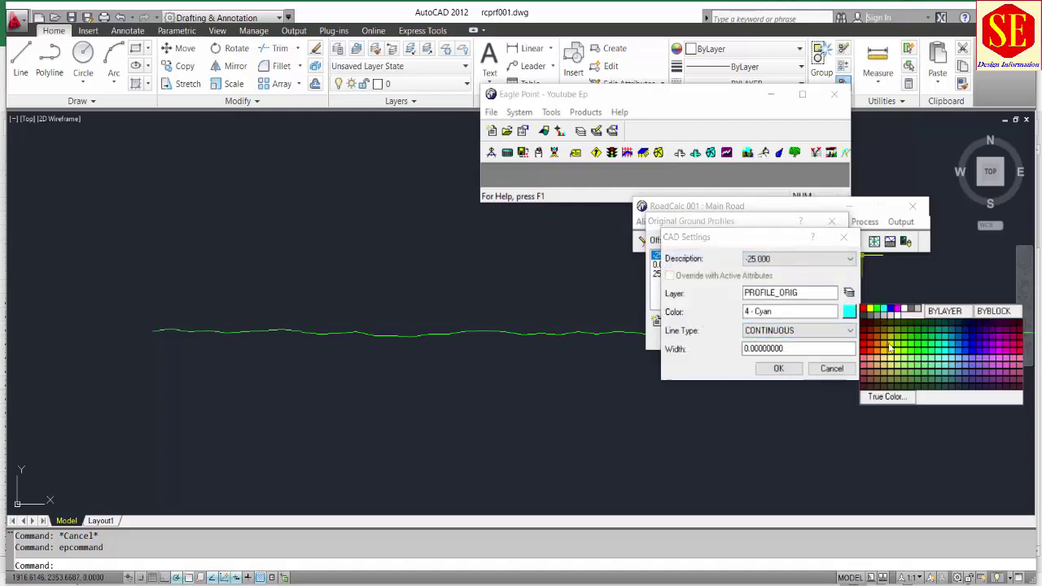
pyautogui.click(896, 309)
pyautogui.click(775, 369)
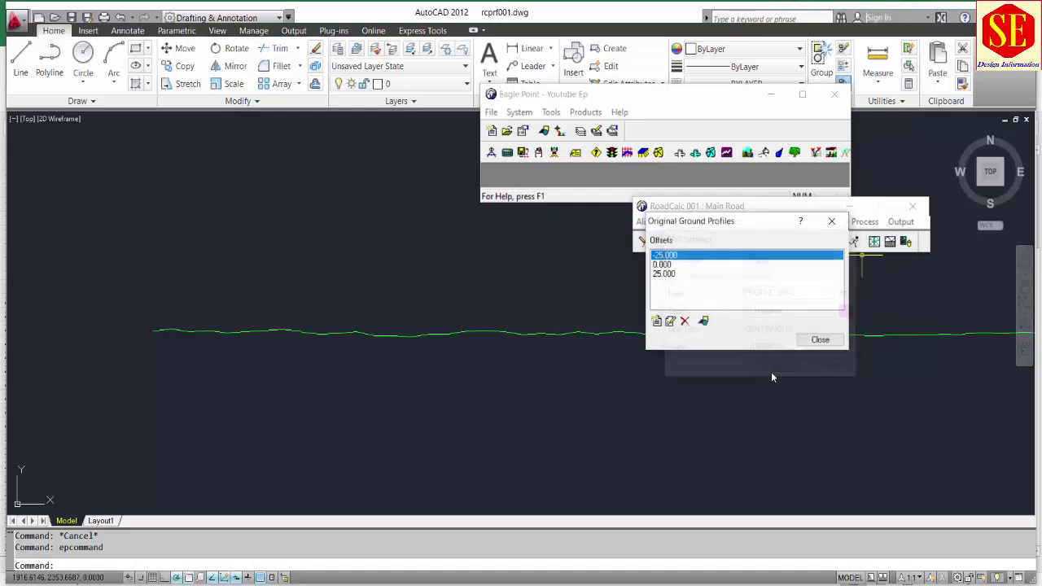
# Check the 0, 25 and -25 offsets in the original ground profile list and close the list
pyautogui.click(665, 265)
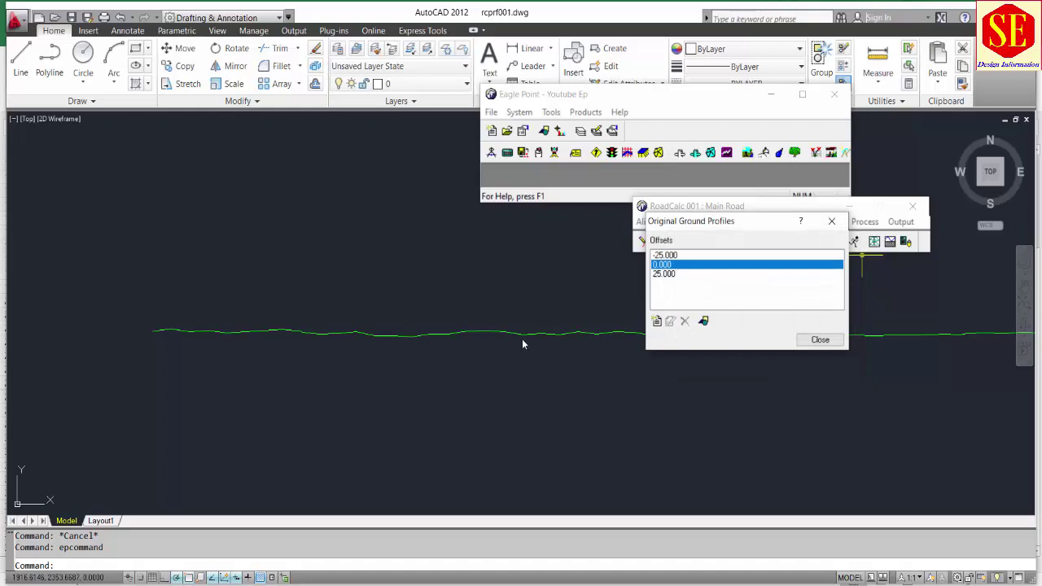
pyautogui.click(660, 275)
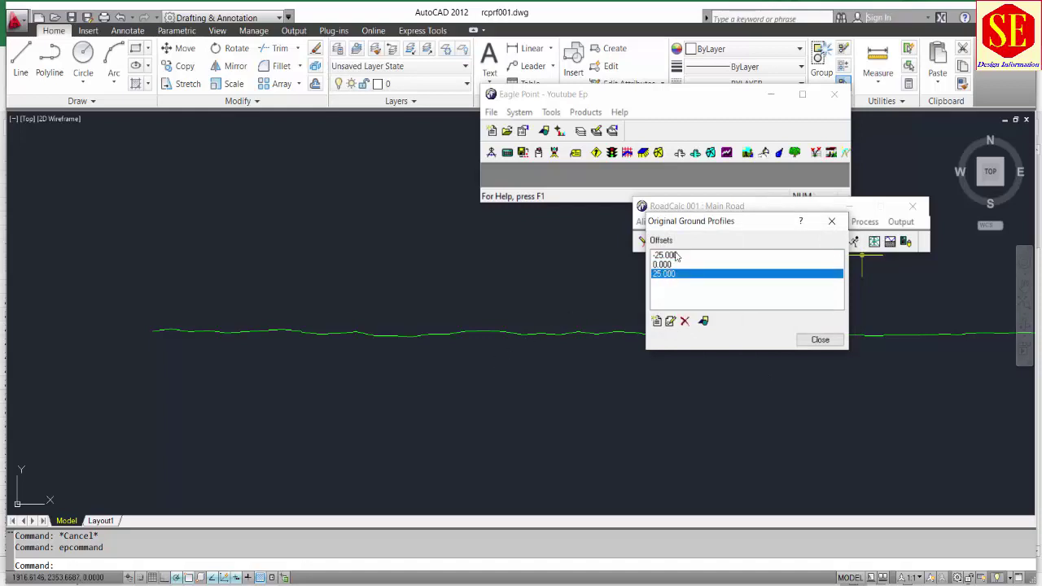
pyautogui.click(675, 255)
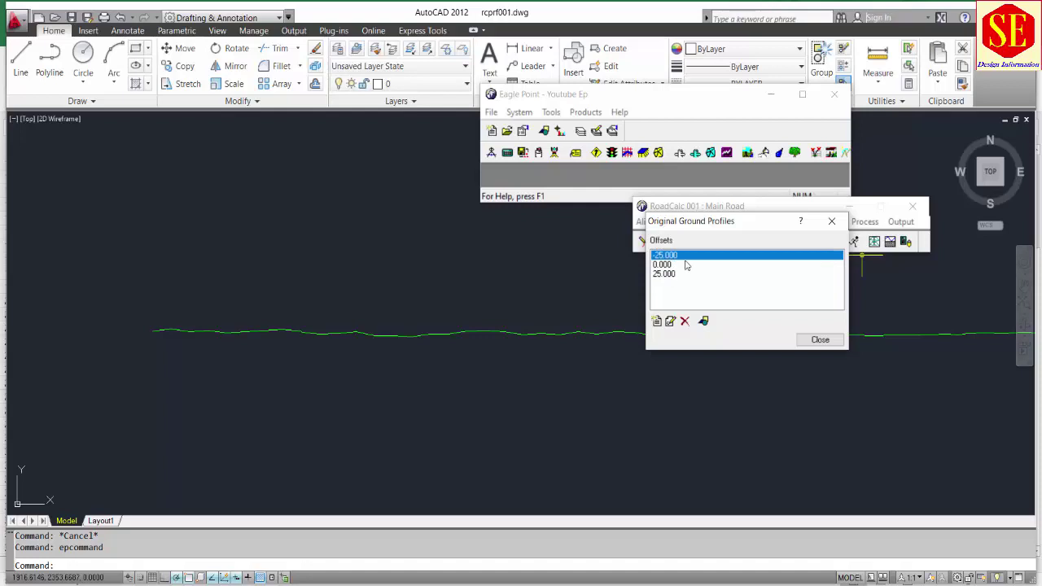
pyautogui.click(820, 340)
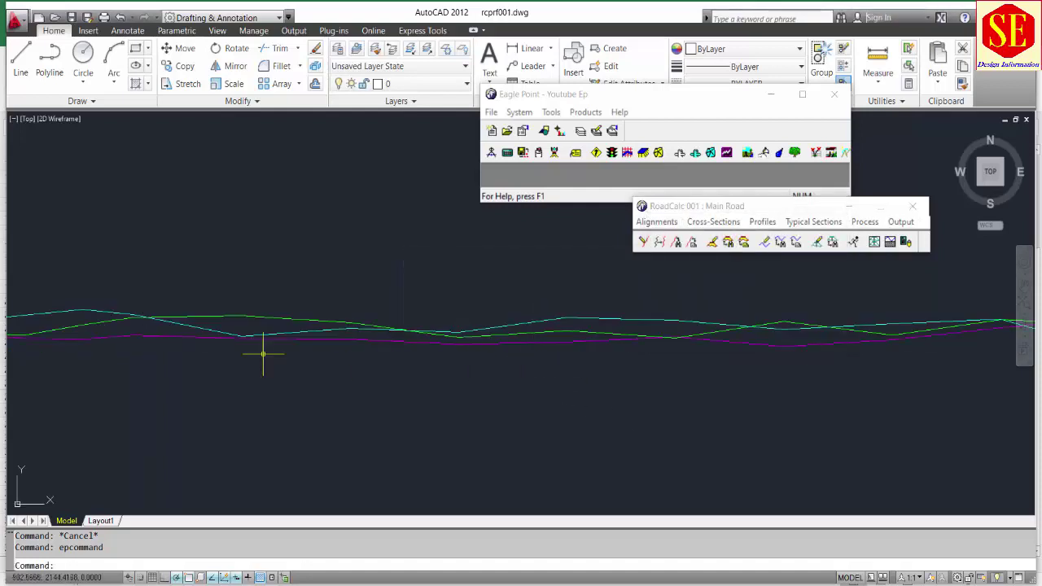
# Inspect the cyan and magenta offset ground profiles in the drawing, highlighting each one in turn
pyautogui.click(377, 334)
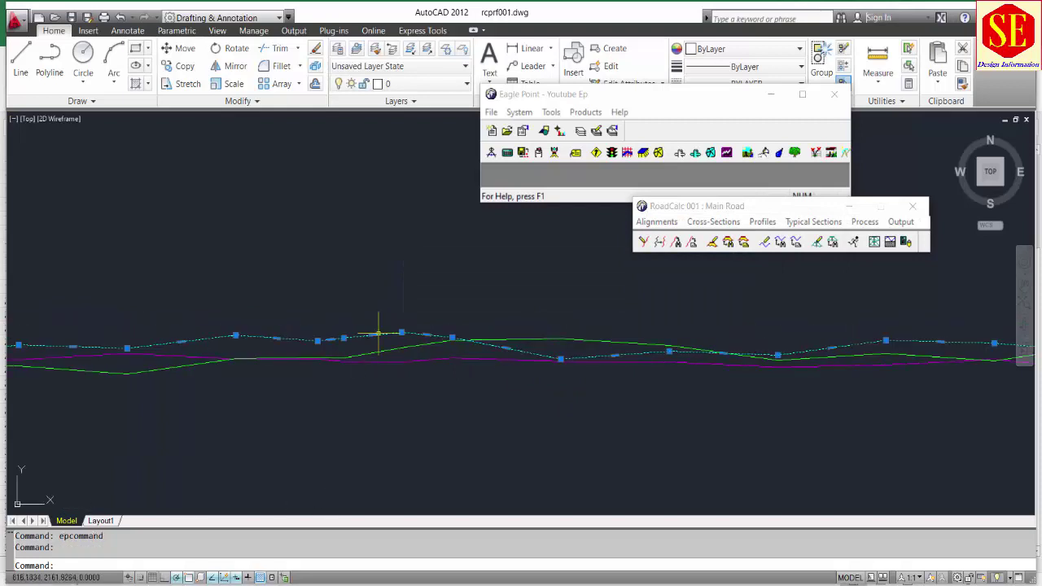
pyautogui.press('Escape')
pyautogui.click(415, 360)
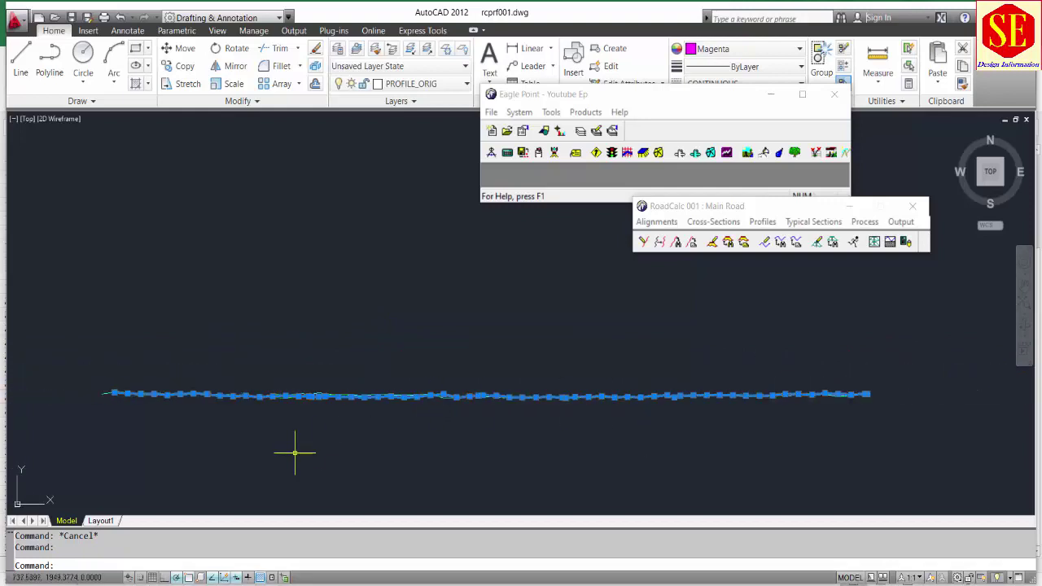
pyautogui.press('Escape')
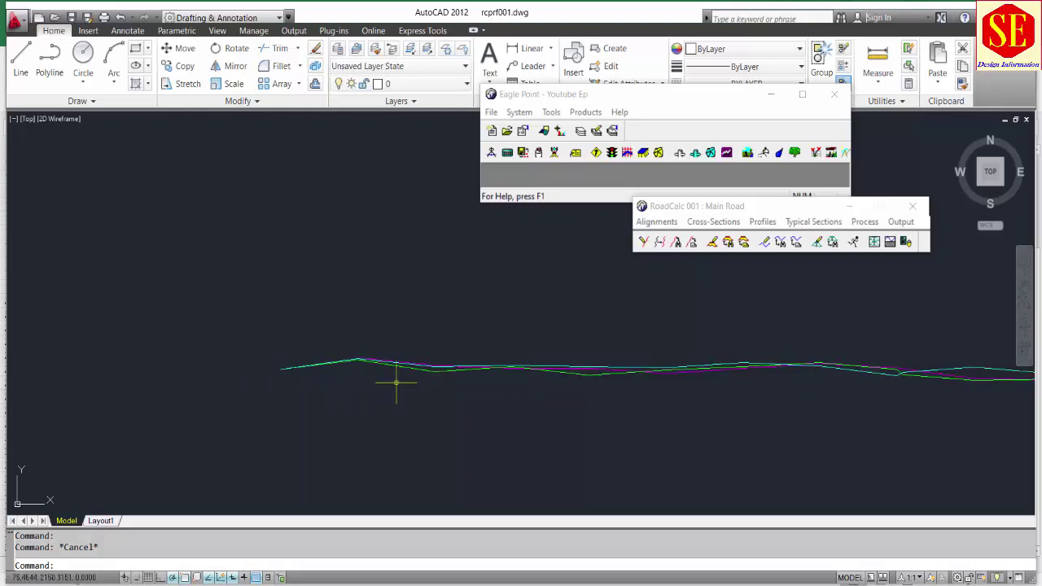
# Sketch a three-segment polyline above the ground profiles, starting at their common start point and ending with a steep rise
pyautogui.moveTo(397, 380); pyautogui.dragTo(273, 453, button='middle')
pyautogui.write('pl')
pyautogui.press('Return')
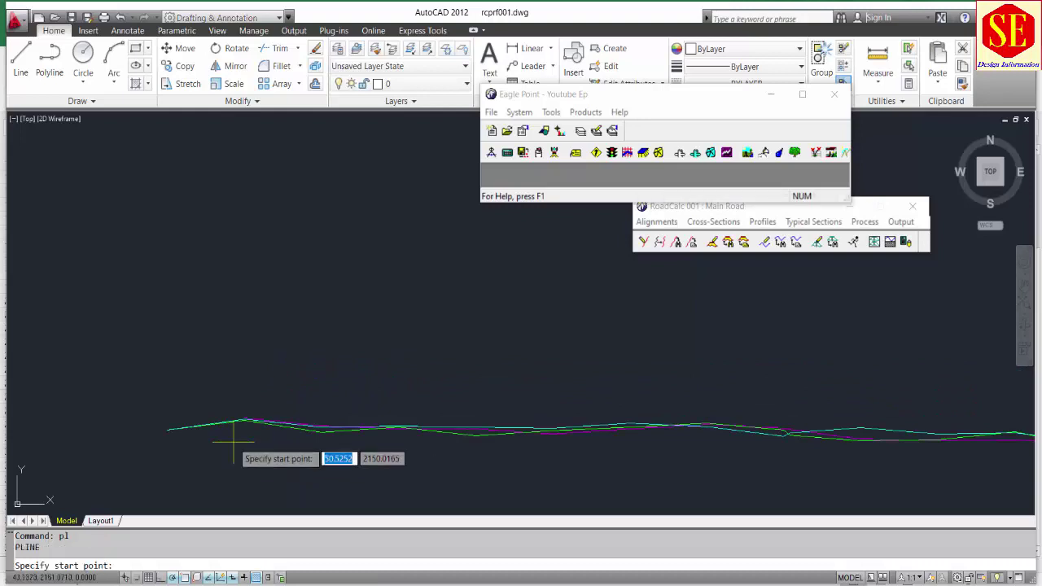
pyautogui.click(166, 430)
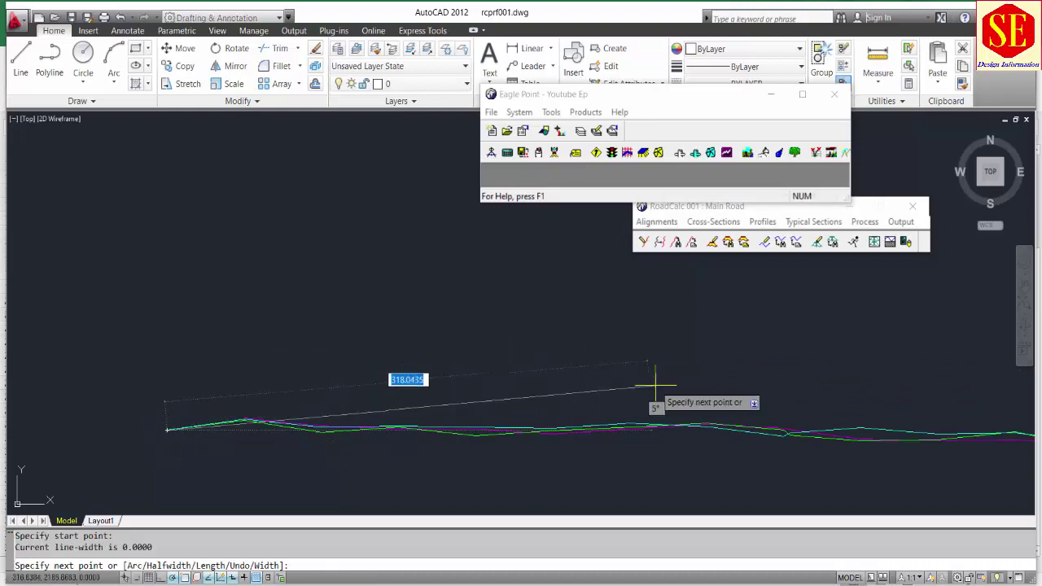
pyautogui.click(509, 380)
pyautogui.moveTo(832, 363); pyautogui.dragTo(542, 360, button='middle')
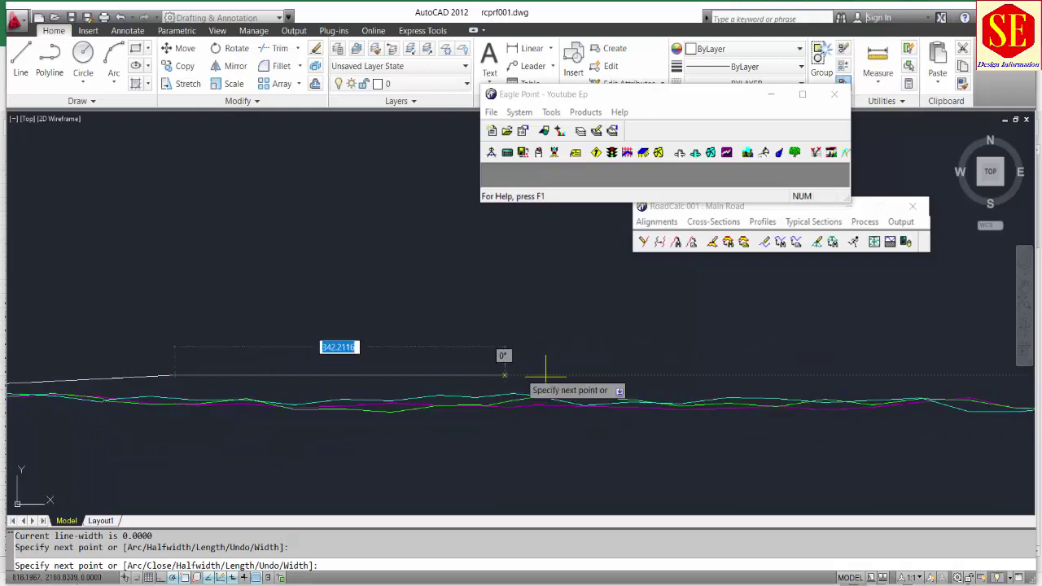
pyautogui.click(677, 389)
pyautogui.moveTo(728, 381)
pyautogui.mouseDown(button='middle')
pyautogui.moveTo(407, 347)
pyautogui.moveTo(411, 335)
pyautogui.mouseUp(button='middle')
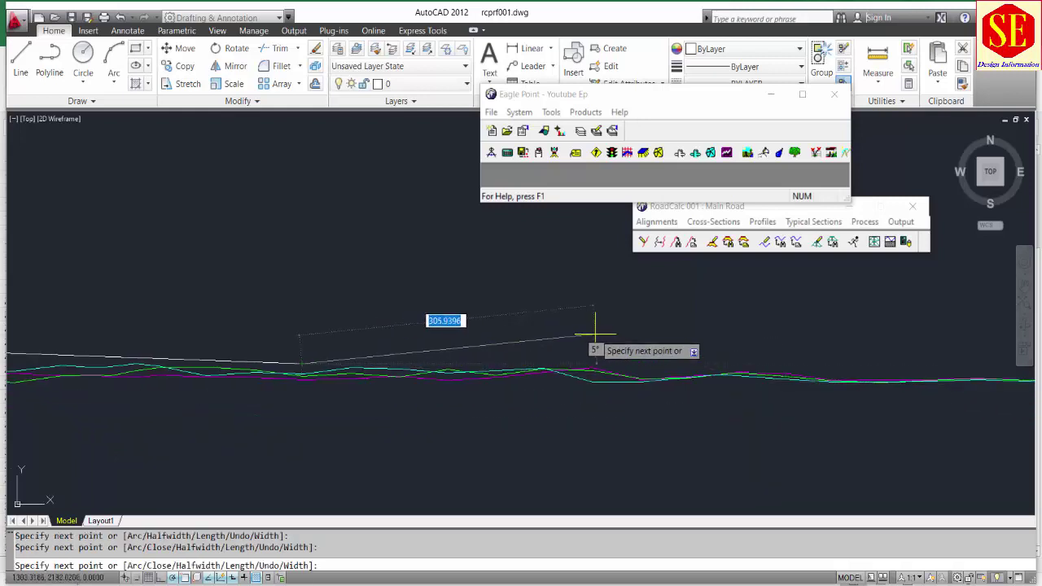
pyautogui.scroll(-1, 597, 341)
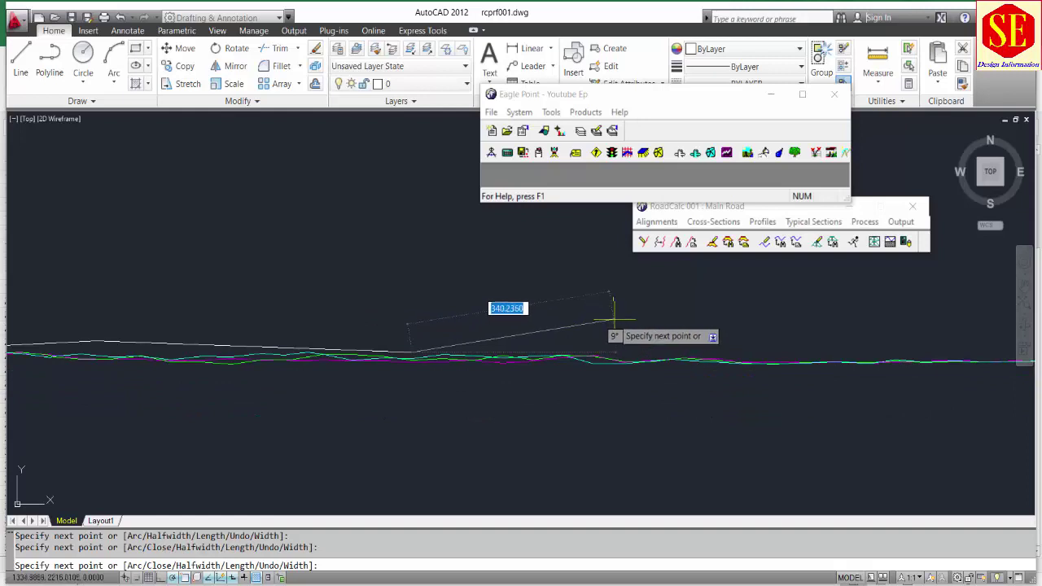
pyautogui.click(550, 298)
pyautogui.press('Escape')
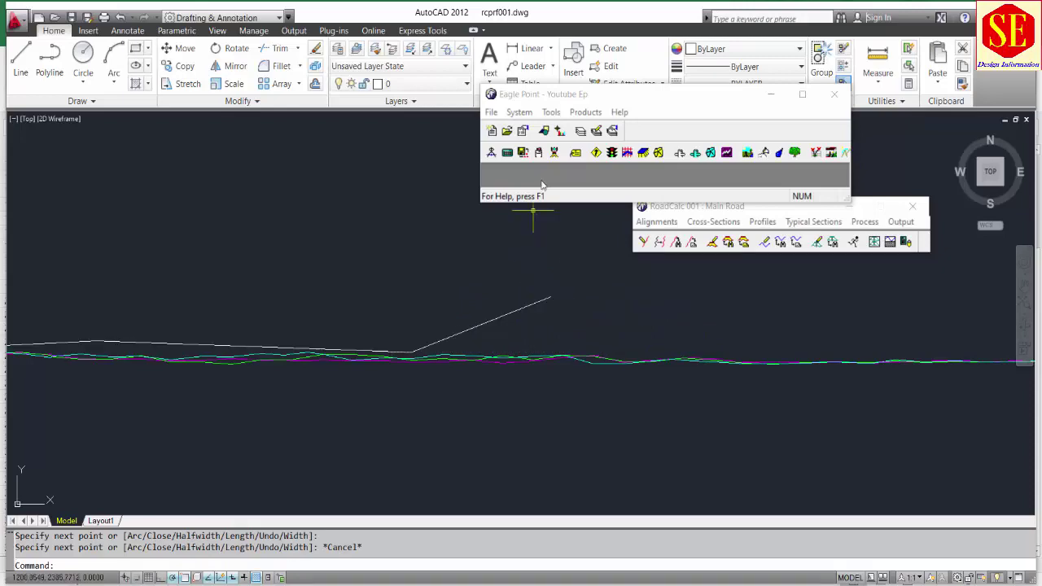
# Show the alignment graphics in MainDrawing.dwg and examine the area where the two roads cross
pyautogui.click(649, 227)
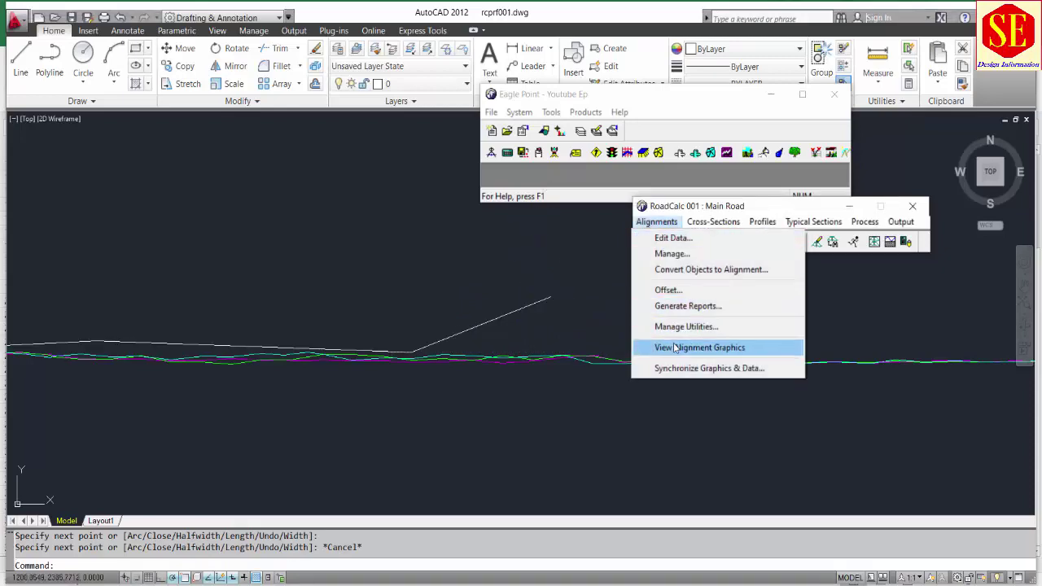
pyautogui.click(684, 345)
pyautogui.scroll(5, 376, 346)
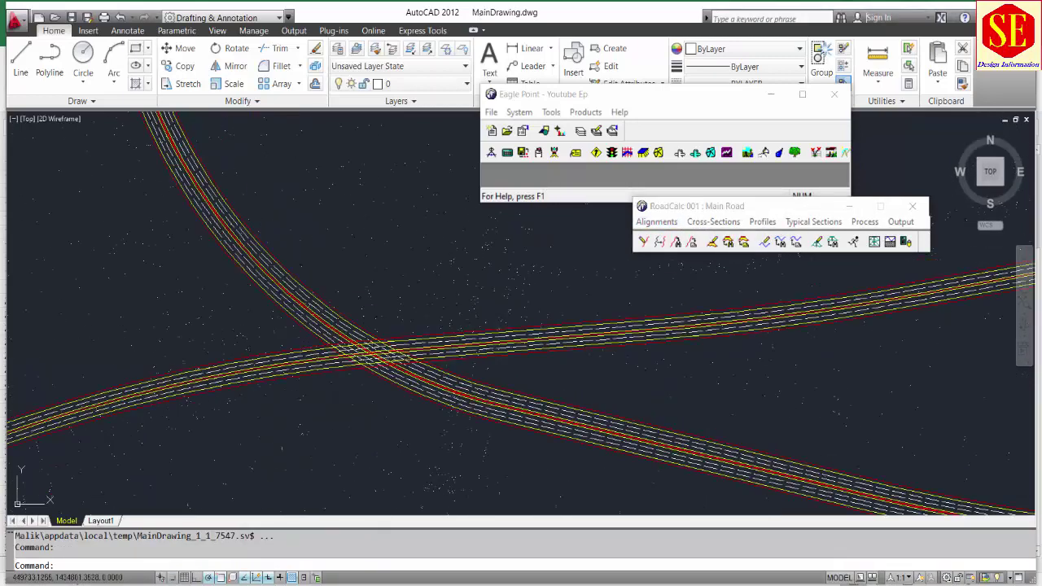
pyautogui.scroll(2, 366, 346)
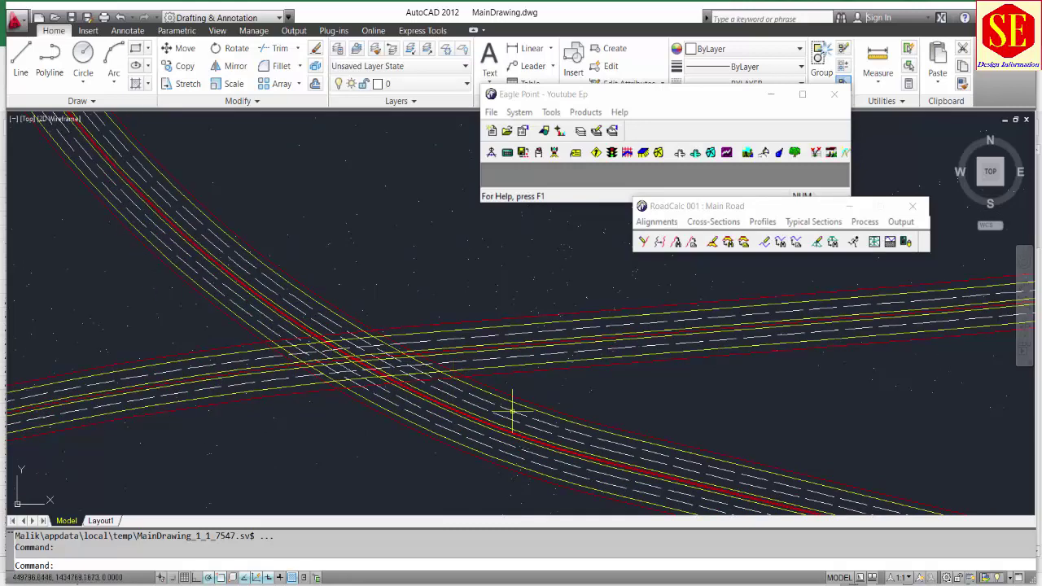
pyautogui.scroll(-3, 399, 363)
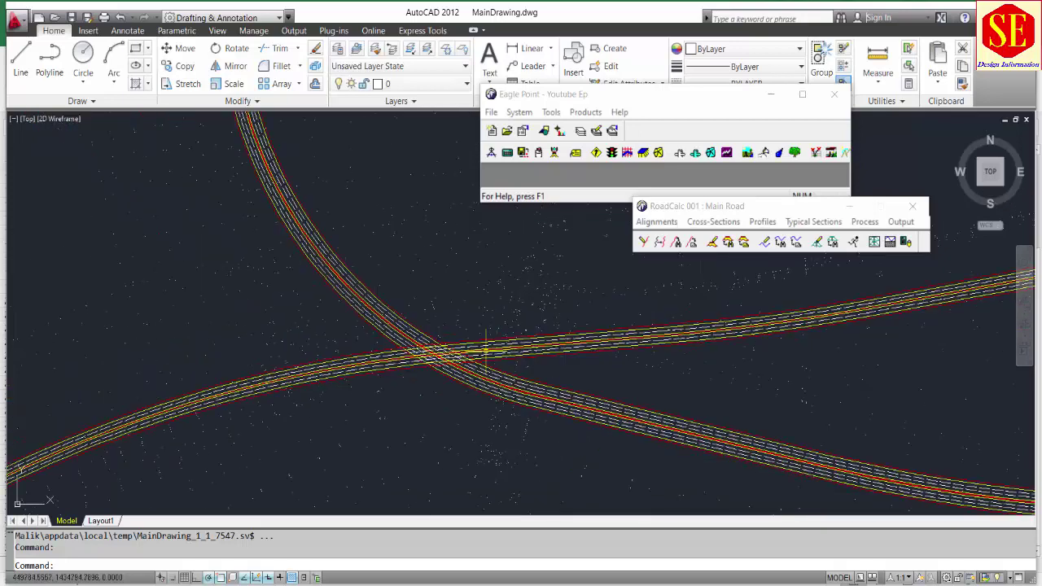
pyautogui.scroll(3, 486, 352)
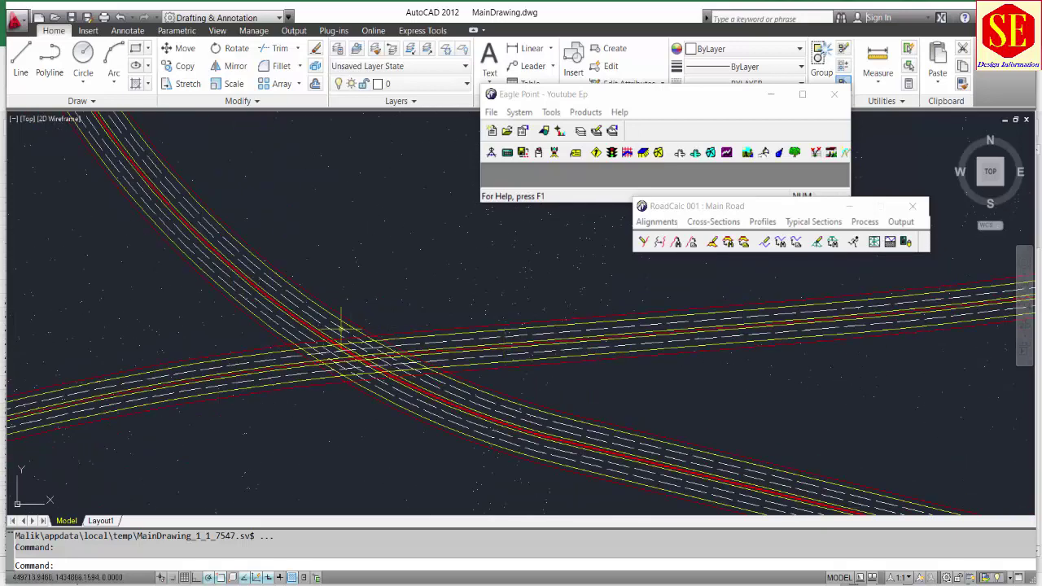
# Show the profile graphics in rcprf001.dwg and erase the sketched three-segment polyline above the ground profiles
pyautogui.click(764, 222)
pyautogui.click(796, 343)
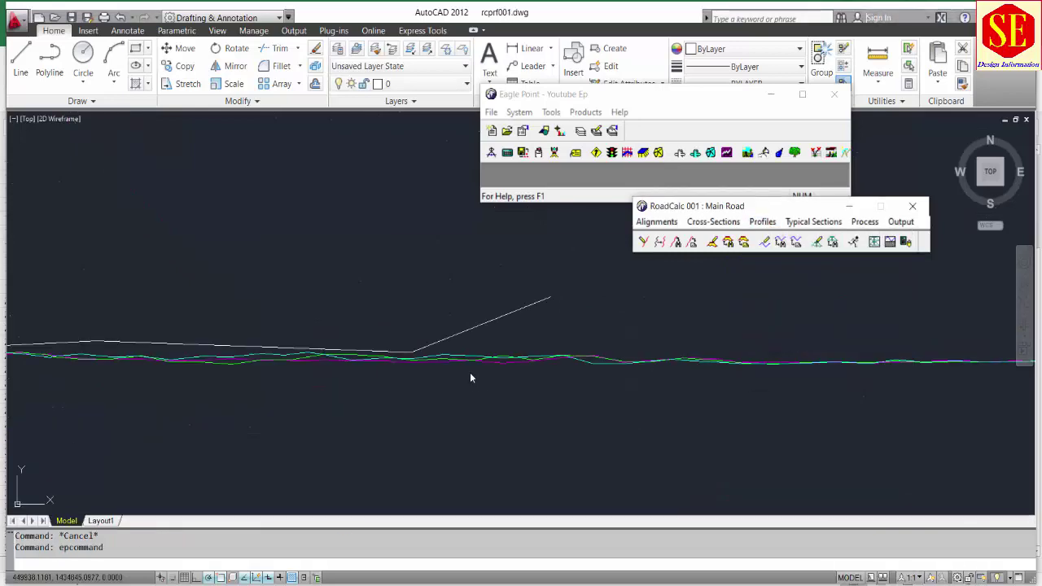
pyautogui.click(515, 352)
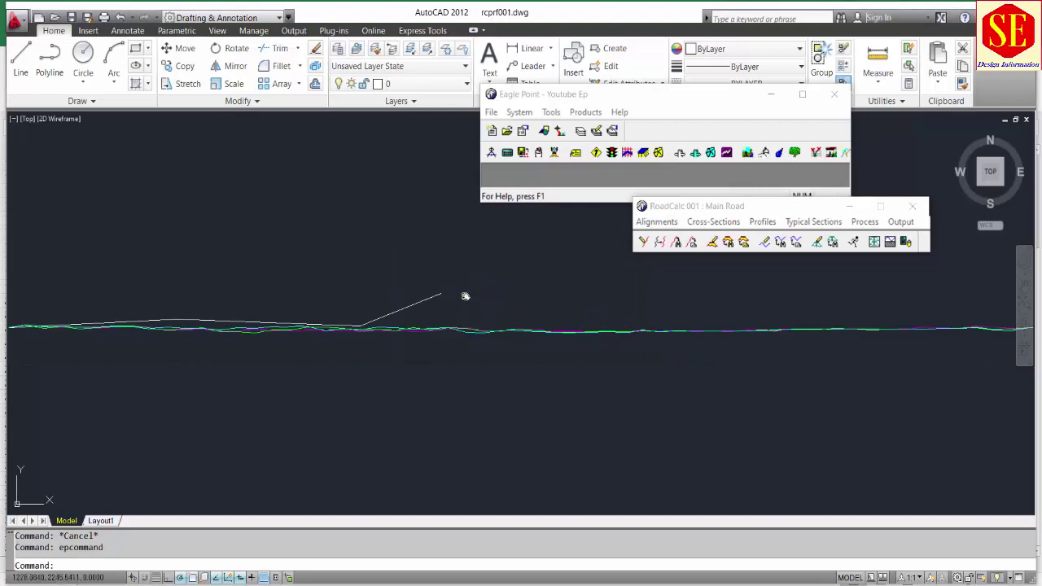
pyautogui.moveTo(459, 296); pyautogui.dragTo(631, 291, button='middle')
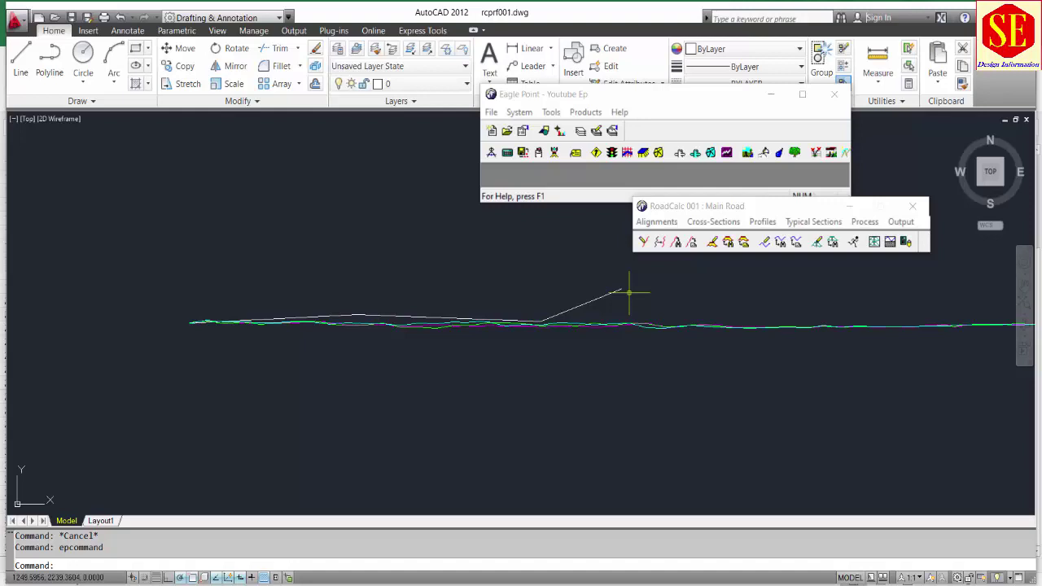
pyautogui.press('Escape')
pyautogui.scroll(1, 628, 291)
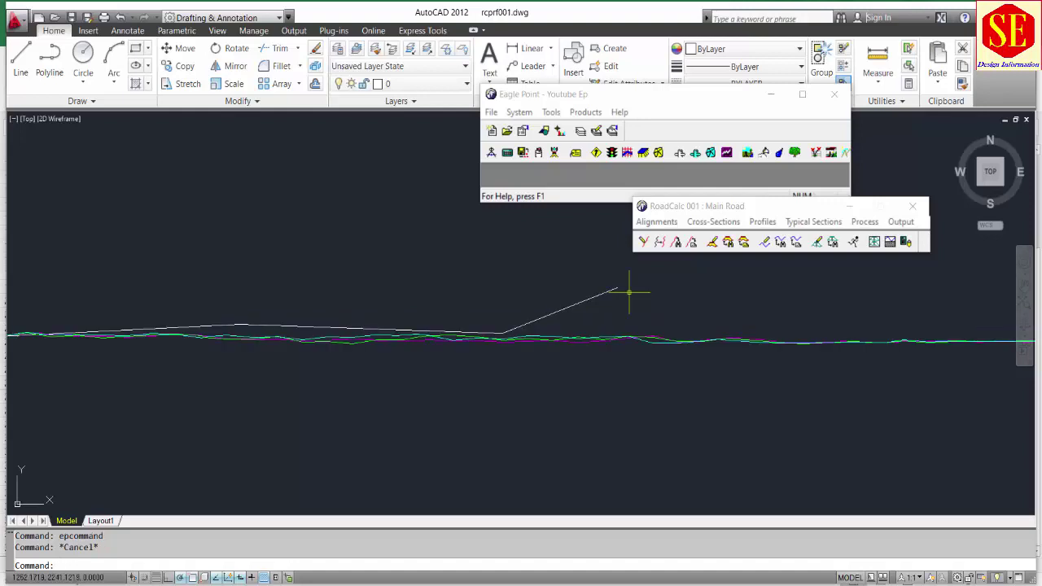
pyautogui.click(629, 292)
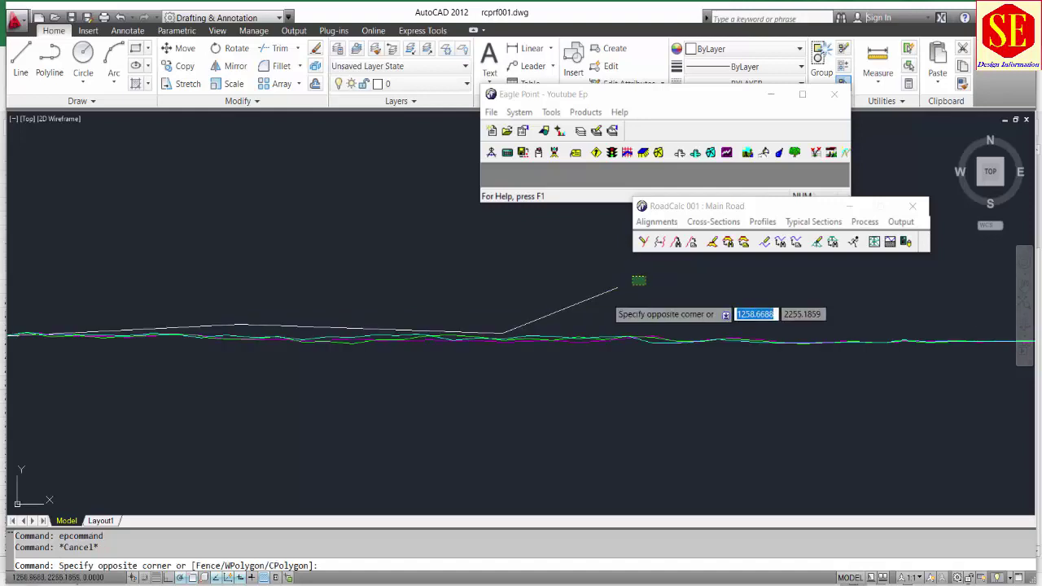
pyautogui.click(570, 310)
pyautogui.write('e')
pyautogui.press('Return')
pyautogui.scroll(-1, 383, 326)
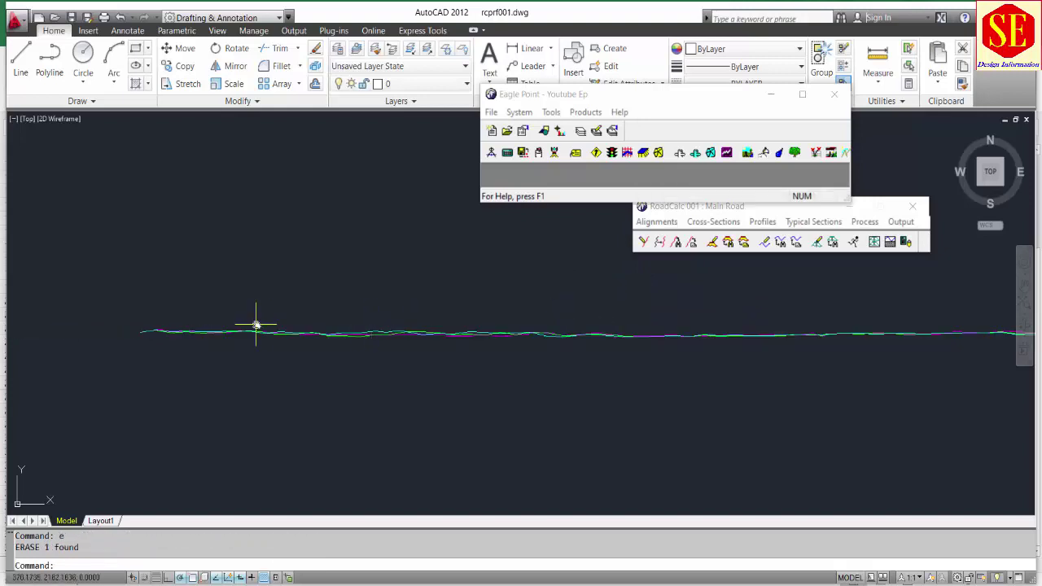
pyautogui.scroll(-1, 256, 326)
pyautogui.write('pl')
pyautogui.press('Return')
pyautogui.scroll(2, 269, 305)
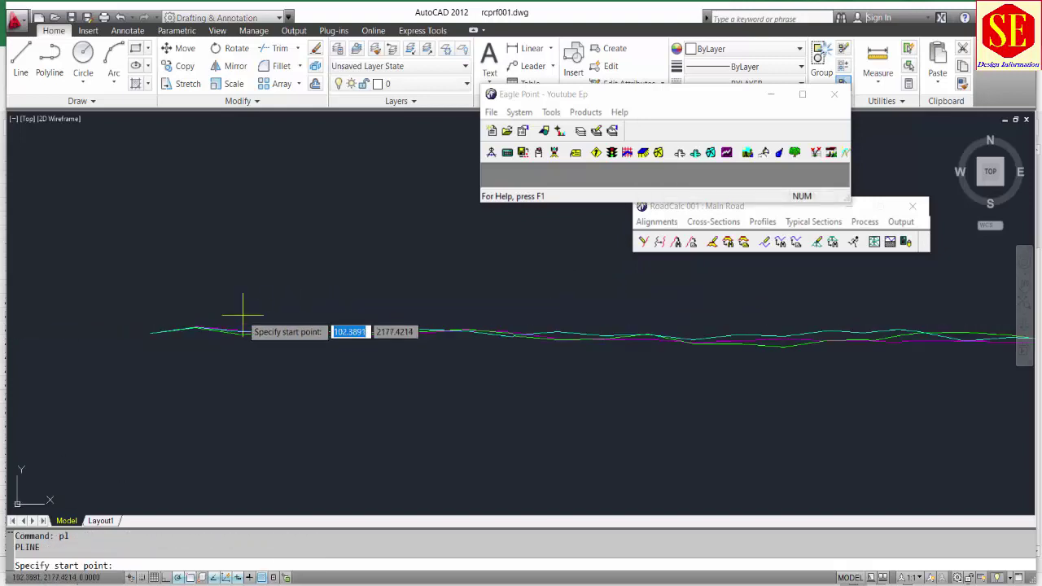
pyautogui.press('Escape')
# Open the Main Road centerline profile data for editing and add a fixed VPI at station 0 with elevation 215.25
pyautogui.click(762, 222)
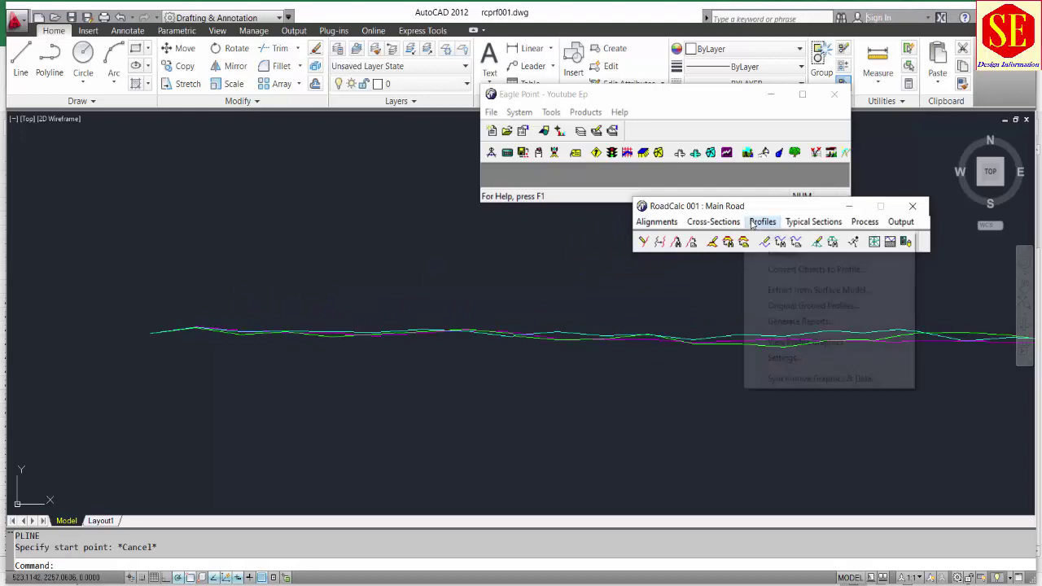
pyautogui.click(769, 238)
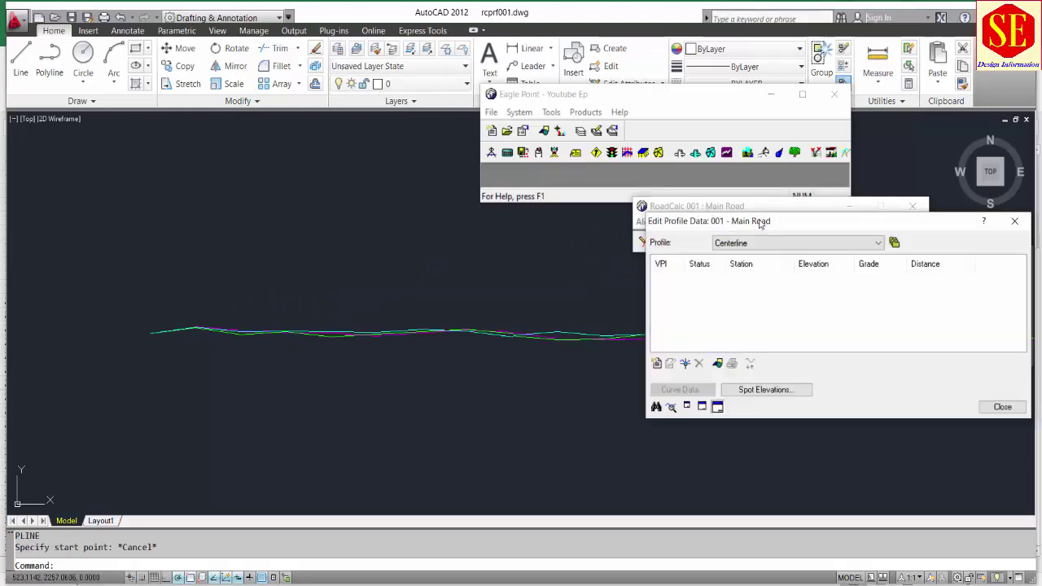
pyautogui.click(657, 364)
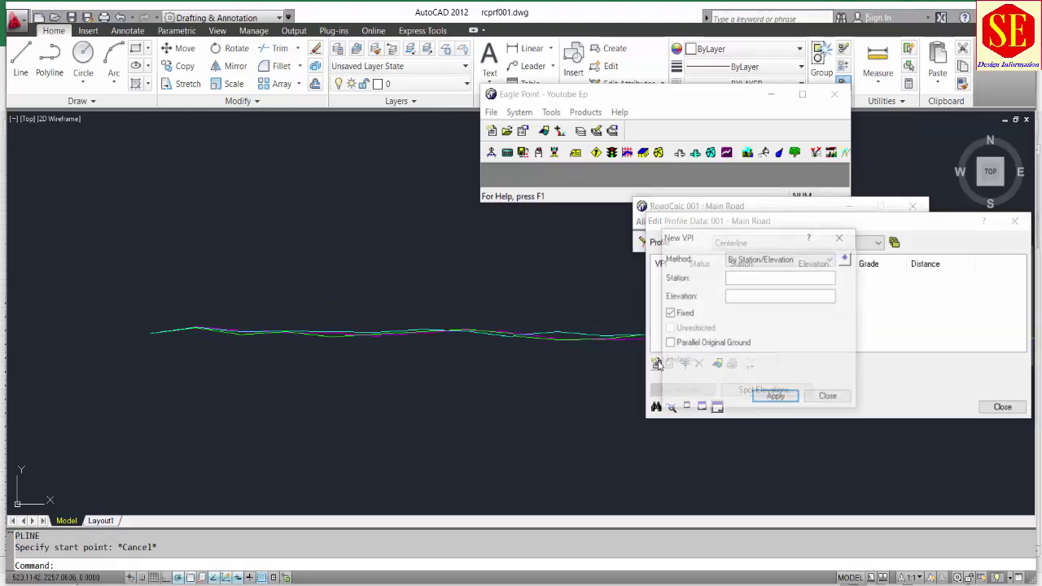
pyautogui.click(746, 277)
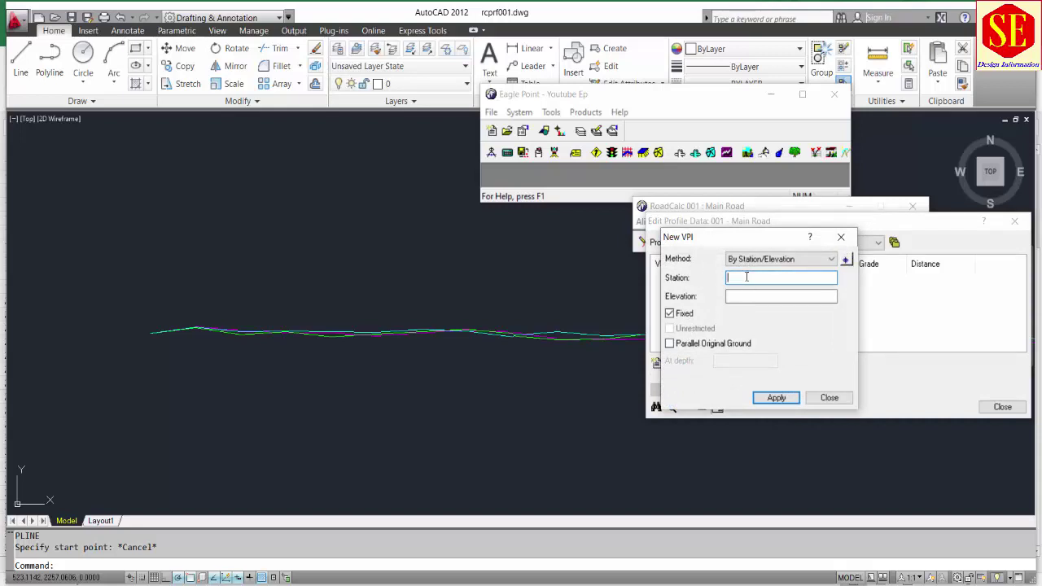
pyautogui.click(747, 297)
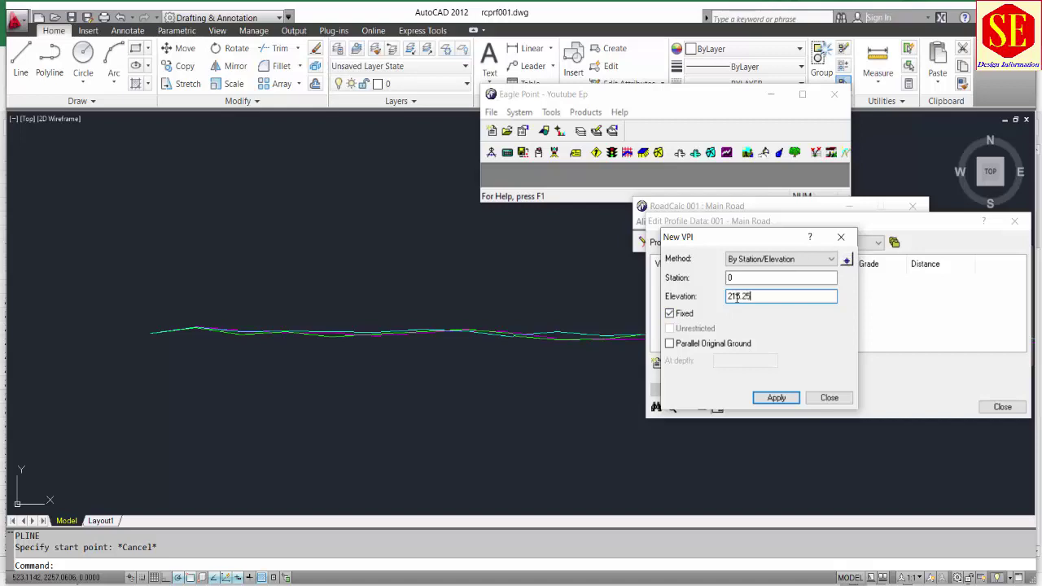
pyautogui.click(775, 398)
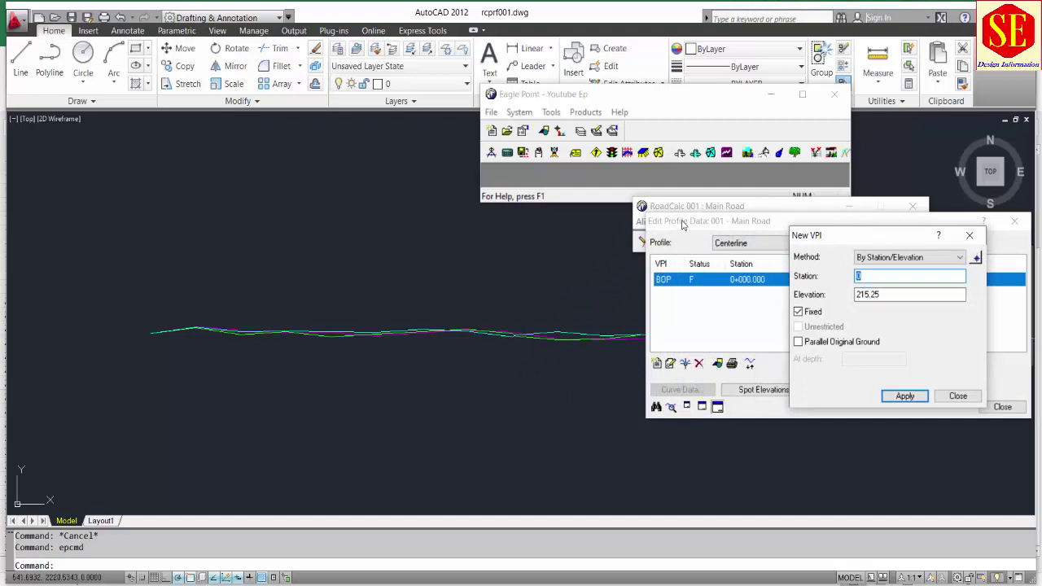
# Add a fixed VPI to the centerline profile at station 750 with elevation 218.25
pyautogui.moveTo(682, 225); pyautogui.dragTo(529, 198)
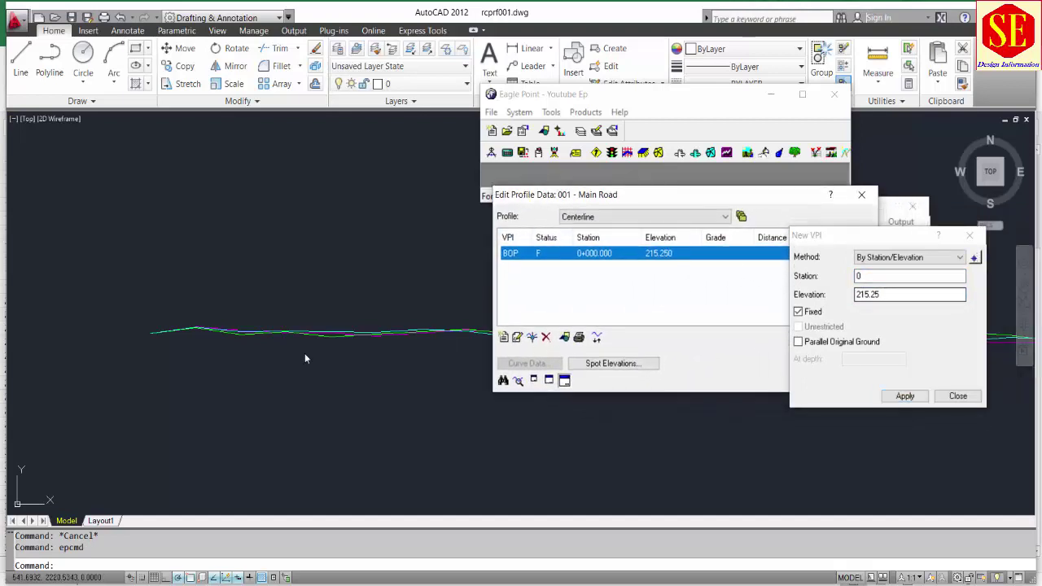
pyautogui.moveTo(365, 353)
pyautogui.mouseDown(button='middle')
pyautogui.moveTo(97, 372)
pyautogui.moveTo(148, 370)
pyautogui.mouseUp(button='middle')
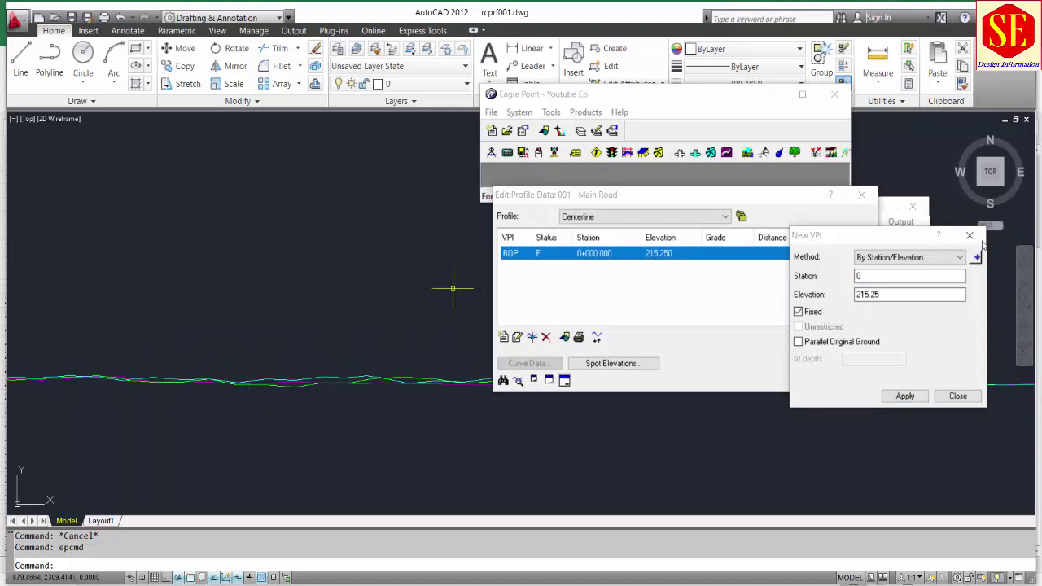
pyautogui.doubleClick(885, 276)
pyautogui.write('75')
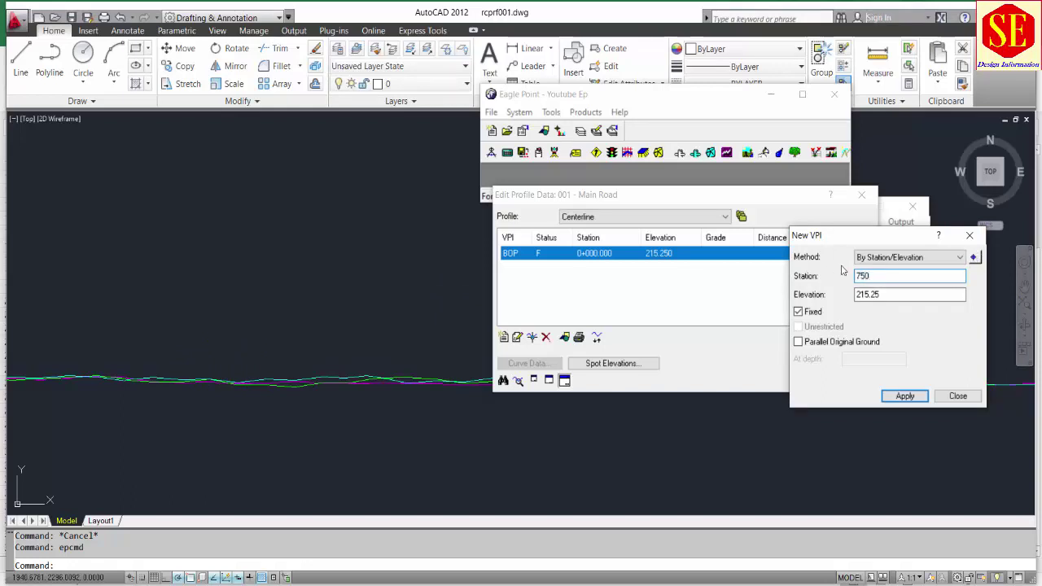
pyautogui.press('Tab')
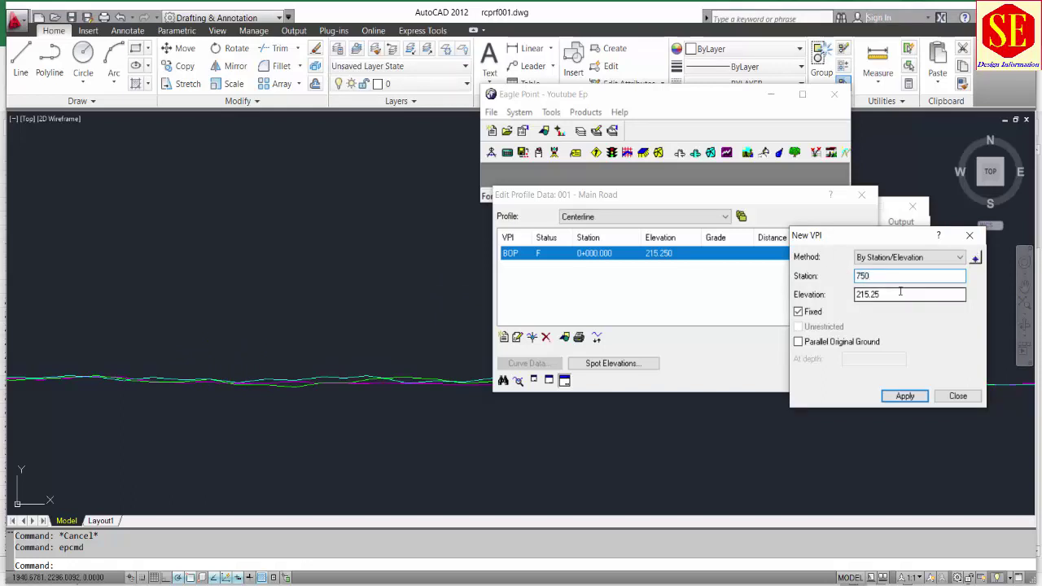
pyautogui.write('21')
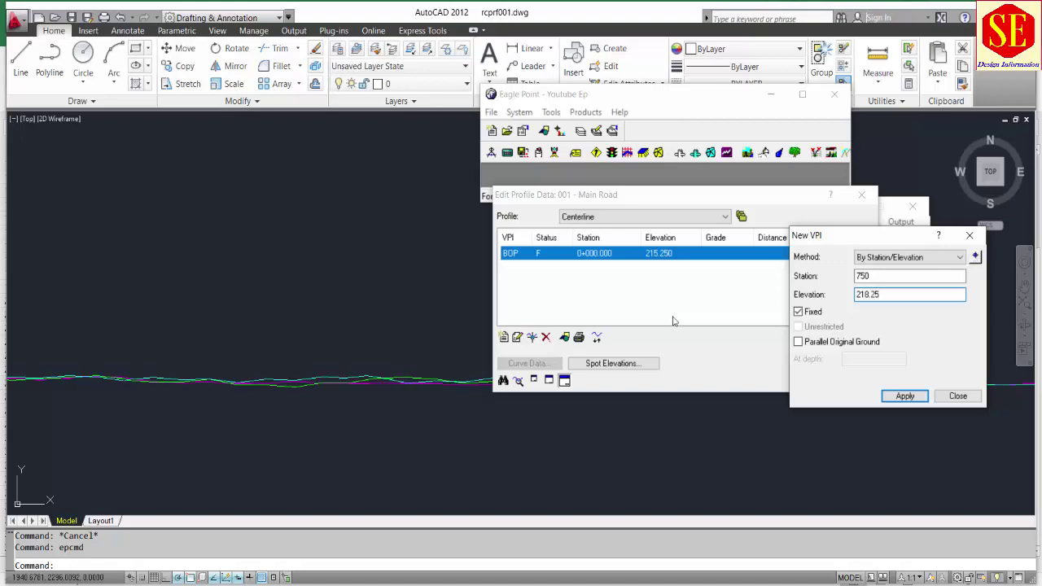
pyautogui.click(904, 395)
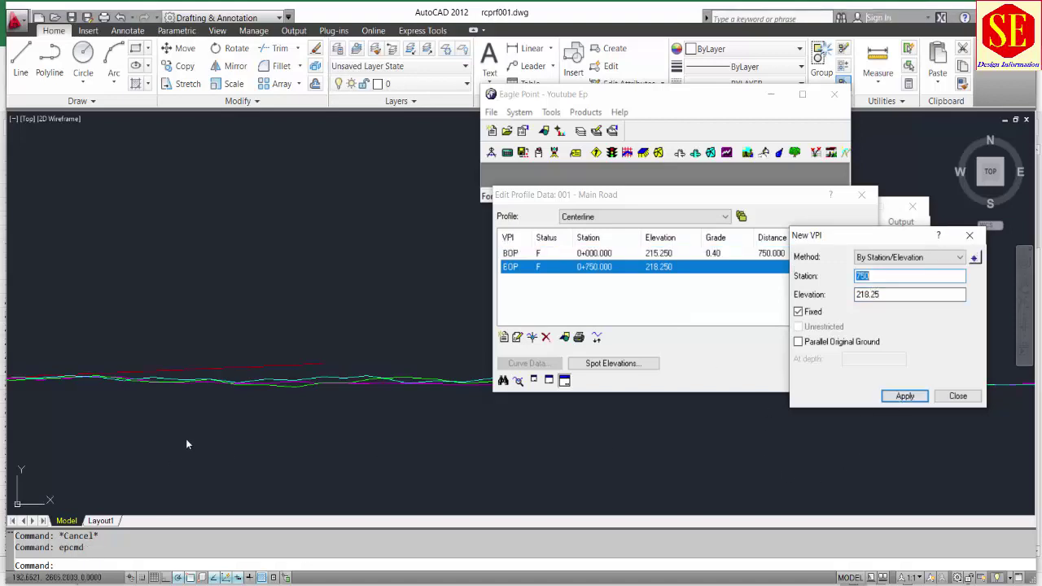
# Add a fixed VPI to the centerline profile at station 1650 with elevation 224.351
pyautogui.scroll(-3, 330, 367)
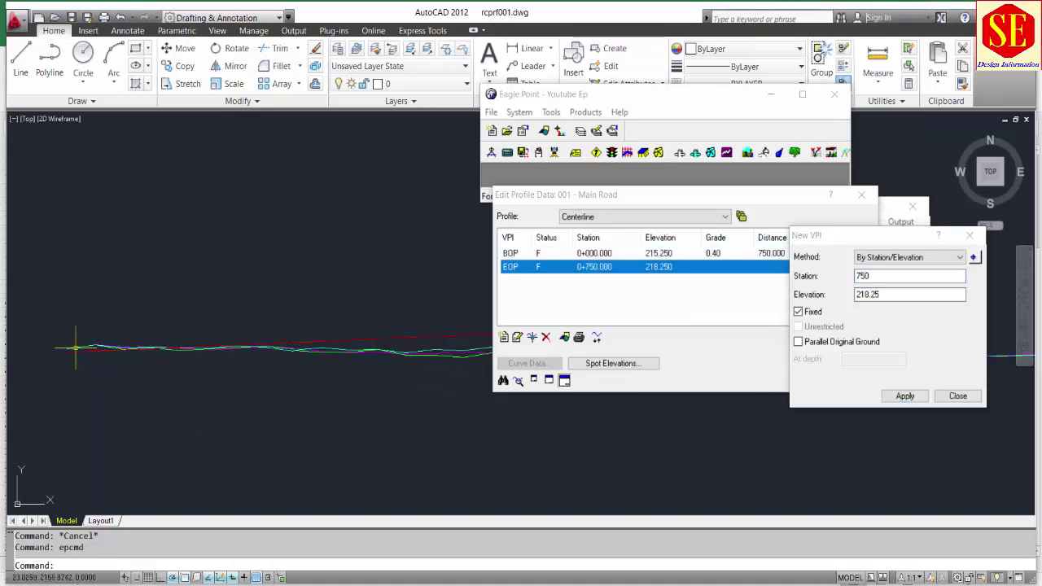
pyautogui.scroll(5, 76, 349)
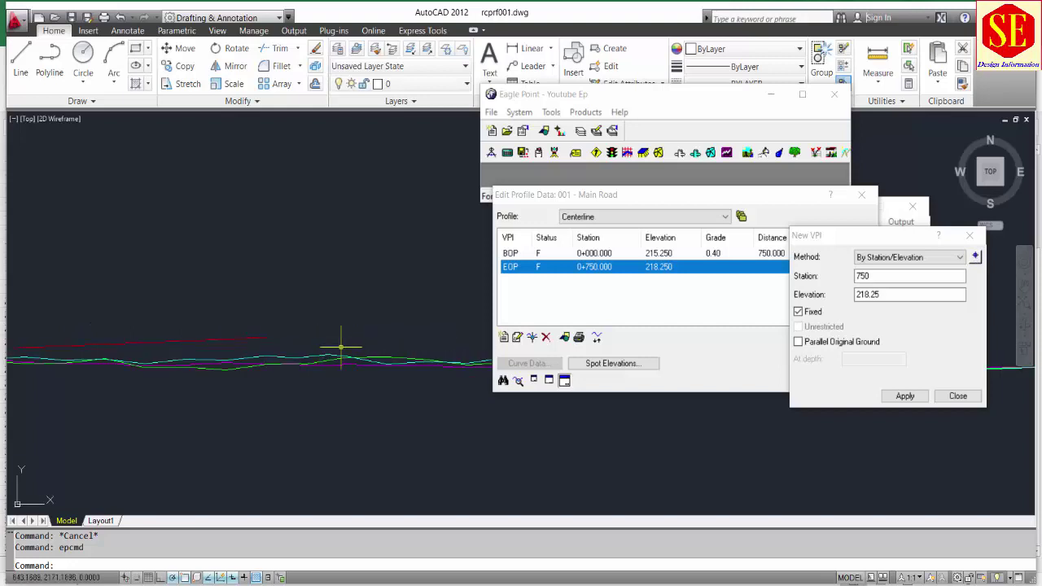
pyautogui.click(722, 283)
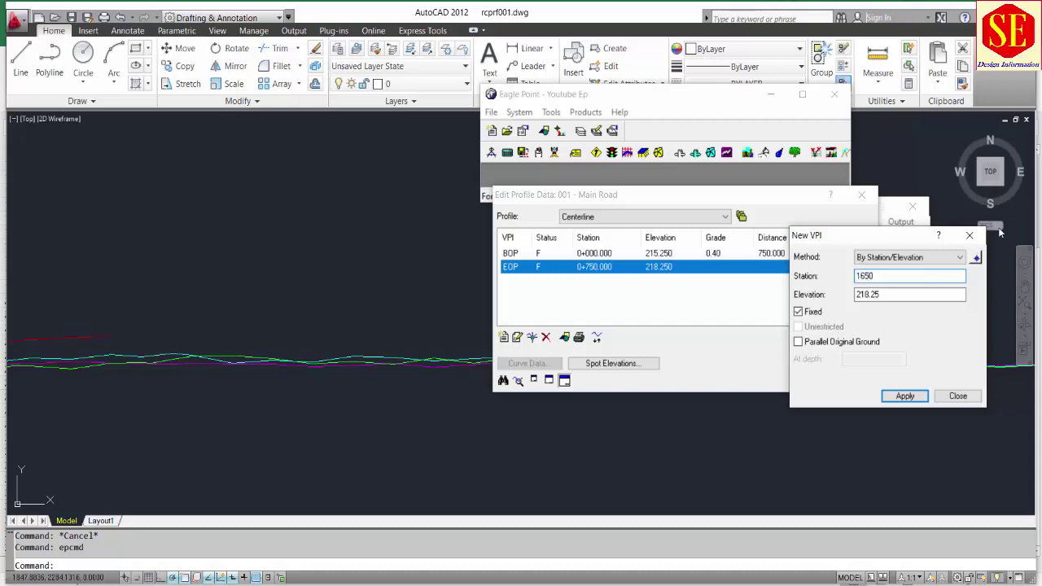
pyautogui.press('Tab')
pyautogui.write('22')
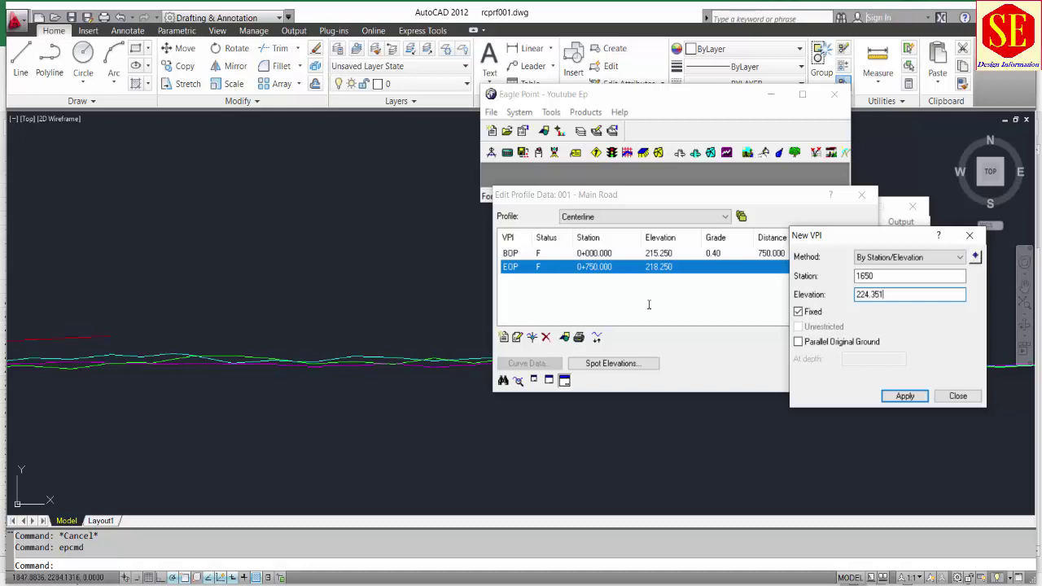
pyautogui.click(898, 398)
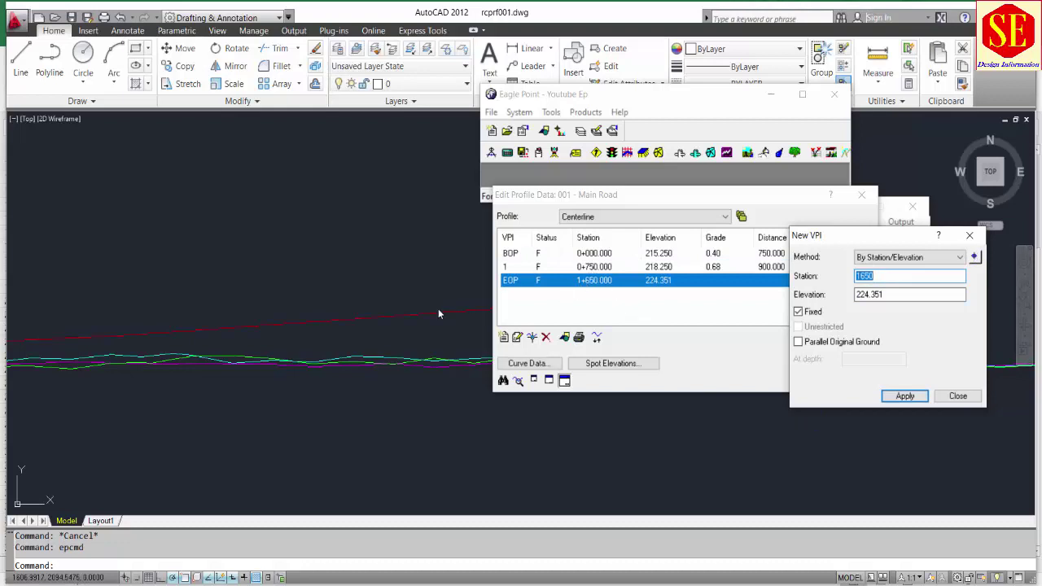
# Add a fixed VPI to the centerline profile at station 2450 with elevation 226.351
pyautogui.scroll(-3, 109, 296)
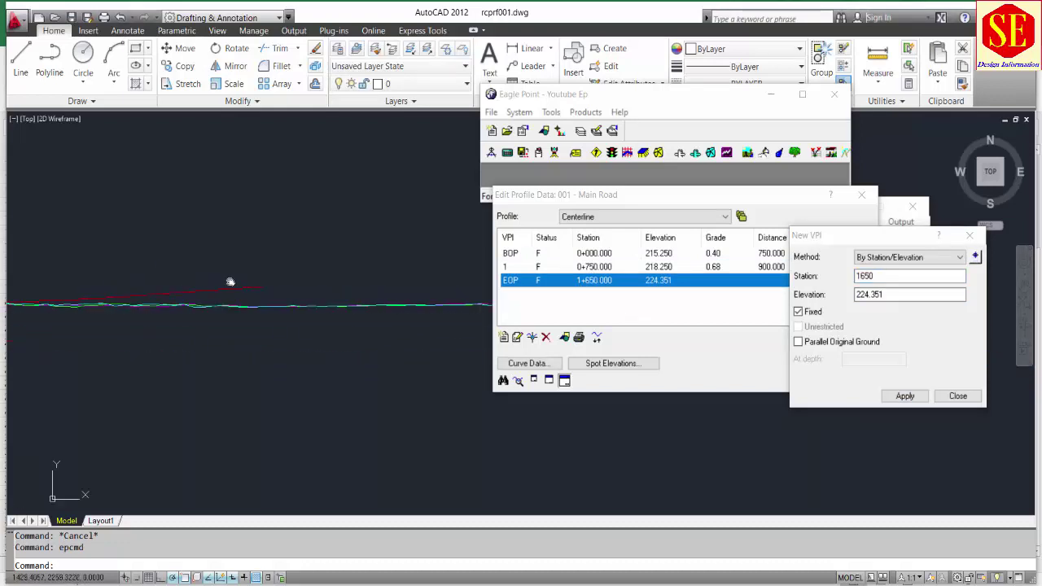
pyautogui.click(799, 275)
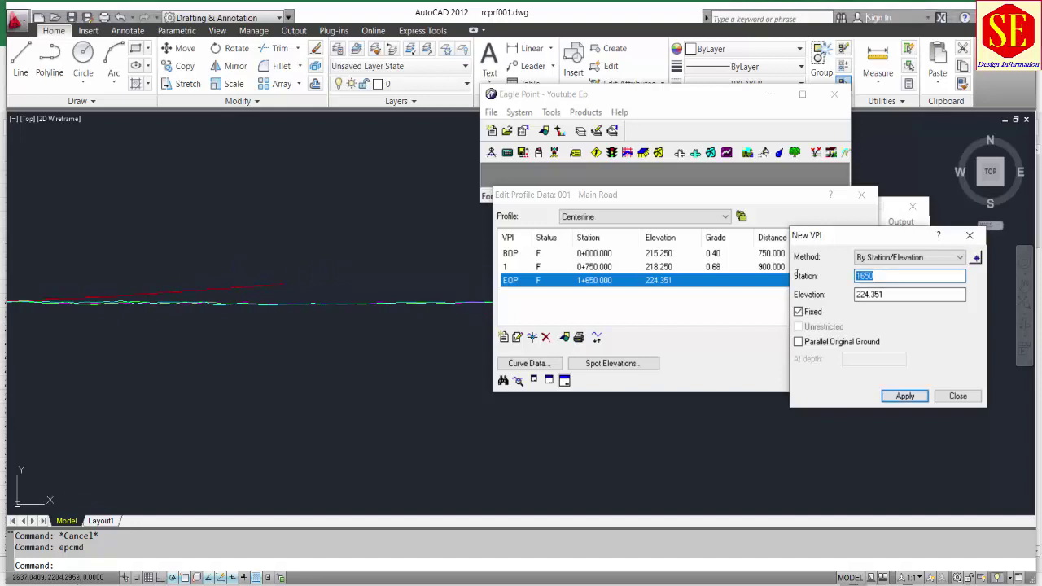
pyautogui.write('24')
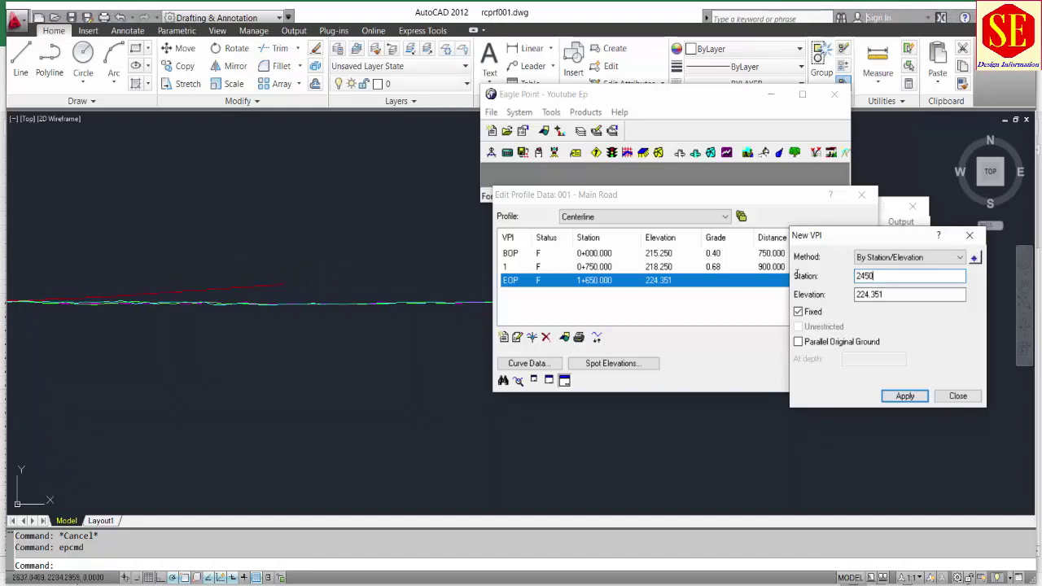
pyautogui.press('Tab')
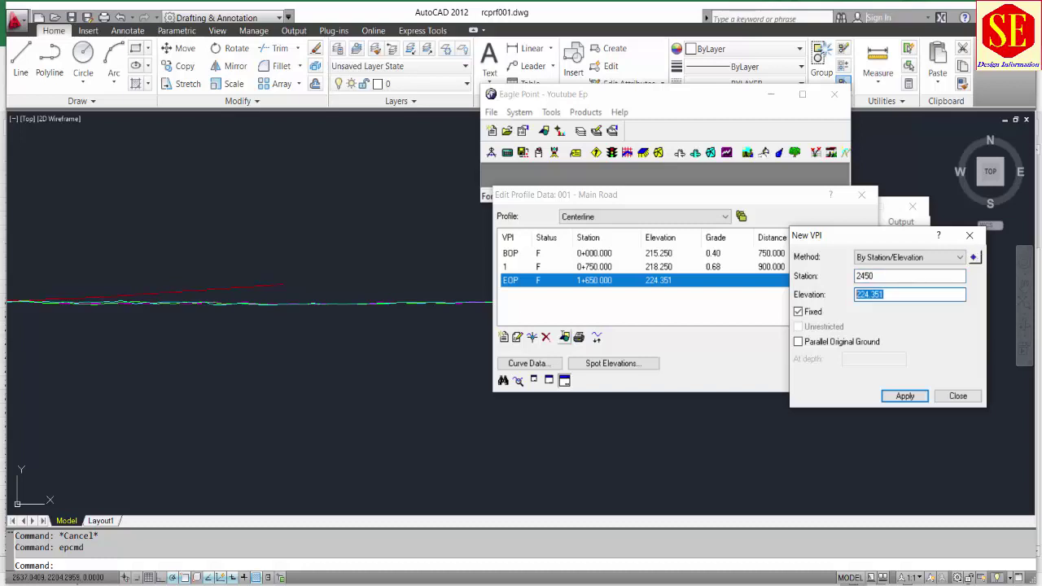
pyautogui.write('22')
pyautogui.click(904, 396)
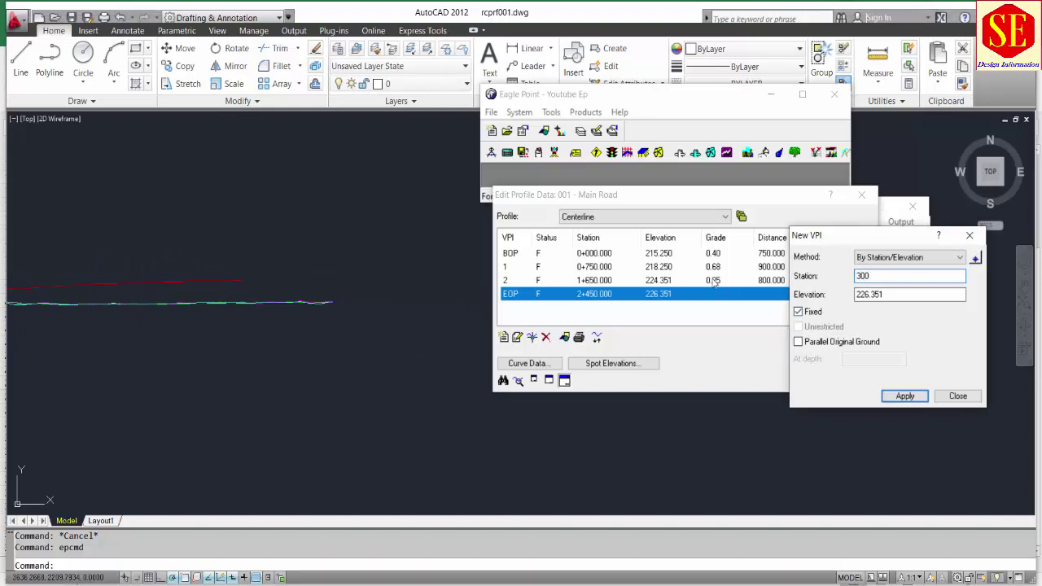
# Add a fixed VPI to the centerline profile at station 3000 with elevation 219.50 and finish adding VPIs
pyautogui.press('Tab')
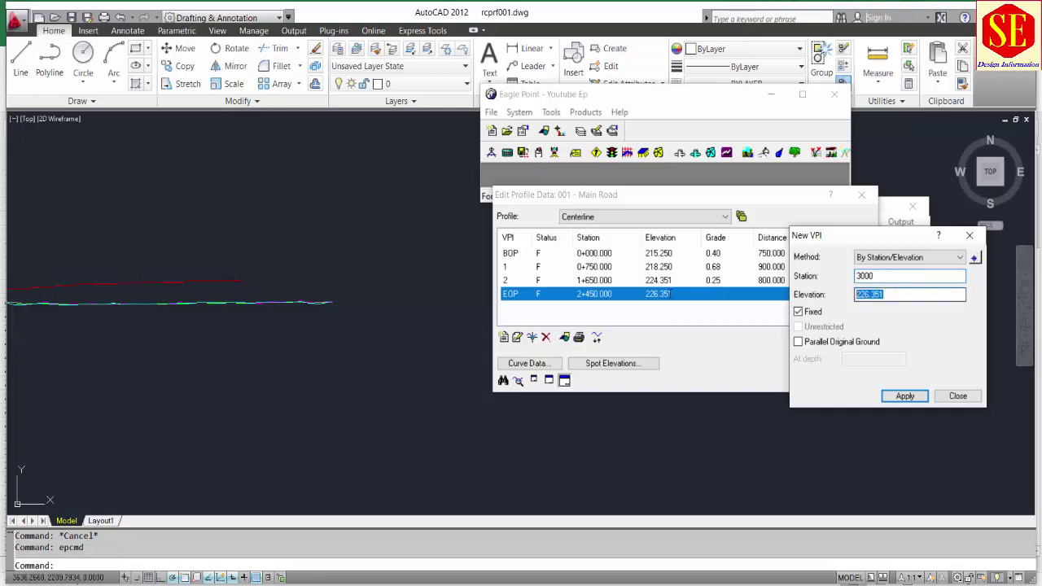
pyautogui.write('219.50')
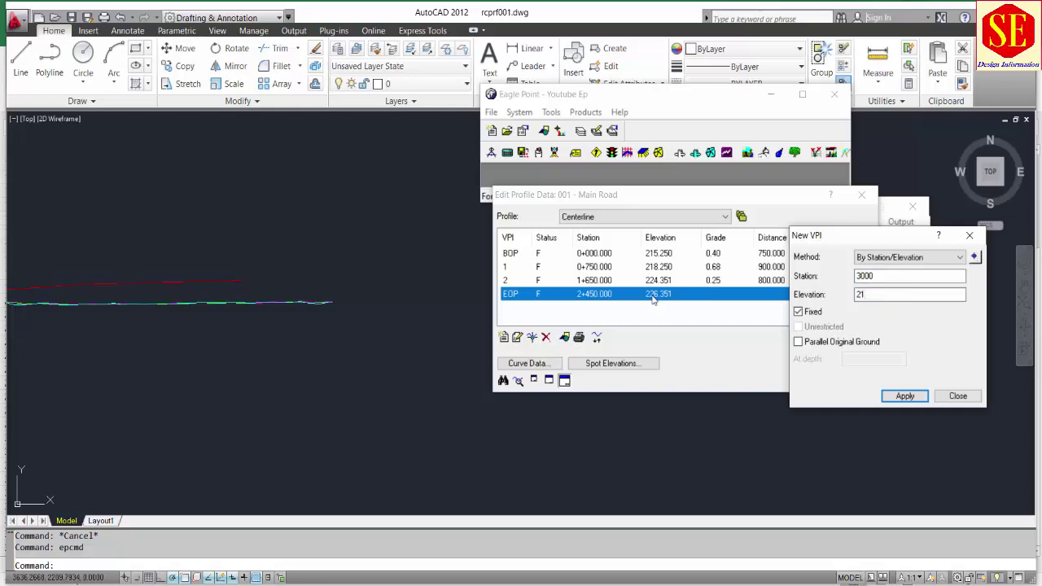
pyautogui.click(900, 396)
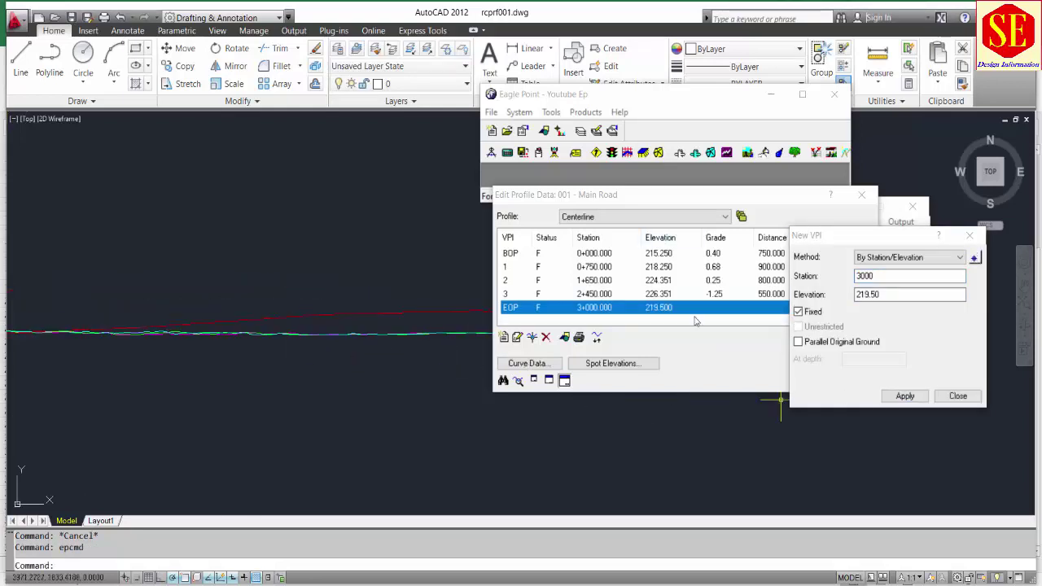
pyautogui.scroll(-2, 97, 326)
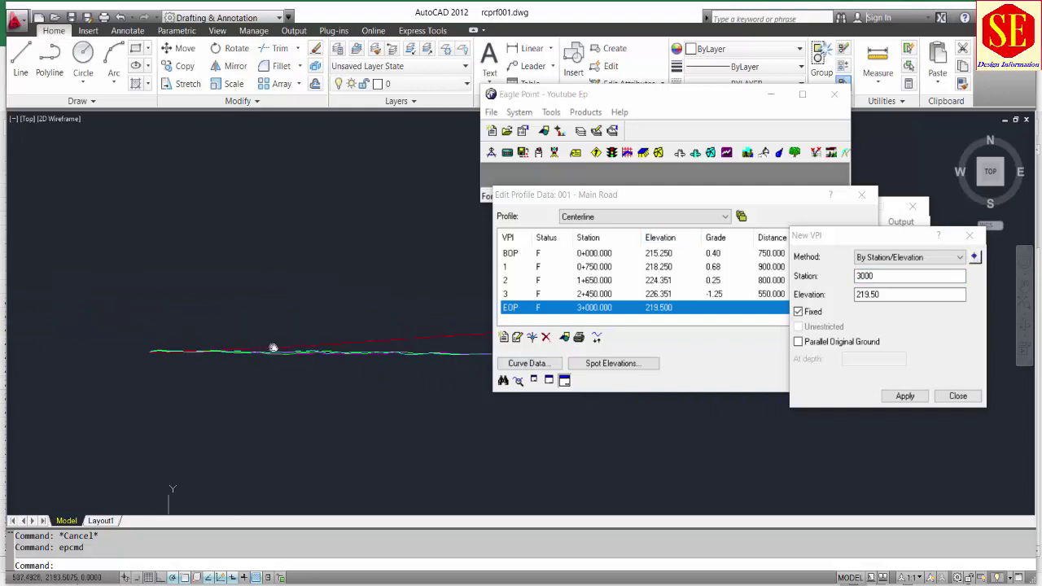
pyautogui.scroll(2, 288, 354)
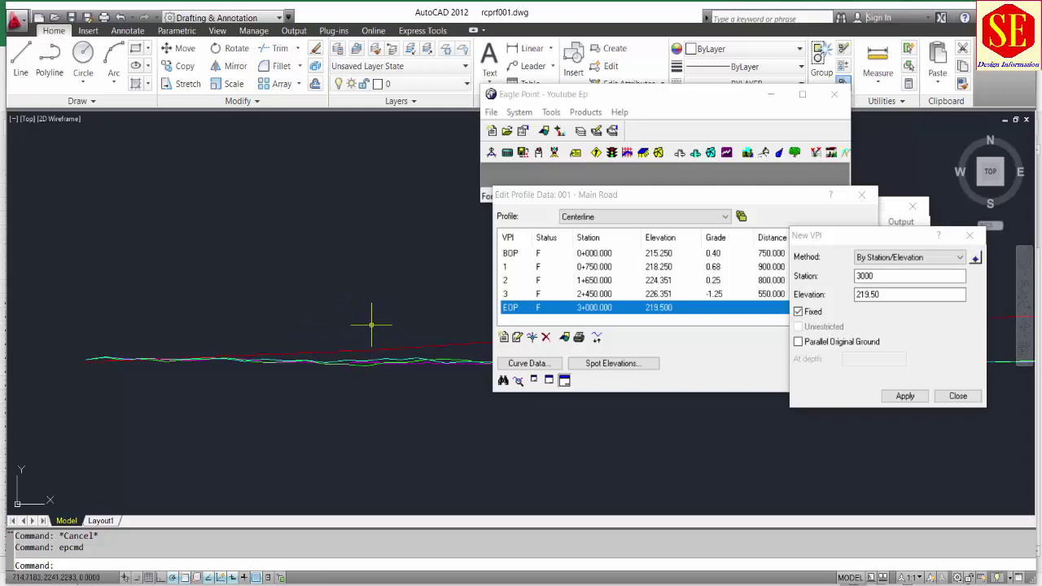
pyautogui.click(957, 396)
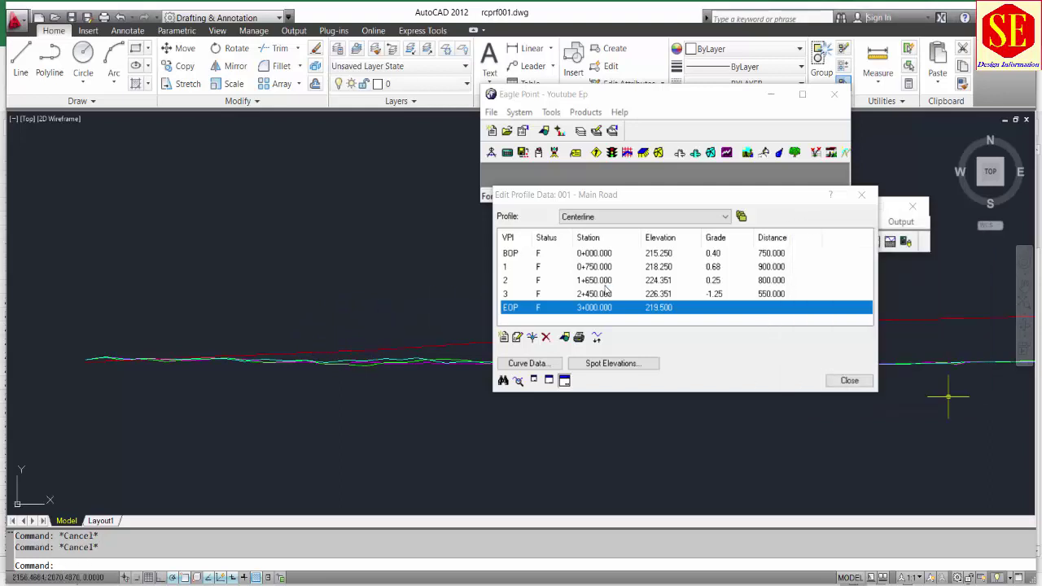
# Delete all existing VPIs from the Centerline profile, confirming each deletion
pyautogui.click(551, 342)
pyautogui.click(698, 352)
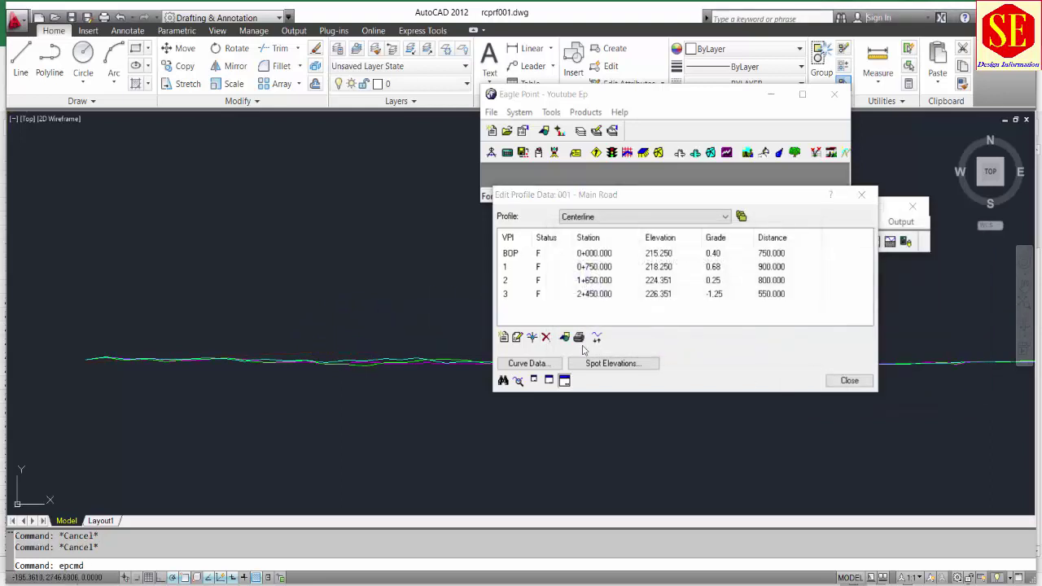
pyautogui.click(550, 342)
pyautogui.click(675, 347)
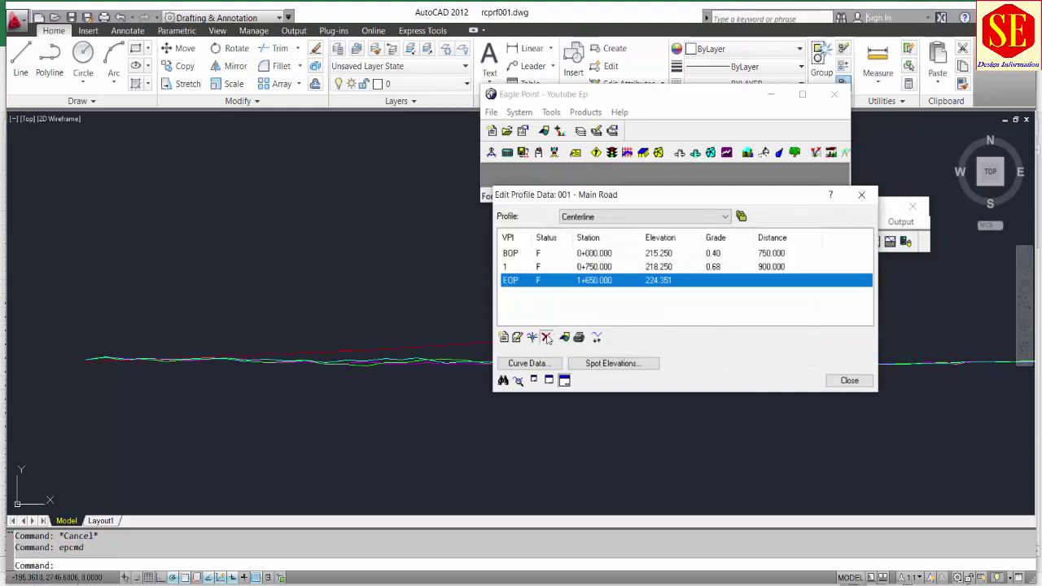
pyautogui.click(545, 337)
pyautogui.click(675, 347)
pyautogui.click(545, 337)
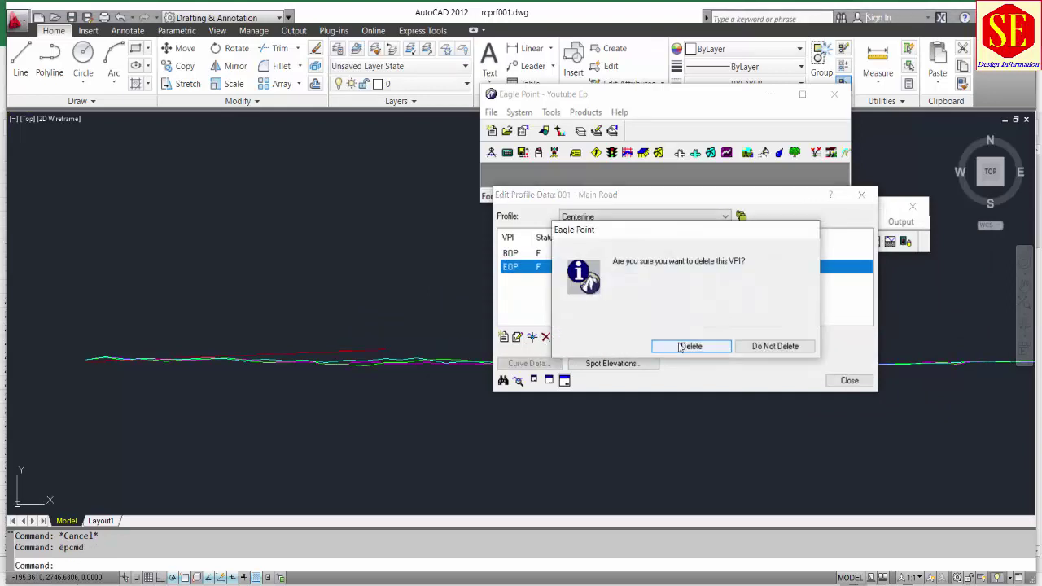
pyautogui.click(690, 346)
pyautogui.click(545, 337)
pyautogui.click(675, 347)
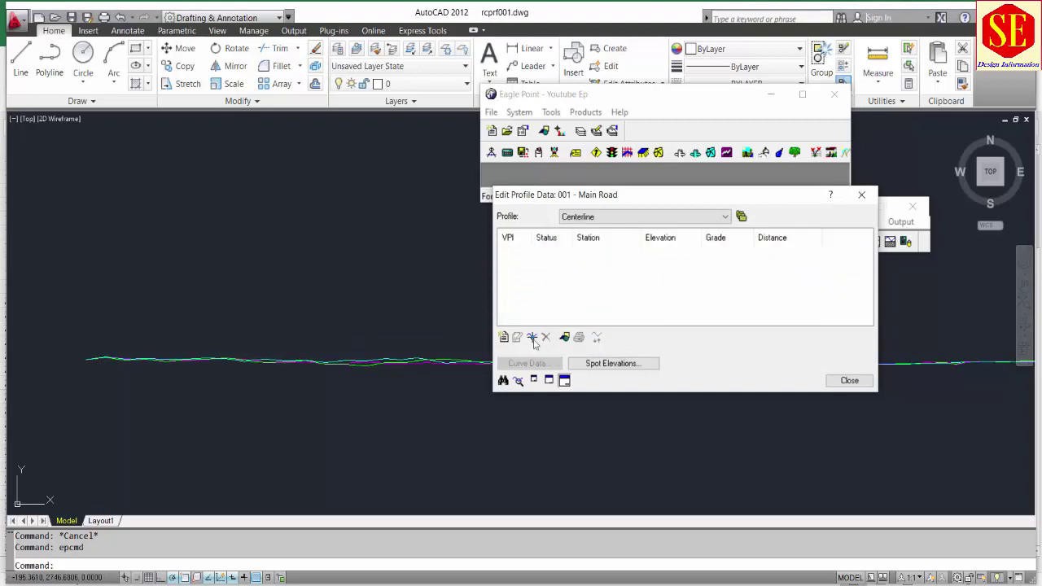
# Start a new VPI by Station/Elevation and pick its location in the drawing just above the start of the ground profiles
pyautogui.click(503, 338)
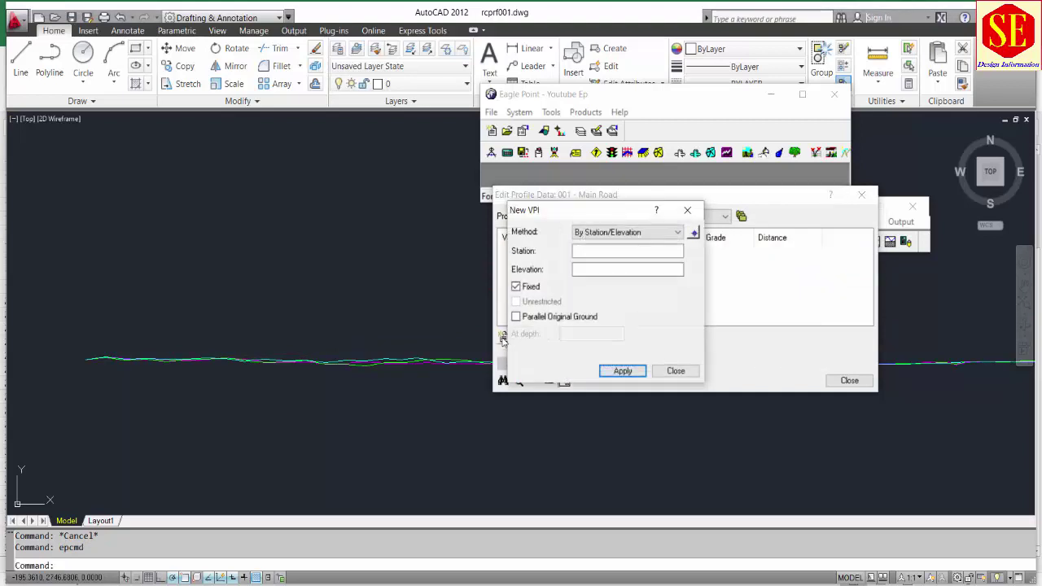
pyautogui.click(677, 232)
pyautogui.click(618, 245)
pyautogui.click(622, 232)
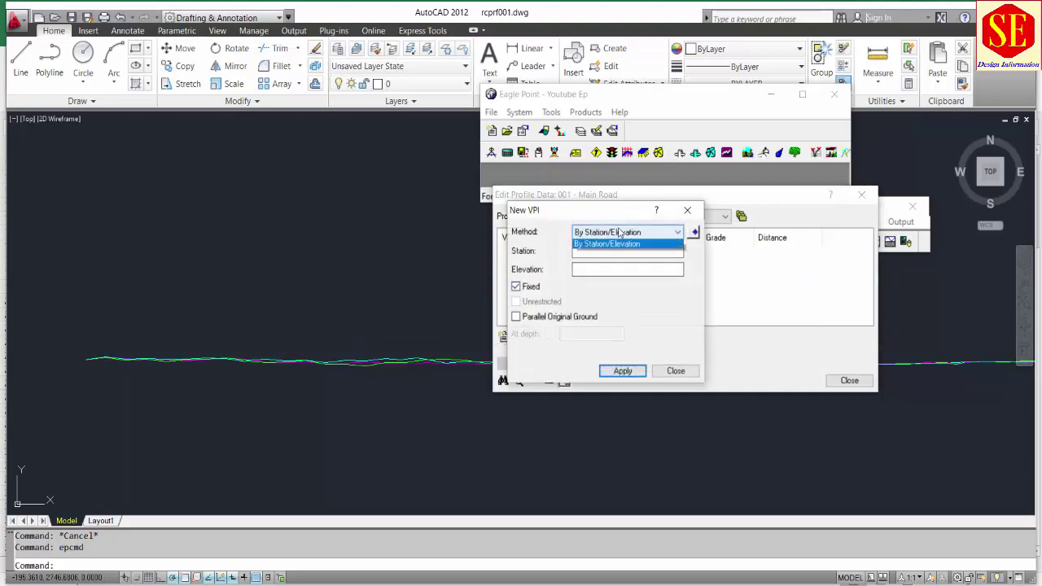
pyautogui.click(693, 232)
pyautogui.click(693, 231)
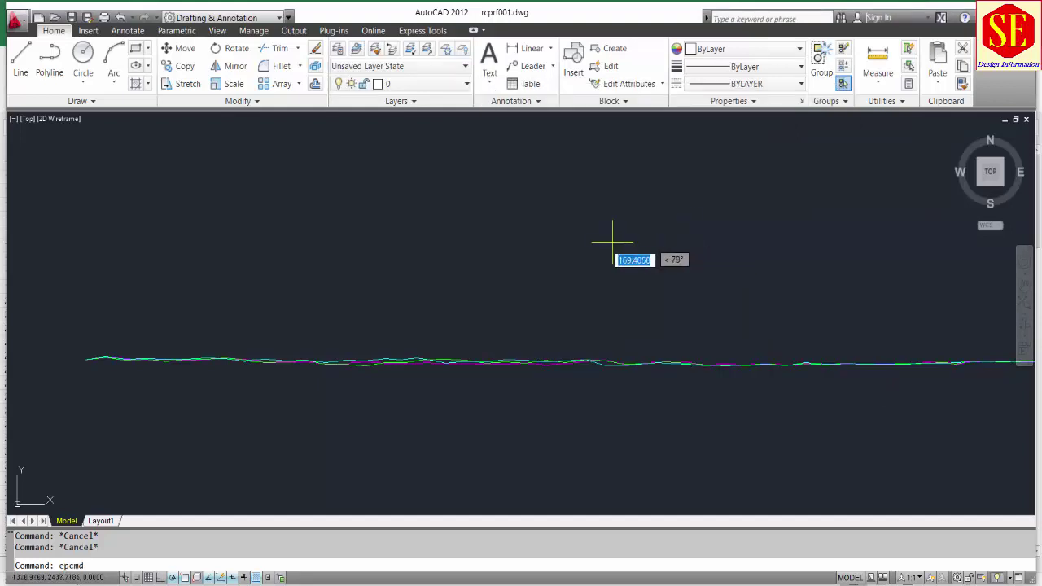
pyautogui.scroll(-2, 579, 246)
pyautogui.scroll(2, 272, 309)
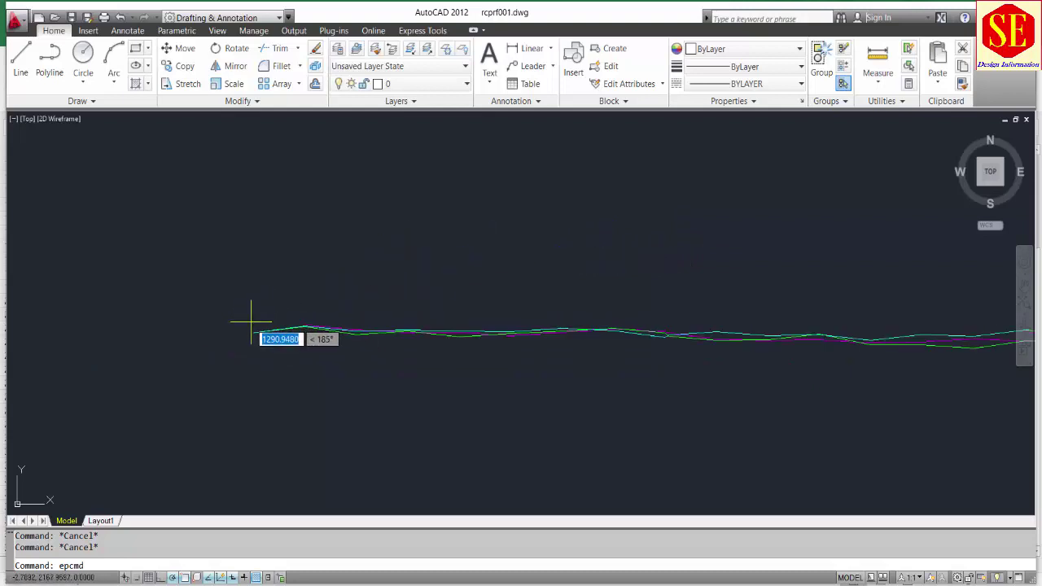
pyautogui.click(251, 323)
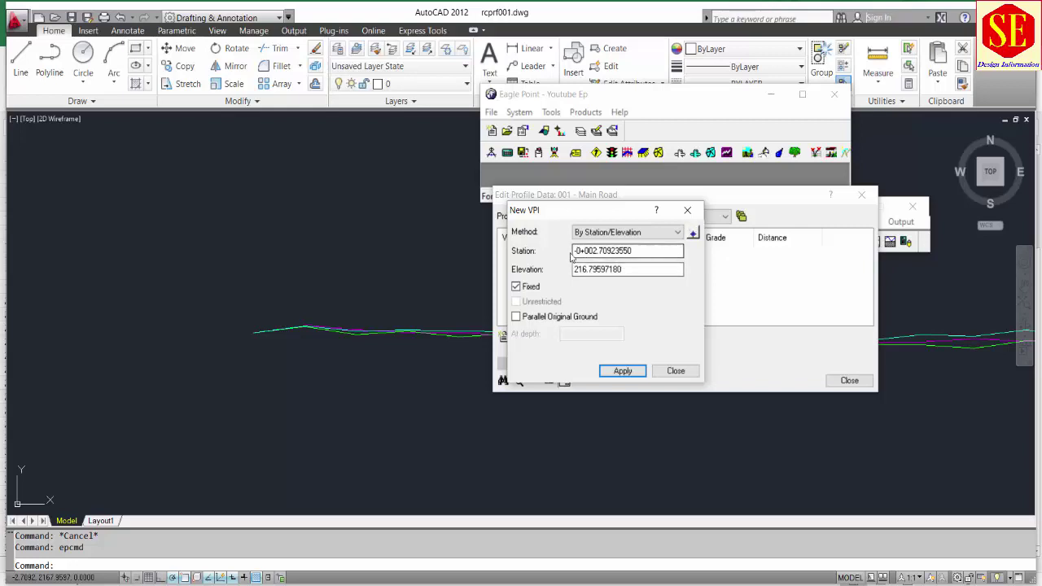
# Set the picked VPI to station 0000 and elevation 216.85 and add it as fixed
pyautogui.press('Tab')
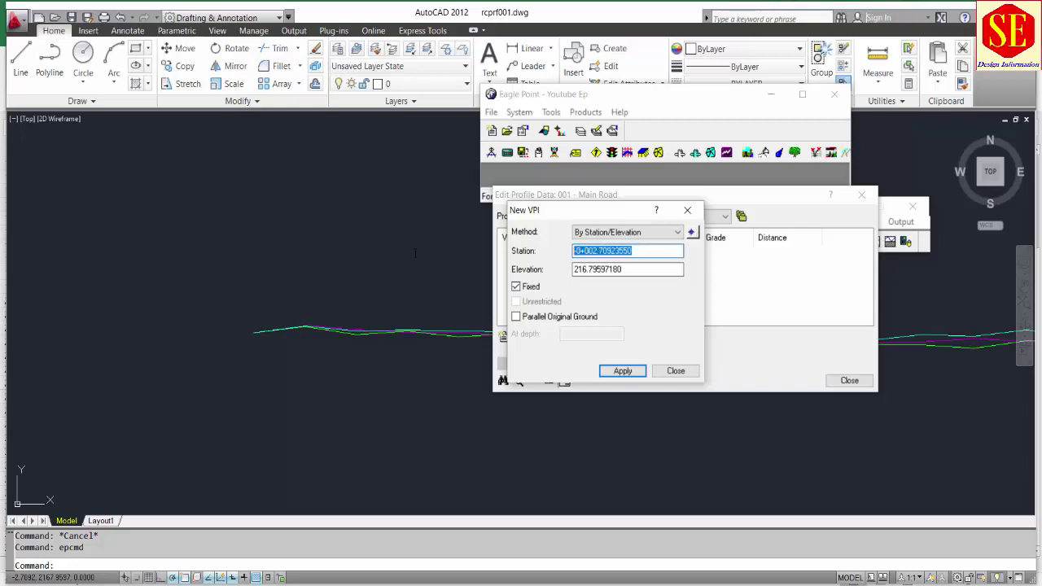
pyautogui.write('0000')
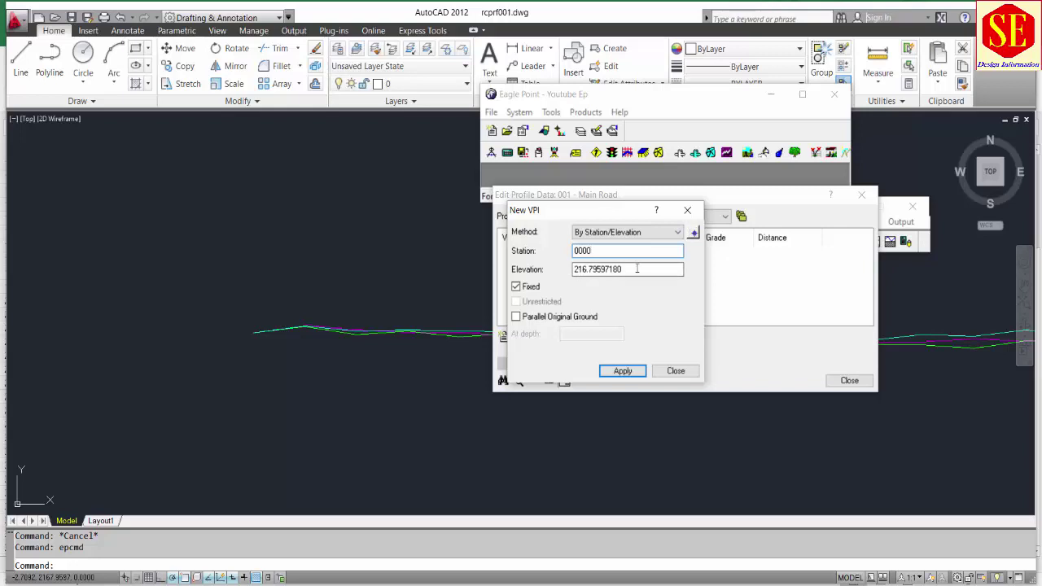
pyautogui.moveTo(639, 267); pyautogui.dragTo(499, 263)
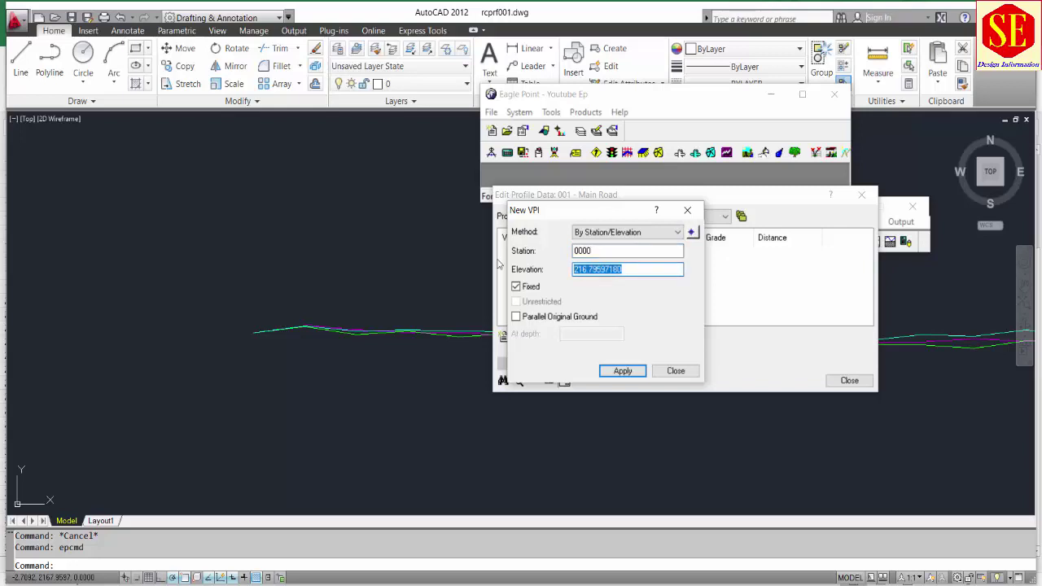
pyautogui.write('216.85')
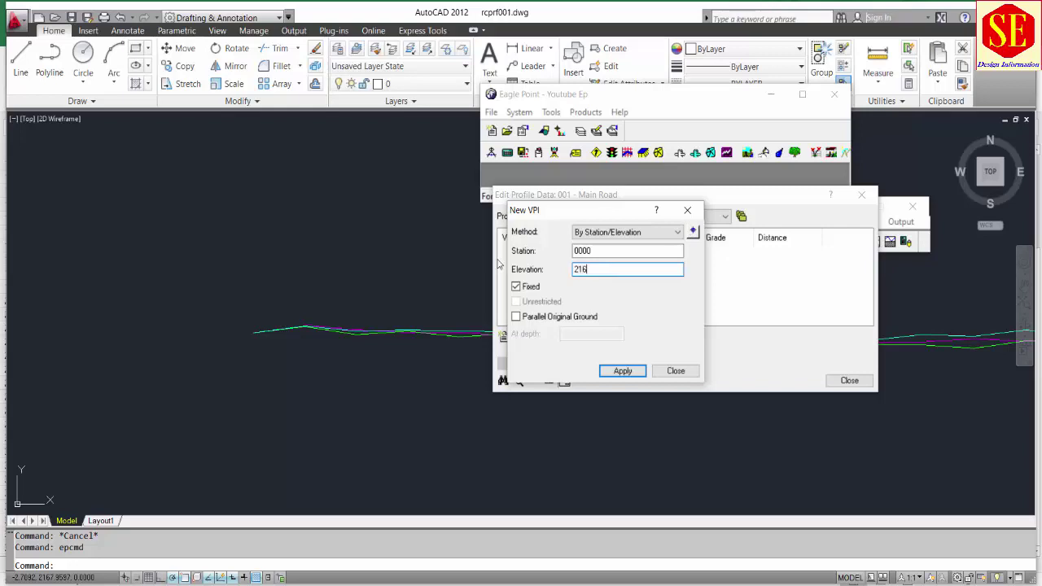
pyautogui.click(622, 370)
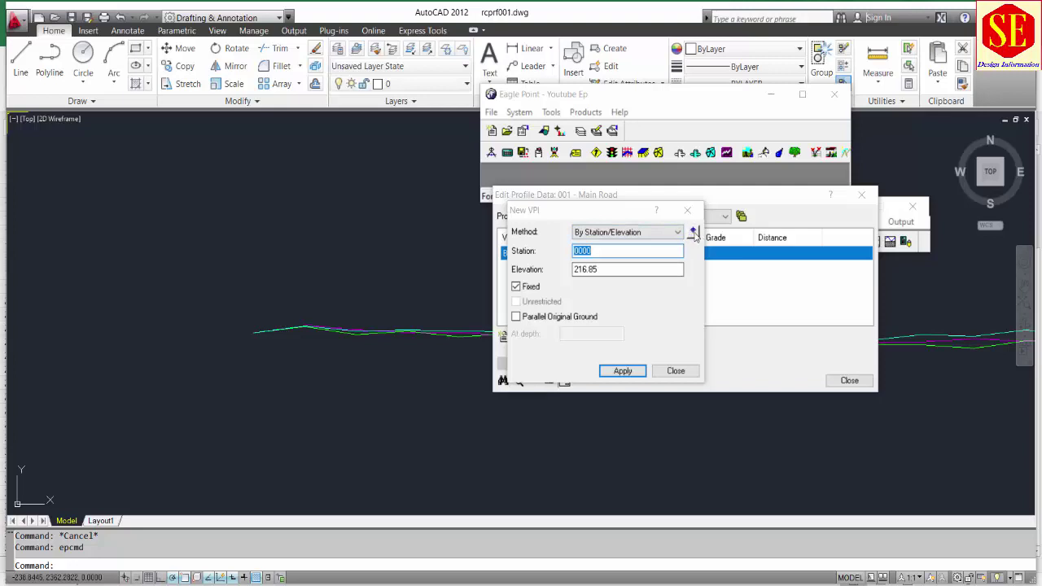
# Pick the next VPI in the drawing, set it to station 650 and elevation 218.000, and add it as fixed
pyautogui.click(693, 233)
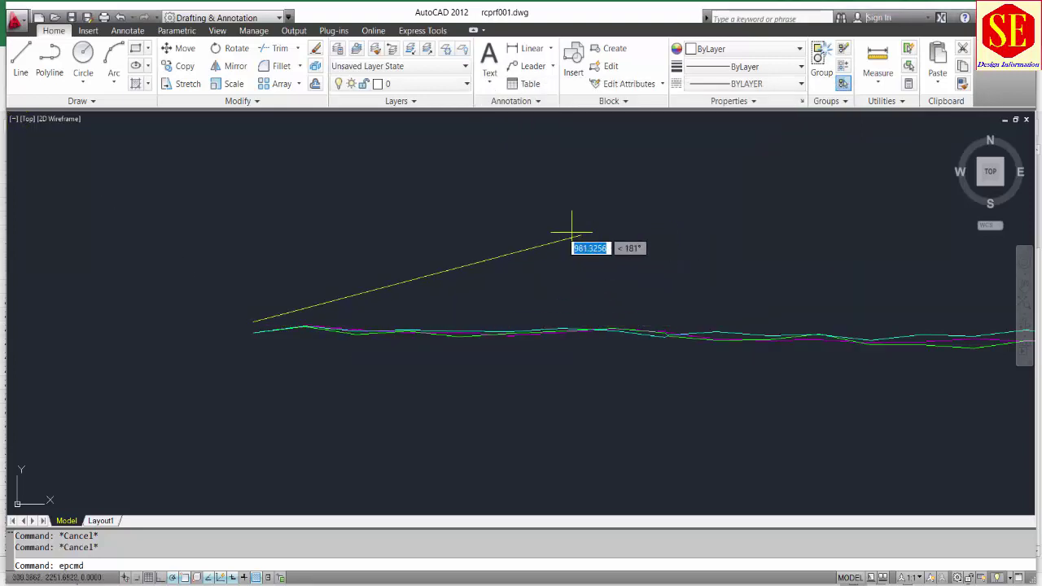
pyautogui.click(686, 258)
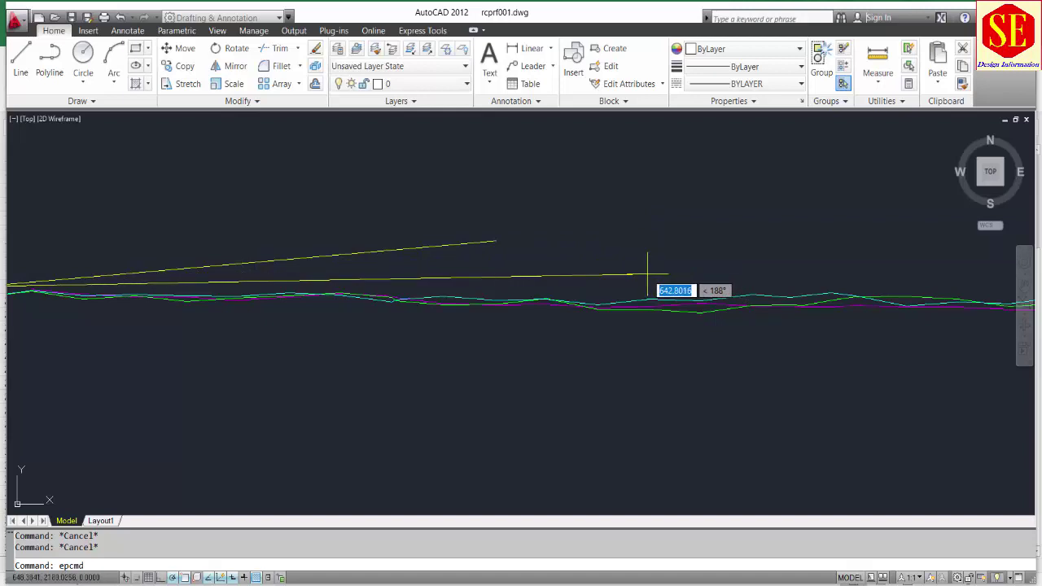
pyautogui.click(647, 274)
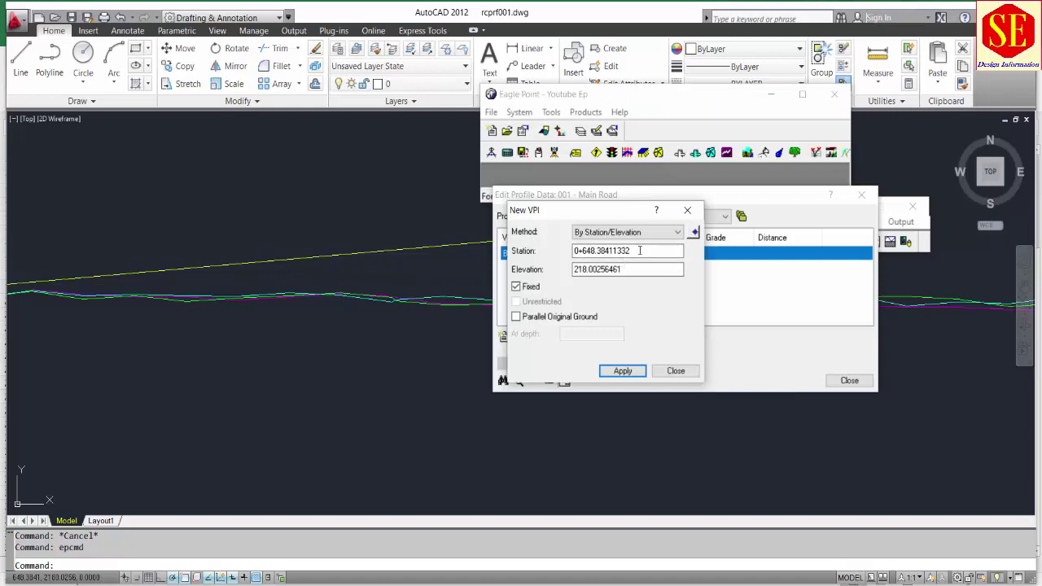
pyautogui.doubleClick(639, 251)
pyautogui.write('650')
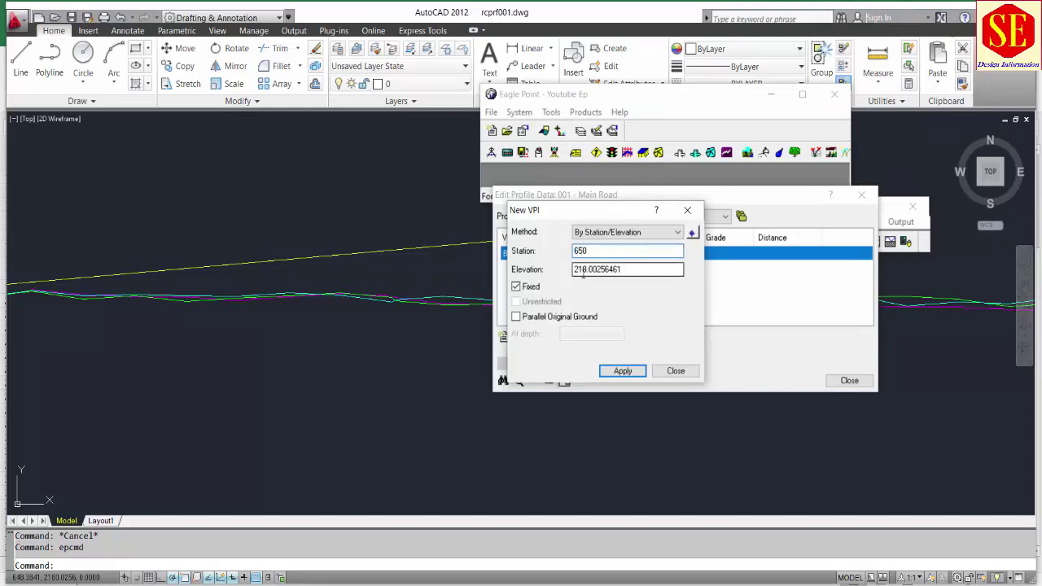
pyautogui.press('Tab')
pyautogui.write('2')
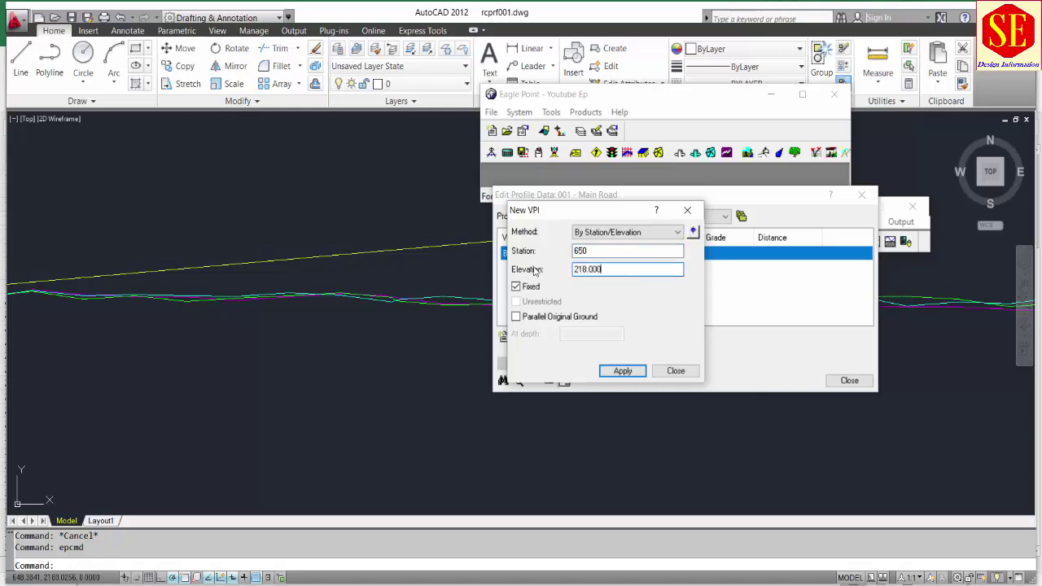
pyautogui.click(620, 373)
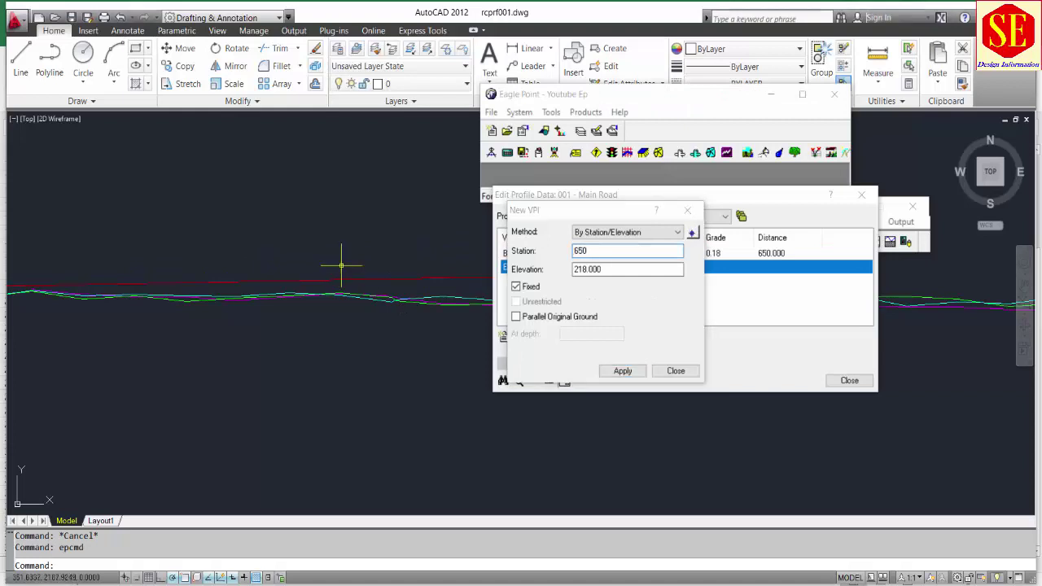
# Add a fixed VPI picked high above the ground profiles at about station 1+693.95, elevation 229.93
pyautogui.scroll(-4, 341, 264)
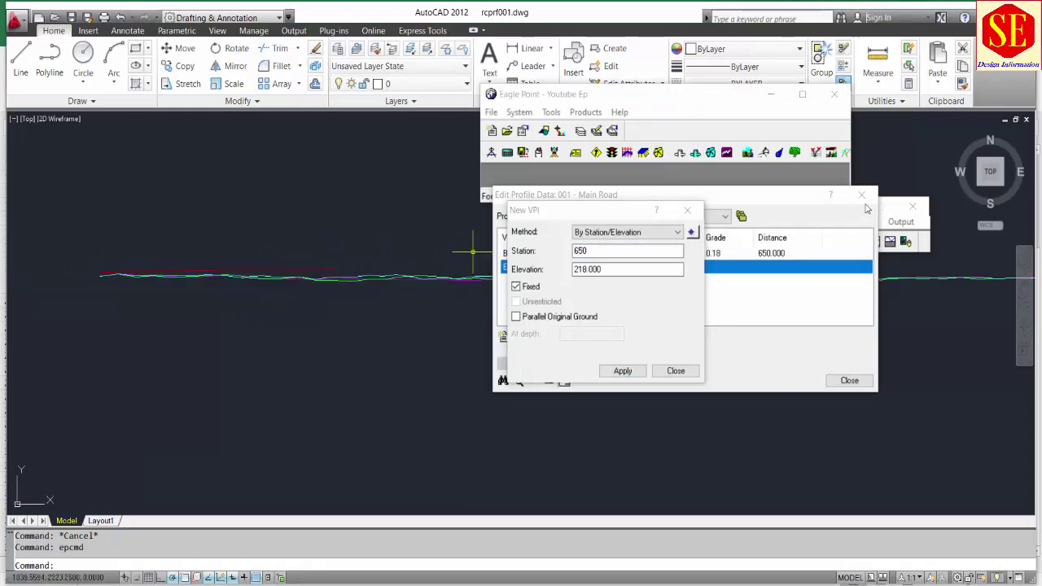
pyautogui.click(693, 234)
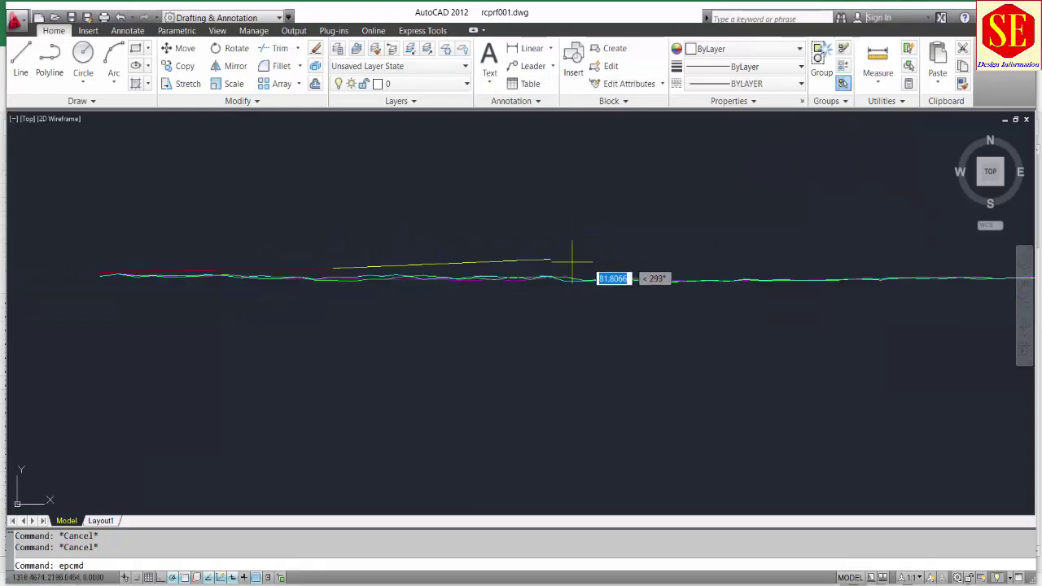
pyautogui.scroll(2, 657, 267)
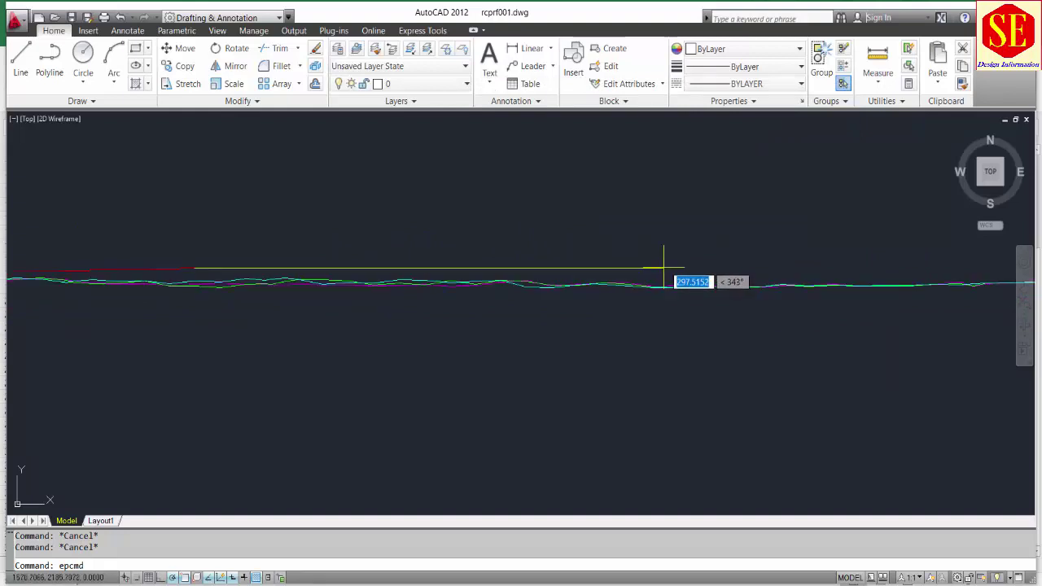
pyautogui.click(729, 213)
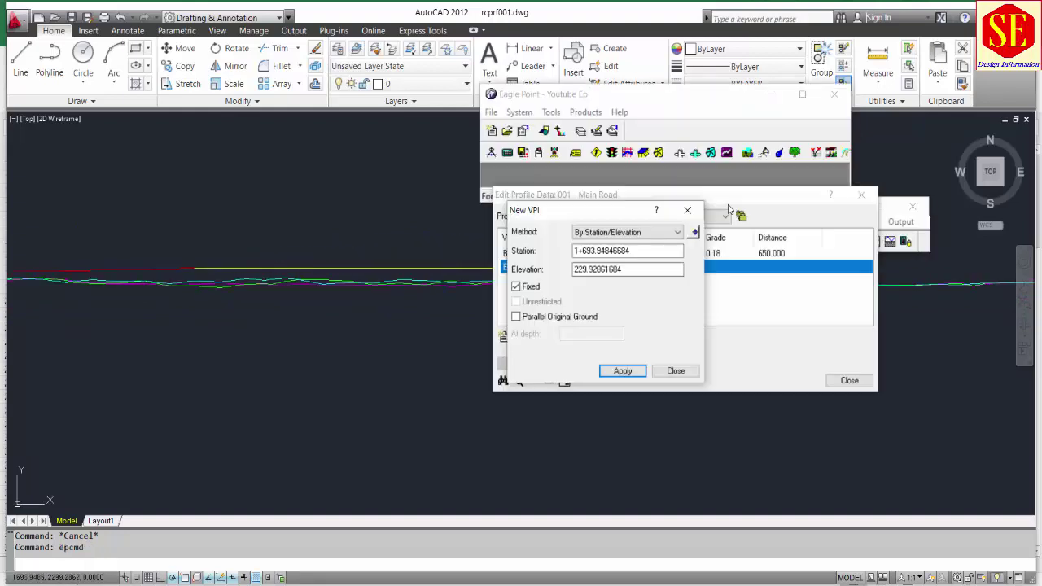
pyautogui.click(623, 370)
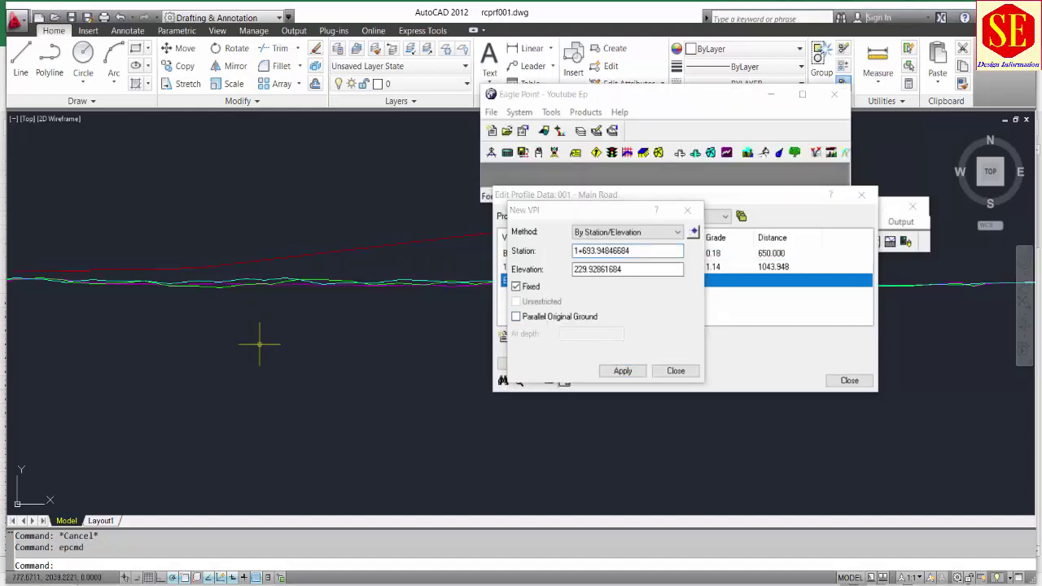
# Add a fixed VPI picked in the drawing at about station 2+548.42, elevation 219.96
pyautogui.scroll(-2, 267, 351)
pyautogui.click(700, 233)
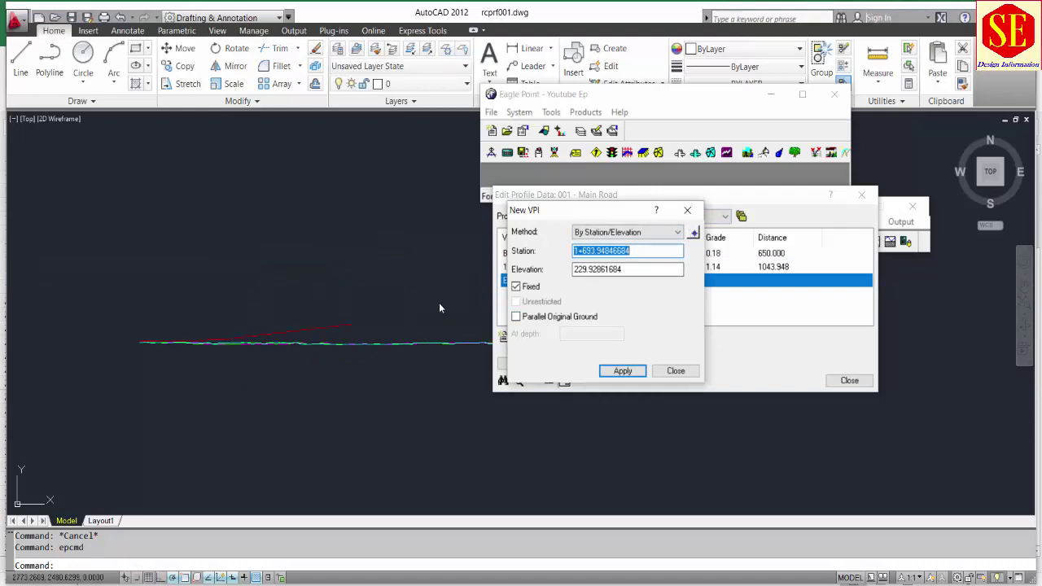
pyautogui.click(693, 233)
pyautogui.scroll(3, 439, 328)
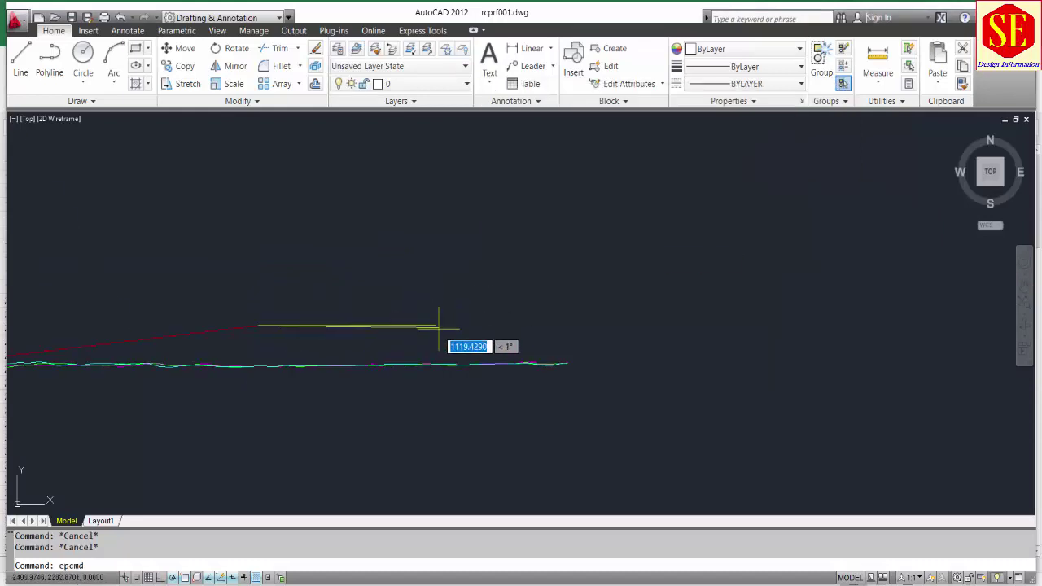
pyautogui.scroll(2, 456, 335)
pyautogui.click(488, 358)
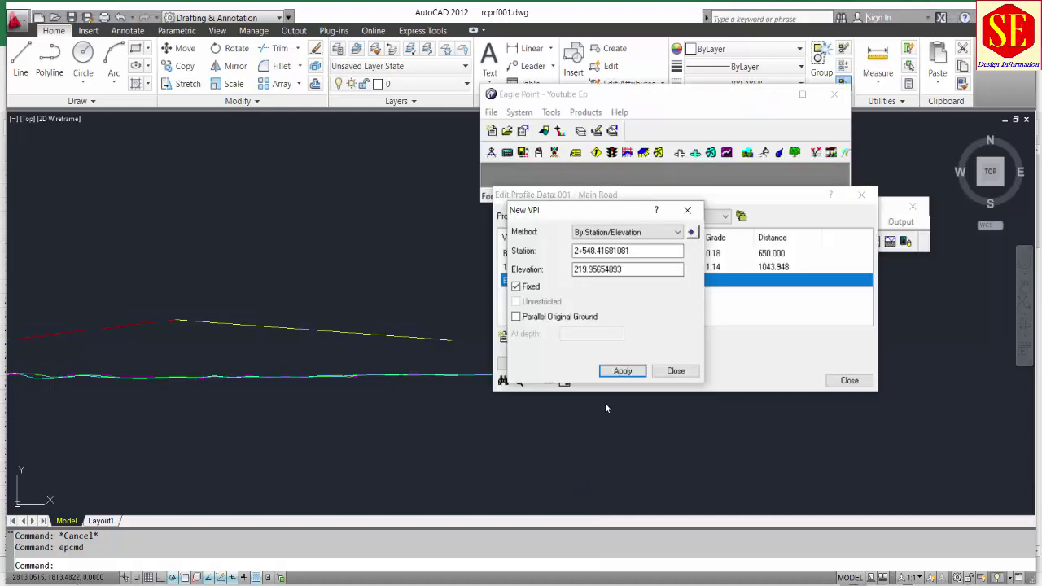
pyautogui.click(620, 370)
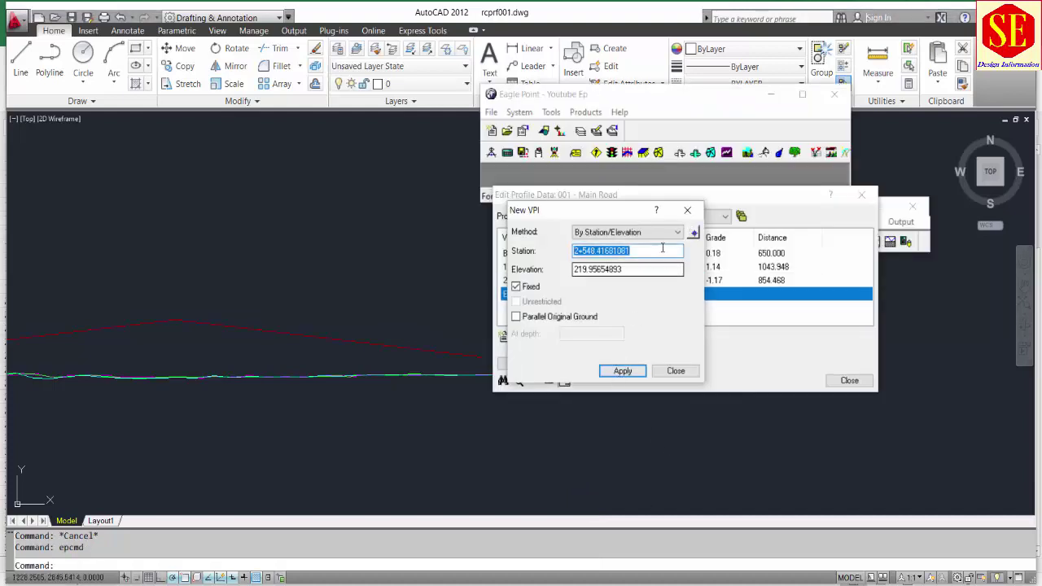
# Add a final fixed VPI picked near the ground profiles' end at about station 2+910.79, elevation 218.00, and finish adding VPIs
pyautogui.click(692, 233)
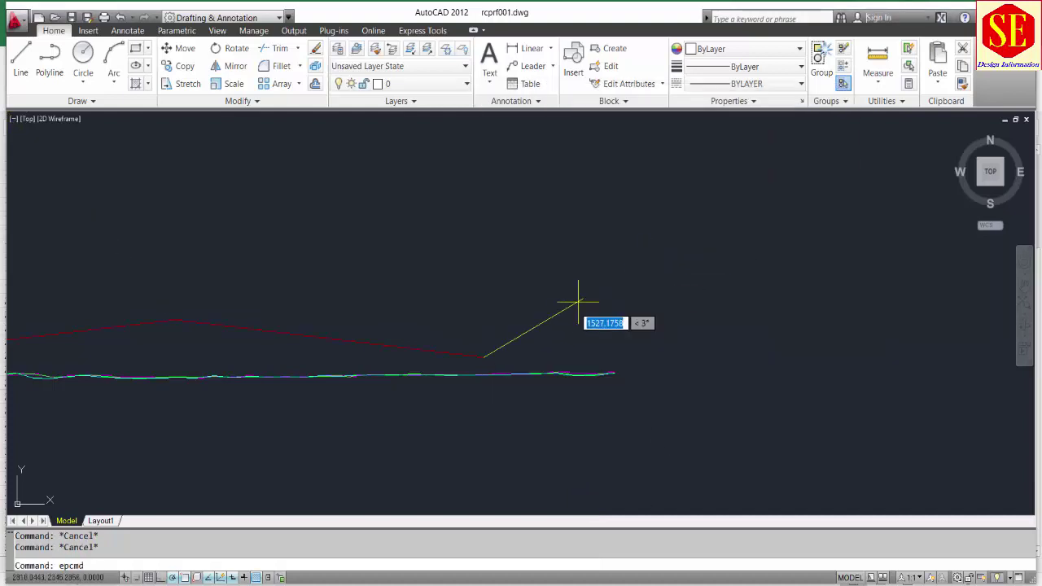
pyautogui.click(615, 364)
pyautogui.click(622, 370)
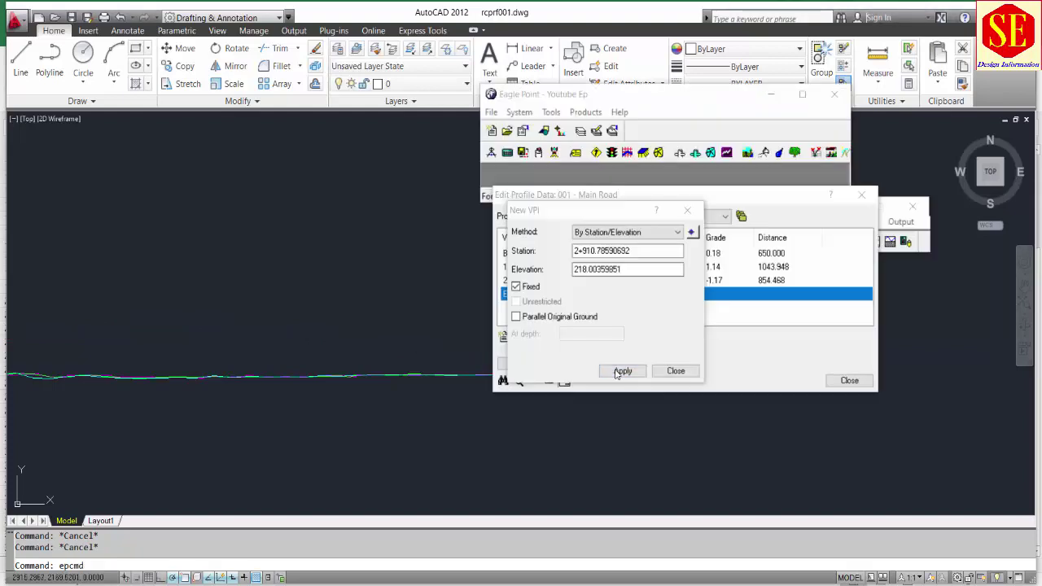
pyautogui.click(673, 371)
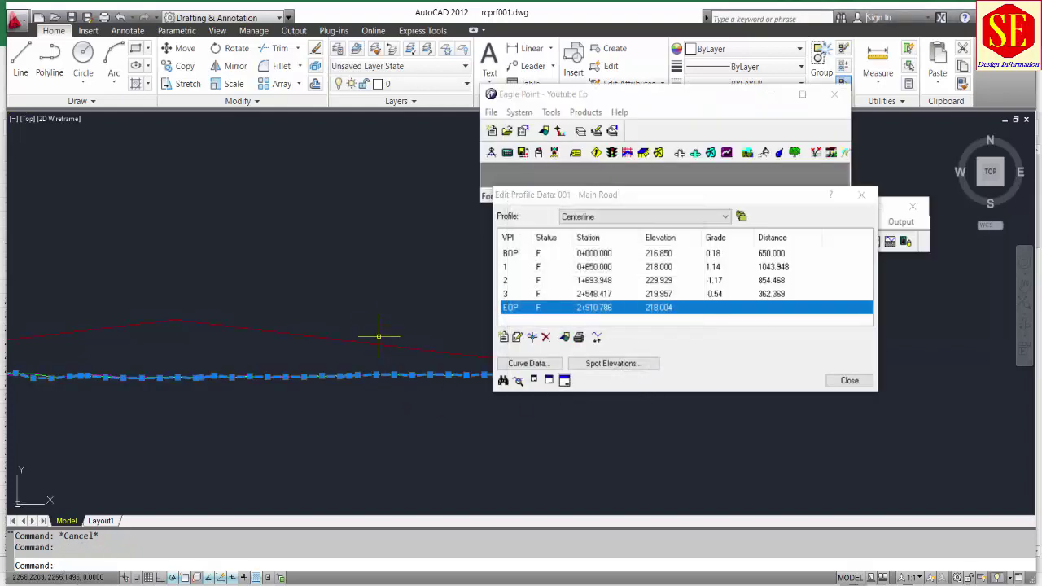
pyautogui.press('Escape')
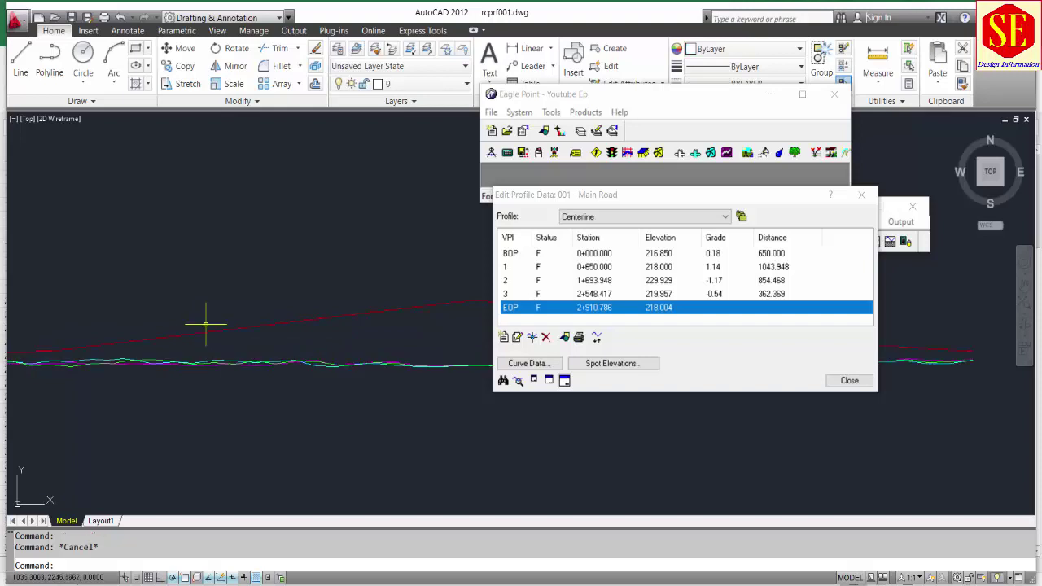
pyautogui.scroll(-3, 317, 331)
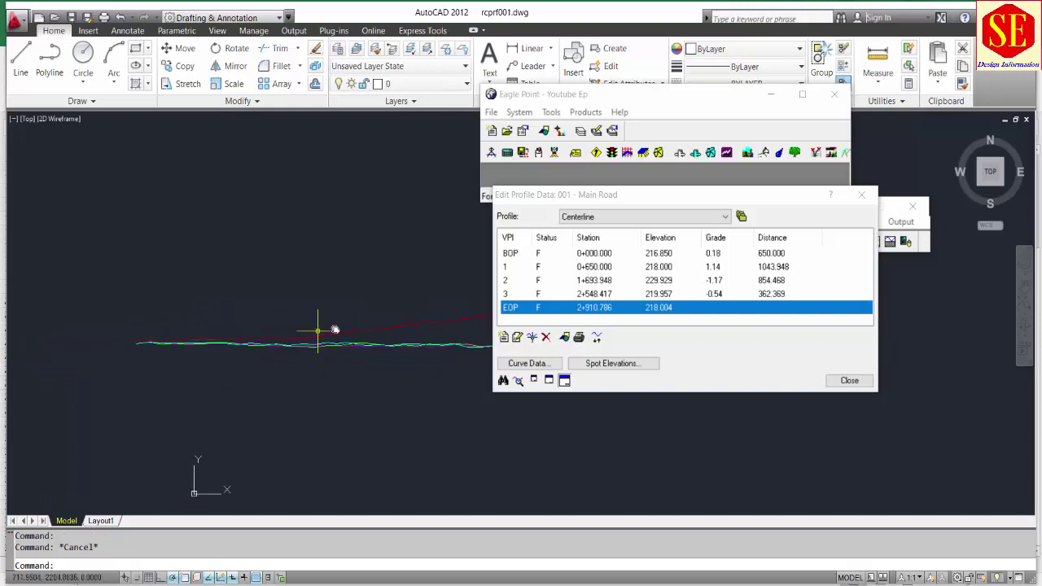
pyautogui.scroll(2, 317, 332)
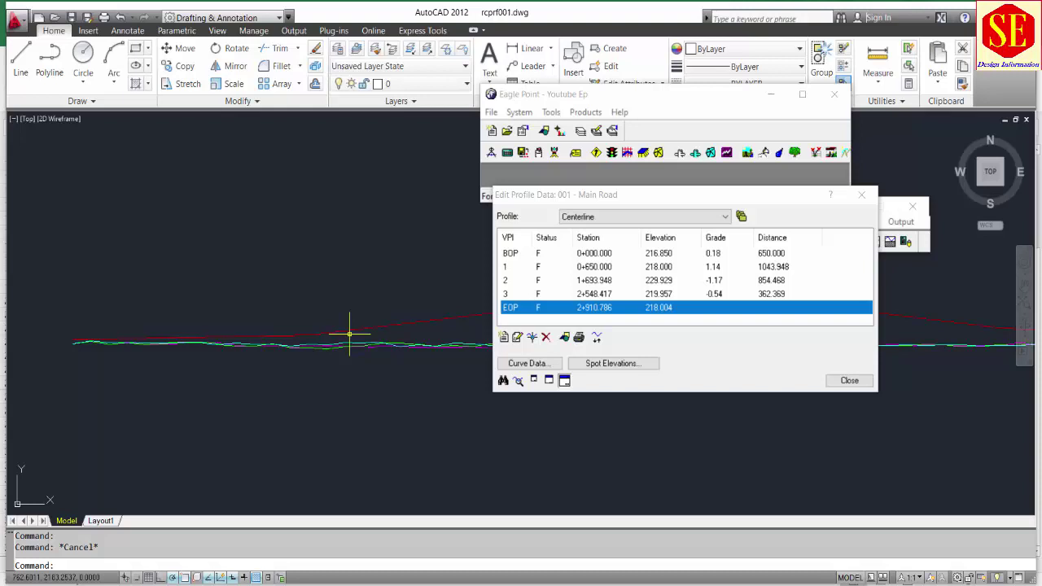
# Open the centerline profile's curve data and set the vertical curve length at VPI 3 to 250
pyautogui.click(537, 363)
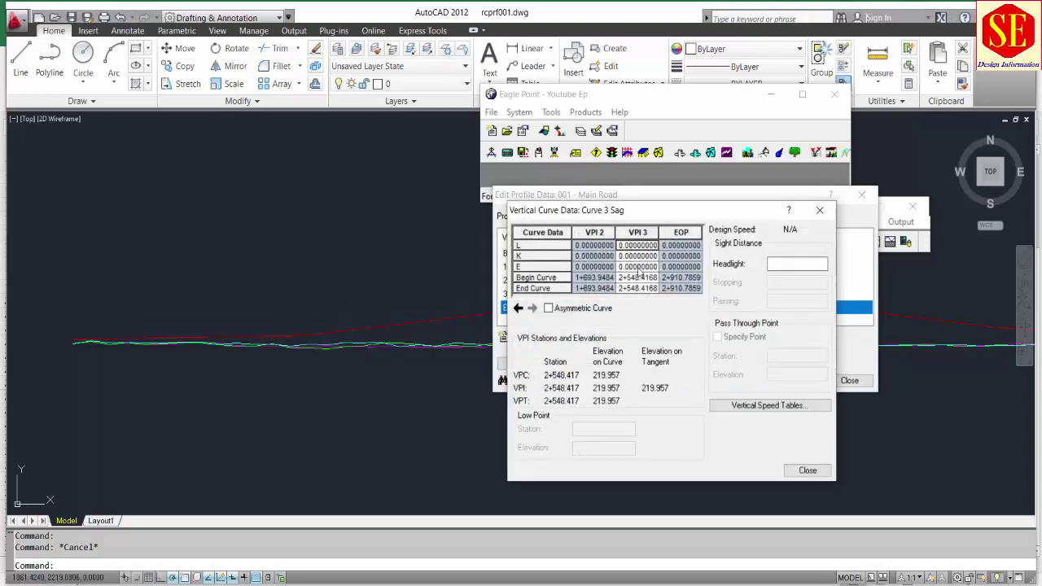
pyautogui.write('2')
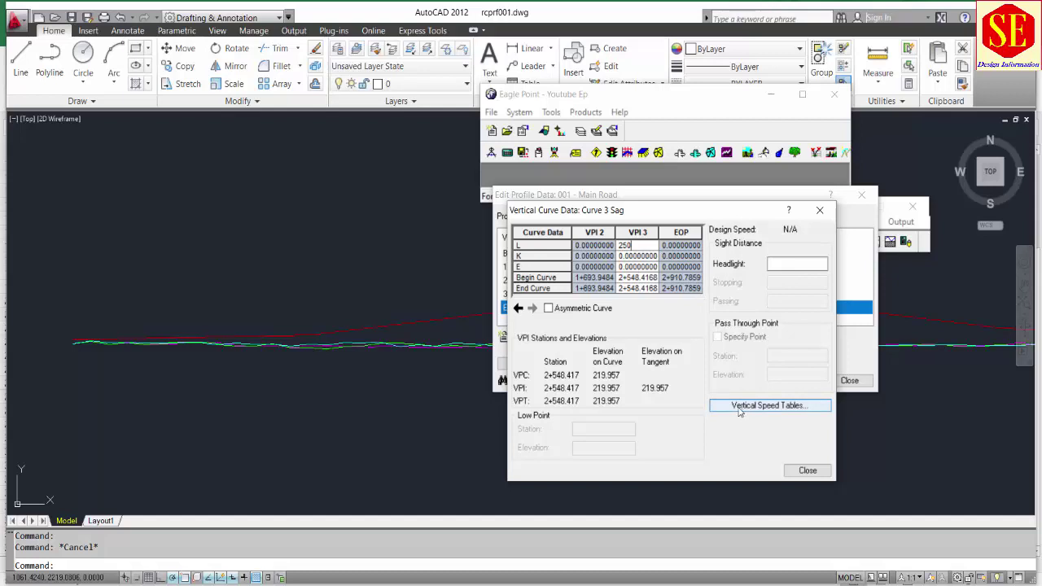
pyautogui.write('50')
pyautogui.press('Return')
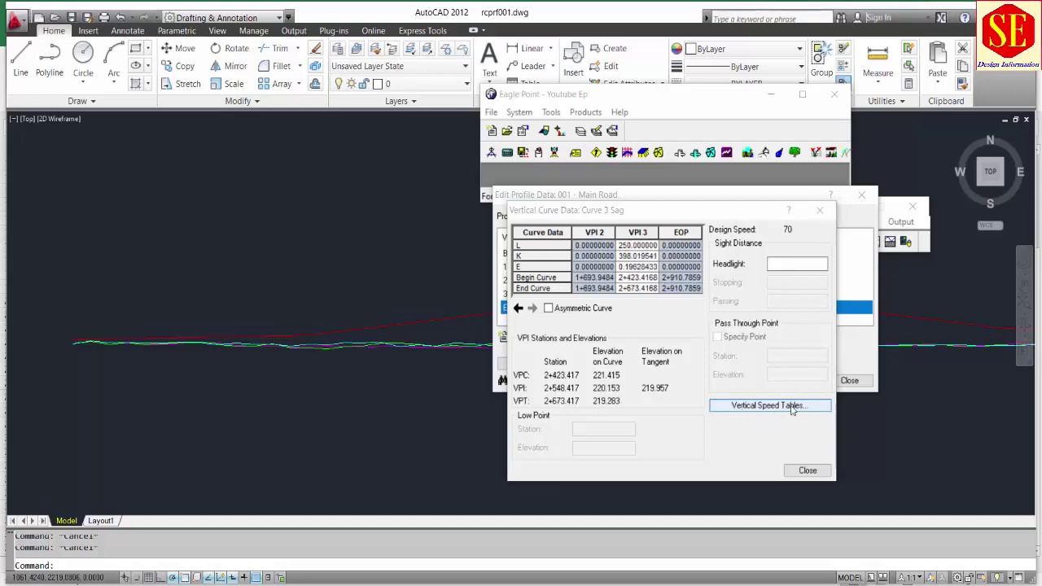
# Create vertical curves at VPIs 1, 2 and 3 from the AASHTO - WITHOUT PASSING SIGHT speed table at design speed 70
pyautogui.click(747, 405)
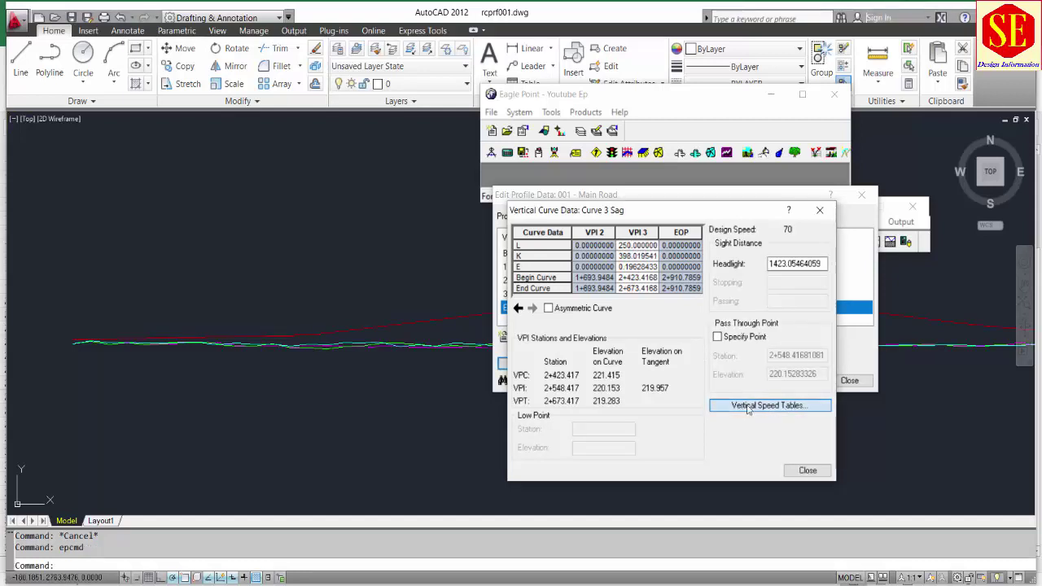
pyautogui.click(552, 310)
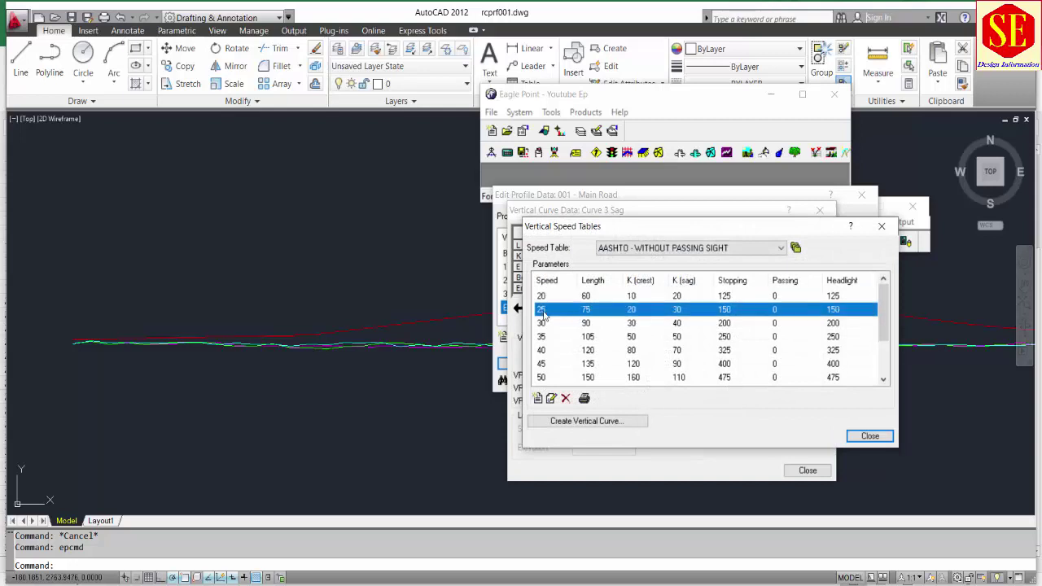
pyautogui.click(545, 350)
pyautogui.scroll(-2, 544, 367)
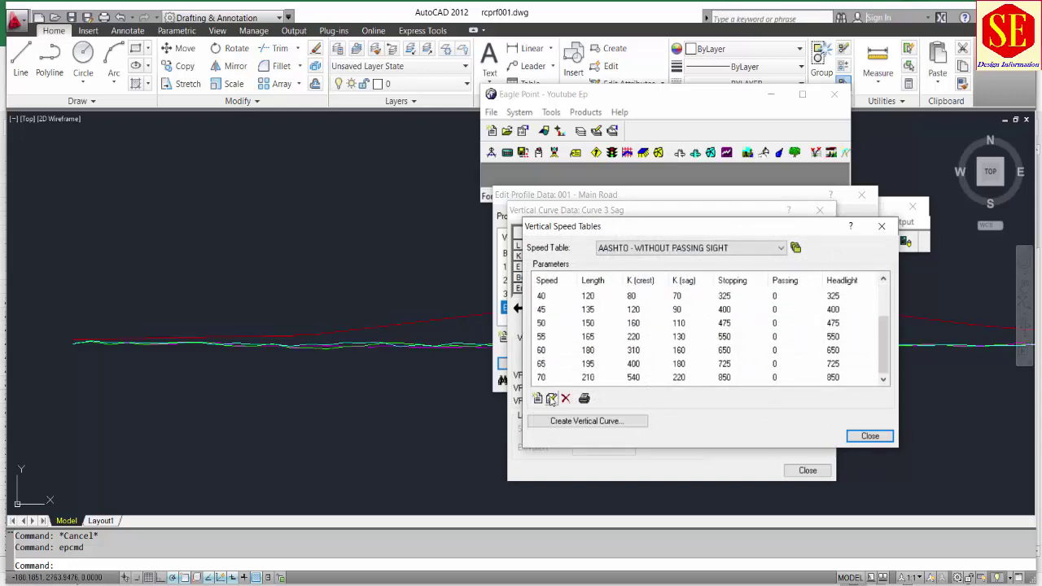
pyautogui.click(542, 377)
pyautogui.click(561, 423)
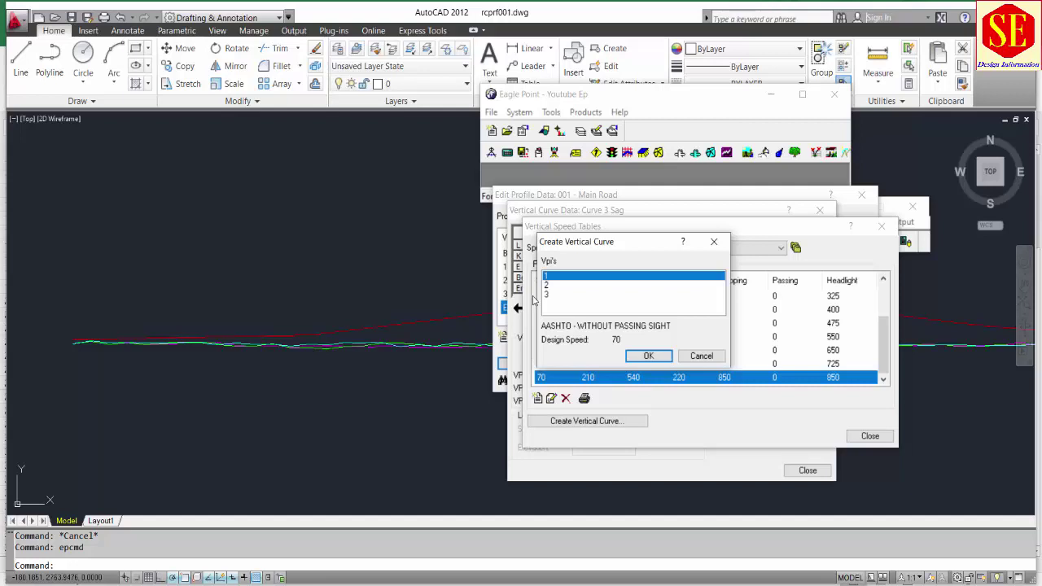
pyautogui.click(550, 285)
pyautogui.click(550, 294)
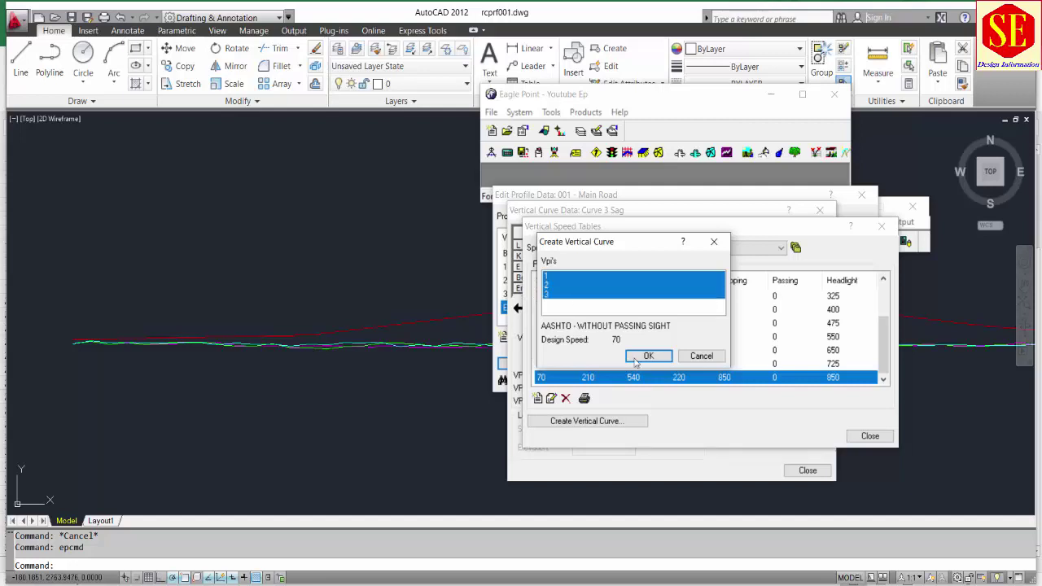
pyautogui.click(648, 356)
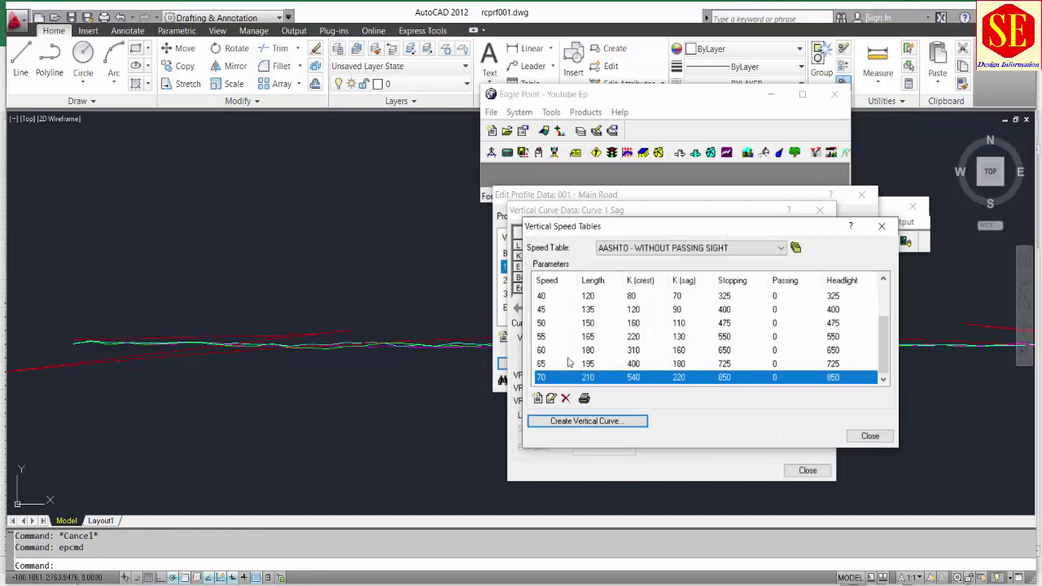
# Recreate the vertical curves at VPIs 1, 2 and 3 with the speed table's design speed 60
pyautogui.click(541, 350)
pyautogui.click(564, 422)
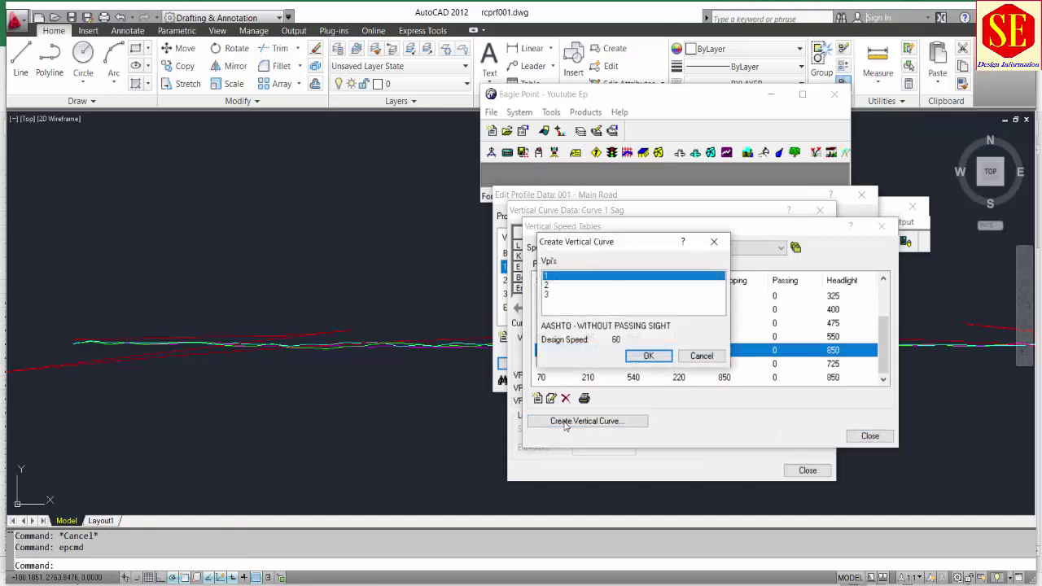
pyautogui.click(545, 285)
pyautogui.click(544, 294)
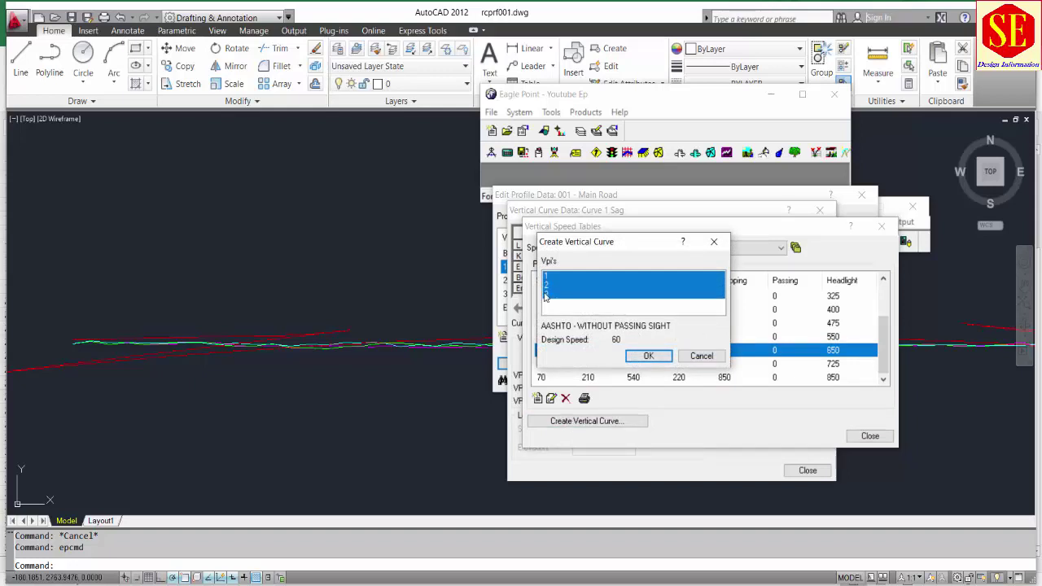
pyautogui.click(633, 356)
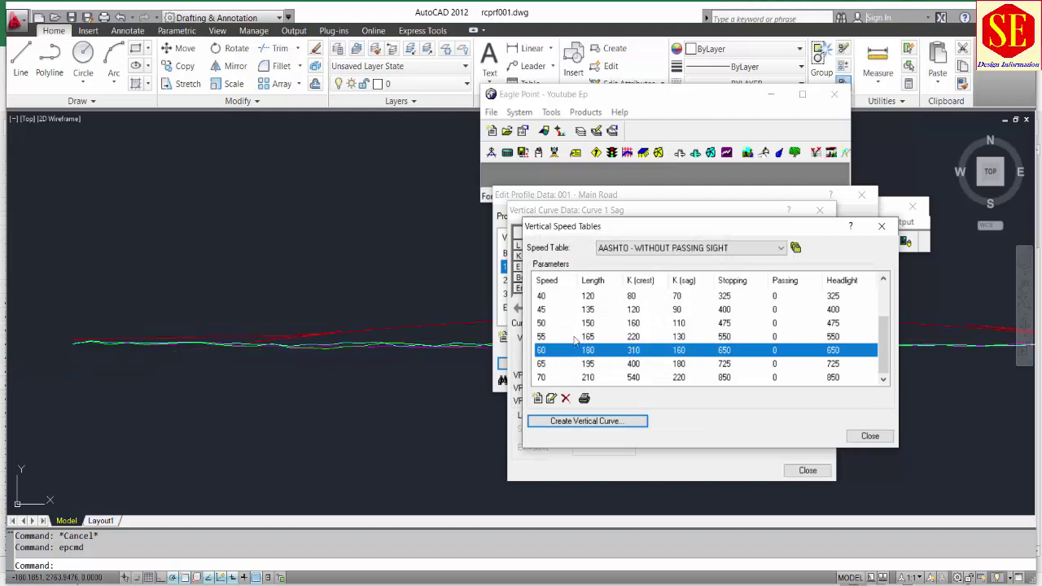
# Recreate the centerline's vertical curves with the speed table's design speed 55
pyautogui.click(574, 337)
pyautogui.click(570, 426)
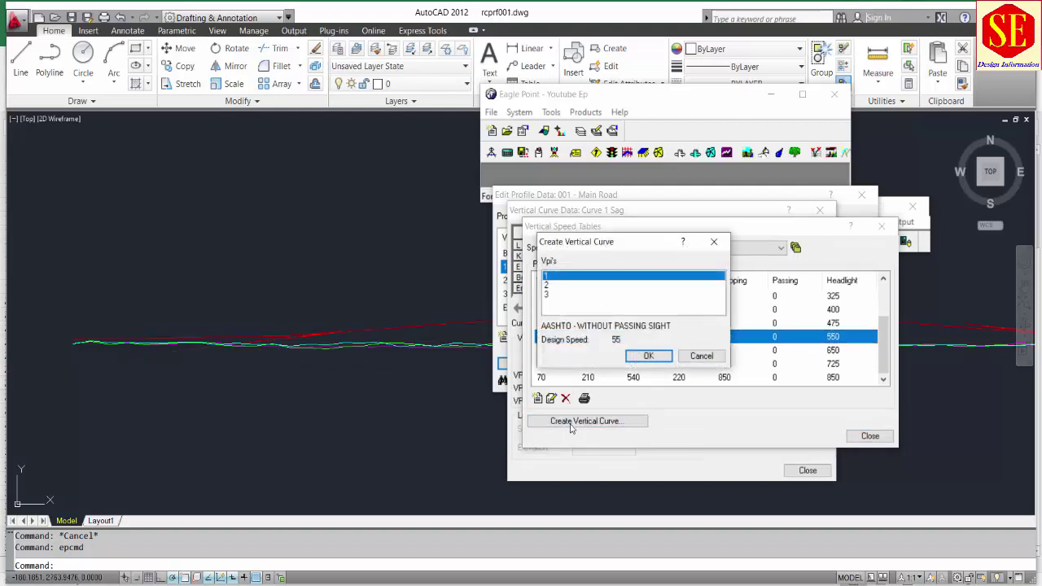
pyautogui.moveTo(551, 291); pyautogui.dragTo(553, 297)
pyautogui.click(644, 356)
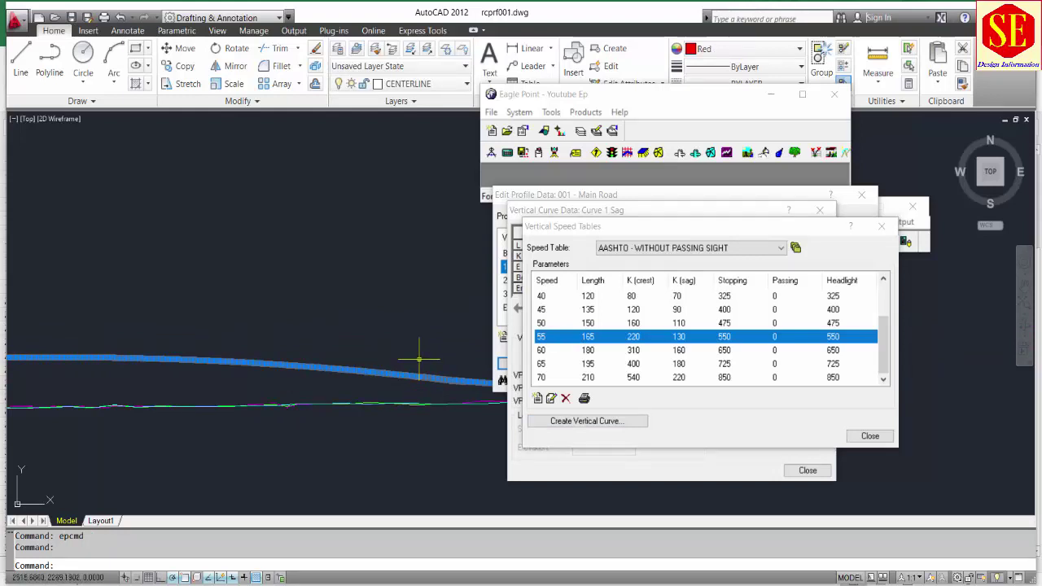
# Choose the AASHTO - WITH PASSING SIGHT speed table, and close the speed tables, vertical curve data and profile data dialogs
pyautogui.click(662, 249)
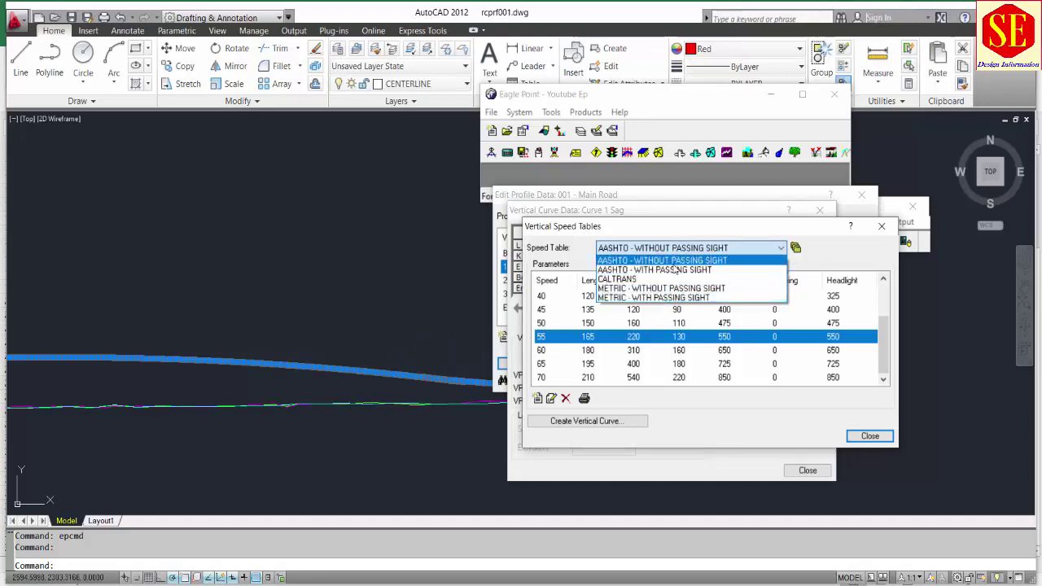
pyautogui.click(674, 269)
pyautogui.click(869, 435)
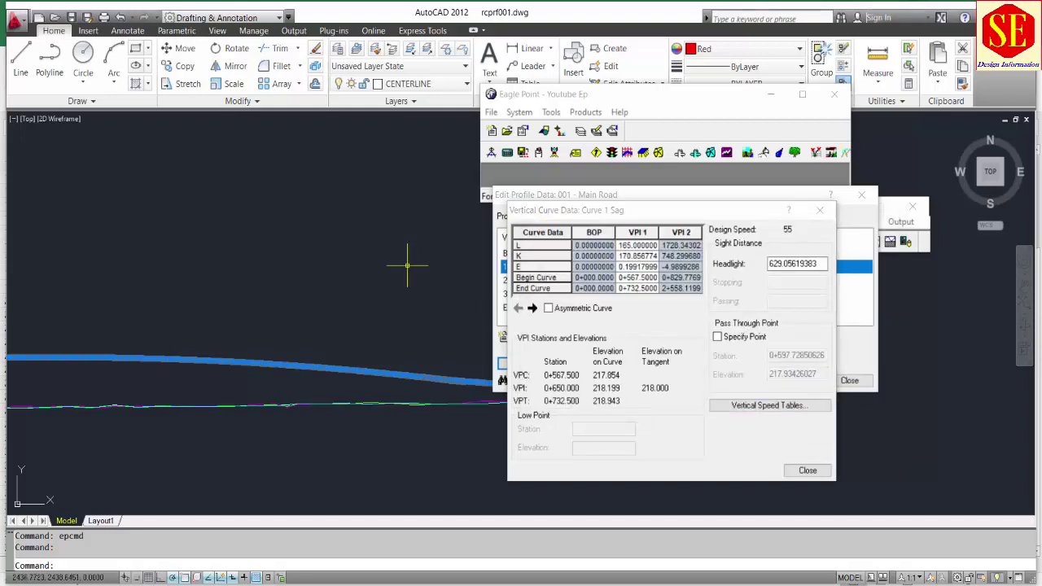
pyautogui.scroll(-3, 409, 261)
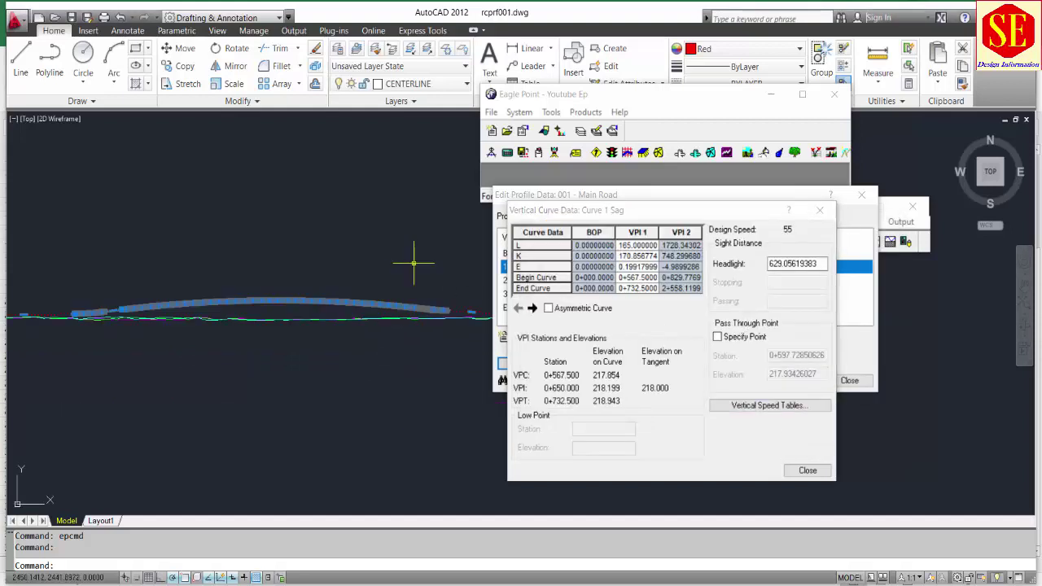
pyautogui.click(807, 470)
pyautogui.click(846, 381)
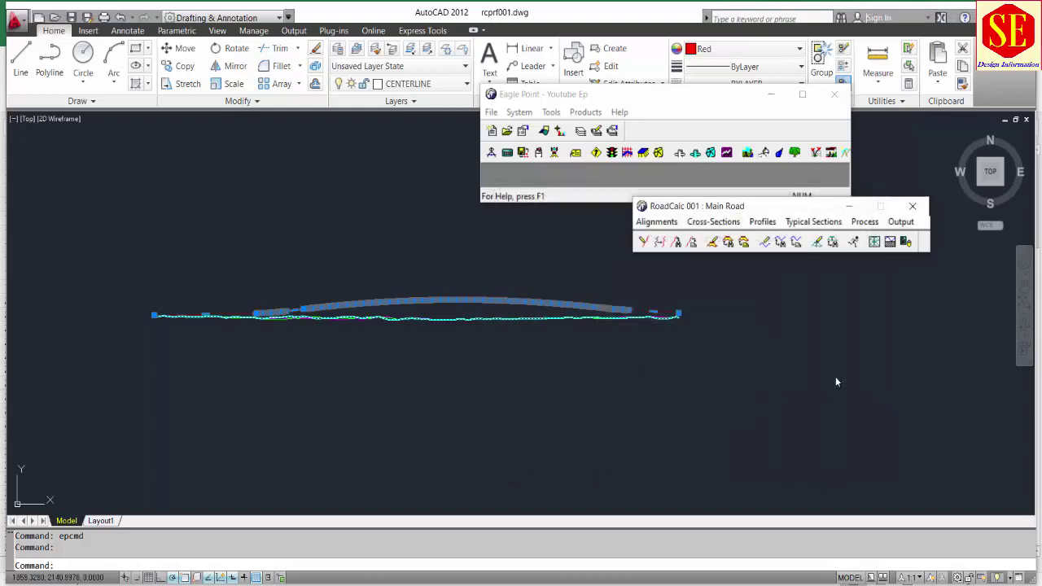
pyautogui.click(644, 222)
pyautogui.moveTo(716, 228)
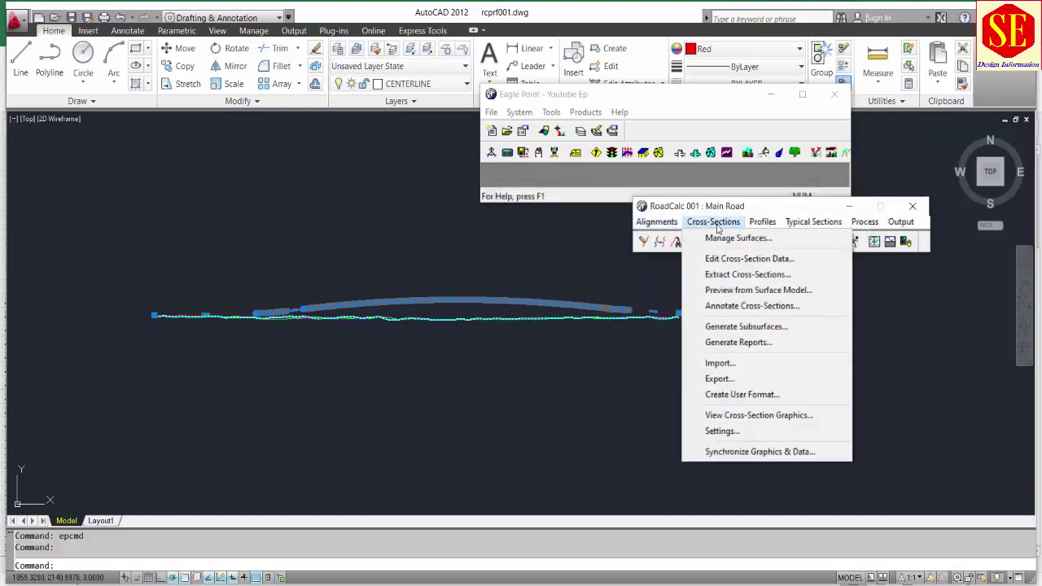
pyautogui.moveTo(773, 228)
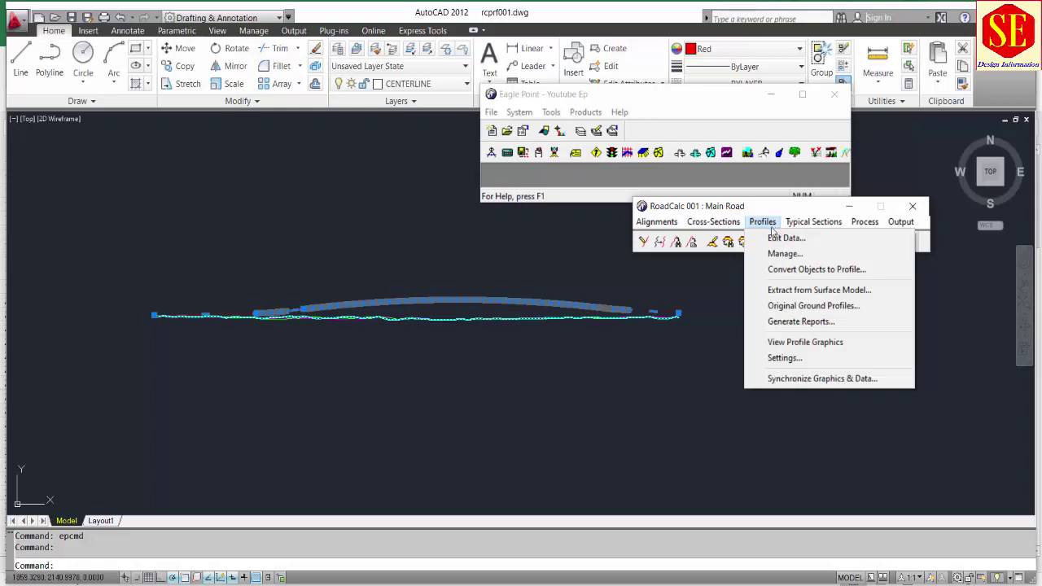
pyautogui.click(556, 355)
# Clear the current selection and erase the red centerline design profile from the drawing
pyautogui.scroll(3, 488, 297)
pyautogui.press('Escape')
pyautogui.click(507, 279)
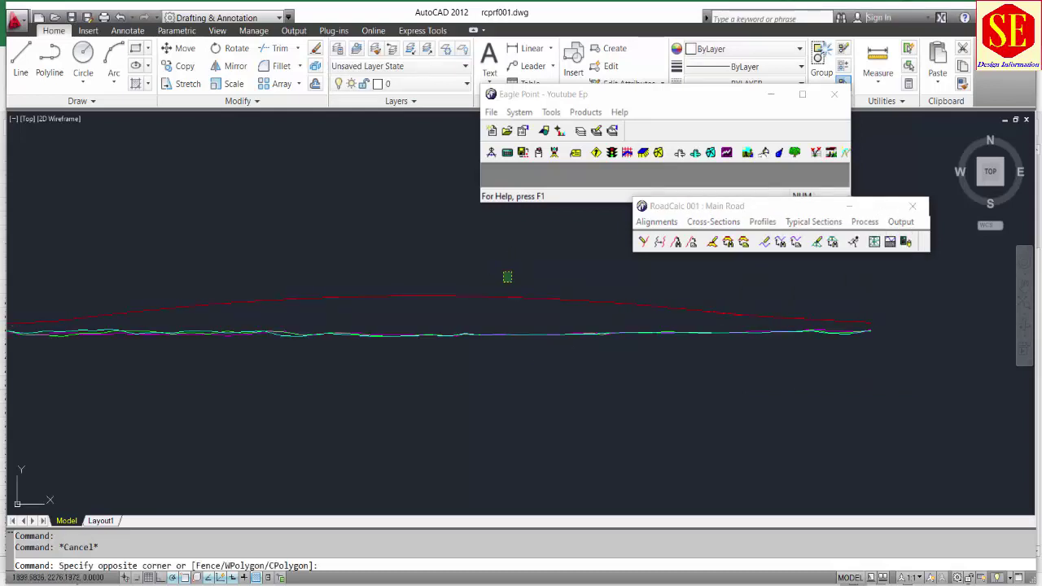
pyautogui.click(479, 298)
pyautogui.click(469, 297)
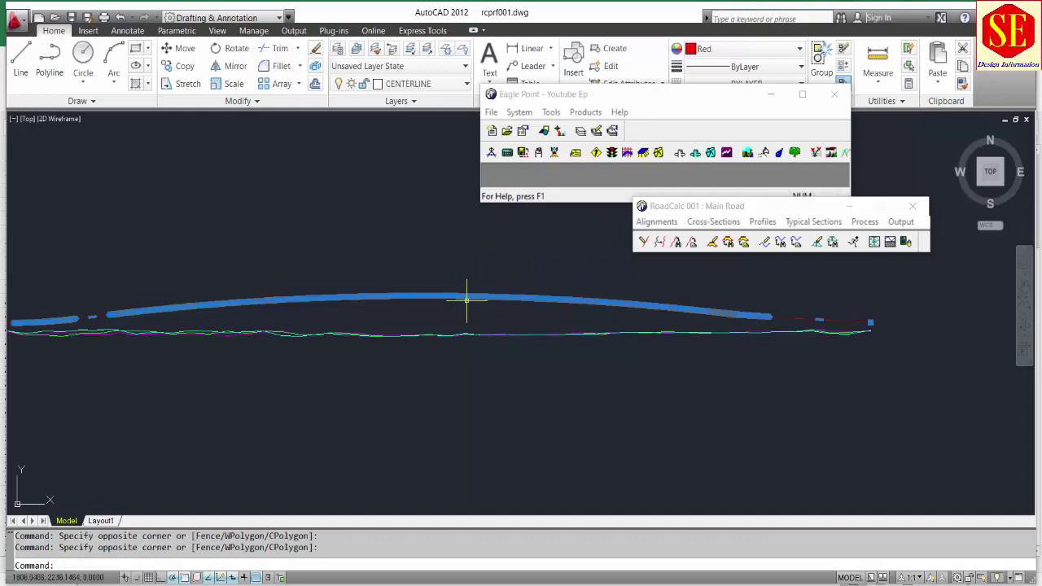
pyautogui.write('e')
pyautogui.press('Return')
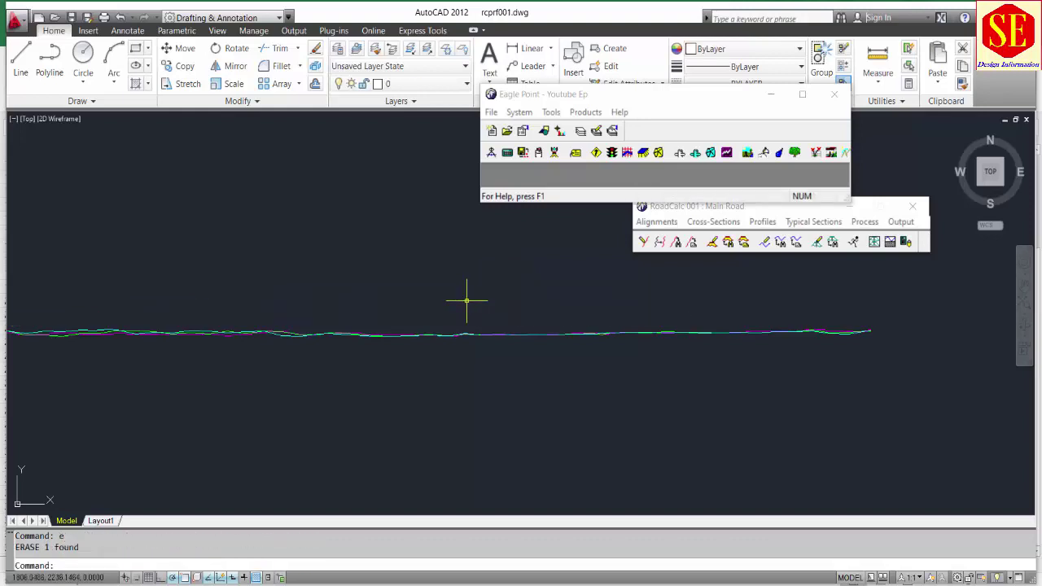
# Delete the 25.000 and -25.000 offsets from the original ground profiles
pyautogui.click(688, 221)
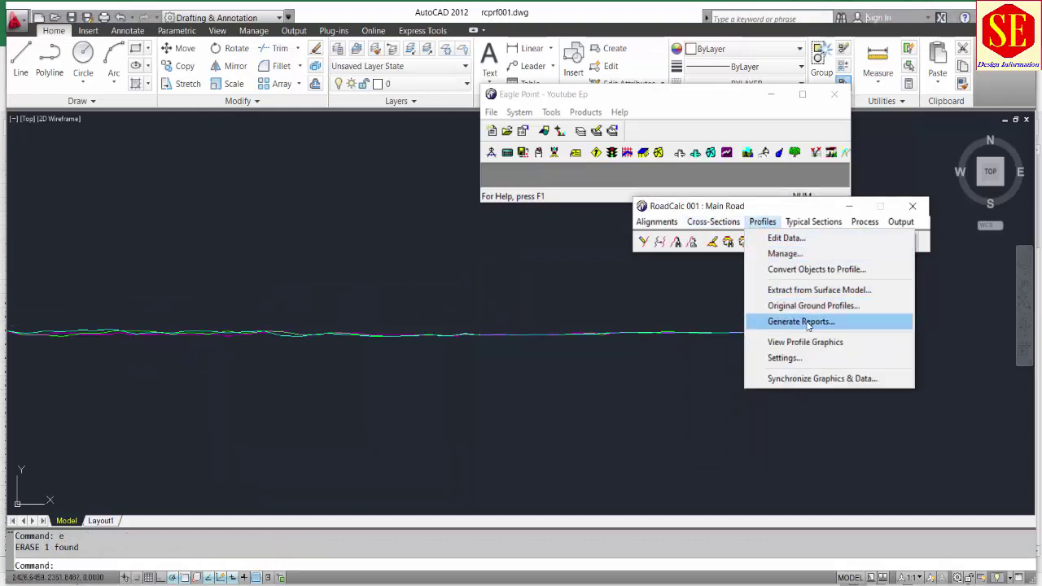
pyautogui.click(810, 305)
pyautogui.click(671, 275)
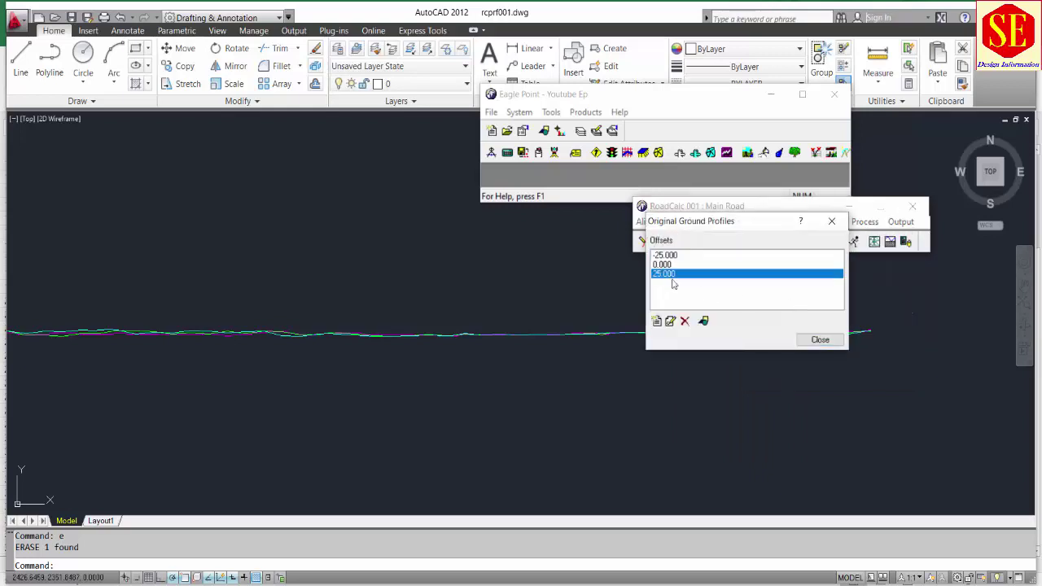
pyautogui.click(684, 322)
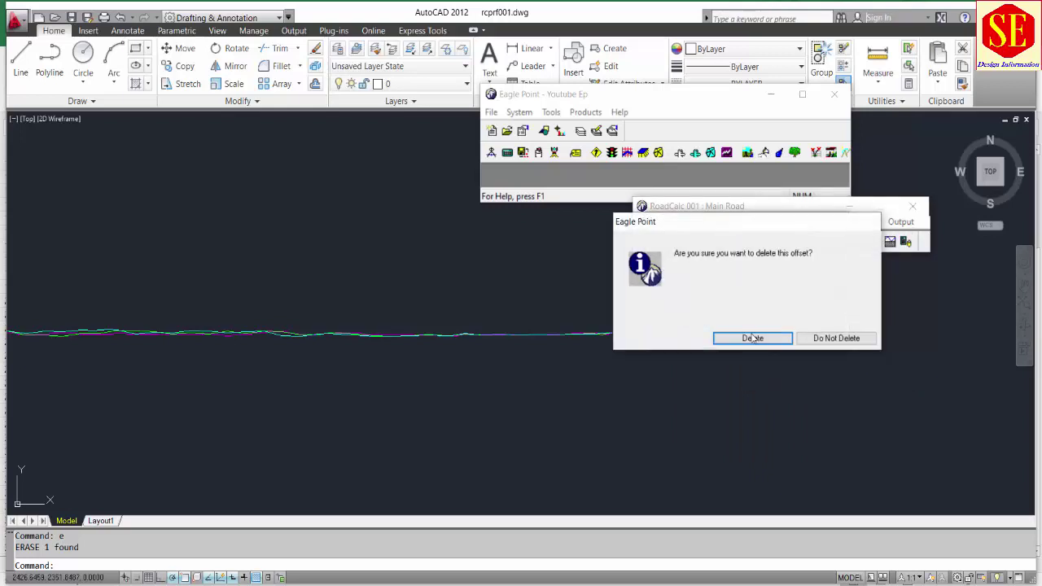
pyautogui.click(738, 338)
pyautogui.click(684, 321)
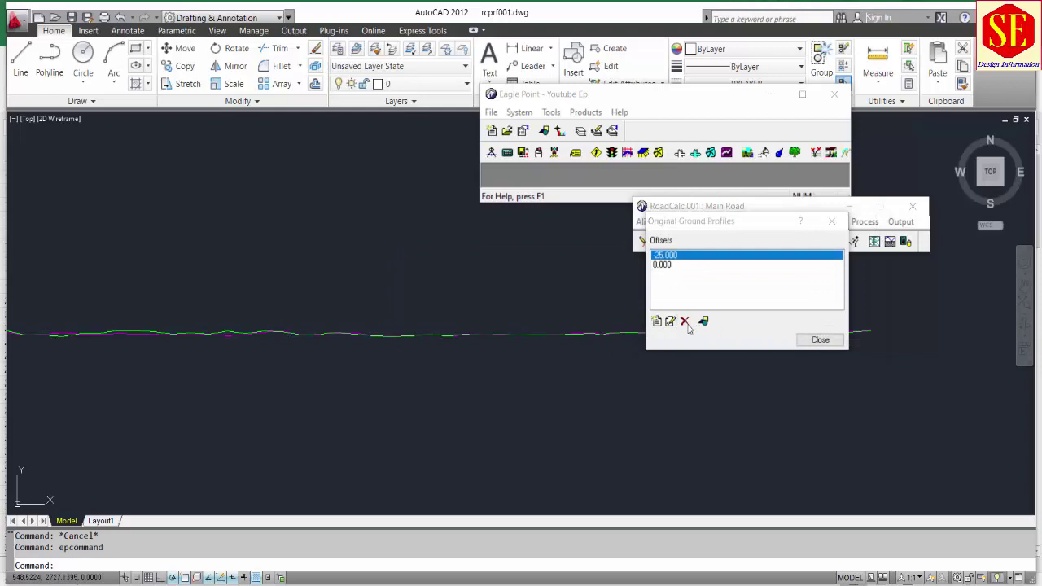
pyautogui.click(736, 338)
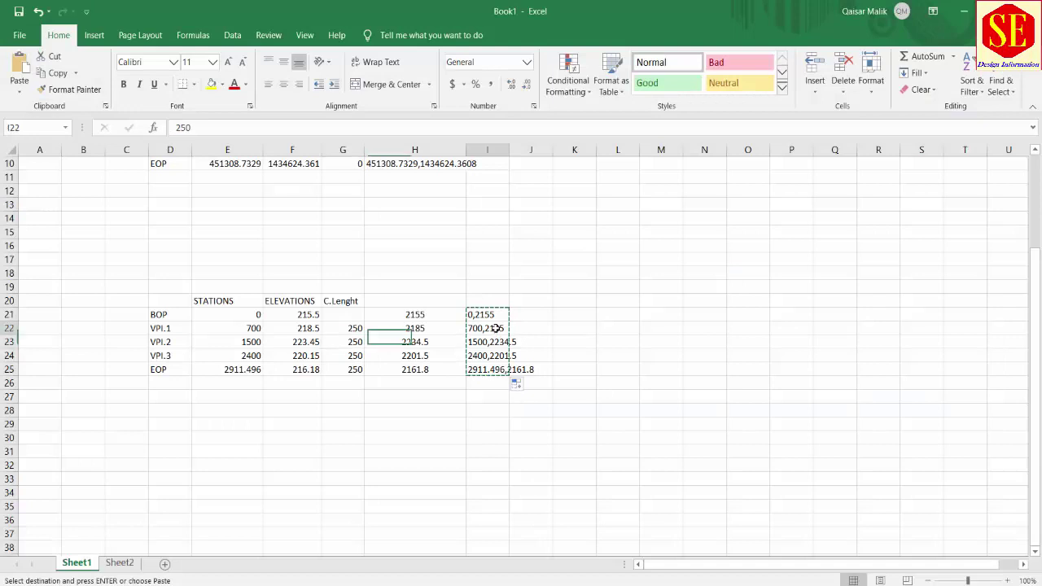
# Switch to the Excel workbook and copy the station and elevation coordinate pairs in cells I21:I25
pyautogui.rightClick(493, 337)
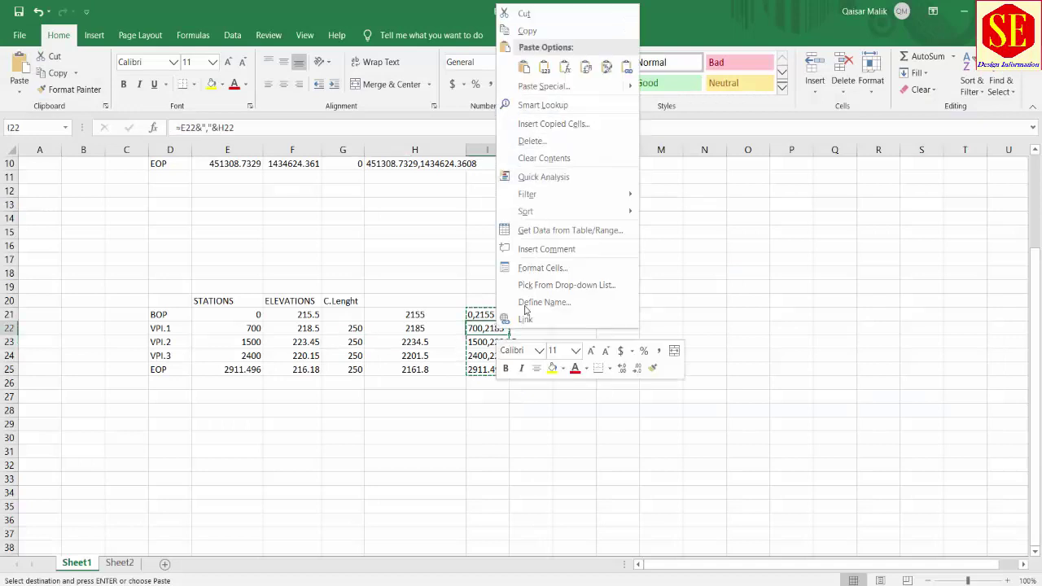
pyautogui.press('Escape')
pyautogui.press('Escape')
pyautogui.moveTo(484, 314); pyautogui.dragTo(484, 369)
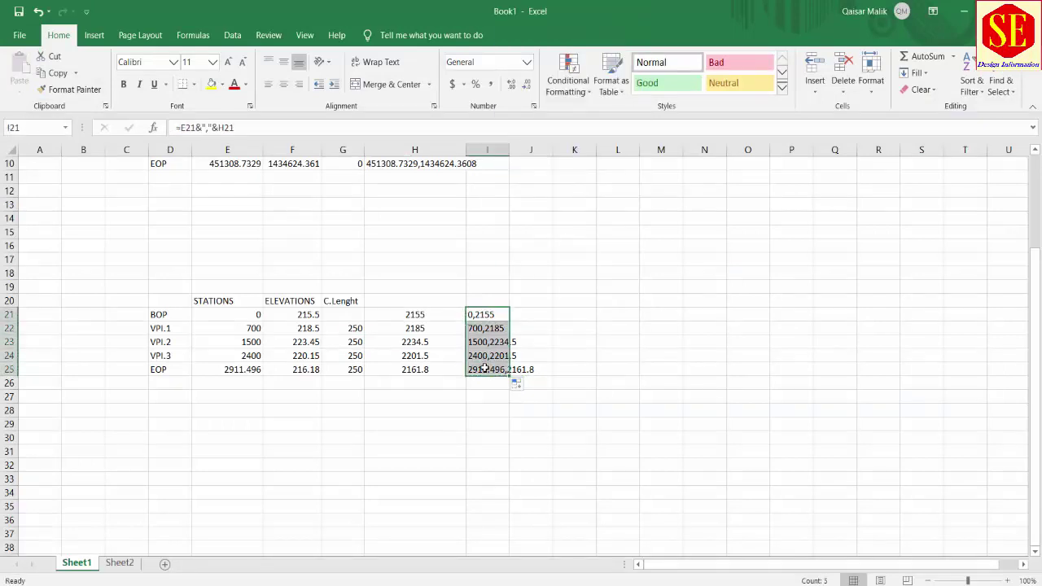
pyautogui.rightClick(484, 368)
pyautogui.click(521, 68)
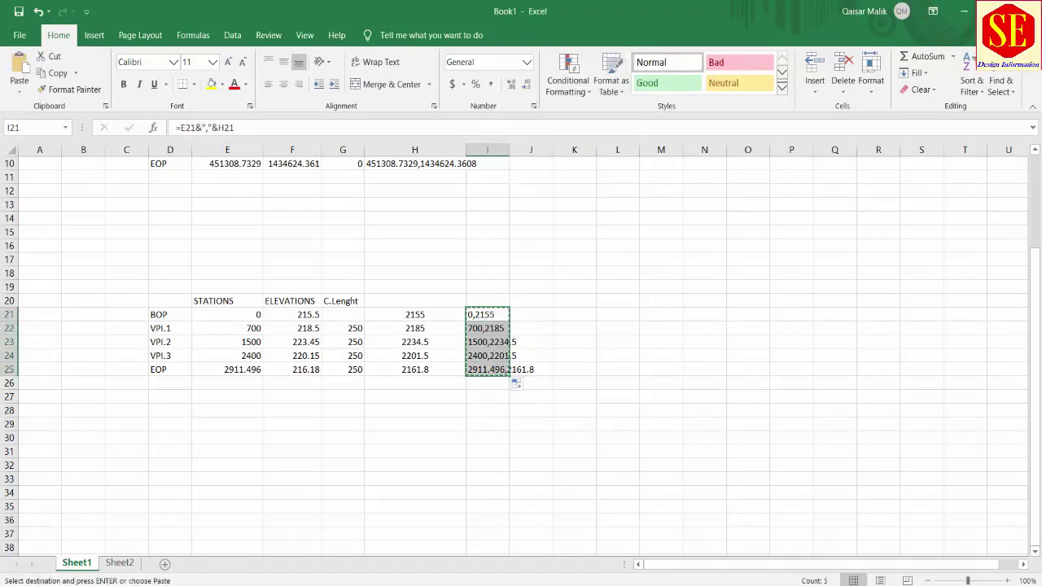
# Switch back to AutoCAD and draw a polyline over the ground profile by pasting the coordinate pairs copied from Excel
pyautogui.click(651, 533)
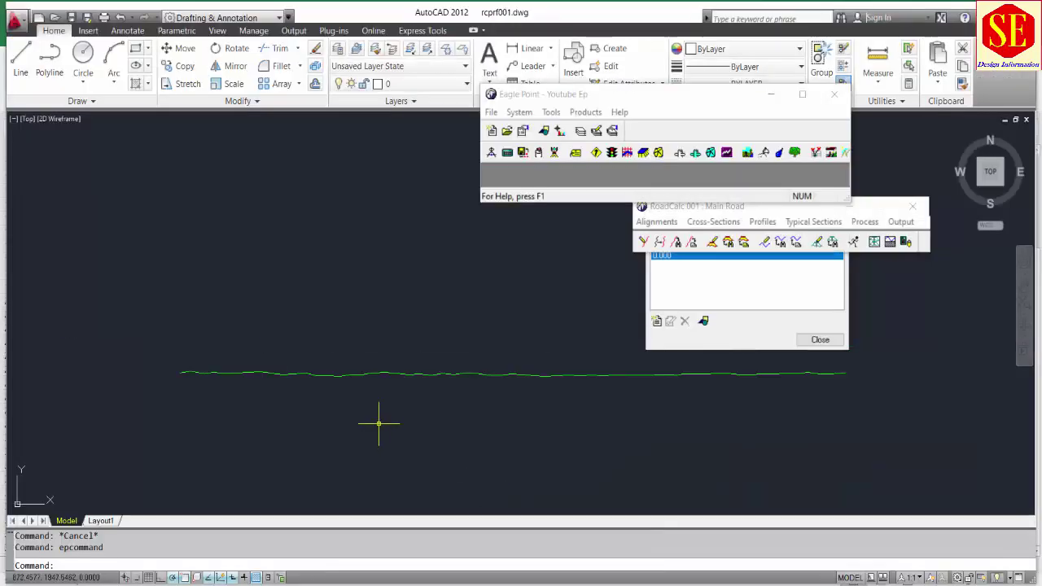
pyautogui.moveTo(378, 423); pyautogui.dragTo(282, 442, button='middle')
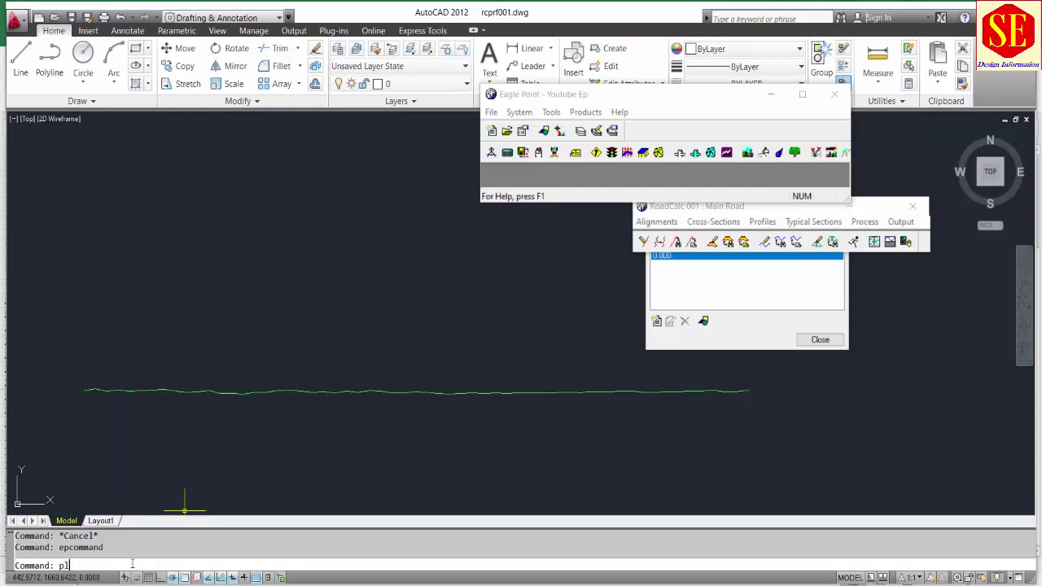
pyautogui.press('Return')
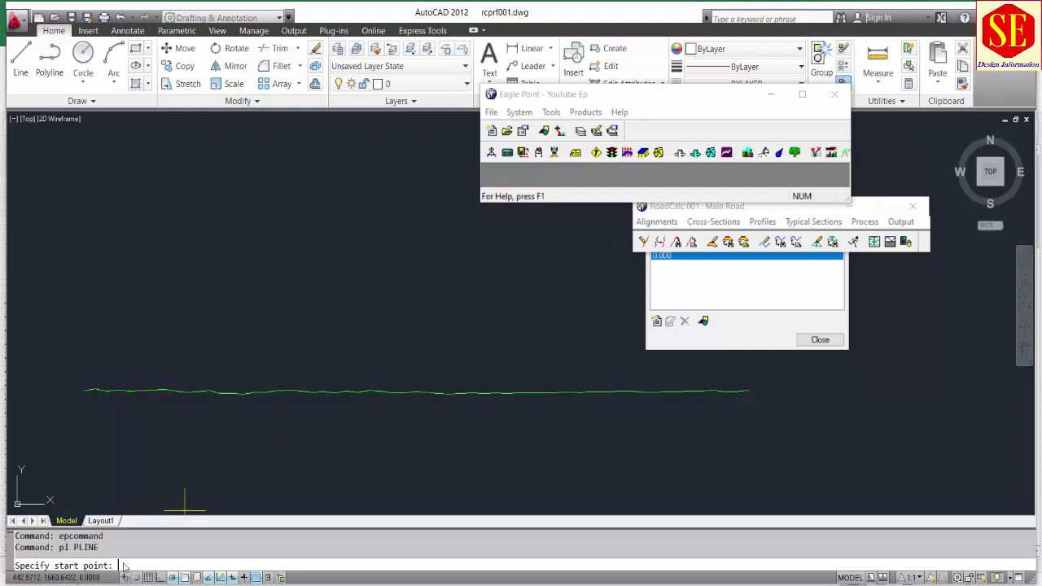
pyautogui.rightClick(124, 563)
pyautogui.click(163, 522)
pyautogui.press('Escape')
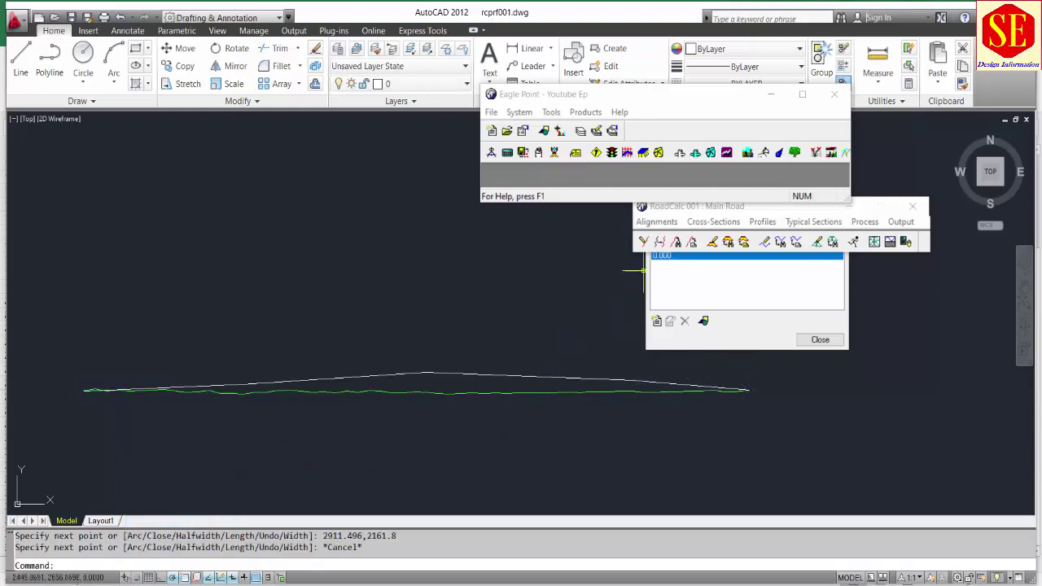
# Close the original ground profiles list and convert the white design polyline into the Centerline profile
pyautogui.click(818, 340)
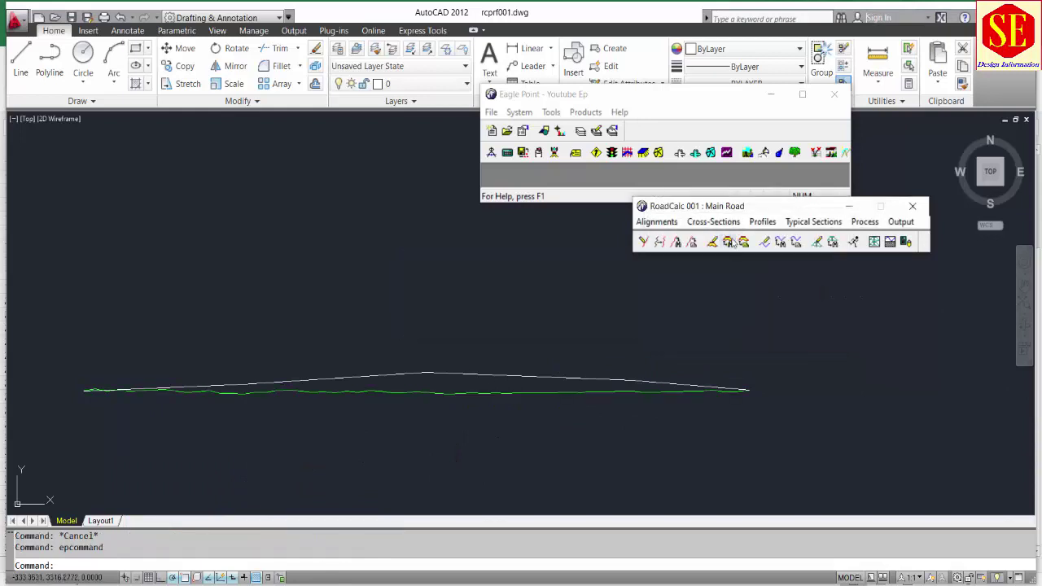
pyautogui.click(763, 221)
pyautogui.click(782, 268)
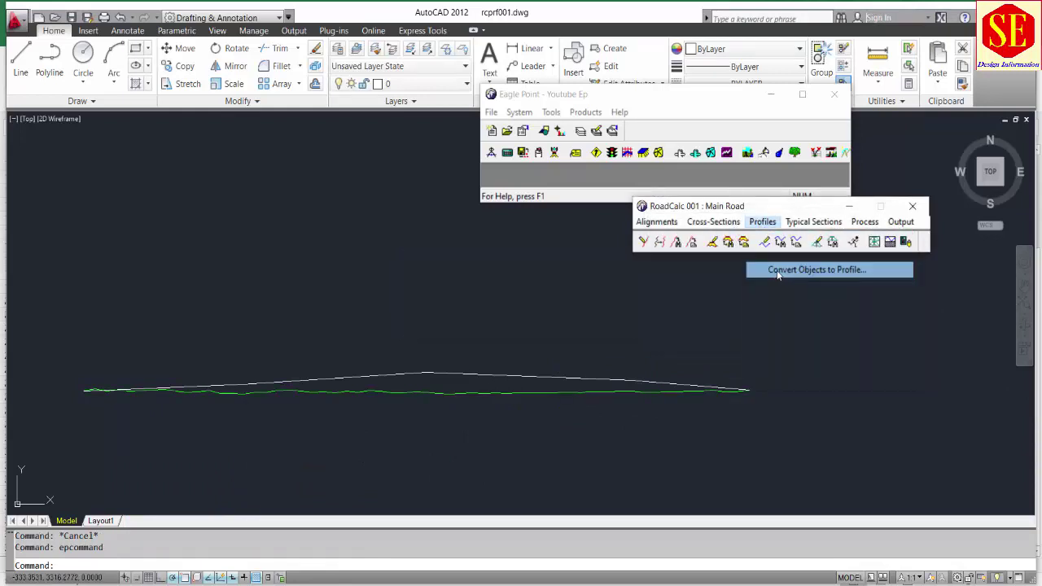
pyautogui.click(573, 377)
pyautogui.press('Return')
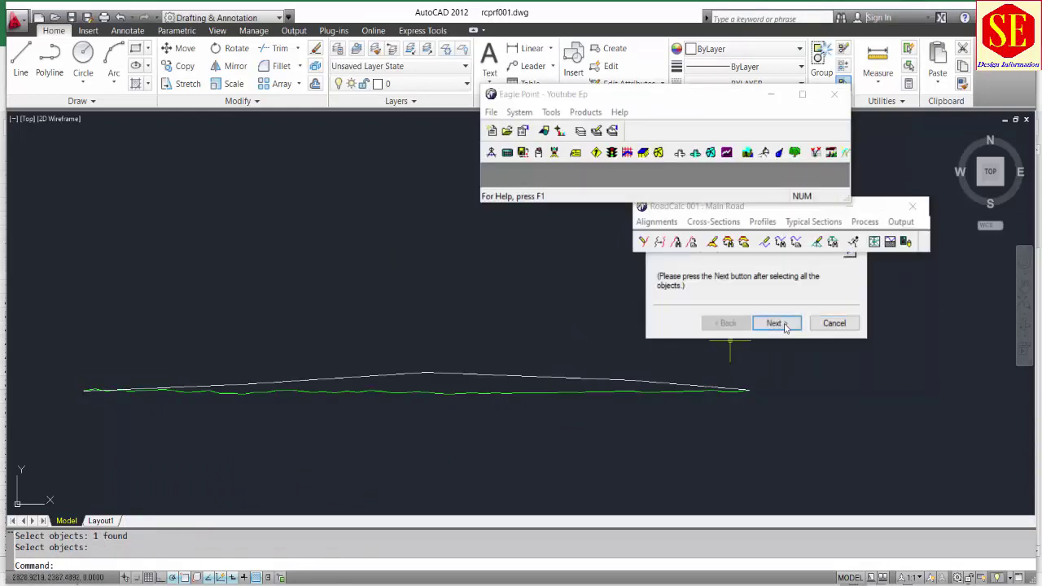
pyautogui.click(777, 323)
pyautogui.click(777, 323)
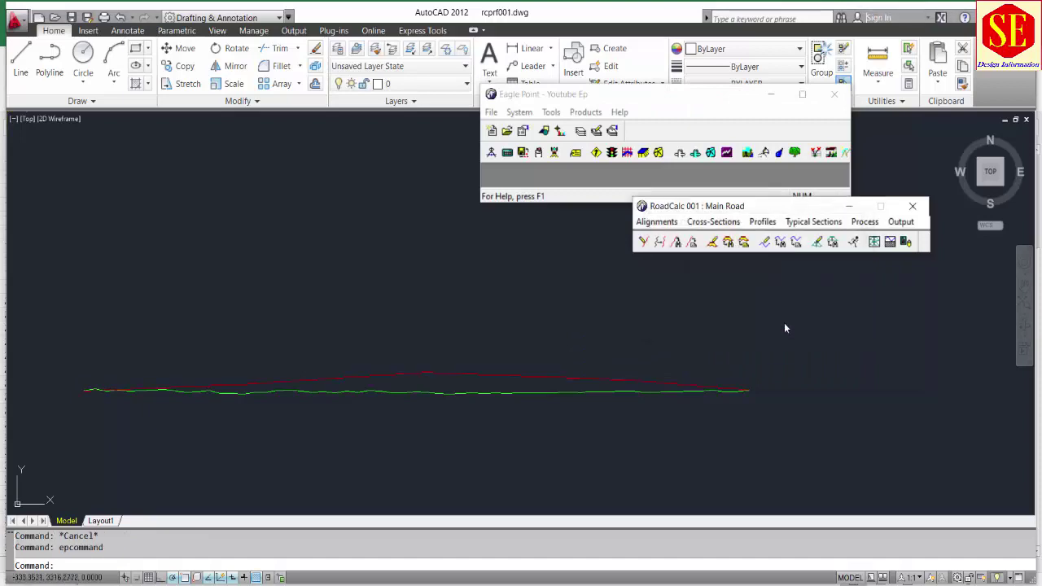
# Set the vertical curve length to 250 at VPI 1, VPI 2 and VPI 3 of the Centerline profile
pyautogui.click(762, 222)
pyautogui.click(776, 241)
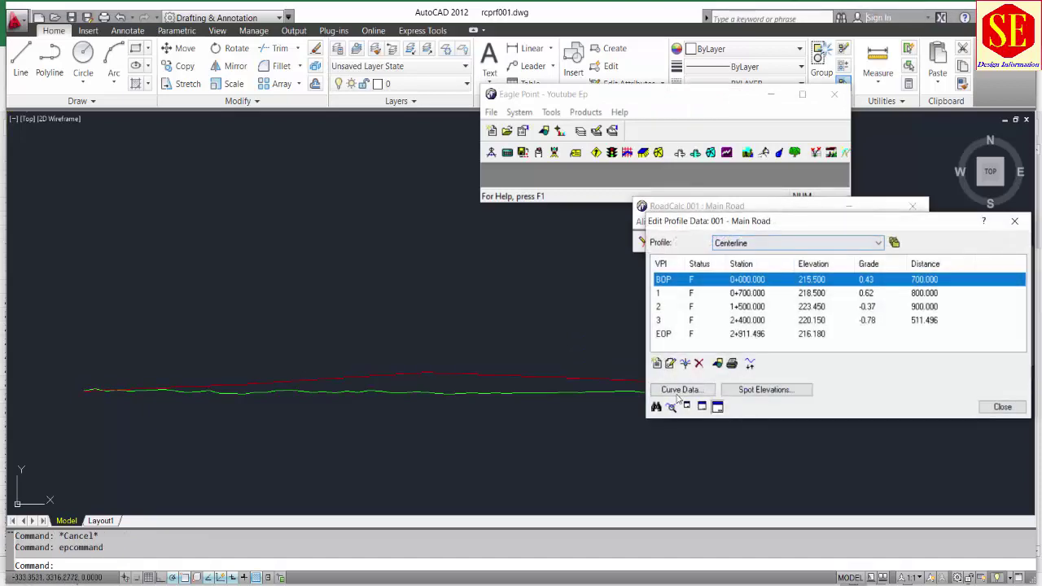
pyautogui.click(684, 385)
pyautogui.write('250')
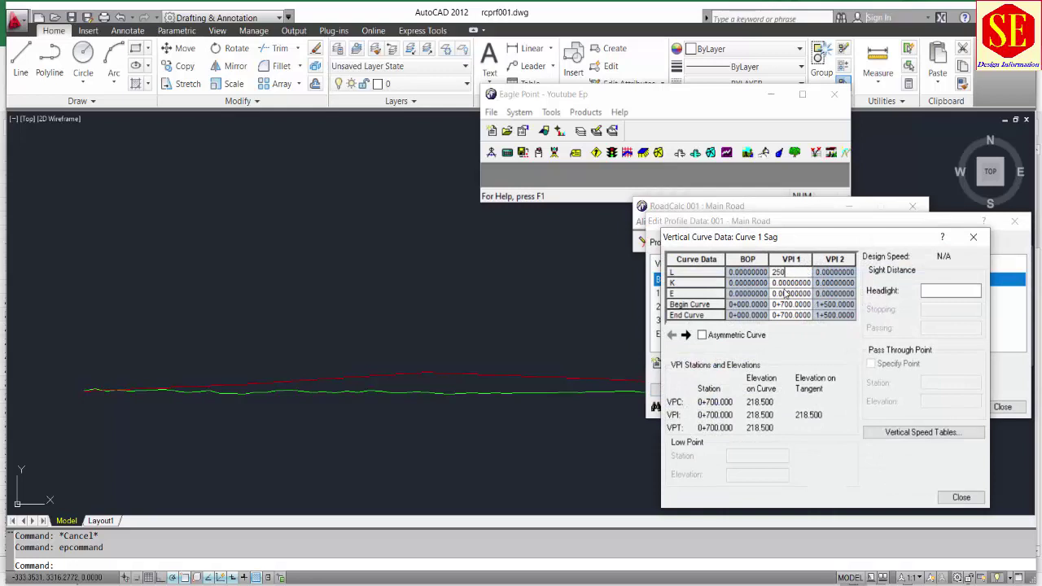
pyautogui.press('Return')
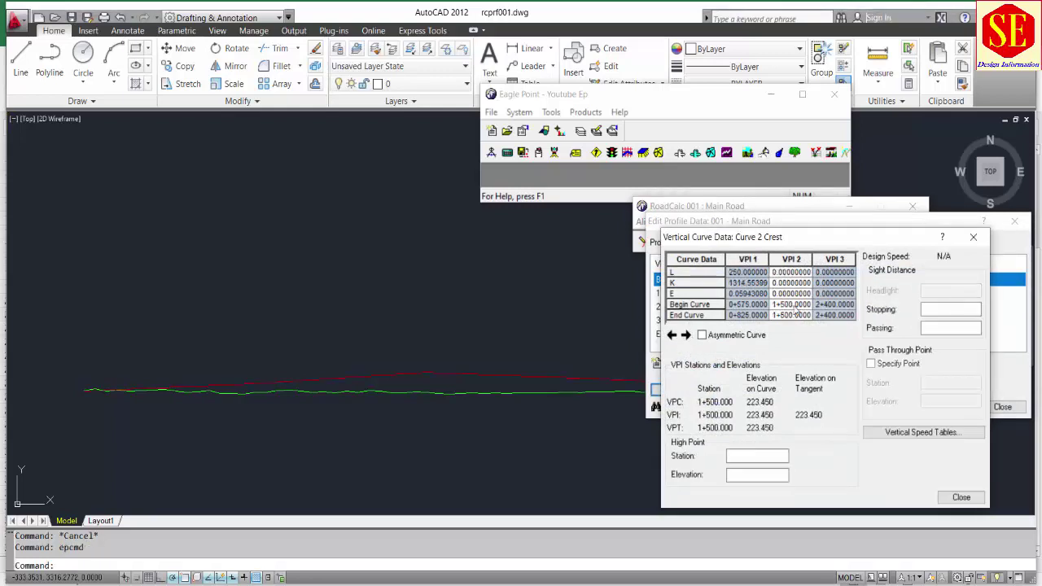
pyautogui.write('250')
pyautogui.press('Return')
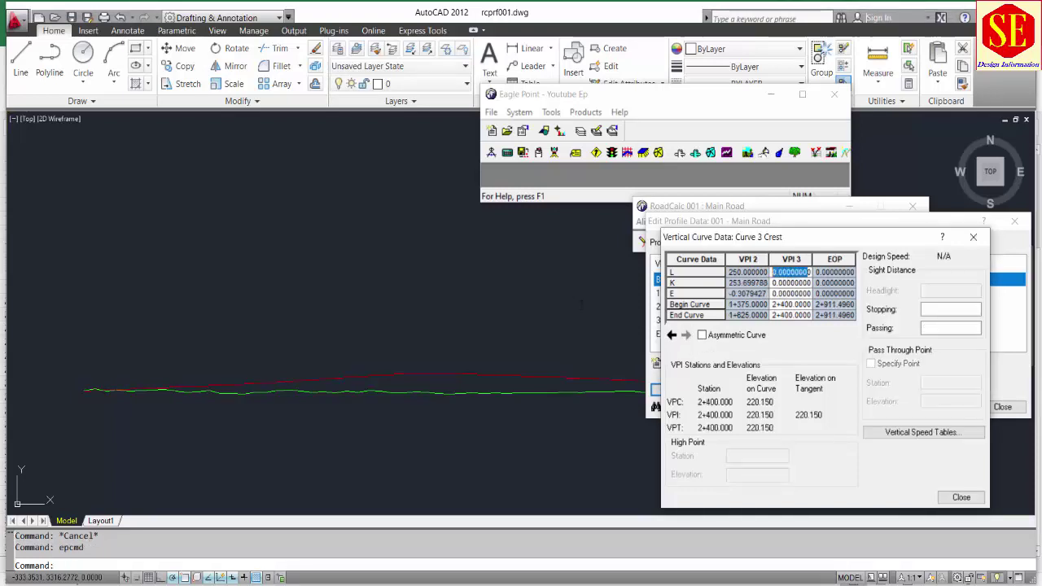
pyautogui.write('250')
pyautogui.click(770, 293)
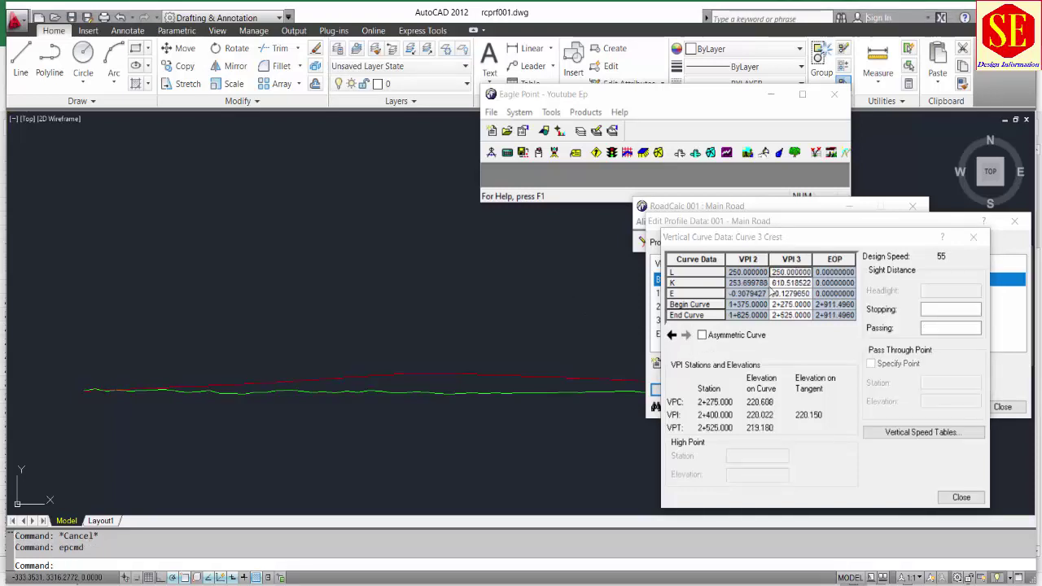
pyautogui.click(961, 497)
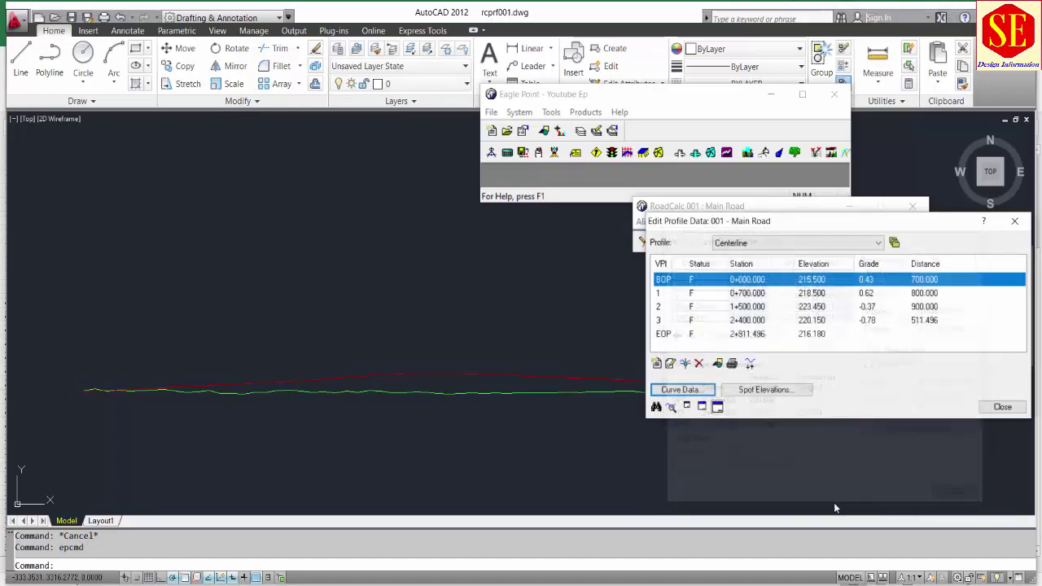
# Add a new profile named NSL to the Main Road profiles and close the profile data
pyautogui.moveTo(755, 221); pyautogui.dragTo(581, 112)
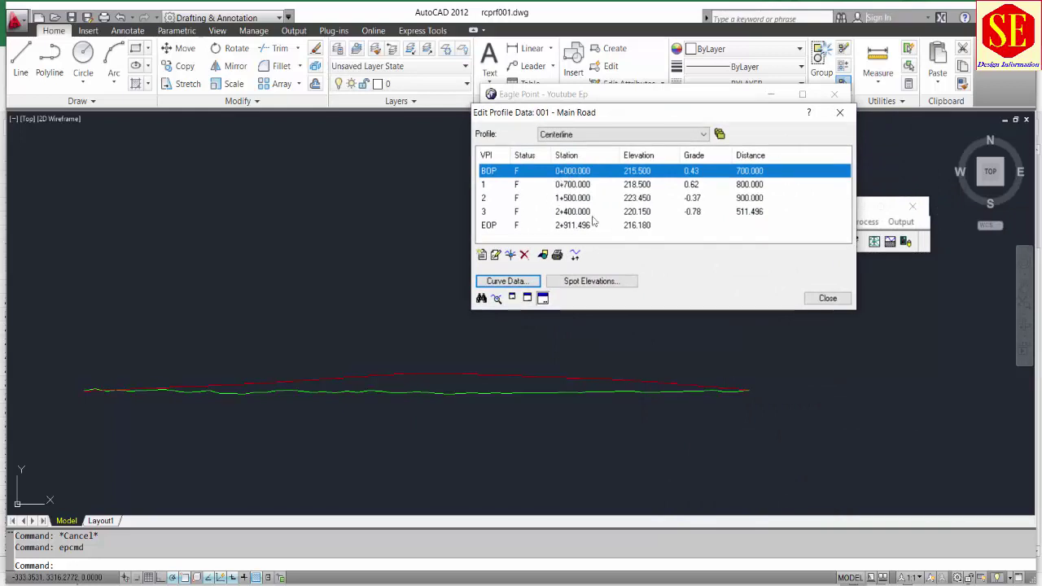
pyautogui.click(577, 135)
pyautogui.click(575, 140)
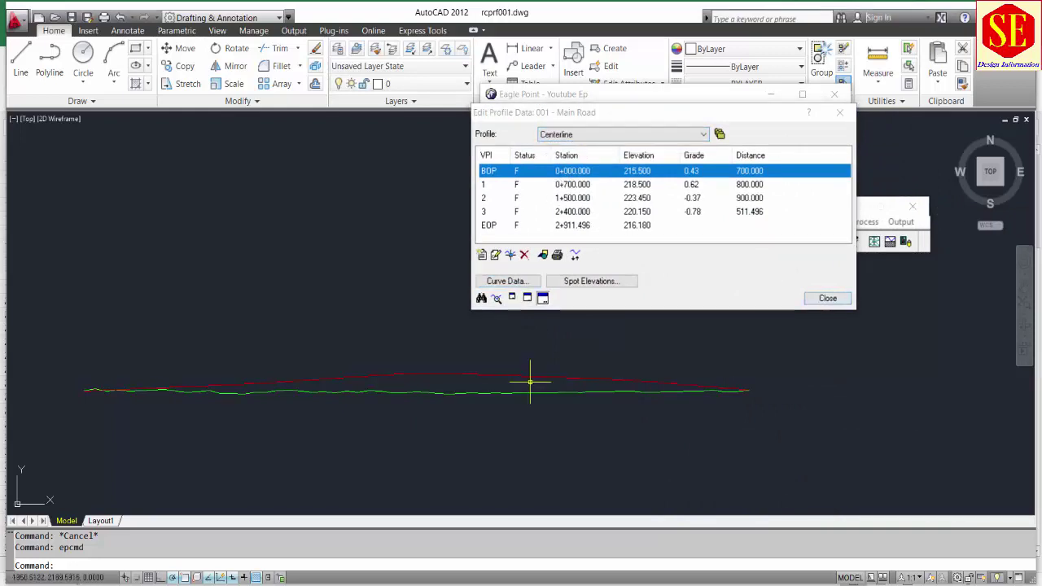
pyautogui.click(495, 391)
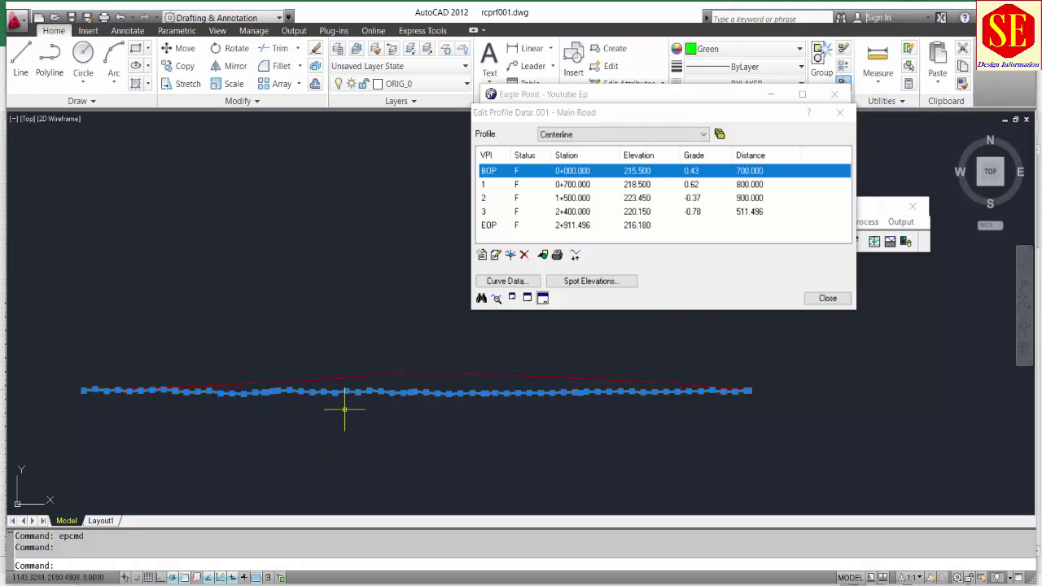
pyautogui.click(618, 137)
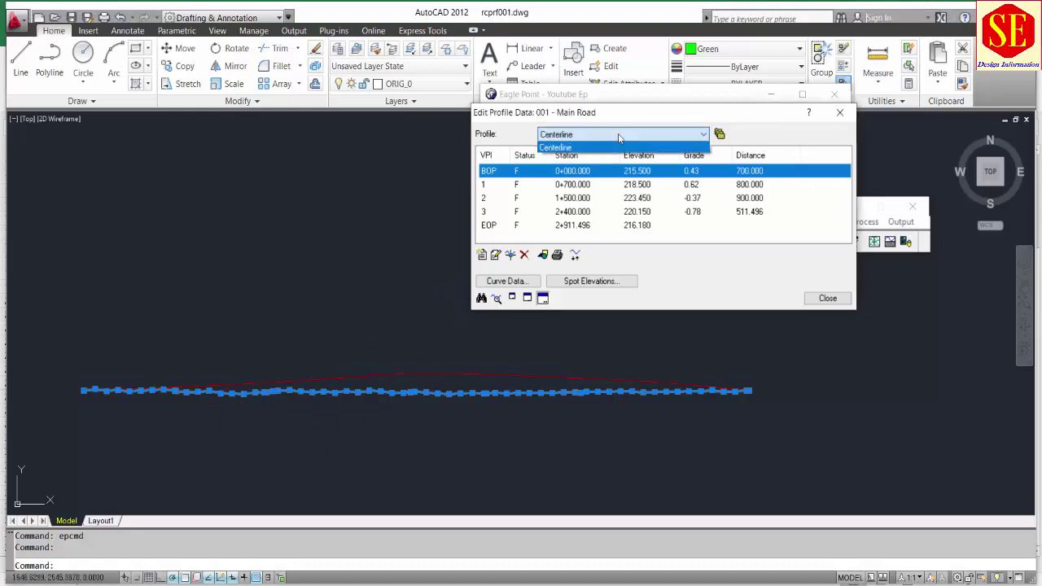
pyautogui.click(576, 203)
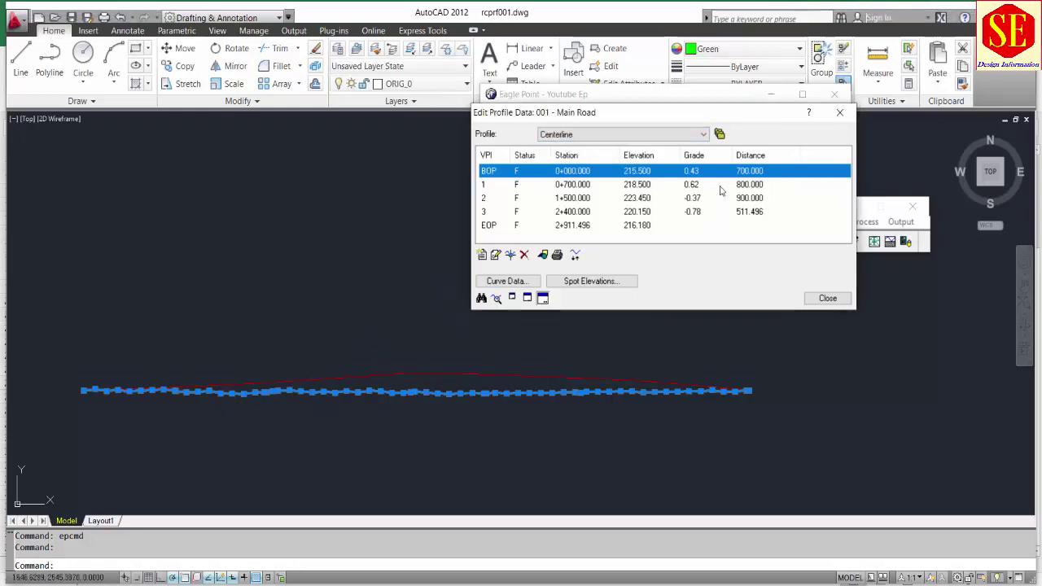
pyautogui.click(719, 134)
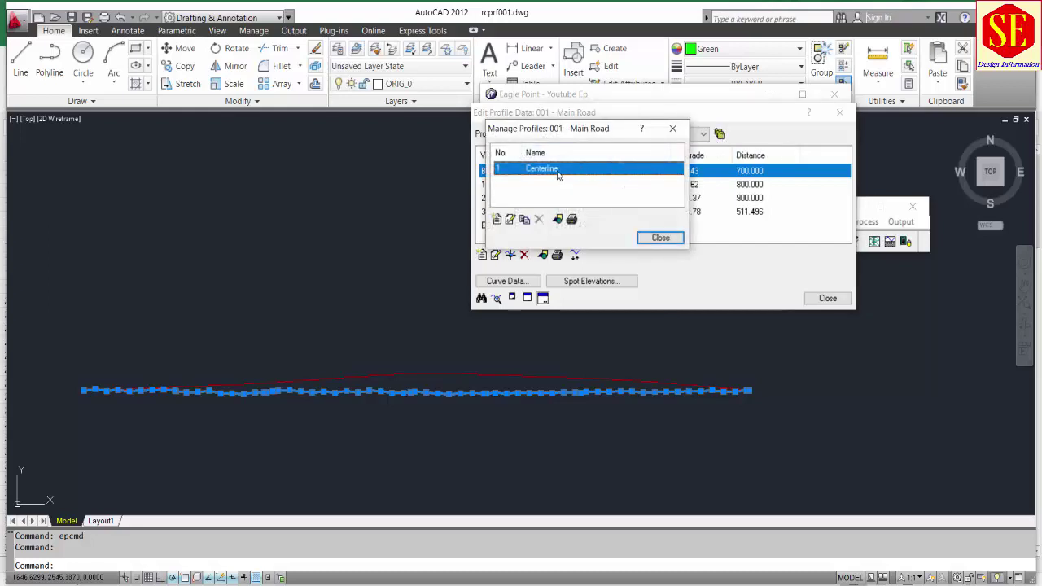
pyautogui.click(497, 221)
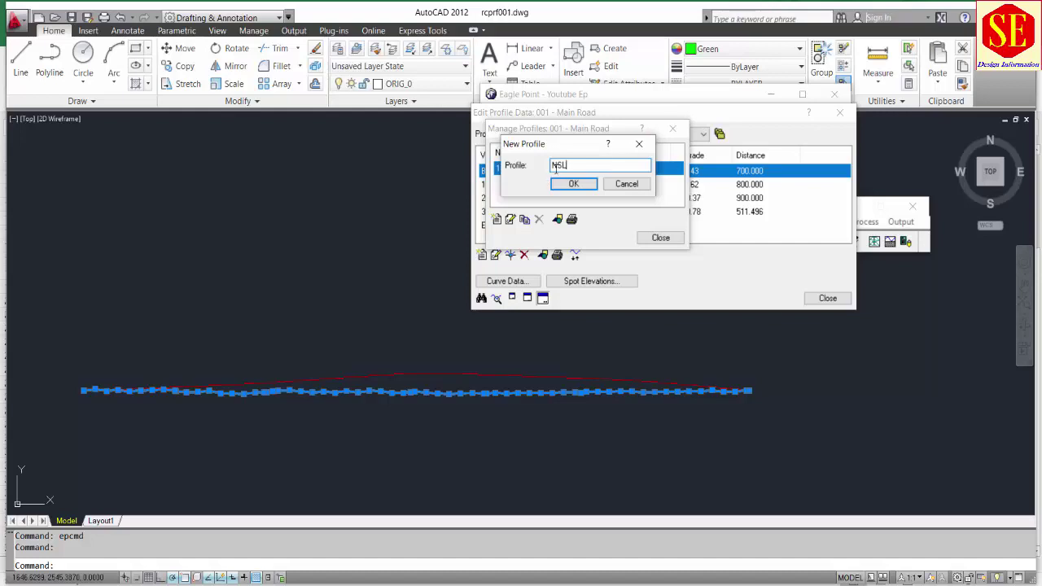
pyautogui.click(568, 184)
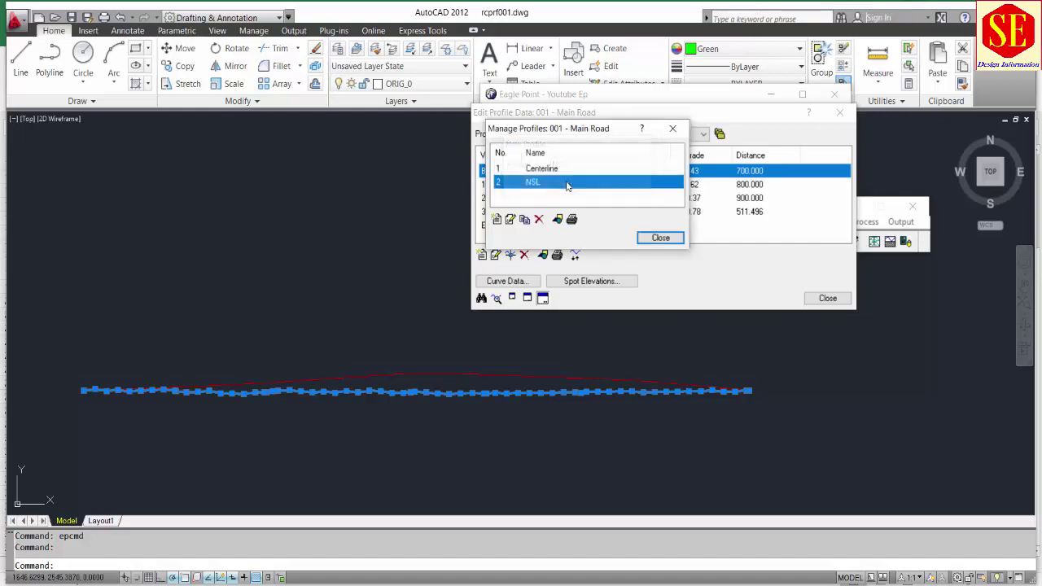
pyautogui.click(660, 238)
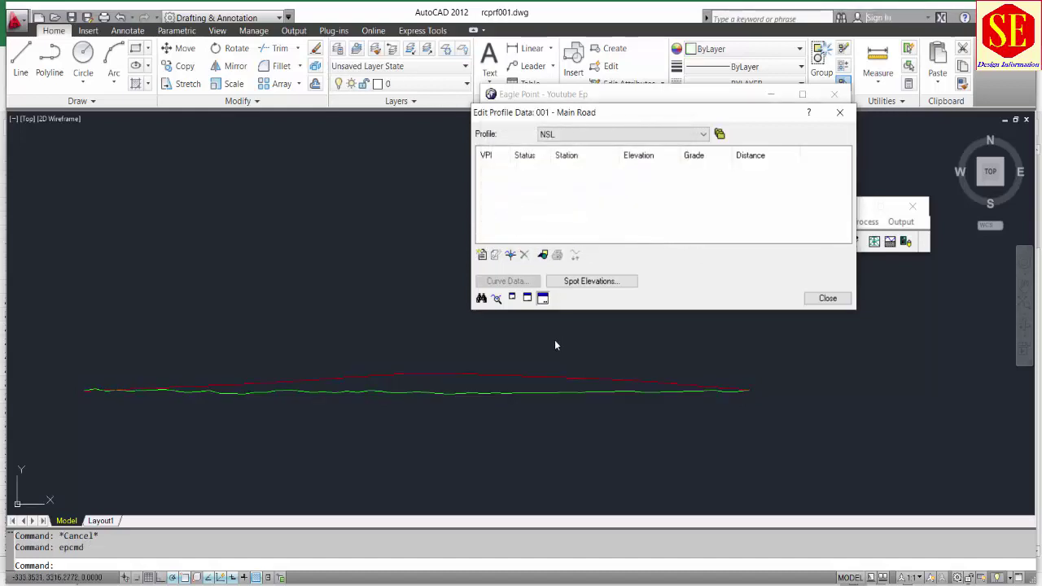
pyautogui.click(827, 299)
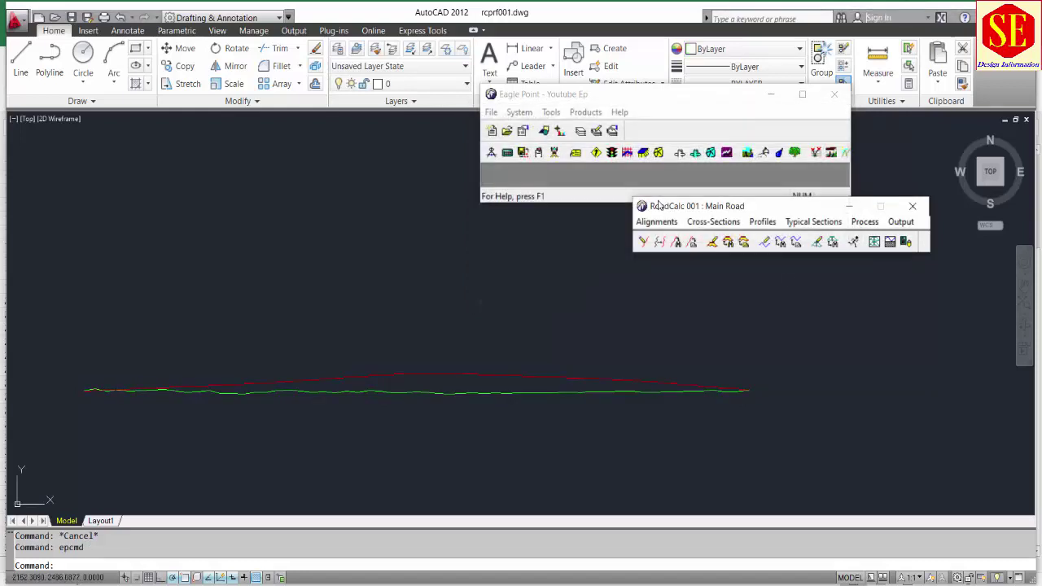
# Convert the green ground line into a profile with NSL as the destination
pyautogui.click(760, 223)
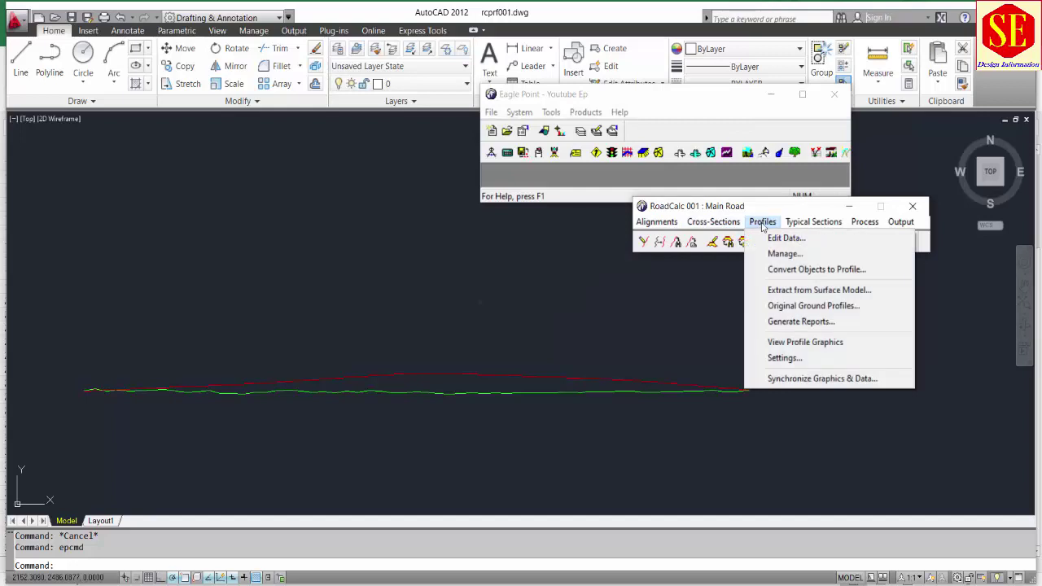
pyautogui.click(786, 269)
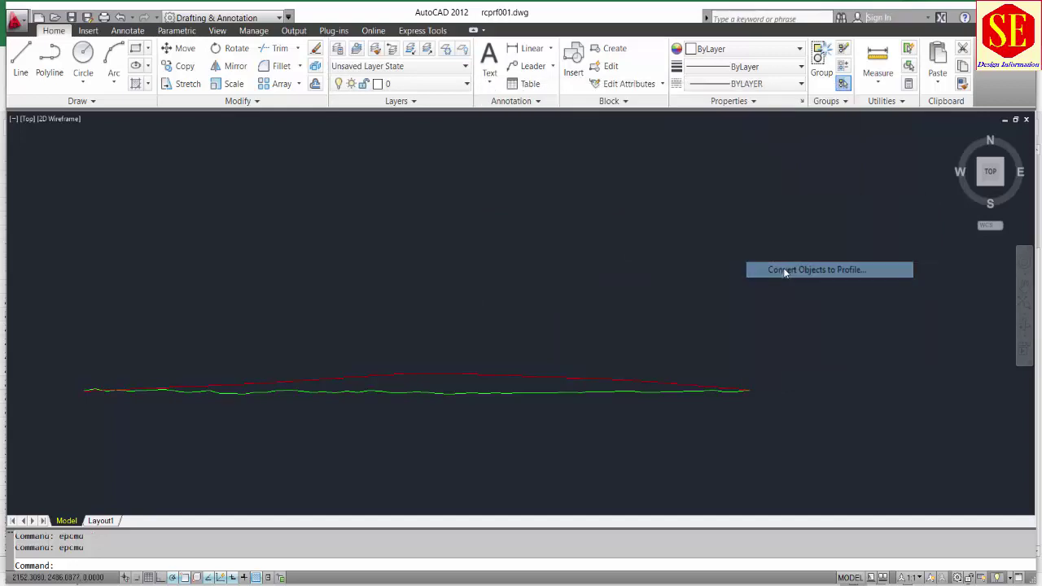
pyautogui.click(505, 390)
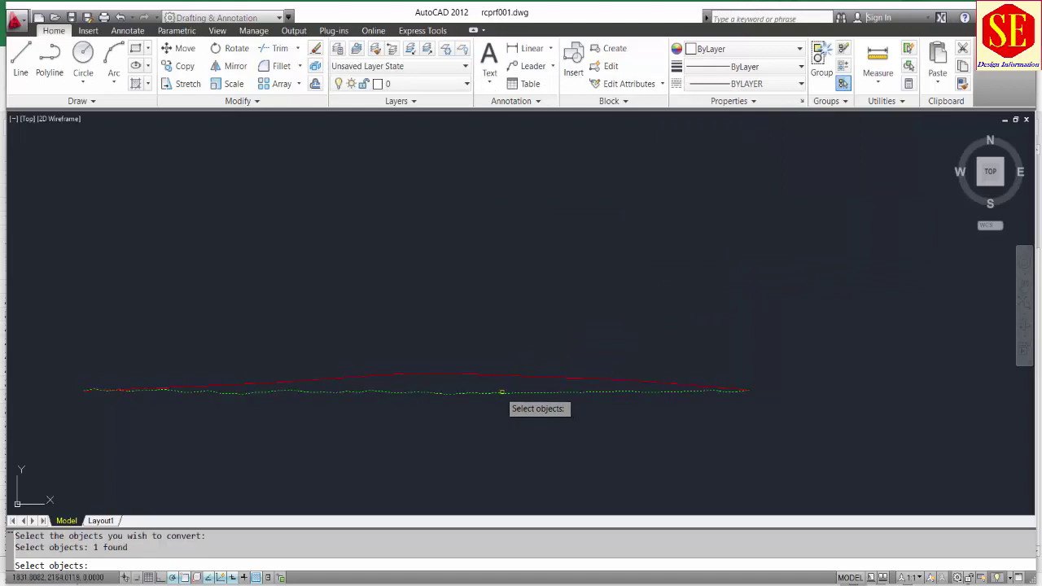
pyautogui.press('Return')
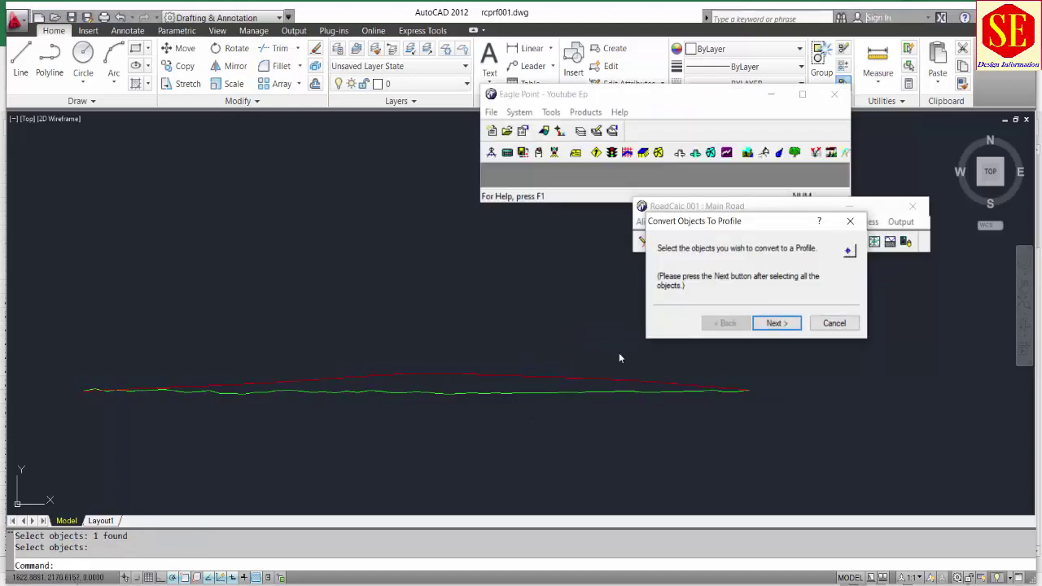
pyautogui.click(776, 323)
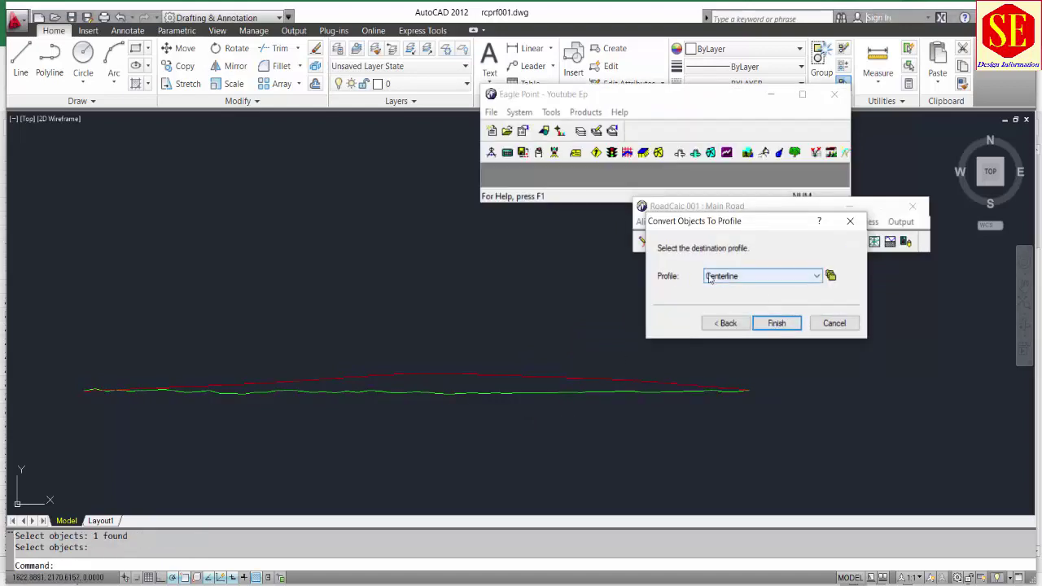
pyautogui.click(763, 278)
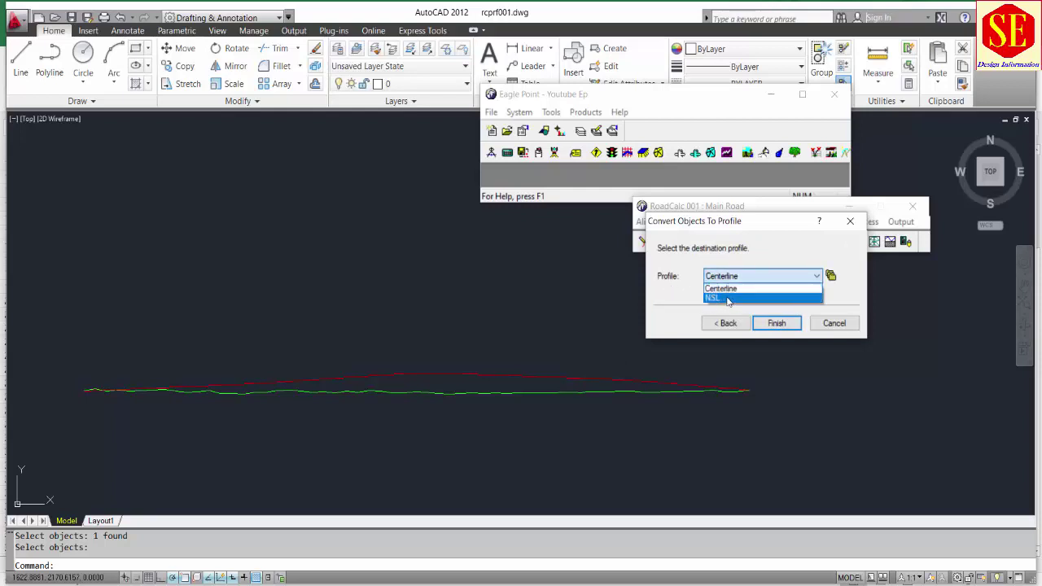
pyautogui.click(726, 299)
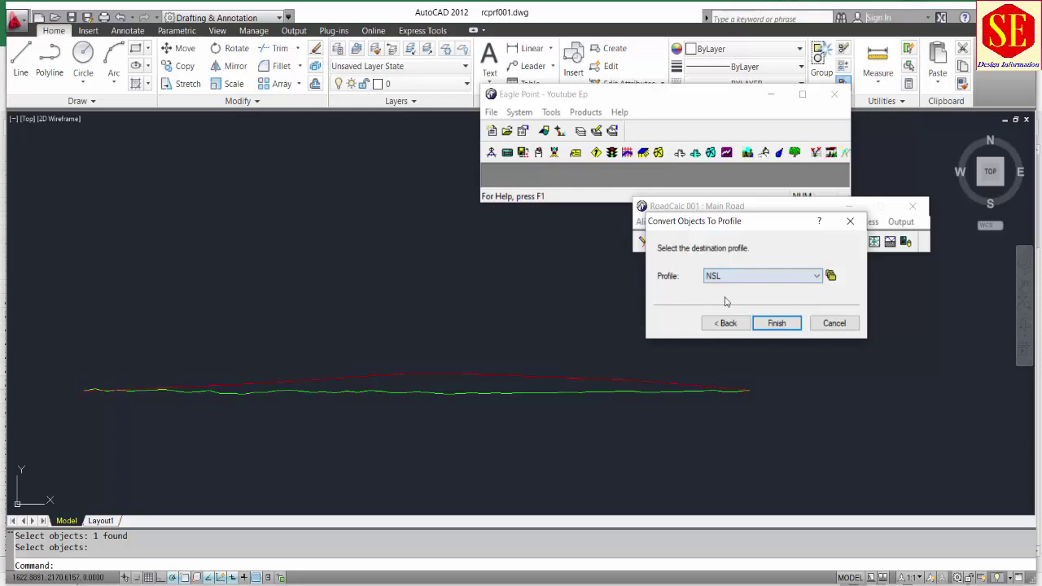
pyautogui.click(776, 323)
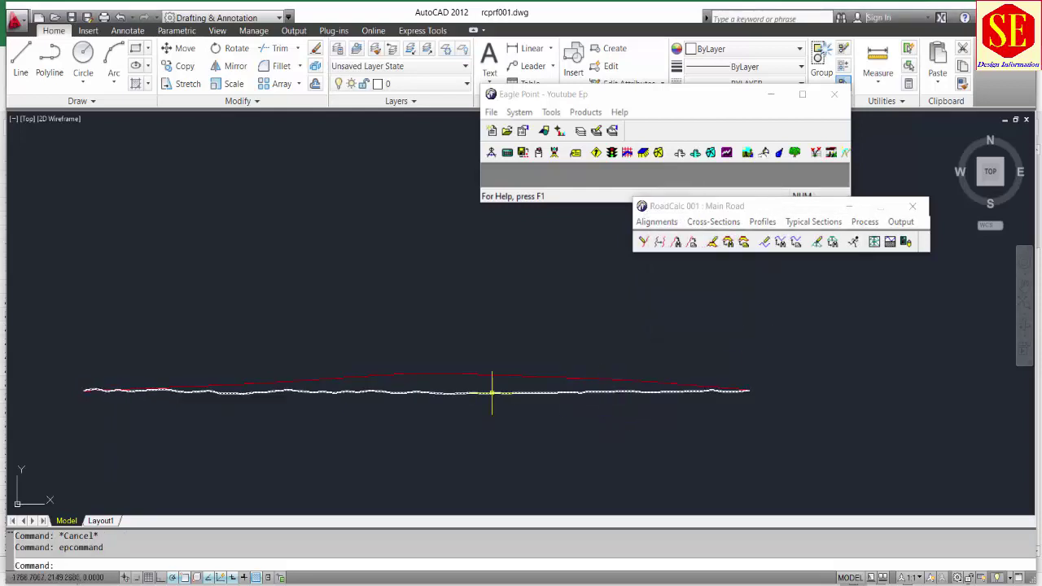
# Display the VPI data of the NSL profile for Main Road
pyautogui.click(761, 222)
pyautogui.click(765, 235)
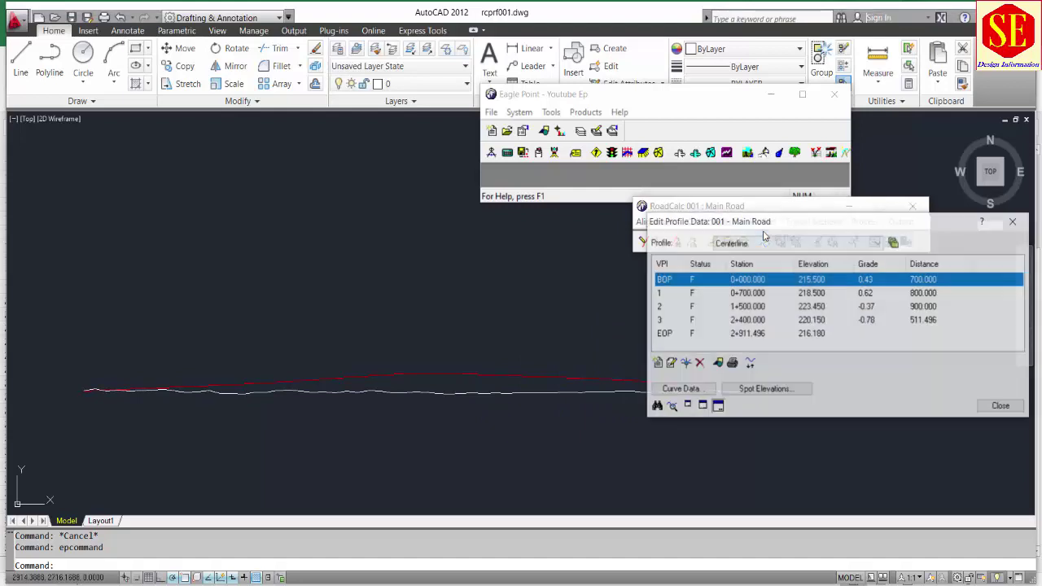
pyautogui.click(874, 243)
pyautogui.click(787, 270)
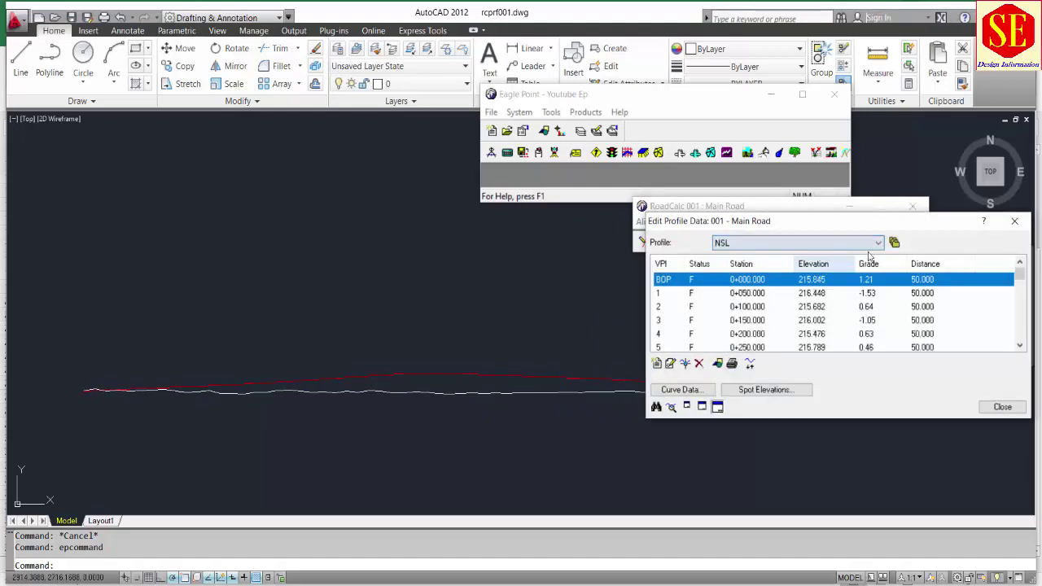
# Set the NSL profile's CAD settings to color 3 - Green and line type CENTER
pyautogui.click(894, 242)
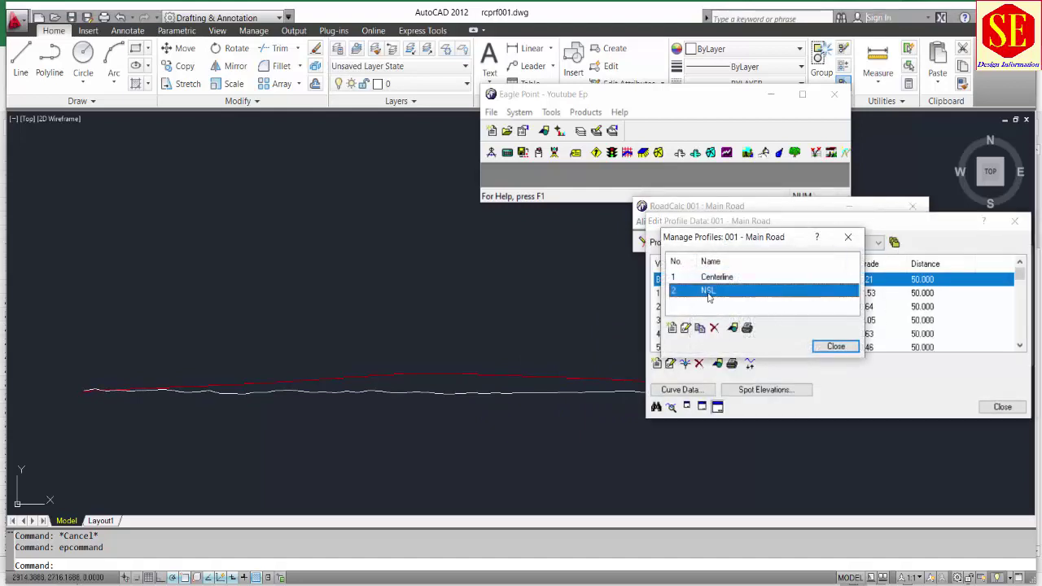
pyautogui.click(732, 328)
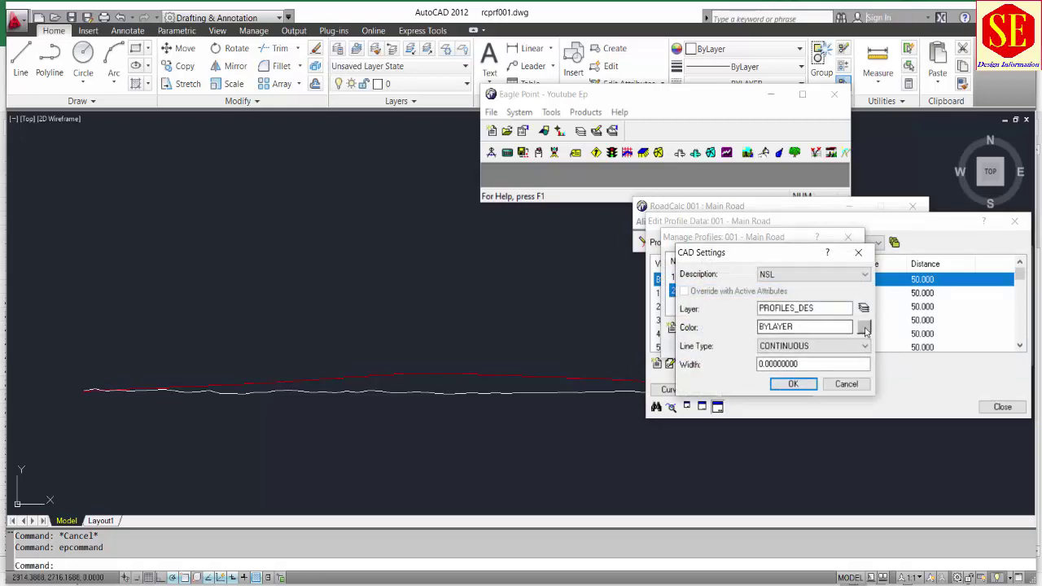
pyautogui.click(864, 328)
pyautogui.click(895, 325)
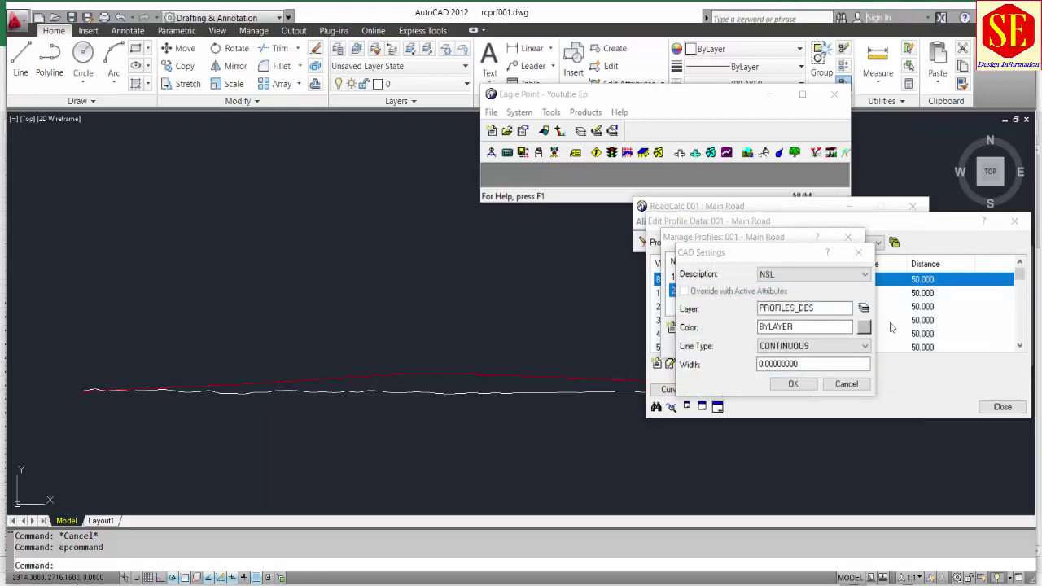
pyautogui.click(812, 348)
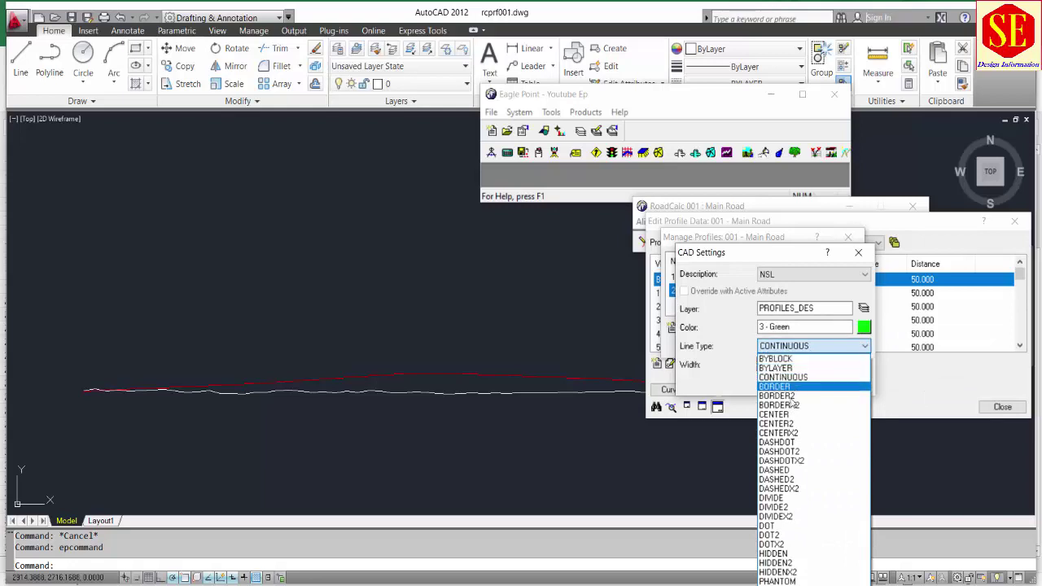
pyautogui.press('Escape')
pyautogui.press('Down')
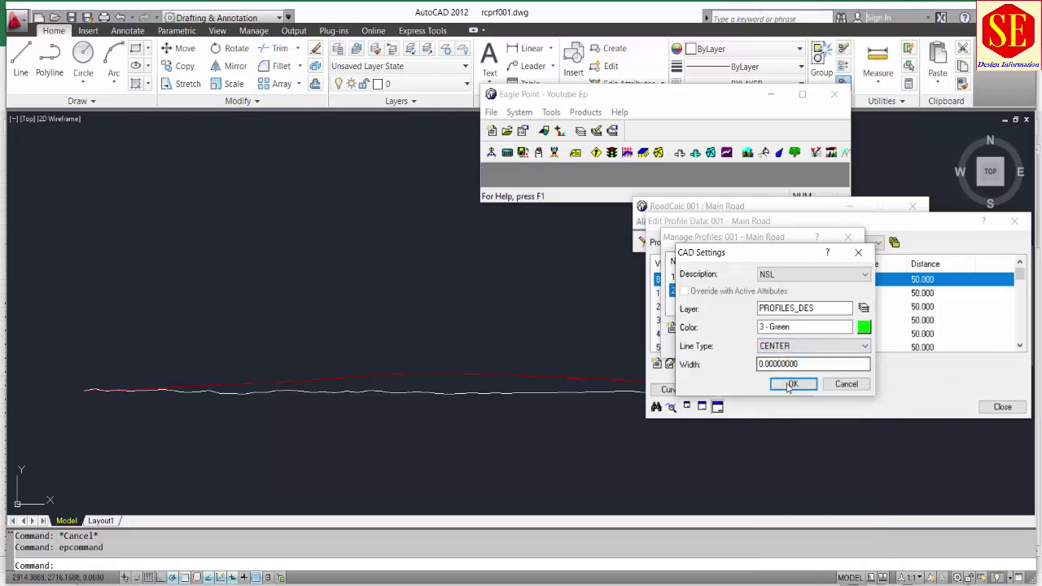
pyautogui.click(793, 385)
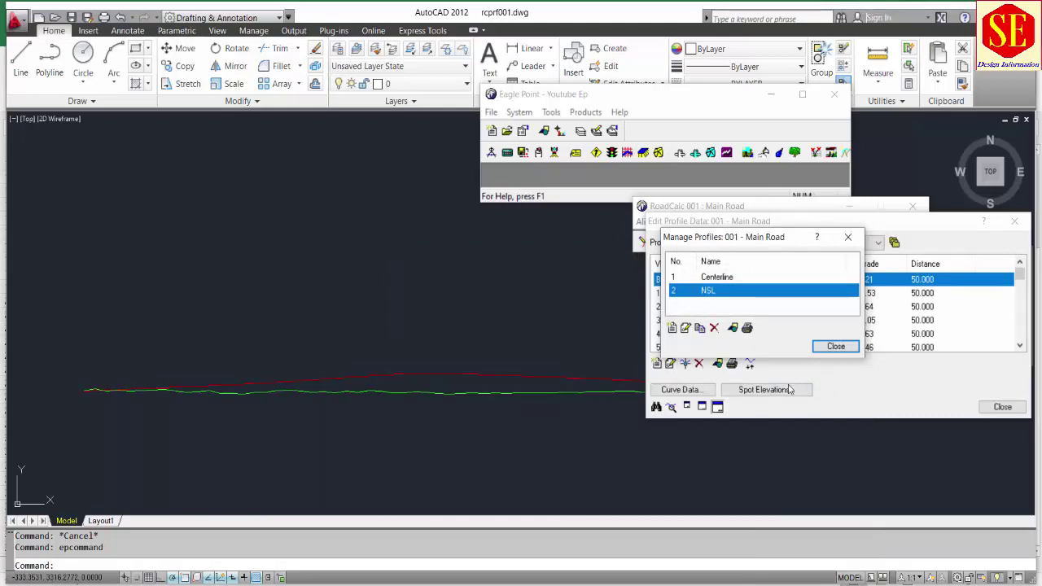
pyautogui.click(836, 346)
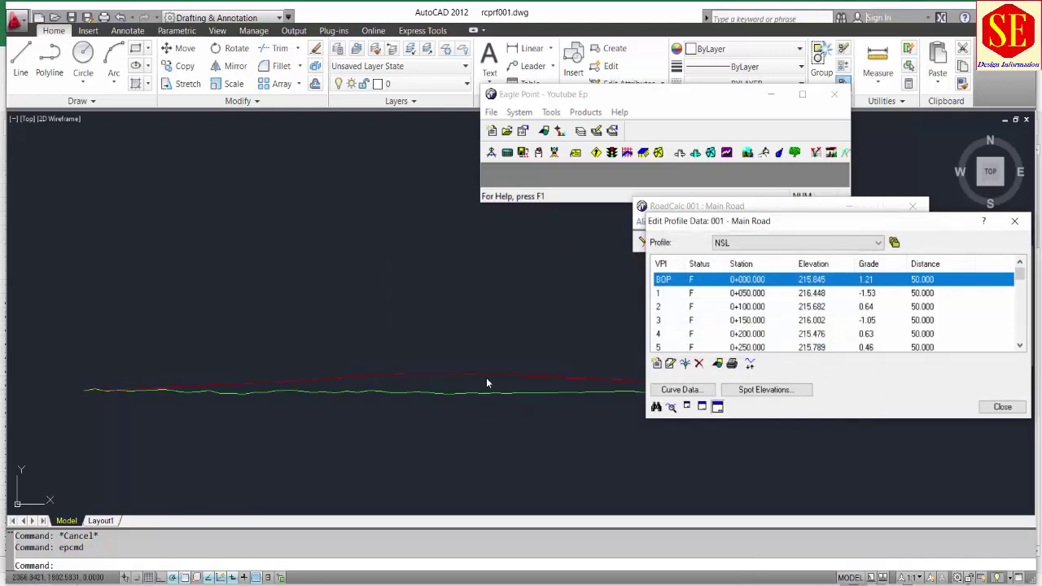
# Examine the stations, elevations and grades in the NSL profile's VPI list
pyautogui.moveTo(753, 230); pyautogui.dragTo(578, 170)
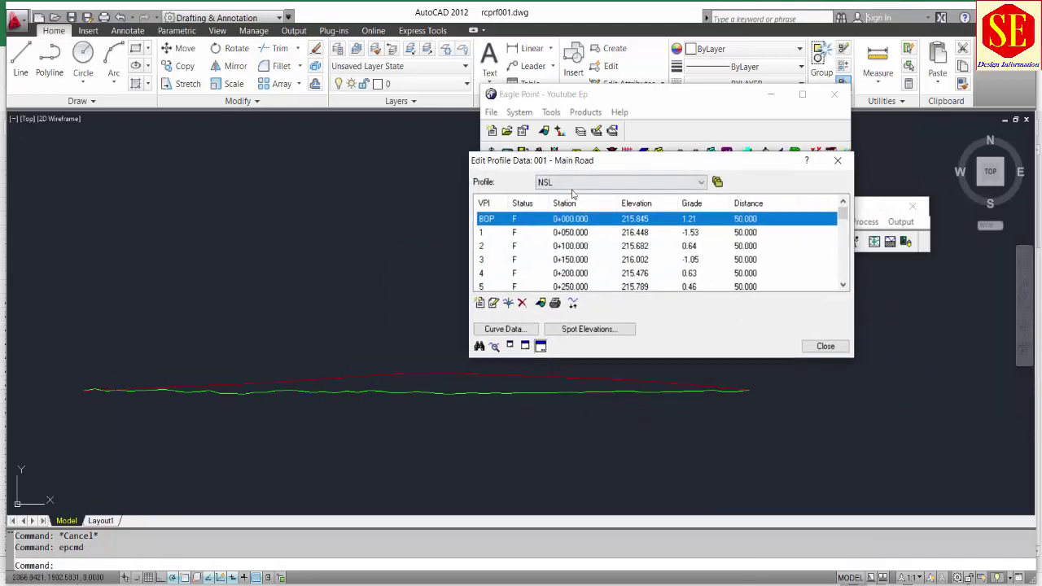
pyautogui.click(574, 183)
pyautogui.click(571, 204)
pyautogui.click(572, 233)
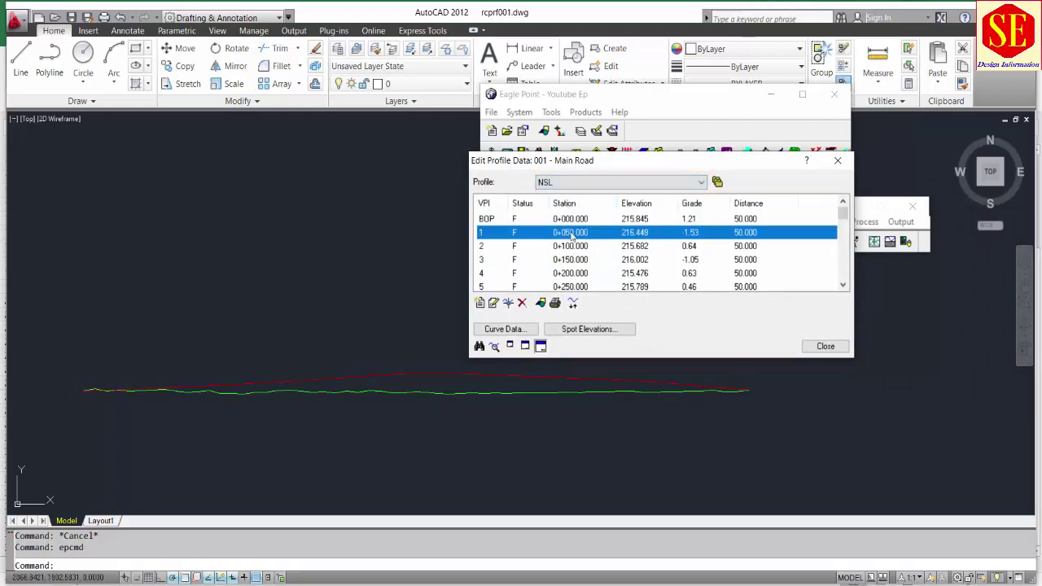
pyautogui.click(573, 245)
pyautogui.click(574, 260)
pyautogui.click(629, 219)
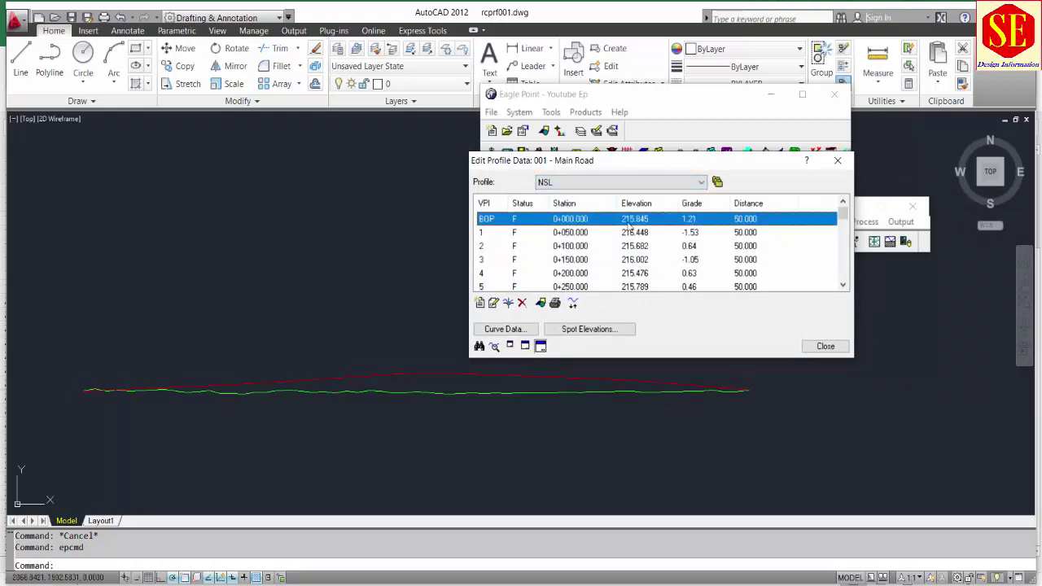
pyautogui.click(576, 234)
pyautogui.click(576, 246)
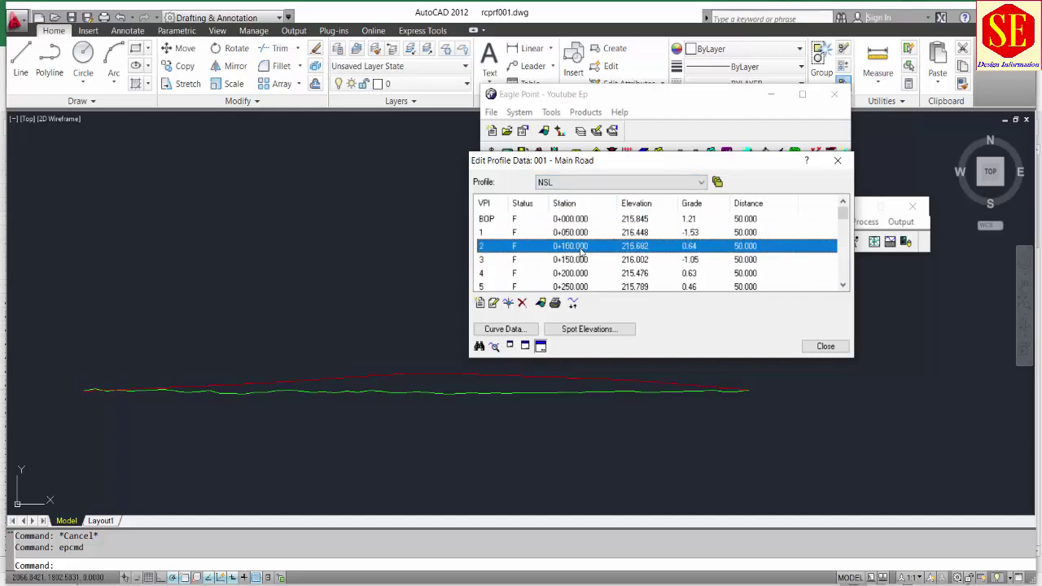
pyautogui.click(582, 260)
pyautogui.scroll(-2, 592, 279)
pyautogui.scroll(-14, 592, 279)
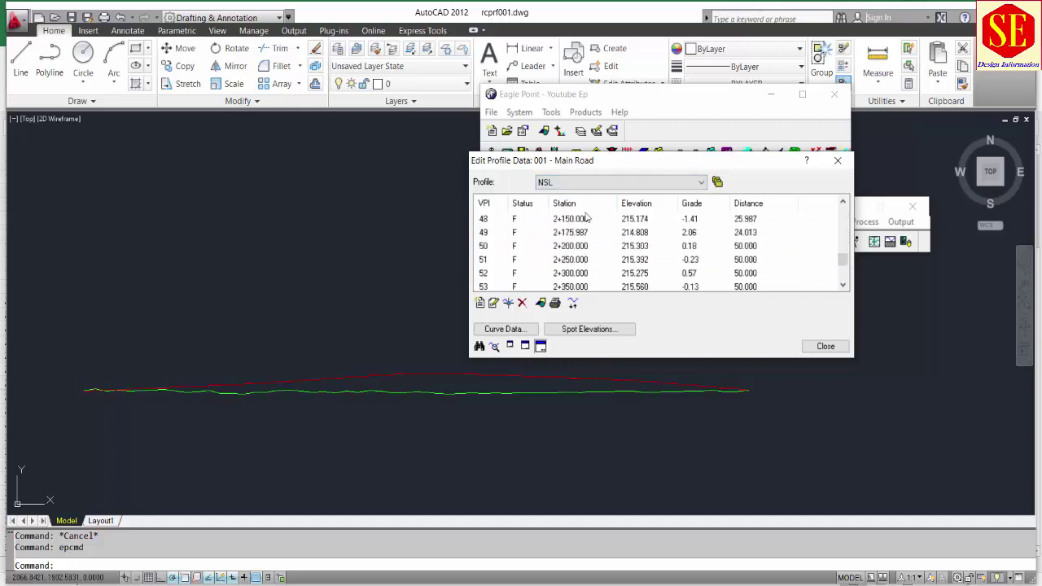
# Compare the VPI data of the Centerline profile with that of the NSL profile
pyautogui.click(612, 182)
pyautogui.click(610, 199)
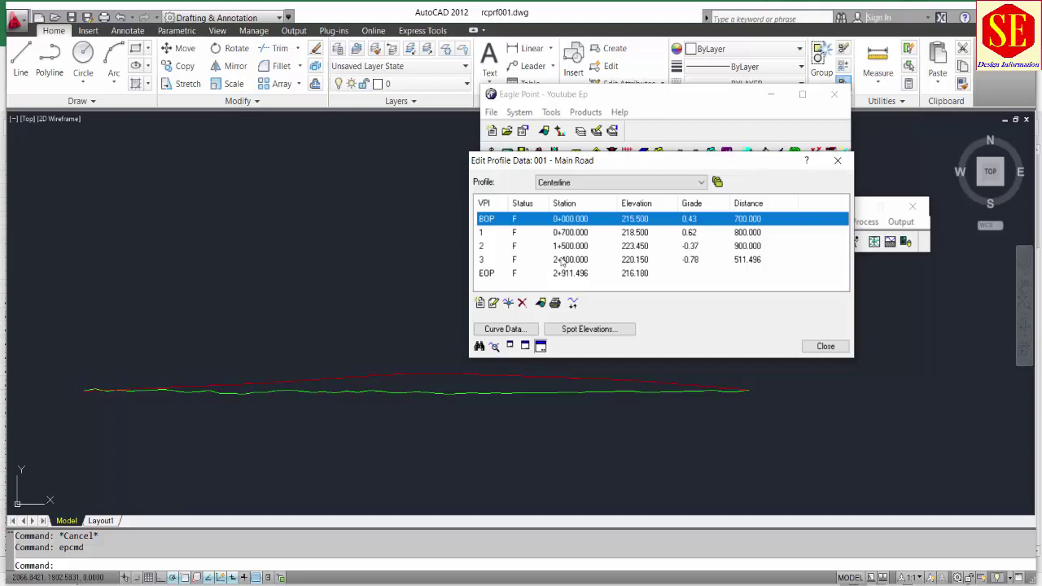
pyautogui.click(592, 183)
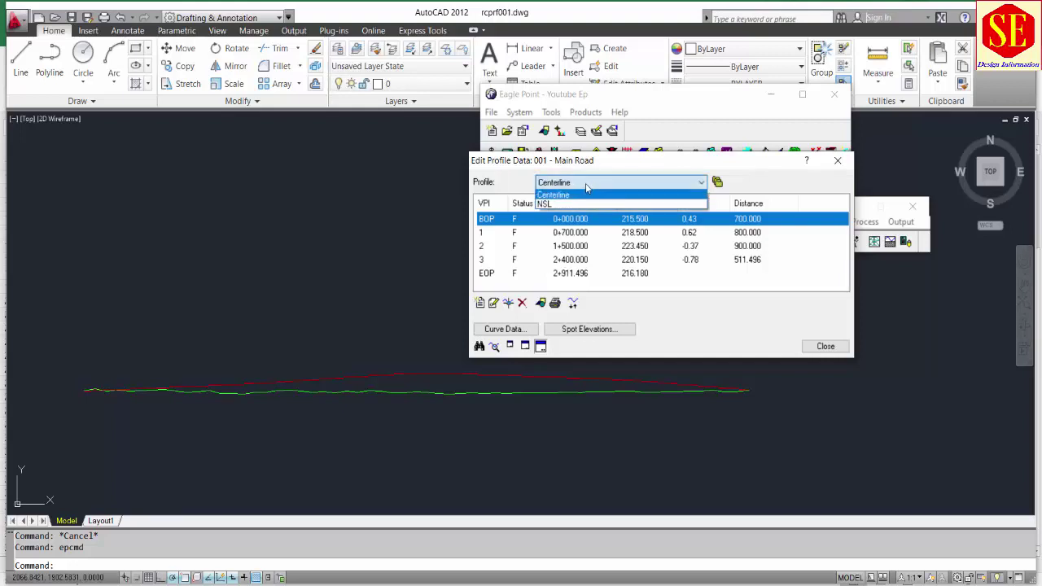
pyautogui.click(553, 203)
pyautogui.scroll(-4, 592, 250)
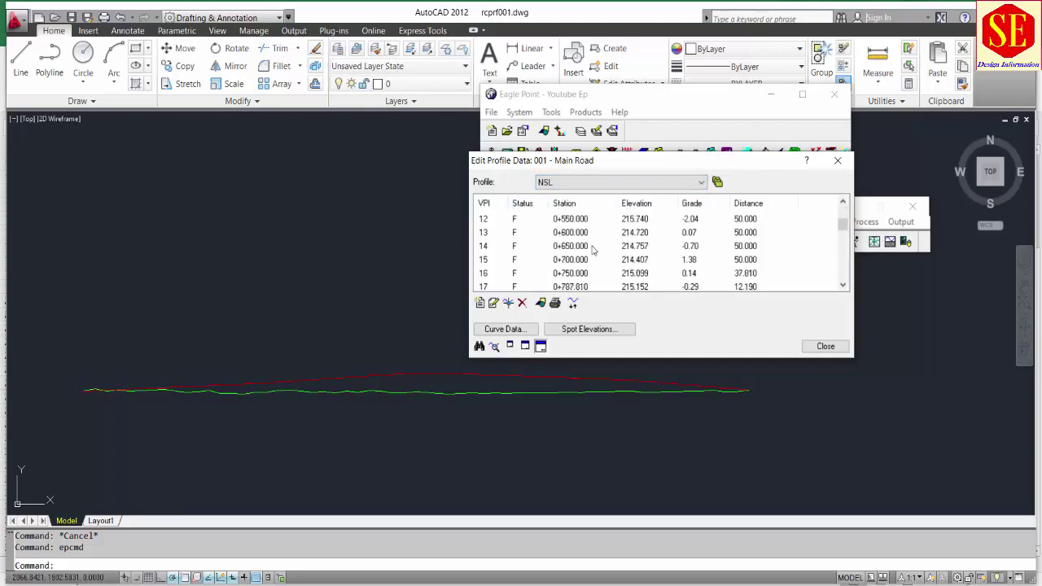
pyautogui.scroll(-10, 593, 251)
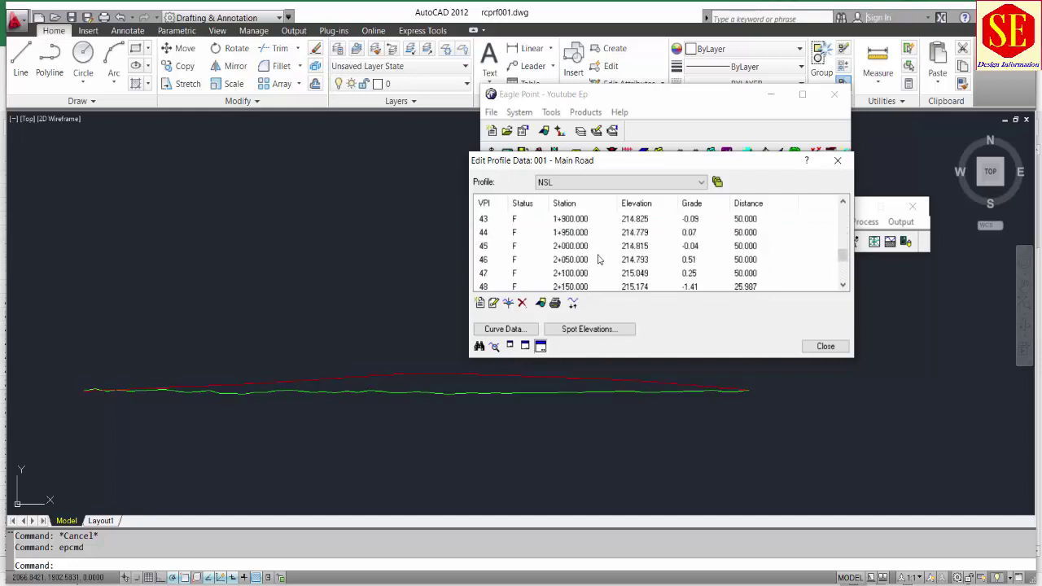
pyautogui.scroll(8, 586, 244)
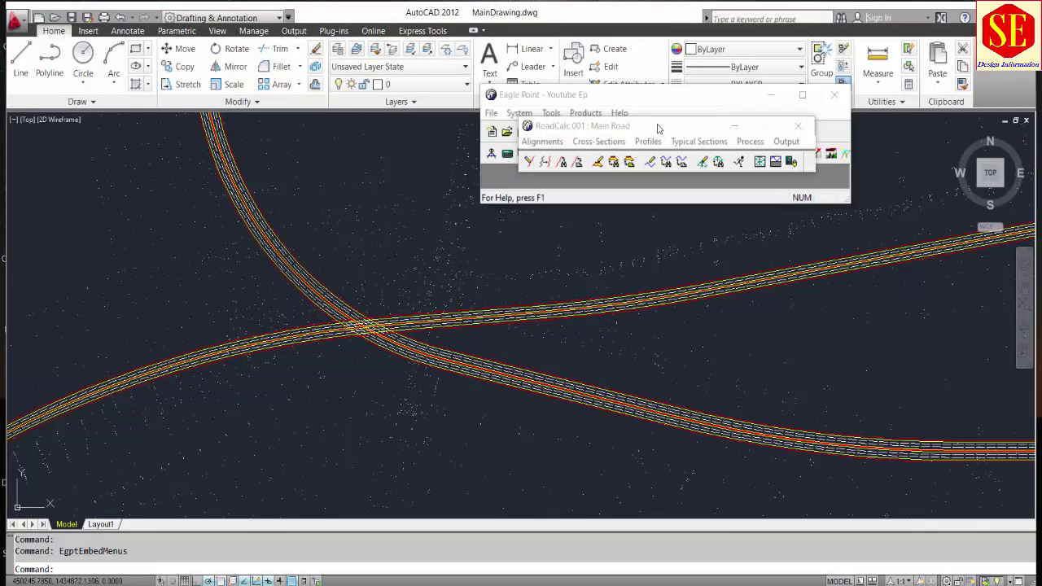
pyautogui.click(690, 142)
pyautogui.click(690, 142)
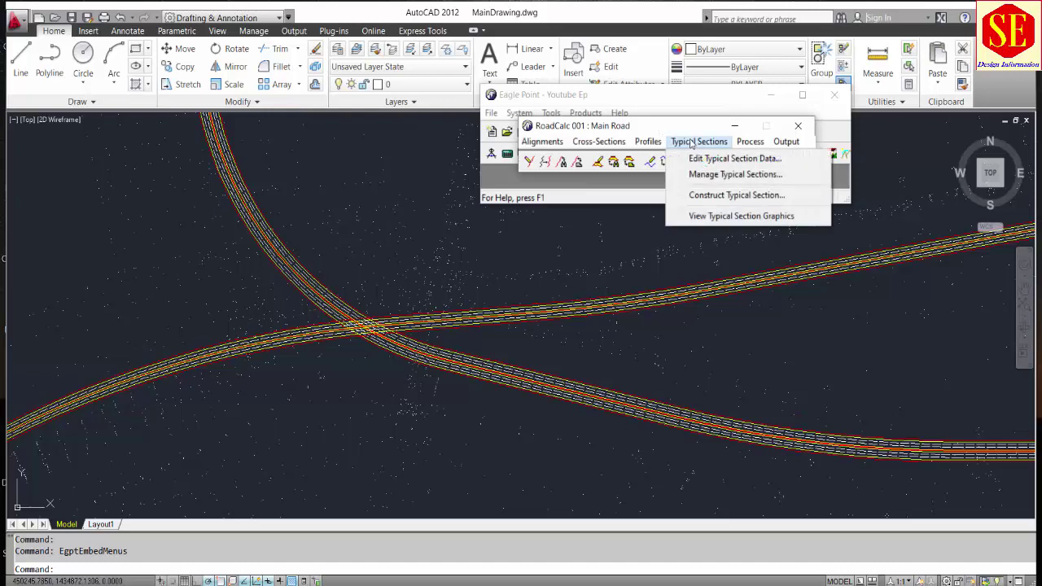
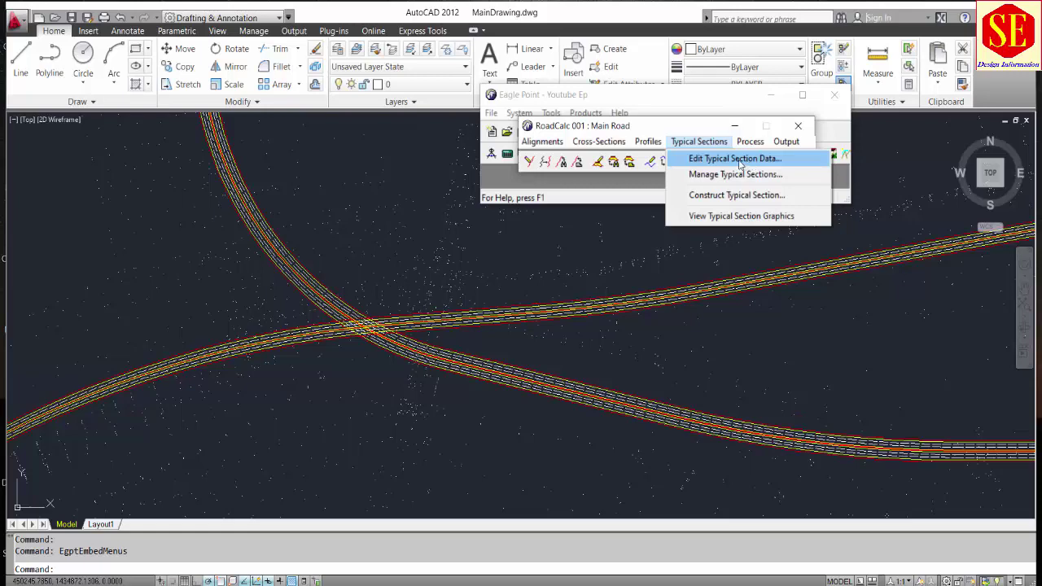
pyautogui.click(739, 163)
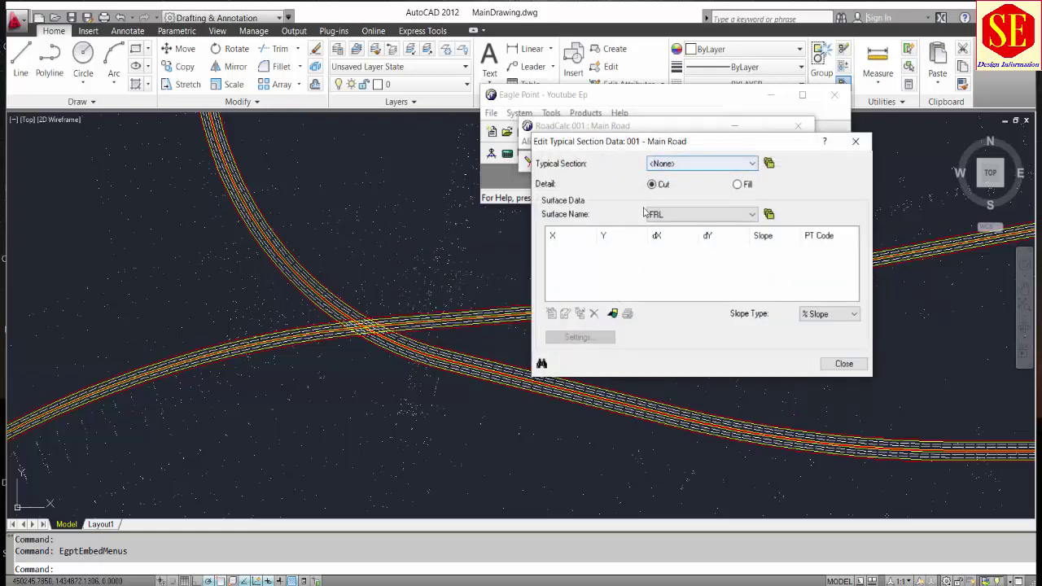
pyautogui.click(838, 365)
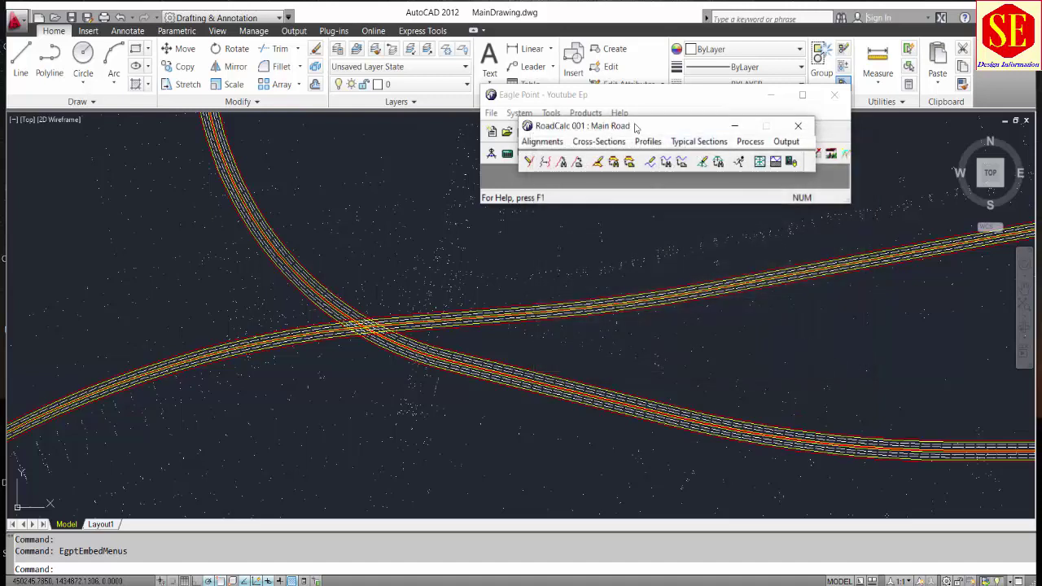
# Add two new typical sections named Sec AA and Section BB to Main Road
pyautogui.click(698, 142)
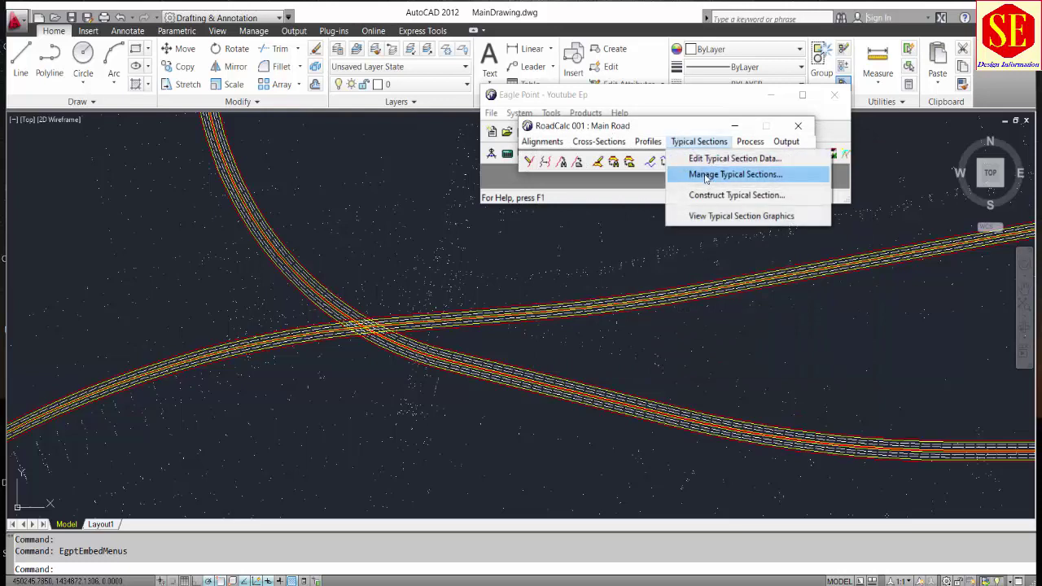
pyautogui.click(706, 175)
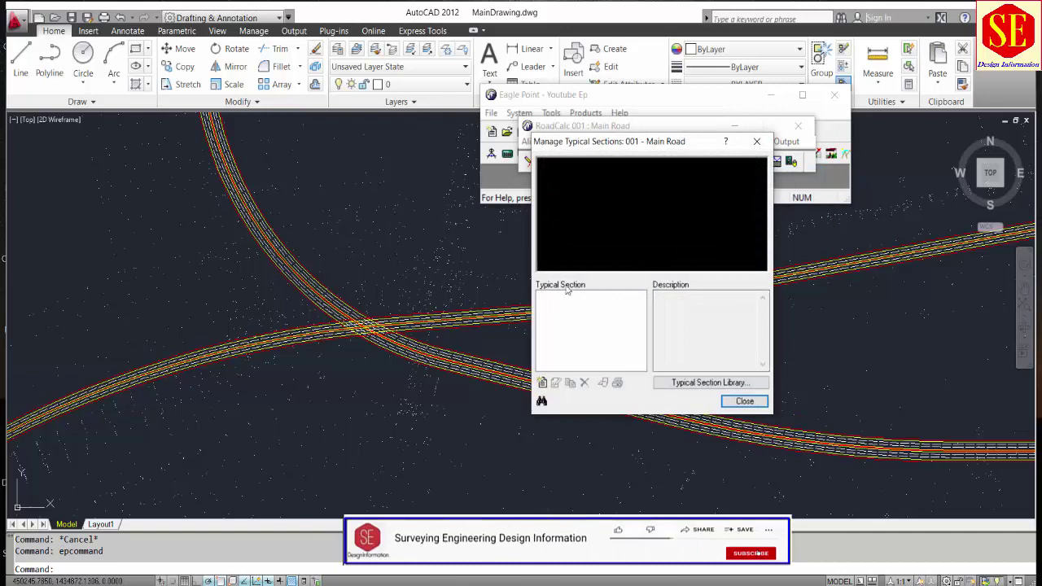
pyautogui.click(541, 383)
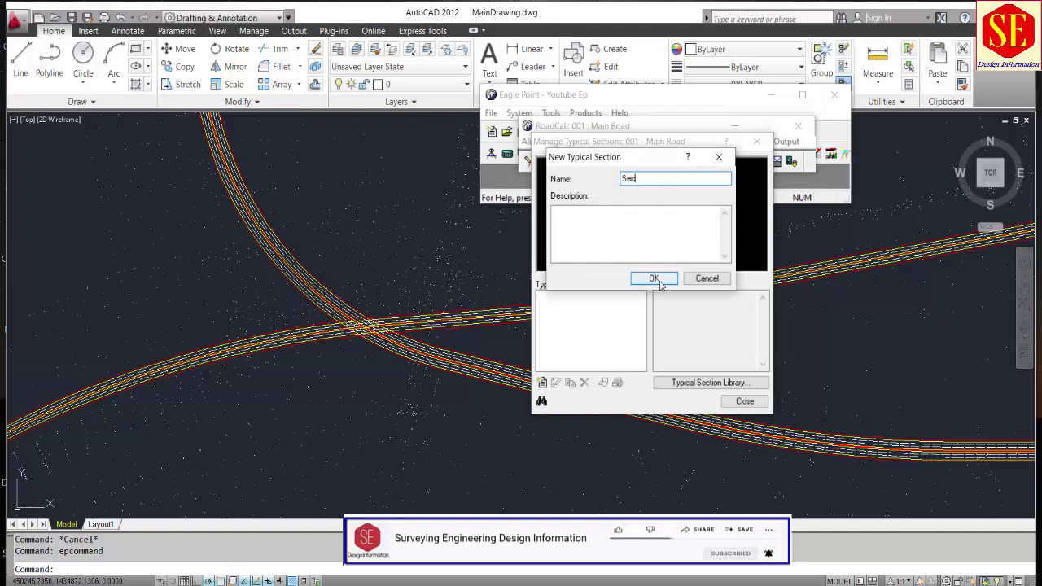
pyautogui.write('Sec AA')
pyautogui.click(655, 278)
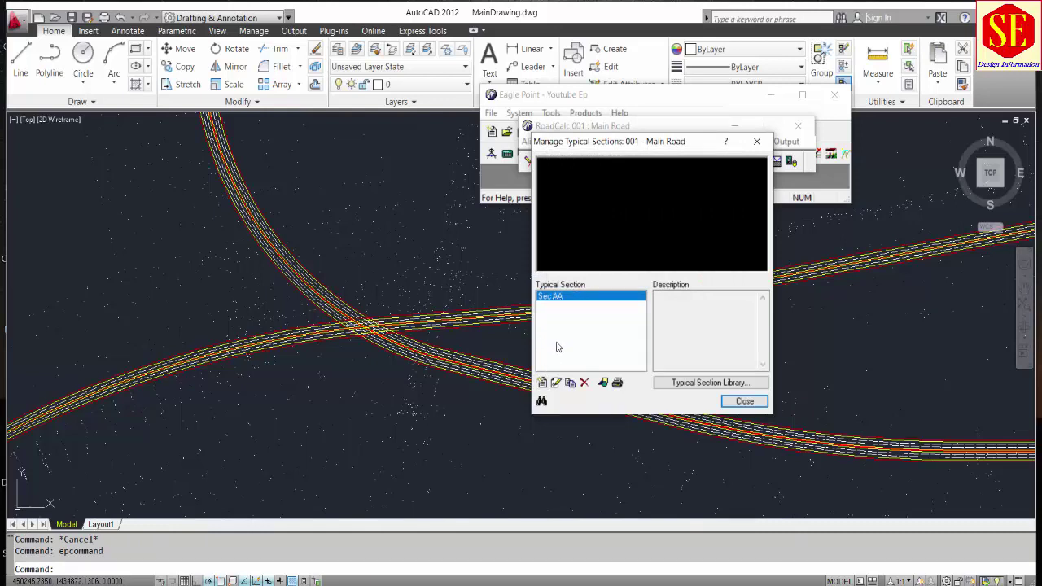
pyautogui.click(542, 383)
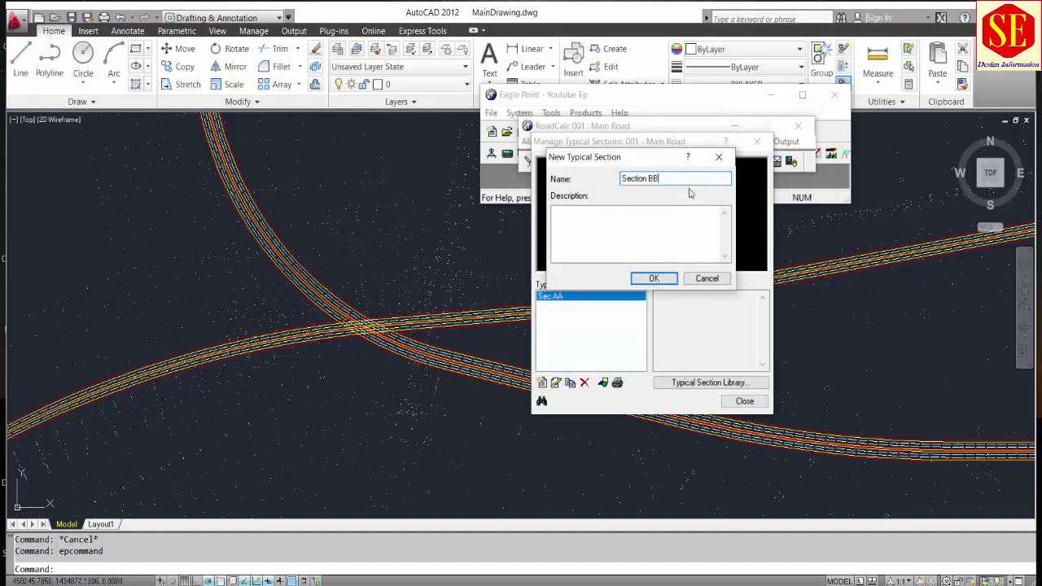
pyautogui.click(653, 278)
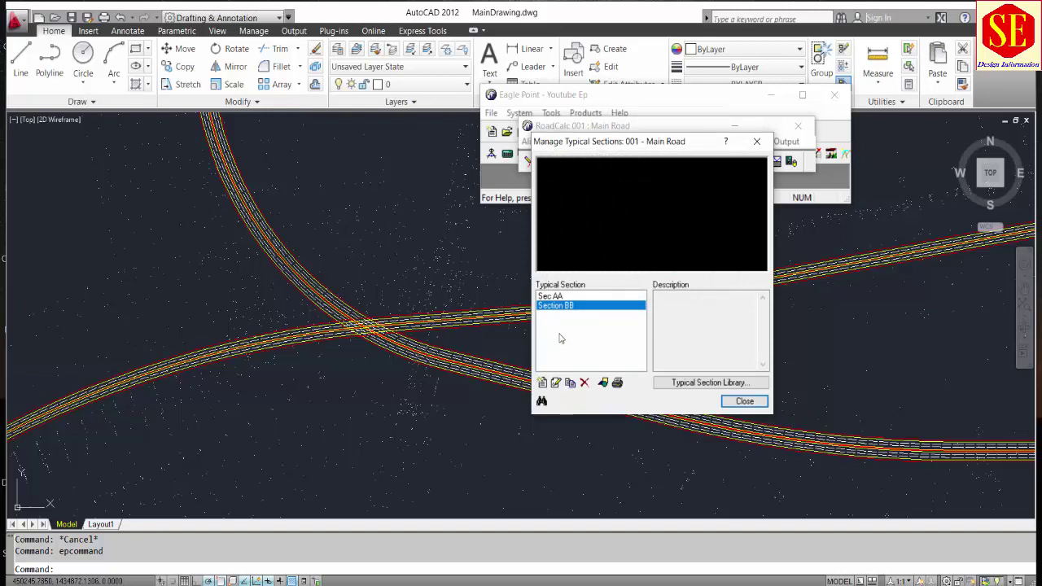
# Inspect the CAD settings for typical section Sec AA and leave them without applying changes
pyautogui.click(546, 297)
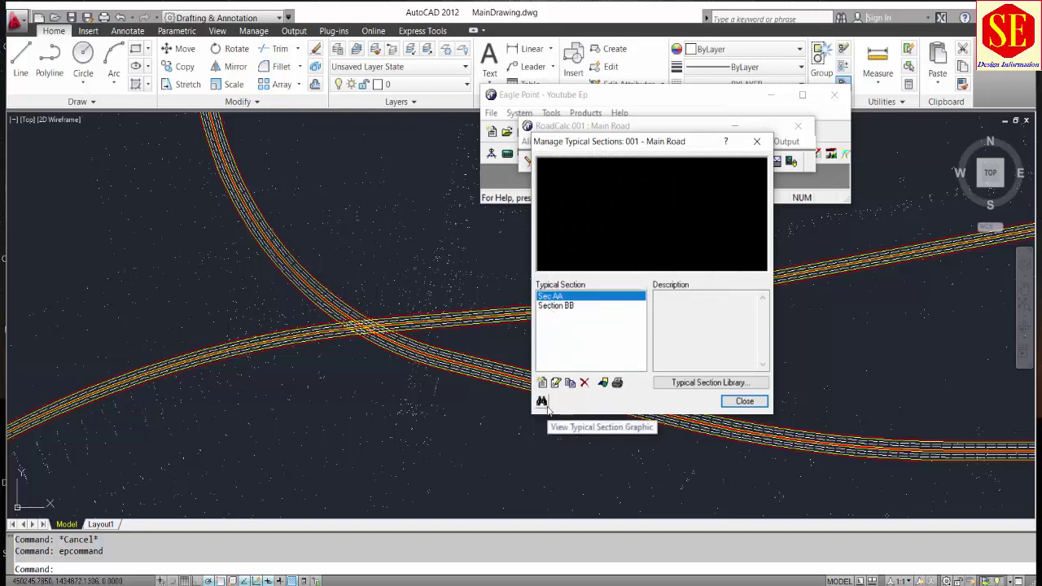
pyautogui.click(603, 382)
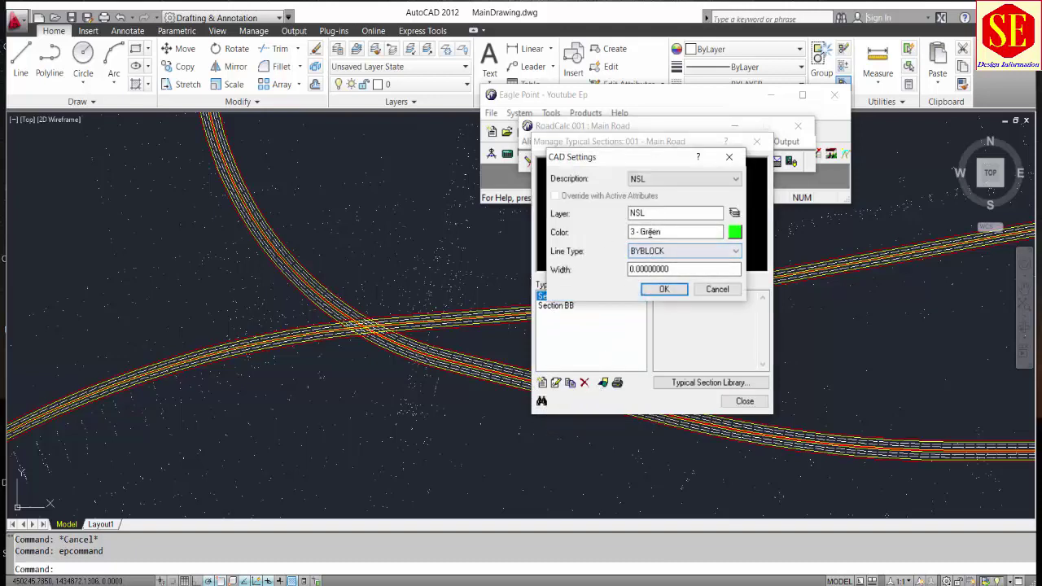
pyautogui.click(716, 289)
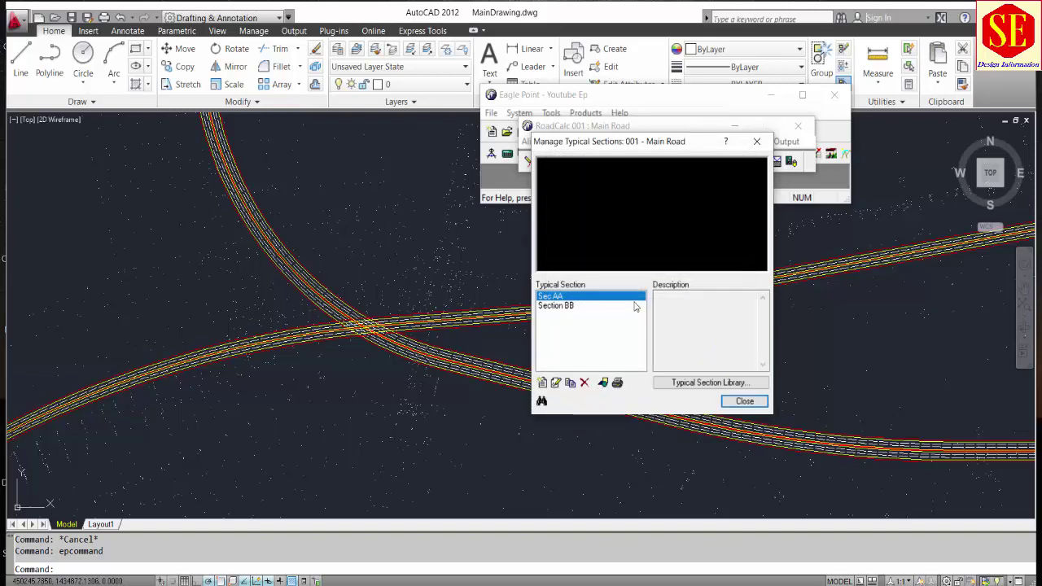
# Display the cut and fill detail graphic of Sec AA and close the typical section manager
pyautogui.click(541, 401)
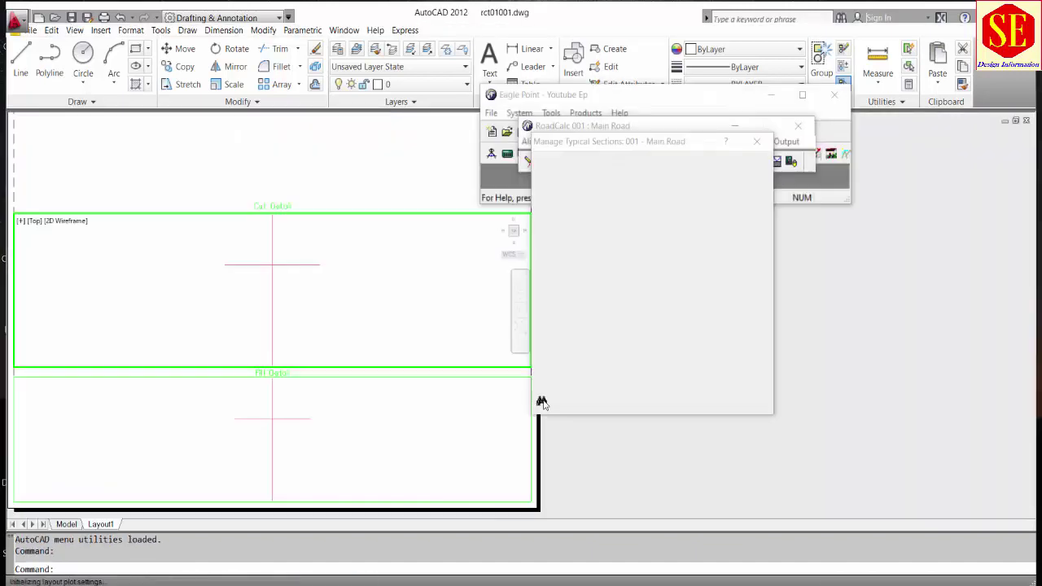
pyautogui.scroll(-4, 415, 330)
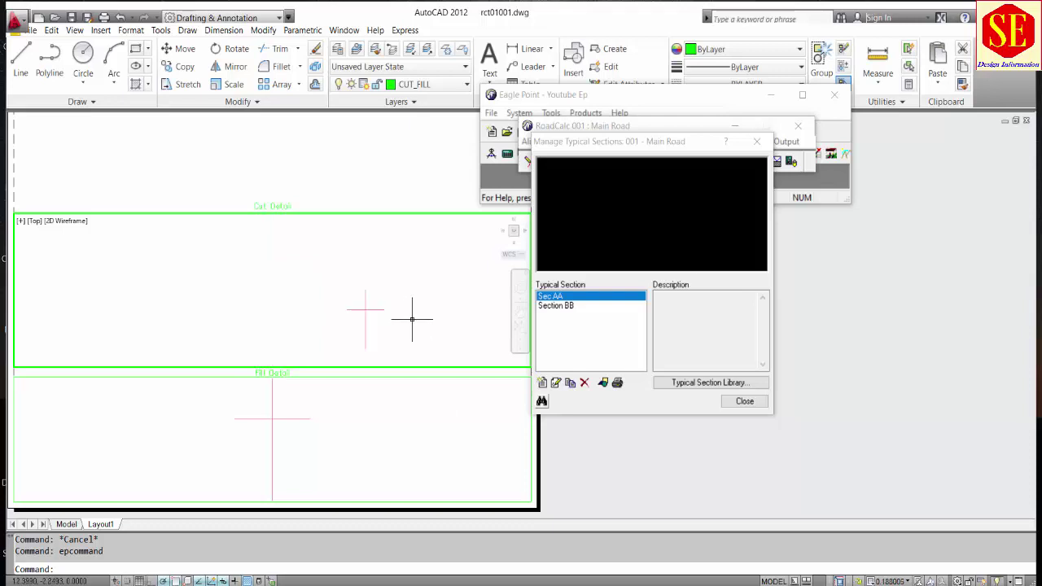
pyautogui.moveTo(410, 315); pyautogui.dragTo(324, 299, button='middle')
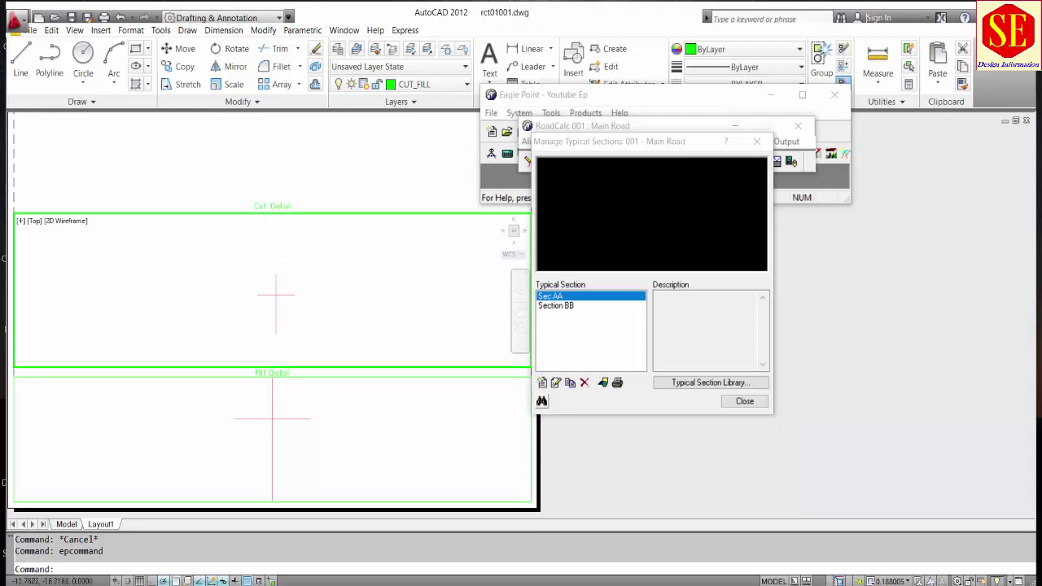
pyautogui.click(732, 402)
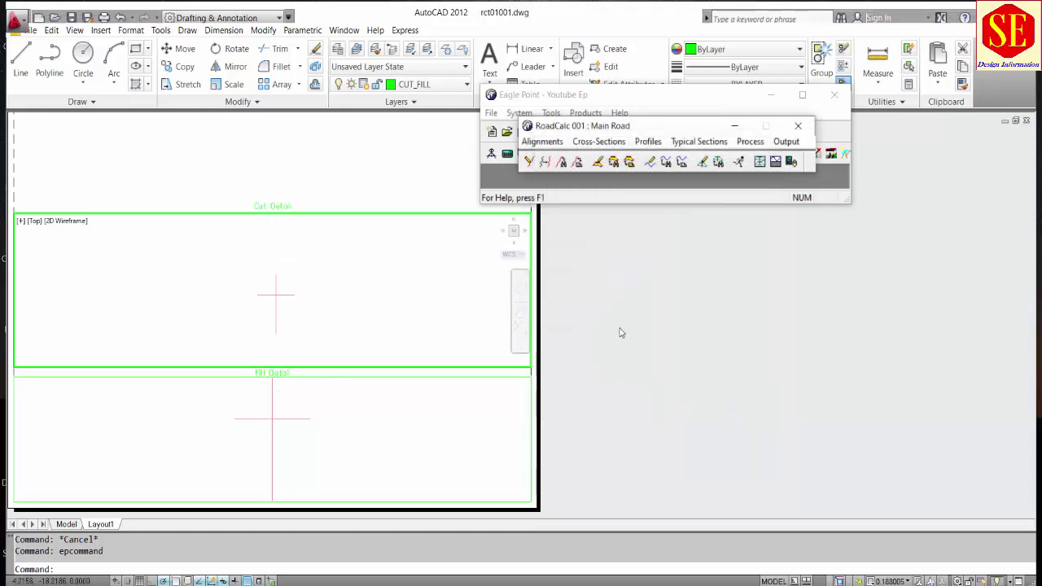
pyautogui.click(710, 142)
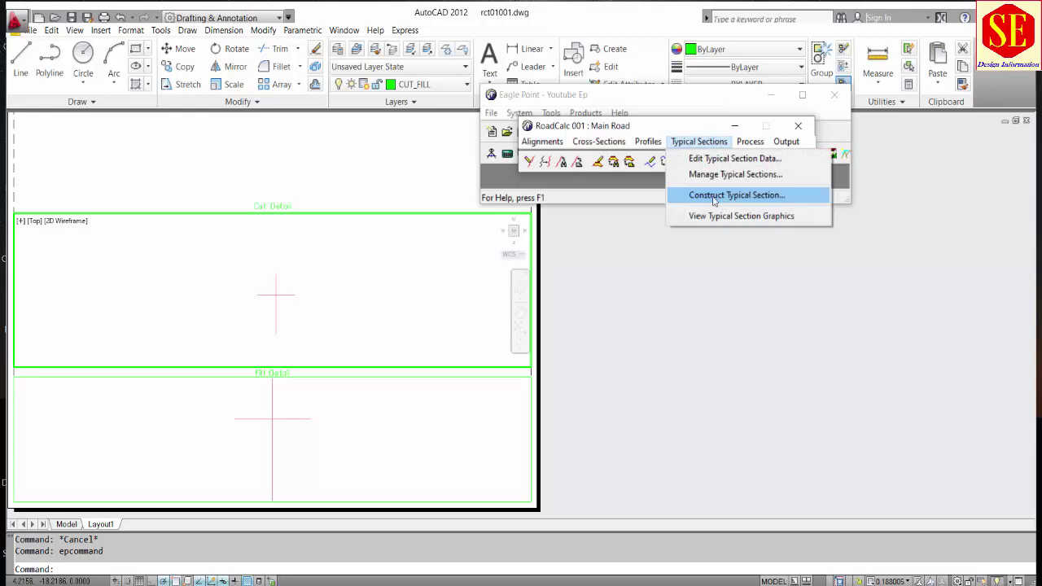
pyautogui.click(713, 195)
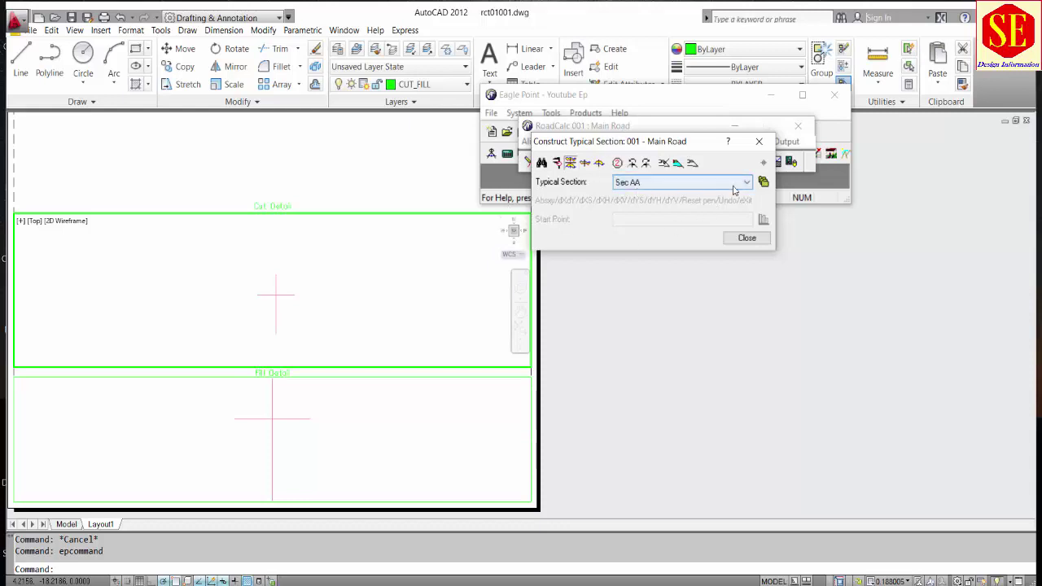
pyautogui.click(750, 239)
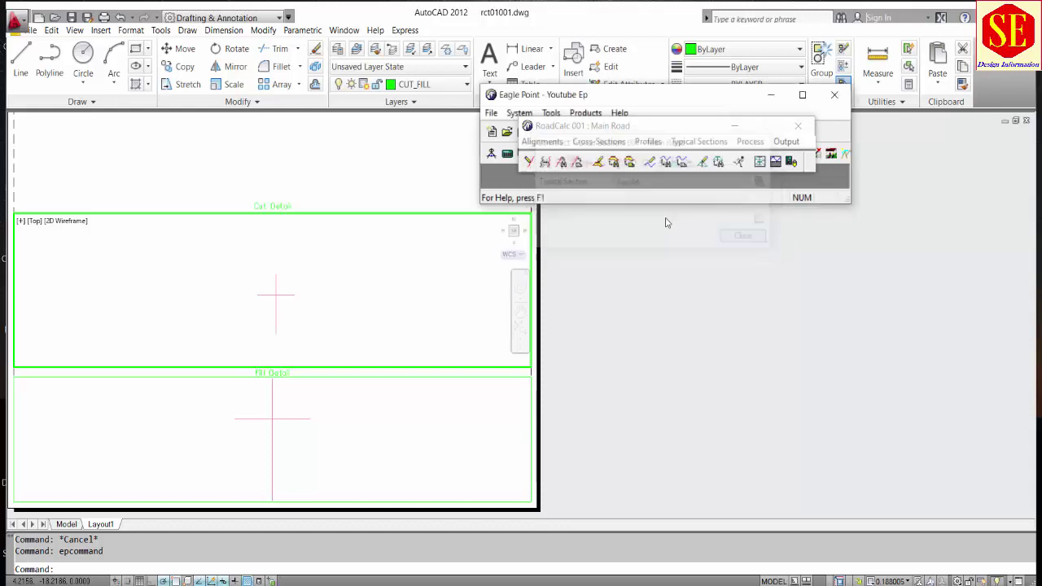
# Review the design surfaces FRL, WBM and Subbase among the road's managed cross-section surfaces
pyautogui.click(598, 141)
pyautogui.click(602, 160)
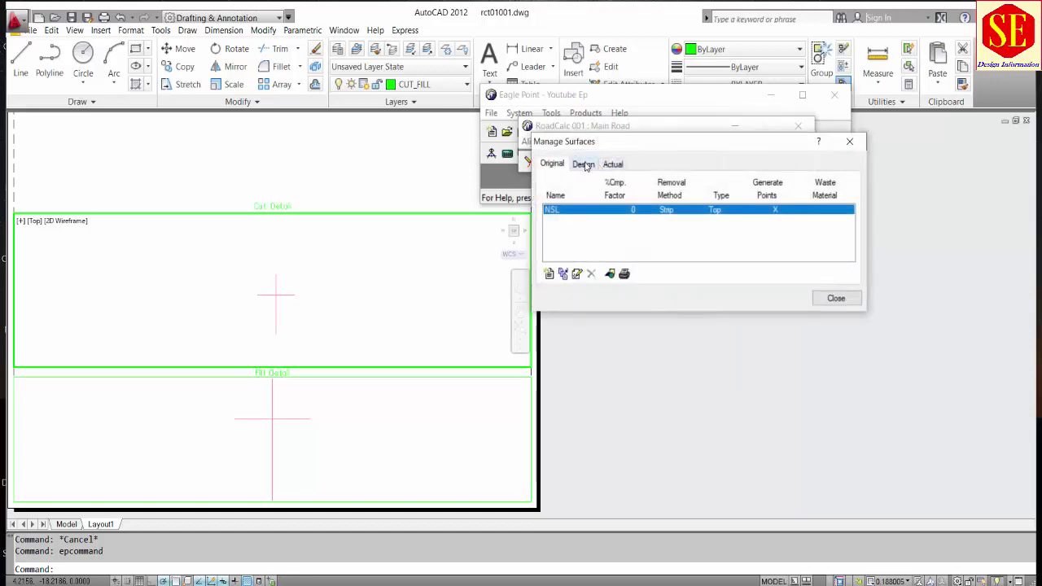
pyautogui.click(582, 163)
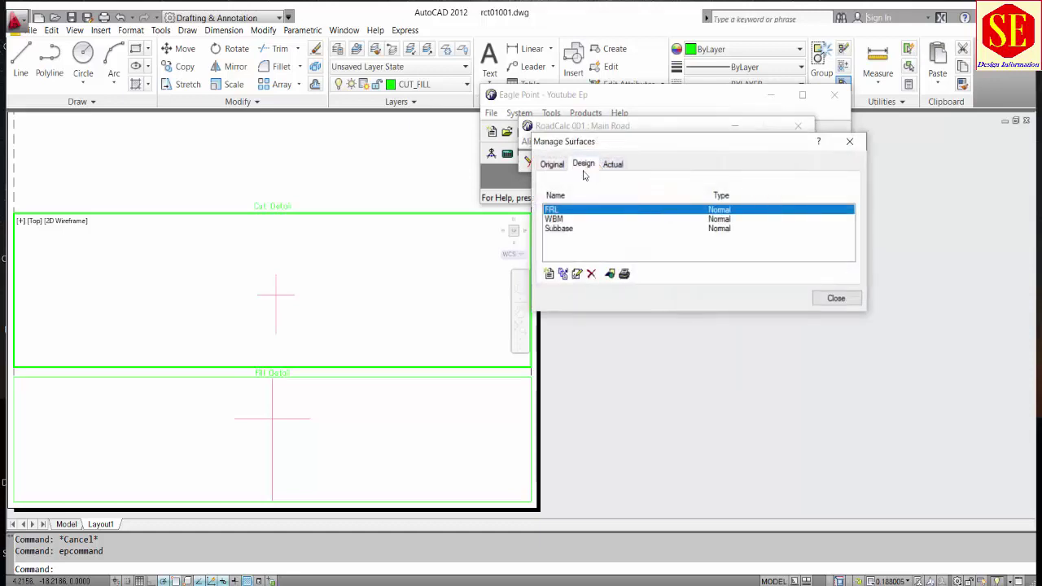
pyautogui.click(552, 219)
pyautogui.click(556, 229)
pyautogui.click(553, 210)
pyautogui.click(558, 219)
pyautogui.click(559, 230)
pyautogui.click(551, 211)
pyautogui.click(555, 219)
pyautogui.click(559, 229)
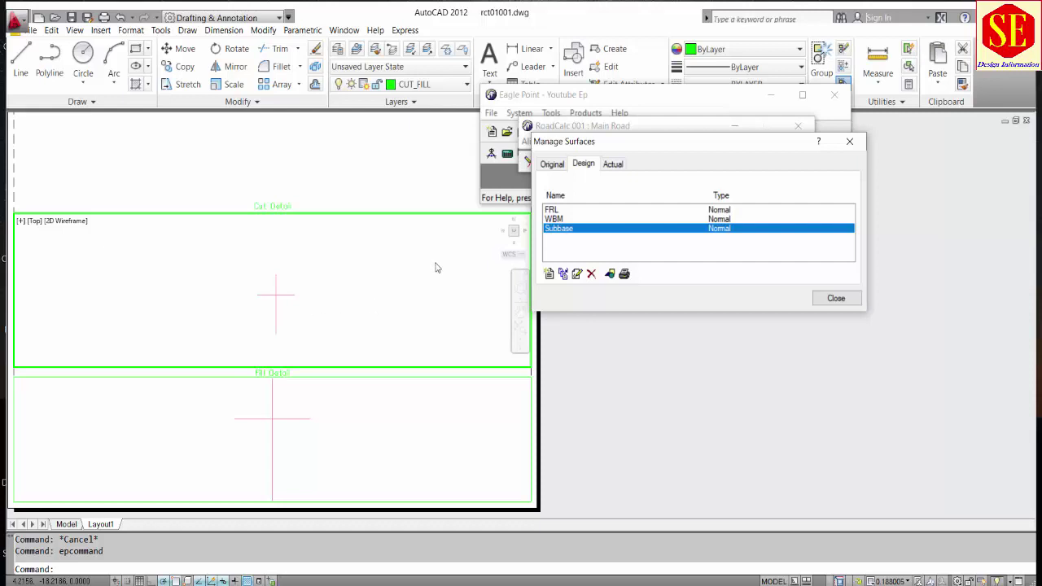
pyautogui.click(552, 211)
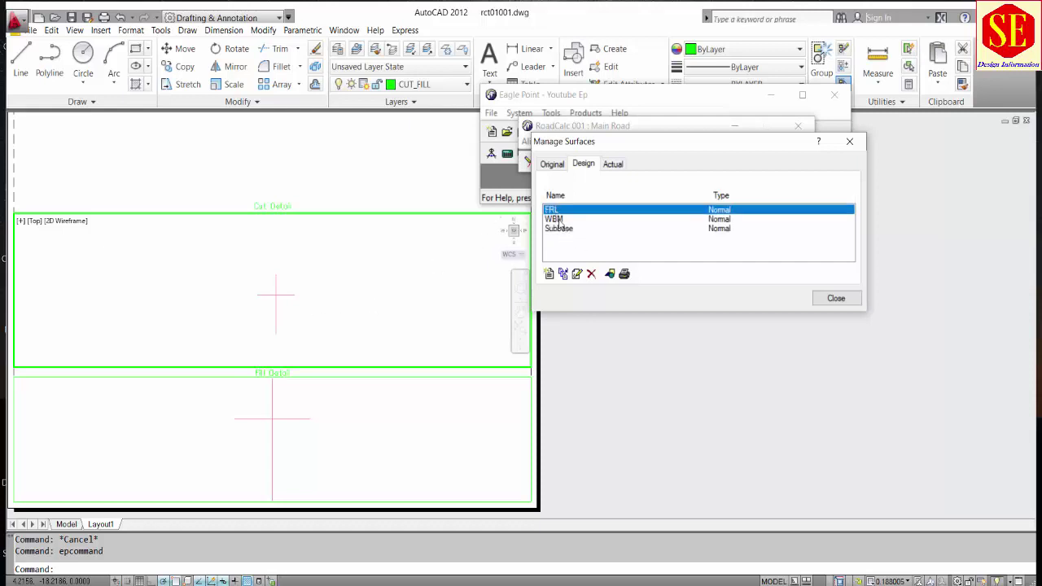
pyautogui.click(559, 221)
pyautogui.click(564, 231)
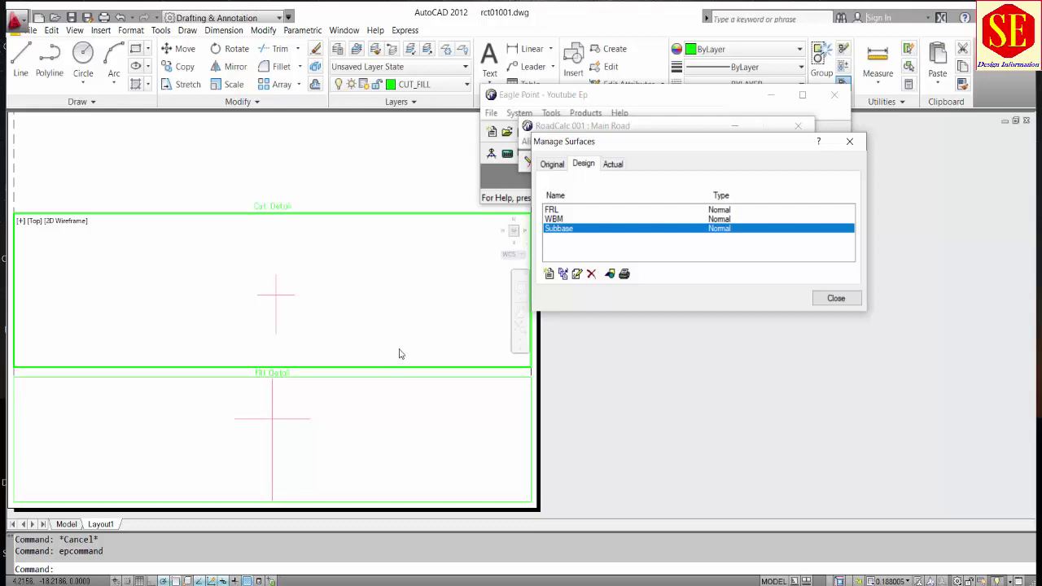
pyautogui.click(846, 300)
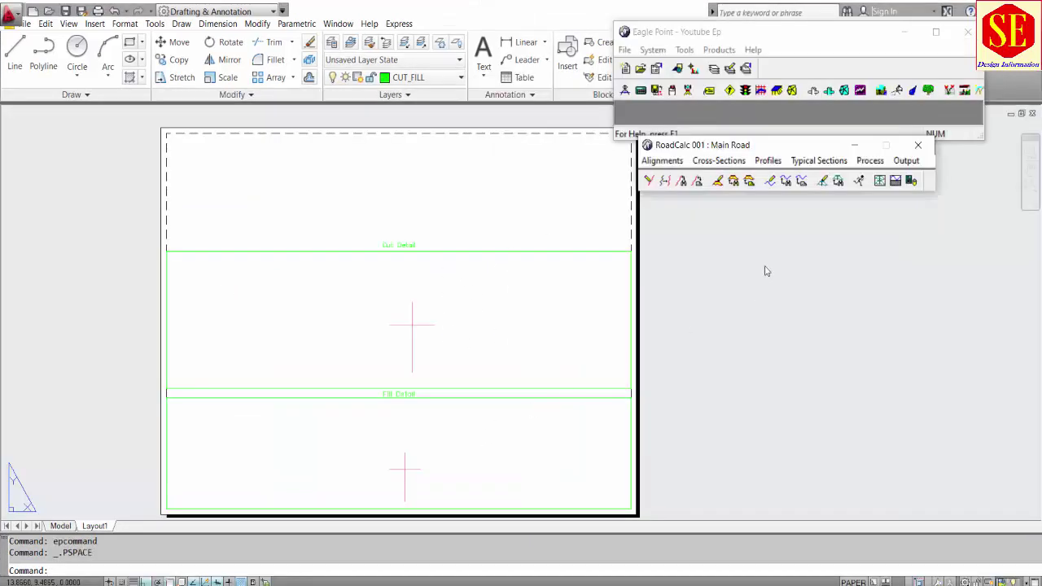
# Examine the Main Road typical section data for Sec-AA and Sec BB, checking the FRL surface in the Cut and Fill details
pyautogui.click(818, 160)
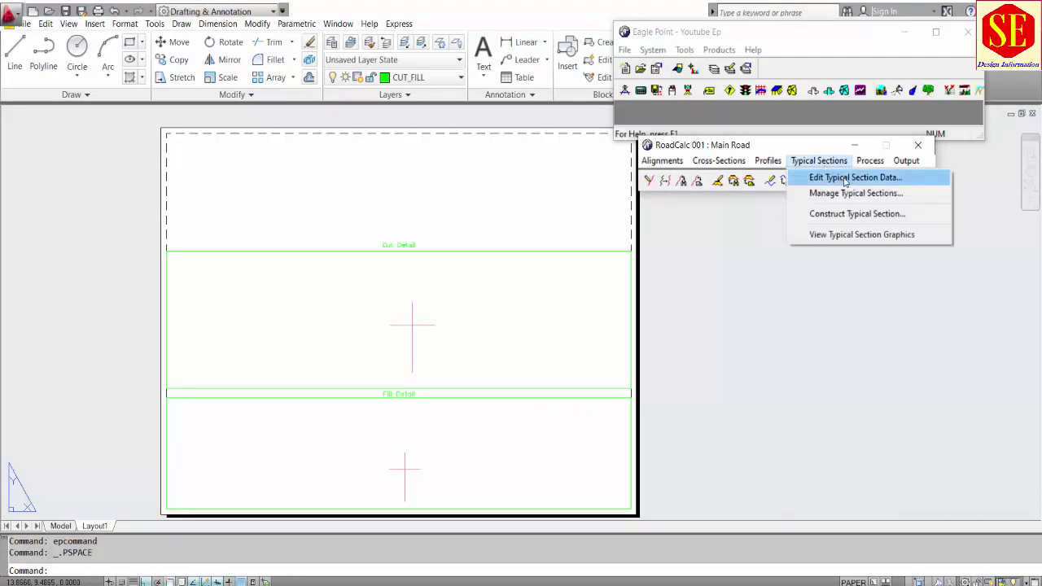
pyautogui.click(844, 179)
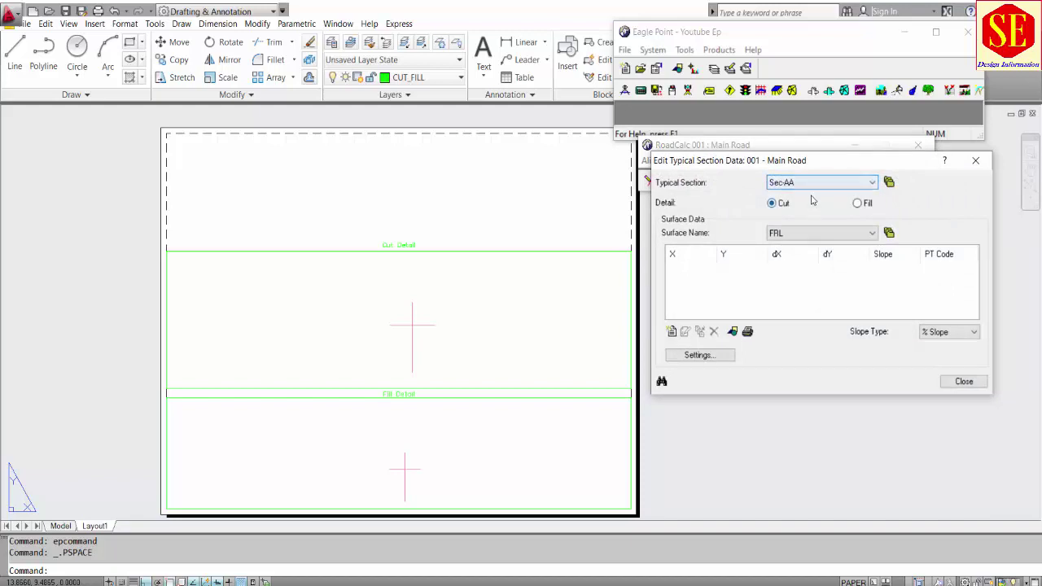
pyautogui.click(812, 189)
pyautogui.click(808, 202)
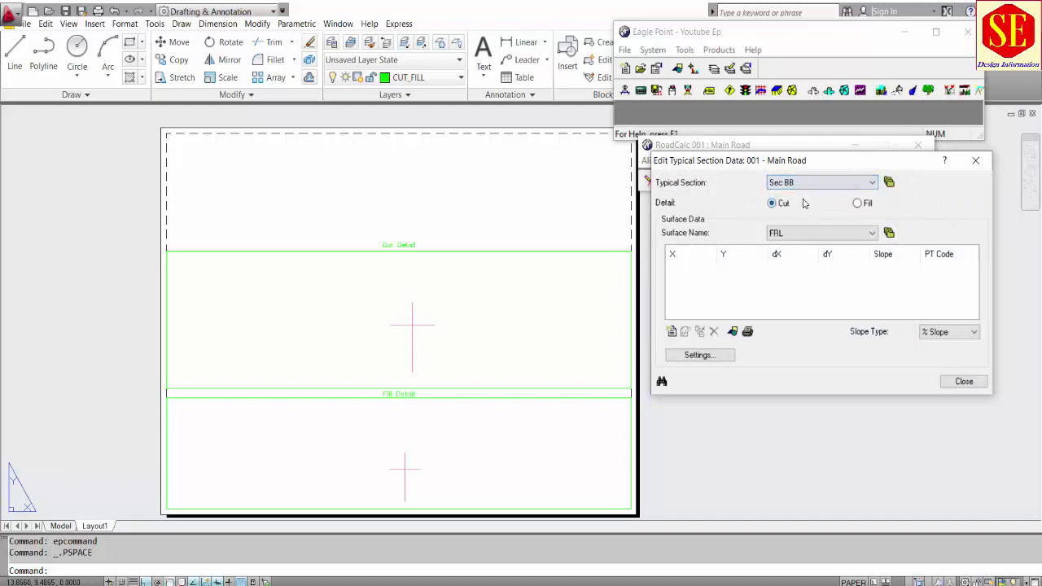
pyautogui.click(802, 187)
pyautogui.click(808, 204)
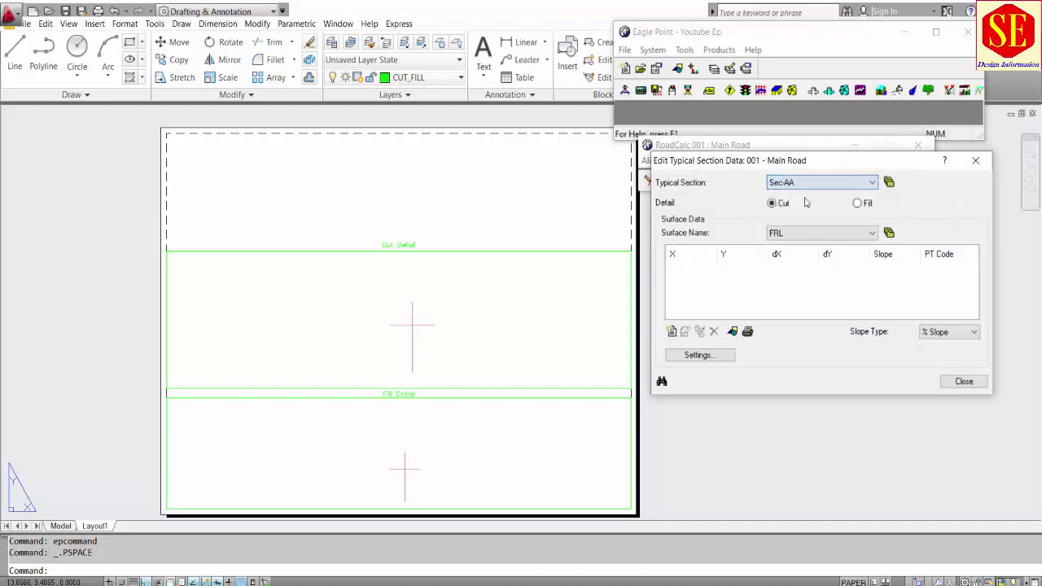
pyautogui.click(863, 205)
pyautogui.click(818, 182)
pyautogui.click(790, 203)
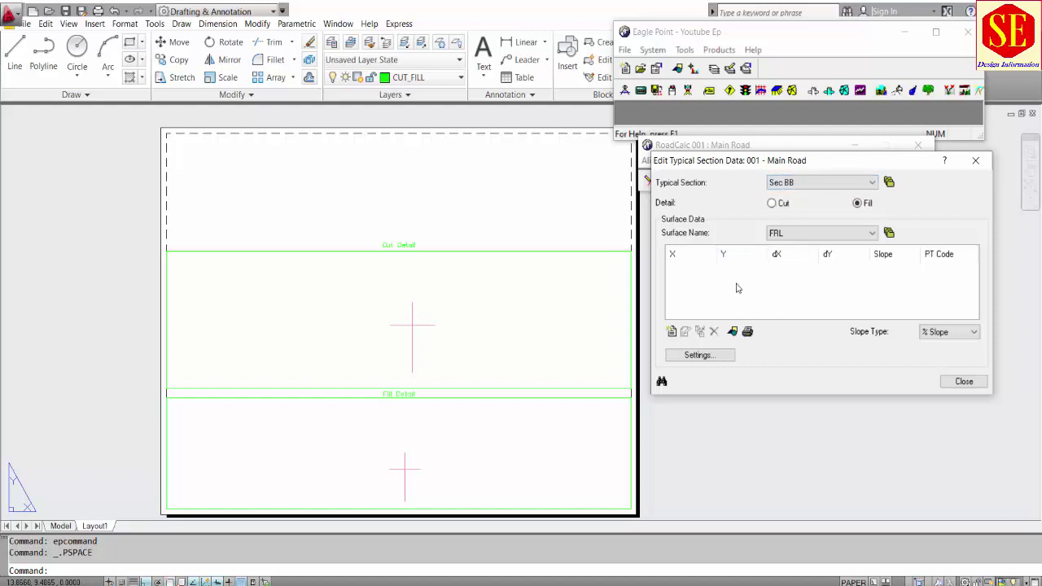
pyautogui.click(671, 331)
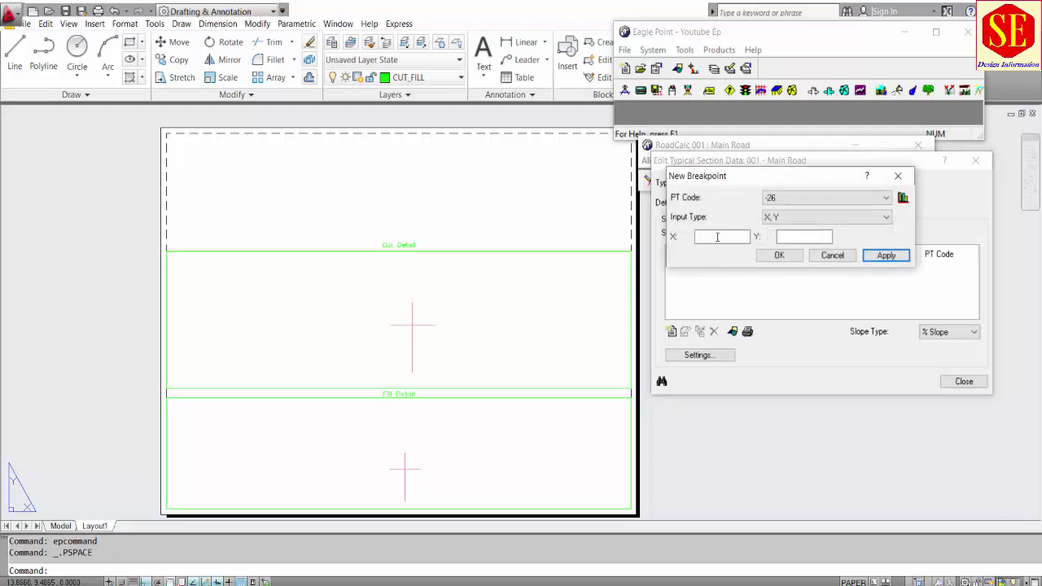
pyautogui.click(779, 238)
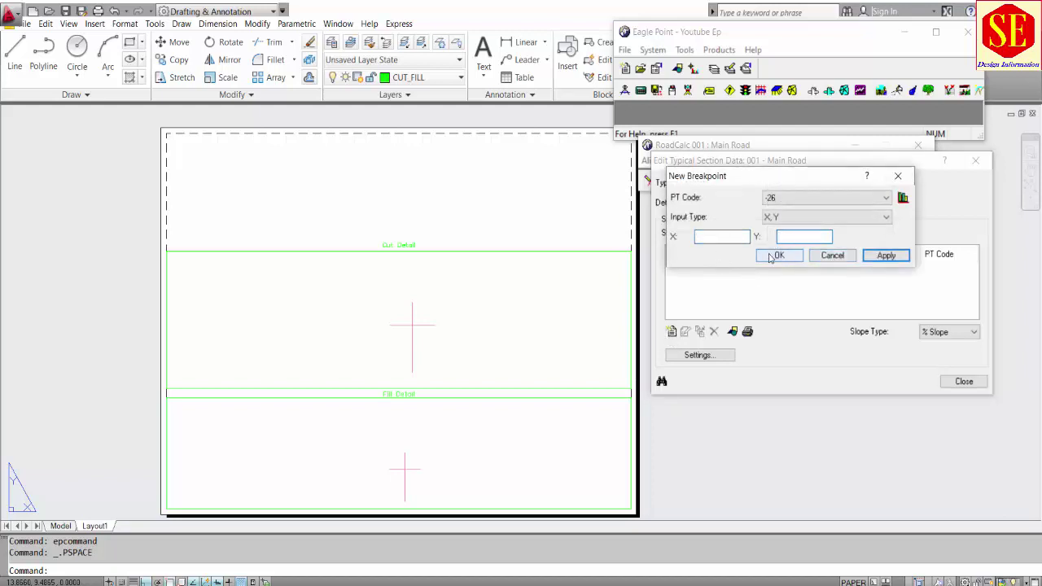
pyautogui.click(832, 254)
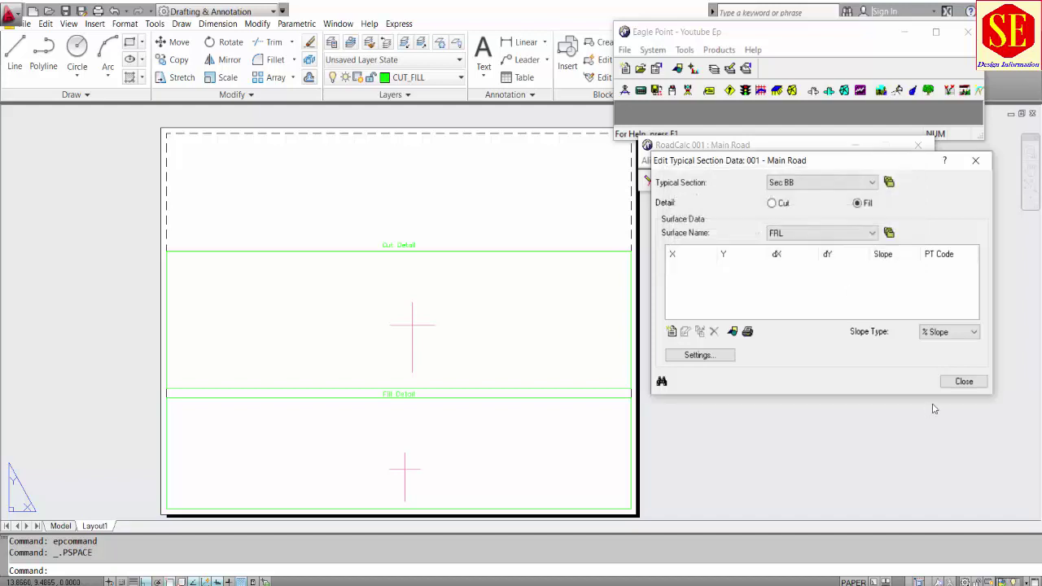
pyautogui.click(974, 385)
# Start constructing a typical section for the Main Road with Sec-AA as the typical section
pyautogui.click(818, 161)
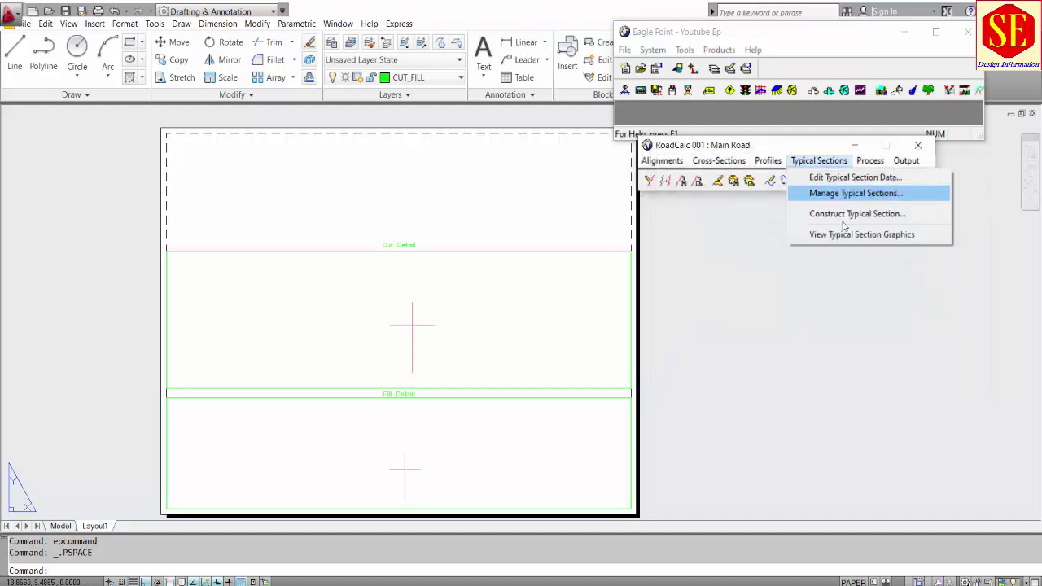
pyautogui.click(827, 215)
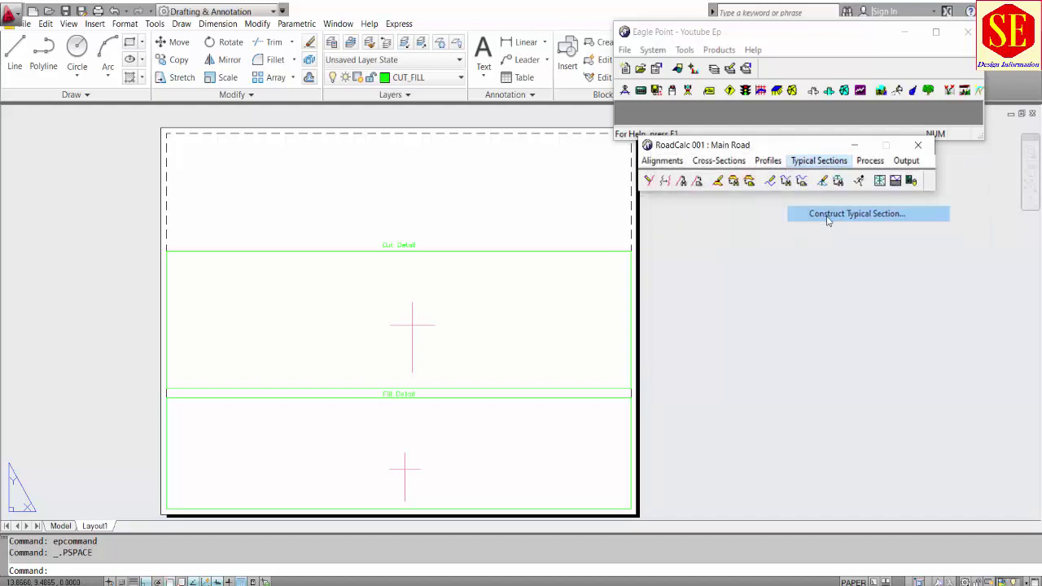
pyautogui.moveTo(722, 165); pyautogui.dragTo(700, 166)
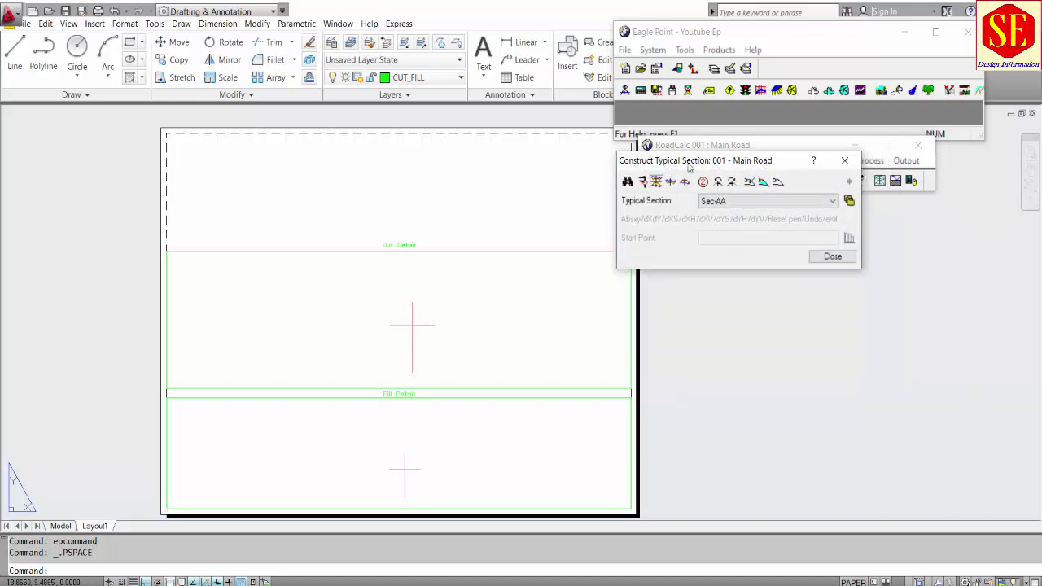
pyautogui.click(747, 204)
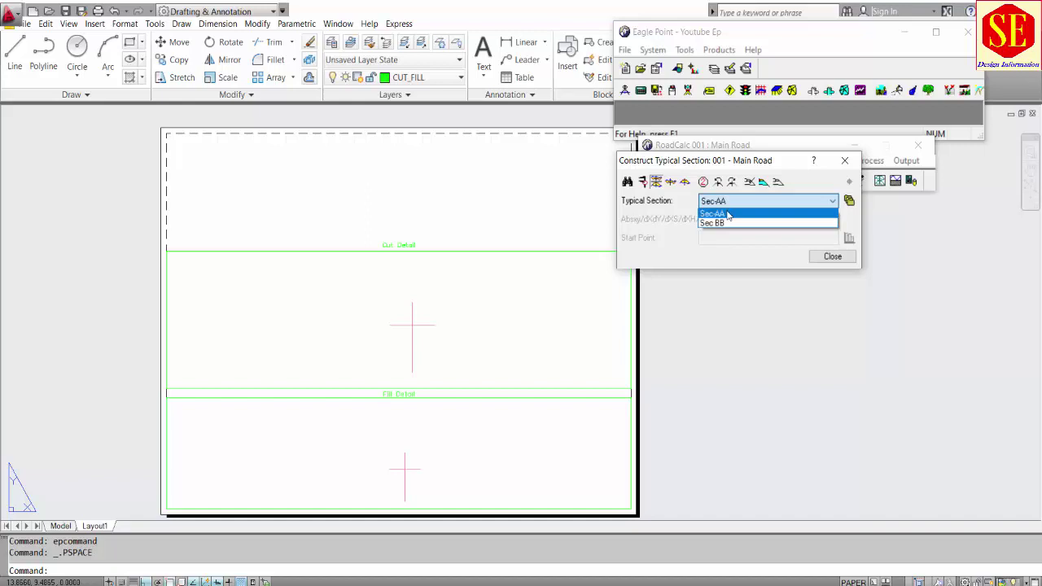
pyautogui.click(728, 215)
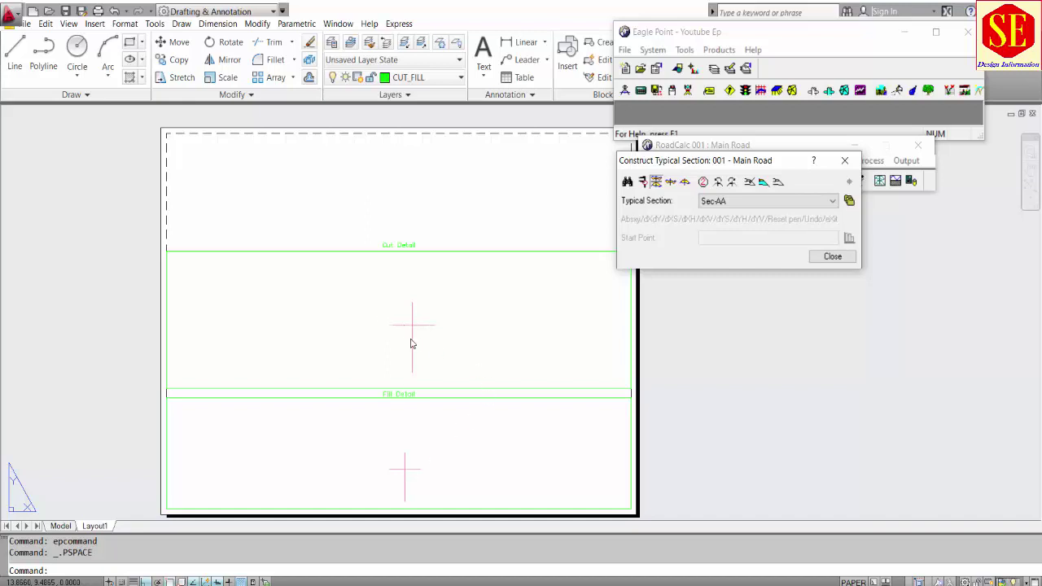
pyautogui.click(786, 204)
pyautogui.click(765, 220)
pyautogui.click(717, 200)
pyautogui.click(718, 214)
pyautogui.click(703, 182)
pyautogui.click(748, 198)
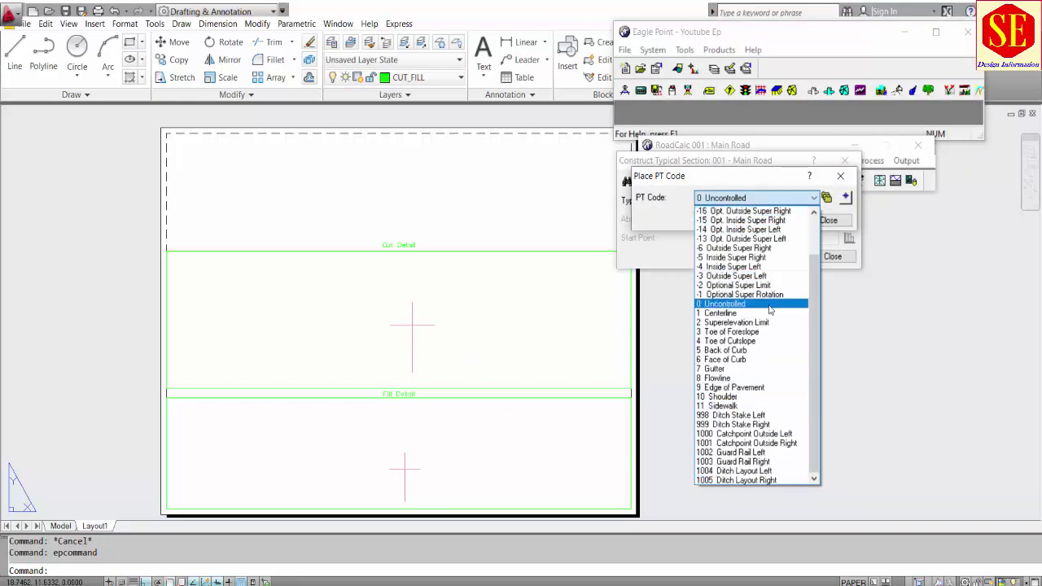
pyautogui.click(828, 220)
pyautogui.click(828, 220)
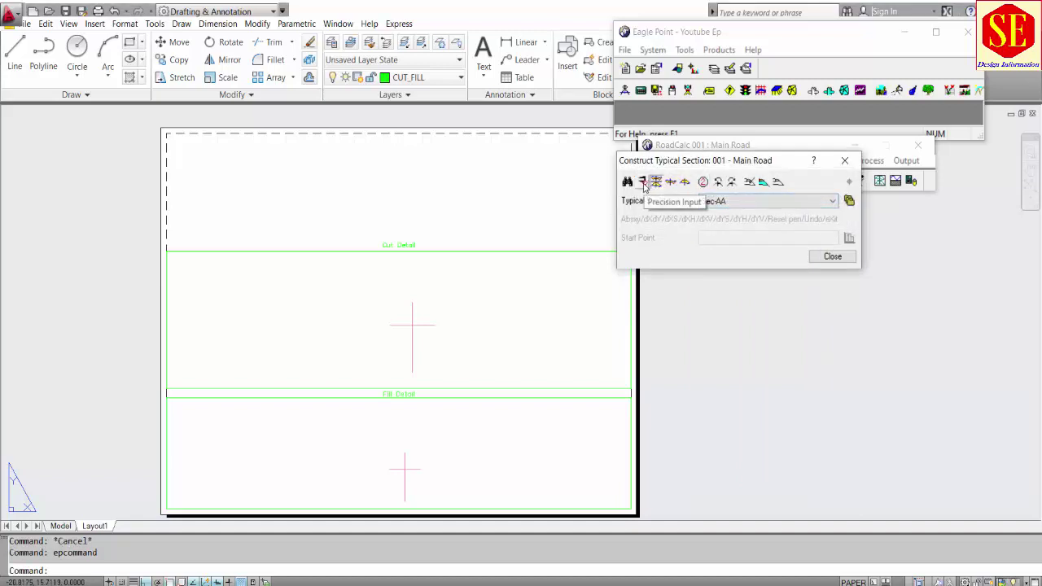
# With Precision Input on, set the start point at the intersection of the Cut Detail's reference cross, using object snap
pyautogui.click(643, 184)
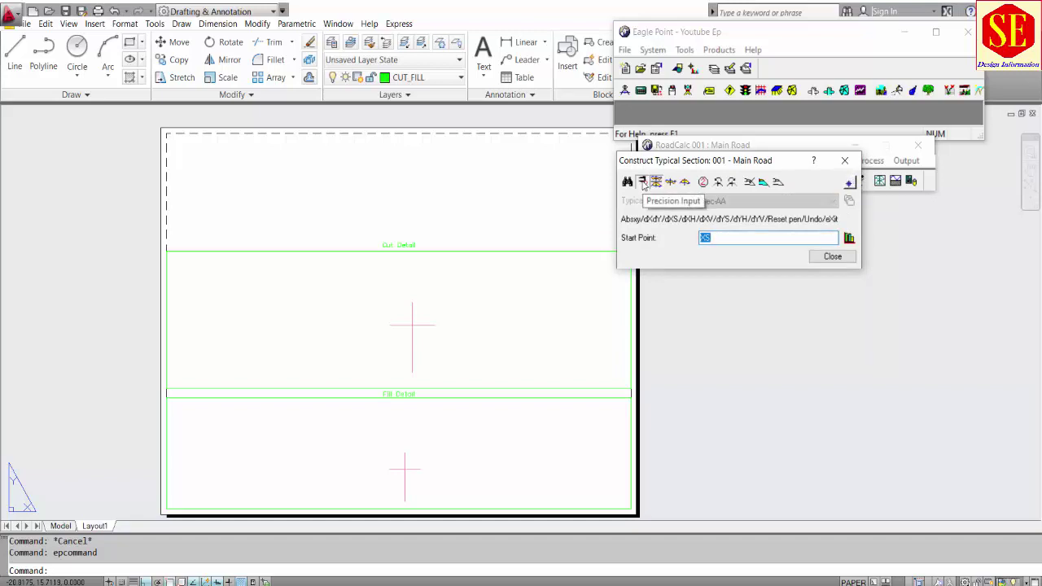
pyautogui.click(721, 237)
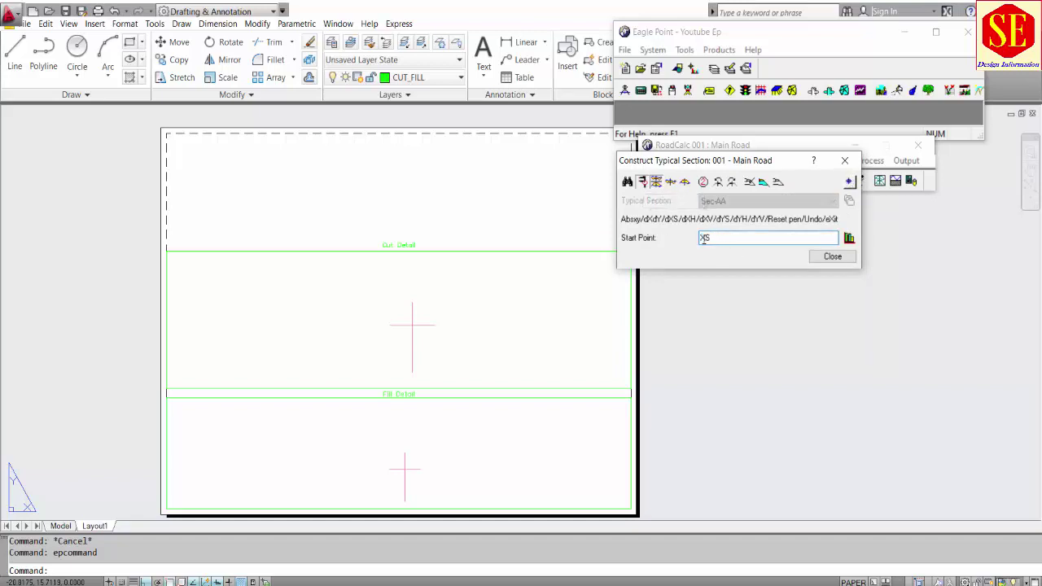
pyautogui.click(851, 186)
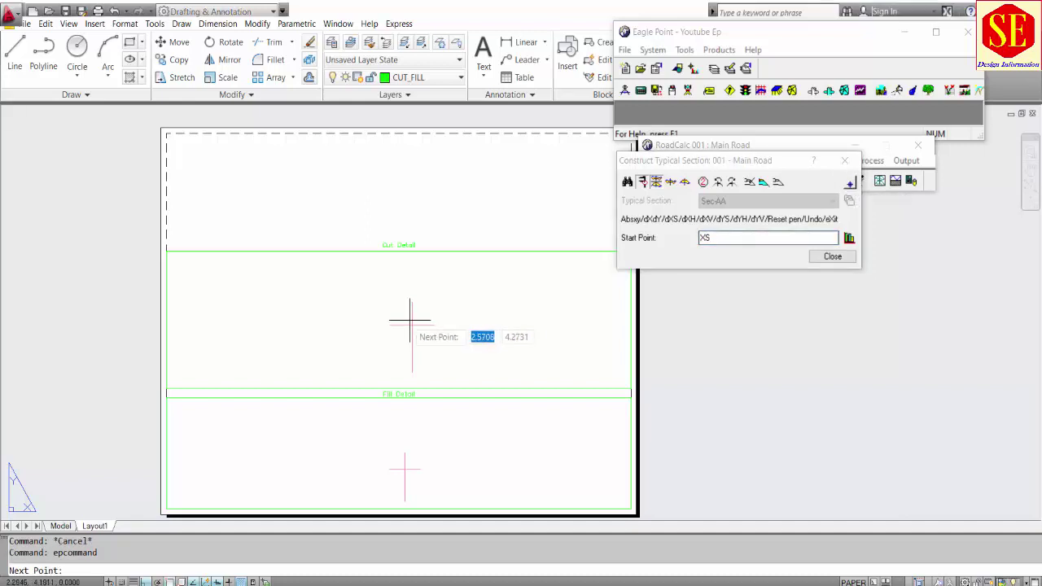
pyautogui.scroll(1, 399, 345)
pyautogui.scroll(2, 407, 321)
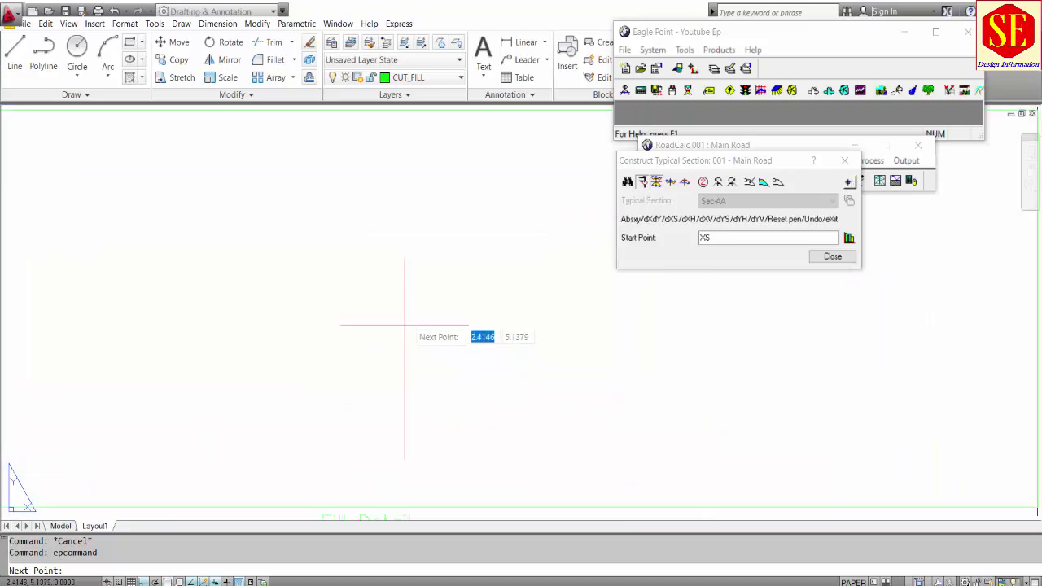
pyautogui.press('F3')
pyautogui.press('F3')
pyautogui.press('F3')
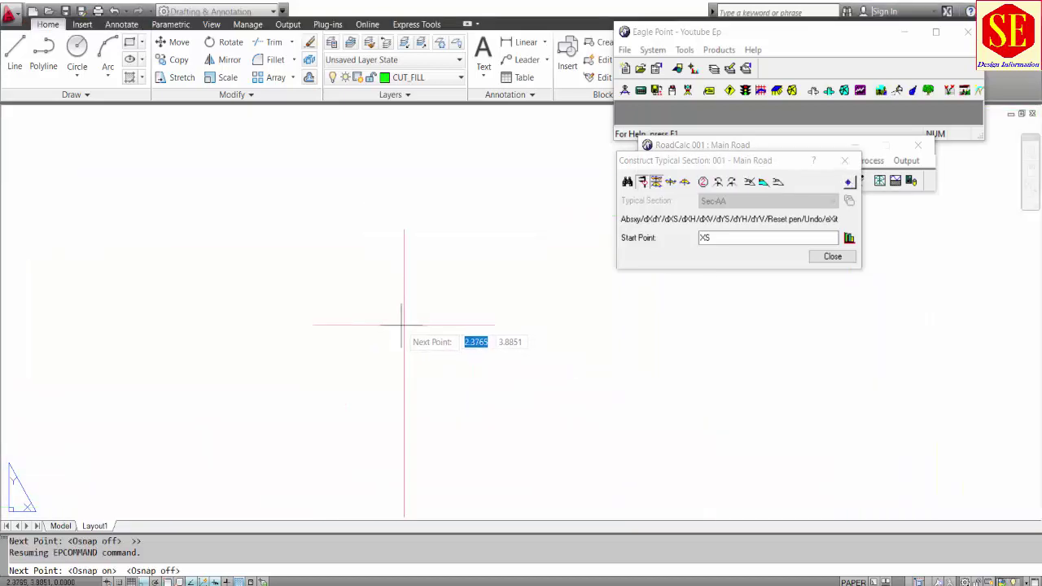
pyautogui.scroll(1, 403, 324)
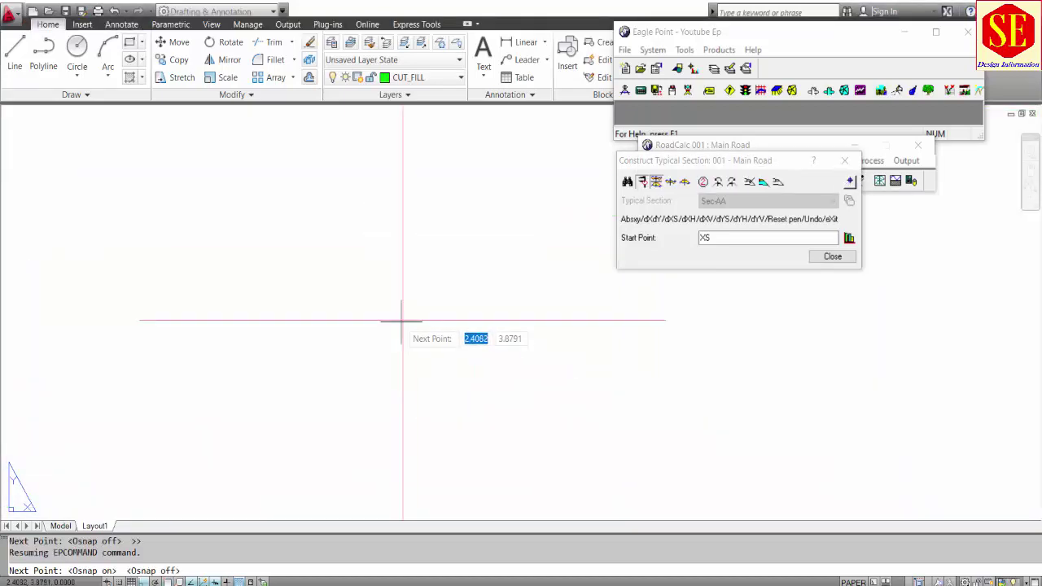
pyautogui.press('F3')
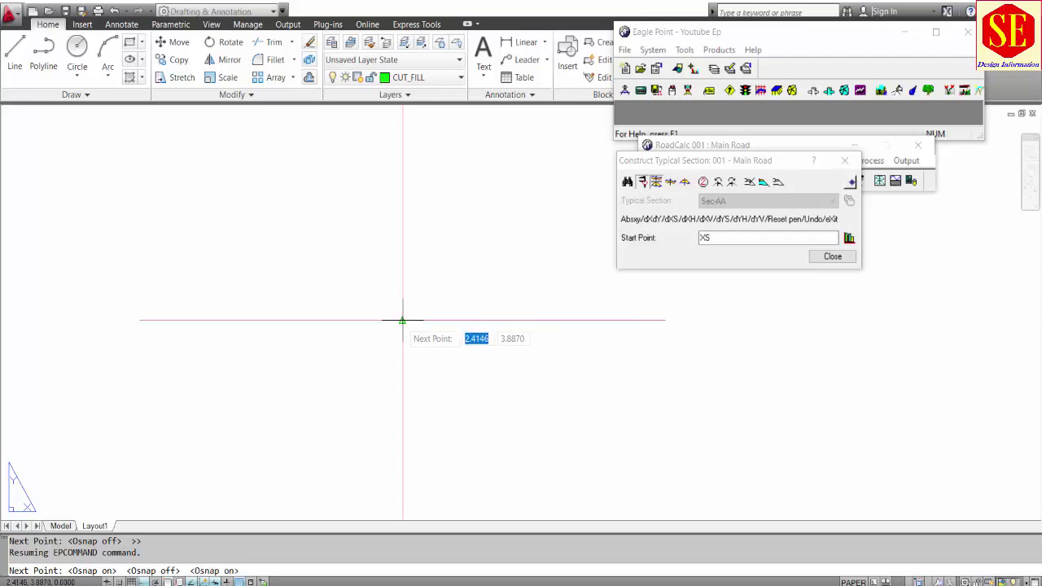
pyautogui.click(402, 320)
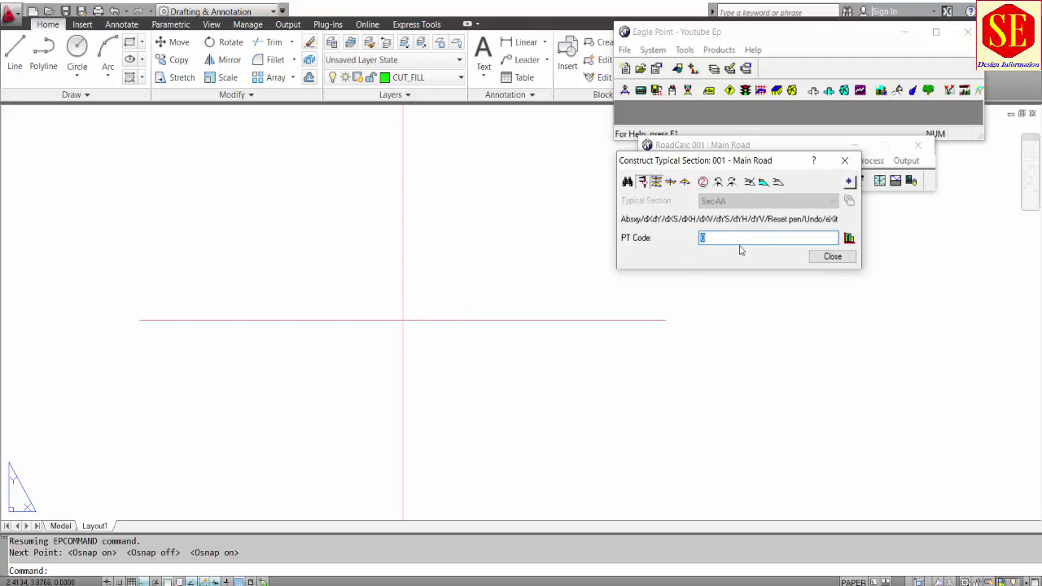
# Assign PT code 1, Centerline, to the start point of the Sec-AA typical section
pyautogui.click(703, 181)
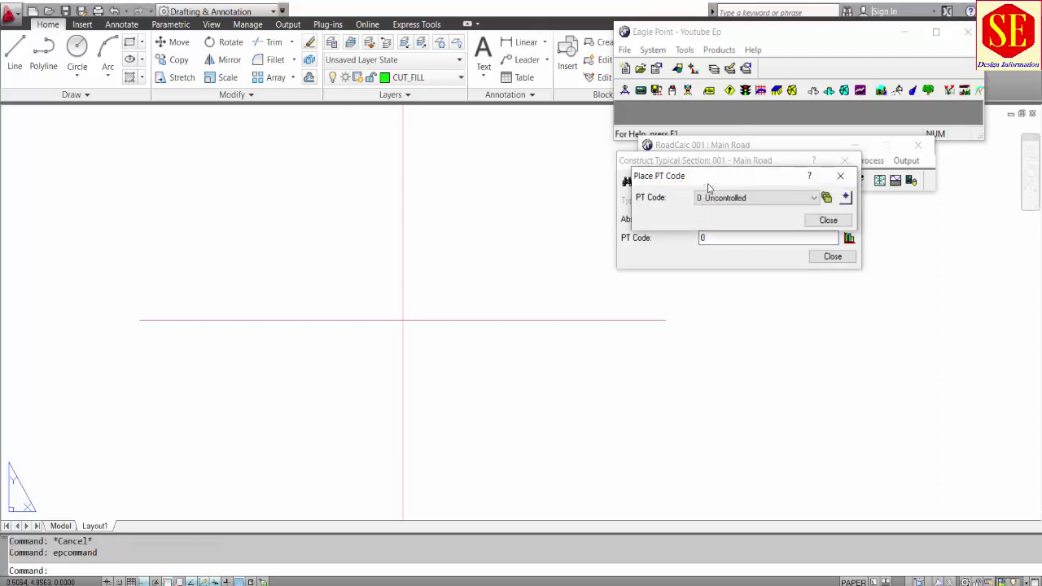
pyautogui.click(723, 197)
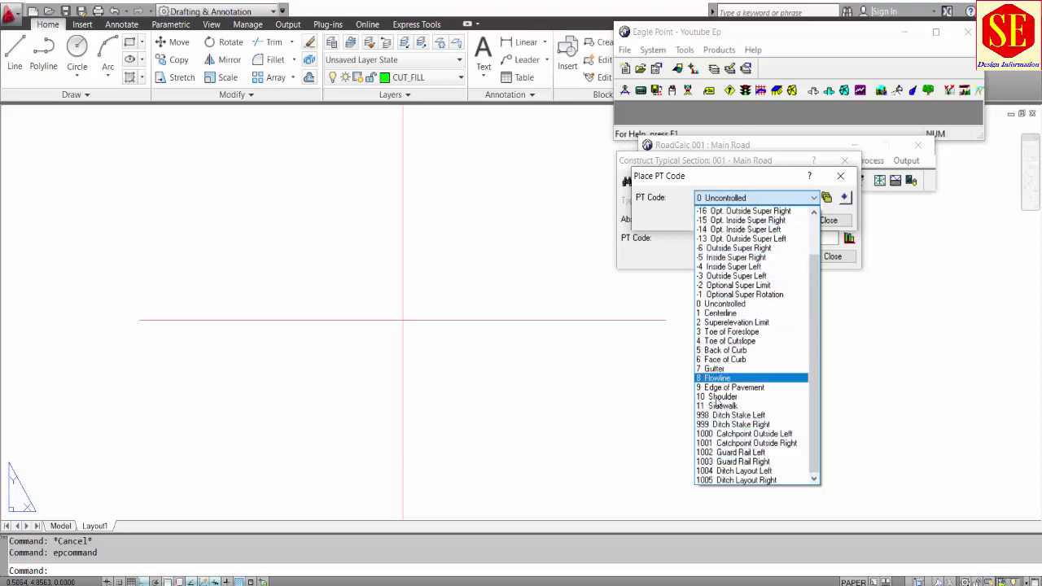
pyautogui.click(708, 314)
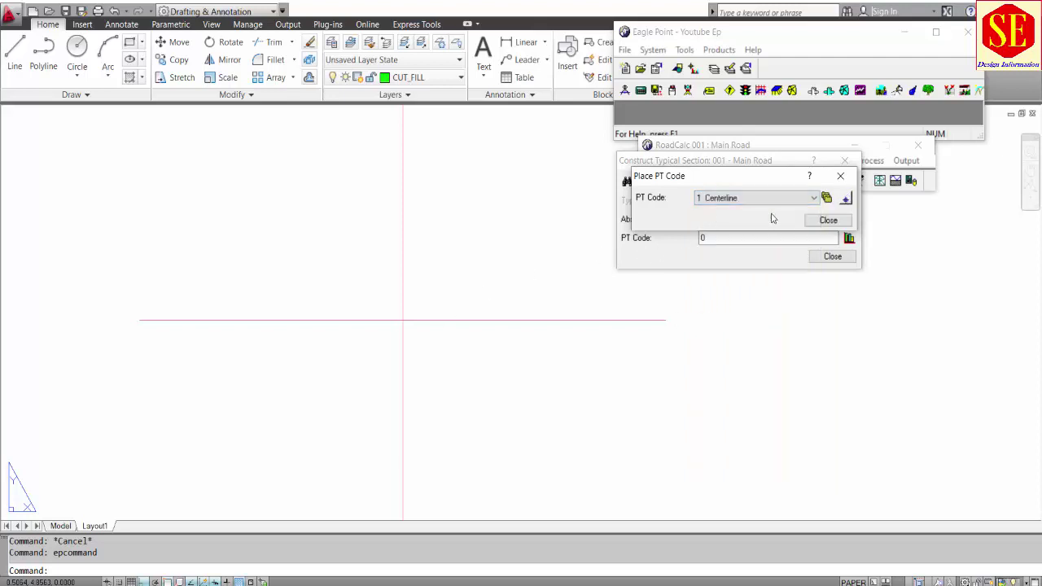
pyautogui.click(826, 221)
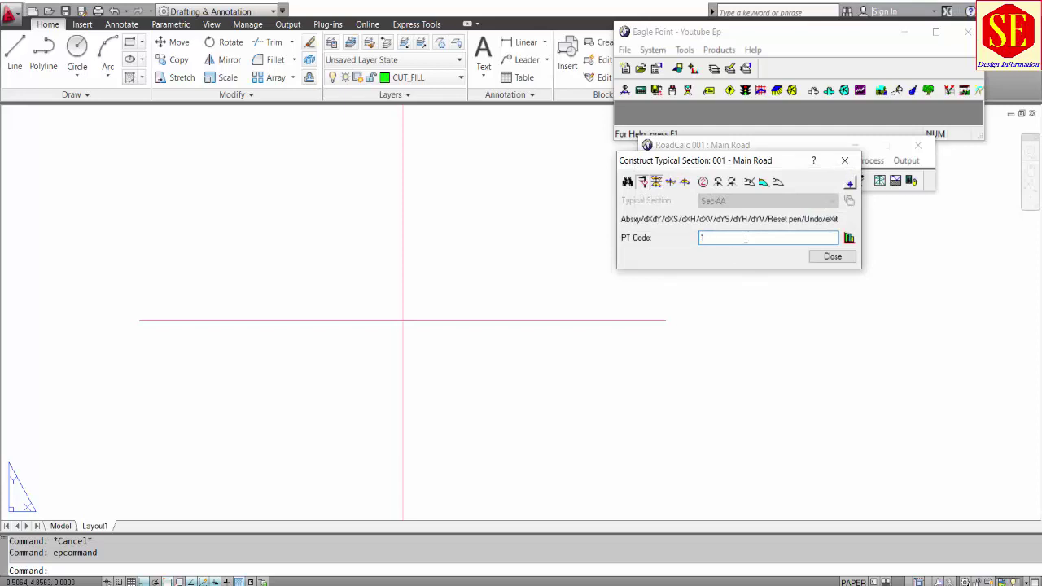
pyautogui.press('Return')
# Begin the next point of Sec-AA using the horizontal distance and slope option, xs
pyautogui.scroll(-4, 529, 372)
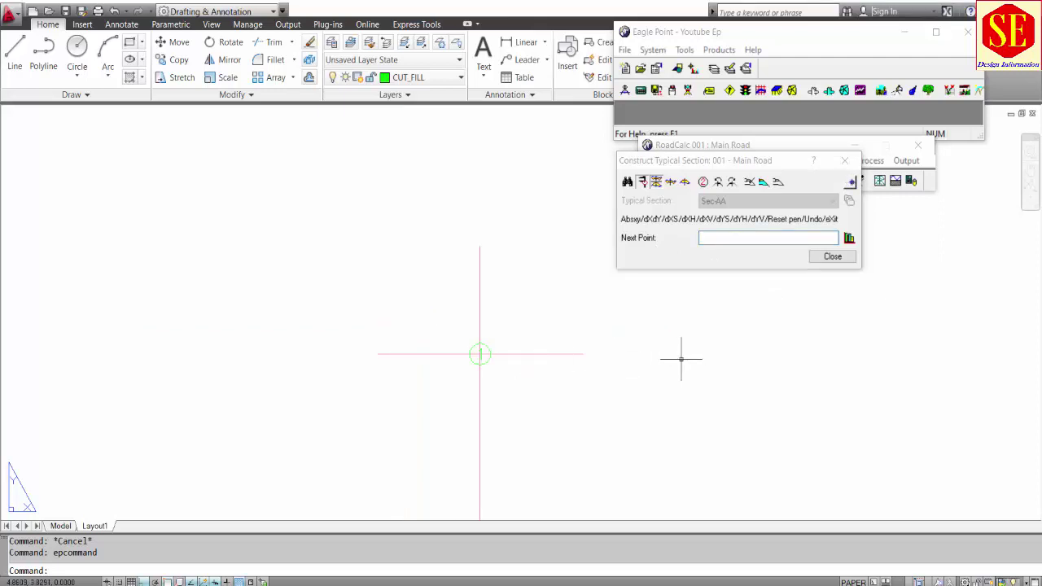
pyautogui.scroll(2, 682, 352)
pyautogui.click(709, 237)
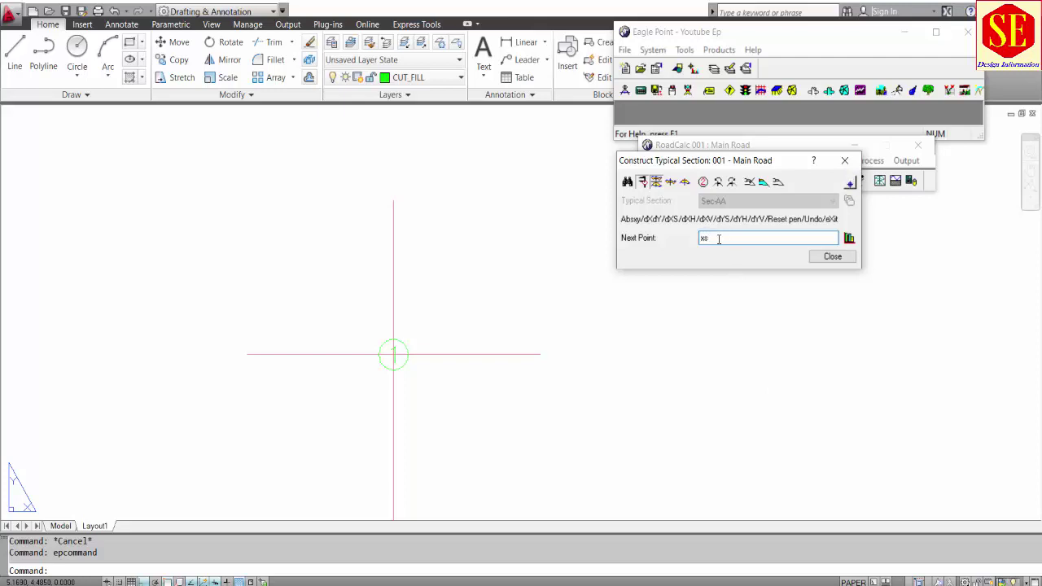
pyautogui.press('Return')
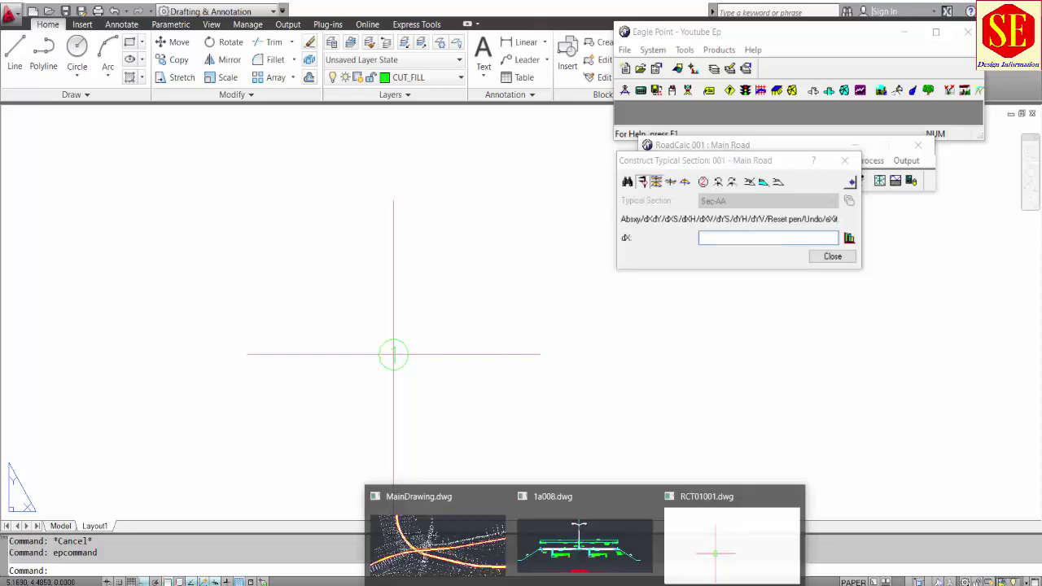
# Examine the right half of the road section in 1a008.dwg for the overall width from the centerline to the outer edge
pyautogui.click(597, 540)
pyautogui.scroll(-1, 492, 327)
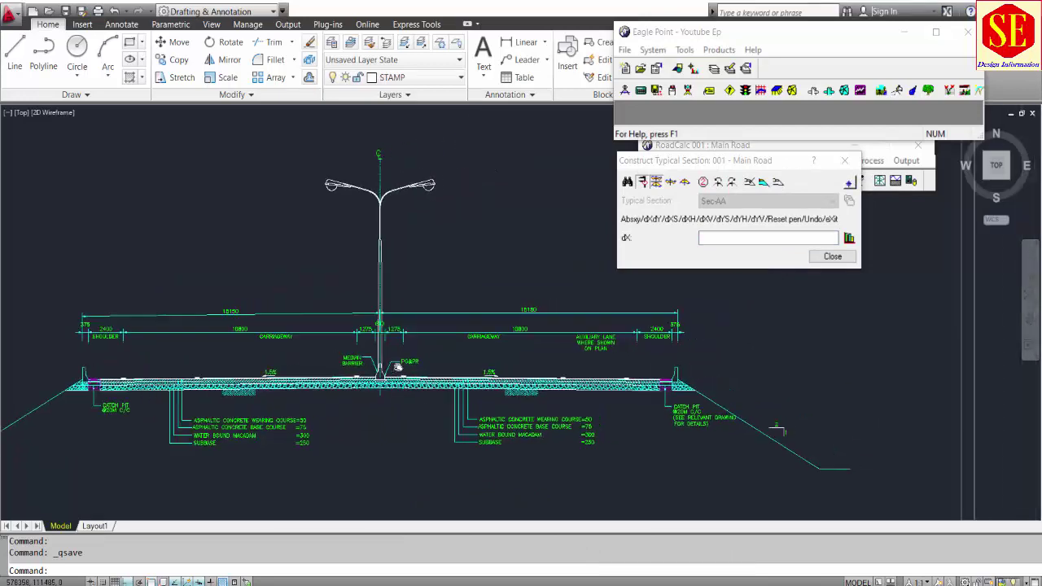
pyautogui.scroll(2, 488, 331)
pyautogui.scroll(2, 341, 350)
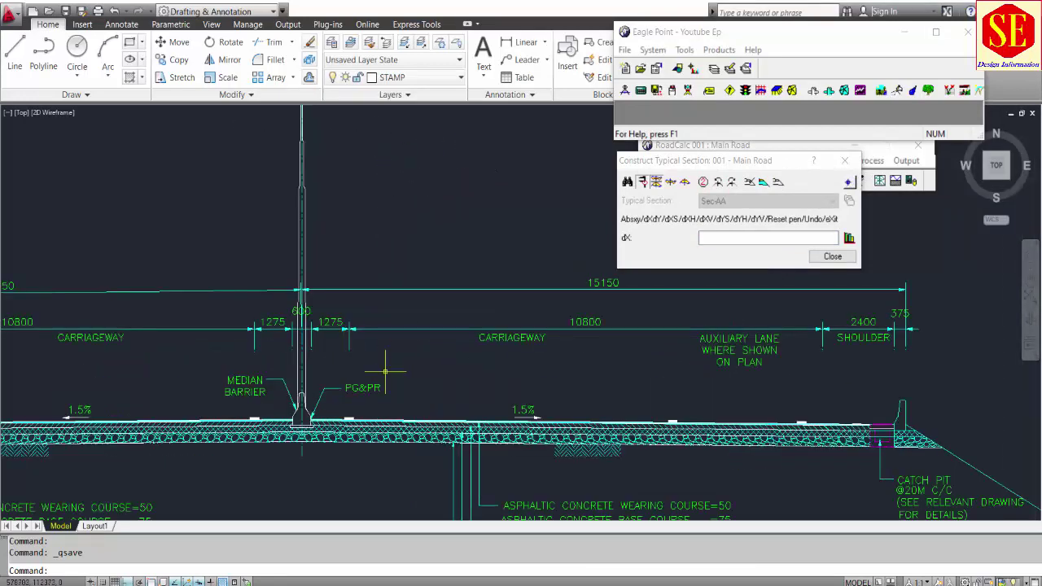
pyautogui.moveTo(640, 306); pyautogui.dragTo(361, 332, button='middle')
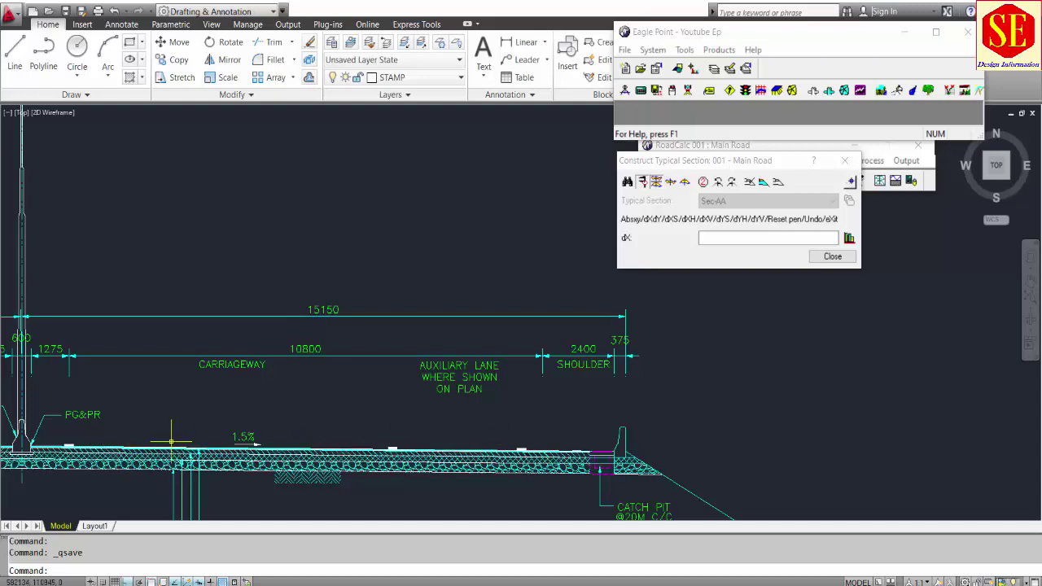
pyautogui.scroll(5, 236, 422)
pyautogui.scroll(-6, 227, 419)
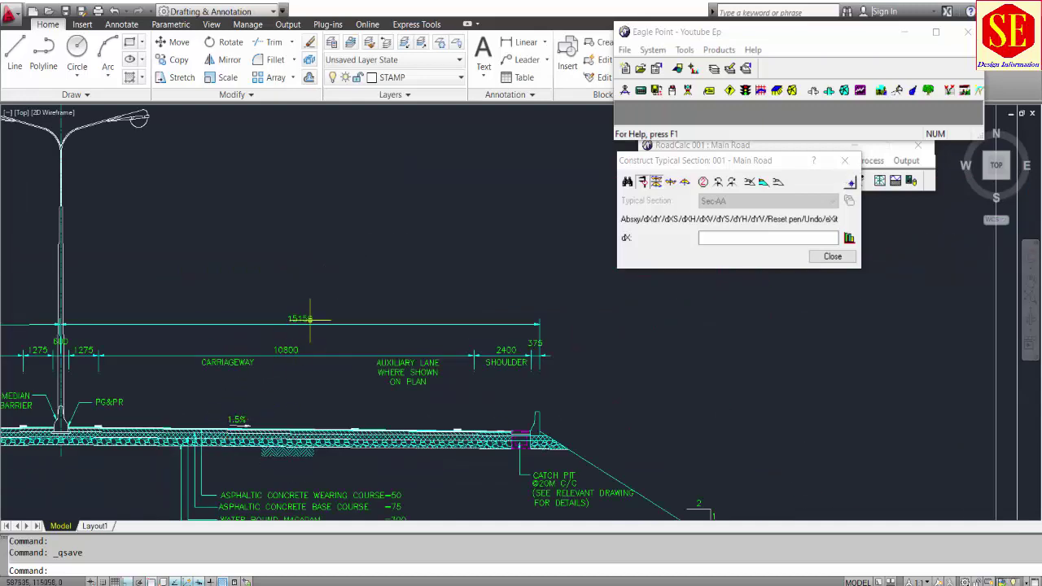
pyautogui.scroll(2, 301, 319)
pyautogui.scroll(-3, 625, 359)
pyautogui.scroll(4, 625, 359)
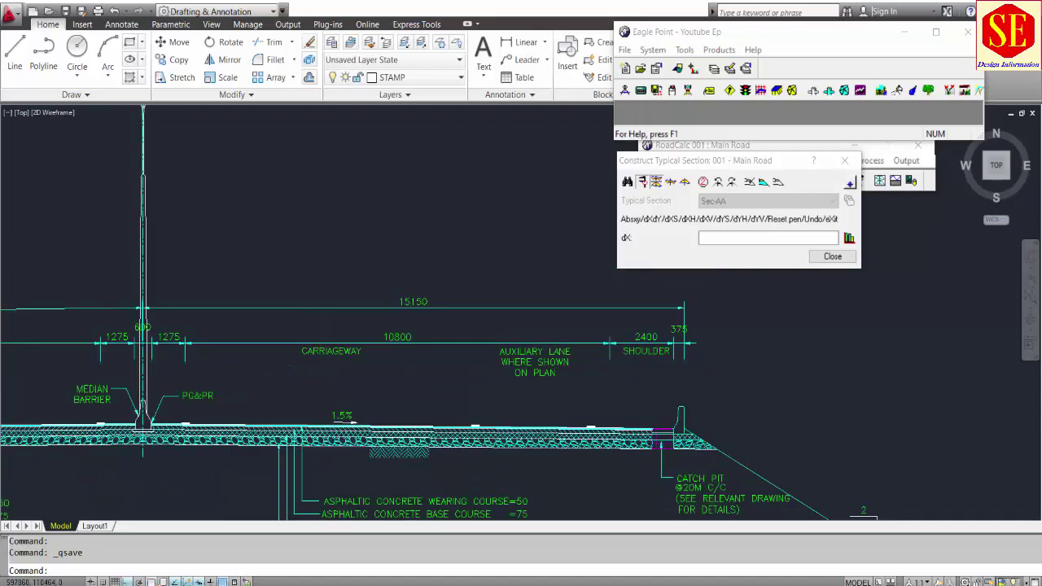
pyautogui.moveTo(656, 389)
pyautogui.mouseDown(button='middle')
pyautogui.moveTo(525, 363)
pyautogui.moveTo(480, 259)
pyautogui.mouseUp(button='middle')
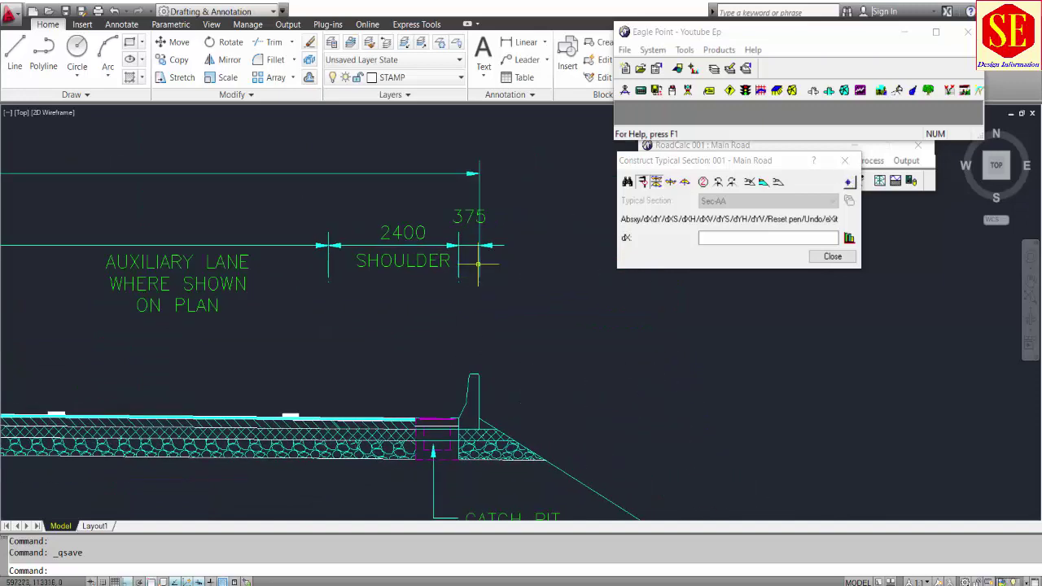
pyautogui.scroll(-4, 500, 389)
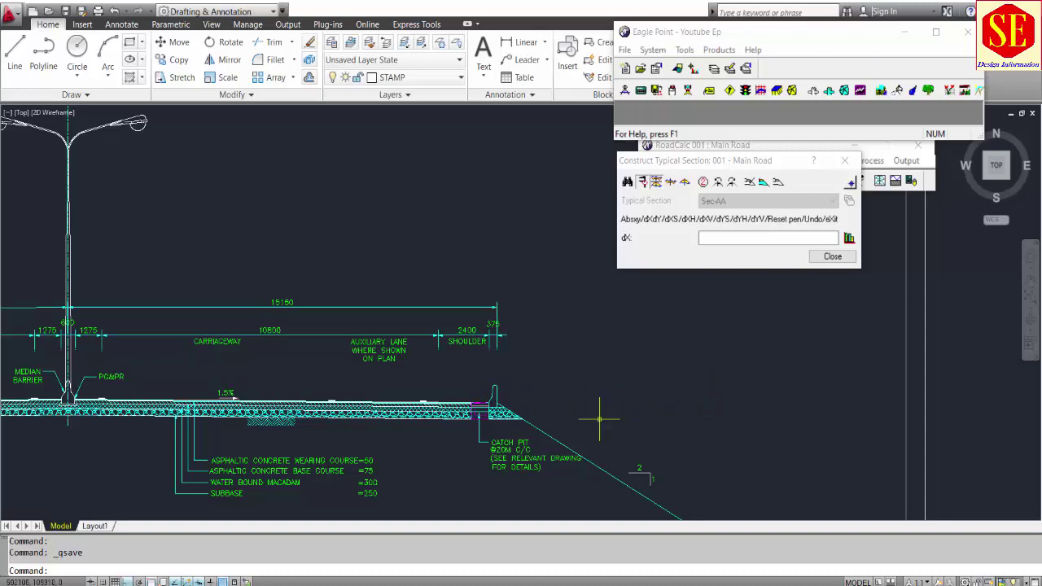
pyautogui.moveTo(330, 374); pyautogui.dragTo(420, 363, button='middle')
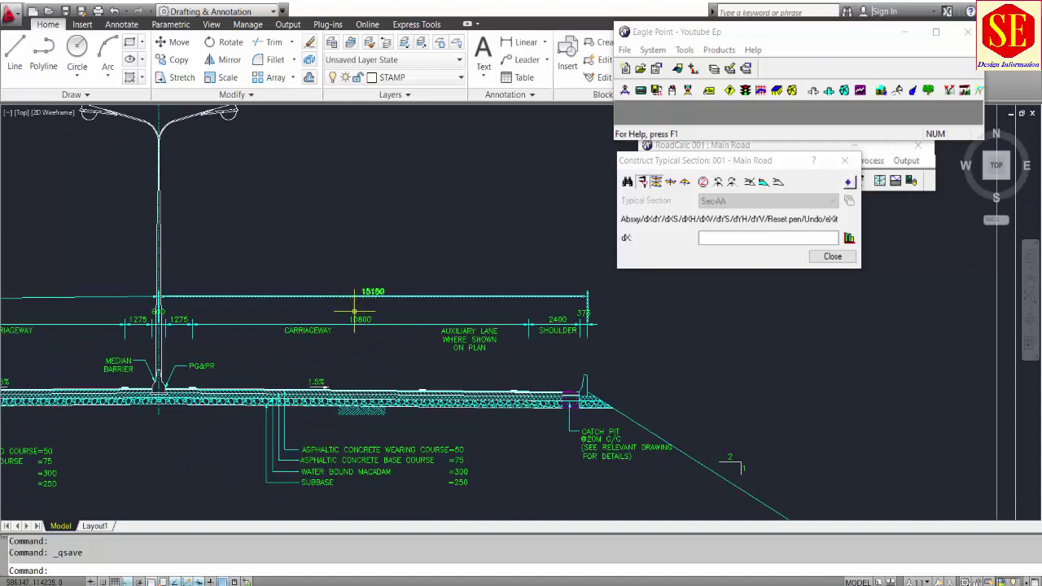
pyautogui.scroll(5, 376, 309)
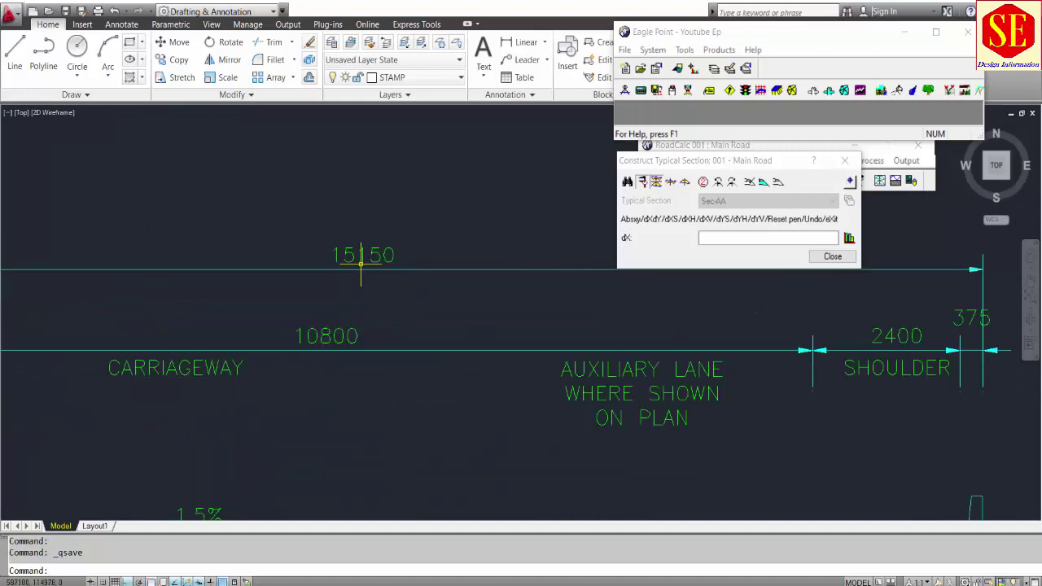
# Define the next point with a dX of 15.15 and a slope of -1.5%, returning to the RCT01001.dwg drawing
pyautogui.click(729, 238)
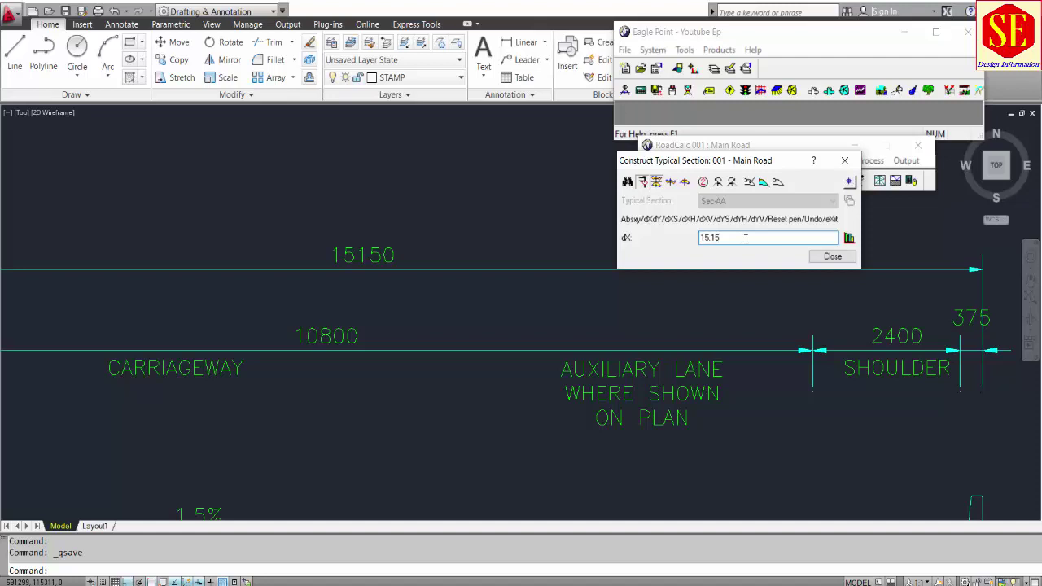
pyautogui.press('Return')
pyautogui.scroll(-4, 472, 379)
pyautogui.scroll(3, 412, 442)
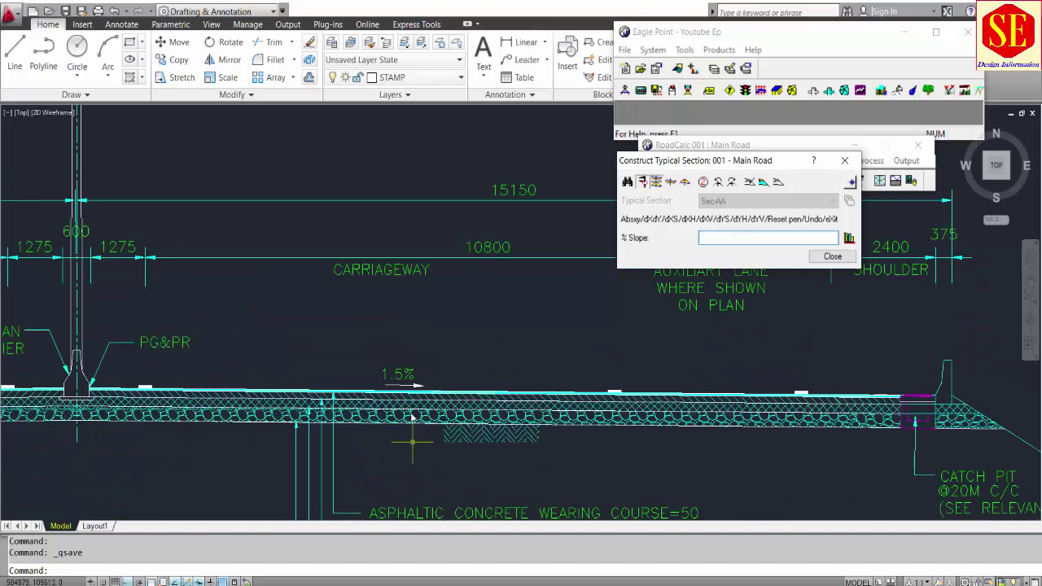
pyautogui.scroll(4, 391, 380)
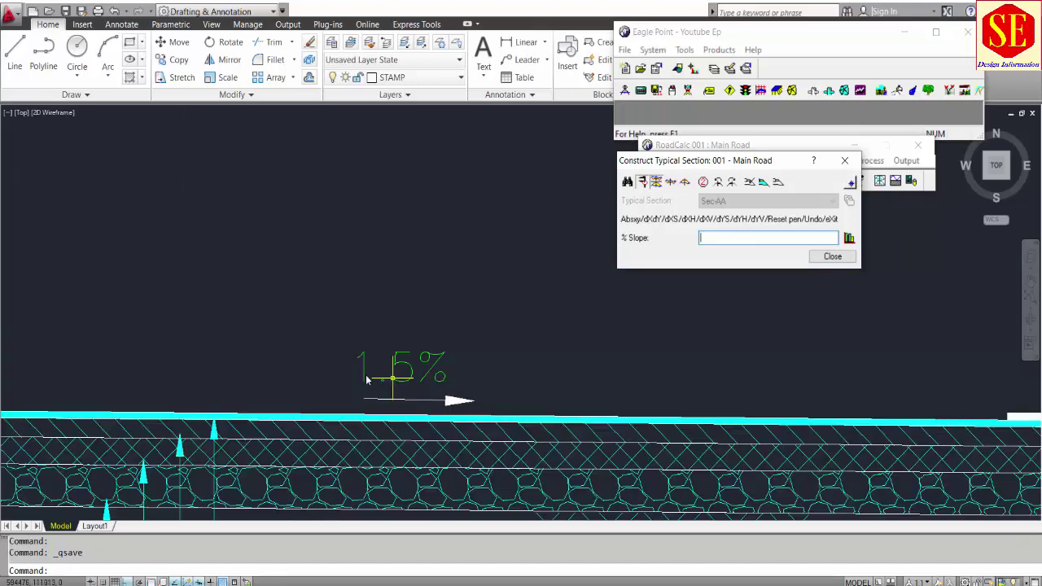
pyautogui.scroll(-3, 435, 378)
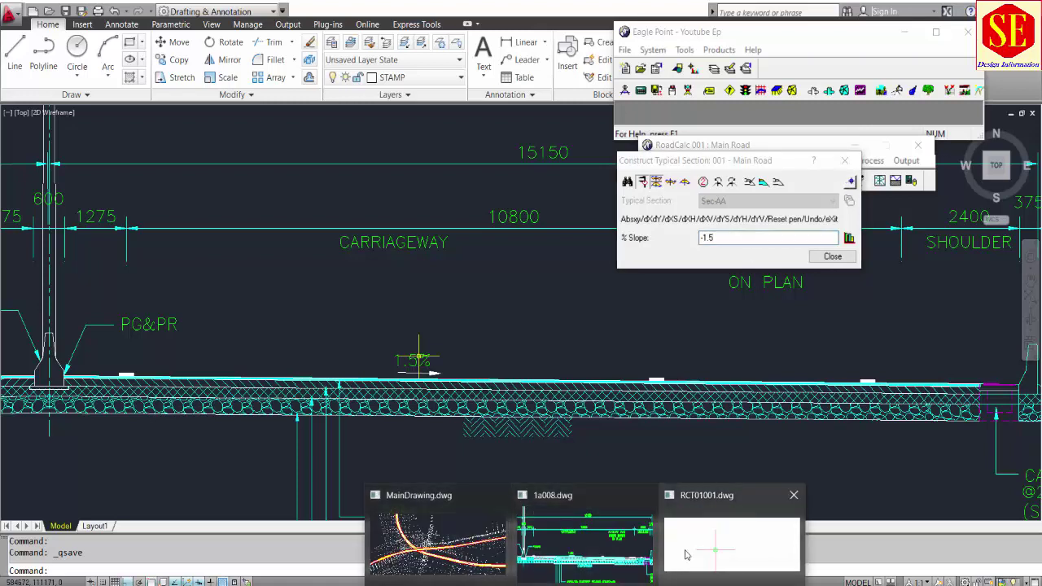
pyautogui.click(700, 541)
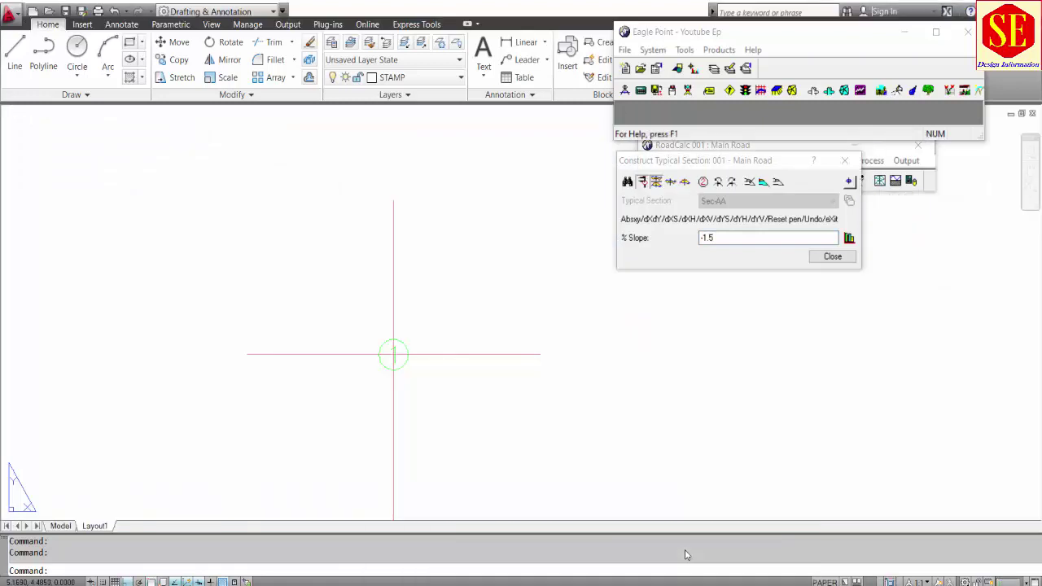
pyautogui.click(736, 238)
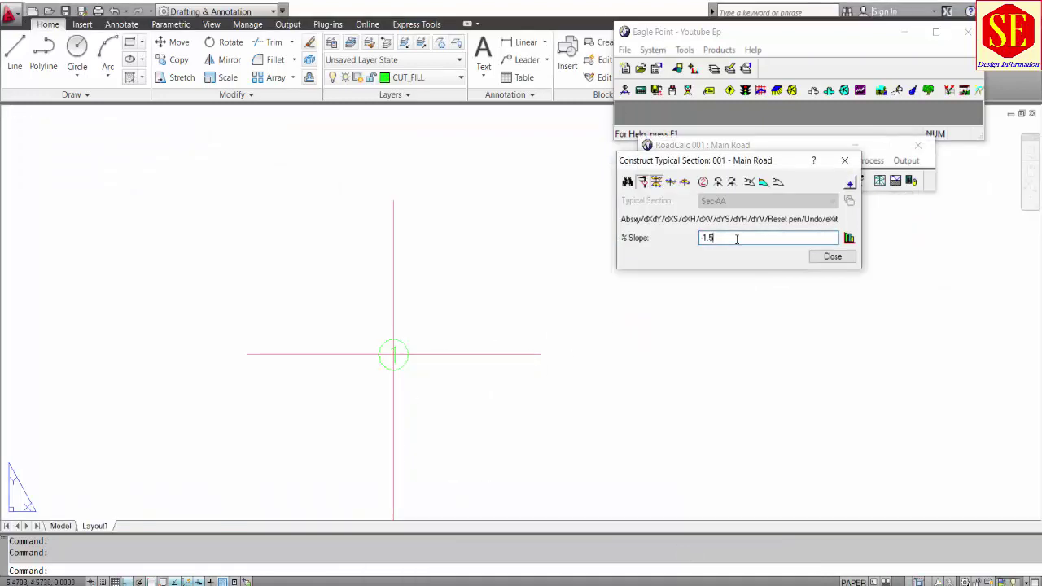
pyautogui.press('Return')
# Review the available PT codes and assign PT code 9, Edge of Pavement, to the new point
pyautogui.click(703, 182)
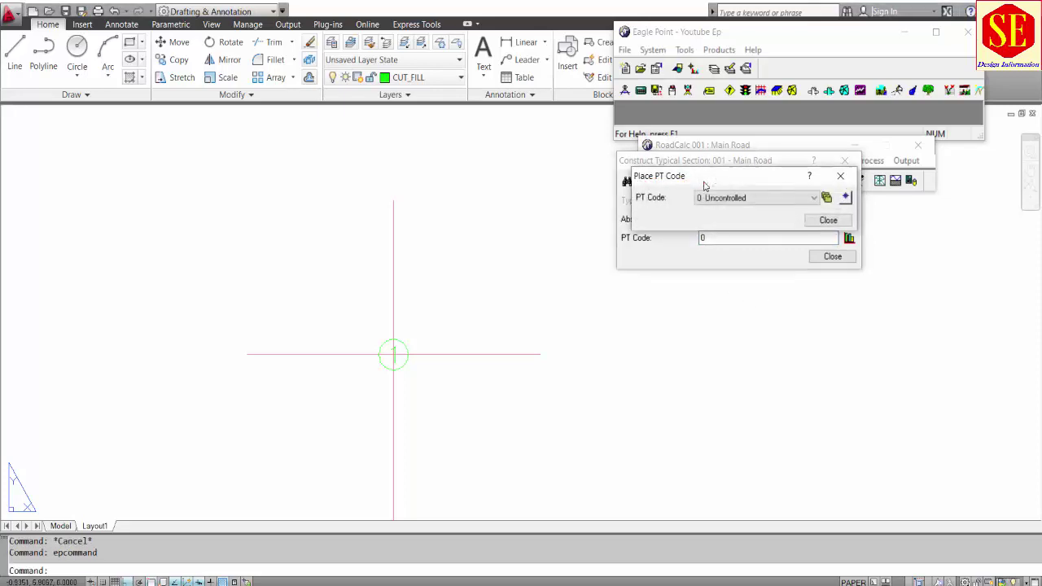
pyautogui.click(735, 203)
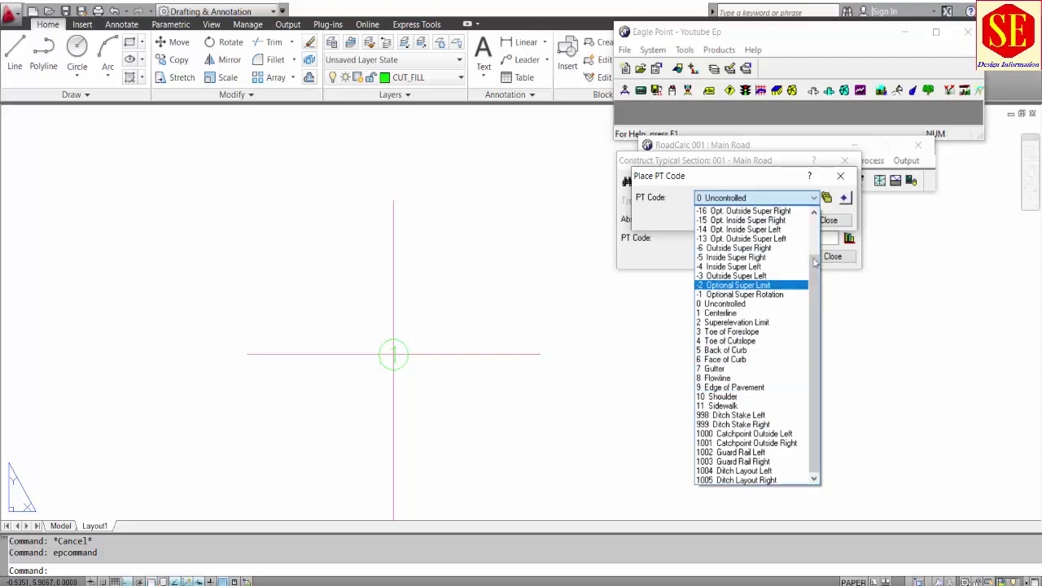
pyautogui.click(859, 223)
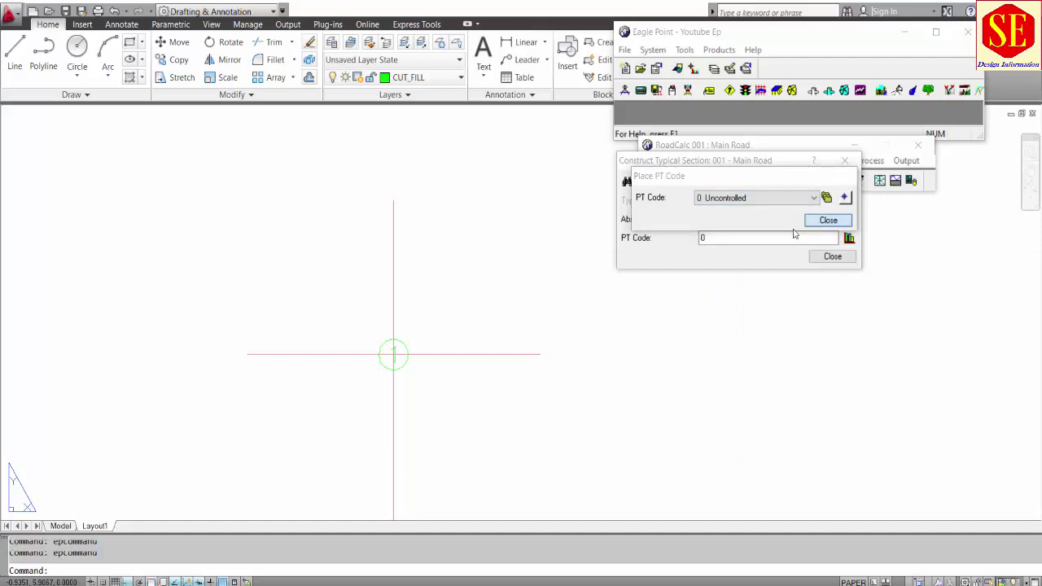
pyautogui.click(826, 220)
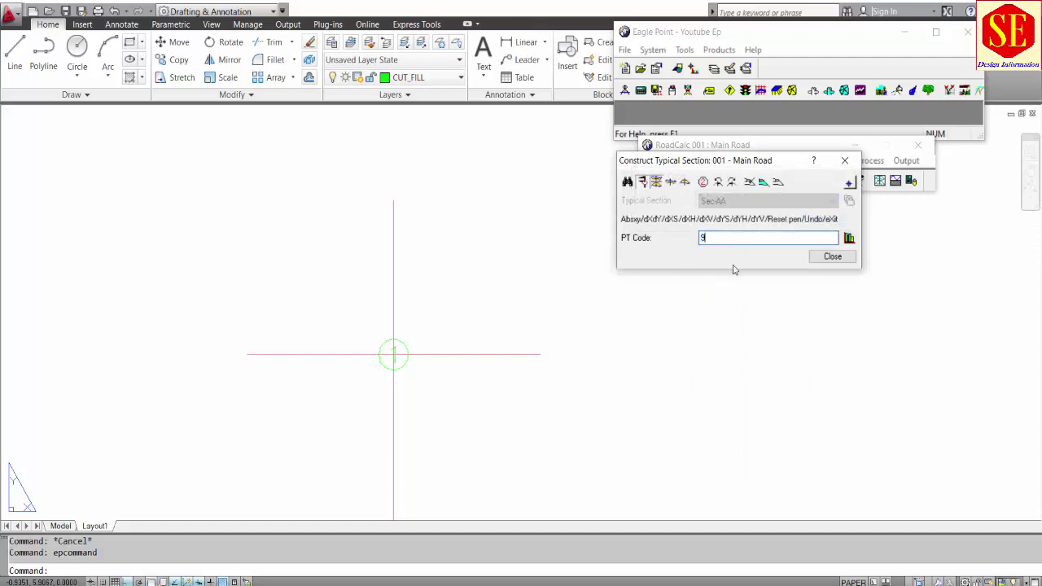
pyautogui.press('Return')
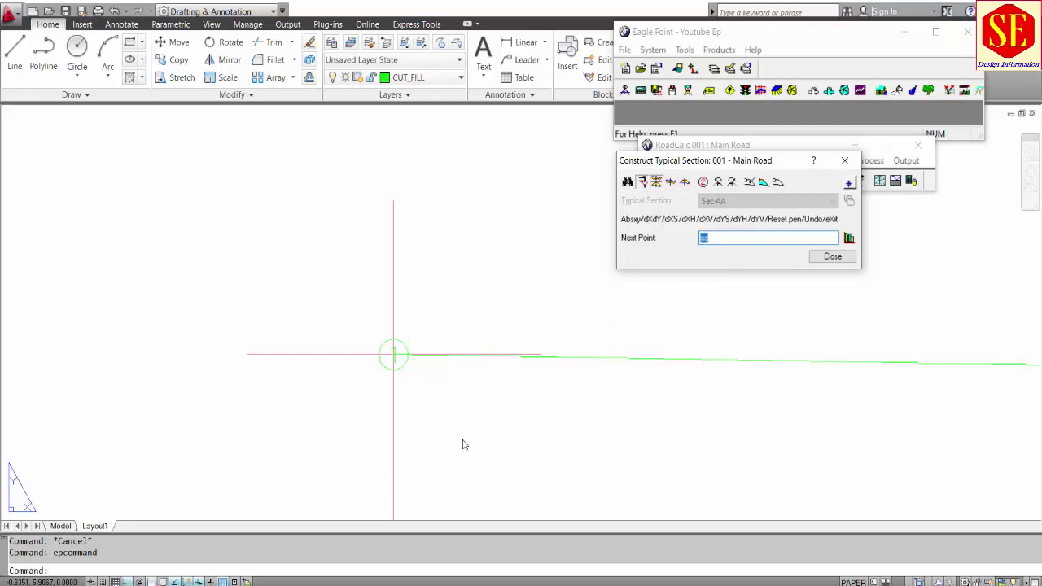
pyautogui.press('Return')
# Check the horizontal width between the centerline and edge of pavement points with a temporary linear dimension in the Cut Detail
pyautogui.scroll(-3, 344, 332)
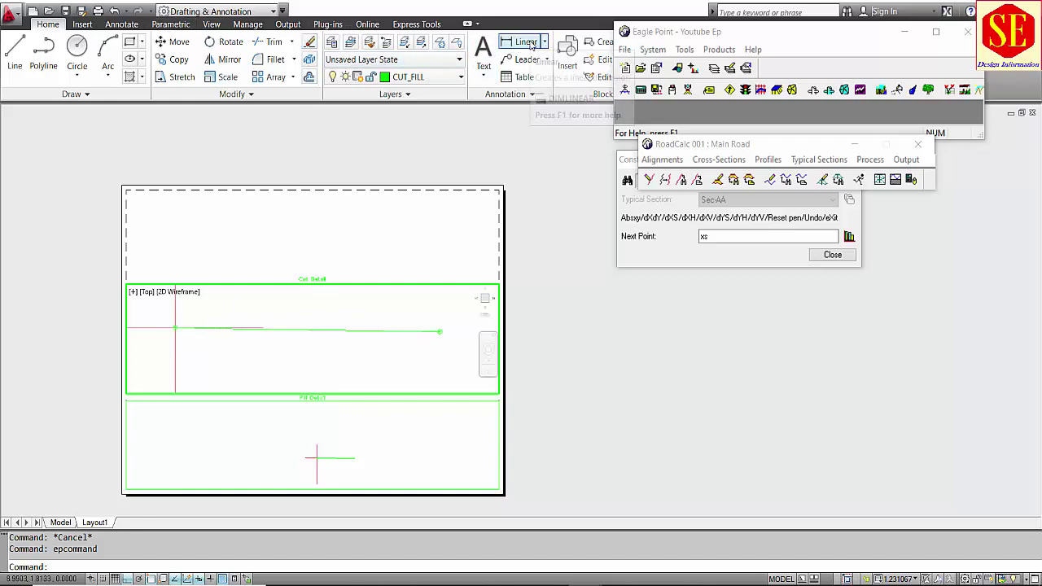
pyautogui.click(520, 41)
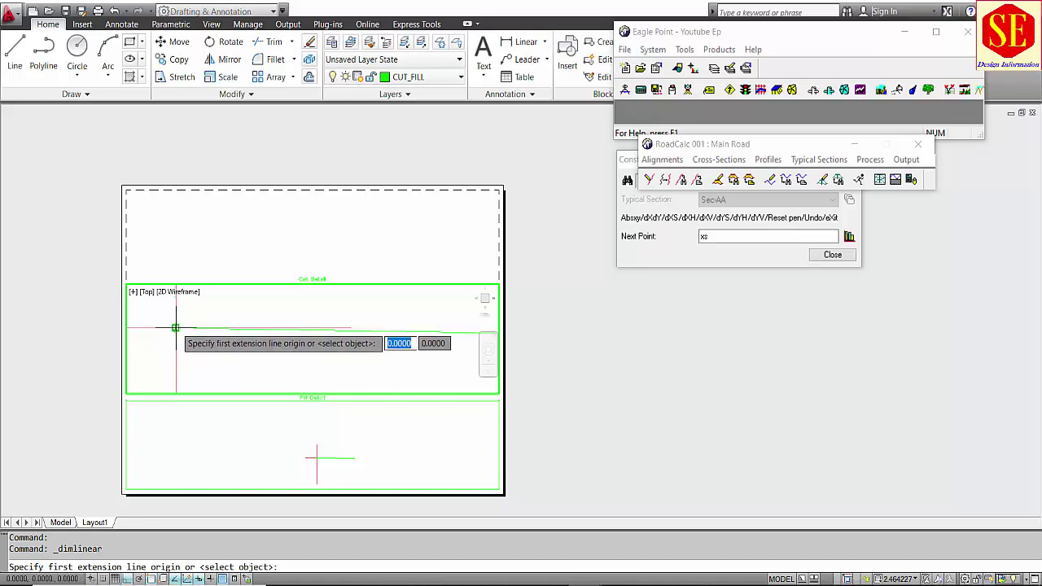
pyautogui.click(175, 329)
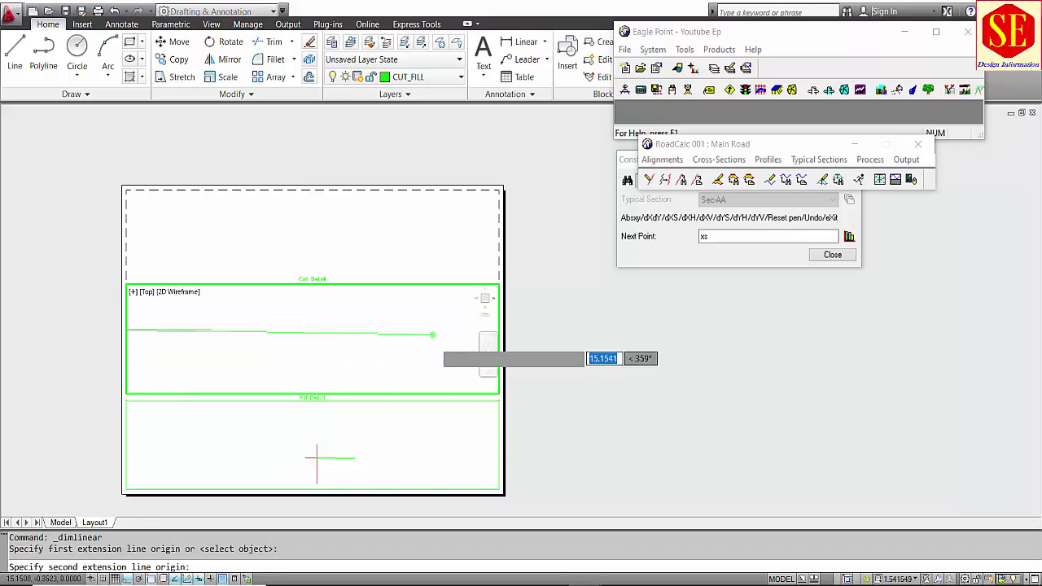
pyautogui.click(421, 324)
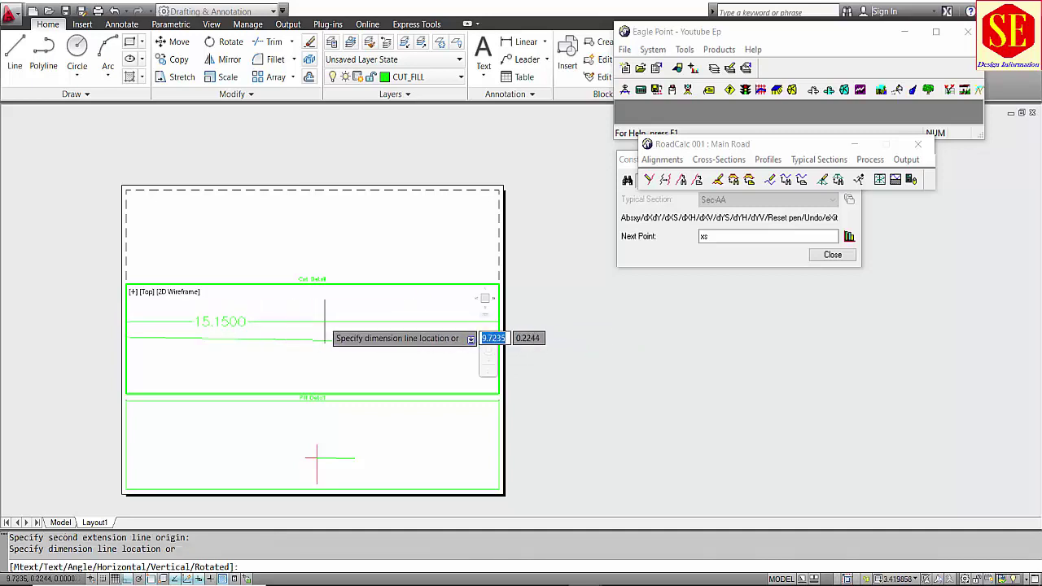
pyautogui.press('Escape')
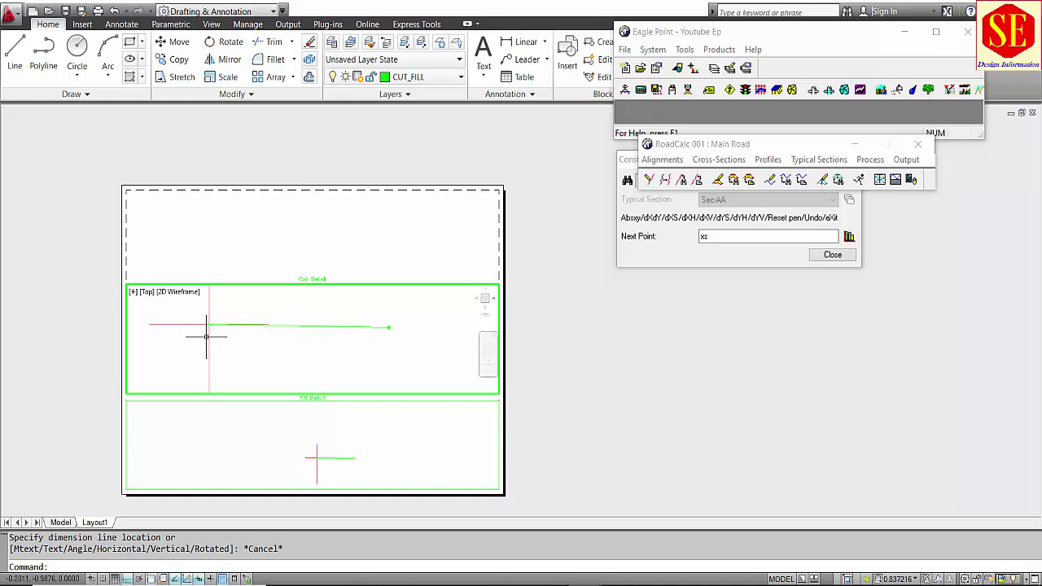
# Examine the pavement layers in the 1a008.dwg section drawing for the wearing course, base course, water bound macadam and subbase thicknesses
pyautogui.click(586, 529)
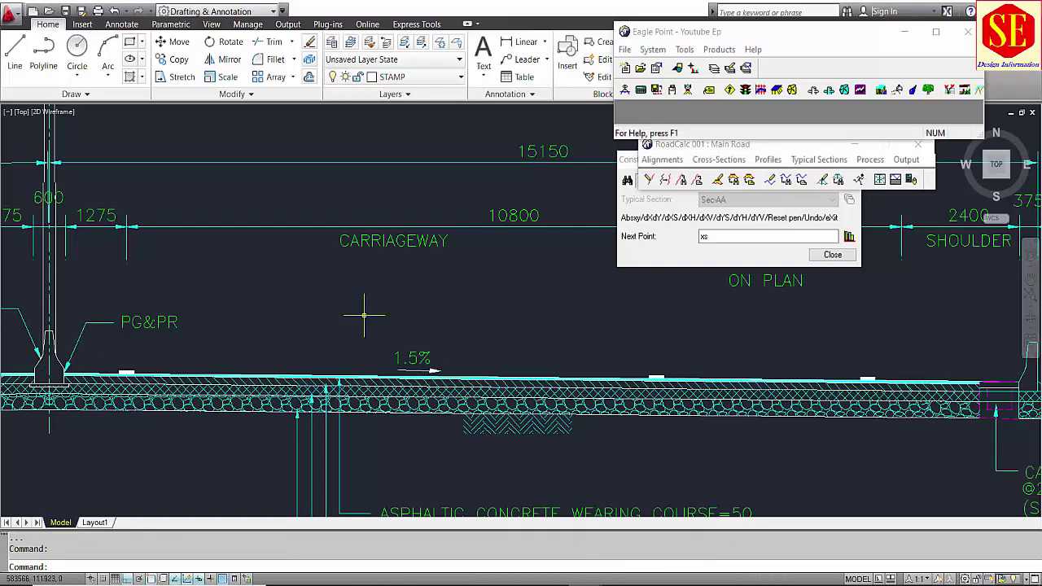
pyautogui.scroll(-4, 361, 310)
pyautogui.scroll(4, 126, 340)
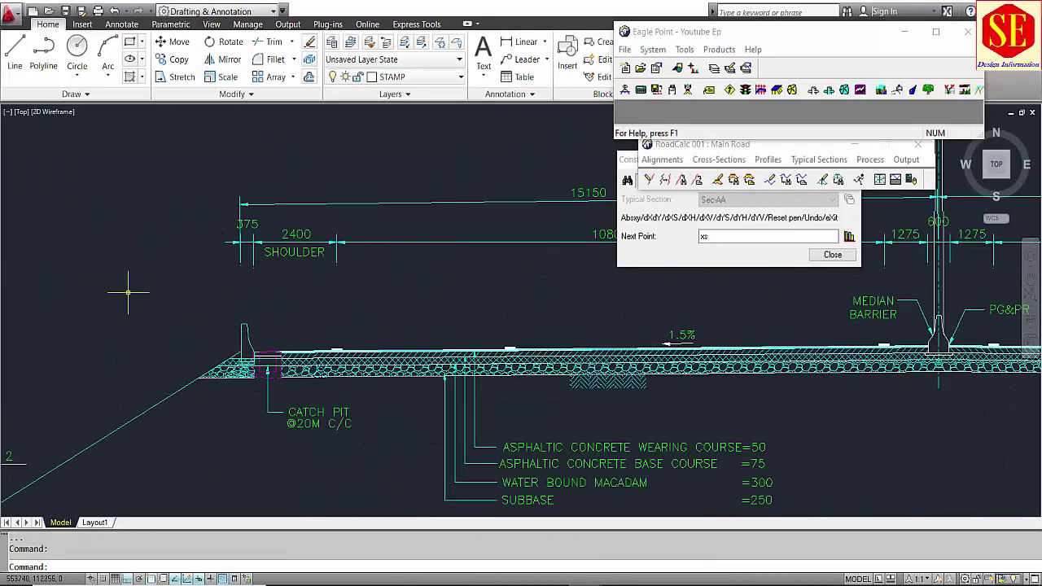
pyautogui.scroll(2, 470, 244)
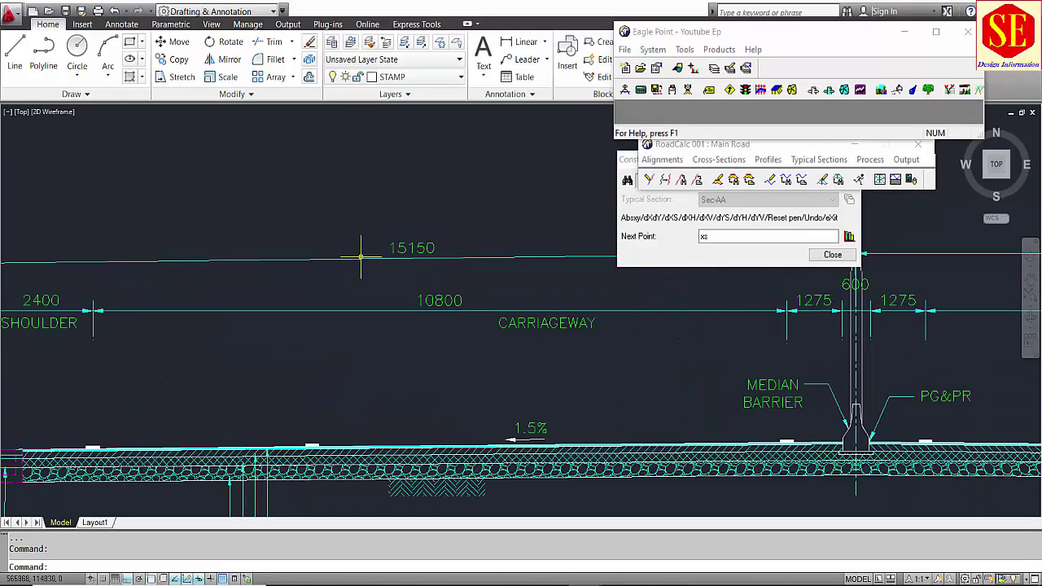
pyautogui.scroll(-5, 362, 259)
pyautogui.scroll(5, 643, 358)
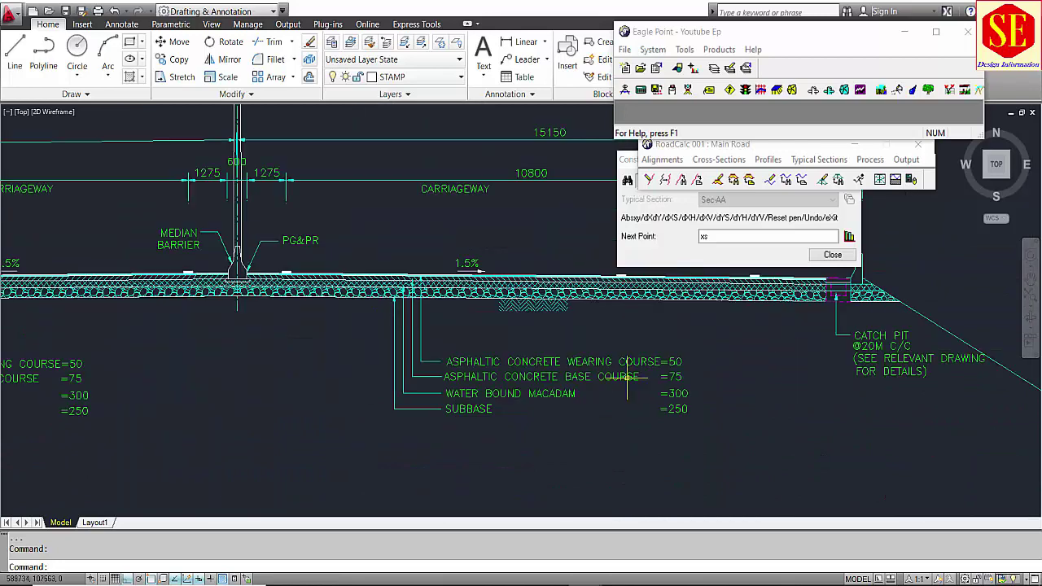
pyautogui.scroll(2, 503, 368)
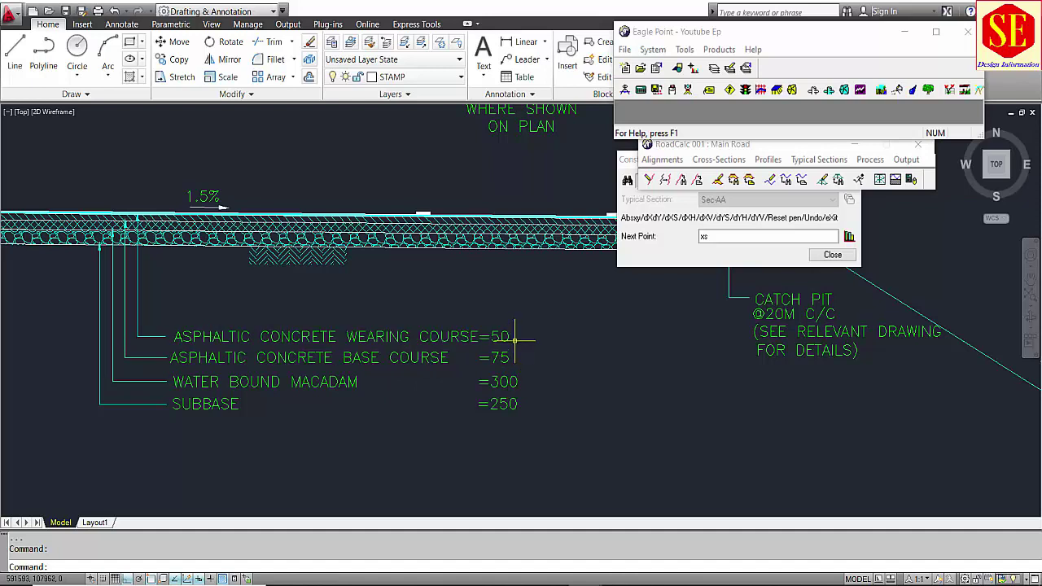
# Add the wearing course thickness 0.05 and the base course thickness 0.075 in Calculator
pyautogui.click(651, 585)
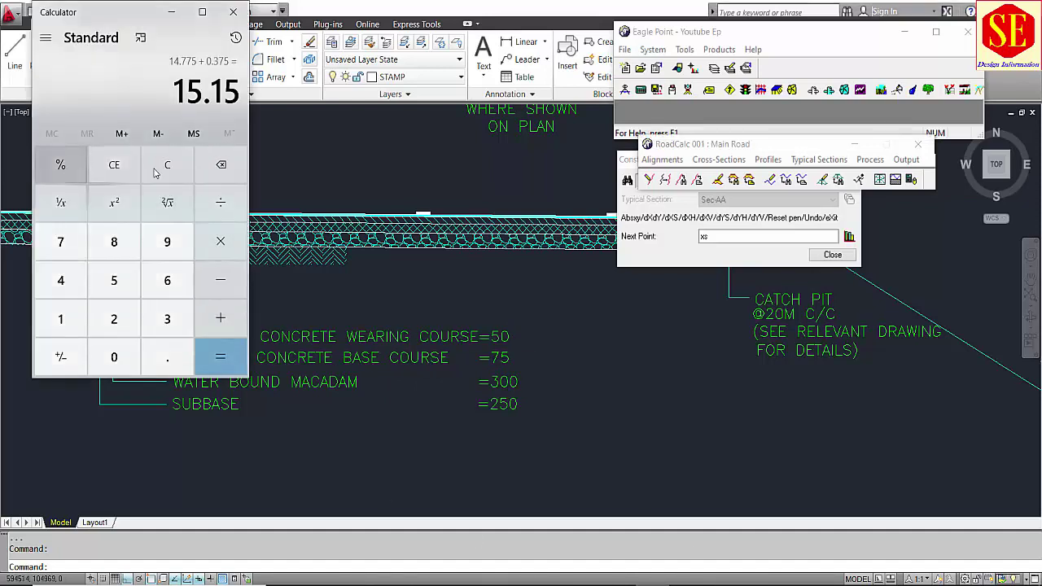
pyautogui.click(114, 164)
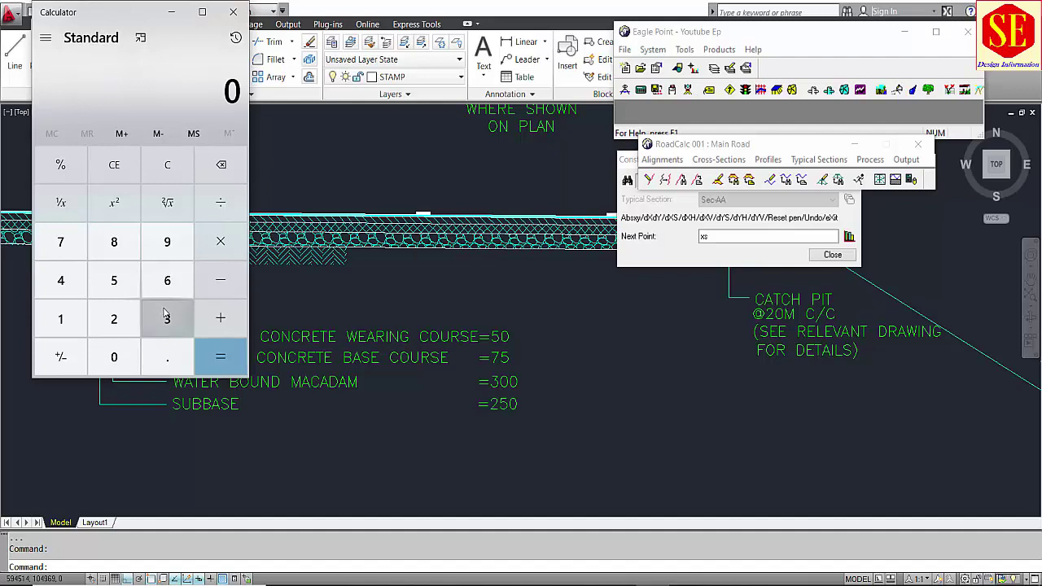
pyautogui.click(167, 357)
pyautogui.click(118, 356)
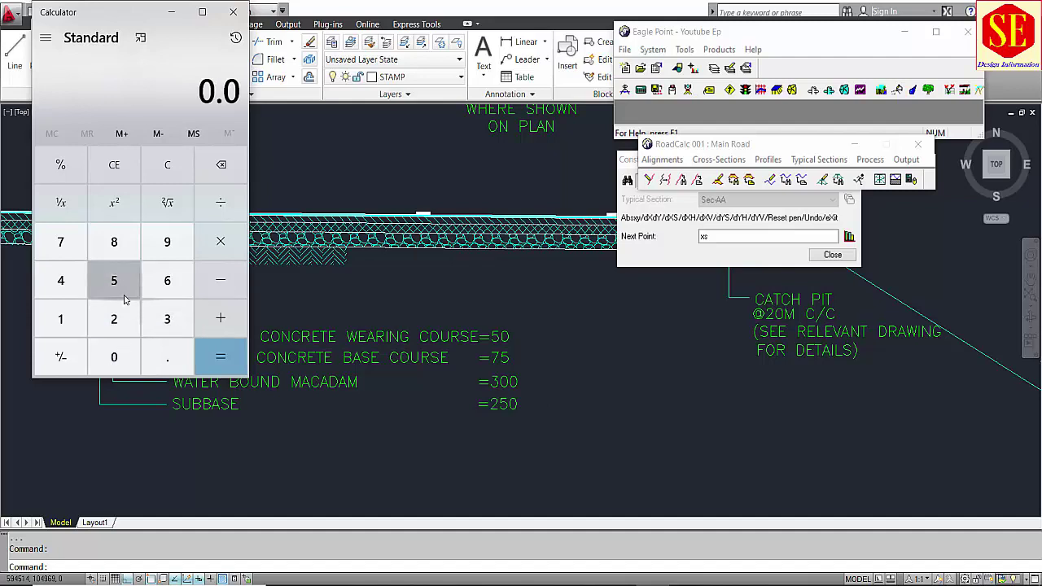
pyautogui.click(122, 297)
pyautogui.click(220, 318)
pyautogui.click(167, 356)
pyautogui.click(116, 355)
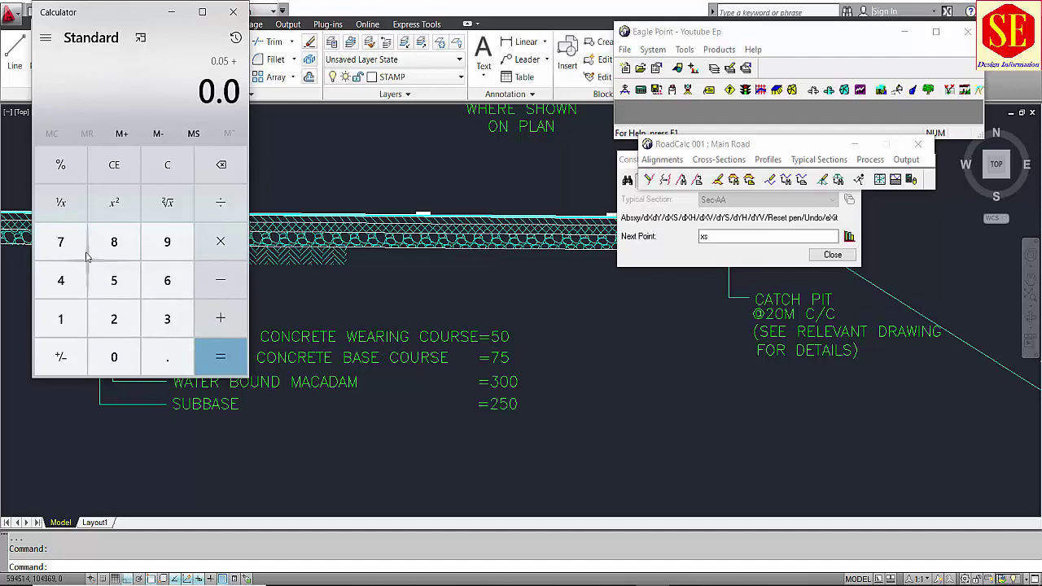
pyautogui.click(77, 249)
pyautogui.click(118, 287)
pyautogui.click(216, 356)
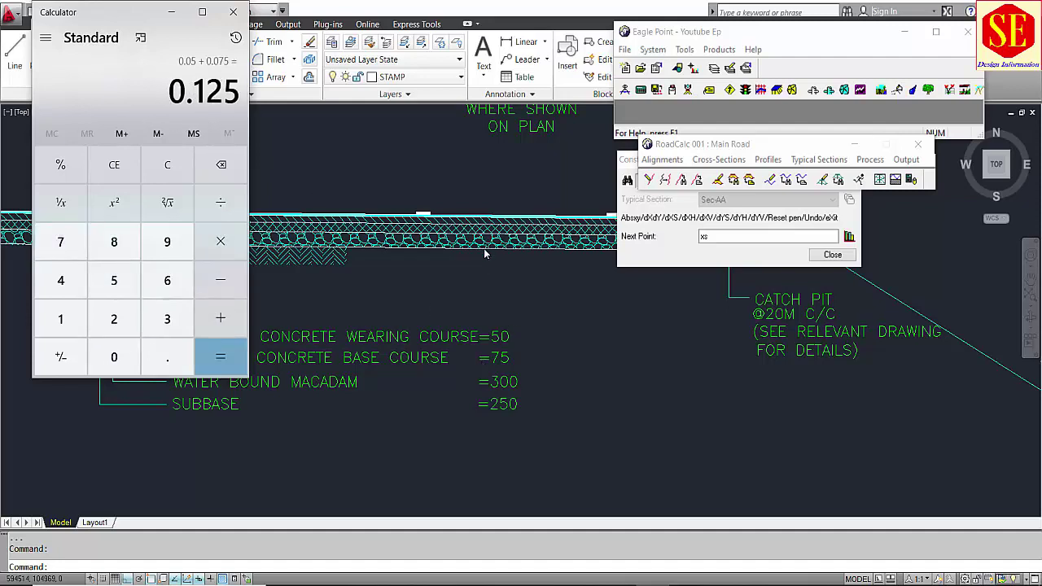
pyautogui.click(491, 380)
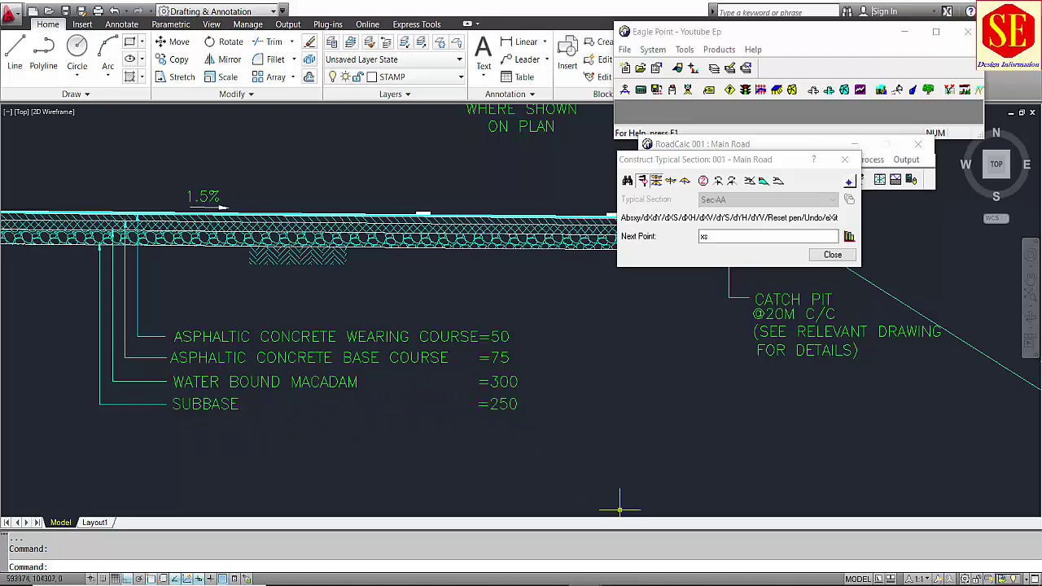
# Switch to the RCT01001.dwg drawing and copy the road surface line 0.125 straight down from the centerline in the Cut Detail
pyautogui.click(732, 529)
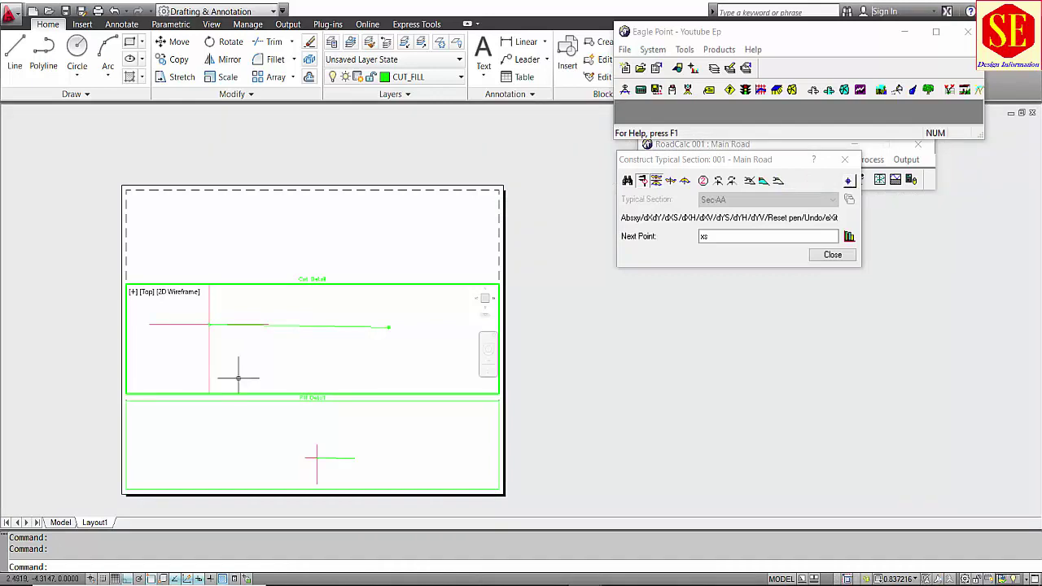
pyautogui.scroll(1, 203, 356)
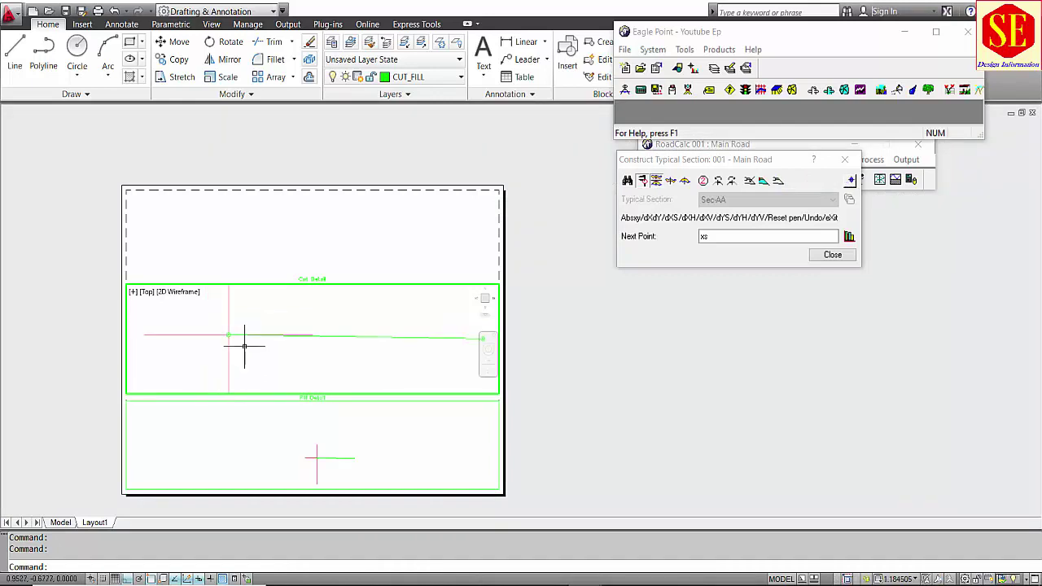
pyautogui.write('CO')
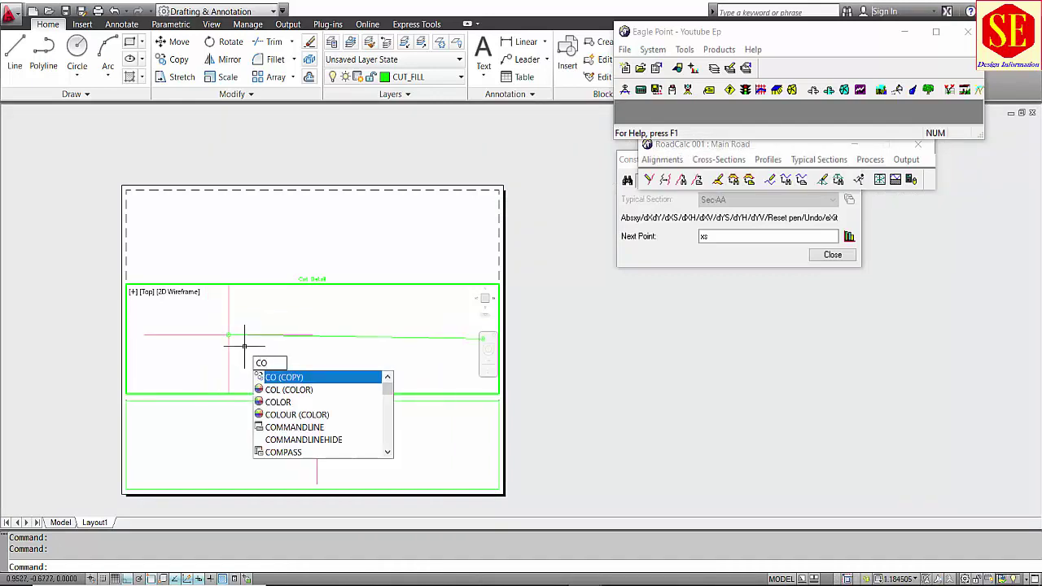
pyautogui.press('Return')
pyautogui.click(236, 335)
pyautogui.scroll(3, 231, 336)
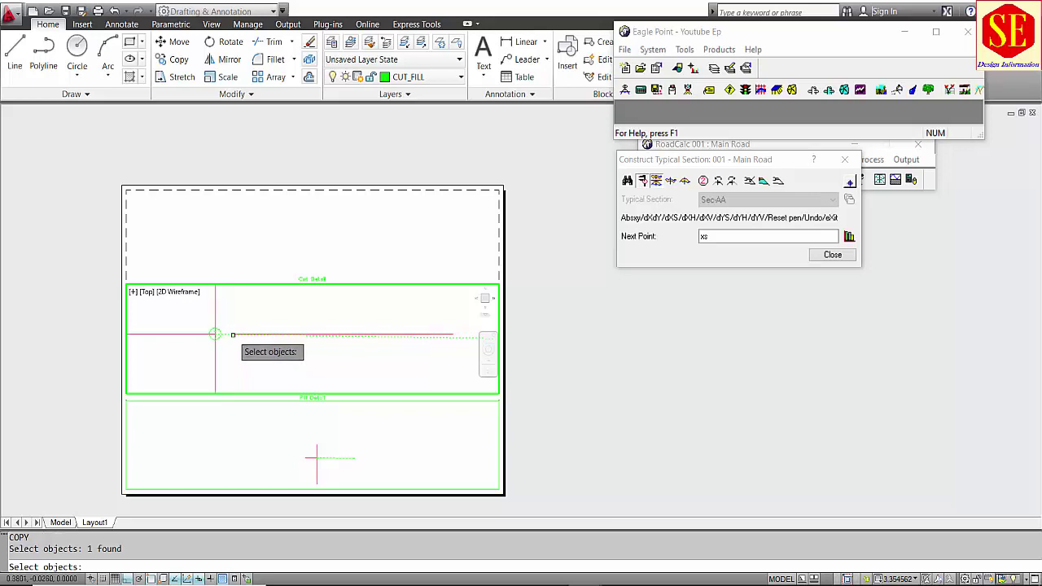
pyautogui.press('Return')
pyautogui.click(215, 334)
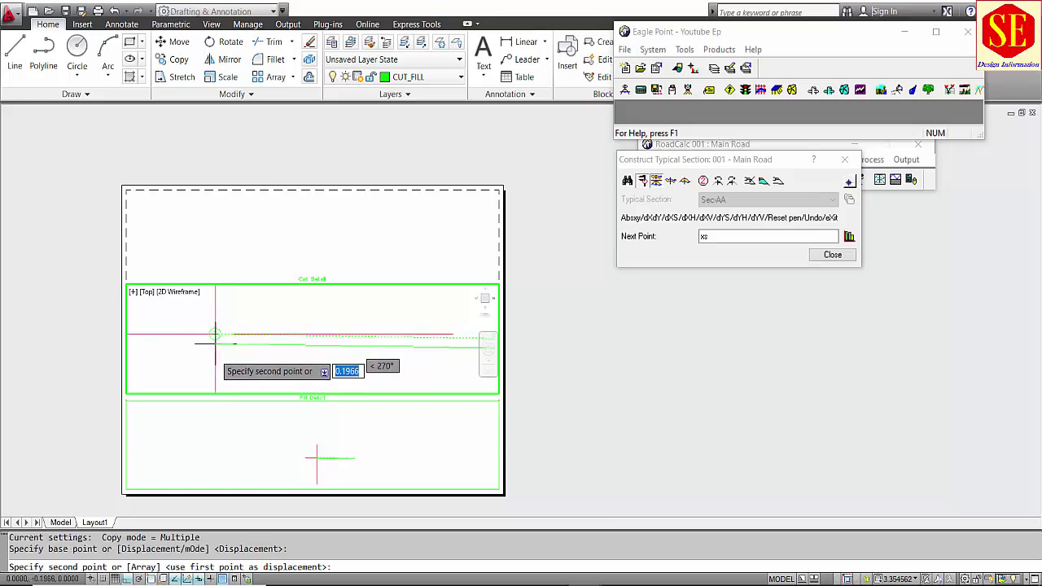
pyautogui.scroll(-2, 214, 362)
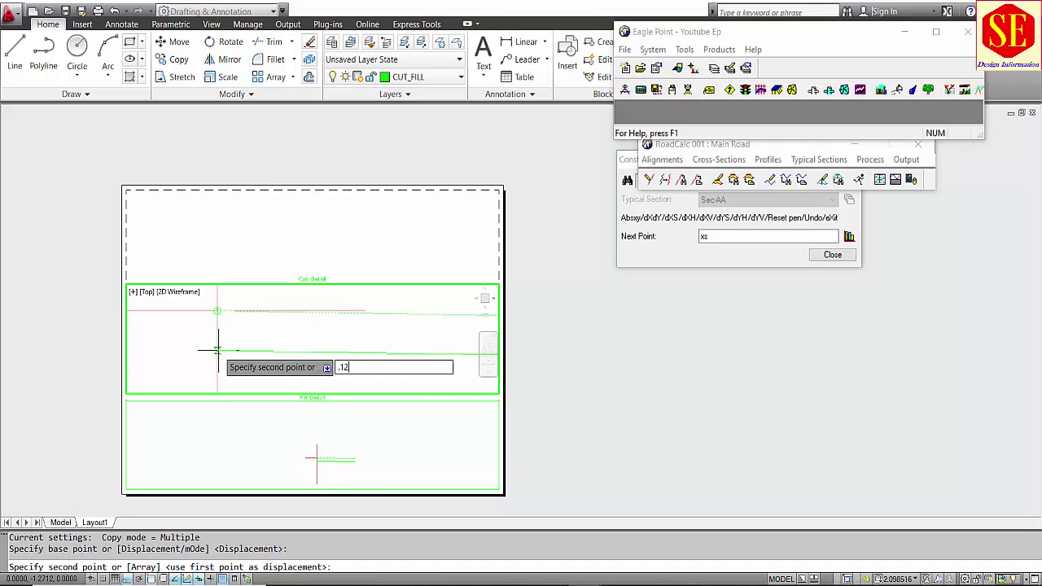
pyautogui.press('Return')
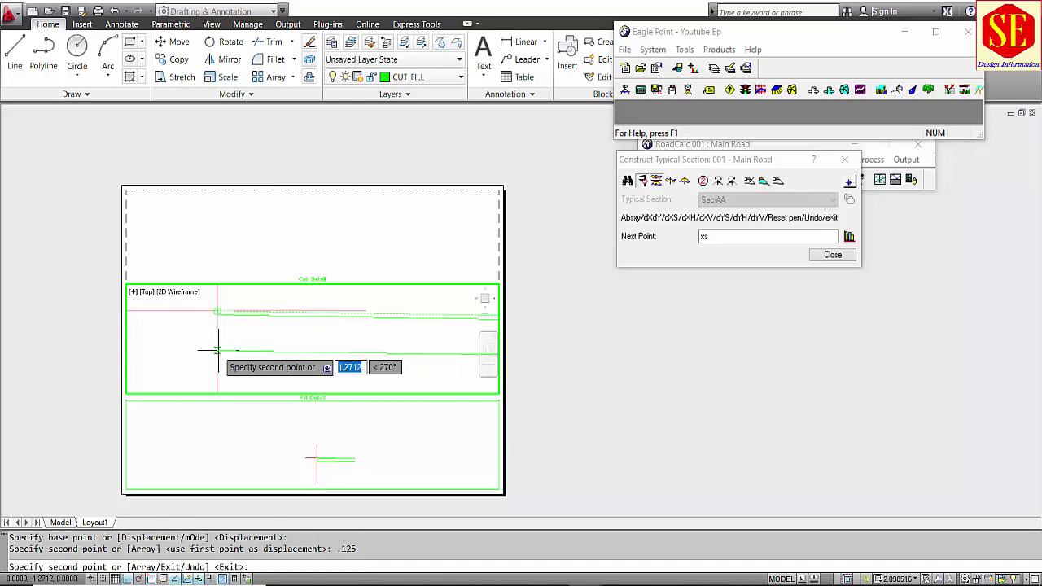
pyautogui.press('Escape')
# Copy the bottom line of the asphalt layers 0.30 straight down for the water bound macadam layer
pyautogui.scroll(3, 238, 318)
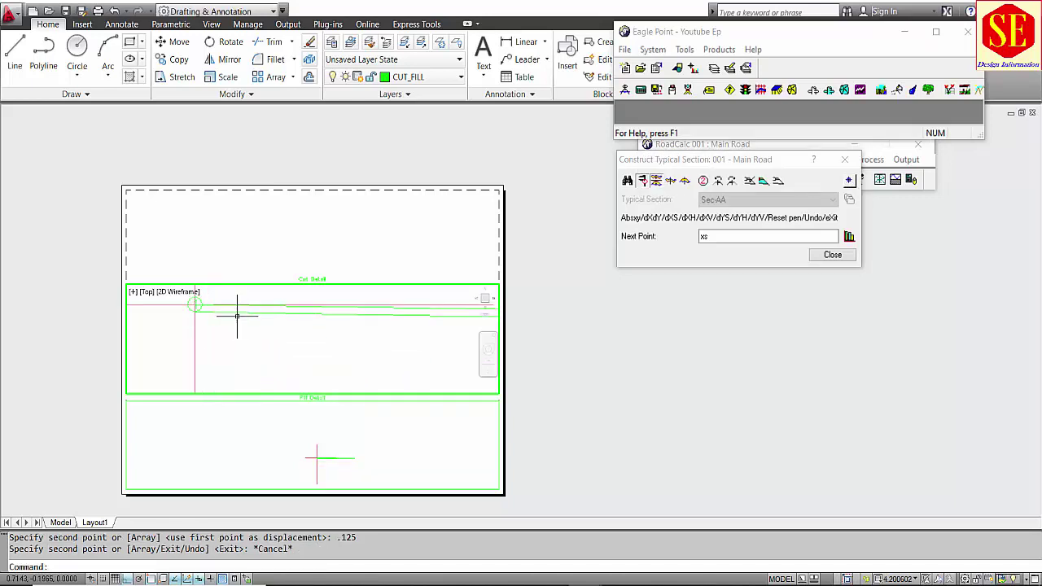
pyautogui.write('co')
pyautogui.press('Return')
pyautogui.click(222, 312)
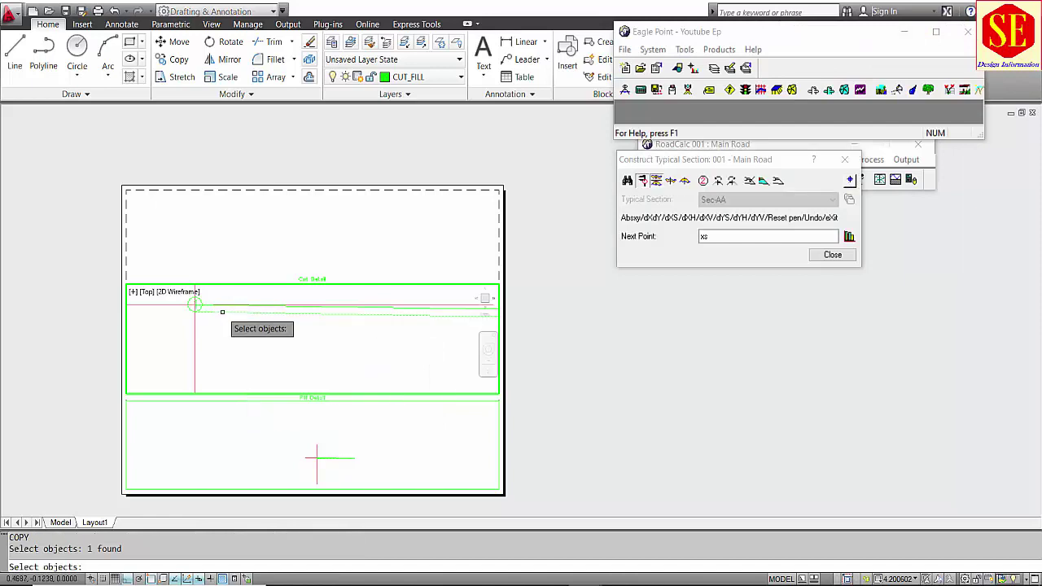
pyautogui.press('Return')
pyautogui.scroll(4, 189, 322)
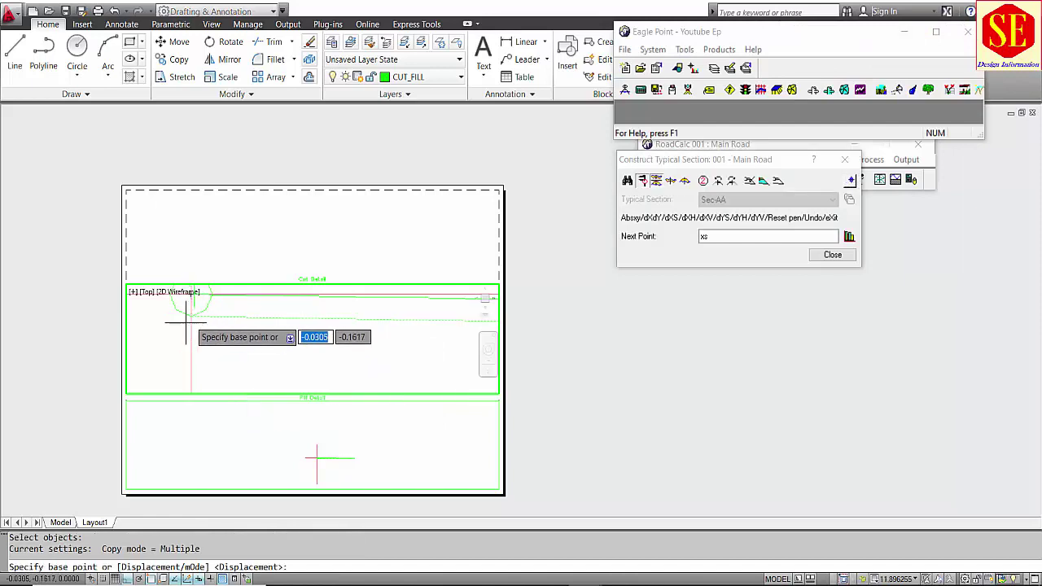
pyautogui.click(185, 322)
pyautogui.scroll(-3, 187, 341)
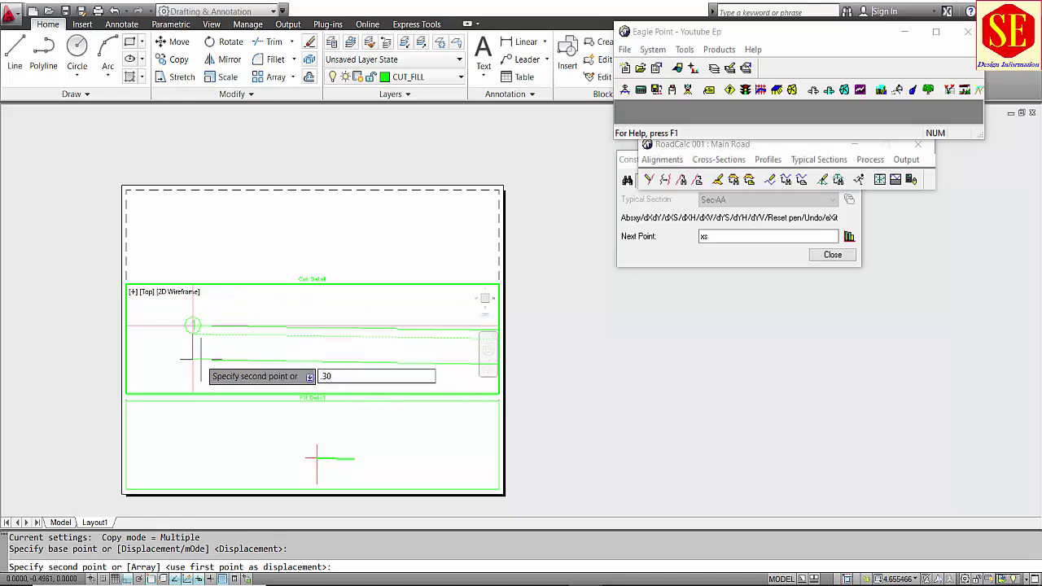
pyautogui.press('Return')
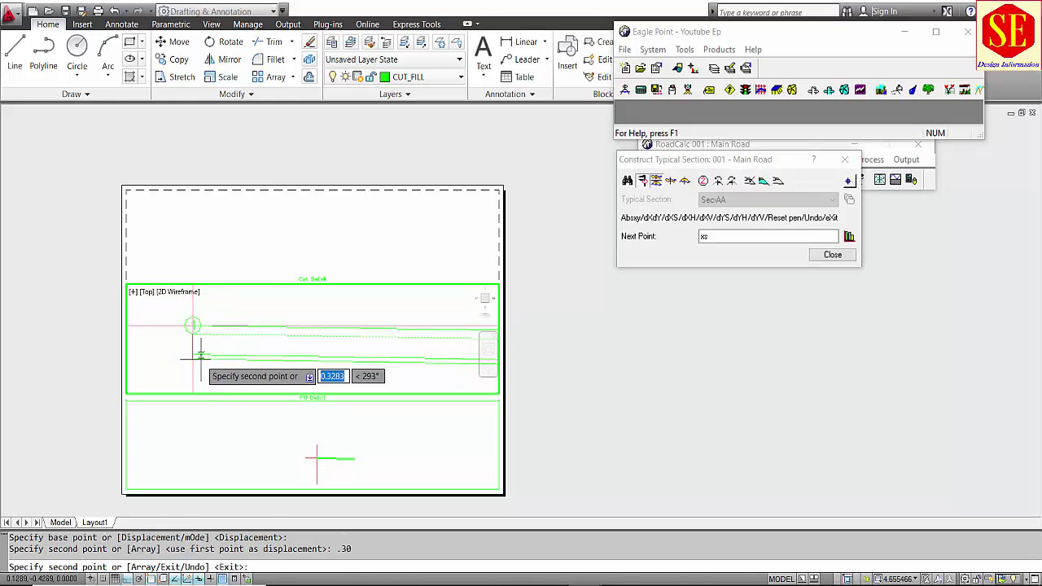
pyautogui.scroll(-2, 227, 341)
pyautogui.press('Escape')
# Copy the bottom line of the water bound macadam layer 0.25 straight down for the subbase
pyautogui.press('Return')
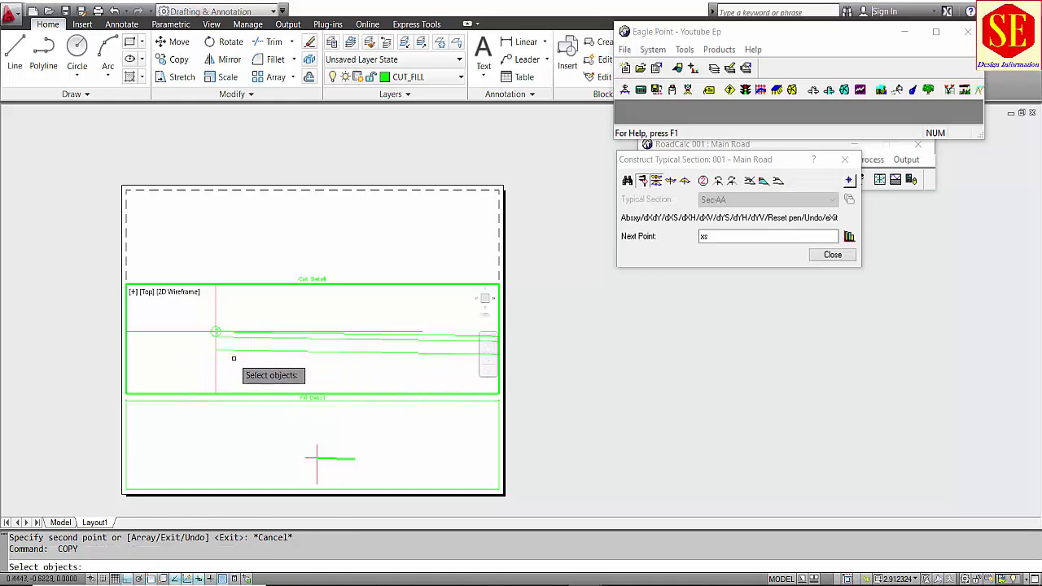
pyautogui.click(215, 350)
pyautogui.press('Return')
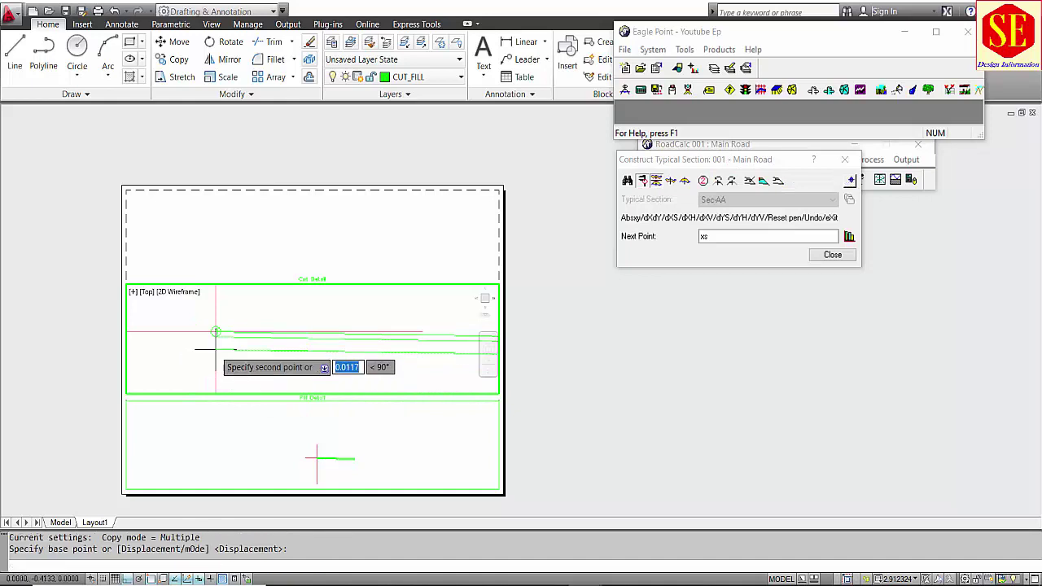
pyautogui.click(216, 350)
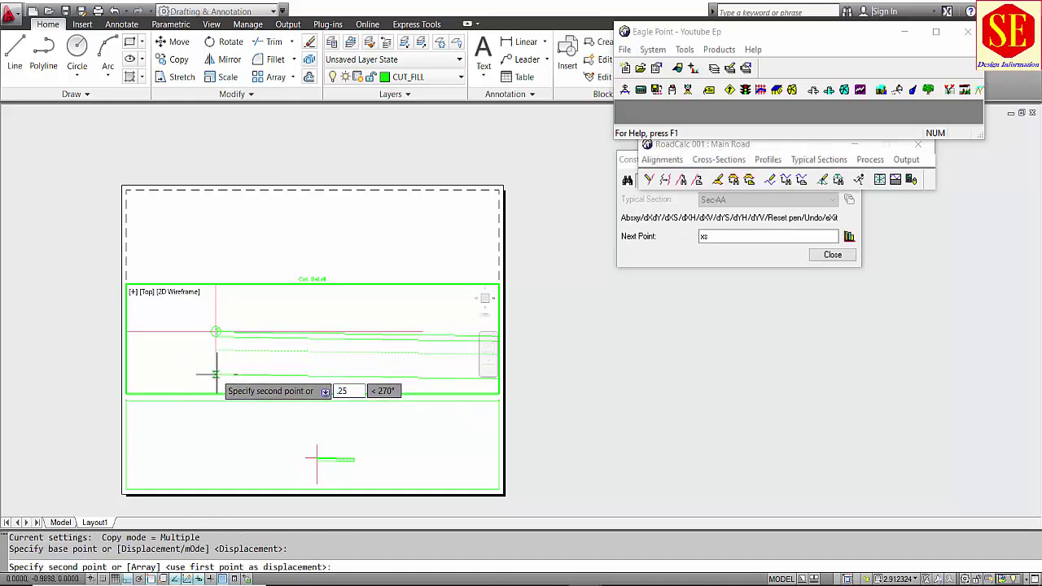
pyautogui.write('.25')
pyautogui.press('Return')
pyautogui.scroll(-3, 163, 342)
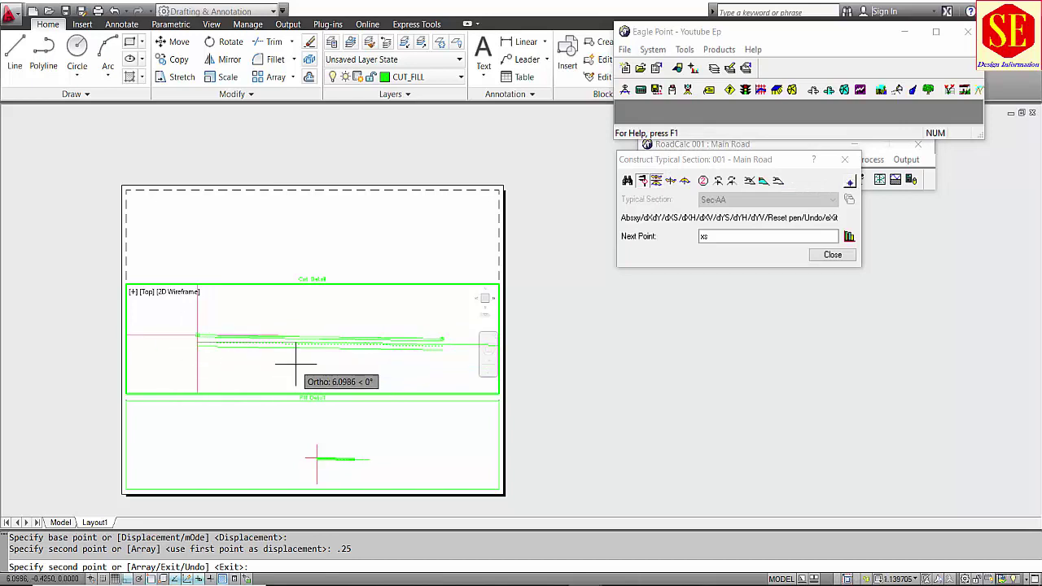
pyautogui.press('Escape')
# Compare the outer ends of the layer lines in the Cut Detail with the section's outer edge beside the catch pit in 1a008.dwg
pyautogui.scroll(3, 258, 358)
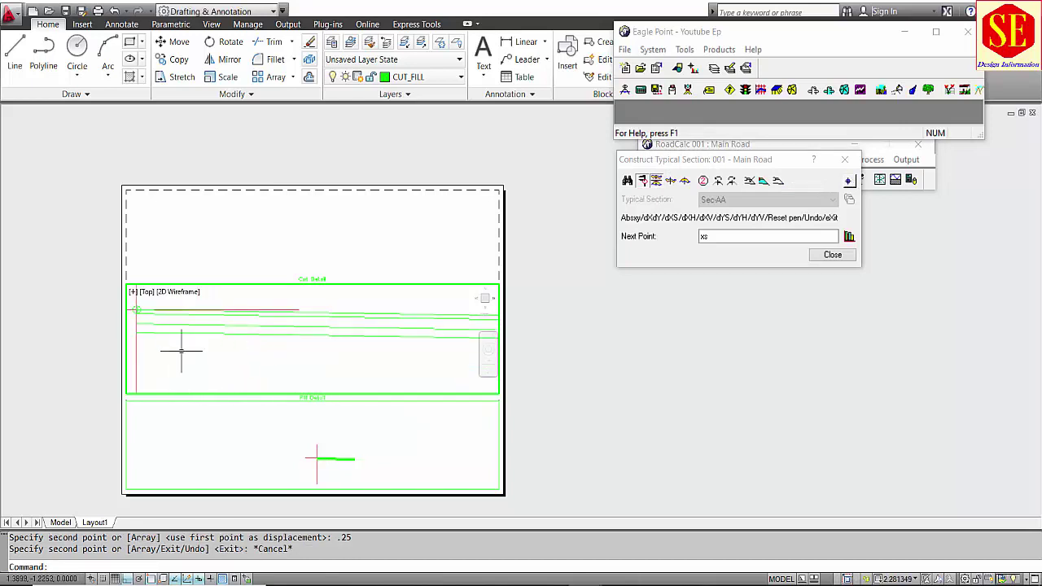
pyautogui.scroll(-2, 147, 332)
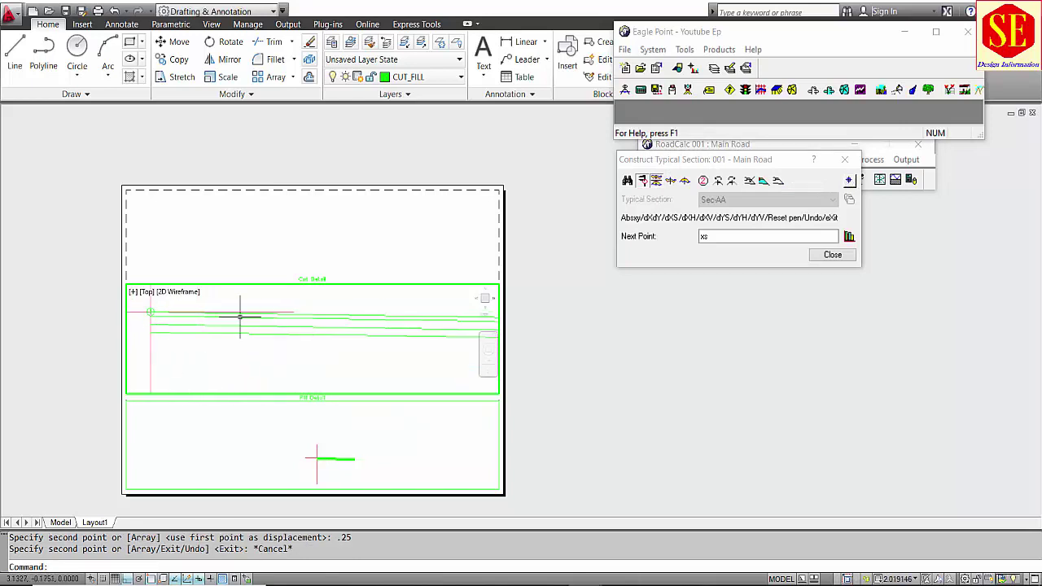
pyautogui.doubleClick(540, 320)
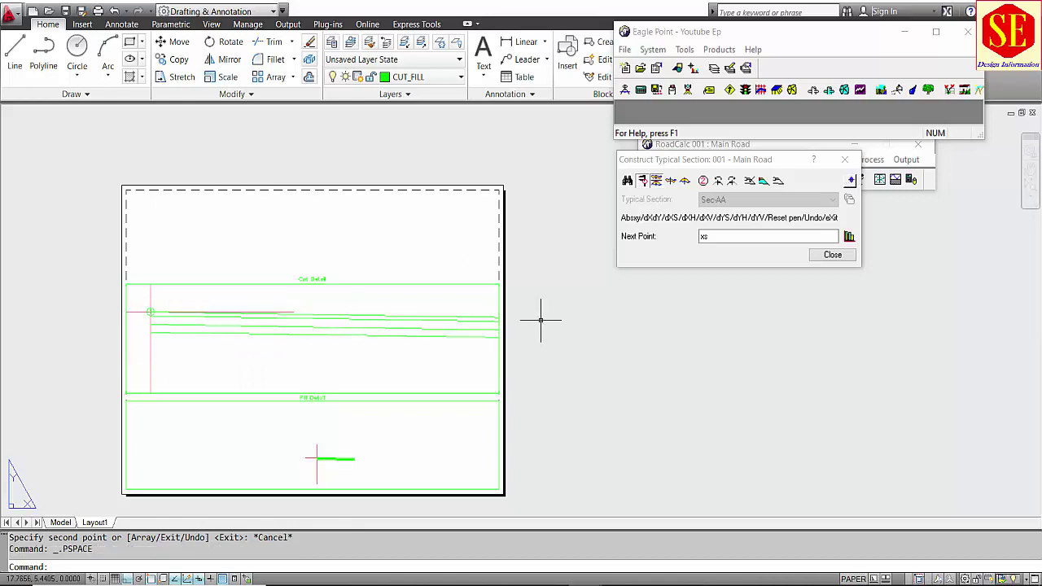
pyautogui.scroll(2, 253, 269)
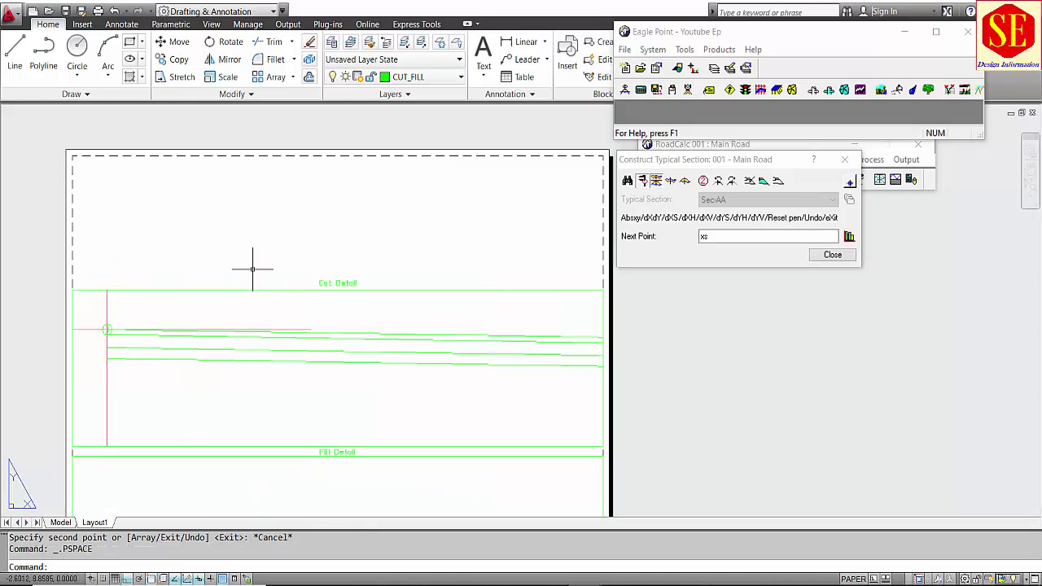
pyautogui.doubleClick(306, 429)
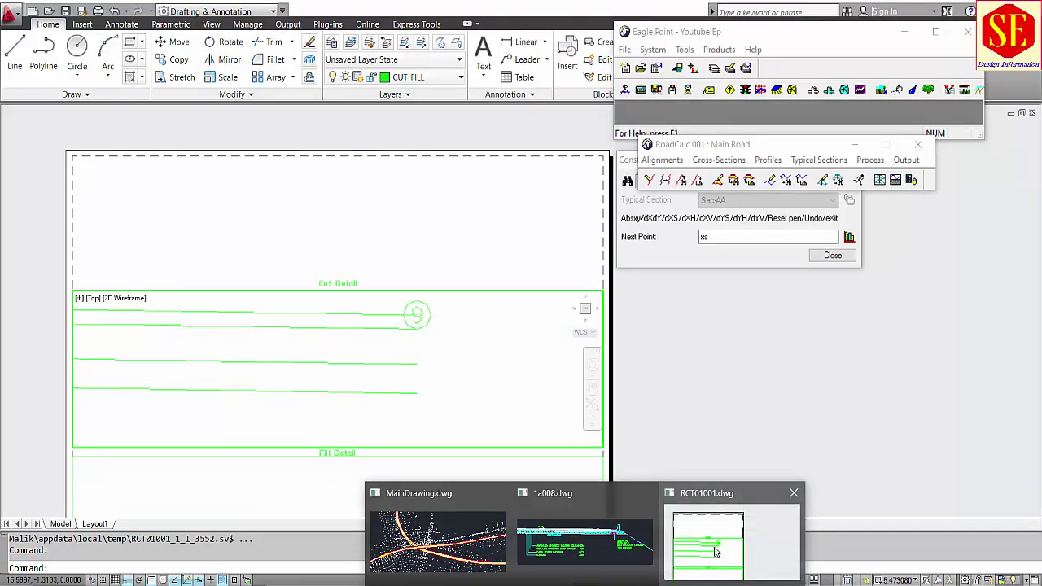
pyautogui.click(589, 523)
pyautogui.scroll(1, 599, 330)
pyautogui.scroll(3, 501, 298)
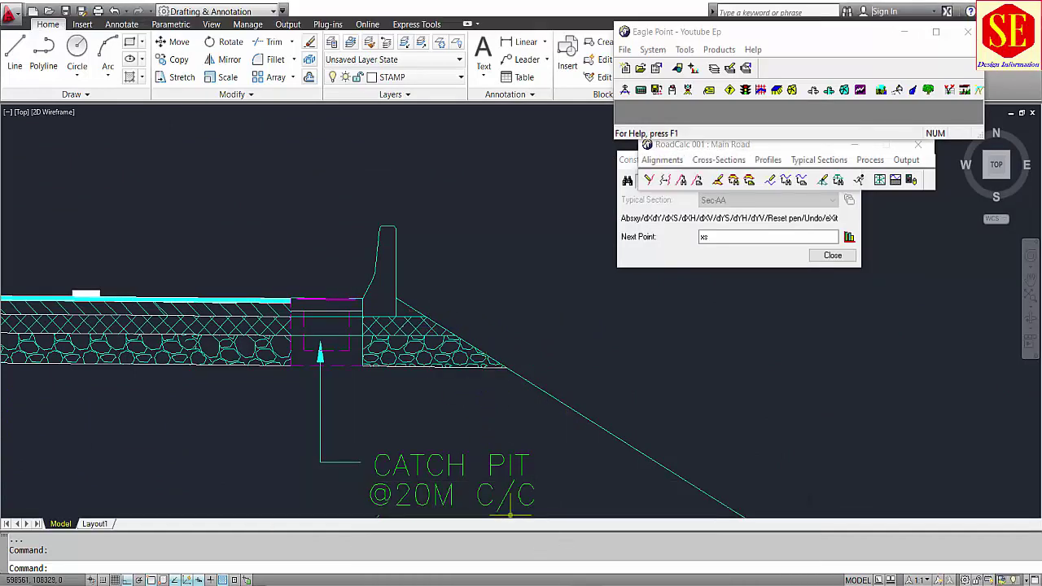
pyautogui.click(589, 541)
pyautogui.scroll(3, 440, 343)
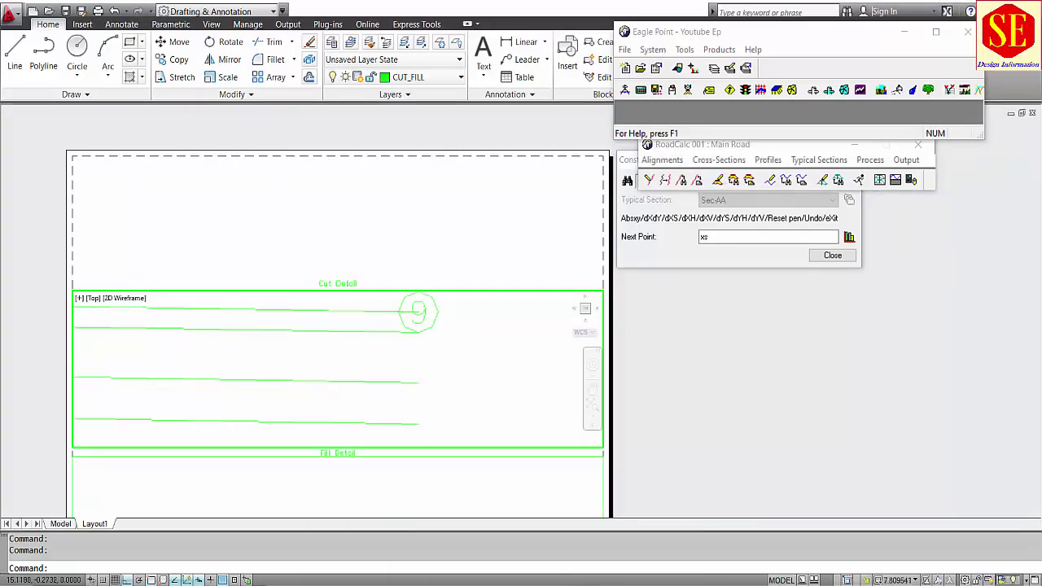
pyautogui.moveTo(418, 311); pyautogui.dragTo(402, 372, button='middle')
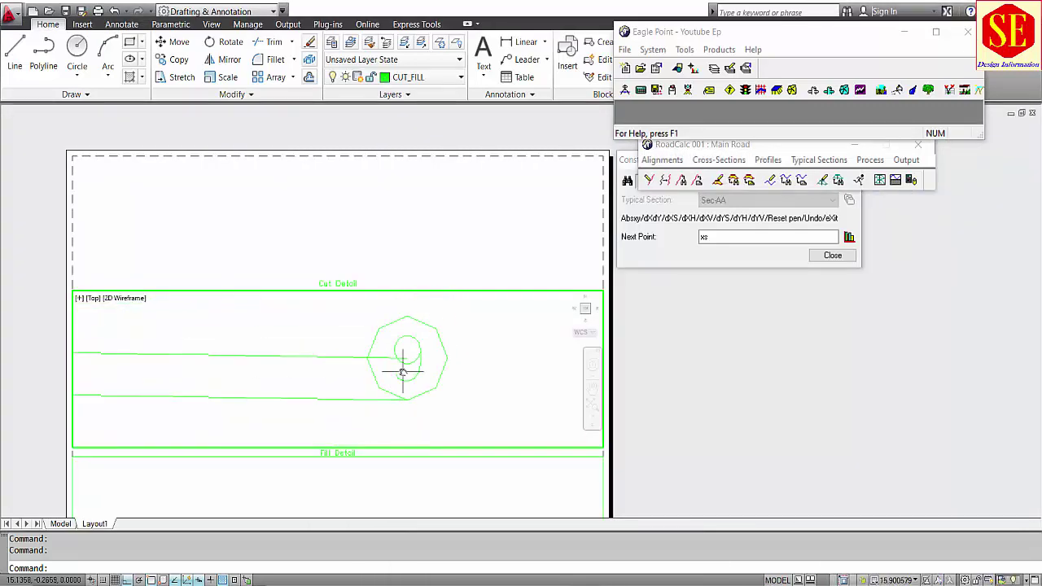
pyautogui.write('L')
pyautogui.press('Return')
pyautogui.click(406, 358)
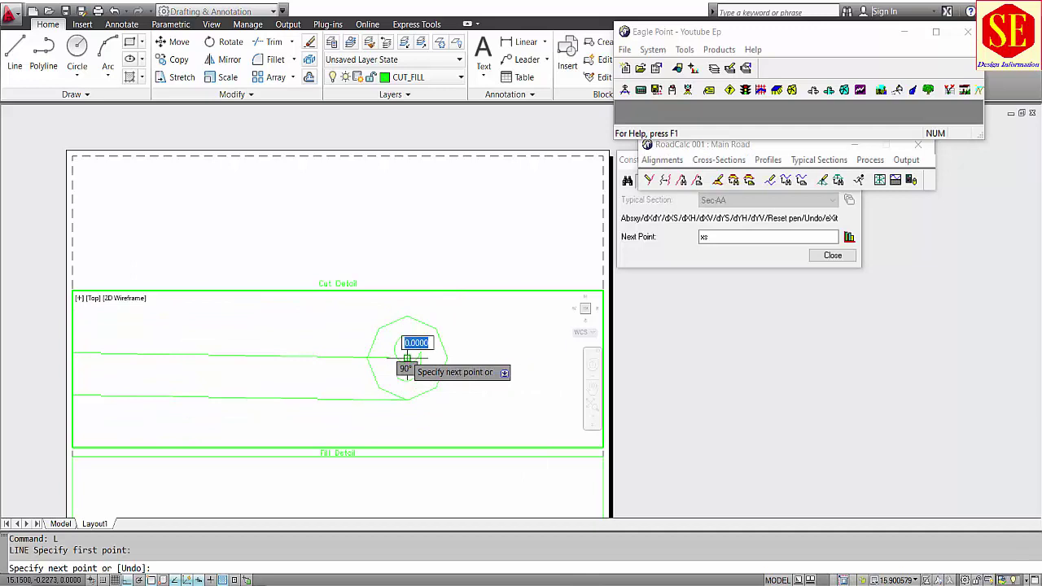
pyautogui.scroll(-3, 516, 342)
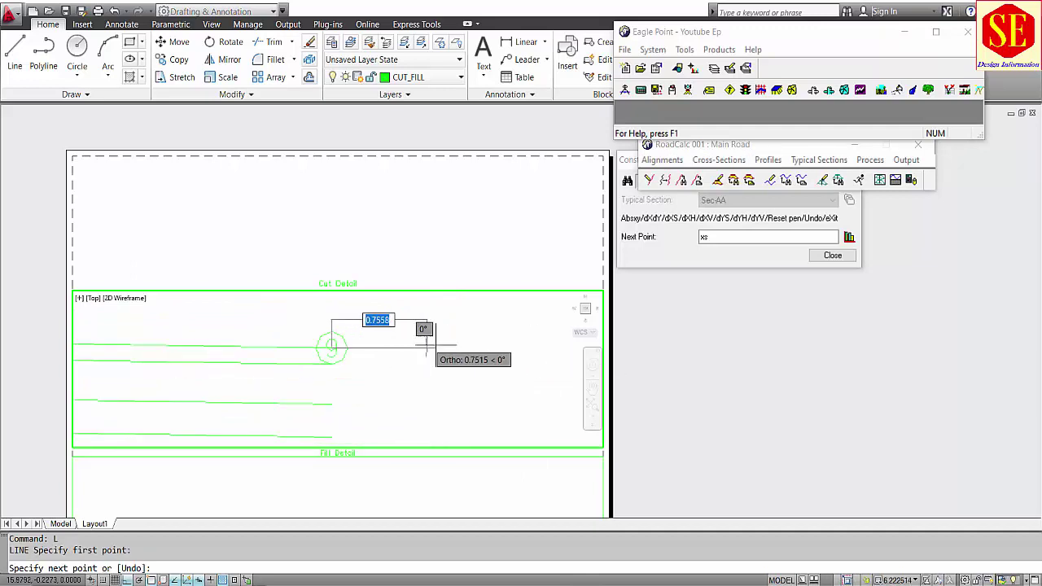
pyautogui.write('2')
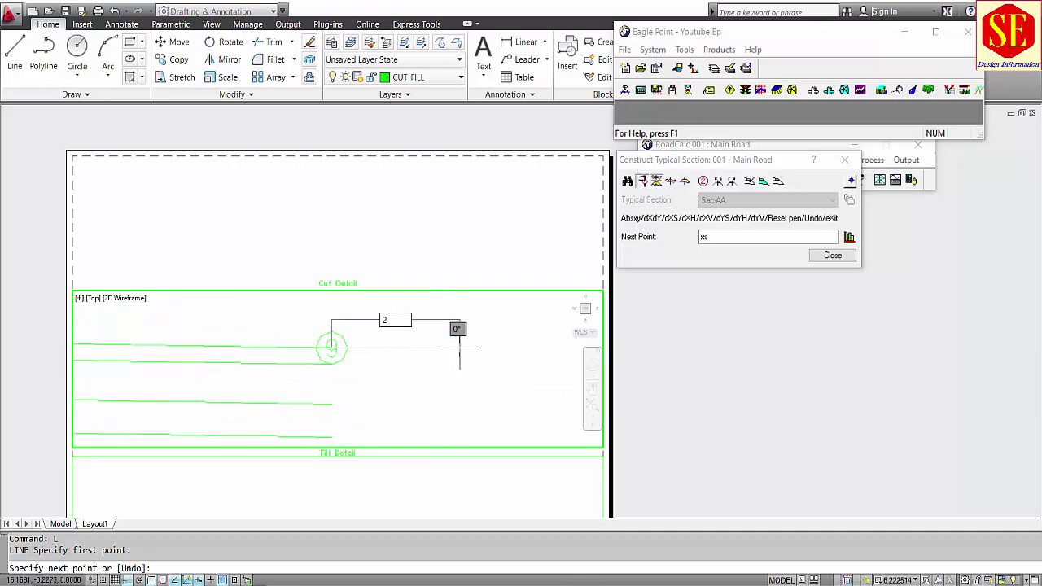
pyautogui.press('Escape')
pyautogui.press('Escape')
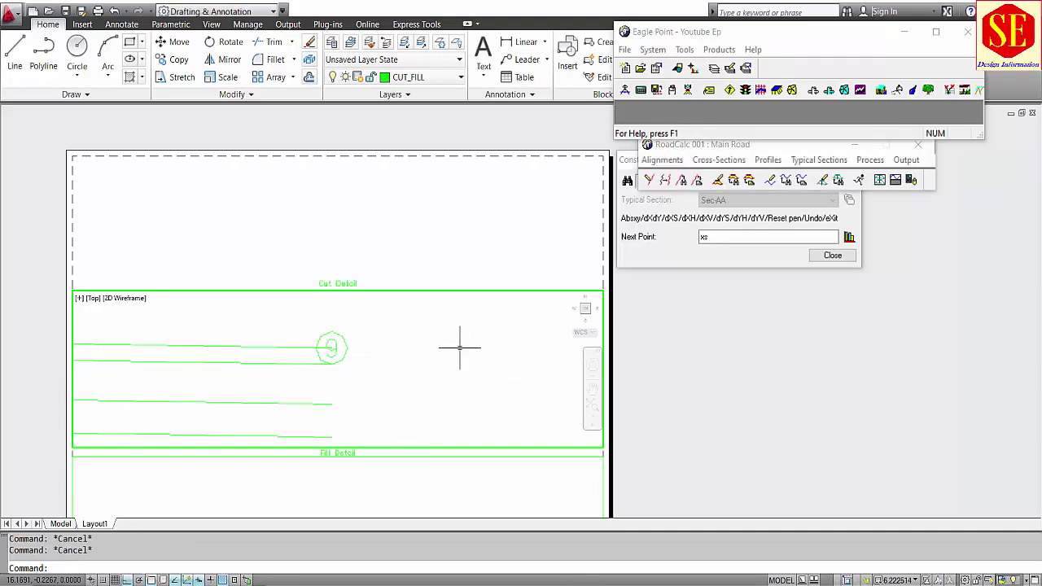
# Draw a closed helper triangle from the edge-of-pavement point (code 9) in the Cut Detail, 2 outward horizontally and 1 straight down
pyautogui.write('L')
pyautogui.press('Return')
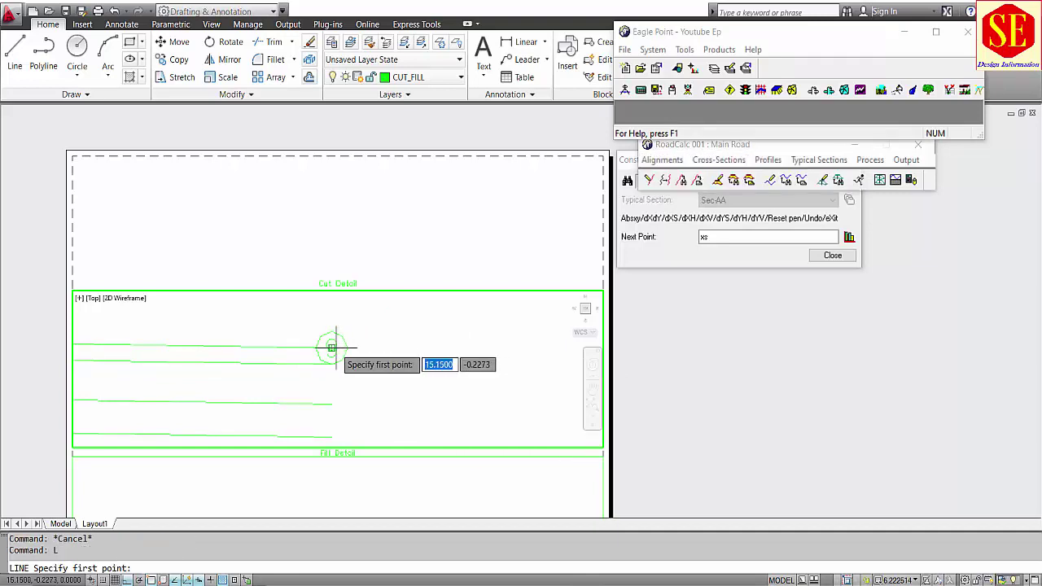
pyautogui.click(331, 348)
pyautogui.write('2')
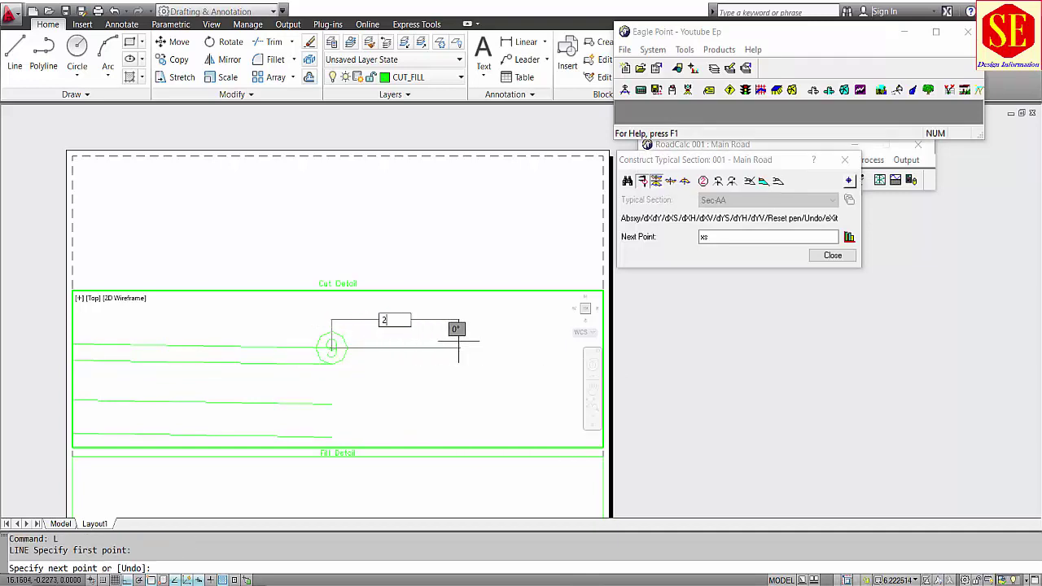
pyautogui.press('Return')
pyautogui.scroll(-4, 457, 341)
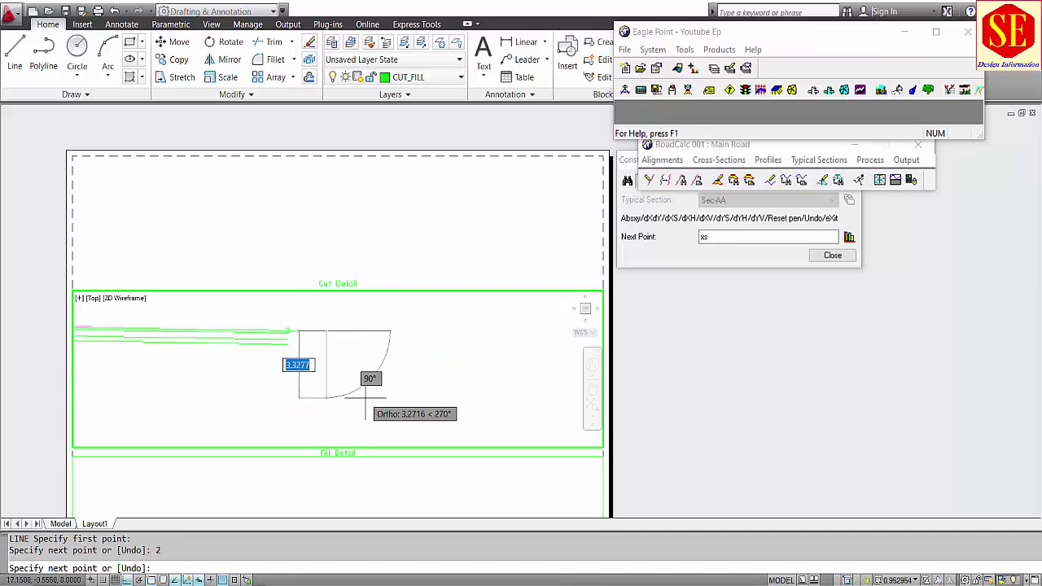
pyautogui.write('1')
pyautogui.press('Return')
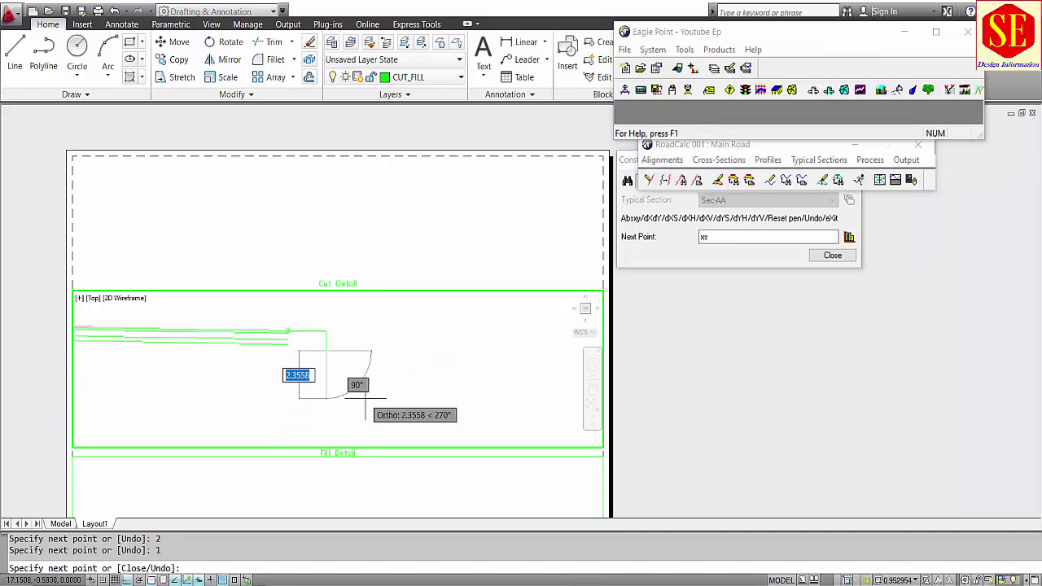
pyautogui.write('c')
pyautogui.press('Return')
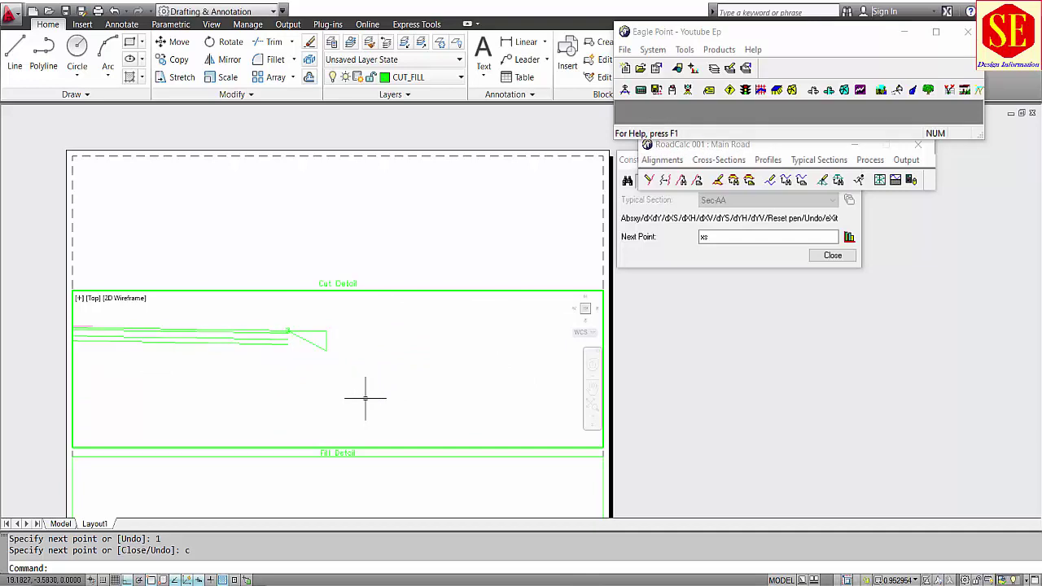
# Extend the outer ends of the three layer bottom lines to the triangle's 2:1 sloping side
pyautogui.scroll(3, 290, 362)
pyautogui.scroll(2, 382, 355)
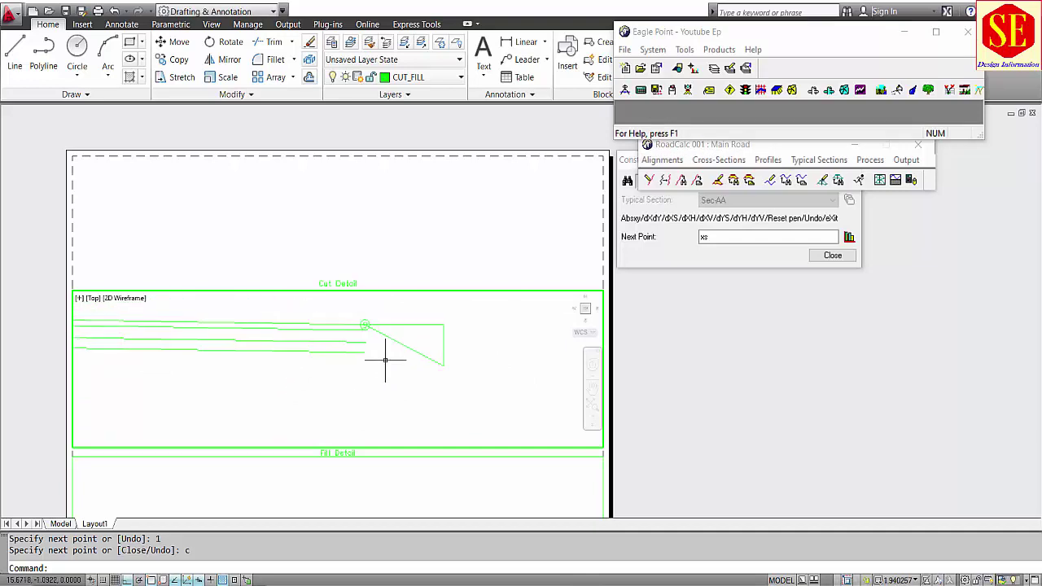
pyautogui.write('ex')
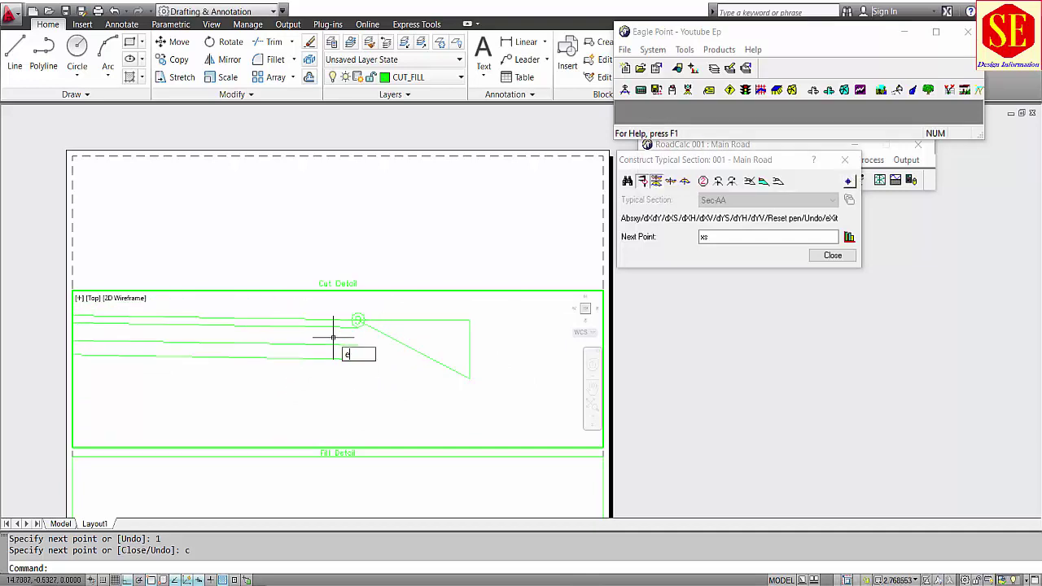
pyautogui.press('Return')
pyautogui.press('Return')
pyautogui.click(335, 327)
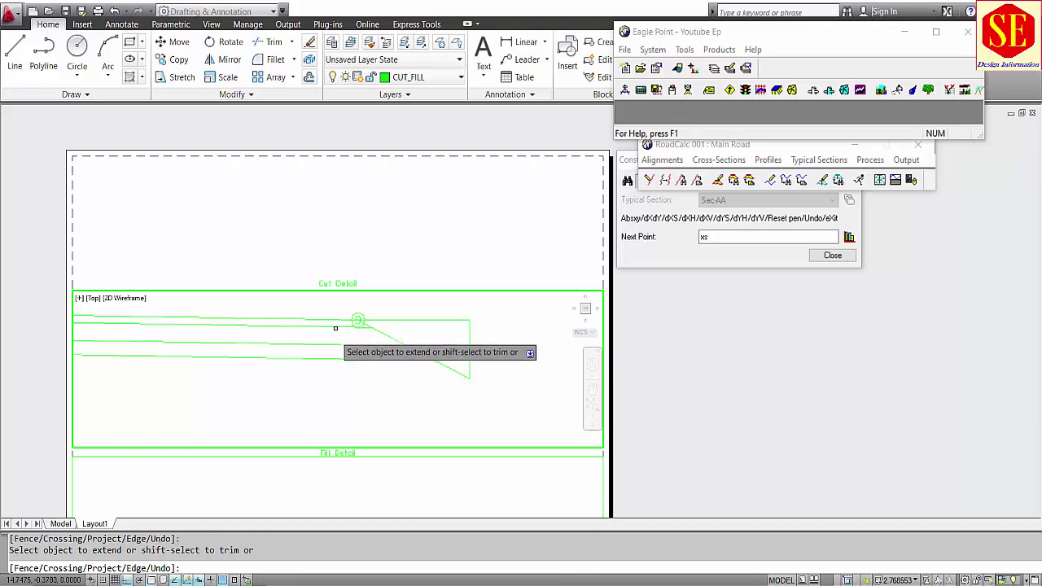
pyautogui.click(338, 343)
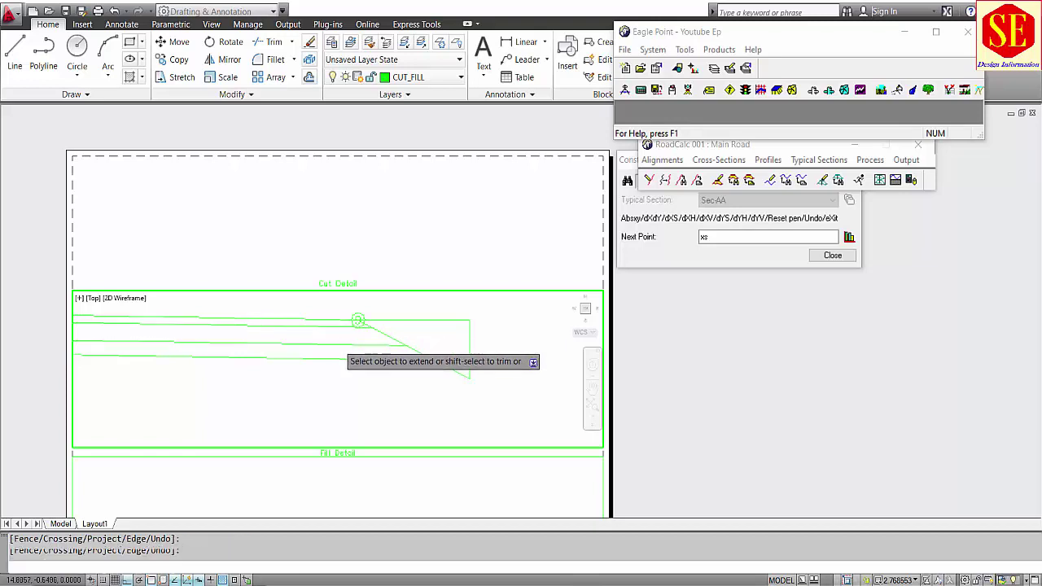
pyautogui.press('Escape')
# Trim off the part of the sloping side that runs below the subbase bottom line
pyautogui.write('tr')
pyautogui.press('Return')
pyautogui.press('Return')
pyautogui.click(462, 375)
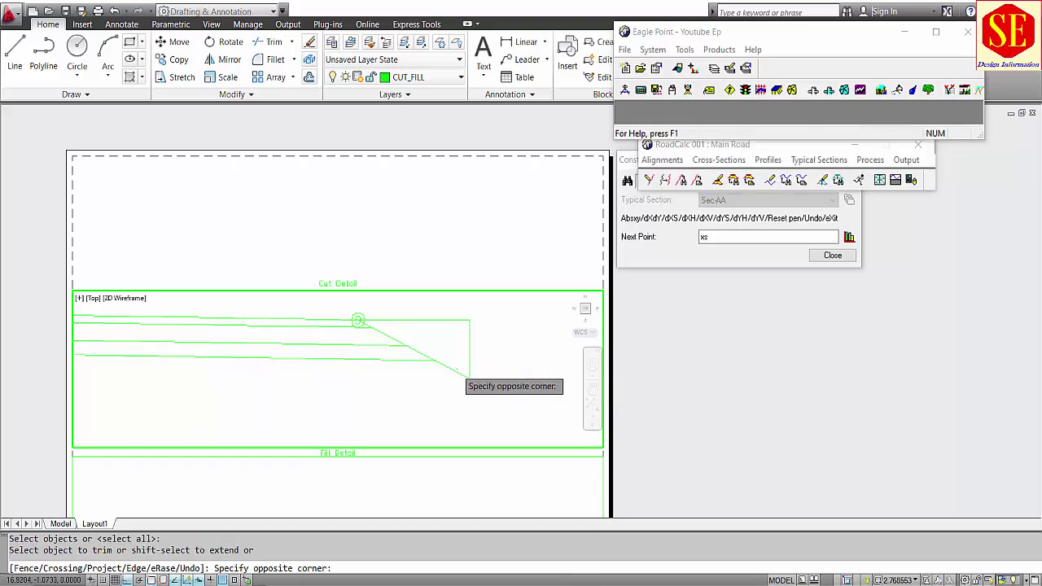
pyautogui.click(447, 378)
pyautogui.press('Escape')
# Erase the horizontal and vertical helper lines of the triangle
pyautogui.click(484, 326)
pyautogui.click(450, 323)
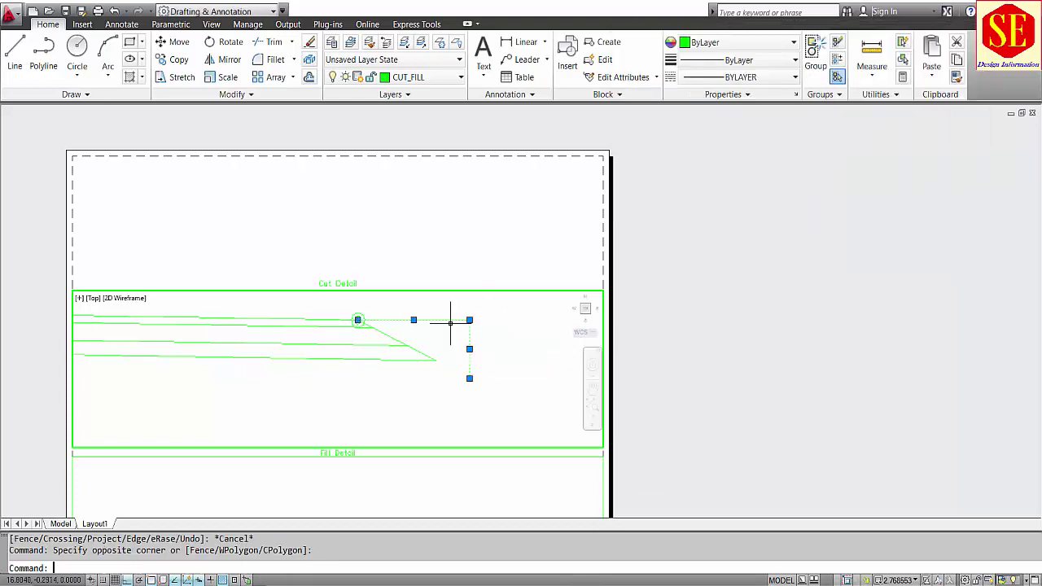
pyautogui.write('e')
pyautogui.press('Return')
pyautogui.scroll(-2, 532, 341)
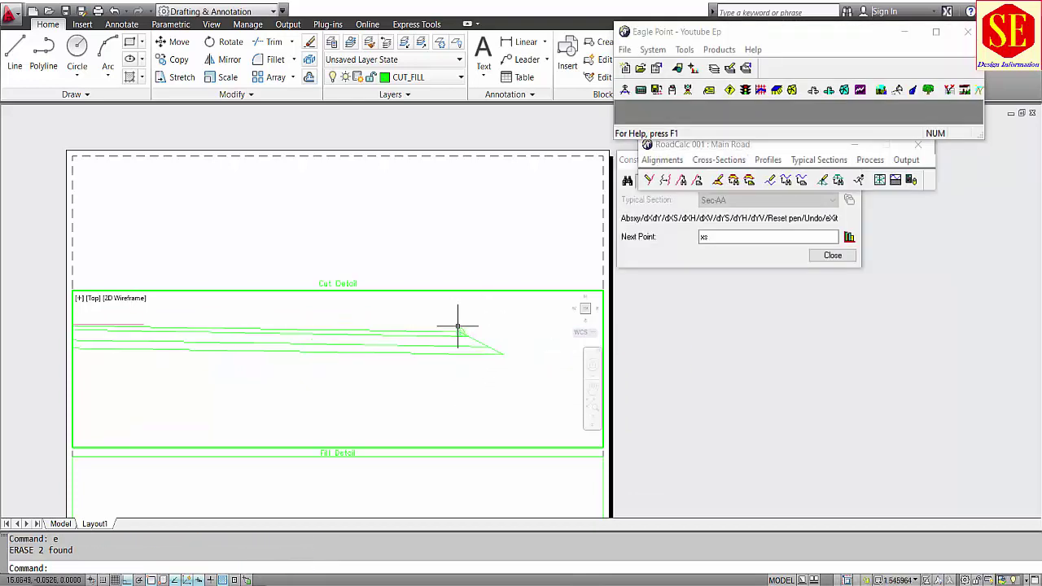
# Examine the three layer bottom lines in the Cut Detail and where they start at the centerline
pyautogui.moveTo(331, 358); pyautogui.dragTo(378, 362, button='middle')
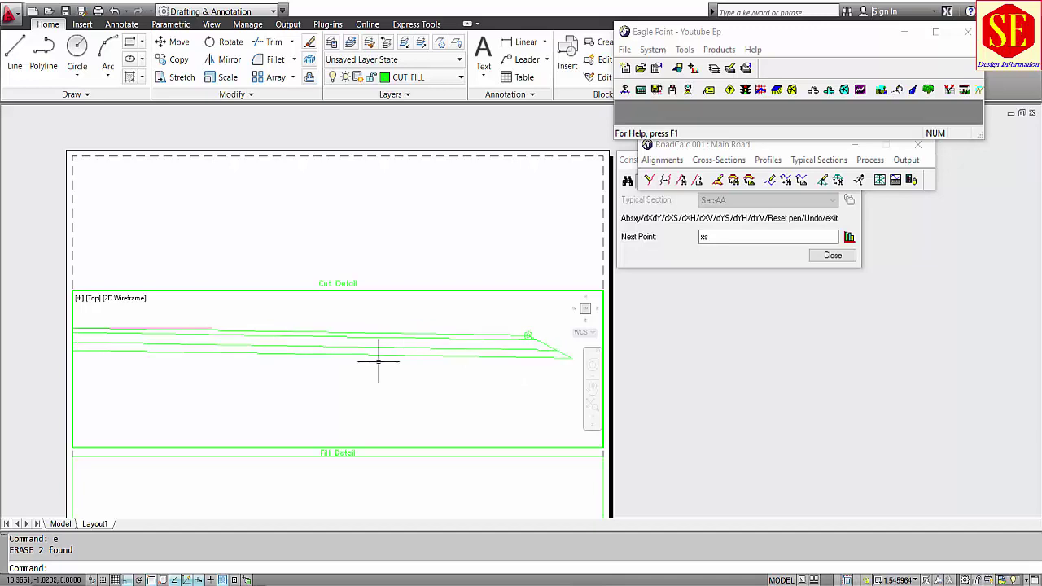
pyautogui.scroll(-4, 493, 356)
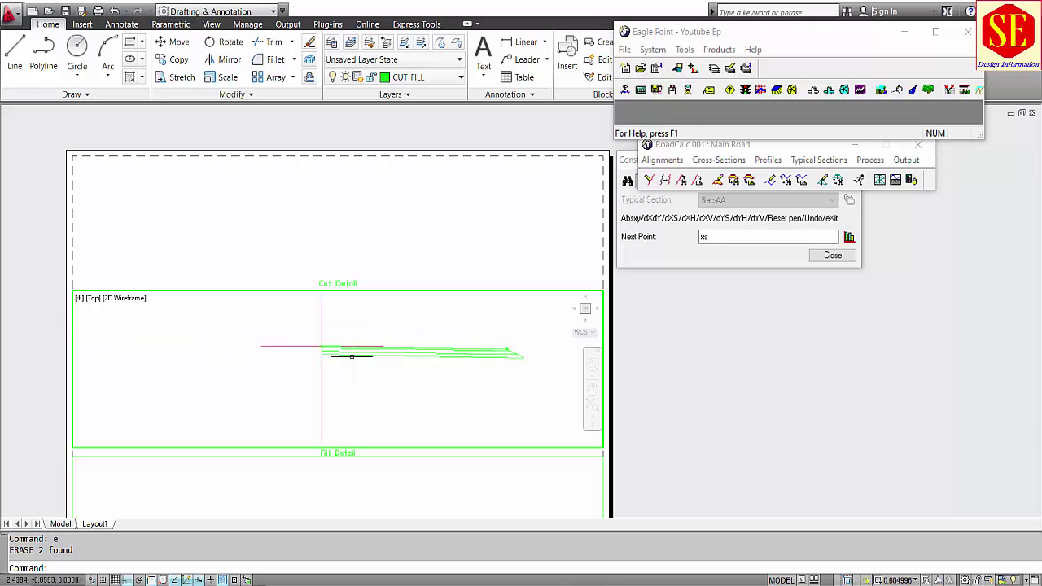
pyautogui.scroll(3, 342, 355)
pyautogui.scroll(3, 317, 370)
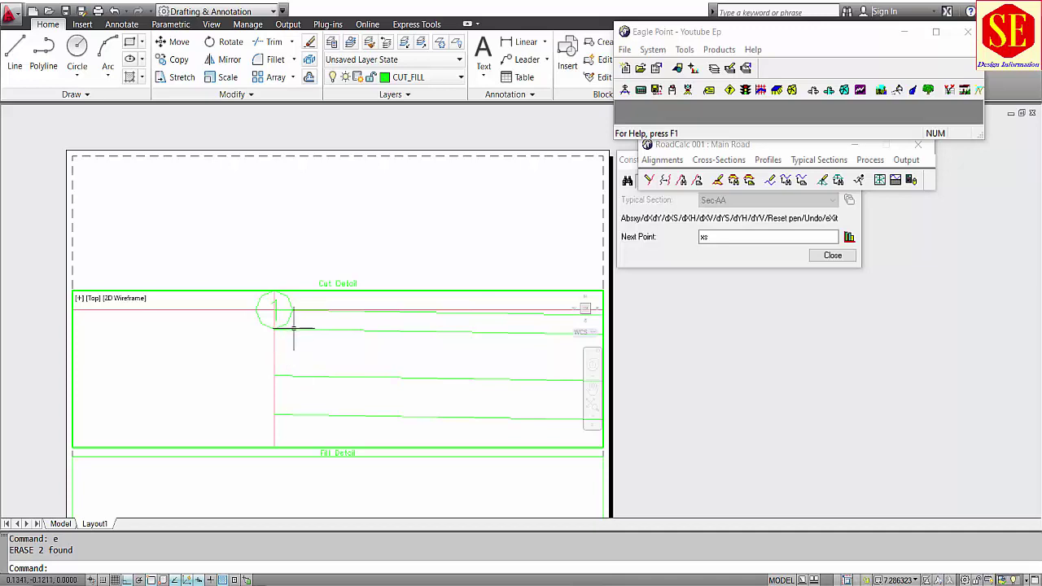
pyautogui.click(294, 329)
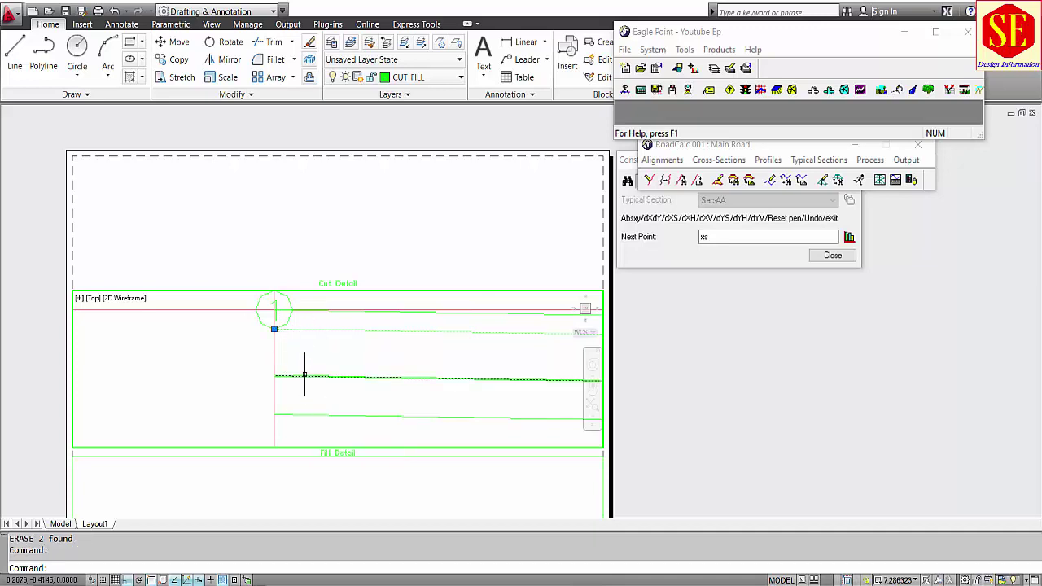
pyautogui.click(296, 378)
pyautogui.click(294, 414)
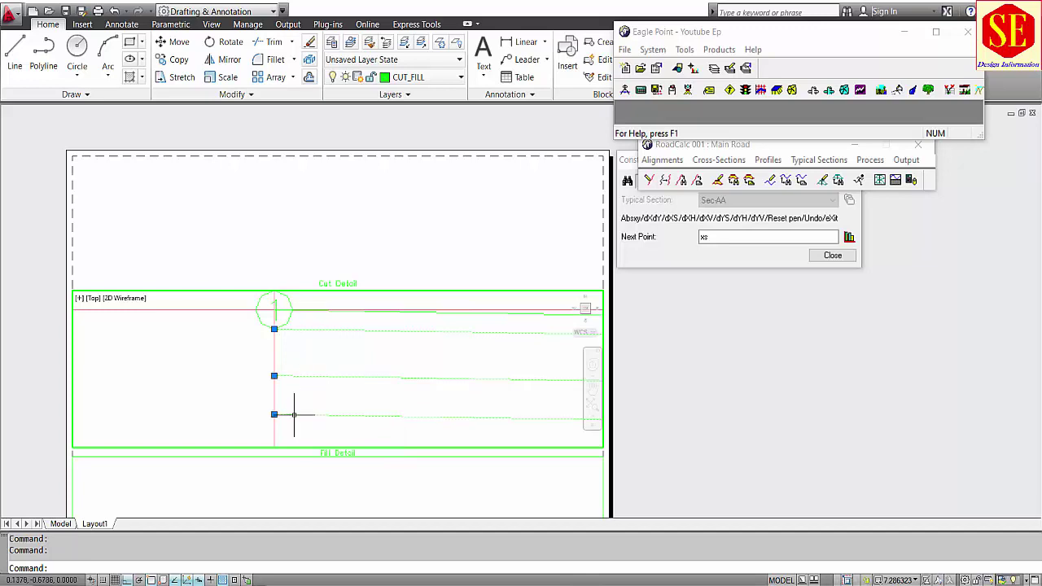
pyautogui.press('Escape')
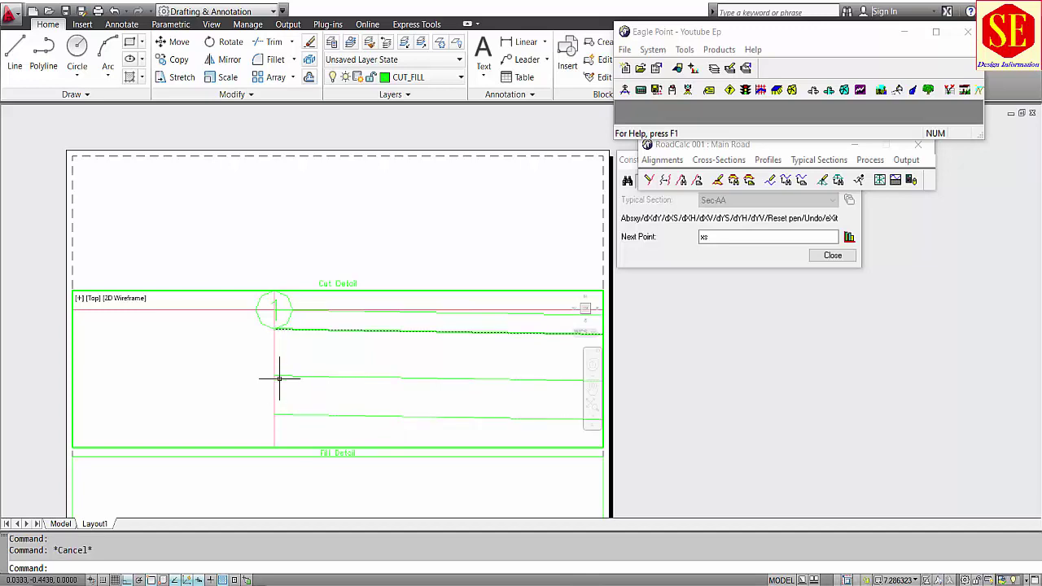
pyautogui.scroll(-1, 292, 346)
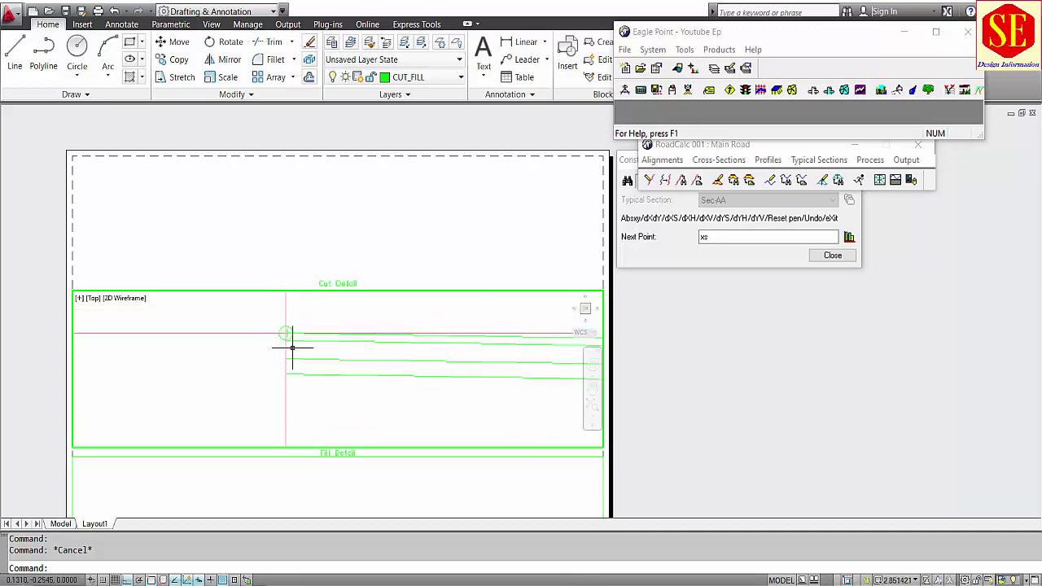
pyautogui.moveTo(364, 368); pyautogui.dragTo(164, 361, button='middle')
pyautogui.scroll(-1, 181, 337)
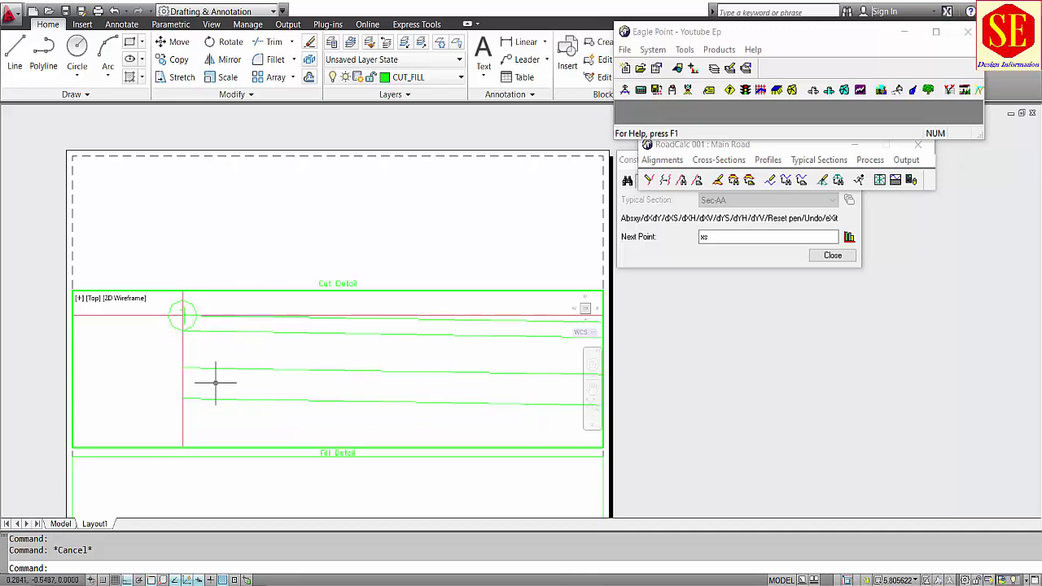
pyautogui.scroll(-2, 213, 371)
pyautogui.scroll(-1, 211, 357)
pyautogui.scroll(2, 203, 364)
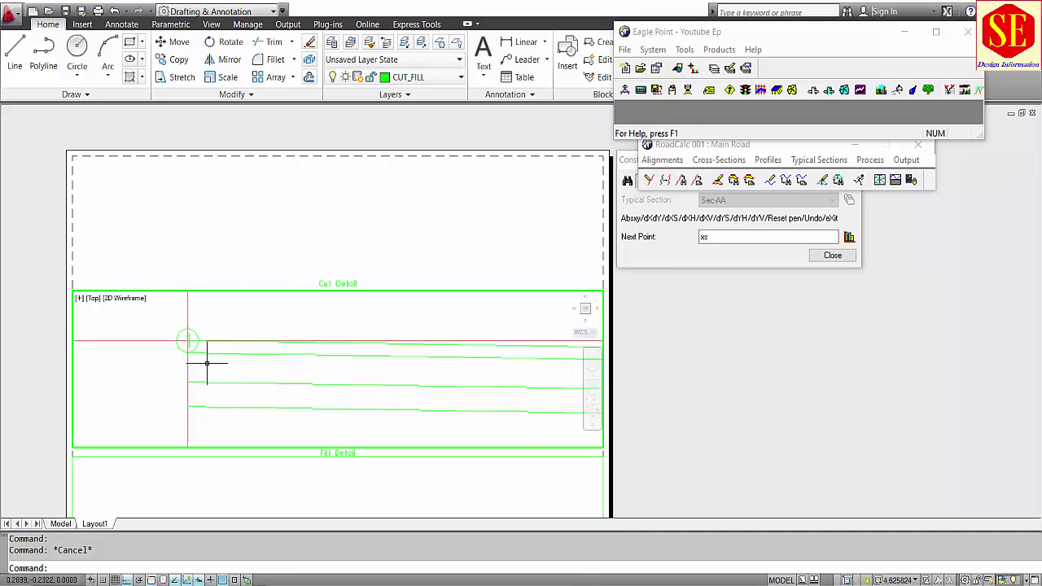
# Add a new PT code 50 with the description ABC to the PT Code Library for placement in the typical section
pyautogui.click(674, 253)
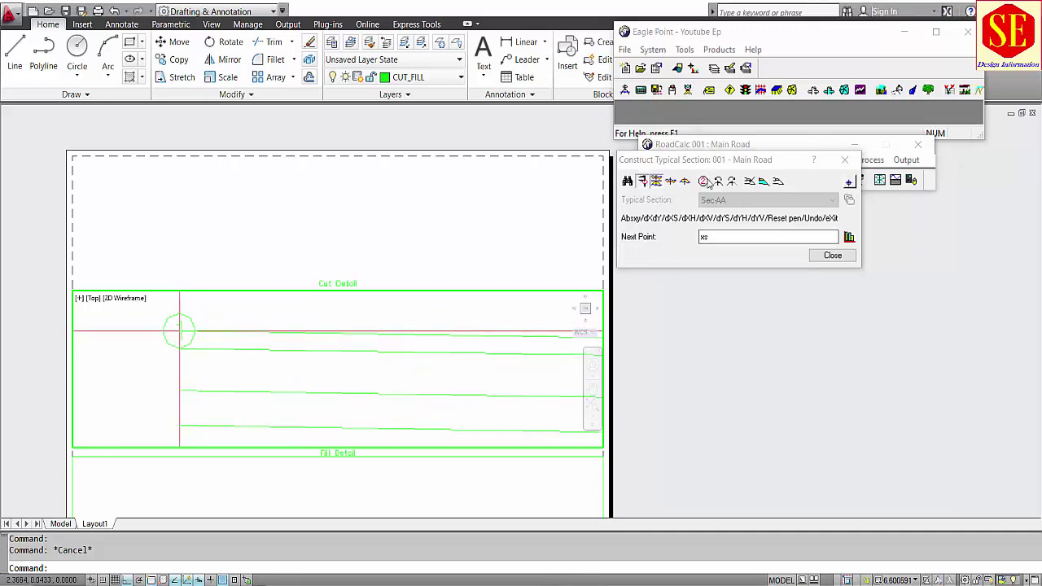
pyautogui.click(704, 181)
pyautogui.click(741, 197)
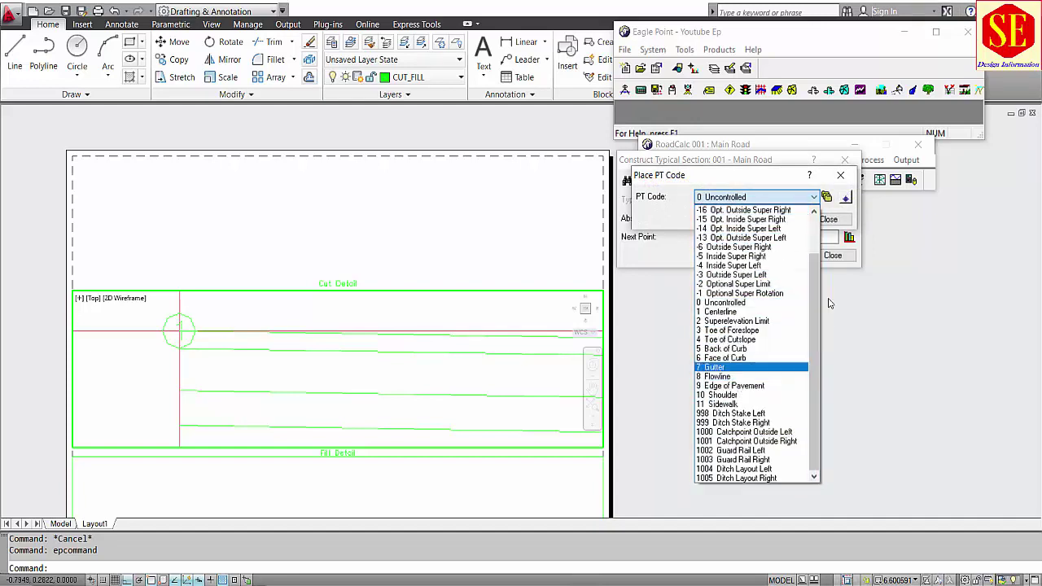
pyautogui.click(826, 197)
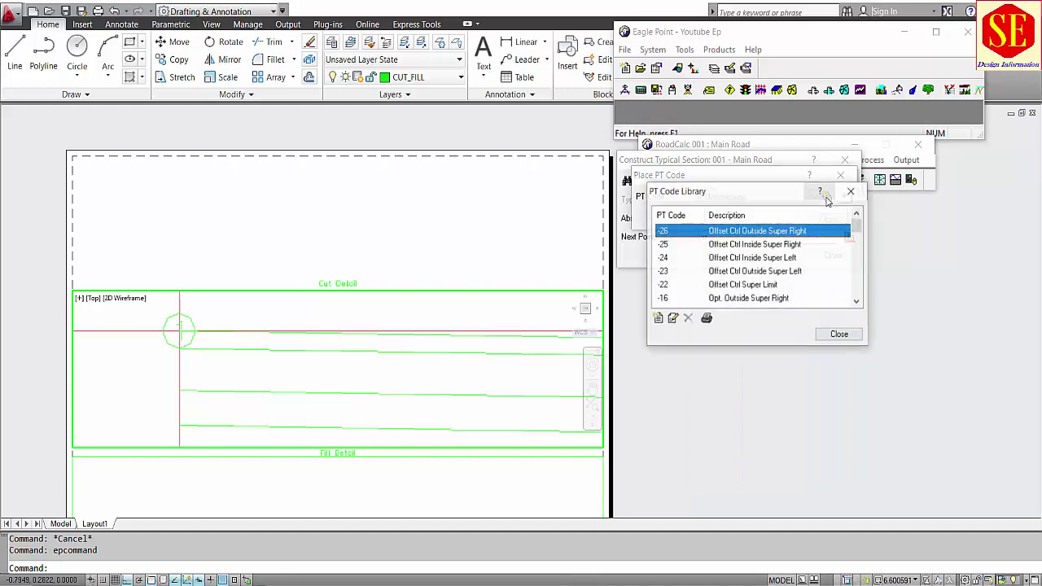
pyautogui.click(658, 319)
pyautogui.write('0')
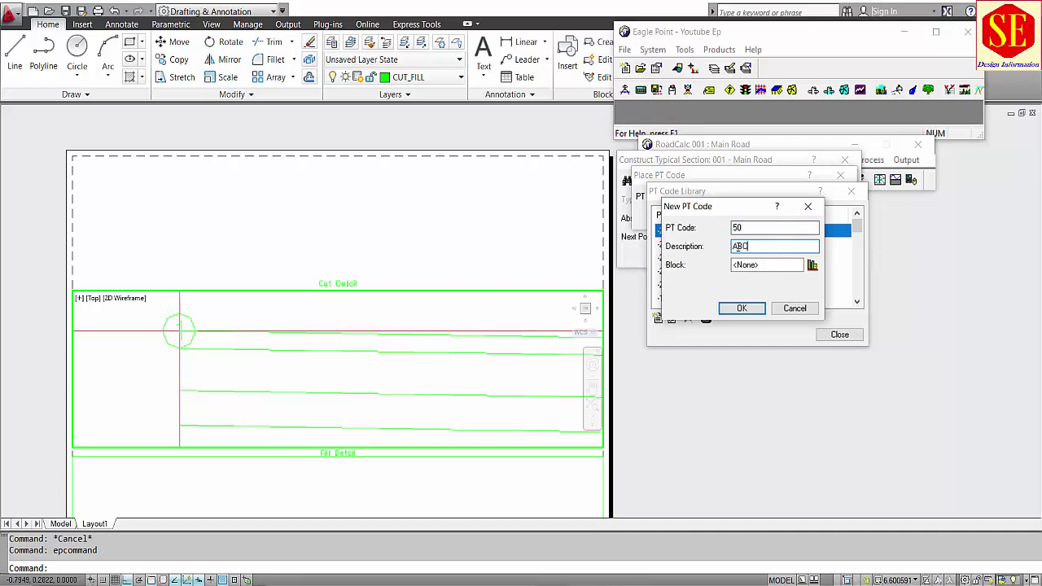
pyautogui.click(743, 311)
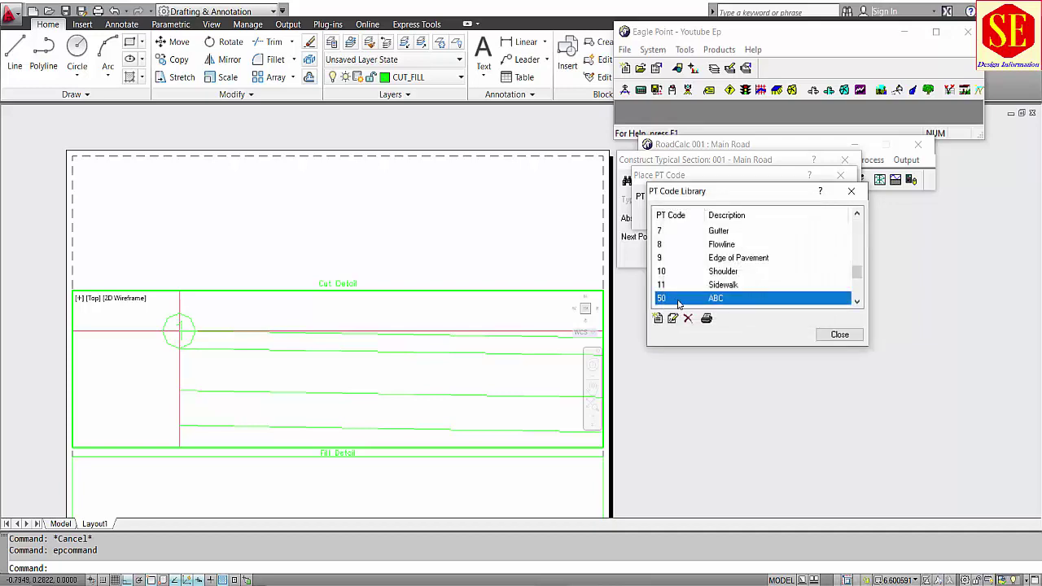
pyautogui.click(839, 335)
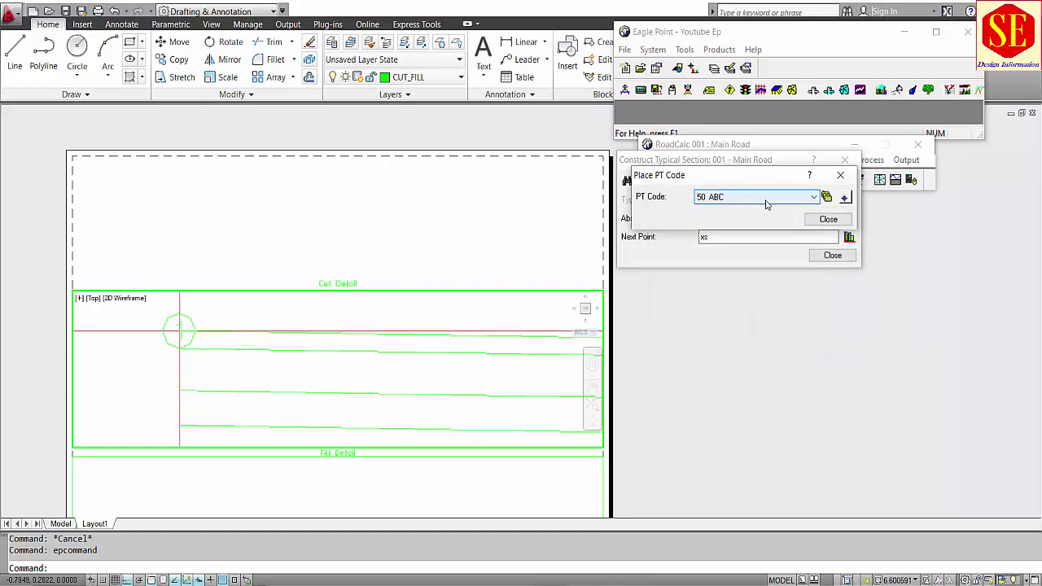
# Place PT code 50 ABC at the centerline end and the outer end of the asphalt layers' bottom line
pyautogui.click(844, 198)
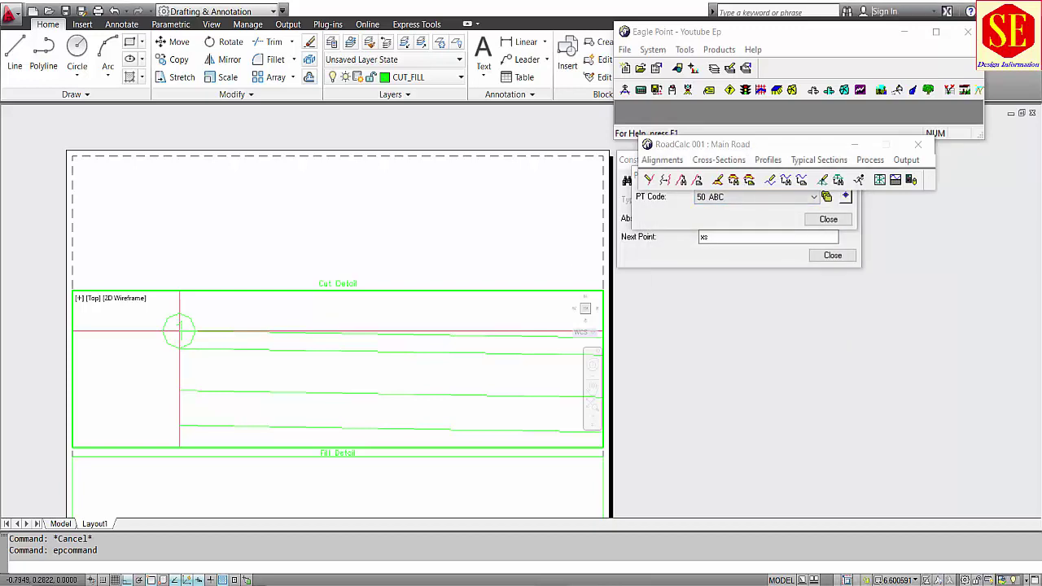
pyautogui.click(179, 350)
pyautogui.click(845, 198)
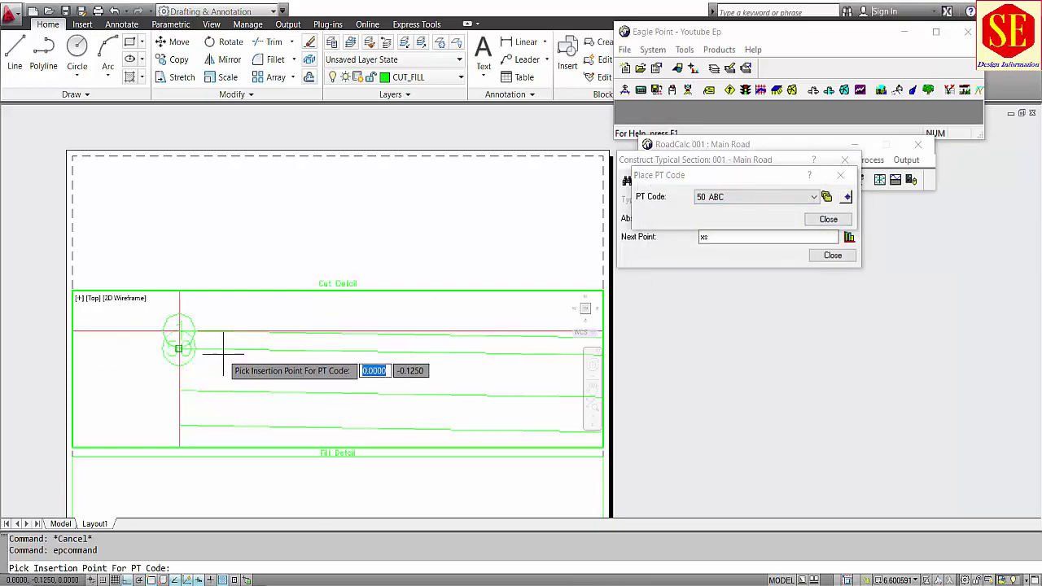
pyautogui.scroll(-3, 395, 348)
pyautogui.scroll(3, 421, 359)
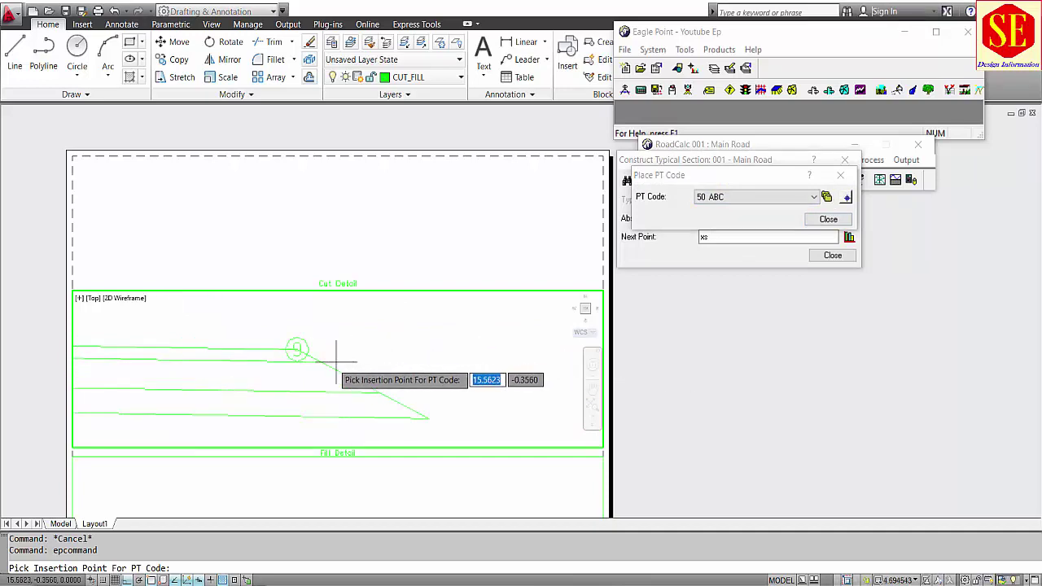
pyautogui.click(321, 361)
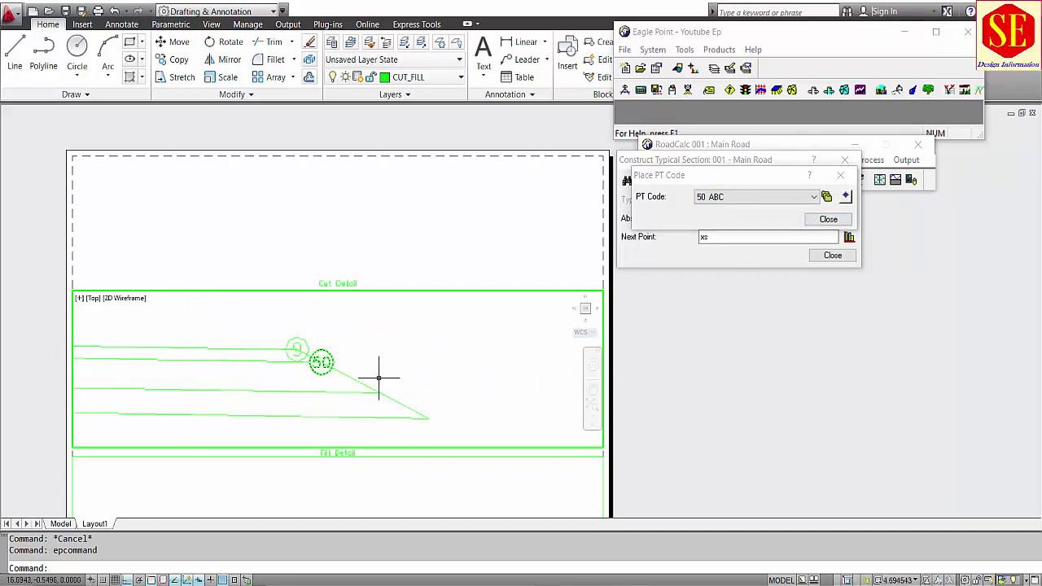
# Place PT code 50 ABC at the outer end and the centerline end of the middle layer bottom line
pyautogui.click(845, 197)
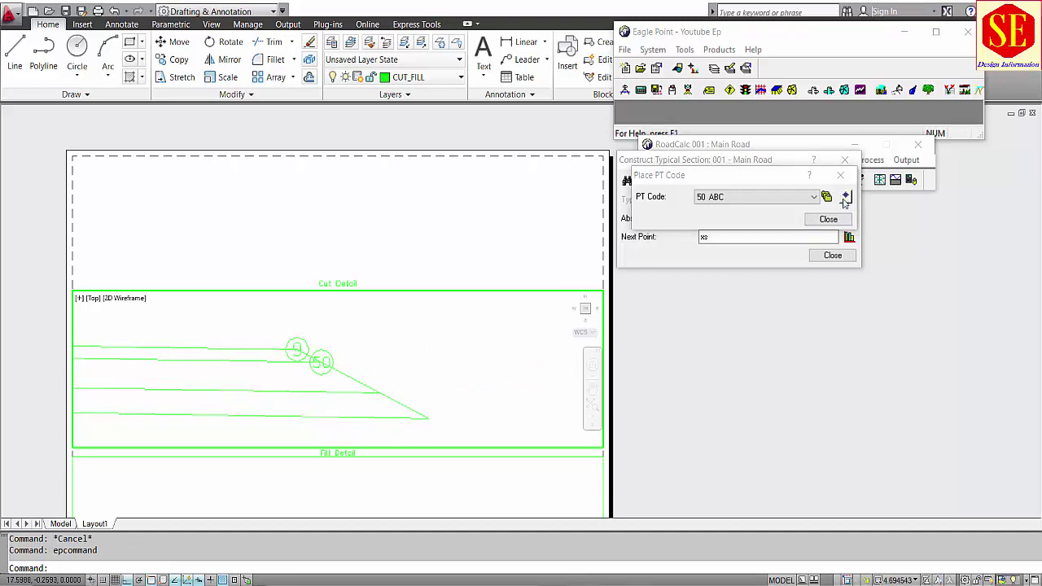
pyautogui.click(379, 393)
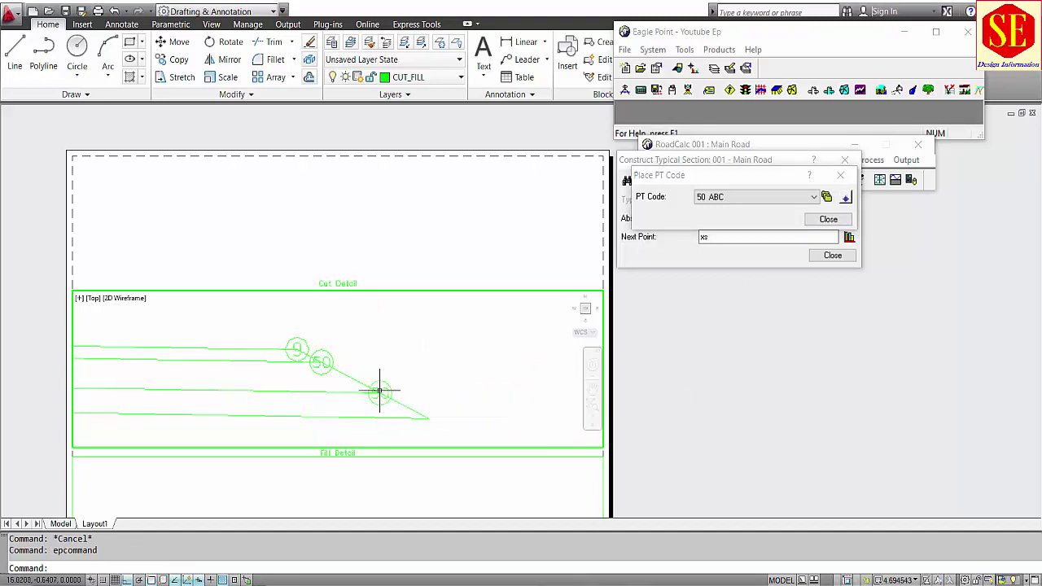
pyautogui.click(844, 197)
pyautogui.scroll(-3, 472, 409)
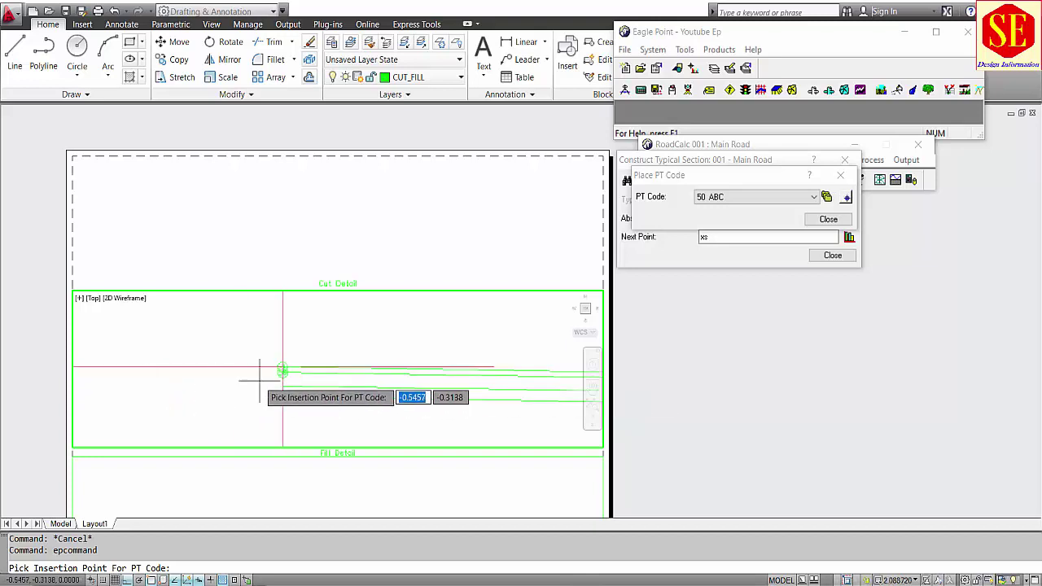
pyautogui.click(283, 388)
pyautogui.moveTo(286, 399); pyautogui.dragTo(252, 384, button='middle')
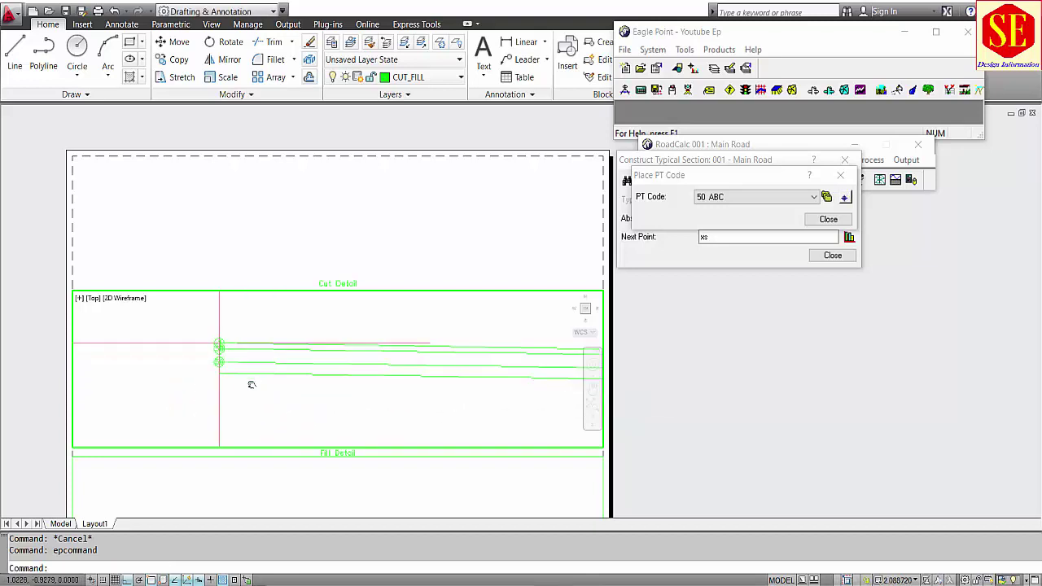
pyautogui.moveTo(358, 389); pyautogui.dragTo(220, 388, button='middle')
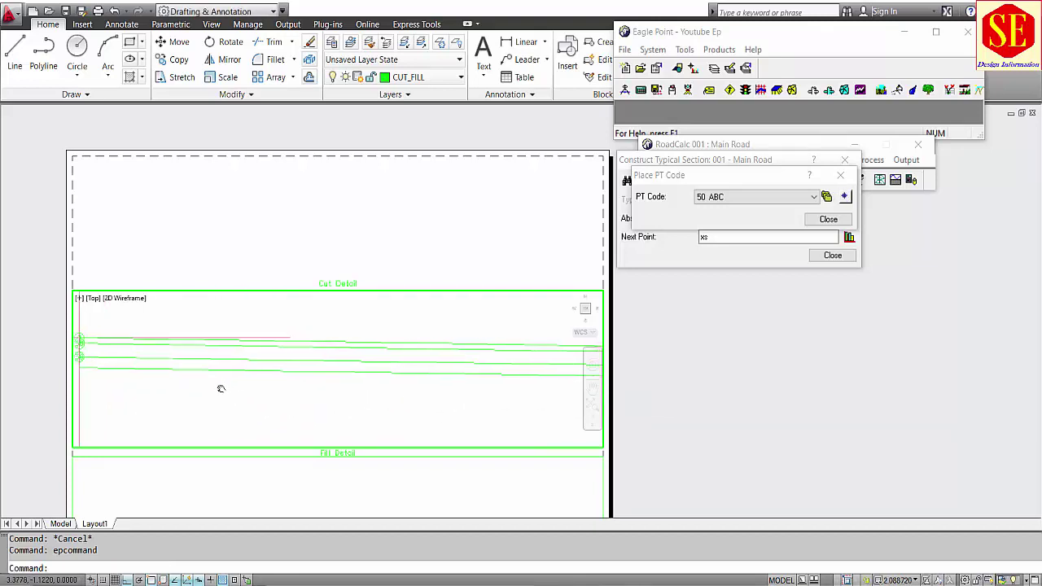
# Add a new PT code 51 with the description SG to the PT Code Library for placement
pyautogui.click(827, 197)
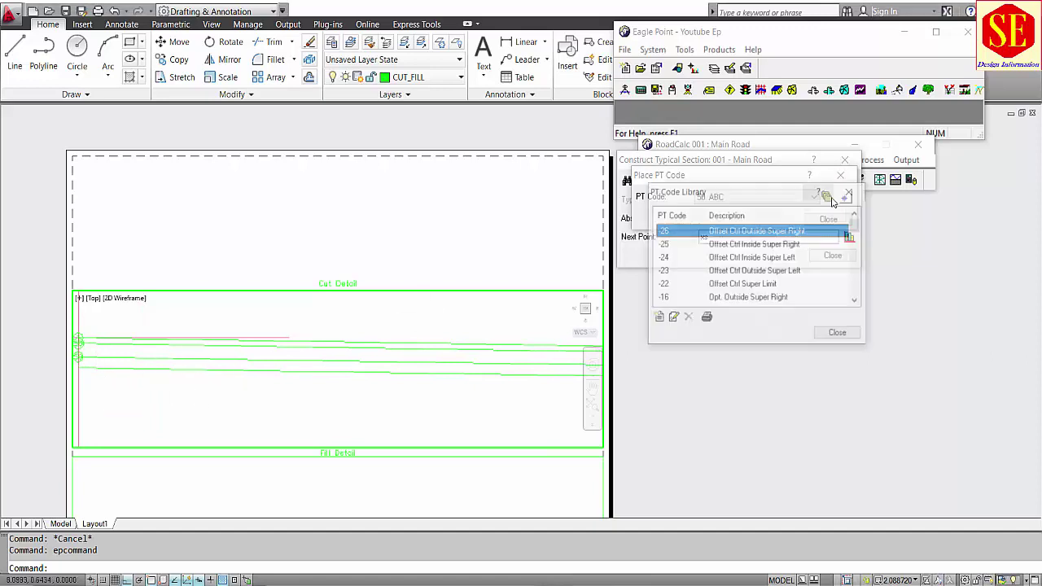
pyautogui.click(658, 318)
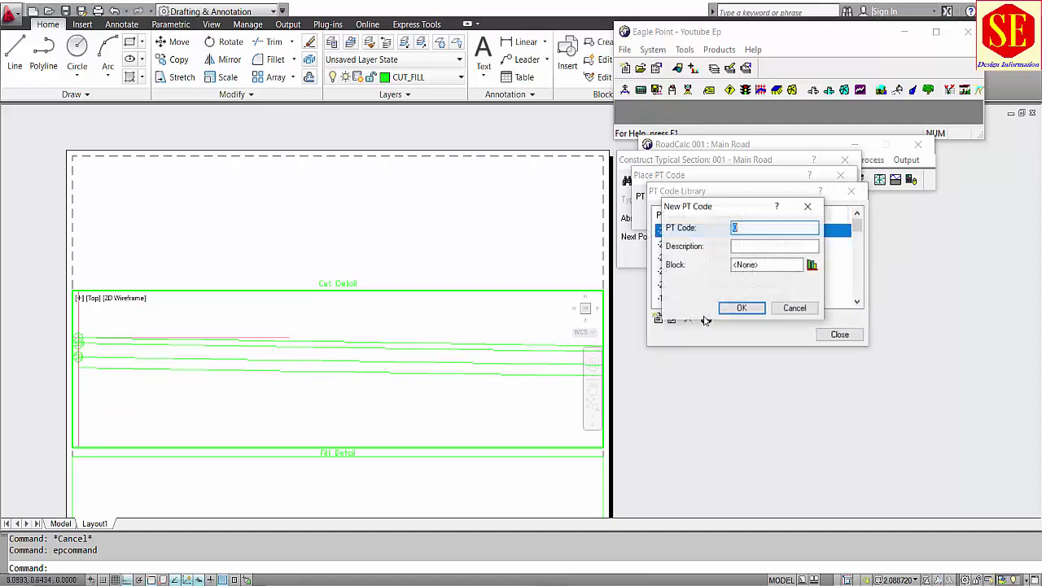
pyautogui.click(757, 245)
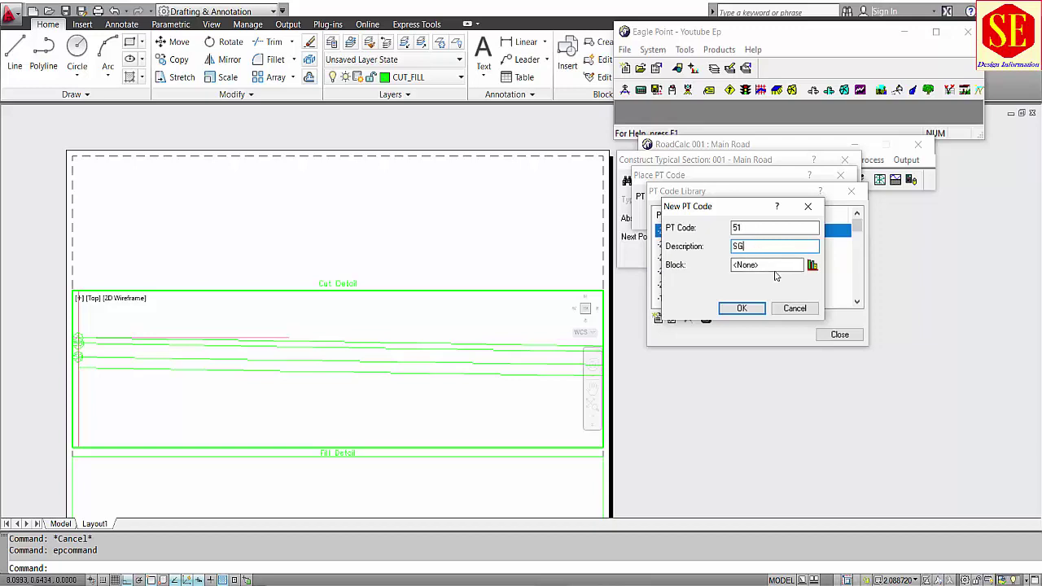
pyautogui.click(740, 308)
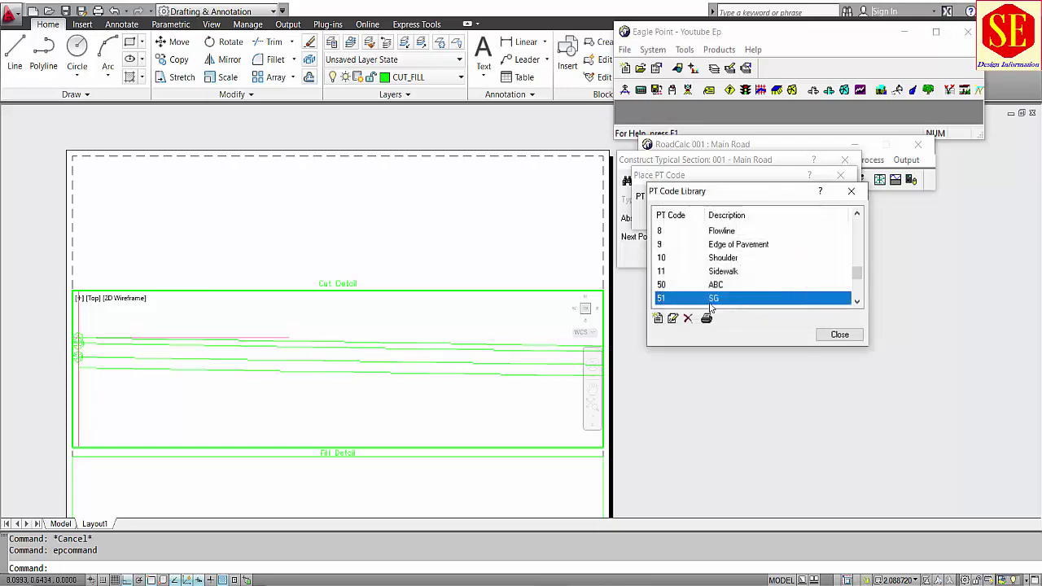
pyautogui.click(839, 333)
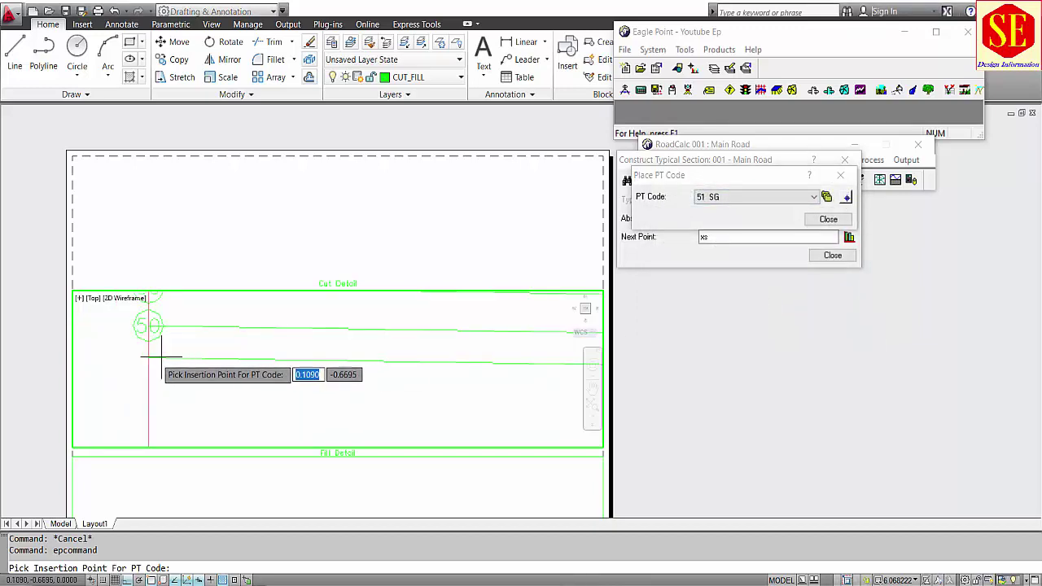
# Place PT code 51 SG at the centerline end and the outer end of the lowest layer line, finishing code placement
pyautogui.click(147, 357)
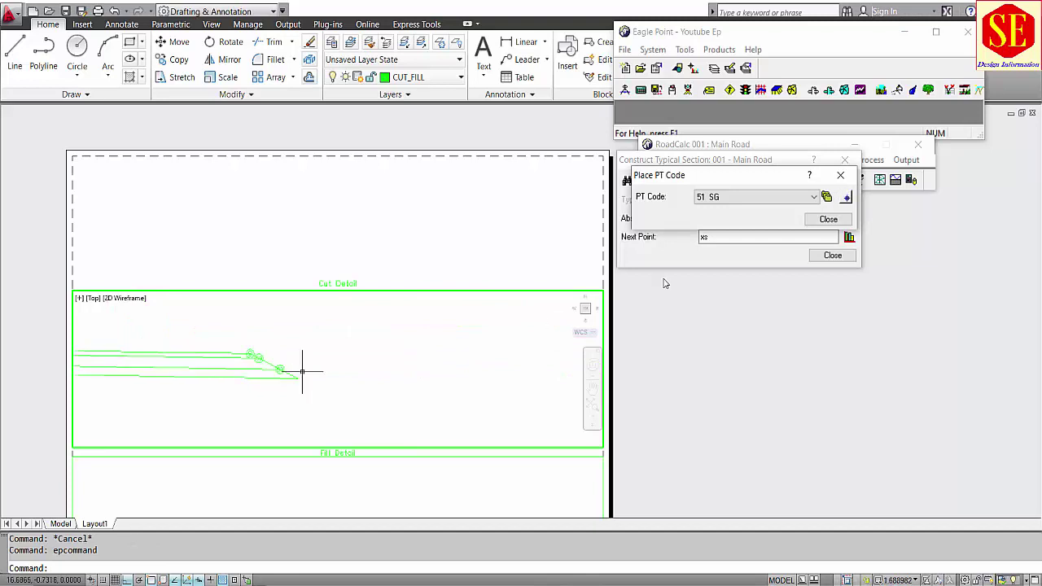
pyautogui.click(847, 200)
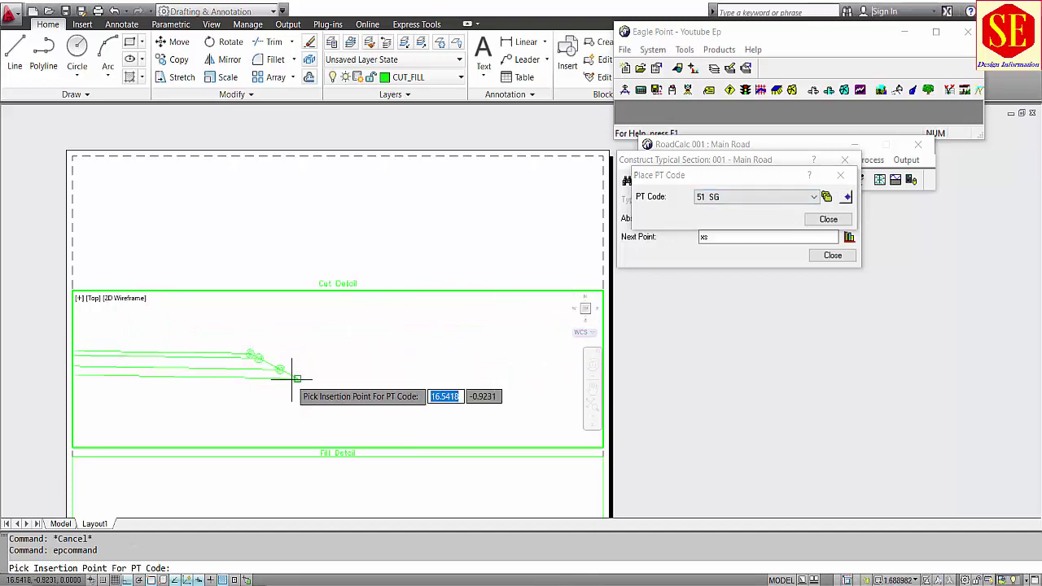
pyautogui.click(297, 377)
pyautogui.scroll(-2, 432, 376)
pyautogui.scroll(4, 200, 400)
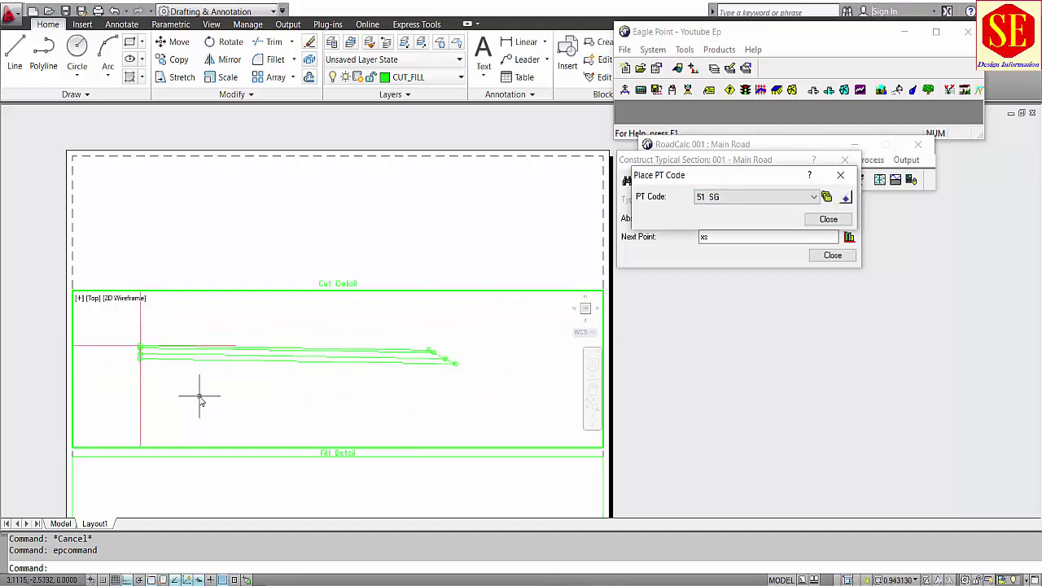
pyautogui.scroll(-2, 390, 395)
pyautogui.click(827, 219)
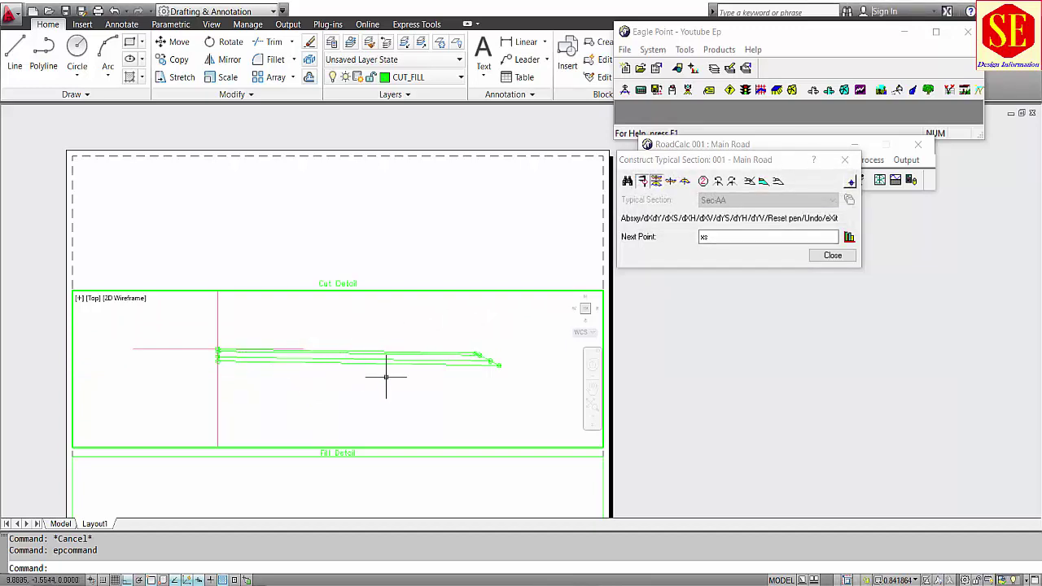
# Examine the left half of the road section in 1a008.dwg, including its edge barrier, pavement layers and side slope
pyautogui.scroll(-2, 386, 372)
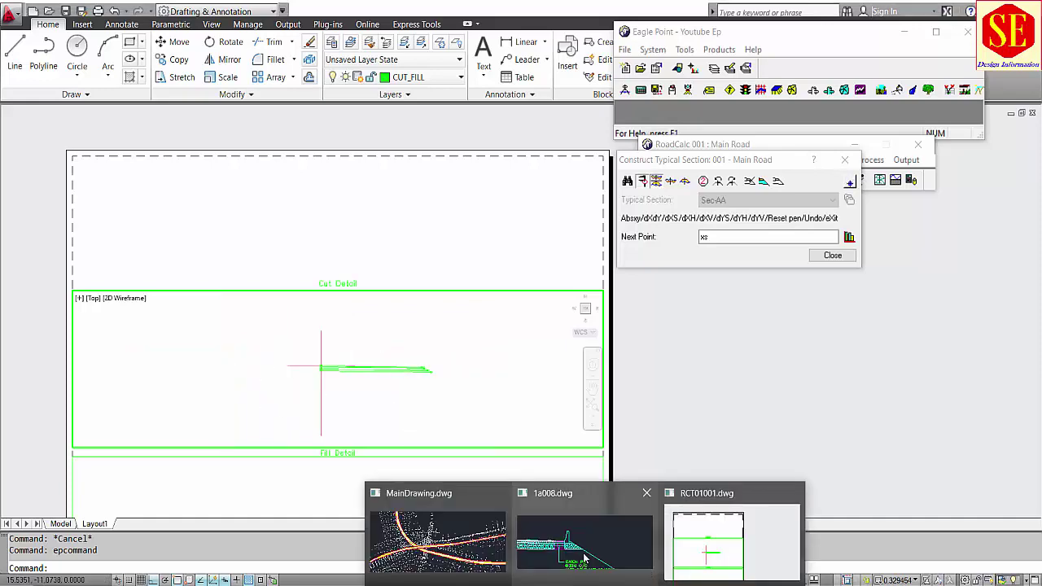
pyautogui.click(583, 556)
pyautogui.scroll(5, 237, 371)
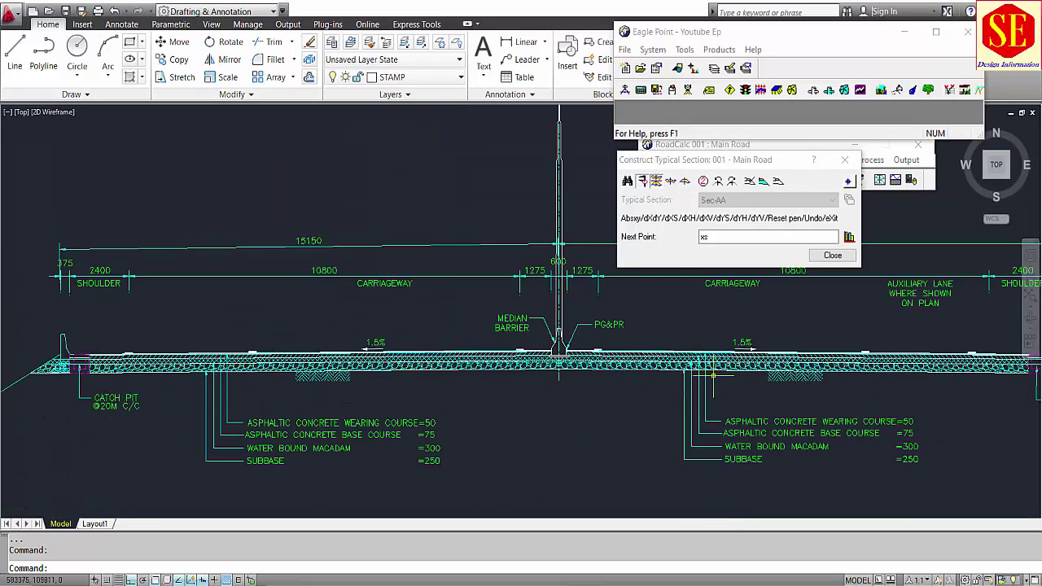
pyautogui.scroll(6, 77, 373)
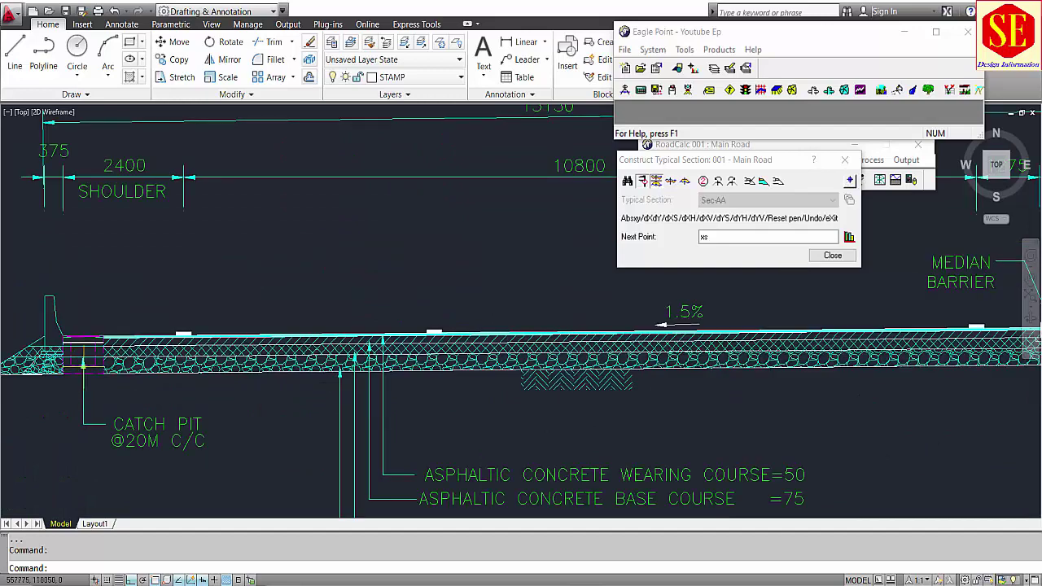
pyautogui.scroll(3, 213, 324)
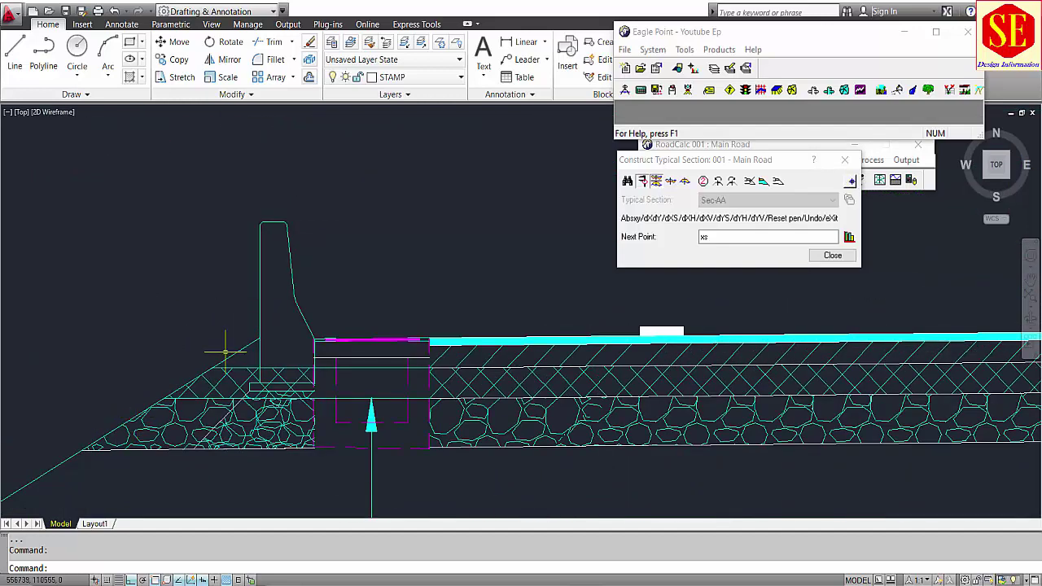
pyautogui.scroll(-8, 226, 352)
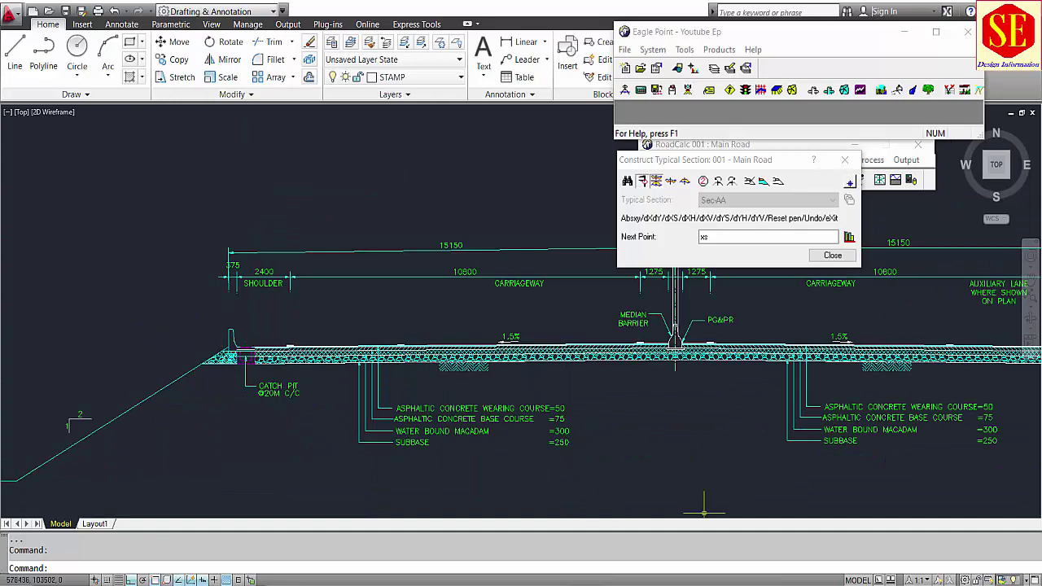
pyautogui.moveTo(704, 579)
pyautogui.click(582, 543)
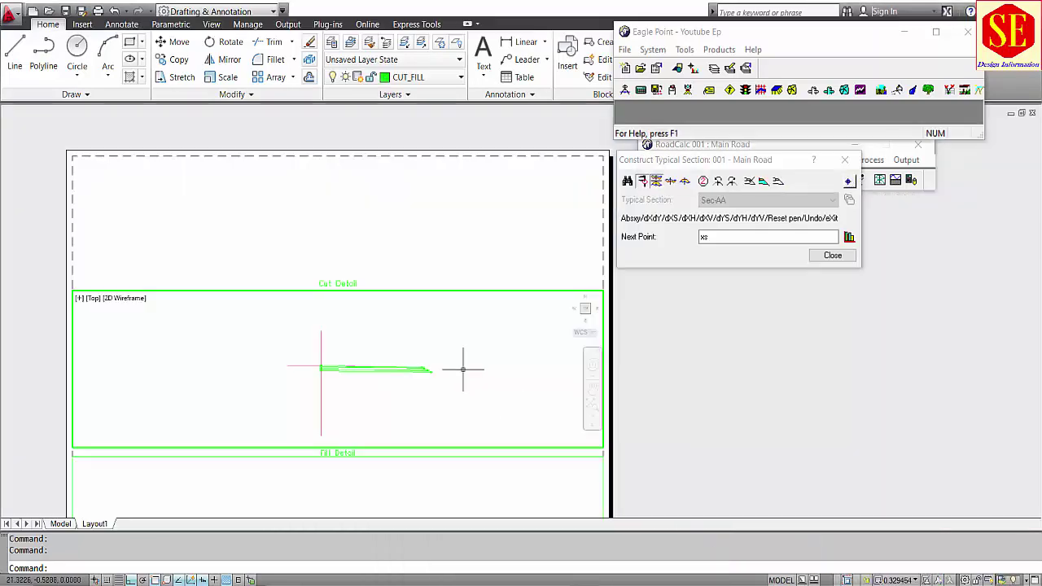
# Mirror the Sec-AA typical section from right to left about the centerline
pyautogui.scroll(2, 384, 370)
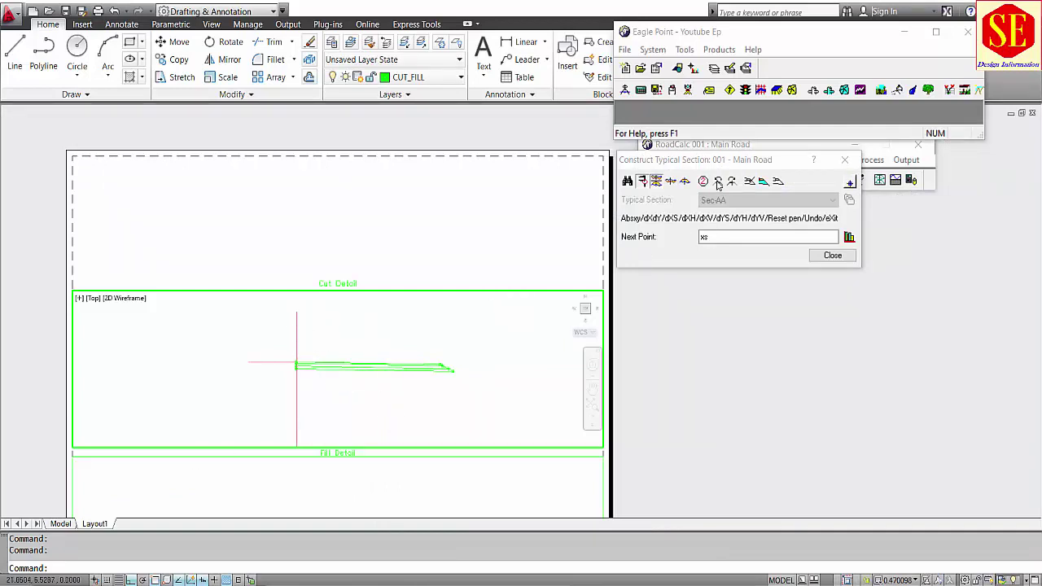
pyautogui.click(720, 168)
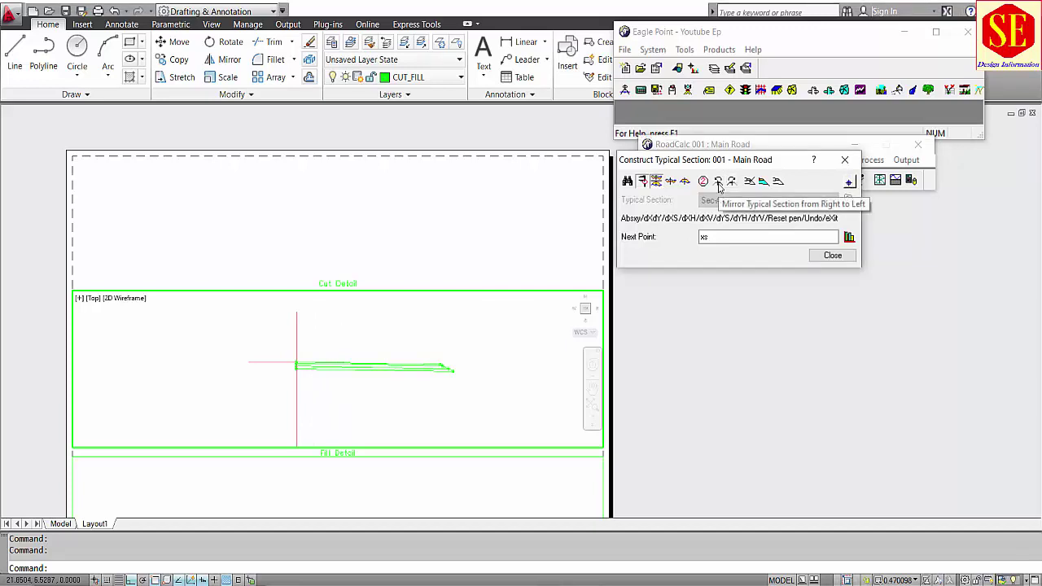
pyautogui.click(719, 184)
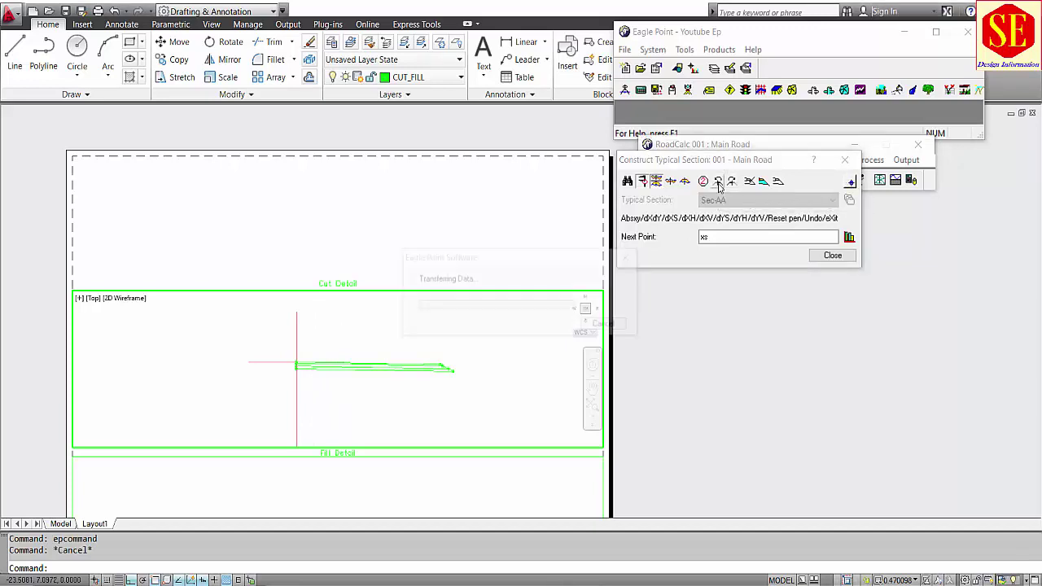
pyautogui.scroll(2, 203, 431)
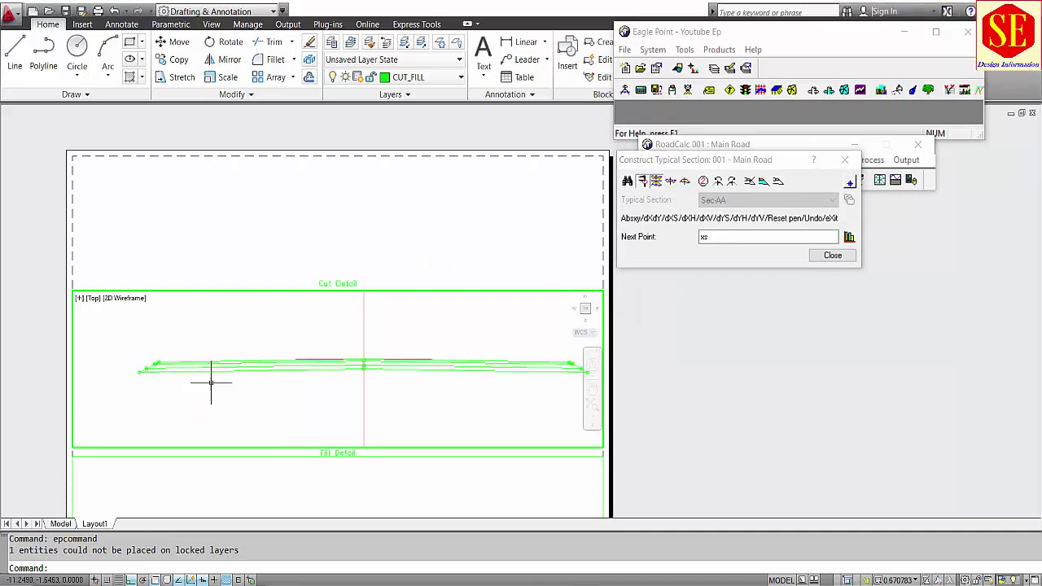
pyautogui.scroll(2, 114, 368)
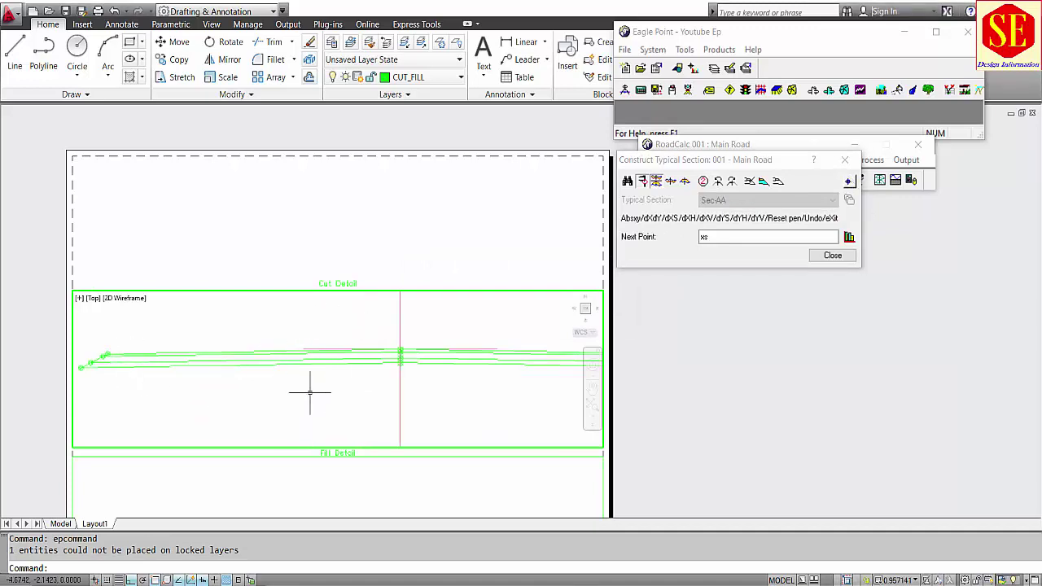
pyautogui.scroll(-2, 309, 390)
pyautogui.scroll(2, 366, 379)
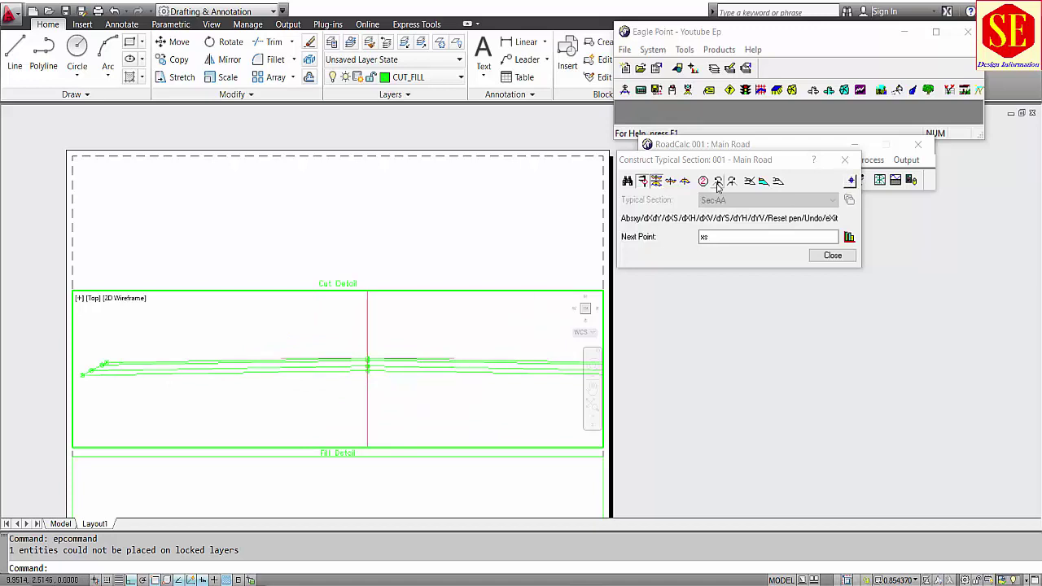
# Open the typical section definition and review its design surfaces FRL, WBM and Subbase
pyautogui.click(743, 161)
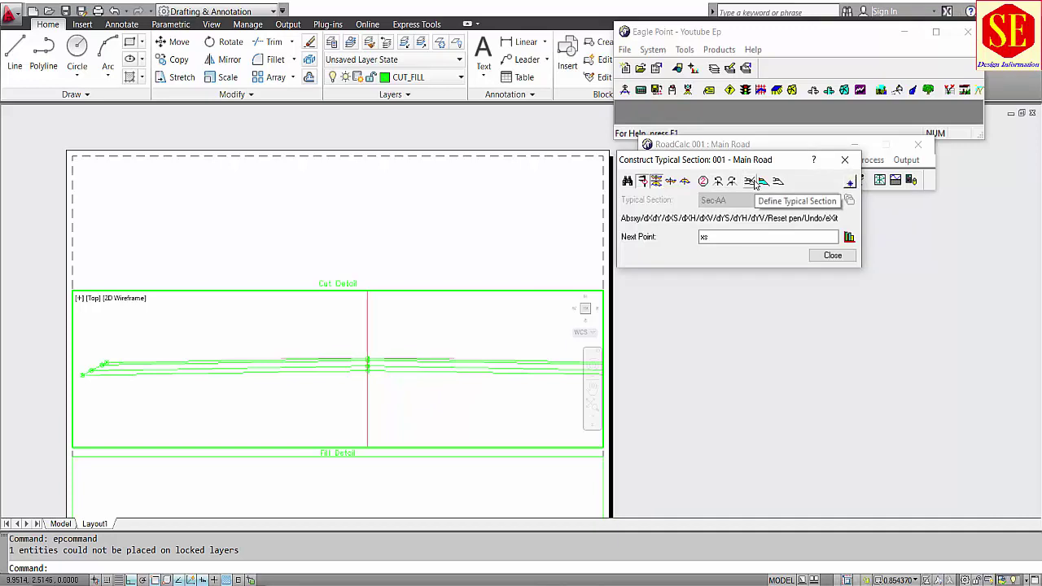
pyautogui.click(754, 182)
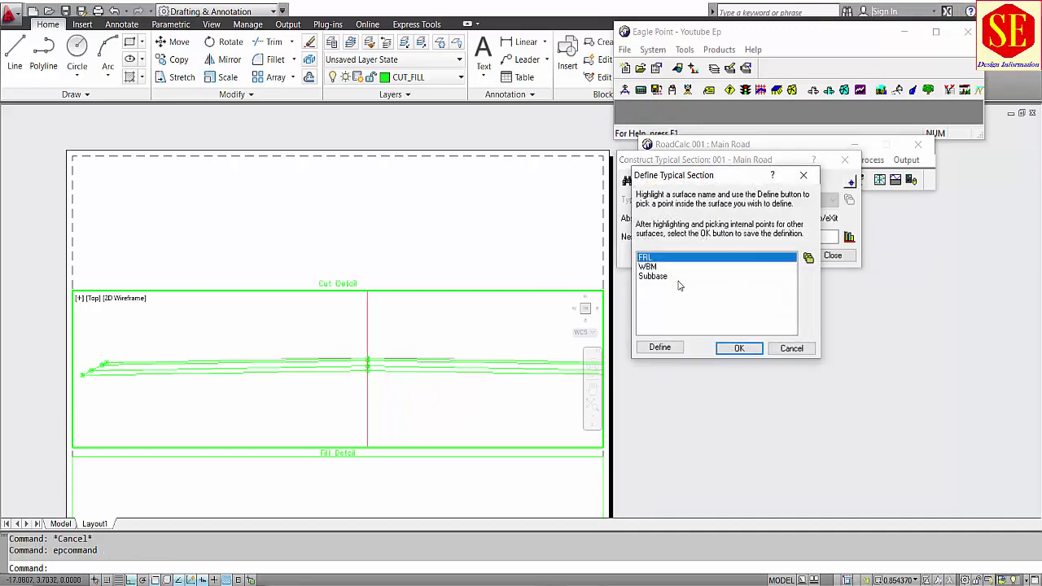
pyautogui.click(652, 267)
pyautogui.click(655, 280)
pyautogui.click(651, 257)
pyautogui.click(653, 266)
pyautogui.click(655, 276)
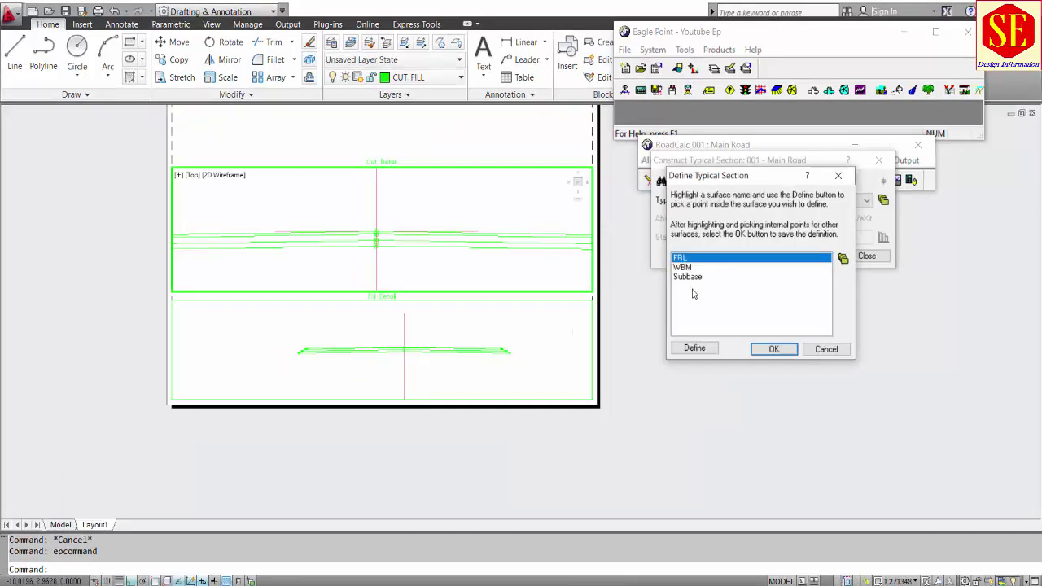
pyautogui.click(682, 267)
pyautogui.click(711, 280)
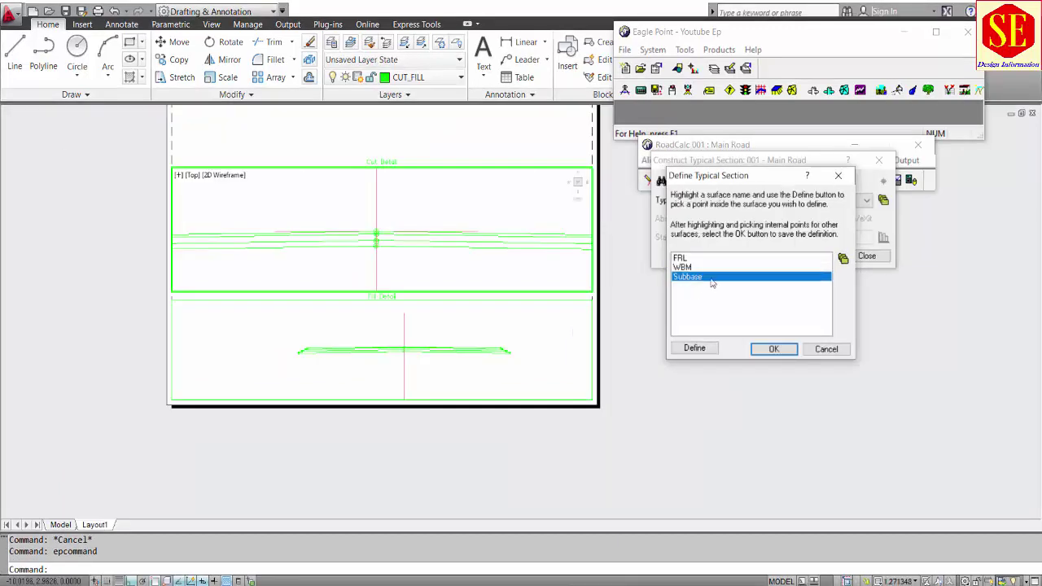
# Add a design surface named SG of type Normal to the Main Road surfaces
pyautogui.click(844, 260)
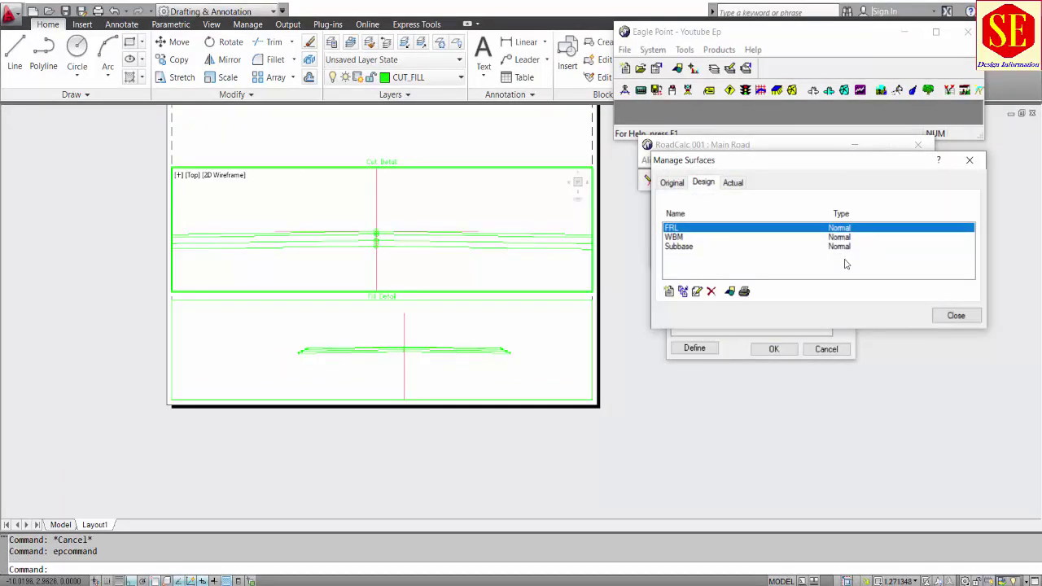
pyautogui.click(955, 315)
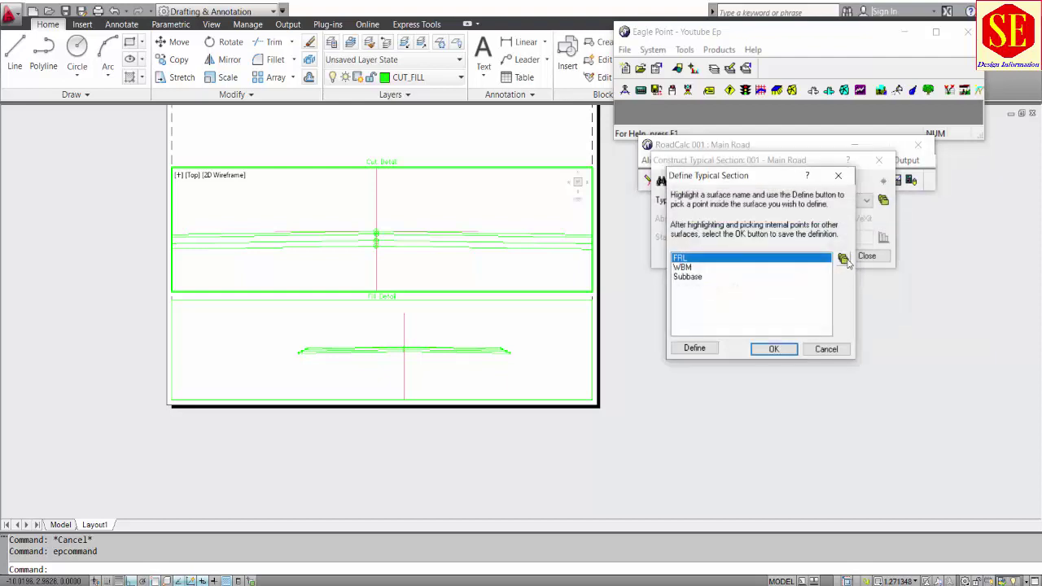
pyautogui.click(844, 259)
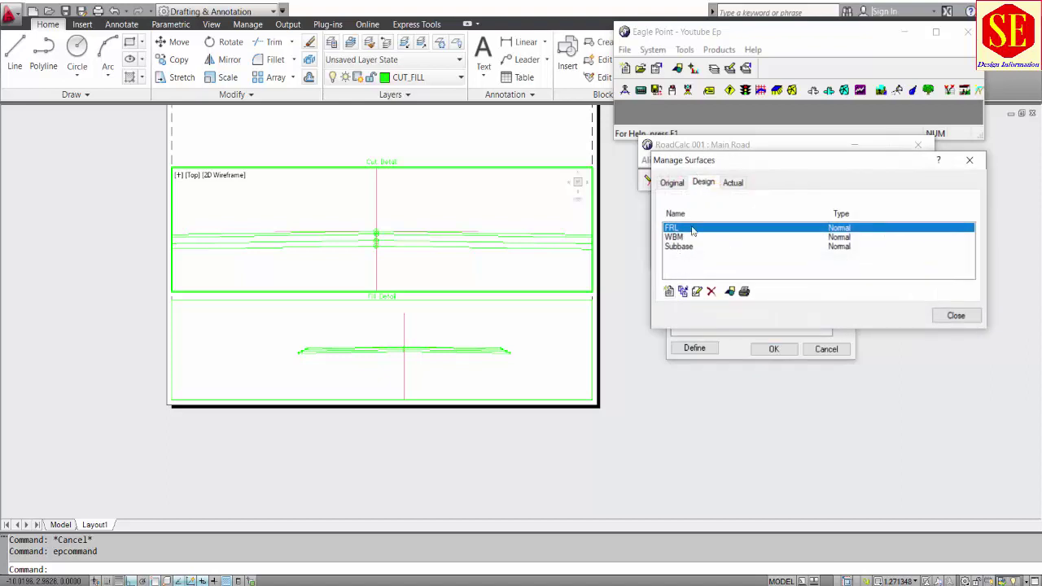
pyautogui.click(669, 292)
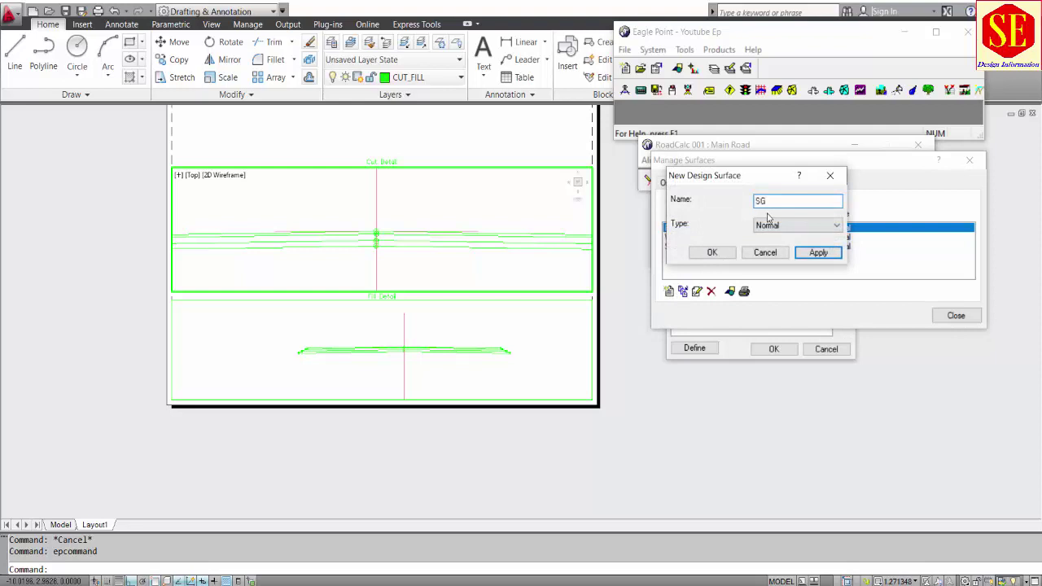
pyautogui.click(709, 253)
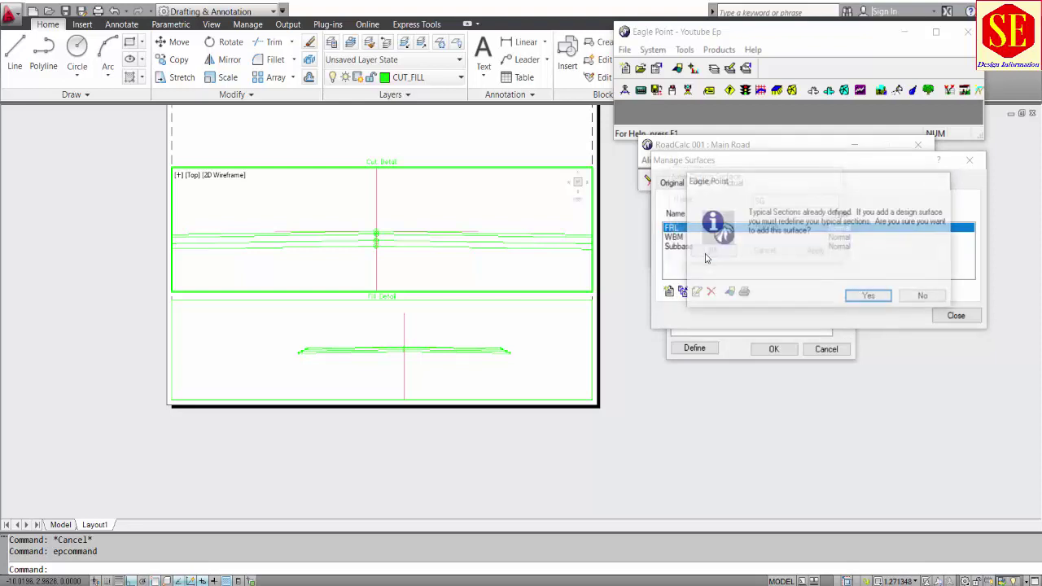
pyautogui.click(866, 296)
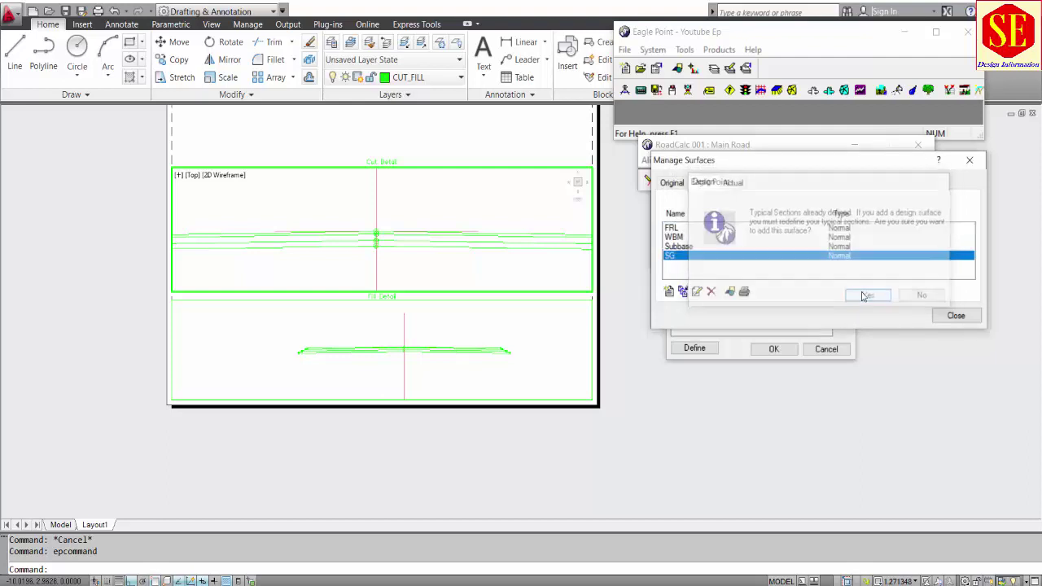
# Review the design surfaces FRL, WBM, Subbase and SG in the surface list, then return to the typical section definition
pyautogui.click(668, 233)
pyautogui.press('Down')
pyautogui.press('Up')
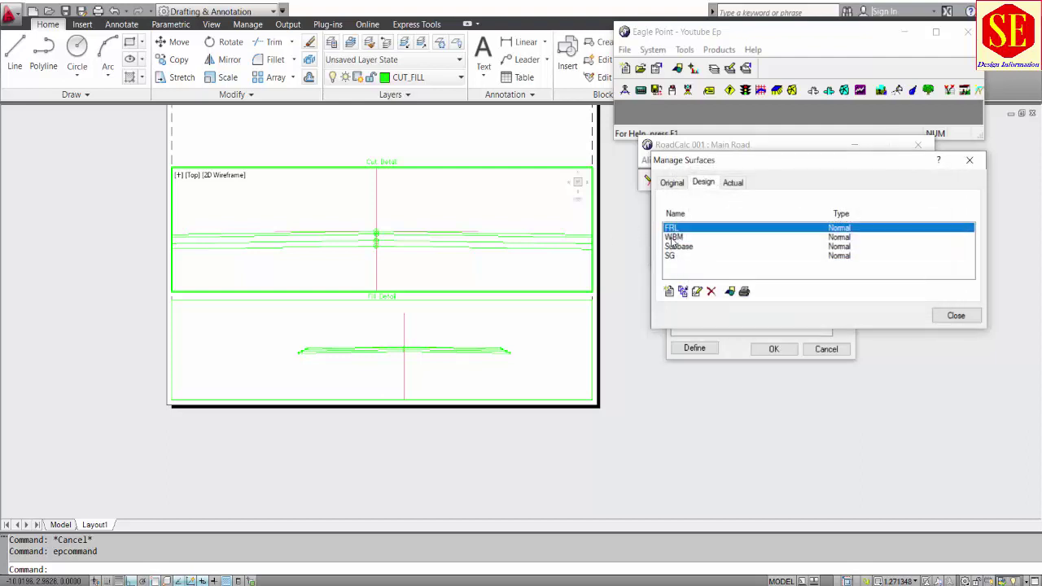
pyautogui.press('Down')
pyautogui.press('Up')
pyautogui.press('Down')
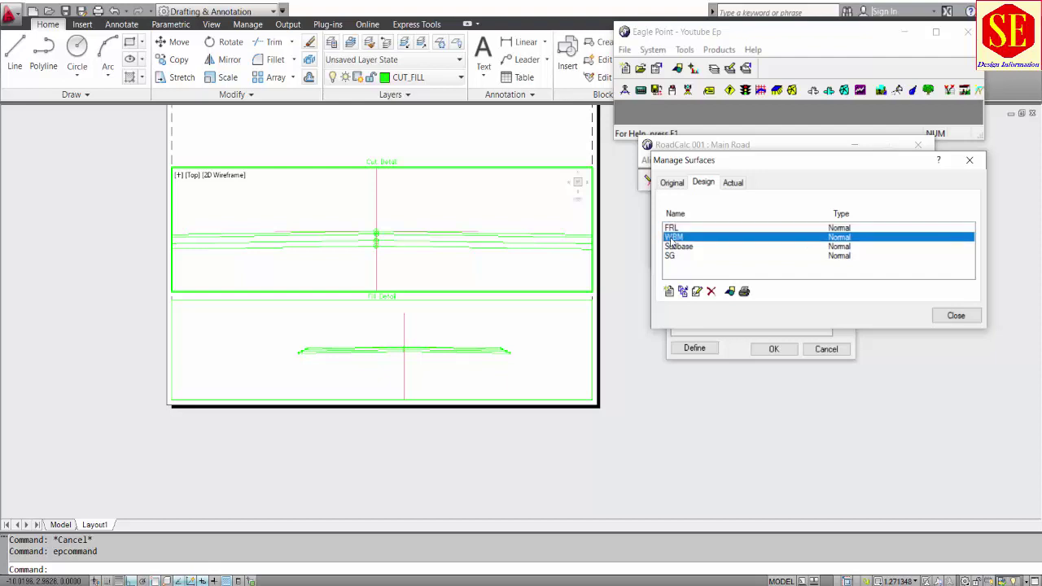
pyautogui.click(670, 257)
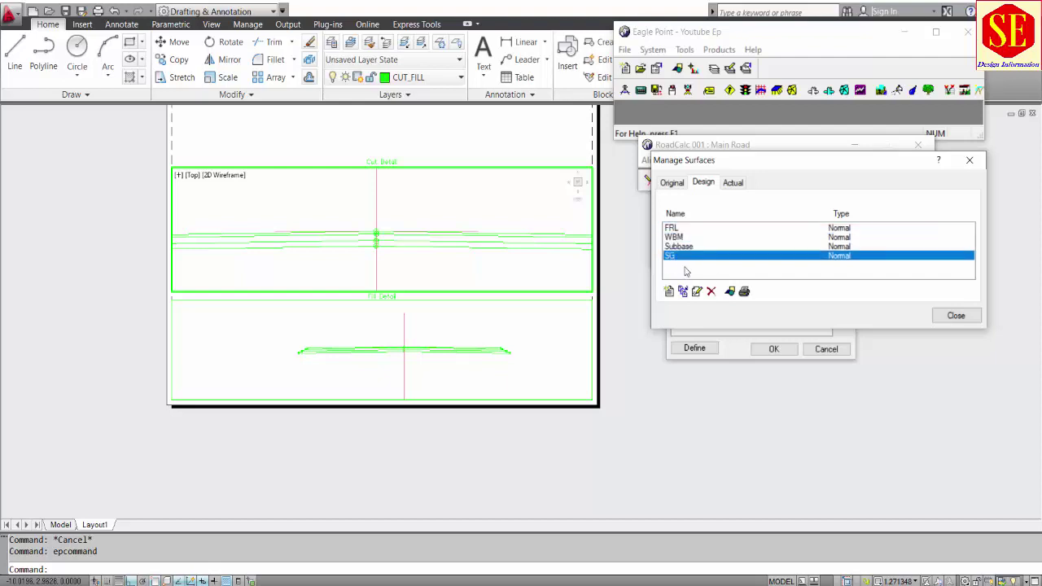
pyautogui.click(672, 228)
pyautogui.click(675, 246)
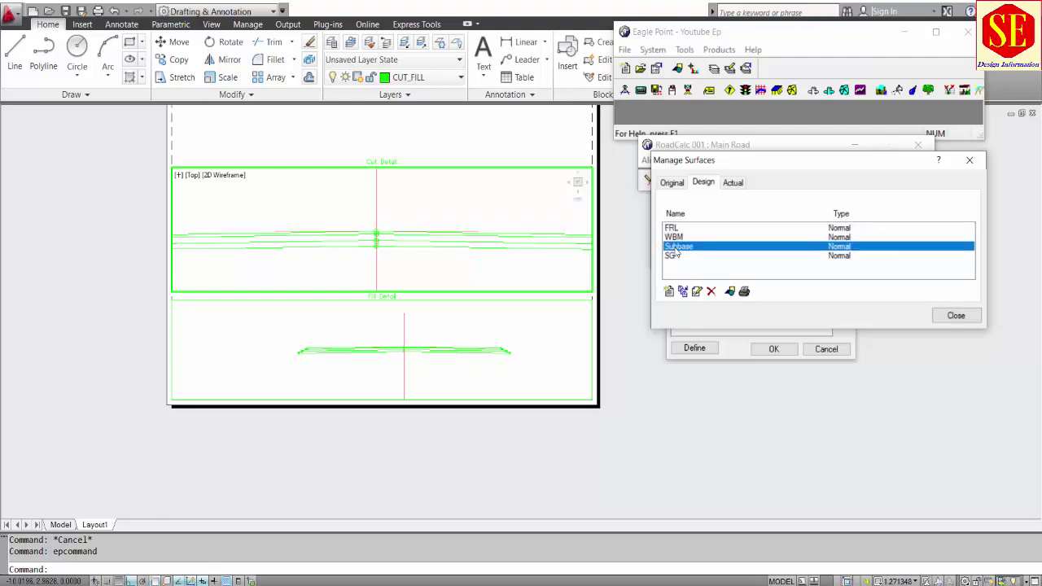
pyautogui.click(669, 257)
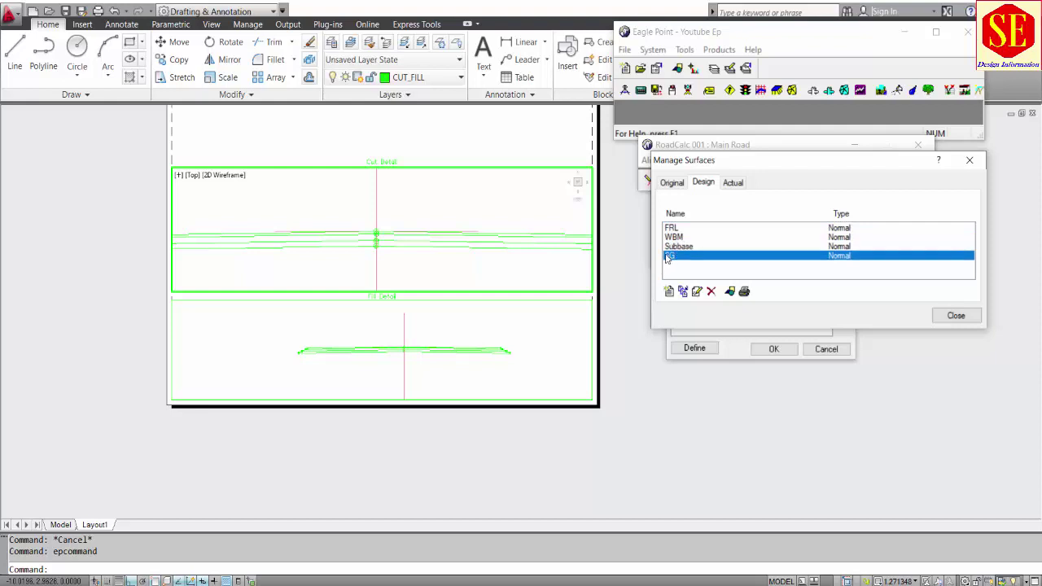
pyautogui.click(942, 318)
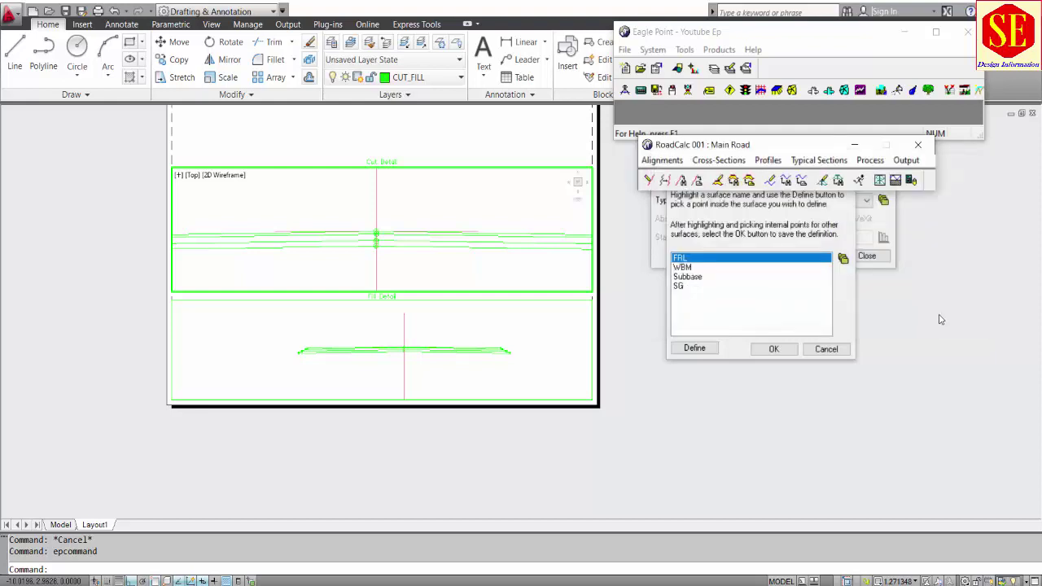
# Define the FRL surface by picking a point inside the uppermost layer of the cut detail near the centerline
pyautogui.click(684, 286)
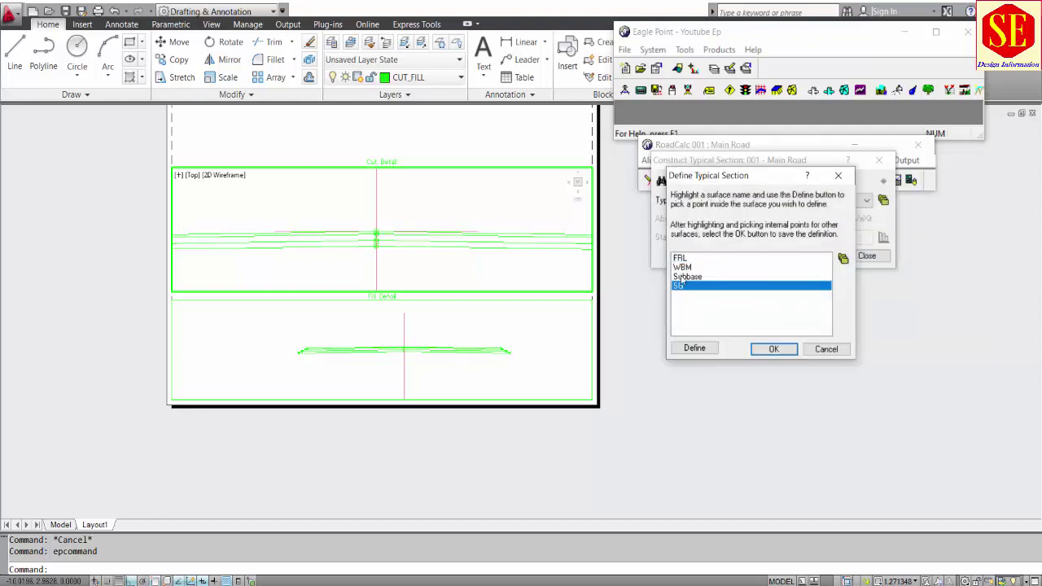
pyautogui.click(685, 259)
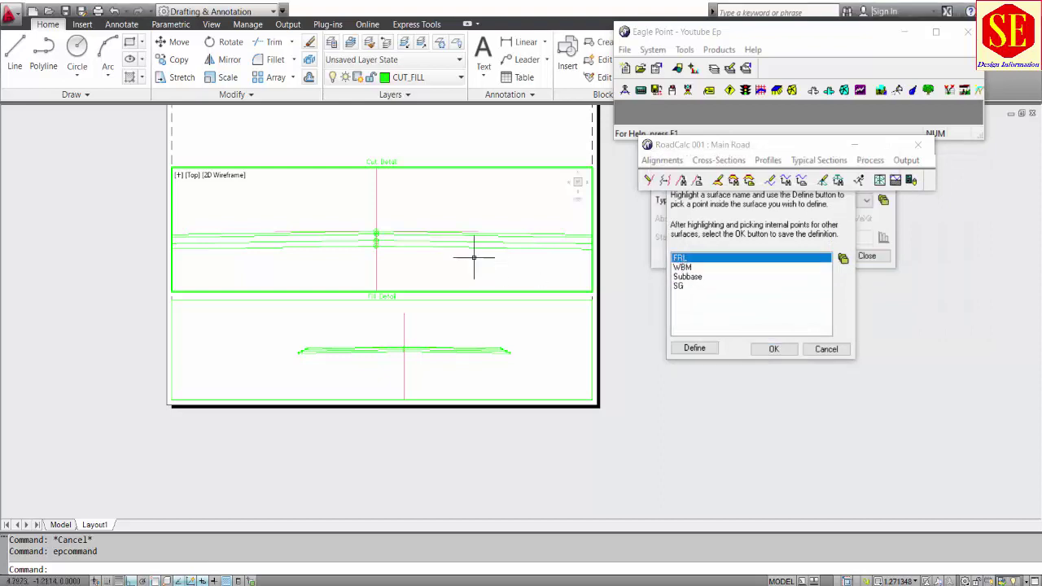
pyautogui.scroll(-2, 477, 255)
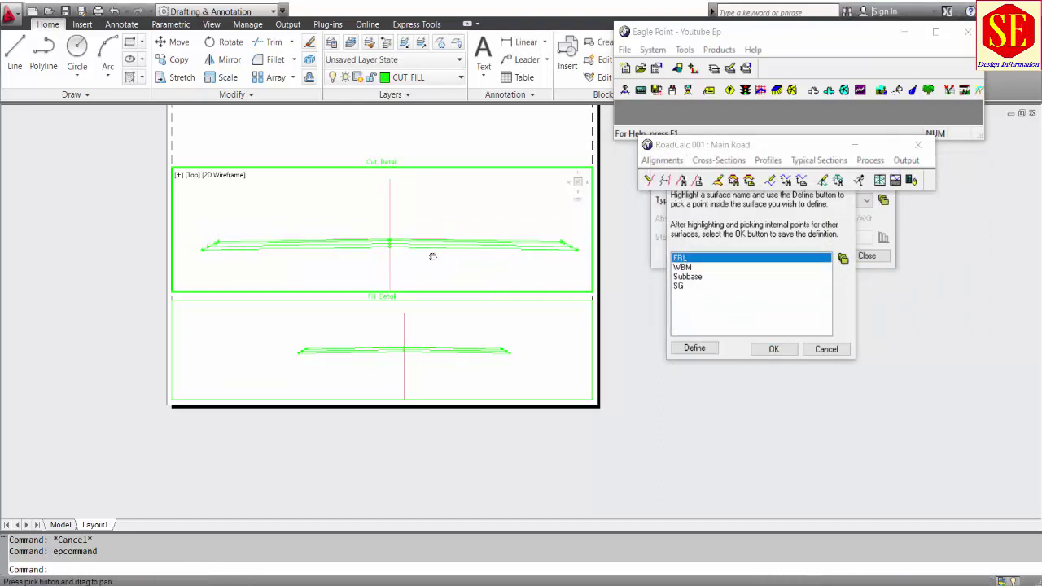
pyautogui.click(696, 348)
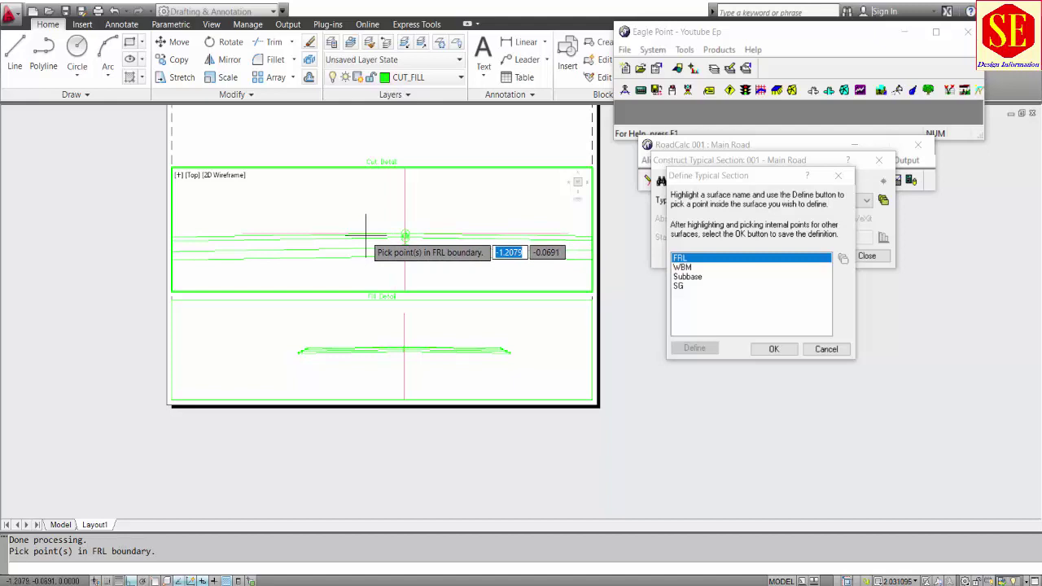
pyautogui.click(365, 236)
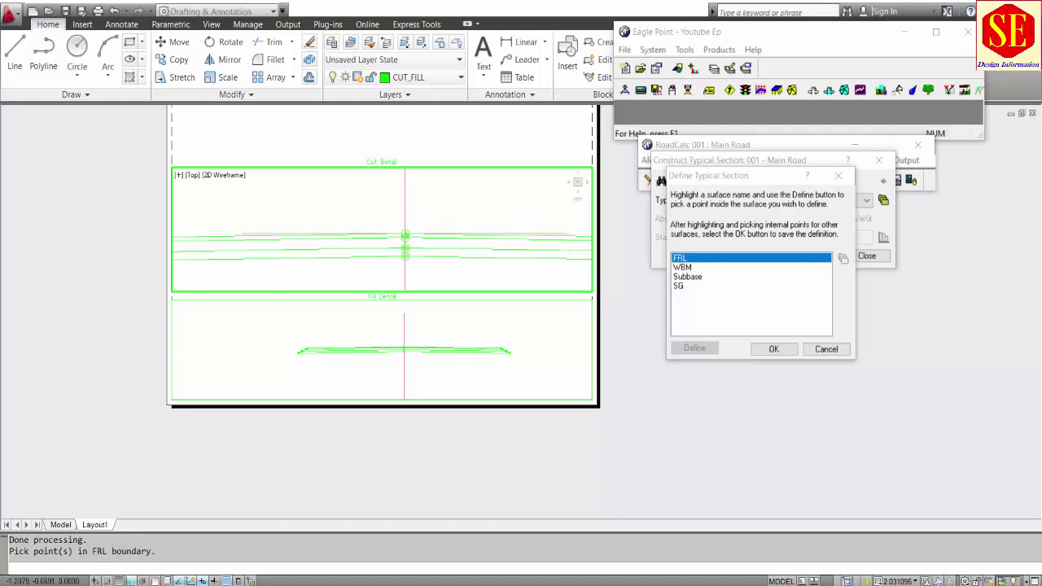
pyautogui.click(367, 236)
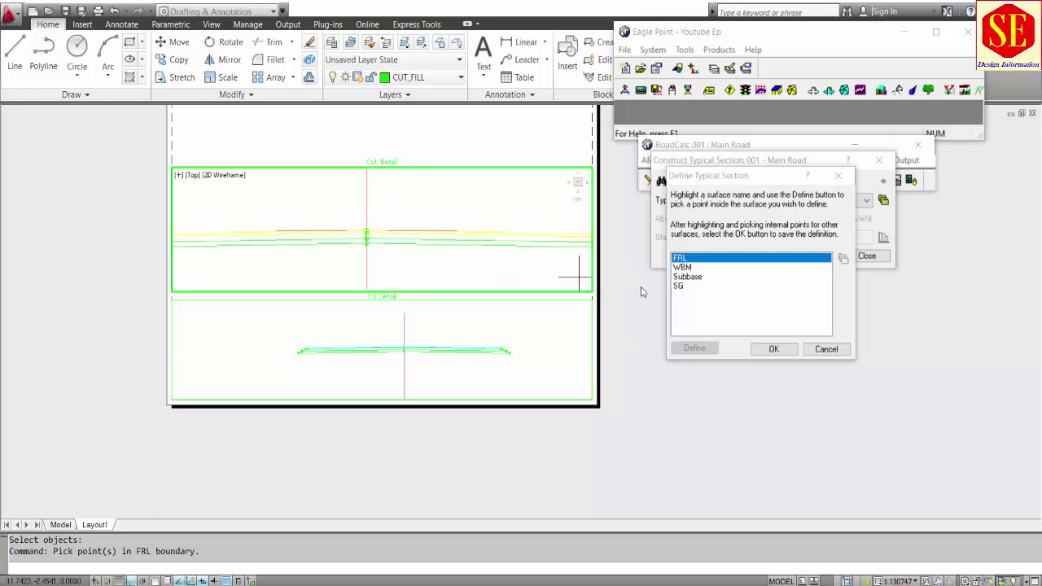
# Define the WBM and Subbase surfaces by picking inside their layers in the cut detail, and save the Sec-AA definition
pyautogui.click(683, 266)
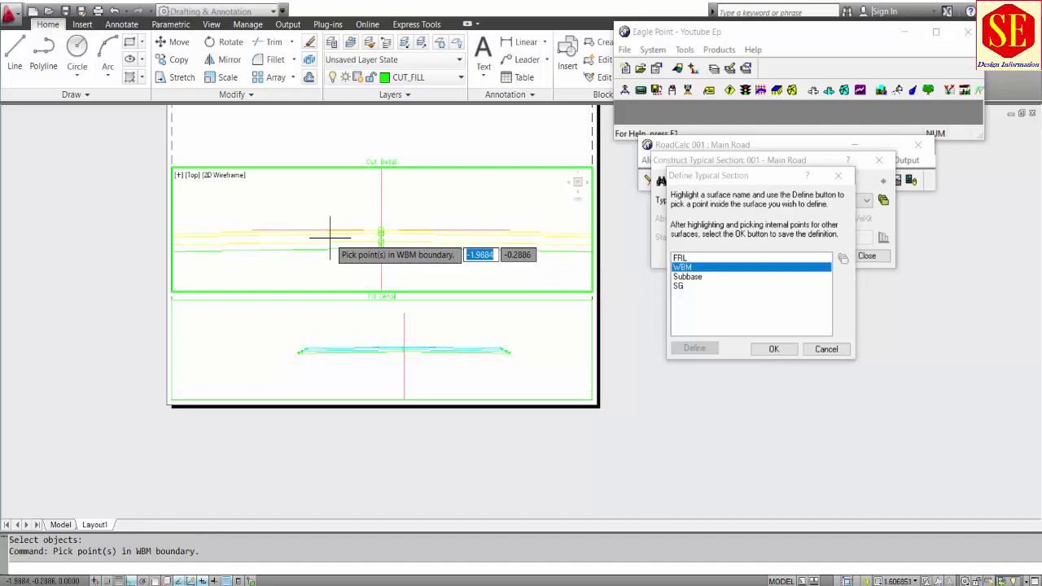
pyautogui.click(687, 276)
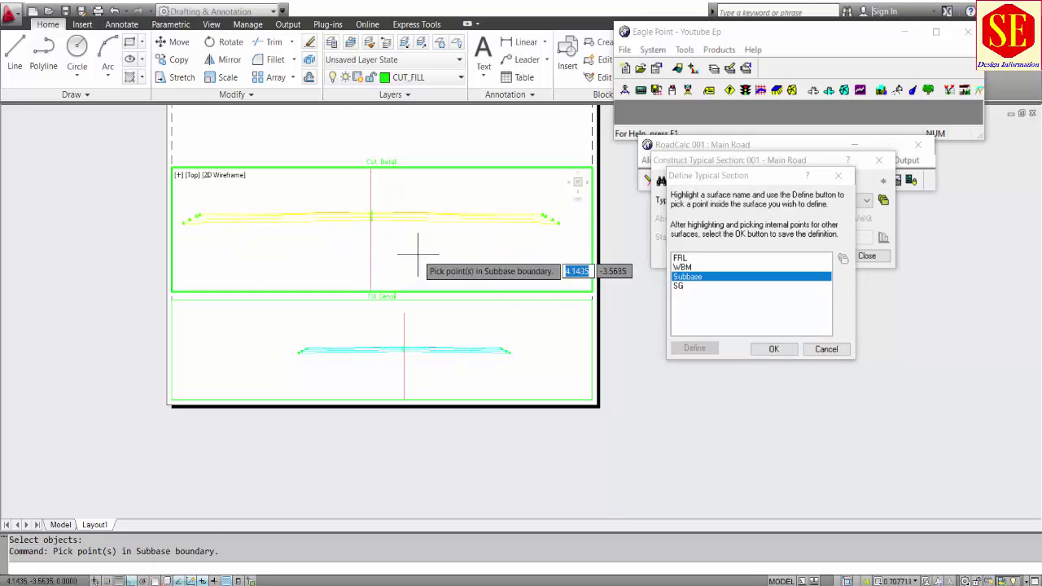
pyautogui.click(454, 201)
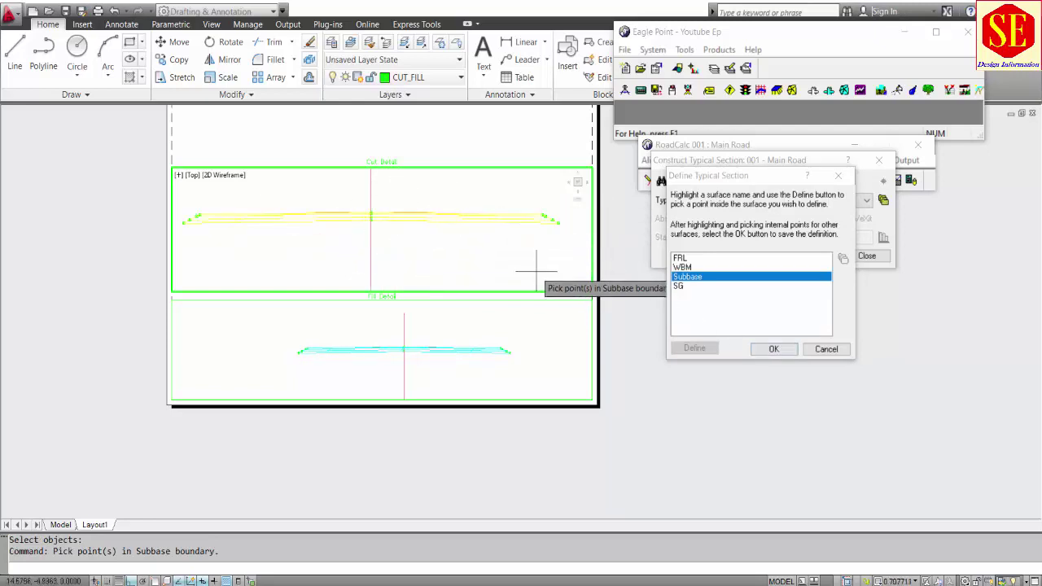
pyautogui.press('Return')
pyautogui.click(765, 349)
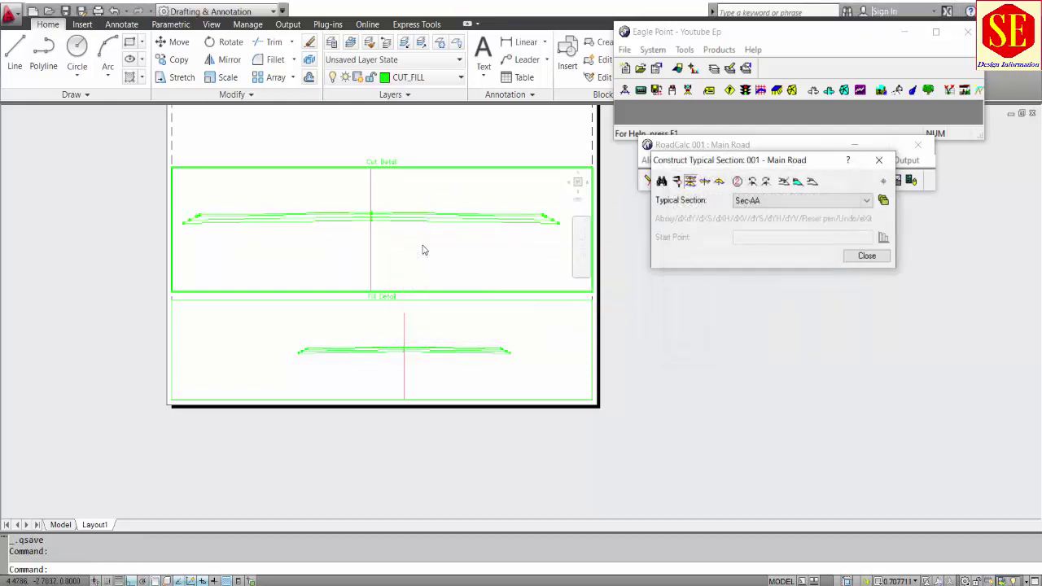
# Display the defined surfaces of Sec-AA over the cut and fill details, then clear that display
pyautogui.click(797, 183)
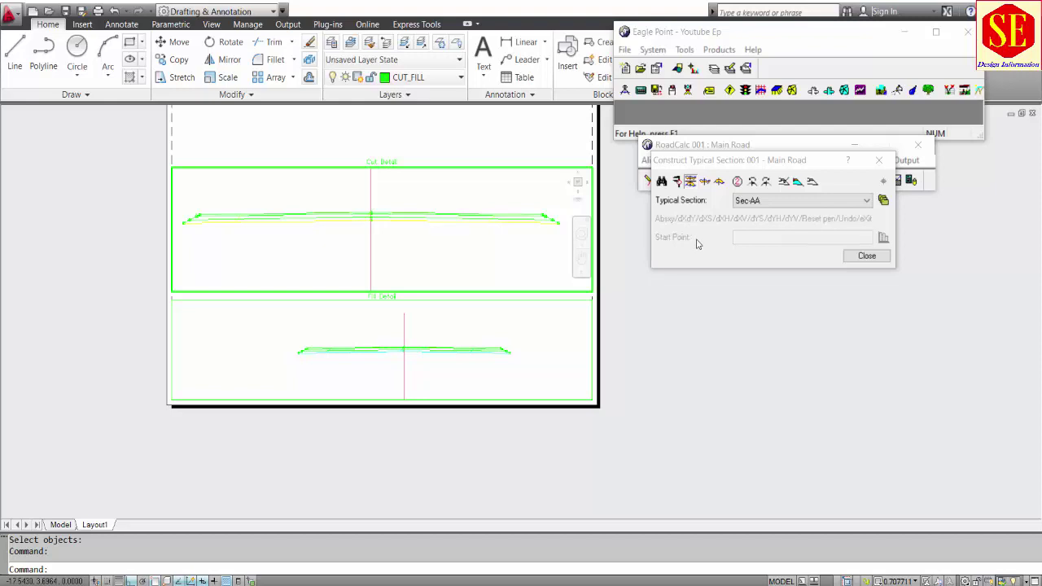
pyautogui.click(415, 365)
pyautogui.click(812, 182)
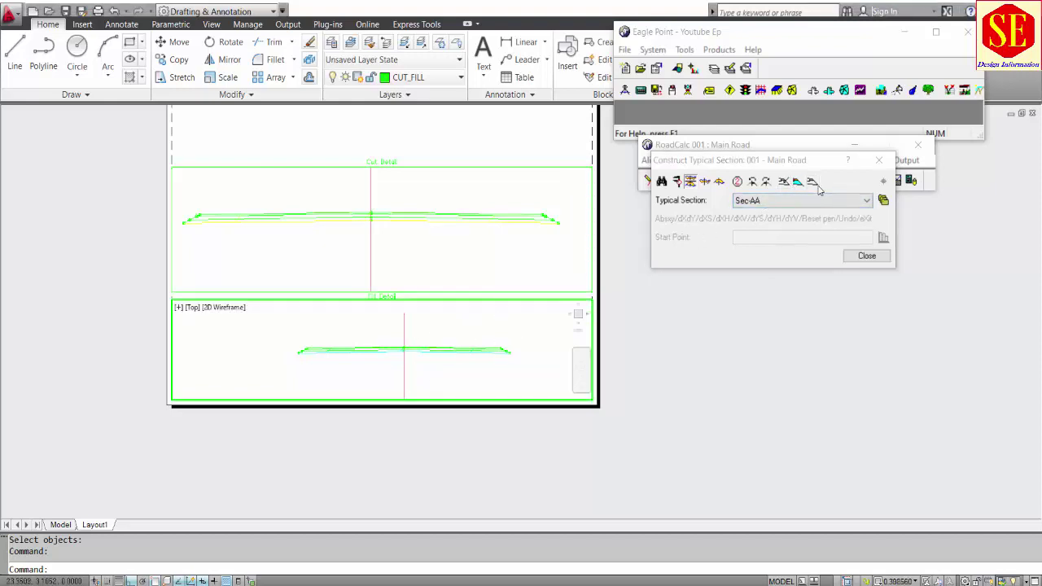
# Erase the section linework to display the defined surfaces on their own, and undo the display and the erasure
pyautogui.click(524, 344)
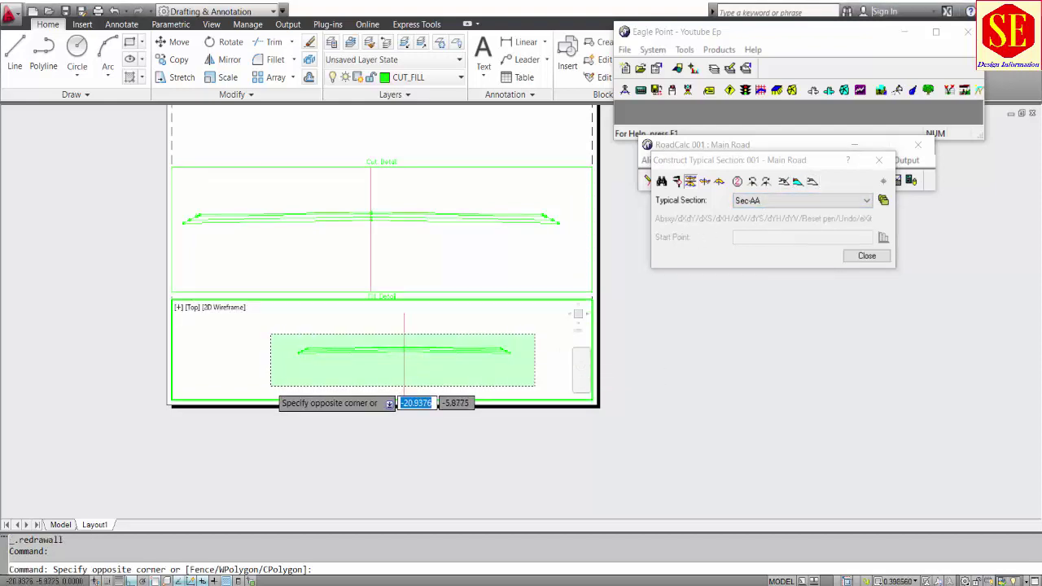
pyautogui.click(275, 388)
pyautogui.press('Delete')
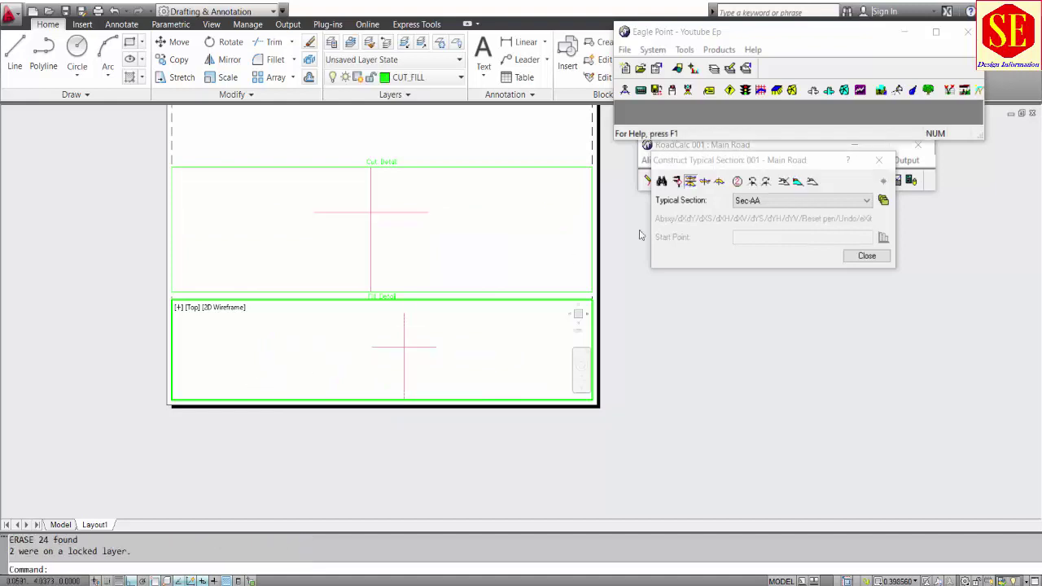
pyautogui.click(802, 182)
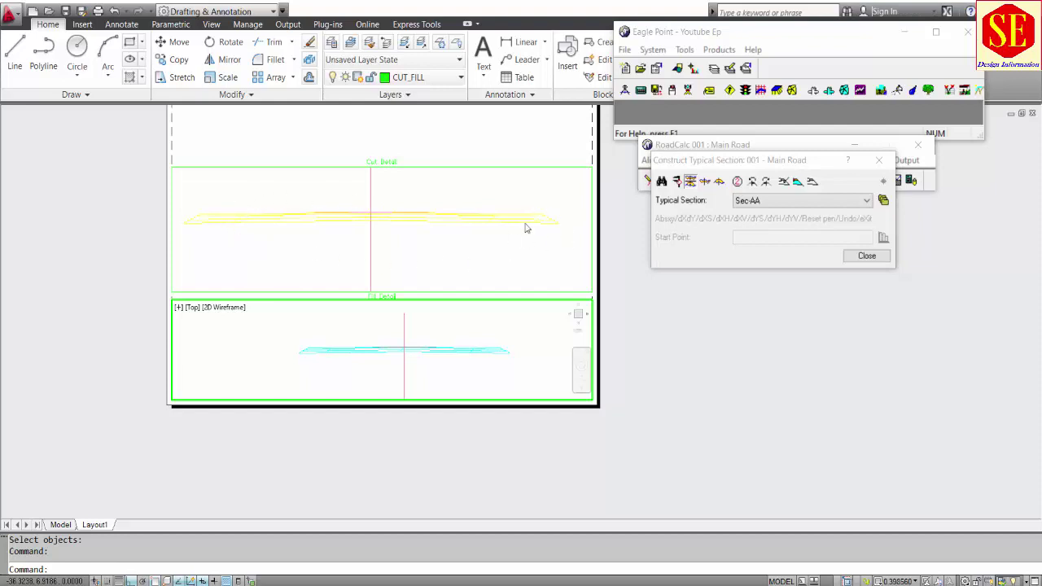
pyautogui.write('u')
pyautogui.press('Return')
pyautogui.press('Return')
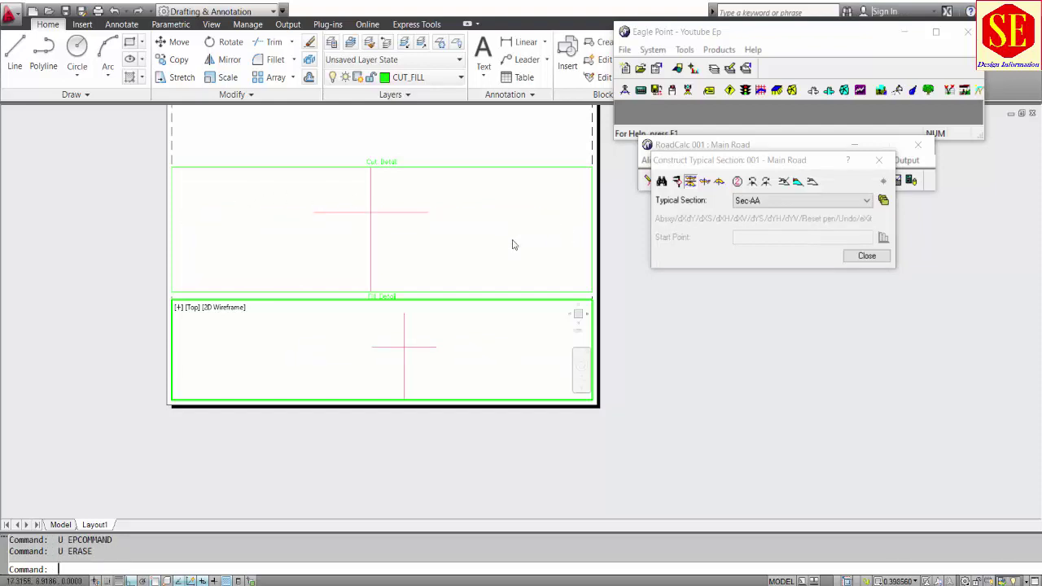
# Finish constructing the section and compare the stored previews of typical sections Sec-AA and Sec BB
pyautogui.click(867, 259)
pyautogui.click(819, 161)
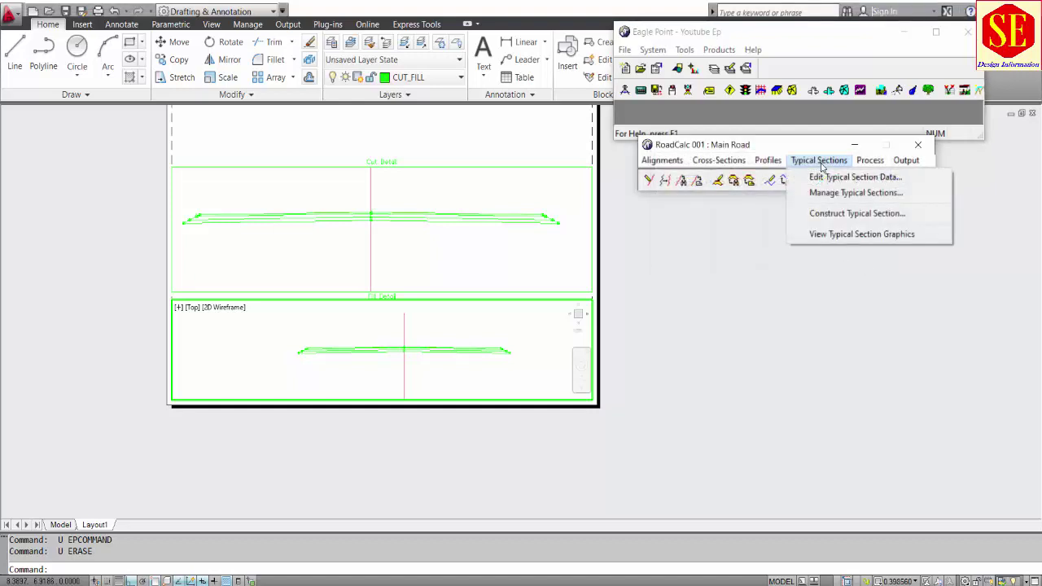
pyautogui.click(848, 199)
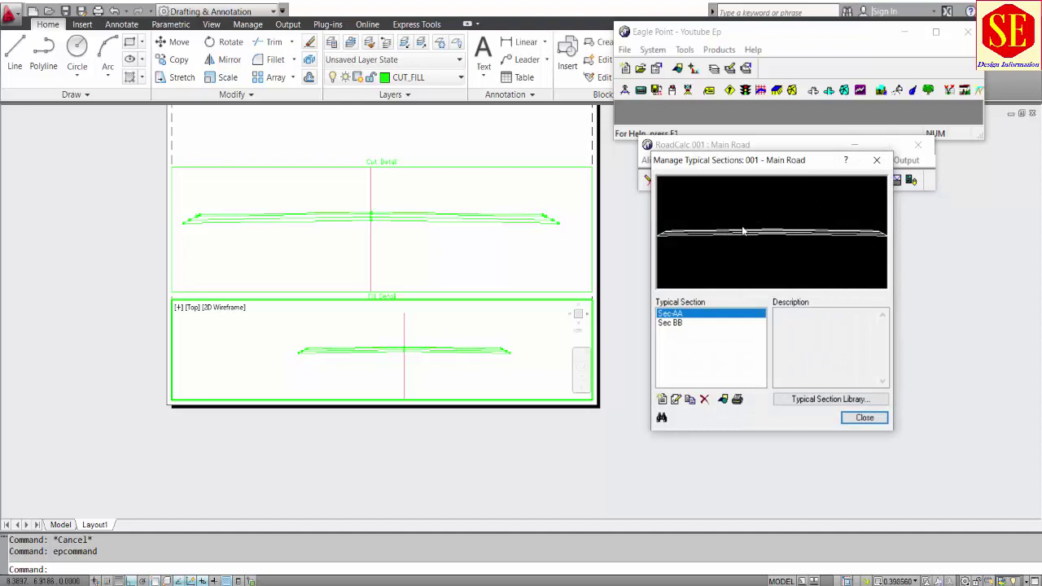
pyautogui.click(682, 323)
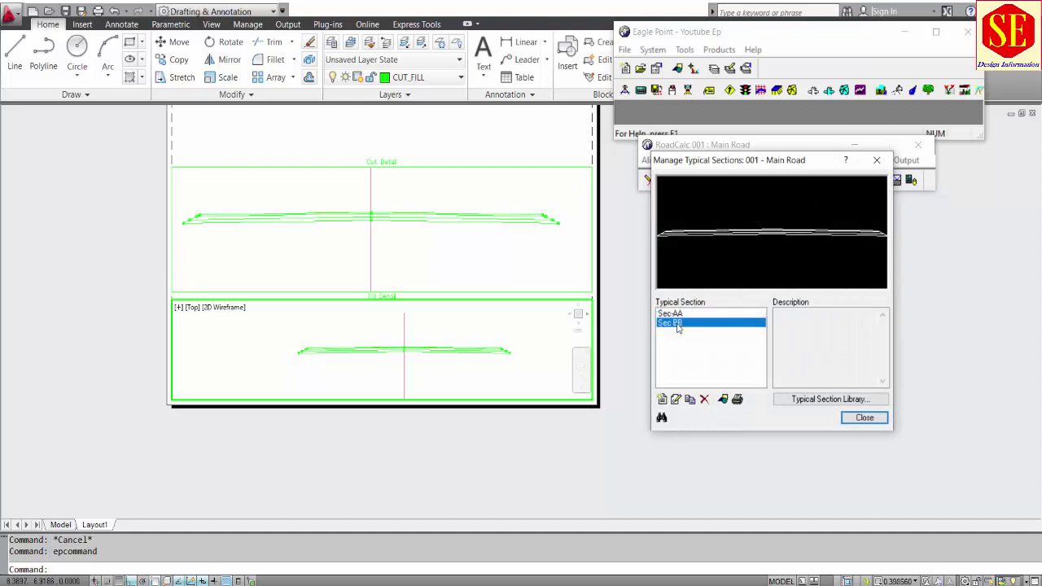
pyautogui.click(669, 314)
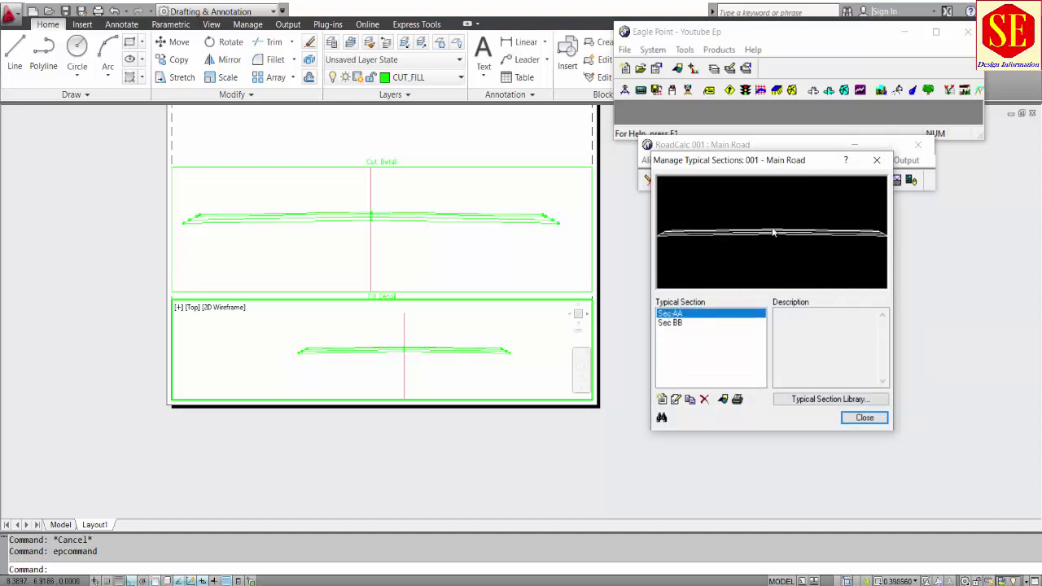
# Copy the Sec-AA typical section to the typical section library under the name Sec-AA and reopen the library to check it
pyautogui.click(830, 398)
pyautogui.click(741, 415)
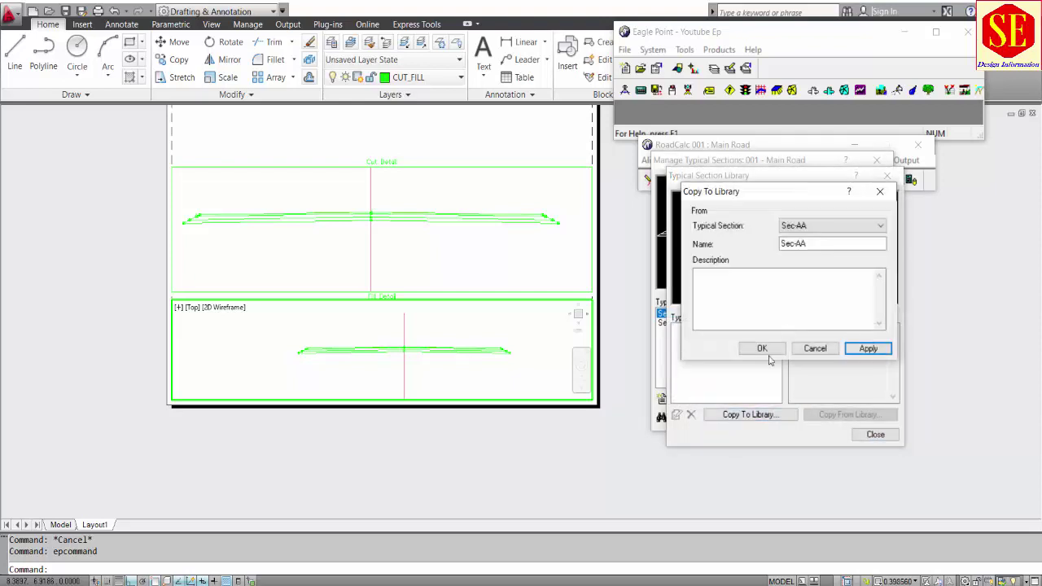
pyautogui.click(761, 349)
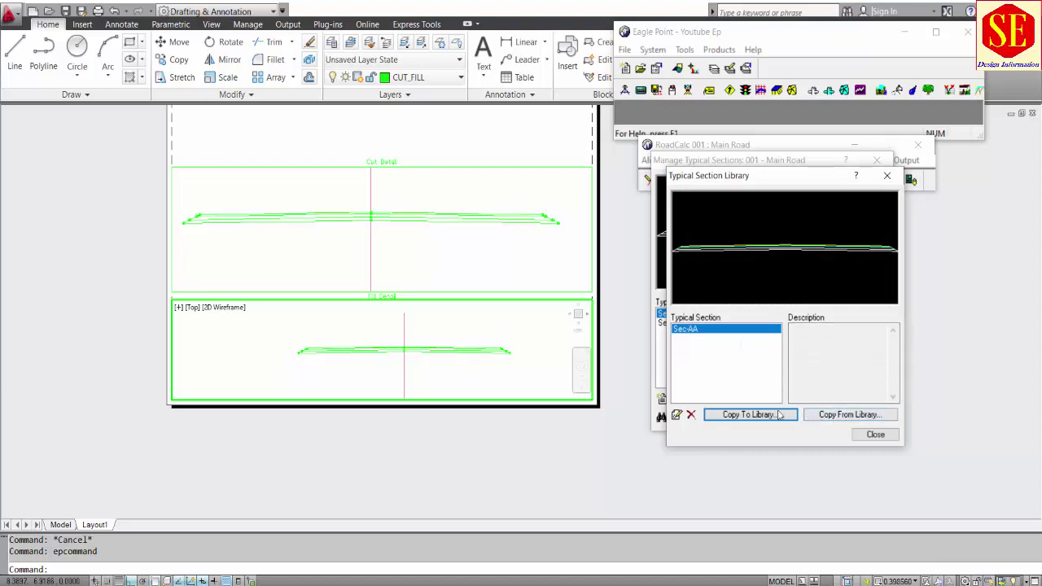
pyautogui.click(875, 434)
pyautogui.click(828, 399)
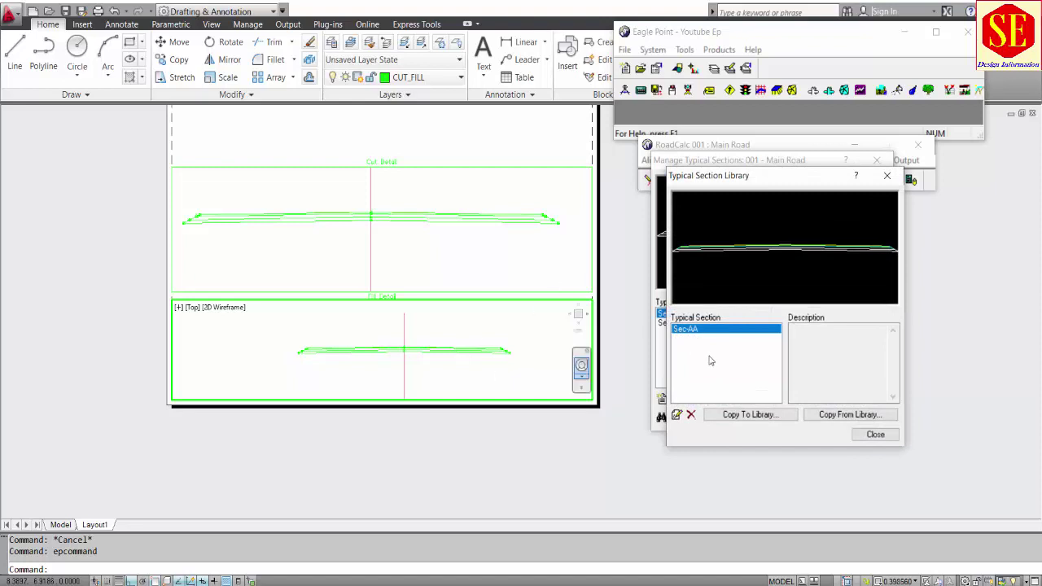
# Close the typical section library and delete Sec-AA from the Main Road's typical sections
pyautogui.click(869, 432)
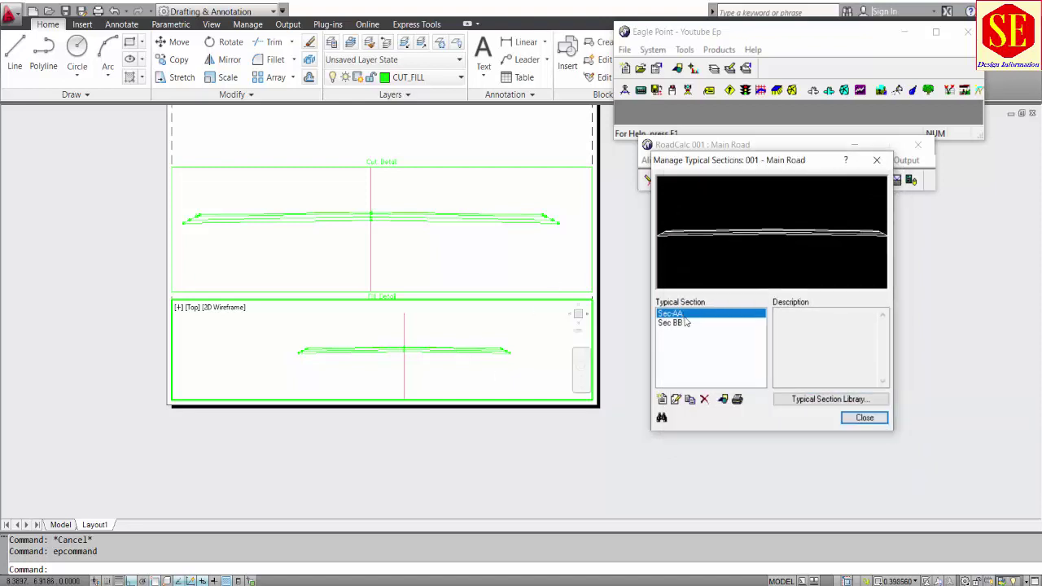
pyautogui.click(704, 399)
pyautogui.click(778, 347)
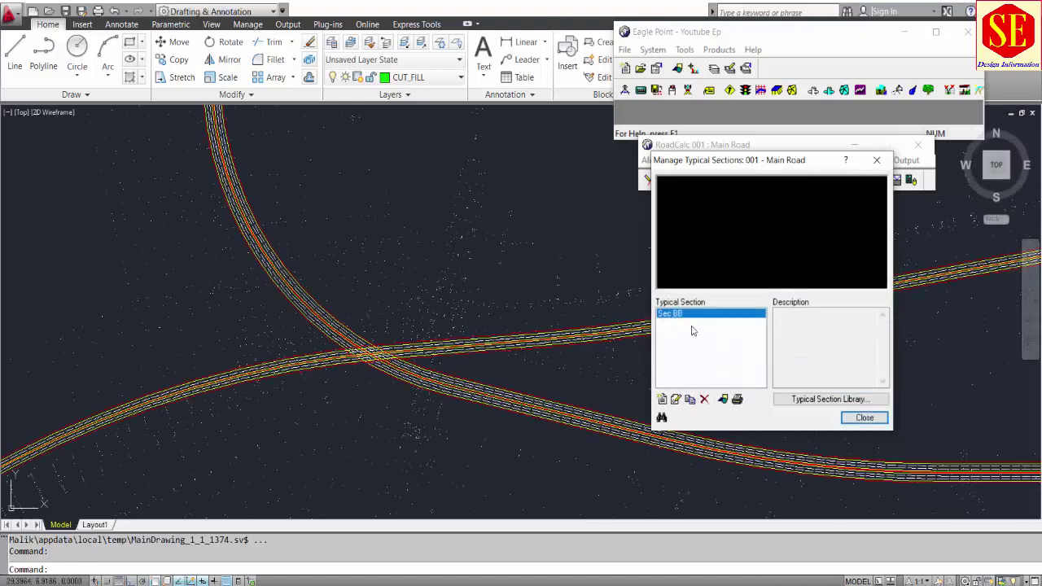
# Copy Sec-AA from the typical section library back into the Main Road's typical sections under the name Sec-AA
pyautogui.click(837, 399)
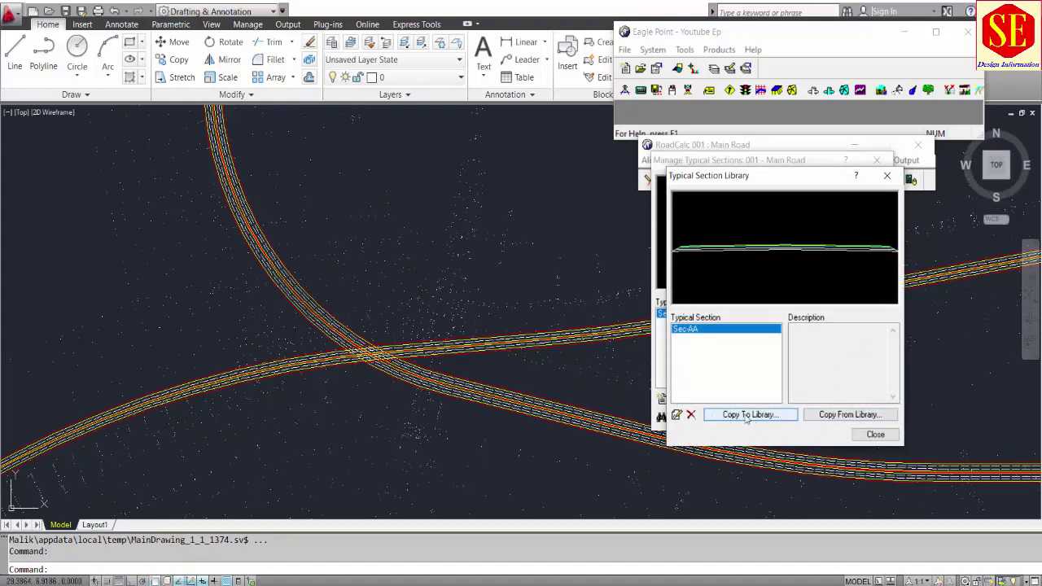
pyautogui.click(846, 415)
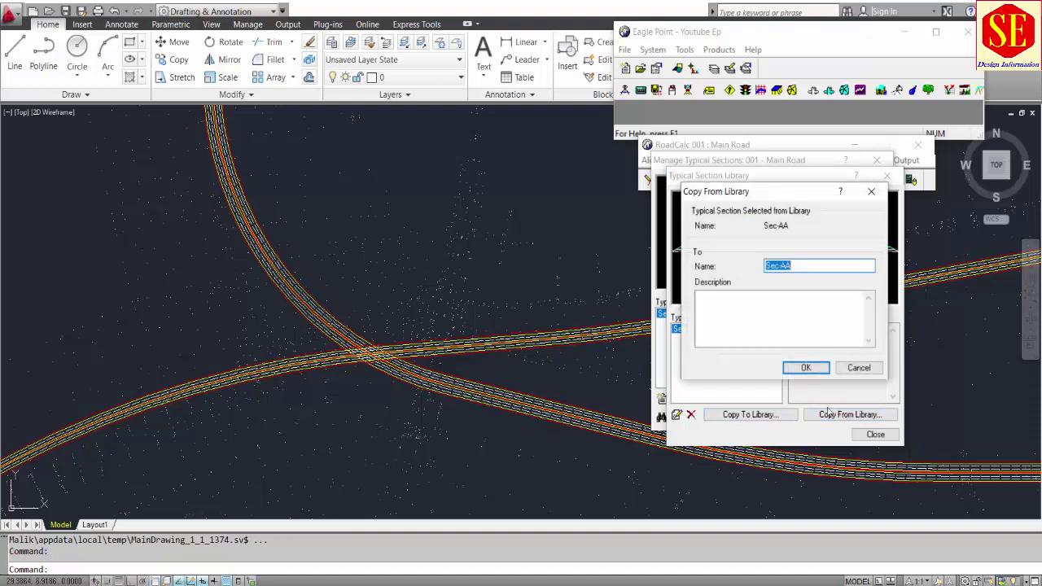
pyautogui.click(806, 368)
pyautogui.click(875, 434)
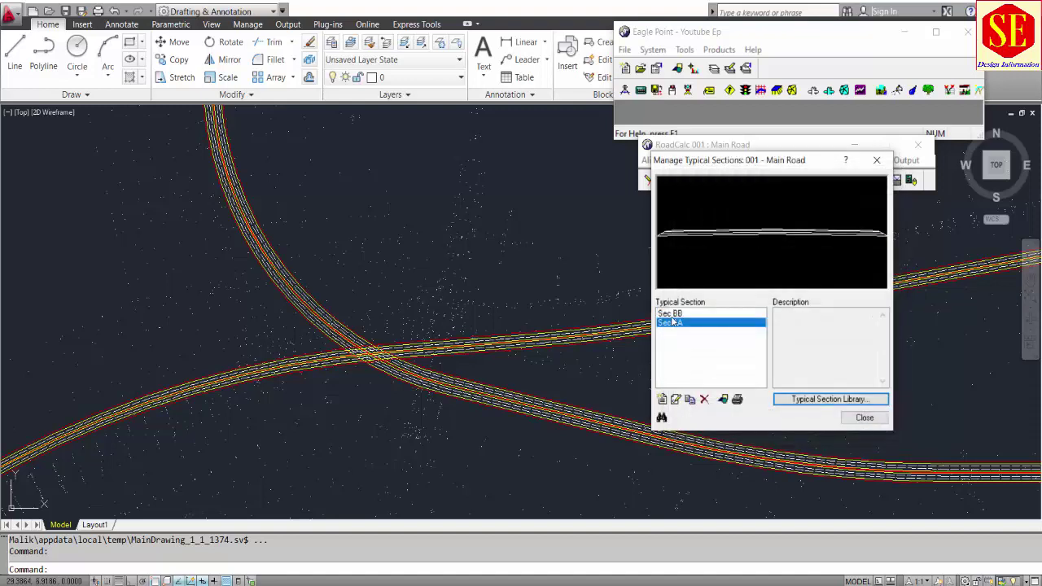
# Display the restored Sec-AA's cut and fill details and examine the layer linework in the fill detail
pyautogui.click(672, 322)
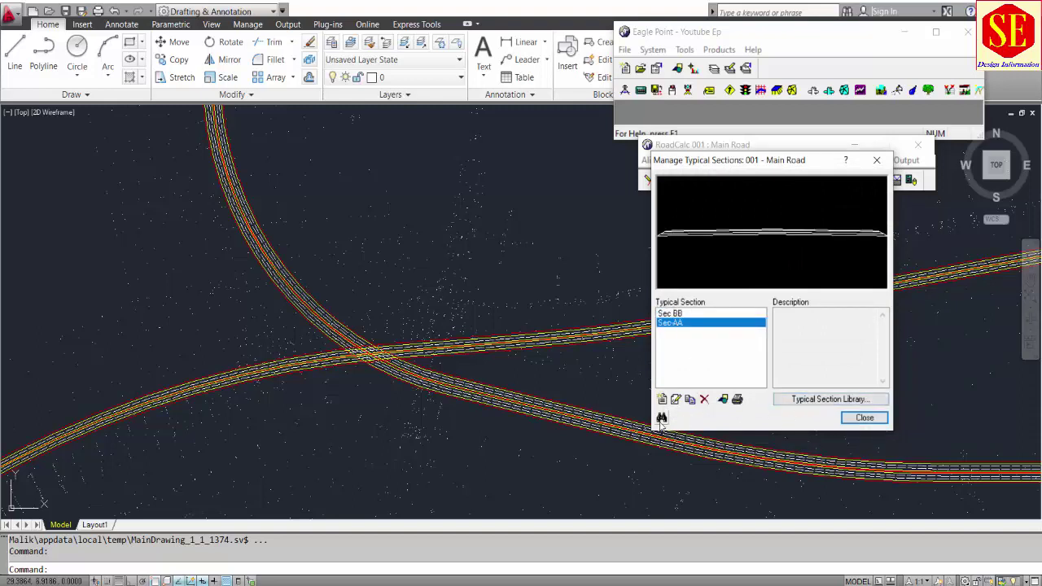
pyautogui.click(660, 419)
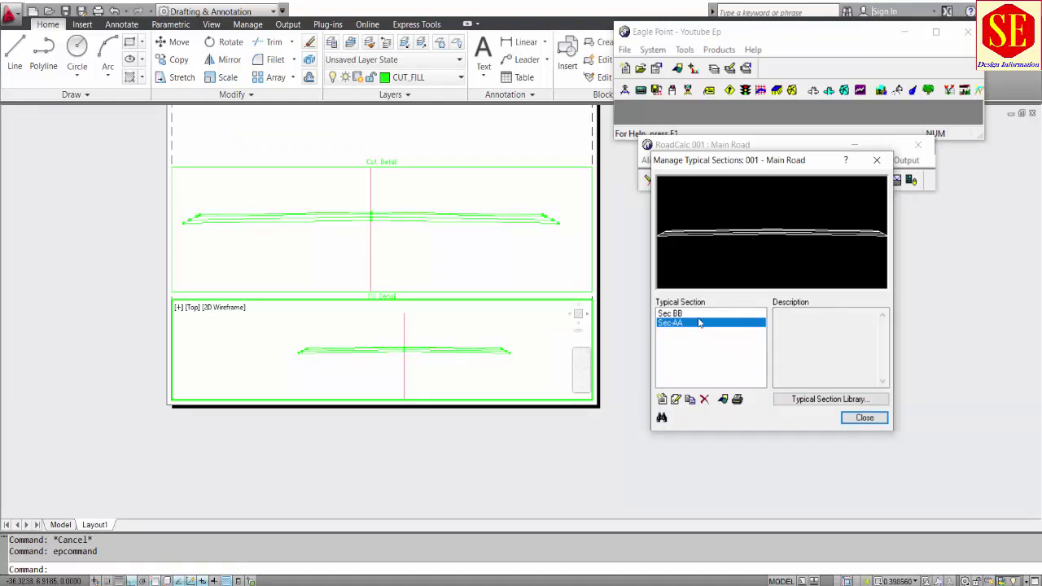
pyautogui.click(673, 314)
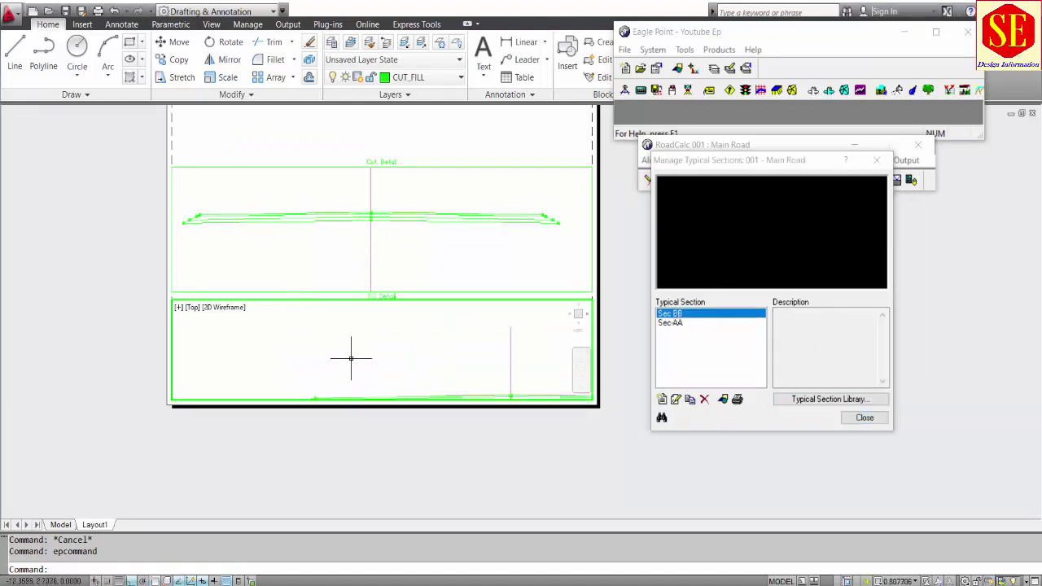
pyautogui.scroll(-2, 396, 369)
pyautogui.scroll(4, 396, 370)
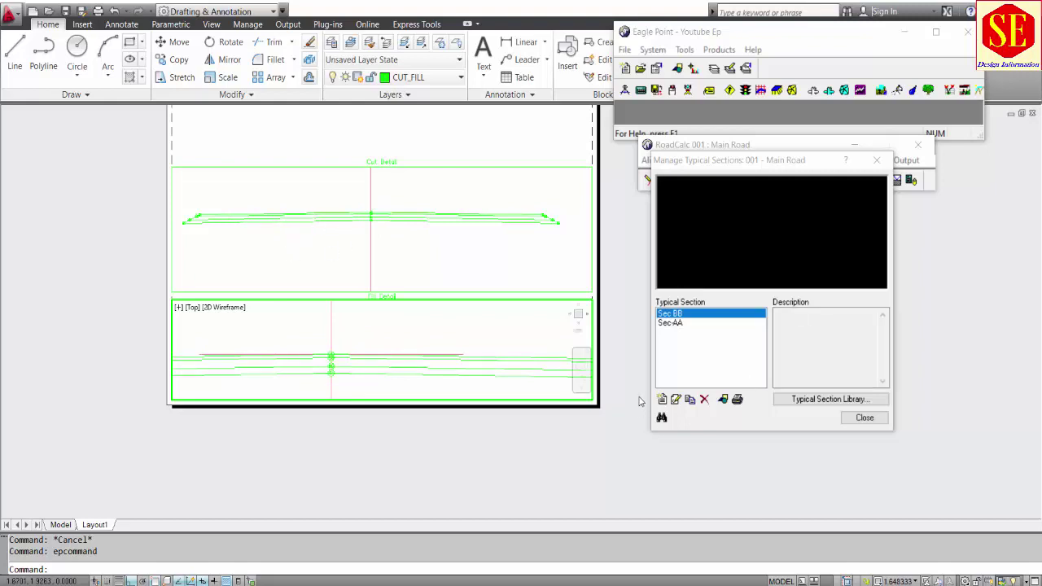
# Delete the typical section Sec BB from the Main Road's typical sections
pyautogui.click(674, 324)
pyautogui.click(676, 314)
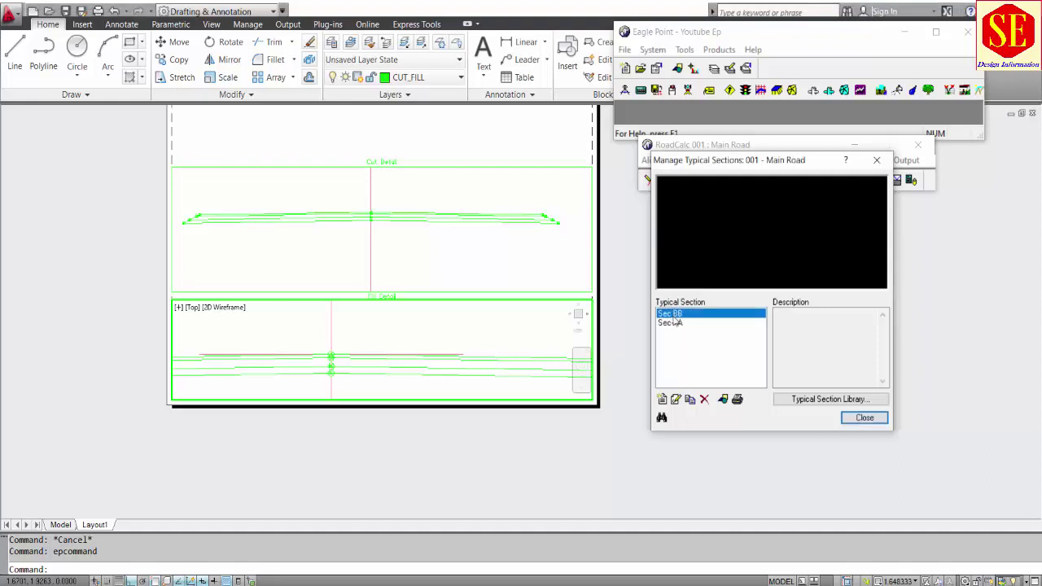
pyautogui.click(705, 398)
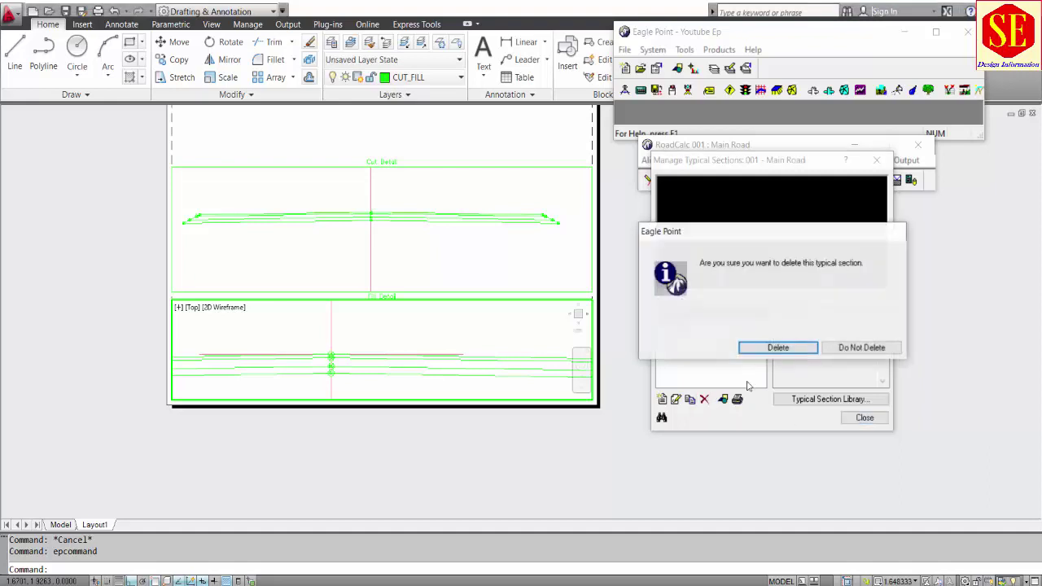
pyautogui.click(778, 352)
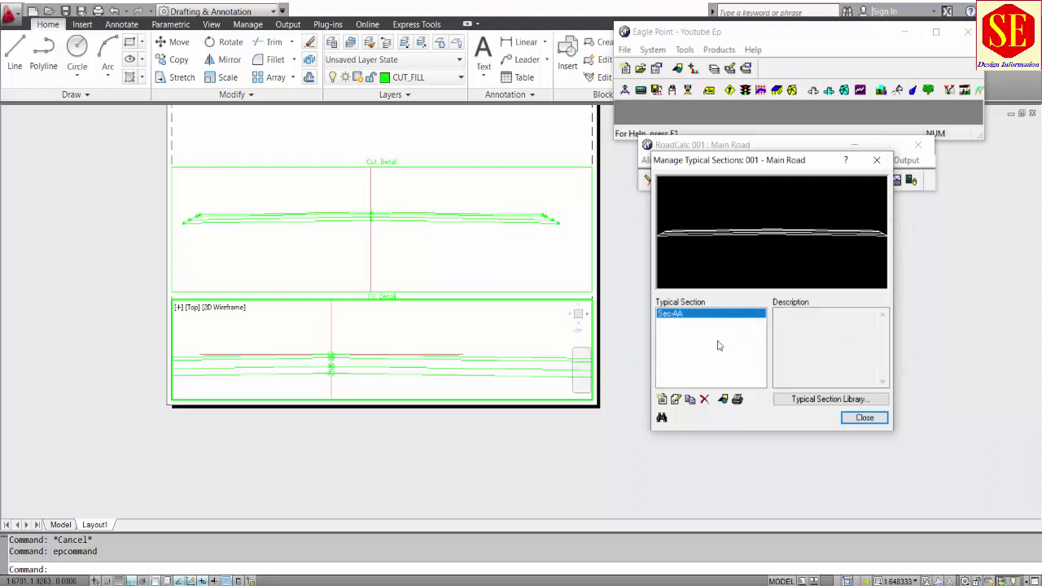
# Check the library copy of Sec-AA, then rename the Main Road's typical section Sec-AA as Sec-BB
pyautogui.click(829, 399)
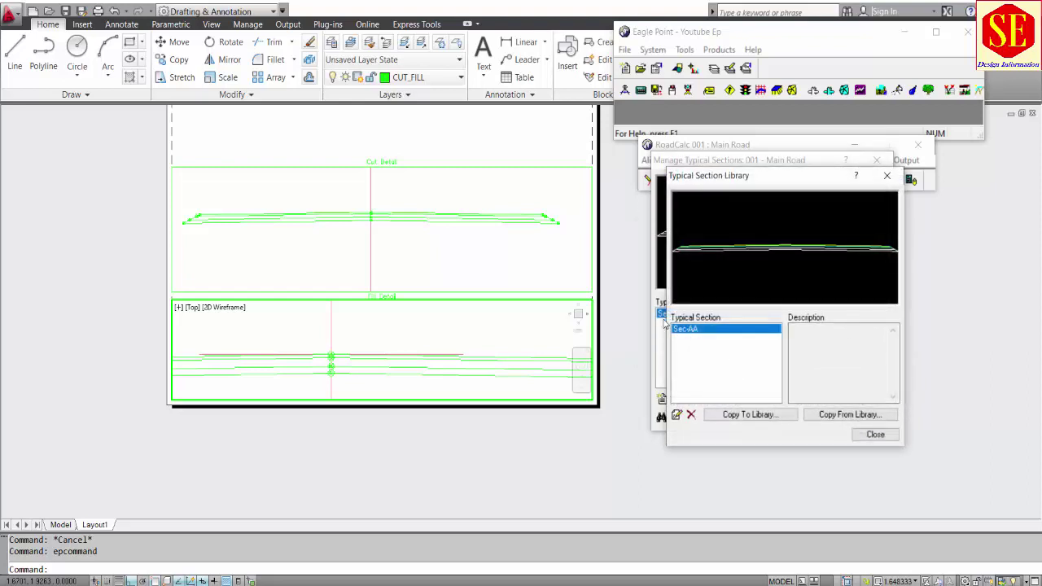
pyautogui.click(869, 435)
pyautogui.click(675, 399)
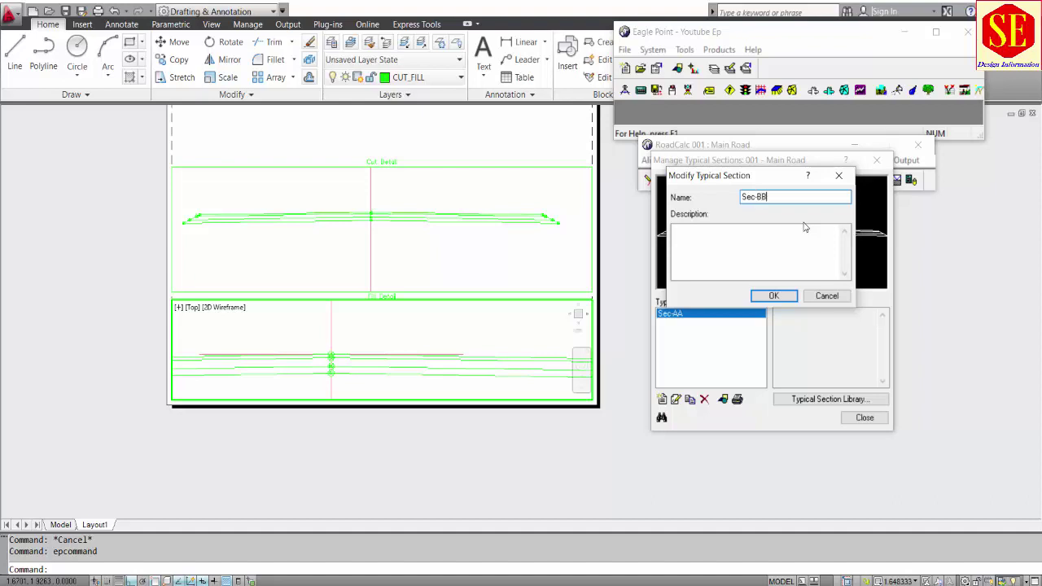
pyautogui.click(773, 296)
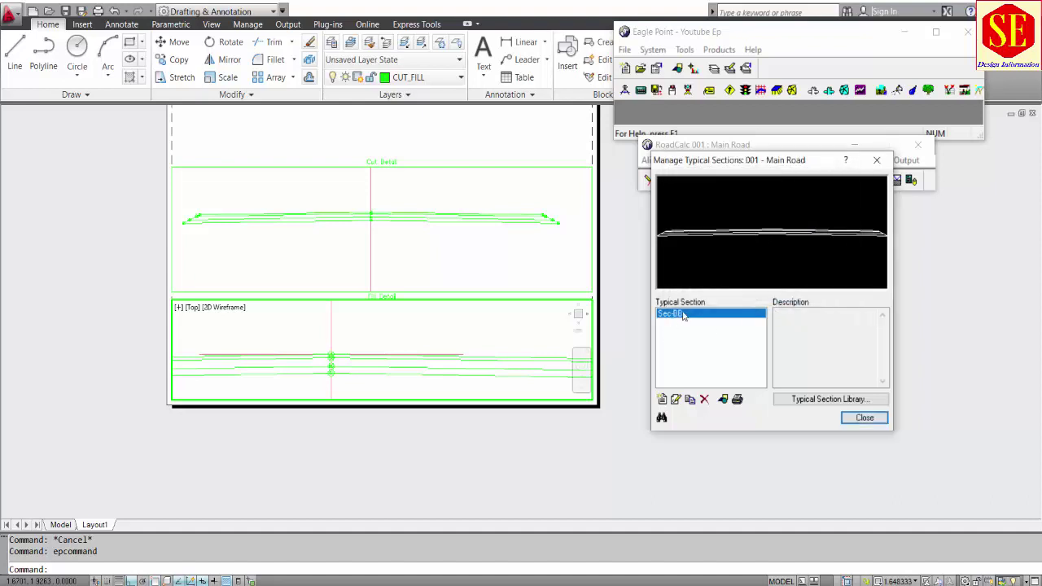
pyautogui.click(863, 417)
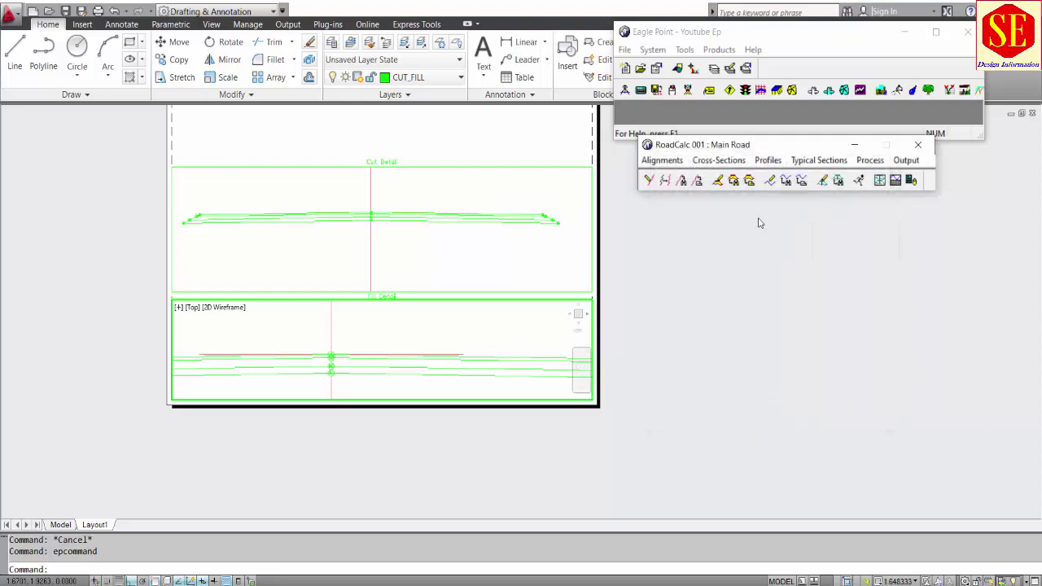
# Start constructing the Main Road's typical section and erase the intermediate layer lines on both sides of the centreline in the cut detail
pyautogui.click(819, 161)
pyautogui.click(826, 214)
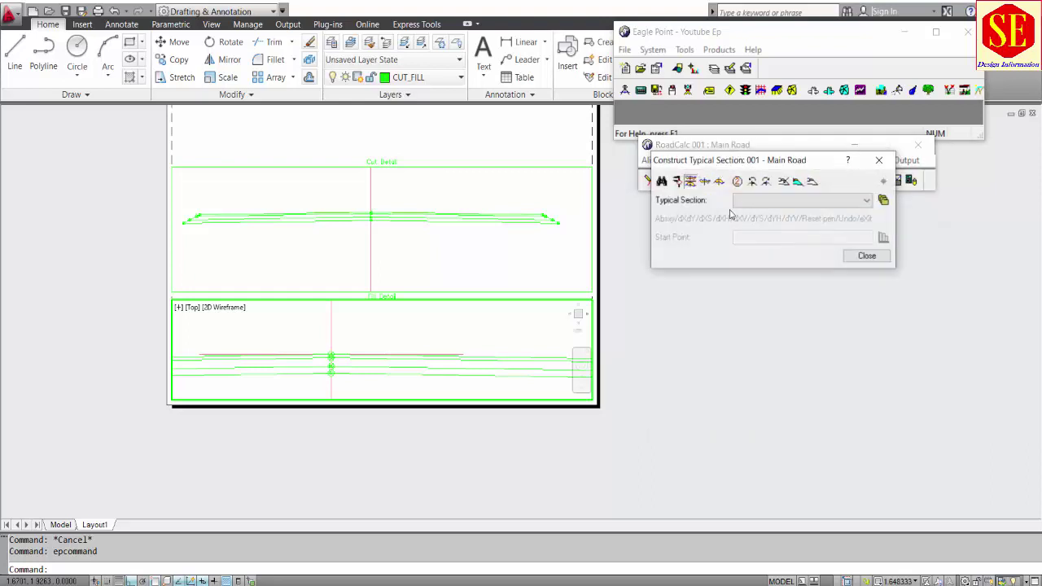
pyautogui.click(677, 182)
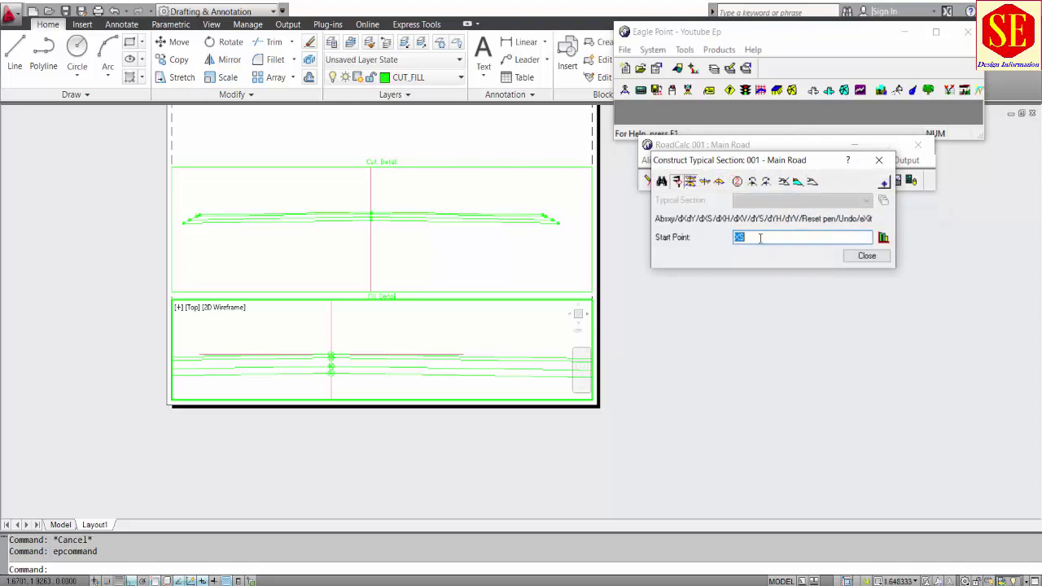
pyautogui.click(448, 249)
pyautogui.click(347, 236)
pyautogui.scroll(6, 340, 215)
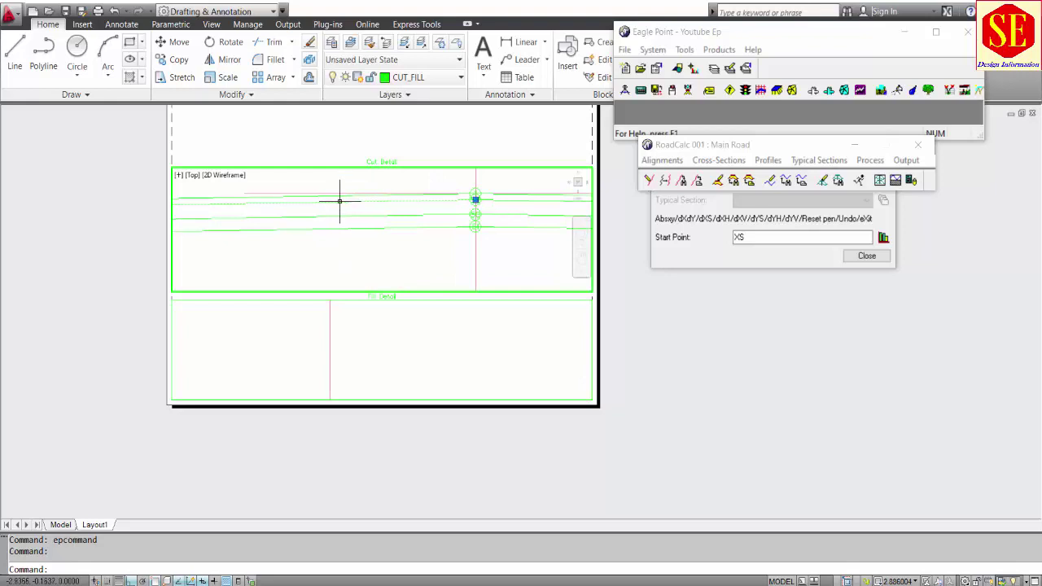
pyautogui.click(340, 201)
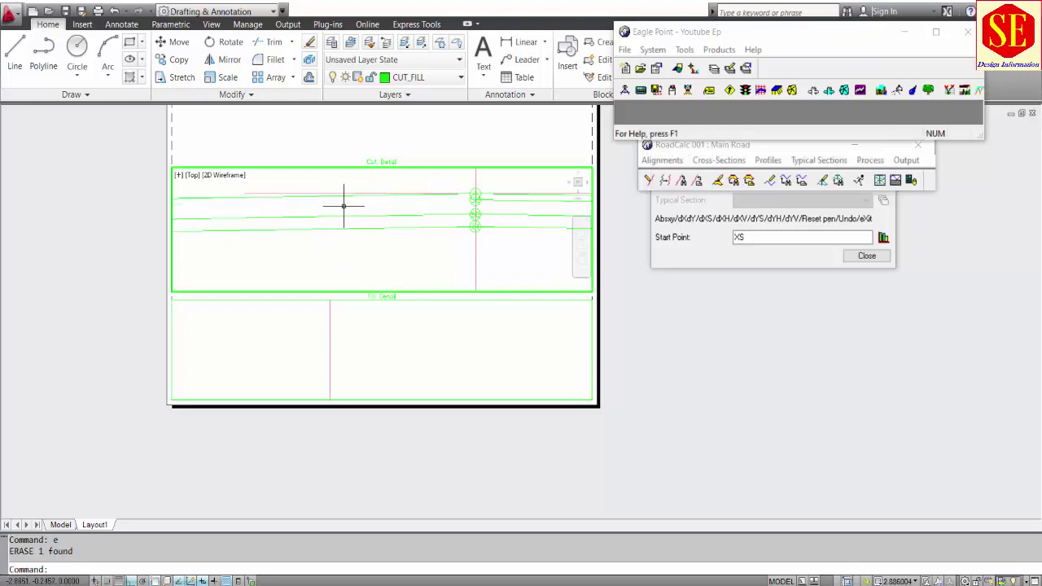
pyautogui.click(523, 214)
pyautogui.click(496, 197)
pyautogui.click(502, 216)
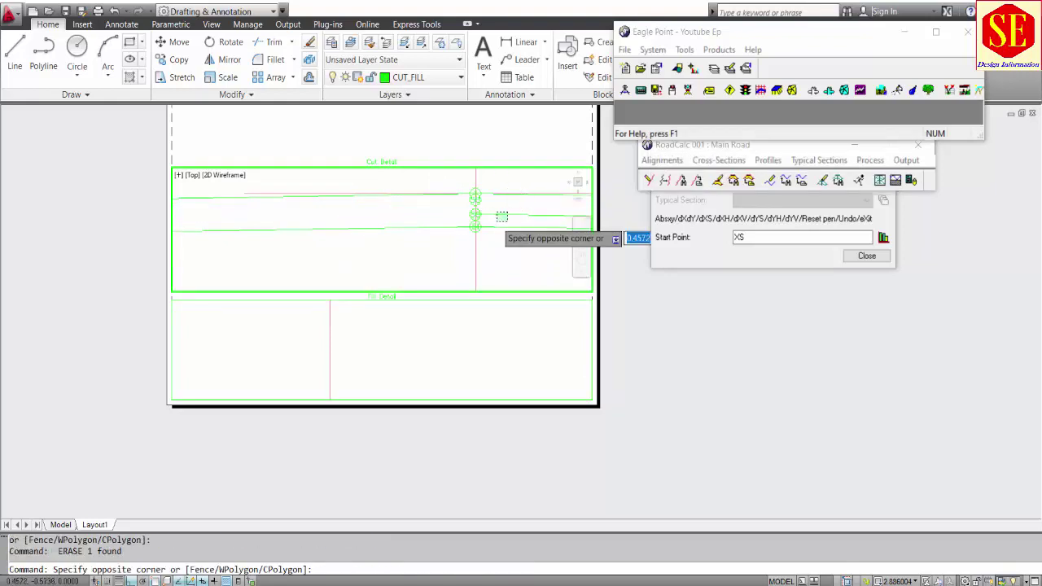
pyautogui.click(502, 217)
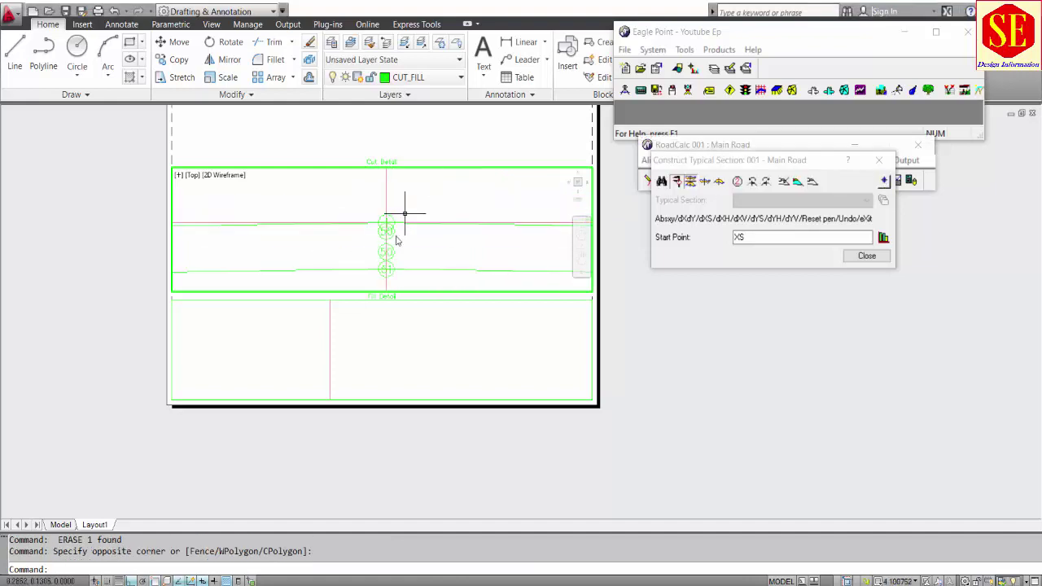
# Erase the intermediate layers' numbered point markers at the centreline of the cut detail
pyautogui.scroll(3, 382, 240)
pyautogui.click(399, 264)
pyautogui.click(390, 262)
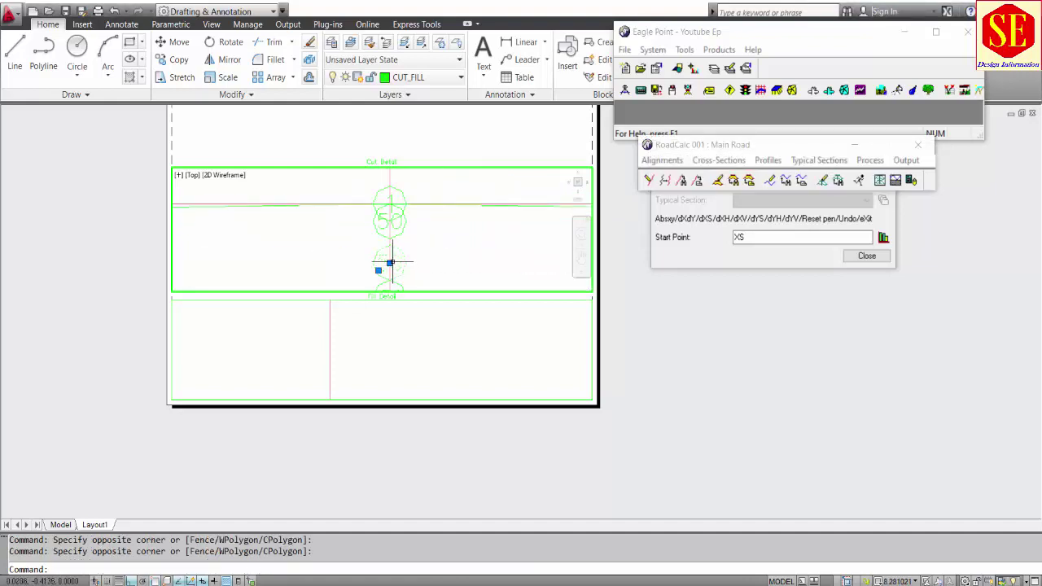
pyautogui.press('Delete')
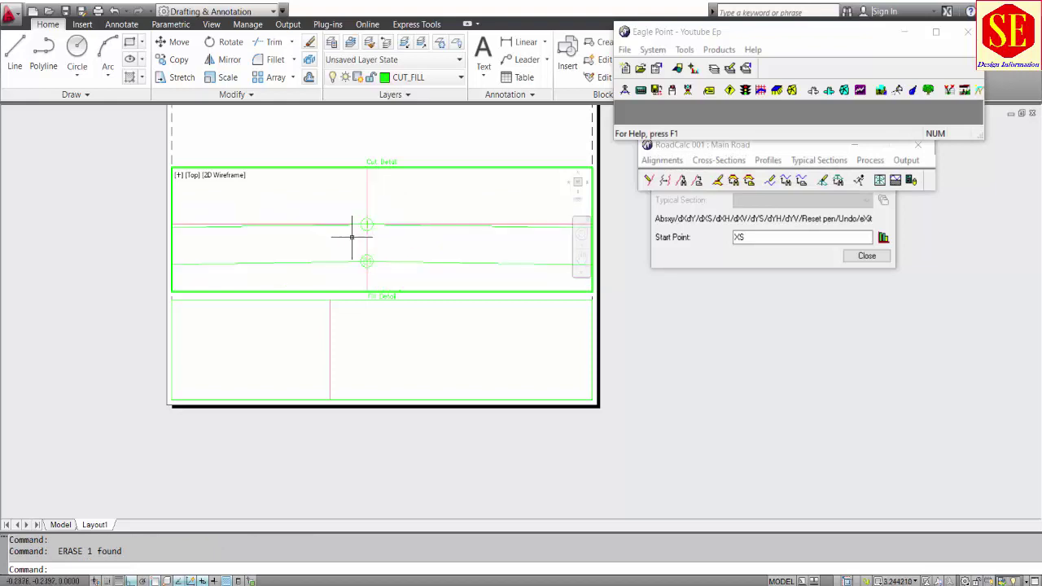
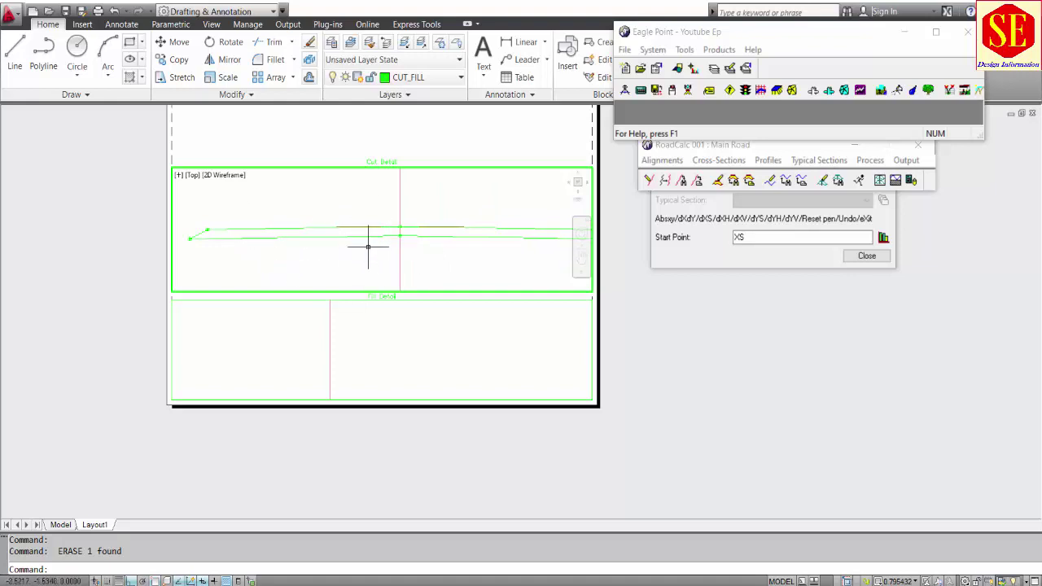
# Define the FRL surface from the remaining section boundary in the cut detail and save the surface definition
pyautogui.scroll(-2, 390, 238)
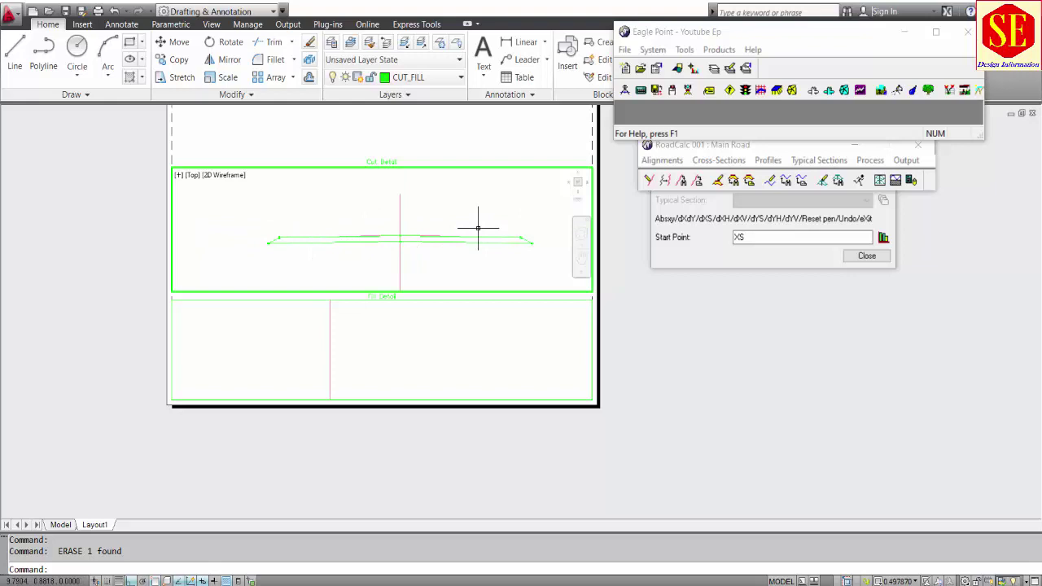
pyautogui.click(671, 262)
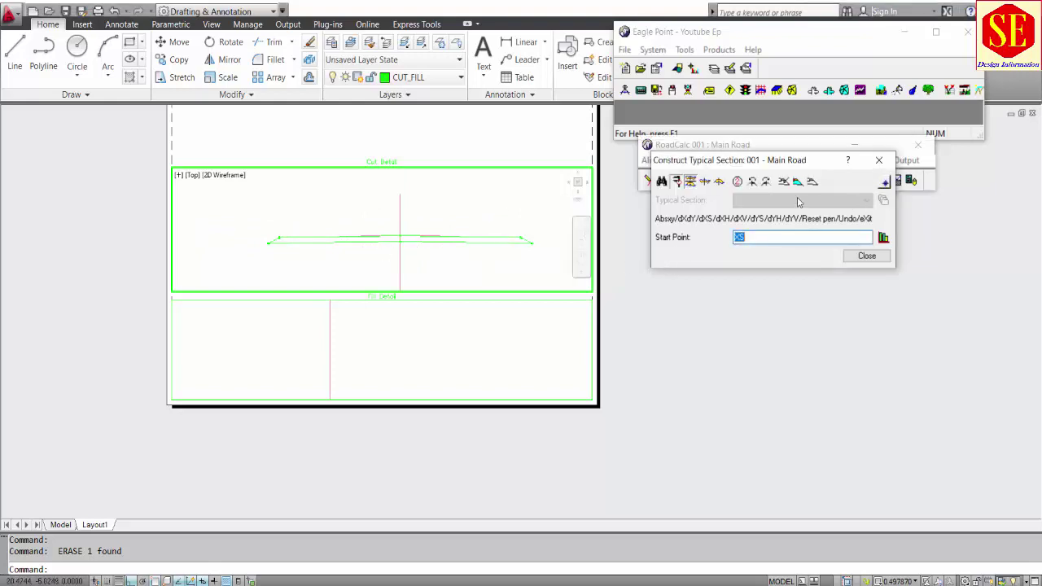
pyautogui.click(784, 183)
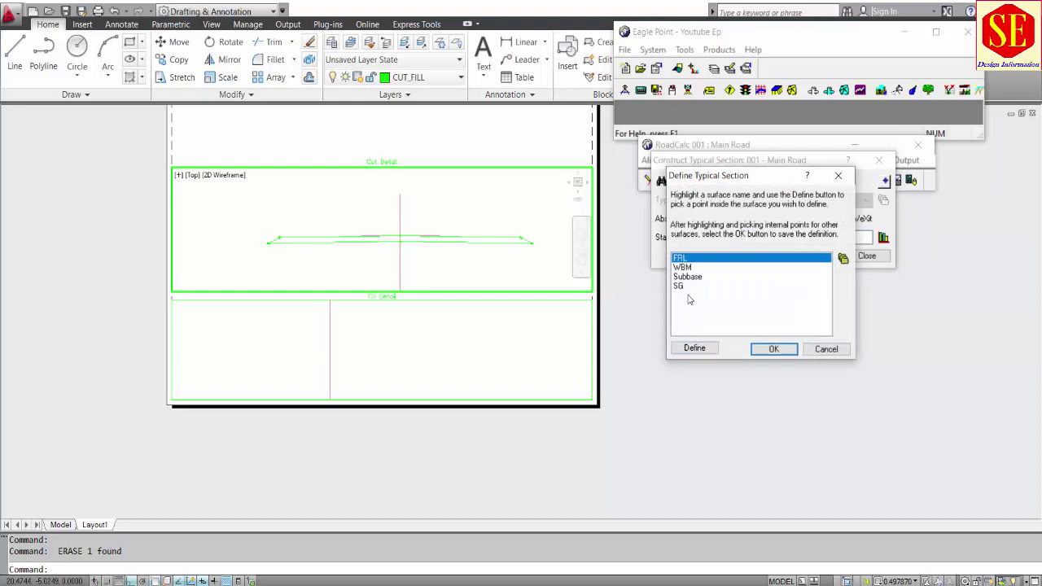
pyautogui.click(694, 348)
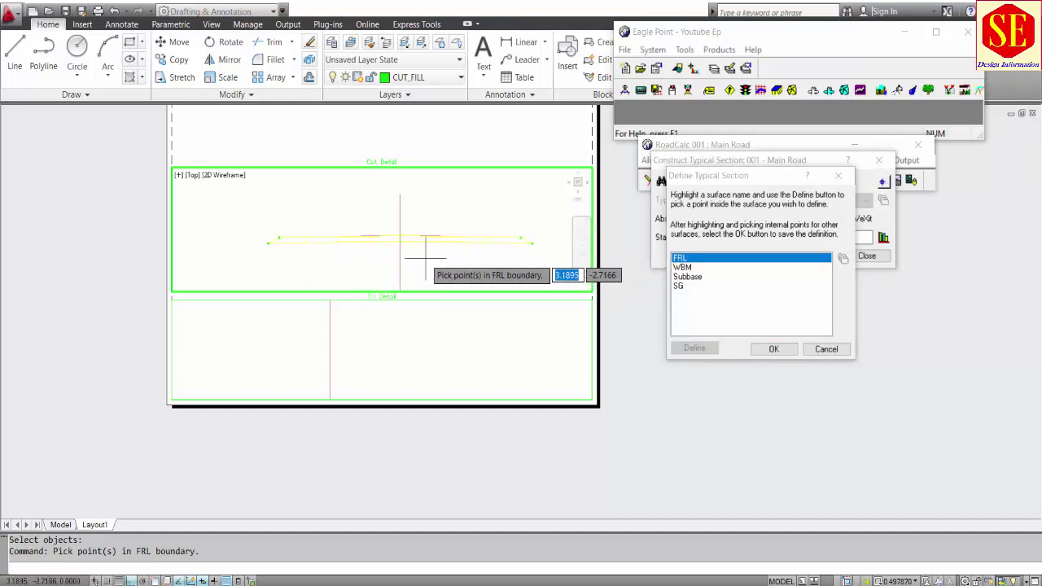
pyautogui.press('Return')
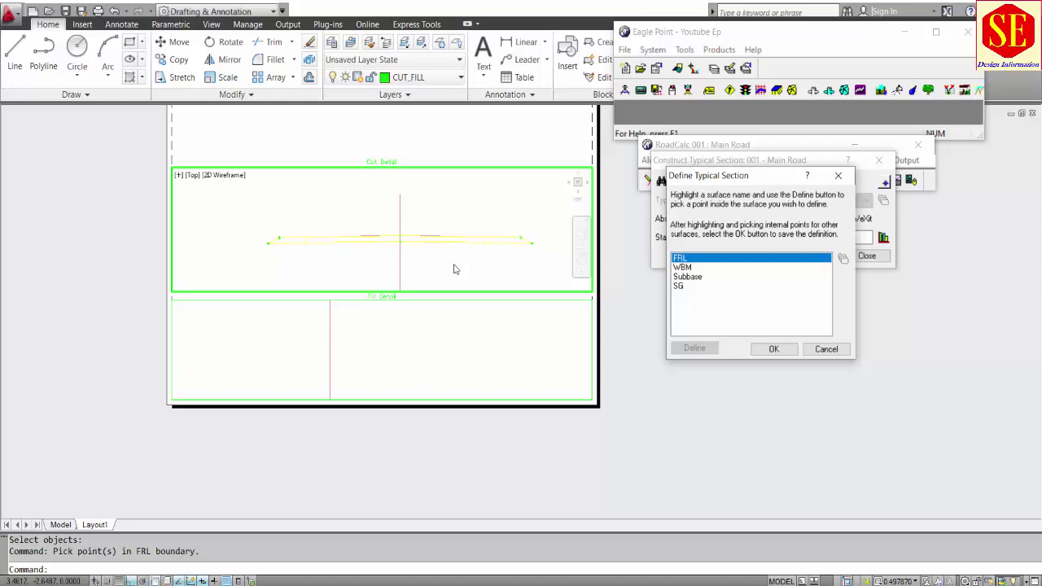
pyautogui.click(773, 350)
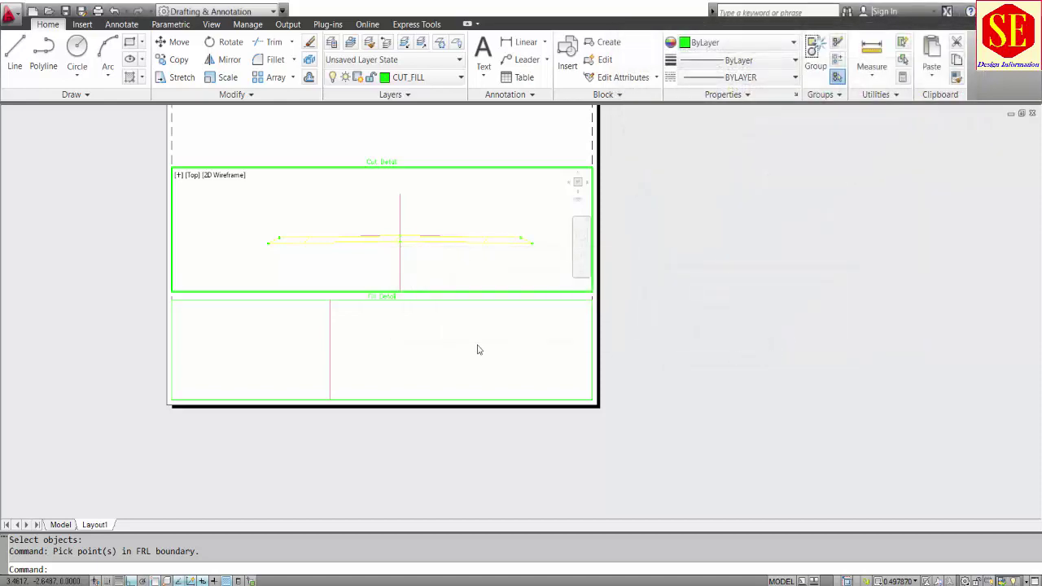
pyautogui.click(477, 333)
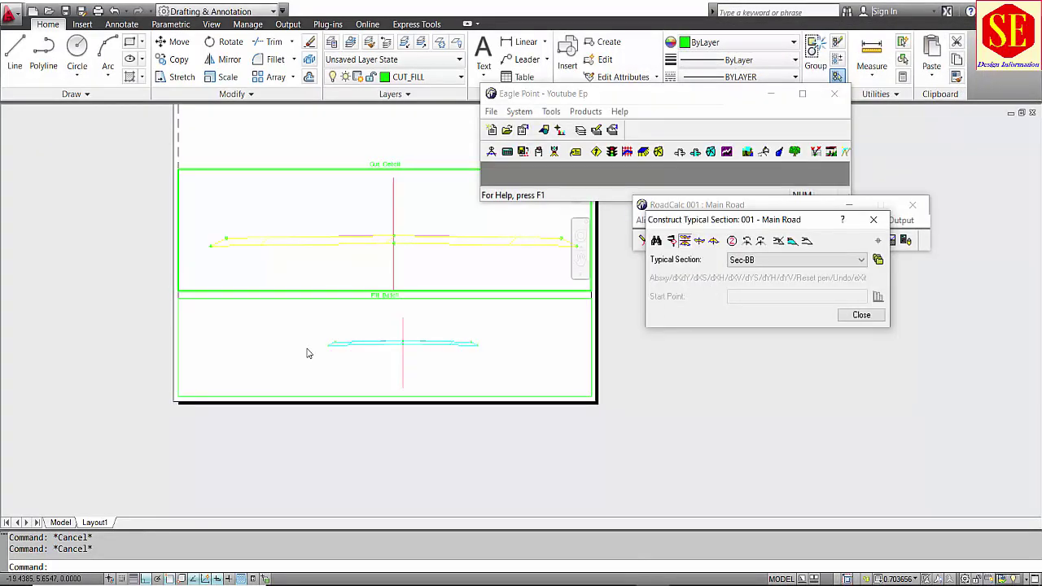
# Display Sec-BB's defined surfaces over the cut and fill details, finish constructing, and check its preview among the Main Road's typical sections
pyautogui.click(793, 244)
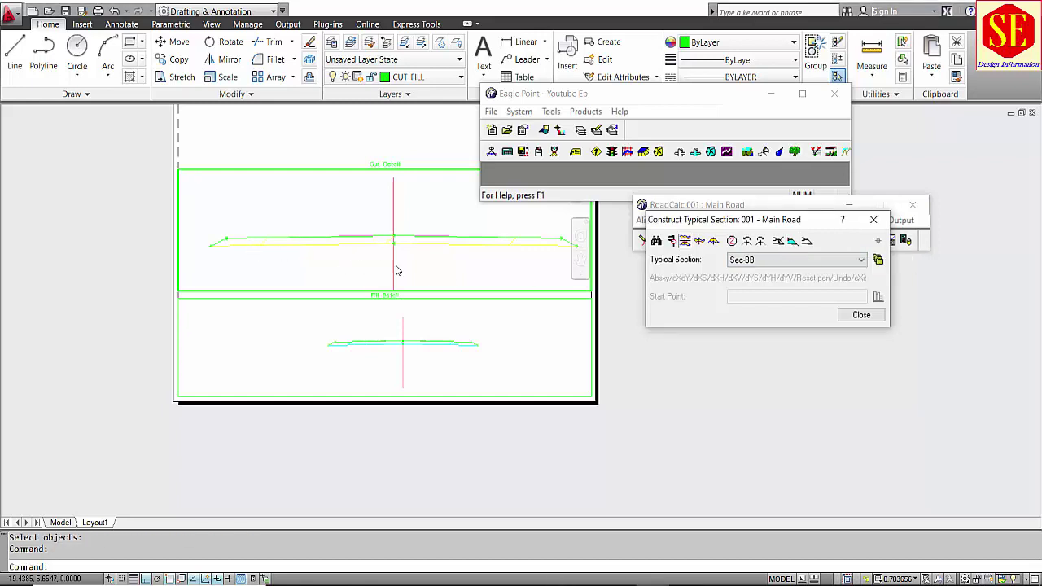
pyautogui.click(852, 321)
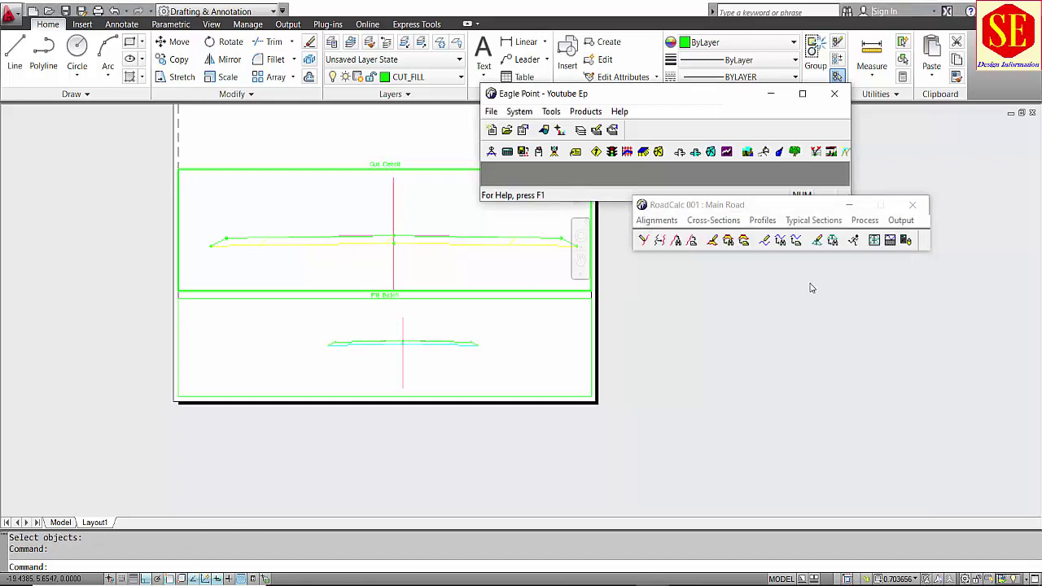
pyautogui.click(813, 220)
pyautogui.click(899, 252)
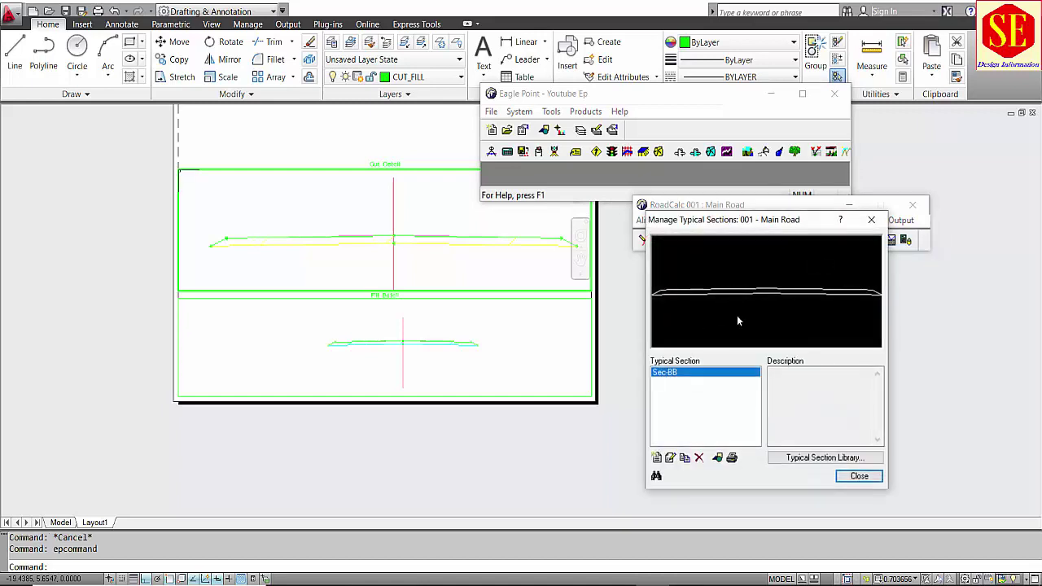
# Copy typical section Sec-BB into the typical section library under its own name
pyautogui.click(797, 460)
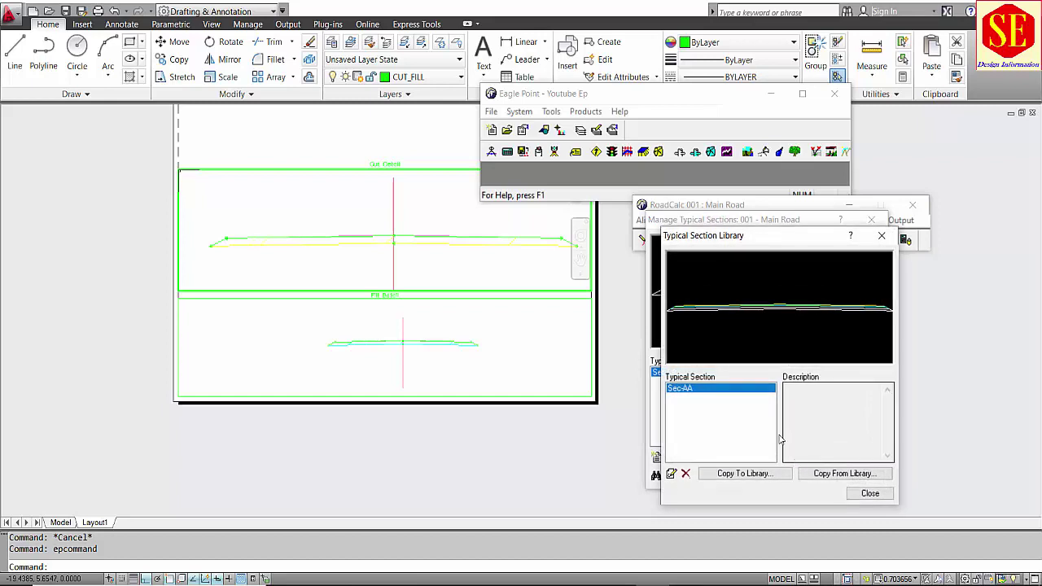
pyautogui.click(746, 473)
pyautogui.click(756, 407)
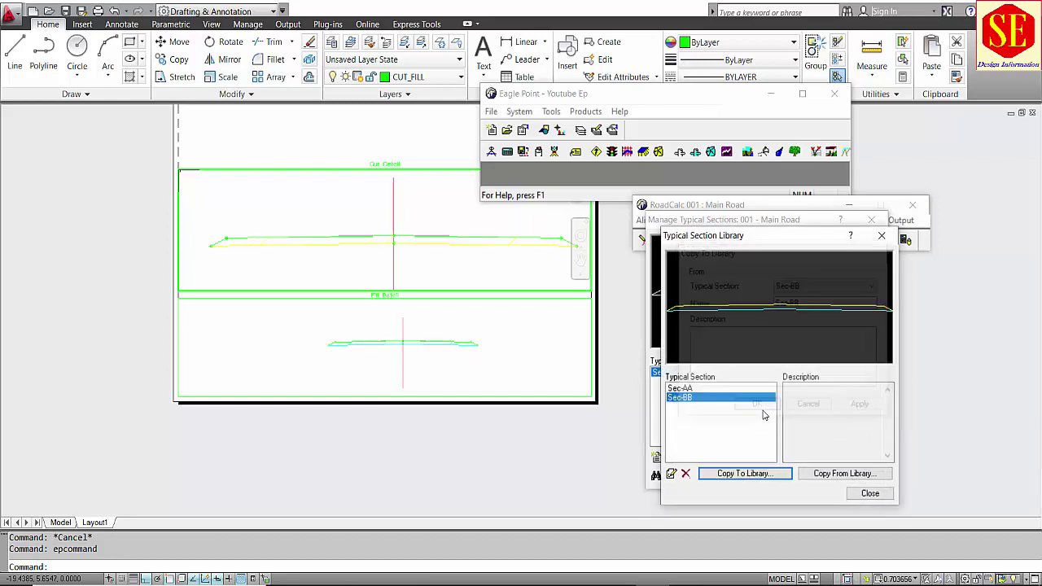
pyautogui.click(866, 493)
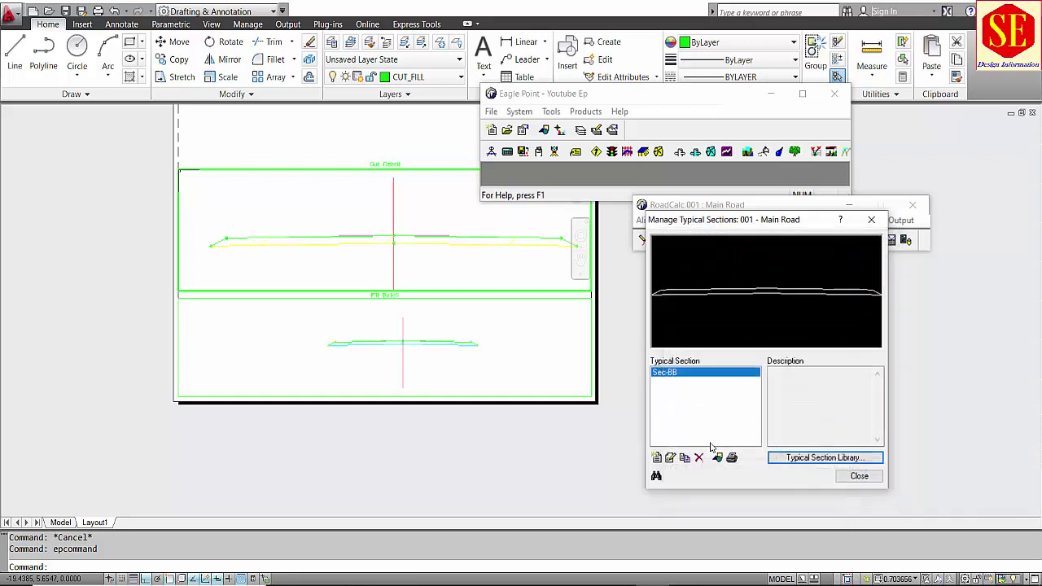
# Compare Sec-AA and Sec-BB in the typical section library, and copy Sec-AA from the library into the Main Road's typical sections
pyautogui.click(801, 458)
pyautogui.click(687, 398)
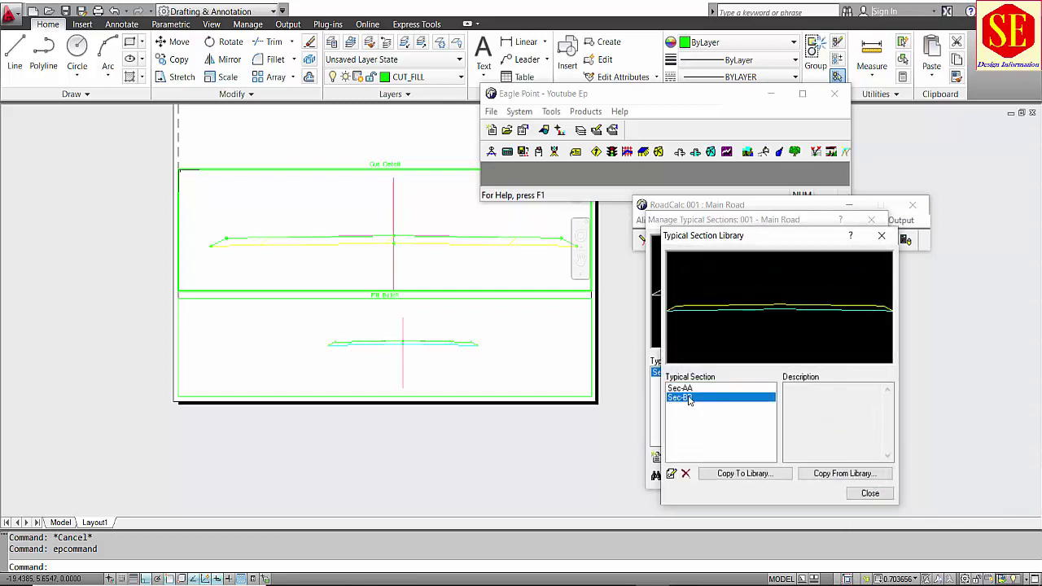
pyautogui.click(688, 389)
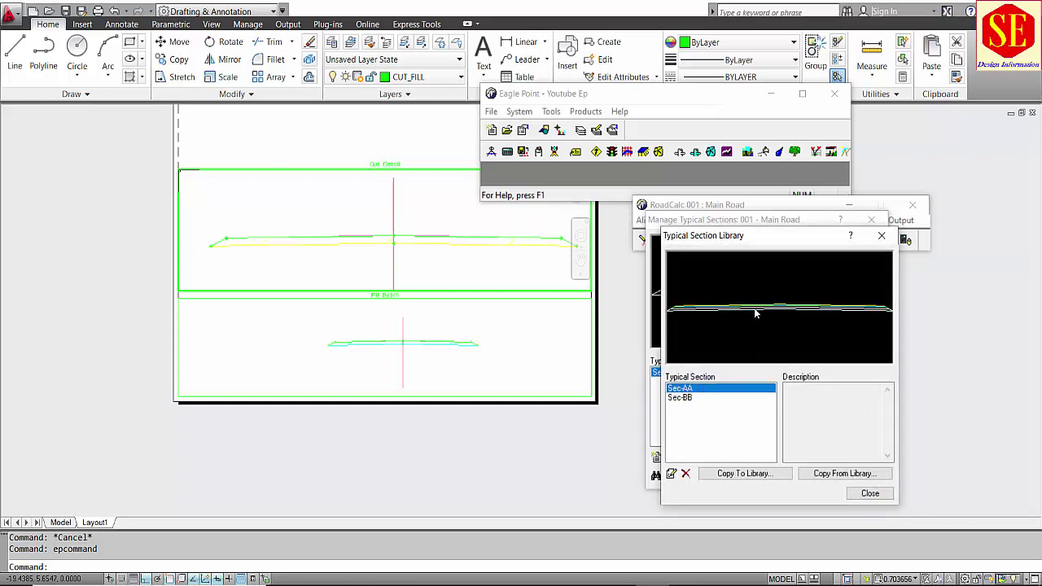
pyautogui.click(684, 398)
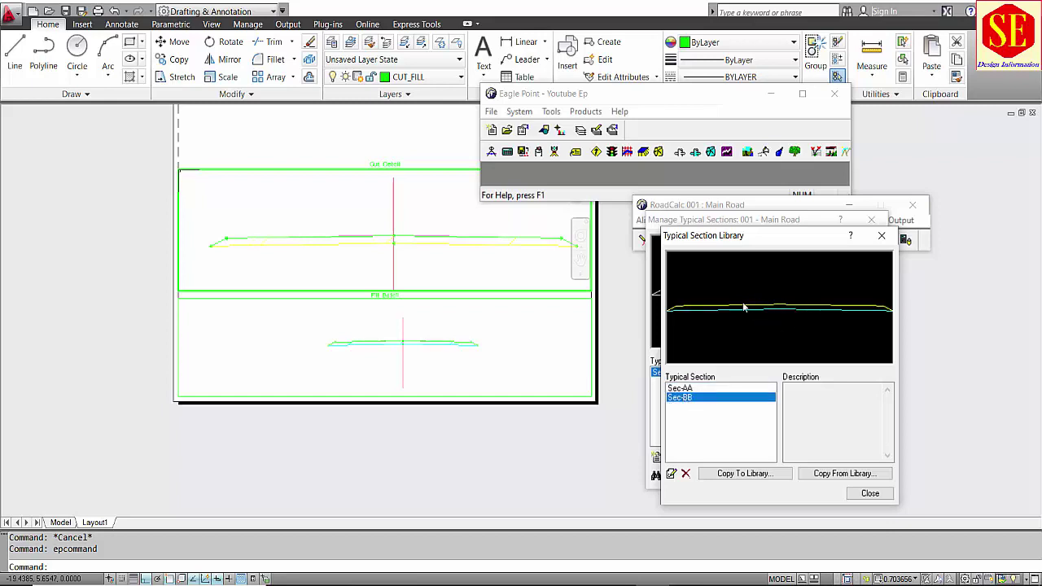
pyautogui.click(685, 389)
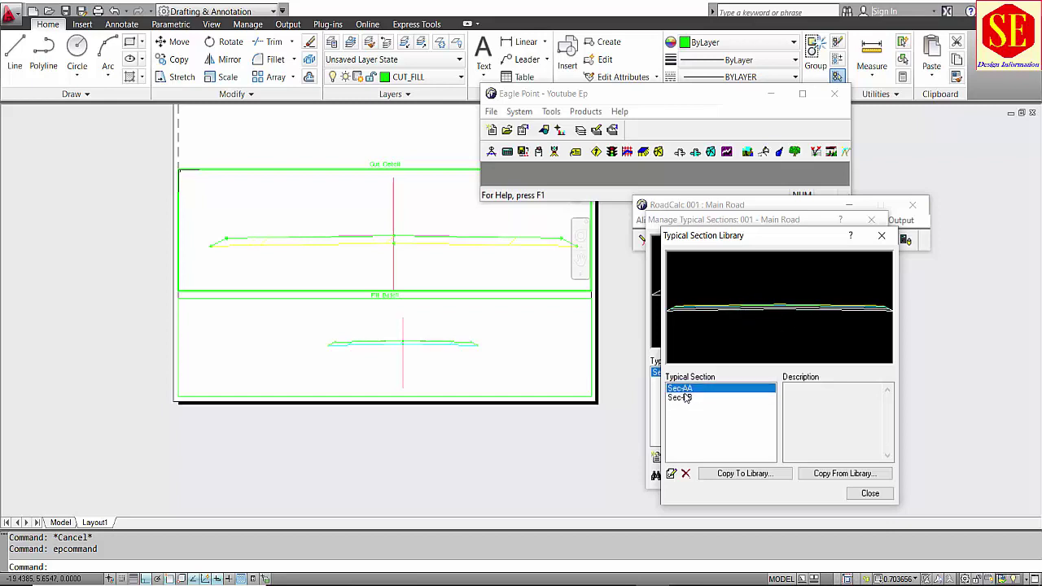
pyautogui.click(821, 474)
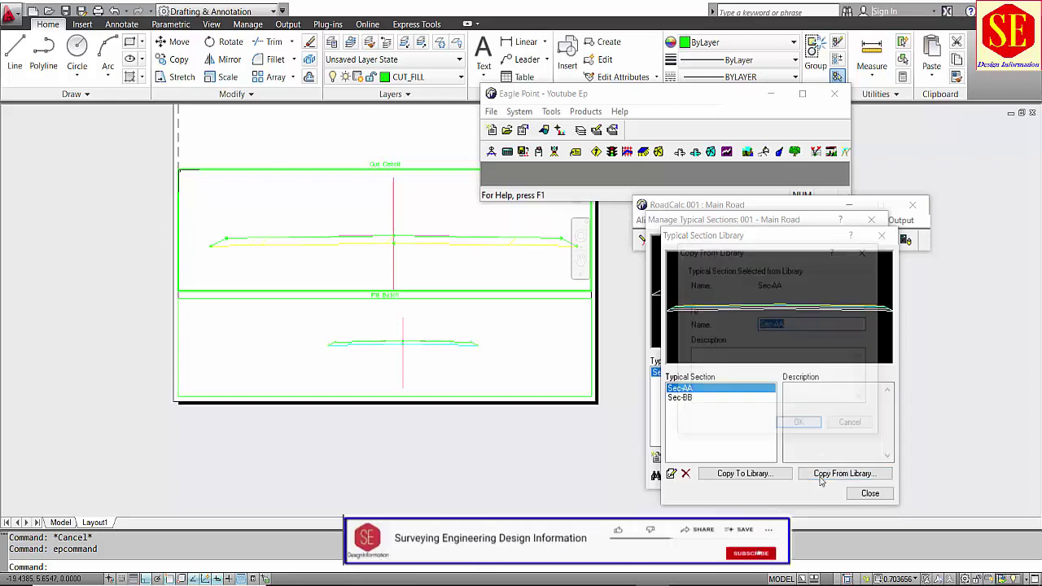
pyautogui.click(799, 426)
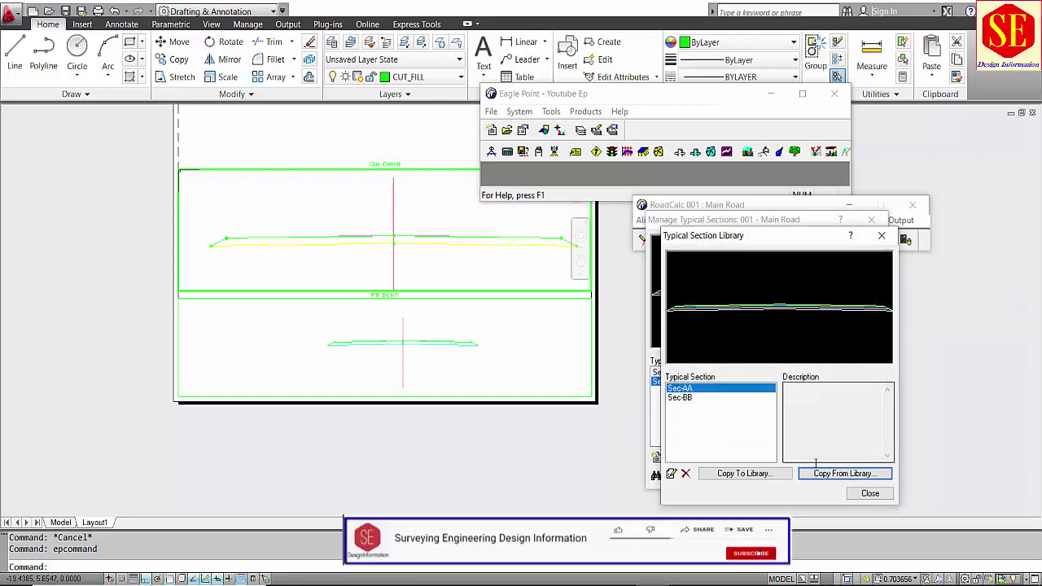
pyautogui.click(865, 497)
# Compare the previews of Sec-BB and Sec-AA among the Main Road's typical sections and finish managing them
pyautogui.click(666, 373)
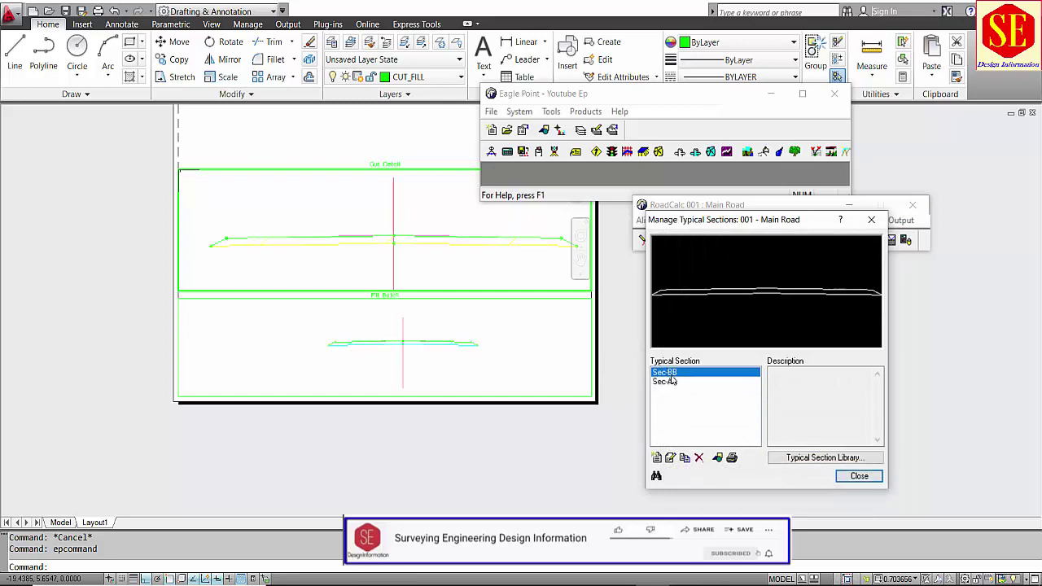
pyautogui.click(668, 382)
pyautogui.click(667, 374)
pyautogui.click(668, 381)
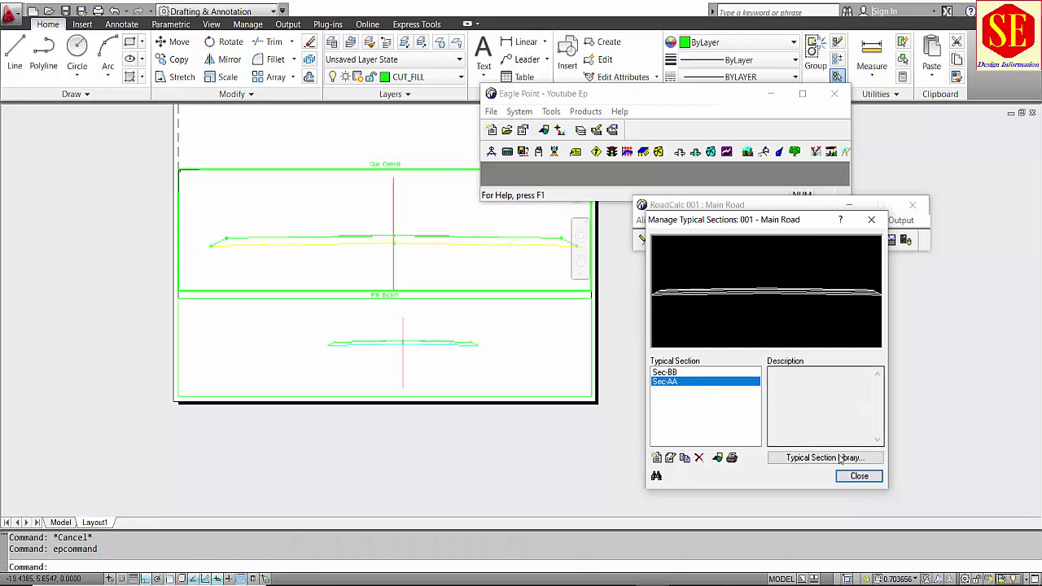
pyautogui.click(859, 476)
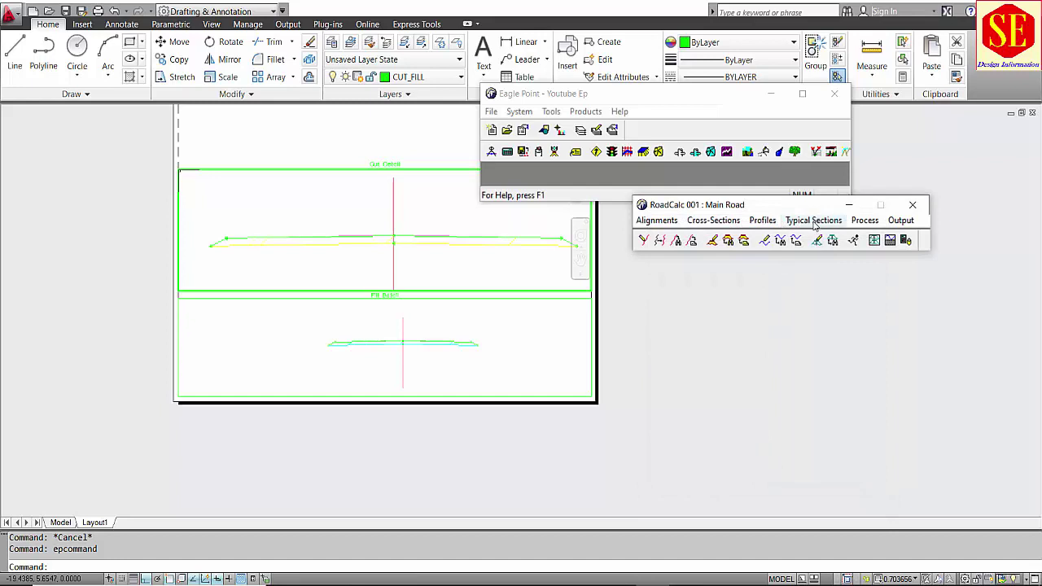
# Display the Main Road's typical section graphics
pyautogui.moveTo(771, 195); pyautogui.dragTo(686, 166)
pyautogui.click(728, 190)
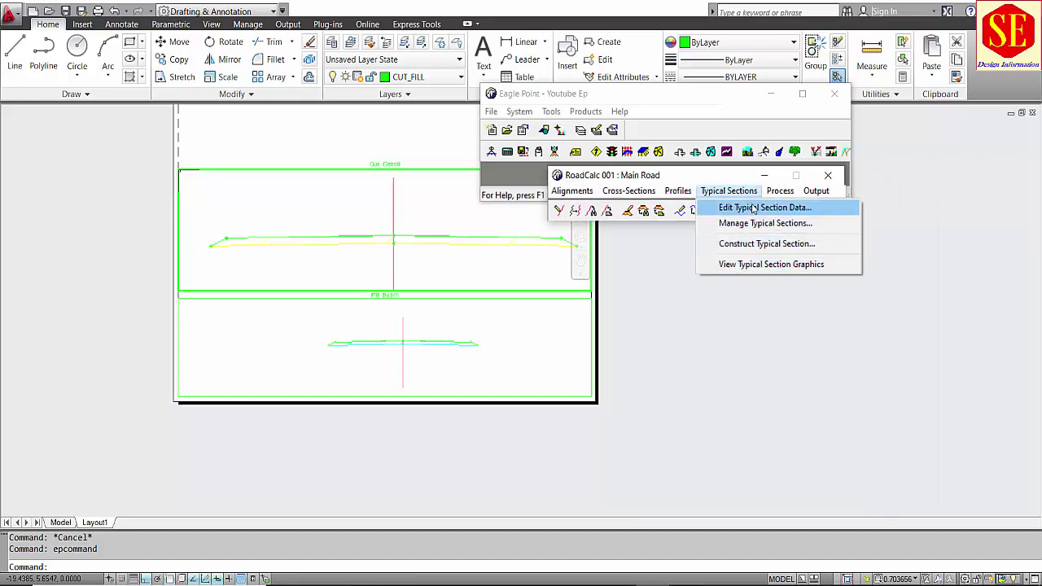
pyautogui.click(750, 264)
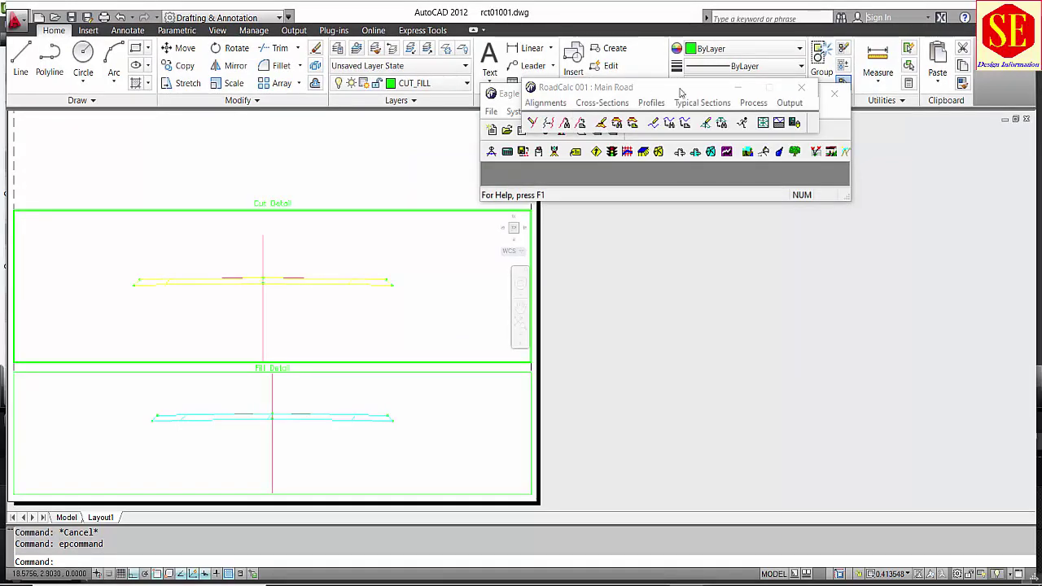
# Examine the single slopes available in the Slopes Library, from Single 0.5 H/V through Vertical
pyautogui.click(751, 104)
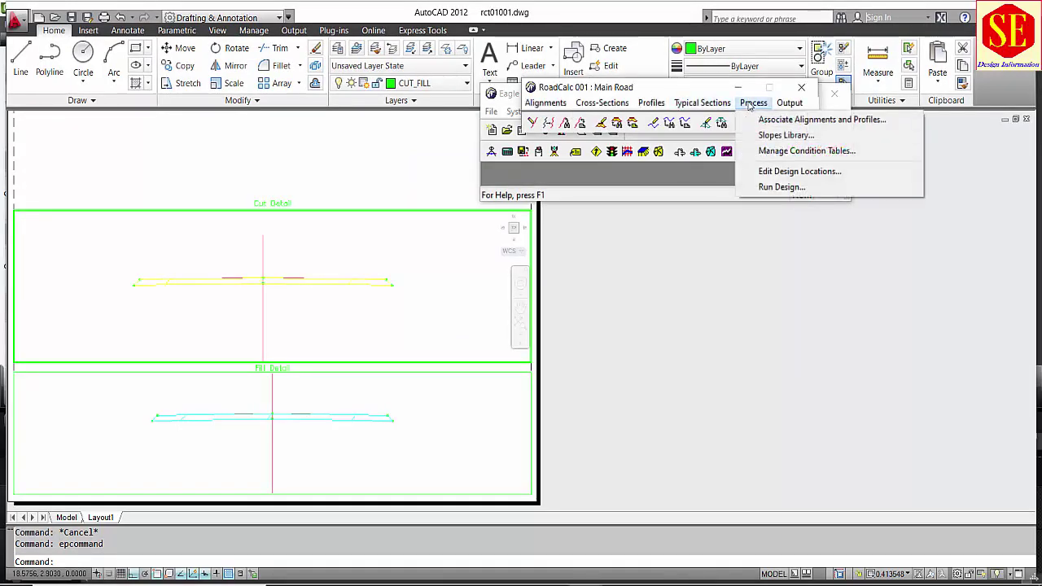
pyautogui.click(782, 138)
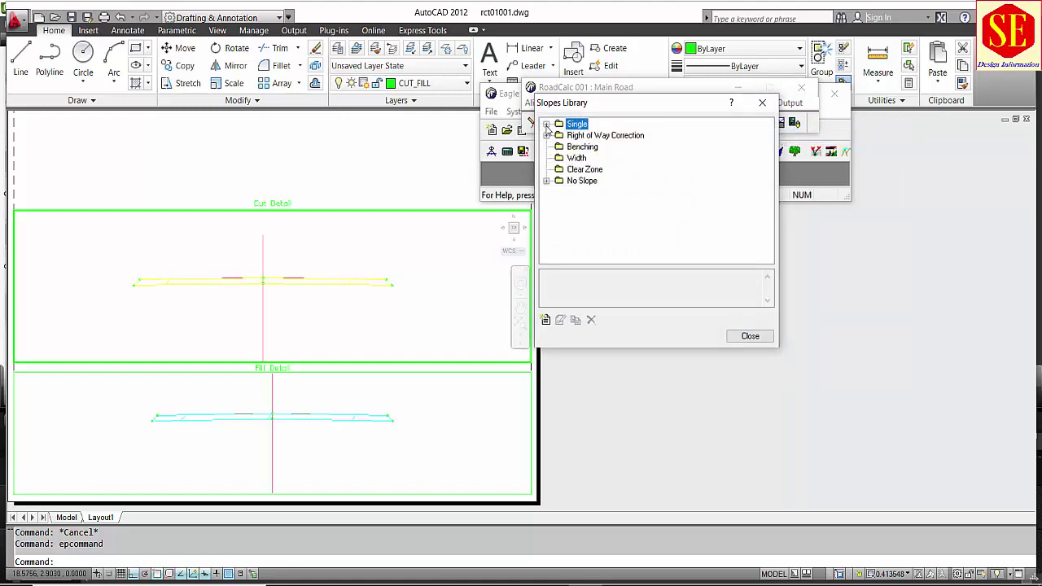
pyautogui.click(546, 124)
pyautogui.click(605, 136)
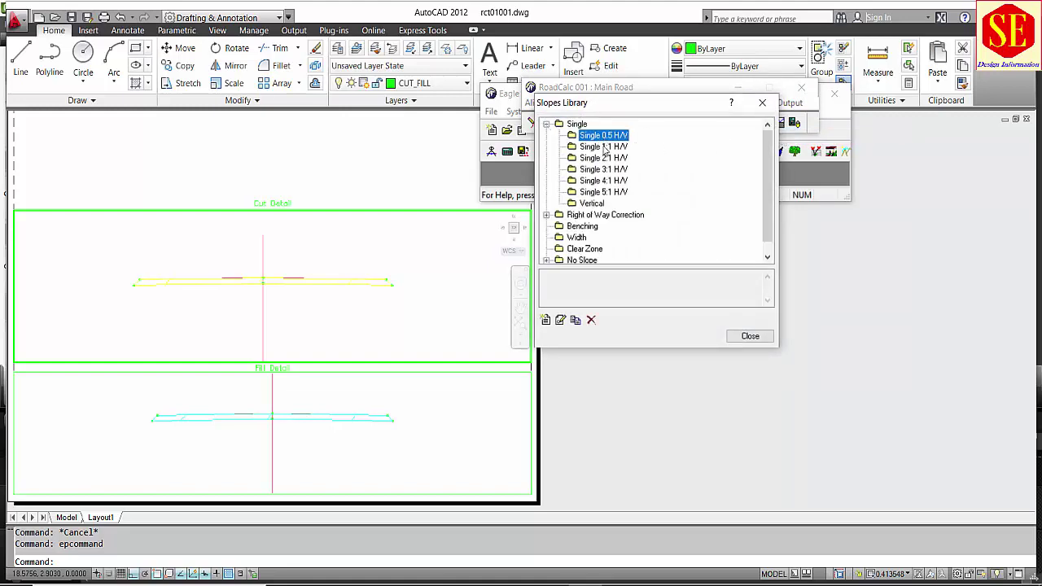
pyautogui.click(604, 148)
pyautogui.click(606, 158)
pyautogui.click(609, 169)
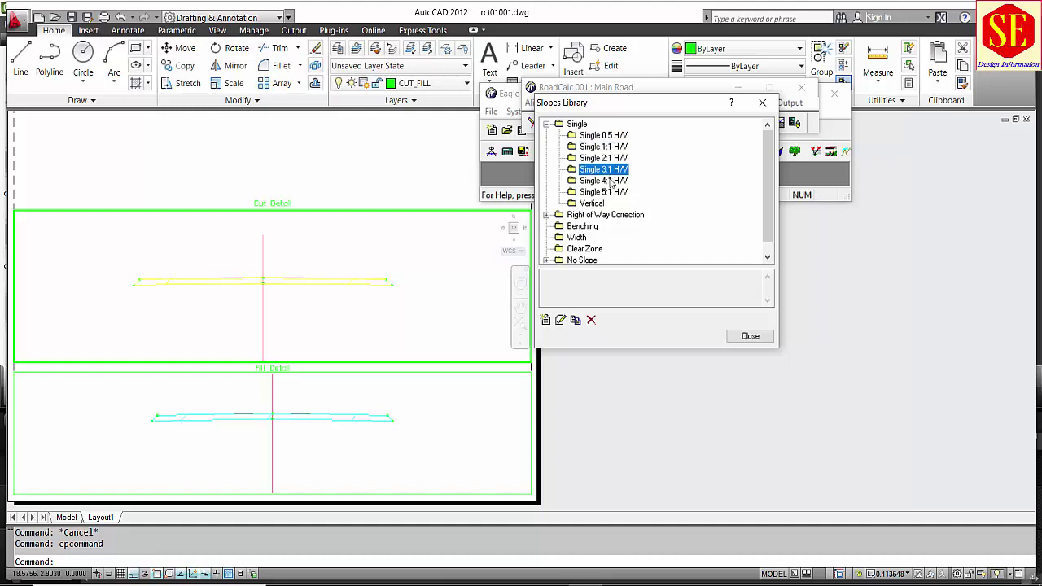
pyautogui.click(608, 180)
pyautogui.click(605, 192)
pyautogui.click(594, 204)
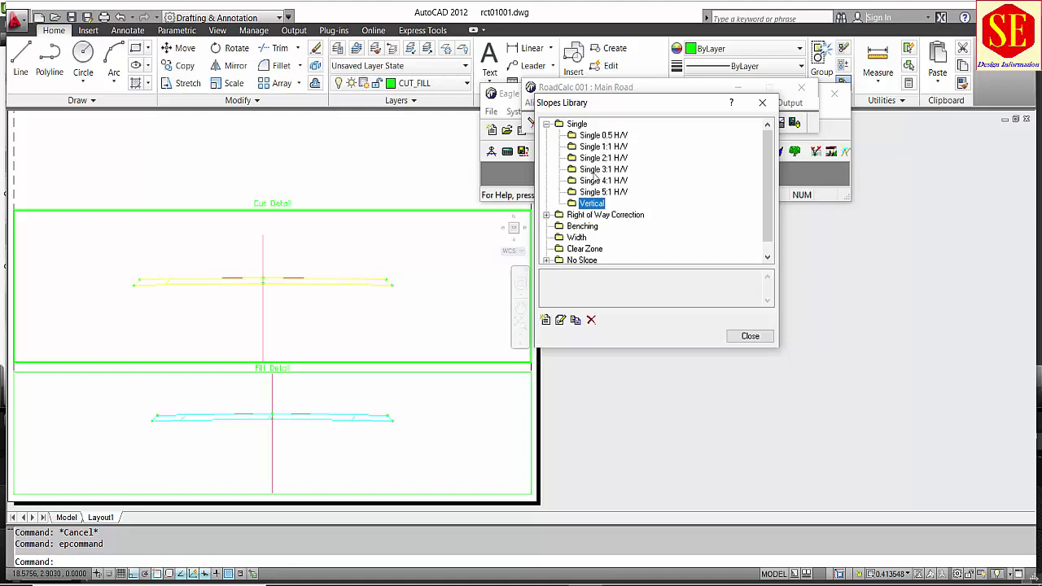
# Add a single slope named Single 1.5 H/V to the Slopes Library with a slope value of 1.5 H/V
pyautogui.click(576, 124)
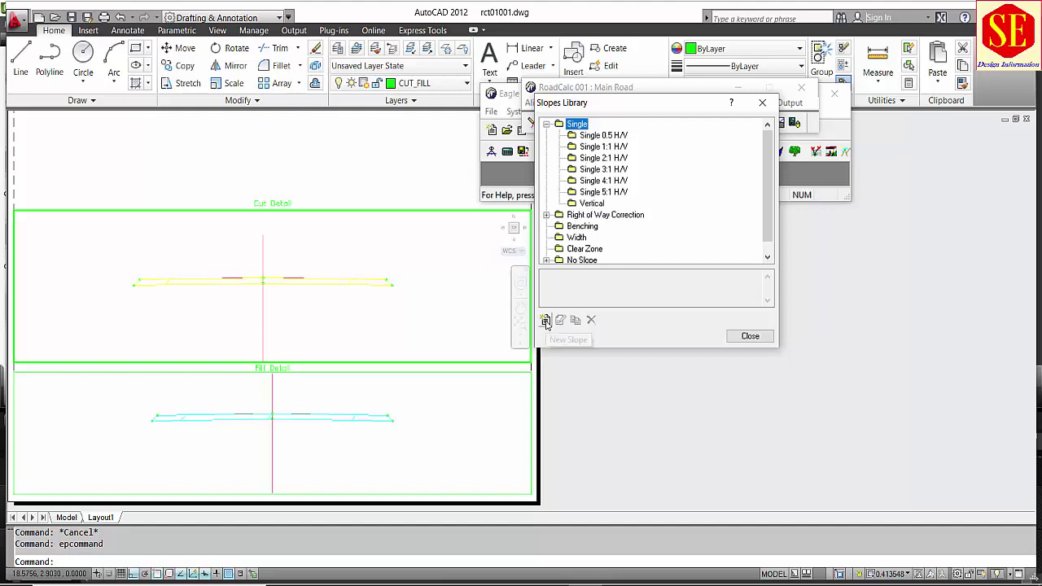
pyautogui.click(545, 320)
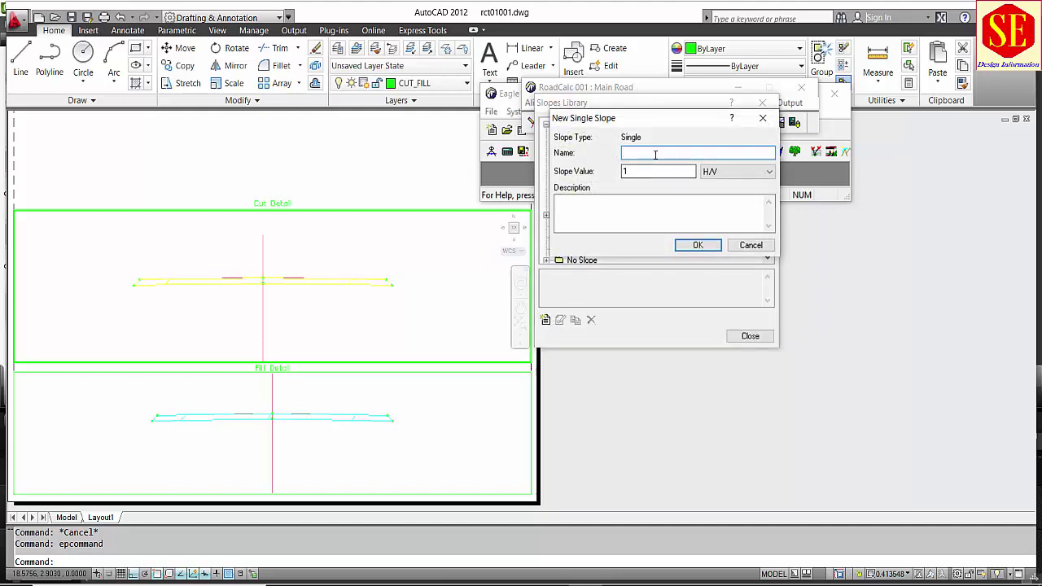
pyautogui.moveTo(669, 121); pyautogui.dragTo(672, 193)
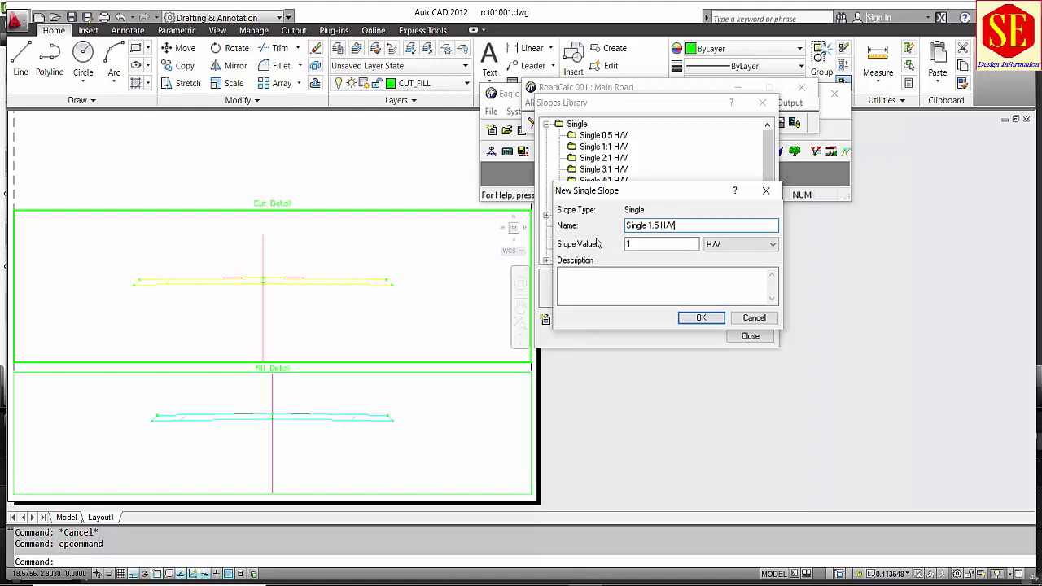
pyautogui.click(627, 244)
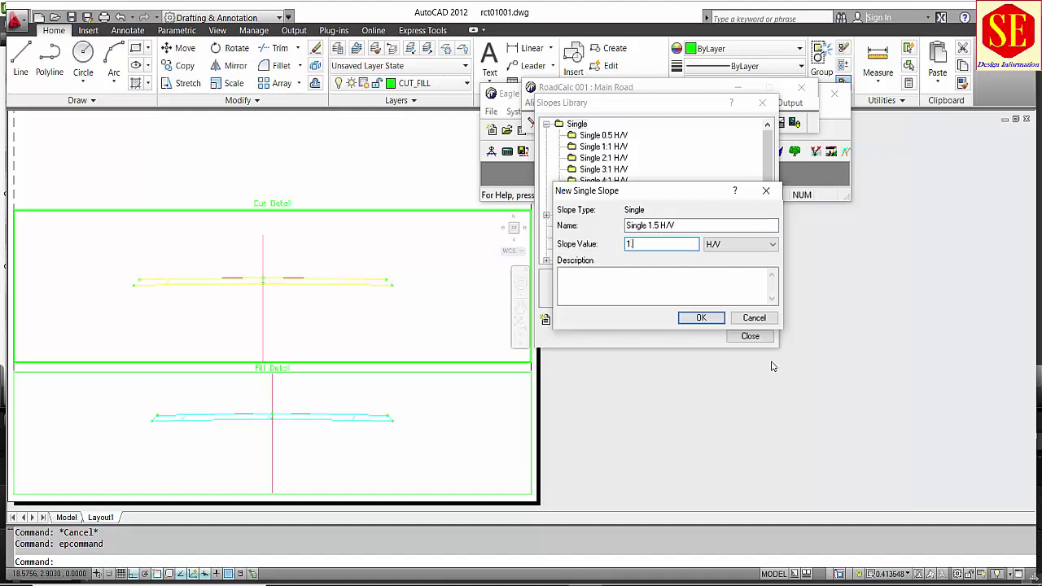
pyautogui.click(739, 245)
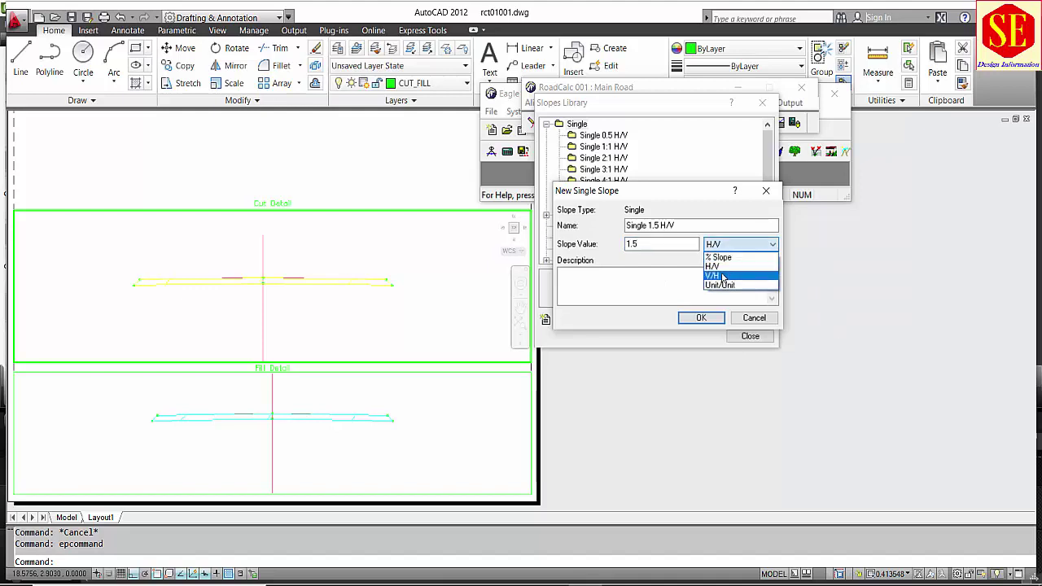
pyautogui.click(711, 267)
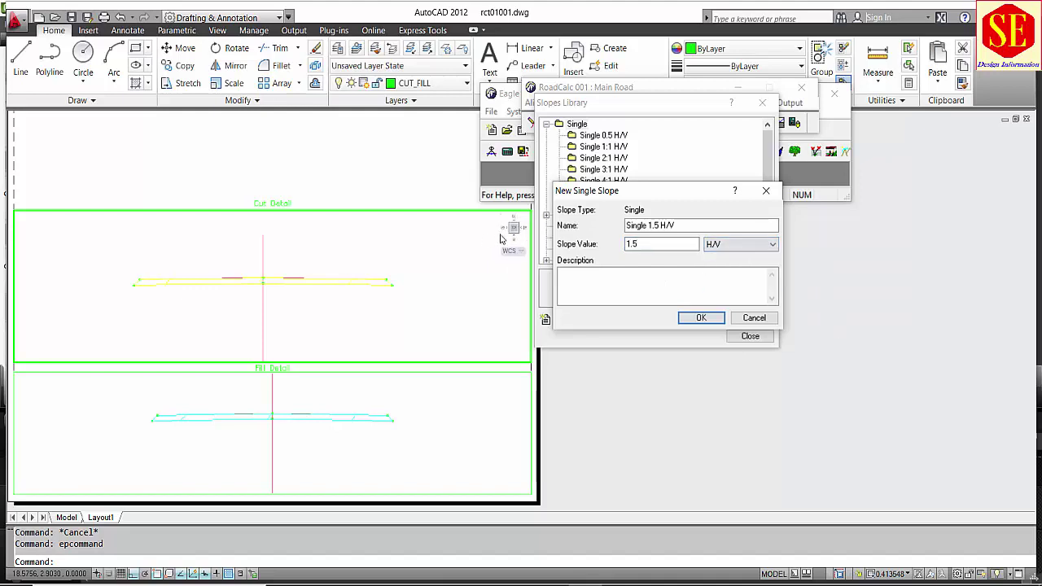
pyautogui.click(696, 318)
pyautogui.moveTo(609, 147)
pyautogui.mouseDown()
pyautogui.moveTo(608, 166)
pyautogui.moveTo(611, 139)
pyautogui.moveTo(607, 148)
pyautogui.mouseUp()
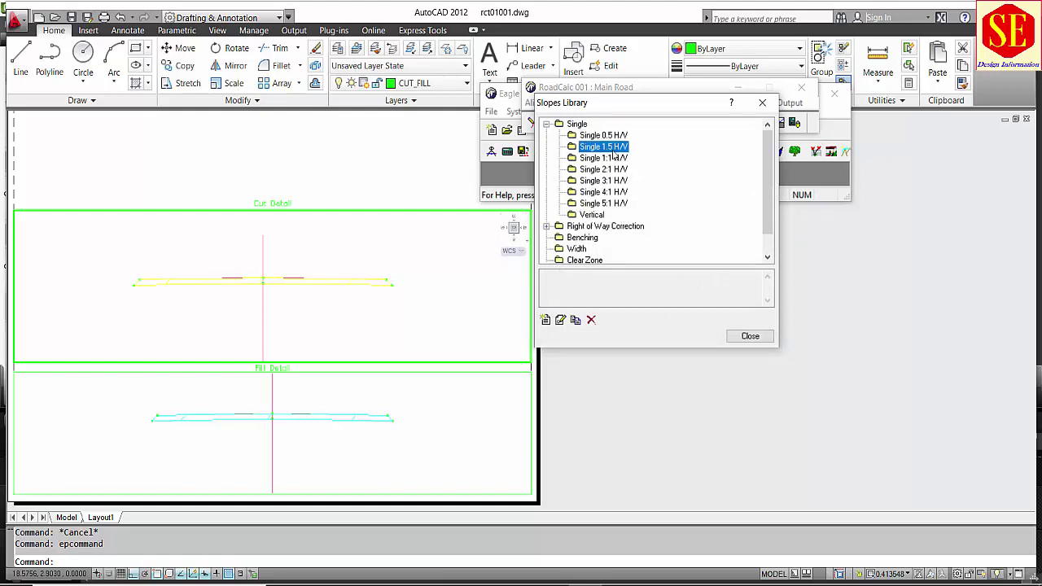
# Add a single slope named 1.75 Slope with a slope value of 1.75 H/V, and close the Slopes Library
pyautogui.click(545, 319)
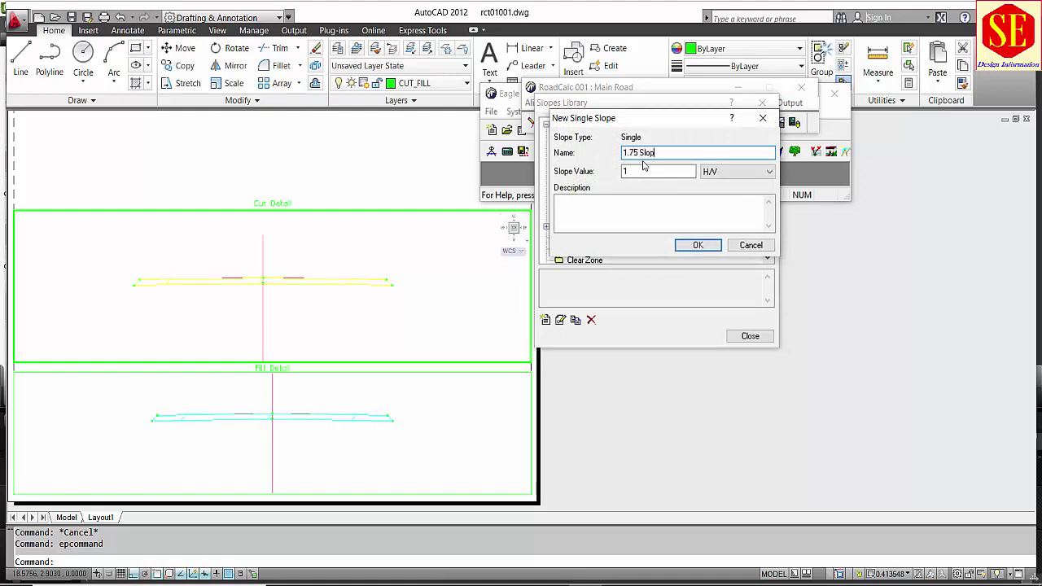
pyautogui.click(658, 174)
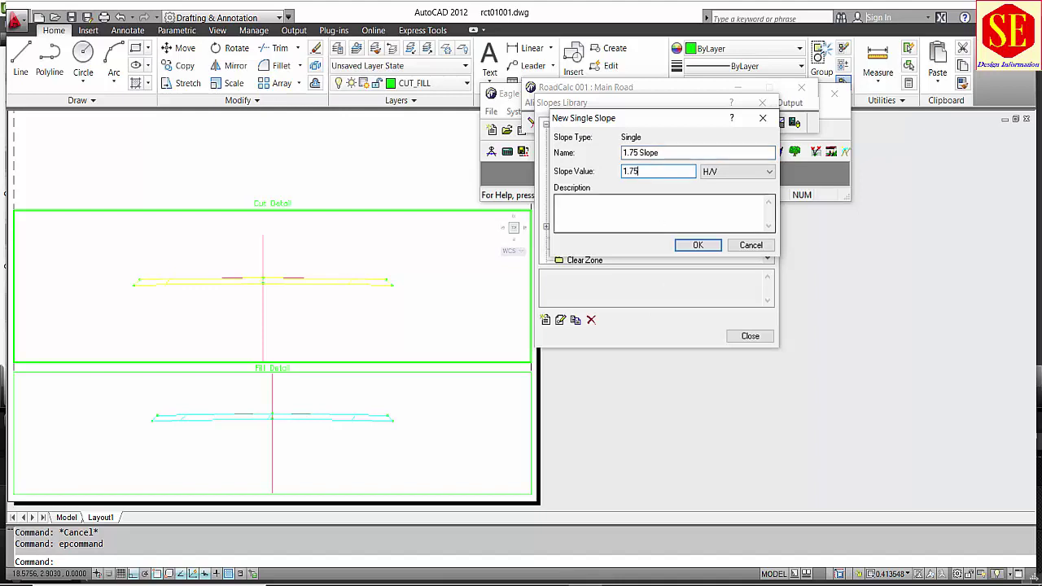
pyautogui.write('.75')
pyautogui.click(716, 171)
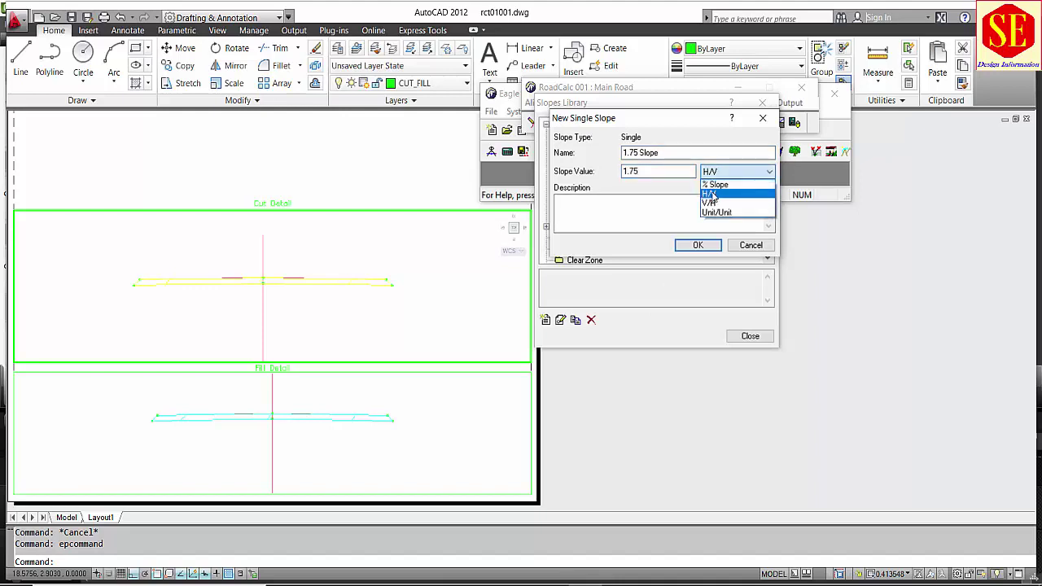
pyautogui.click(711, 193)
pyautogui.click(698, 245)
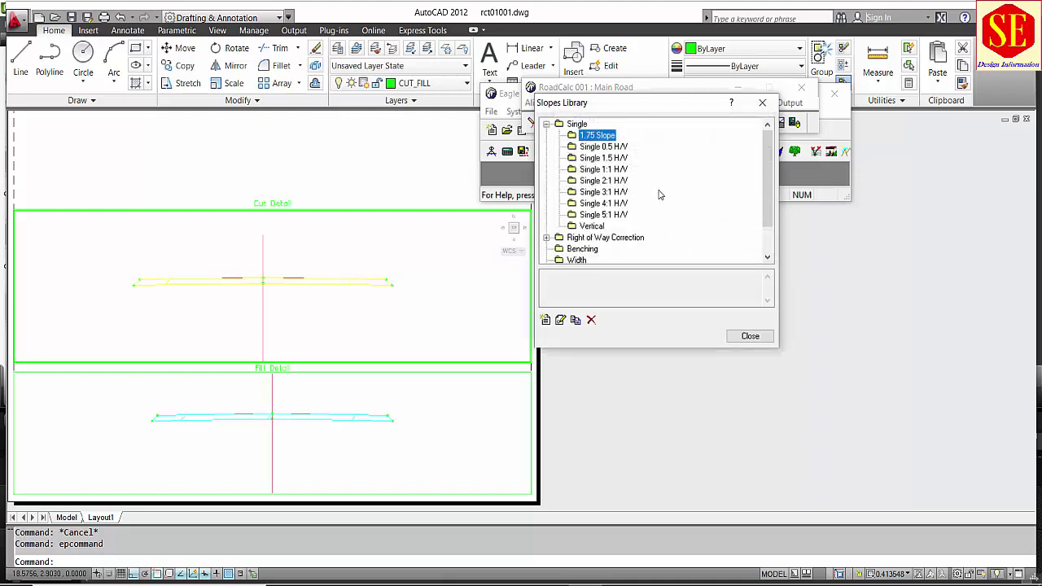
pyautogui.click(585, 136)
pyautogui.click(610, 181)
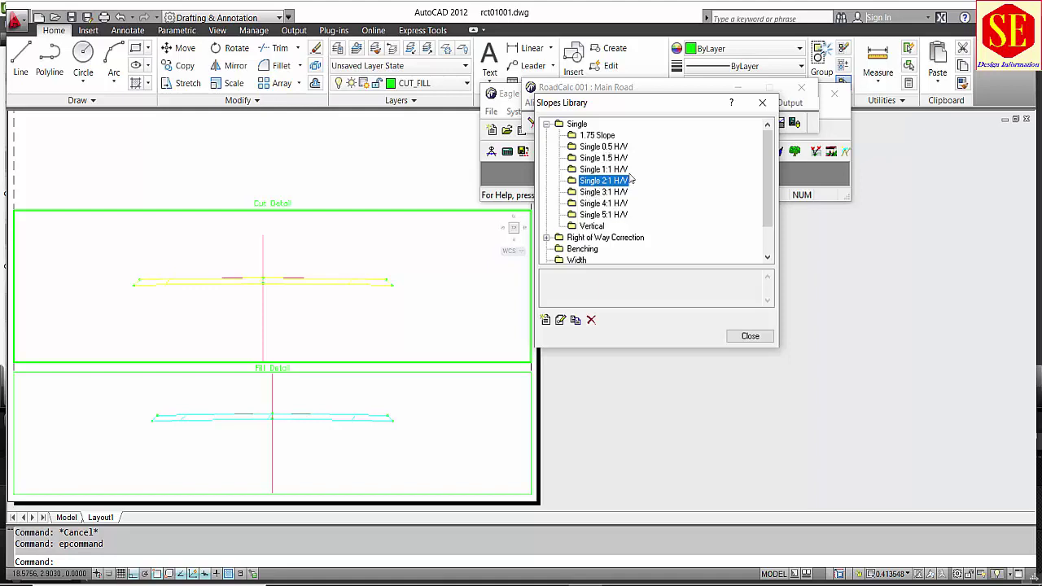
pyautogui.click(745, 337)
# Create a condition table named Slope.1, based on depth only, and open its Cut condition for editing
pyautogui.click(753, 102)
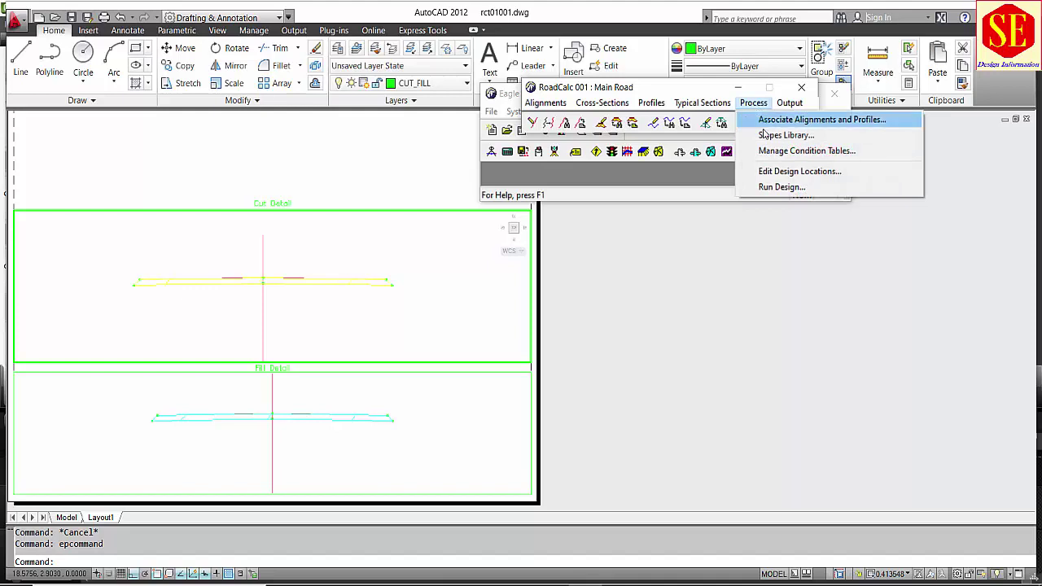
pyautogui.click(851, 151)
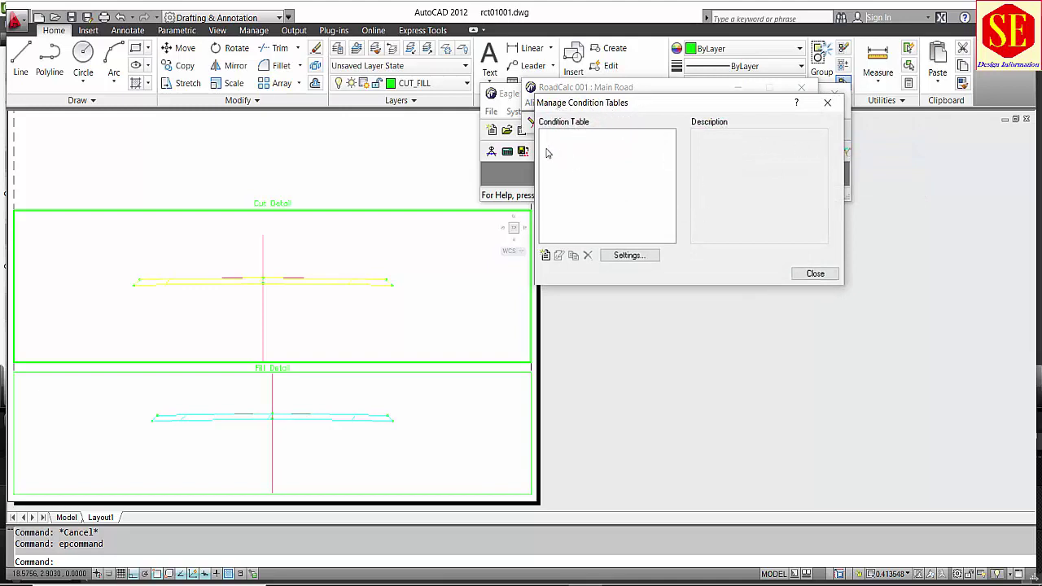
pyautogui.click(546, 257)
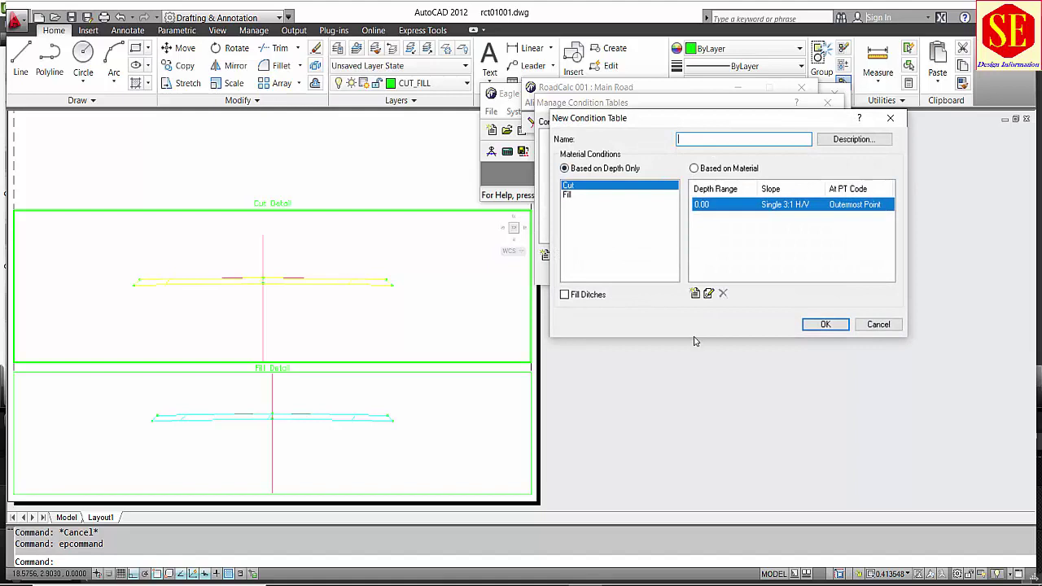
pyautogui.write('Slope.1')
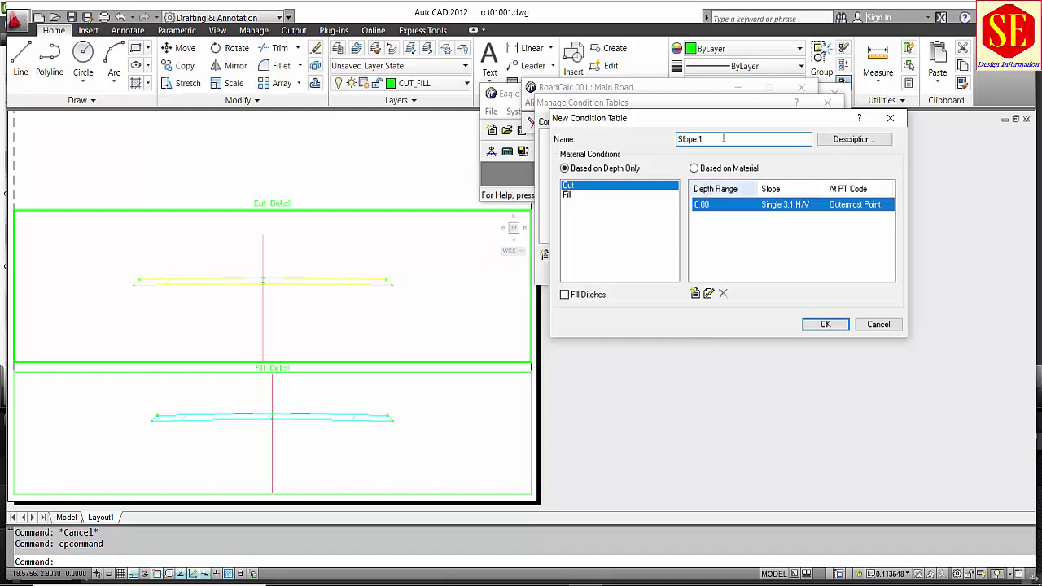
pyautogui.click(586, 190)
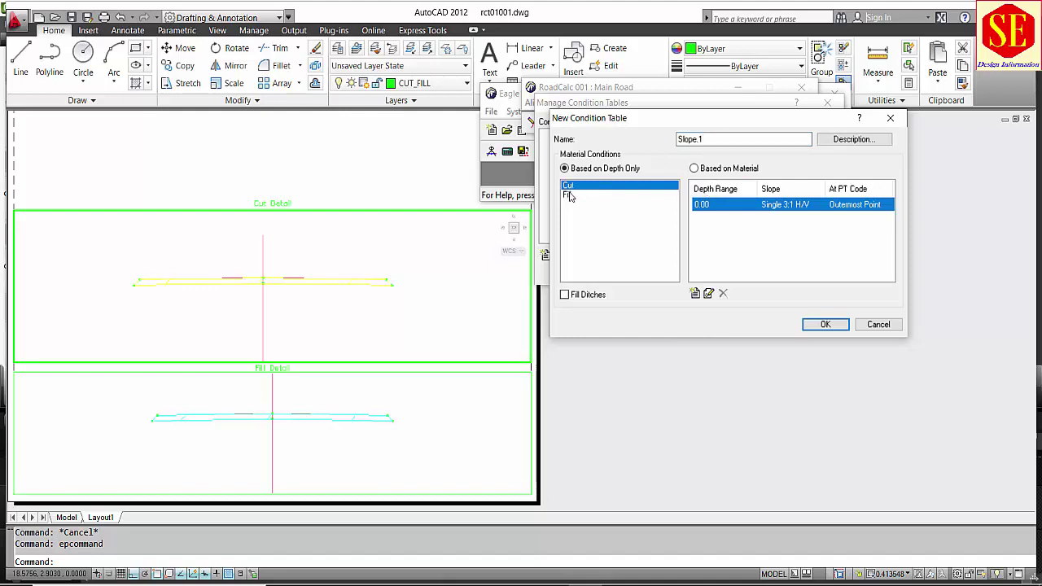
pyautogui.doubleClick(795, 212)
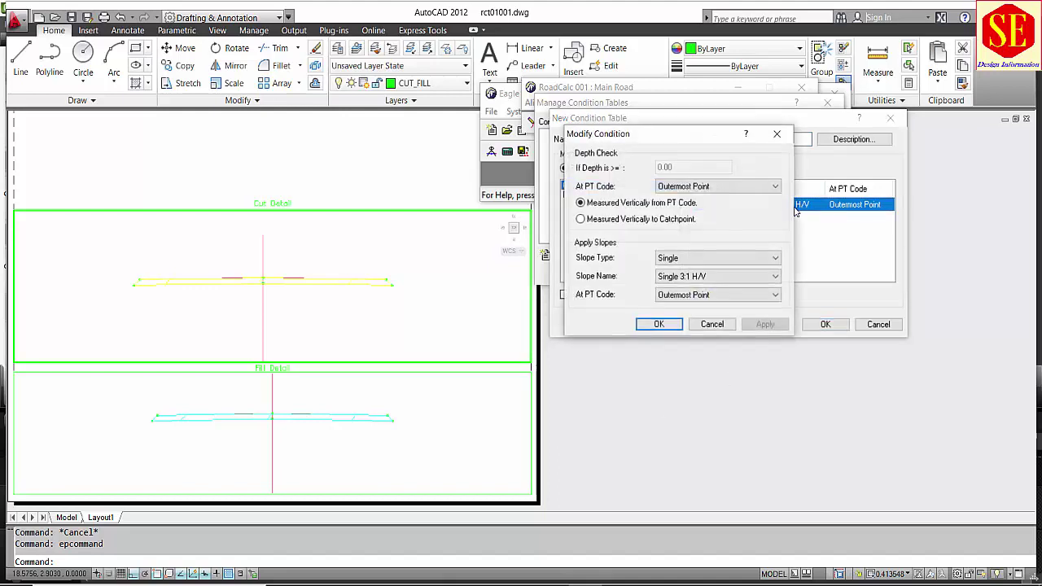
pyautogui.click(684, 259)
pyautogui.click(689, 260)
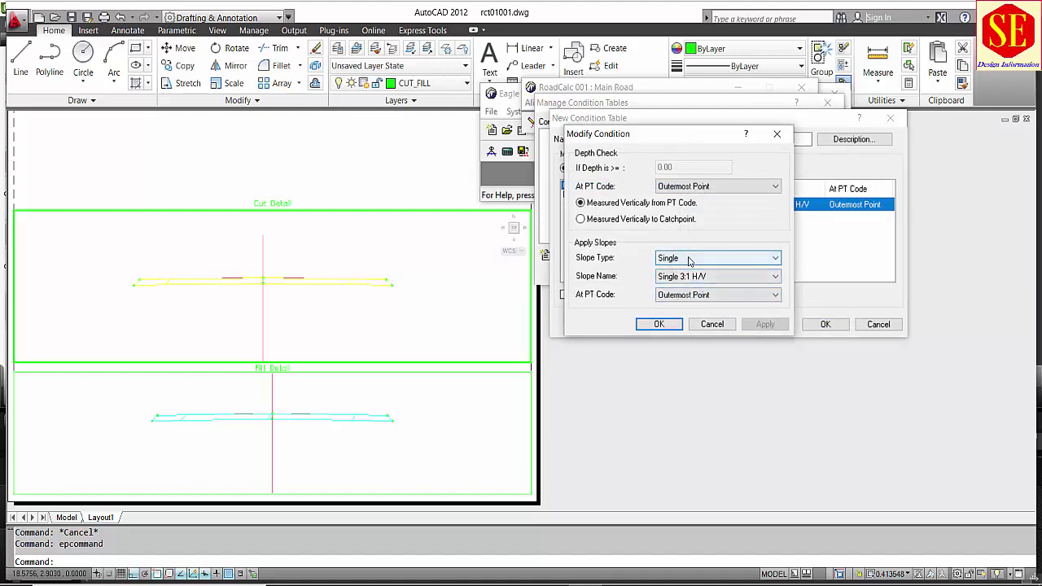
pyautogui.click(689, 259)
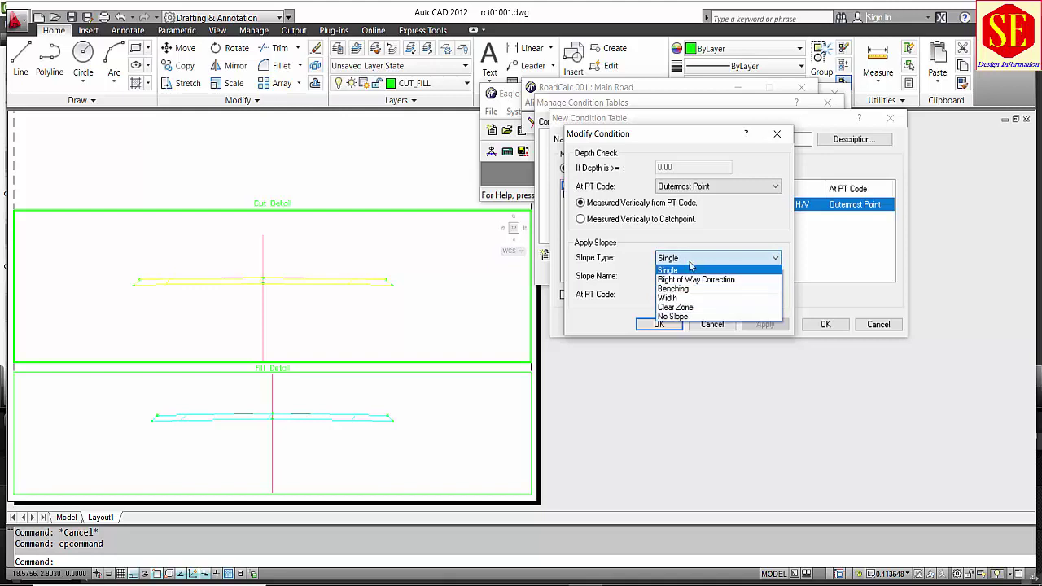
pyautogui.click(672, 318)
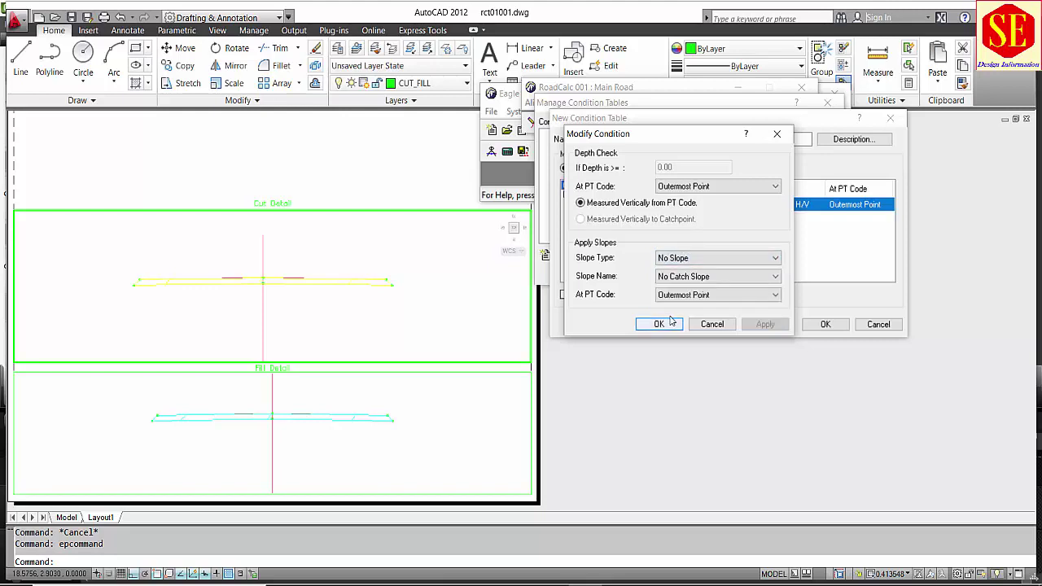
pyautogui.click(707, 259)
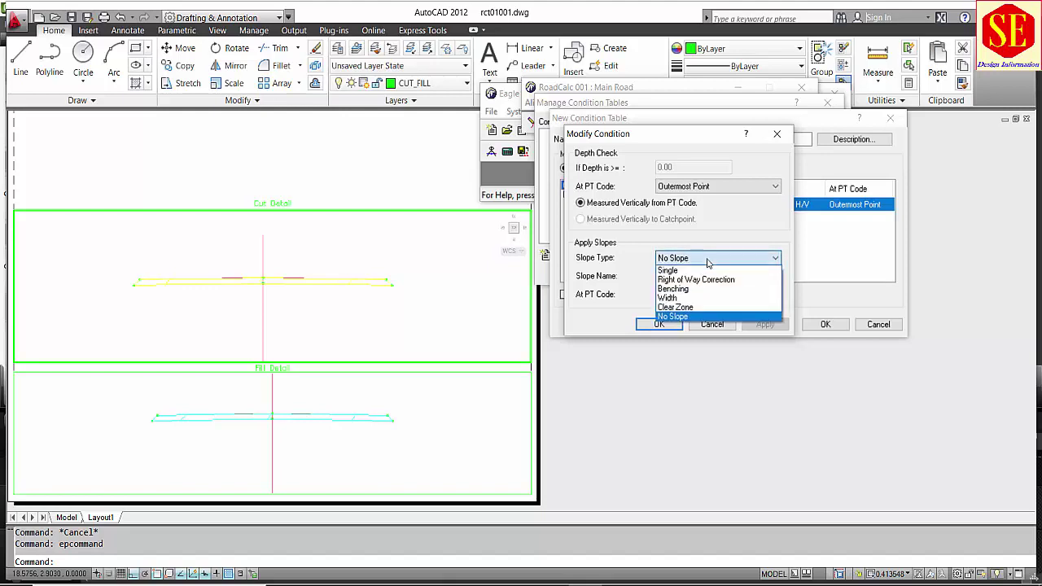
pyautogui.click(691, 270)
# Set the Cut condition's slope to Single 1.5 H/V, applied at the Outermost Point
pyautogui.click(688, 276)
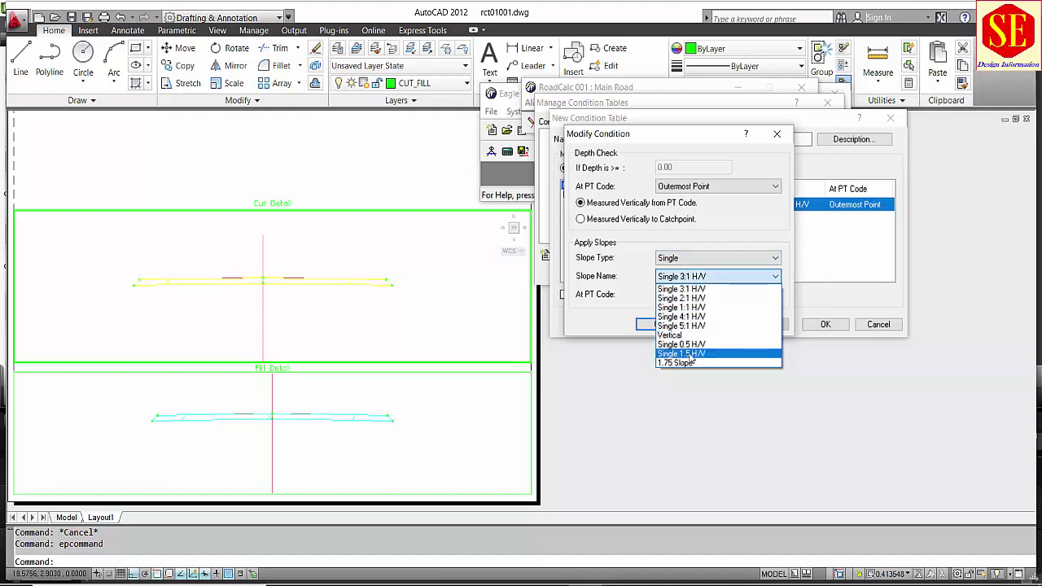
pyautogui.click(690, 354)
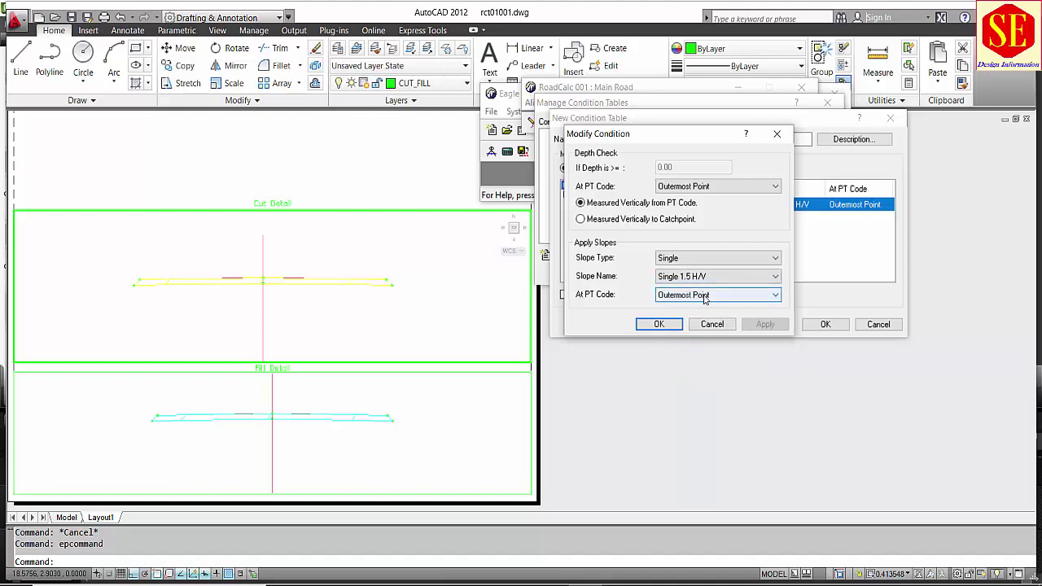
pyautogui.click(679, 303)
pyautogui.click(660, 323)
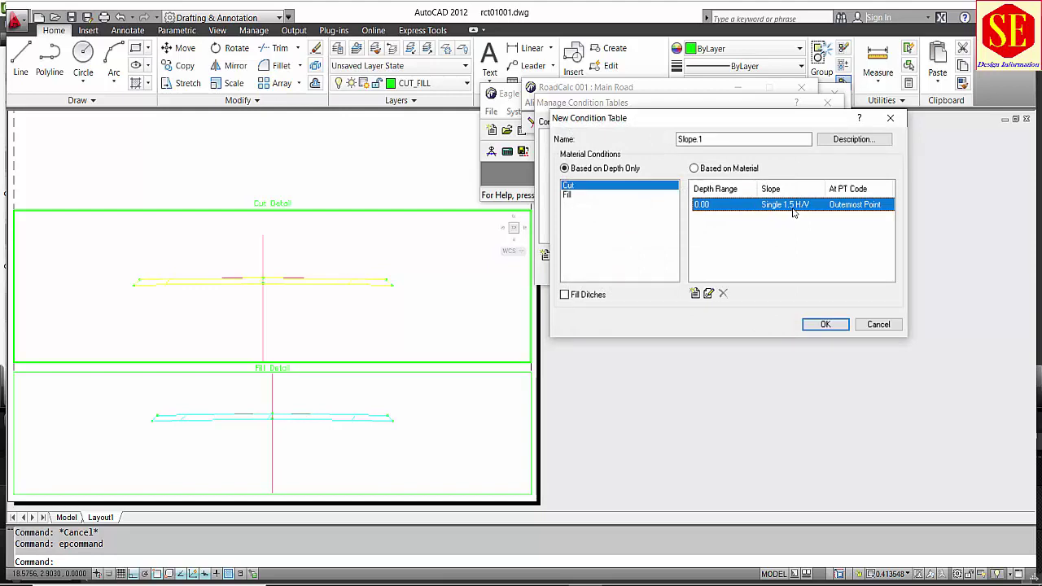
# Set the Fill condition's slope to Single 2:1 H/V at the Outermost Point, then save the Slope.1 table and finish managing condition tables
pyautogui.click(566, 196)
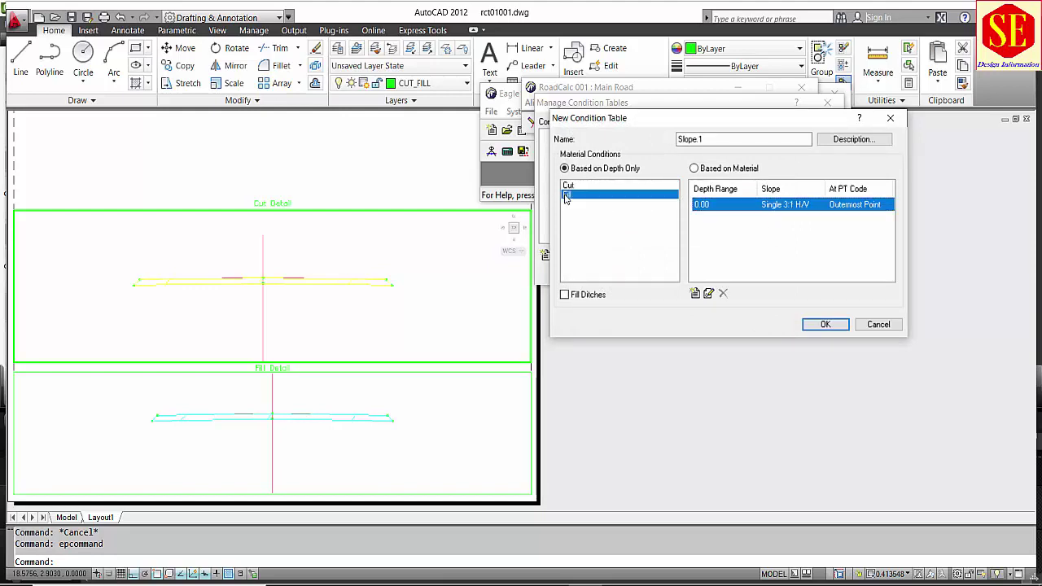
pyautogui.doubleClick(786, 210)
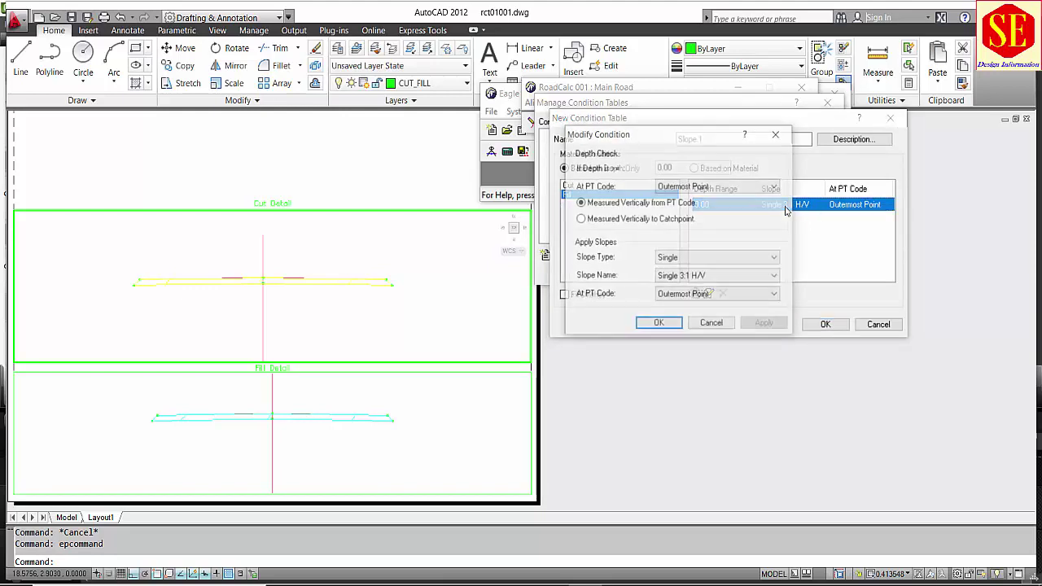
pyautogui.click(690, 276)
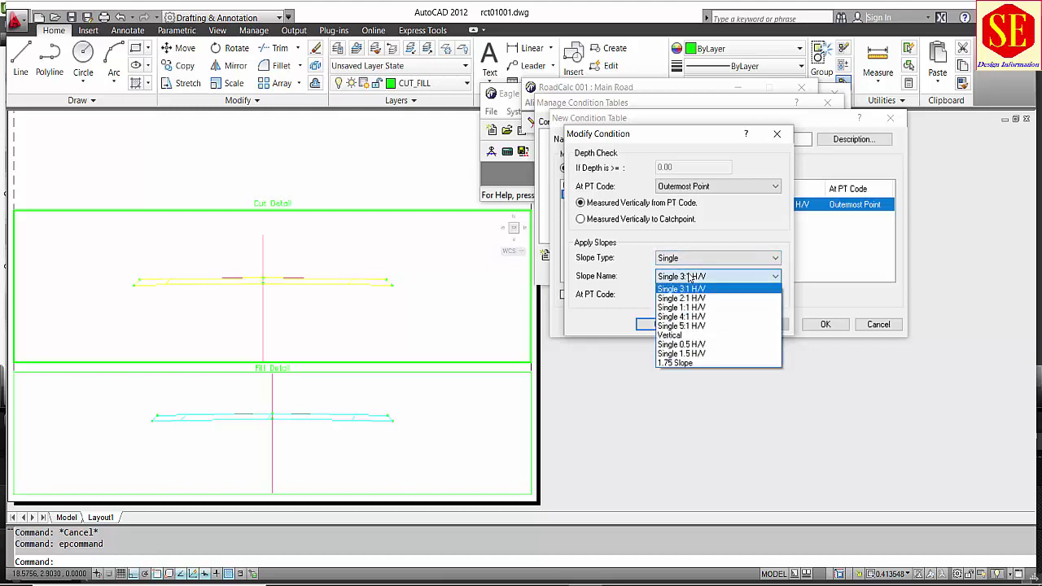
pyautogui.click(688, 298)
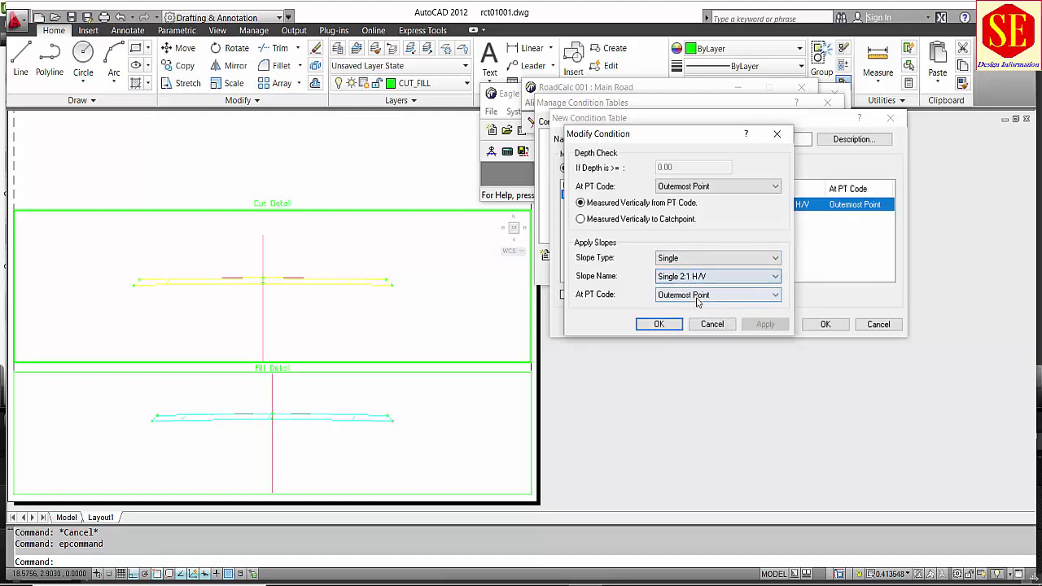
pyautogui.click(706, 259)
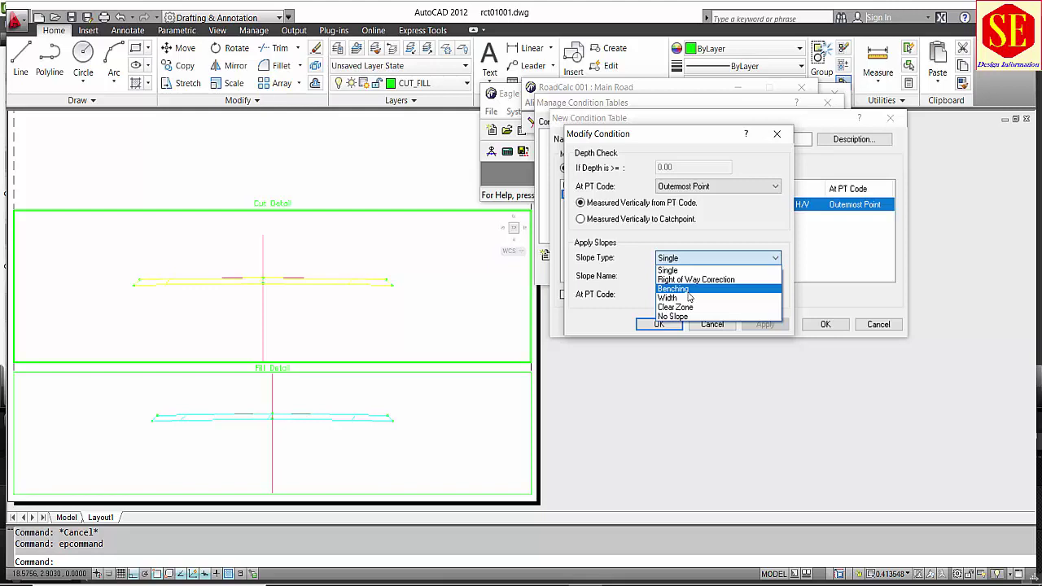
pyautogui.press('Escape')
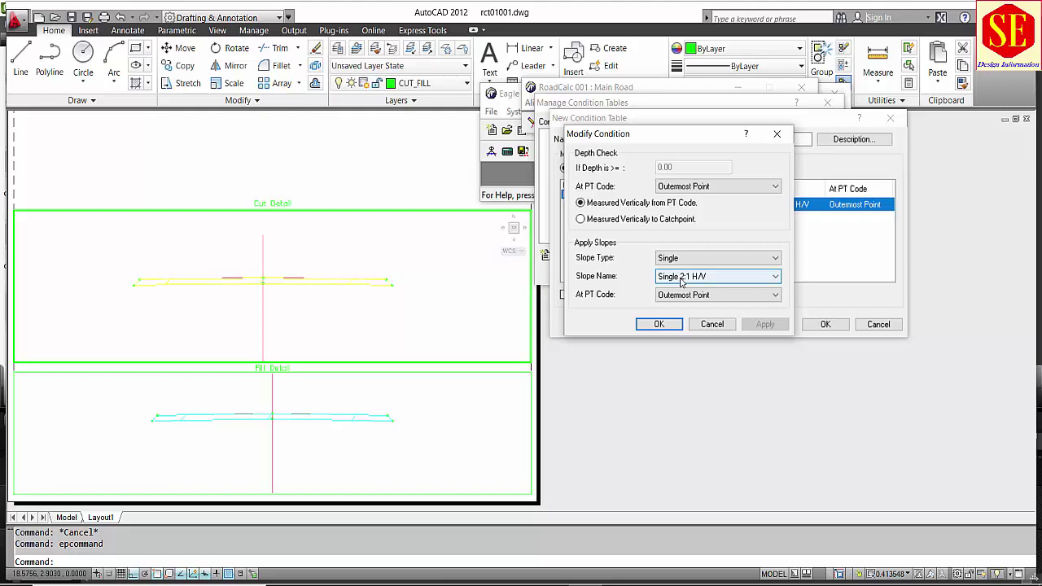
pyautogui.click(660, 324)
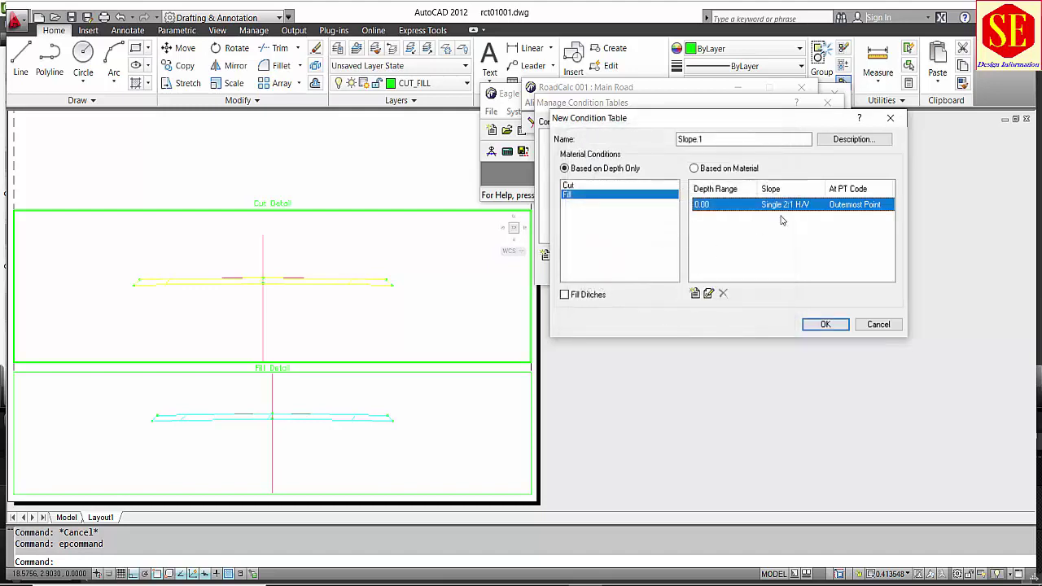
pyautogui.click(823, 325)
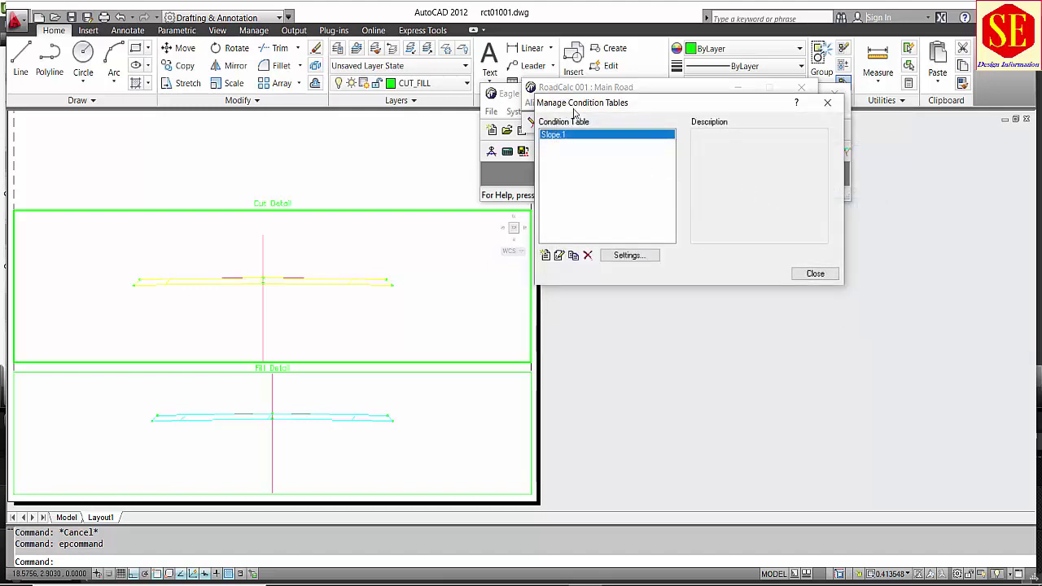
pyautogui.click(815, 273)
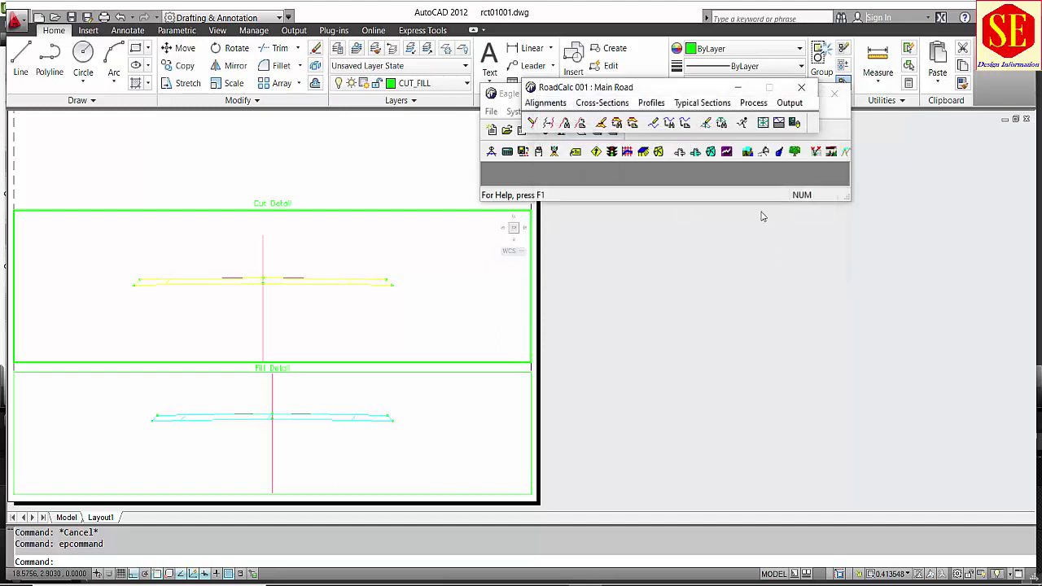
# Add a typical section location for Main Road at station 0 using Sec AA, without transition to the next station
pyautogui.click(752, 103)
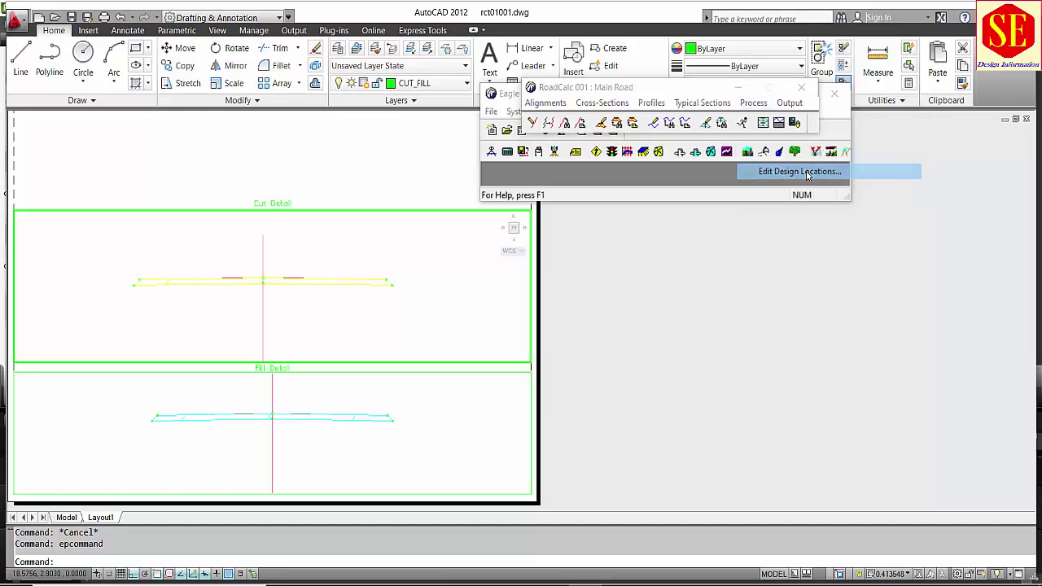
pyautogui.click(806, 171)
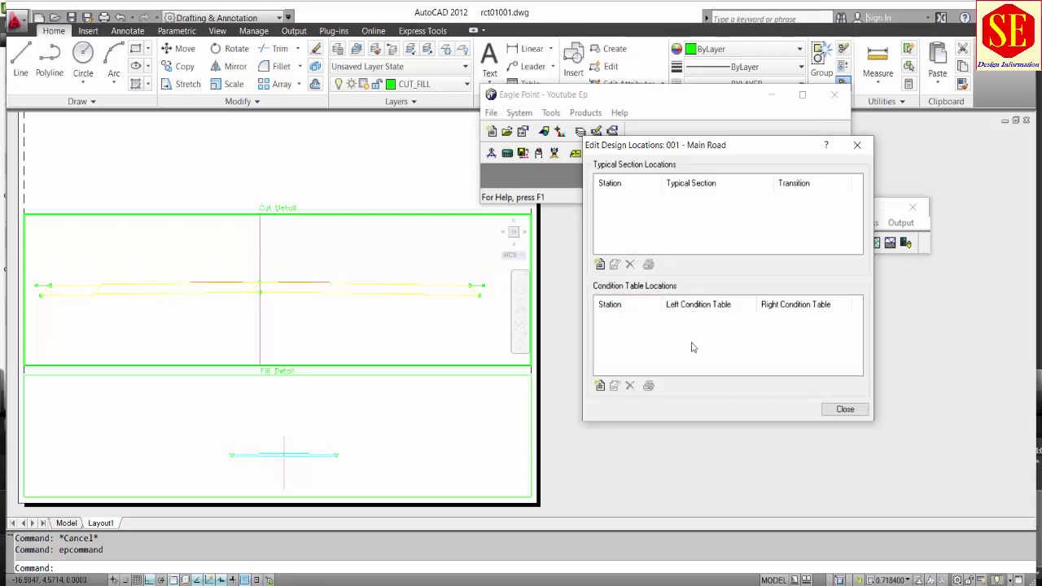
pyautogui.click(600, 265)
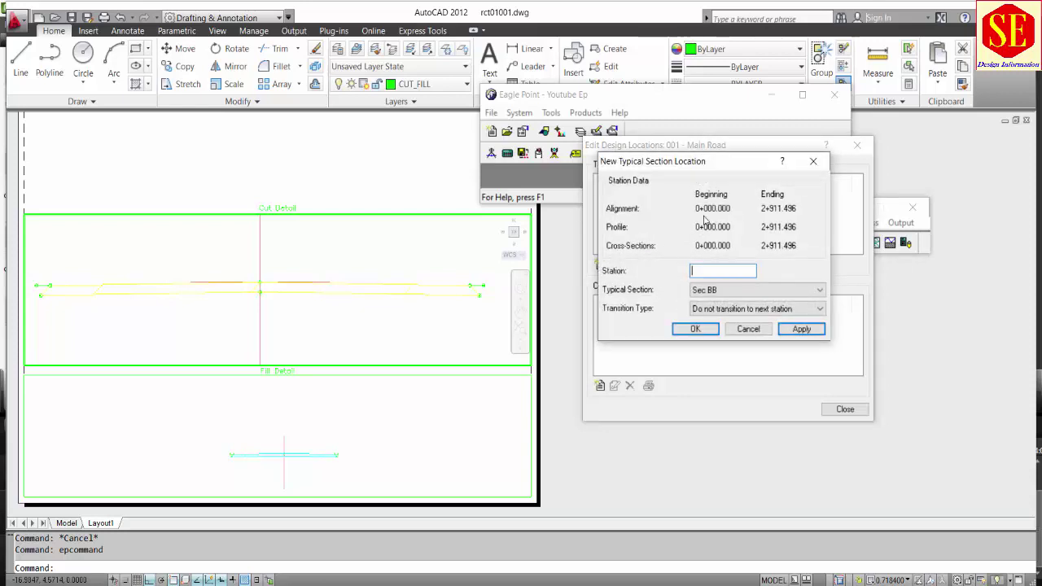
pyautogui.click(744, 291)
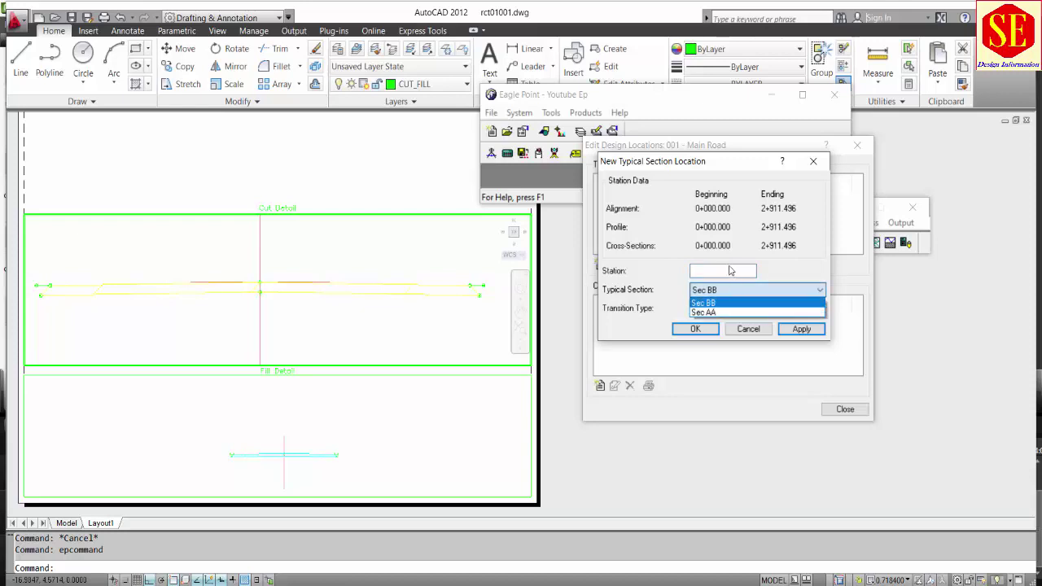
pyautogui.click(724, 271)
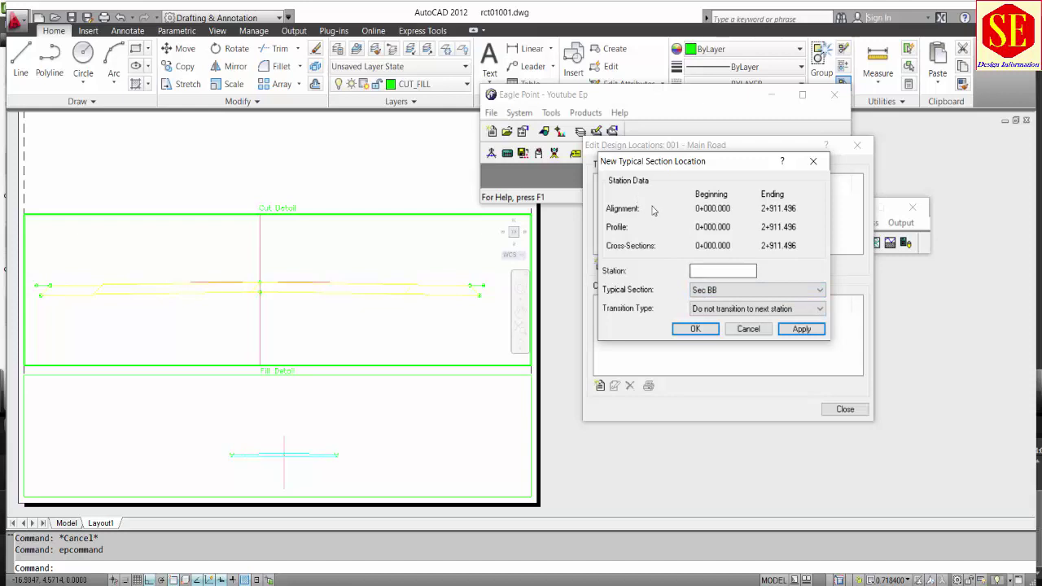
pyautogui.click(701, 273)
pyautogui.click(711, 293)
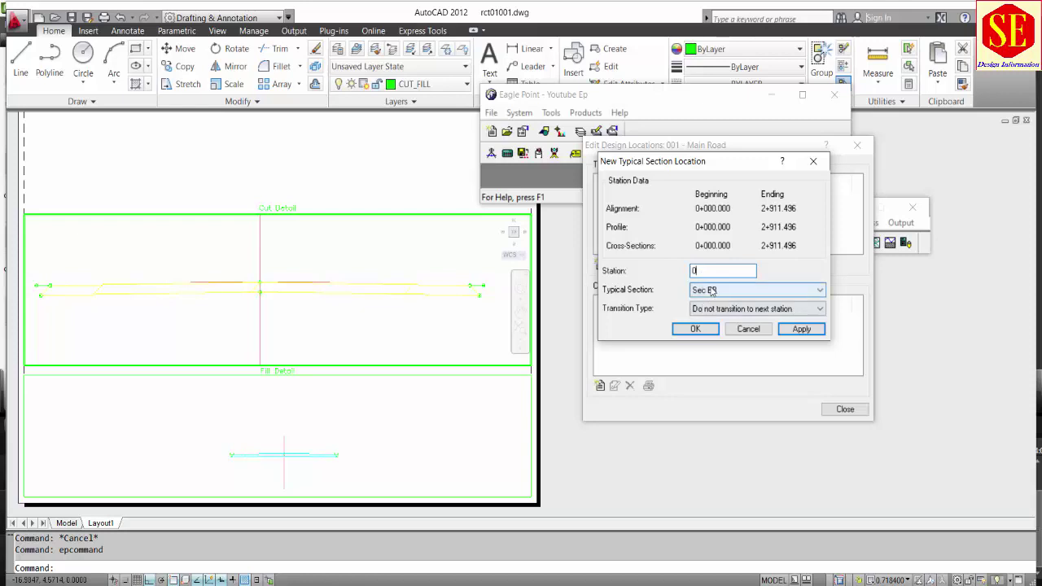
pyautogui.click(704, 314)
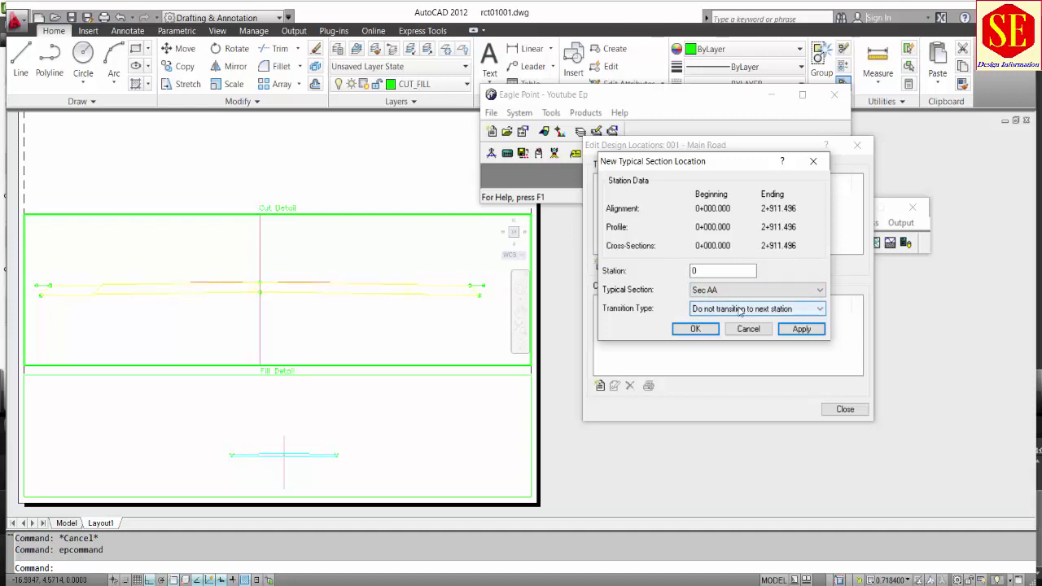
pyautogui.click(741, 310)
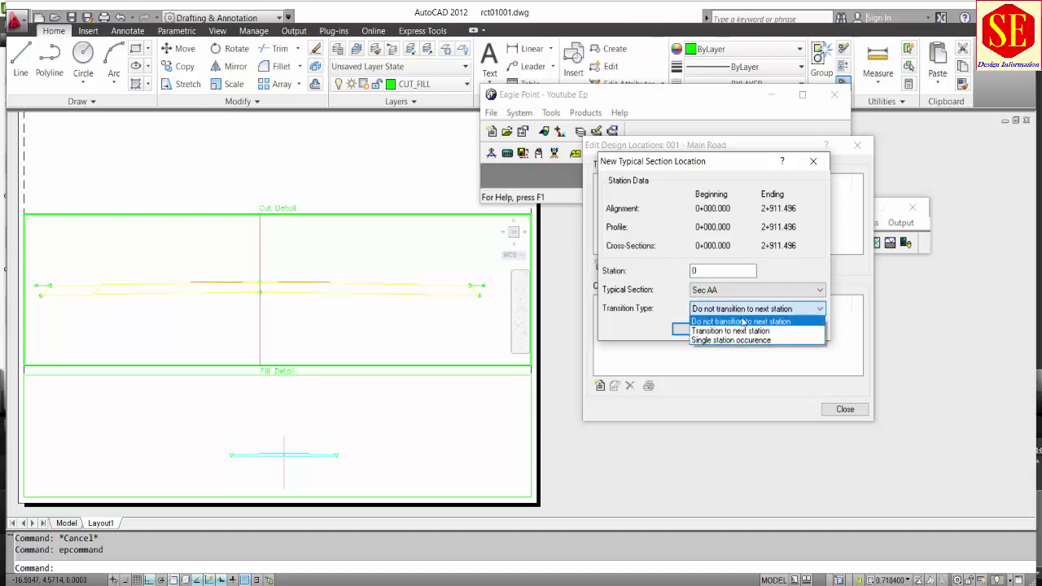
pyautogui.click(740, 322)
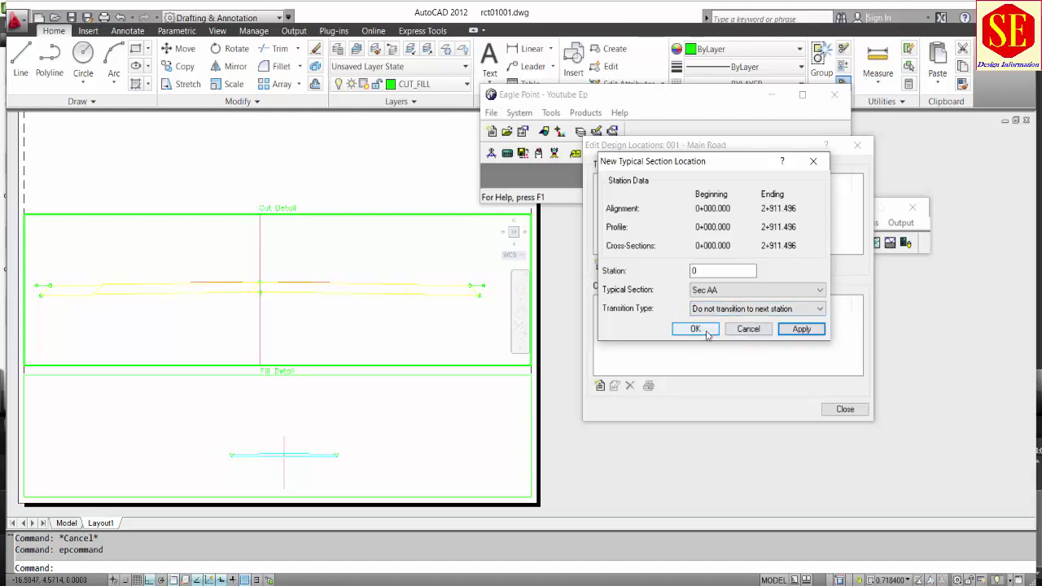
pyautogui.click(801, 329)
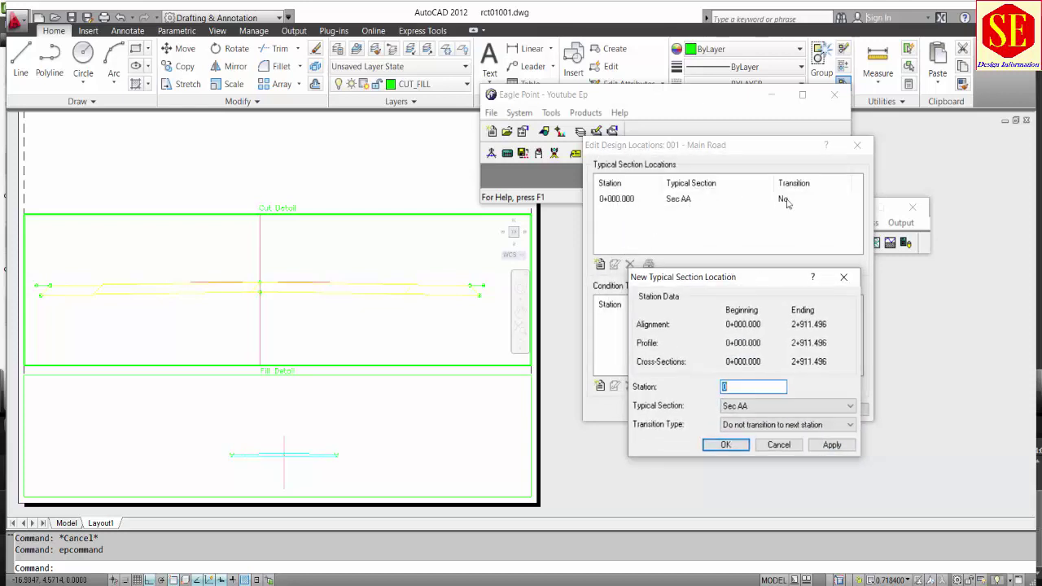
# Add a typical section location at station 1+000 using Sec BB, without transition to the next station
pyautogui.moveTo(761, 275); pyautogui.dragTo(838, 157)
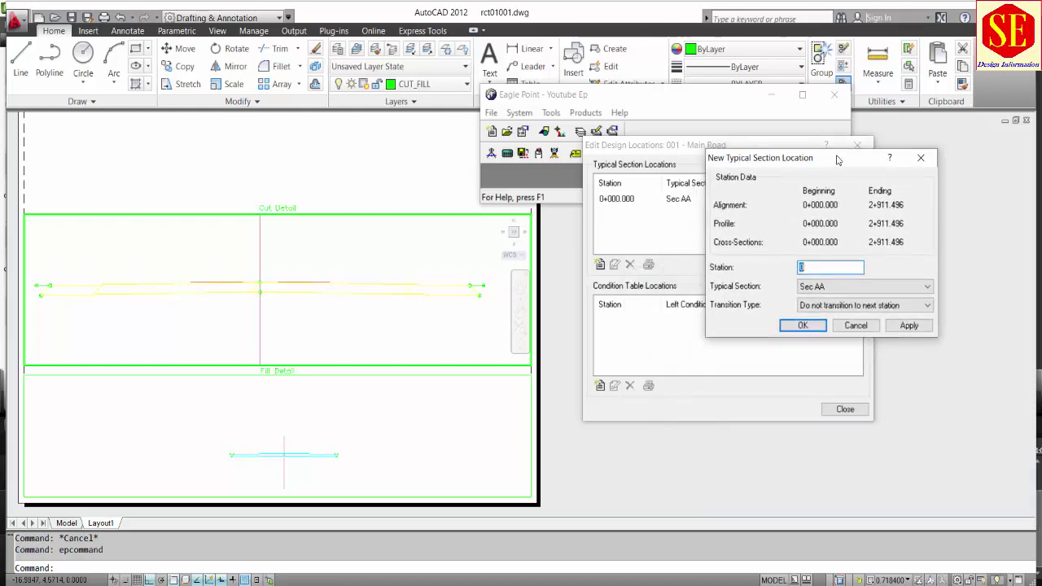
pyautogui.click(816, 286)
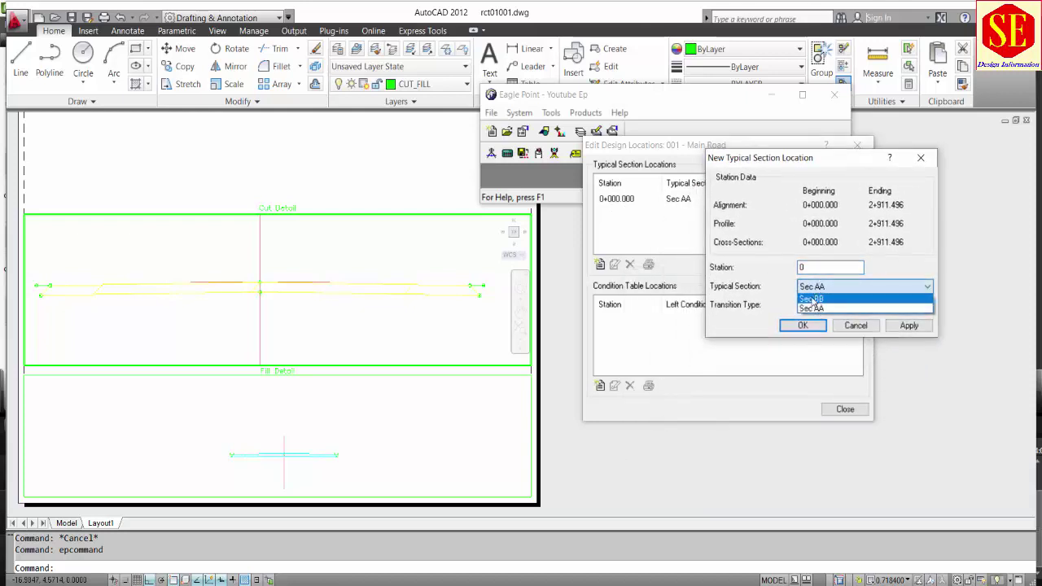
pyautogui.click(812, 270)
pyautogui.write('1+')
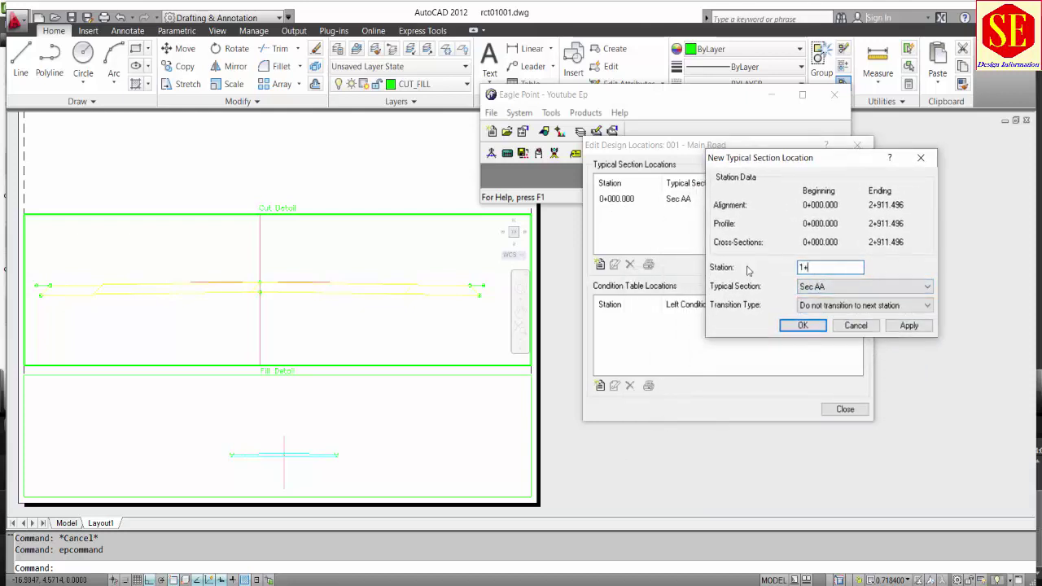
pyautogui.write('000')
pyautogui.click(832, 287)
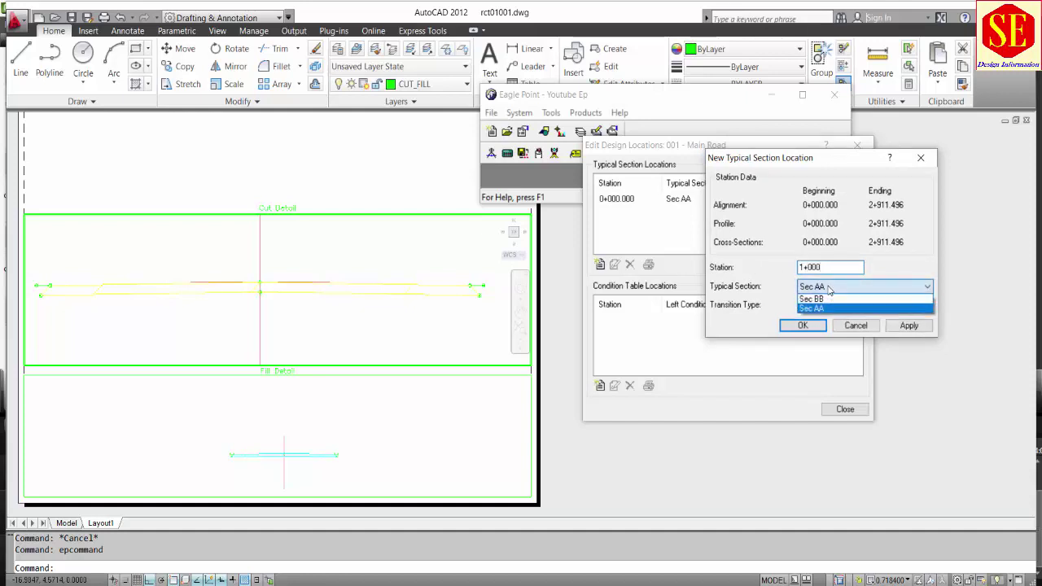
pyautogui.click(833, 300)
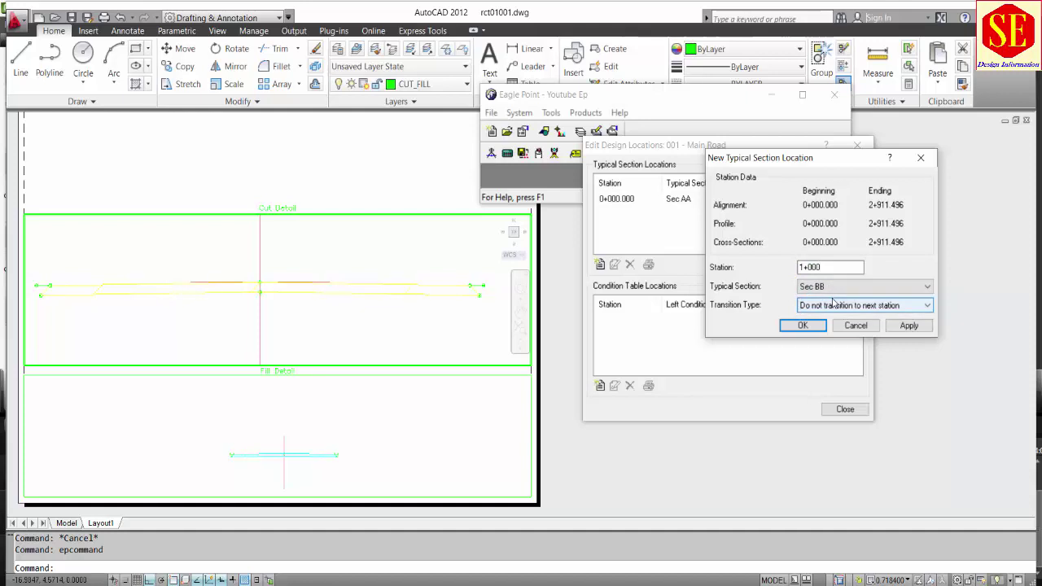
pyautogui.click(908, 326)
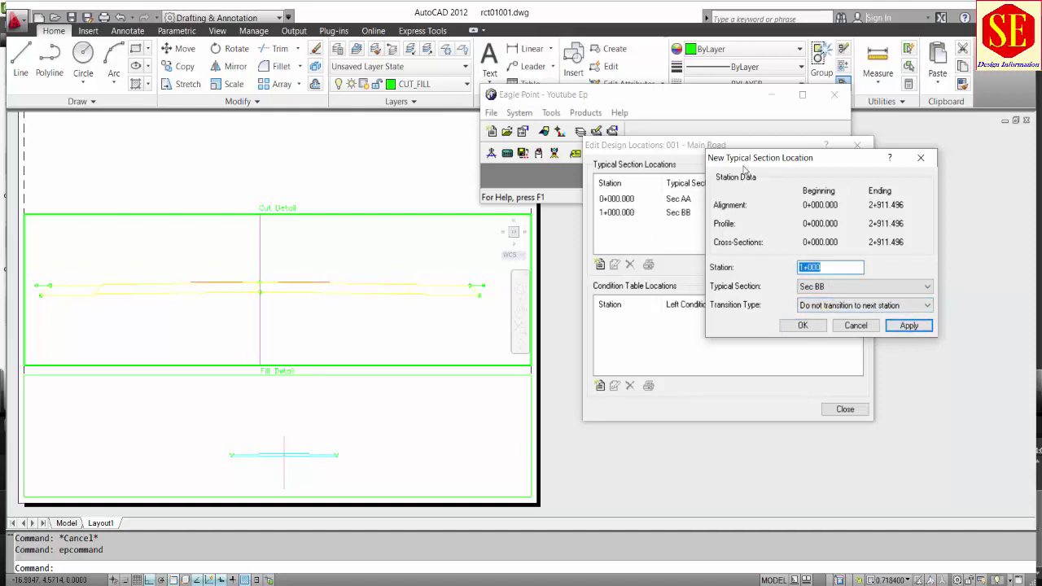
# Add a typical section location at station 1+650 using Sec AA, without transition, and finish adding section locations
pyautogui.moveTo(755, 160); pyautogui.dragTo(677, 271)
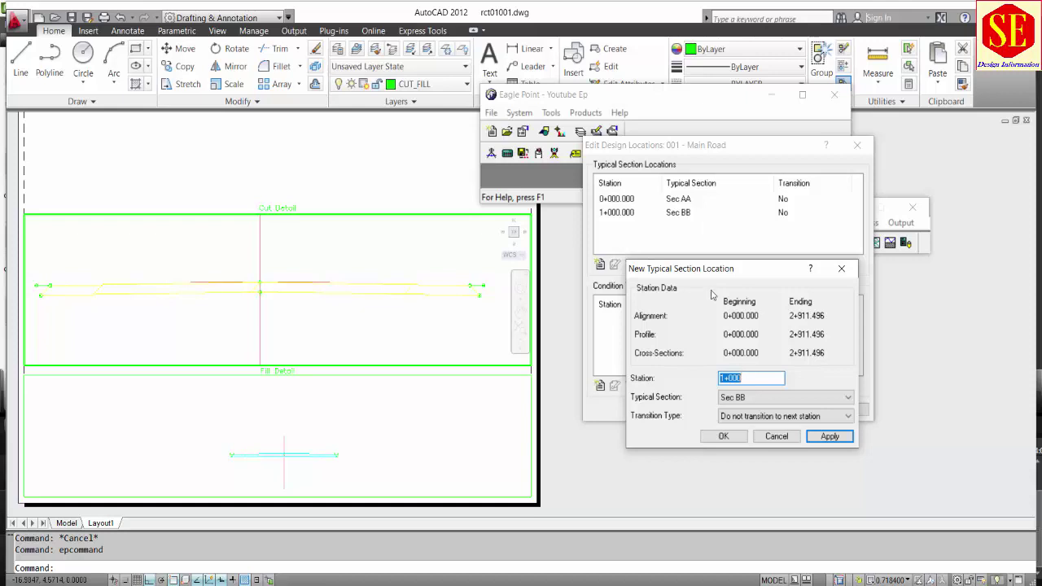
pyautogui.click(754, 378)
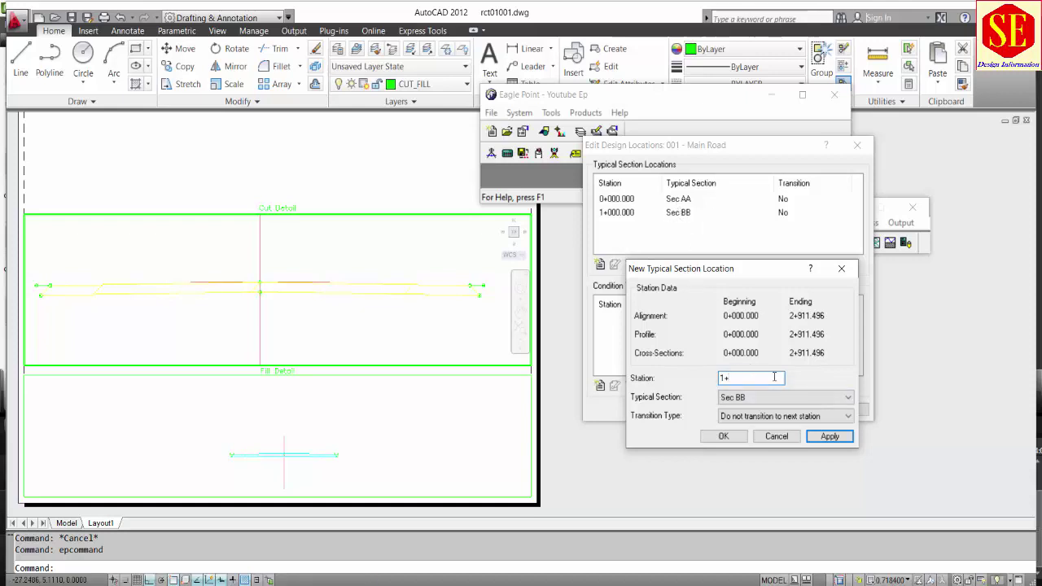
pyautogui.write('65')
pyautogui.click(741, 398)
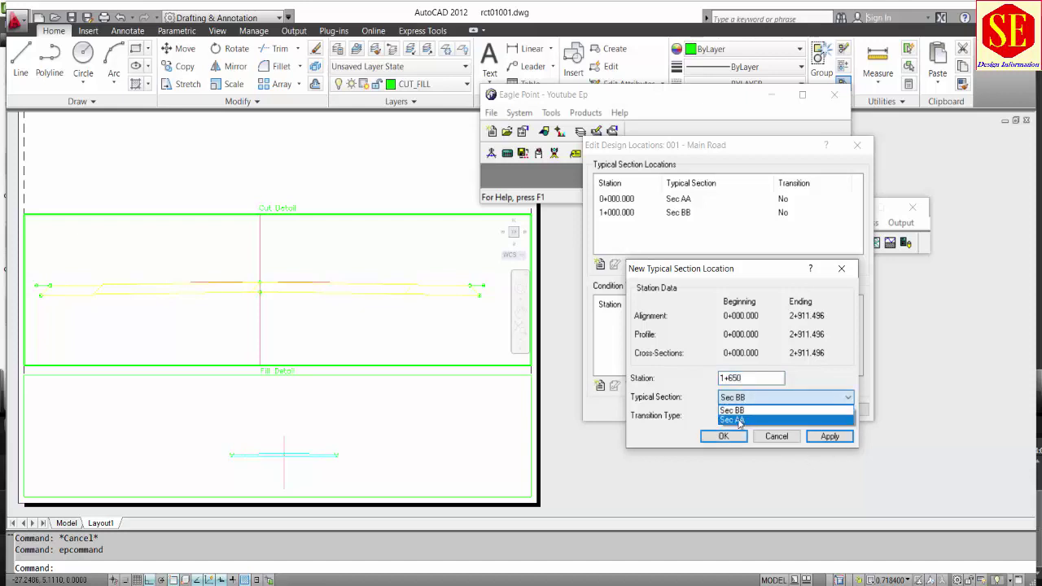
pyautogui.click(740, 420)
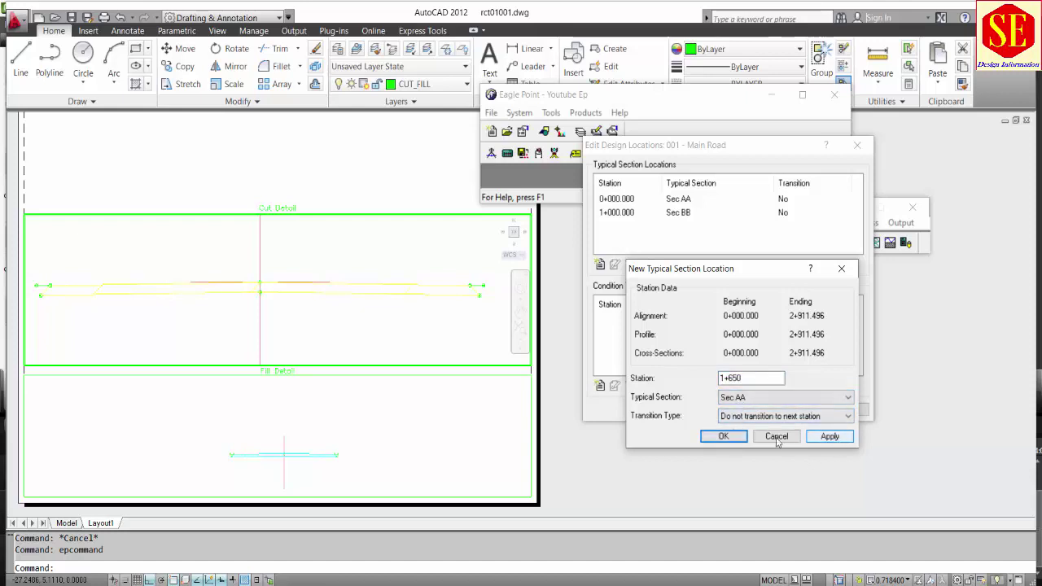
pyautogui.click(723, 437)
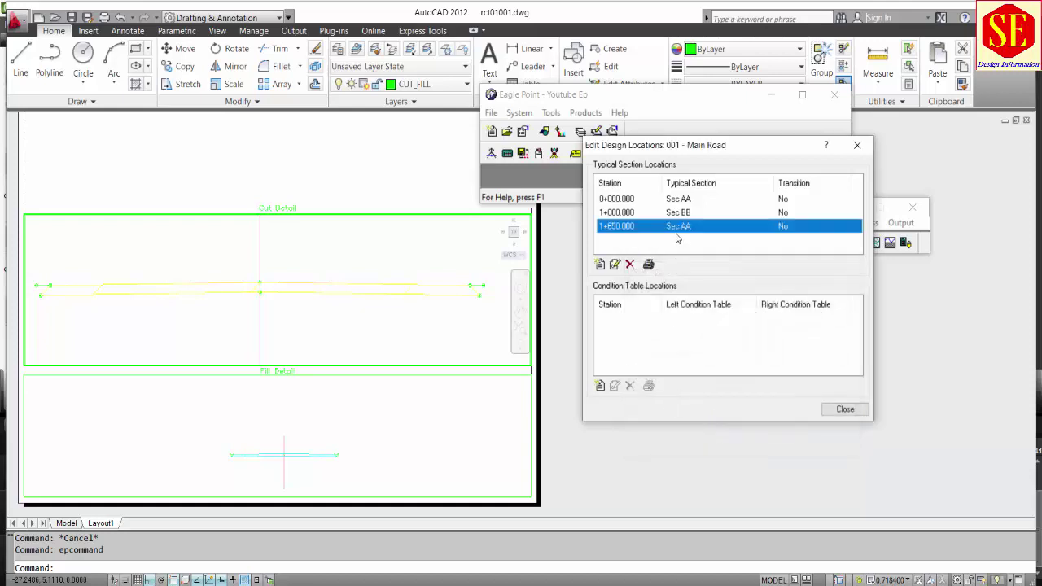
# Review the typical section assigned at each station in the Main Road design locations
pyautogui.click(638, 201)
pyautogui.click(624, 213)
pyautogui.click(623, 202)
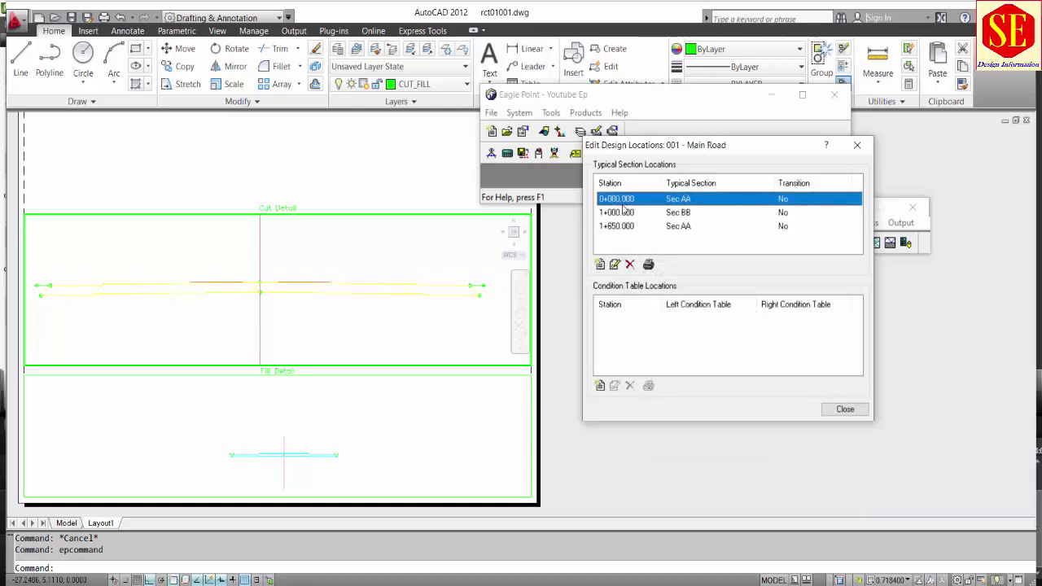
pyautogui.click(623, 213)
pyautogui.click(614, 228)
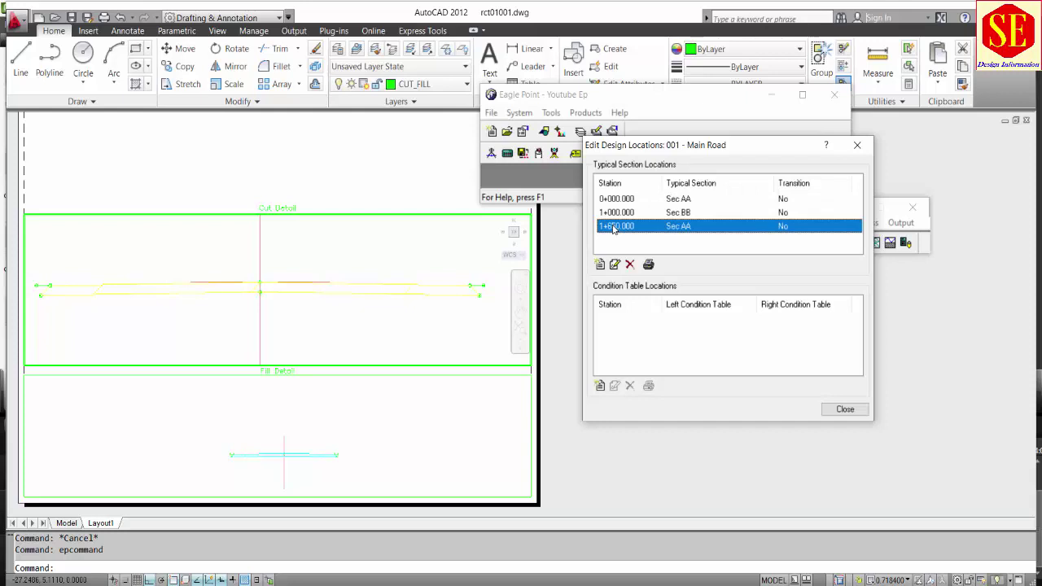
pyautogui.click(619, 202)
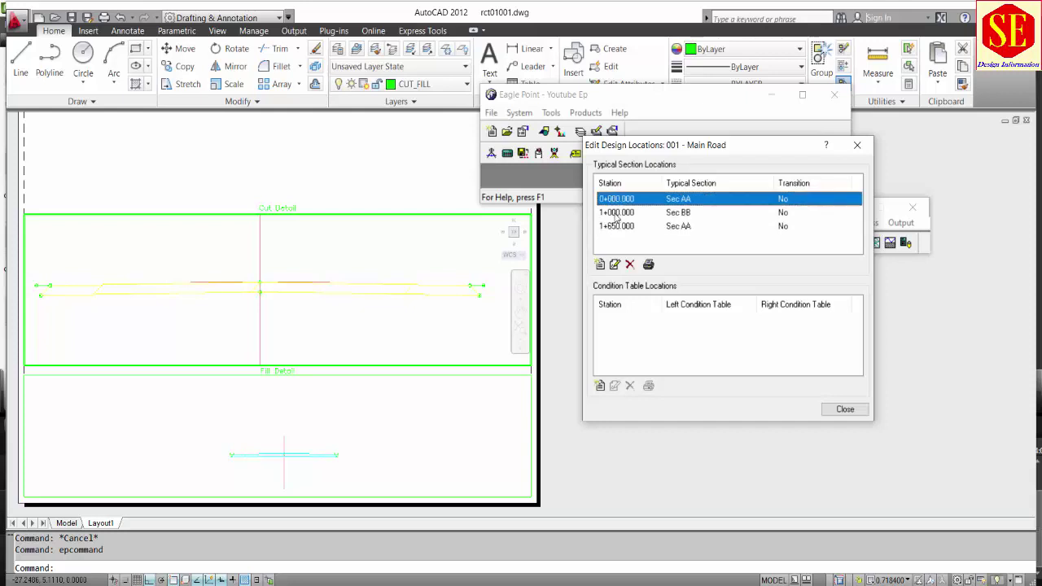
pyautogui.click(616, 213)
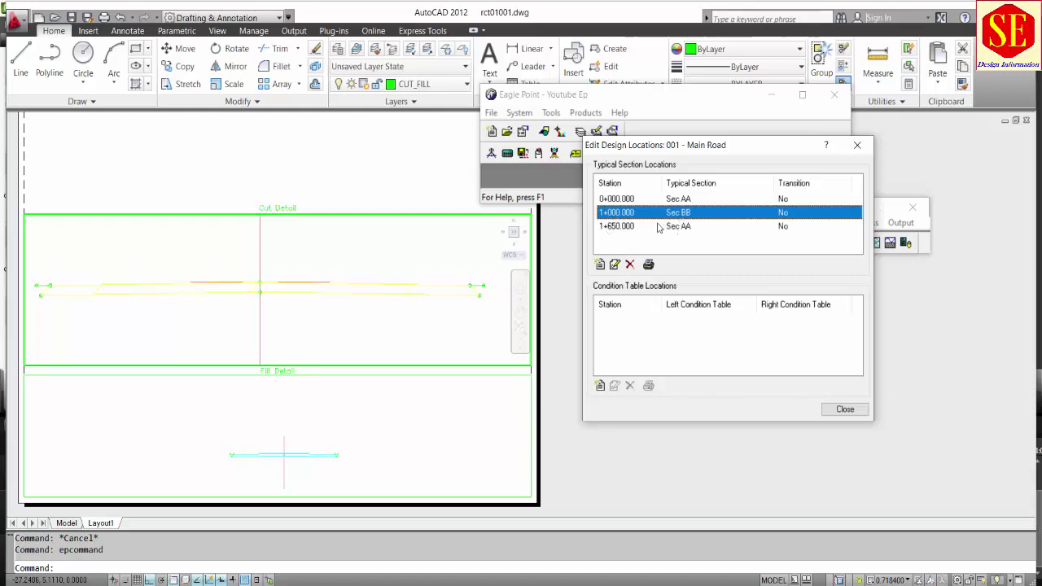
pyautogui.click(622, 227)
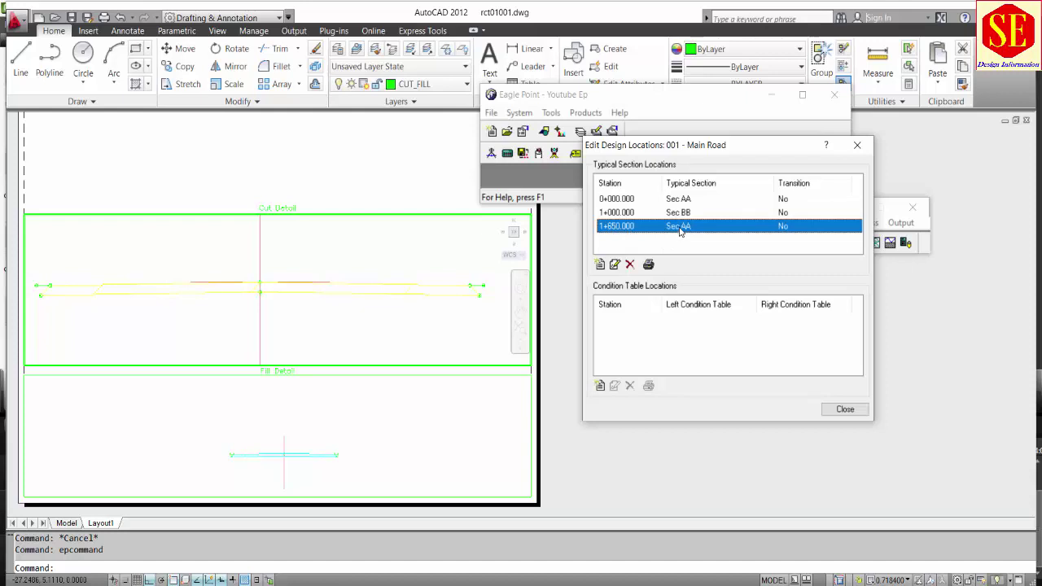
# Add a condition table location at station 0 with Slope.1 on both the left and right, then finish editing design locations
pyautogui.click(598, 386)
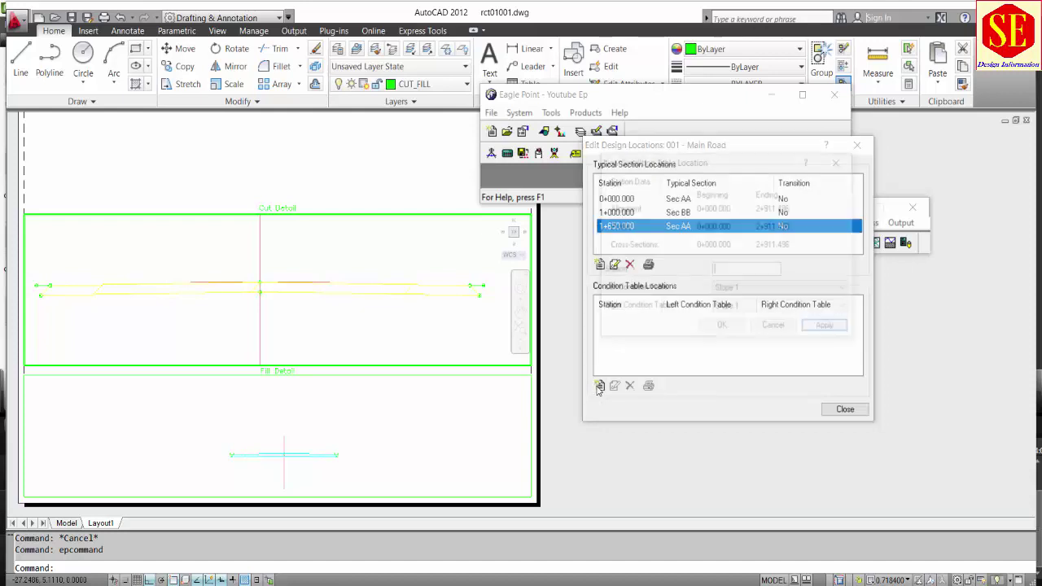
pyautogui.click(801, 292)
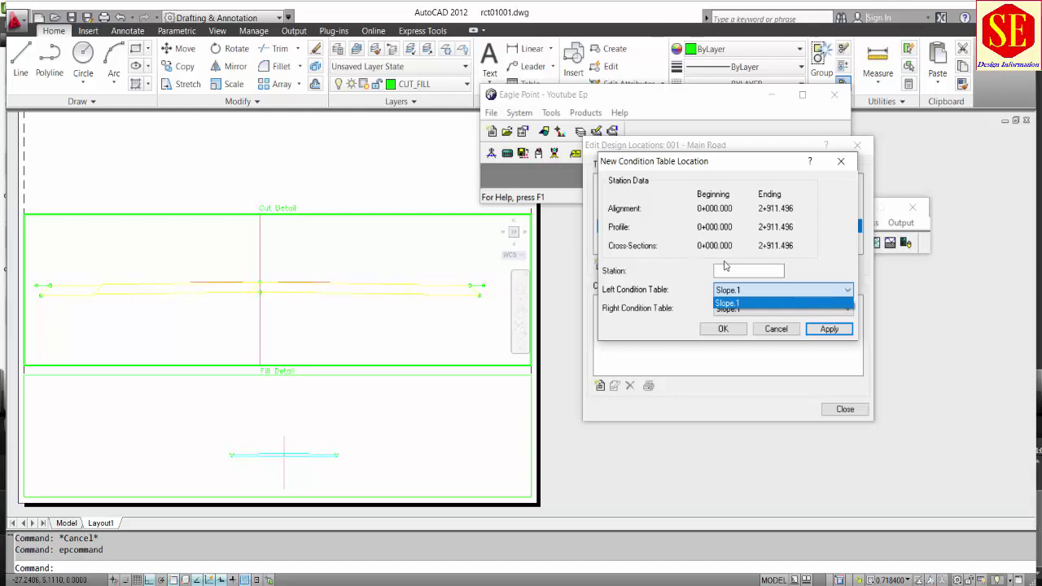
pyautogui.click(727, 302)
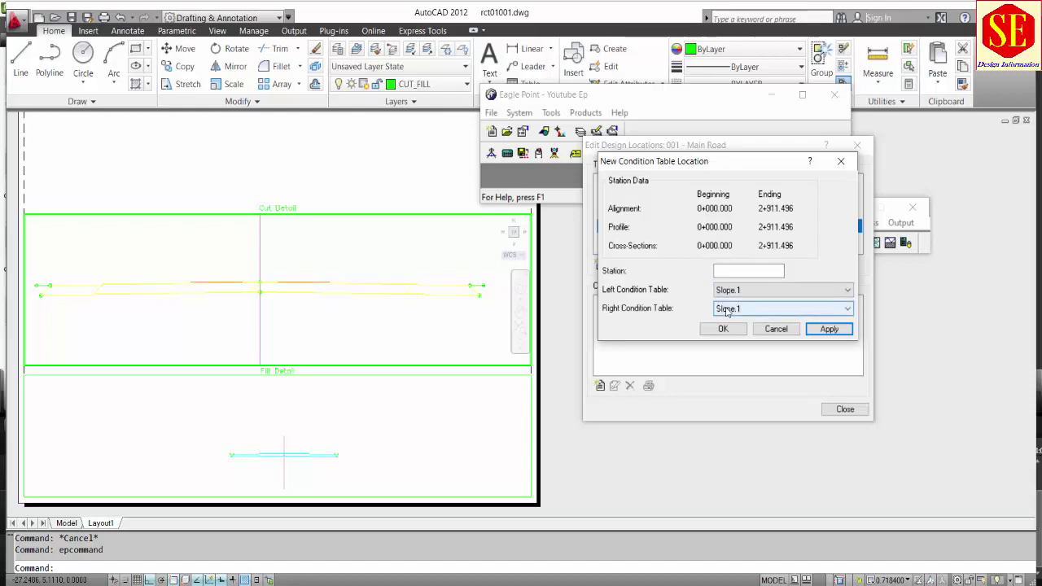
pyautogui.click(737, 272)
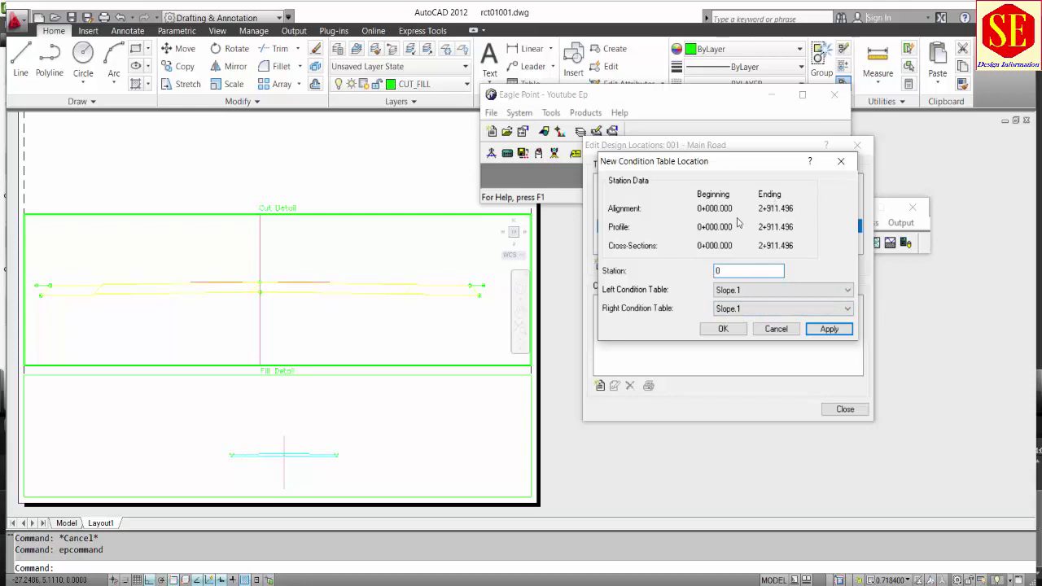
pyautogui.click(724, 330)
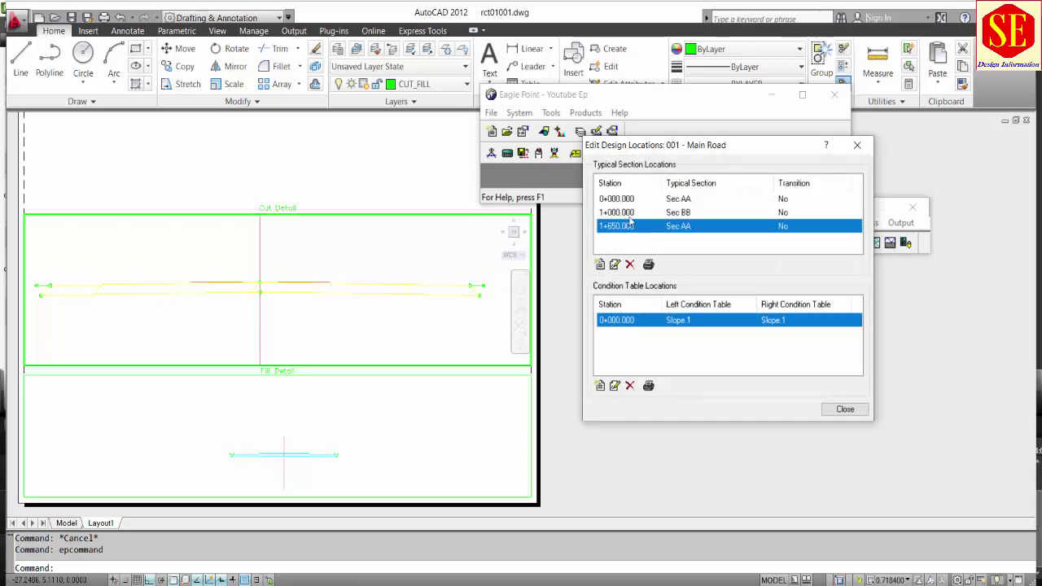
pyautogui.click(681, 217)
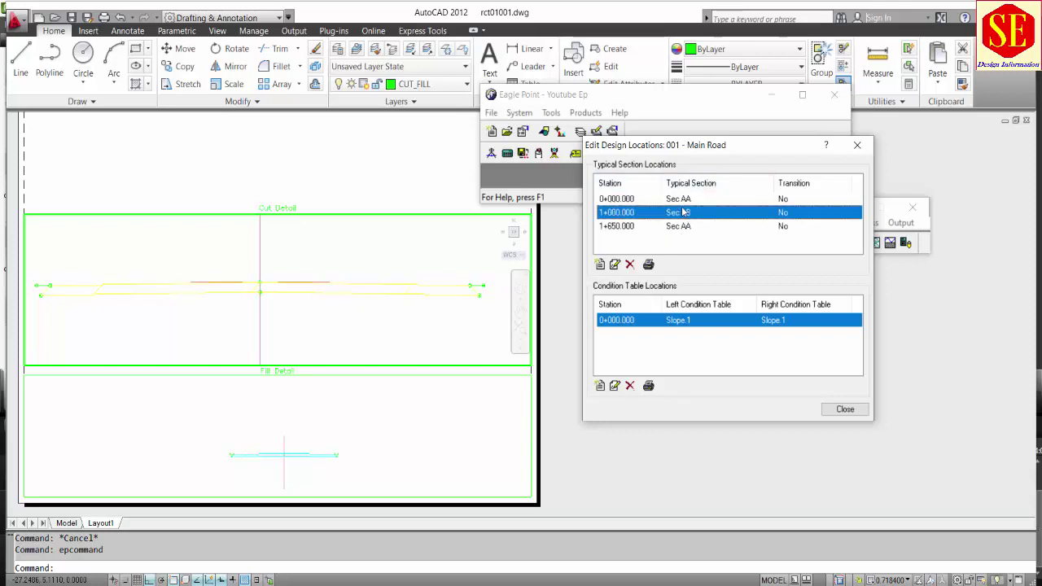
pyautogui.click(843, 410)
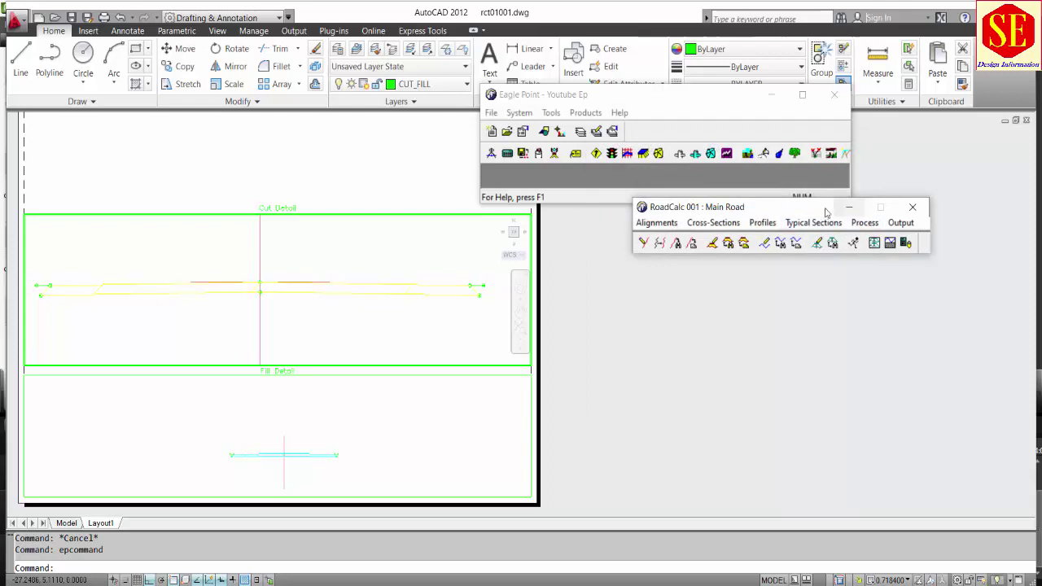
# Open the Run Design settings for Main Road
pyautogui.moveTo(825, 208); pyautogui.dragTo(696, 127)
pyautogui.click(731, 143)
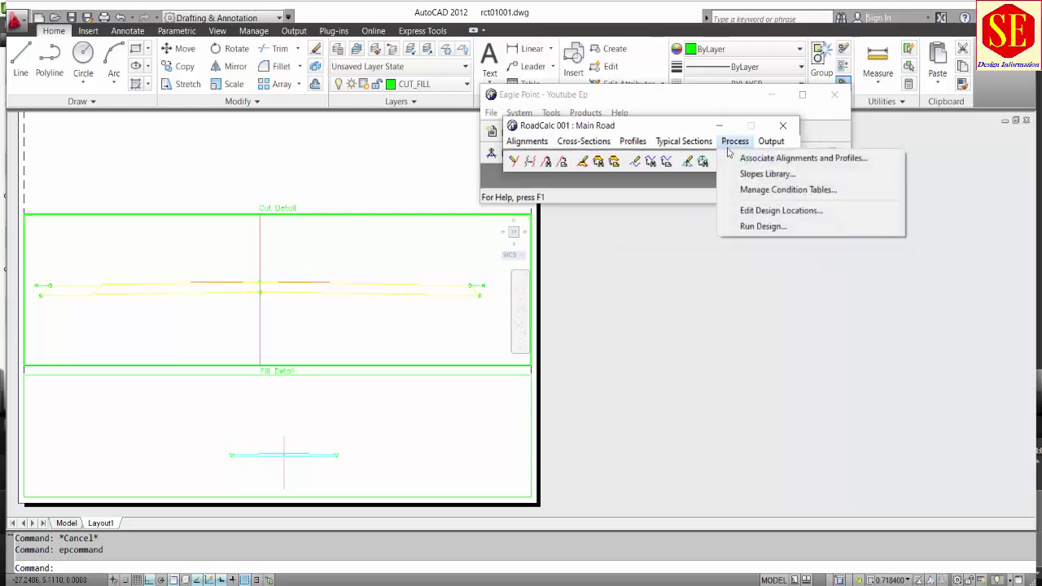
pyautogui.click(764, 226)
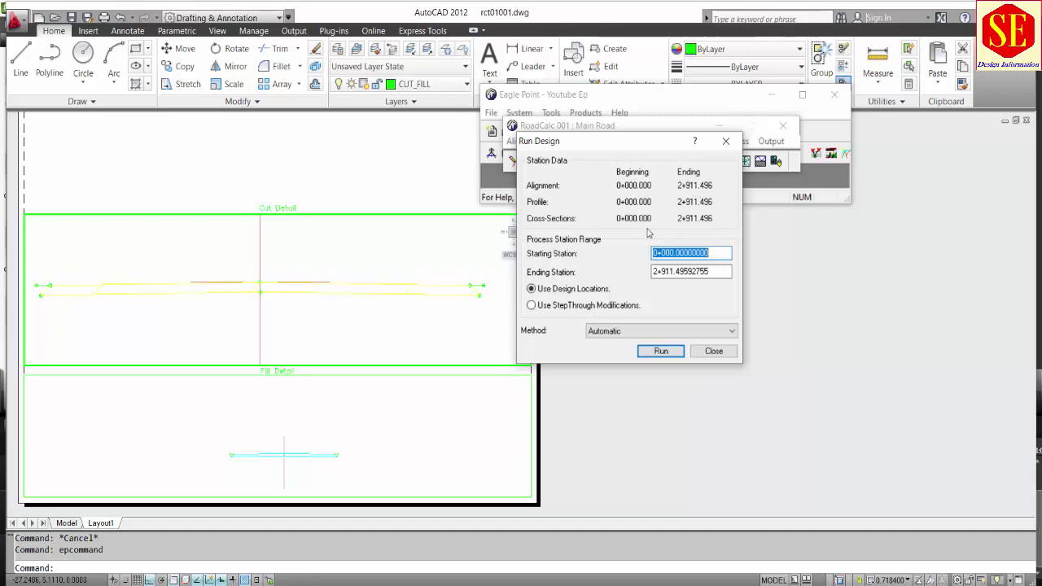
# Set the design's process station range from 1+000 to 1+500
pyautogui.click(721, 271)
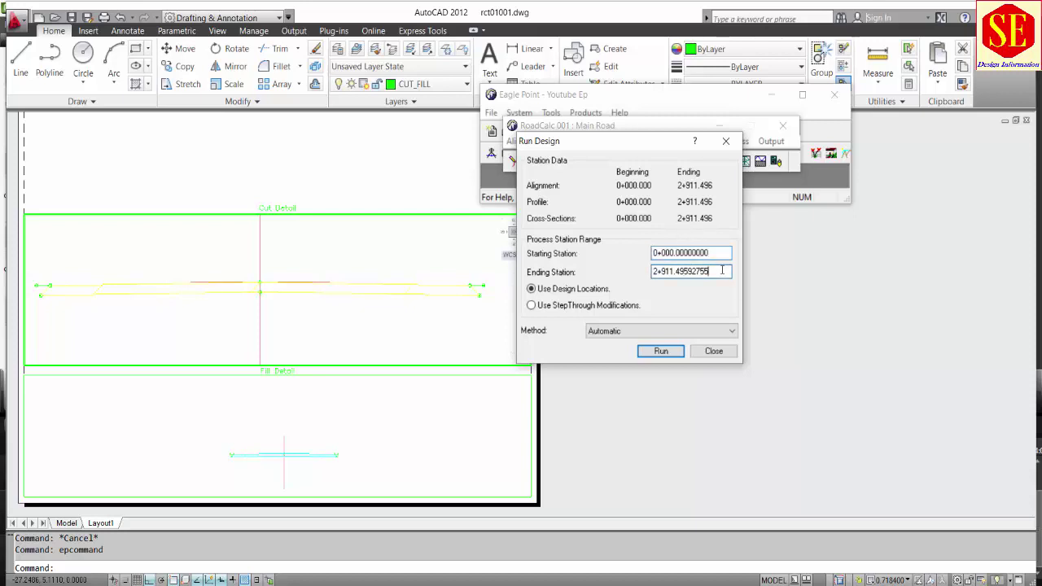
pyautogui.click(683, 252)
pyautogui.moveTo(709, 253); pyautogui.dragTo(470, 269)
pyautogui.write('1+')
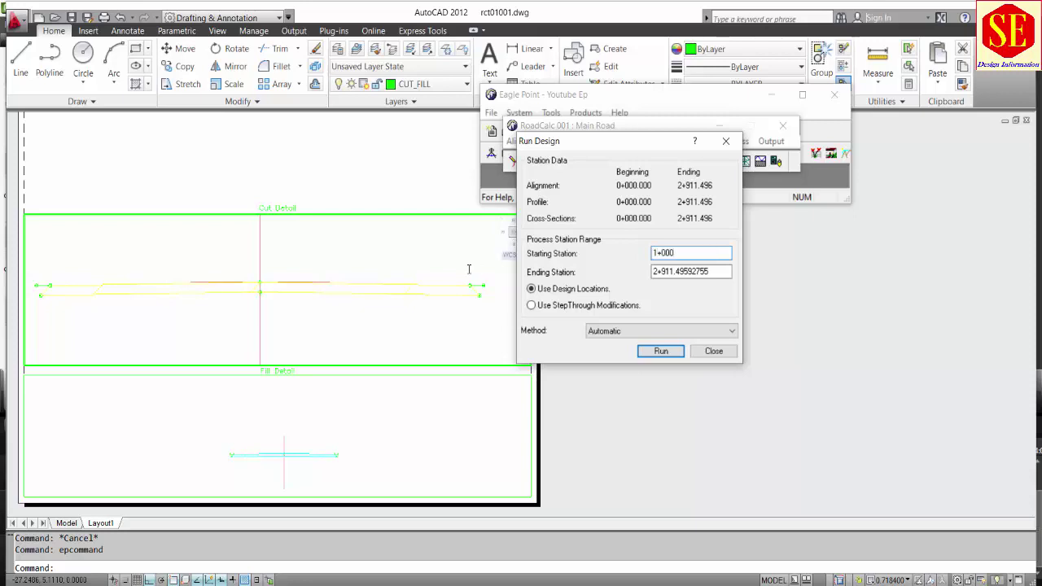
pyautogui.moveTo(708, 275); pyautogui.dragTo(533, 278)
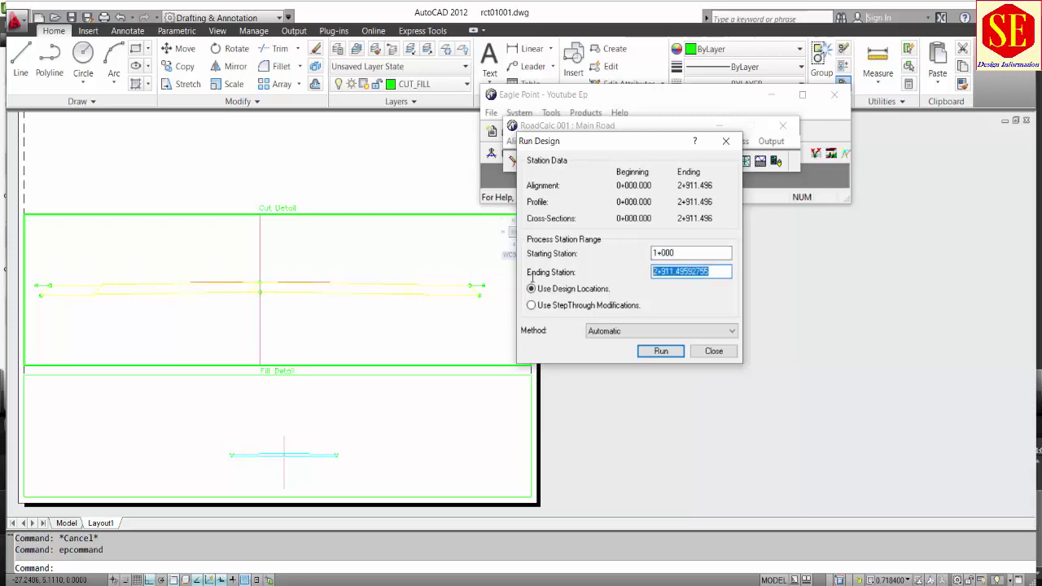
pyautogui.write('1+500')
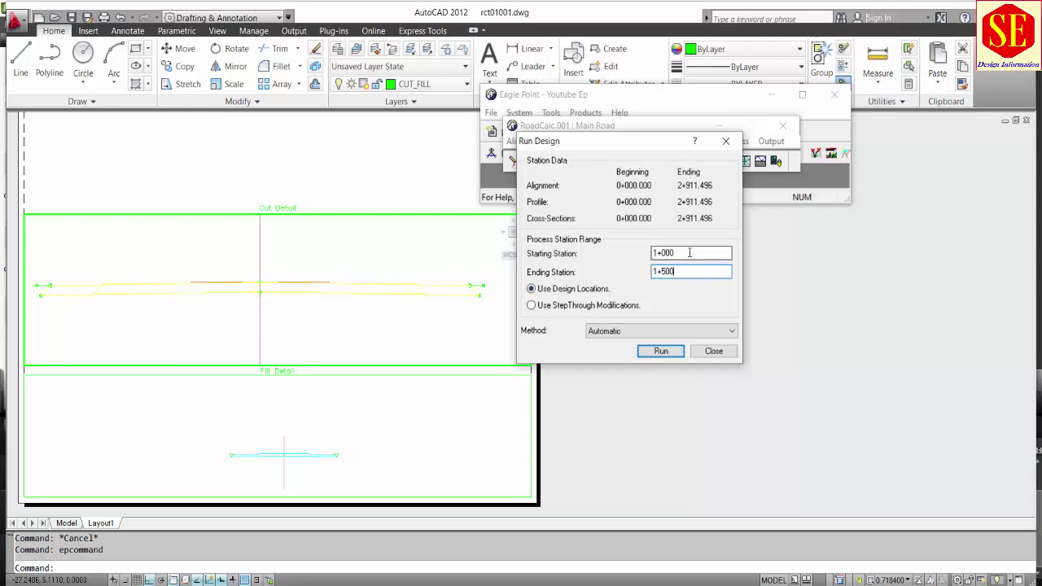
# Set the process station range to start at 0+000 and end at 2911.496
pyautogui.hotkey('shift', 'Tab')
pyautogui.write('0')
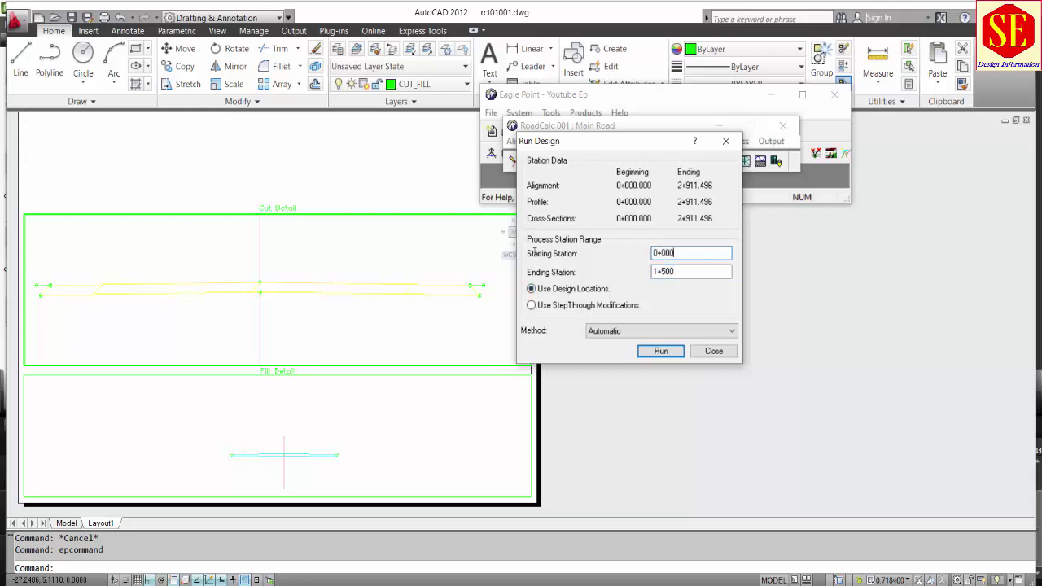
pyautogui.write('+000')
pyautogui.press('Tab')
pyautogui.write('2')
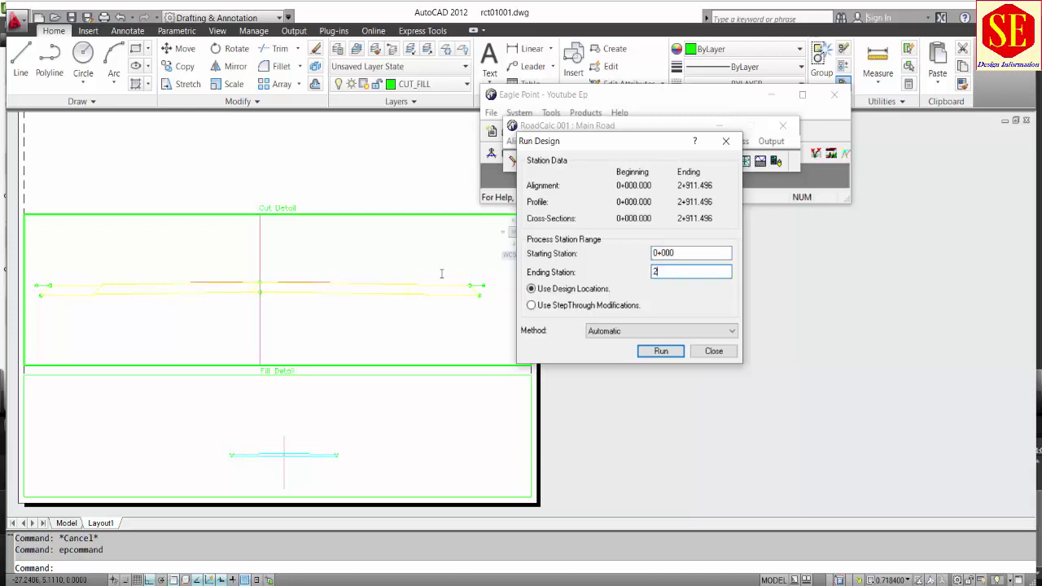
pyautogui.write('911.493')
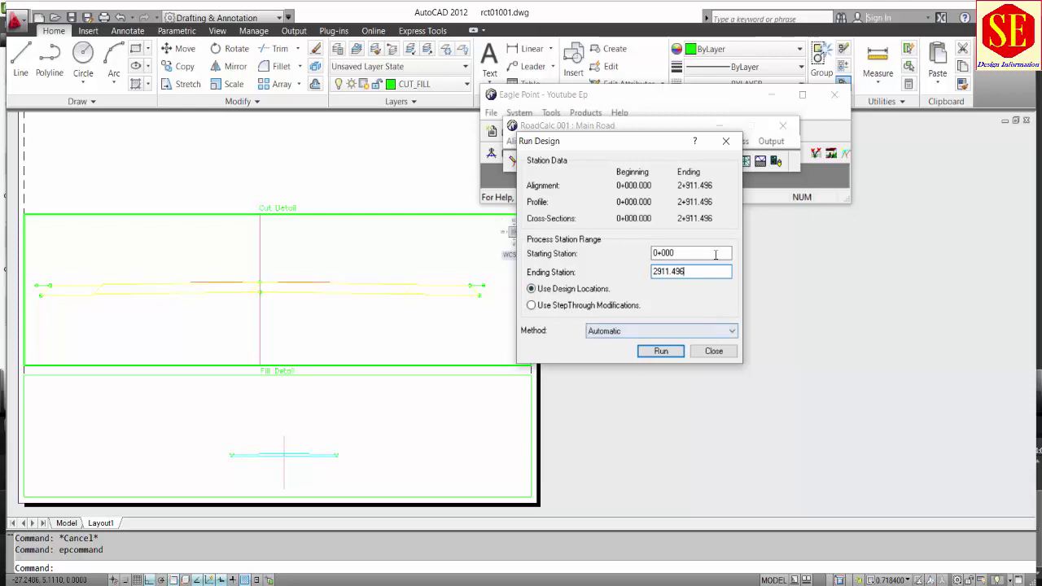
# Run the Main Road design with the Automatic method, using the design locations
pyautogui.click(656, 331)
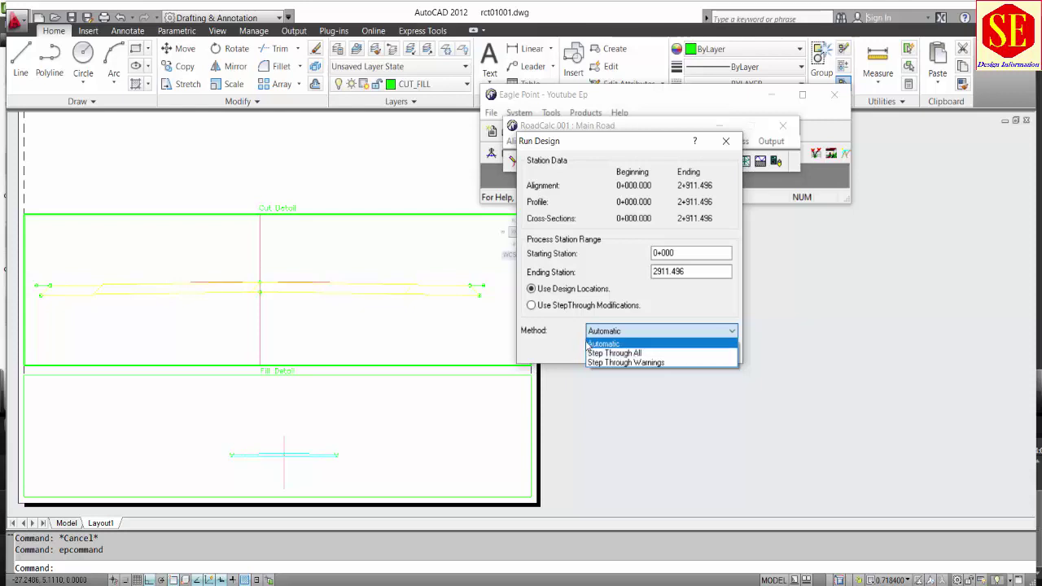
pyautogui.click(604, 343)
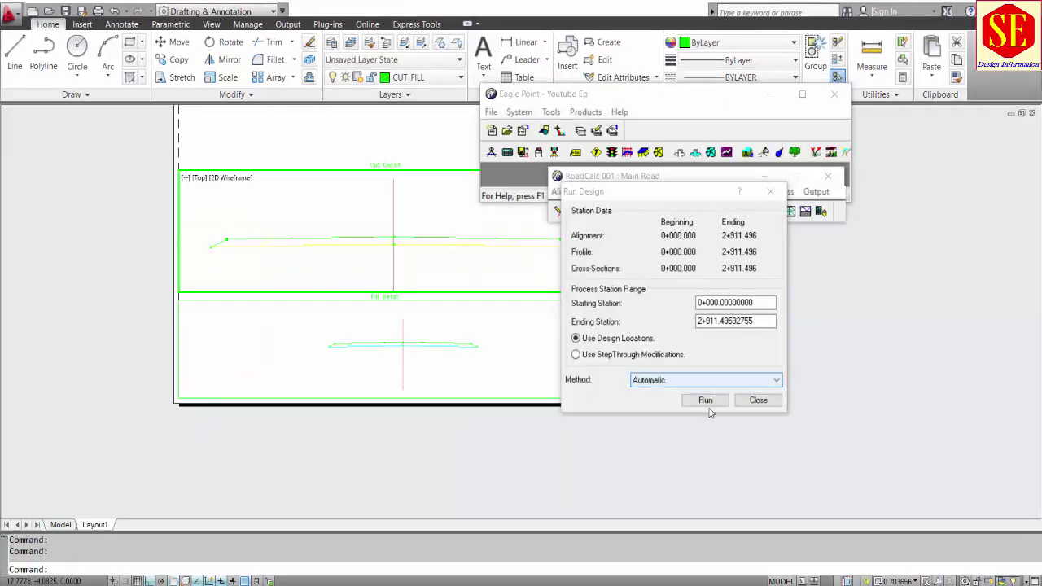
pyautogui.click(705, 400)
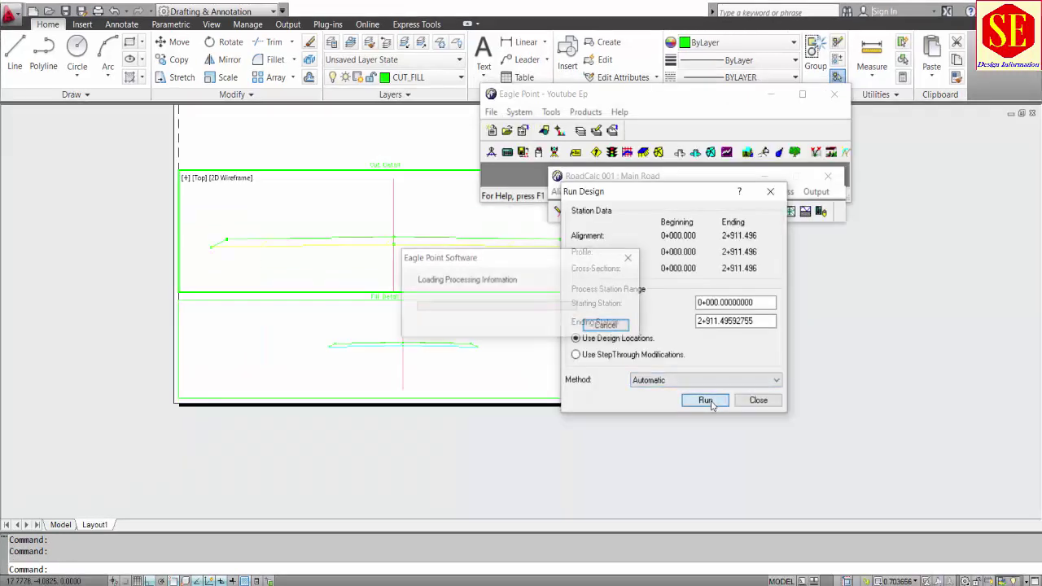
# Review the stations listed in the processing warnings, request a description of the warnings, and dismiss the list
pyautogui.scroll(-3, 456, 283)
pyautogui.scroll(-1, 456, 282)
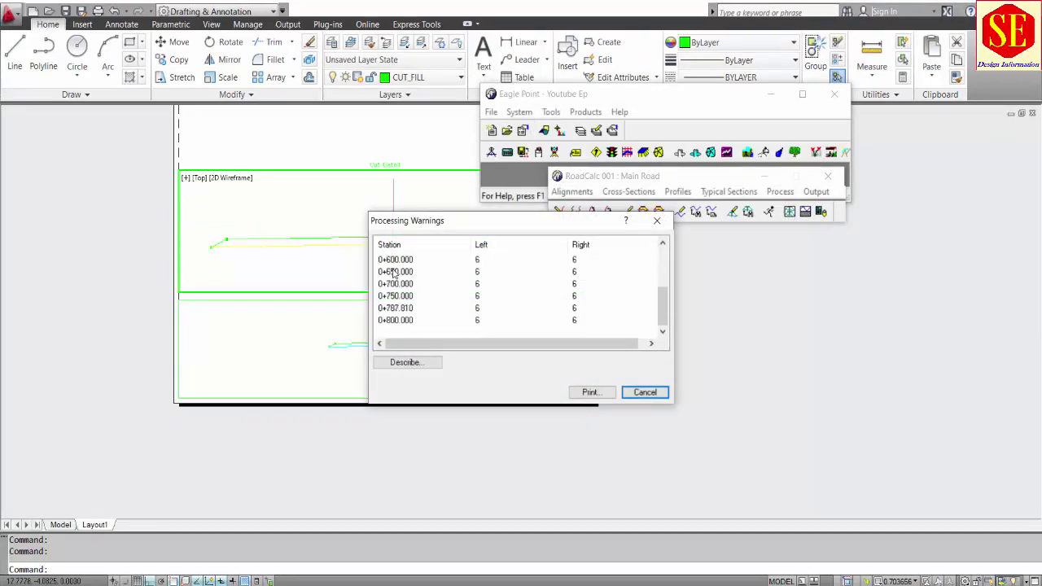
pyautogui.click(404, 362)
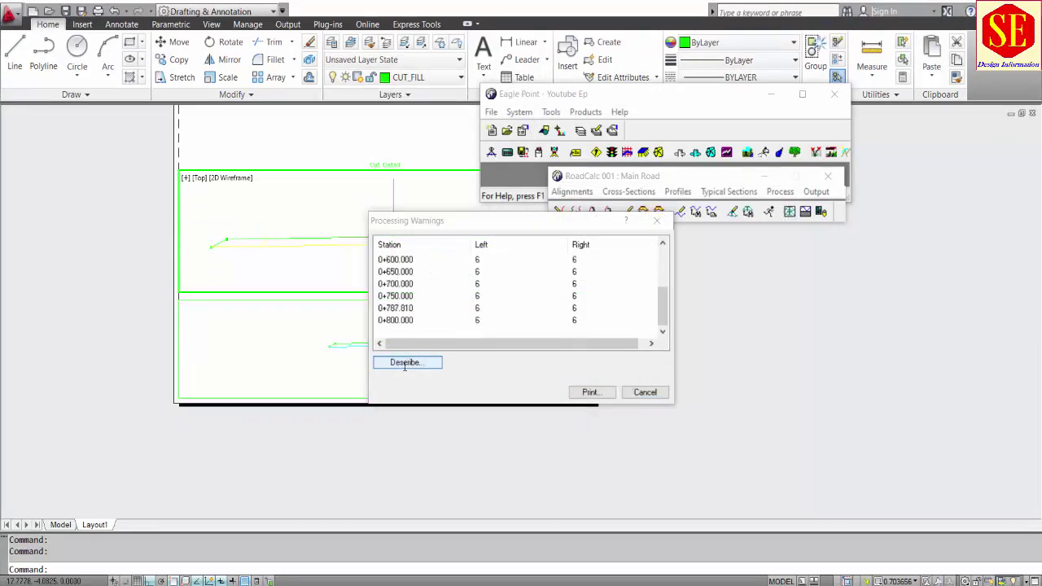
pyautogui.click(645, 391)
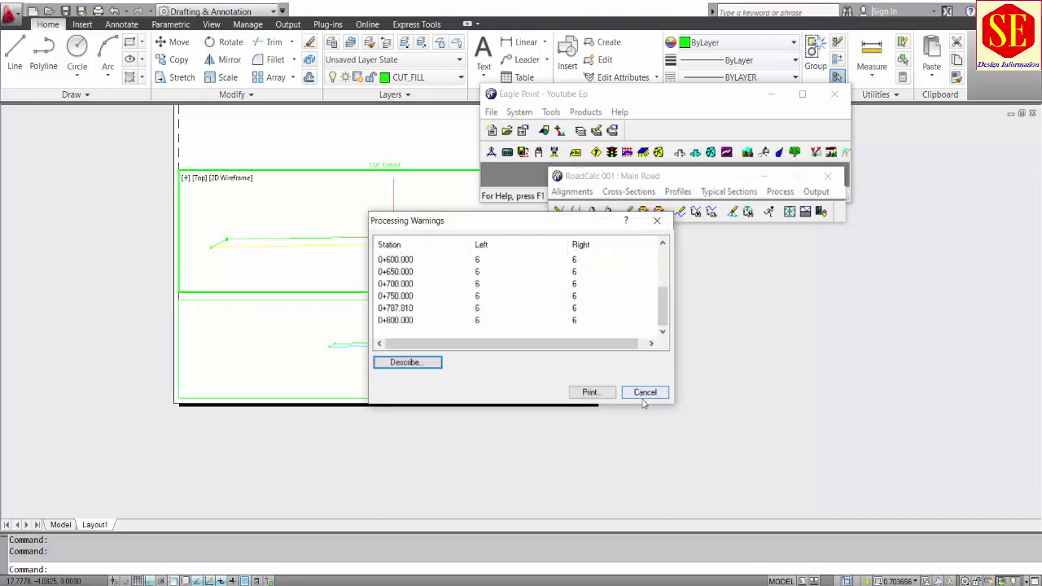
pyautogui.click(644, 394)
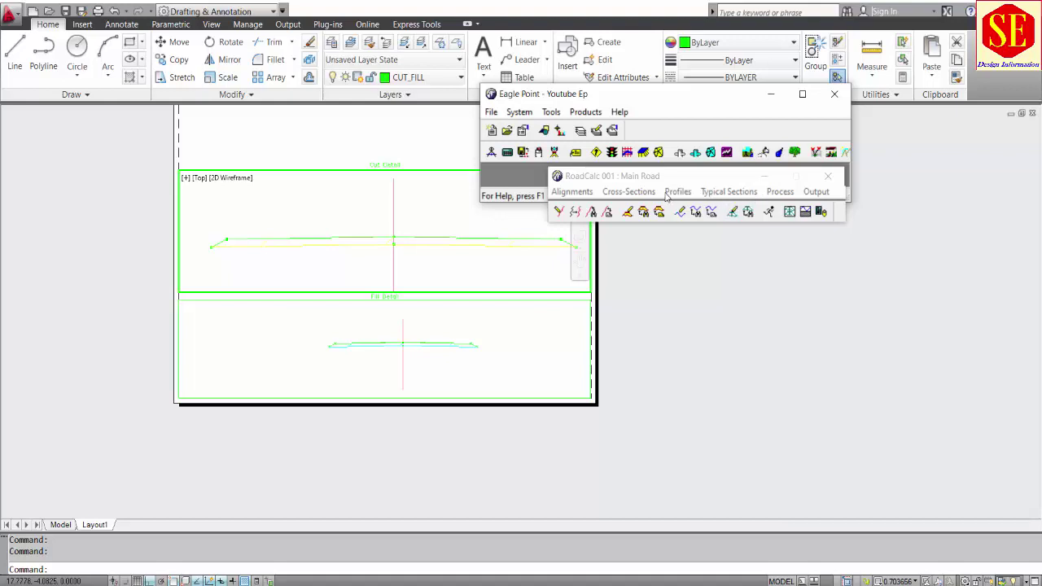
# Display the cross-section graphics at station 0+000, examine where the side slopes meet the ground line, and close the viewer
pyautogui.click(621, 192)
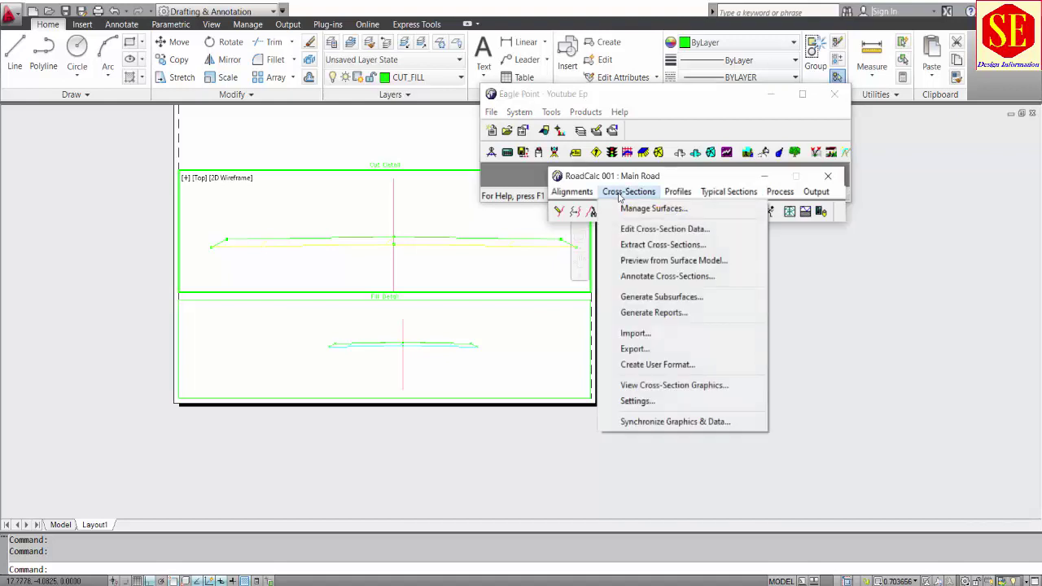
pyautogui.click(673, 386)
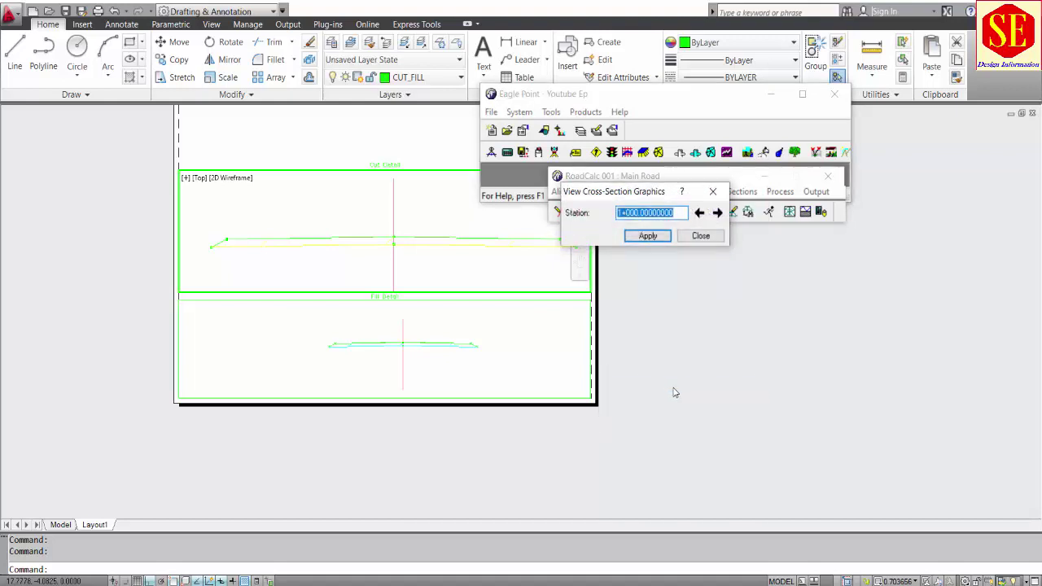
pyautogui.click(619, 213)
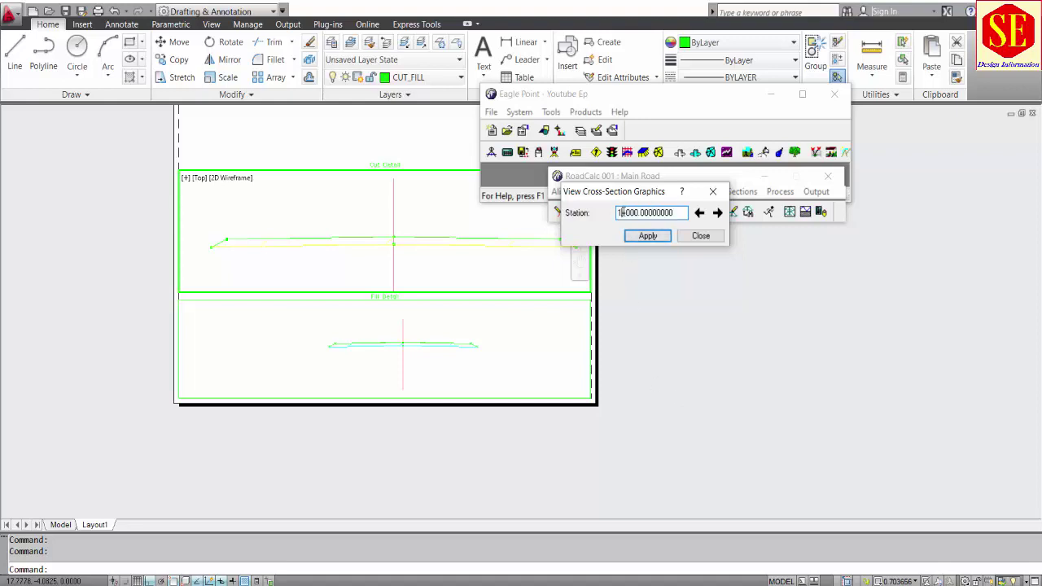
pyautogui.click(647, 236)
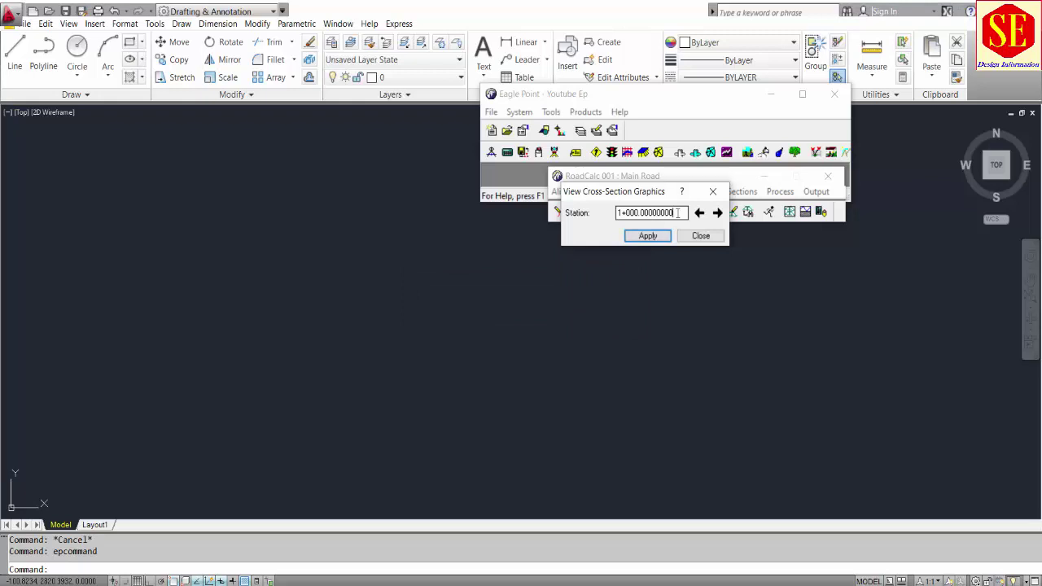
pyautogui.write('0')
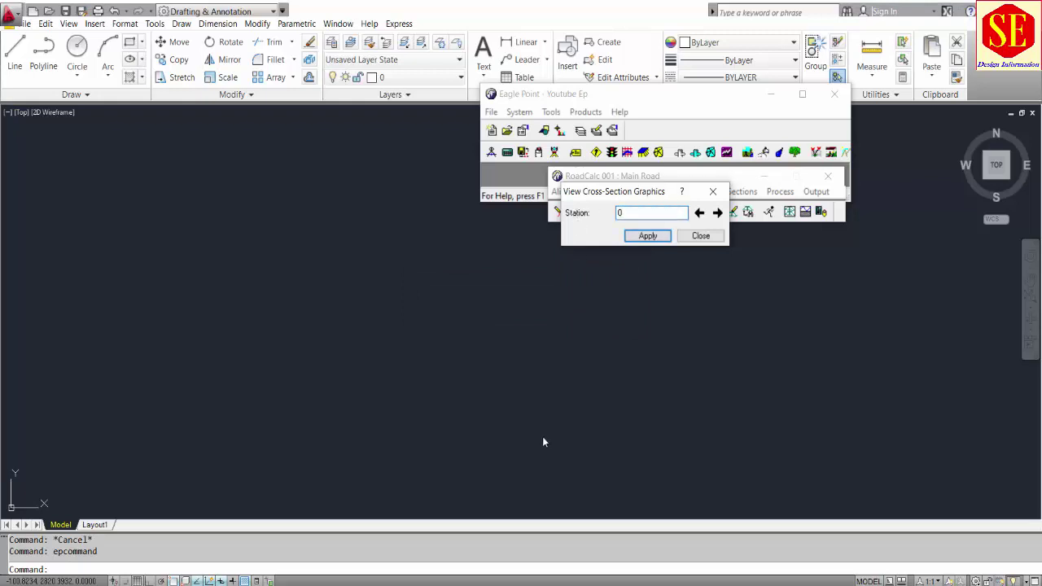
pyautogui.click(648, 235)
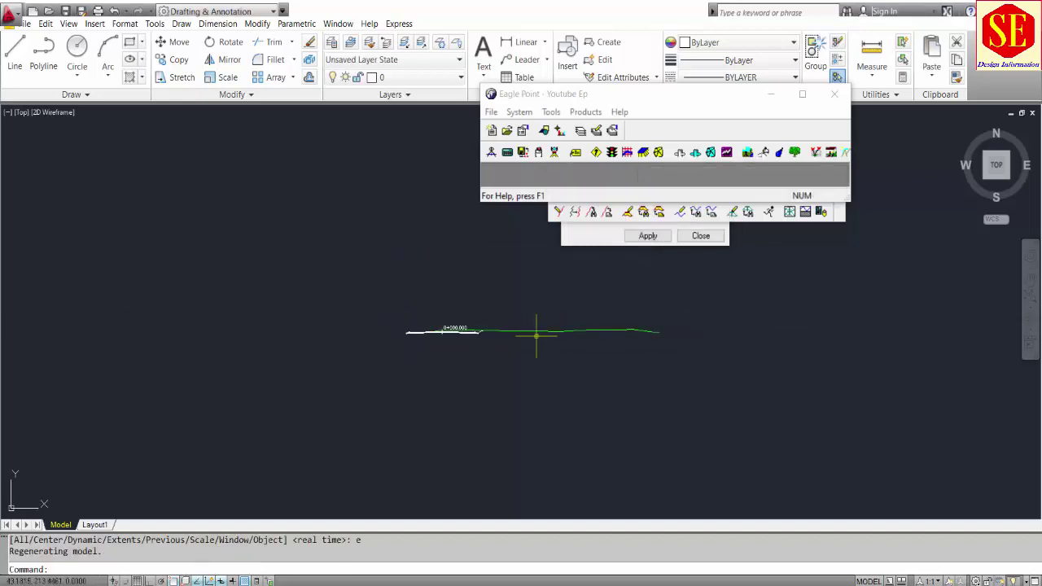
pyautogui.scroll(3, 464, 335)
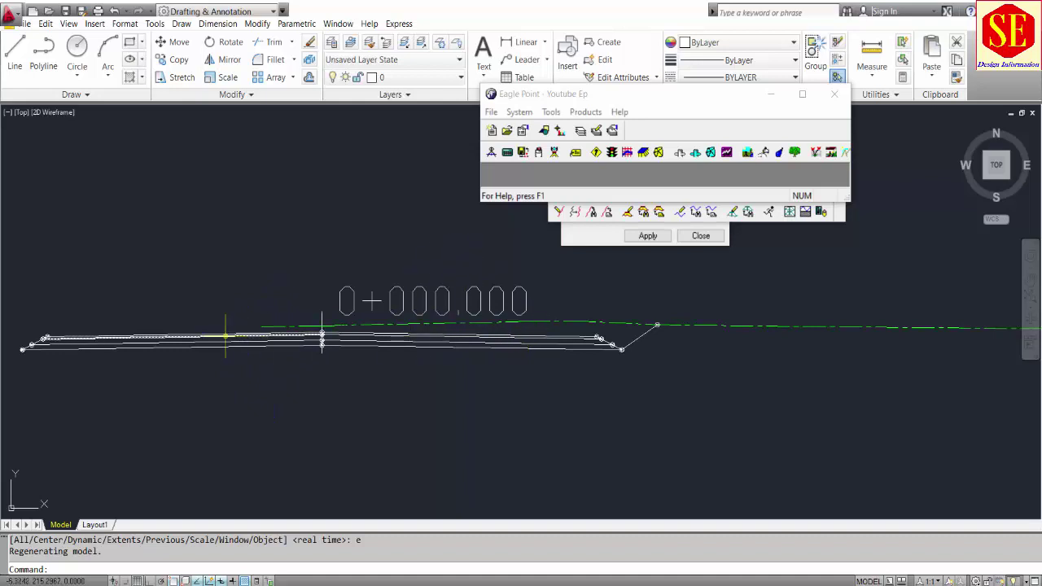
pyautogui.moveTo(236, 336); pyautogui.dragTo(326, 326, button='middle')
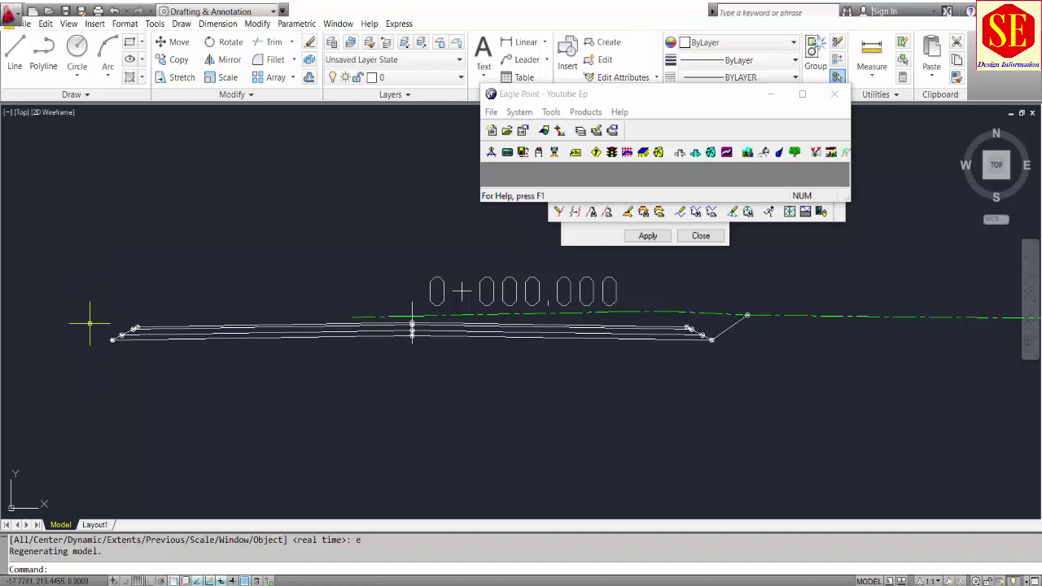
pyautogui.click(595, 240)
pyautogui.click(700, 235)
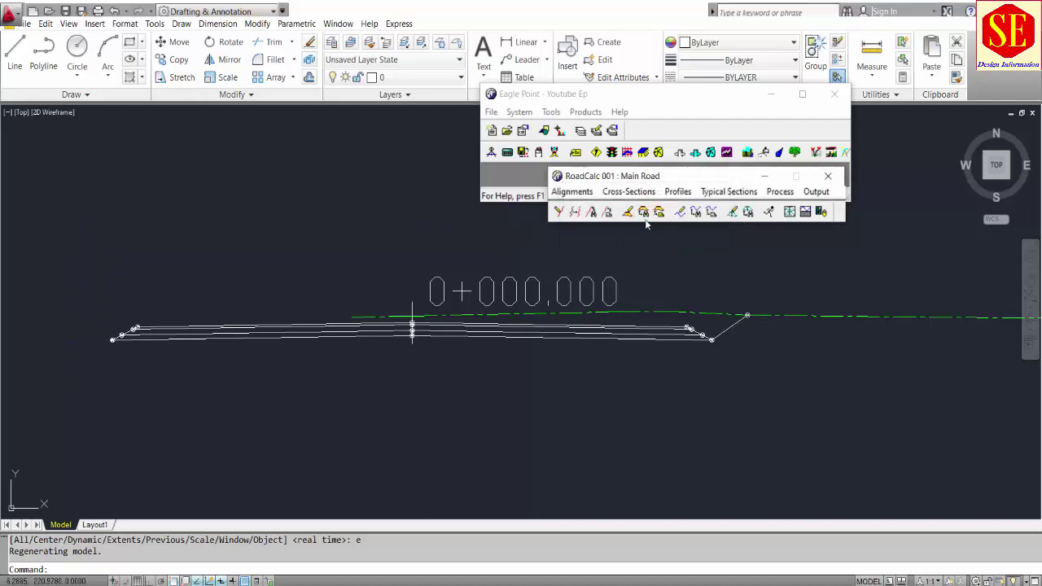
# Add a new Orig_NSL shot at offset -50 and elevation 215.781 to the cross-section data of station 0+000
pyautogui.click(641, 192)
pyautogui.click(641, 230)
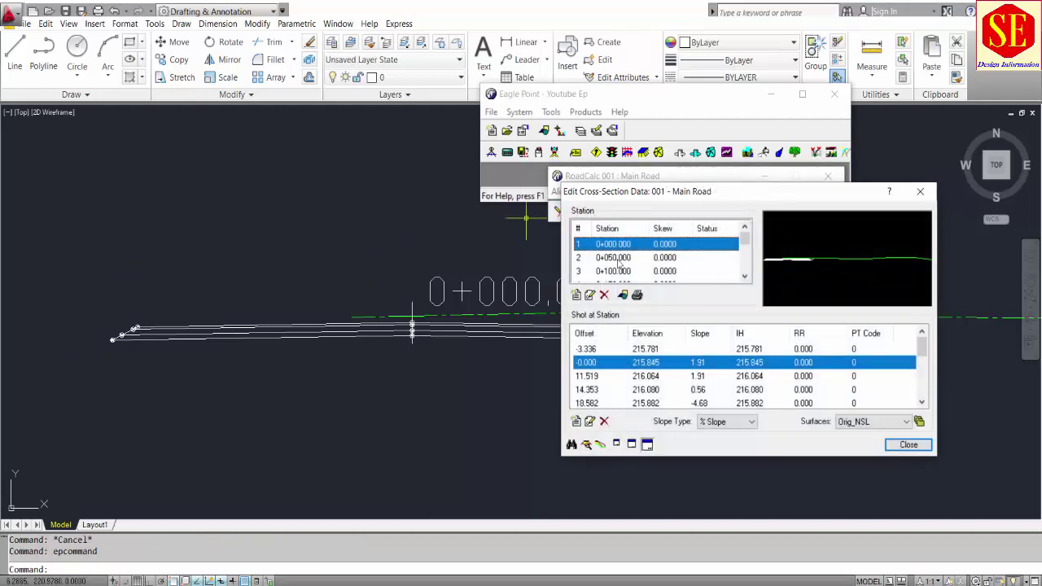
pyautogui.click(588, 349)
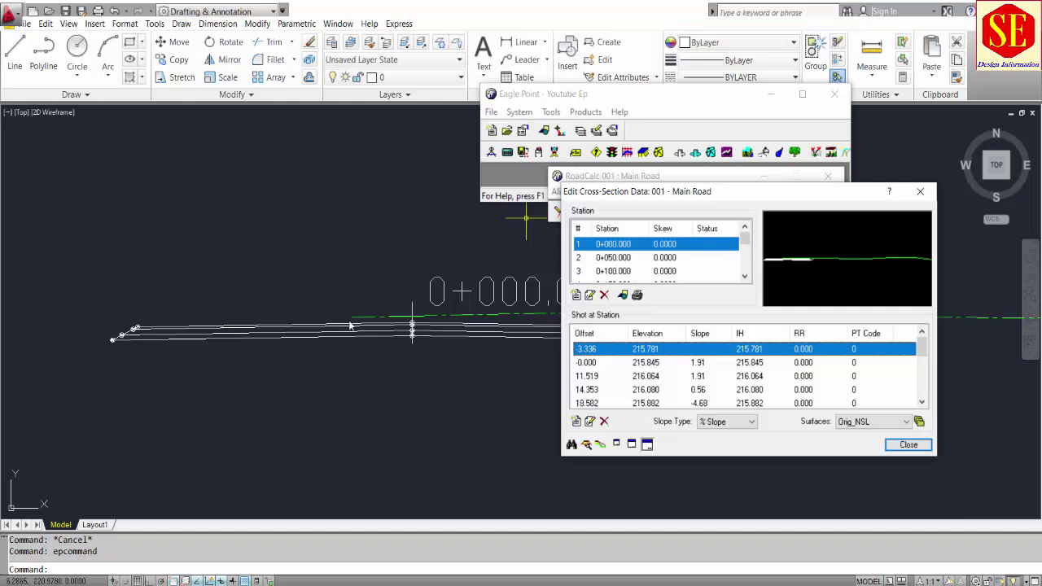
pyautogui.click(575, 422)
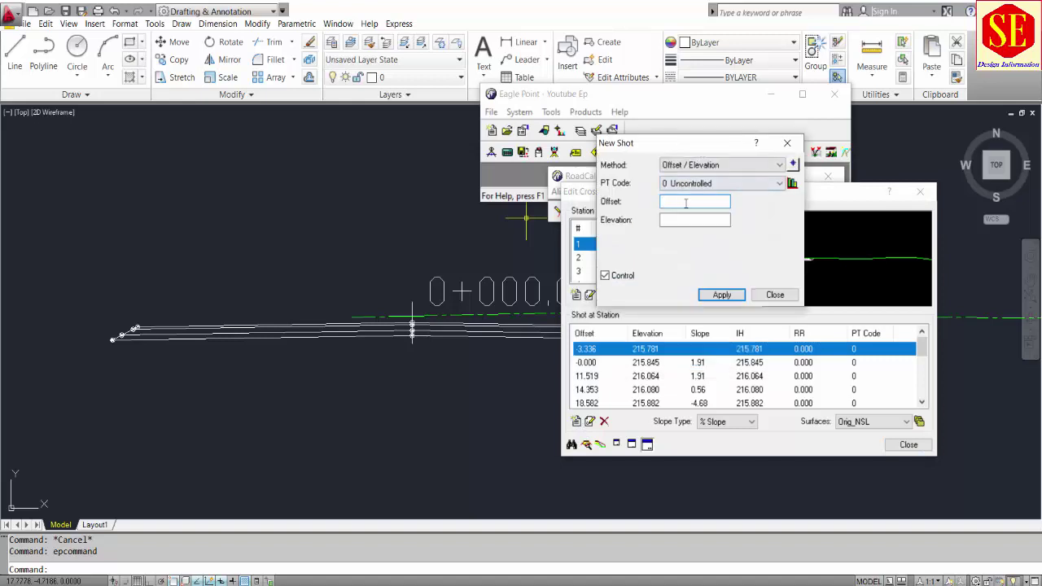
pyautogui.write('-50')
pyautogui.press('Tab')
pyautogui.click(722, 295)
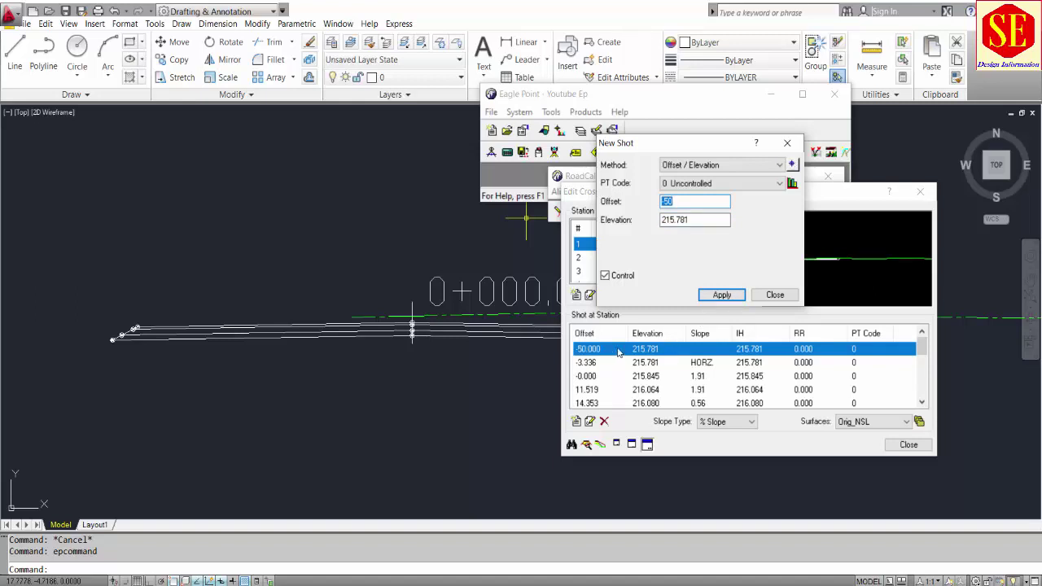
pyautogui.click(757, 298)
# Update the graphics of station 0+000 with its edited numeric data and close the cross-section data editor
pyautogui.click(587, 363)
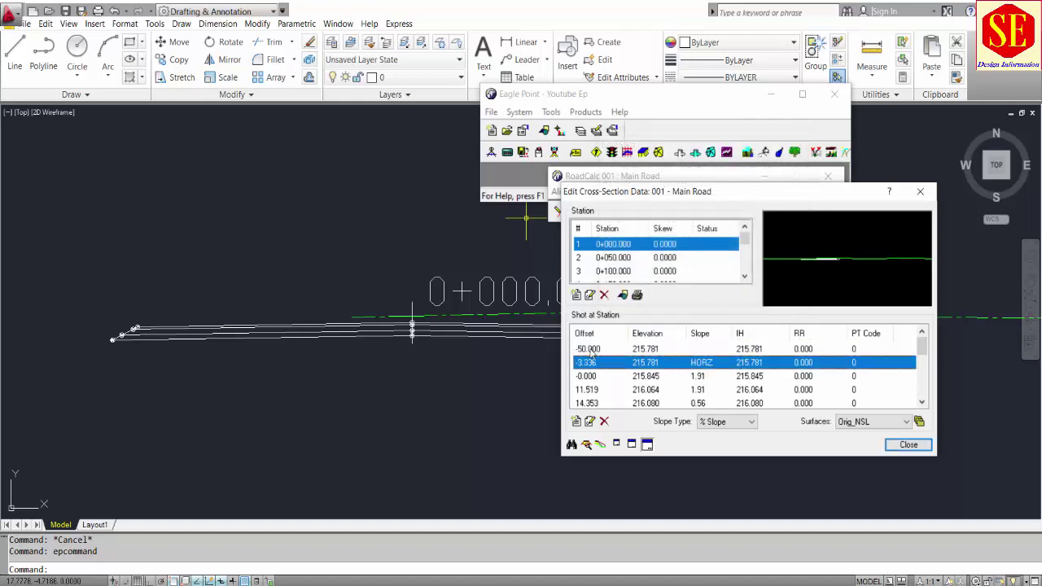
pyautogui.click(592, 350)
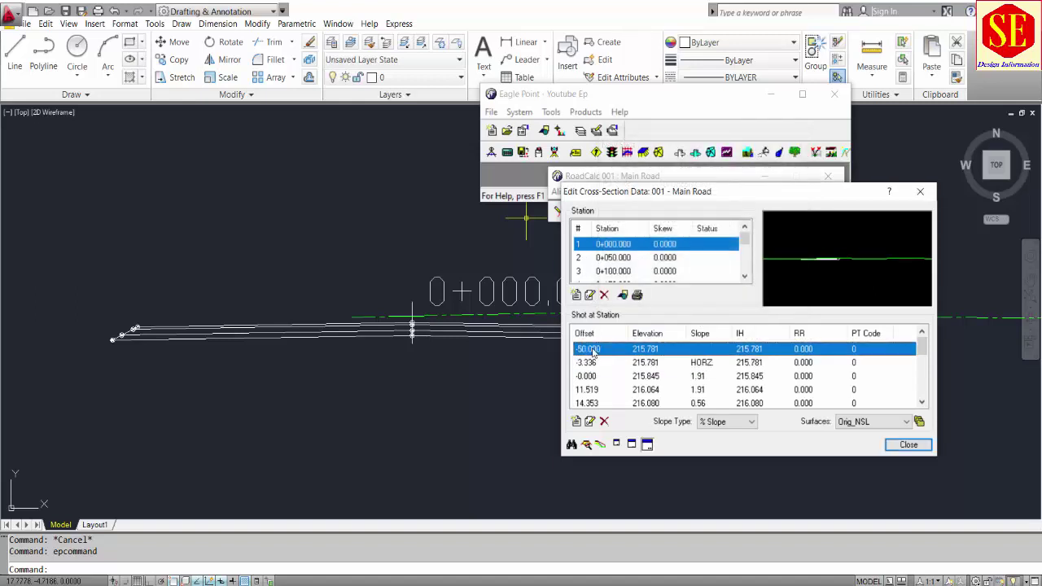
pyautogui.click(585, 444)
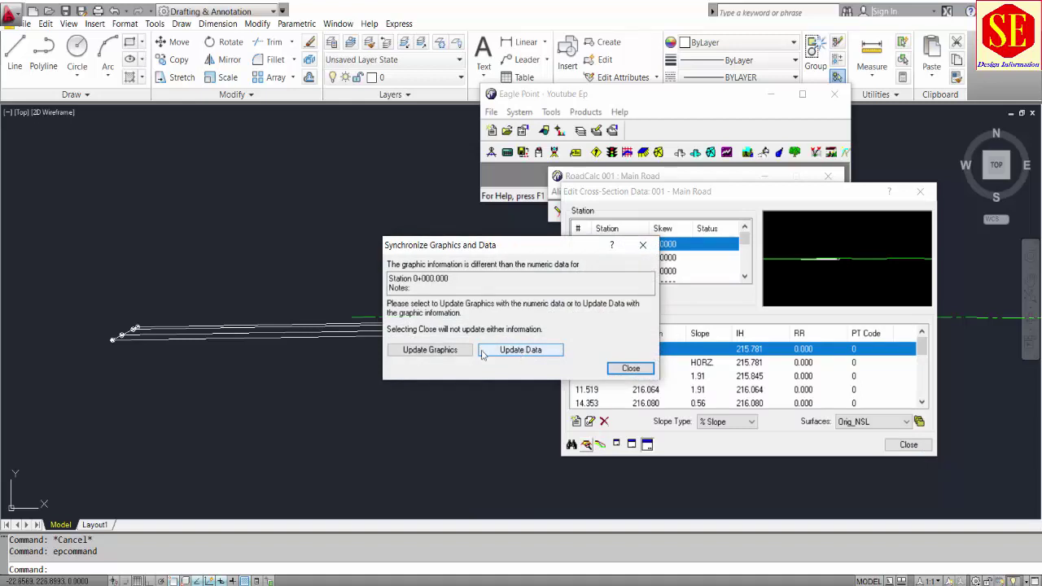
pyautogui.click(407, 351)
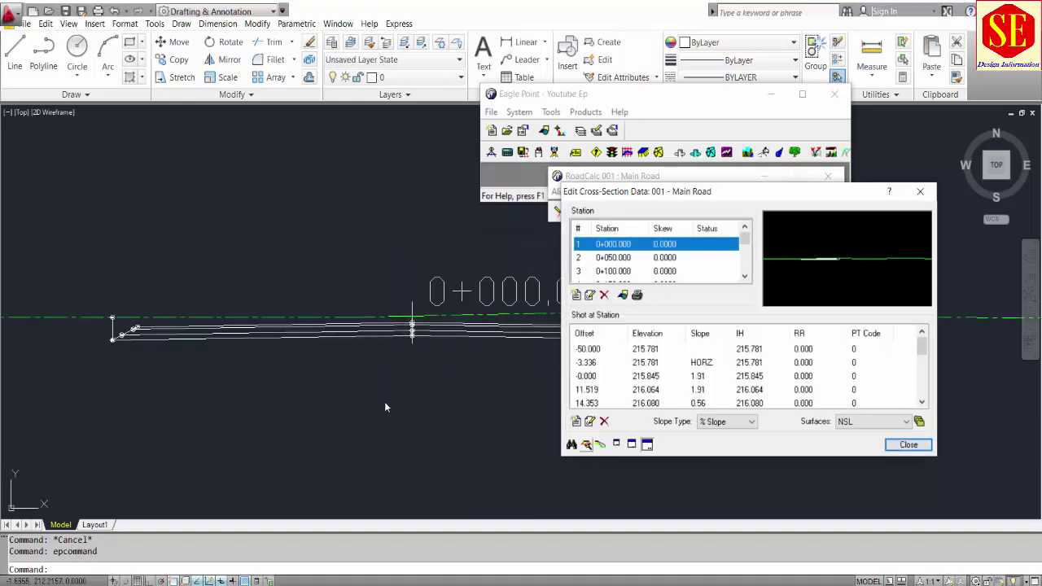
pyautogui.scroll(-3, 391, 375)
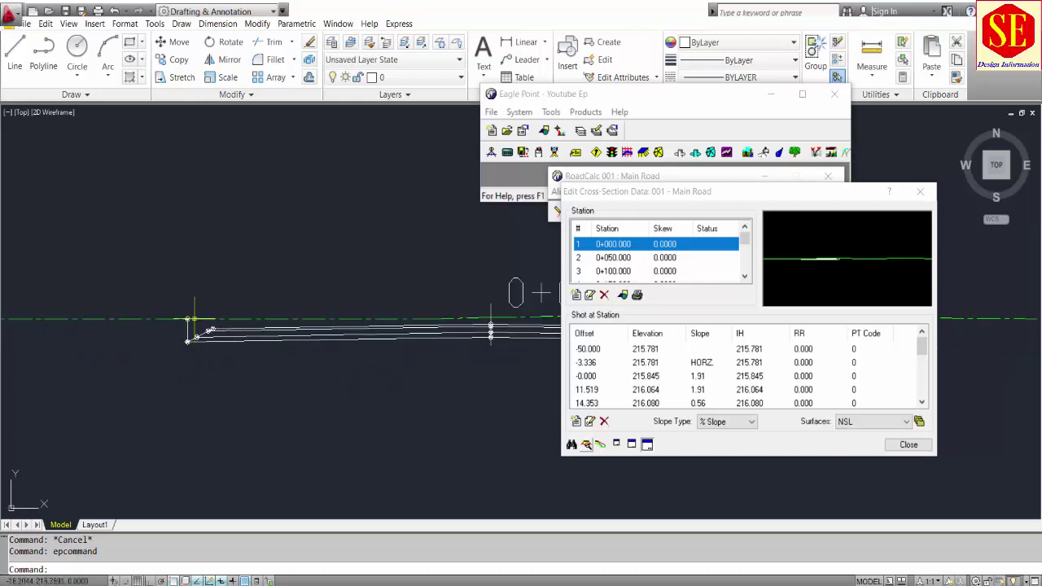
pyautogui.click(907, 445)
# Rerun the Main Road design from 0+000 to 2+911.496 with the Automatic method and dismiss the processing warnings
pyautogui.click(780, 192)
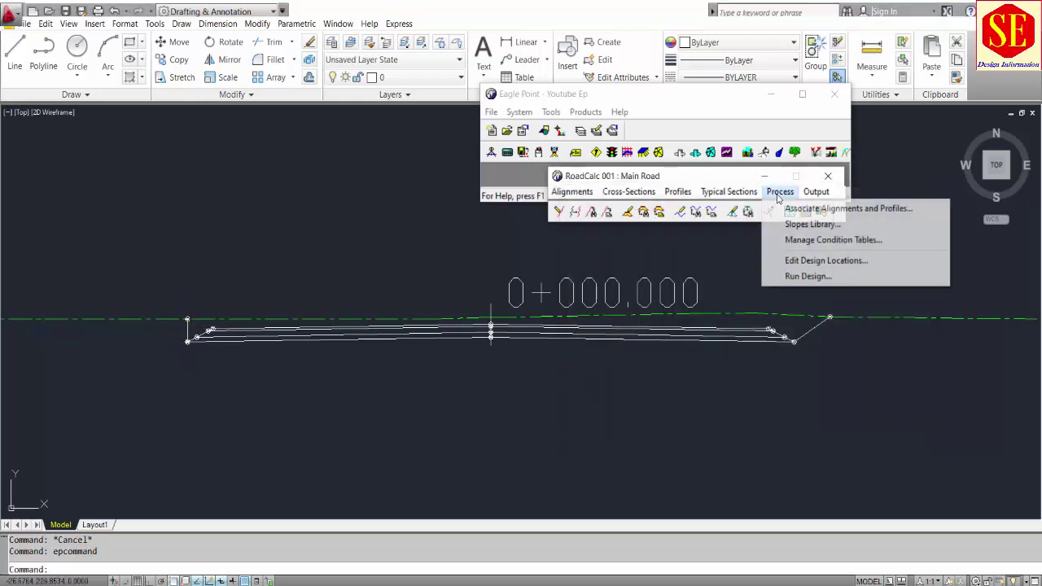
pyautogui.click(809, 275)
pyautogui.click(704, 400)
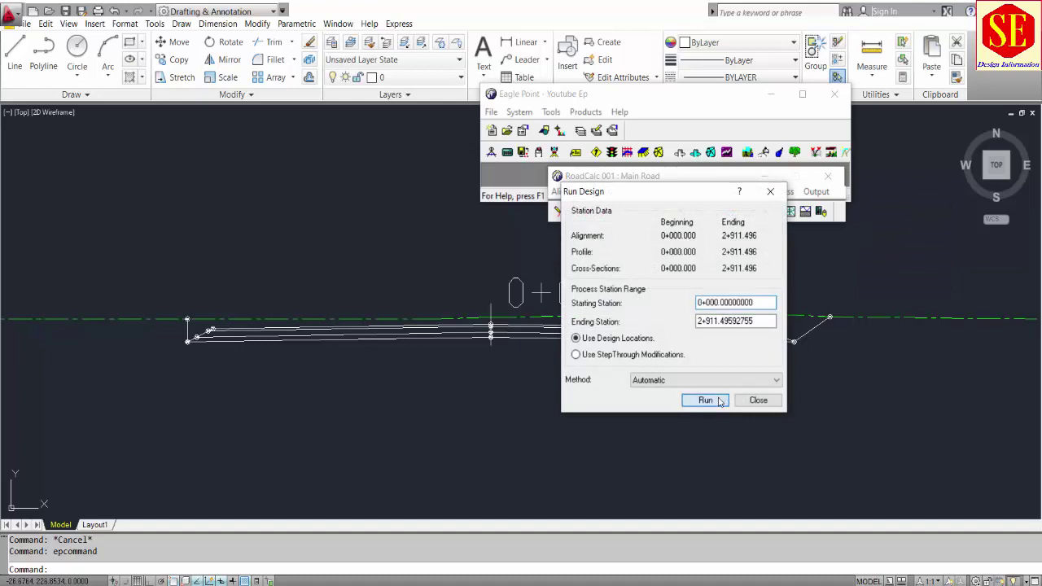
pyautogui.click(647, 391)
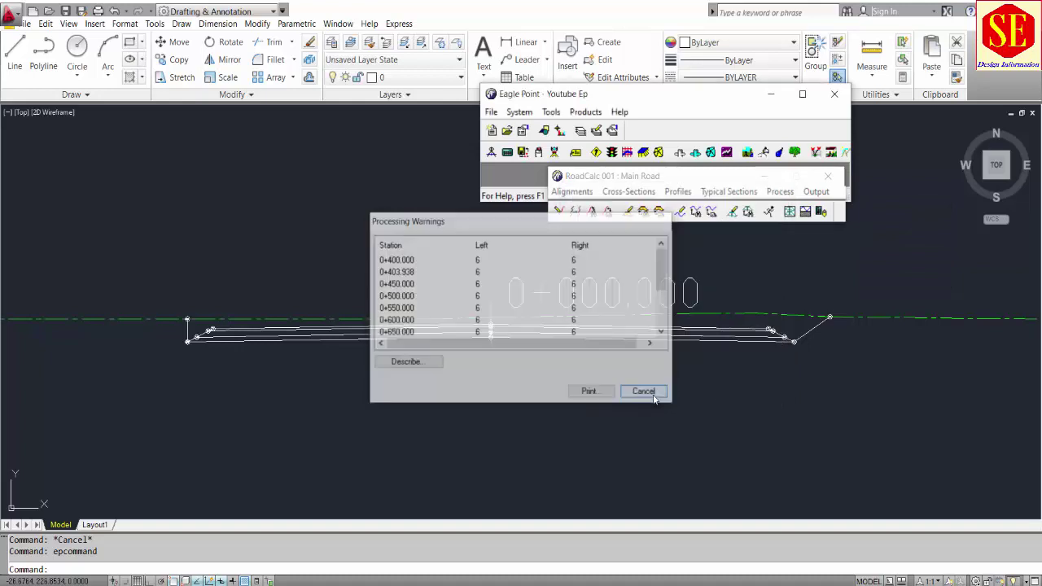
# Display the cross-section graphics at station 0+000 and update them with the newly processed design data
pyautogui.click(628, 192)
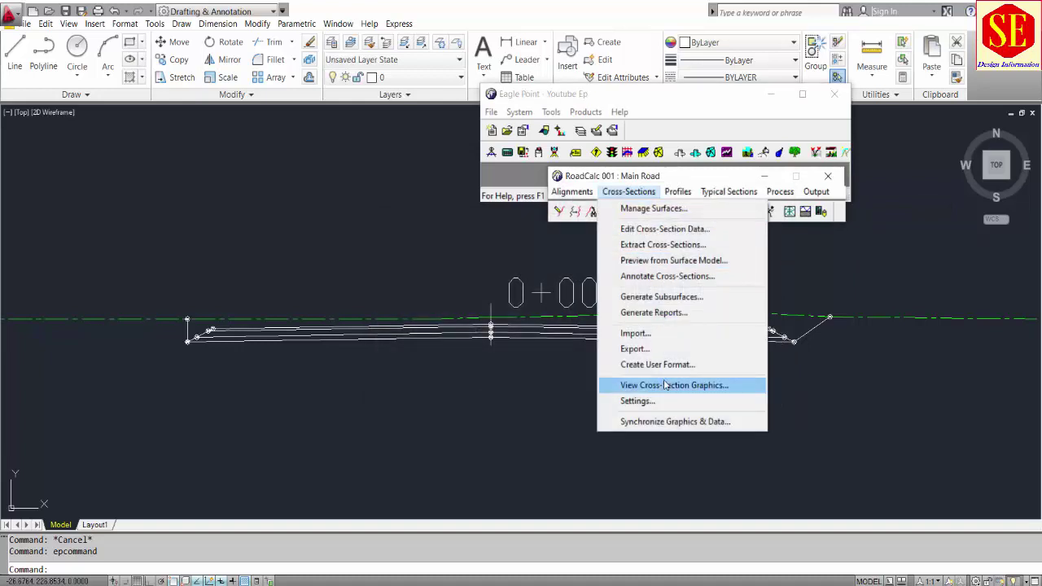
pyautogui.click(666, 384)
pyautogui.click(648, 236)
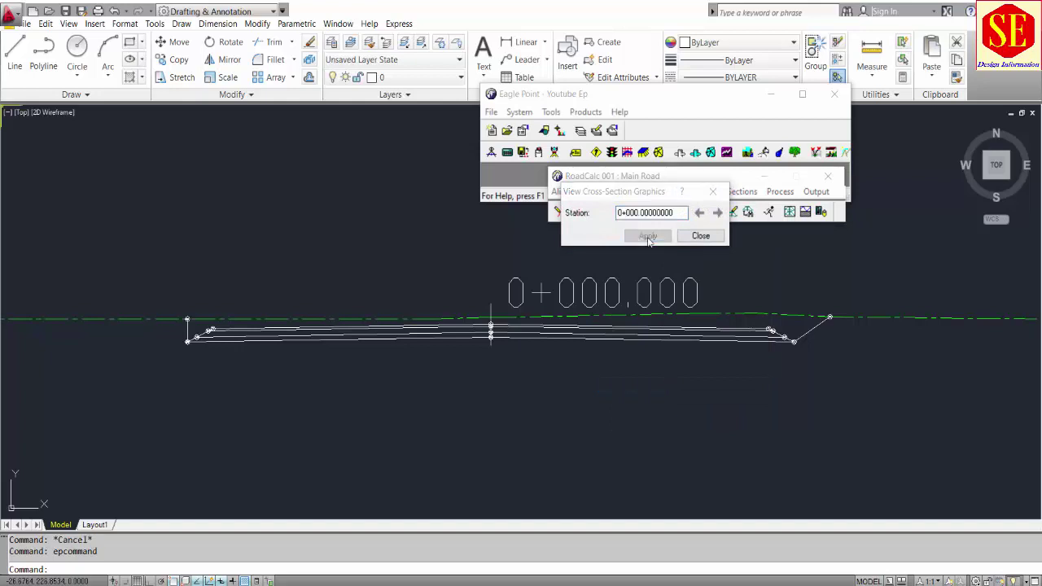
pyautogui.click(450, 350)
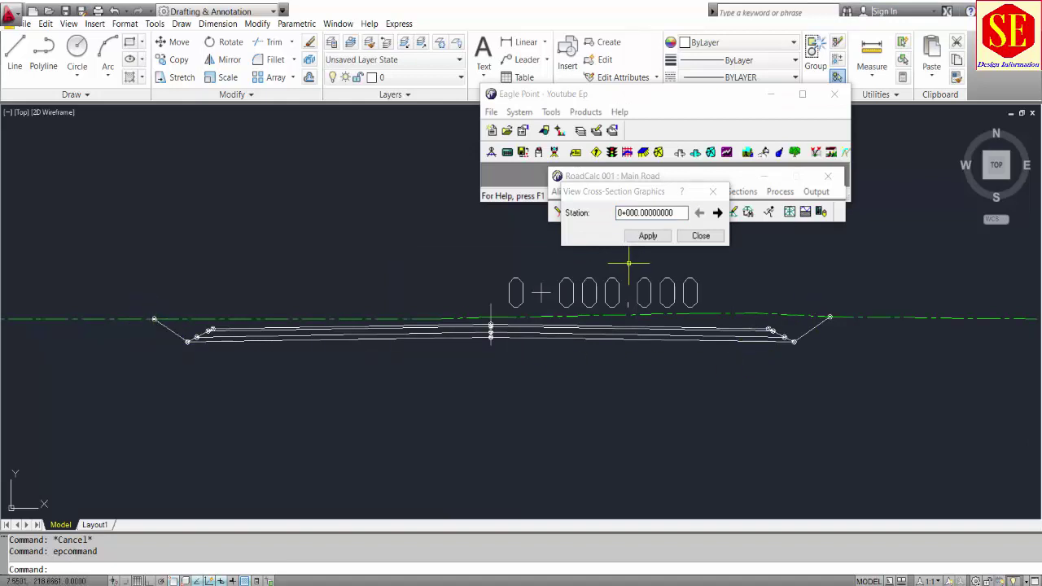
# Step forward through the cross-section graphics from station 0+000 past 0+500, checking the side slopes against the ground line
pyautogui.click(721, 213)
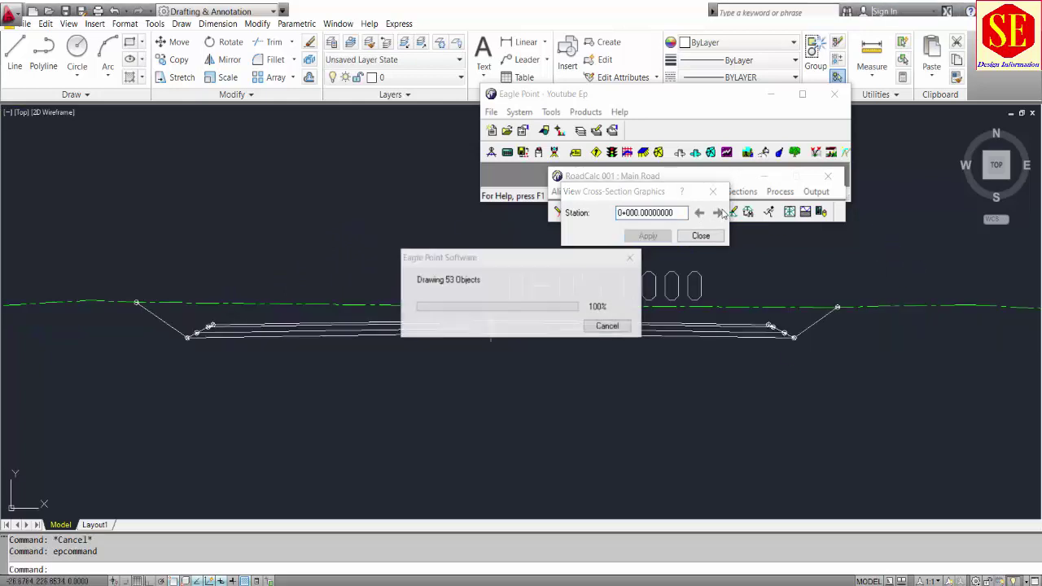
pyautogui.click(717, 212)
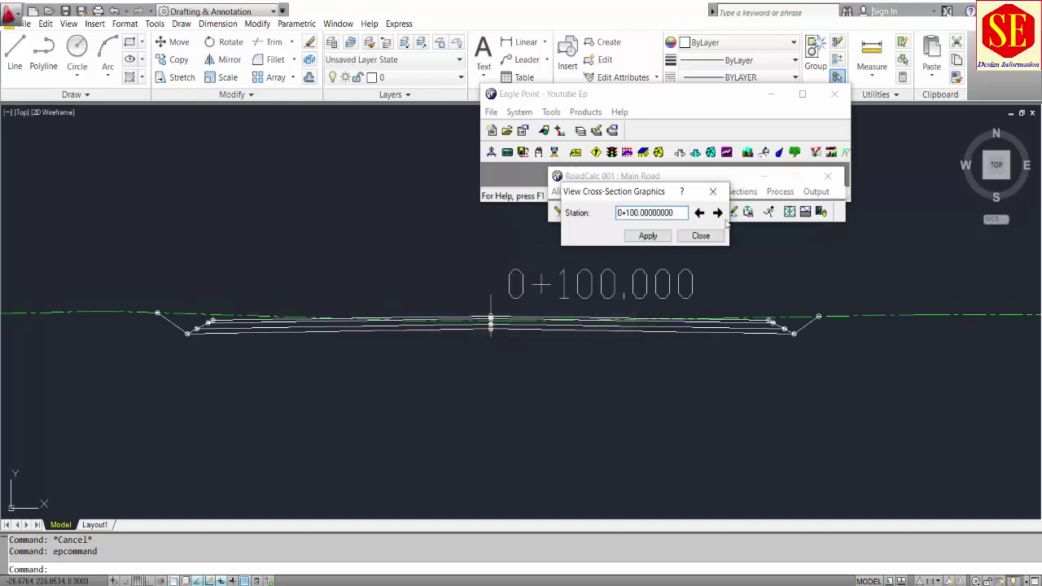
pyautogui.click(717, 212)
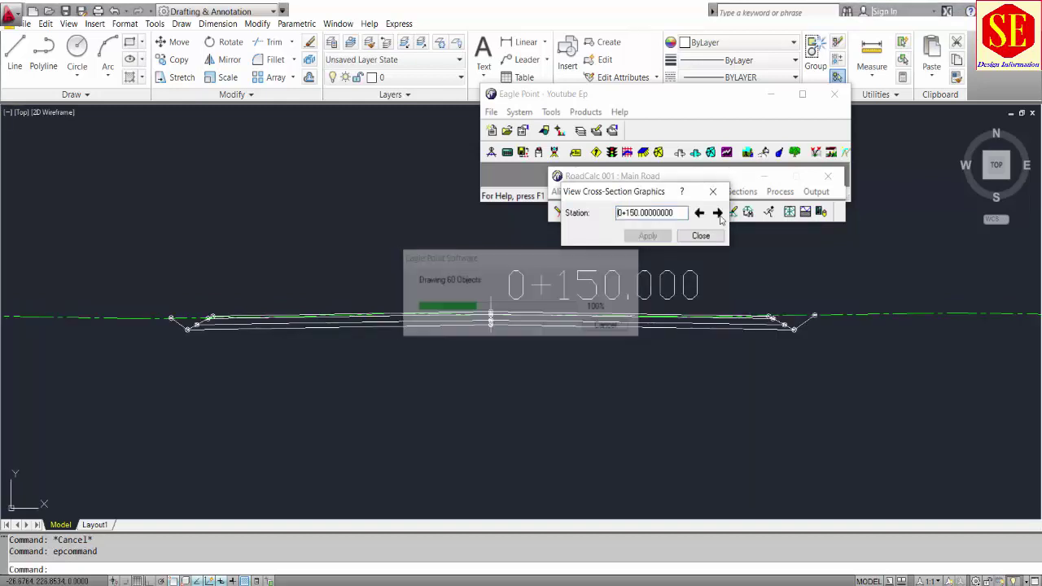
pyautogui.click(718, 213)
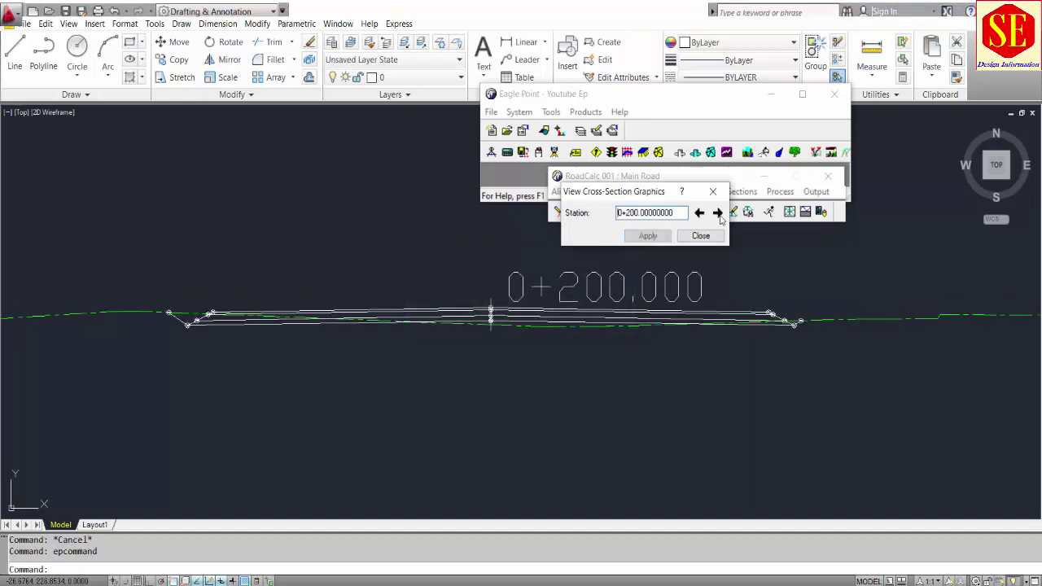
pyautogui.click(717, 212)
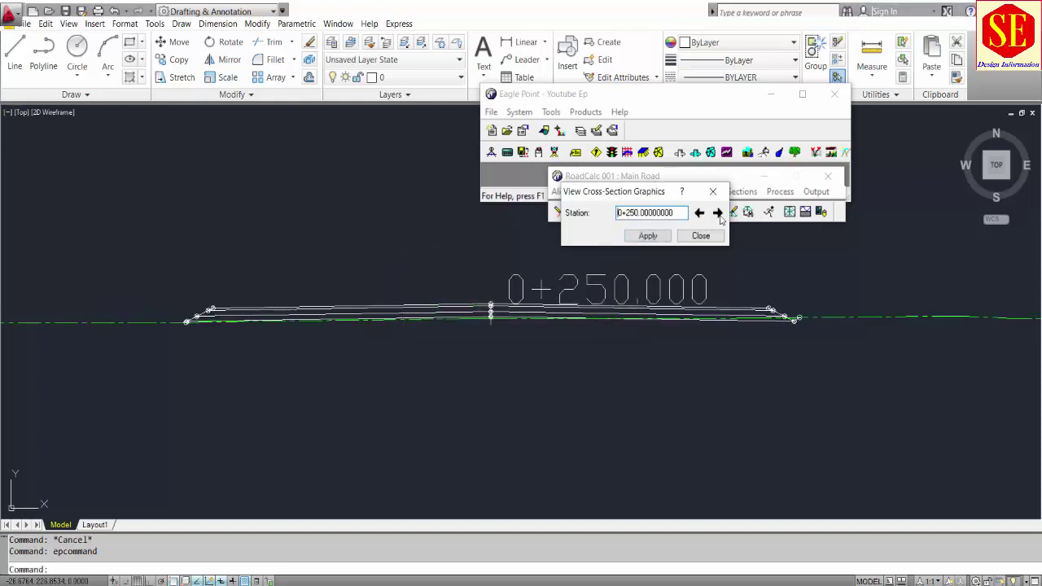
pyautogui.click(718, 212)
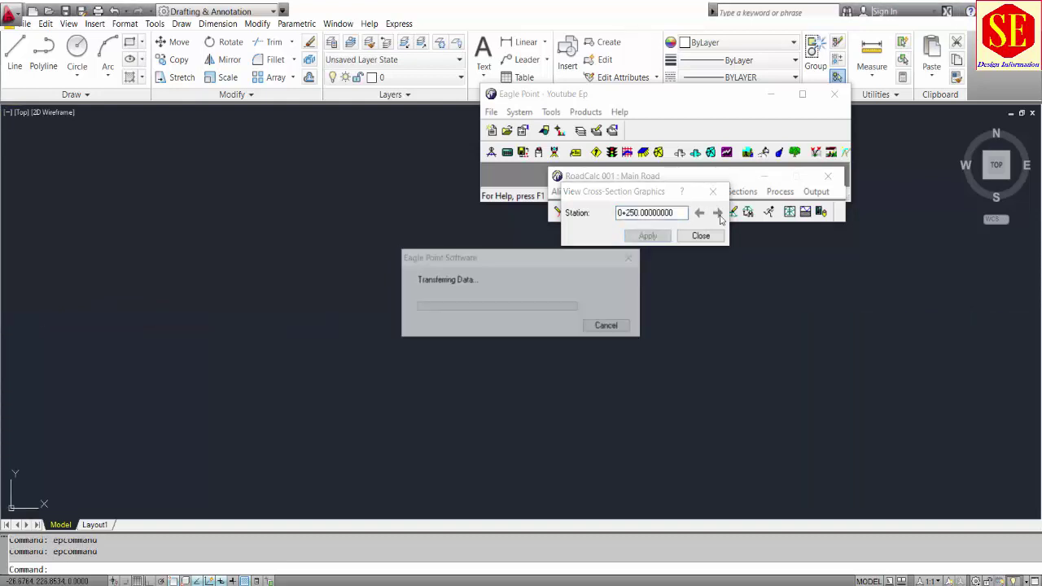
pyautogui.click(718, 212)
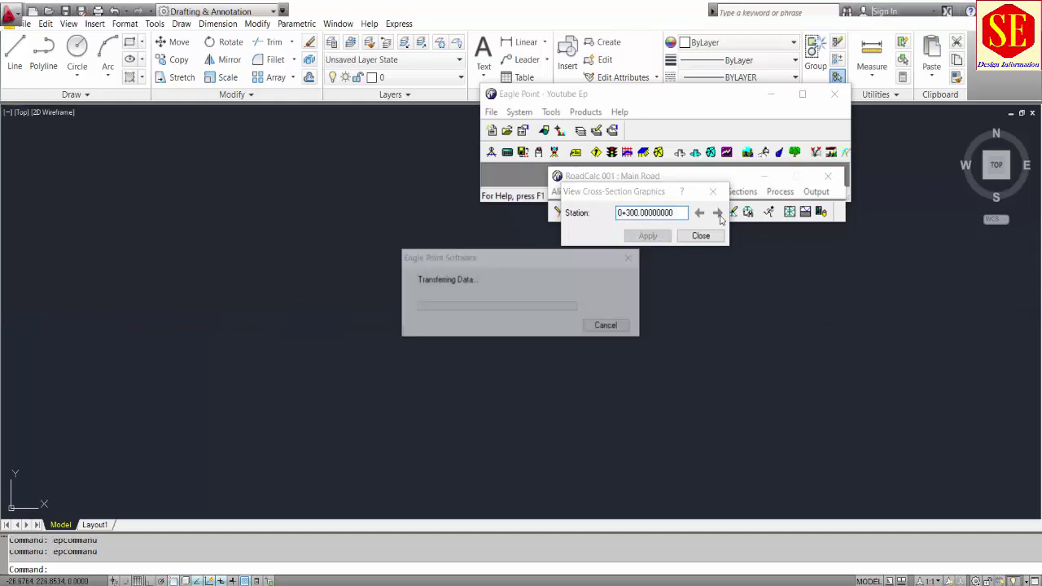
pyautogui.click(718, 213)
pyautogui.click(718, 212)
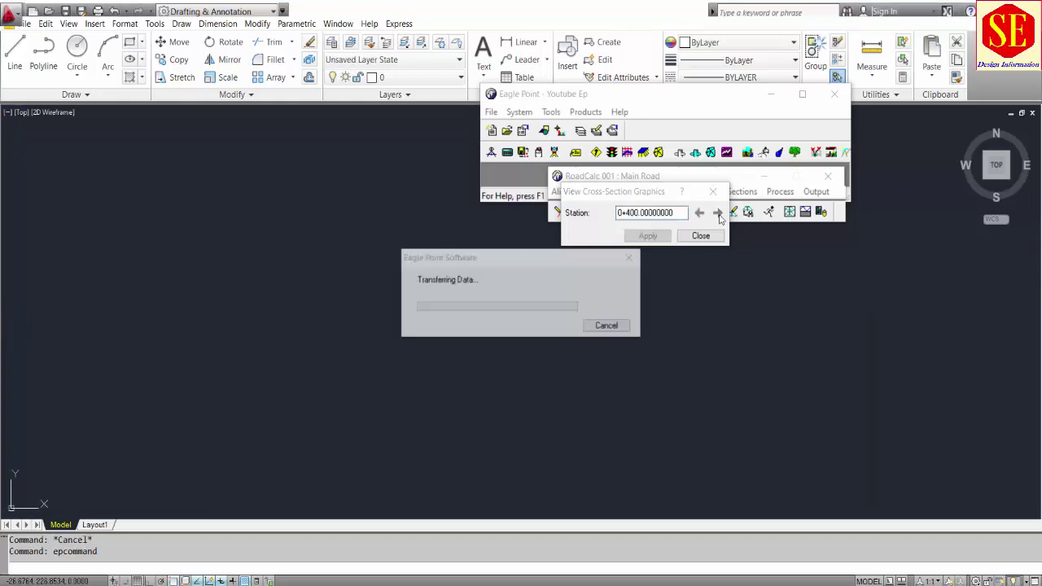
pyautogui.click(718, 212)
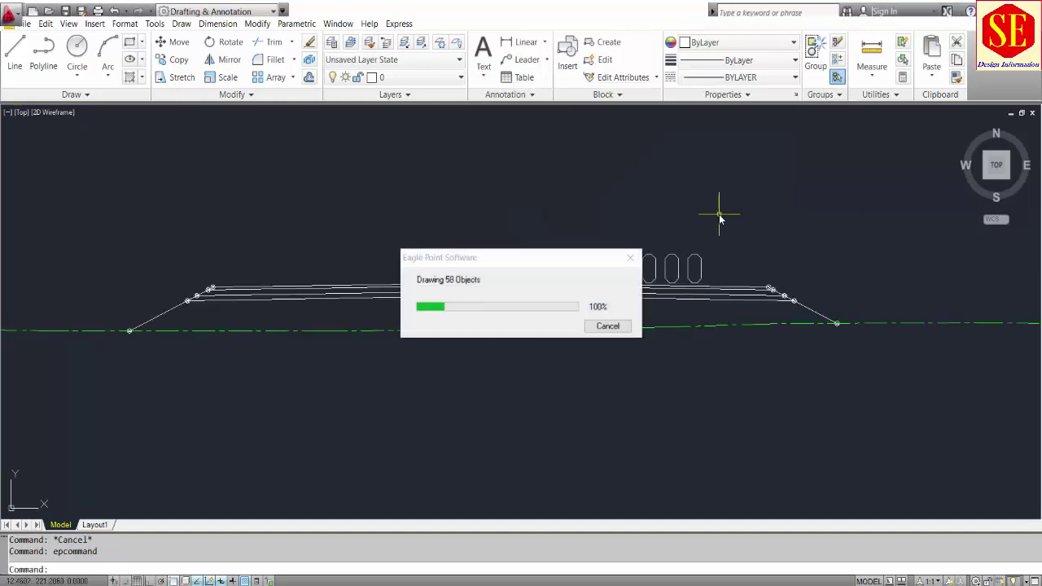
pyautogui.click(718, 213)
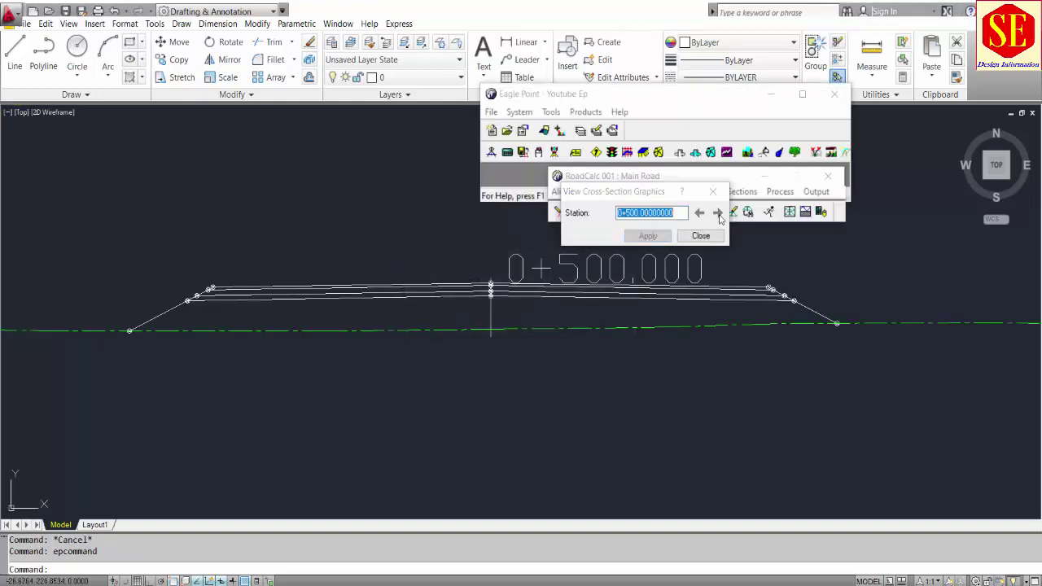
# Display the cross-section at station 0+600 and identify the coordinates where the centreline meets the ground line
pyautogui.click(718, 213)
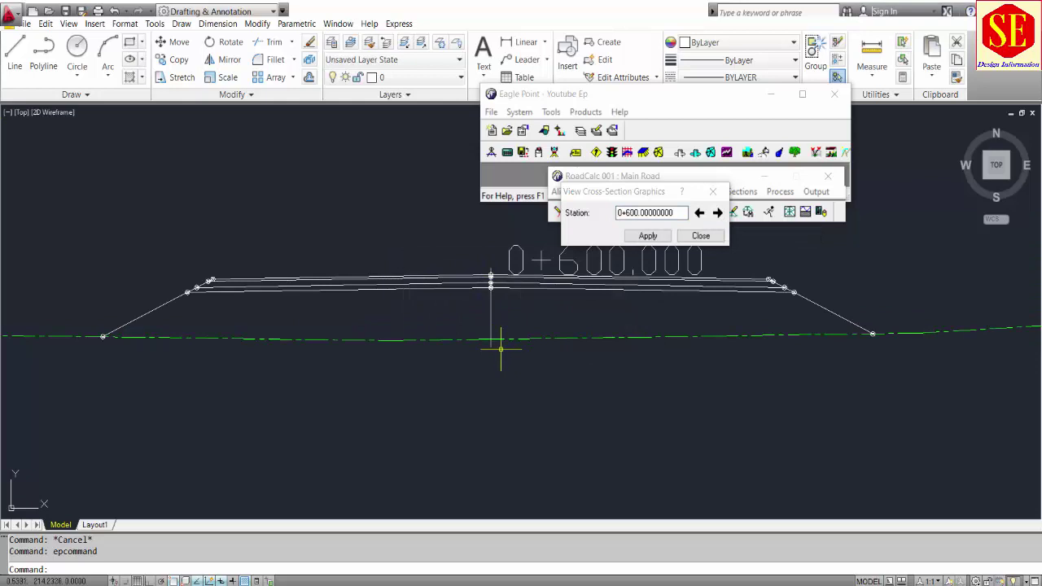
pyautogui.write('id')
pyautogui.press('Return')
pyautogui.click(491, 339)
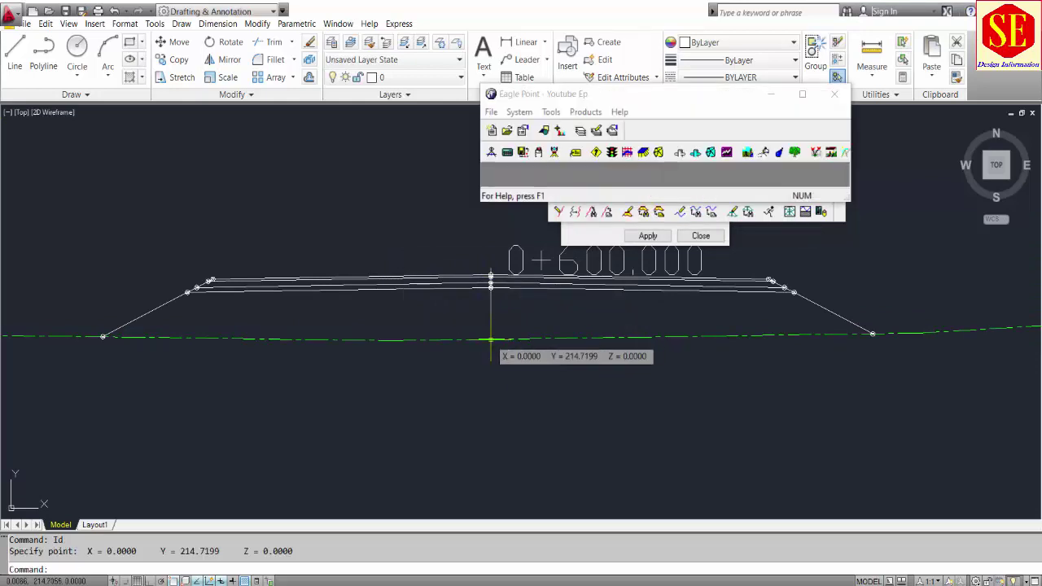
pyautogui.moveTo(84, 550); pyautogui.dragTo(217, 551)
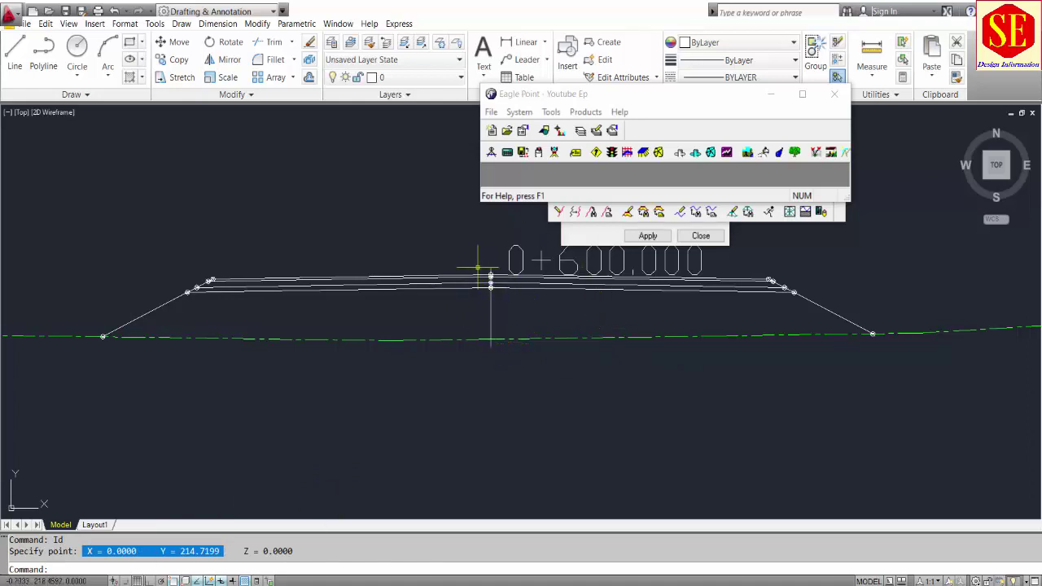
pyautogui.click(584, 241)
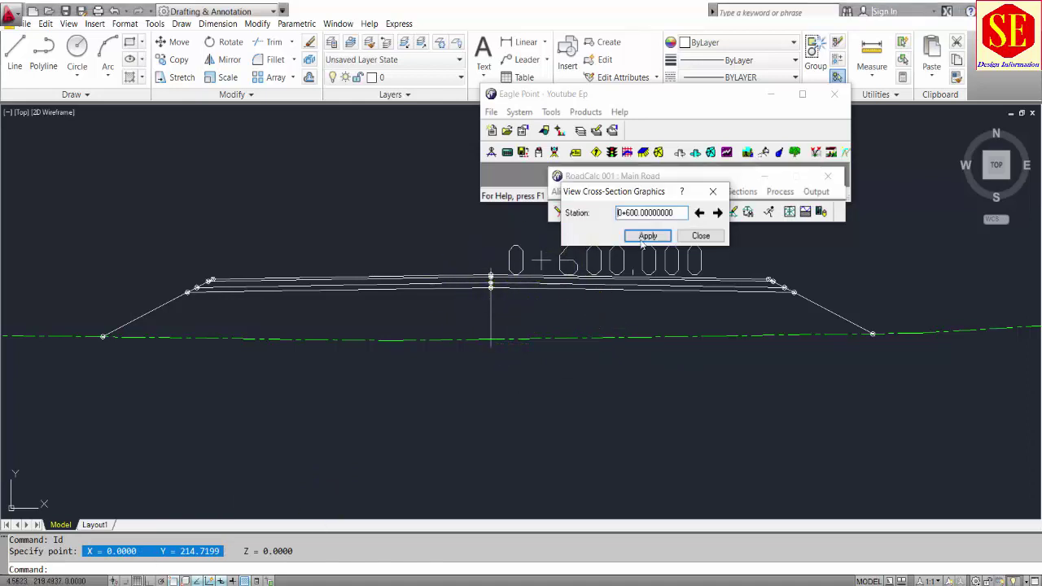
# Advance one station, jump to the cross-section at station 950, and examine the pavement layers around its centreline
pyautogui.click(717, 212)
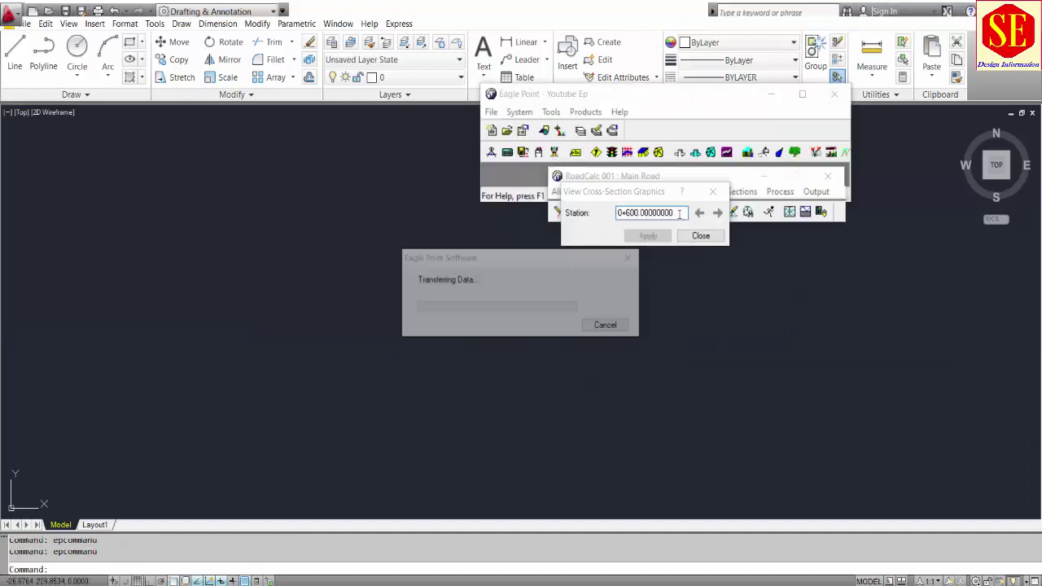
pyautogui.moveTo(683, 213); pyautogui.dragTo(576, 213)
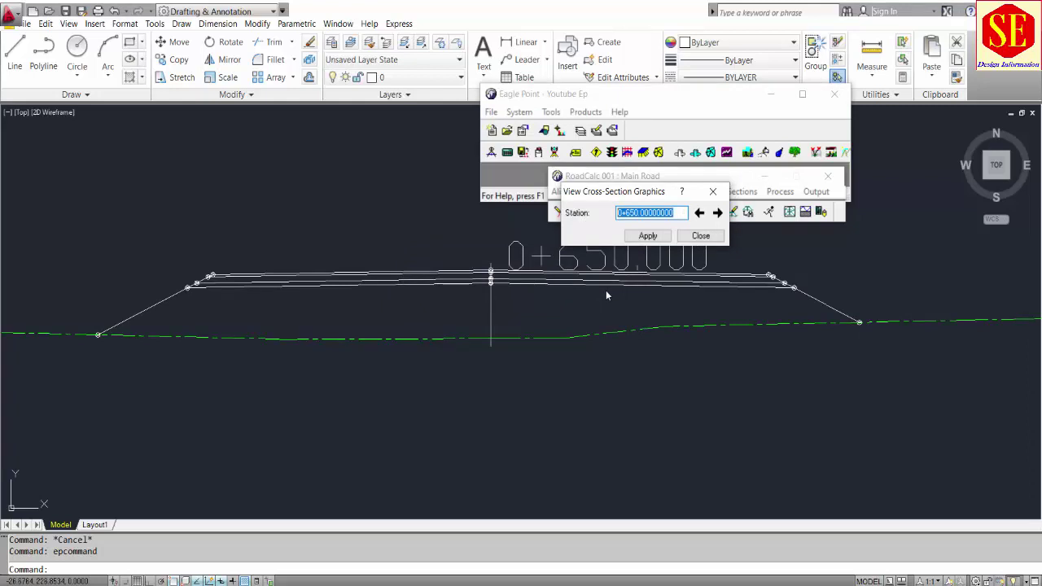
pyautogui.write('950')
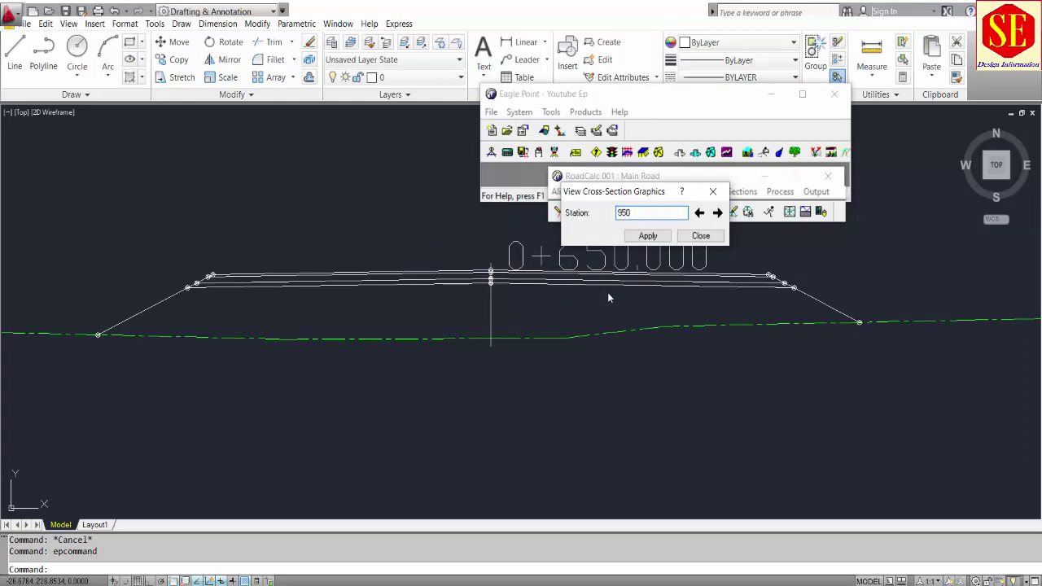
pyautogui.click(650, 236)
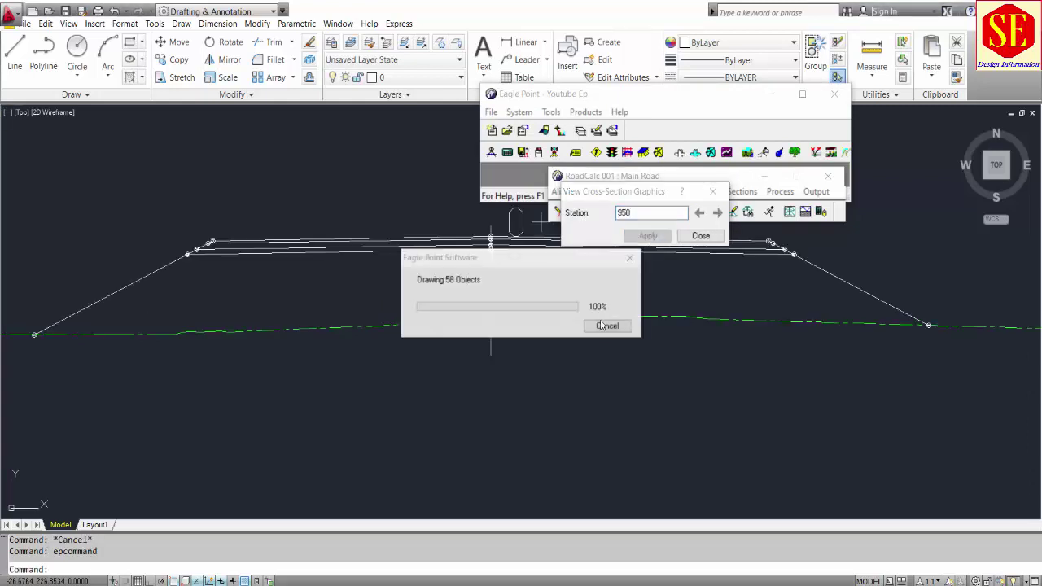
pyautogui.scroll(3, 420, 333)
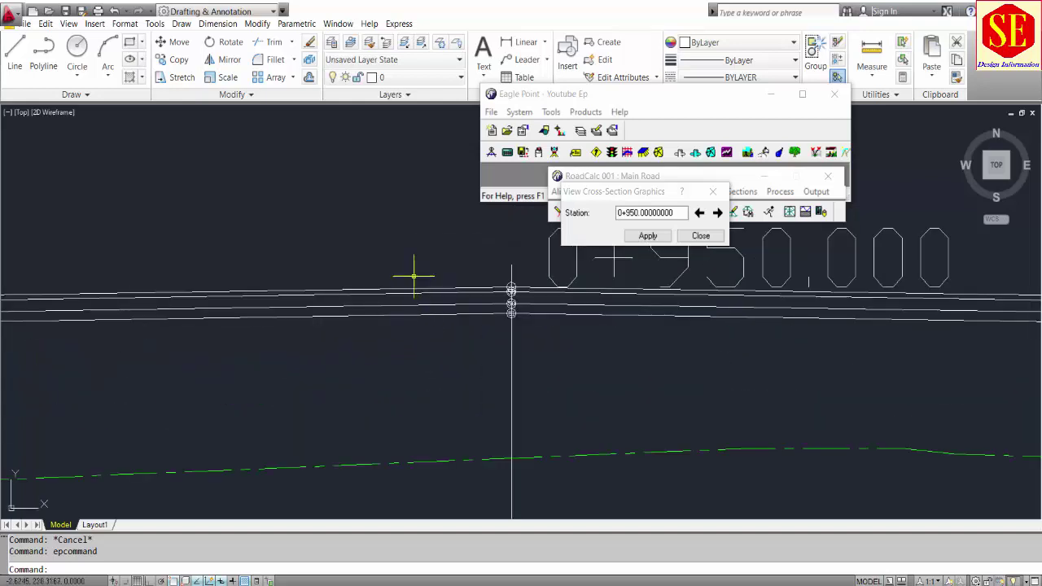
pyautogui.scroll(-3, 410, 275)
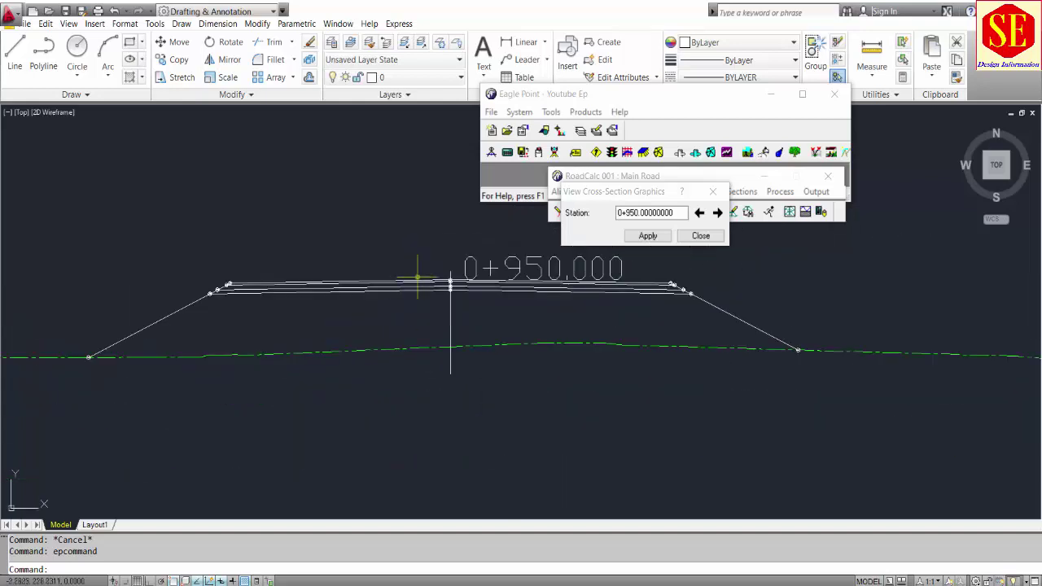
# Advance the cross-section view to station 1+000 and examine its layers and side slopes
pyautogui.click(718, 220)
pyautogui.click(717, 214)
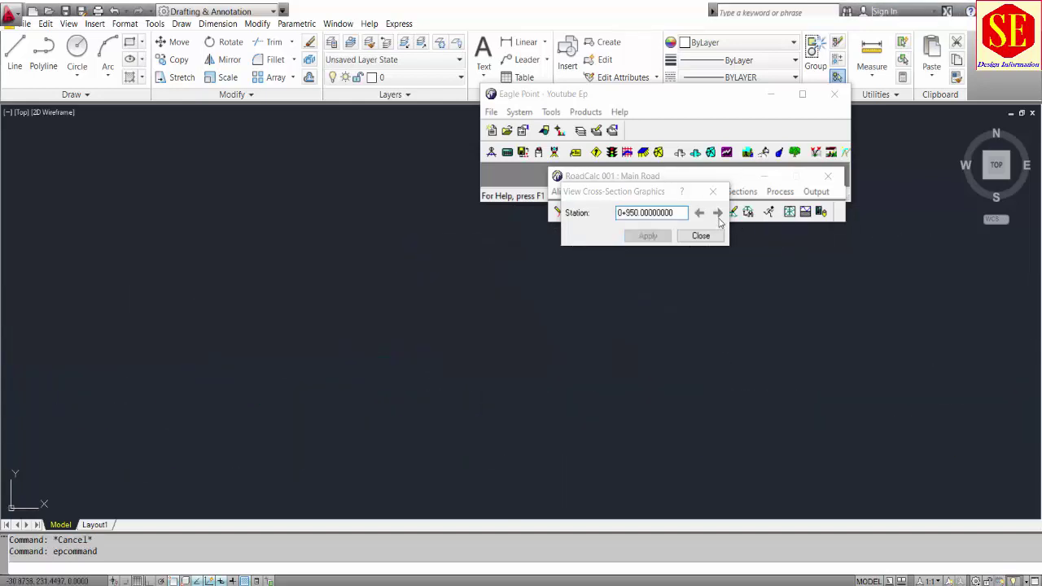
pyautogui.scroll(3, 377, 278)
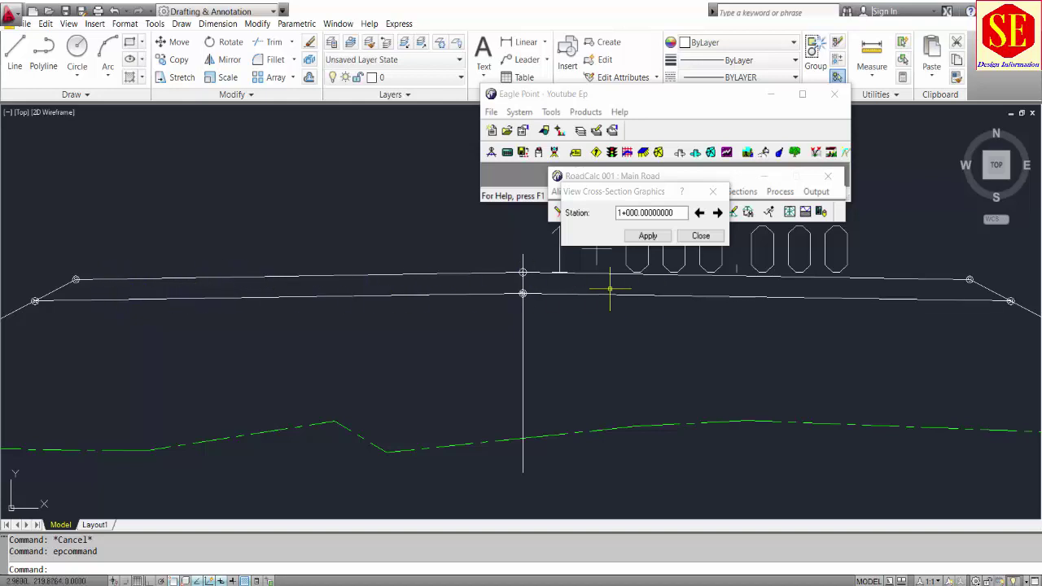
pyautogui.scroll(-4, 570, 313)
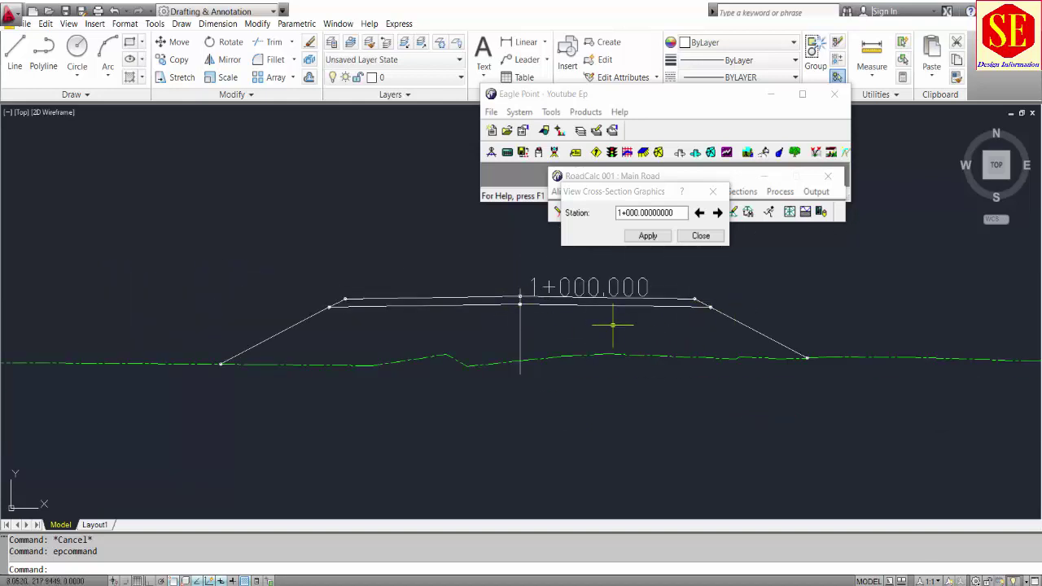
# Step through the following cross-sections, from station 1+050 up to station 1+200
pyautogui.click(717, 213)
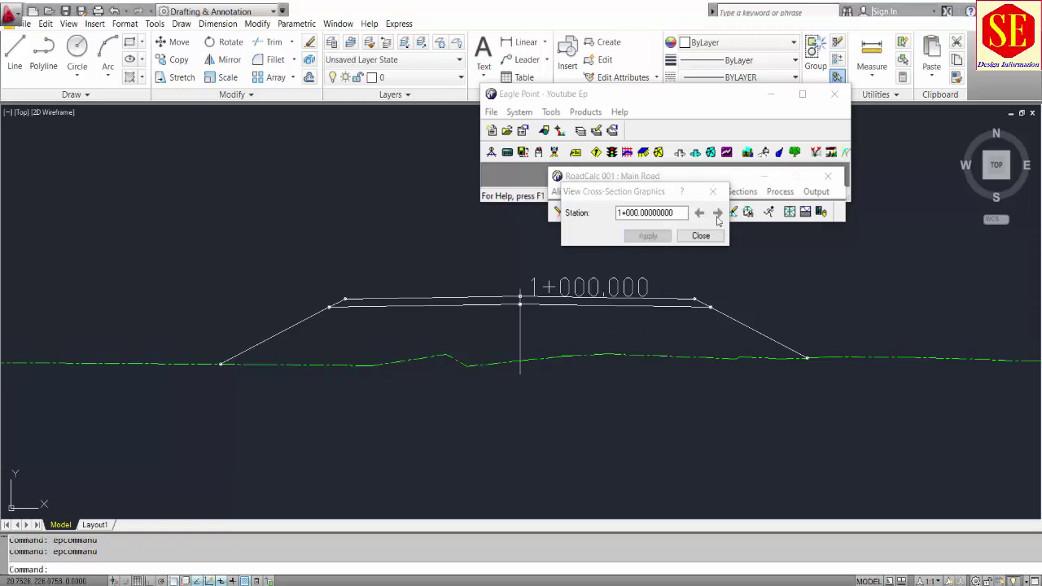
pyautogui.click(717, 213)
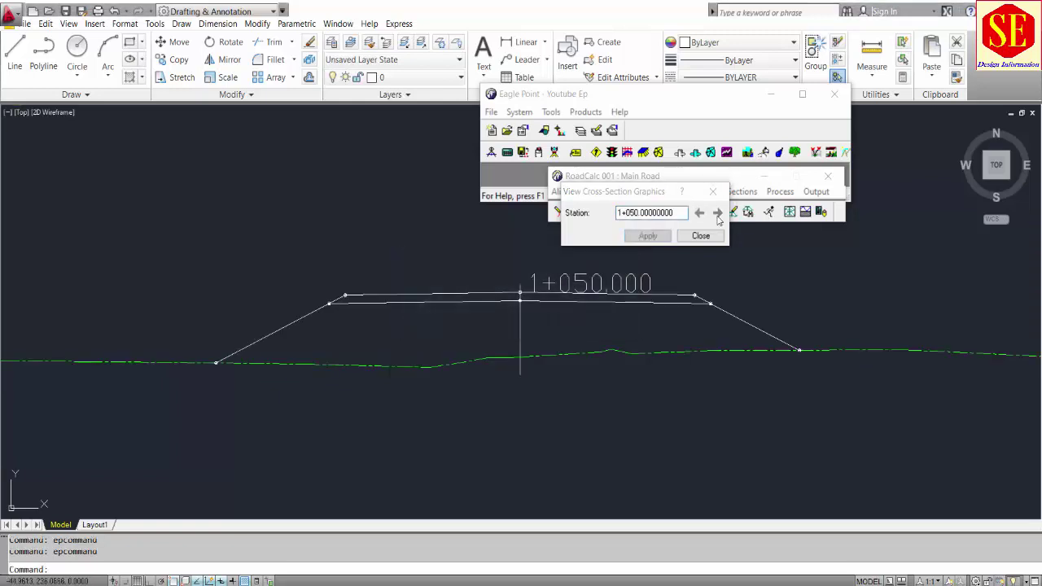
pyautogui.click(717, 213)
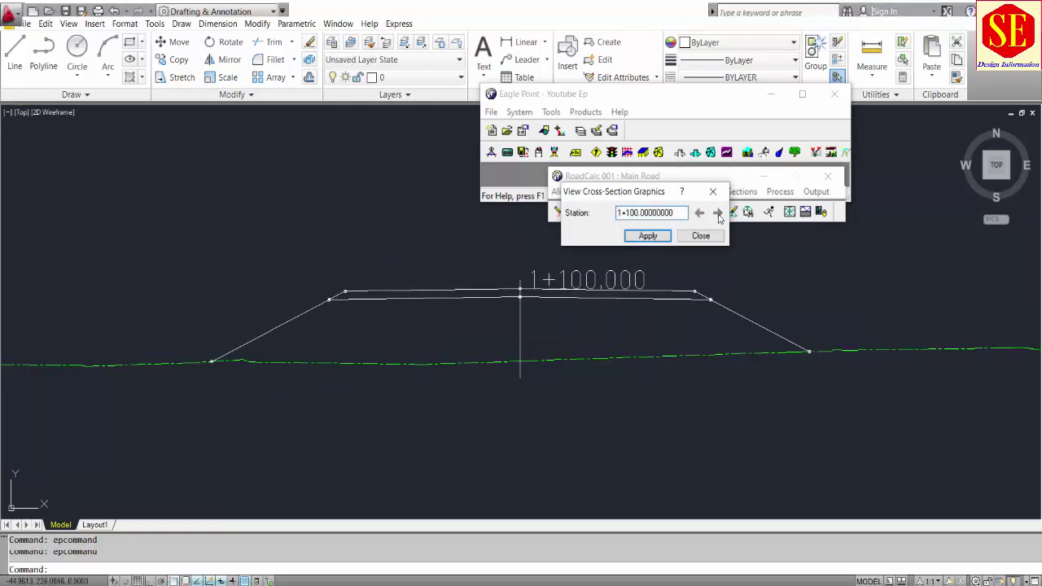
pyautogui.click(717, 214)
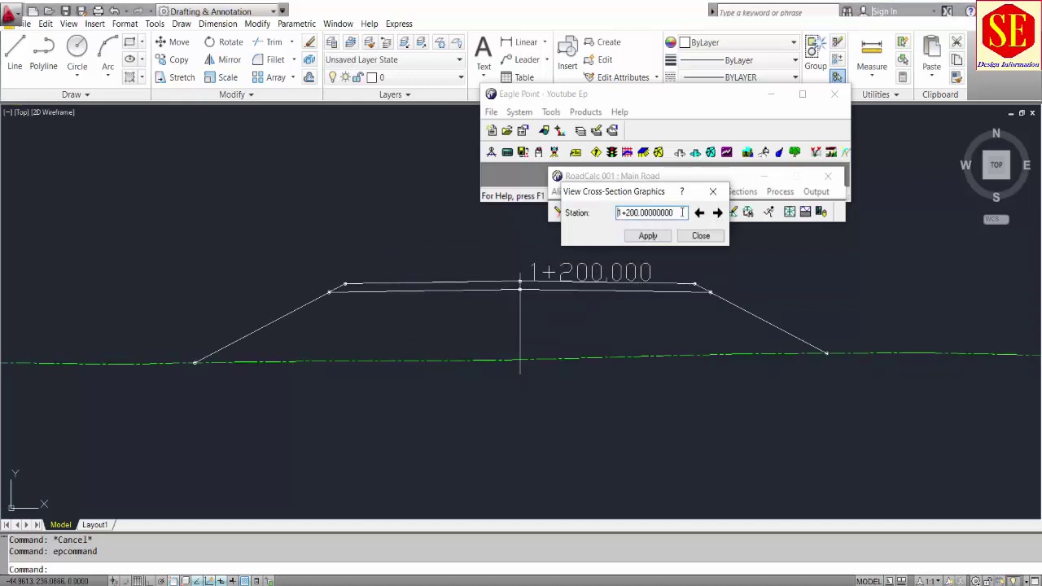
# Jump to the cross-section at station 1+600, advance to station 1+650, and examine its pavement layers
pyautogui.write('16')
pyautogui.click(648, 240)
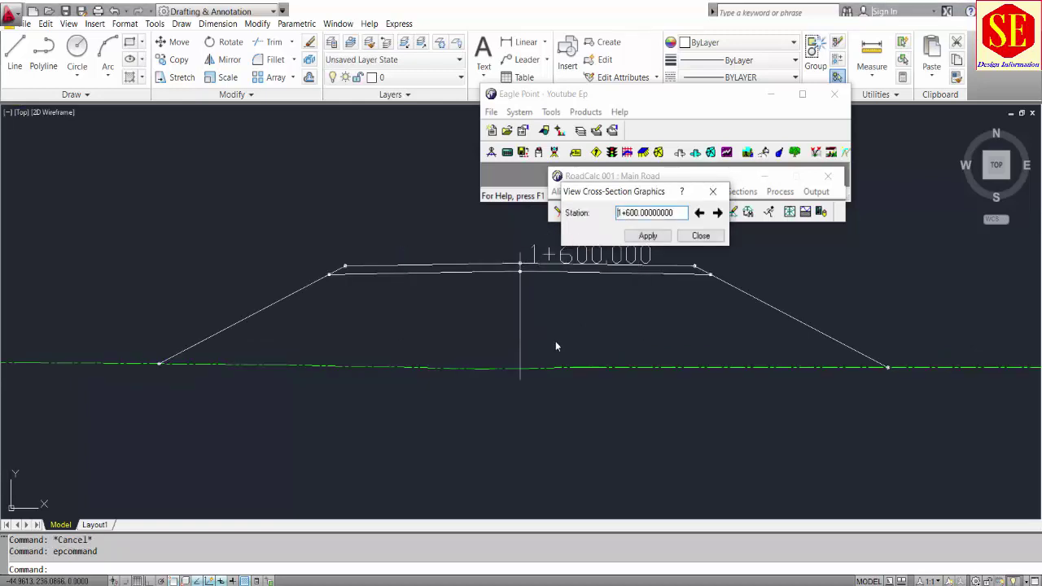
pyautogui.click(717, 213)
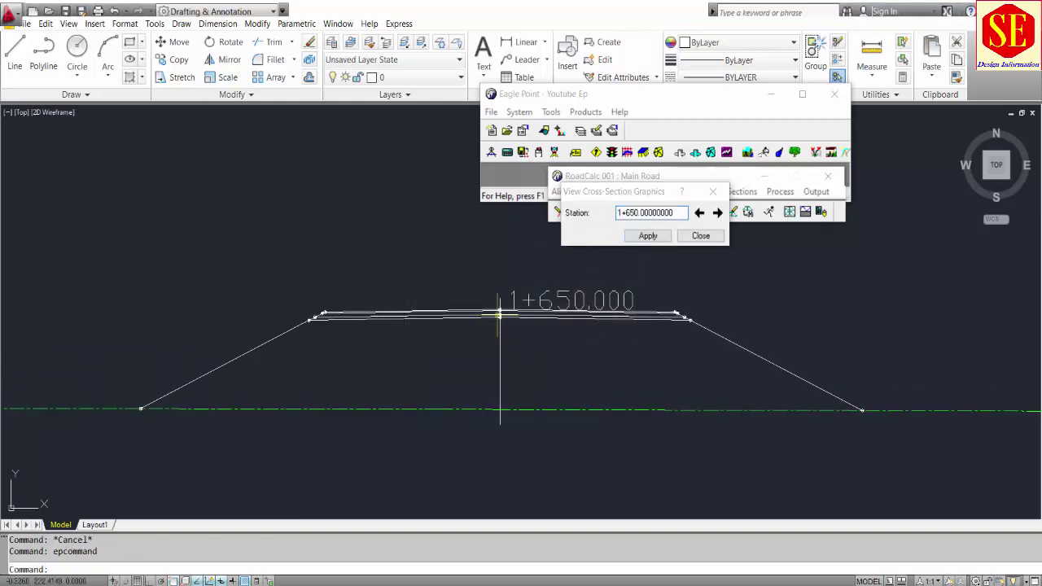
pyautogui.scroll(3, 419, 297)
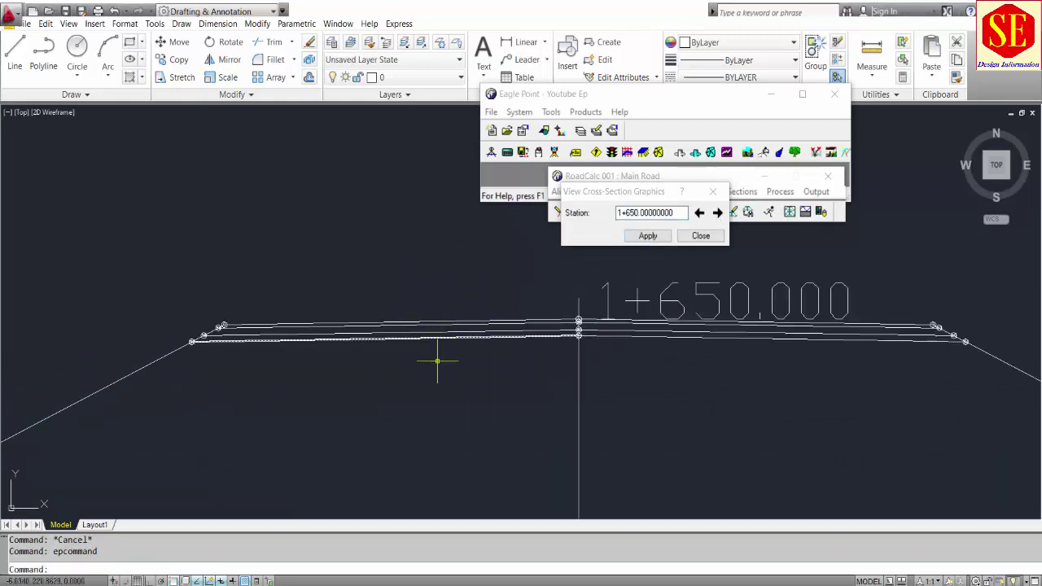
pyautogui.scroll(-2, 420, 291)
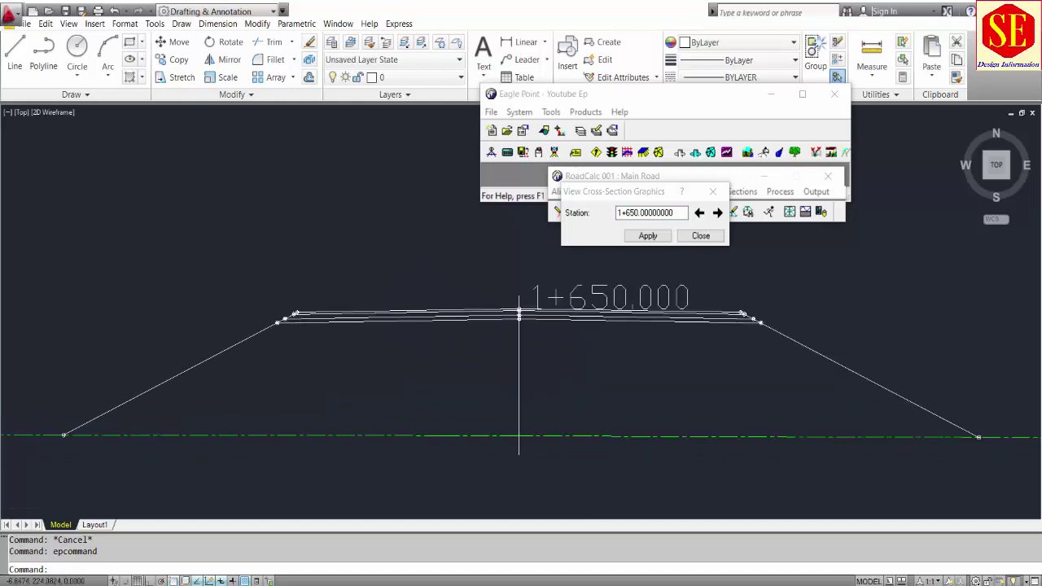
pyautogui.scroll(-2, 419, 295)
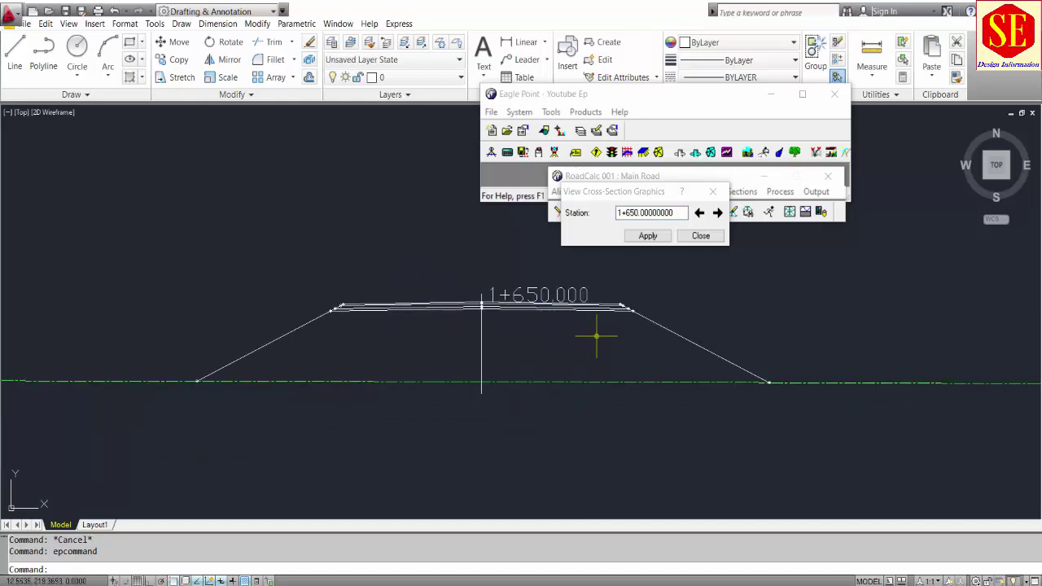
pyautogui.scroll(1, 403, 332)
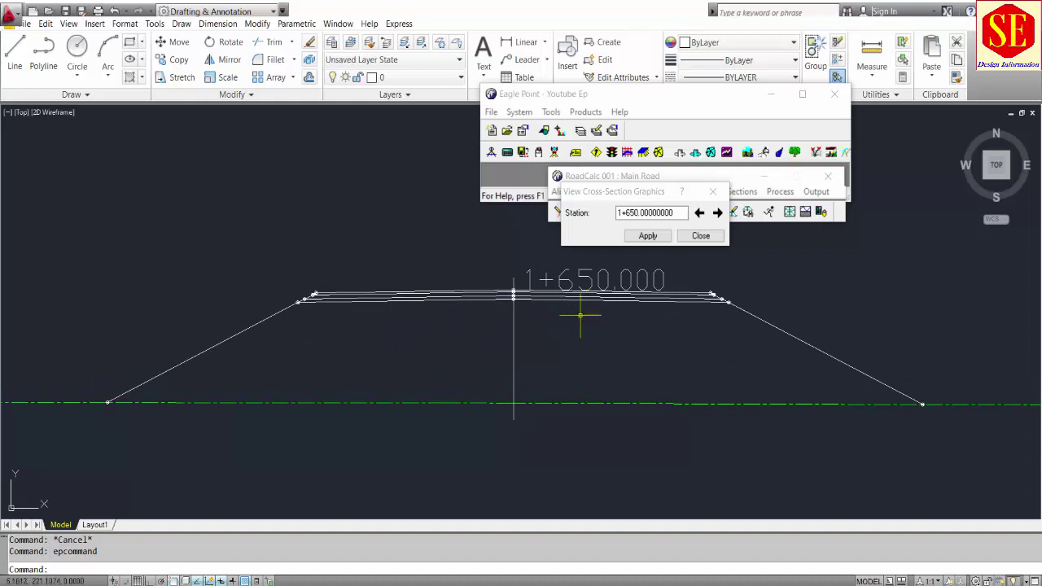
# Close the cross-section view and review which typical sections are assigned at 0+000, 1+000 and 1+650 in Main Road's design locations
pyautogui.click(700, 236)
pyautogui.click(780, 192)
pyautogui.click(798, 261)
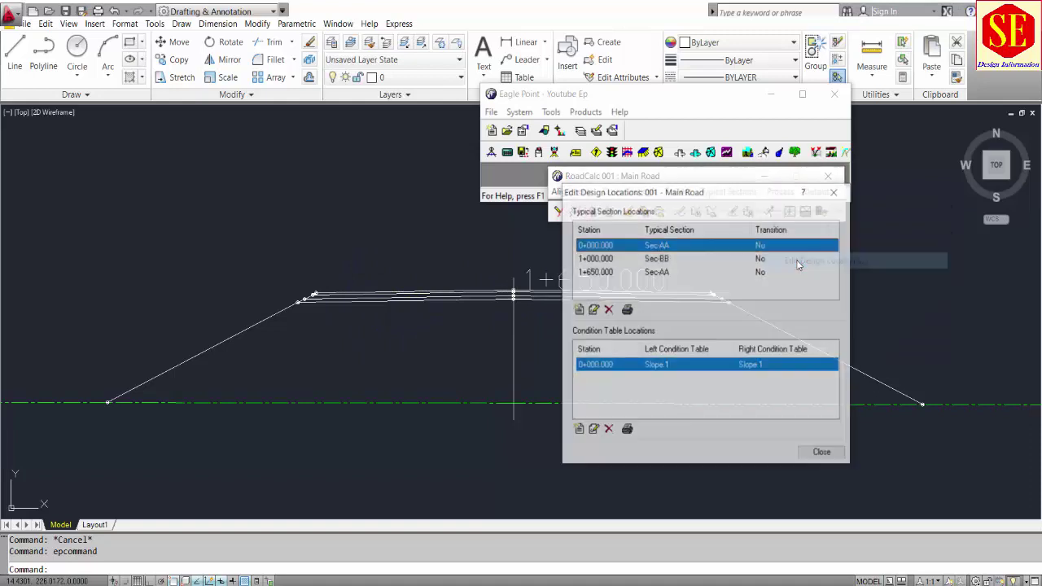
pyautogui.click(654, 259)
pyautogui.click(655, 272)
pyautogui.click(653, 258)
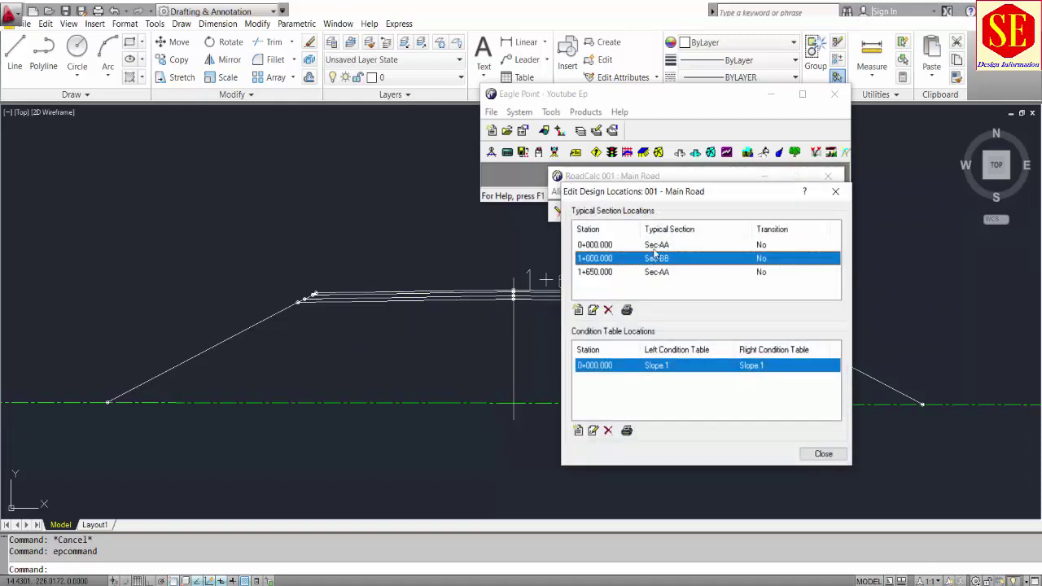
pyautogui.click(653, 245)
pyautogui.click(653, 259)
pyautogui.click(653, 274)
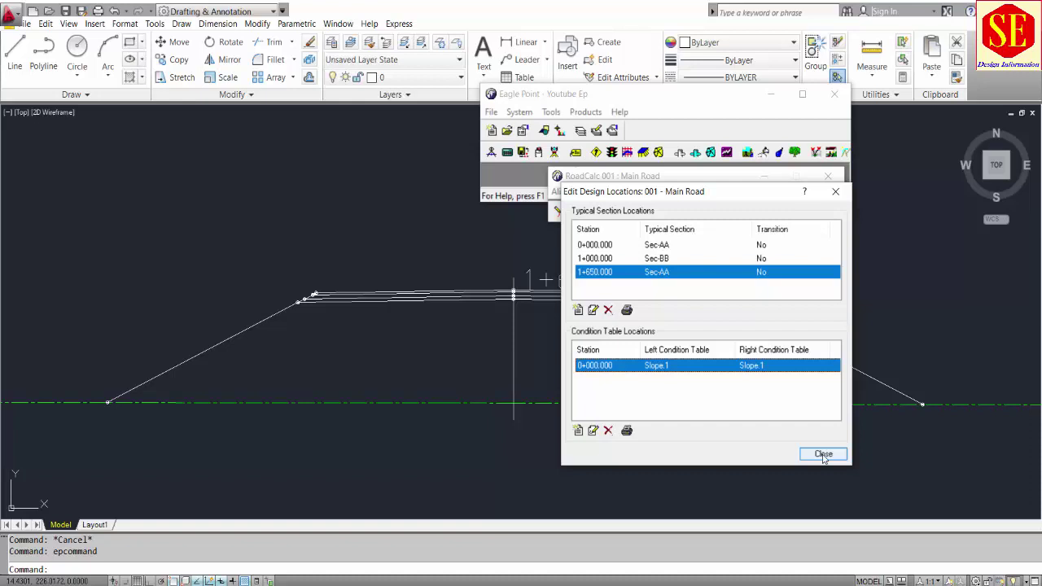
pyautogui.click(591, 249)
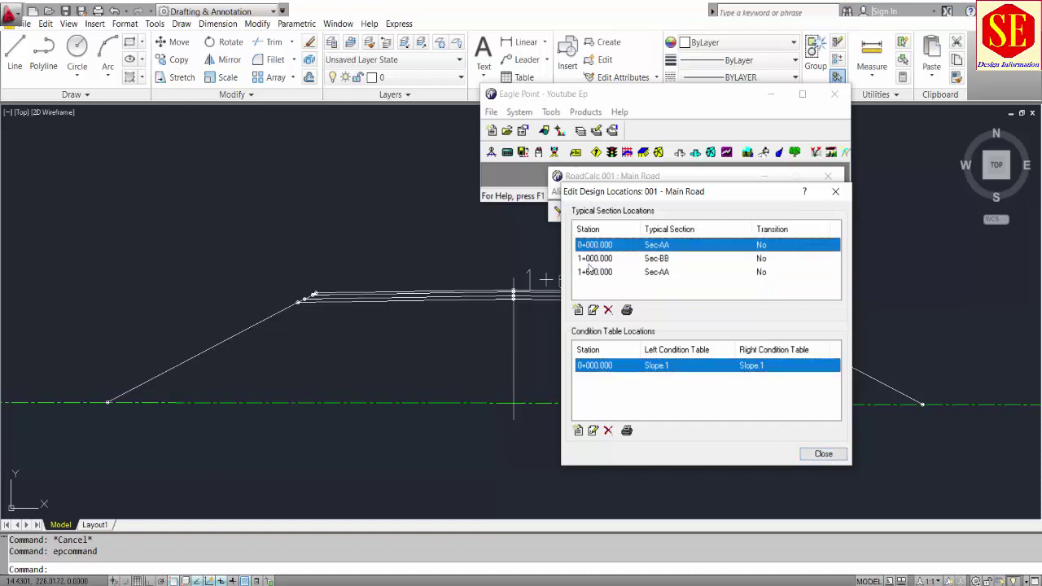
pyautogui.click(592, 276)
pyautogui.click(596, 259)
pyautogui.click(594, 246)
pyautogui.click(595, 259)
pyautogui.click(597, 272)
pyautogui.click(669, 258)
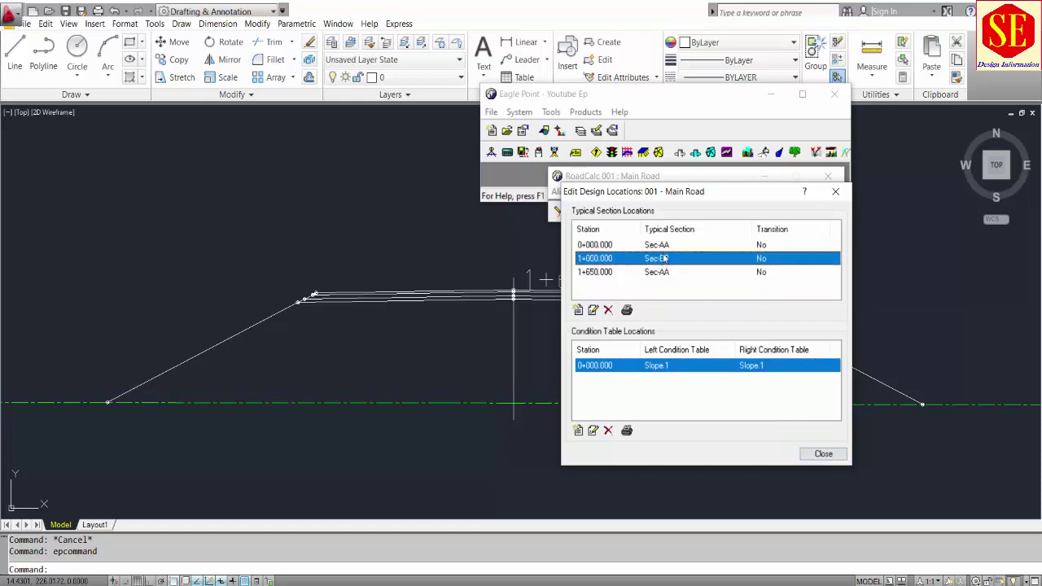
pyautogui.click(664, 246)
pyautogui.click(664, 275)
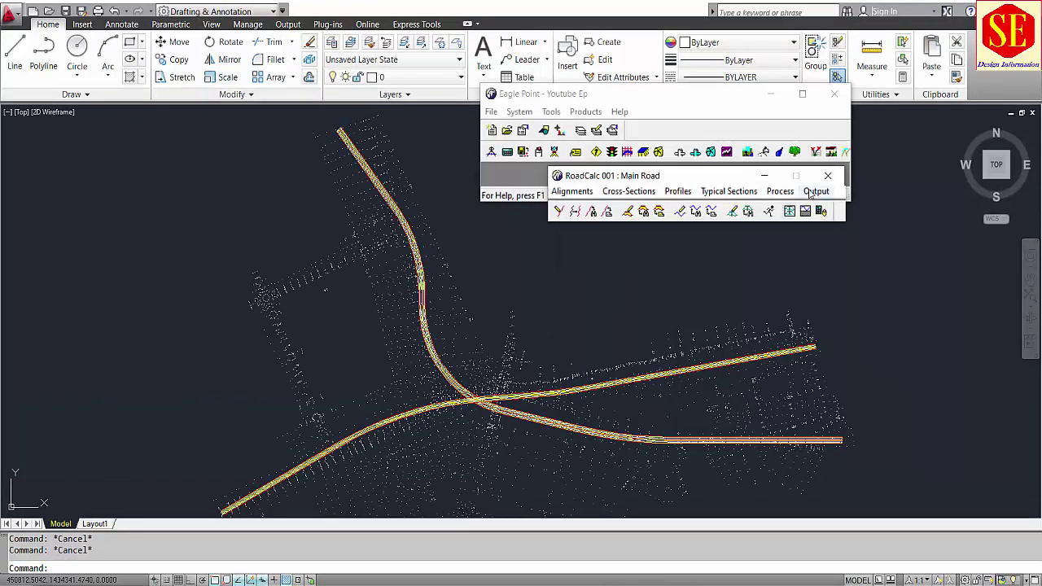
# Create new plan and profile sheets for Main Road covering stations 0+000.000 to 2+911.496, without viewing sheets upon creation
pyautogui.click(811, 192)
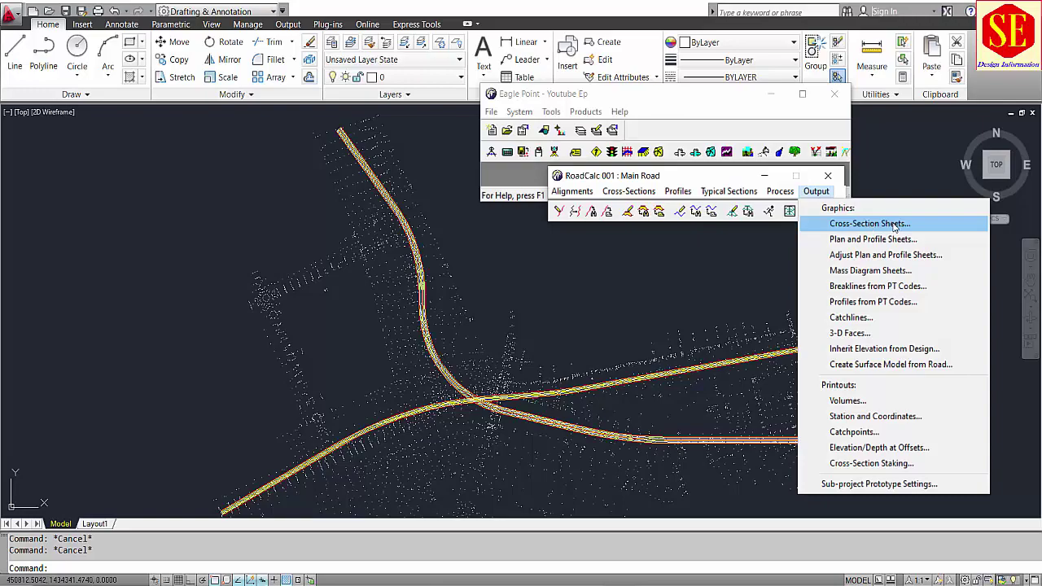
pyautogui.click(869, 239)
pyautogui.moveTo(658, 201); pyautogui.dragTo(612, 155)
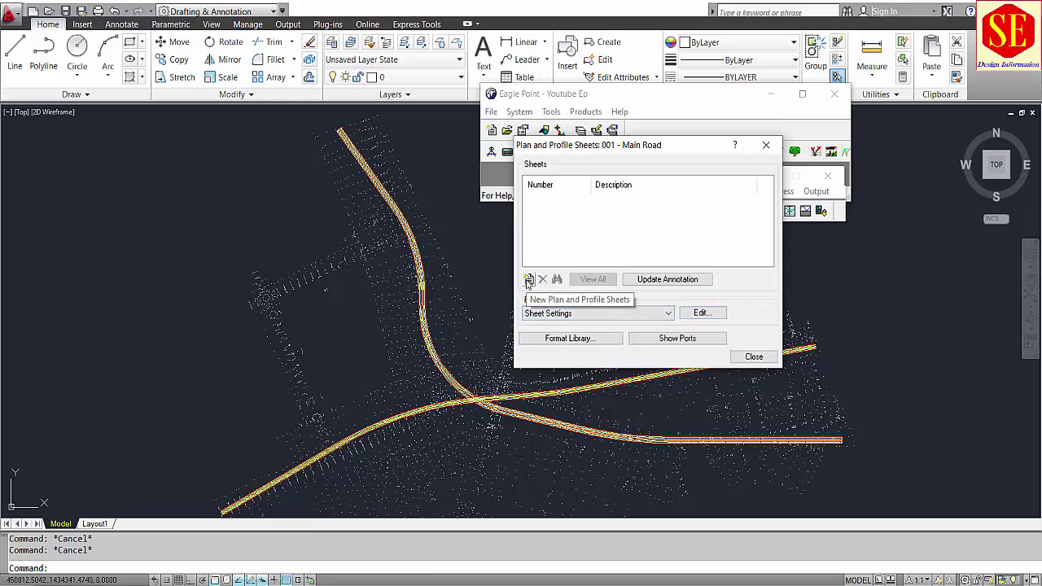
pyautogui.click(528, 280)
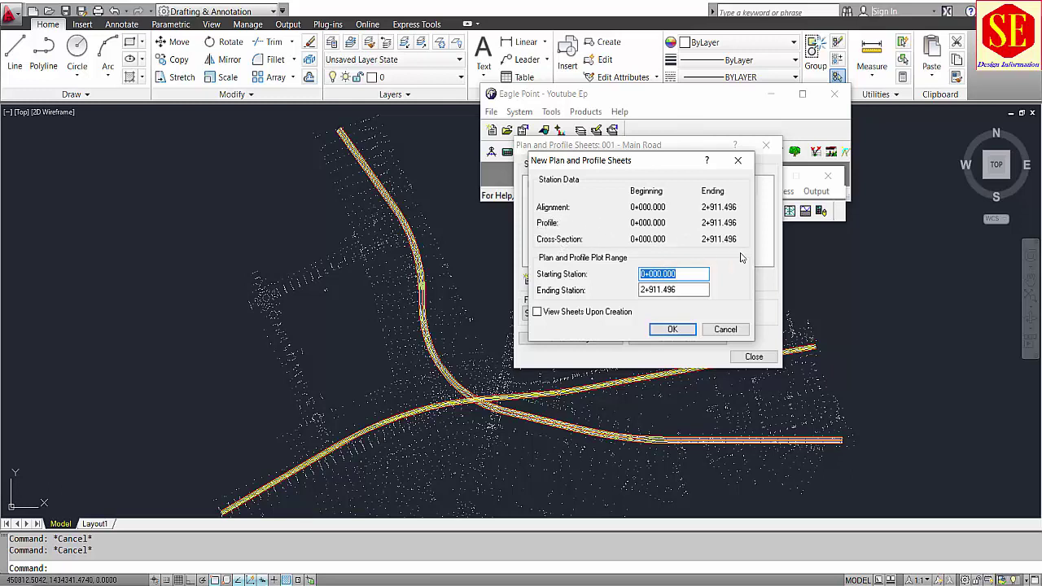
pyautogui.click(656, 329)
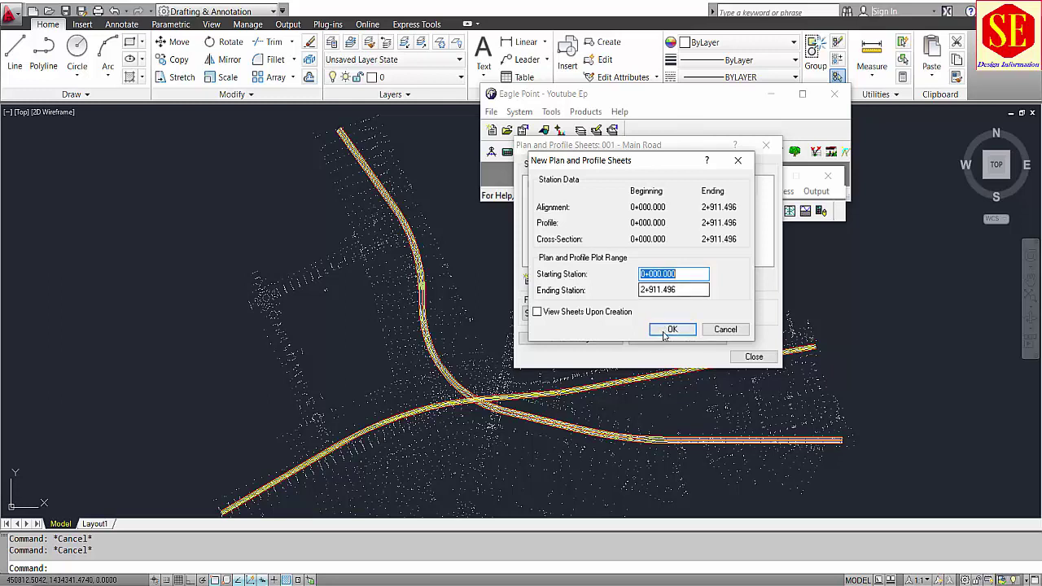
# Check the station ranges of the new plan and profile sheets, going through sheets 2, 4 and 1
pyautogui.click(621, 214)
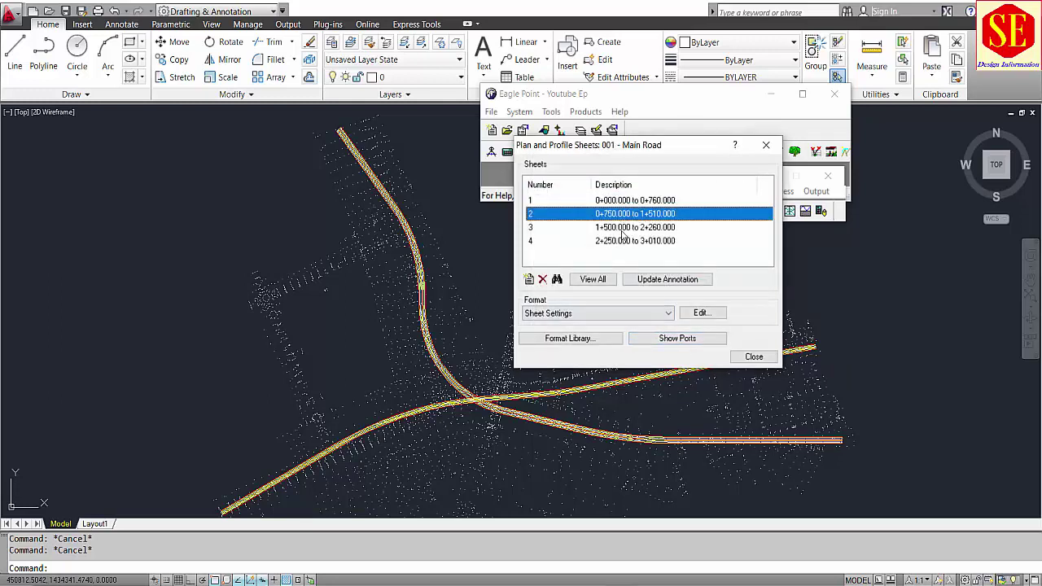
pyautogui.click(620, 241)
pyautogui.click(606, 201)
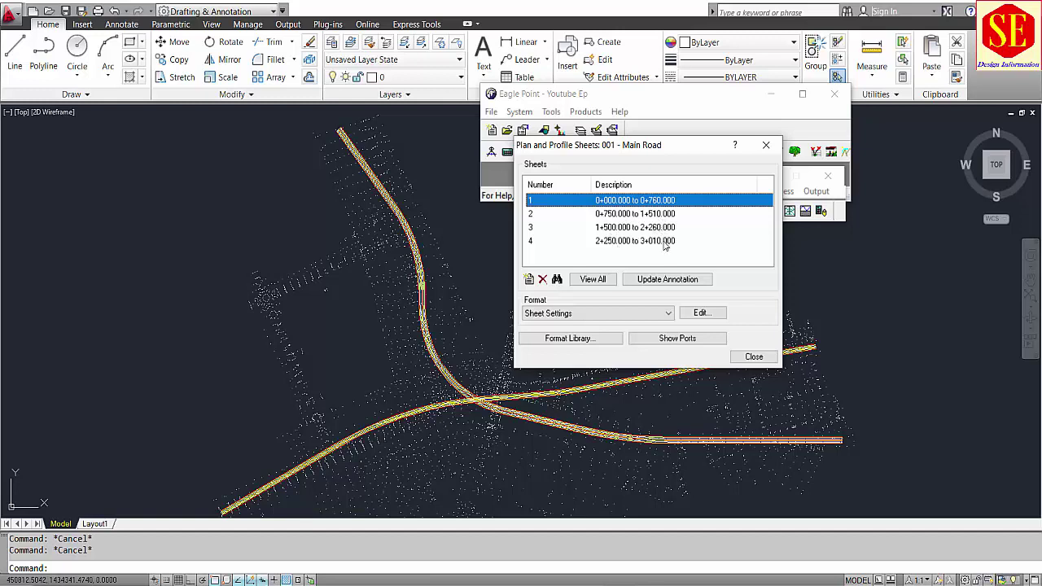
# Display Main Road's plan and profile sheets and inspect the frames overlapping the profile grid on sheet 1
pyautogui.click(587, 279)
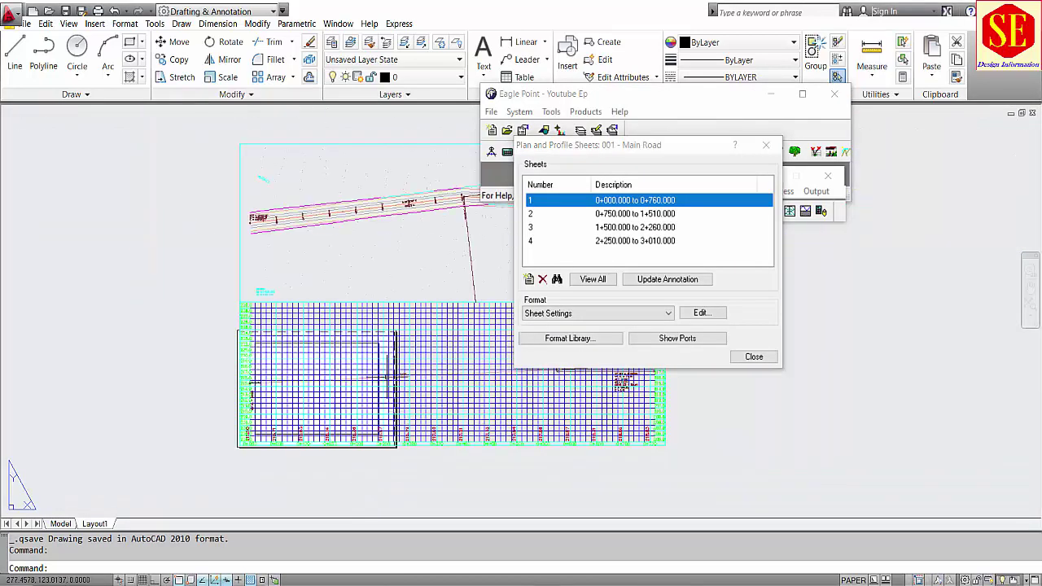
pyautogui.scroll(1, 340, 345)
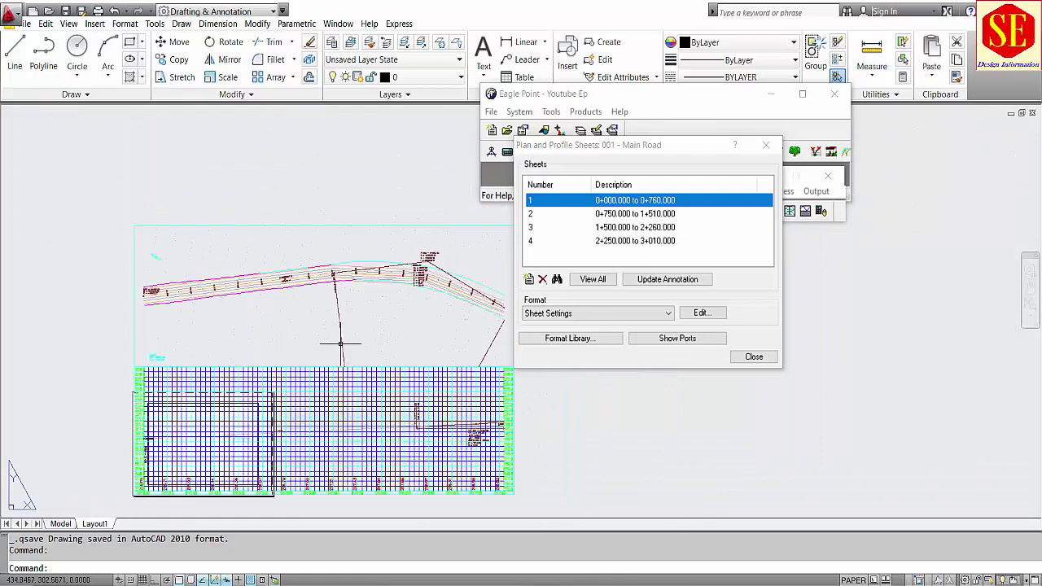
pyautogui.scroll(1, 350, 358)
pyautogui.scroll(3, 369, 348)
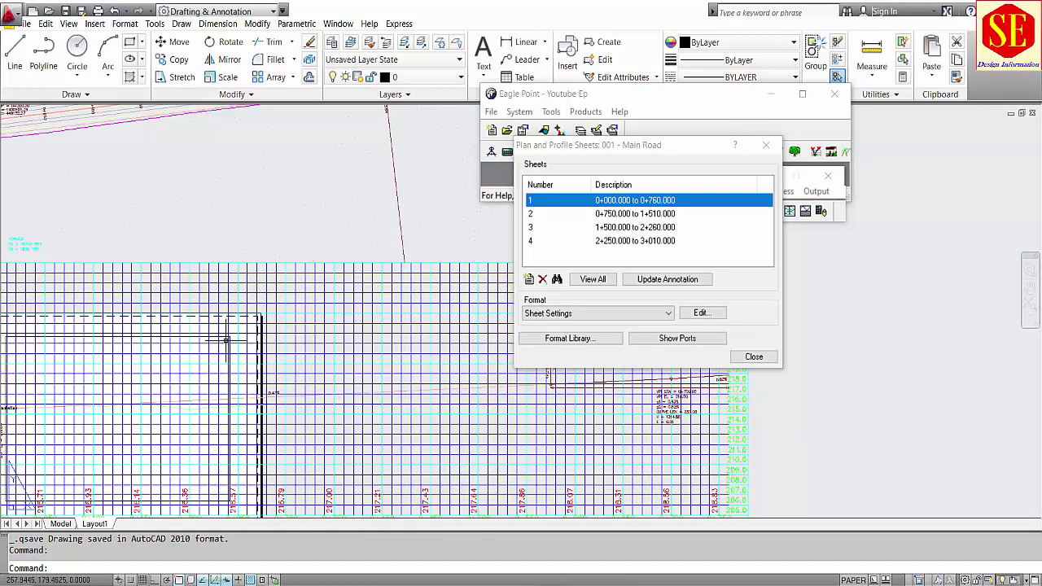
pyautogui.scroll(-4, 226, 340)
pyautogui.scroll(2, 244, 325)
pyautogui.scroll(2, 269, 314)
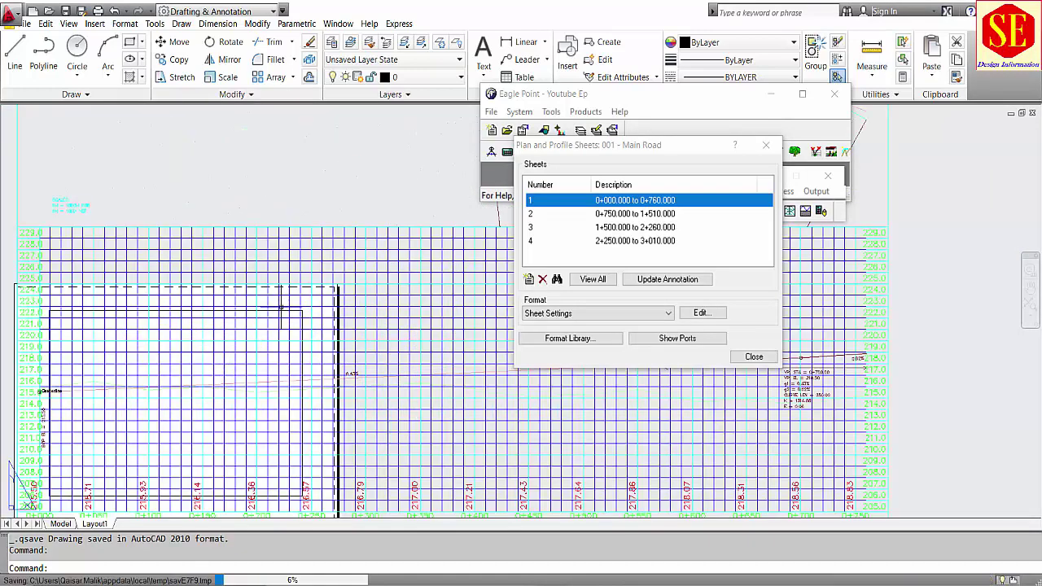
# Erase the inner rectangular frame overlapping the start of sheet 1's profile grid
pyautogui.click(281, 309)
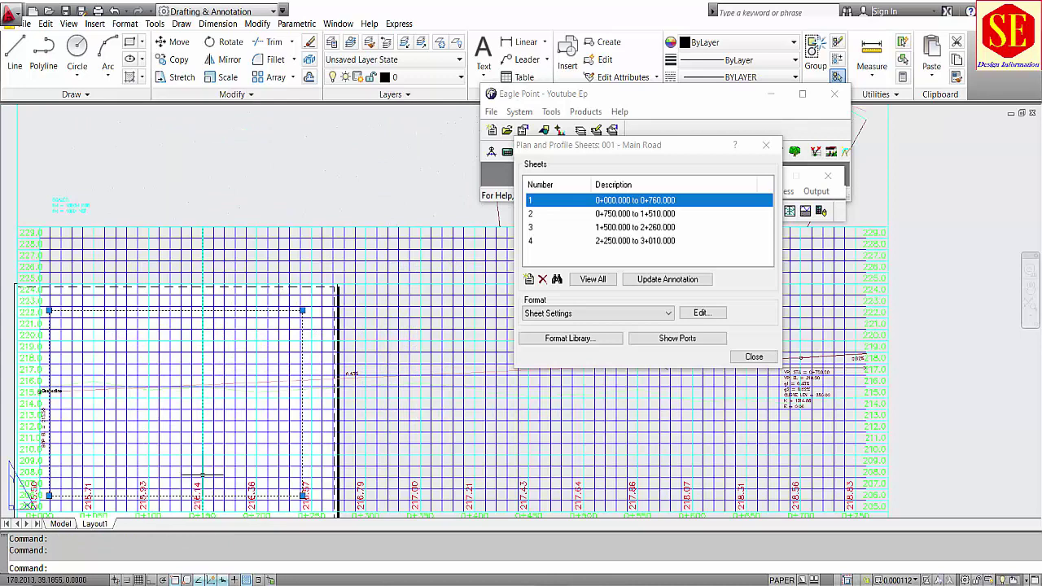
pyautogui.write('e')
pyautogui.press('Return')
# Examine sheet 1's profile grid, checking the grade label on the design line and the overall plan and profile arrangement
pyautogui.scroll(-2, 293, 377)
pyautogui.scroll(3, 358, 350)
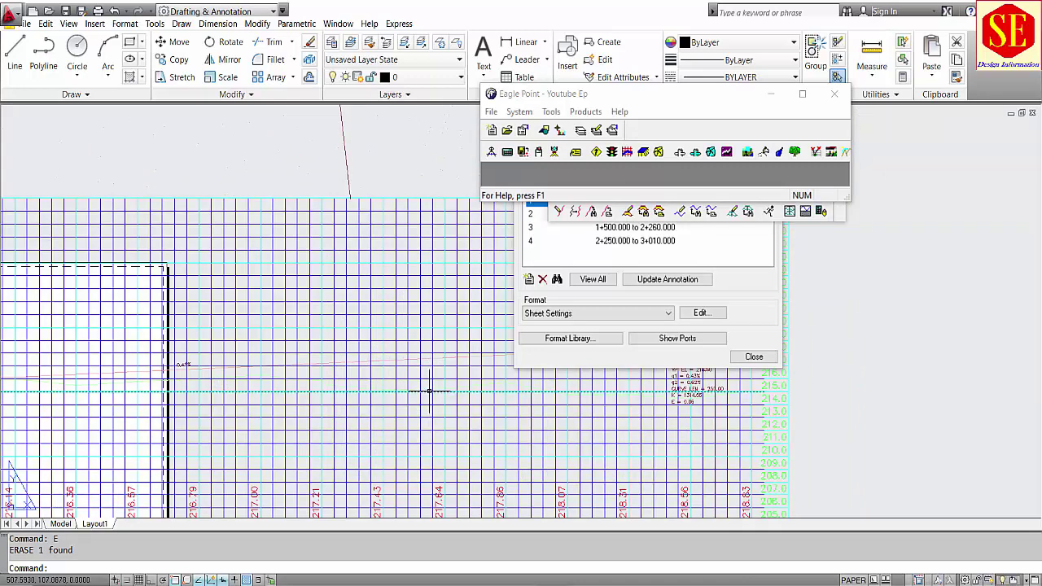
pyautogui.scroll(-2, 427, 399)
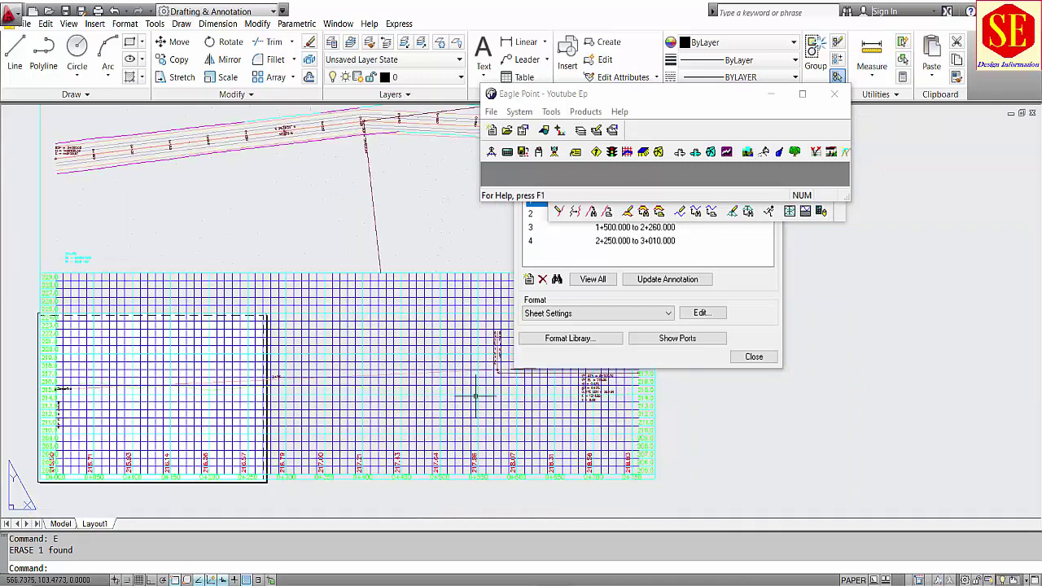
pyautogui.scroll(3, 225, 413)
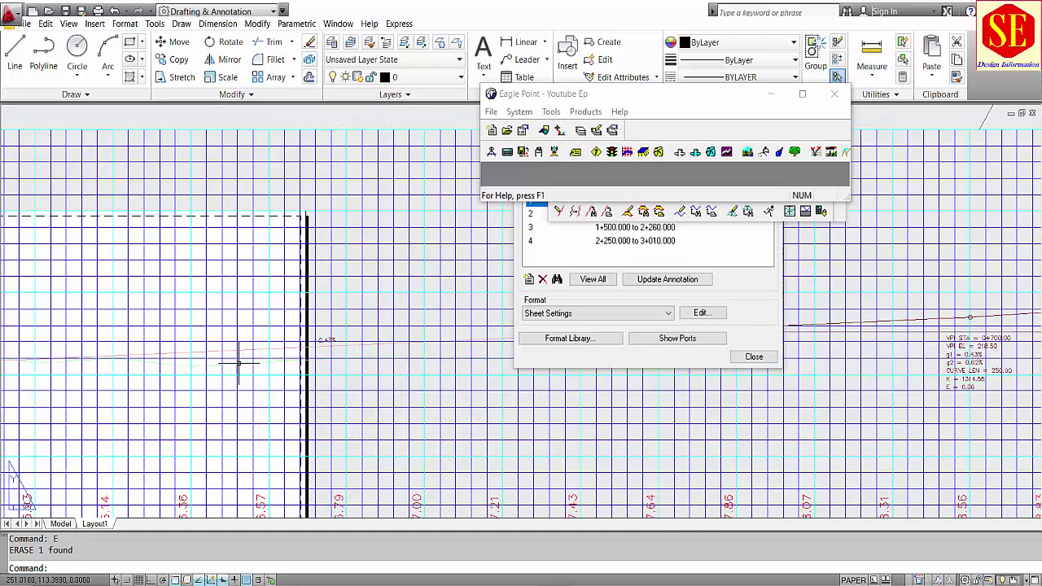
pyautogui.scroll(1, 440, 387)
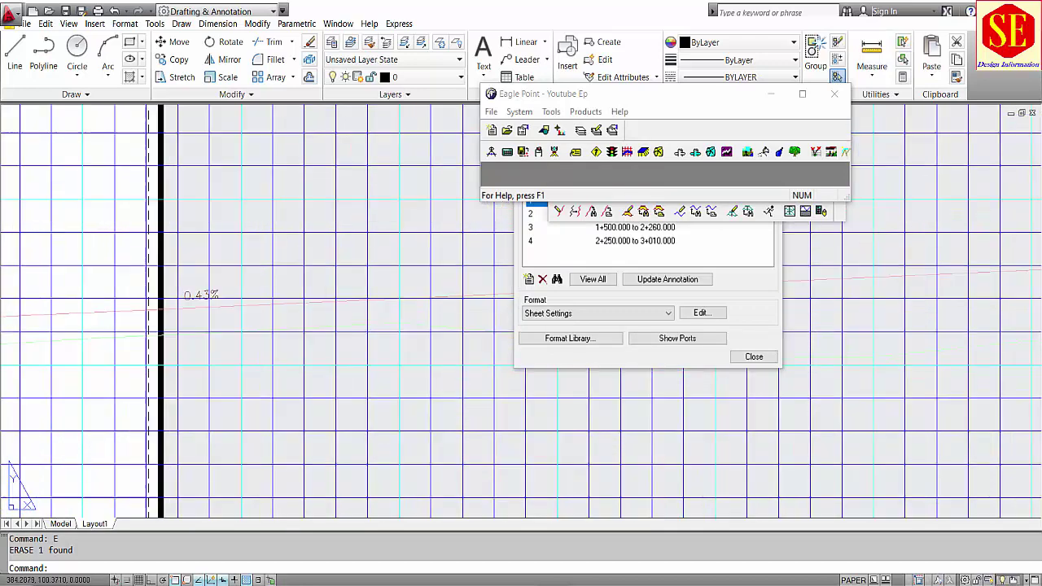
pyautogui.scroll(-5, 245, 378)
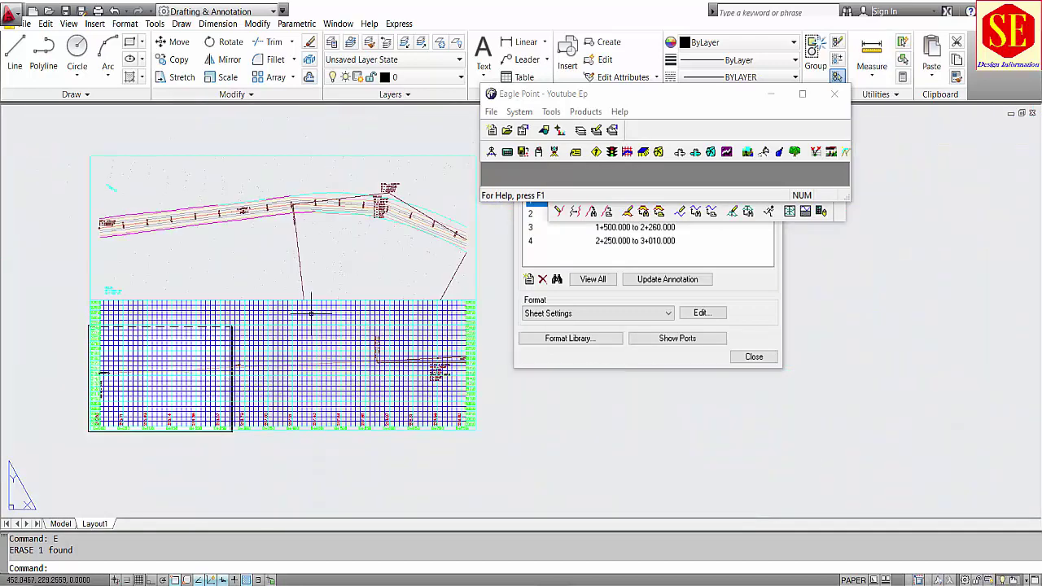
pyautogui.scroll(3, 261, 345)
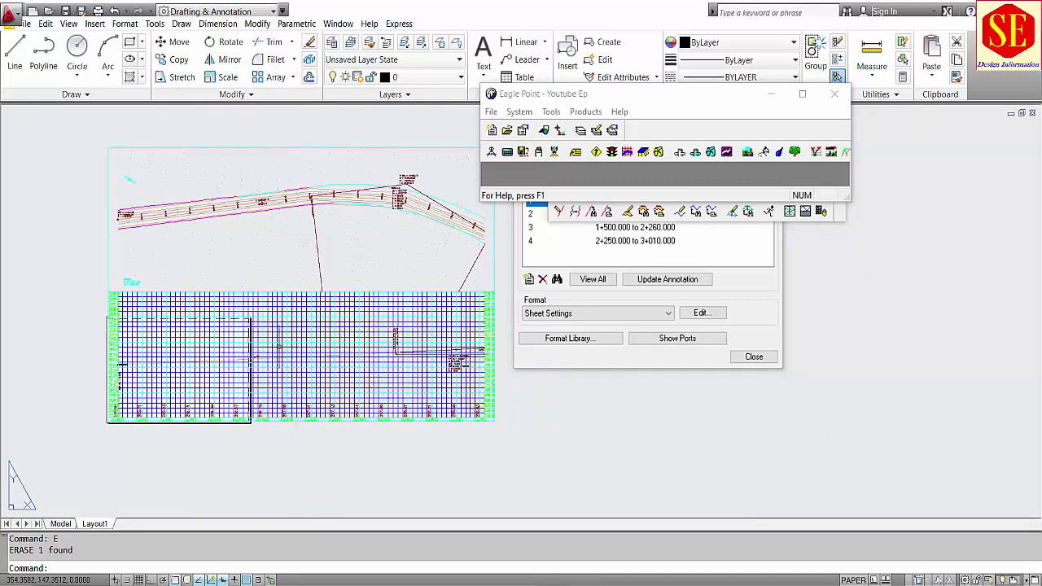
pyautogui.scroll(4, 286, 343)
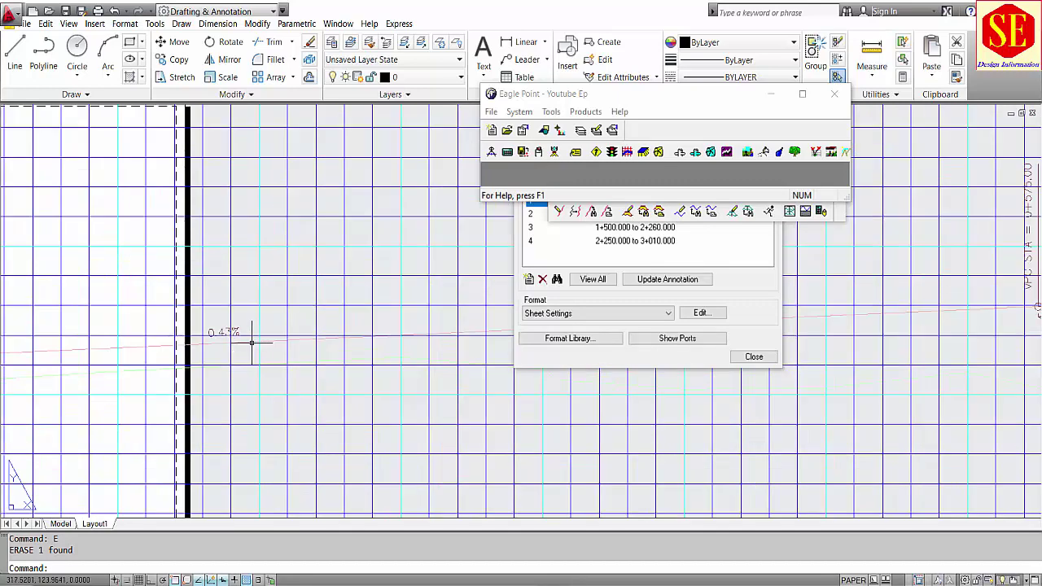
pyautogui.scroll(-5, 257, 369)
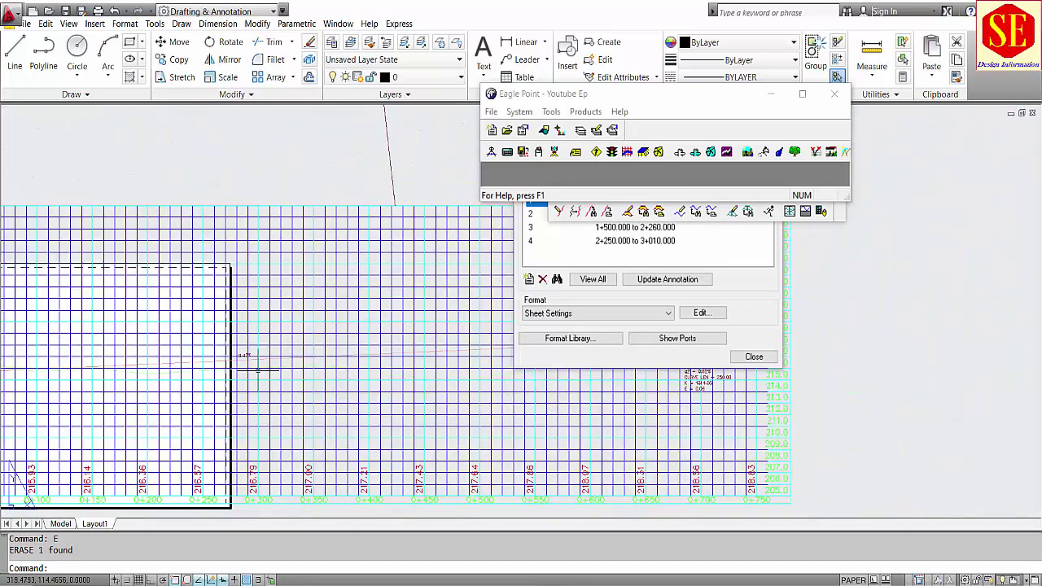
pyautogui.scroll(-5, 261, 379)
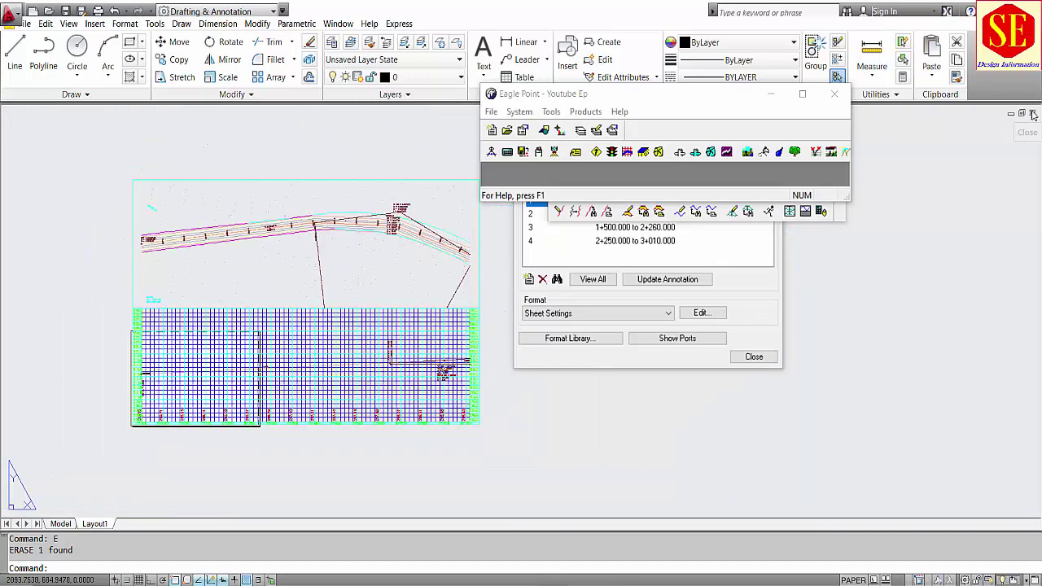
# Close the plan and profile sheets list and quit AutoCAD, discarding the changes to all open drawings
pyautogui.click(753, 357)
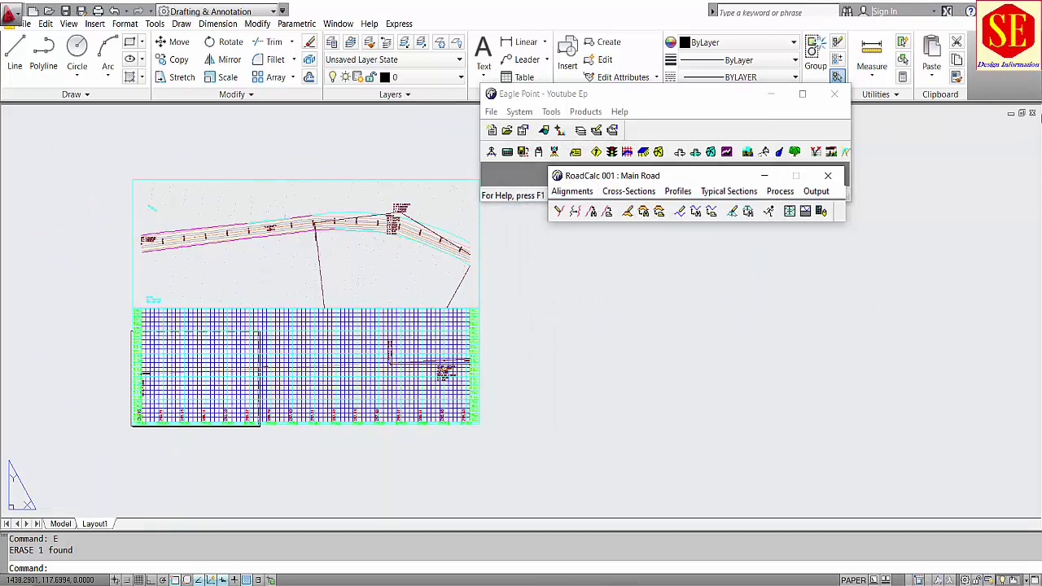
pyautogui.click(1037, 117)
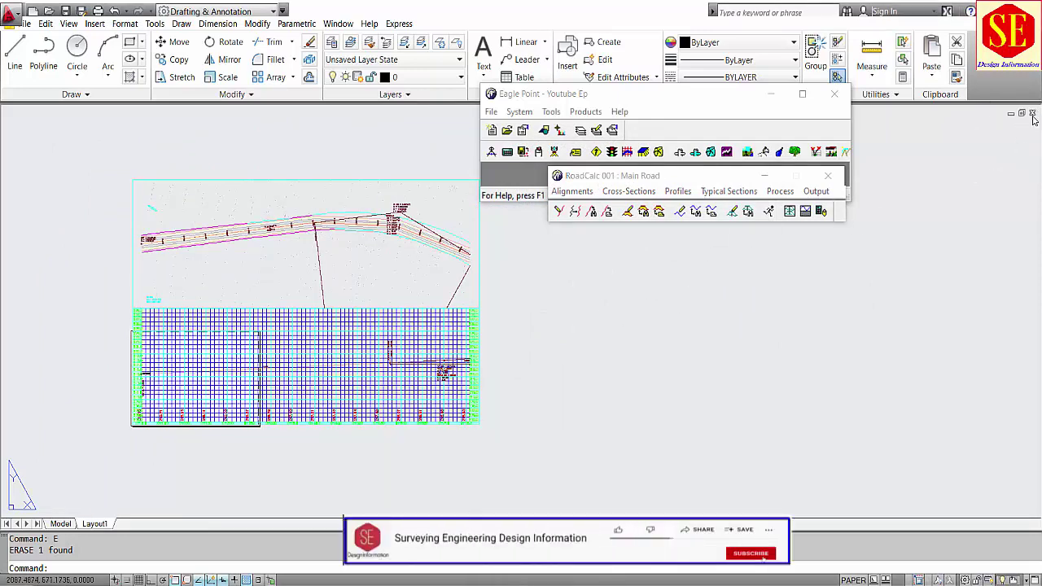
pyautogui.click(1032, 114)
pyautogui.click(547, 338)
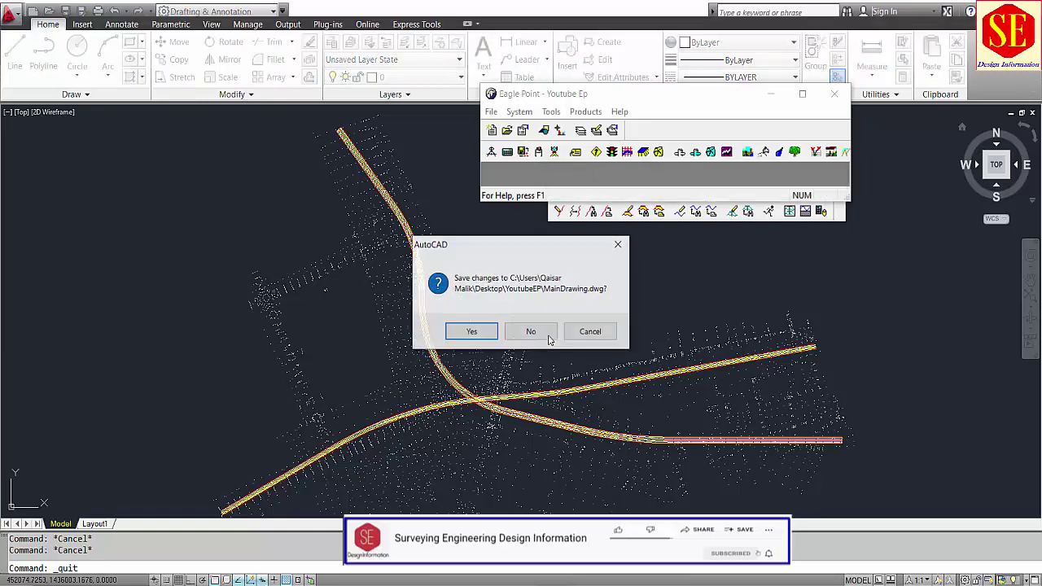
pyautogui.click(529, 331)
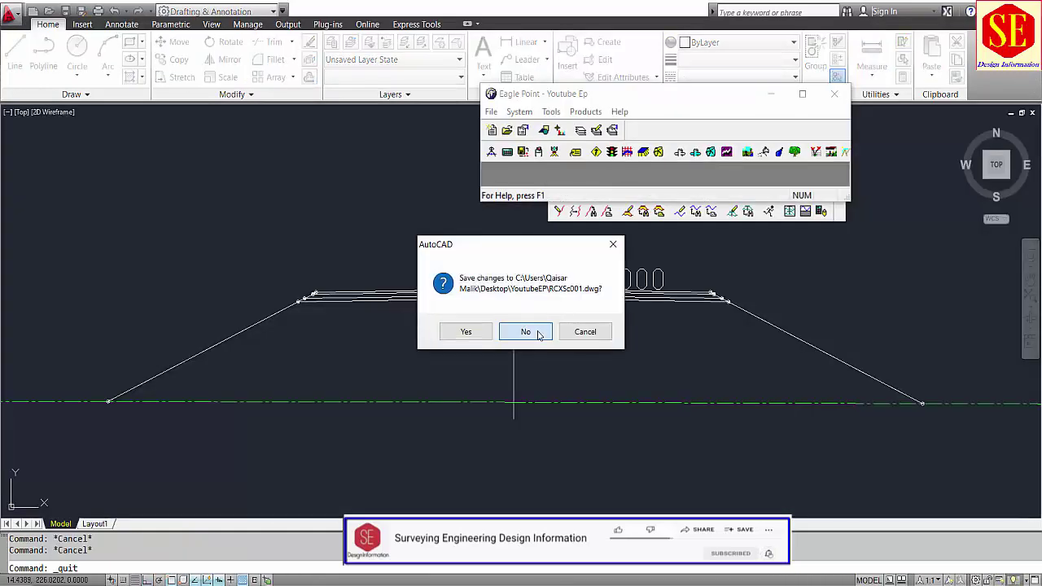
pyautogui.click(537, 331)
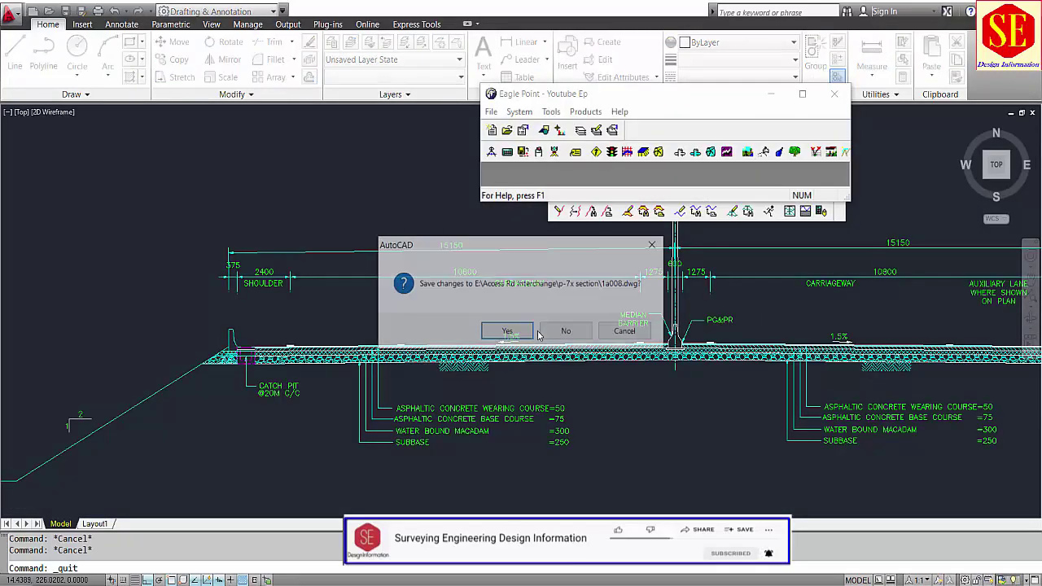
pyautogui.click(555, 337)
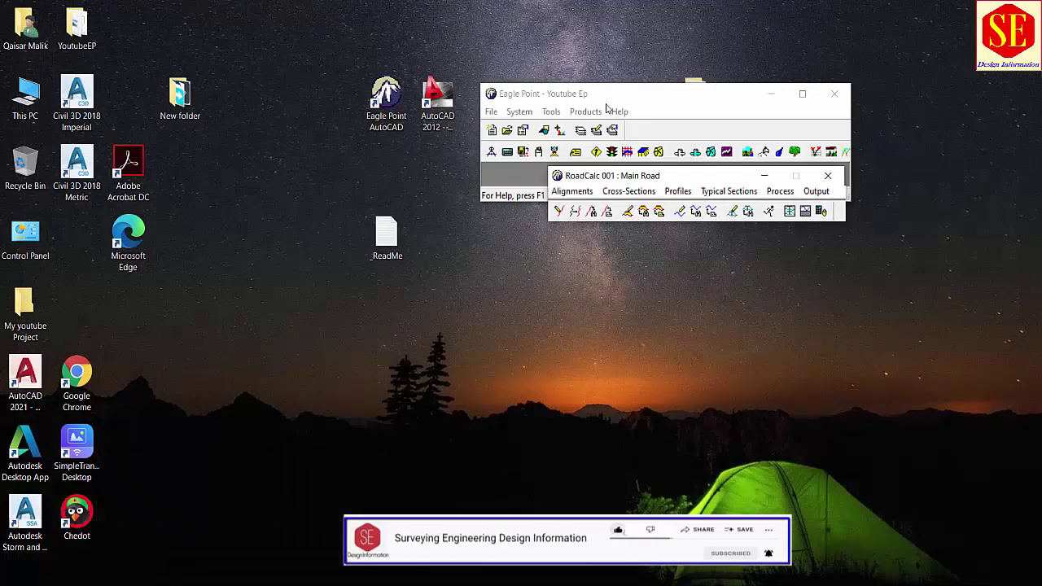
# Relaunch AutoCAD from Eagle Point and view Main Road's plan and profile sheet 1, covering 0+000.000 to 0+760.000
pyautogui.click(553, 114)
pyautogui.click(579, 254)
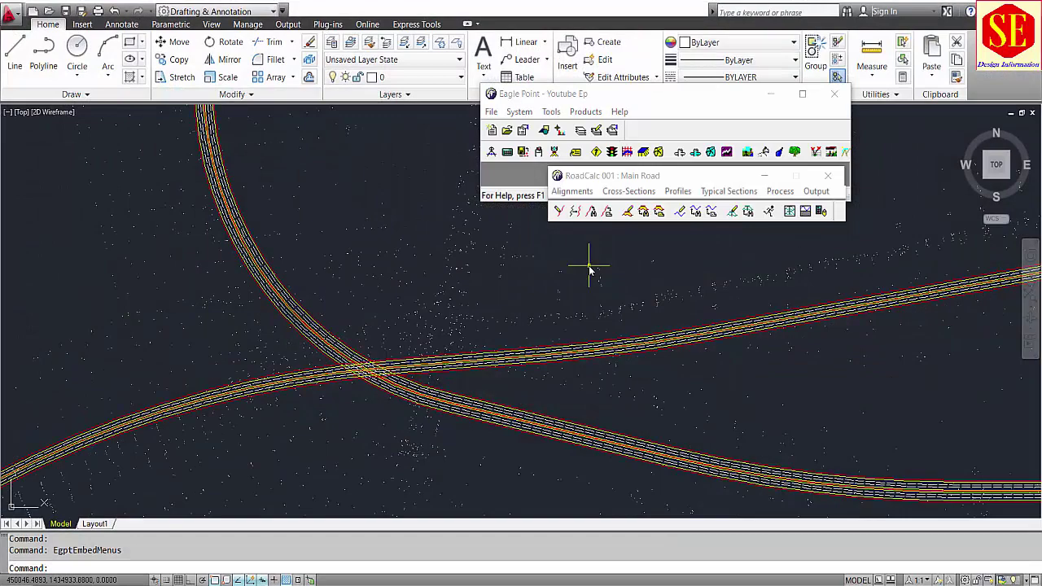
pyautogui.click(817, 192)
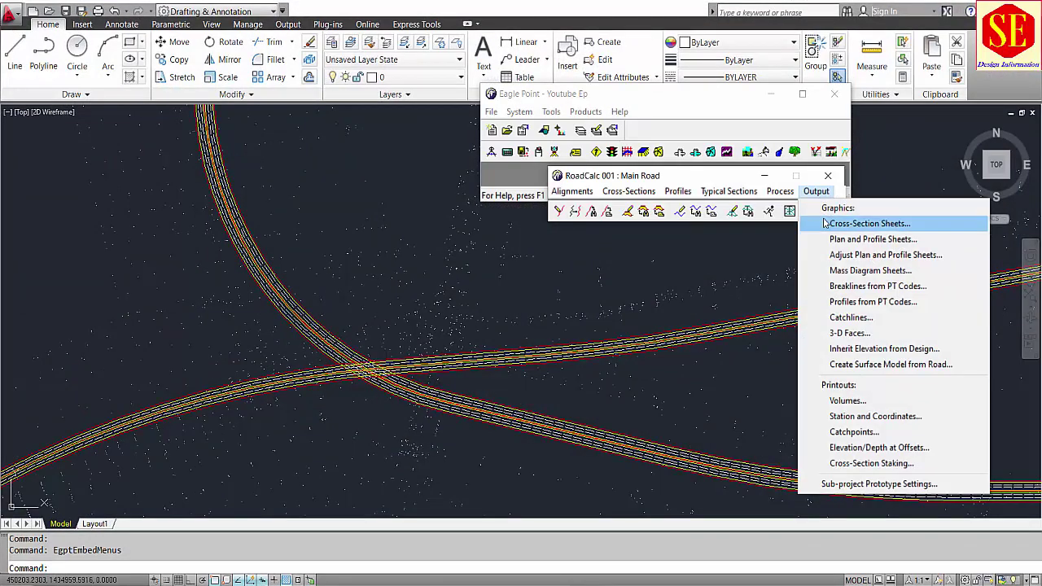
pyautogui.click(829, 239)
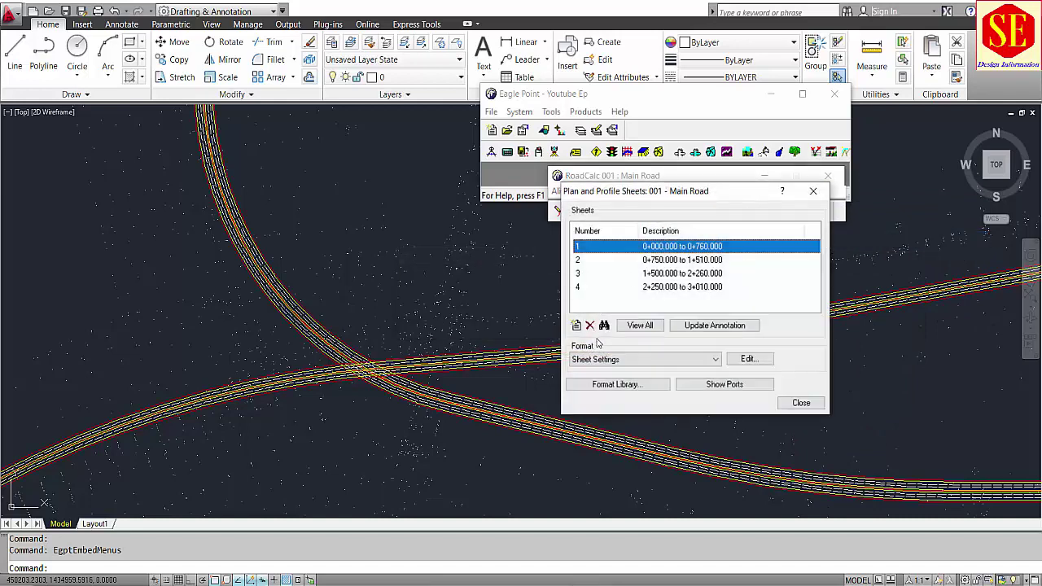
pyautogui.click(603, 325)
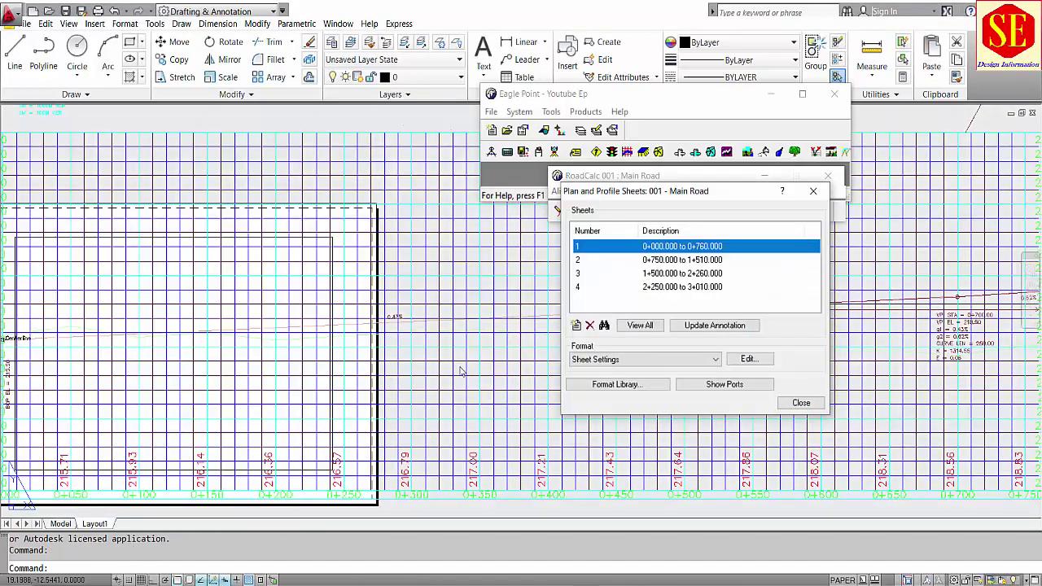
# Examine the plan part of sheet 1, from the BOP station and coordinates to the PI and circular curve data
pyautogui.scroll(-4, 334, 363)
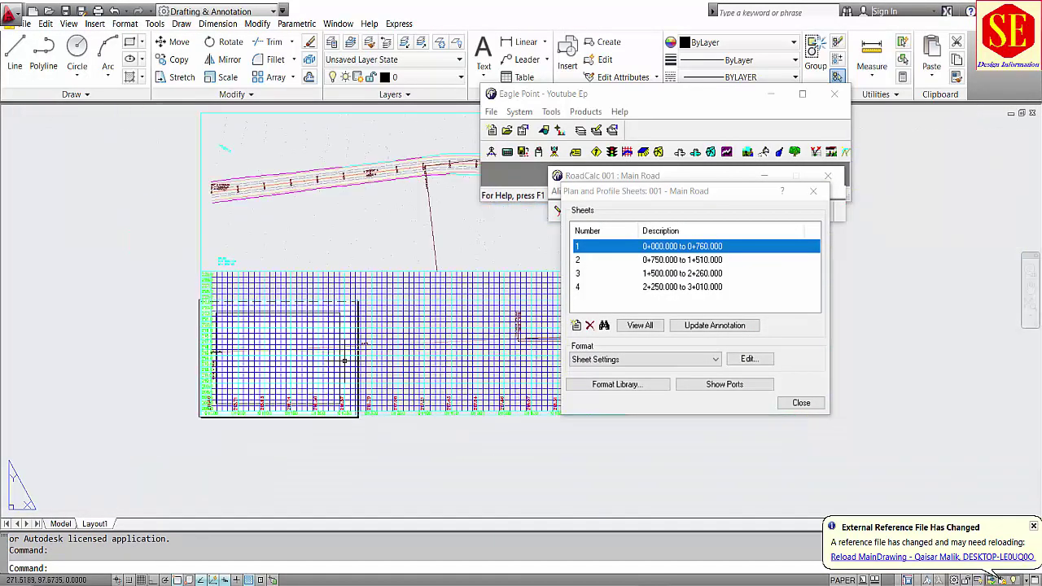
pyautogui.scroll(2, 282, 288)
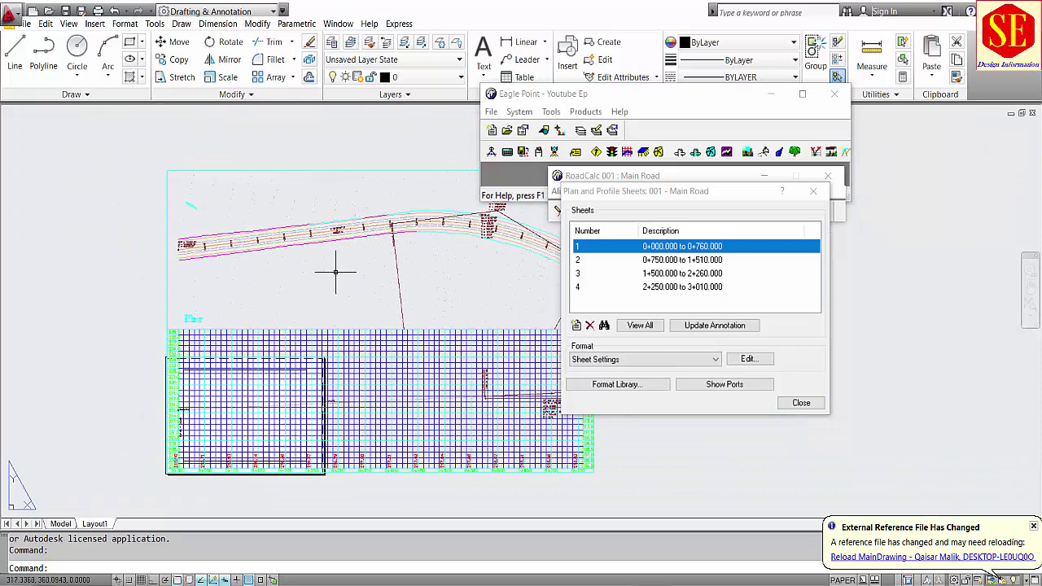
pyautogui.moveTo(335, 271); pyautogui.dragTo(288, 302, button='middle')
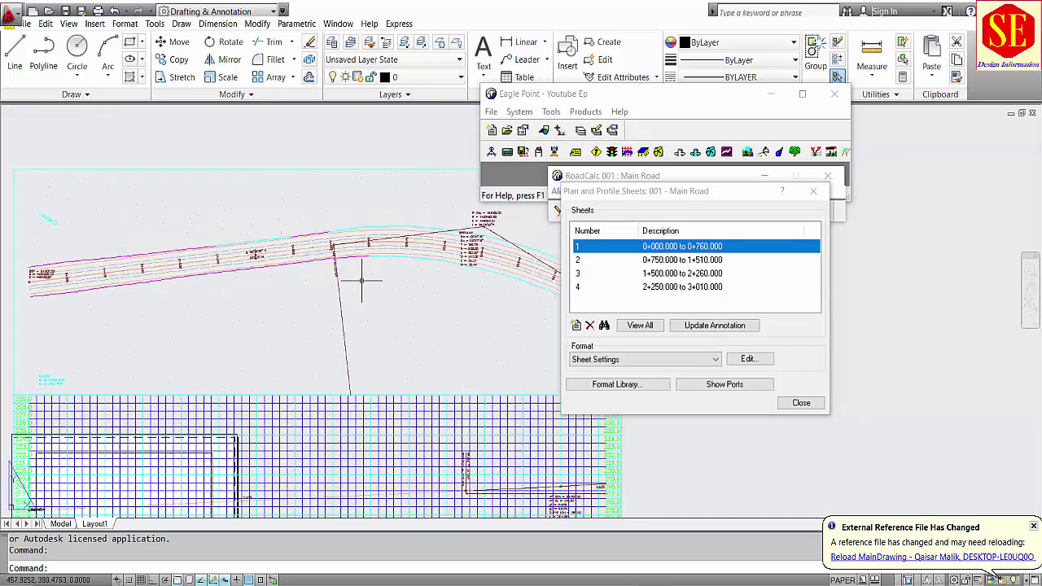
pyautogui.scroll(3, 114, 355)
pyautogui.scroll(3, 167, 309)
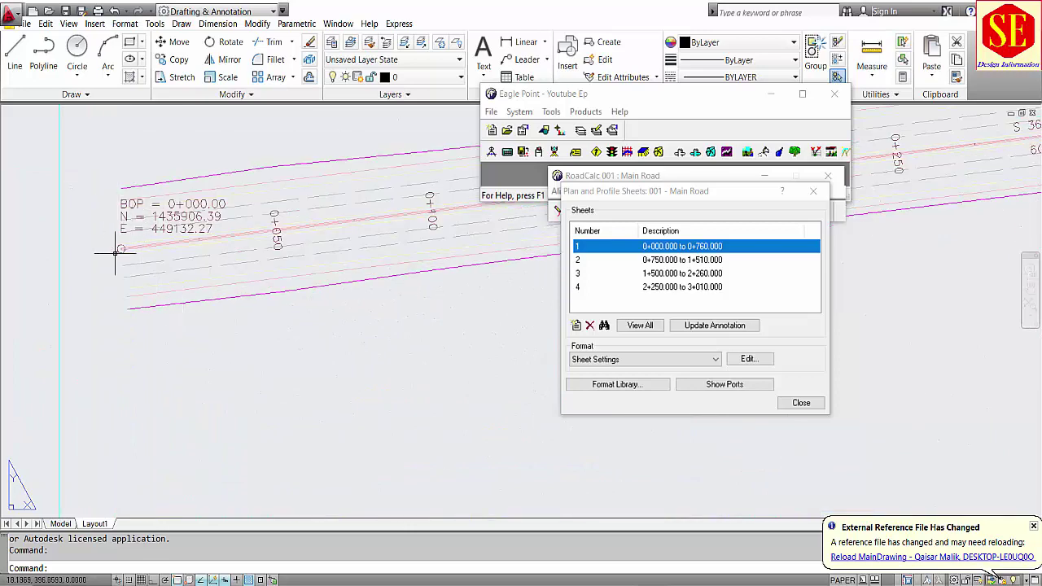
pyautogui.scroll(-2, 105, 281)
pyautogui.scroll(-2, 328, 257)
pyautogui.moveTo(408, 251); pyautogui.dragTo(101, 309, button='middle')
pyautogui.moveTo(355, 285); pyautogui.dragTo(217, 289, button='middle')
pyautogui.scroll(1, 440, 241)
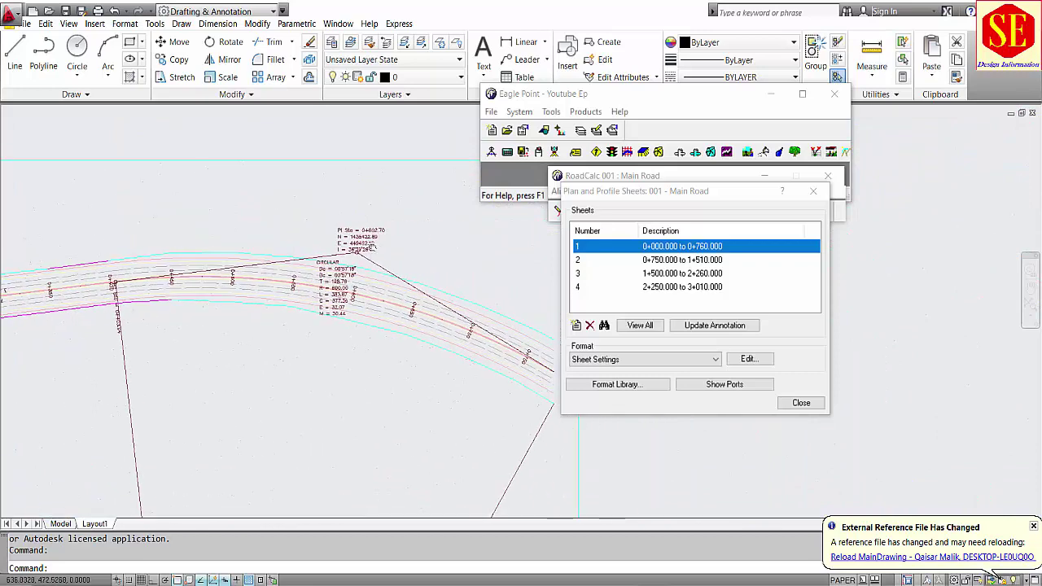
pyautogui.scroll(2, 369, 236)
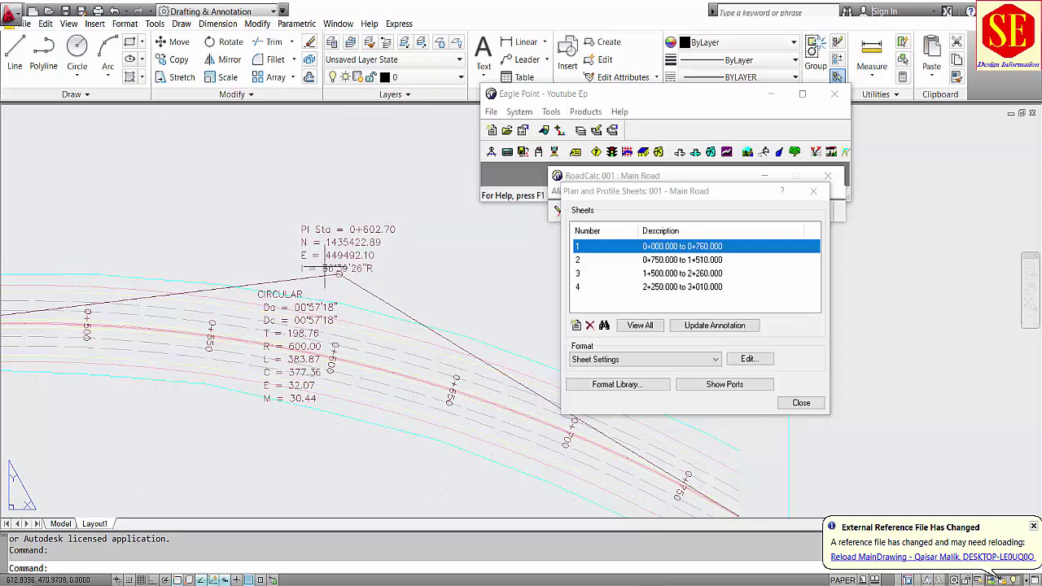
pyautogui.moveTo(321, 334); pyautogui.dragTo(324, 299, button='middle')
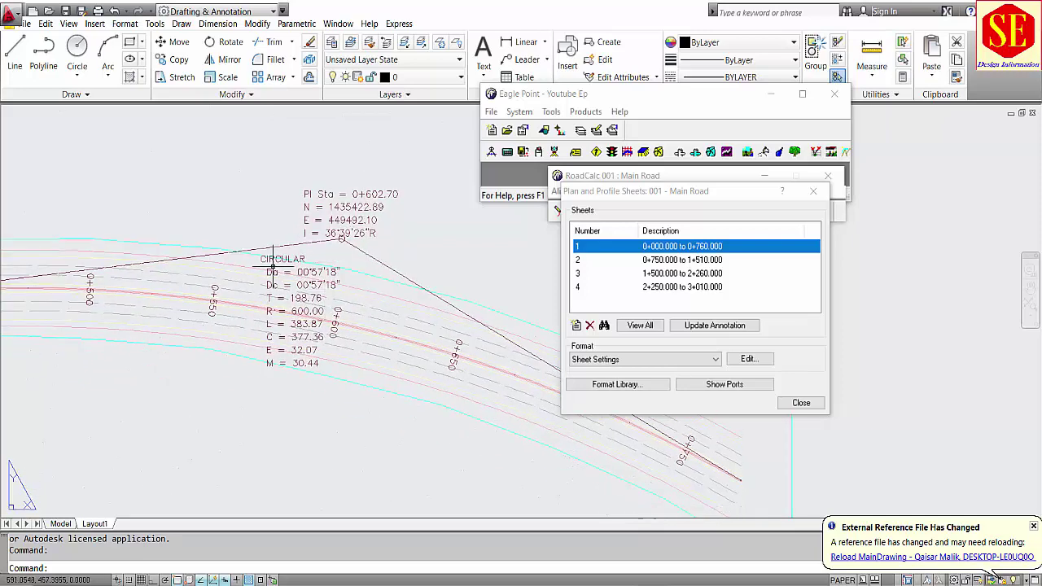
# Examine the profile part of sheet 1, checking the vertical curve data, grades and elevation labels near station 0+700
pyautogui.scroll(-4, 276, 378)
pyautogui.moveTo(314, 399)
pyautogui.mouseDown(button='middle')
pyautogui.moveTo(319, 370)
pyautogui.moveTo(386, 257)
pyautogui.mouseUp(button='middle')
pyautogui.moveTo(383, 419); pyautogui.dragTo(439, 387, button='middle')
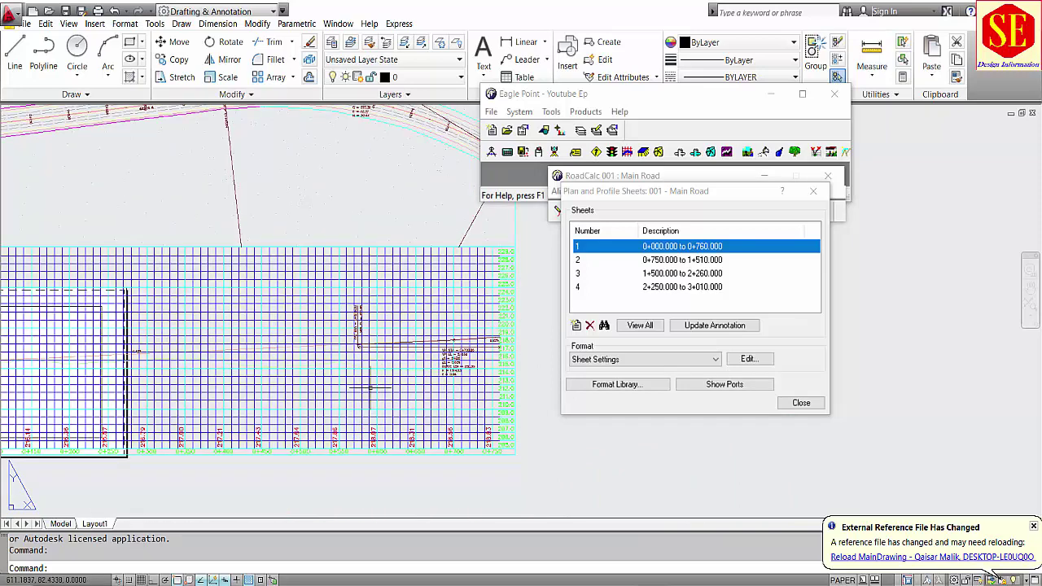
pyautogui.scroll(4, 441, 375)
pyautogui.scroll(2, 478, 305)
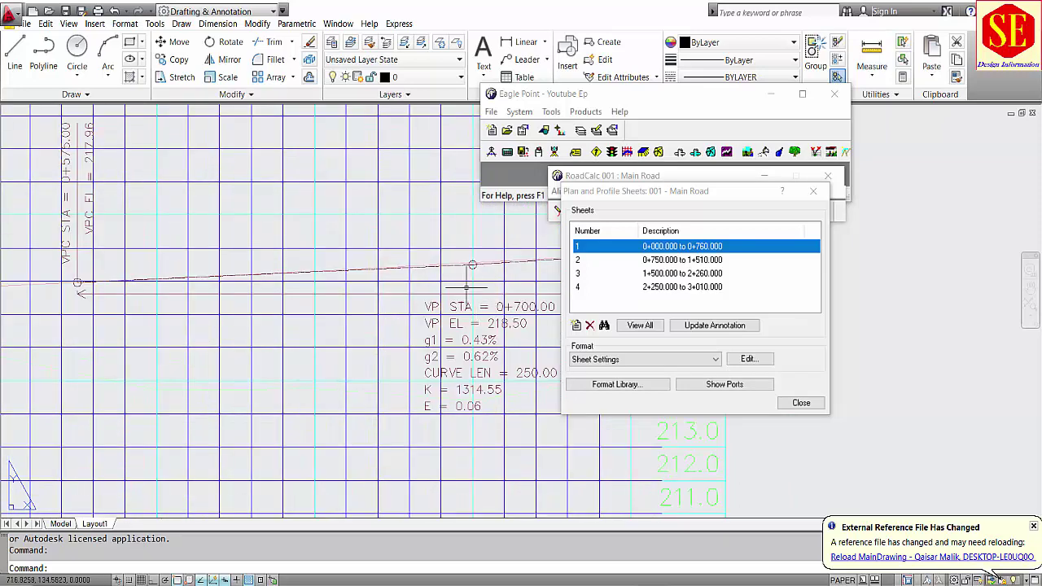
pyautogui.scroll(-2, 438, 367)
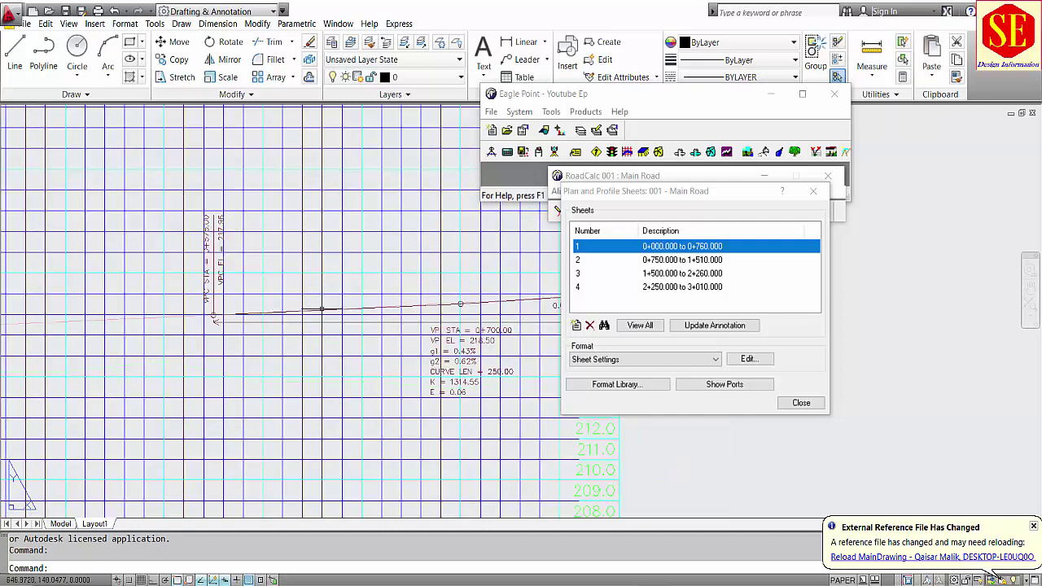
pyautogui.moveTo(450, 291); pyautogui.dragTo(197, 316, button='middle')
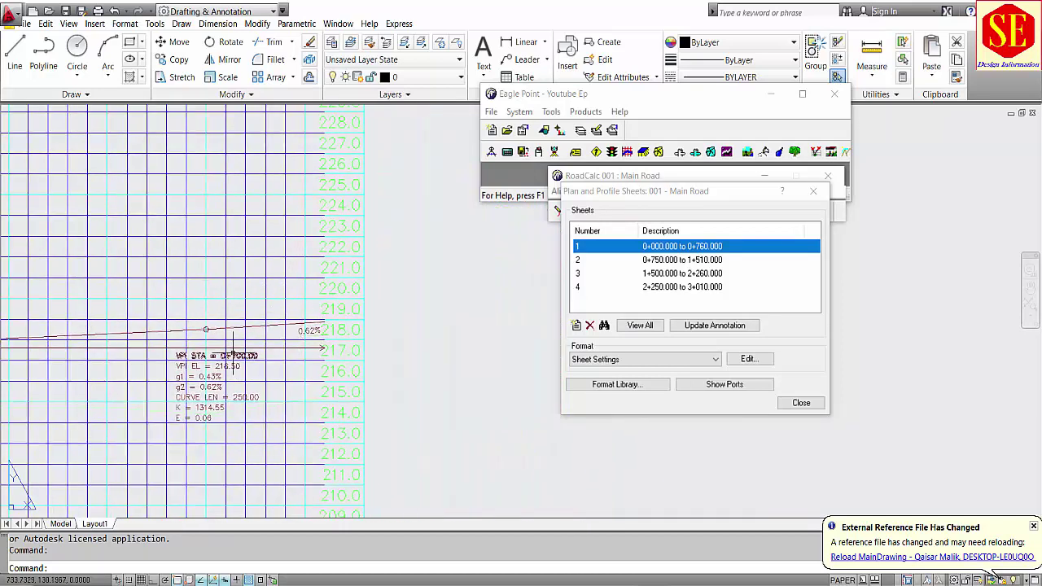
# View plan and profile sheet 2, covering 0+750.000 to 1+510.000, discarding the changes to sheet 1's drawing
pyautogui.moveTo(301, 321); pyautogui.dragTo(688, 324, button='middle')
pyautogui.scroll(-3, 348, 342)
pyautogui.scroll(-3, 203, 377)
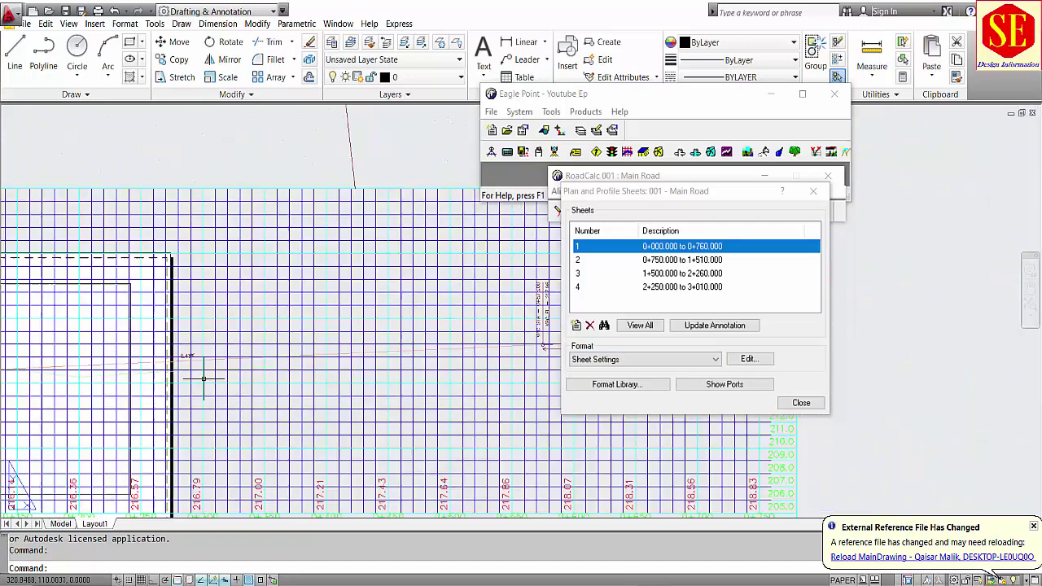
pyautogui.click(665, 260)
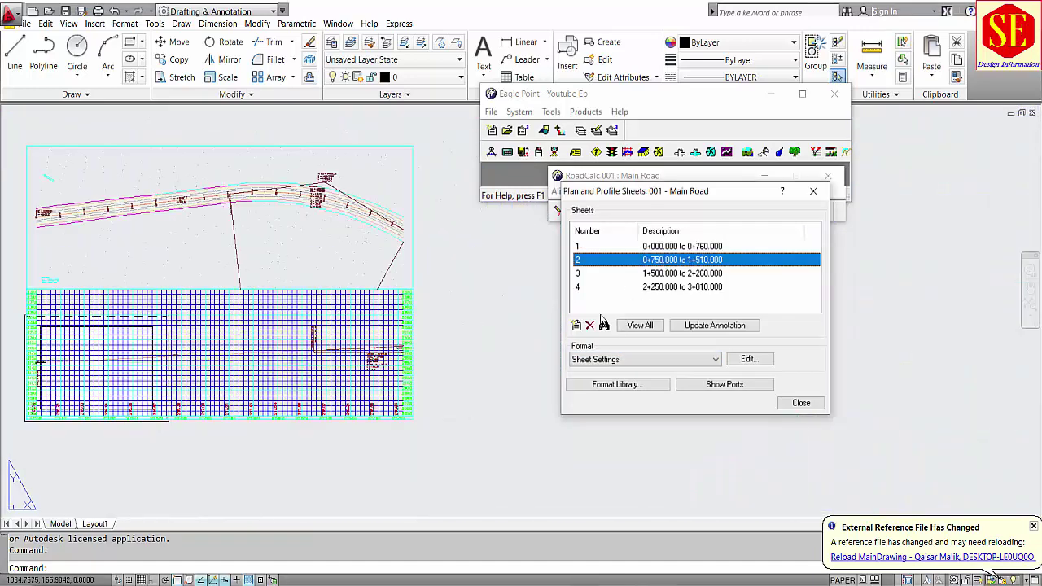
pyautogui.click(604, 325)
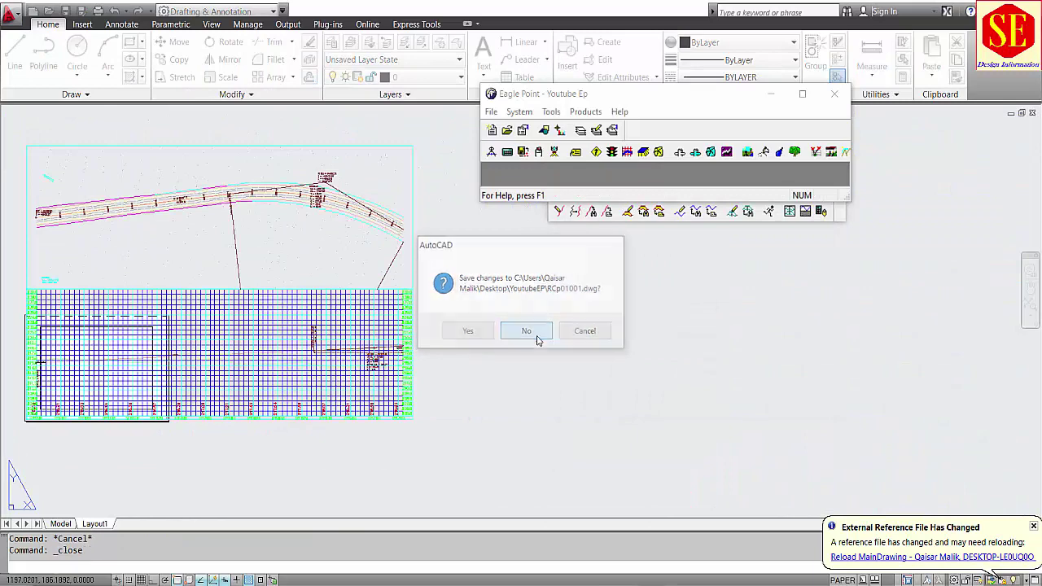
pyautogui.click(530, 334)
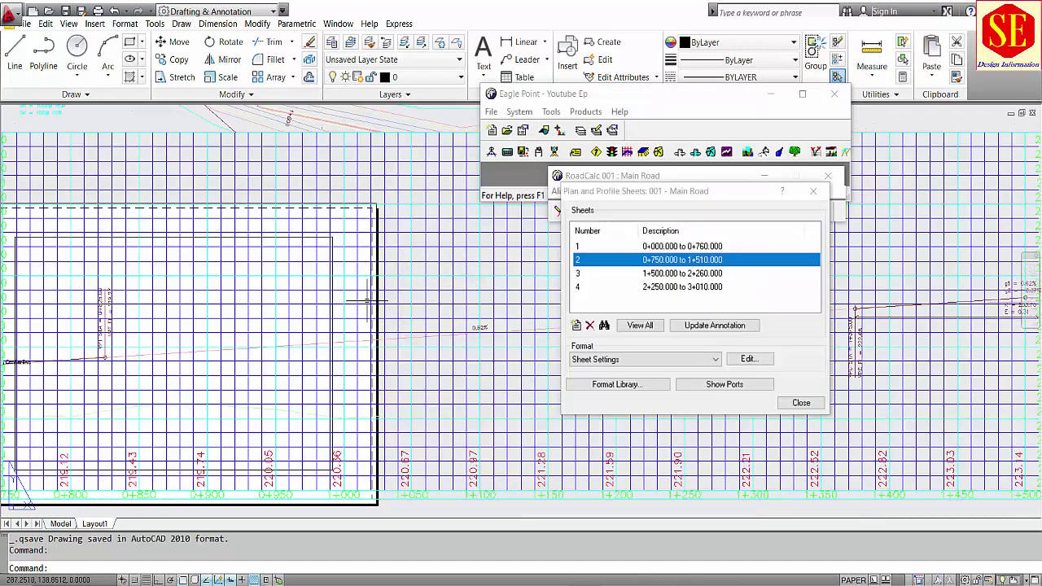
# Close the plan and profile sheets list and examine sheet 2's plan curve and profile grid
pyautogui.click(801, 402)
pyautogui.scroll(-2, 512, 340)
pyautogui.scroll(-1, 504, 309)
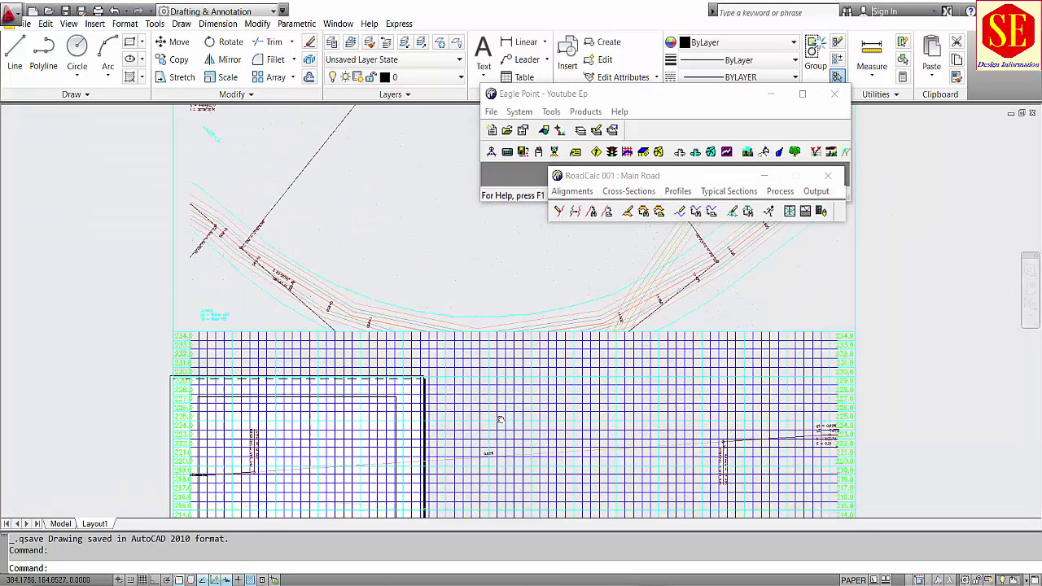
pyautogui.scroll(-2, 501, 350)
pyautogui.scroll(2, 529, 314)
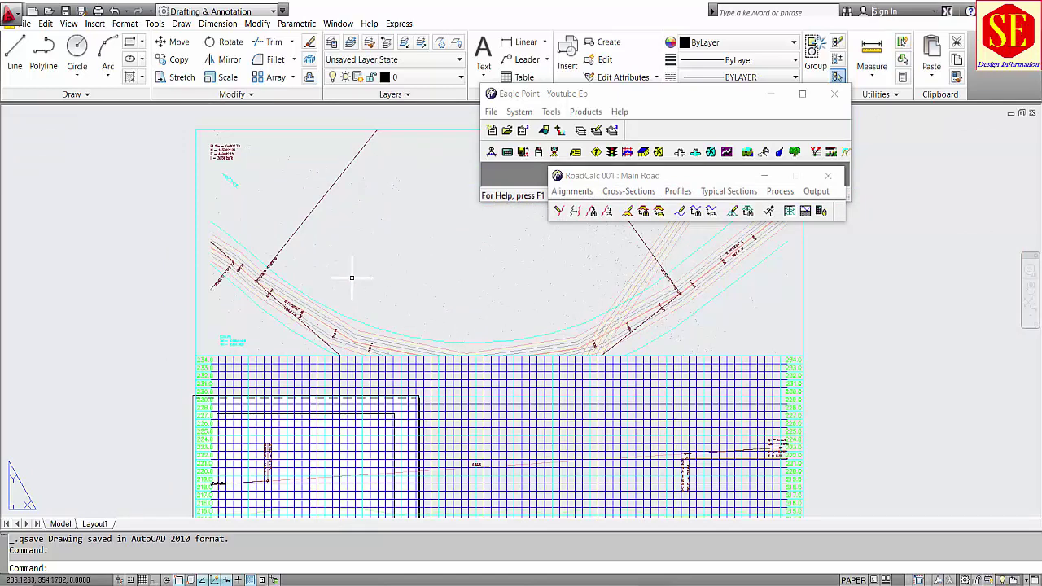
pyautogui.scroll(-2, 427, 256)
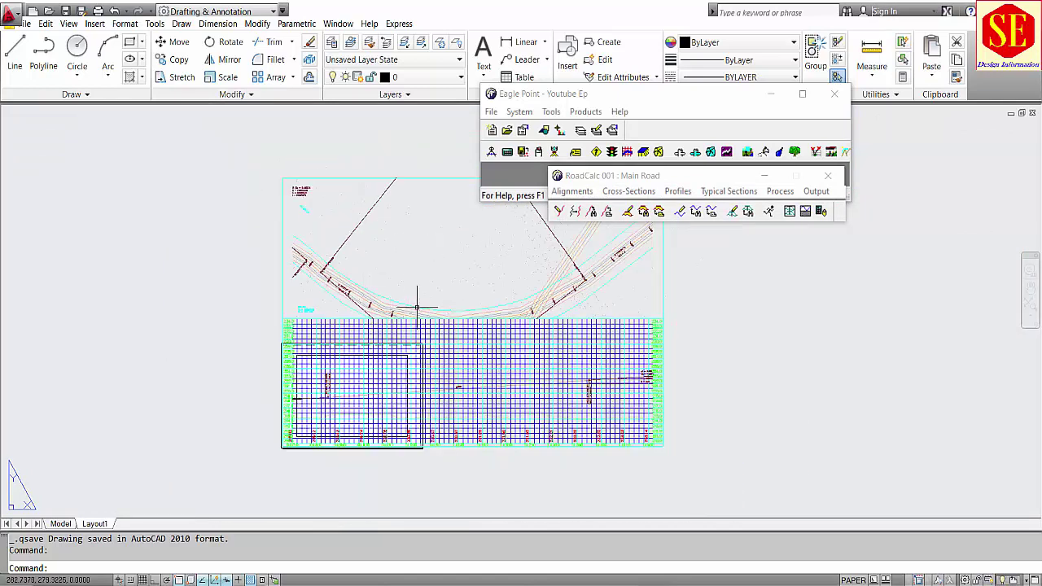
pyautogui.scroll(2, 562, 391)
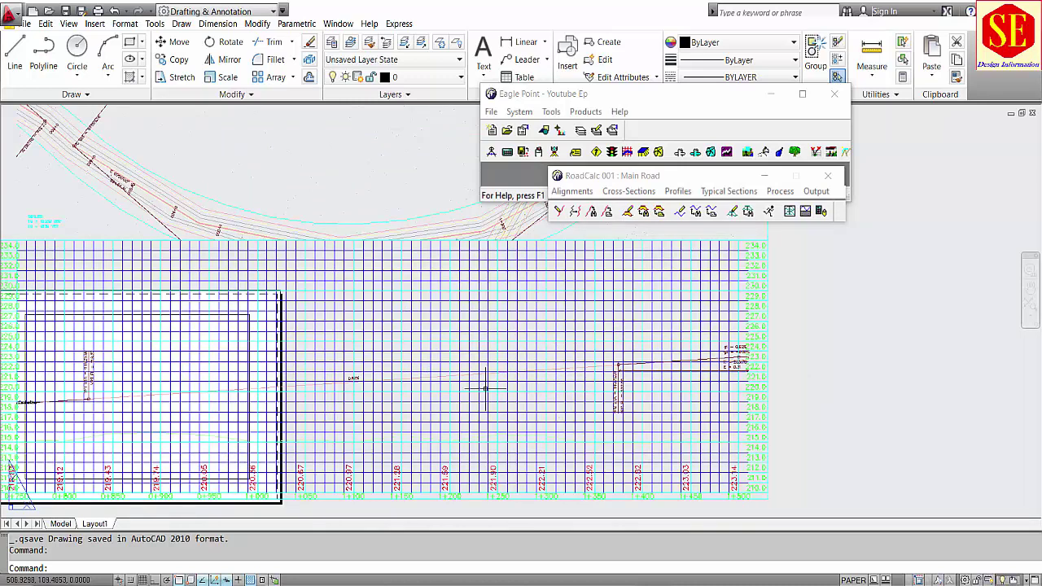
# View plan and profile sheet 3, covering 1+500.000 to 2+260.000, discarding the changes to sheet 2's drawing, and examine its circular curve data
pyautogui.click(806, 194)
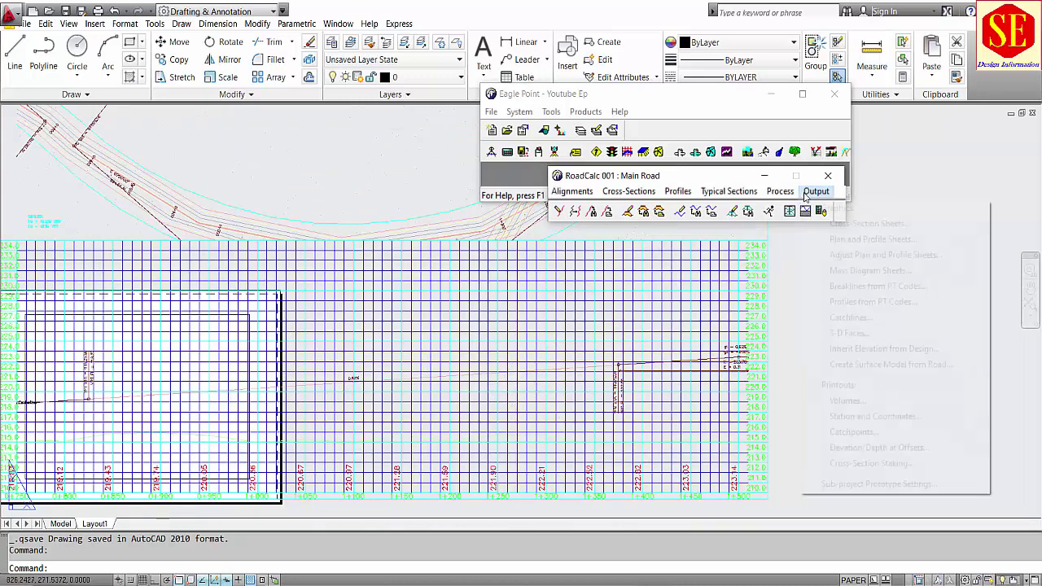
pyautogui.click(825, 238)
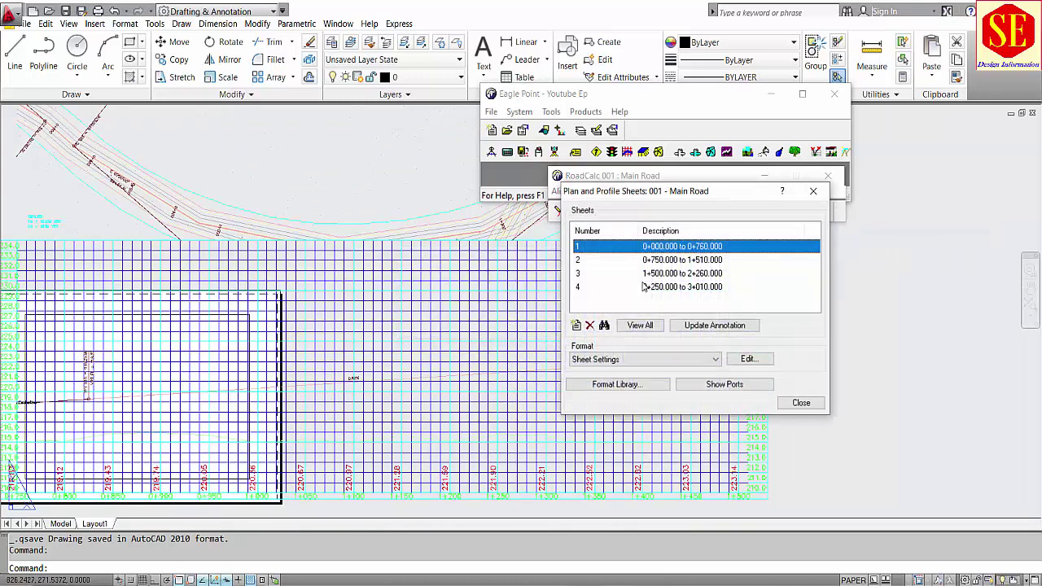
pyautogui.click(653, 278)
pyautogui.click(604, 325)
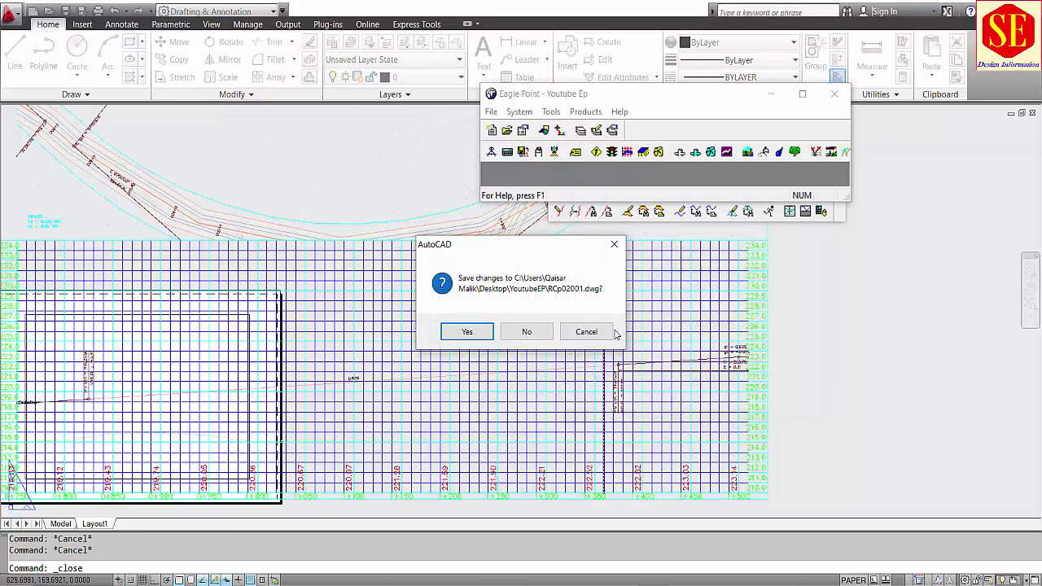
pyautogui.click(526, 332)
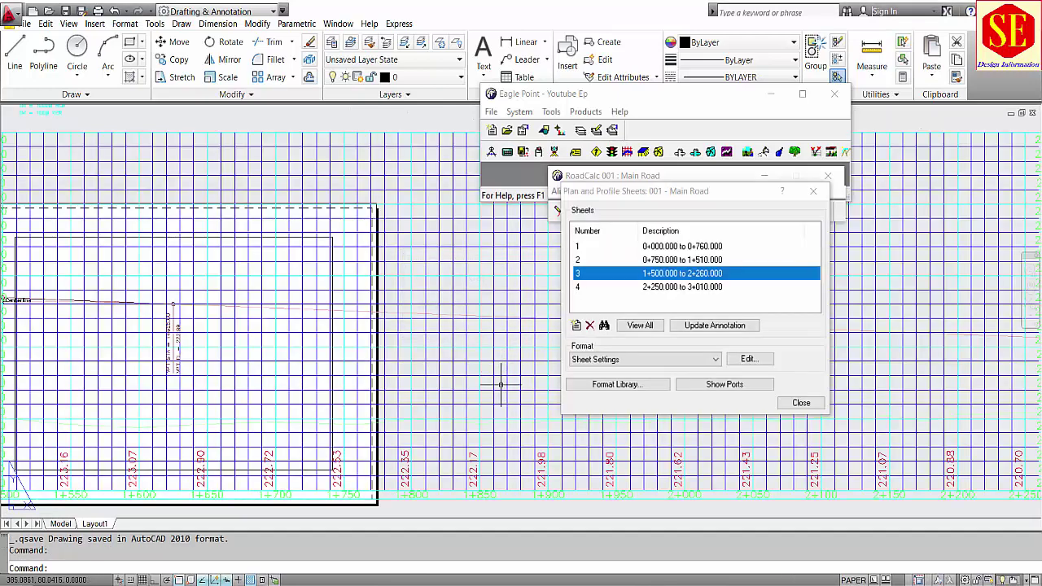
pyautogui.scroll(4, 470, 310)
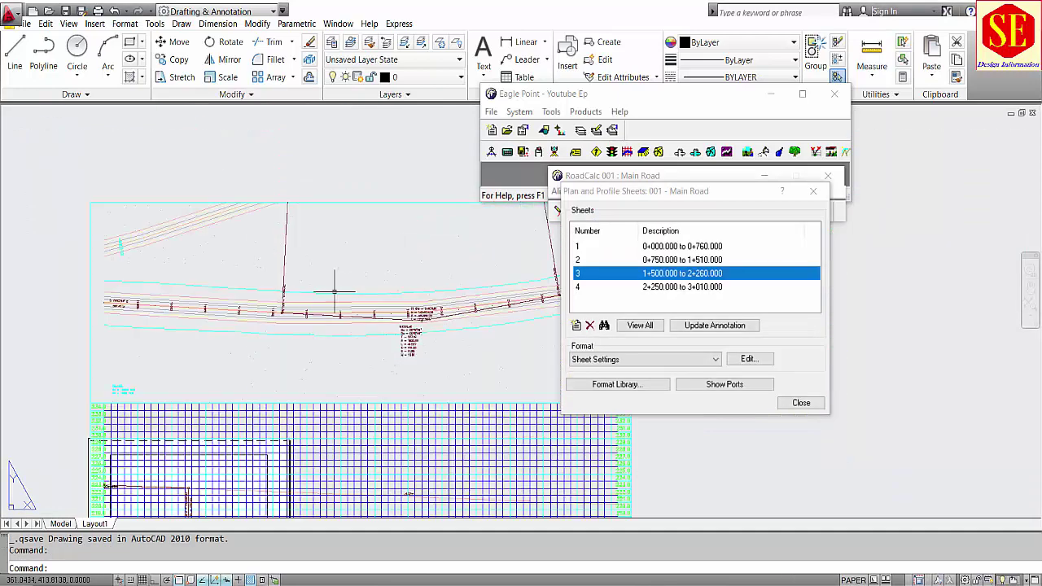
pyautogui.scroll(1, 317, 305)
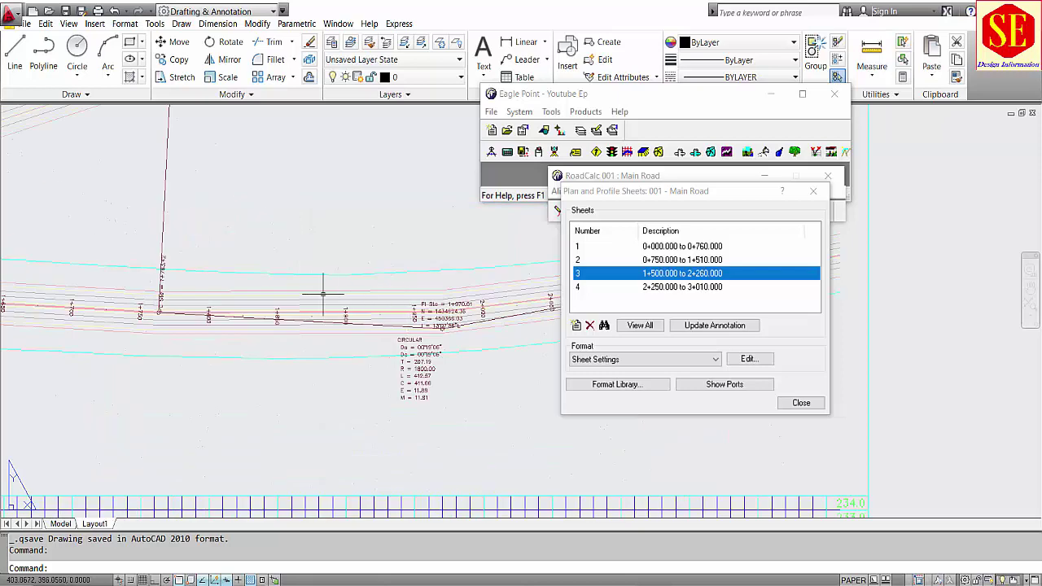
pyautogui.scroll(-2, 324, 295)
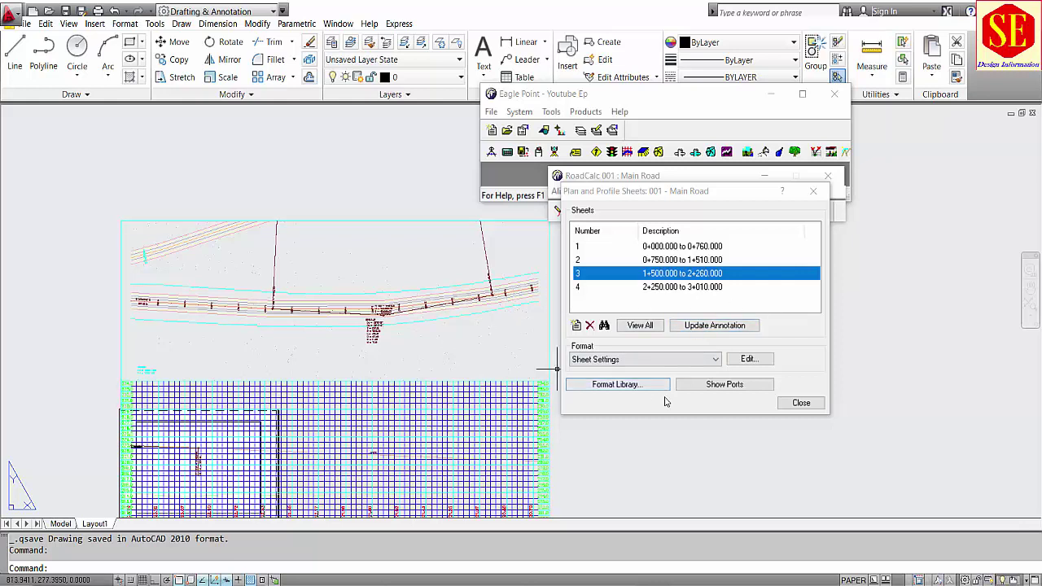
# Open the plan and profile sheet settings, review the sheet, plan and profile values, and keep the orientation as Plan over Profile
pyautogui.click(745, 359)
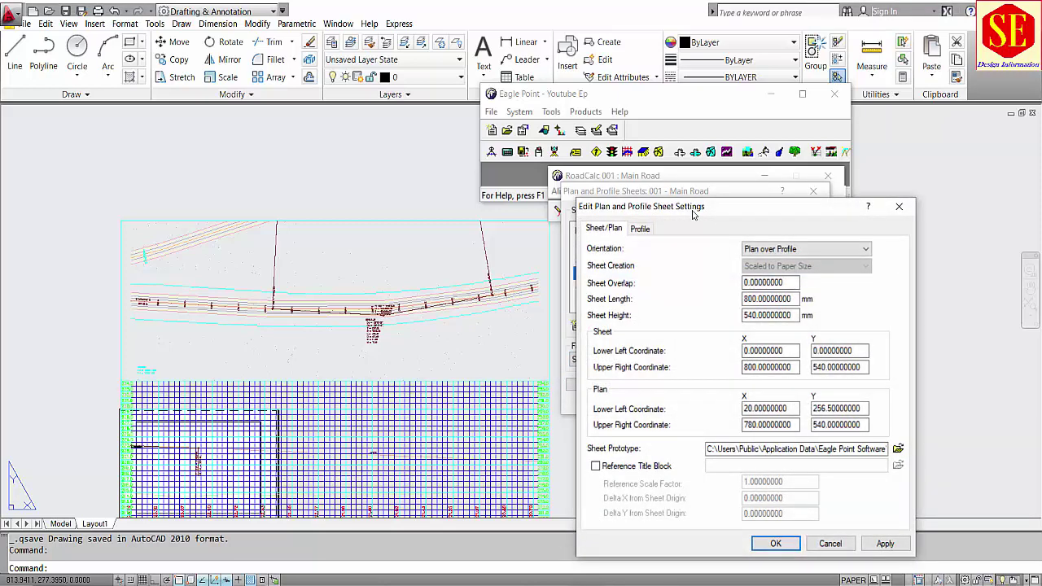
pyautogui.moveTo(693, 213); pyautogui.dragTo(563, 135)
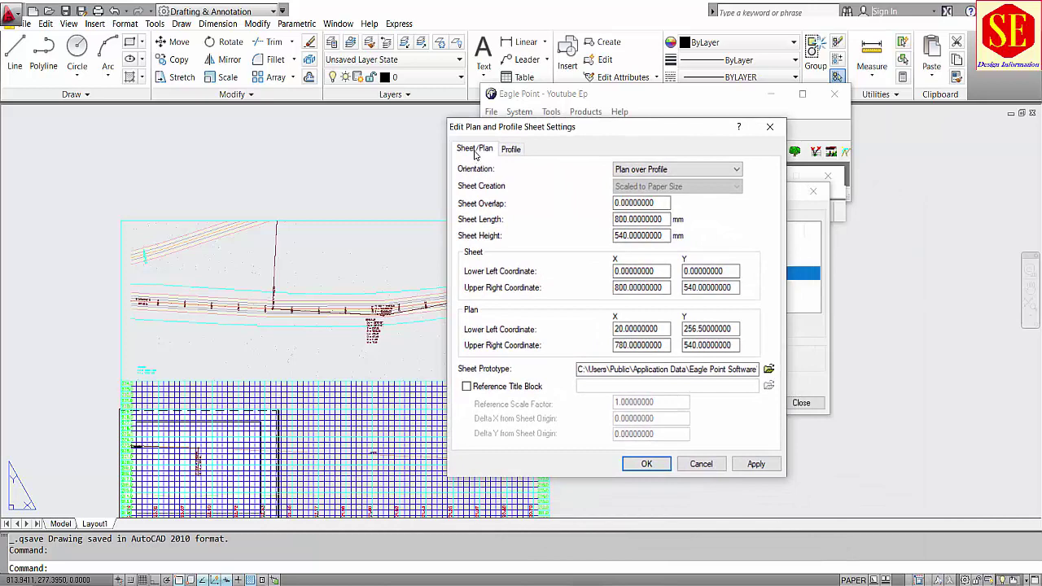
pyautogui.click(510, 150)
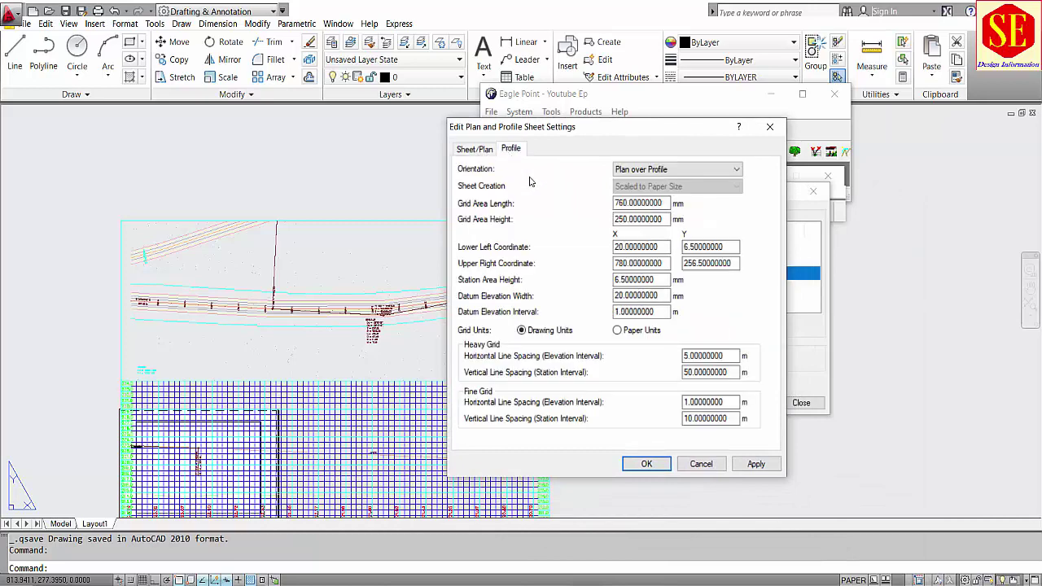
pyautogui.click(478, 150)
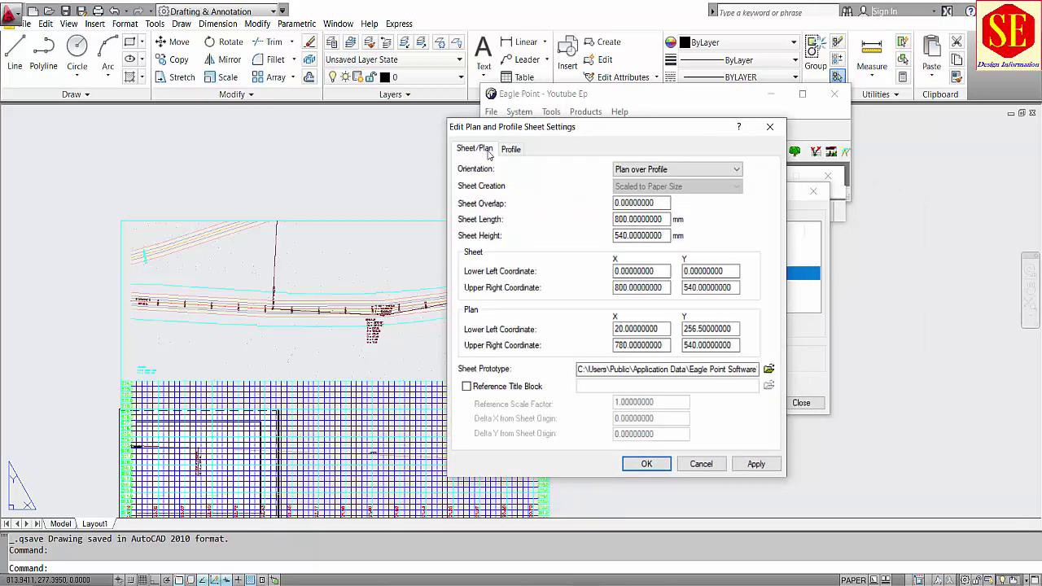
pyautogui.click(661, 170)
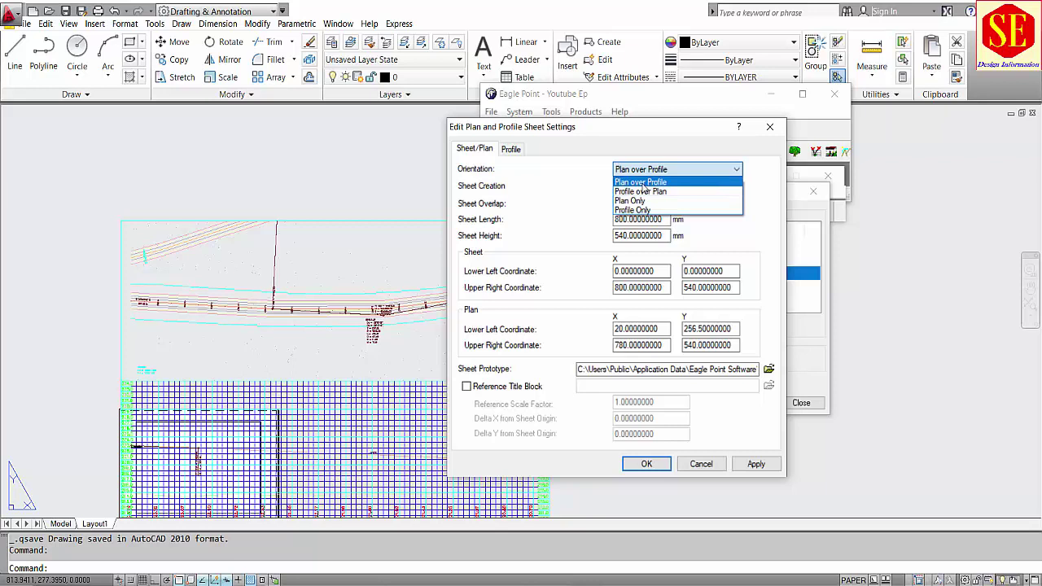
pyautogui.click(642, 182)
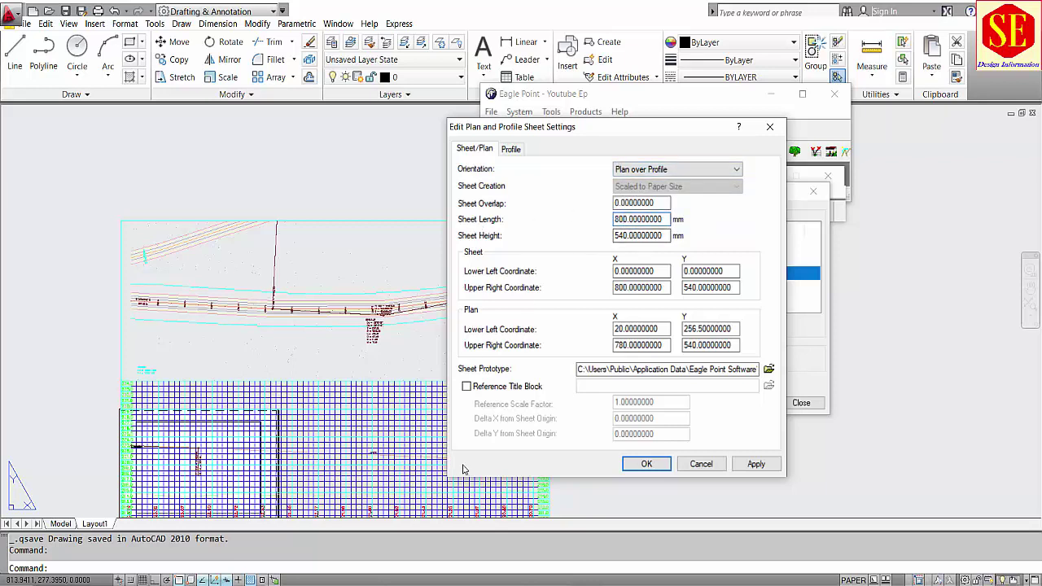
# Examine the lower corners of sheet 3 in the drawing to see the extent covered by the sheet length
pyautogui.click(393, 461)
pyautogui.scroll(5, 367, 437)
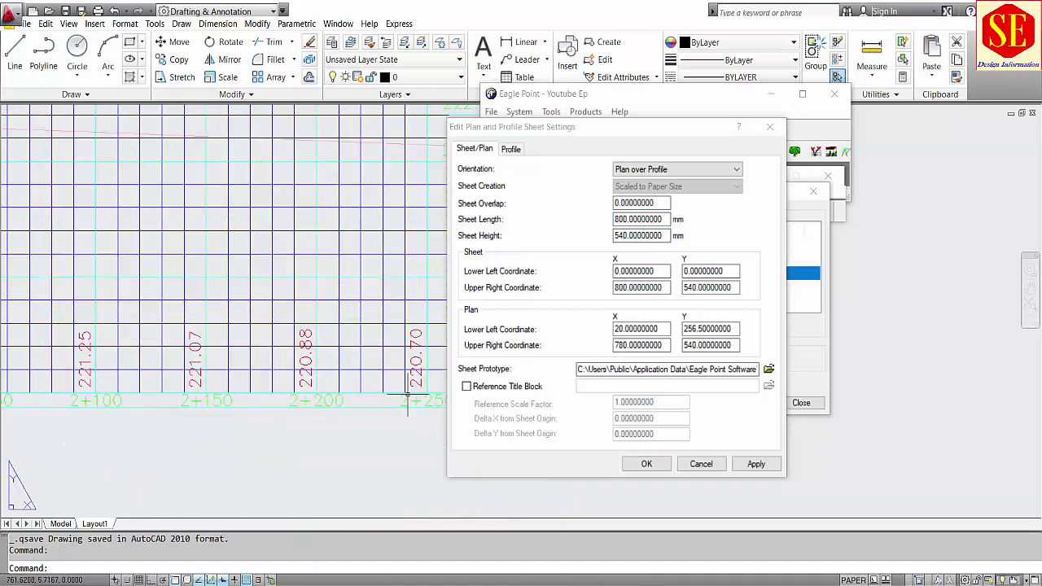
pyautogui.scroll(-5, 398, 370)
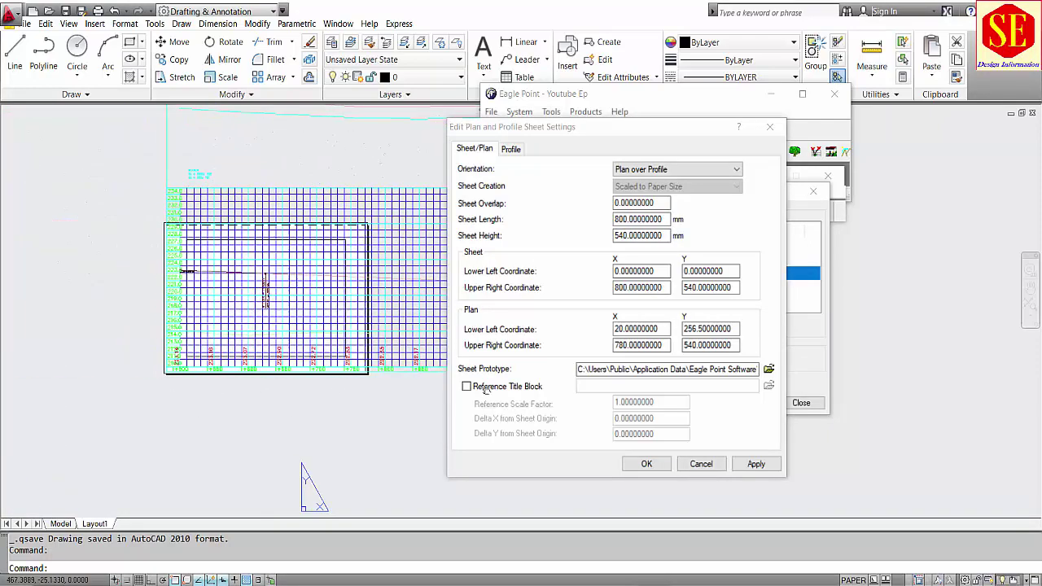
pyautogui.scroll(3, 102, 372)
pyautogui.scroll(-3, 106, 363)
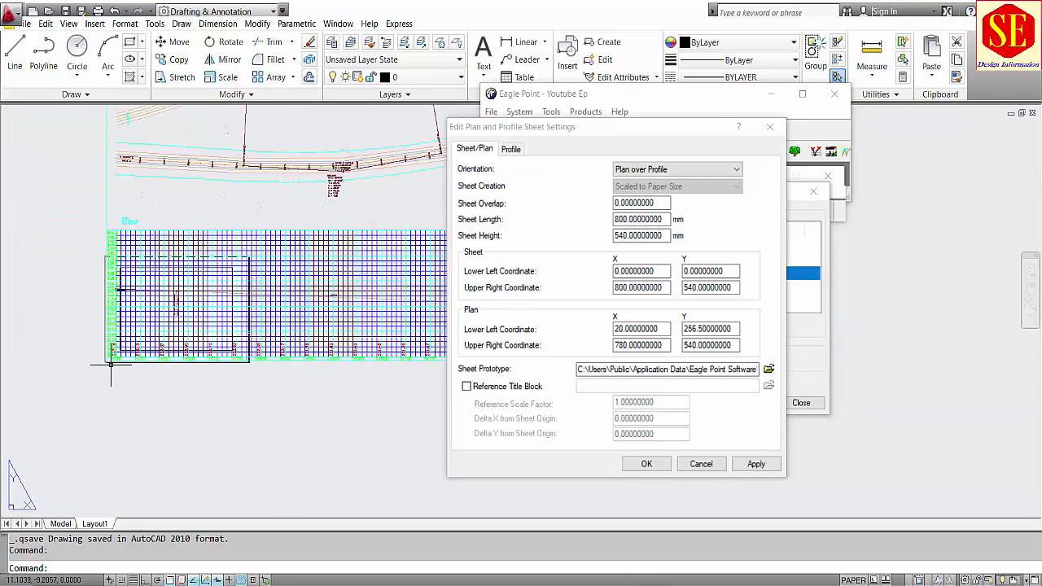
pyautogui.scroll(4, 212, 370)
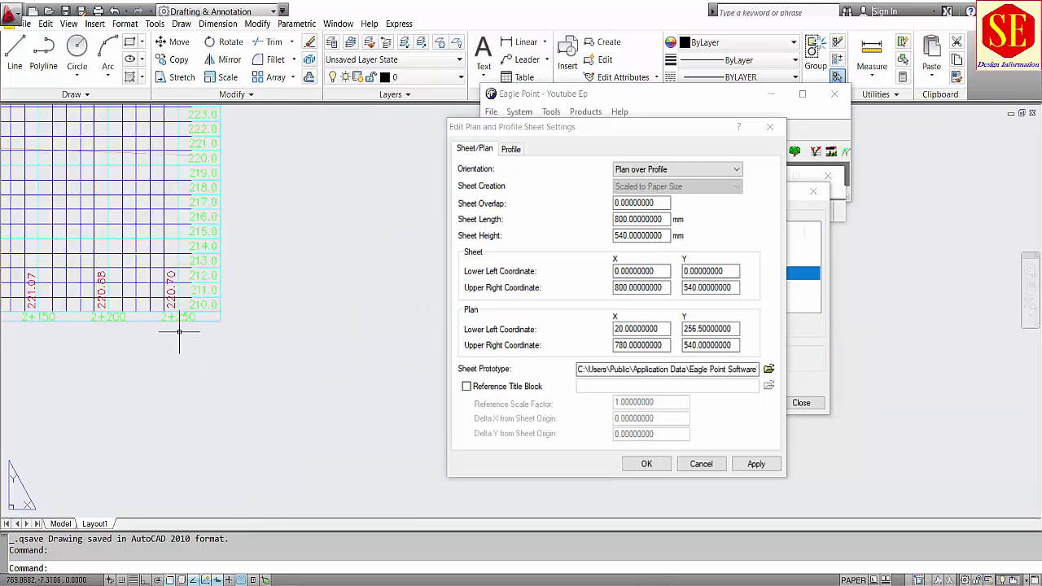
pyautogui.scroll(-2, 310, 345)
pyautogui.scroll(-2, 309, 345)
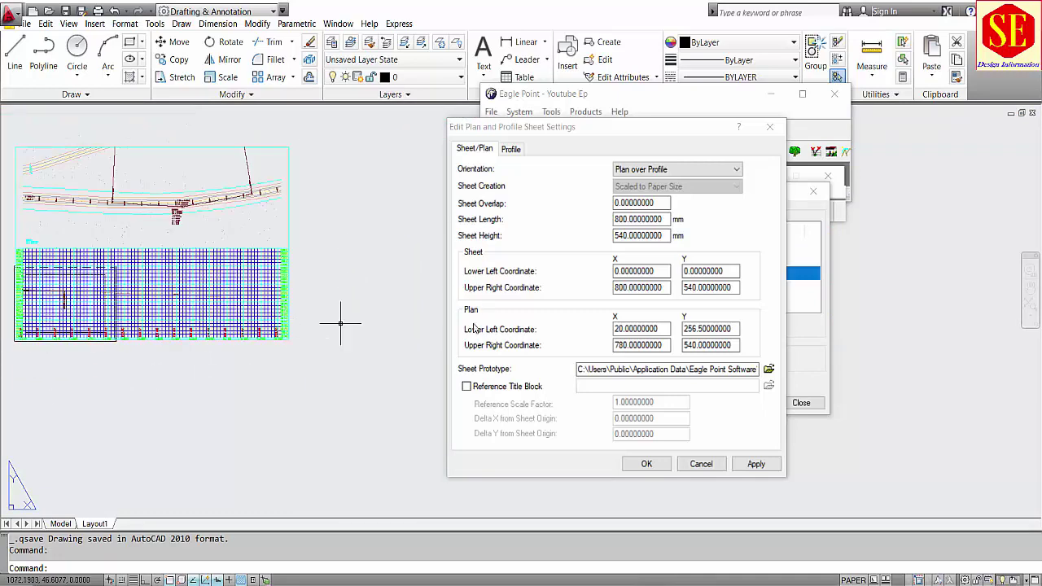
# Set the sheet length to 1000 mm and the sheet height to 520 mm
pyautogui.click(667, 219)
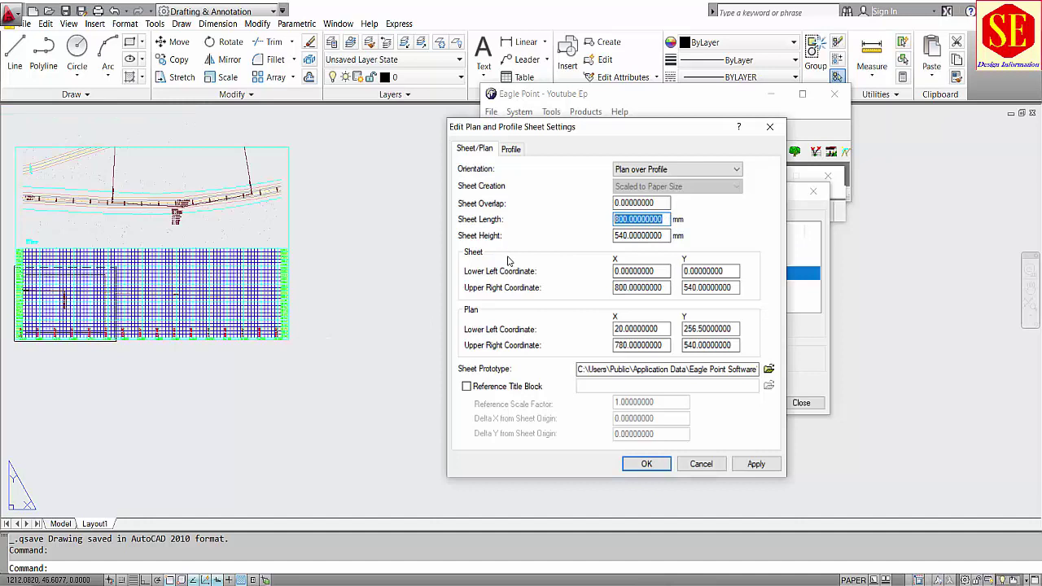
pyautogui.write('10')
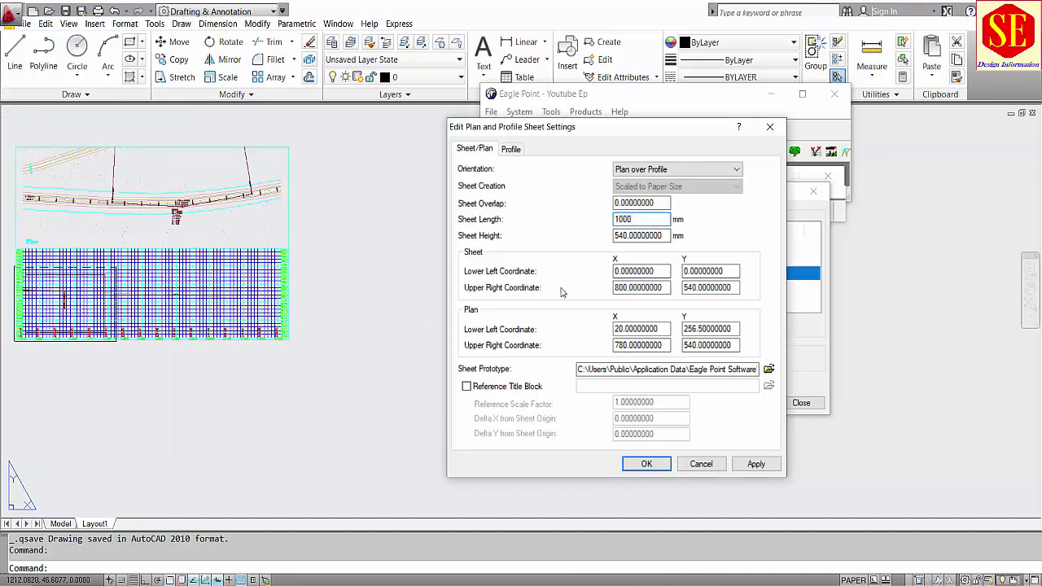
pyautogui.click(664, 271)
pyautogui.moveTo(669, 235); pyautogui.dragTo(592, 258)
pyautogui.write('520')
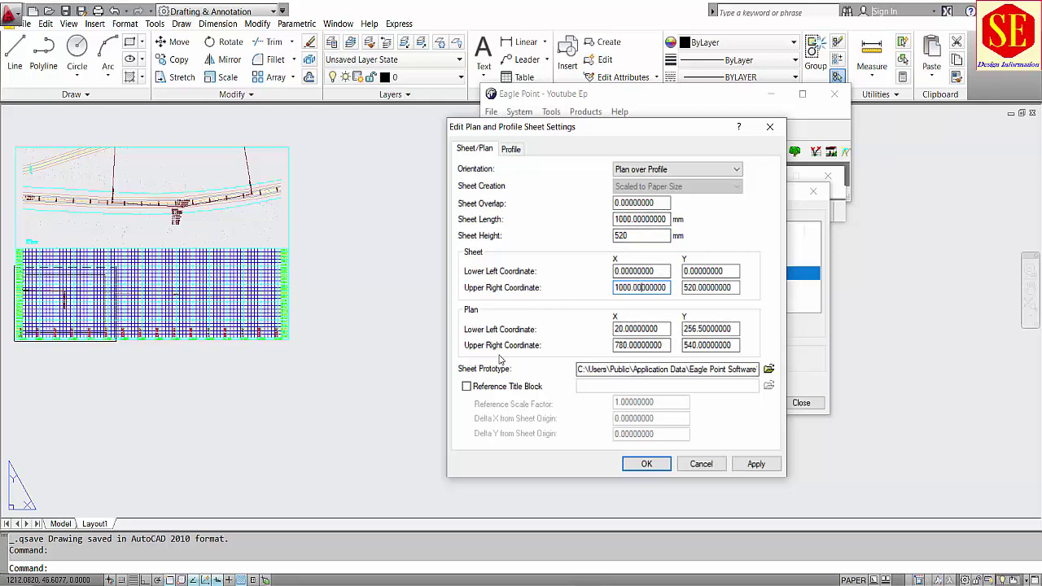
# Change the sheet length to 800 mm
pyautogui.hotkey('shift', 'Tab')
pyautogui.hotkey('shift', 'Tab')
pyautogui.hotkey('shift', 'Tab')
pyautogui.hotkey('shift', 'Tab')
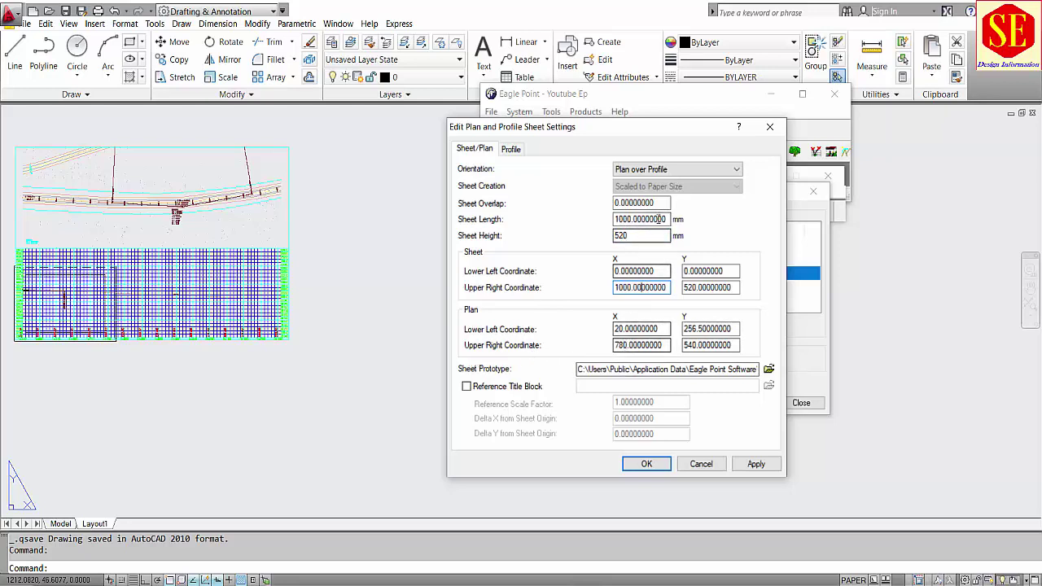
pyautogui.write('800')
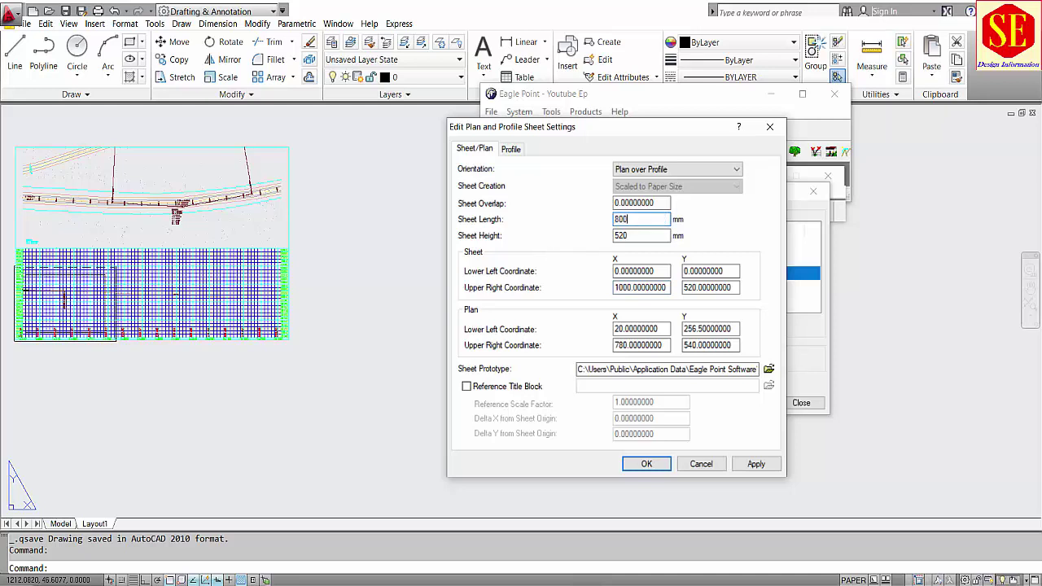
# Return the sheet length to 1000 mm and set the plan's upper right X coordinate to 980
pyautogui.click(622, 345)
pyautogui.moveTo(621, 345); pyautogui.dragTo(614, 347)
pyautogui.hotkey('shift', 'Tab')
pyautogui.hotkey('shift', 'Tab')
pyautogui.hotkey('shift', 'Tab')
pyautogui.hotkey('shift', 'Tab')
pyautogui.hotkey('shift', 'Tab')
pyautogui.click(629, 345)
pyautogui.write('58')
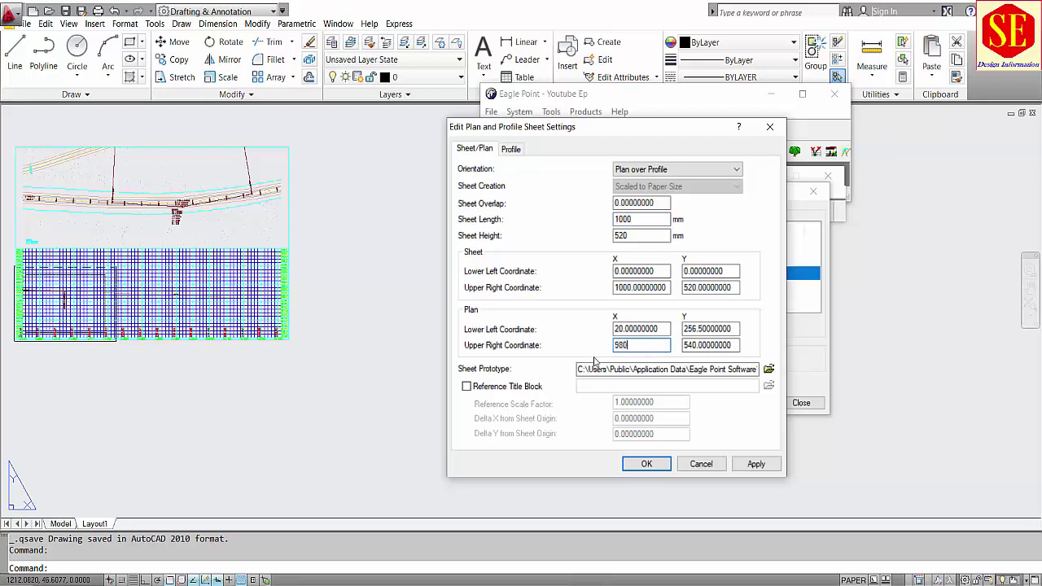
# Set the plan's upper right Y coordinate to 520 to match the sheet height
pyautogui.hotkey('shift', 'Tab')
pyautogui.hotkey('shift', 'Tab')
pyautogui.hotkey('shift', 'Tab')
pyautogui.hotkey('shift', 'Tab')
pyautogui.hotkey('shift', 'Tab')
pyautogui.hotkey('shift', 'Tab')
pyautogui.hotkey('shift', 'Tab')
pyautogui.hotkey('shift', 'Tab')
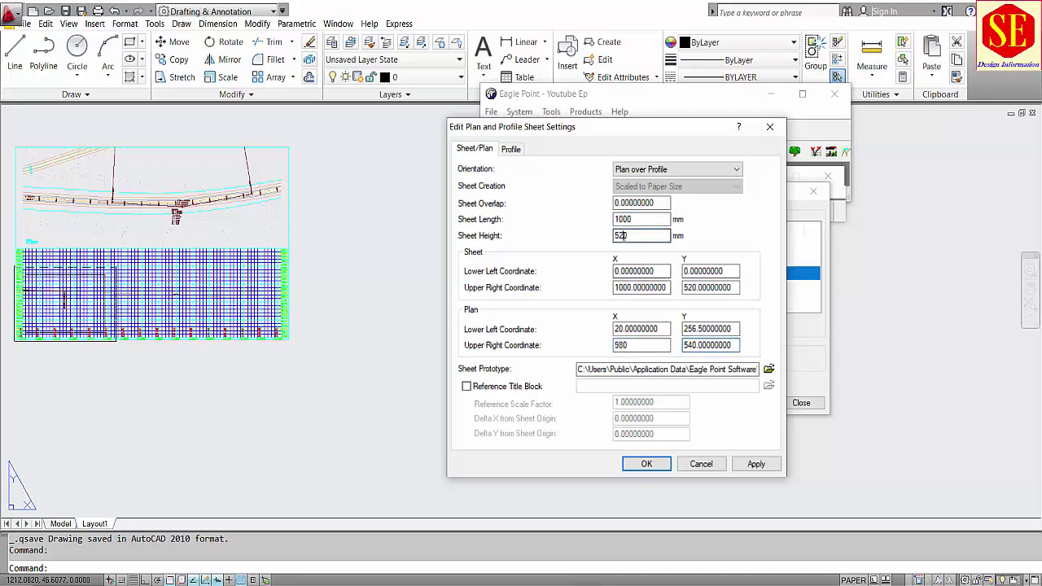
pyautogui.doubleClick(734, 347)
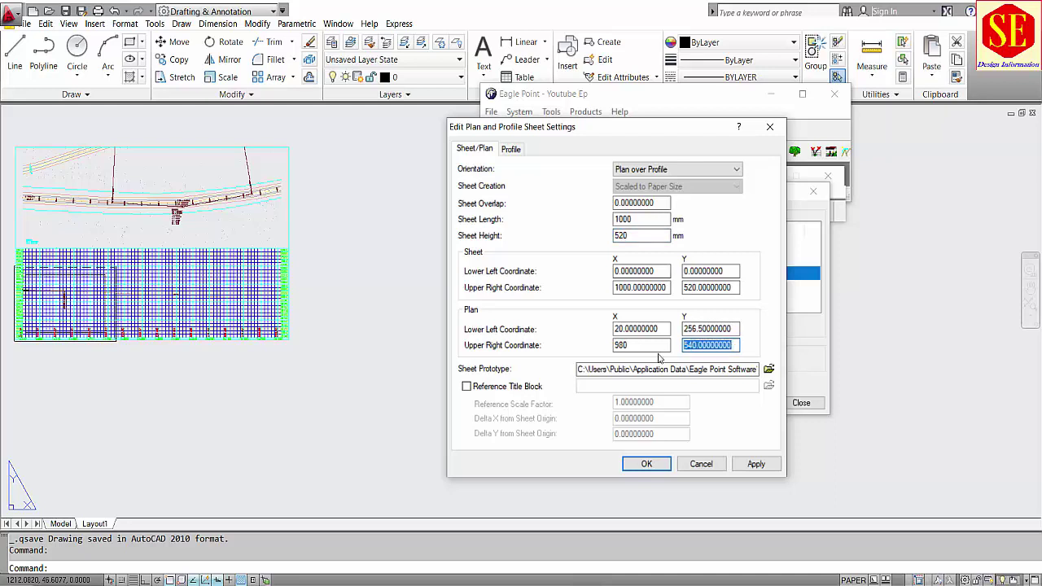
pyautogui.write('520')
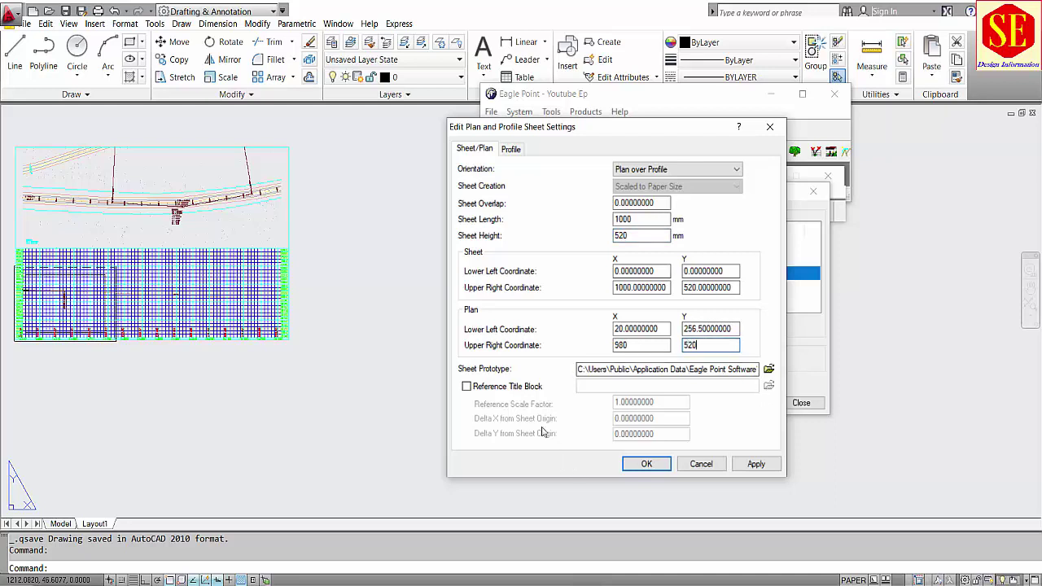
# Read the full file path of the sheet prototype
pyautogui.click(719, 370)
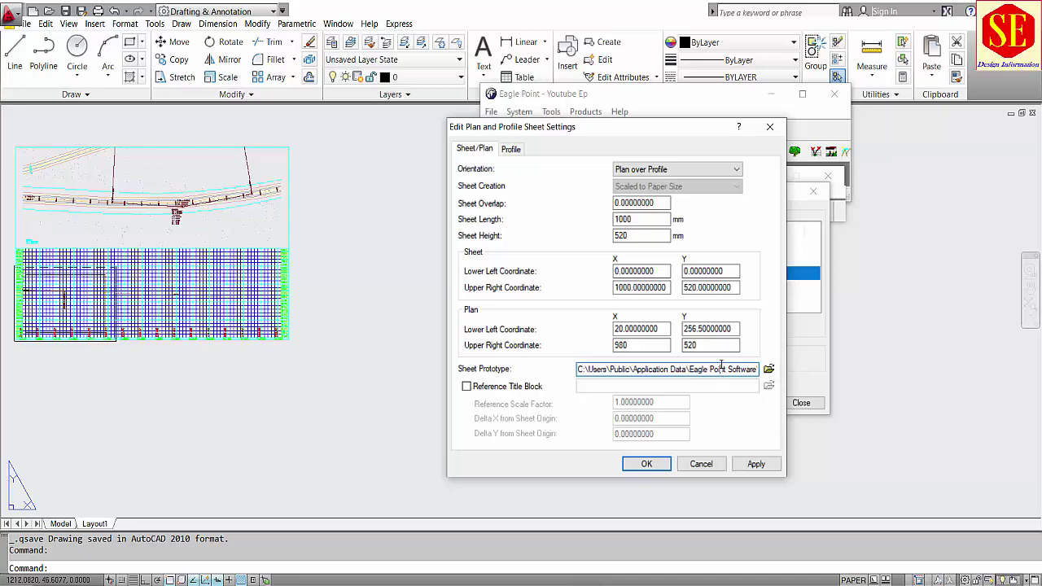
pyautogui.press('Right')
pyautogui.press('Right')
pyautogui.press('Right')
pyautogui.press('Right')
pyautogui.press('Right')
pyautogui.press('Right')
pyautogui.press('Right')
pyautogui.press('Right')
pyautogui.press('Right')
pyautogui.press('Right')
pyautogui.press('Right')
pyautogui.press('Right')
pyautogui.press('Right')
pyautogui.press('Right')
pyautogui.press('Right')
pyautogui.press('Right')
pyautogui.press('Right')
pyautogui.press('Right')
pyautogui.press('Right')
pyautogui.press('Right')
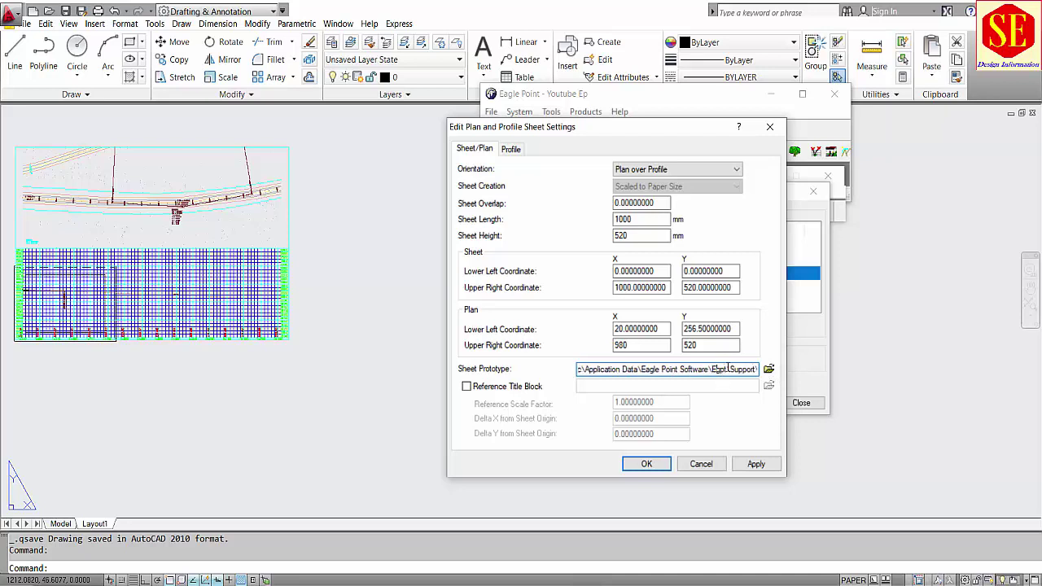
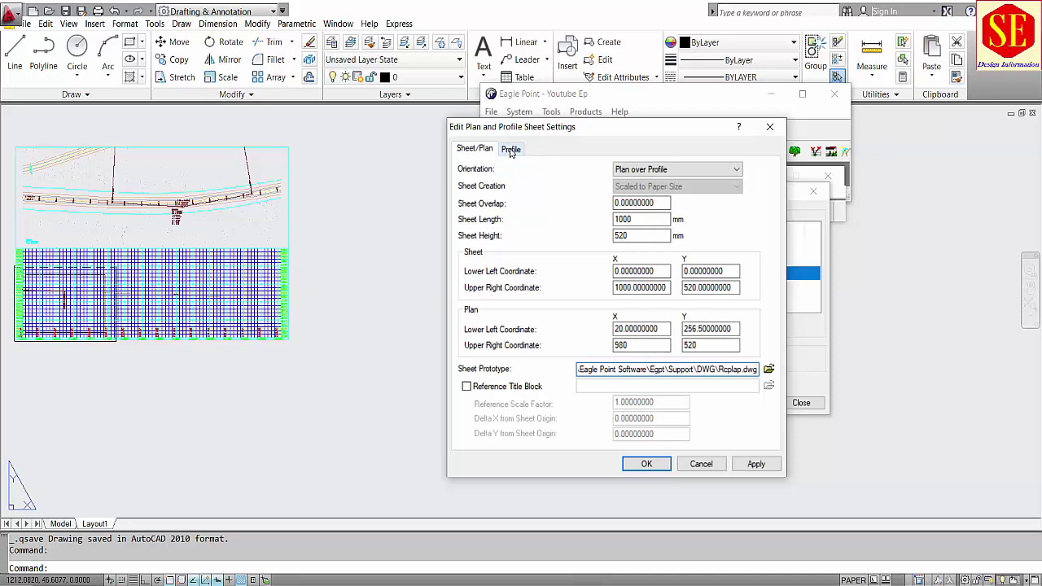
# Set the profile's grid area length to 960 mm and its grid area height to 230 mm
pyautogui.click(511, 152)
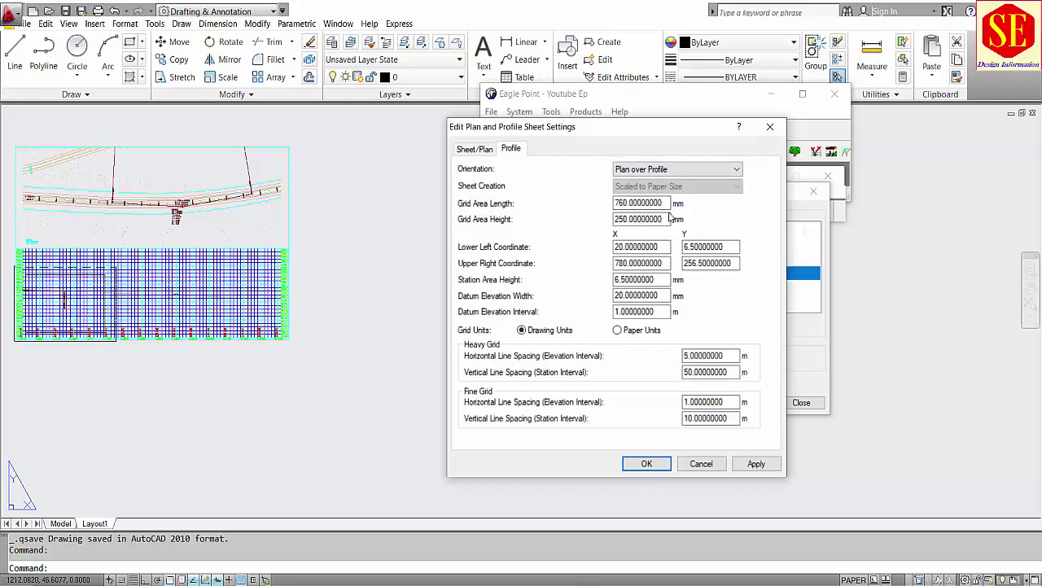
pyautogui.click(479, 151)
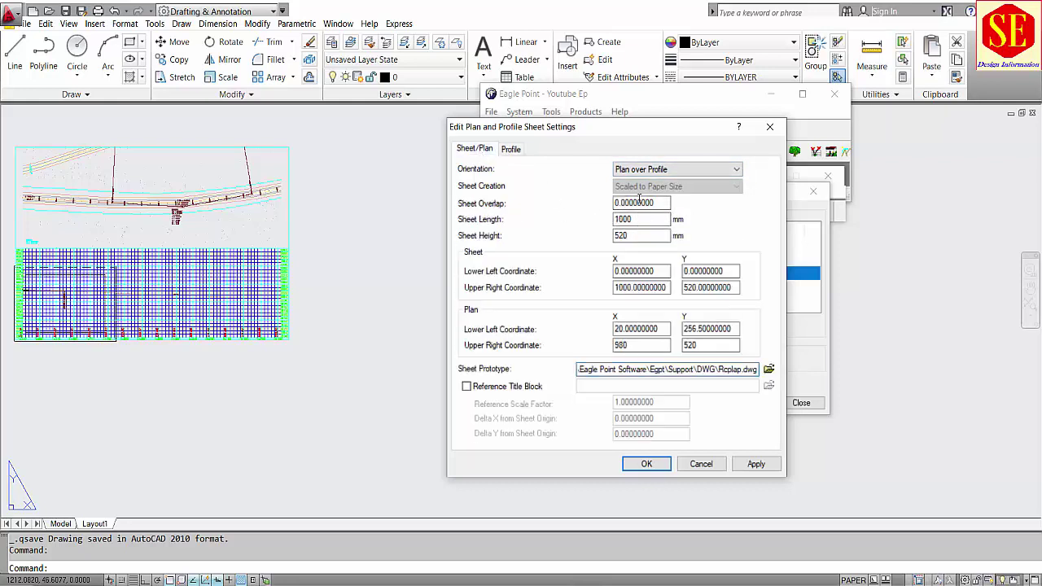
pyautogui.click(511, 150)
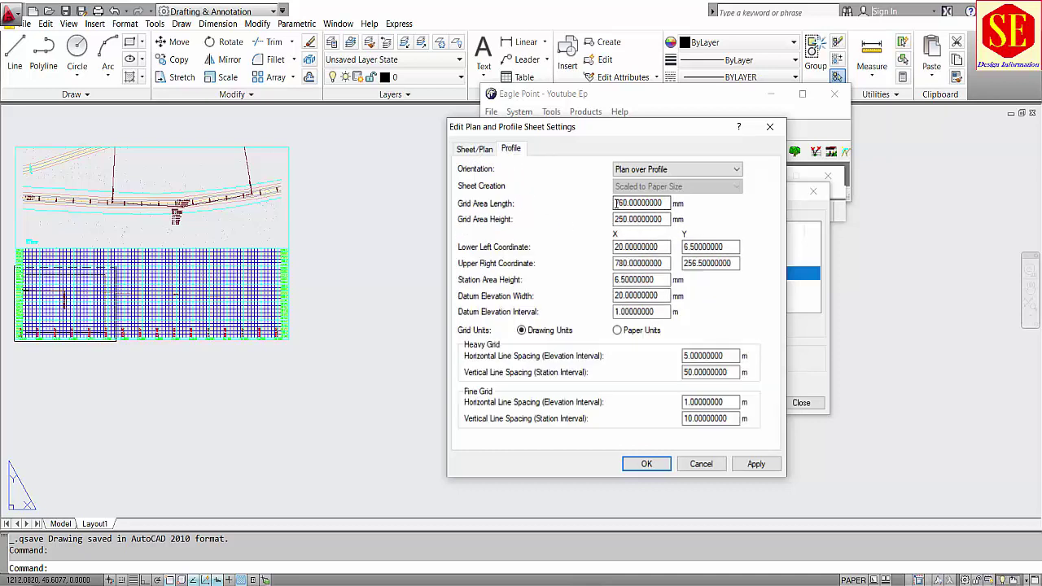
pyautogui.moveTo(669, 201); pyautogui.dragTo(553, 233)
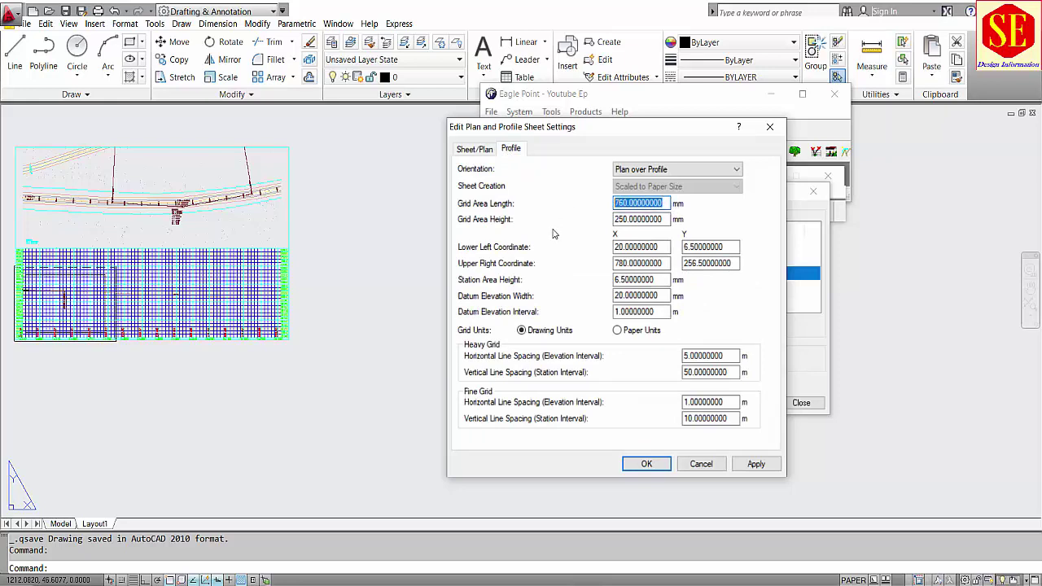
pyautogui.write('960')
pyautogui.click(660, 219)
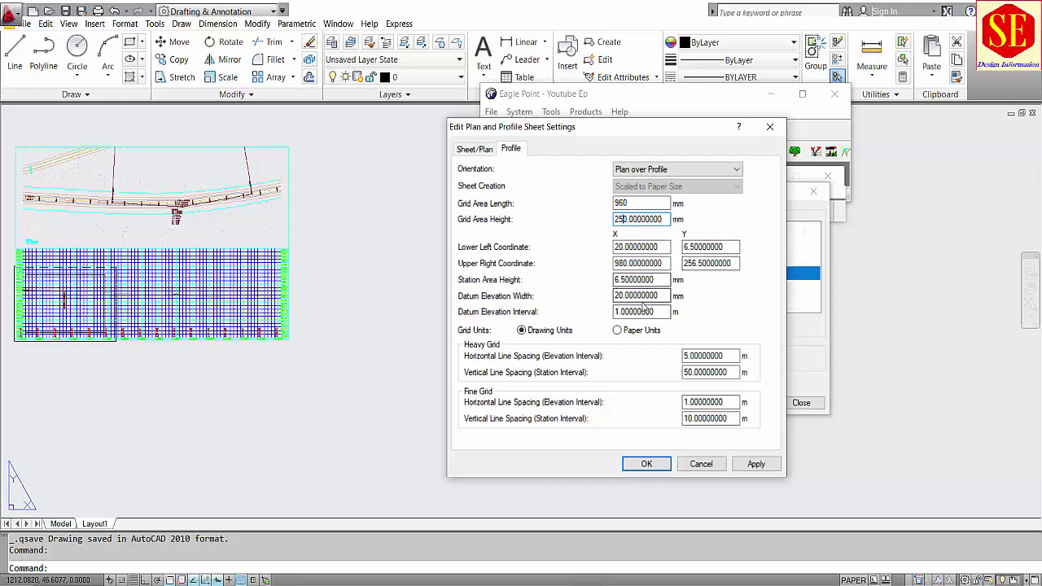
pyautogui.press('BackSpace')
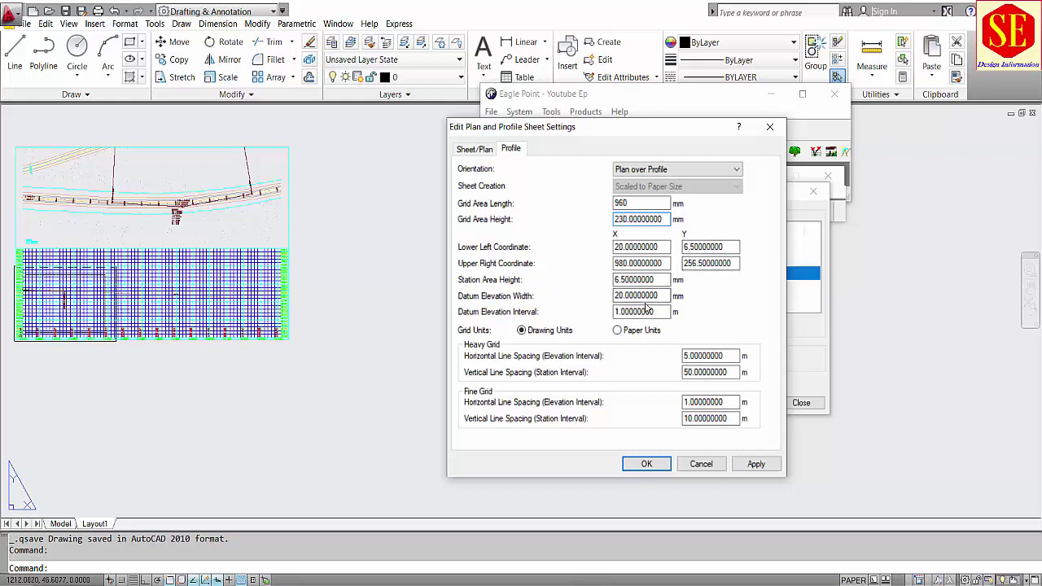
pyautogui.click(640, 263)
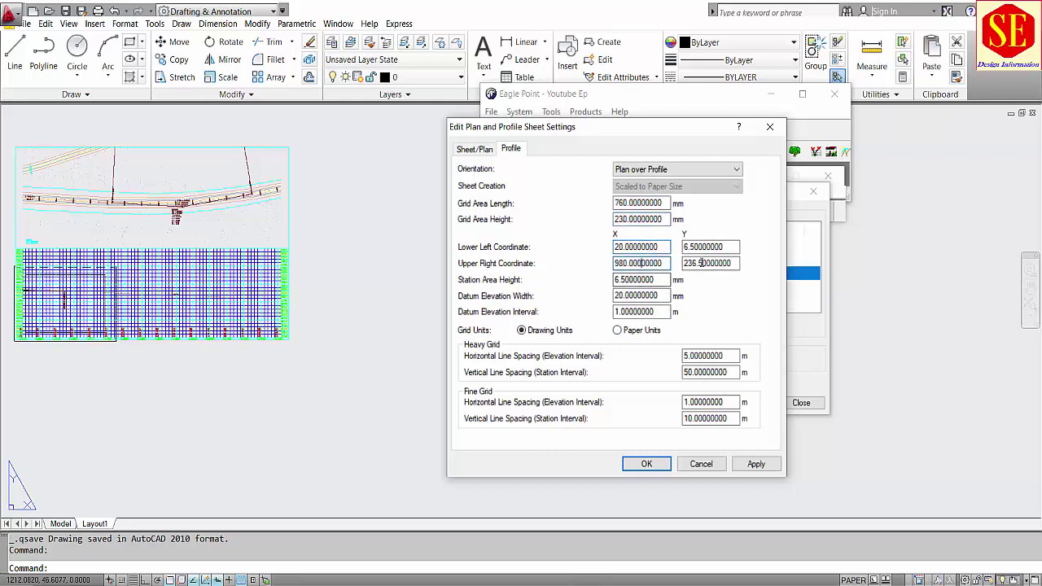
pyautogui.click(699, 263)
pyautogui.click(632, 279)
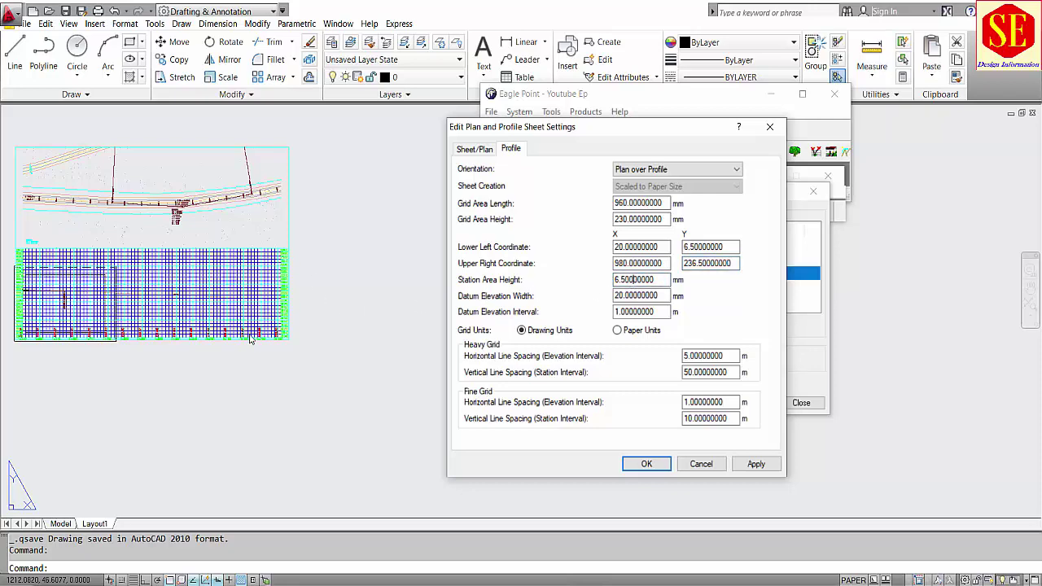
# Set the profile's datum elevation interval to 5 m
pyautogui.scroll(8, 251, 340)
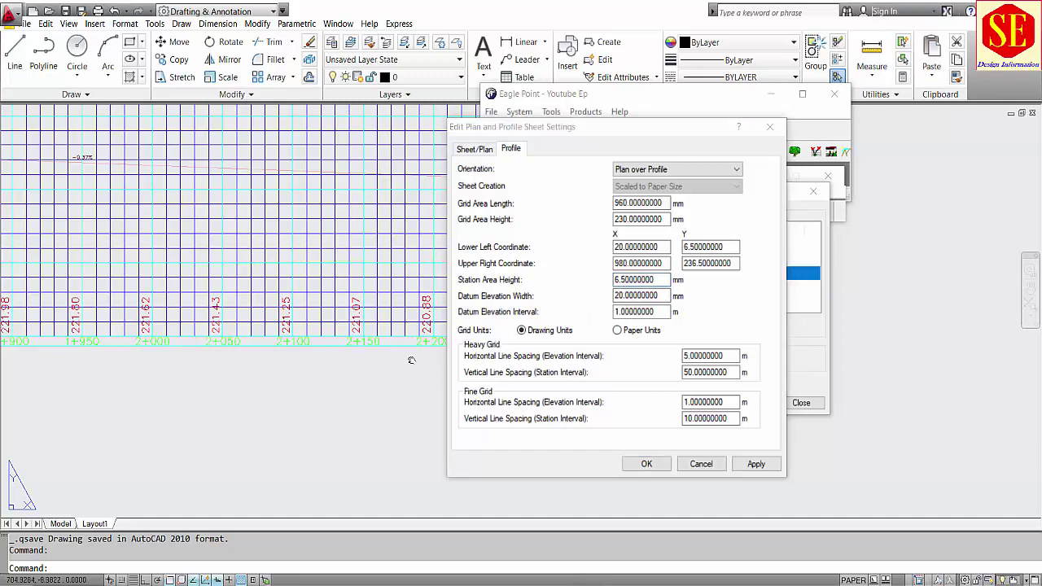
pyautogui.moveTo(413, 360); pyautogui.dragTo(273, 388, button='middle')
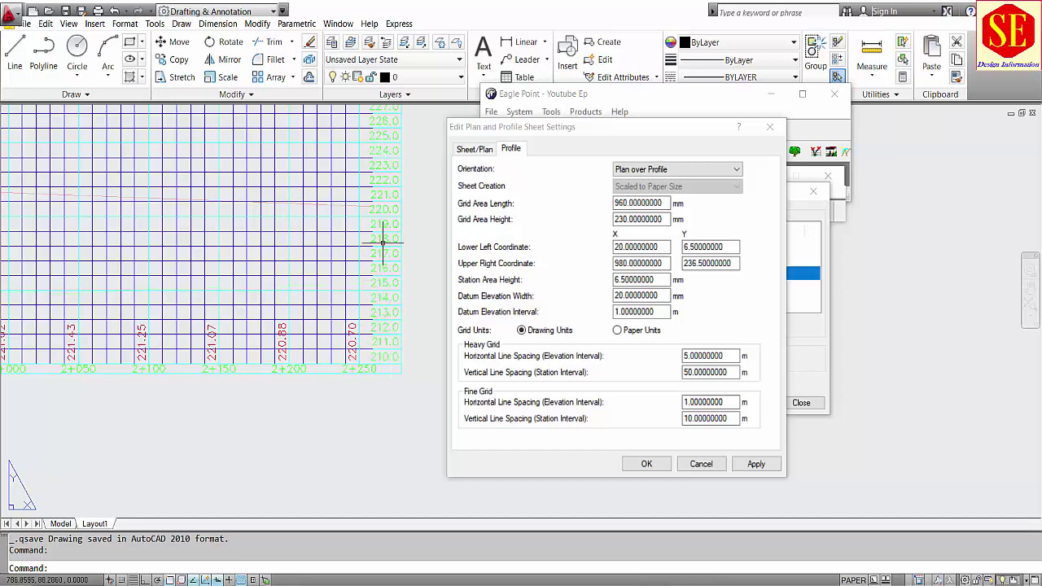
pyautogui.click(450, 325)
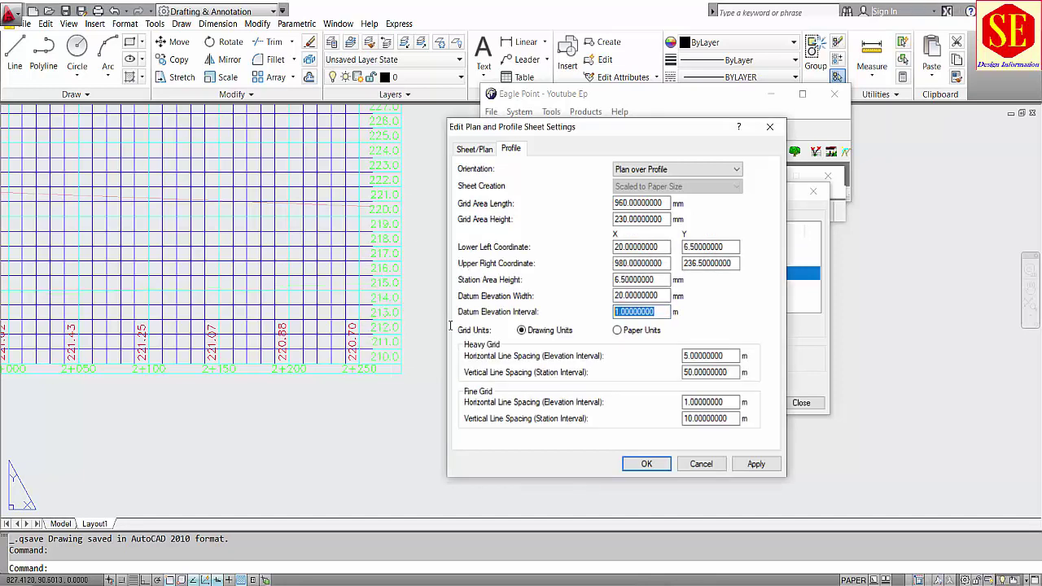
pyautogui.write('5')
pyautogui.doubleClick(641, 312)
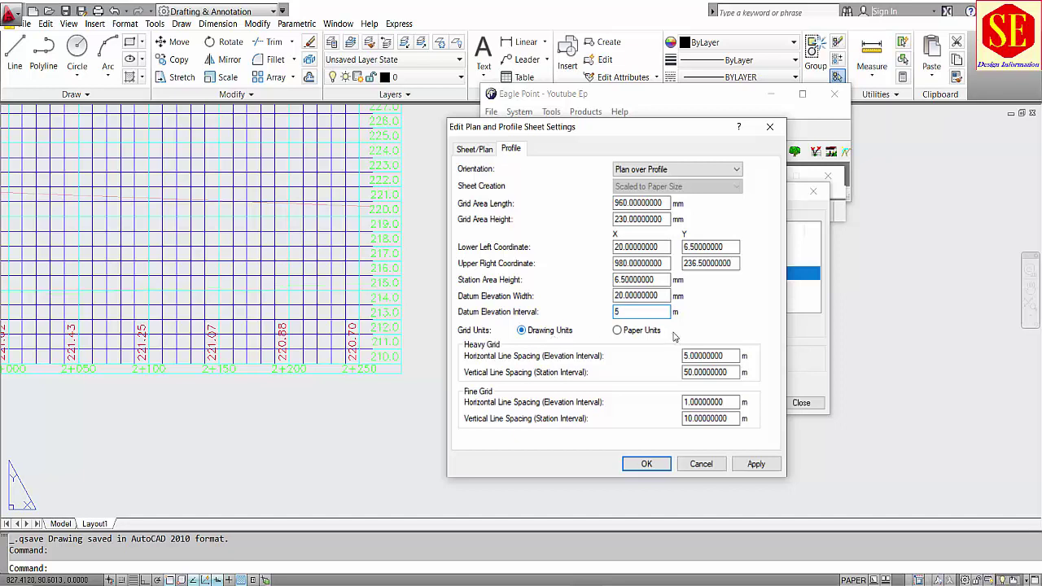
# Review the heavy and fine grid line spacings without changing them and accept the plan and profile sheet settings
pyautogui.click(698, 355)
pyautogui.click(725, 356)
pyautogui.click(731, 372)
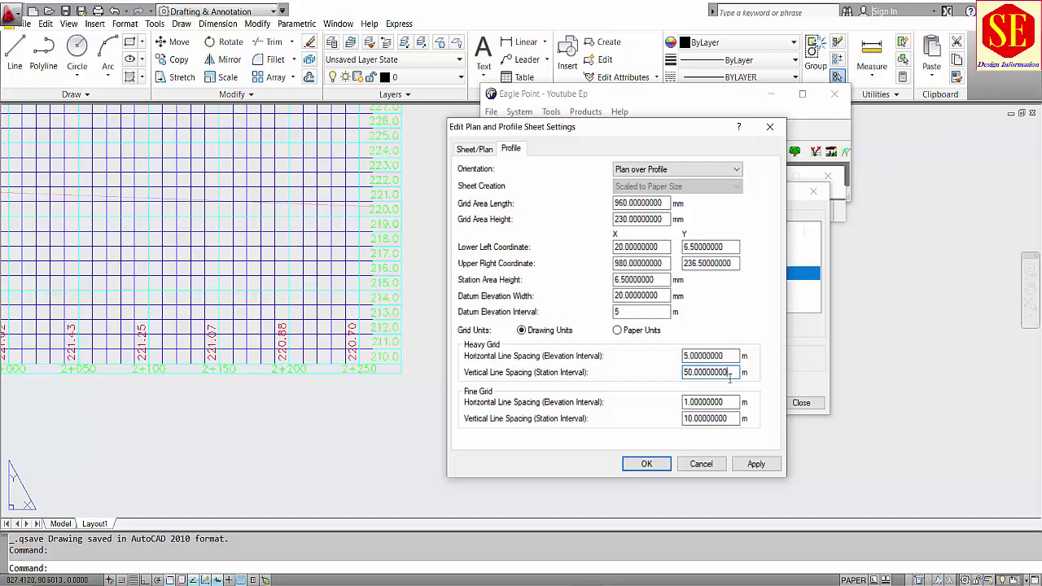
pyautogui.click(716, 402)
pyautogui.click(706, 372)
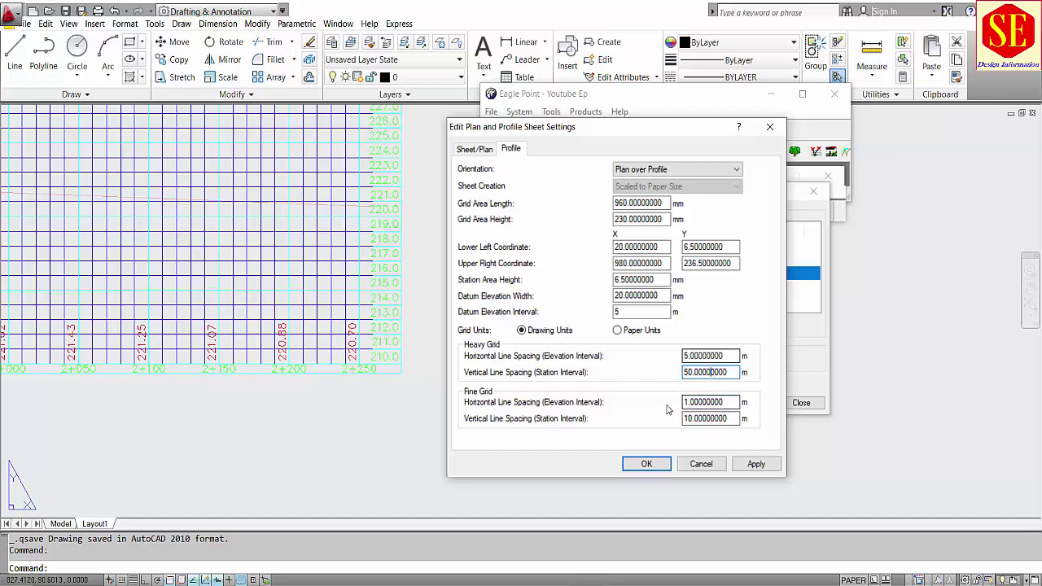
pyautogui.click(647, 464)
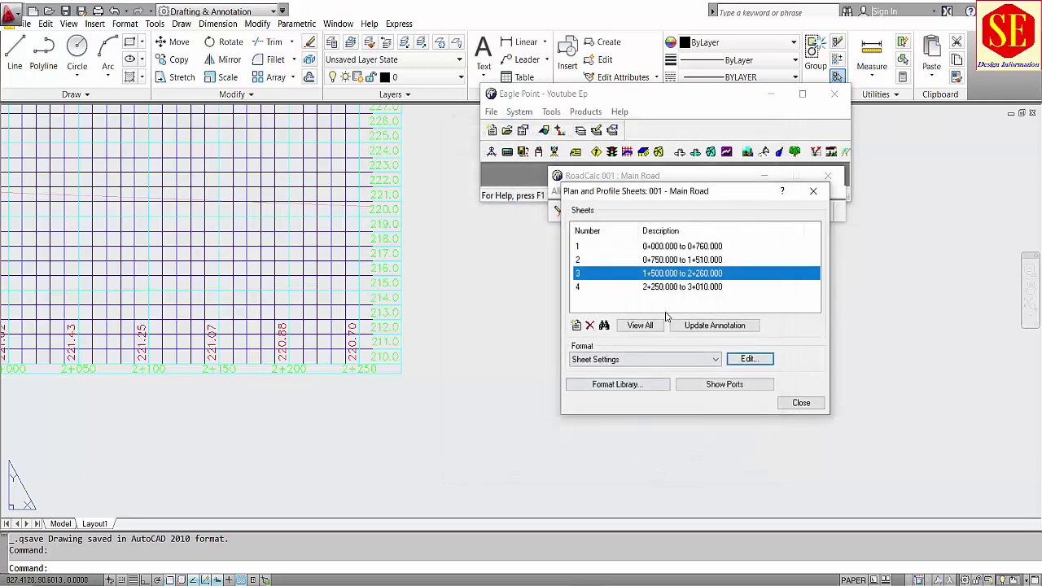
# Close the open plan and profile sheet drawing and return to the road's model drawing
pyautogui.click(670, 289)
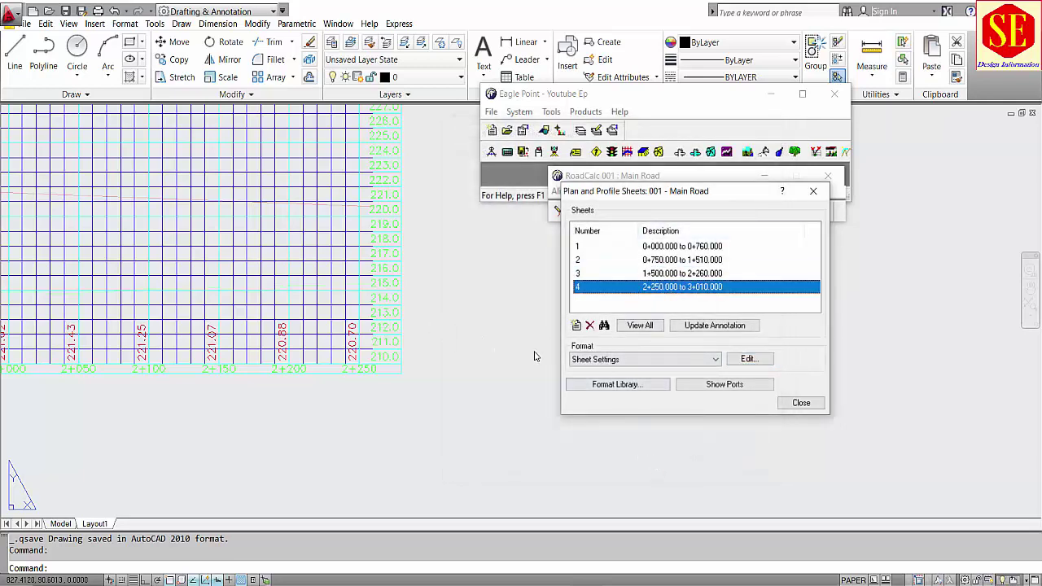
pyautogui.scroll(-3, 443, 325)
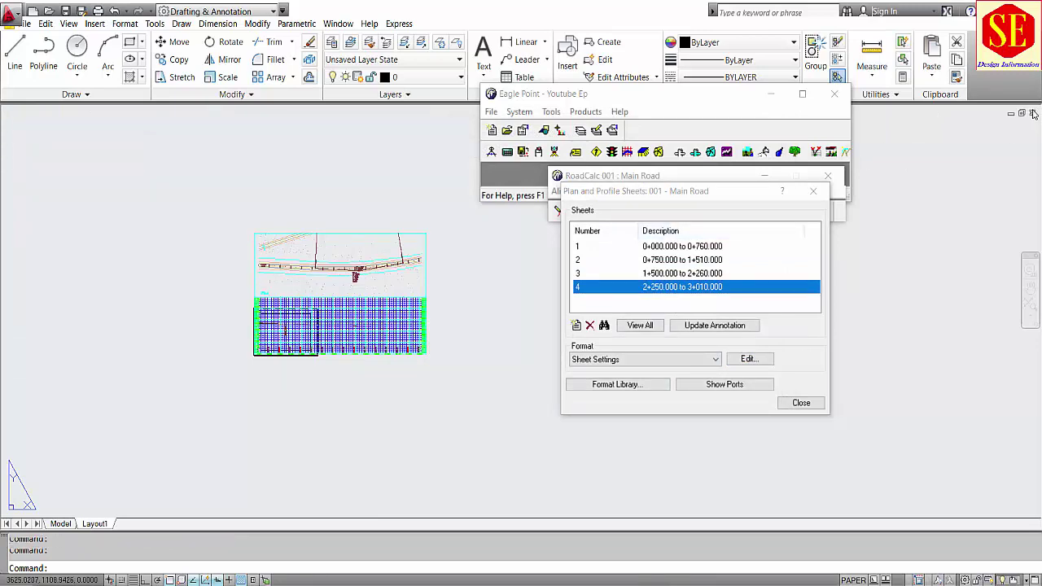
pyautogui.click(1032, 114)
pyautogui.click(525, 330)
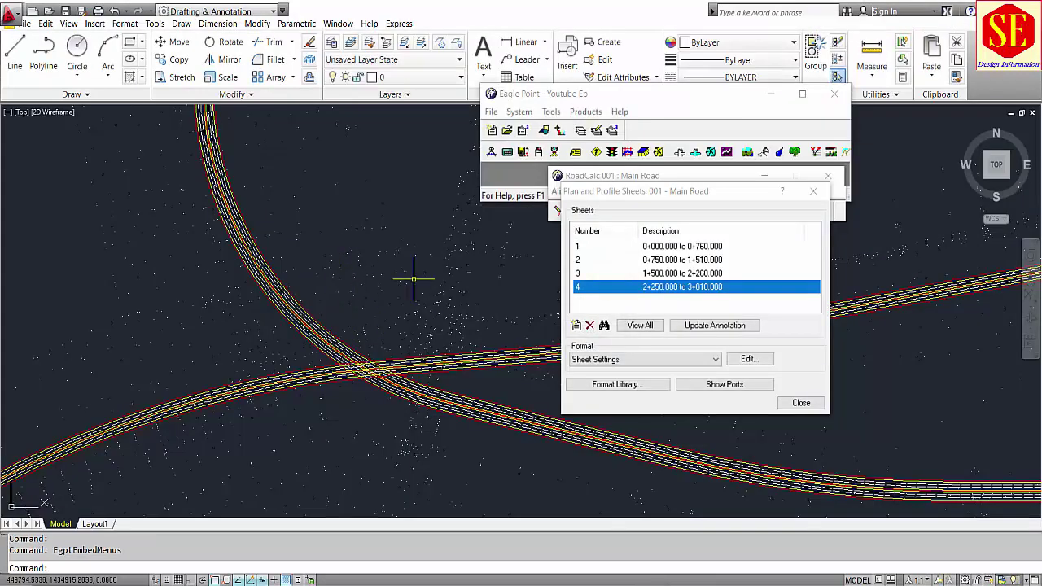
# Delete all four existing plan and profile sheets of Main Road
pyautogui.click(711, 247)
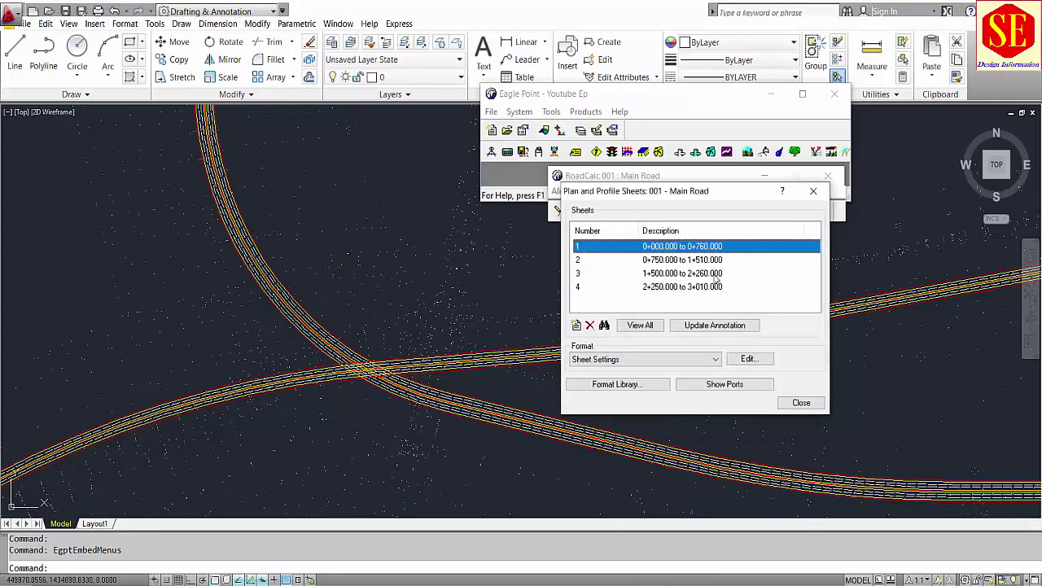
pyautogui.click(745, 324)
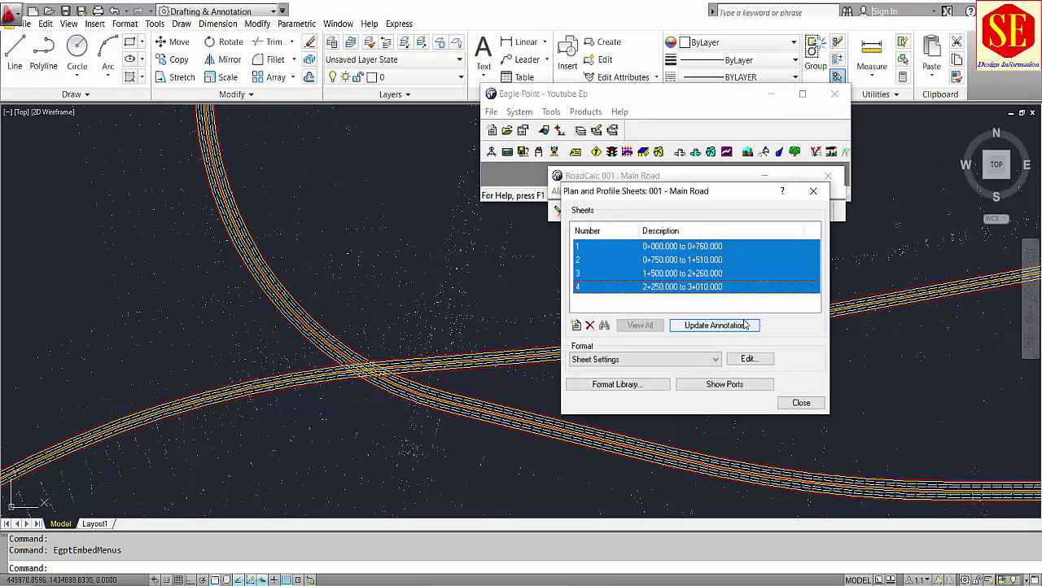
pyautogui.click(591, 326)
pyautogui.click(676, 356)
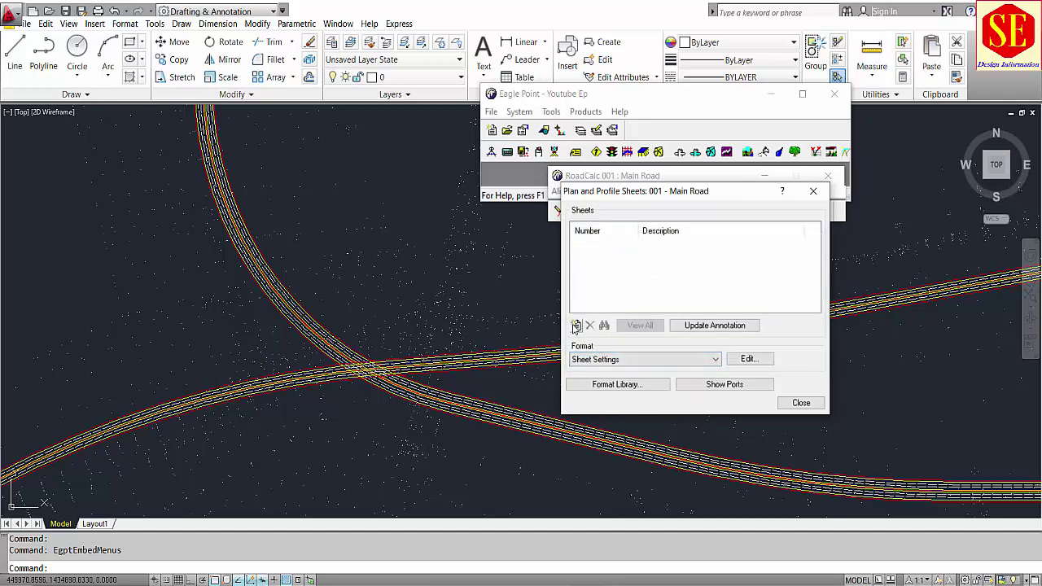
# Create new plan and profile sheets for stations 0+000.000 to 2+911.496 and review their station ranges
pyautogui.click(576, 326)
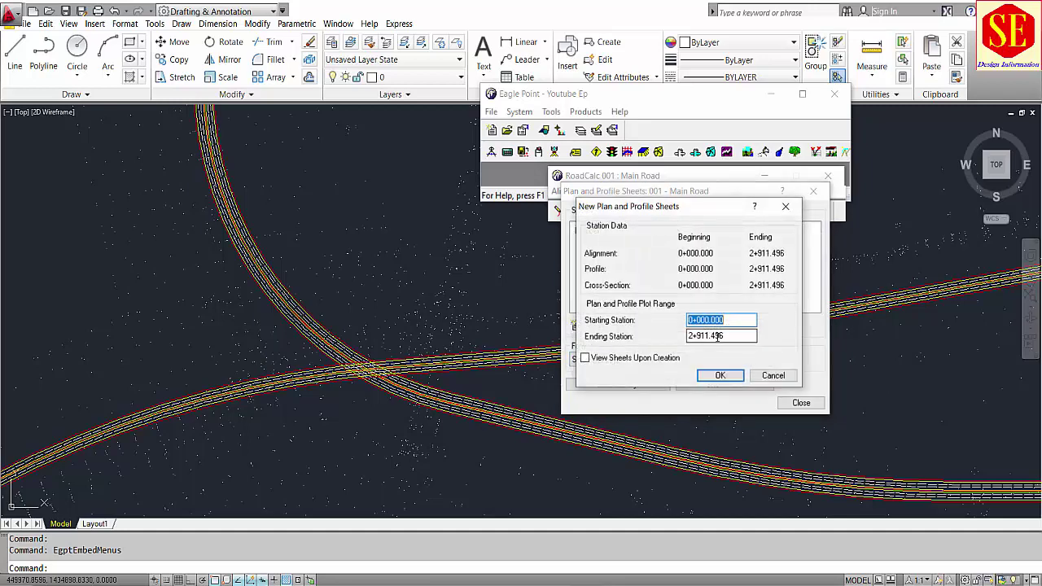
pyautogui.click(721, 374)
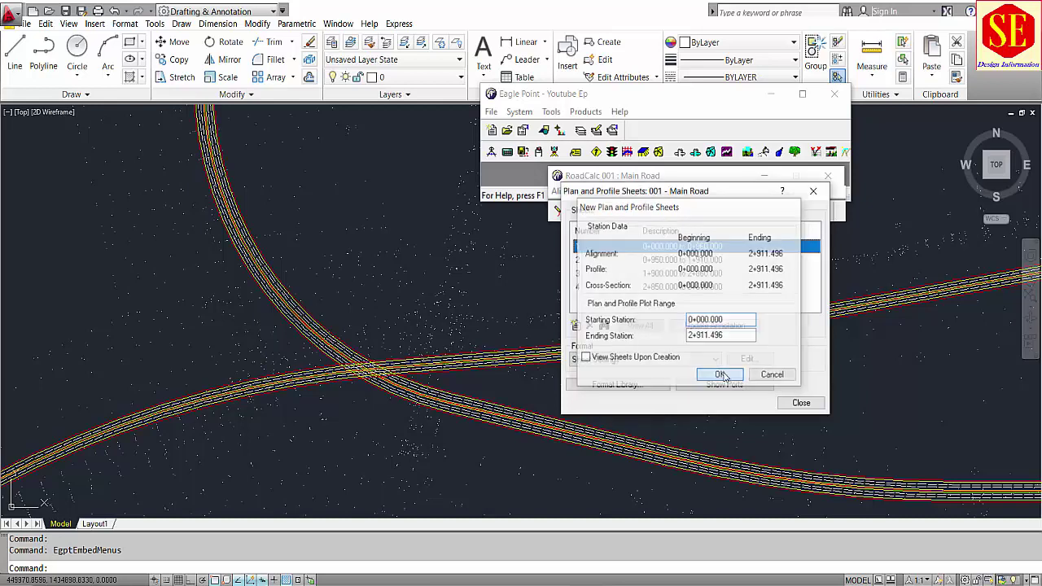
pyautogui.click(676, 260)
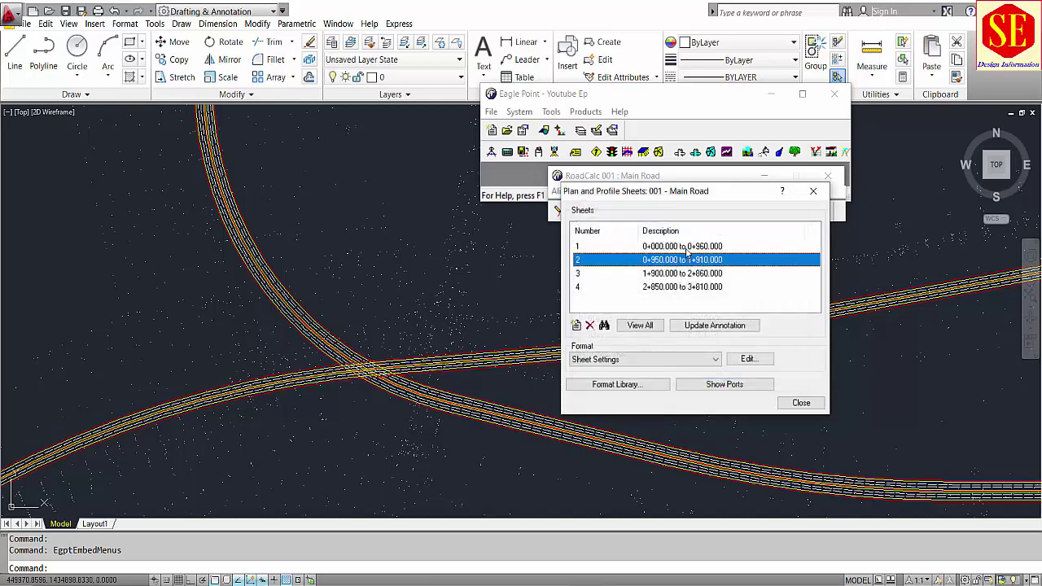
pyautogui.click(677, 250)
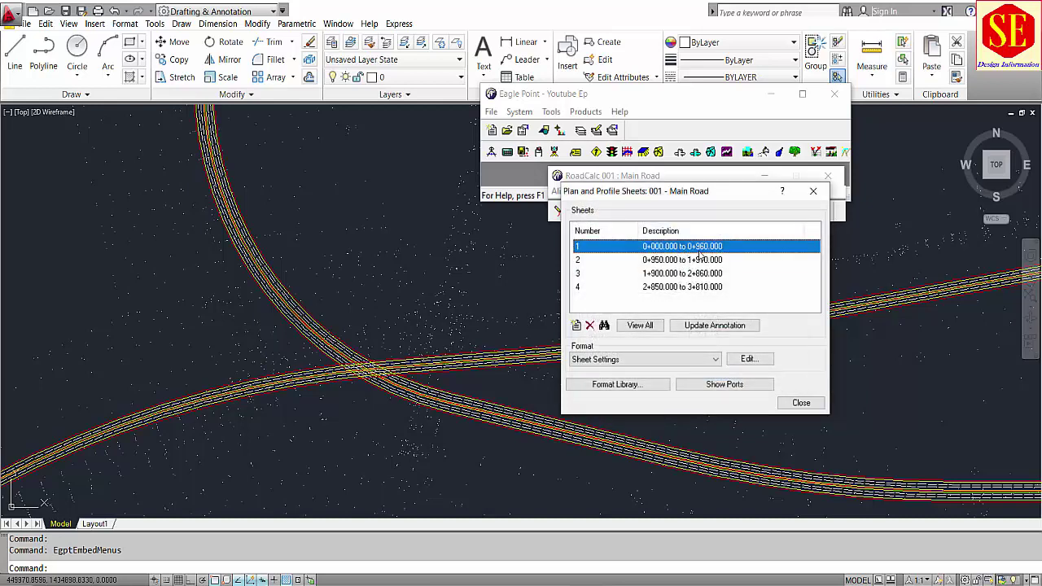
pyautogui.click(667, 260)
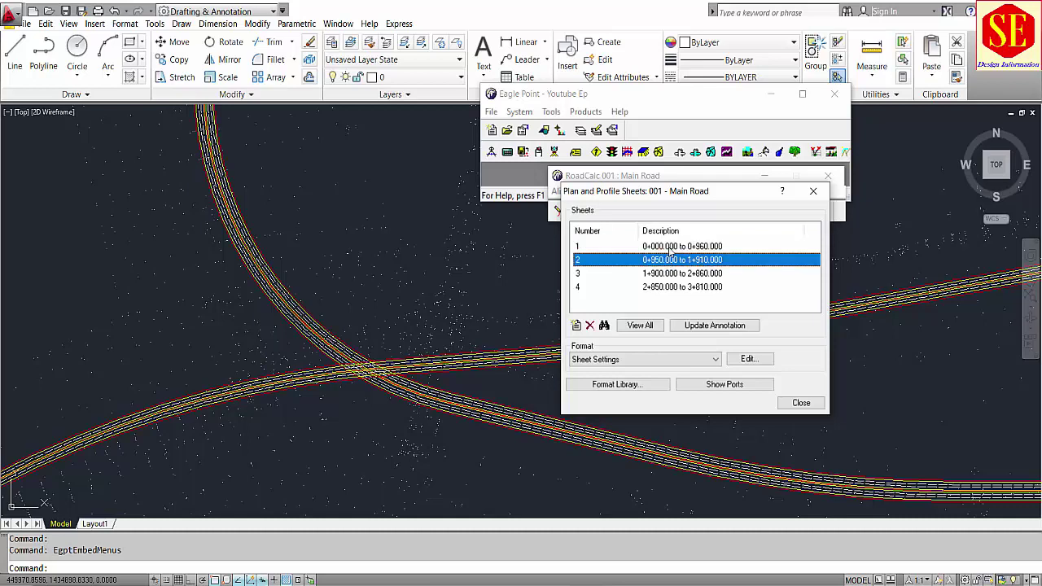
# Open sheet 1, covering 0+000.000 to 0+960.000, and examine its plan, profile grid, datum elevation labels and vertical curve annotation
pyautogui.click(705, 251)
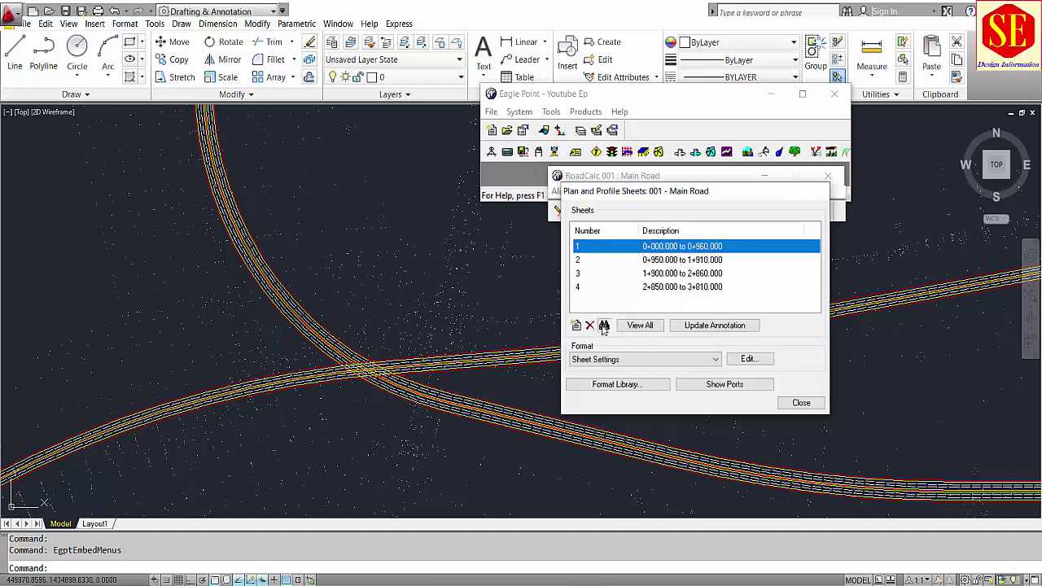
pyautogui.click(603, 326)
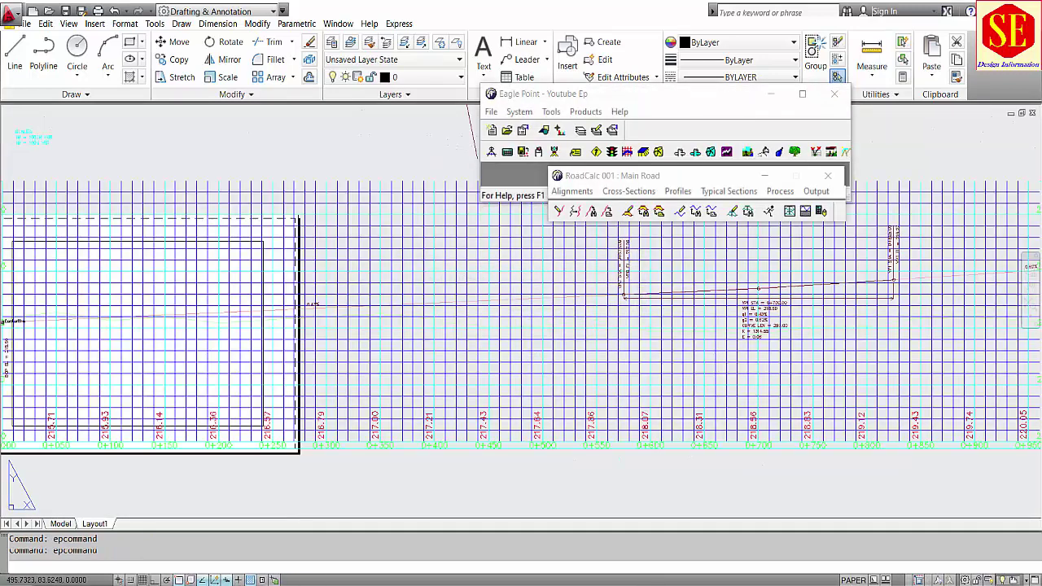
pyautogui.scroll(3, 406, 407)
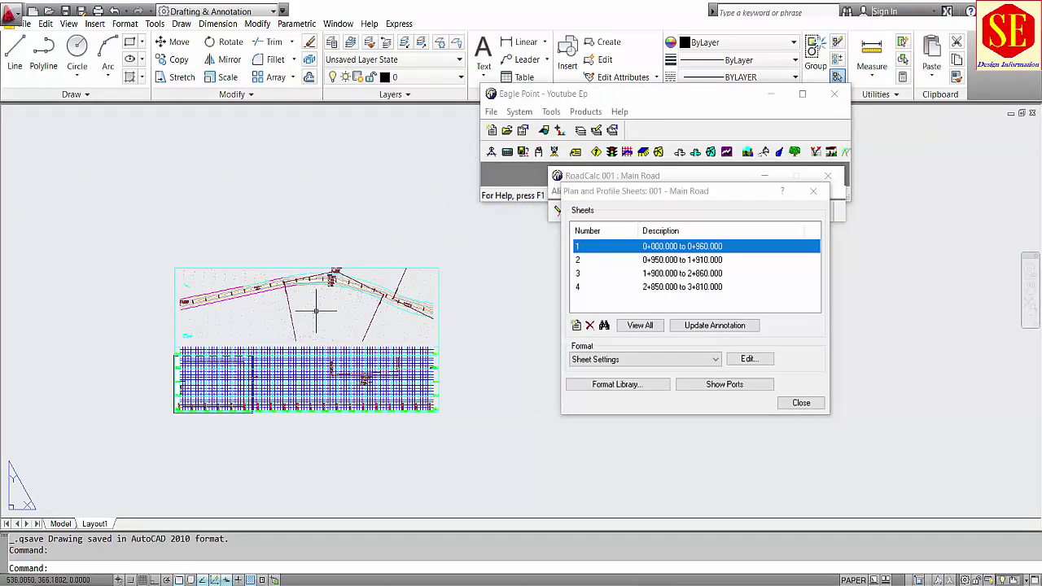
pyautogui.scroll(4, 489, 424)
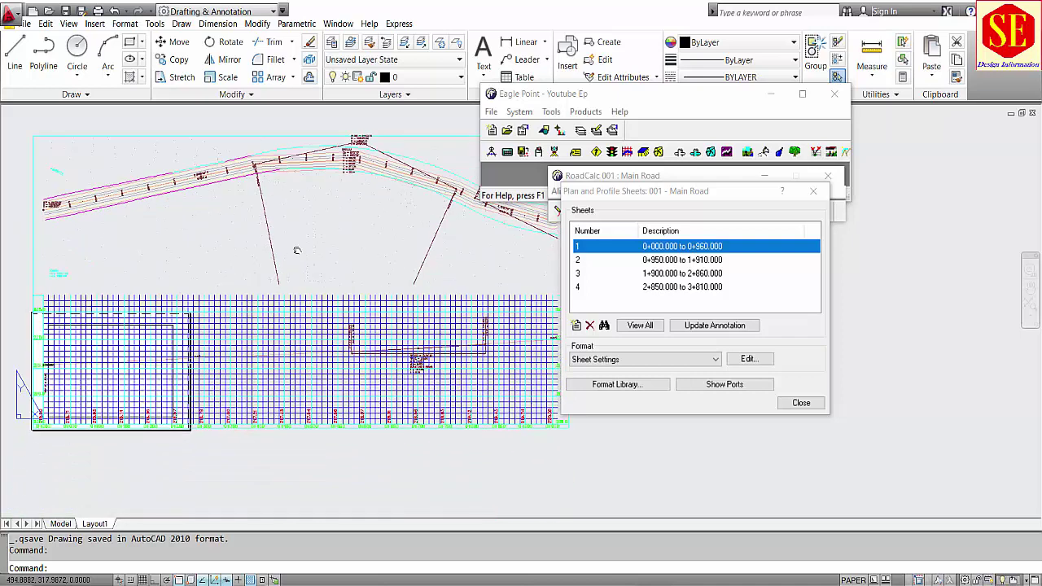
pyautogui.moveTo(491, 420); pyautogui.dragTo(338, 421, button='middle')
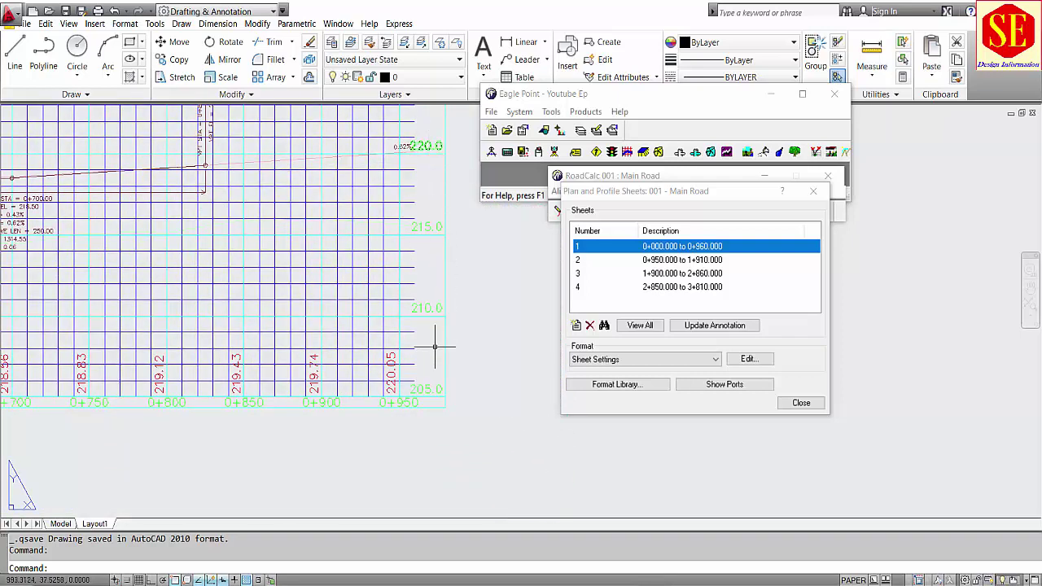
pyautogui.moveTo(424, 198); pyautogui.dragTo(514, 380, button='middle')
pyautogui.scroll(-3, 490, 309)
pyautogui.scroll(4, 351, 309)
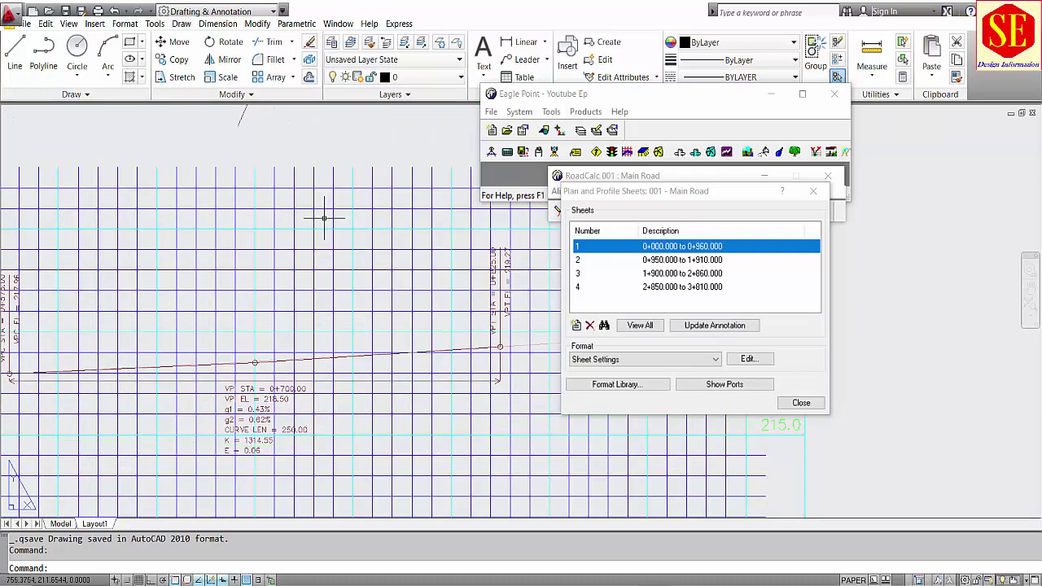
# Examine the elevation labels and profile grid along sheet 1, and close its drawing to return to the road's model drawing
pyautogui.scroll(-3, 325, 224)
pyautogui.scroll(5, 368, 235)
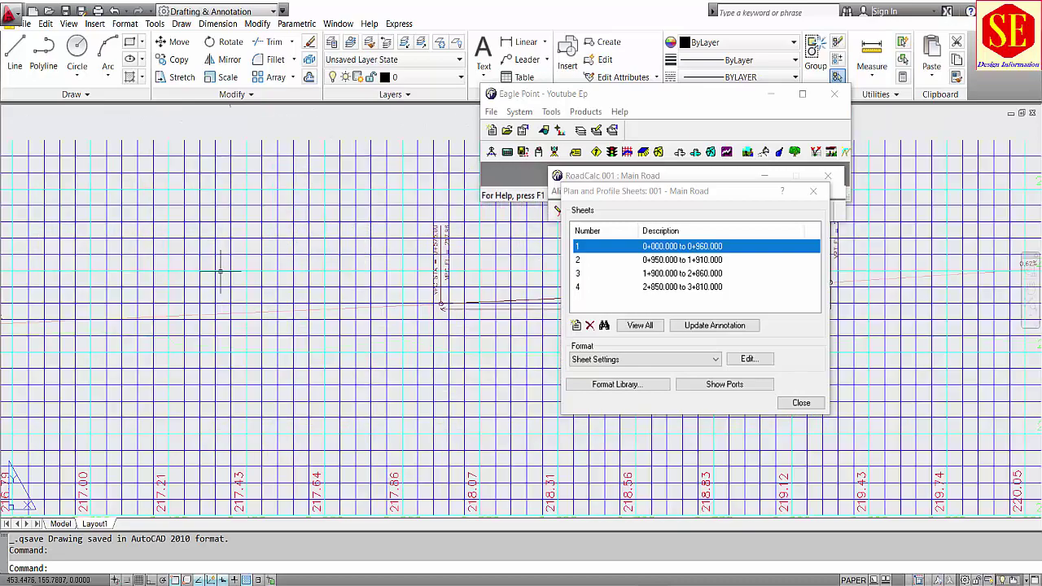
pyautogui.scroll(-5, 330, 268)
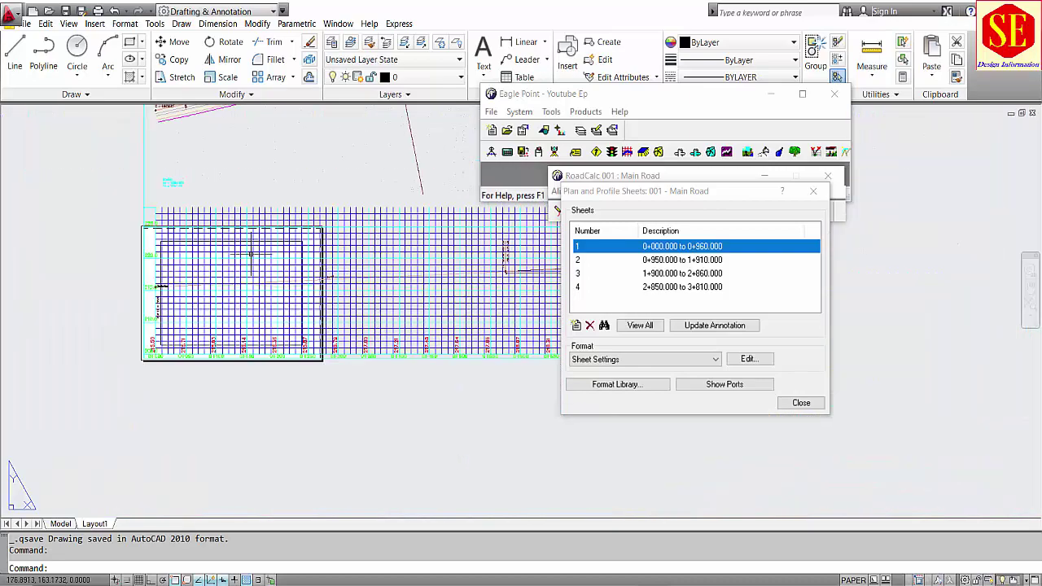
pyautogui.scroll(1, 320, 238)
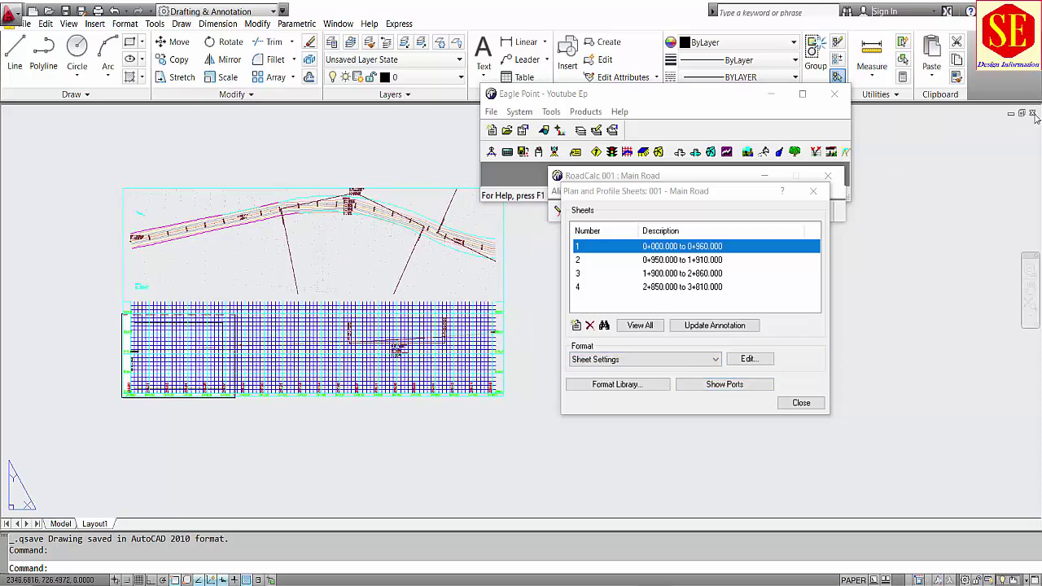
pyautogui.click(526, 331)
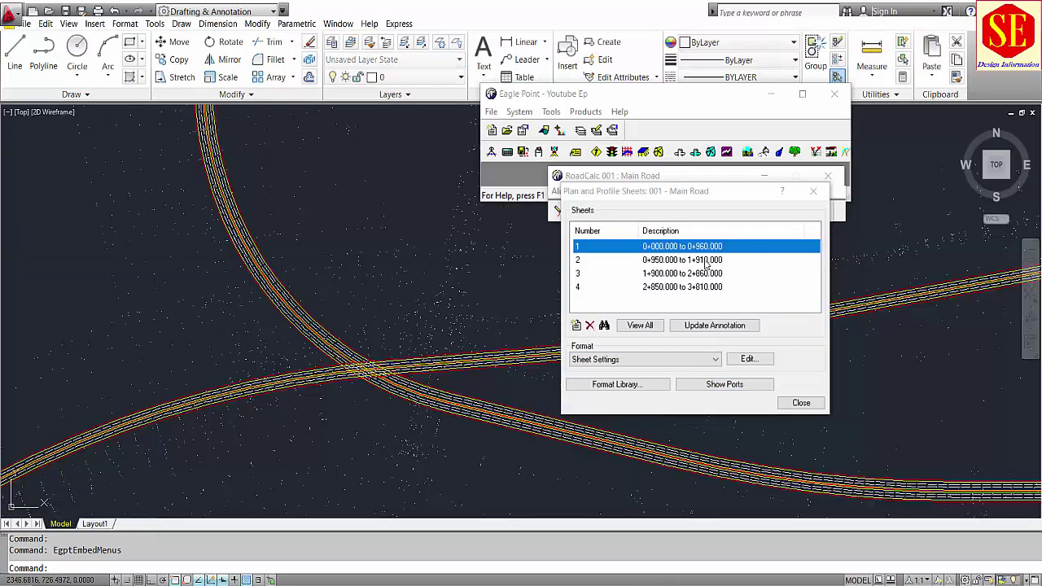
# Delete all four plan and profile sheets of Main Road
pyautogui.click(672, 259)
pyautogui.click(668, 248)
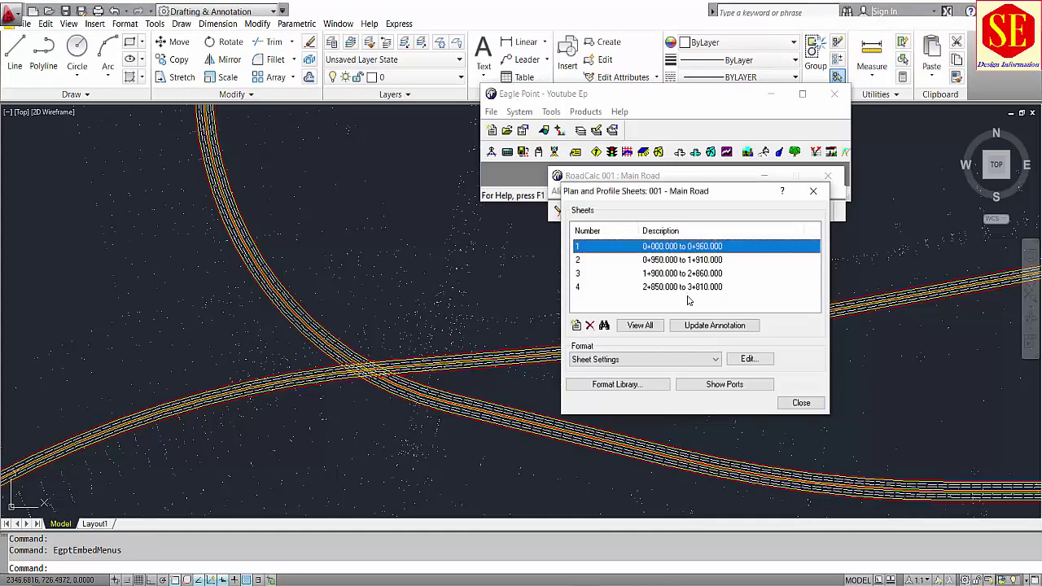
pyautogui.keyDown('shift'); pyautogui.click(689, 288); pyautogui.keyUp('shift')
pyautogui.click(589, 326)
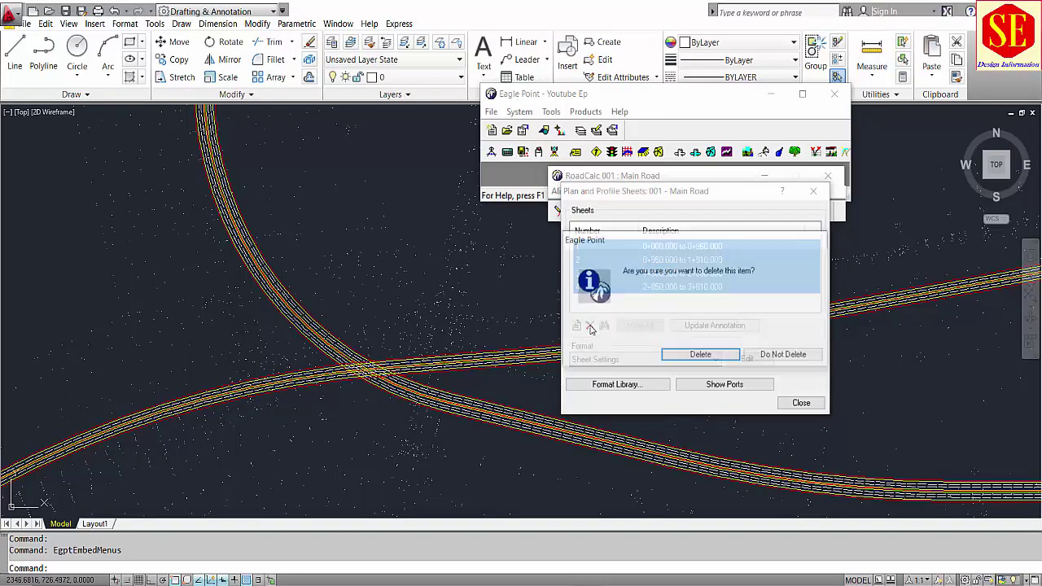
pyautogui.click(677, 359)
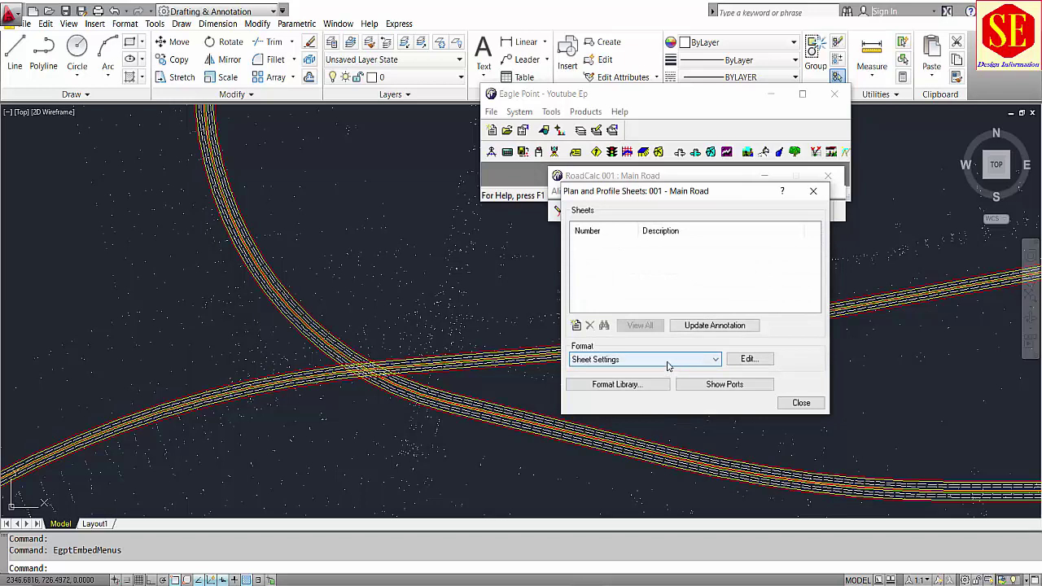
# Open the CAD Settings format of the plan and profile sheets for editing and move its dialog clear
pyautogui.click(667, 359)
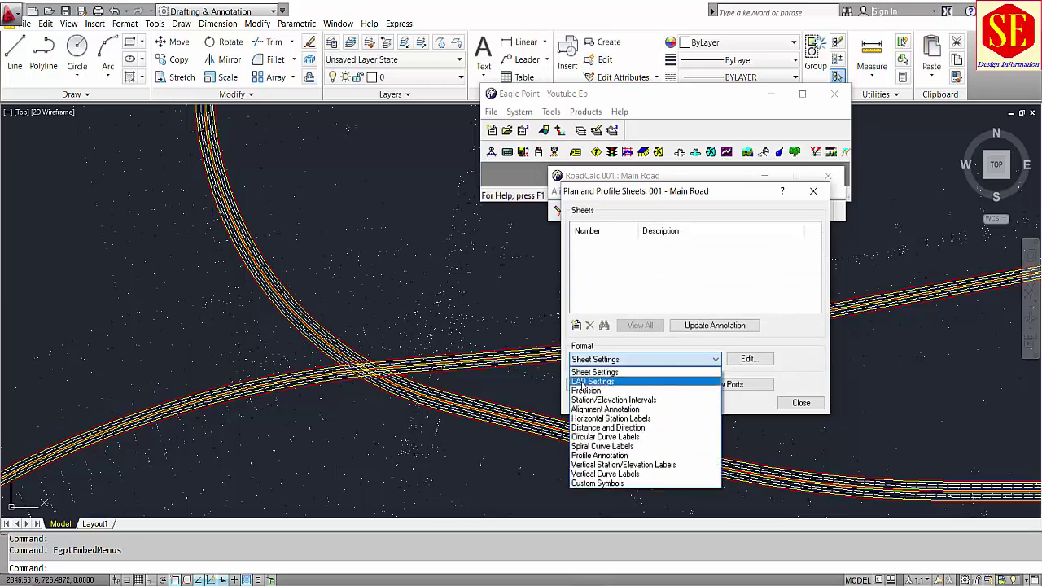
pyautogui.click(582, 382)
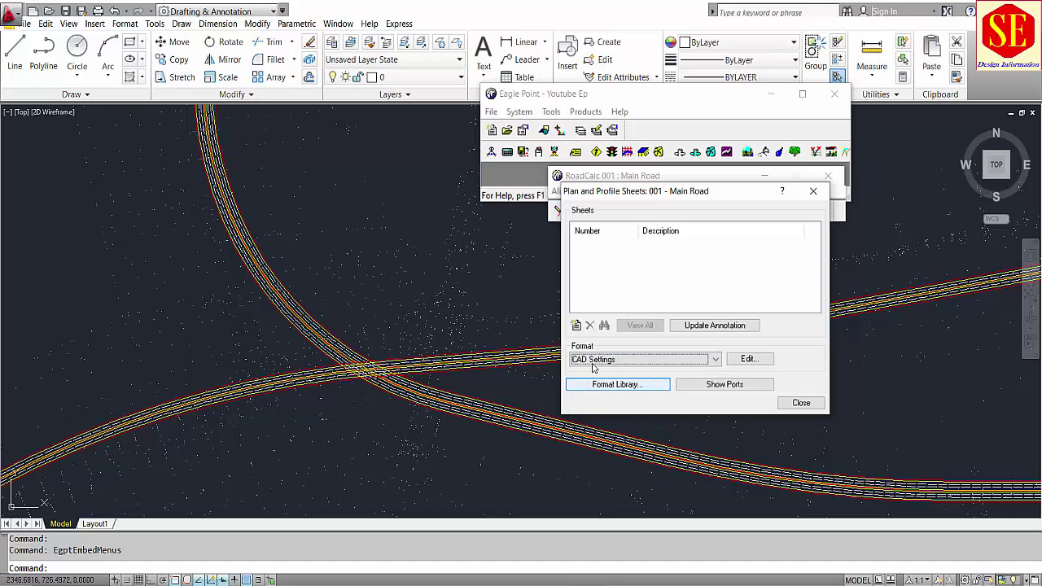
pyautogui.click(752, 359)
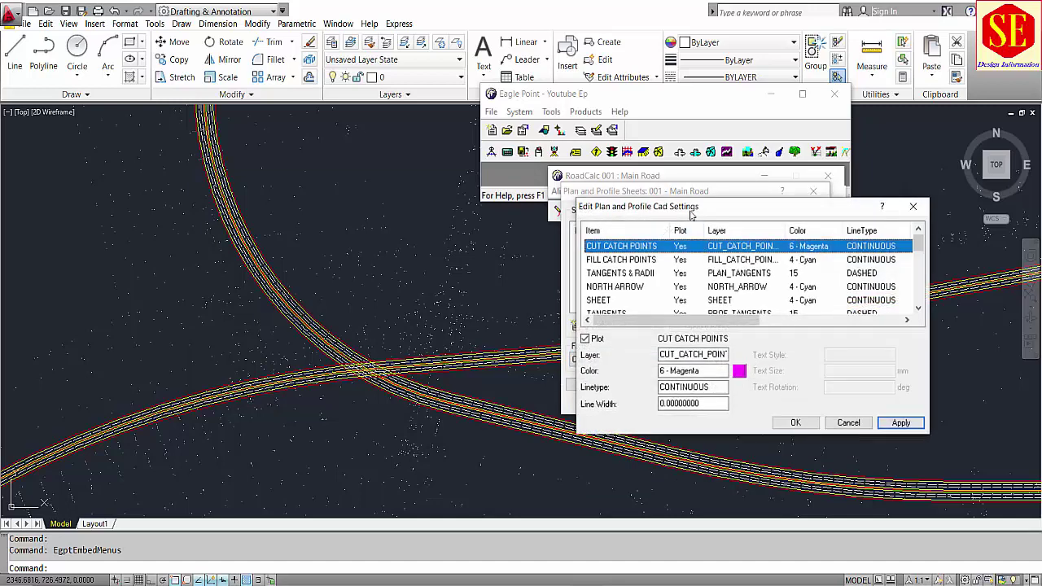
pyautogui.moveTo(690, 213); pyautogui.dragTo(604, 143)
# Review the CAD settings of the cut and fill catch points, tangents and radii, and north arrow
pyautogui.click(549, 192)
pyautogui.click(535, 207)
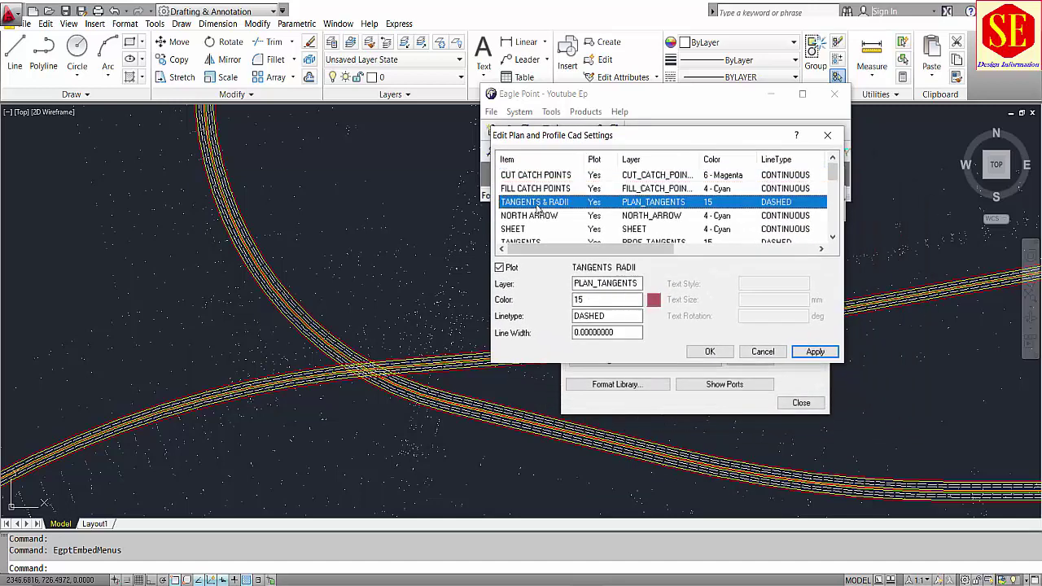
pyautogui.click(533, 217)
pyautogui.click(643, 204)
pyautogui.click(639, 178)
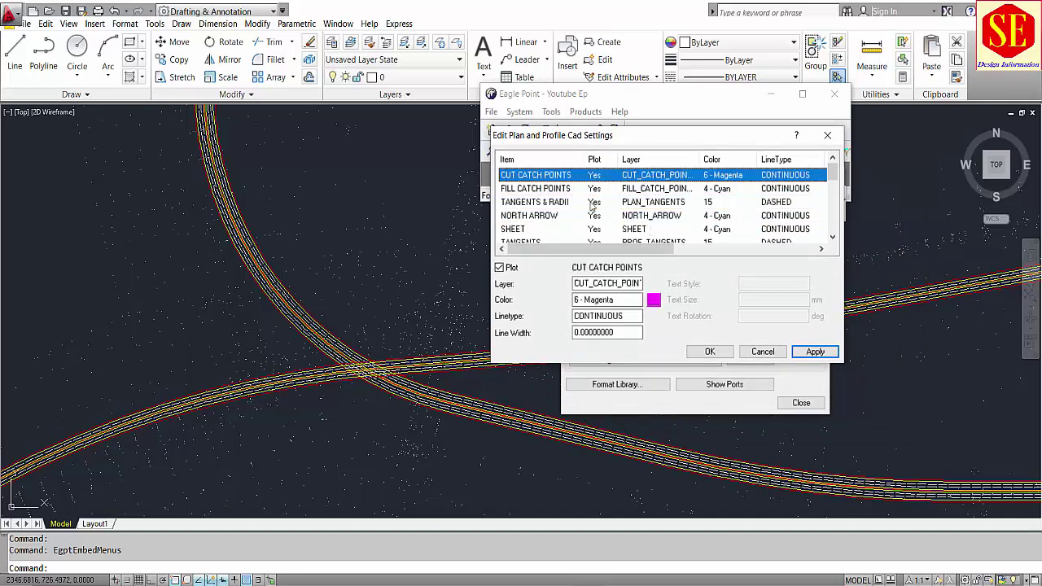
pyautogui.click(531, 189)
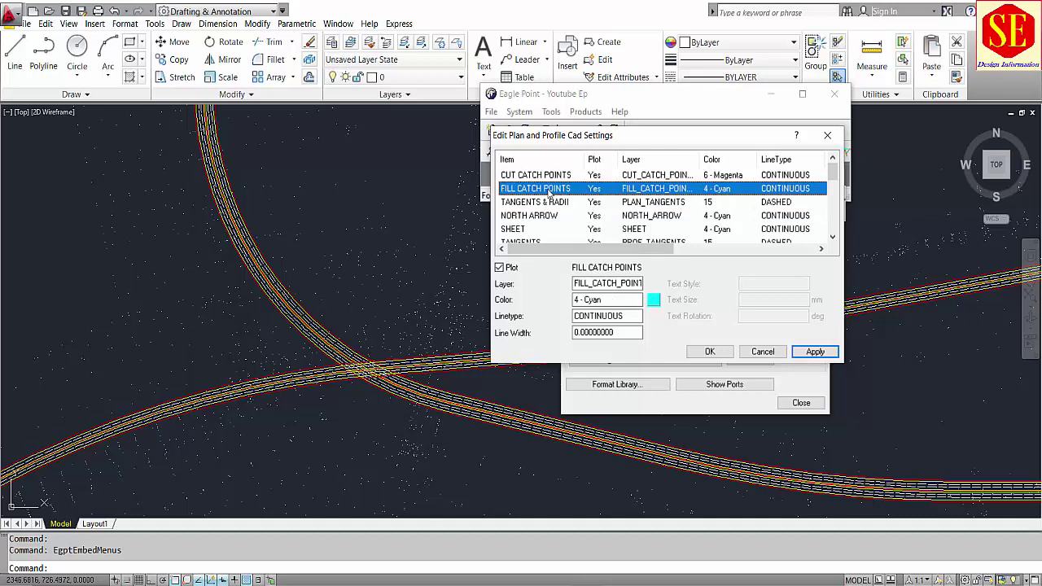
pyautogui.click(536, 206)
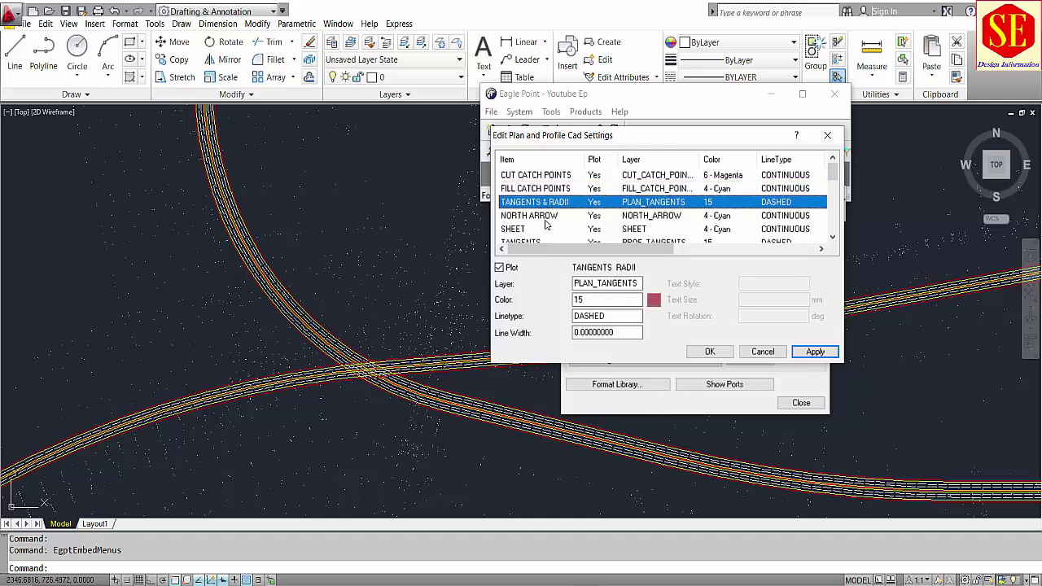
# Set the colour of both the north arrow and the sheet to 1 - Red
pyautogui.click(544, 216)
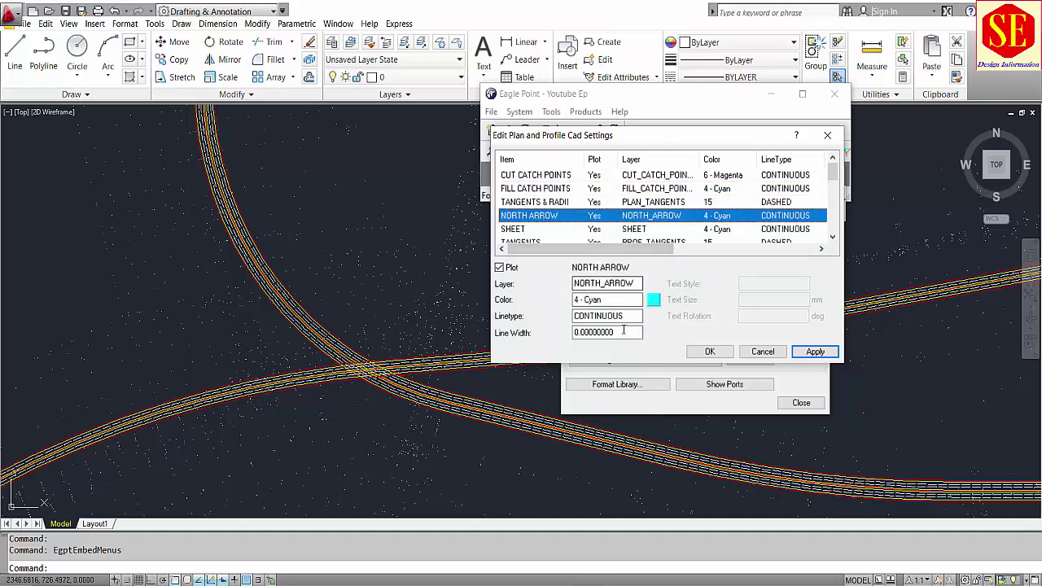
pyautogui.click(655, 301)
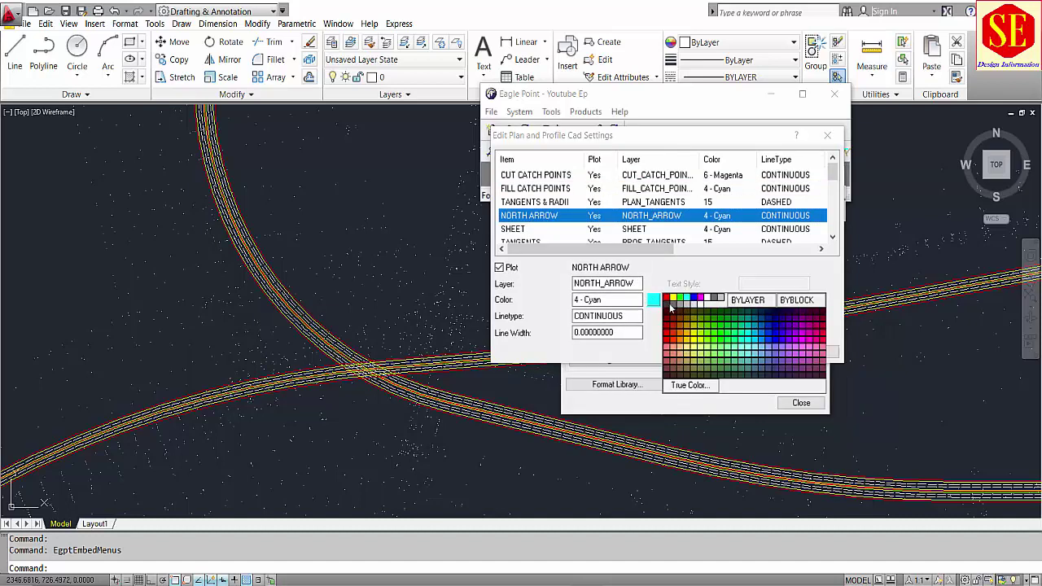
pyautogui.click(668, 301)
pyautogui.press('Down')
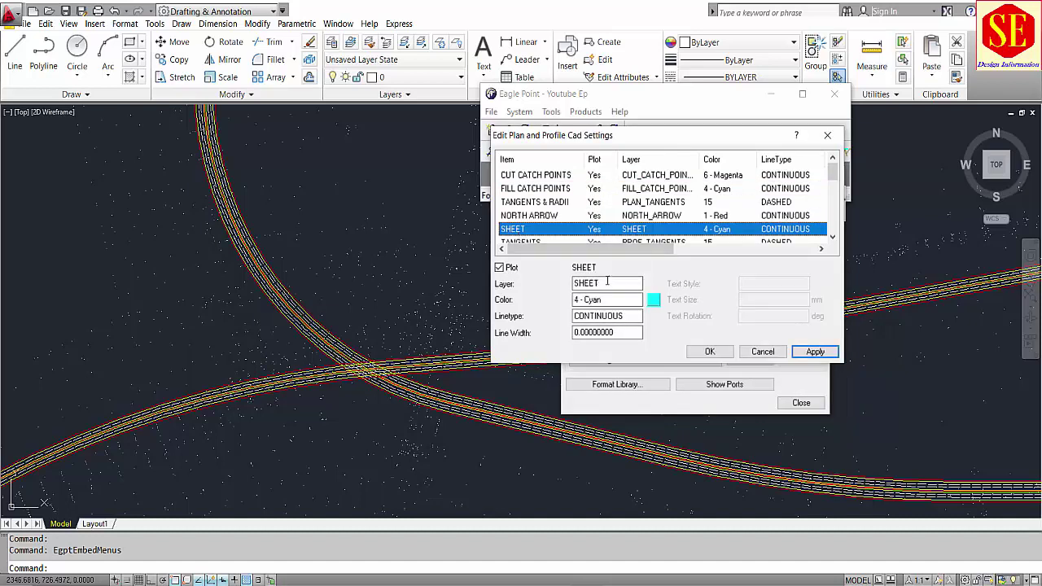
pyautogui.click(652, 301)
pyautogui.click(669, 301)
# Set the linetype of the heavy grid lines and the fine grid lines to Dot
pyautogui.scroll(-1, 531, 216)
pyautogui.click(525, 203)
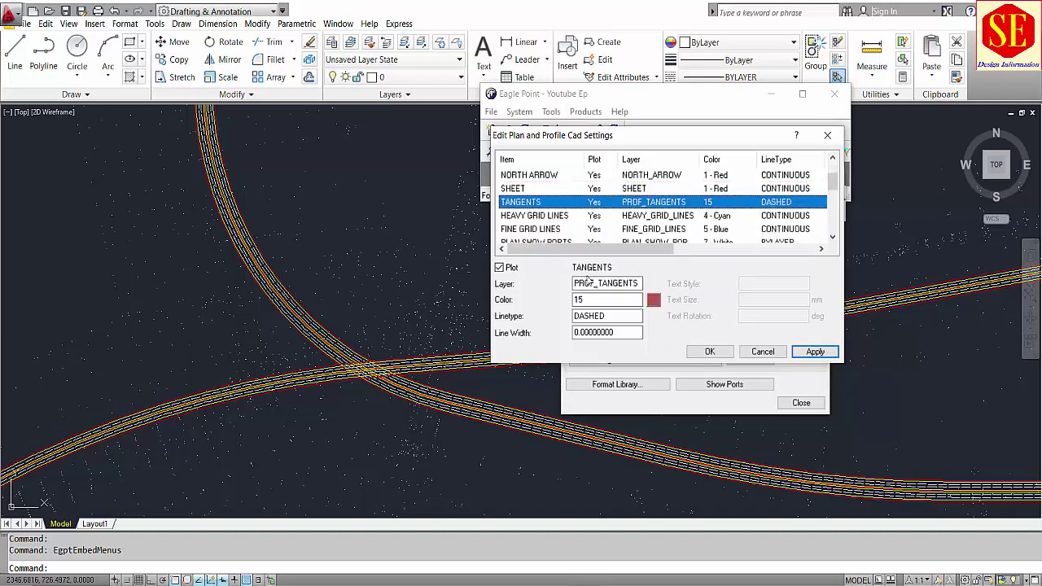
pyautogui.click(550, 215)
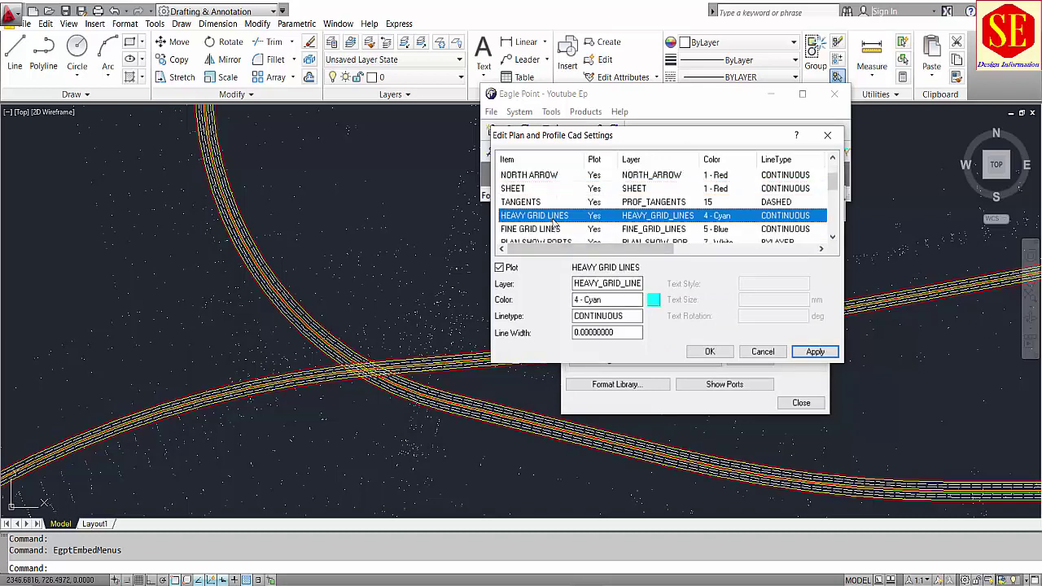
pyautogui.moveTo(626, 316); pyautogui.dragTo(543, 316)
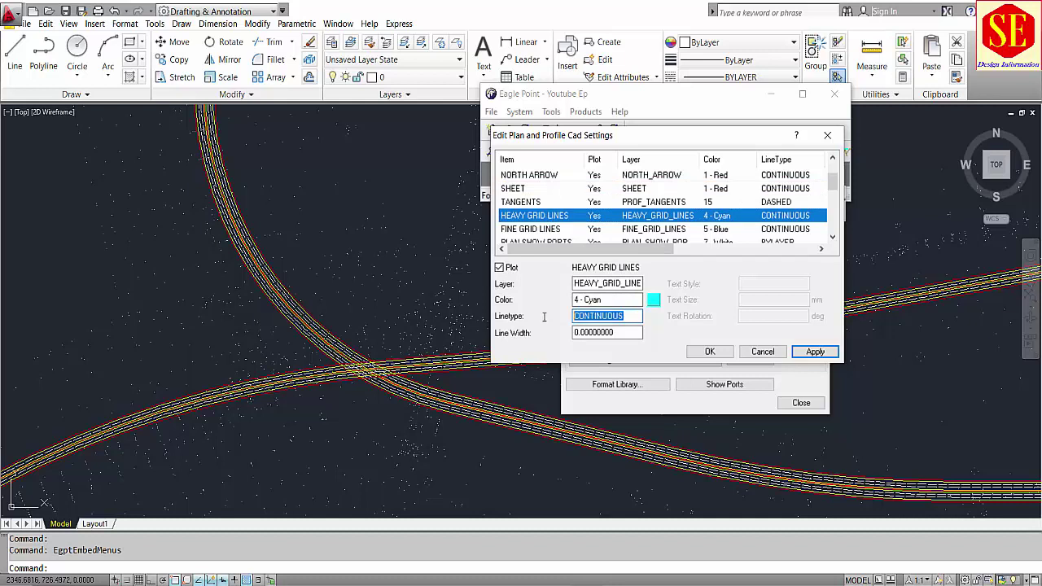
pyautogui.write('Dot')
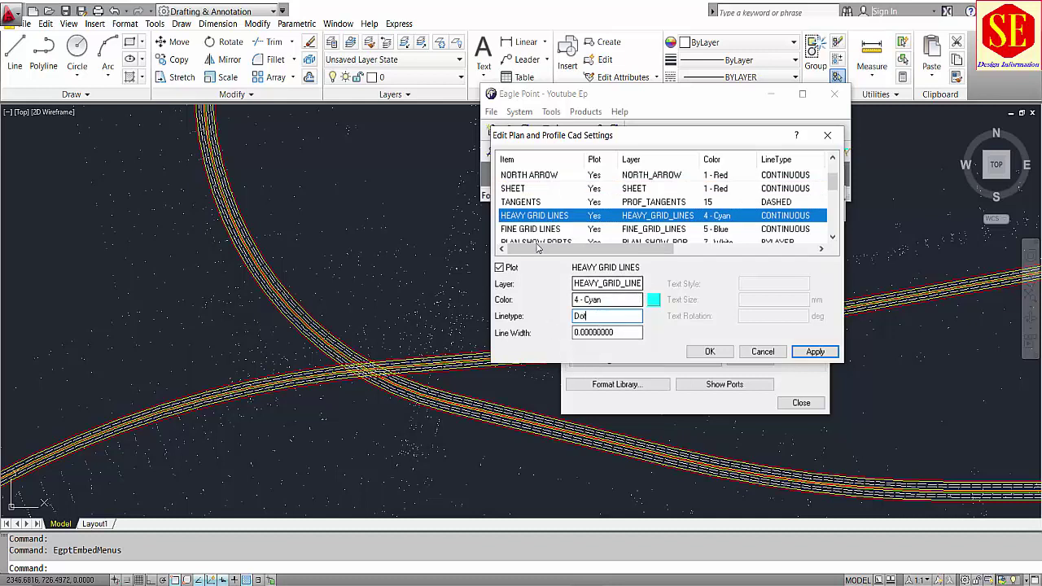
pyautogui.click(530, 229)
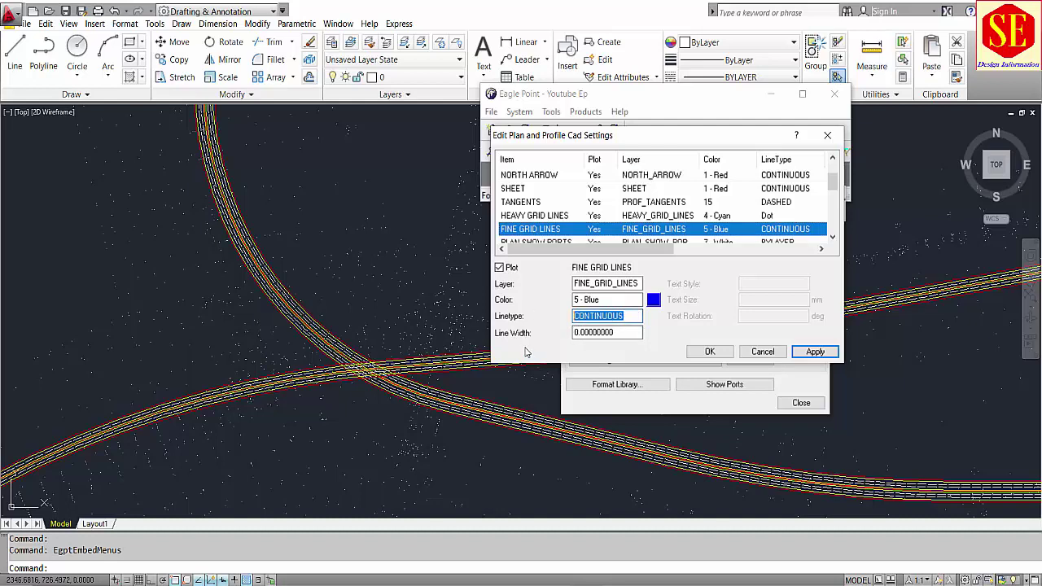
pyautogui.write('Dot')
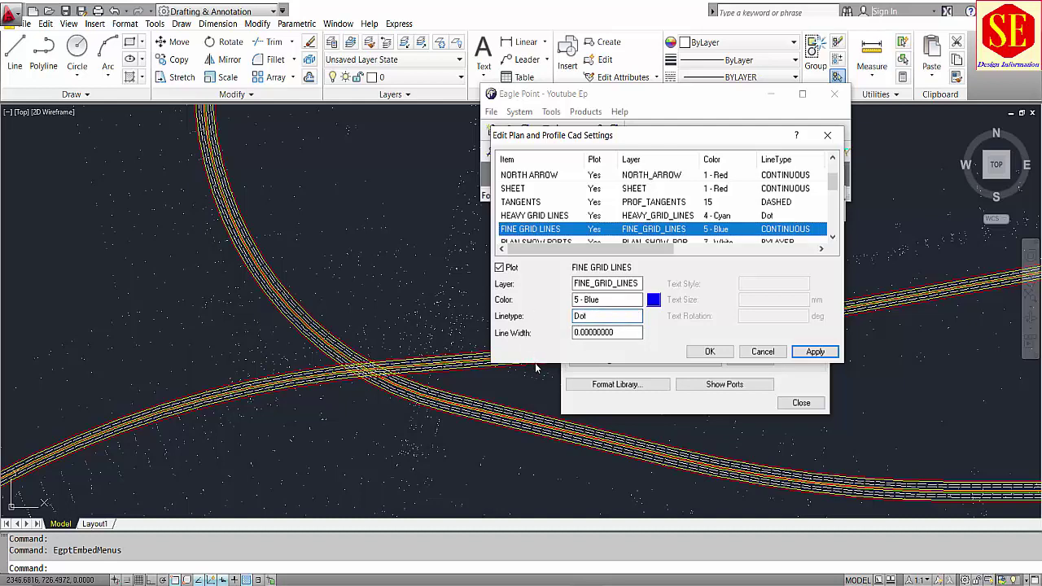
# Set the plan stations' text size to 3.5 mm and their colour to 7 - White
pyautogui.scroll(-1, 555, 202)
pyautogui.click(542, 203)
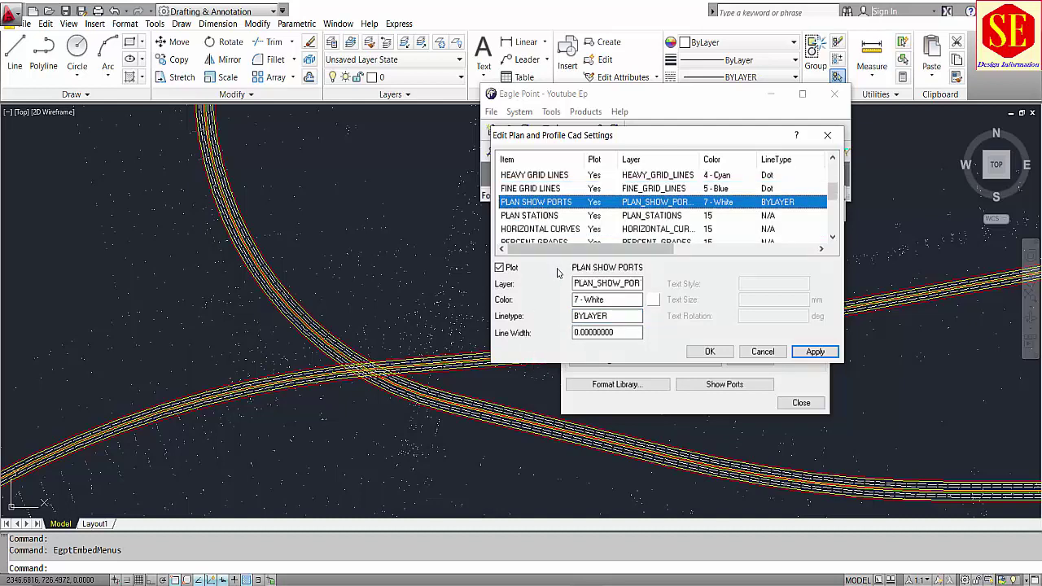
pyautogui.click(526, 217)
pyautogui.click(540, 202)
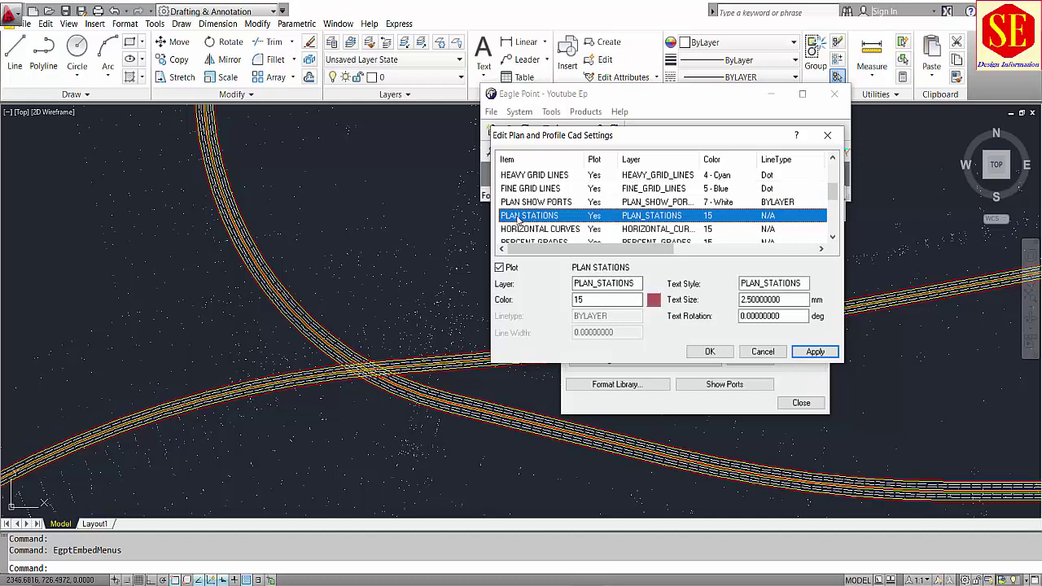
pyautogui.doubleClick(765, 299)
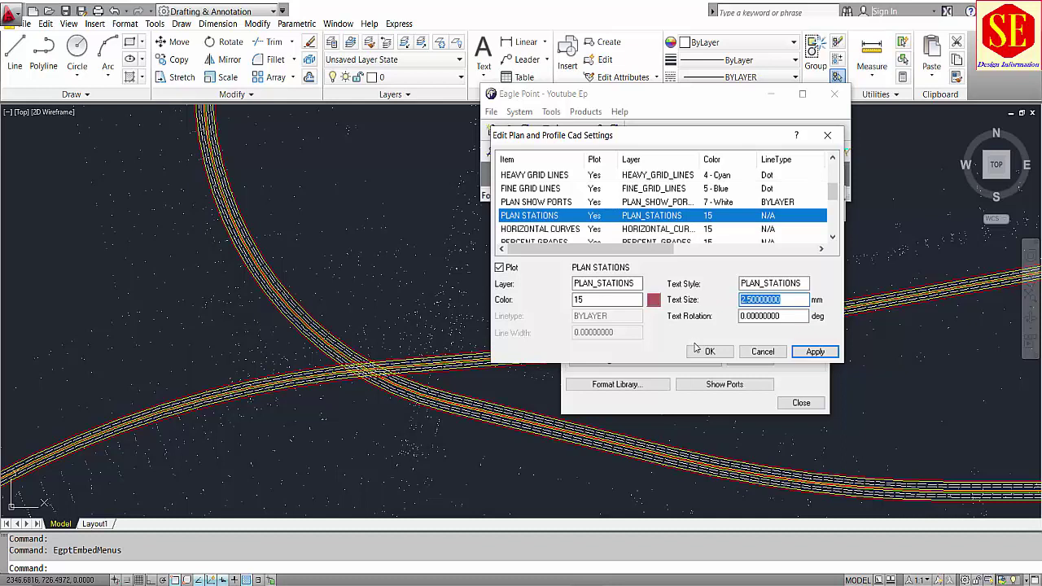
pyautogui.write('3.5')
pyautogui.click(653, 300)
pyautogui.click(703, 298)
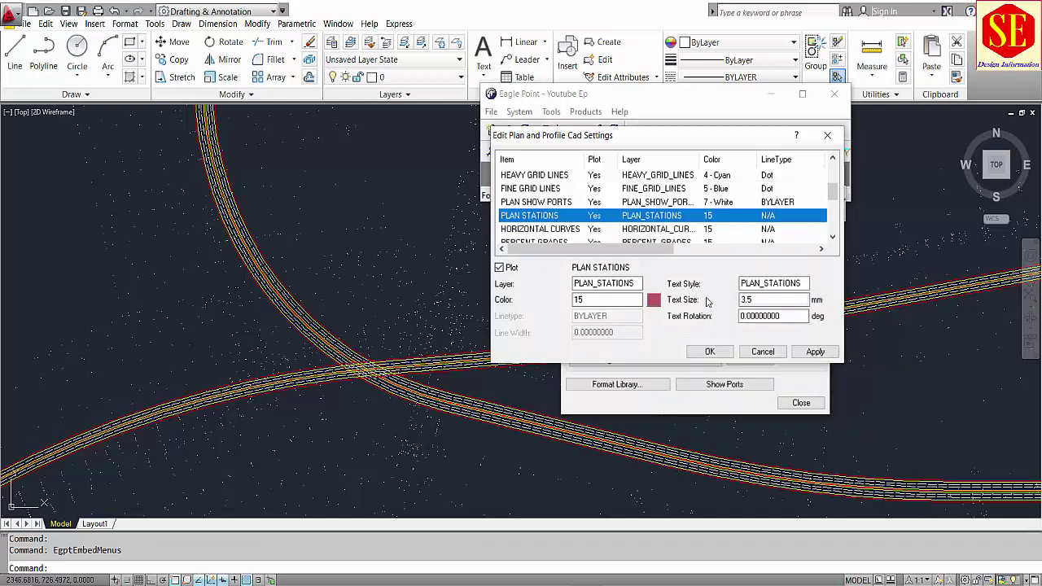
# Set the horizontal curves' text size to 3.5 mm and their colour to 7 - White
pyautogui.click(526, 230)
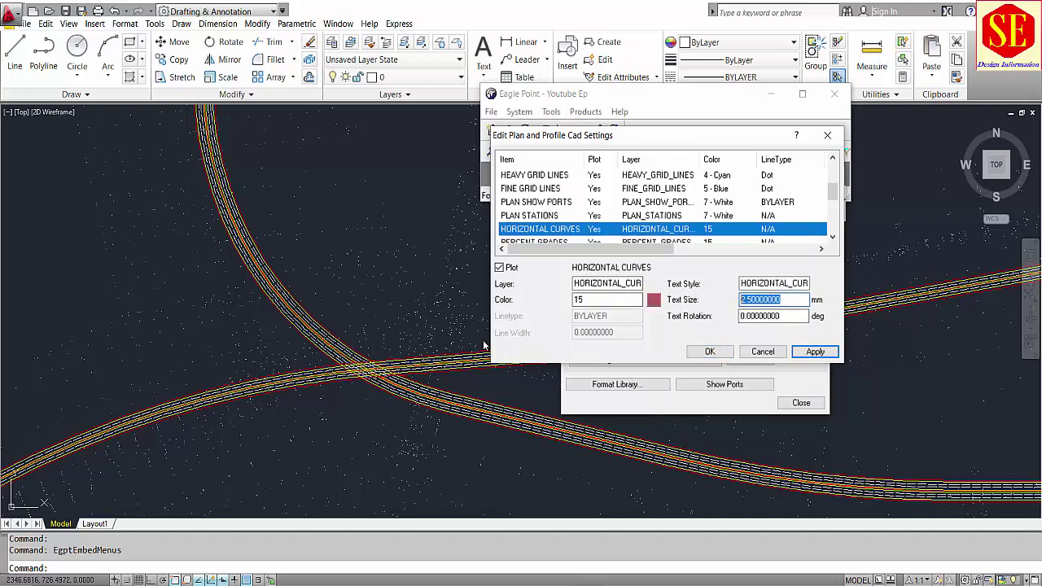
pyautogui.write('3.5')
pyautogui.click(653, 300)
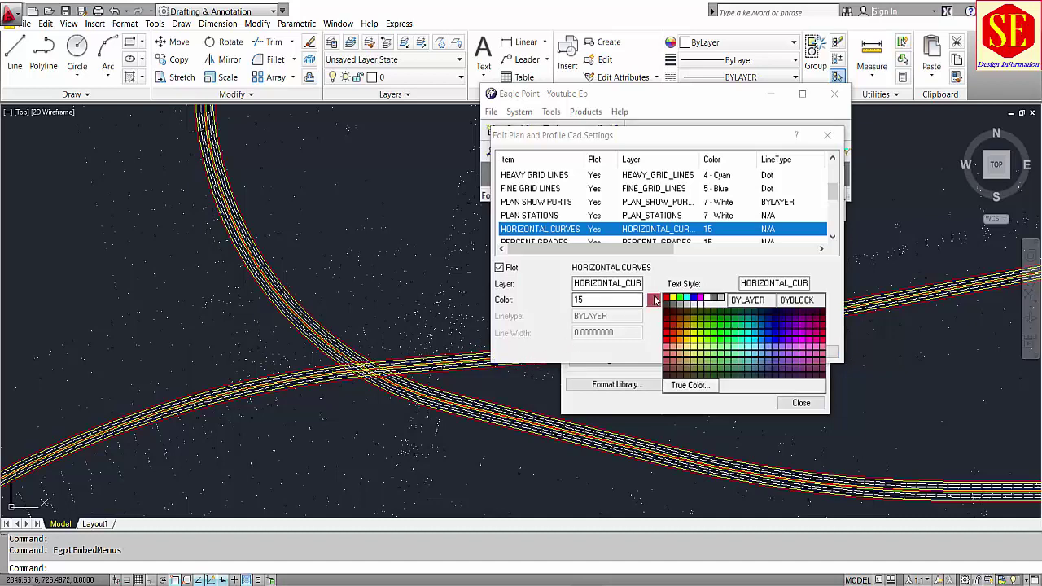
pyautogui.click(704, 300)
# Edit the percent grades' text size and set the vertical curves' text size to 3.5 mm
pyautogui.scroll(-1, 553, 228)
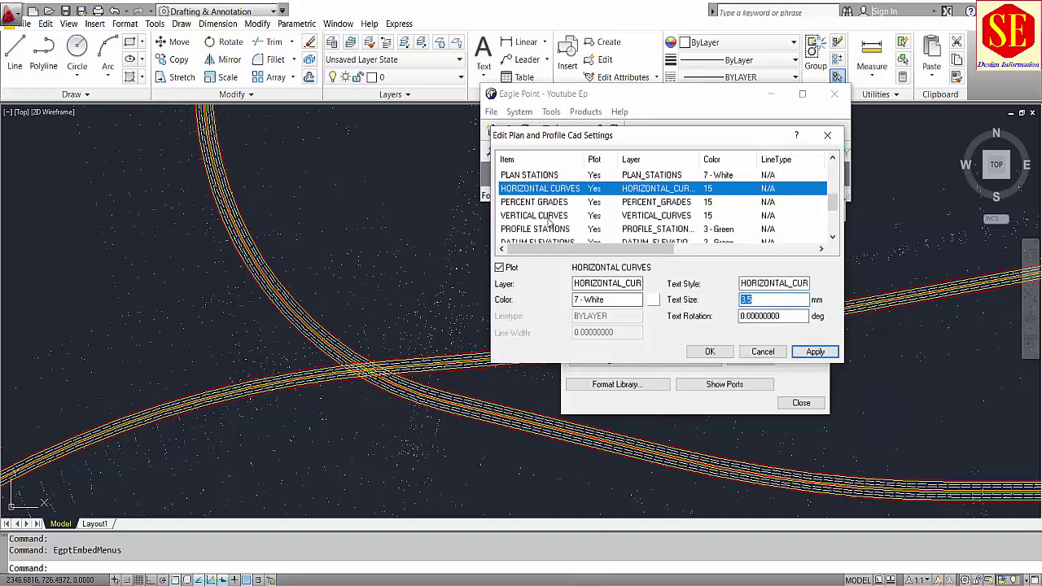
pyautogui.click(515, 204)
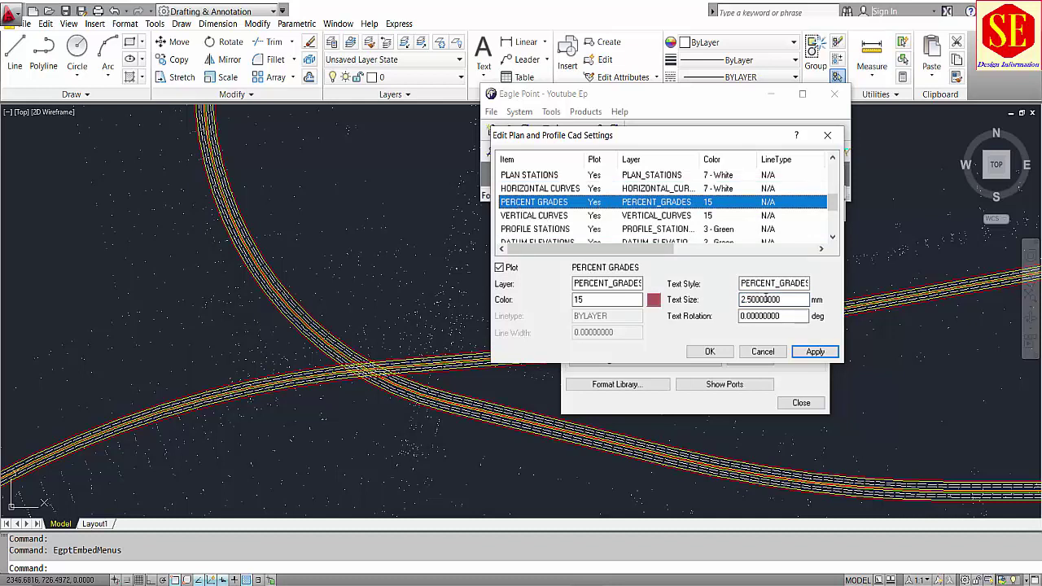
pyautogui.moveTo(782, 301); pyautogui.dragTo(677, 304)
pyautogui.click(550, 218)
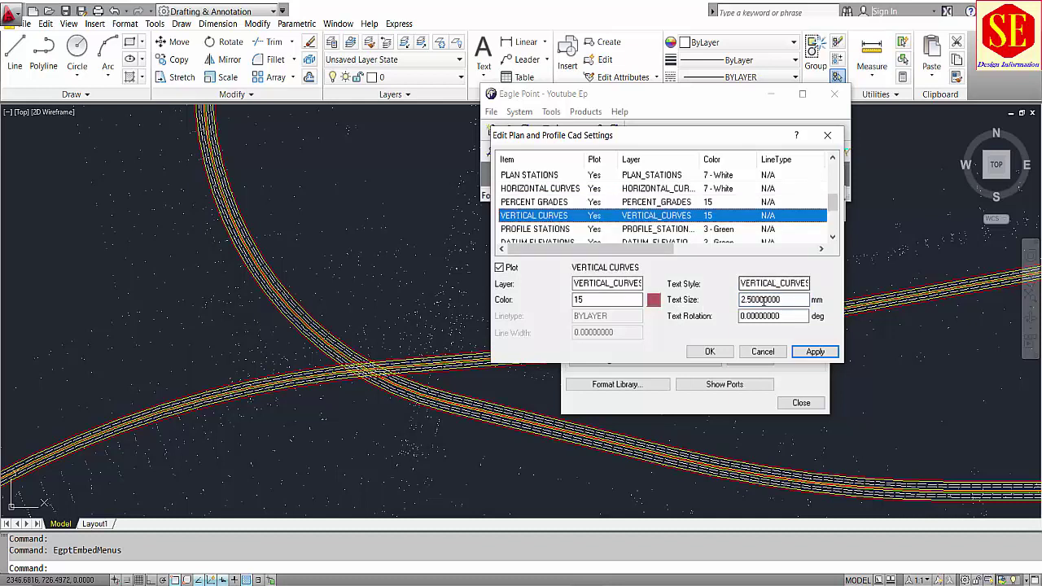
pyautogui.write('3.5')
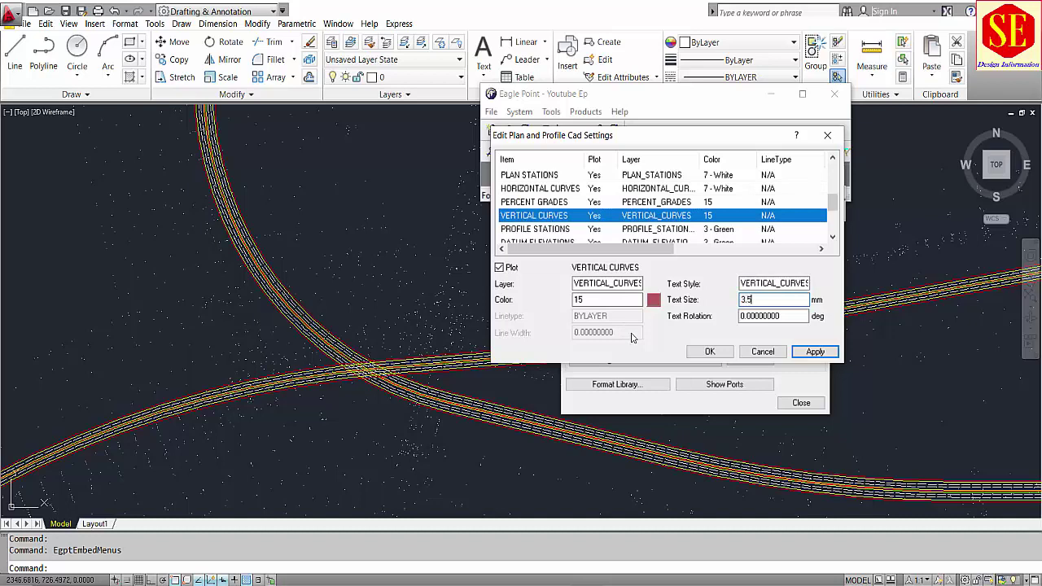
# Go through the profile station, datum and original profile elevation settings, and set the design profile elevations' text size to 6 mm
pyautogui.click(530, 232)
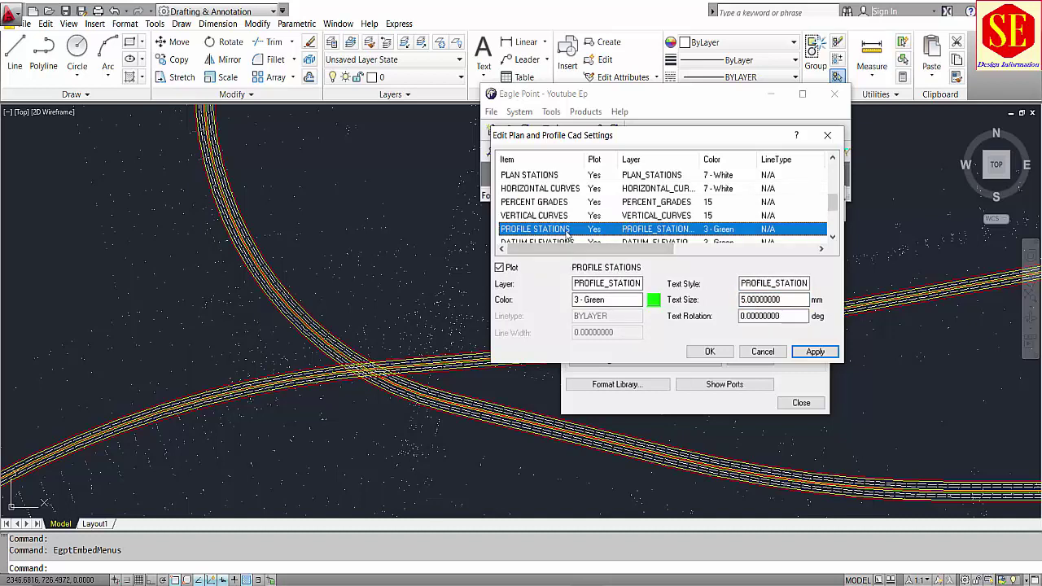
pyautogui.scroll(-1, 537, 225)
pyautogui.click(521, 203)
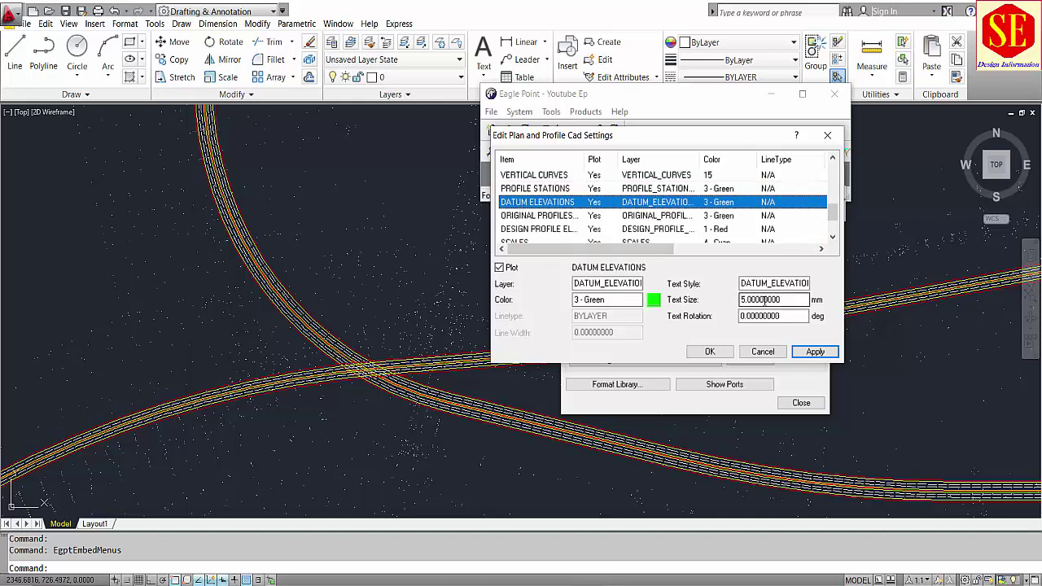
pyautogui.click(536, 216)
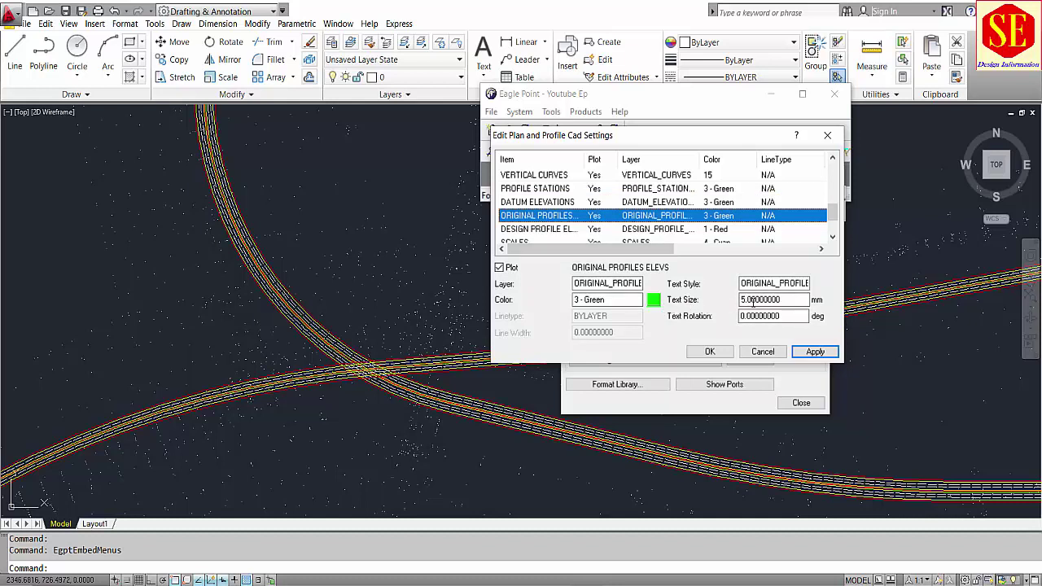
pyautogui.click(524, 230)
pyautogui.scroll(-1, 573, 241)
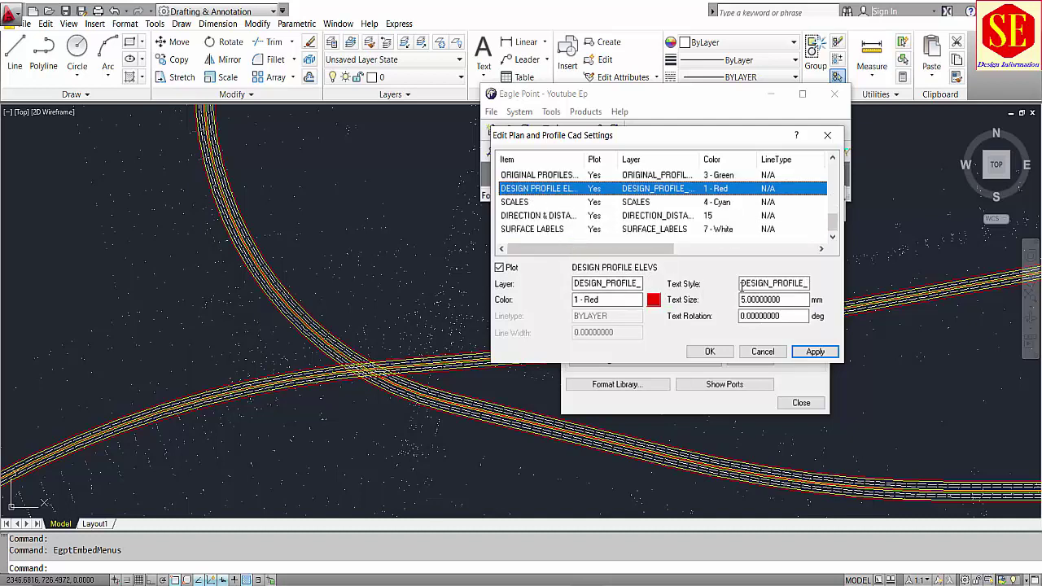
pyautogui.moveTo(781, 299); pyautogui.dragTo(741, 300)
pyautogui.write('6.')
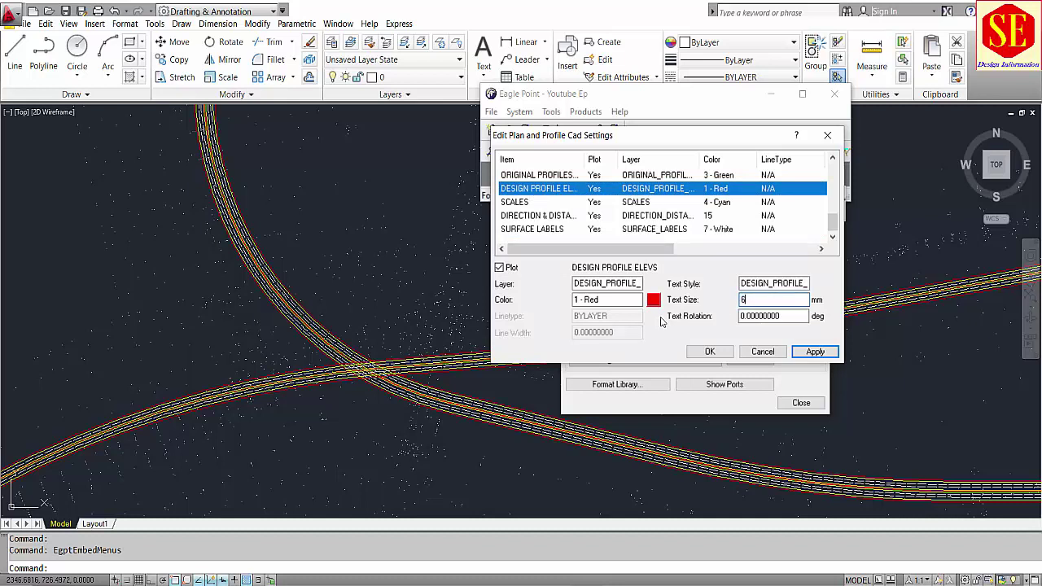
pyautogui.click(533, 175)
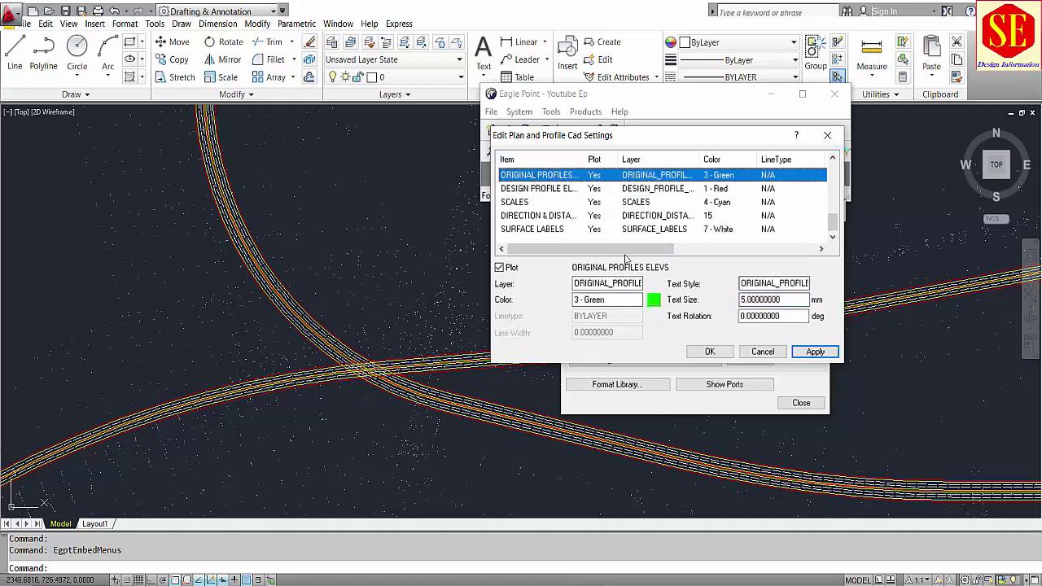
pyautogui.click(569, 189)
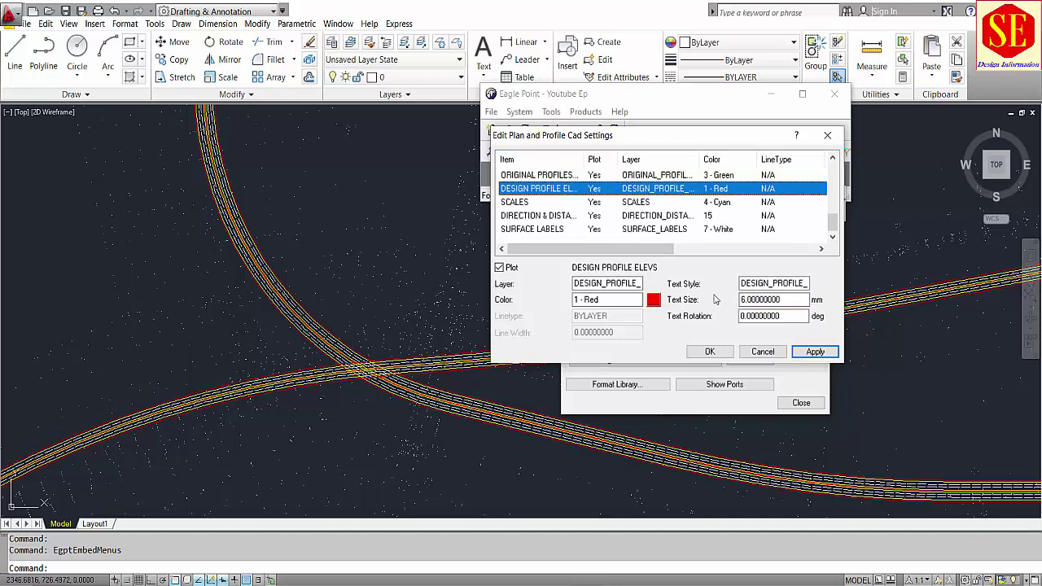
# Set the scales' text size to 5 mm, check the direction distance and surface label settings, and accept the CAD settings
pyautogui.click(525, 204)
pyautogui.press('Tab')
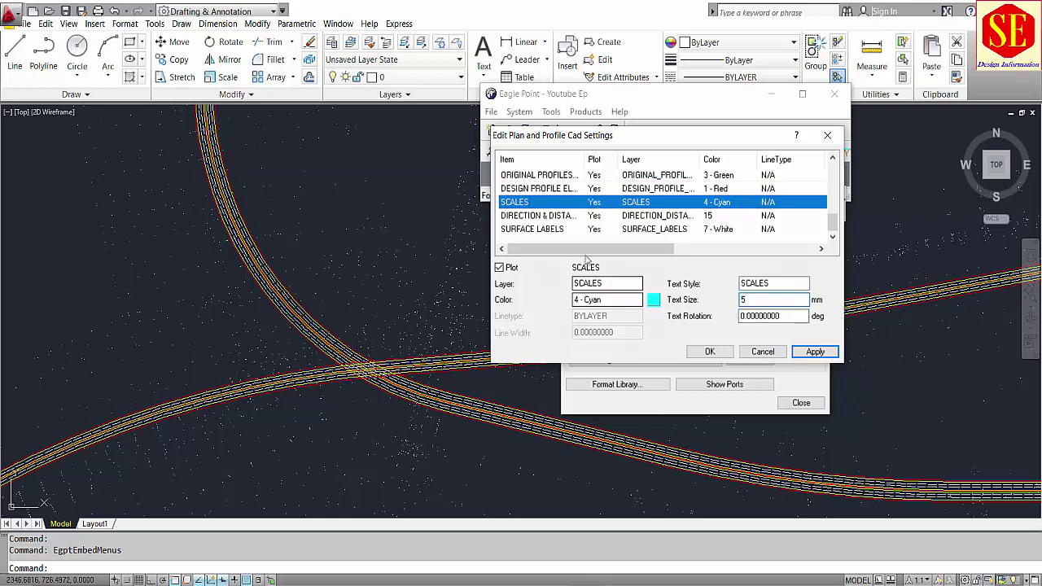
pyautogui.click(540, 217)
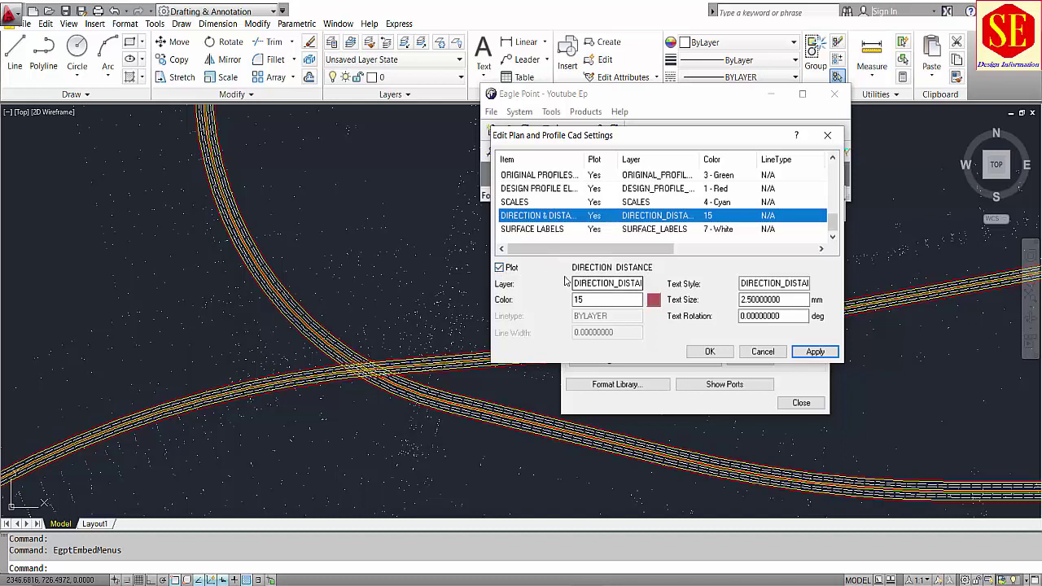
pyautogui.click(553, 230)
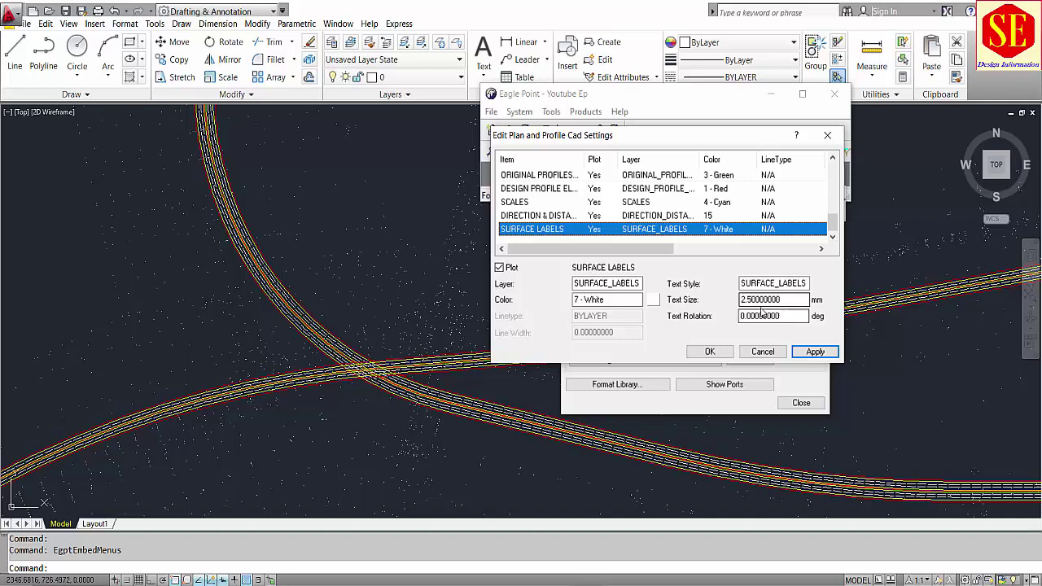
pyautogui.click(709, 351)
# Create new plan and profile sheets for stations 0+000.000 to 2+911.496 and open sheet 1 for viewing
pyautogui.click(576, 324)
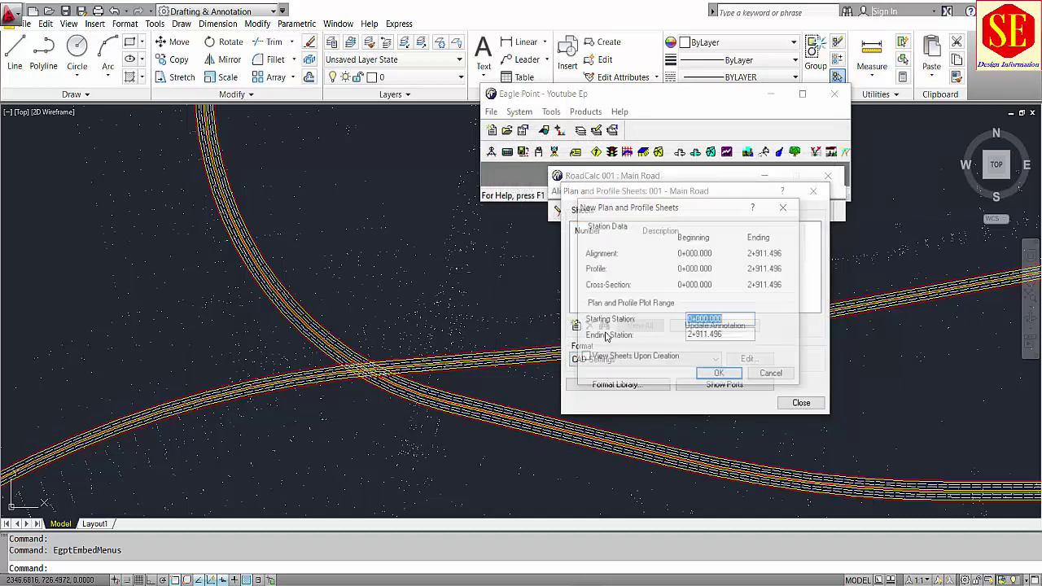
pyautogui.click(727, 375)
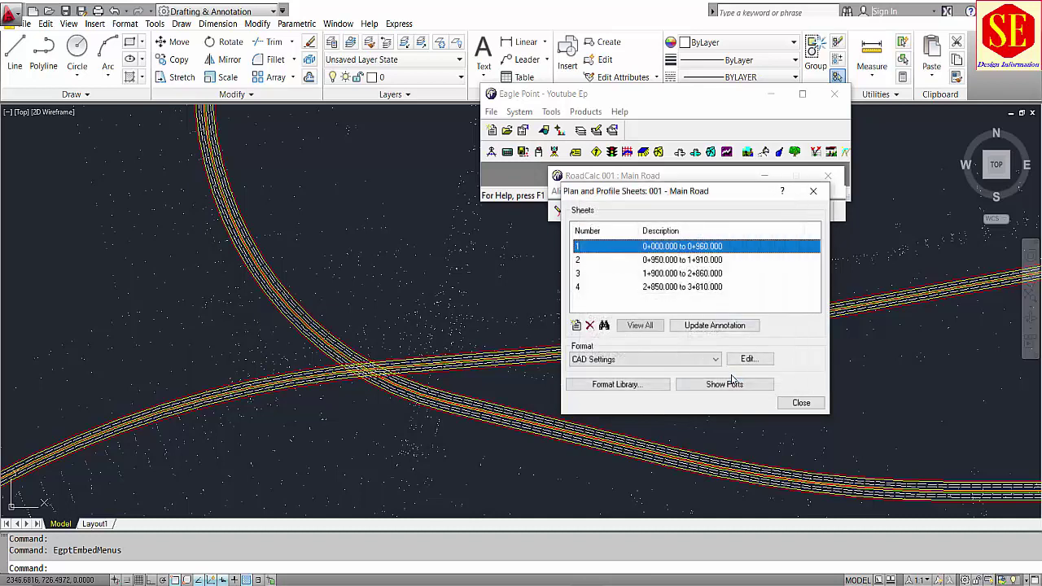
pyautogui.click(603, 327)
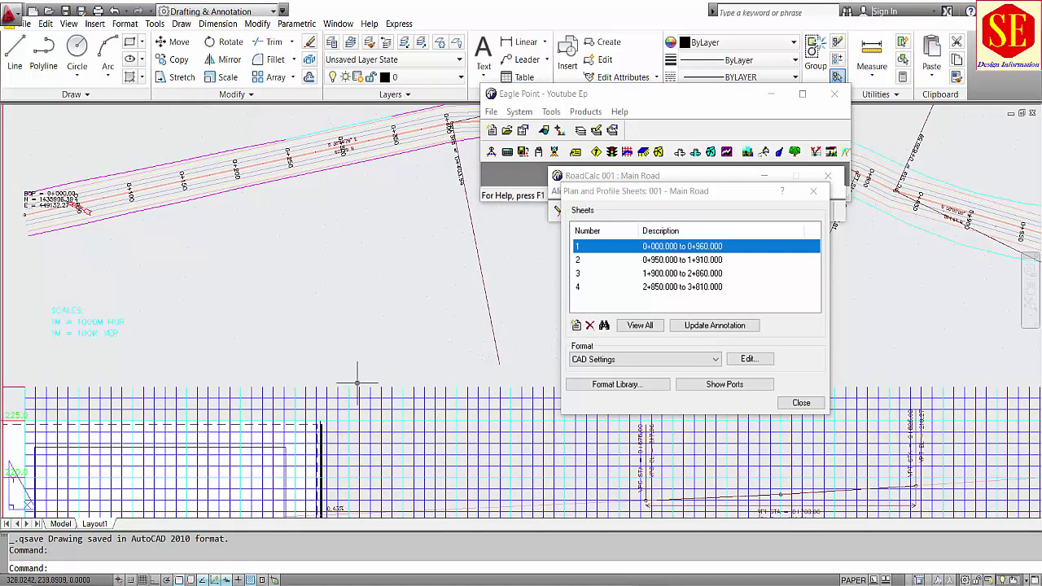
# Examine the station labels, bearing text and horizontal curve data along the alignment in sheet 1's plan view
pyautogui.scroll(2, 272, 249)
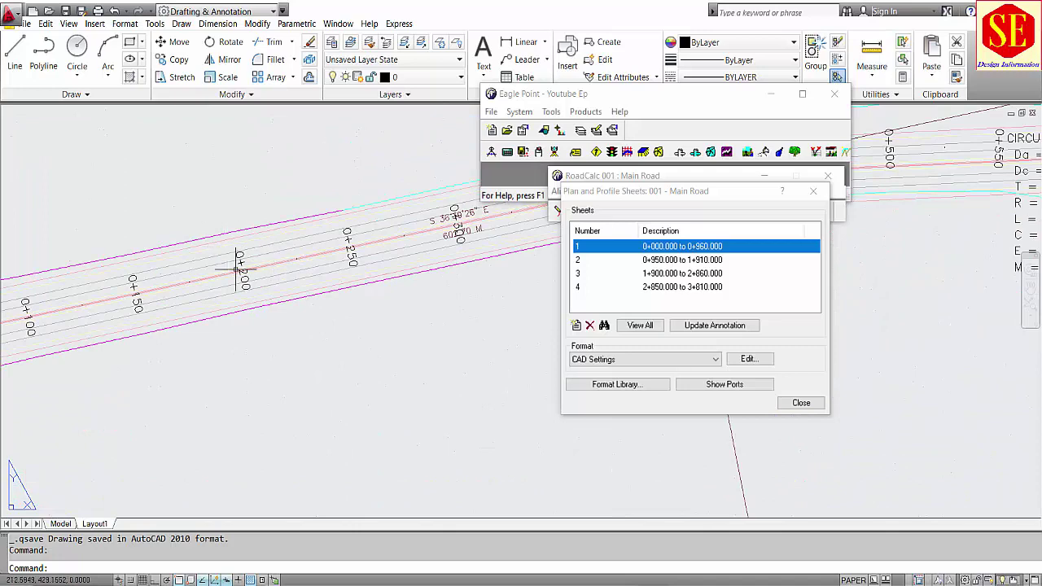
pyautogui.scroll(3, 239, 268)
pyautogui.scroll(-3, 244, 255)
pyautogui.scroll(-3, 255, 290)
pyautogui.moveTo(346, 281); pyautogui.dragTo(244, 269, button='middle')
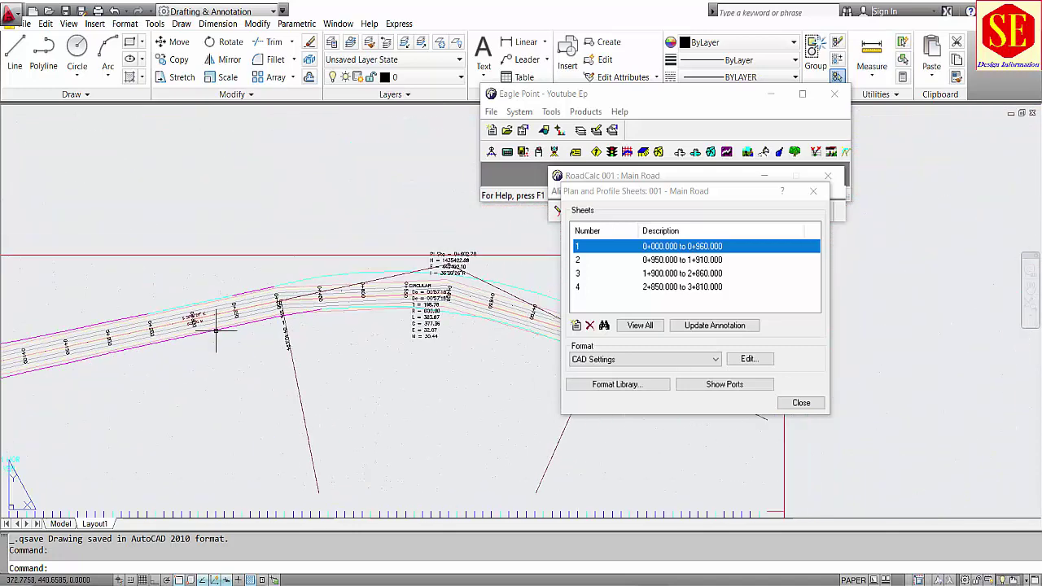
pyautogui.scroll(5, 342, 242)
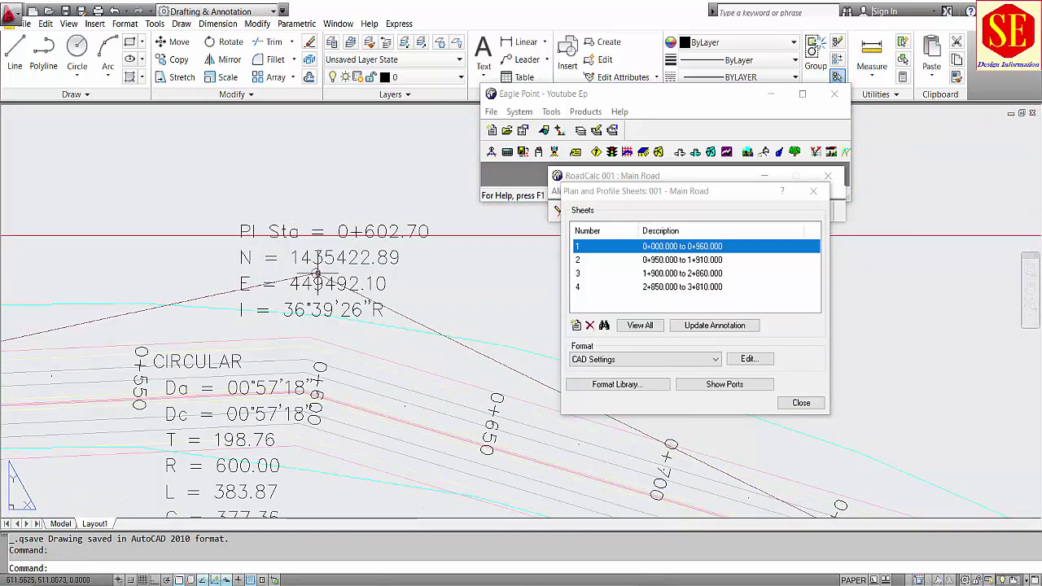
pyautogui.scroll(-4, 300, 220)
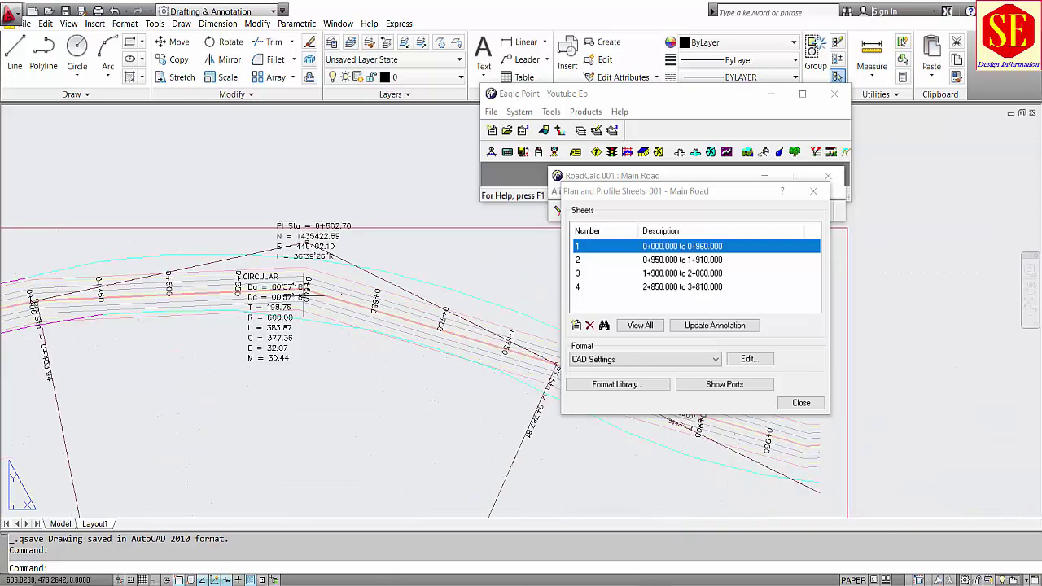
pyautogui.scroll(-5, 304, 292)
pyautogui.scroll(6, 421, 303)
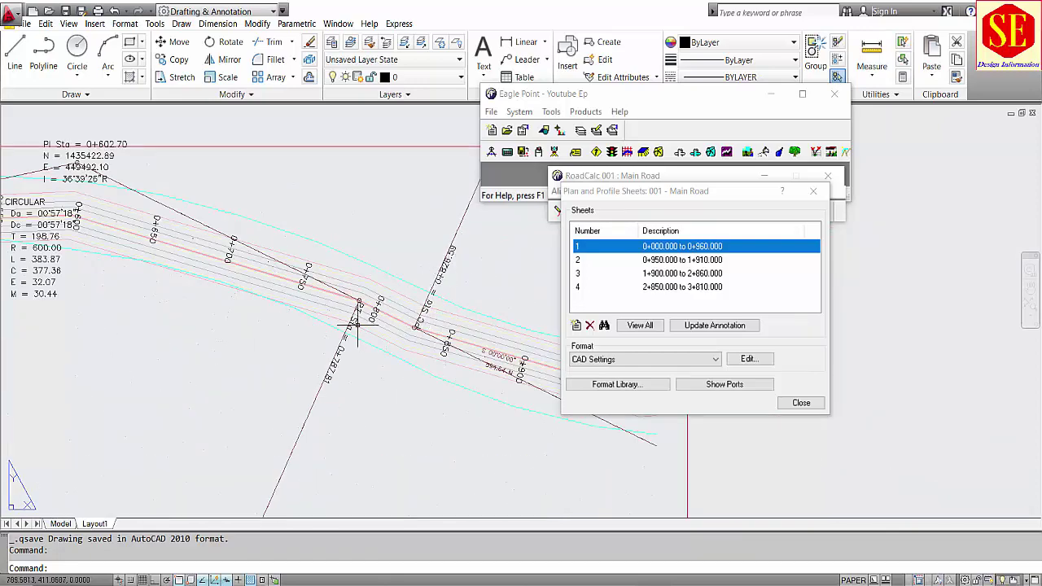
# Examine the vertical curve data in sheet 1's profile and check a fine grid line's colour and linetype
pyautogui.scroll(-5, 356, 324)
pyautogui.scroll(8, 289, 322)
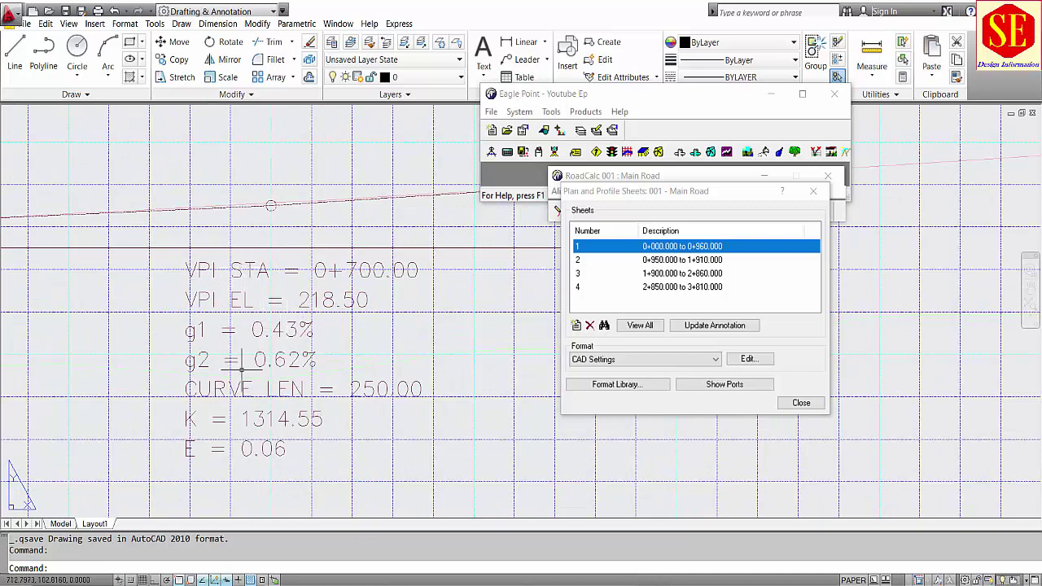
pyautogui.scroll(6, 195, 264)
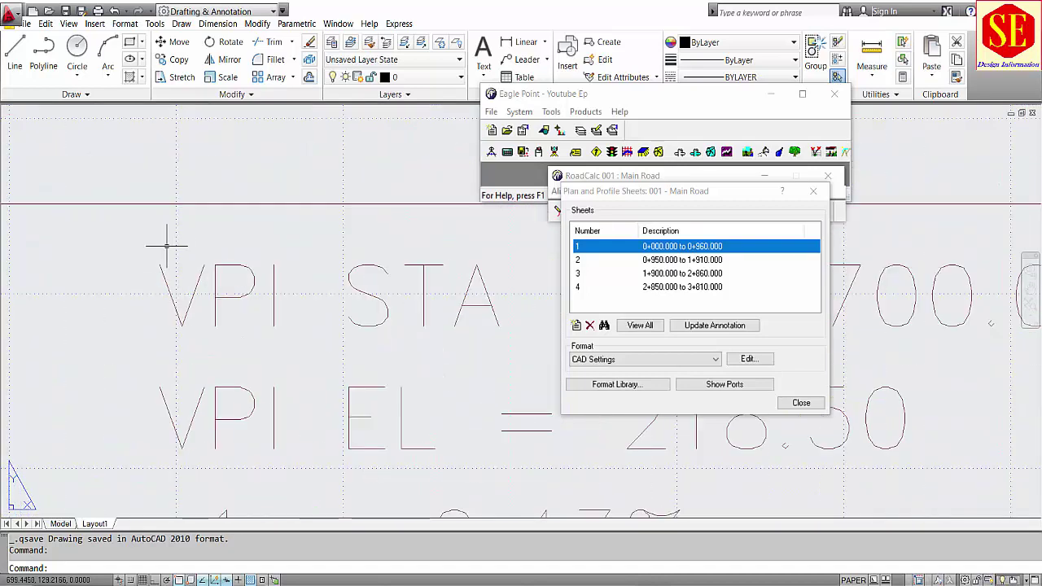
pyautogui.click(187, 228)
pyautogui.click(159, 243)
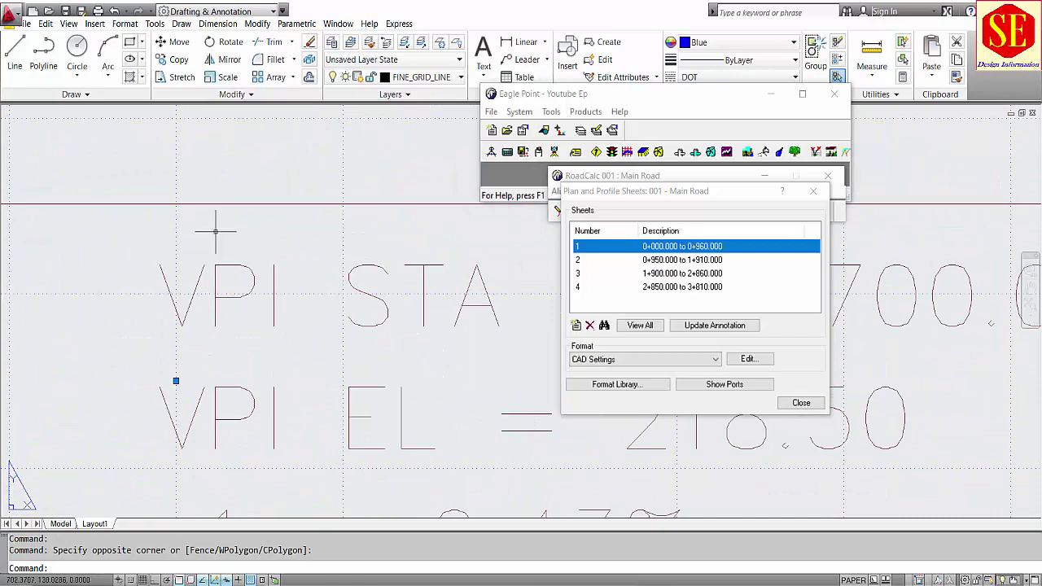
pyautogui.press('Escape')
# Check the colour and linetype of a heavy grid line below the vertical curve data, and review the whole sheet
pyautogui.scroll(-6, 278, 184)
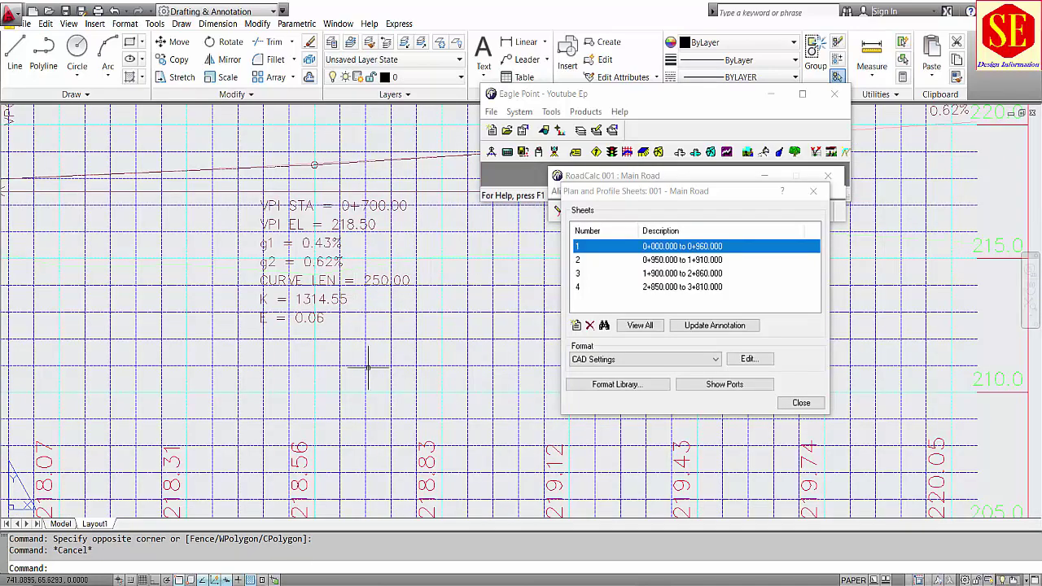
pyautogui.scroll(4, 351, 395)
pyautogui.click(268, 367)
pyautogui.click(235, 415)
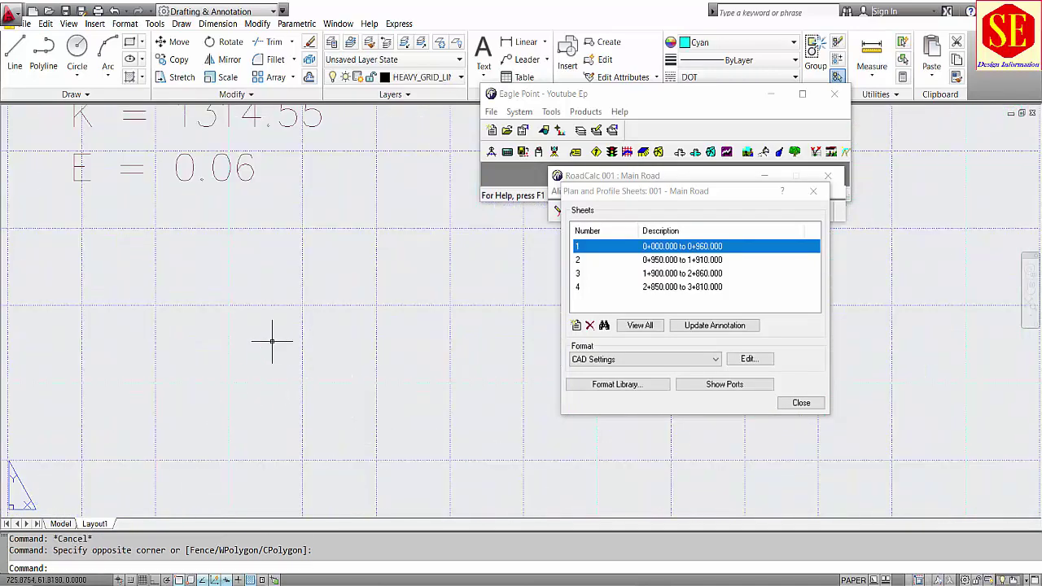
pyautogui.press('Escape')
pyautogui.scroll(-5, 278, 334)
pyautogui.scroll(-5, 278, 333)
pyautogui.moveTo(297, 448); pyautogui.dragTo(337, 383, button='middle')
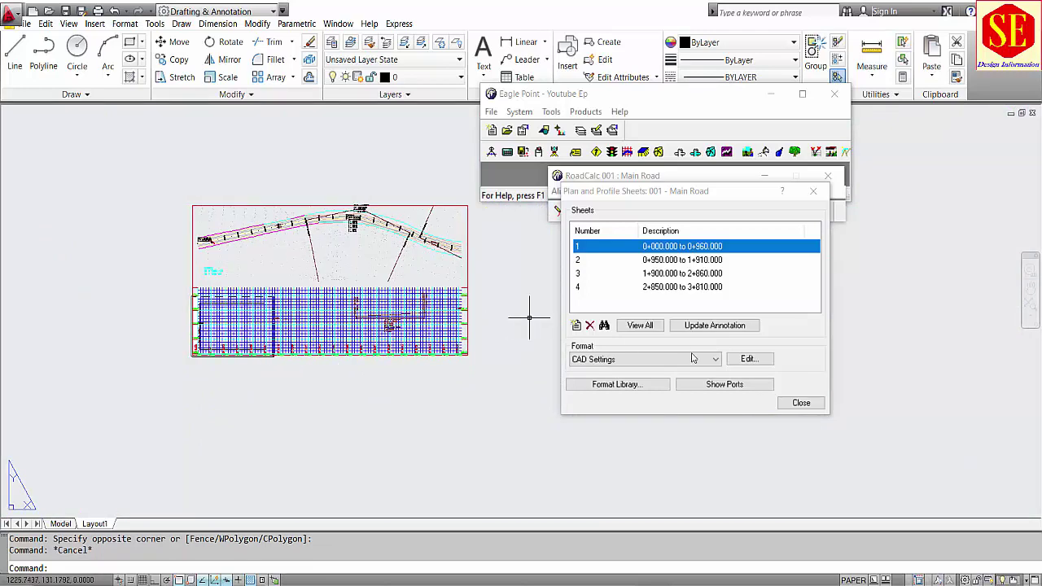
# Set the plan and profile precision of distances and coordinates to 2 decimal places
pyautogui.click(619, 360)
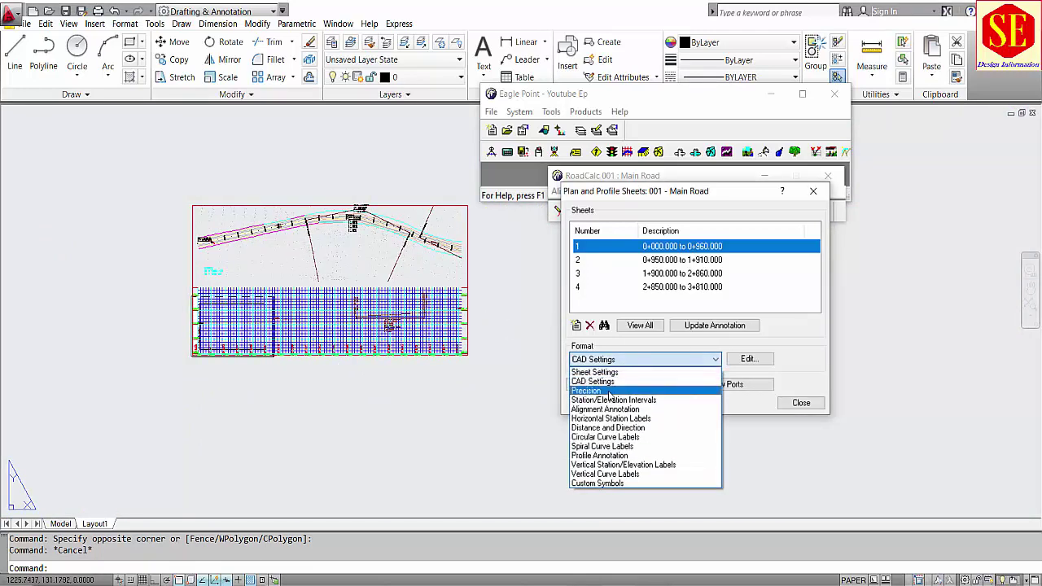
pyautogui.click(609, 392)
pyautogui.click(749, 359)
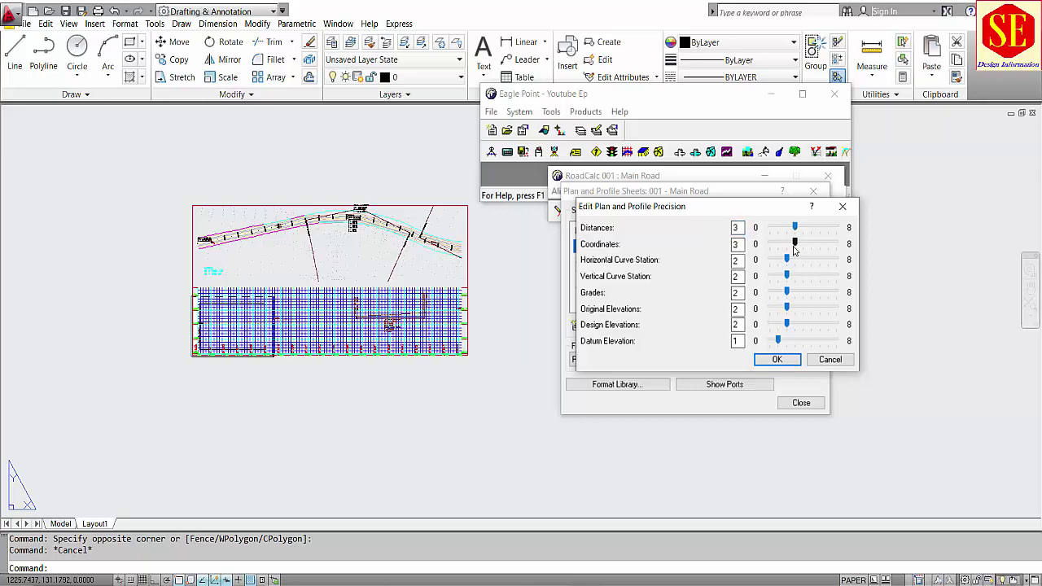
pyautogui.click(777, 360)
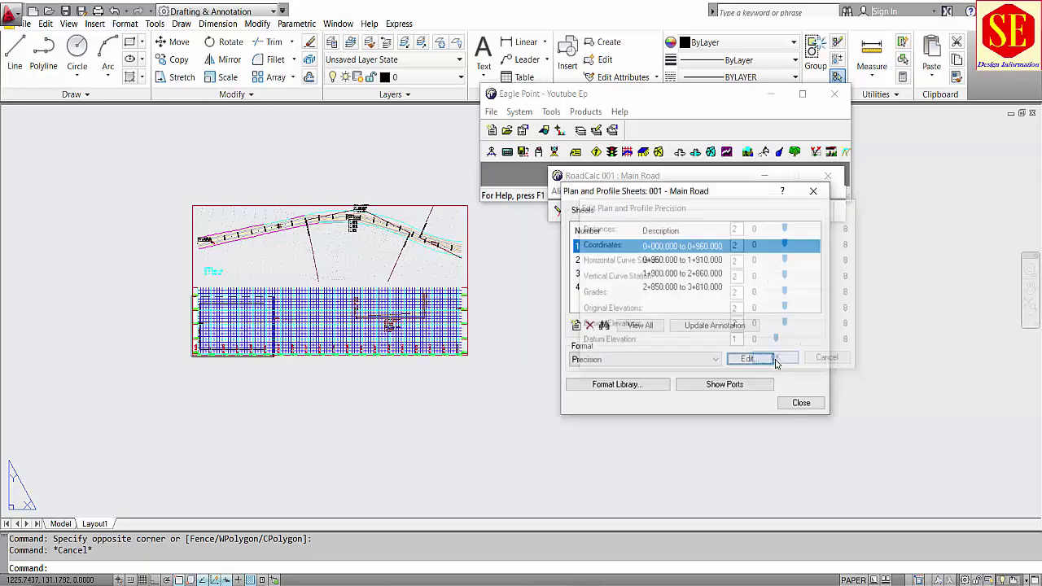
# Open the Station/Elevation Intervals format for editing and set the plan view stationing's major interval to 25
pyautogui.click(705, 361)
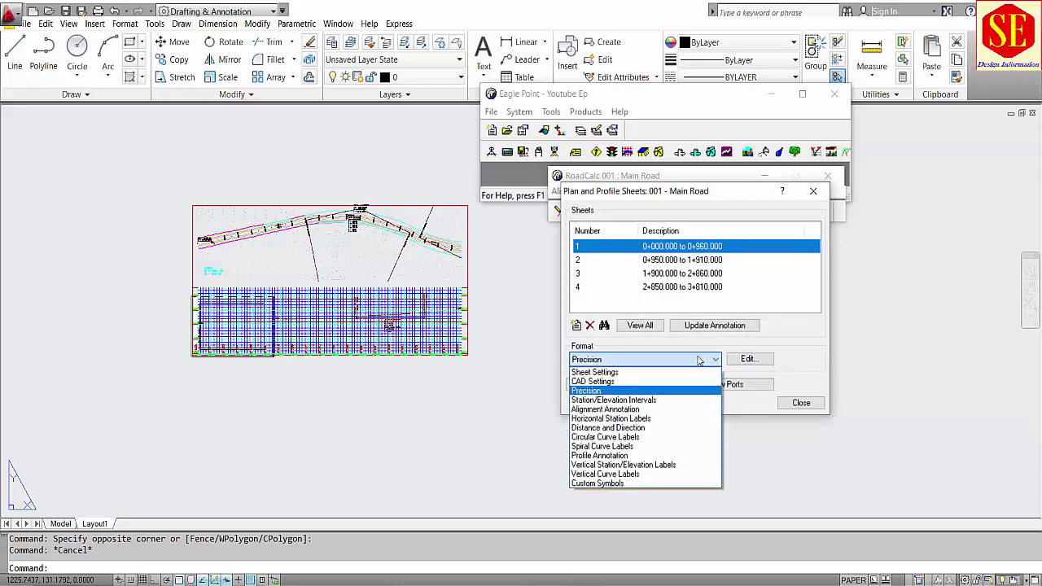
pyautogui.click(651, 401)
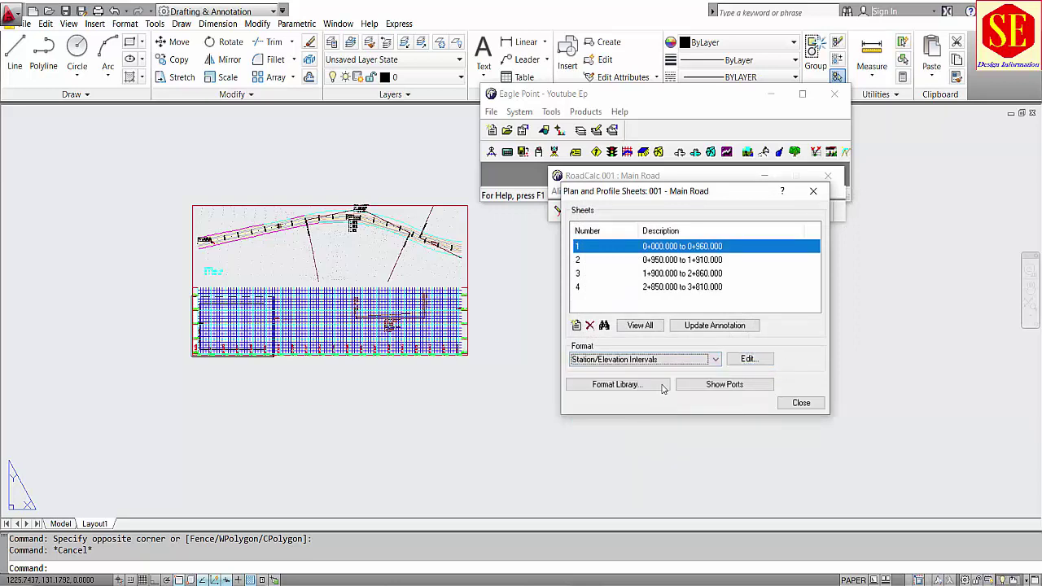
pyautogui.scroll(4, 230, 226)
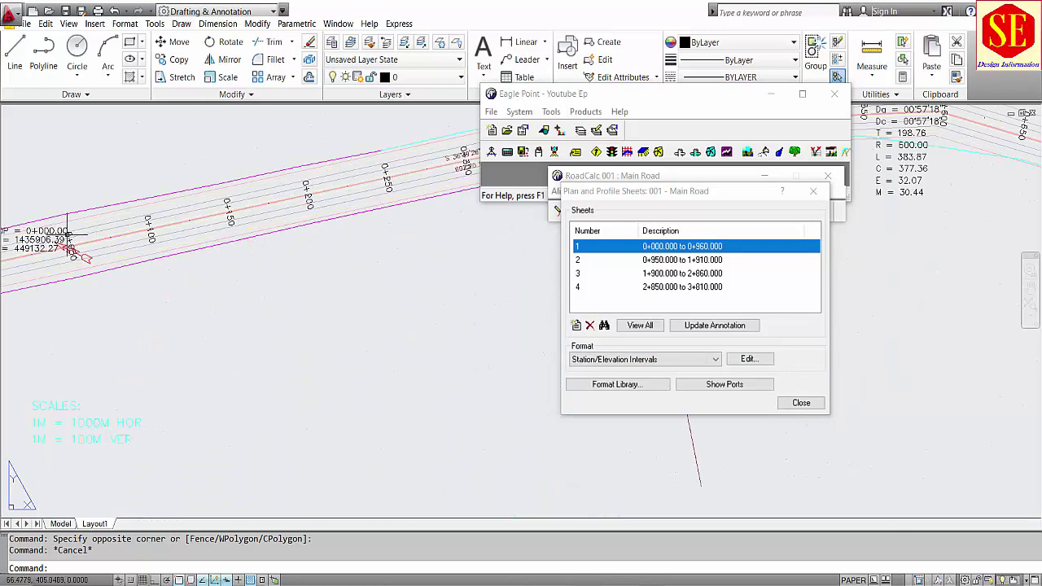
pyautogui.scroll(1, 188, 224)
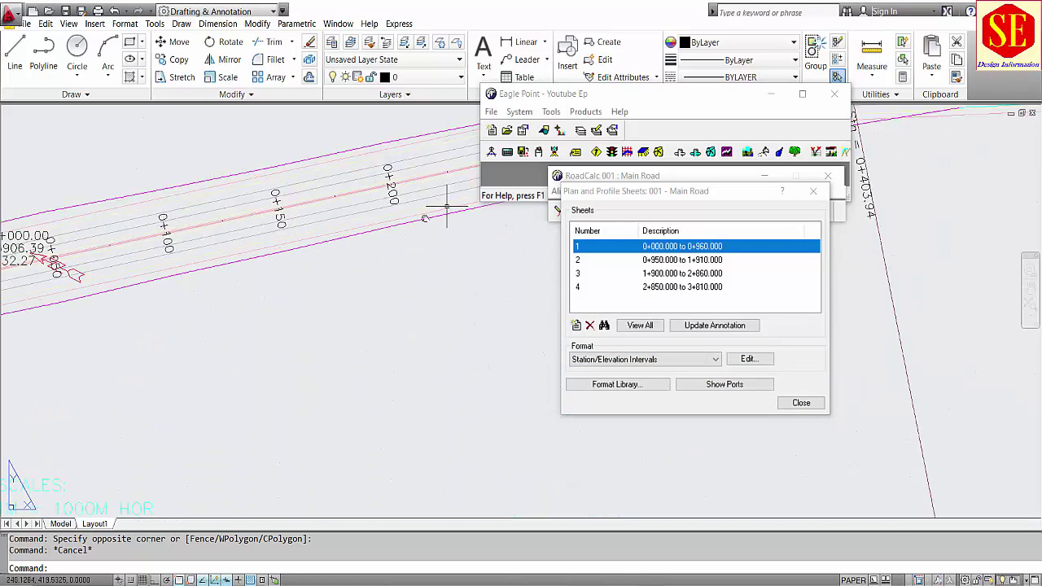
pyautogui.moveTo(437, 209); pyautogui.dragTo(253, 301, button='middle')
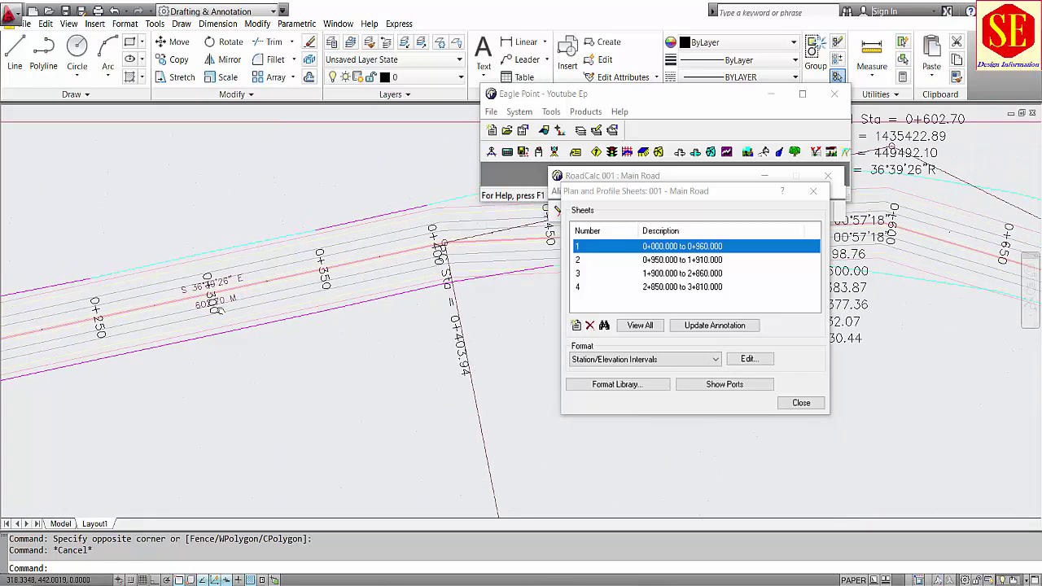
pyautogui.moveTo(423, 248); pyautogui.dragTo(330, 273, button='middle')
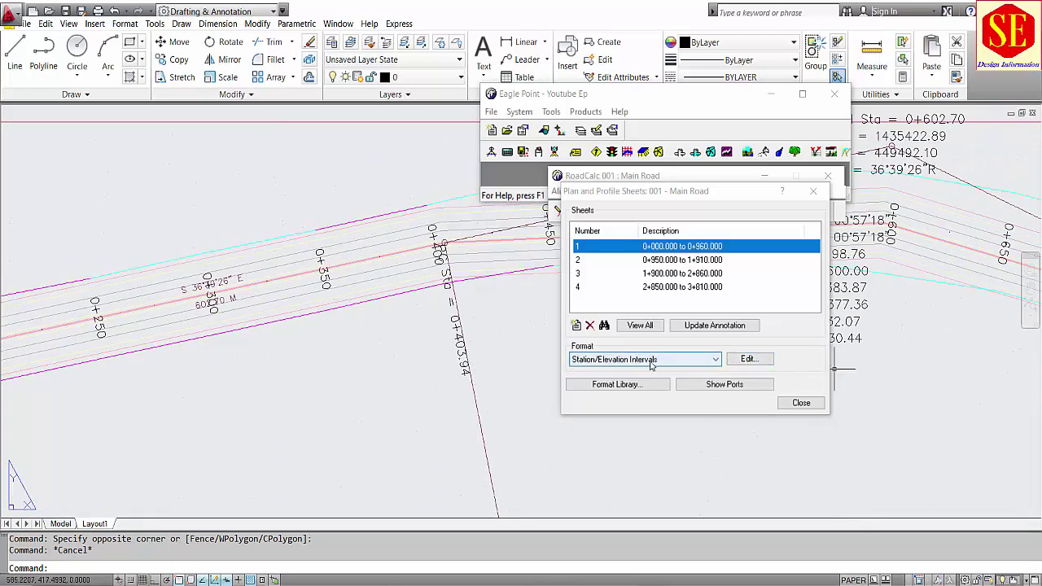
pyautogui.click(749, 359)
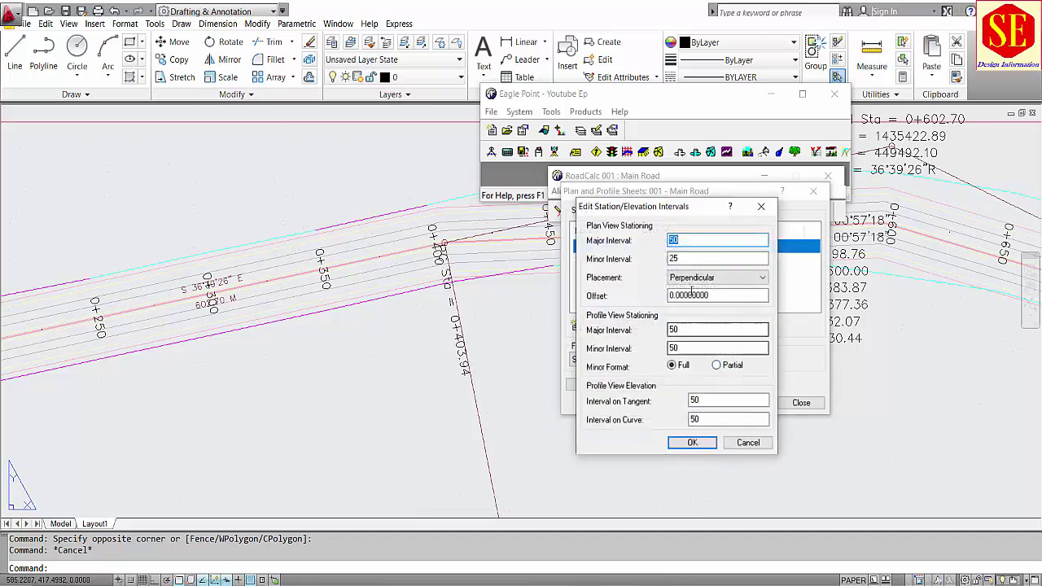
pyautogui.doubleClick(689, 259)
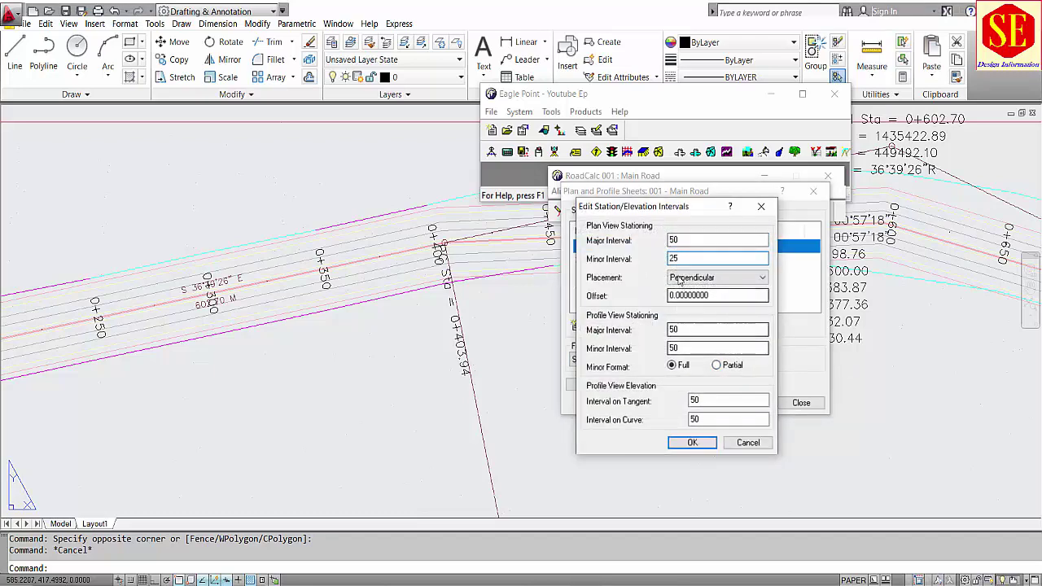
pyautogui.doubleClick(683, 240)
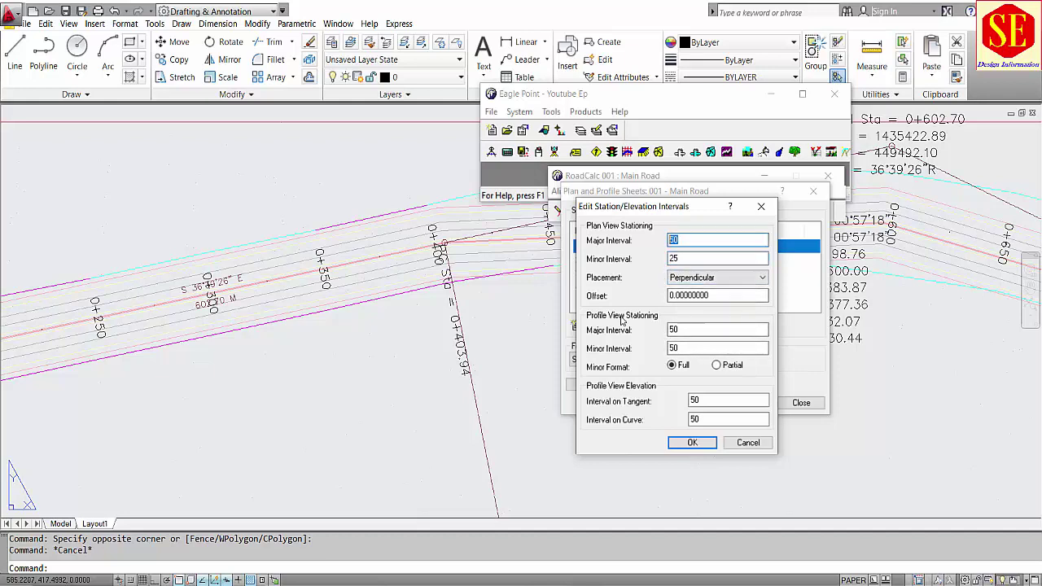
# Set the profile view's major and minor station intervals and its tangent and curve elevation intervals to 25, keeping Perpendicular placement in plan
pyautogui.doubleClick(690, 329)
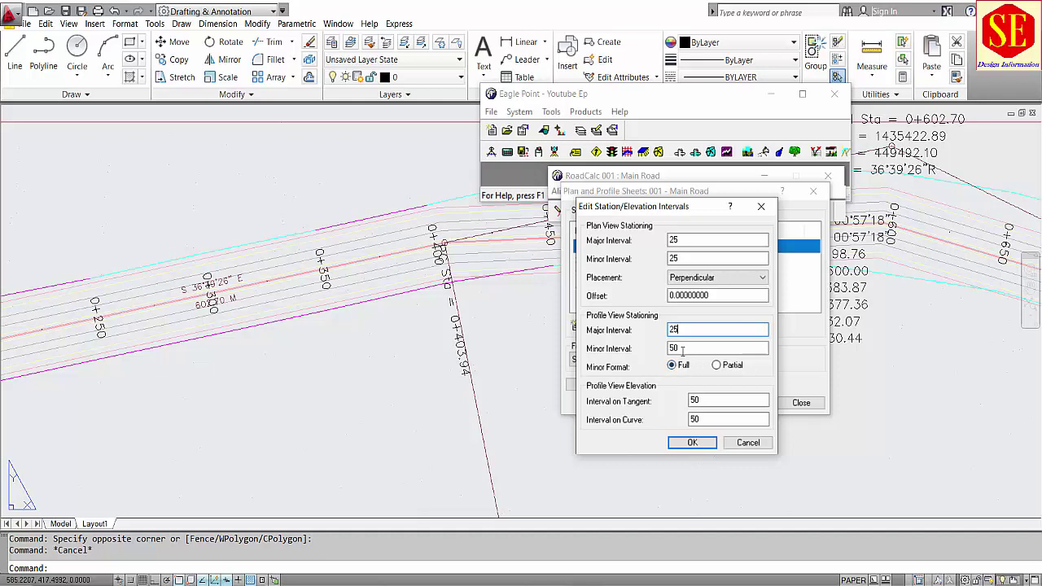
pyautogui.press('Tab')
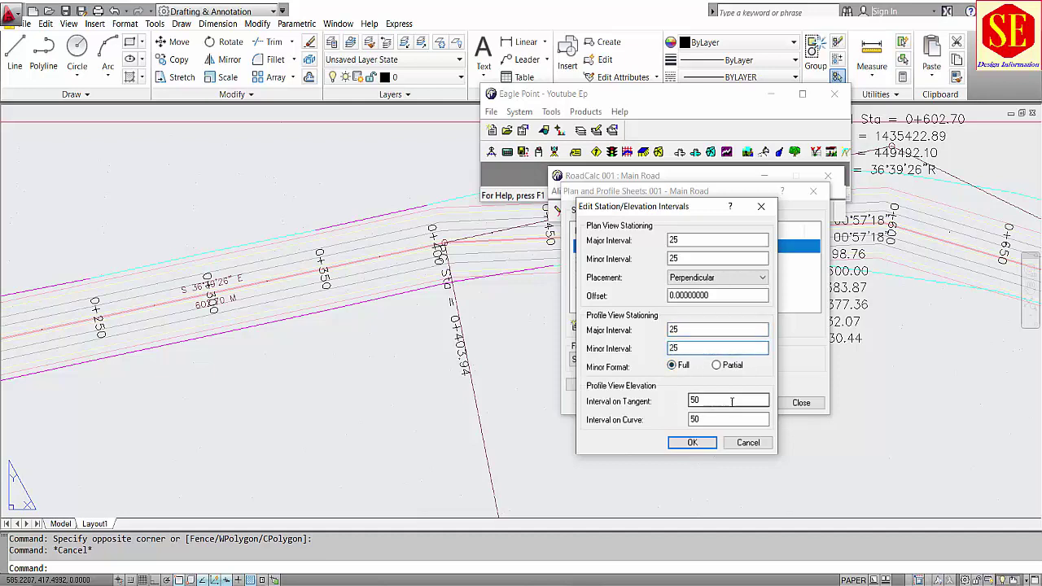
pyautogui.doubleClick(732, 401)
pyautogui.press('Tab')
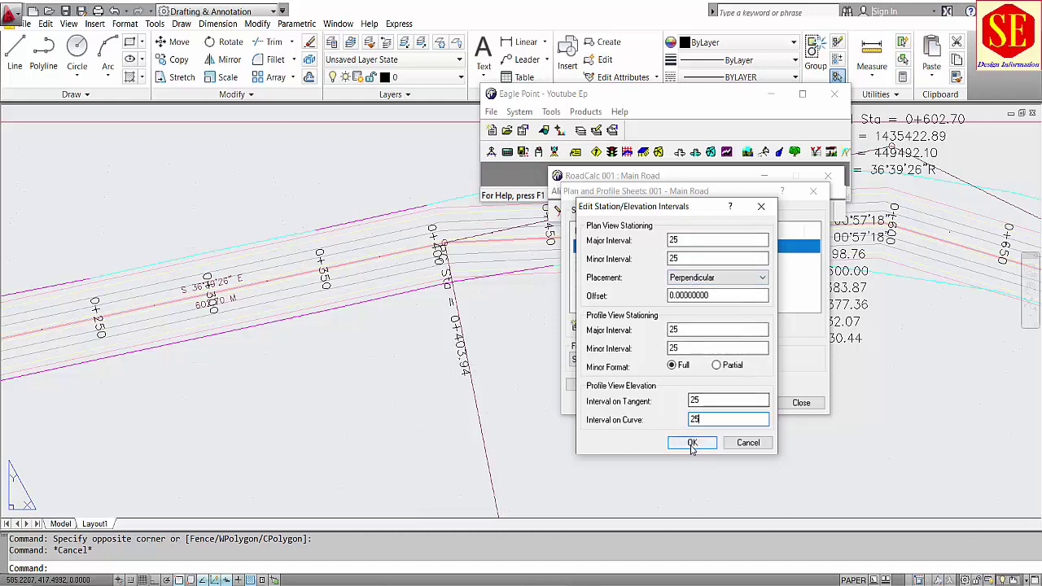
pyautogui.click(696, 277)
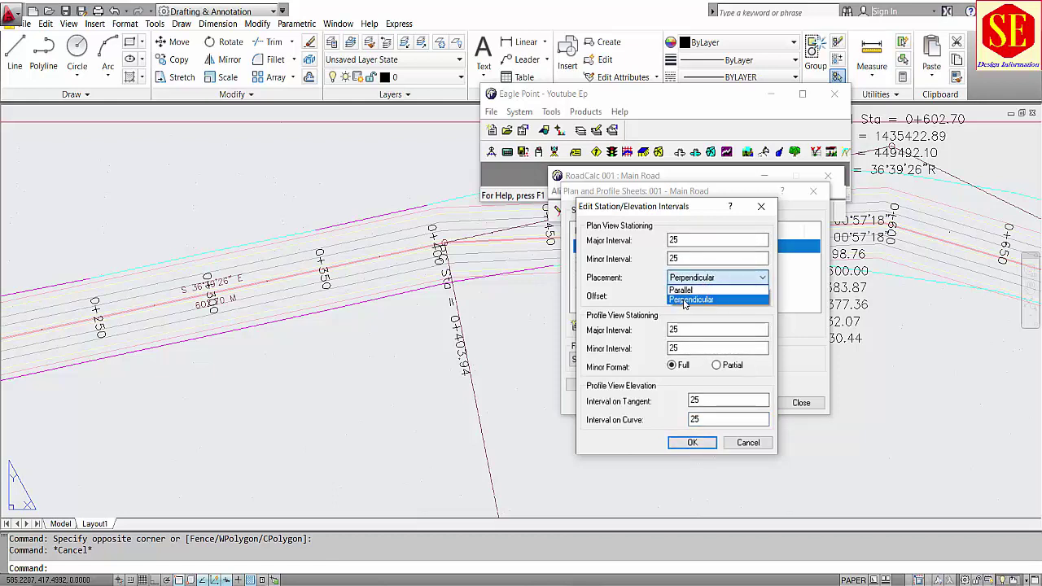
pyautogui.click(685, 301)
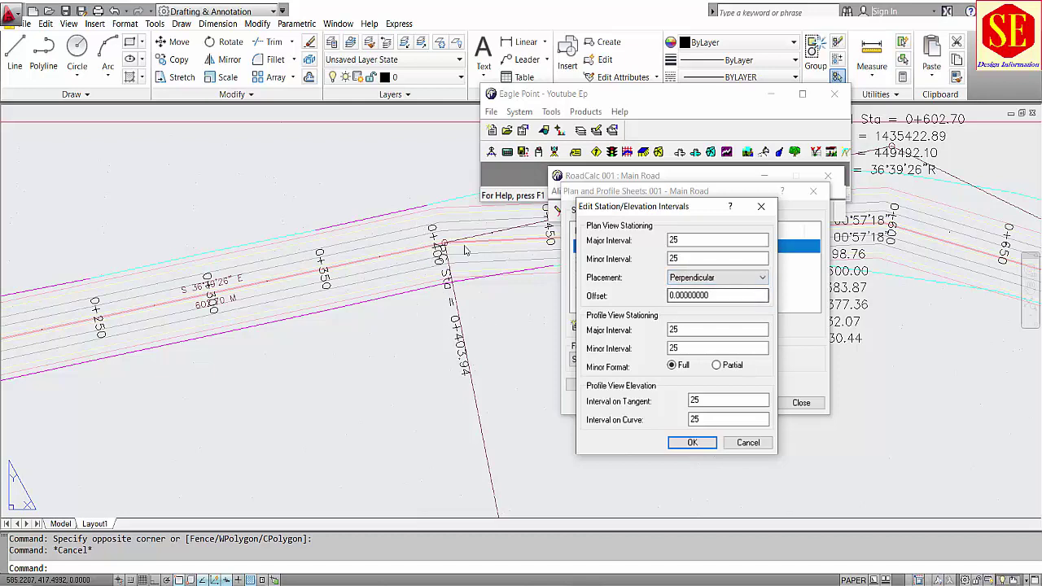
pyautogui.click(703, 446)
# Generate new plan and profile sheets for stations 0+000.000 to 2+911.496 and display the new sheet 5
pyautogui.click(576, 326)
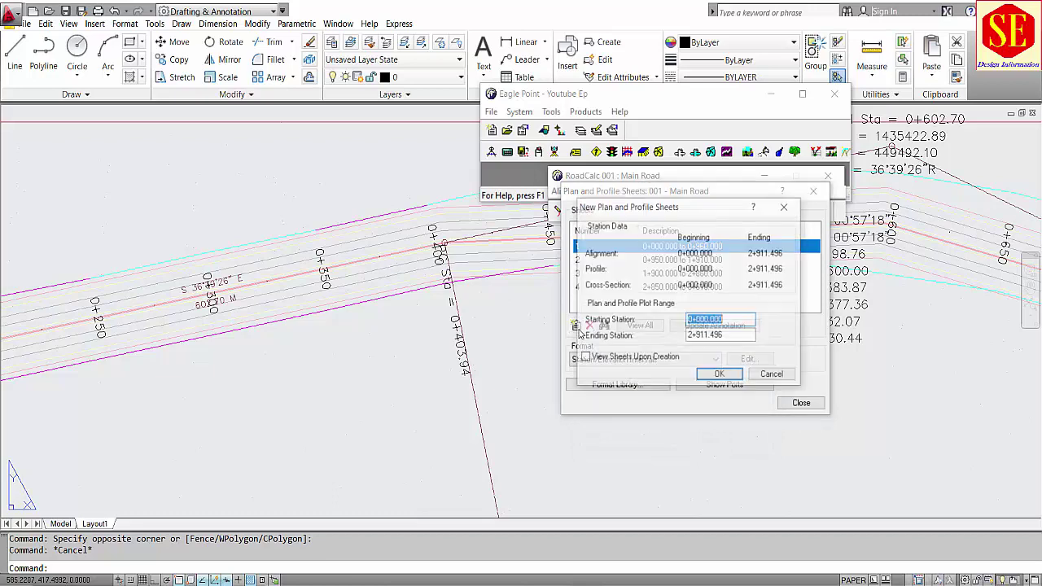
pyautogui.click(722, 374)
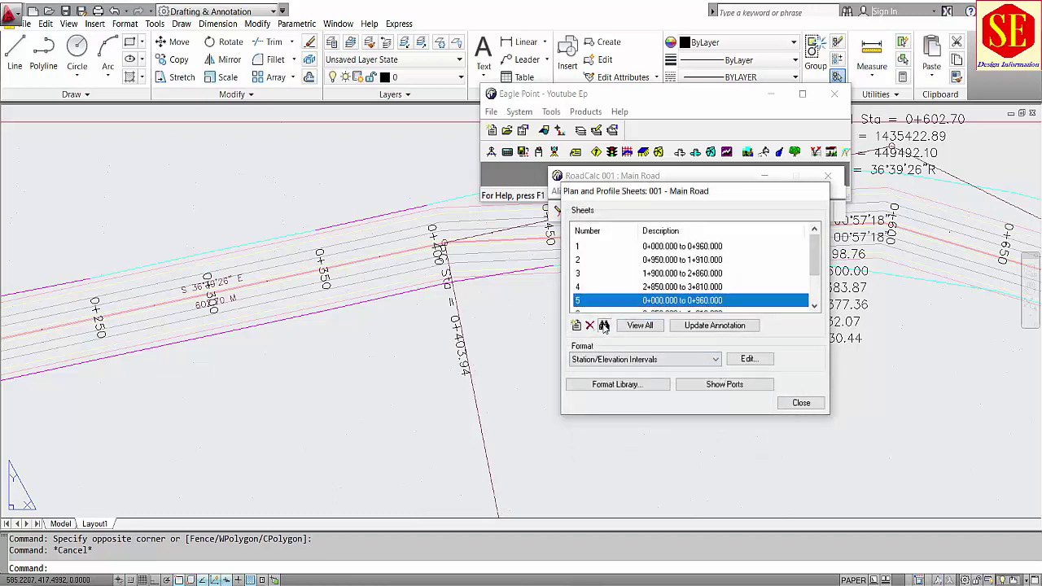
pyautogui.press('Escape')
pyautogui.click(525, 332)
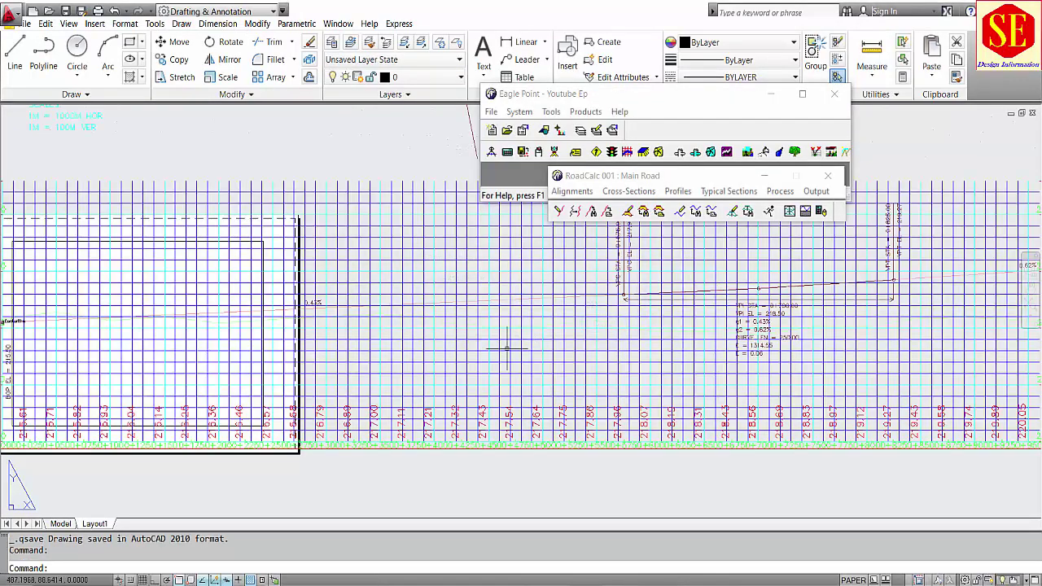
# Examine the spacing of the station labels along the plan view alignment and beneath the profile grid in sheet 5
pyautogui.scroll(-5, 472, 340)
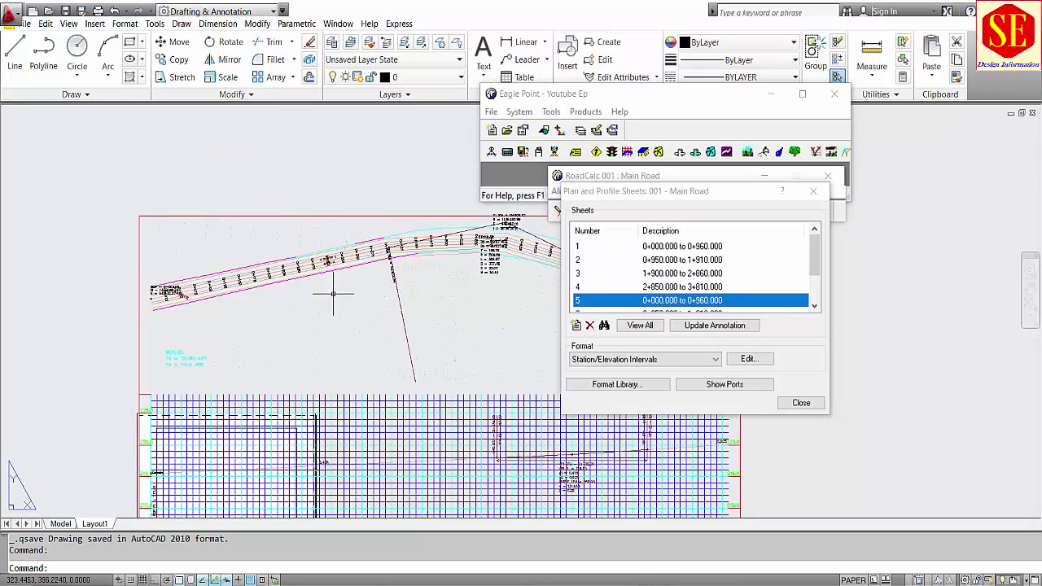
pyautogui.scroll(5, 281, 286)
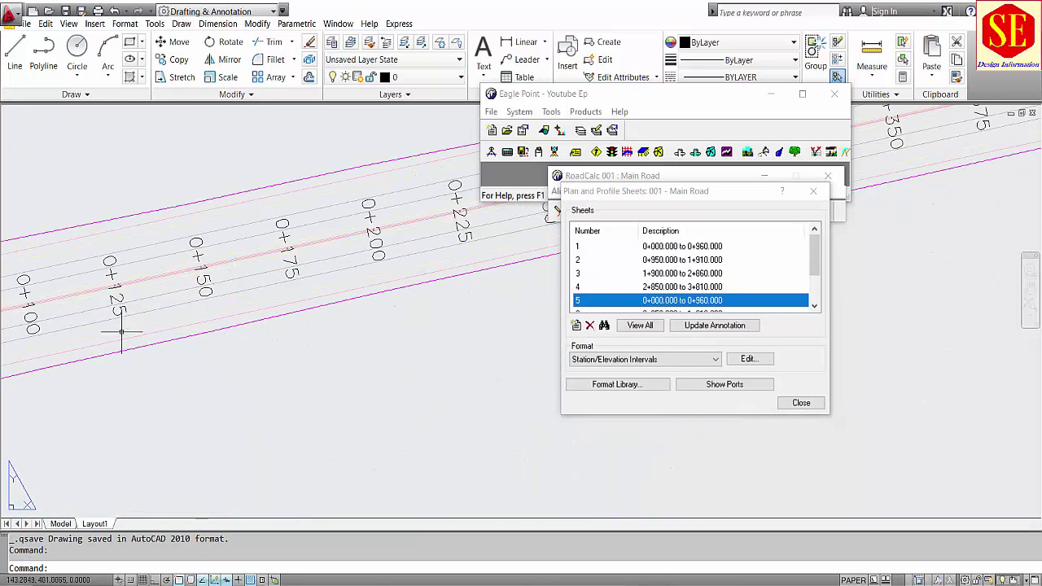
pyautogui.moveTo(122, 332); pyautogui.dragTo(284, 316, button='middle')
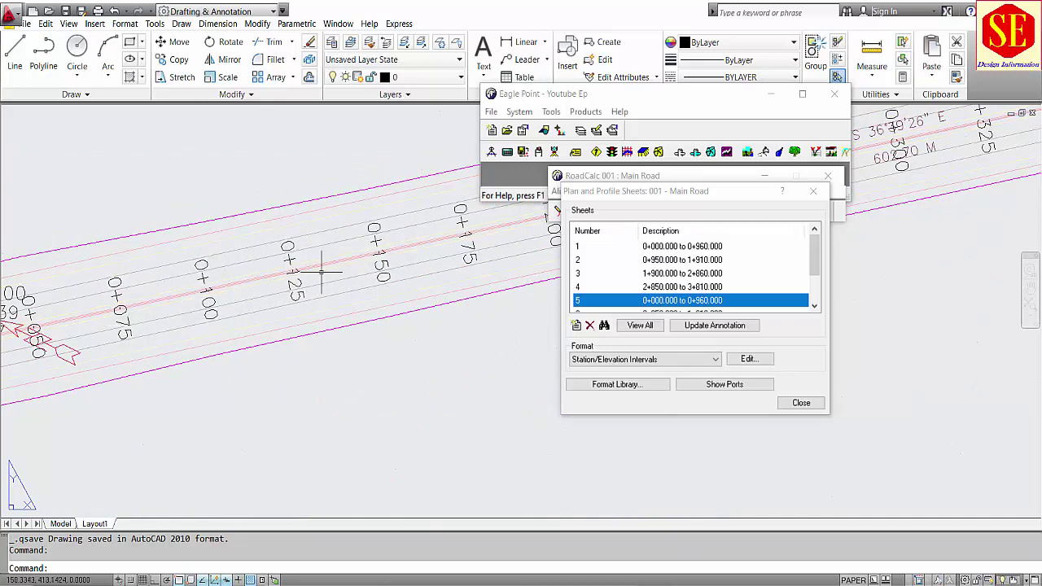
pyautogui.scroll(-3, 232, 312)
pyautogui.scroll(2, 244, 189)
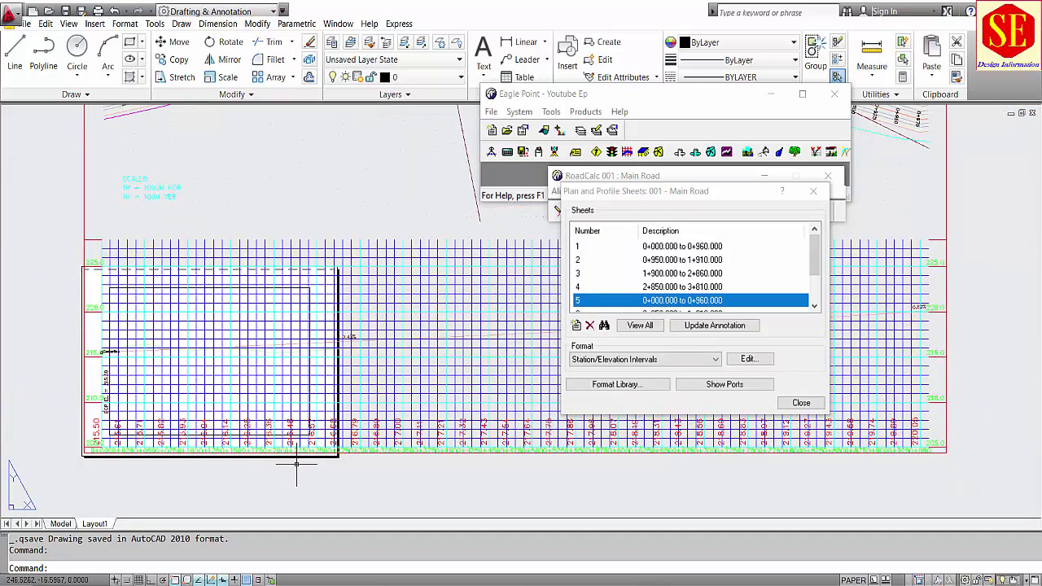
pyautogui.scroll(4, 297, 458)
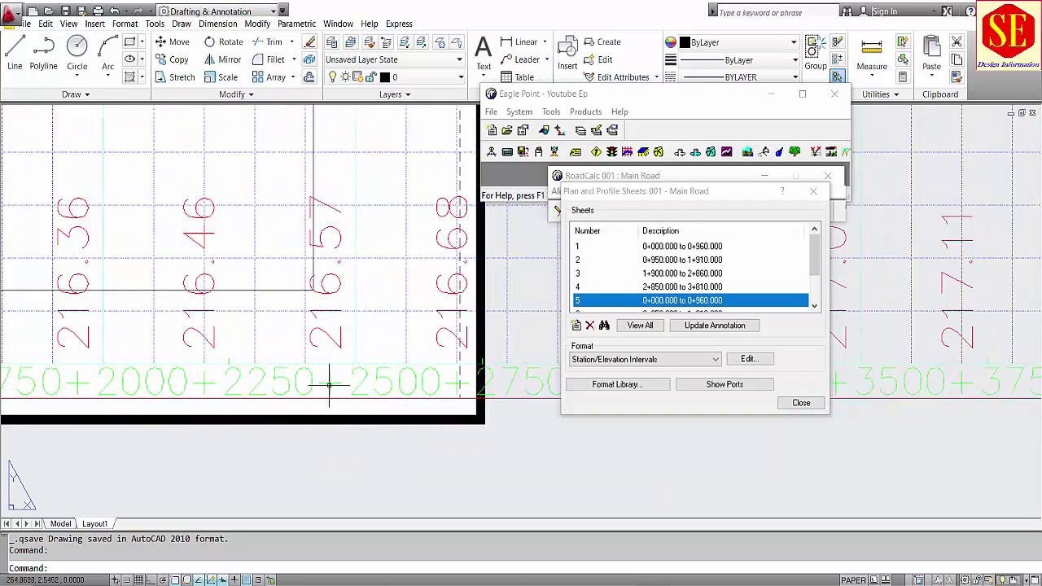
pyautogui.click(331, 380)
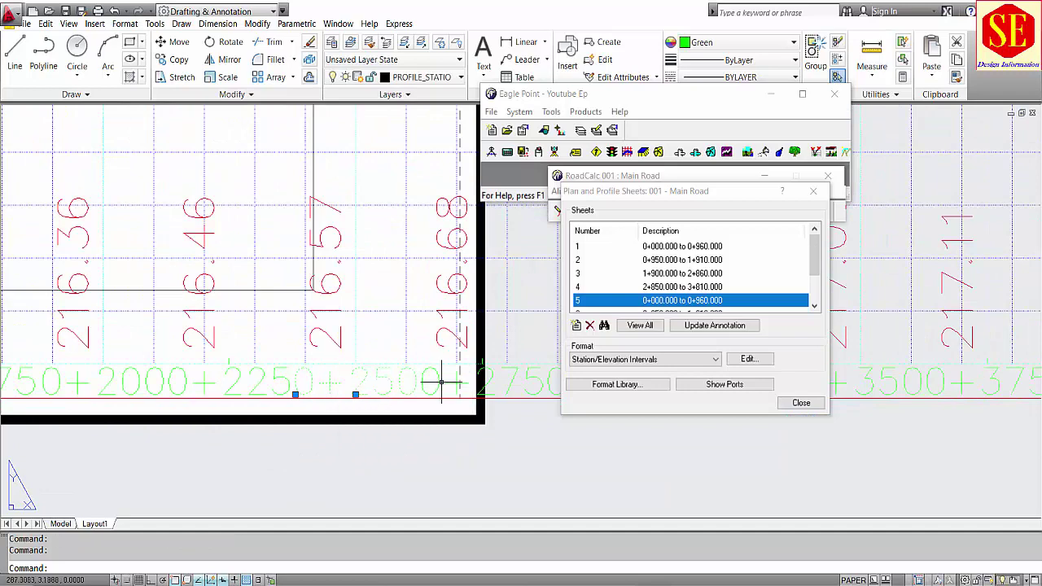
pyautogui.press('Escape')
pyautogui.click(439, 381)
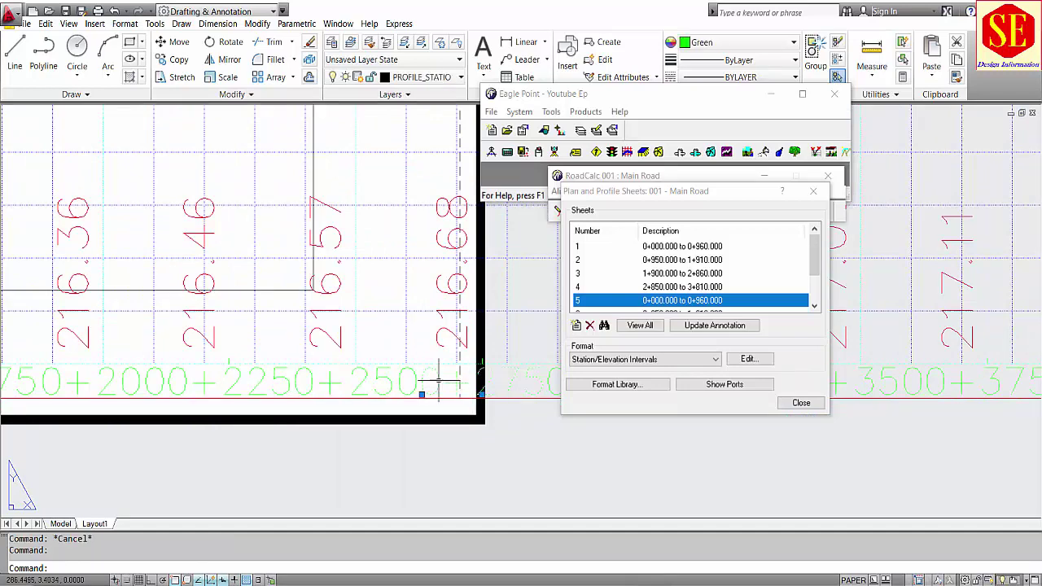
pyautogui.moveTo(277, 387)
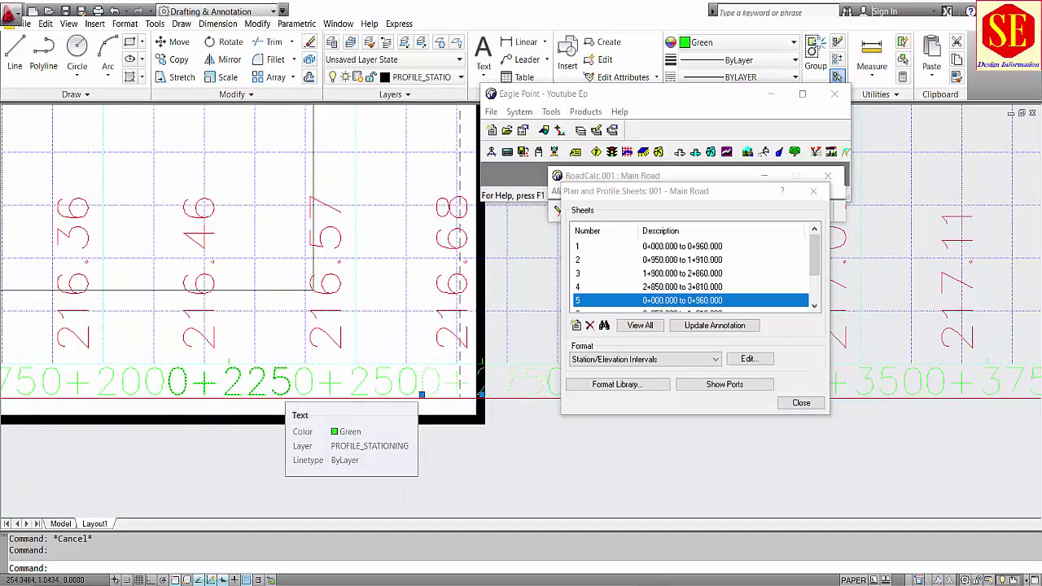
pyautogui.scroll(-1, 273, 386)
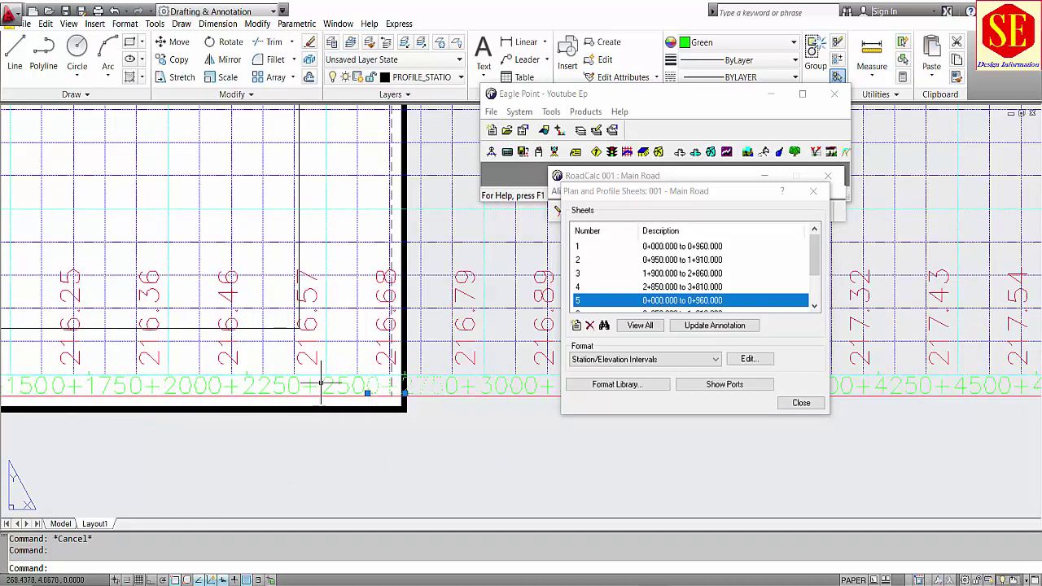
# Open the plan and profile CAD Settings and review the text settings of the original profile elevations, profile stations and plan stations
pyautogui.click(642, 359)
pyautogui.click(618, 381)
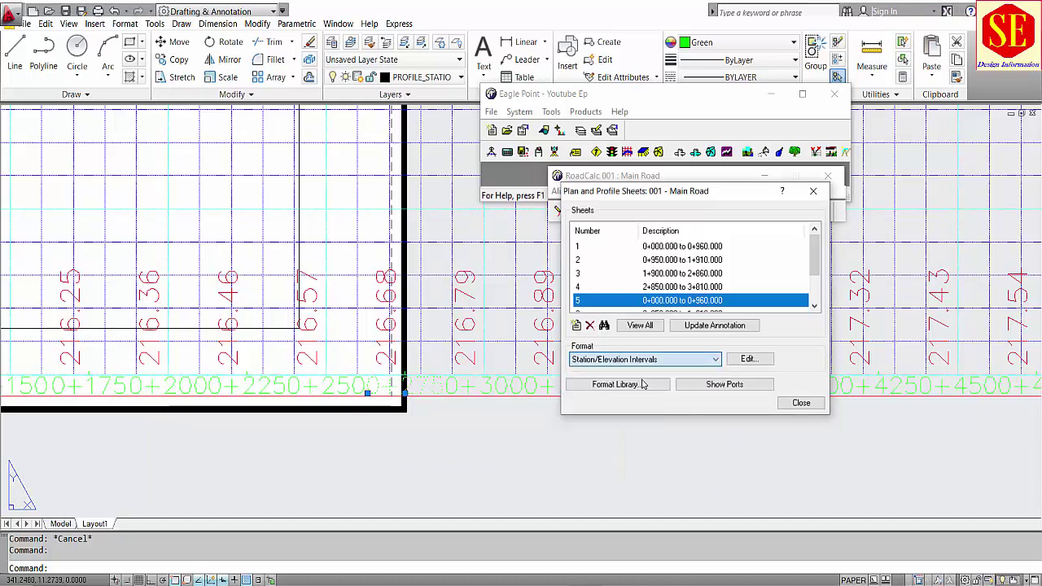
pyautogui.click(749, 359)
pyautogui.scroll(-5, 603, 285)
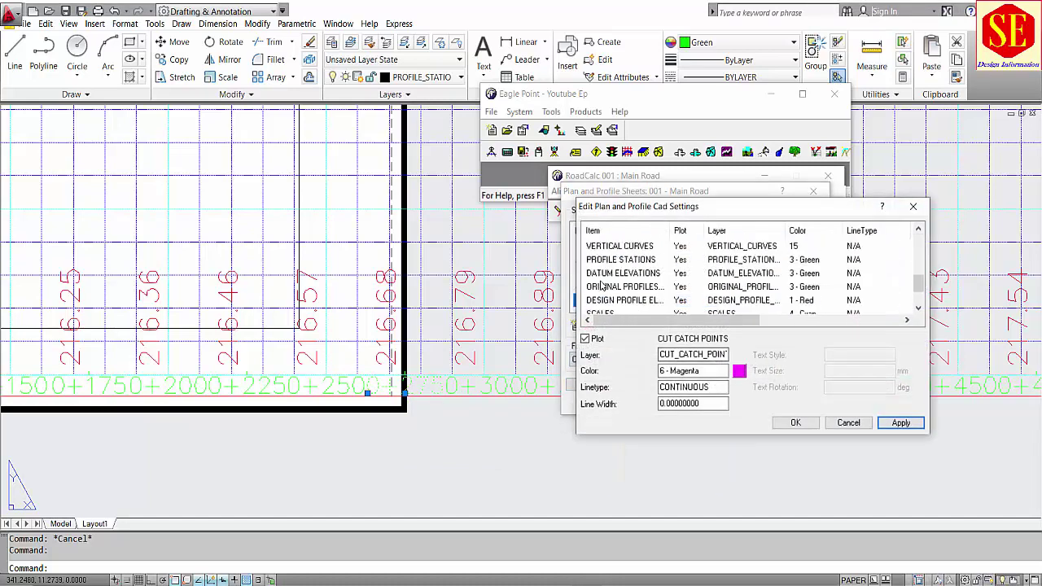
pyautogui.click(607, 275)
pyautogui.click(606, 246)
pyautogui.scroll(1, 622, 273)
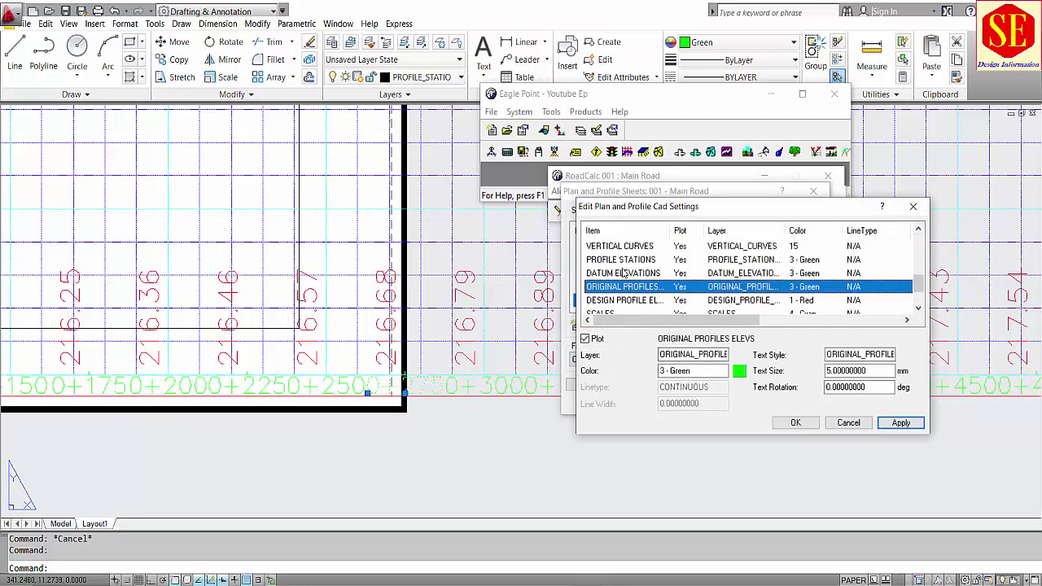
pyautogui.click(615, 274)
pyautogui.scroll(1, 613, 268)
pyautogui.click(616, 287)
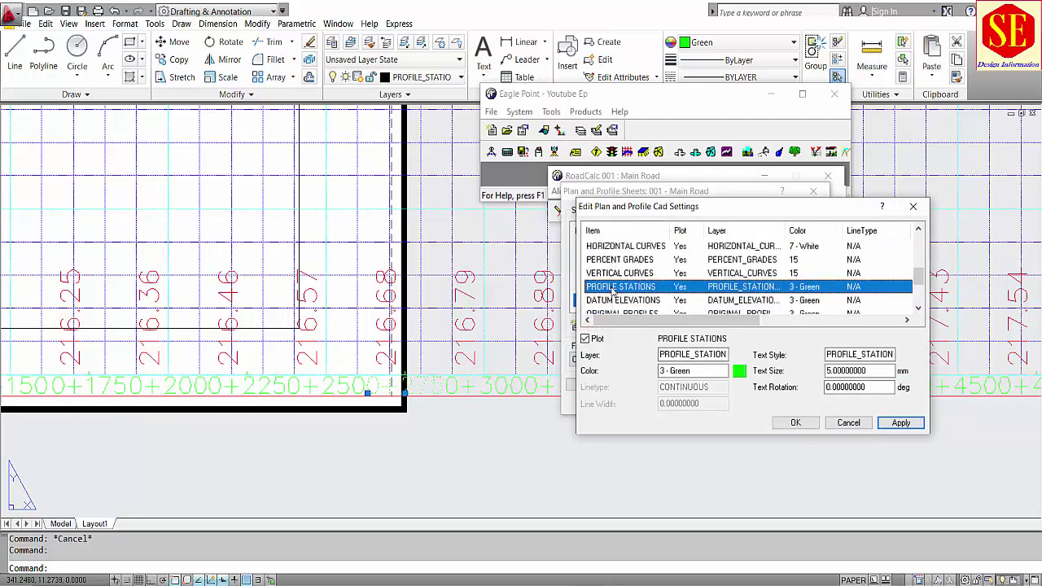
pyautogui.scroll(1, 609, 281)
pyautogui.click(608, 275)
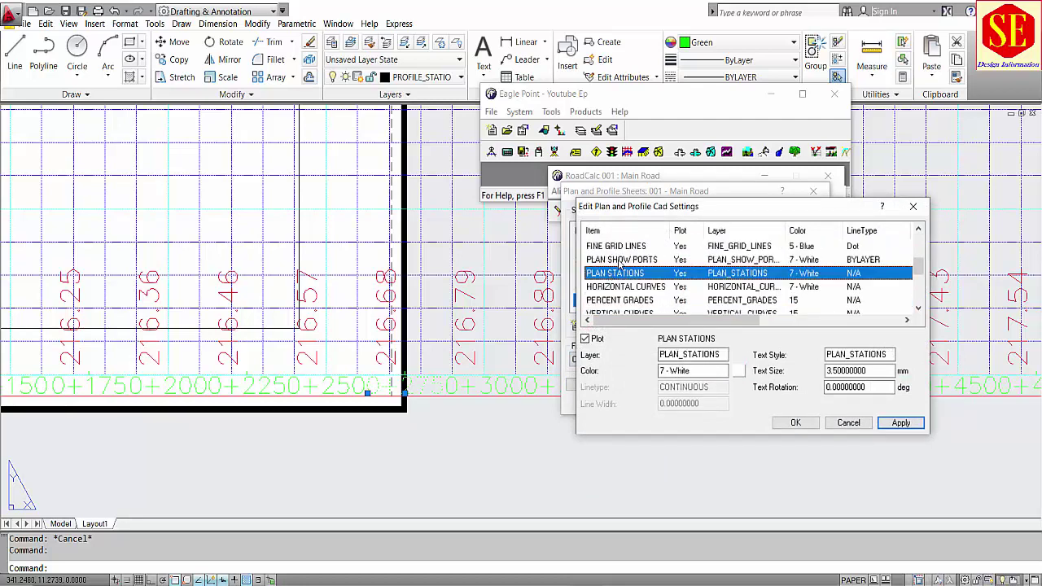
# Review the text settings of the horizontal curves, vertical curves, profile stations, datum elevations, scales and direction/distance items in CAD Settings
pyautogui.click(621, 286)
pyautogui.scroll(-1, 622, 290)
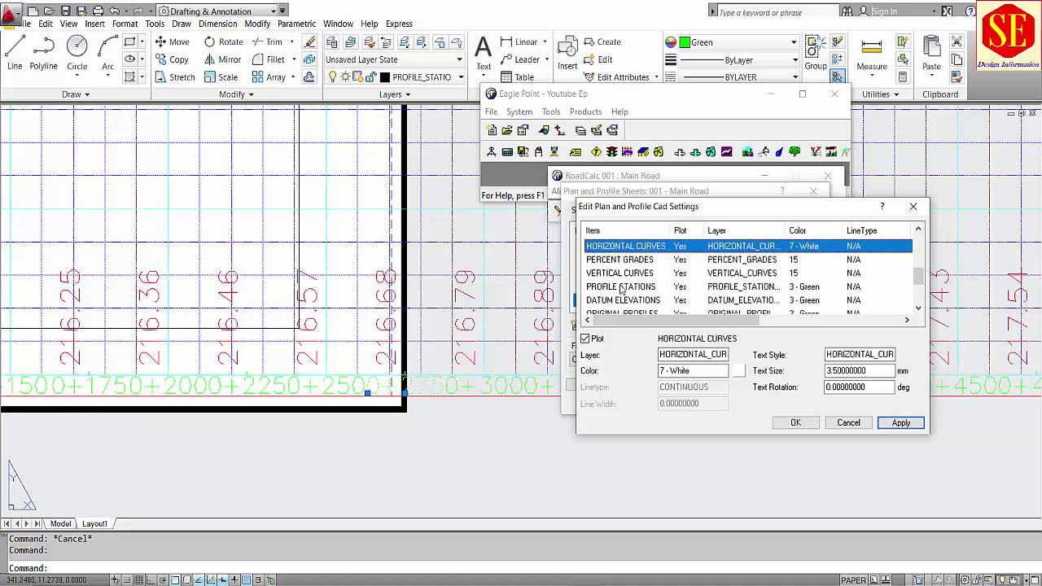
pyautogui.click(617, 275)
pyautogui.click(619, 287)
pyautogui.click(620, 300)
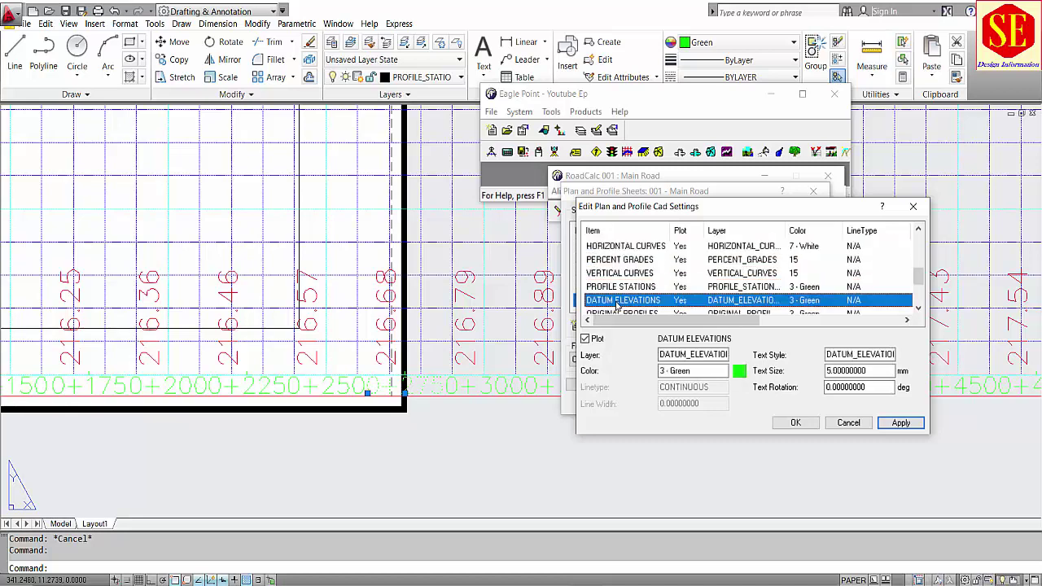
pyautogui.scroll(-1, 616, 301)
pyautogui.click(618, 274)
pyautogui.click(616, 300)
pyautogui.scroll(-1, 616, 304)
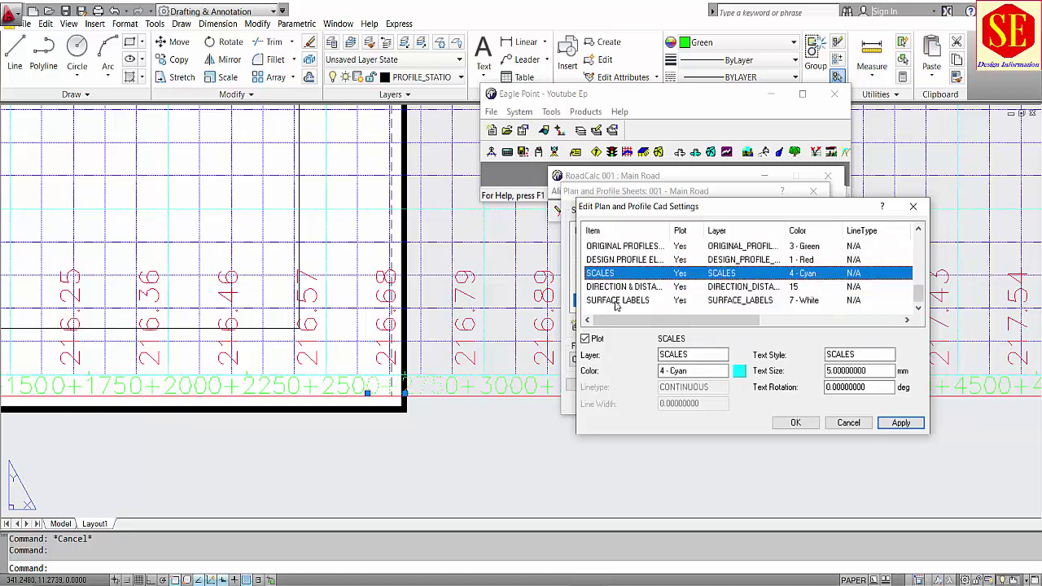
pyautogui.click(616, 287)
pyautogui.scroll(3, 620, 281)
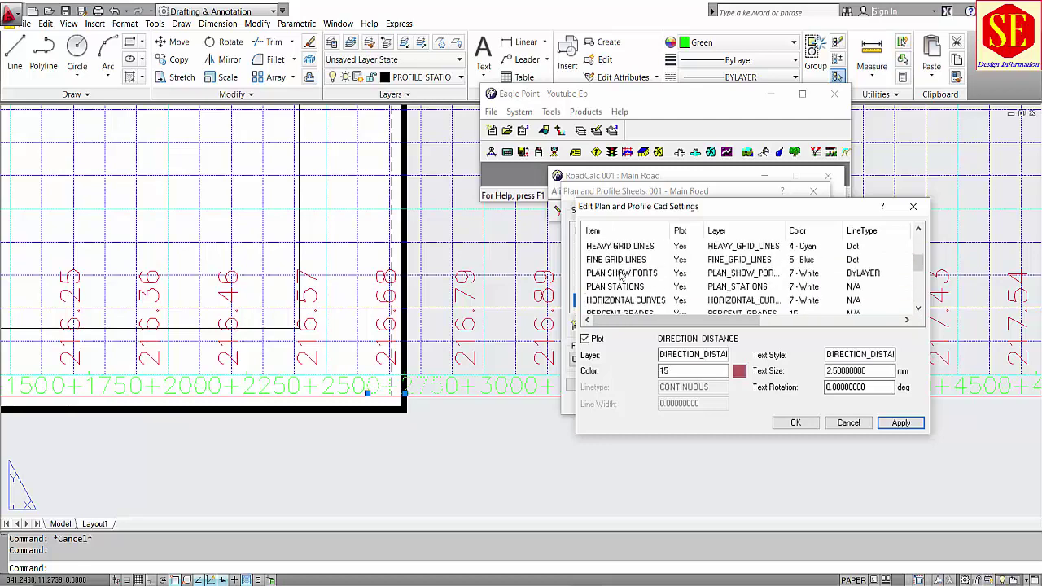
# Set the text size of the PROFILE STATIONS item to 2.5 mm and accept the CAD settings
pyautogui.scroll(-2, 623, 277)
pyautogui.click(616, 262)
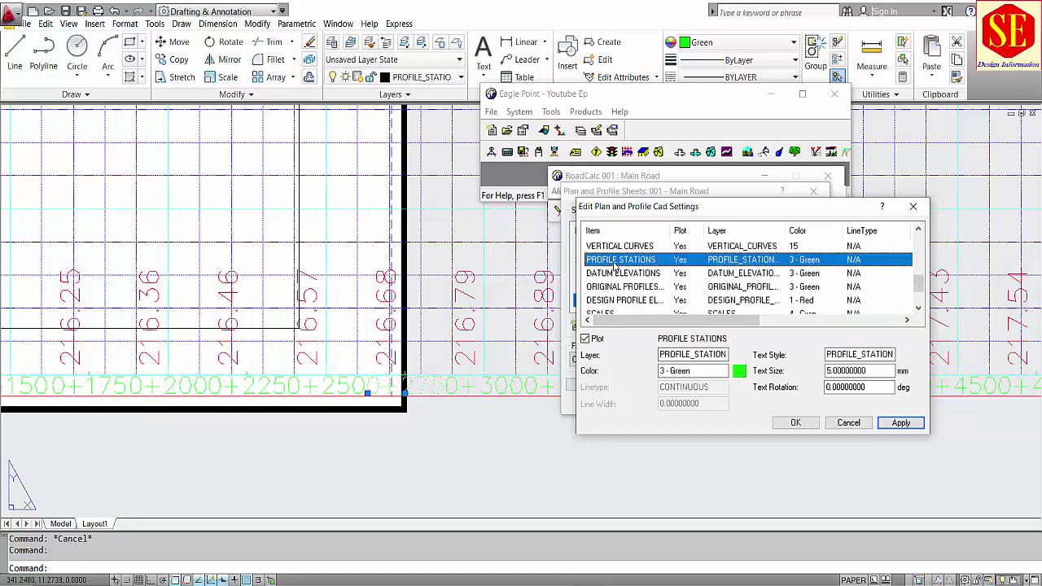
pyautogui.press('Tab')
pyautogui.press('Tab')
pyautogui.press('Tab')
pyautogui.press('Tab')
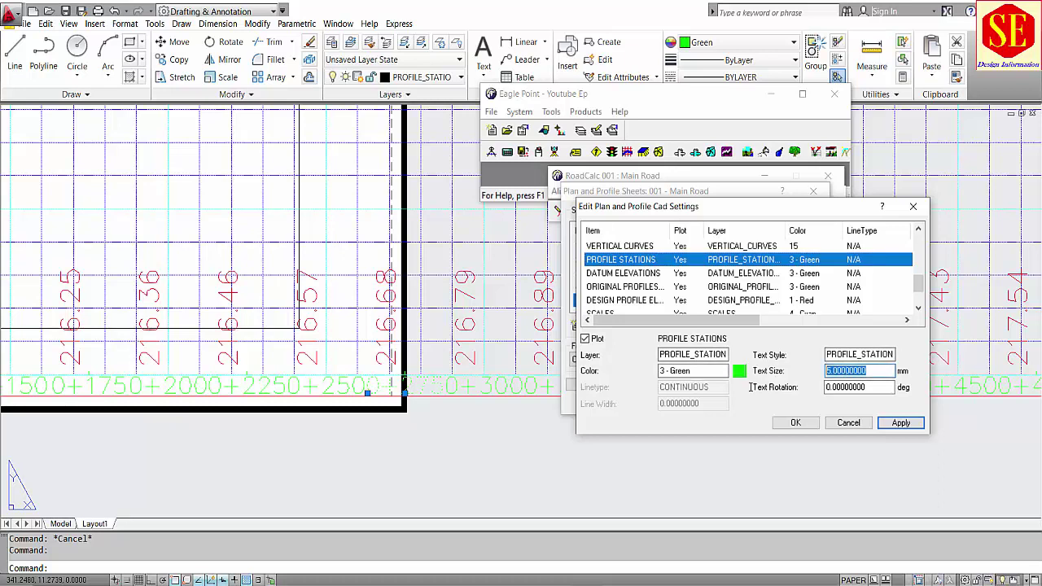
pyautogui.write('2.5')
pyautogui.click(795, 422)
# Generate new plan and profile sheets from station 0+000.000 to 1000 and display sheet 9, discarding changes to RCp05001.dwg
pyautogui.click(575, 324)
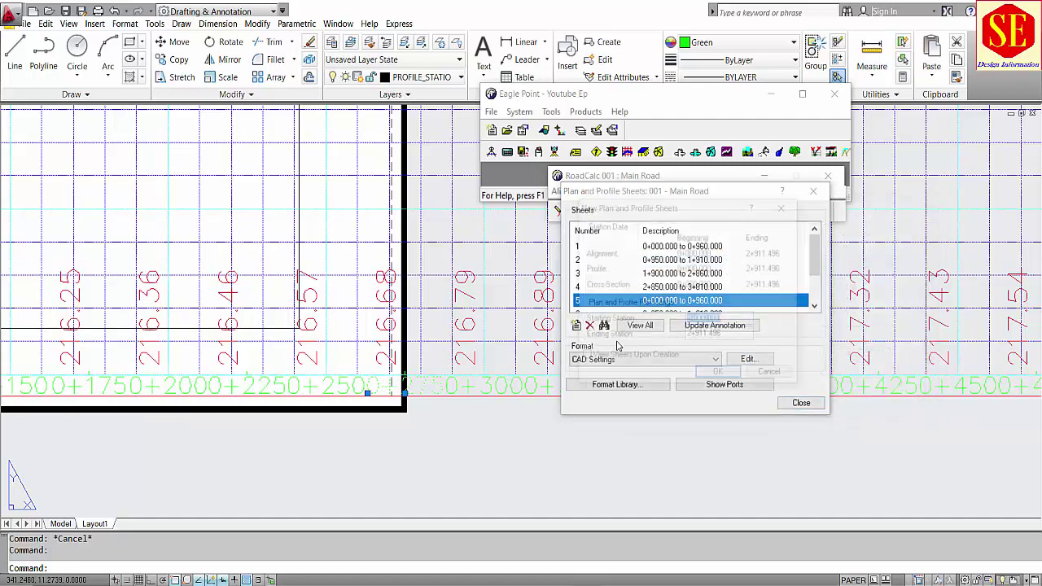
pyautogui.doubleClick(750, 335)
pyautogui.write('1000')
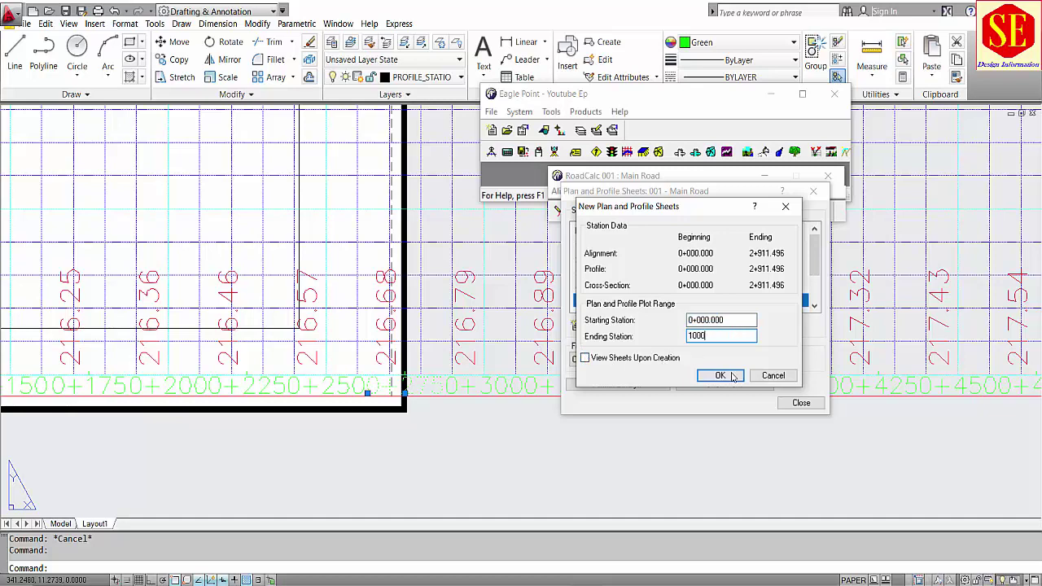
pyautogui.click(730, 375)
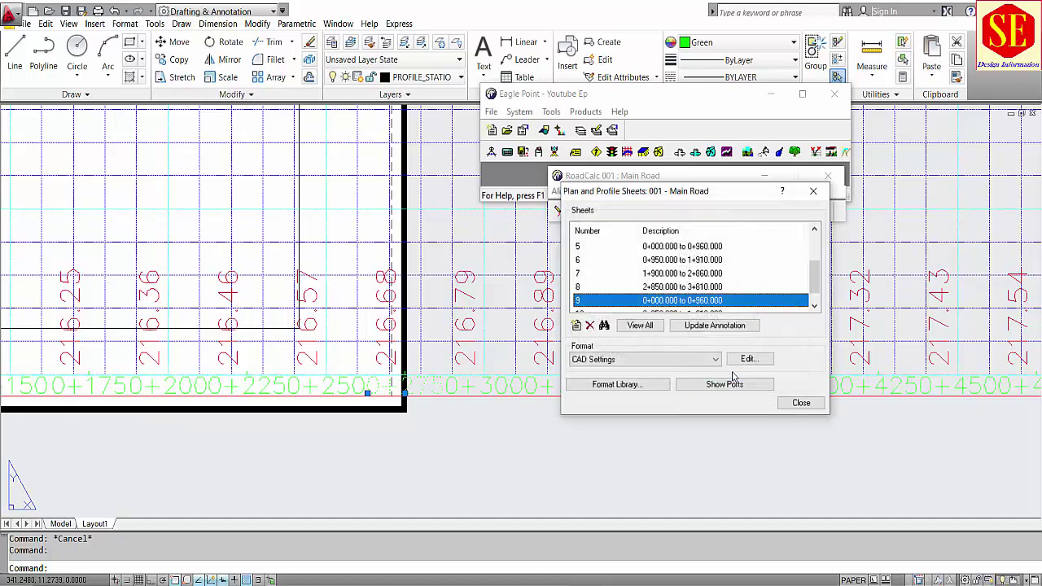
pyautogui.click(604, 325)
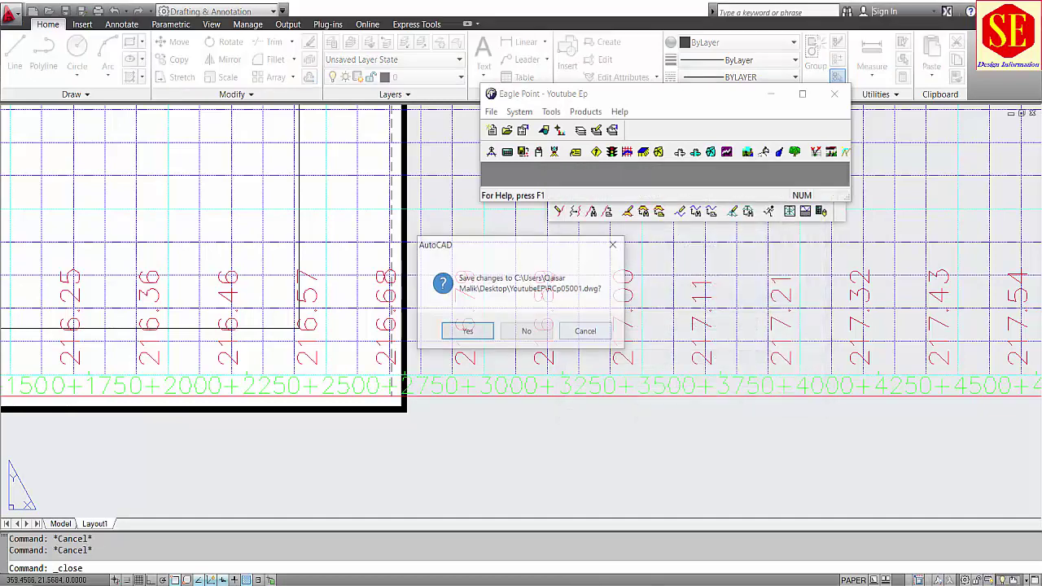
pyautogui.click(529, 331)
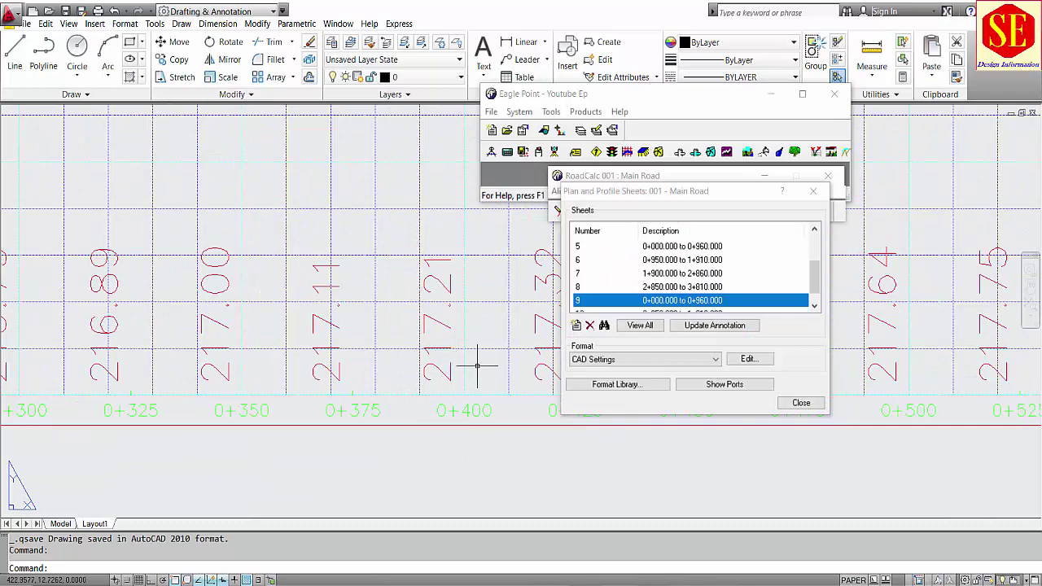
# Examine the size and spacing of the profile station labels beneath the grid in sheet 9
pyautogui.scroll(-1, 350, 423)
pyautogui.scroll(1, 367, 430)
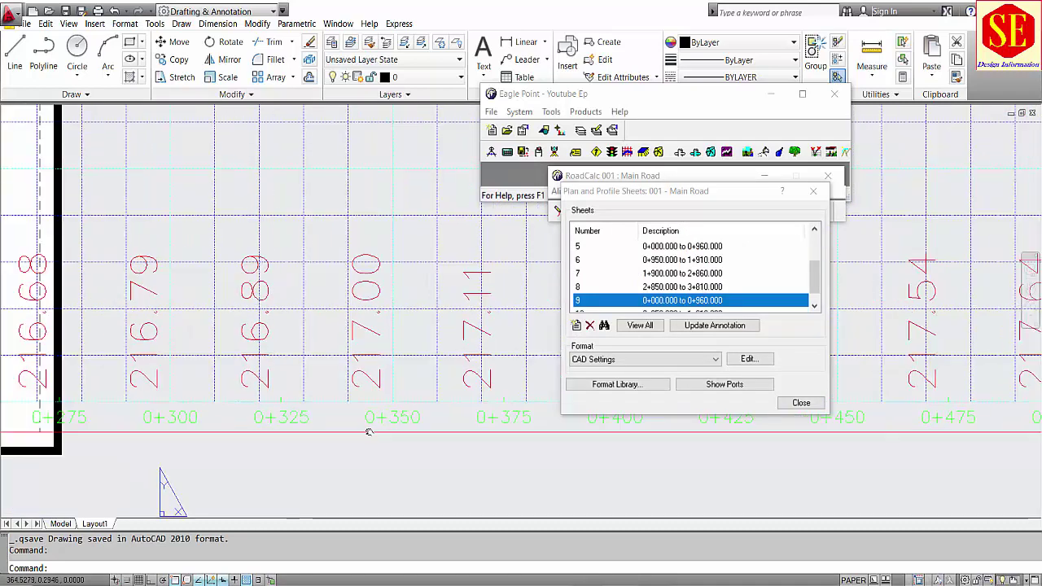
pyautogui.scroll(-3, 352, 432)
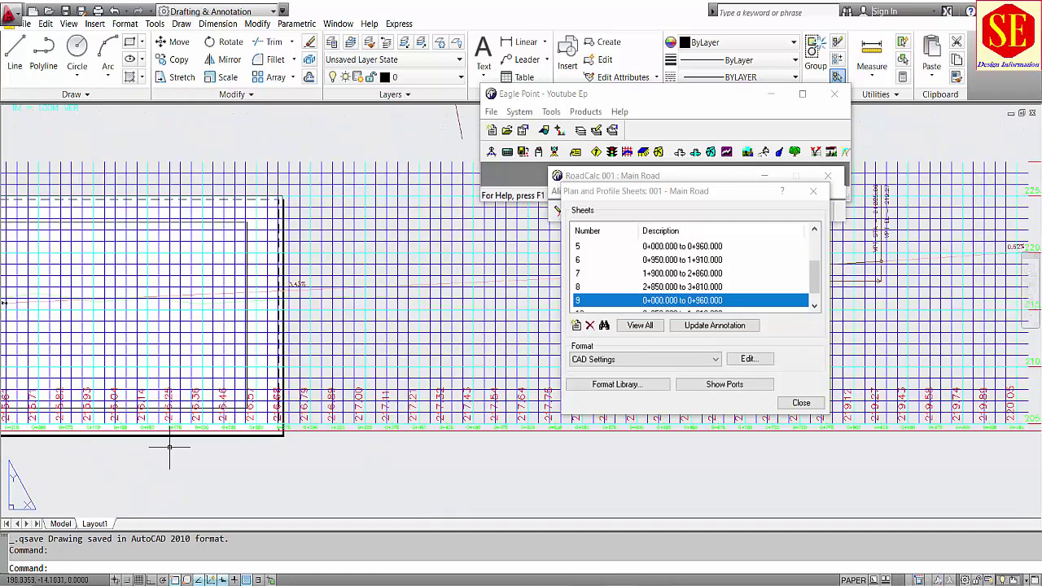
pyautogui.moveTo(167, 447); pyautogui.dragTo(365, 446, button='middle')
pyautogui.scroll(2, 365, 446)
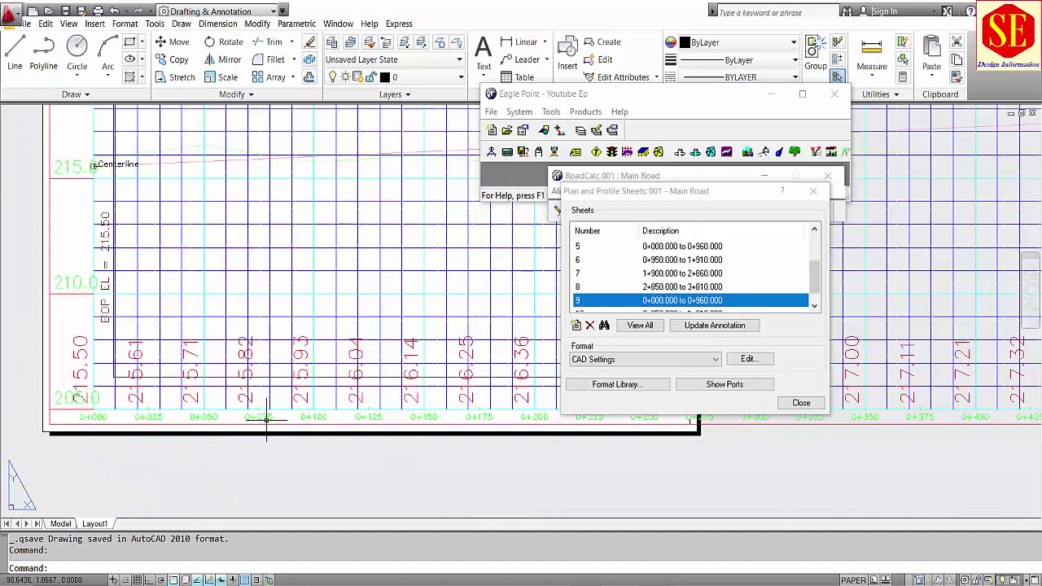
pyautogui.scroll(2, 265, 406)
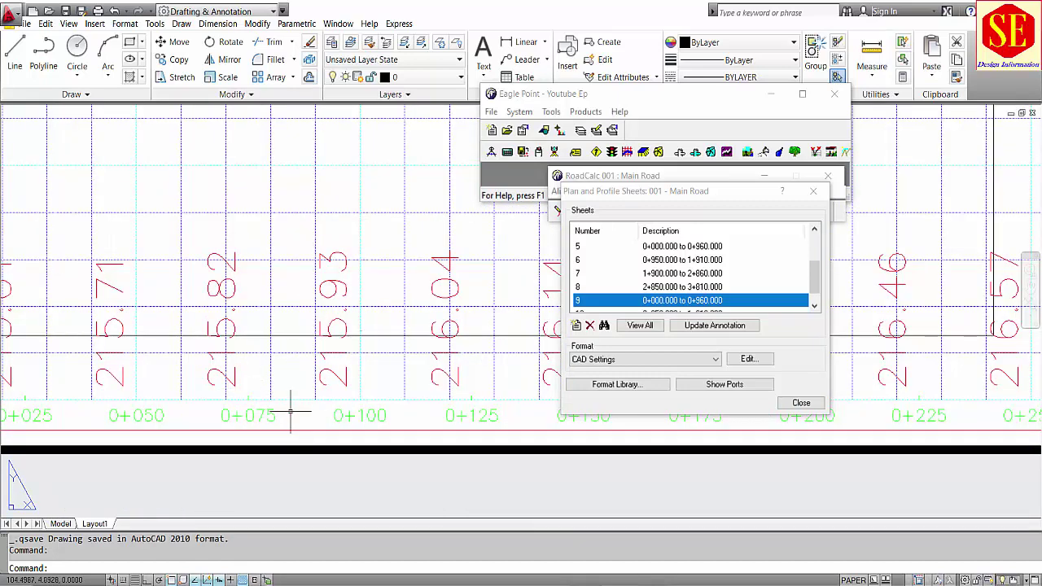
# Reopen the plan and profile CAD Settings and set the PROFILE STATIONS text size to 3 mm
pyautogui.click(749, 359)
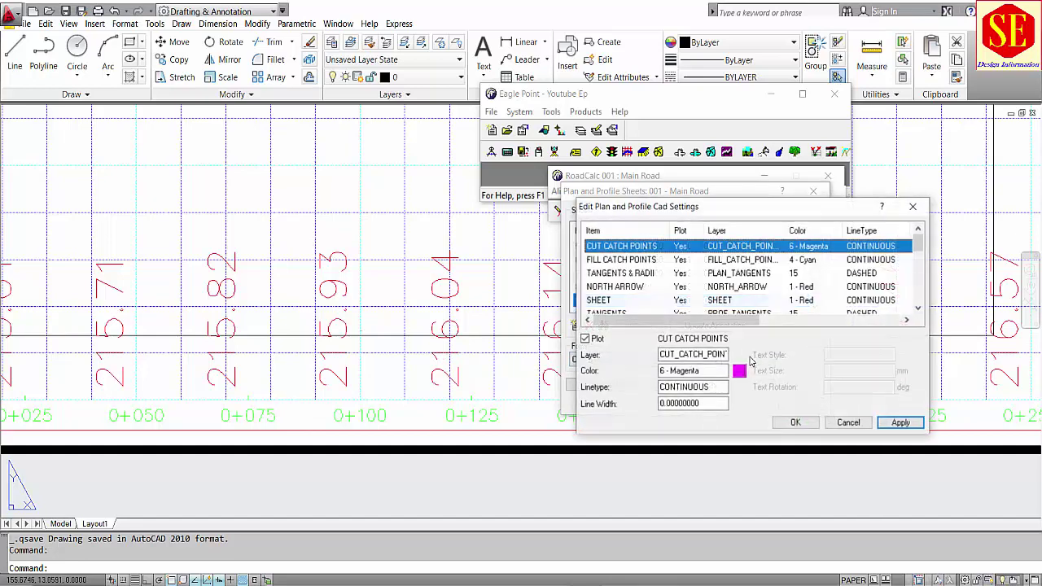
pyautogui.scroll(-4, 631, 285)
pyautogui.click(630, 286)
pyautogui.click(634, 301)
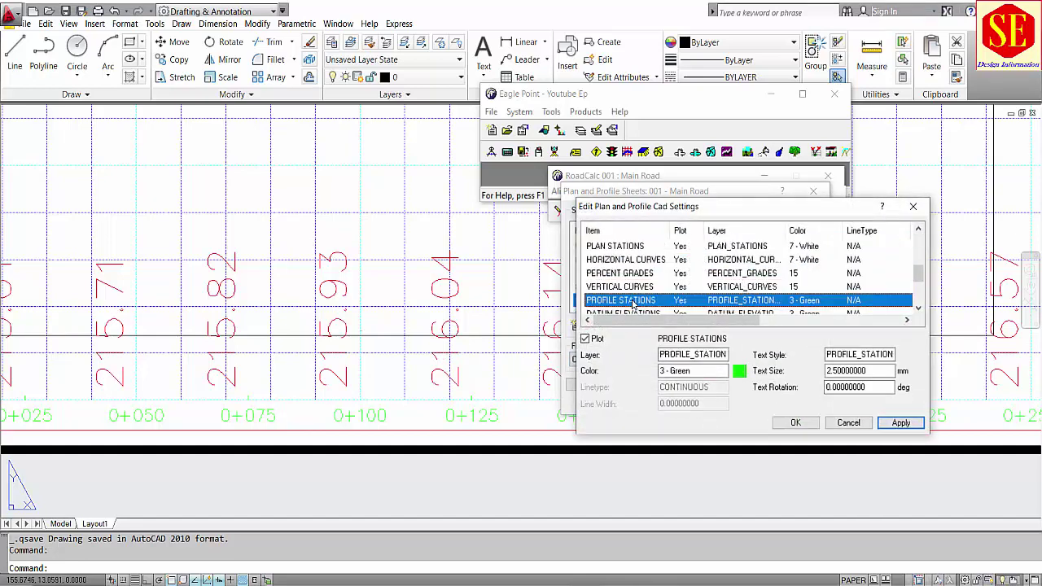
pyautogui.press('Tab')
pyautogui.press('Tab')
pyautogui.press('Tab')
pyautogui.write('3')
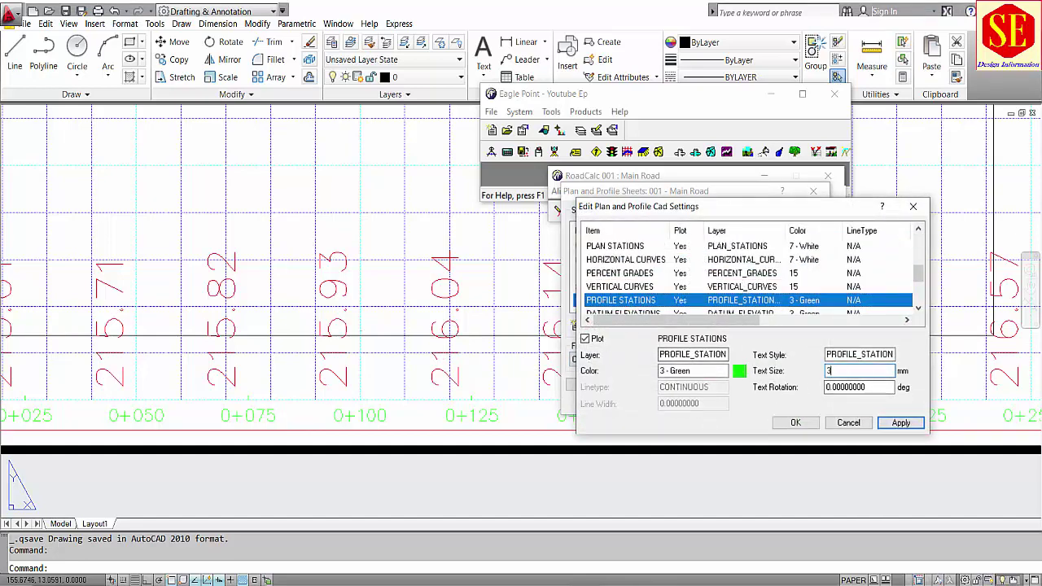
pyautogui.click(795, 422)
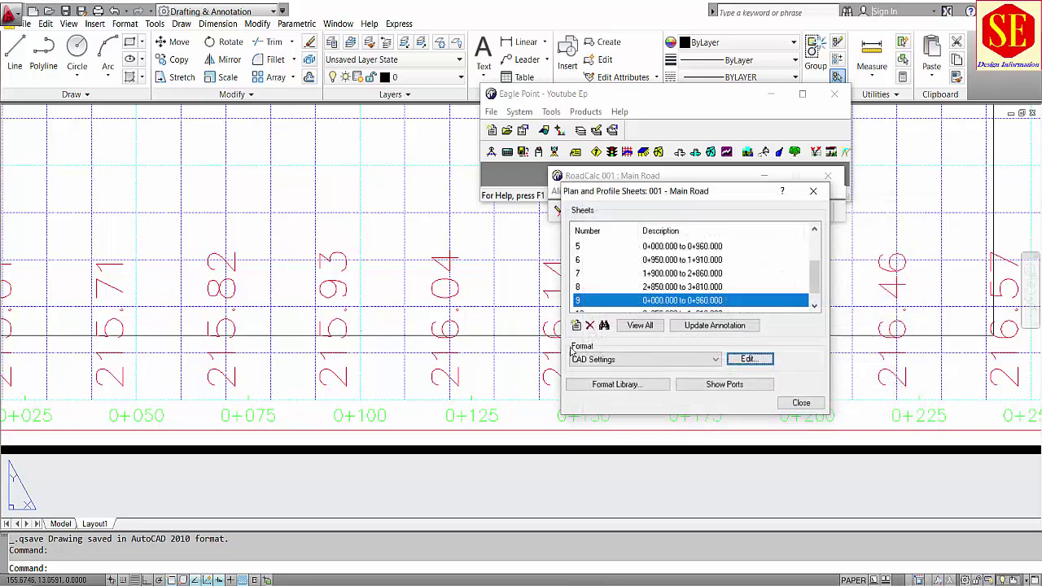
# Generate another plan and profile sheet covering 0+000.000 to 0+960.000 and display sheet 11 without saving the open drawing
pyautogui.click(575, 325)
pyautogui.press('Tab')
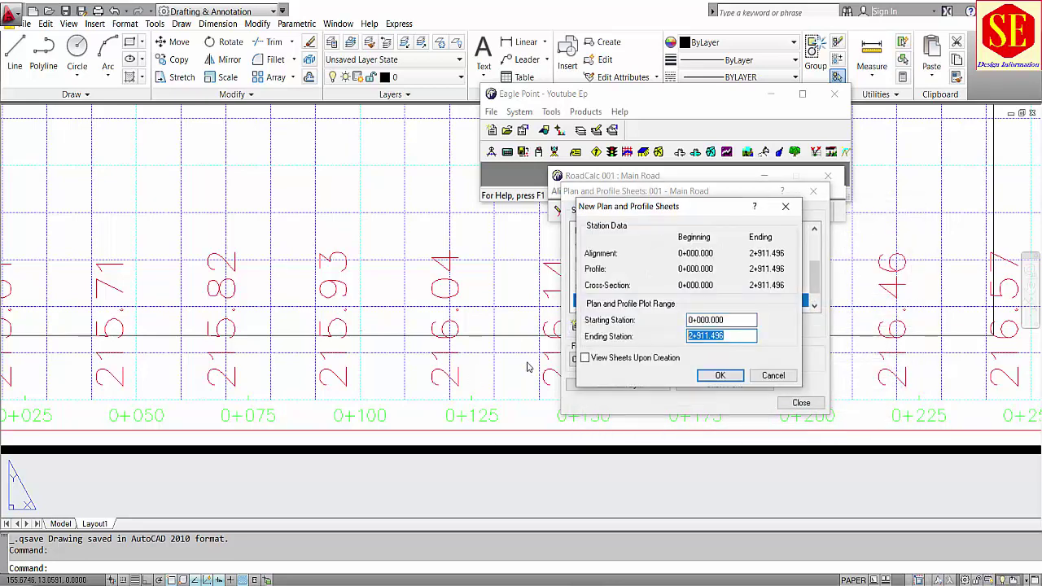
pyautogui.write('9000')
pyautogui.press('Return')
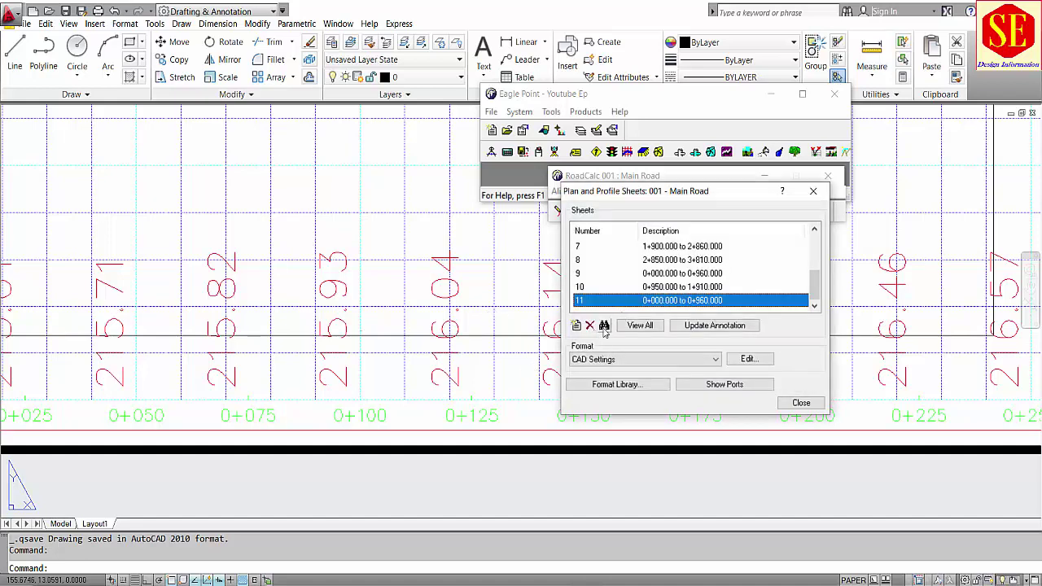
pyautogui.click(603, 326)
pyautogui.click(537, 333)
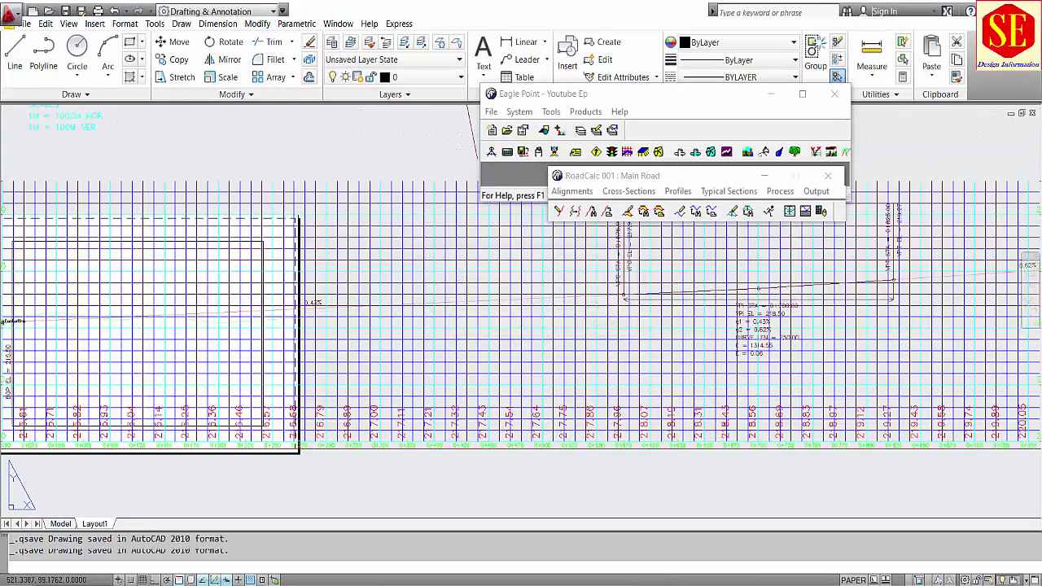
# Check the profile station labels beneath the grid and the overall layout of sheet 11
pyautogui.scroll(5, 397, 460)
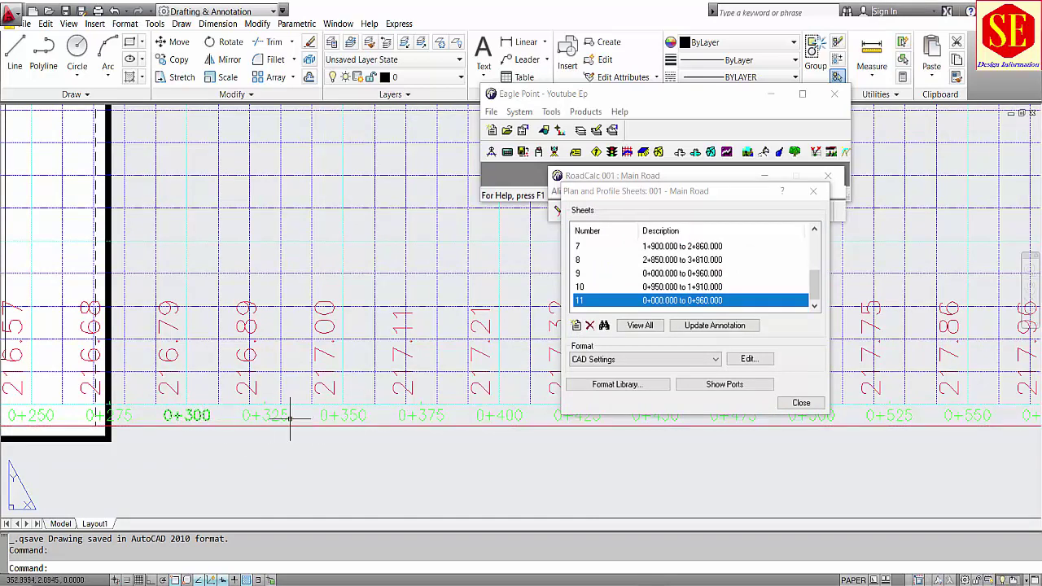
pyautogui.scroll(-2, 332, 414)
pyautogui.scroll(-2, 318, 350)
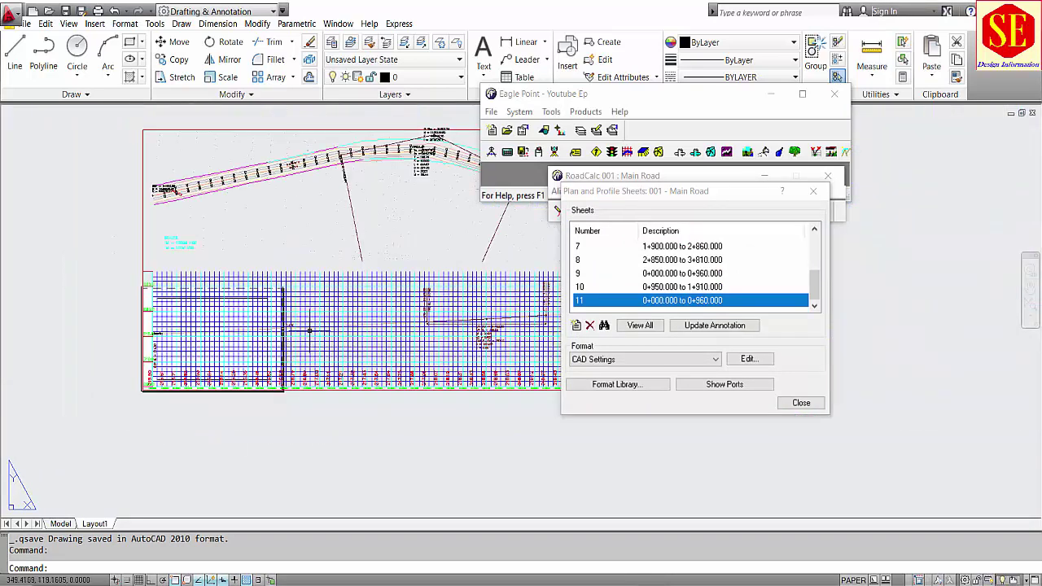
pyautogui.moveTo(309, 330); pyautogui.dragTo(268, 388, button='middle')
# Open the Station/Elevation Intervals format and set the plan view stationing's major and minor intervals to 50
pyautogui.click(635, 360)
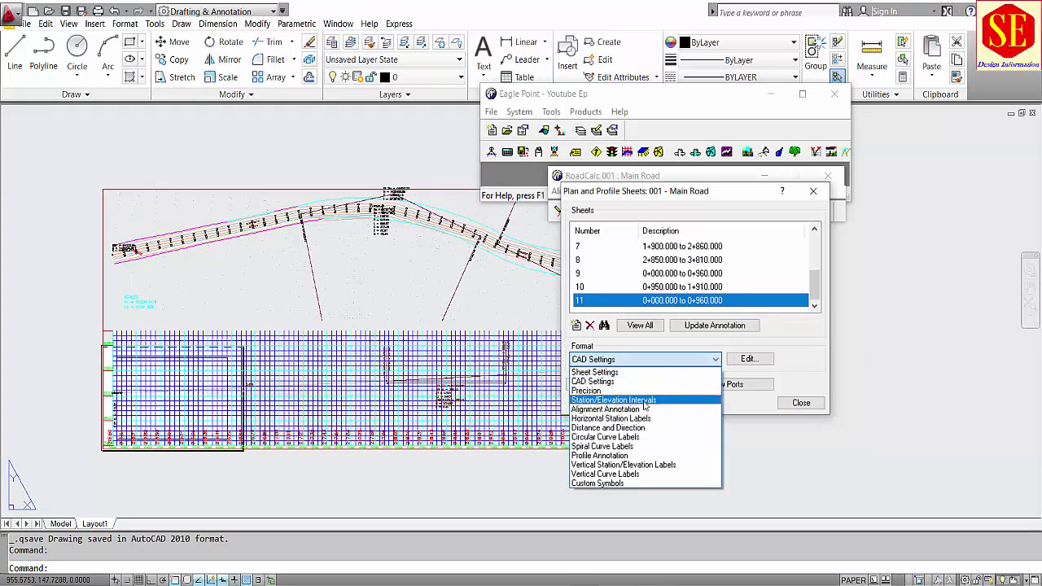
pyautogui.click(652, 400)
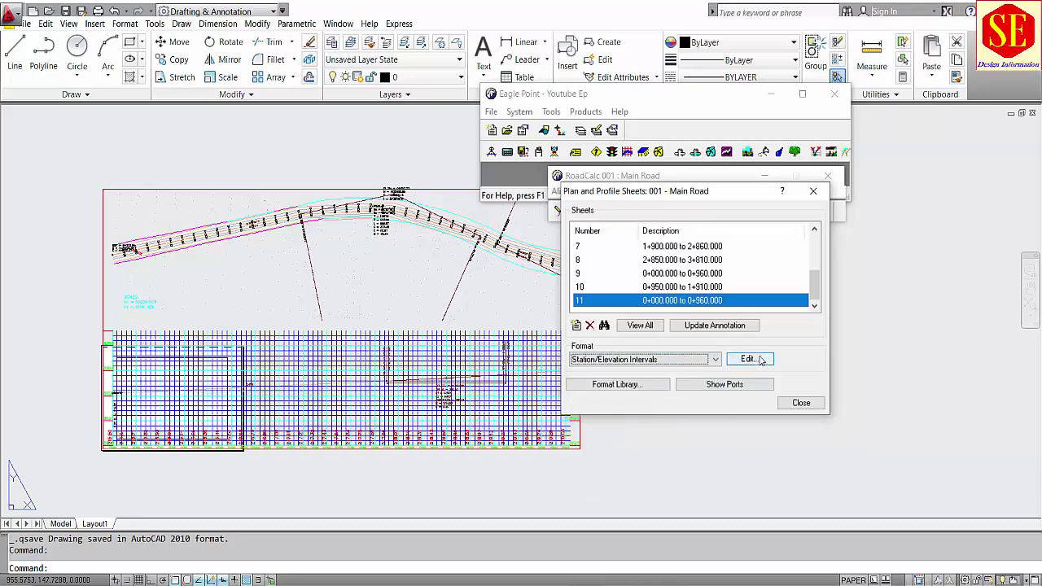
pyautogui.click(749, 359)
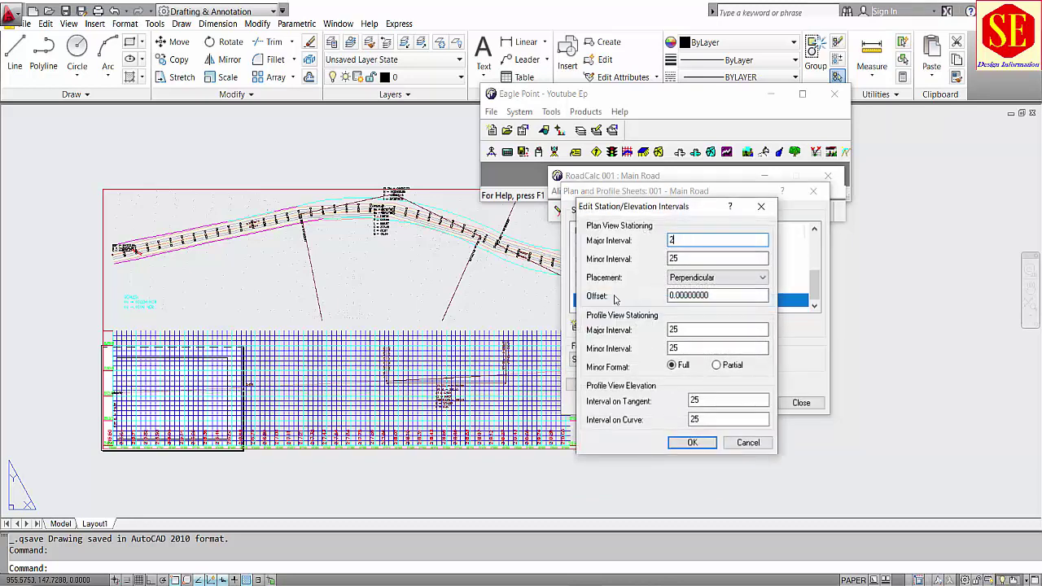
pyautogui.write('50')
pyautogui.press('Tab')
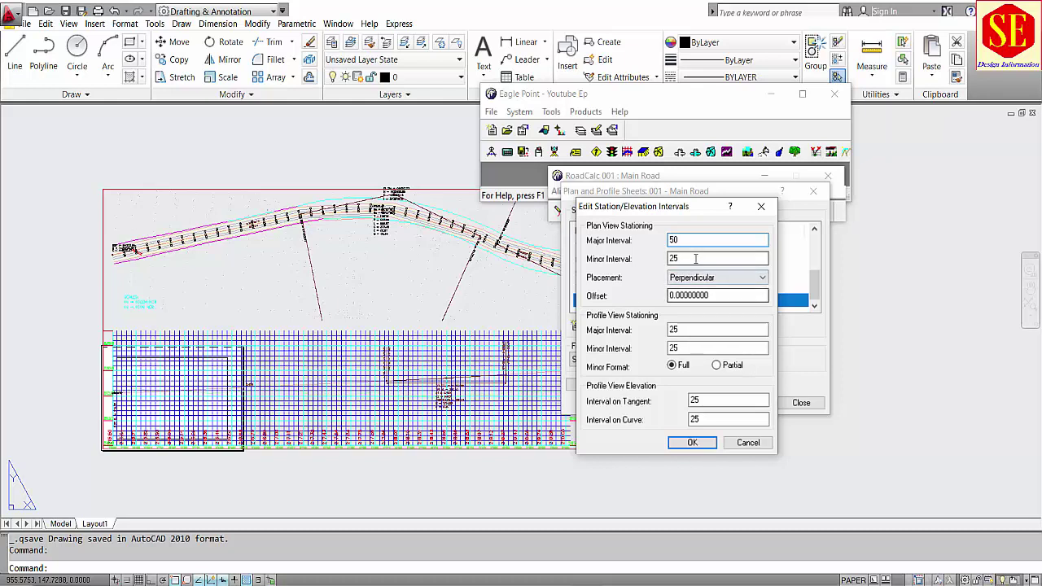
pyautogui.write('50')
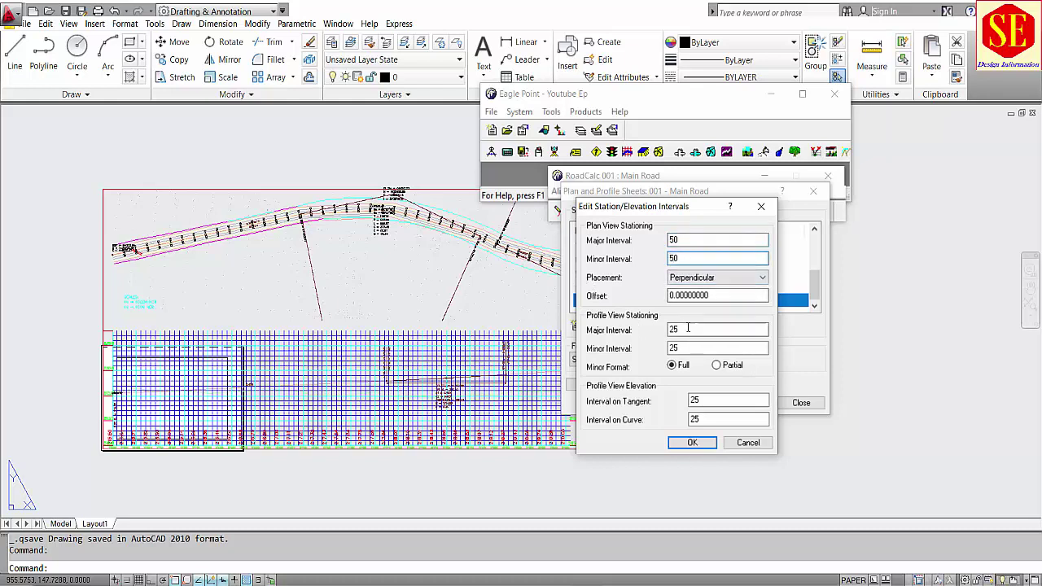
# Set the profile view's major and minor station intervals and its tangent and curve elevation intervals to 50
pyautogui.doubleClick(695, 330)
pyautogui.write('50')
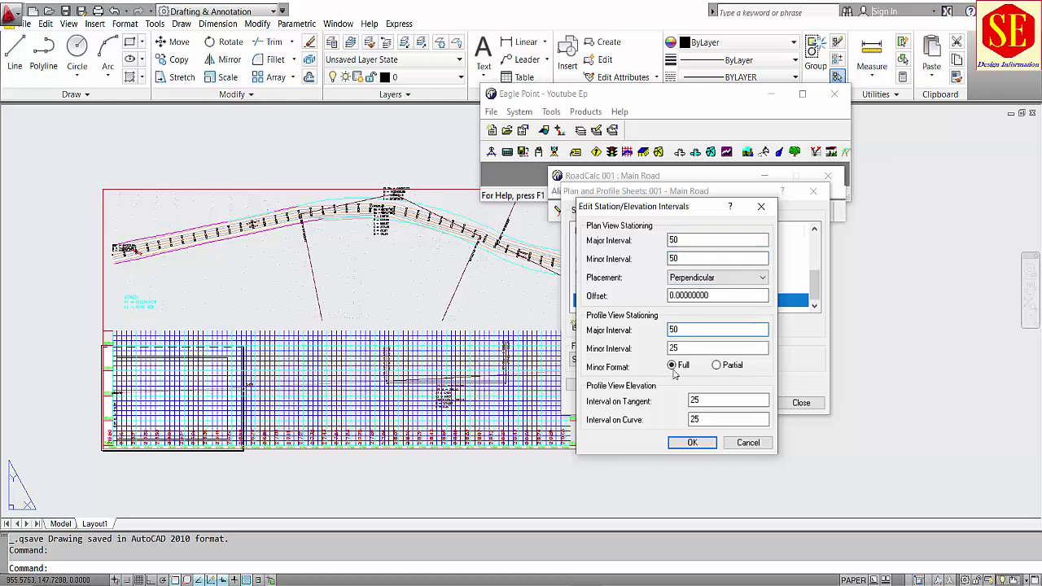
pyautogui.press('Tab')
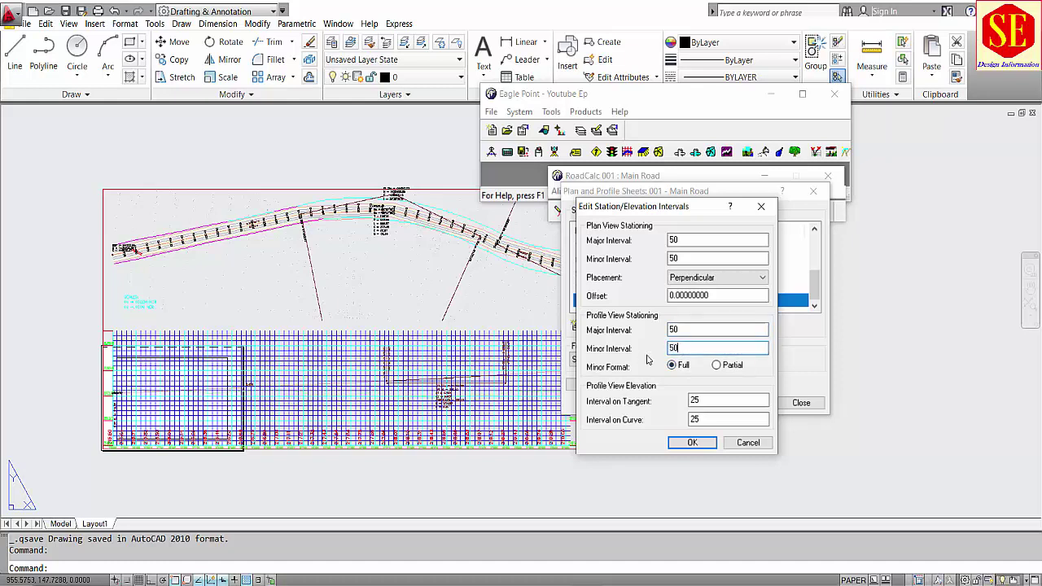
pyautogui.doubleClick(693, 399)
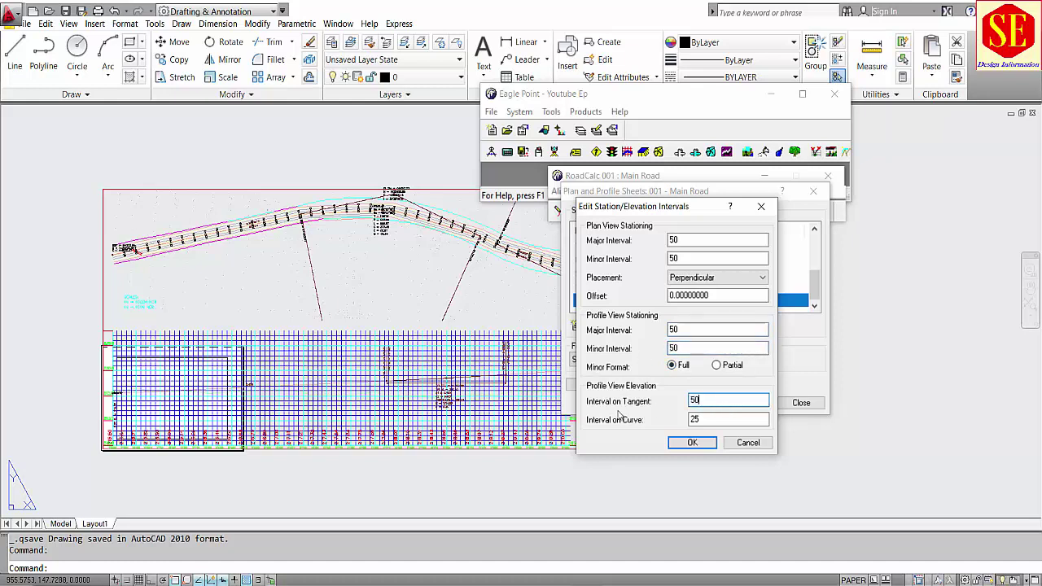
pyautogui.press('Tab')
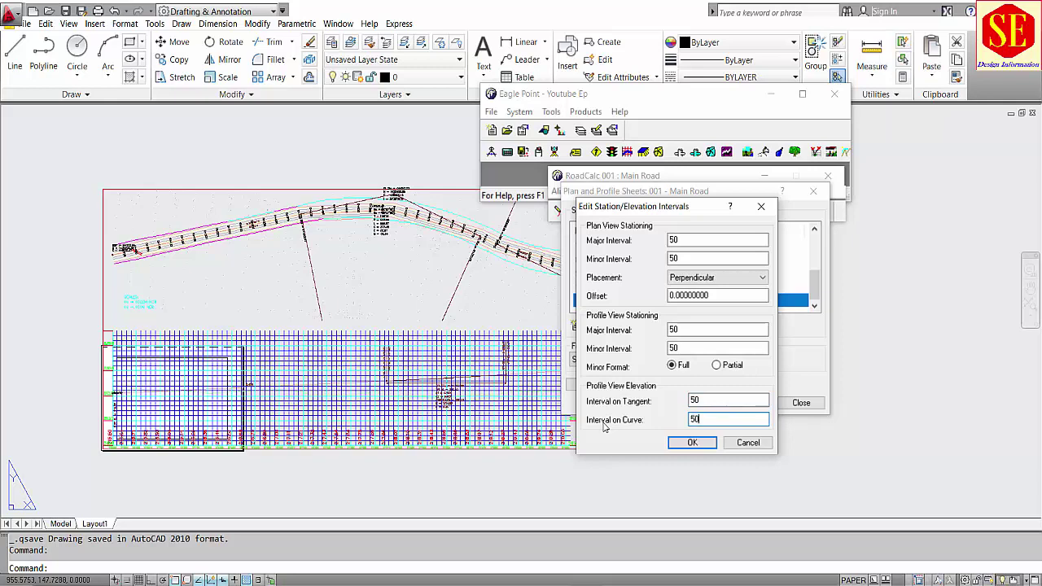
pyautogui.click(679, 443)
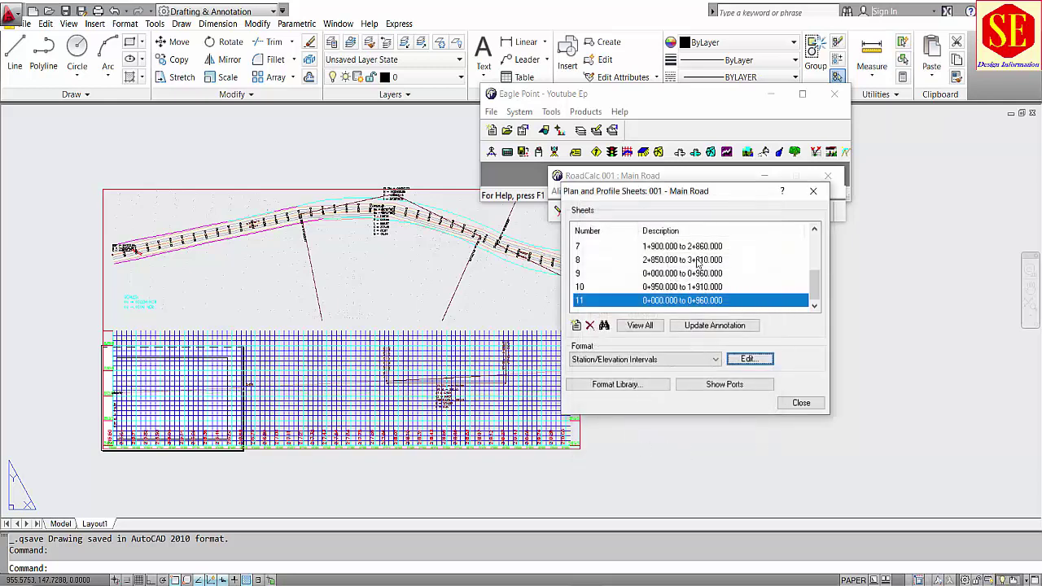
# Open the Alignment Annotation format and review the annotation options for the Centerline, ROW Left and ROW Right alignments
pyautogui.click(663, 360)
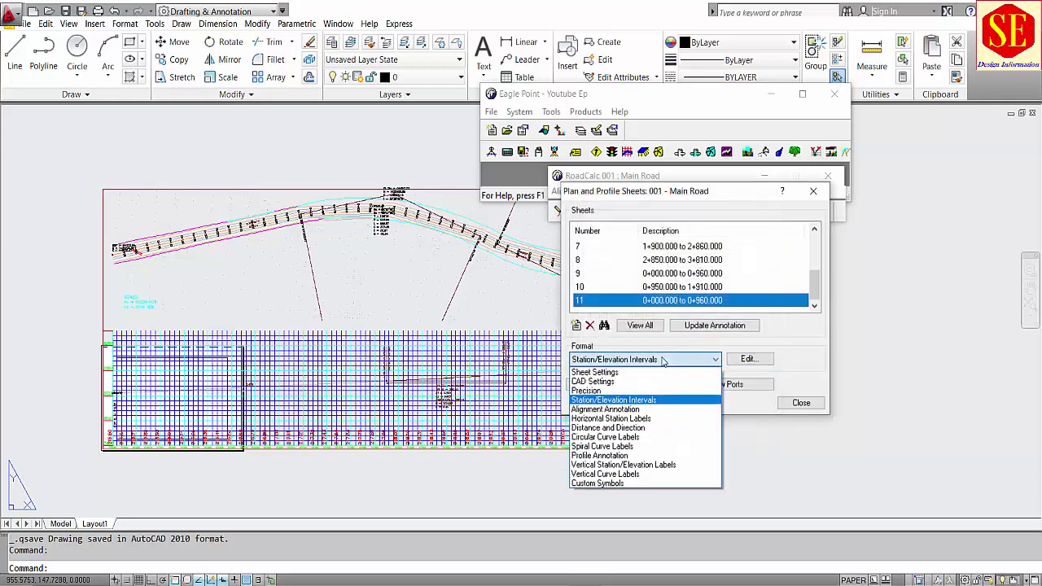
pyautogui.click(617, 410)
pyautogui.click(748, 360)
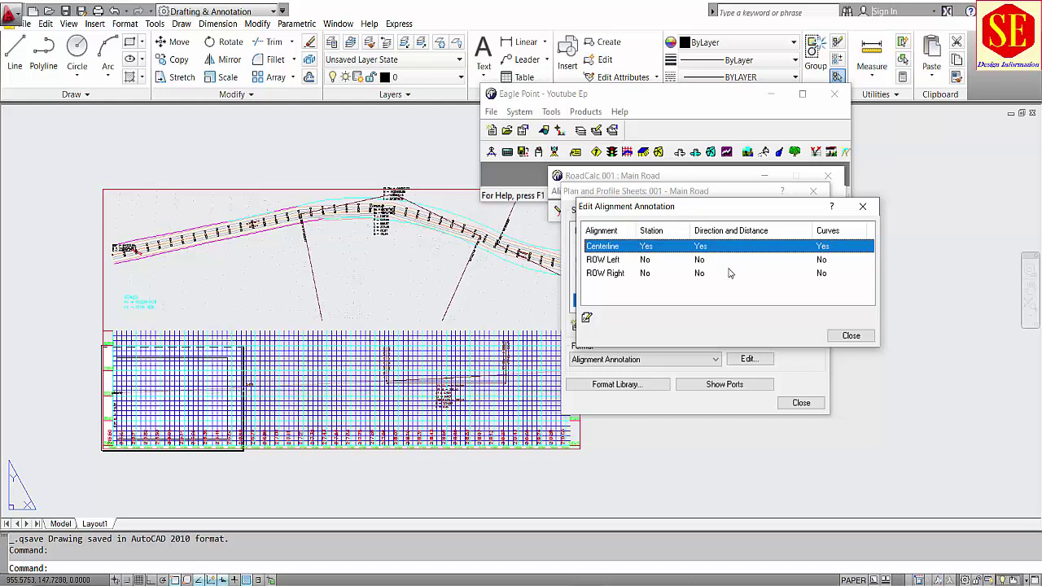
pyautogui.click(605, 261)
pyautogui.click(614, 275)
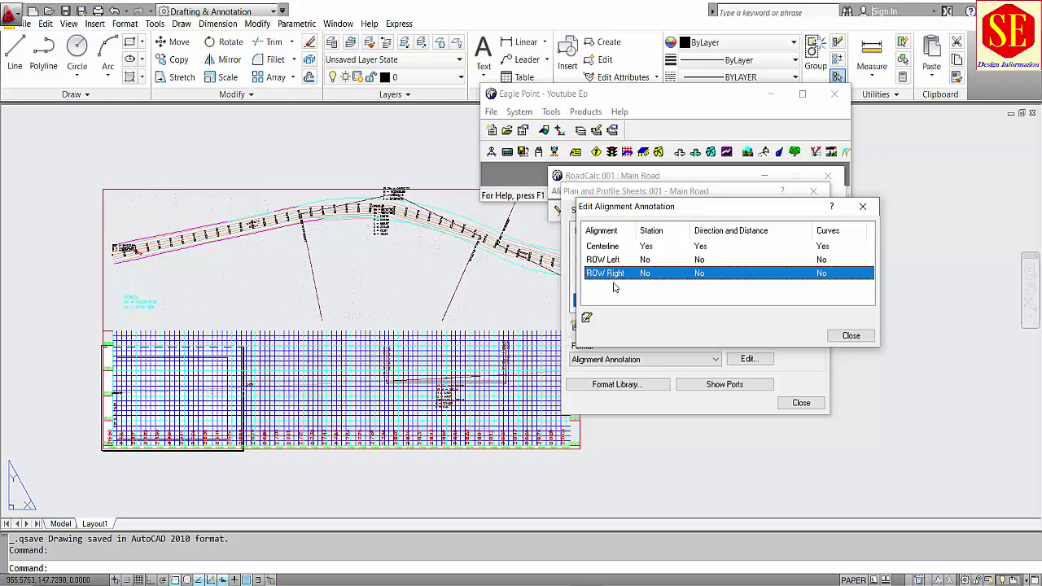
pyautogui.click(850, 336)
# Open the Horizontal Station Labels format and try switching the BOP Station item's plotting off and back on beside its label in the plan
pyautogui.click(643, 359)
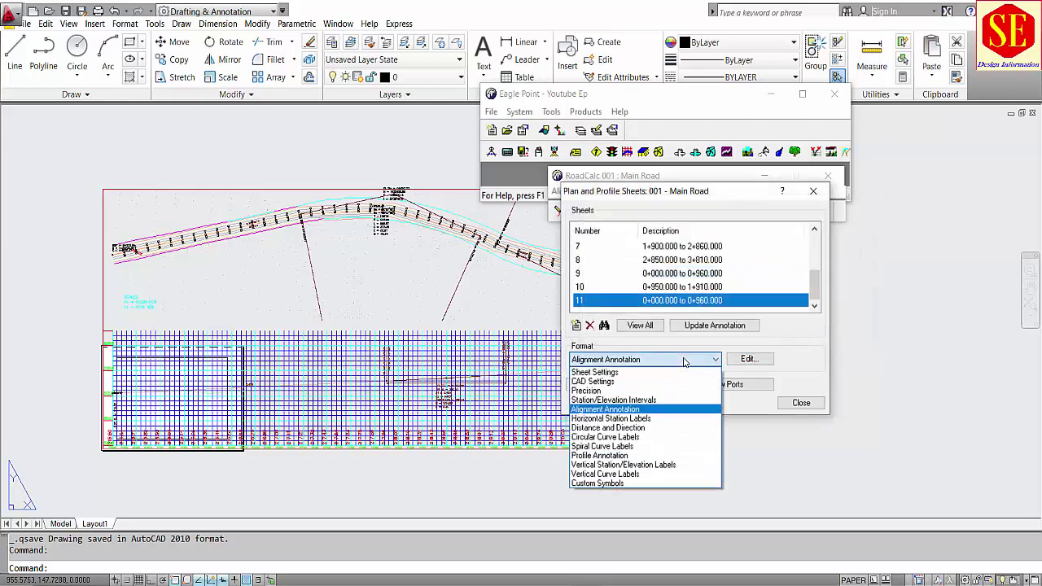
pyautogui.click(646, 418)
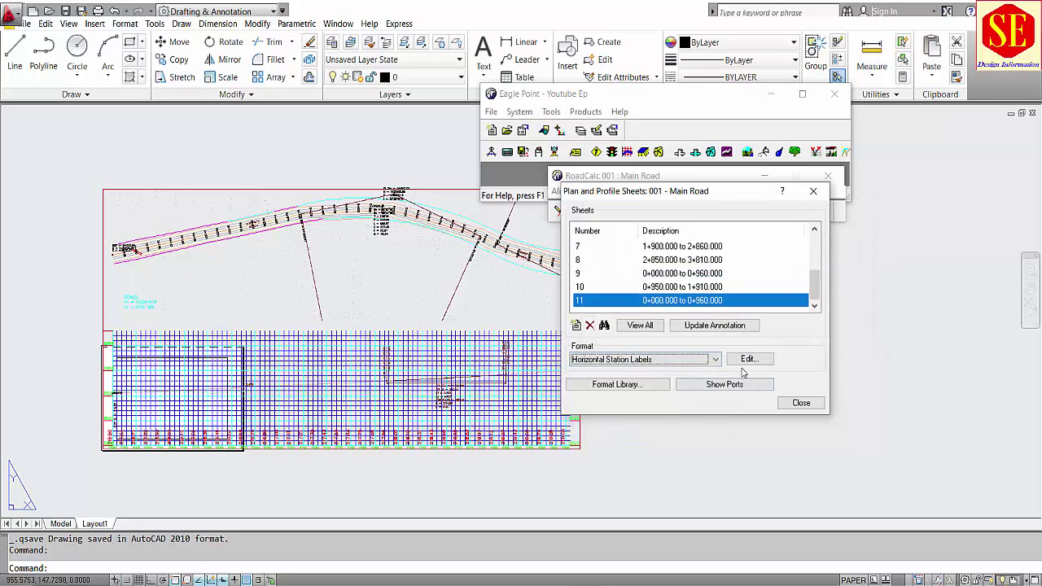
pyautogui.click(748, 359)
pyautogui.moveTo(676, 206); pyautogui.dragTo(629, 159)
pyautogui.scroll(5, 123, 249)
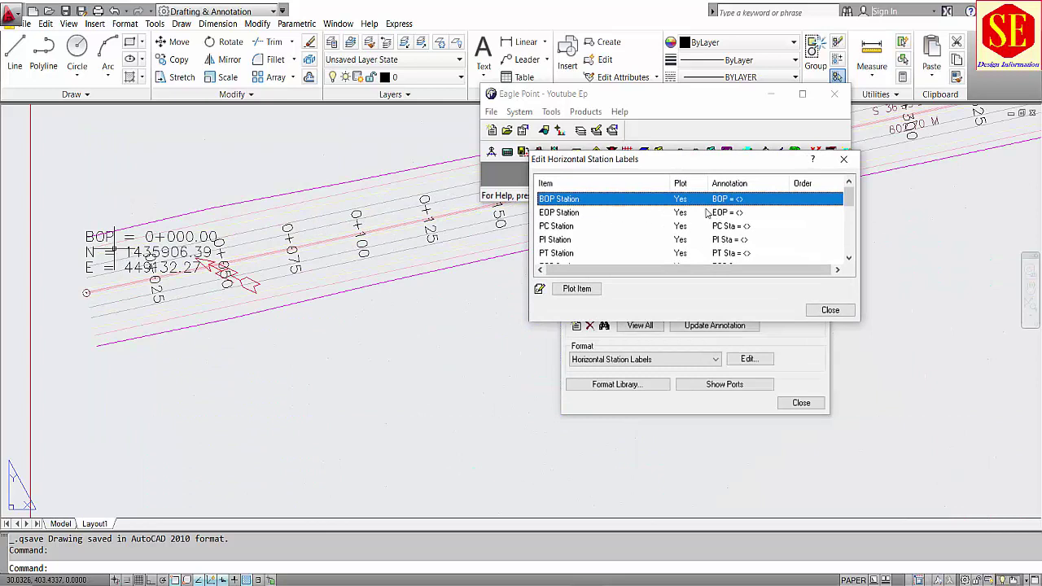
pyautogui.click(573, 292)
pyautogui.click(592, 290)
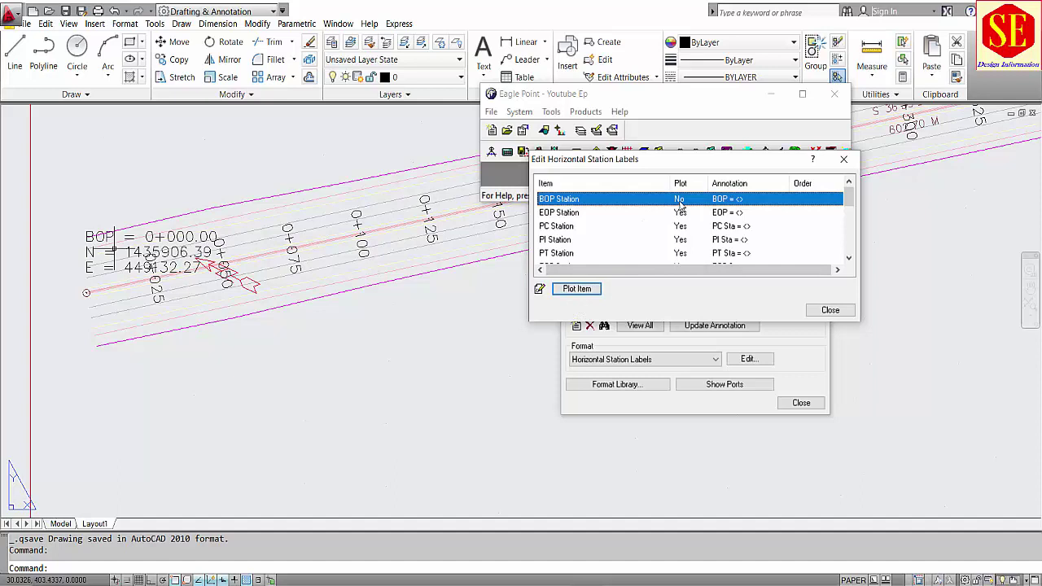
# Review the horizontal station label items from EOP Station through to Northing, checking their plot status and annotation text
pyautogui.click(572, 213)
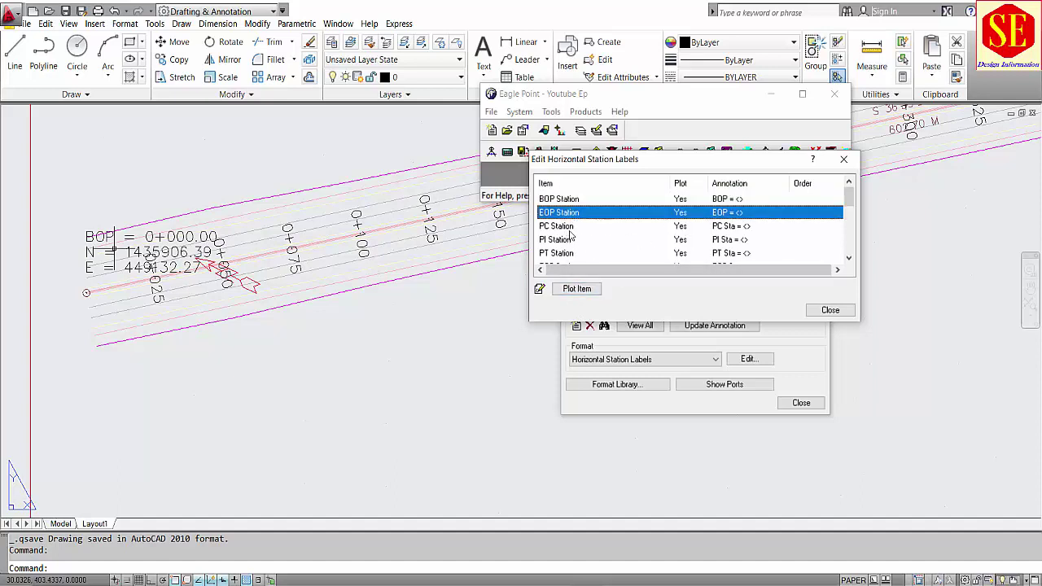
pyautogui.click(572, 230)
pyautogui.click(574, 239)
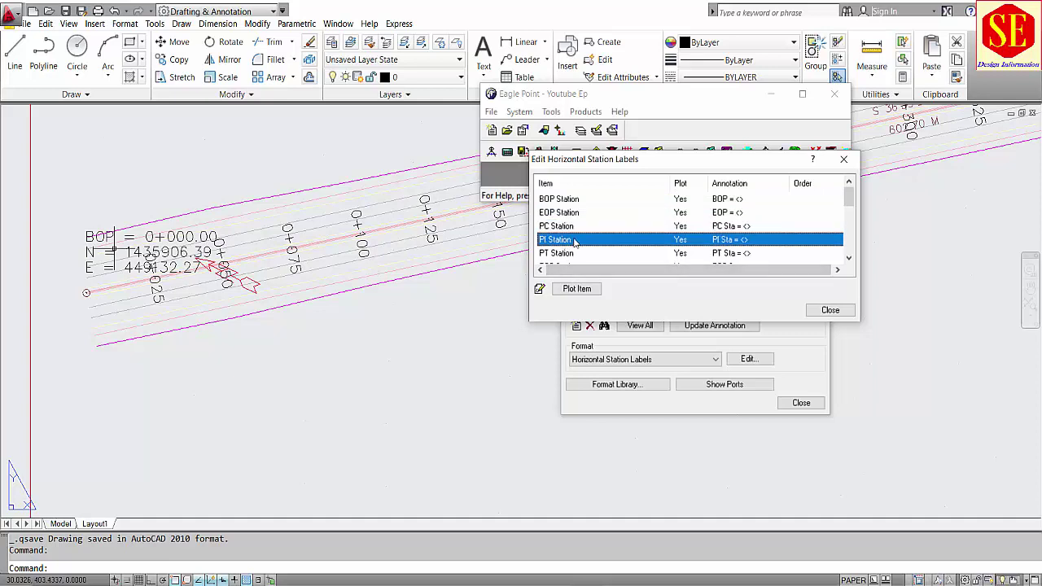
pyautogui.scroll(-1, 574, 239)
pyautogui.click(566, 227)
pyautogui.scroll(-1, 608, 244)
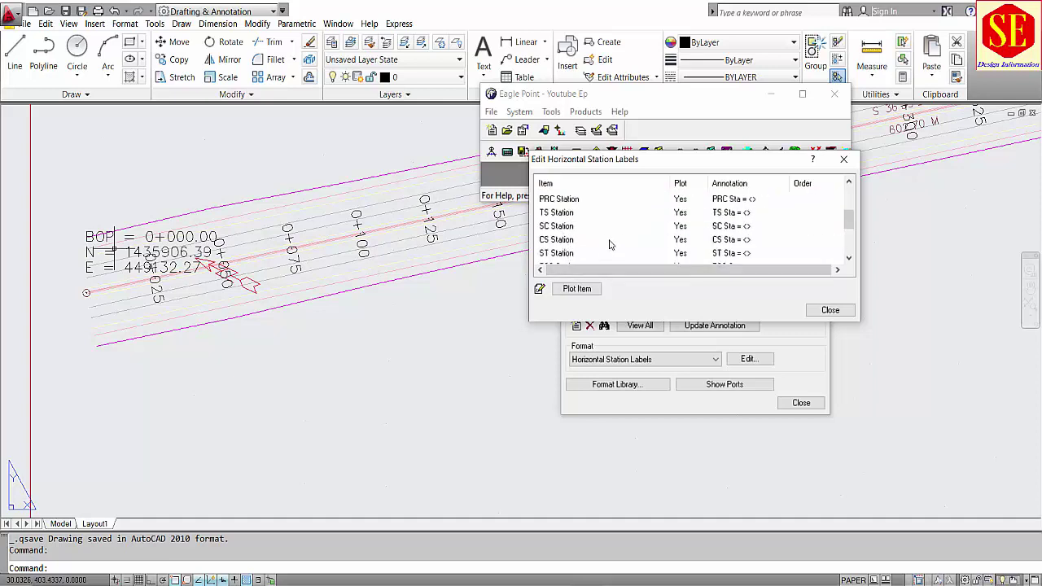
pyautogui.click(572, 214)
pyautogui.scroll(-1, 567, 247)
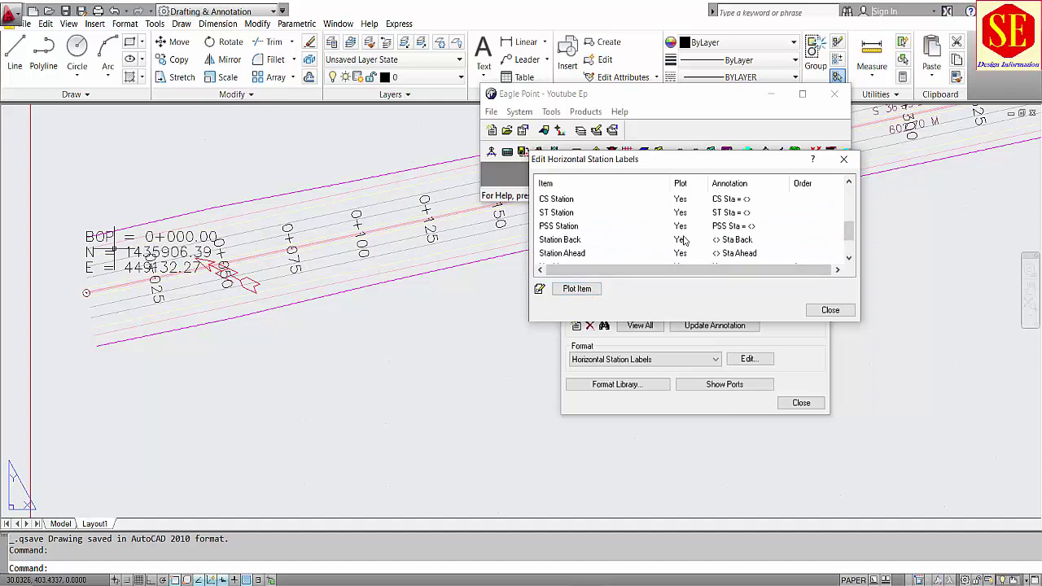
pyautogui.scroll(-1, 683, 239)
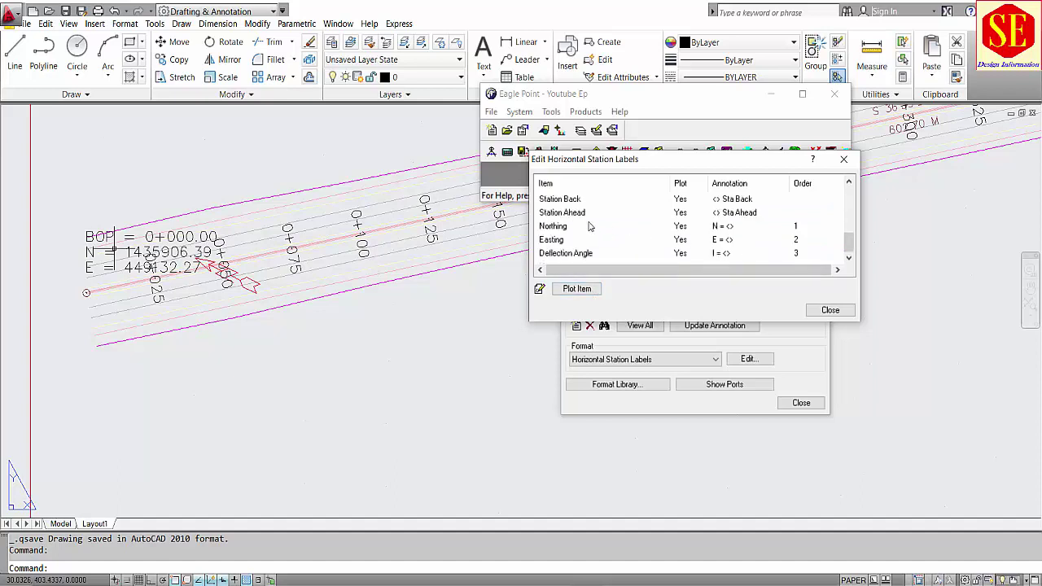
pyautogui.click(568, 227)
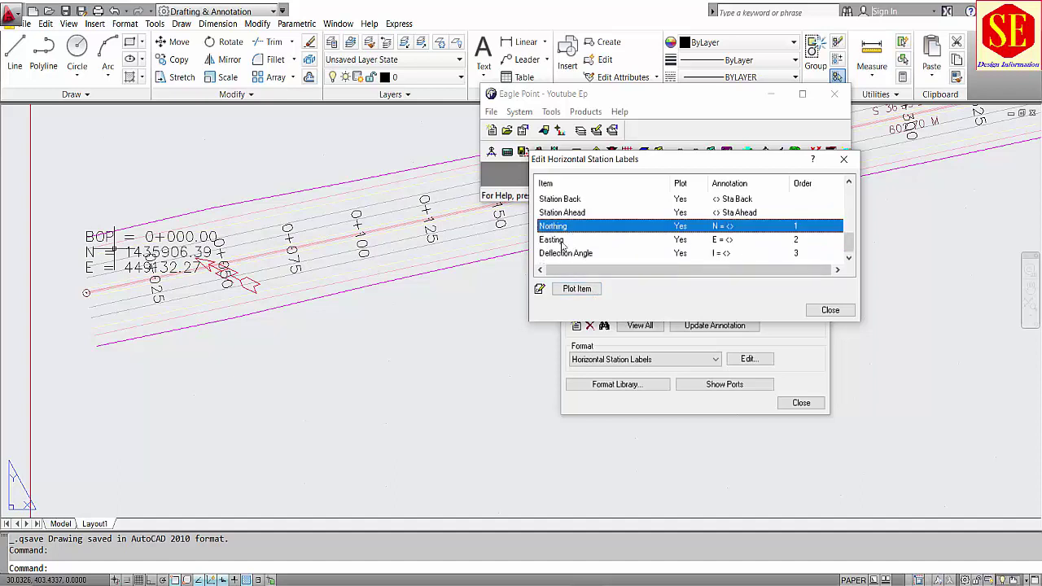
# Compare the Northing label item with the PI station annotation drawn at the plan's horizontal curve
pyautogui.scroll(-5, 279, 326)
pyautogui.scroll(5, 417, 289)
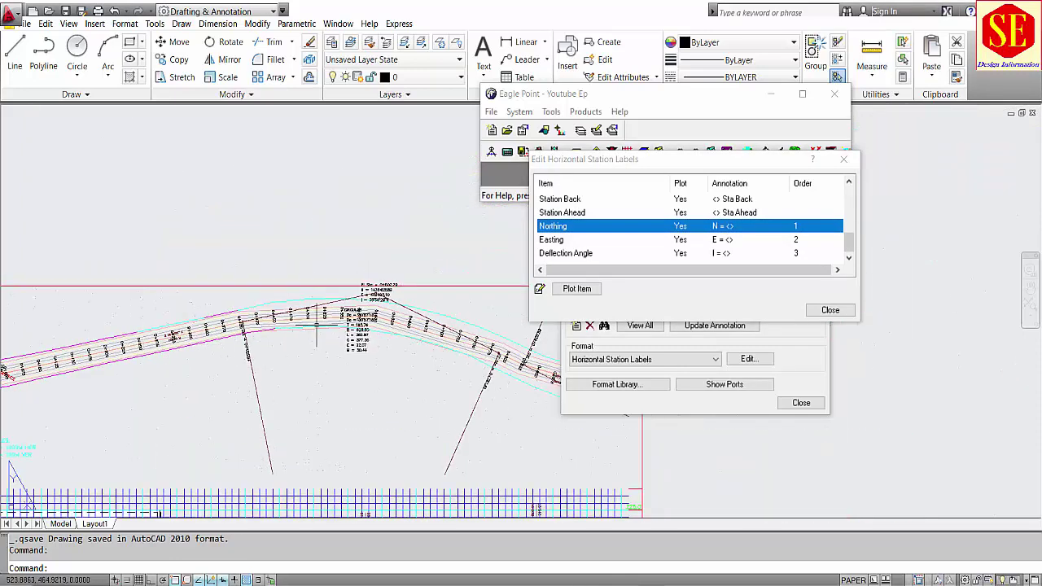
pyautogui.scroll(2, 417, 289)
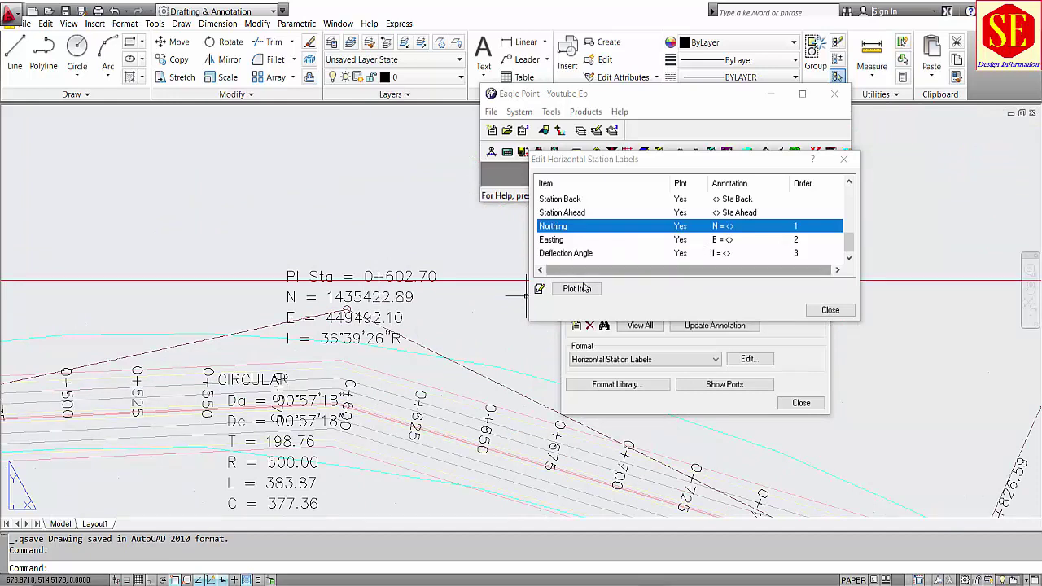
pyautogui.click(583, 291)
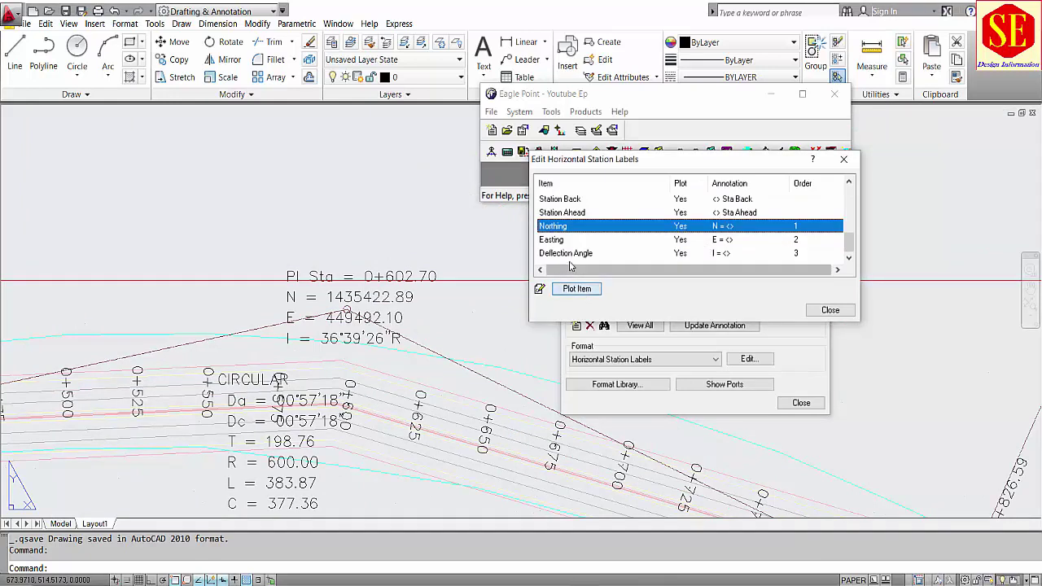
# Inspect the Deflection Angle item's annotation, order and right/left settings, and close the horizontal station labels without changing them
pyautogui.click(572, 253)
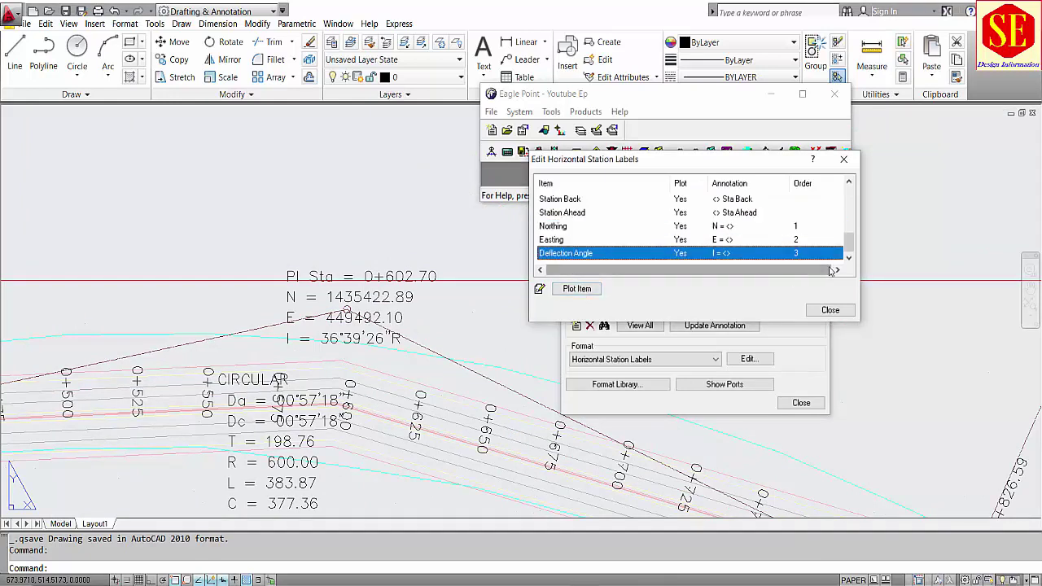
pyautogui.click(660, 225)
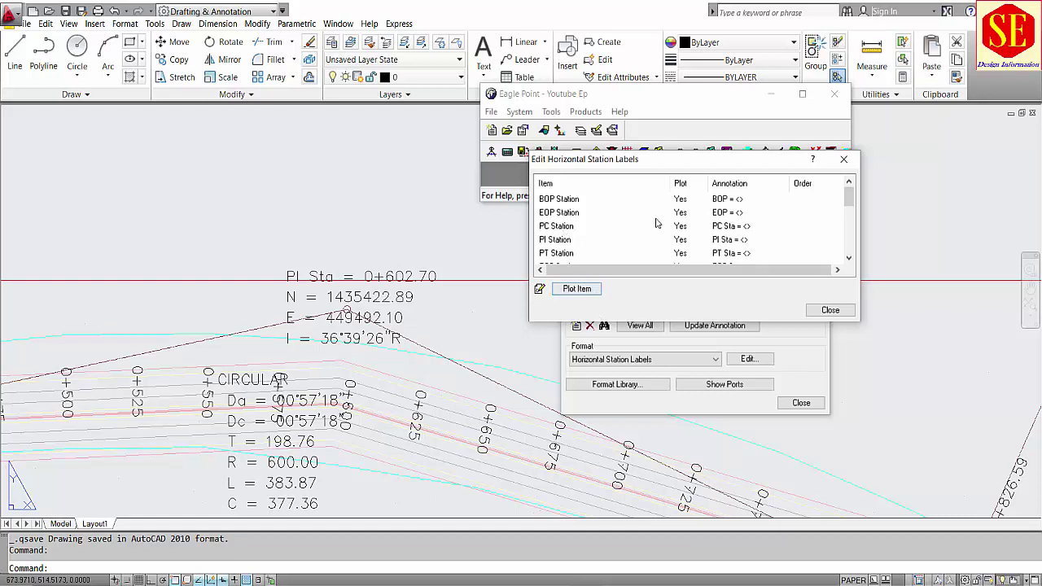
pyautogui.click(538, 290)
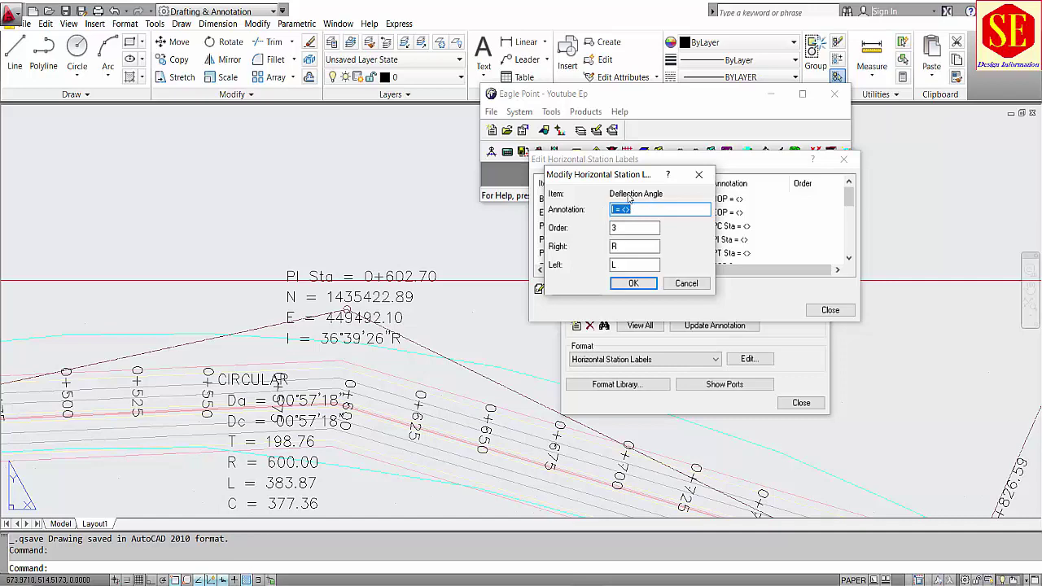
pyautogui.click(686, 283)
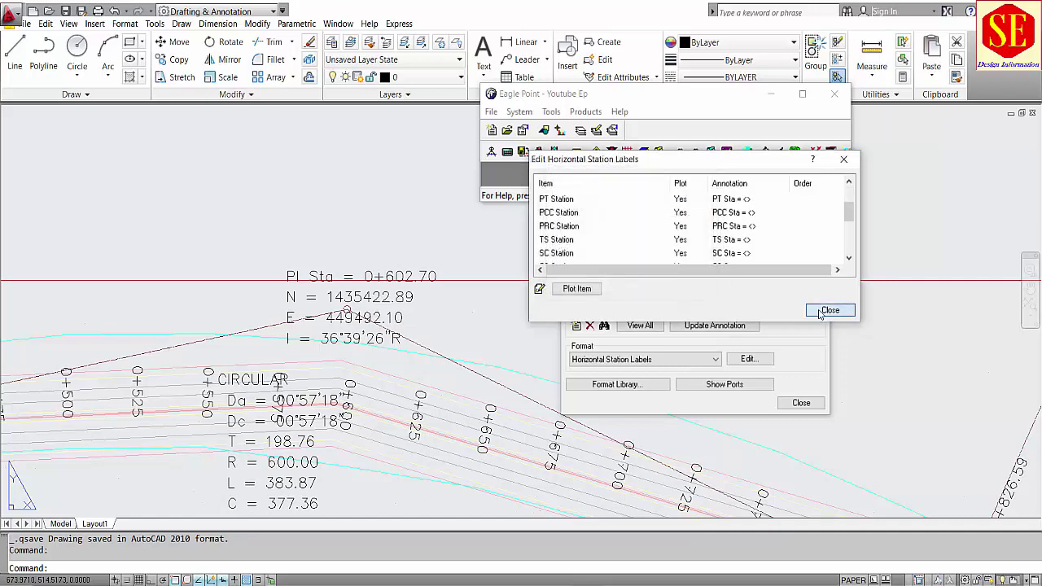
pyautogui.click(829, 310)
# Open the Distance and Direction format, try the Geometric, North Azimuth and South Azimuth direction labels, and return the label to Bearing
pyautogui.click(669, 360)
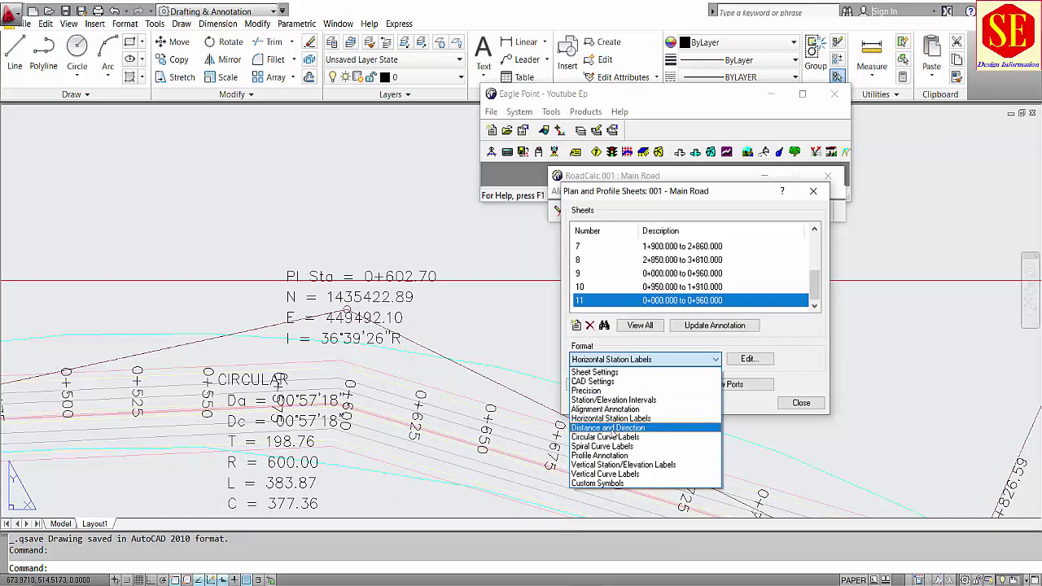
pyautogui.click(611, 428)
pyautogui.click(749, 359)
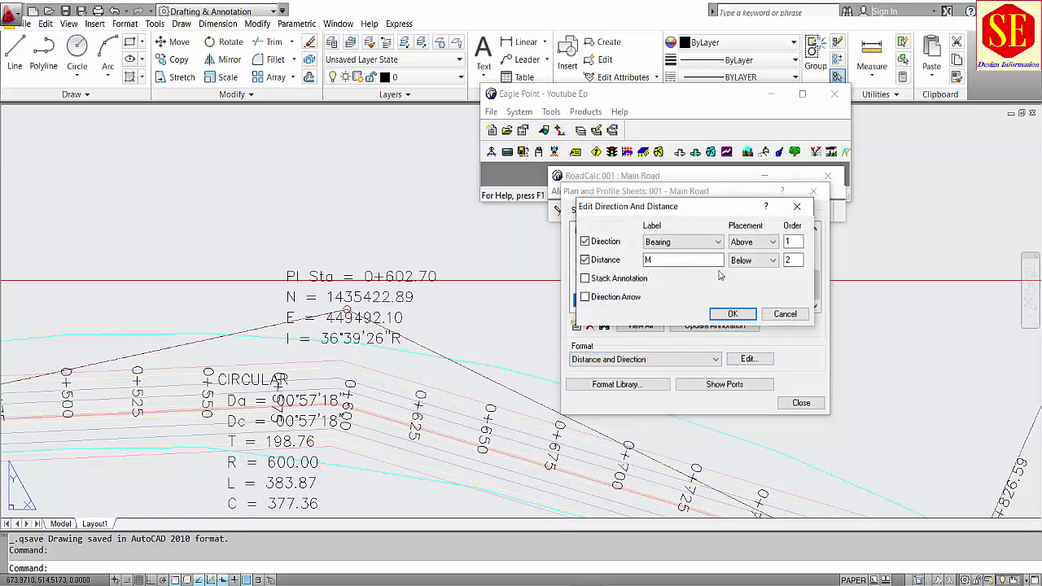
pyautogui.click(690, 242)
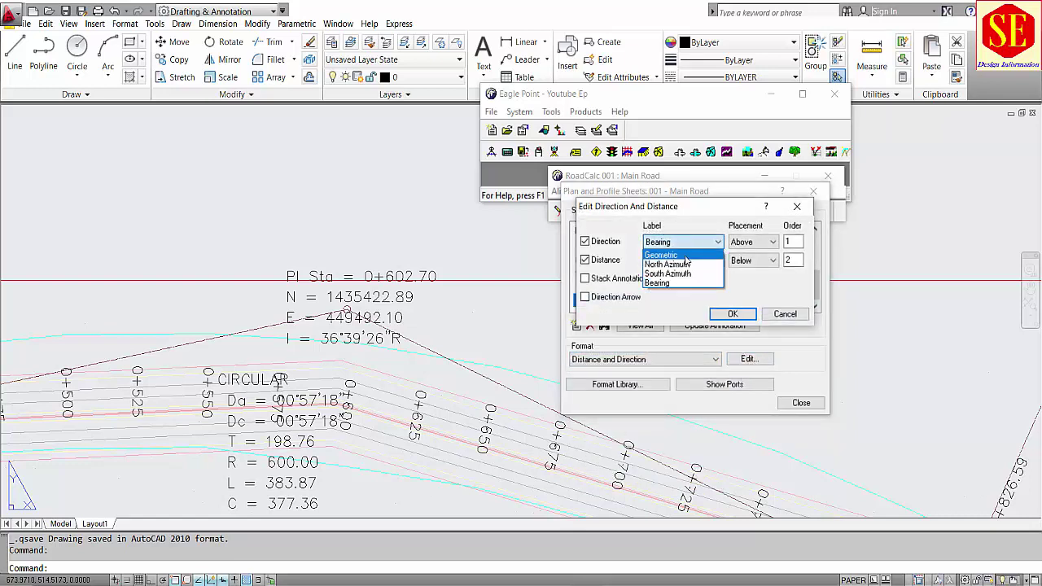
pyautogui.click(686, 257)
pyautogui.click(688, 241)
pyautogui.click(679, 265)
pyautogui.click(687, 242)
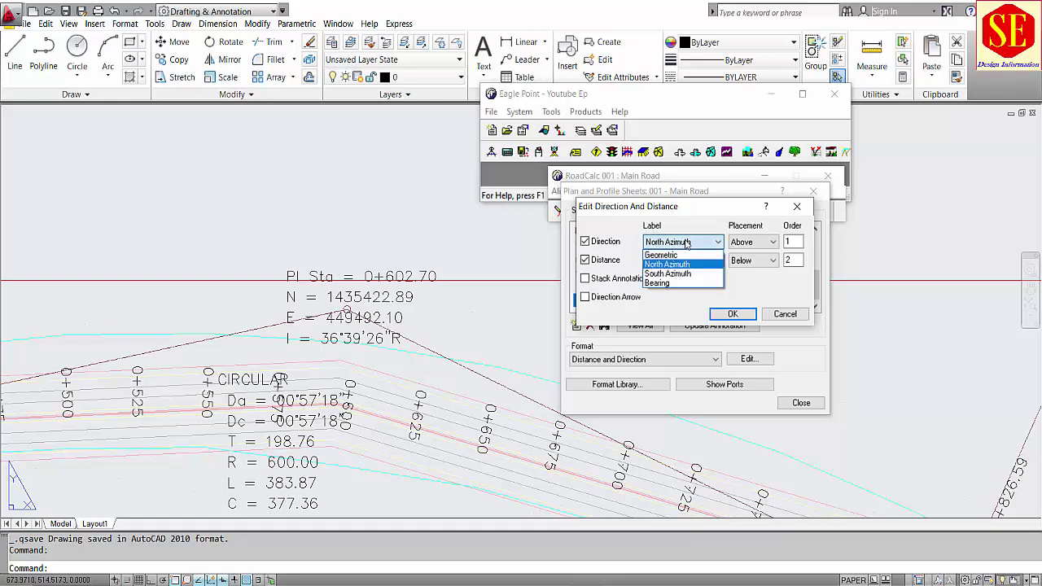
pyautogui.click(681, 275)
pyautogui.click(687, 241)
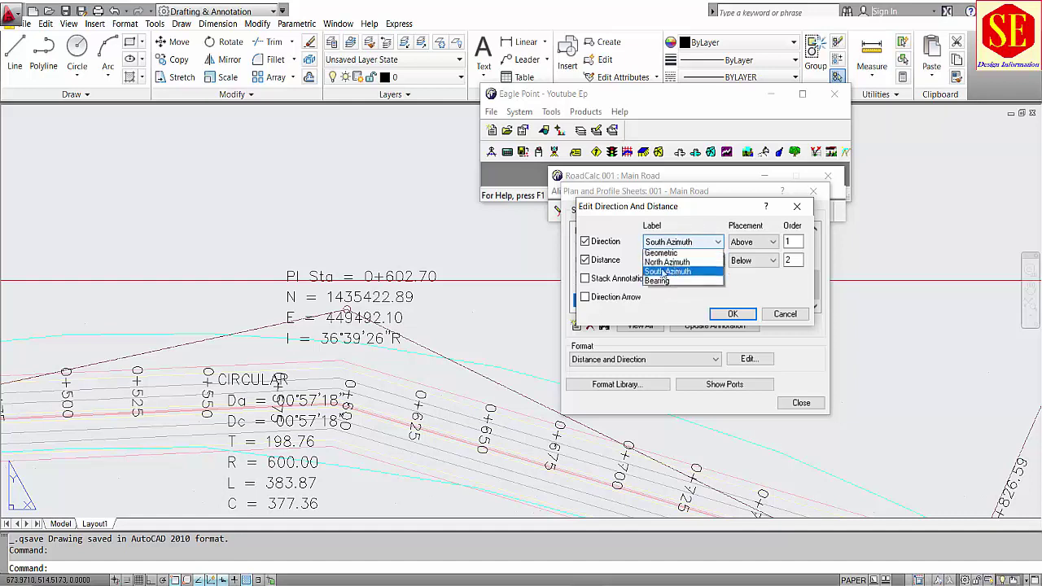
pyautogui.click(659, 282)
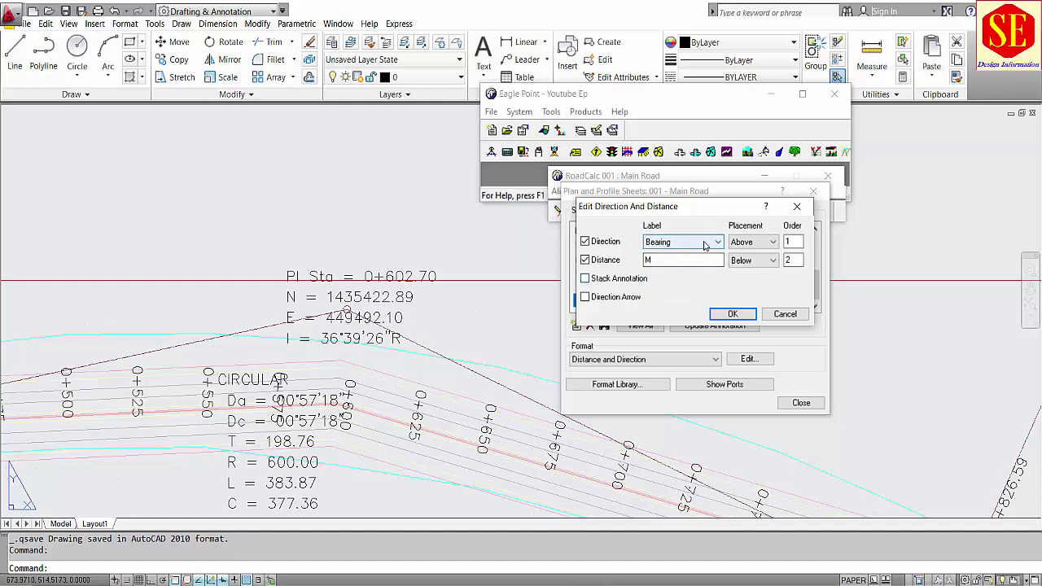
pyautogui.click(733, 314)
# Open the Circular Curve Labels format and select the Da and Dc labels in the plan's circular curve annotation
pyautogui.click(658, 361)
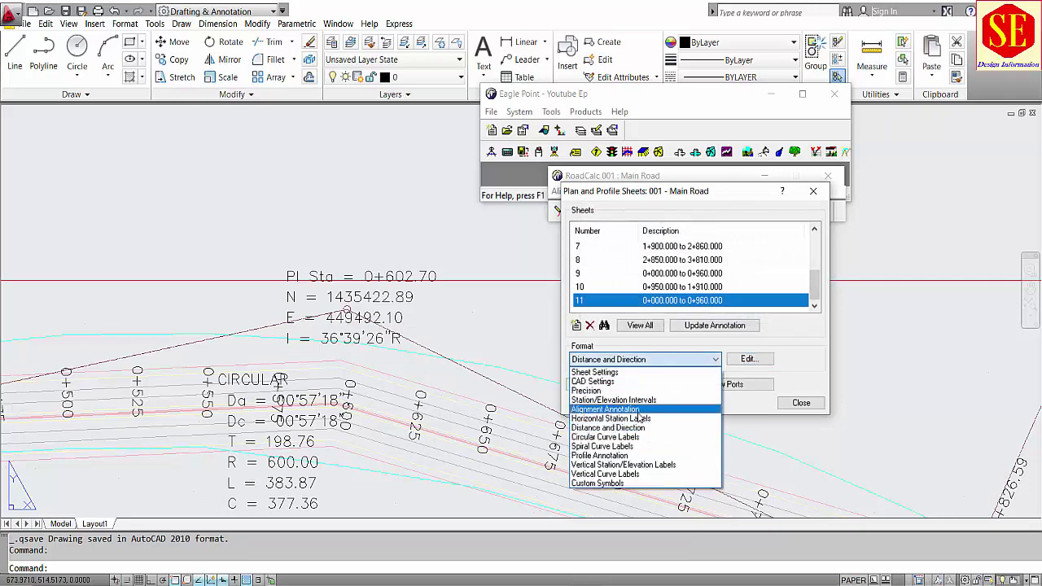
pyautogui.click(622, 441)
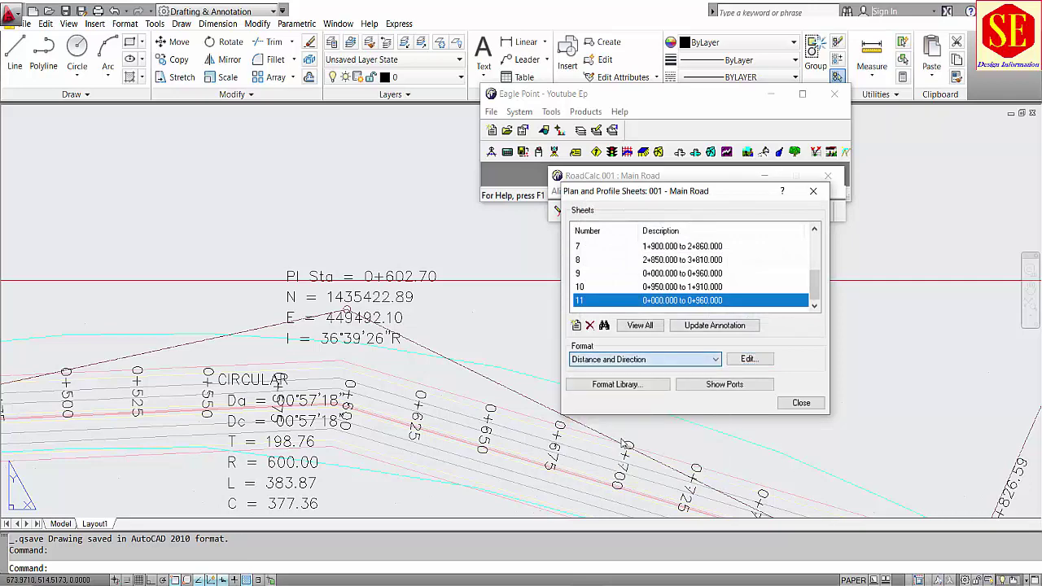
pyautogui.click(744, 359)
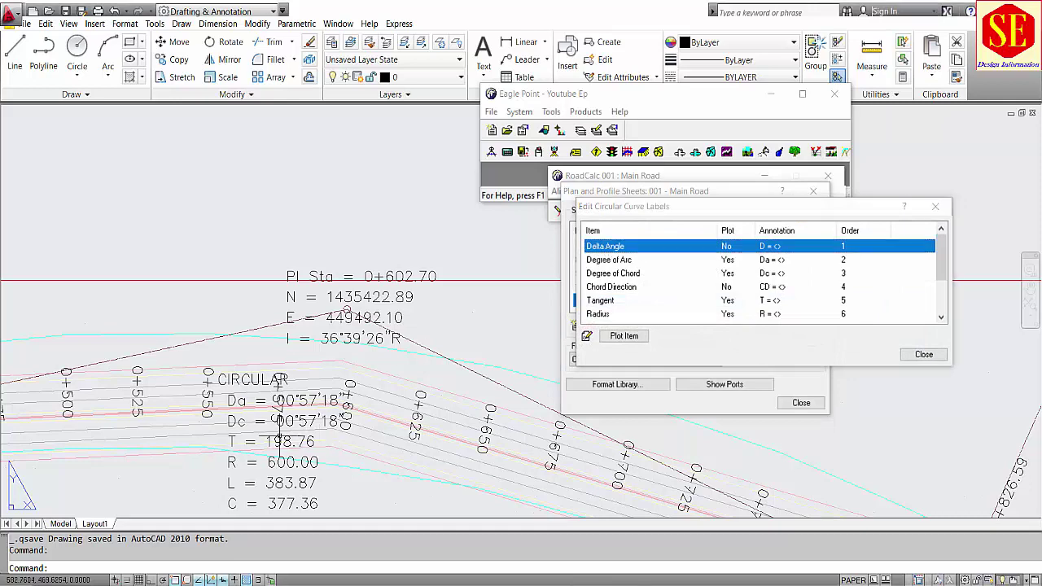
pyautogui.scroll(3, 243, 407)
pyautogui.click(244, 391)
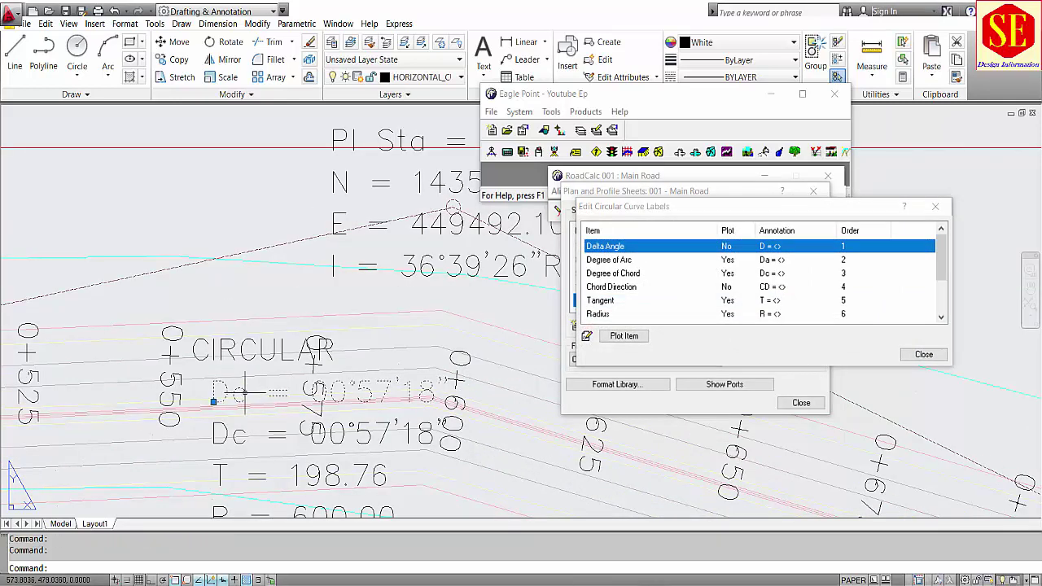
pyautogui.click(244, 434)
# Turn off plotting of the Degree of Arc and Degree of Chord items in the circular curve labels
pyautogui.click(729, 259)
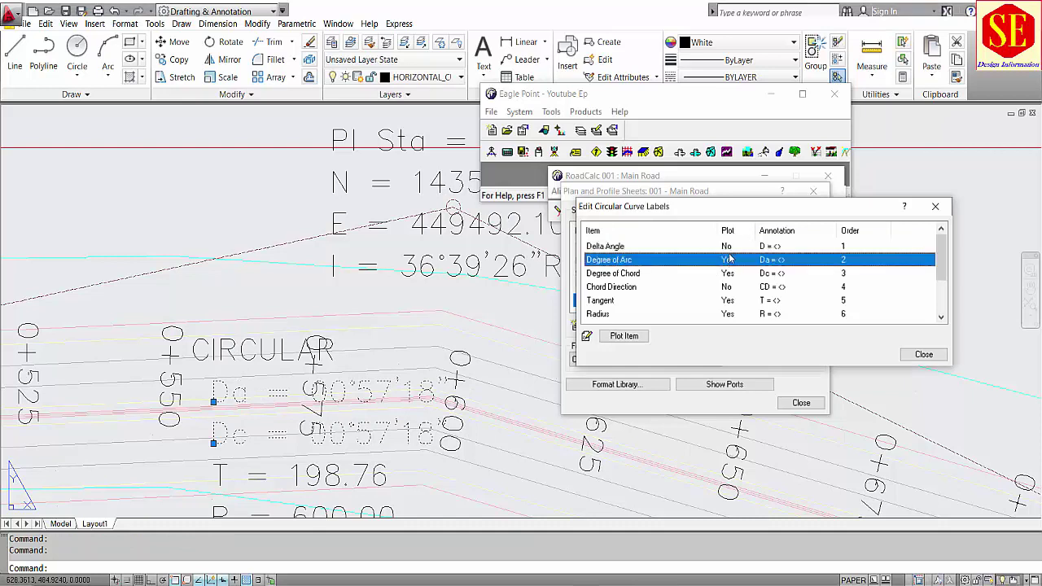
pyautogui.click(731, 246)
pyautogui.click(727, 260)
pyautogui.click(624, 336)
pyautogui.press('Down')
pyautogui.click(631, 337)
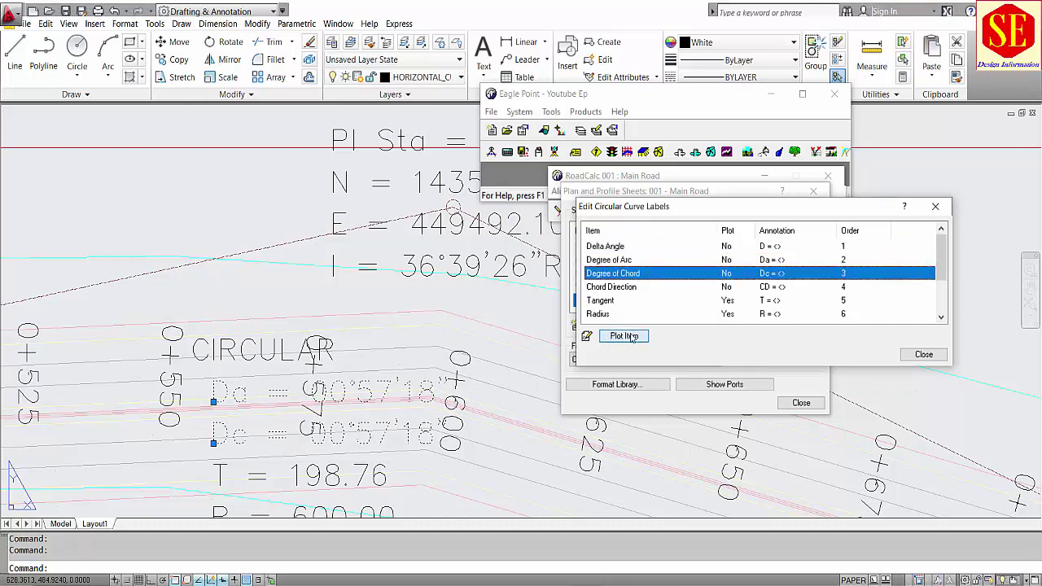
# Review the remaining circular curve label items from Chord Direction through Middle Ordinate, checking their plot settings, annotation and order
pyautogui.click(630, 287)
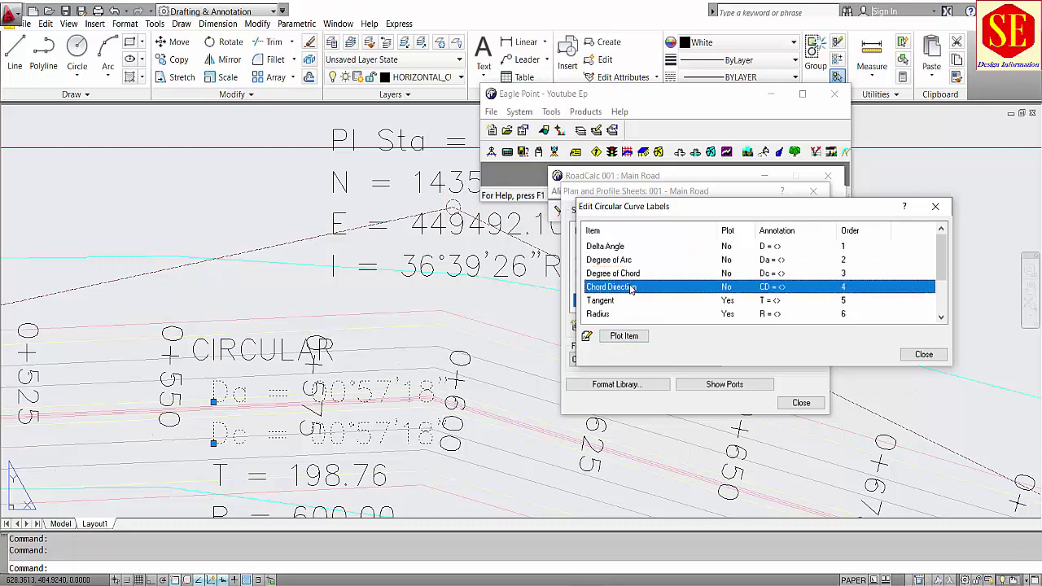
pyautogui.scroll(-1, 643, 290)
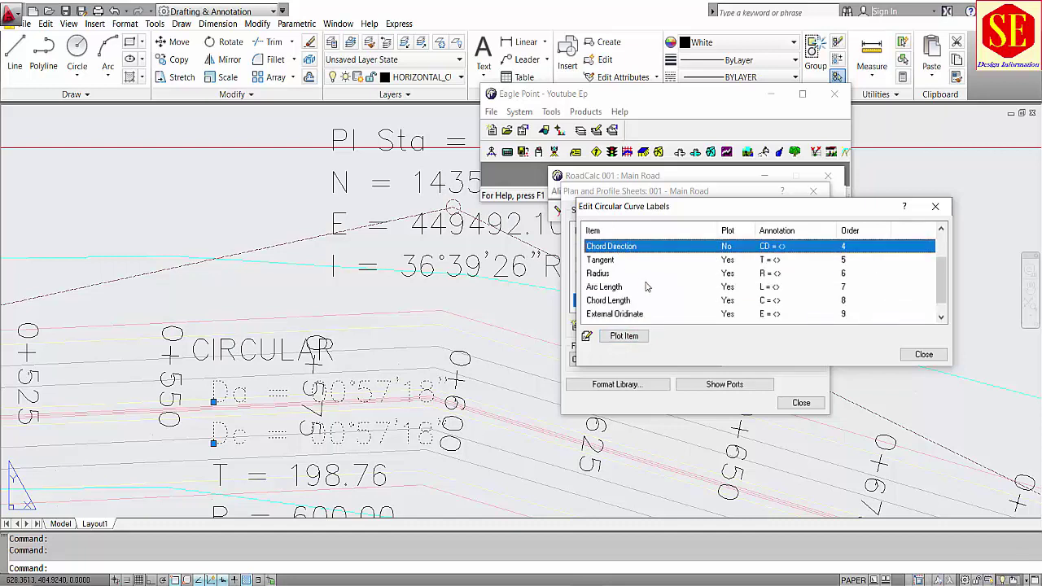
pyautogui.click(601, 262)
pyautogui.click(603, 275)
pyautogui.click(608, 288)
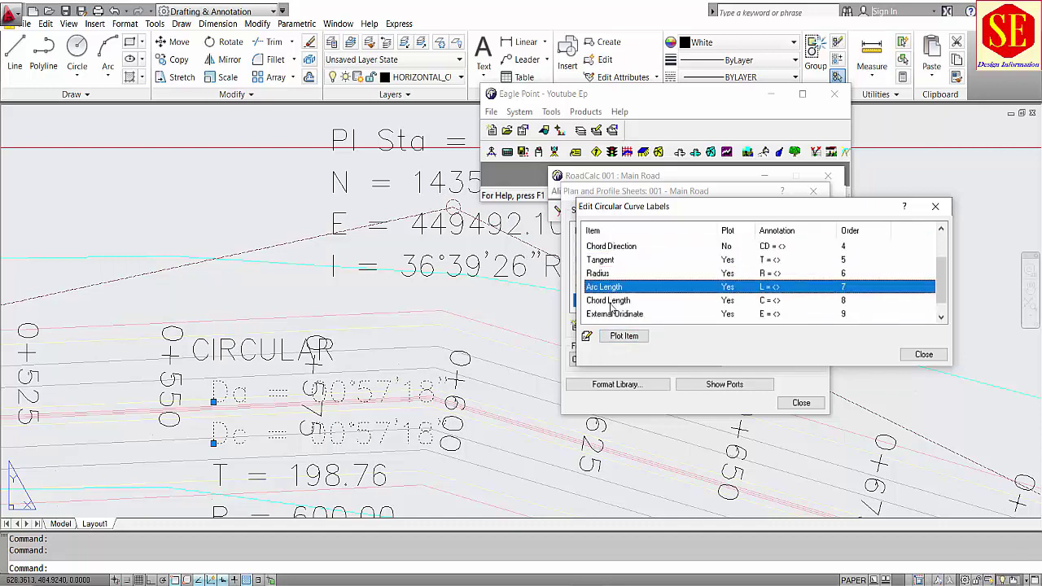
pyautogui.click(618, 300)
pyautogui.scroll(-1, 672, 291)
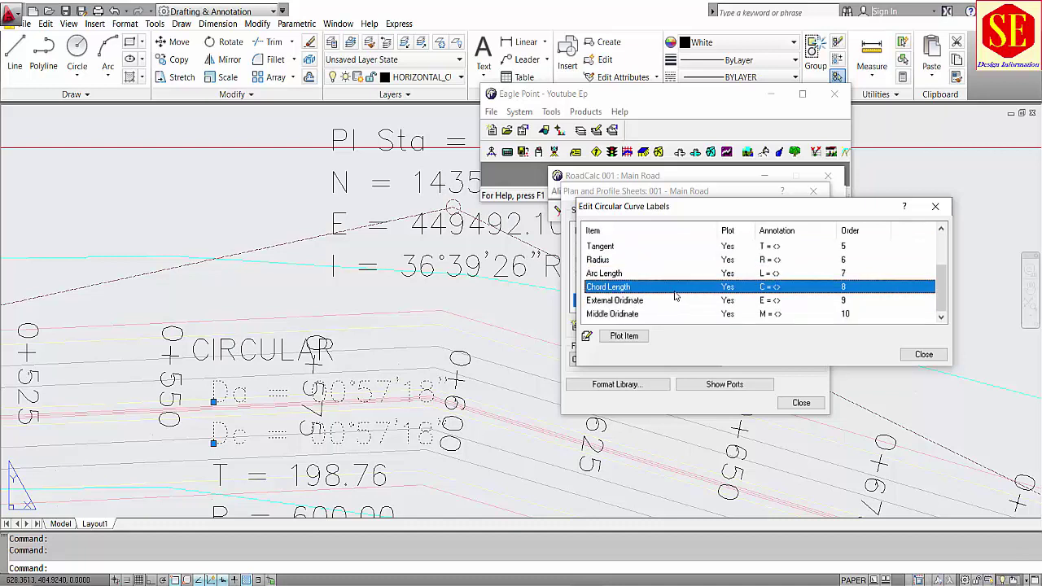
pyautogui.click(629, 303)
pyautogui.click(629, 315)
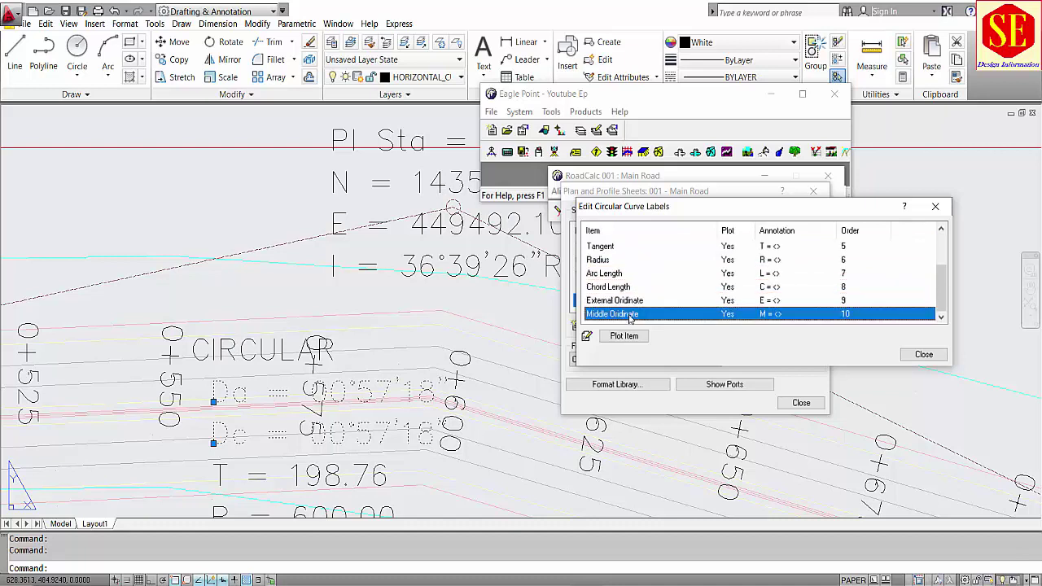
pyautogui.scroll(4, 664, 305)
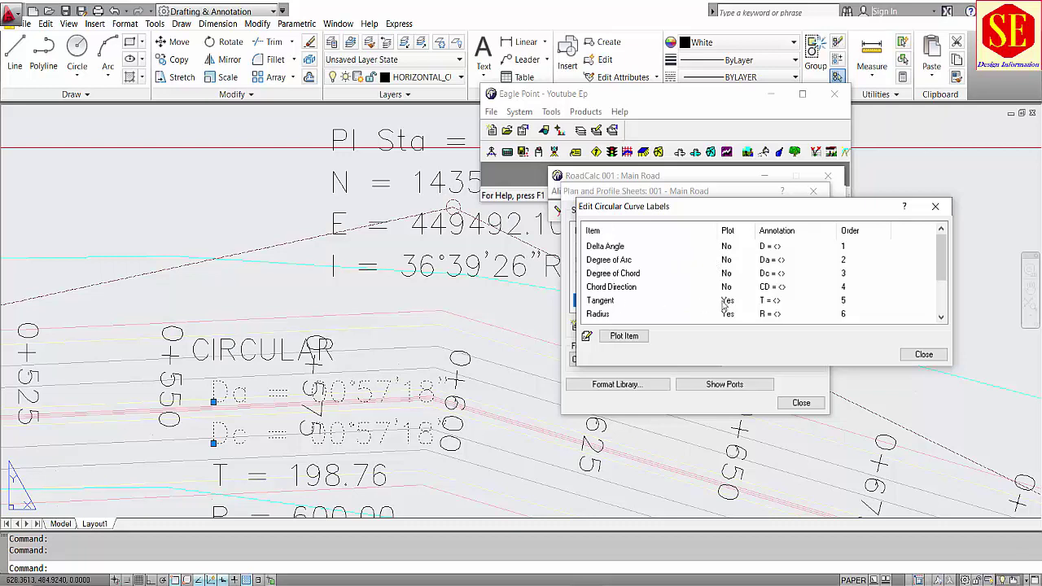
# Turn on plotting of the Chord Direction item and close the circular curve labels
pyautogui.click(764, 288)
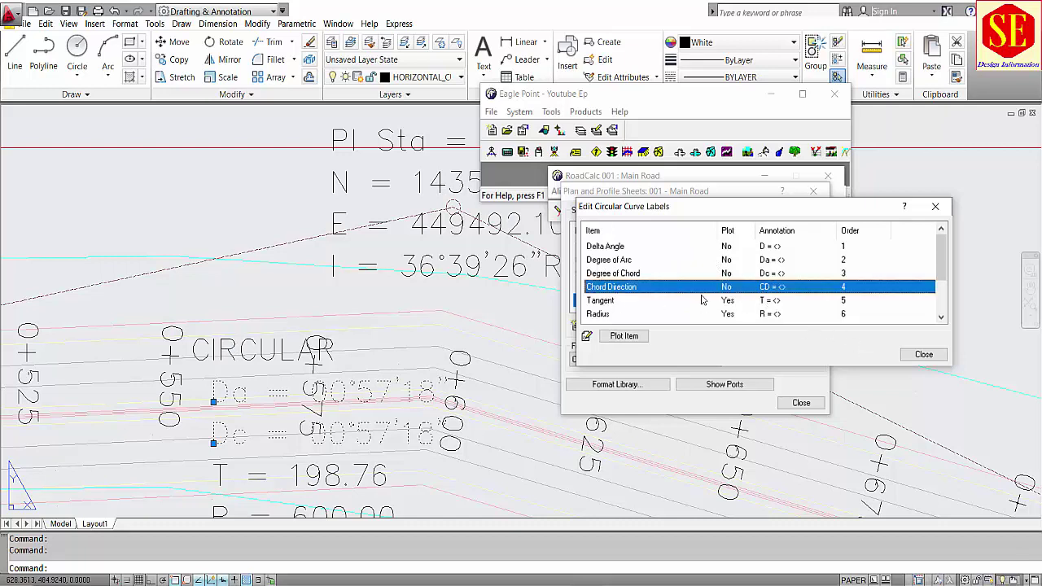
pyautogui.click(625, 339)
pyautogui.scroll(-1, 612, 294)
pyautogui.click(919, 355)
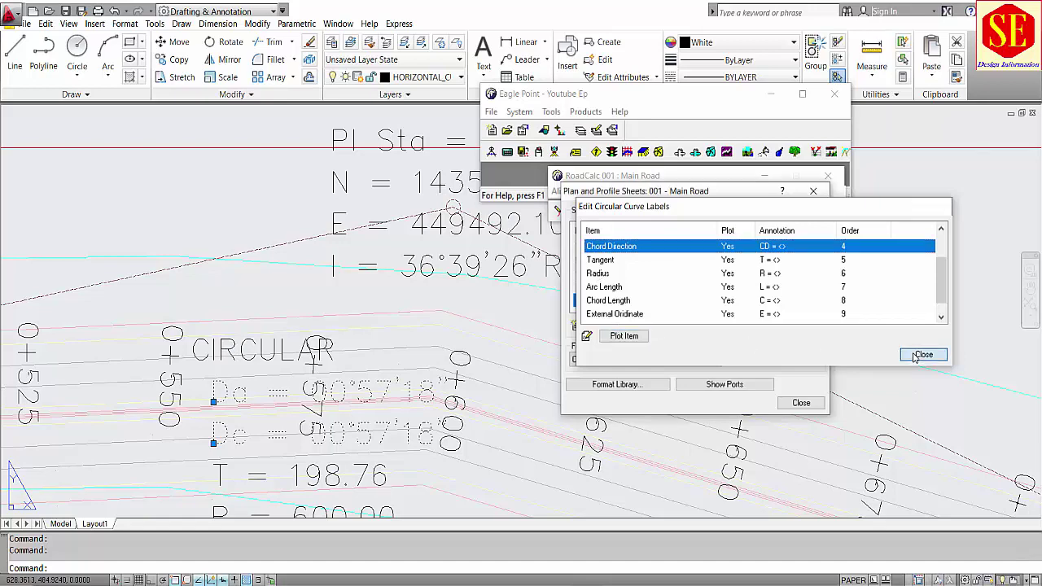
# Create new plan and profile sheets from station 0+000.000 to ending station 1000 with the revised curve labels
pyautogui.click(577, 325)
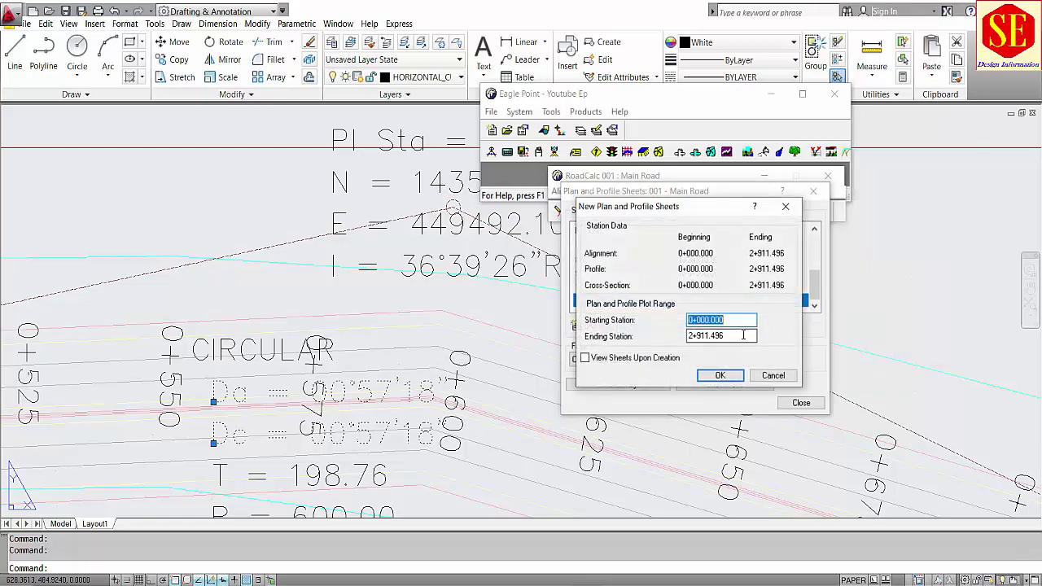
pyautogui.press('Tab')
pyautogui.write('100')
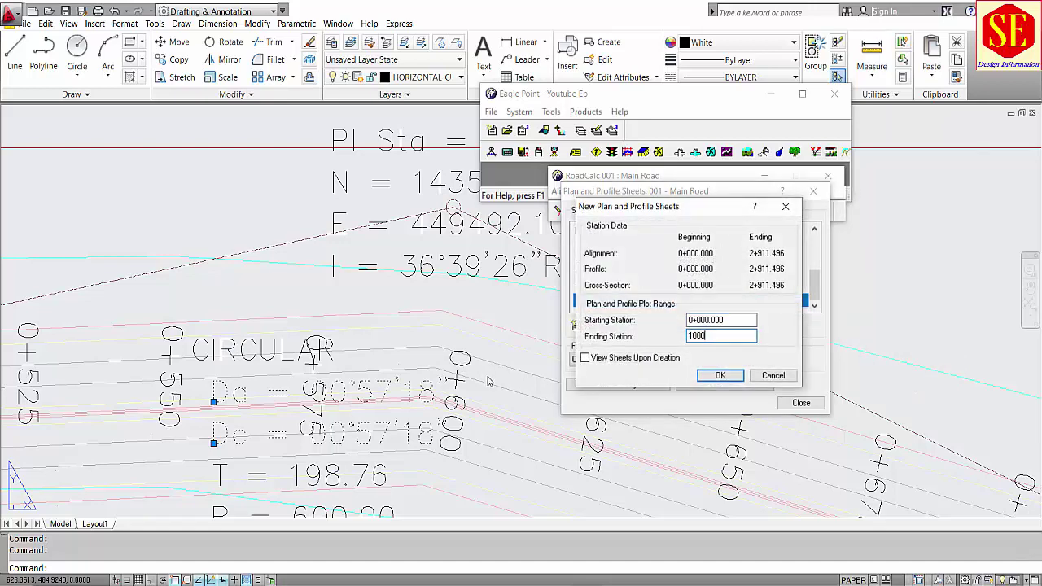
pyautogui.write('0')
pyautogui.click(719, 375)
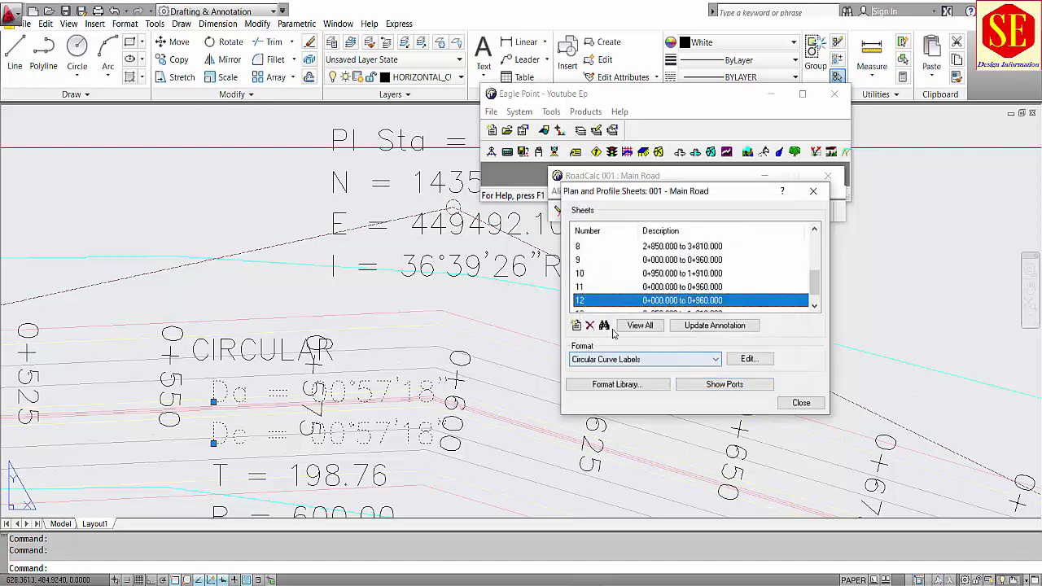
# View the new sheet and examine the circular curve annotation near the PI, including the chord direction label
pyautogui.click(800, 402)
pyautogui.click(528, 331)
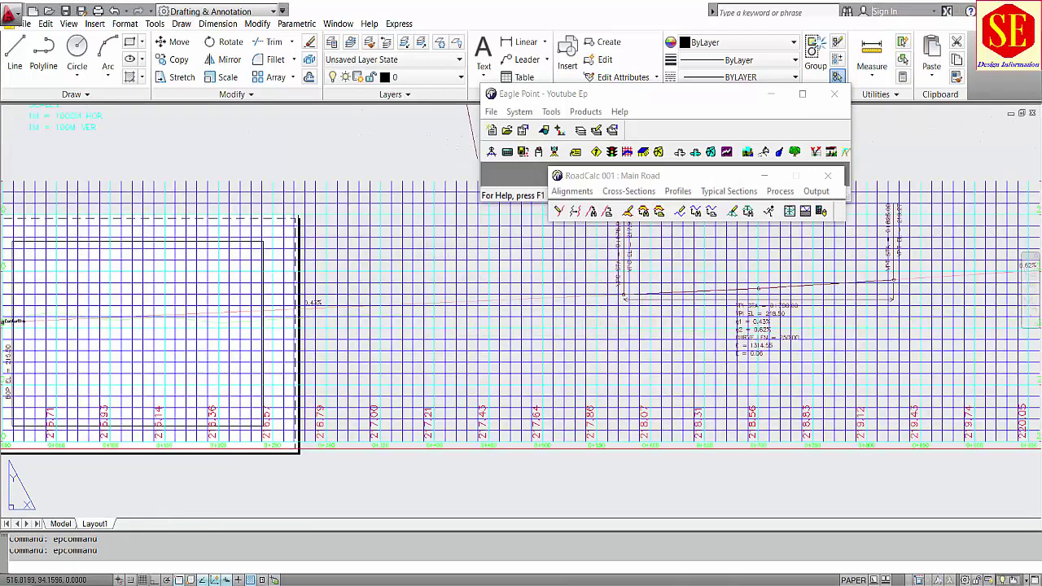
pyautogui.click(372, 368)
pyautogui.click(371, 309)
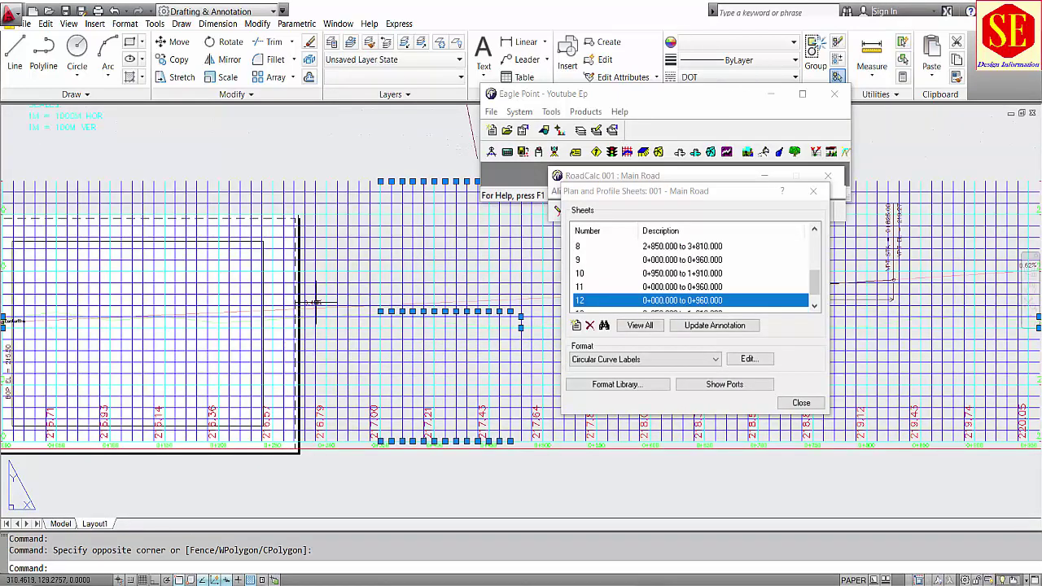
pyautogui.scroll(6, 374, 210)
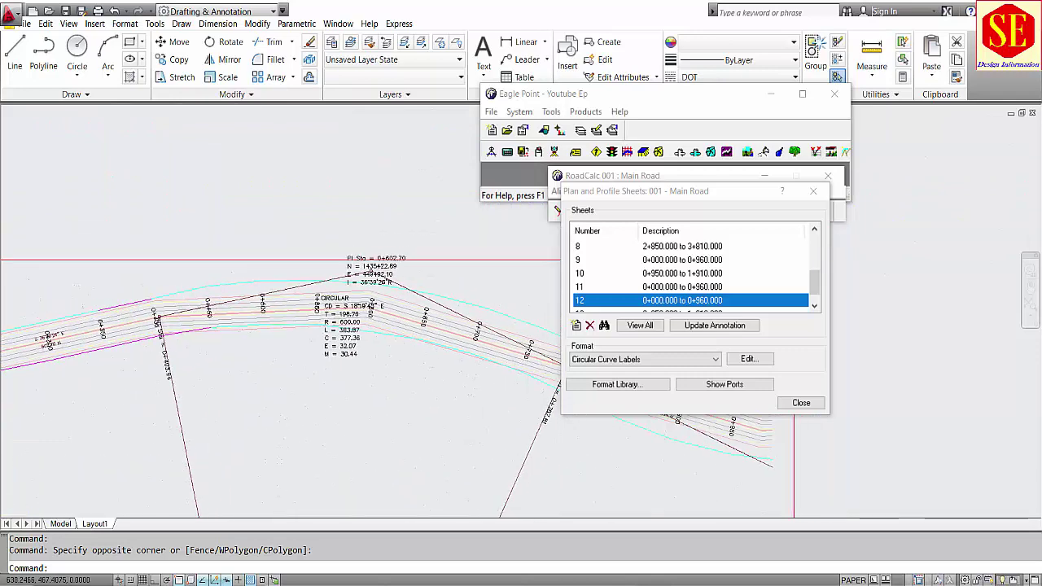
pyautogui.scroll(2, 297, 311)
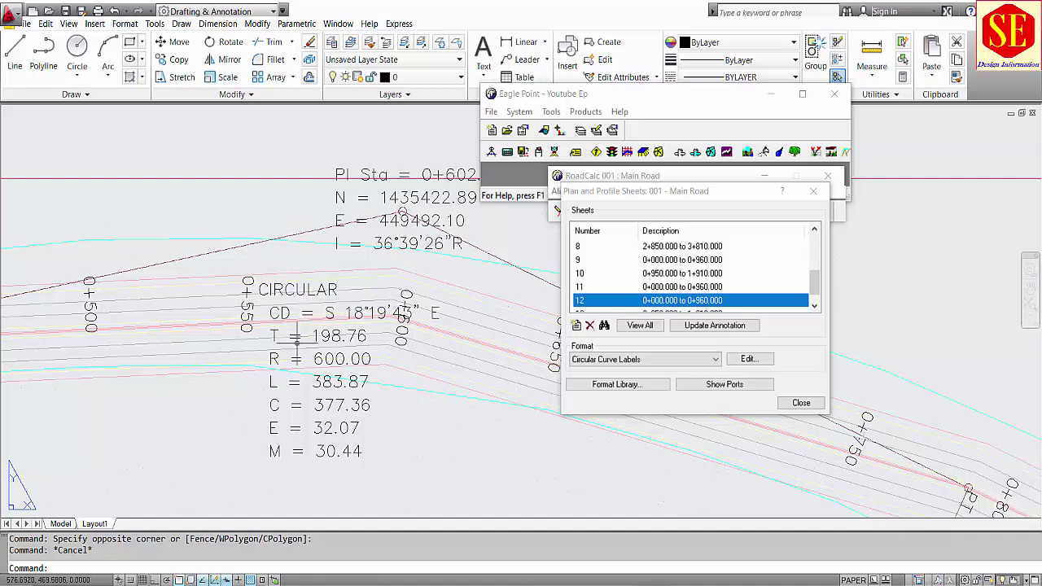
pyautogui.moveTo(373, 243); pyautogui.dragTo(338, 298, button='middle')
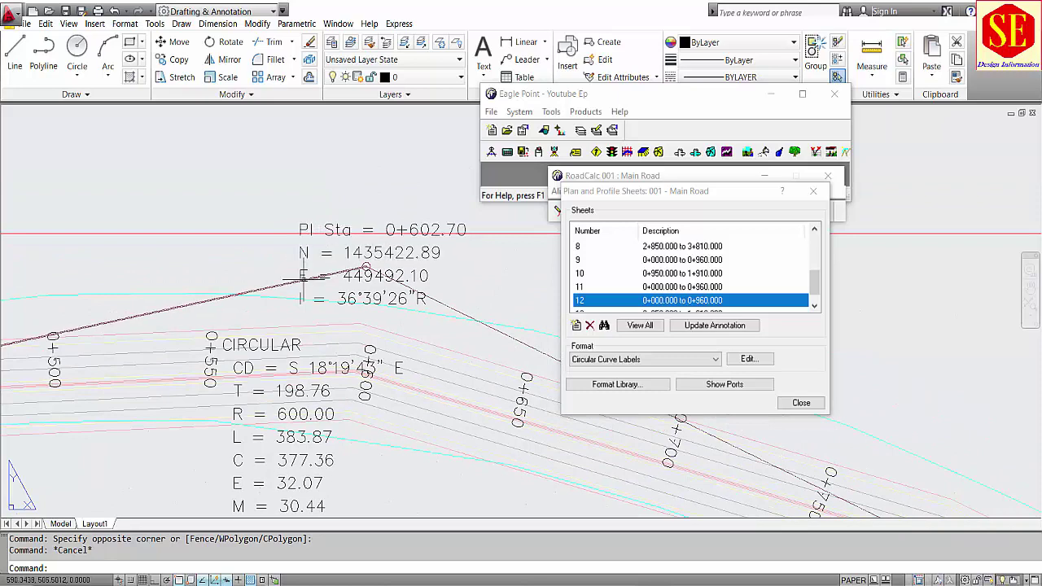
pyautogui.scroll(-6, 342, 276)
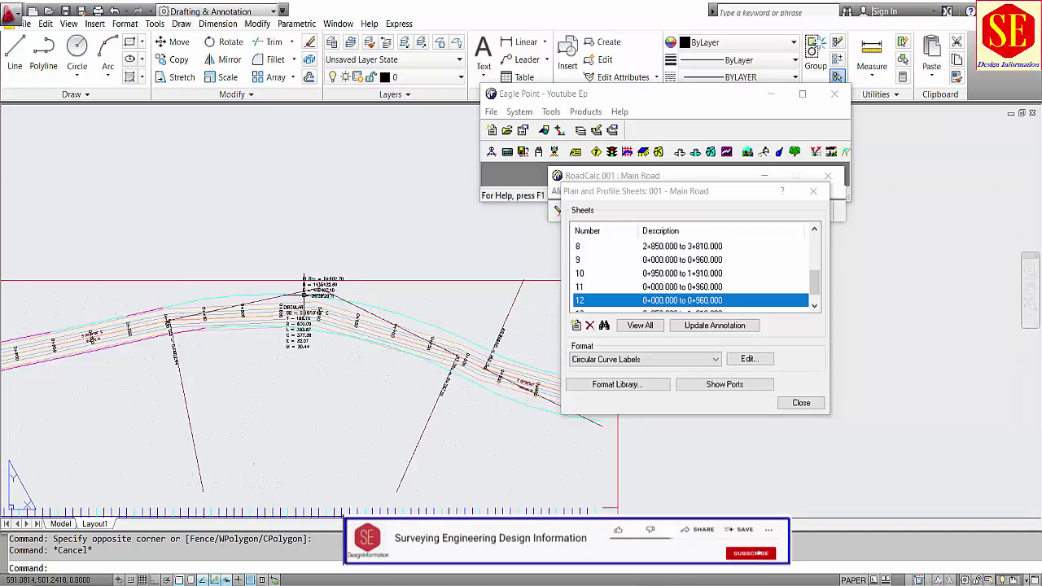
pyautogui.scroll(-2, 314, 342)
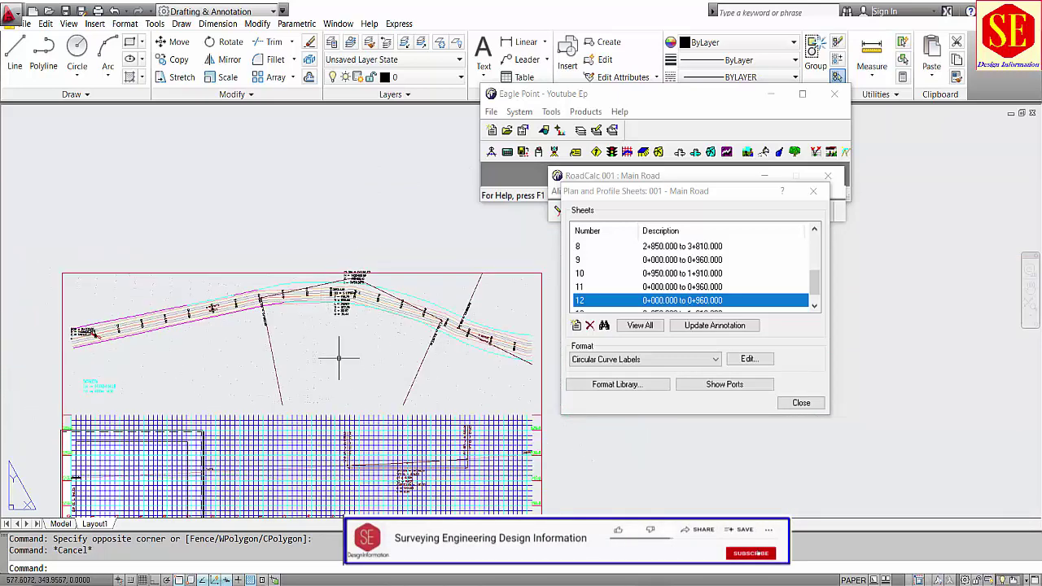
# Open the Spiral Curve Labels format, review its items from Delta Angle to Total Tangent, and close it without changes
pyautogui.click(658, 359)
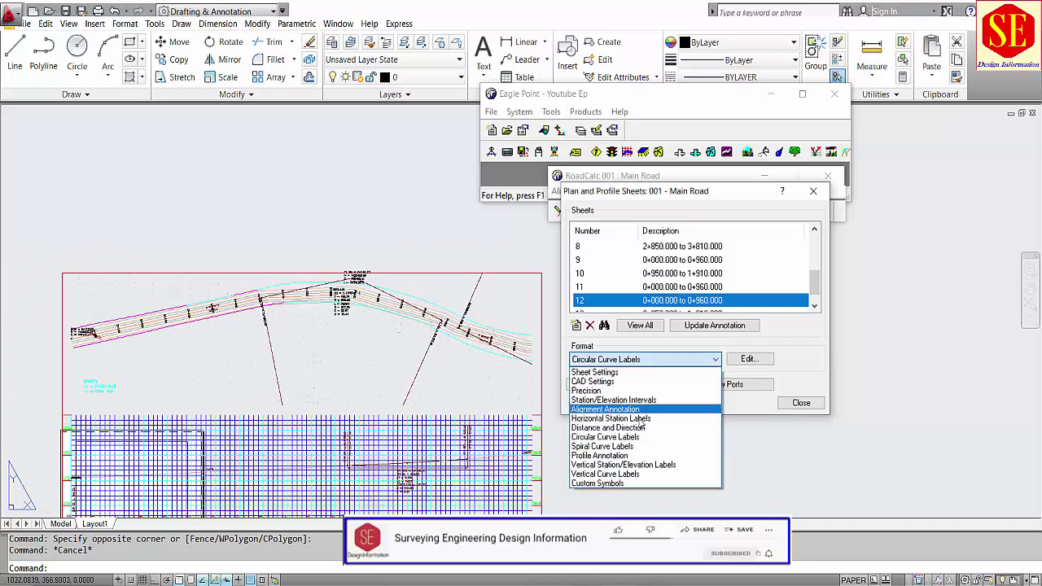
pyautogui.click(607, 446)
pyautogui.click(736, 359)
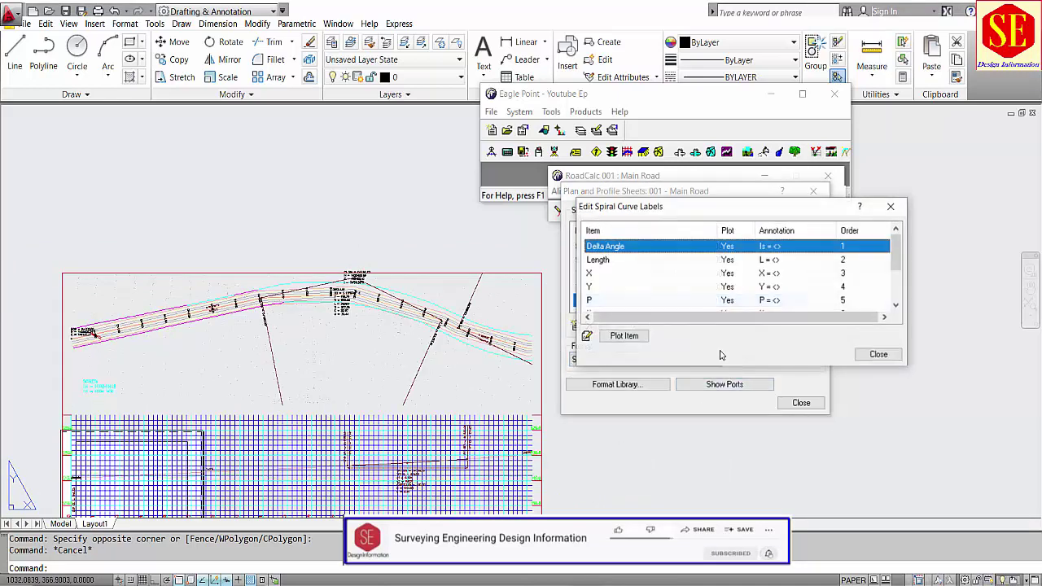
pyautogui.scroll(-2, 805, 269)
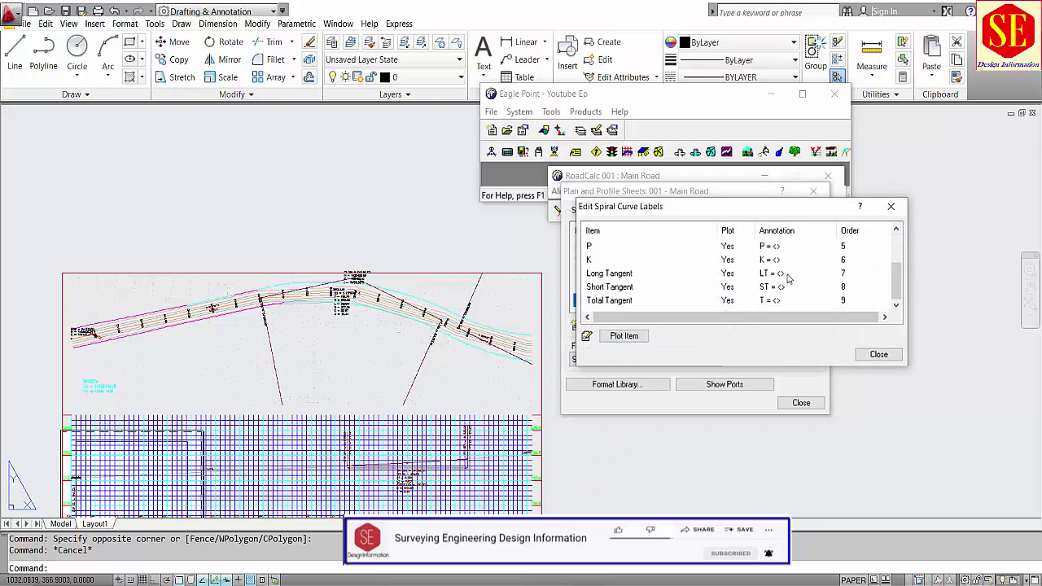
pyautogui.scroll(2, 765, 265)
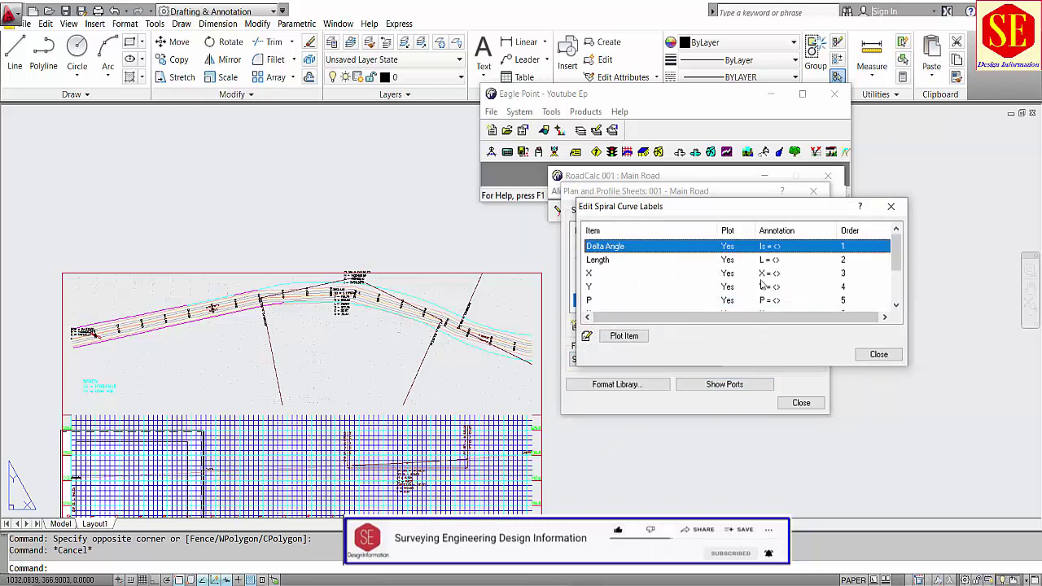
pyautogui.click(878, 354)
# Open the Profile Annotation format and compare its Centerline settings with the elevation labels along the sheet's profile grid
pyautogui.click(686, 360)
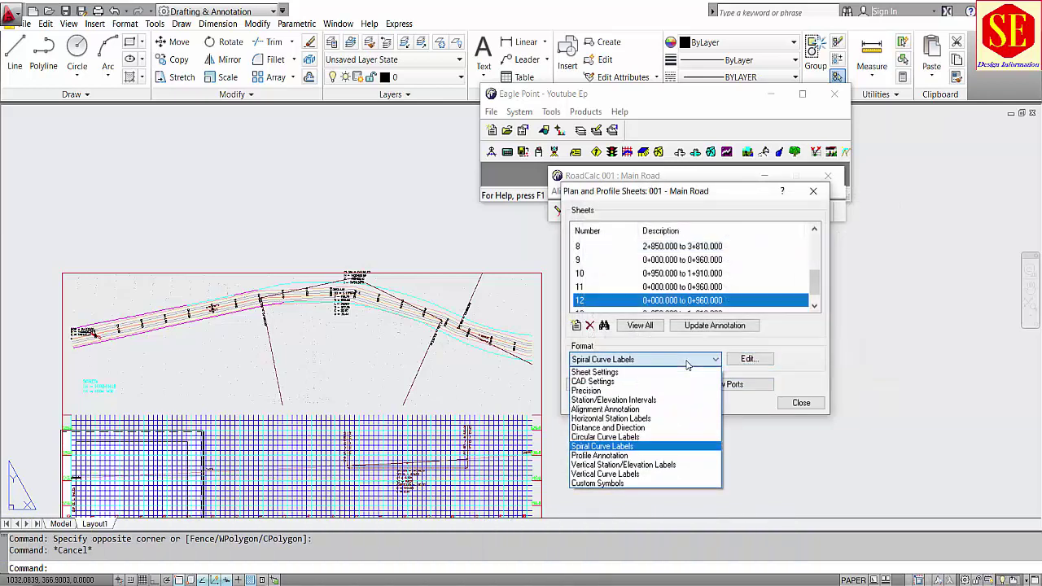
pyautogui.click(619, 456)
pyautogui.click(746, 359)
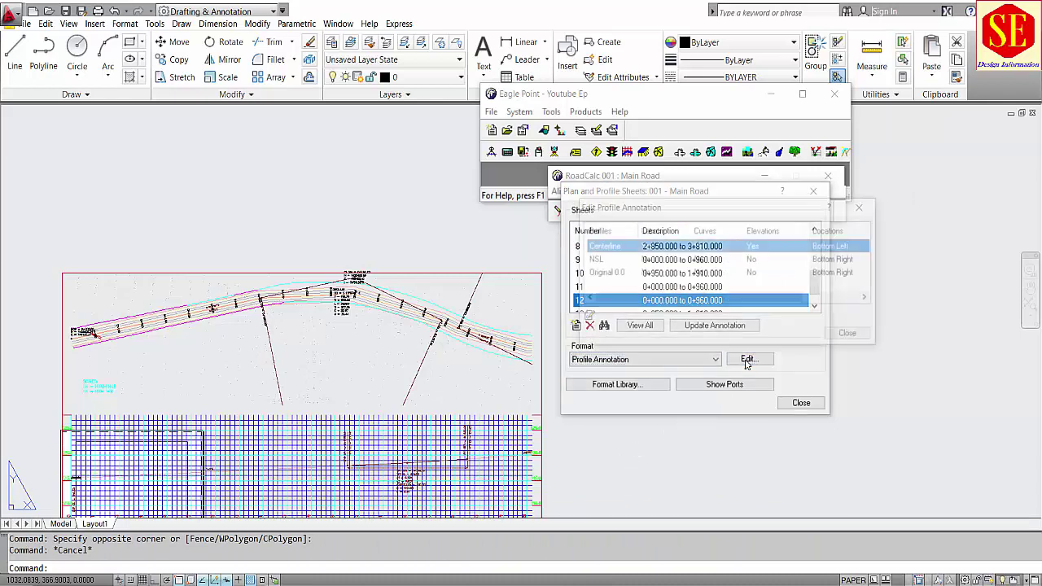
pyautogui.moveTo(655, 206); pyautogui.dragTo(523, 162)
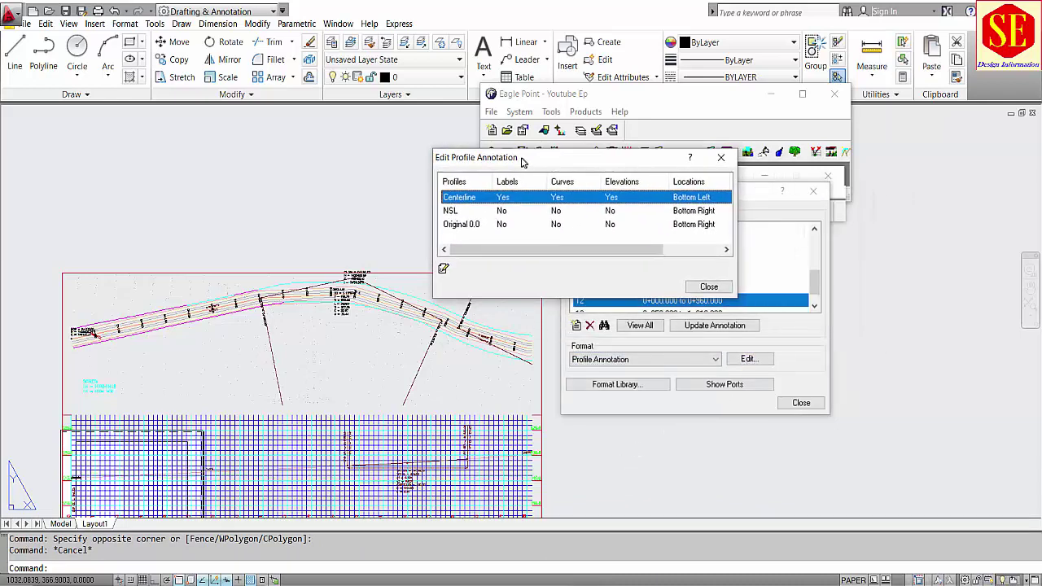
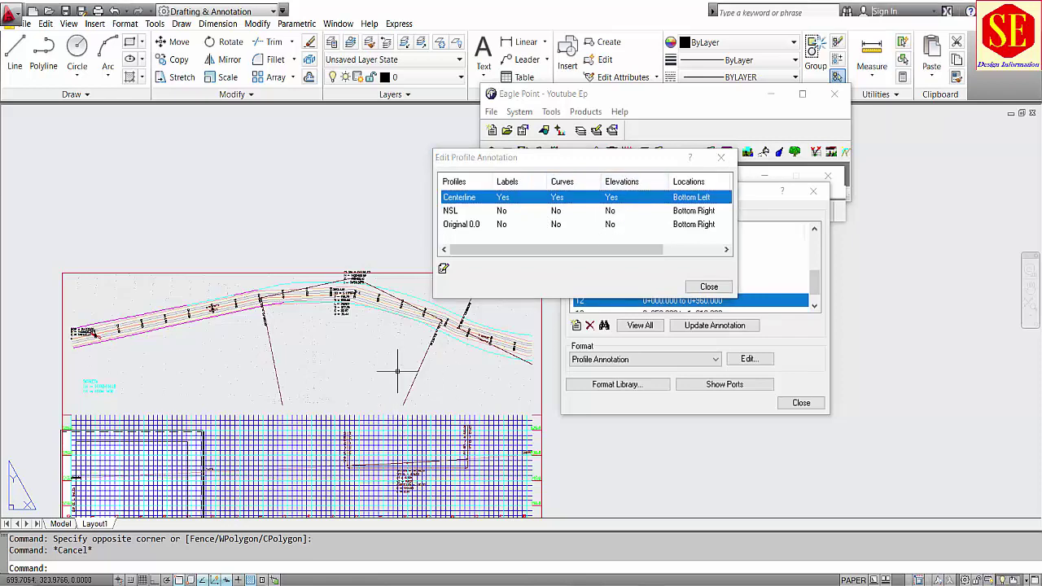
pyautogui.scroll(-2, 405, 429)
pyautogui.scroll(5, 361, 426)
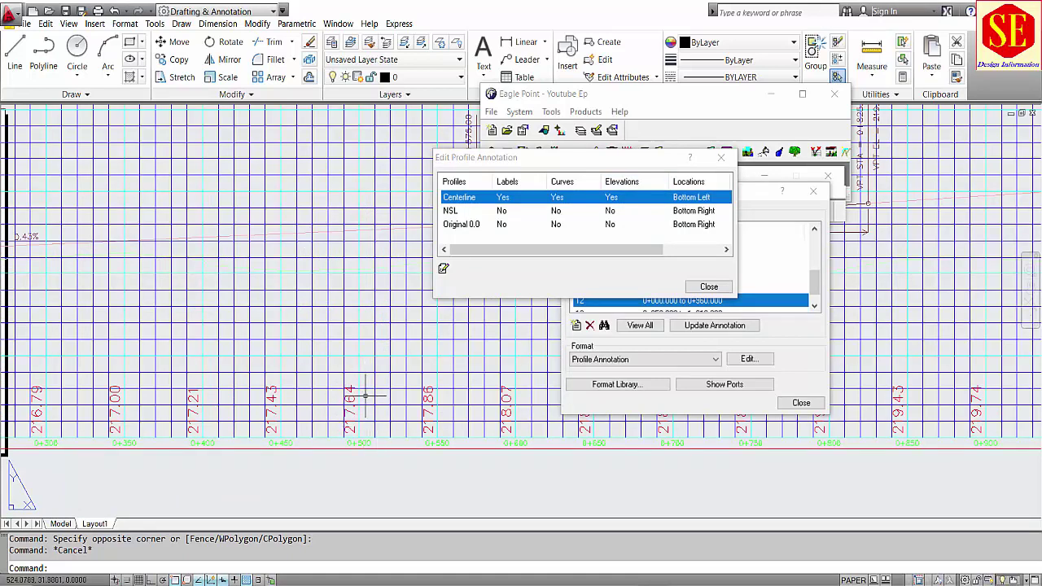
# Turn on elevations for the NSL profile, keep its location at Bottom Right, and close the profile annotation settings
pyautogui.click(451, 211)
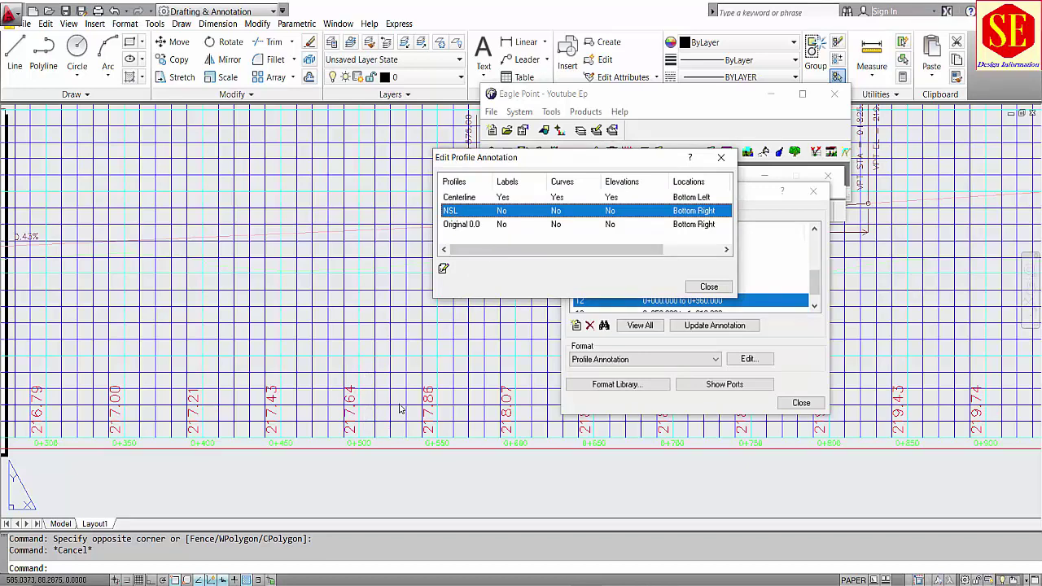
pyautogui.scroll(2, 332, 439)
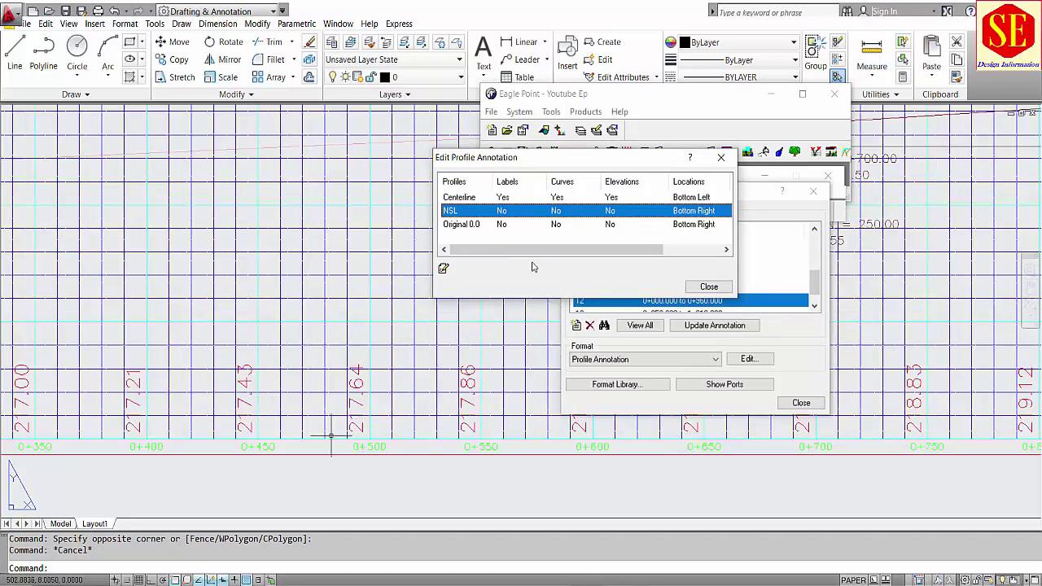
pyautogui.doubleClick(610, 214)
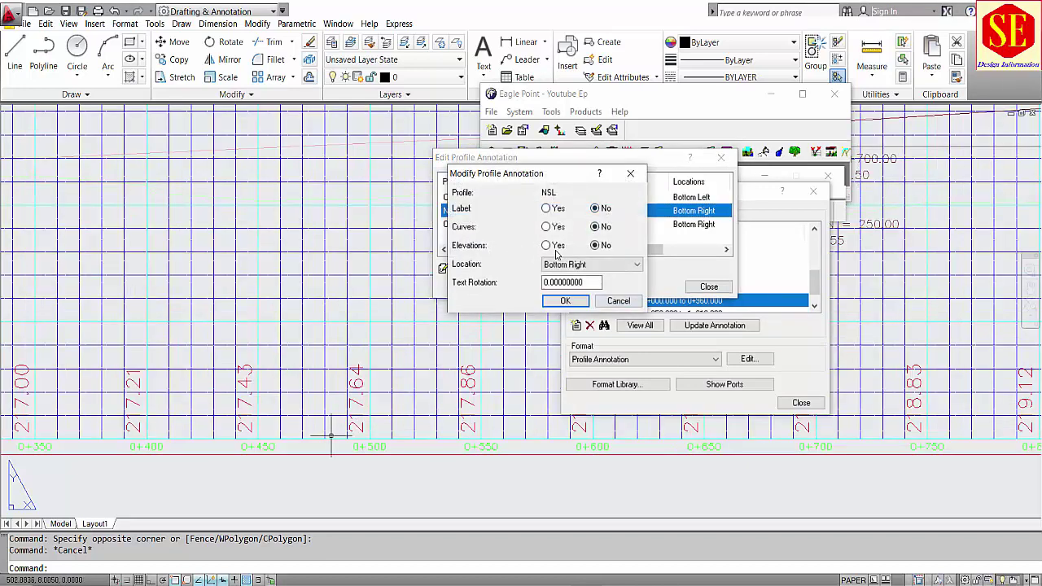
pyautogui.click(615, 264)
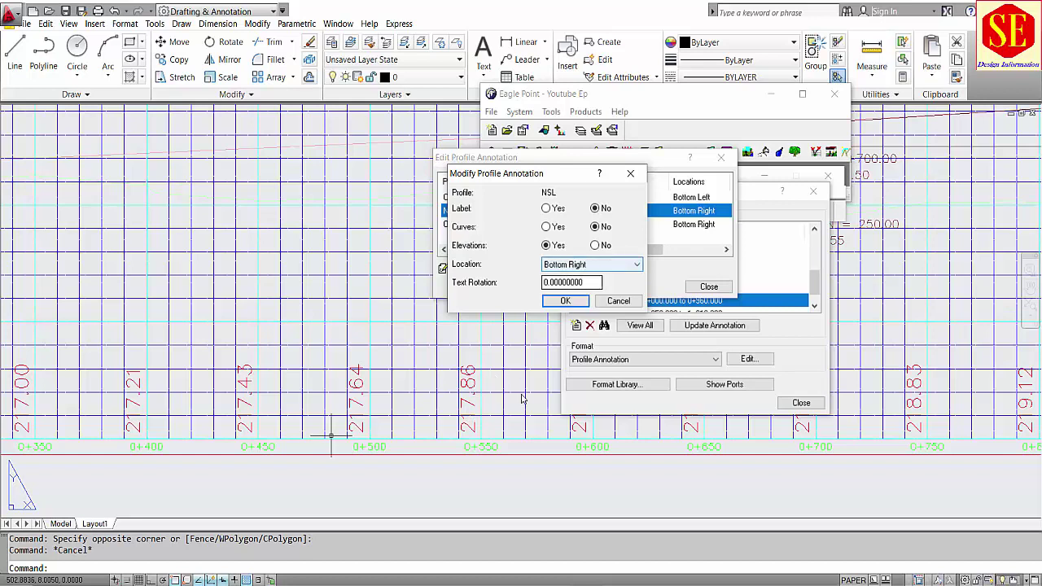
pyautogui.click(565, 300)
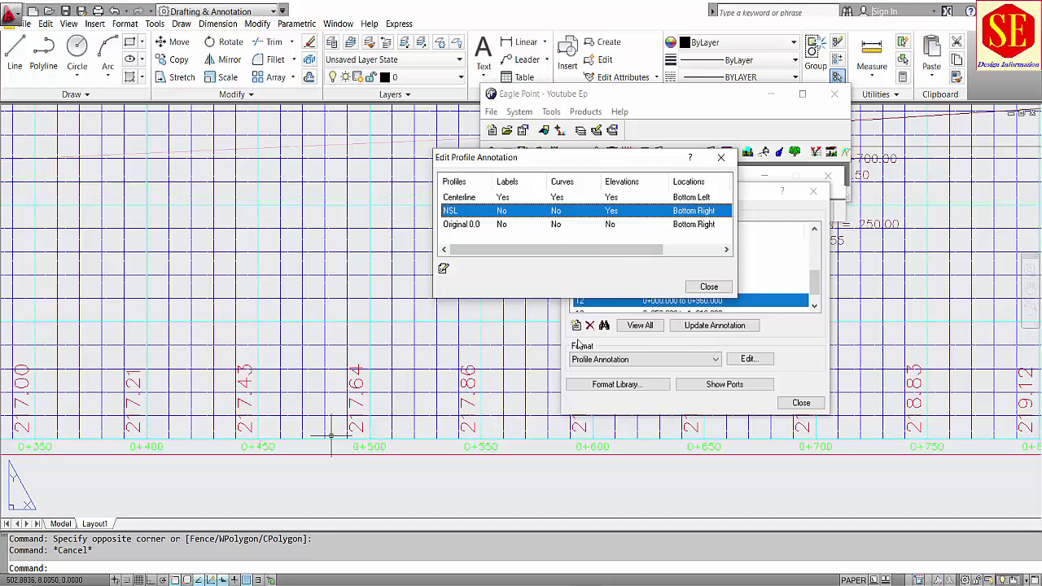
pyautogui.click(699, 289)
# Create another set of plan and profile sheets with the ending station at 1000 using the updated profile annotation
pyautogui.click(576, 325)
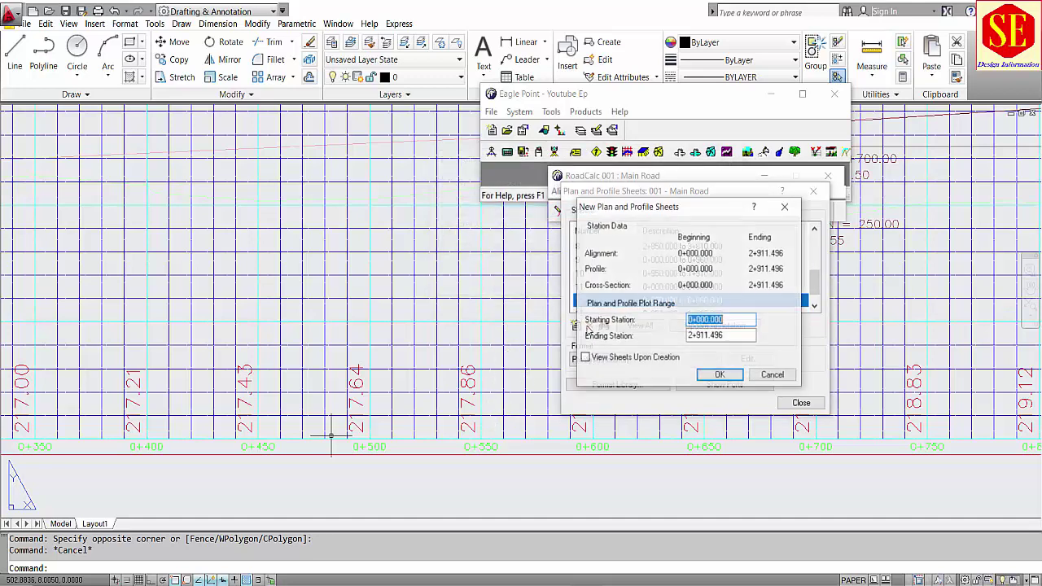
pyautogui.doubleClick(728, 338)
pyautogui.write('100')
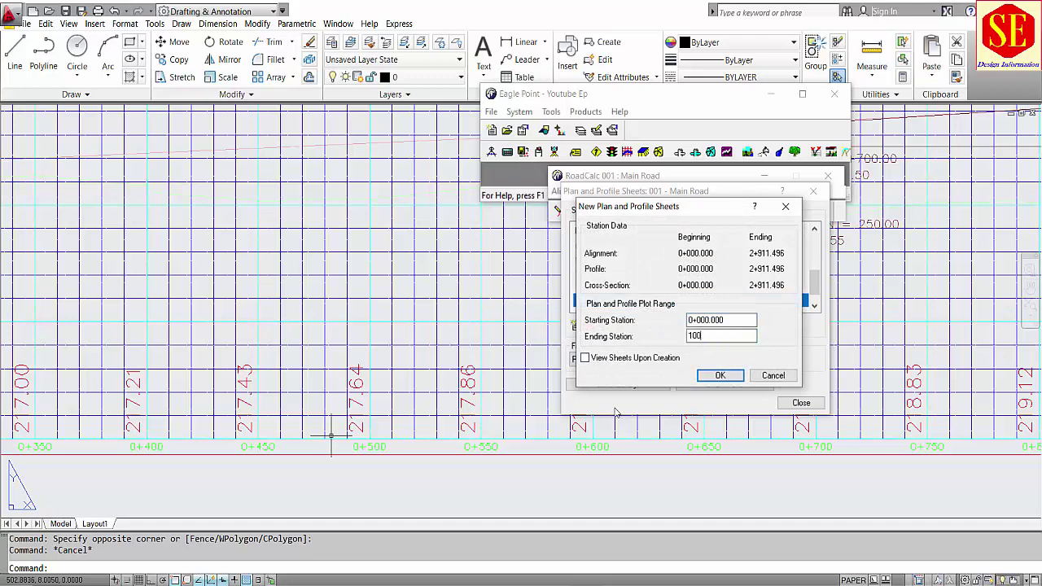
pyautogui.write('0')
pyautogui.click(721, 376)
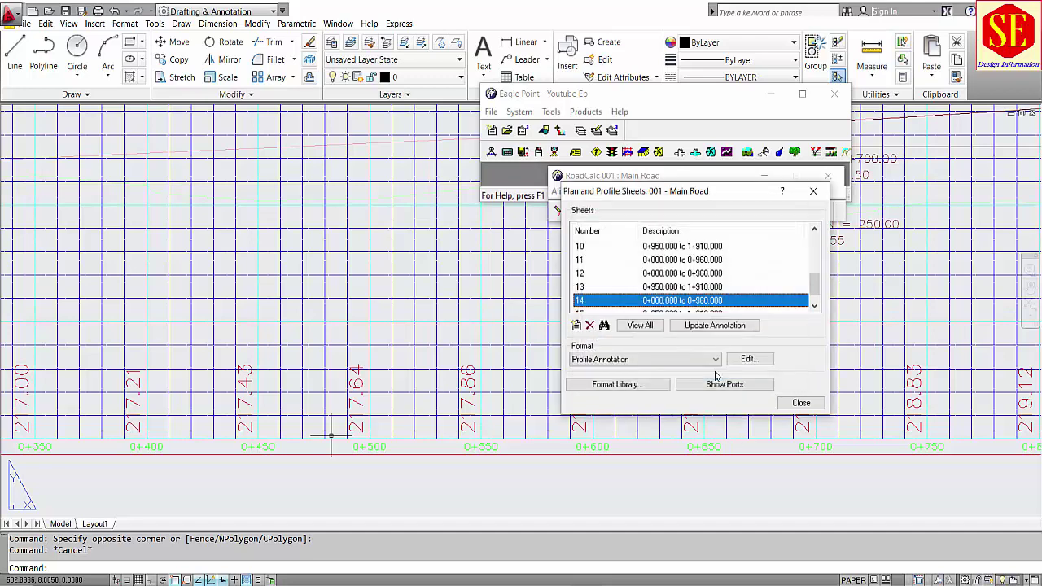
# Open plan and profile sheet 14 in place of the current drawing and examine the paired elevation labels at station 0+450
pyautogui.click(604, 327)
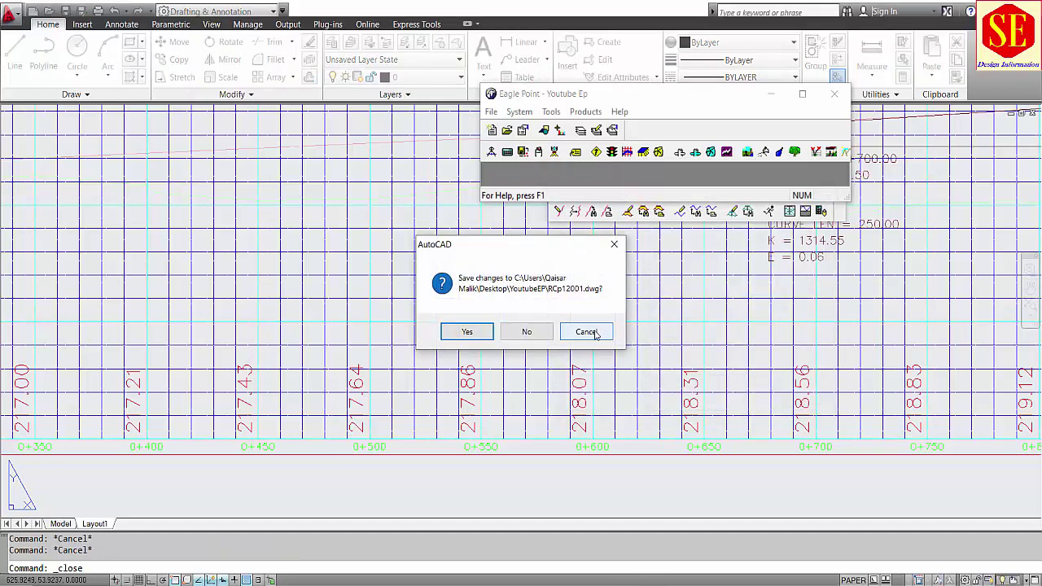
pyautogui.click(528, 265)
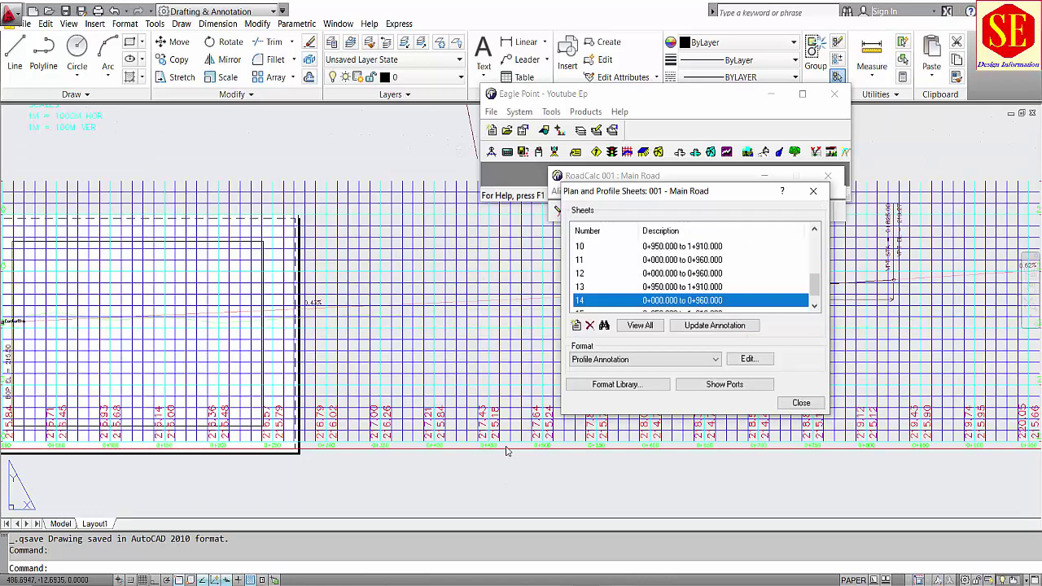
pyautogui.scroll(4, 515, 461)
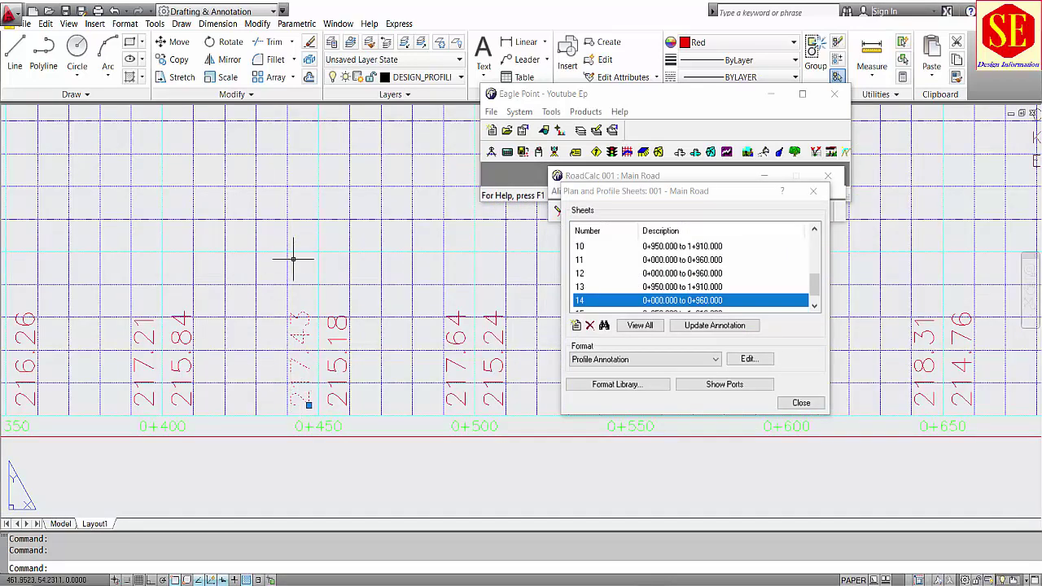
pyautogui.press('Escape')
pyautogui.click(350, 404)
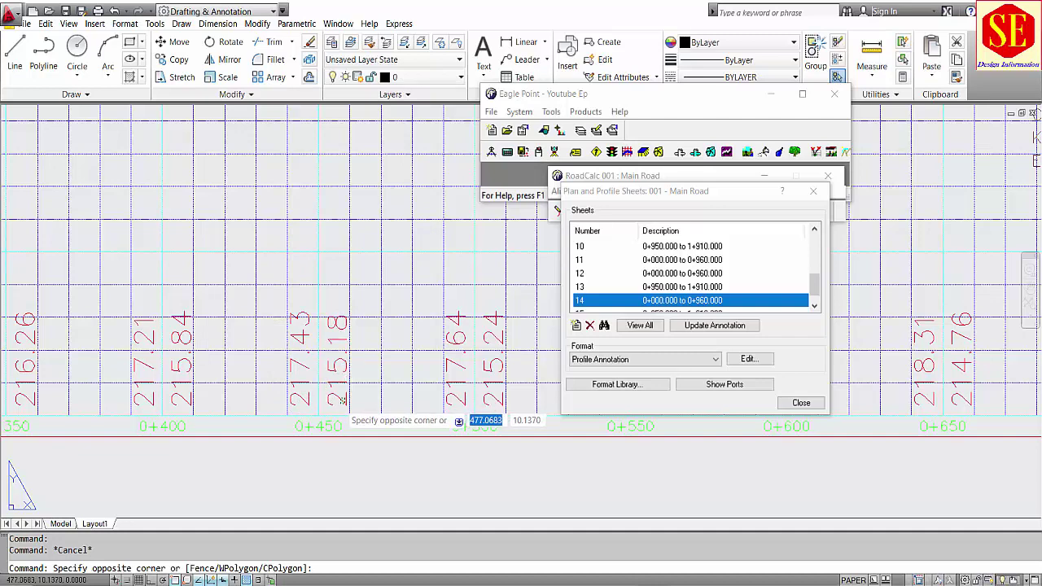
pyautogui.click(341, 410)
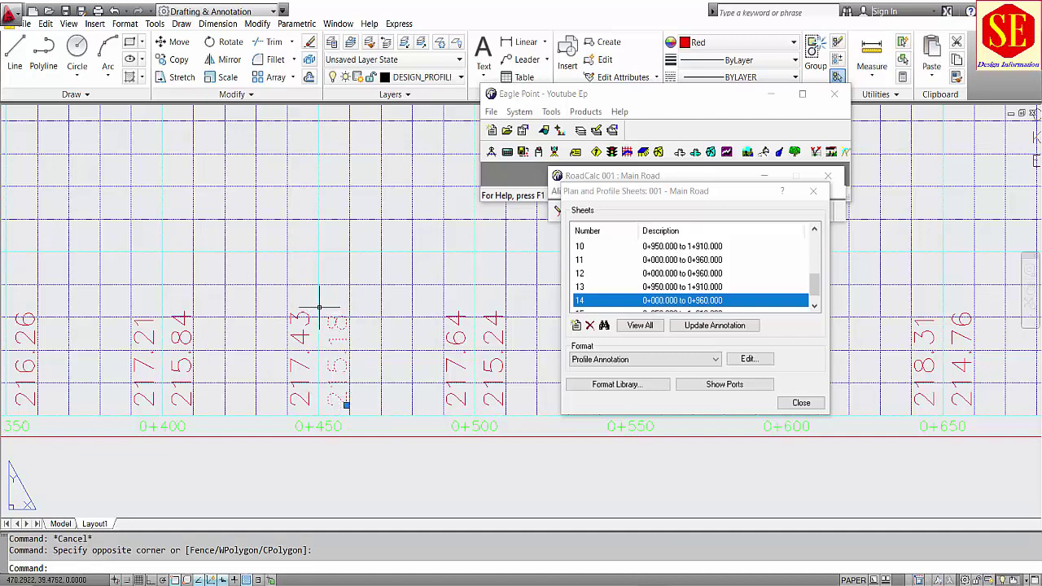
pyautogui.press('Escape')
# Examine the elevation labels along the rest of the profile grid and the overall sheet layout
pyautogui.scroll(-2, 328, 393)
pyautogui.moveTo(329, 393); pyautogui.dragTo(205, 391, button='middle')
pyautogui.moveTo(380, 387); pyautogui.dragTo(199, 387, button='middle')
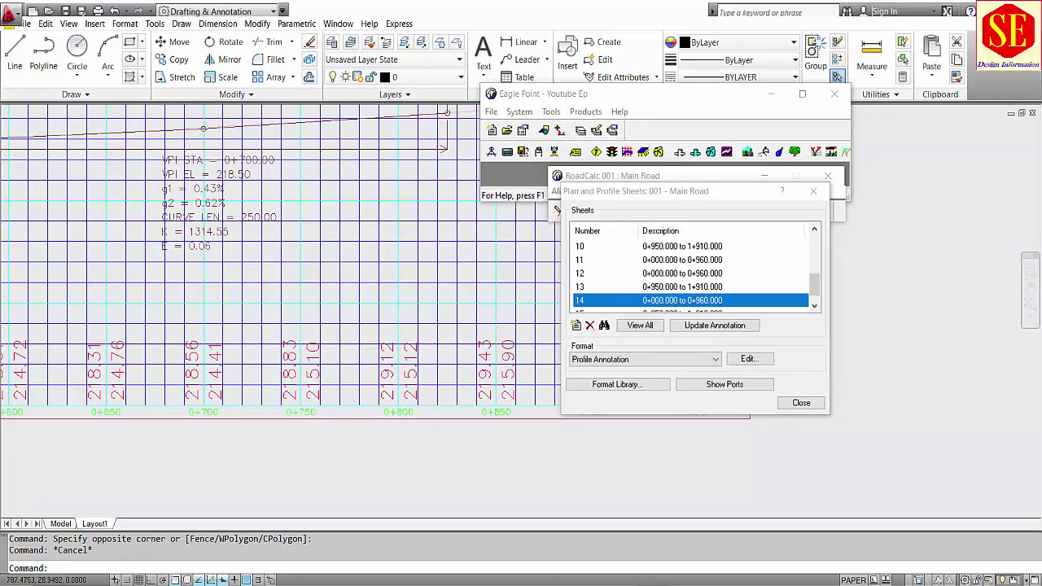
pyautogui.scroll(-2, 338, 360)
pyautogui.moveTo(253, 366); pyautogui.dragTo(504, 373, button='middle')
pyautogui.moveTo(125, 382); pyautogui.dragTo(366, 378, button='middle')
pyautogui.scroll(-4, 90, 376)
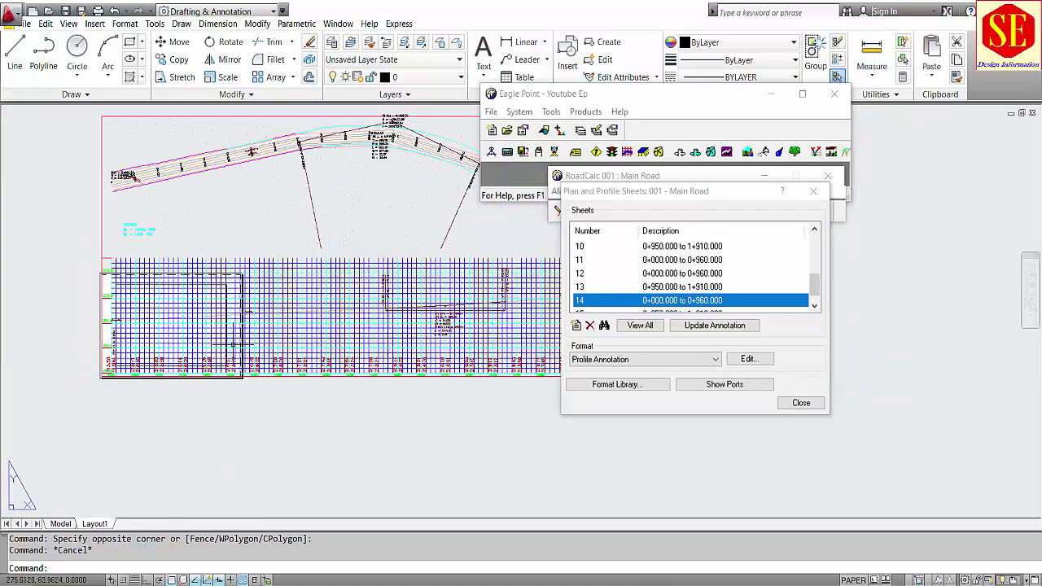
# Open the Vertical Station/Elevation Labels format and review its items from BOP Station to Interval Station
pyautogui.click(651, 359)
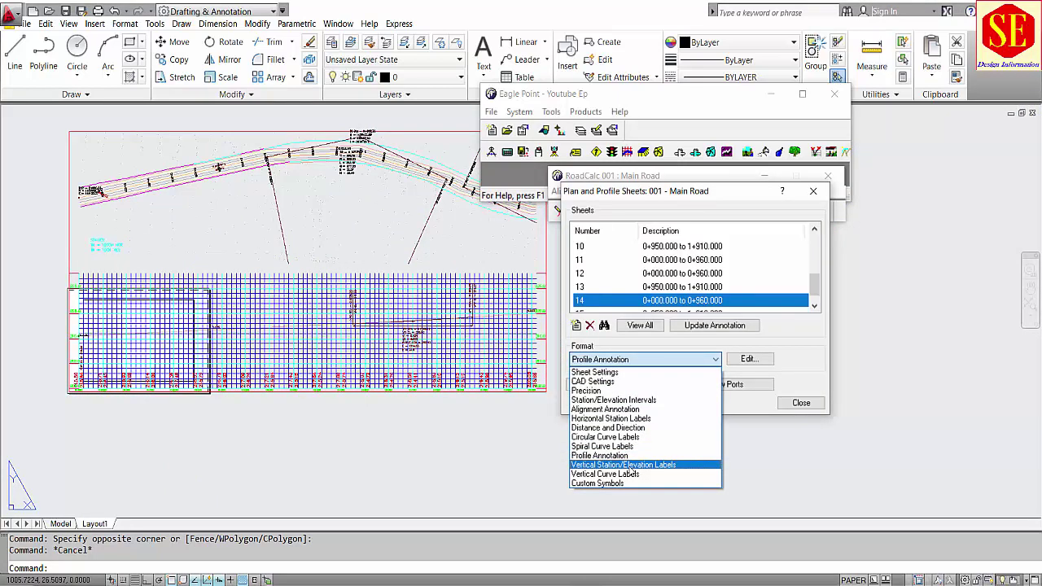
pyautogui.click(632, 465)
pyautogui.click(744, 362)
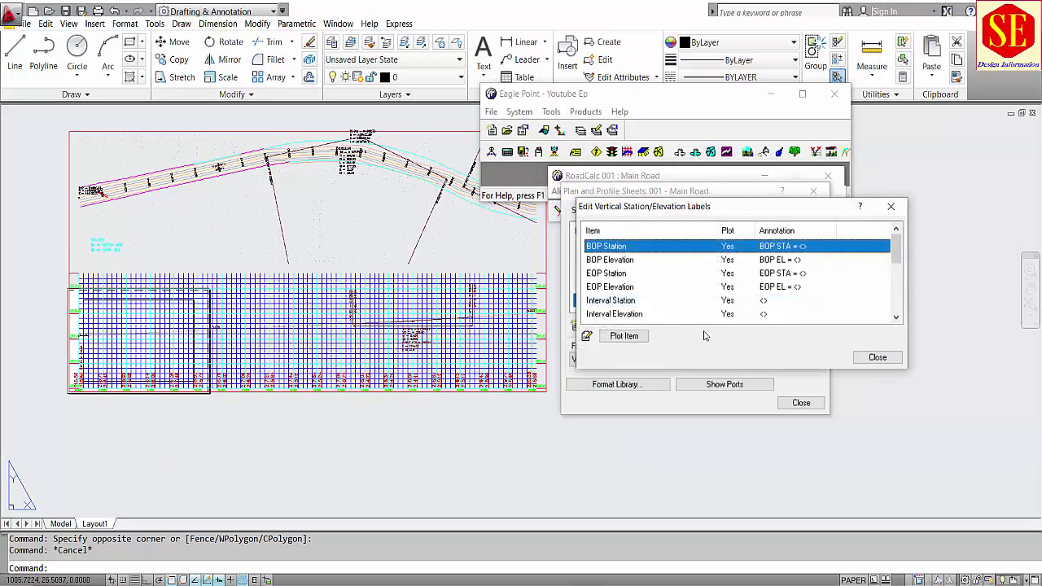
pyautogui.click(612, 260)
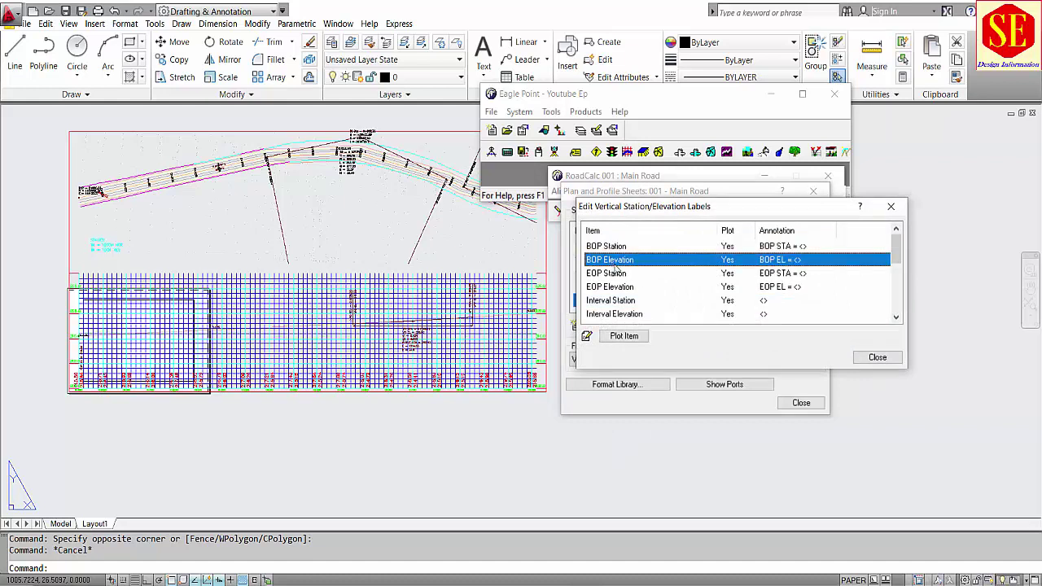
pyautogui.click(615, 274)
pyautogui.click(608, 288)
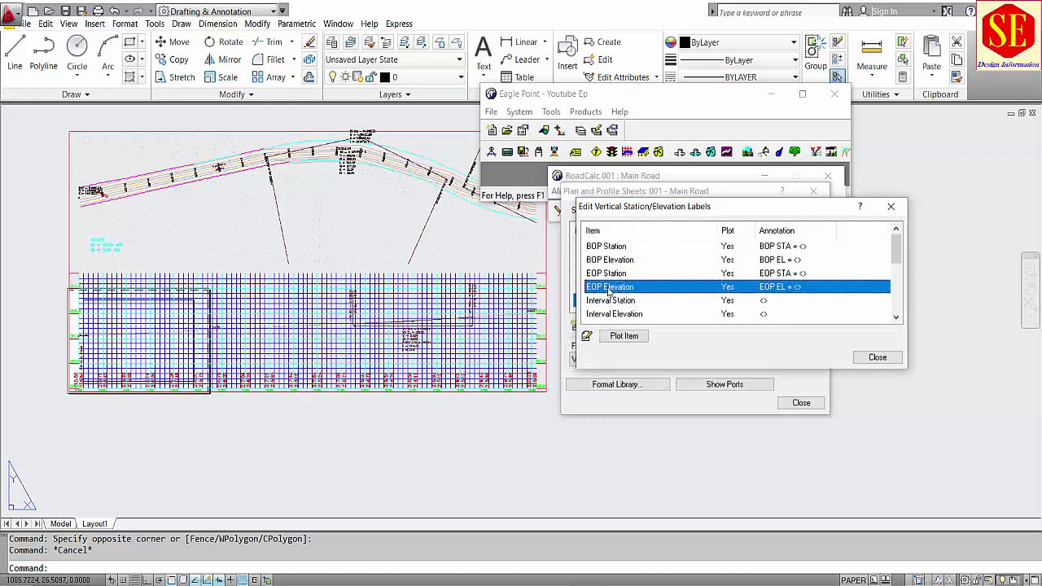
pyautogui.click(611, 301)
pyautogui.scroll(-1, 651, 310)
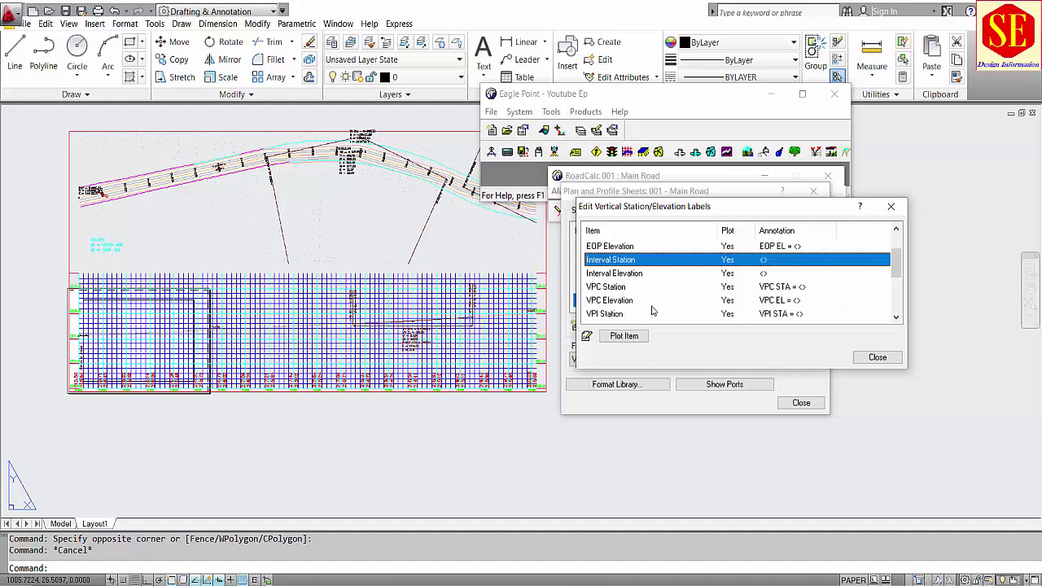
# Review the vertical station/elevation items from Interval Elevation to High Point Elevation against the profile on the sheet
pyautogui.click(630, 275)
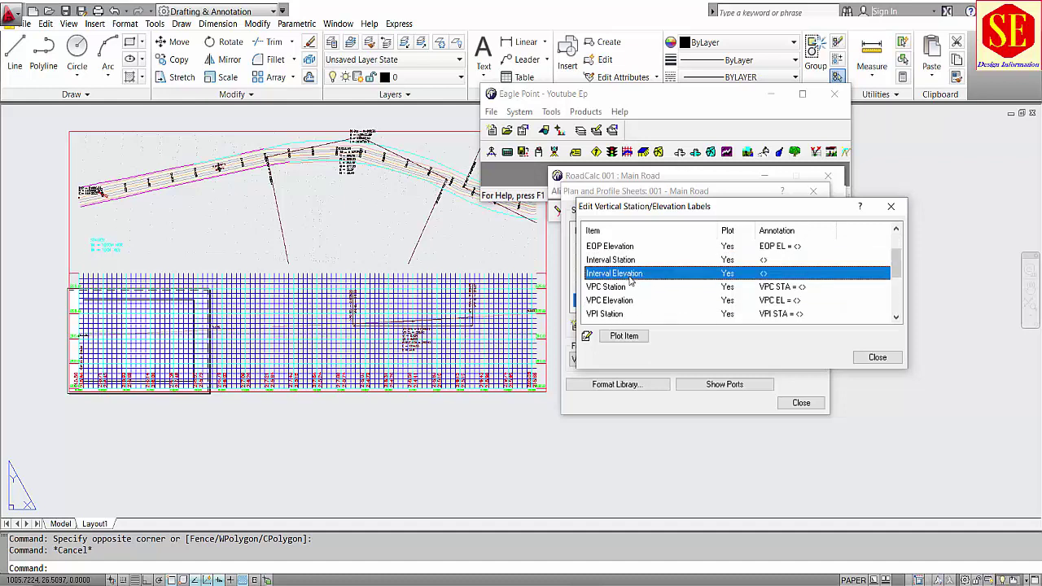
pyautogui.click(618, 290)
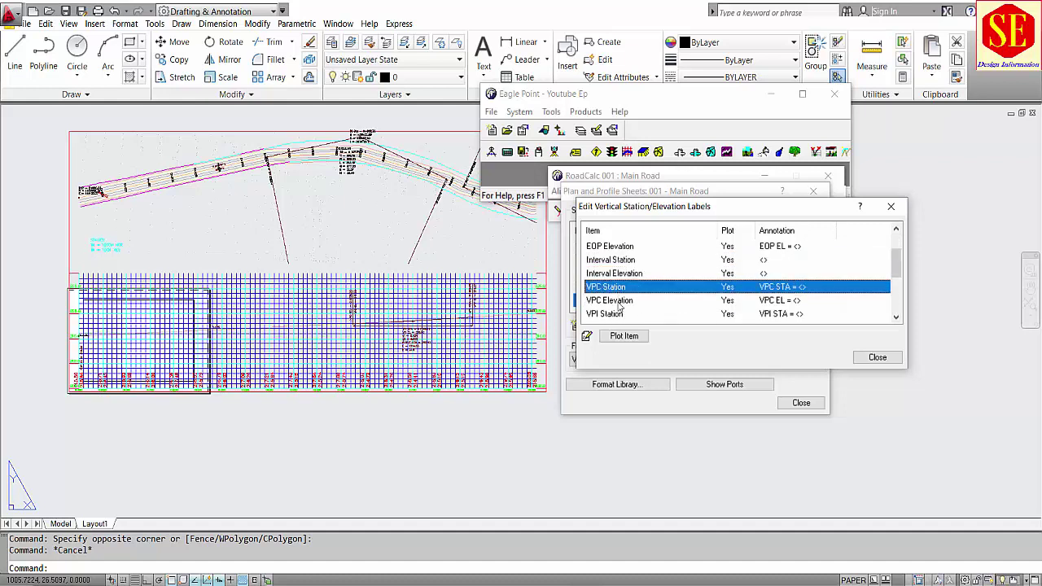
pyautogui.click(620, 301)
pyautogui.click(621, 314)
pyautogui.scroll(-2, 624, 315)
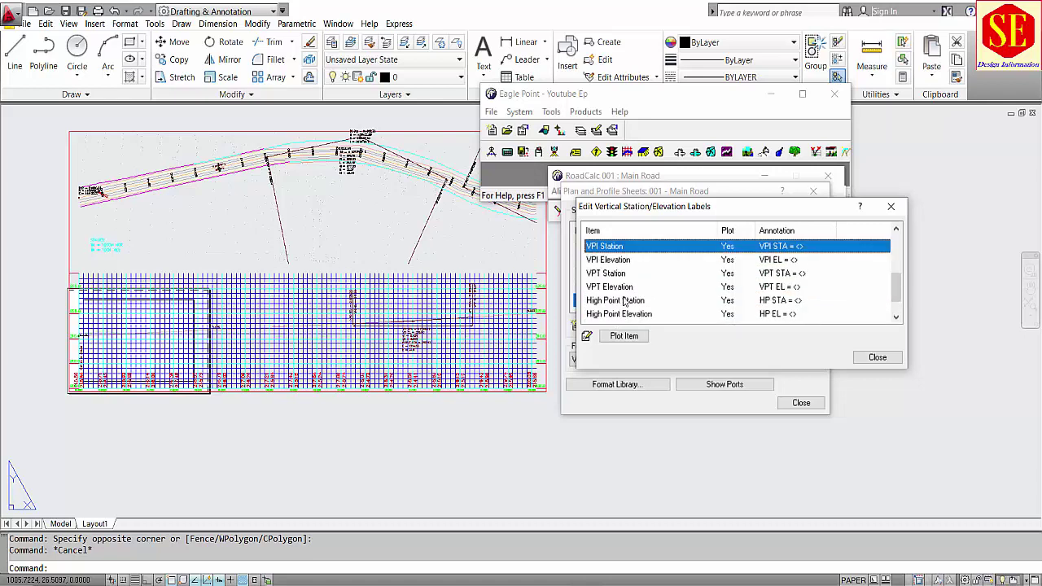
pyautogui.click(624, 301)
pyautogui.click(617, 315)
pyautogui.scroll(-1, 620, 314)
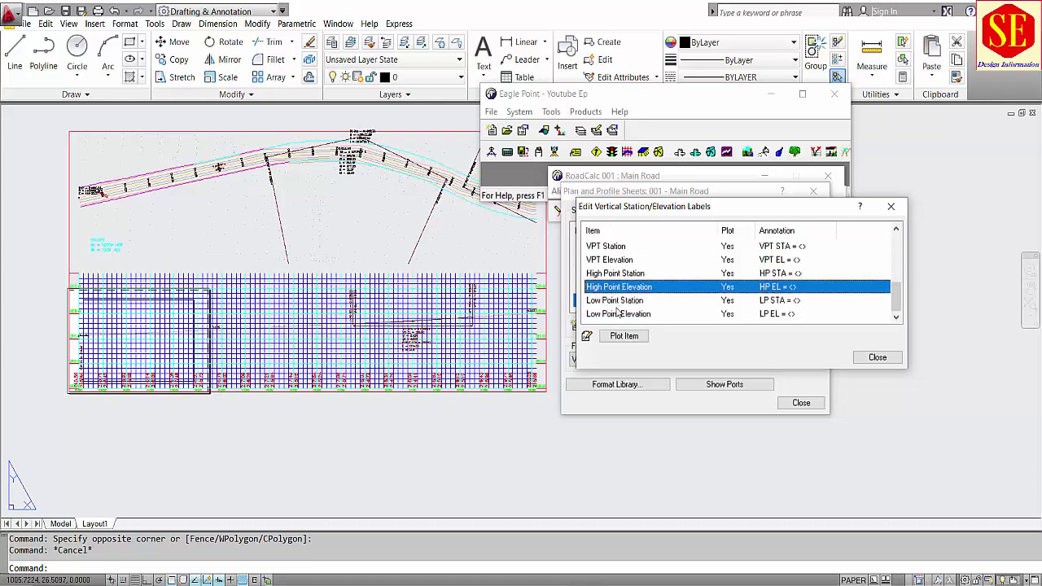
pyautogui.scroll(1, 323, 331)
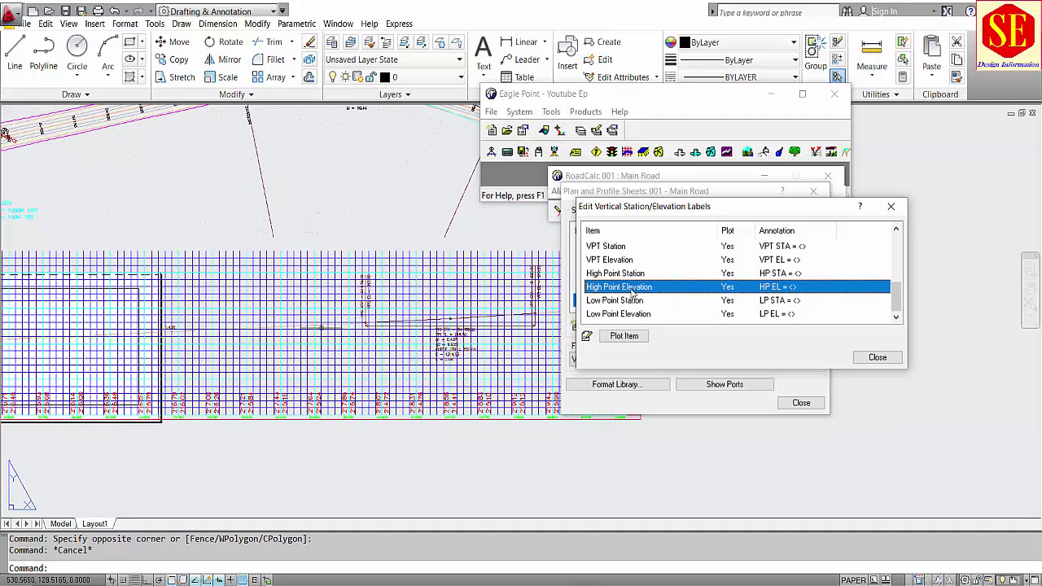
# Turn off plotting of High Point Elevation, Low Point Station and Low Point Elevation, and close the vertical station/elevation label settings
pyautogui.click(608, 337)
pyautogui.click(618, 303)
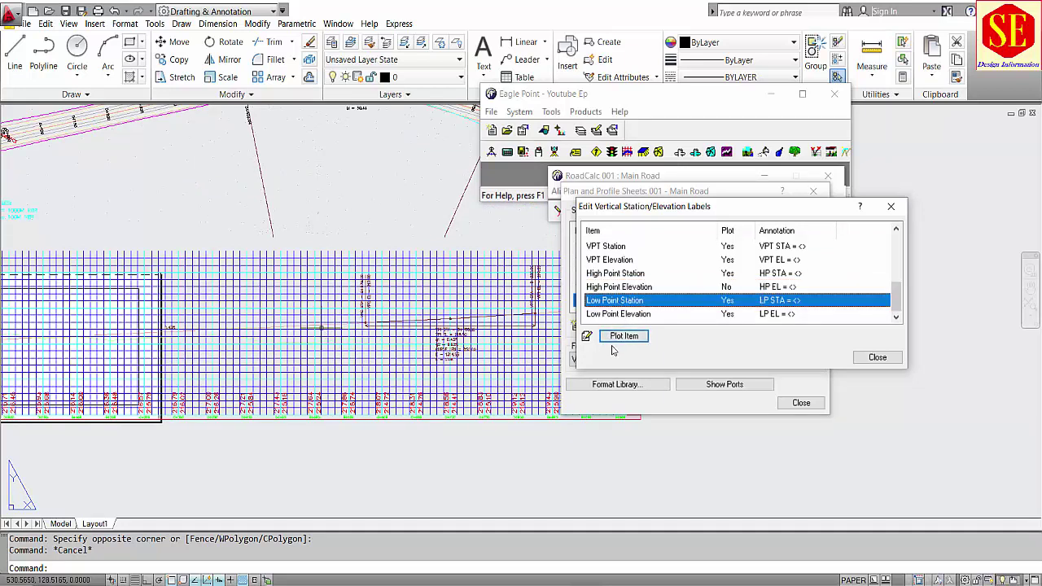
pyautogui.click(614, 336)
pyautogui.click(614, 314)
pyautogui.click(613, 337)
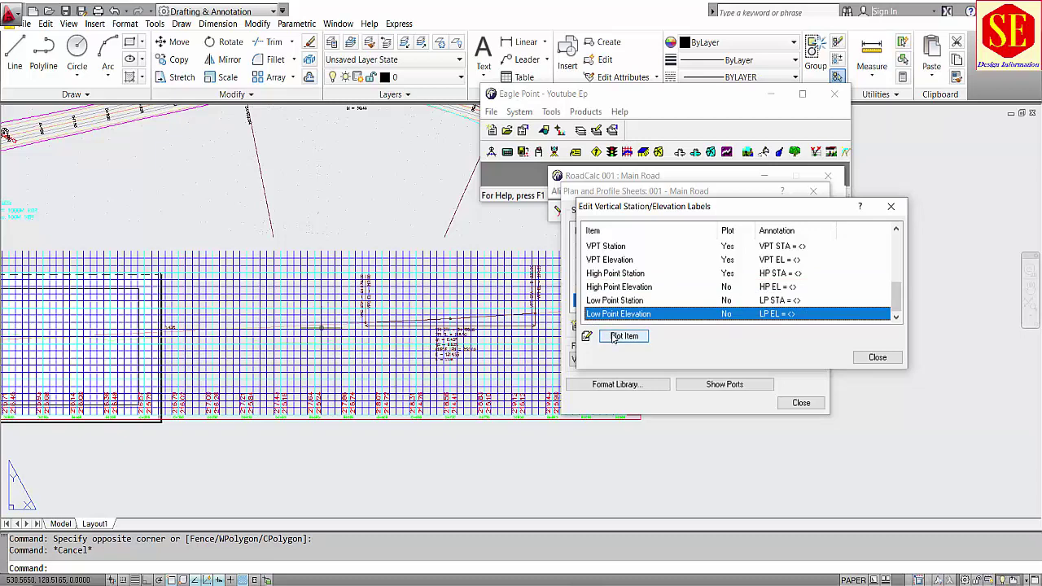
pyautogui.scroll(1, 629, 305)
pyautogui.click(876, 356)
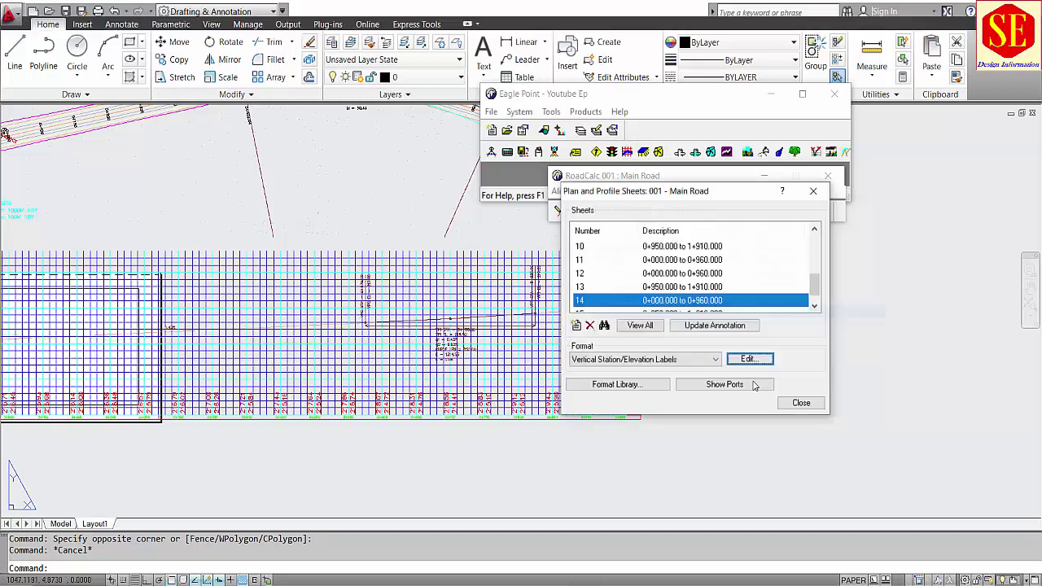
# Open the Vertical Curve Labels format and compare its items with the curve label at VPI station 0+700 on the profile
pyautogui.click(684, 359)
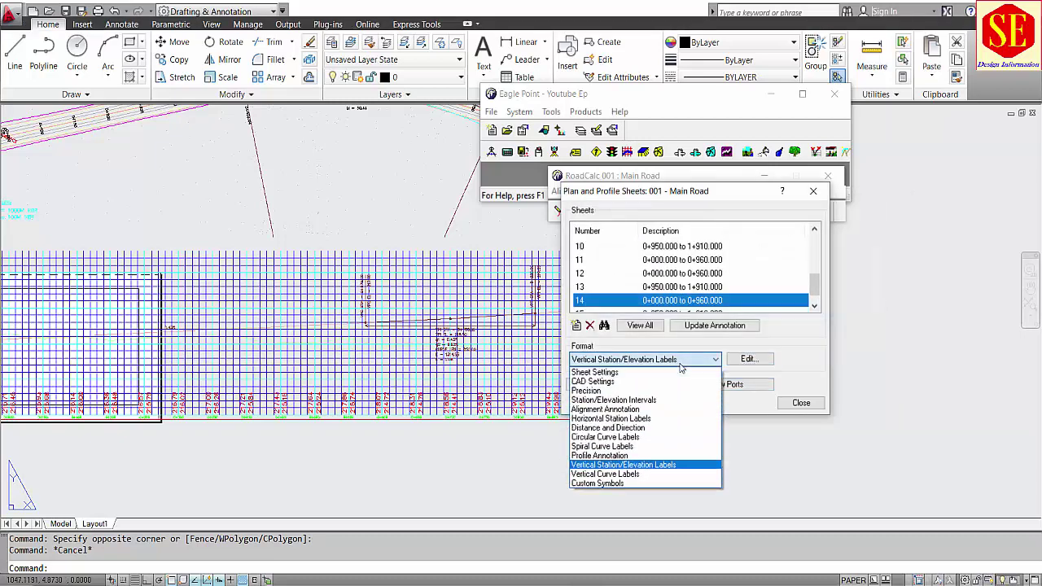
pyautogui.click(607, 474)
pyautogui.scroll(5, 452, 342)
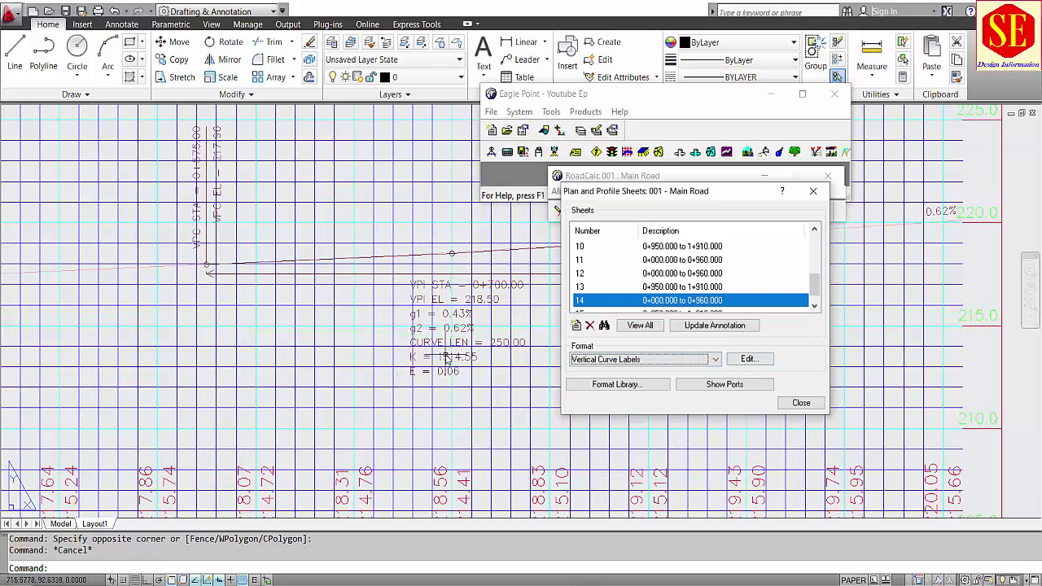
pyautogui.click(748, 359)
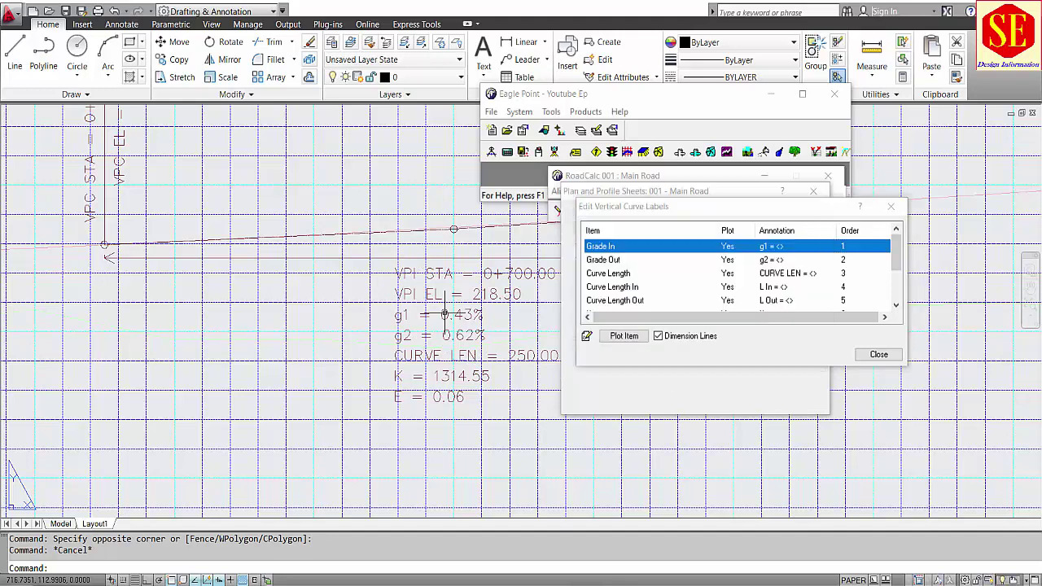
pyautogui.moveTo(419, 285); pyautogui.dragTo(304, 302, button='middle')
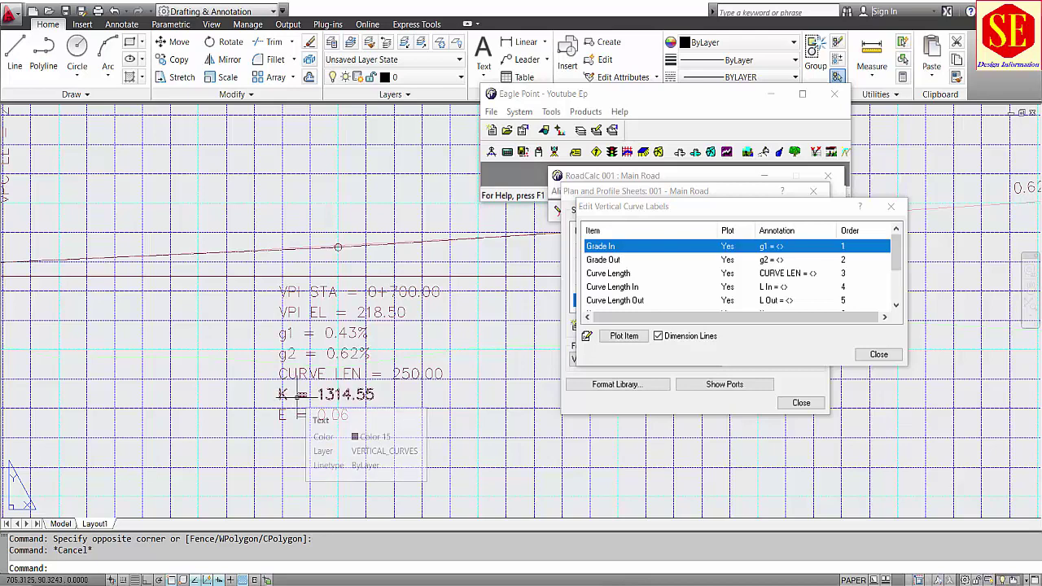
# Turn off plotting of Grade In, Grade Out, Curve Length In and Curve Length Out in the vertical curve labels
pyautogui.click(605, 261)
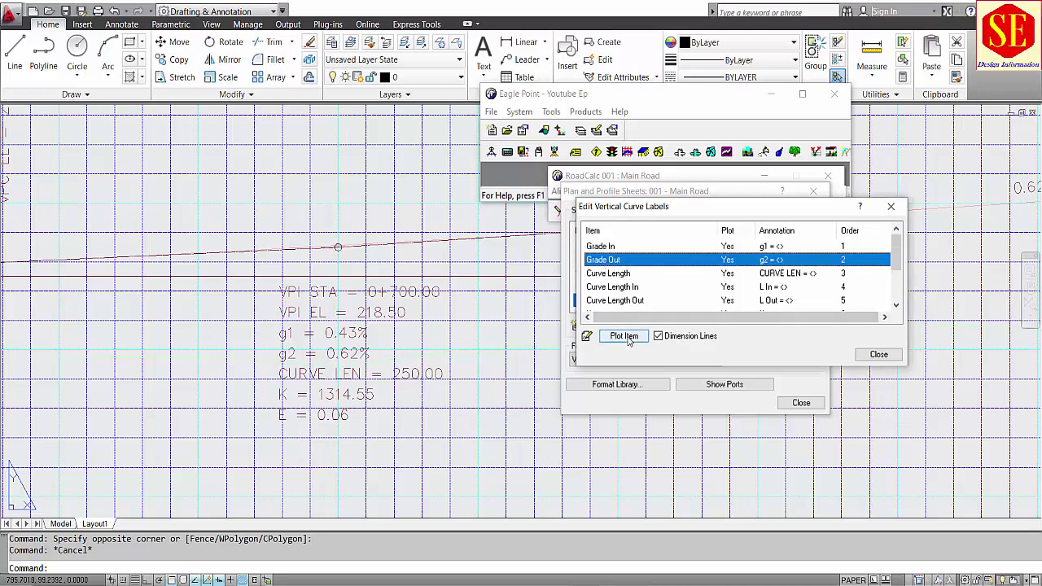
pyautogui.click(661, 247)
pyautogui.click(625, 337)
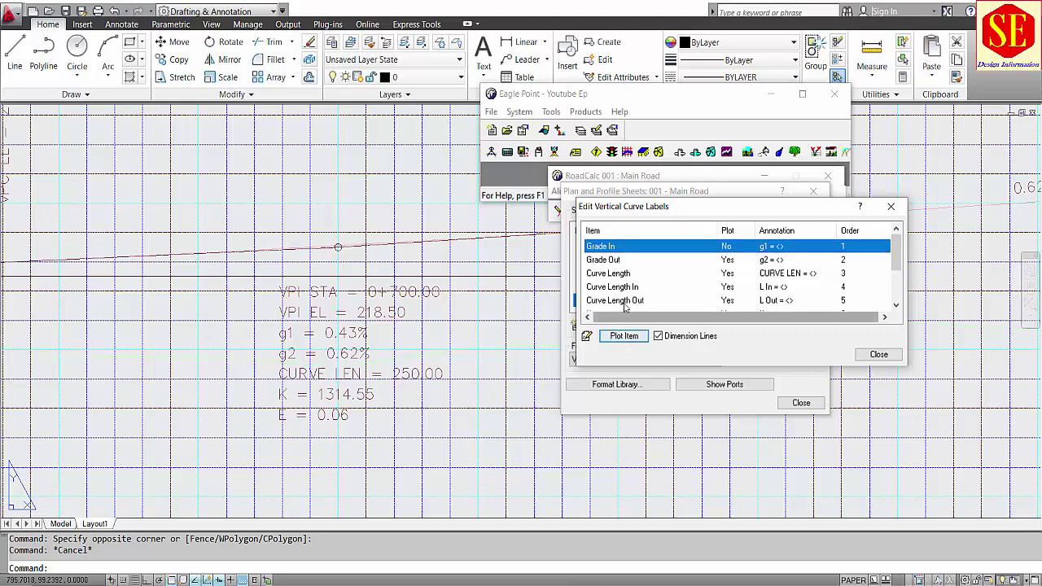
pyautogui.click(609, 260)
pyautogui.click(625, 336)
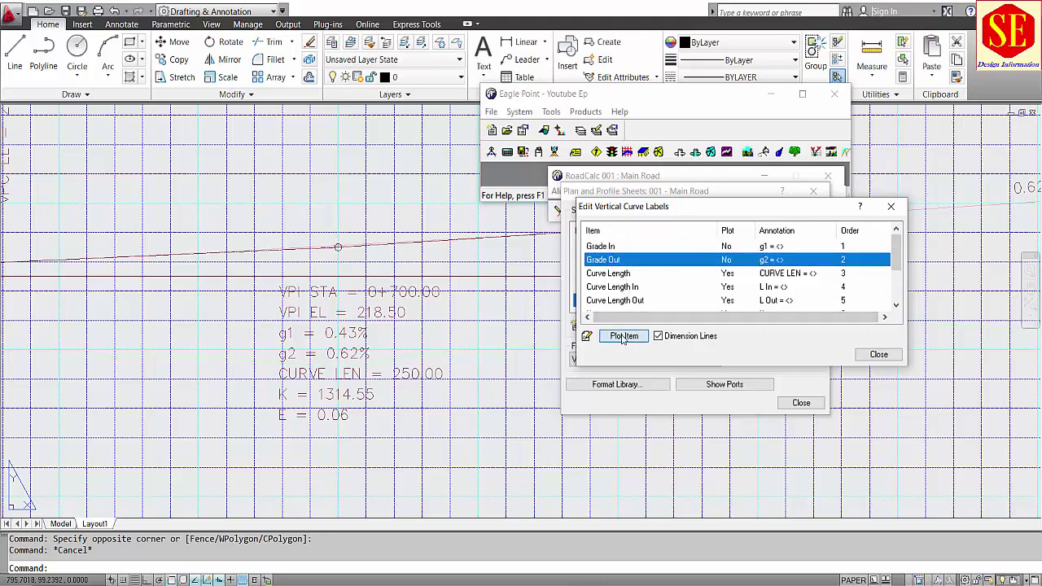
pyautogui.click(626, 287)
pyautogui.click(625, 335)
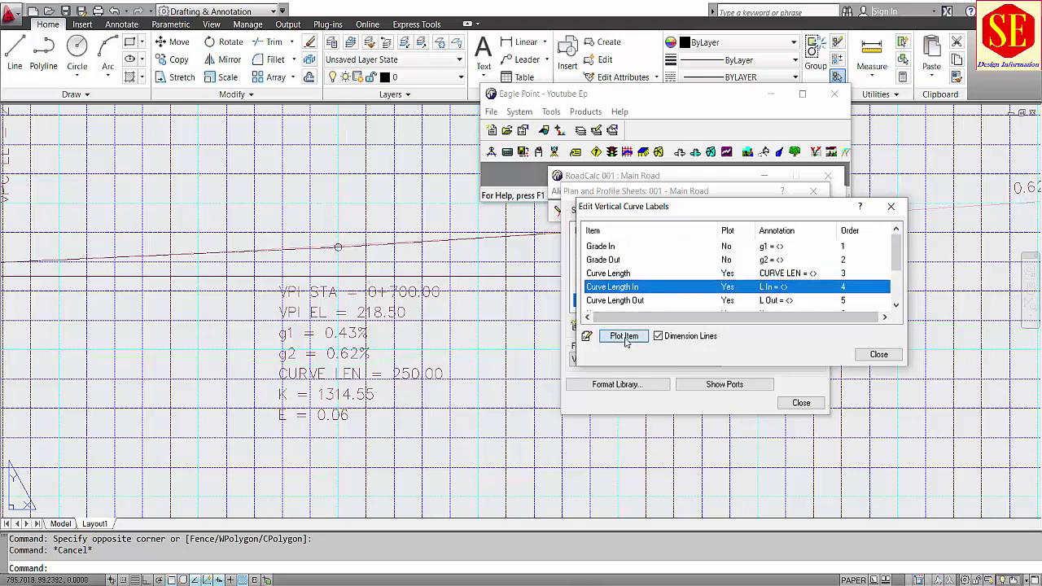
pyautogui.click(643, 300)
pyautogui.scroll(-1, 659, 291)
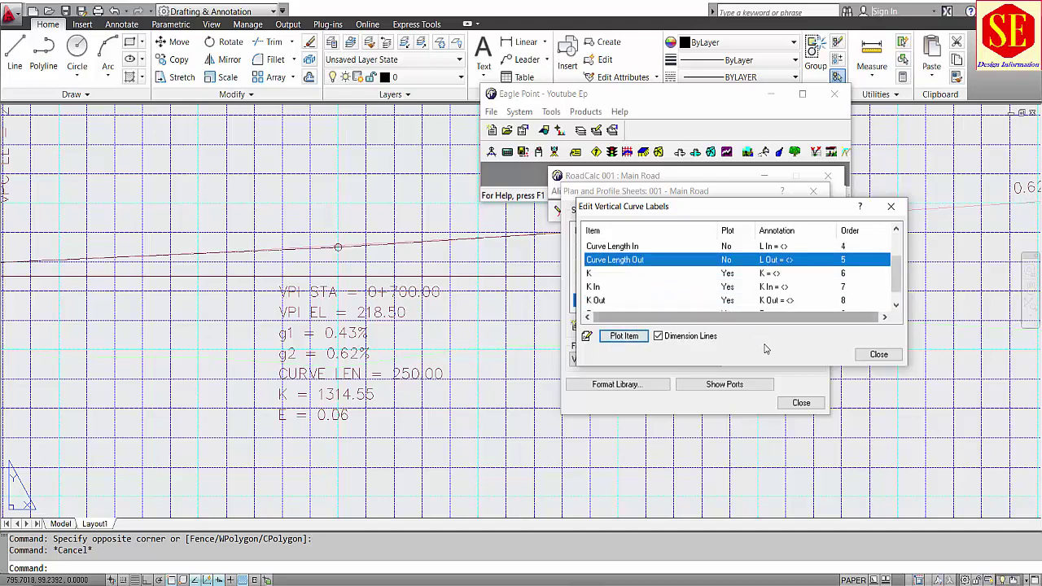
# Turn off plotting of K, K Out and K In, review the remaining vertical curve items, and close the label settings
pyautogui.click(614, 276)
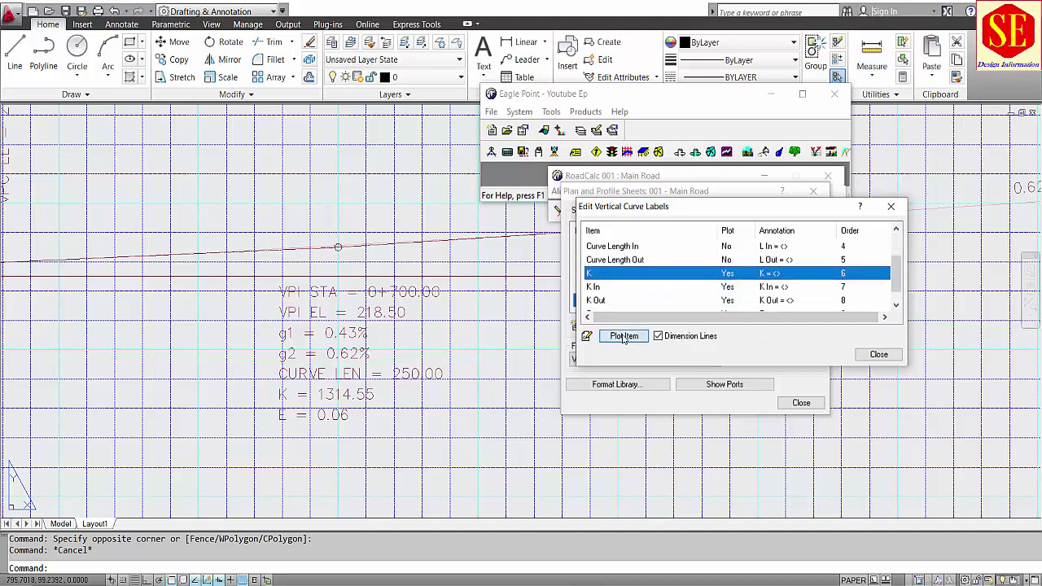
pyautogui.click(624, 336)
pyautogui.scroll(-1, 650, 293)
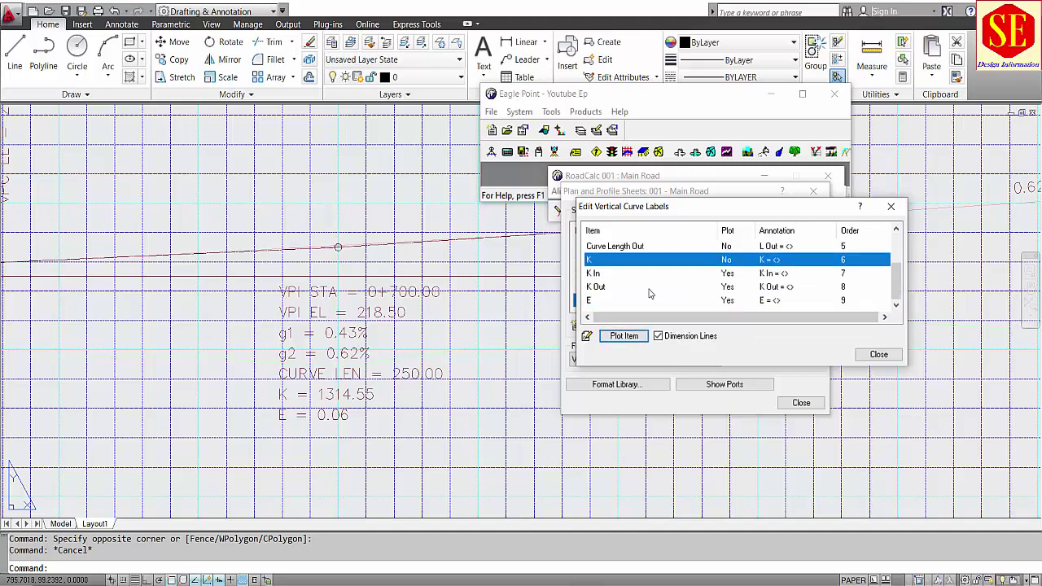
pyautogui.click(599, 289)
pyautogui.click(624, 335)
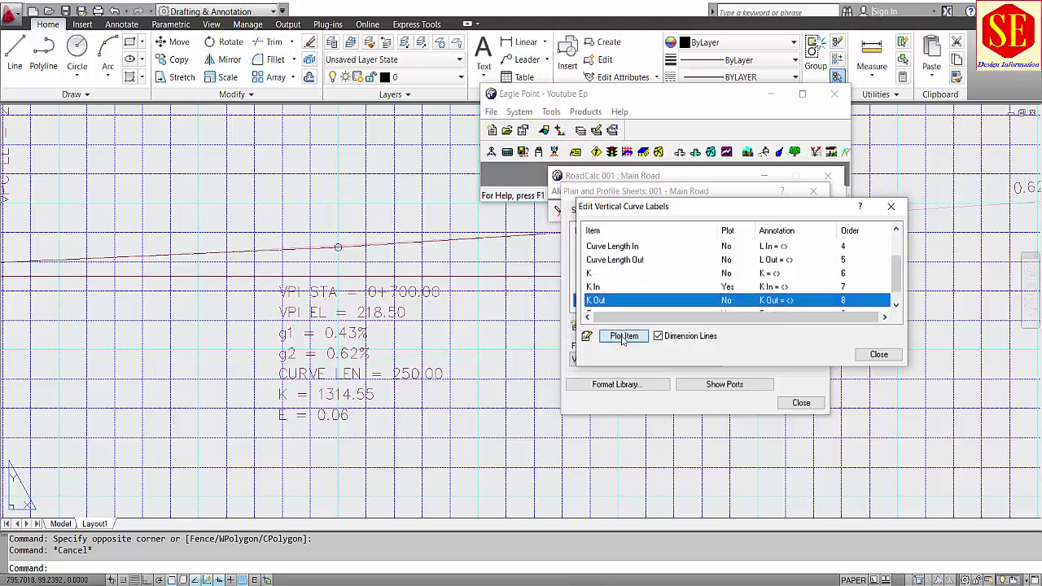
pyautogui.click(606, 289)
pyautogui.click(624, 335)
pyautogui.scroll(-1, 629, 295)
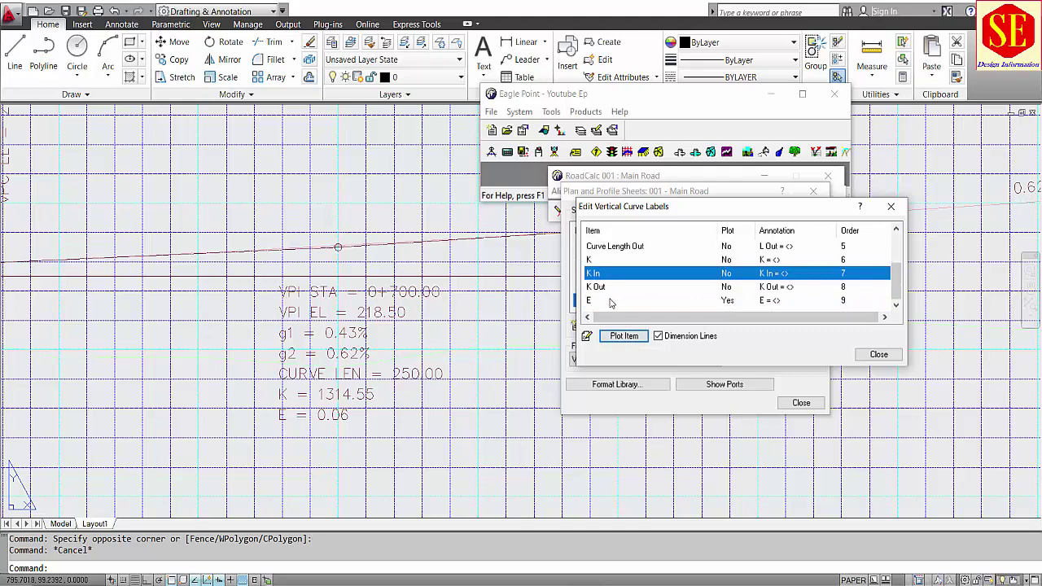
pyautogui.scroll(1, 702, 301)
pyautogui.scroll(1, 683, 262)
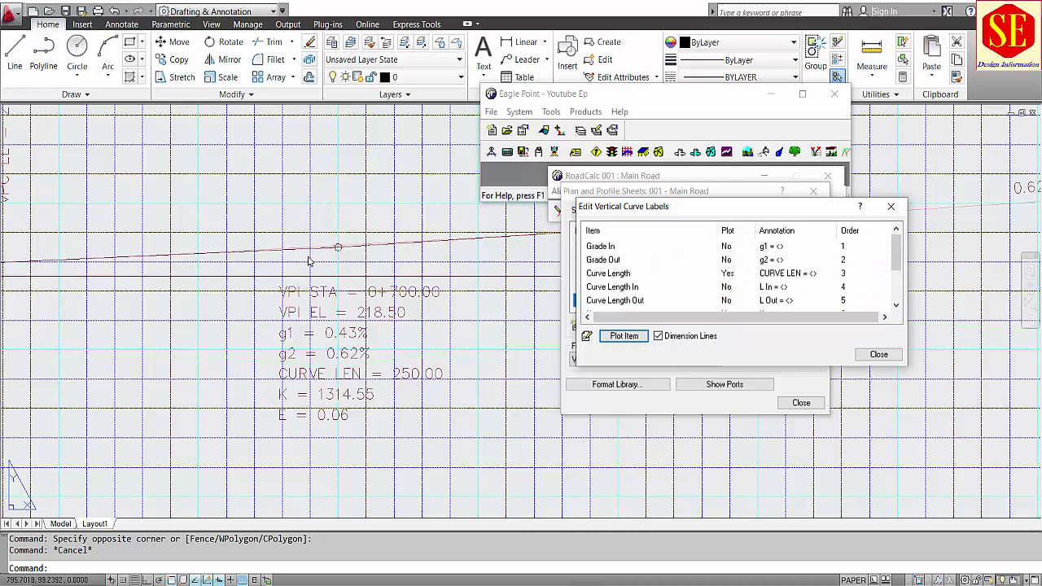
pyautogui.scroll(-3, 309, 259)
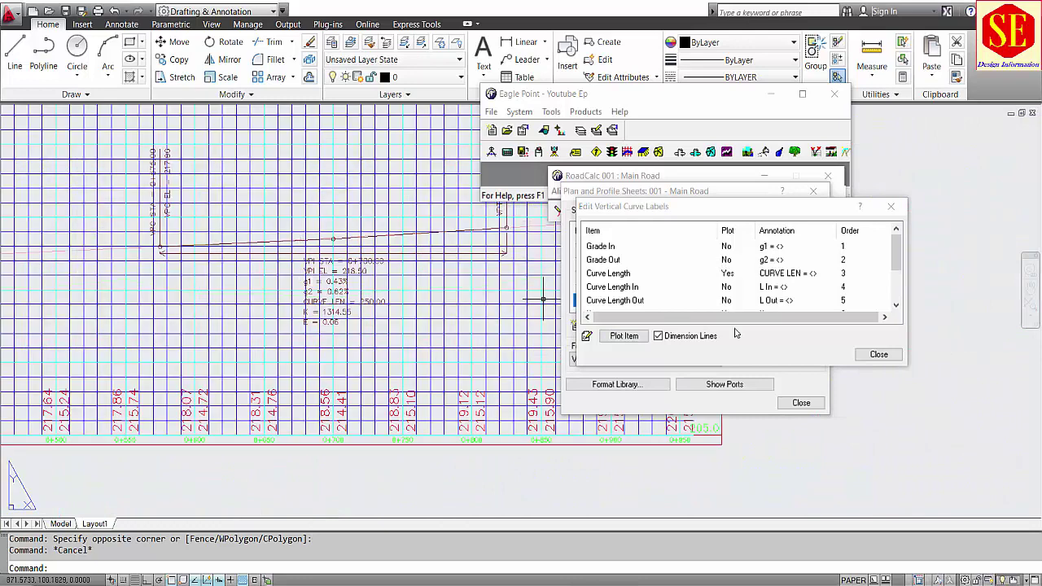
pyautogui.click(878, 354)
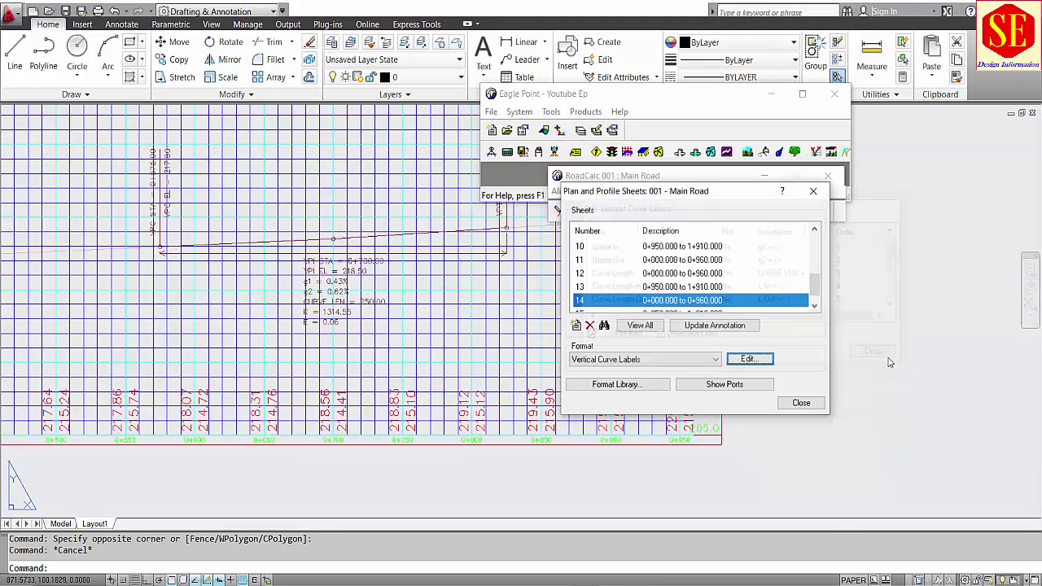
# Start a new set of plan and profile sheets and enter its ending station, keeping the starting station at 0+000.000
pyautogui.click(576, 325)
pyautogui.press('Tab')
pyautogui.write('10')
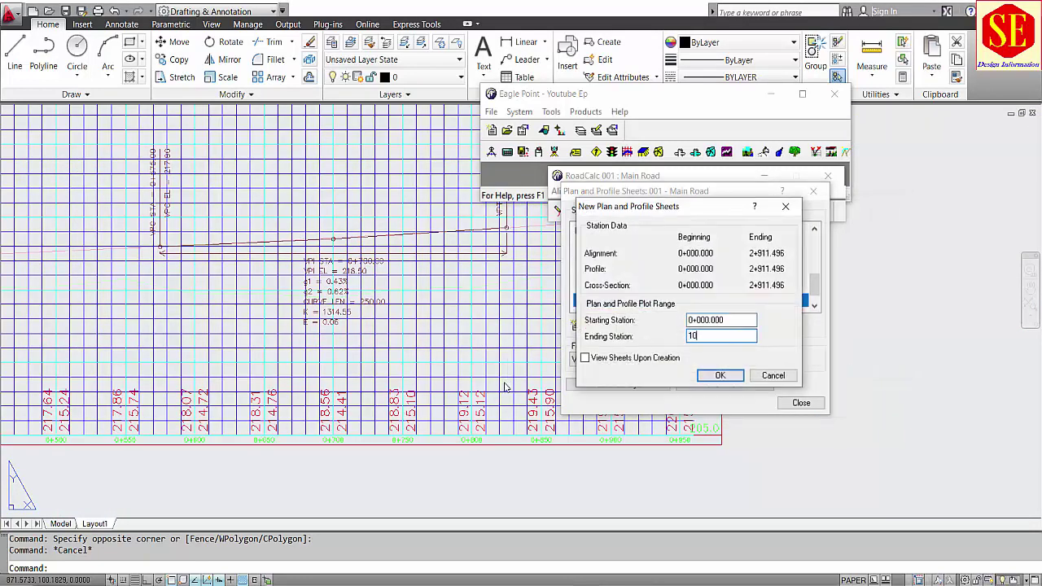
# Generate new plan and profile sheets starting at station 0+000.000, discarding changes to the previously open sheet drawing
pyautogui.click(705, 375)
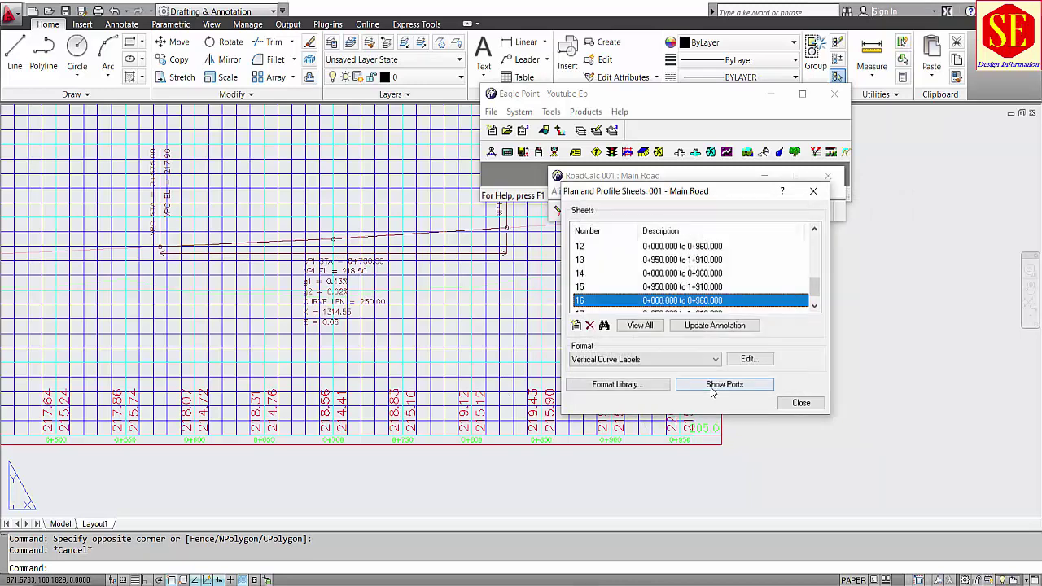
pyautogui.click(800, 402)
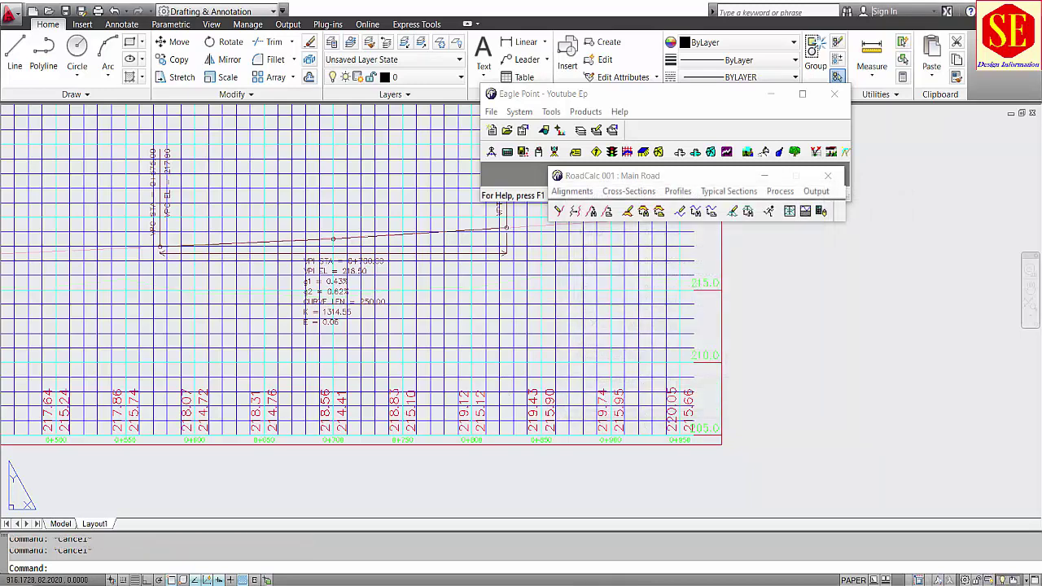
pyautogui.click(527, 331)
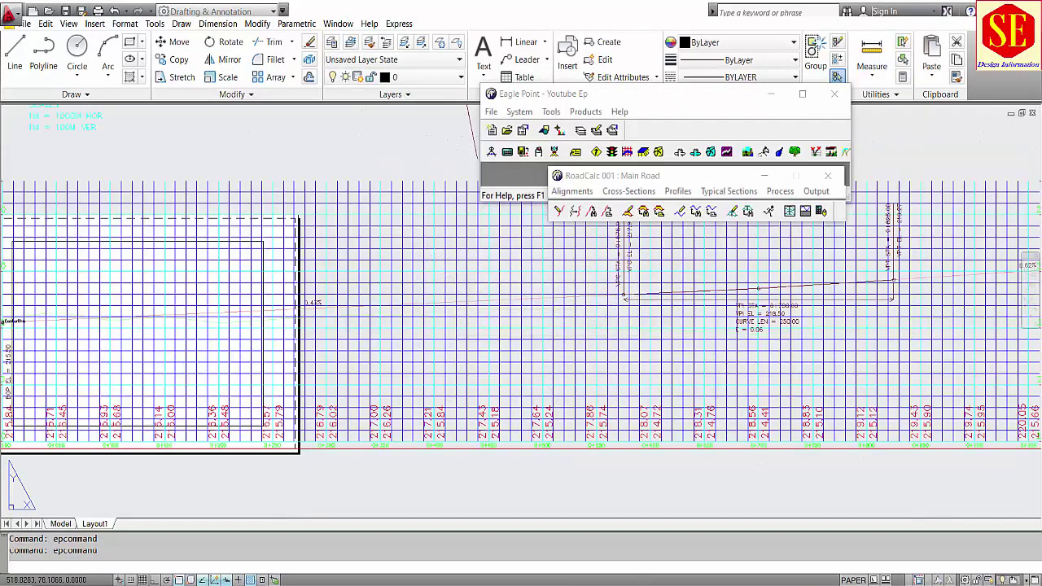
# Enable plotting of the K item in the Vertical Curve Labels format of the plan and profile sheets
pyautogui.scroll(5, 481, 326)
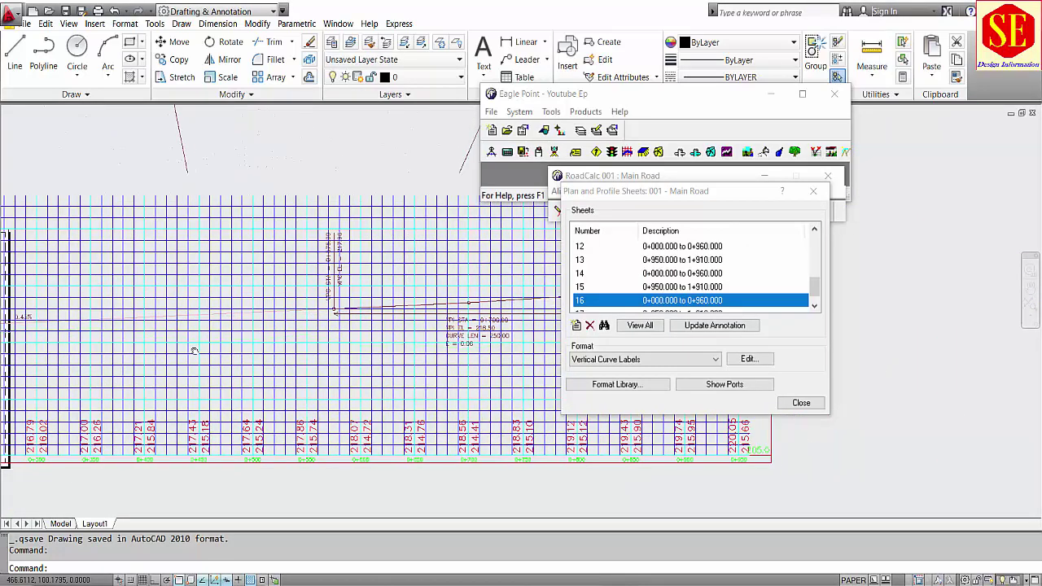
pyautogui.scroll(3, 480, 330)
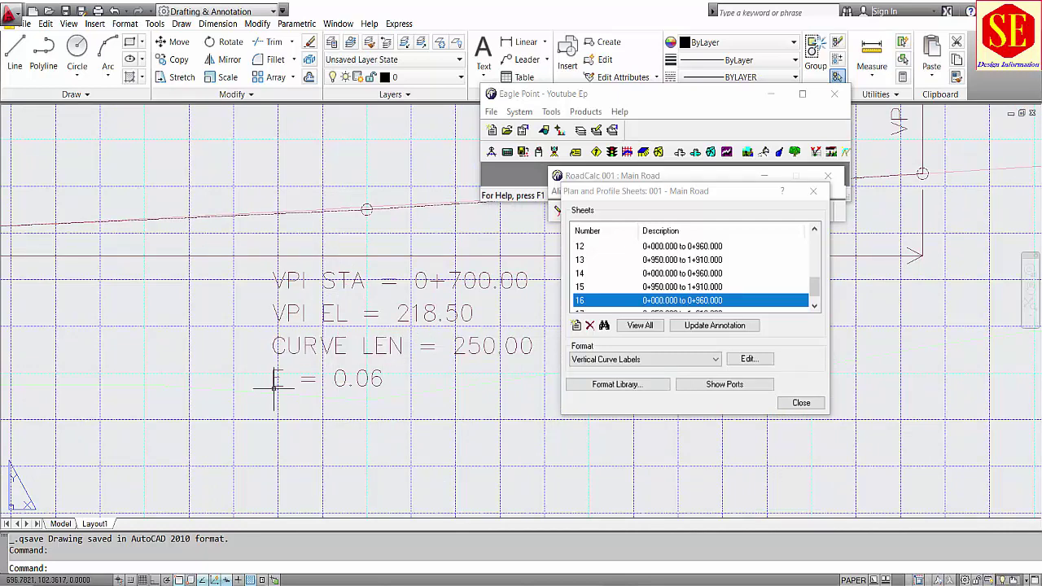
pyautogui.scroll(-2, 354, 348)
pyautogui.scroll(-2, 358, 348)
pyautogui.scroll(4, 350, 345)
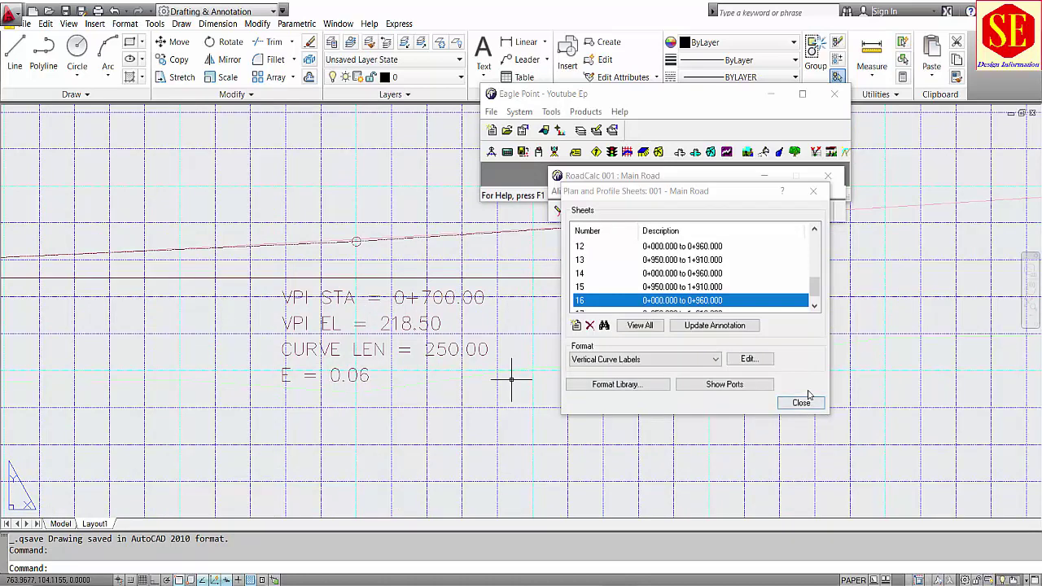
pyautogui.click(745, 359)
pyautogui.scroll(-2, 612, 301)
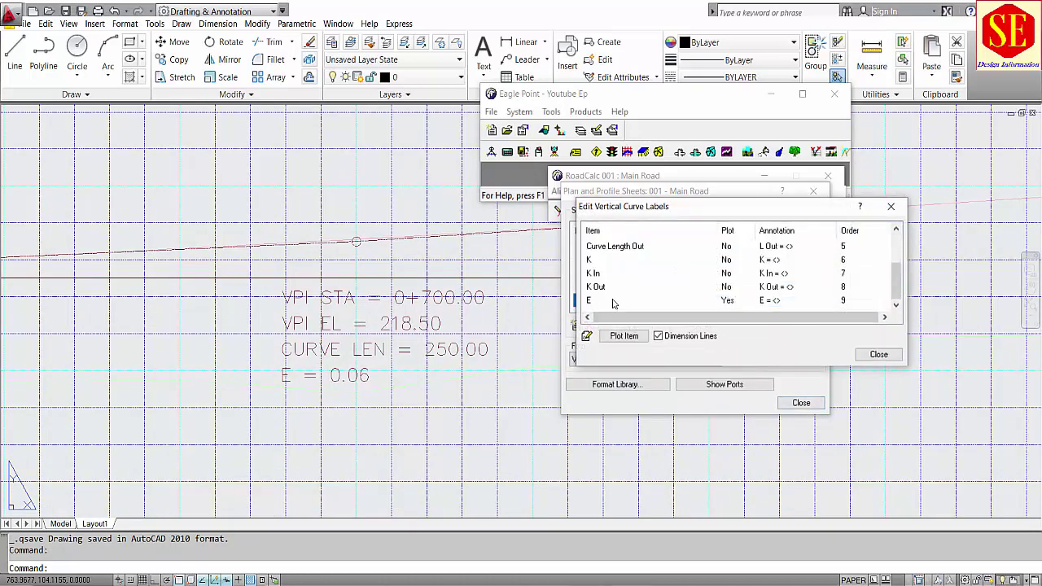
pyautogui.scroll(1, 763, 286)
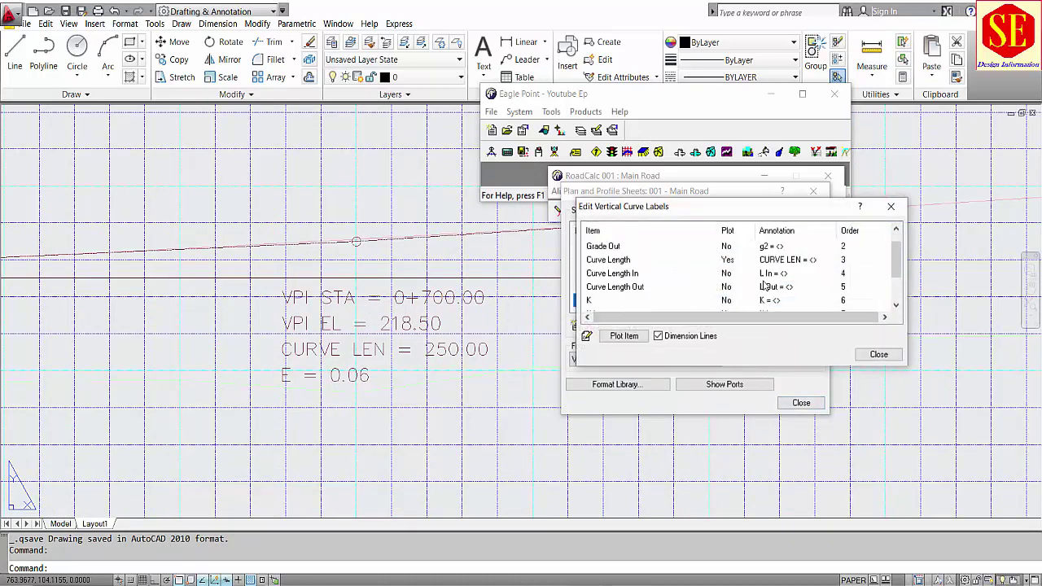
pyautogui.click(767, 301)
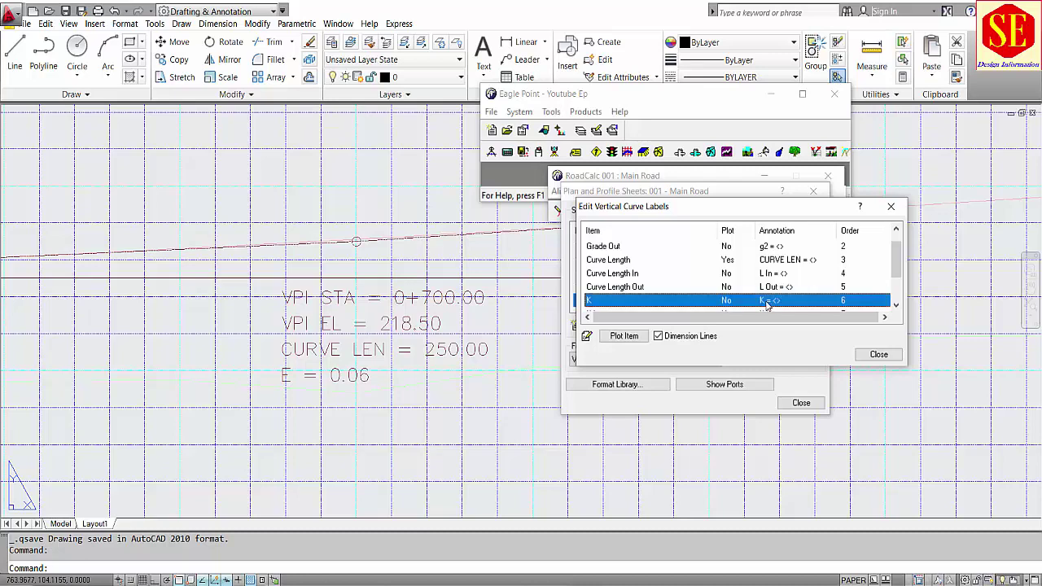
pyautogui.click(607, 336)
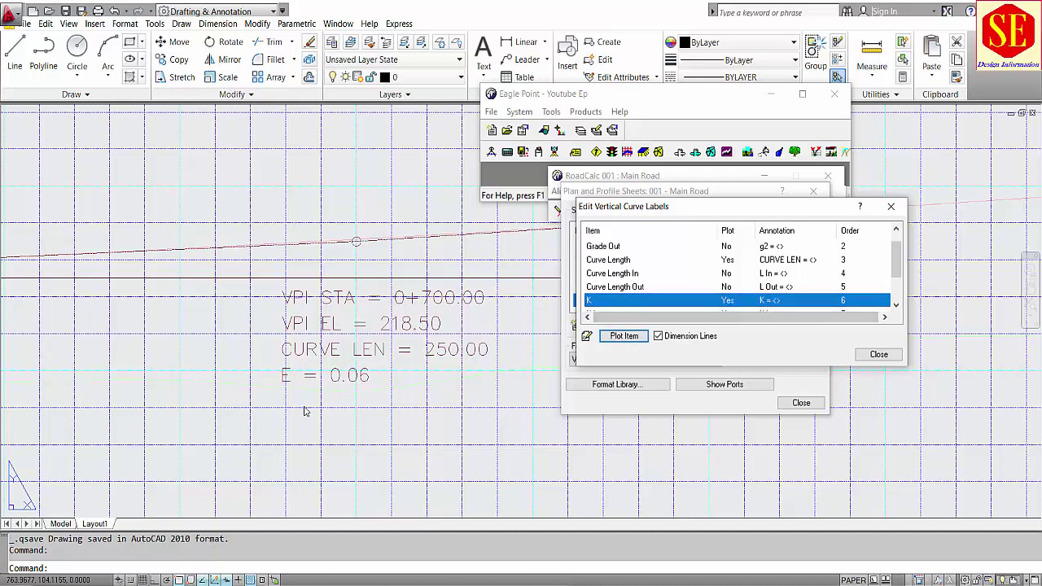
pyautogui.click(878, 355)
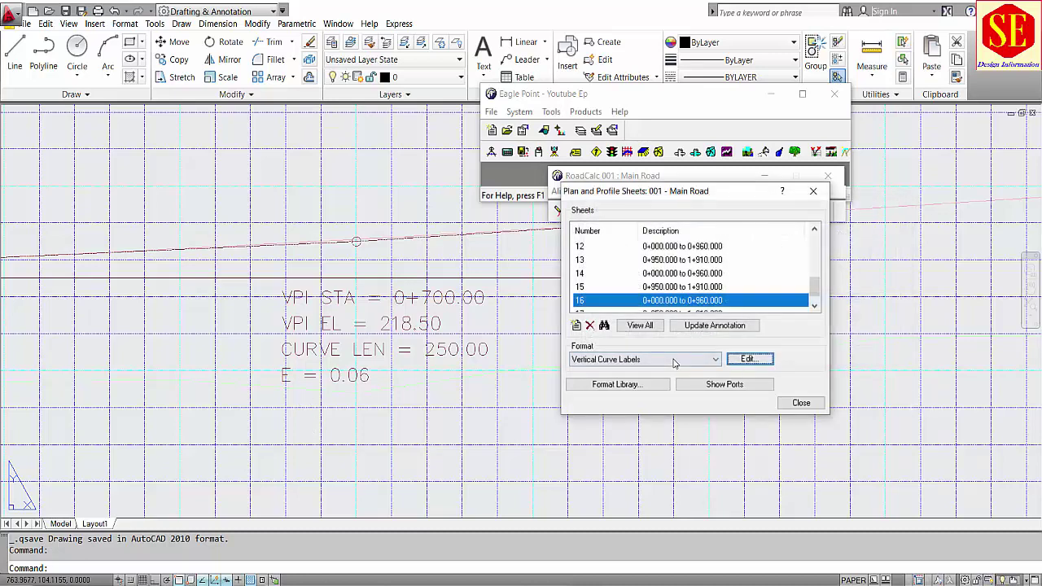
# Open the Custom Symbols format of the plan and profile sheets for editing
pyautogui.click(643, 359)
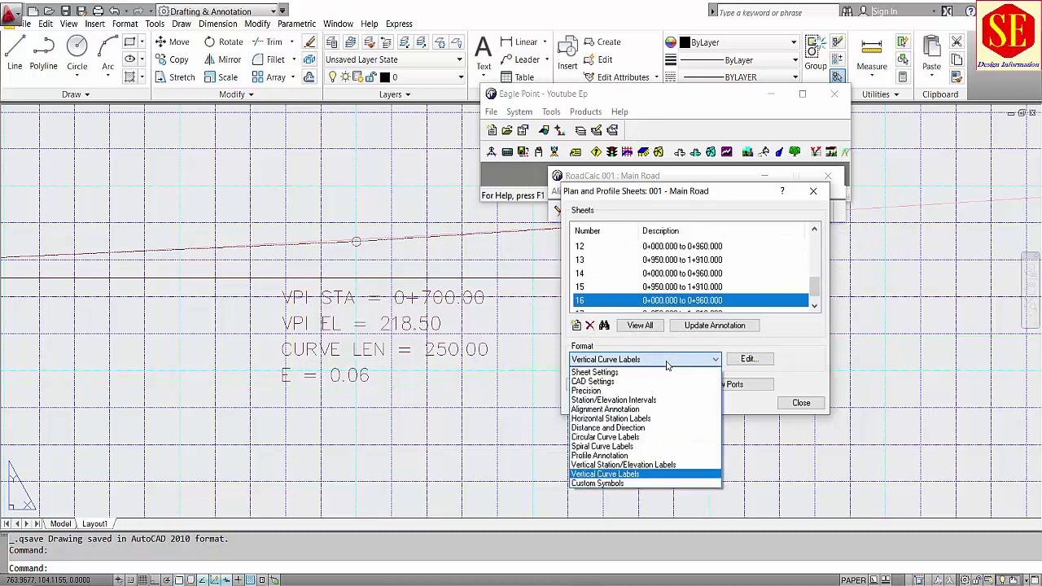
pyautogui.click(616, 483)
pyautogui.click(748, 359)
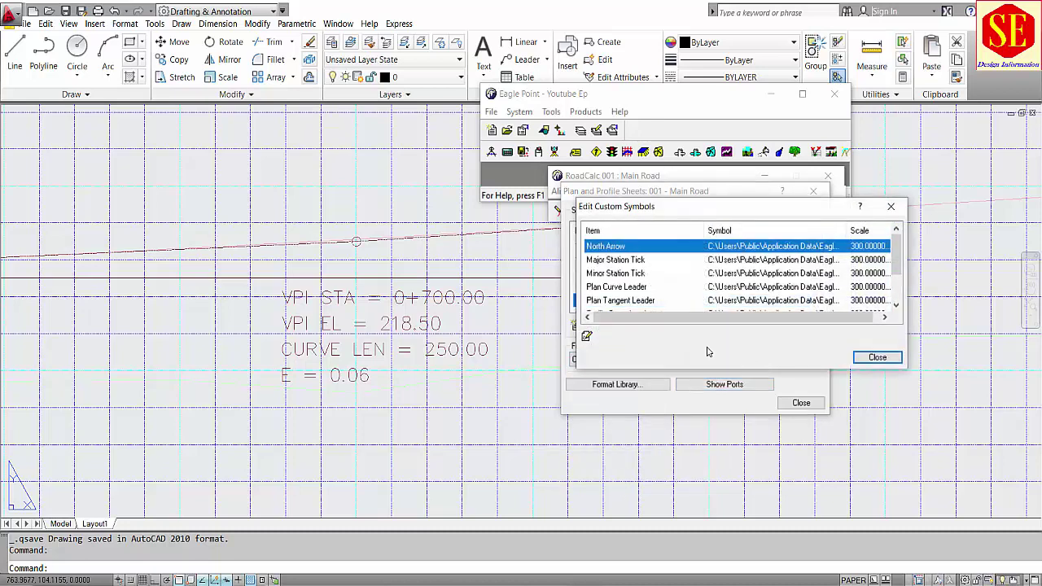
# Set the North Arrow custom symbol's scale to 500, keeping its current symbol file
pyautogui.click(605, 259)
pyautogui.click(611, 247)
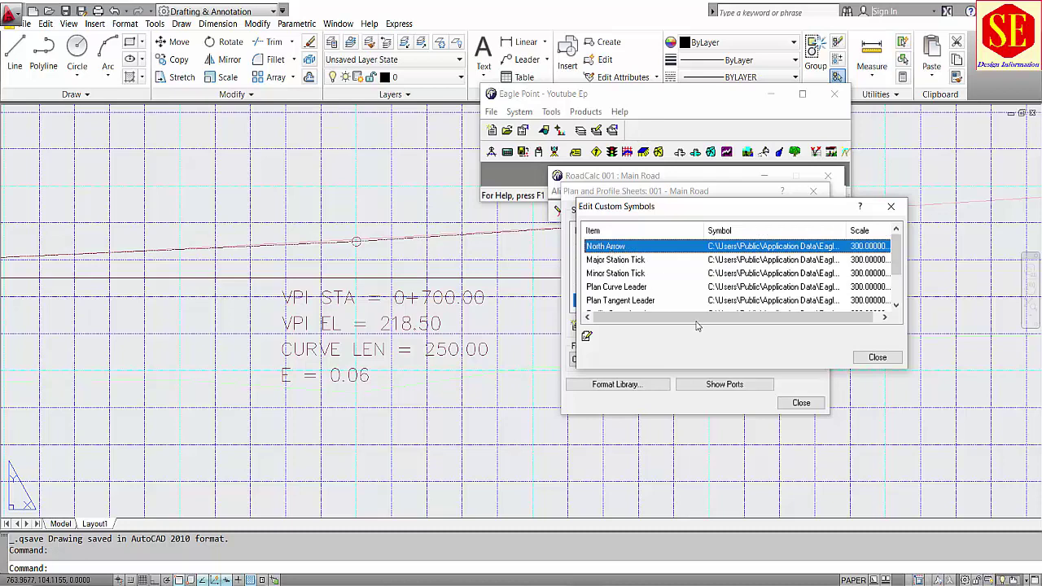
pyautogui.click(586, 336)
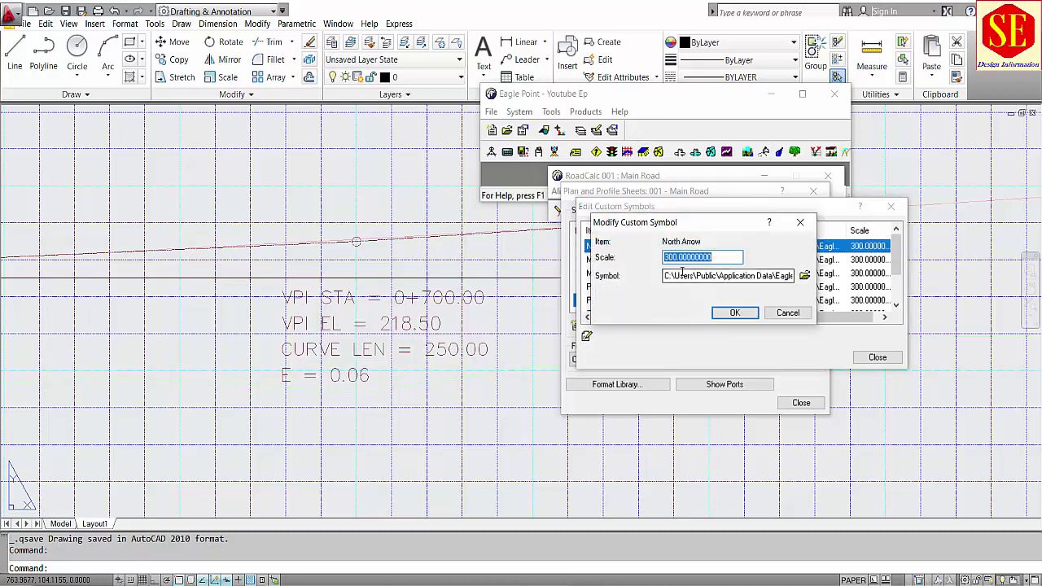
pyautogui.click(379, 361)
pyautogui.scroll(-5, 444, 436)
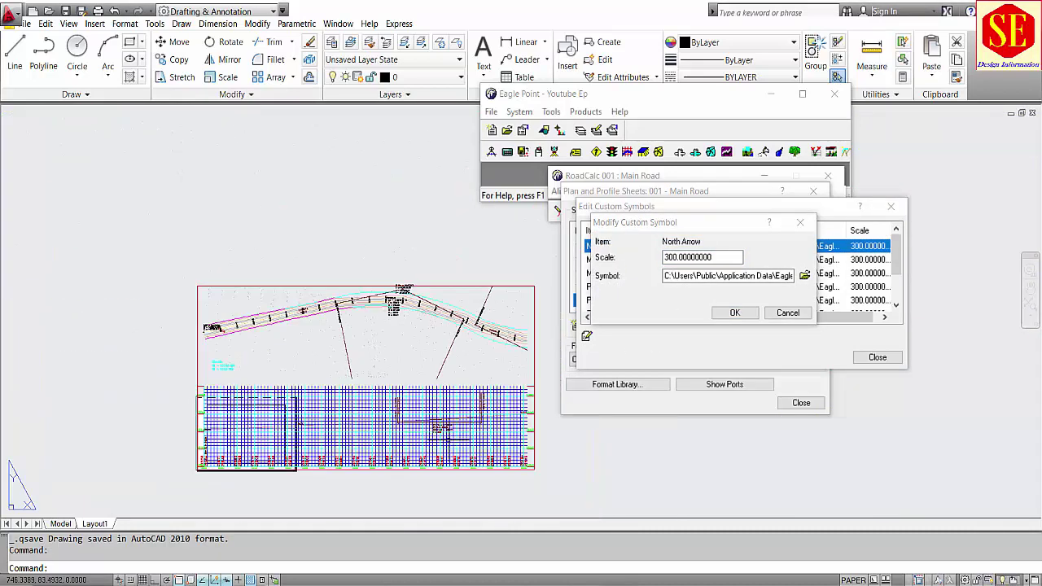
pyautogui.scroll(6, 219, 333)
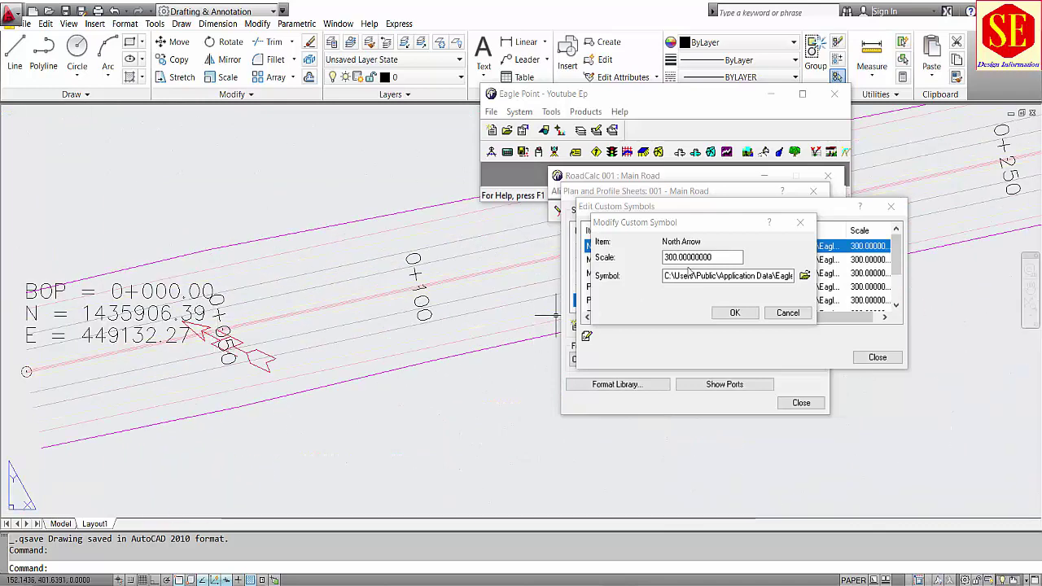
pyautogui.doubleClick(722, 258)
pyautogui.write('5')
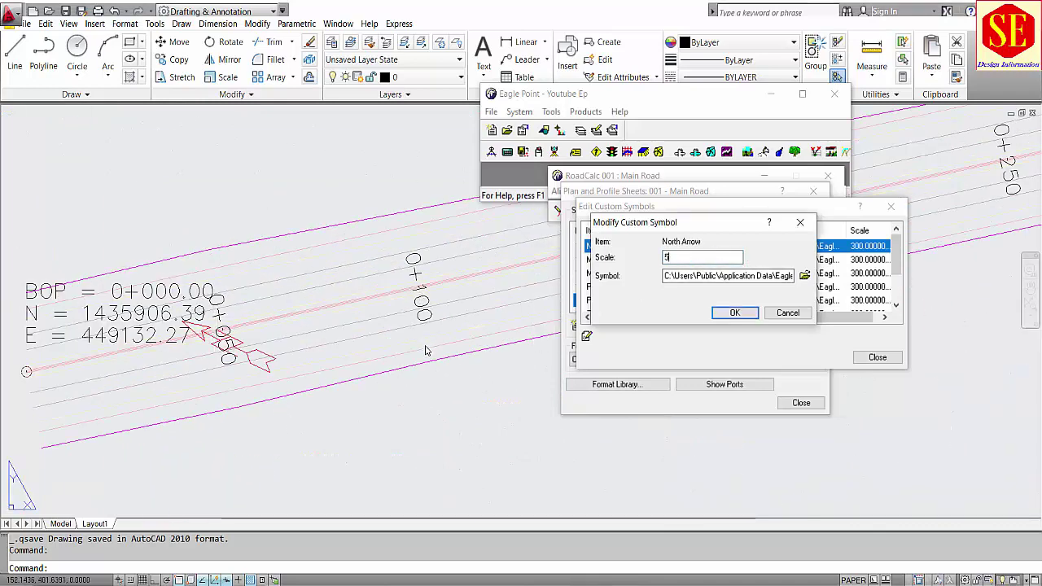
pyautogui.click(804, 276)
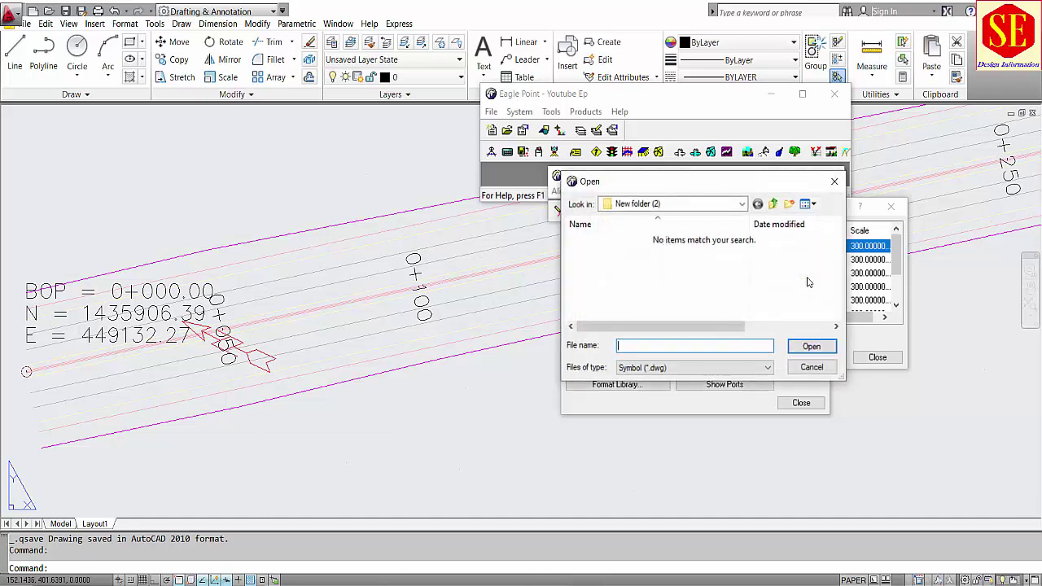
pyautogui.click(811, 367)
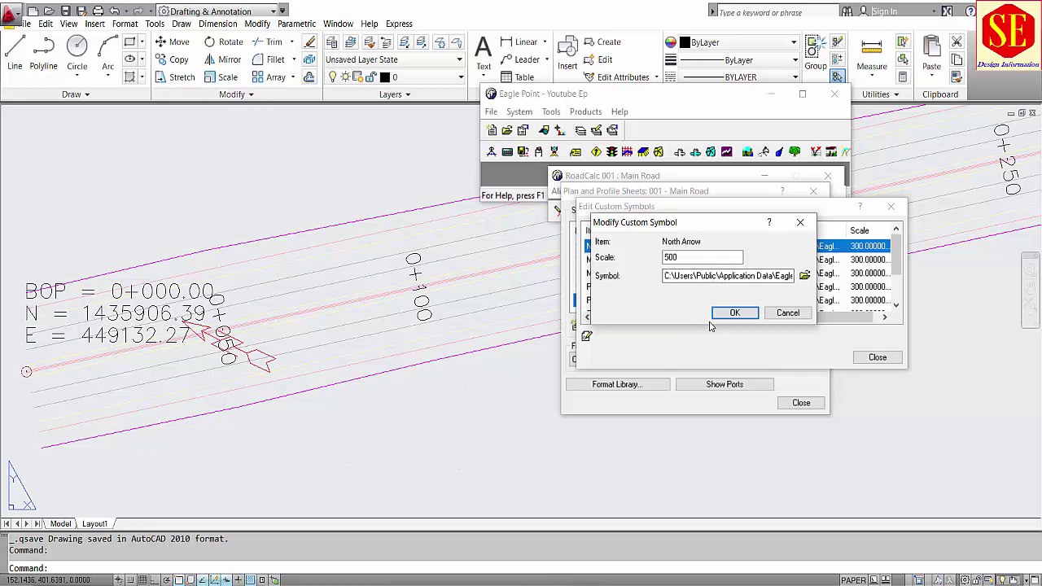
pyautogui.click(733, 314)
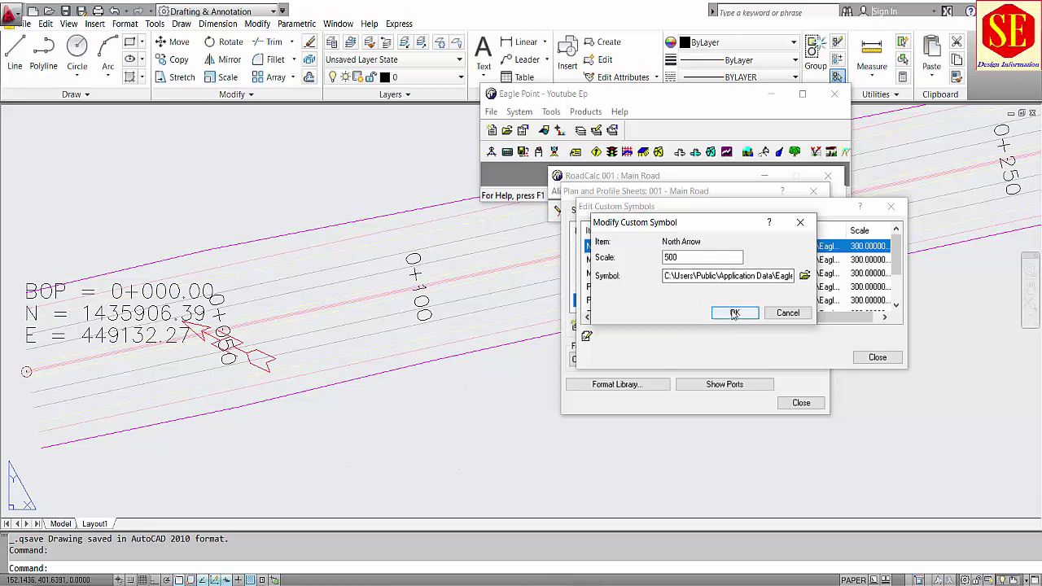
# Examine the station tick, leader and direction arrow symbols, inspect the tick at station 0+100 in the plan, and close the symbol settings
pyautogui.click(616, 261)
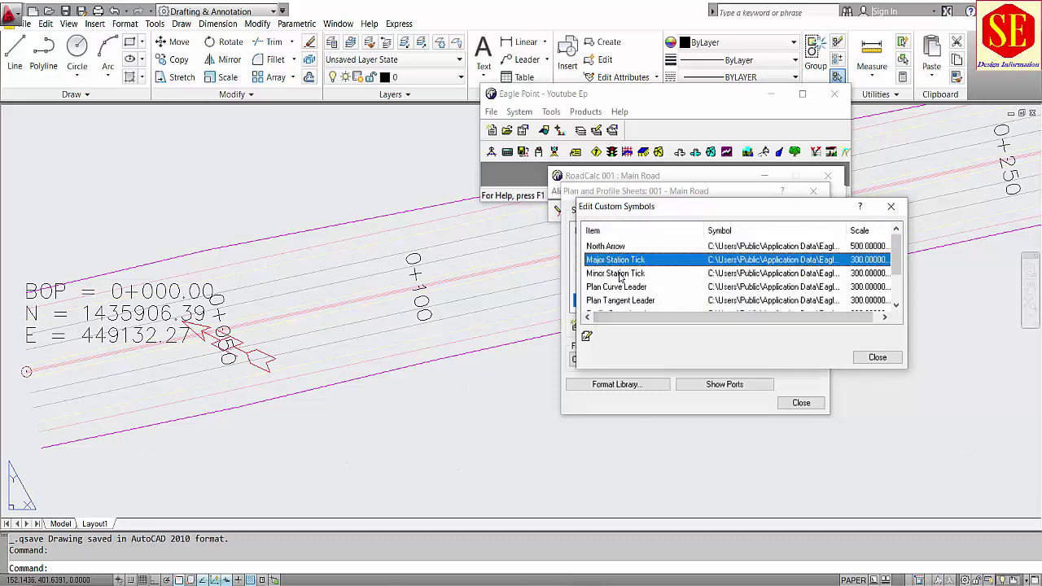
pyautogui.click(620, 274)
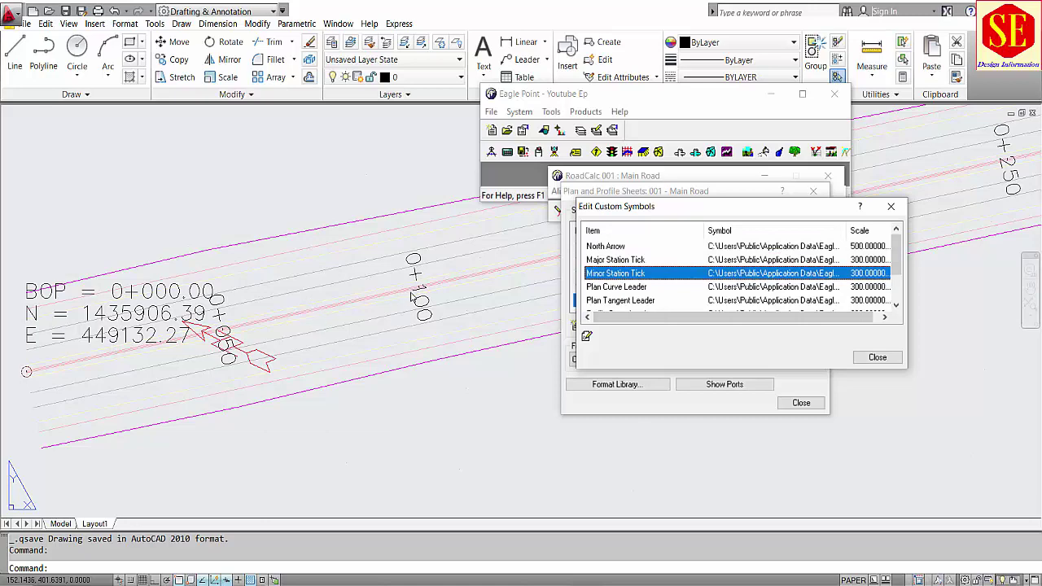
pyautogui.scroll(8, 412, 294)
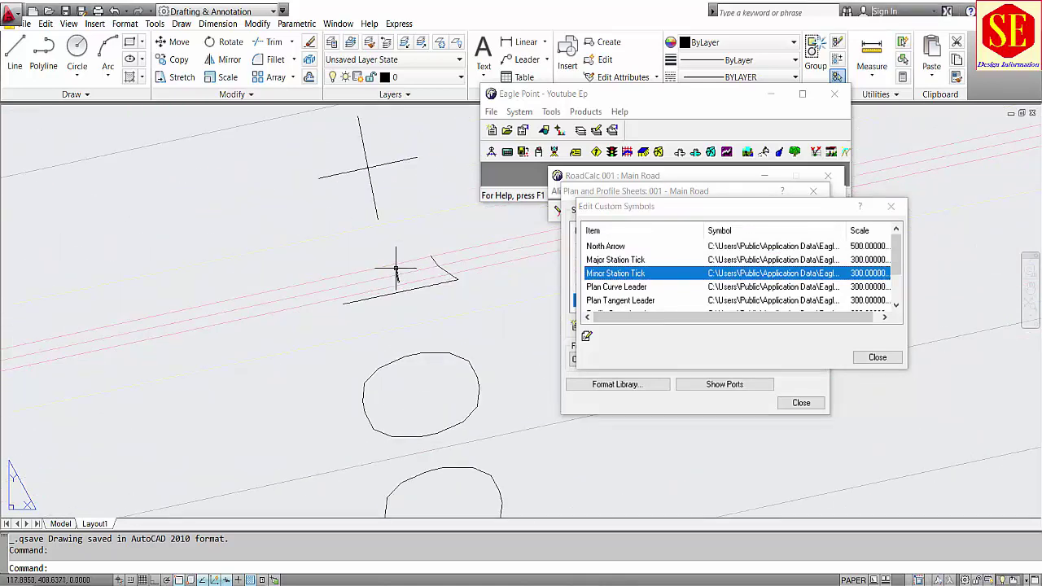
pyautogui.click(395, 272)
pyautogui.click(625, 287)
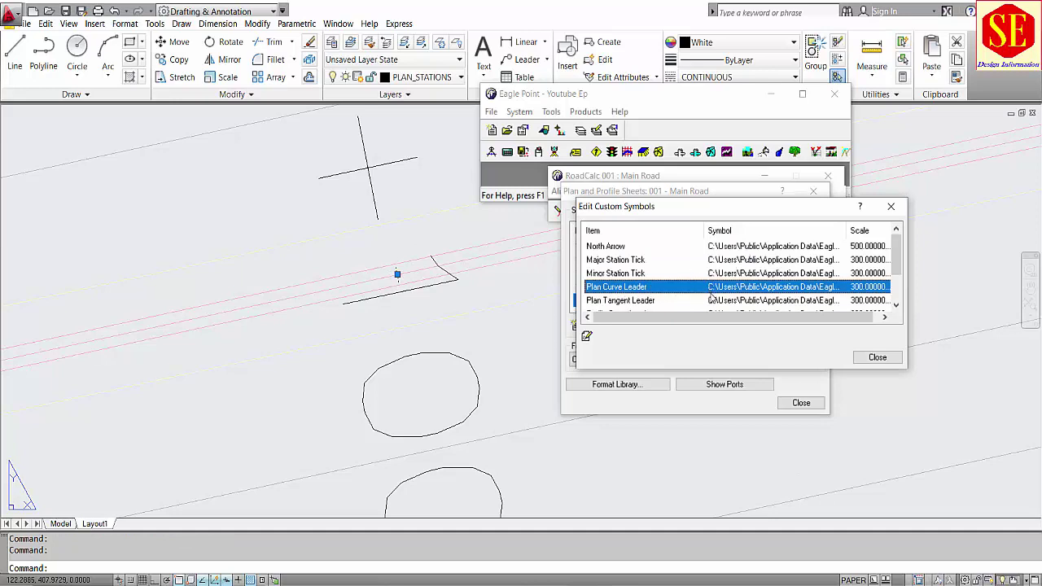
pyautogui.scroll(-1, 704, 296)
pyautogui.click(620, 274)
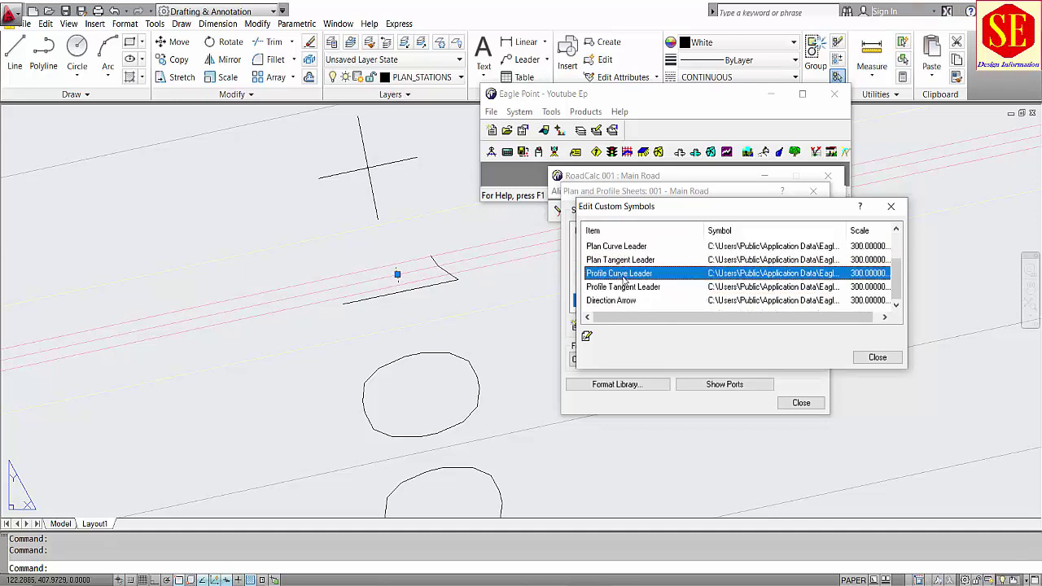
pyautogui.click(638, 289)
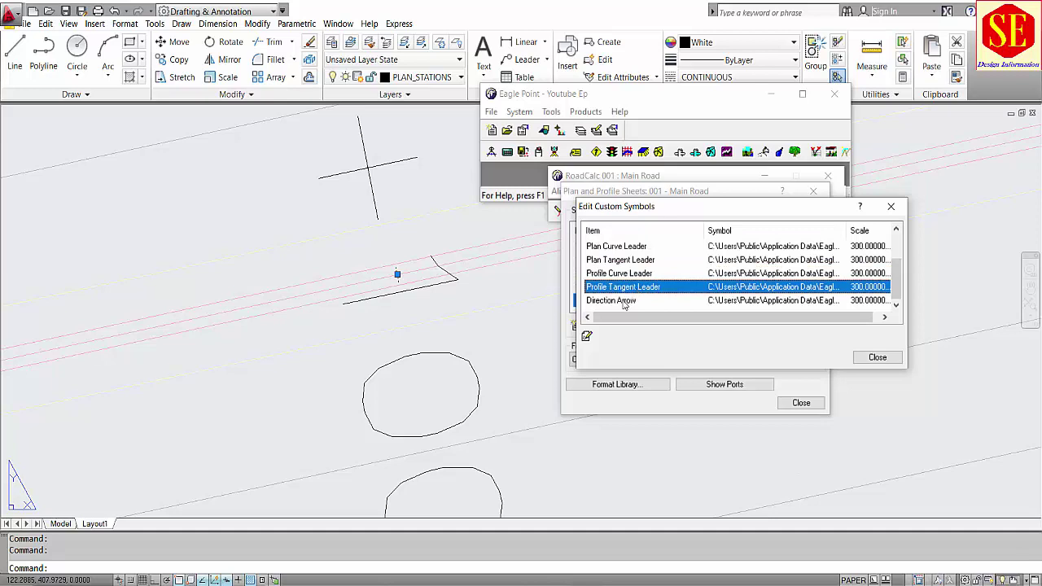
pyautogui.click(626, 301)
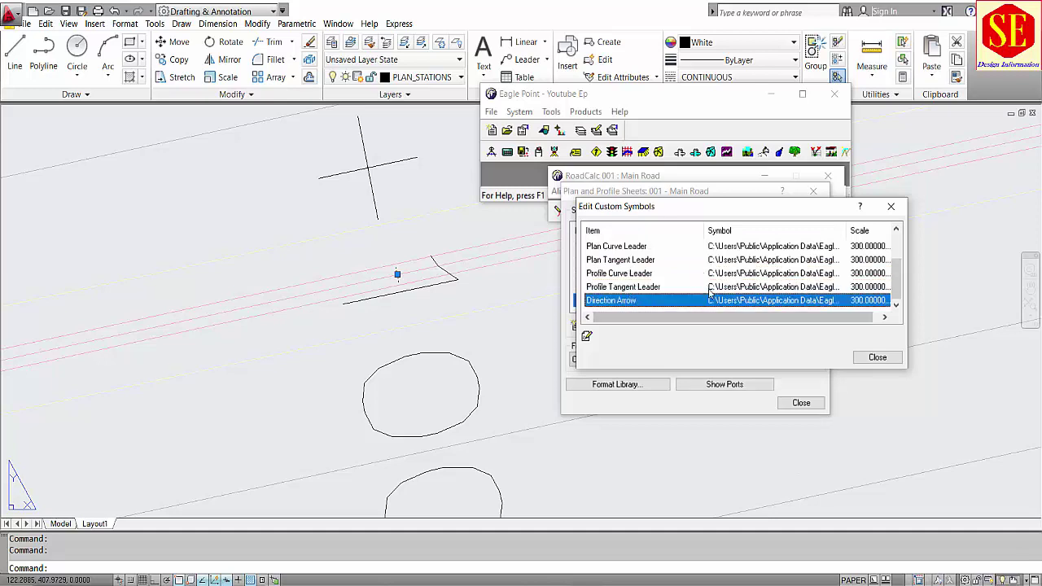
pyautogui.click(891, 362)
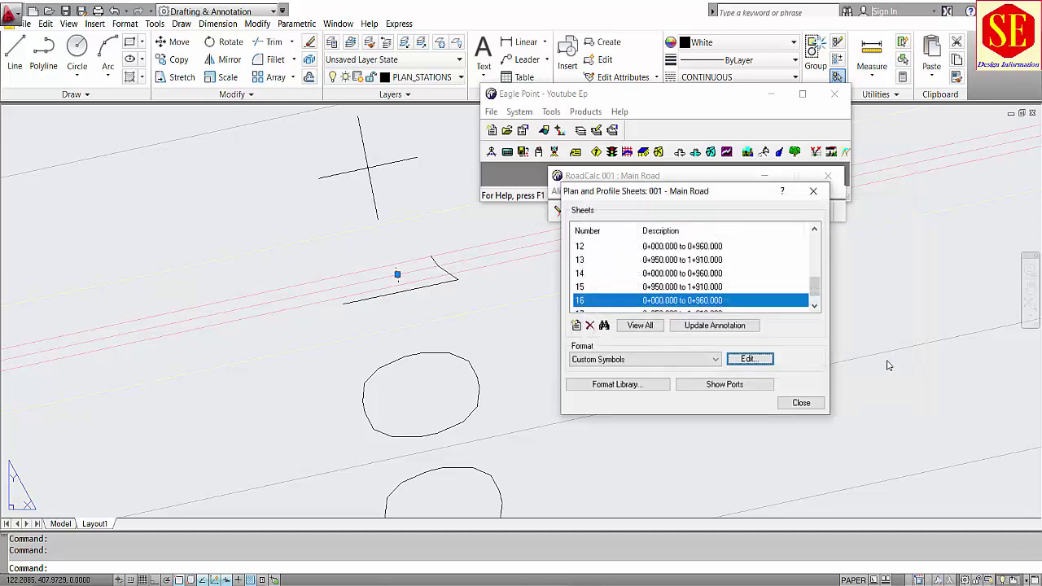
# Examine the sheet's plan view with its curve data and the profile grid below it
pyautogui.scroll(-5, 422, 322)
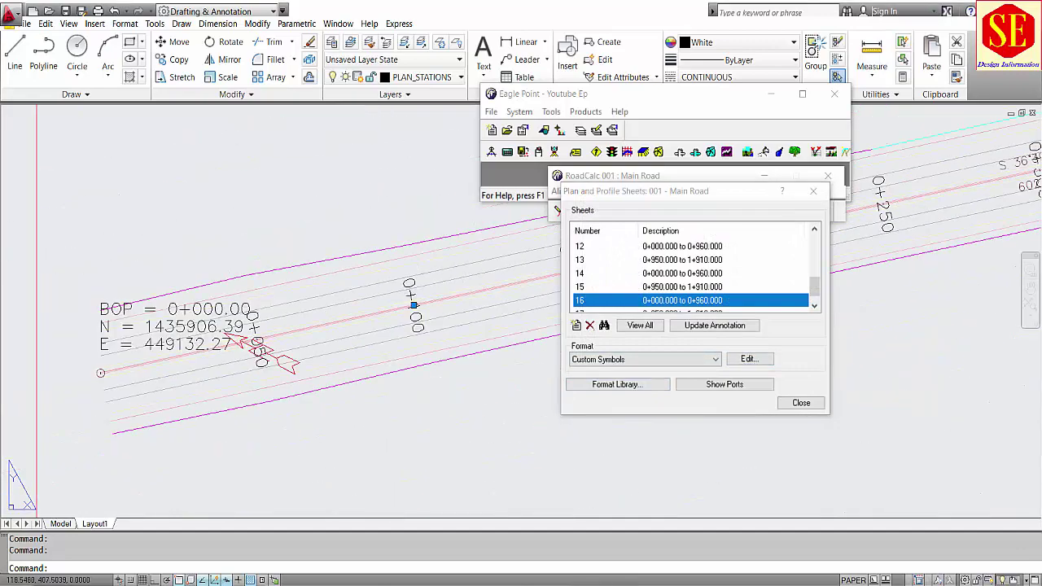
pyautogui.scroll(-3, 422, 321)
pyautogui.moveTo(592, 431); pyautogui.dragTo(360, 435, button='middle')
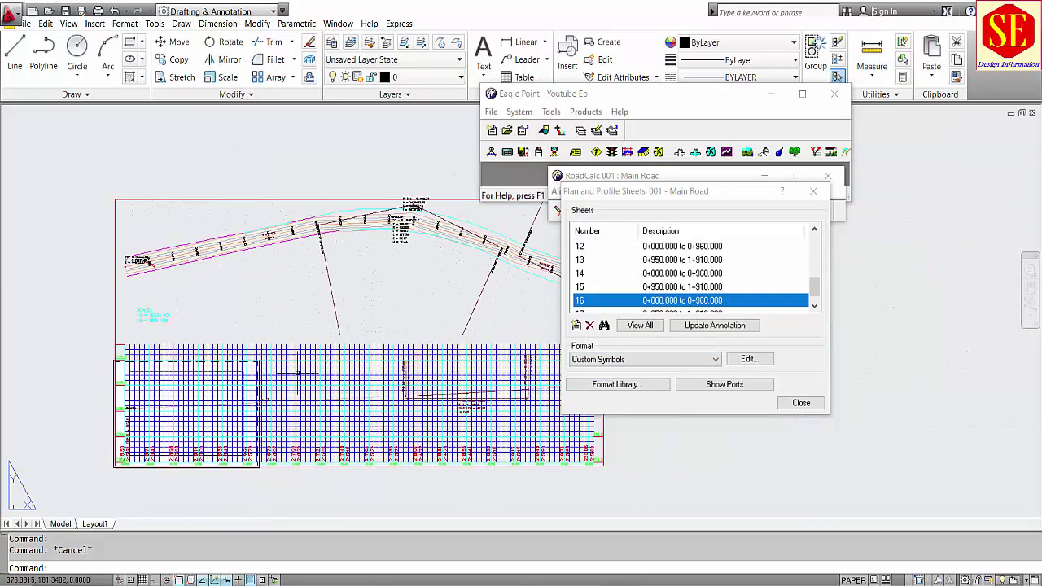
pyautogui.scroll(5, 360, 435)
pyautogui.scroll(-3, 324, 273)
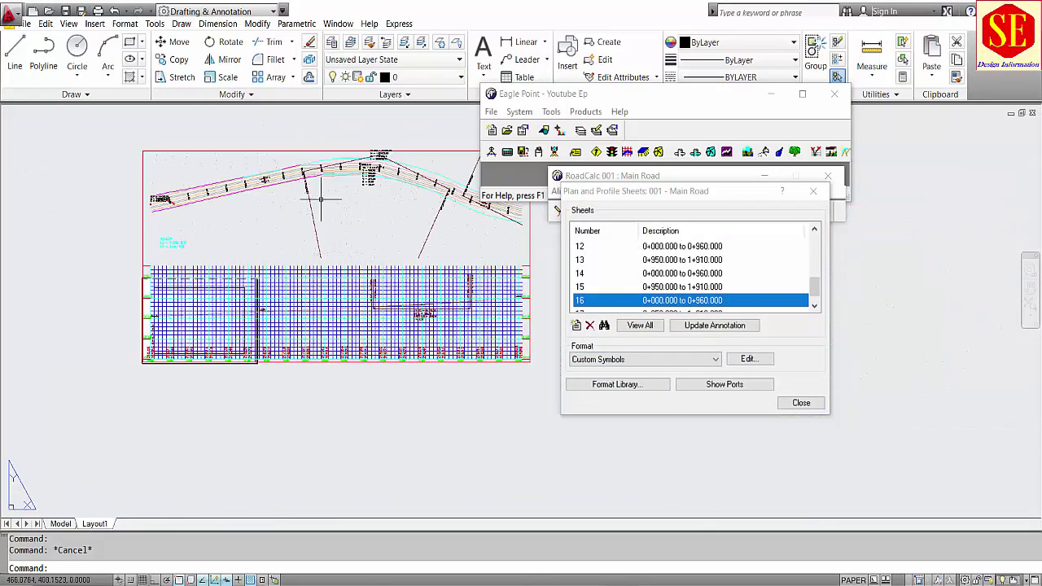
pyautogui.scroll(6, 350, 162)
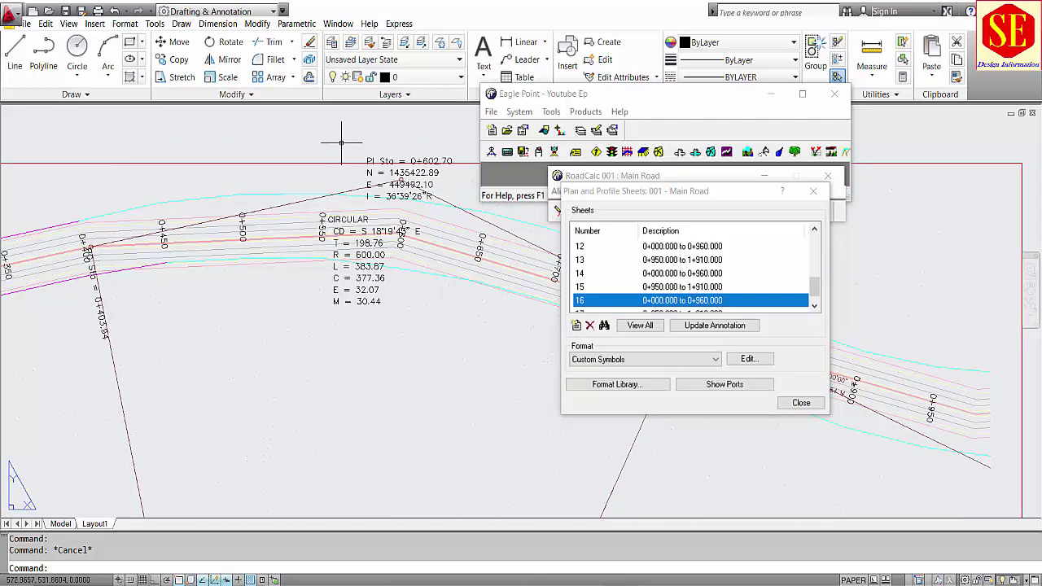
pyautogui.scroll(-2, 327, 223)
pyautogui.scroll(-3, 383, 220)
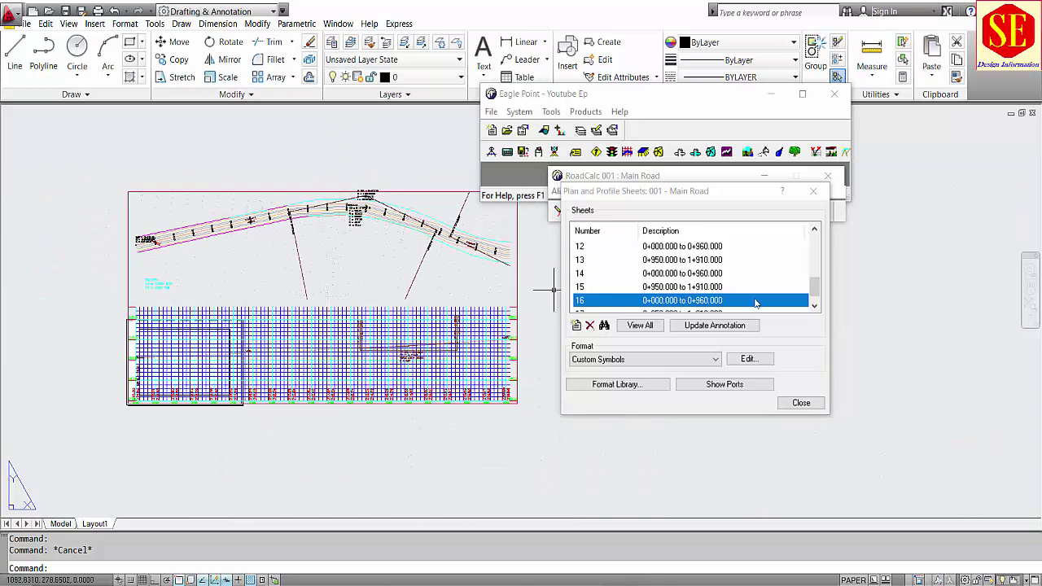
# Close the open sheet drawing without saving and delete all existing Main Road plan and profile sheets
pyautogui.click(1032, 114)
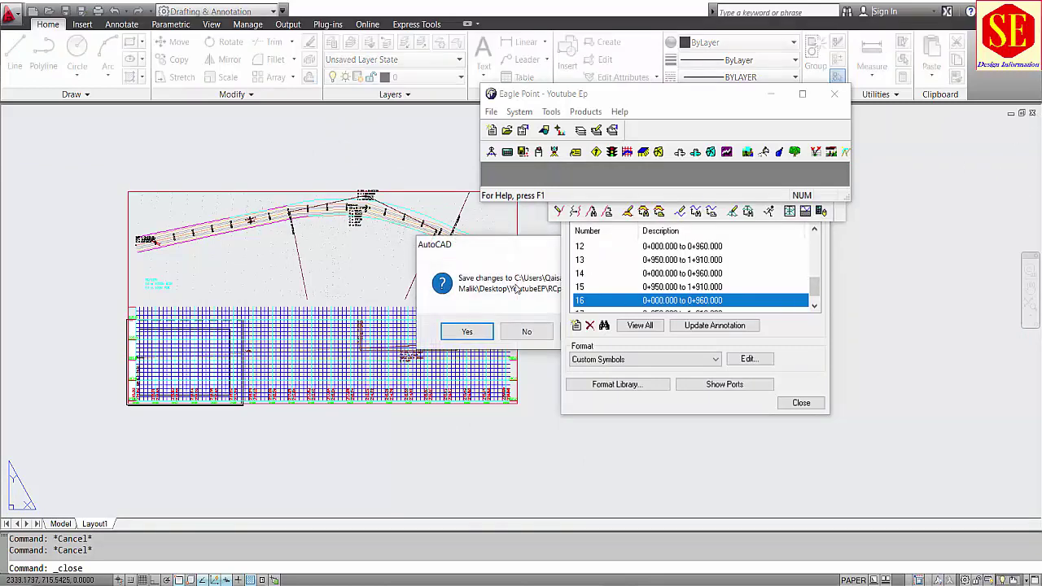
pyautogui.click(526, 332)
pyautogui.click(694, 246)
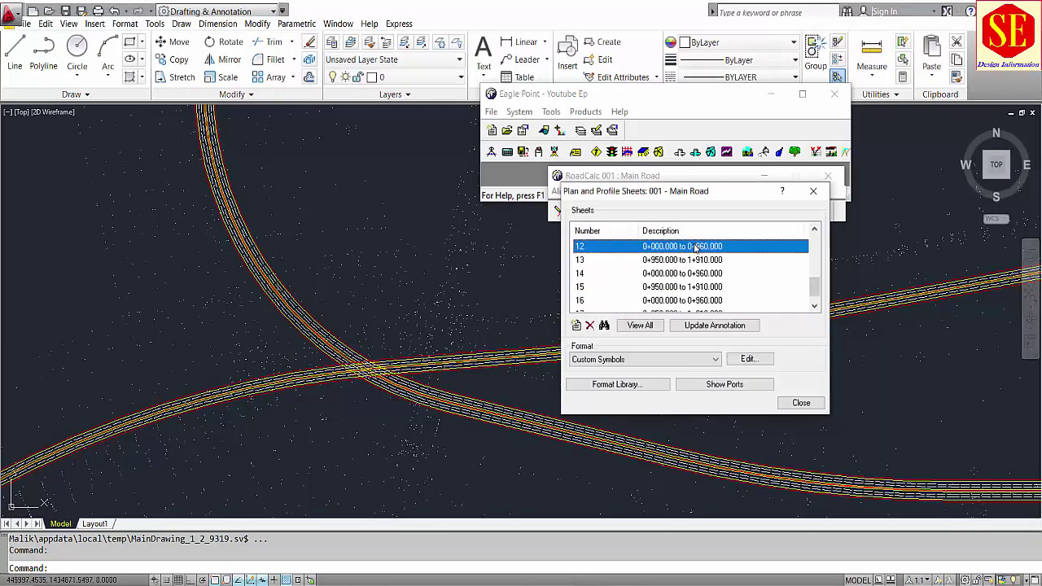
pyautogui.scroll(4, 694, 257)
pyautogui.click(687, 247)
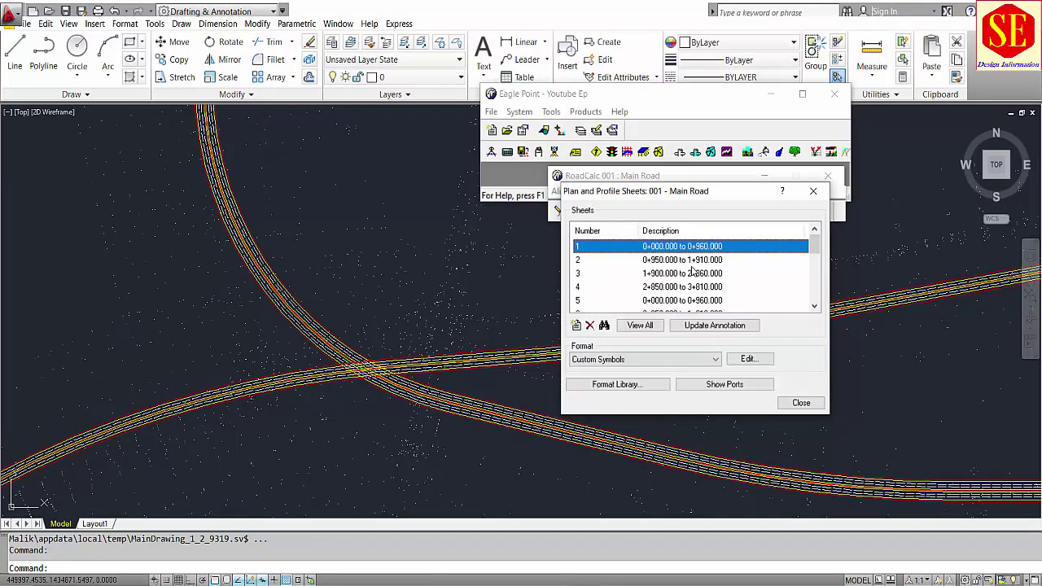
pyautogui.hotkey('shift', 'End')
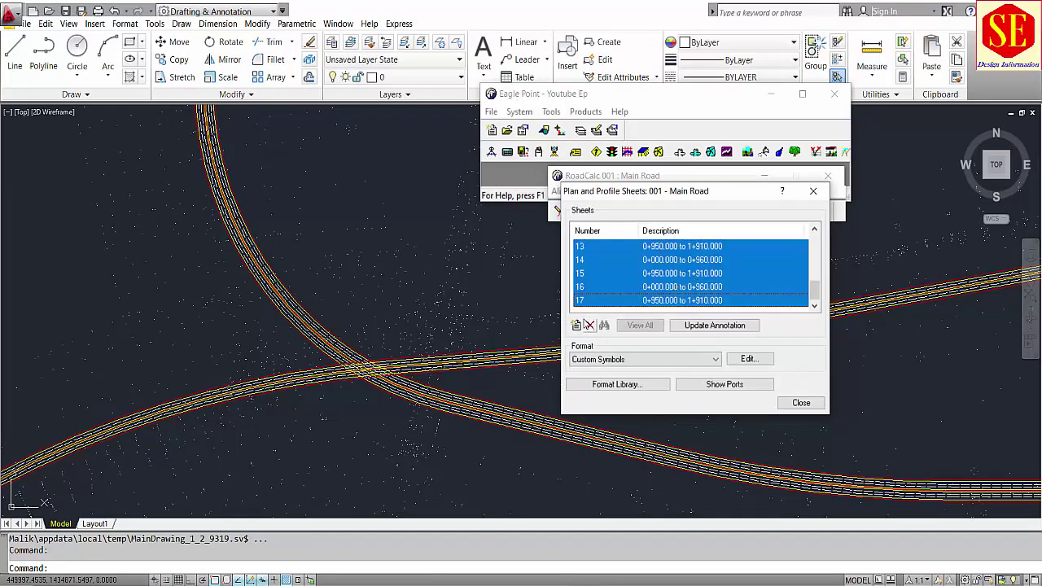
pyautogui.click(589, 324)
pyautogui.click(701, 356)
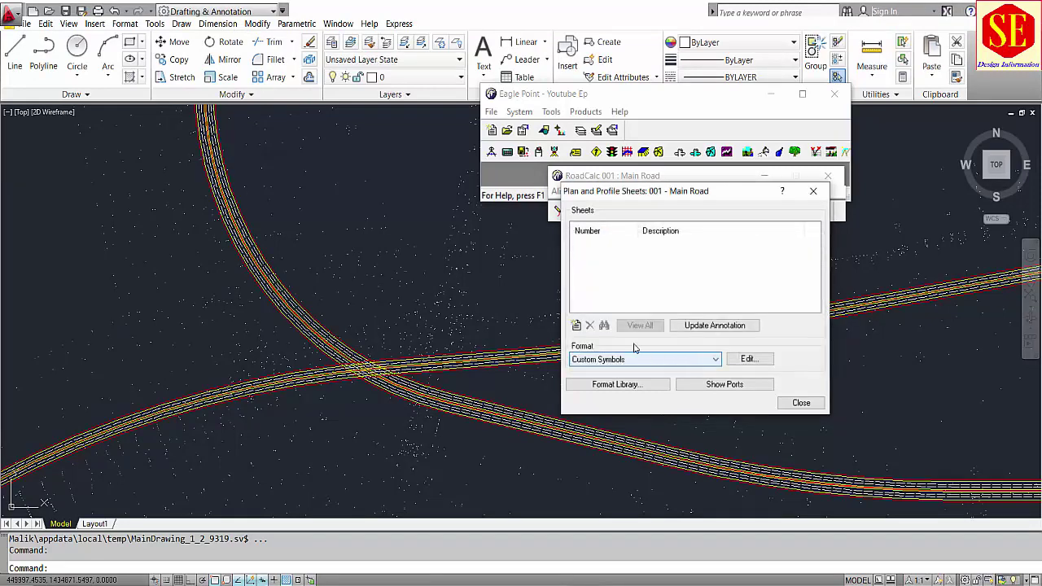
# Create new plan and profile sheets for stations 0+000.000 to 2+911.496 and view sheet 1
pyautogui.click(577, 325)
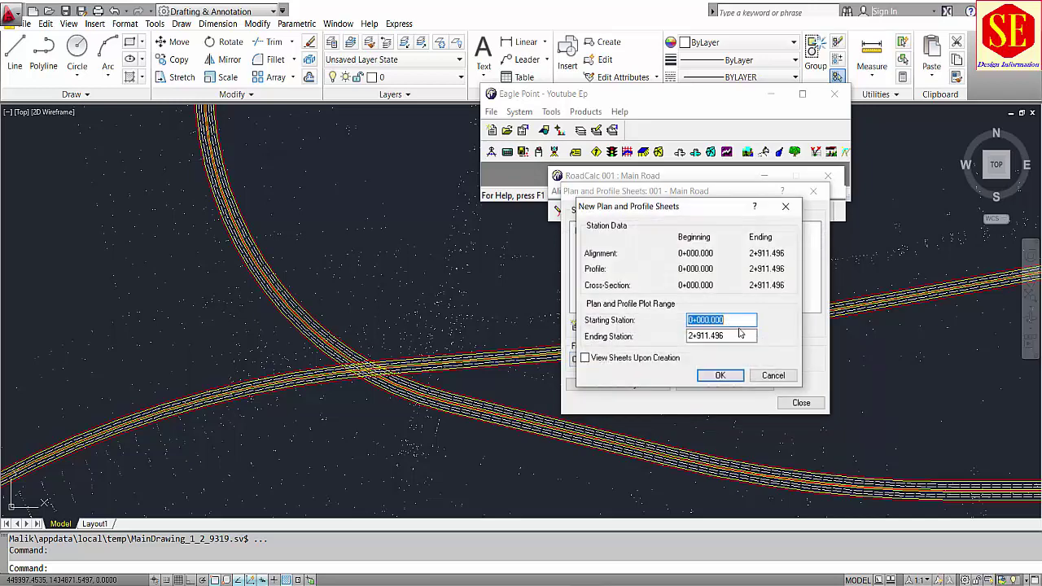
pyautogui.click(720, 376)
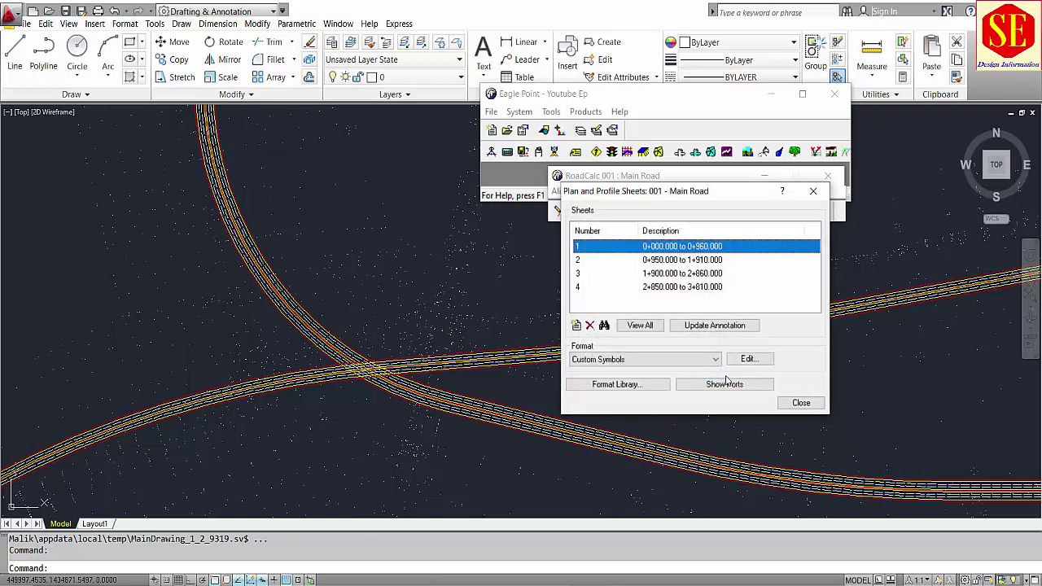
pyautogui.press('Escape')
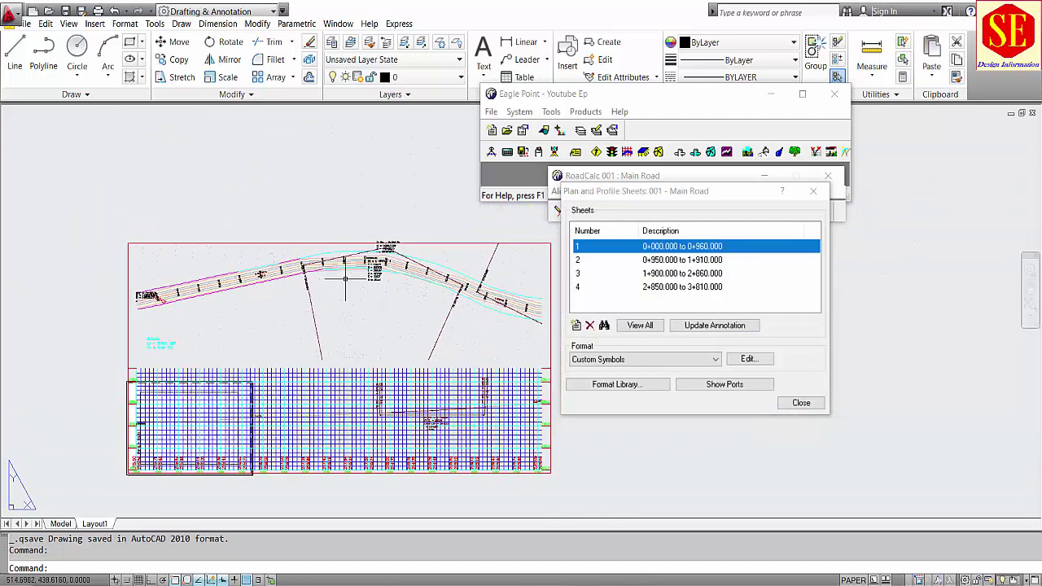
# Leave the plan and profile sheet list and open the adjustment settings for the displayed plan and profile sheet
pyautogui.click(801, 403)
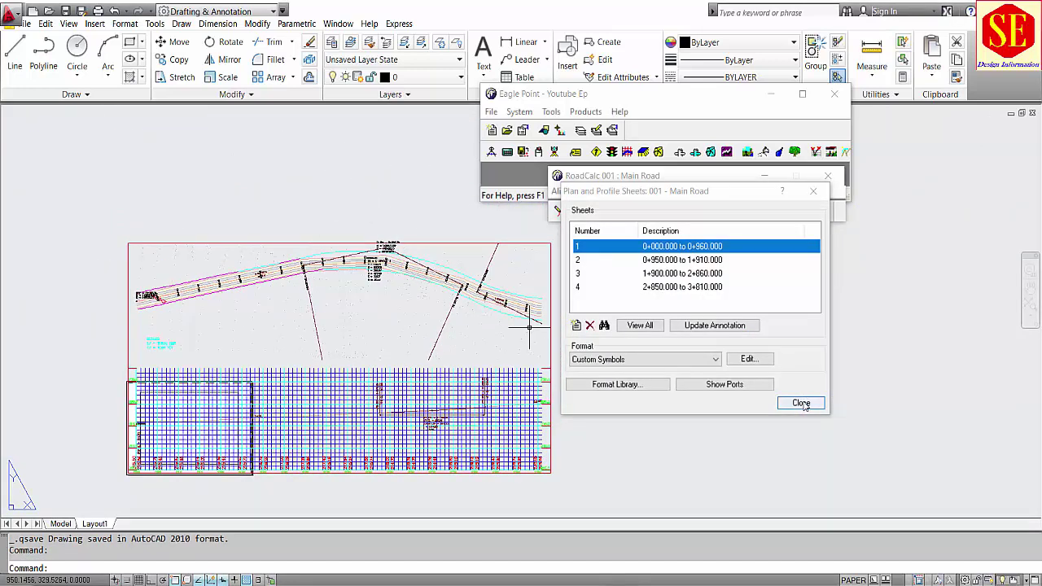
pyautogui.click(818, 192)
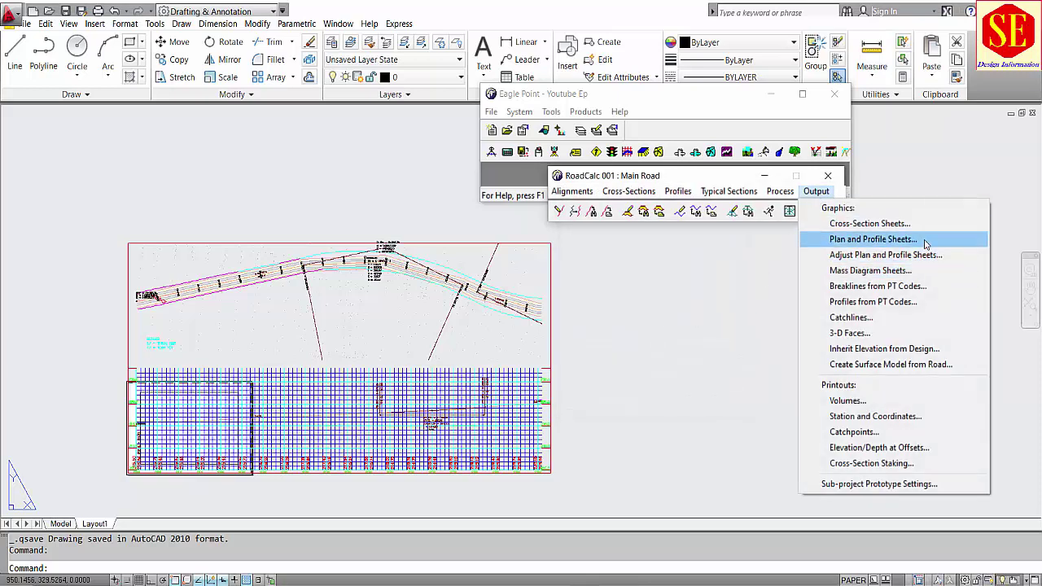
pyautogui.click(868, 255)
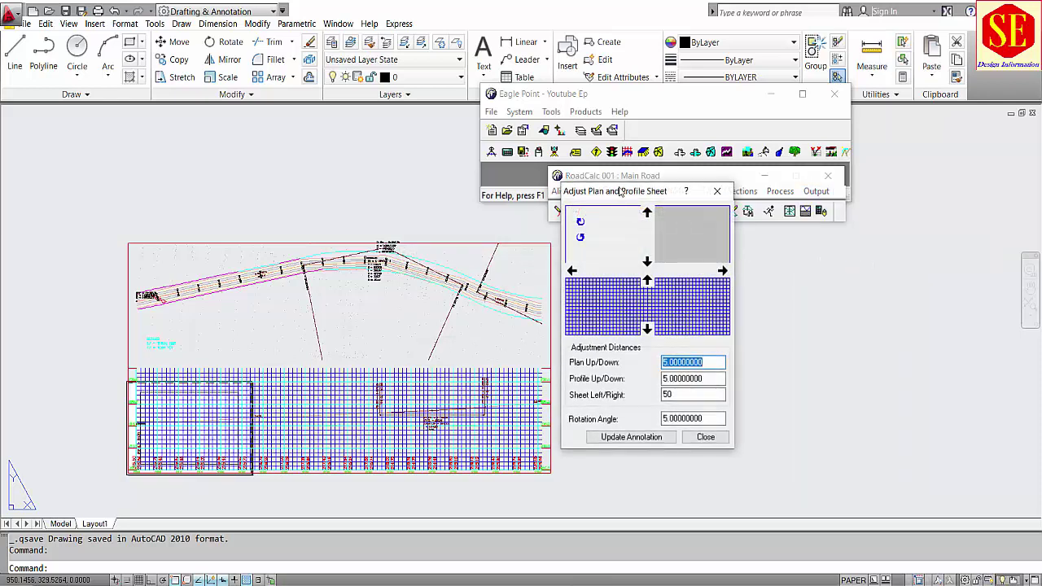
pyautogui.click(387, 315)
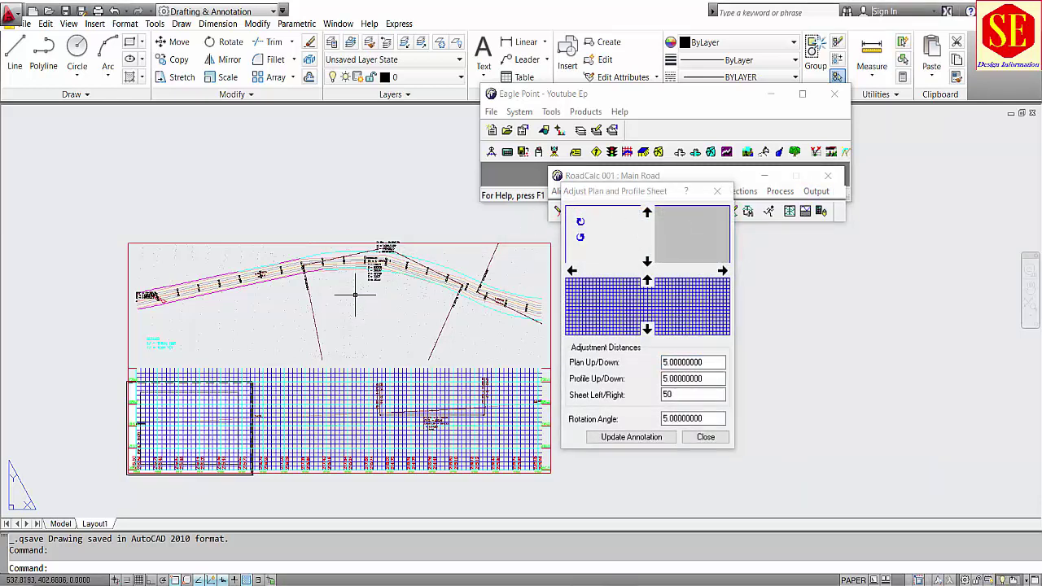
# Shift the plan view of the sheet down twice, using the plan adjustment distance of 5
pyautogui.click(647, 262)
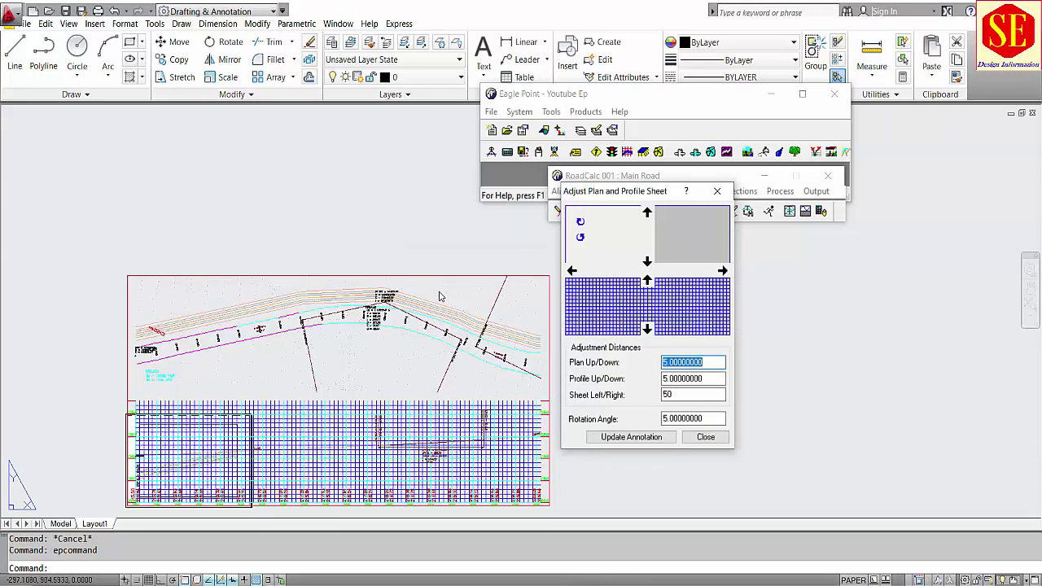
pyautogui.scroll(3, 399, 289)
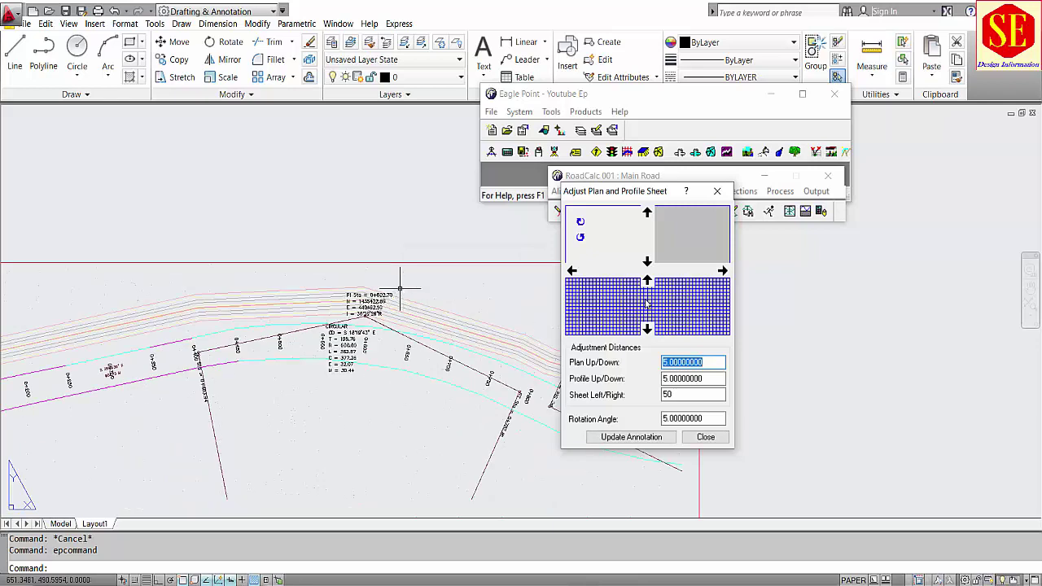
pyautogui.click(647, 261)
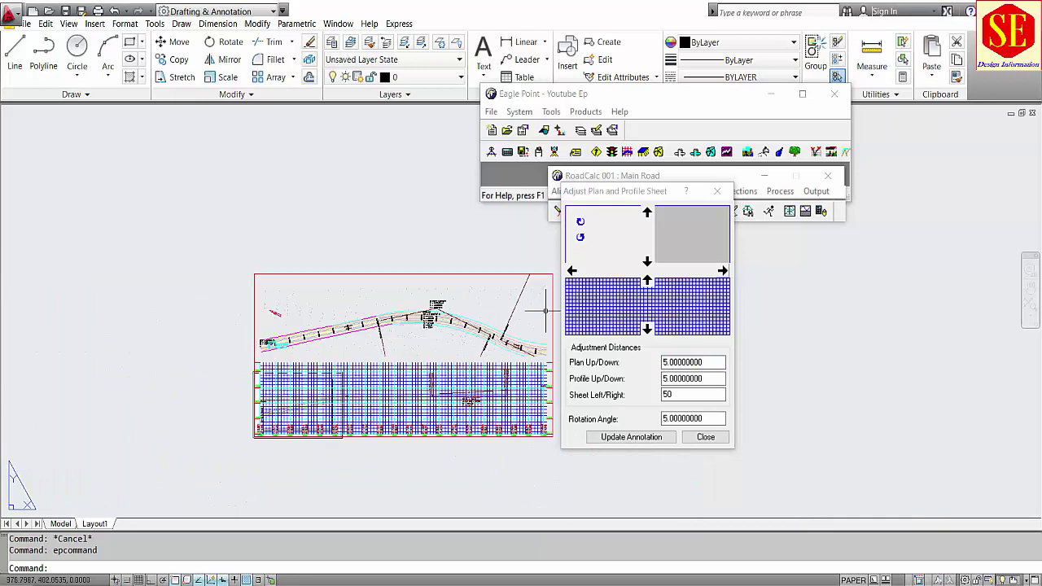
# Shift the sheet to the right repeatedly, using the left/right adjustment distance of 50
pyautogui.click(724, 271)
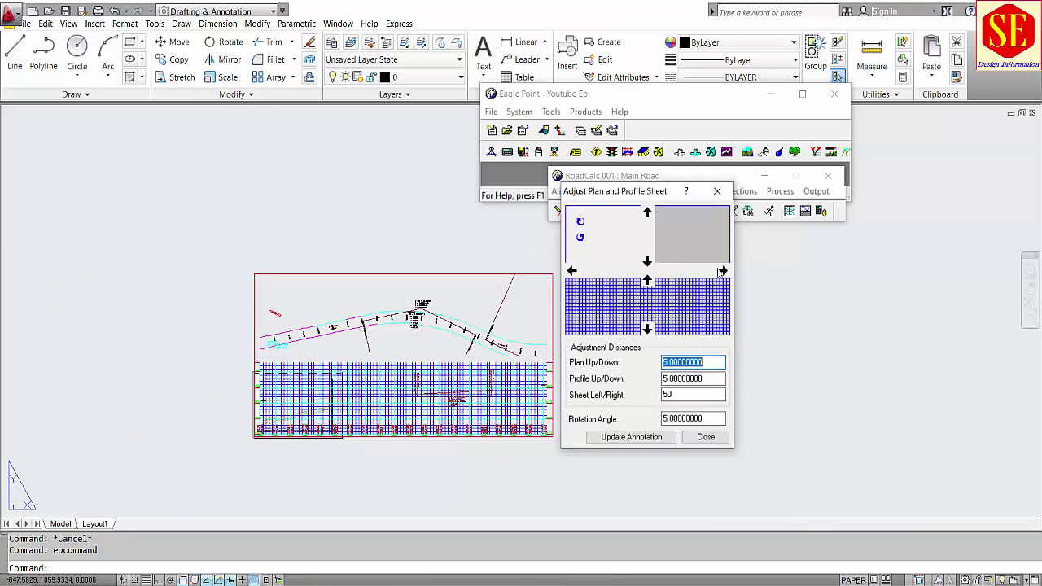
pyautogui.click(722, 272)
pyautogui.click(724, 273)
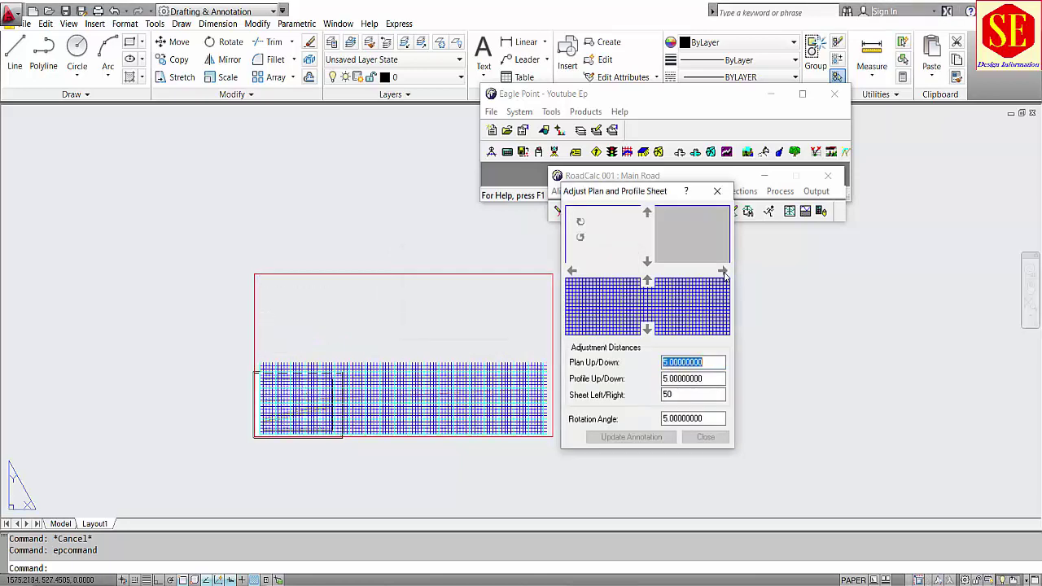
# Try rotating the plan view with the 5-degree rotation angle, and shift the sheet left by 50
pyautogui.click(579, 238)
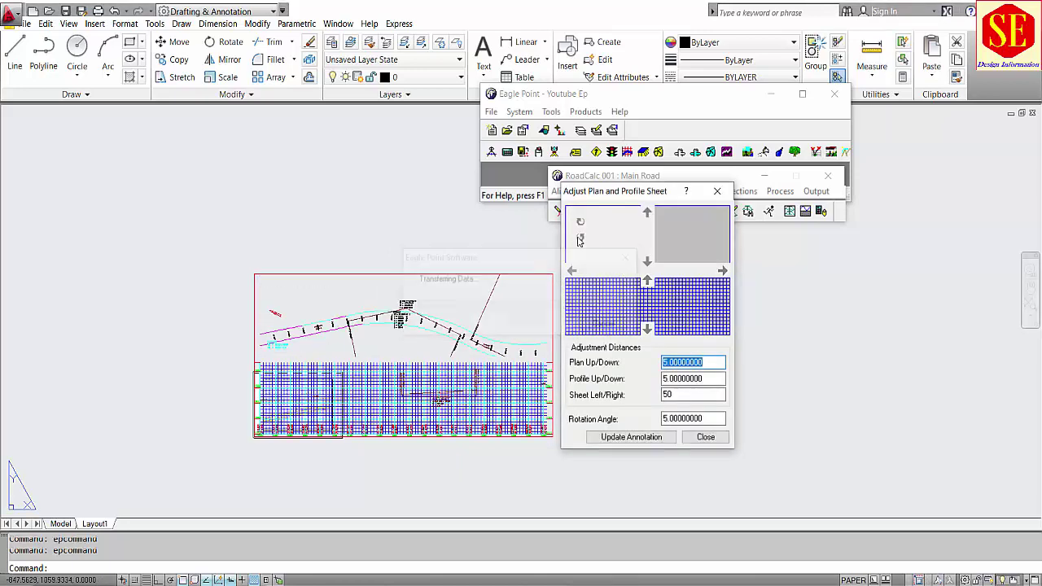
pyautogui.click(580, 238)
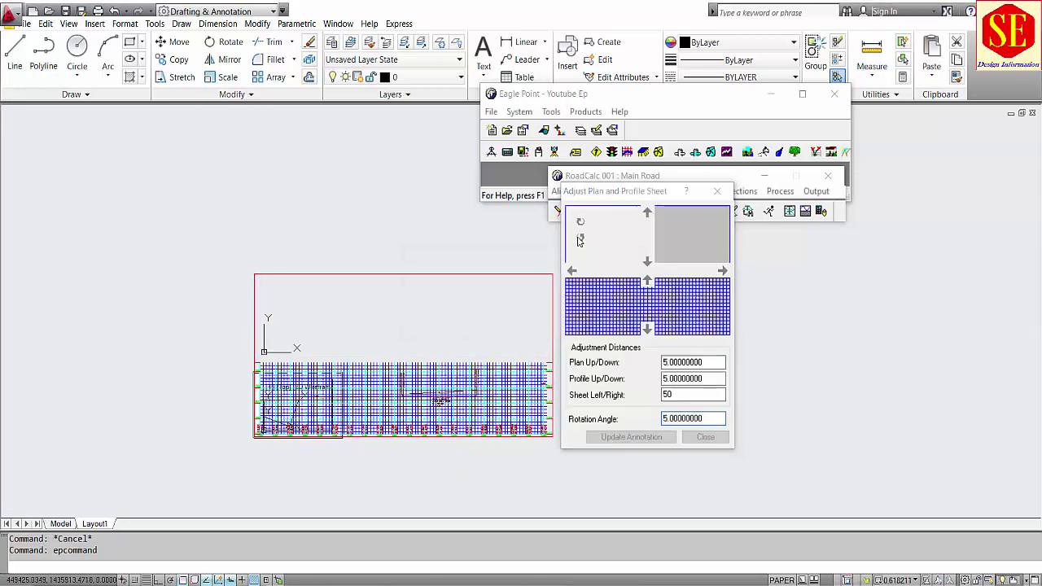
pyautogui.click(580, 230)
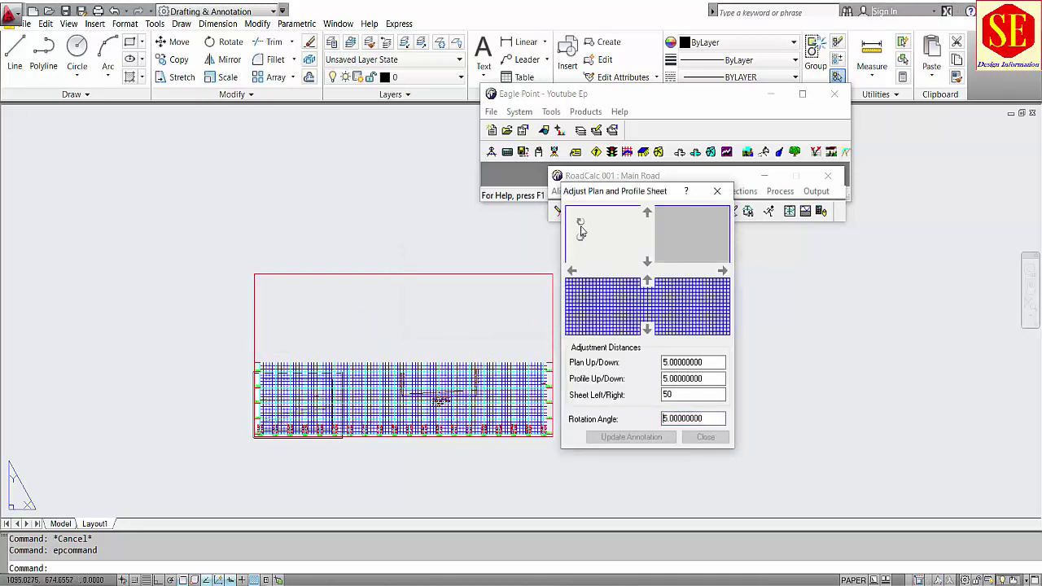
pyautogui.click(581, 231)
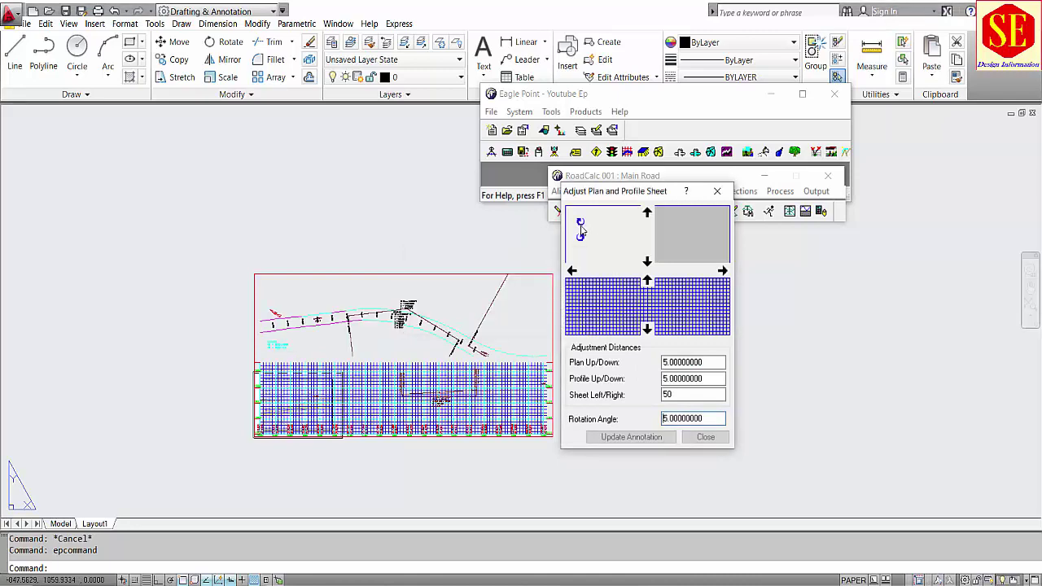
pyautogui.click(575, 270)
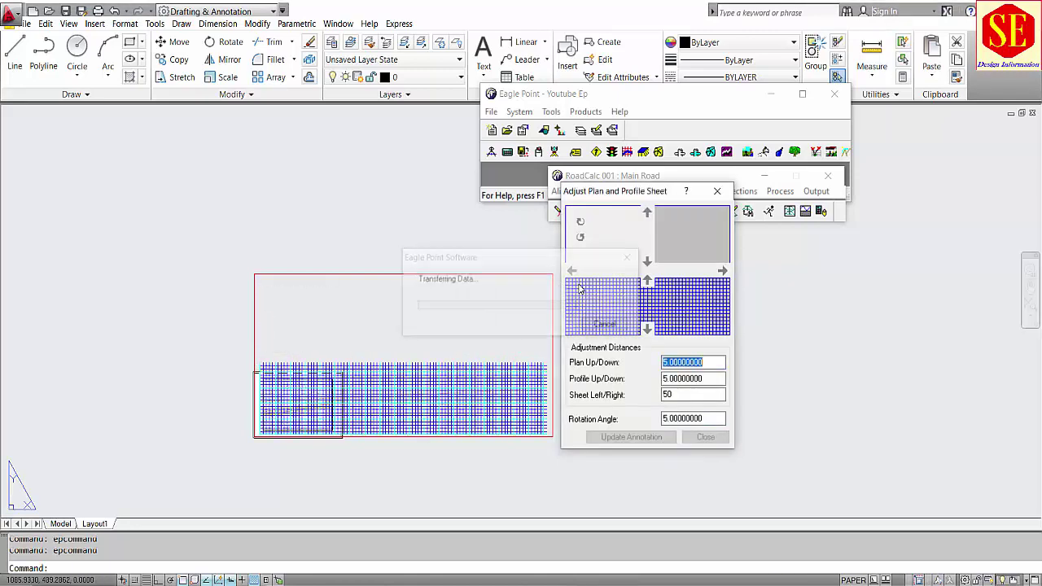
# Erase the extra rectangular viewport overlapping the beginning of the profile grid in the sheet layout
pyautogui.scroll(4, 328, 379)
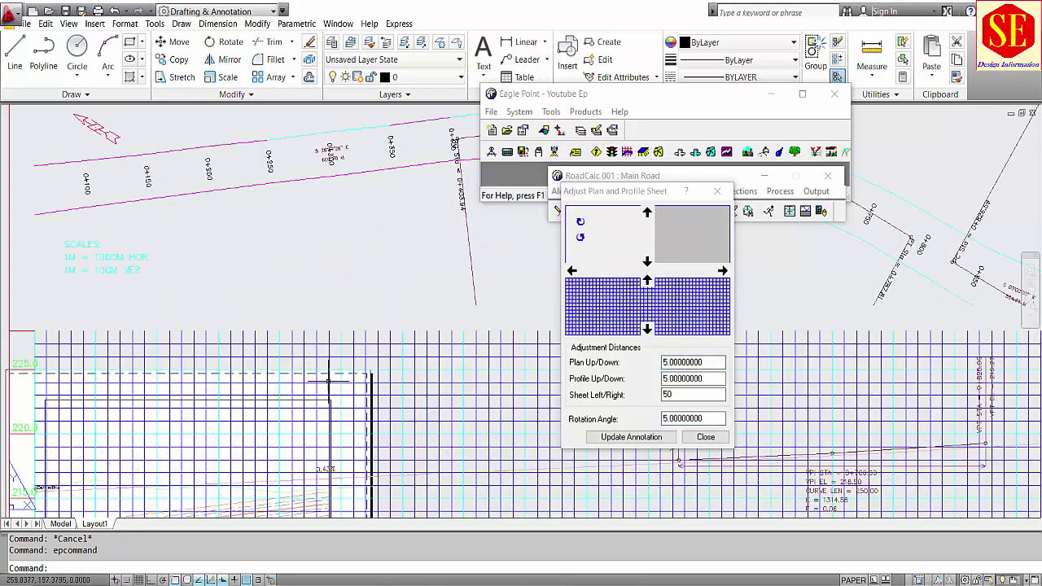
pyautogui.scroll(3, 326, 399)
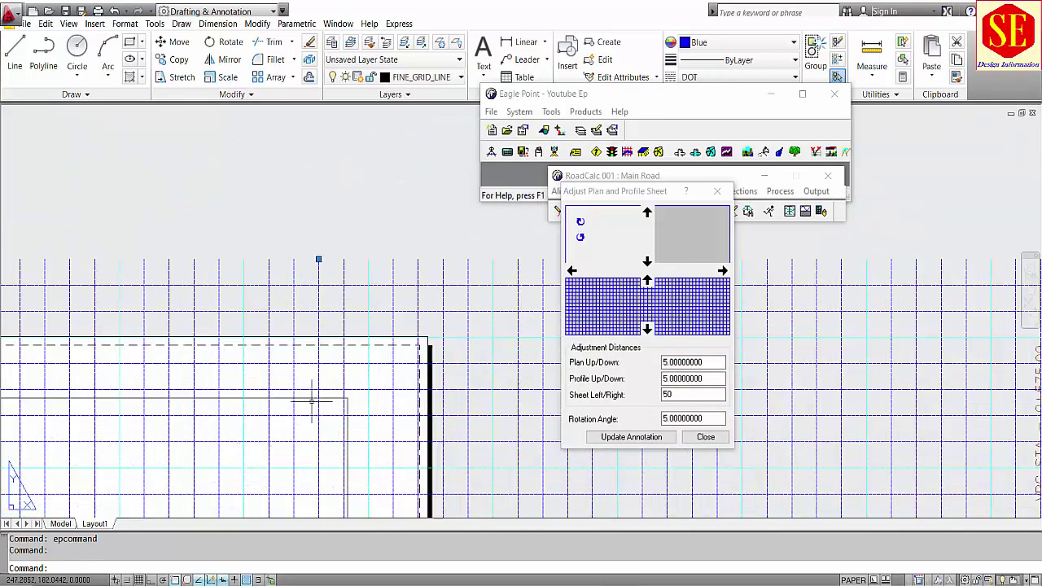
pyautogui.scroll(-5, 350, 340)
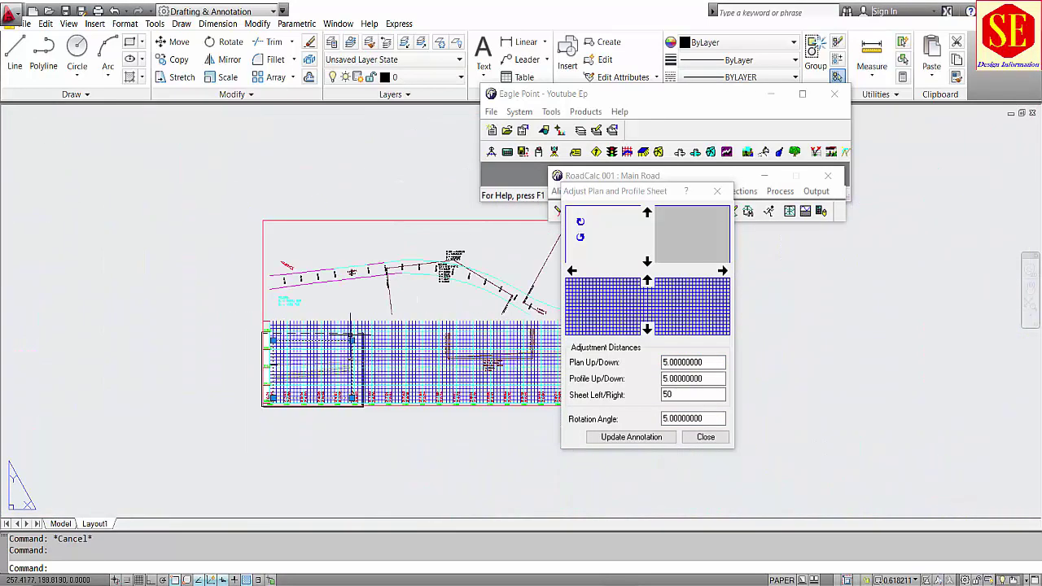
pyautogui.scroll(5, 354, 397)
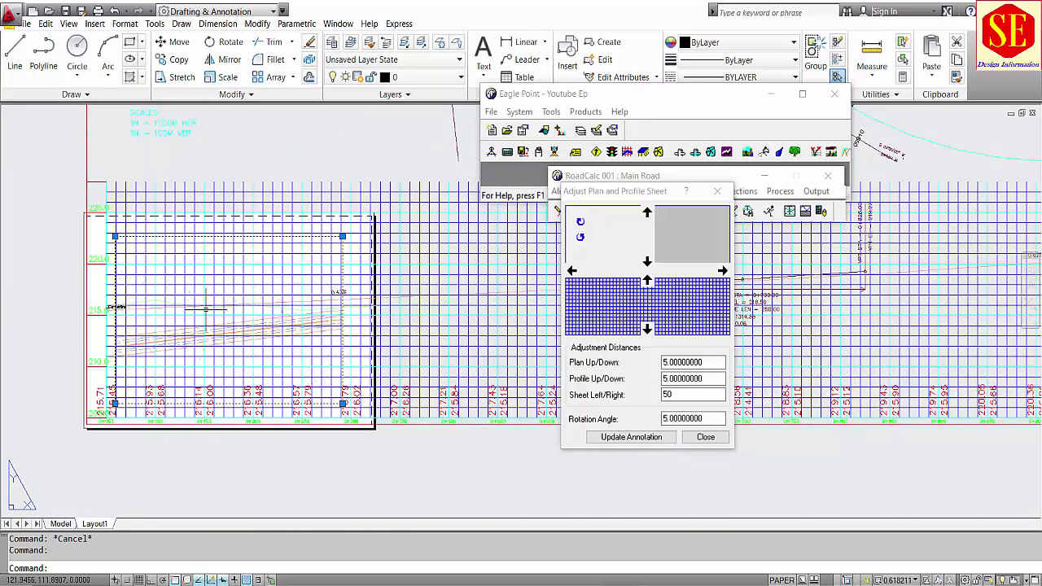
pyautogui.write('e')
pyautogui.press('Return')
pyautogui.scroll(-5, 348, 303)
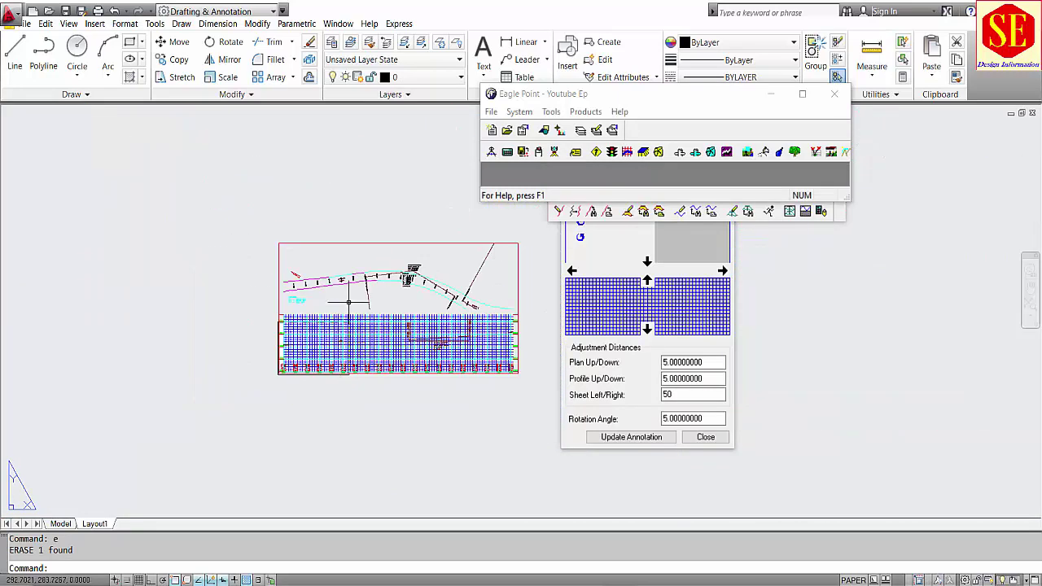
# Shift the sheet left by 50 and rotate the plan view counterclockwise by 5 degrees
pyautogui.click(576, 274)
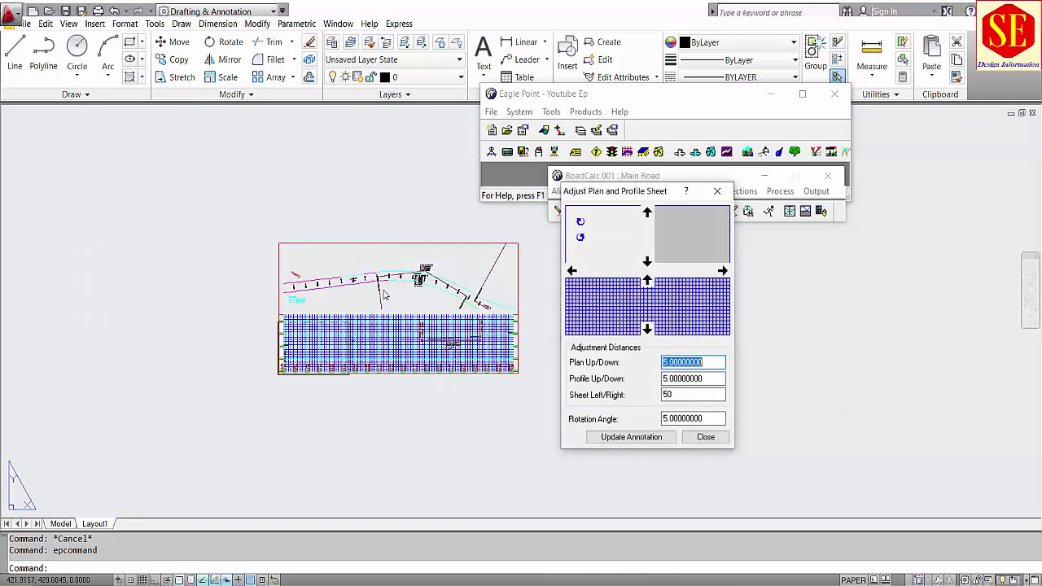
pyautogui.click(580, 238)
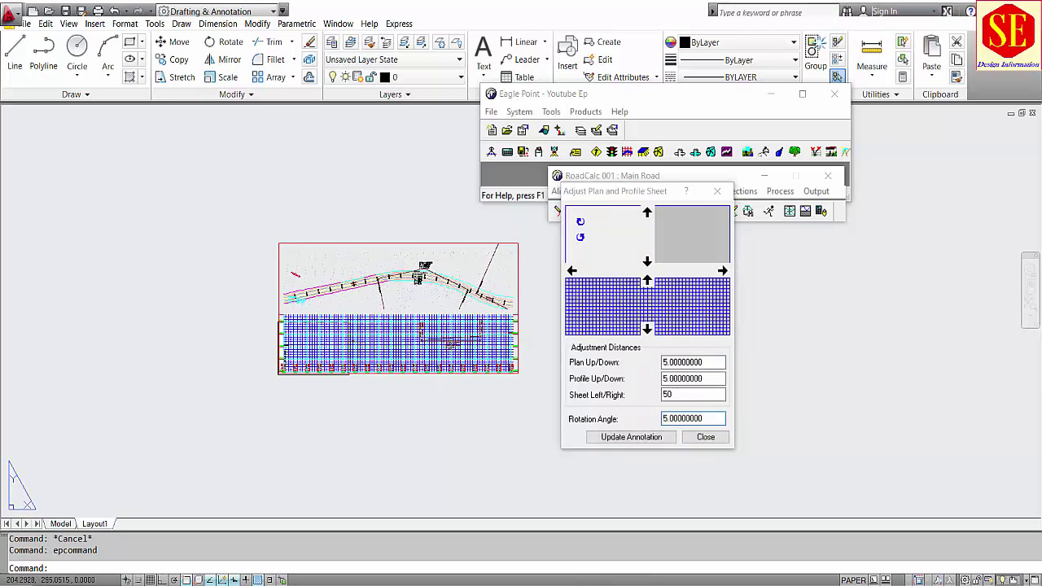
# Check the start of the plan and profile, and shift the sheet further left in increments of 50
pyautogui.scroll(5, 330, 342)
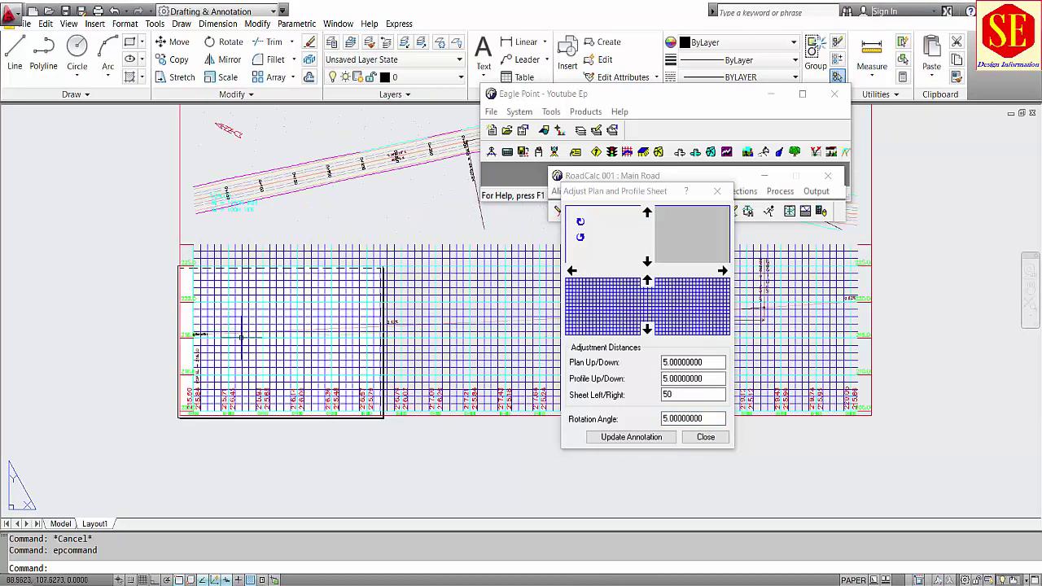
pyautogui.scroll(2, 241, 336)
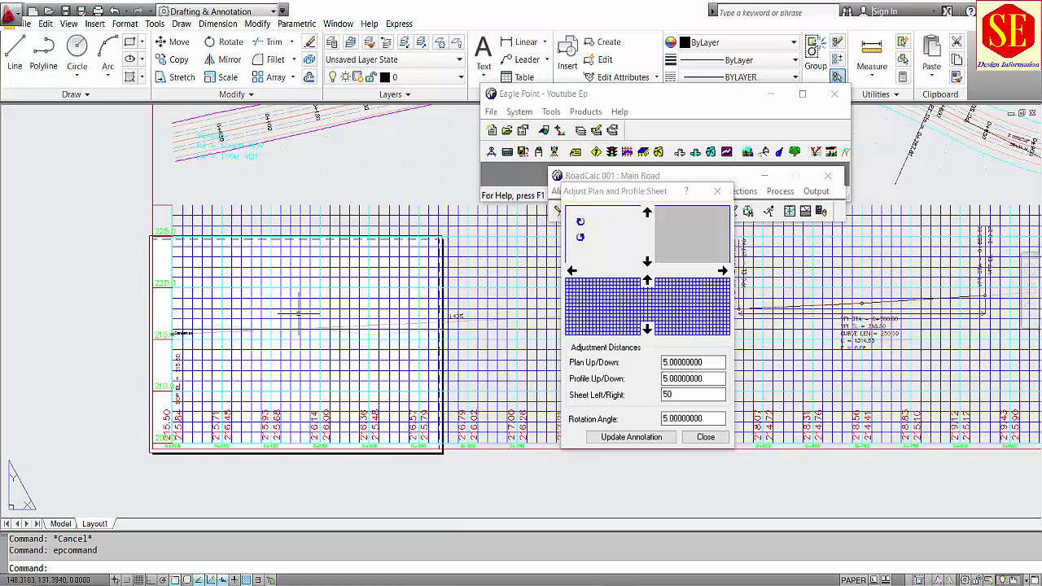
pyautogui.scroll(-3, 391, 257)
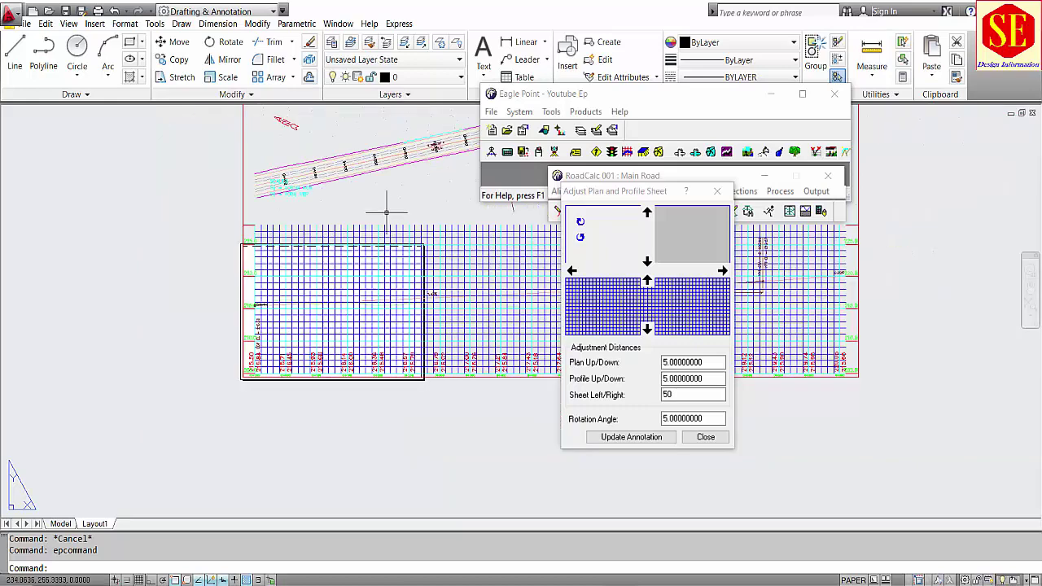
pyautogui.moveTo(398, 207); pyautogui.dragTo(328, 264, button='middle')
pyautogui.scroll(2, 328, 264)
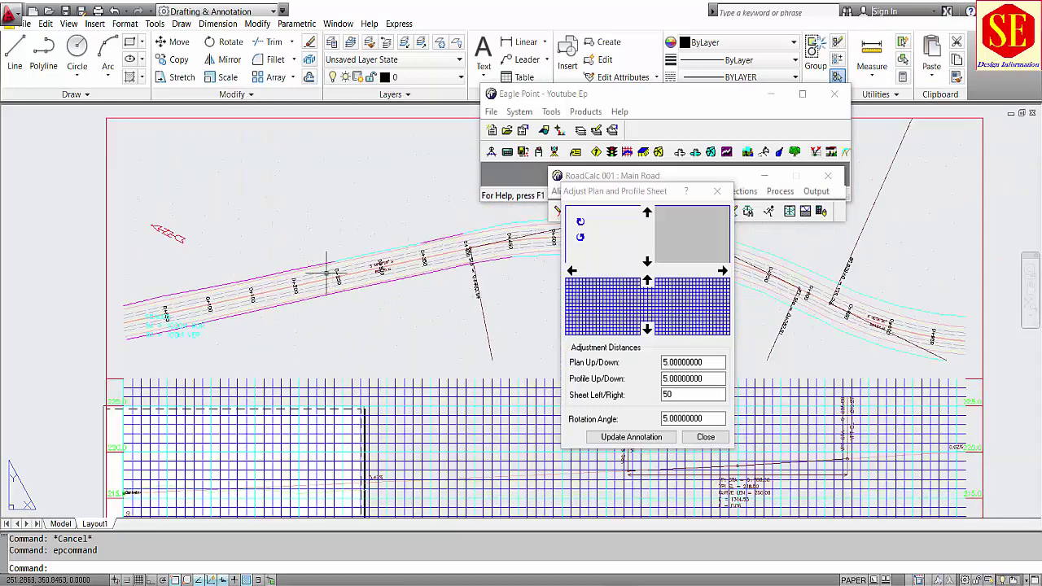
pyautogui.click(571, 275)
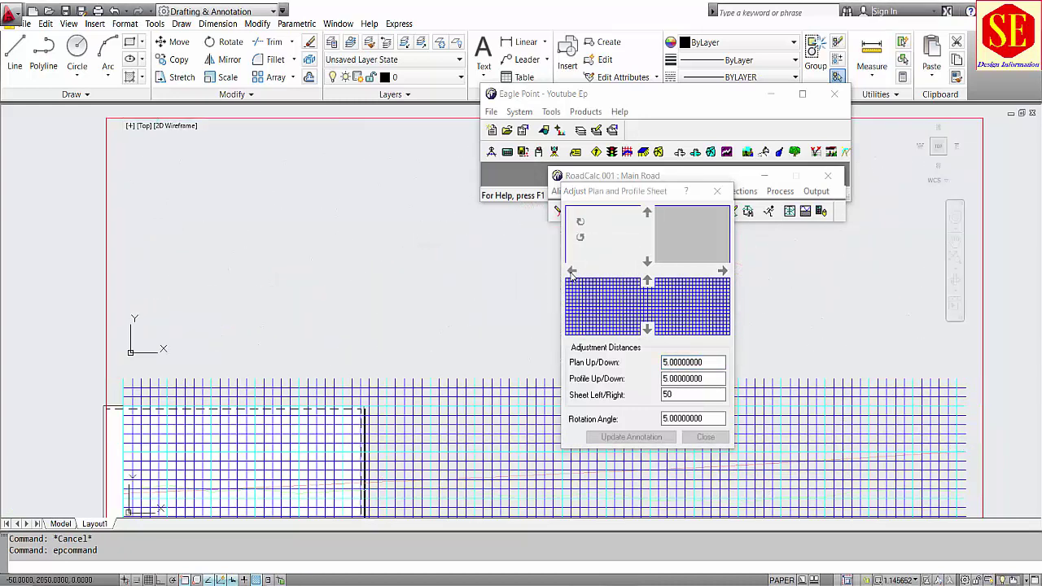
pyautogui.click(571, 275)
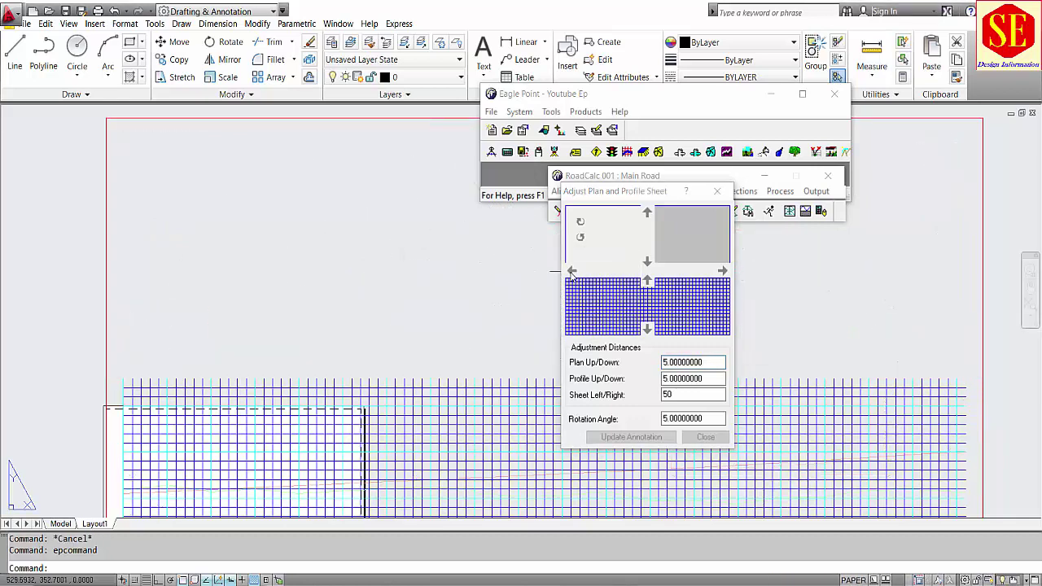
# Rotate the plan view counterclockwise by 5 degrees, and clockwise in three 5-degree increments to level the road's first stretch
pyautogui.click(580, 237)
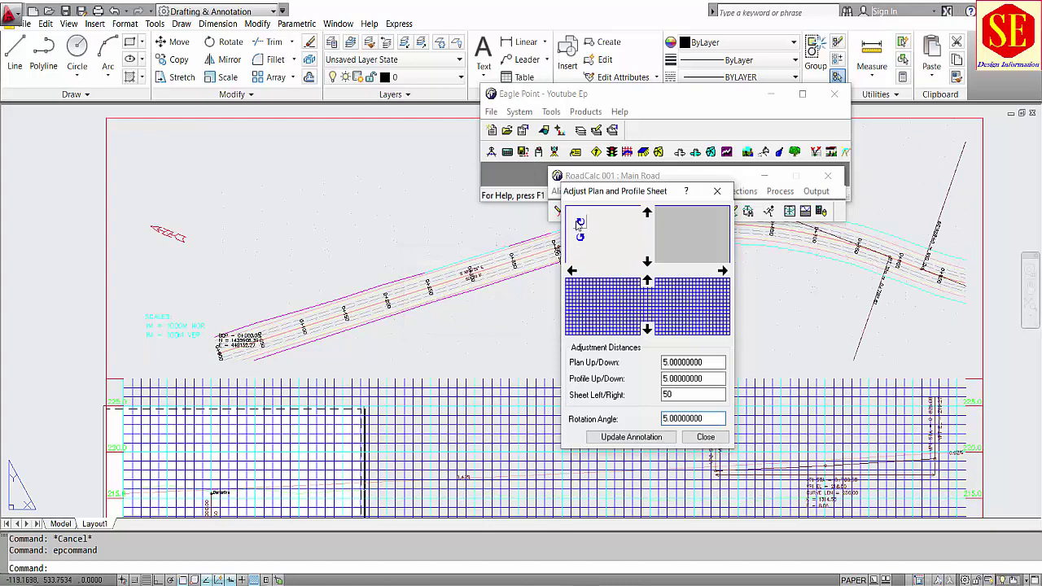
pyautogui.click(580, 221)
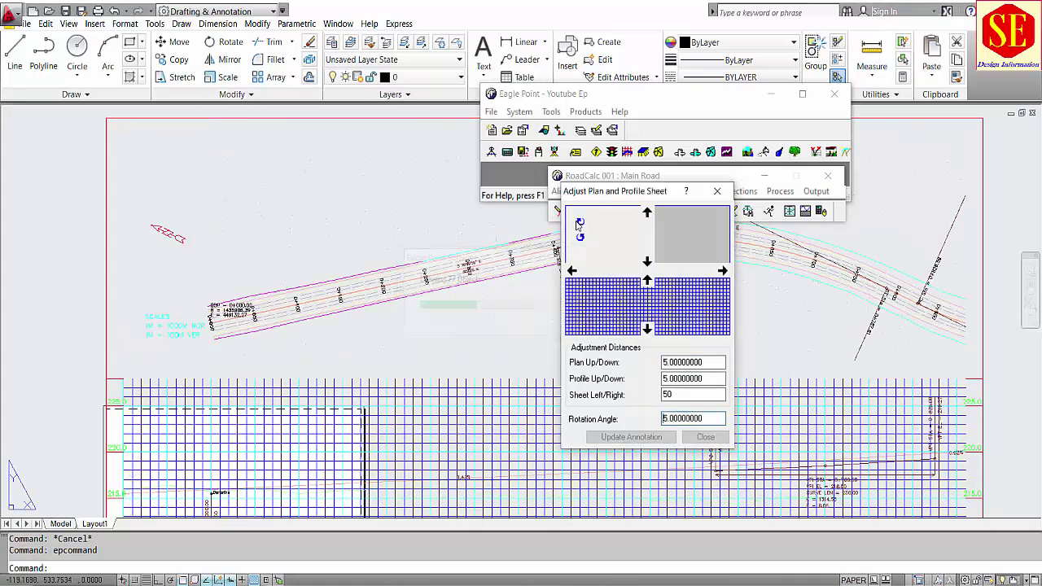
pyautogui.click(577, 222)
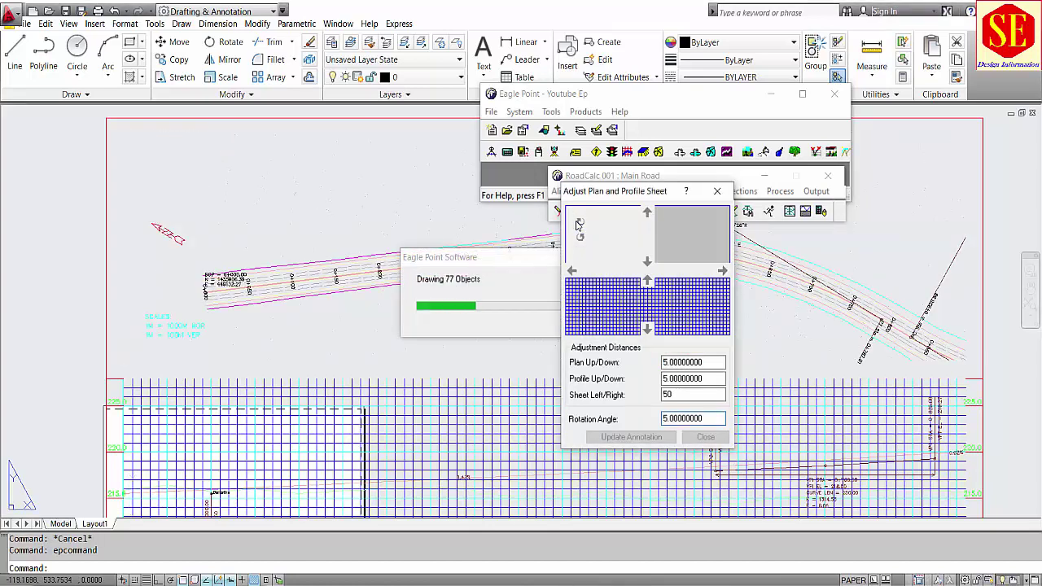
pyautogui.click(578, 223)
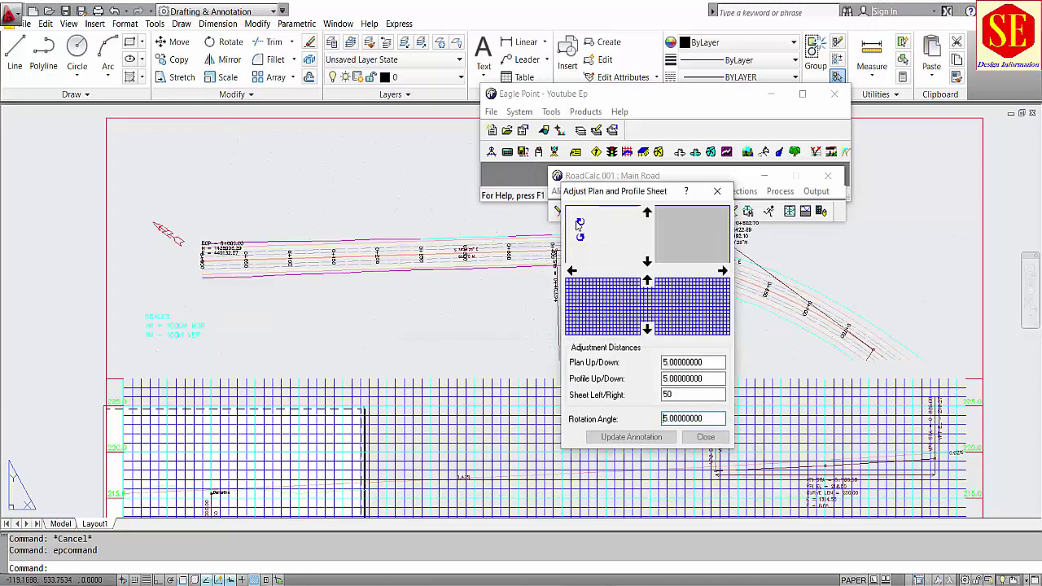
pyautogui.scroll(-2, 334, 302)
pyautogui.scroll(2, 326, 304)
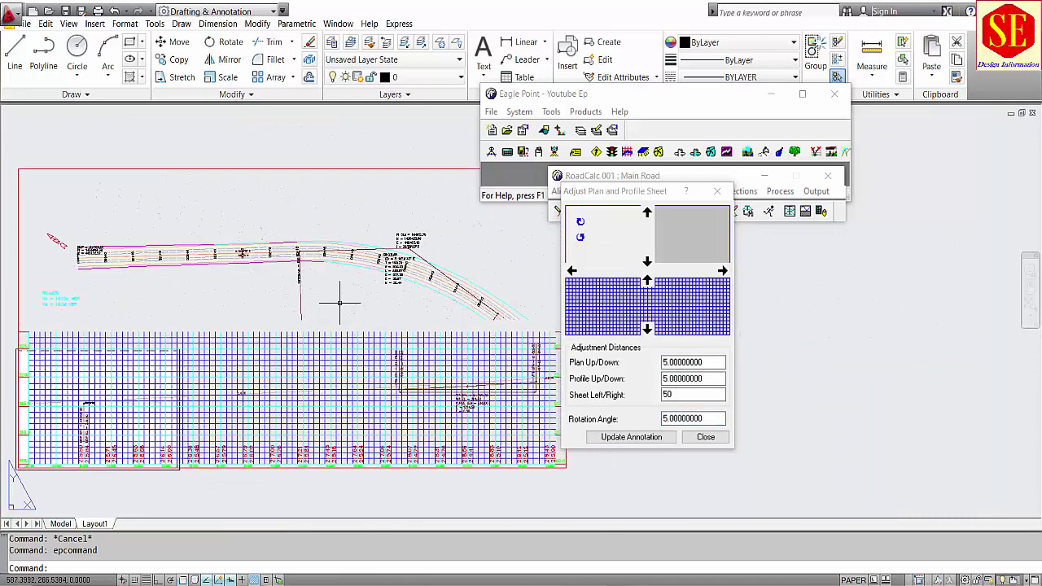
pyautogui.scroll(-2, 401, 287)
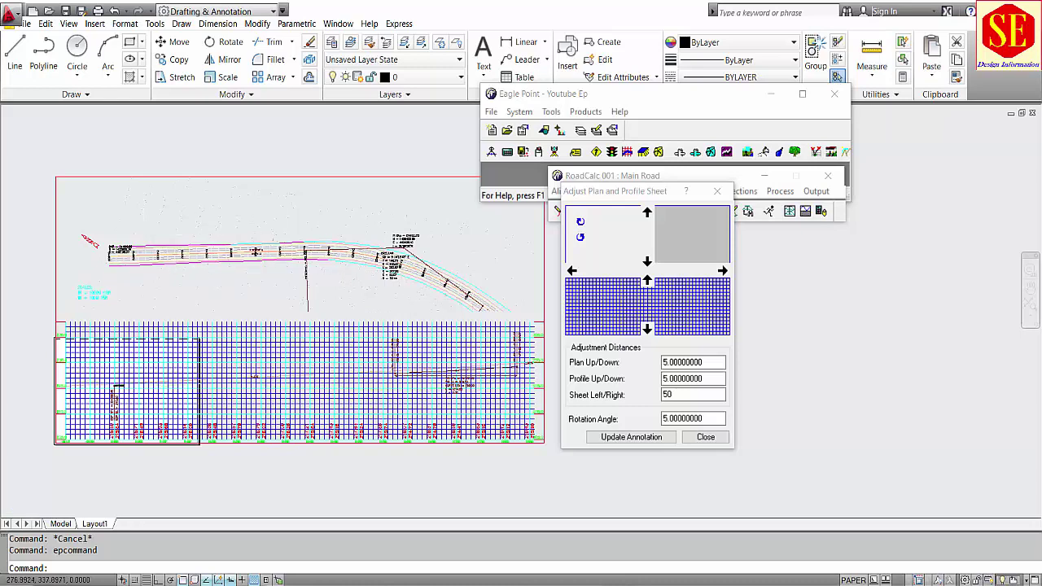
pyautogui.scroll(2, 185, 265)
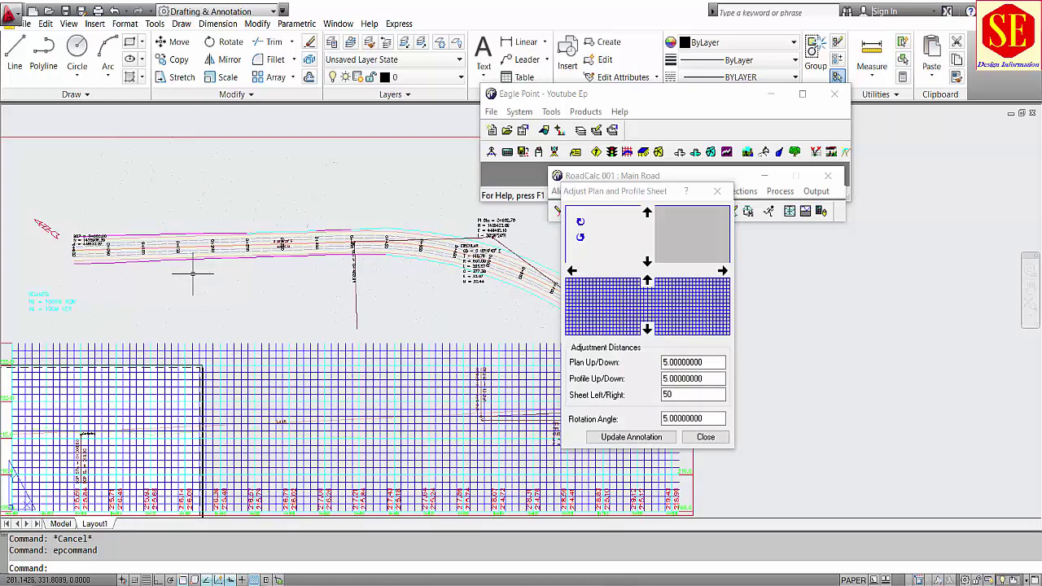
# Try shifting the profile down by 5 and back up by 5, and close the sheet adjustment
pyautogui.scroll(-1, 193, 273)
pyautogui.scroll(-1, 209, 453)
pyautogui.scroll(1, 259, 364)
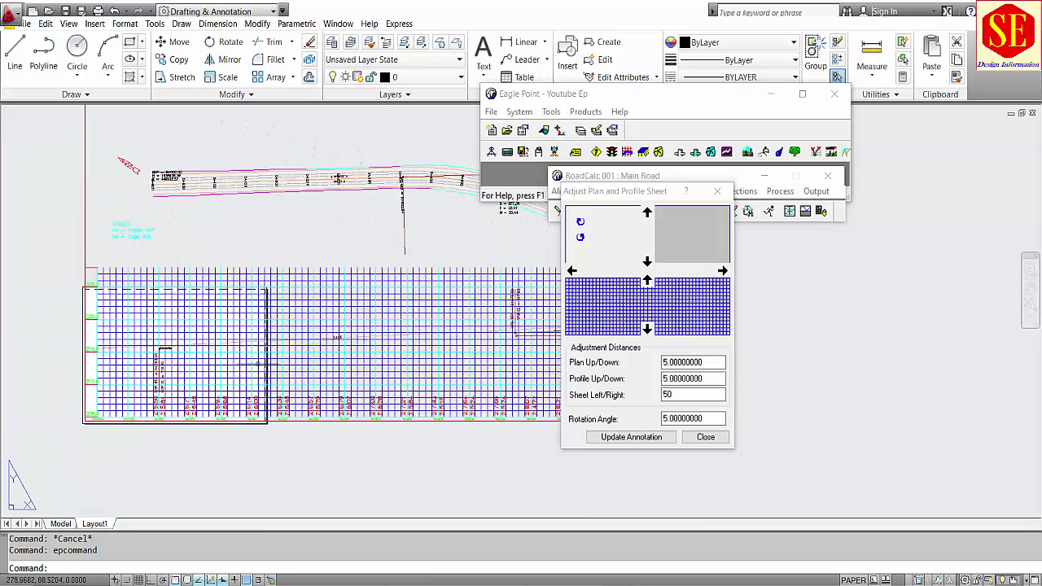
pyautogui.scroll(2, 436, 347)
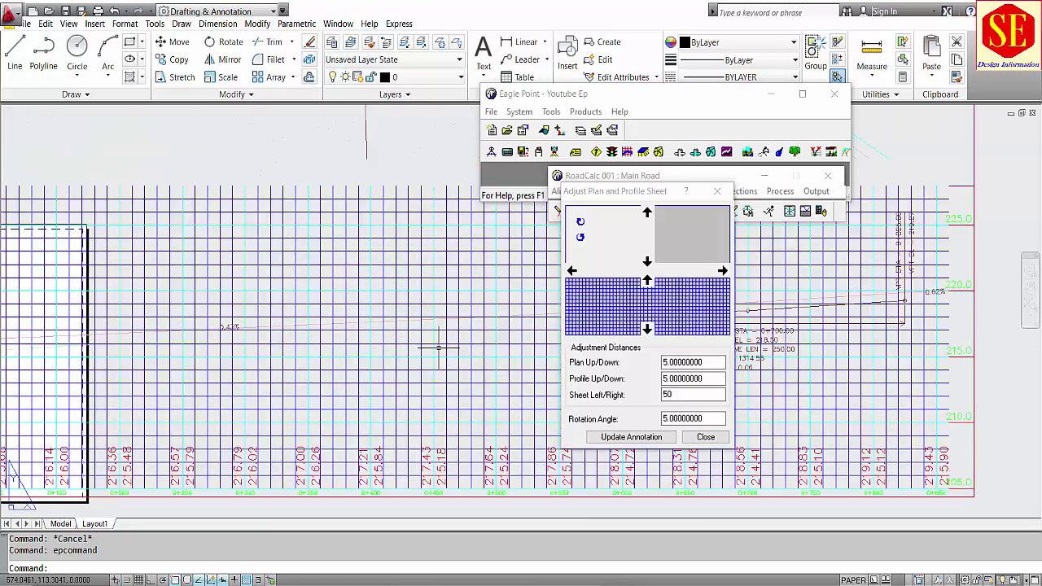
pyautogui.click(647, 329)
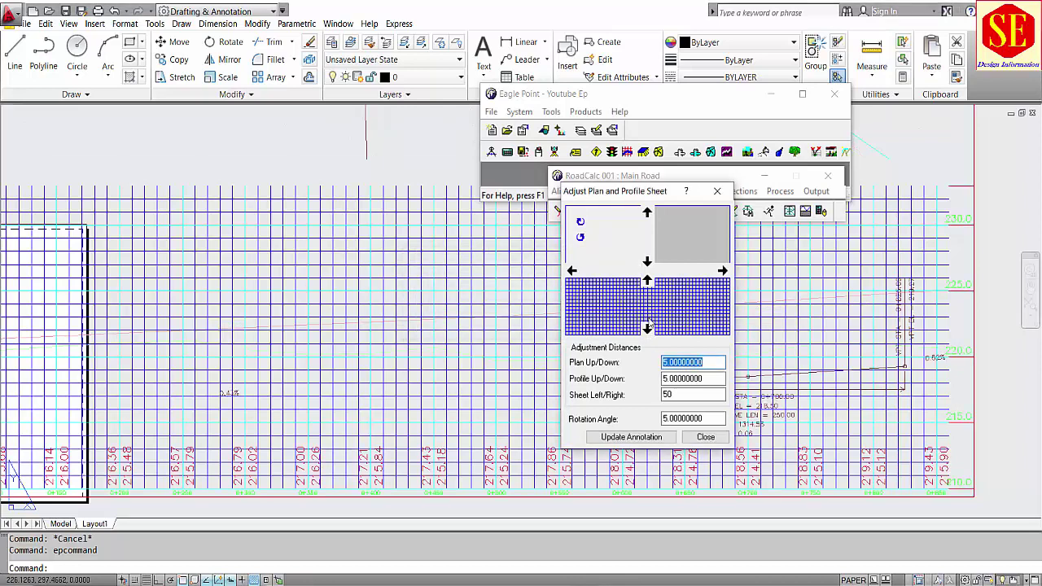
pyautogui.click(647, 281)
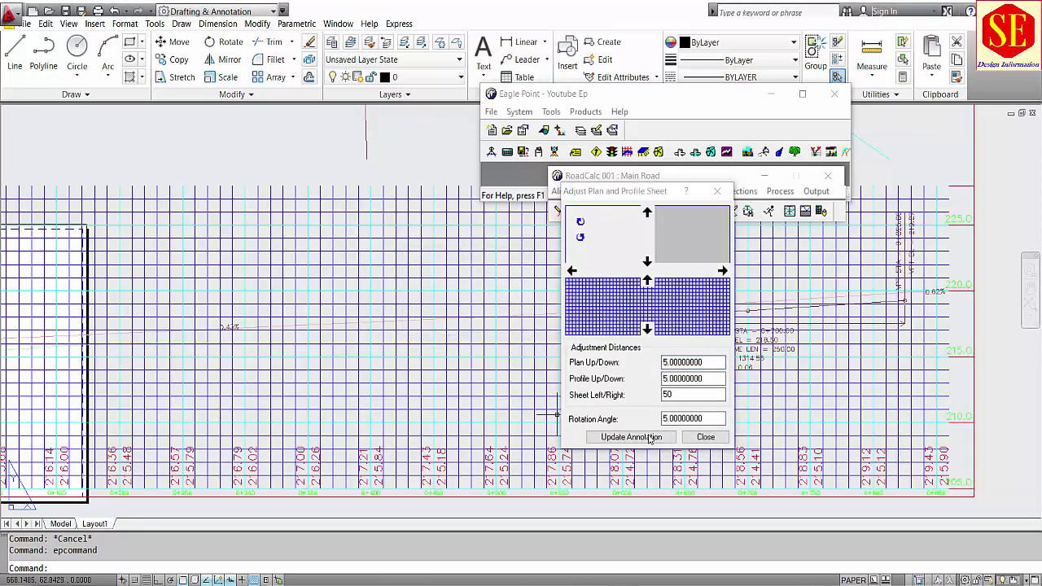
pyautogui.click(700, 437)
# Reopen the plan and profile sheet adjustment and try rotating the plan 5 degrees counterclockwise and 5 degrees back clockwise
pyautogui.scroll(-5, 533, 358)
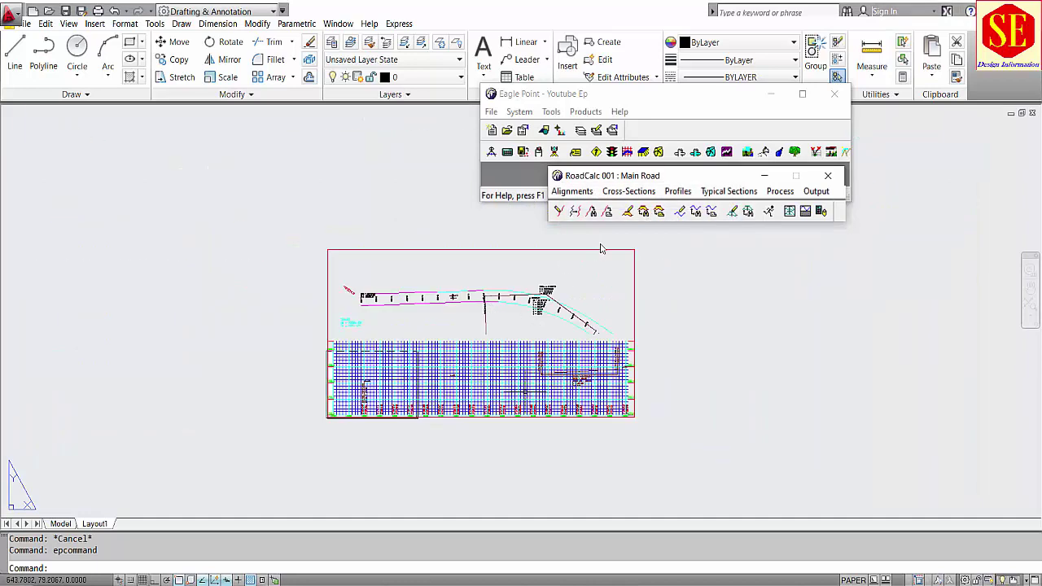
pyautogui.click(815, 192)
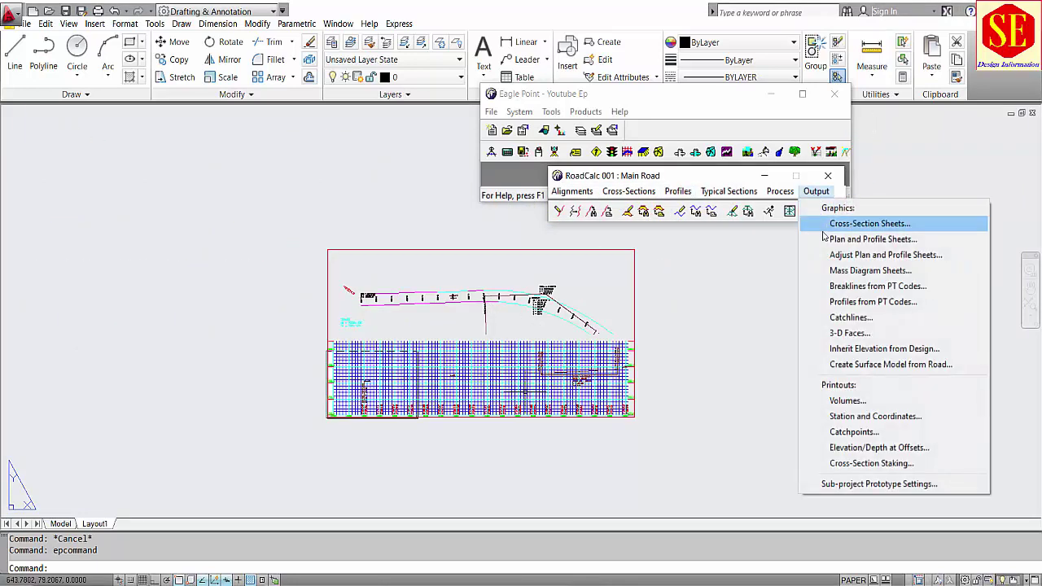
pyautogui.click(879, 255)
pyautogui.click(579, 237)
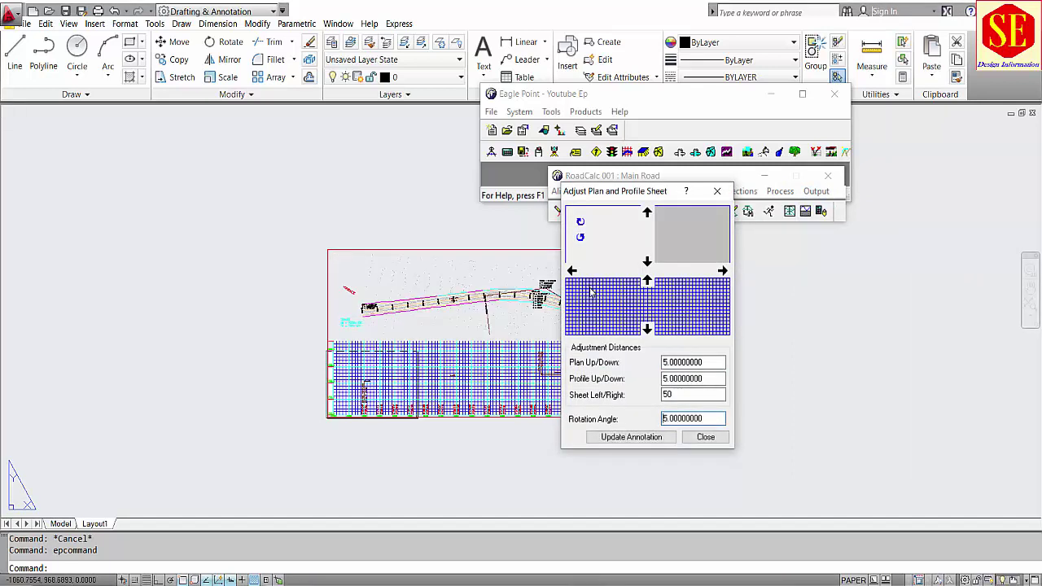
pyautogui.click(580, 227)
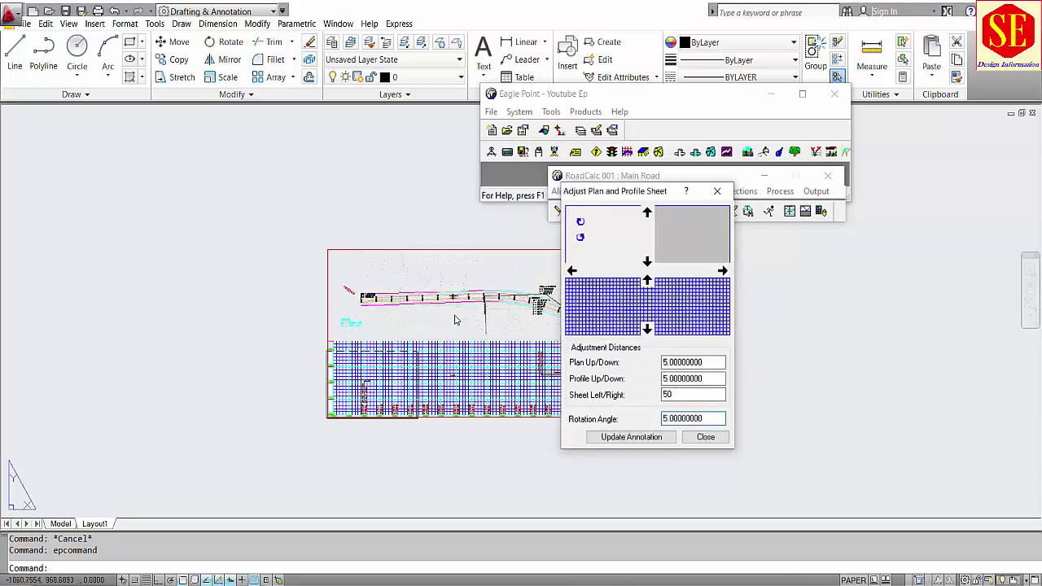
pyautogui.scroll(2, 391, 391)
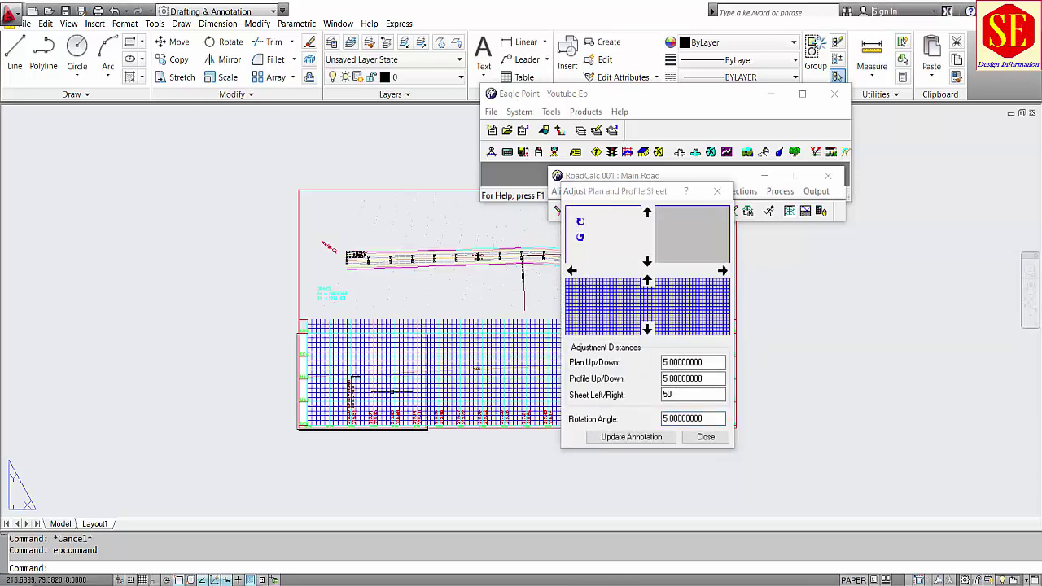
pyautogui.click(703, 439)
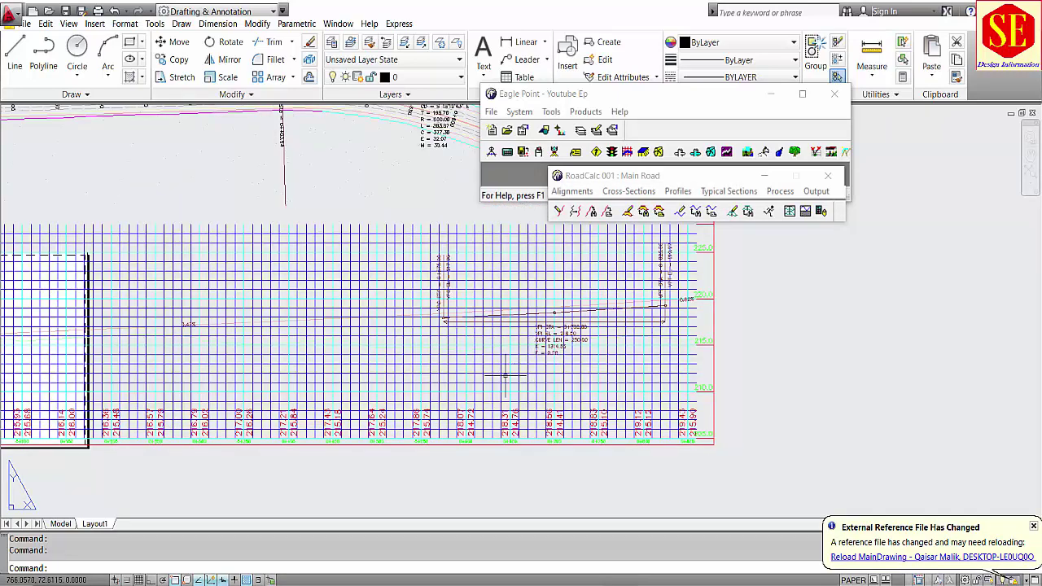
# Check the complete plan and profile sheet, and examine the border and title block in temp.dwg
pyautogui.scroll(-3, 524, 378)
pyautogui.scroll(-1, 294, 269)
pyautogui.scroll(-2, 301, 297)
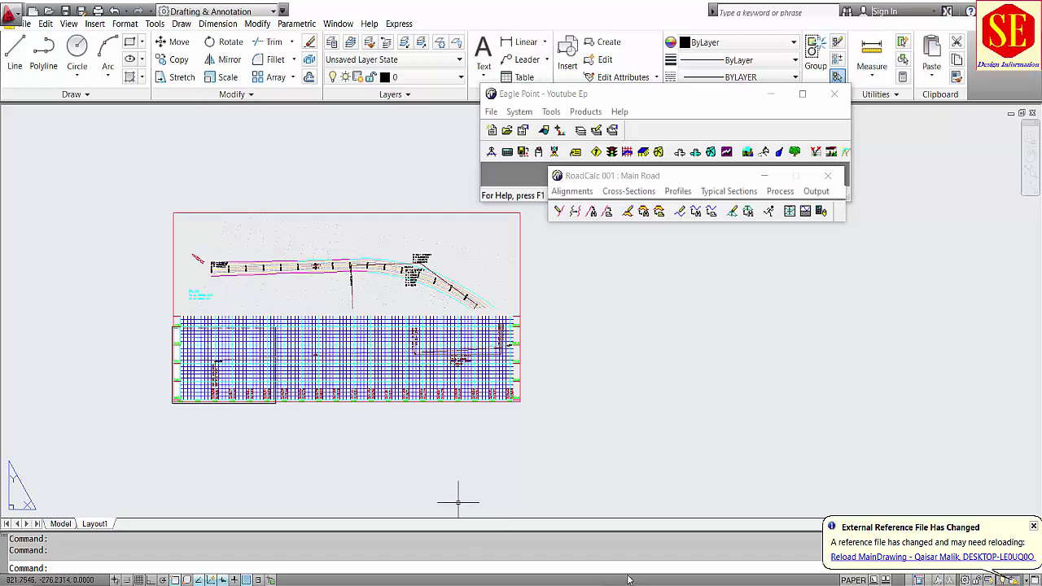
pyautogui.click(720, 559)
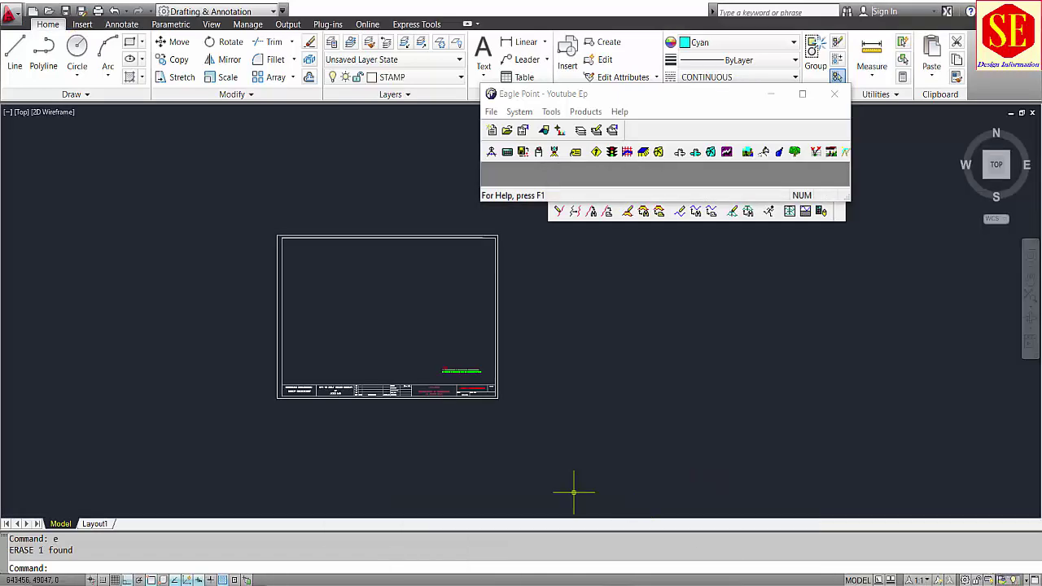
pyautogui.scroll(4, 500, 391)
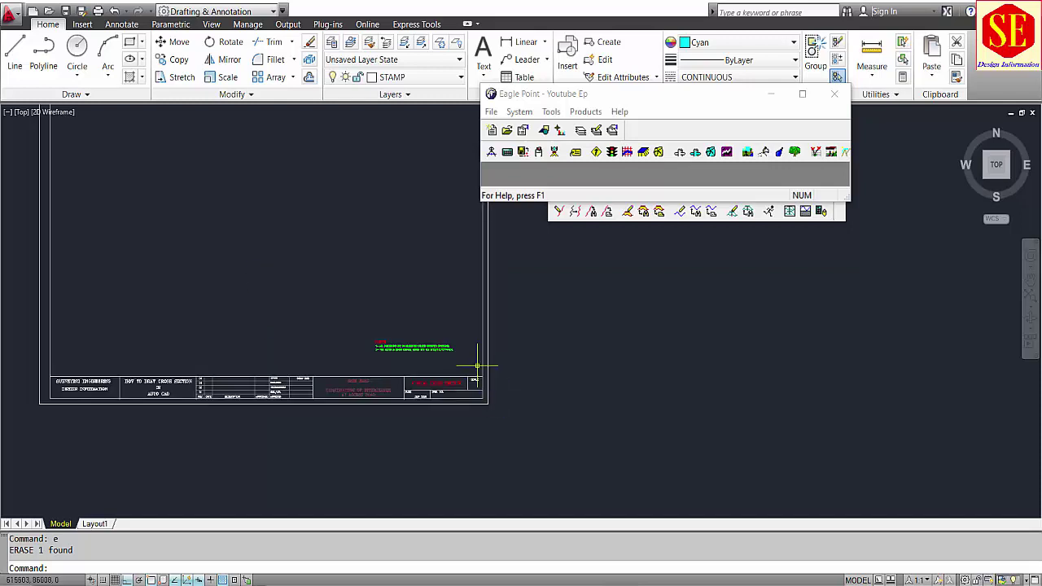
pyautogui.scroll(2, 455, 391)
pyautogui.scroll(-6, 442, 400)
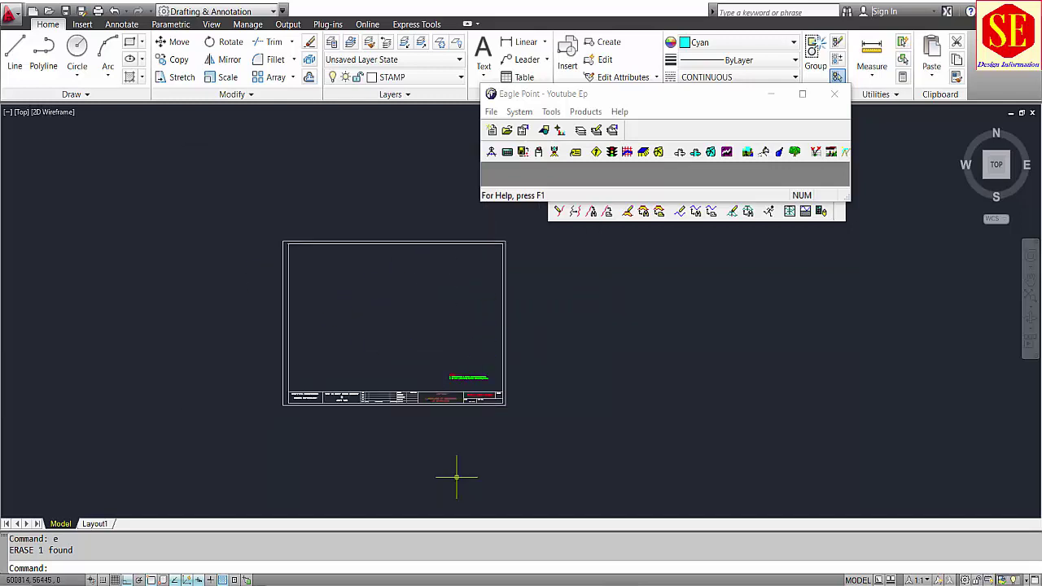
# Return to the RCp01001.dwg sheet and open the Sheet Settings of the Main Road plan and profile sheets for editing
pyautogui.click(604, 554)
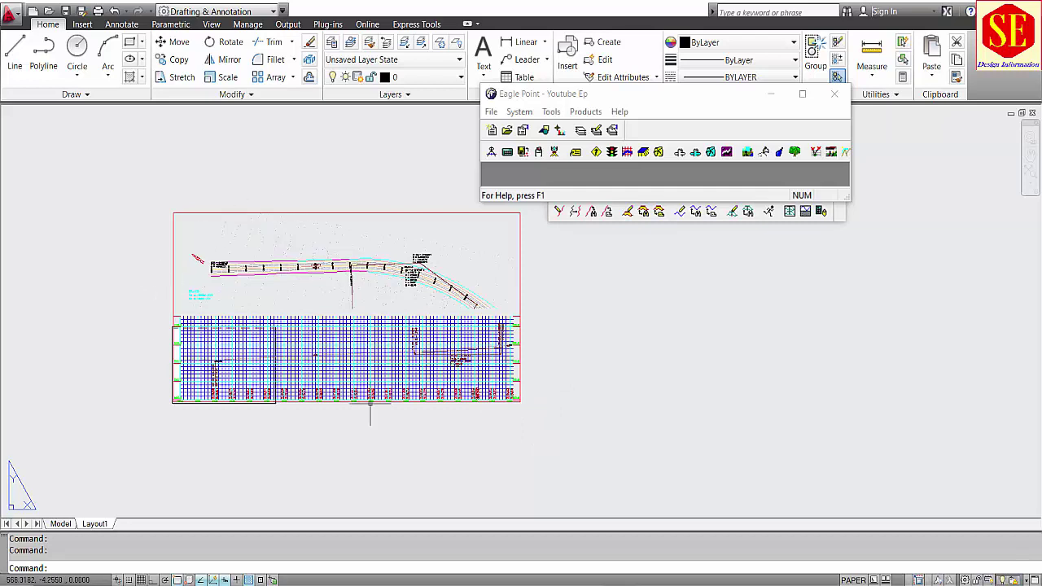
pyautogui.click(570, 217)
pyautogui.click(822, 191)
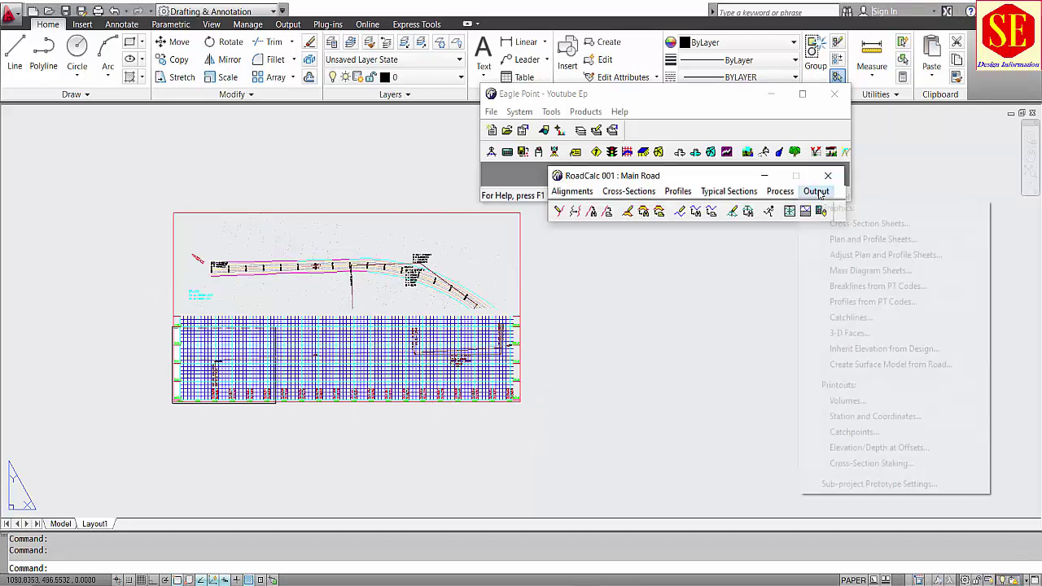
pyautogui.click(873, 239)
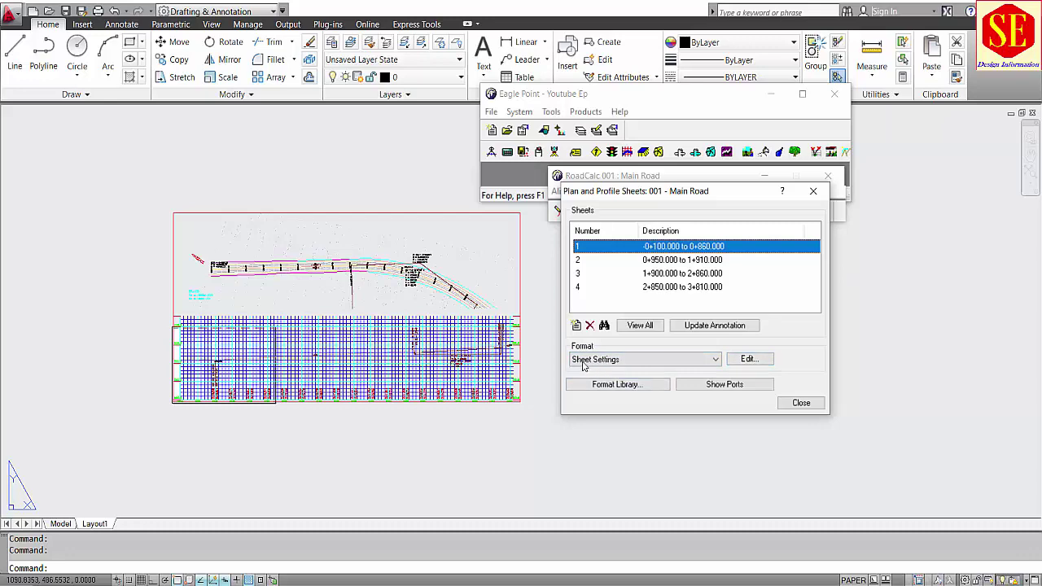
pyautogui.click(749, 359)
pyautogui.moveTo(739, 208); pyautogui.dragTo(710, 158)
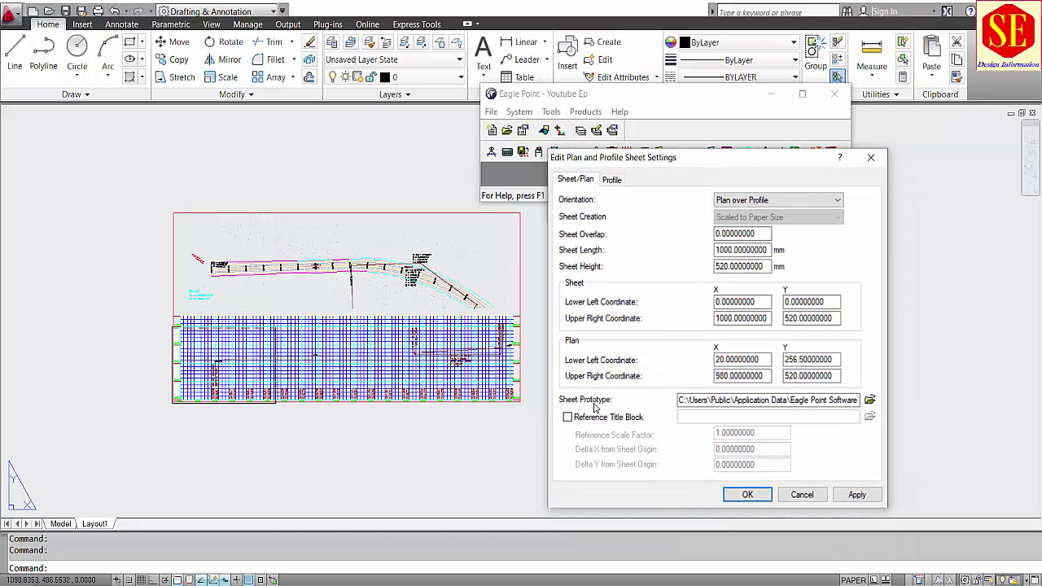
# Copy the full Sheet Prototype file path from the plan and profile sheet settings
pyautogui.click(689, 400)
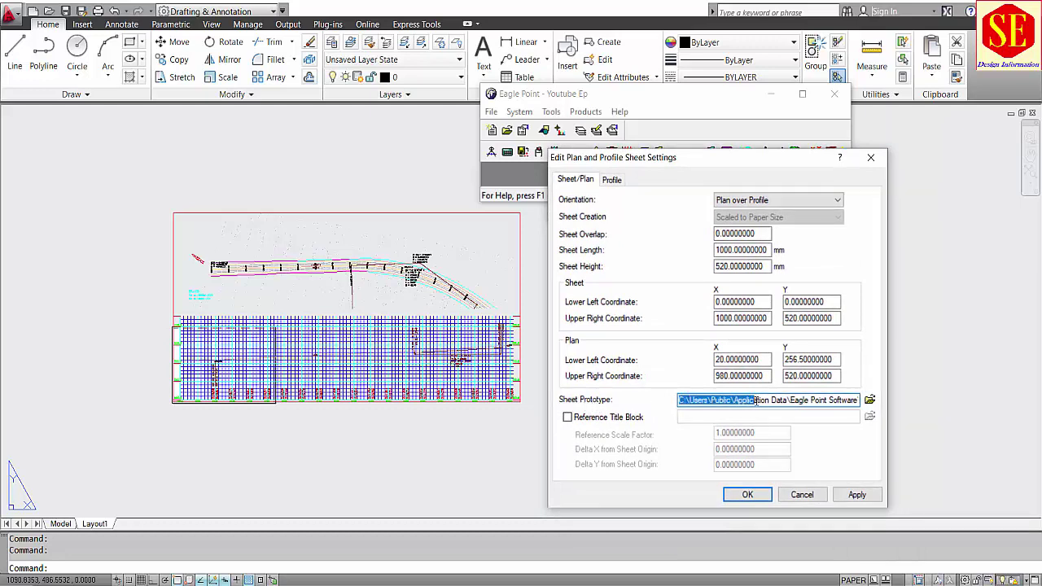
pyautogui.moveTo(758, 400); pyautogui.dragTo(743, 401)
pyautogui.click(739, 399)
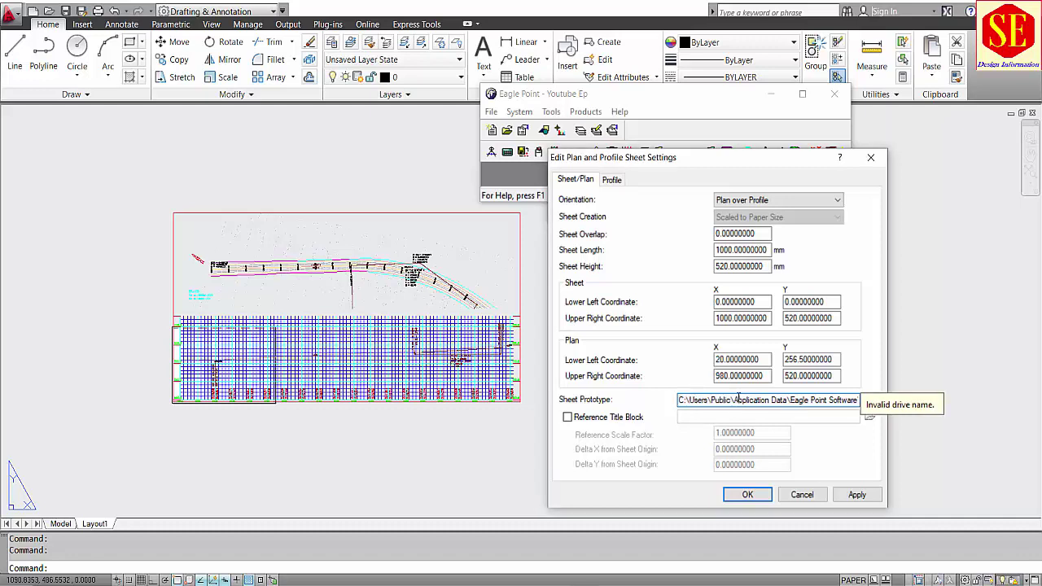
pyautogui.hotkey('ctrl', 'a')
pyautogui.rightClick(739, 400)
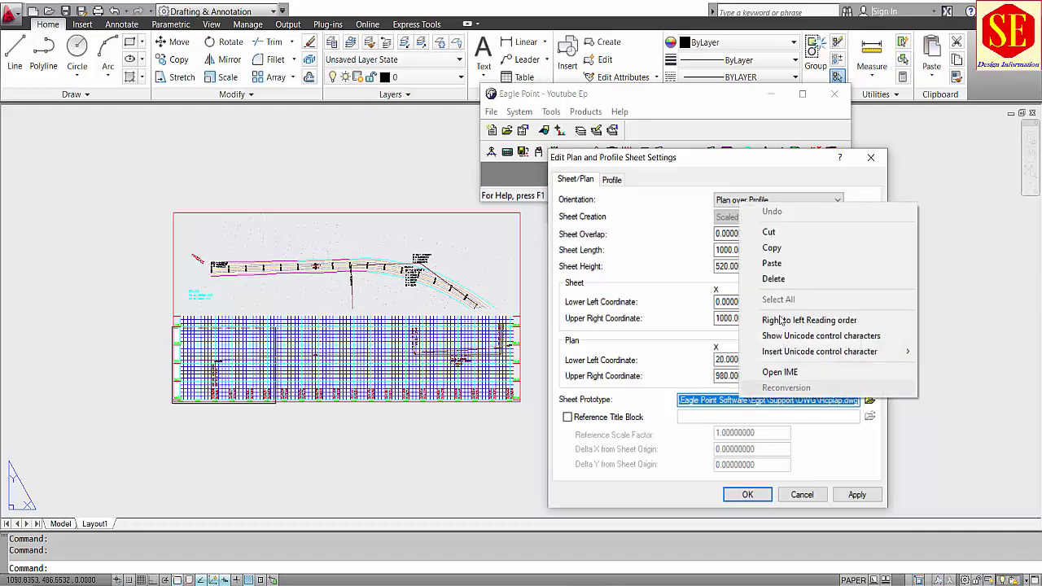
pyautogui.click(781, 248)
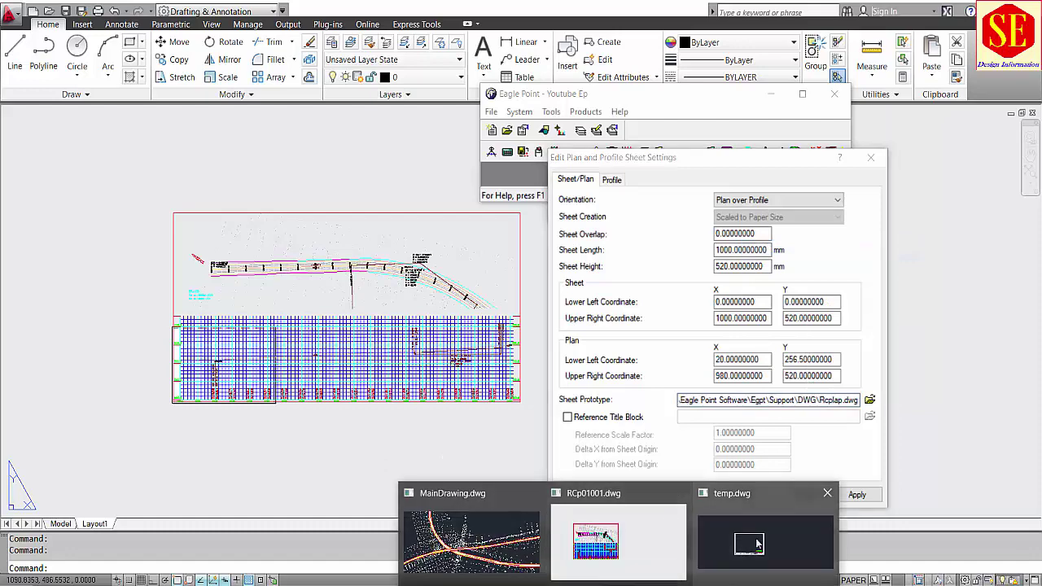
# Paste the copied Rcplap.dwg path as text beside the title block frame in temp.dwg, and inspect its folders and file name
pyautogui.click(782, 533)
pyautogui.scroll(4, 244, 244)
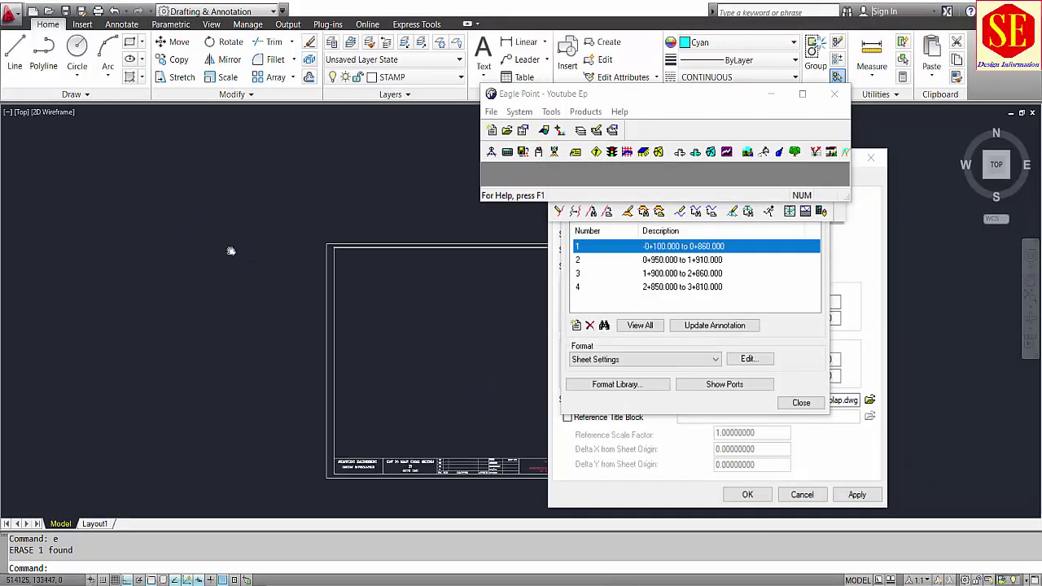
pyautogui.hotkey('ctrl', 'v')
pyautogui.click(268, 288)
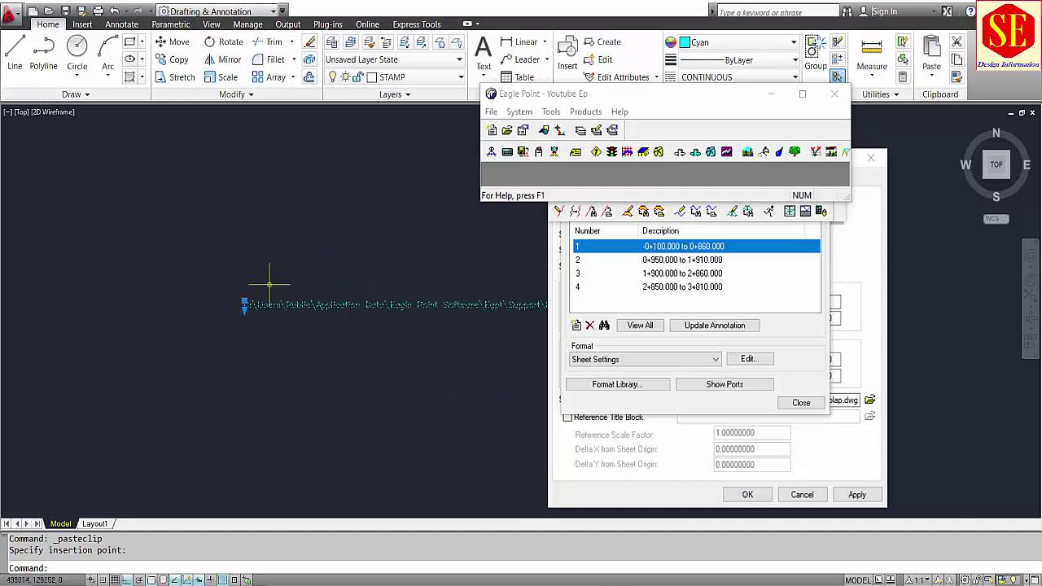
pyautogui.press('Escape')
pyautogui.scroll(2, 176, 305)
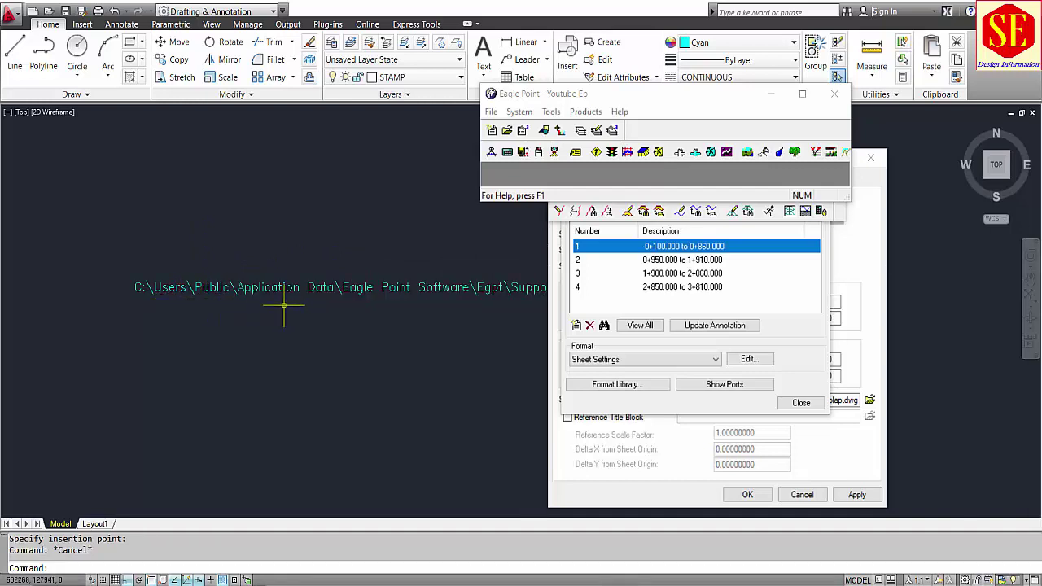
pyautogui.moveTo(409, 317); pyautogui.dragTo(314, 323, button='middle')
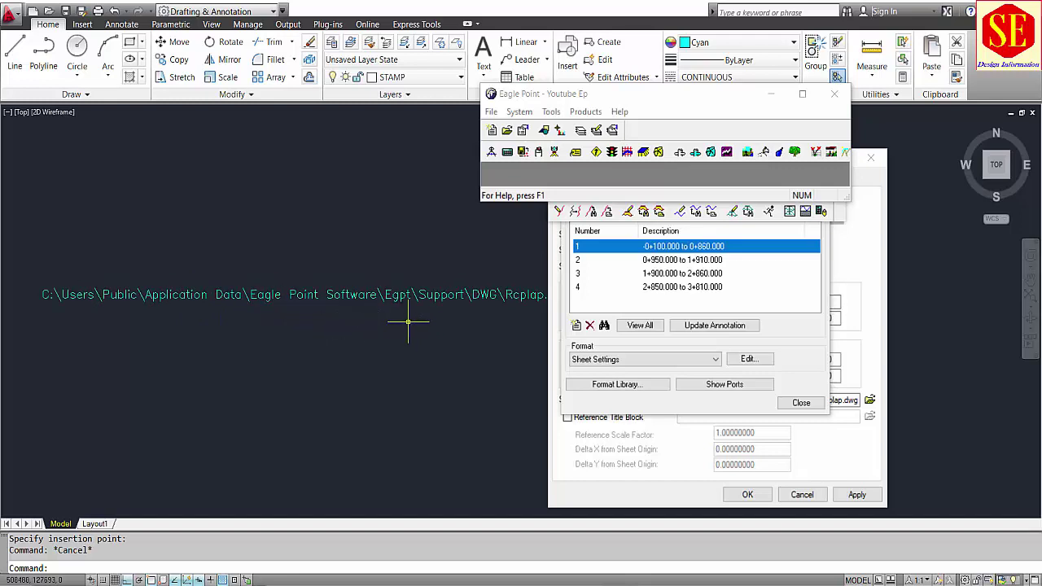
pyautogui.moveTo(408, 321); pyautogui.dragTo(293, 326, button='middle')
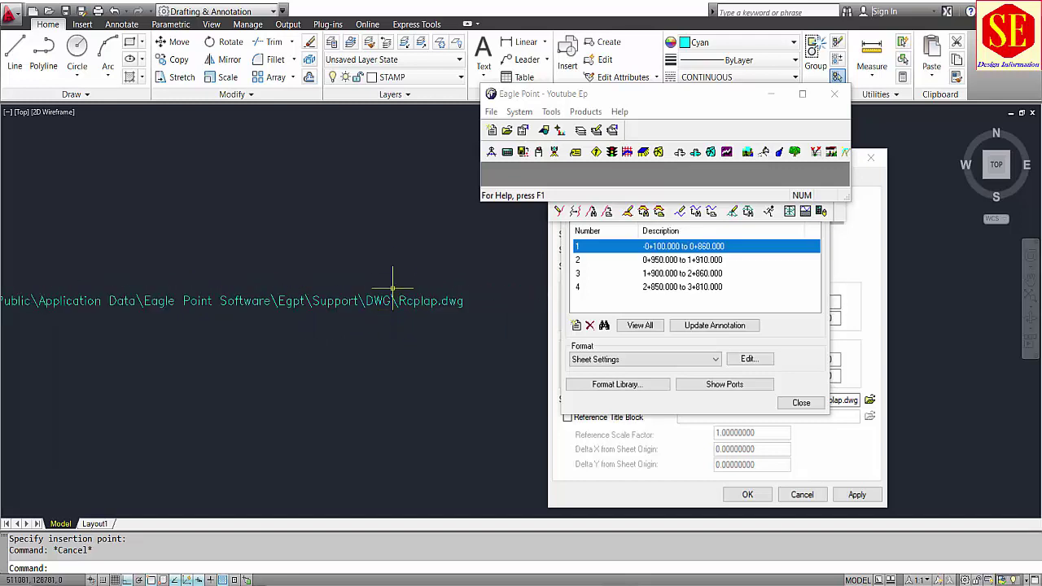
pyautogui.scroll(2, 420, 311)
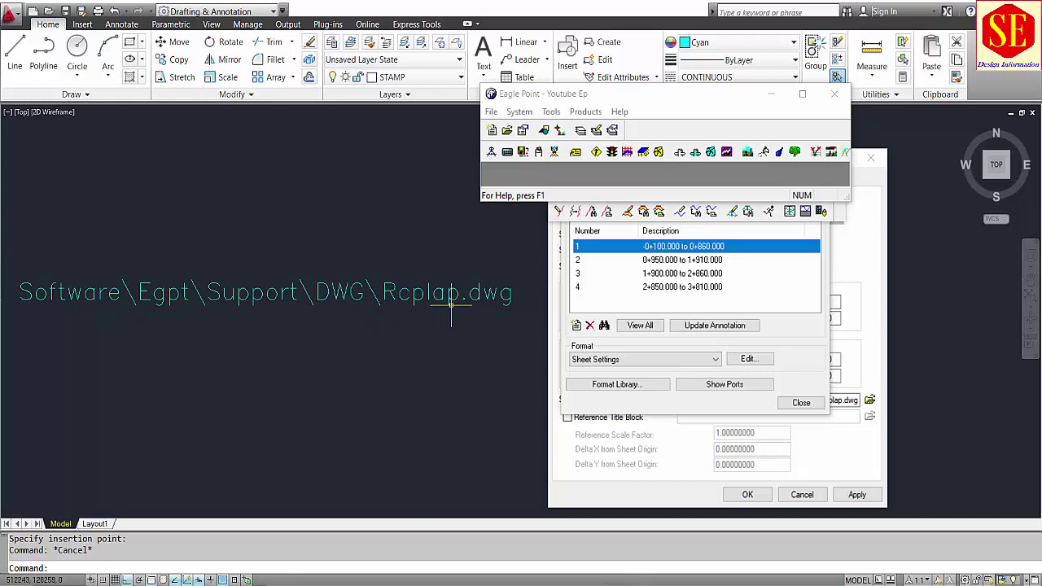
# In File Explorer, browse from Local Disk (C:) to Users\Public\Application Data, following the path text in temp.dwg
pyautogui.scroll(-6, 450, 303)
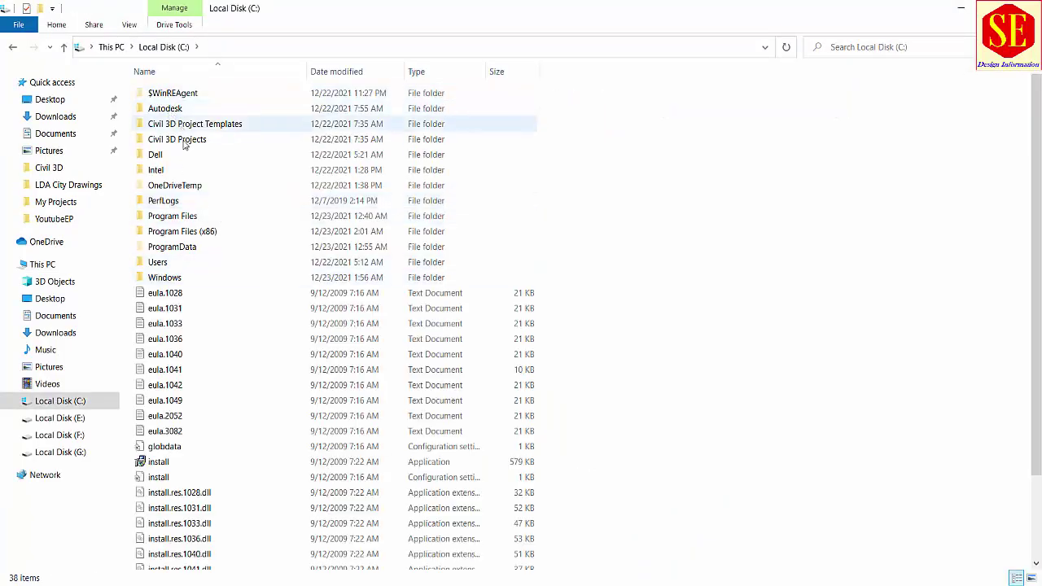
pyautogui.doubleClick(159, 263)
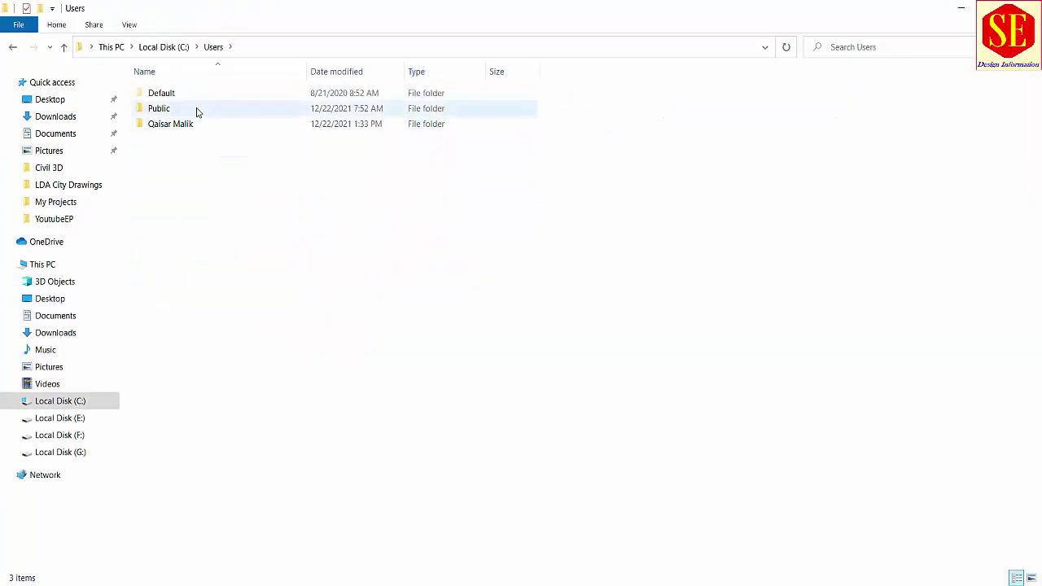
pyautogui.click(163, 110)
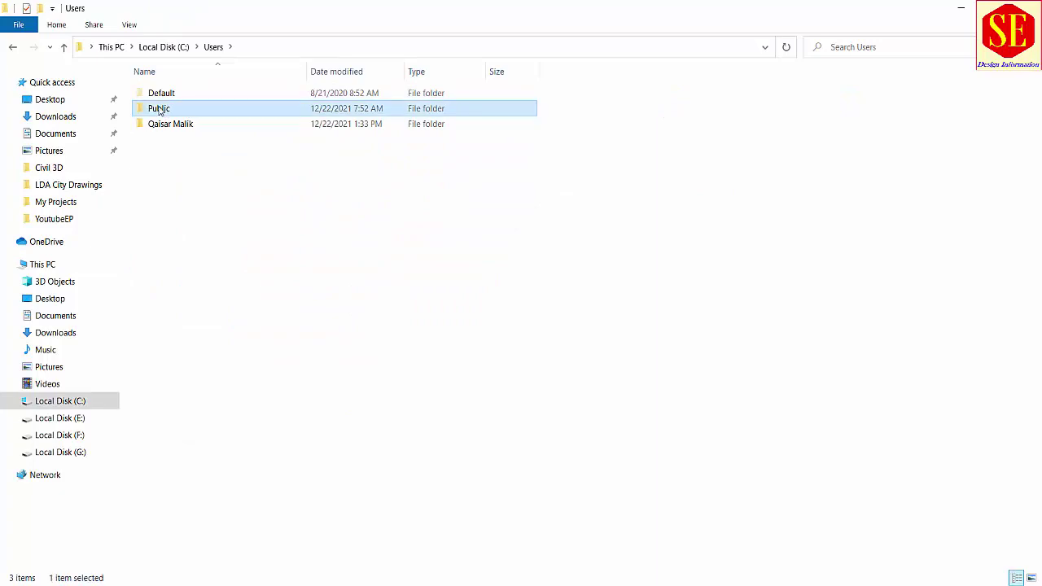
pyautogui.moveTo(616, 580)
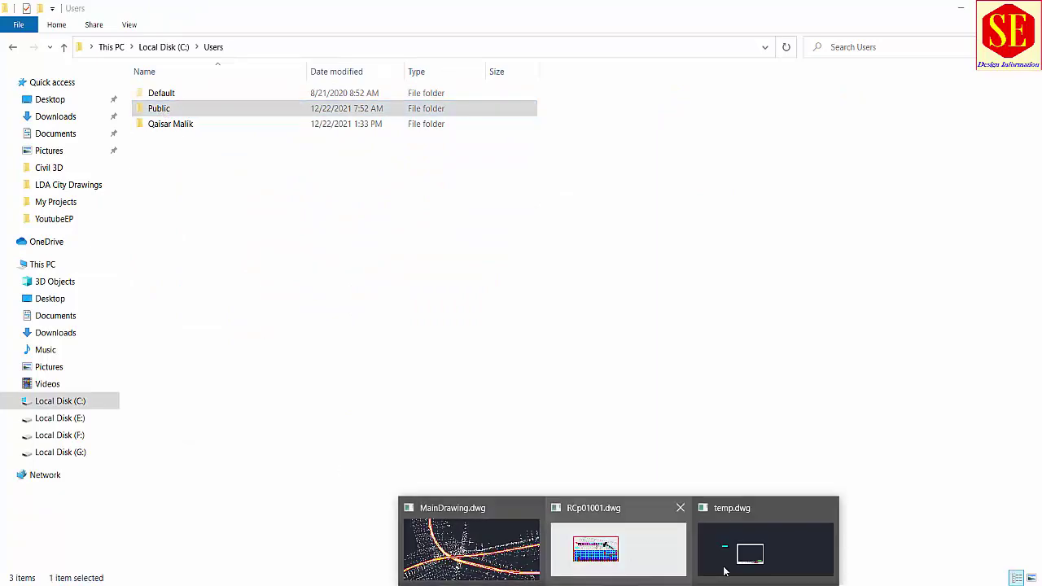
pyautogui.click(732, 555)
pyautogui.scroll(10, 210, 287)
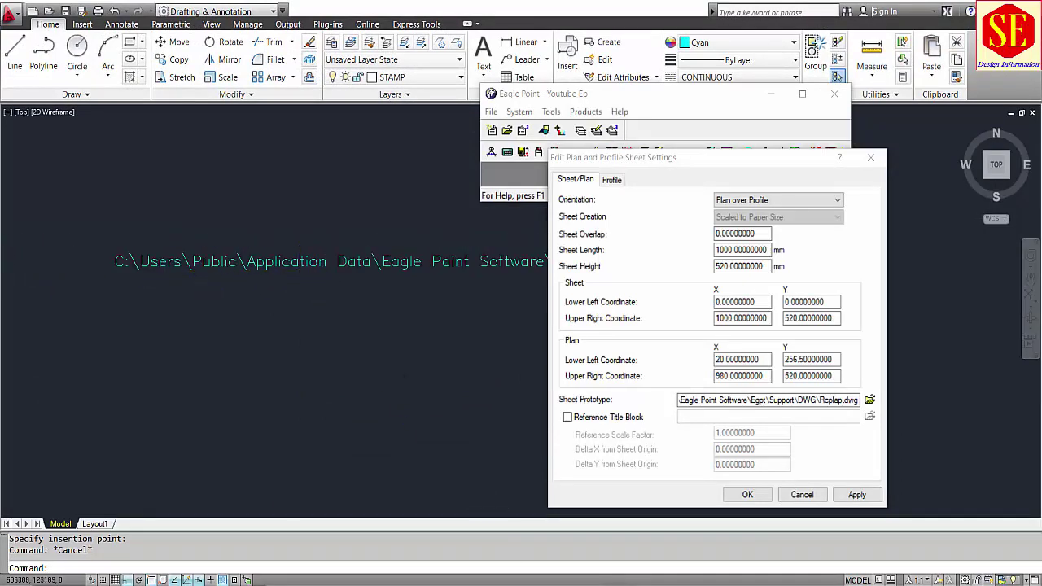
pyautogui.click(499, 560)
pyautogui.doubleClick(149, 110)
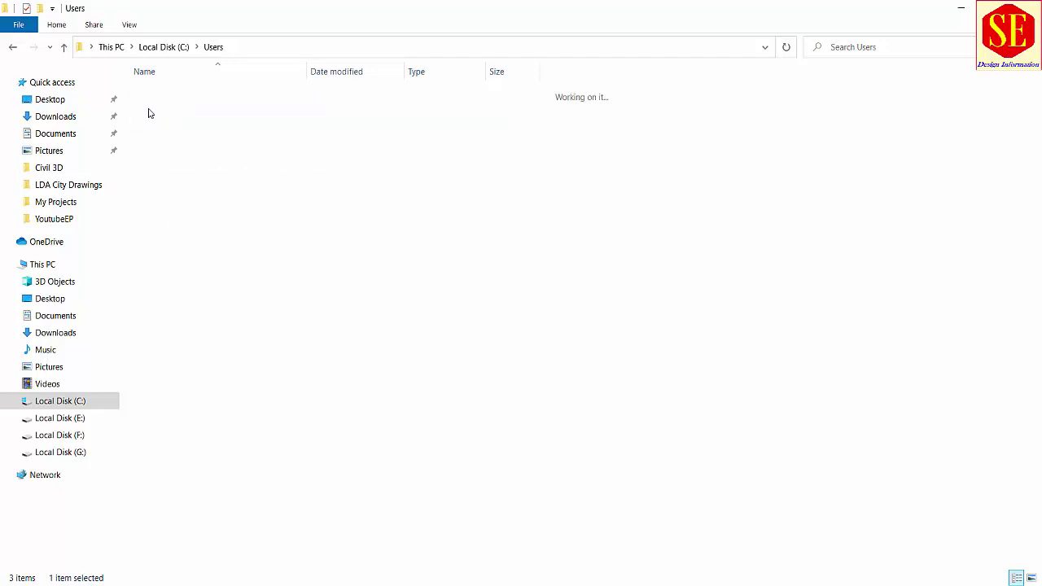
pyautogui.click(186, 96)
pyautogui.doubleClick(185, 96)
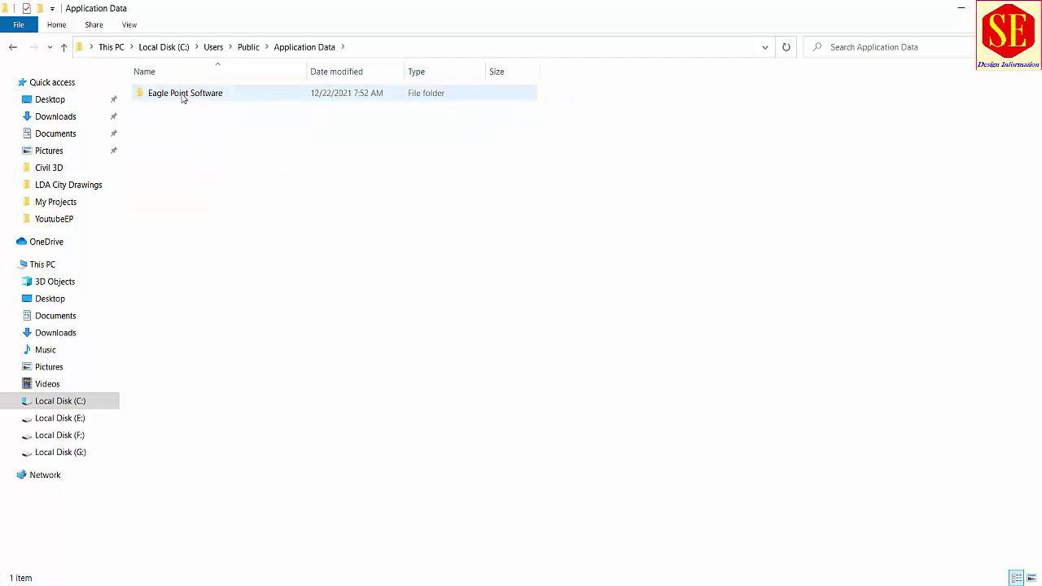
# Open the DWG folder under Eagle Point Software\Egpt\Support
pyautogui.click(214, 96)
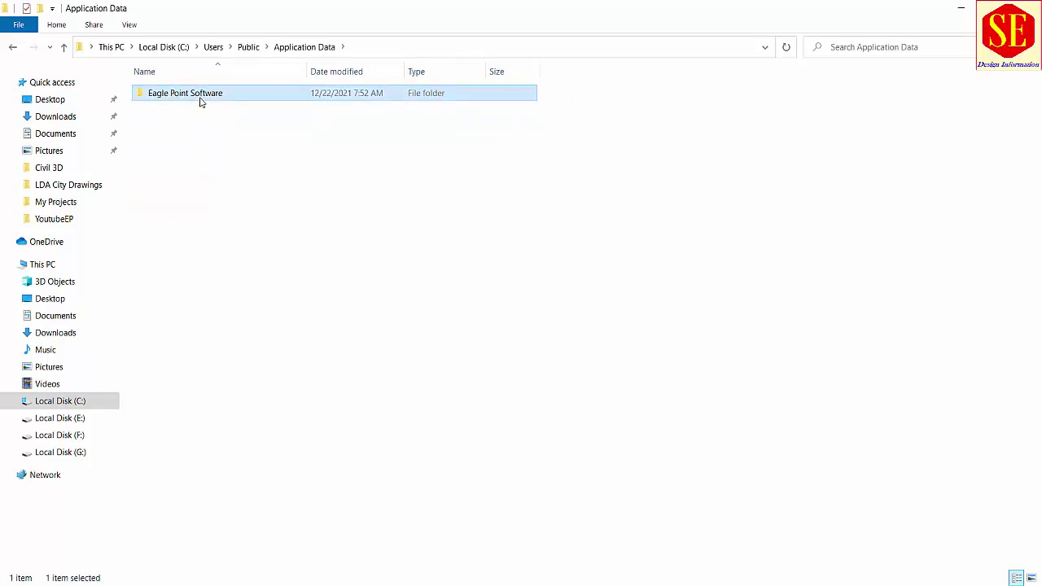
pyautogui.doubleClick(200, 96)
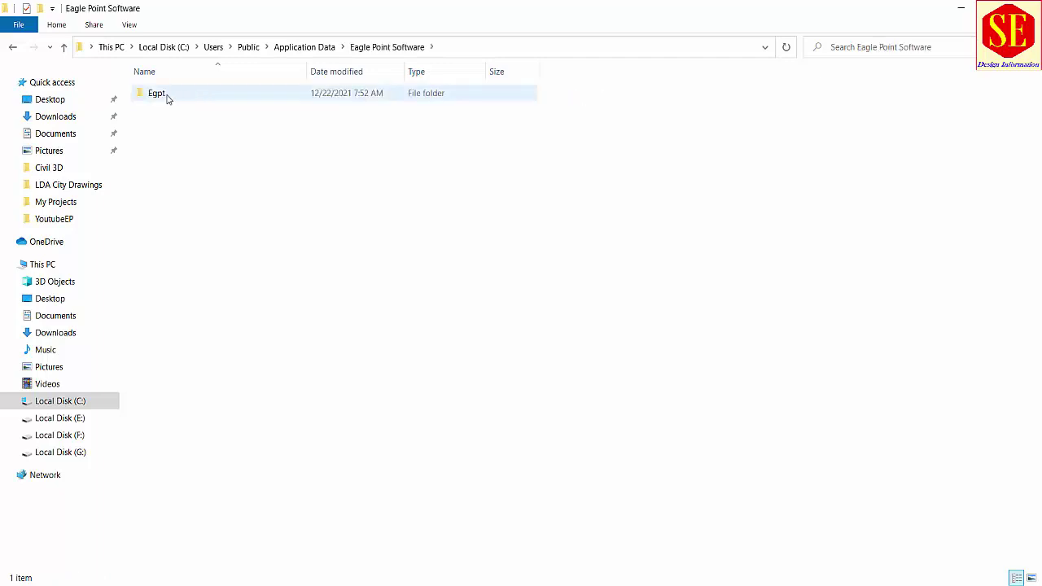
pyautogui.doubleClick(167, 98)
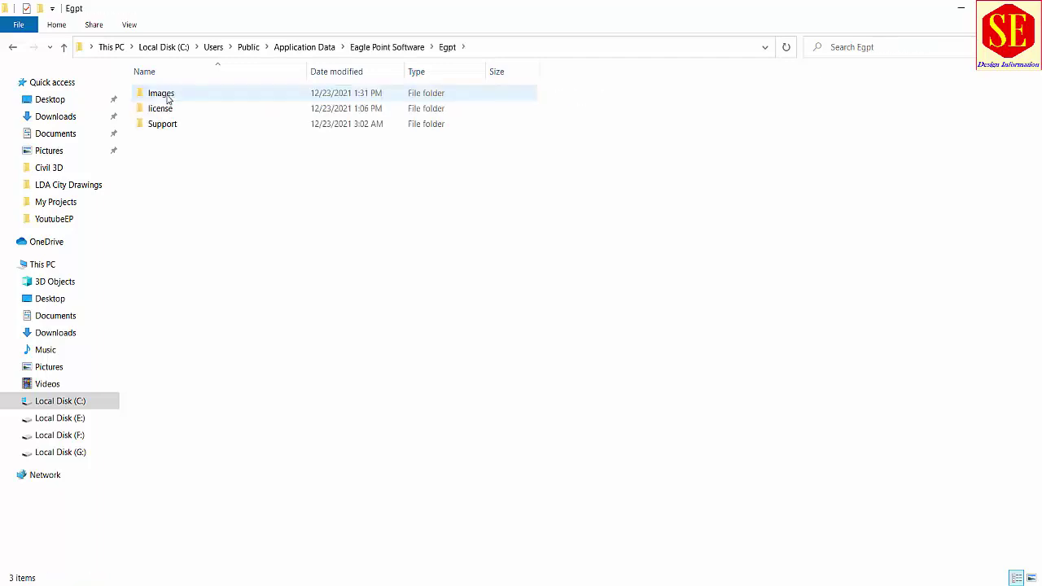
pyautogui.click(162, 126)
pyautogui.doubleClick(163, 126)
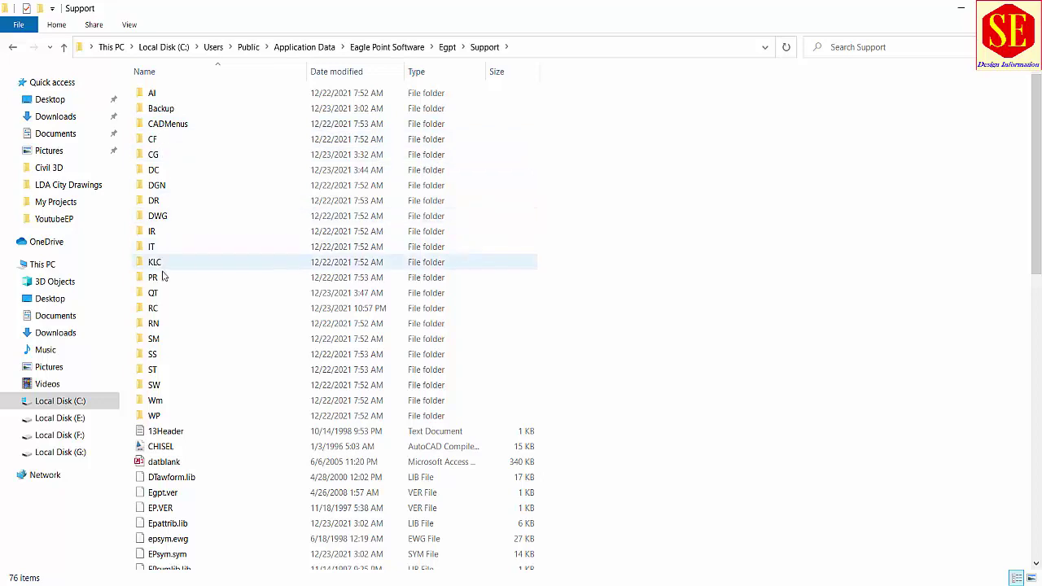
pyautogui.click(154, 217)
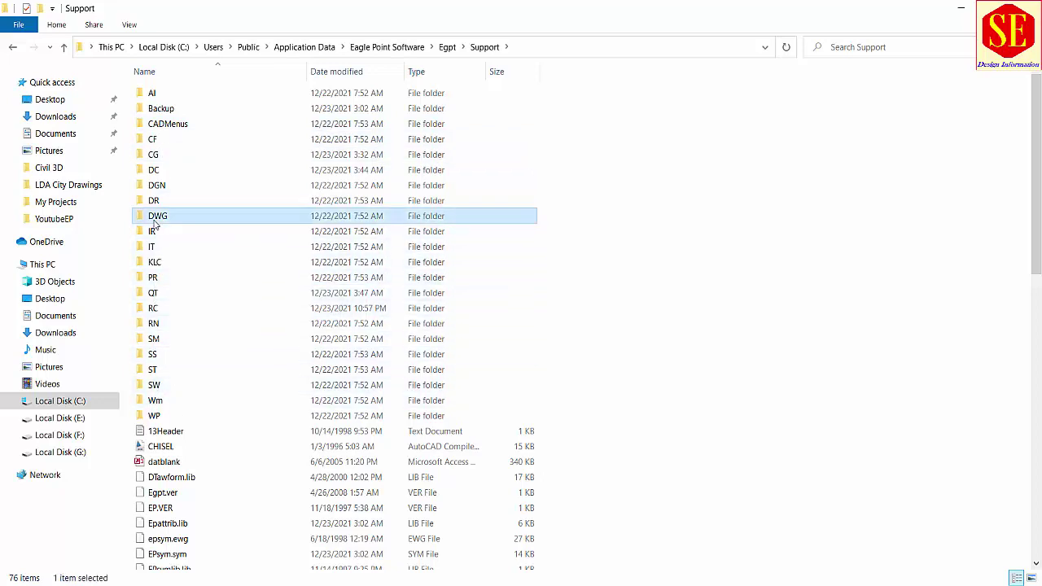
pyautogui.doubleClick(153, 219)
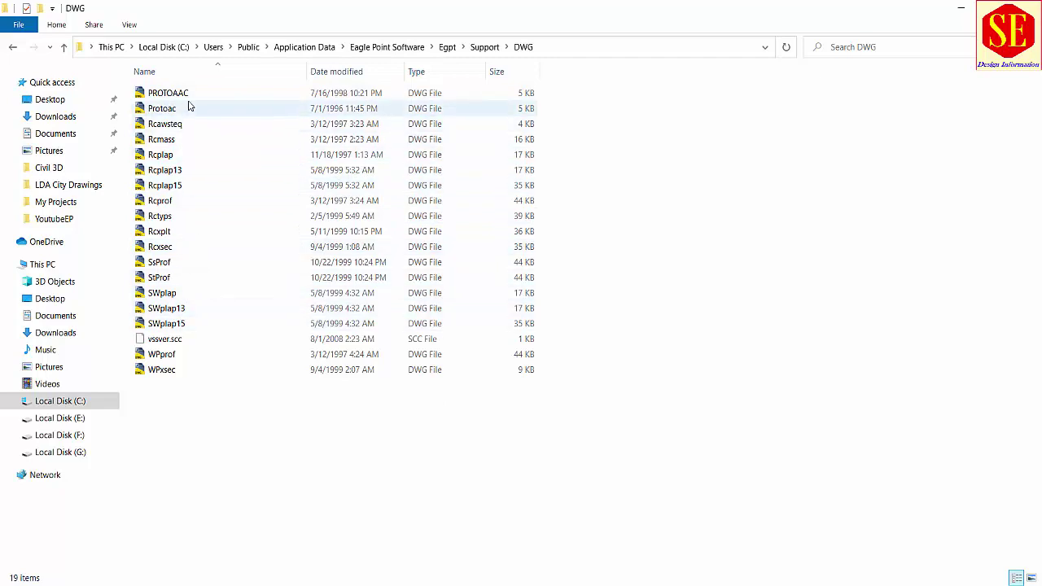
# Check the prototype file name against the pasted path, and open Rcplap.dwg from the DWG folder with the suggested AutoCAD Application
pyautogui.click(142, 159)
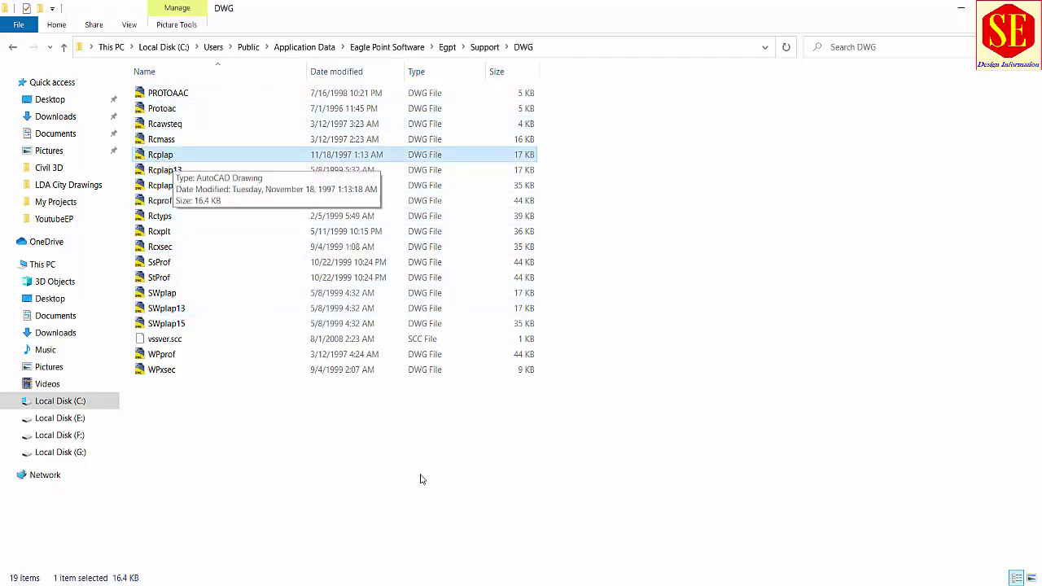
pyautogui.click(765, 537)
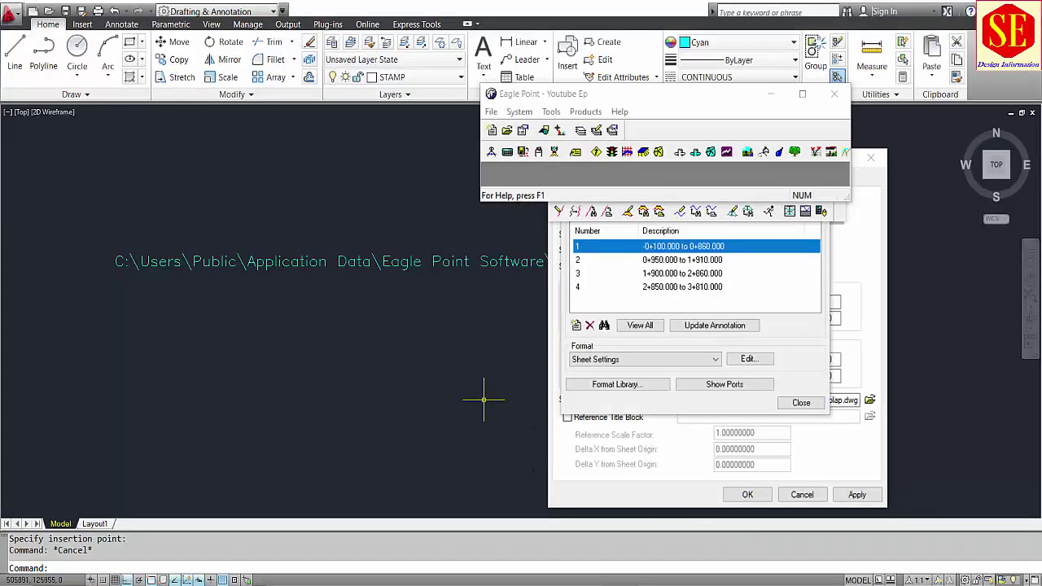
pyautogui.scroll(5, 472, 286)
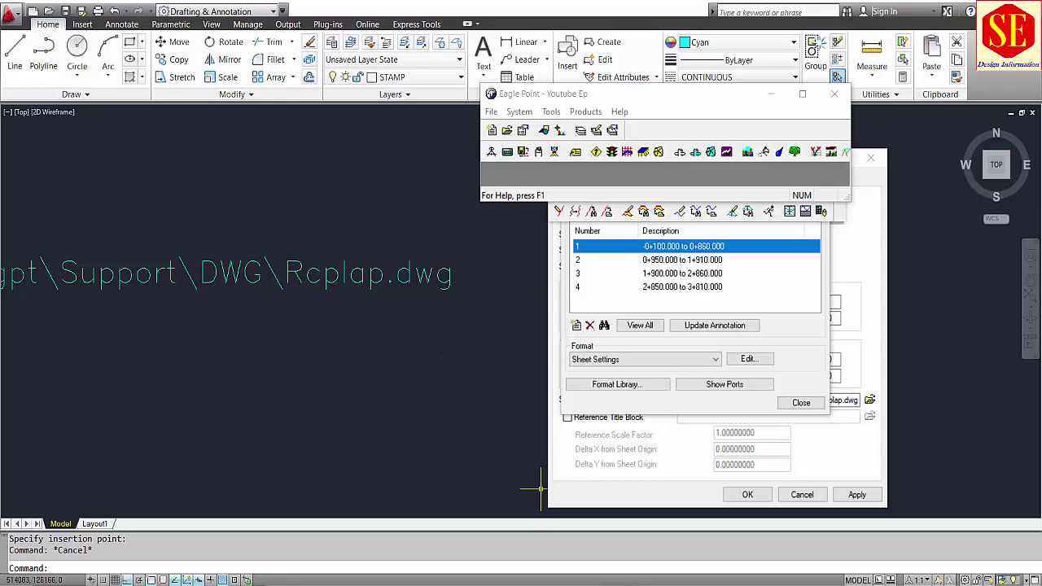
pyautogui.click(511, 533)
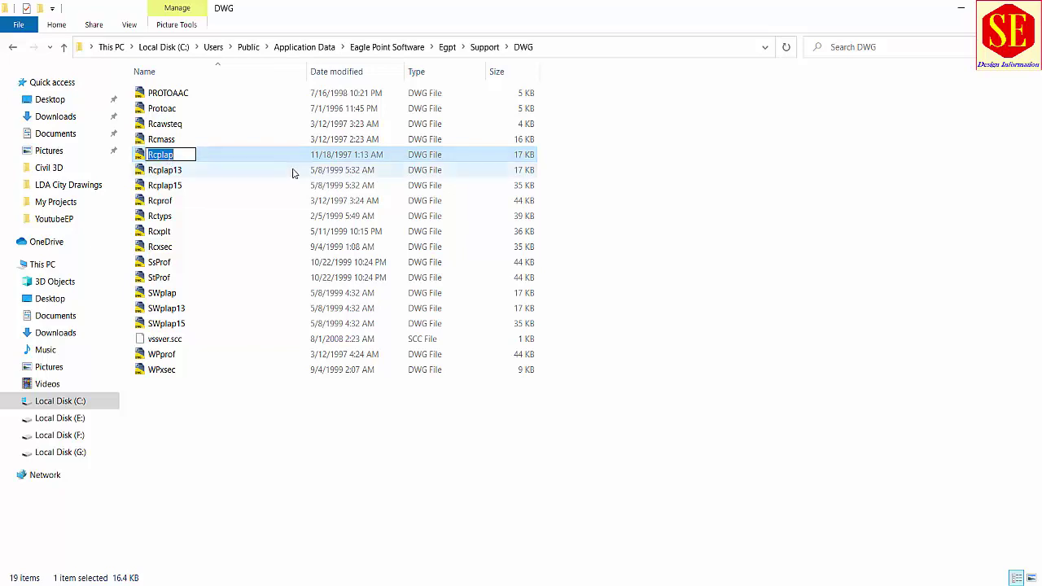
pyautogui.doubleClick(167, 155)
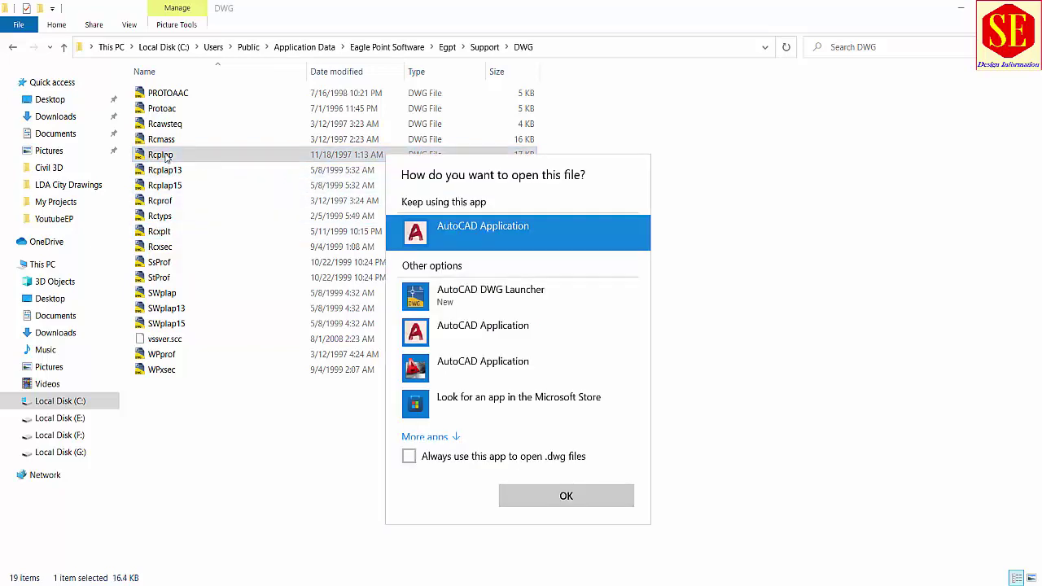
pyautogui.doubleClick(534, 228)
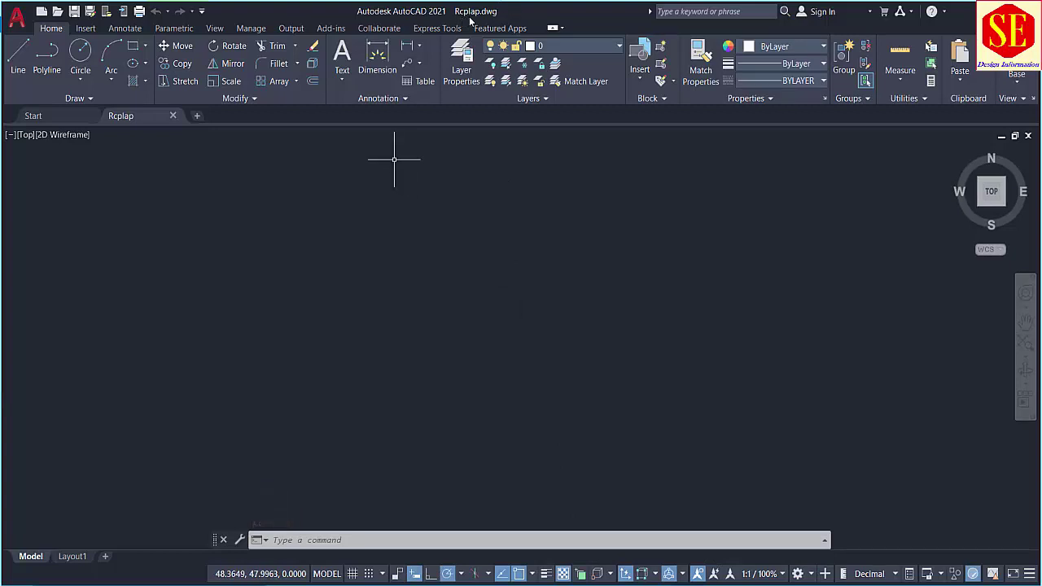
# Switch Rcplap.dwg to the Layout1 paper space
pyautogui.scroll(-3, 472, 309)
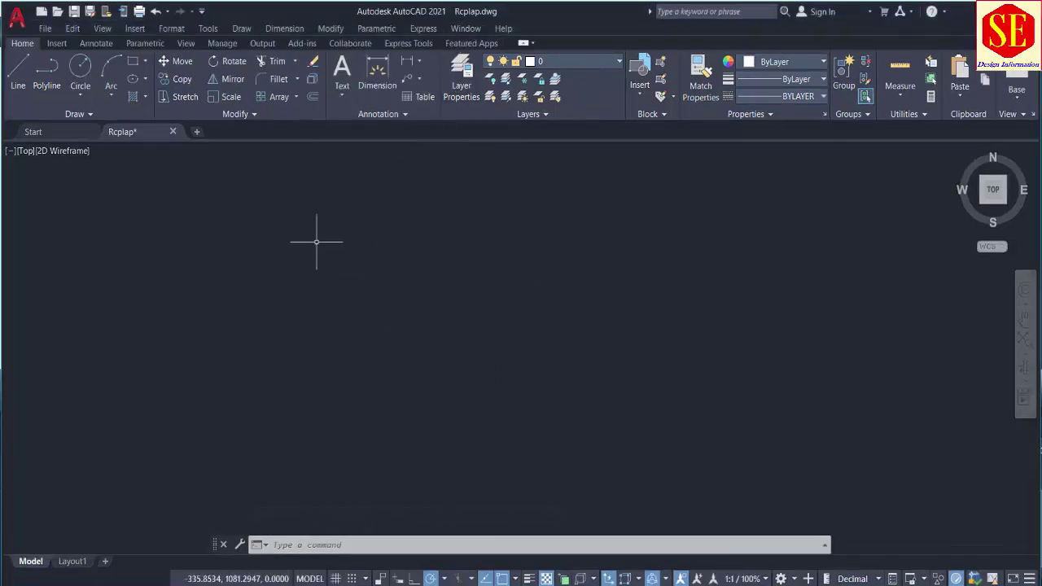
pyautogui.click(73, 562)
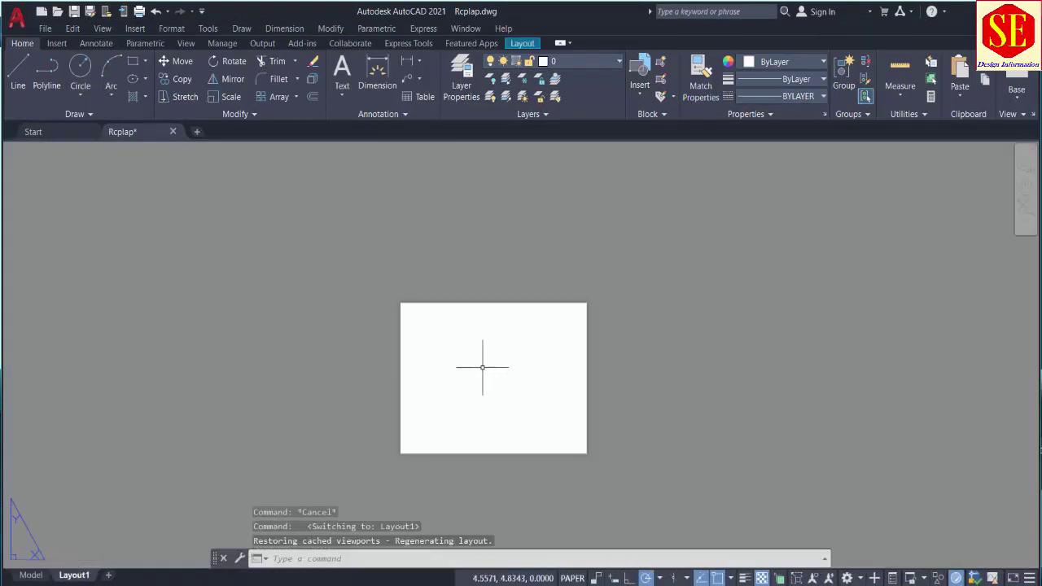
pyautogui.scroll(2, 500, 425)
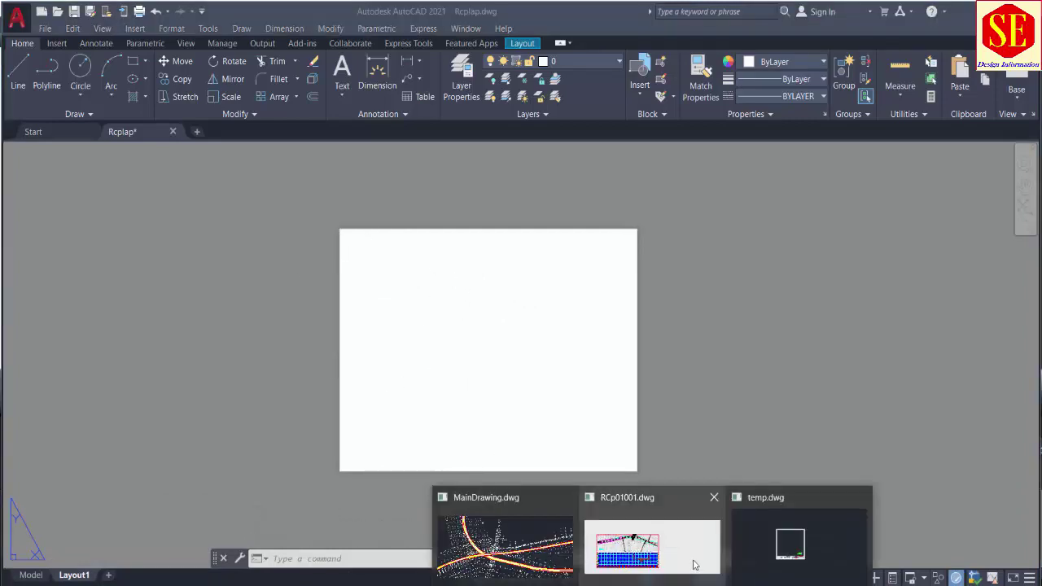
# Switch to RCp01001.dwg, minimize the Eagle Point window, and copy the red rectangular sheet border from Layout1 to the clipboard
pyautogui.click(697, 558)
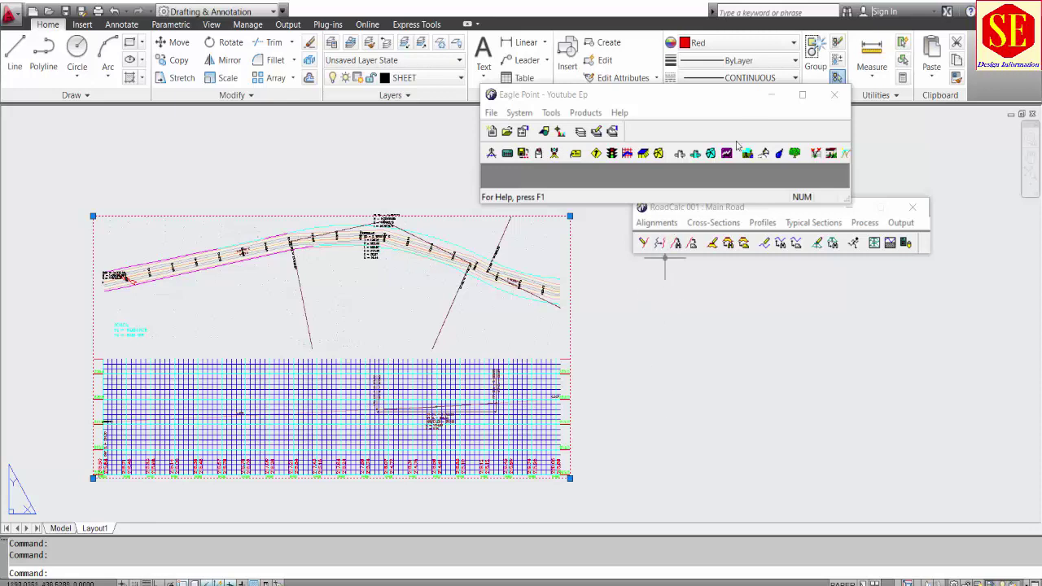
pyautogui.click(770, 95)
pyautogui.press('Escape')
pyautogui.click(570, 215)
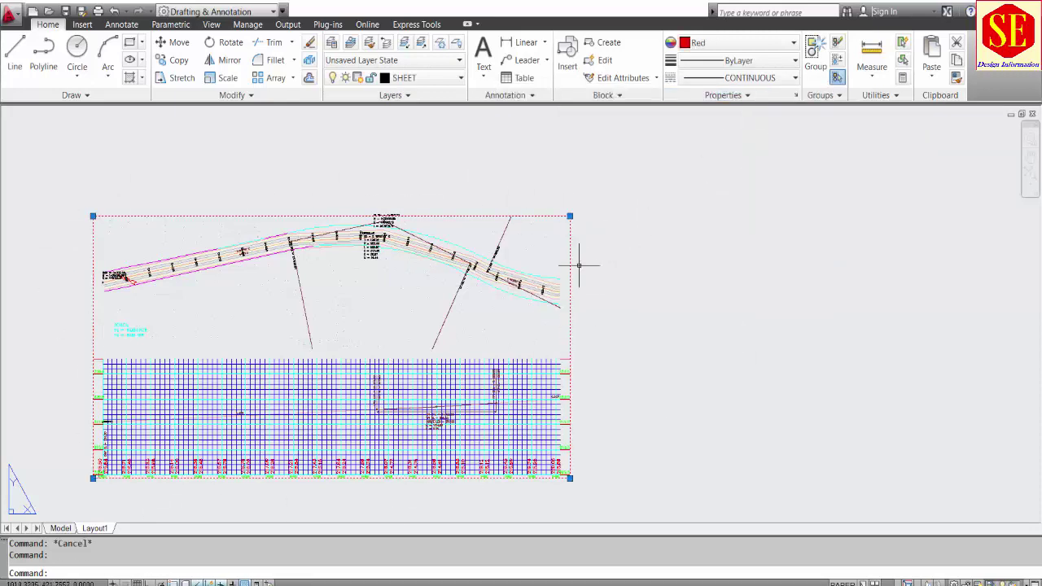
pyautogui.rightClick(537, 218)
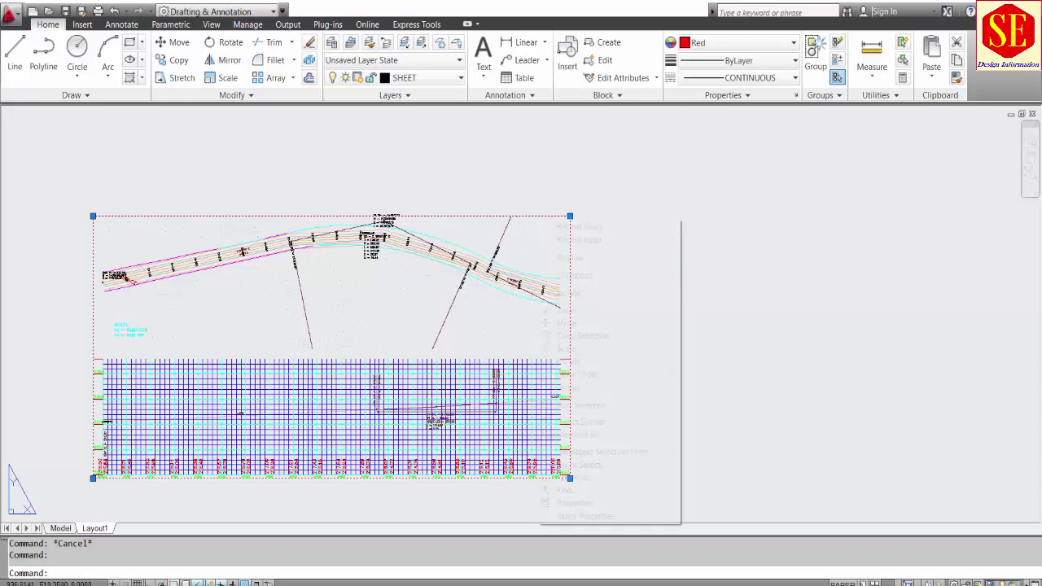
pyautogui.moveTo(590, 281)
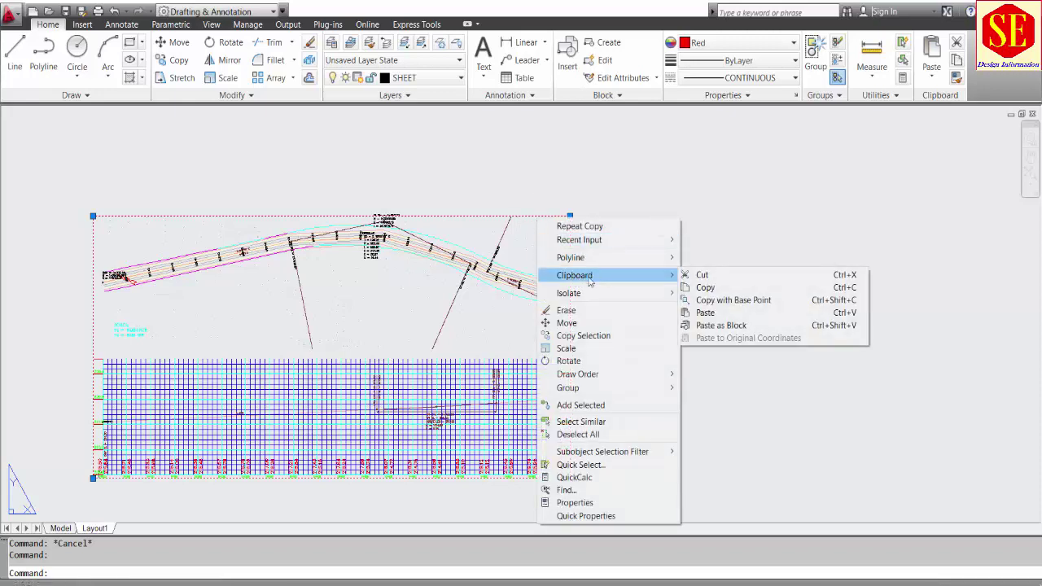
pyautogui.click(704, 288)
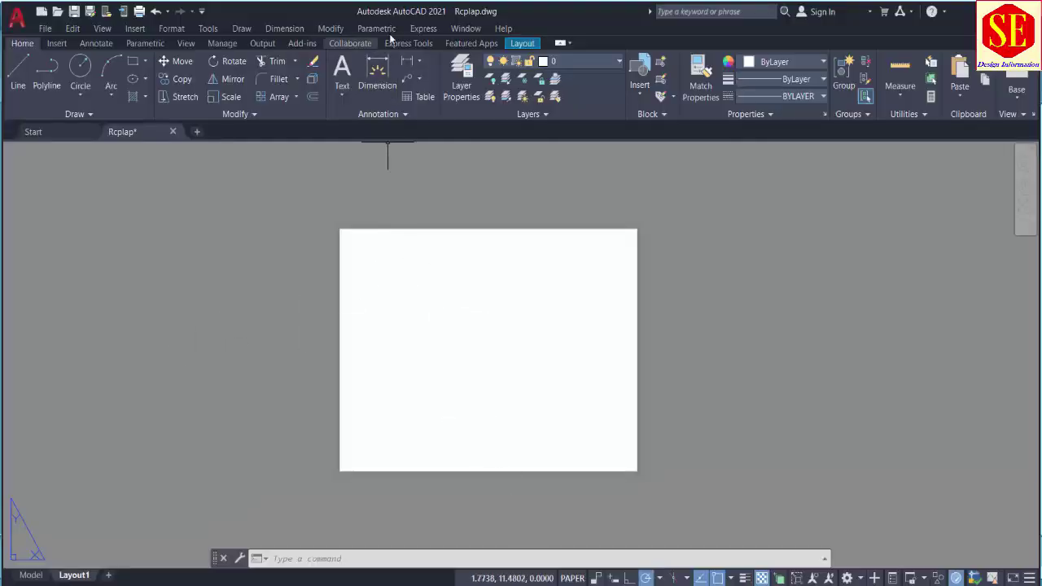
# Paste the copied sheet border into Layout1 of Rcplap.dwg at its original coordinates, and check the whole rectangle
pyautogui.rightClick(397, 198)
pyautogui.moveTo(471, 241)
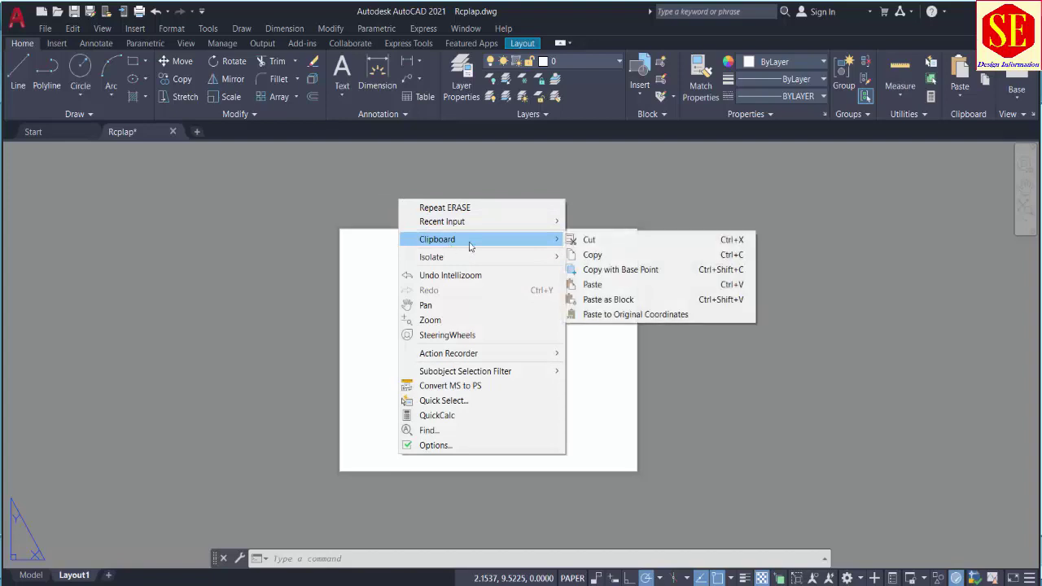
pyautogui.click(635, 314)
pyautogui.scroll(3, 437, 389)
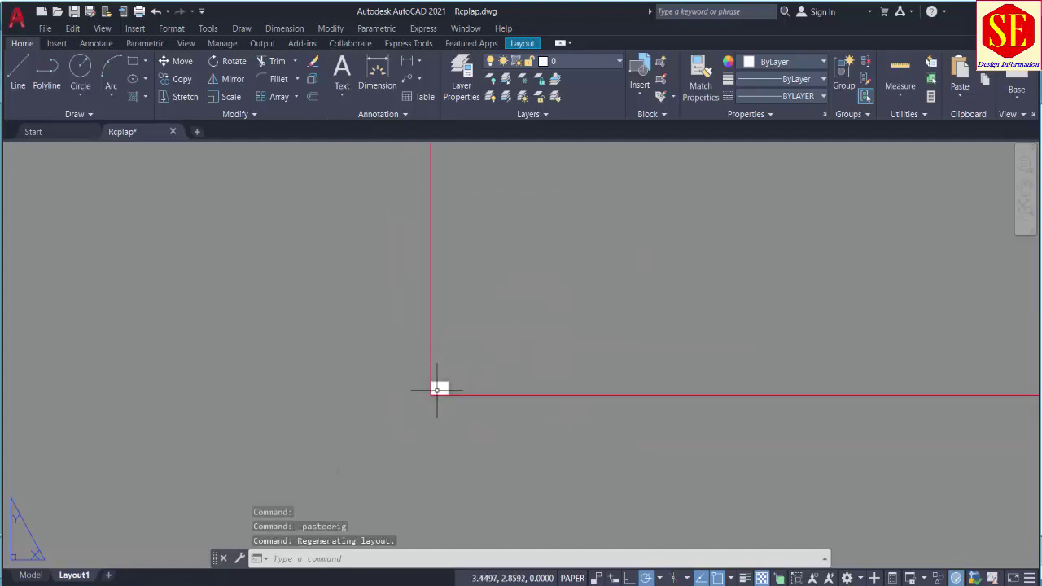
pyautogui.scroll(-3, 437, 389)
pyautogui.moveTo(595, 342); pyautogui.dragTo(484, 393, button='middle')
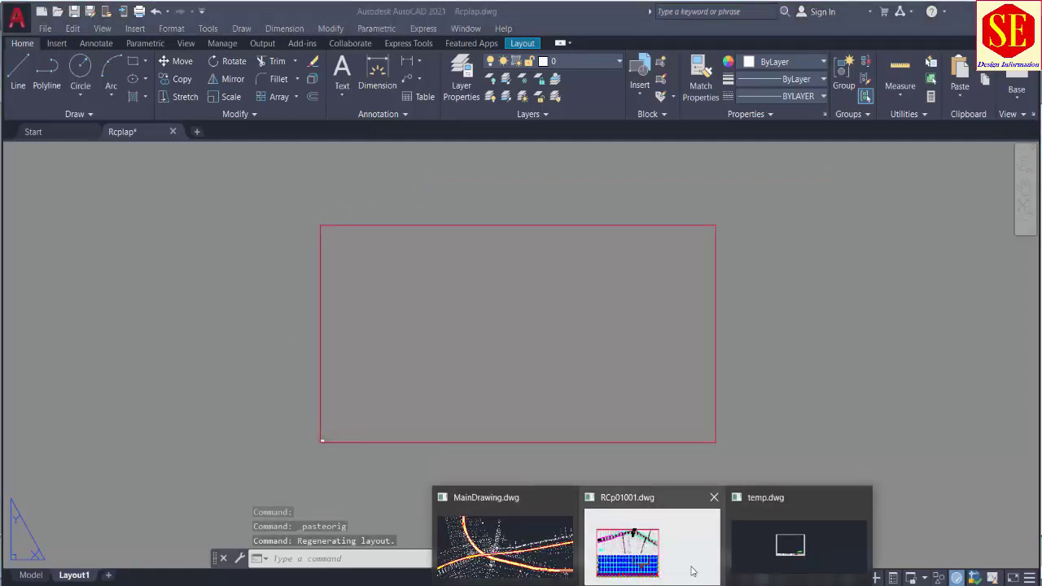
# Switch to temp.dwg and examine the title block cells, notes and outer border of its drawing frame
pyautogui.click(686, 567)
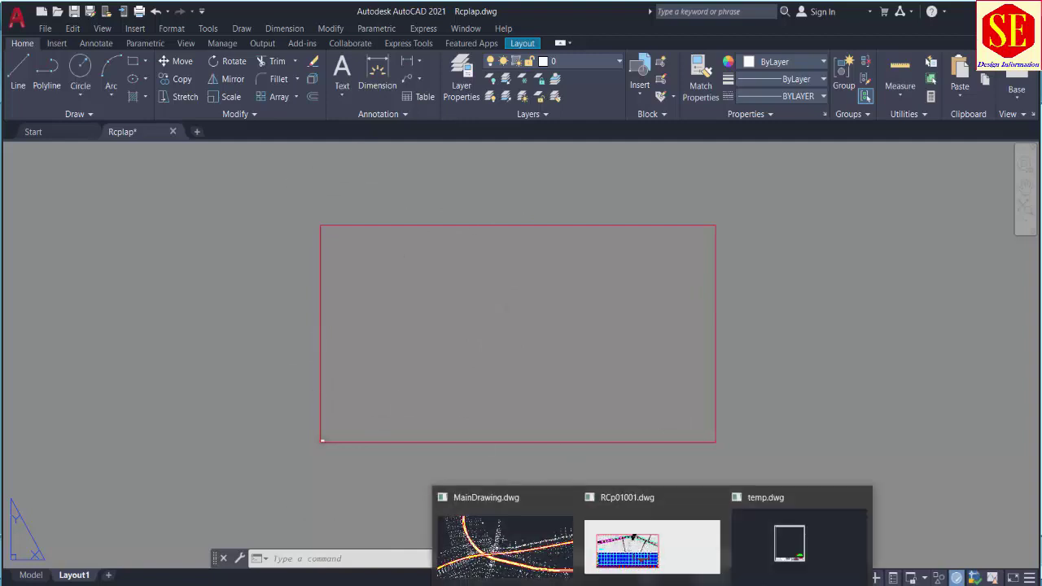
pyautogui.moveTo(741, 583)
pyautogui.click(790, 553)
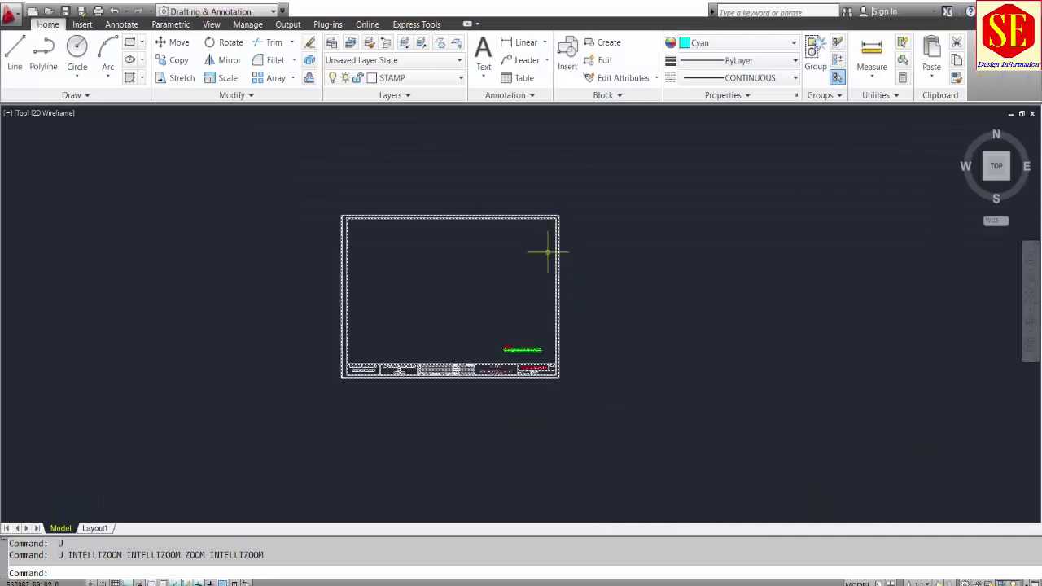
pyautogui.scroll(5, 383, 404)
pyautogui.scroll(3, 561, 278)
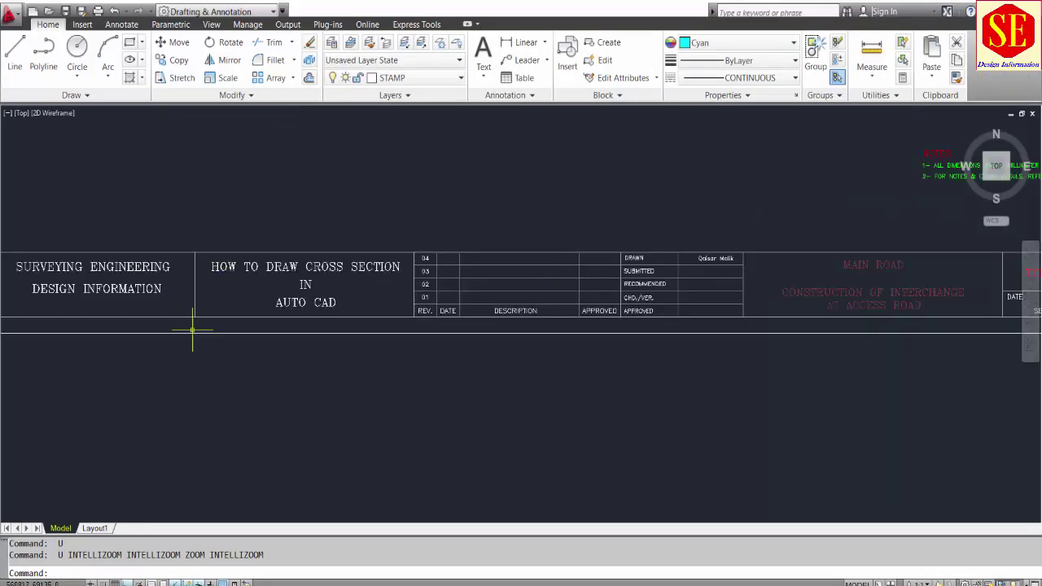
pyautogui.scroll(-2, 242, 330)
pyautogui.scroll(2, 764, 309)
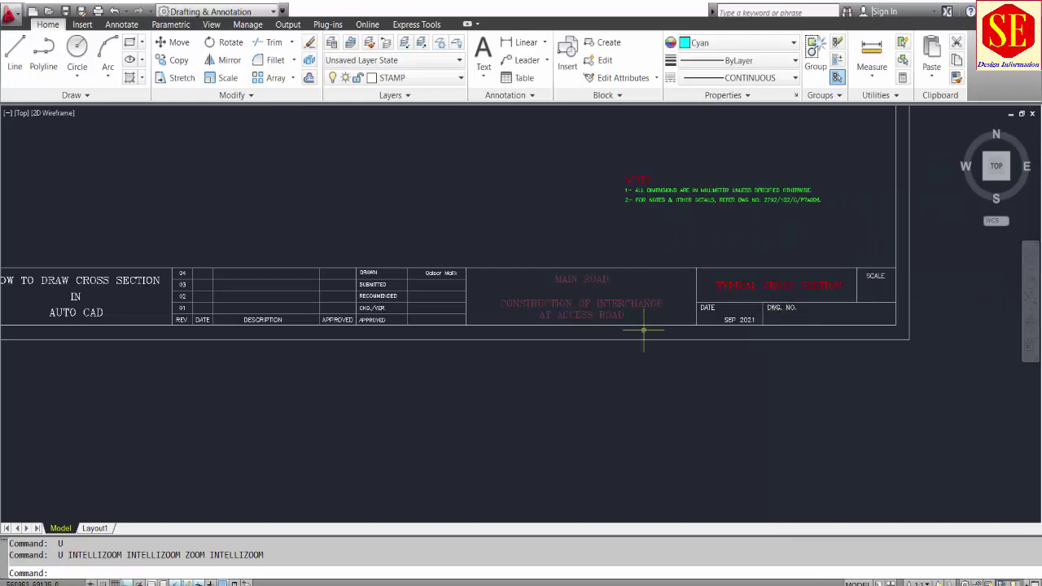
pyautogui.scroll(-4, 643, 330)
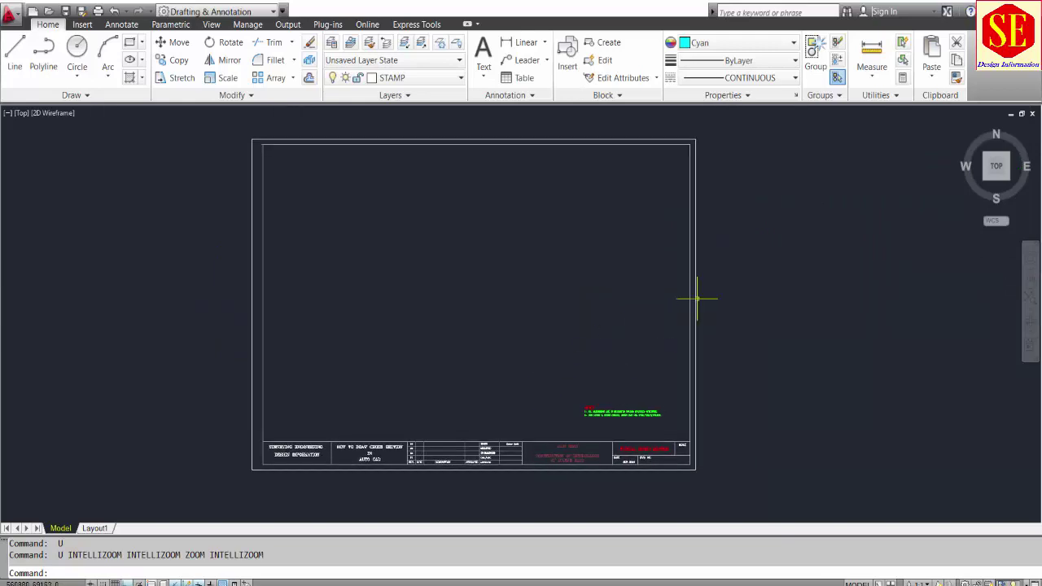
# Copy the complete drawing frame with its title block from temp.dwg to the clipboard
pyautogui.click(696, 298)
pyautogui.rightClick(692, 297)
pyautogui.moveTo(725, 342)
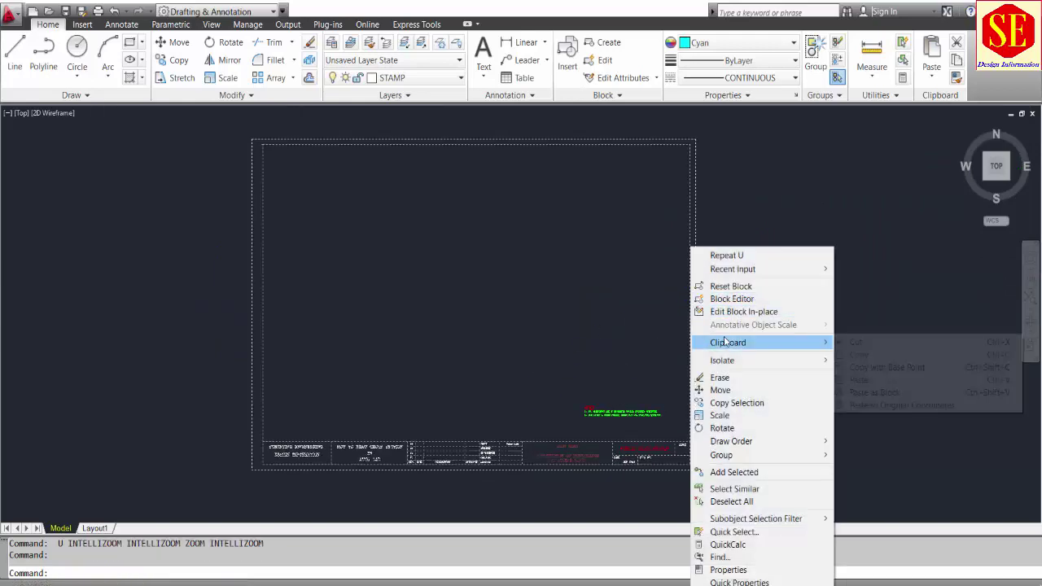
pyautogui.click(854, 355)
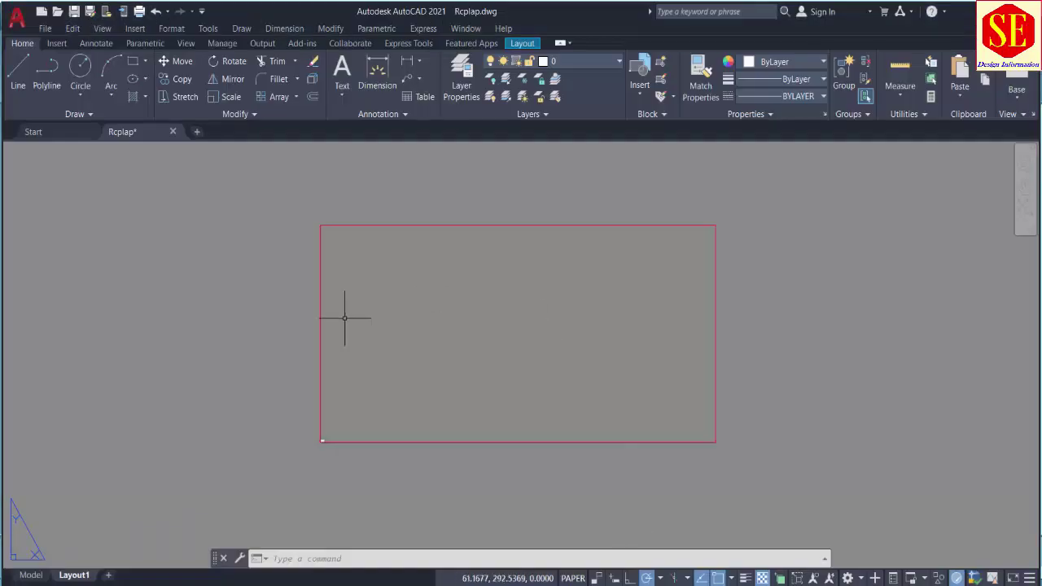
# Switch to Rcplap.dwg and paste the title block frame into Layout1, positioned so that it surrounds the red sheet border
pyautogui.rightClick(184, 222)
pyautogui.moveTo(218, 261)
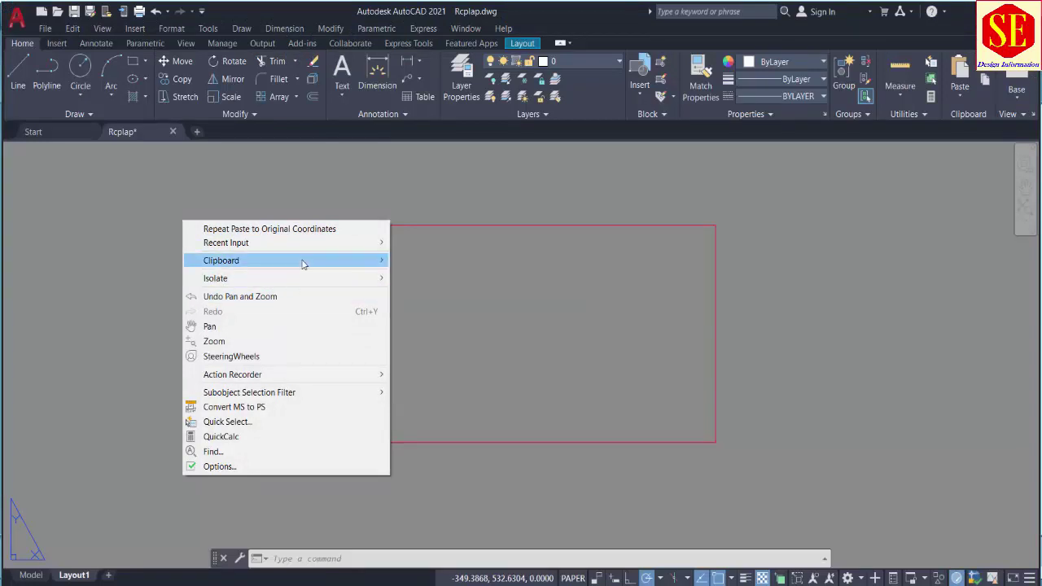
pyautogui.click(468, 306)
pyautogui.scroll(-3, 390, 390)
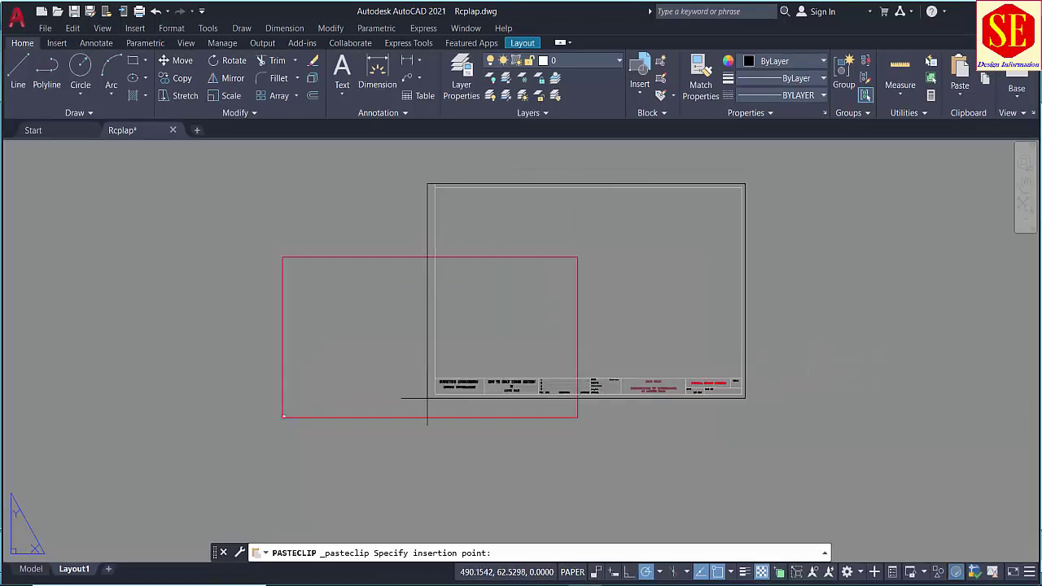
pyautogui.scroll(2, 336, 432)
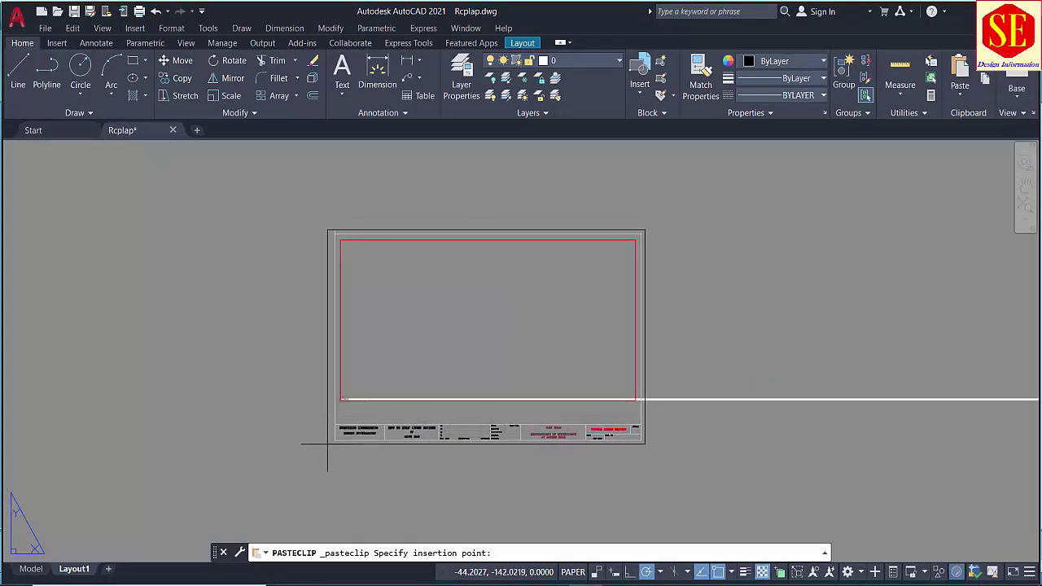
pyautogui.click(327, 444)
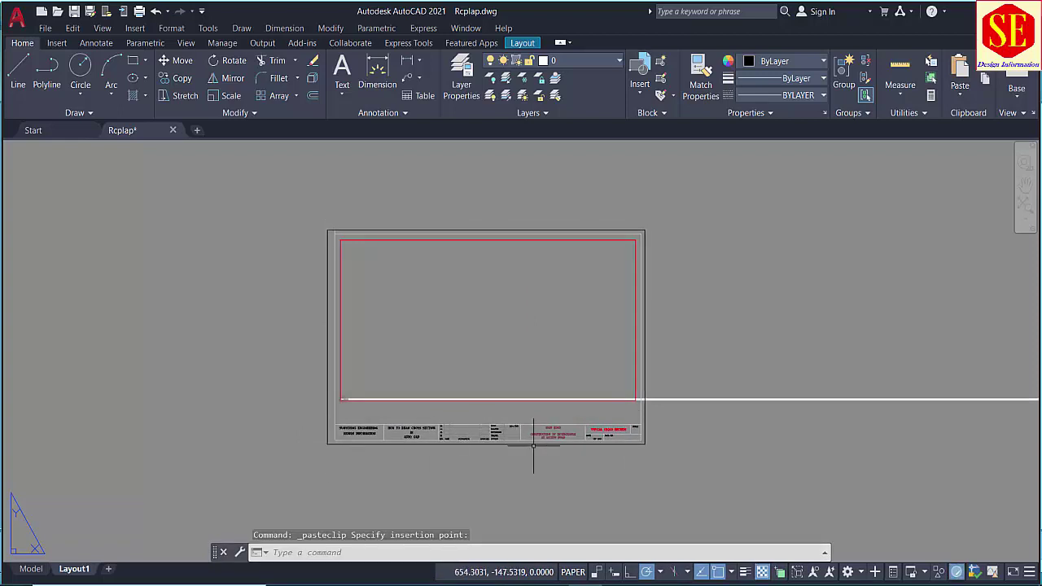
# Erase the red sheet border inside the title block frame, regenerate the layout, and save Rcplap.dwg
pyautogui.scroll(2, 658, 397)
pyautogui.moveTo(417, 363); pyautogui.dragTo(600, 209, button='middle')
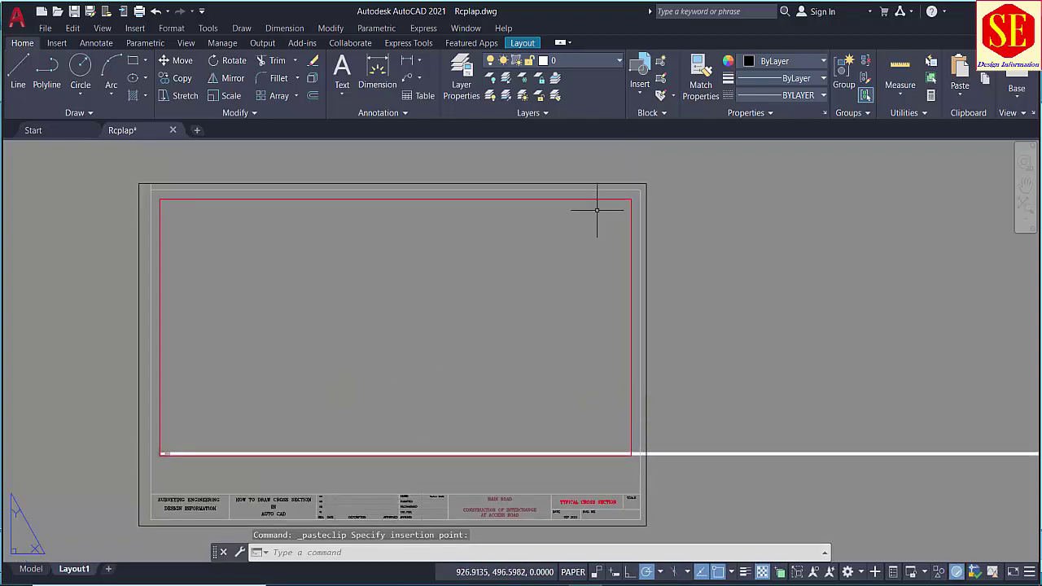
pyautogui.click(630, 417)
pyautogui.write('E')
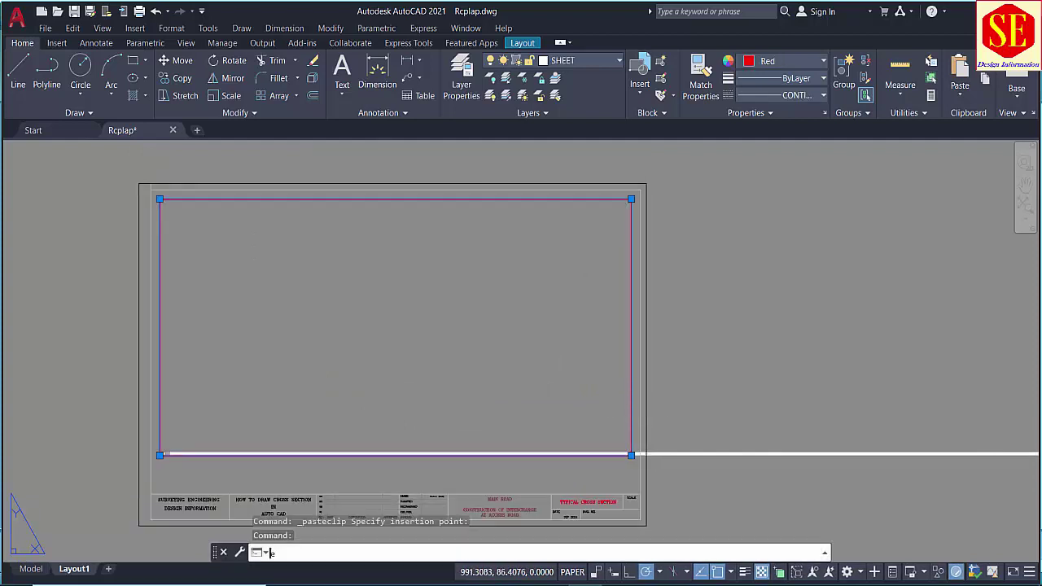
pyautogui.press('Return')
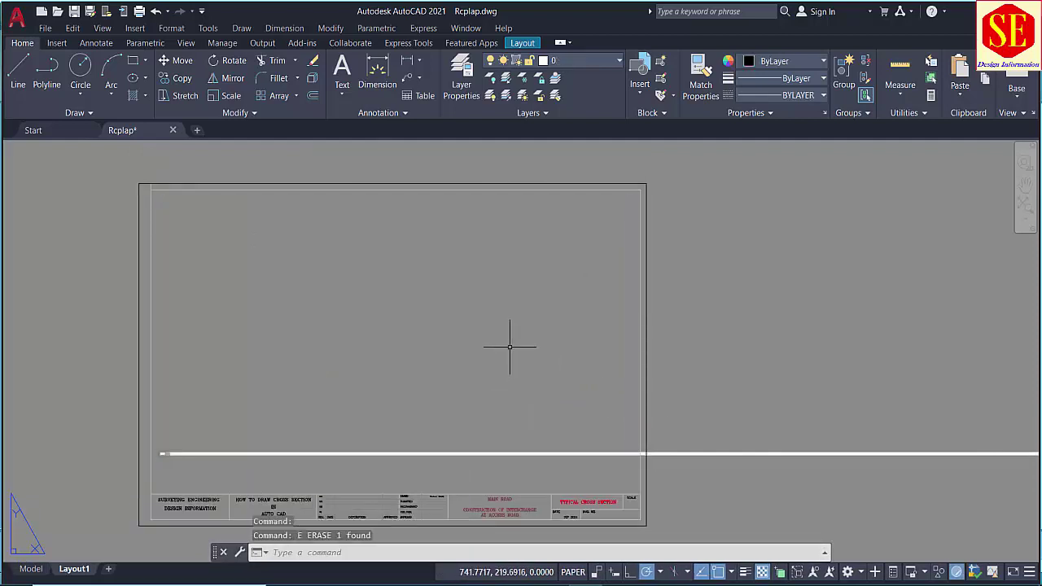
pyautogui.write('RE')
pyautogui.press('Return')
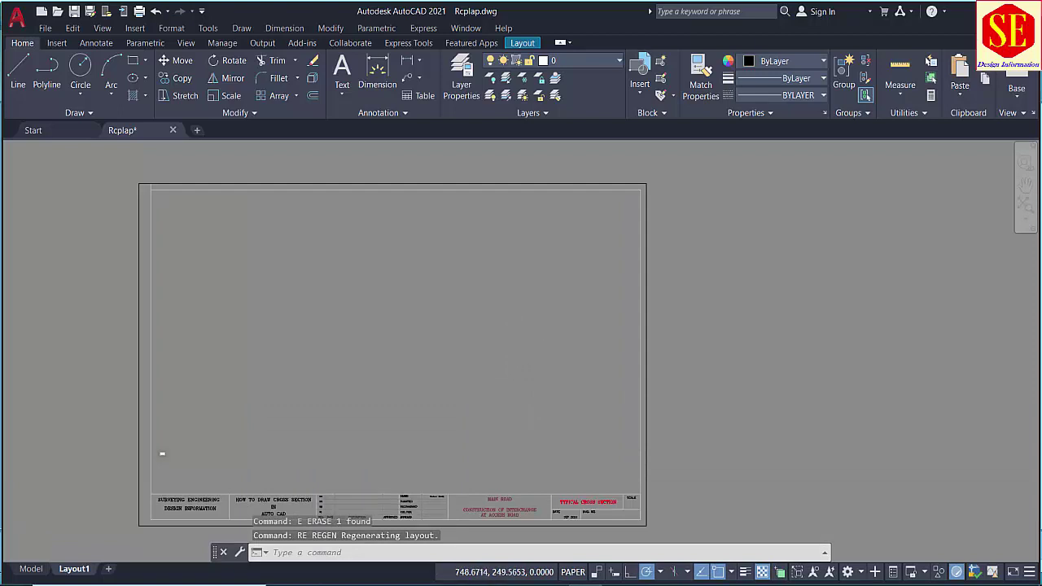
pyautogui.scroll(-3, 511, 340)
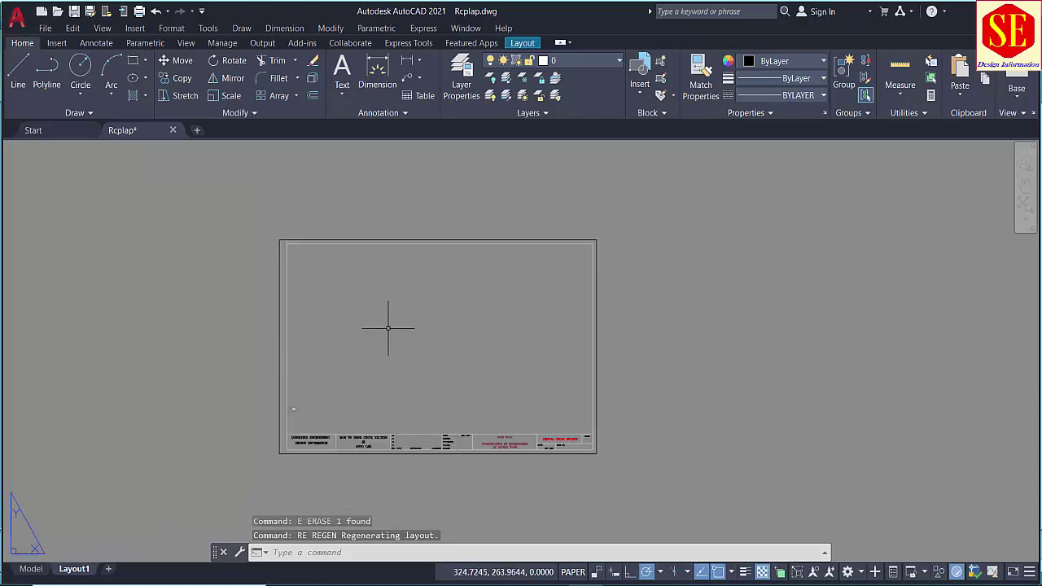
pyautogui.hotkey('ctrl', 's')
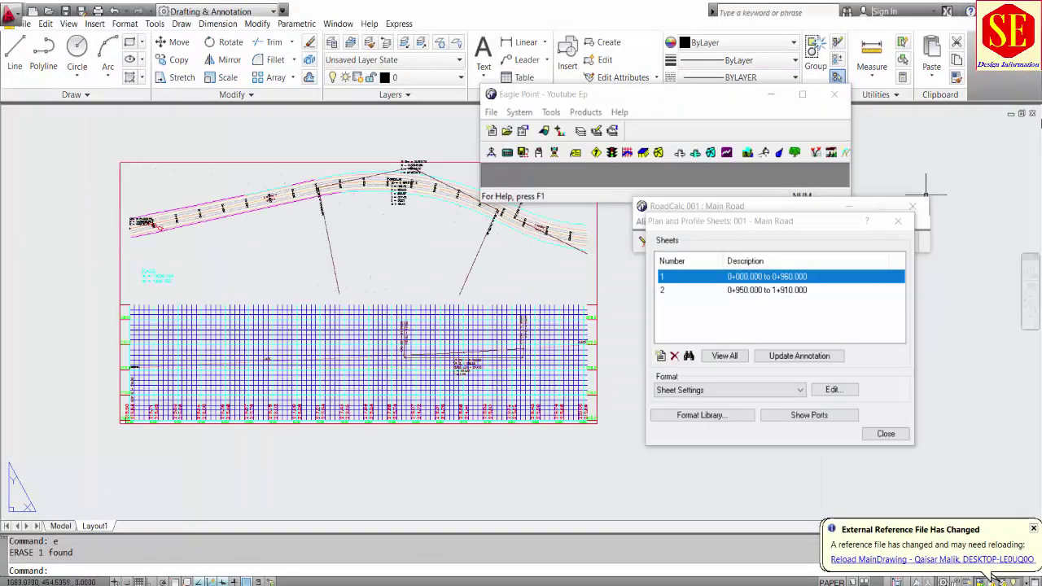
# Switch back to RCp01001.dwg, close it without saving, and delete both existing Main Road plan and profile sheets
pyautogui.click(1032, 114)
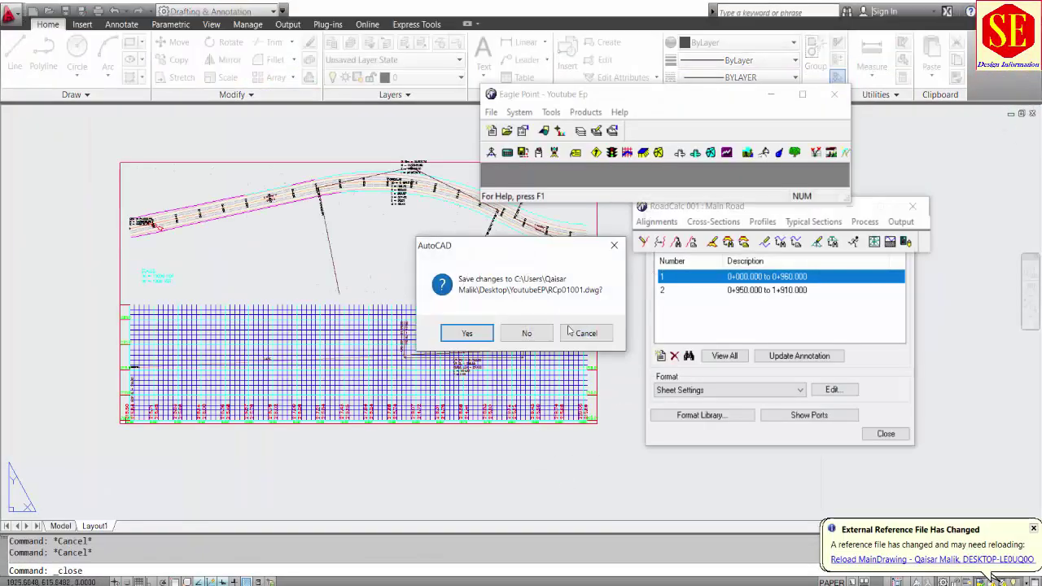
pyautogui.click(531, 331)
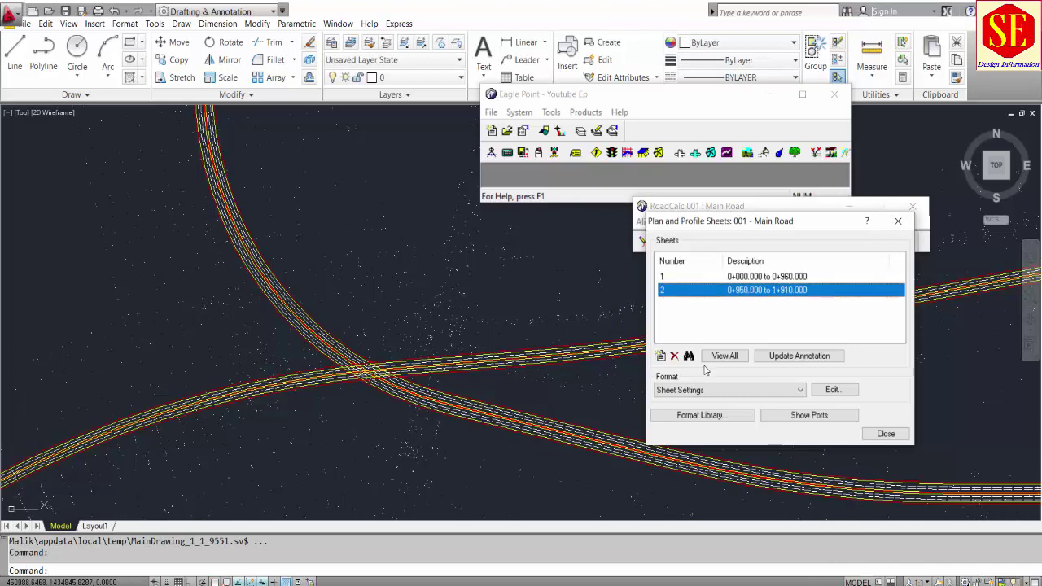
pyautogui.click(673, 357)
pyautogui.click(785, 385)
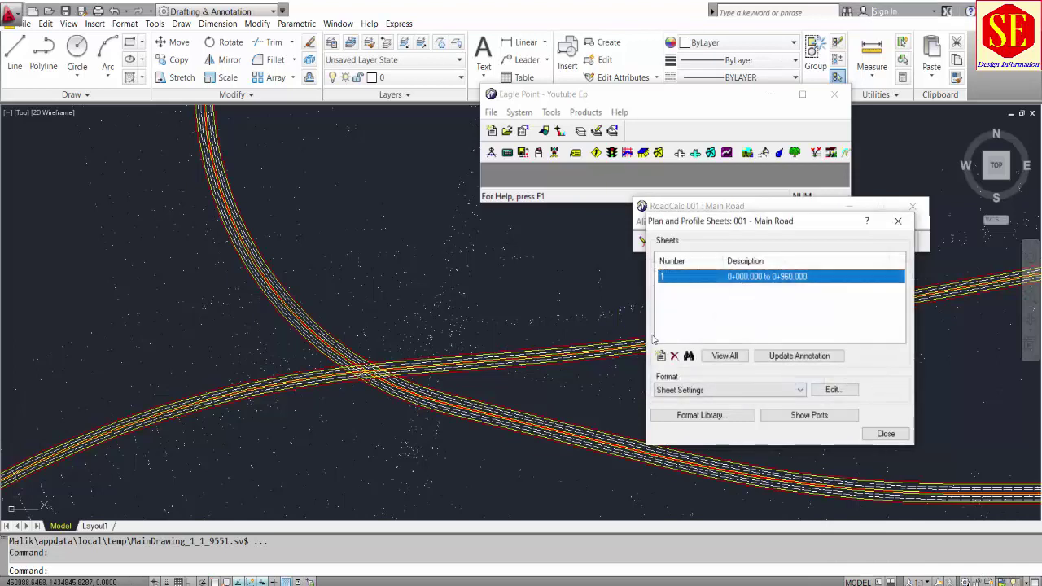
pyautogui.click(675, 357)
pyautogui.click(777, 387)
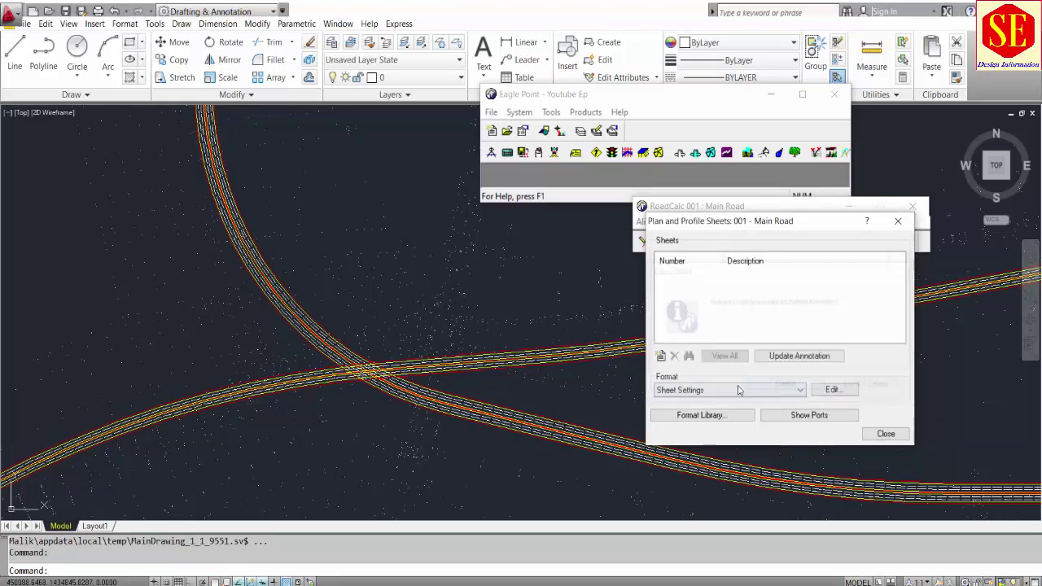
# Create new plan and profile sheets for stations 0+000.000 to 2+911.496, and look through the listed sheets
pyautogui.click(660, 356)
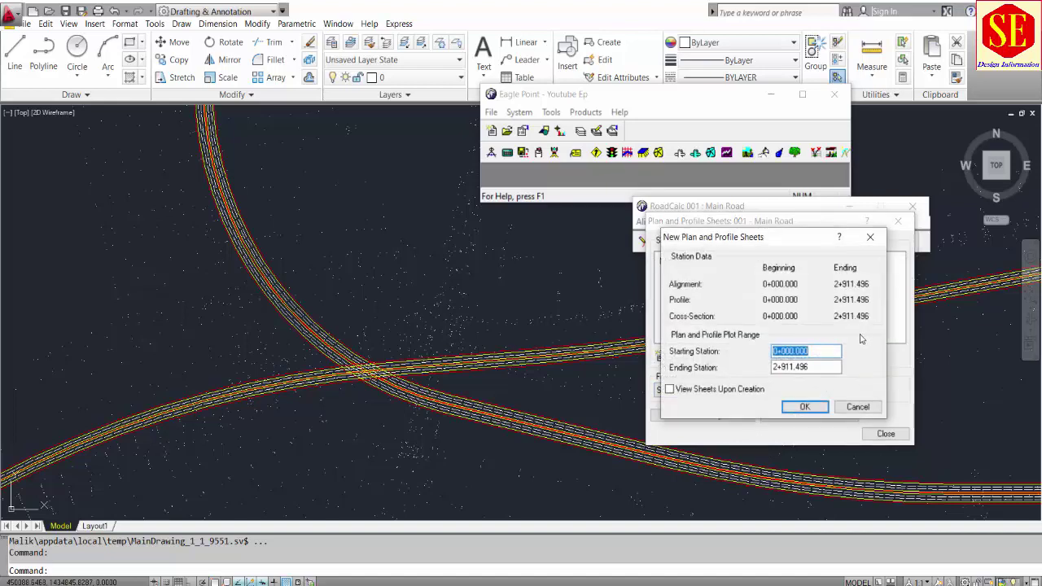
pyautogui.click(788, 401)
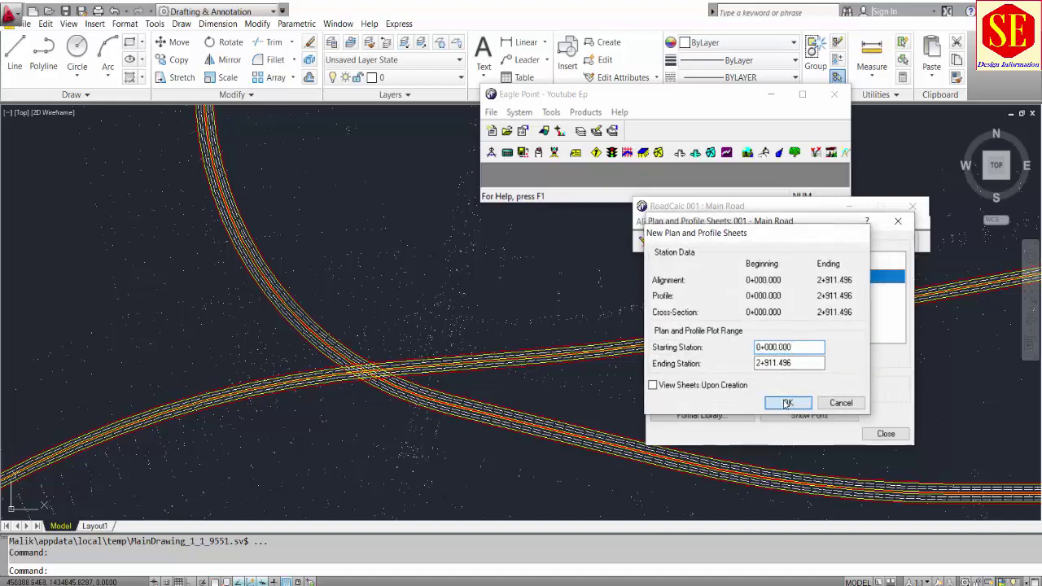
pyautogui.click(760, 291)
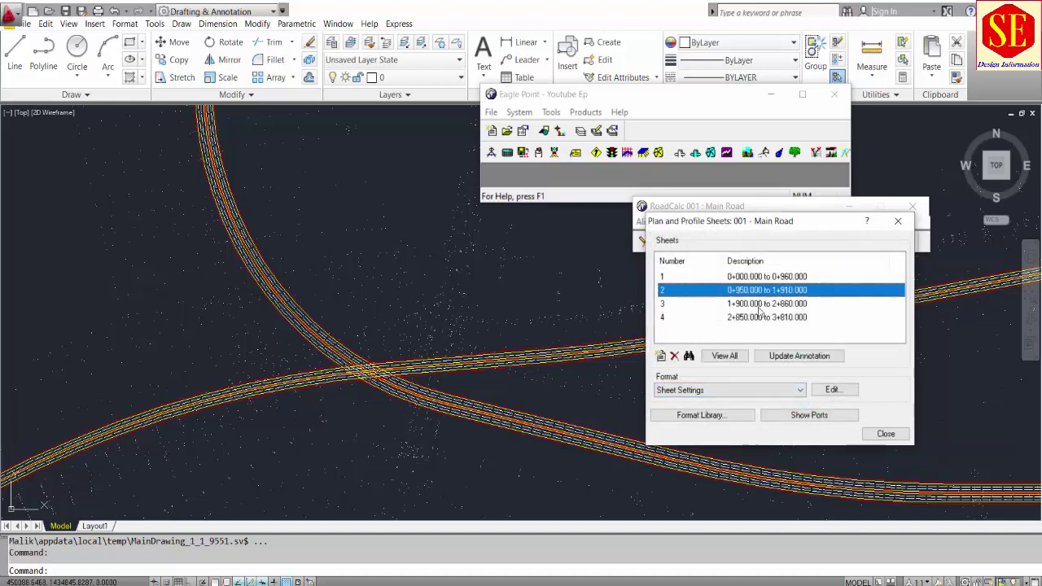
pyautogui.click(758, 304)
pyautogui.click(756, 317)
# Open sheet 1, 0+000.000 to 0+960.000, and examine its title block
pyautogui.press('Home')
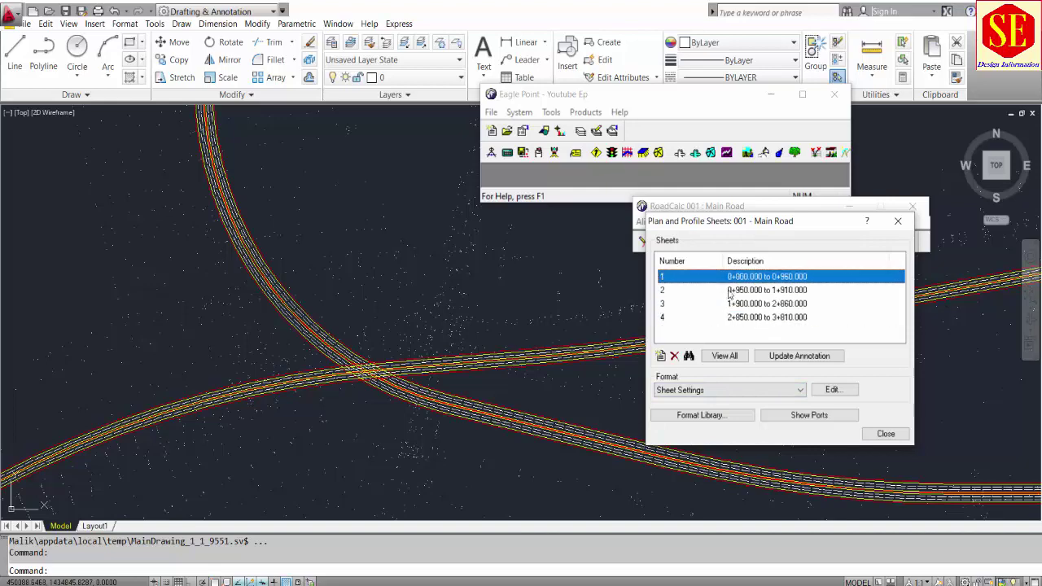
pyautogui.click(688, 356)
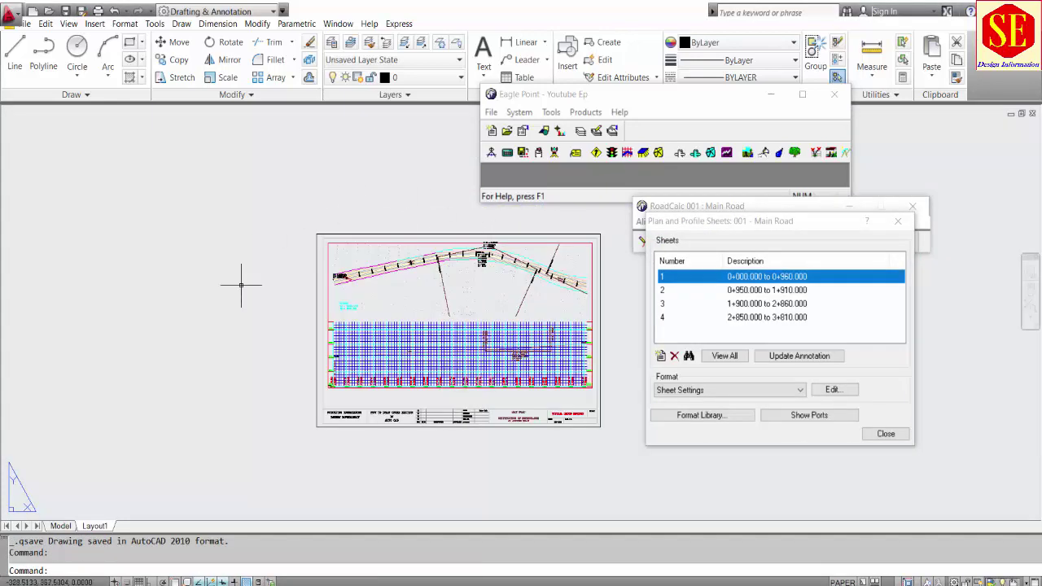
pyautogui.scroll(4, 503, 410)
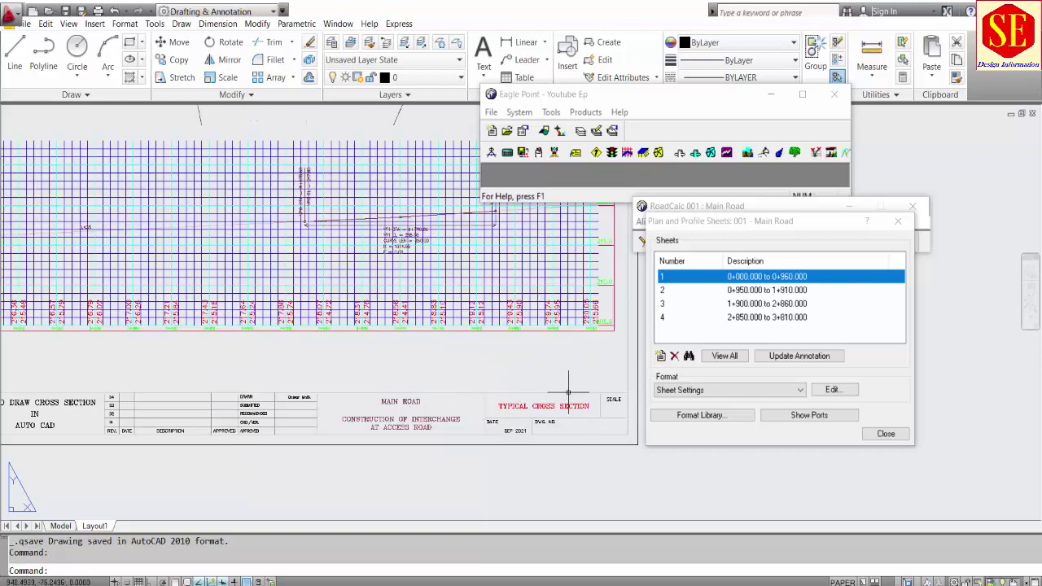
# Open sheet 2, 0+950.000 to 1+910.000, saving the changes to RCp01001.dwg
pyautogui.click(656, 362)
pyautogui.press('Down')
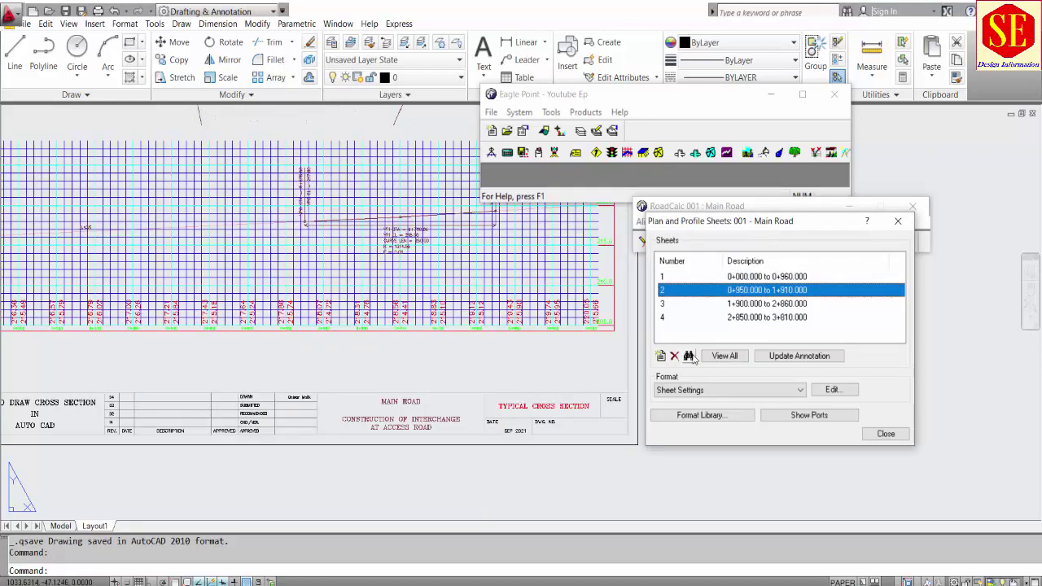
pyautogui.press('Escape')
pyautogui.hotkey('ctrl', 'F4')
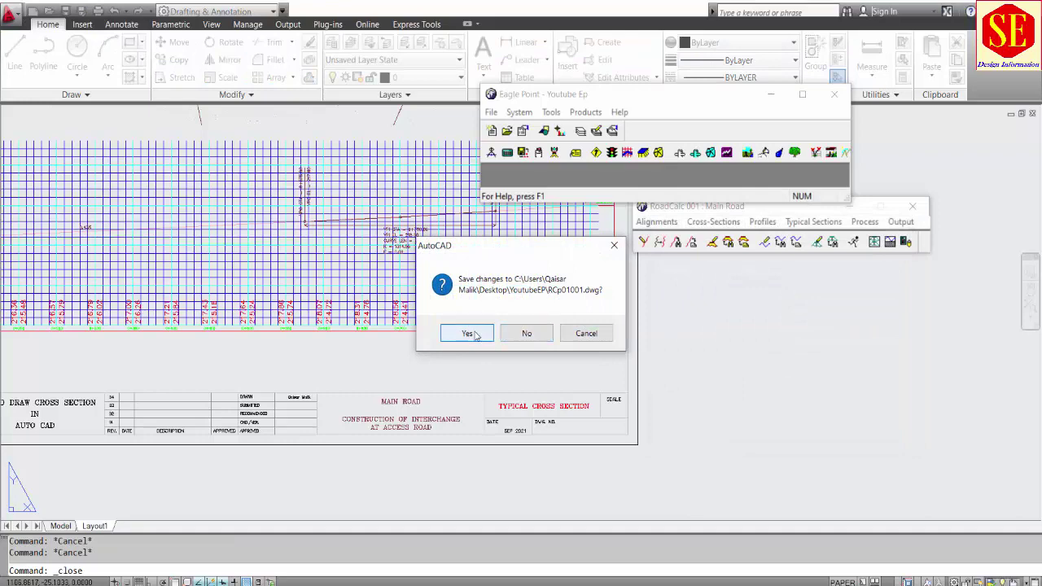
pyautogui.click(468, 334)
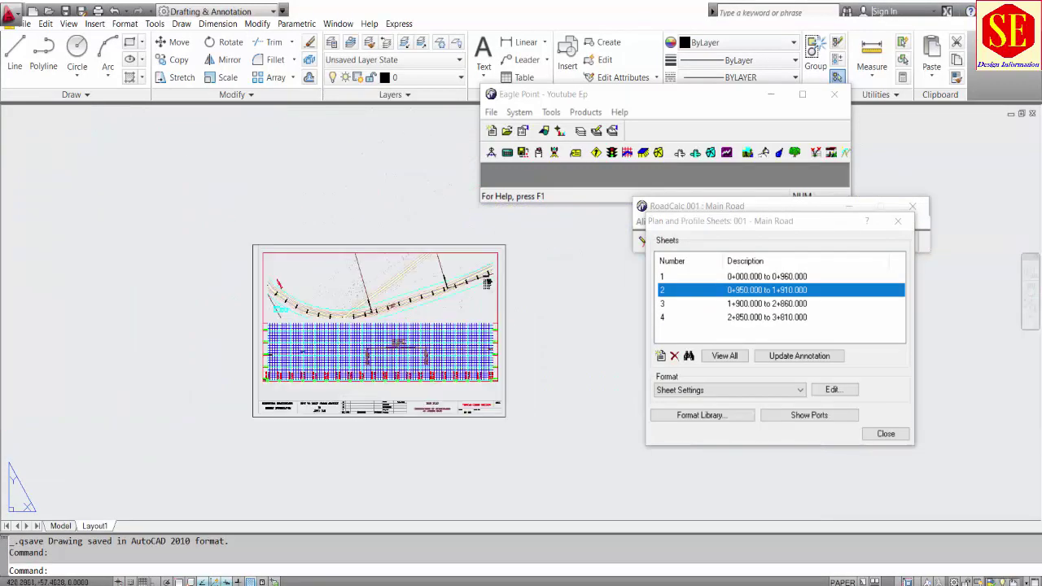
# Open sheet 3, 1+900.000 to 2+860.000, without saving RCp02001.dwg, and check the whole sheet at its extents
pyautogui.doubleClick(775, 304)
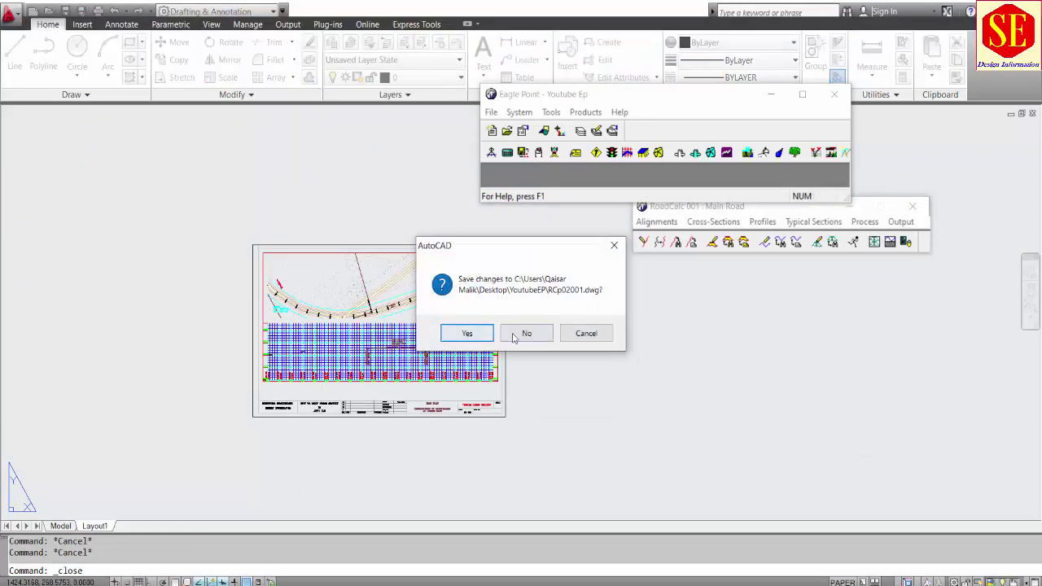
pyautogui.click(514, 335)
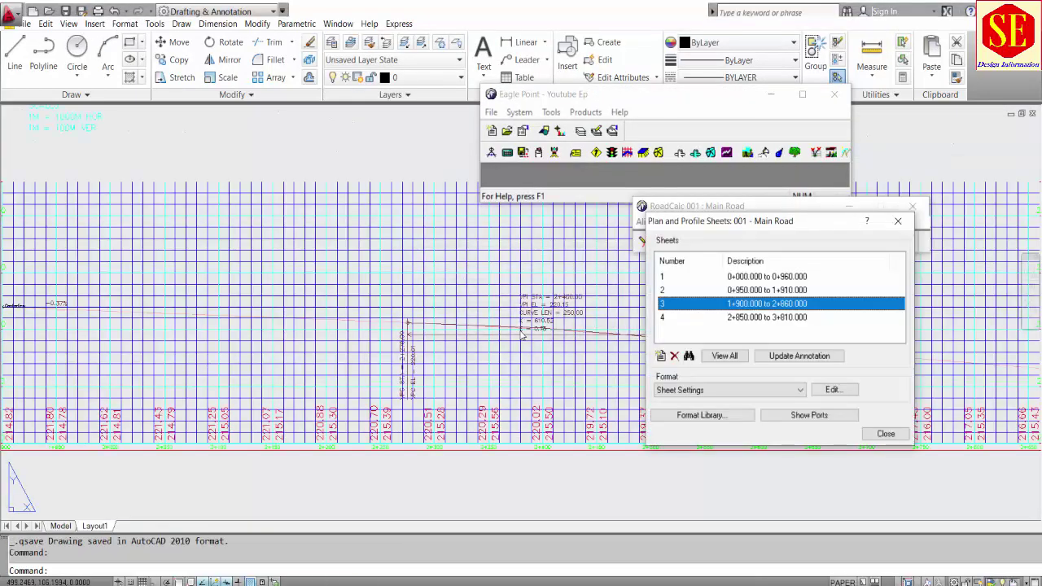
pyautogui.write('z')
pyautogui.press('Return')
pyautogui.write('e')
pyautogui.press('Return')
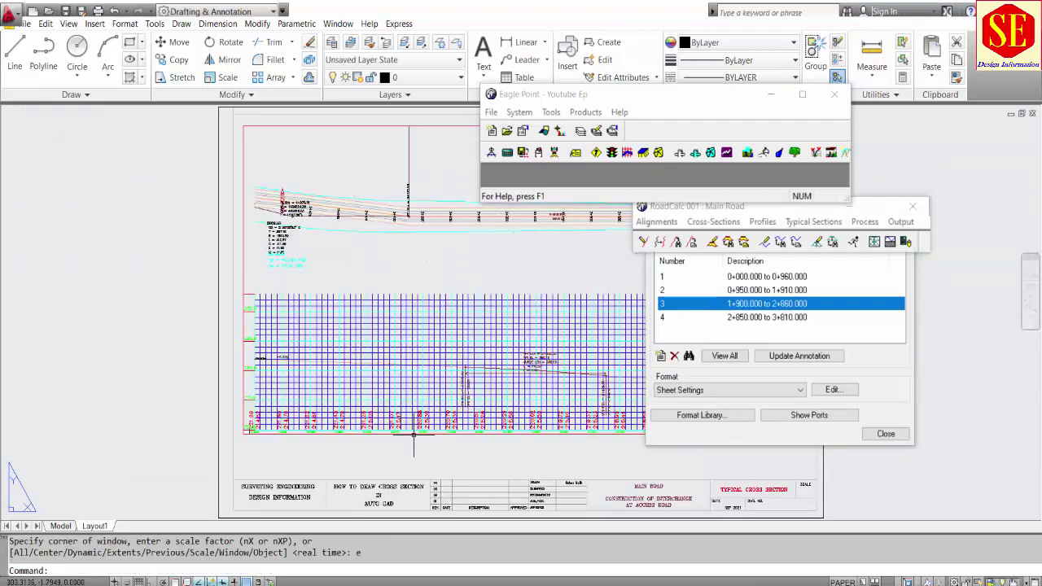
pyautogui.moveTo(326, 354); pyautogui.dragTo(228, 355, button='middle')
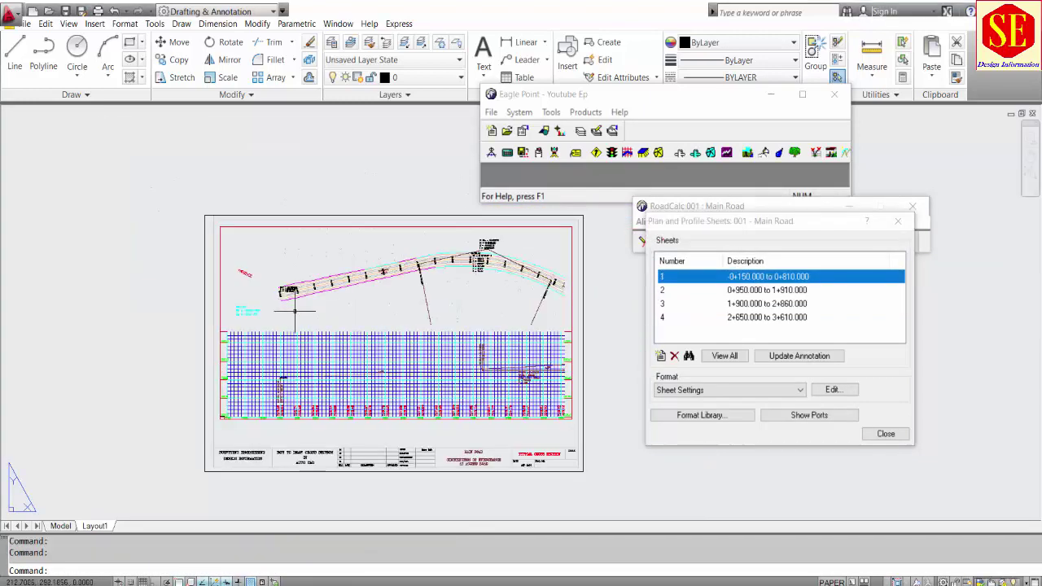
# Move the three-line BOP label with its N and E coordinates off the road to the clear space above station 0+000
pyautogui.scroll(5, 290, 288)
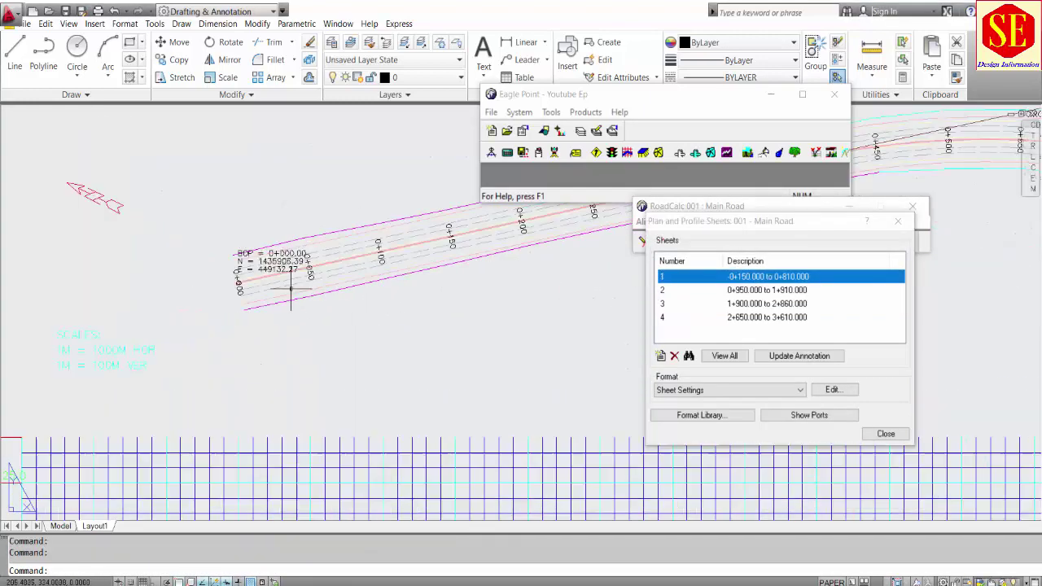
pyautogui.scroll(3, 207, 240)
pyautogui.write('m')
pyautogui.press('Return')
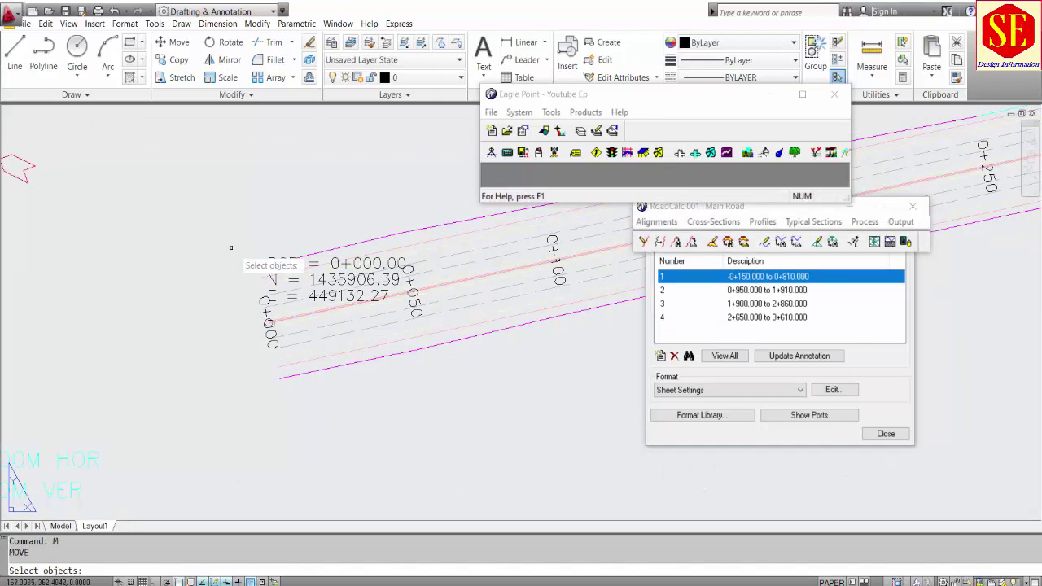
pyautogui.moveTo(203, 254); pyautogui.dragTo(277, 267, button='middle')
pyautogui.click(381, 287)
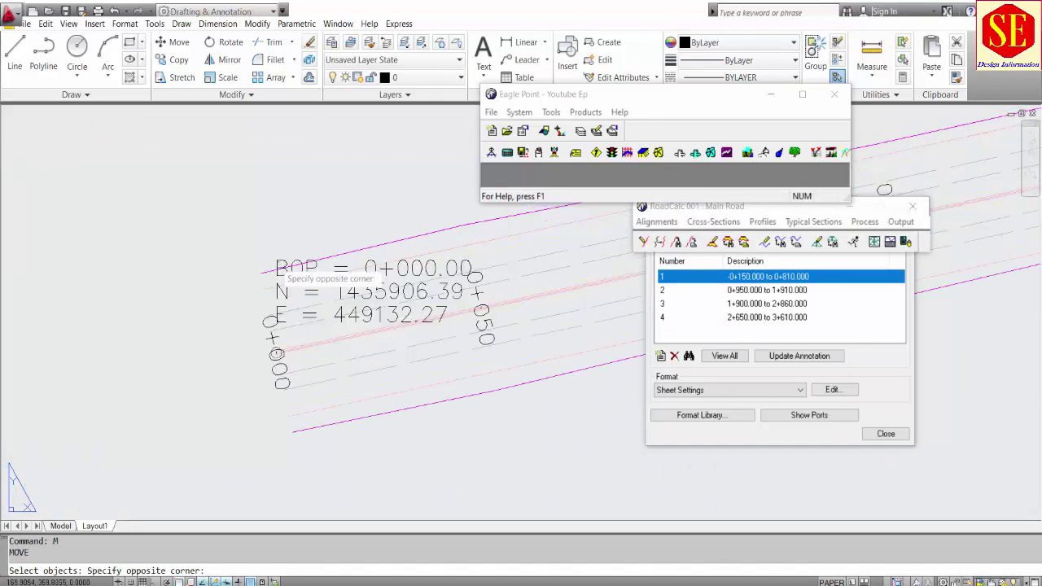
pyautogui.click(271, 258)
pyautogui.click(280, 292)
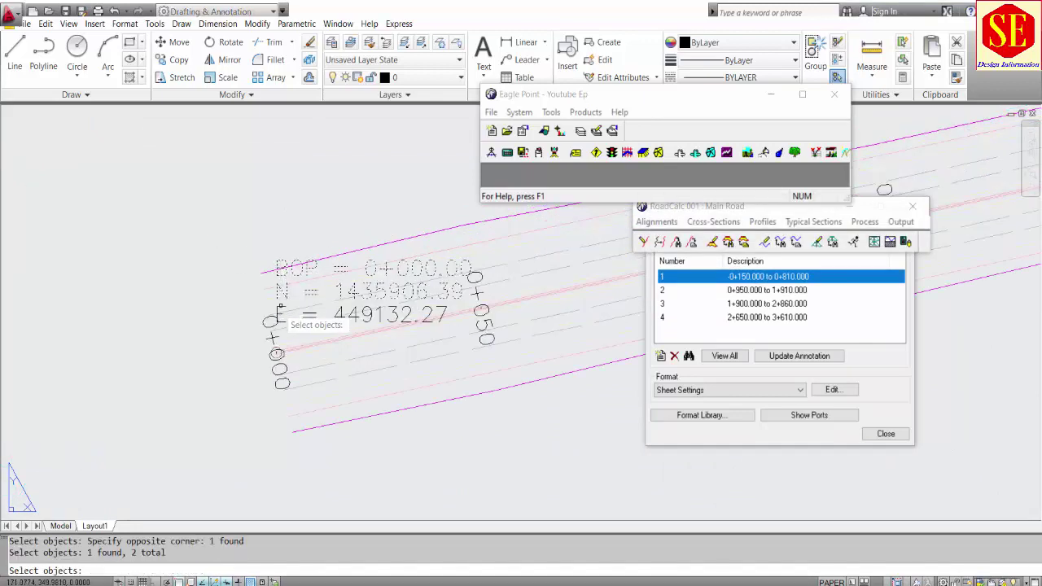
pyautogui.click(277, 309)
pyautogui.click(383, 329)
pyautogui.click(425, 453)
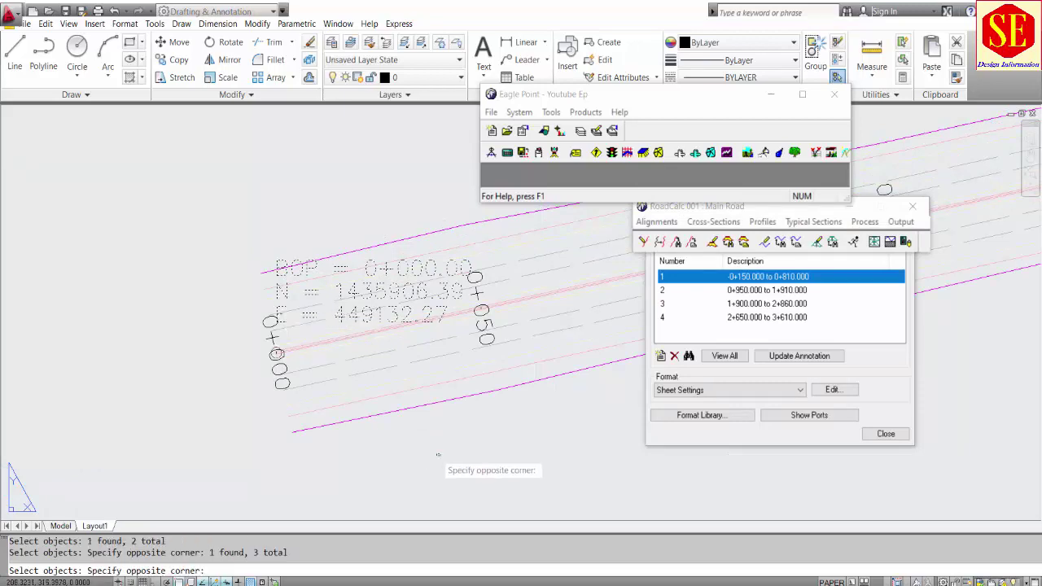
pyautogui.click(425, 453)
pyautogui.press('Return')
pyautogui.click(429, 504)
pyautogui.scroll(-3, 429, 504)
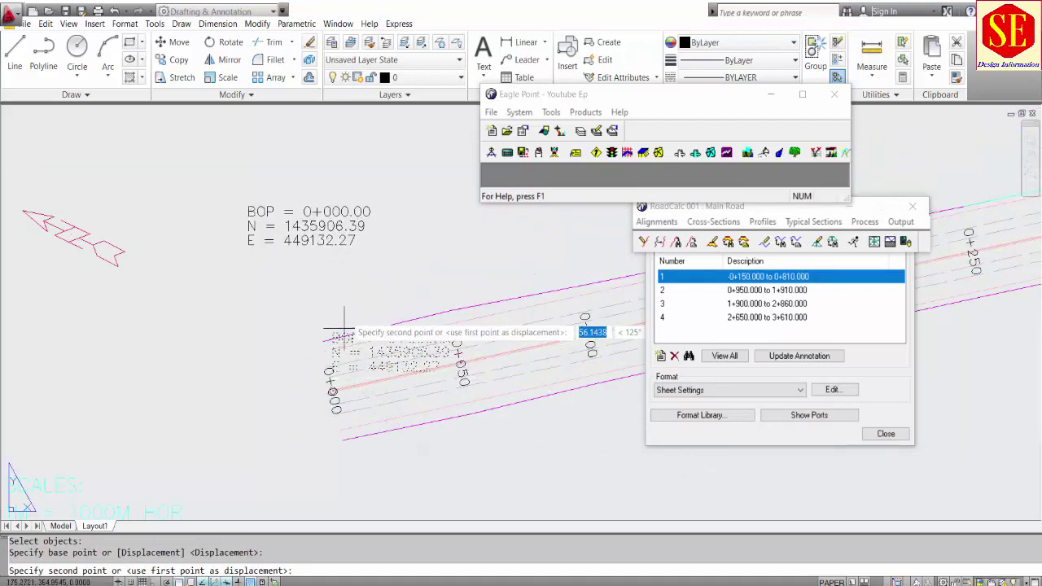
pyautogui.scroll(-1, 343, 285)
pyautogui.press('Escape')
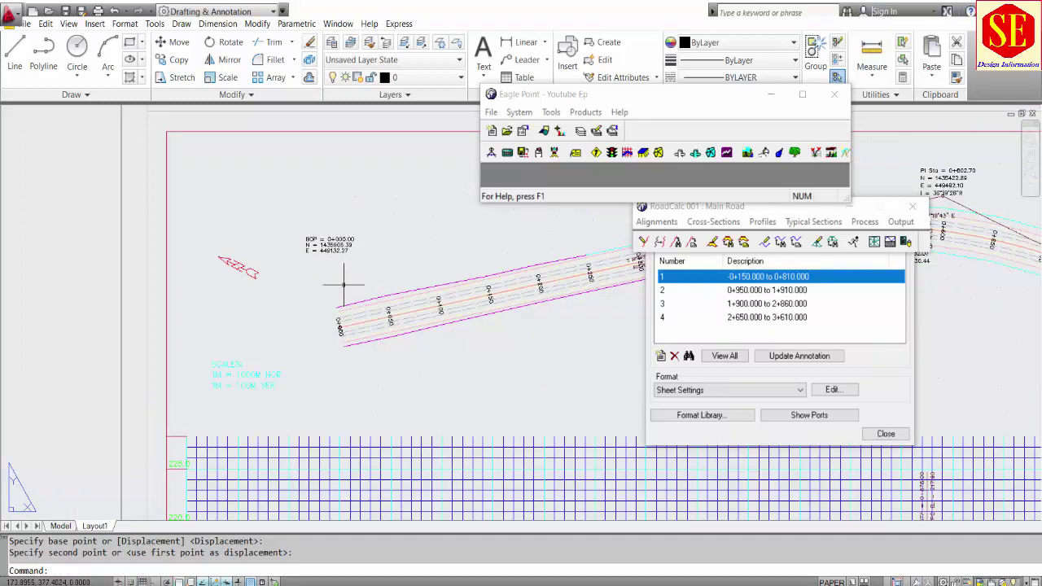
# Draw a rectangle about 61 by 29 units around the moved BOP label
pyautogui.write('rec')
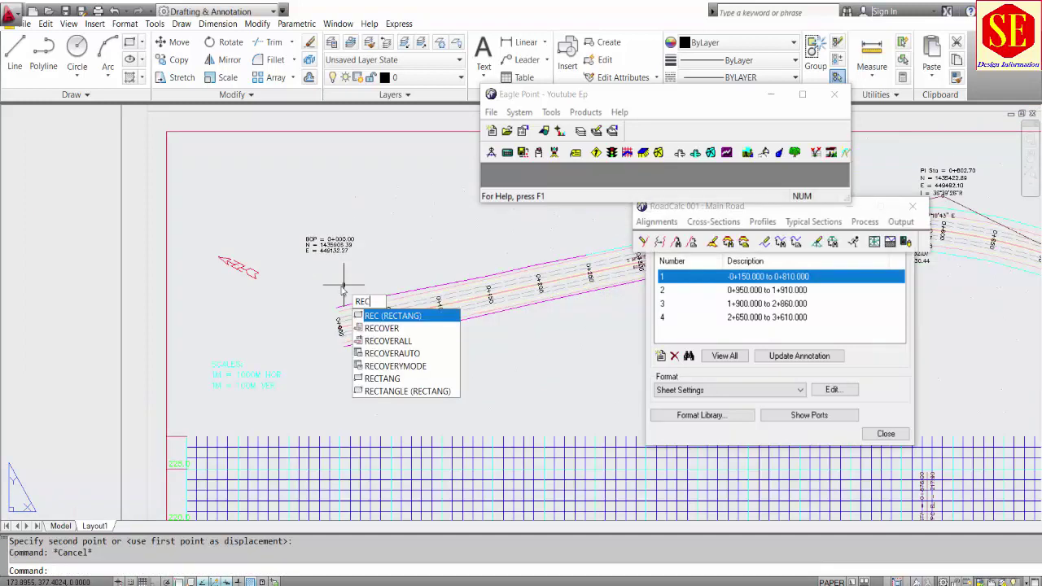
pyautogui.press('Return')
pyautogui.click(298, 230)
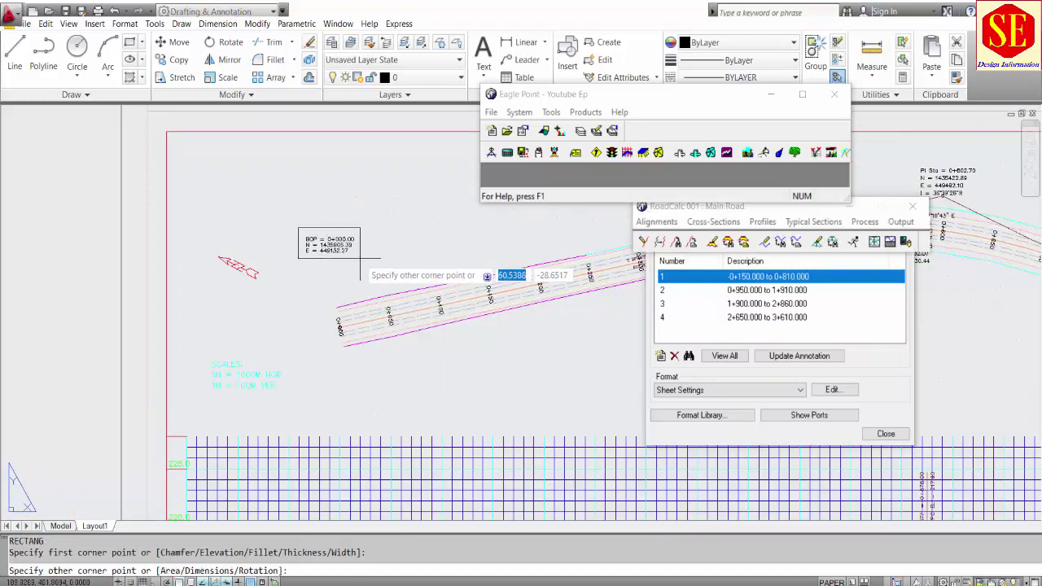
pyautogui.press('Escape')
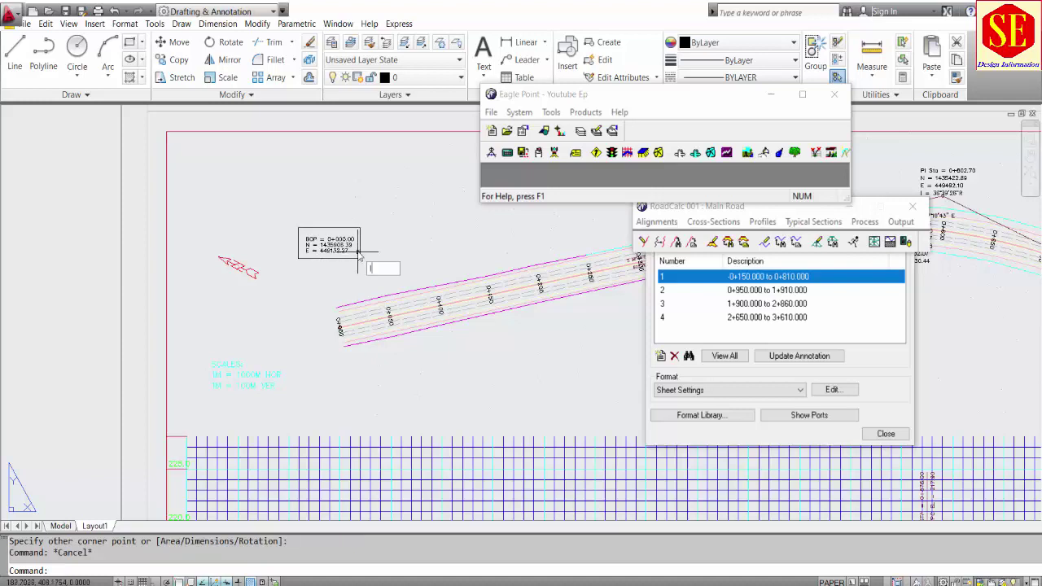
# Draw a quick leader from the road centreline at station 0+000 to the lower edge of the BOP box, with object snap off
pyautogui.write('LE')
pyautogui.press('Return')
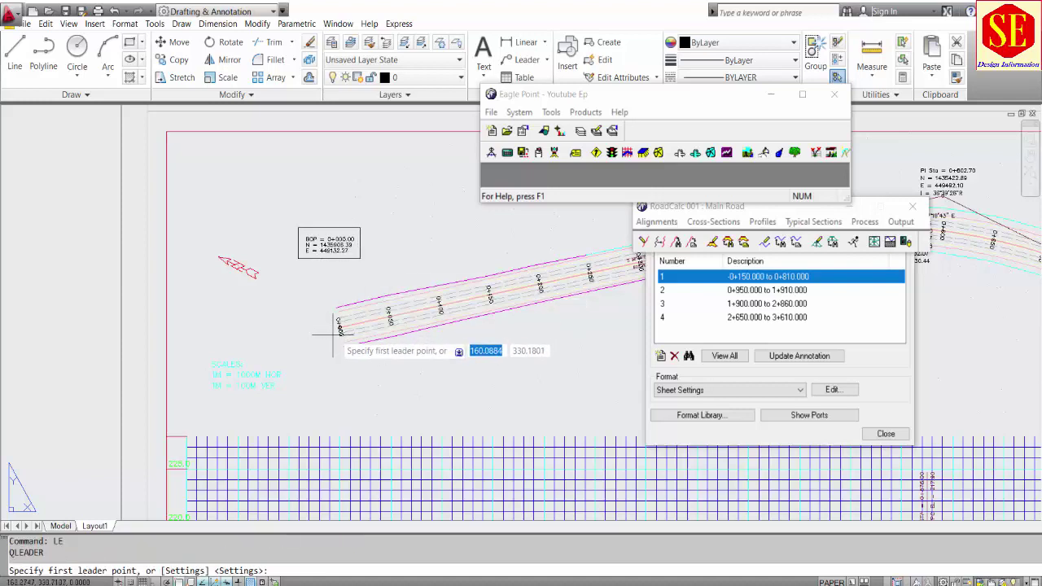
pyautogui.click(338, 319)
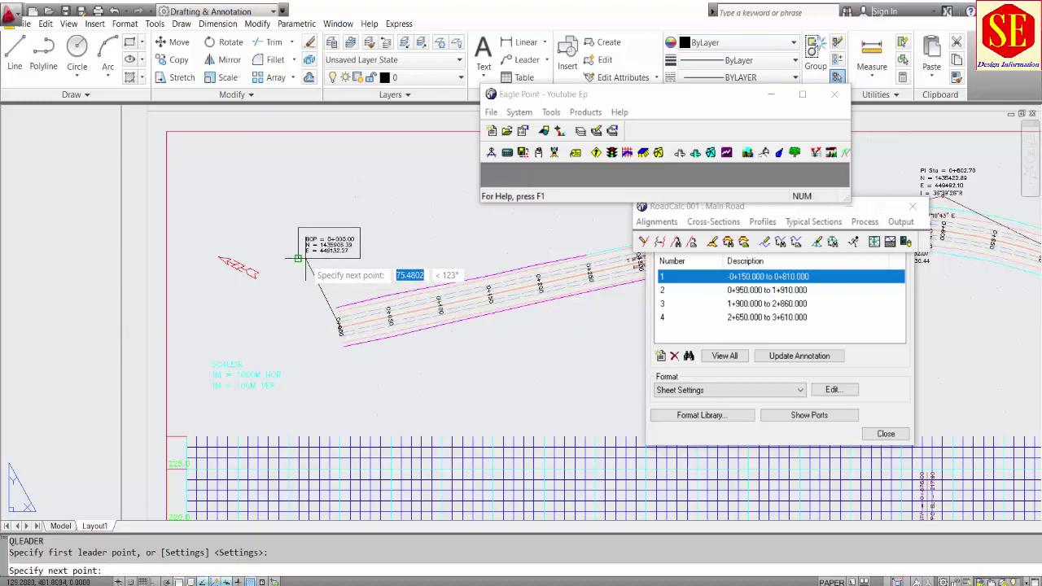
pyautogui.scroll(2, 313, 262)
pyautogui.scroll(2, 323, 258)
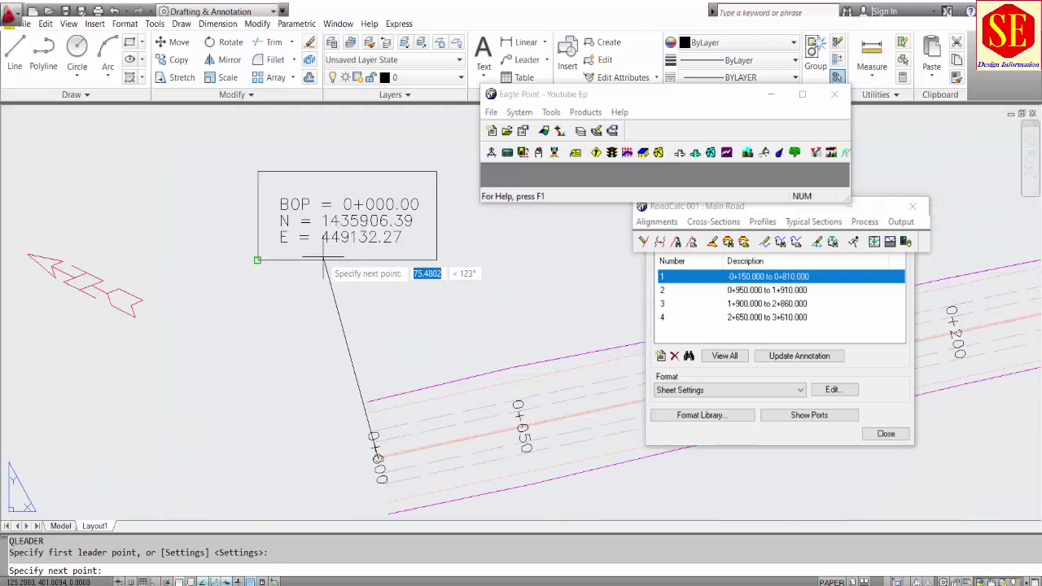
pyautogui.press('F3')
pyautogui.click(328, 262)
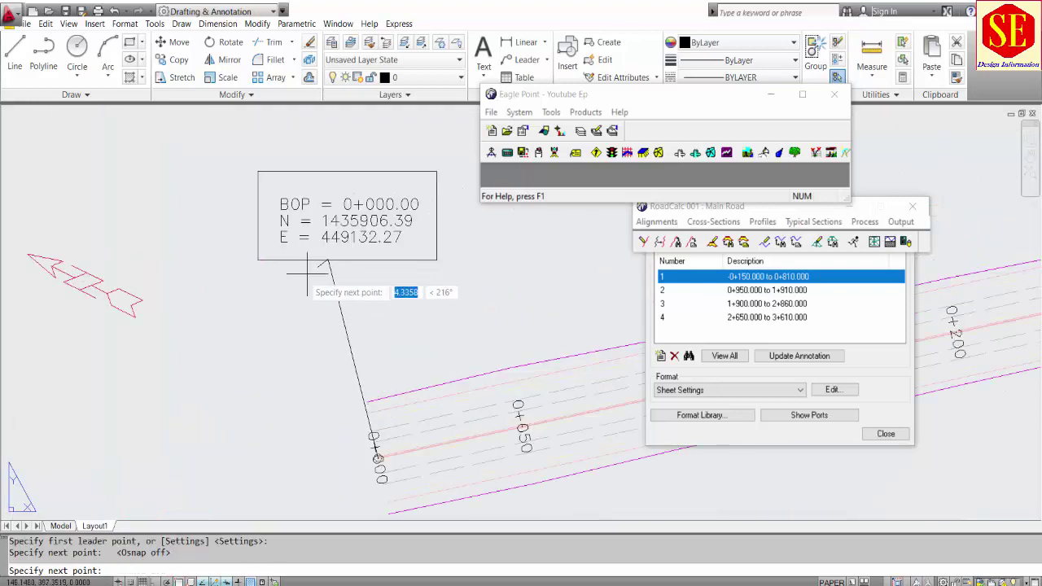
pyautogui.press('Escape')
# Select the BOP leader, close the Plan and Profile Sheets dialog and move the Eagle Point window clear of the leader's properties
pyautogui.click(341, 287)
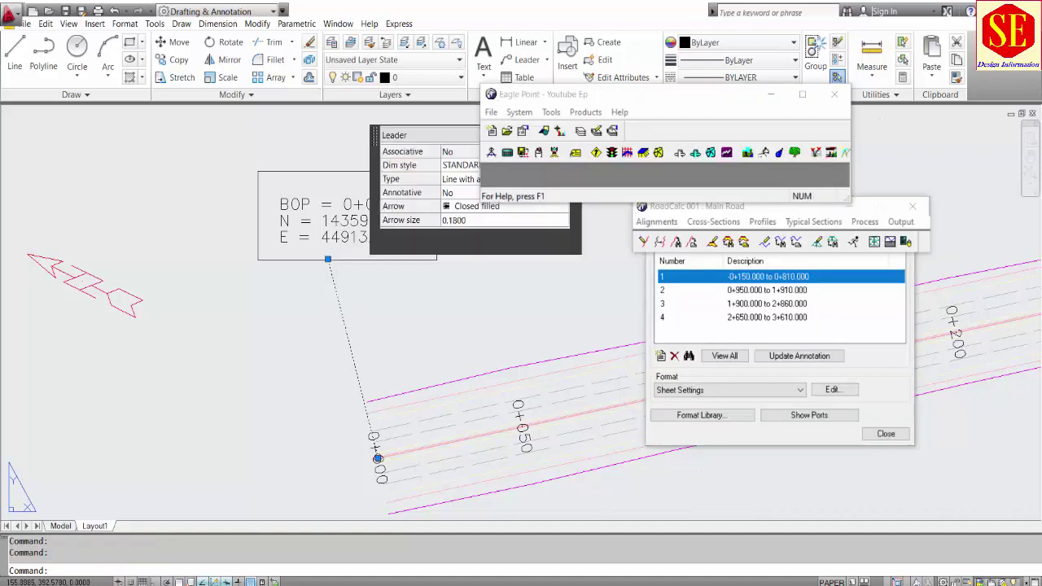
pyautogui.click(472, 220)
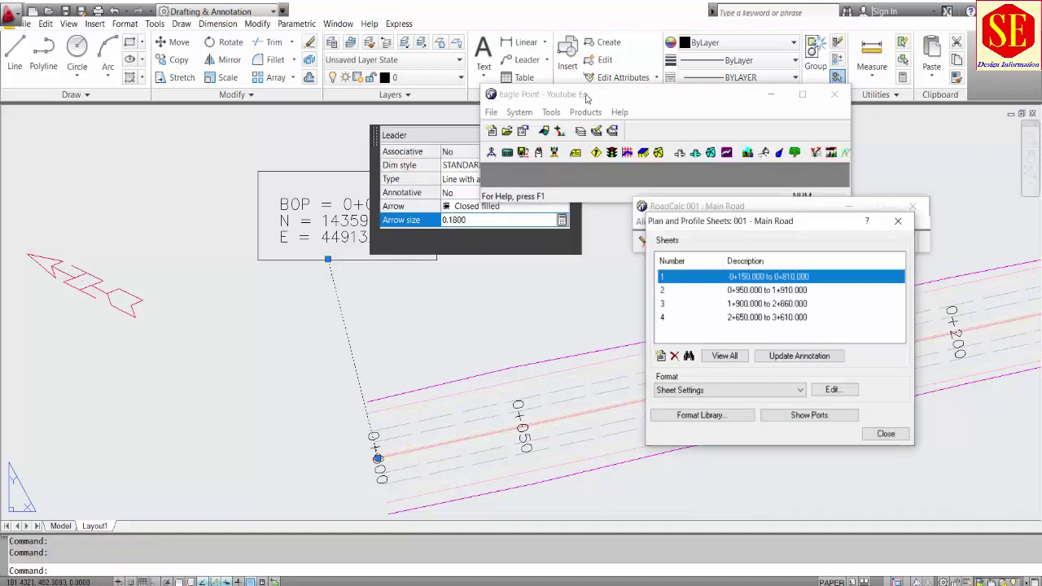
pyautogui.click(831, 277)
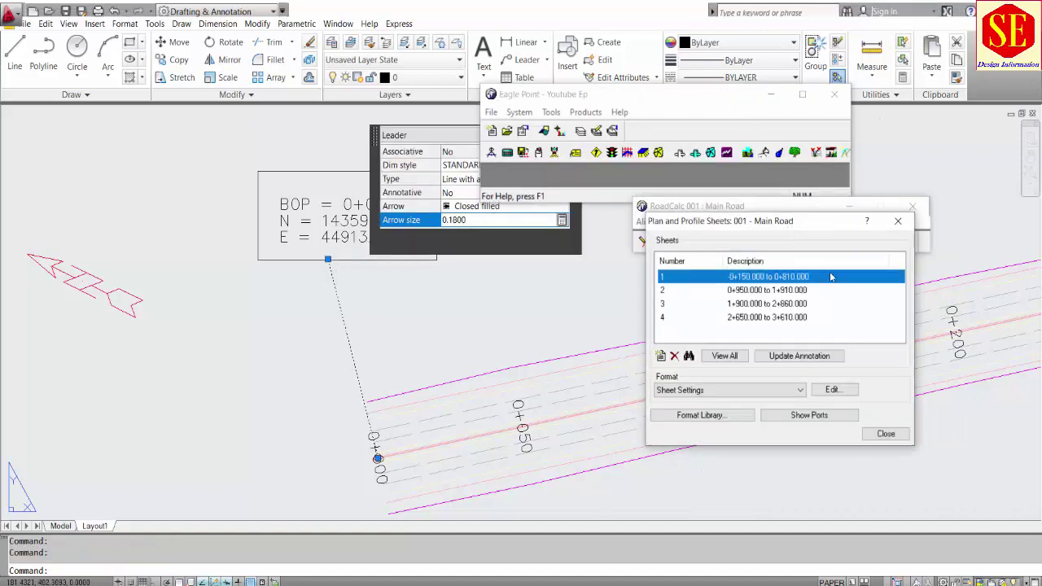
pyautogui.click(886, 434)
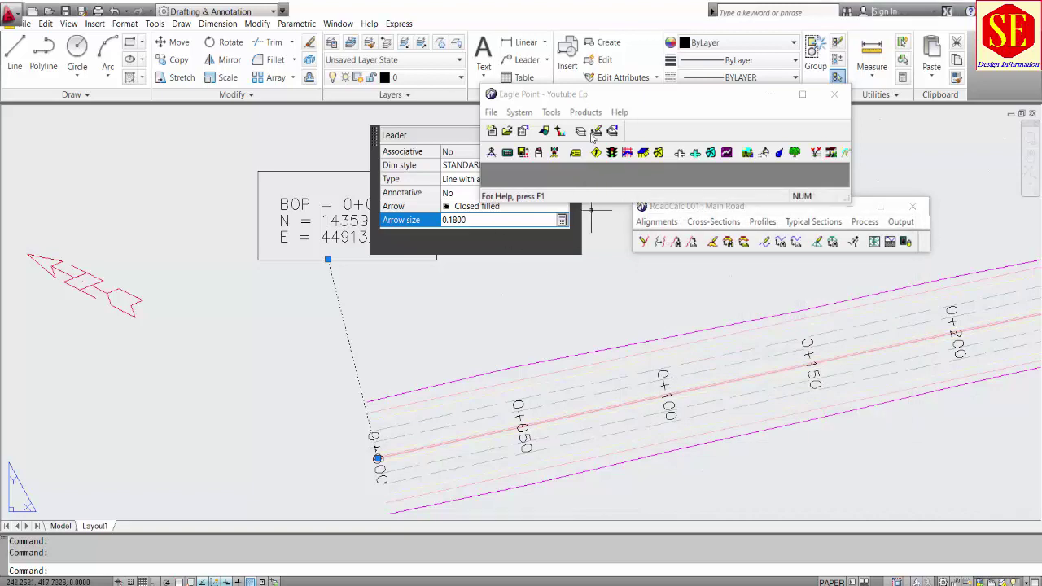
pyautogui.moveTo(599, 98); pyautogui.dragTo(784, 110)
# Set the BOP leader's arrow size to 1.5
pyautogui.click(477, 220)
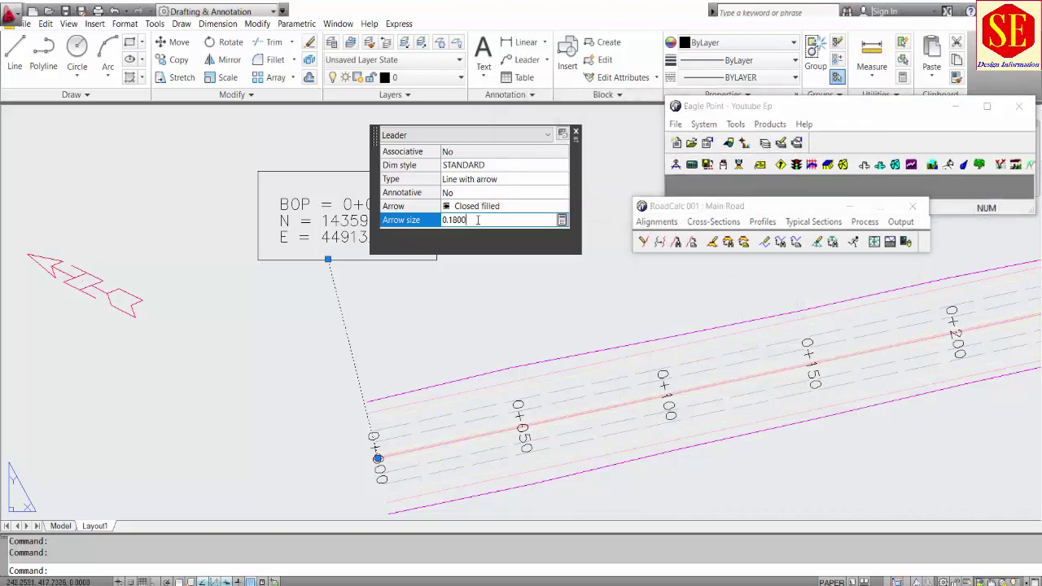
pyautogui.write('1.5')
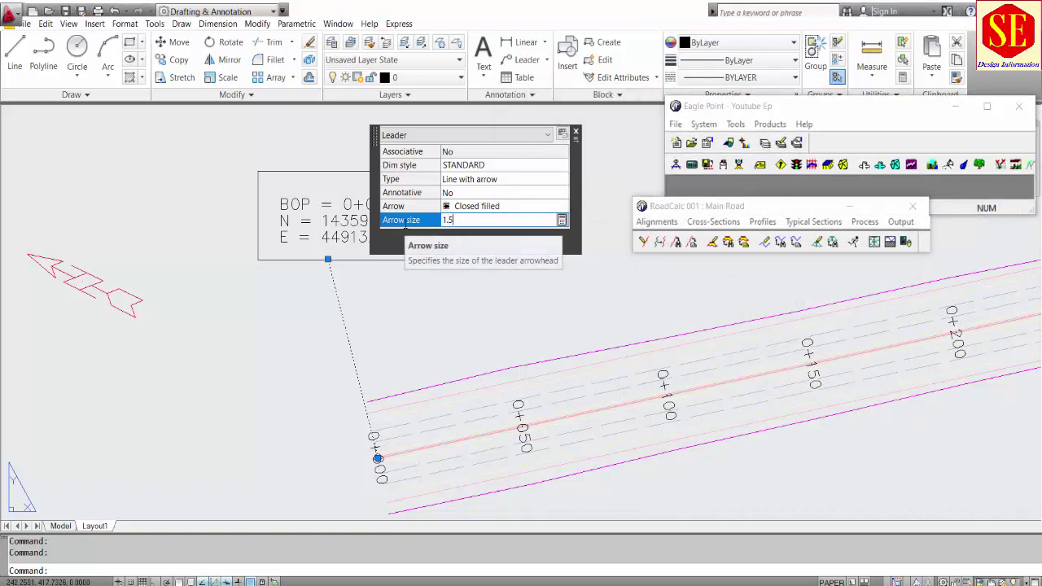
pyautogui.click(518, 207)
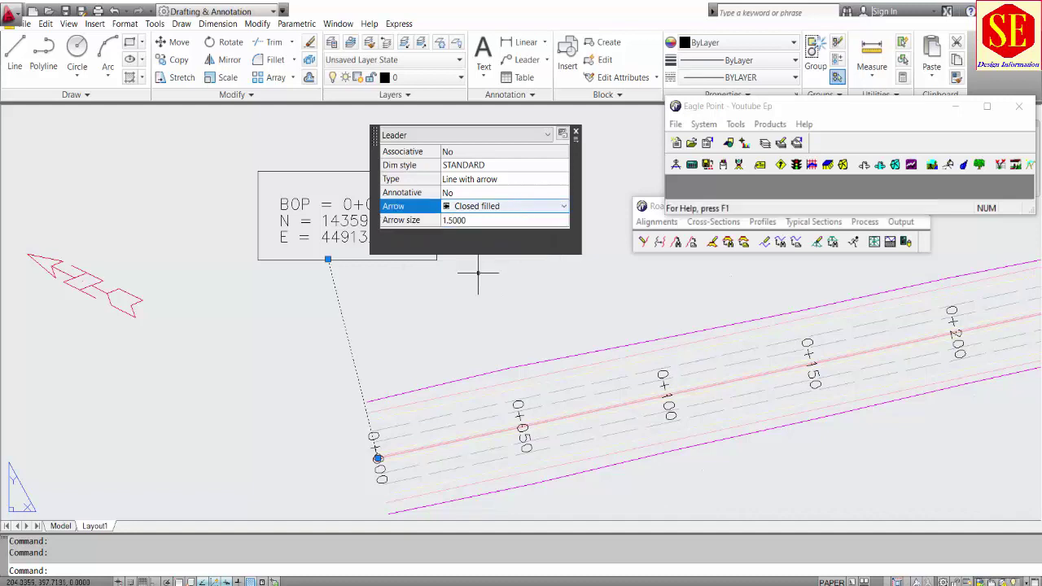
# Set the BOP leader's arrow size to 5.00 and deselect the leader
pyautogui.click(493, 220)
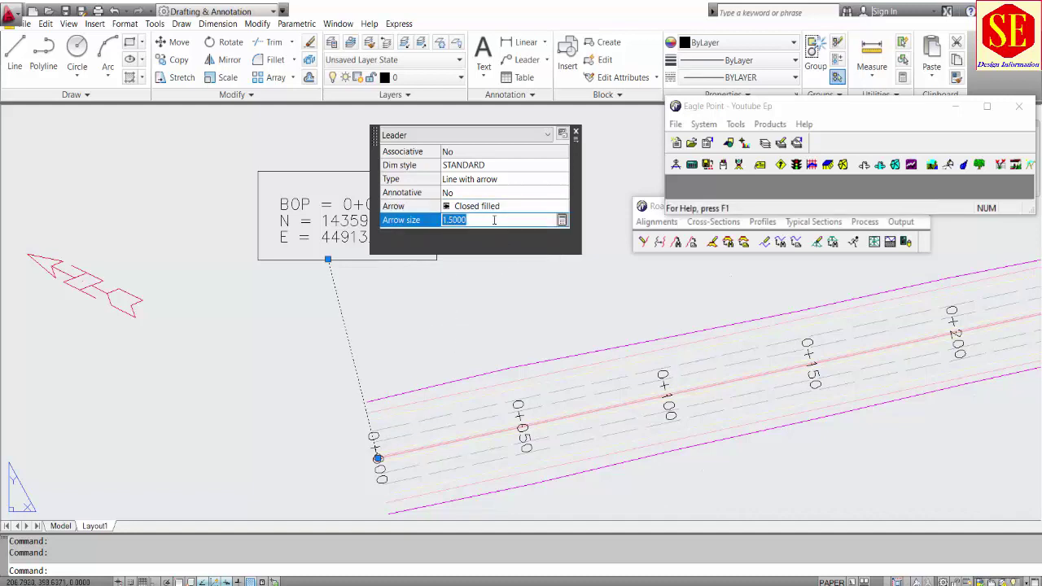
pyautogui.press('Return')
pyautogui.write('5.00')
pyautogui.press('Return')
pyautogui.press('Escape')
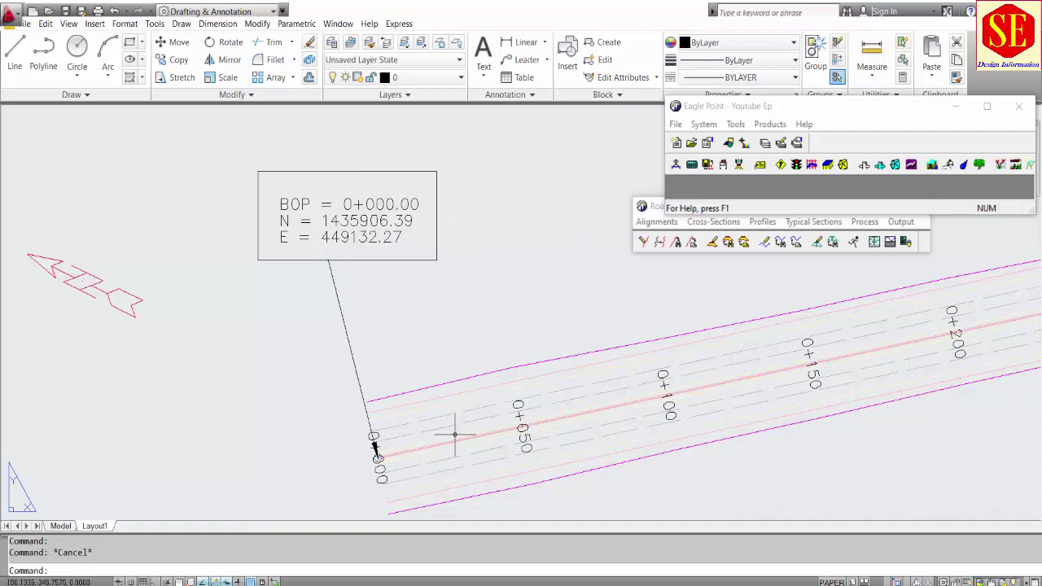
pyautogui.scroll(2, 372, 447)
# Move the PI station 0+602.70 text and its CIRCULAR curve data off the road into the clear space below the curve
pyautogui.scroll(-5, 301, 233)
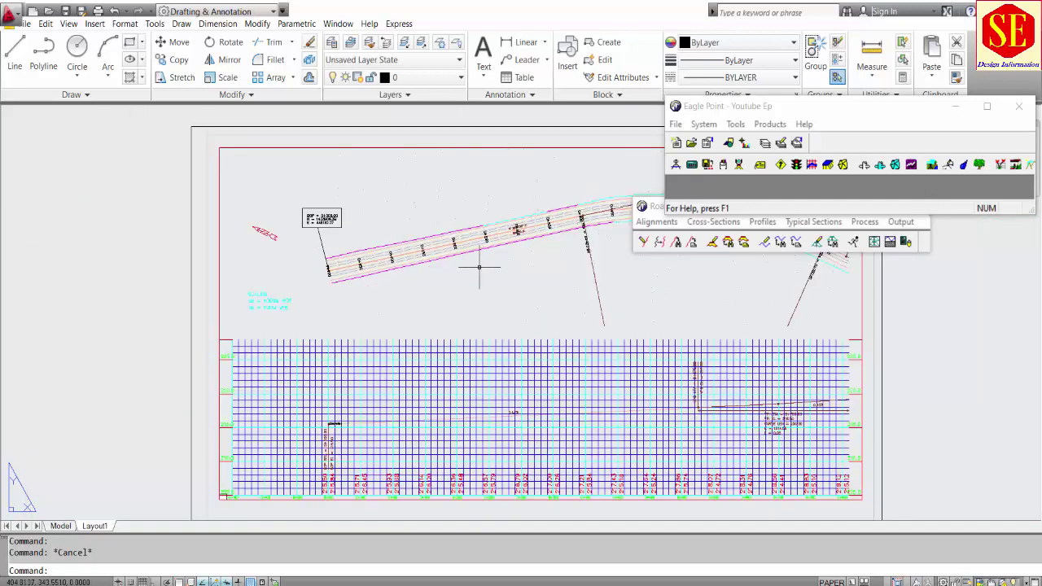
pyautogui.moveTo(477, 268); pyautogui.dragTo(260, 268, button='middle')
pyautogui.scroll(3, 526, 169)
pyautogui.scroll(2, 527, 169)
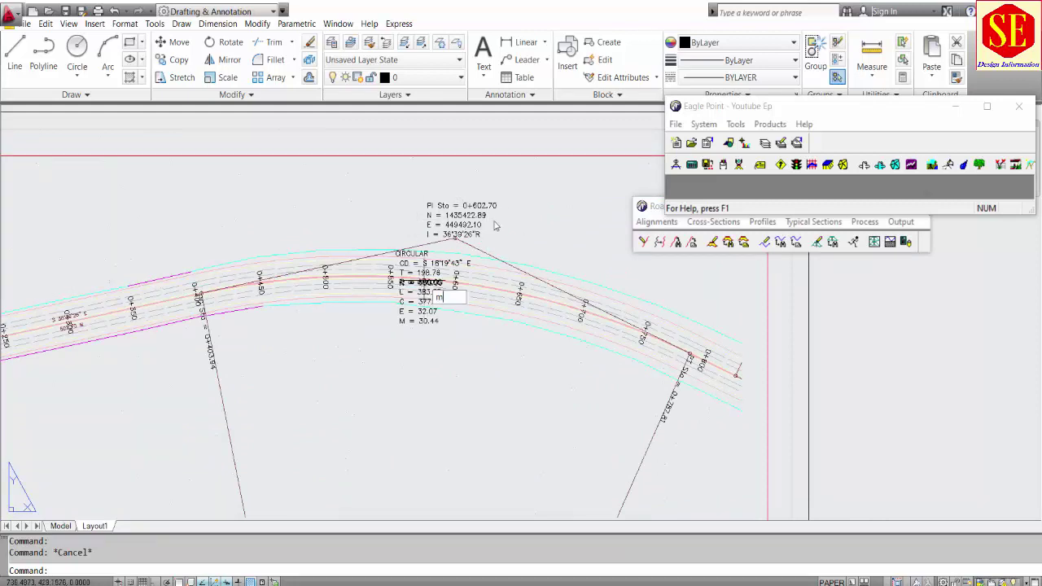
pyautogui.press('Return')
pyautogui.click(513, 190)
pyautogui.click(452, 242)
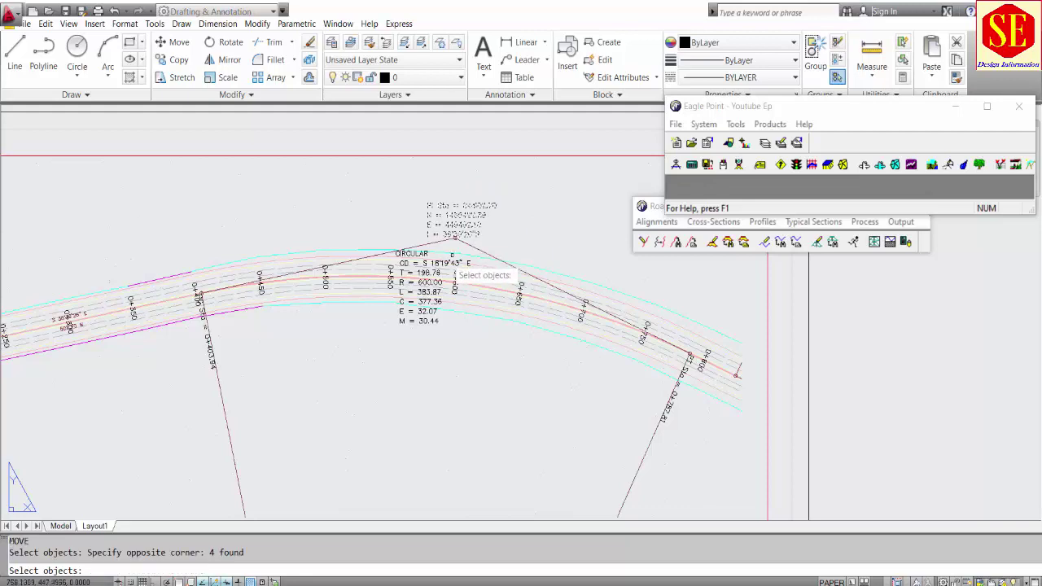
pyautogui.scroll(2, 453, 241)
pyautogui.click(446, 248)
pyautogui.click(445, 250)
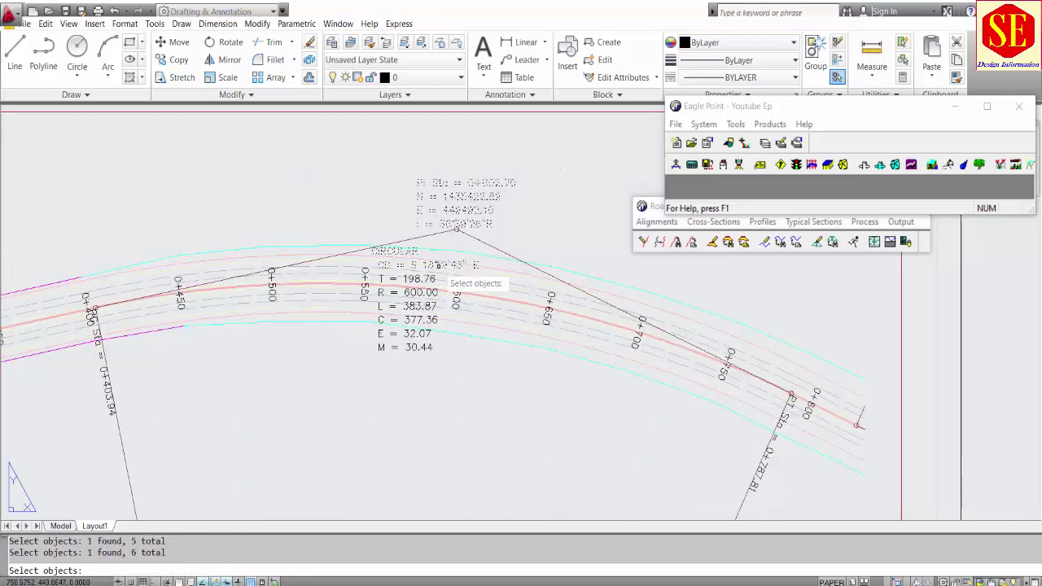
pyautogui.click(422, 280)
pyautogui.click(411, 292)
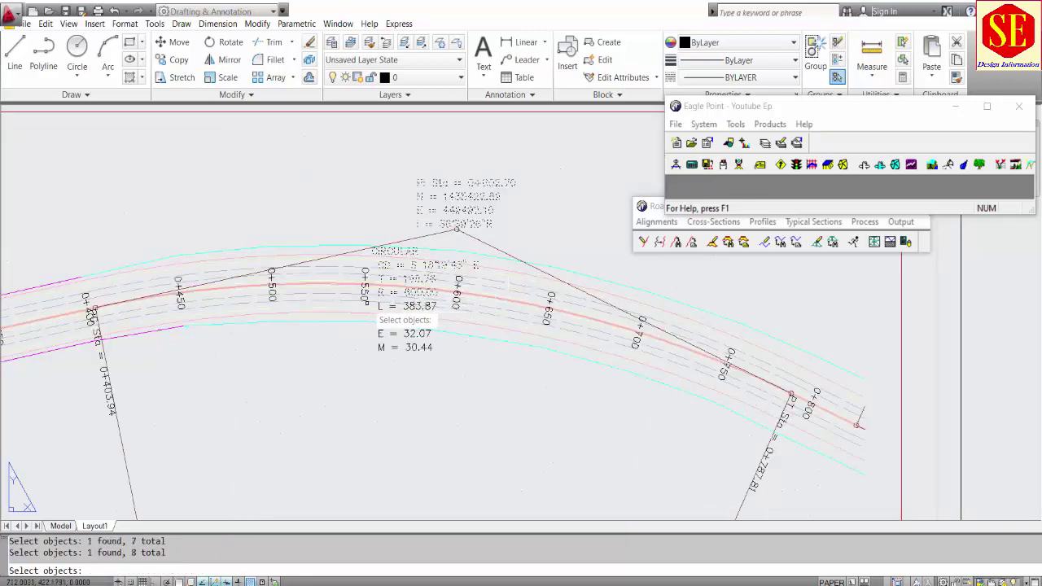
pyautogui.click(372, 302)
pyautogui.click(448, 376)
pyautogui.press('Return')
pyautogui.click(463, 392)
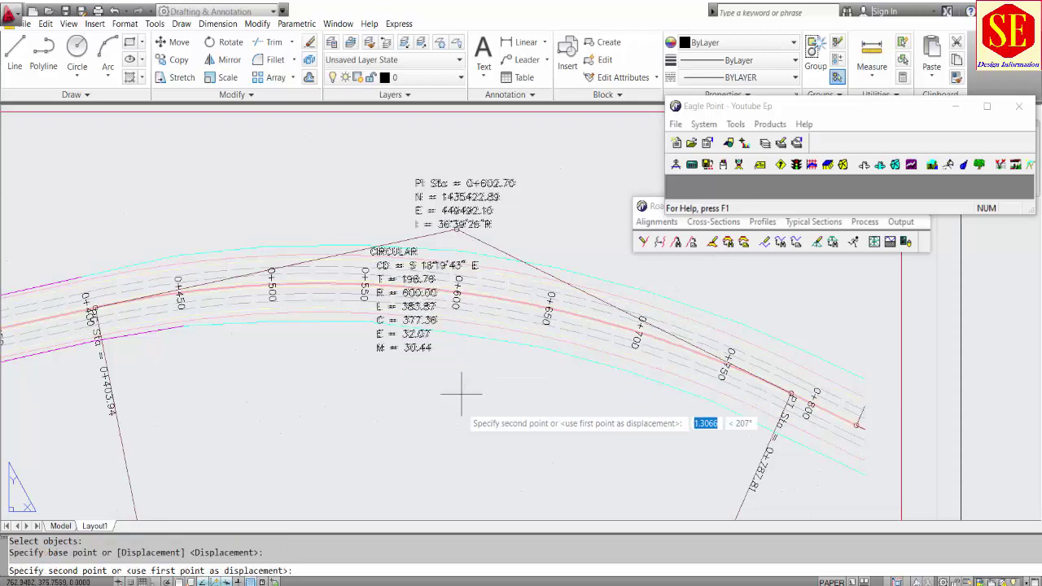
pyautogui.moveTo(460, 393); pyautogui.dragTo(478, 264, button='middle')
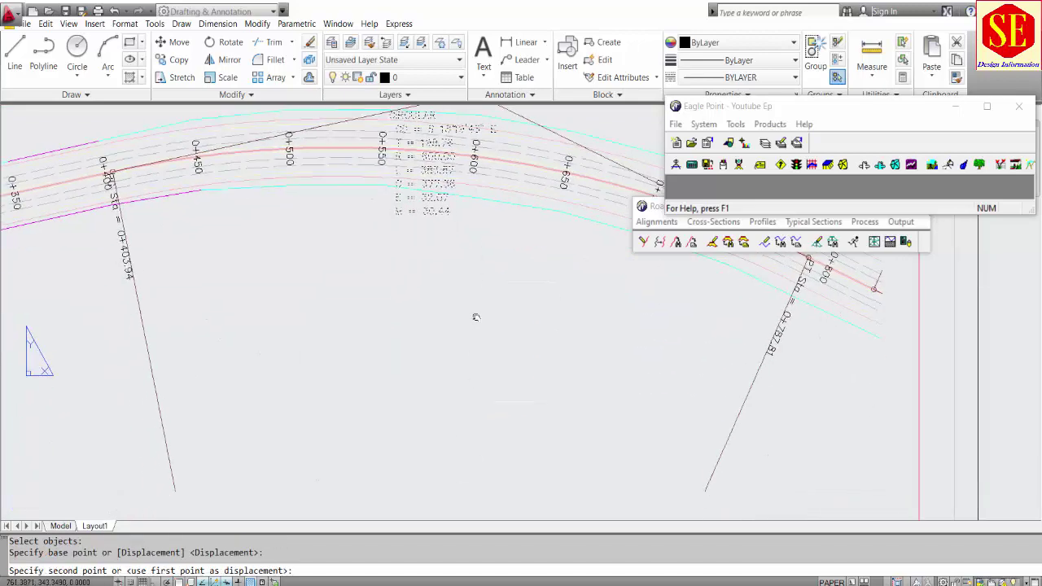
pyautogui.click(434, 408)
# Move the CIRCULAR curve data directly under the PI station lines so that both text blocks align
pyautogui.press('Return')
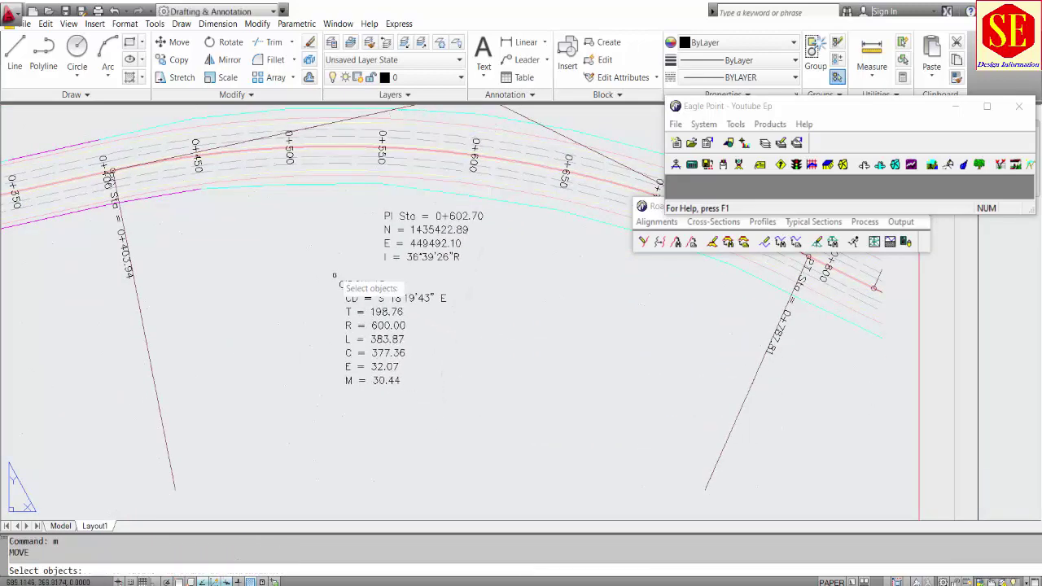
pyautogui.click(350, 267)
pyautogui.click(309, 417)
pyautogui.press('Return')
pyautogui.click(260, 367)
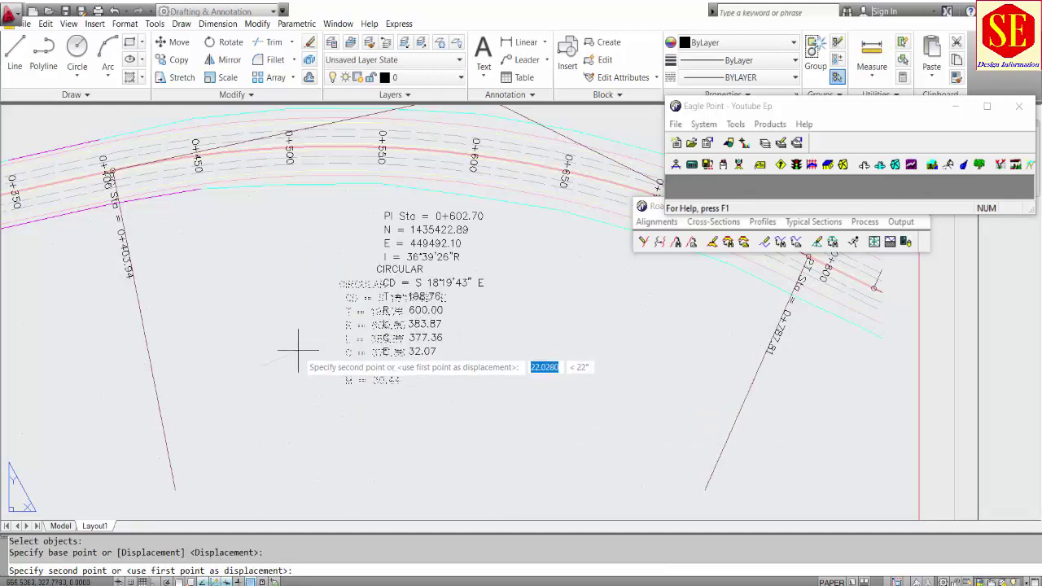
pyautogui.click(296, 345)
# Check the rearranged labels on the whole sheet and inspect the vertical curve annotation in the profile grid
pyautogui.scroll(-2, 296, 340)
pyautogui.scroll(-3, 395, 212)
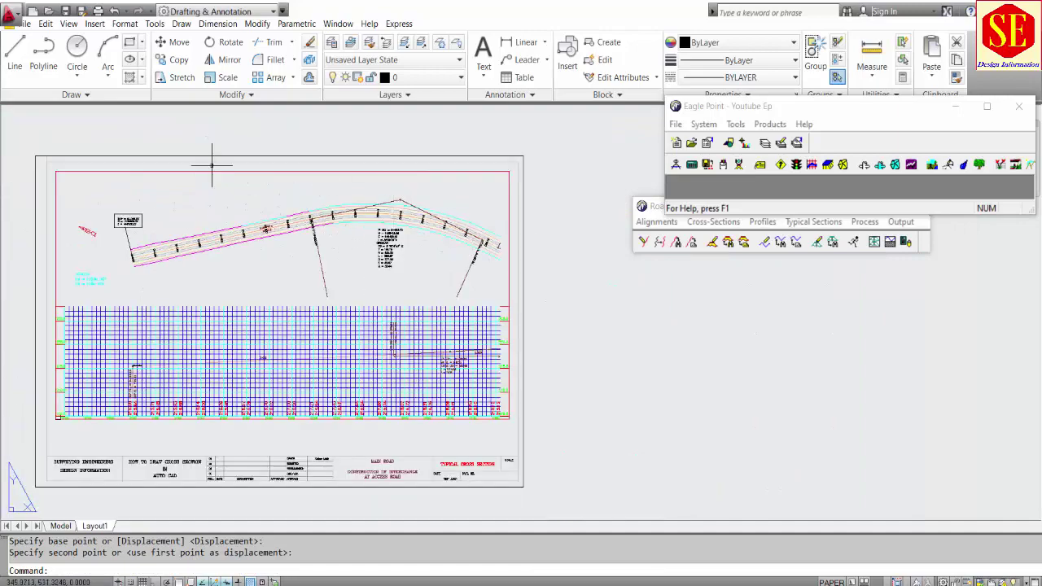
pyautogui.scroll(3, 488, 234)
pyautogui.scroll(2, 394, 340)
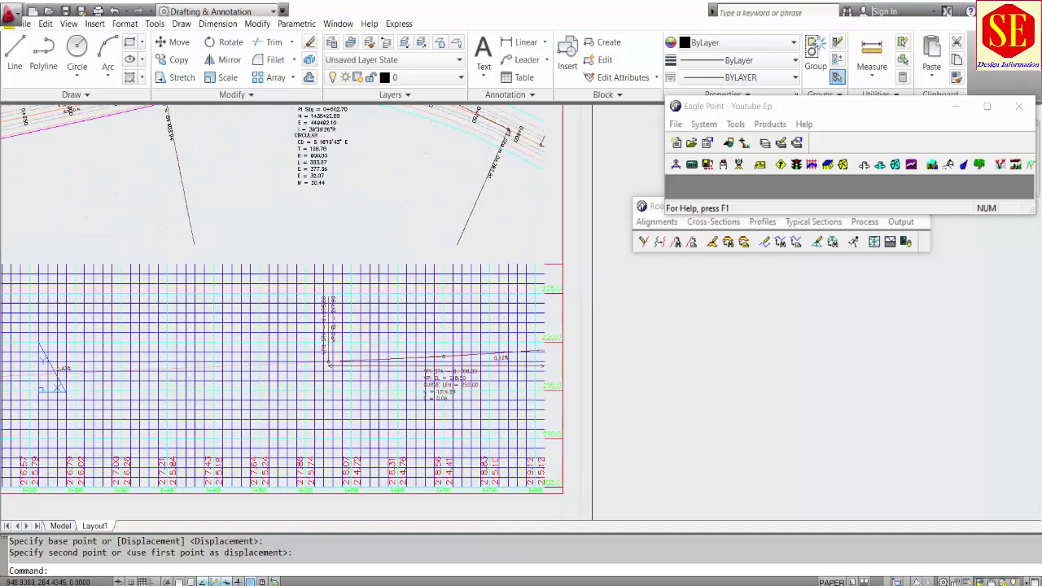
pyautogui.scroll(3, 382, 383)
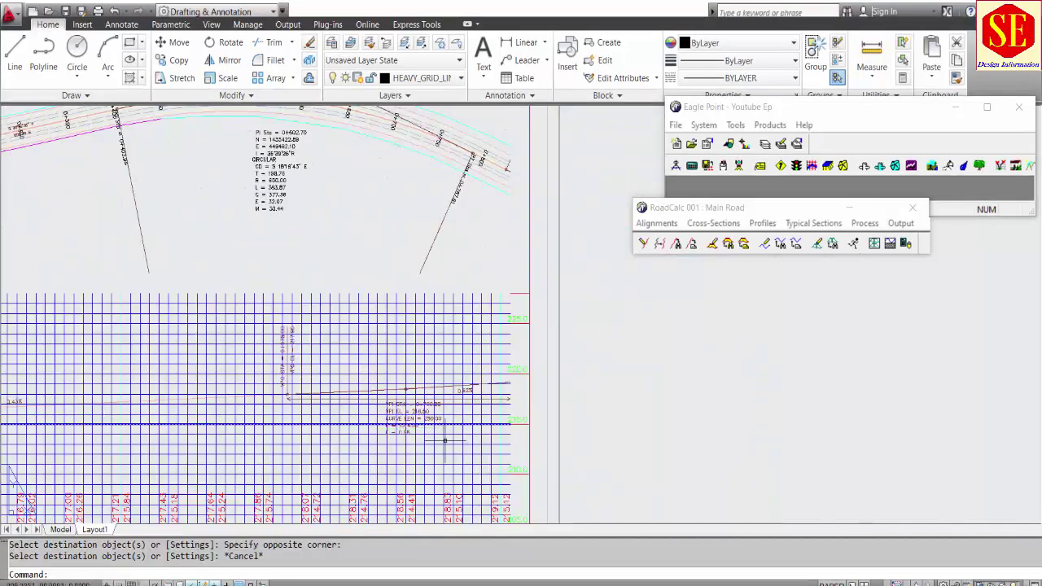
# Draw a rectangle around the five-line VPI curve data block in the profile grid
pyautogui.scroll(5, 403, 440)
pyautogui.scroll(-5, 346, 290)
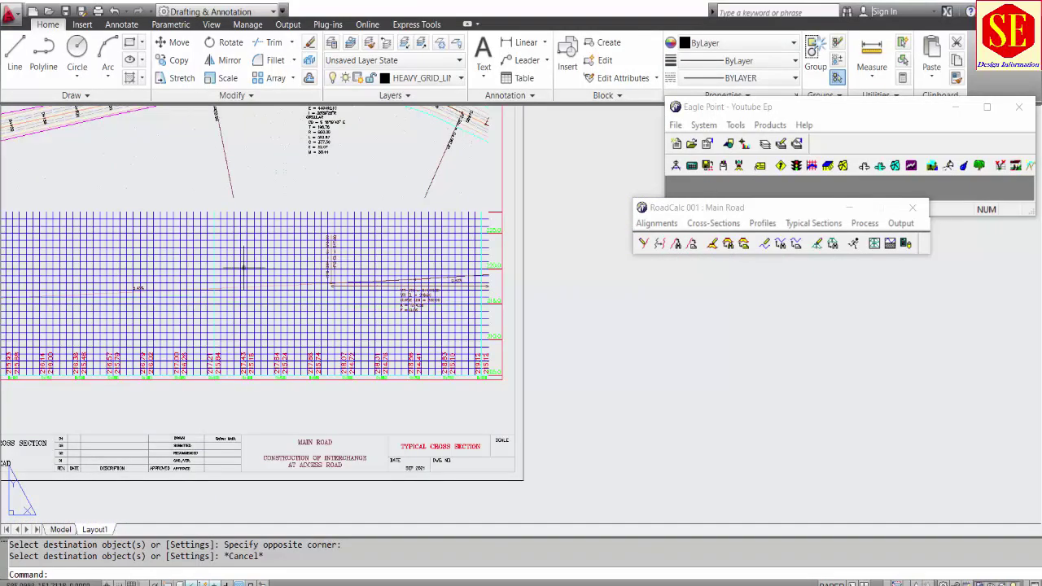
pyautogui.moveTo(245, 267); pyautogui.dragTo(356, 329, button='middle')
pyautogui.scroll(-2, 284, 354)
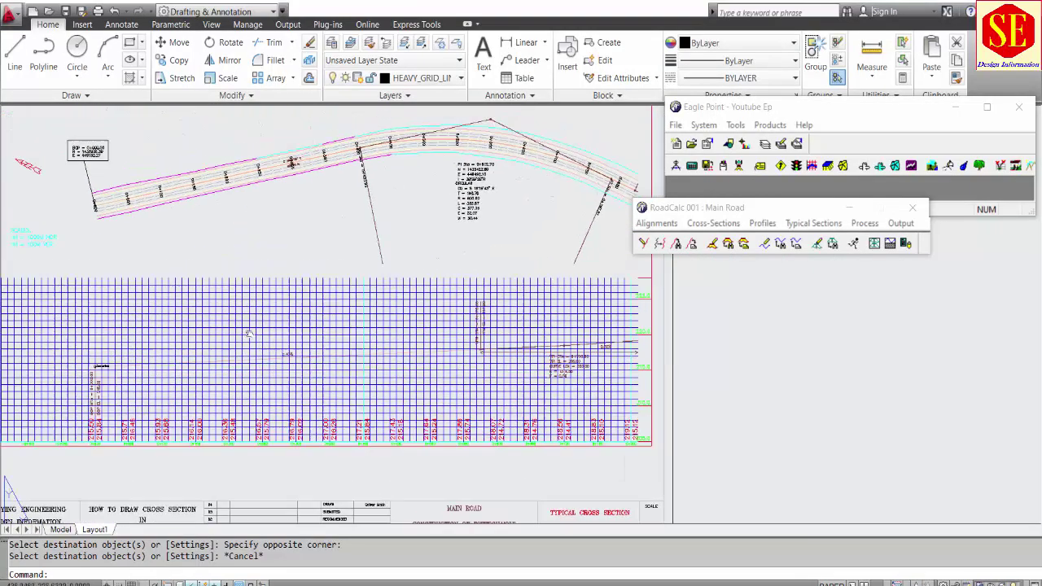
pyautogui.scroll(2, 415, 236)
pyautogui.scroll(6, 477, 274)
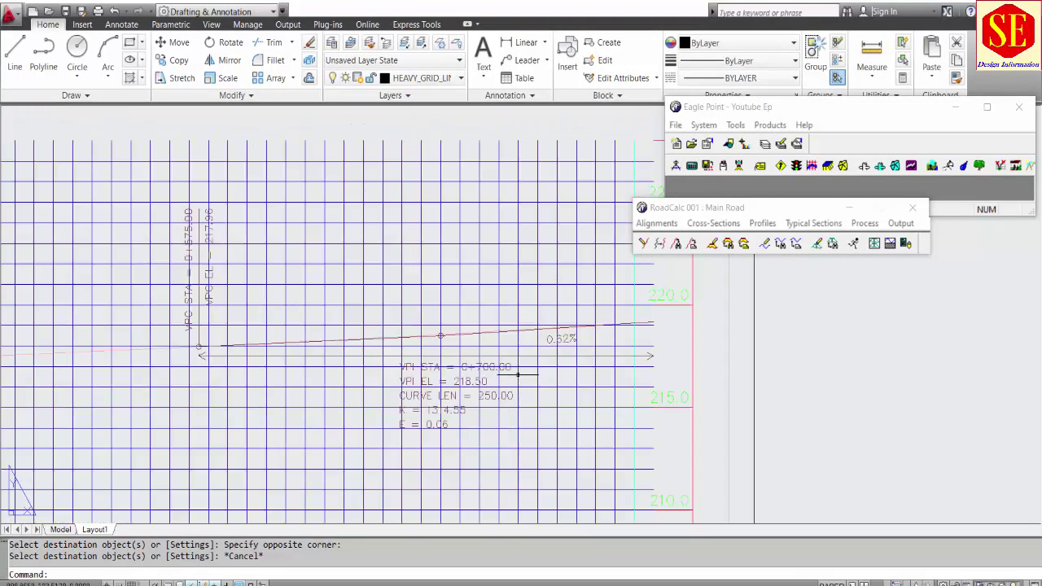
pyautogui.moveTo(366, 332); pyautogui.dragTo(332, 309, button='middle')
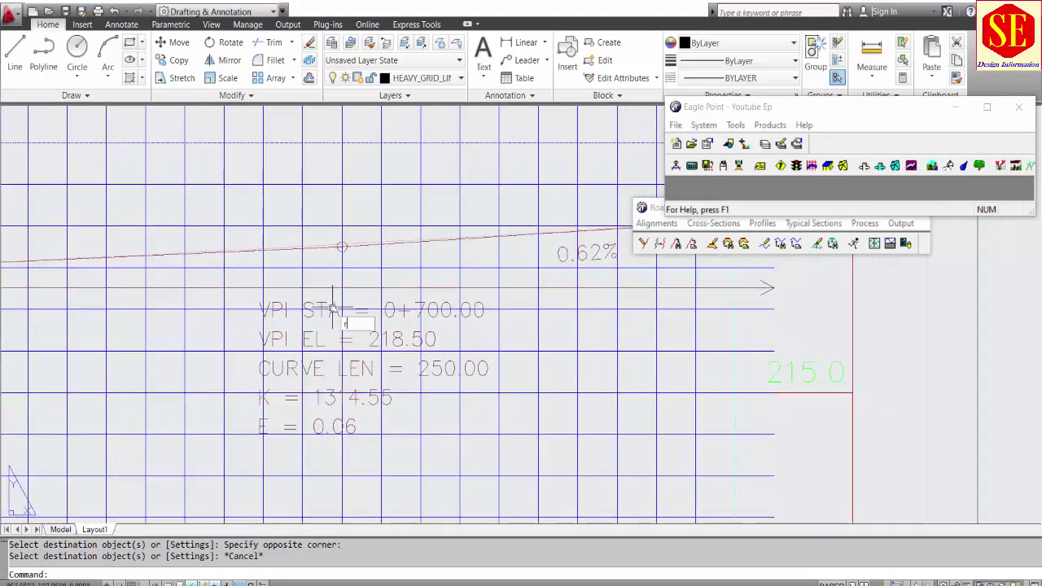
pyautogui.write('rec')
pyautogui.press('Return')
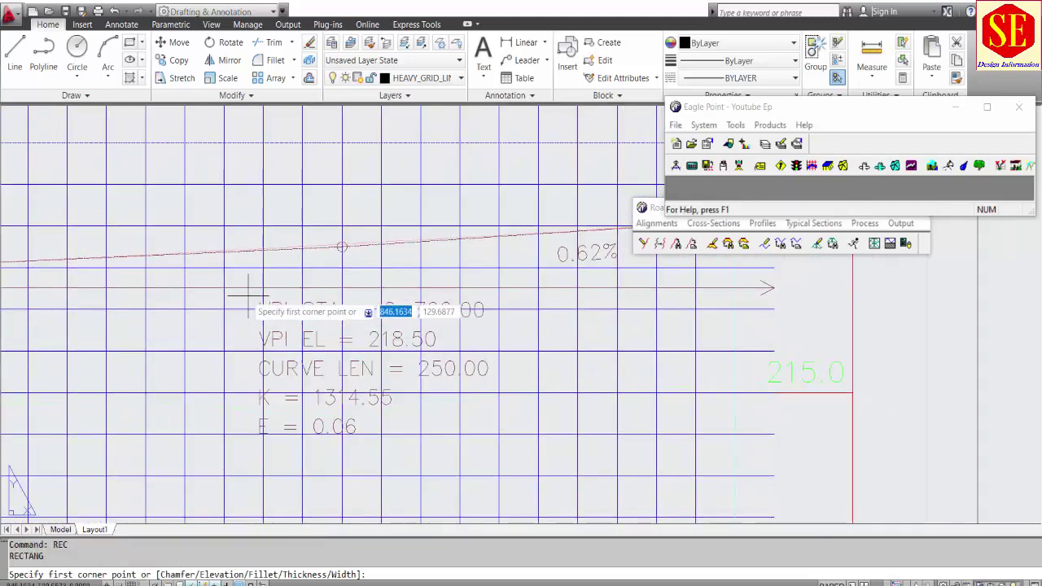
pyautogui.click(248, 280)
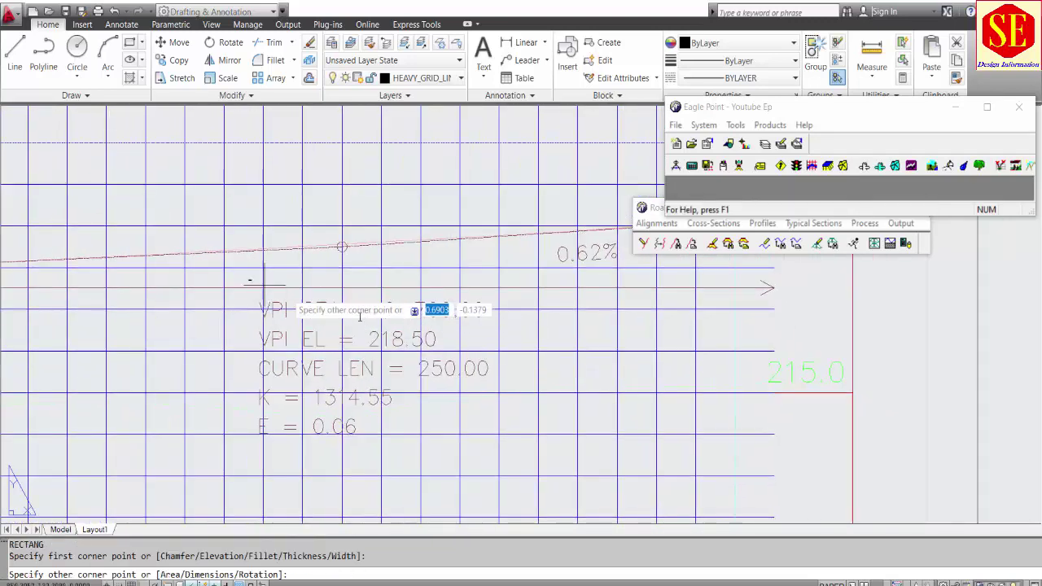
pyautogui.click(512, 445)
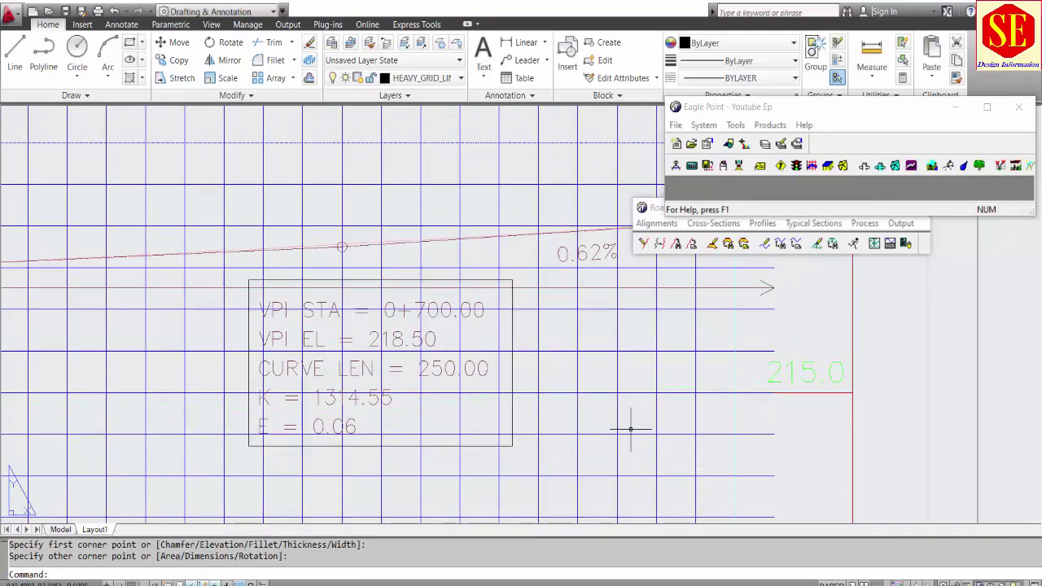
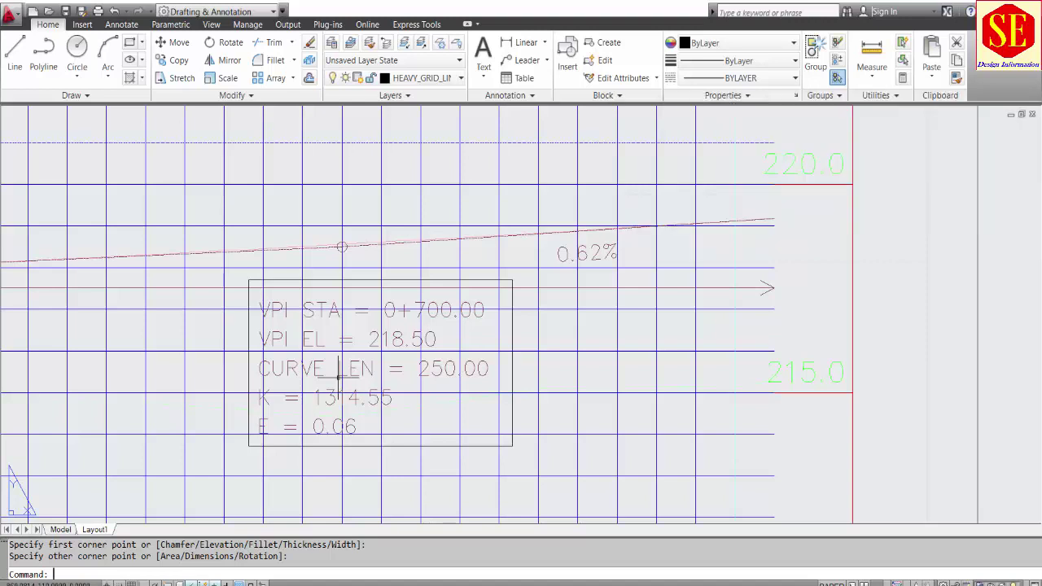
# Trim away all grid lines inside the VPI data rectangle with EXTRIM, using the rectangle as cutting edge
pyautogui.write('EX')
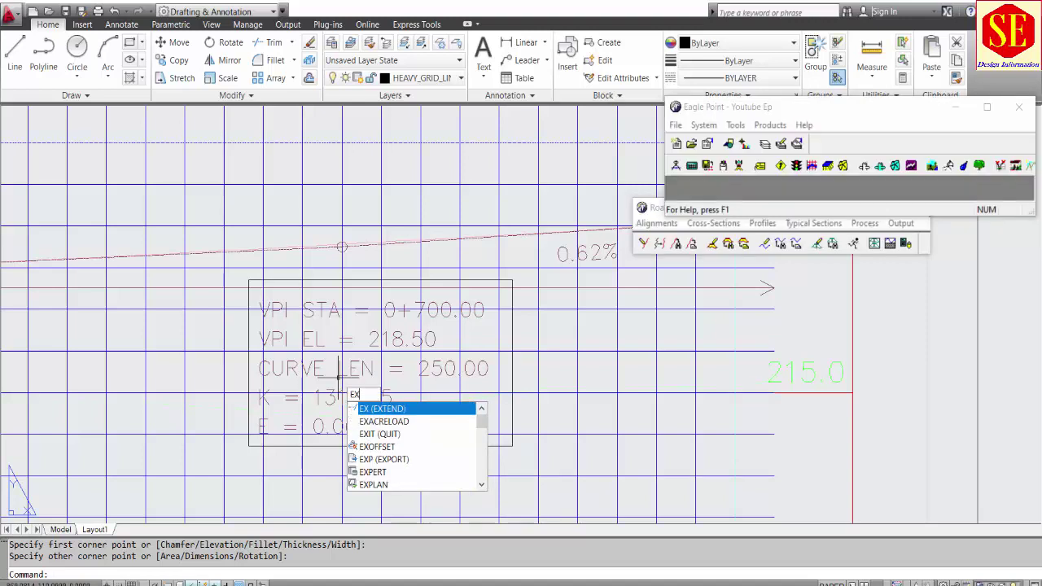
pyautogui.write('TR')
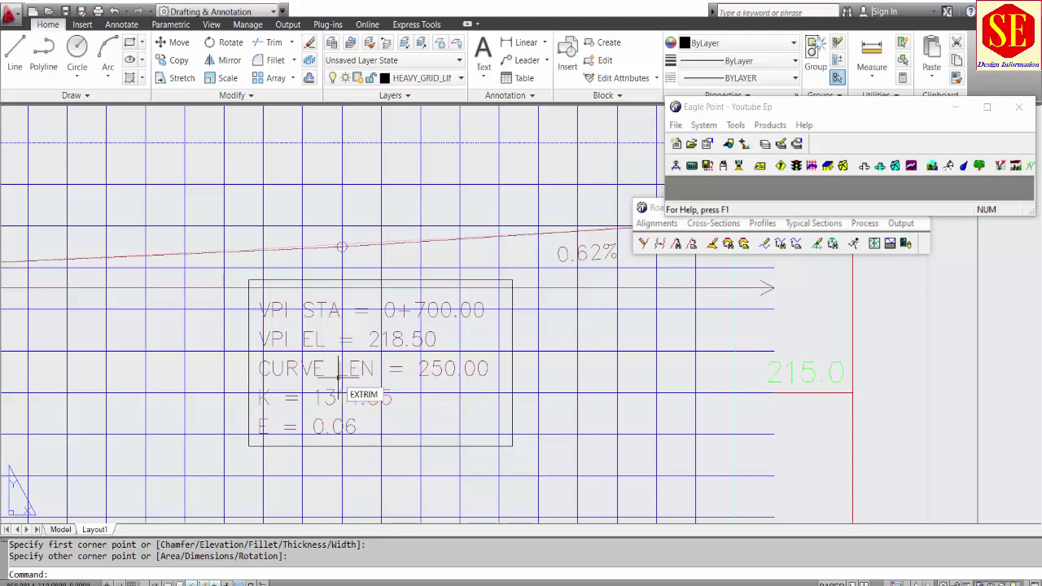
pyautogui.write('IM')
pyautogui.press('Return')
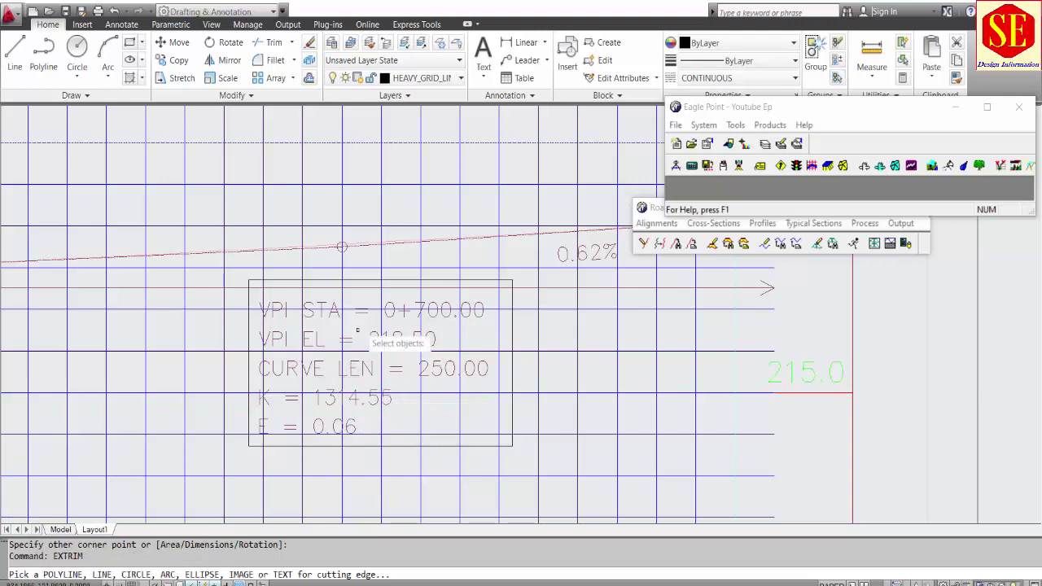
pyautogui.click(369, 280)
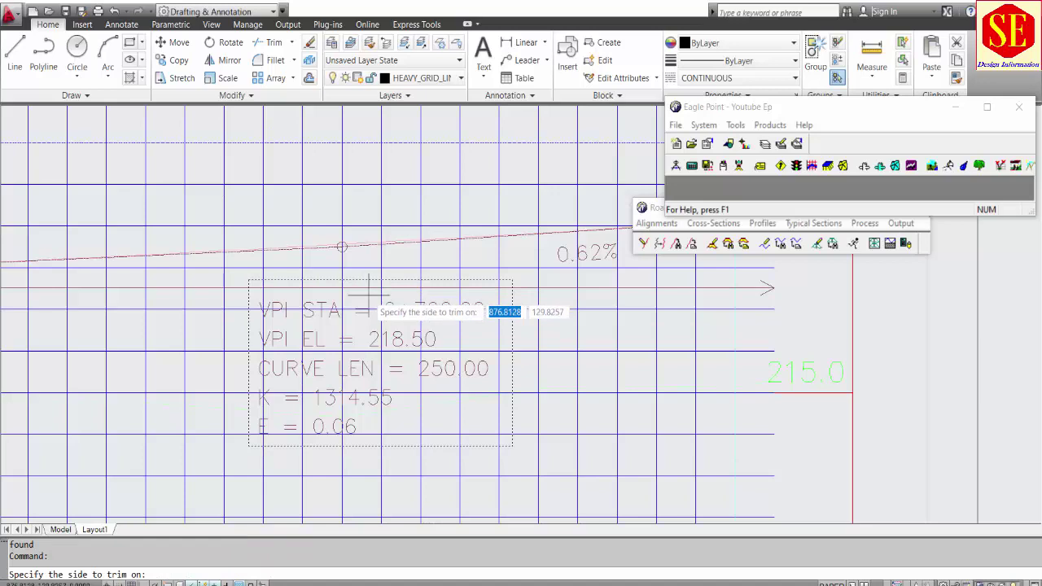
pyautogui.scroll(4, 260, 404)
pyautogui.scroll(-3, 369, 301)
pyautogui.press('Escape')
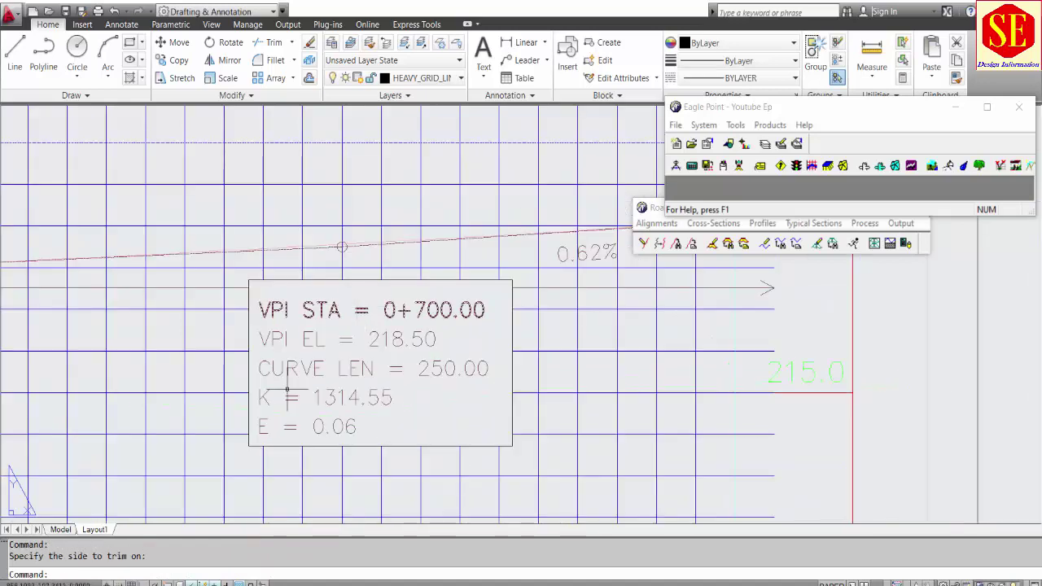
pyautogui.scroll(-2, 424, 358)
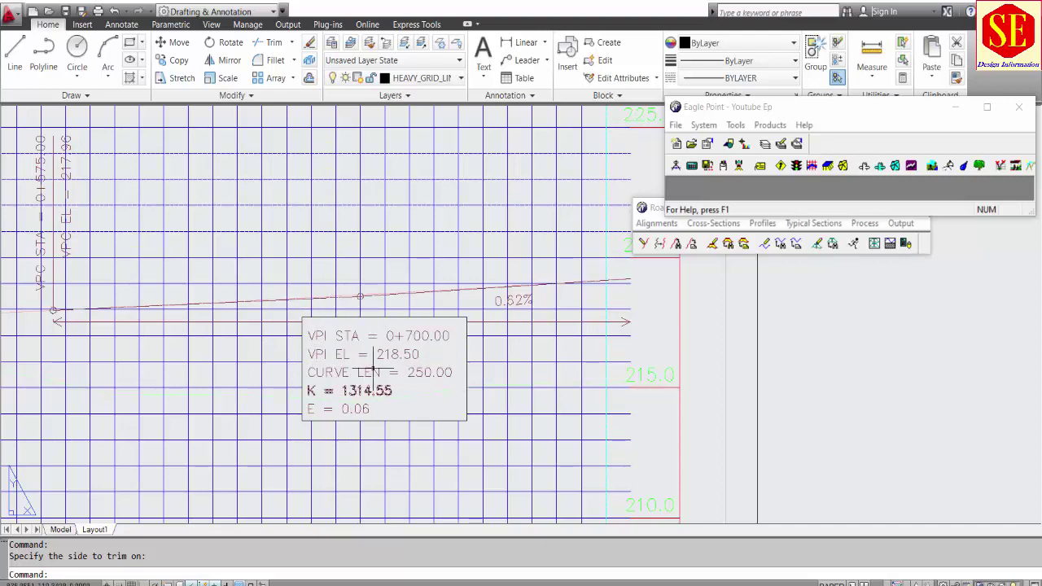
pyautogui.scroll(-2, 502, 350)
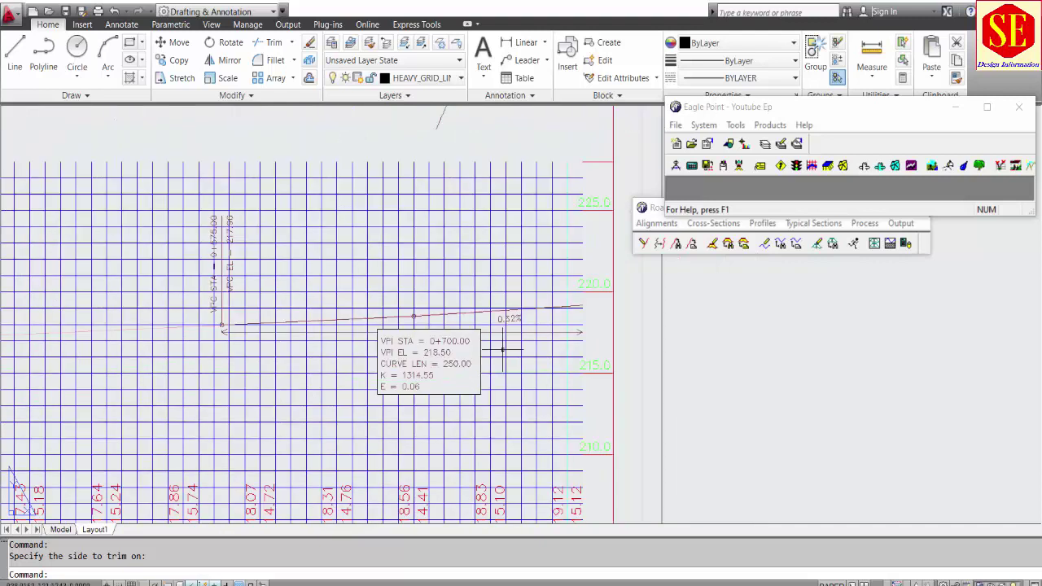
# Move the profile's BOP STA and BOP EL labels with their line straight up so they start at the BOP point
pyautogui.moveTo(136, 339); pyautogui.dragTo(499, 333, button='middle')
pyautogui.moveTo(163, 333); pyautogui.dragTo(643, 334, button='middle')
pyautogui.moveTo(375, 368); pyautogui.dragTo(411, 367, button='middle')
pyautogui.scroll(2, 116, 423)
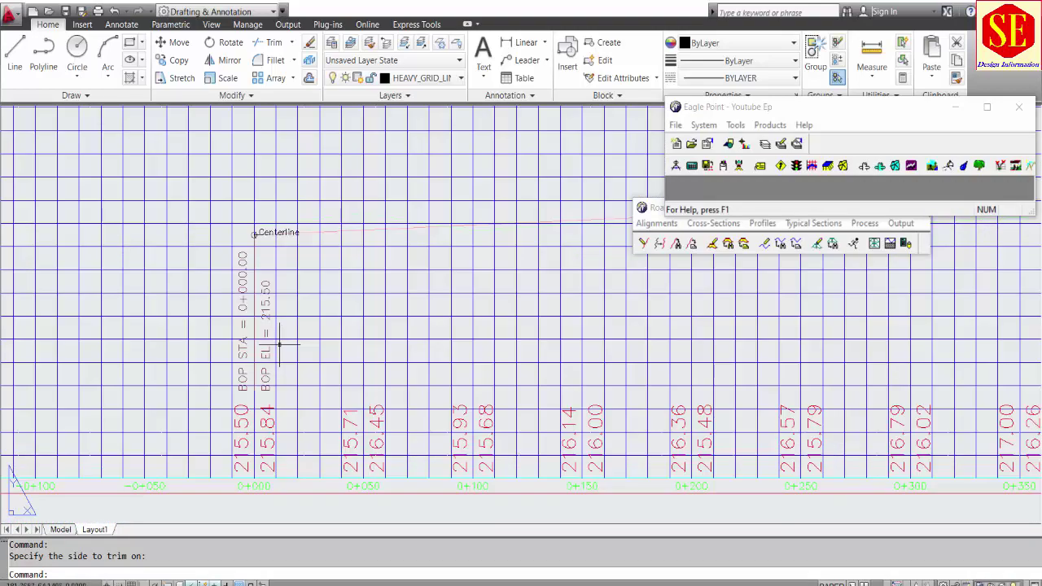
pyautogui.press('Escape')
pyautogui.write('m')
pyautogui.press('Return')
pyautogui.click(242, 358)
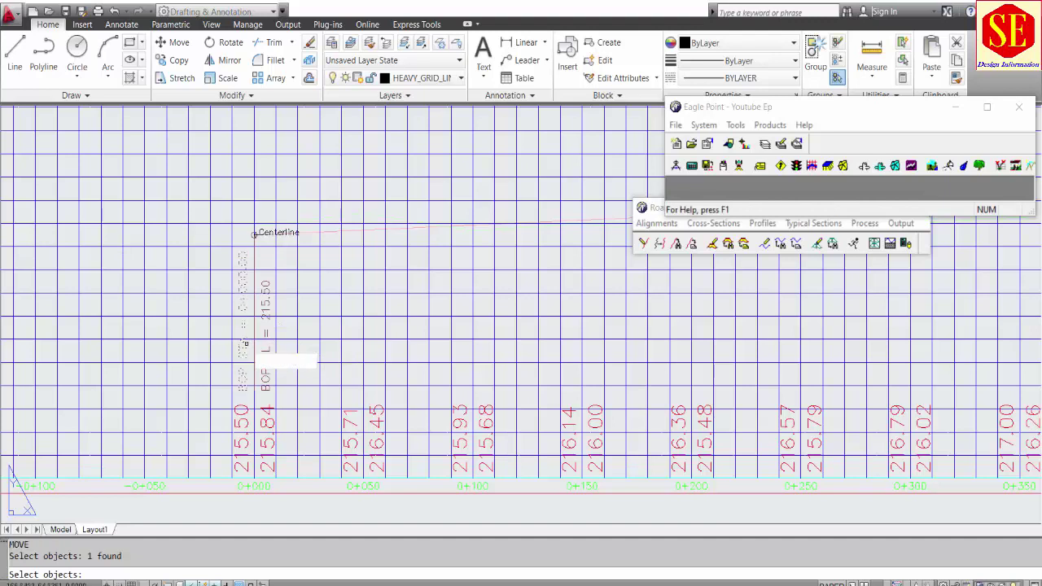
pyautogui.click(266, 355)
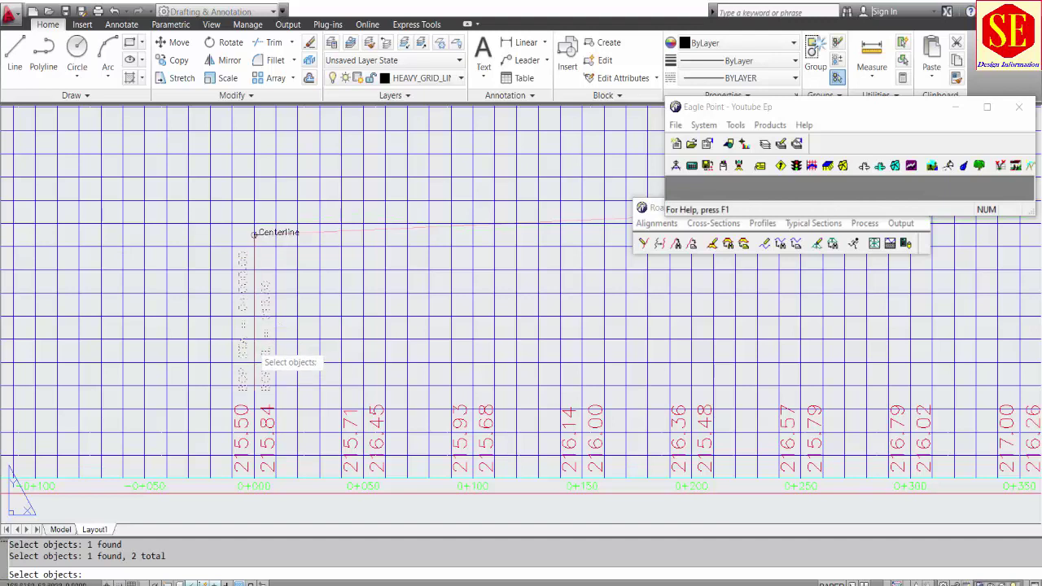
pyautogui.click(254, 390)
pyautogui.press('Return')
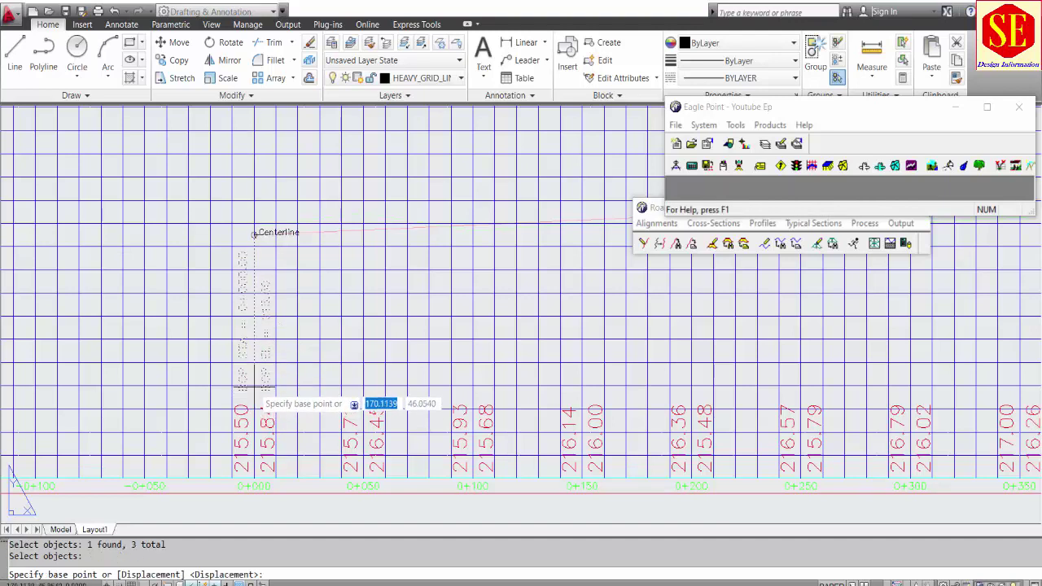
pyautogui.click(255, 391)
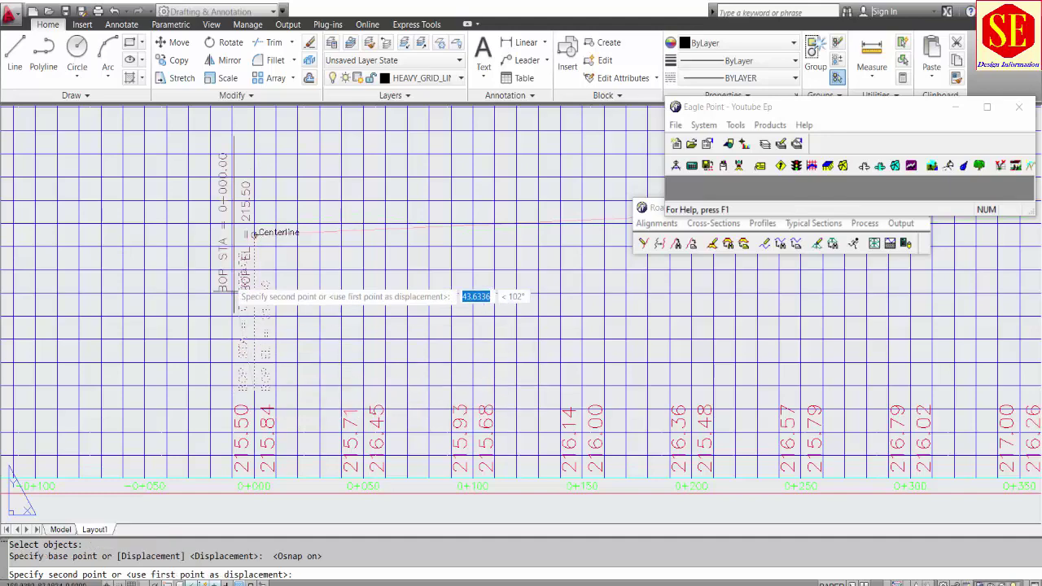
pyautogui.press('Escape')
# Erase the Centerline label overlapping the BOP EL text at the start of the profile
pyautogui.scroll(-5, 256, 261)
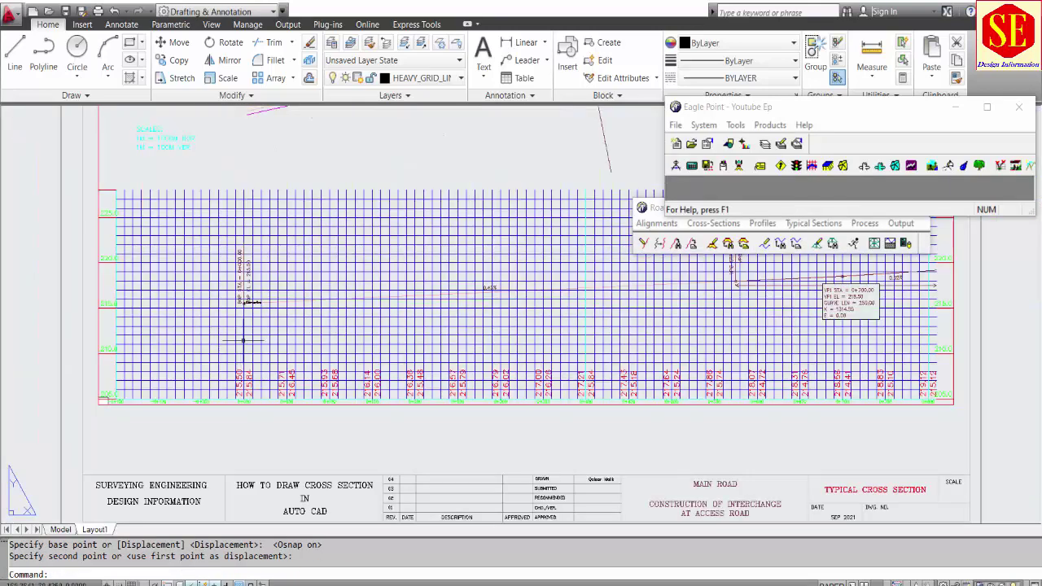
pyautogui.scroll(3, 260, 276)
pyautogui.scroll(-5, 221, 289)
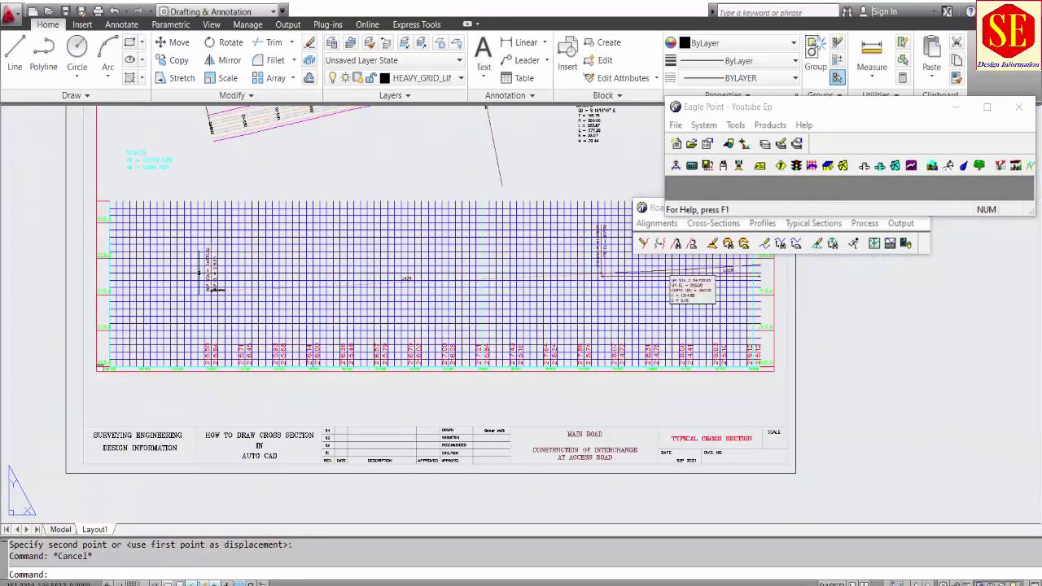
pyautogui.scroll(6, 223, 279)
pyautogui.click(196, 341)
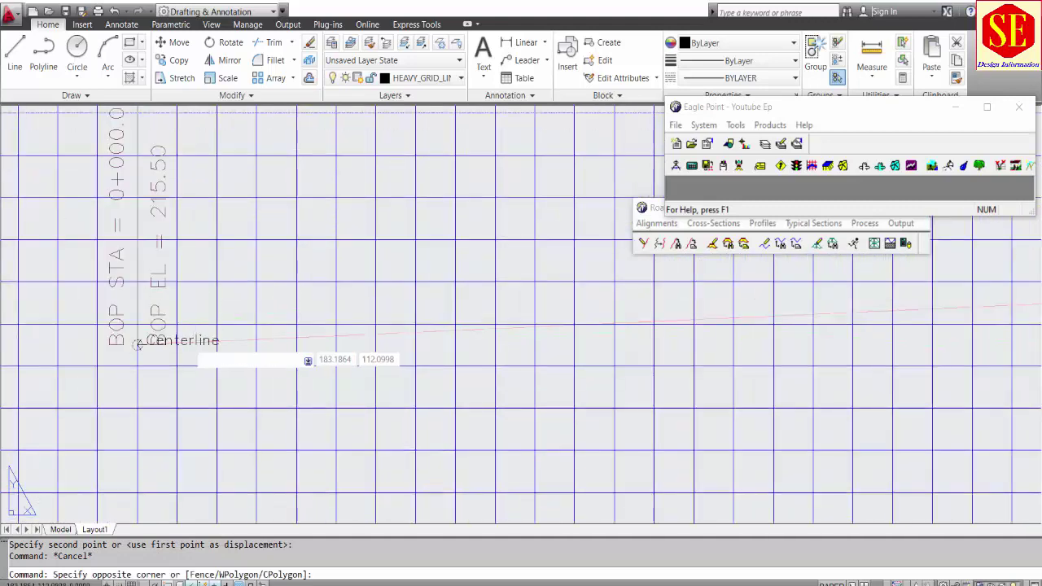
pyautogui.press('Escape')
pyautogui.scroll(3, 190, 340)
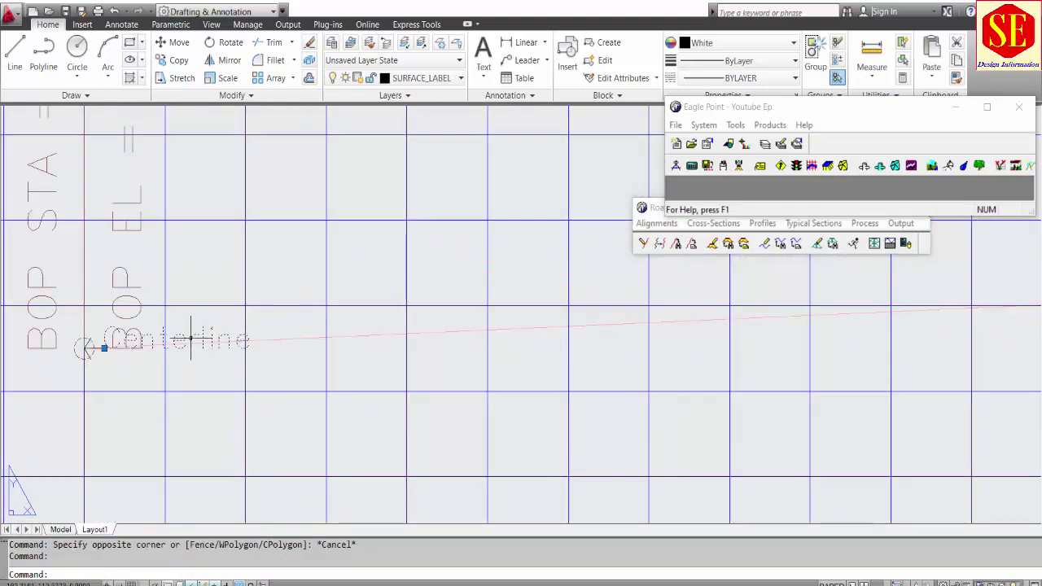
pyautogui.click(187, 336)
pyautogui.write('e')
pyautogui.press('Return')
pyautogui.scroll(-5, 168, 304)
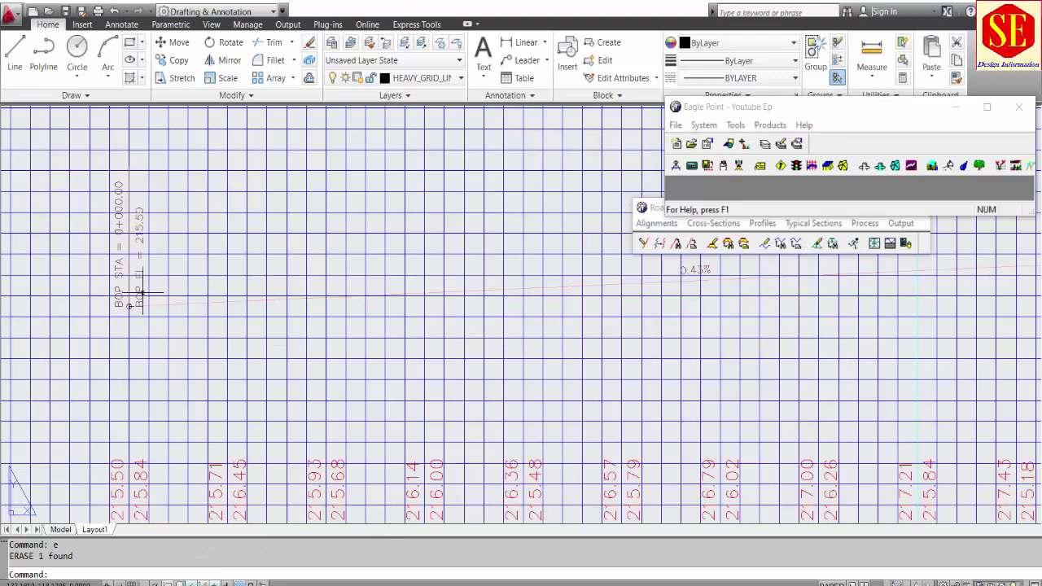
# Scale the north arrow beside the BOP label by a factor of 2
pyautogui.scroll(-4, 140, 293)
pyautogui.moveTo(556, 301); pyautogui.dragTo(356, 322, button='middle')
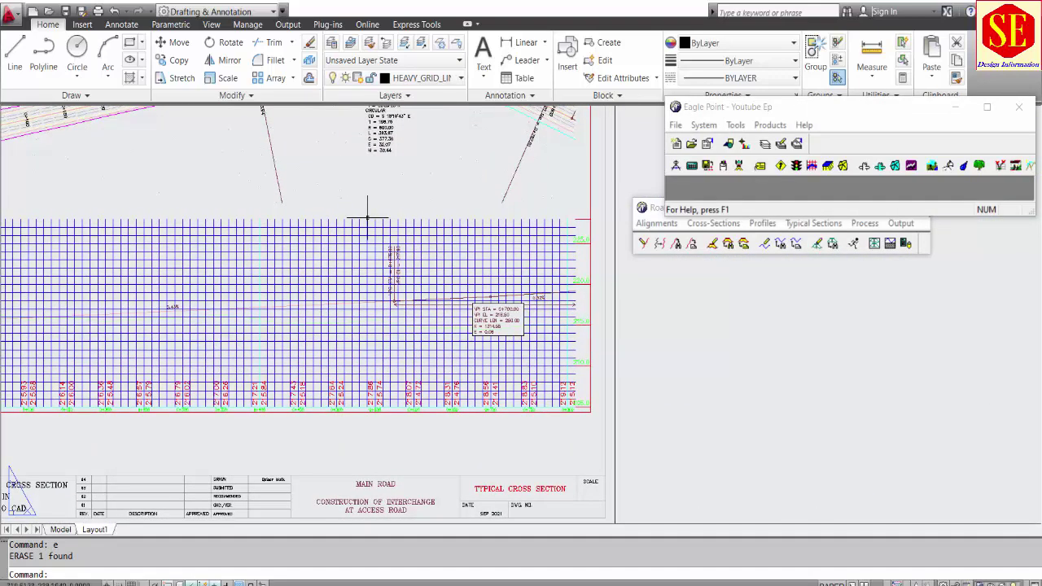
pyautogui.scroll(-4, 367, 218)
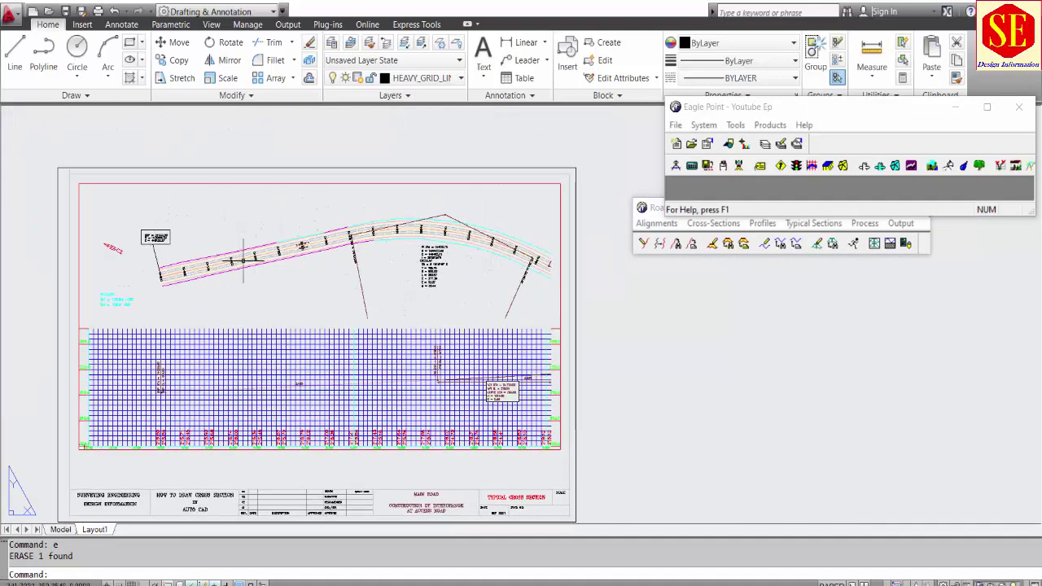
pyautogui.scroll(3, 111, 242)
pyautogui.write('sc')
pyautogui.press('Return')
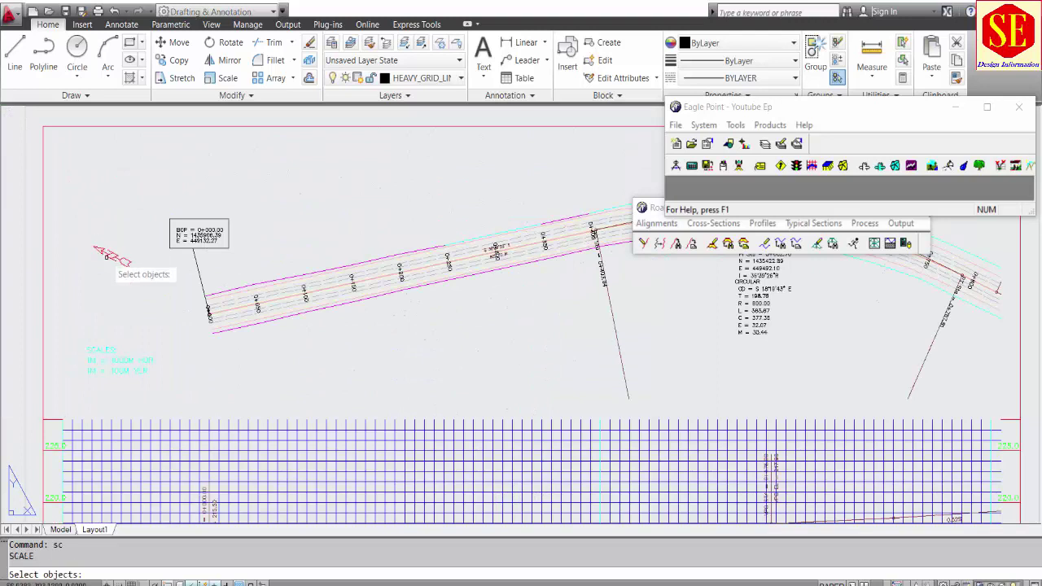
pyautogui.click(111, 258)
pyautogui.press('Return')
pyautogui.click(106, 281)
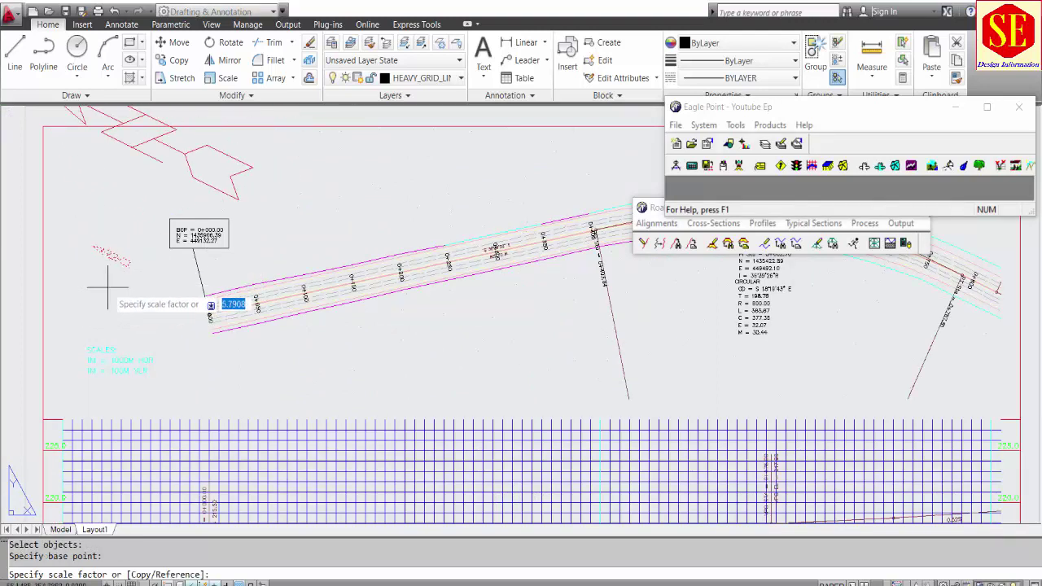
pyautogui.write('2')
pyautogui.press('Return')
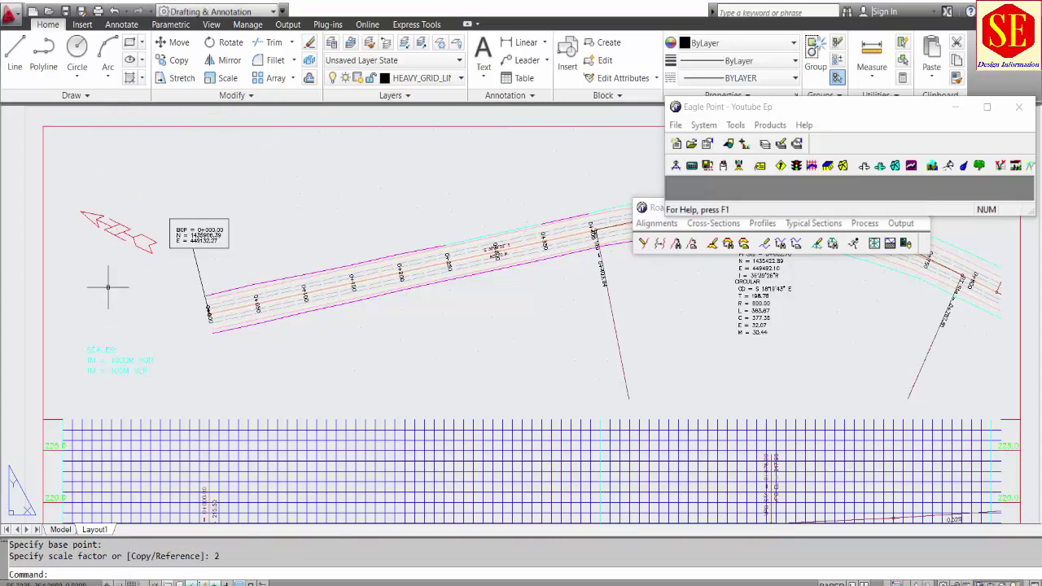
# Change the color of the three SCALES text lines to Red and deselect them
pyautogui.scroll(-2, 130, 251)
pyautogui.scroll(5, 166, 316)
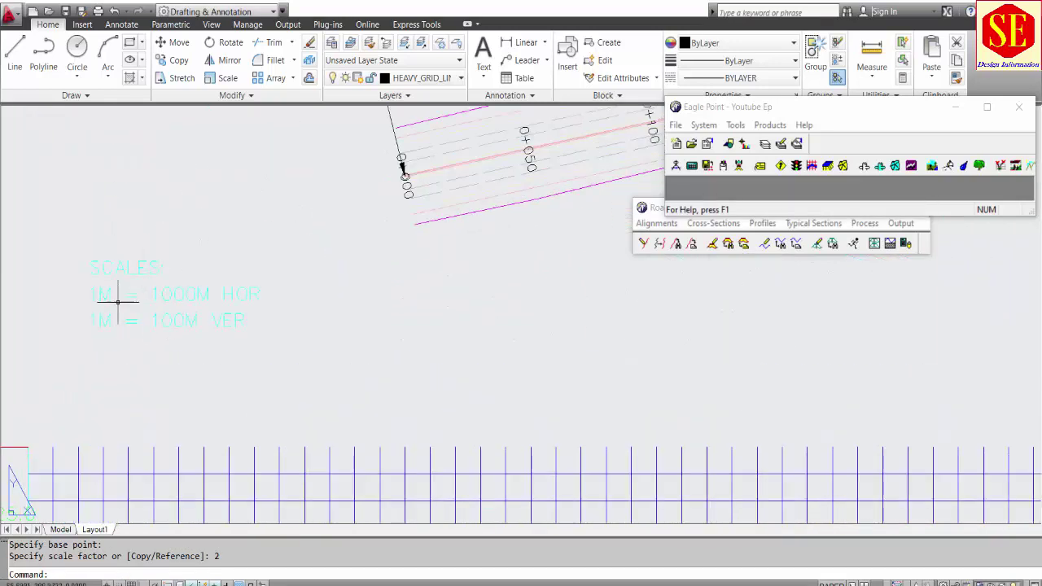
pyautogui.click(223, 237)
pyautogui.click(99, 368)
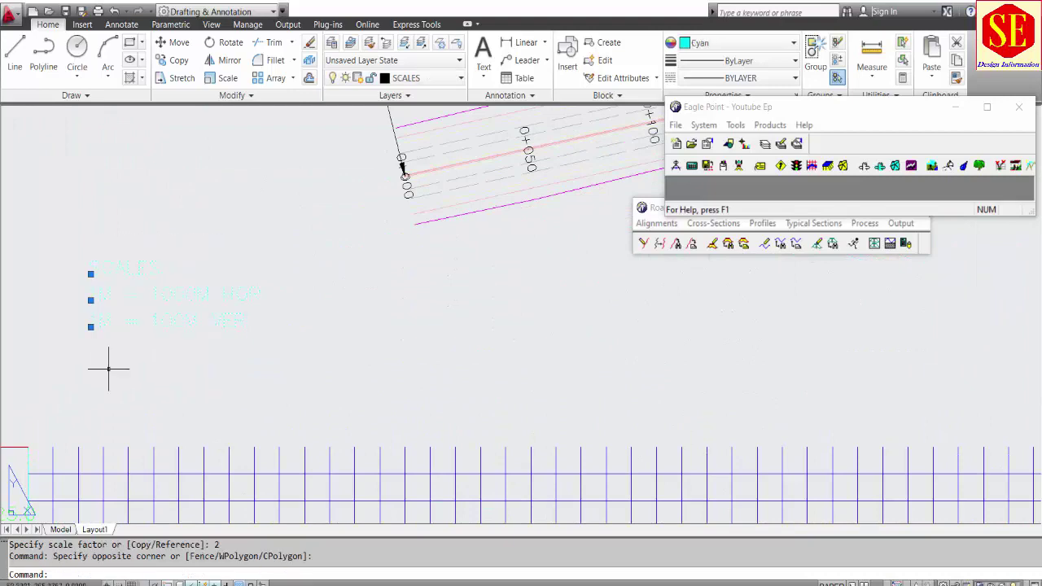
pyautogui.click(707, 42)
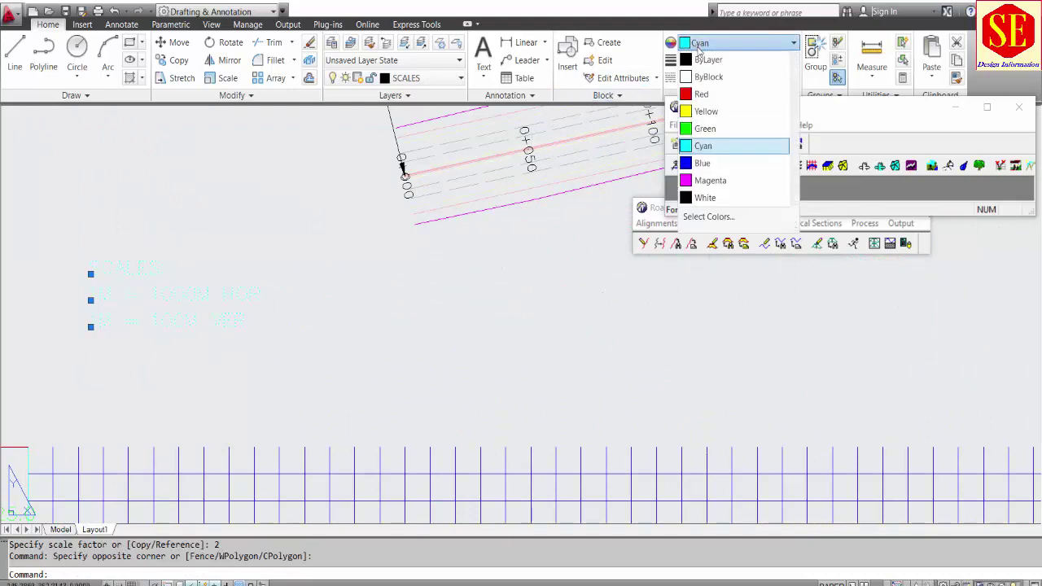
pyautogui.click(701, 94)
pyautogui.press('Escape')
pyautogui.scroll(-4, 268, 190)
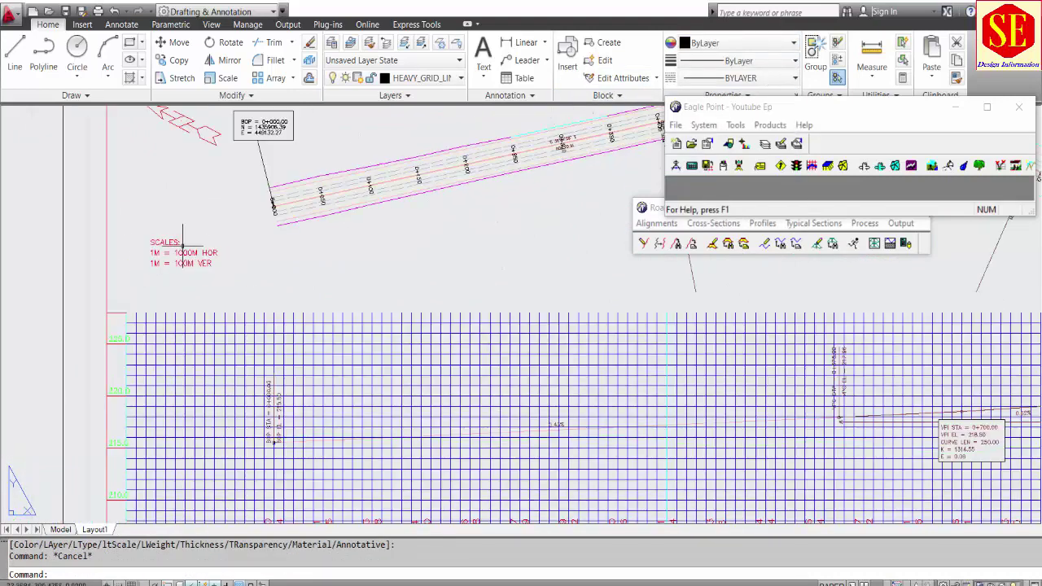
# Move the red 1M = 1000M HOR and 1M = 100M VER text lines to the SCALE area of the title block
pyautogui.write('m')
pyautogui.press('Return')
pyautogui.click(197, 223)
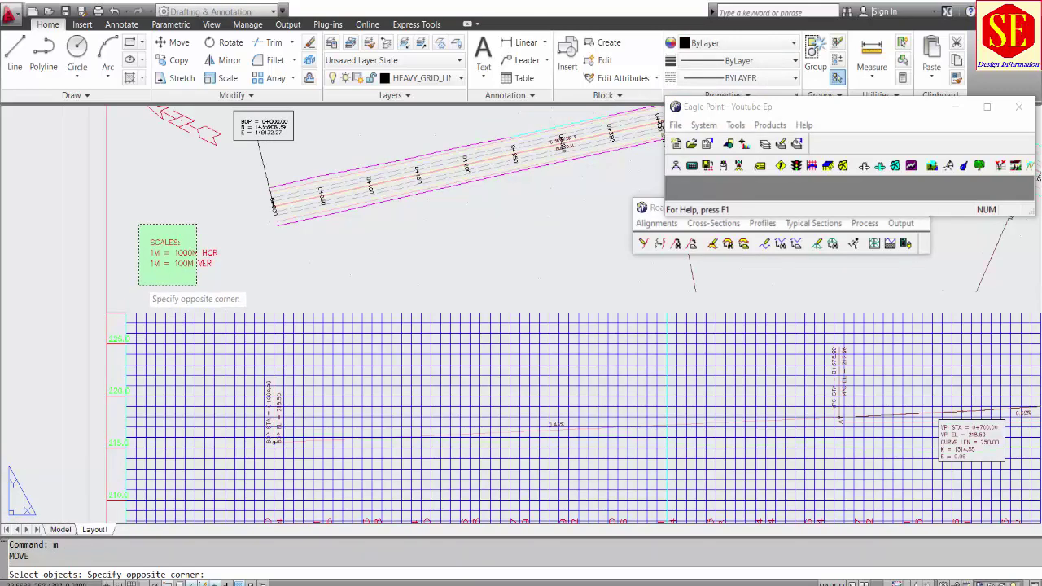
pyautogui.click(138, 285)
pyautogui.press('Return')
pyautogui.click(147, 276)
pyautogui.scroll(-6, 146, 276)
pyautogui.scroll(6, 472, 217)
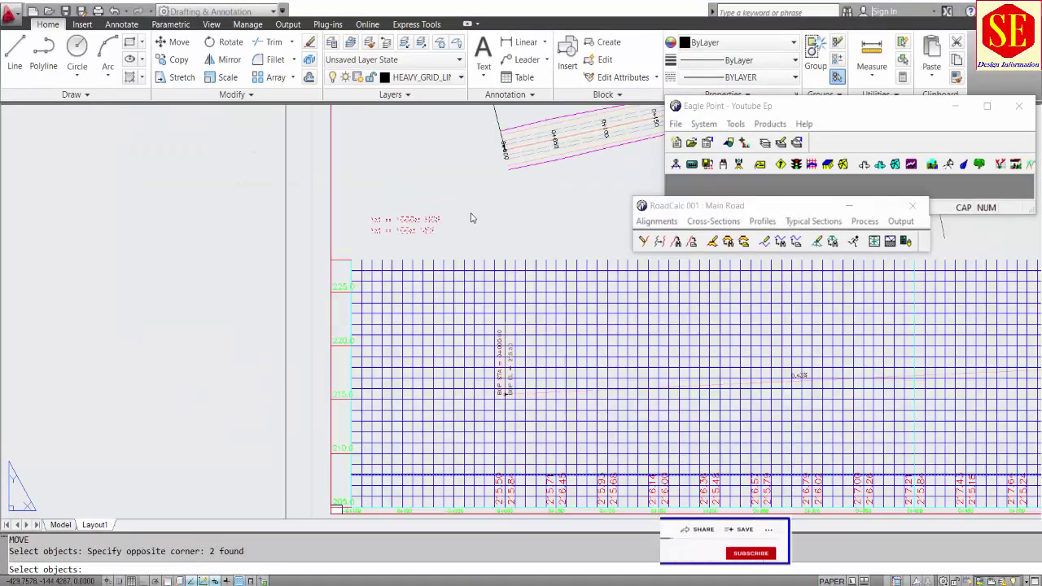
pyautogui.scroll(-4, 470, 206)
pyautogui.scroll(7, 865, 366)
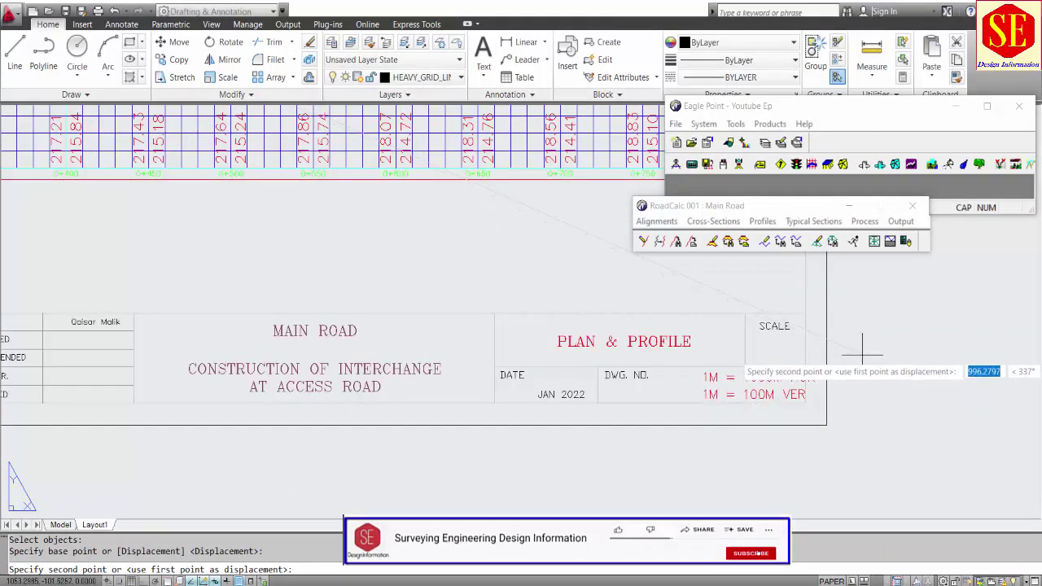
pyautogui.click(862, 355)
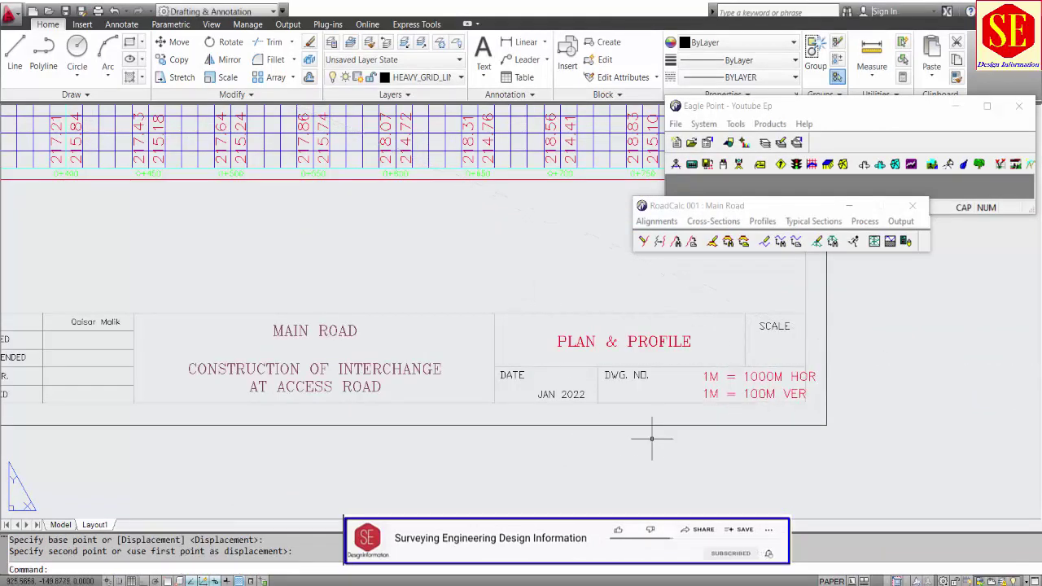
pyautogui.scroll(-4, 646, 426)
pyautogui.scroll(4, 763, 414)
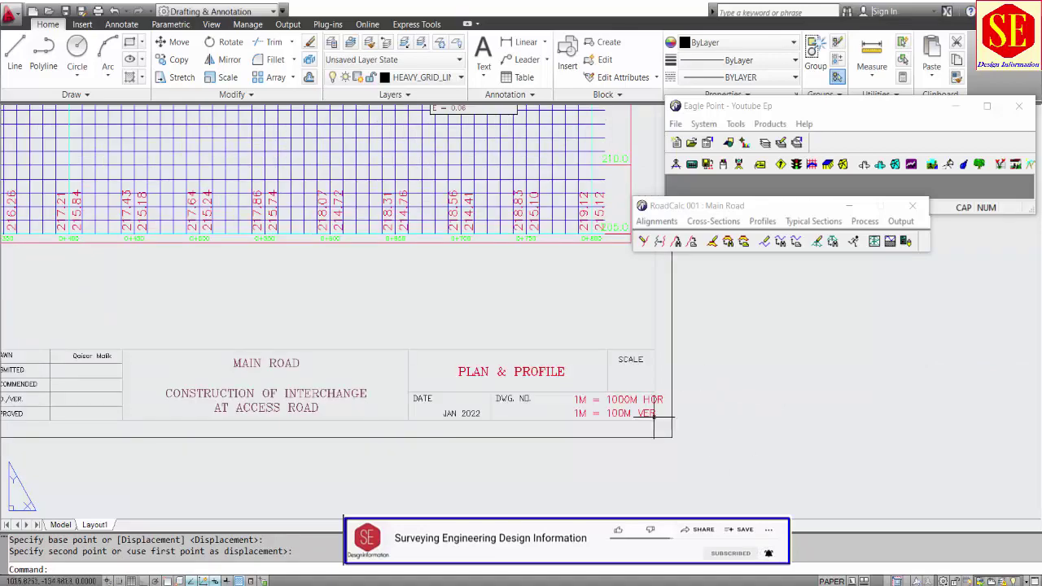
pyautogui.scroll(-4, 732, 407)
pyautogui.press('Escape')
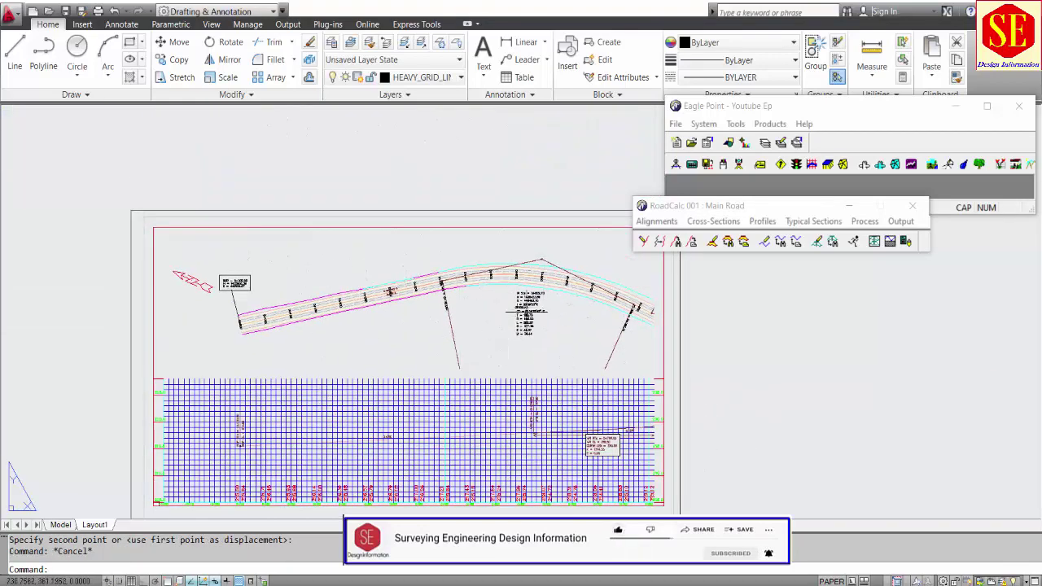
# Move the PC Sta label on the plan down along its leader line so it starts outside the road edge
pyautogui.scroll(3, 471, 314)
pyautogui.scroll(3, 407, 232)
pyautogui.write('M')
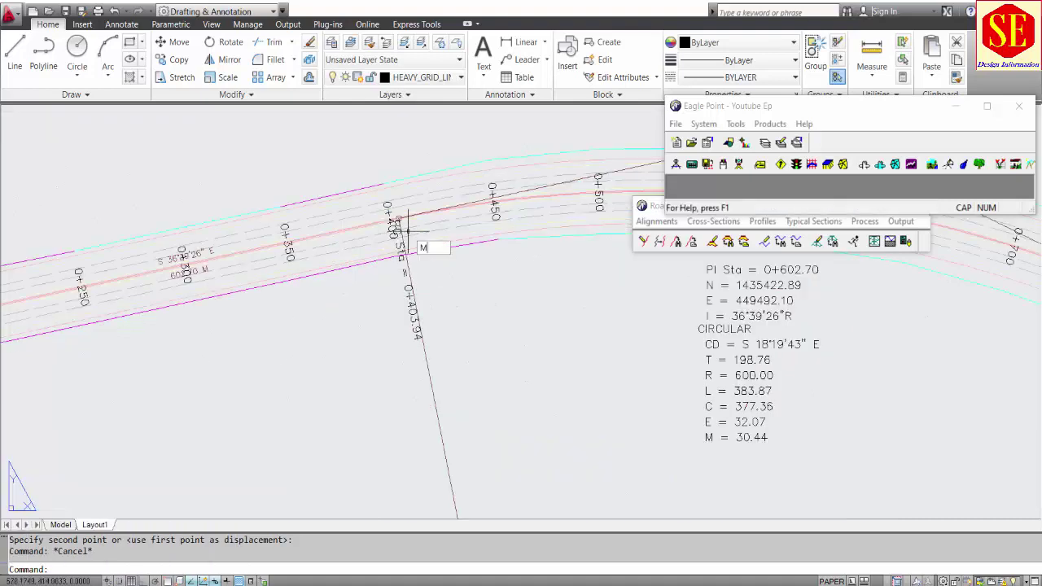
pyautogui.press('Return')
pyautogui.click(411, 295)
pyautogui.press('Return')
pyautogui.click(441, 287)
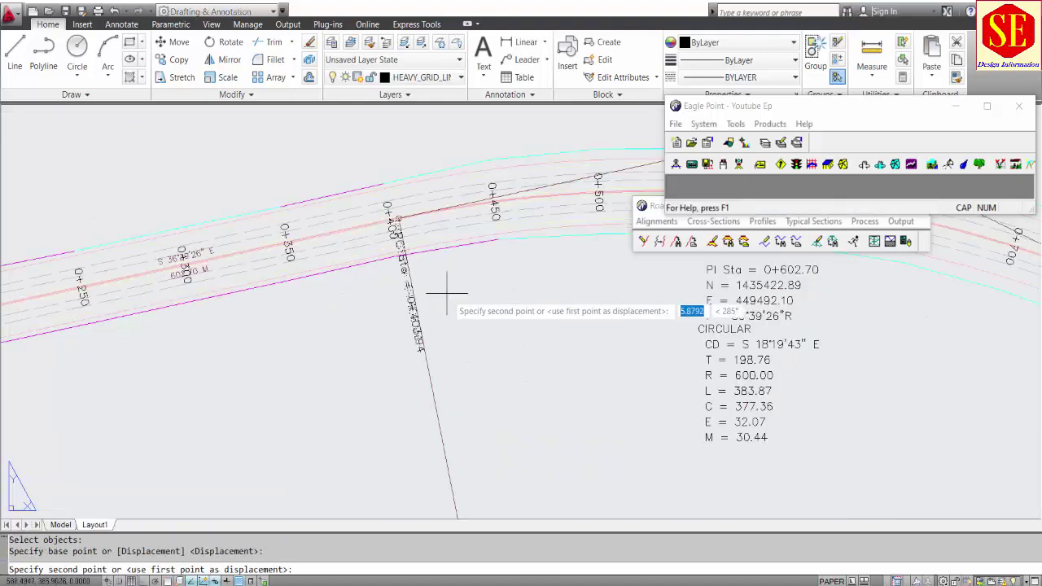
pyautogui.click(450, 321)
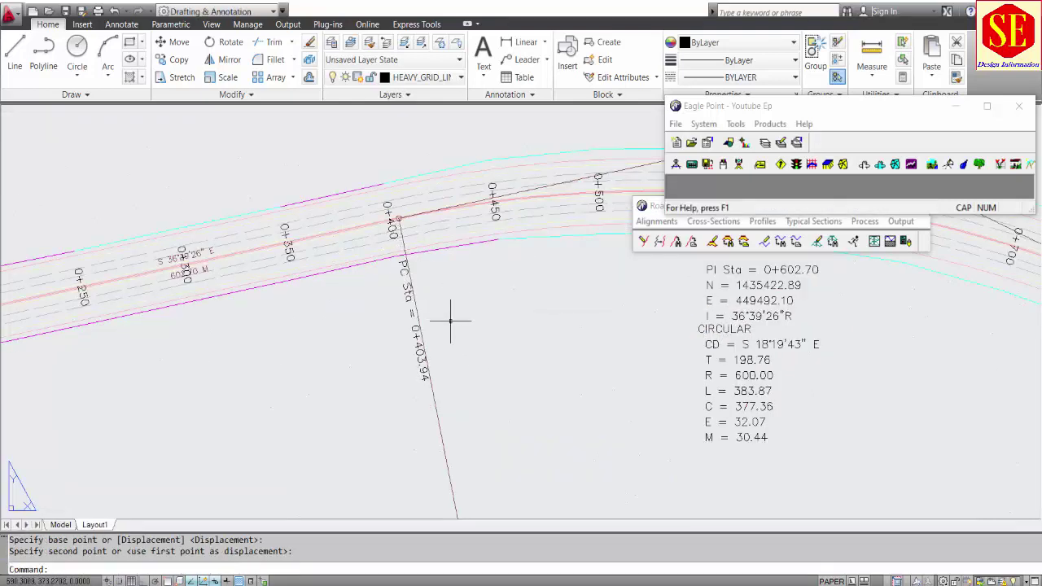
# Trim off the part of the PC leader line that extends beyond the PC Sta label
pyautogui.write('TR')
pyautogui.press('Return')
pyautogui.press('Return')
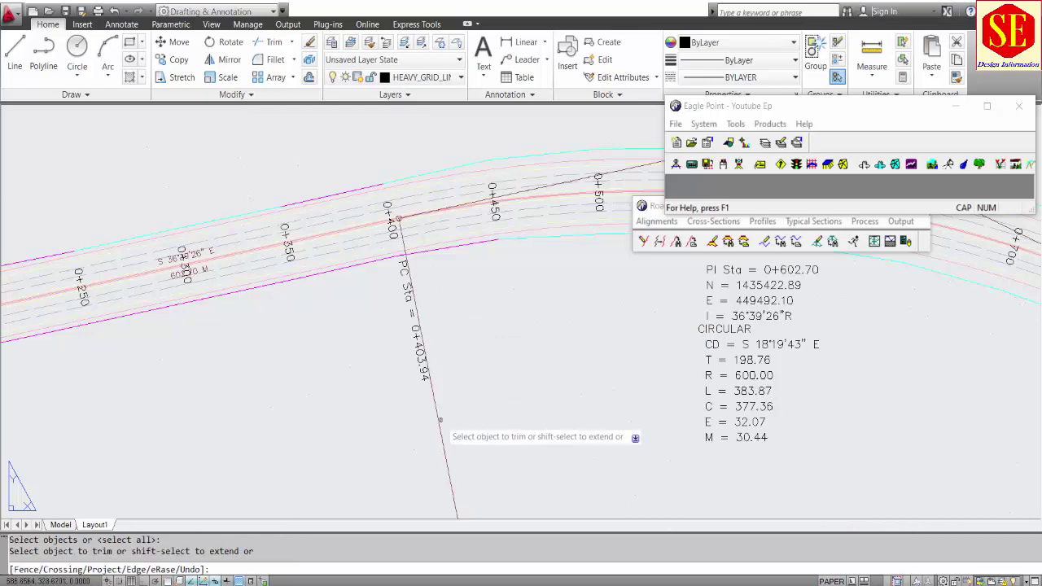
pyautogui.click(437, 418)
pyautogui.scroll(-3, 437, 419)
pyautogui.moveTo(760, 413); pyautogui.dragTo(477, 349, button='middle')
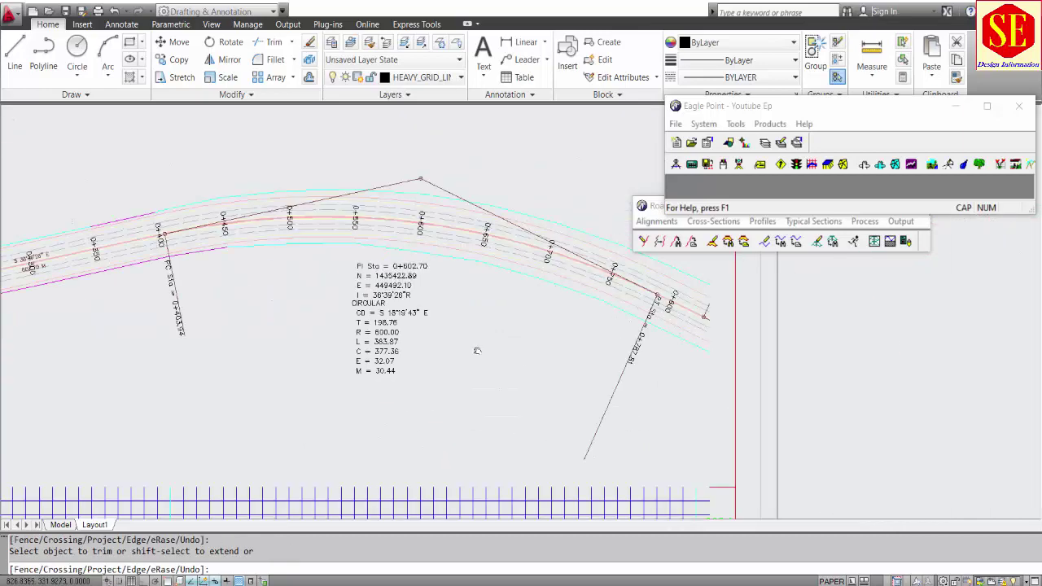
pyautogui.scroll(1, 488, 358)
pyautogui.press('Escape')
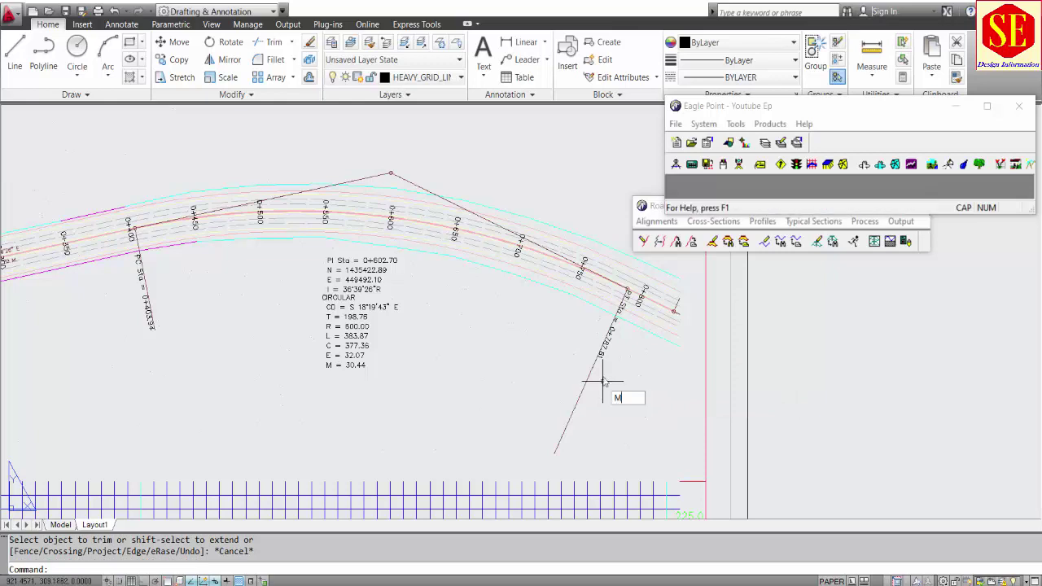
# Move the PT Sta label down along its leader line so it starts outside the road edge
pyautogui.write('M')
pyautogui.press('Return')
pyautogui.scroll(1, 624, 361)
pyautogui.click(625, 351)
pyautogui.press('Return')
pyautogui.click(633, 341)
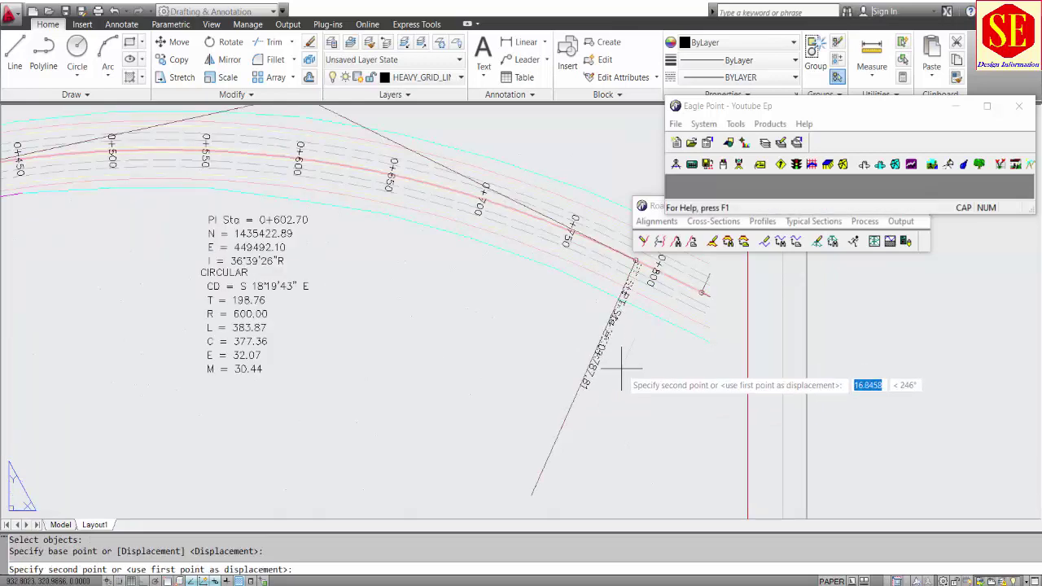
pyautogui.click(622, 366)
# Try to trim the PT leader line beyond the PT Sta label and undo the trim
pyautogui.write('TR')
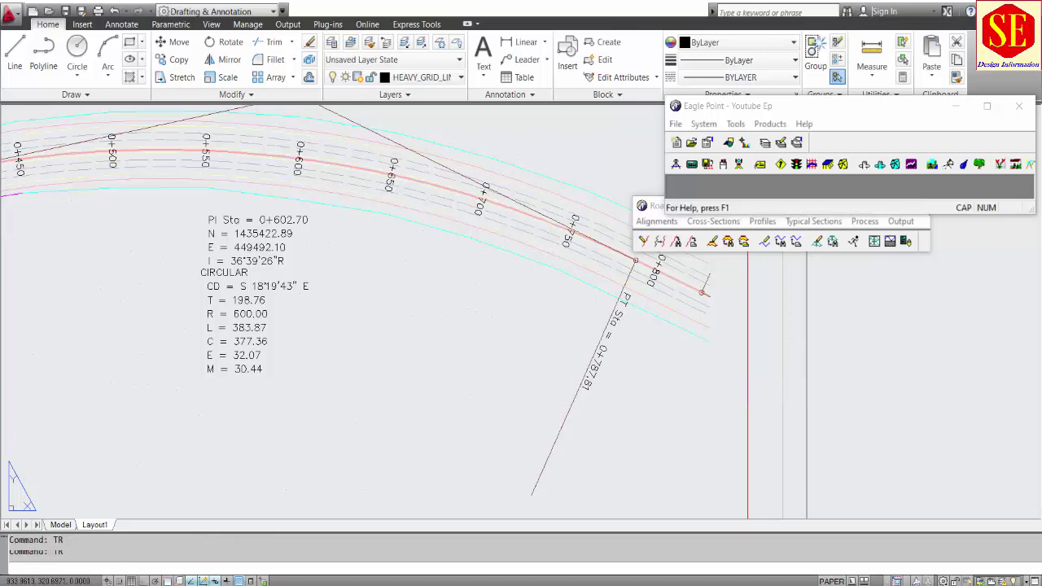
pyautogui.press('Return')
pyautogui.press('Return')
pyautogui.click(567, 419)
pyautogui.press('Escape')
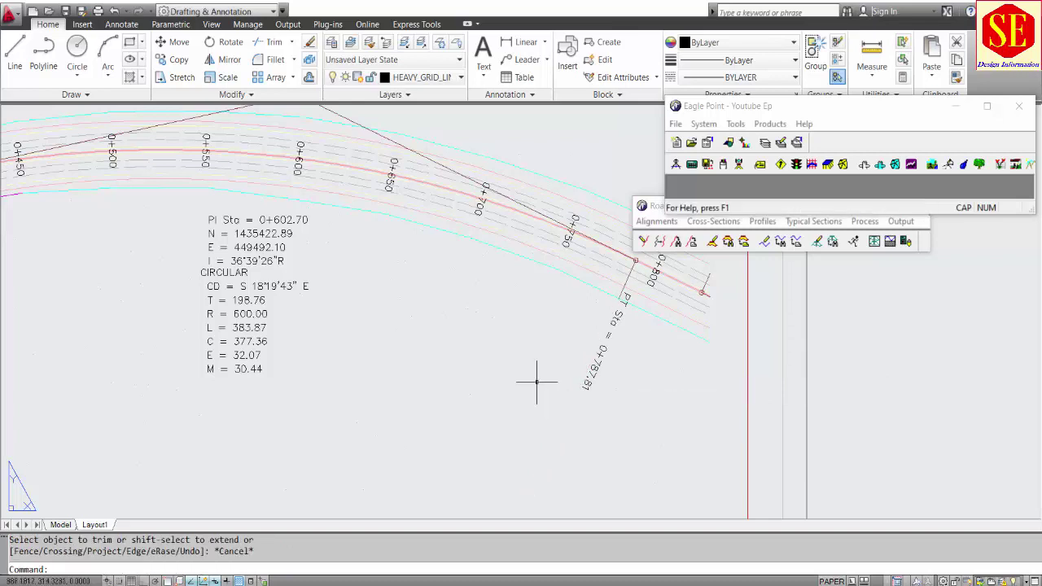
pyautogui.write('U')
pyautogui.press('Return')
# Nudge the PT Sta label slightly up and to the left so its text sits across the leader line
pyautogui.write('m')
pyautogui.press('Return')
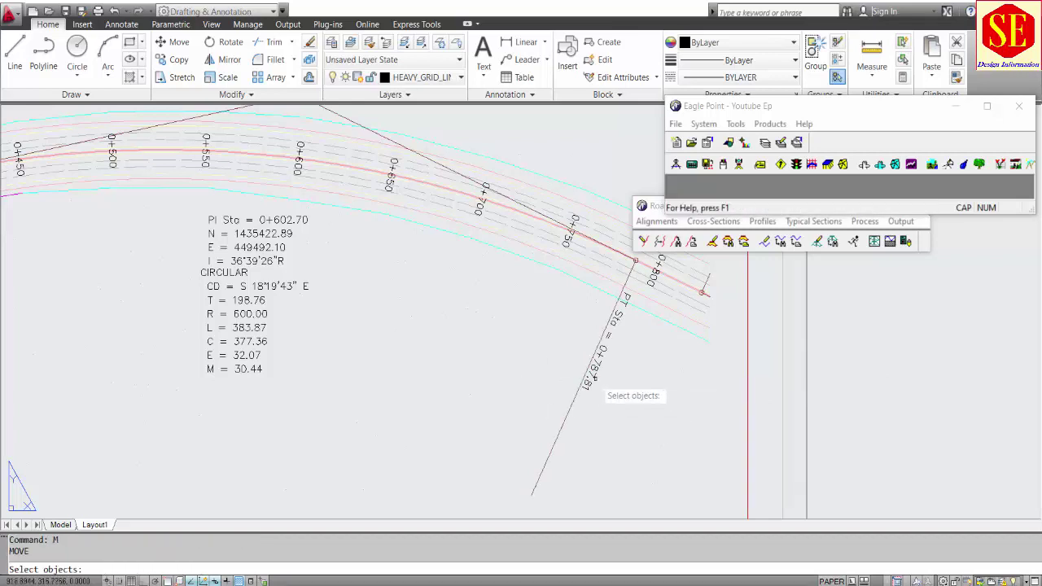
pyautogui.click(594, 373)
pyautogui.click(623, 411)
pyautogui.press('Return')
pyautogui.click(623, 414)
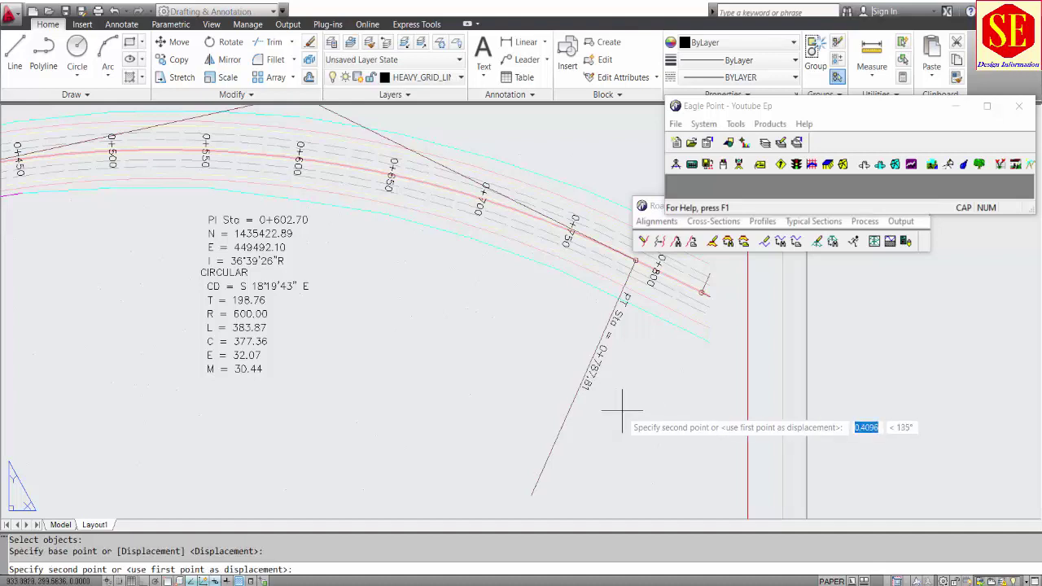
pyautogui.click(620, 409)
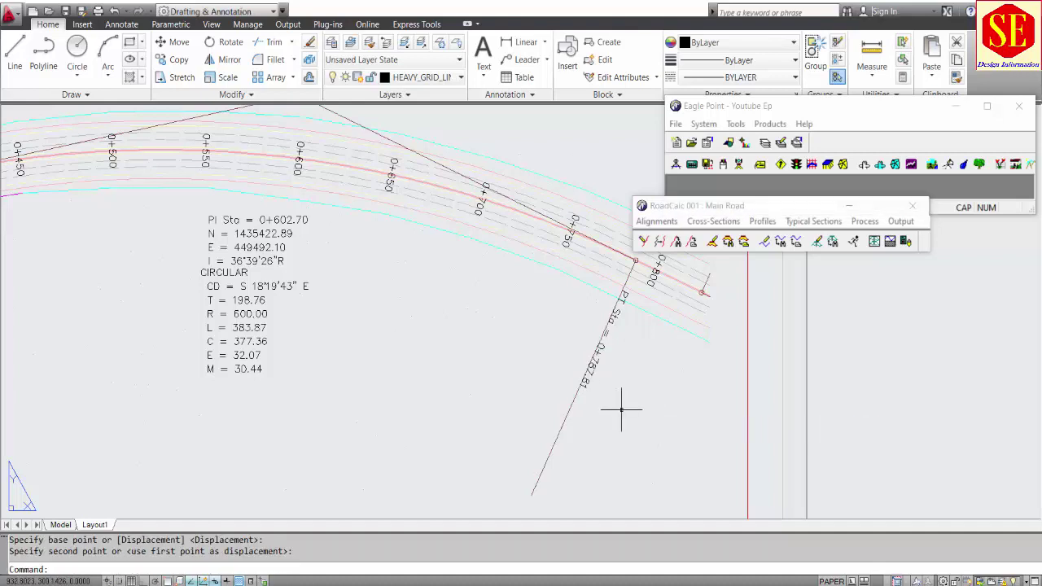
# Trim off the part of the PT leader line that extends beyond the PT Sta label
pyautogui.write('tr')
pyautogui.press('Return')
pyautogui.press('Return')
pyautogui.press('Escape')
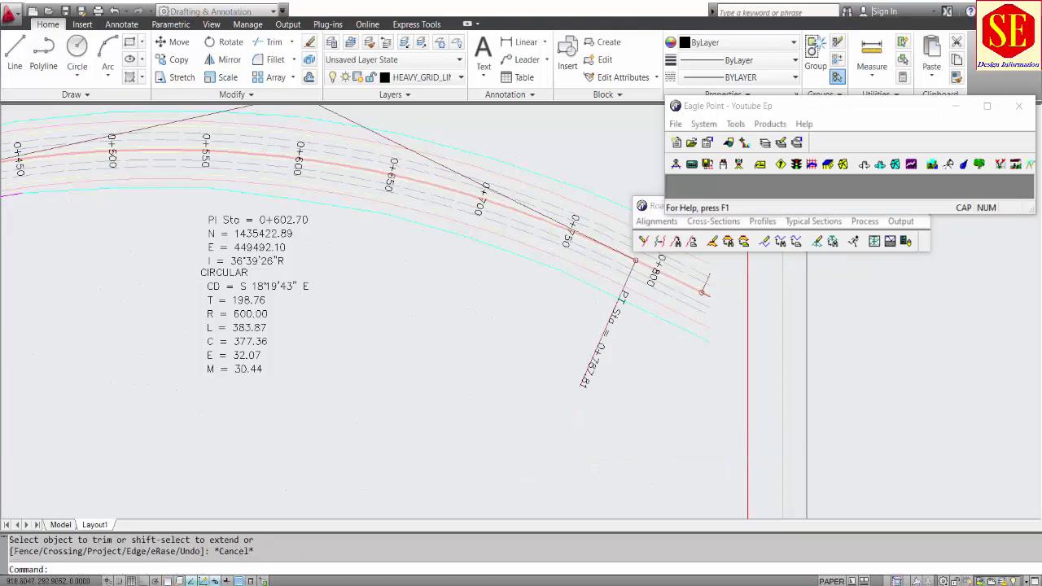
pyautogui.scroll(-5, 432, 285)
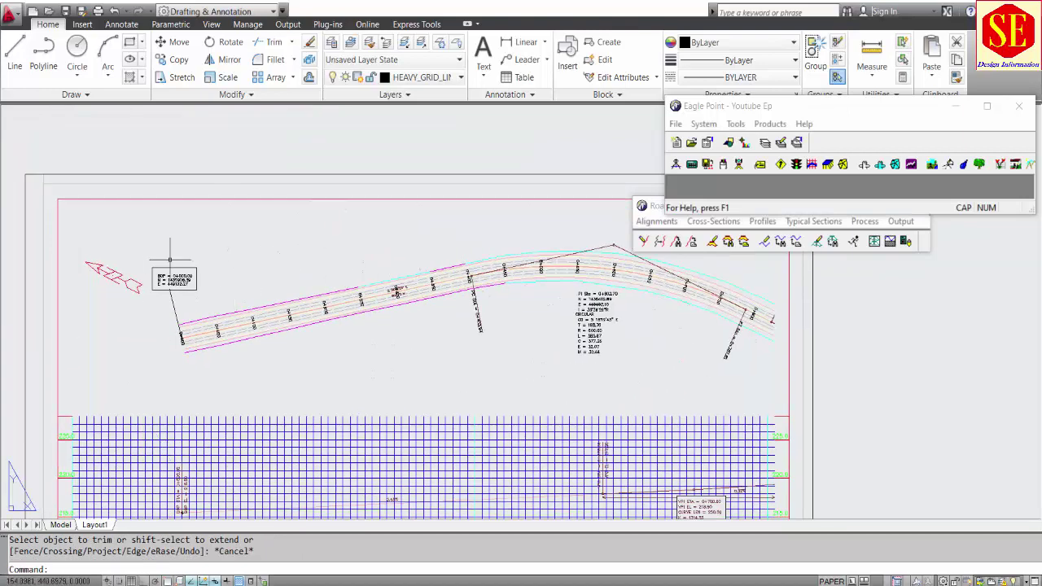
pyautogui.scroll(-4, 170, 260)
pyautogui.moveTo(176, 302); pyautogui.dragTo(283, 279, button='middle')
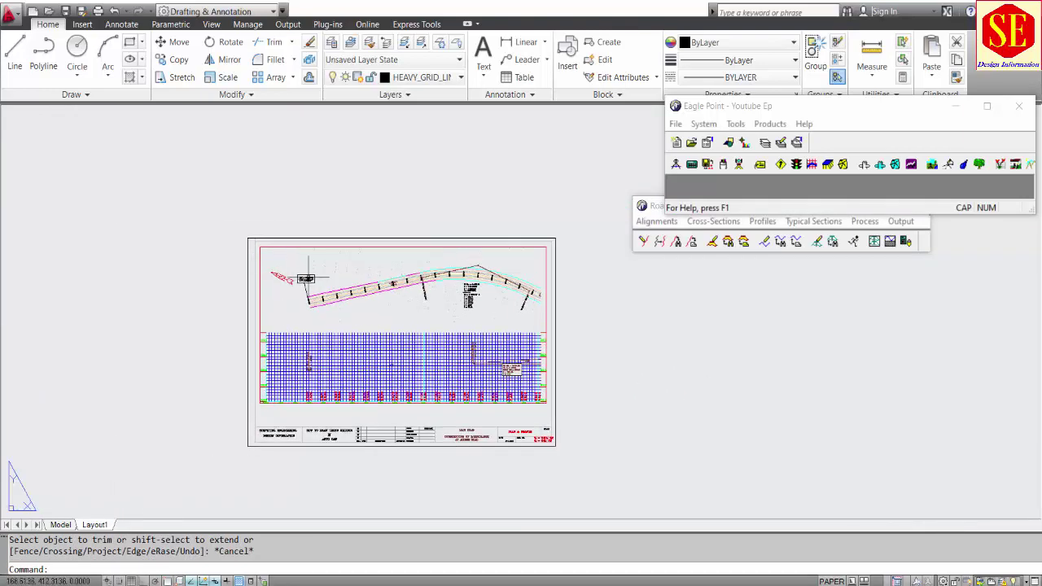
pyautogui.scroll(5, 341, 279)
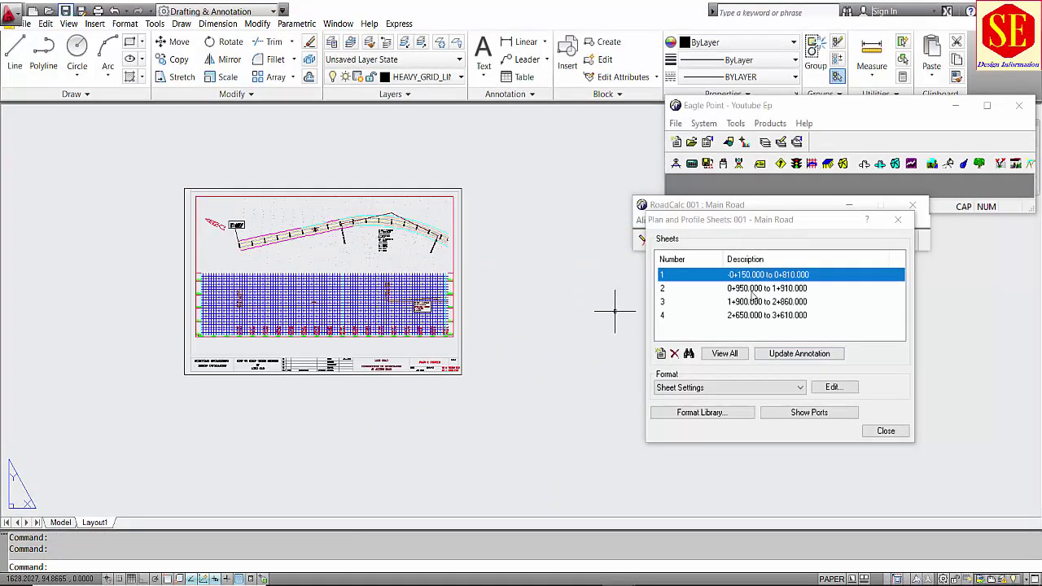
# Display plan and profile sheet 2 (0+950.000 to 1+910.000) and inspect its plan and profile drawing
pyautogui.click(692, 288)
pyautogui.click(688, 356)
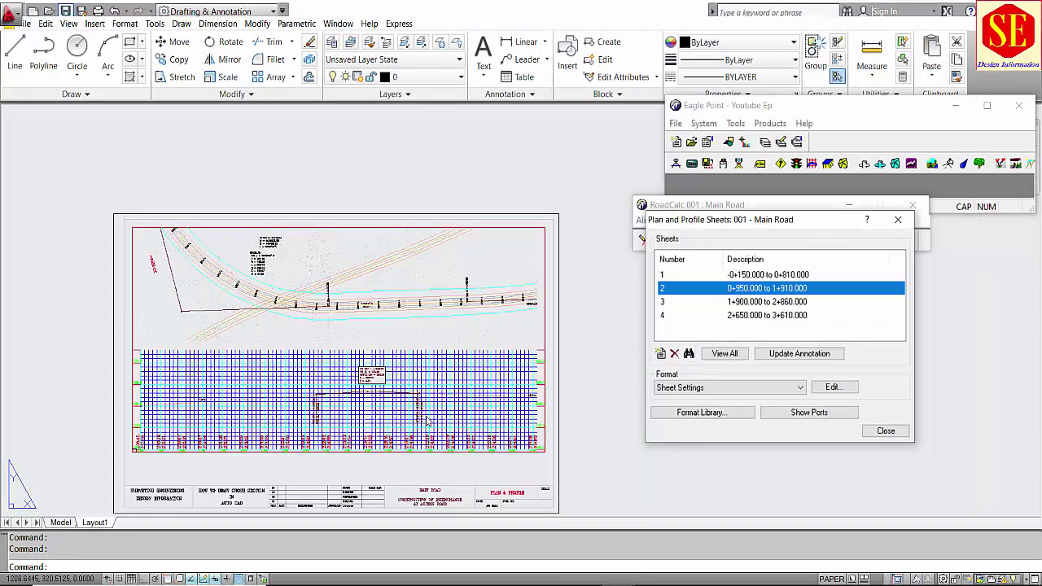
pyautogui.scroll(5, 329, 358)
pyautogui.scroll(-5, 363, 343)
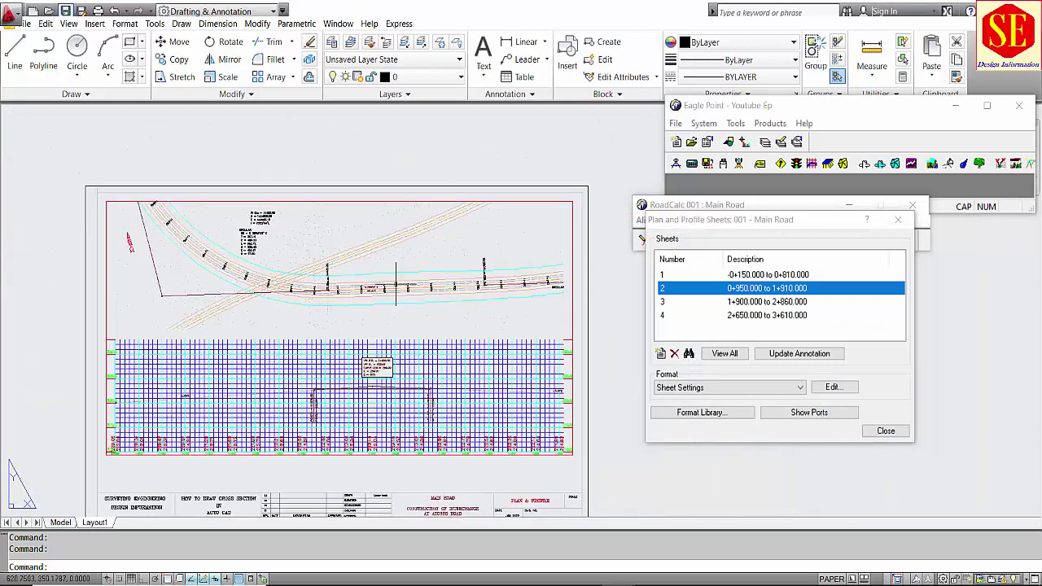
pyautogui.scroll(2, 241, 219)
pyautogui.scroll(-3, 411, 280)
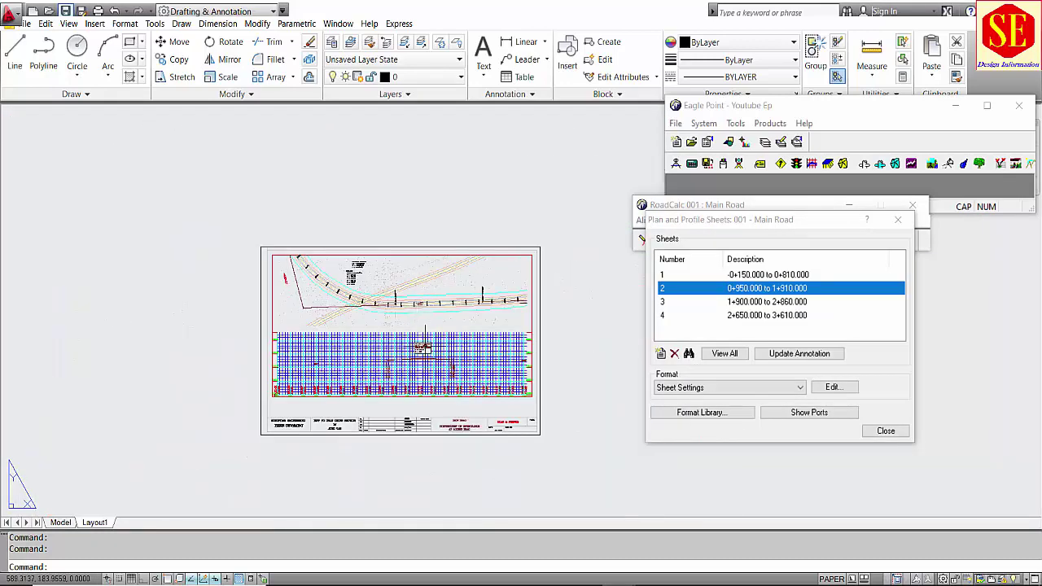
pyautogui.scroll(4, 423, 285)
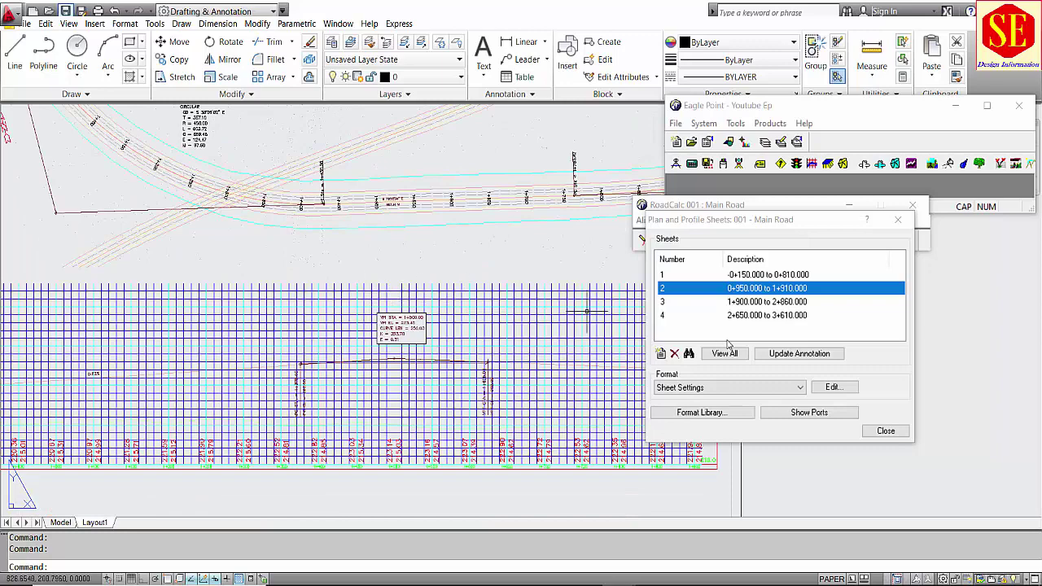
# Display sheets 3 (1+900.000 to 2+860.000) and 4 (2+650.000 to 3+610.000) in turn and inspect their drawings
pyautogui.click(761, 302)
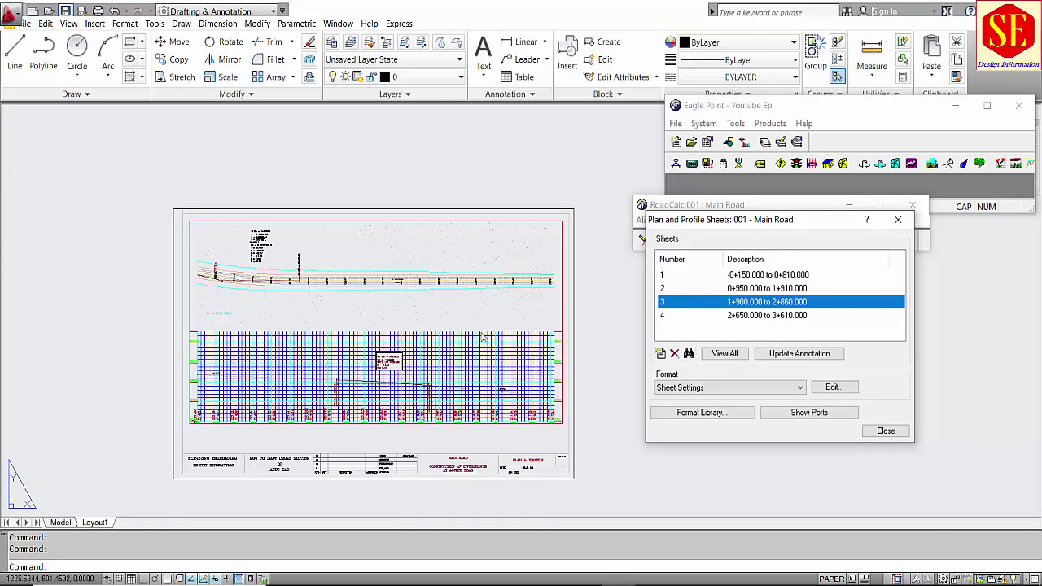
pyautogui.scroll(5, 384, 363)
pyautogui.scroll(-3, 393, 389)
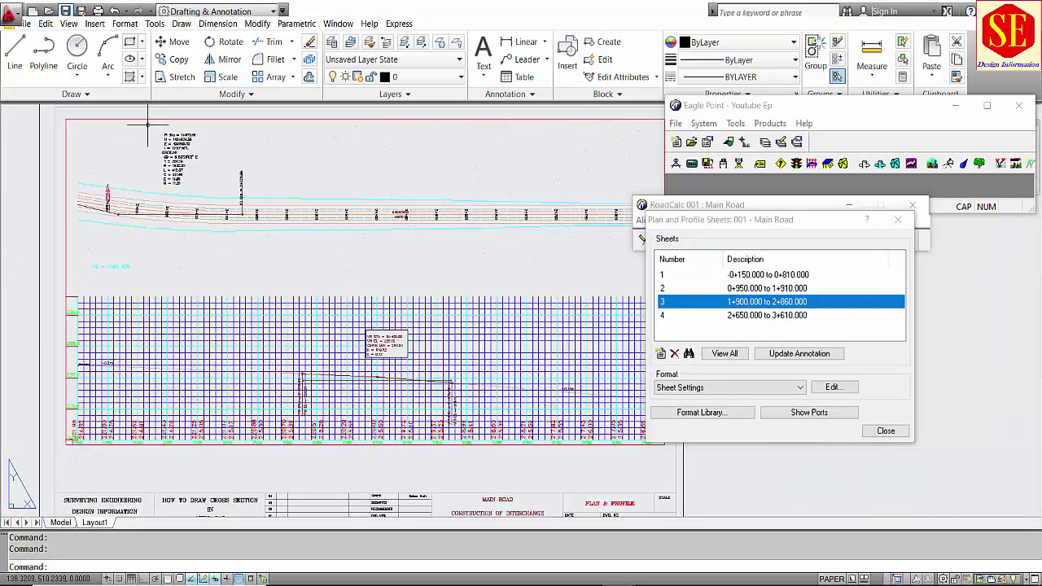
pyautogui.click(757, 315)
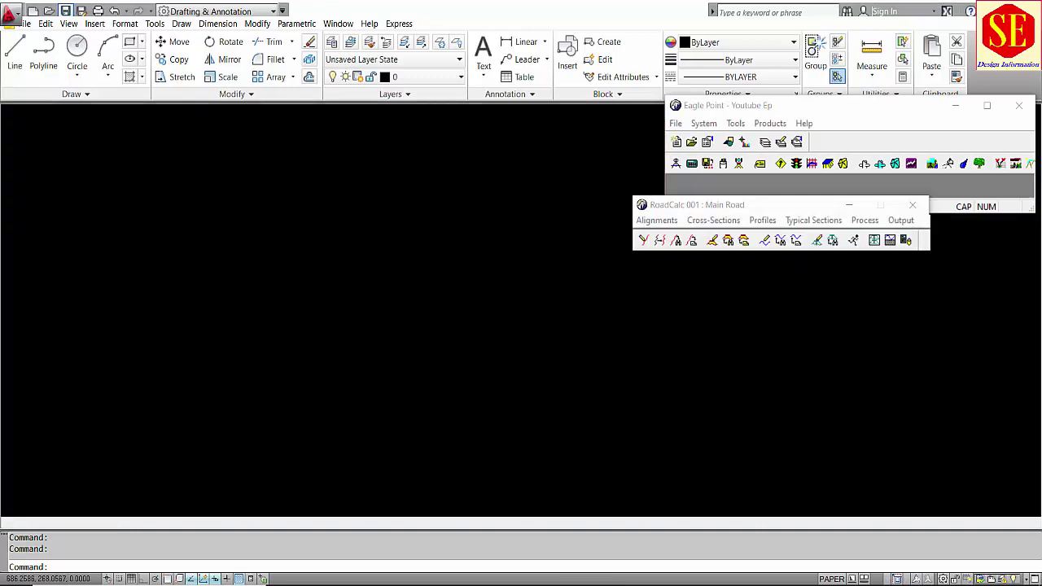
pyautogui.scroll(-2, 298, 292)
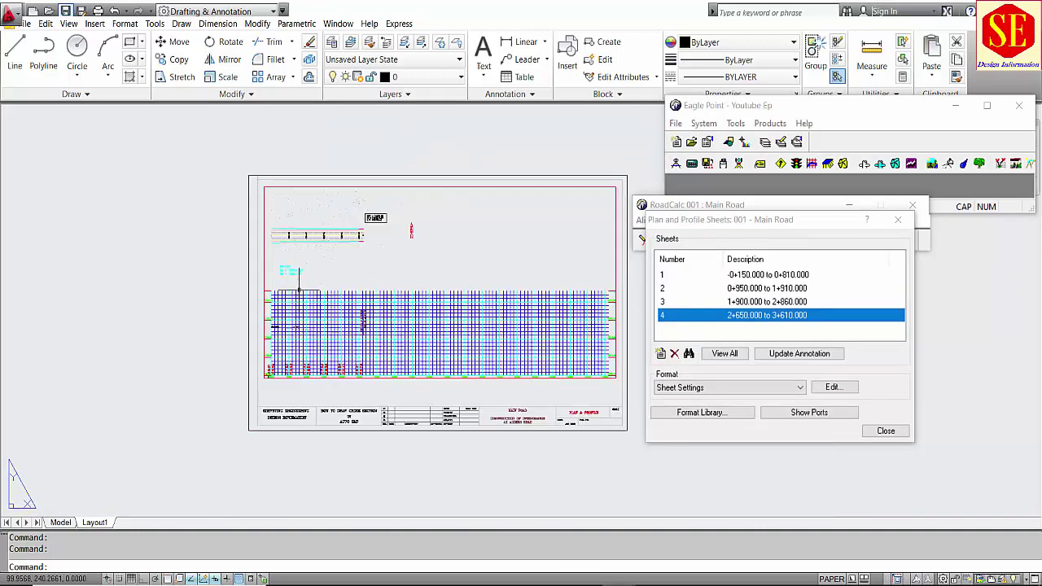
# Return to plan and profile sheet 1 (-0+150.000 to 0+810.000) in the drawing
pyautogui.click(761, 276)
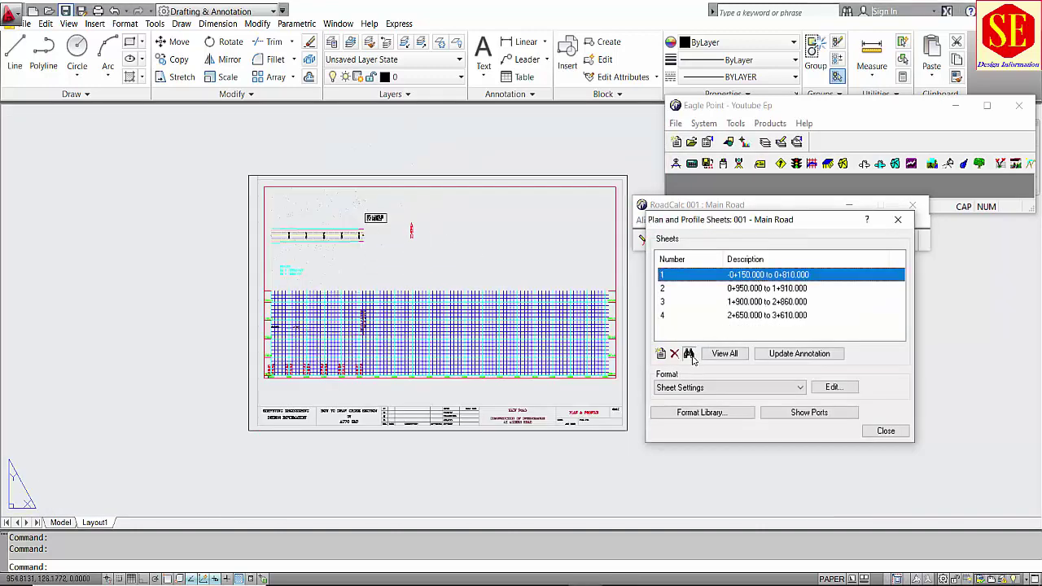
pyautogui.click(689, 354)
pyautogui.scroll(2, 256, 231)
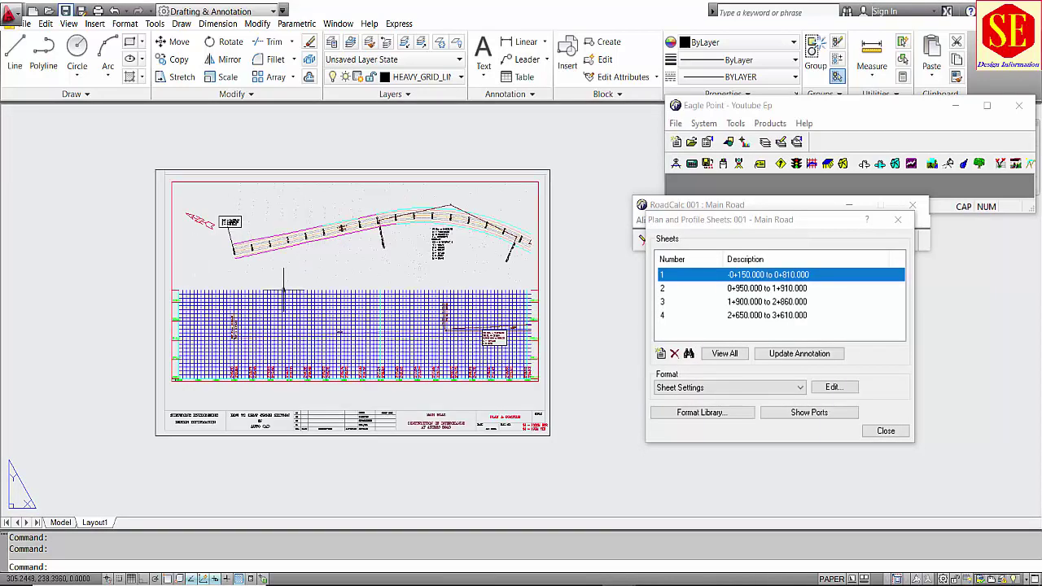
# Open the plot settings for Layout1, with the Eagle Point window minimized, and load the <Previous plot> page setup
pyautogui.hotkey('ctrl', 'p')
pyautogui.click(620, 362)
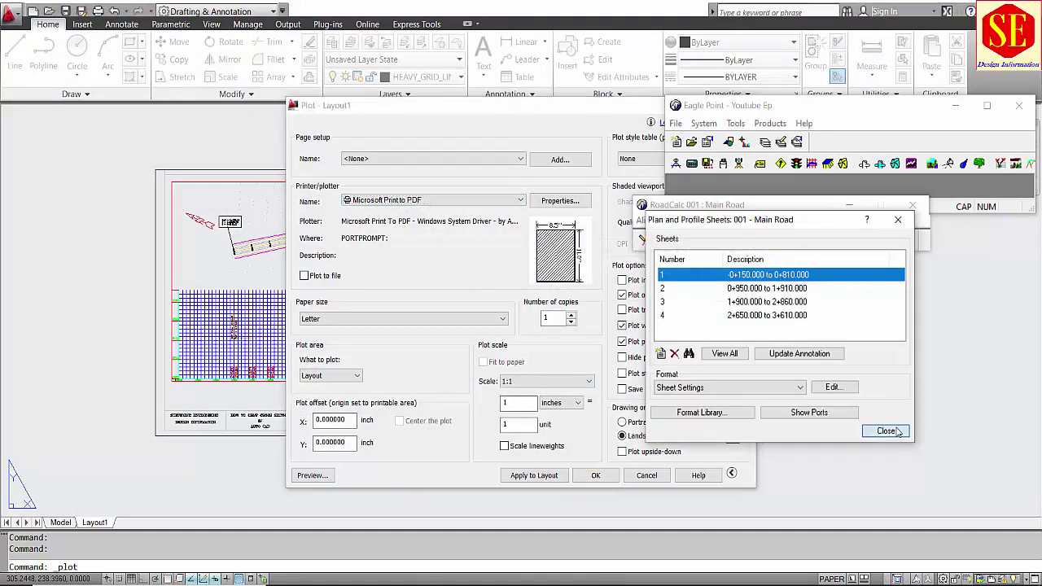
pyautogui.click(955, 106)
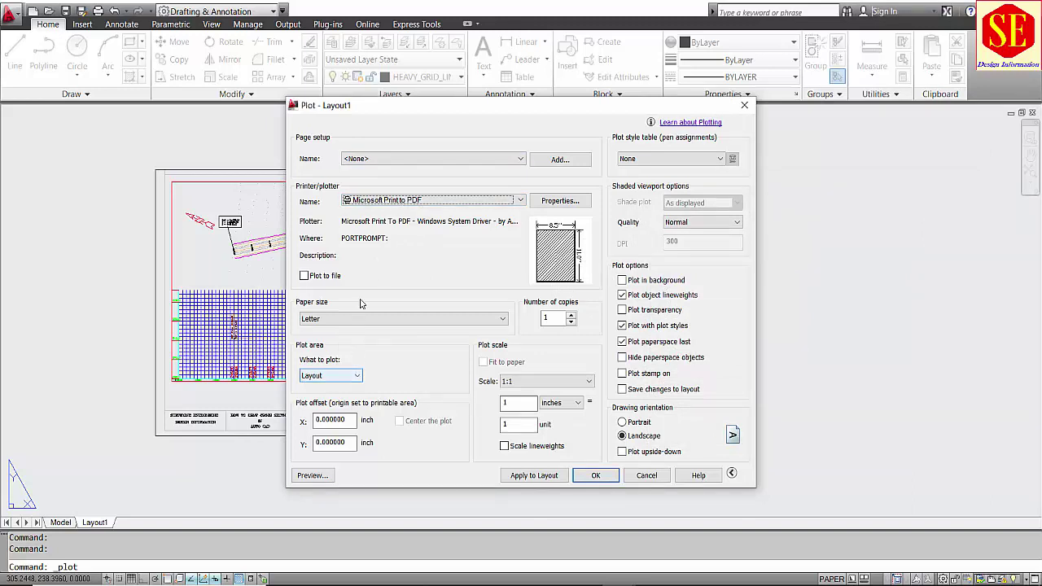
pyautogui.click(353, 158)
pyautogui.click(375, 181)
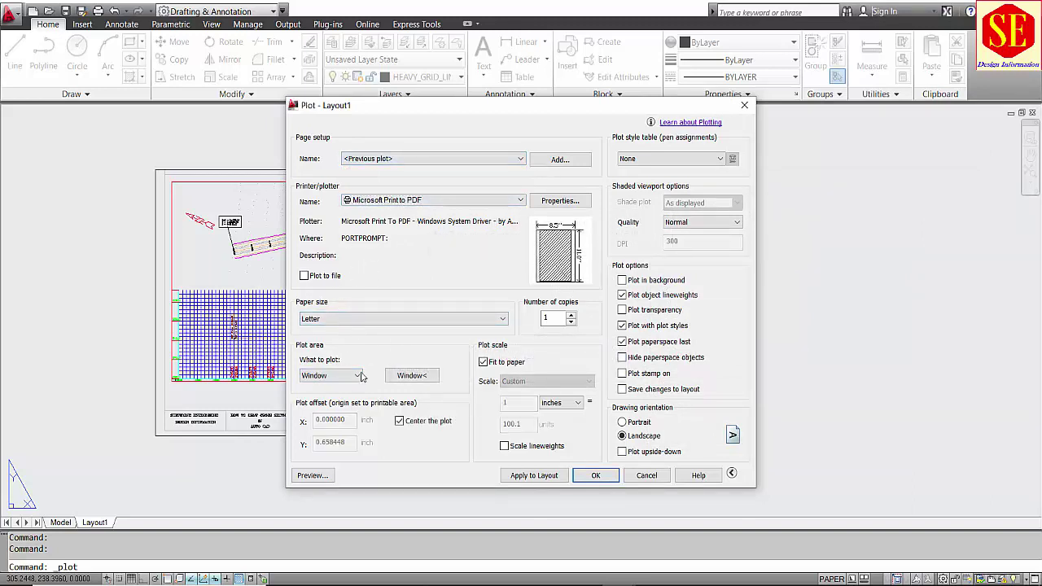
# Define the plot window from corner to corner of the sheet's outer border with object snap on, and preview the plot
pyautogui.click(410, 375)
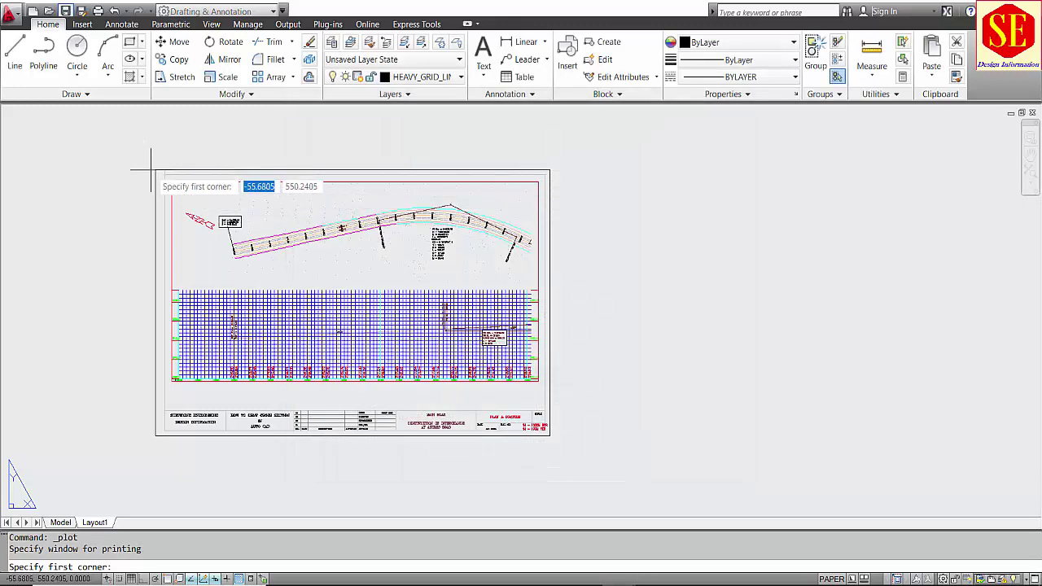
pyautogui.press('F3')
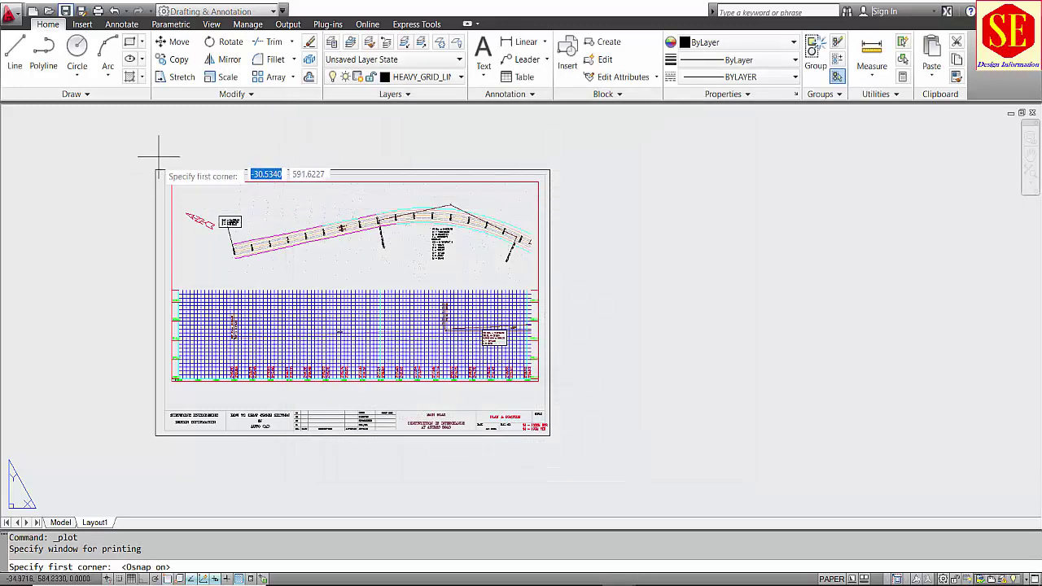
pyautogui.click(154, 170)
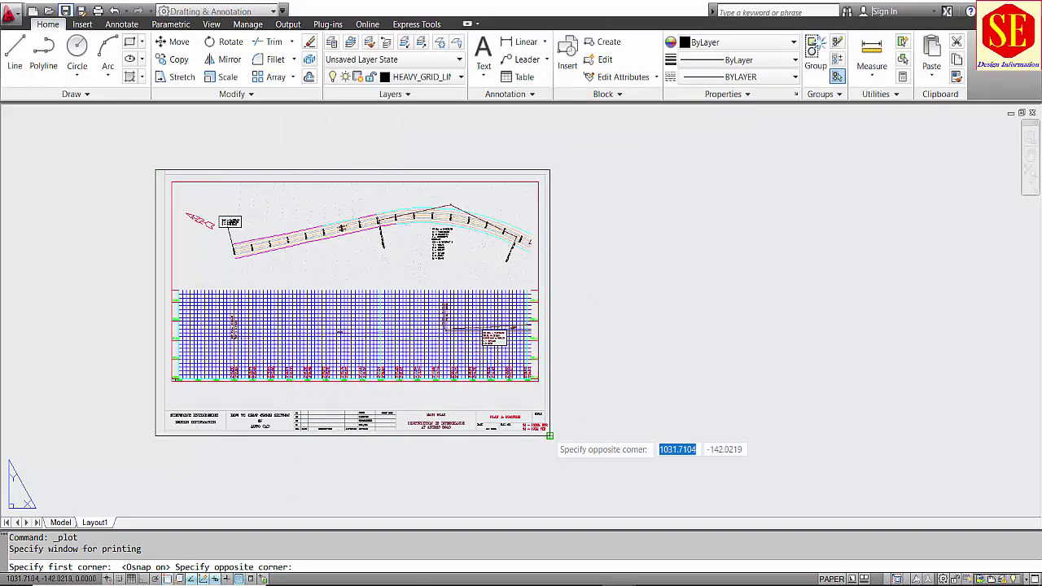
pyautogui.click(549, 434)
pyautogui.click(312, 475)
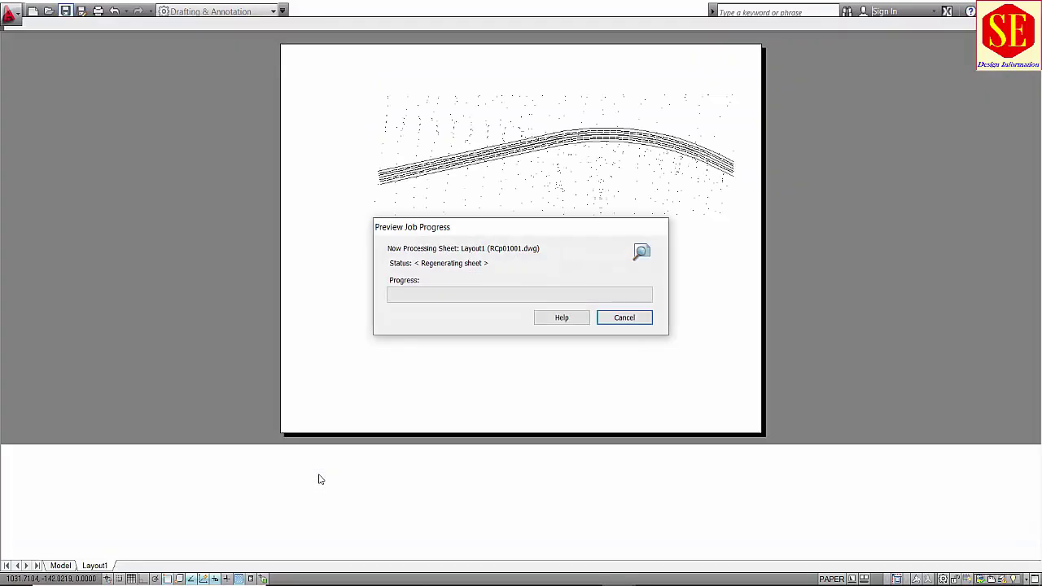
# Examine the plan, curve data, profile grid and title block in the plot preview, and leave the preview and plot settings without plotting
pyautogui.scroll(3, 648, 210)
pyautogui.scroll(2, 477, 162)
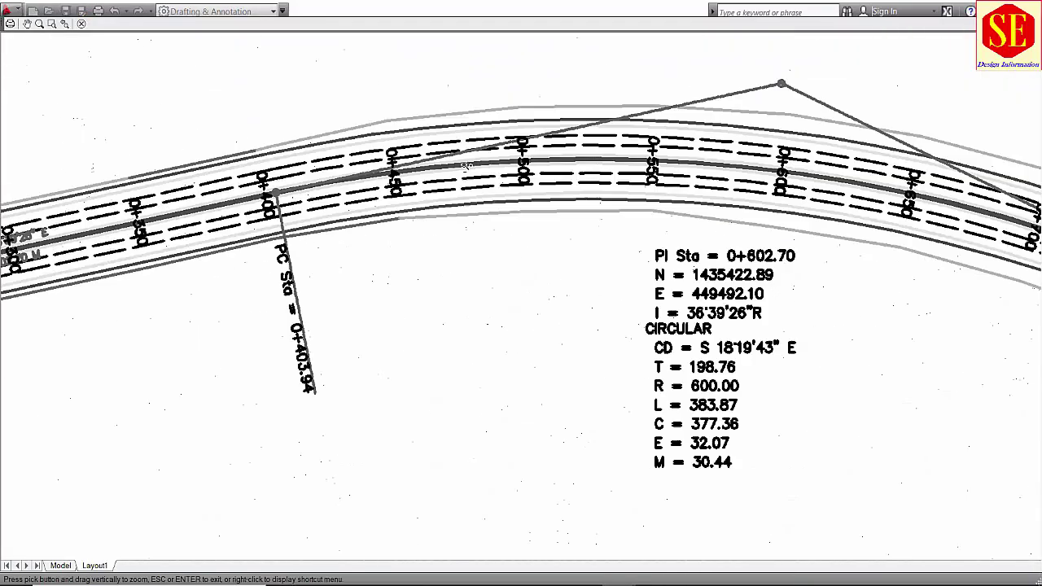
pyautogui.scroll(-5, 346, 220)
pyautogui.scroll(6, 358, 322)
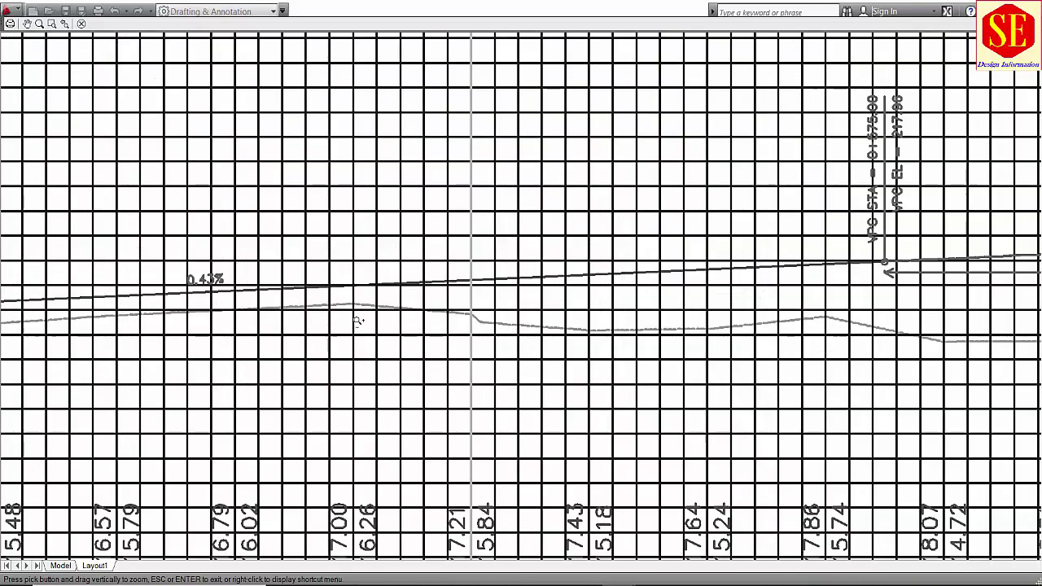
pyautogui.scroll(-6, 249, 269)
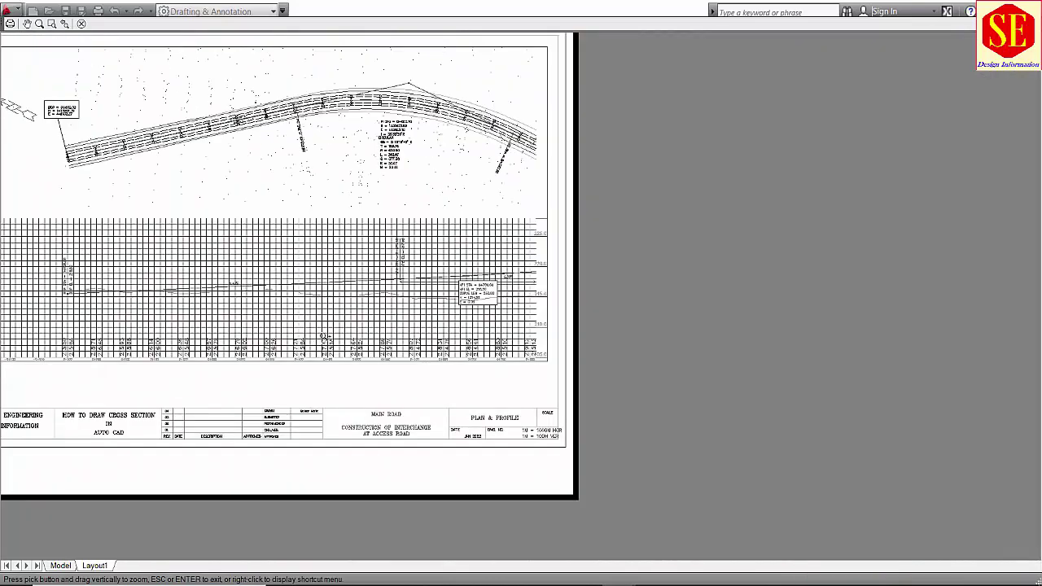
pyautogui.scroll(-3, 363, 362)
pyautogui.rightClick(459, 211)
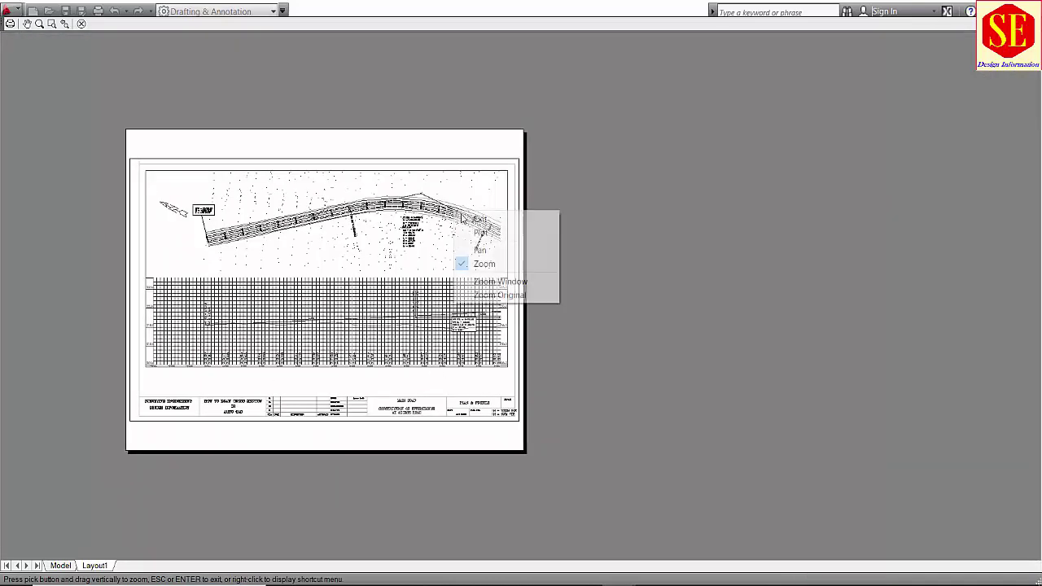
pyautogui.click(480, 217)
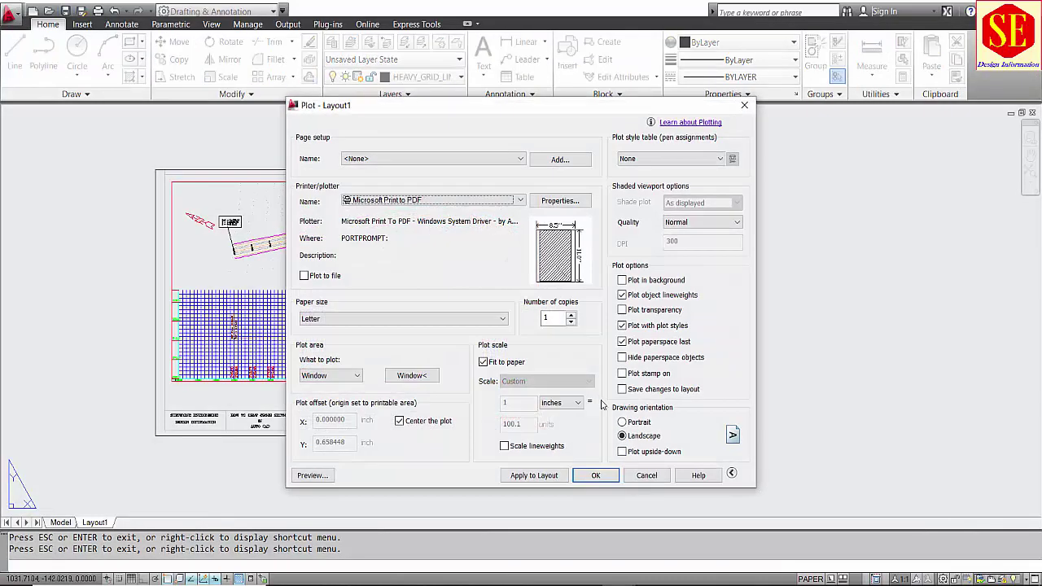
pyautogui.press('Escape')
pyautogui.moveTo(484, 230); pyautogui.dragTo(567, 239, button='middle')
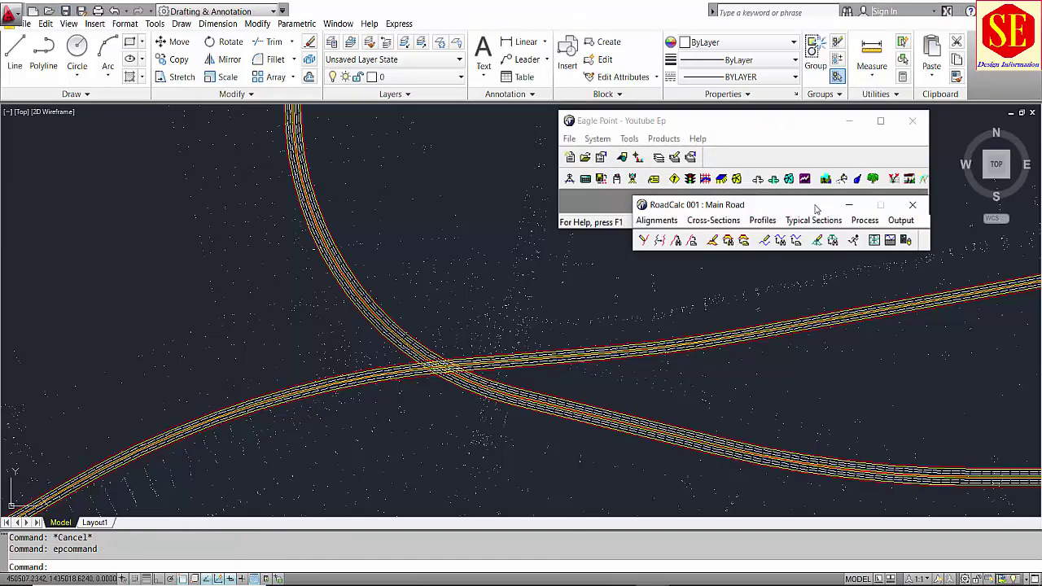
pyautogui.click(897, 220)
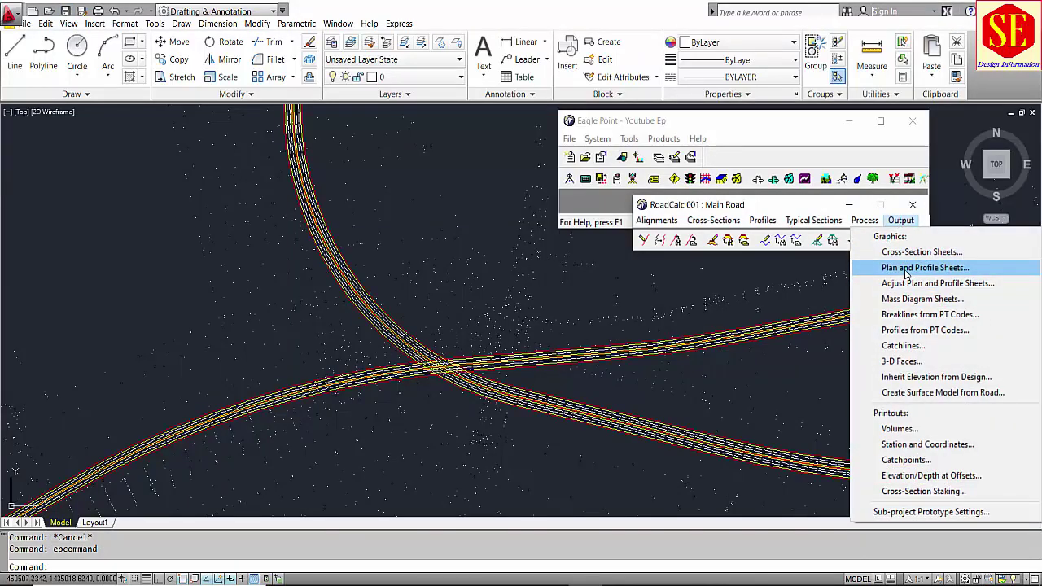
pyautogui.click(928, 267)
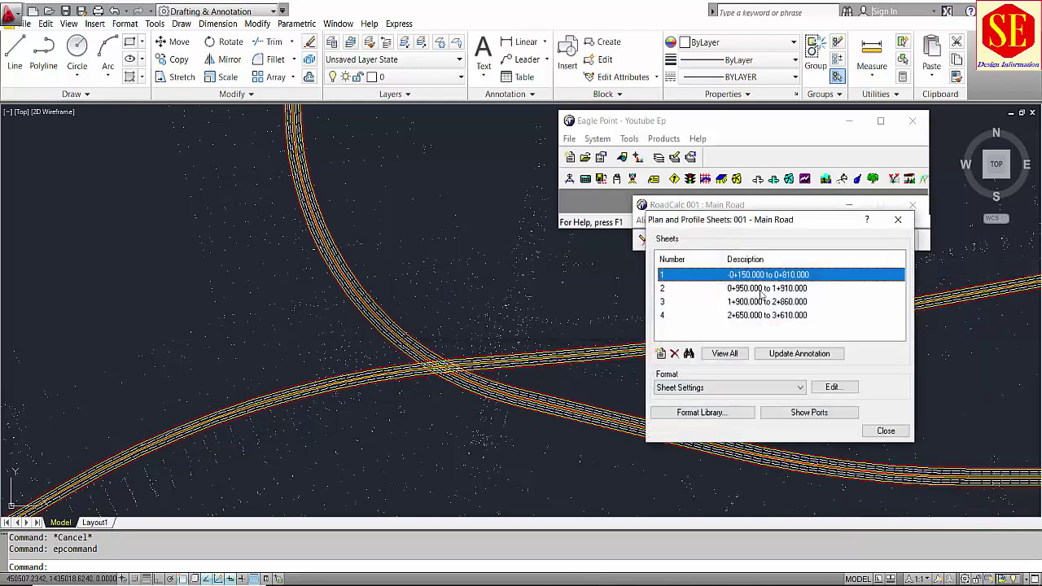
pyautogui.click(886, 430)
# Create new Main Road cross-section sheets for the station range 0+000.00000000 to 2+911.49592755
pyautogui.click(900, 221)
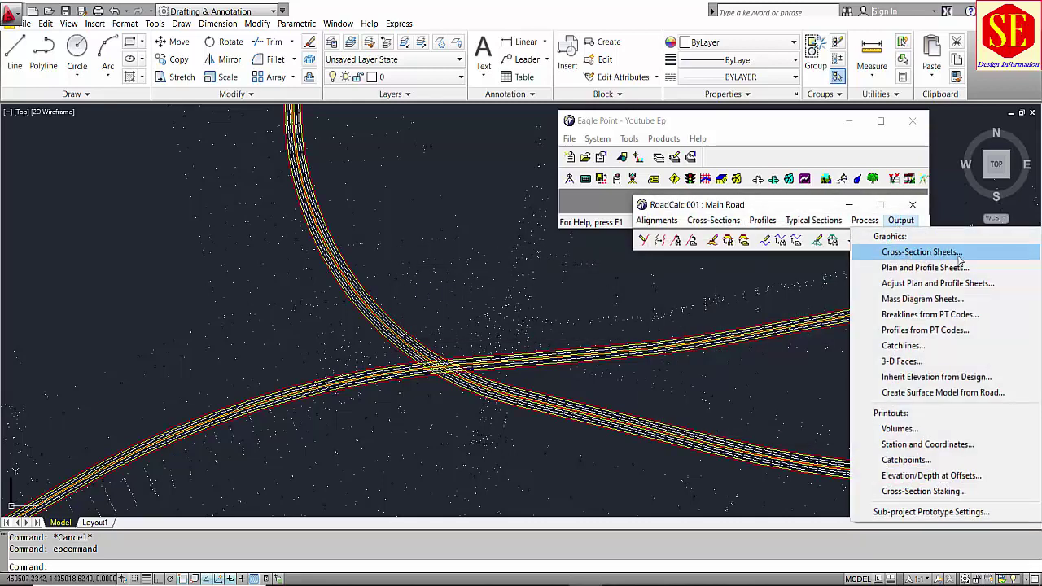
pyautogui.click(903, 253)
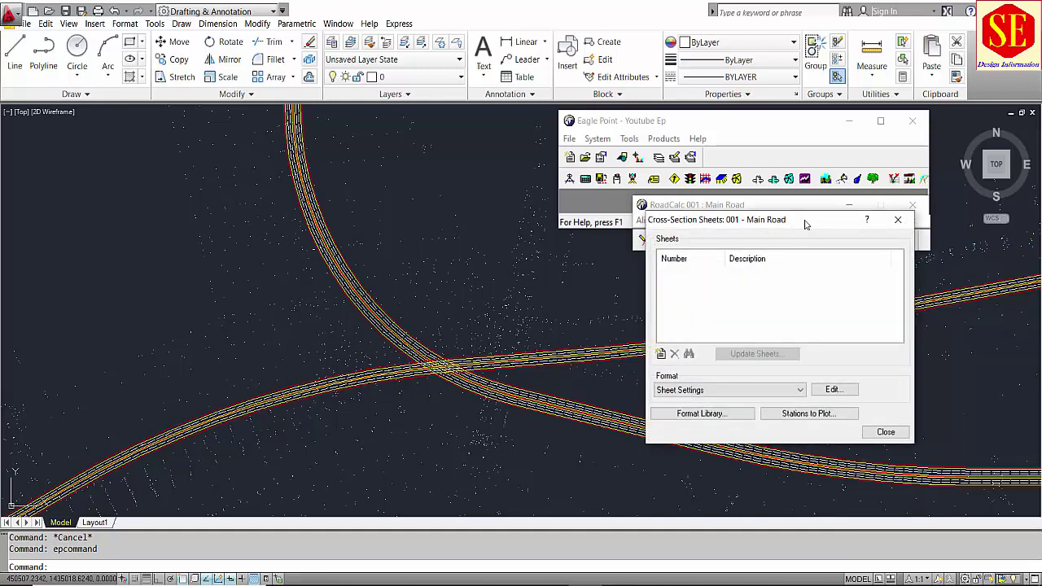
pyautogui.moveTo(805, 223); pyautogui.dragTo(640, 120)
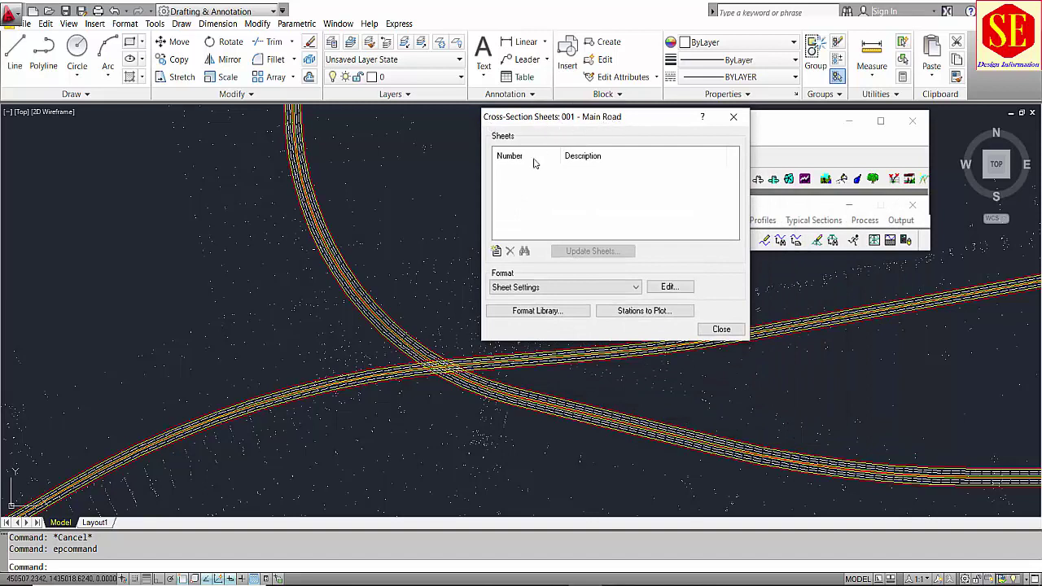
pyautogui.click(498, 251)
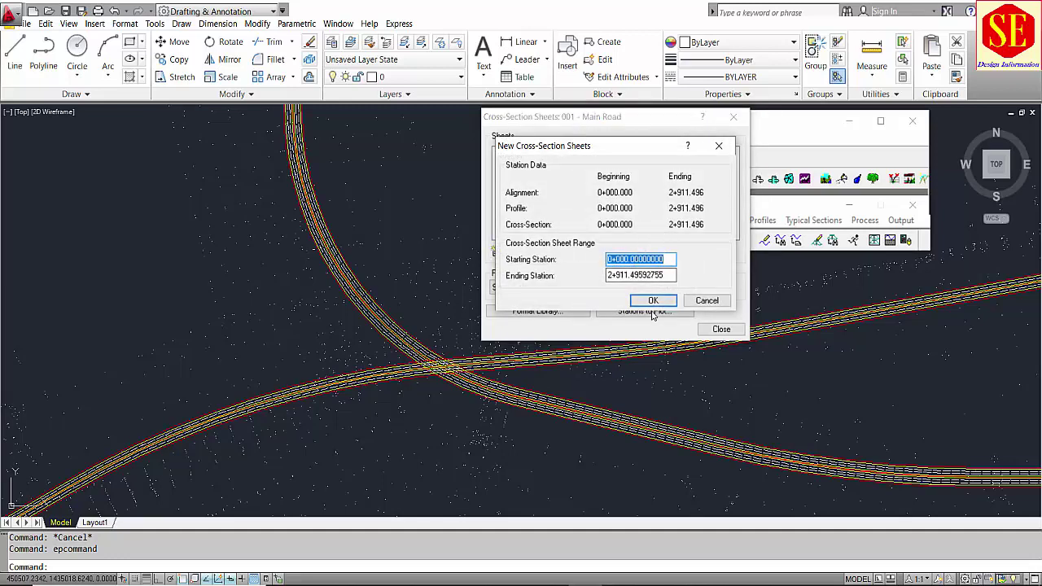
pyautogui.click(654, 300)
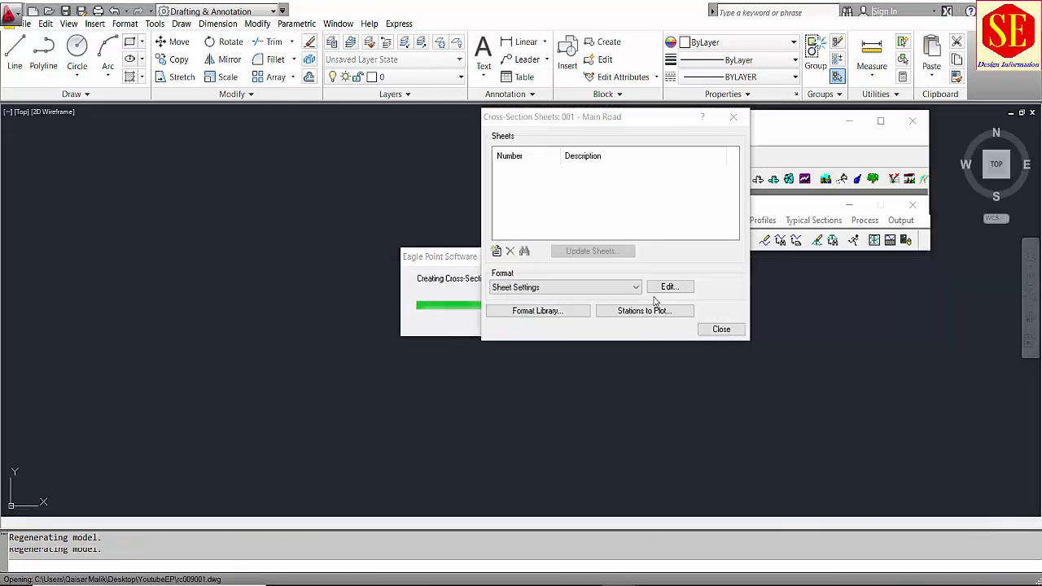
pyautogui.moveTo(439, 258); pyautogui.dragTo(410, 297)
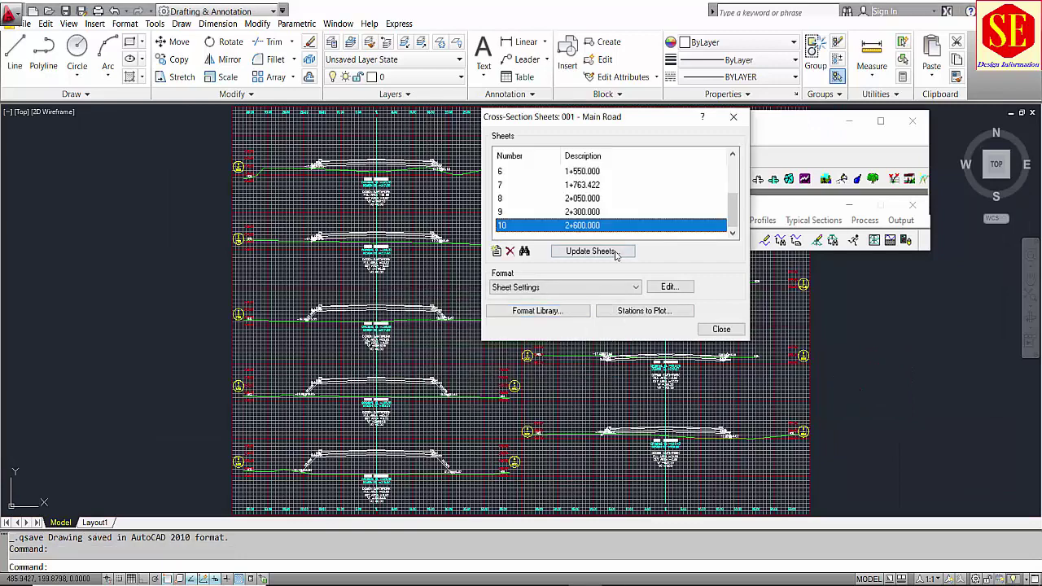
# Display cross-section sheet 1 (0+000.000) in the drawing and close the sheet list
pyautogui.scroll(2, 587, 174)
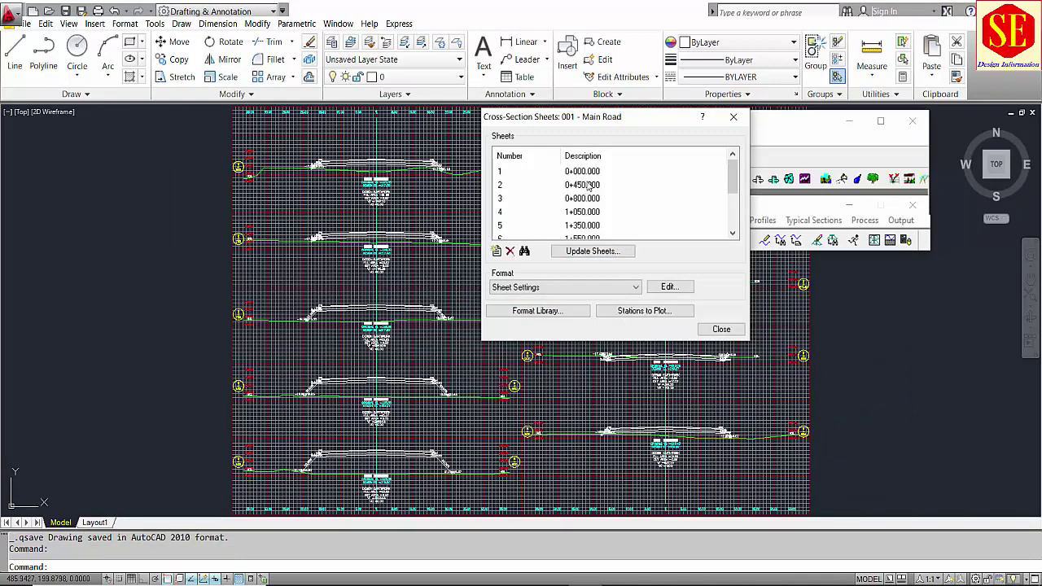
pyautogui.click(582, 171)
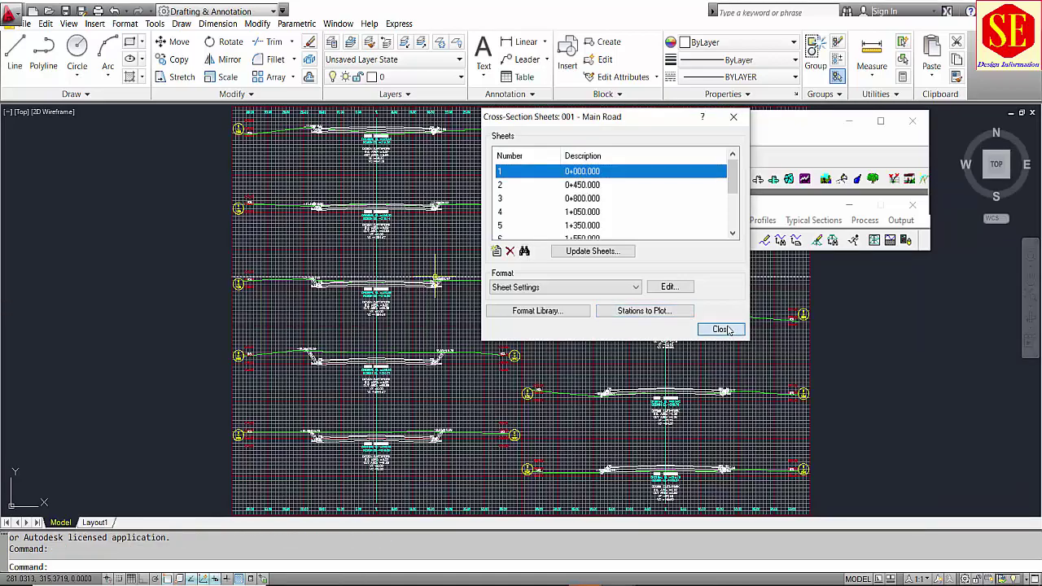
pyautogui.click(721, 328)
# Examine the cross sections on sheet 1 around stations 0+100 to 0+200, including their elevation and earthwork labels
pyautogui.scroll(5, 489, 236)
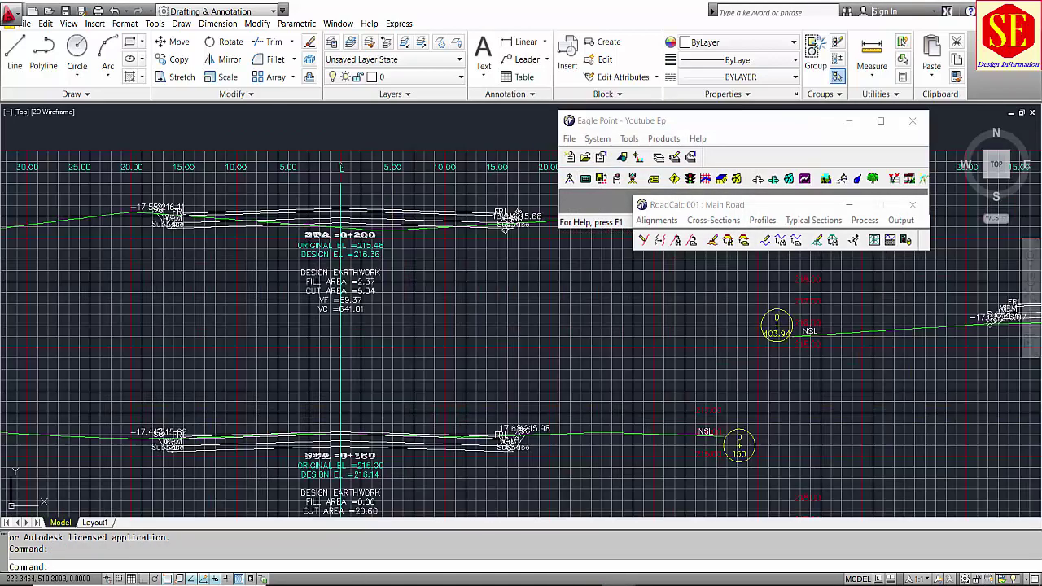
pyautogui.scroll(-5, 235, 196)
pyautogui.scroll(5, 356, 297)
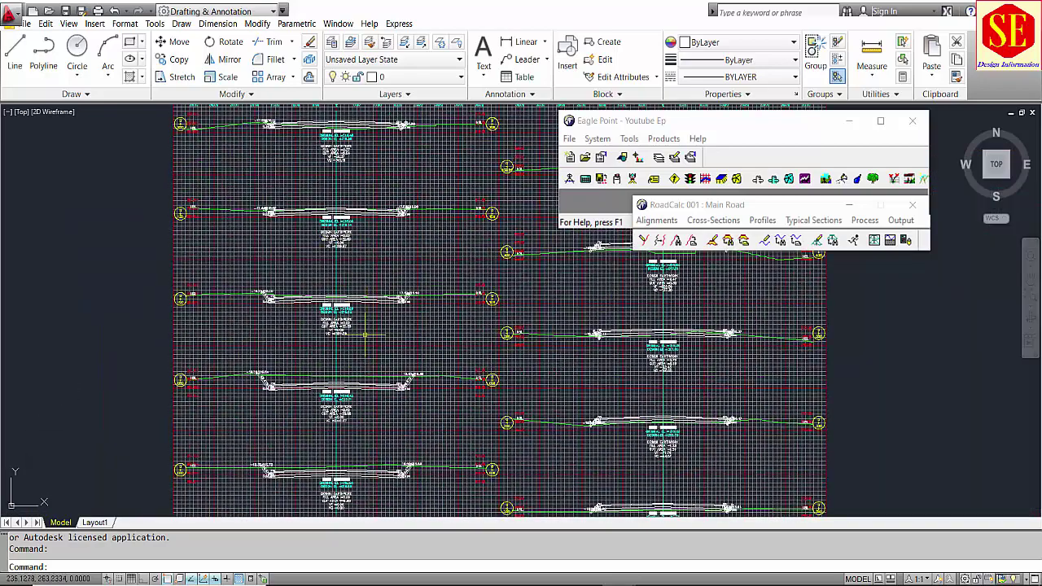
pyautogui.scroll(-5, 356, 296)
pyautogui.scroll(5, 321, 294)
pyautogui.moveTo(322, 263); pyautogui.dragTo(321, 369, button='middle')
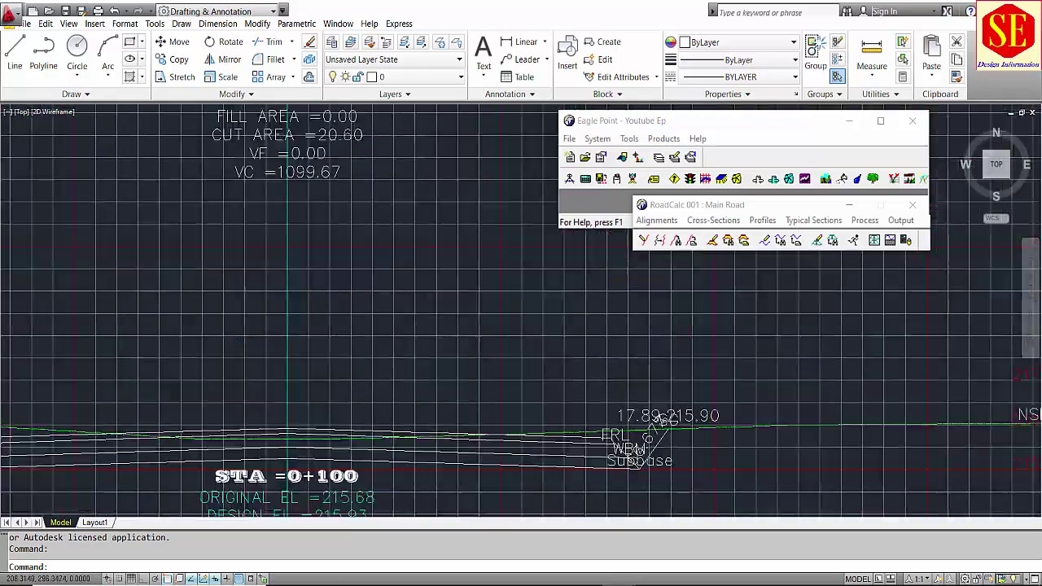
pyautogui.scroll(-3, 322, 369)
pyautogui.moveTo(316, 181); pyautogui.dragTo(322, 325, button='middle')
pyautogui.scroll(3, 322, 284)
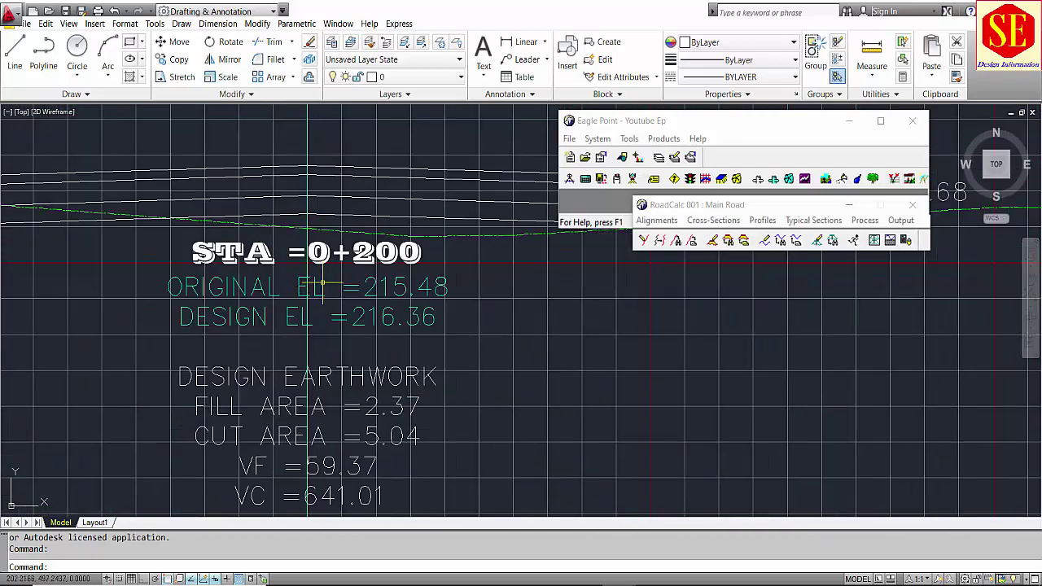
pyautogui.scroll(-2, 336, 260)
pyautogui.scroll(-4, 336, 261)
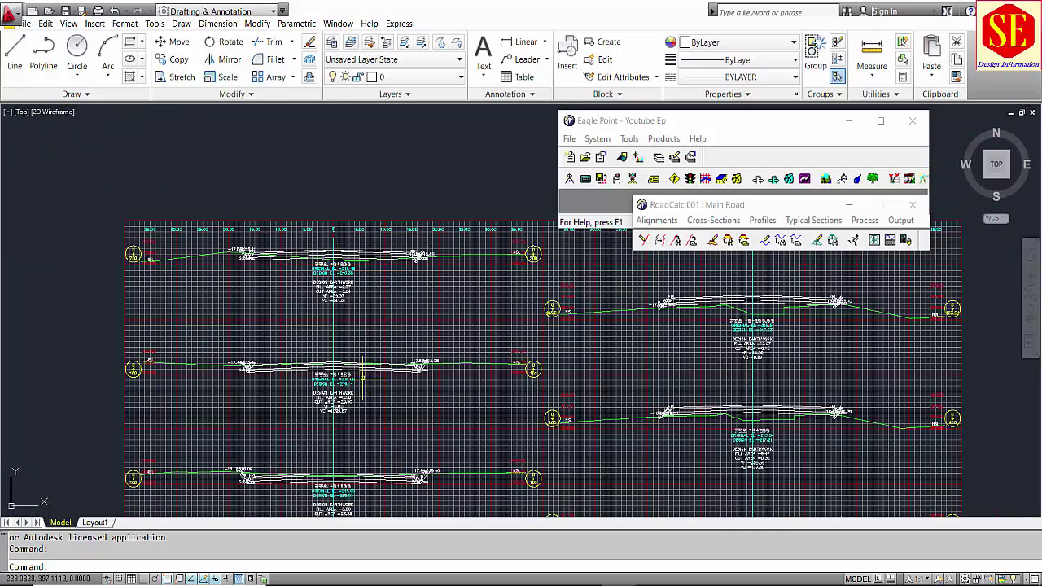
pyautogui.scroll(-2, 362, 377)
# Examine the station 0+000 and 0+050 cross sections, checking their earthwork data, pavement layer labels, side slopes and catch point labels
pyautogui.scroll(7, 350, 329)
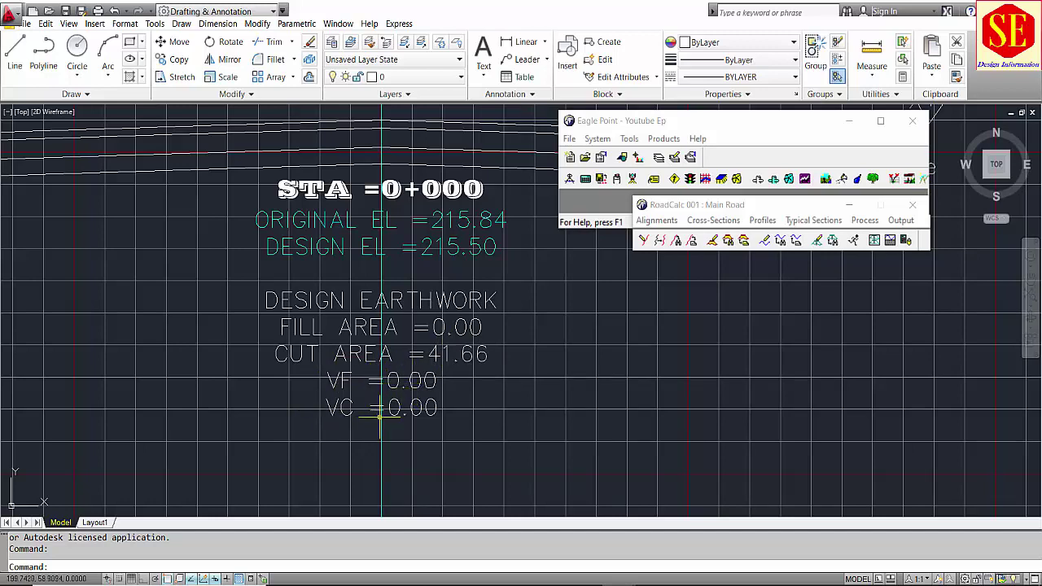
pyautogui.scroll(-4, 379, 415)
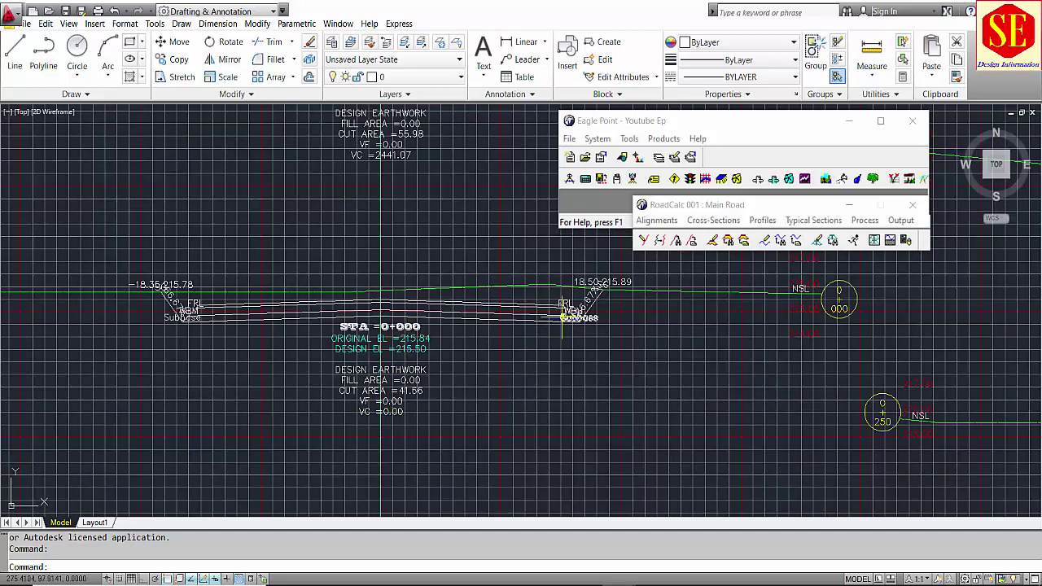
pyautogui.scroll(3, 565, 300)
pyautogui.scroll(1, 301, 297)
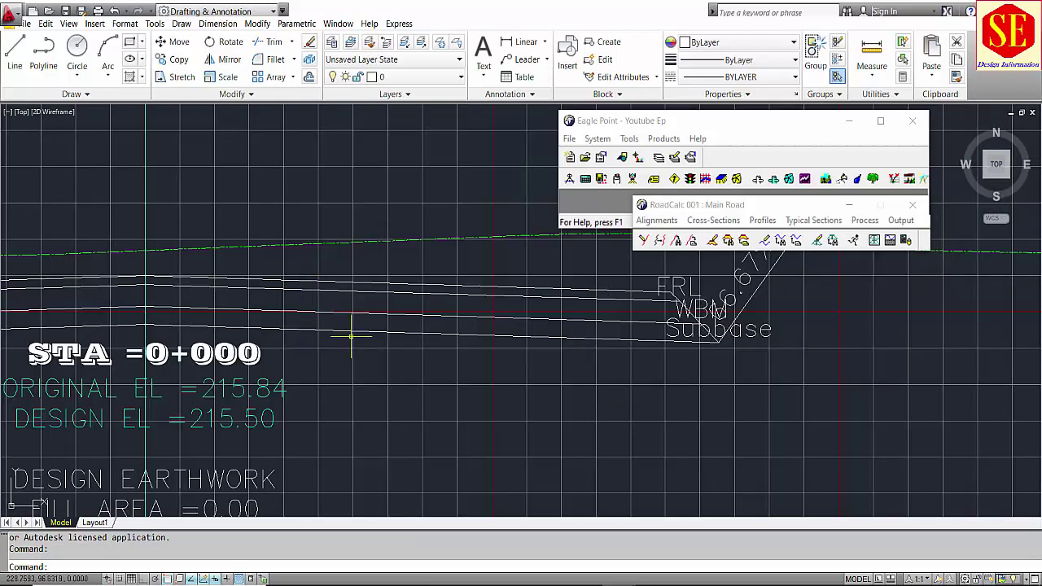
pyautogui.scroll(-1, 350, 331)
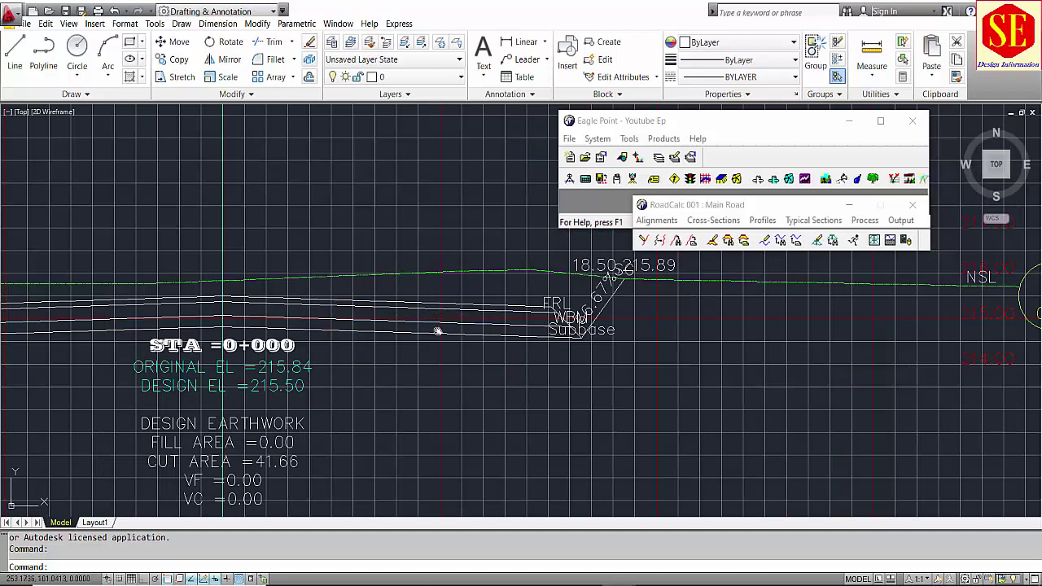
pyautogui.scroll(2, 437, 328)
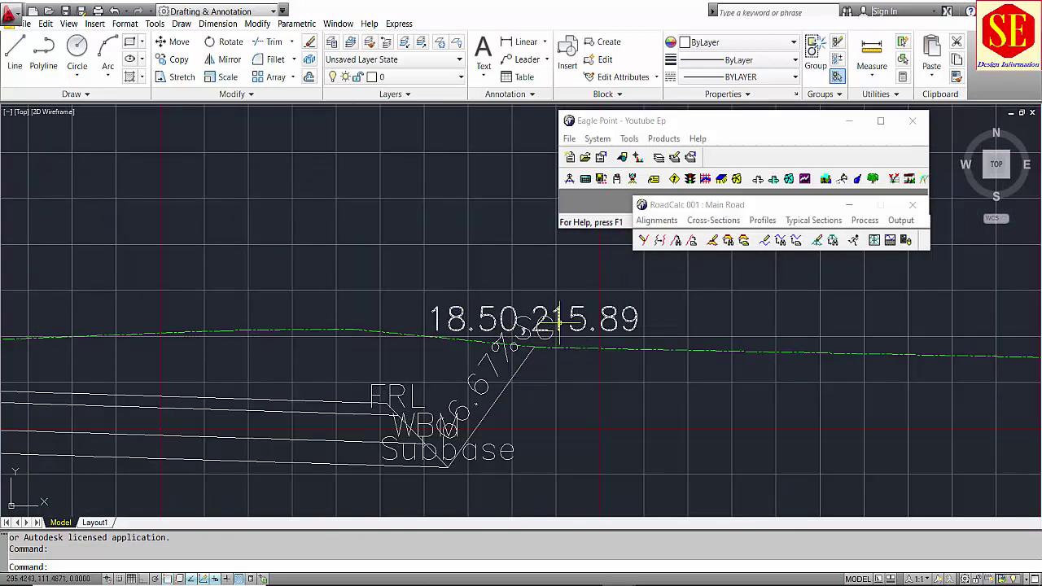
pyautogui.scroll(-2, 555, 323)
pyautogui.scroll(-4, 503, 341)
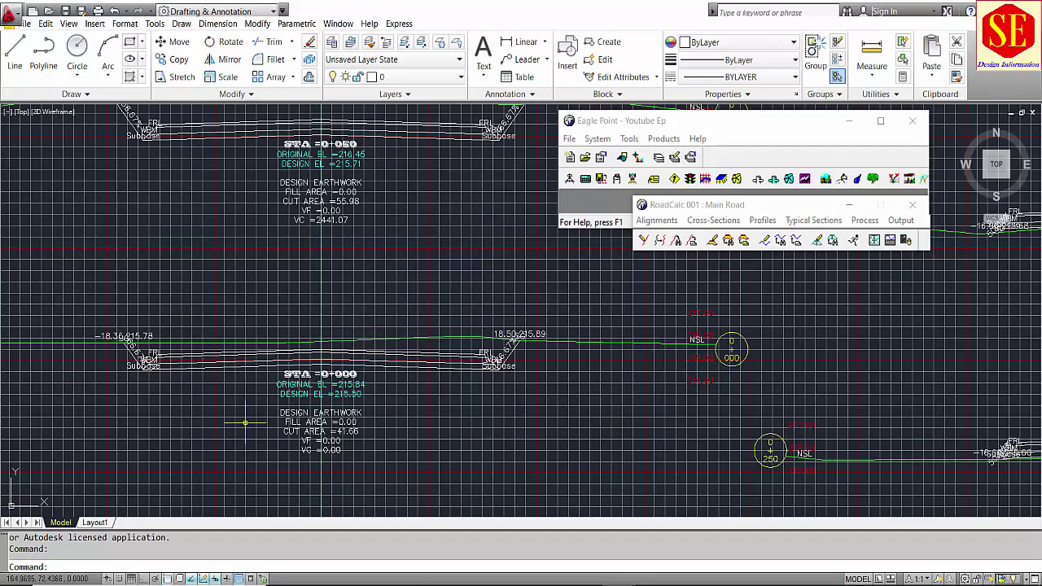
pyautogui.scroll(3, 125, 354)
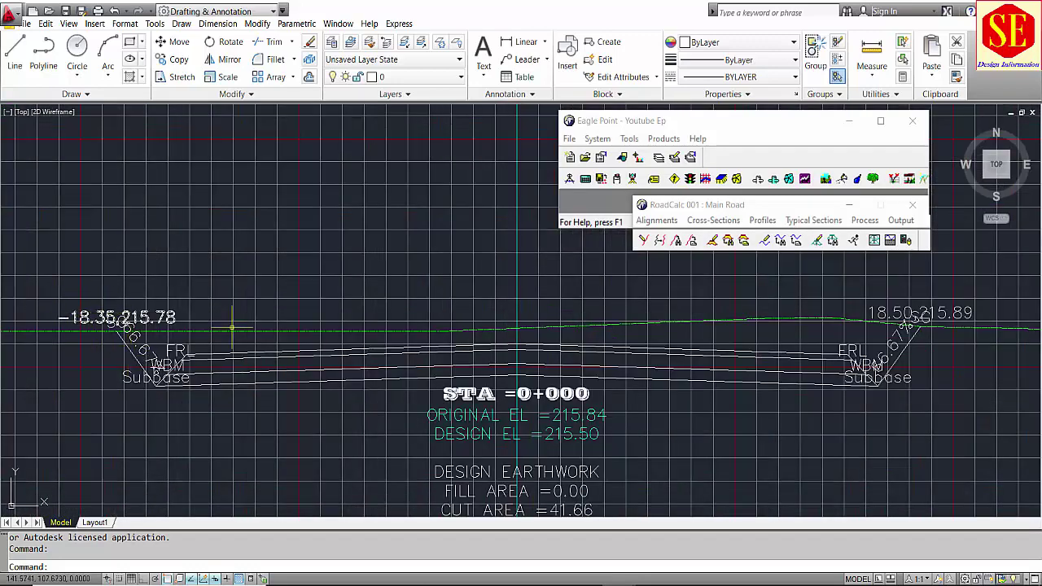
pyautogui.scroll(-2, 180, 368)
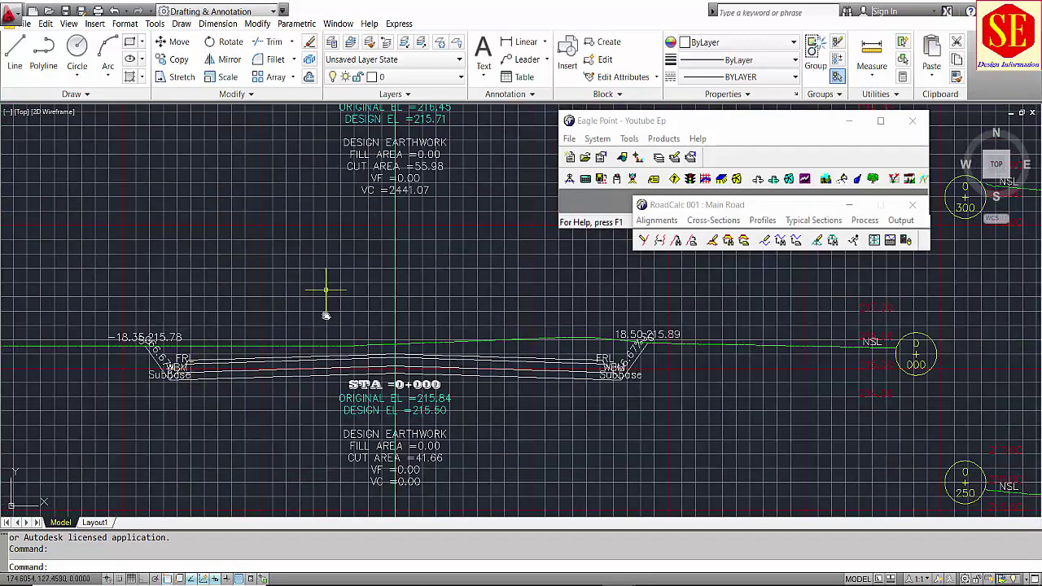
pyautogui.moveTo(325, 291); pyautogui.dragTo(355, 227, button='middle')
pyautogui.scroll(2, 355, 226)
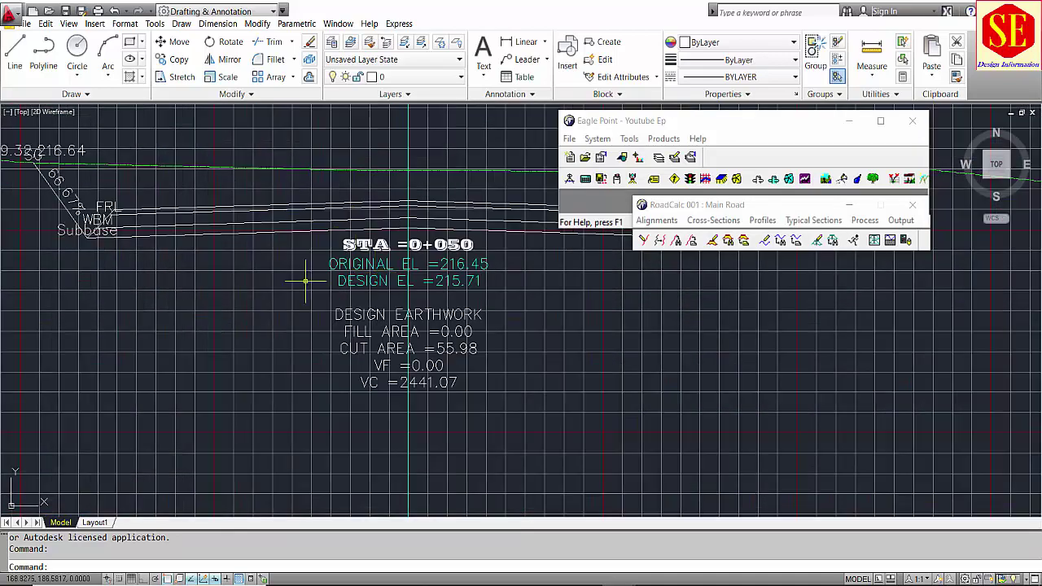
pyautogui.scroll(-4, 305, 280)
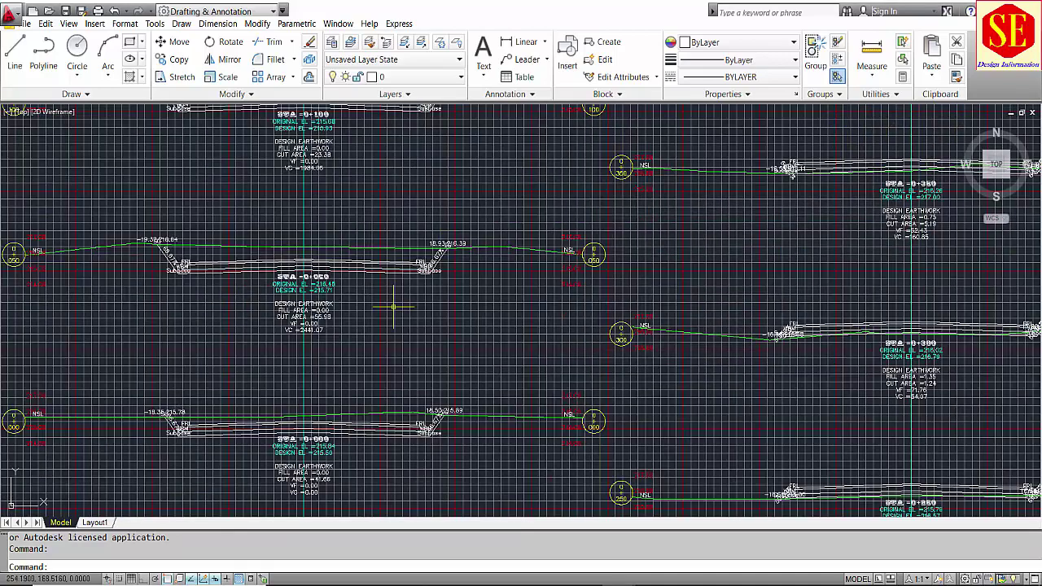
# Examine the sheet 1 cross sections from station 0+050 up to 0+200, including the station 0+200 elevation and earthwork labels
pyautogui.scroll(-3, 393, 307)
pyautogui.scroll(3, 364, 291)
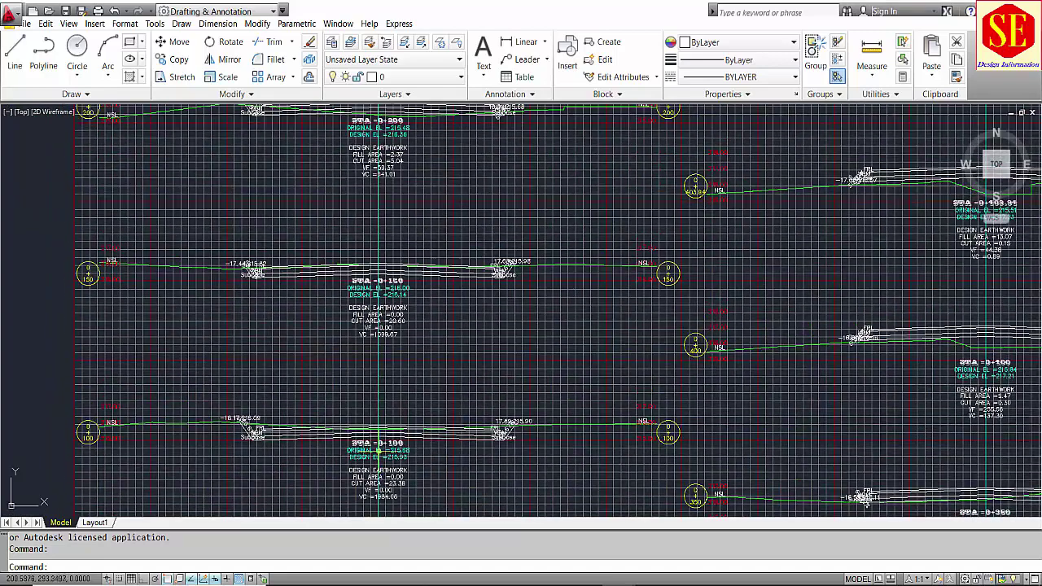
pyautogui.scroll(-5, 414, 243)
pyautogui.scroll(5, 457, 245)
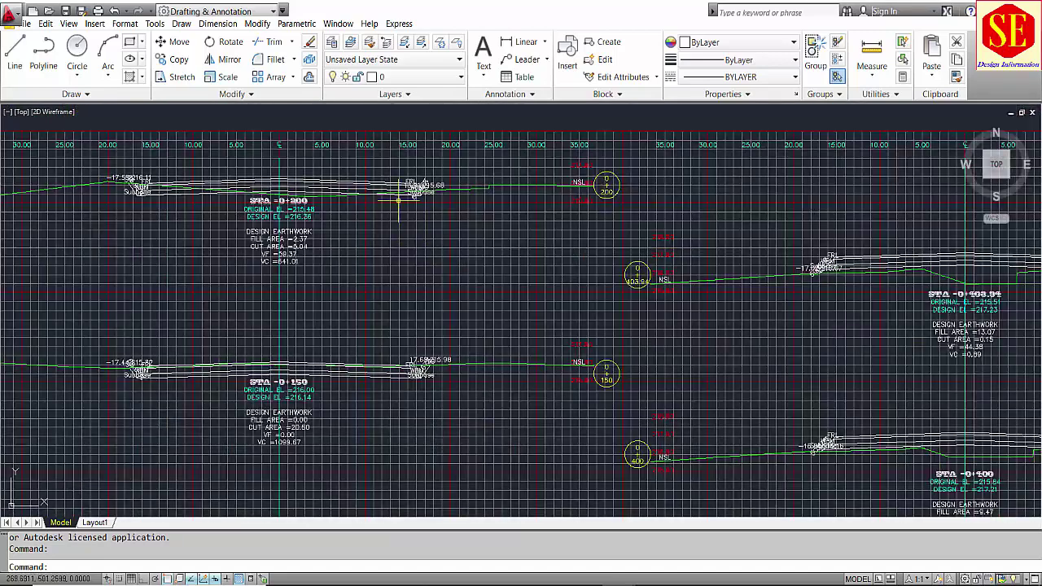
pyautogui.scroll(3, 166, 183)
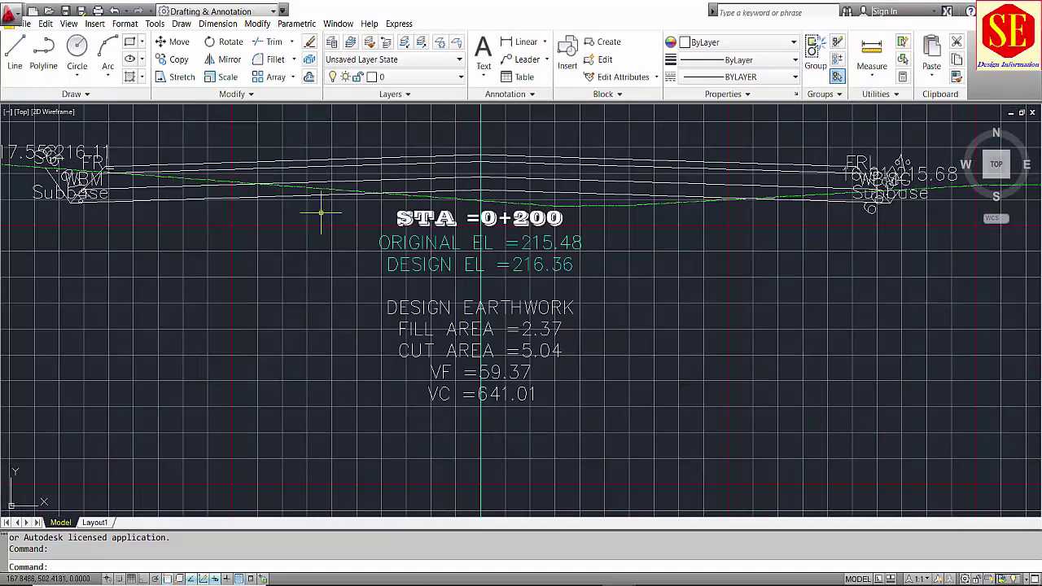
pyautogui.scroll(-3, 437, 205)
pyautogui.scroll(-4, 439, 218)
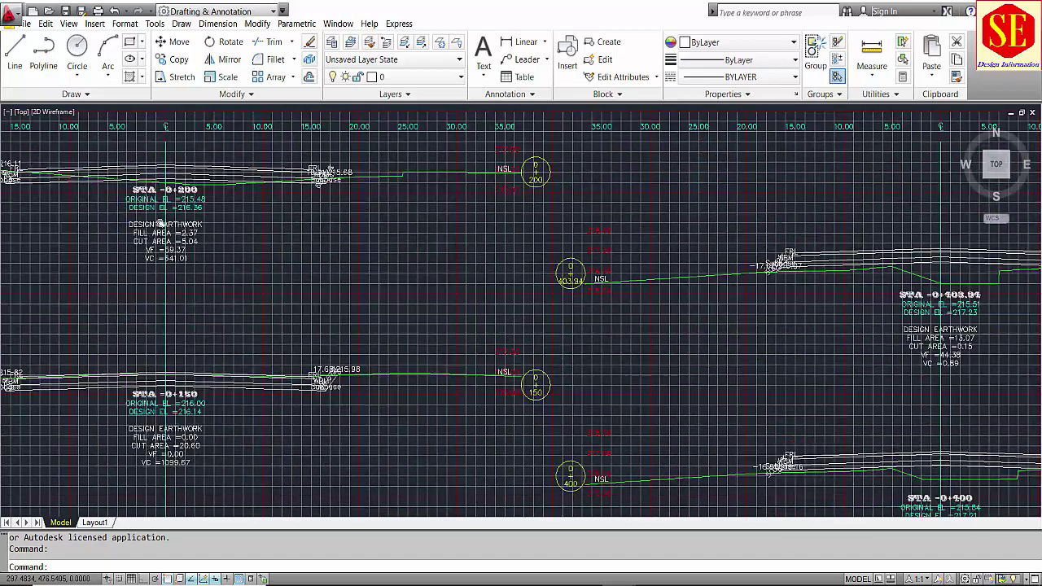
pyautogui.moveTo(508, 234); pyautogui.dragTo(504, 114, button='middle')
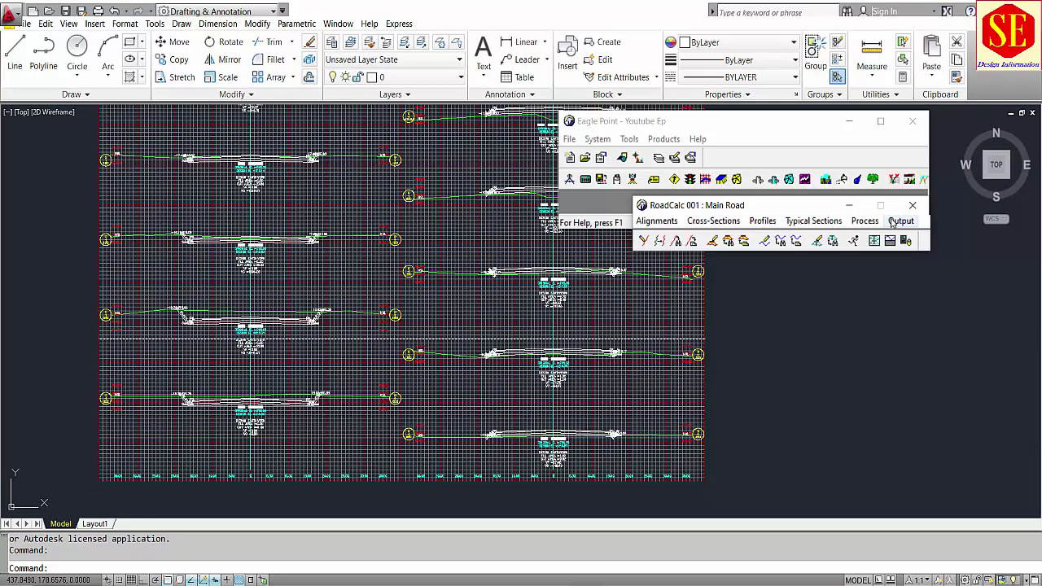
# Open the Main Road cross-section sheet list and select sheet 2 (0+450.000)
pyautogui.click(895, 220)
pyautogui.click(904, 254)
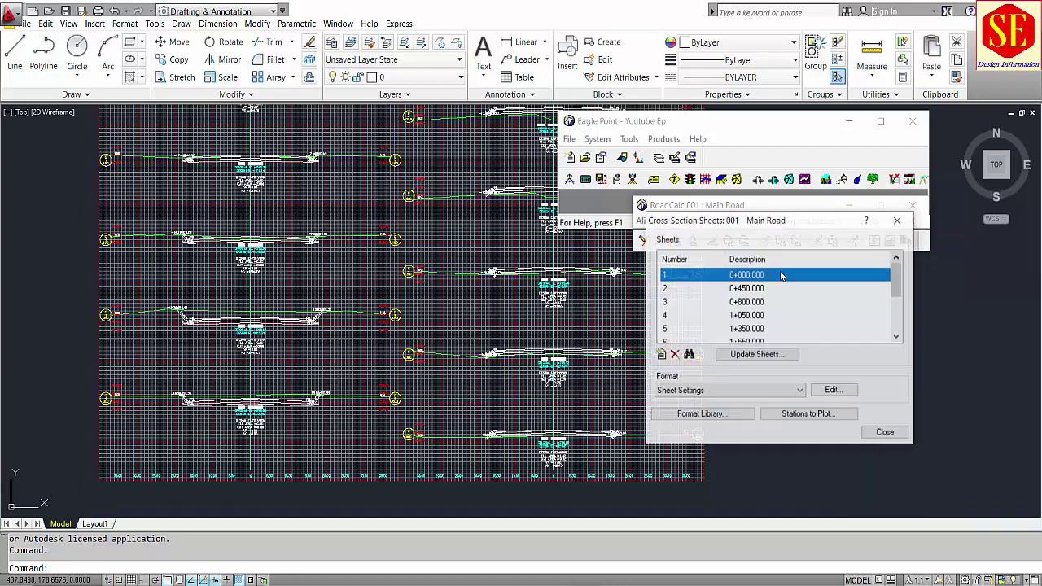
pyautogui.click(755, 291)
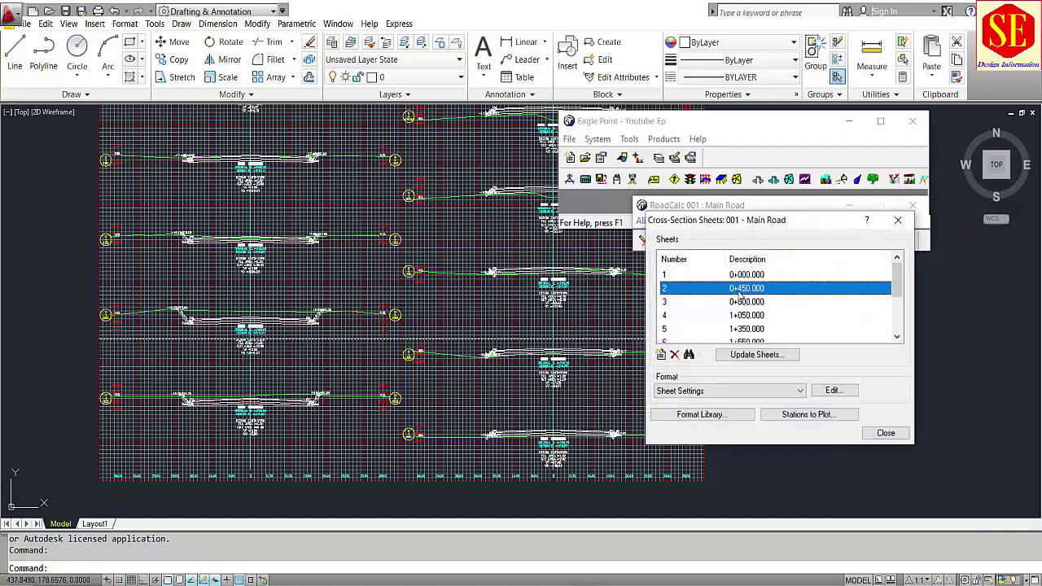
# Examine the station 0+403.94 cross section on sheet 1 and display sheet 2 in the drawing
pyautogui.scroll(8, 432, 309)
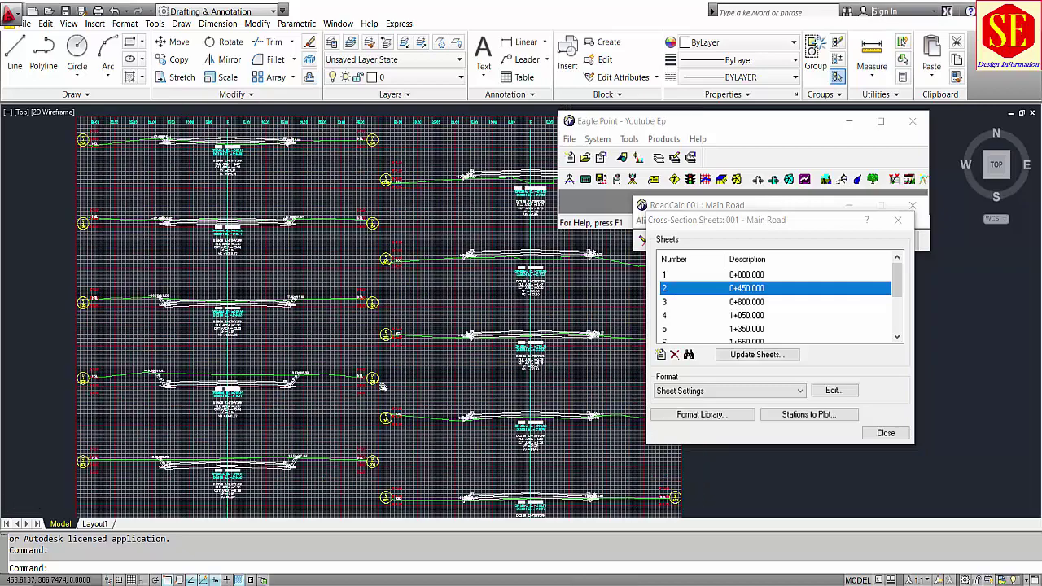
pyautogui.scroll(3, 557, 348)
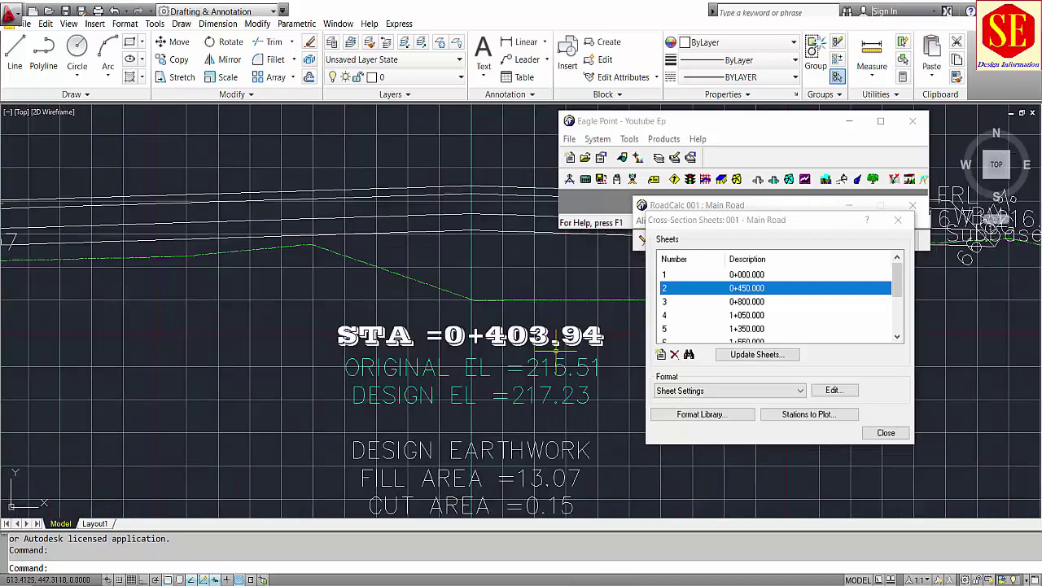
pyautogui.scroll(-5, 498, 337)
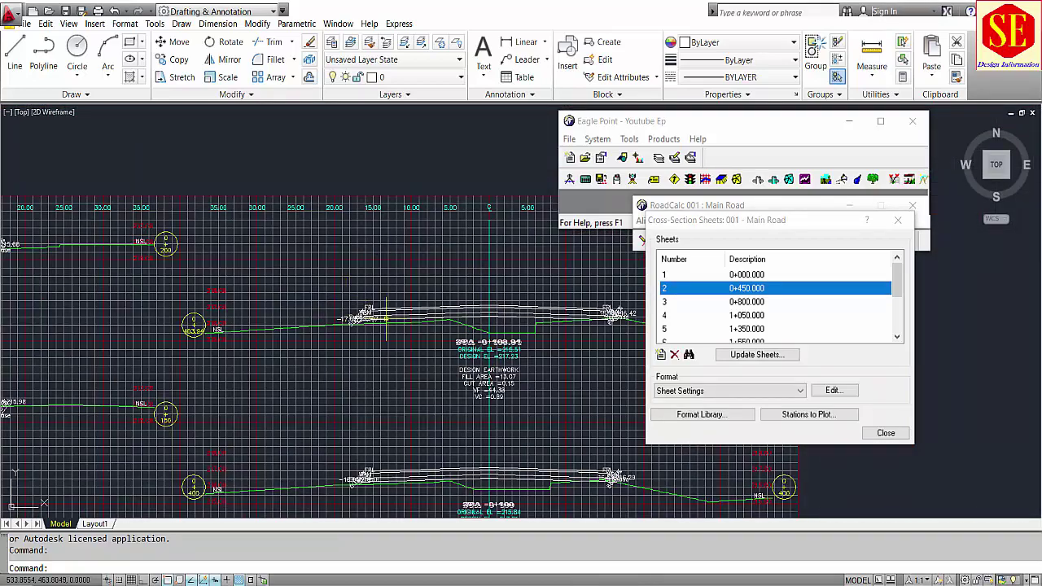
pyautogui.scroll(-4, 386, 319)
pyautogui.scroll(3, 455, 310)
pyautogui.scroll(-2, 529, 301)
pyautogui.scroll(1, 608, 290)
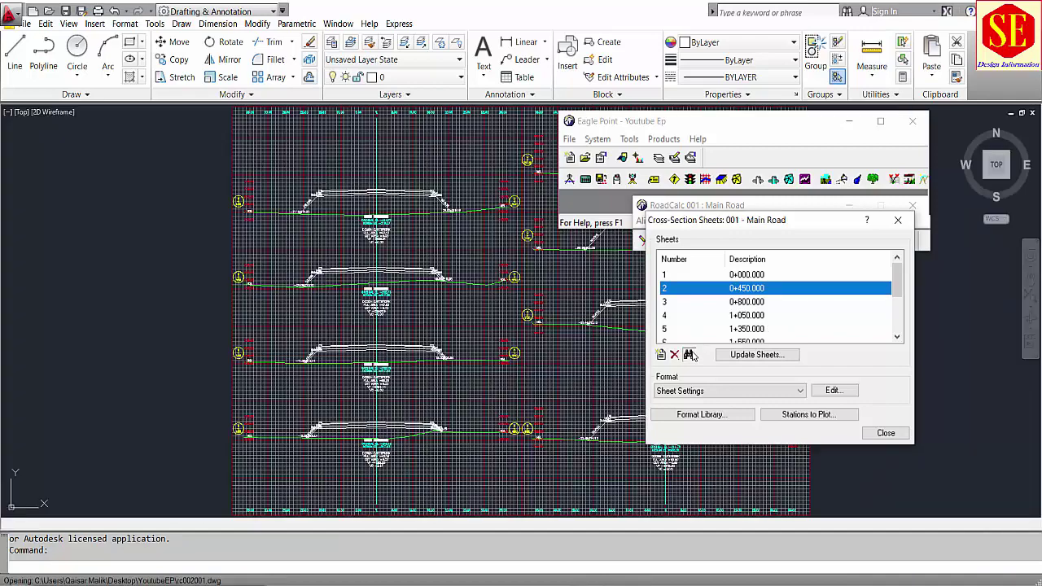
# Examine the station 0+550 and 0+600 cross sections on sheet 2 and the overall sheet layout
pyautogui.scroll(3, 358, 236)
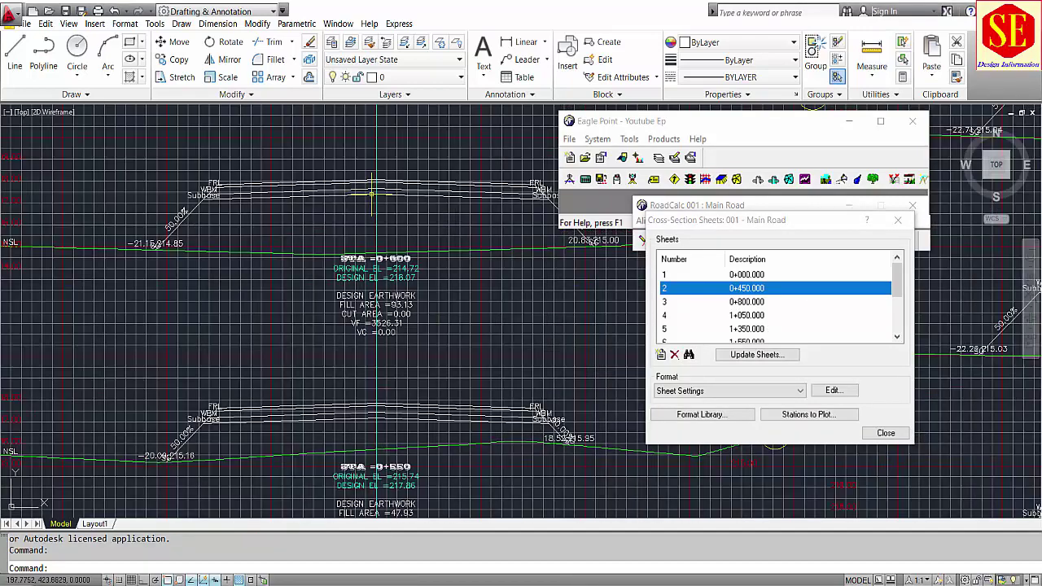
pyautogui.scroll(-3, 293, 198)
pyautogui.scroll(-3, 305, 276)
pyautogui.scroll(2, 381, 307)
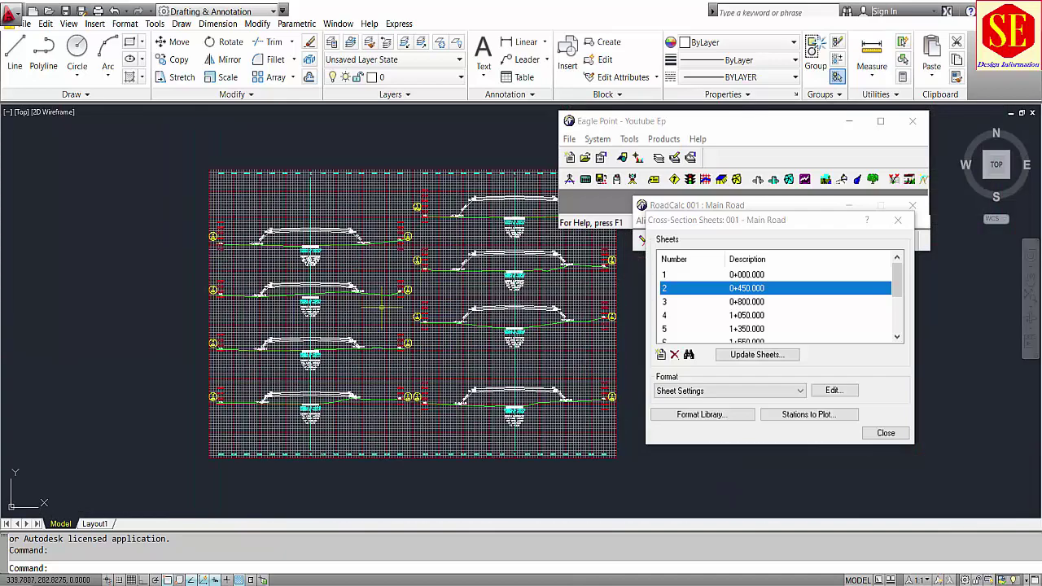
pyautogui.moveTo(424, 258); pyautogui.dragTo(375, 281, button='middle')
# Display cross-section sheets 3 (0+800.000) and 4 (1+050.000) and look over their layouts
pyautogui.click(736, 304)
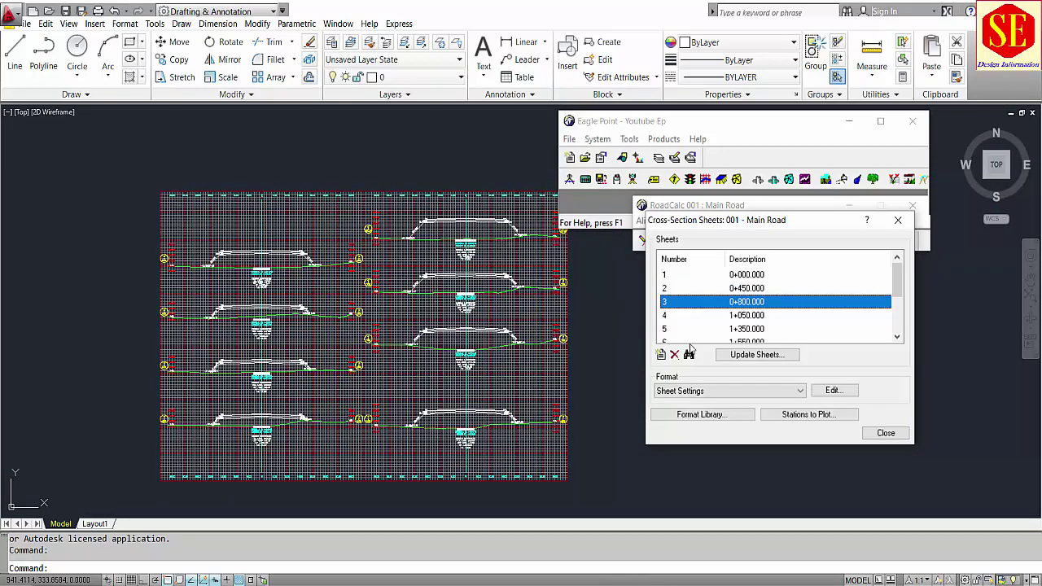
pyautogui.click(687, 356)
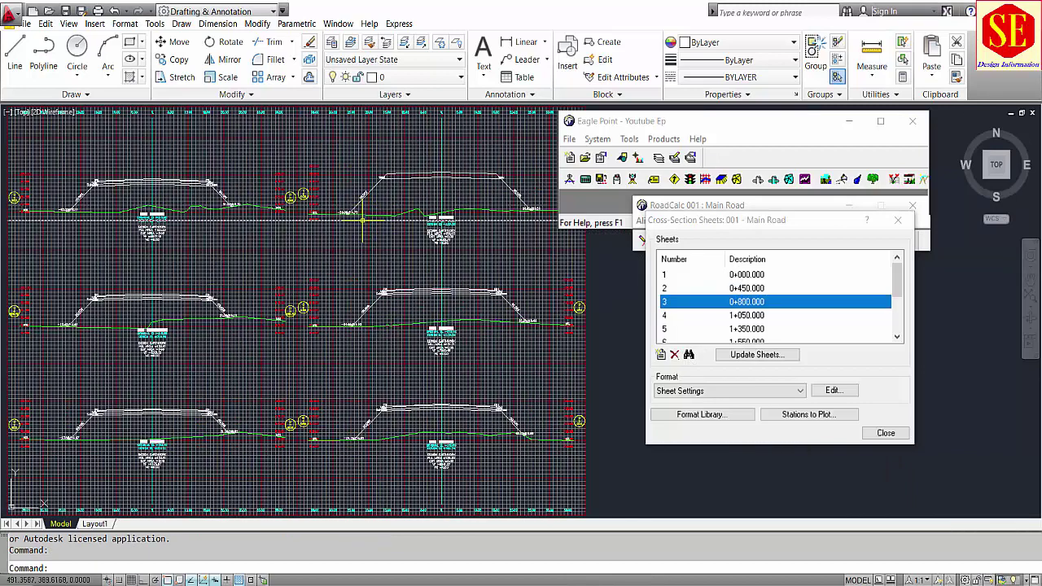
pyautogui.click(737, 316)
pyautogui.click(688, 355)
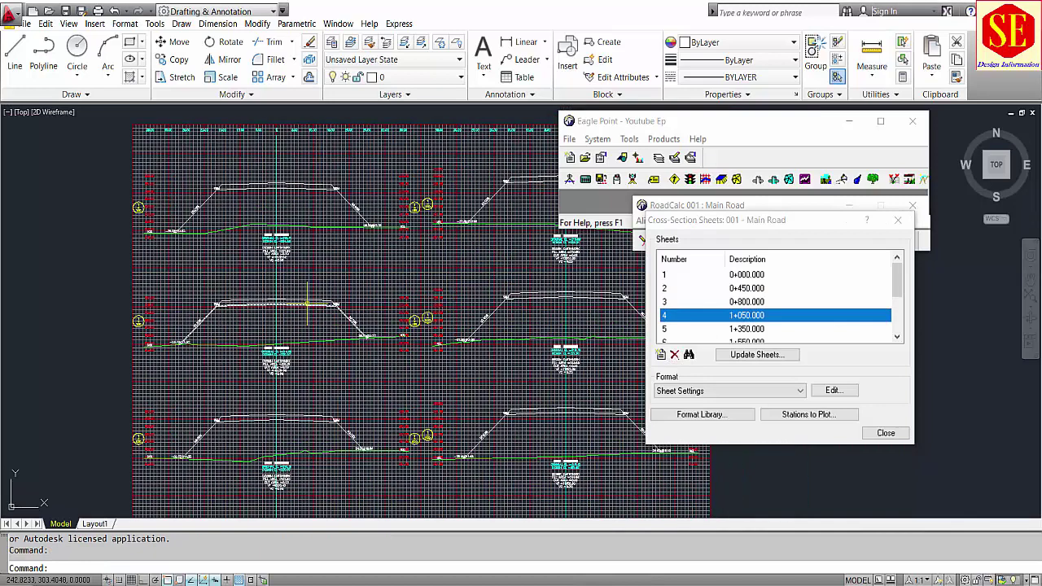
pyautogui.scroll(-2, 411, 257)
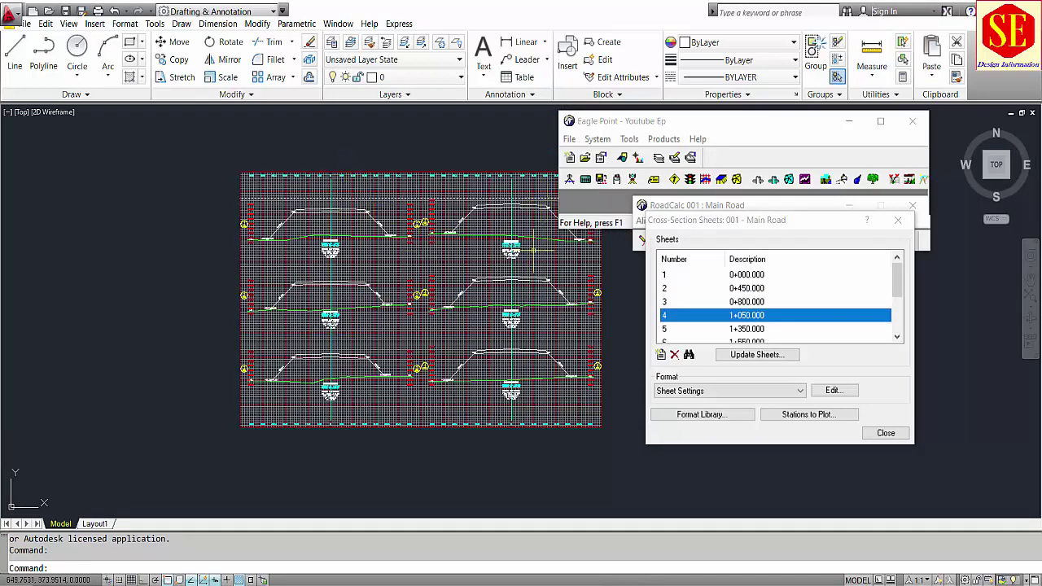
# Display cross-section sheets 5 (1+350.000) and 8 (2+050.000), inspecting the pavement layers on sheet 8 up close
pyautogui.click(757, 329)
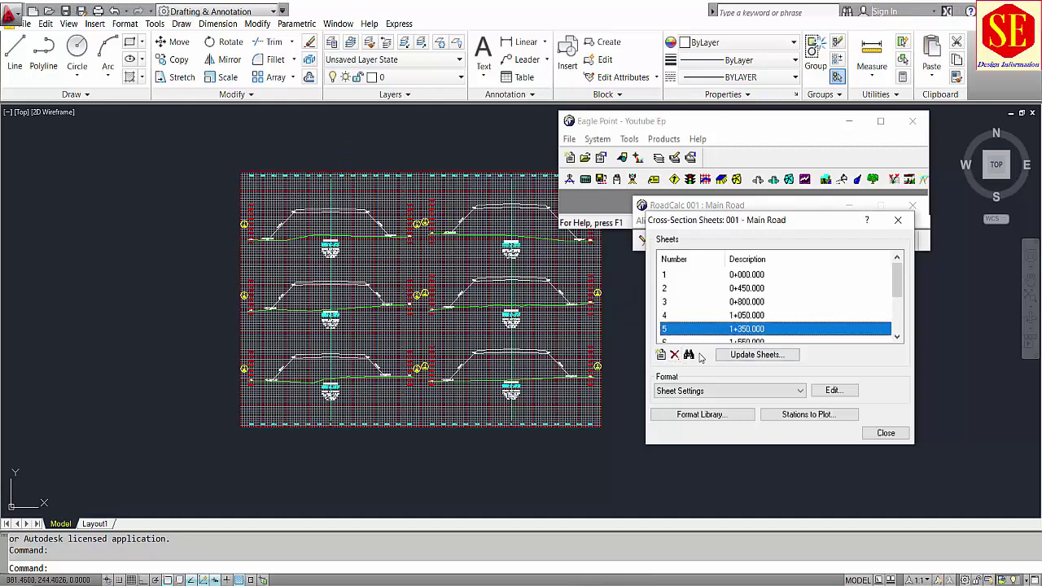
pyautogui.click(688, 355)
pyautogui.scroll(-2, 738, 333)
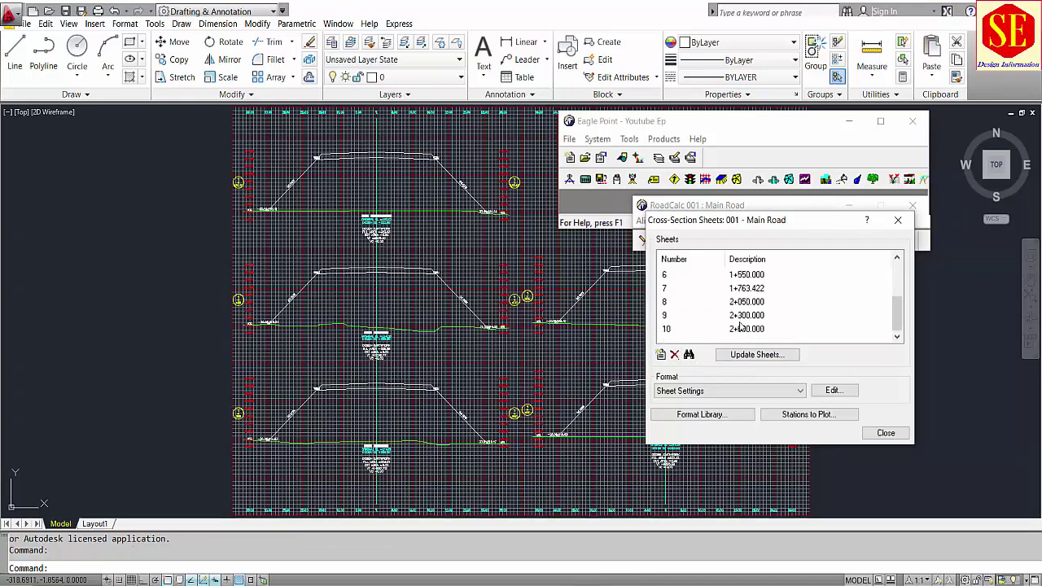
pyautogui.click(740, 302)
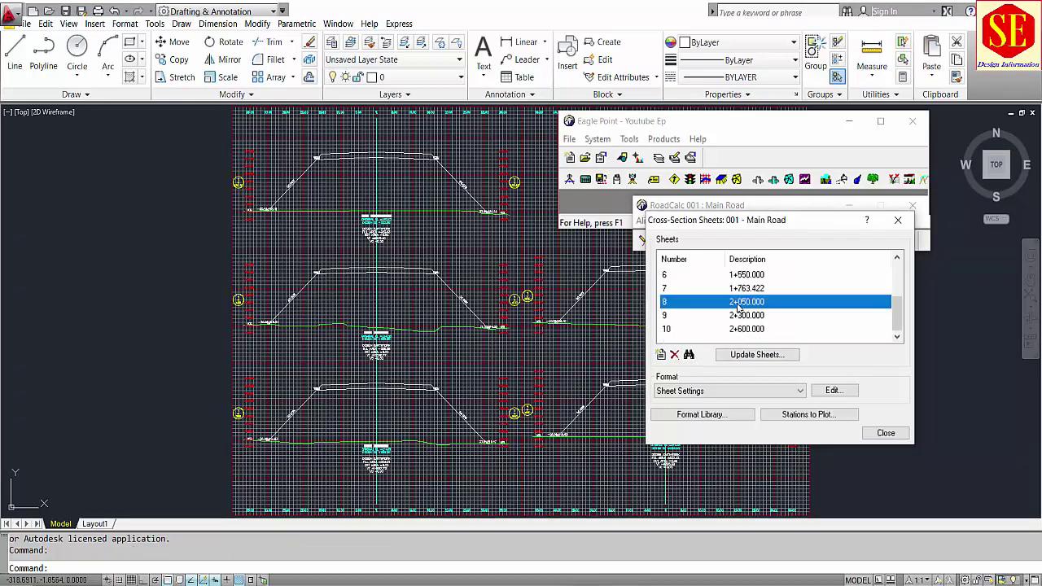
pyautogui.click(689, 355)
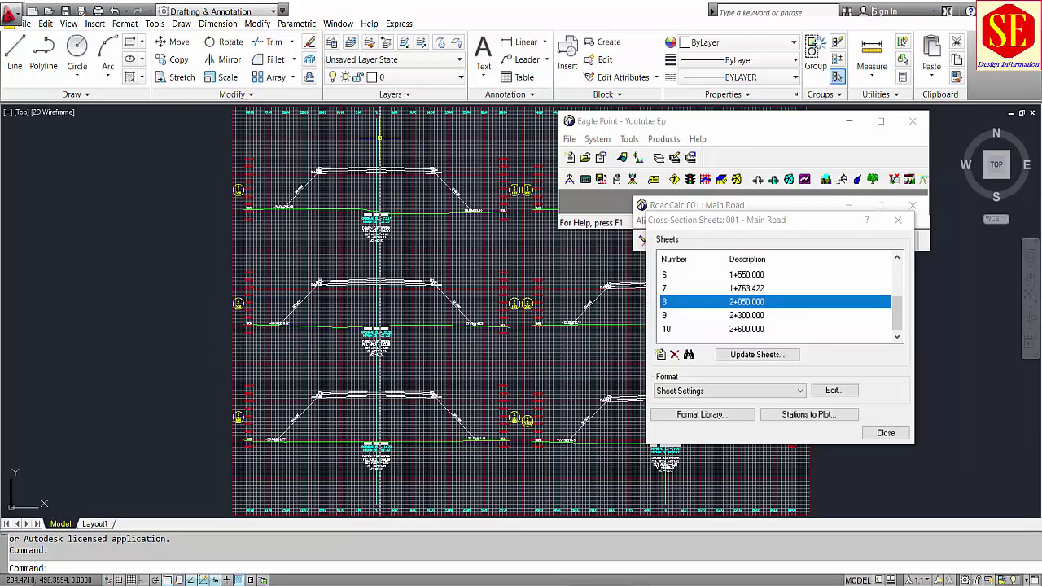
pyautogui.scroll(5, 390, 158)
pyautogui.scroll(3, 379, 216)
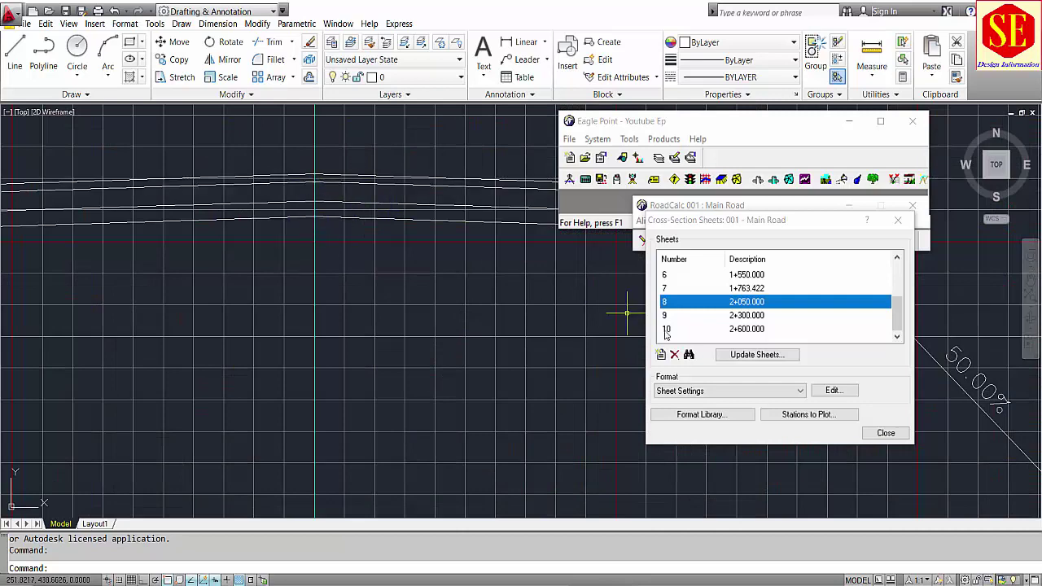
# Display cross-section sheets 7 (1+763.422) and 6 (1+550.000), inspecting the station 1+600 section on sheet 6
pyautogui.click(737, 288)
pyautogui.click(688, 354)
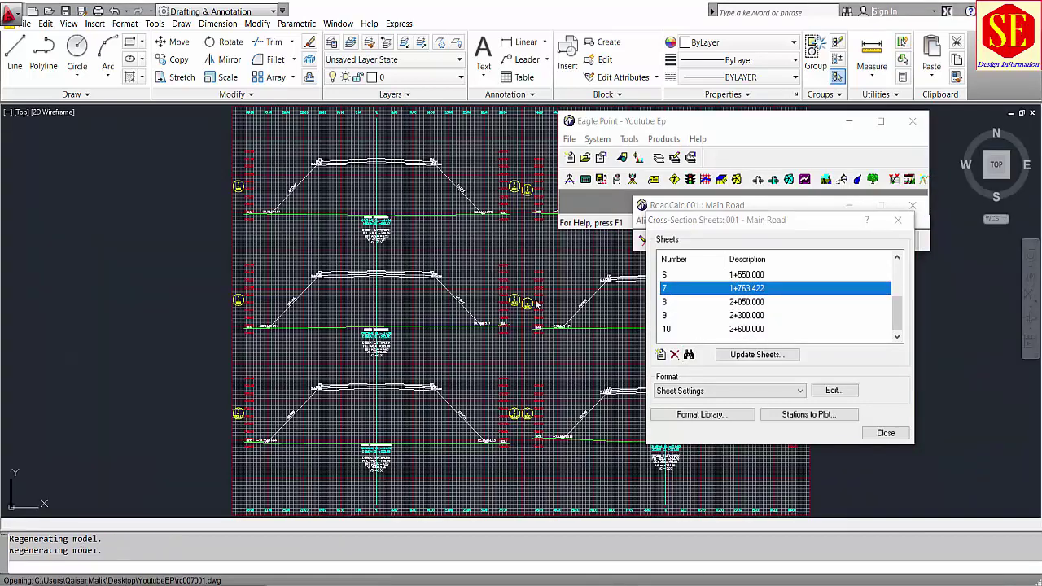
pyautogui.click(691, 274)
pyautogui.click(689, 355)
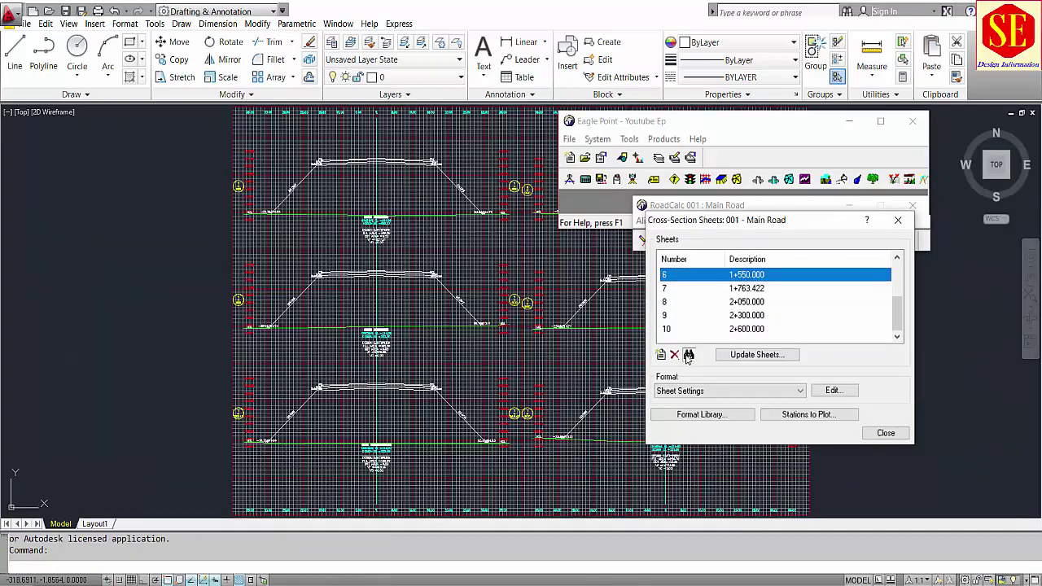
pyautogui.scroll(8, 358, 232)
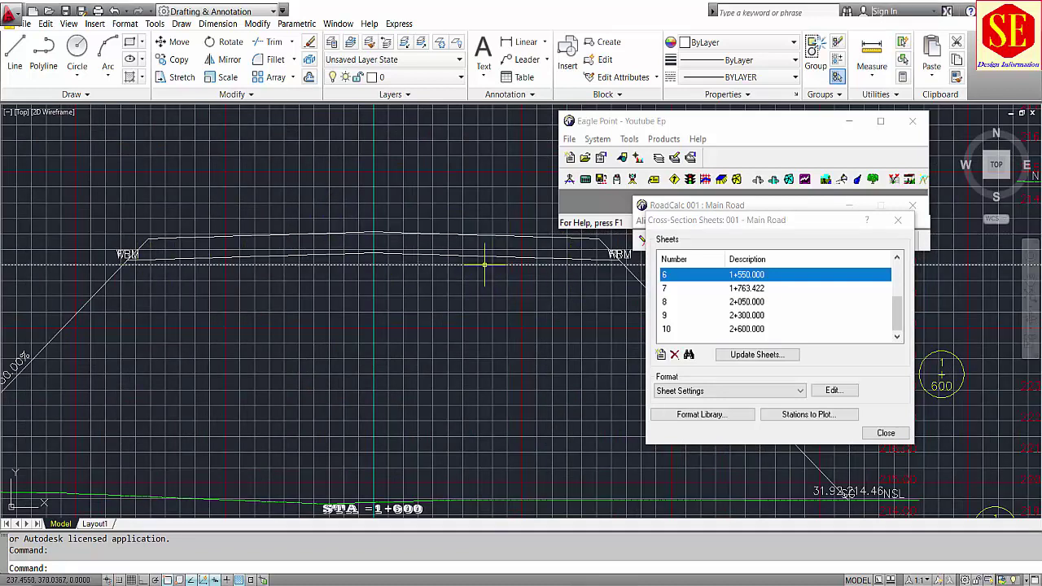
# Return to sheet 7 (1+763.422) and examine the station 1+800 cross section's pavement layers and side slopes
pyautogui.click(742, 290)
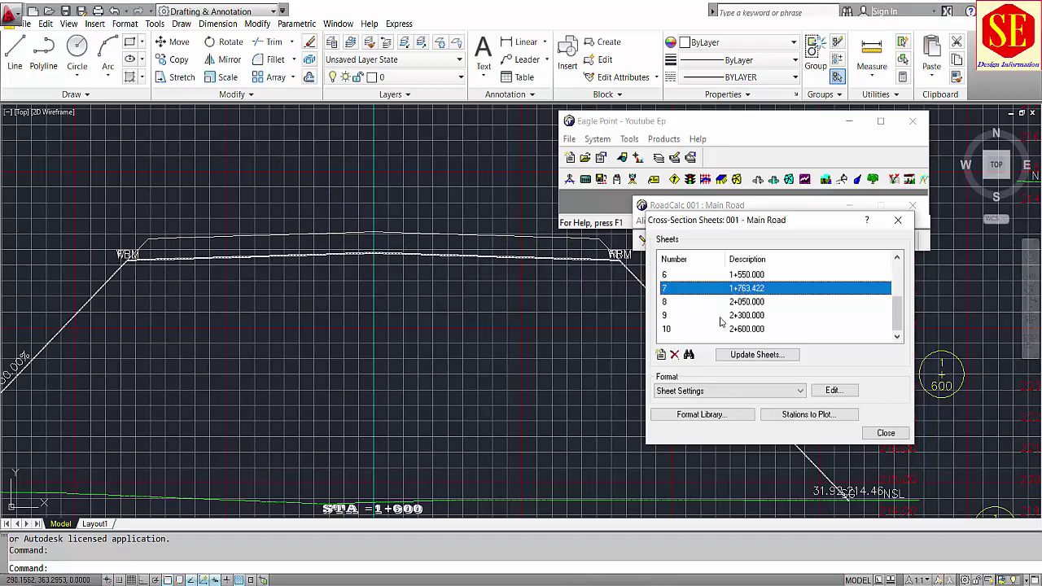
pyautogui.click(687, 355)
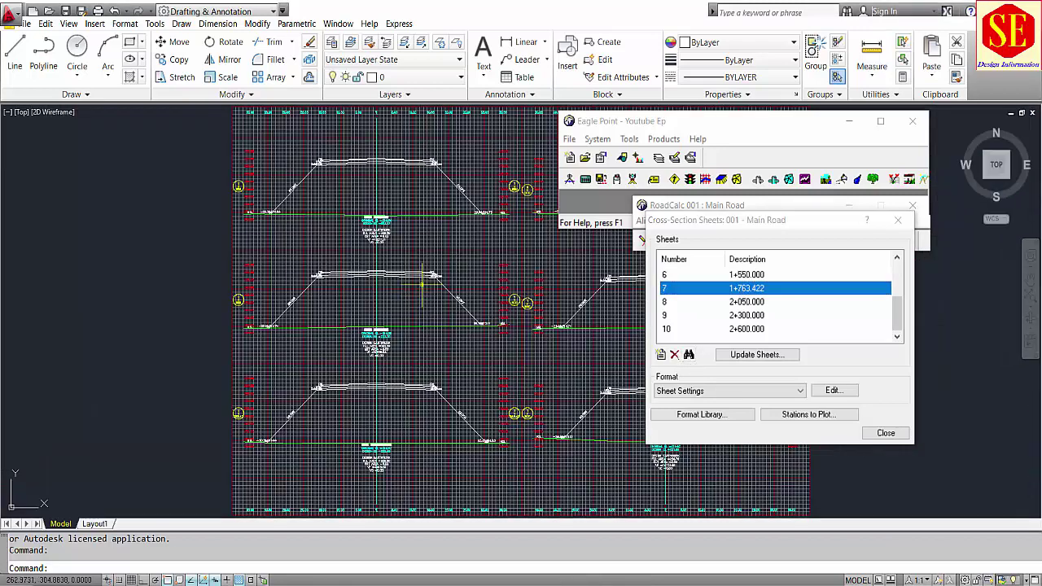
pyautogui.scroll(4, 428, 293)
pyautogui.scroll(3, 179, 289)
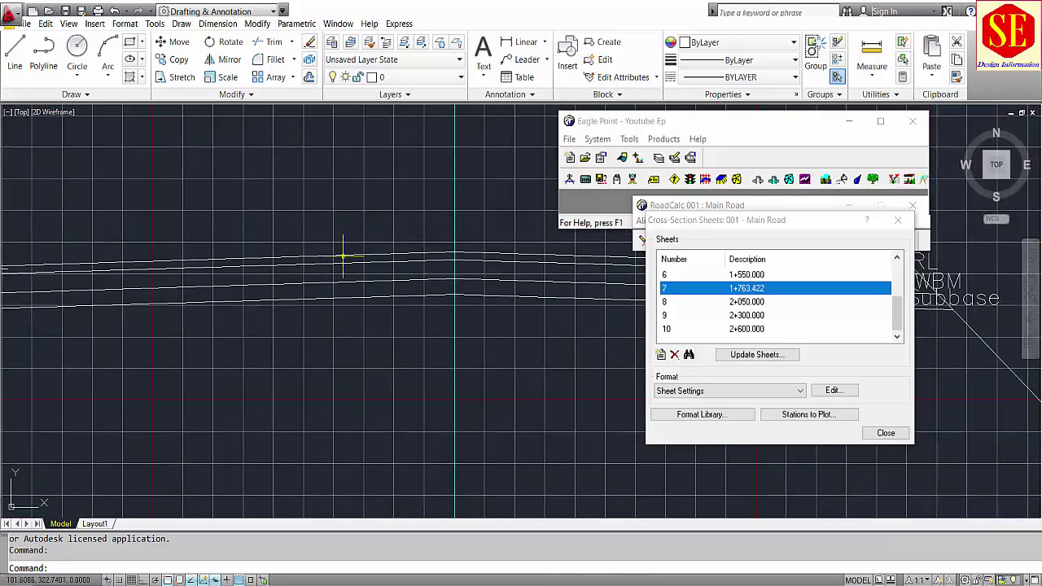
pyautogui.scroll(-3, 292, 257)
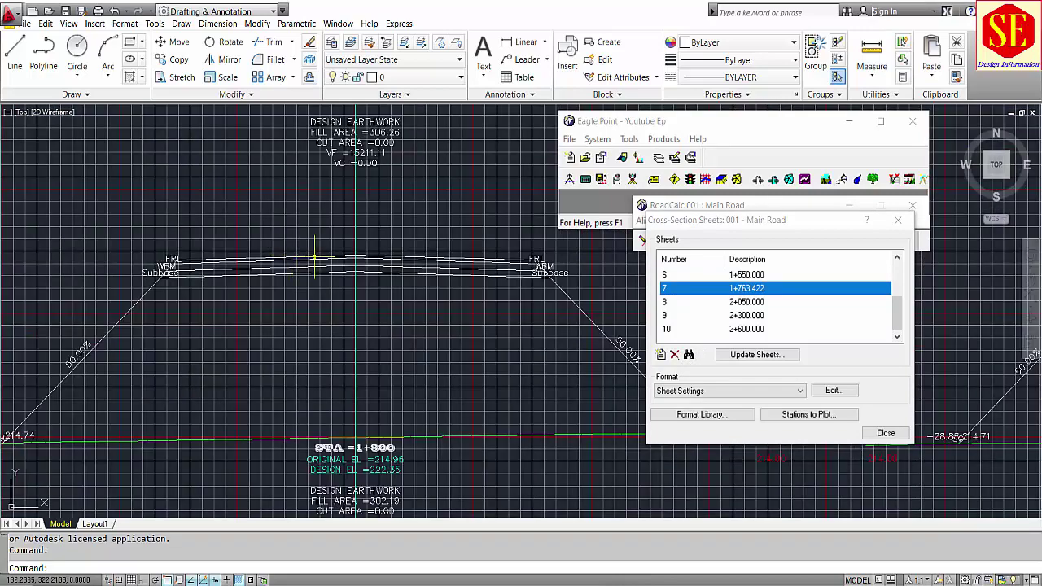
pyautogui.scroll(-4, 315, 257)
pyautogui.scroll(-3, 409, 284)
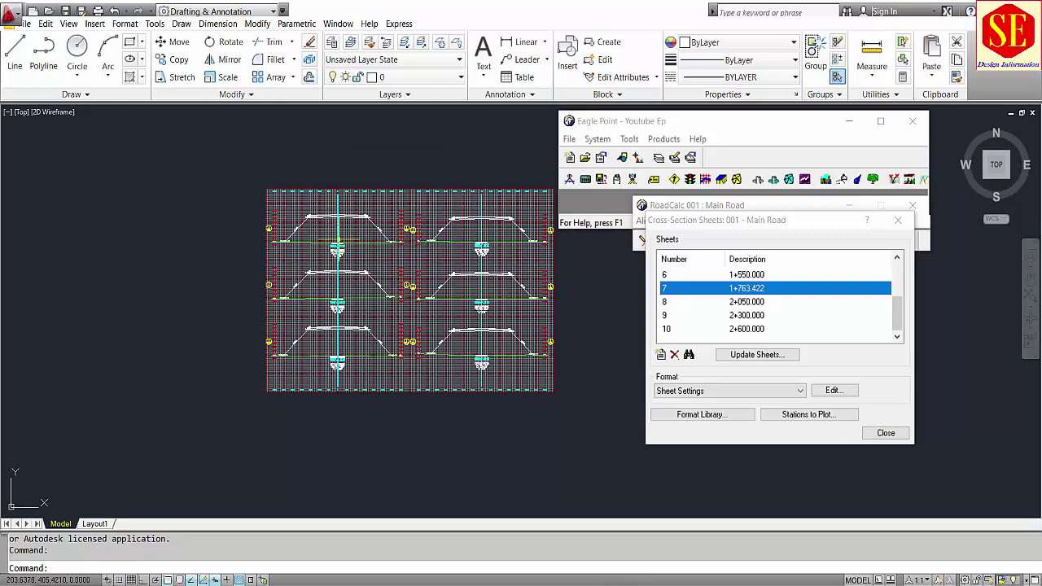
# Close the drawings of cross-section sheets 7, 6 and 8 without saving changes
pyautogui.click(1032, 113)
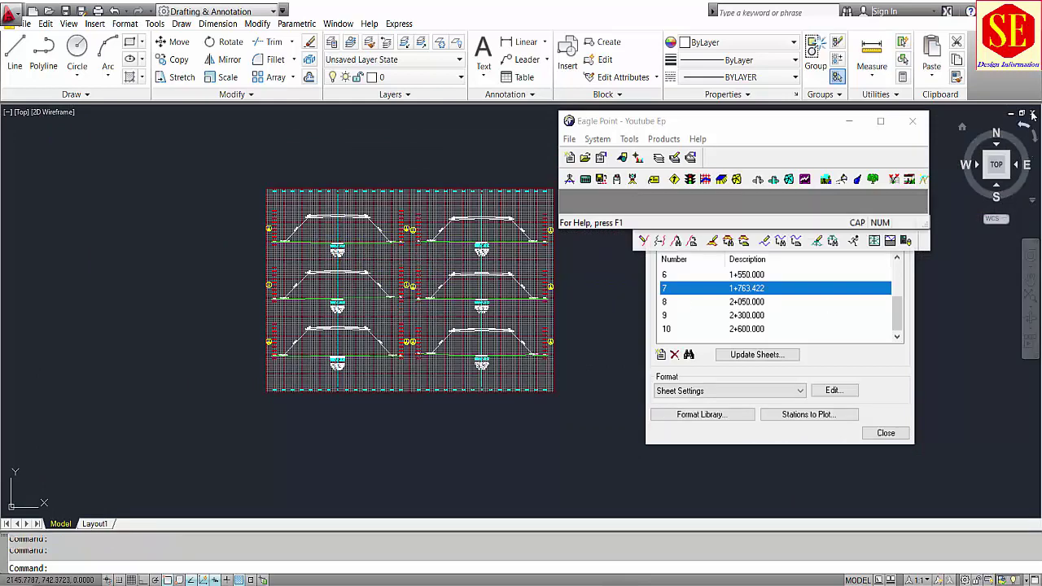
pyautogui.click(526, 333)
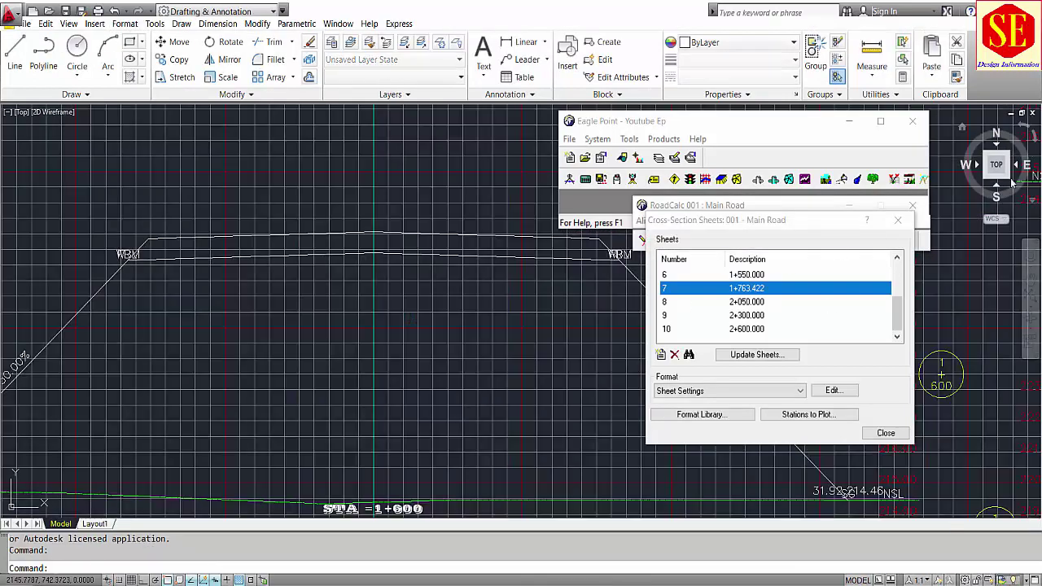
pyautogui.click(1032, 114)
pyautogui.click(526, 332)
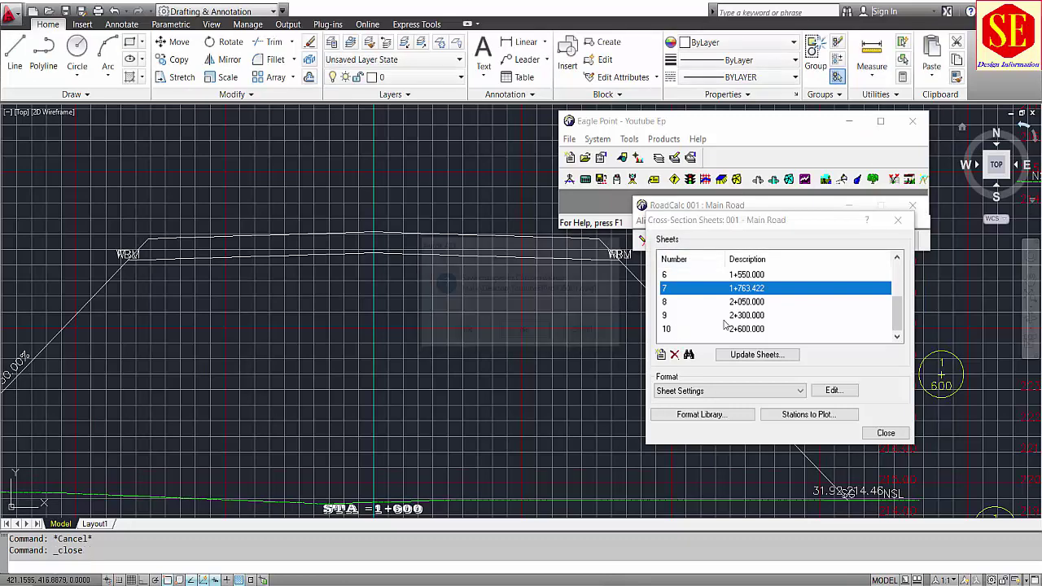
pyautogui.click(1032, 114)
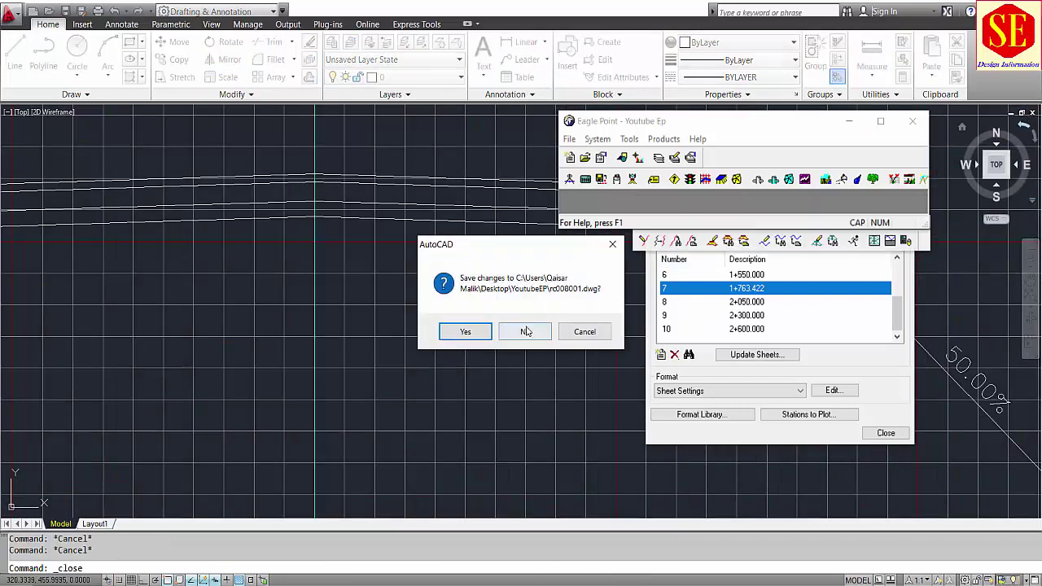
pyautogui.click(526, 331)
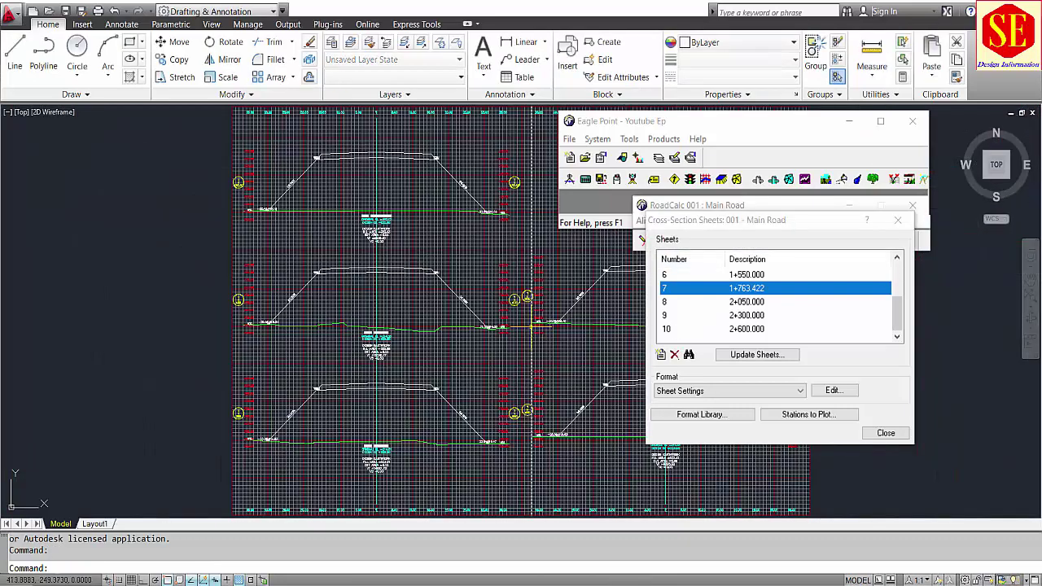
# Close the next four cross-section sheet drawings, including rc004001.dwg, rc003001.dwg and rc002001.dwg, without saving changes
pyautogui.click(1032, 113)
pyautogui.click(526, 331)
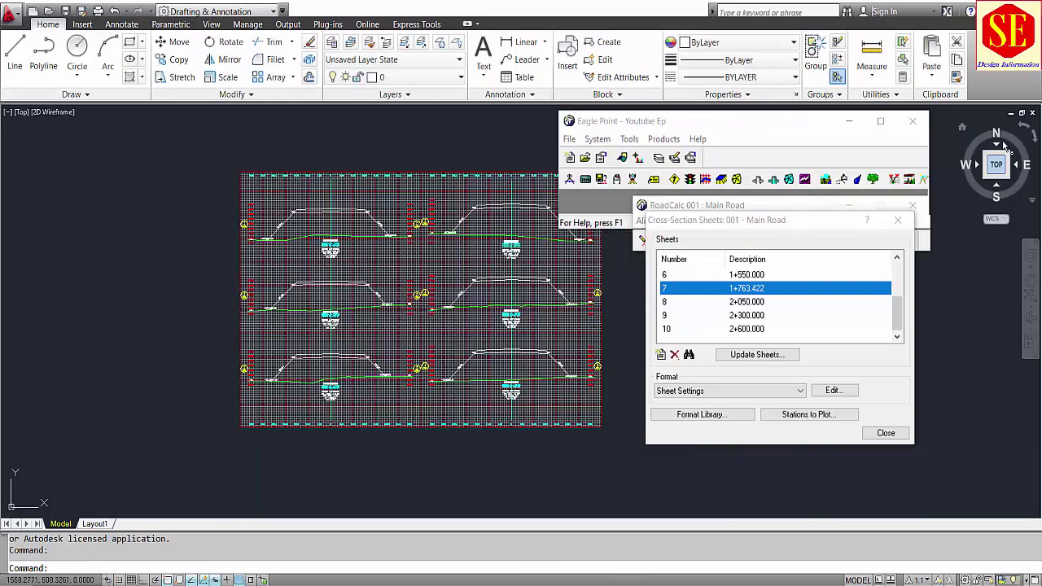
pyautogui.click(1032, 114)
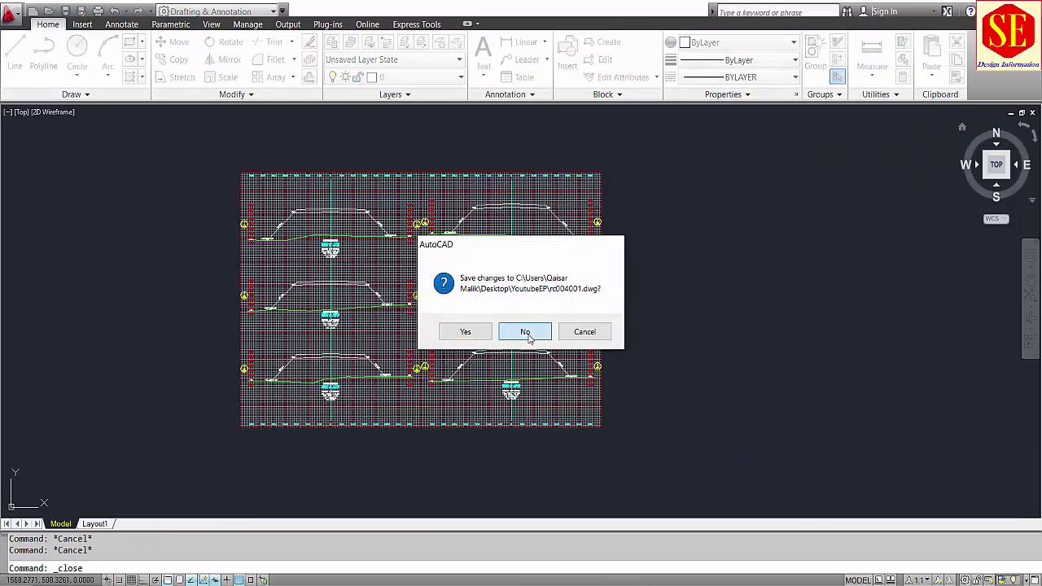
pyautogui.click(526, 331)
pyautogui.click(944, 125)
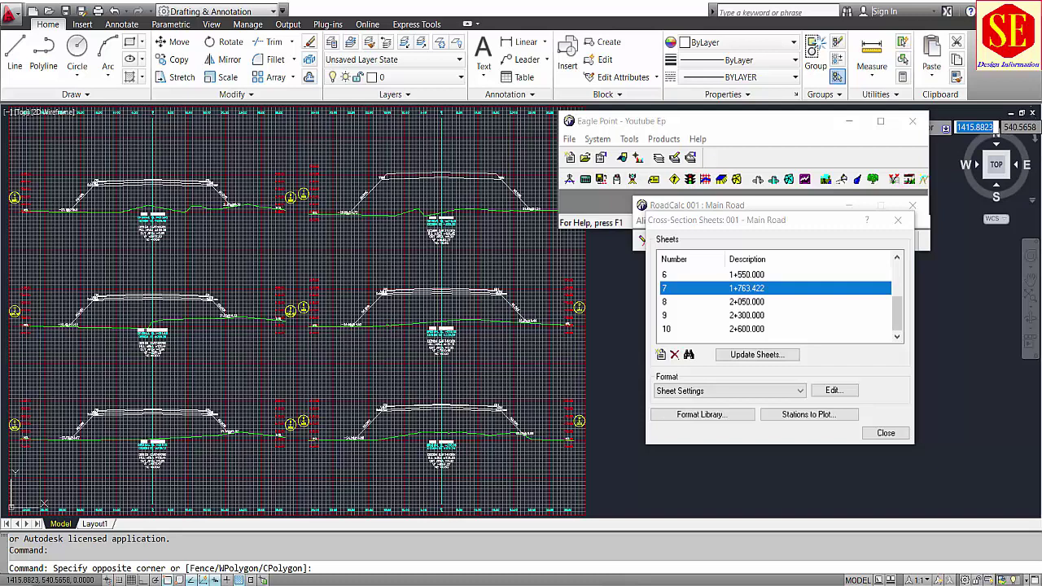
pyautogui.click(1032, 114)
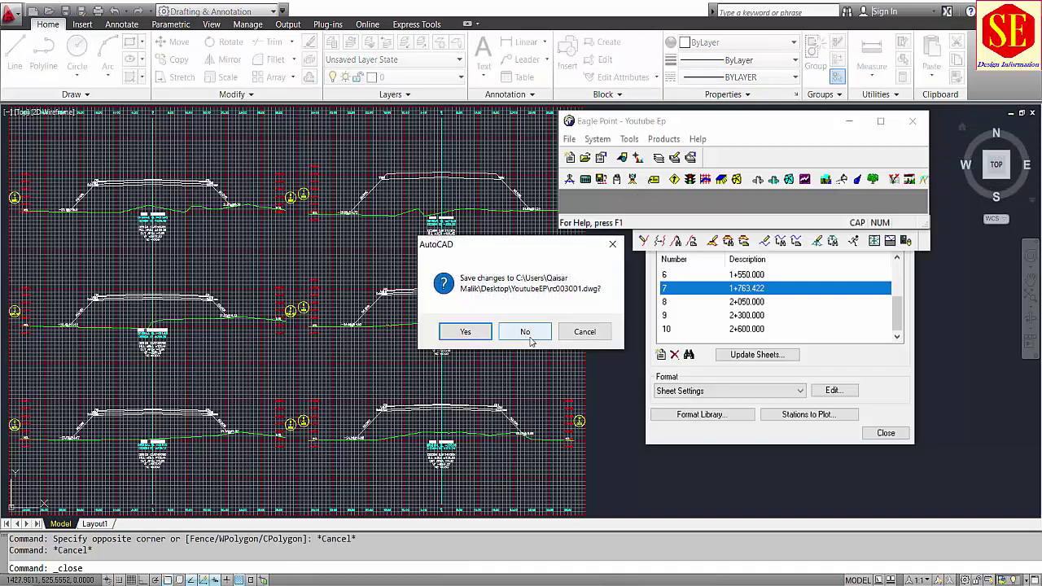
pyautogui.click(525, 332)
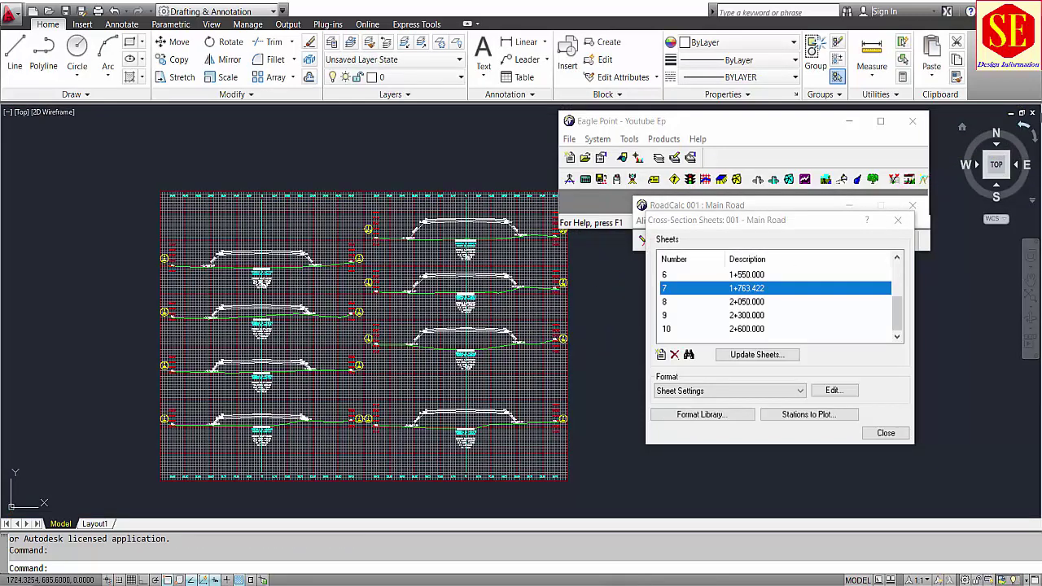
pyautogui.click(1032, 113)
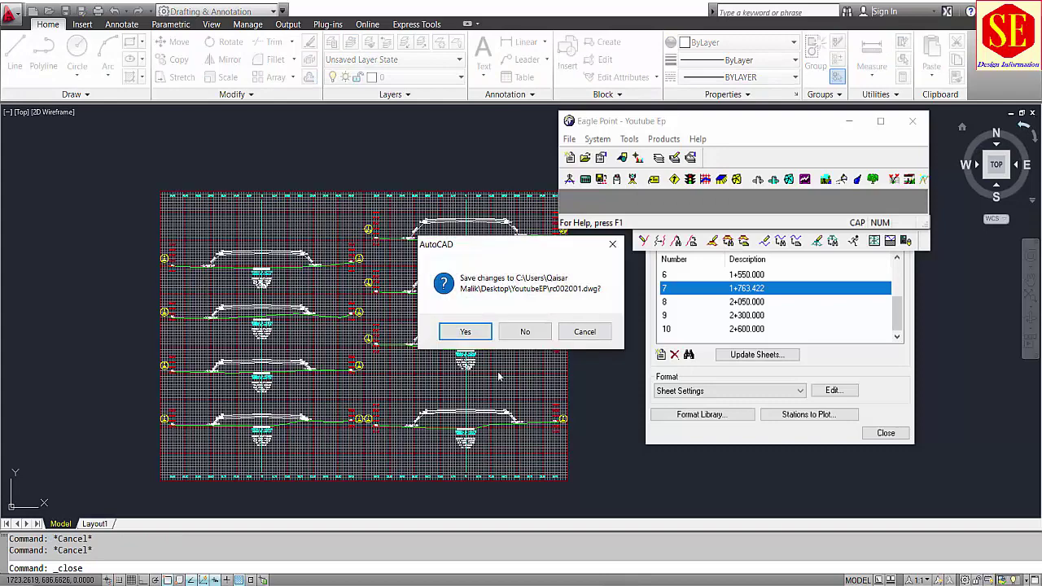
pyautogui.click(525, 332)
# Examine the earthwork data at stations 0+403.94 and 0+400, and close the last two open cross-section sheet drawings
pyautogui.scroll(10, 507, 254)
pyautogui.scroll(3, 497, 262)
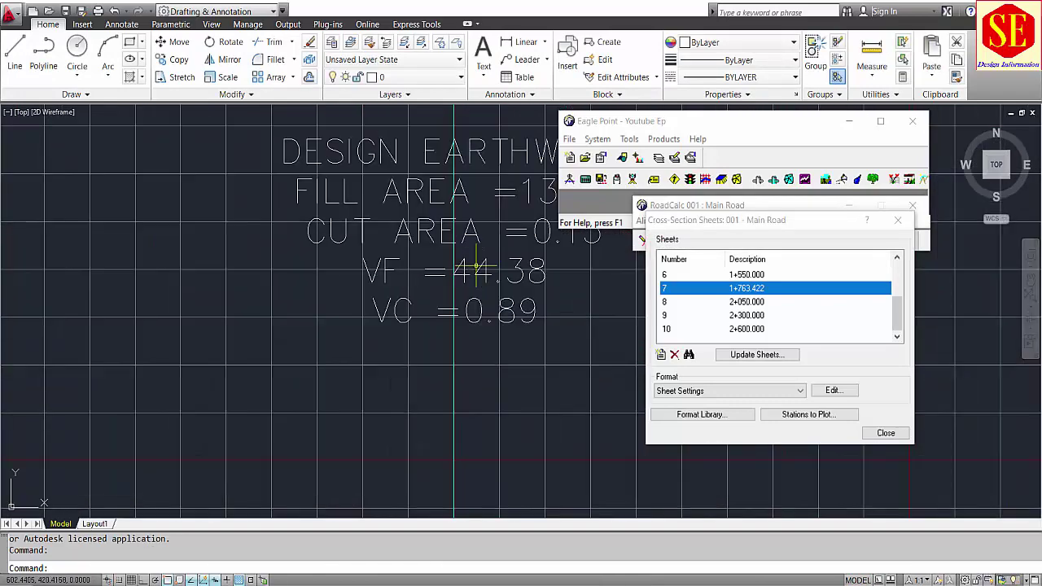
pyautogui.scroll(-6, 427, 285)
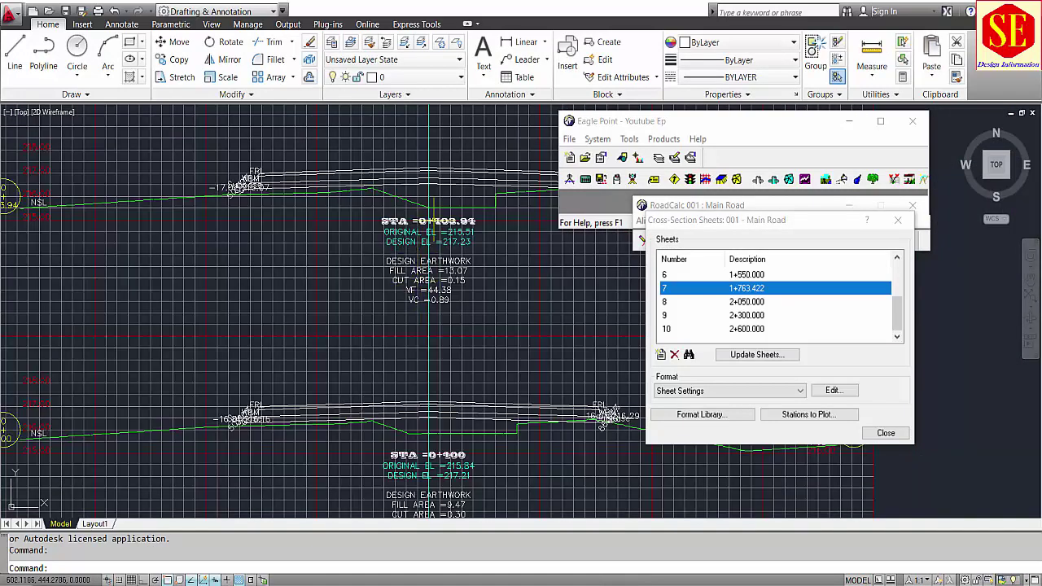
pyautogui.scroll(3, 431, 403)
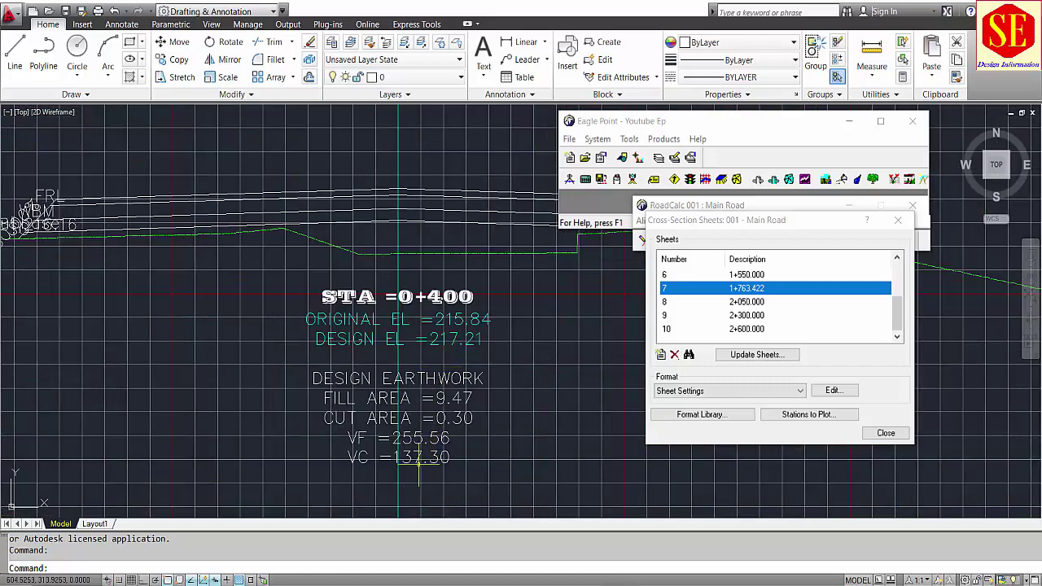
pyautogui.scroll(-5, 418, 476)
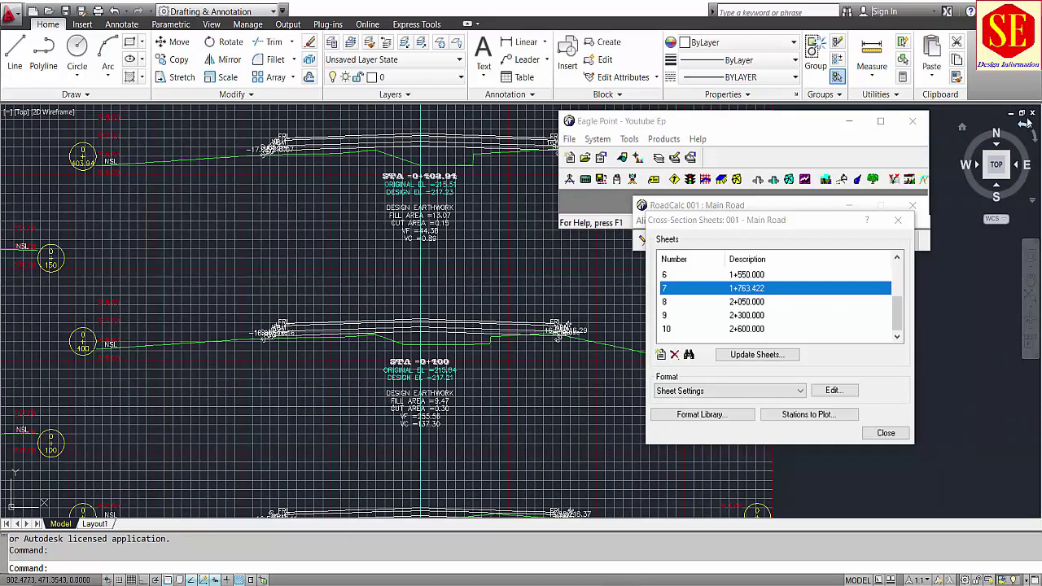
pyautogui.click(1032, 113)
pyautogui.click(527, 334)
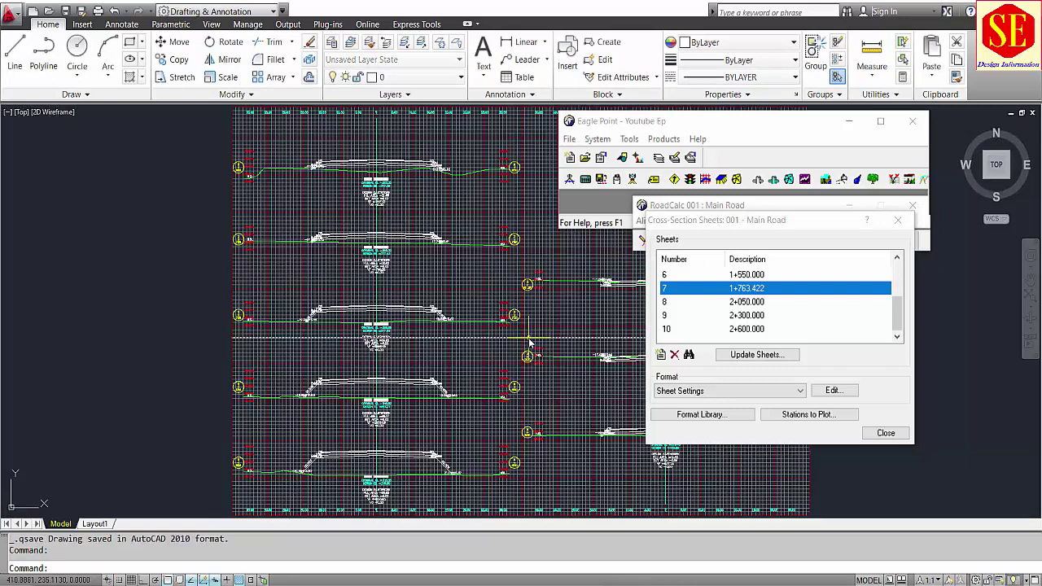
pyautogui.click(1032, 113)
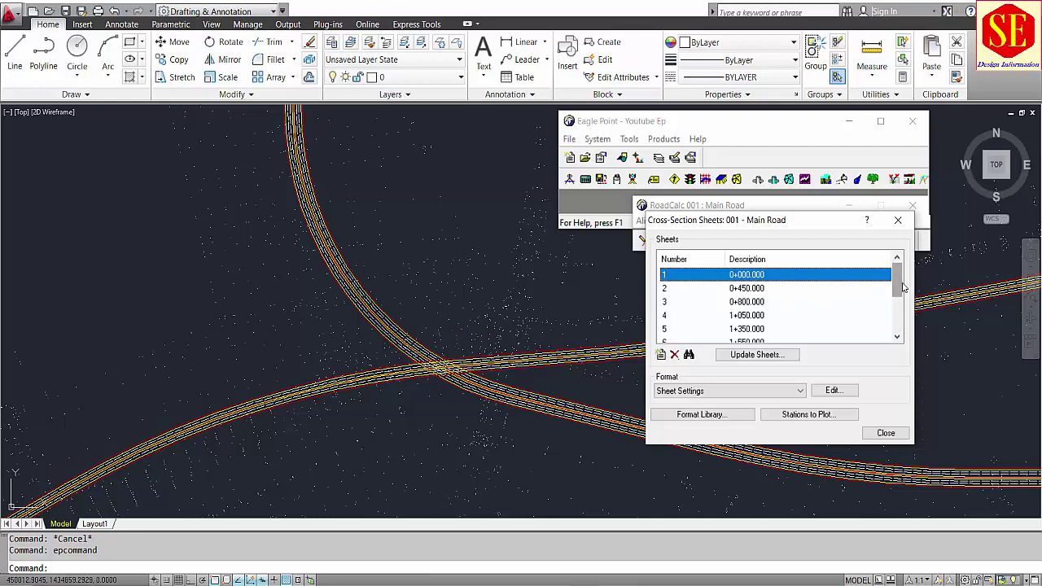
# Delete all ten existing cross-section sheets of Main Road, from 0+000.000 to 2+600.000
pyautogui.hotkey('shift', 'End')
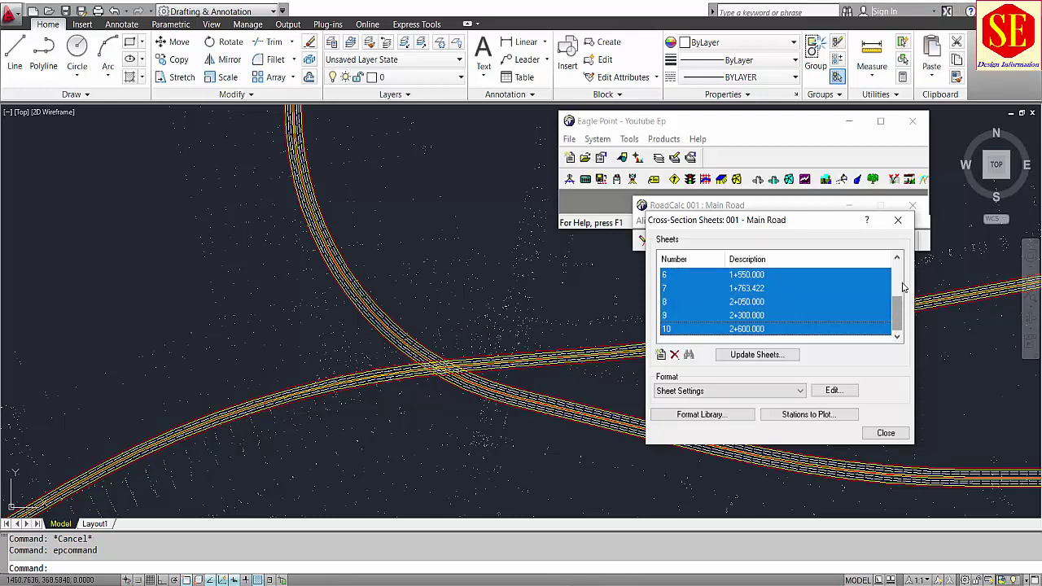
pyautogui.click(674, 354)
pyautogui.click(773, 384)
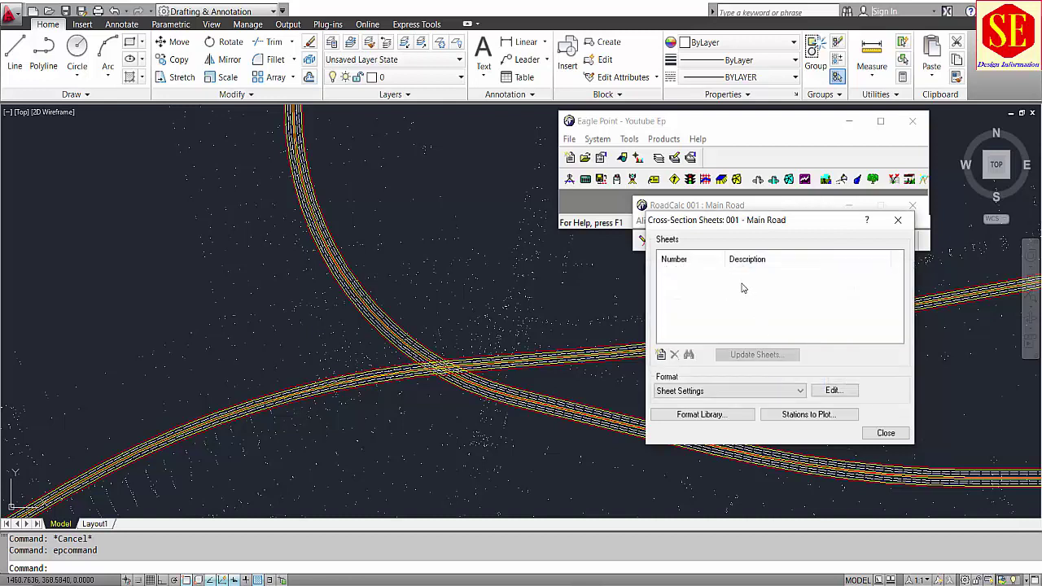
# Review the cross-section sheet dimensions, offset interval and elevation interval, and set the number of columns to 3
pyautogui.click(833, 393)
pyautogui.moveTo(624, 189); pyautogui.dragTo(606, 183)
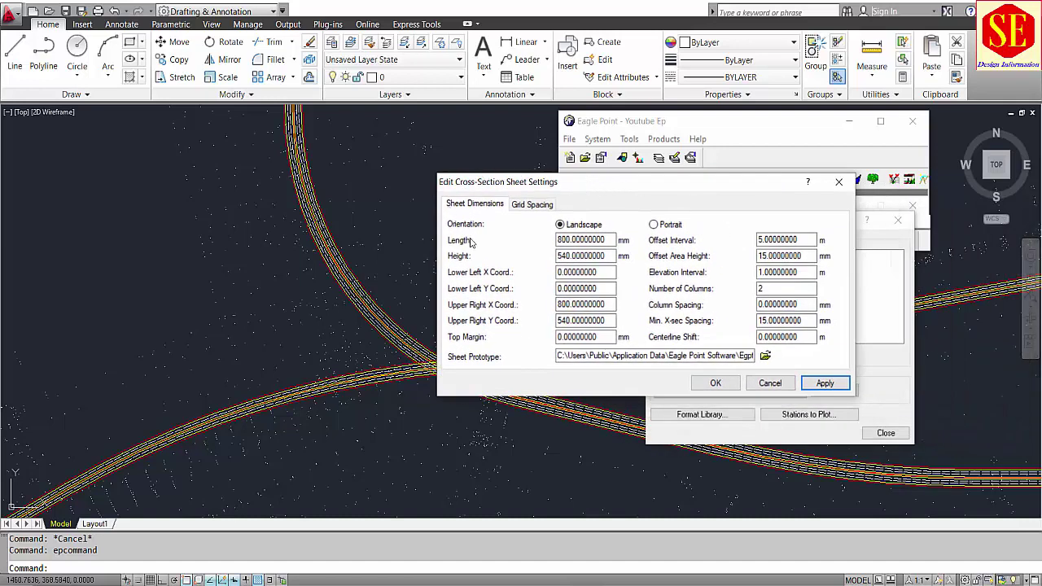
pyautogui.click(598, 255)
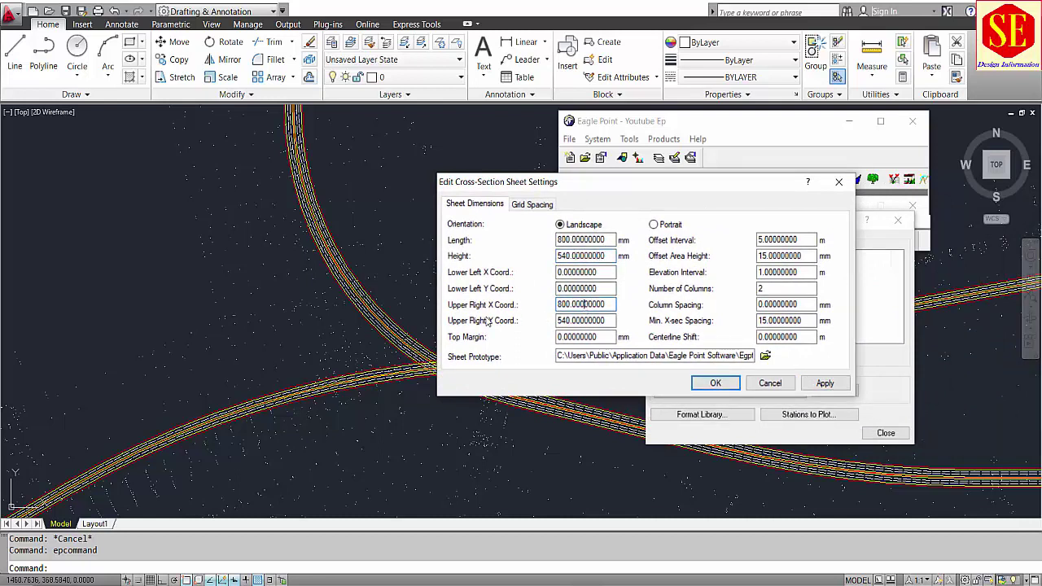
pyautogui.click(558, 320)
pyautogui.press('Tab')
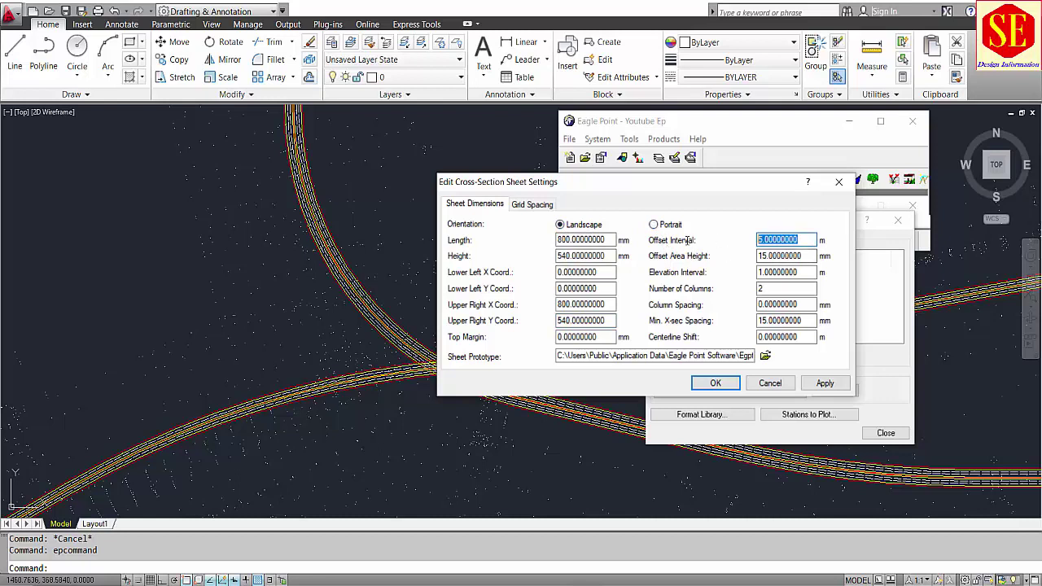
pyautogui.click(769, 255)
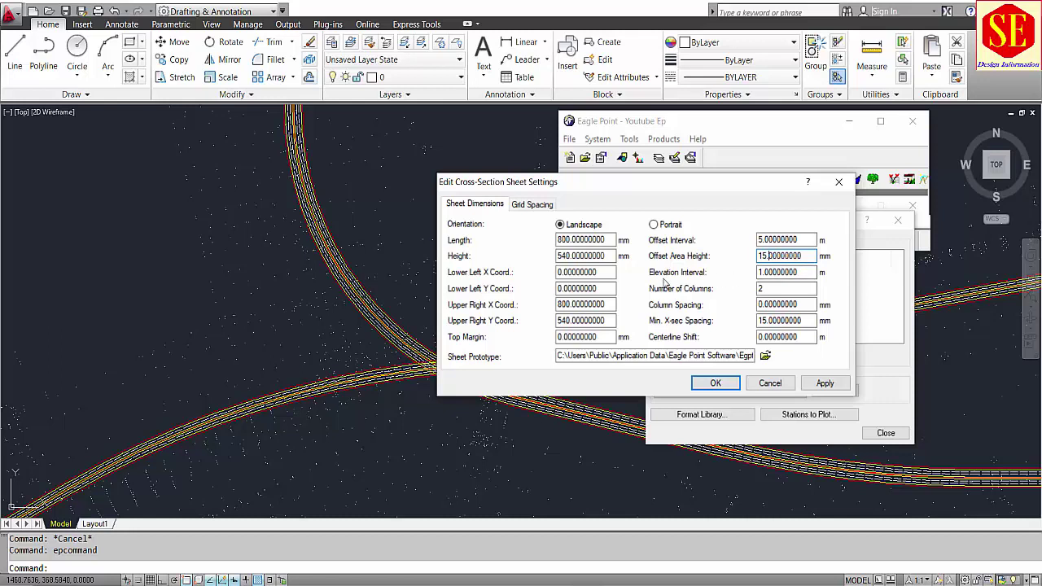
pyautogui.click(778, 272)
pyautogui.click(726, 383)
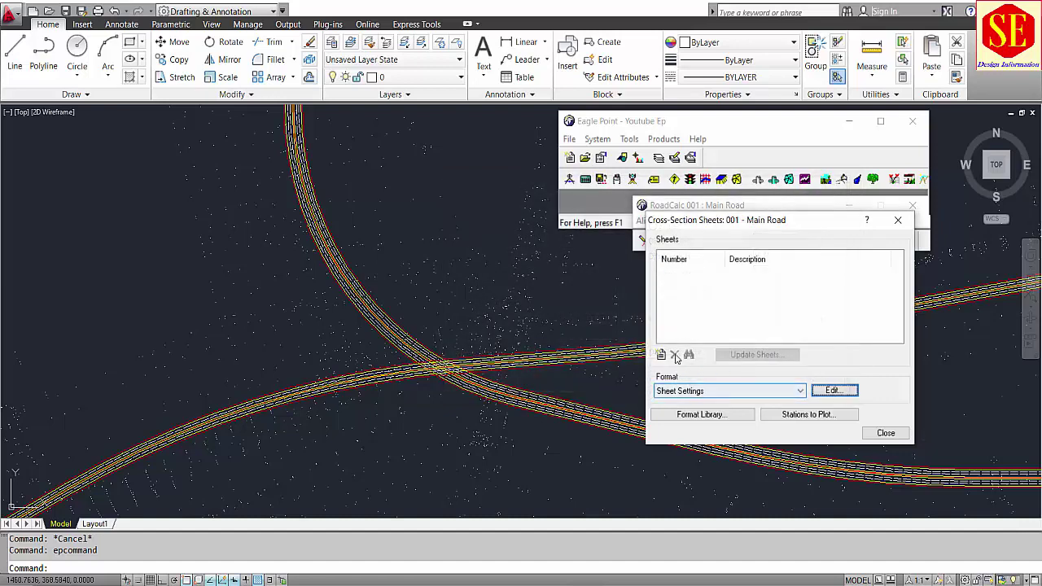
# Generate a new cross-section sheet from station 0+000 to ending station 500
pyautogui.click(660, 354)
pyautogui.press('Tab')
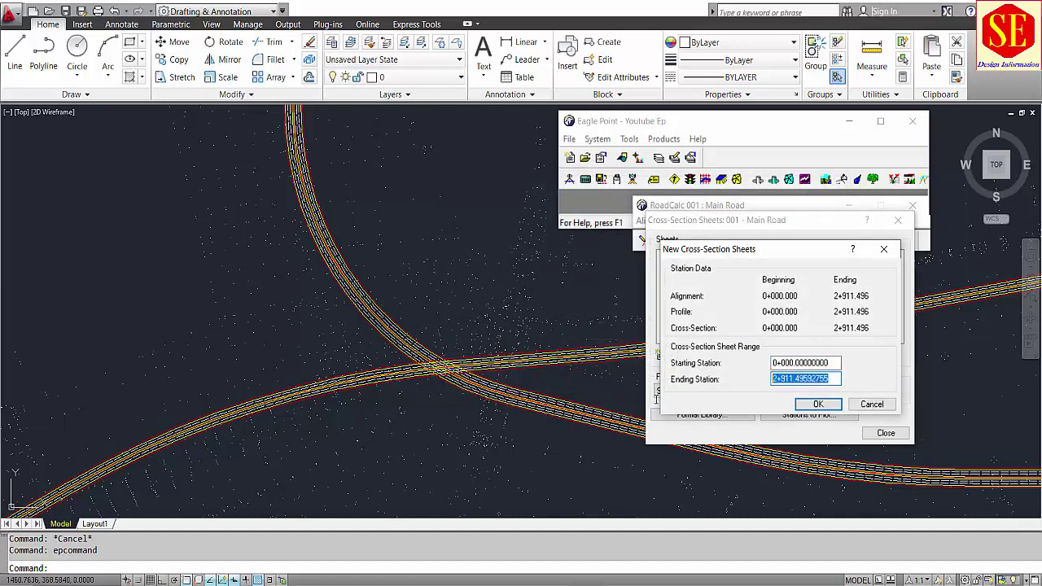
pyautogui.write('500')
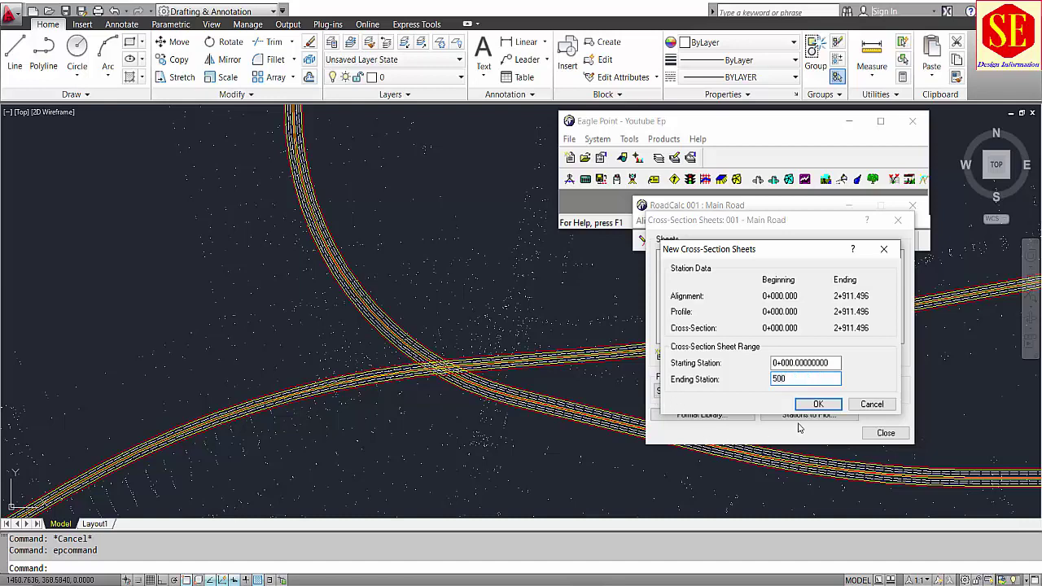
pyautogui.click(818, 405)
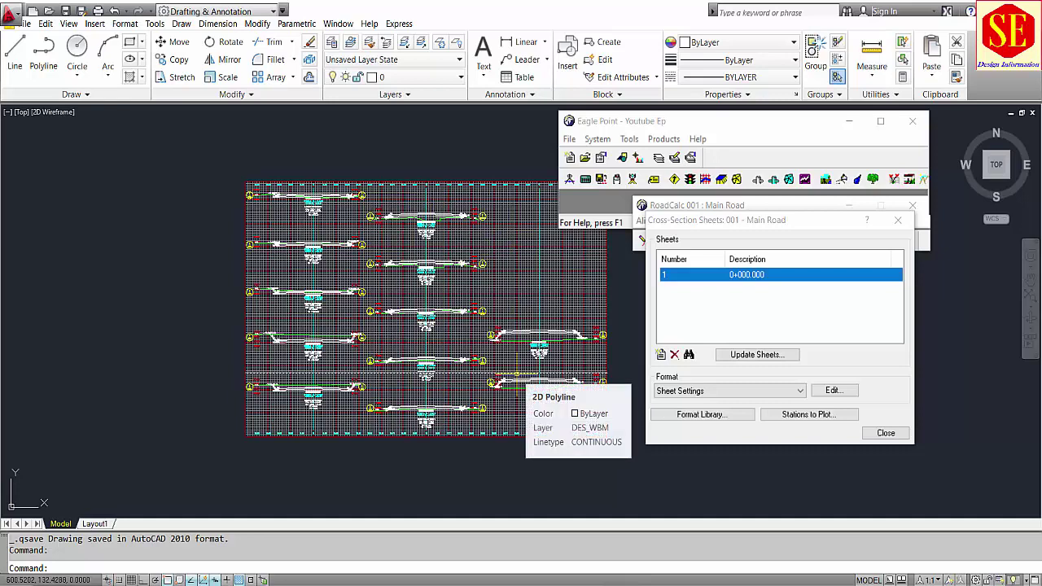
# Set the number of columns to 4 in the sheet settings and generate new cross-section sheets starting at station 0+000
pyautogui.click(850, 391)
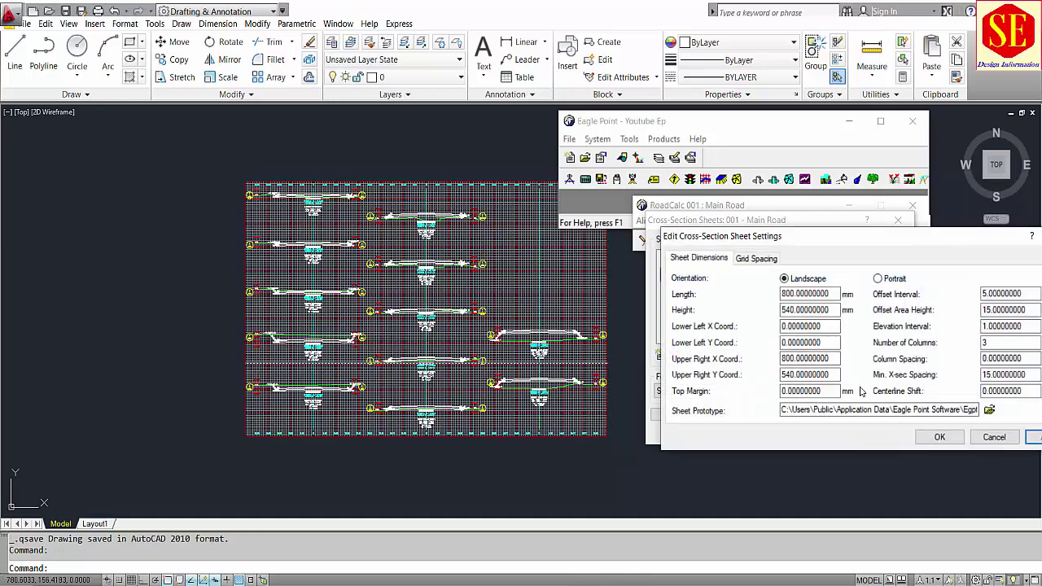
pyautogui.moveTo(964, 241); pyautogui.dragTo(853, 215)
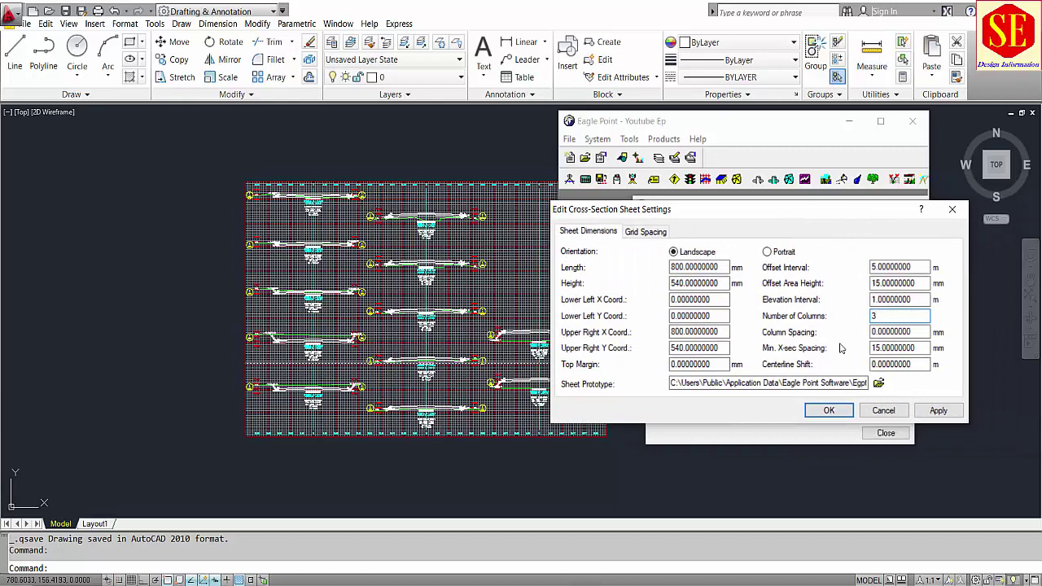
pyautogui.click(829, 410)
pyautogui.click(663, 358)
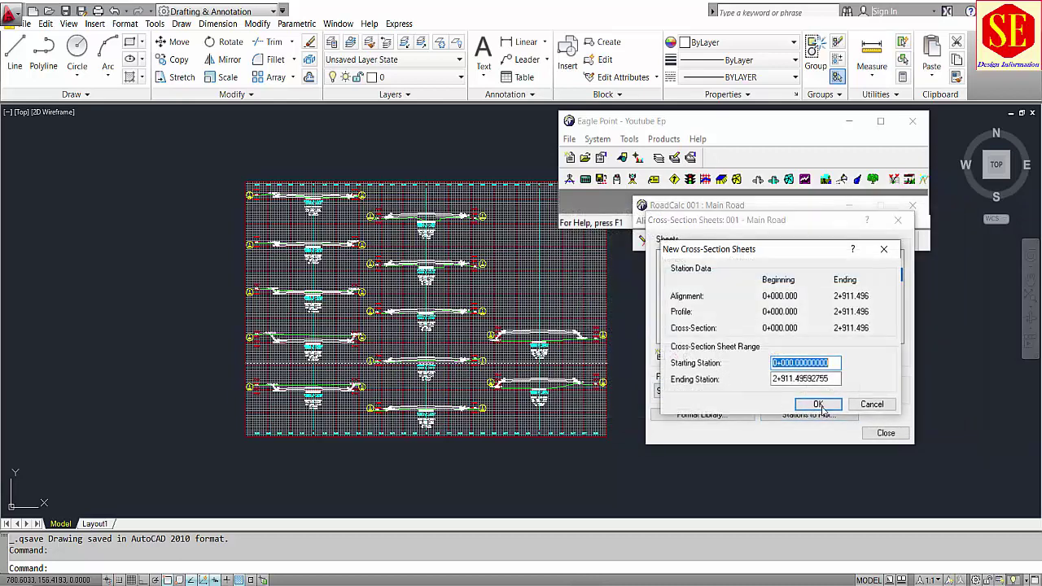
pyautogui.click(817, 405)
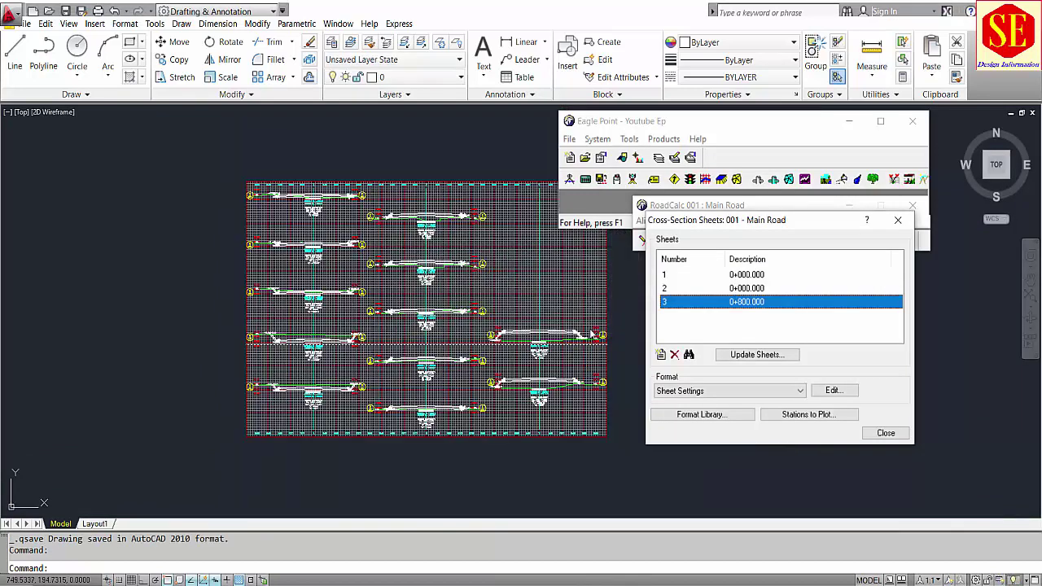
# Display the drawing of the newly generated cross-section sheet 2 (0+000.000)
pyautogui.click(747, 277)
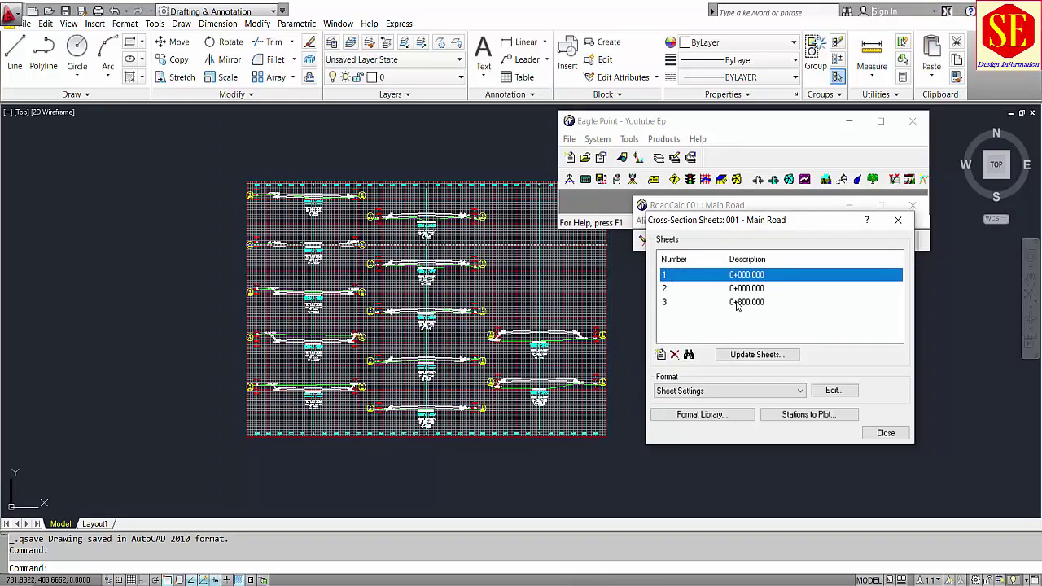
pyautogui.click(741, 289)
pyautogui.click(688, 354)
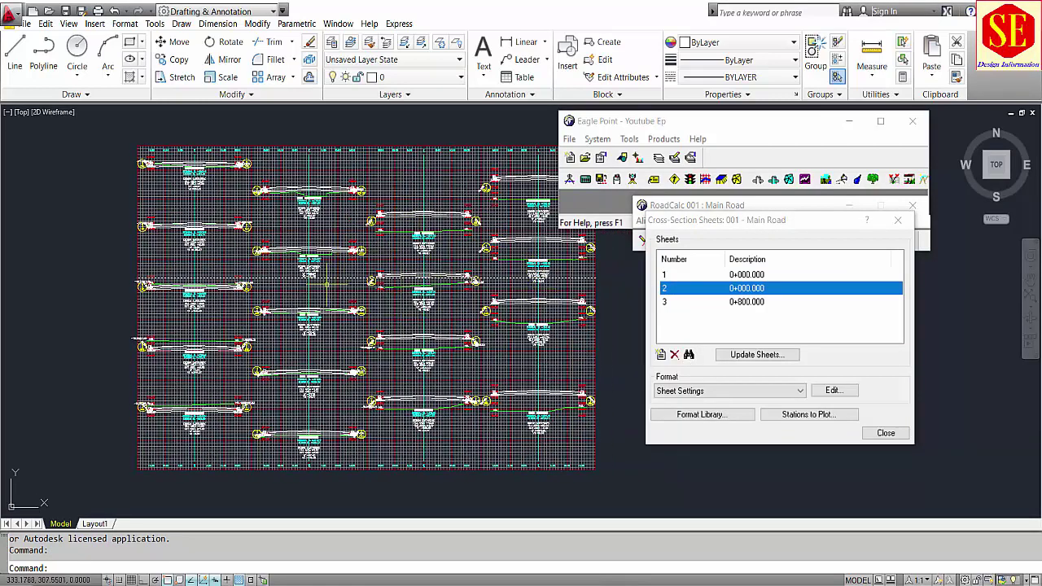
# Set the number of columns to 1 in the cross-section sheet settings
pyautogui.click(747, 302)
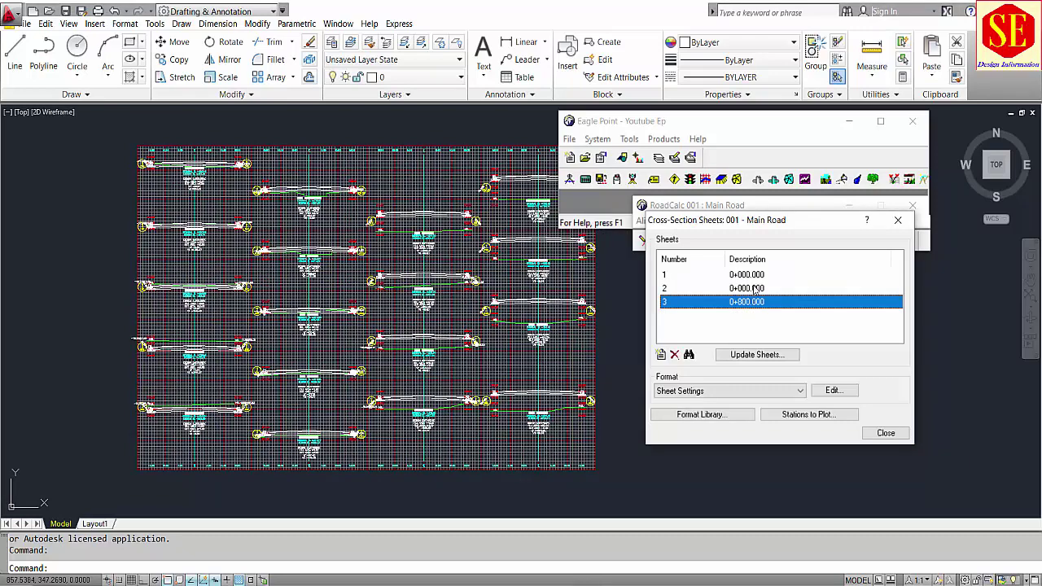
pyautogui.click(754, 276)
pyautogui.click(833, 391)
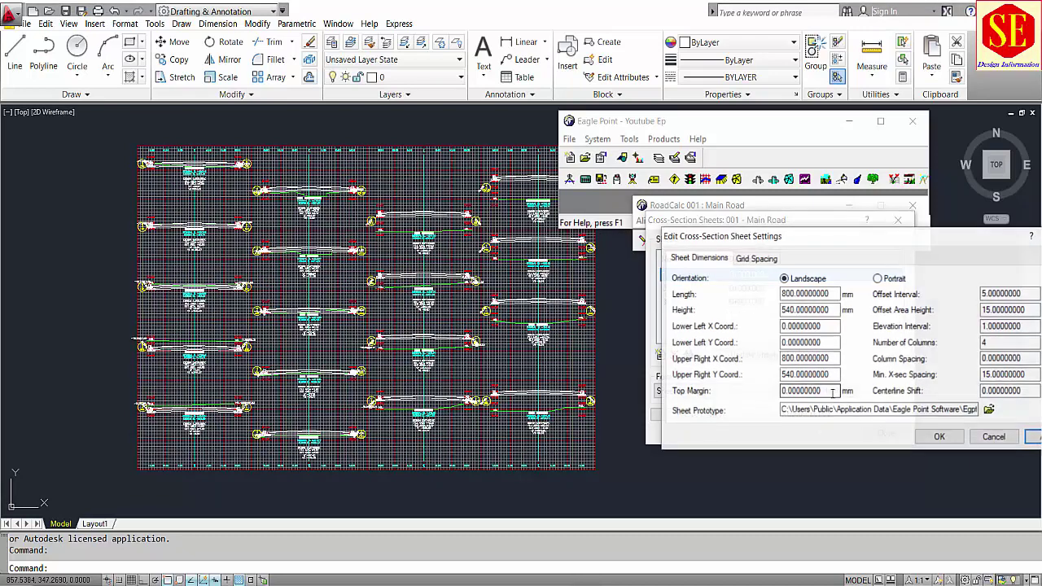
pyautogui.doubleClick(818, 306)
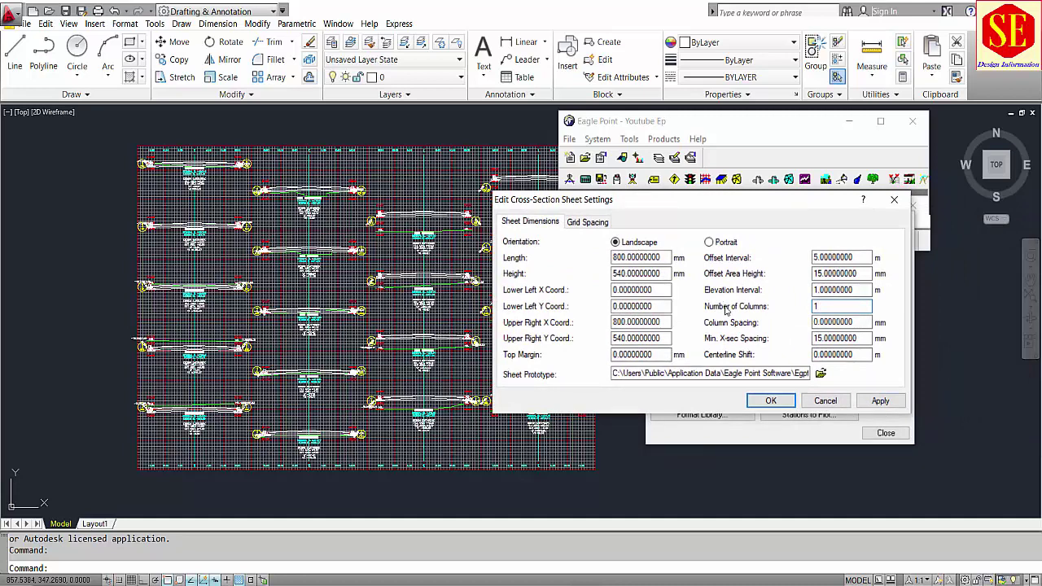
pyautogui.click(855, 339)
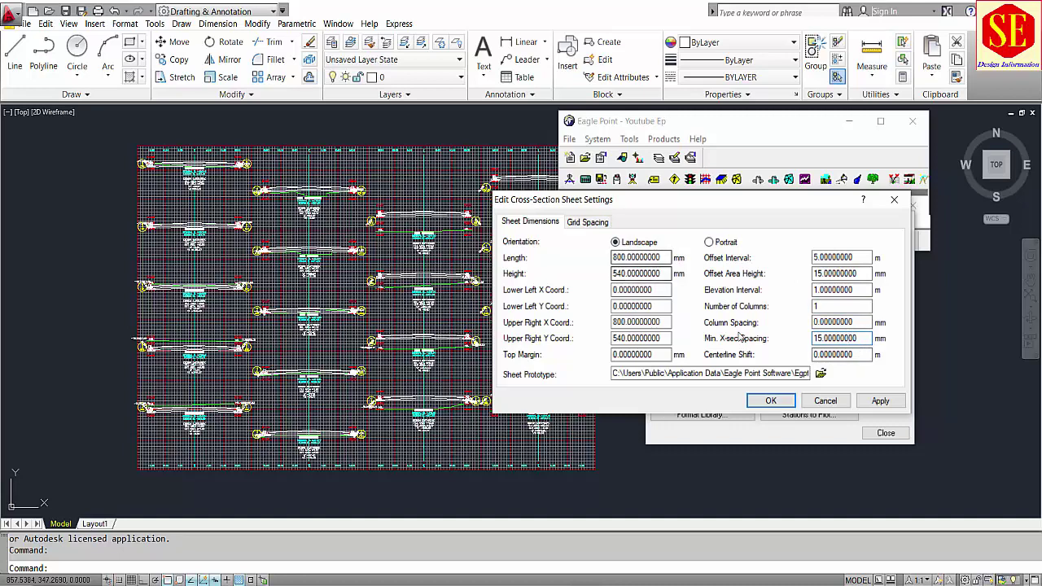
pyautogui.click(767, 401)
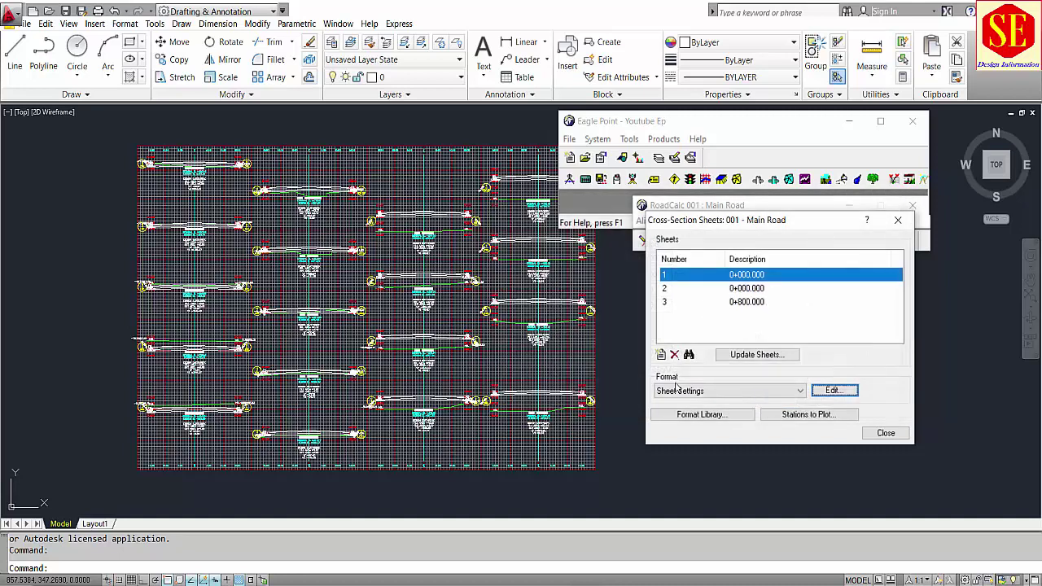
# Create new cross-section sheets from station 0+000 to ending station 100
pyautogui.click(660, 354)
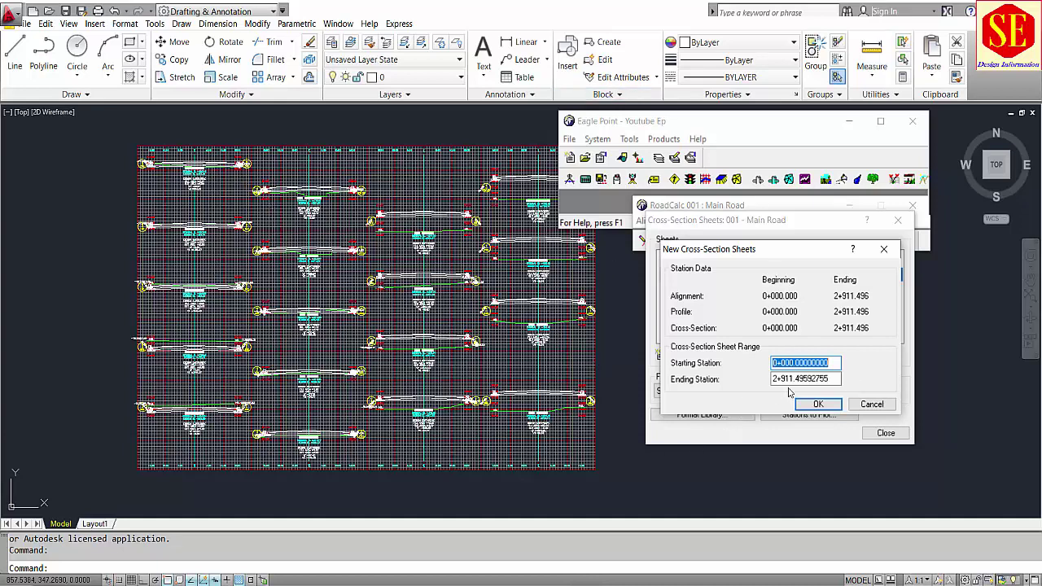
pyautogui.press('Tab')
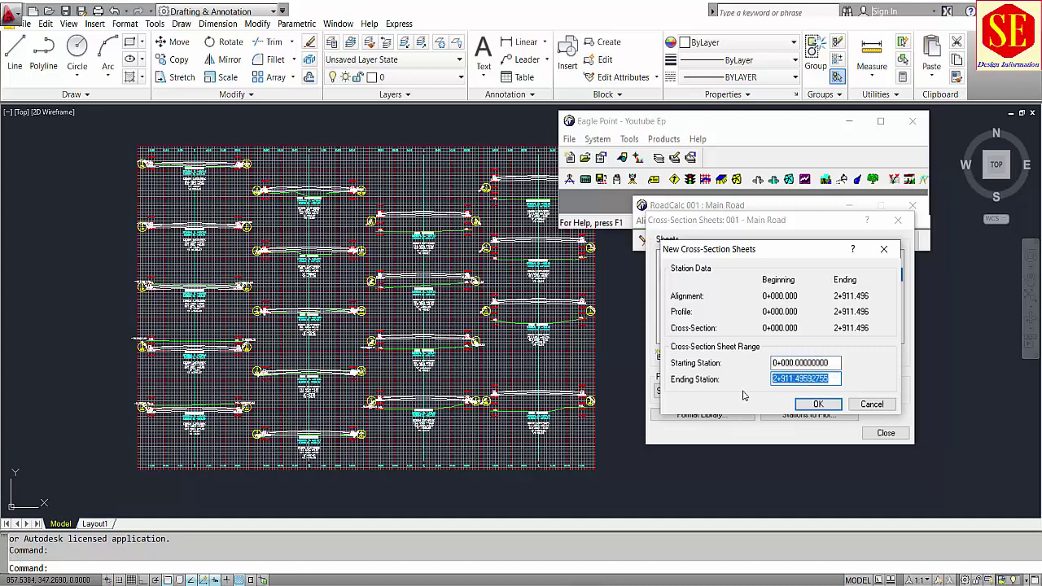
pyautogui.write('100')
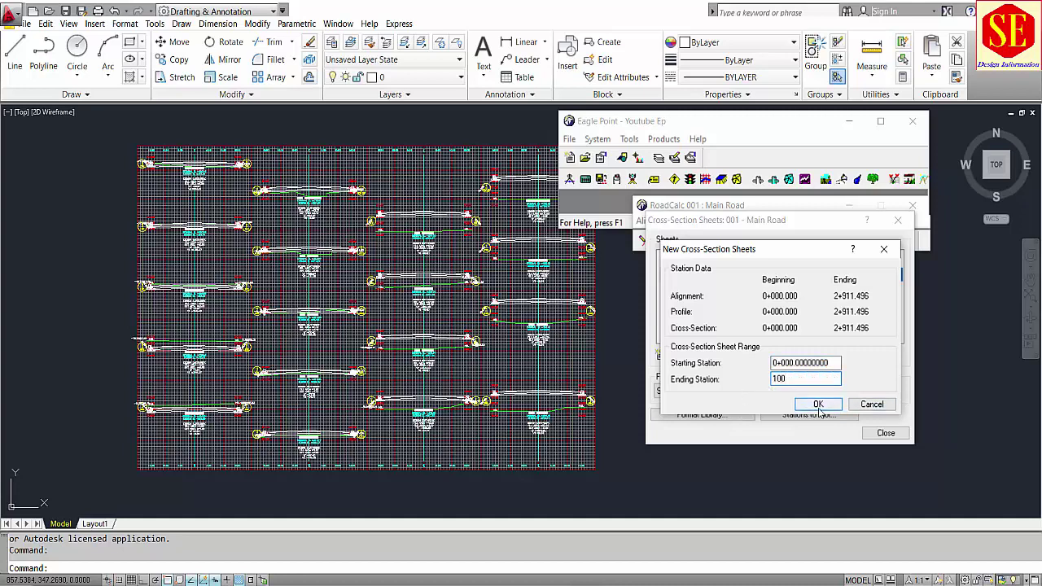
pyautogui.click(818, 405)
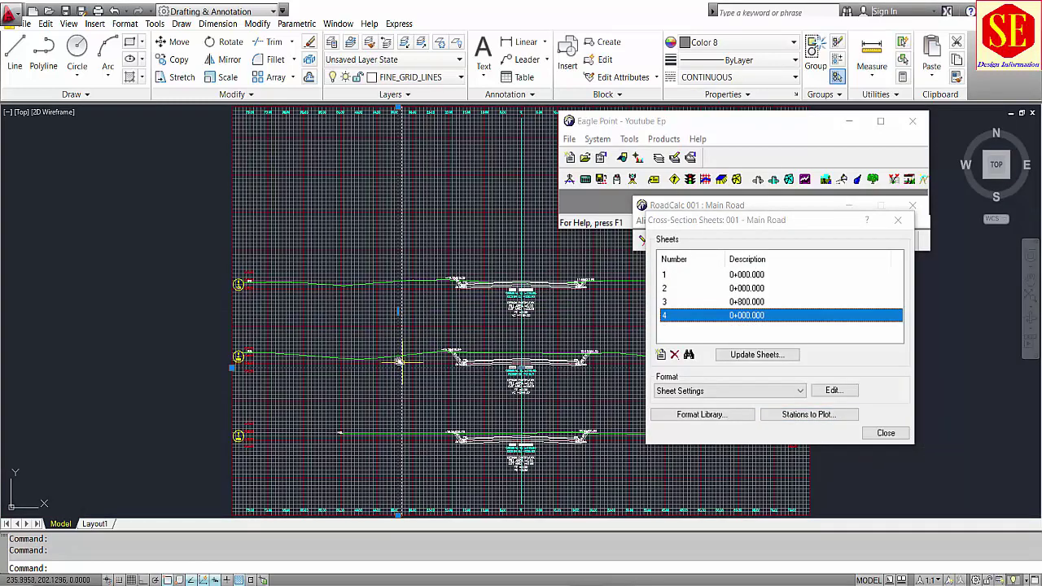
pyautogui.scroll(3, 391, 297)
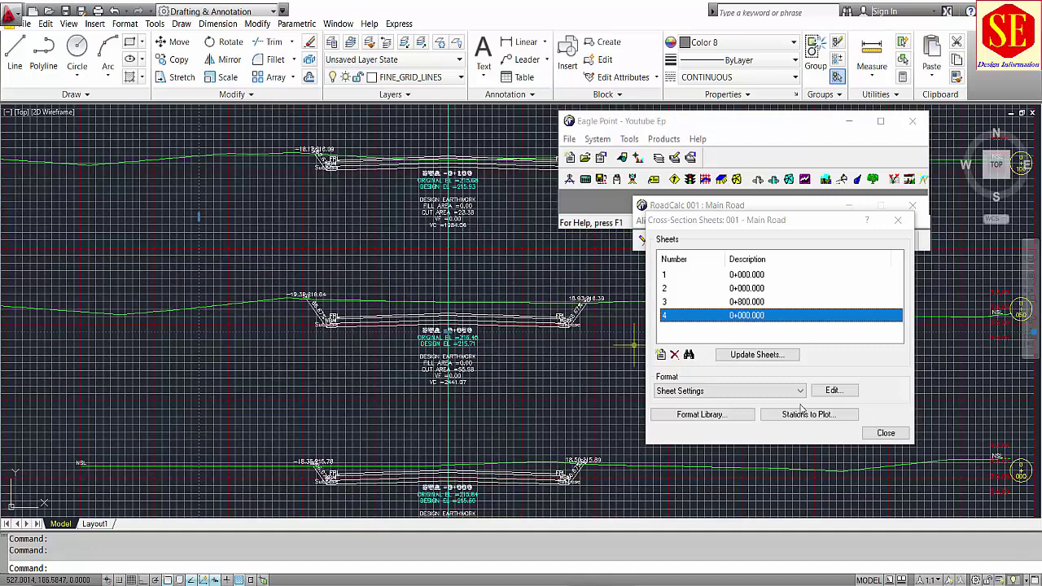
# Set the cross-section sheet length to 500 mm and height to 220 mm in the sheet settings
pyautogui.click(832, 389)
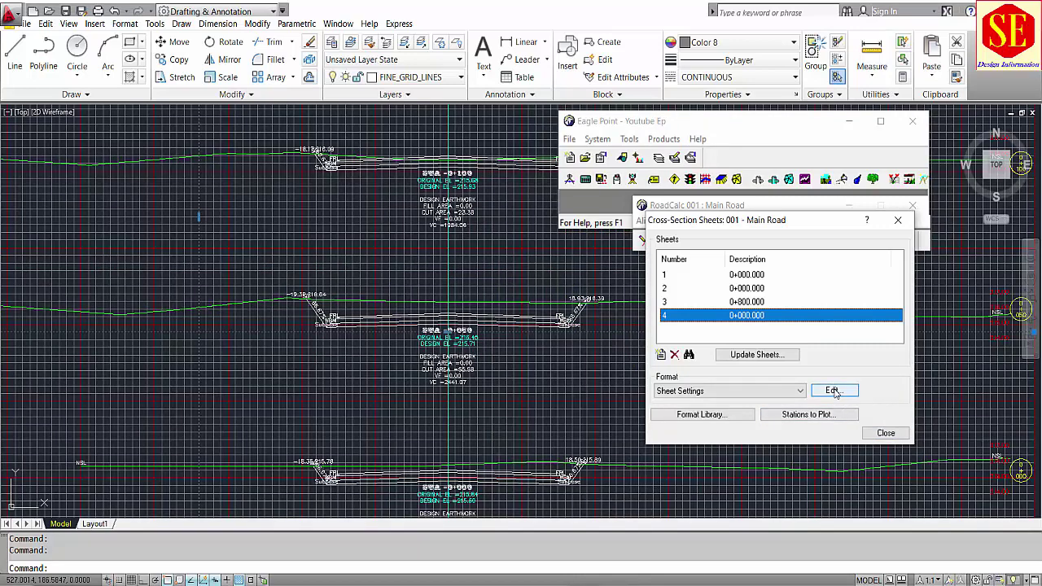
pyautogui.click(832, 391)
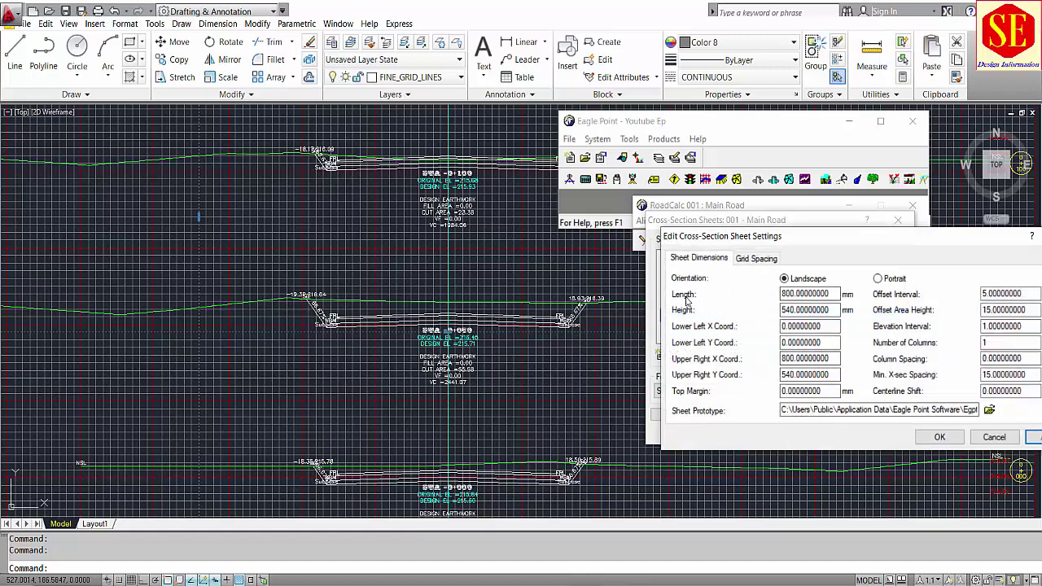
pyautogui.doubleClick(806, 298)
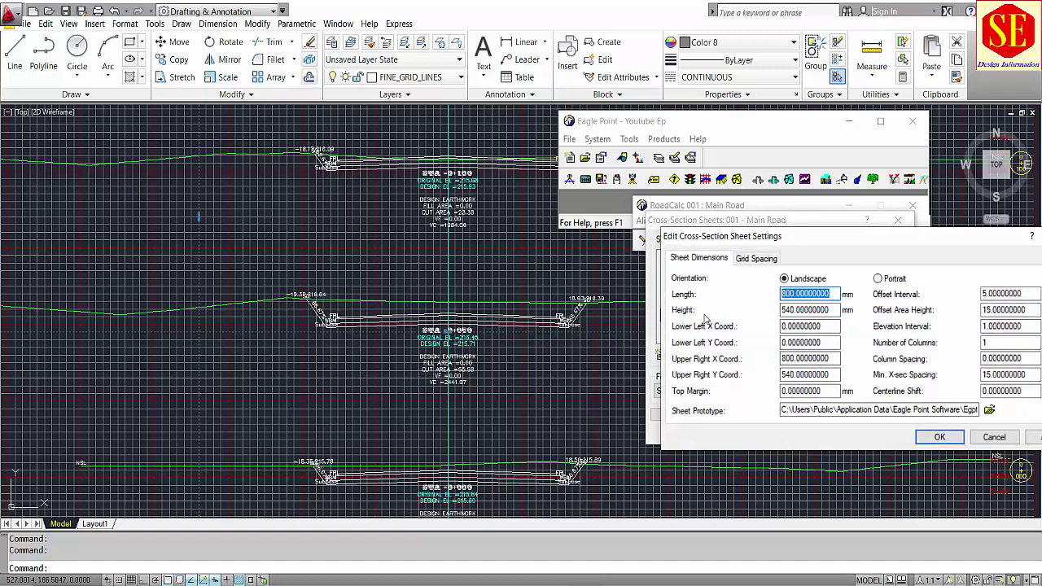
pyautogui.write('500')
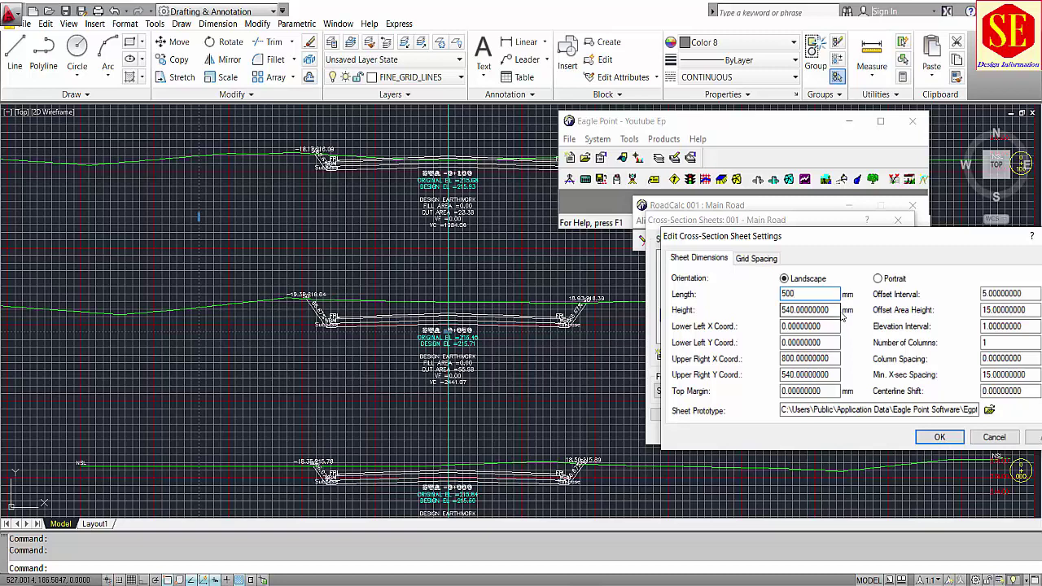
pyautogui.click(793, 309)
pyautogui.moveTo(837, 310); pyautogui.dragTo(674, 310)
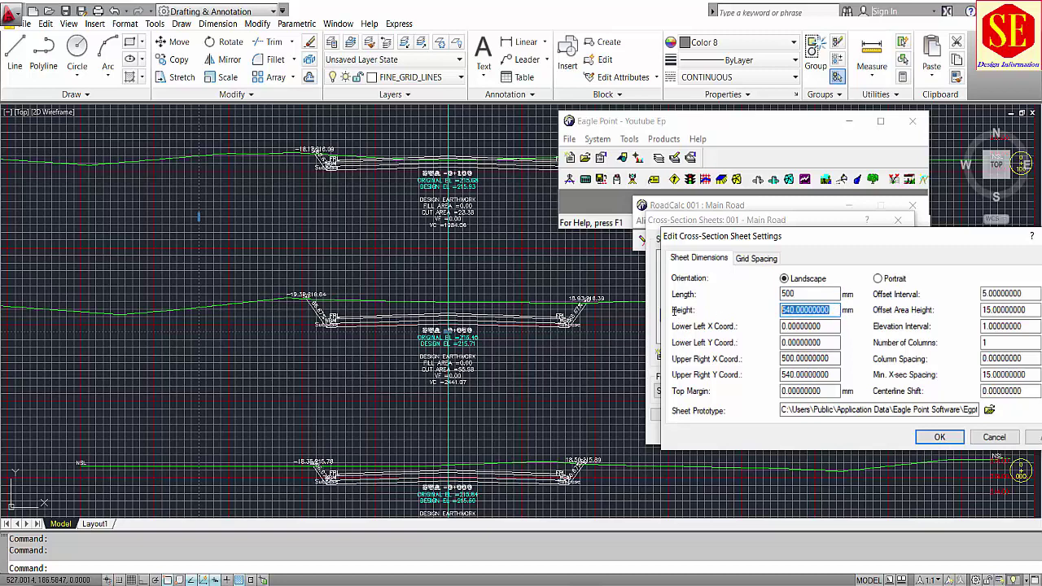
pyautogui.write('220')
pyautogui.click(818, 359)
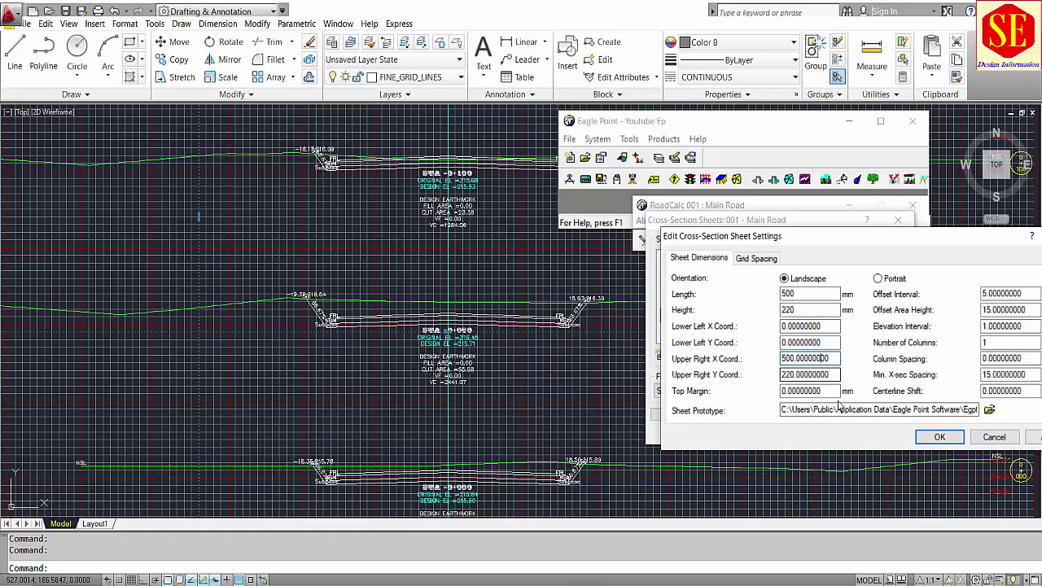
pyautogui.press('Return')
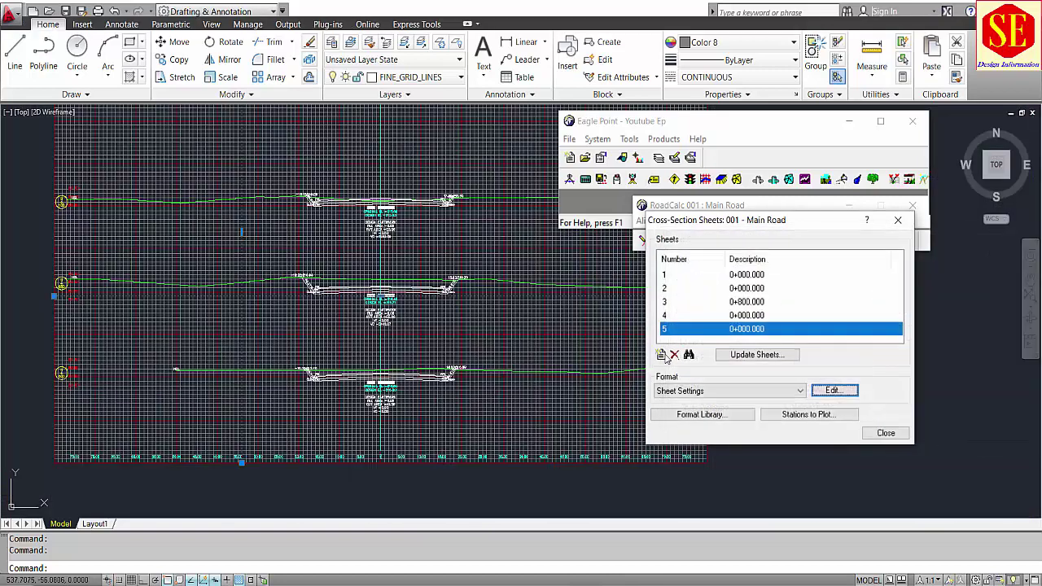
# Close the open cross-section sheet drawings without saving changes, returning to the main road drawing
pyautogui.click(660, 355)
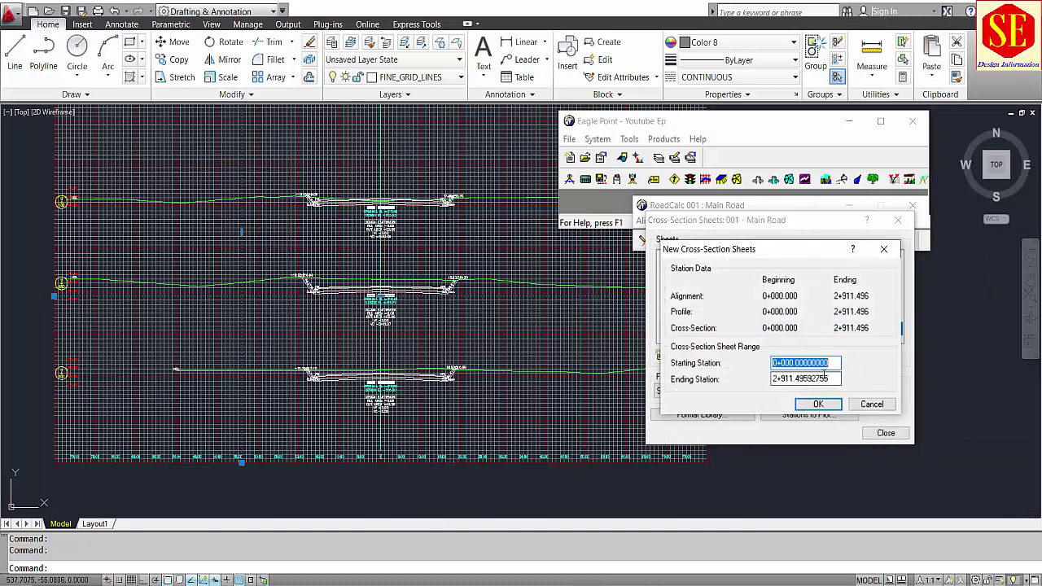
pyautogui.click(836, 404)
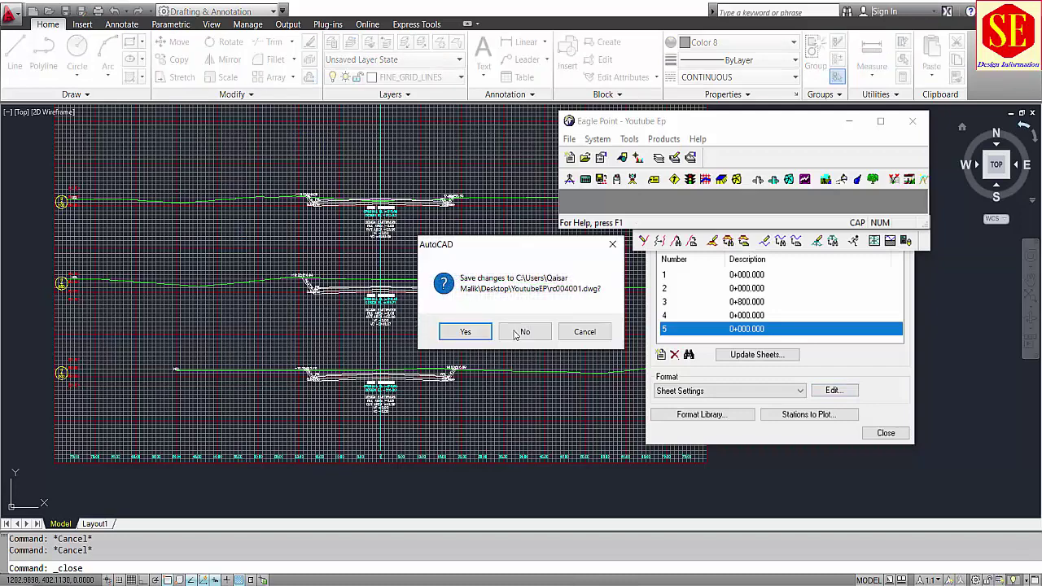
pyautogui.click(526, 330)
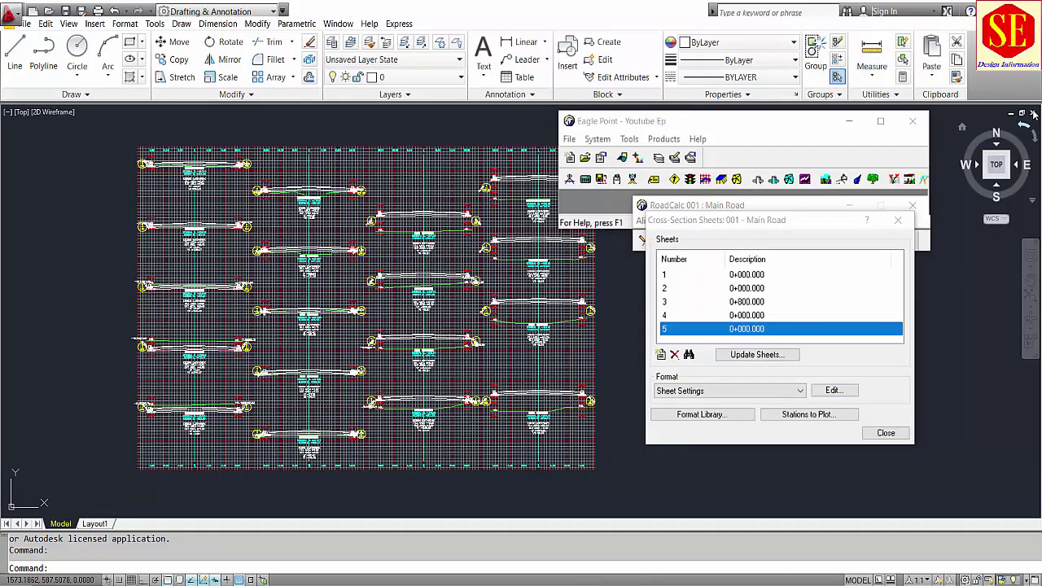
pyautogui.click(527, 330)
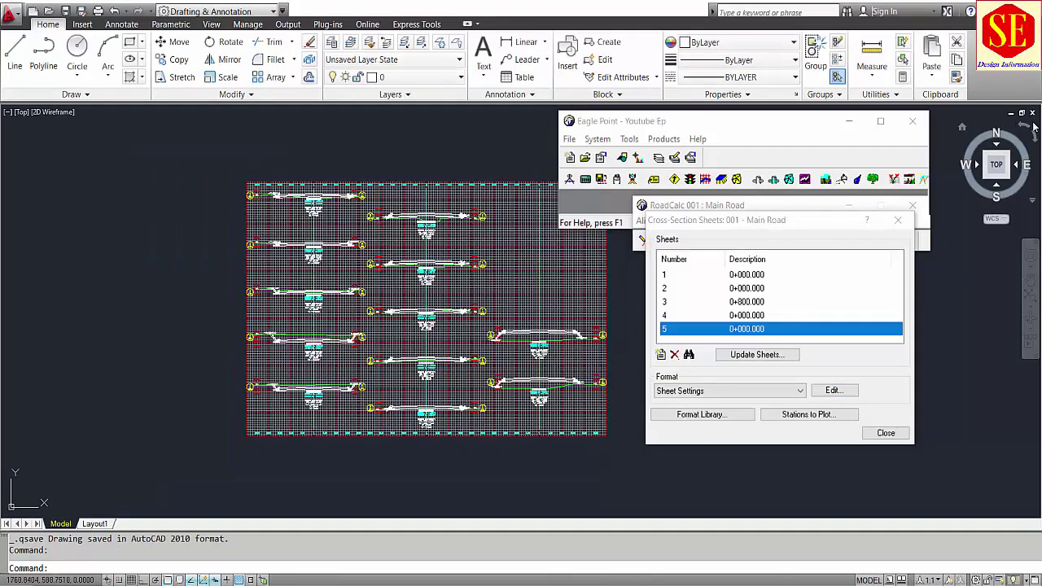
pyautogui.click(527, 333)
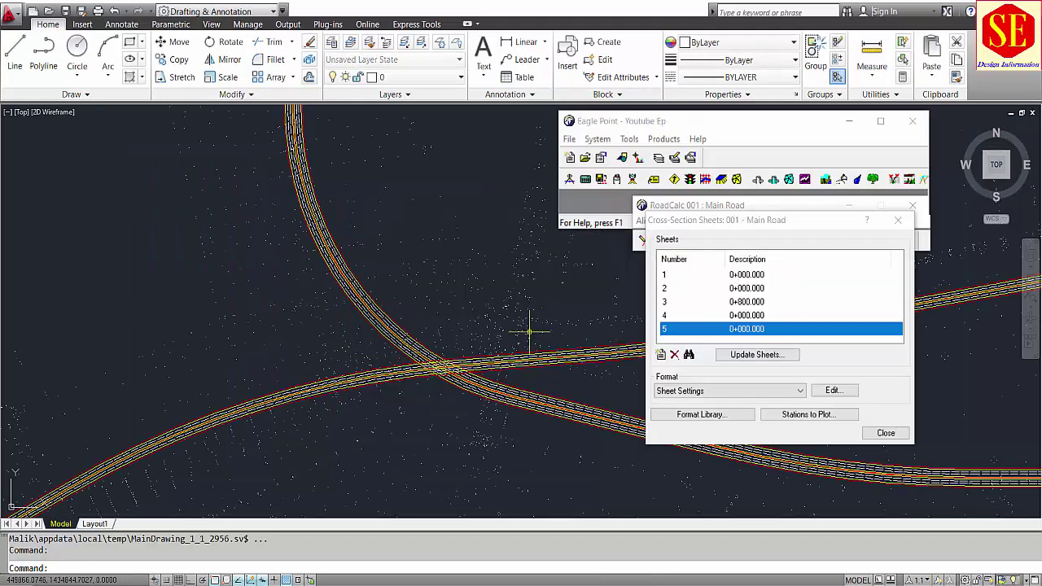
# Delete all five existing cross-section sheets of the Main Road alignment
pyautogui.click(762, 278)
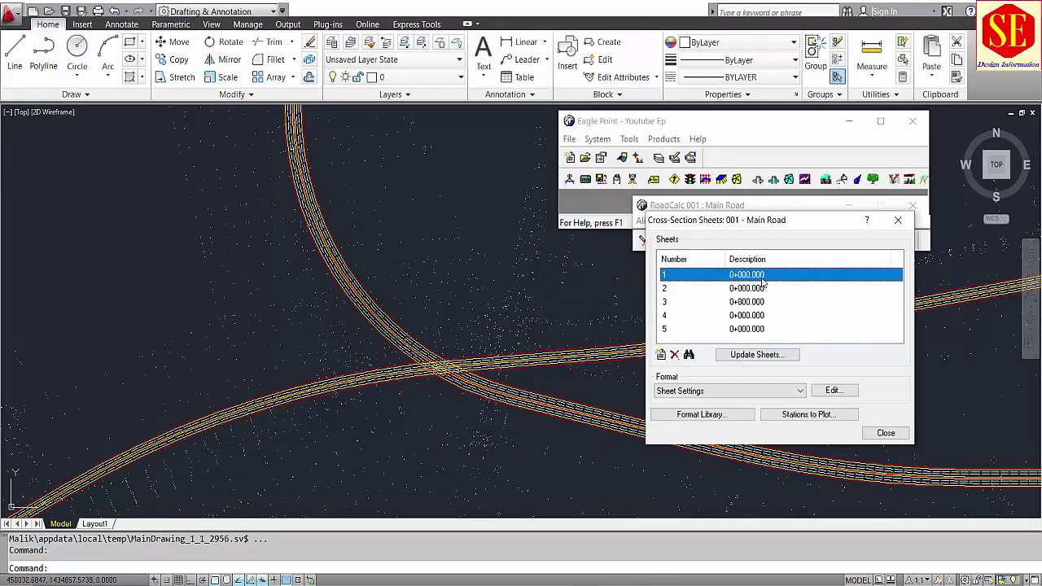
pyautogui.hotkey('shift', 'End')
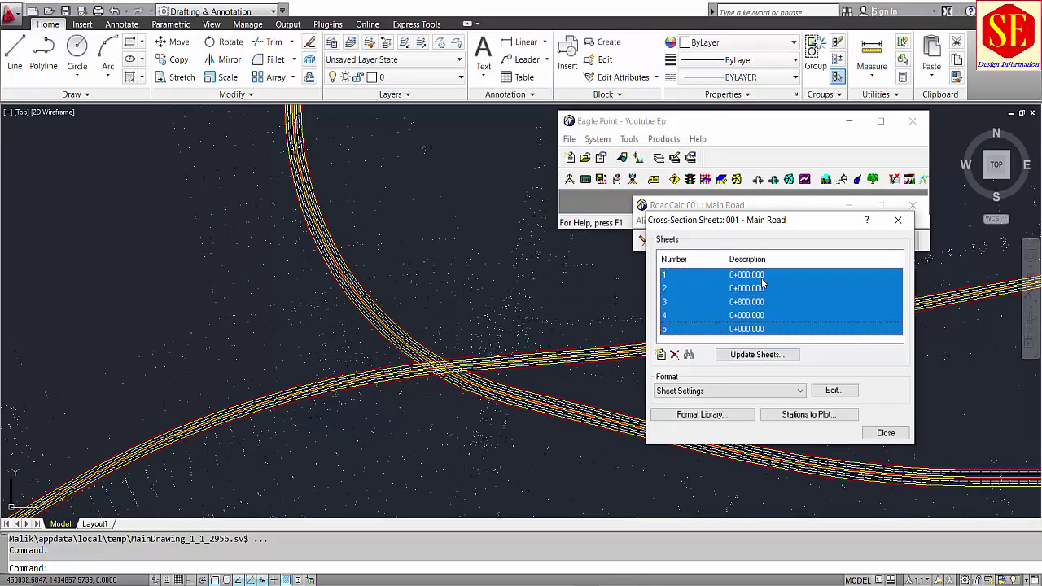
pyautogui.click(674, 356)
pyautogui.click(766, 382)
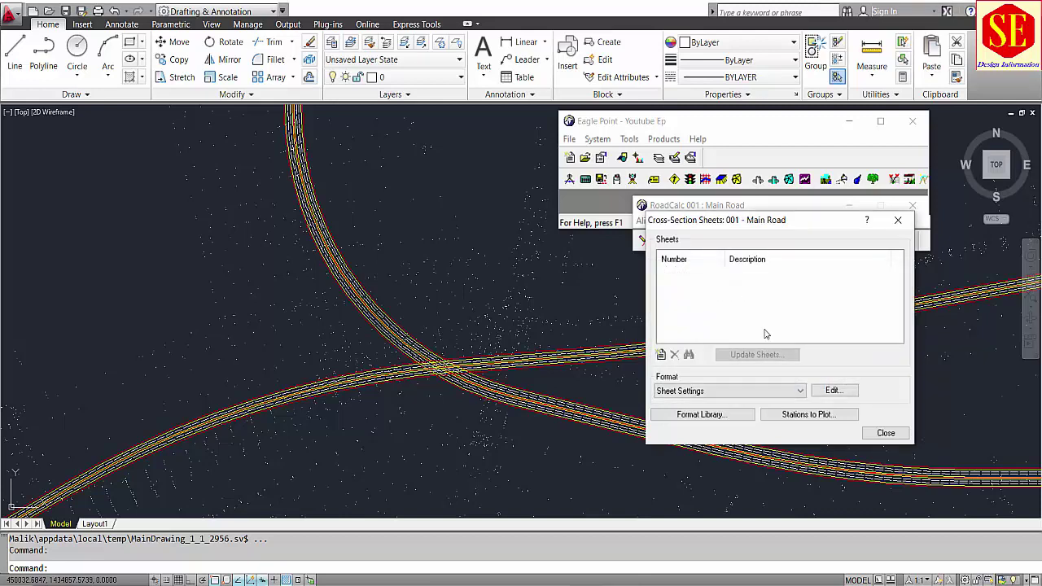
# Accept the sheet settings and generate cross-section sheets from station 0+000 to ending station 100
pyautogui.click(831, 391)
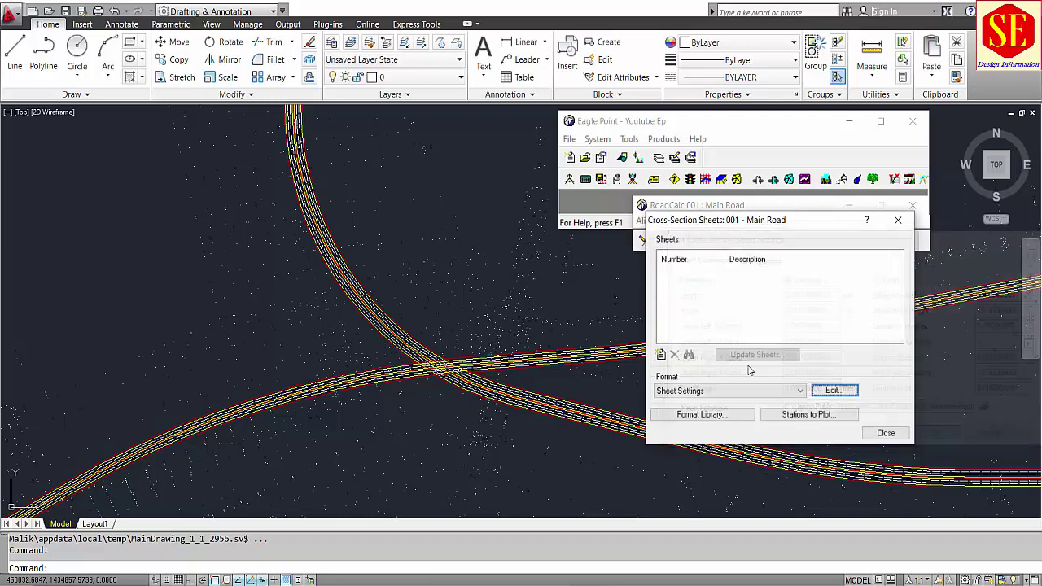
pyautogui.click(939, 437)
pyautogui.click(662, 353)
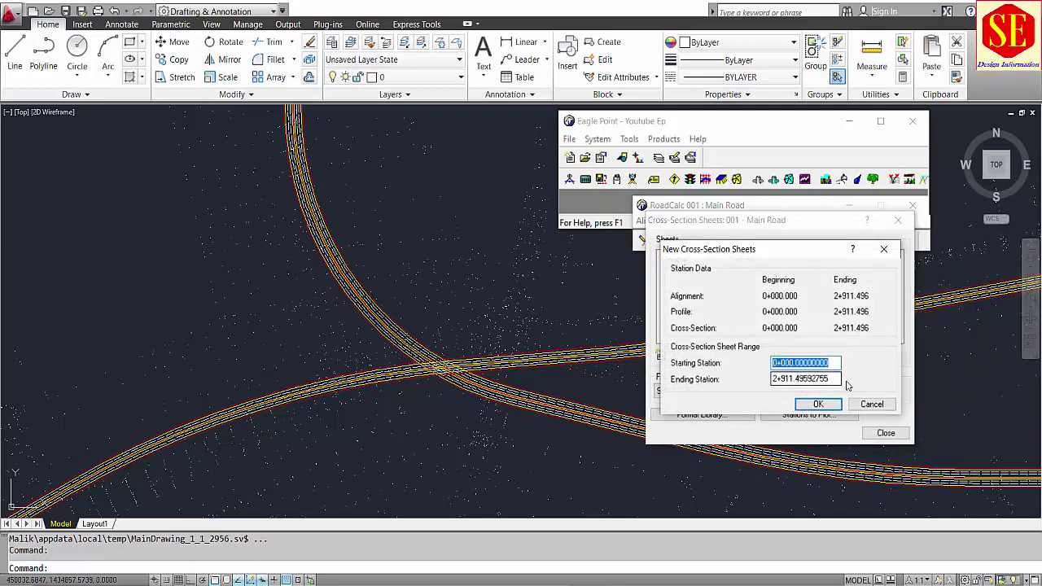
pyautogui.press('Tab')
pyautogui.write('100')
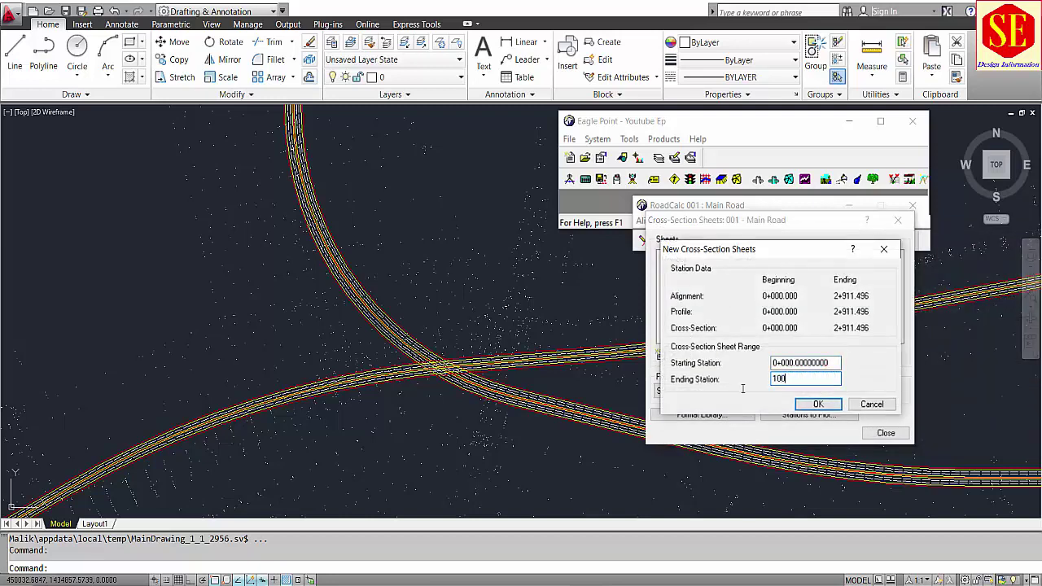
pyautogui.click(816, 404)
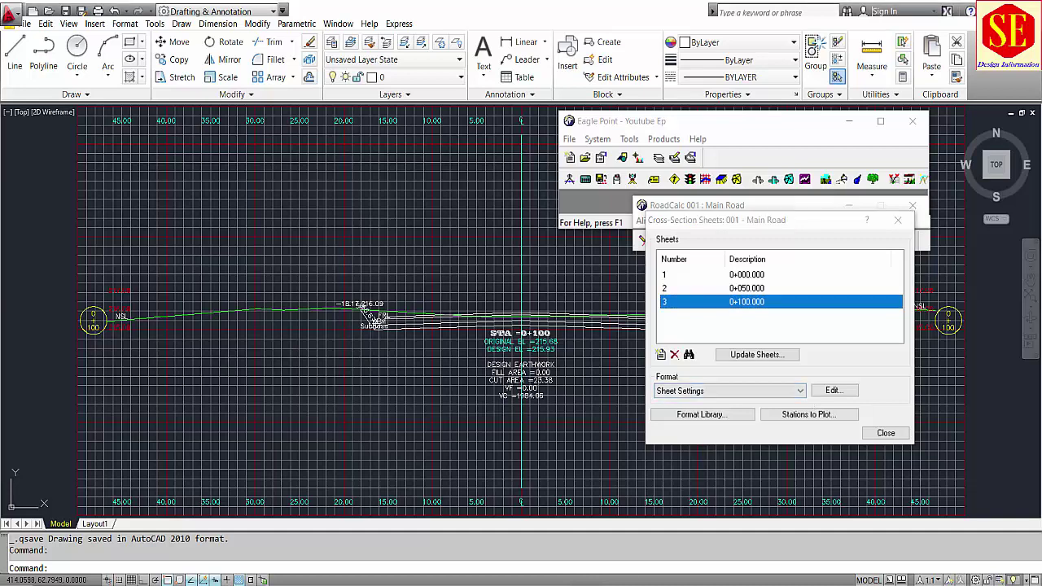
# Bring up the sheet drawings for stations 0+000 and 0+050 in turn to inspect their cross-sections
pyautogui.click(753, 277)
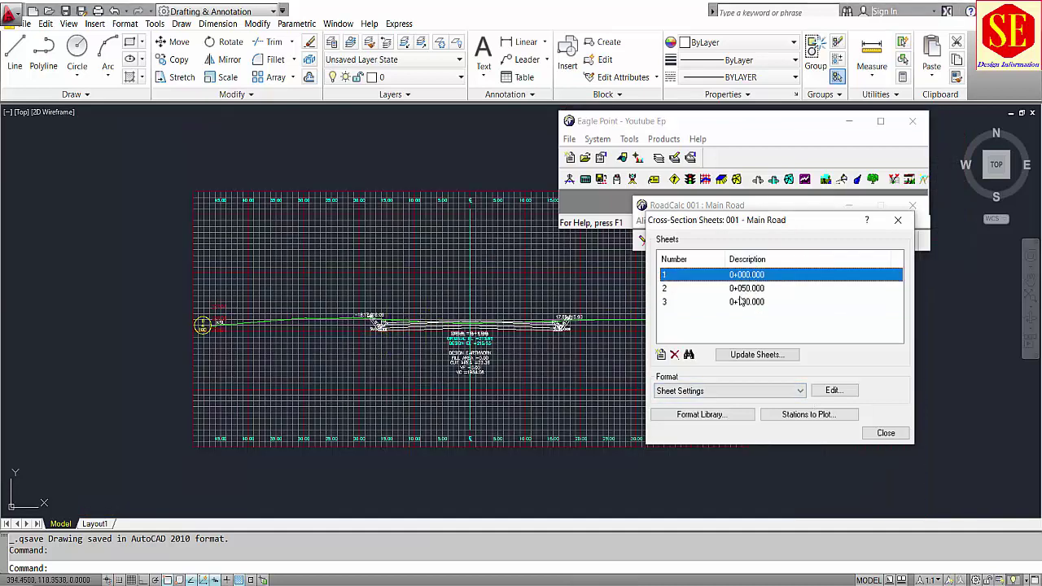
pyautogui.click(742, 289)
pyautogui.click(747, 303)
pyautogui.click(733, 276)
pyautogui.scroll(5, 505, 355)
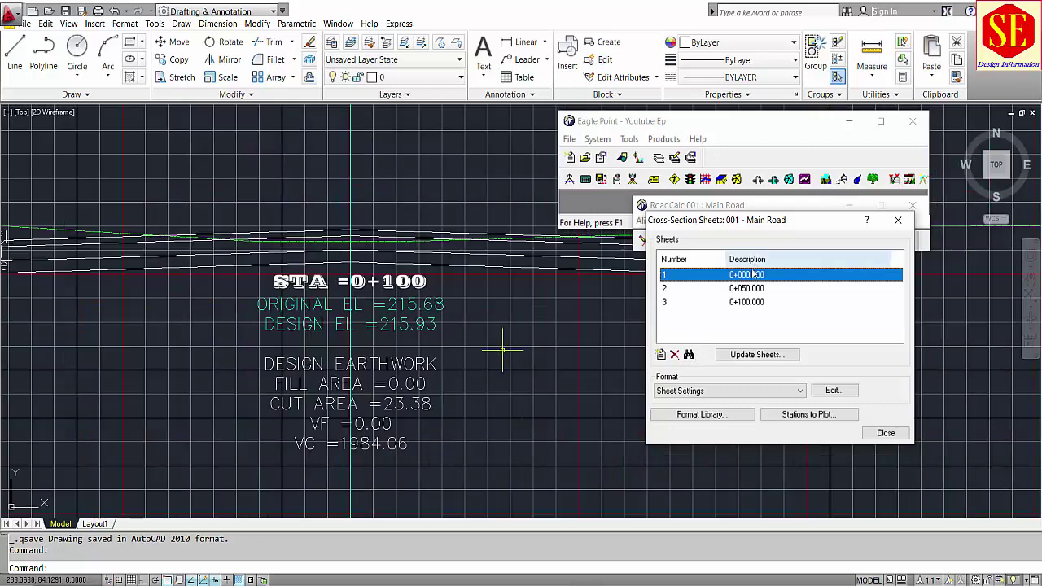
pyautogui.click(688, 356)
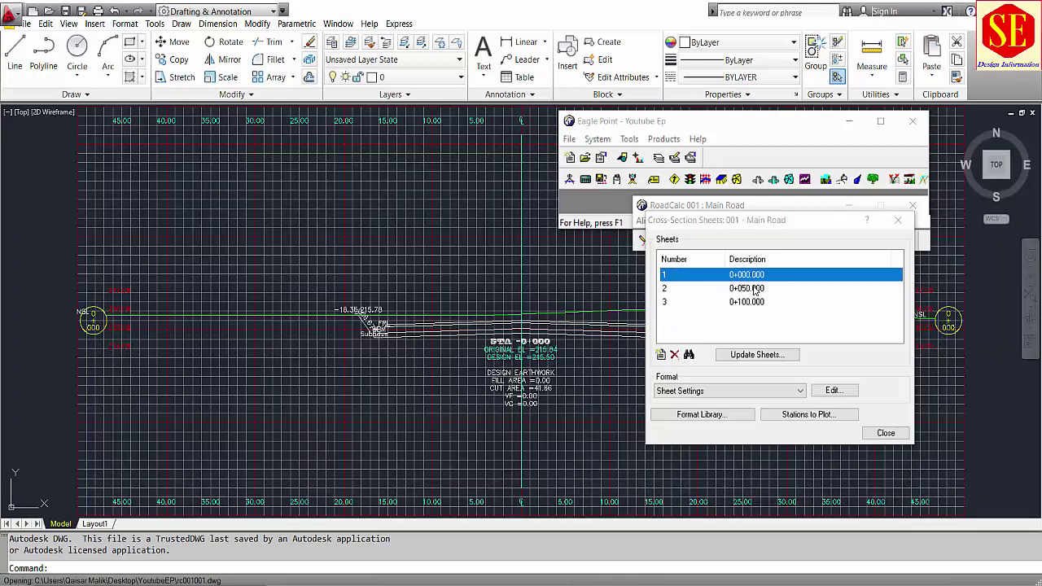
pyautogui.scroll(-5, 536, 345)
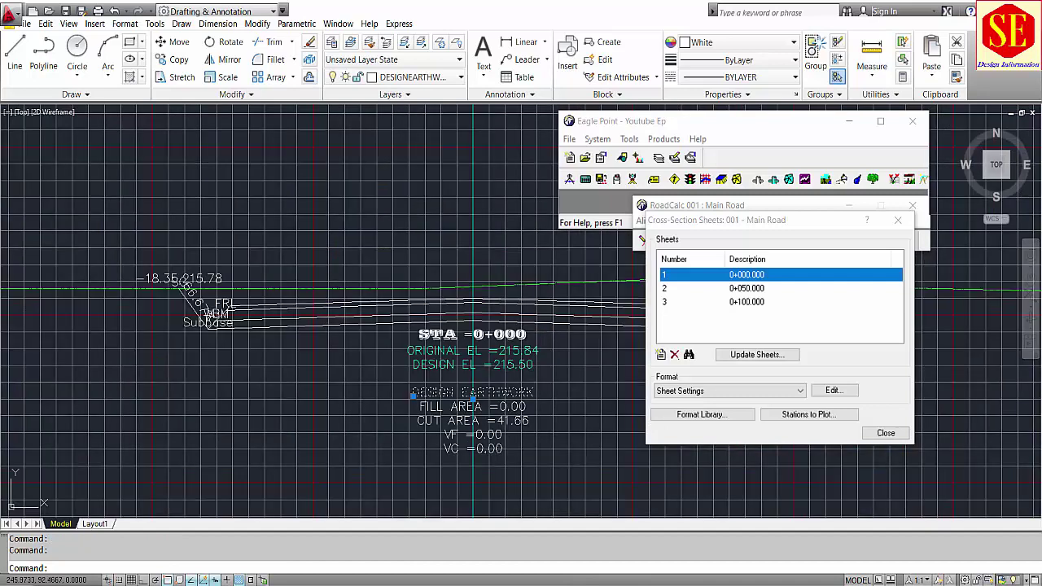
pyautogui.click(746, 287)
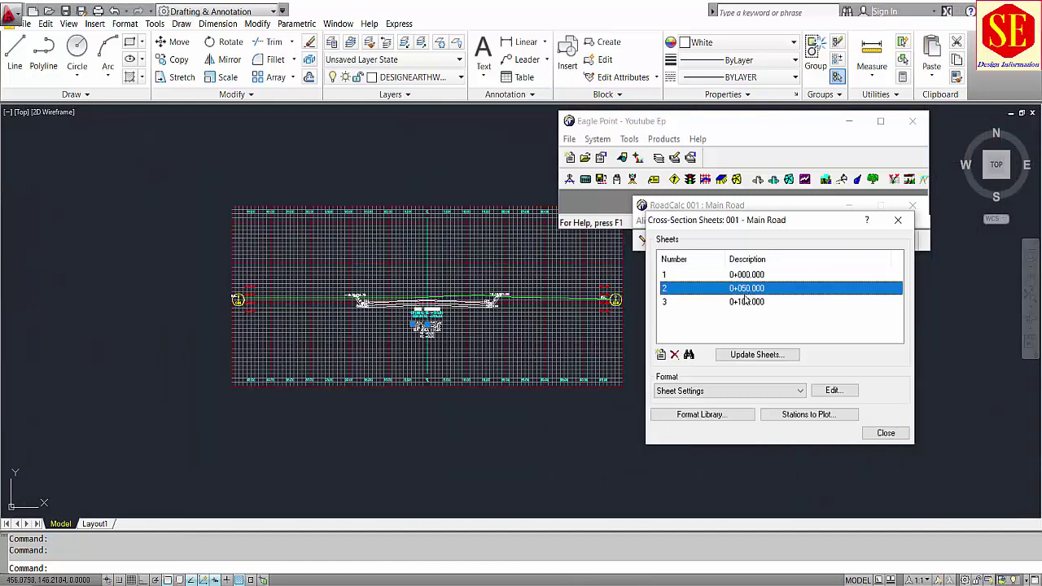
pyautogui.click(689, 354)
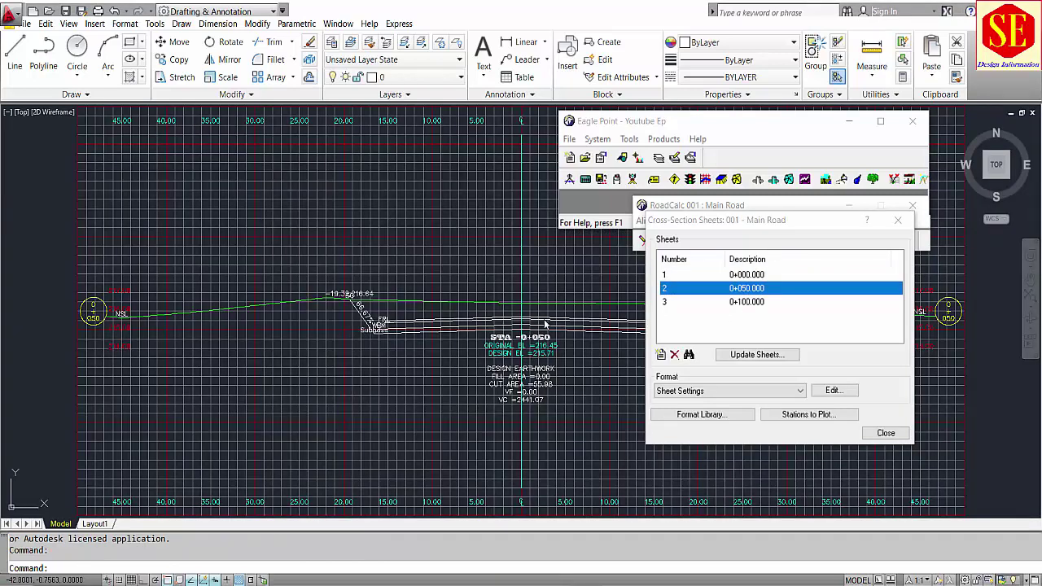
# Change the cross-section sheet dimensions to a length of 375 mm and a height of 200 mm
pyautogui.scroll(-5, 423, 293)
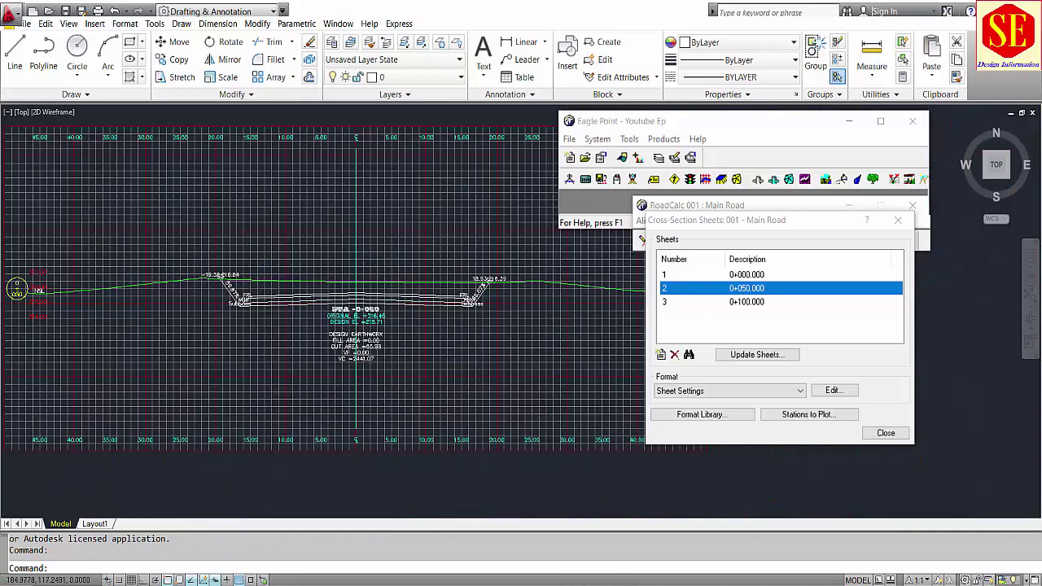
pyautogui.moveTo(407, 244); pyautogui.dragTo(271, 229, button='middle')
pyautogui.scroll(3, 120, 278)
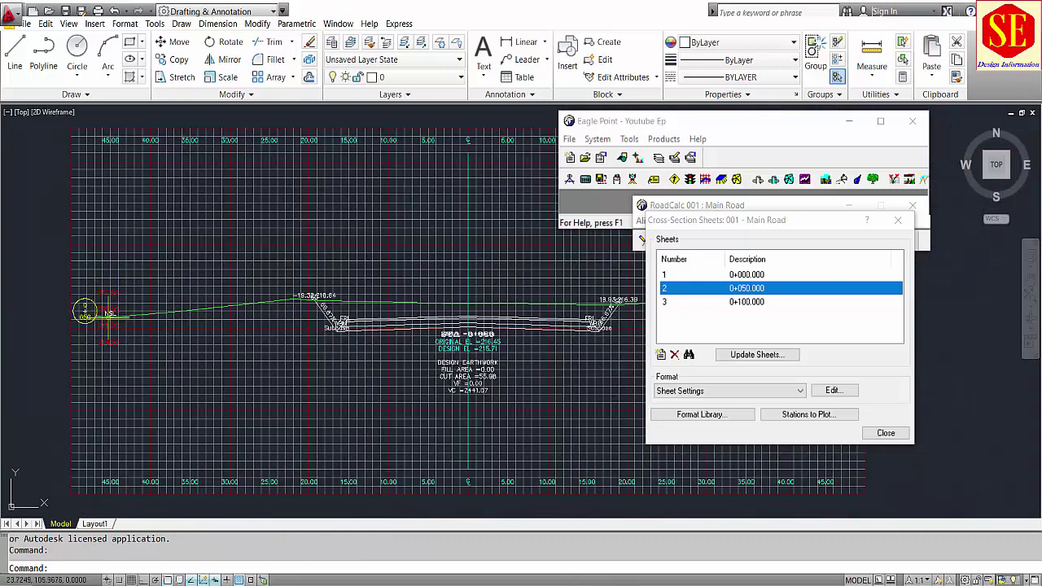
pyautogui.scroll(-2, 188, 301)
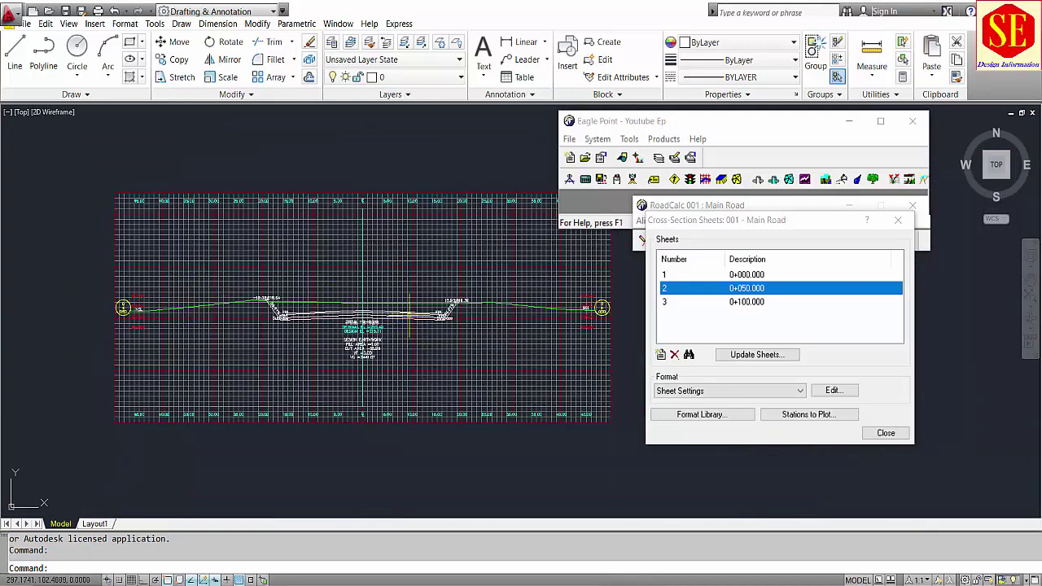
pyautogui.click(832, 391)
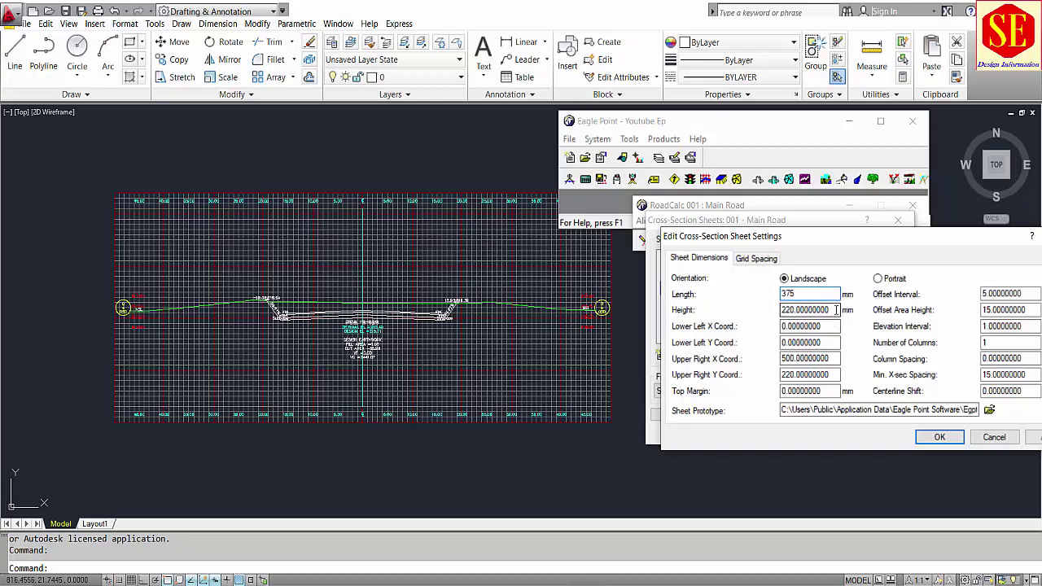
pyautogui.press('Tab')
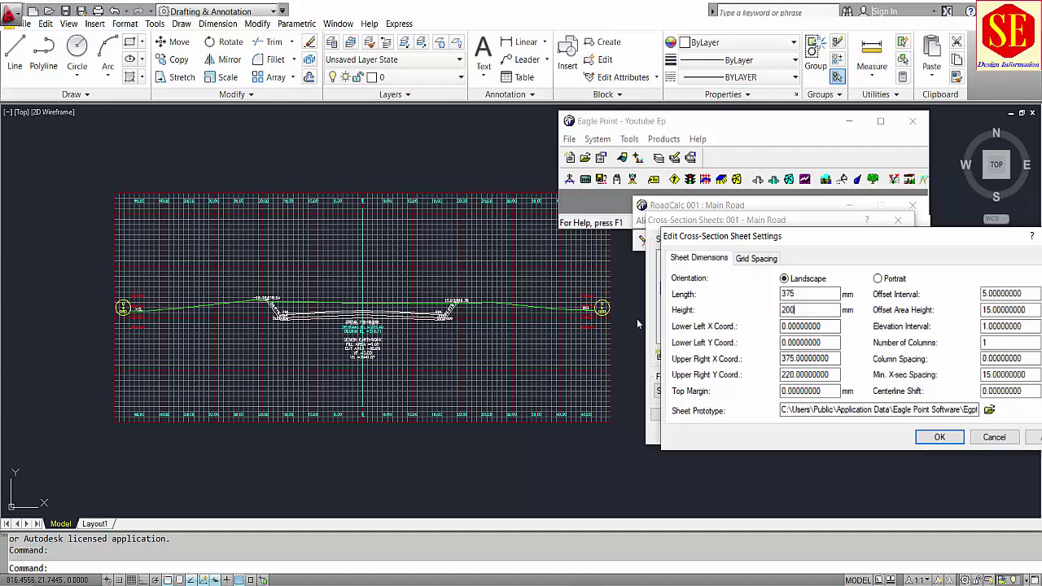
pyautogui.write('200')
pyautogui.press('Tab')
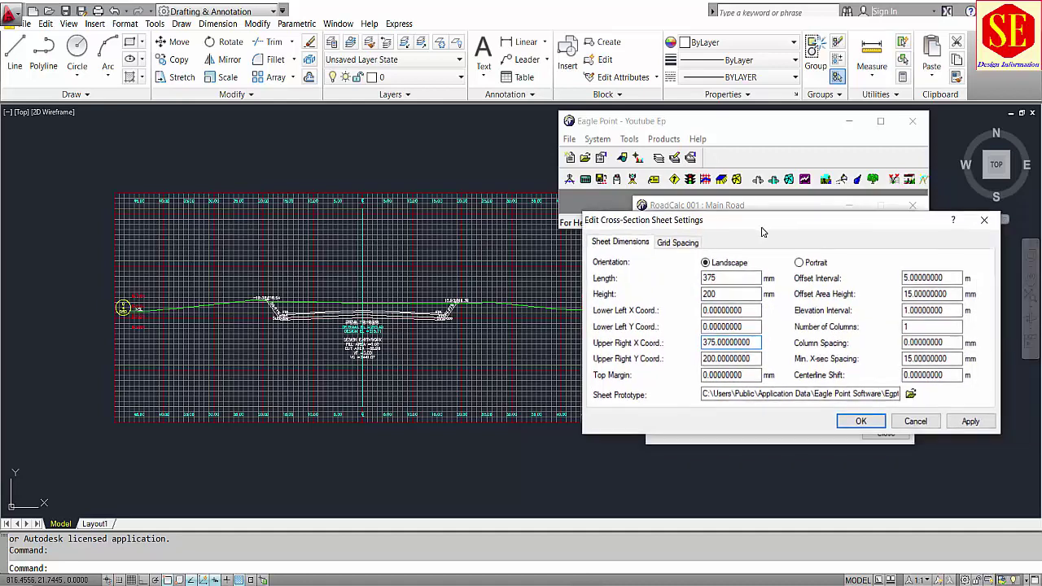
pyautogui.click(860, 421)
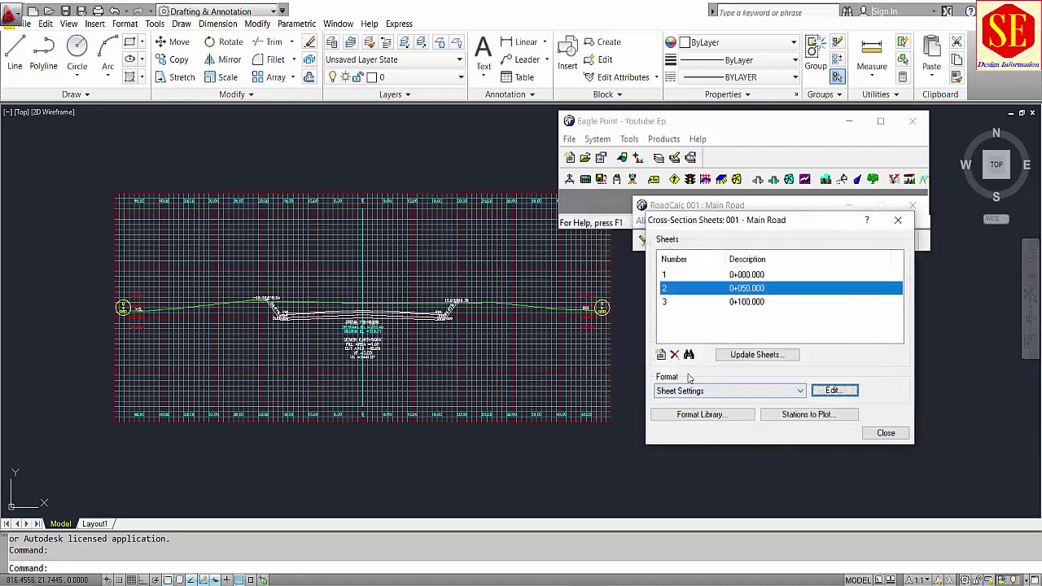
# Close the remaining open cross-section sheet drawings and return to the main road drawing
pyautogui.click(1035, 119)
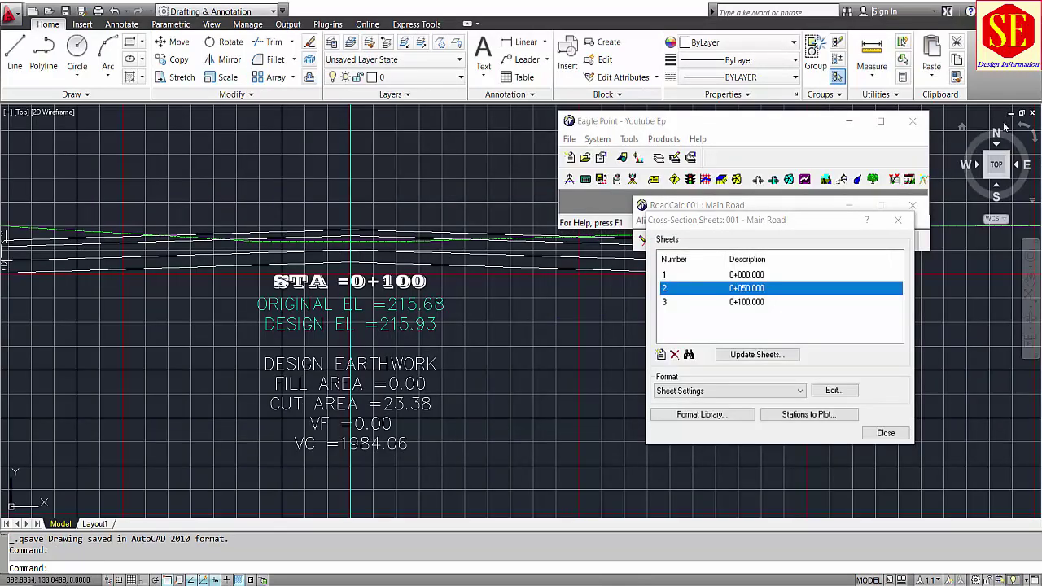
pyautogui.click(1030, 114)
pyautogui.click(528, 329)
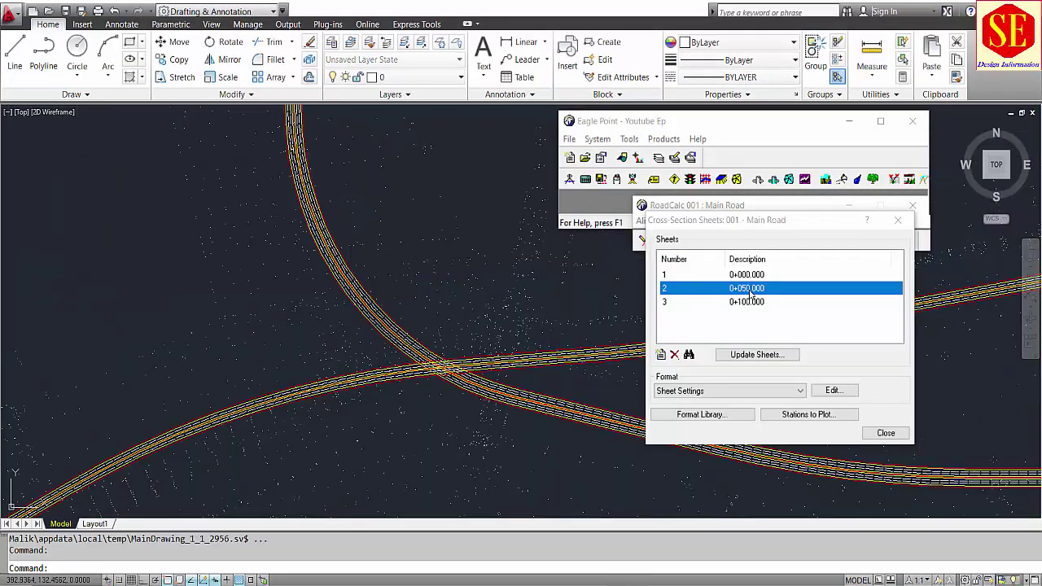
# Delete all three Main Road cross-section sheets, 0+000 to 0+100, from the sheet list
pyautogui.click(746, 277)
pyautogui.click(747, 288)
pyautogui.click(750, 278)
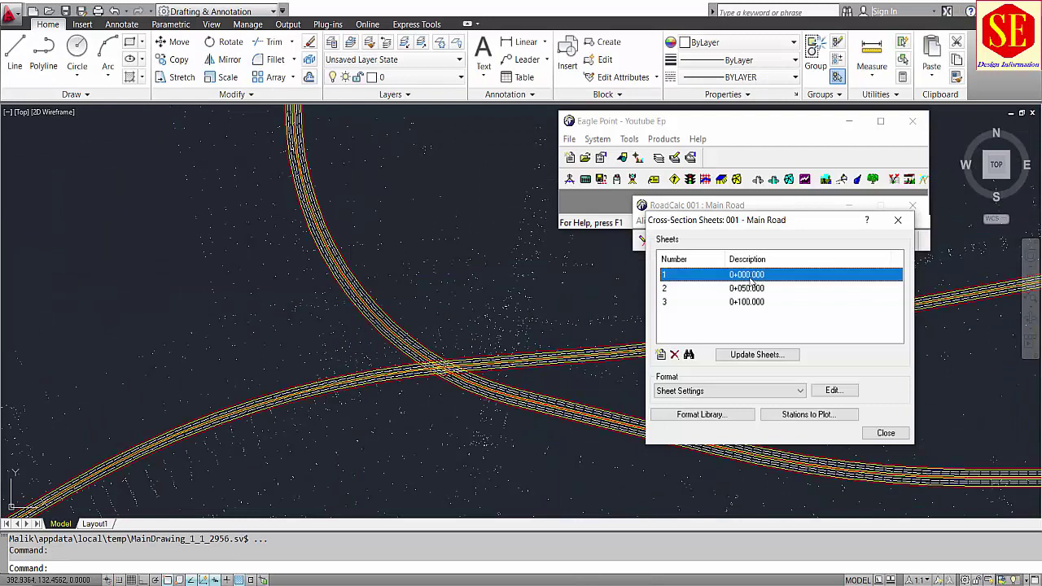
pyautogui.hotkey('ctrl', 'a')
pyautogui.click(674, 356)
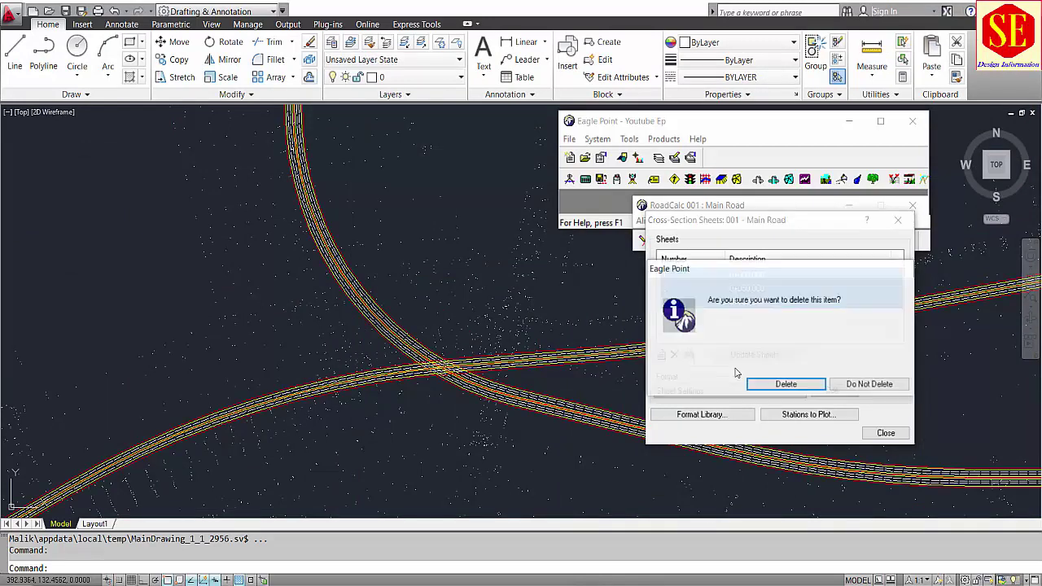
pyautogui.click(722, 384)
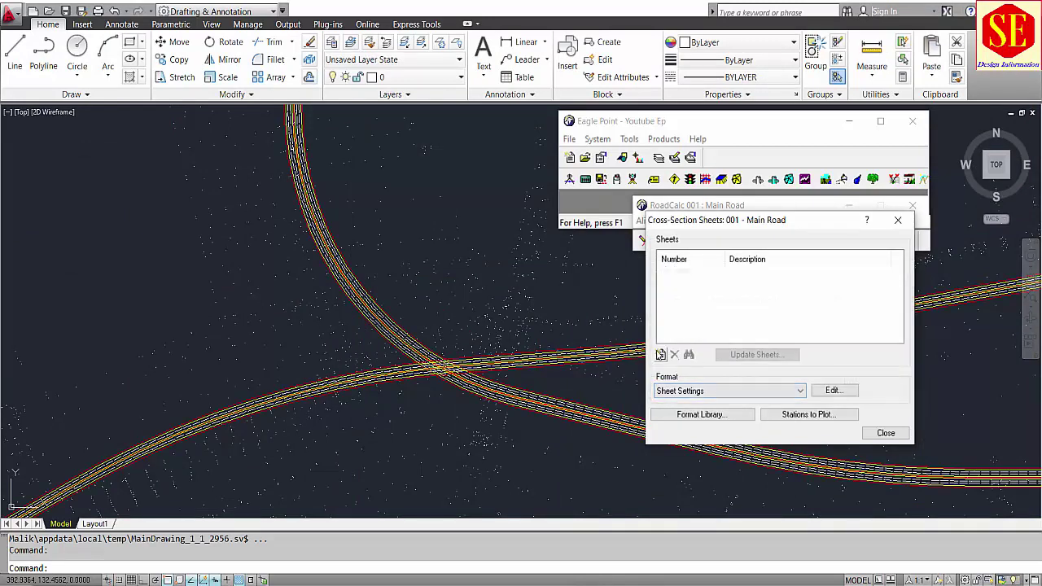
# Generate new cross-section sheets from station 0+000 to ending station 100
pyautogui.click(661, 355)
pyautogui.press('Tab')
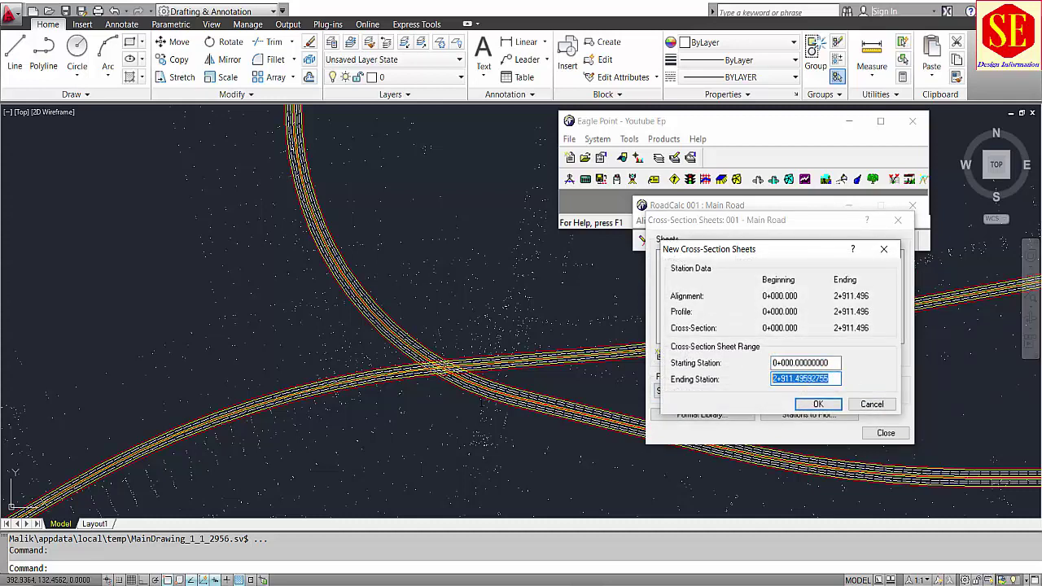
pyautogui.write('10')
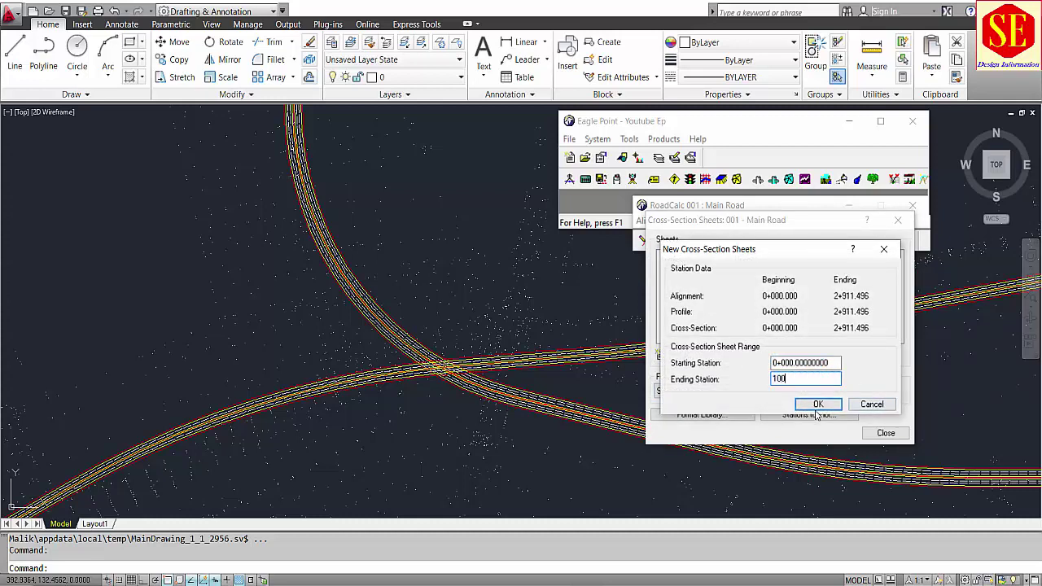
pyautogui.write('0')
pyautogui.click(816, 405)
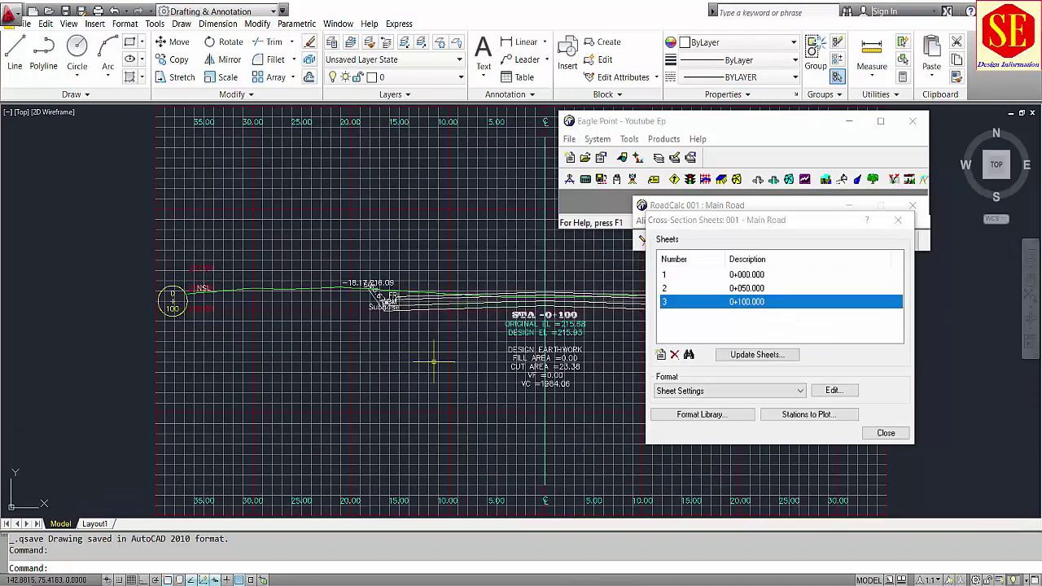
# Turn off the FINE_GRID_LINES and HEAVY_GRID_LINES layers in the station 0+100 sheet drawing
pyautogui.moveTo(470, 348); pyautogui.dragTo(355, 341, button='middle')
pyautogui.scroll(-3, 353, 236)
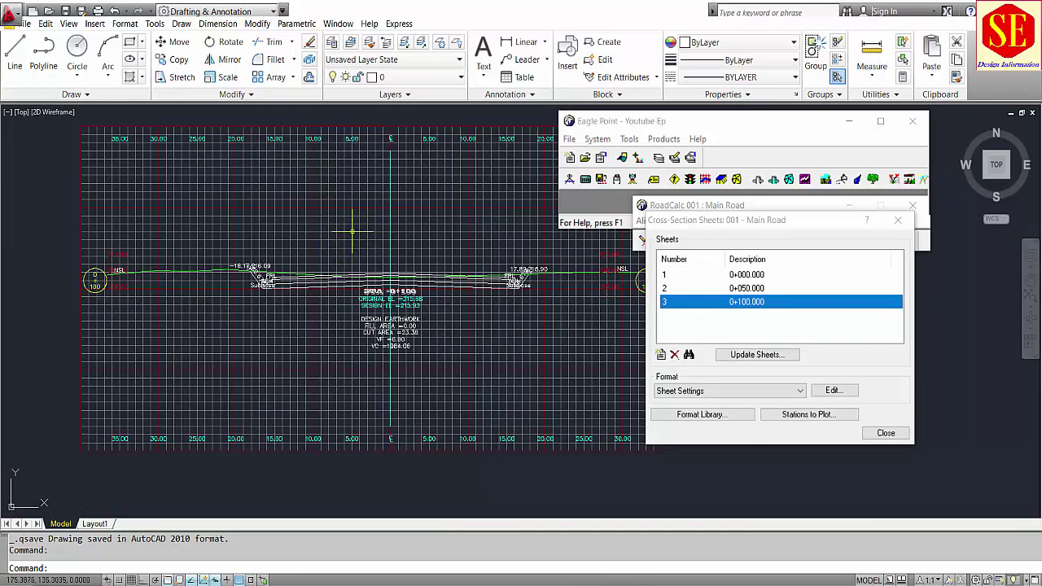
pyautogui.scroll(5, 353, 233)
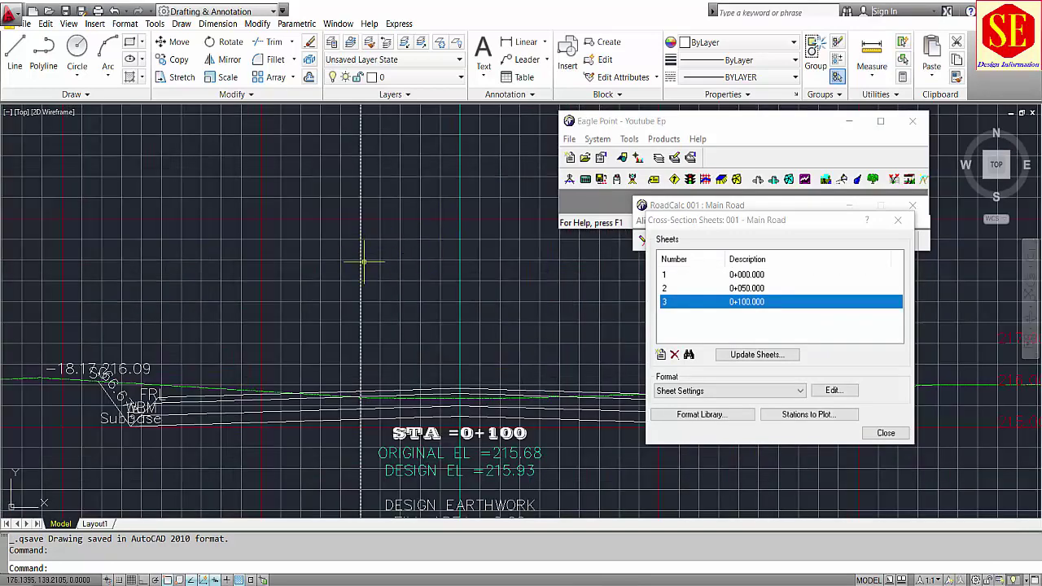
pyautogui.scroll(-4, 373, 261)
pyautogui.scroll(2, 381, 206)
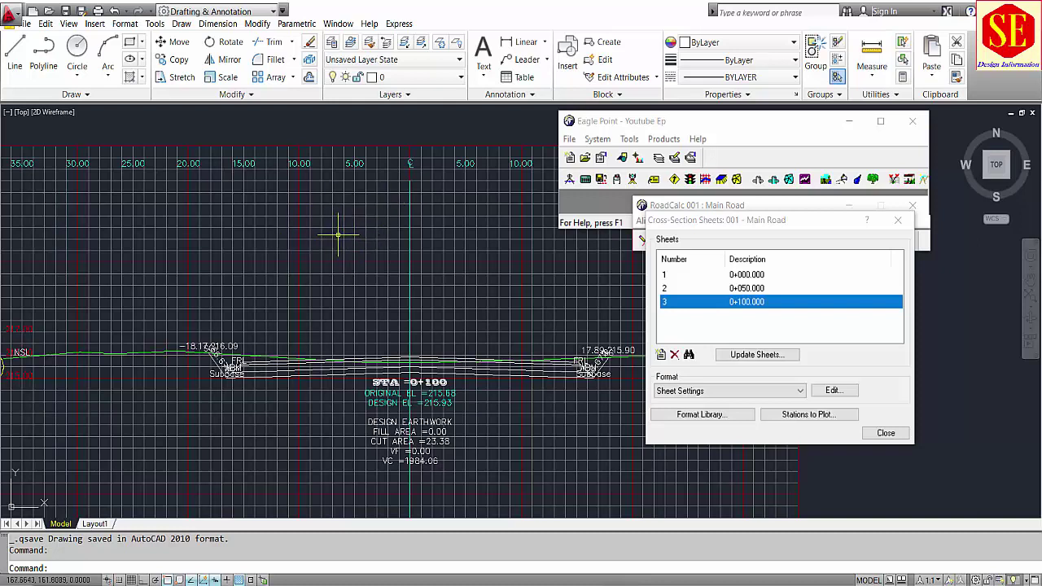
pyautogui.click(381, 81)
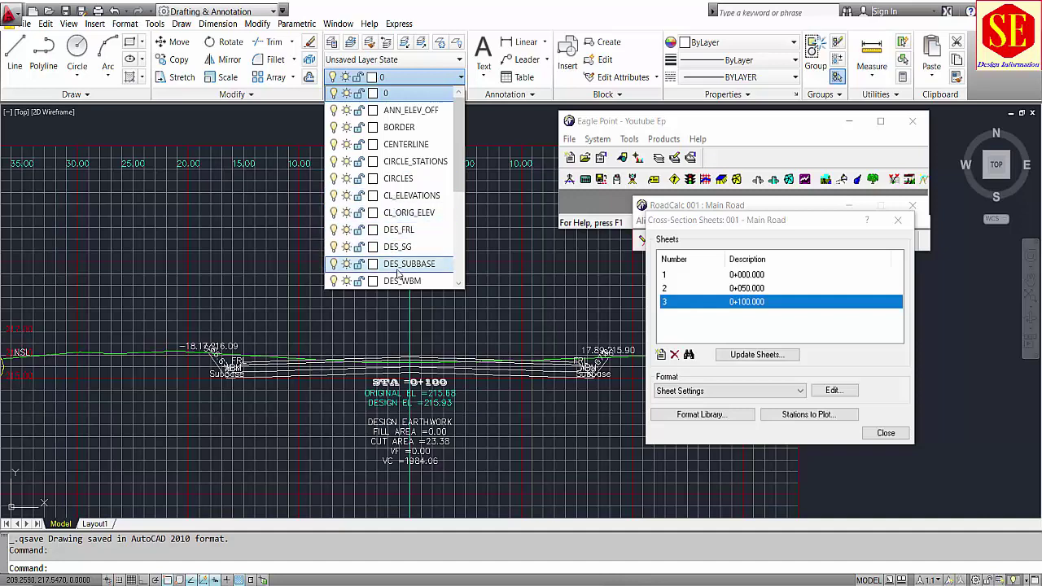
pyautogui.scroll(-4, 398, 268)
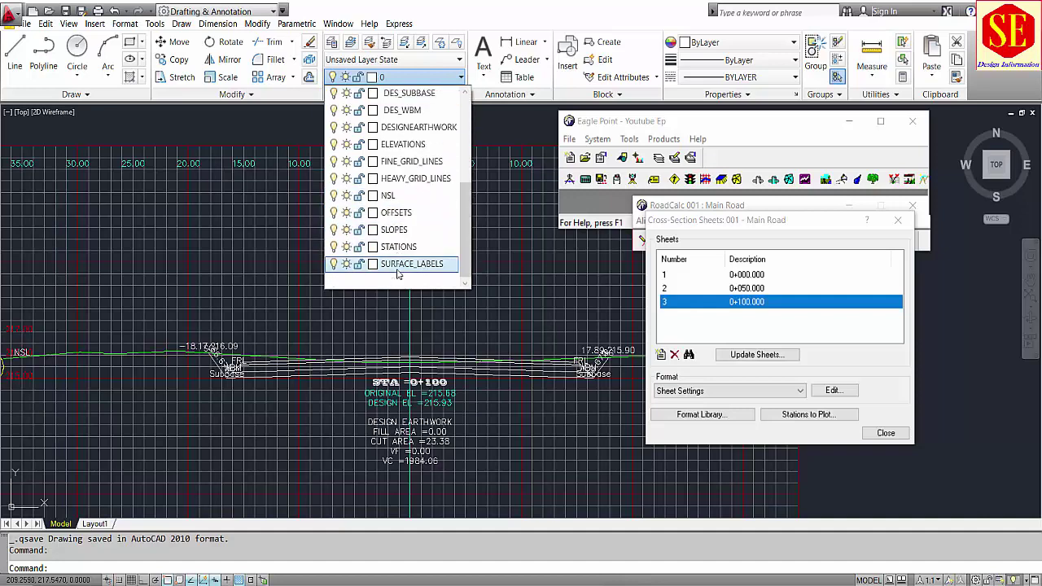
pyautogui.click(334, 162)
pyautogui.click(334, 179)
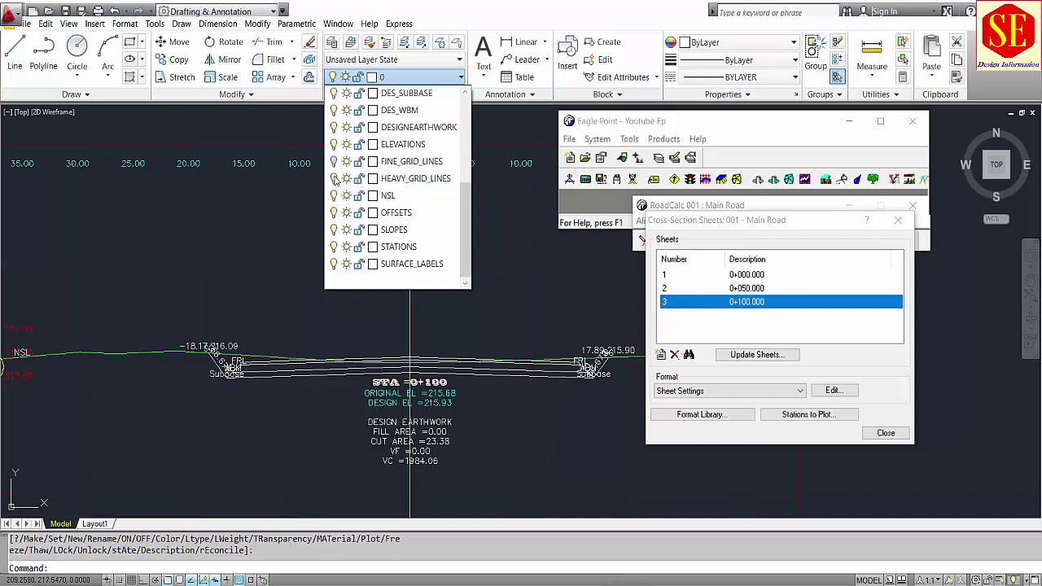
pyautogui.click(302, 274)
pyautogui.scroll(-3, 303, 285)
pyautogui.scroll(1, 363, 301)
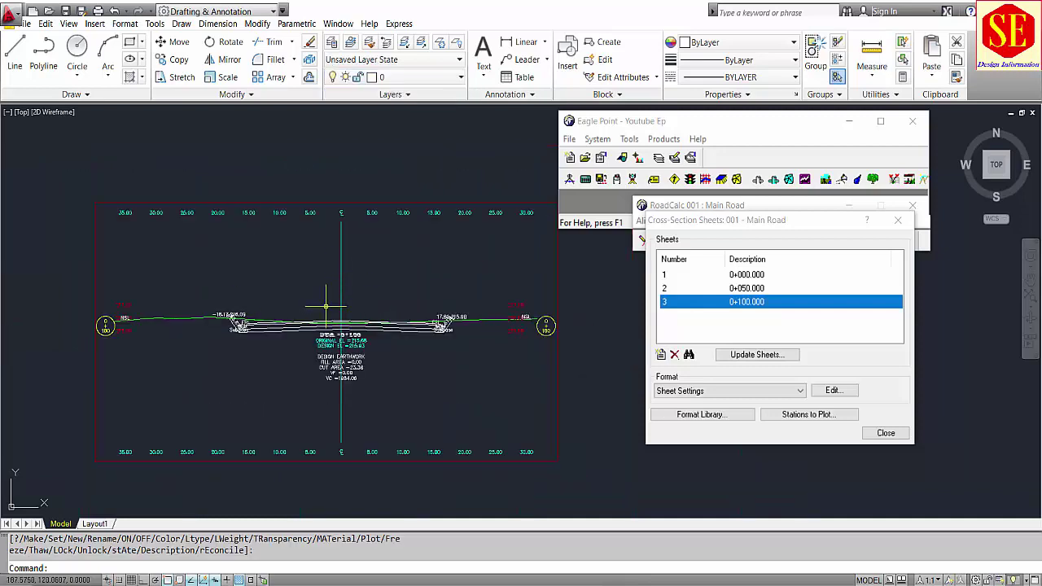
# Set both the horizontal and vertical scale to 1 m in the cross-section sheet settings
pyautogui.click(831, 390)
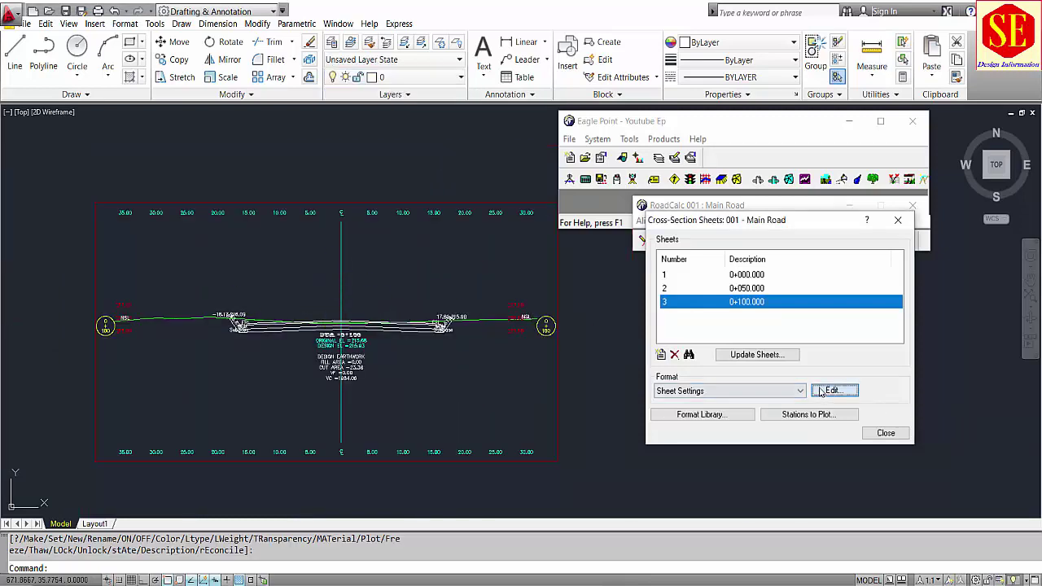
pyautogui.moveTo(781, 241); pyautogui.dragTo(605, 208)
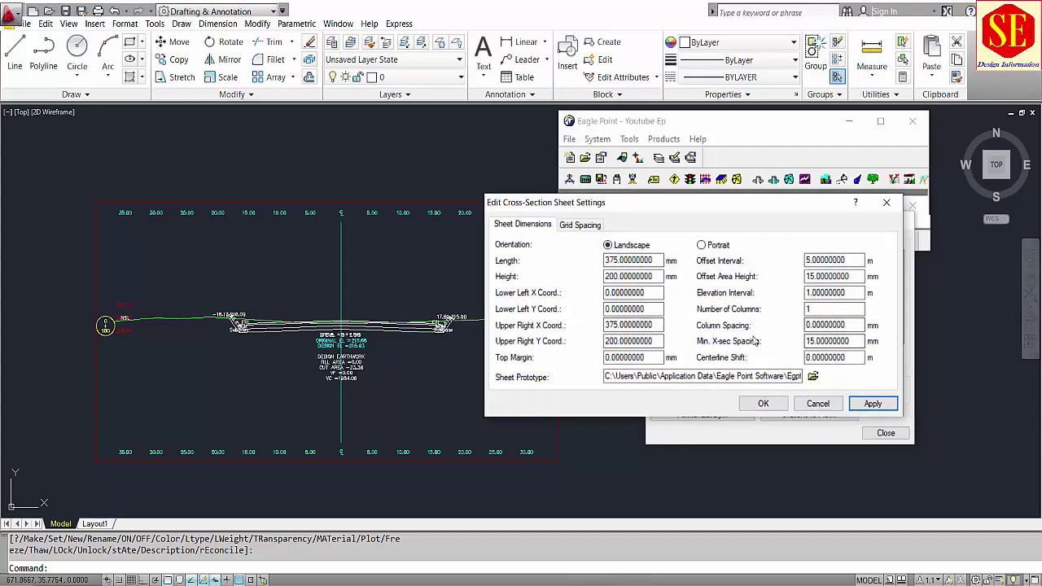
pyautogui.click(578, 226)
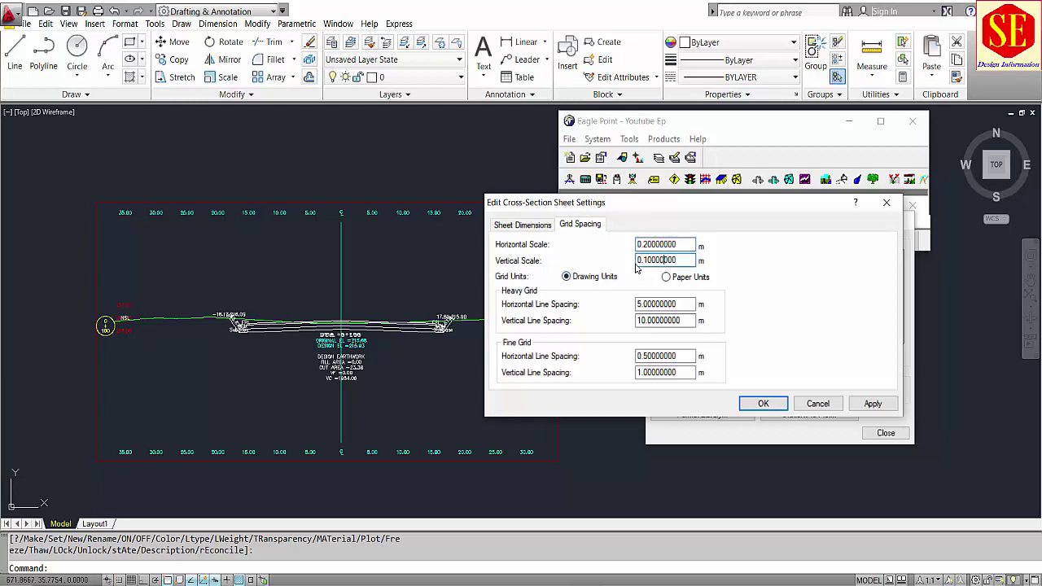
pyautogui.scroll(5, 352, 324)
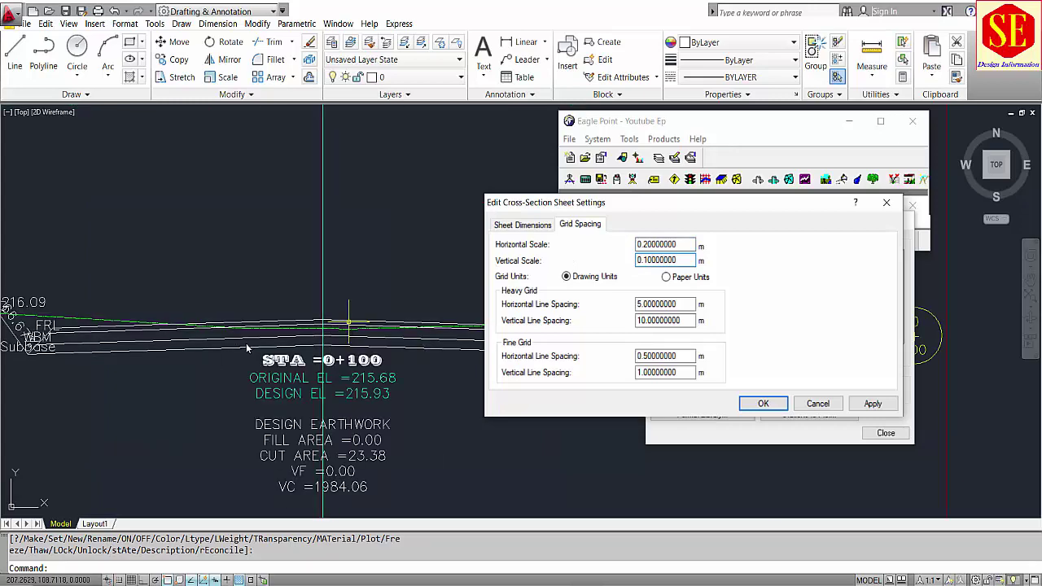
pyautogui.scroll(2, 185, 374)
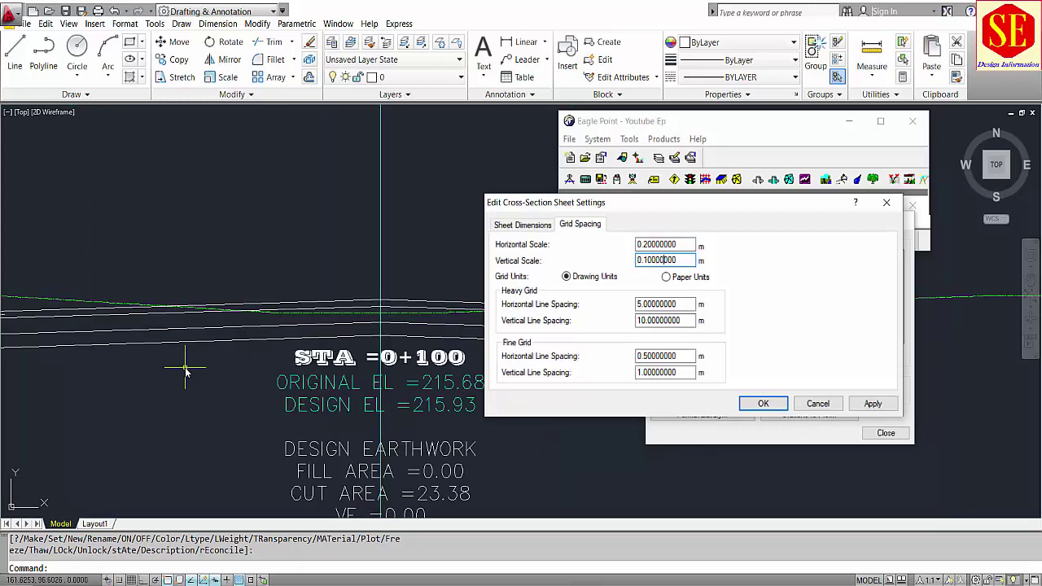
pyautogui.doubleClick(692, 245)
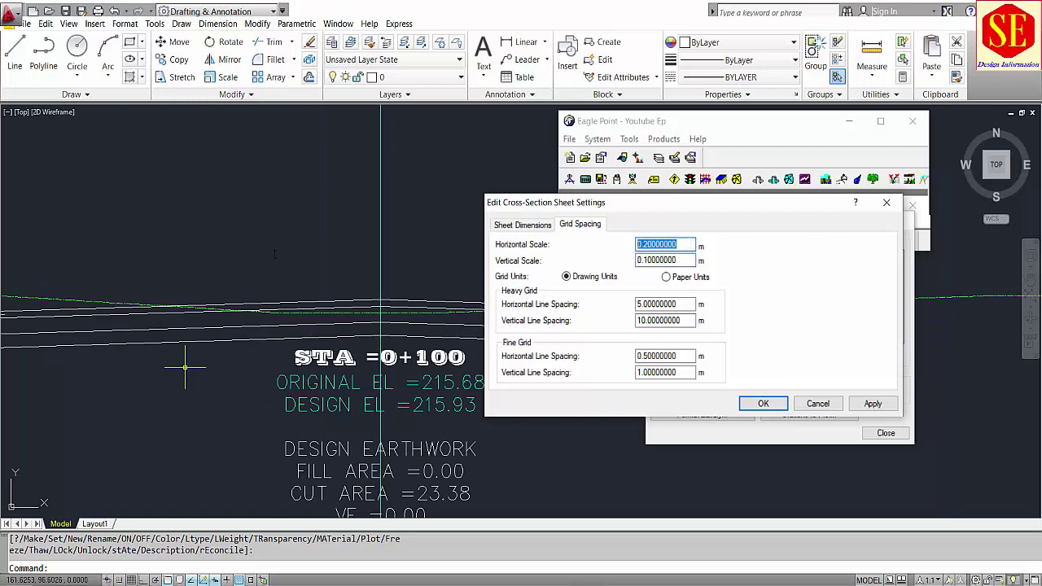
pyautogui.doubleClick(688, 259)
pyautogui.press('Tab')
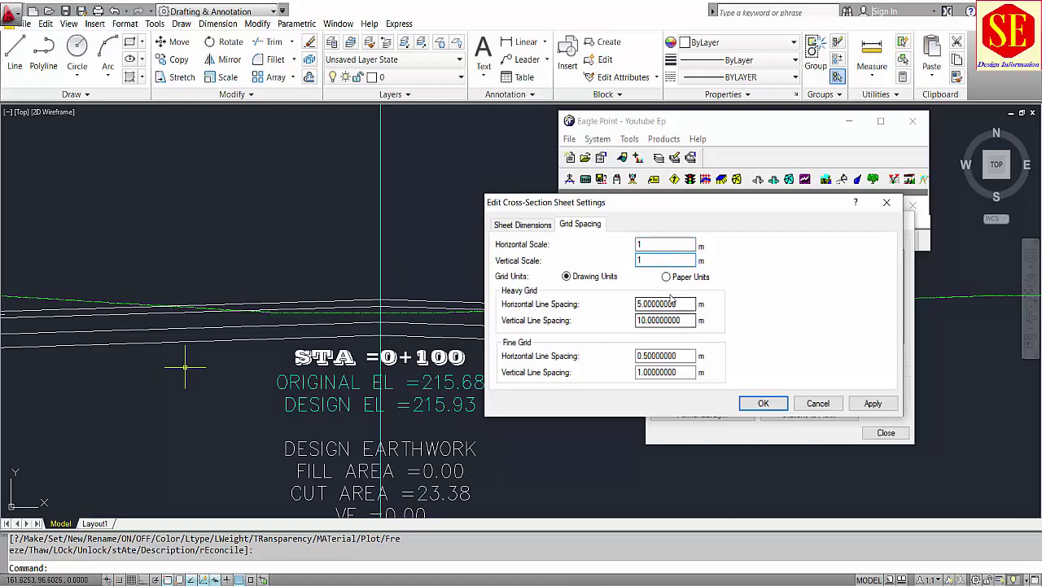
# Set the fine grid's horizontal line spacing to 2.5 m and vertical line spacing to 5 m, and apply the settings
pyautogui.click(516, 226)
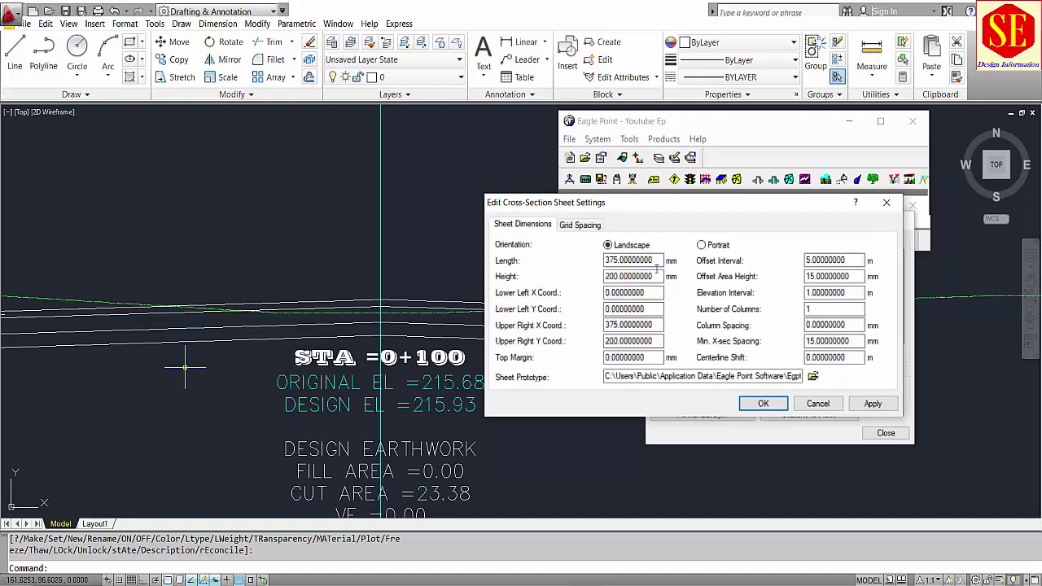
pyautogui.click(580, 227)
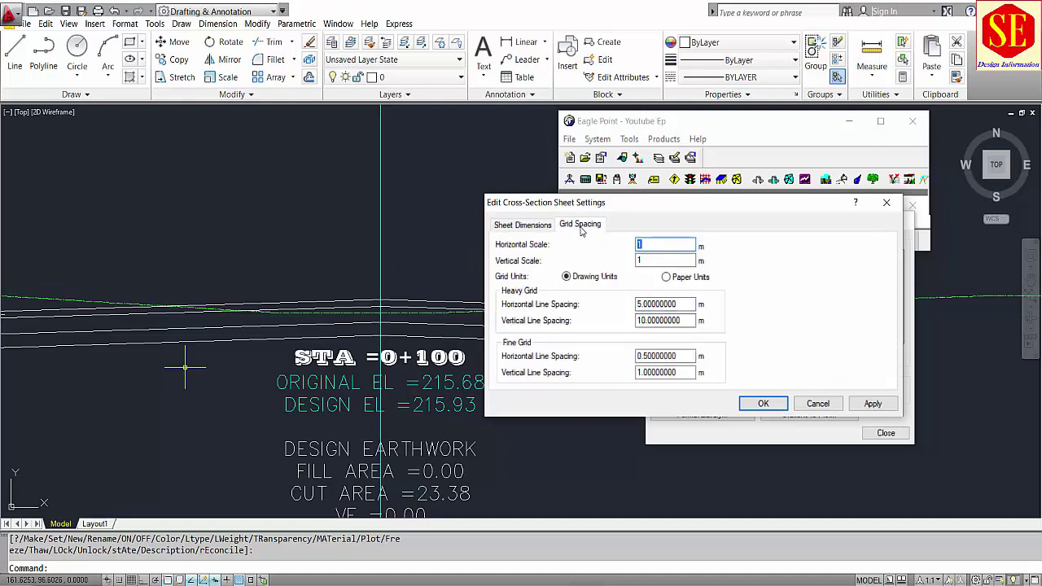
pyautogui.click(666, 303)
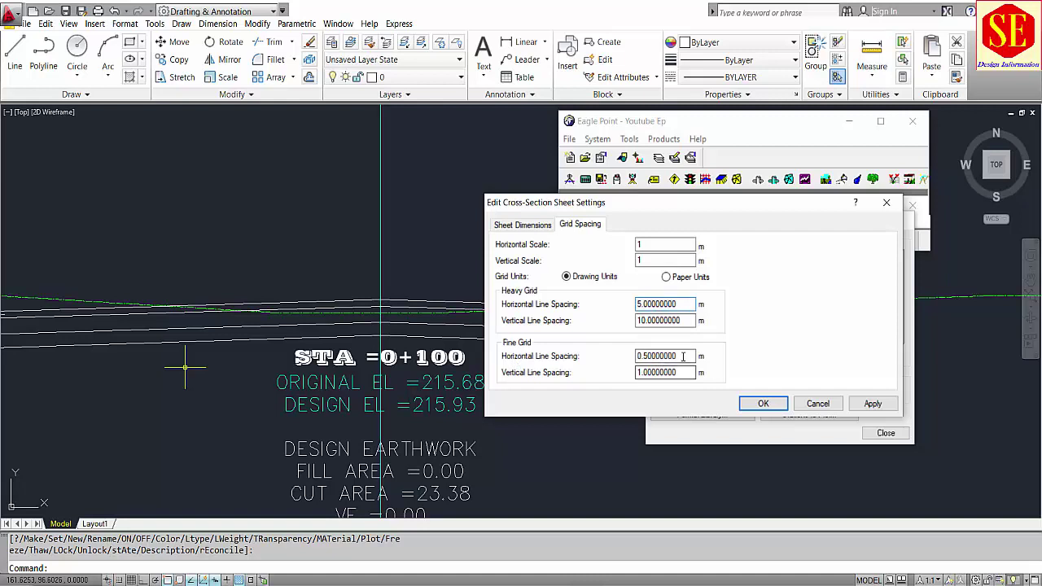
pyautogui.moveTo(683, 355); pyautogui.dragTo(627, 353)
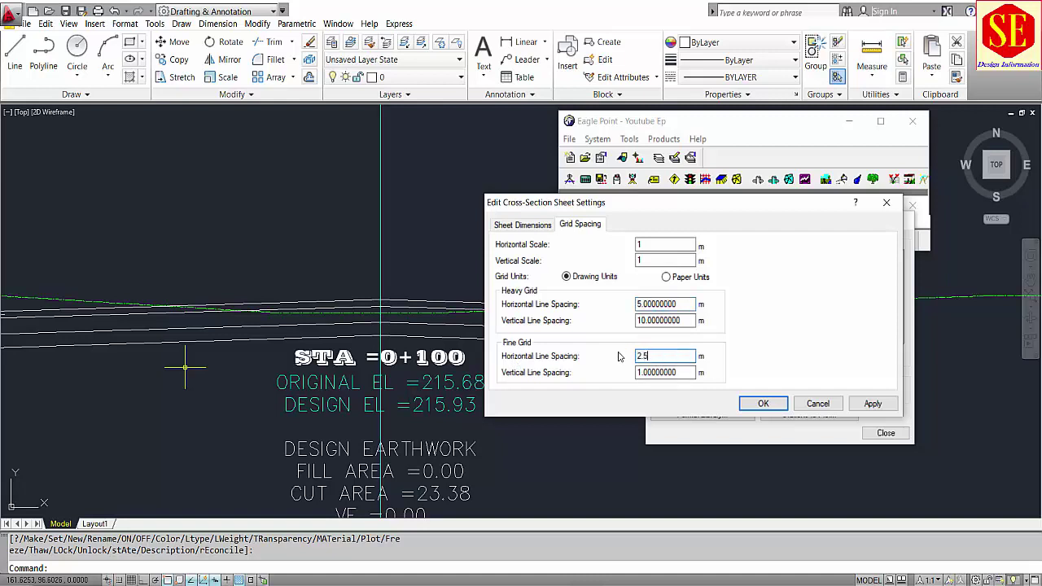
pyautogui.moveTo(685, 371); pyautogui.dragTo(522, 372)
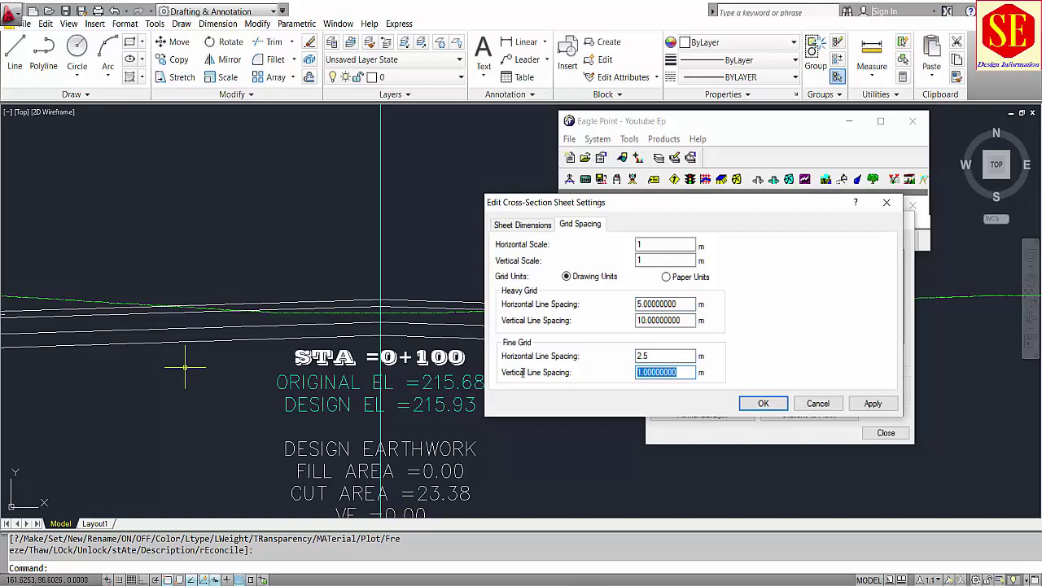
pyautogui.click(872, 402)
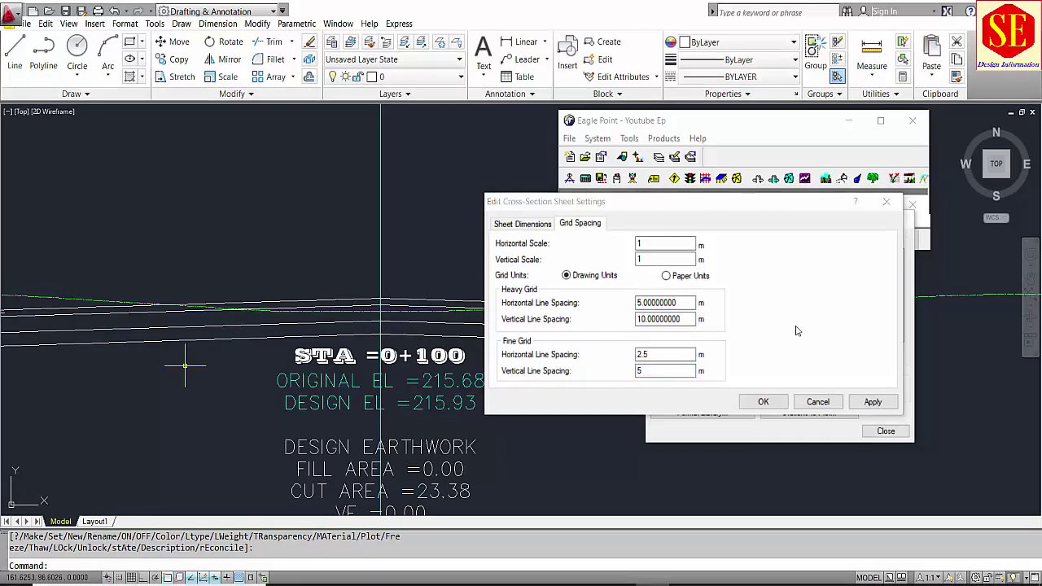
# Confirm the sheet settings and generate a new cross-section sheet from station 0+000 to ending station 0
pyautogui.click(764, 400)
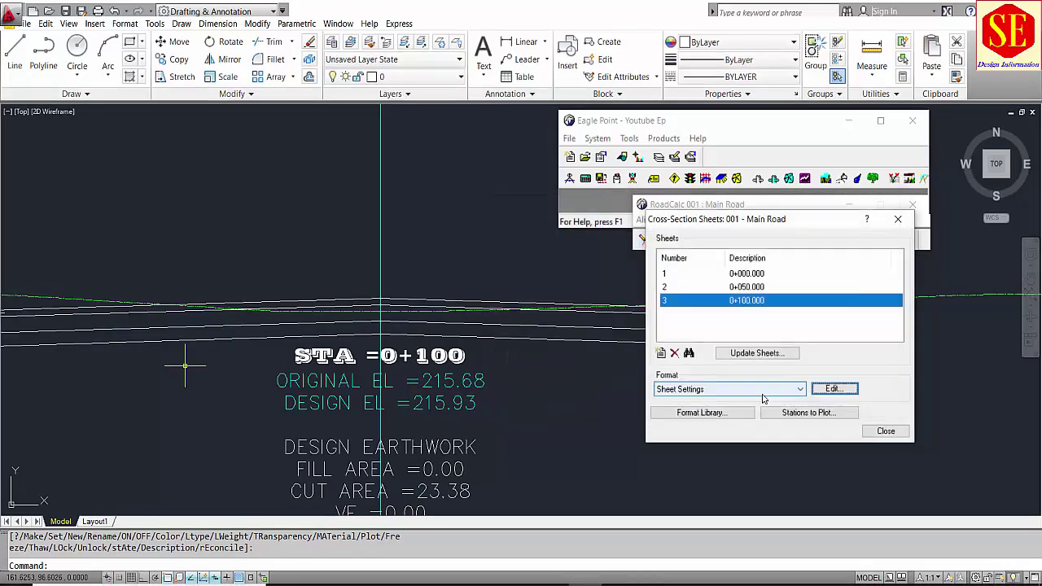
pyautogui.click(660, 352)
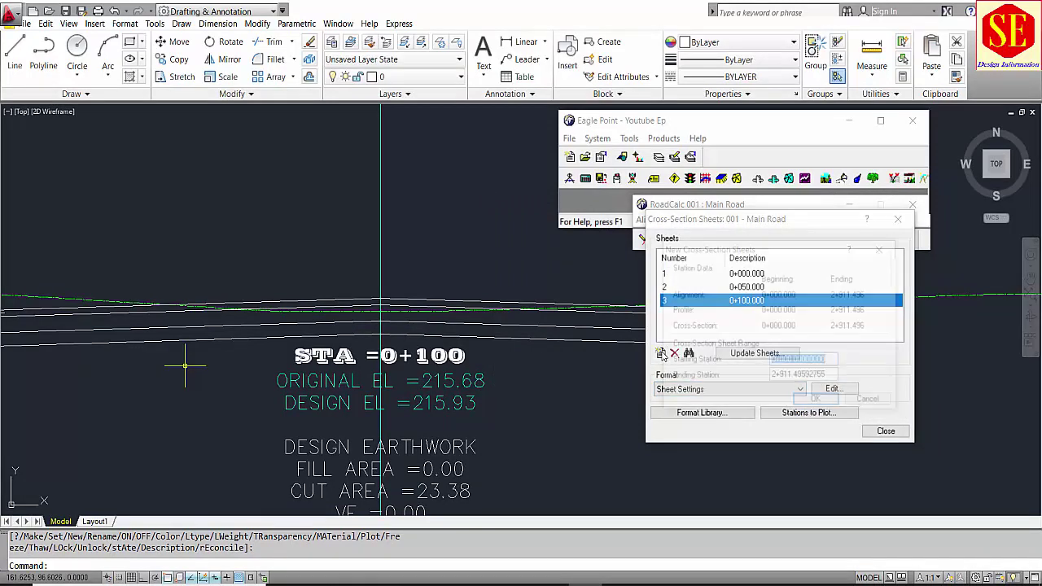
pyautogui.moveTo(822, 377); pyautogui.dragTo(694, 382)
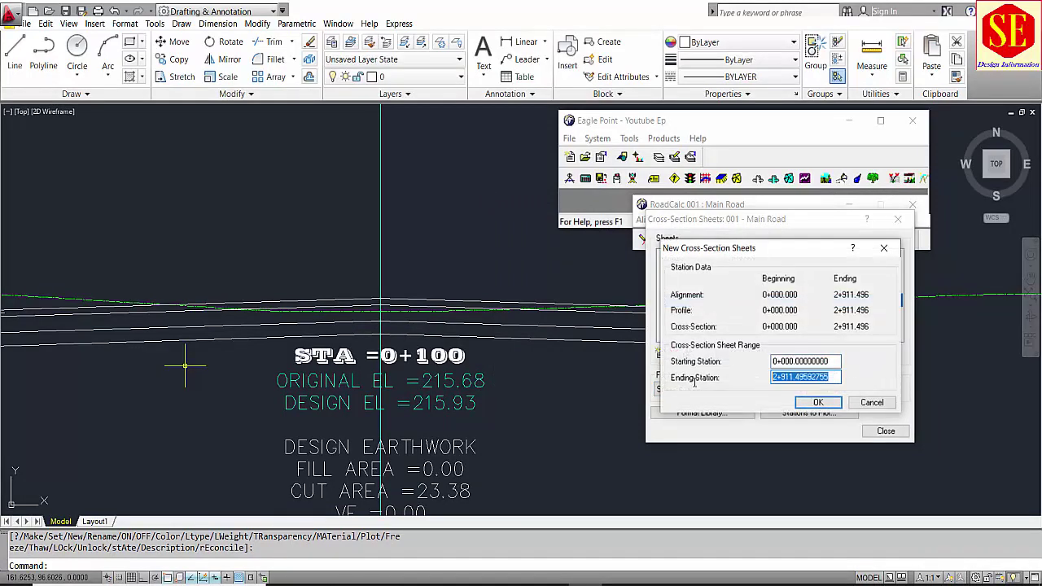
pyautogui.write('0')
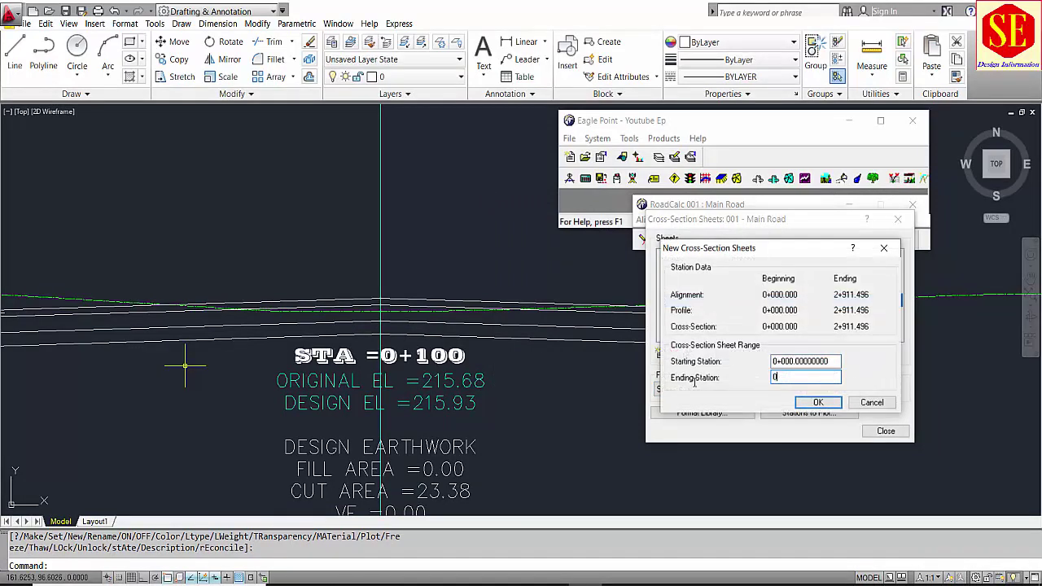
pyautogui.click(808, 404)
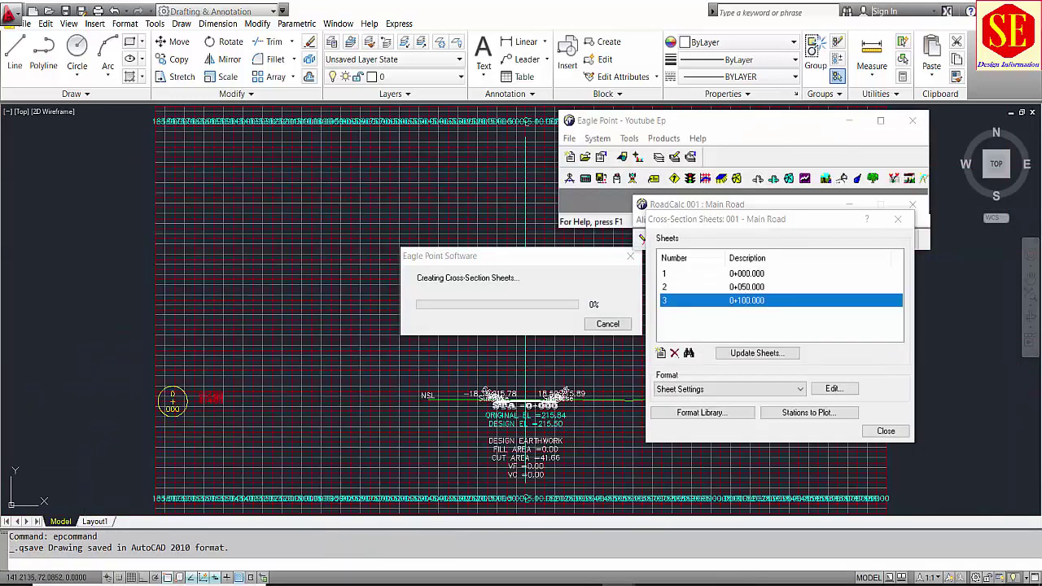
# Check the new station 0+000 sheet in the drawing and reopen the Main Road cross-section sheet settings
pyautogui.click(480, 369)
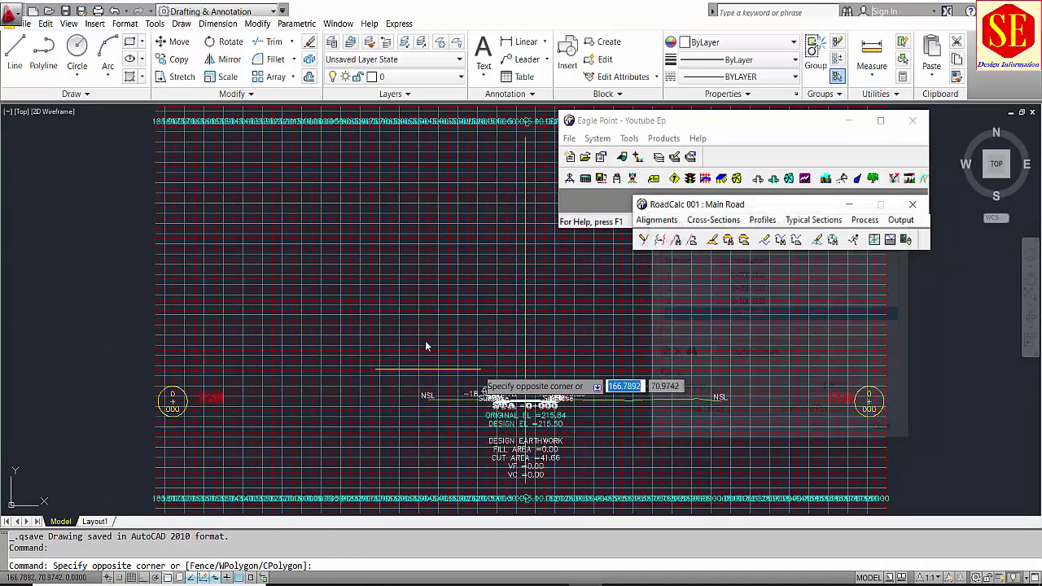
pyautogui.press('Escape')
pyautogui.moveTo(424, 345); pyautogui.dragTo(350, 329, button='middle')
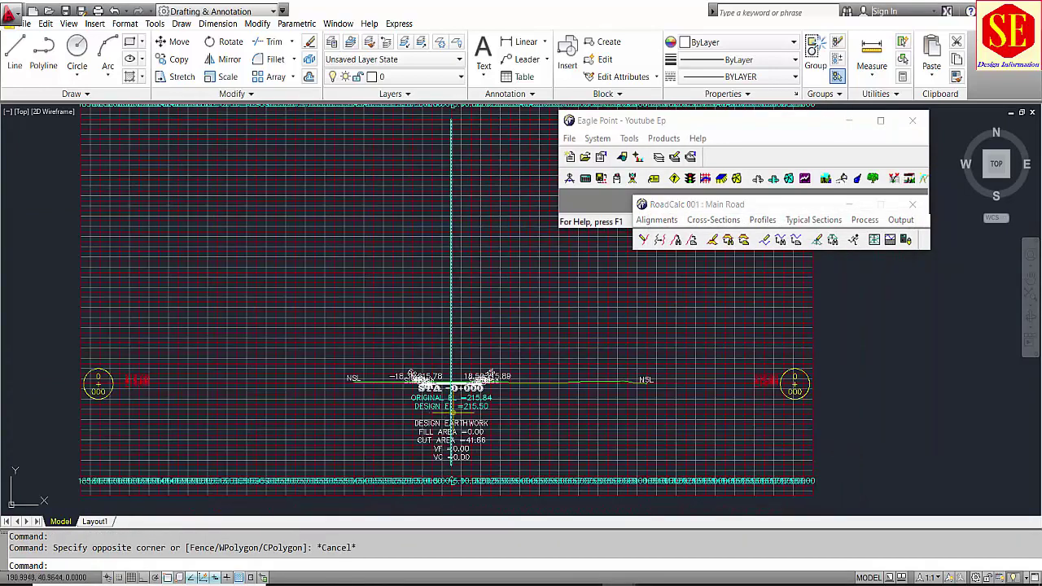
pyautogui.scroll(-2, 447, 415)
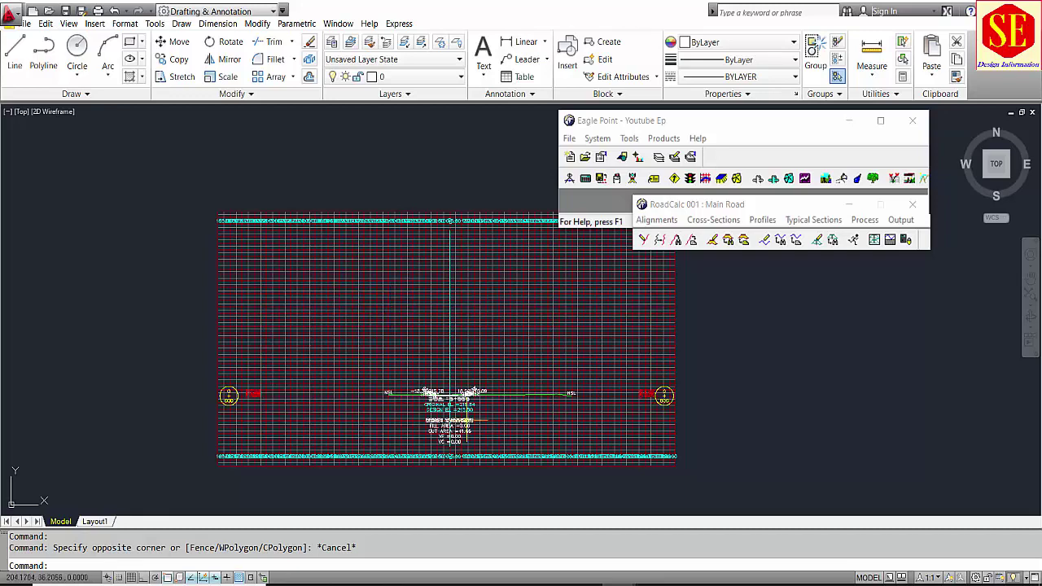
pyautogui.scroll(3, 465, 411)
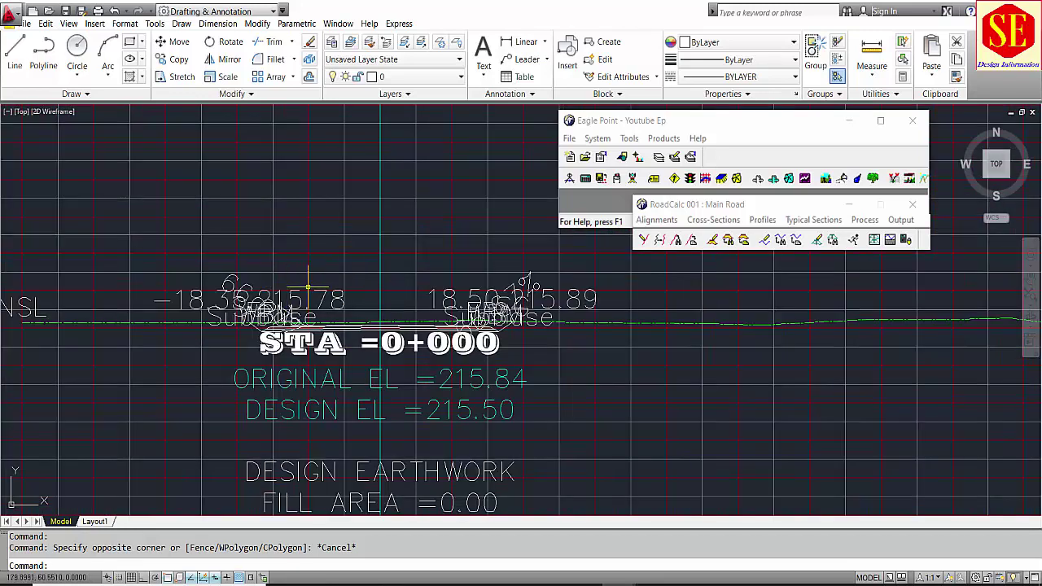
pyautogui.click(901, 219)
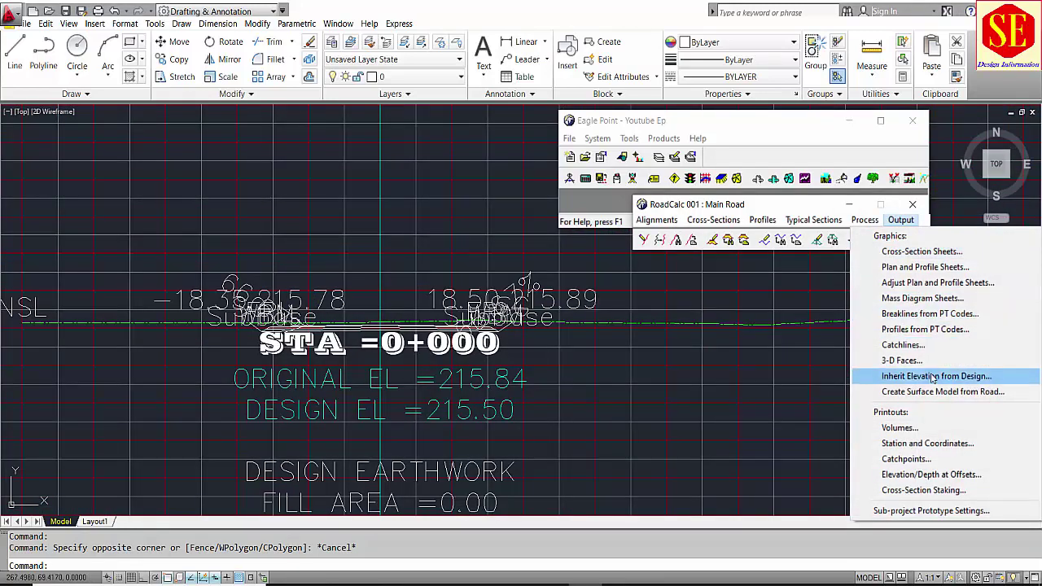
pyautogui.click(921, 252)
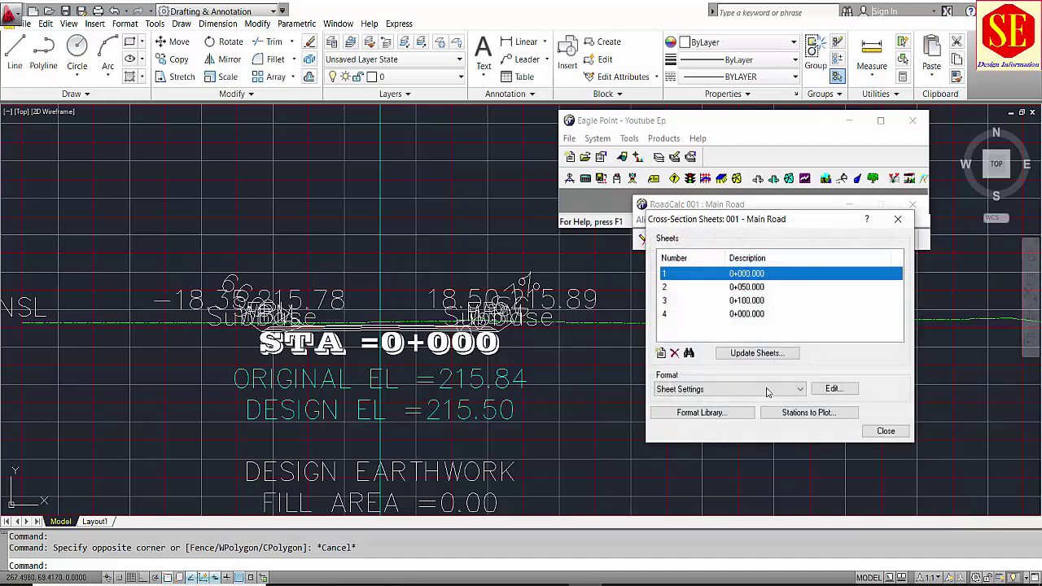
pyautogui.click(894, 388)
pyautogui.moveTo(739, 306); pyautogui.dragTo(554, 241)
# Draw a rectangle about 121 by 76 units around the station 0+000 cross-section and its earthwork text
pyautogui.scroll(-3, 267, 358)
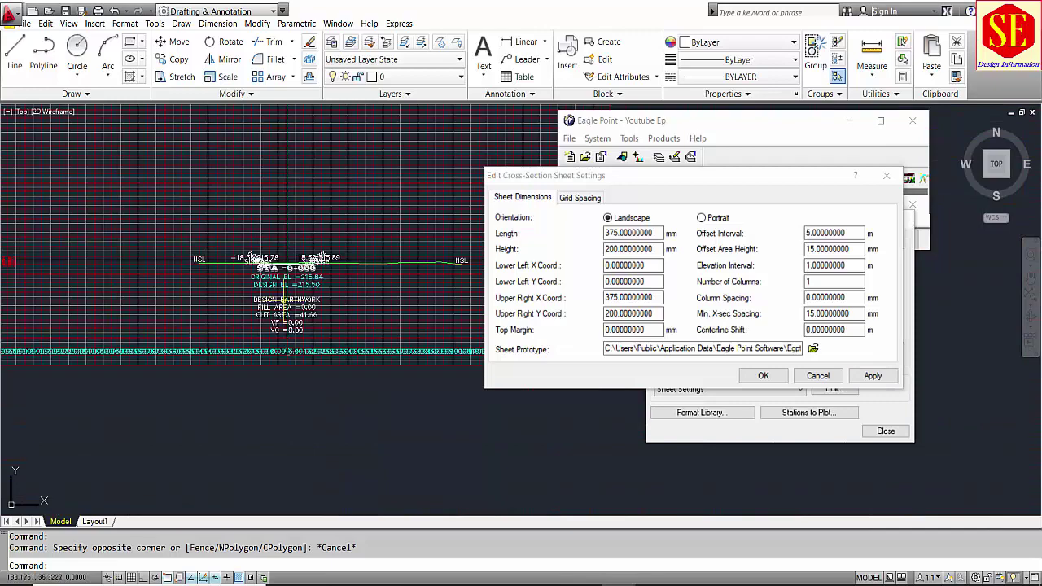
pyautogui.scroll(3, 207, 228)
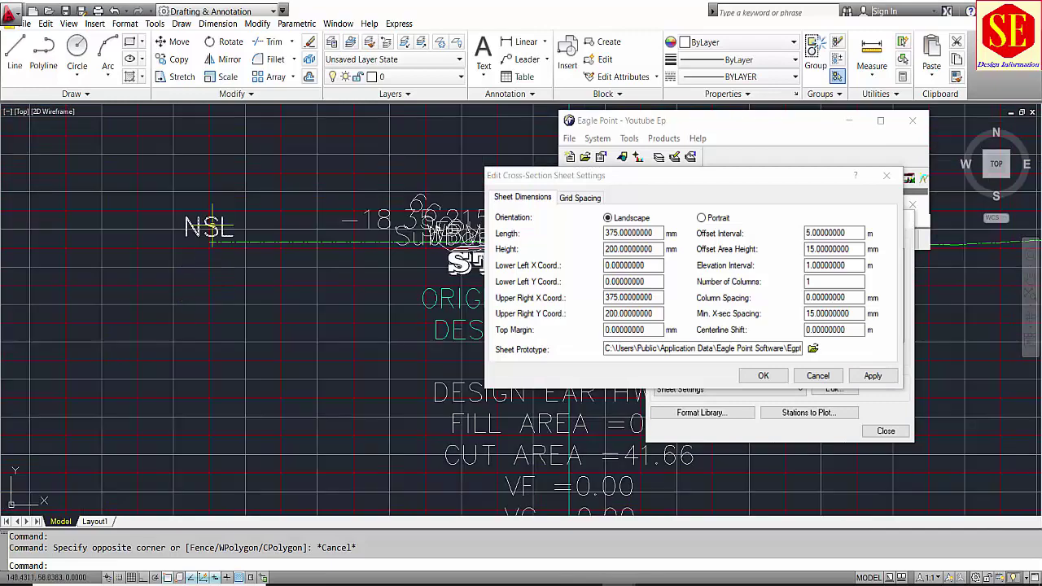
pyautogui.scroll(-3, 207, 226)
pyautogui.scroll(2, 205, 291)
pyautogui.scroll(-3, 239, 252)
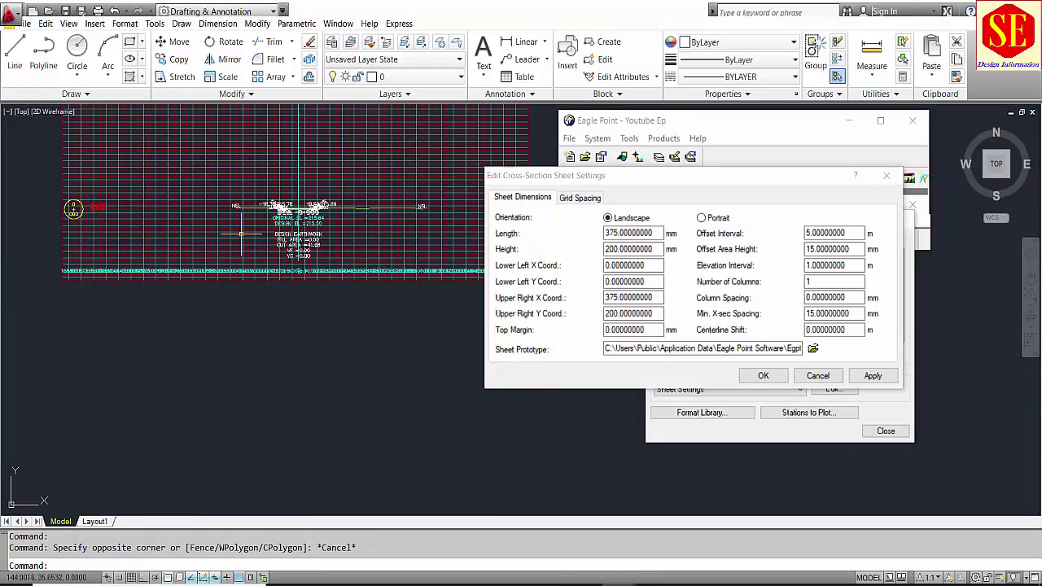
pyautogui.scroll(2, 248, 187)
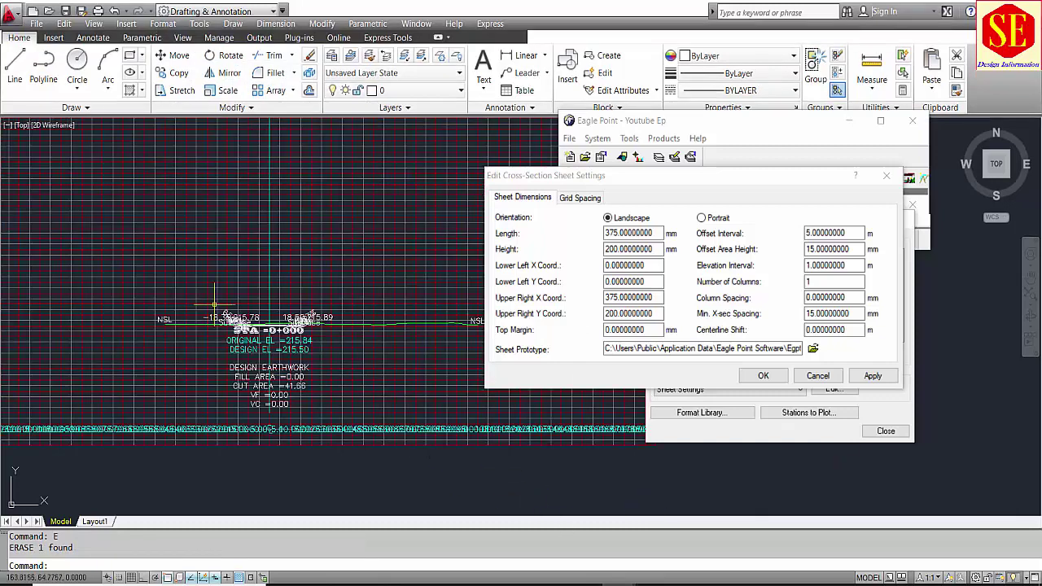
pyautogui.moveTo(210, 228)
pyautogui.mouseDown(button='middle')
pyautogui.moveTo(210, 151)
pyautogui.moveTo(210, 207)
pyautogui.mouseUp(button='middle')
pyautogui.press('Return')
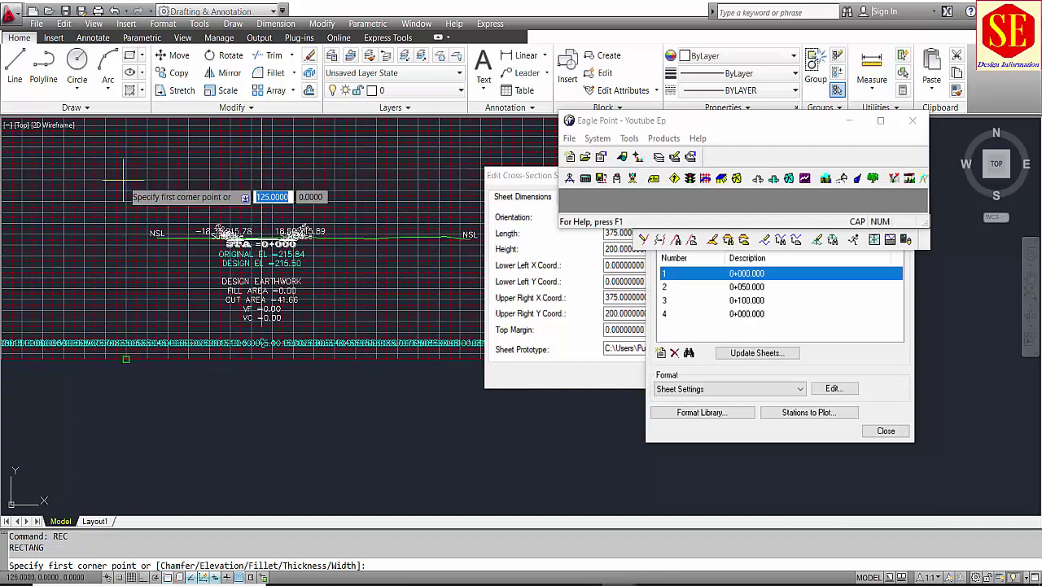
pyautogui.press('F3')
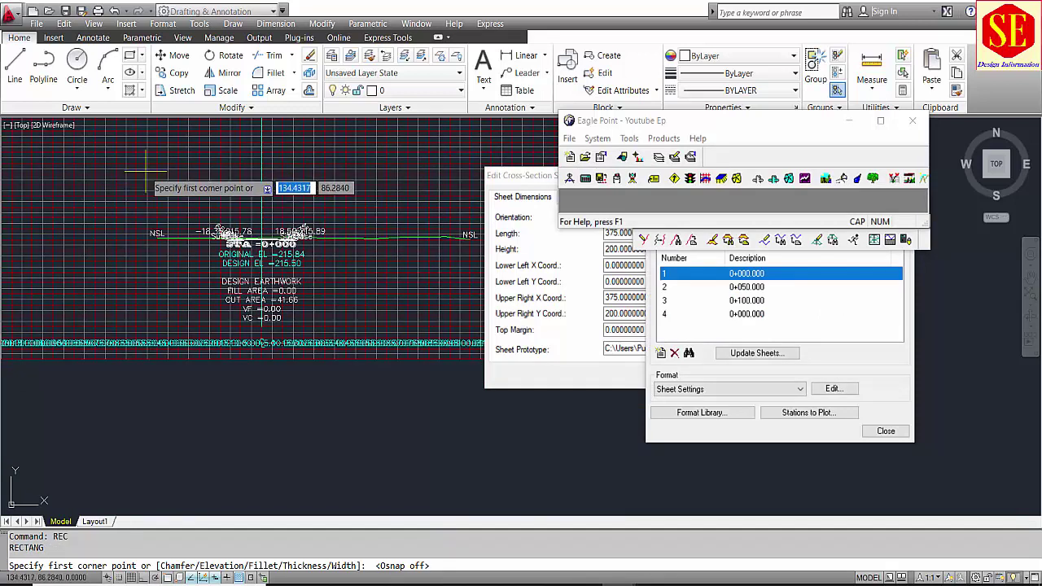
pyautogui.click(144, 168)
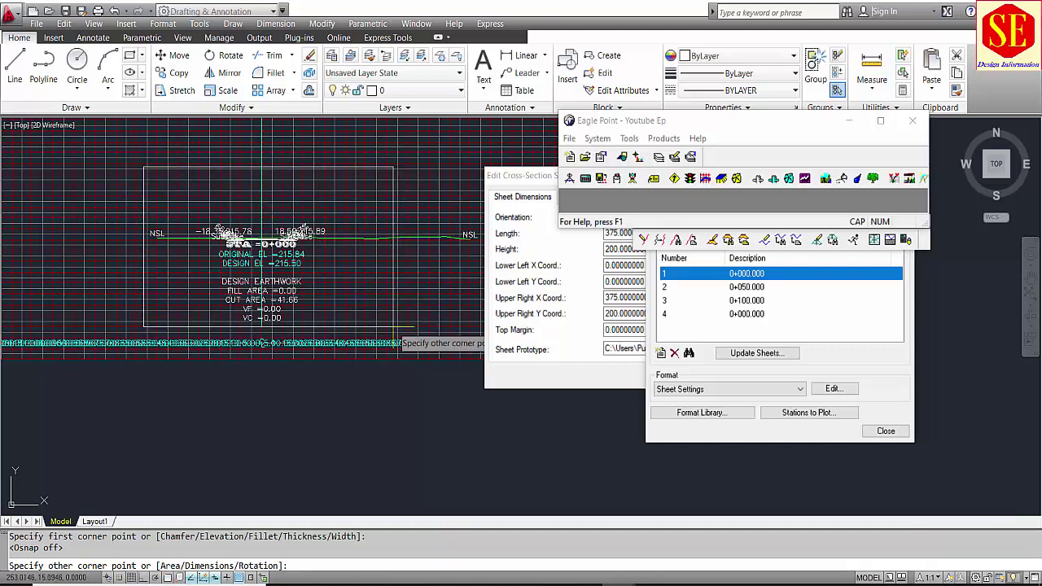
pyautogui.click(397, 331)
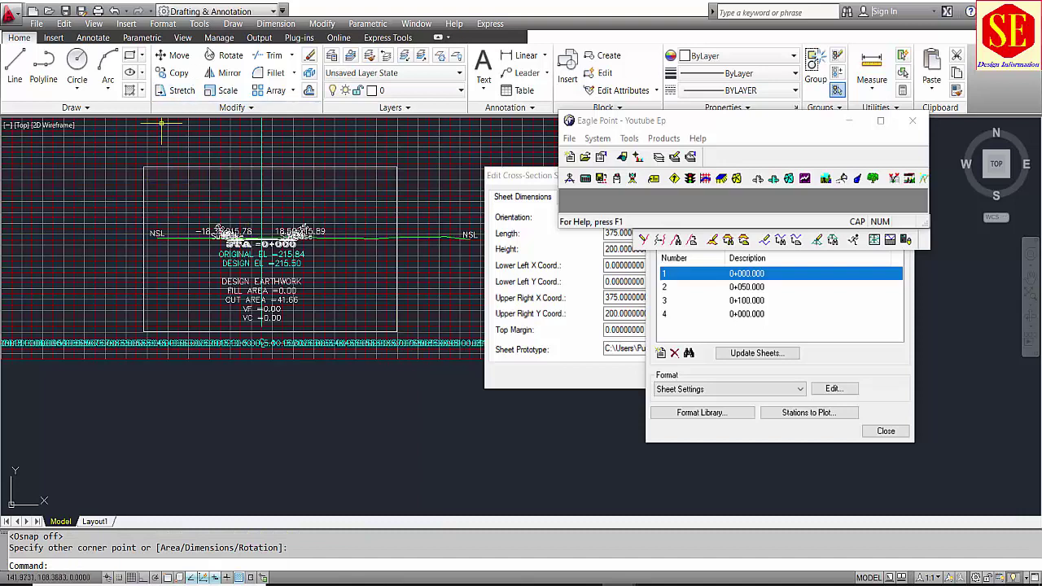
# Add a horizontal linear dimension above the rectangle's upper edge and read its width
pyautogui.click(275, 23)
pyautogui.click(271, 68)
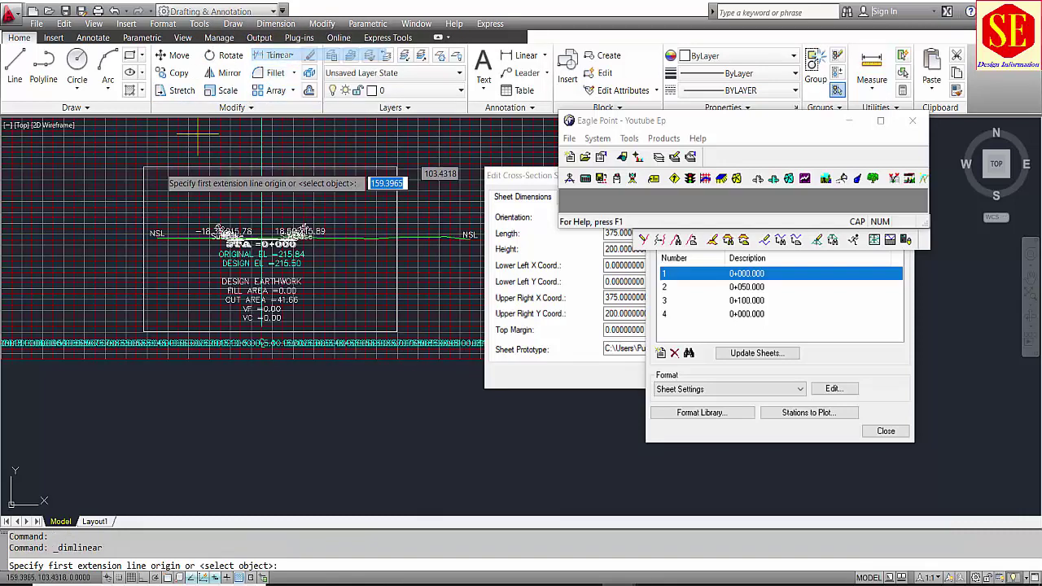
pyautogui.press('F3')
pyautogui.click(144, 168)
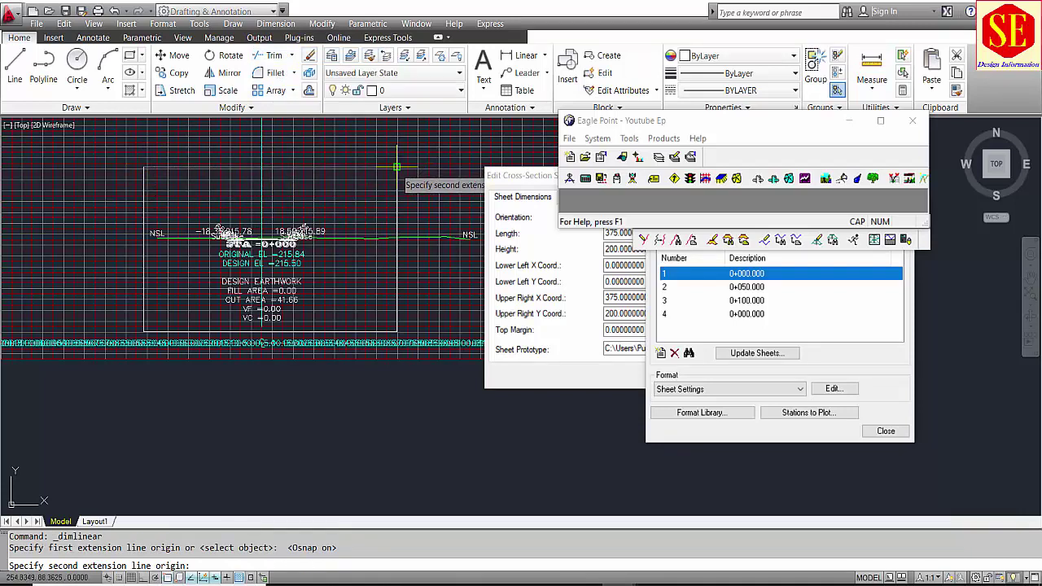
pyautogui.click(396, 168)
pyautogui.scroll(2, 390, 163)
pyautogui.click(251, 149)
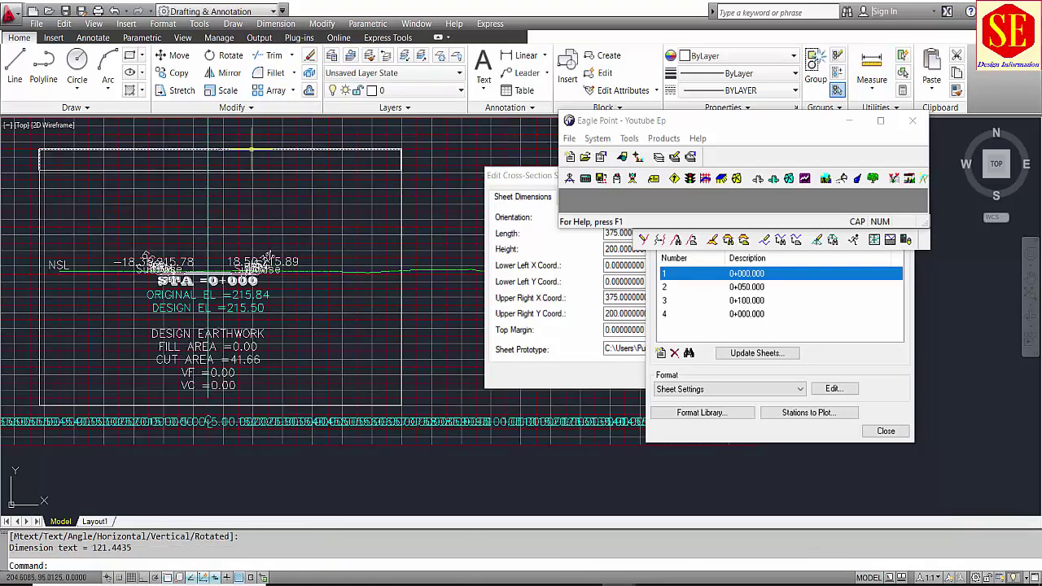
pyautogui.scroll(5, 245, 151)
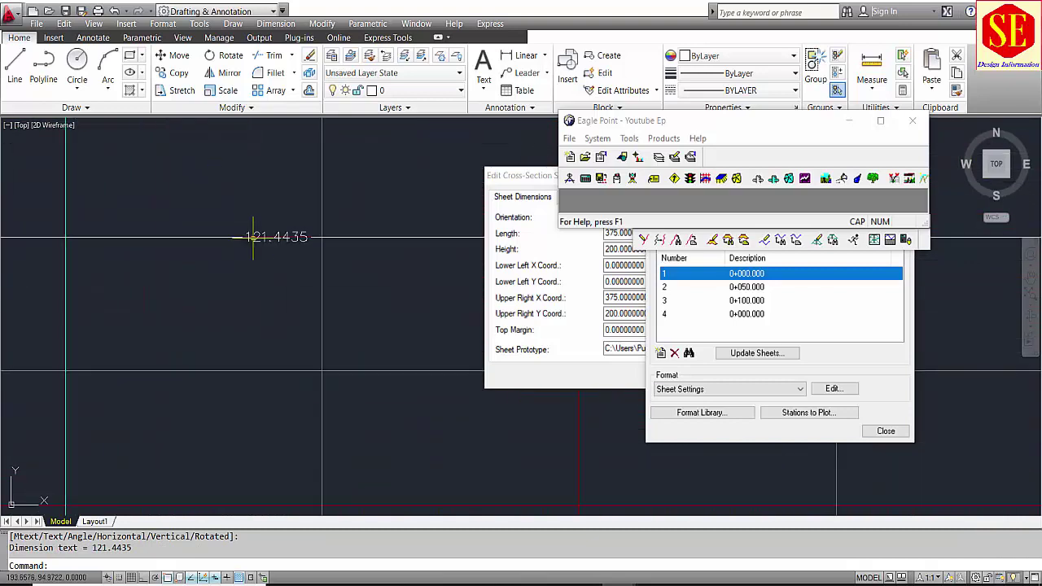
pyautogui.scroll(-6, 248, 237)
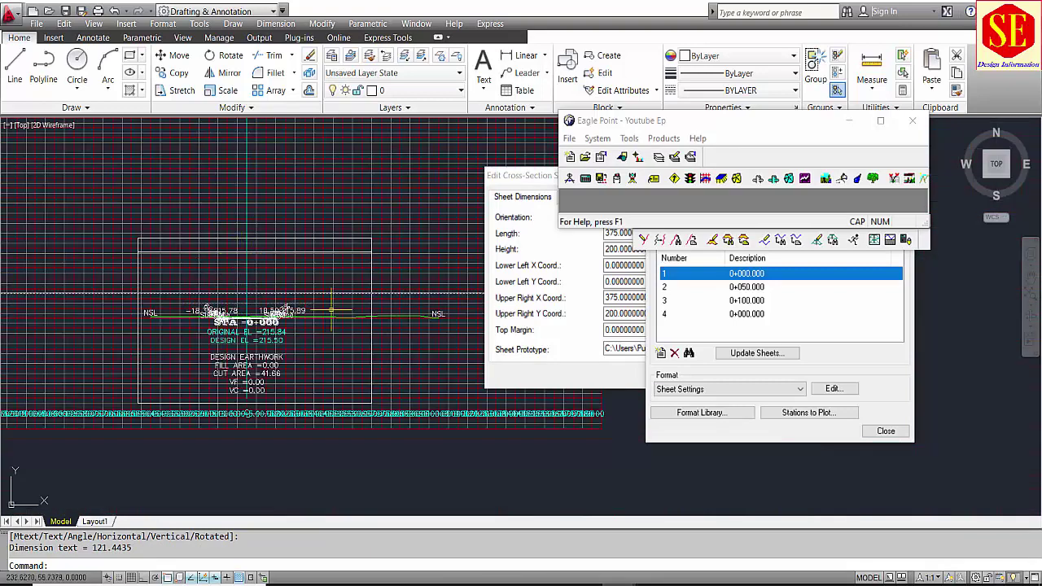
# Add a vertical linear dimension beside the rectangle's left edge and read its height
pyautogui.click(275, 24)
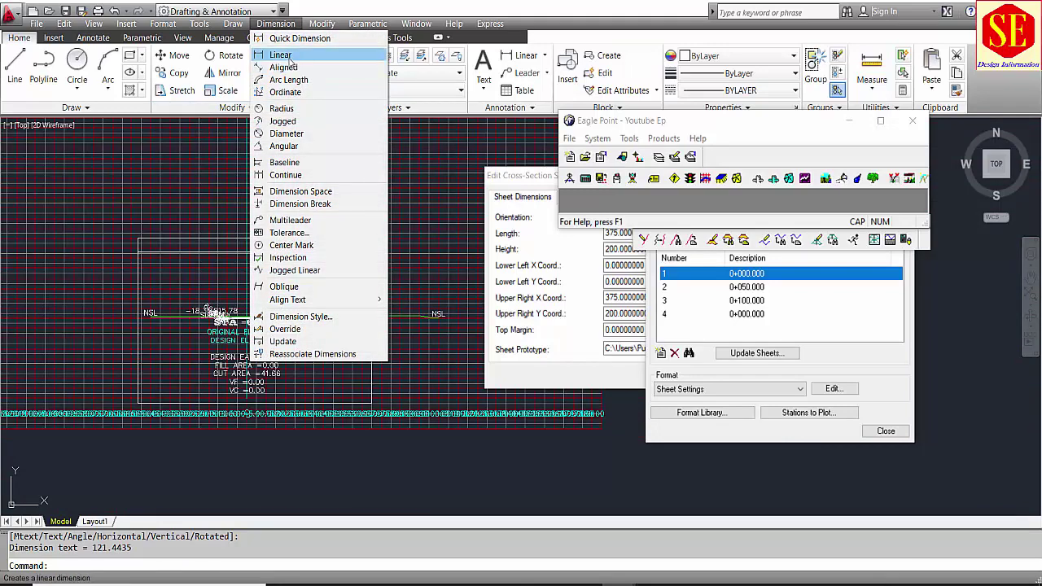
pyautogui.click(282, 54)
pyautogui.scroll(4, 139, 280)
pyautogui.click(144, 243)
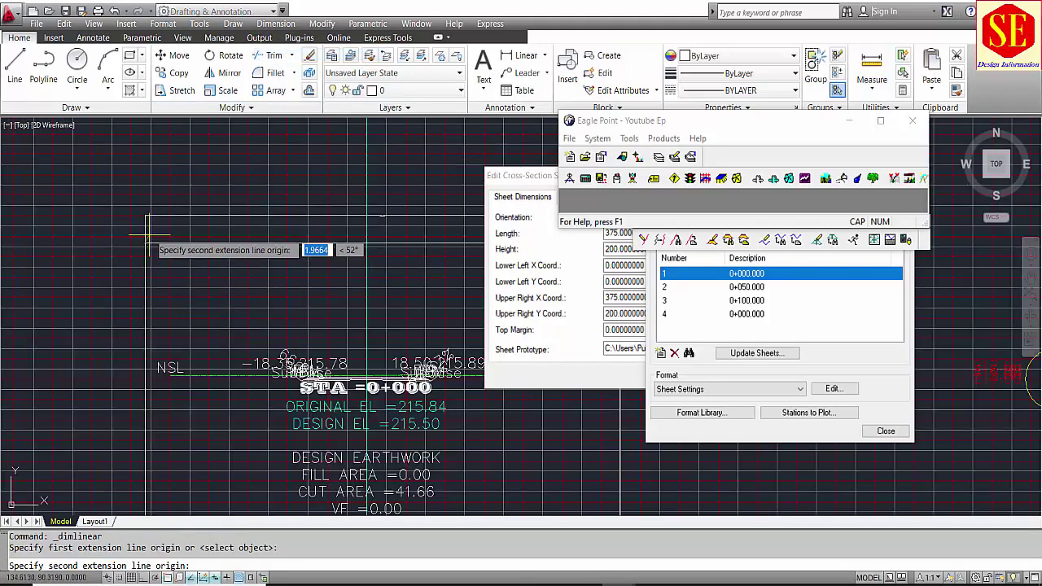
pyautogui.scroll(-3, 139, 318)
pyautogui.scroll(4, 138, 361)
pyautogui.click(138, 361)
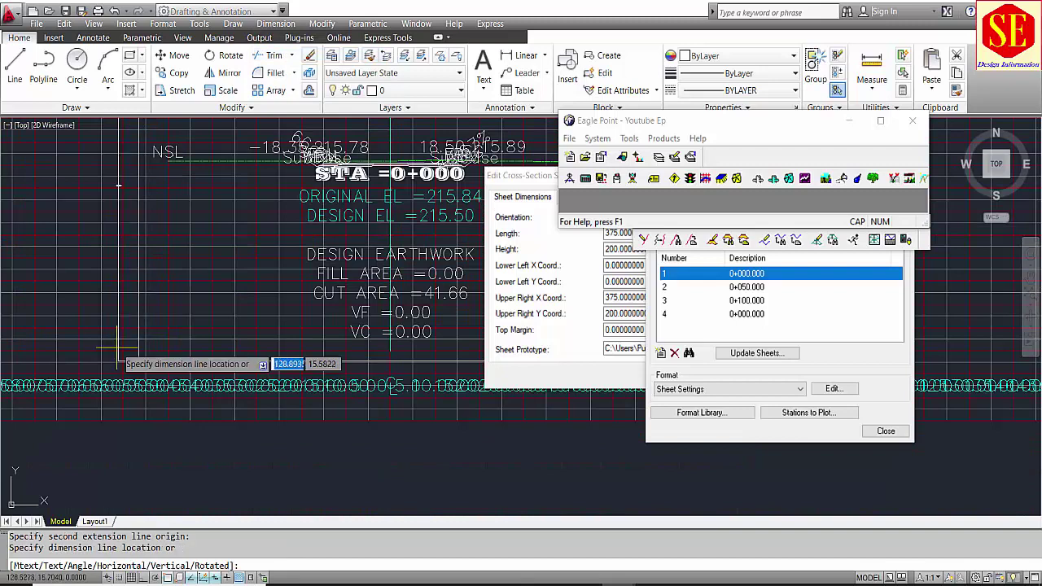
pyautogui.click(97, 187)
pyautogui.scroll(5, 126, 201)
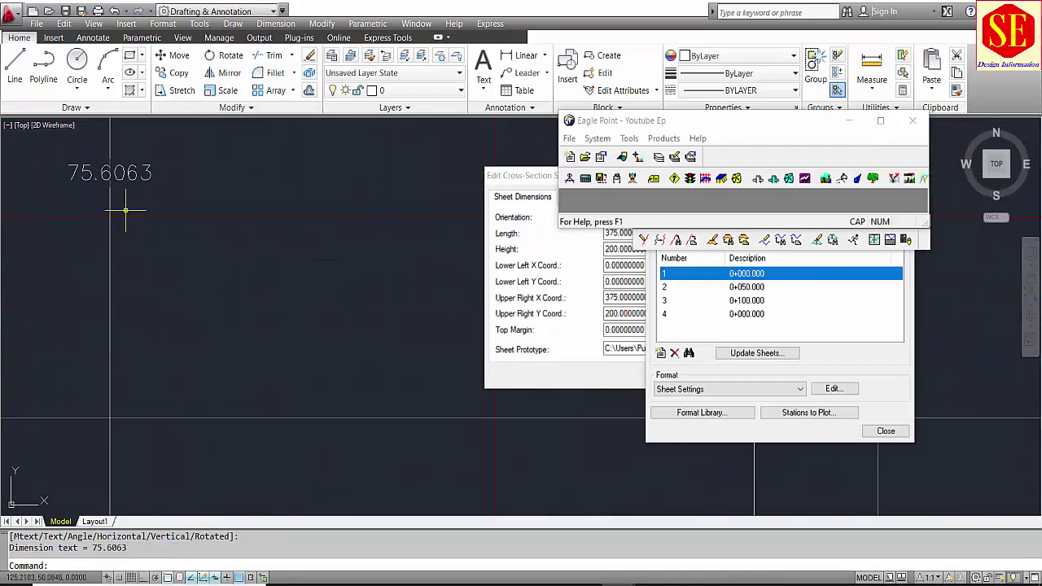
pyautogui.scroll(-3, 157, 256)
# Set the sheet length to 120 mm and height to 75 mm, and confirm the sheet settings
pyautogui.click(590, 348)
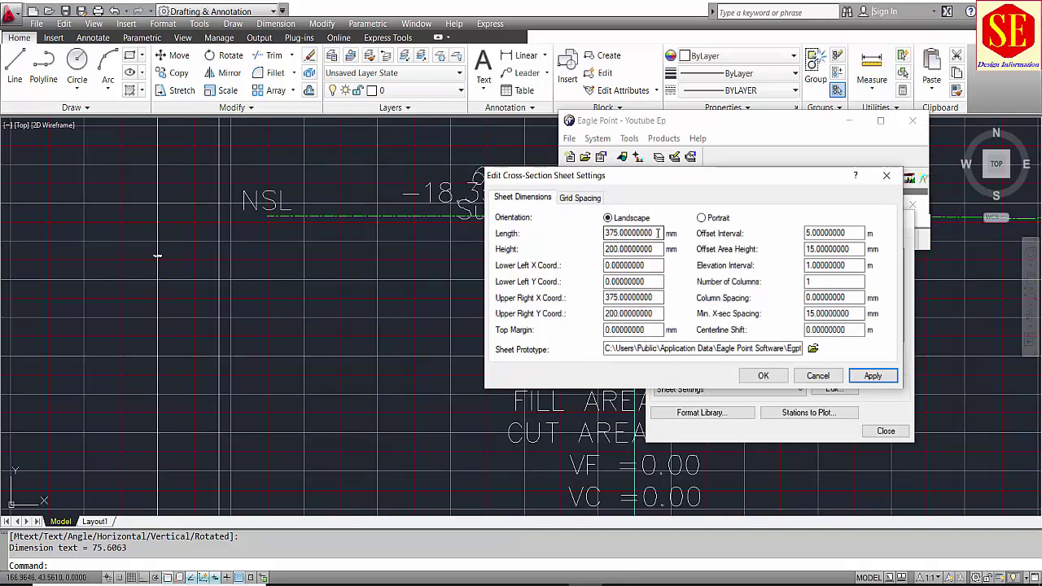
pyautogui.press('Tab')
pyautogui.write('12')
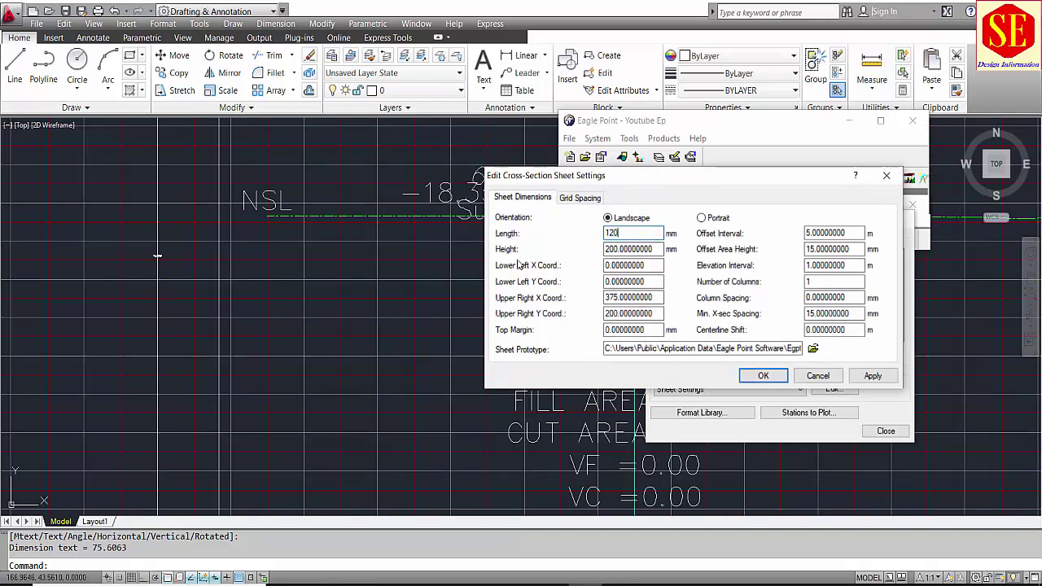
pyautogui.click(627, 249)
pyautogui.scroll(5, 154, 258)
pyautogui.scroll(-6, 215, 277)
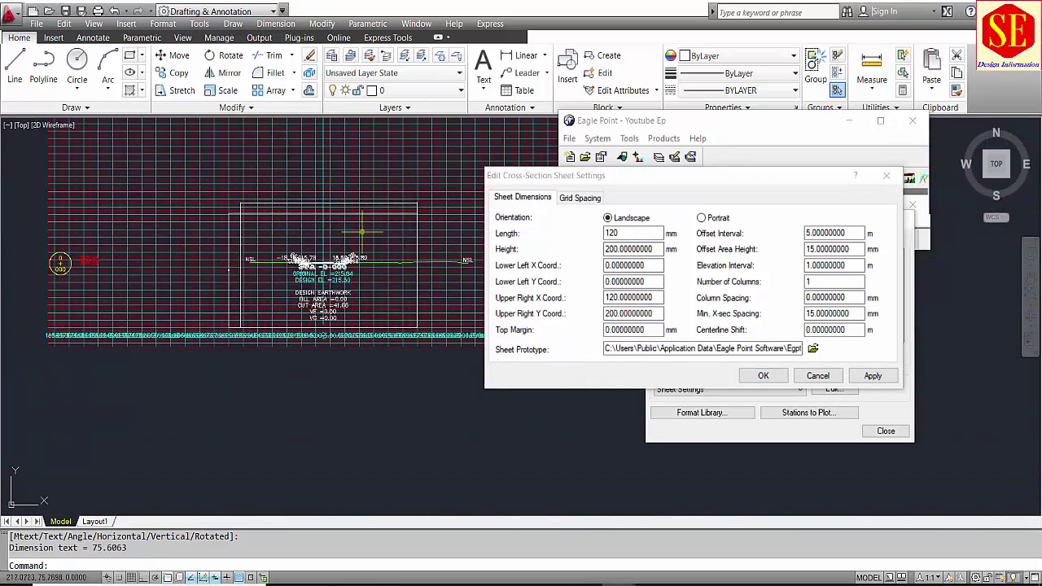
pyautogui.click(663, 248)
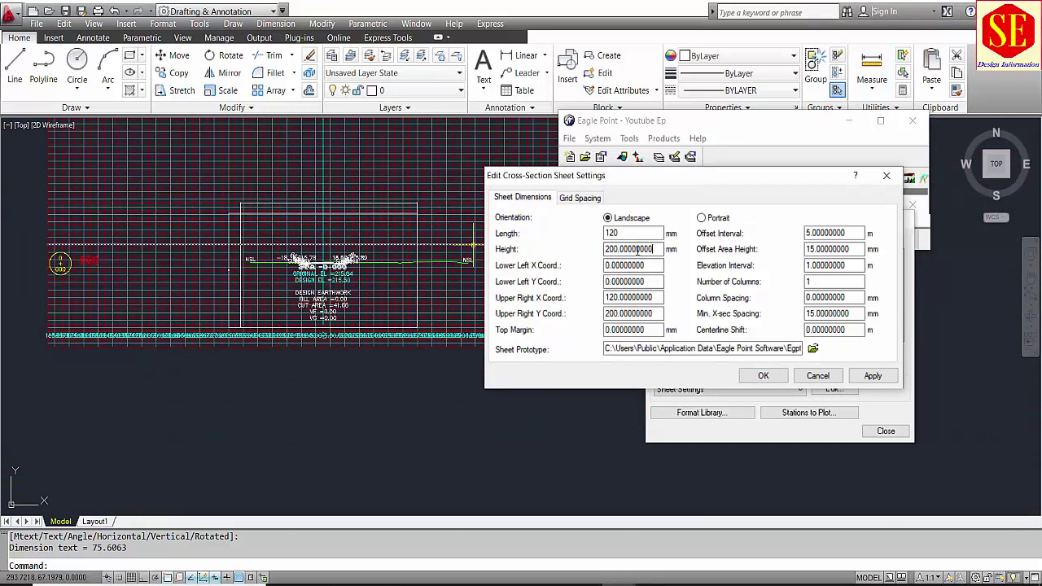
pyautogui.doubleClick(663, 249)
pyautogui.write('75')
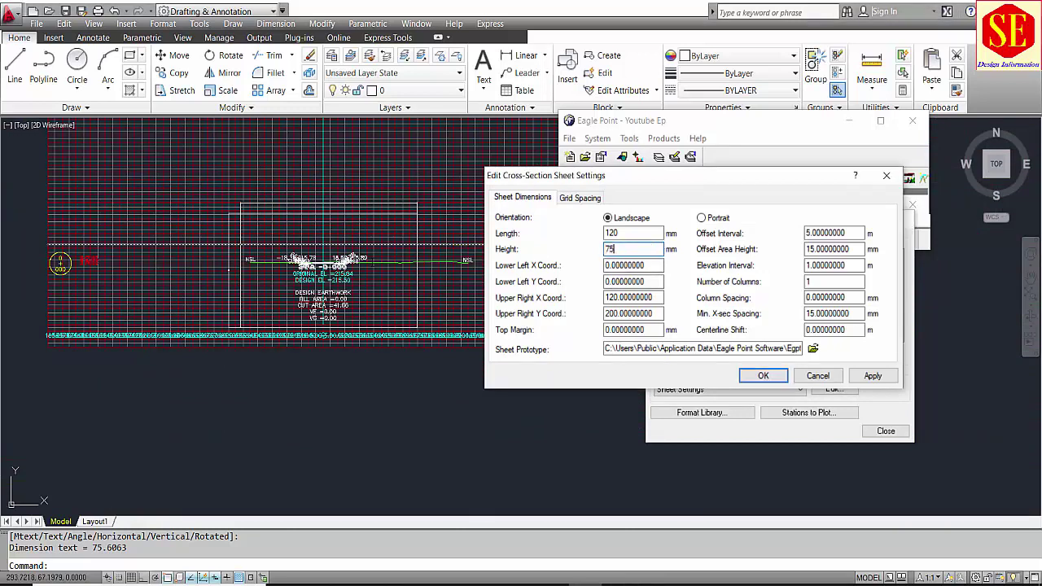
pyautogui.click(615, 281)
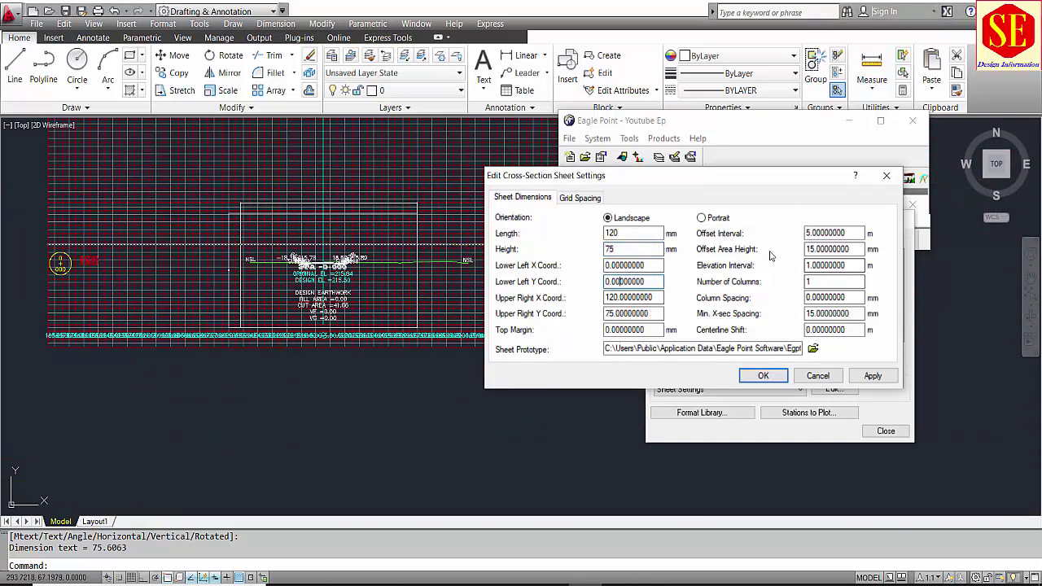
pyautogui.click(762, 375)
# Create a new cross-section sheet for the Main Road with the starting station kept at 0+000 and the ending station set to 0
pyautogui.click(661, 353)
pyautogui.press('Tab')
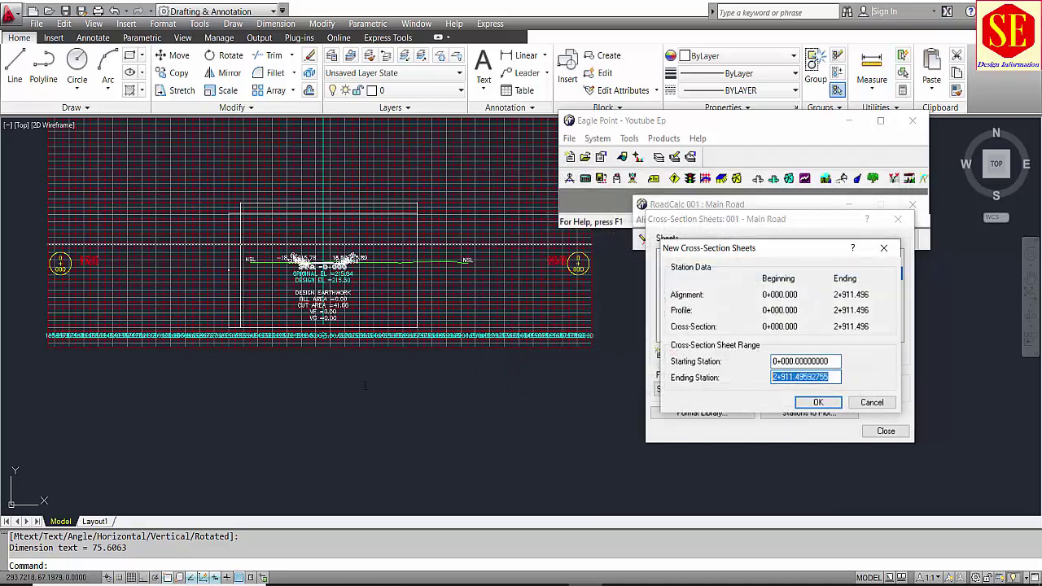
pyautogui.write('0')
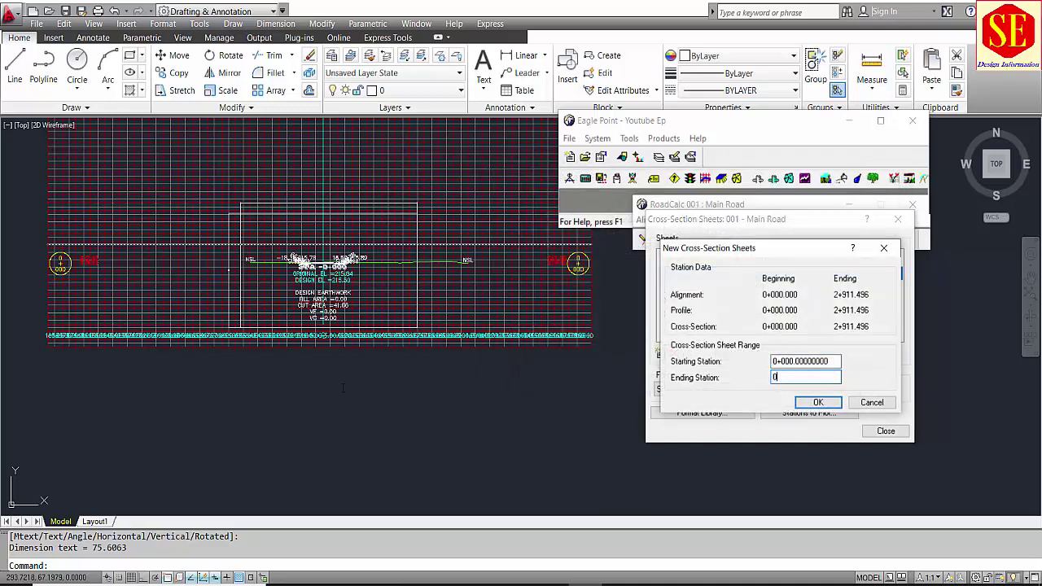
pyautogui.click(818, 402)
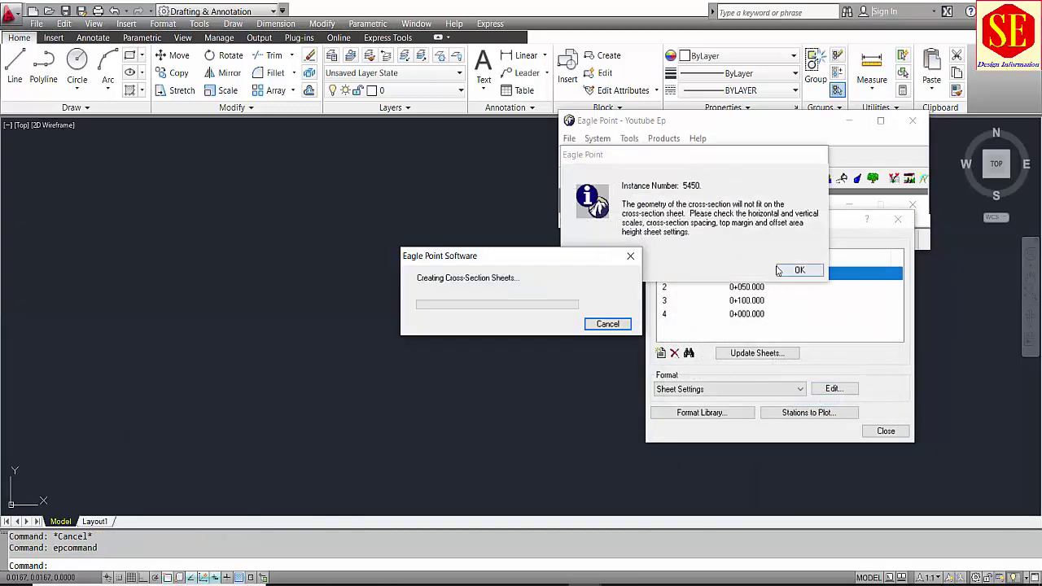
pyautogui.click(663, 226)
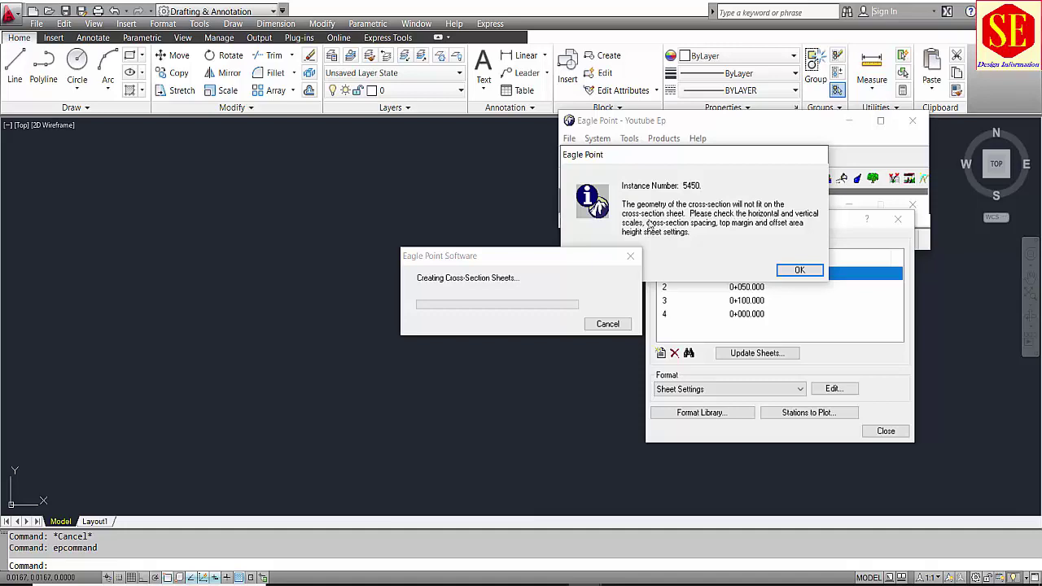
pyautogui.click(799, 272)
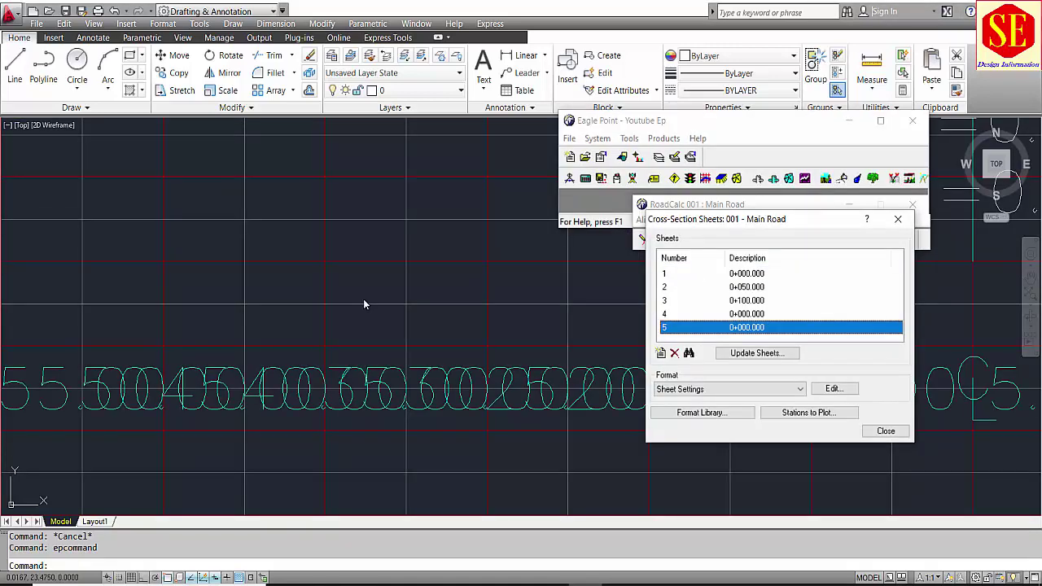
# Zoom to the drawing extents and examine how the station 0+000 section, labels and earthwork text fit on the new sheet
pyautogui.scroll(-3, 291, 306)
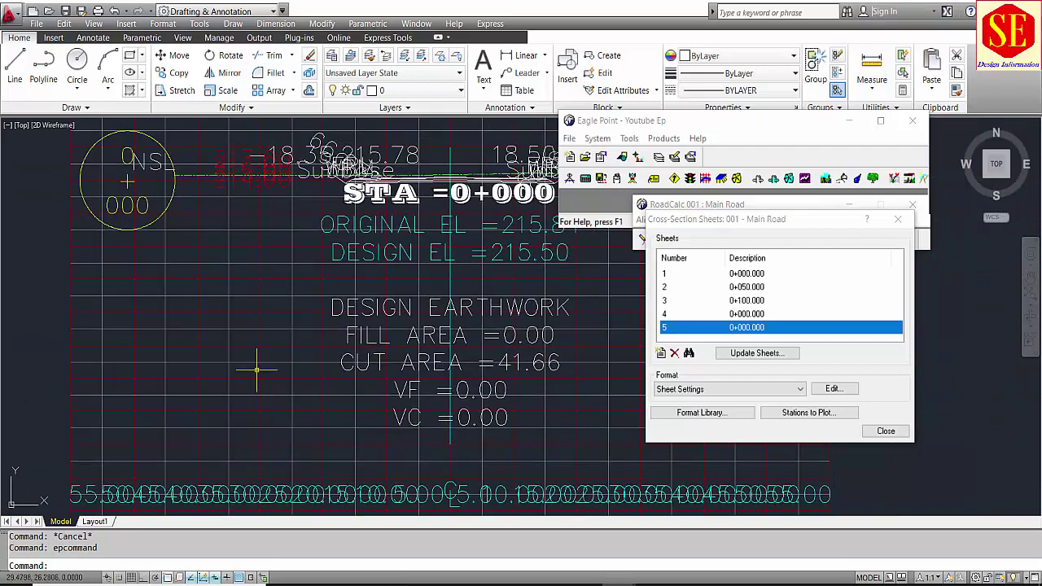
pyautogui.write('z')
pyautogui.press('Return')
pyautogui.write('E')
pyautogui.press('Return')
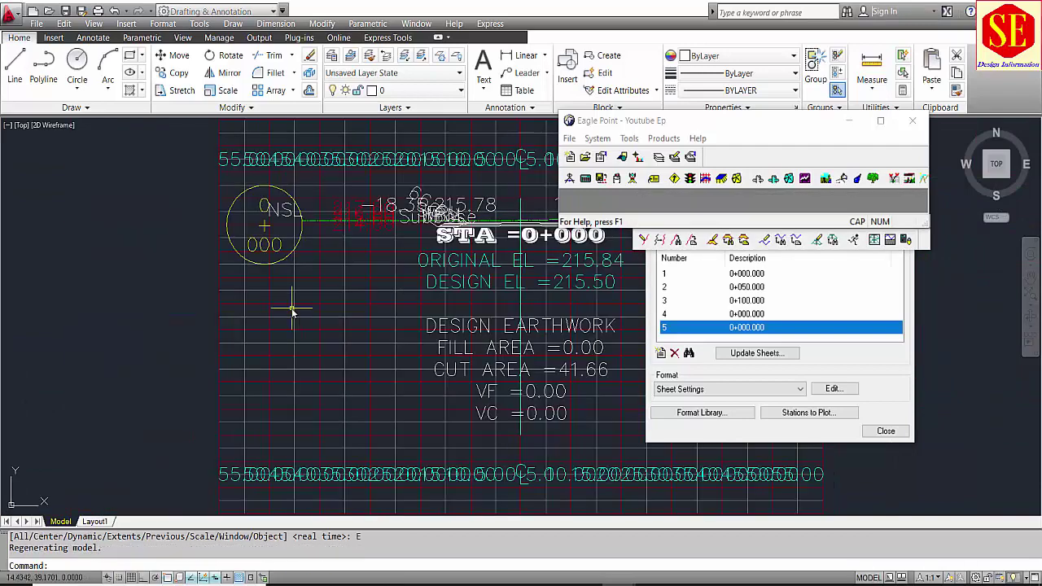
pyautogui.scroll(3, 316, 314)
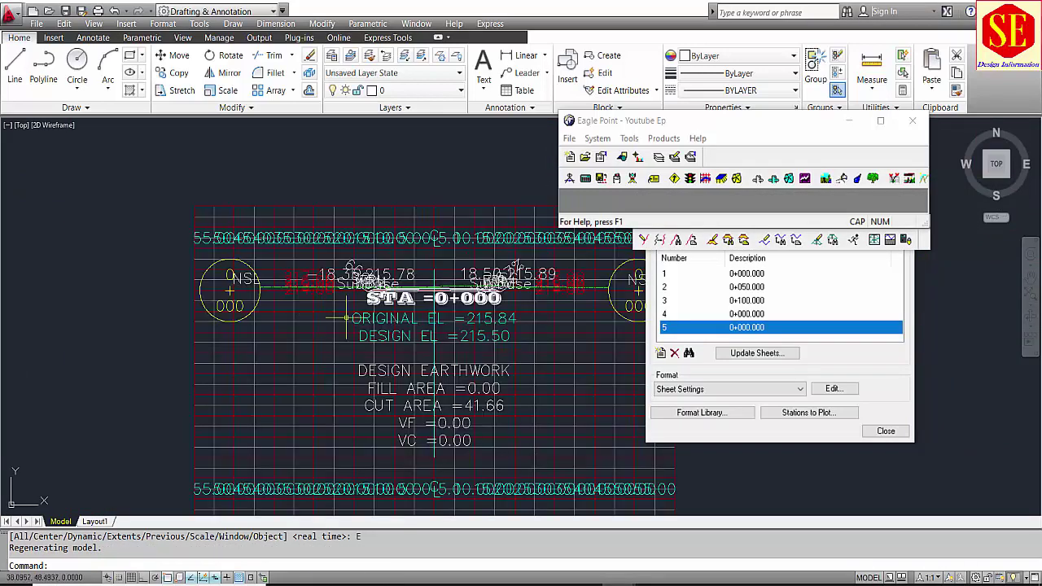
pyautogui.scroll(2, 328, 329)
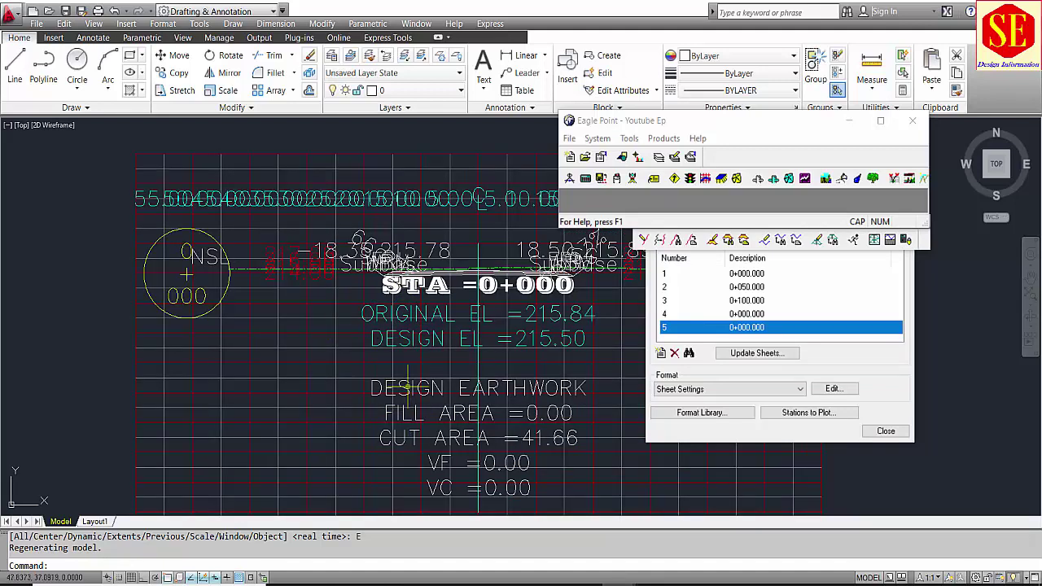
pyautogui.scroll(2, 416, 346)
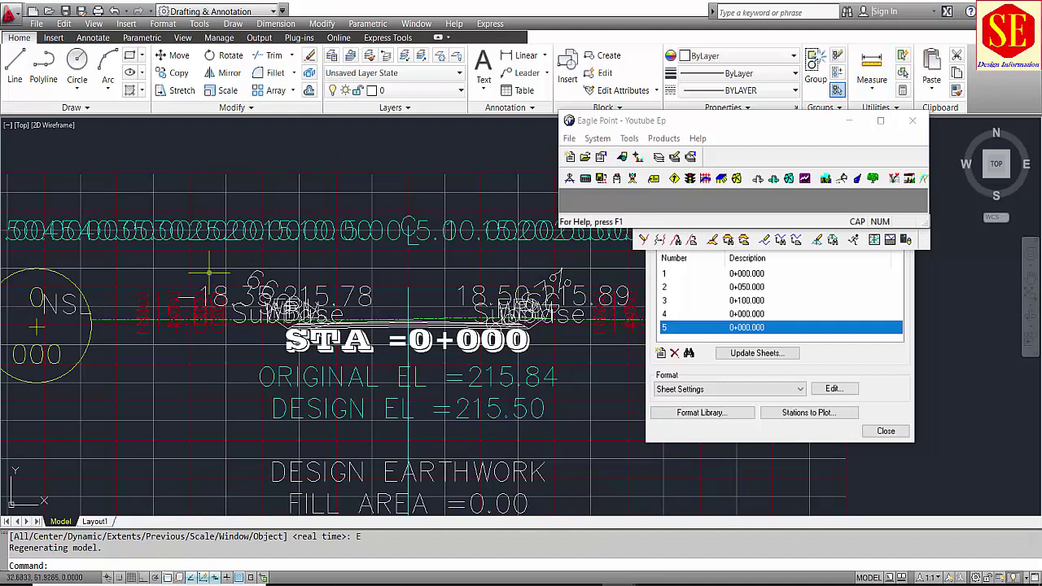
pyautogui.scroll(-2, 253, 275)
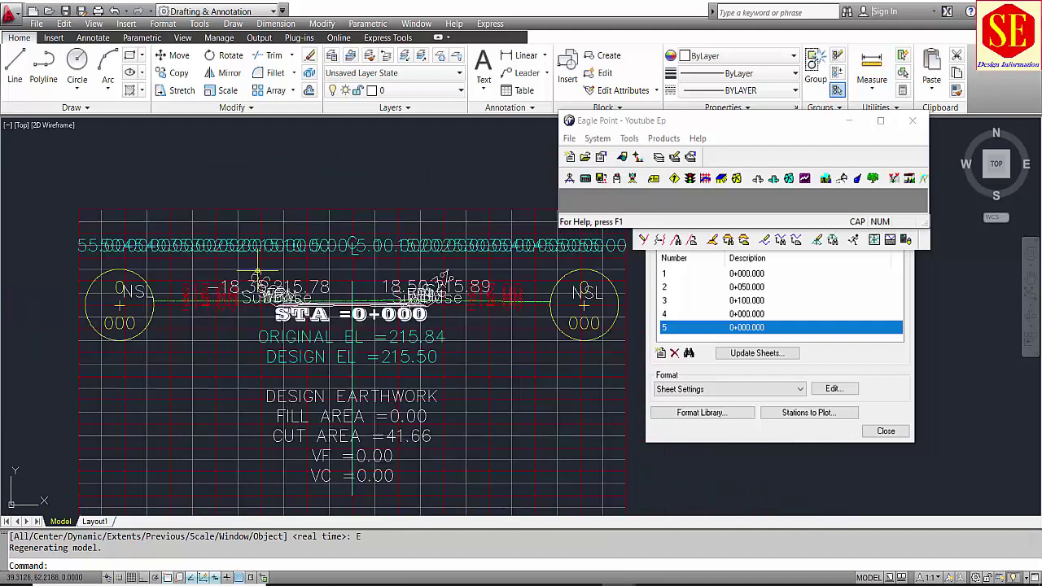
# Review the sheet dimensions and grid spacing in the cross-section sheet settings, and close them without changes
pyautogui.click(761, 390)
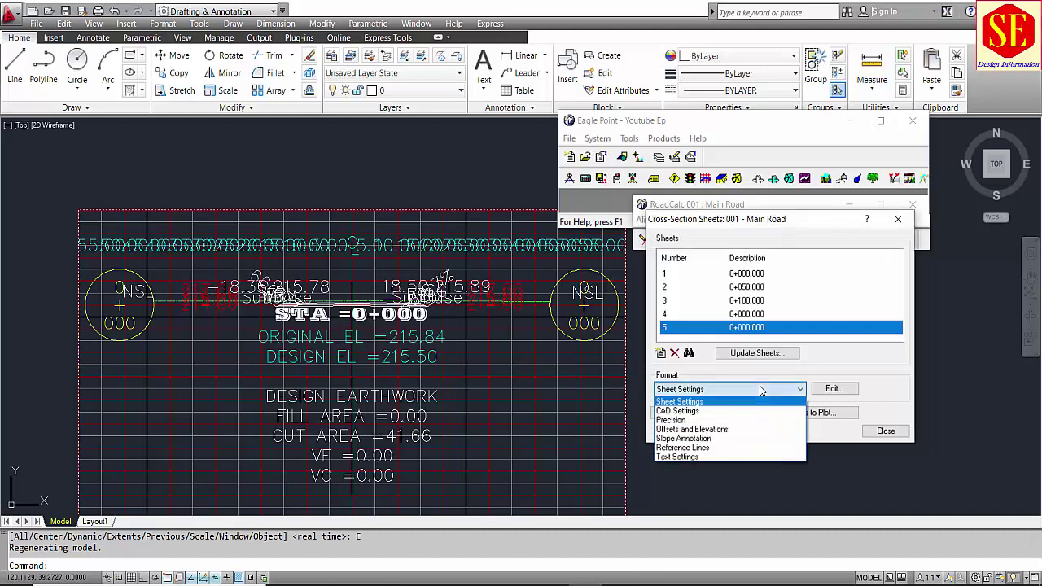
pyautogui.click(834, 388)
pyautogui.click(833, 389)
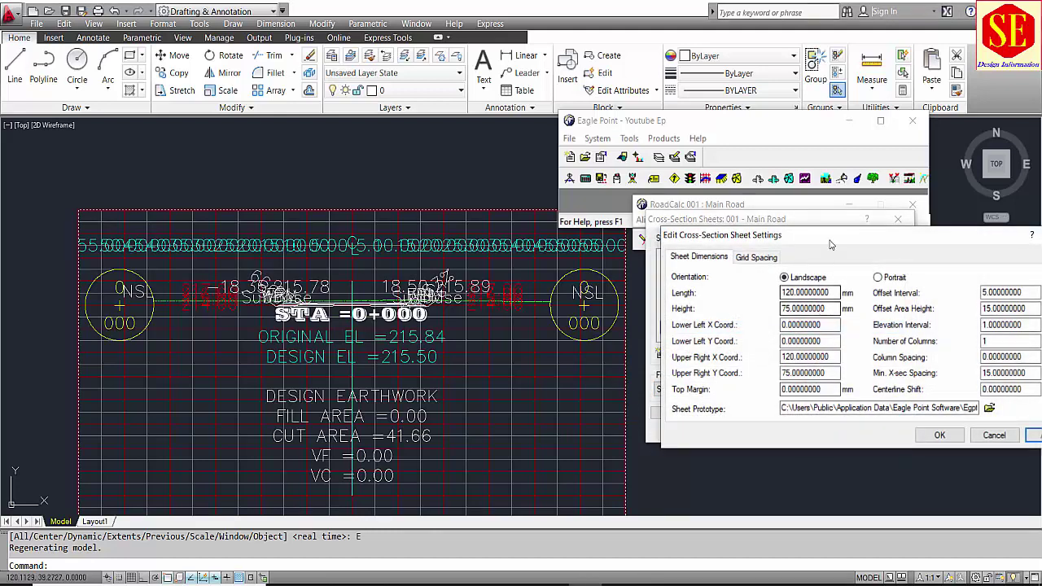
pyautogui.moveTo(755, 237); pyautogui.dragTo(659, 199)
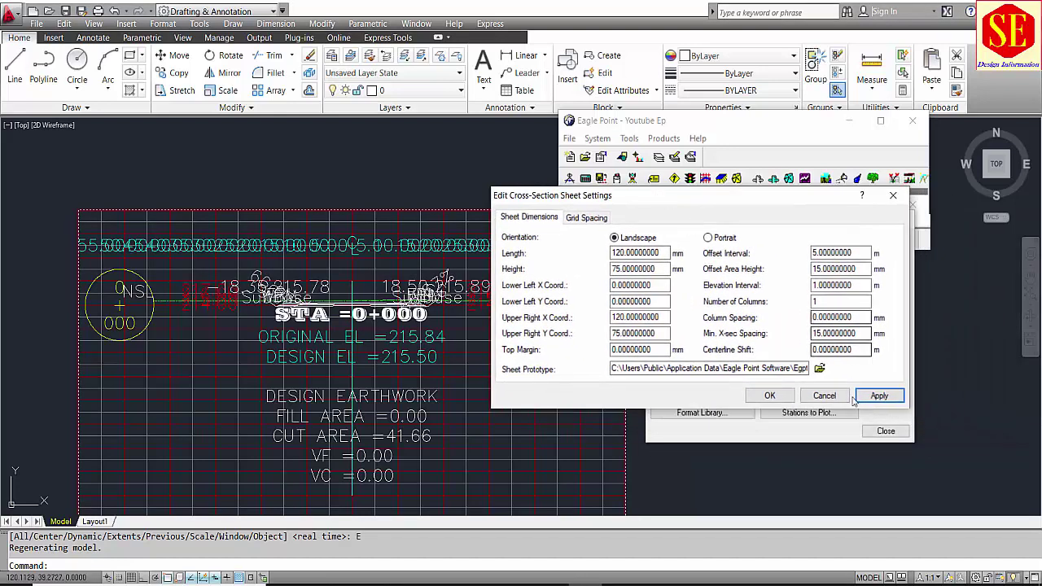
pyautogui.click(599, 218)
pyautogui.click(769, 396)
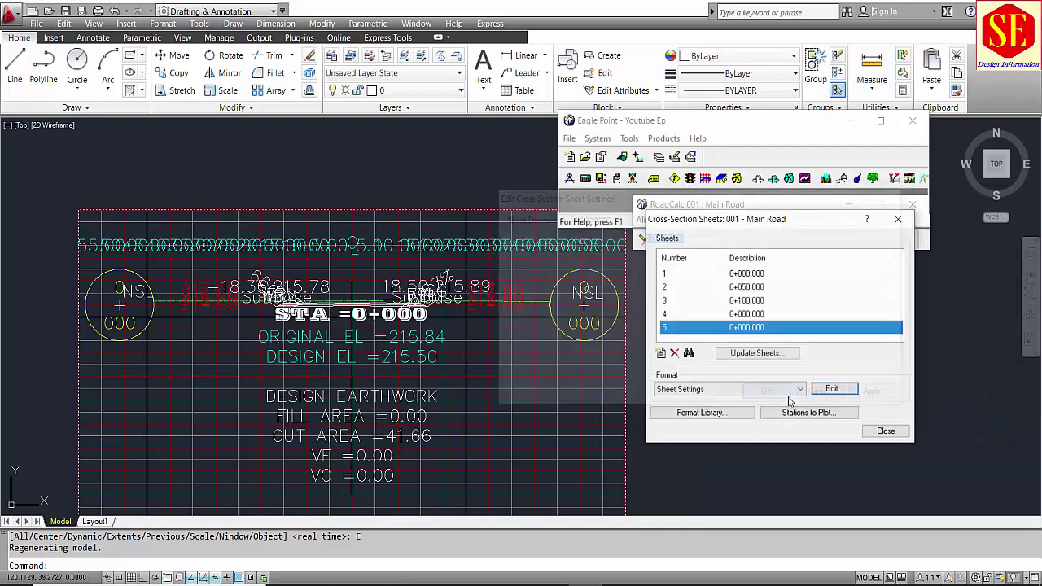
# Open the cross-section CAD settings for editing and check the NSL item's layer, colour and linetype against the ground line in the drawing
pyautogui.click(737, 390)
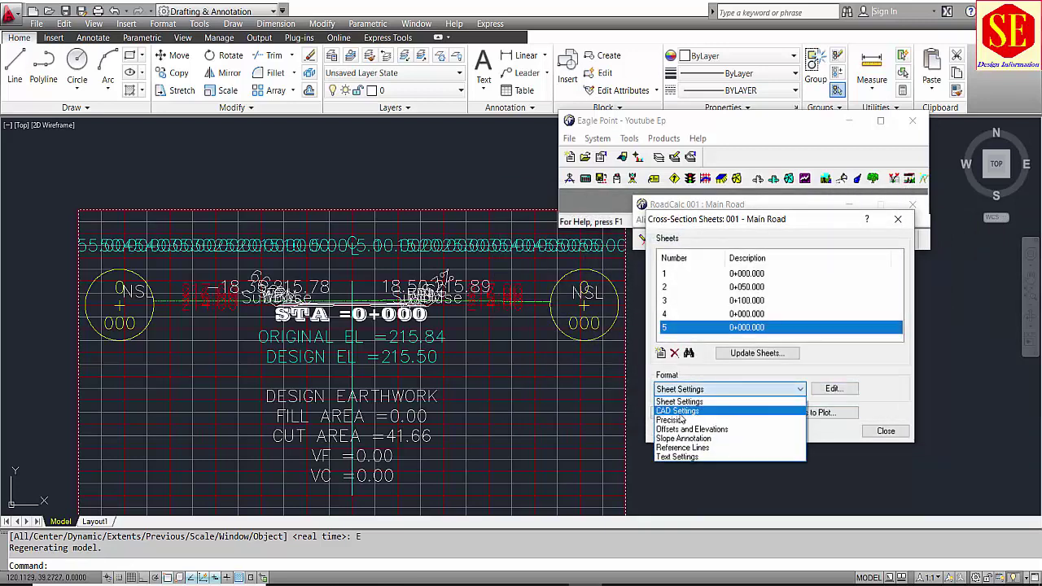
pyautogui.click(686, 412)
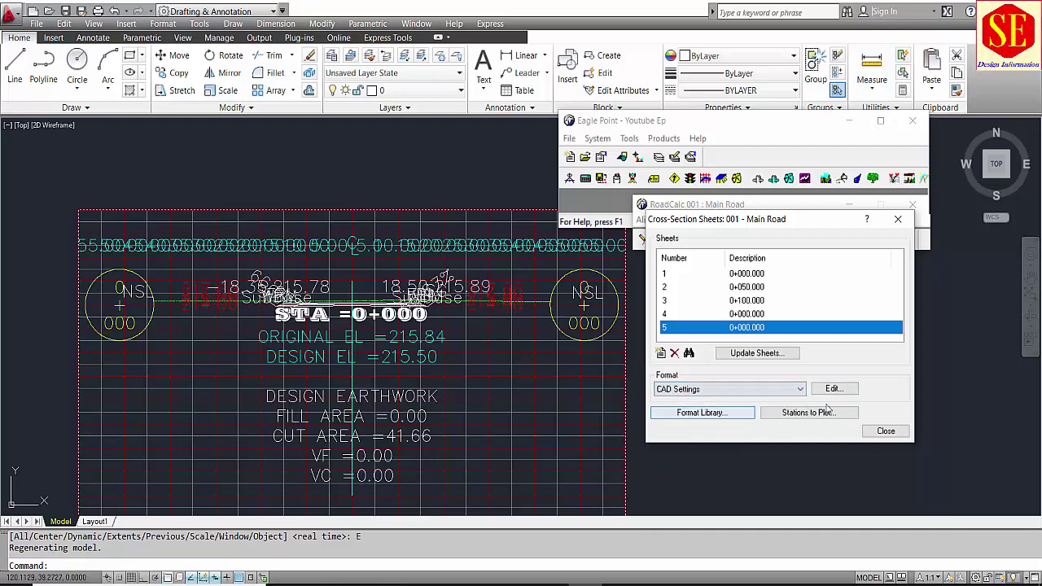
pyautogui.click(844, 393)
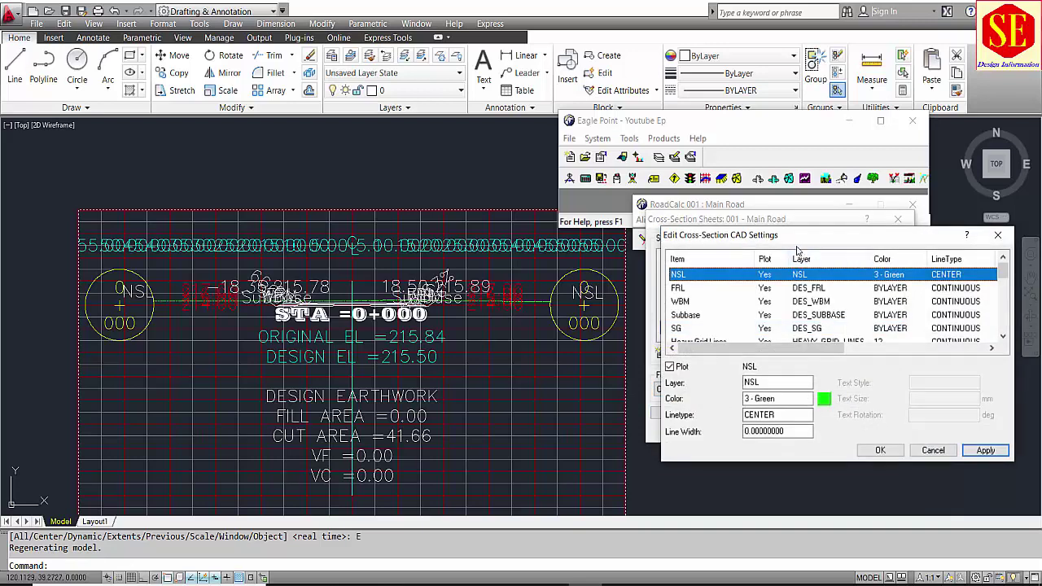
pyautogui.moveTo(794, 234); pyautogui.dragTo(498, 149)
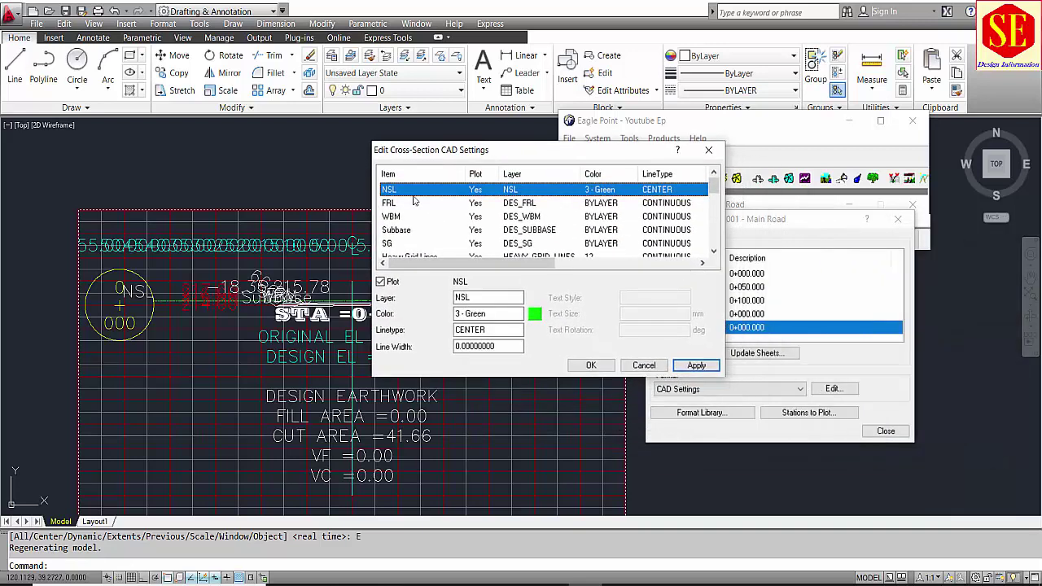
pyautogui.click(518, 203)
pyautogui.click(500, 193)
pyautogui.scroll(5, 114, 293)
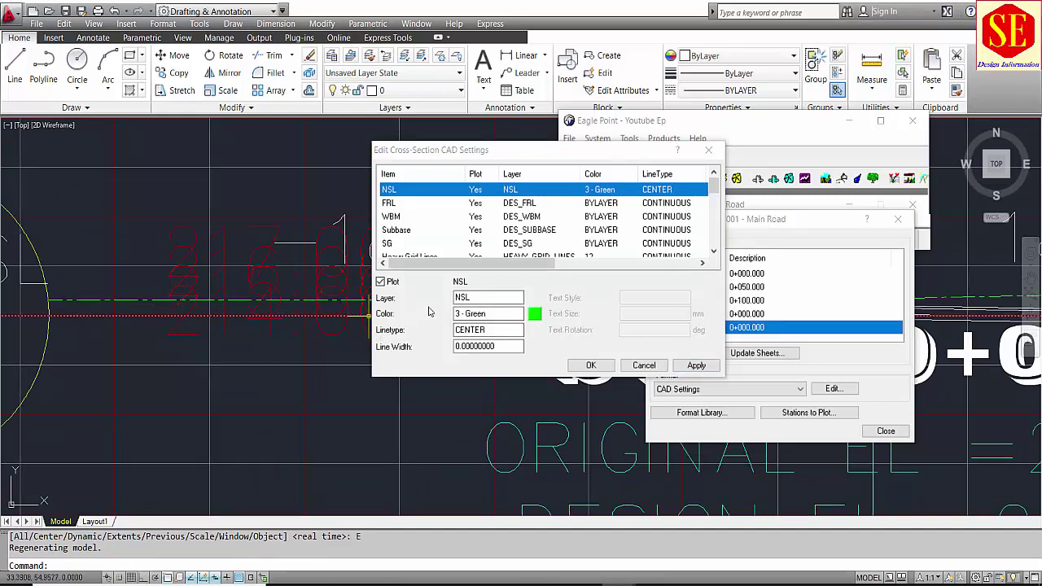
# Check the plot, layer, colour and linetype settings of the FRL, WBM, Subbase and SG items
pyautogui.click(430, 203)
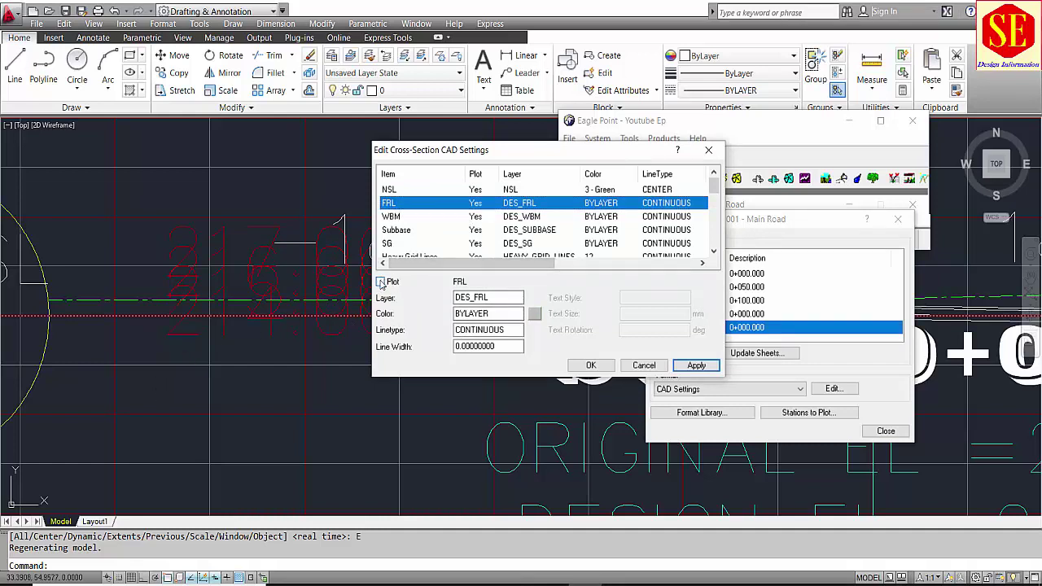
pyautogui.click(407, 217)
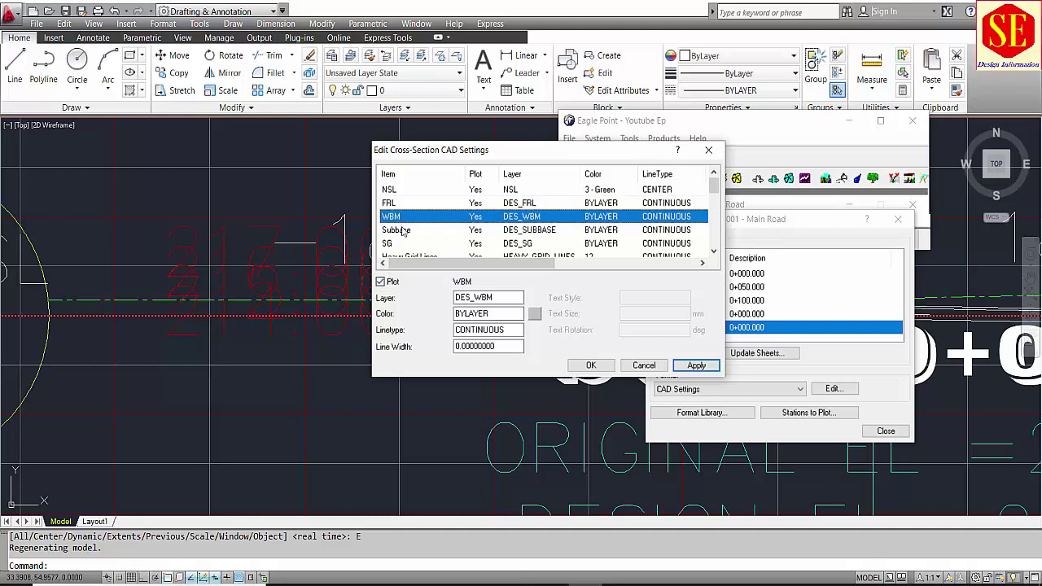
pyautogui.click(402, 230)
pyautogui.click(397, 243)
pyautogui.scroll(-1, 475, 236)
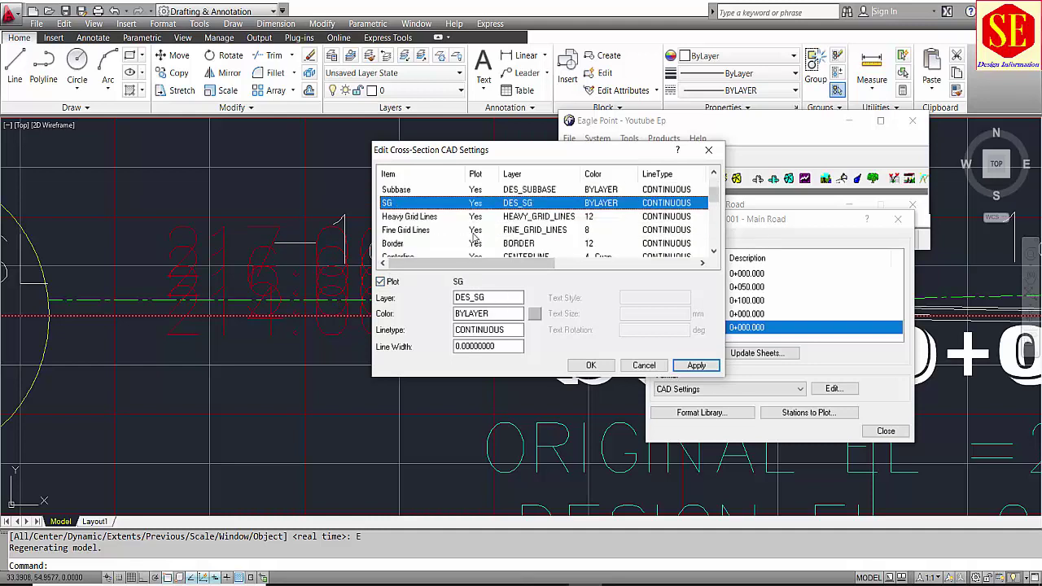
# Set the linetype of the Heavy Grid Lines item to DOT
pyautogui.click(433, 218)
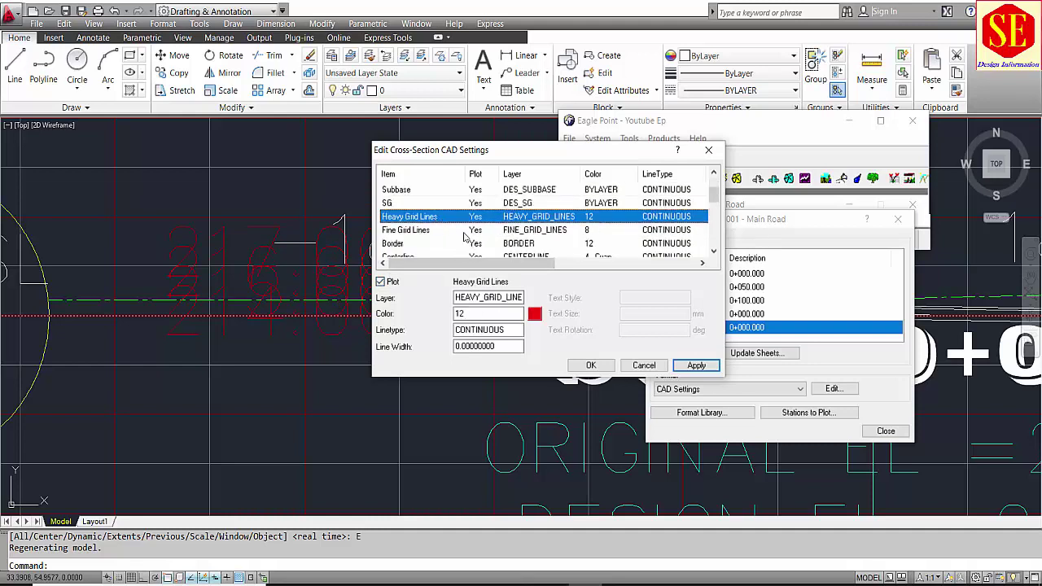
pyautogui.press('Tab')
pyautogui.press('Tab')
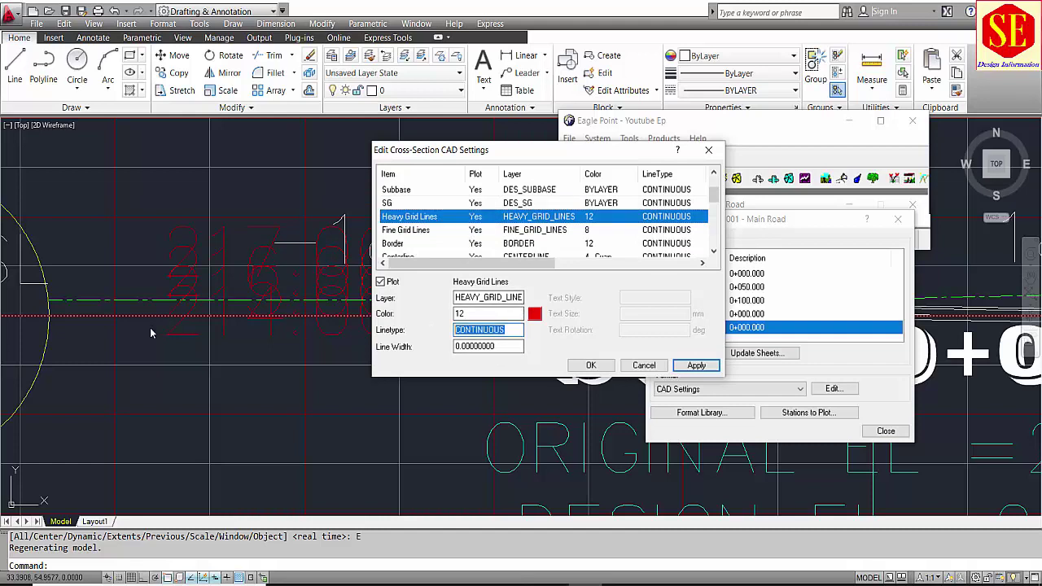
pyautogui.write('DOT')
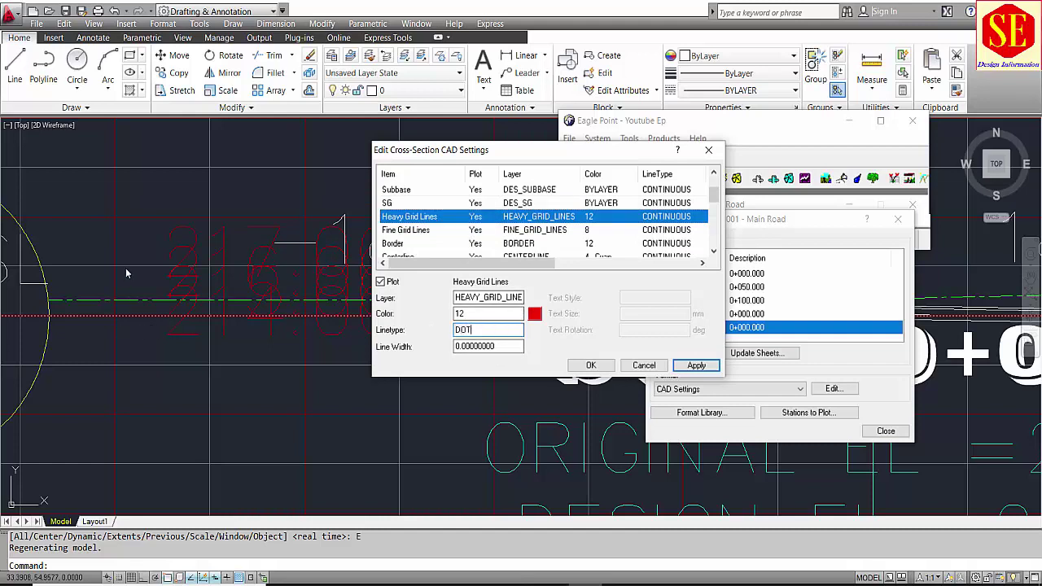
# Set the linetype of the Fine Grid Lines item to DOT
pyautogui.click(420, 231)
pyautogui.press('Tab')
pyautogui.press('Tab')
pyautogui.press('Tab')
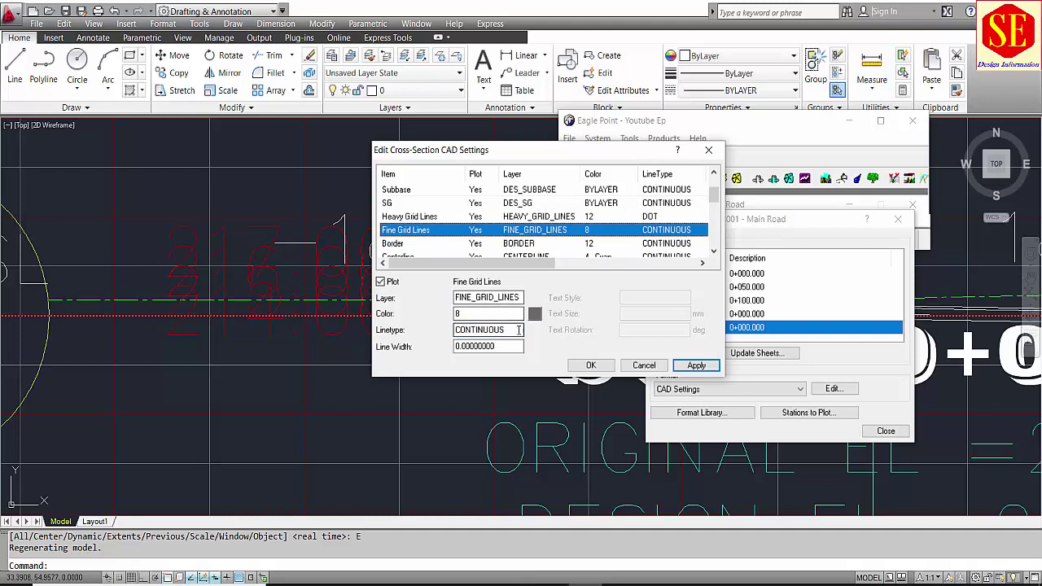
pyautogui.write('DOT')
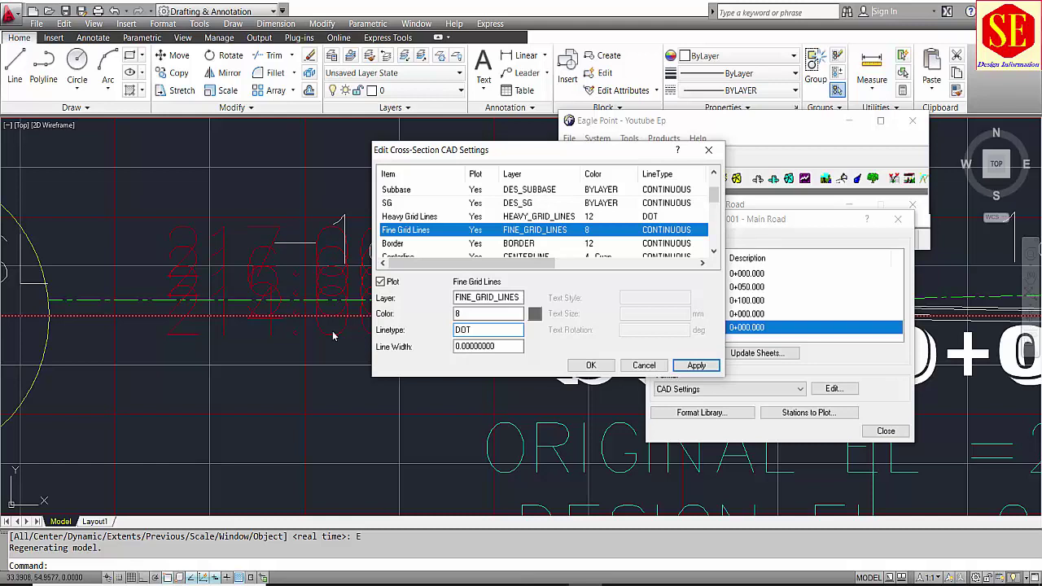
# Set the Centerline item's colour to 1 - Red and its linetype to CENTER
pyautogui.click(403, 245)
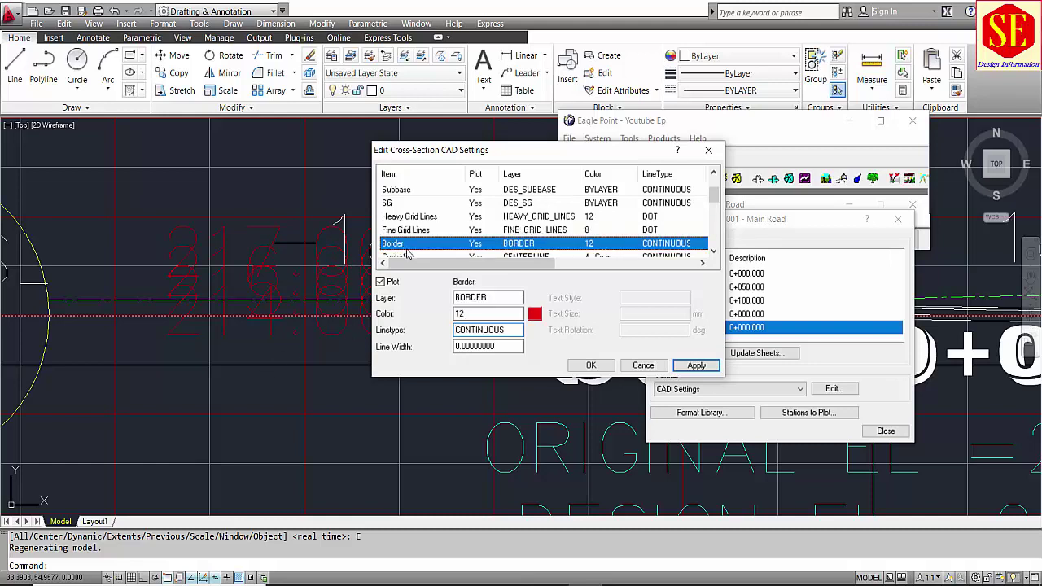
pyautogui.scroll(-1, 403, 256)
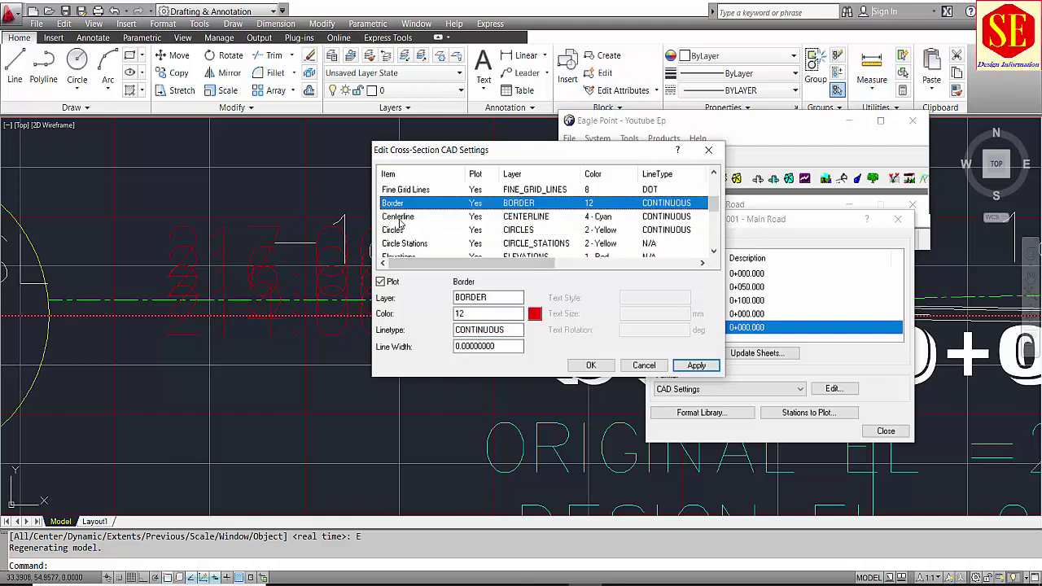
pyautogui.click(399, 217)
pyautogui.scroll(5, 200, 307)
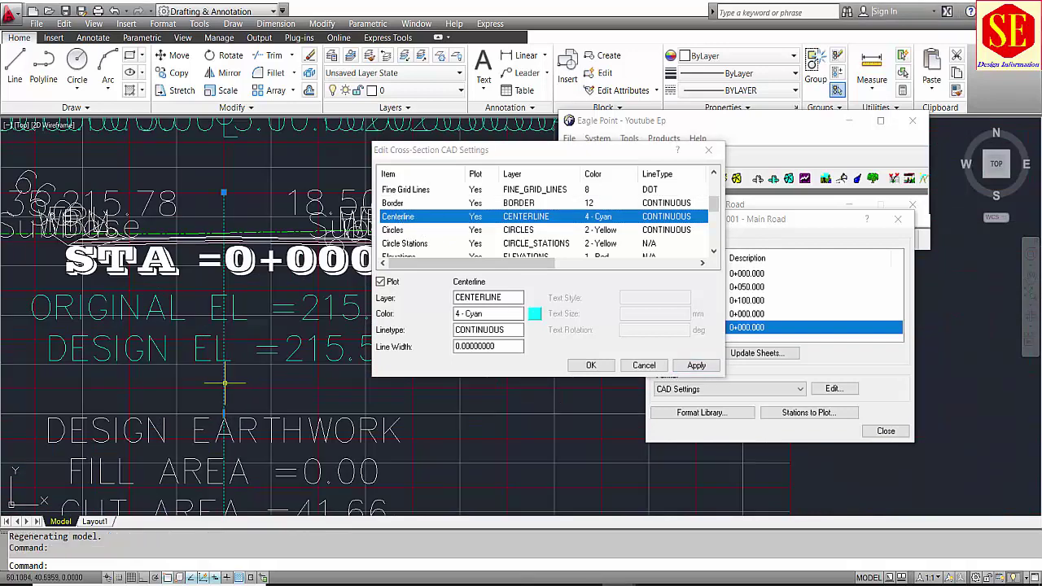
pyautogui.click(533, 313)
pyautogui.click(548, 314)
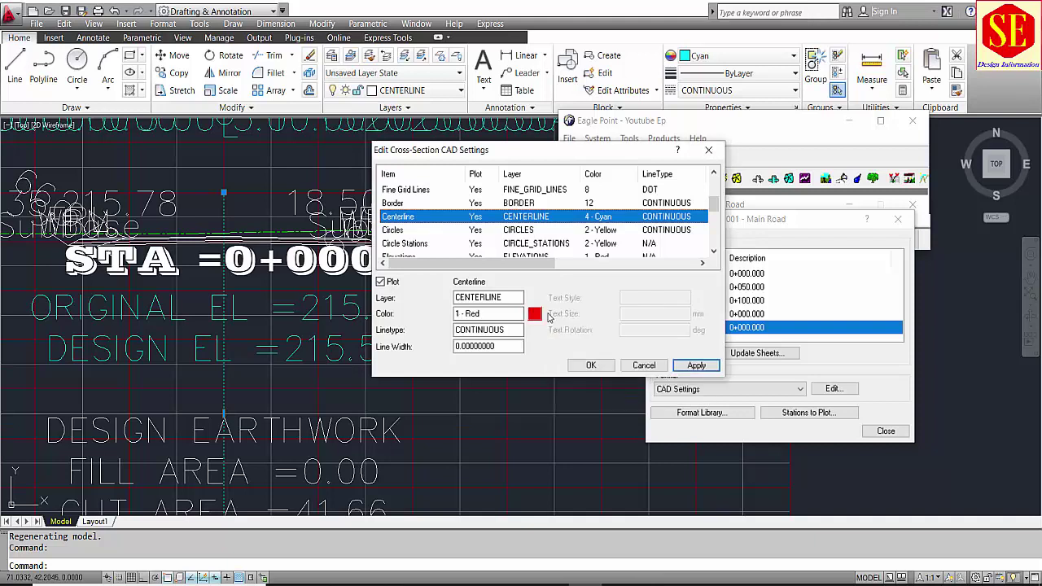
pyautogui.doubleClick(481, 330)
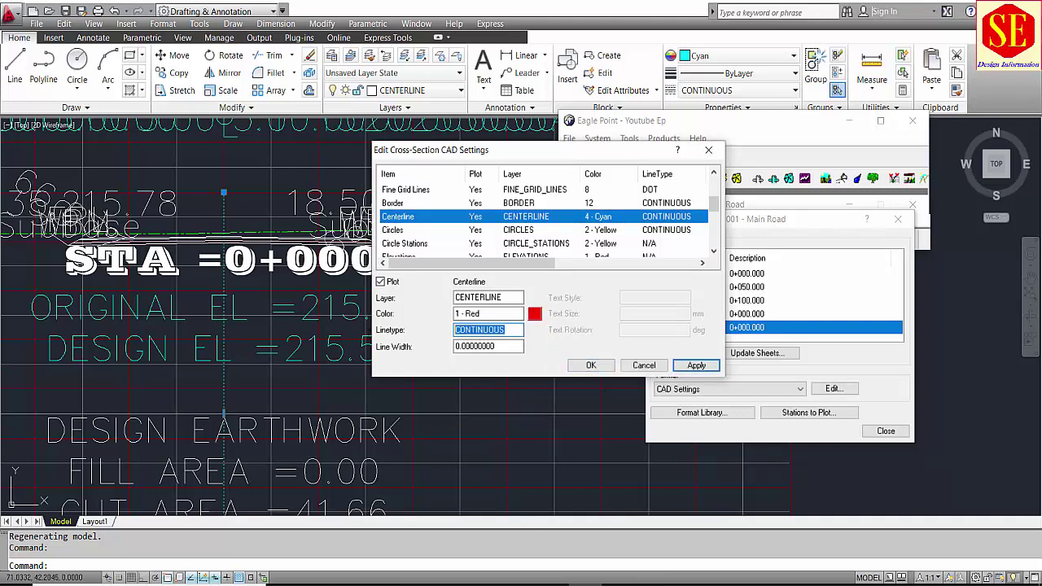
pyautogui.write('CENTER')
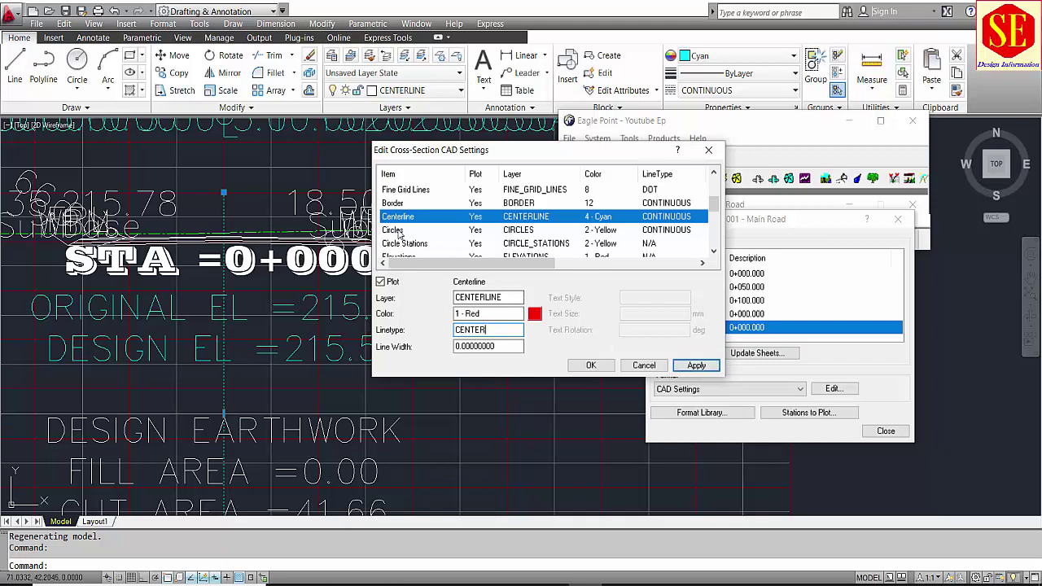
pyautogui.click(401, 231)
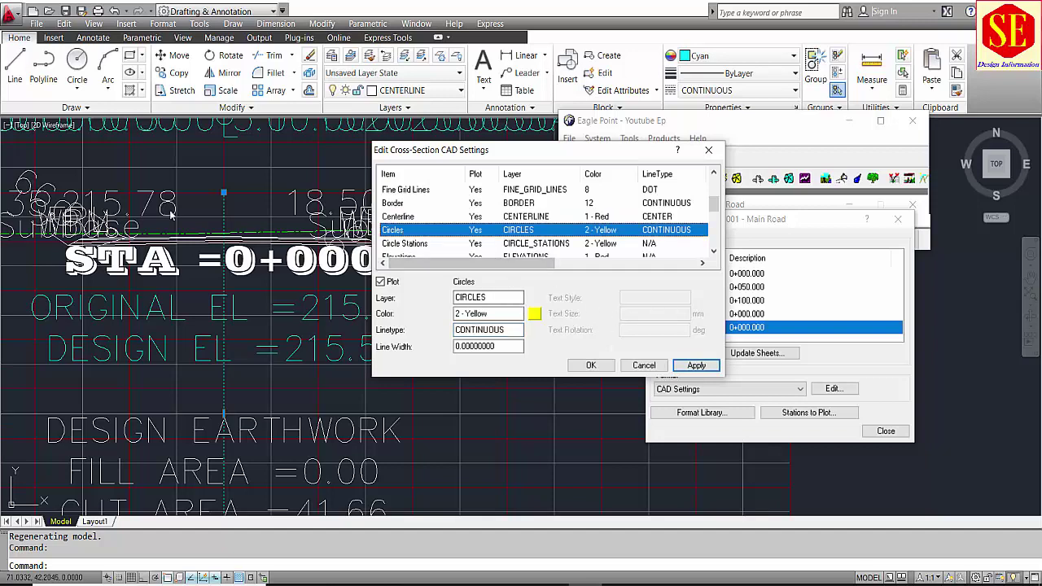
# Check the Circles item's colour and linetype settings, including its available colours
pyautogui.click(696, 364)
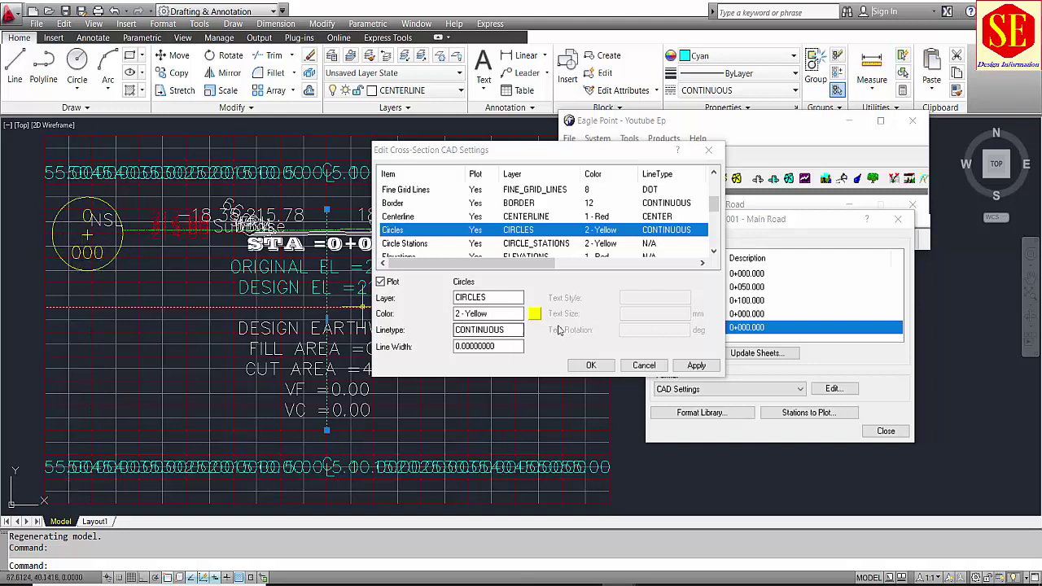
pyautogui.click(535, 314)
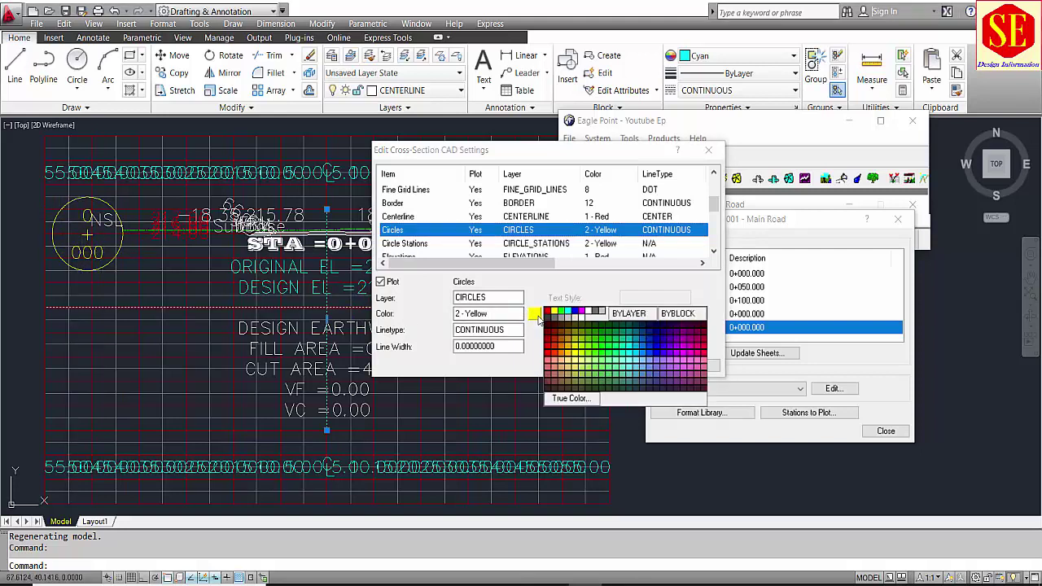
pyautogui.click(537, 318)
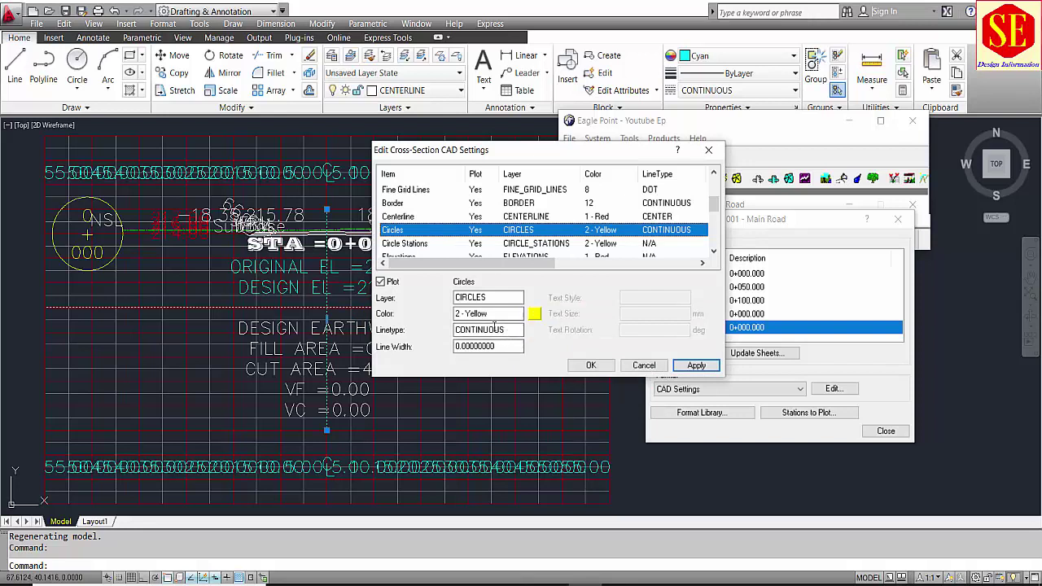
# Set the text size of the Circle Stations item to 0.50 mm
pyautogui.click(398, 244)
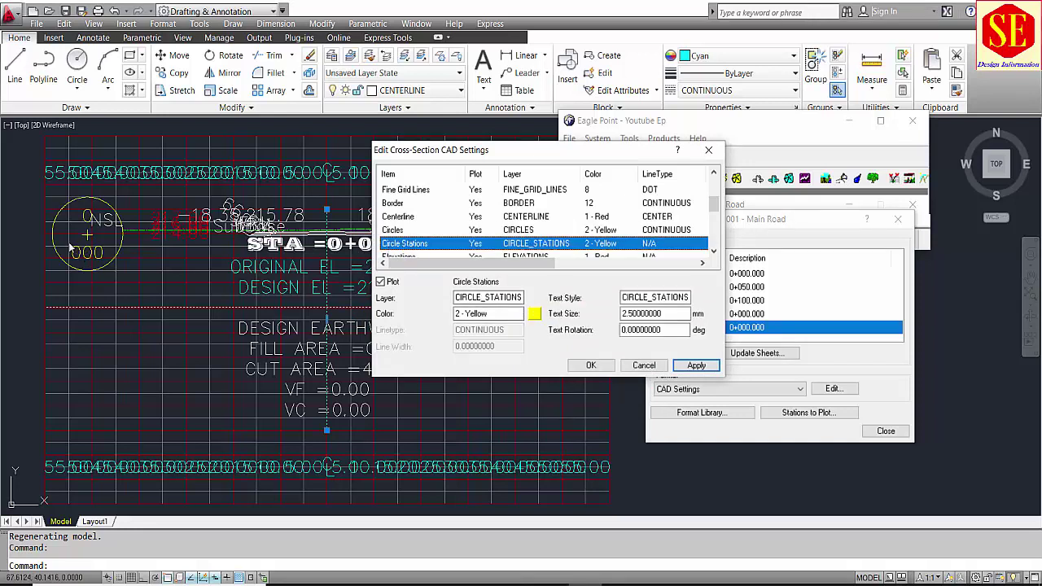
pyautogui.scroll(5, 72, 247)
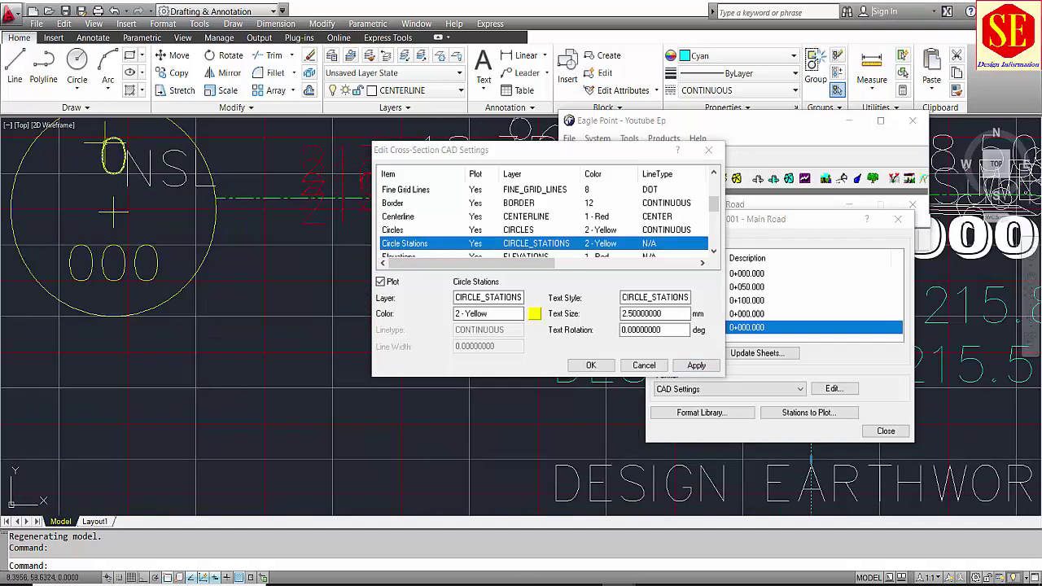
pyautogui.click(104, 145)
pyautogui.click(106, 148)
pyautogui.click(104, 154)
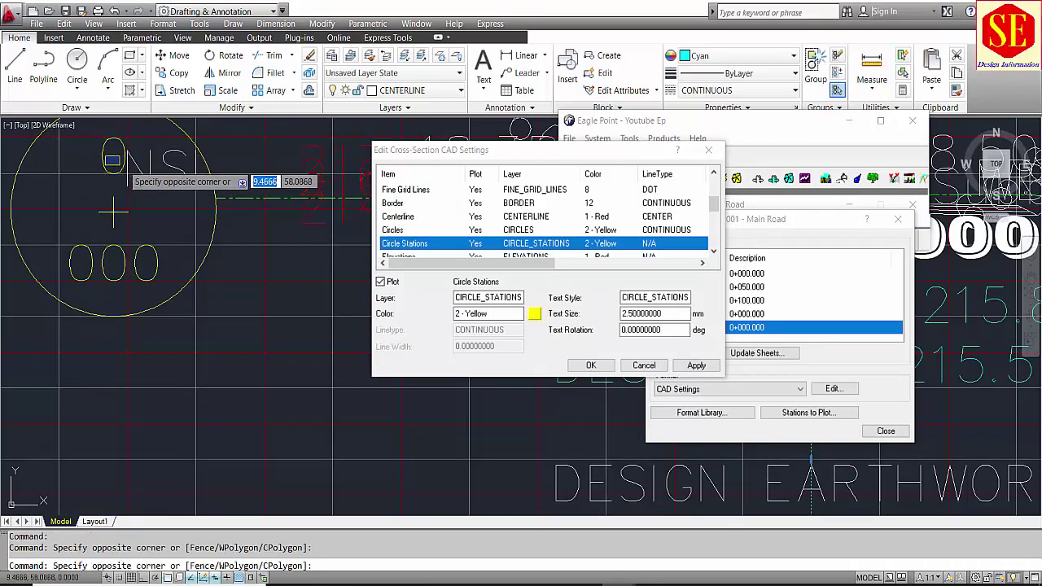
pyautogui.press('Escape')
pyautogui.click(639, 314)
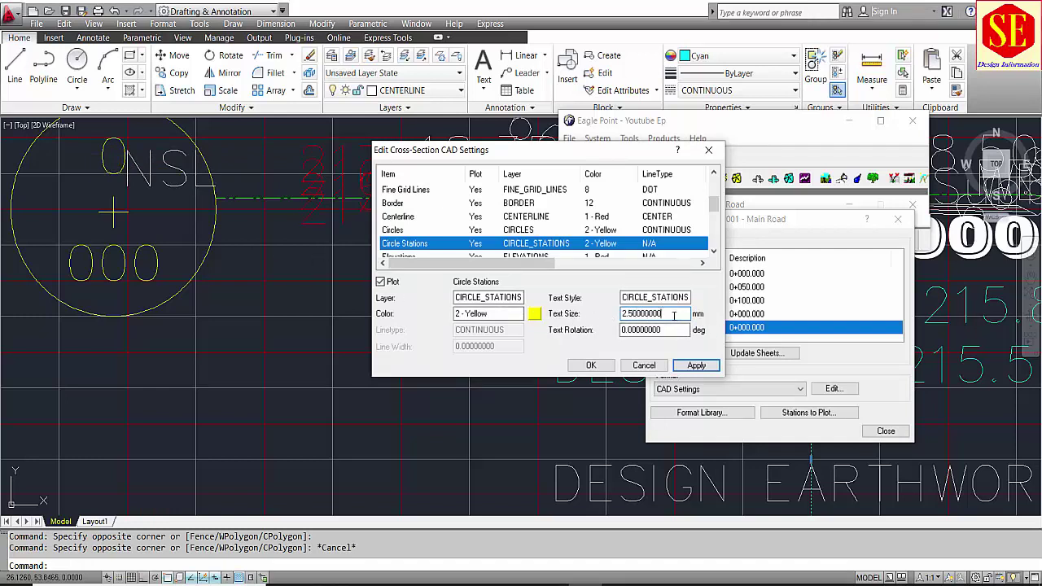
pyautogui.doubleClick(673, 316)
pyautogui.write('0.50')
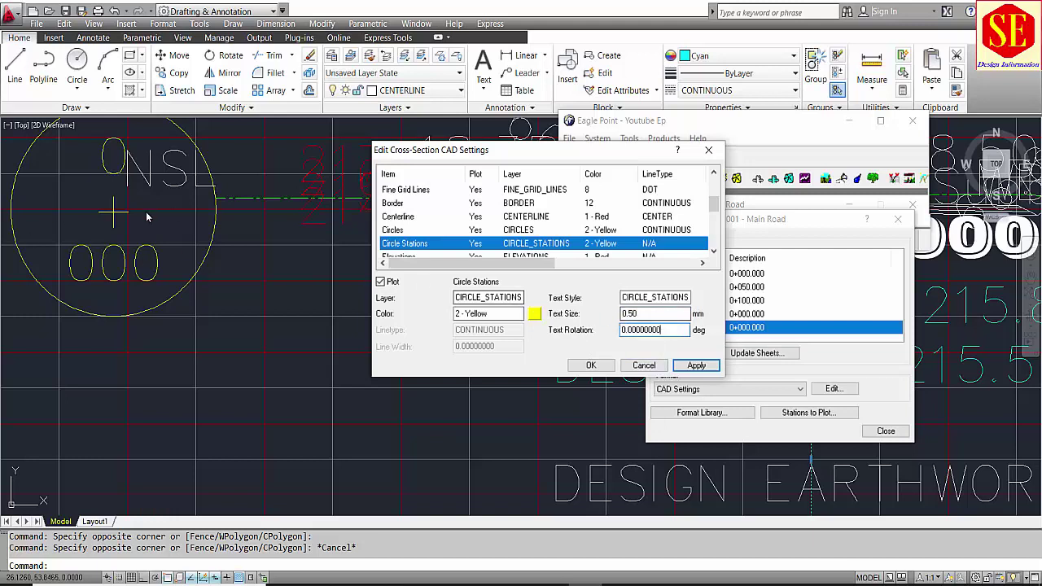
# Set the text size of the Elevations item to 0.50 mm
pyautogui.scroll(-1, 431, 215)
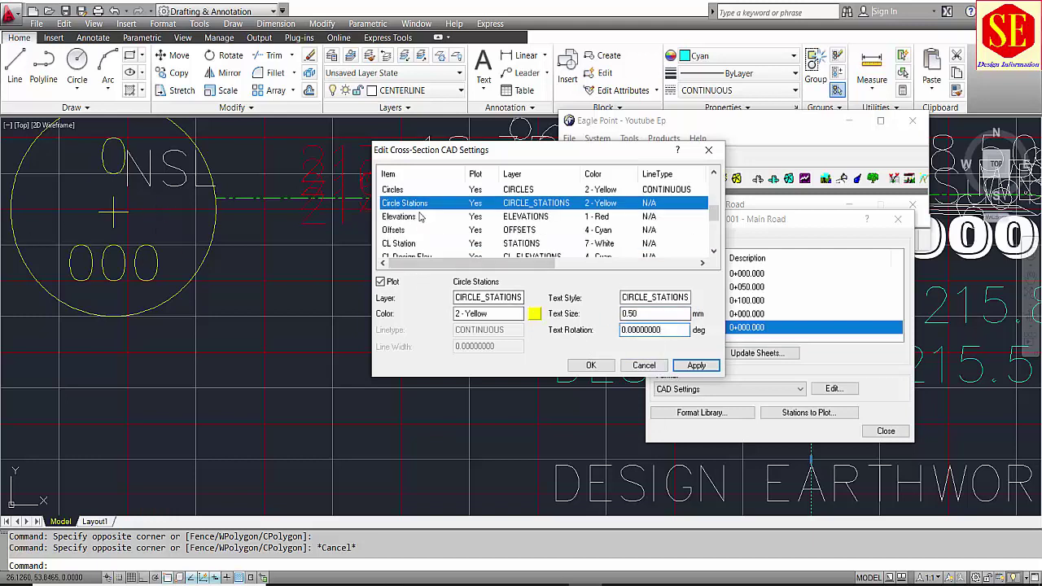
pyautogui.click(415, 218)
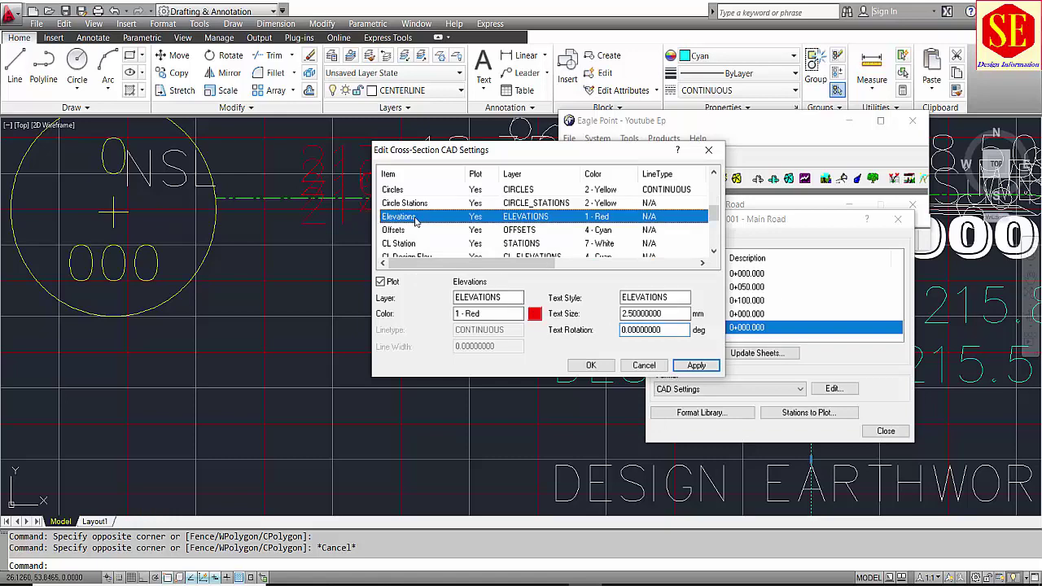
pyautogui.moveTo(267, 244)
pyautogui.mouseDown(button='middle')
pyautogui.moveTo(123, 302)
pyautogui.moveTo(78, 232)
pyautogui.mouseUp(button='middle')
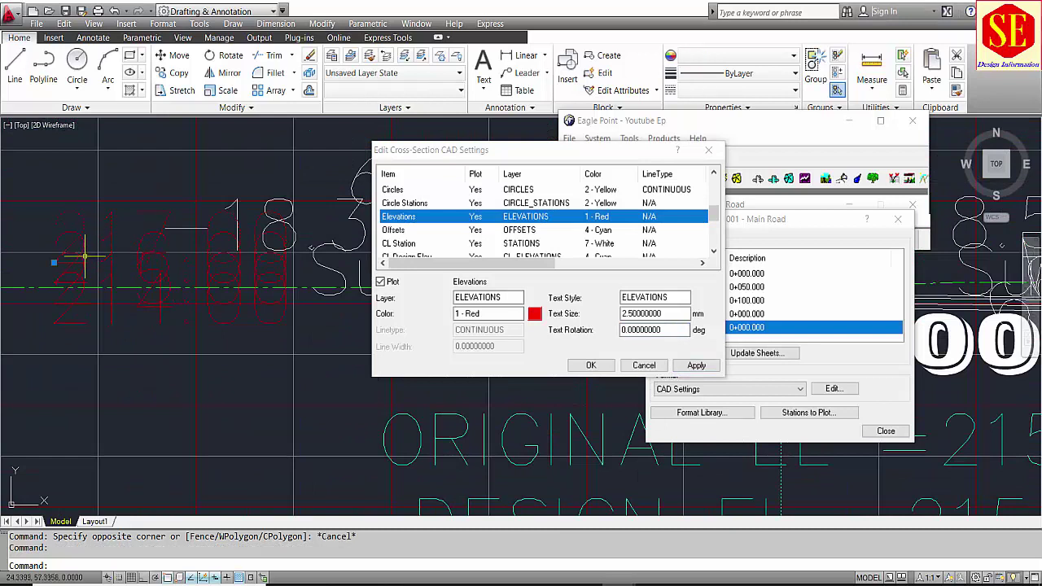
pyautogui.click(83, 241)
pyautogui.click(364, 287)
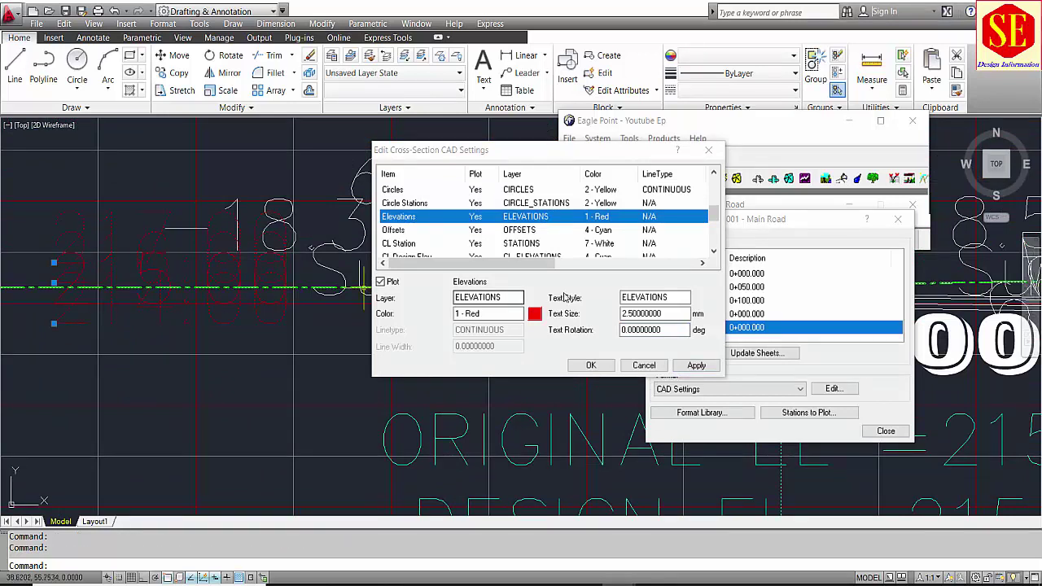
pyautogui.doubleClick(670, 316)
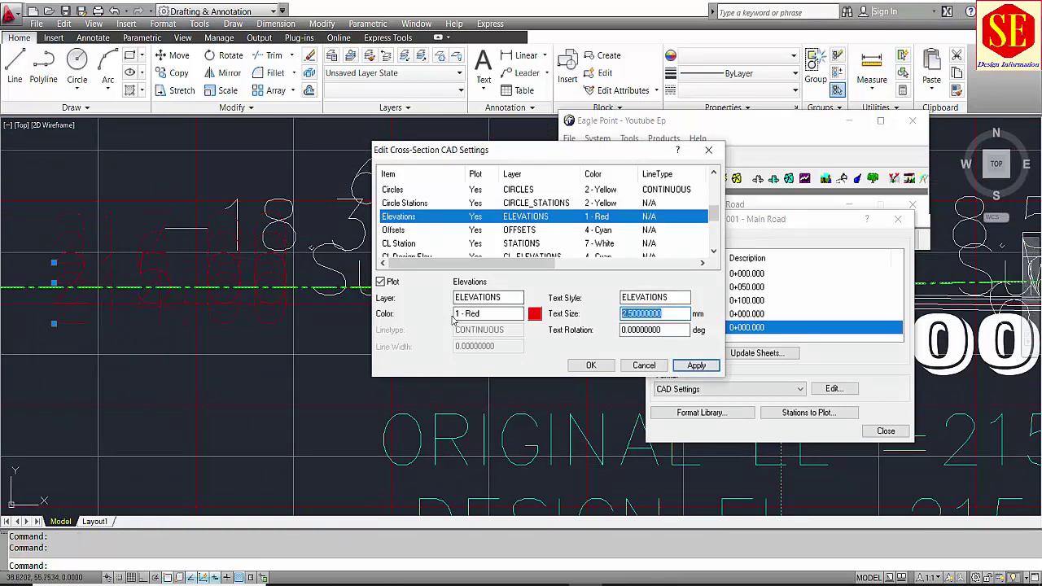
pyautogui.write('.5')
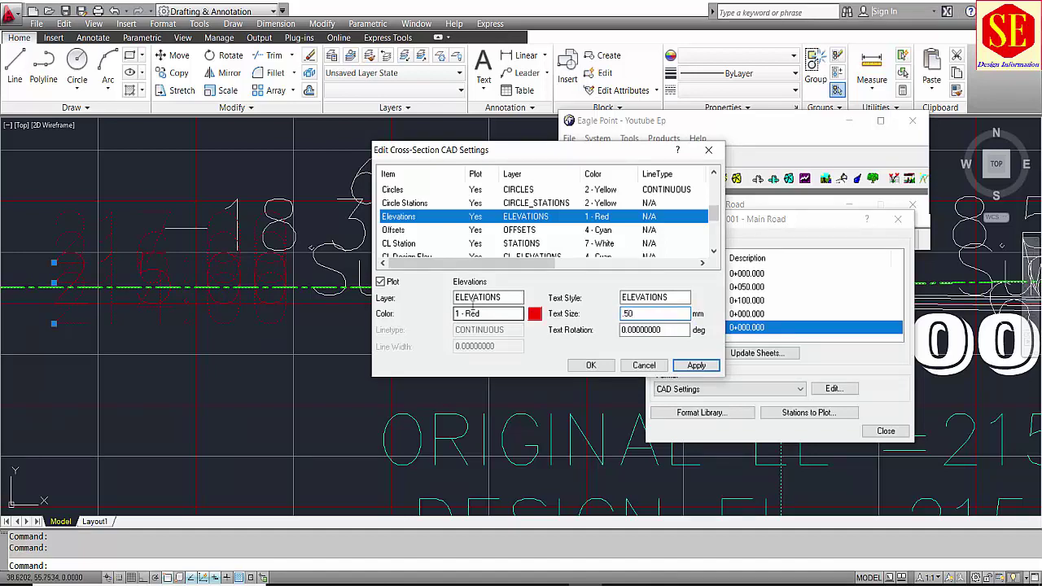
# Set the text size of the Offsets item to 0.50 mm
pyautogui.click(395, 231)
pyautogui.scroll(-3, 325, 348)
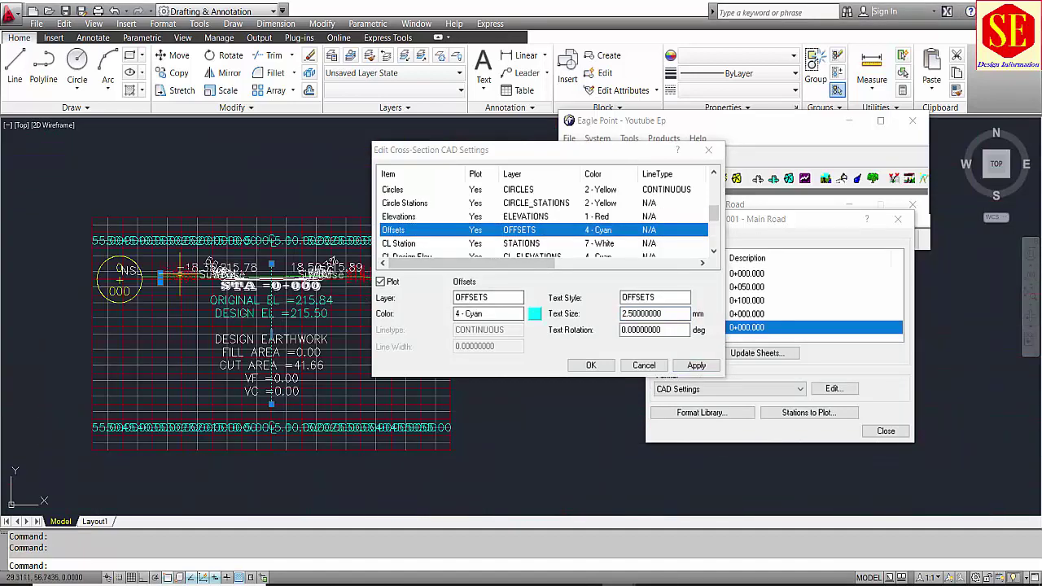
pyautogui.scroll(3, 215, 439)
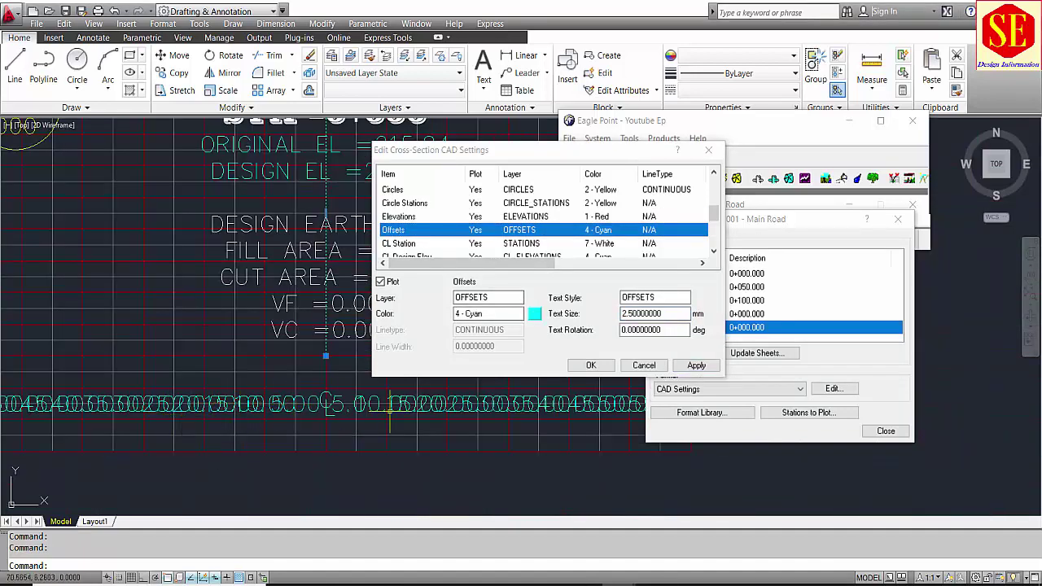
pyautogui.click(655, 314)
pyautogui.doubleClick(655, 313)
pyautogui.write('0.5')
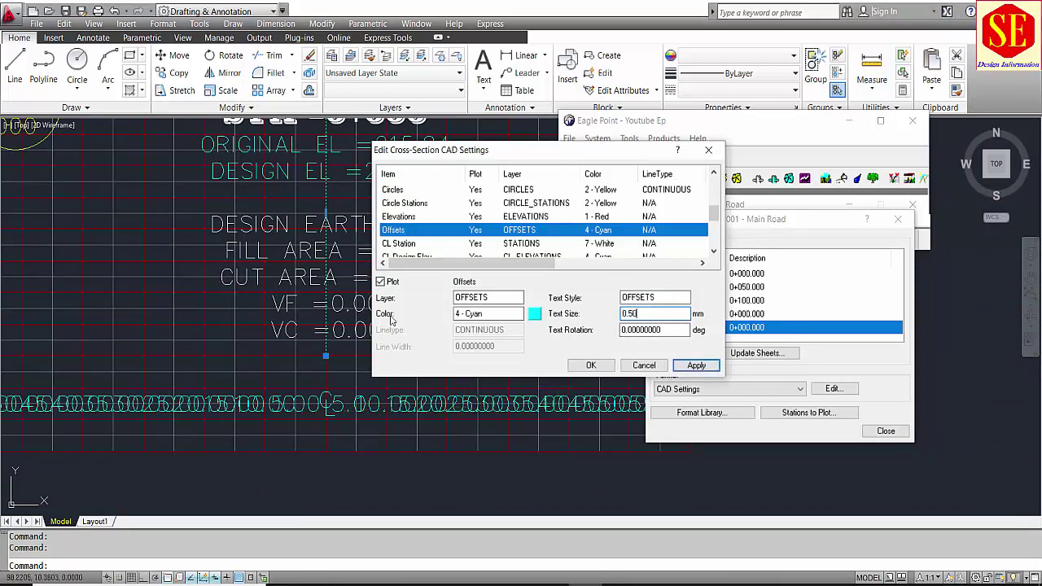
# Set the text size of the CL Station item to 0.55 mm
pyautogui.click(403, 244)
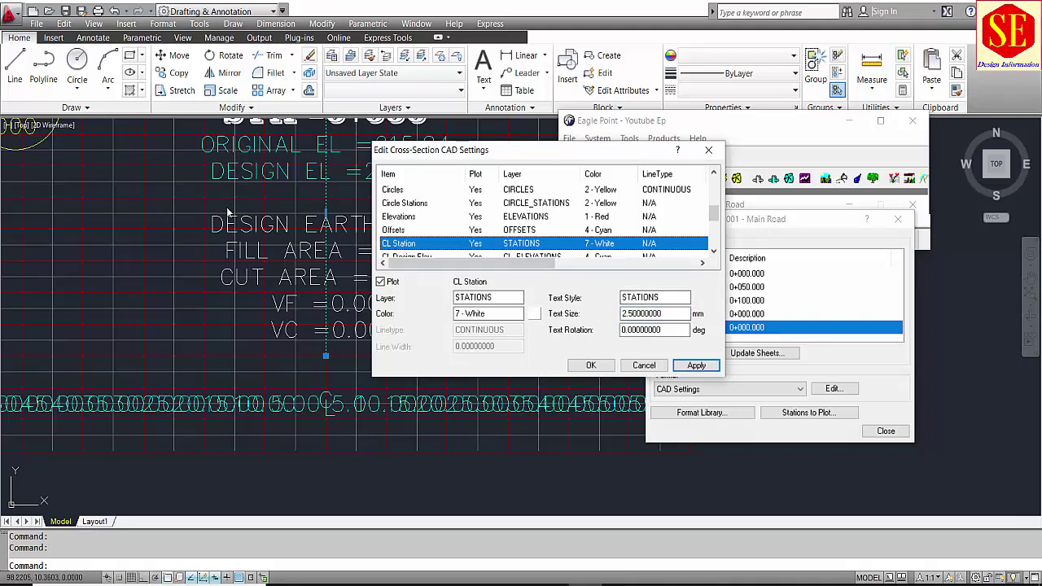
pyautogui.moveTo(362, 236); pyautogui.dragTo(281, 343, button='middle')
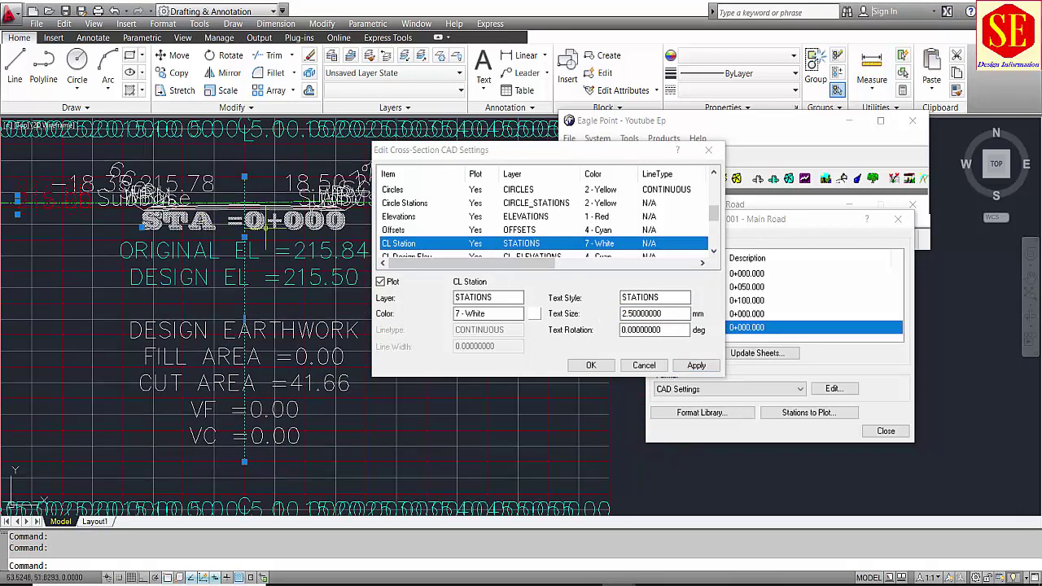
pyautogui.click(458, 318)
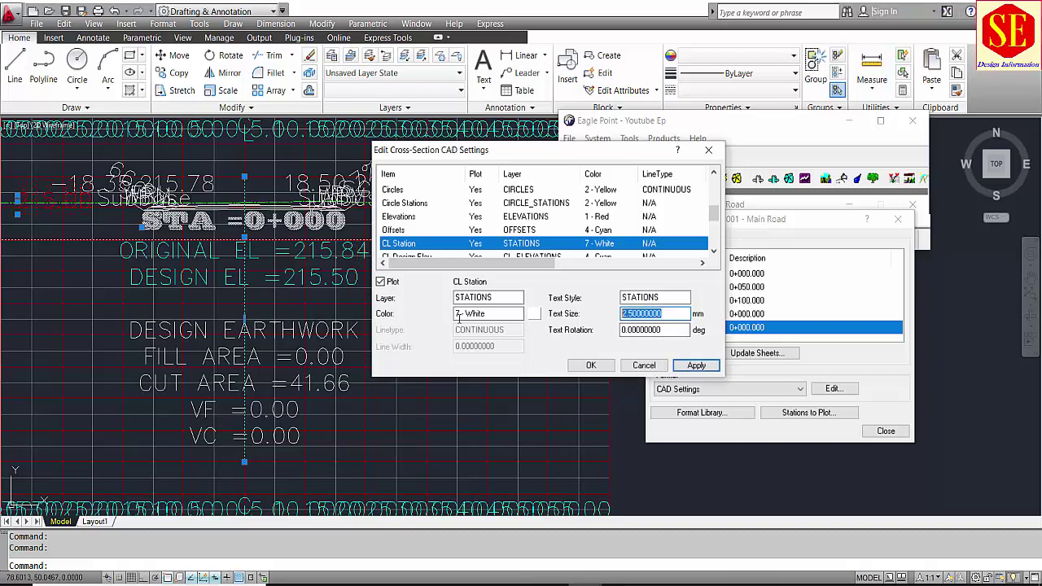
pyautogui.write('.55')
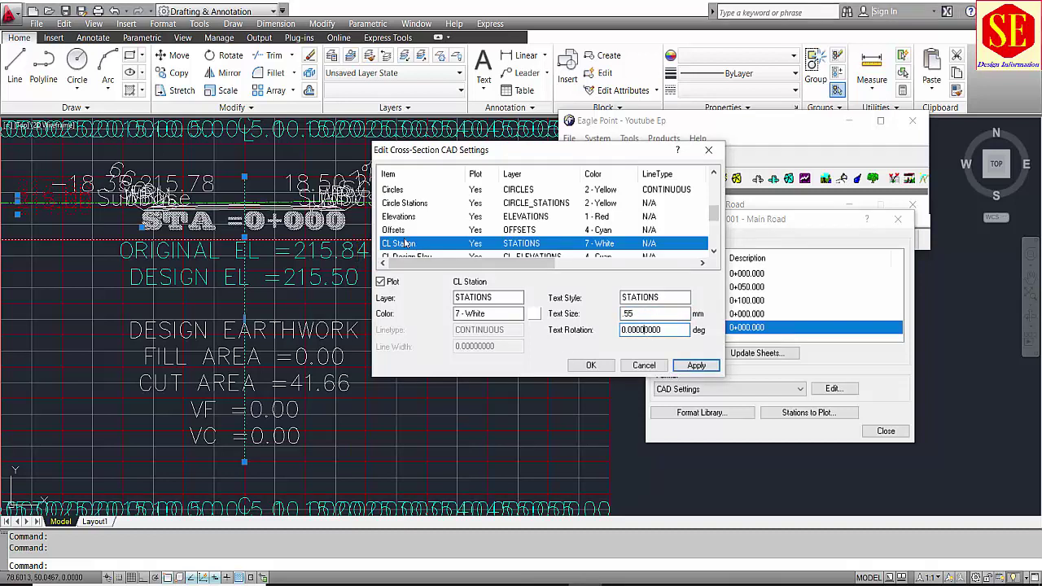
# Set the text size of both the CL Design Elev and CL Orig Elev items to 0.5 mm
pyautogui.scroll(-1, 407, 237)
pyautogui.click(402, 216)
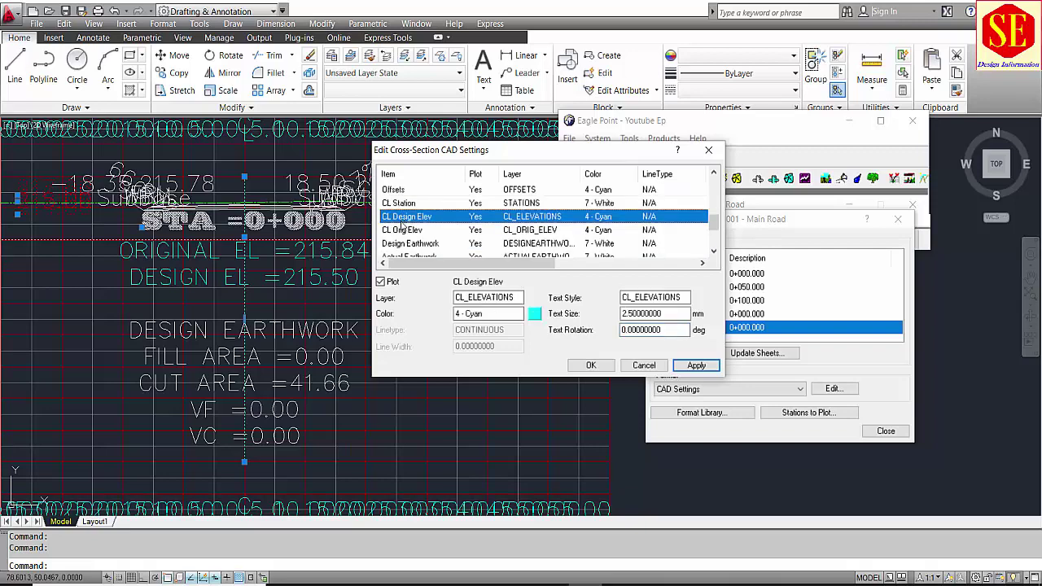
pyautogui.click(196, 277)
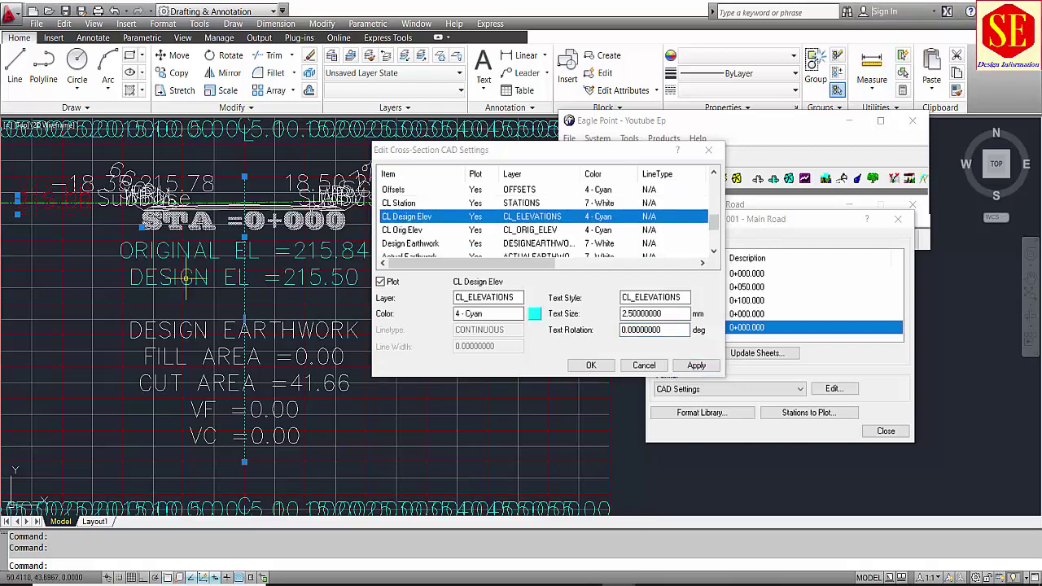
pyautogui.doubleClick(677, 316)
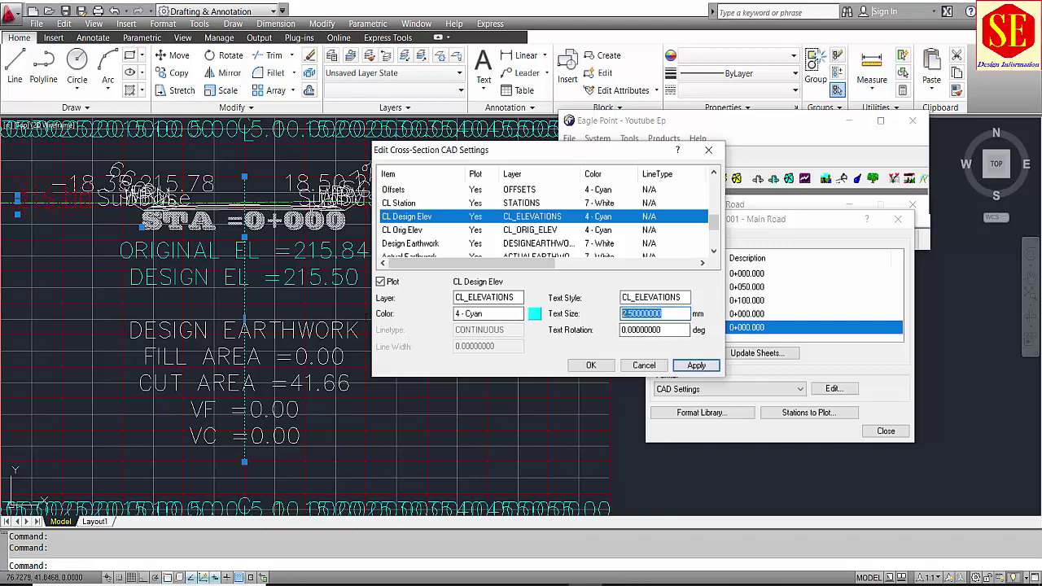
pyautogui.write('0.5')
pyautogui.click(401, 231)
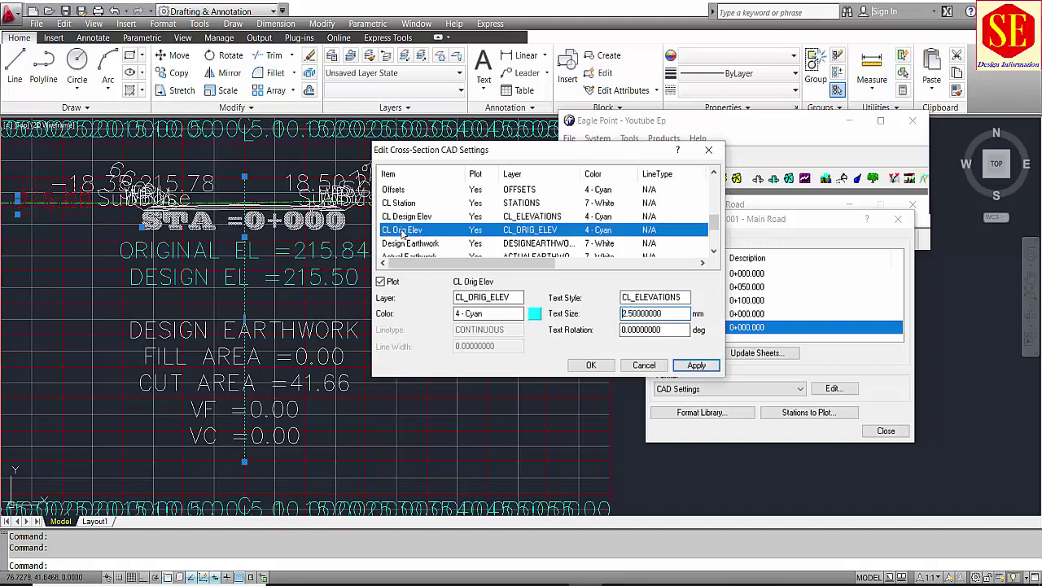
pyautogui.doubleClick(642, 313)
pyautogui.write('0.5')
# Set the Design Earthwork item's text size to 0.5 mm and turn off plotting for the Actual Earthwork item
pyautogui.click(411, 243)
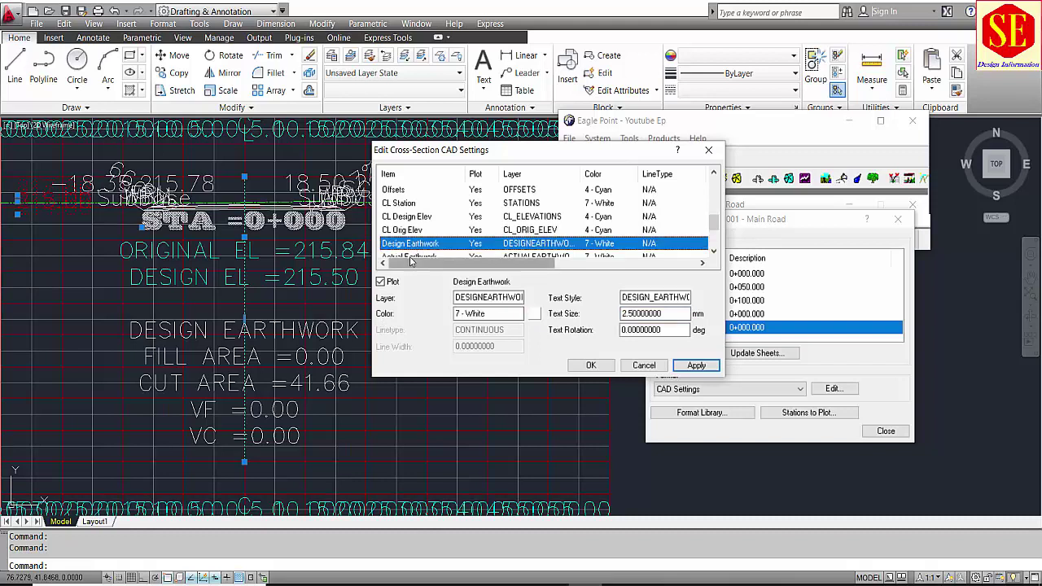
pyautogui.press('Escape')
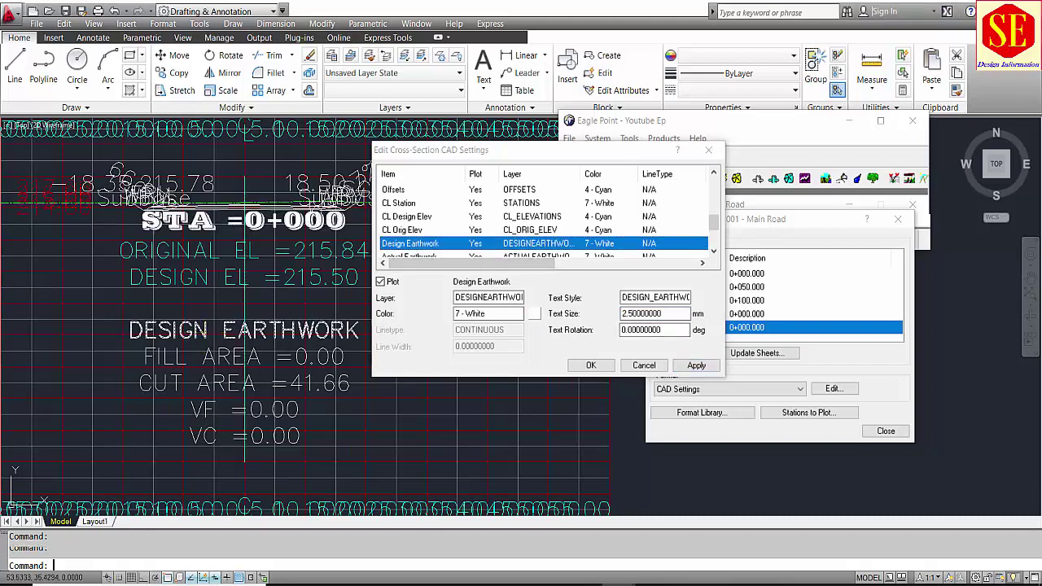
pyautogui.click(277, 330)
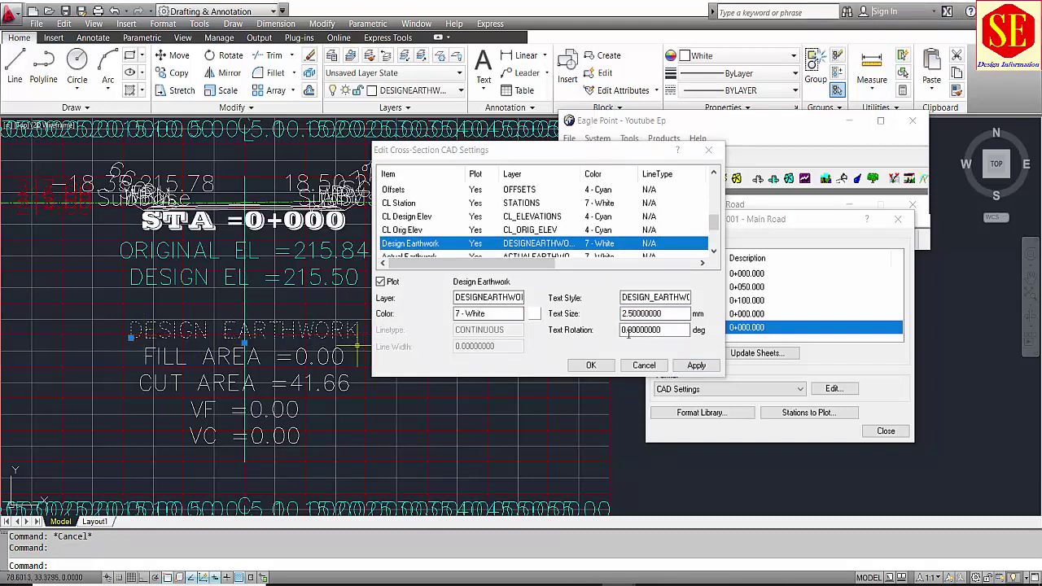
pyautogui.click(479, 336)
pyautogui.write('.5')
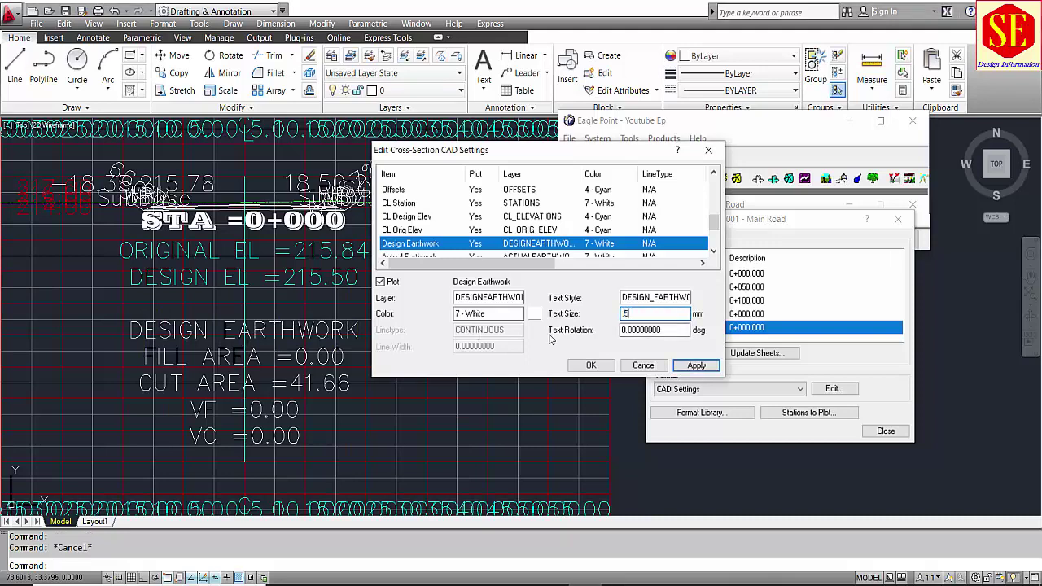
pyautogui.scroll(-1, 410, 219)
pyautogui.click(409, 216)
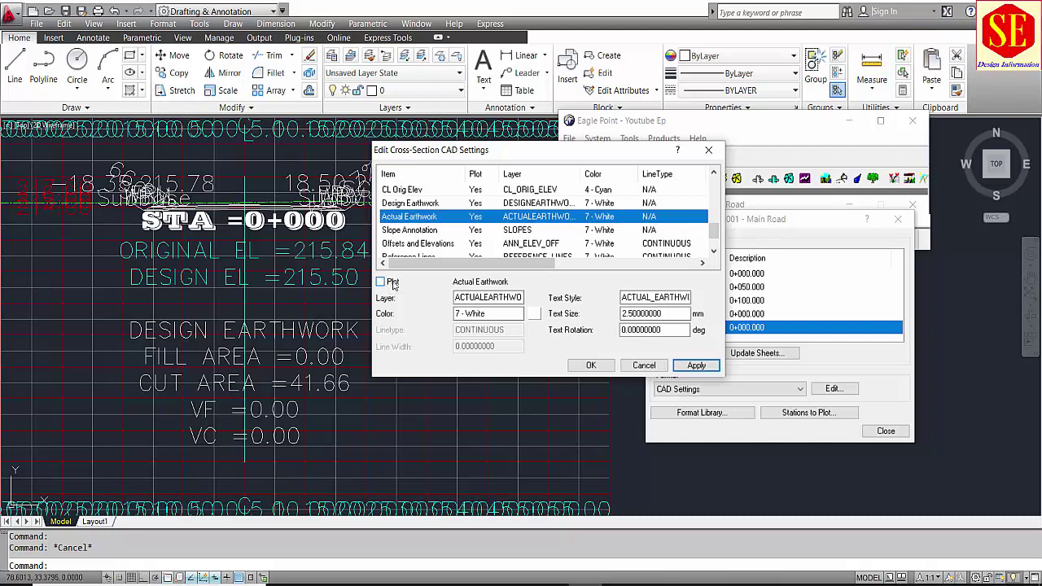
# Set the text size of the Slope Annotation item to 0.35 mm
pyautogui.click(423, 230)
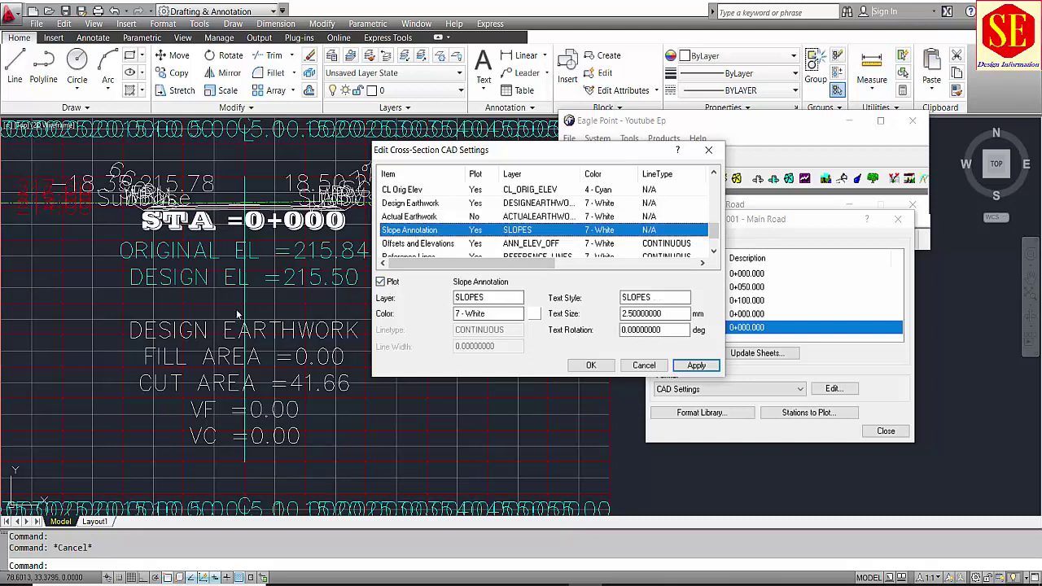
pyautogui.scroll(1, 133, 194)
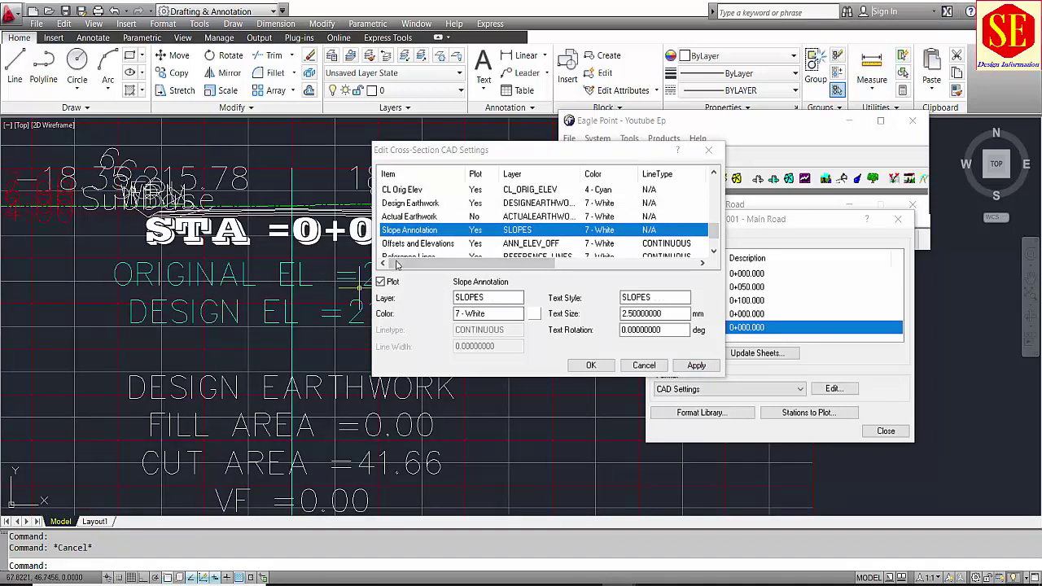
pyautogui.click(474, 269)
pyautogui.press('Tab')
pyautogui.press('Tab')
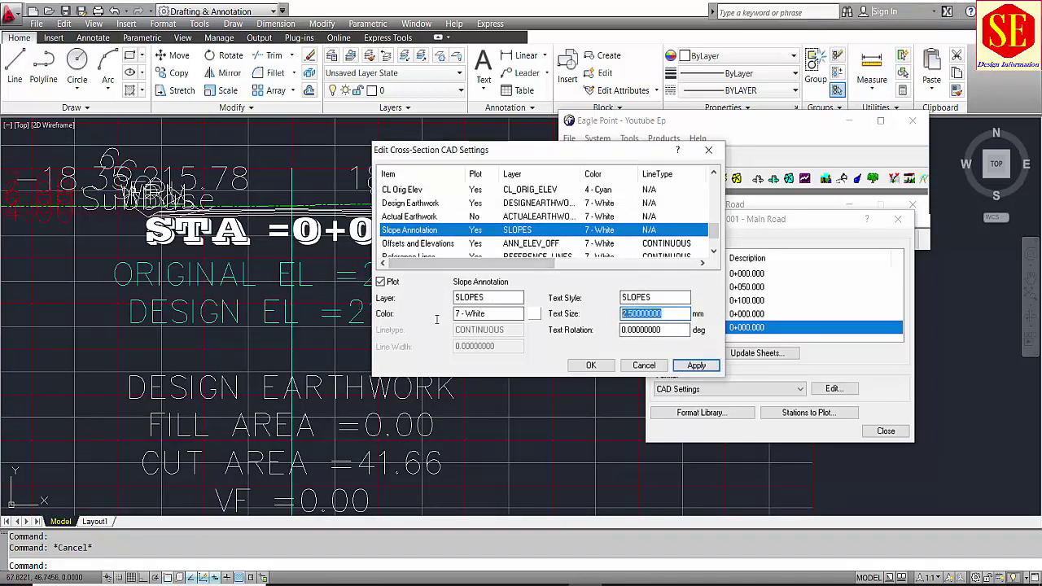
pyautogui.write('0.5')
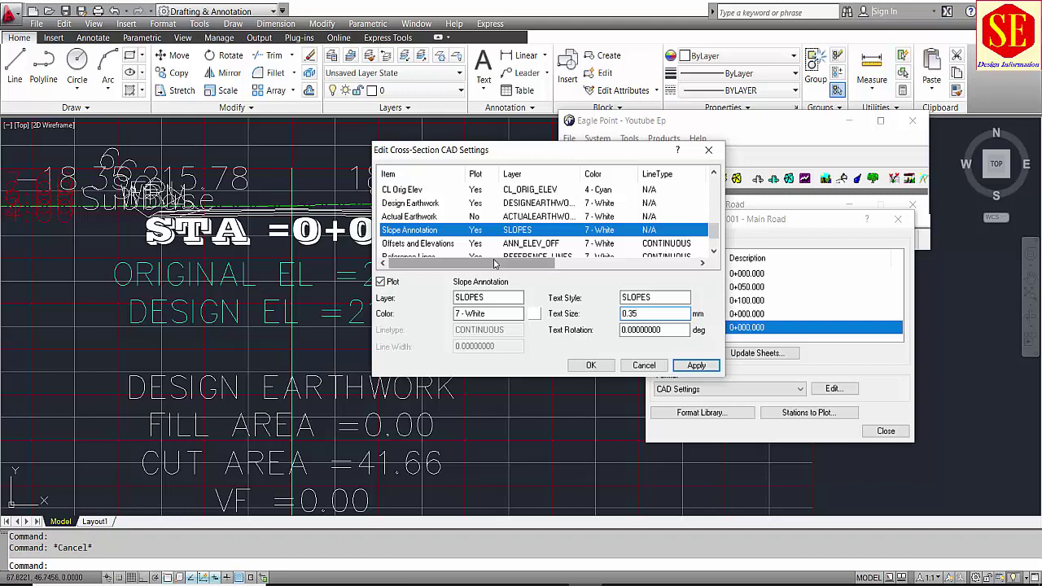
# Set the text size of the Offsets and Elevations item to 0.35 mm
pyautogui.click(397, 244)
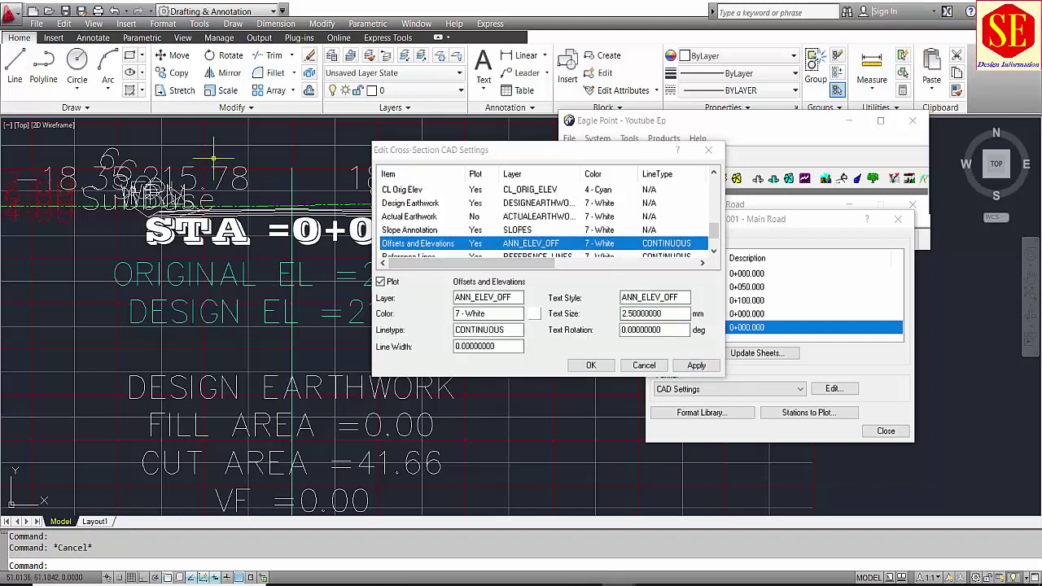
pyautogui.scroll(-3, 224, 166)
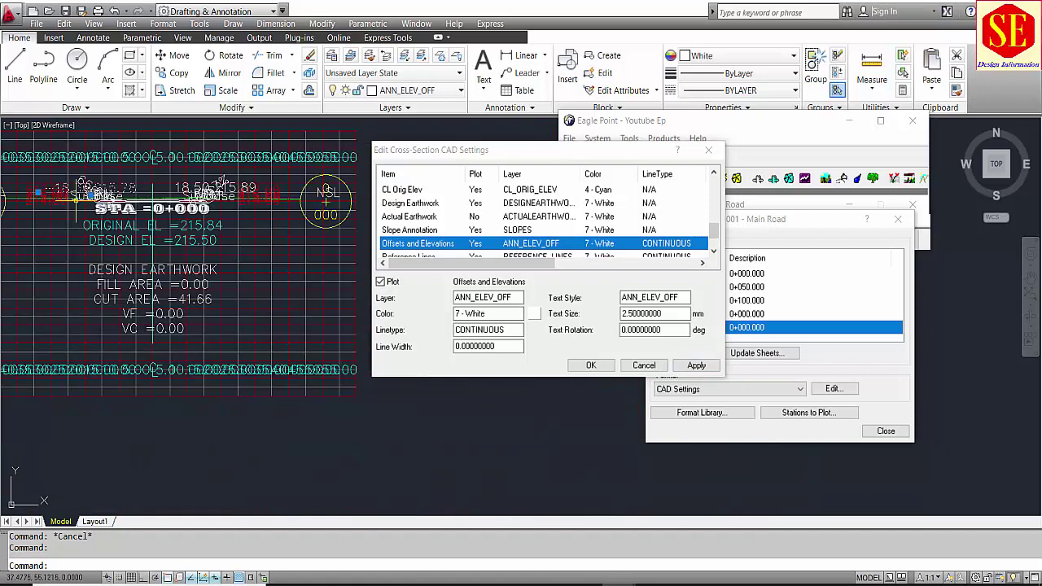
pyautogui.scroll(2, 274, 182)
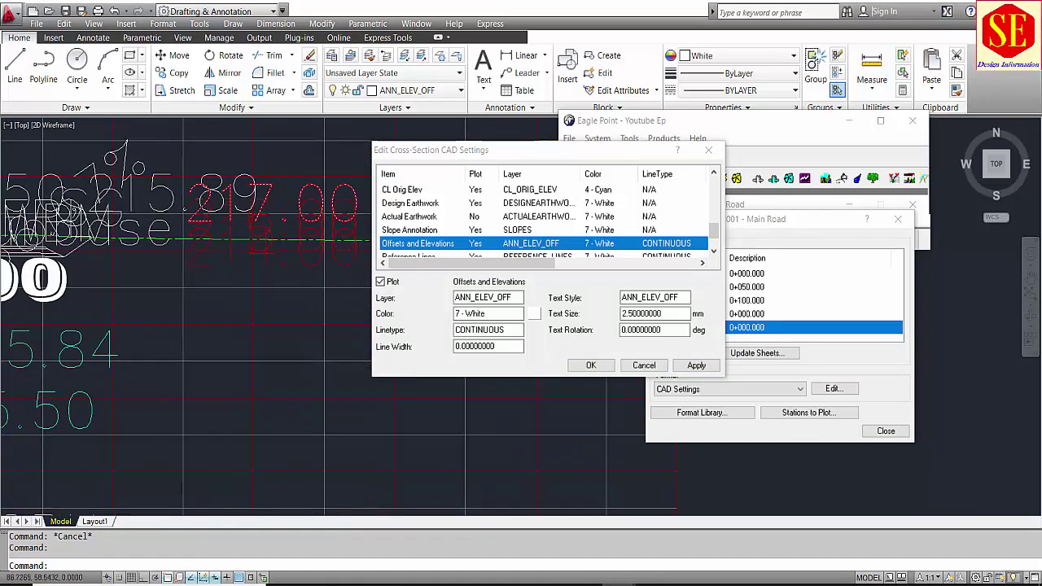
pyautogui.scroll(-2, 139, 262)
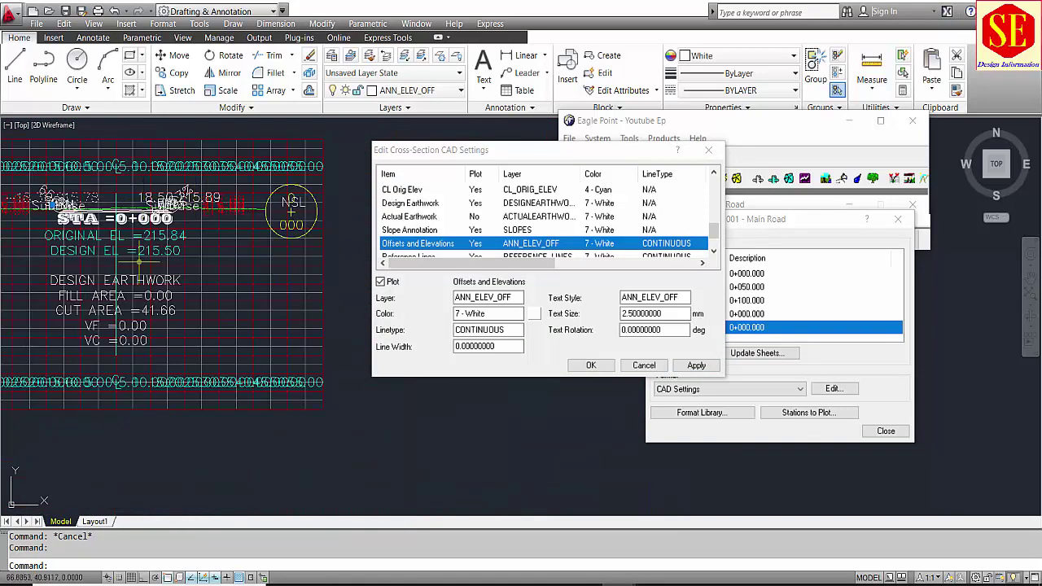
pyautogui.click(658, 312)
pyautogui.doubleClick(665, 312)
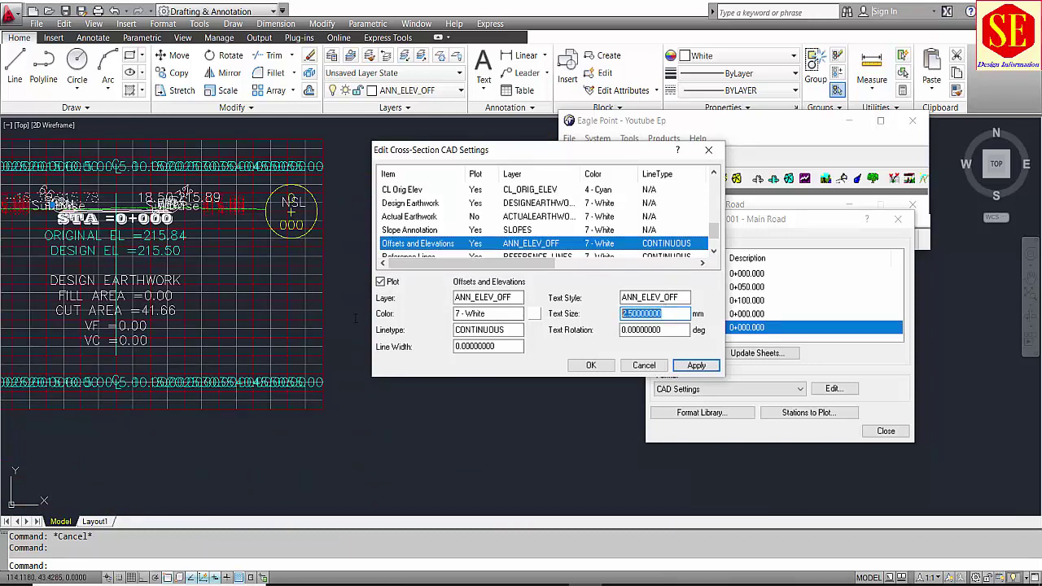
pyautogui.write('0.35')
# Turn off plotting for the Surface Labels item, apply the change and close the cross-section CAD settings
pyautogui.scroll(-1, 437, 216)
pyautogui.click(425, 231)
pyautogui.click(424, 245)
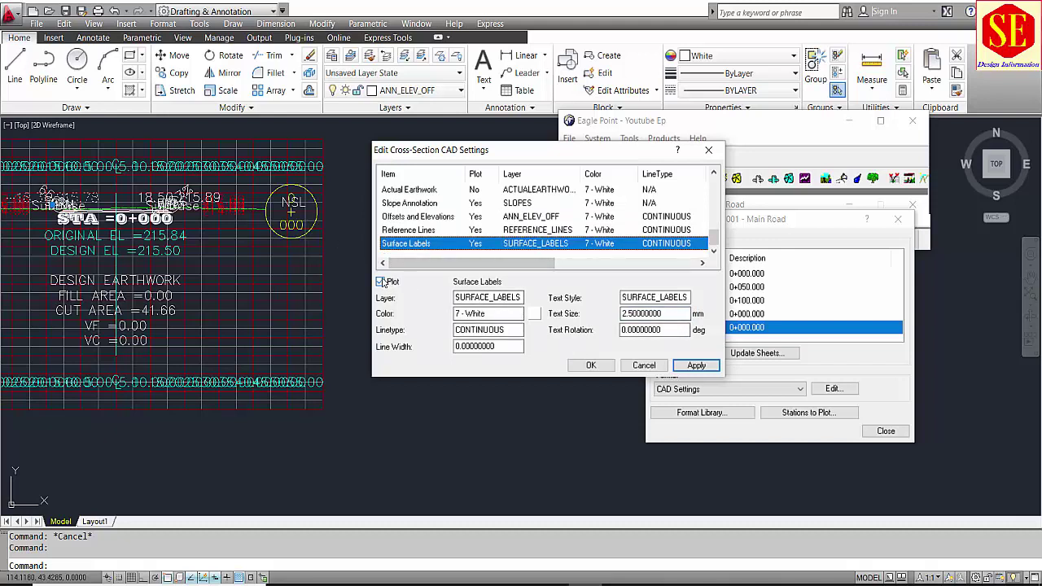
pyautogui.click(381, 281)
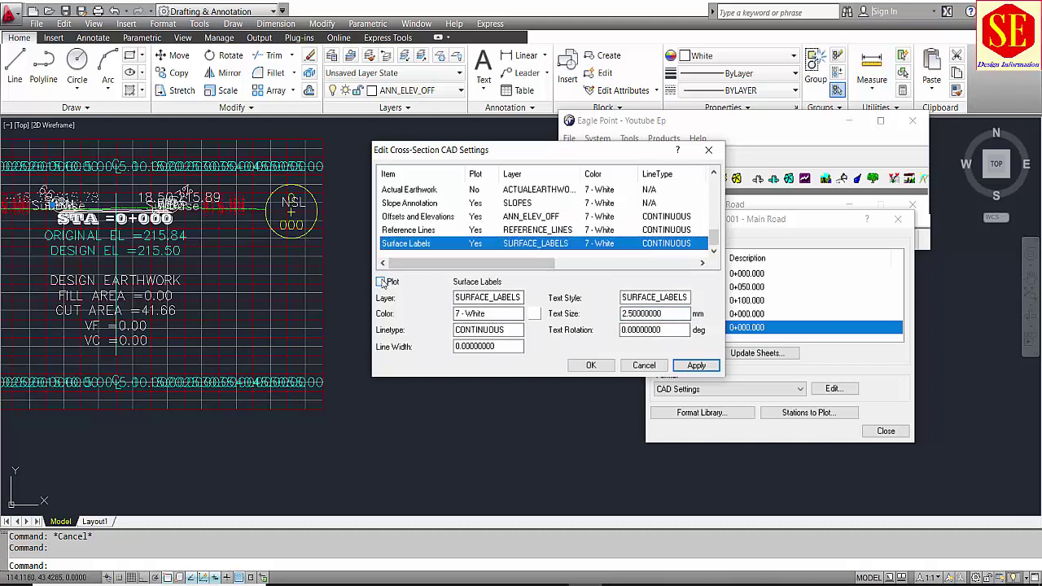
pyautogui.click(696, 364)
pyautogui.click(591, 364)
# Create a new cross-section sheet with the starting station at 0+000 and the ending station at 0
pyautogui.click(679, 352)
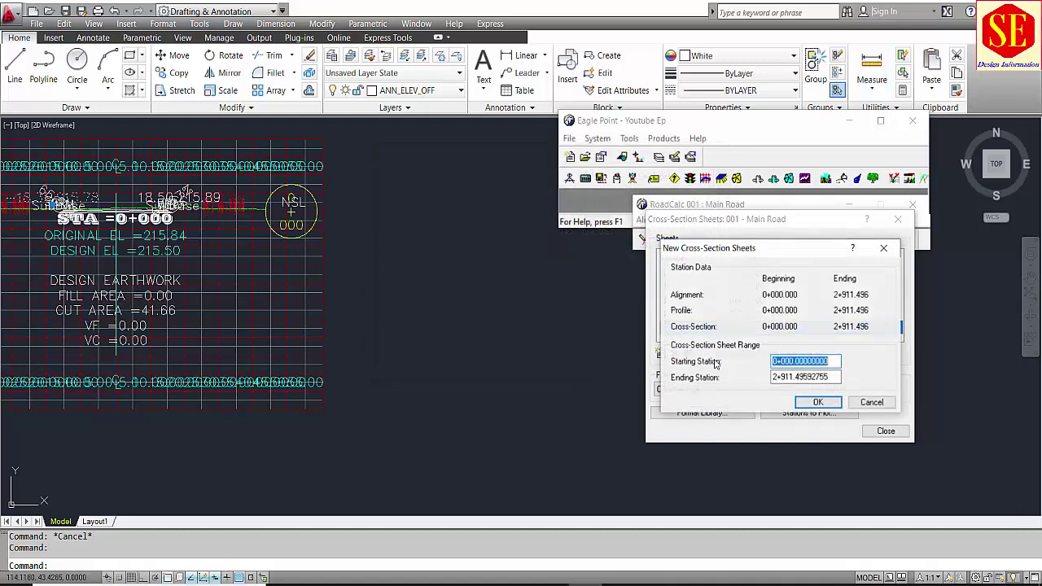
pyautogui.doubleClick(833, 376)
pyautogui.write('0')
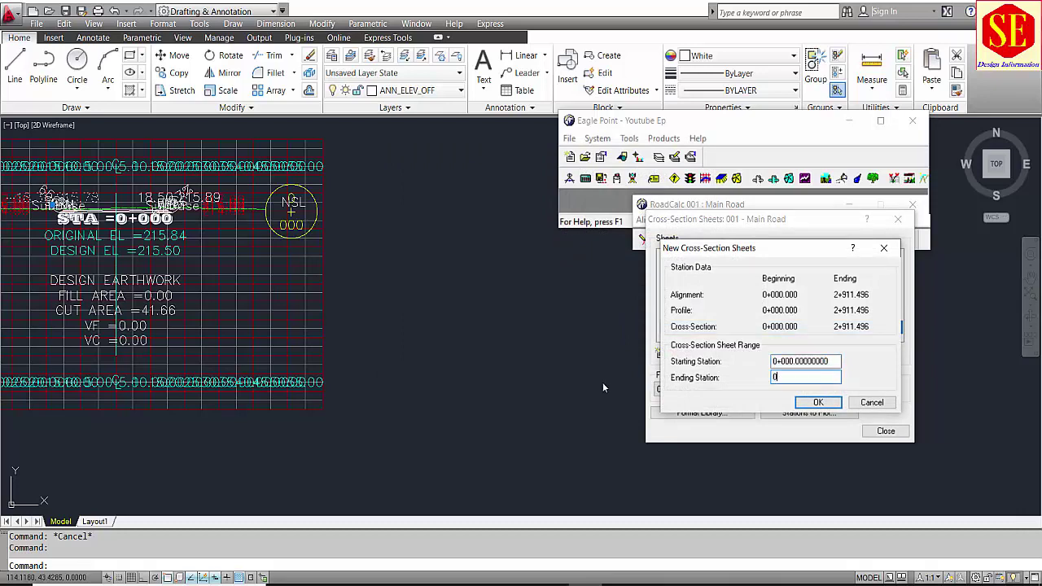
pyautogui.click(818, 402)
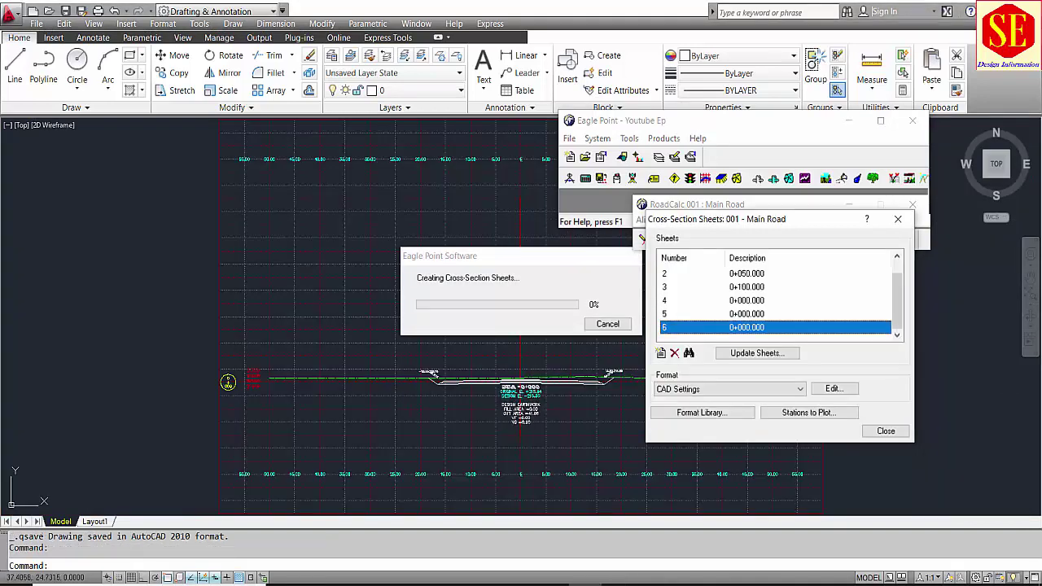
# Locate sheet 5 in the drawing and inspect its overlapping annotation for comparison
pyautogui.click(748, 315)
pyautogui.click(689, 353)
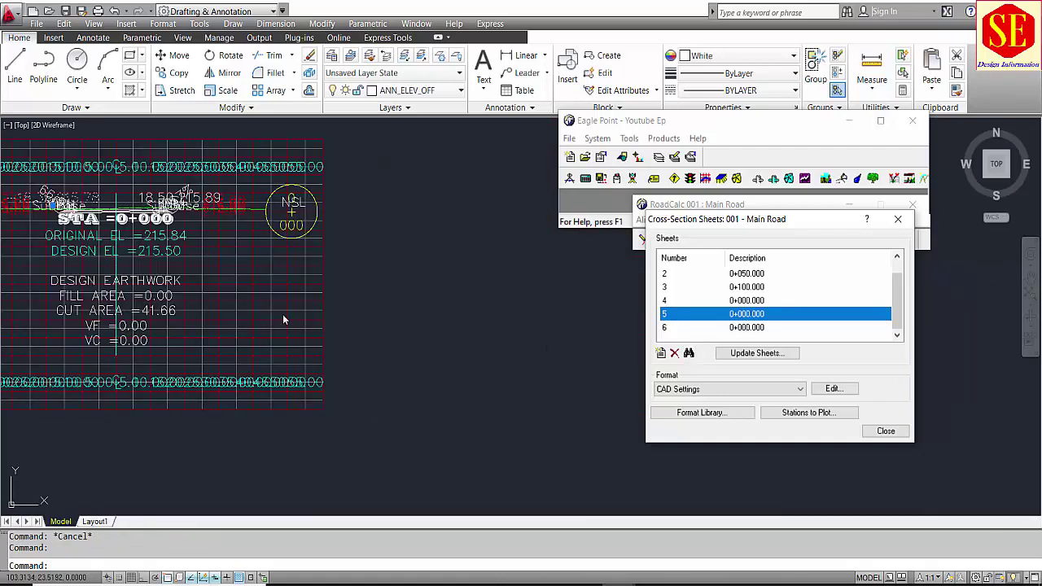
pyautogui.scroll(2, 305, 218)
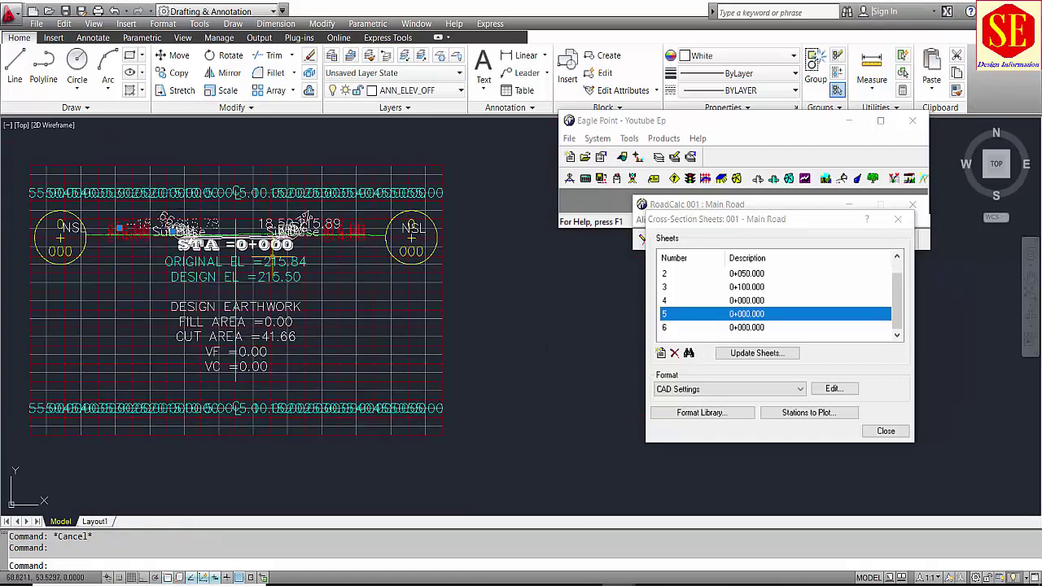
pyautogui.scroll(1, 183, 223)
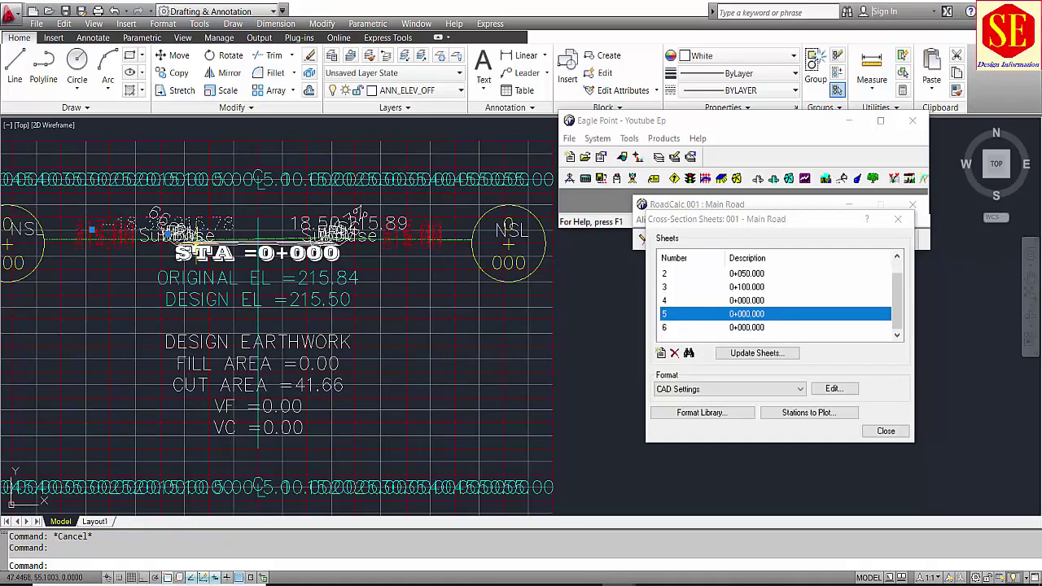
# Locate sheet 6 in the drawing and examine its annotation sizes, offset and elevation labels, centerline and grid
pyautogui.click(746, 328)
pyautogui.click(688, 353)
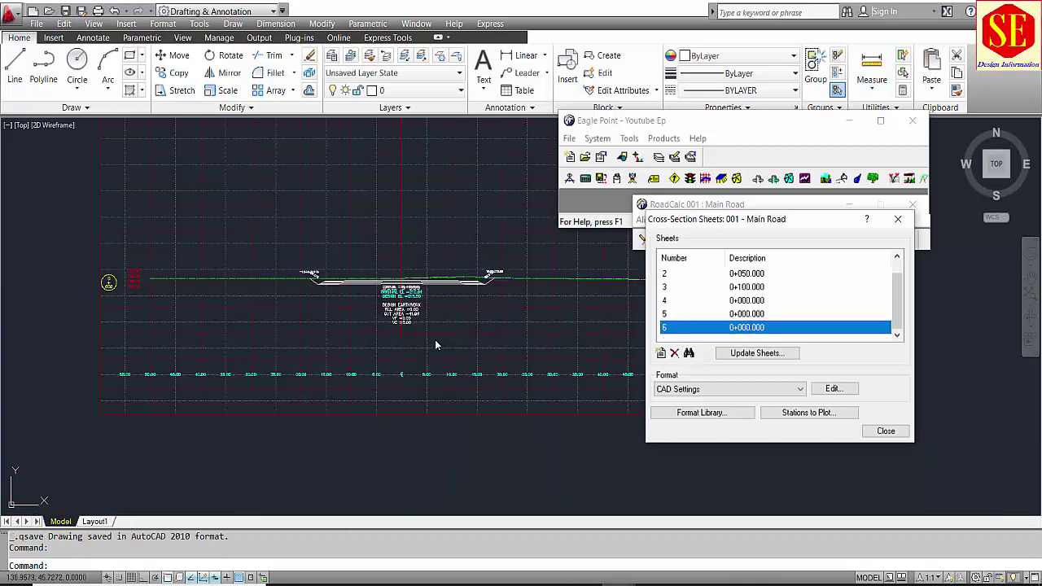
pyautogui.scroll(2, 372, 332)
pyautogui.scroll(2, 334, 269)
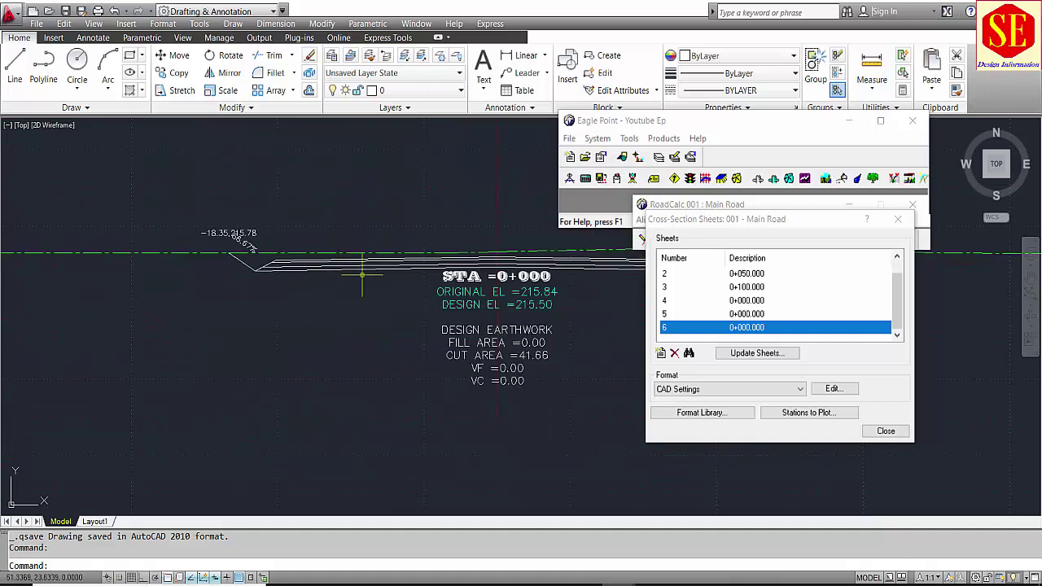
pyautogui.scroll(3, 244, 239)
pyautogui.scroll(-3, 114, 239)
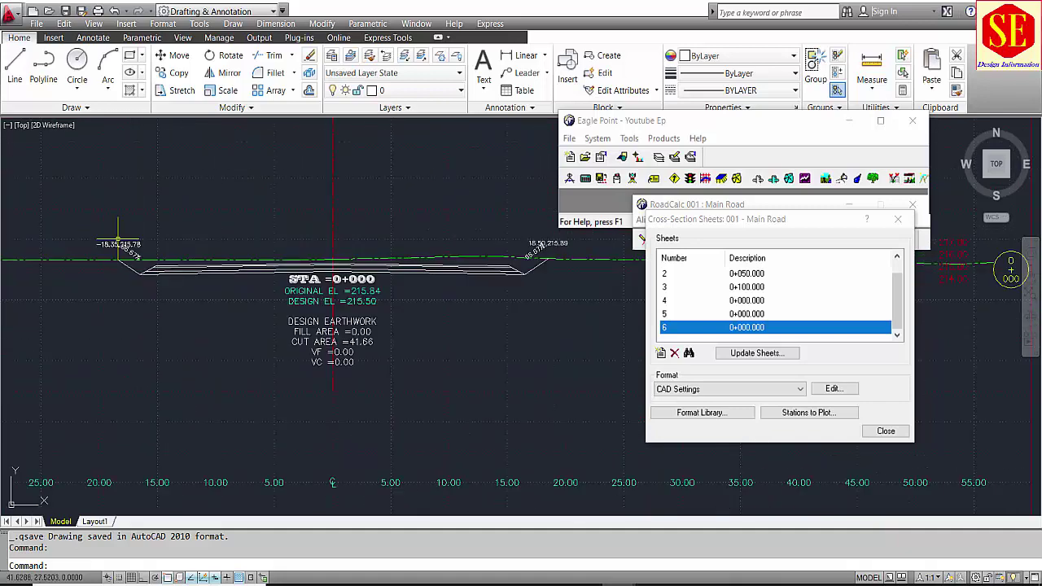
pyautogui.scroll(-2, 524, 279)
pyautogui.moveTo(459, 266); pyautogui.dragTo(291, 346, button='middle')
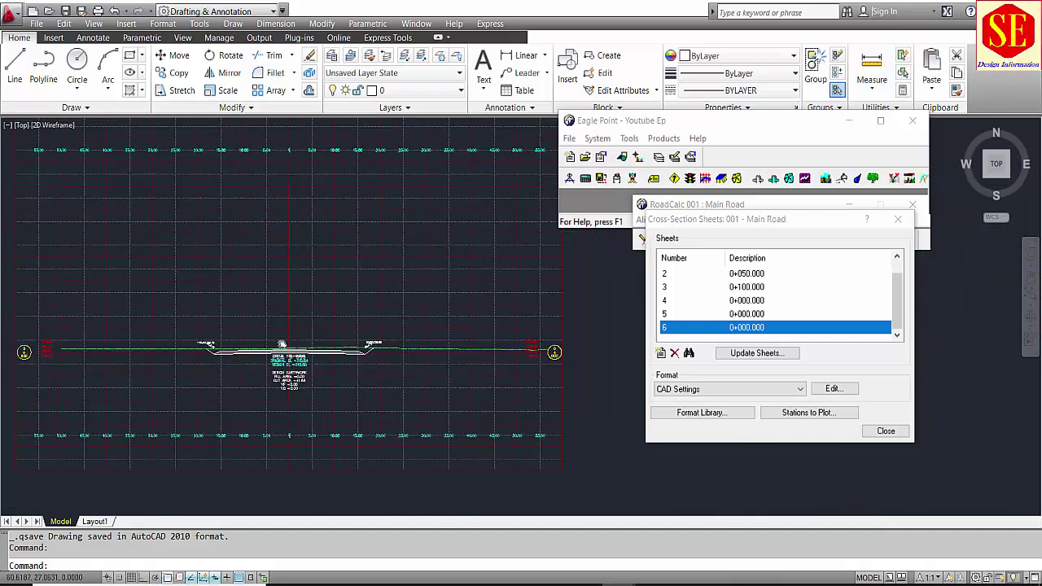
pyautogui.scroll(5, 358, 430)
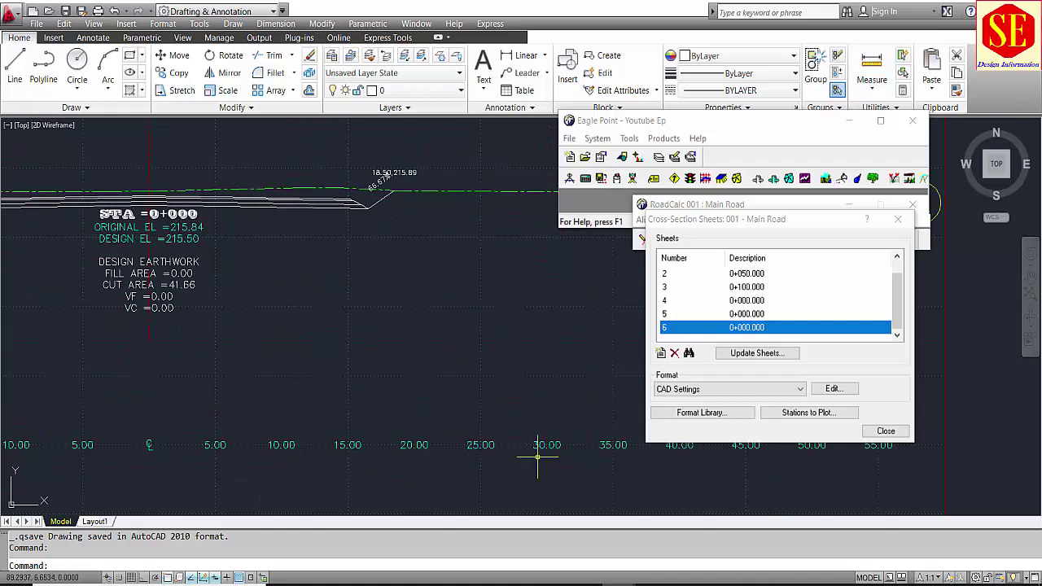
pyautogui.scroll(-5, 558, 460)
pyautogui.scroll(3, 109, 378)
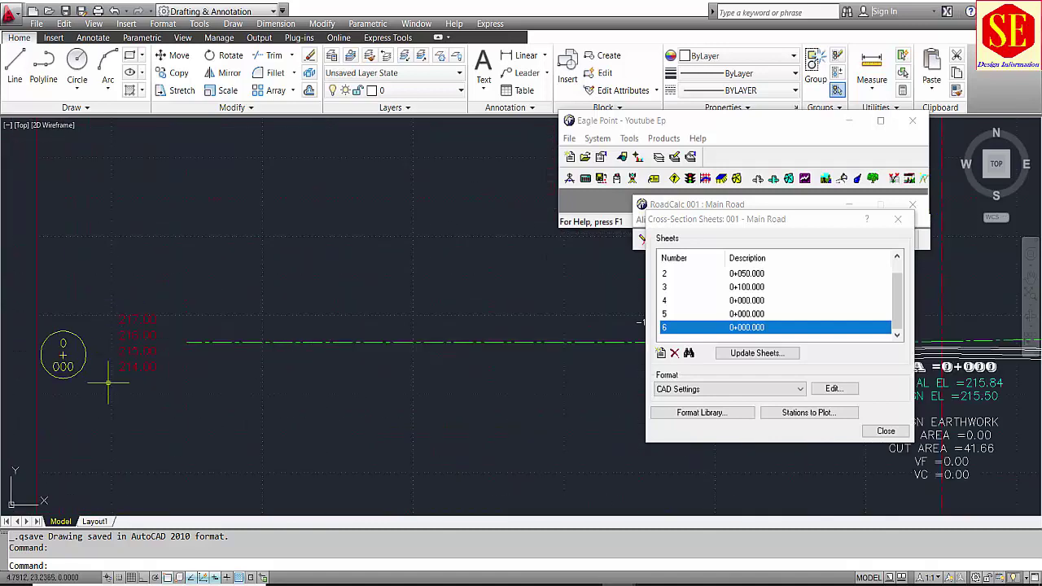
pyautogui.scroll(-4, 92, 362)
pyautogui.scroll(2, 511, 376)
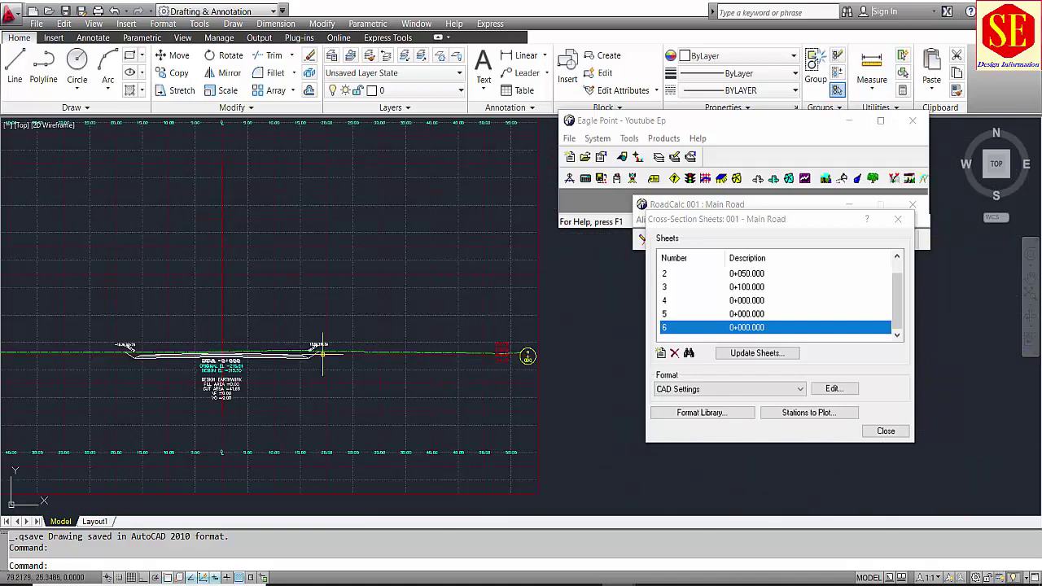
pyautogui.scroll(-3, 326, 346)
pyautogui.scroll(1, 298, 327)
pyautogui.scroll(1, 293, 333)
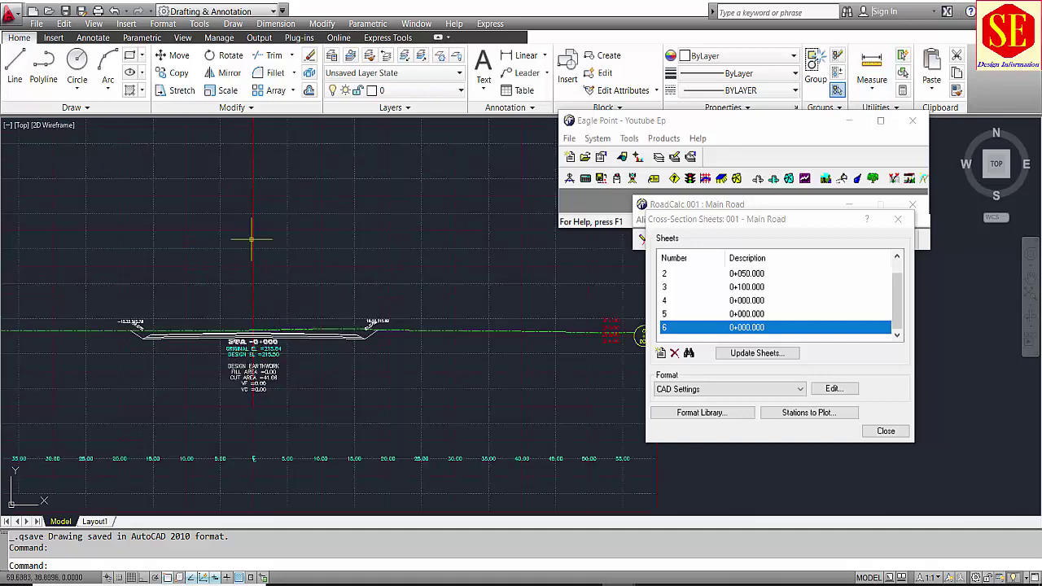
pyautogui.scroll(-1, 372, 326)
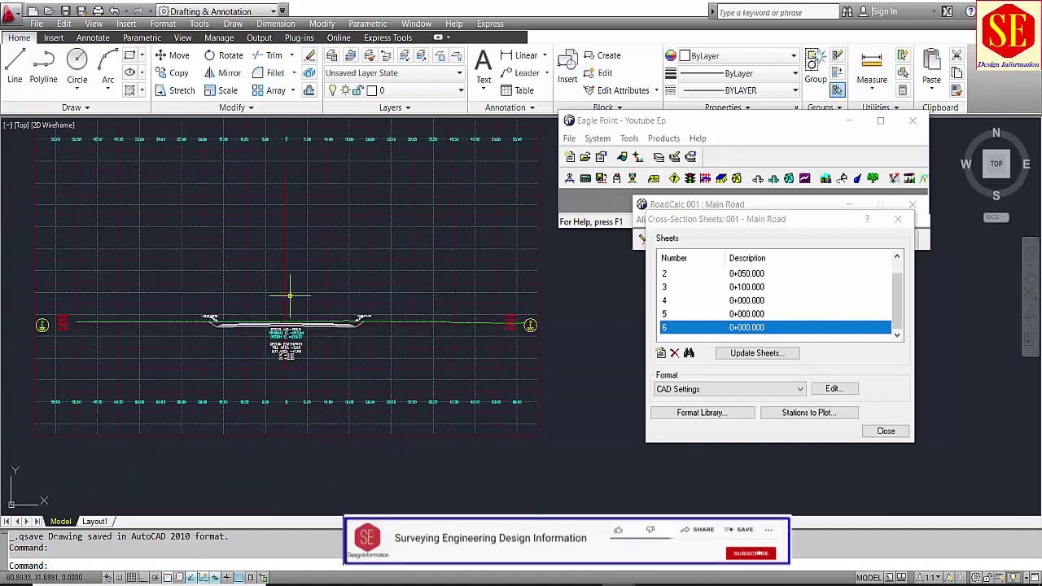
pyautogui.scroll(2, 338, 235)
pyautogui.scroll(2, 307, 220)
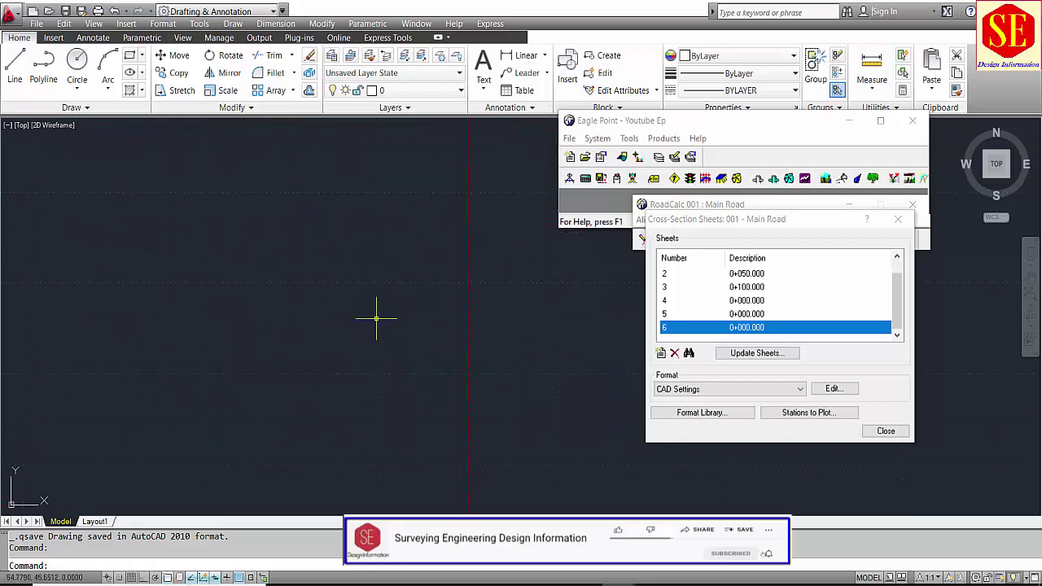
pyautogui.scroll(-3, 377, 309)
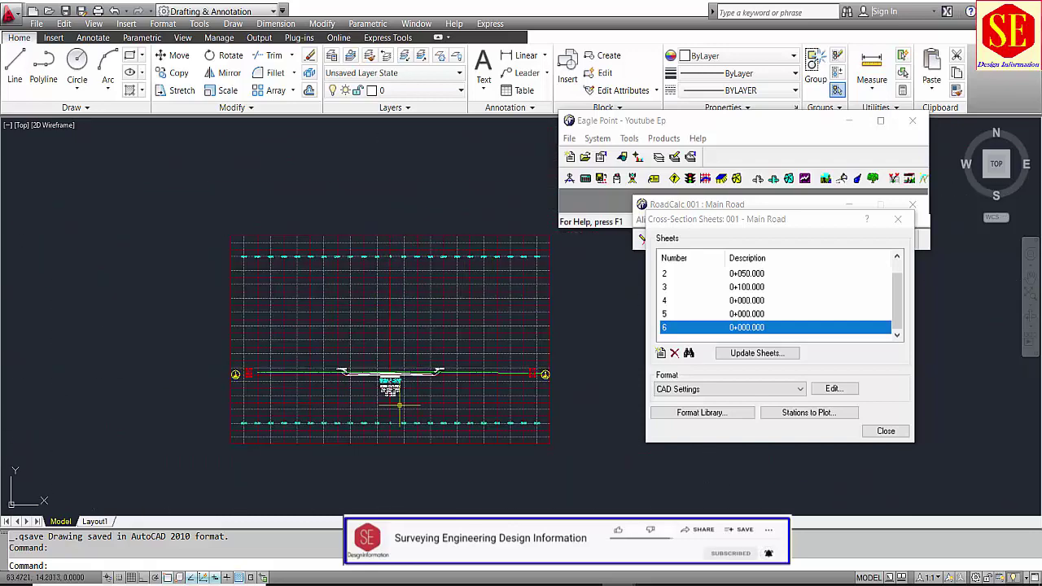
pyautogui.moveTo(398, 399); pyautogui.dragTo(404, 349, button='middle')
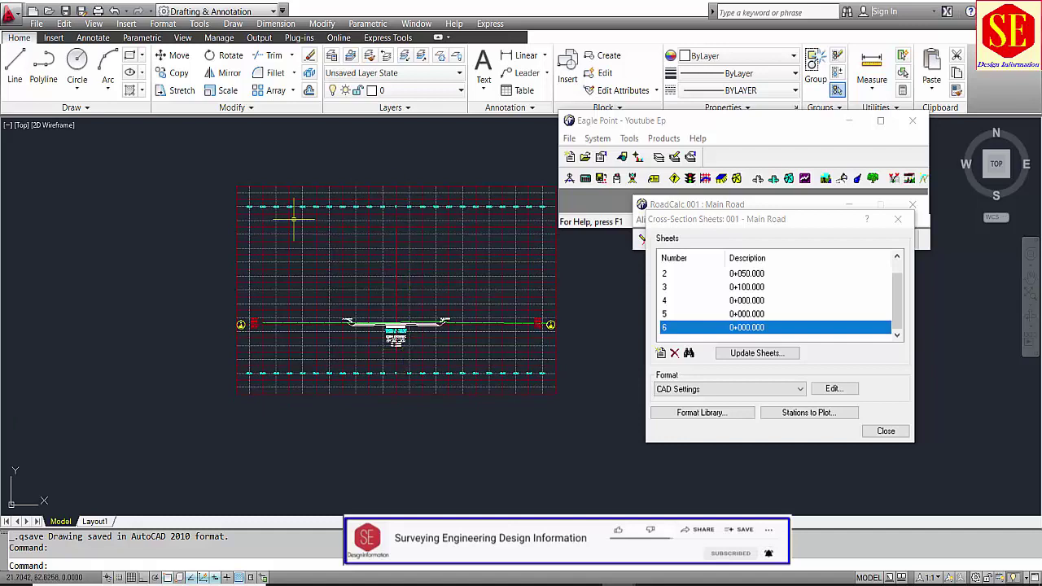
# Set the sheet height to 65 mm in the cross-section sheet settings
pyautogui.click(832, 389)
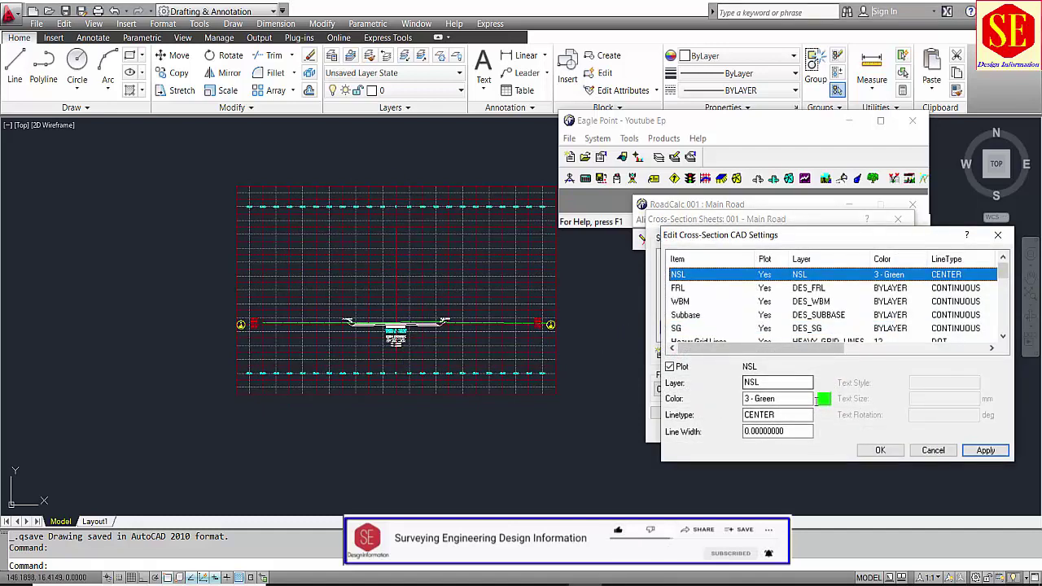
pyautogui.click(930, 452)
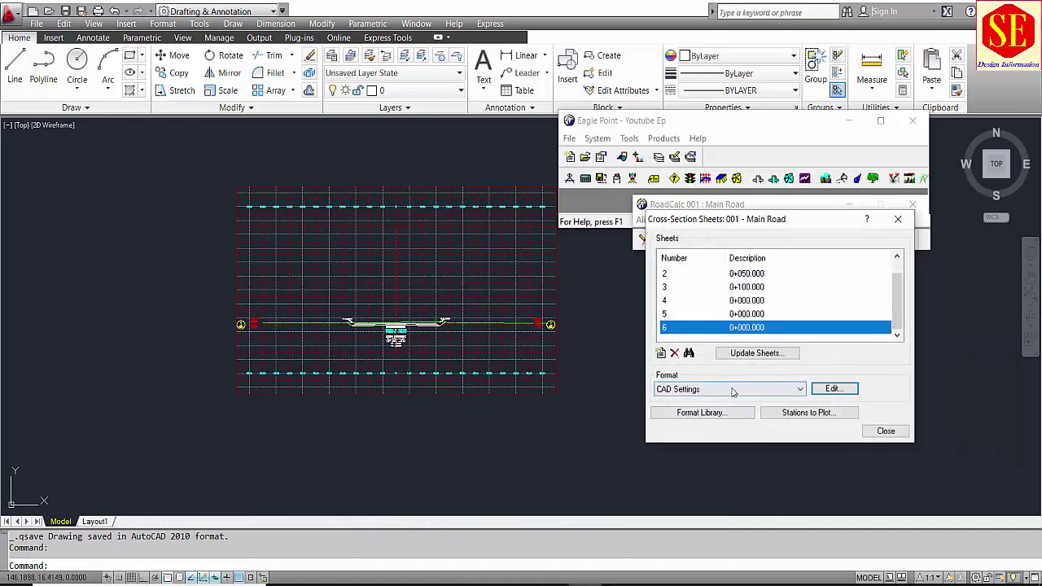
pyautogui.click(800, 389)
pyautogui.click(716, 406)
pyautogui.click(834, 389)
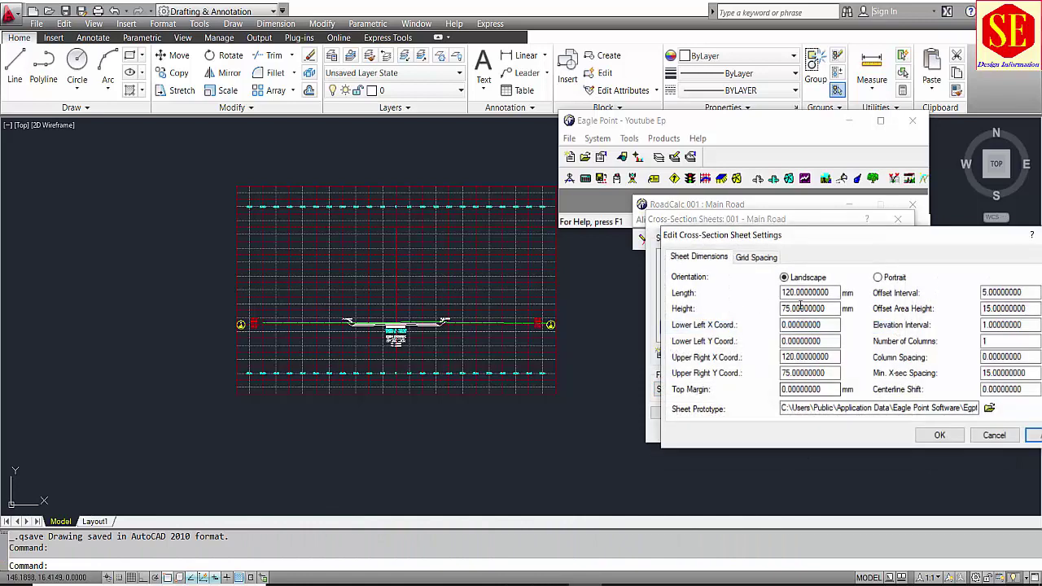
pyautogui.moveTo(783, 243); pyautogui.dragTo(658, 171)
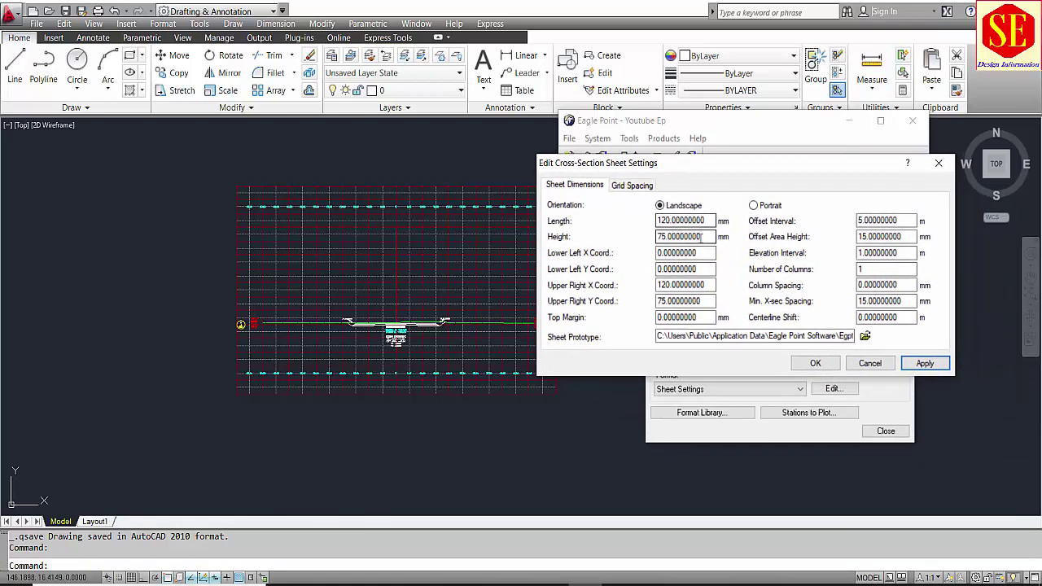
pyautogui.moveTo(701, 236); pyautogui.dragTo(539, 233)
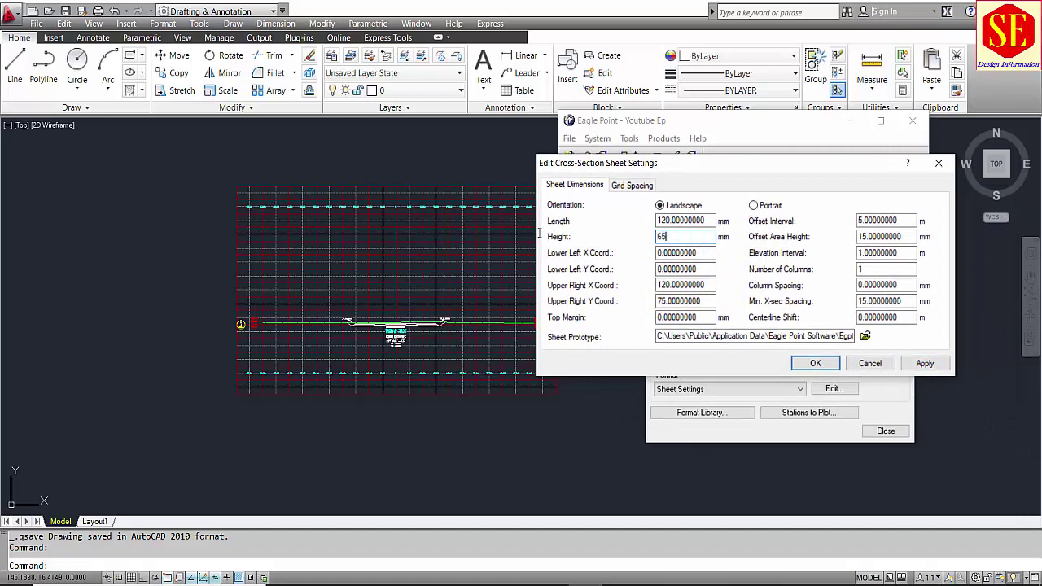
pyautogui.write('65')
pyautogui.click(814, 364)
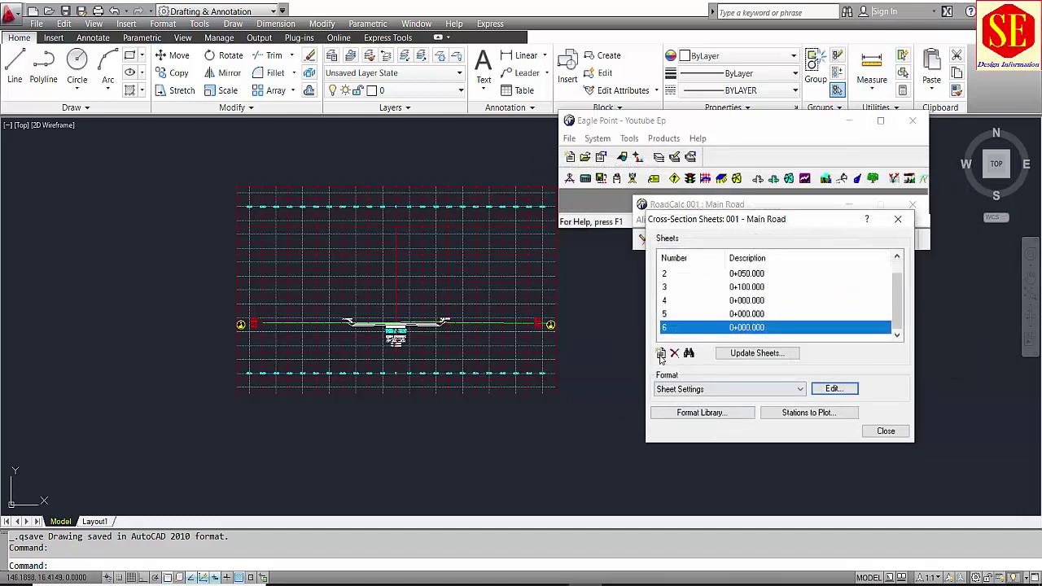
# Create another cross-section sheet with the ending station at 0 and inspect its layout
pyautogui.click(661, 355)
pyautogui.press('Tab')
pyautogui.write('0')
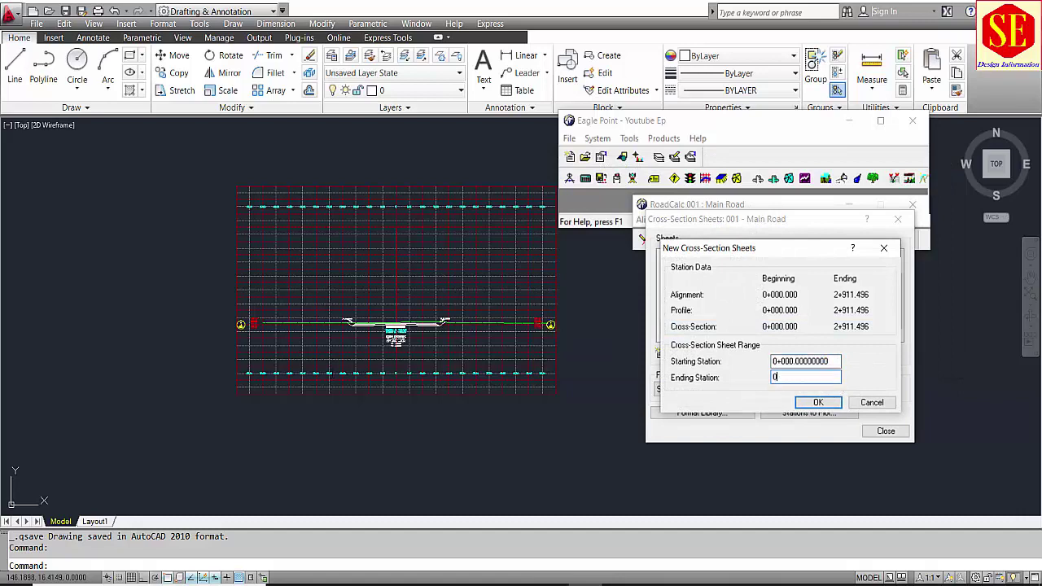
pyautogui.click(816, 402)
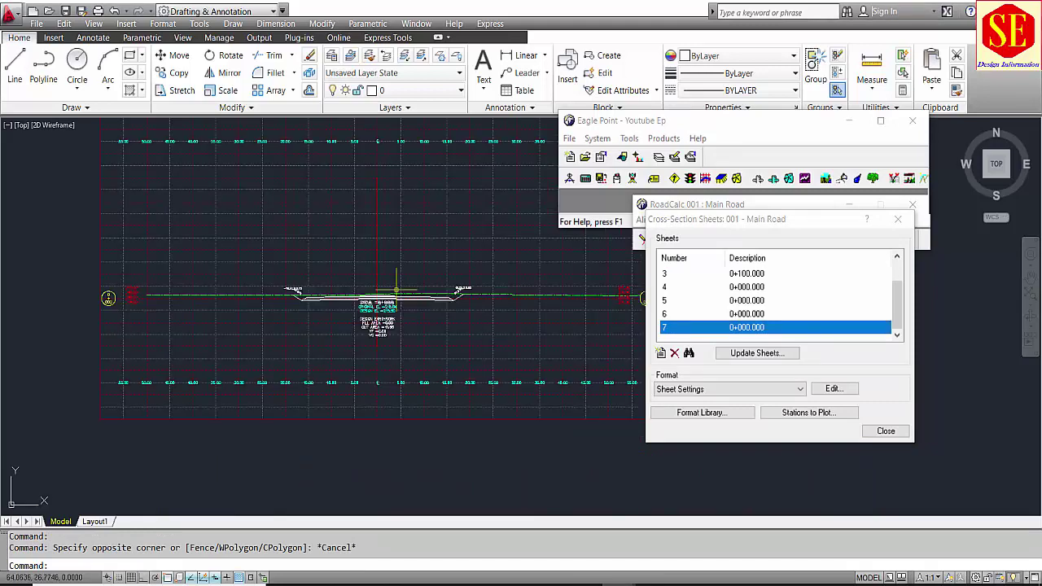
pyautogui.scroll(3, 396, 289)
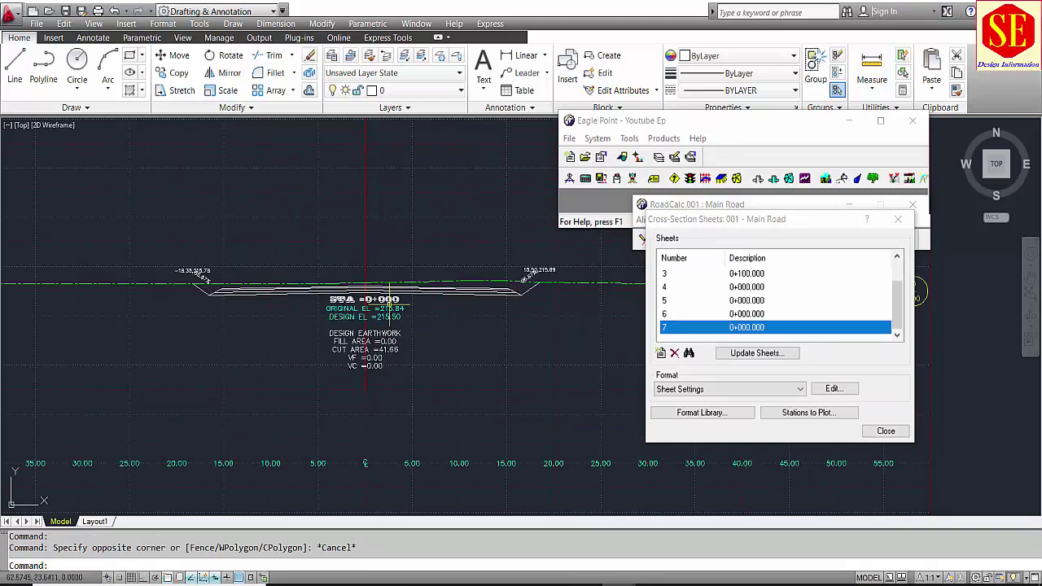
pyautogui.scroll(-4, 411, 295)
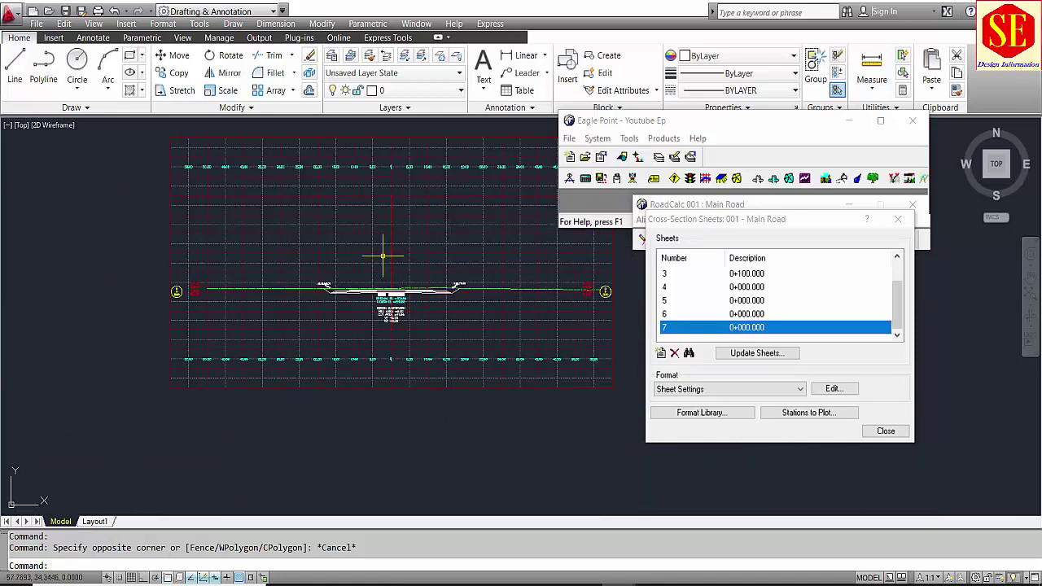
# Set the sheet length to 80 mm and the height to 55 mm in the cross-section sheet settings
pyautogui.moveTo(376, 222); pyautogui.dragTo(376, 303, button='middle')
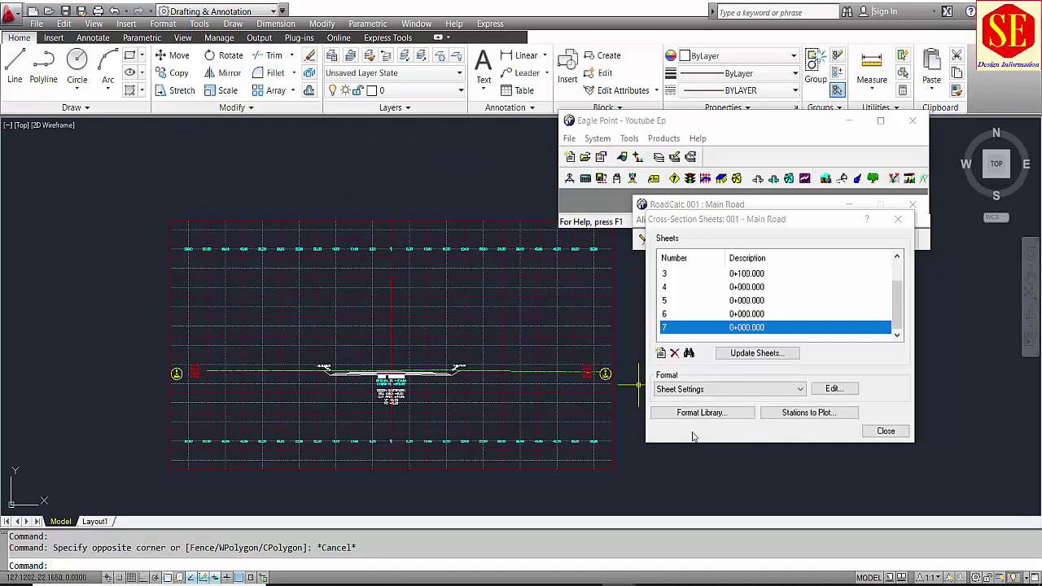
pyautogui.click(725, 389)
pyautogui.click(719, 402)
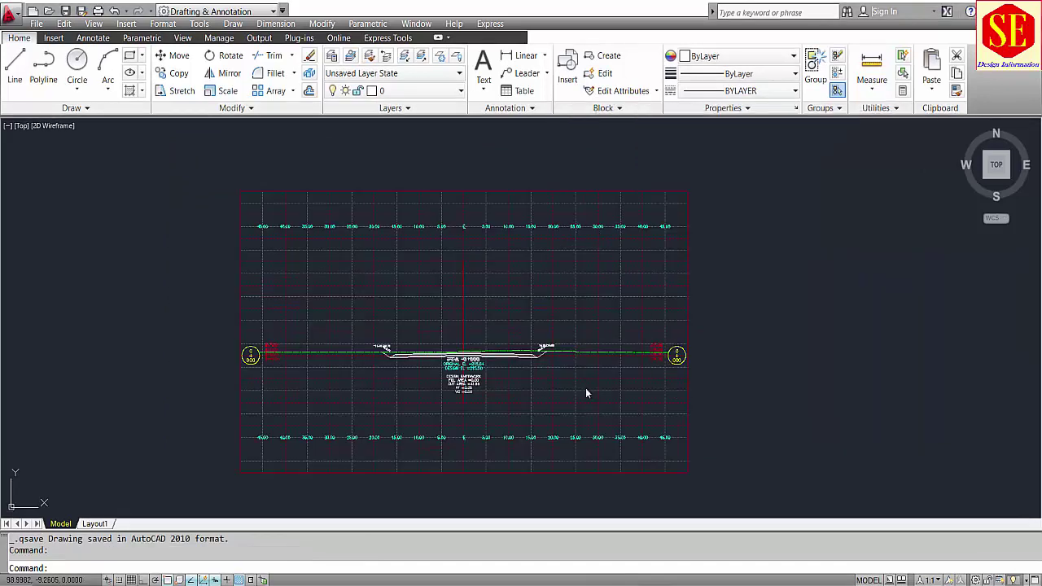
pyautogui.click(742, 390)
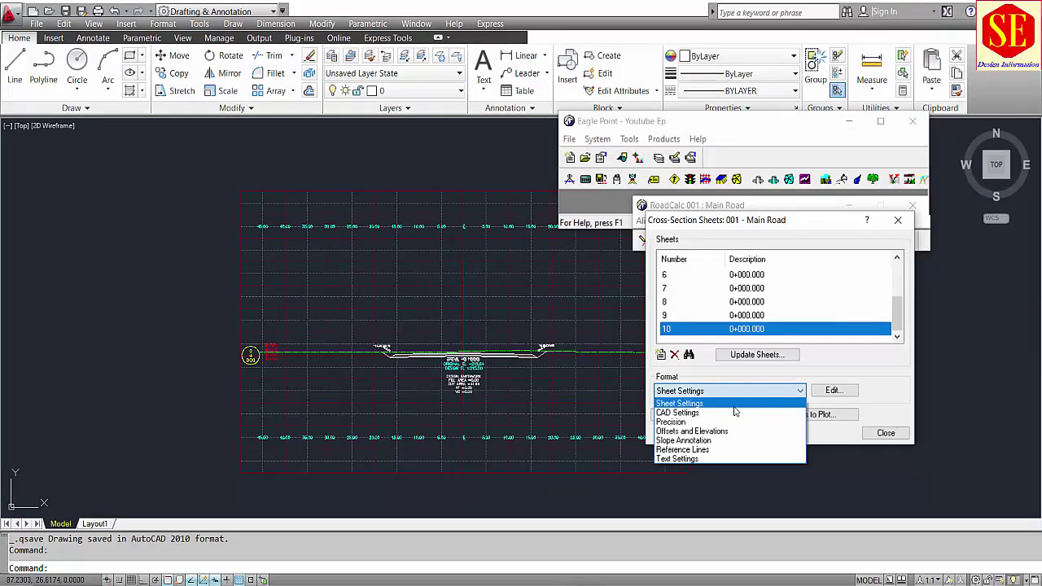
pyautogui.click(716, 403)
pyautogui.click(832, 390)
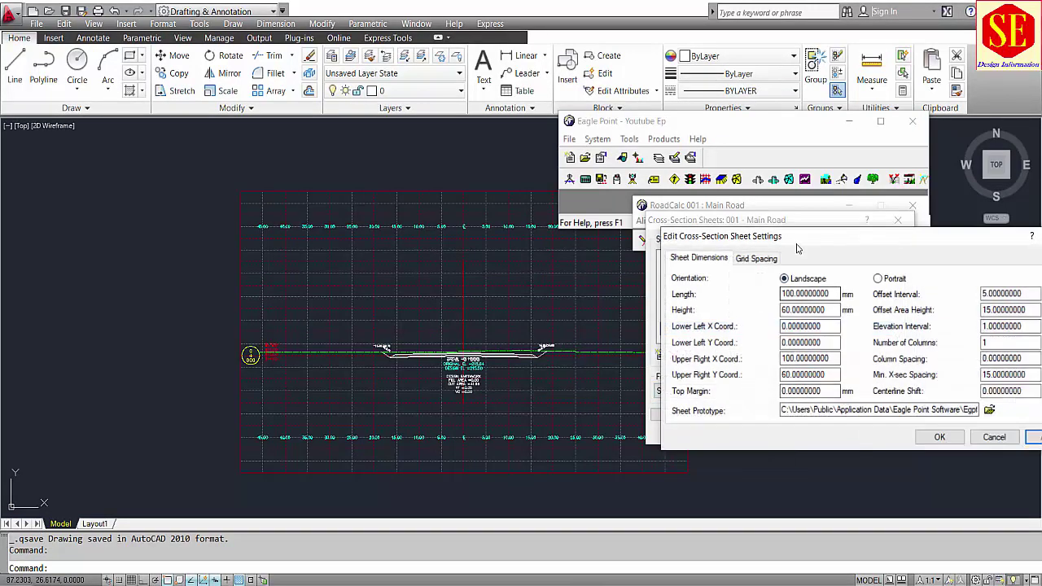
pyautogui.moveTo(797, 249); pyautogui.dragTo(655, 192)
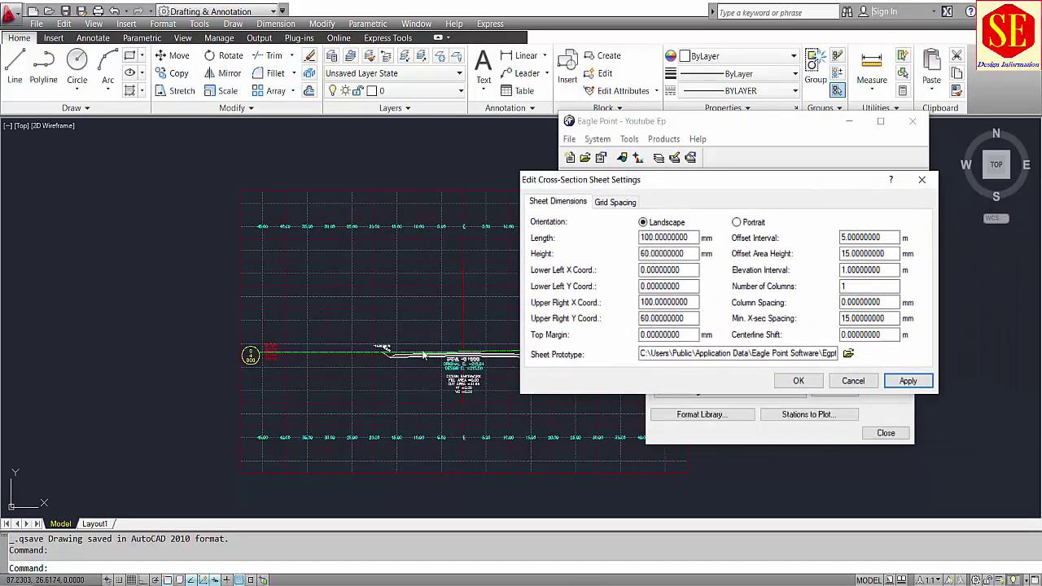
pyautogui.doubleClick(692, 236)
pyautogui.write('80')
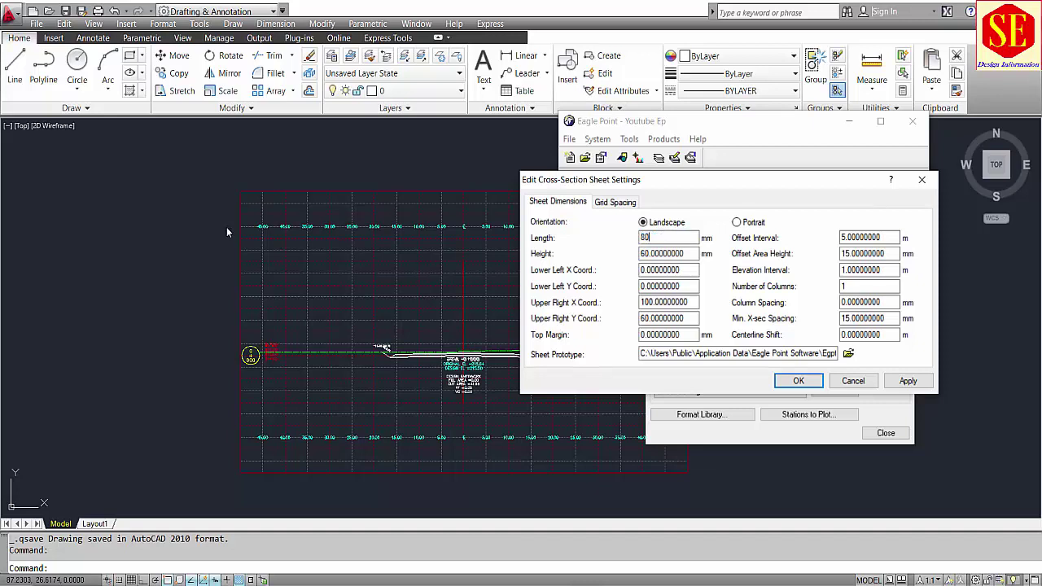
pyautogui.press('Tab')
pyautogui.click(650, 253)
pyautogui.hotkey('shift', 'Home')
pyautogui.write('55')
pyautogui.click(907, 380)
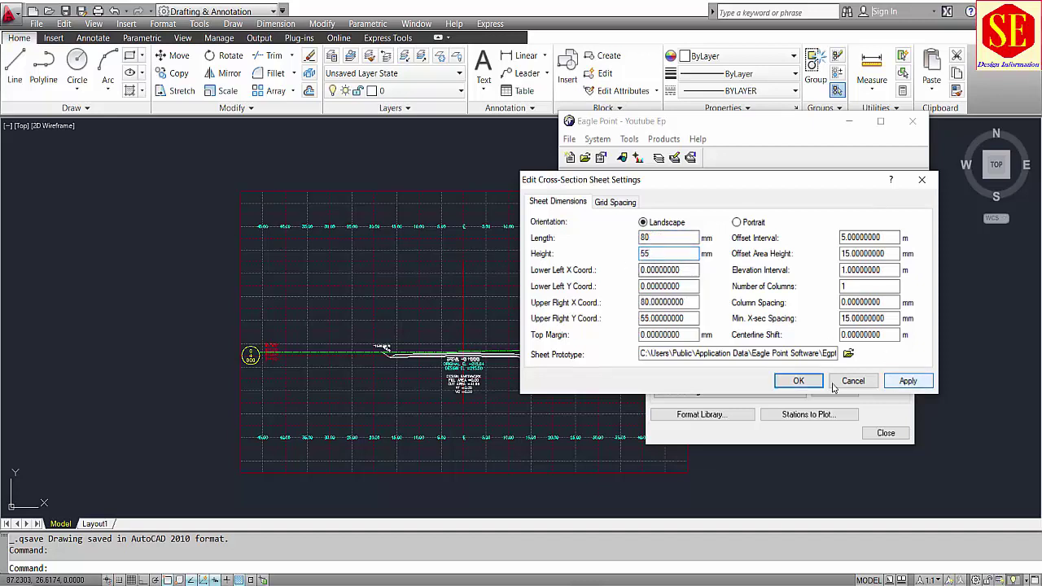
pyautogui.click(798, 380)
# Create a new cross-section sheet from starting station 0+000 with the ending station at 0
pyautogui.click(661, 355)
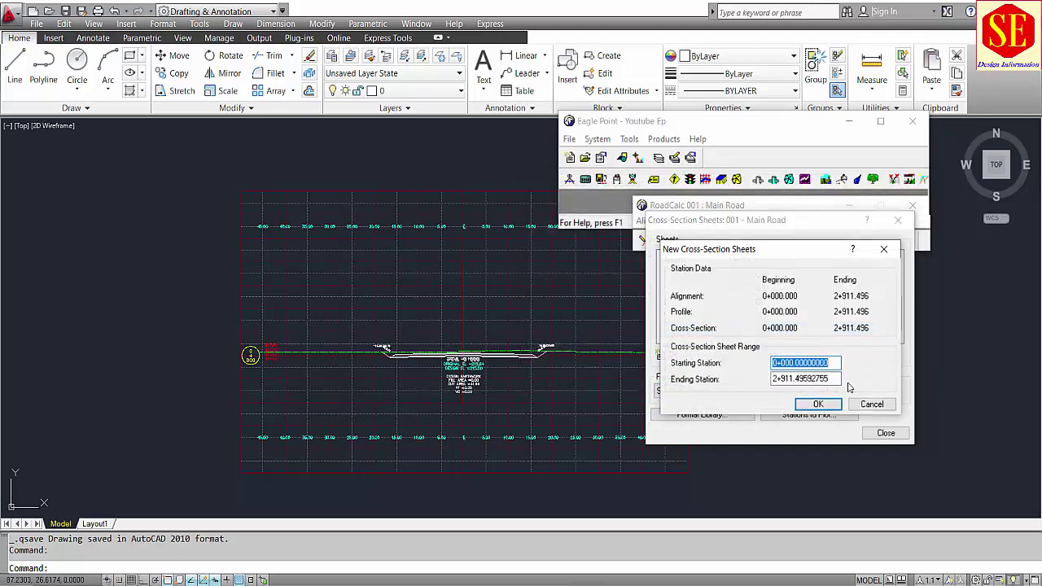
pyautogui.press('Tab')
pyautogui.write('0')
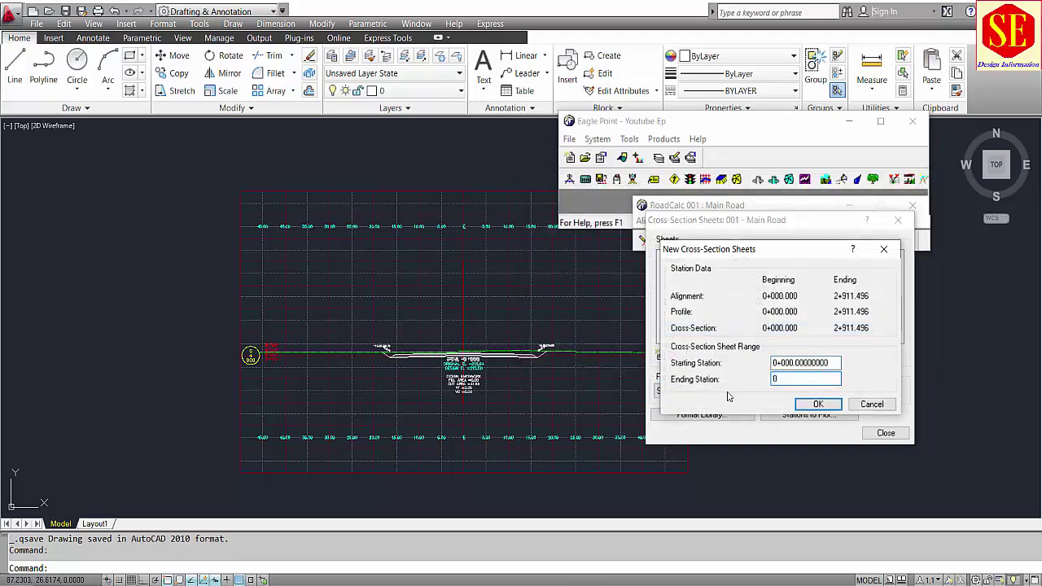
pyautogui.click(818, 405)
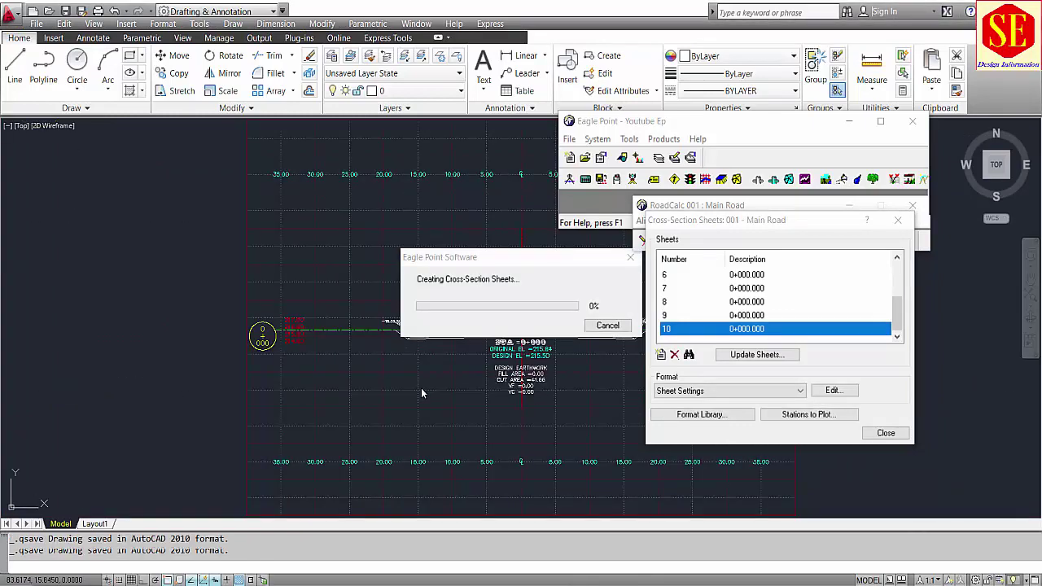
pyautogui.press('Escape')
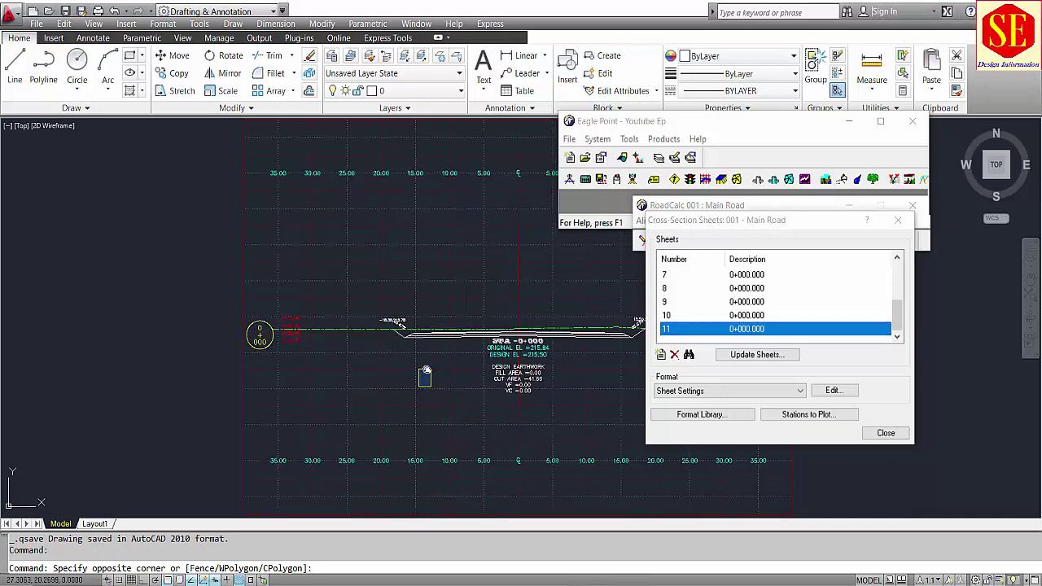
# Examine the new sheet's grid, original ground line, design surface lines and slope and earthwork annotation
pyautogui.scroll(-2, 530, 319)
pyautogui.scroll(2, 390, 293)
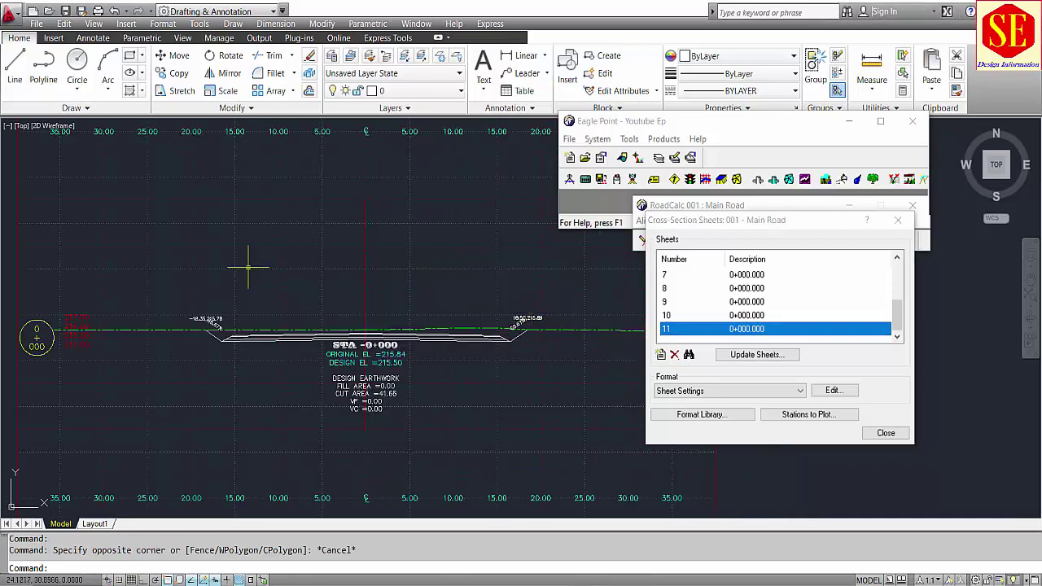
pyautogui.scroll(-3, 296, 290)
pyautogui.scroll(5, 349, 309)
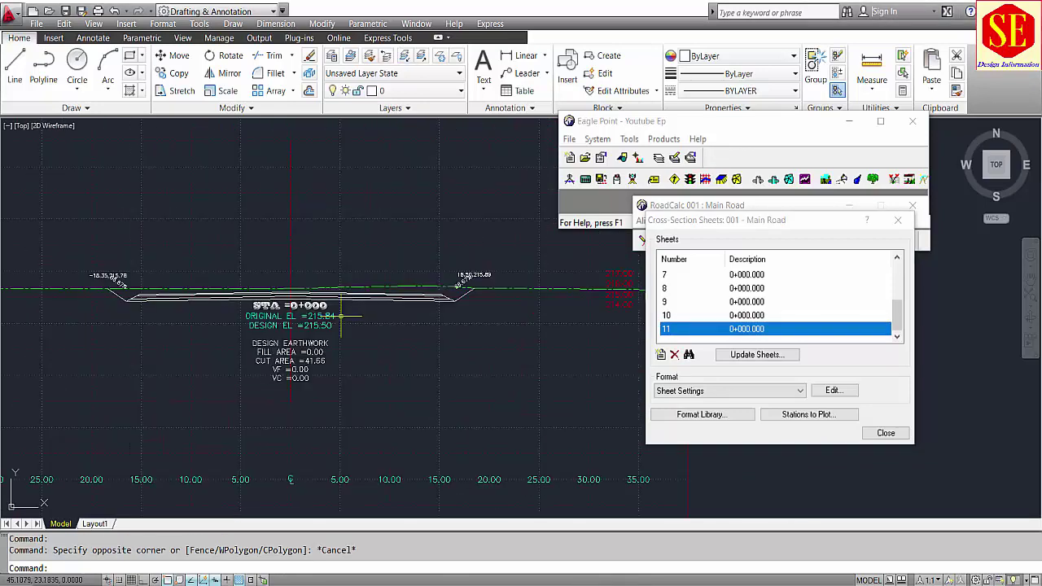
pyautogui.click(151, 286)
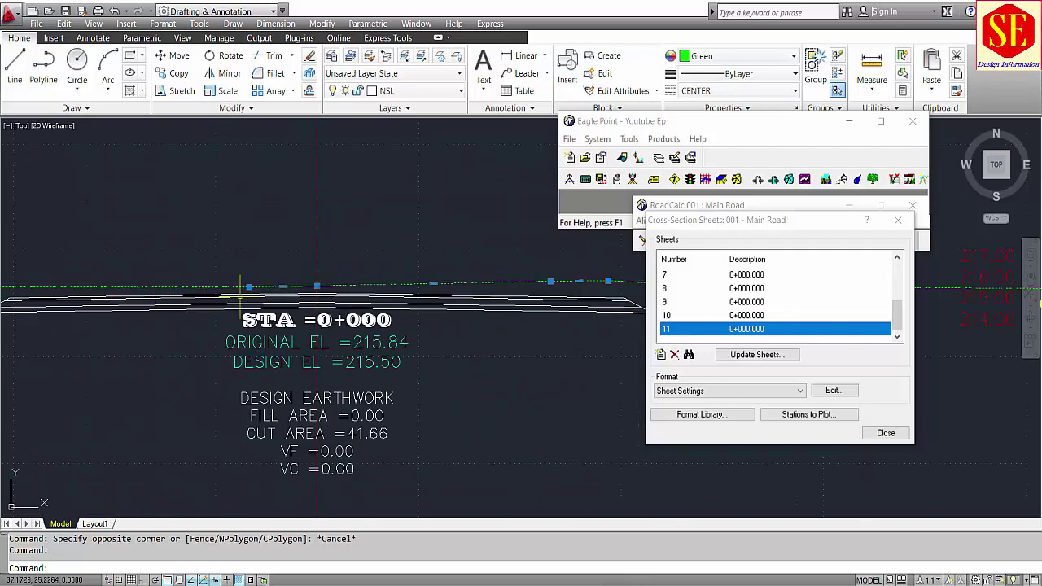
pyautogui.scroll(-2, 388, 290)
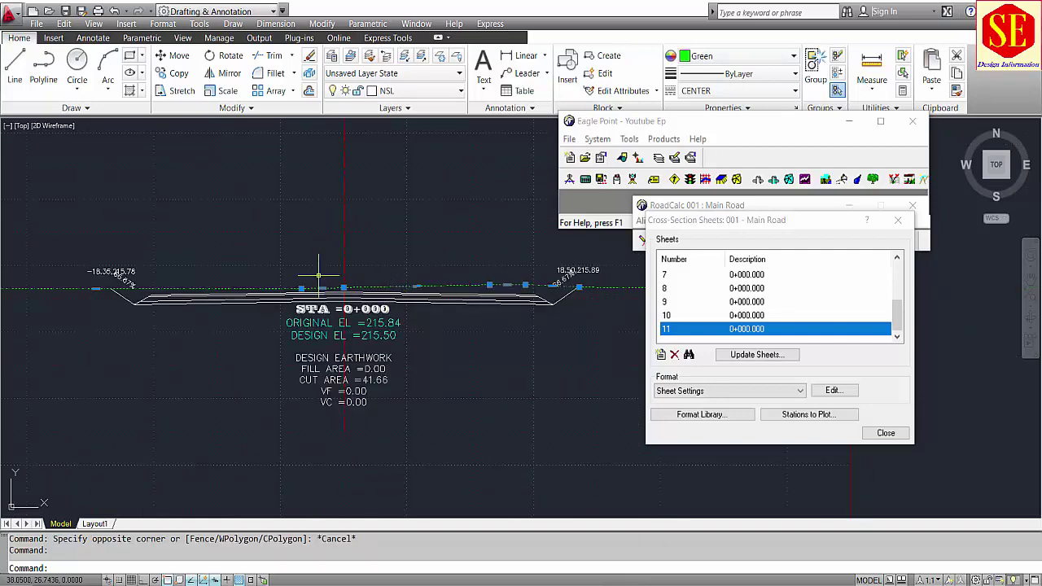
pyautogui.scroll(3, 505, 291)
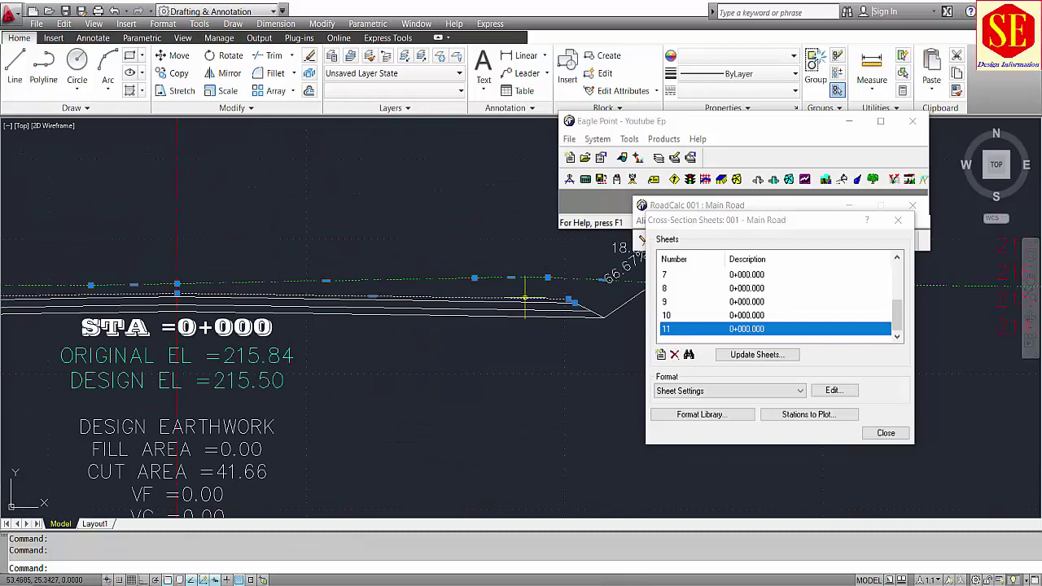
pyautogui.scroll(-2, 449, 337)
pyautogui.moveTo(84, 324); pyautogui.dragTo(197, 272, button='middle')
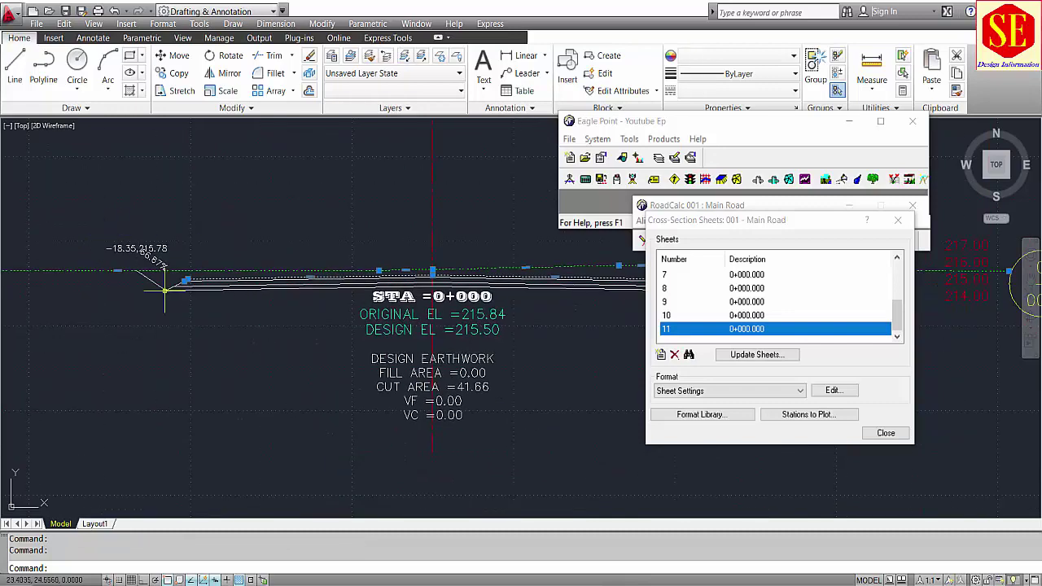
pyautogui.press('Escape')
pyautogui.scroll(-2, 366, 268)
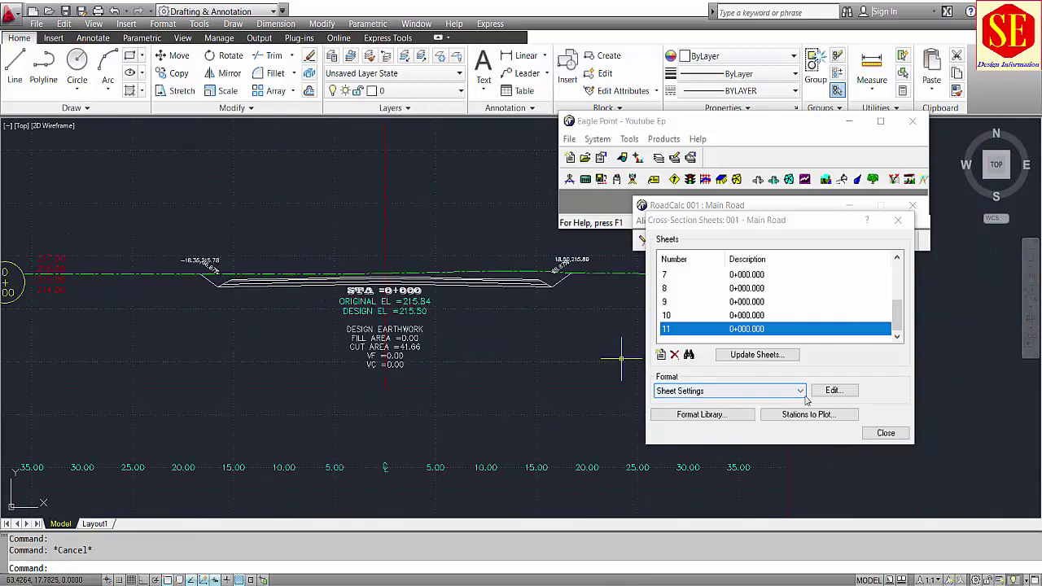
# Review the decimal precision of the elevations, volumes, areas, offsets and stations in the cross-section format
pyautogui.click(775, 393)
pyautogui.click(776, 393)
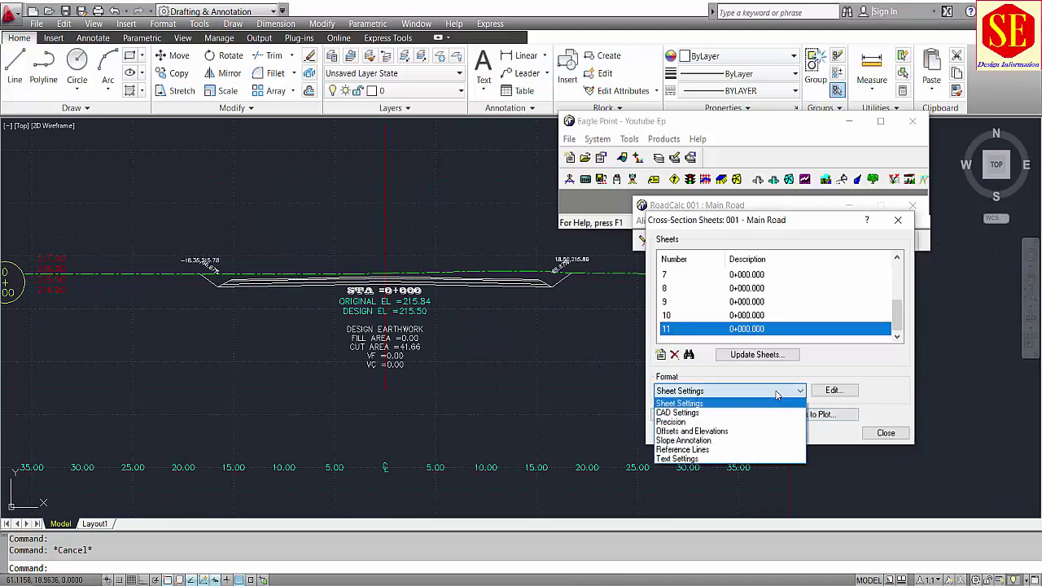
pyautogui.click(672, 422)
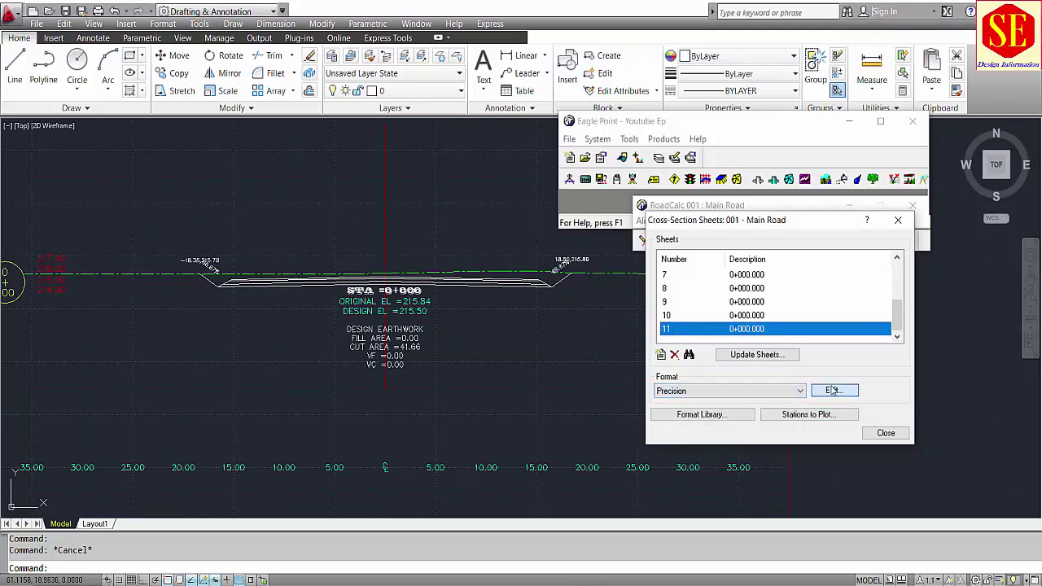
pyautogui.click(832, 390)
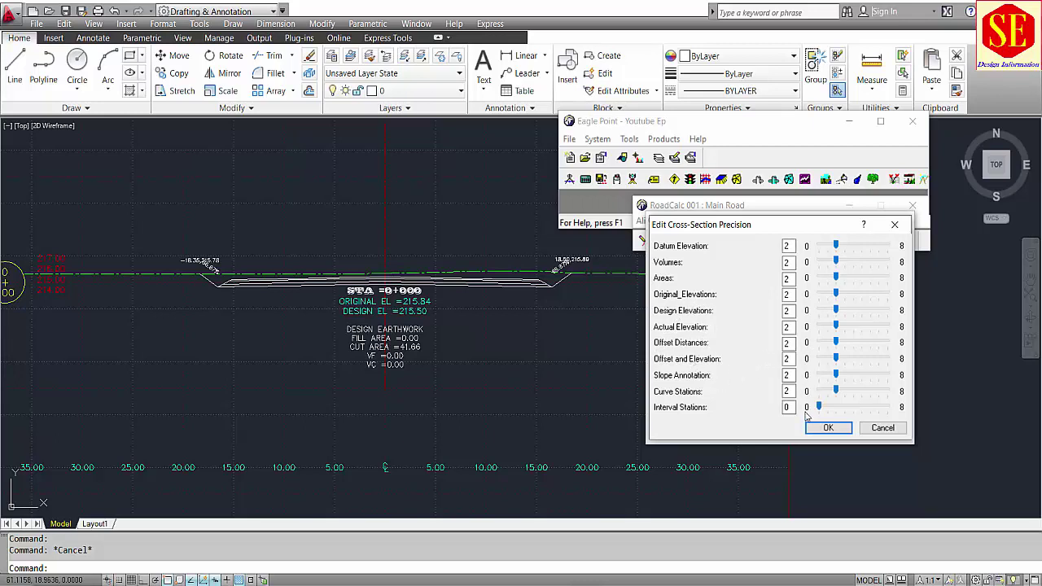
pyautogui.click(828, 428)
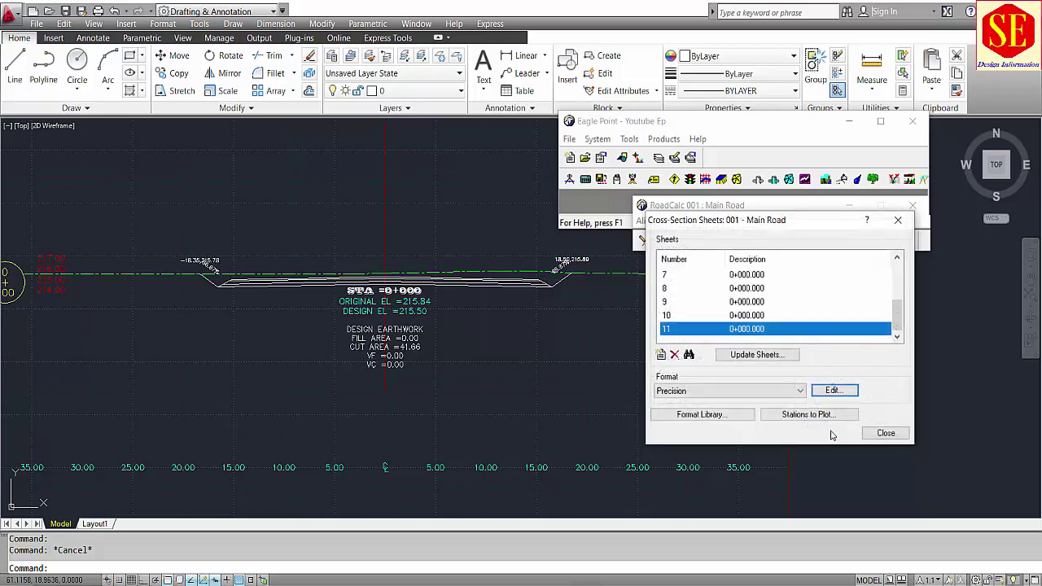
# Open the Offsets and Elevations format and compare the PT code 1000 and 1001 entries with the catchpoint labels in the drawing
pyautogui.click(750, 394)
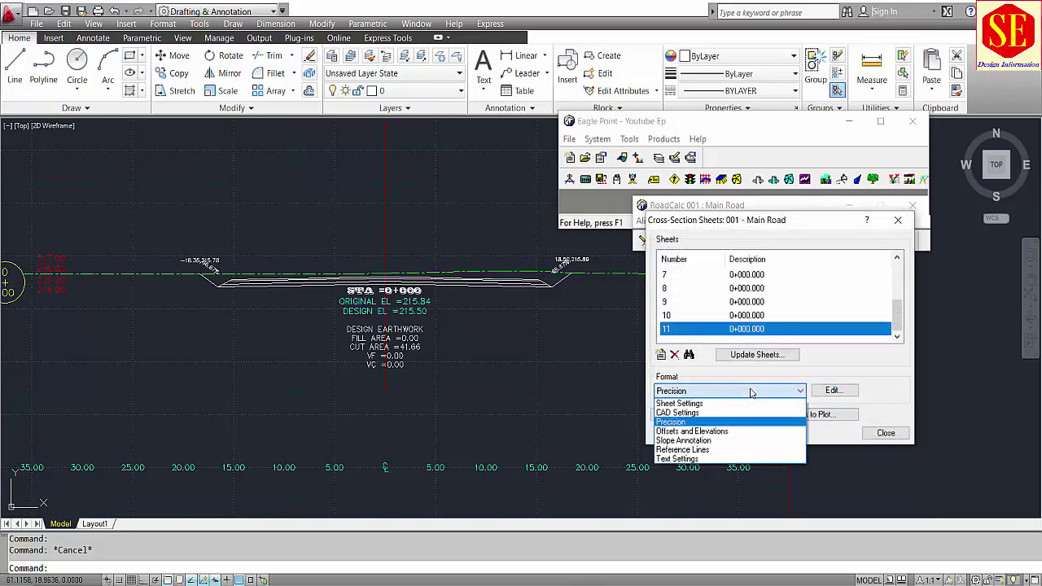
pyautogui.click(705, 433)
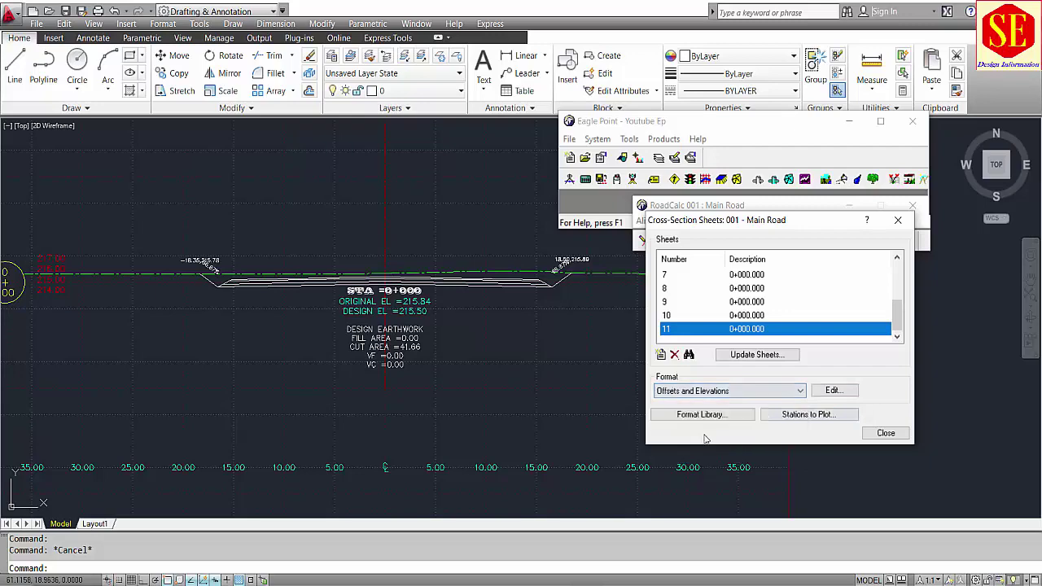
pyautogui.click(832, 392)
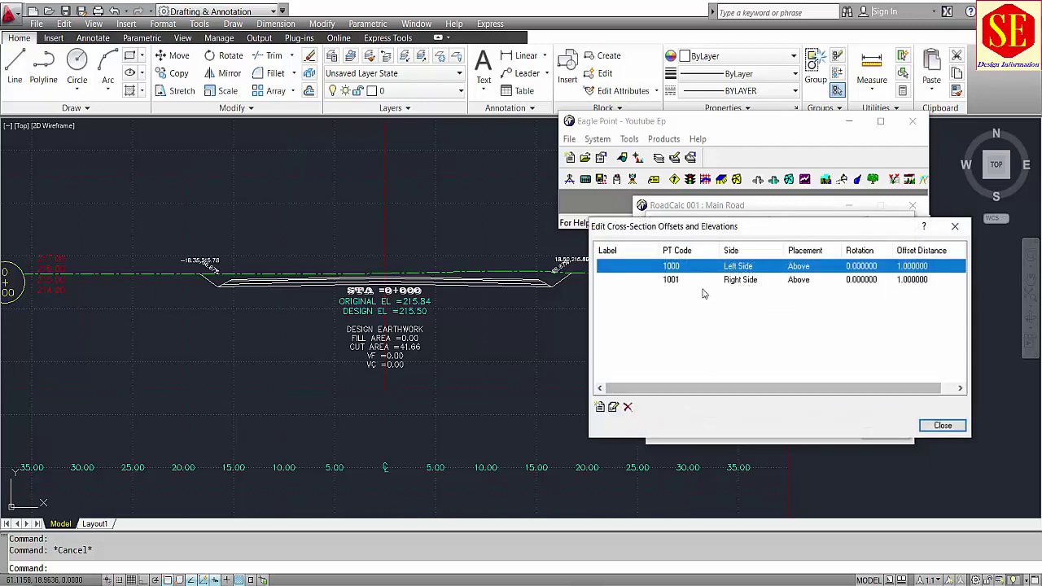
pyautogui.scroll(5, 186, 259)
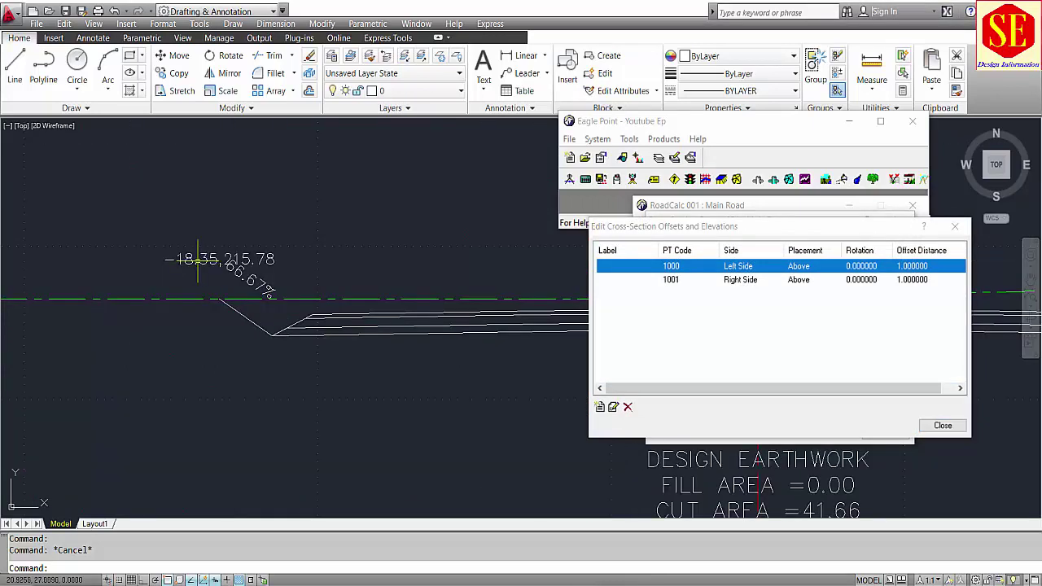
pyautogui.click(688, 271)
pyautogui.click(685, 279)
pyautogui.click(685, 267)
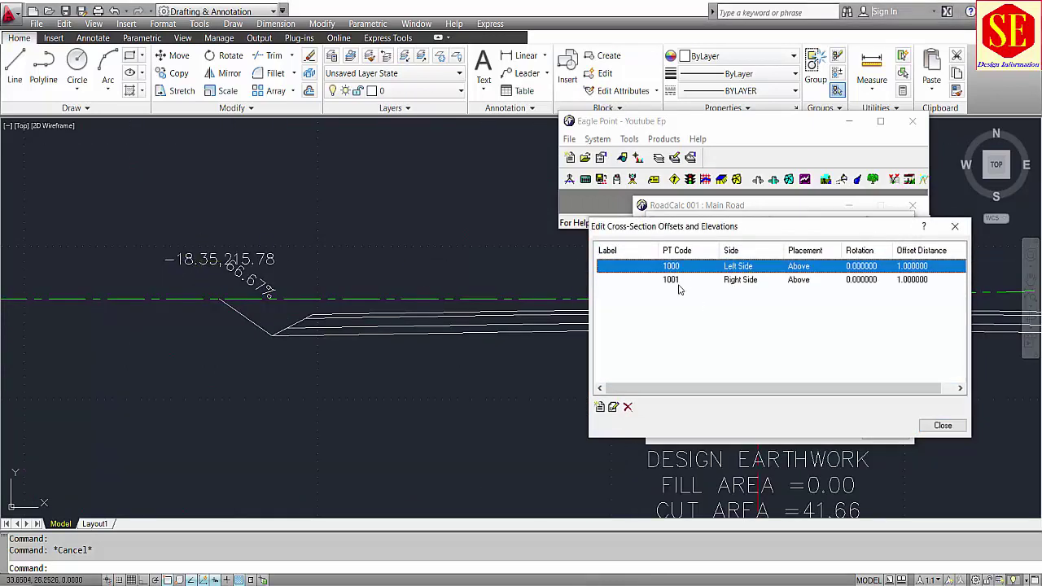
pyautogui.click(679, 281)
pyautogui.click(722, 269)
pyautogui.click(721, 280)
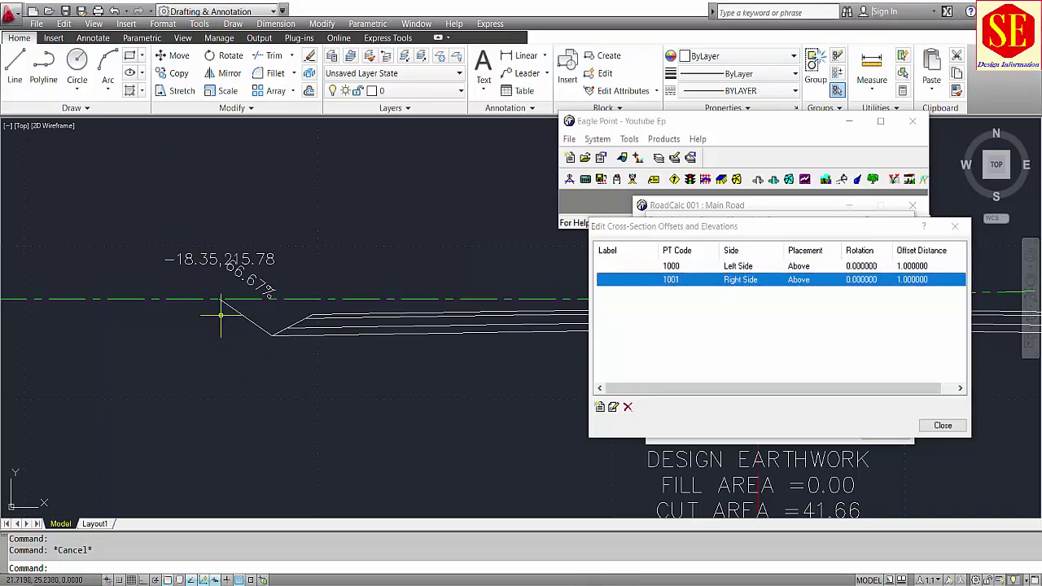
pyautogui.scroll(-3, 221, 350)
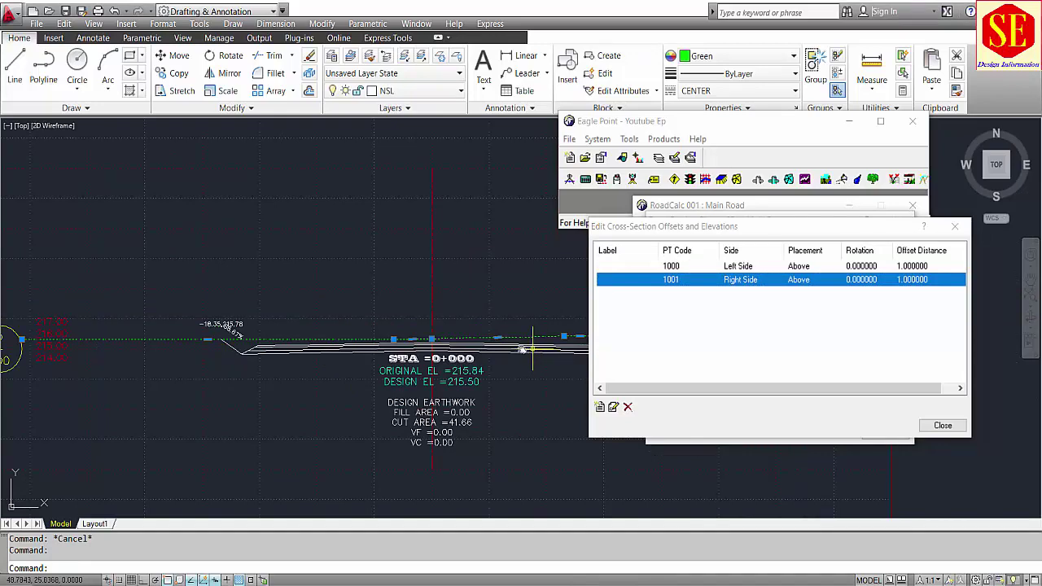
pyautogui.moveTo(277, 337); pyautogui.dragTo(187, 334, button='middle')
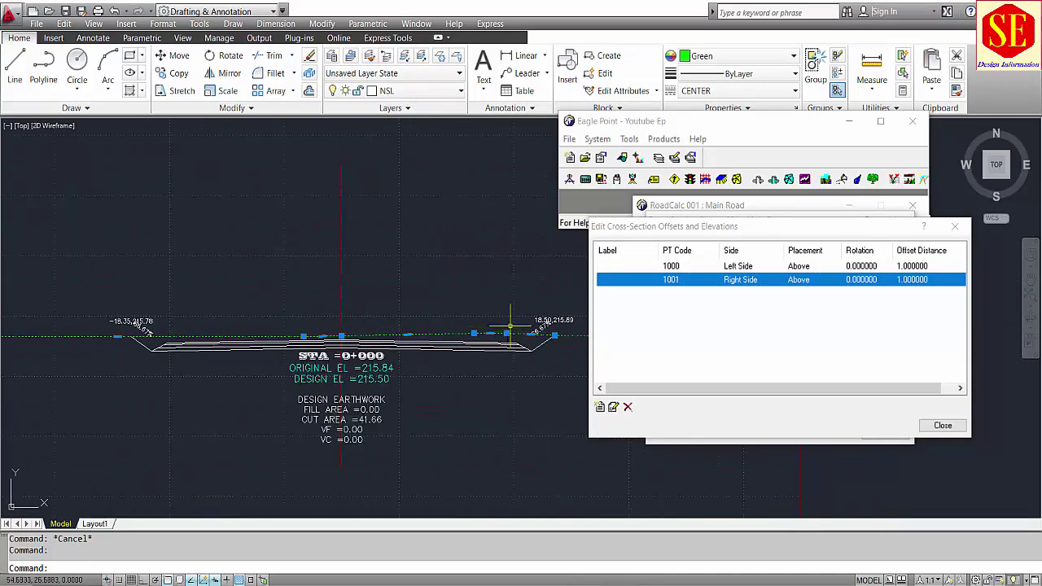
# Add an offset/elevation entry for PT code 0 Uncontrolled on both sides, placed above as stacked Offset, Elevation
pyautogui.click(599, 407)
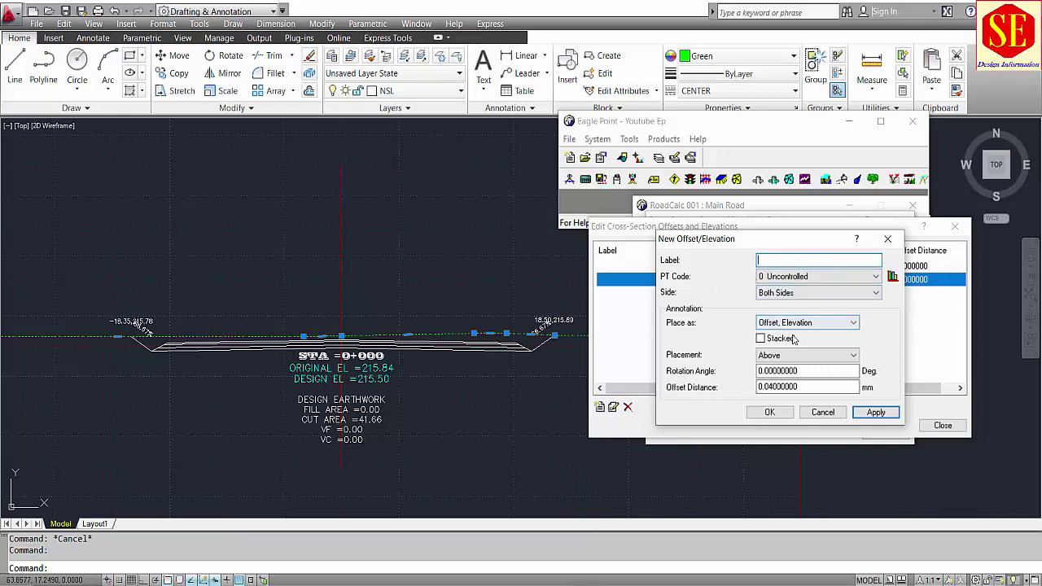
pyautogui.click(789, 277)
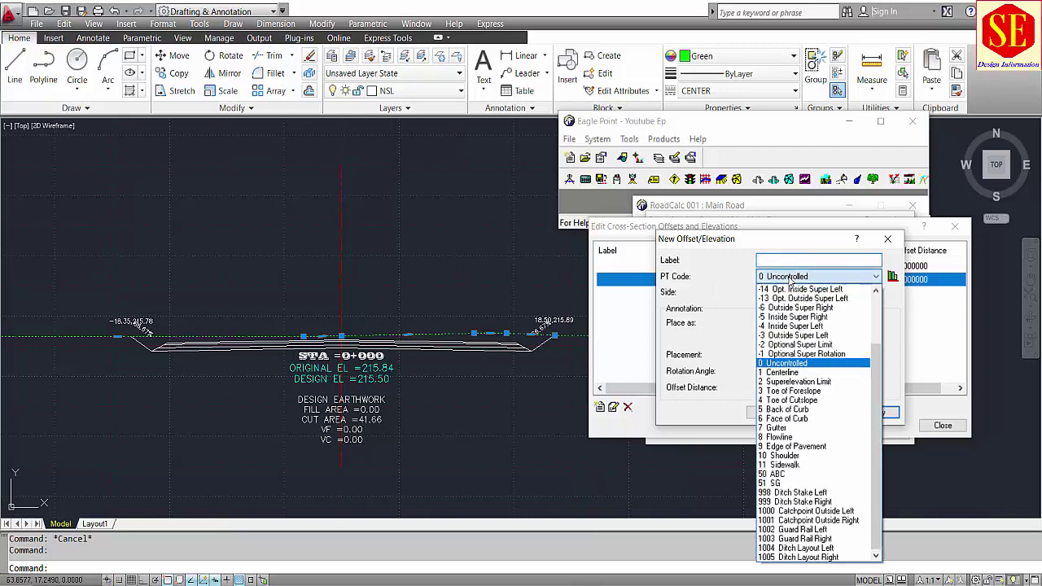
pyautogui.click(769, 364)
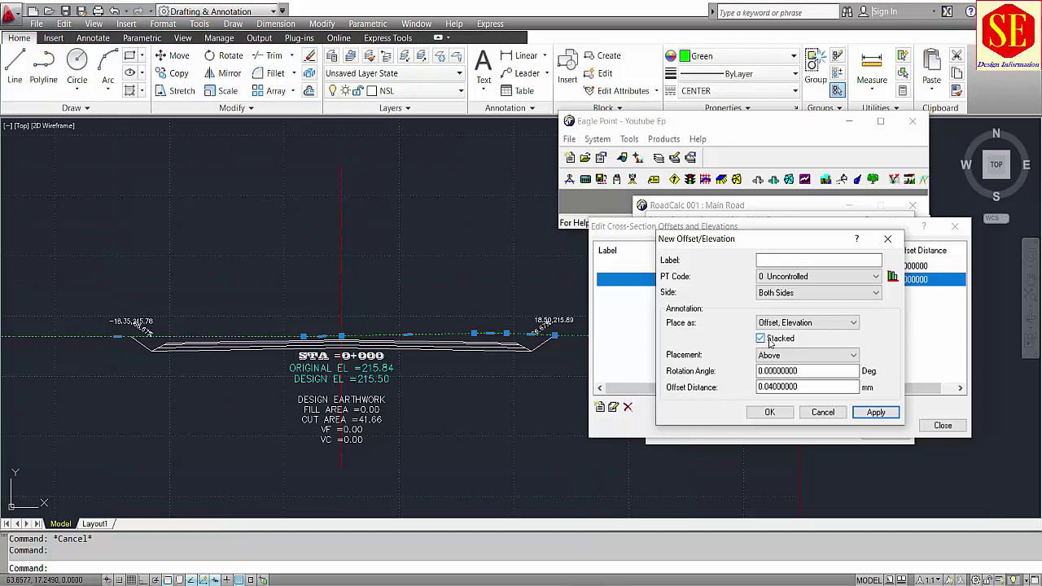
pyautogui.click(814, 323)
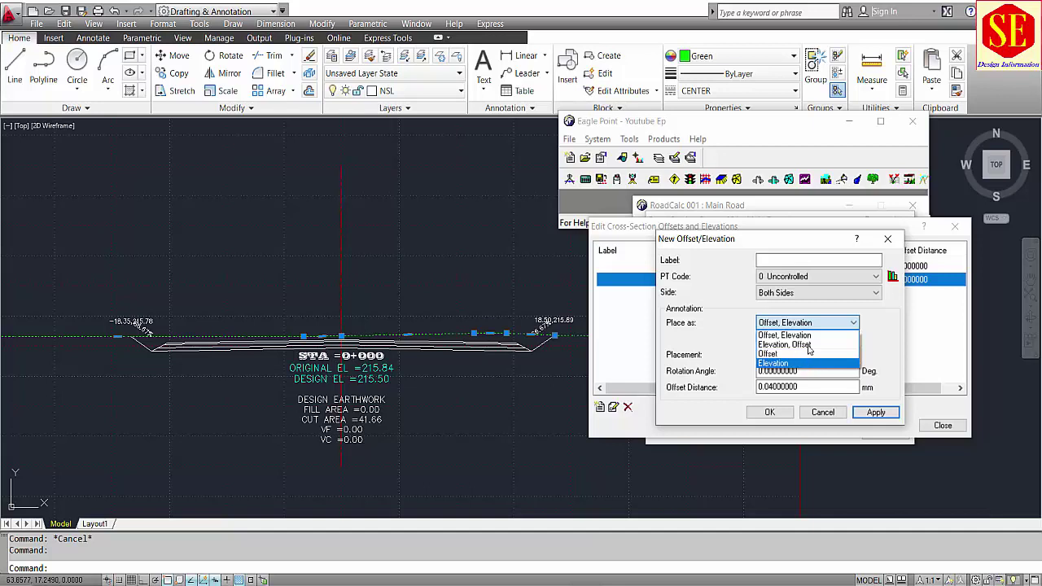
pyautogui.click(784, 335)
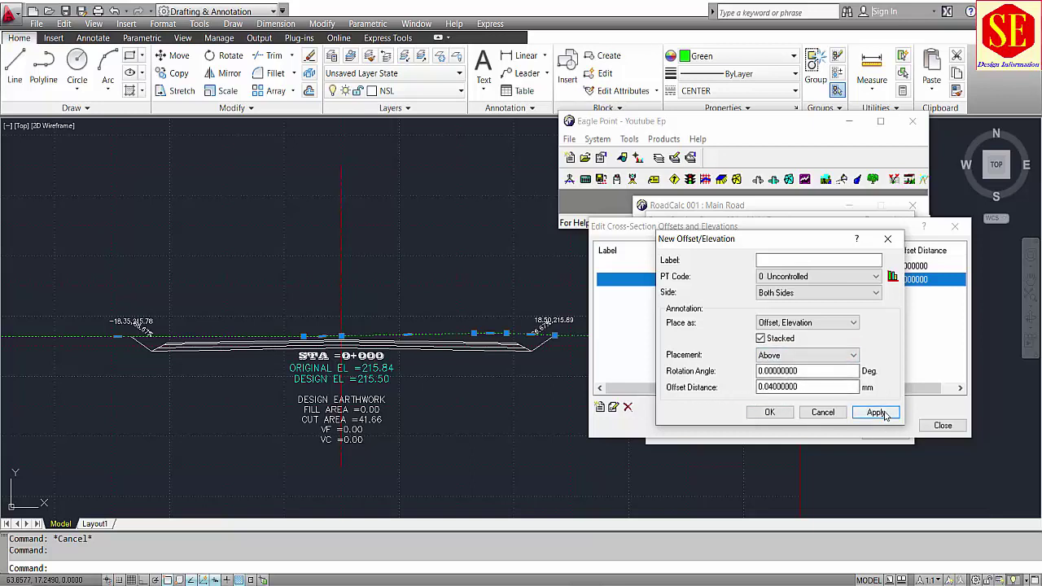
pyautogui.click(770, 412)
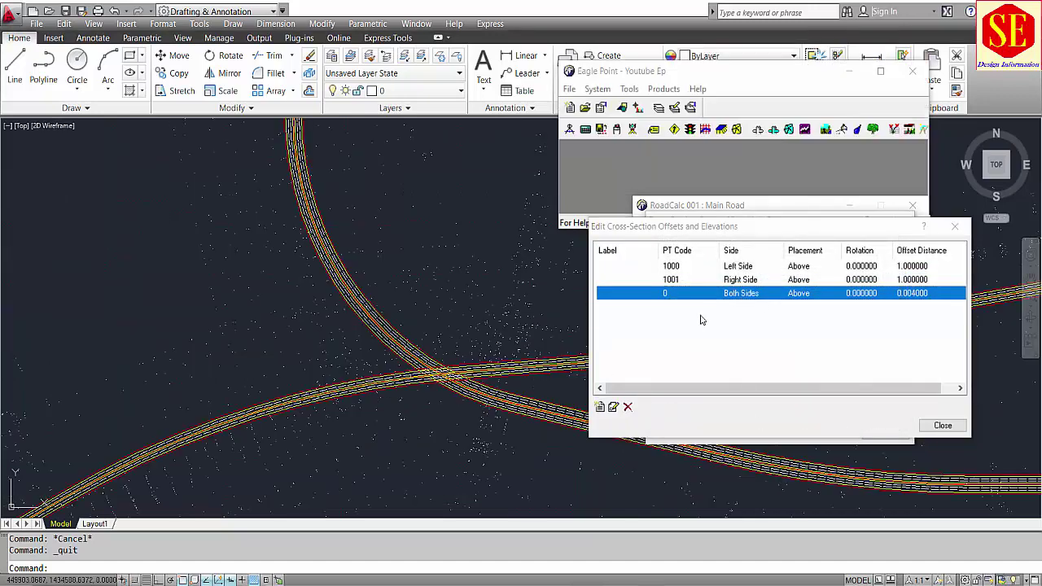
# Set the left catchpoint 1000 and right catchpoint 1001 annotations to stacked and close the offsets and elevations list
pyautogui.click(738, 267)
pyautogui.doubleClick(738, 267)
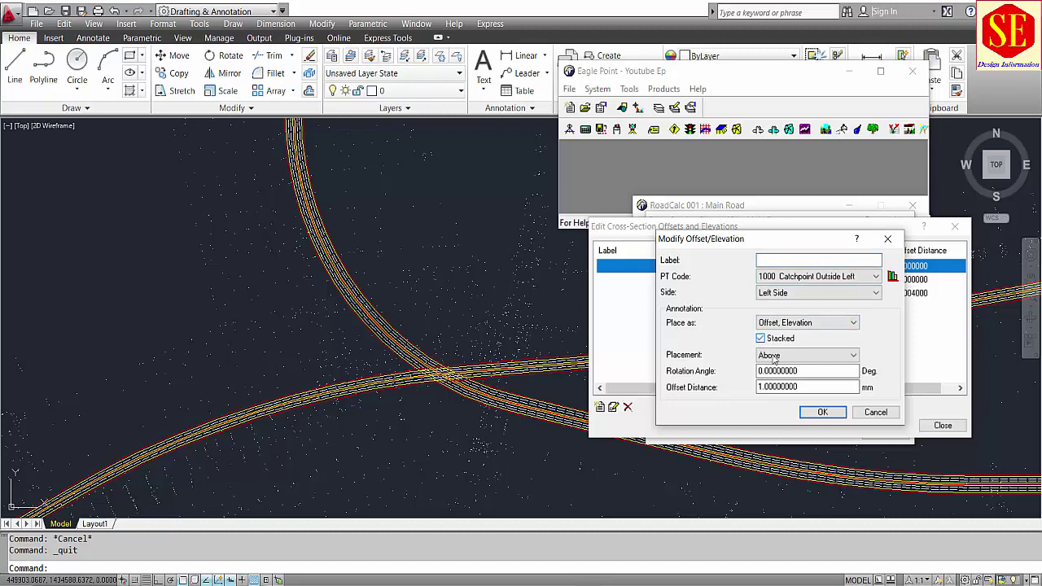
pyautogui.click(822, 412)
pyautogui.doubleClick(795, 279)
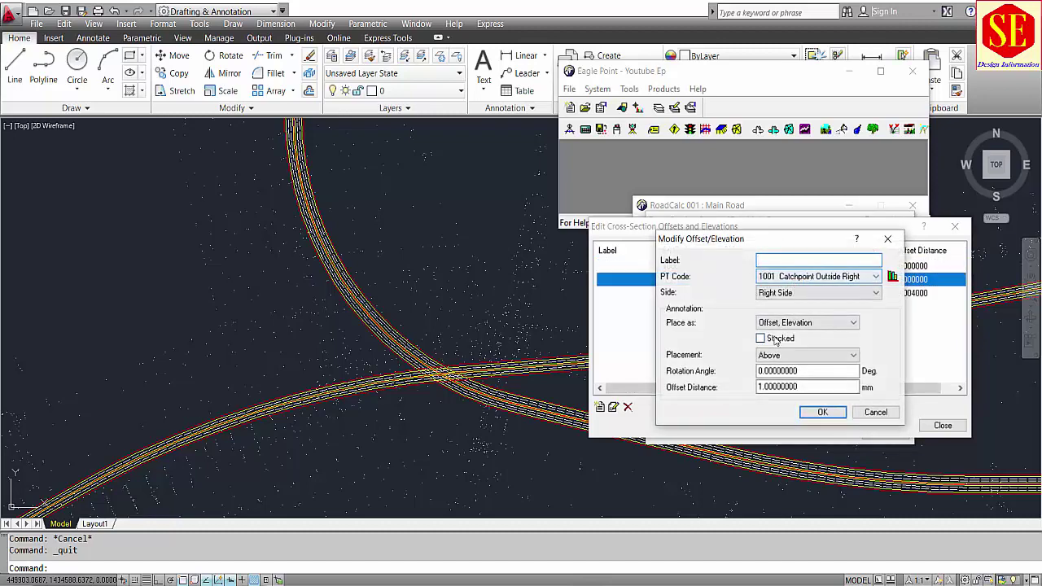
pyautogui.click(776, 340)
pyautogui.click(820, 412)
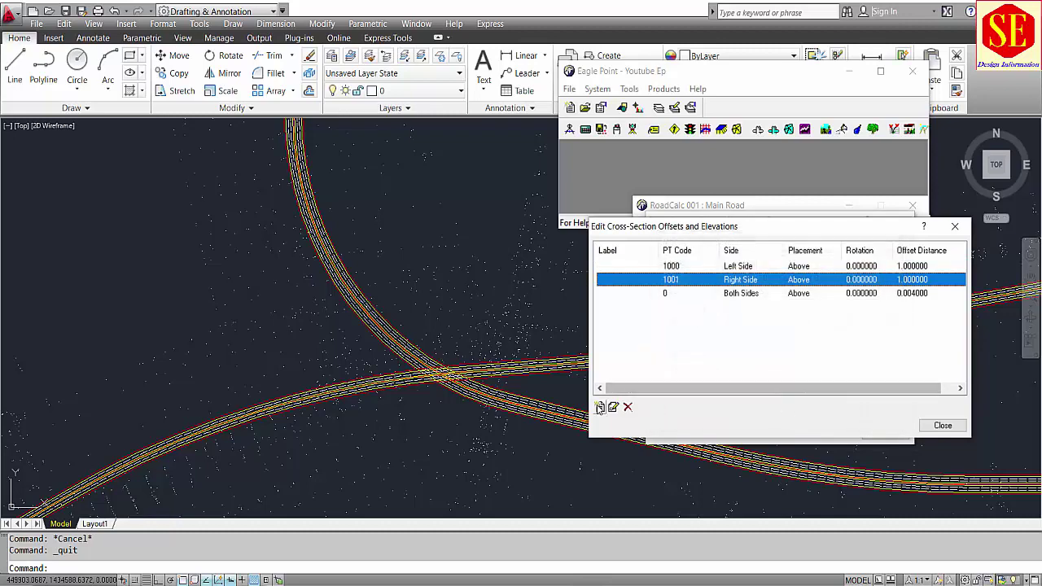
pyautogui.click(940, 426)
# Generate a cross-section sheet from starting station 0+000 to ending station 0 with the edited annotation format
pyautogui.click(659, 356)
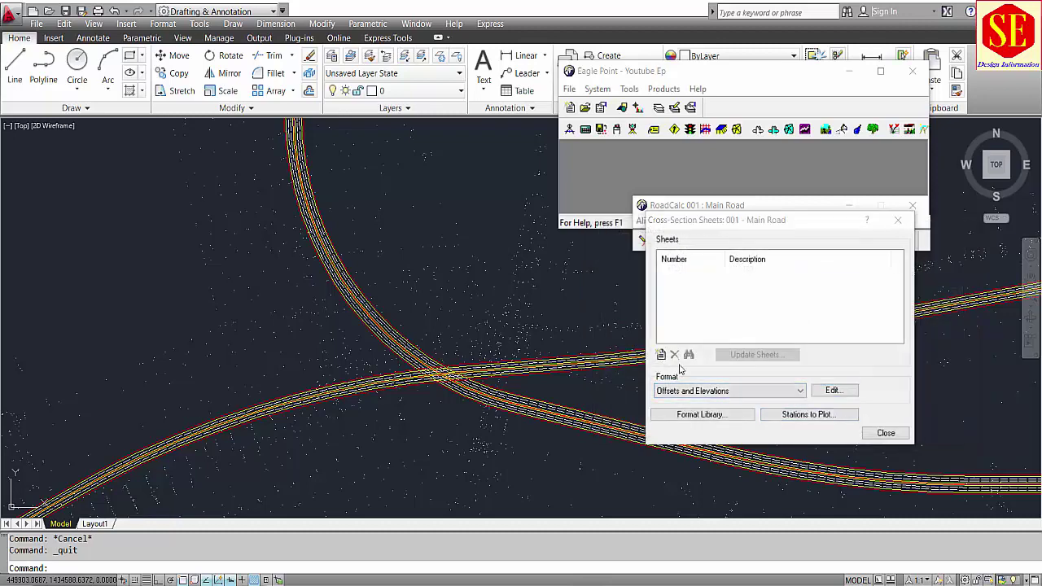
pyautogui.press('Tab')
pyautogui.write('0')
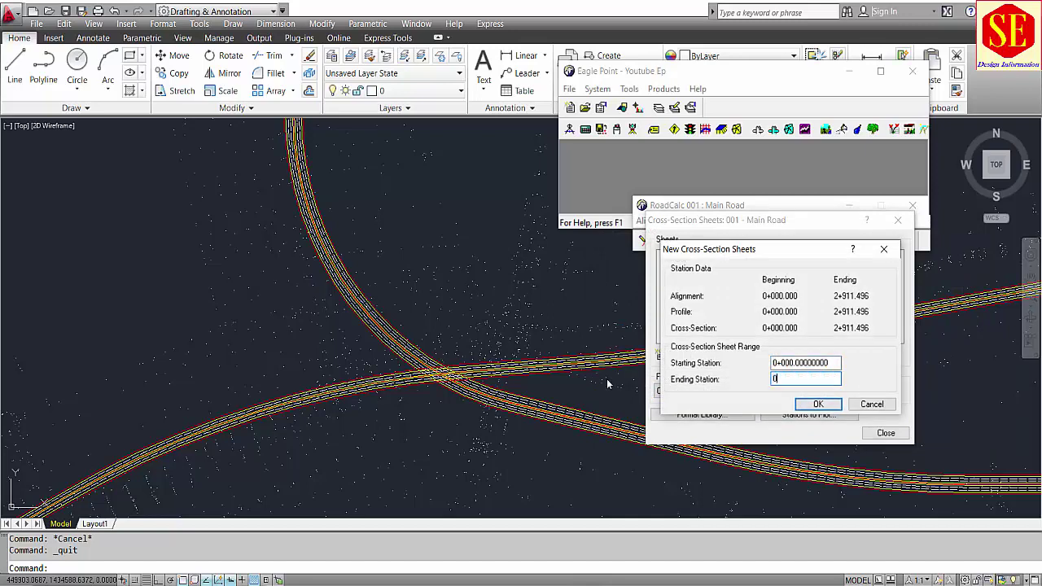
pyautogui.click(823, 404)
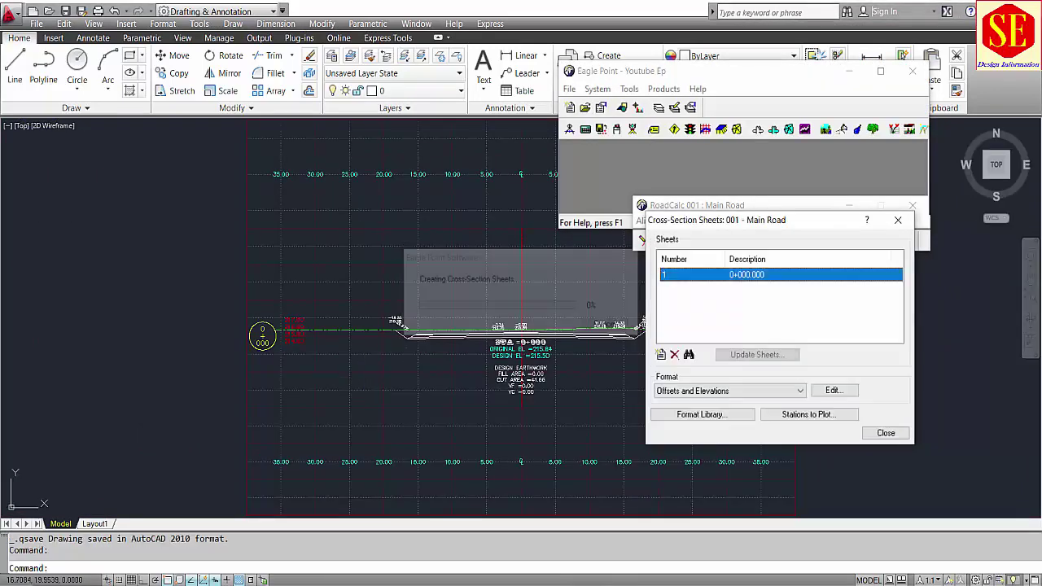
# Examine the stacked offset and elevation labels along the original ground line and the overlapping labels at the right catchpoint
pyautogui.scroll(5, 467, 373)
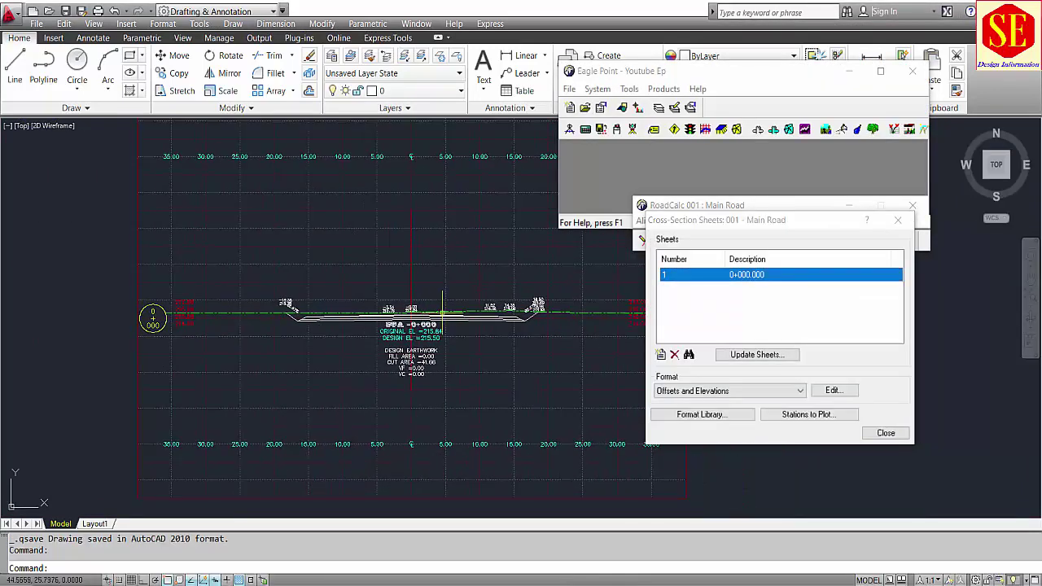
pyautogui.scroll(2, 250, 311)
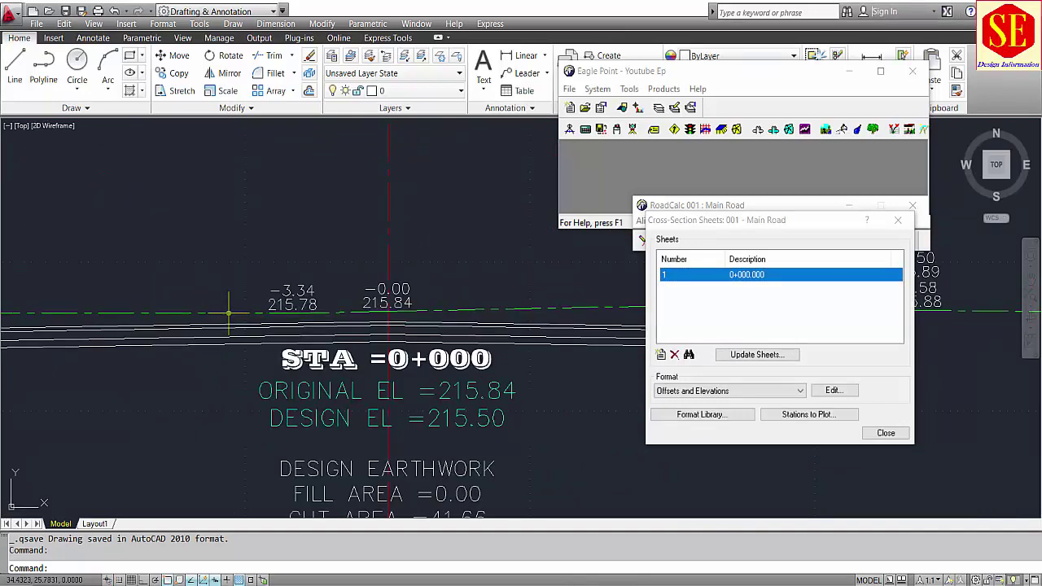
pyautogui.click(232, 312)
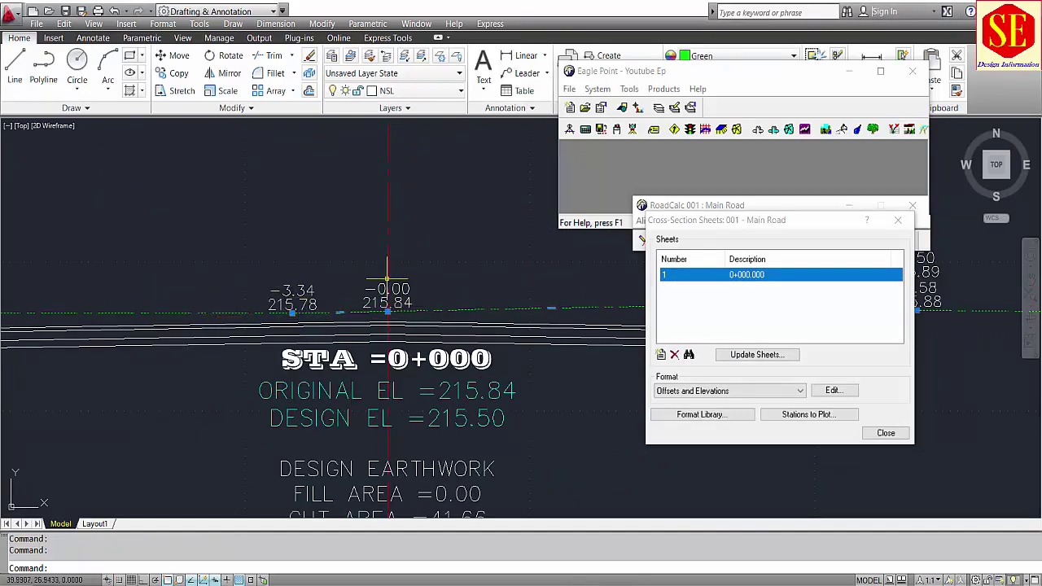
pyautogui.scroll(-4, 299, 287)
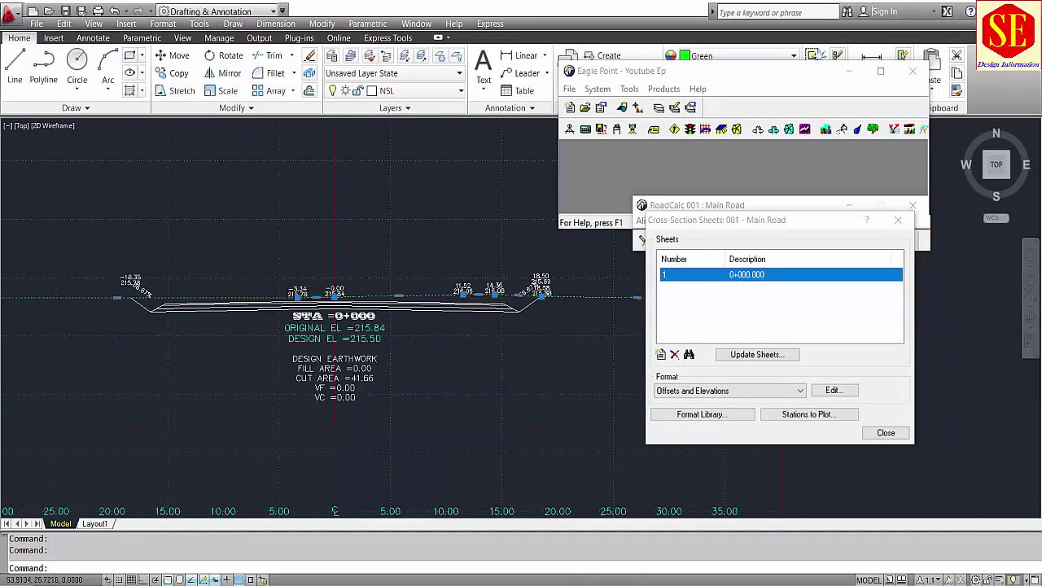
pyautogui.scroll(5, 529, 299)
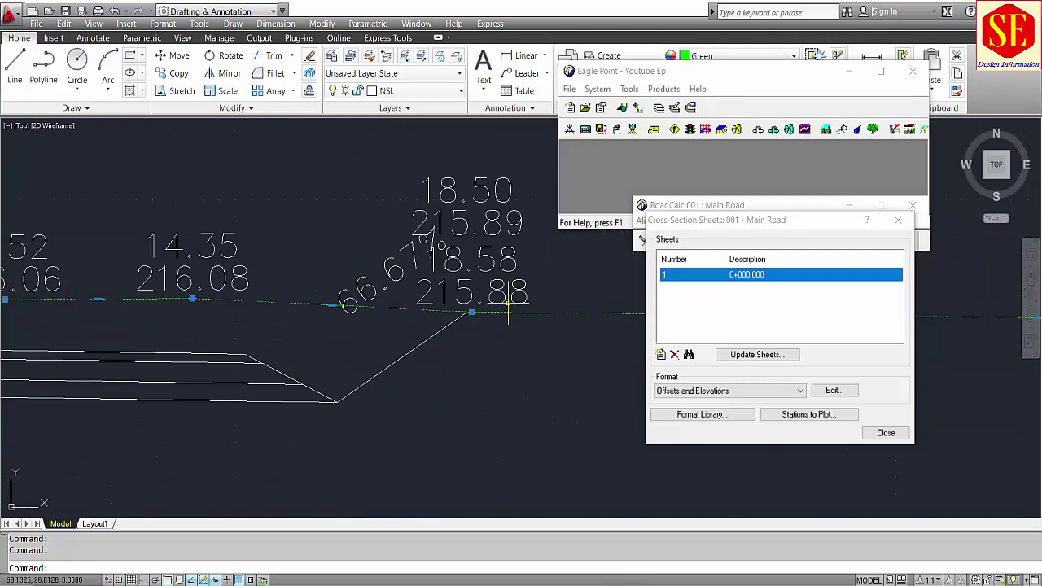
pyautogui.press('Escape')
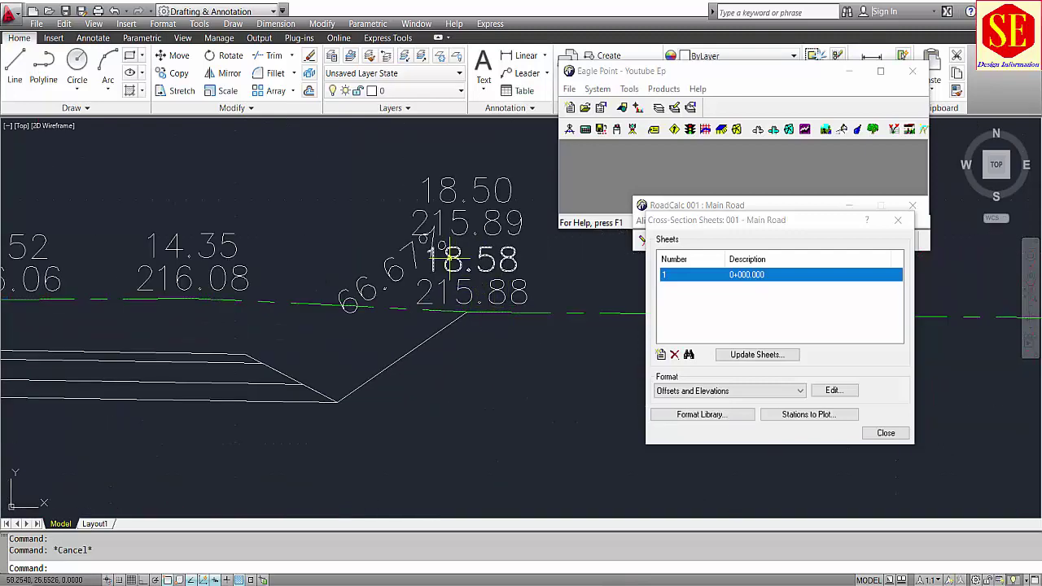
pyautogui.click(488, 310)
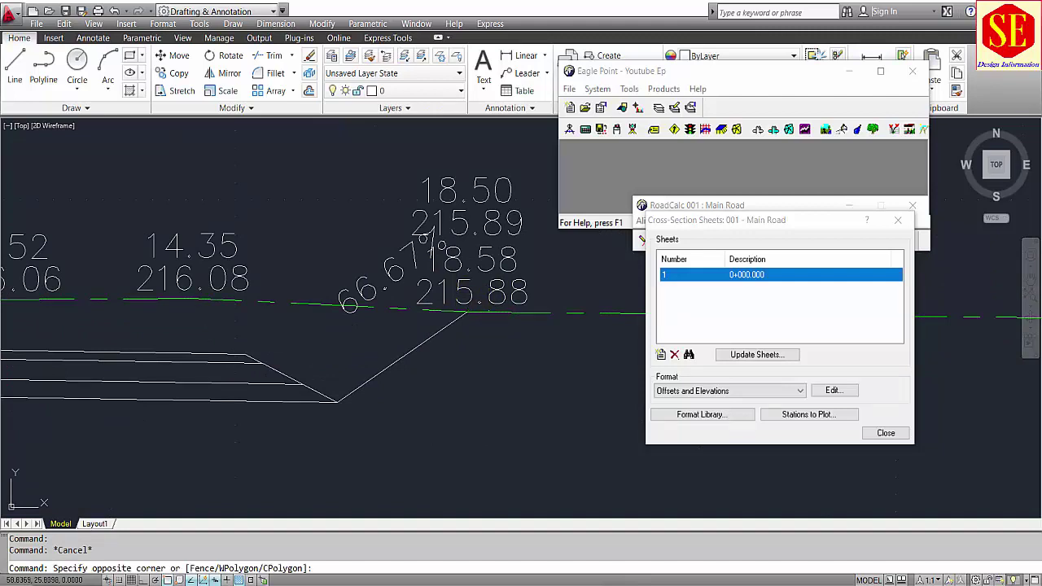
pyautogui.press('Escape')
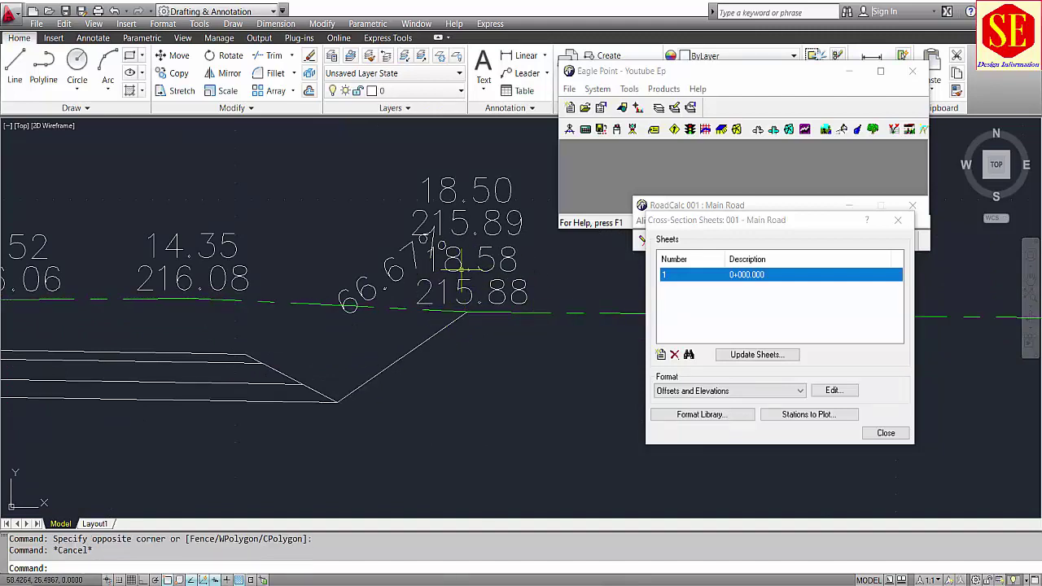
pyautogui.click(396, 264)
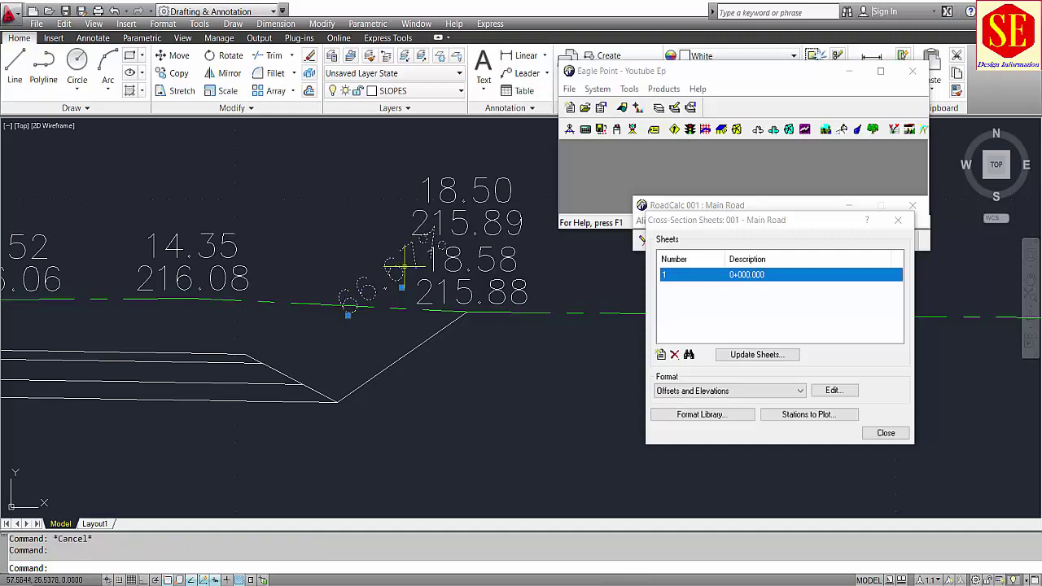
pyautogui.press('Escape')
# Examine the design surface line from the centerline to both edges for missing offset and elevation labels
pyautogui.scroll(-4, 518, 334)
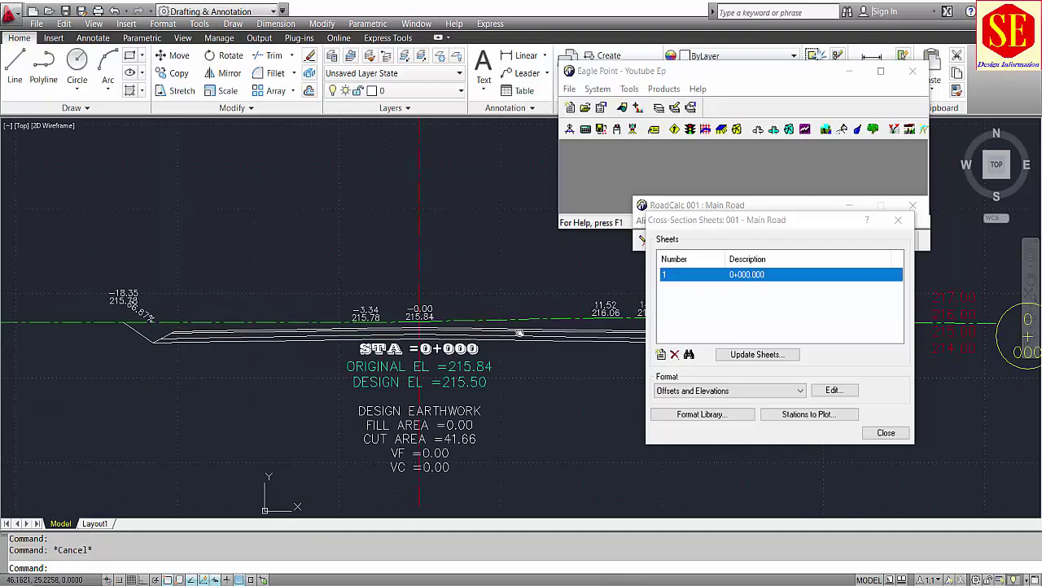
pyautogui.scroll(2, 279, 333)
pyautogui.moveTo(232, 319); pyautogui.dragTo(168, 314, button='middle')
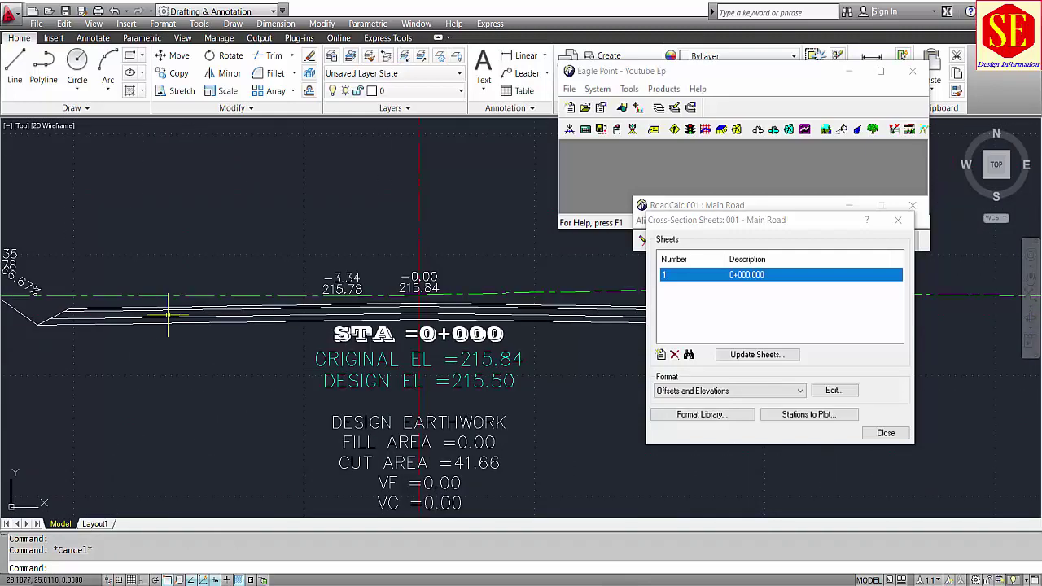
pyautogui.scroll(3, 335, 316)
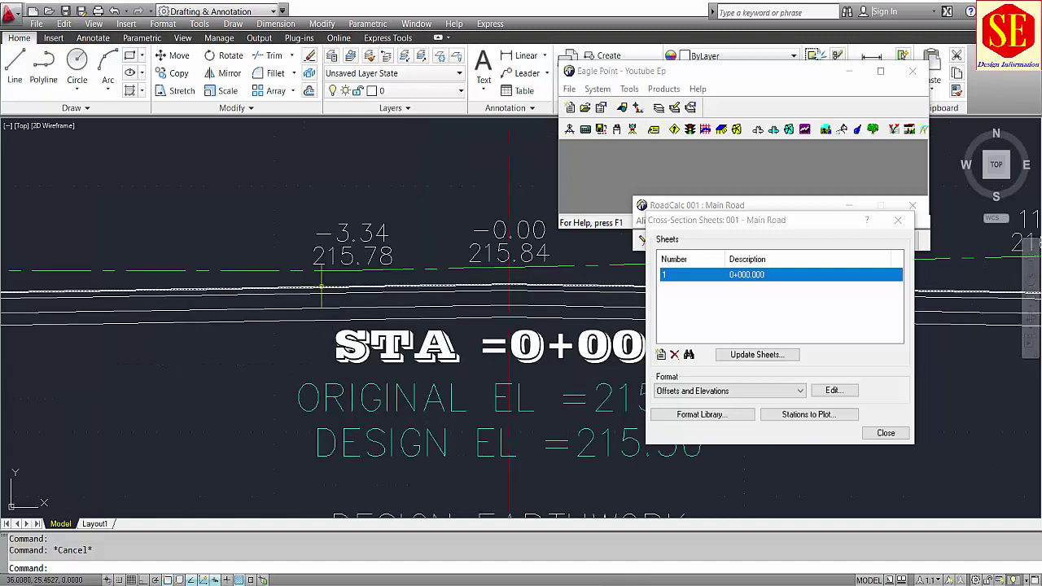
pyautogui.click(330, 291)
pyautogui.scroll(-2, 389, 282)
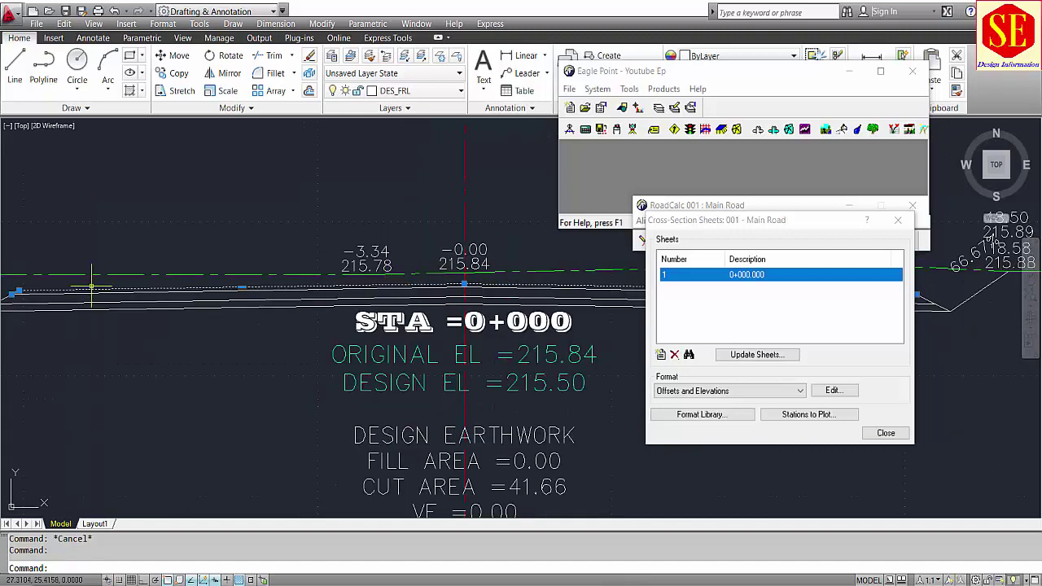
pyautogui.moveTo(549, 291); pyautogui.dragTo(155, 277, button='middle')
pyautogui.scroll(2, 343, 286)
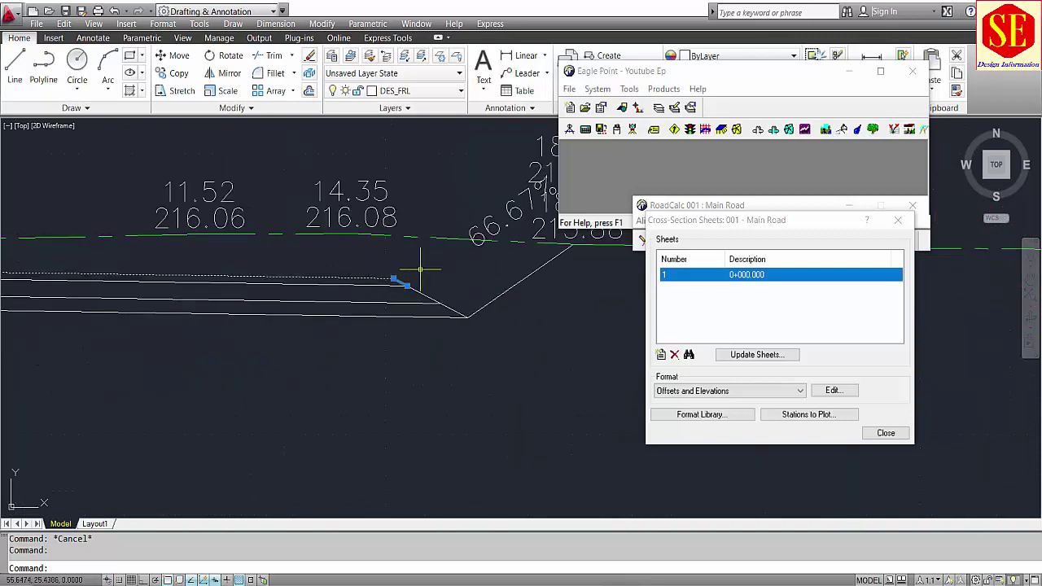
pyautogui.scroll(-1, 411, 277)
pyautogui.scroll(-2, 425, 284)
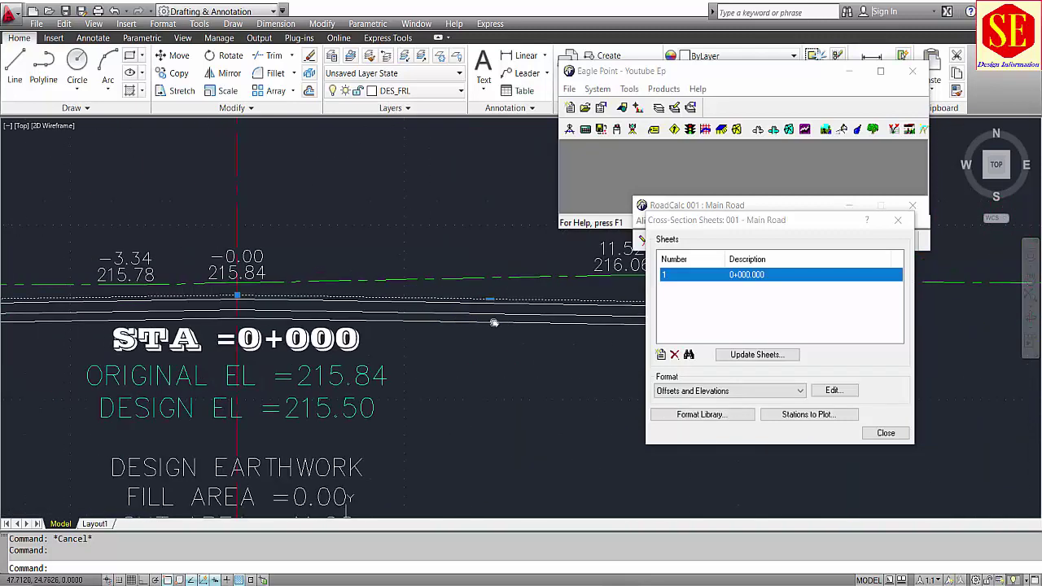
pyautogui.scroll(3, 330, 311)
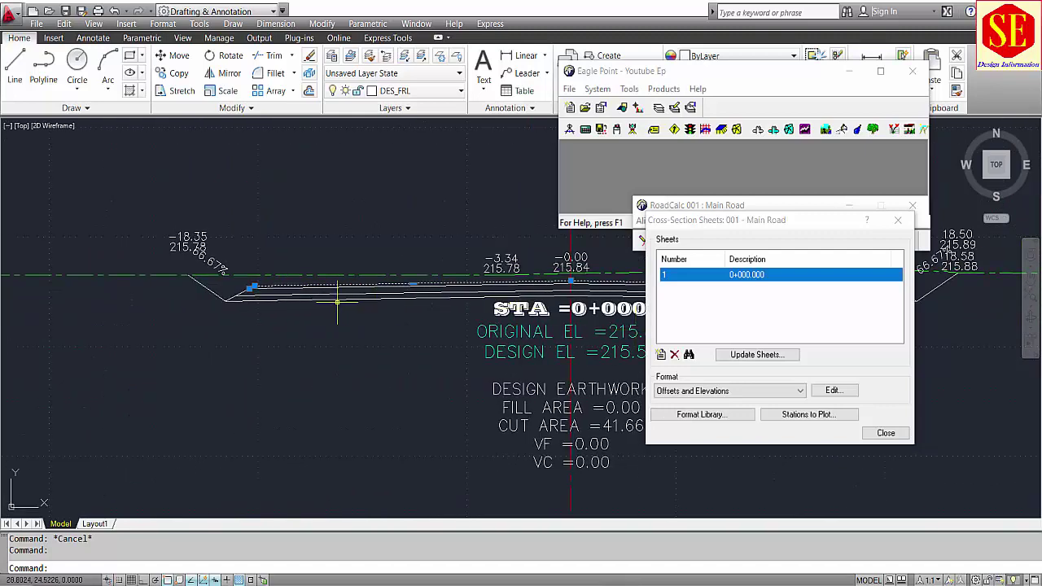
# Close the cross-section sheets and display the graphics of typical section Sec-AA from the typical section construction tool
pyautogui.click(886, 432)
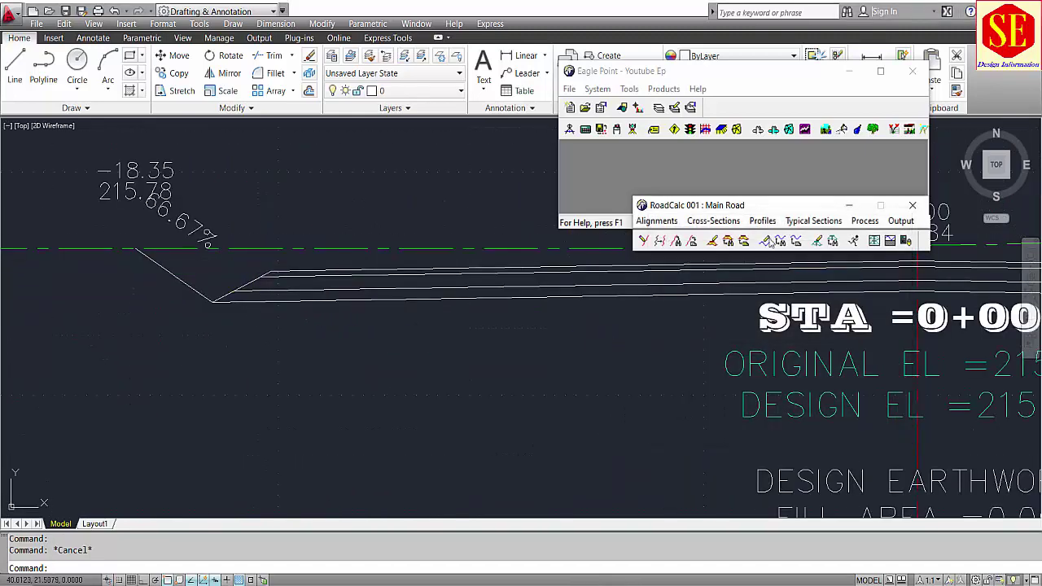
pyautogui.click(802, 221)
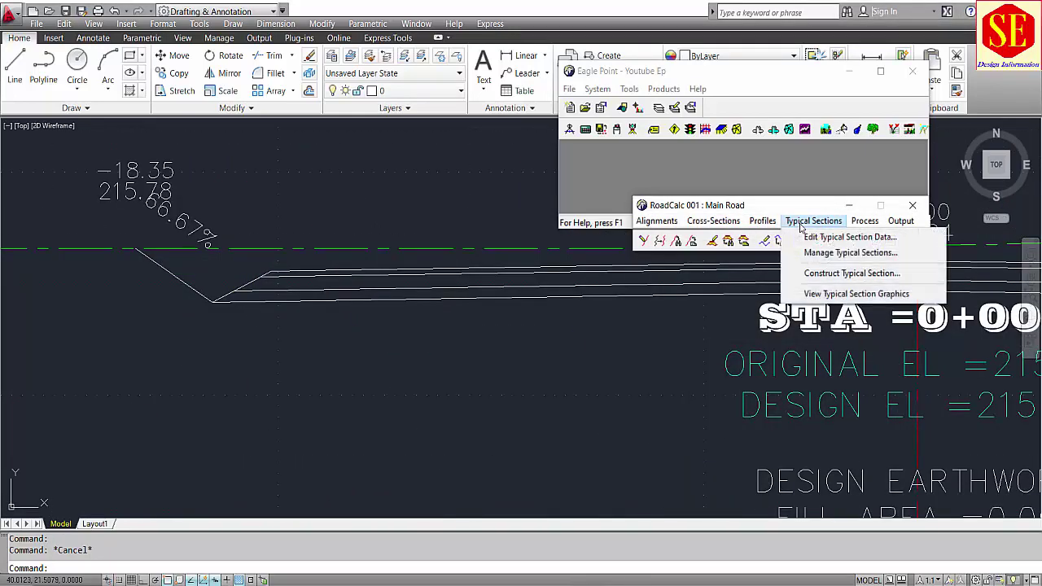
pyautogui.click(826, 275)
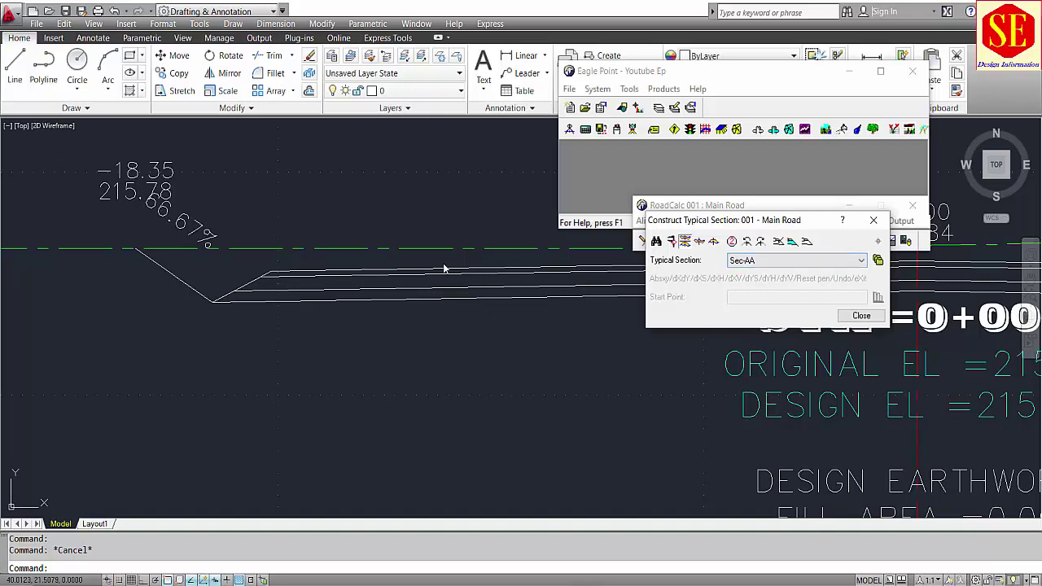
pyautogui.click(656, 241)
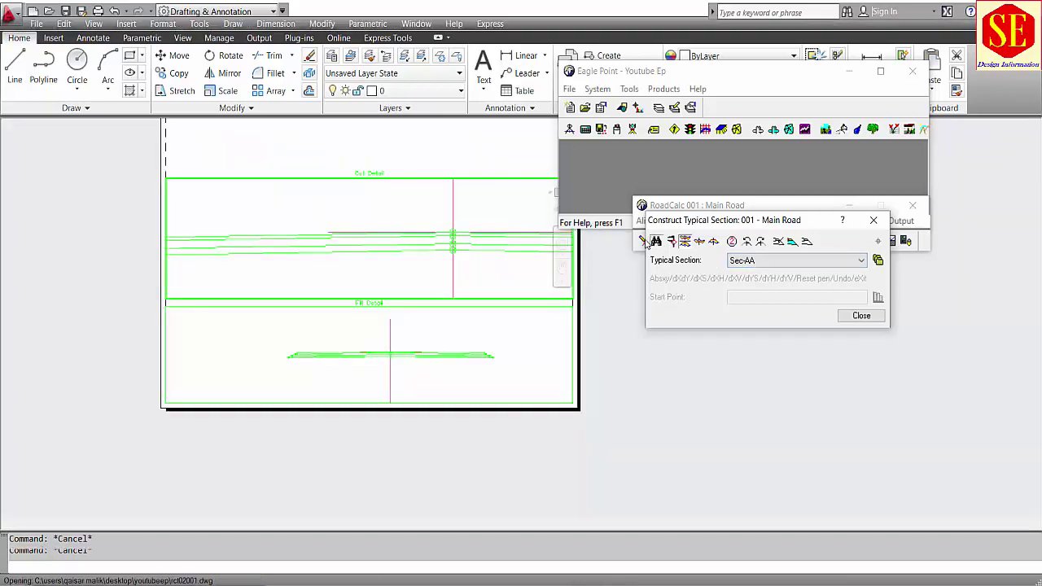
# Examine the point codes at the centerline and both outer edges of the Sec-AA cut detail
pyautogui.scroll(2, 383, 244)
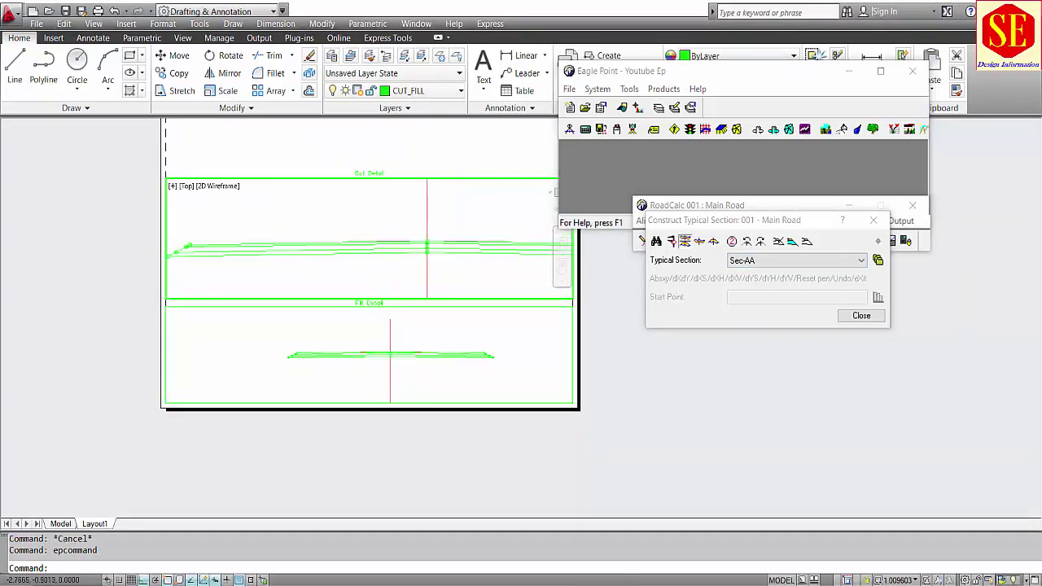
pyautogui.scroll(4, 383, 204)
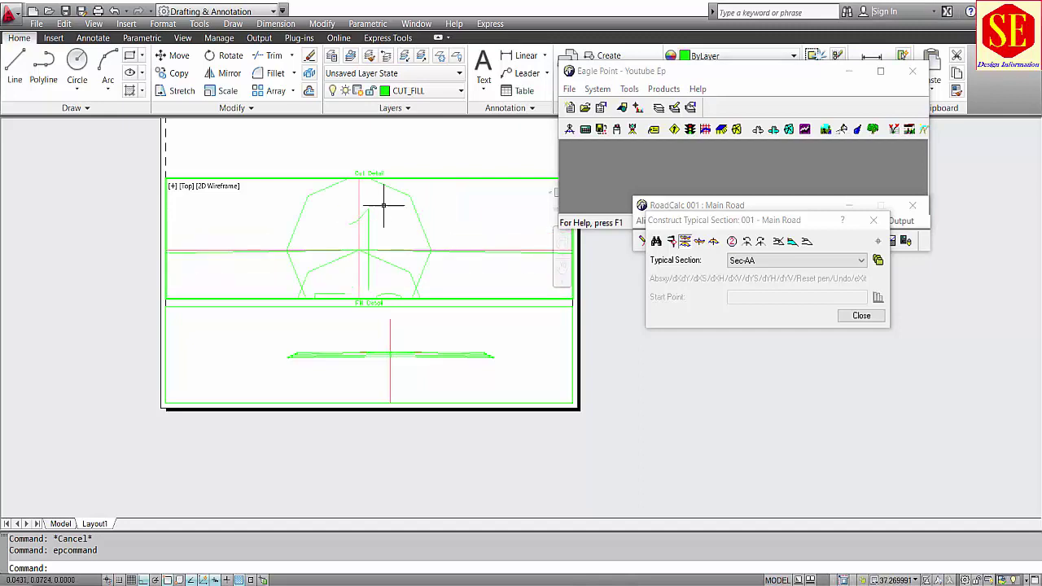
pyautogui.scroll(-5, 368, 213)
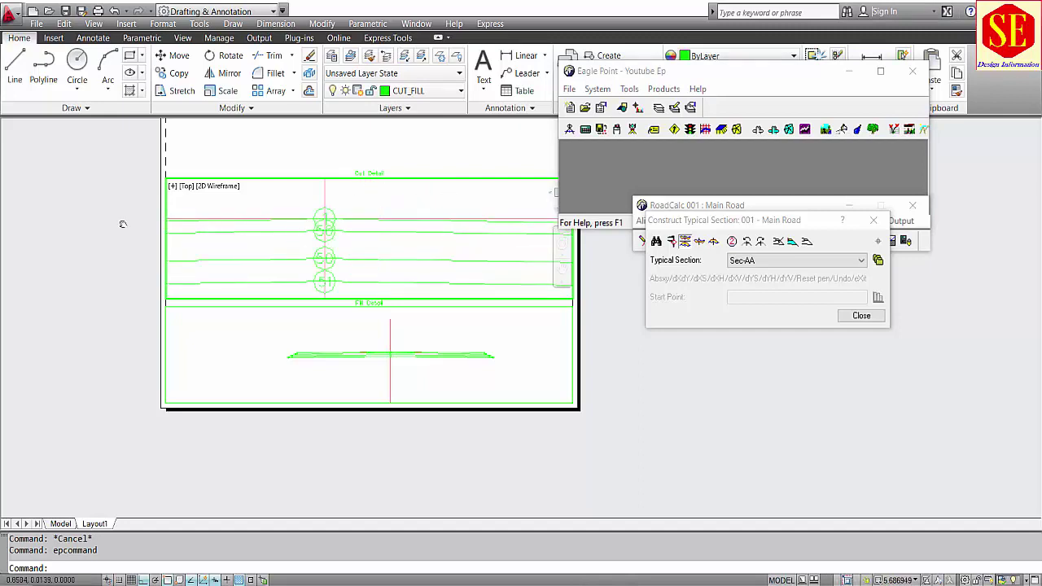
pyautogui.scroll(3, 285, 221)
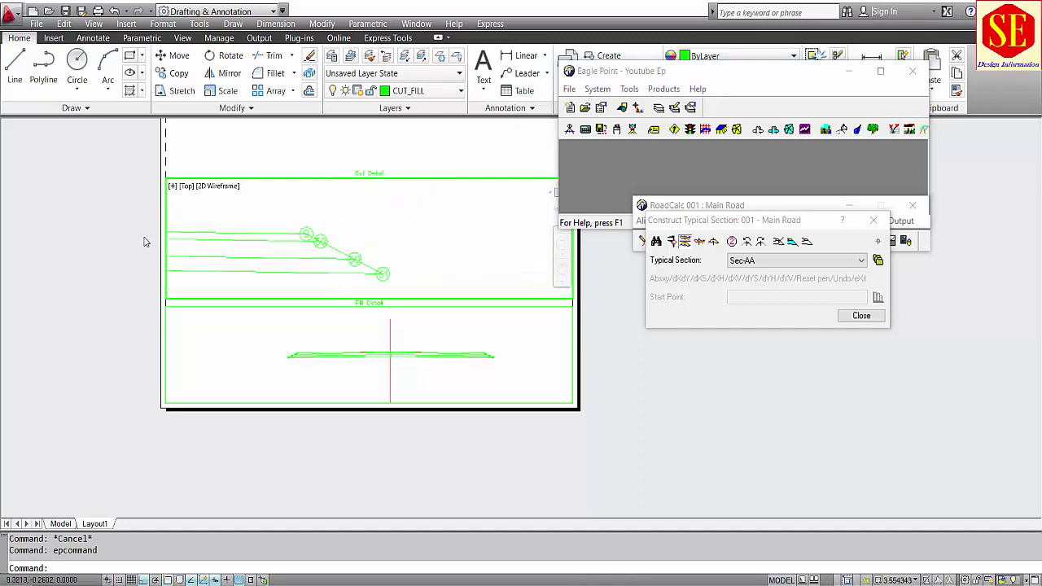
pyautogui.scroll(-5, 329, 248)
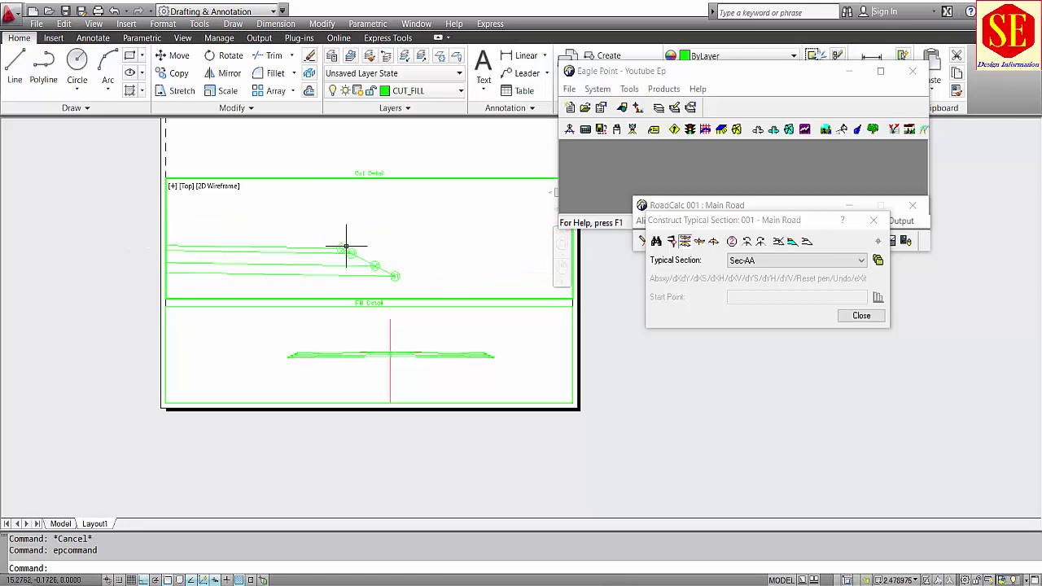
pyautogui.scroll(5, 305, 231)
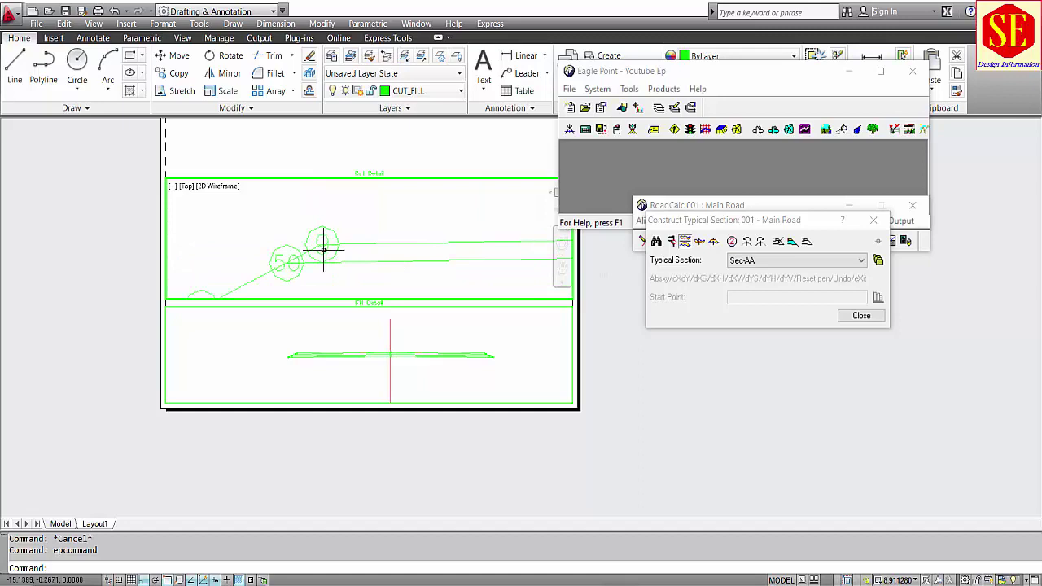
pyautogui.scroll(-4, 293, 243)
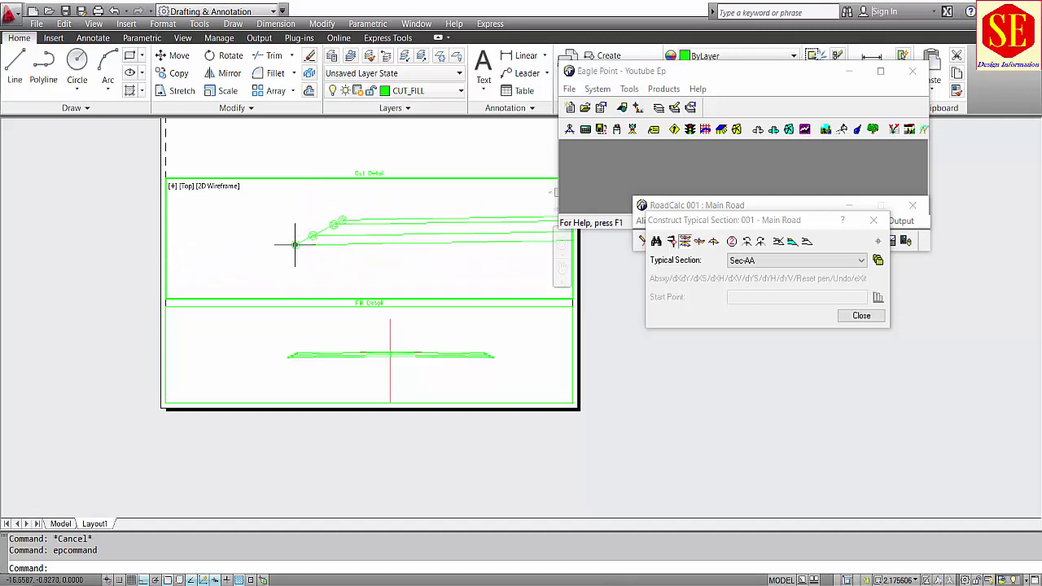
pyautogui.scroll(5, 290, 247)
# Examine the point codes down the right edge of the Sec-AA cut detail and close the typical section construction
pyautogui.scroll(-3, 354, 232)
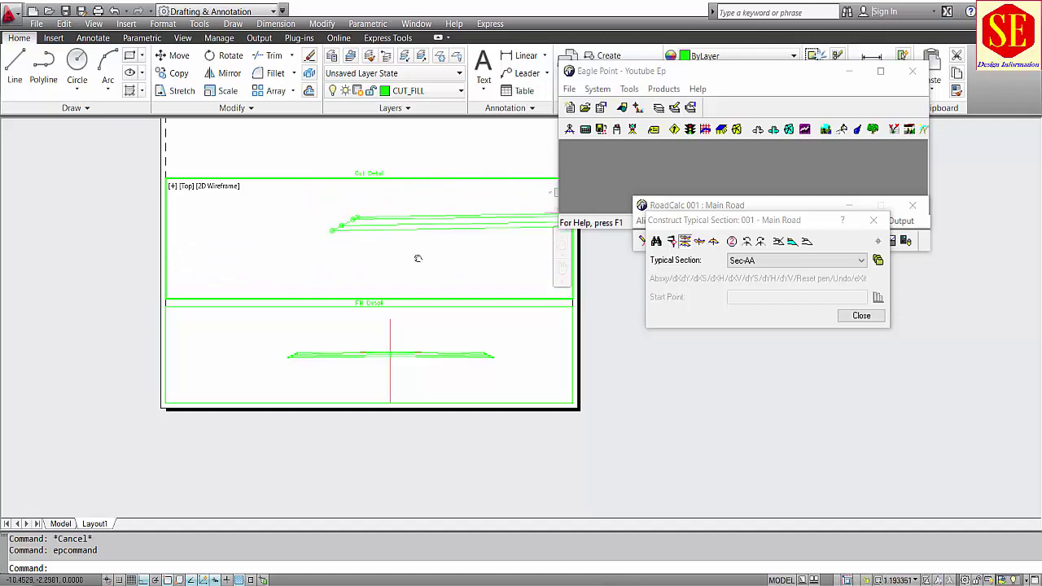
pyautogui.scroll(-3, 232, 253)
pyautogui.scroll(-2, 233, 221)
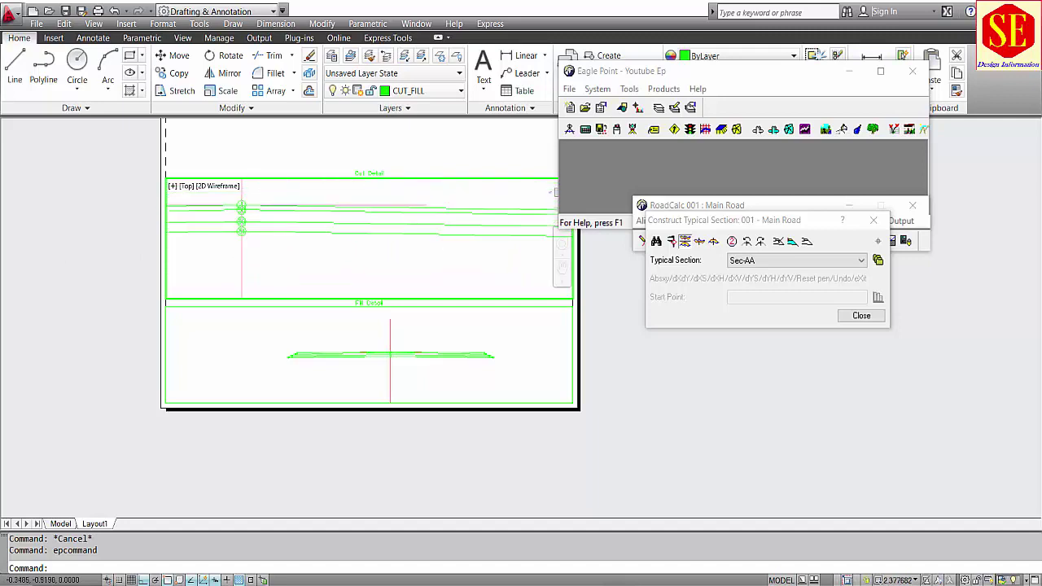
pyautogui.scroll(-2, 463, 244)
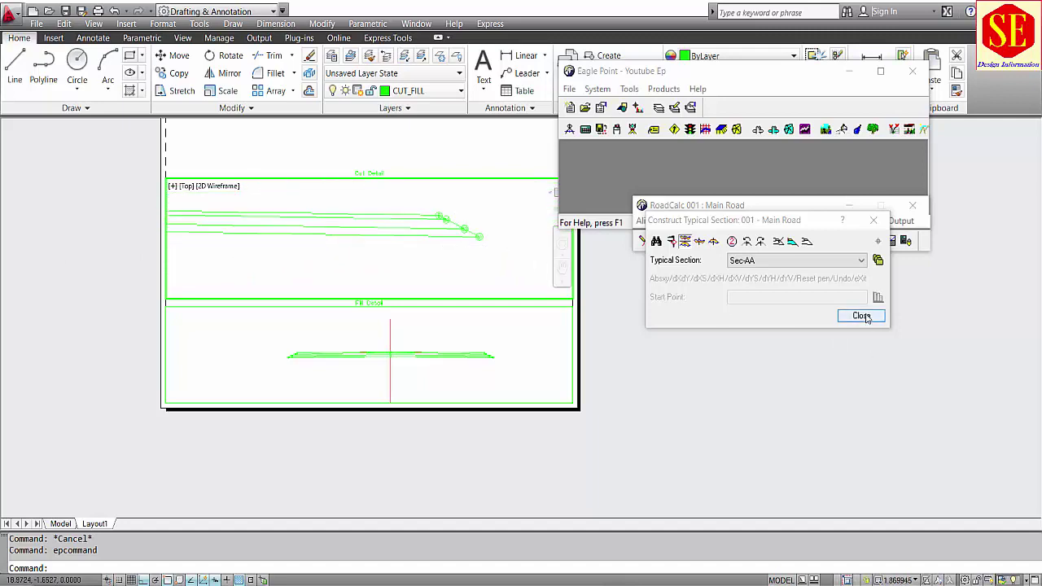
pyautogui.scroll(3, 409, 197)
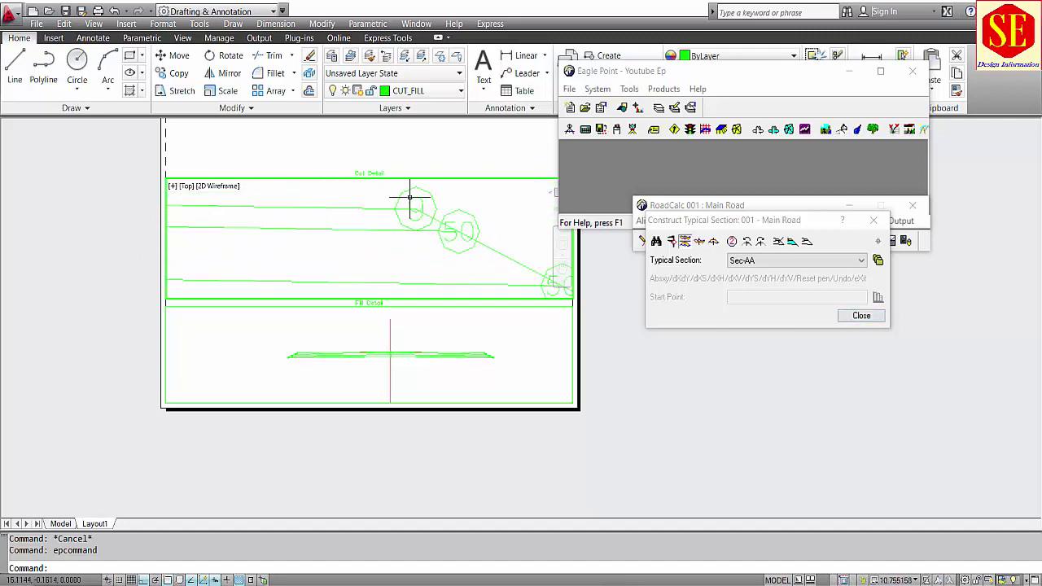
pyautogui.scroll(-2, 370, 201)
pyautogui.scroll(2, 482, 243)
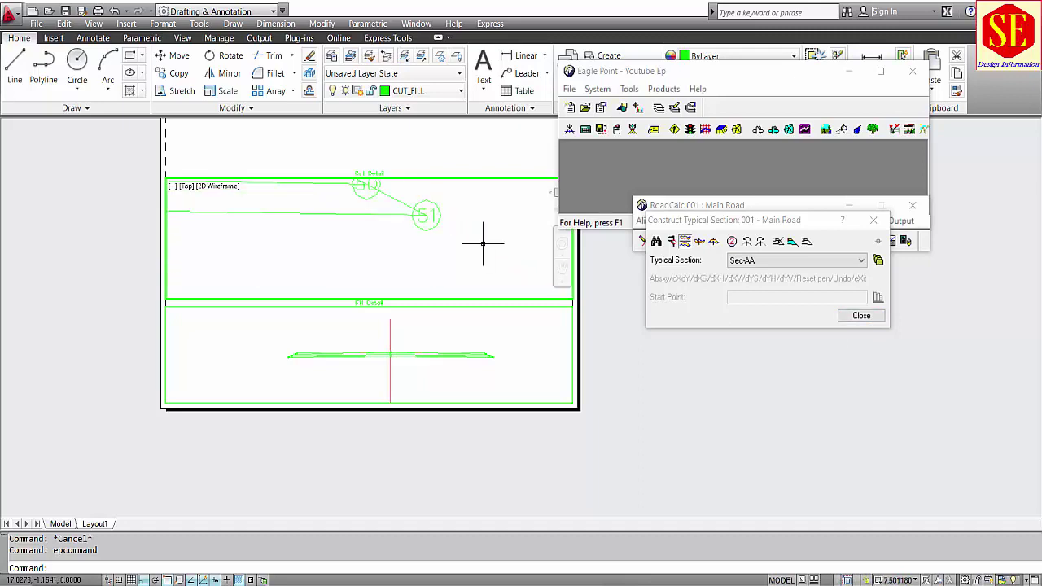
pyautogui.click(861, 316)
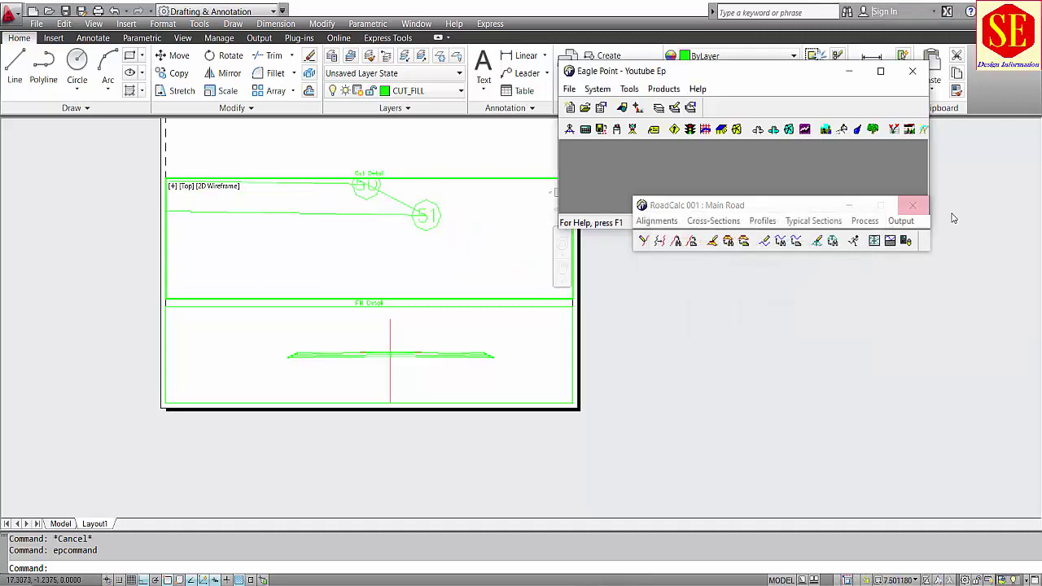
# Open the Offsets and Elevations format of the Main Road cross-section sheets for editing
pyautogui.click(900, 220)
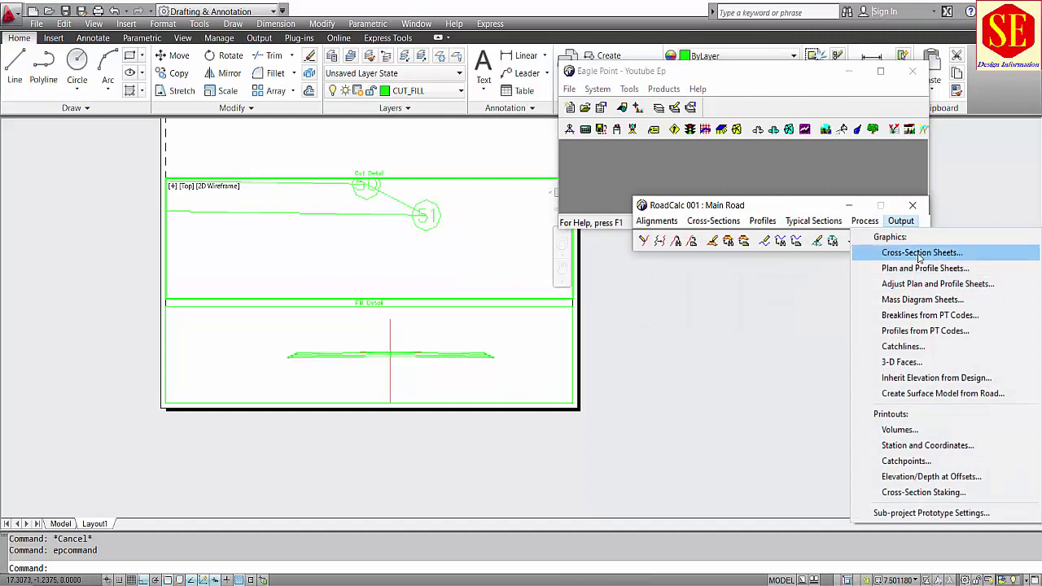
pyautogui.click(920, 253)
pyautogui.click(715, 391)
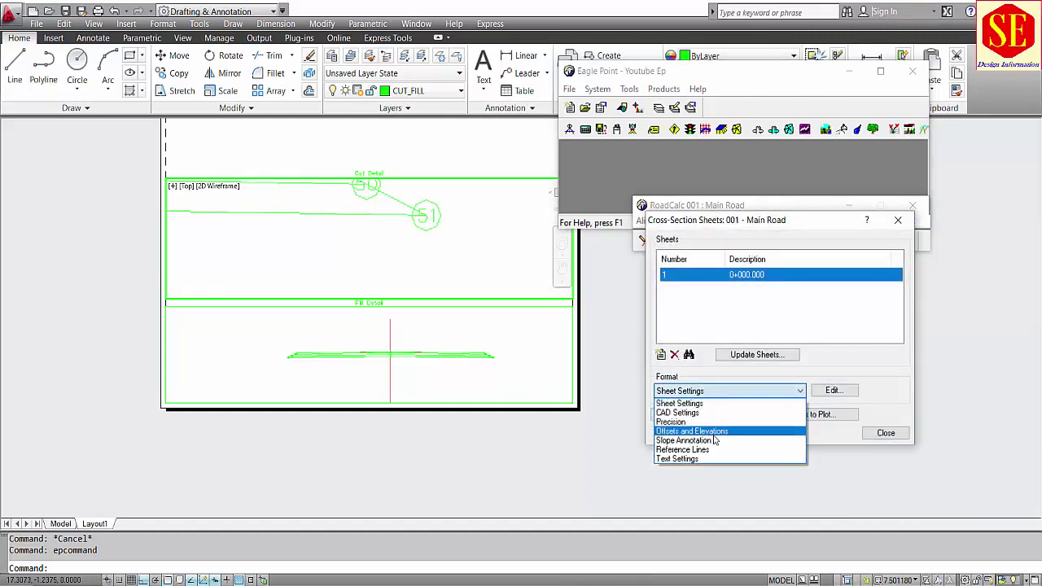
pyautogui.click(716, 436)
pyautogui.click(831, 392)
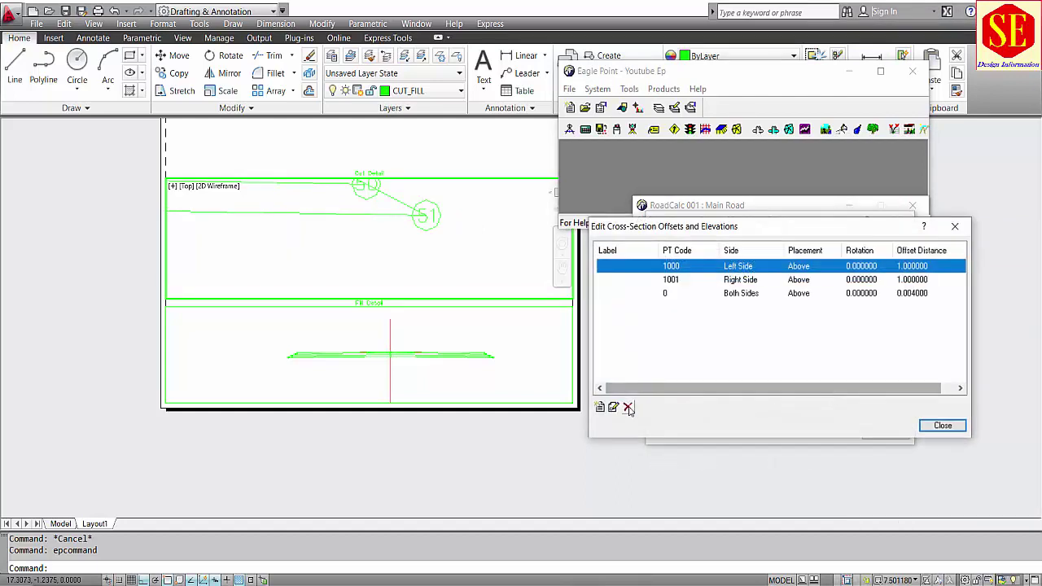
# Add an offset and elevation annotation for PT code 9 Edge of Pavement on both sides, placed above with 0.04 mm offset distance
pyautogui.click(598, 407)
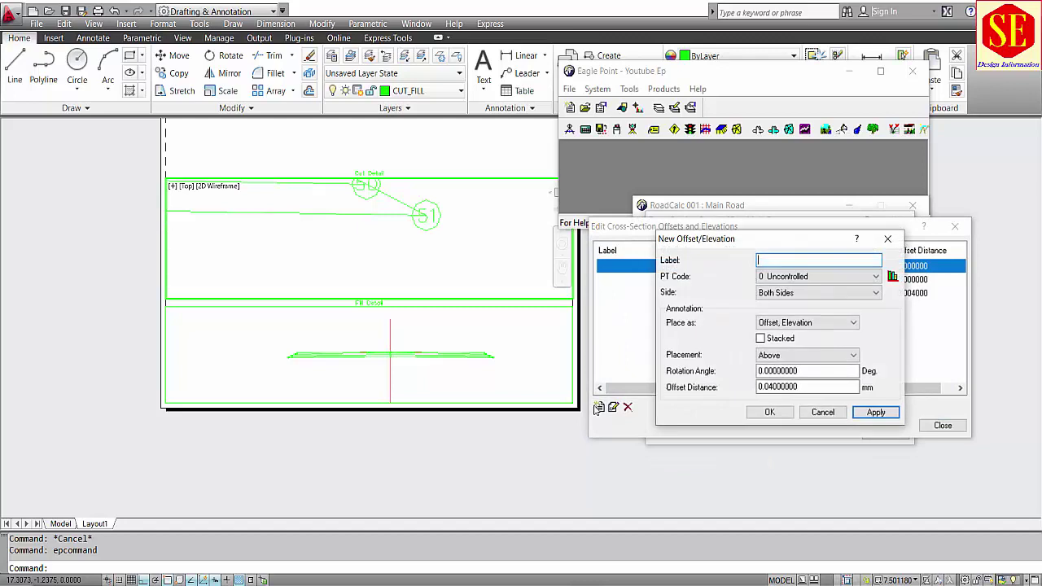
pyautogui.click(804, 277)
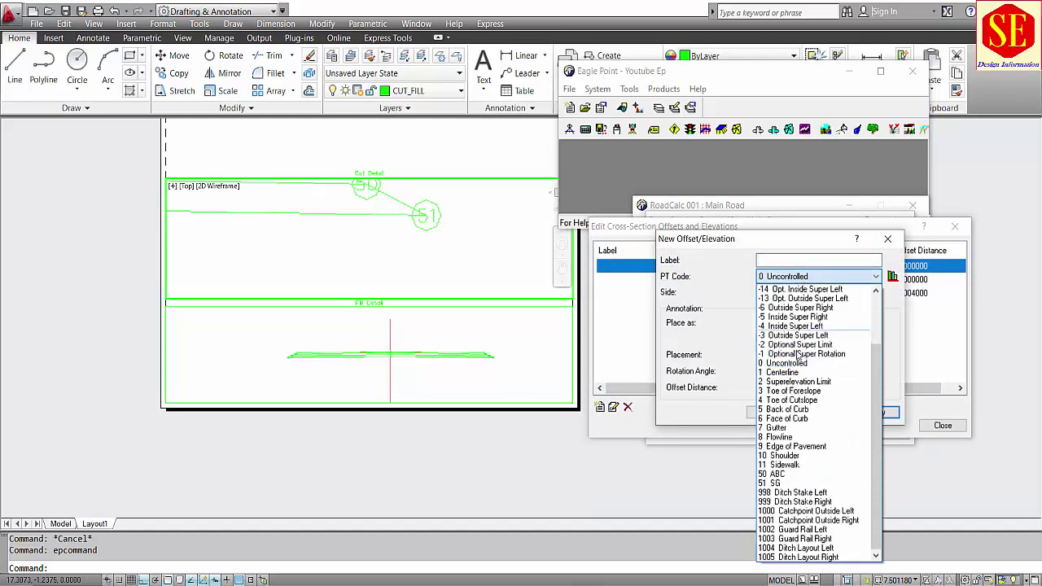
pyautogui.click(794, 447)
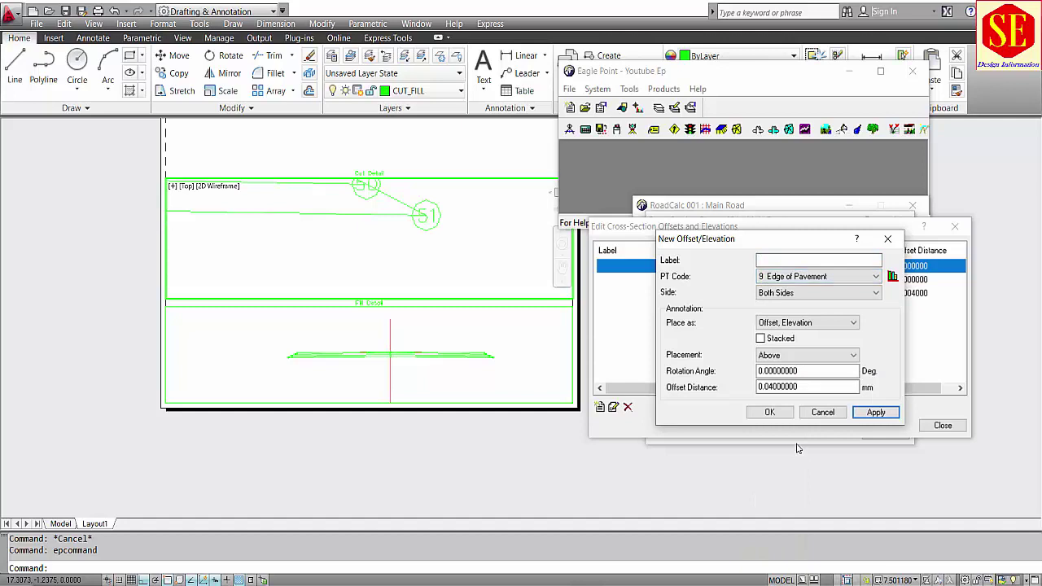
pyautogui.click(859, 413)
# Add stacked offset and elevation annotations on both sides for PT codes 51 SG and 1 Centerline, placed above
pyautogui.click(811, 277)
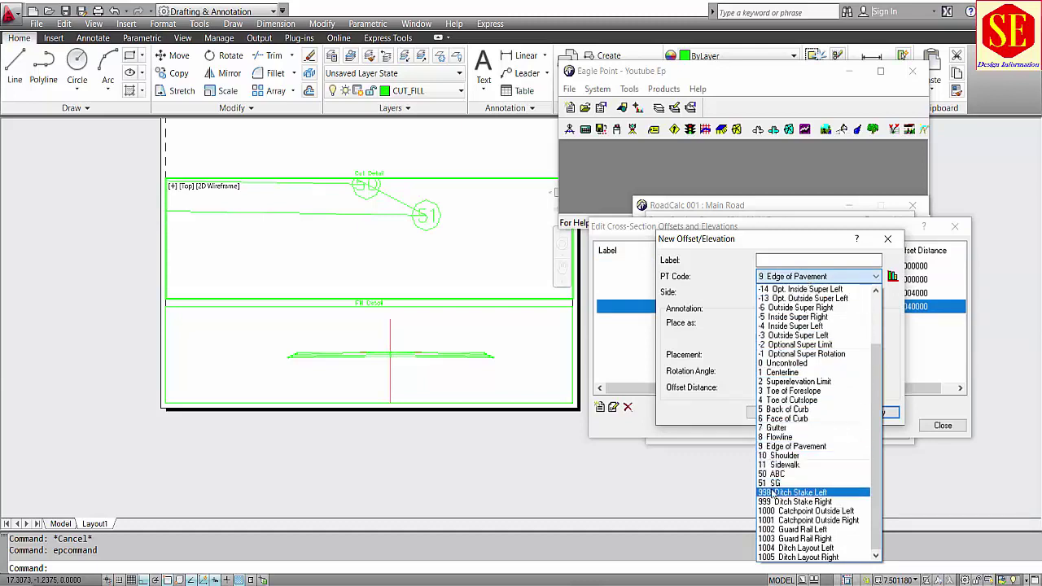
pyautogui.click(776, 483)
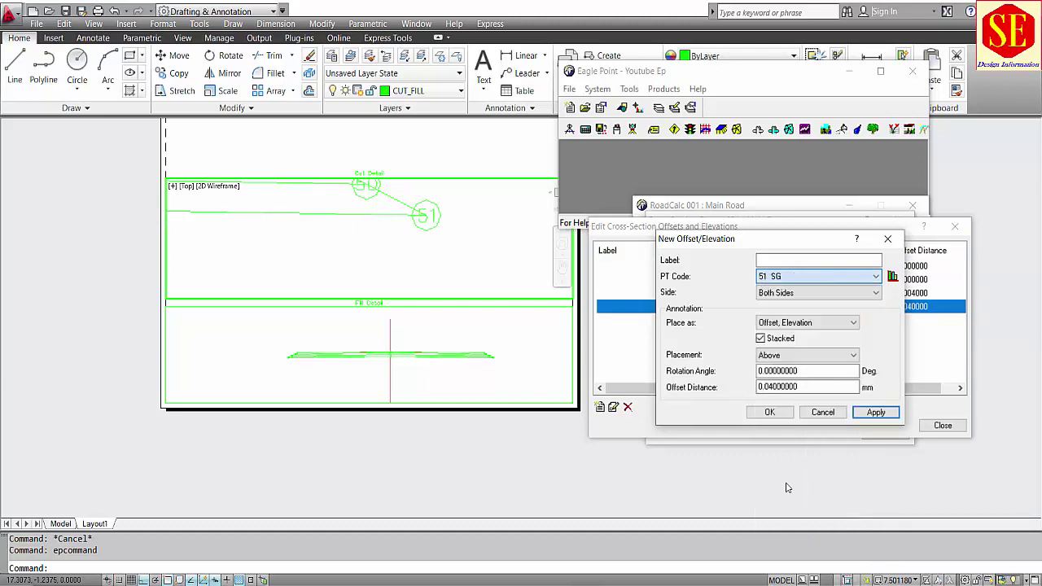
pyautogui.click(876, 413)
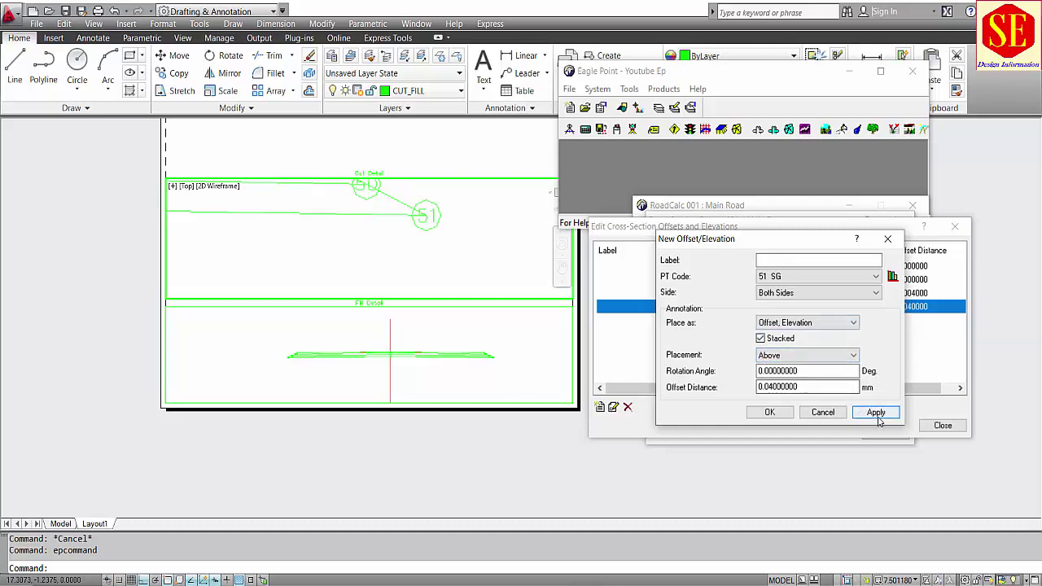
pyautogui.click(805, 276)
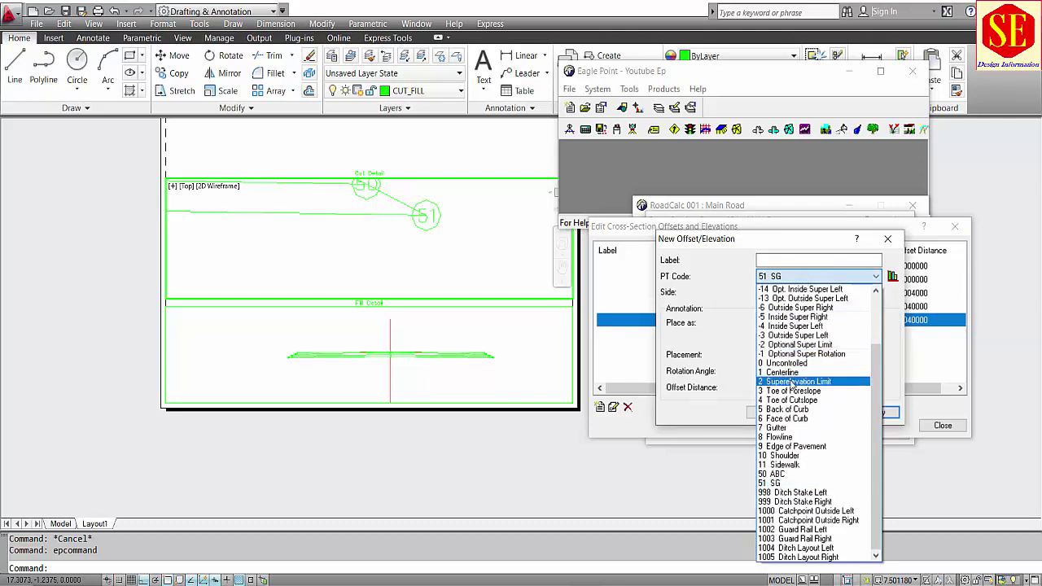
pyautogui.click(781, 372)
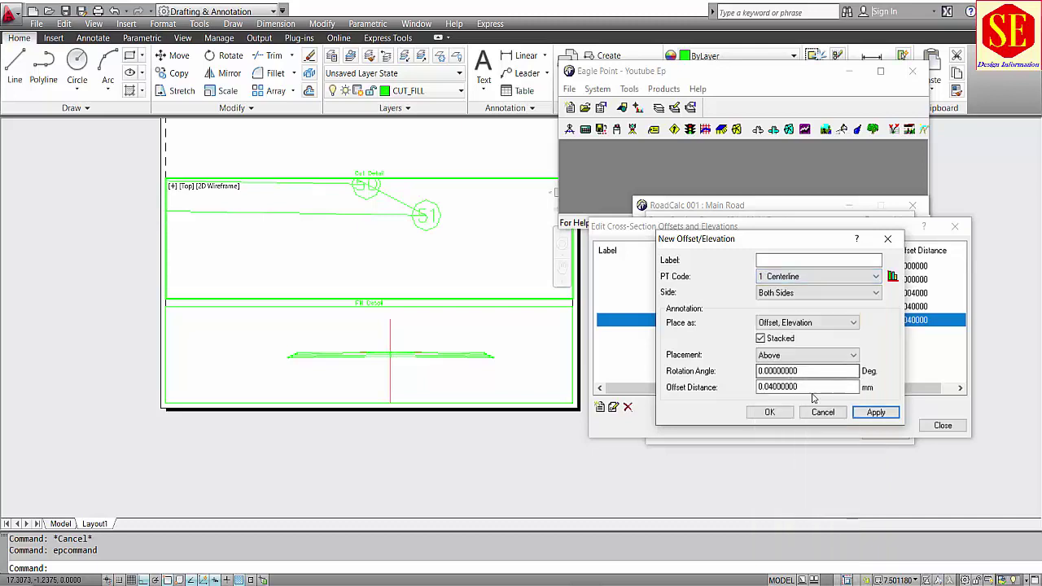
pyautogui.click(770, 412)
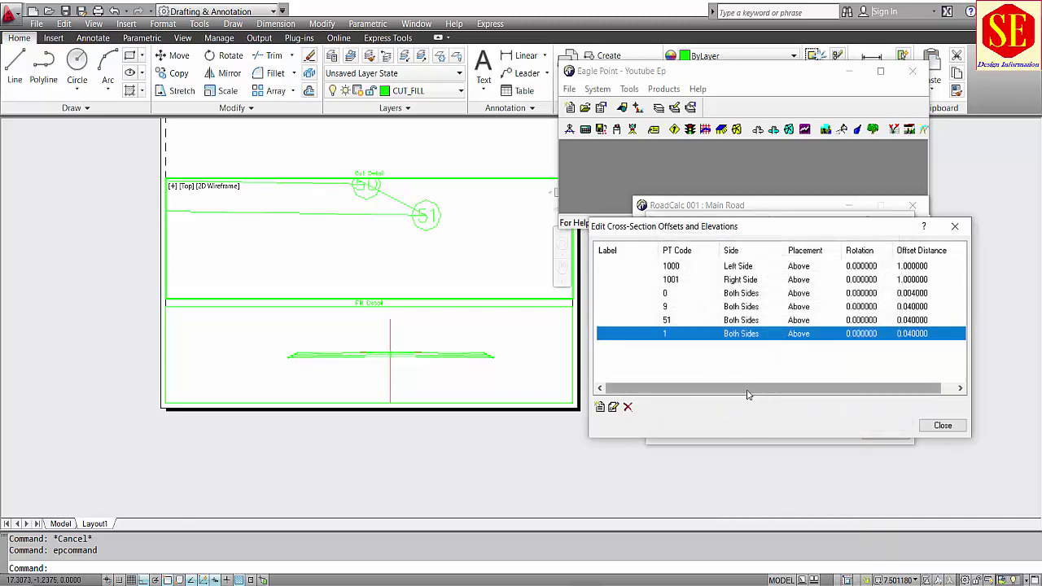
# Review the annotation entries for codes 1000, 1001, 0, 9 and 51 against the point codes in the typical section drawing
pyautogui.click(670, 280)
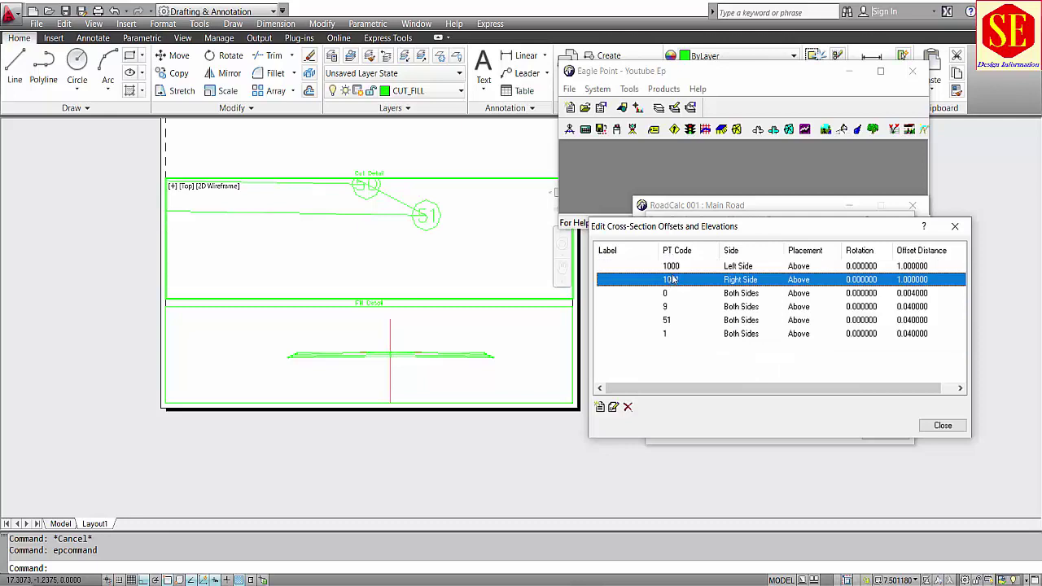
pyautogui.click(674, 267)
pyautogui.click(674, 279)
pyautogui.click(666, 294)
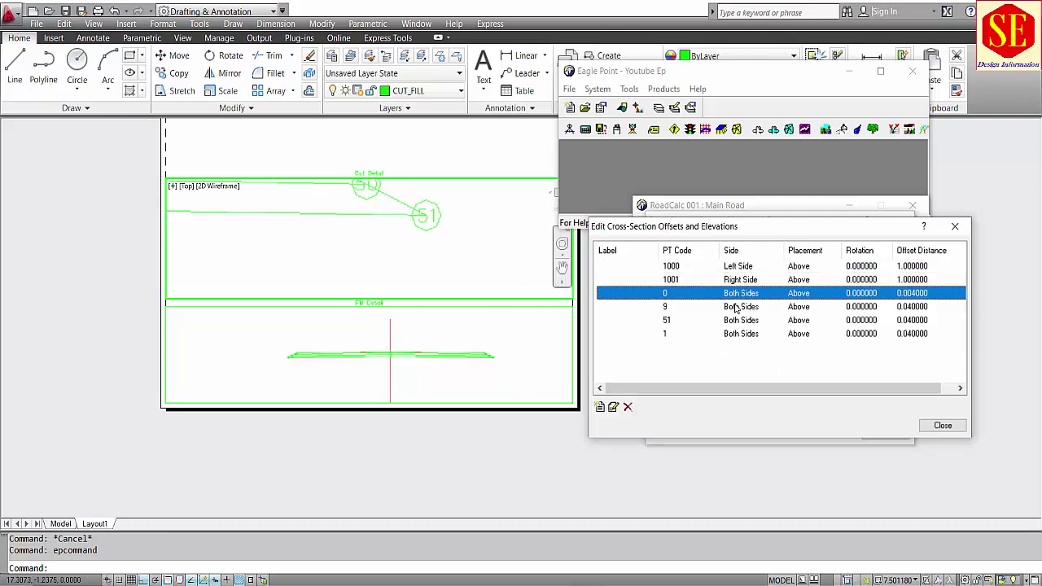
pyautogui.click(734, 306)
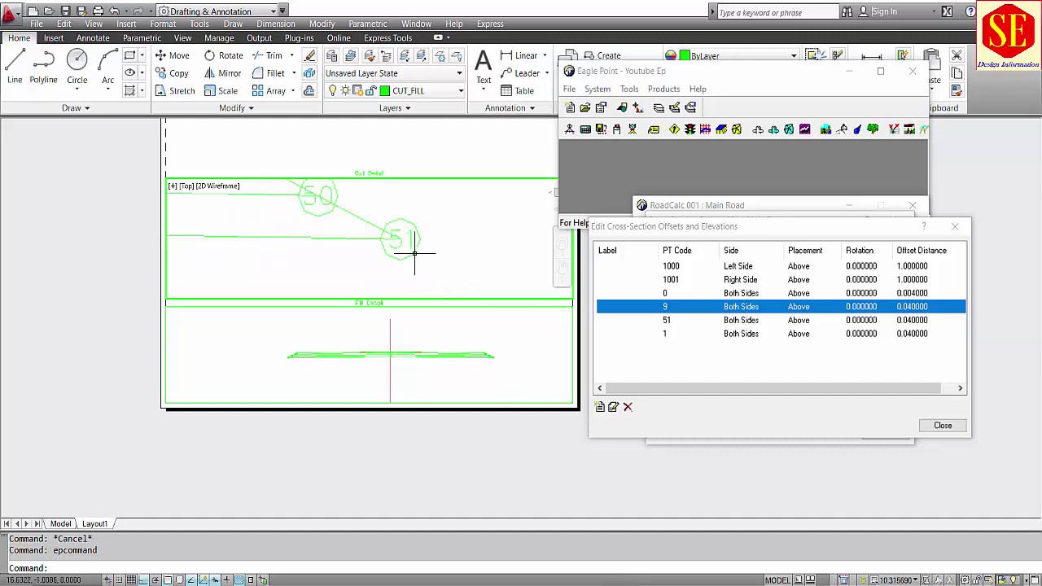
pyautogui.click(666, 322)
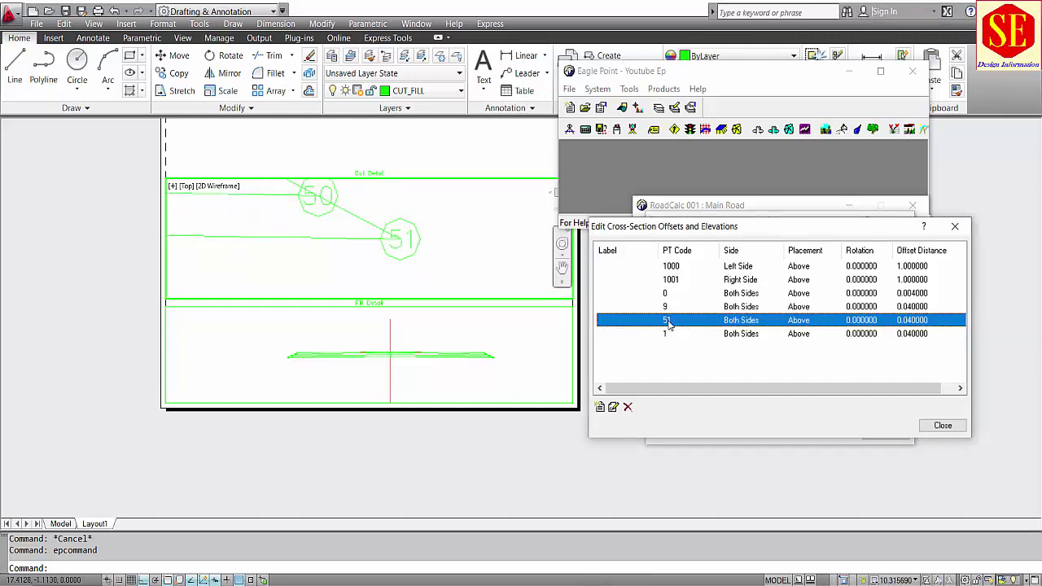
pyautogui.scroll(-5, 494, 252)
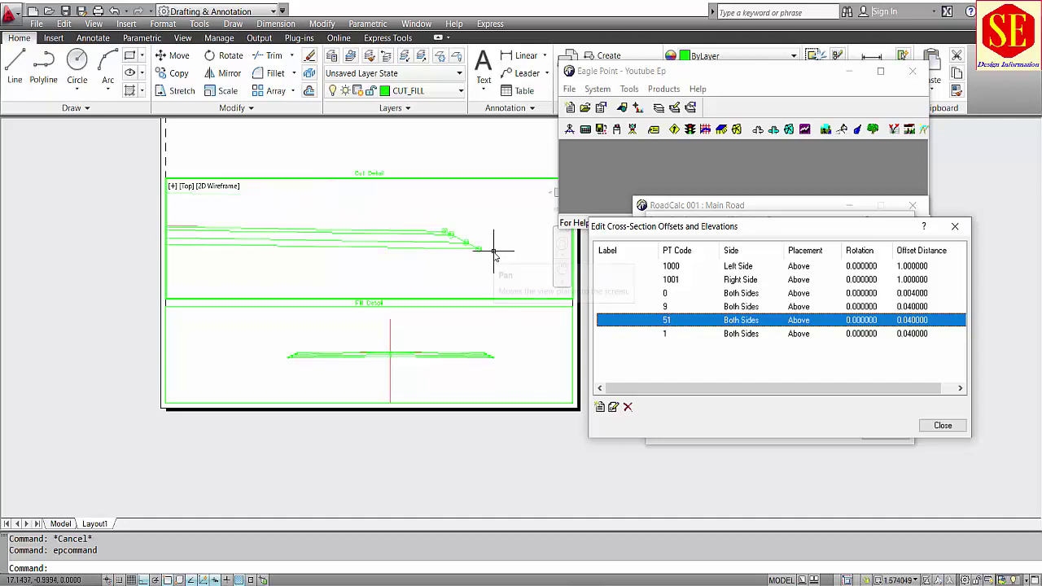
pyautogui.scroll(5, 333, 235)
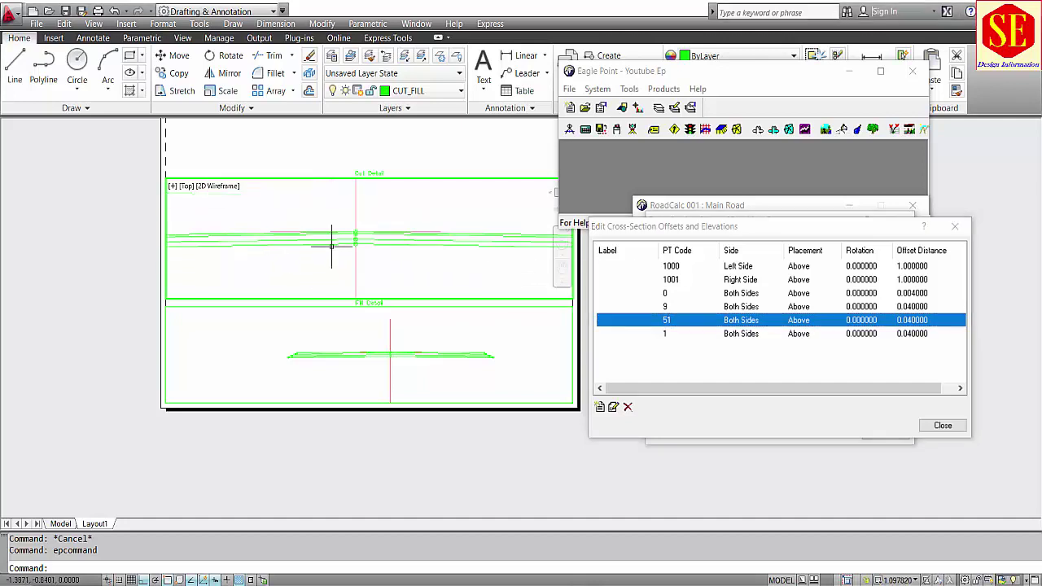
# Finish editing the annotation list and generate a new Main Road cross-section sheet with the ending station set to 0
pyautogui.scroll(4, 366, 258)
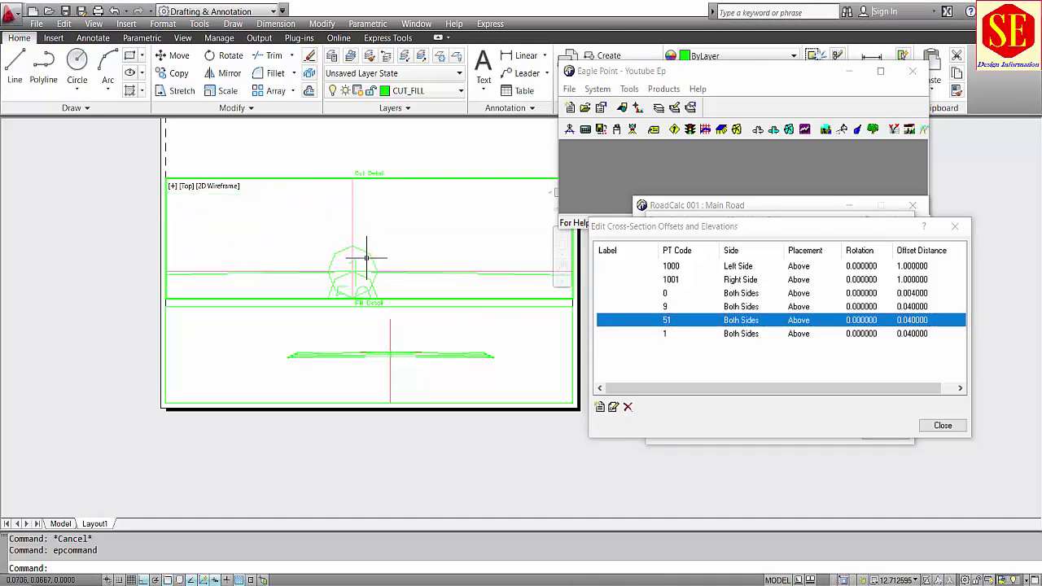
pyautogui.click(672, 336)
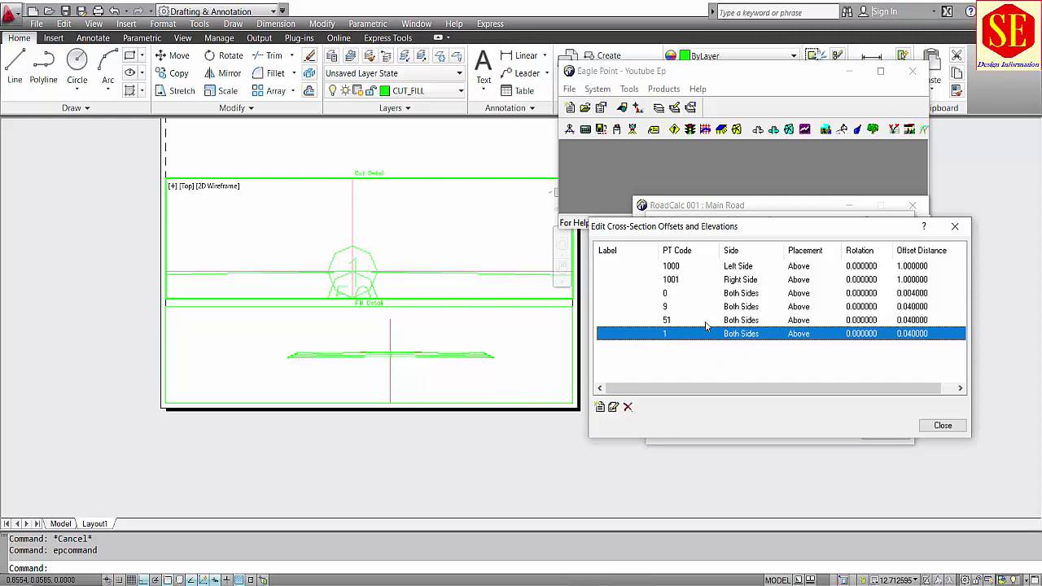
pyautogui.click(942, 425)
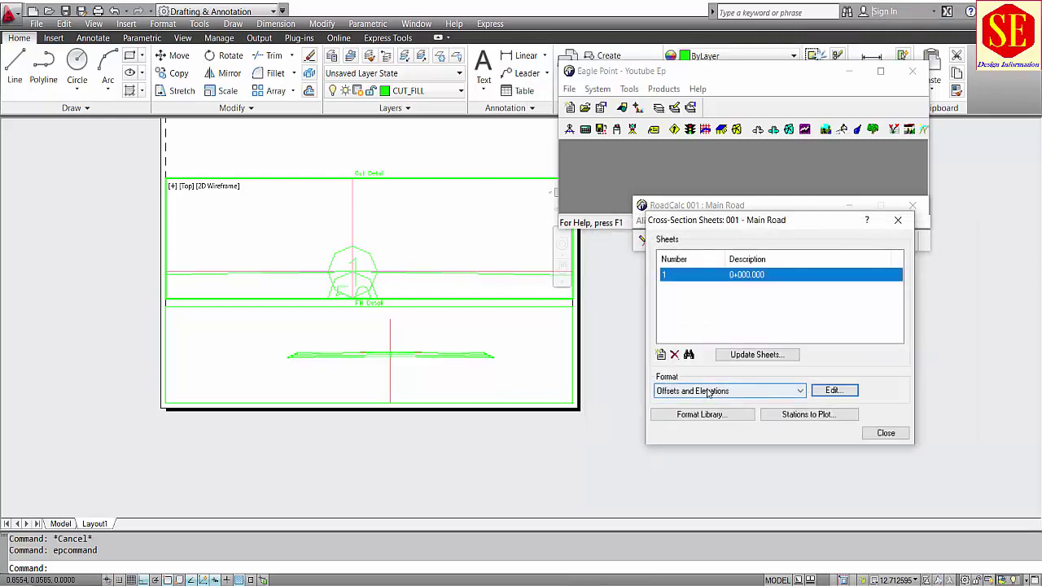
pyautogui.click(662, 354)
pyautogui.press('Tab')
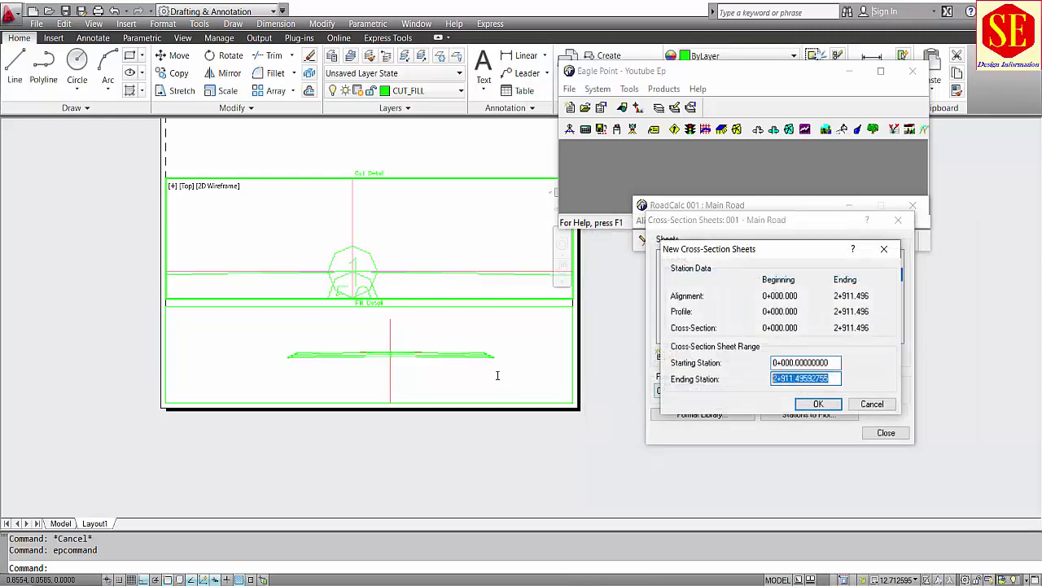
pyautogui.write('0')
pyautogui.click(812, 406)
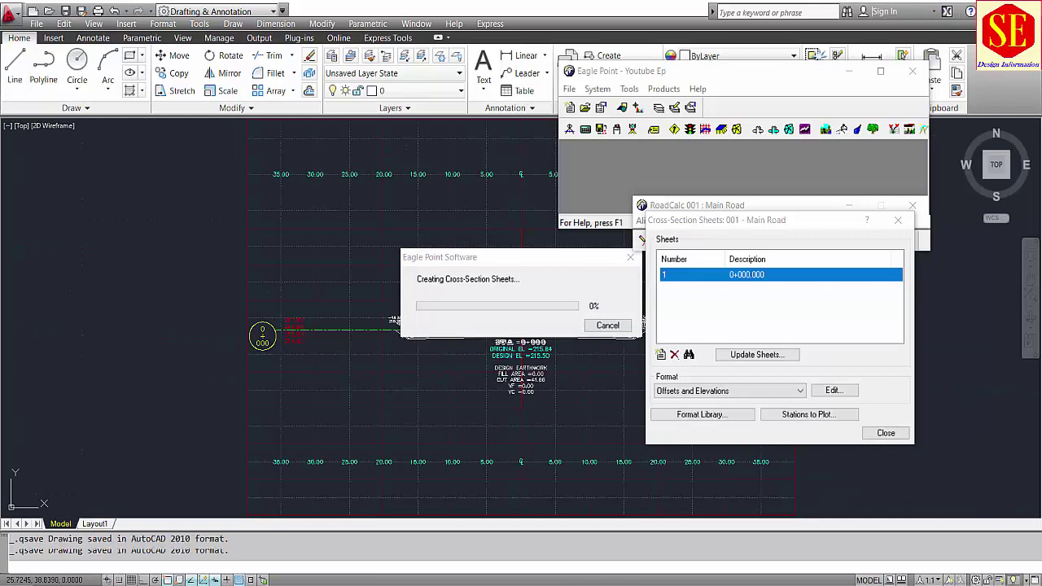
# Examine the offset and elevation labels at the centerline, pavement edge and subgrade corner of the regenerated section 0+000
pyautogui.scroll(5, 457, 328)
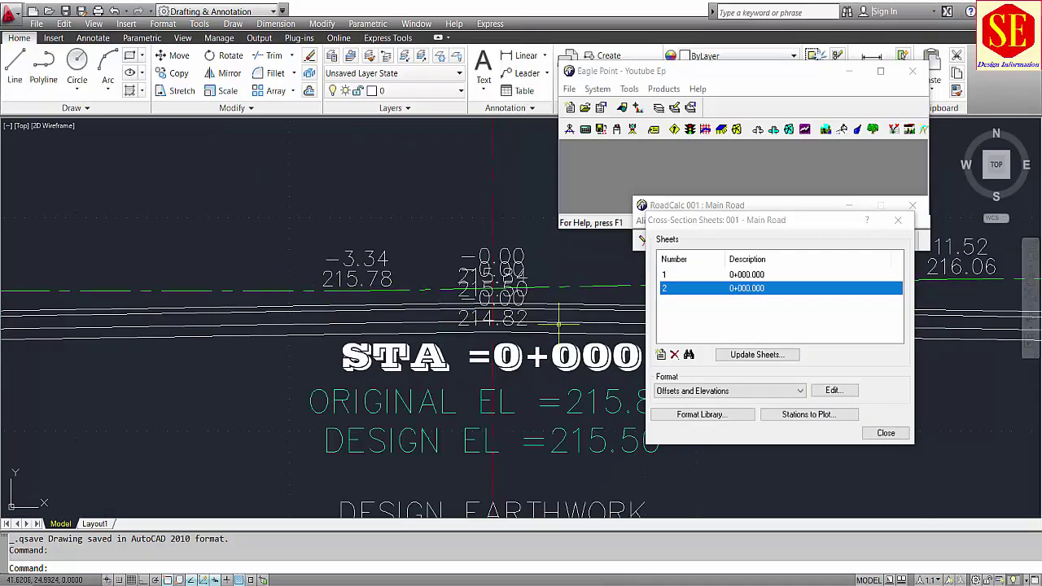
pyautogui.click(469, 305)
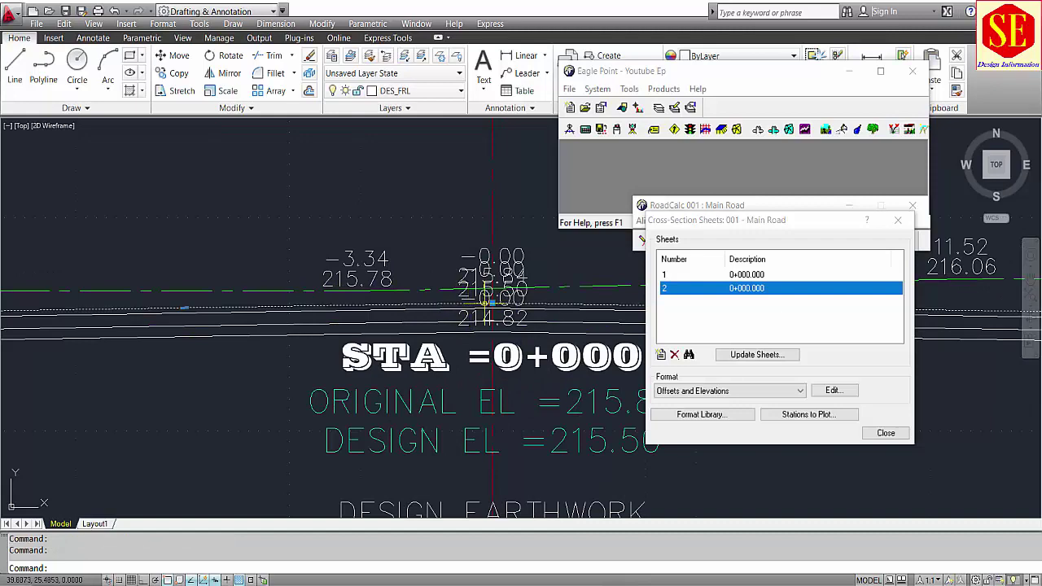
pyautogui.scroll(-4, 484, 301)
pyautogui.scroll(4, 440, 298)
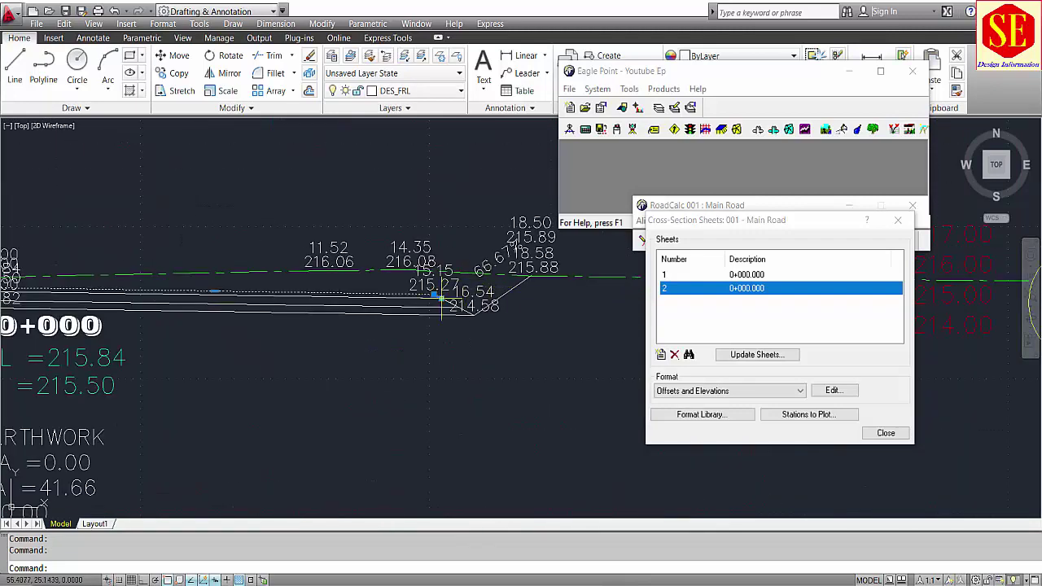
pyautogui.scroll(3, 440, 298)
pyautogui.press('Escape')
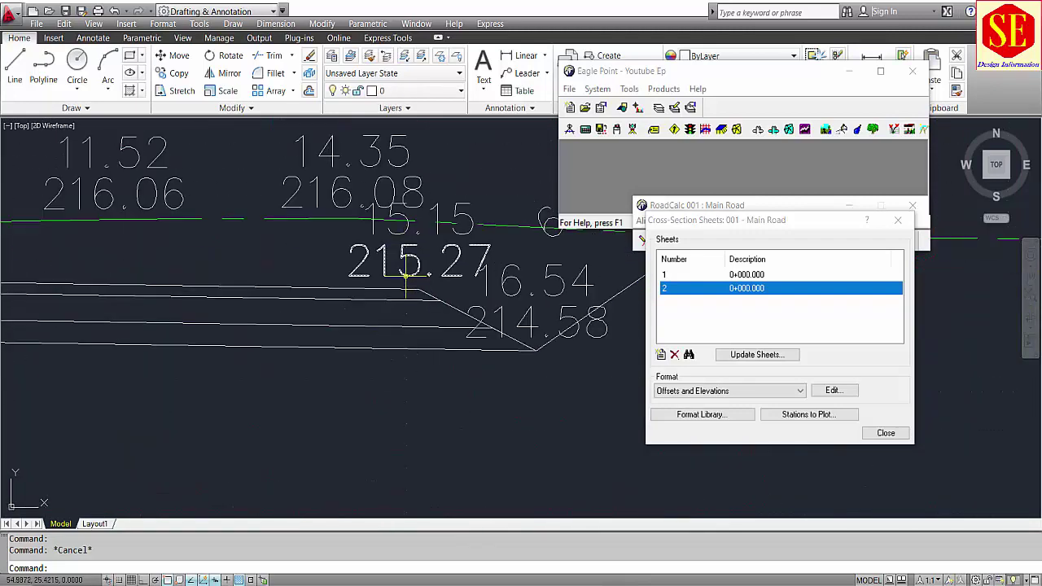
pyautogui.click(498, 295)
pyautogui.click(500, 327)
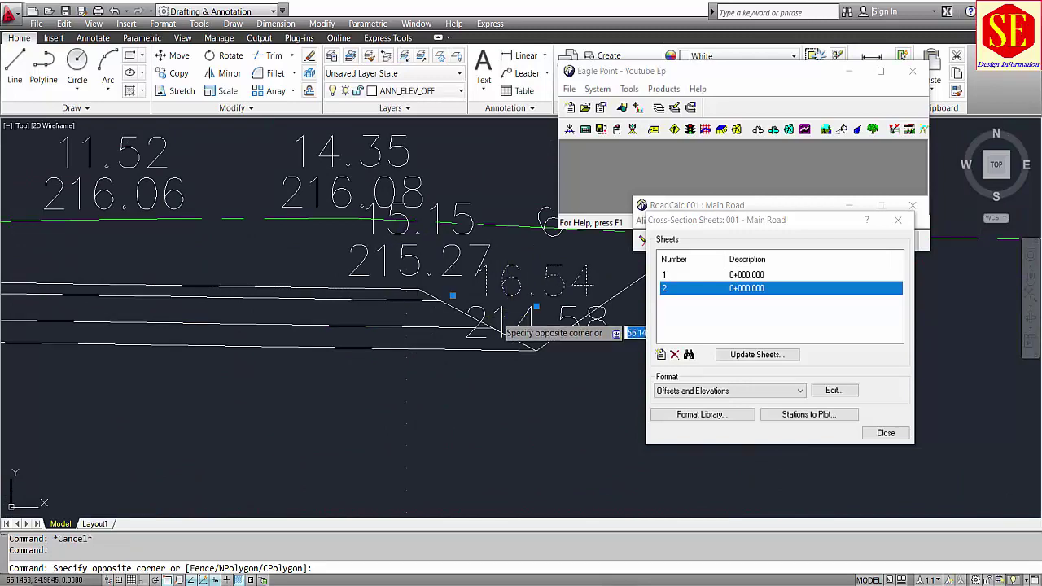
pyautogui.click(498, 317)
# Modify the PT code 51 SG annotation to placement Below with an offset distance of 0.25 mm
pyautogui.click(831, 391)
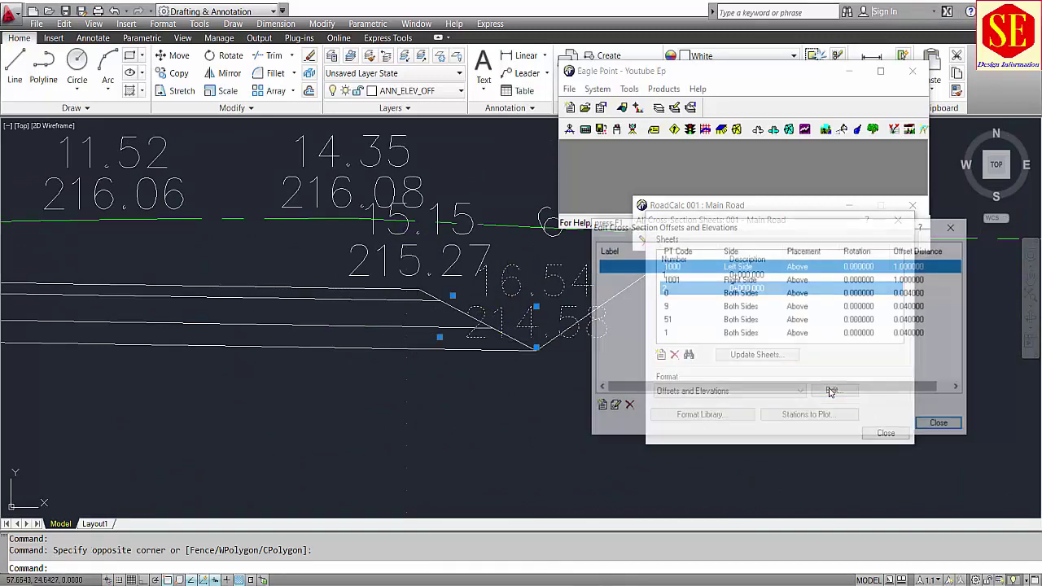
pyautogui.click(717, 322)
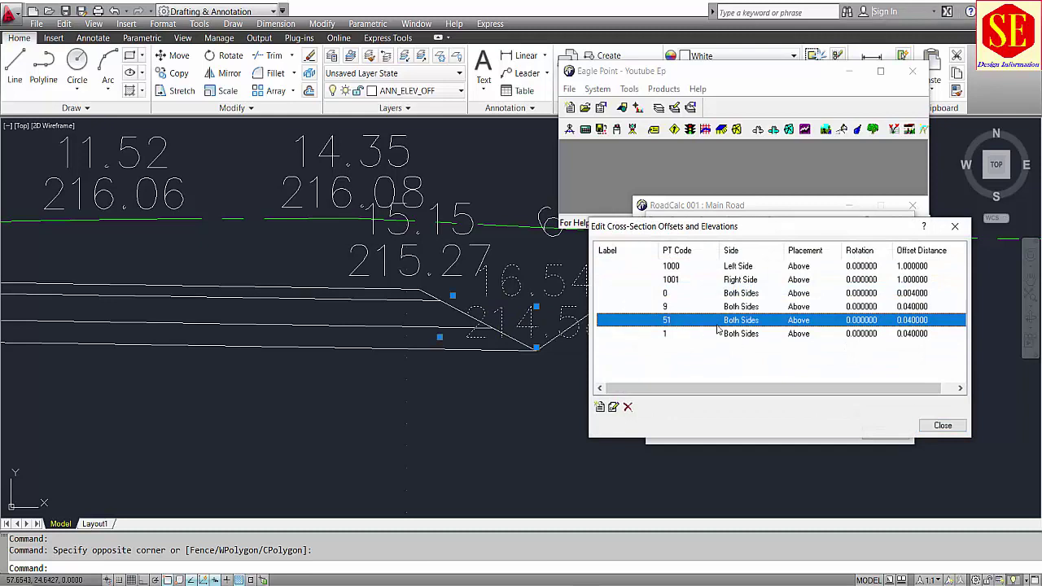
pyautogui.doubleClick(717, 326)
pyautogui.click(794, 355)
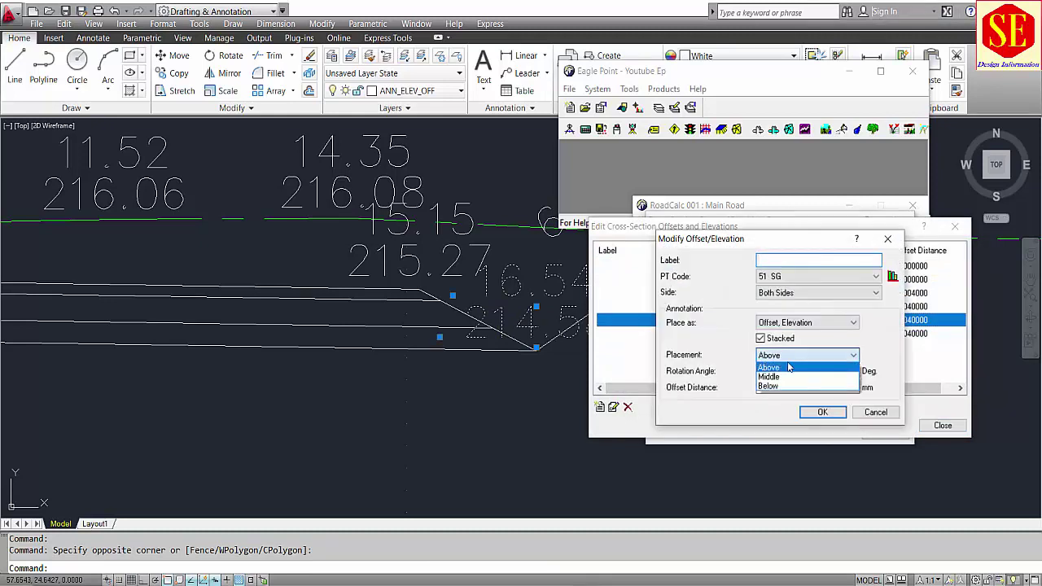
pyautogui.click(789, 387)
pyautogui.press('Tab')
pyautogui.press('Tab')
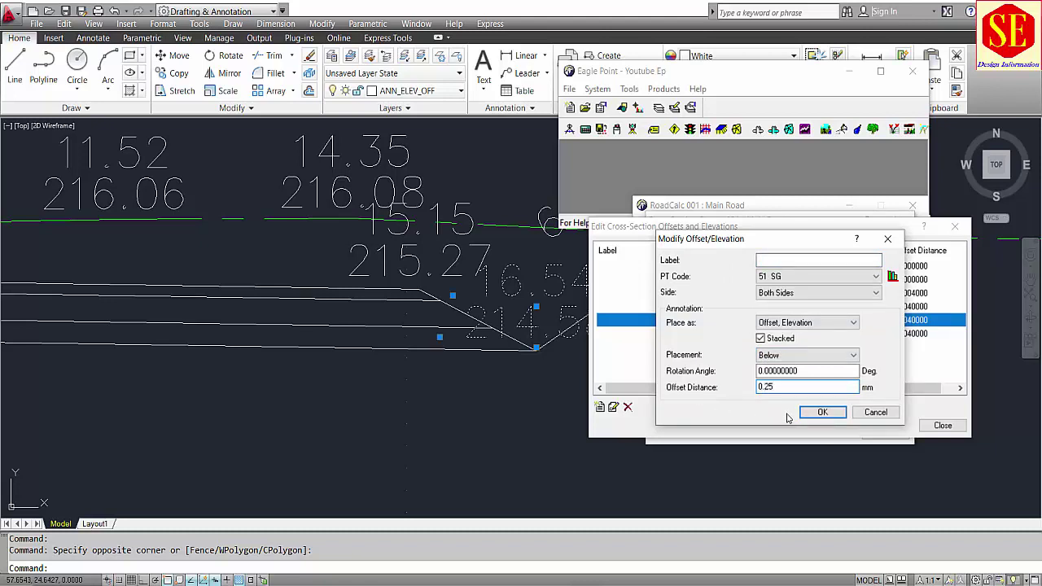
pyautogui.write('0.25')
pyautogui.click(818, 413)
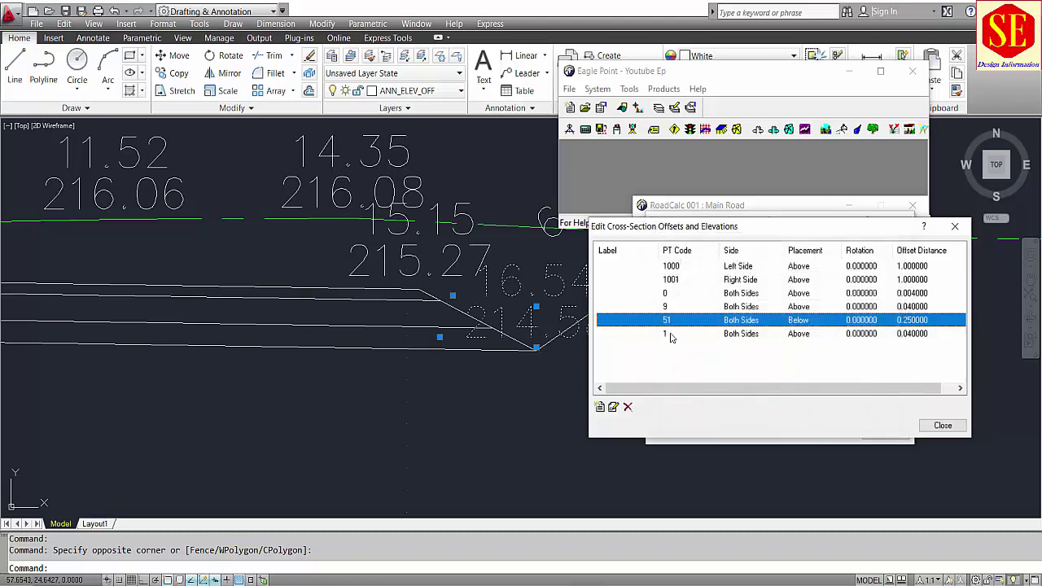
# Open the PT code 9 Edge of Pavement annotation and choose Above as its placement
pyautogui.click(669, 335)
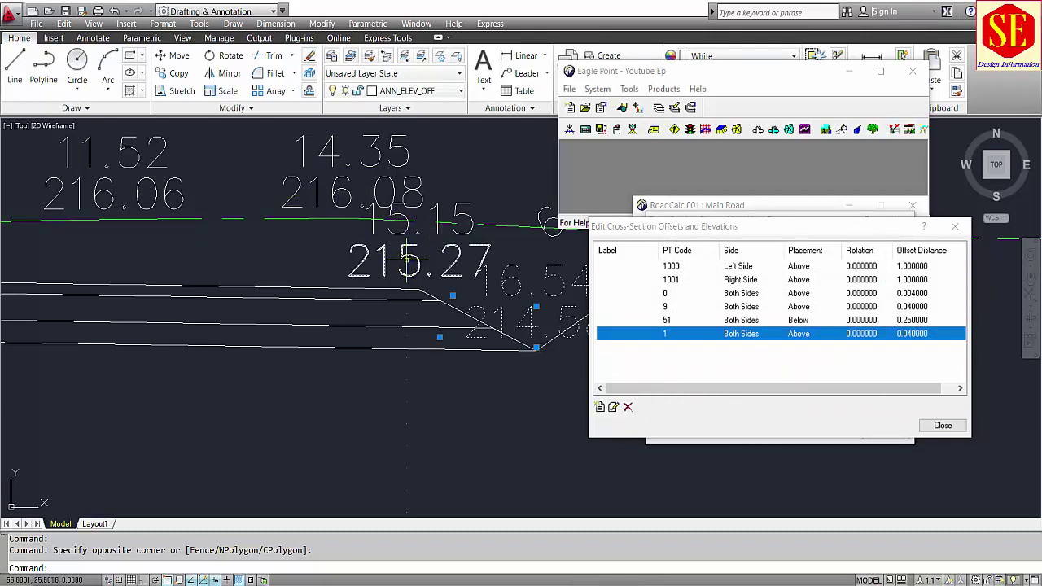
pyautogui.moveTo(401, 242)
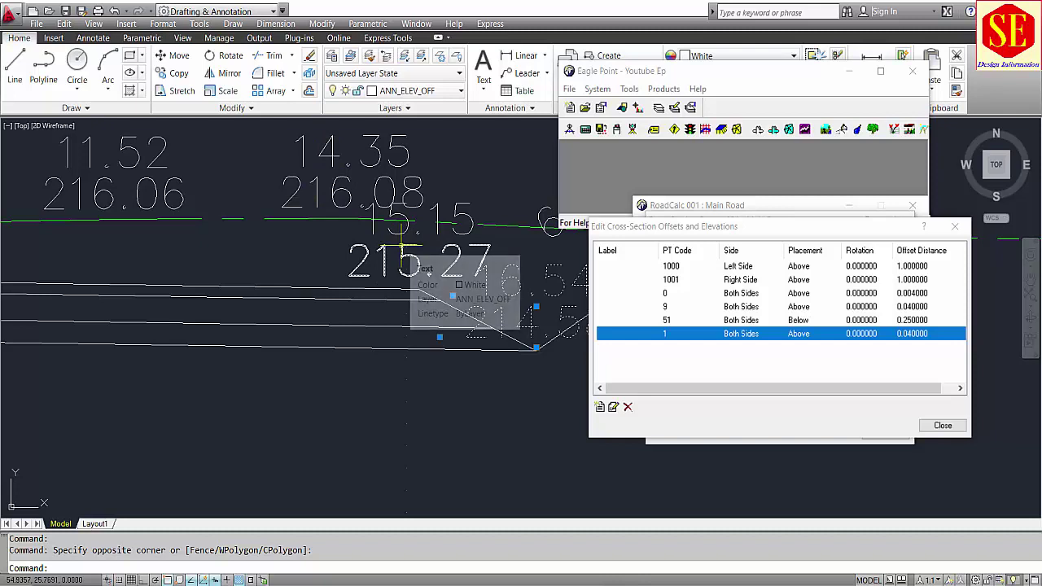
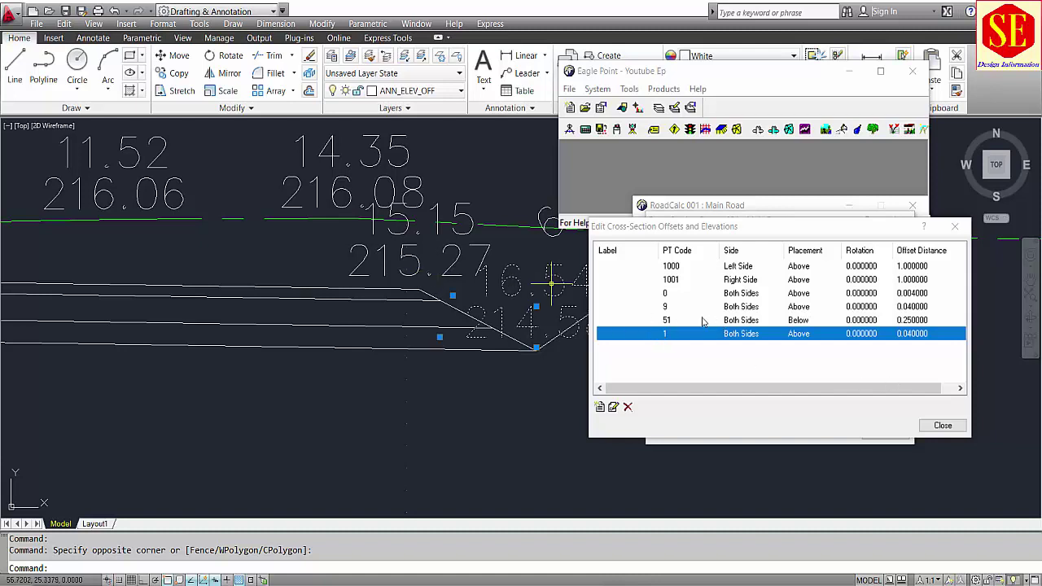
pyautogui.click(672, 307)
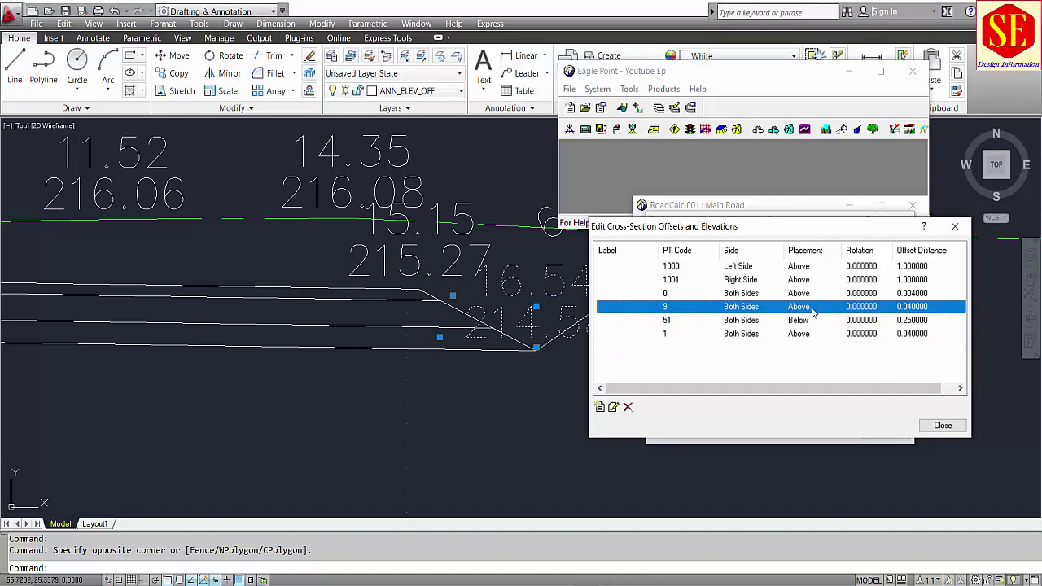
pyautogui.doubleClick(813, 308)
pyautogui.click(795, 356)
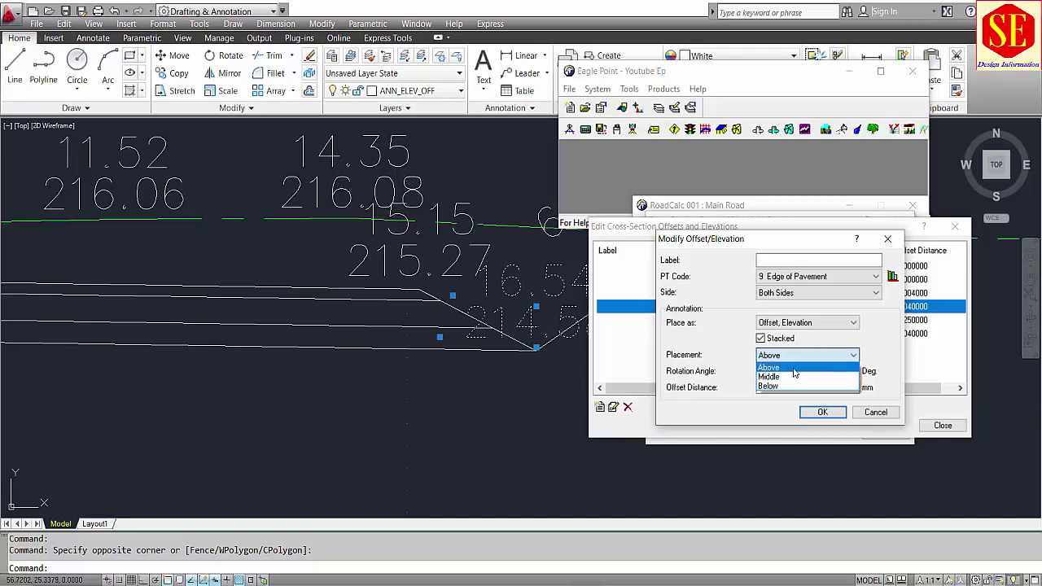
pyautogui.click(794, 368)
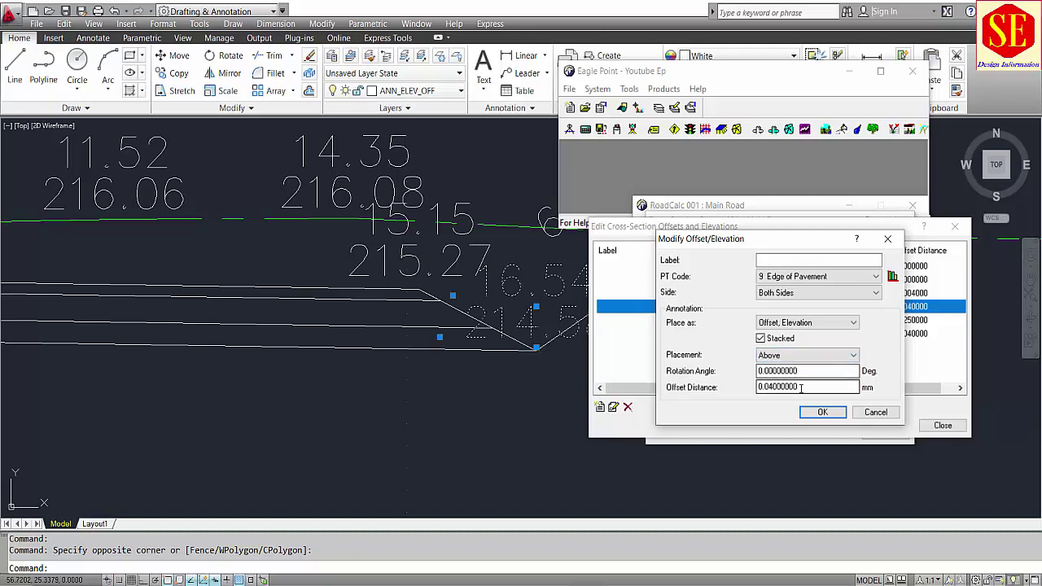
# Check the label overlaps at the centerline and side slope of section 0+000, and accept the PT code 9 annotation settings
pyautogui.scroll(-3, 471, 334)
pyautogui.scroll(5, 428, 385)
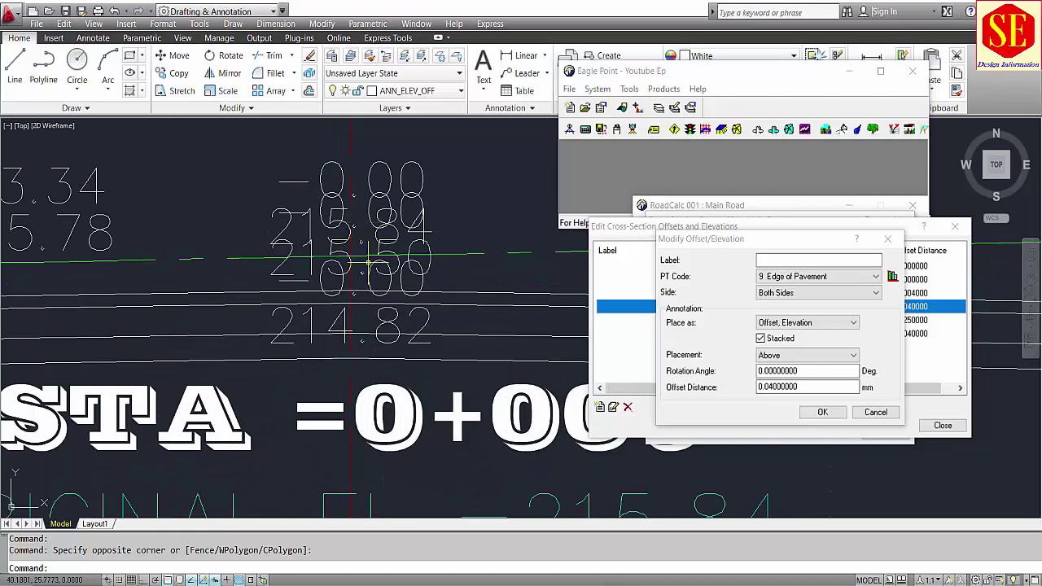
pyautogui.scroll(-3, 371, 260)
pyautogui.moveTo(371, 261)
pyautogui.mouseDown(button='middle')
pyautogui.moveTo(639, 326)
pyautogui.moveTo(778, 263)
pyautogui.mouseUp(button='middle')
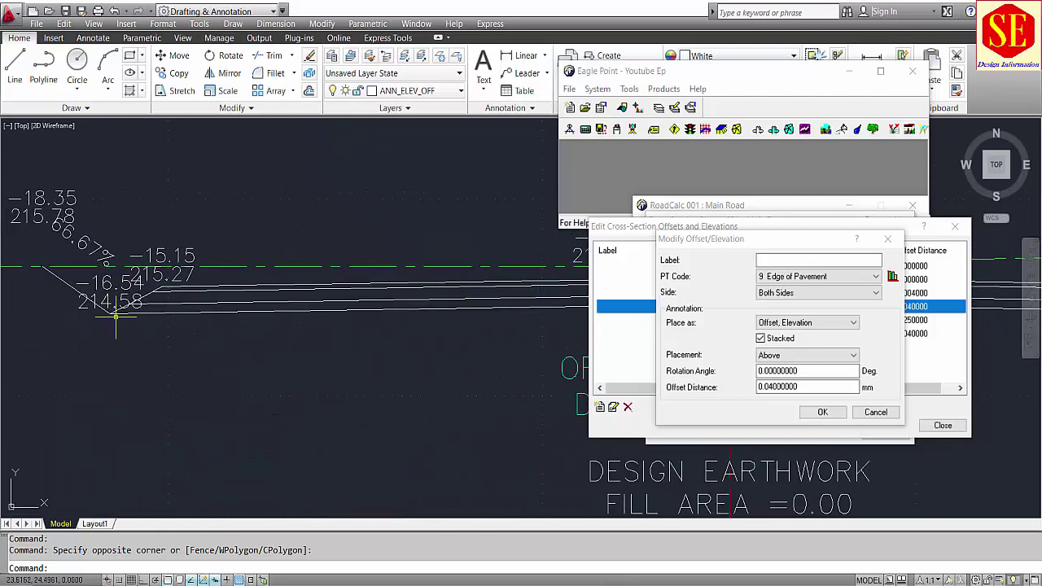
pyautogui.scroll(3, 99, 306)
pyautogui.scroll(-3, 450, 309)
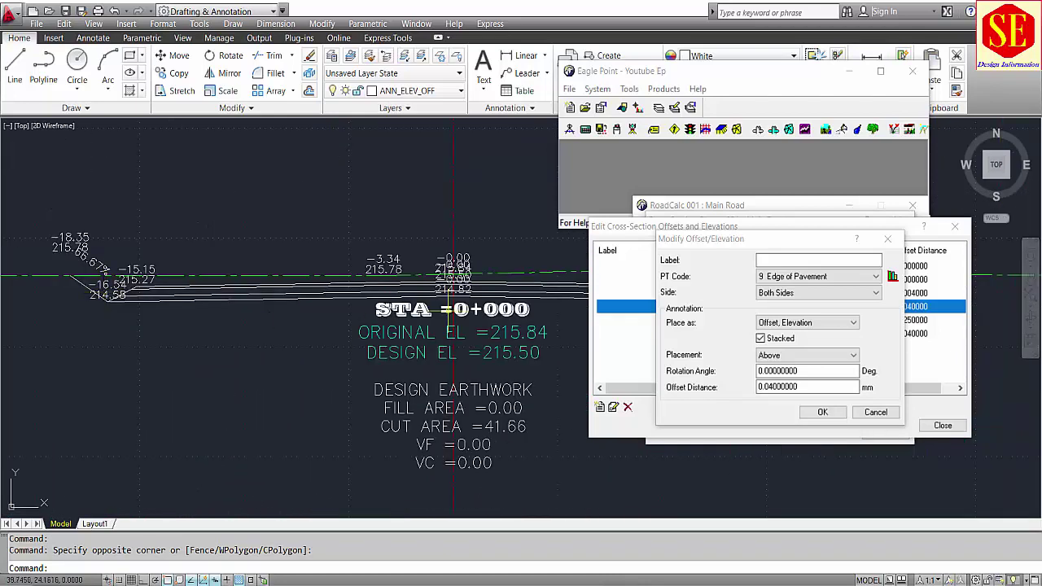
pyautogui.scroll(3, 467, 286)
pyautogui.scroll(-3, 349, 309)
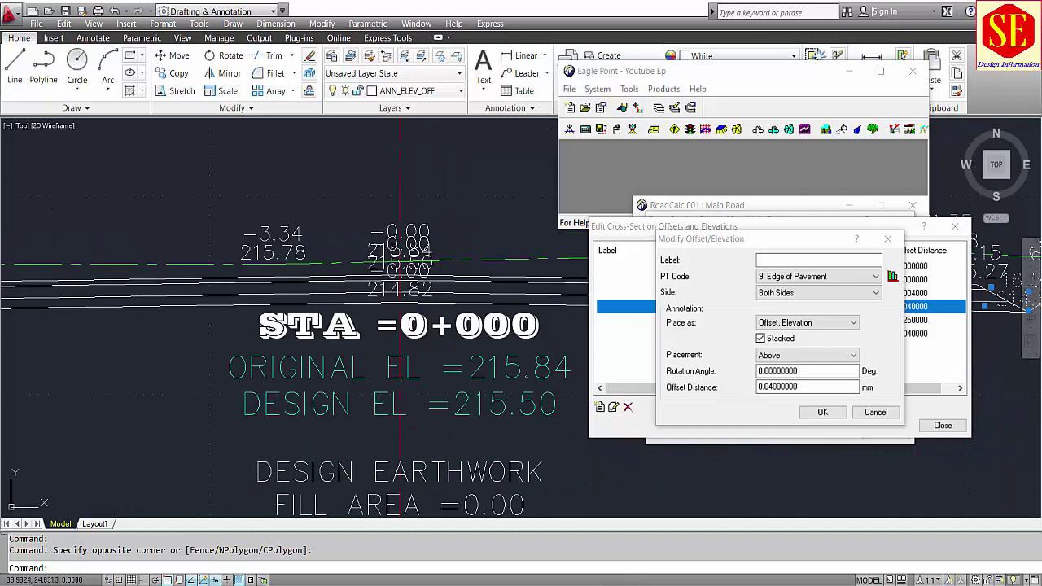
pyautogui.click(820, 412)
pyautogui.click(942, 425)
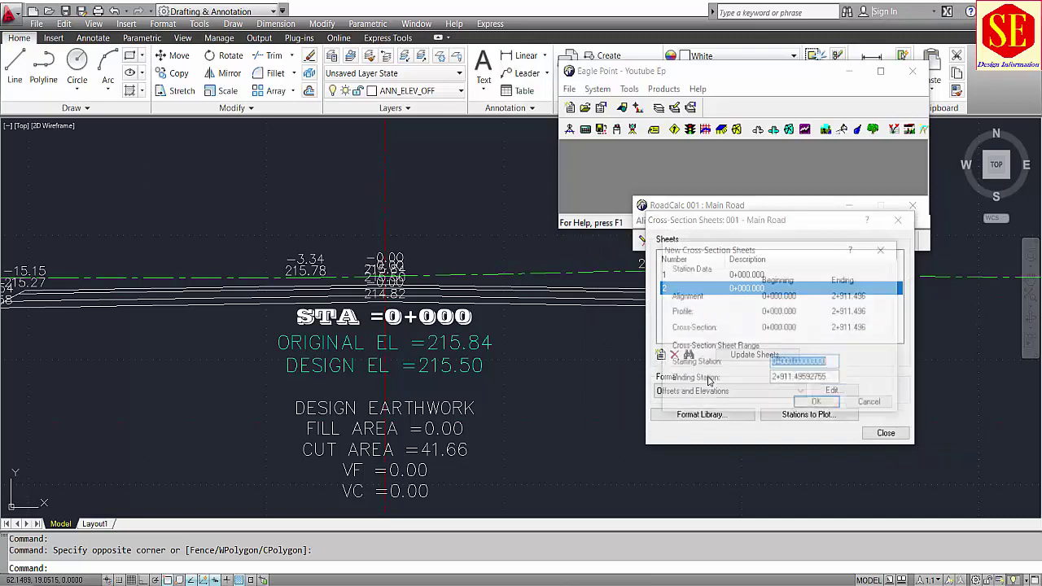
# Generate another cross-section sheet from starting station 0+000 to ending station 0 using the modified annotation format
pyautogui.click(659, 356)
pyautogui.click(835, 379)
pyautogui.doubleClick(836, 379)
pyautogui.write('0')
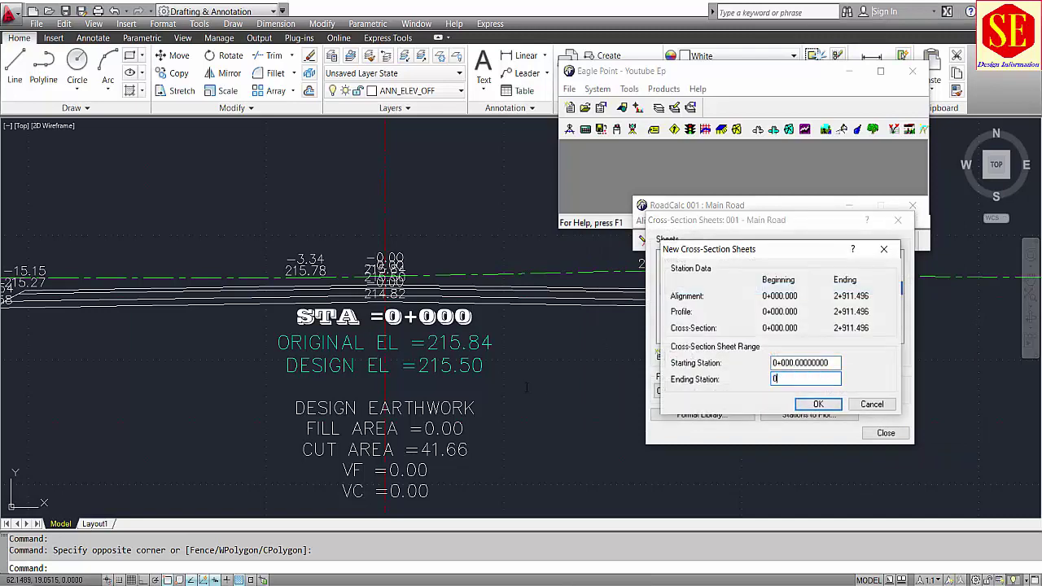
pyautogui.click(810, 404)
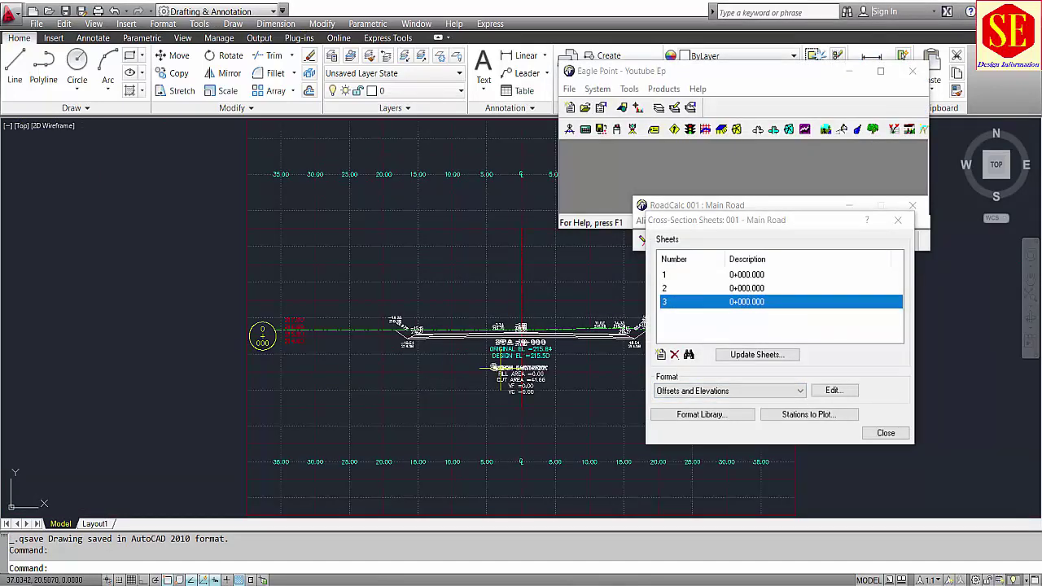
# Inspect the subgrade labels on both sides and the overlapping centerline labels in the newly generated section
pyautogui.scroll(6, 542, 335)
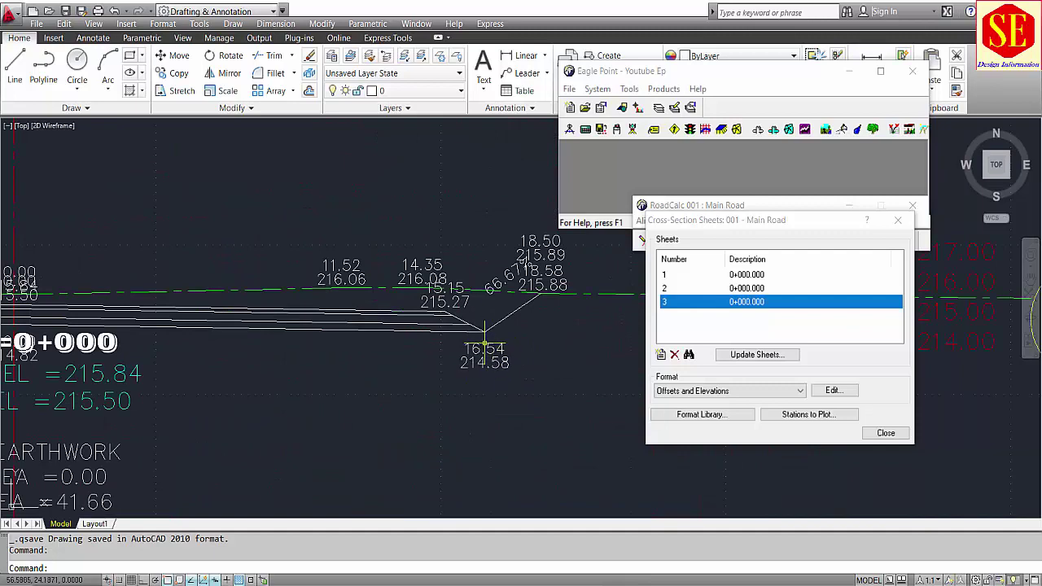
pyautogui.scroll(-5, 492, 347)
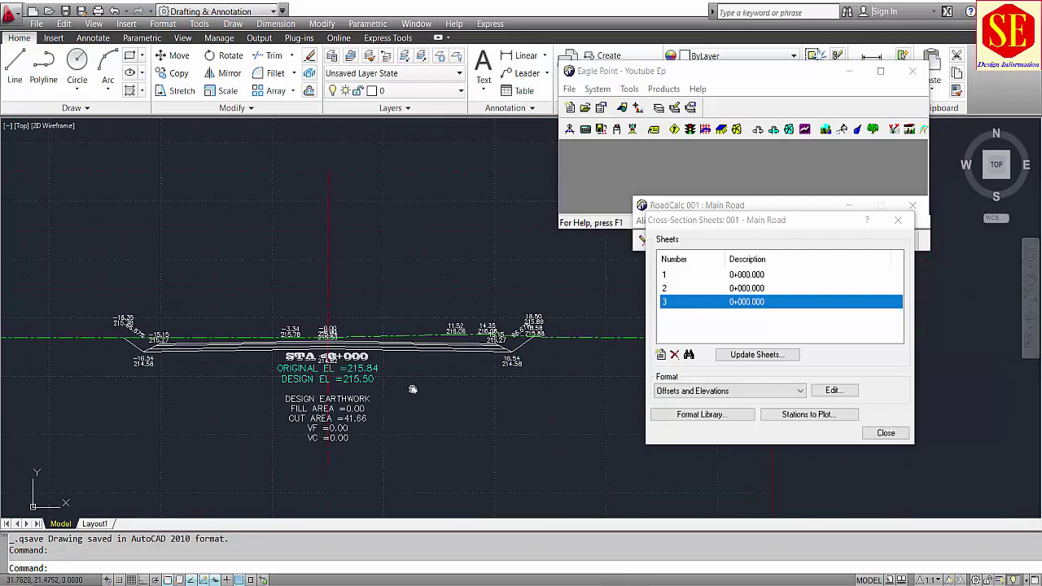
pyautogui.scroll(3, 340, 357)
pyautogui.scroll(4, 392, 308)
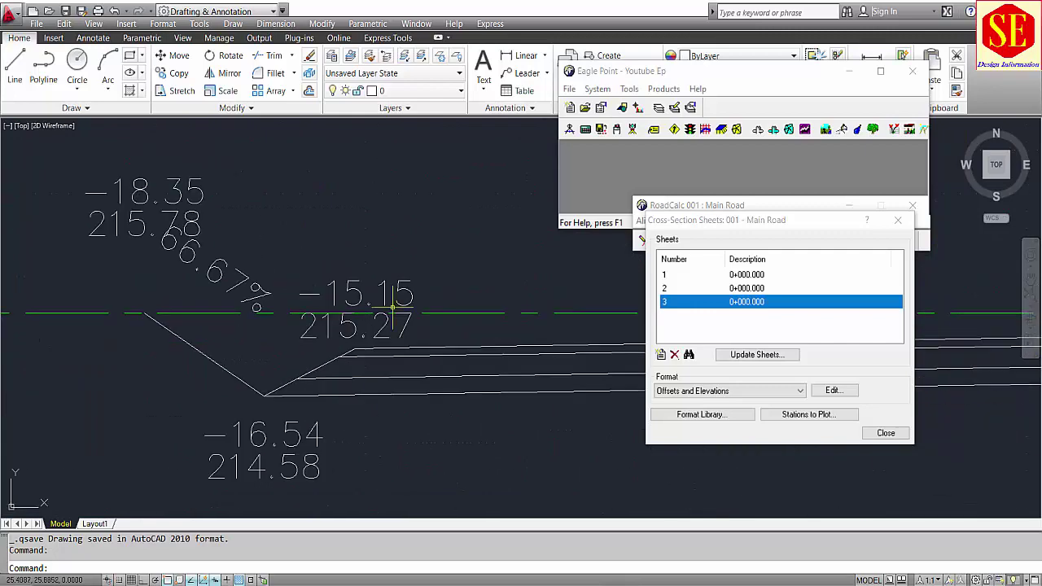
pyautogui.scroll(-3, 391, 316)
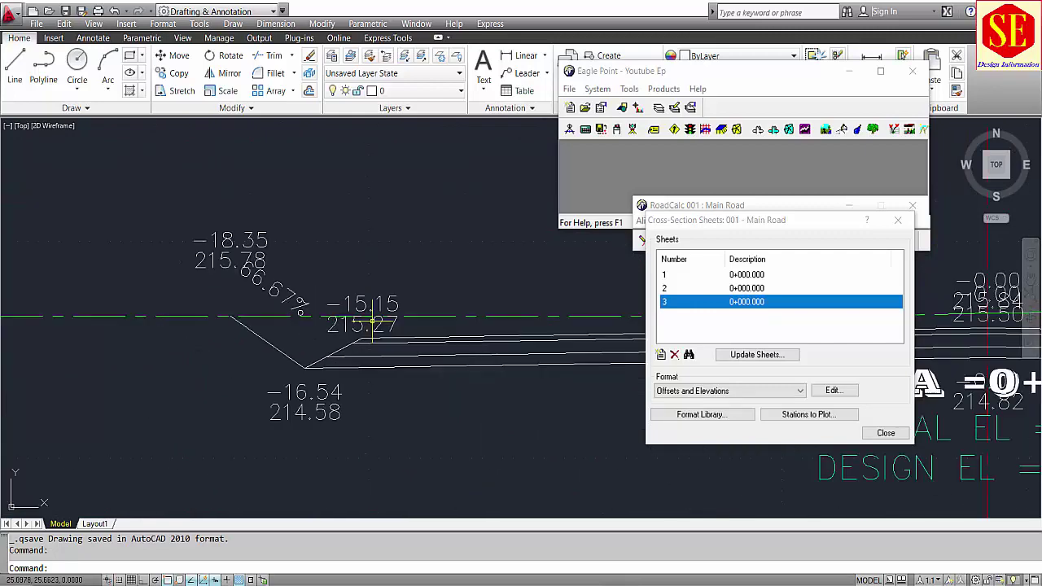
pyautogui.moveTo(401, 326); pyautogui.dragTo(165, 399, button='middle')
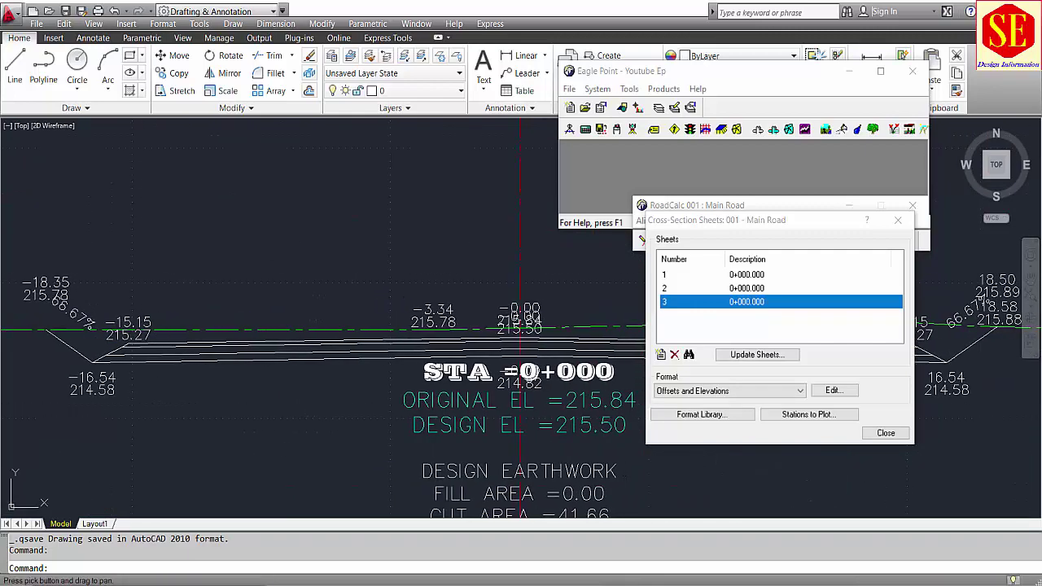
pyautogui.moveTo(512, 387); pyautogui.dragTo(298, 322, button='middle')
pyautogui.scroll(3, 297, 320)
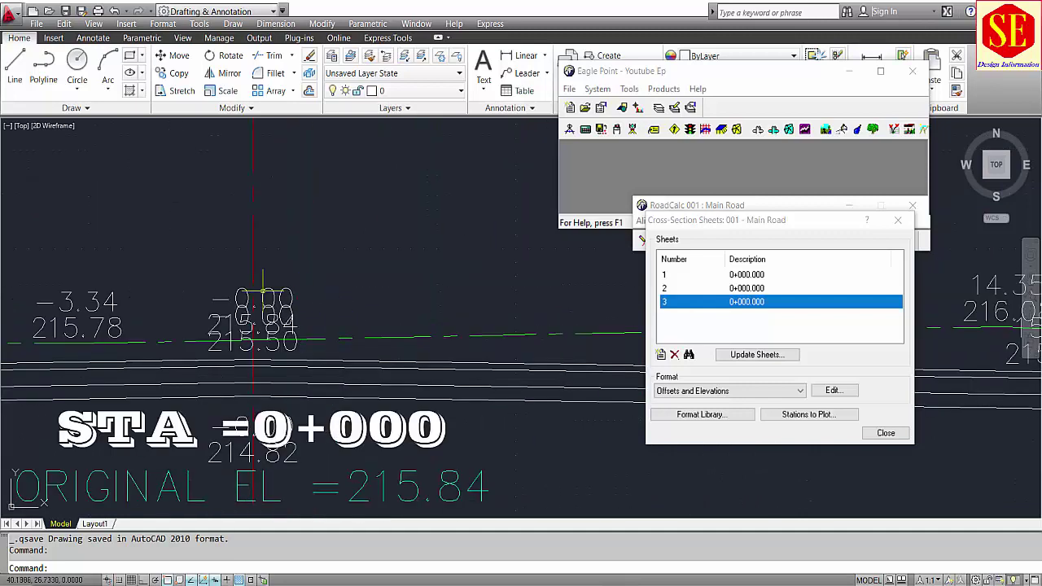
# Move the original ground offset and elevation label (-0.00 / 215.84) at the centerline upward, clear of the 215.50 design label
pyautogui.write('m')
pyautogui.press('Return')
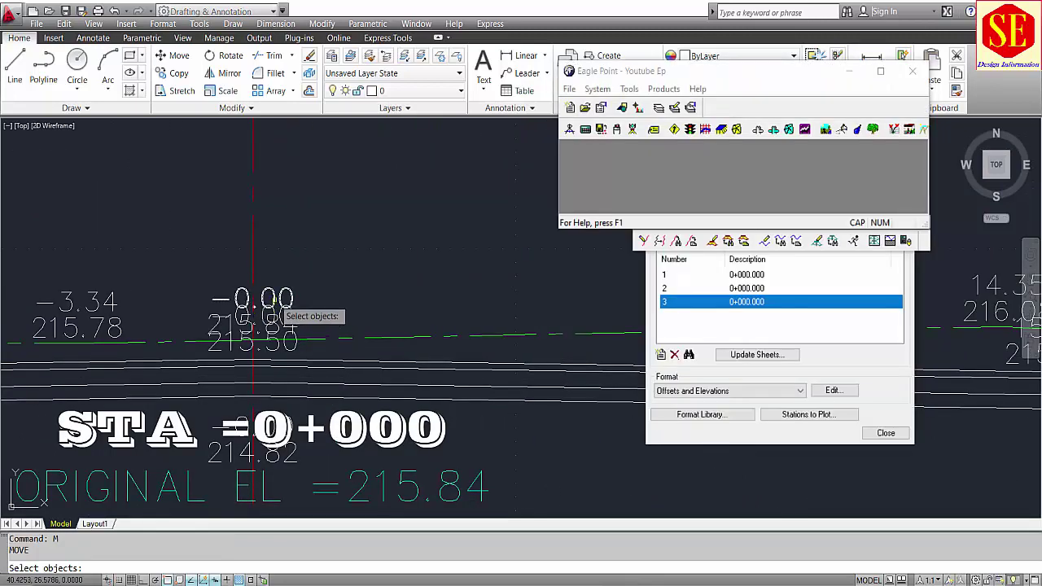
pyautogui.click(271, 307)
pyautogui.click(275, 325)
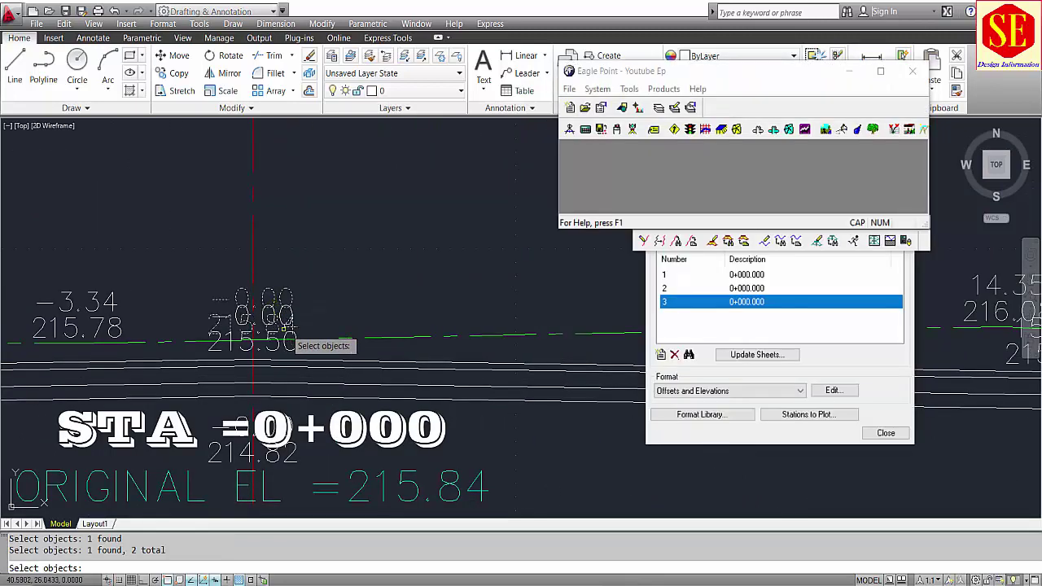
pyautogui.press('Return')
pyautogui.click(358, 334)
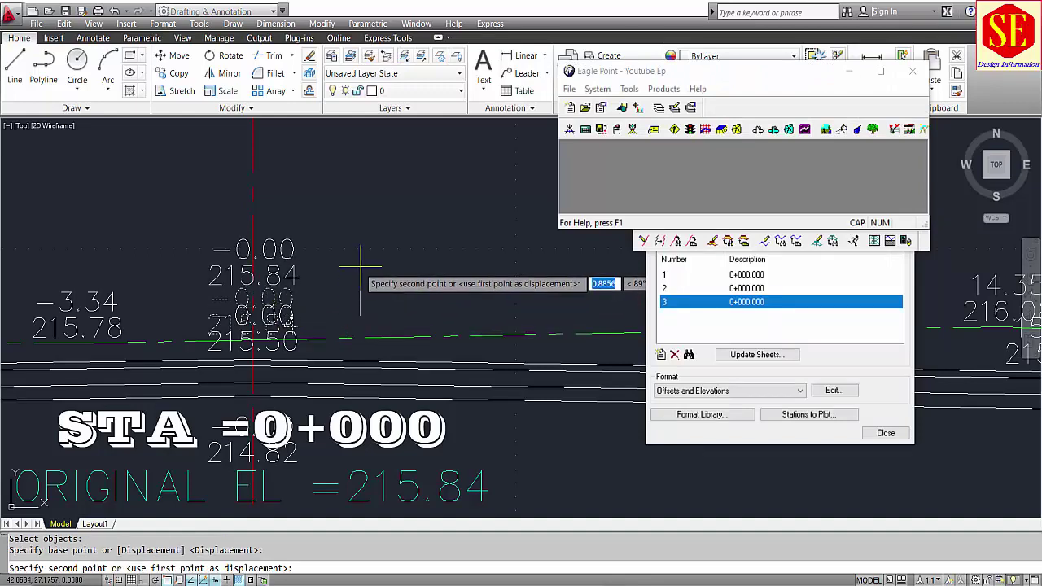
pyautogui.click(355, 269)
# Try to move the 14.35 / 216.08 ground label upward, clear of the 15.15 / 215.27 label beside it
pyautogui.scroll(-2, 329, 281)
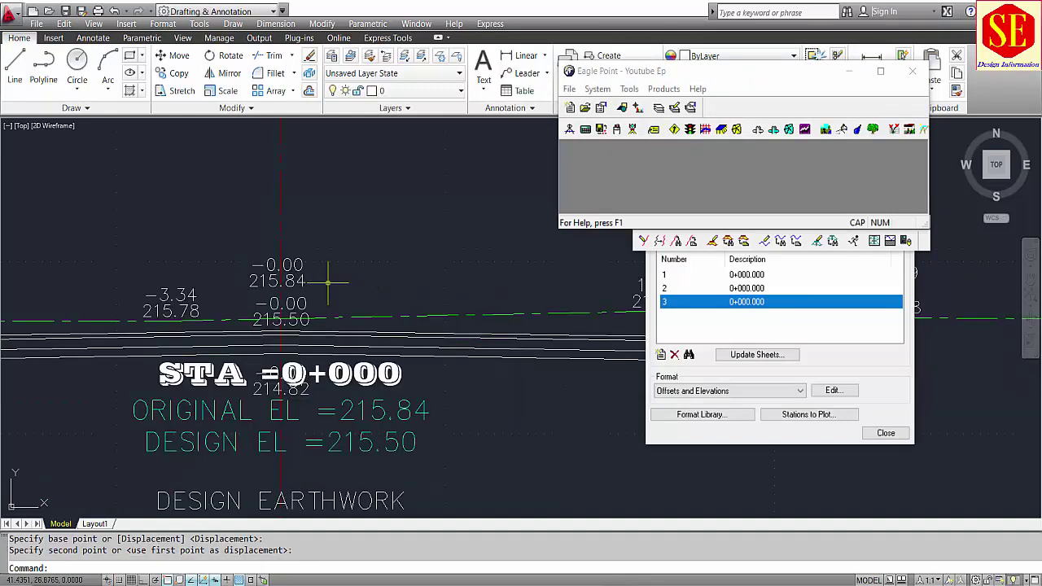
pyautogui.scroll(-1, 310, 300)
pyautogui.scroll(-1, 521, 293)
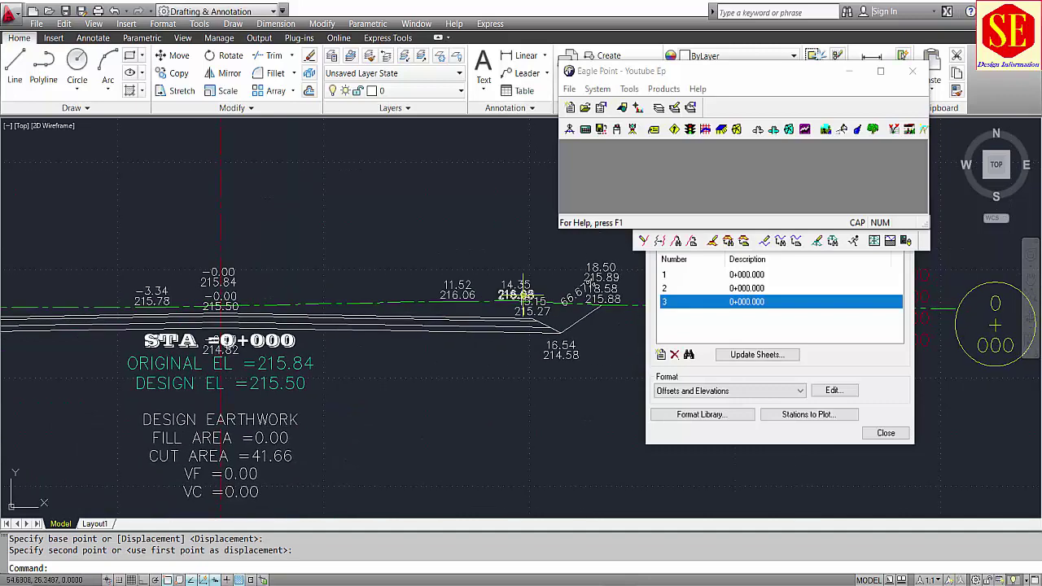
pyautogui.scroll(2, 521, 292)
pyautogui.press('Return')
pyautogui.click(511, 291)
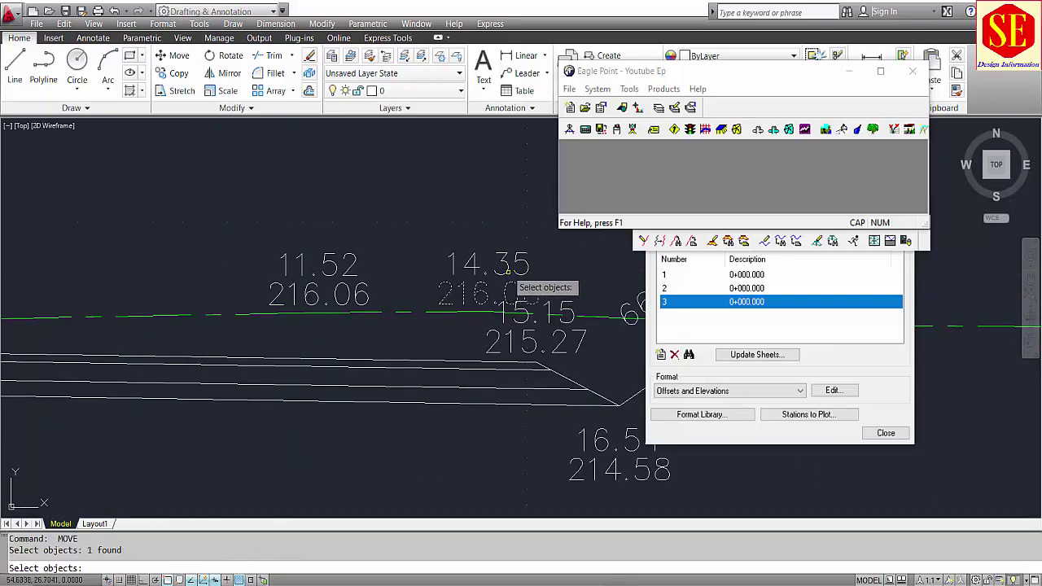
pyautogui.click(506, 268)
pyautogui.press('Return')
pyautogui.click(468, 233)
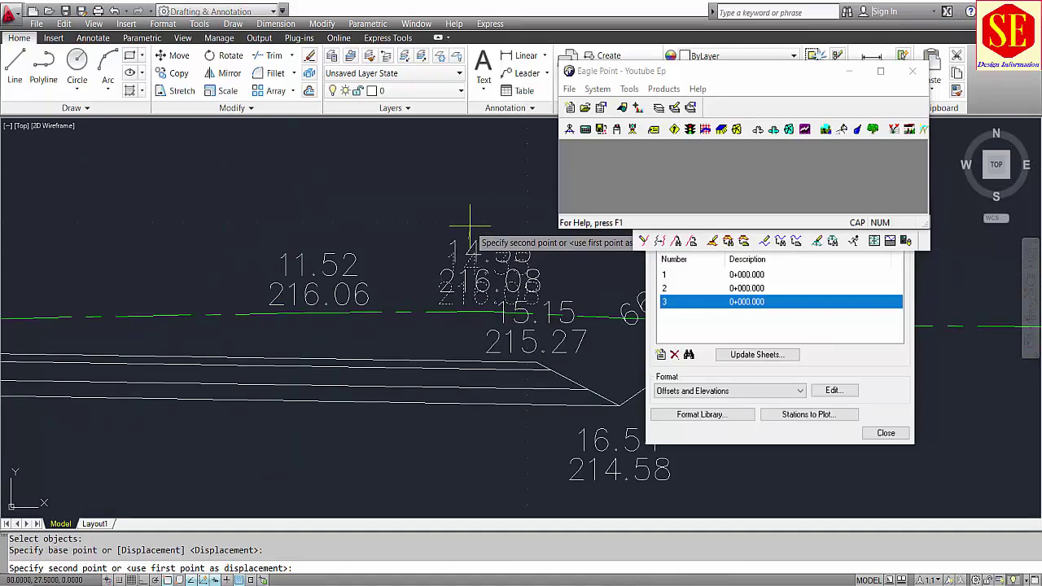
pyautogui.press('Return')
pyautogui.scroll(-3, 455, 281)
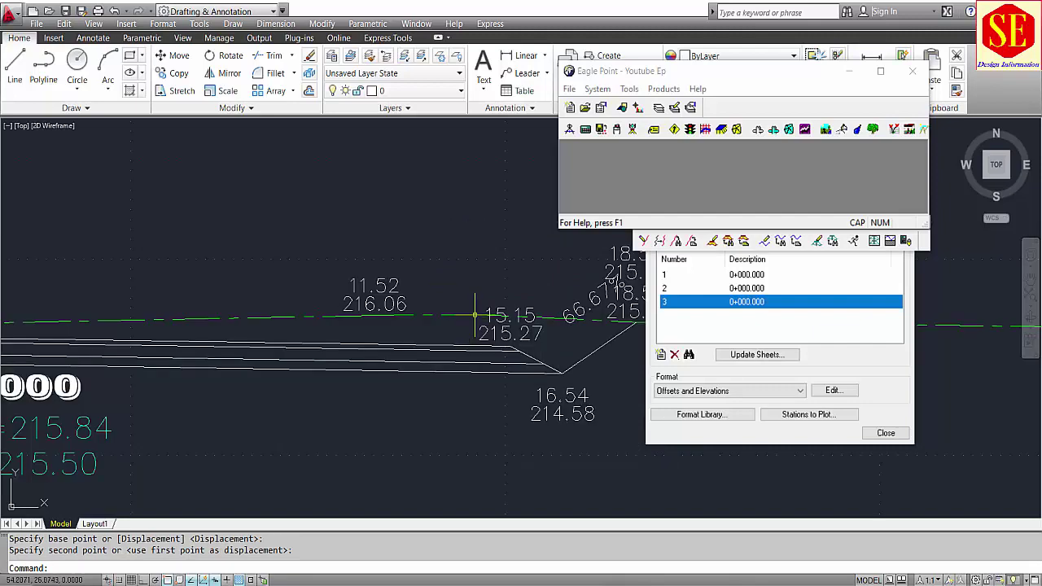
# Select the side-slope percentage label to inspect it, and open the Catchslope entry of the Slope Annotation format for modification
pyautogui.scroll(4, 555, 293)
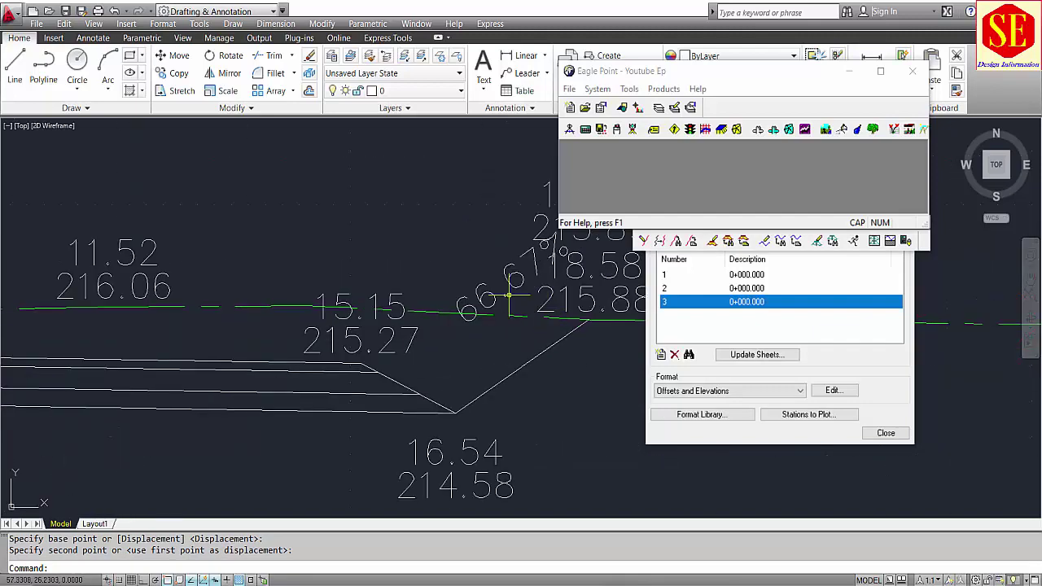
pyautogui.click(514, 279)
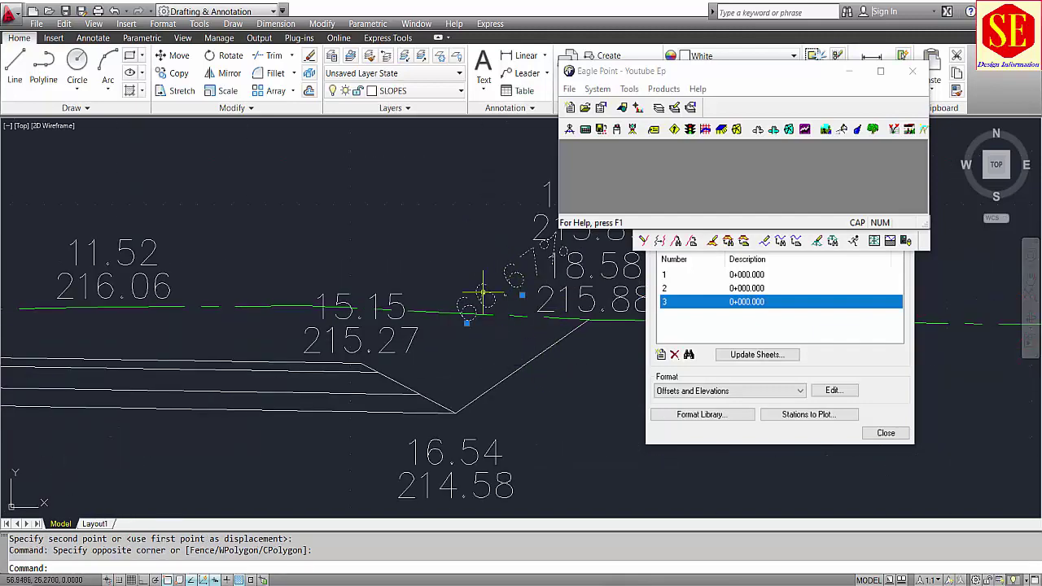
pyautogui.click(482, 319)
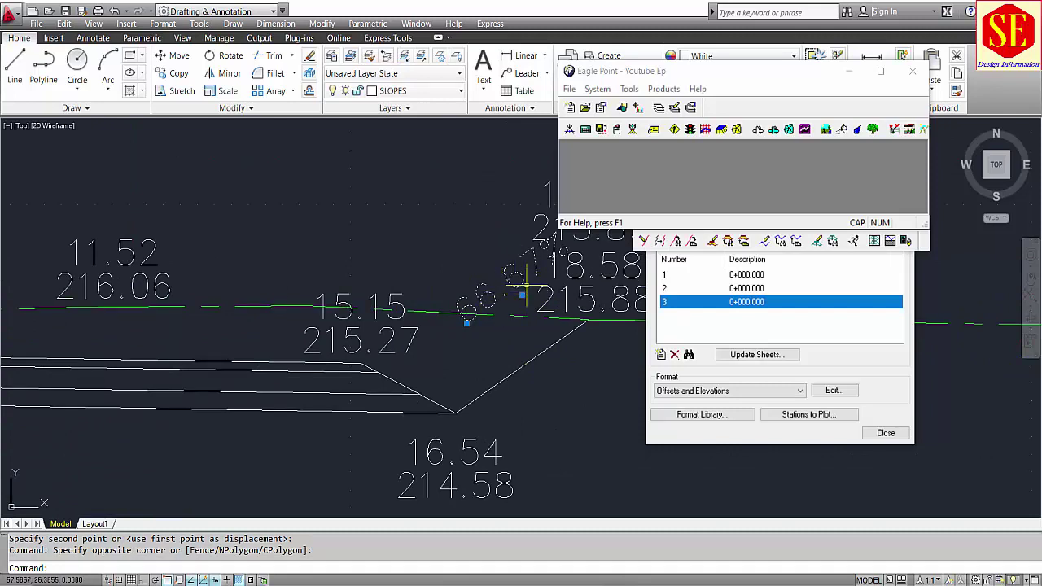
pyautogui.click(755, 392)
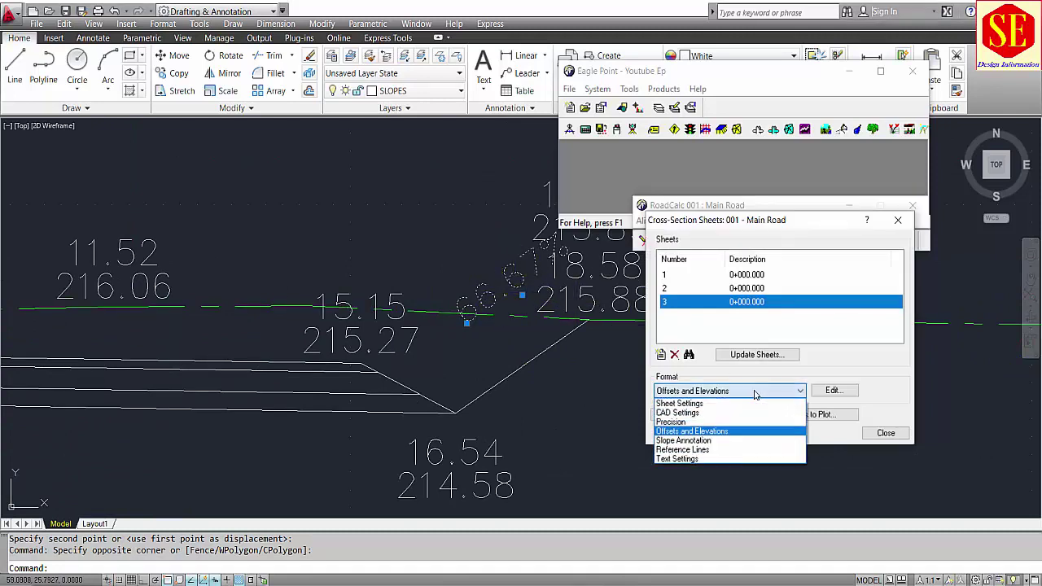
pyautogui.click(703, 442)
pyautogui.click(833, 389)
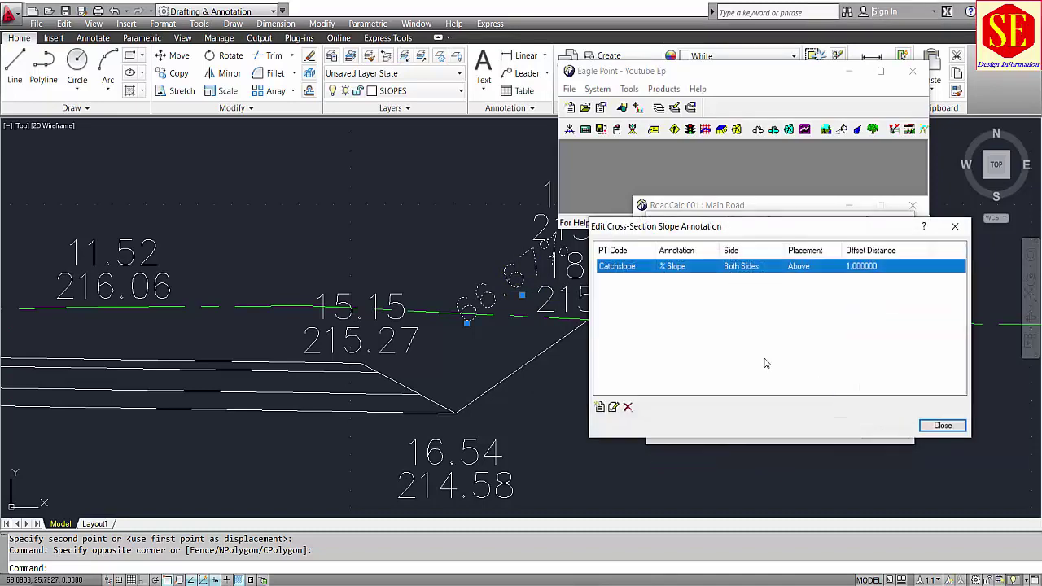
pyautogui.doubleClick(734, 271)
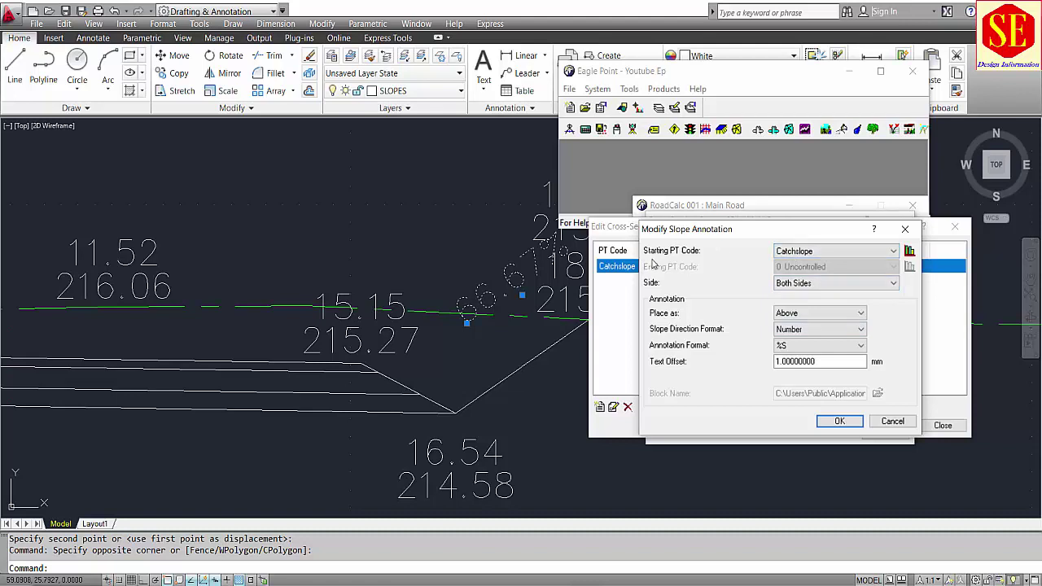
# Review the side, placement and slope direction options of the Catchslope annotation, and set its annotation format to H / V
pyautogui.click(833, 285)
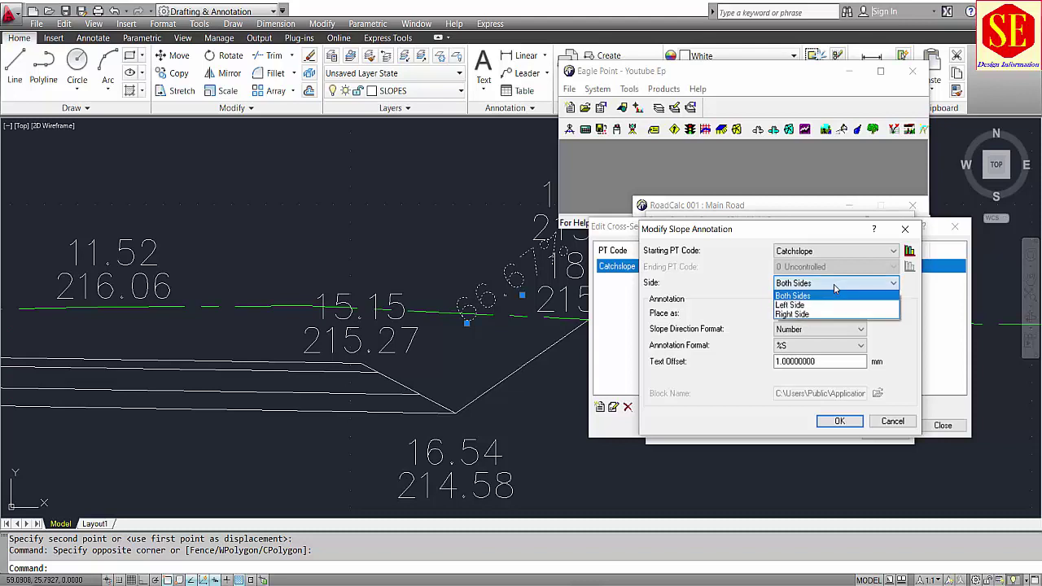
pyautogui.click(834, 284)
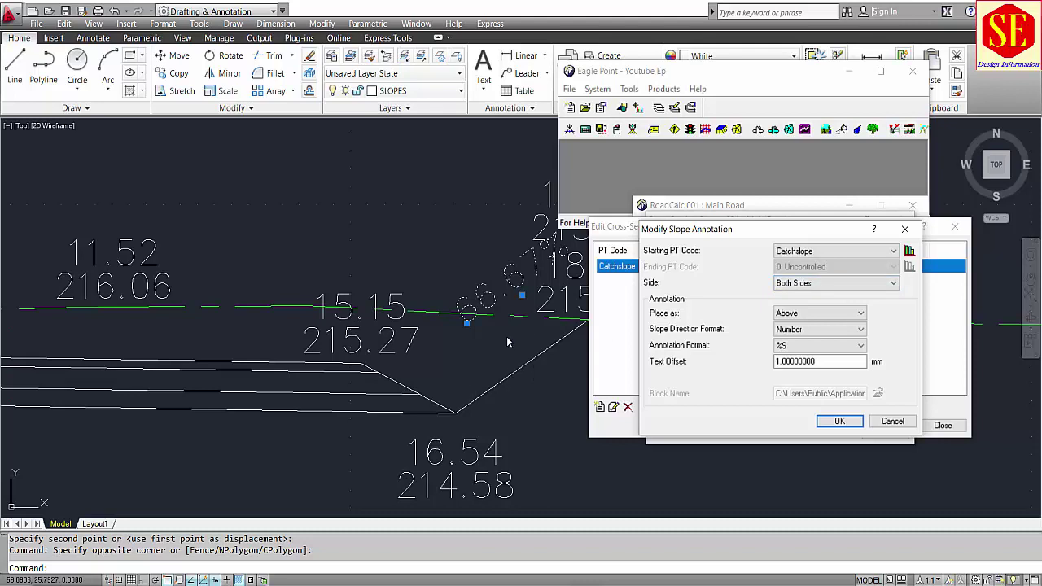
pyautogui.click(811, 314)
pyautogui.click(810, 317)
pyautogui.click(808, 331)
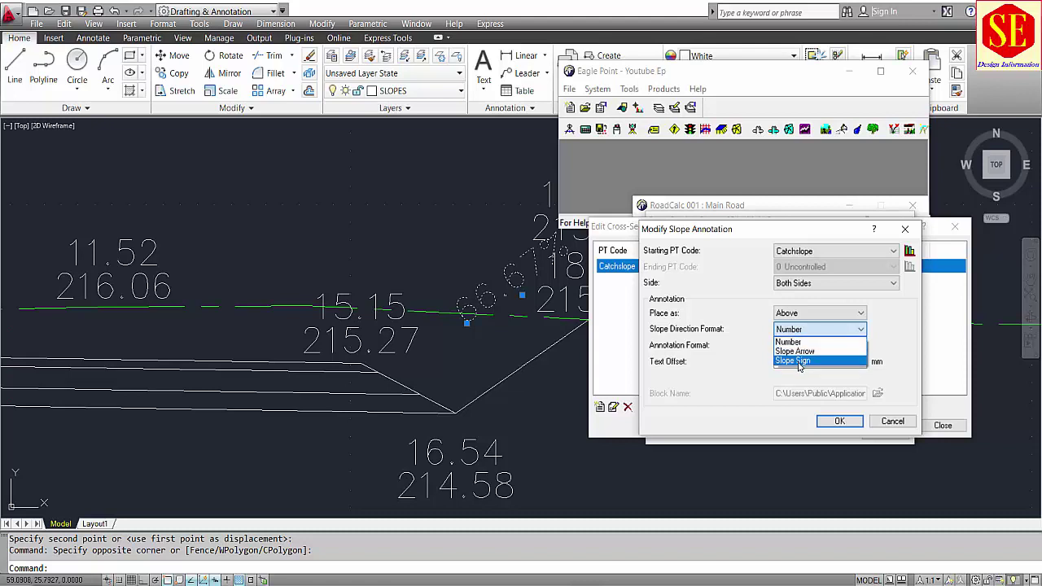
pyautogui.click(796, 341)
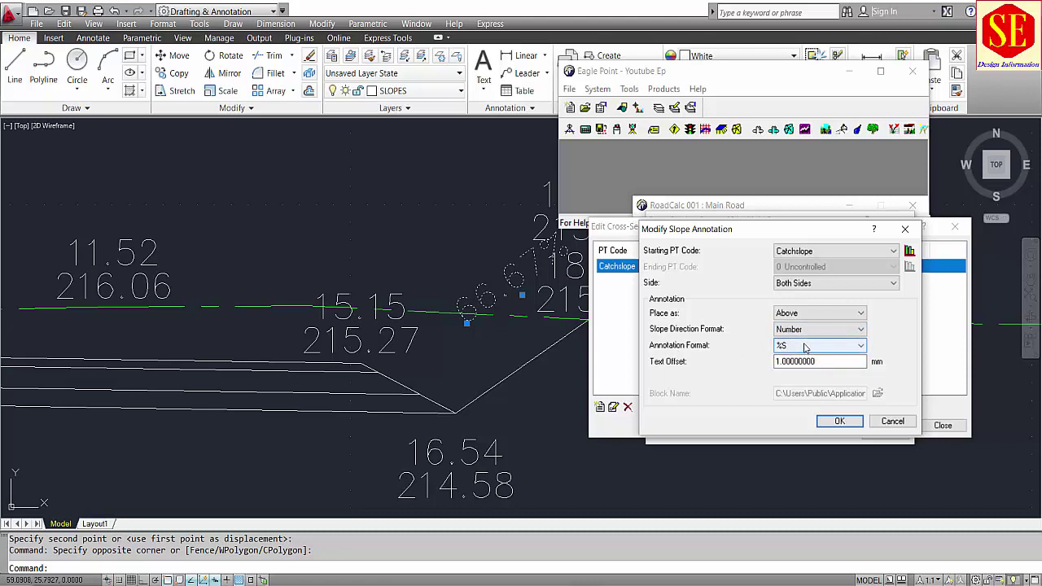
pyautogui.click(804, 347)
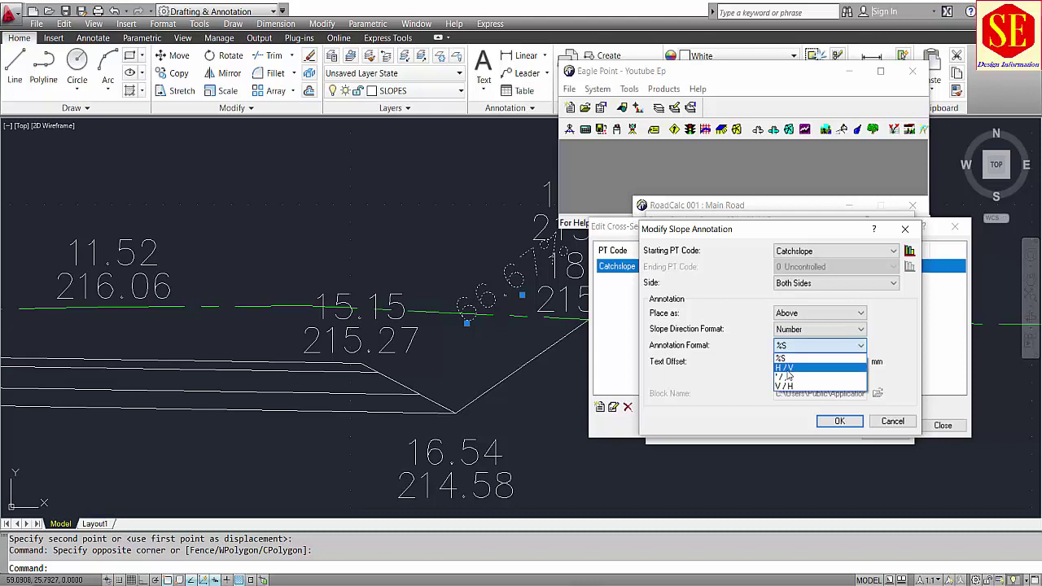
pyautogui.click(787, 370)
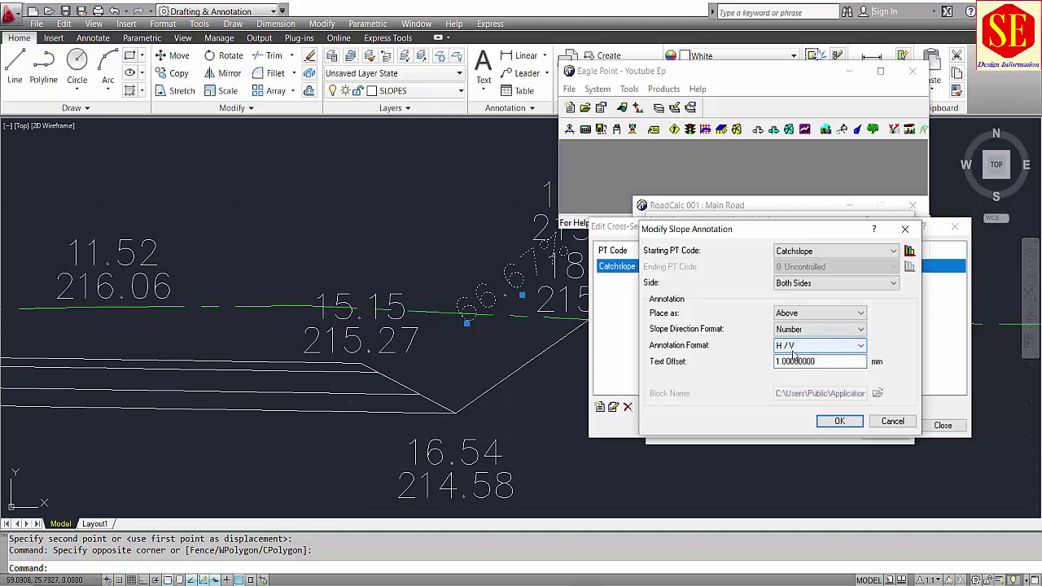
pyautogui.click(839, 422)
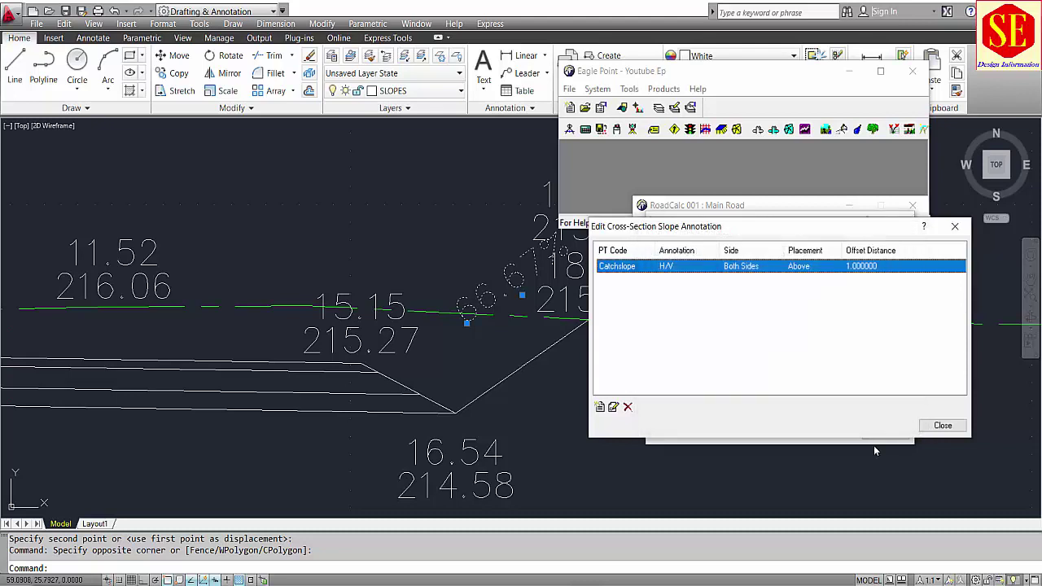
pyautogui.click(942, 426)
# Generate a new cross-section sheet from starting station 0+000 to ending station 0 with the H / V slope annotation
pyautogui.click(661, 355)
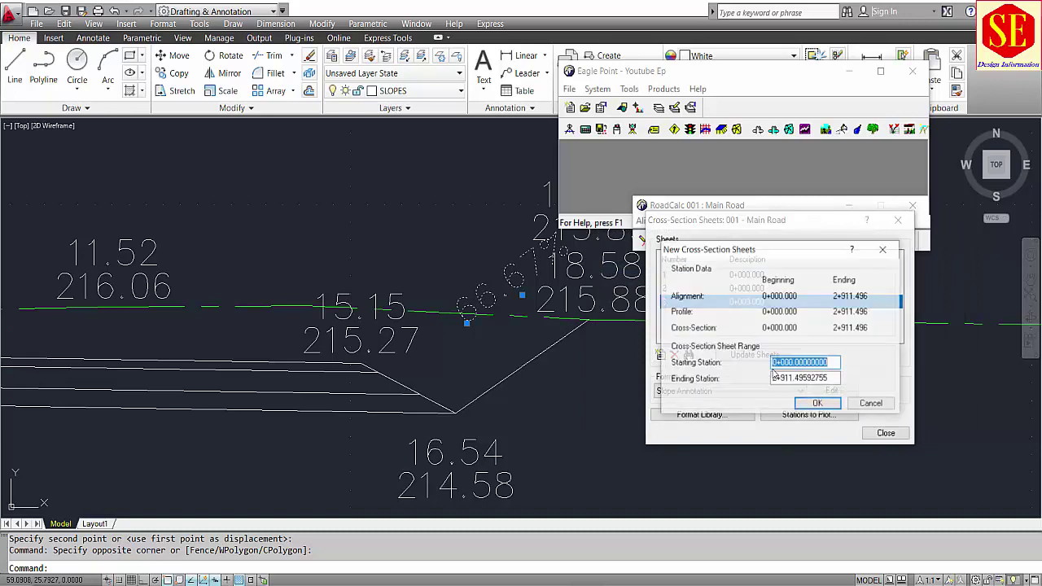
pyautogui.press('Tab')
pyautogui.write('0')
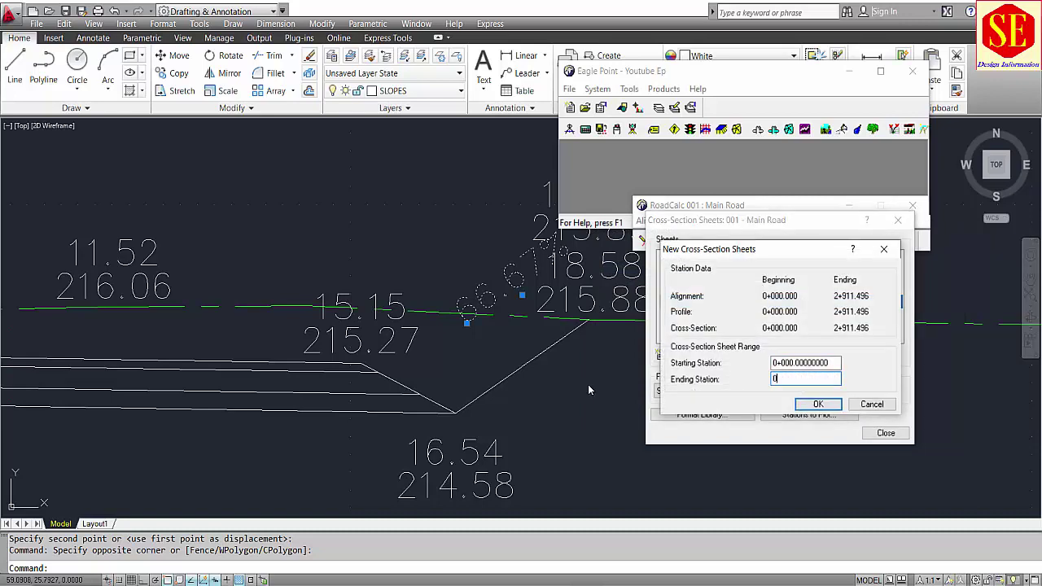
pyautogui.click(813, 403)
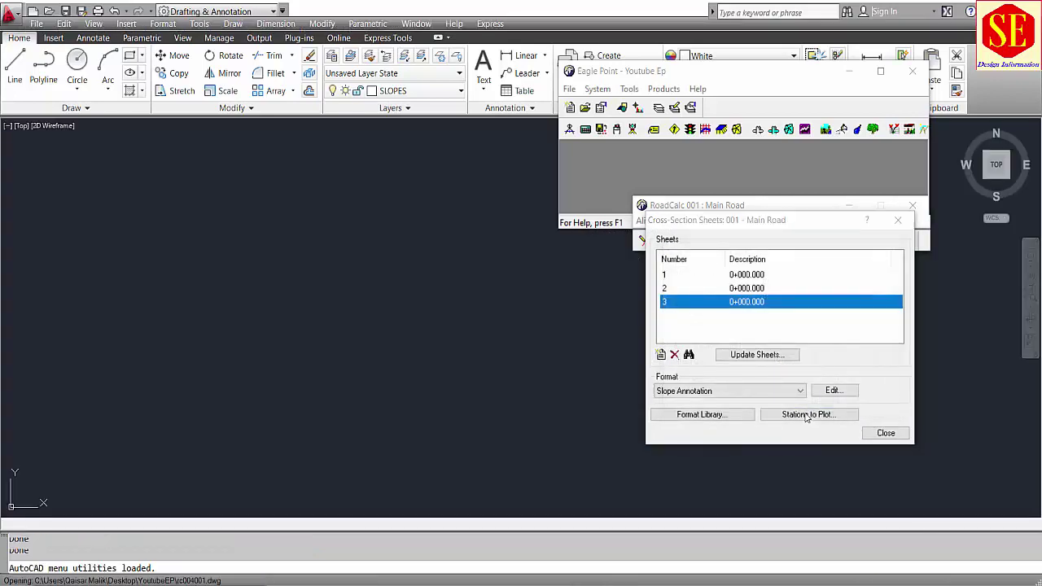
pyautogui.click(806, 415)
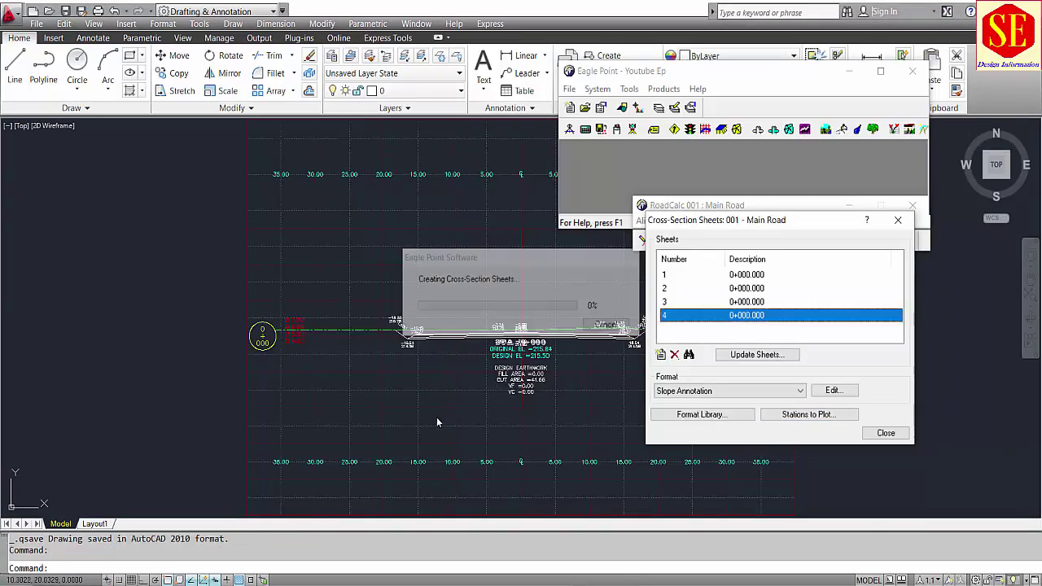
# Inspect the slope ratio labels on both side slopes of the newly generated section 0+000
pyautogui.scroll(10, 417, 346)
pyautogui.scroll(3, 418, 345)
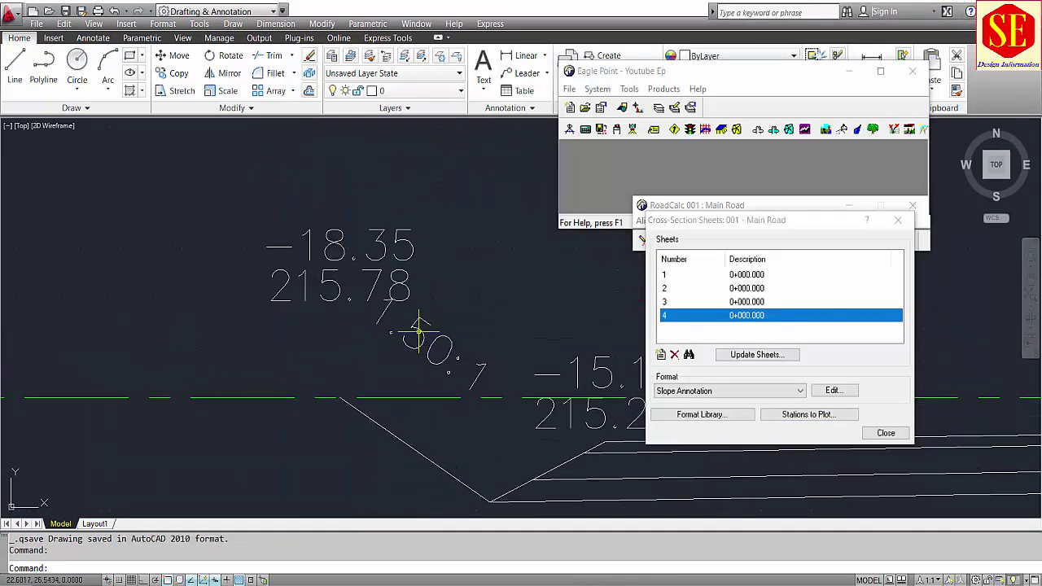
pyautogui.click(414, 334)
pyautogui.moveTo(414, 372)
pyautogui.mouseDown(button='middle')
pyautogui.moveTo(81, 365)
pyautogui.moveTo(363, 331)
pyautogui.mouseUp(button='middle')
pyautogui.scroll(-3, 81, 366)
pyautogui.scroll(4, 396, 314)
pyautogui.scroll(2, 468, 289)
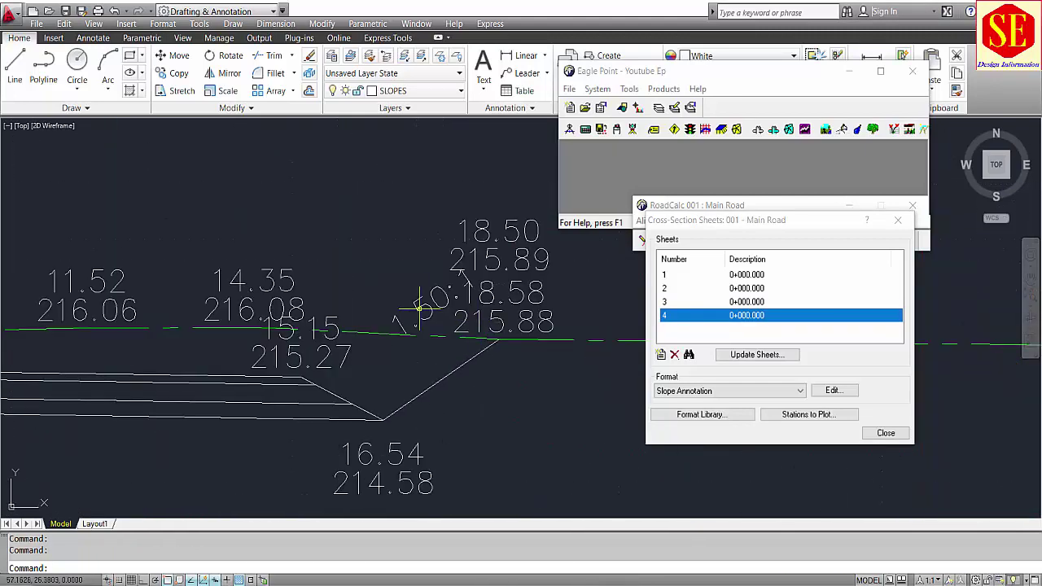
pyautogui.click(419, 291)
pyautogui.click(431, 293)
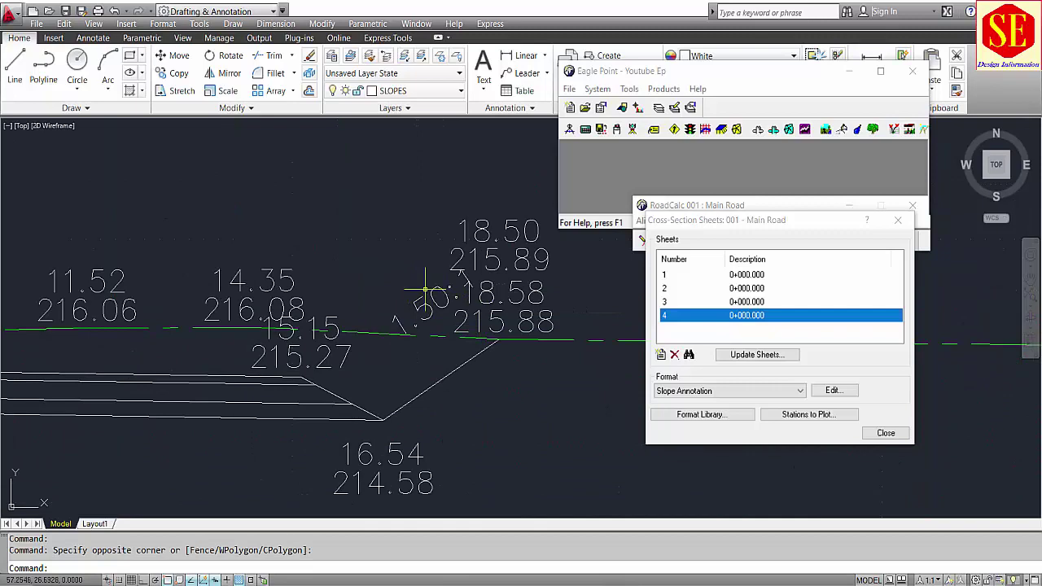
# Modify the Catchslope slope annotation to be placed Below with Slope Sign as the slope direction format
pyautogui.click(832, 391)
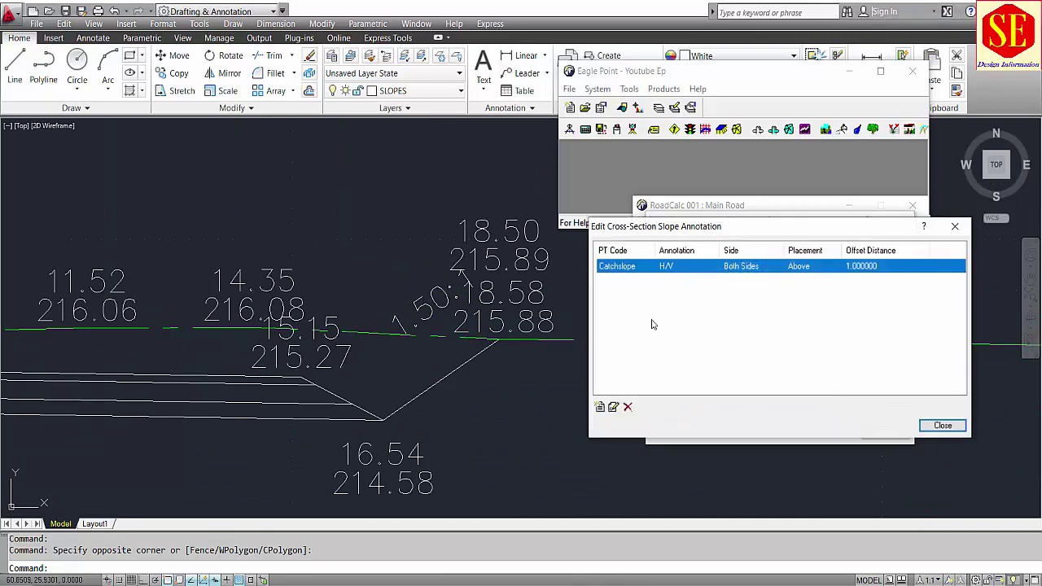
pyautogui.doubleClick(680, 271)
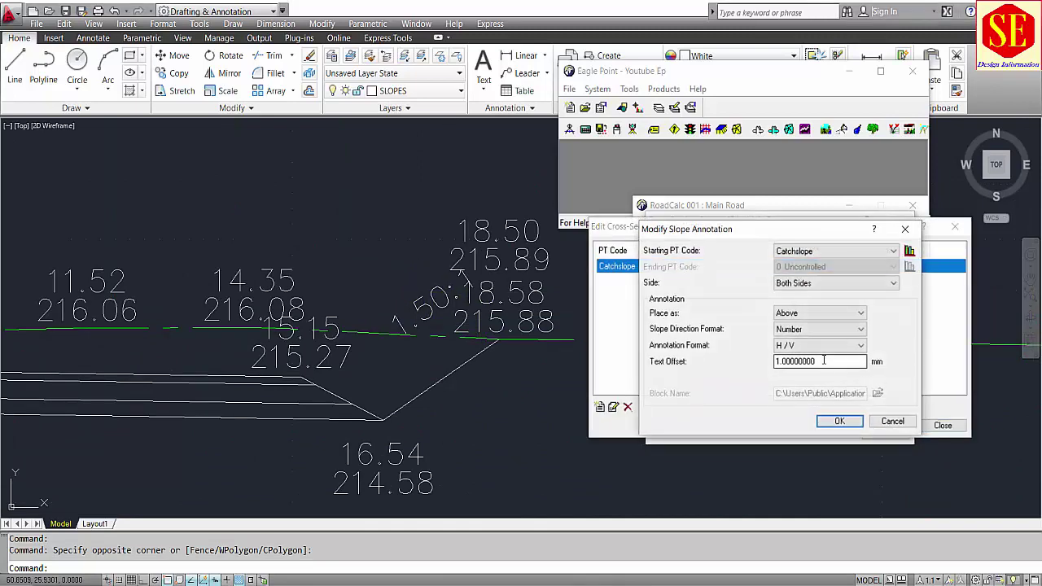
pyautogui.click(822, 313)
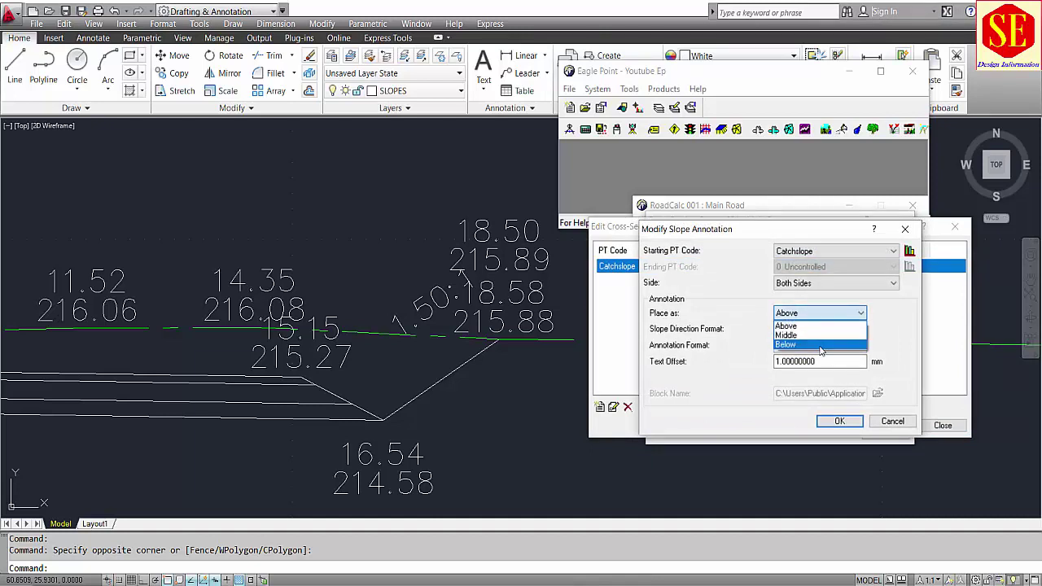
pyautogui.click(819, 345)
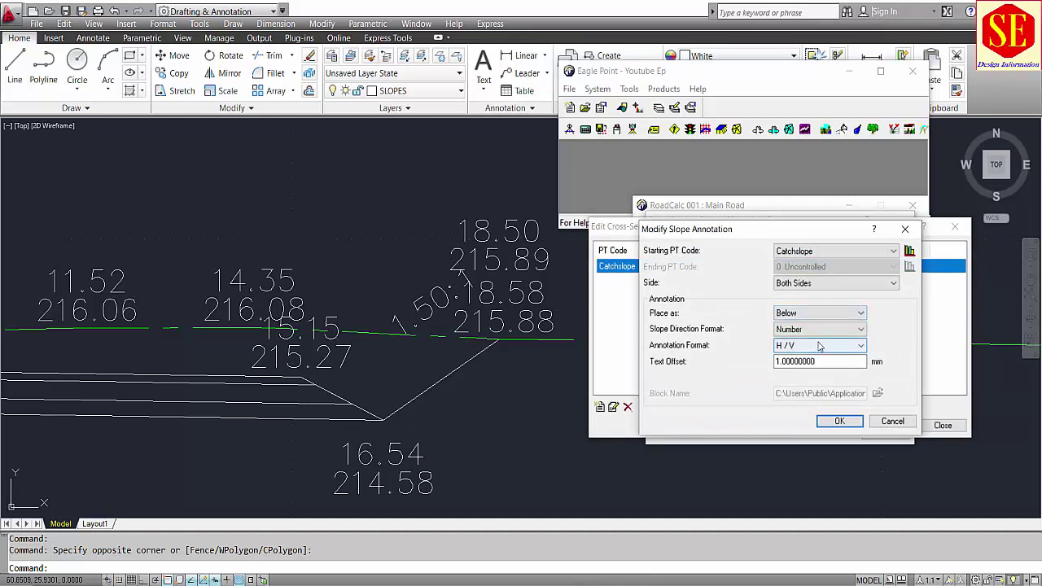
pyautogui.click(819, 329)
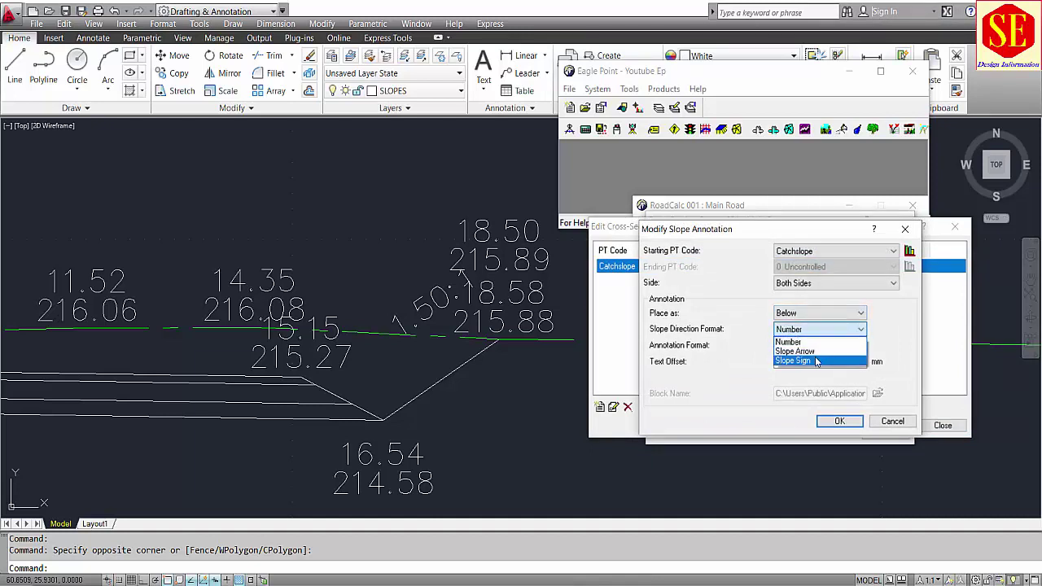
pyautogui.click(817, 361)
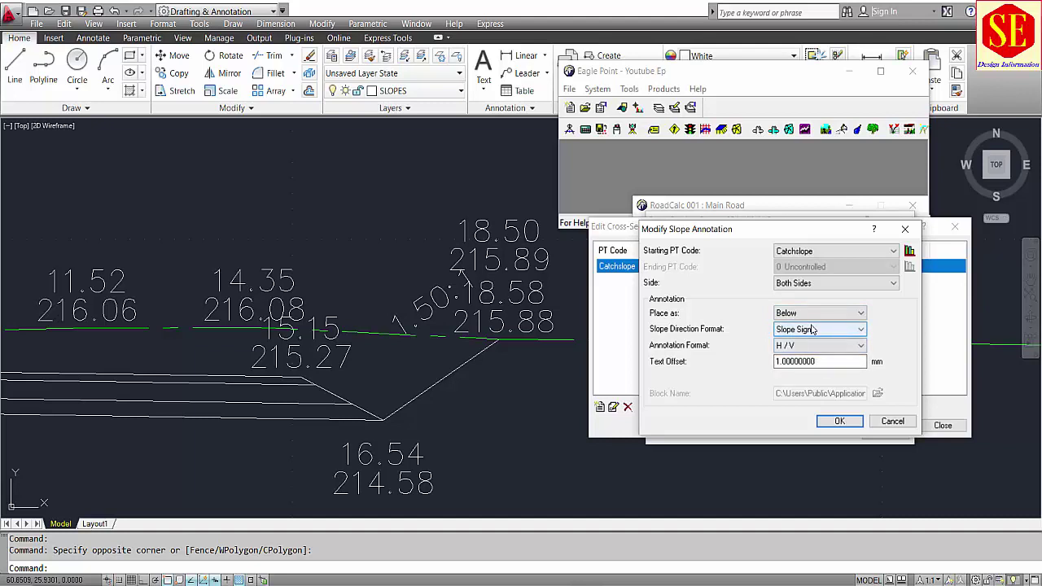
pyautogui.click(853, 422)
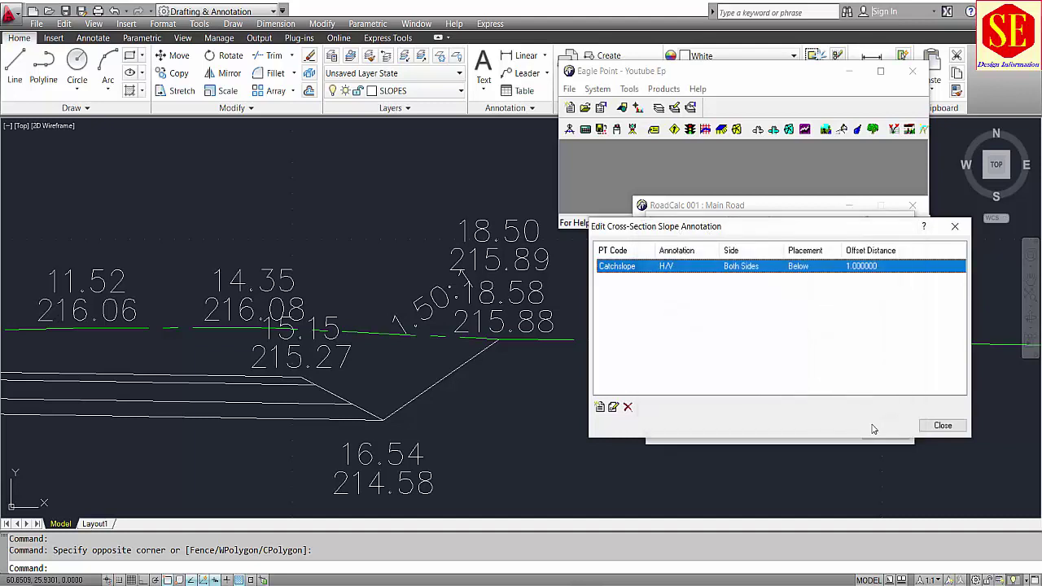
# Close the slope annotation settings and create a new cross-section sheet covering only station 0+000
pyautogui.click(941, 426)
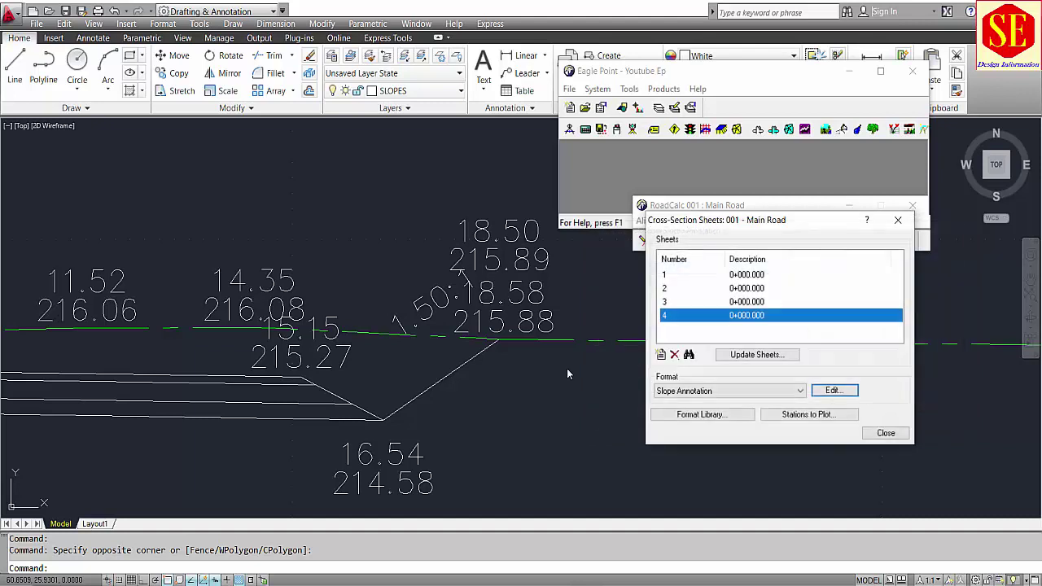
pyautogui.click(662, 354)
pyautogui.press('Tab')
pyautogui.write('0')
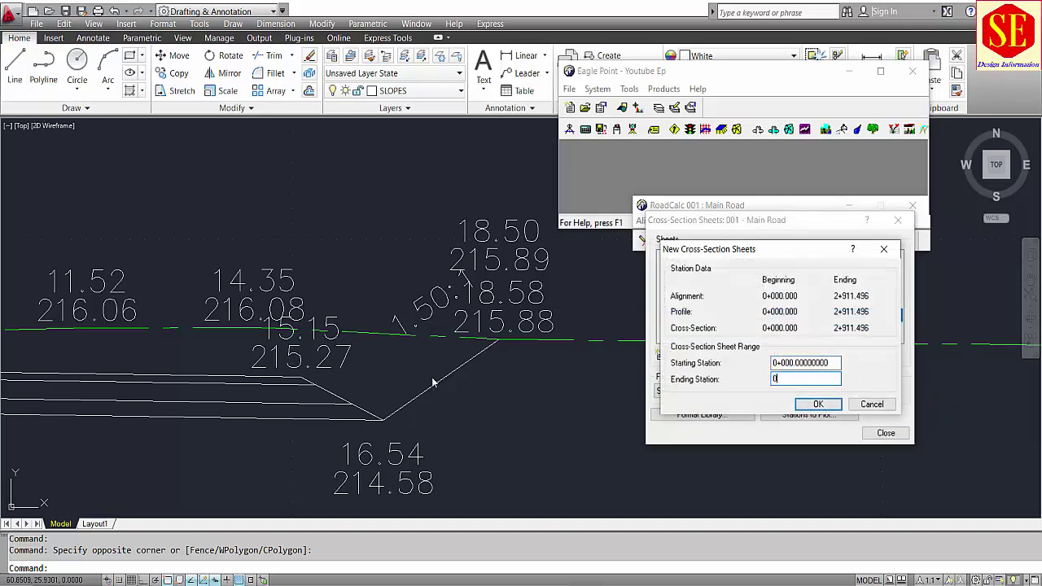
pyautogui.click(817, 403)
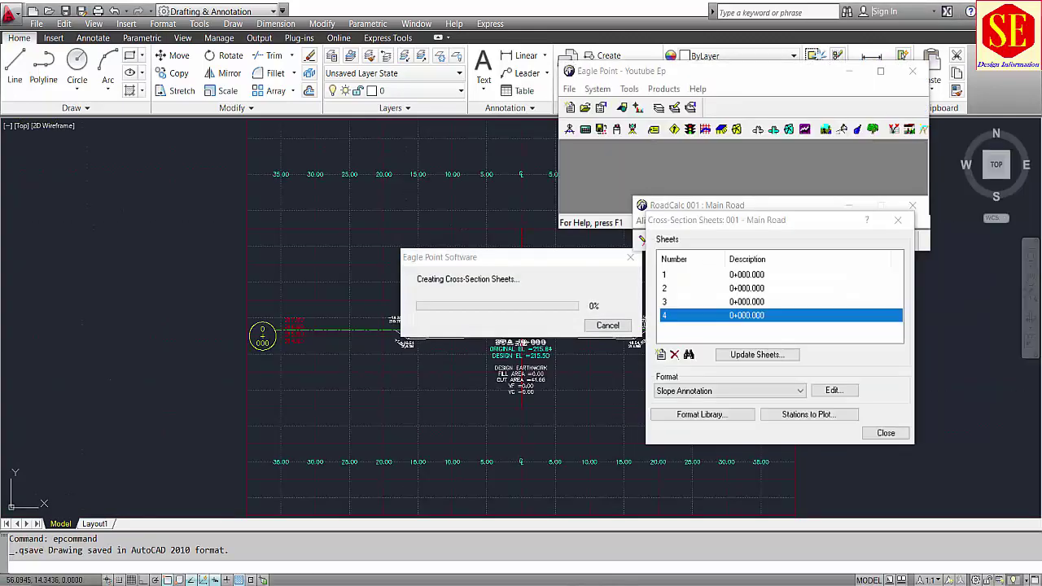
# Modify the Catchslope slope annotation to use the Number slope direction format and a text offset of 0 mm
pyautogui.scroll(5, 389, 332)
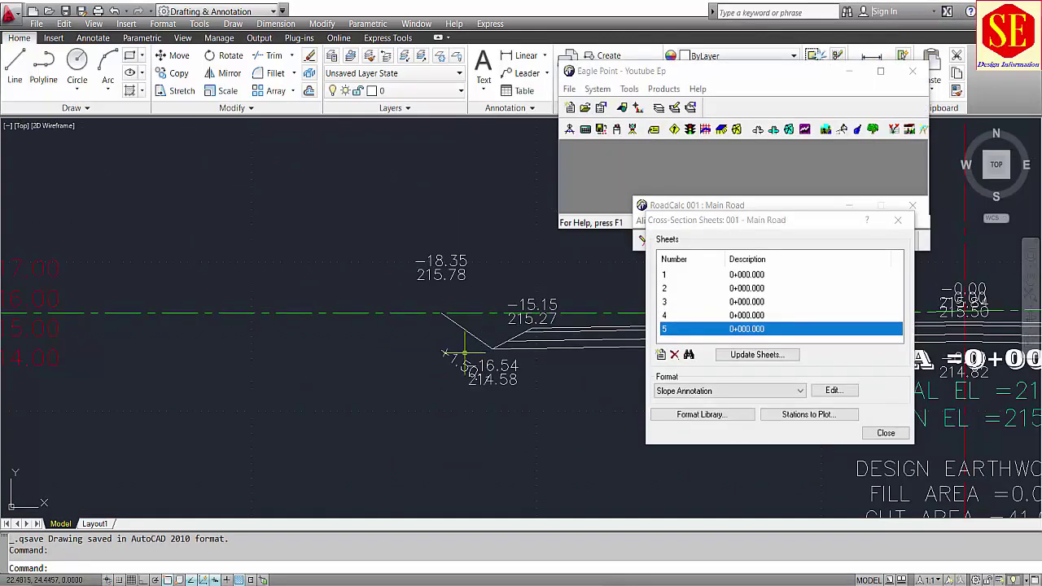
pyautogui.scroll(2, 444, 346)
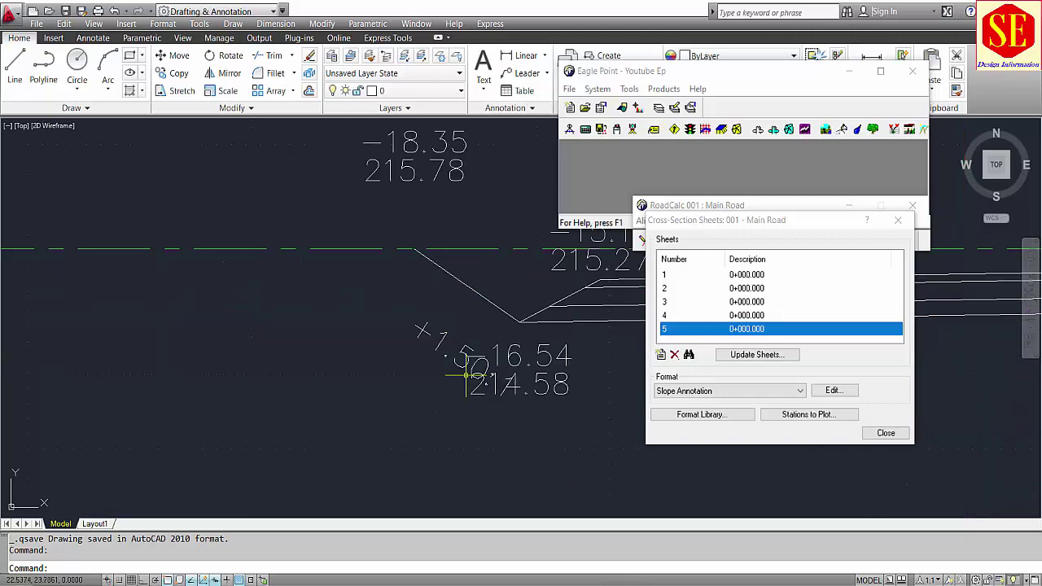
pyautogui.scroll(-6, 442, 348)
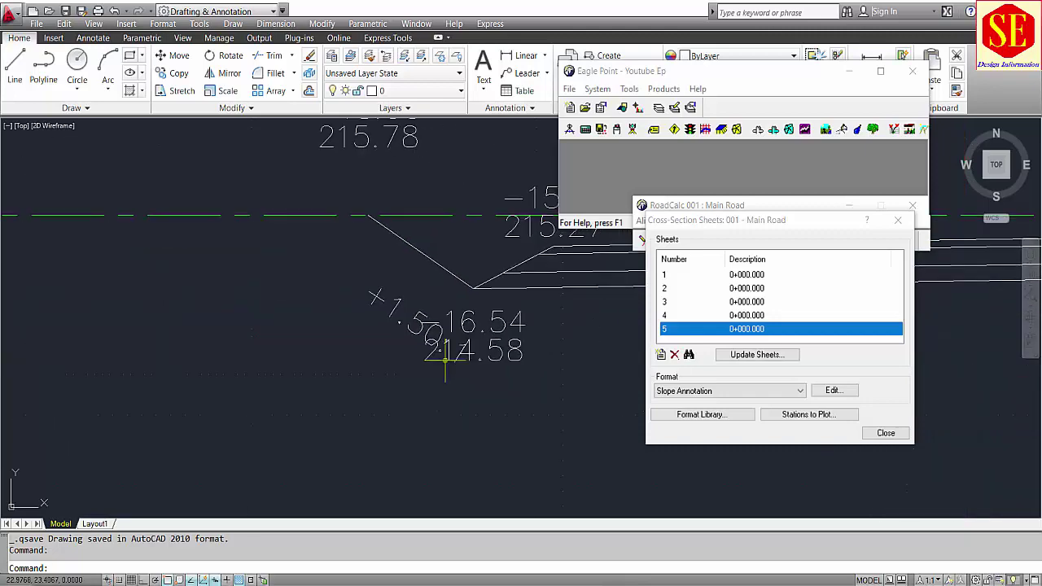
pyautogui.scroll(6, 444, 349)
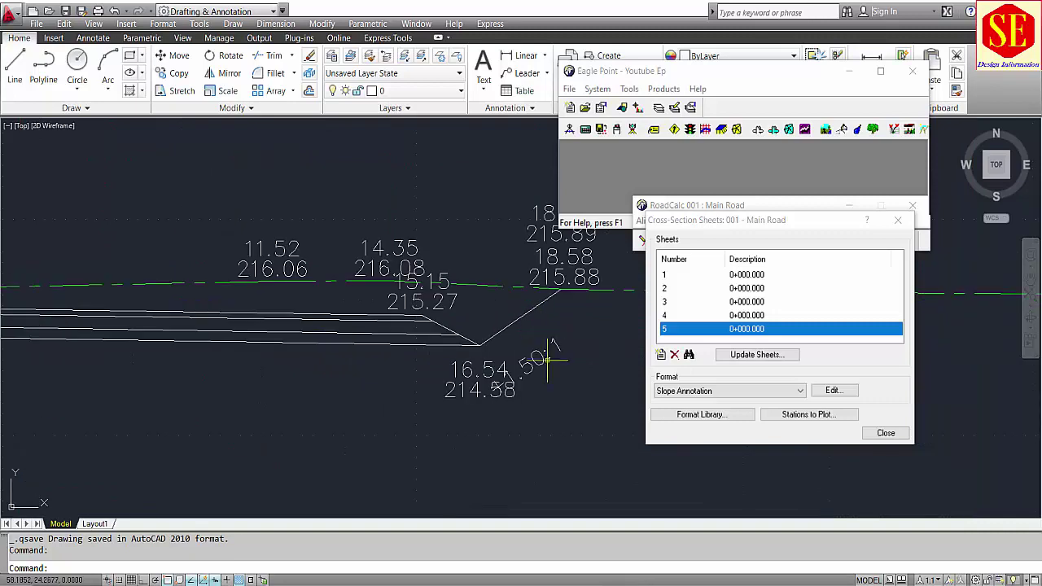
pyautogui.click(833, 391)
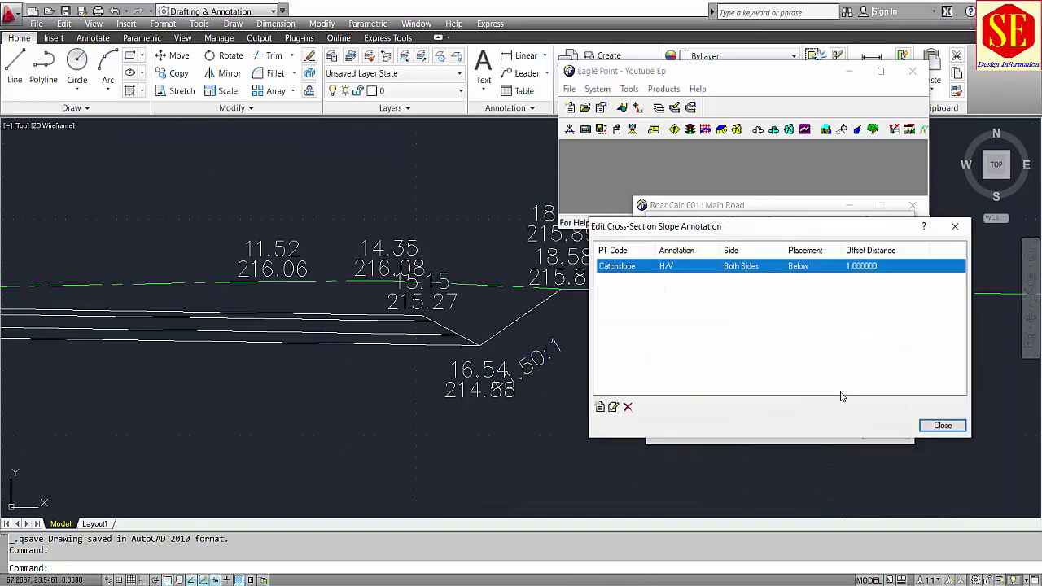
pyautogui.doubleClick(724, 268)
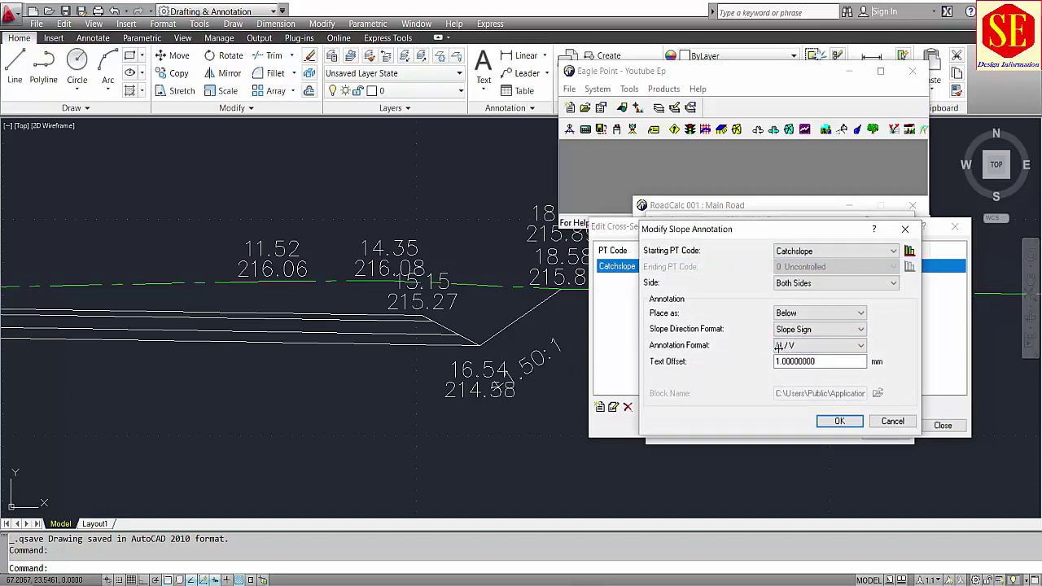
pyautogui.click(818, 328)
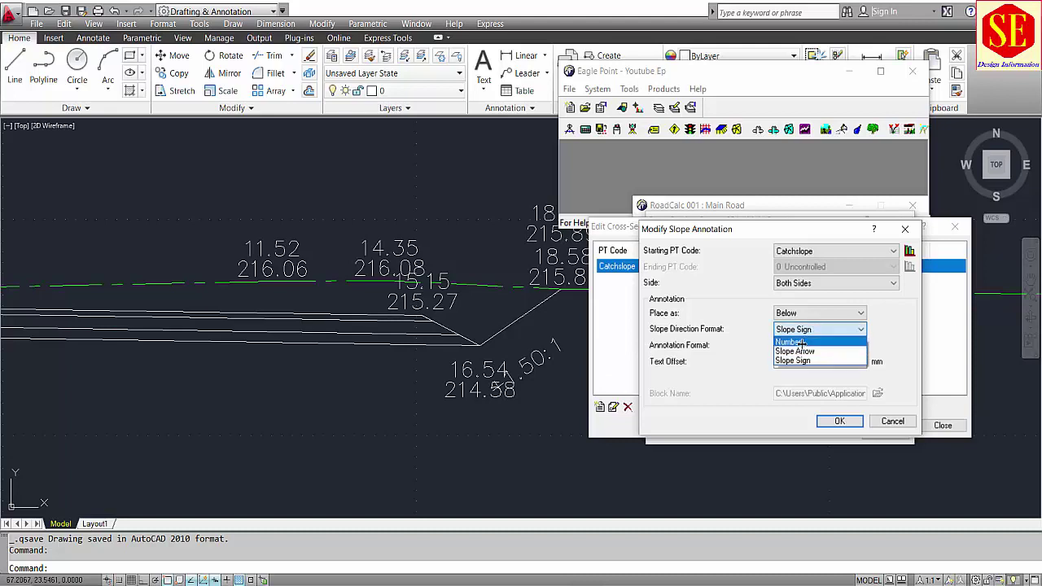
pyautogui.click(802, 342)
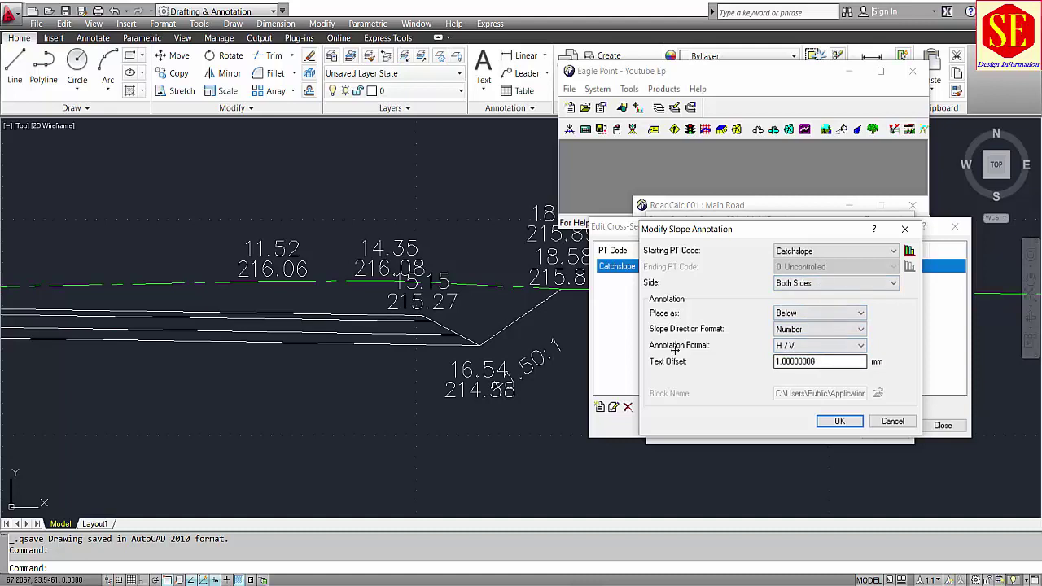
pyautogui.doubleClick(813, 362)
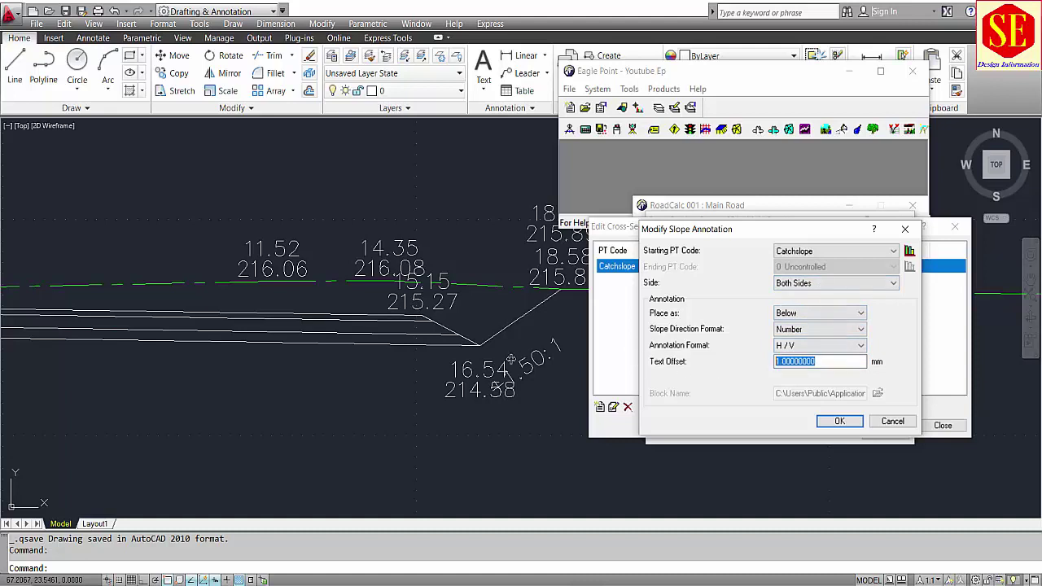
pyautogui.click(834, 421)
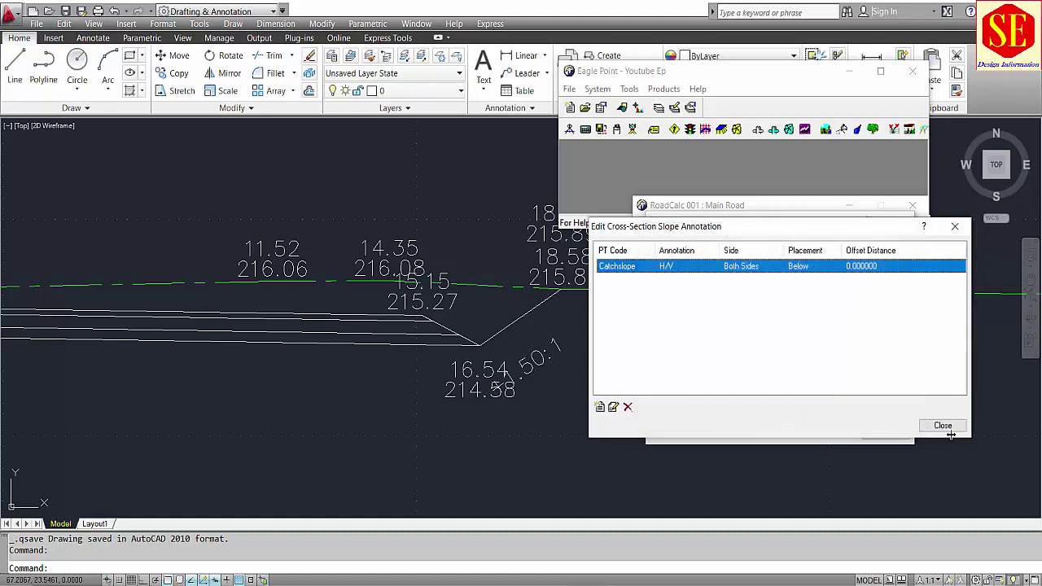
pyautogui.click(945, 428)
# Generate another cross-section sheet from starting station 0+000 to ending station 0 using the updated slope annotation
pyautogui.click(688, 355)
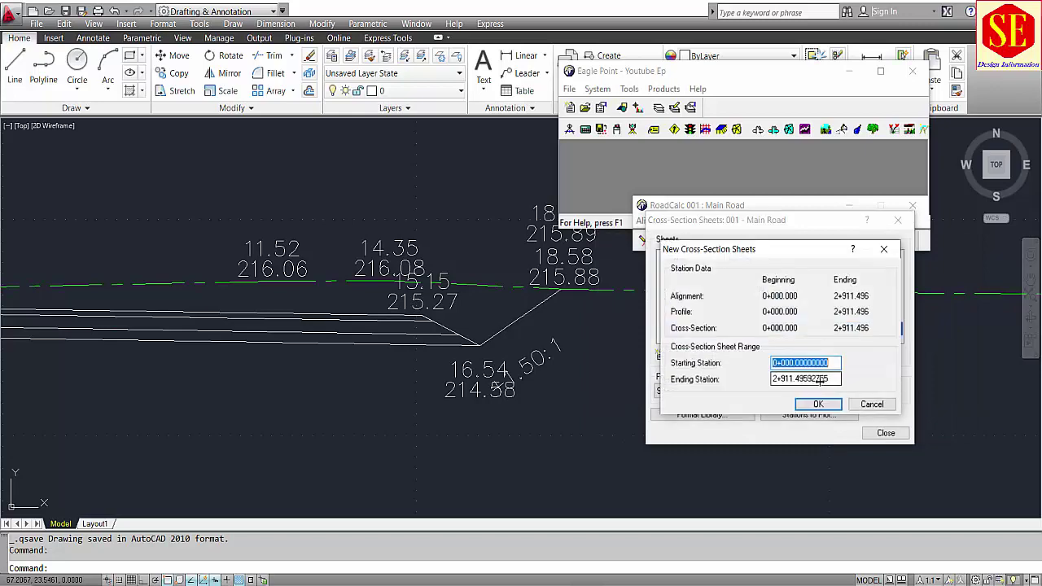
pyautogui.press('Tab')
pyautogui.write('0')
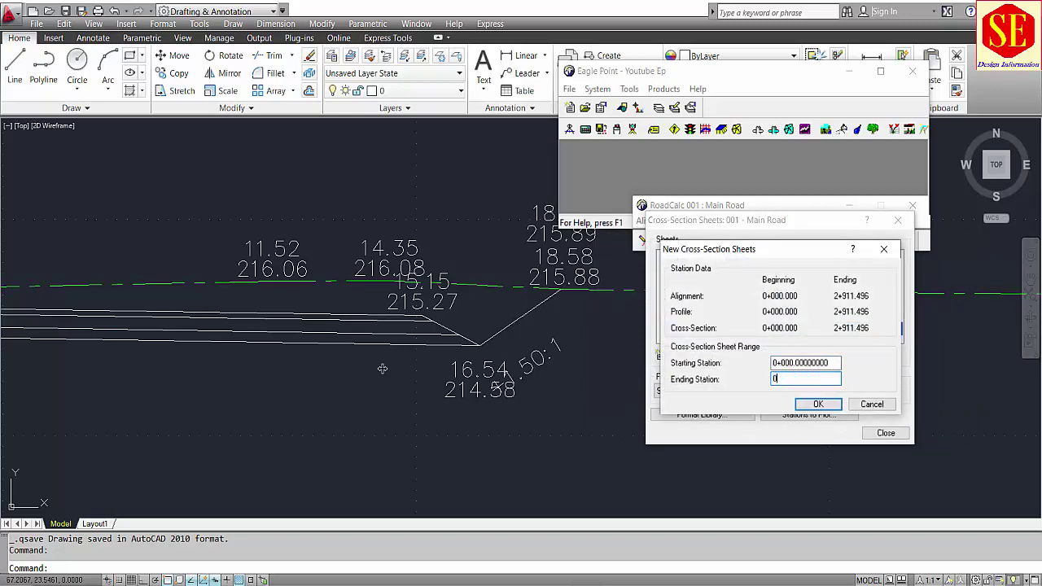
pyautogui.click(798, 404)
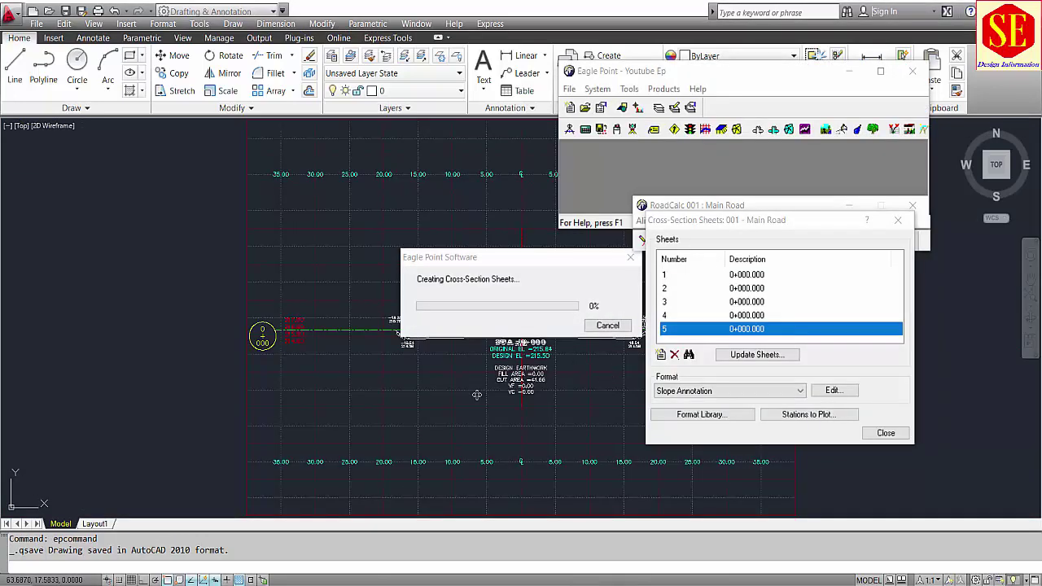
# Examine the placement and format of the catch slope labels at both ditches of the new cross section
pyautogui.scroll(5, 322, 340)
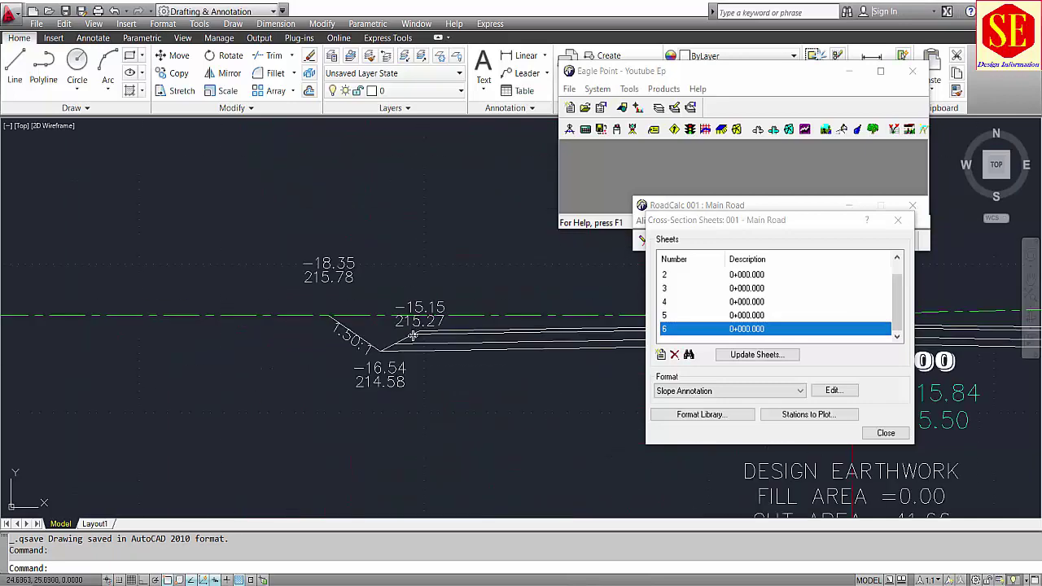
pyautogui.scroll(3, 322, 340)
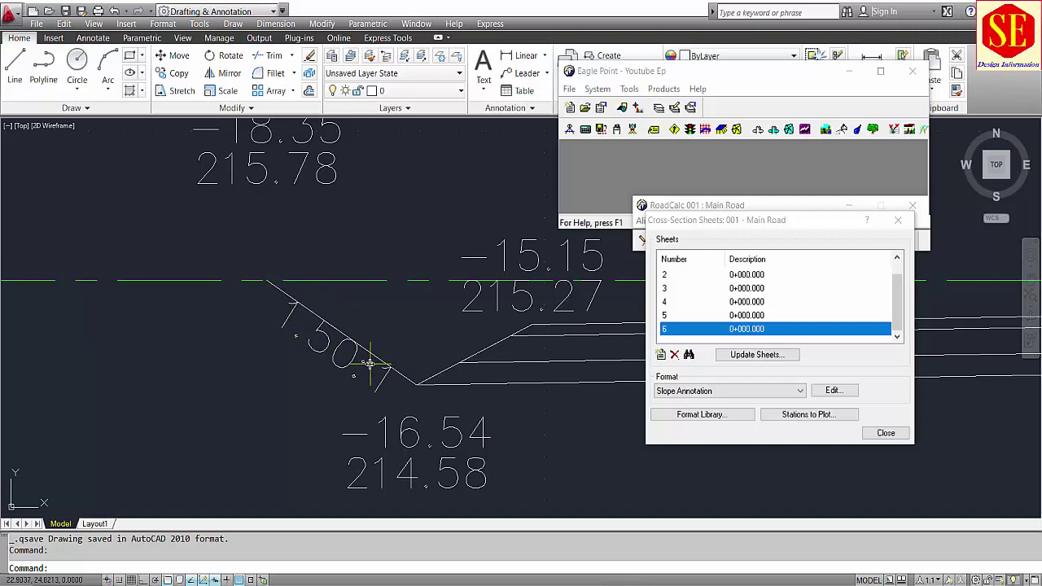
pyautogui.scroll(-3, 370, 363)
pyautogui.moveTo(643, 380); pyautogui.dragTo(201, 387, button='middle')
pyautogui.moveTo(575, 379); pyautogui.dragTo(62, 376, button='middle')
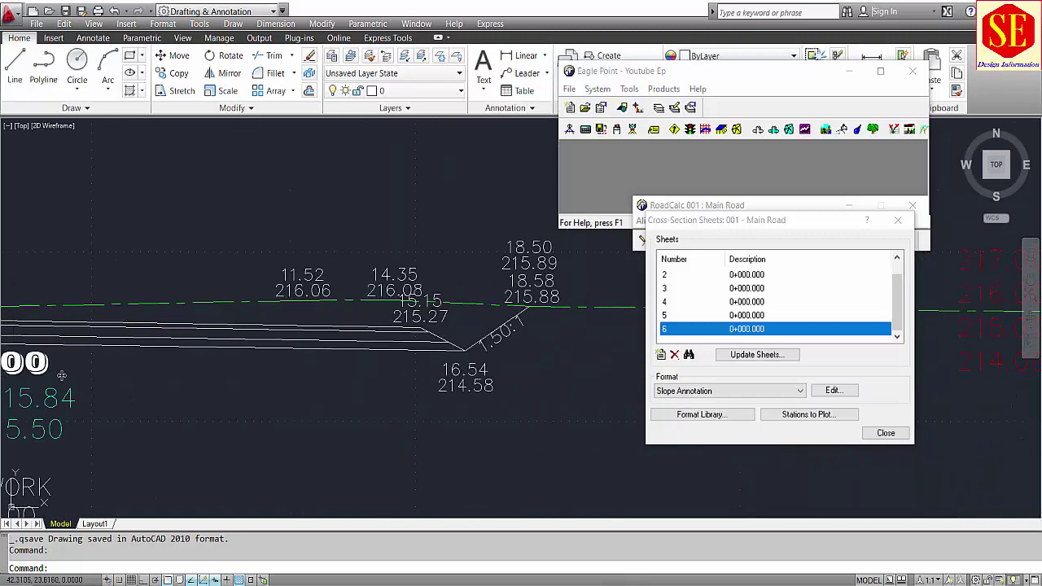
pyautogui.scroll(2, 515, 327)
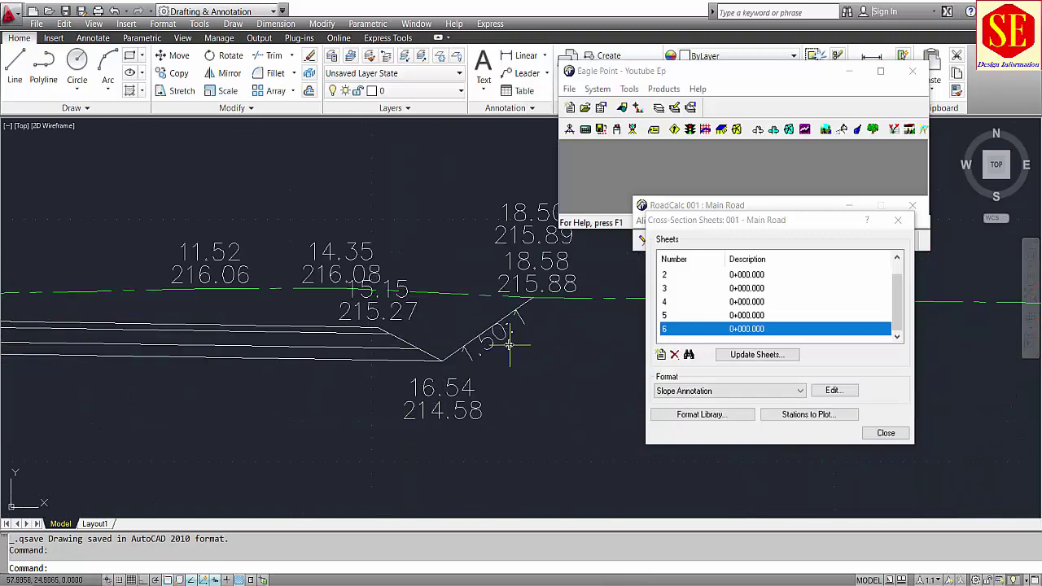
pyautogui.scroll(-3, 388, 234)
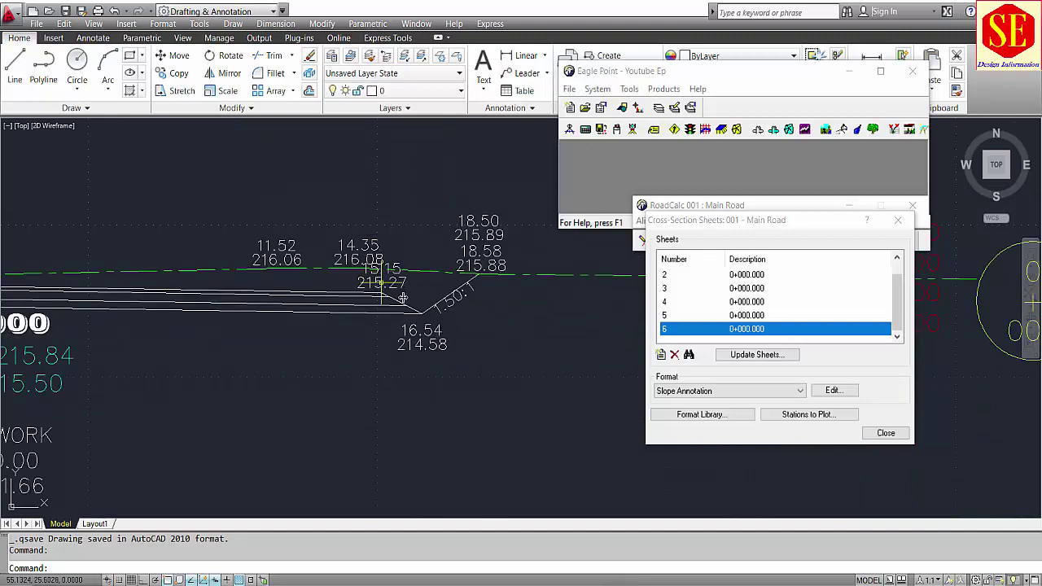
pyautogui.scroll(3, 448, 303)
# Choose CAD Settings as the cross-section sheet format and open it for editing
pyautogui.click(739, 391)
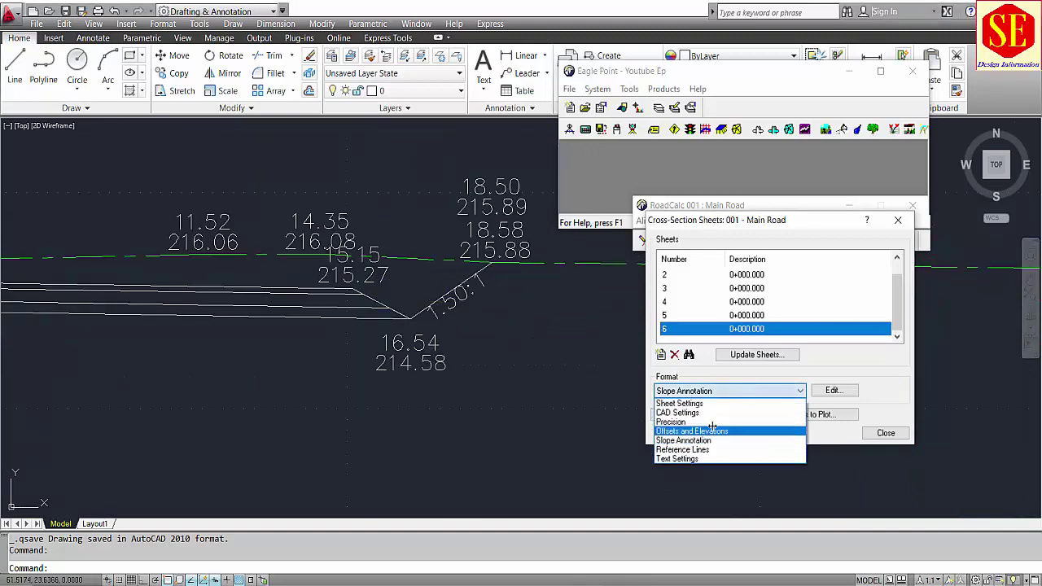
pyautogui.click(711, 414)
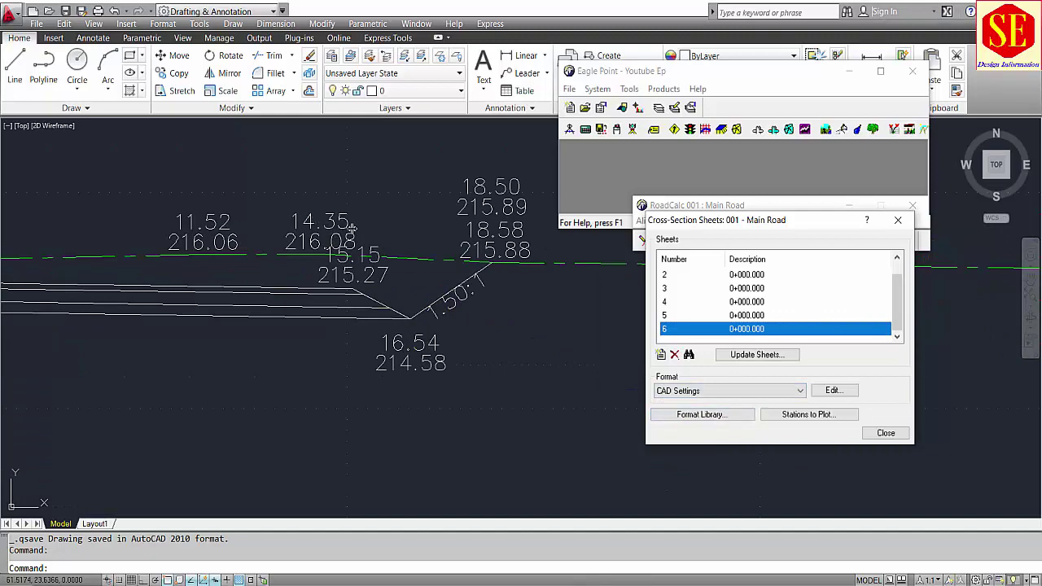
pyautogui.click(720, 391)
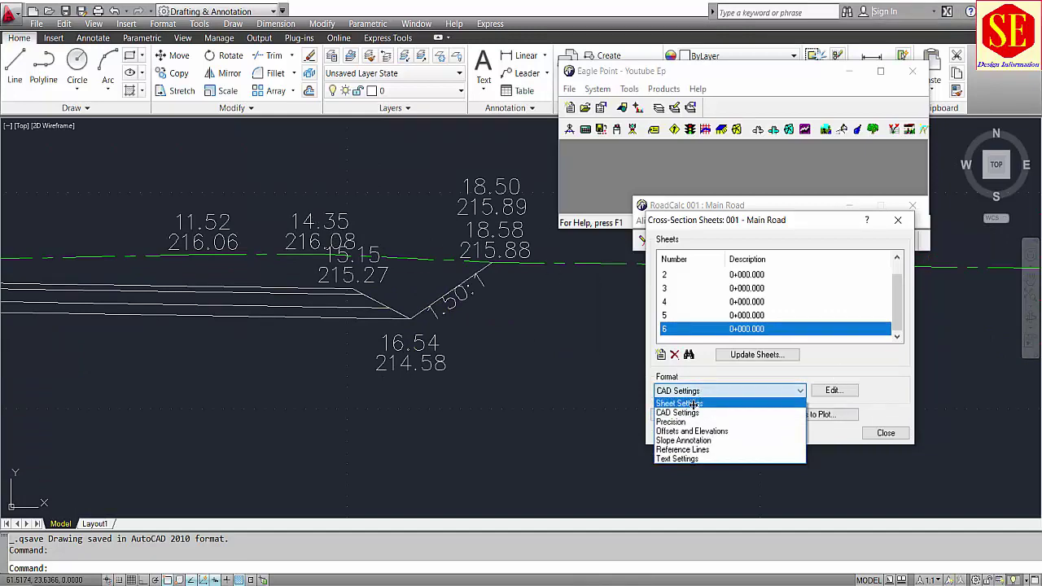
pyautogui.click(695, 413)
pyautogui.click(832, 390)
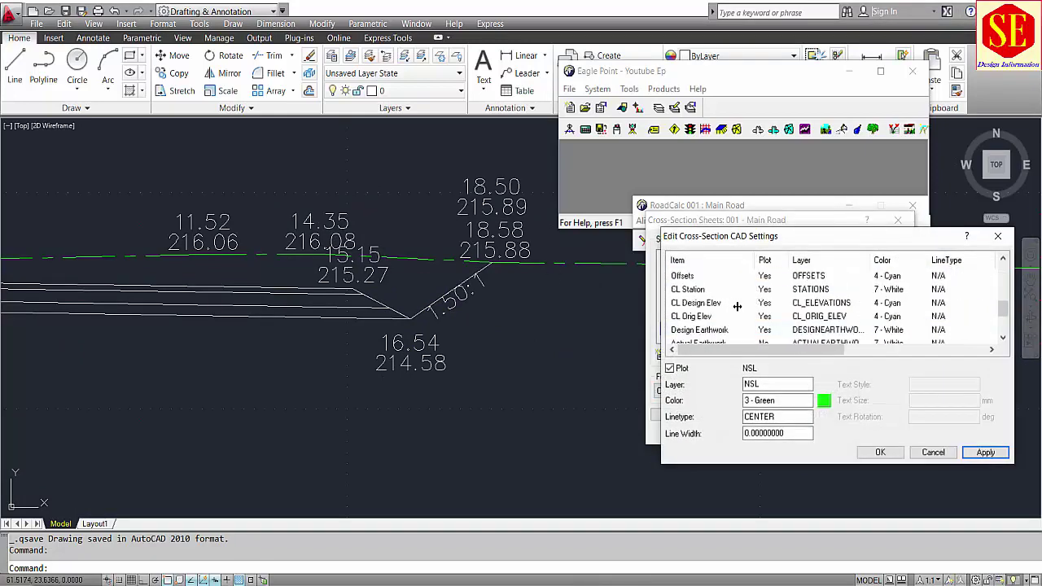
# Review the layer, color and text settings of the centerline elevation, earthwork, slope annotation, and offsets and elevations items
pyautogui.click(822, 316)
pyautogui.click(824, 330)
pyautogui.scroll(-2, 822, 317)
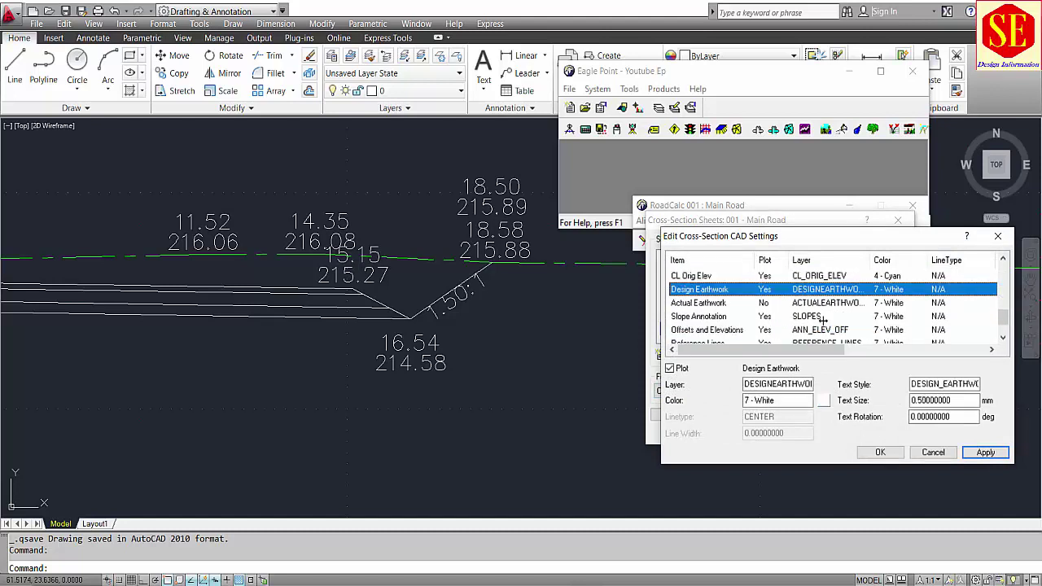
pyautogui.click(822, 315)
pyautogui.click(823, 302)
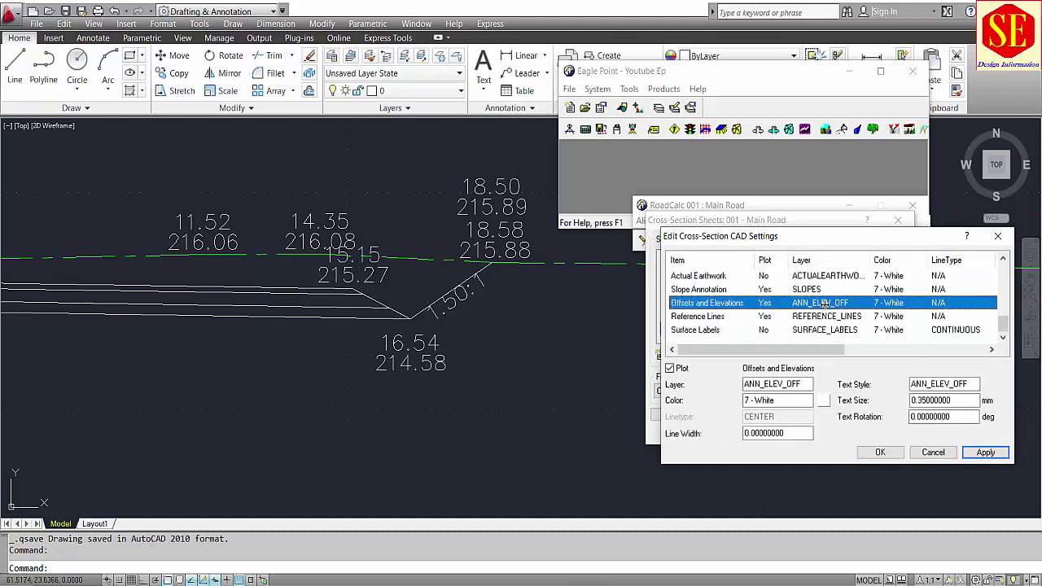
pyautogui.click(823, 276)
pyautogui.scroll(2, 822, 307)
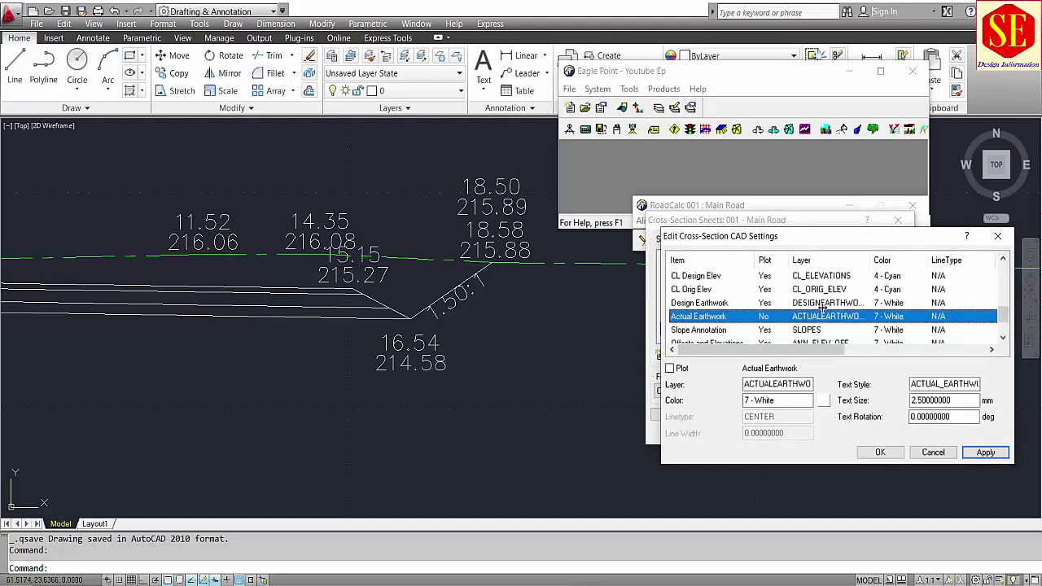
pyautogui.click(822, 315)
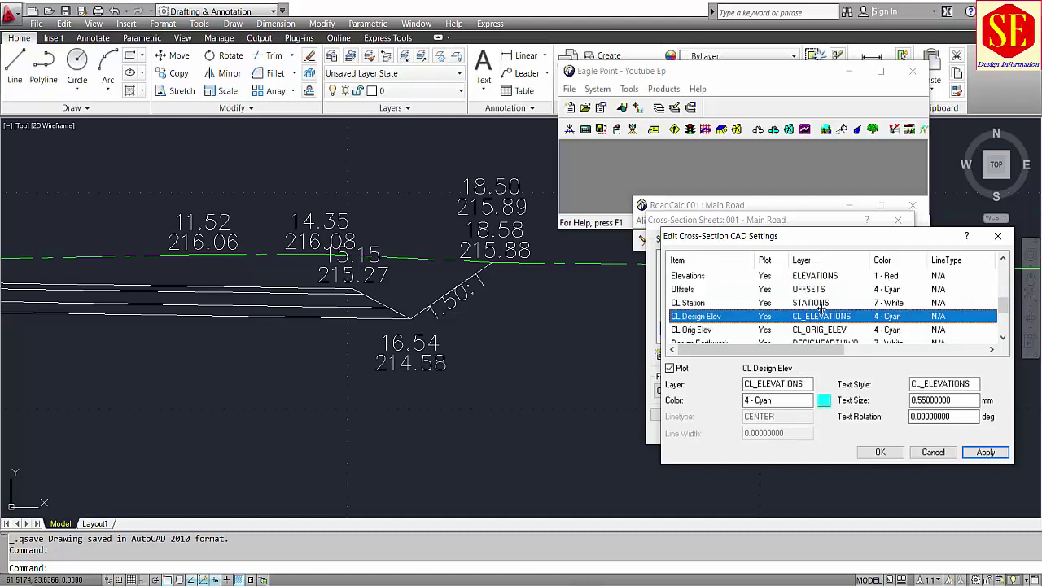
pyautogui.click(825, 329)
pyautogui.scroll(-1, 827, 332)
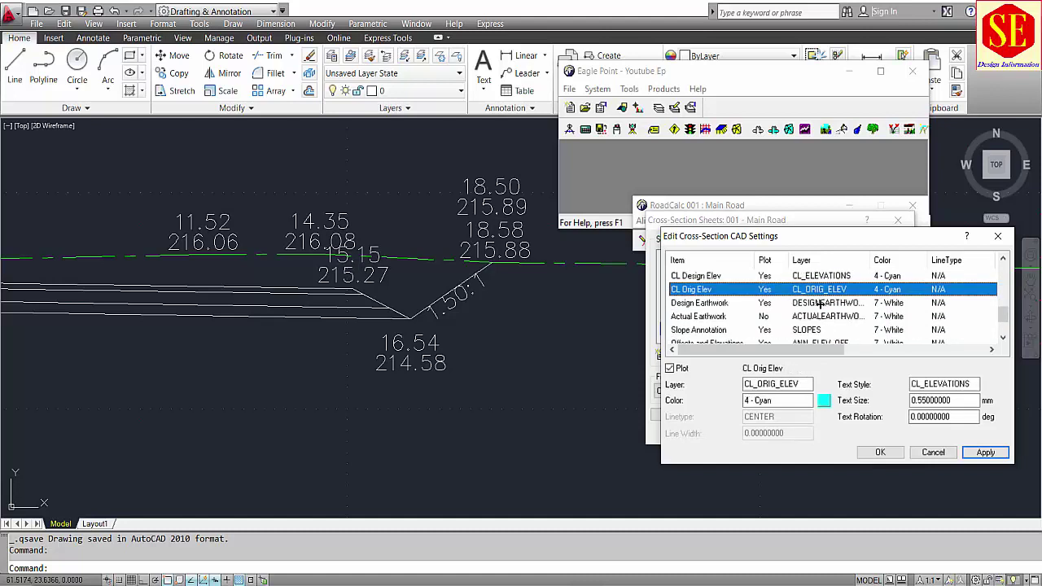
pyautogui.scroll(-1, 821, 304)
# Set the Offsets and Elevations item to color 6 - Magenta with a text size of 0.35 mm and accept the CAD settings
pyautogui.click(715, 301)
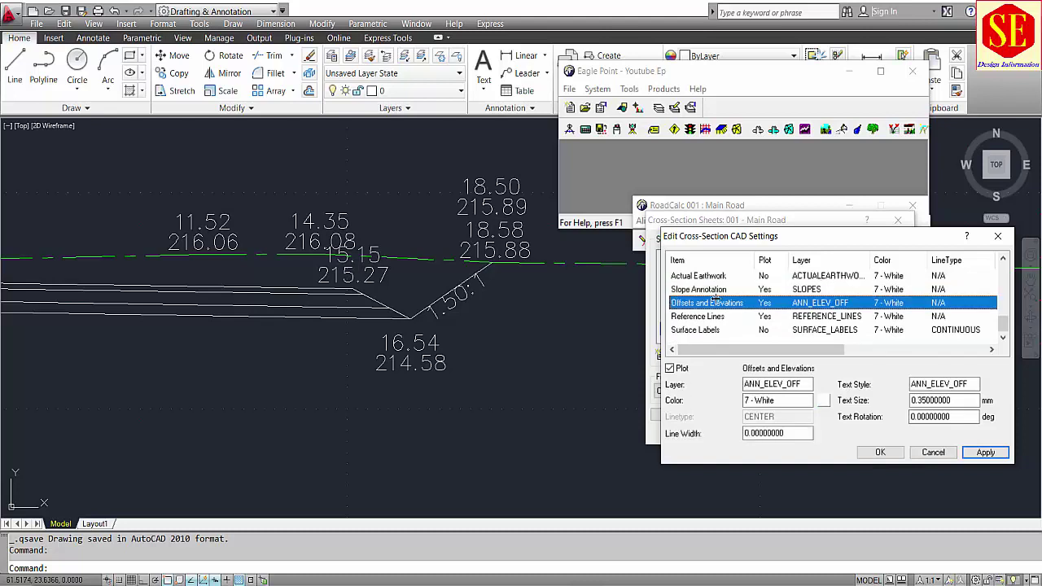
pyautogui.click(697, 316)
pyautogui.click(717, 304)
pyautogui.click(931, 400)
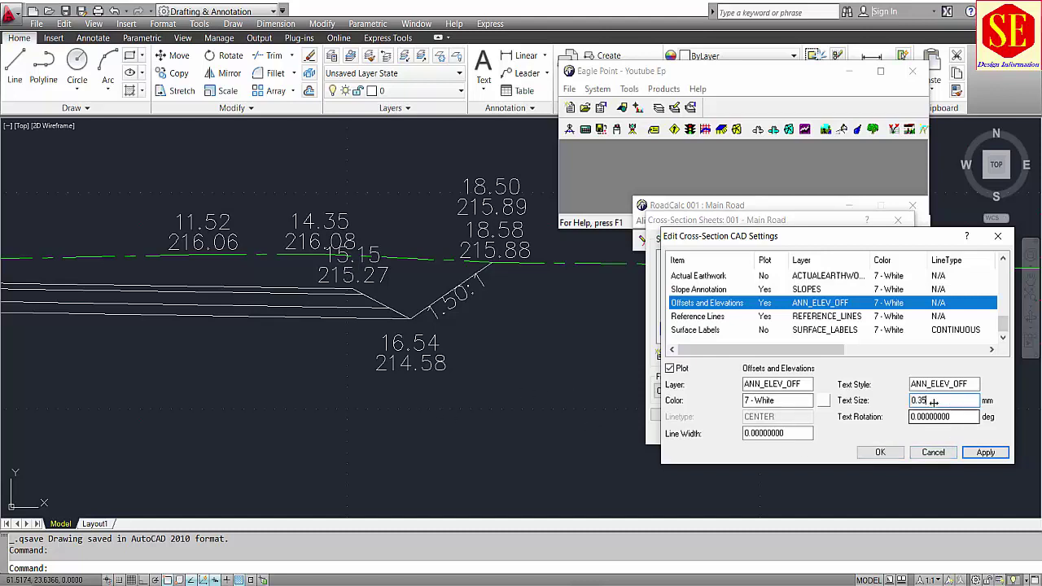
pyautogui.click(824, 401)
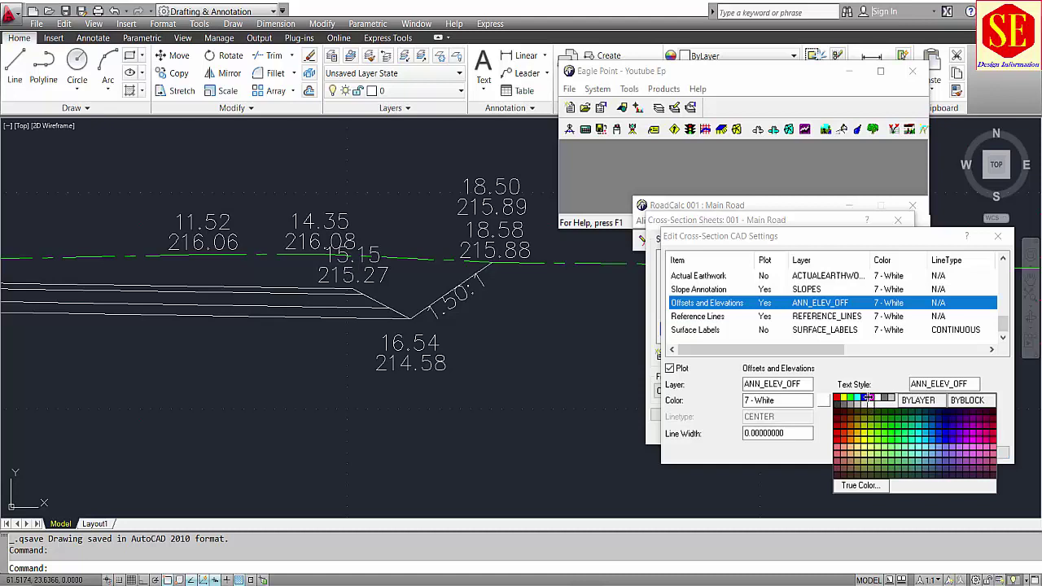
pyautogui.click(872, 398)
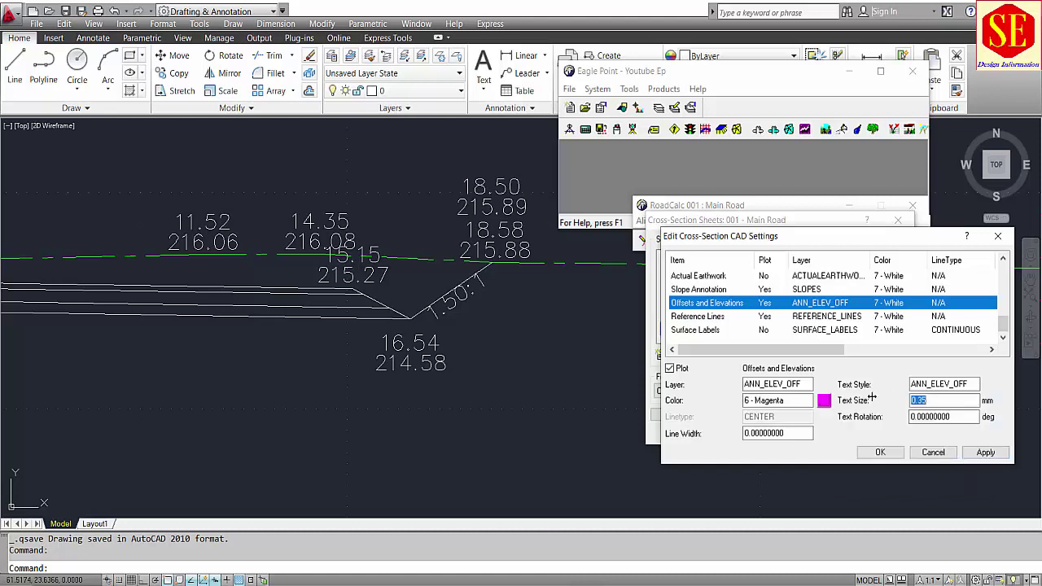
pyautogui.click(875, 452)
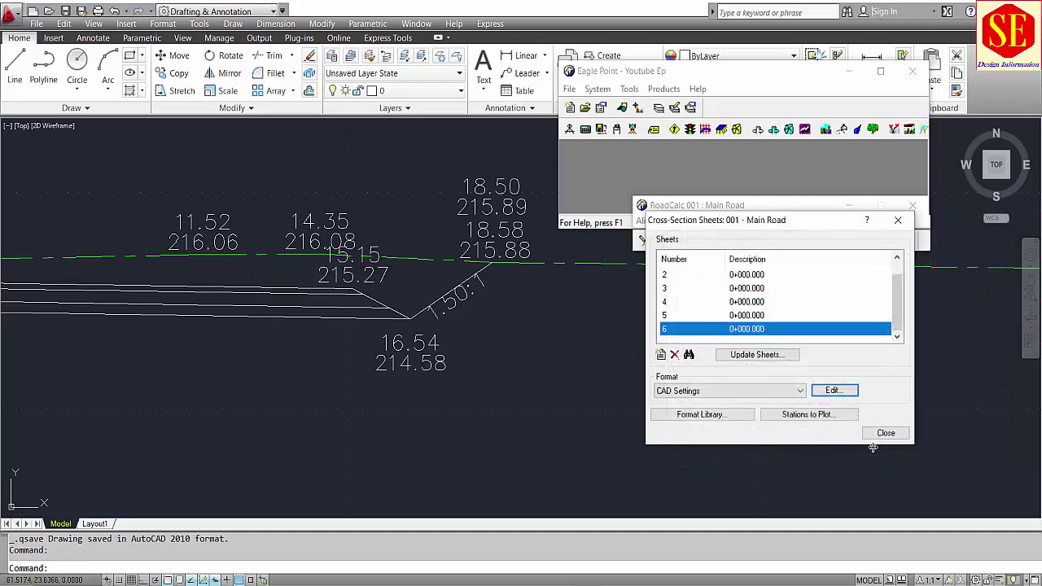
# Generate a new cross-section sheet with the ending station set to 0 and check its offset and elevation labels
pyautogui.click(660, 354)
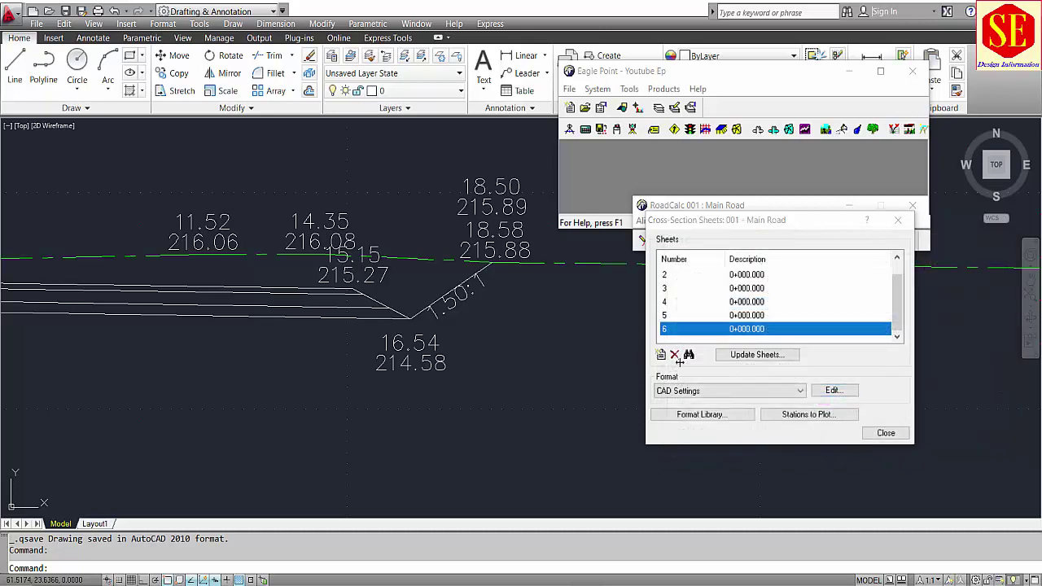
pyautogui.doubleClick(835, 379)
pyautogui.write('0')
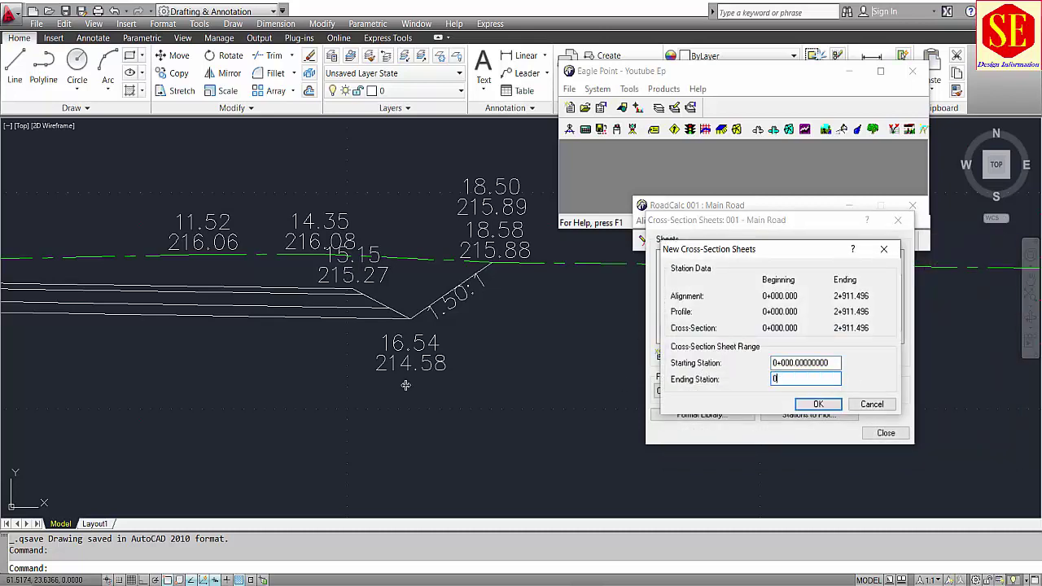
pyautogui.click(815, 404)
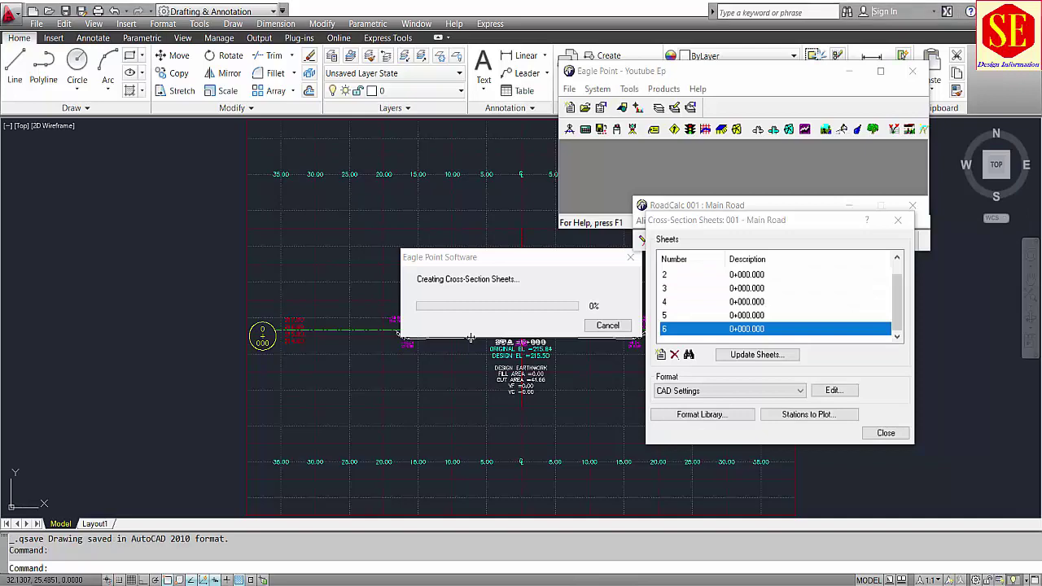
pyautogui.scroll(8, 555, 364)
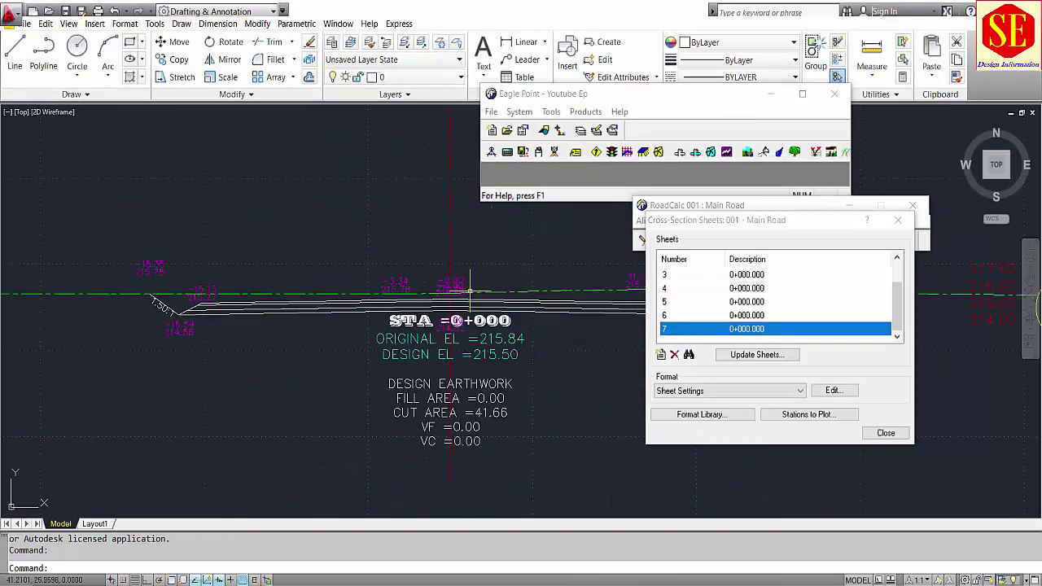
pyautogui.scroll(-4, 268, 262)
pyautogui.scroll(3, 402, 278)
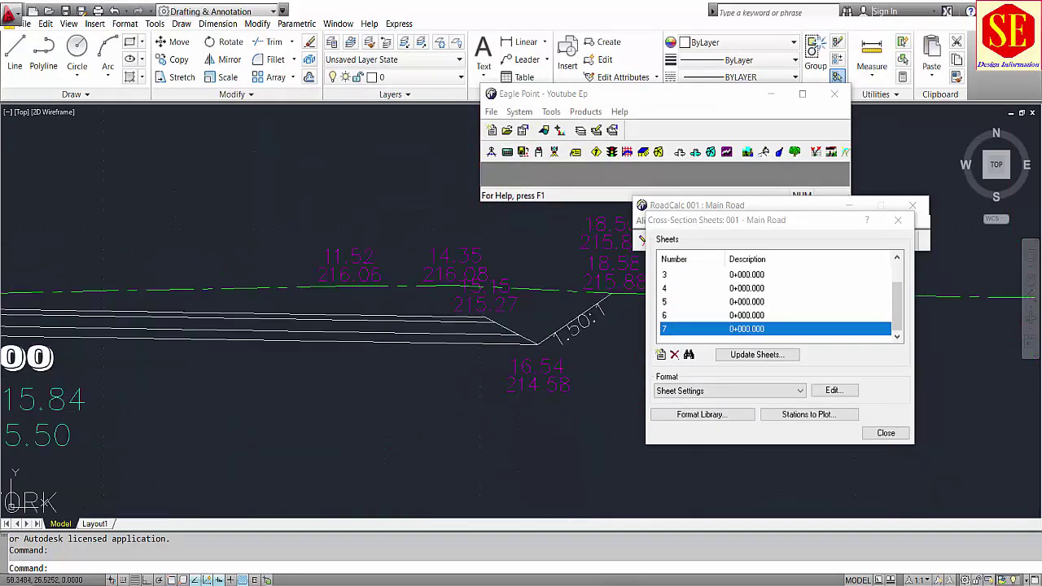
pyautogui.scroll(-5, 470, 308)
pyautogui.scroll(-2, 293, 303)
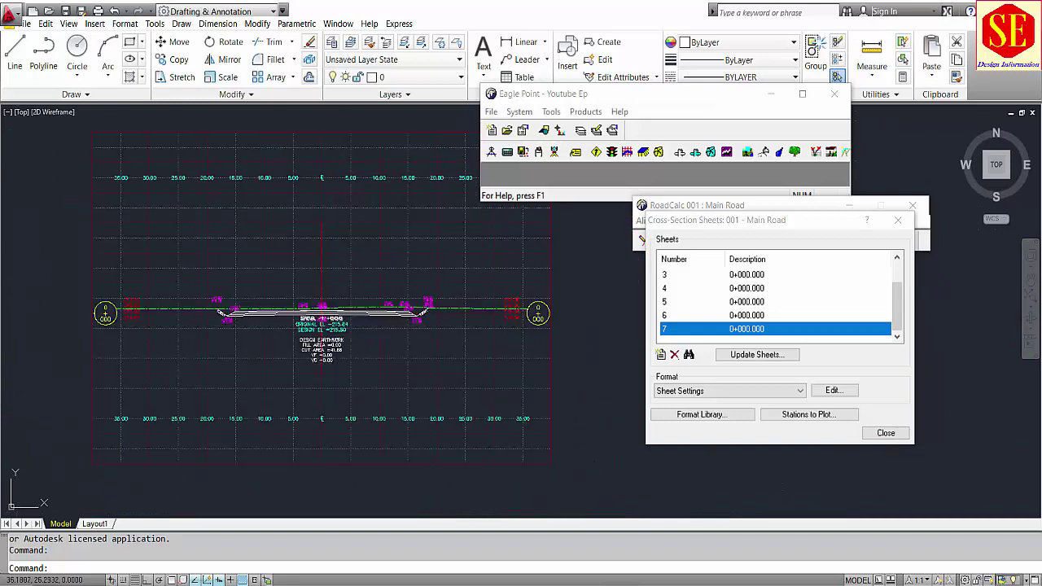
pyautogui.moveTo(387, 274); pyautogui.dragTo(428, 267, button='middle')
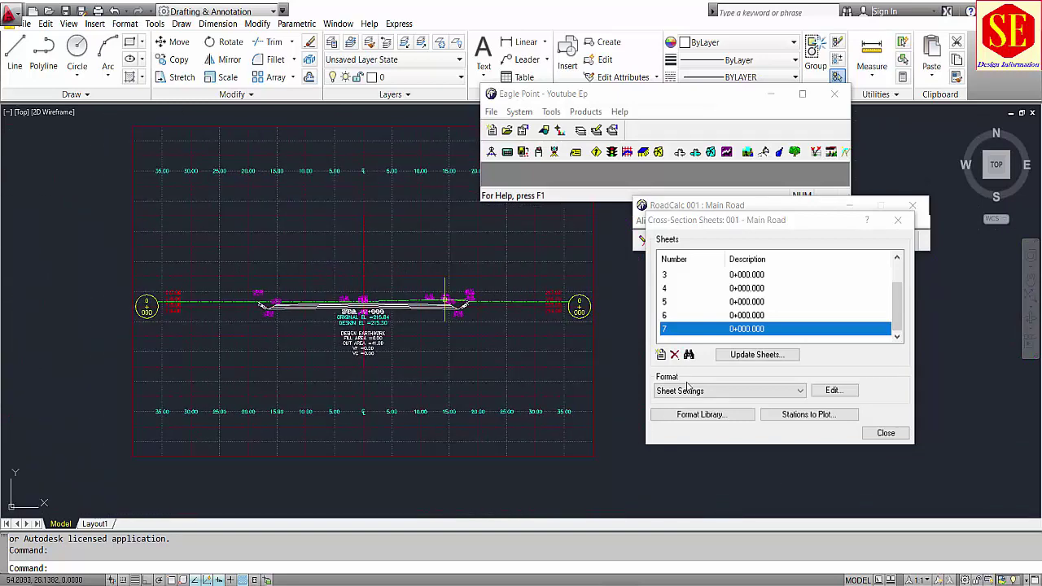
# In the sheets' CAD Settings, set Offsets and Elevations to color 7 - White with a text size of 0.30 mm and accept
pyautogui.click(794, 392)
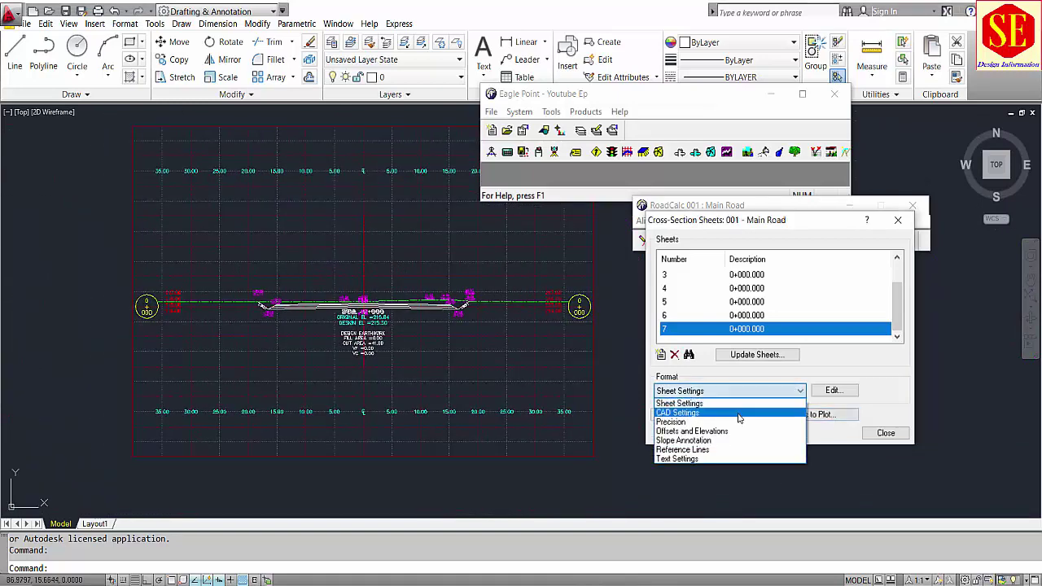
pyautogui.click(716, 418)
pyautogui.click(834, 390)
pyautogui.scroll(-3, 684, 315)
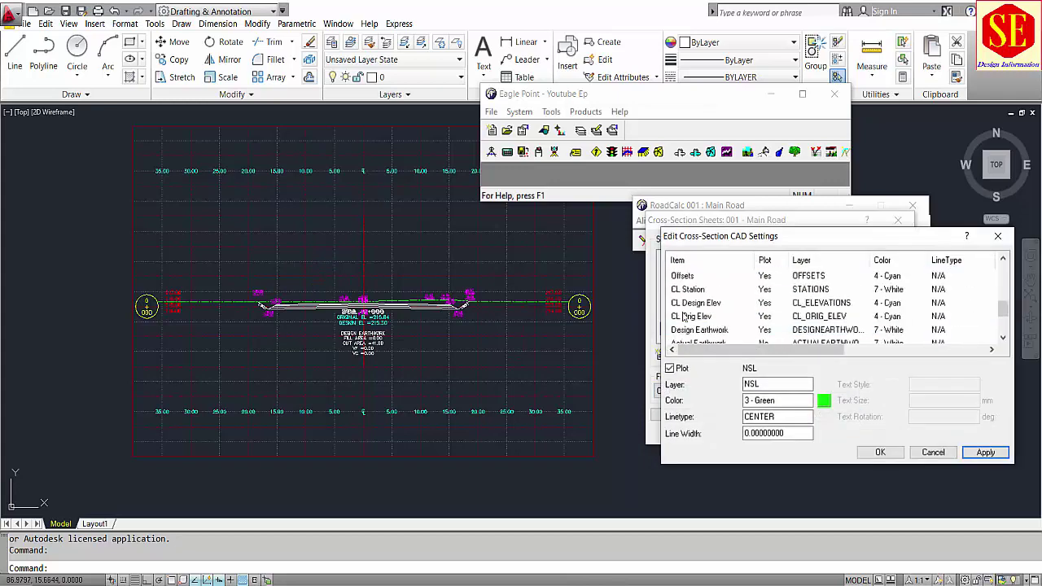
pyautogui.click(692, 332)
pyautogui.scroll(-1, 692, 331)
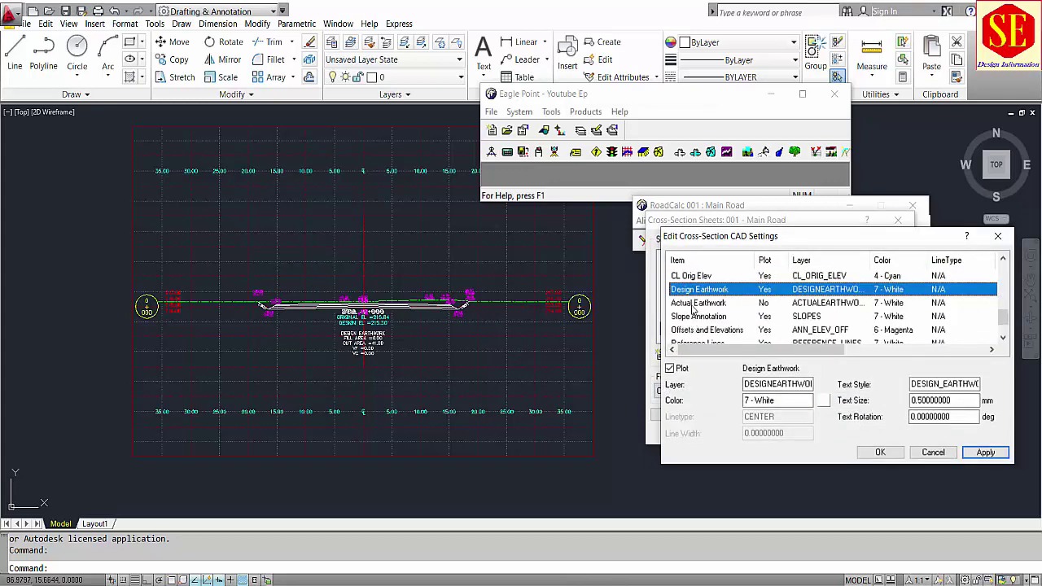
pyautogui.click(691, 304)
pyautogui.click(704, 330)
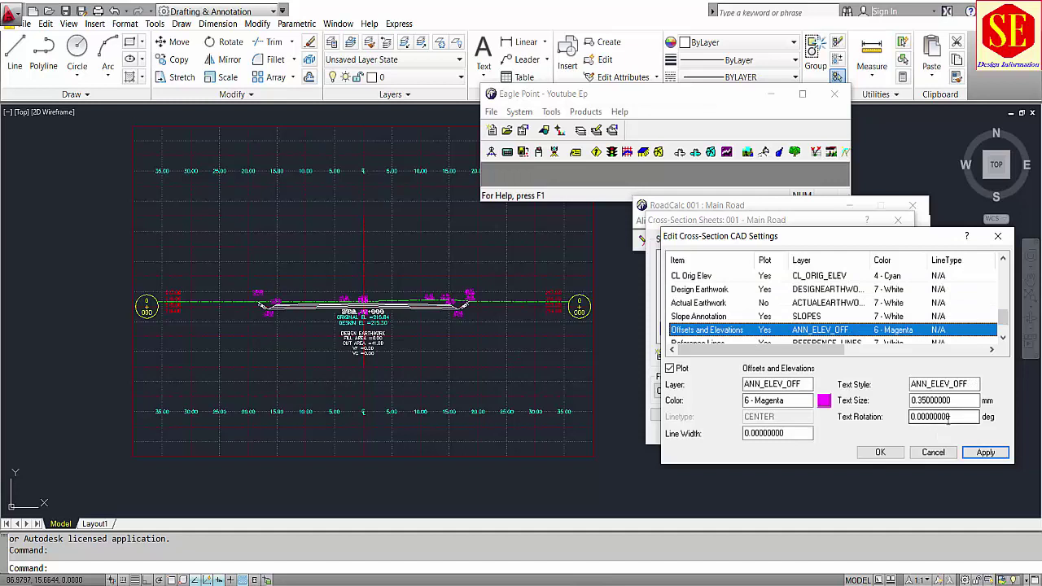
pyautogui.click(826, 403)
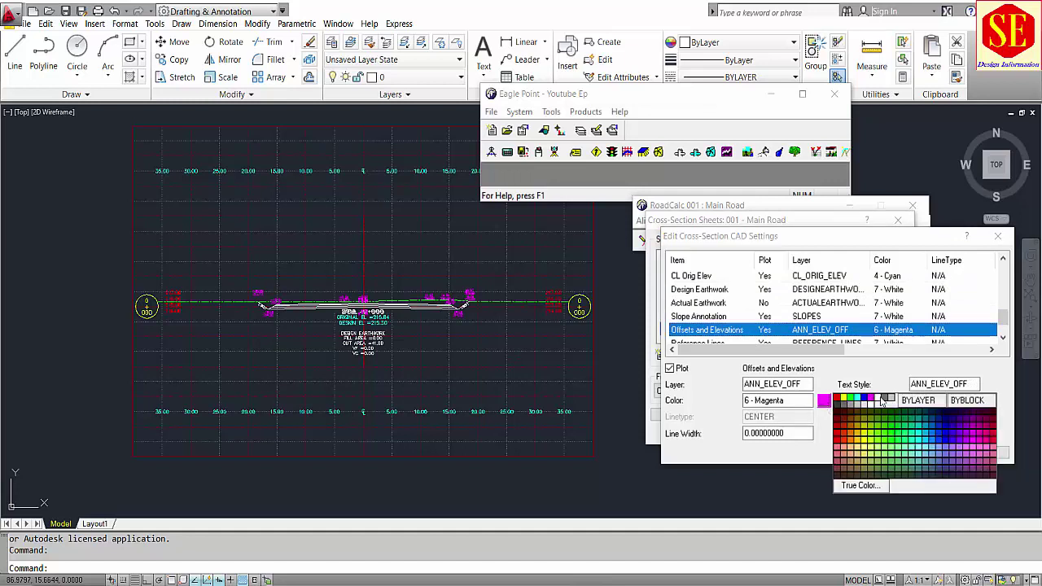
pyautogui.click(879, 398)
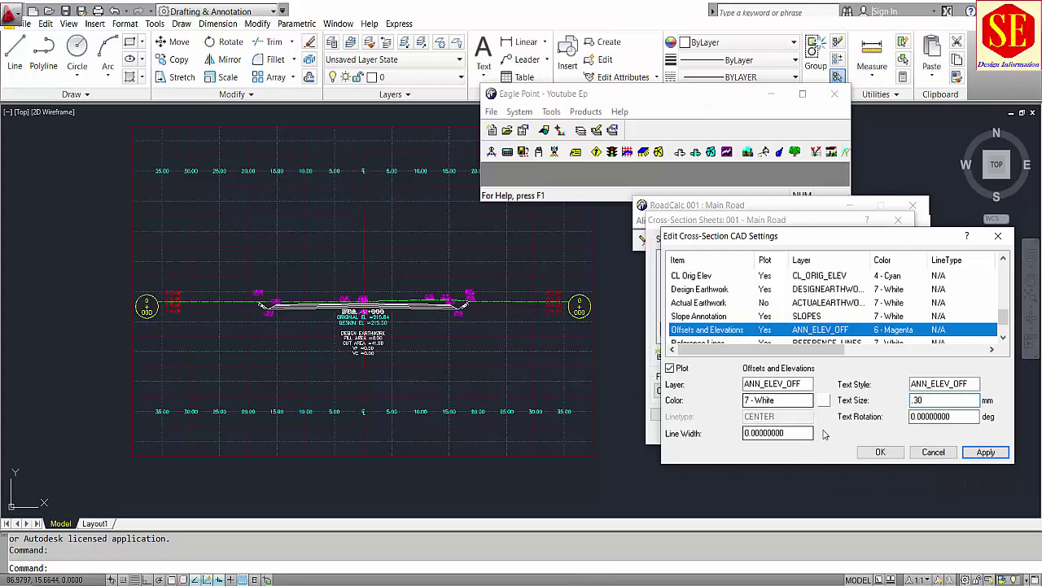
pyautogui.click(880, 452)
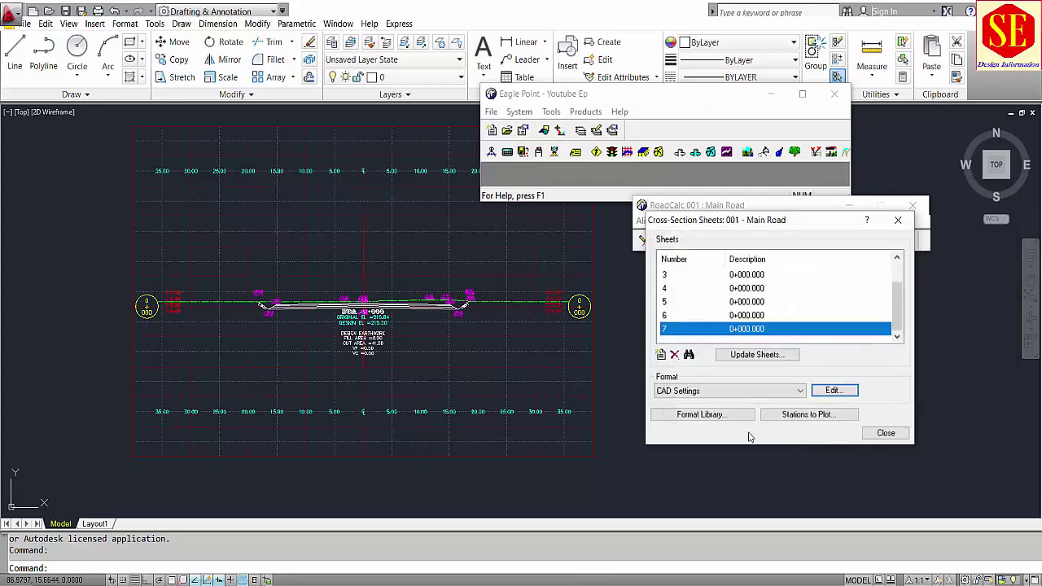
# Generate another cross-section sheet from station 0+000 to 0 using the revised label color and size
pyautogui.click(661, 355)
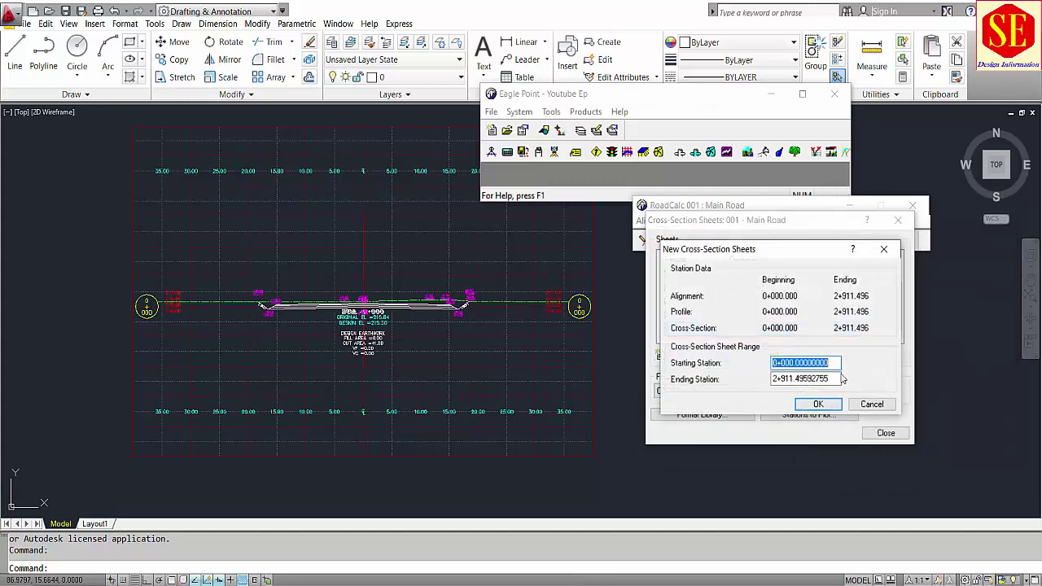
pyautogui.press('Tab')
pyautogui.write('0')
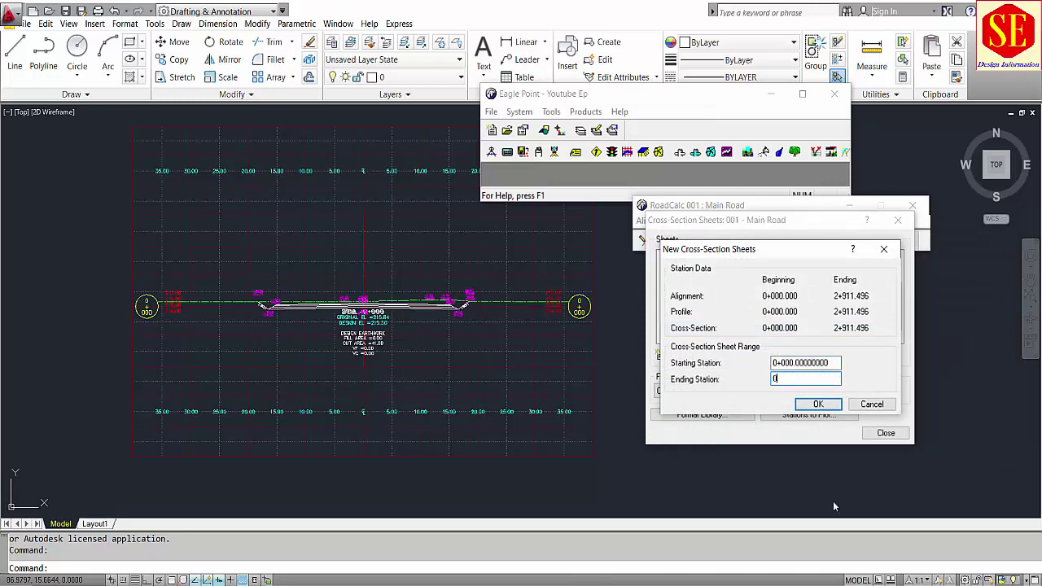
pyautogui.click(837, 404)
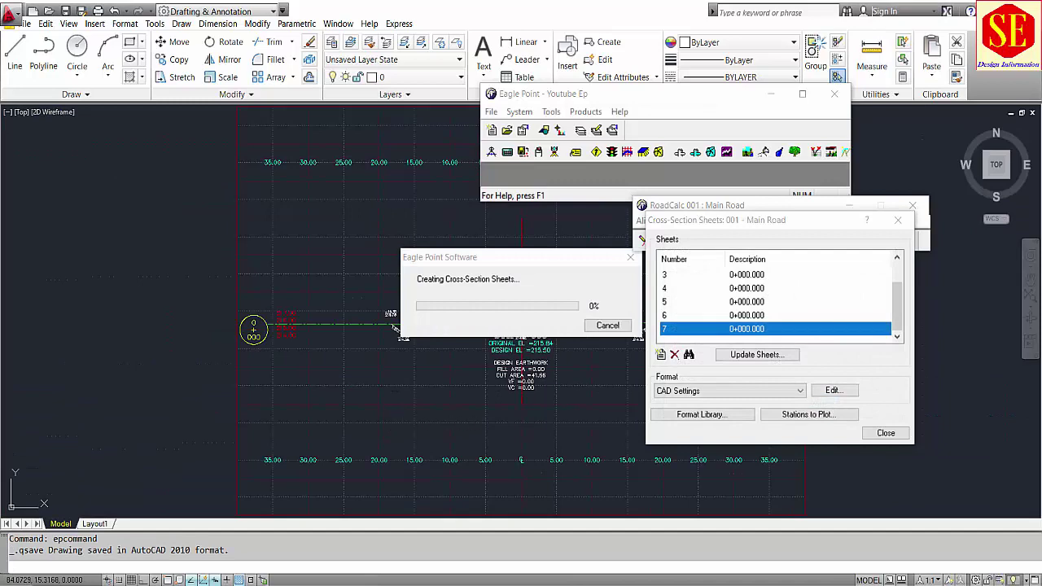
pyautogui.scroll(3, 459, 399)
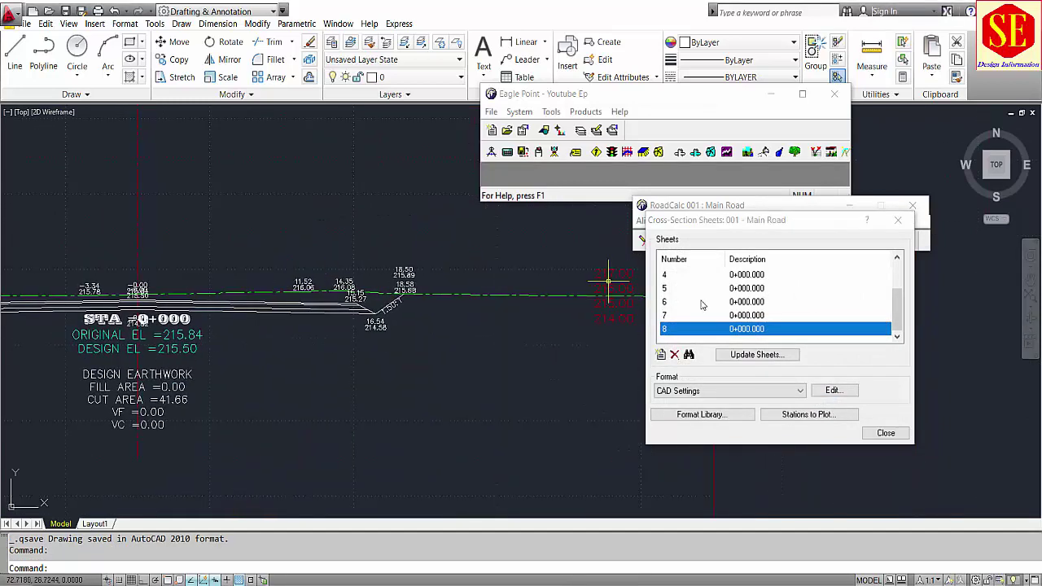
# Generate a cross-section sheet with both the starting and ending station set to 1100
pyautogui.click(660, 354)
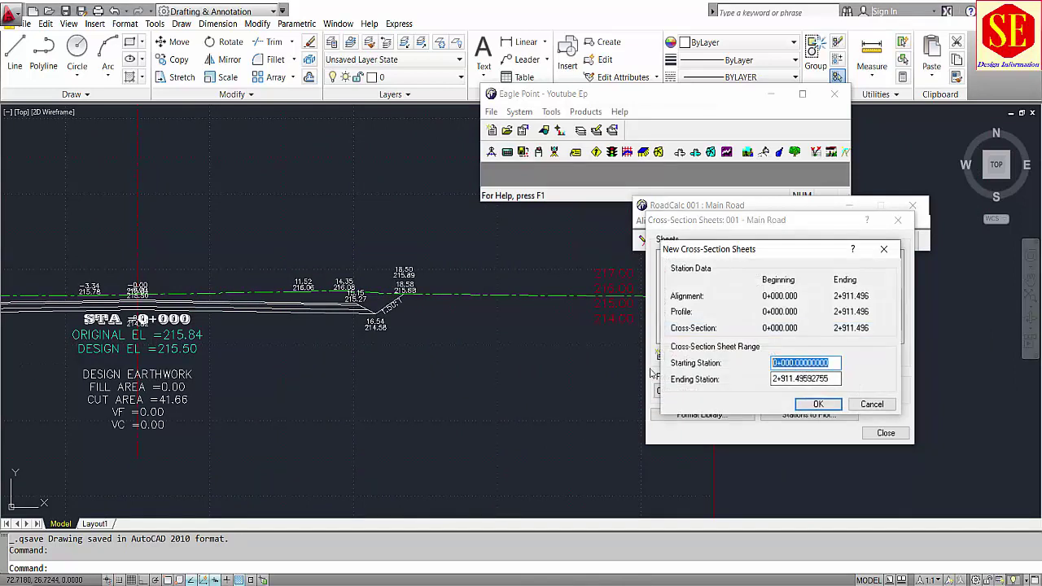
pyautogui.write('11')
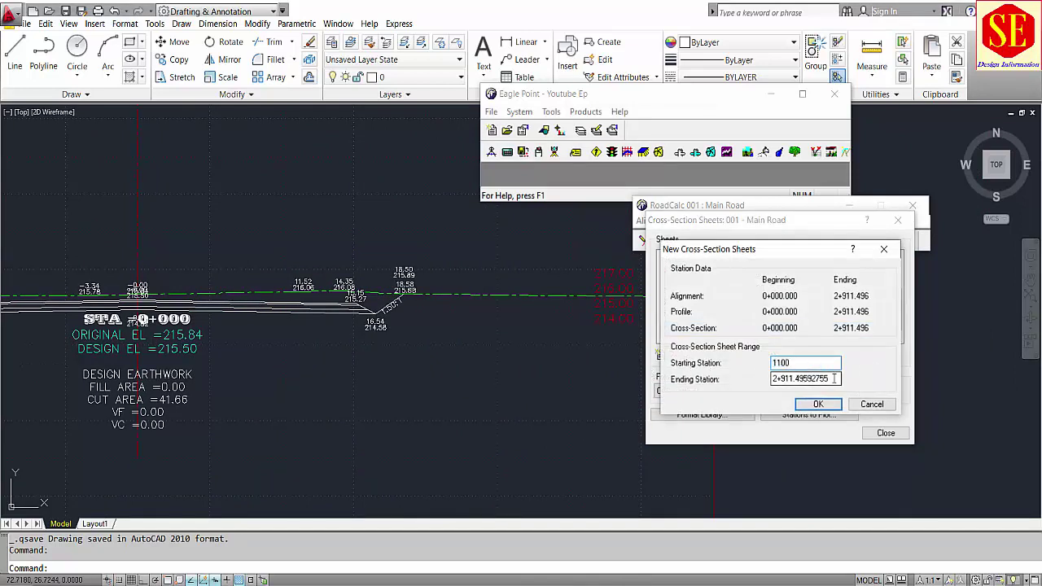
pyautogui.moveTo(834, 378); pyautogui.dragTo(771, 379)
pyautogui.write('1100')
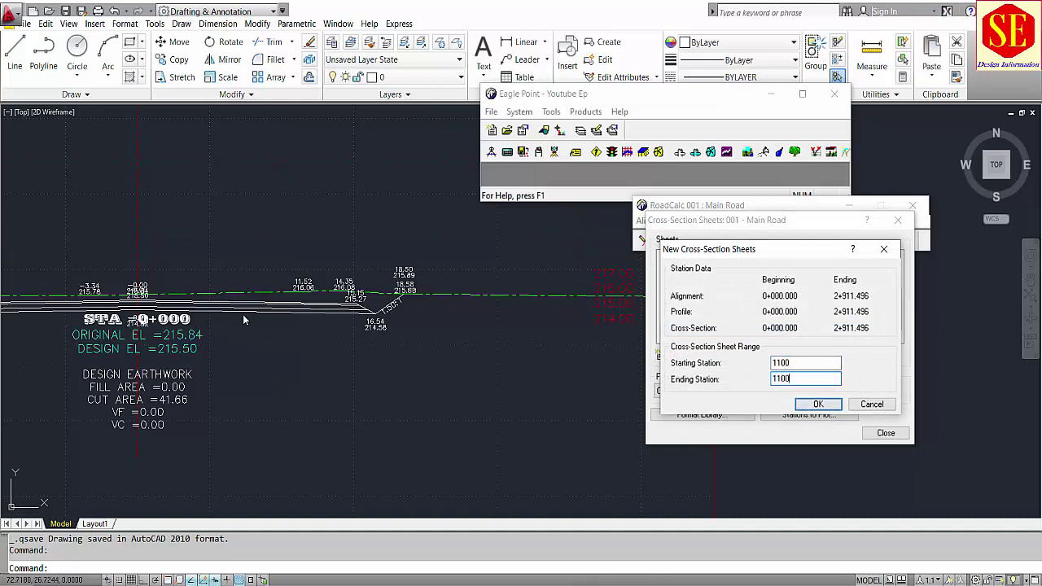
pyautogui.click(817, 404)
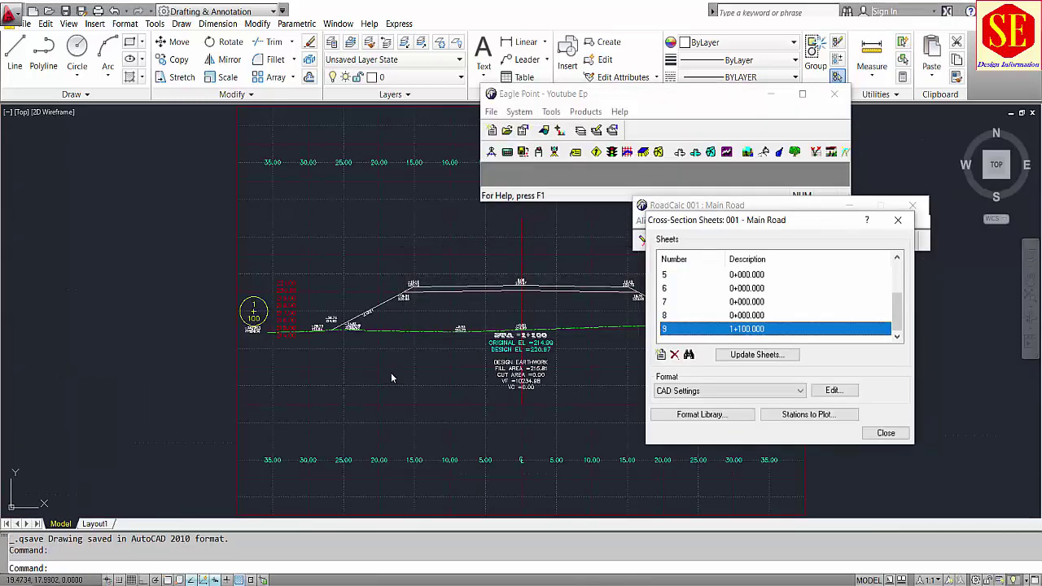
# Examine the station 1+100 cross section, including the offset and elevation labels and the slope annotation on both embankment sides
pyautogui.scroll(8, 491, 289)
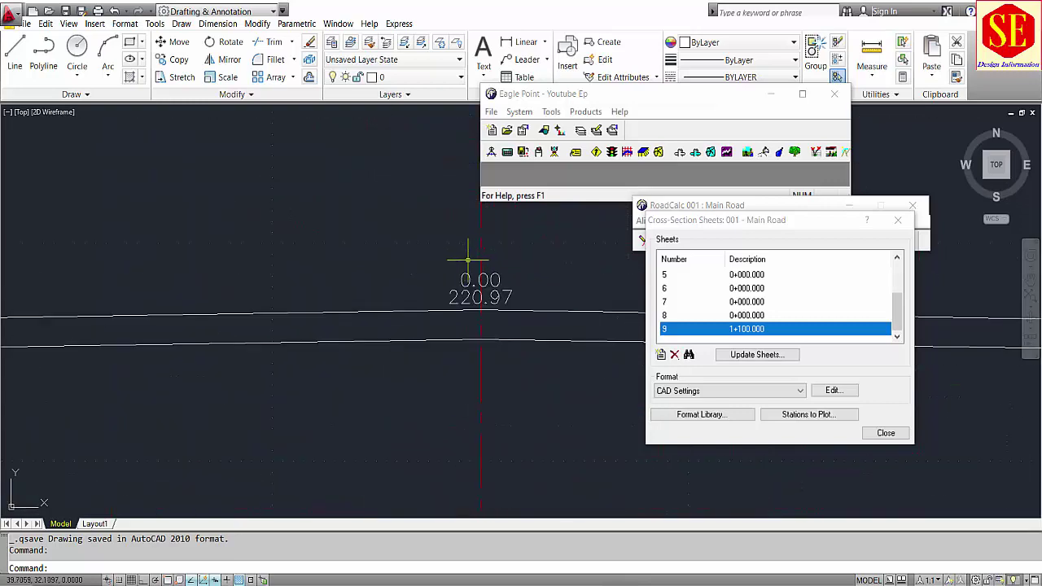
pyautogui.scroll(-5, 471, 291)
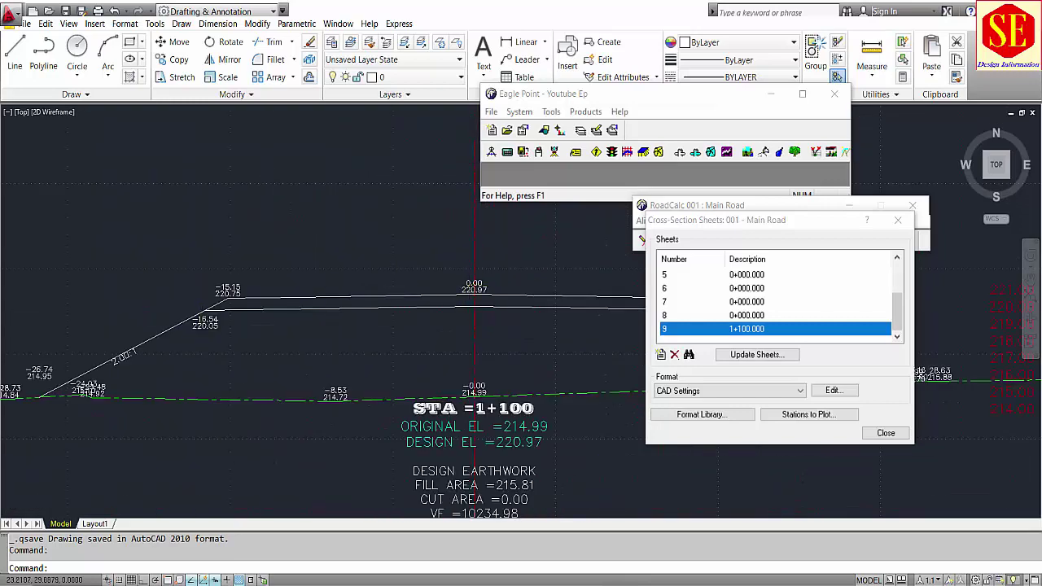
pyautogui.scroll(3, 208, 314)
pyautogui.scroll(-3, 221, 319)
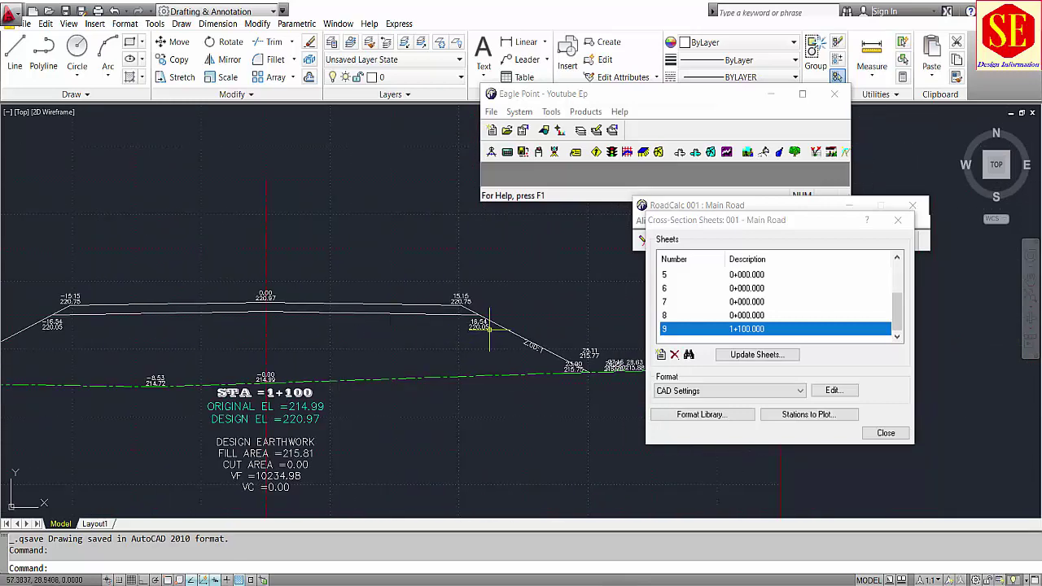
pyautogui.scroll(3, 479, 305)
pyautogui.scroll(-3, 480, 354)
pyautogui.scroll(3, 541, 364)
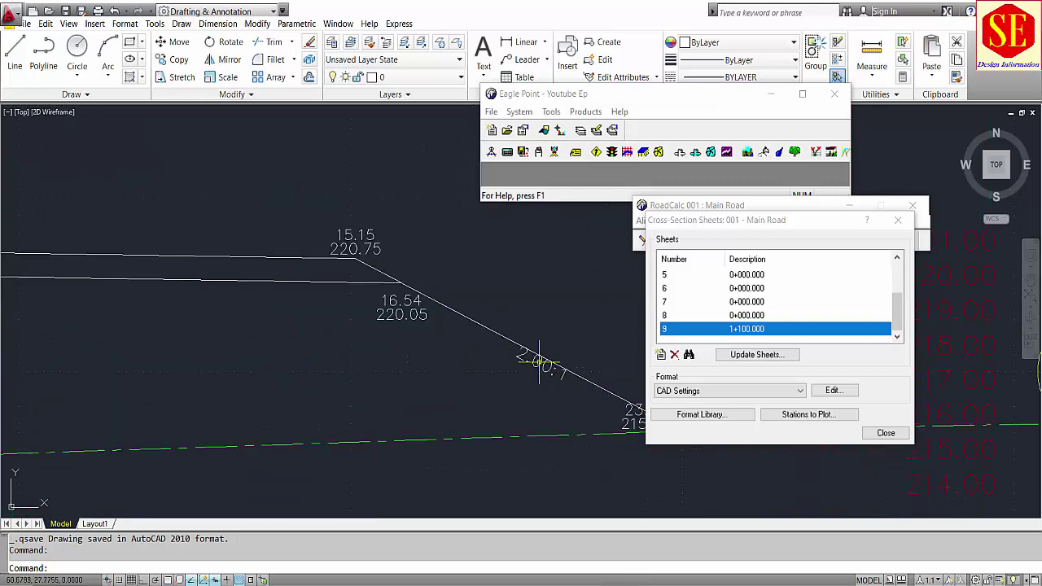
pyautogui.moveTo(541, 360); pyautogui.dragTo(318, 284, button='middle')
pyautogui.scroll(2, 435, 336)
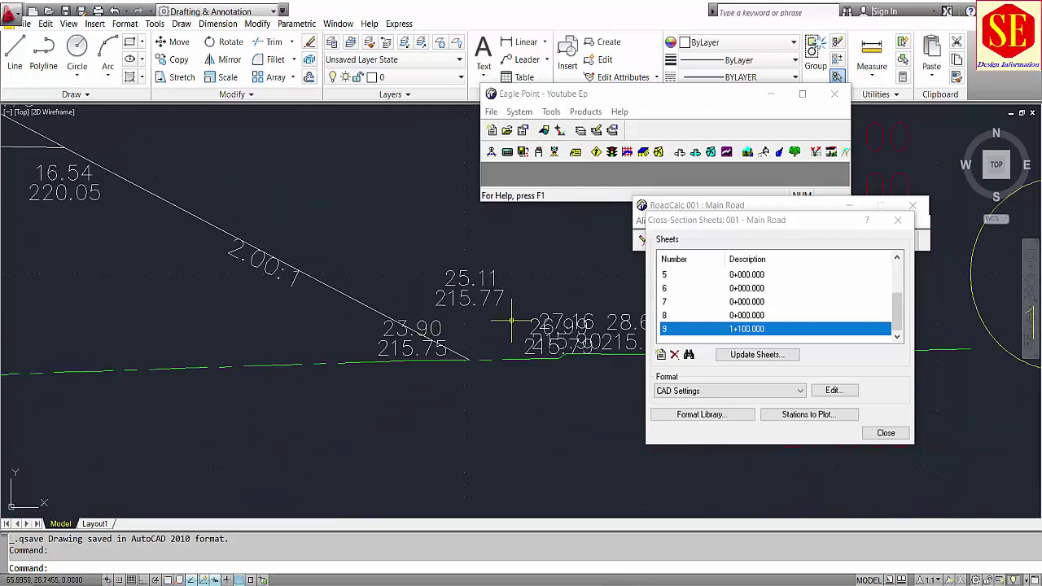
pyautogui.moveTo(459, 341); pyautogui.dragTo(439, 336, button='middle')
pyautogui.scroll(-2, 518, 317)
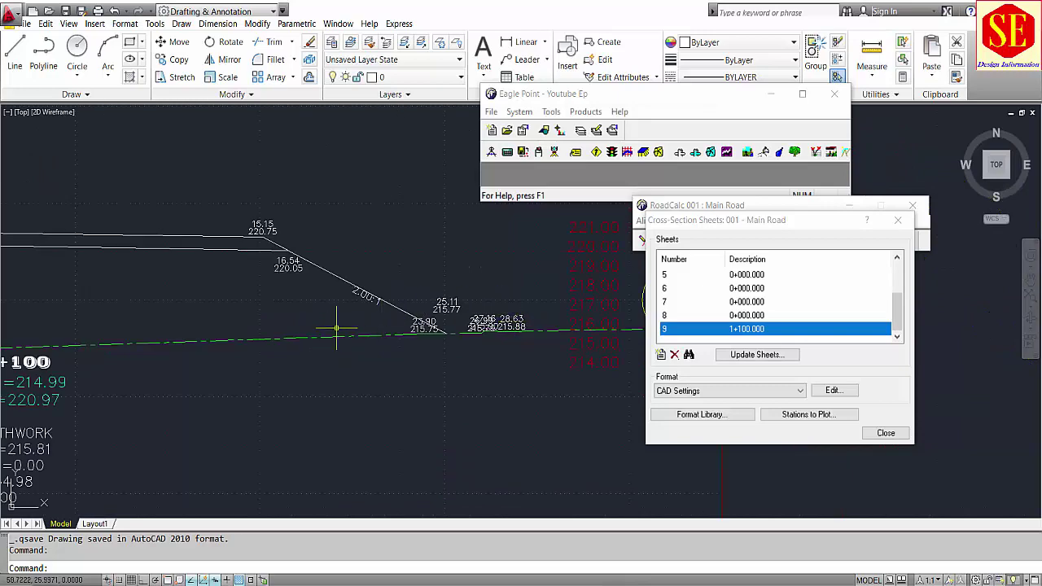
pyautogui.moveTo(74, 350); pyautogui.dragTo(498, 348, button='middle')
pyautogui.scroll(1, 244, 356)
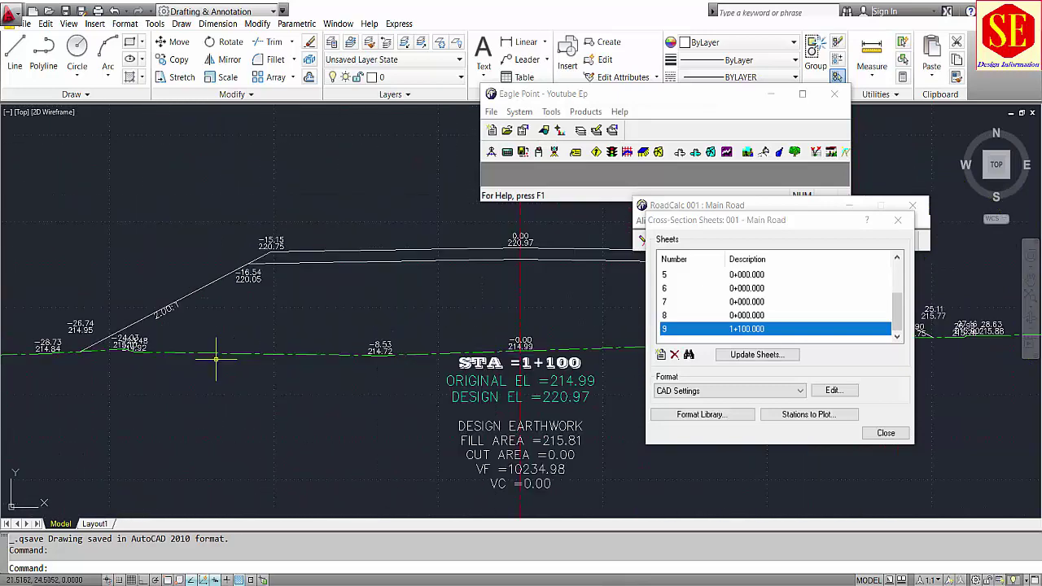
pyautogui.scroll(-4, 216, 356)
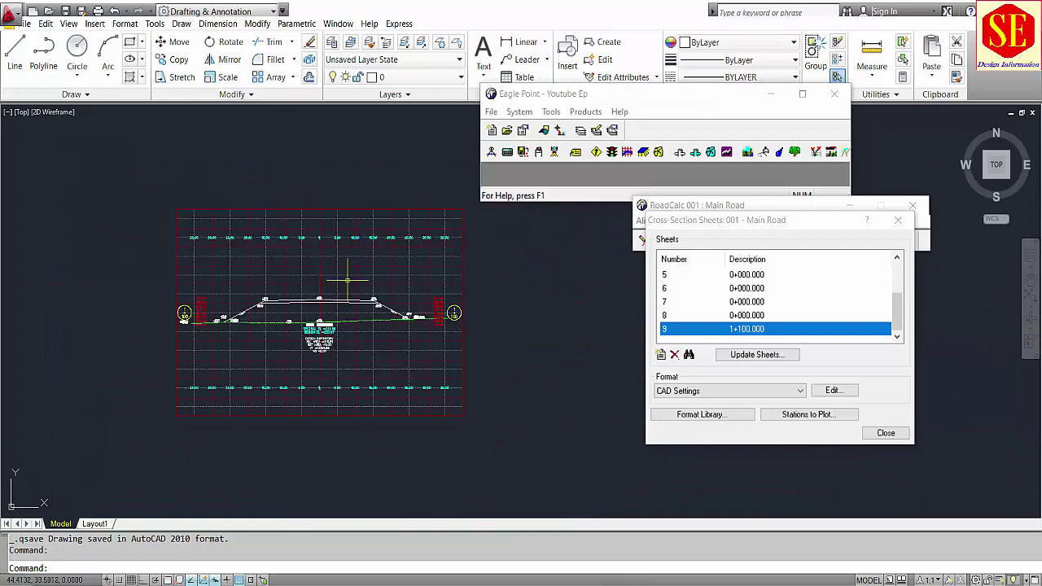
pyautogui.scroll(4, 342, 285)
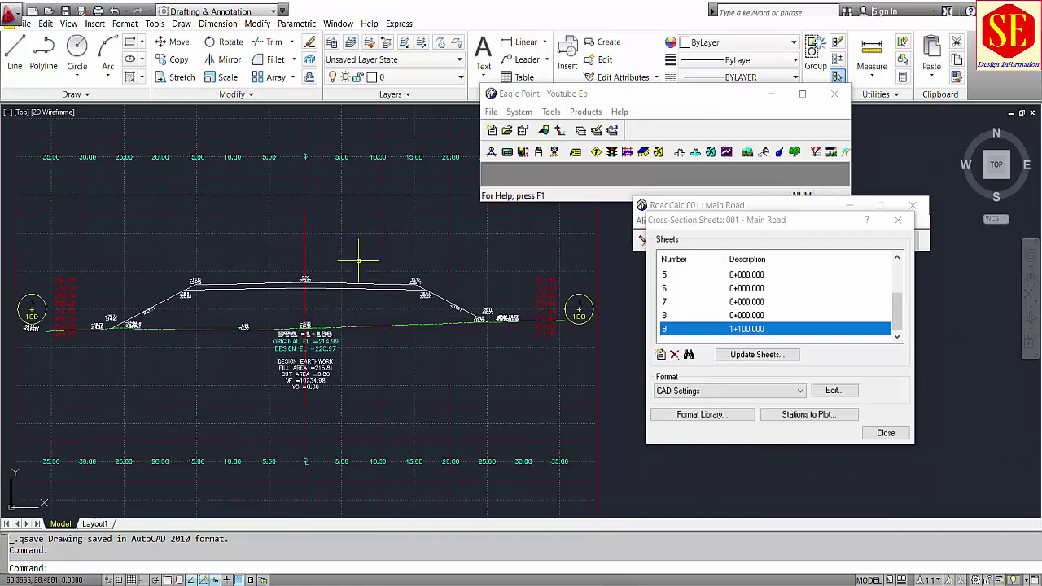
pyautogui.scroll(-2, 468, 263)
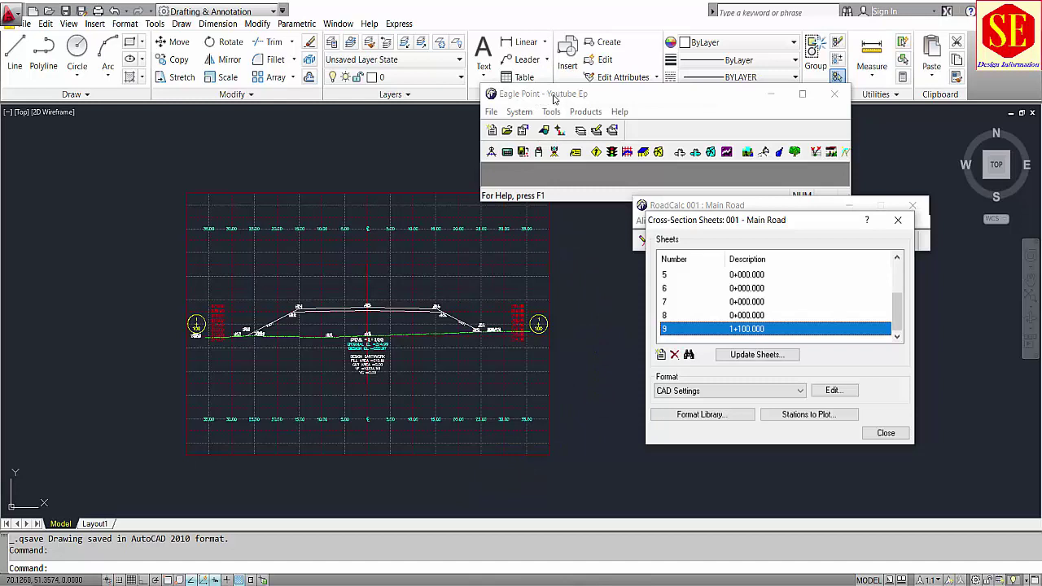
# Close the cross-section sheets dialog, move the Eagle Point window clear of RoadCalc, and reopen the Main Road cross-section sheets
pyautogui.click(885, 432)
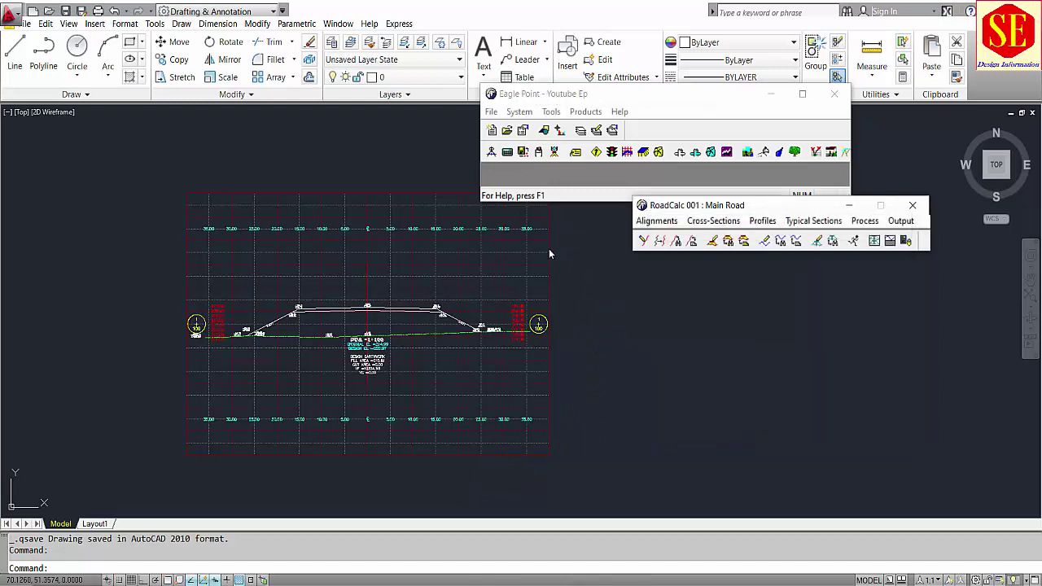
pyautogui.moveTo(610, 96); pyautogui.dragTo(677, 74)
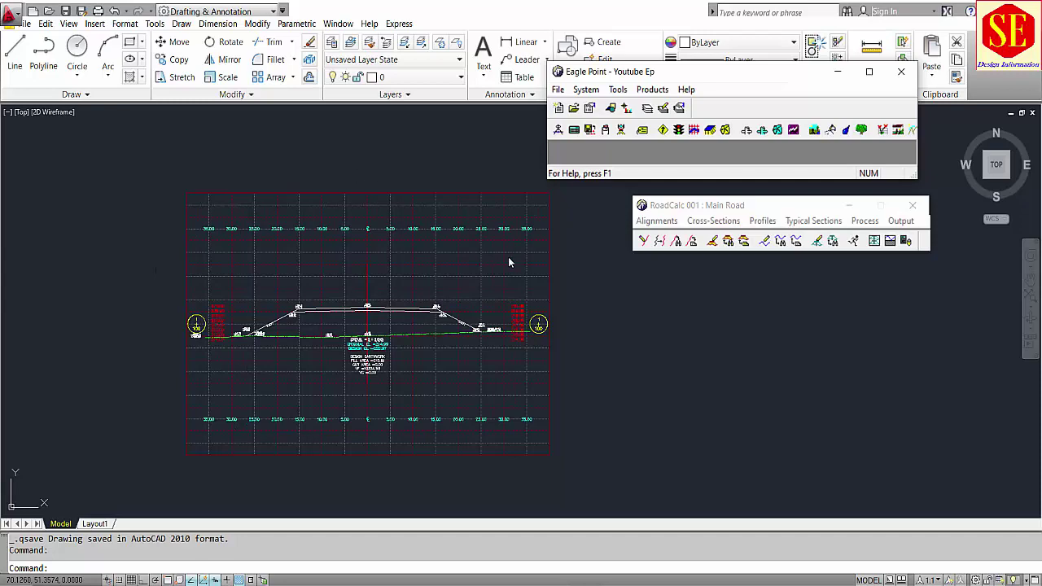
pyautogui.click(900, 220)
pyautogui.click(906, 253)
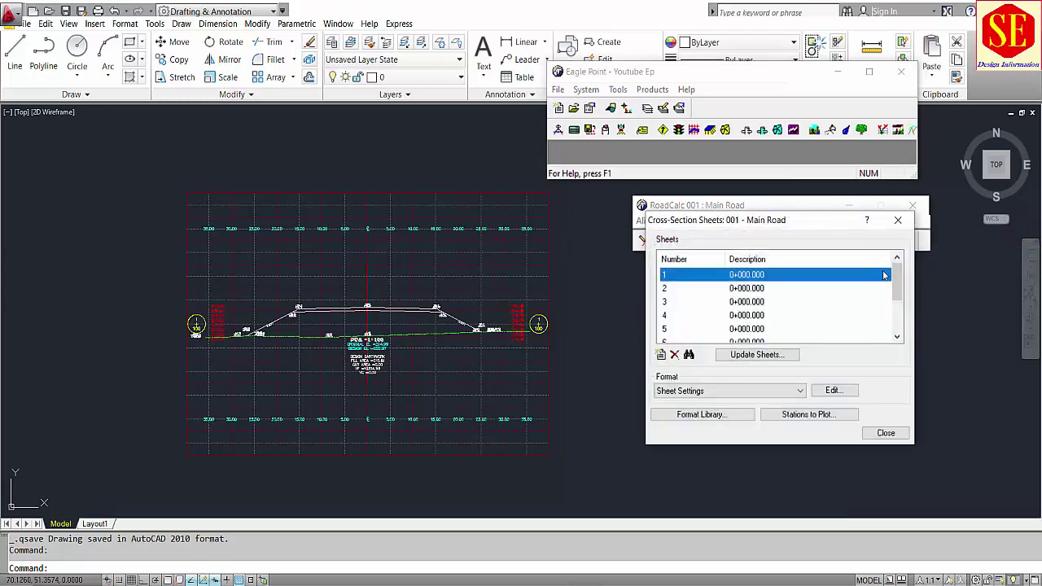
# Open the cross-section sheet settings for editing and copy the full Sheet Prototype file path
pyautogui.click(829, 390)
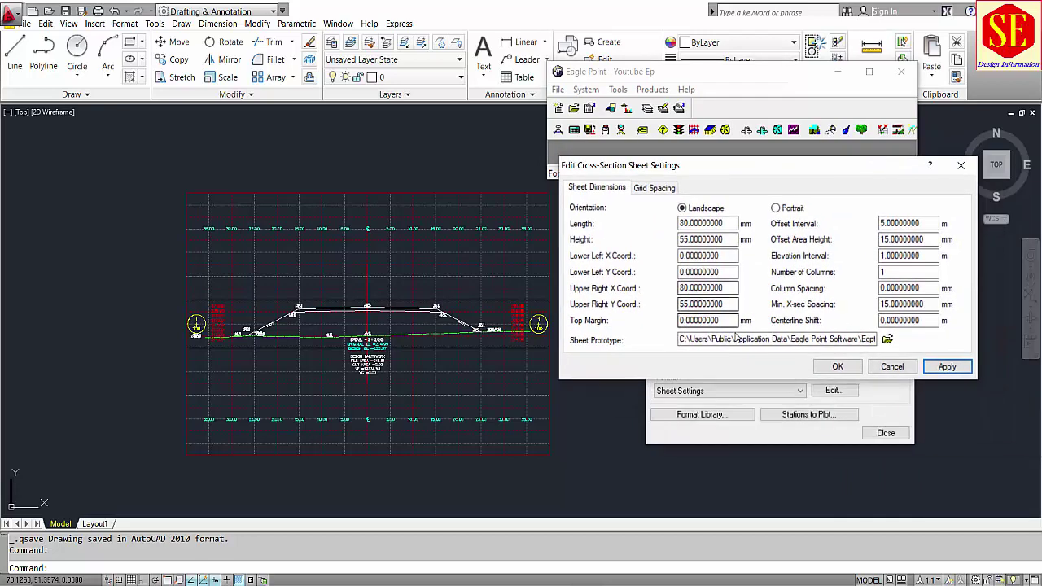
pyautogui.click(735, 338)
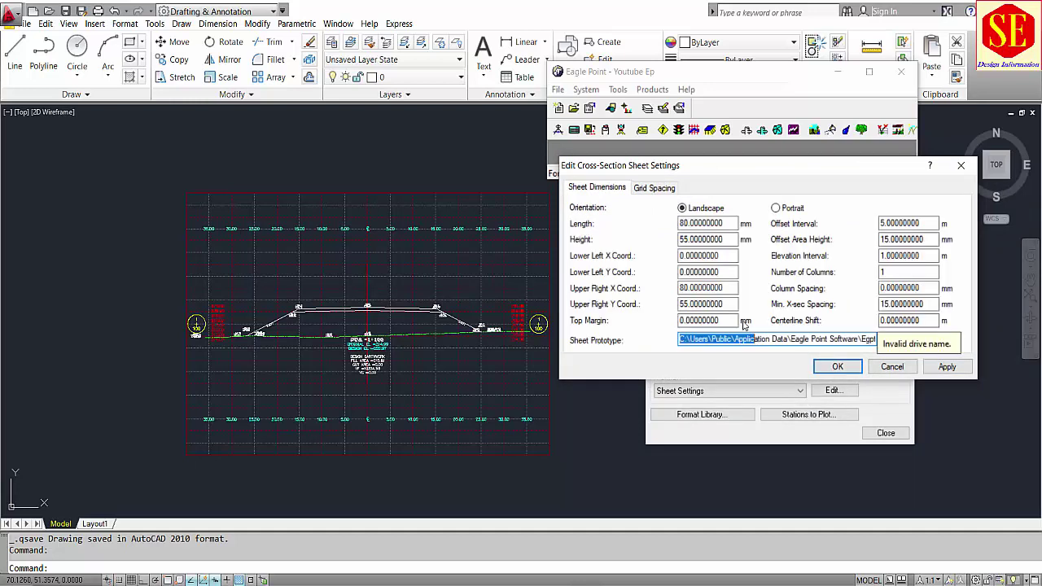
pyautogui.click(686, 340)
pyautogui.moveTo(785, 338); pyautogui.dragTo(846, 339)
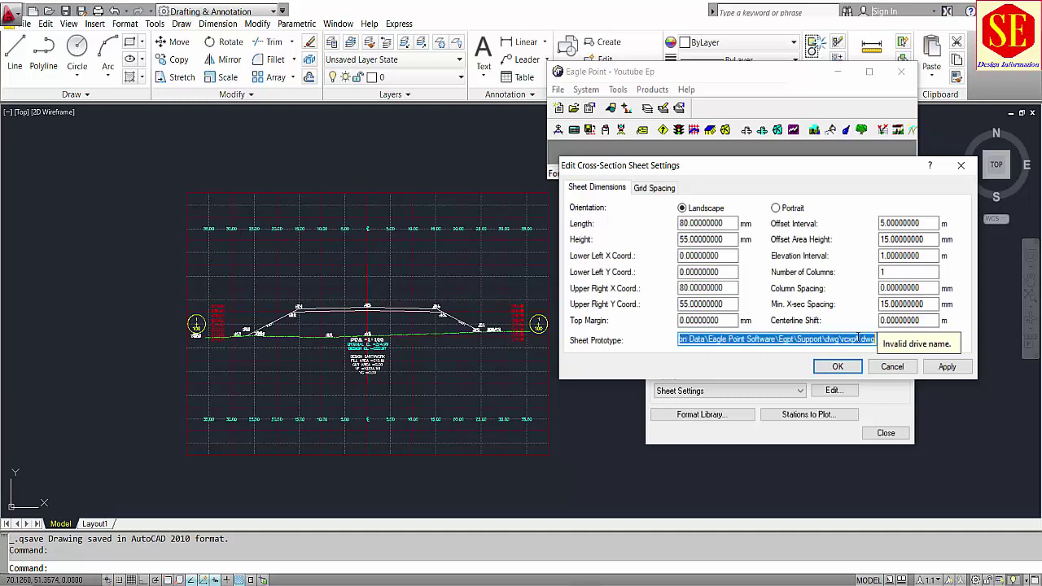
pyautogui.rightClick(857, 337)
pyautogui.click(890, 381)
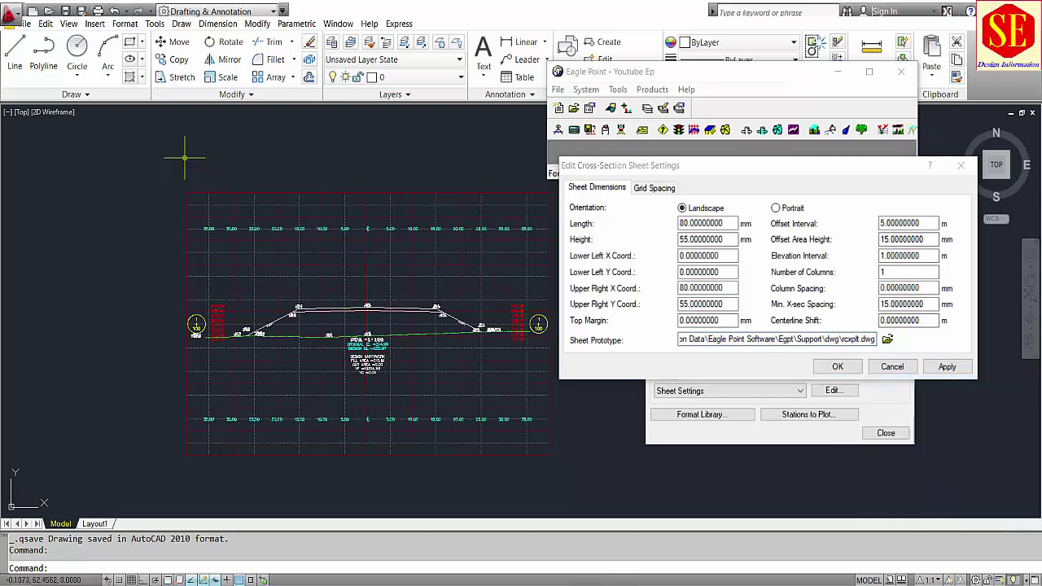
# Paste the copied sheet prototype path as text into the drawing above the cross section and read it through
pyautogui.hotkey('ctrl', 'v')
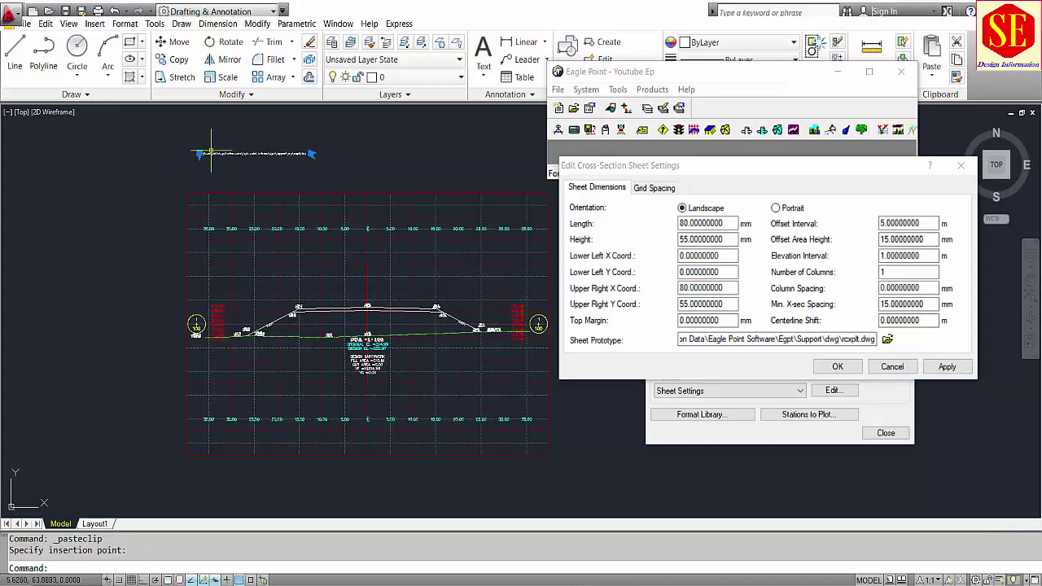
pyautogui.scroll(3, 220, 144)
pyautogui.press('Escape')
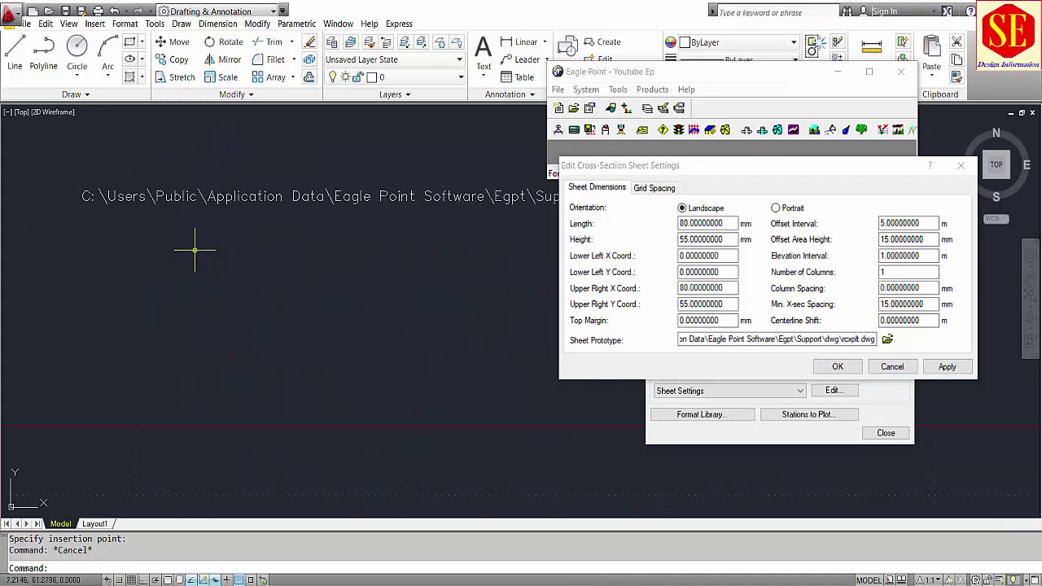
pyautogui.moveTo(205, 224); pyautogui.dragTo(164, 236, button='middle')
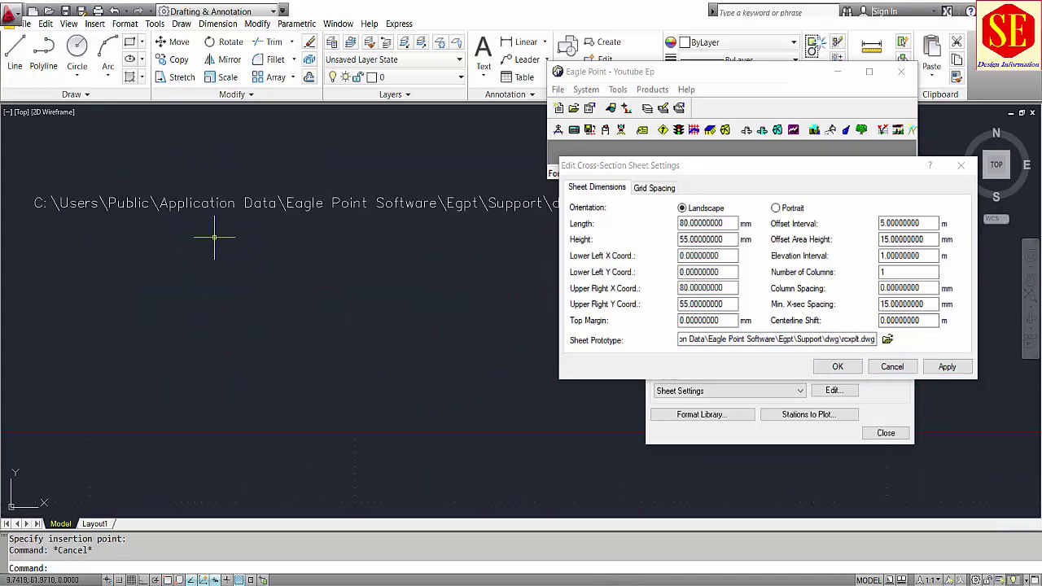
pyautogui.moveTo(226, 236); pyautogui.dragTo(173, 245, button='middle')
pyautogui.moveTo(262, 241); pyautogui.dragTo(161, 257, button='middle')
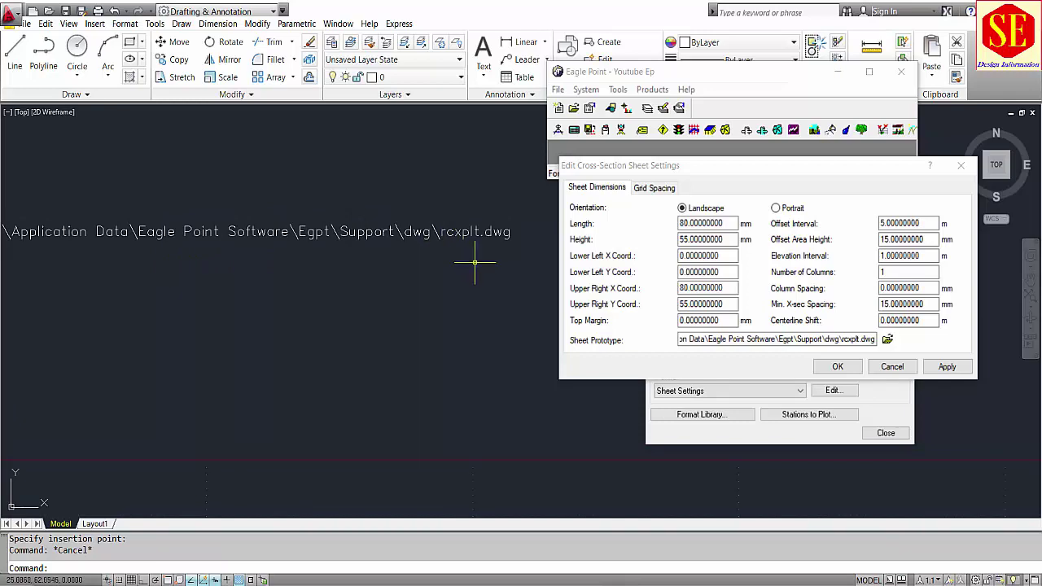
pyautogui.moveTo(500, 244); pyautogui.dragTo(419, 250, button='middle')
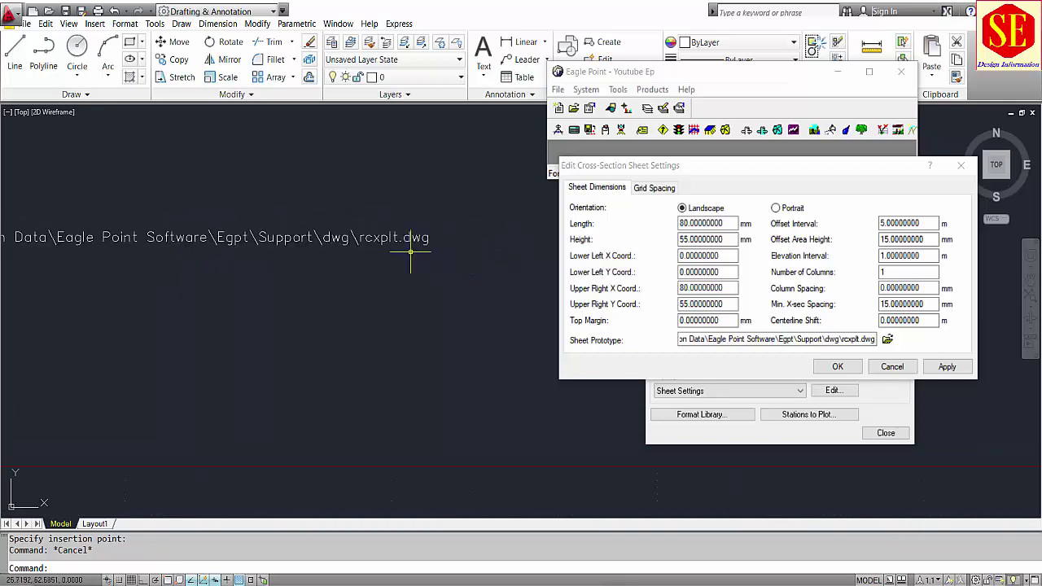
pyautogui.scroll(-6, 410, 213)
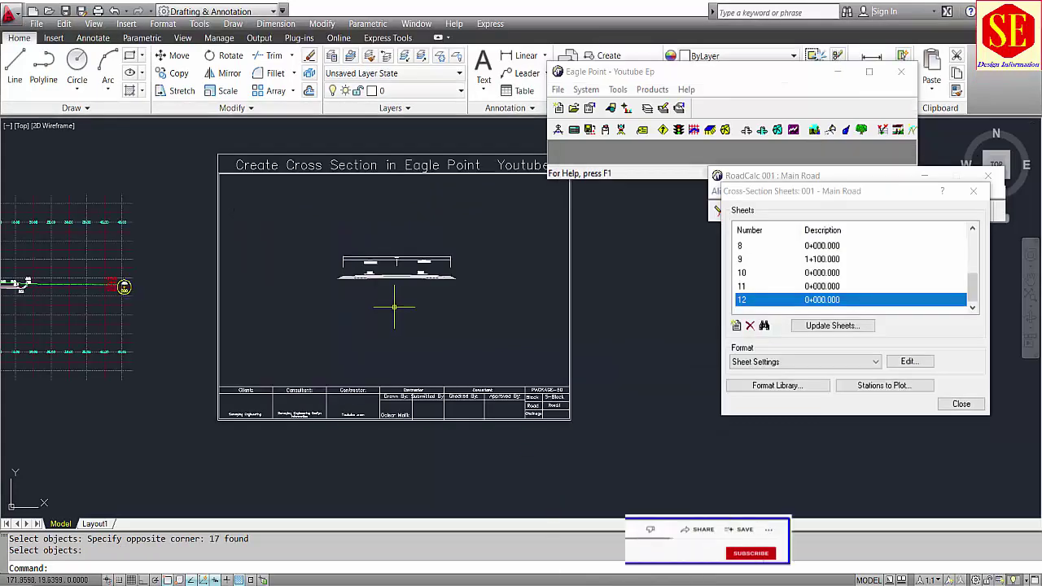
# Examine the sheet frame's title block and the carriageway dimensions, slope labels and pavement layers of its typical section
pyautogui.scroll(3, 244, 407)
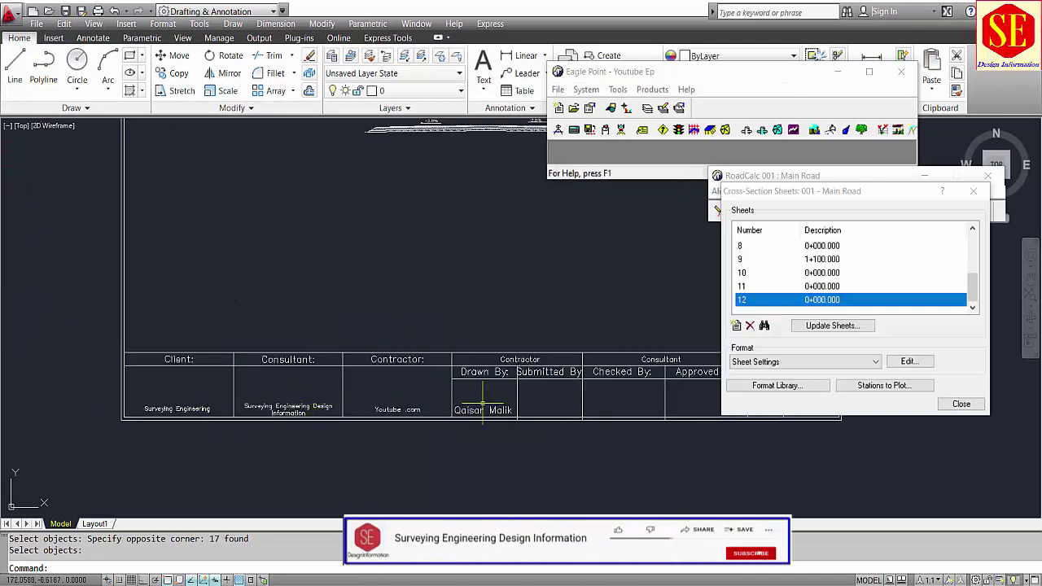
pyautogui.moveTo(289, 325); pyautogui.dragTo(260, 368, button='middle')
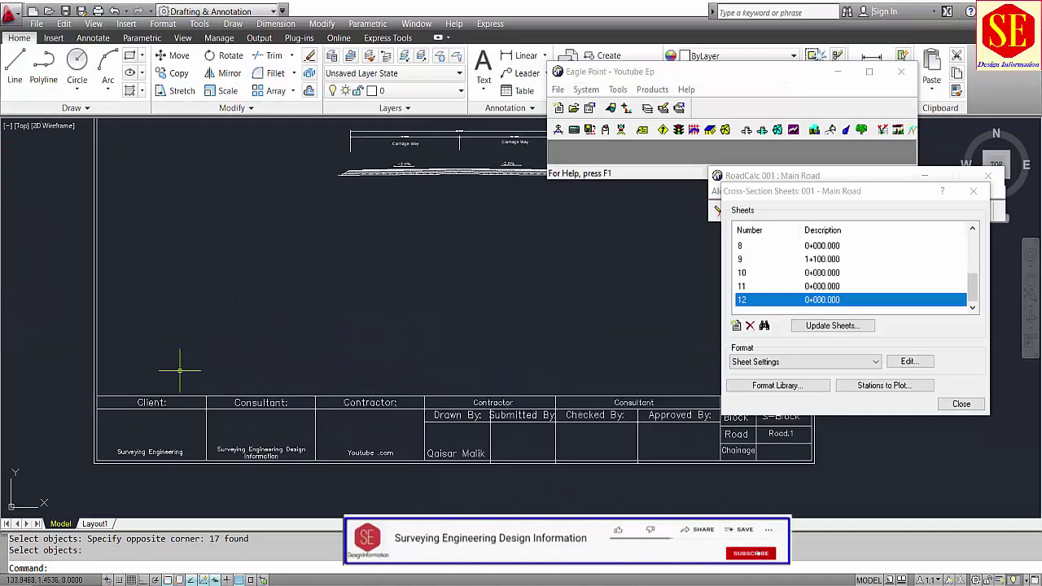
pyautogui.moveTo(511, 429); pyautogui.dragTo(396, 407, button='middle')
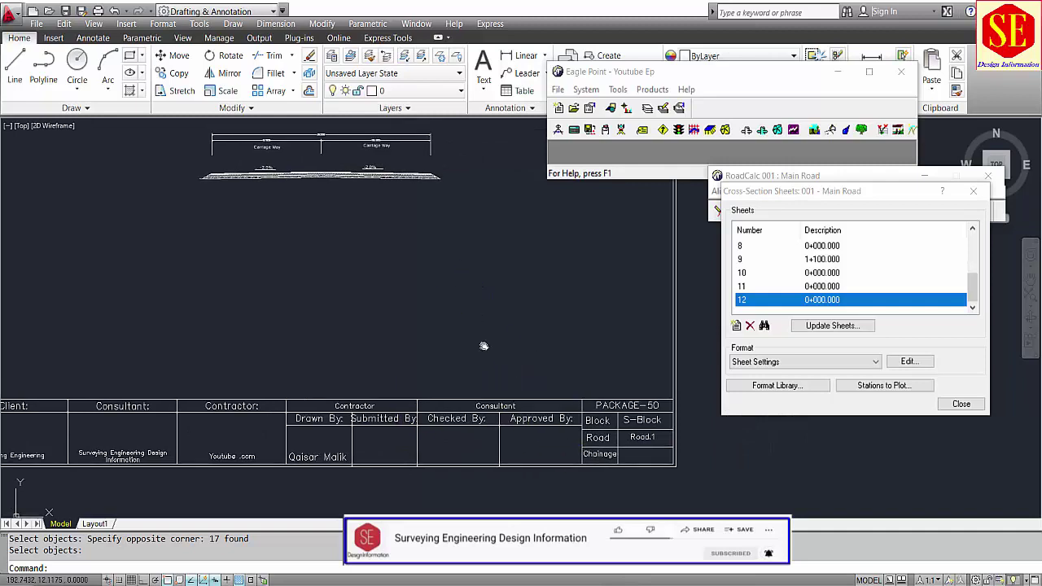
pyautogui.scroll(3, 481, 344)
pyautogui.scroll(5, 370, 349)
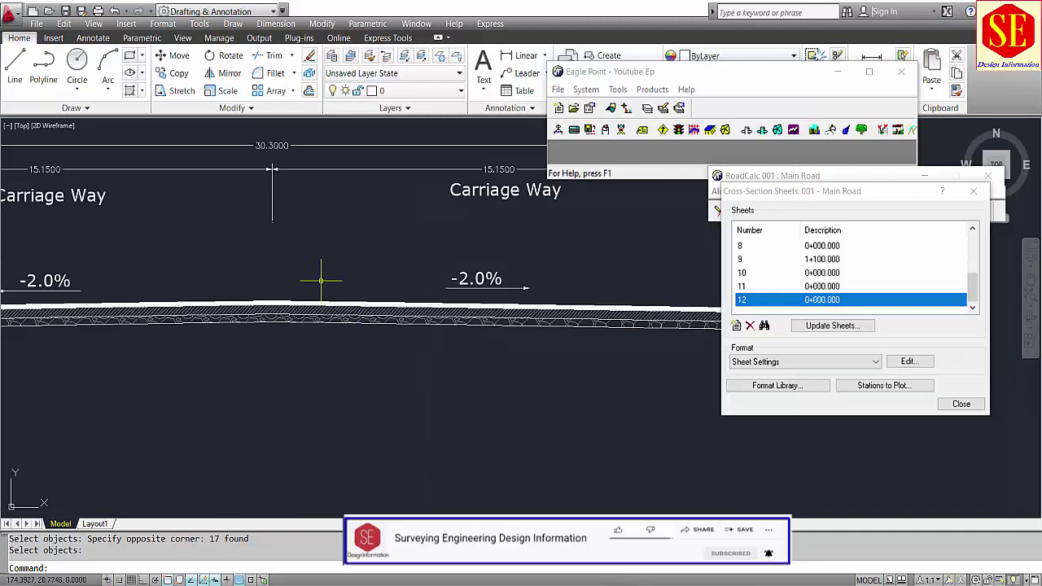
pyautogui.scroll(2, 325, 302)
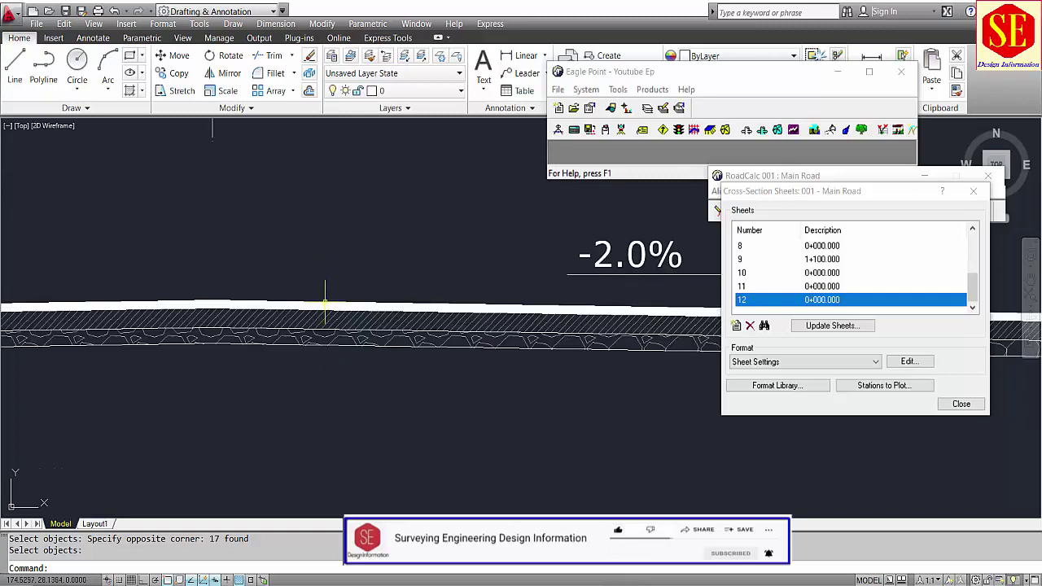
pyautogui.scroll(1, 372, 326)
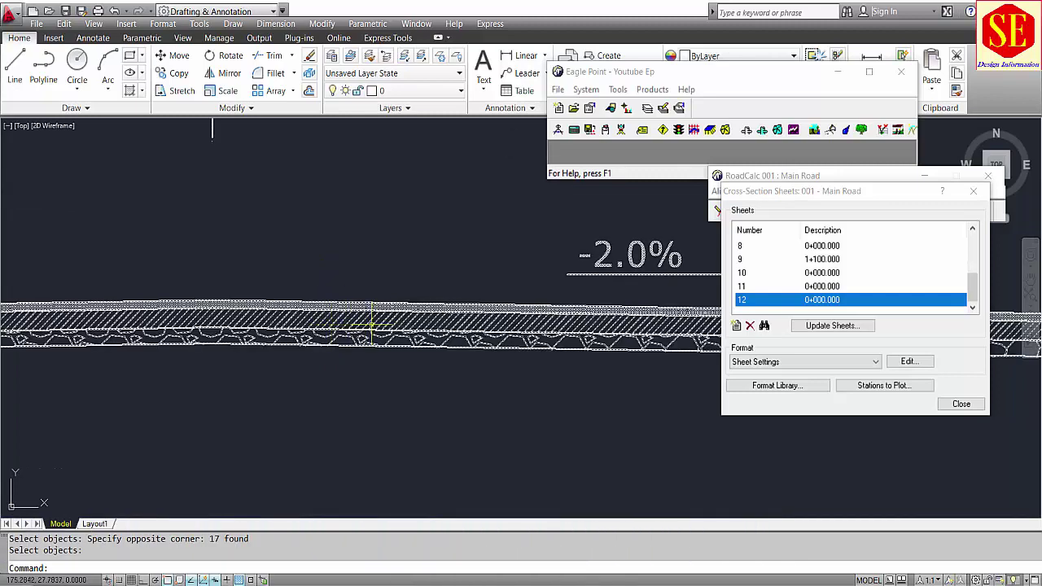
pyautogui.scroll(-4, 382, 330)
pyautogui.scroll(2, 359, 318)
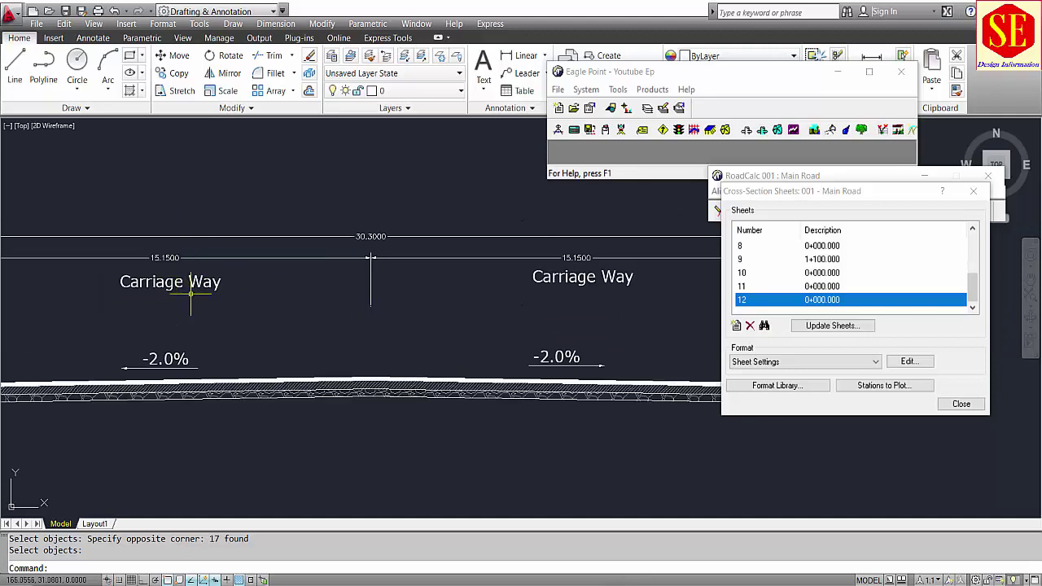
pyautogui.scroll(-5, 474, 282)
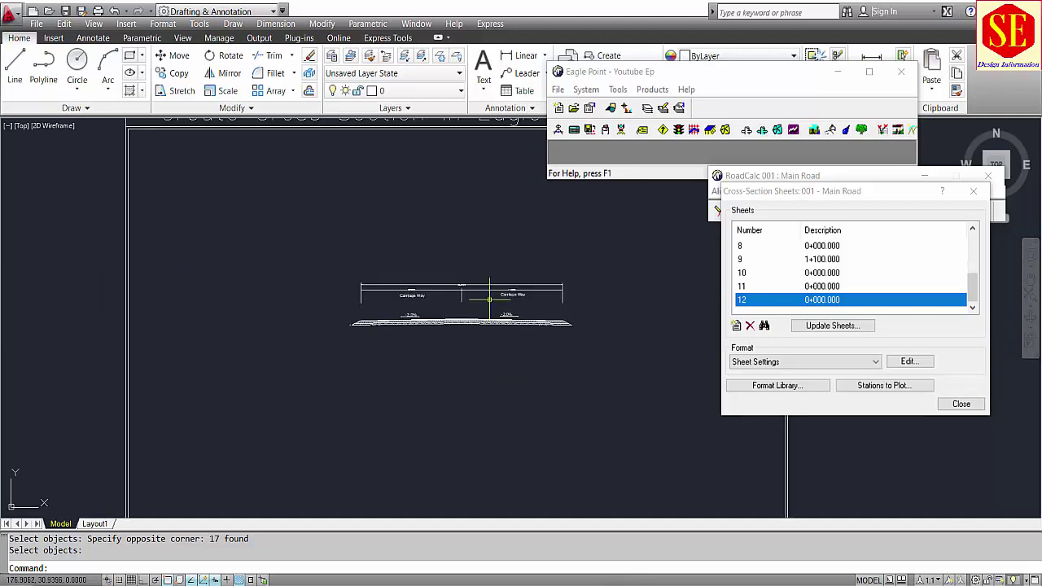
# Move the sheet frame block from its typical section's crown point onto the centerline of the 0+000 cross section's design surface
pyautogui.moveTo(158, 274); pyautogui.dragTo(365, 253, button='middle')
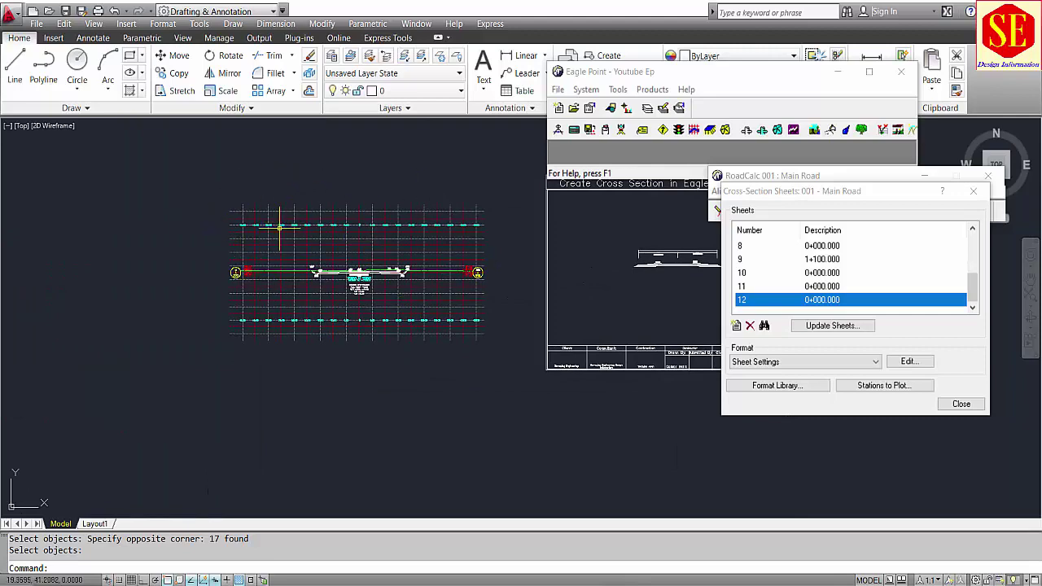
pyautogui.moveTo(501, 321); pyautogui.dragTo(386, 328, button='middle')
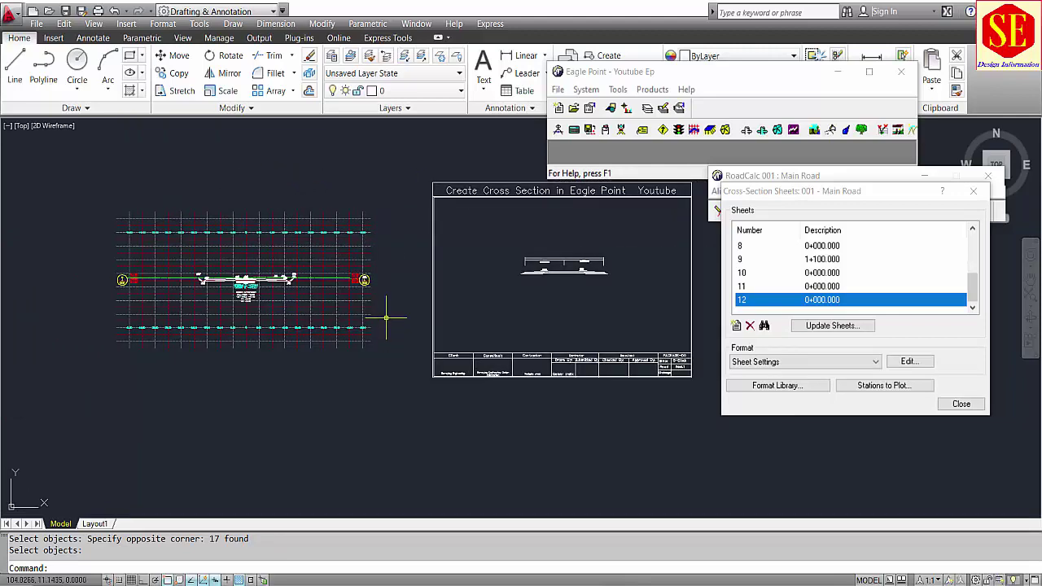
pyautogui.write('m')
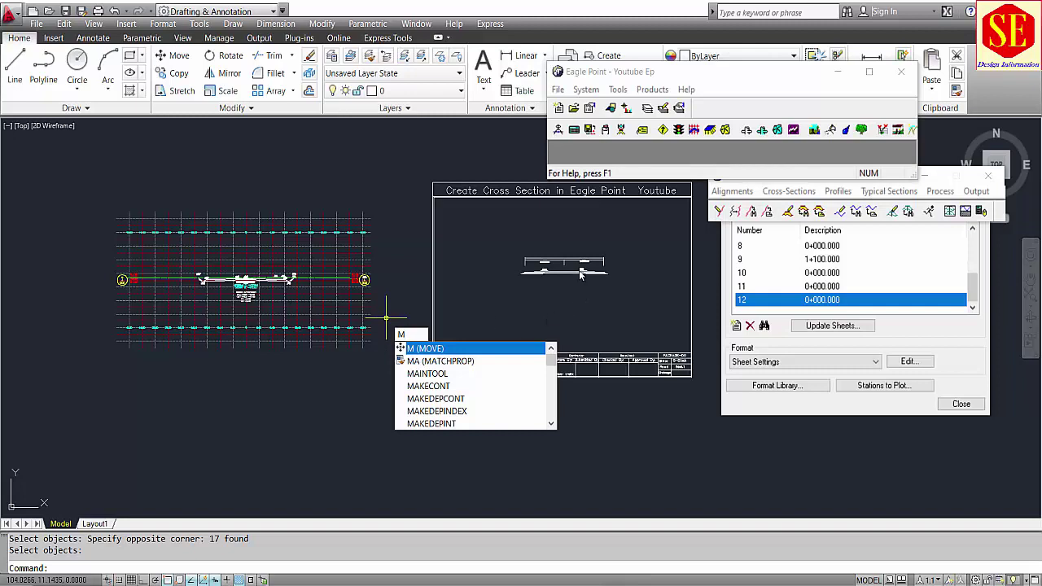
pyautogui.press('Return')
pyautogui.click(577, 265)
pyautogui.scroll(6, 570, 257)
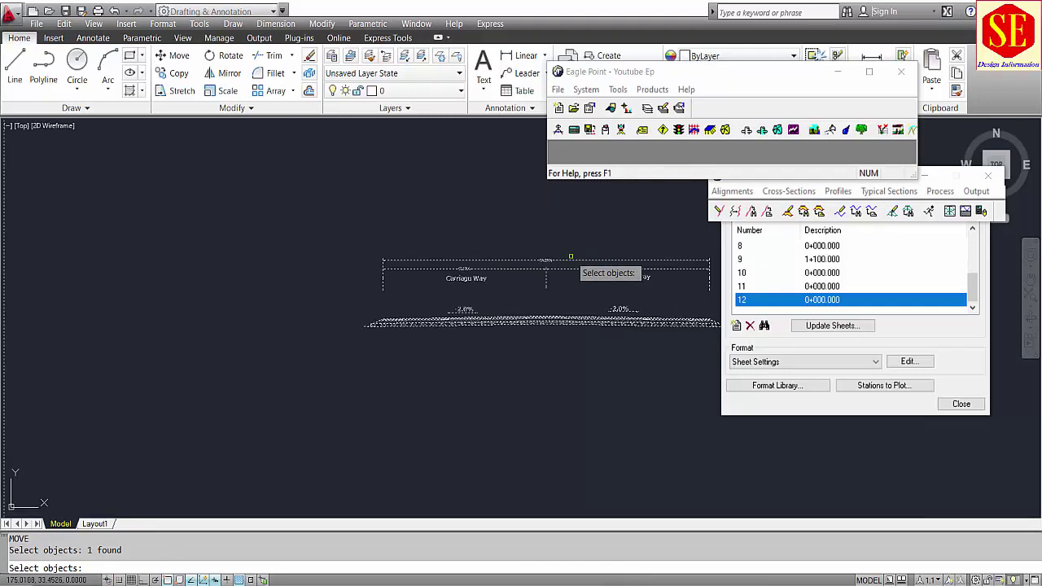
pyautogui.press('Return')
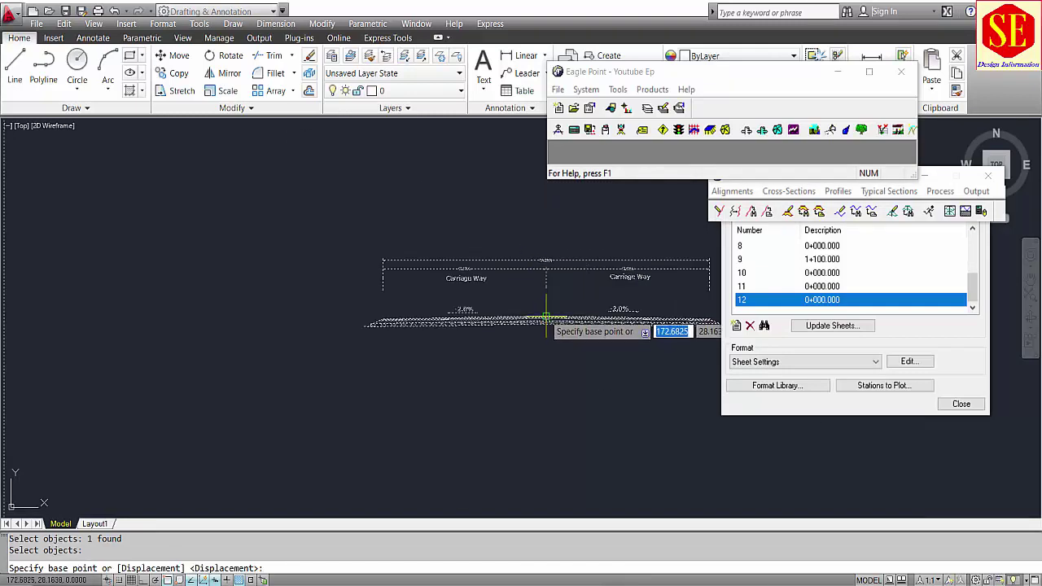
pyautogui.click(546, 317)
pyautogui.scroll(-5, 537, 301)
pyautogui.scroll(4, 325, 325)
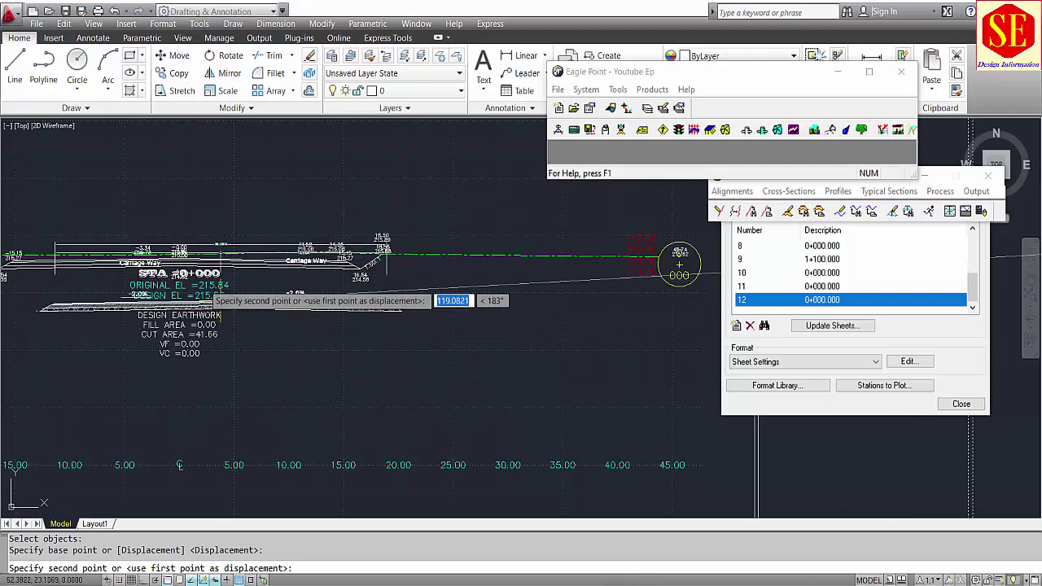
pyautogui.scroll(6, 213, 294)
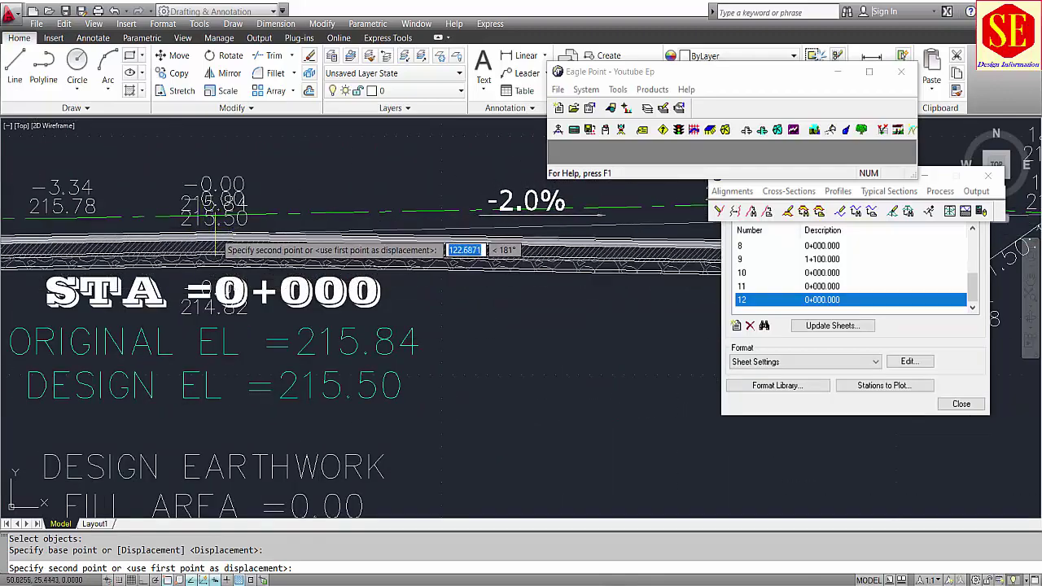
pyautogui.click(215, 244)
pyautogui.scroll(-8, 410, 284)
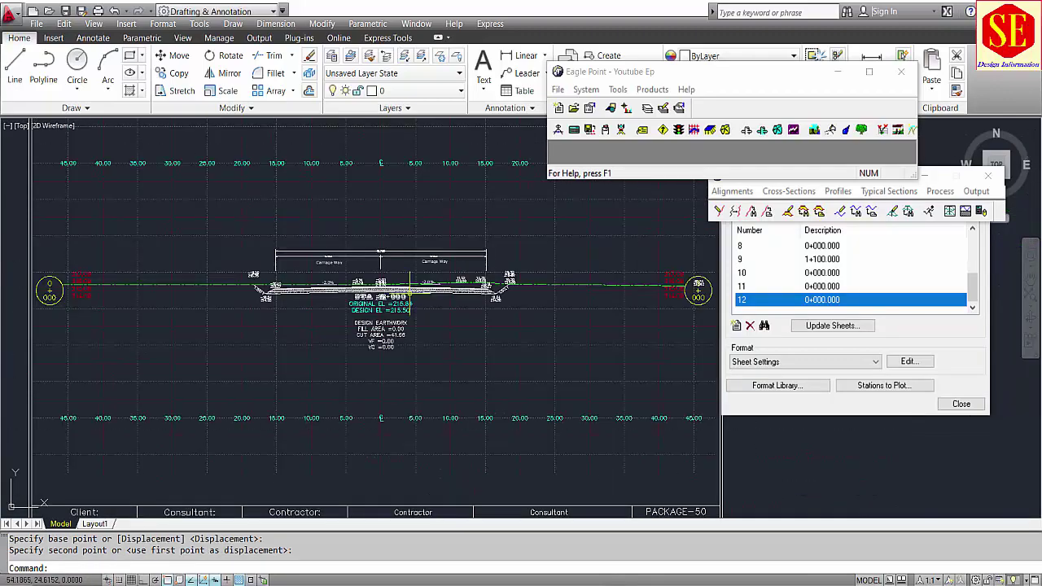
# Check how the frame fits around the 0+000 cross section and copy the frame block to the clipboard
pyautogui.scroll(-4, 410, 287)
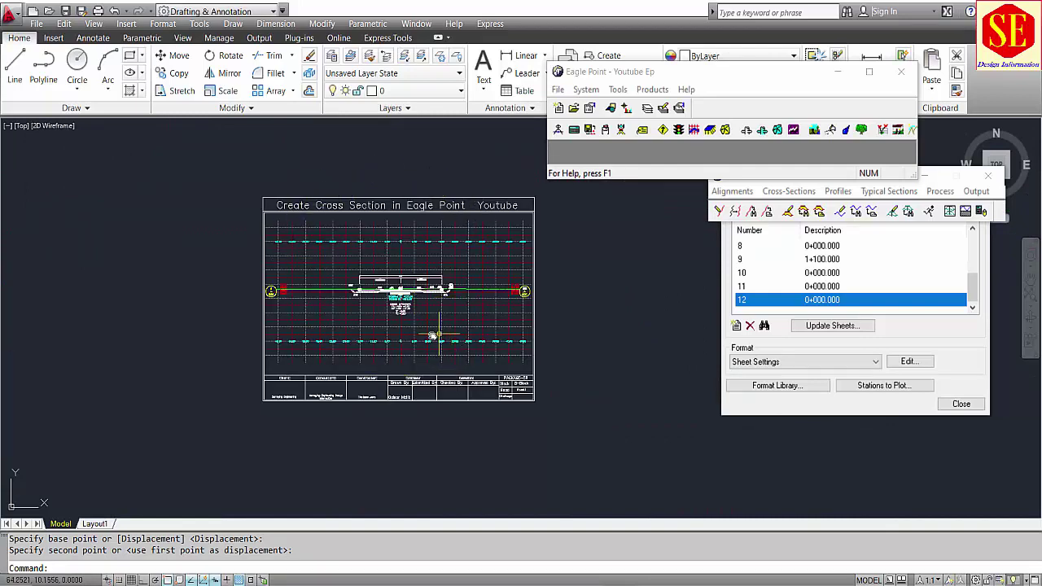
pyautogui.moveTo(438, 335); pyautogui.dragTo(395, 379, button='middle')
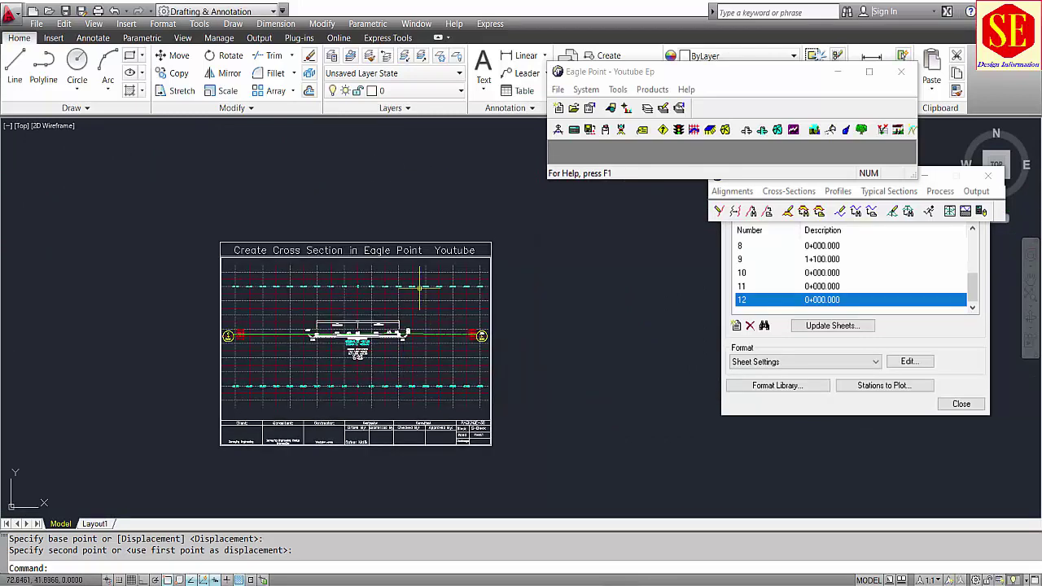
pyautogui.scroll(2, 387, 267)
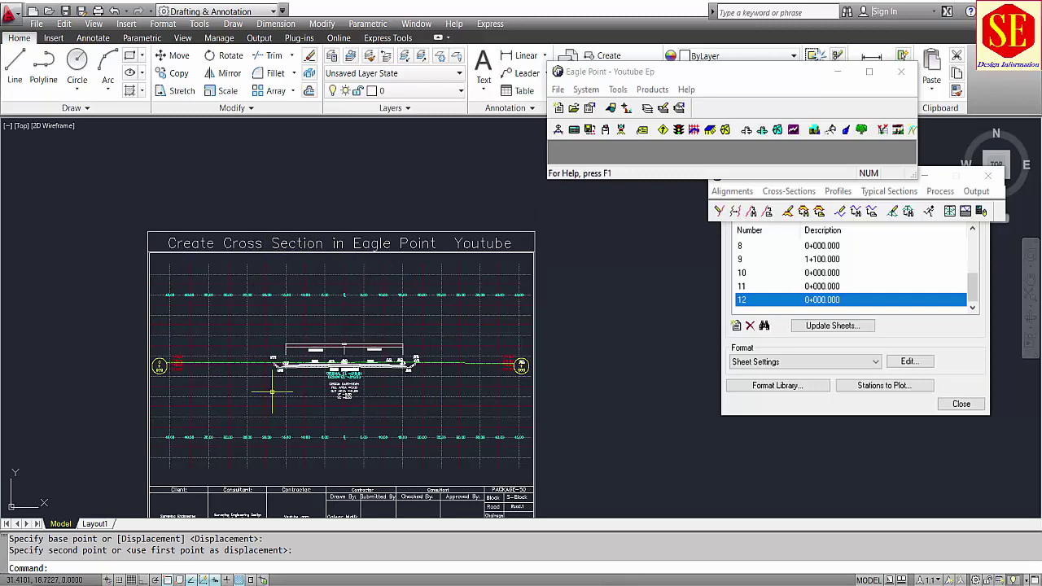
pyautogui.scroll(3, 150, 266)
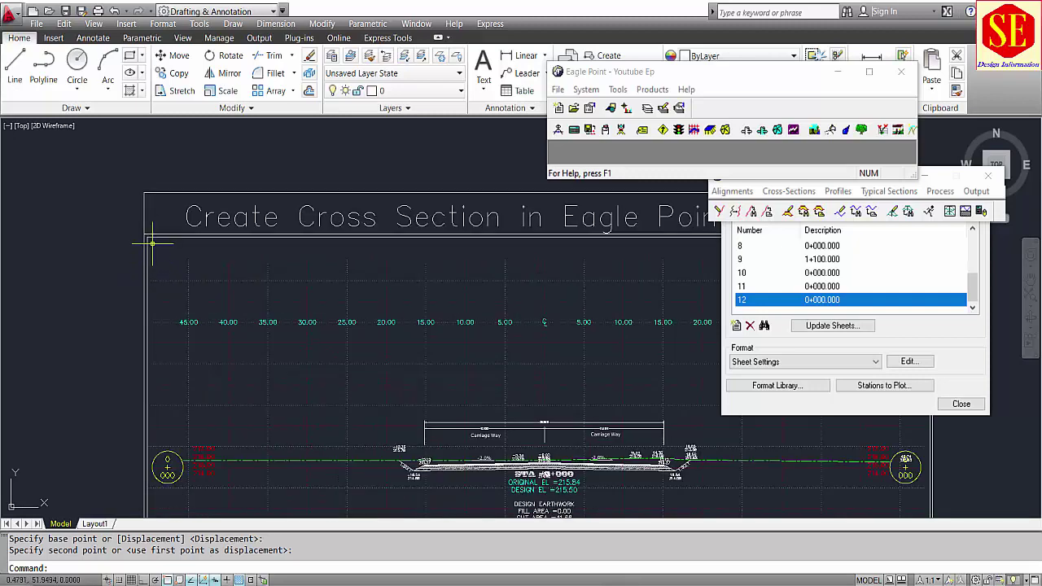
pyautogui.scroll(-4, 152, 310)
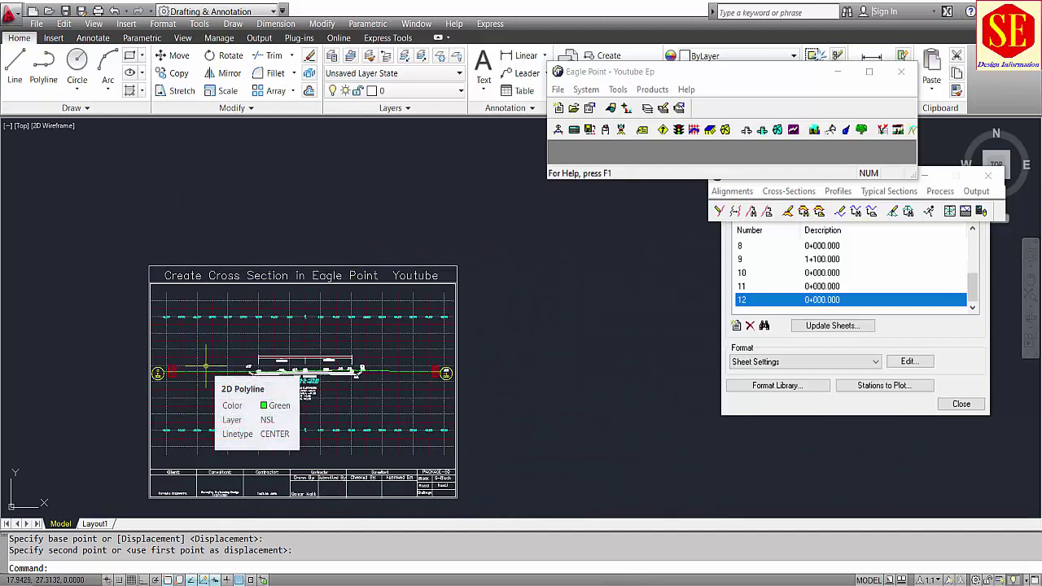
pyautogui.click(440, 275)
pyautogui.rightClick(444, 271)
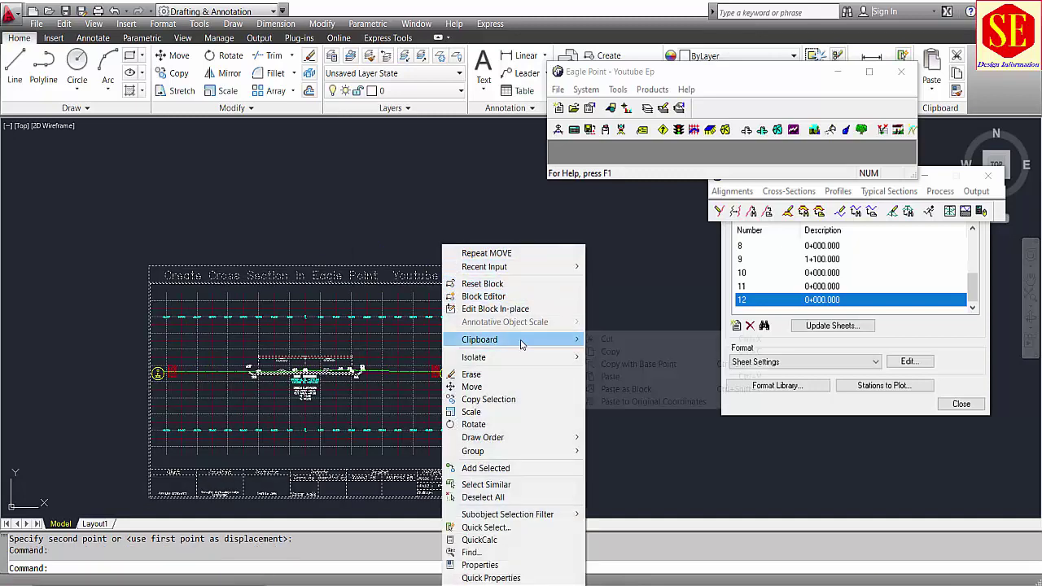
pyautogui.moveTo(523, 339)
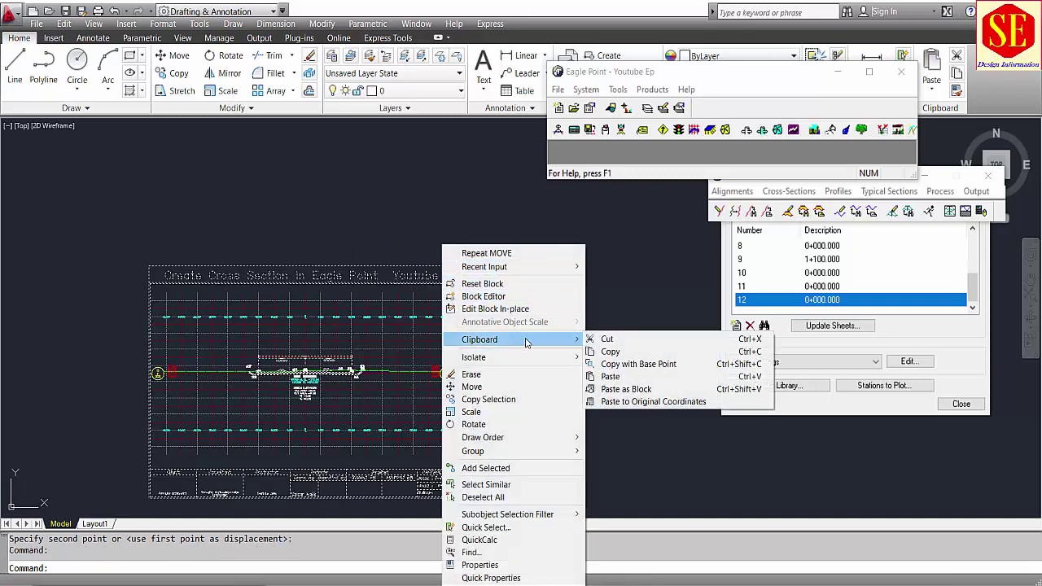
pyautogui.click(613, 355)
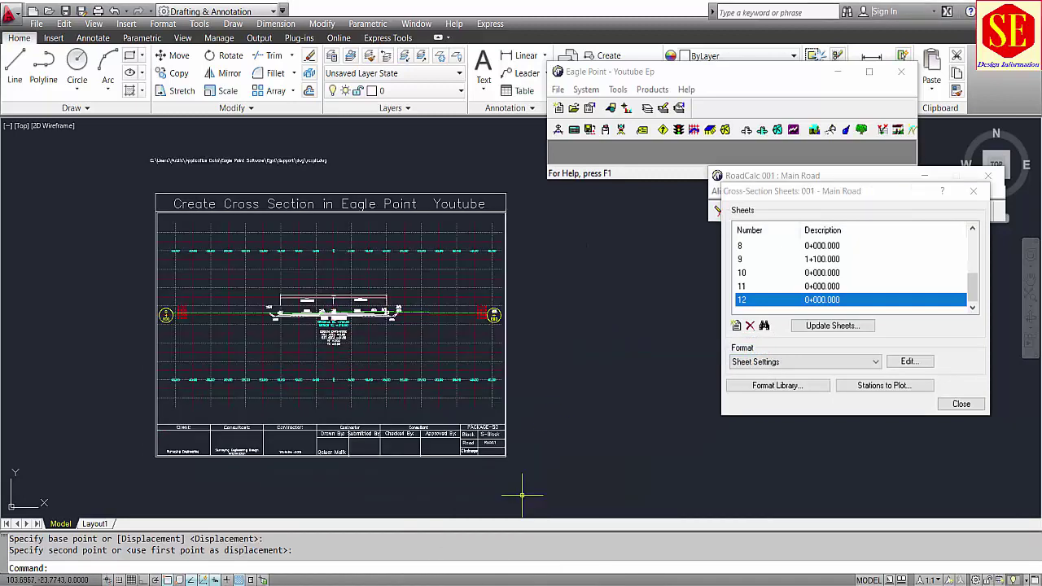
# Open File Explorer and browse on Local Disk (C:) to the Users\Public\Application Data folder
pyautogui.press('super+e')
pyautogui.scroll(-2, 277, 419)
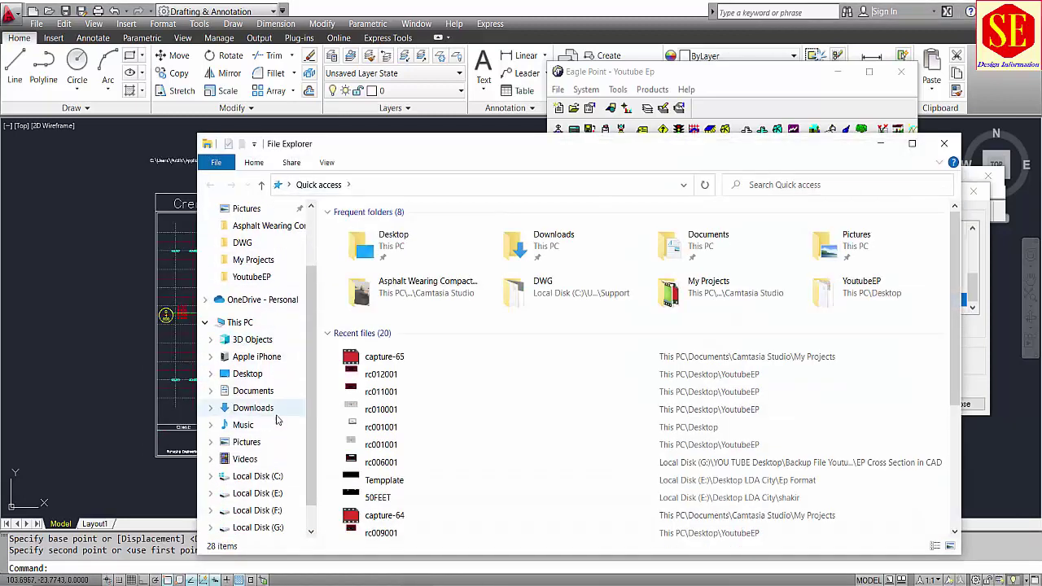
pyautogui.click(270, 477)
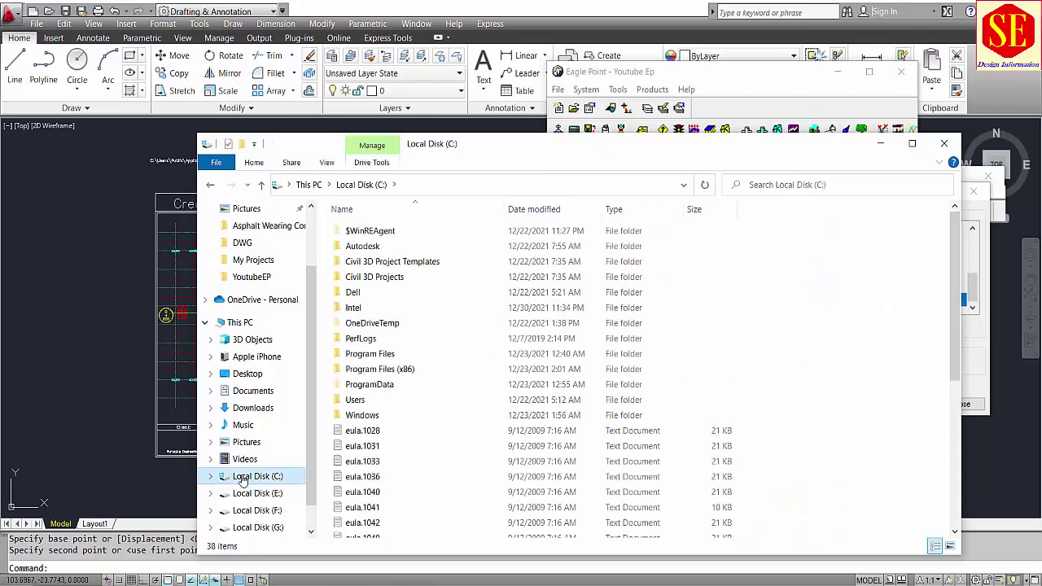
pyautogui.click(358, 399)
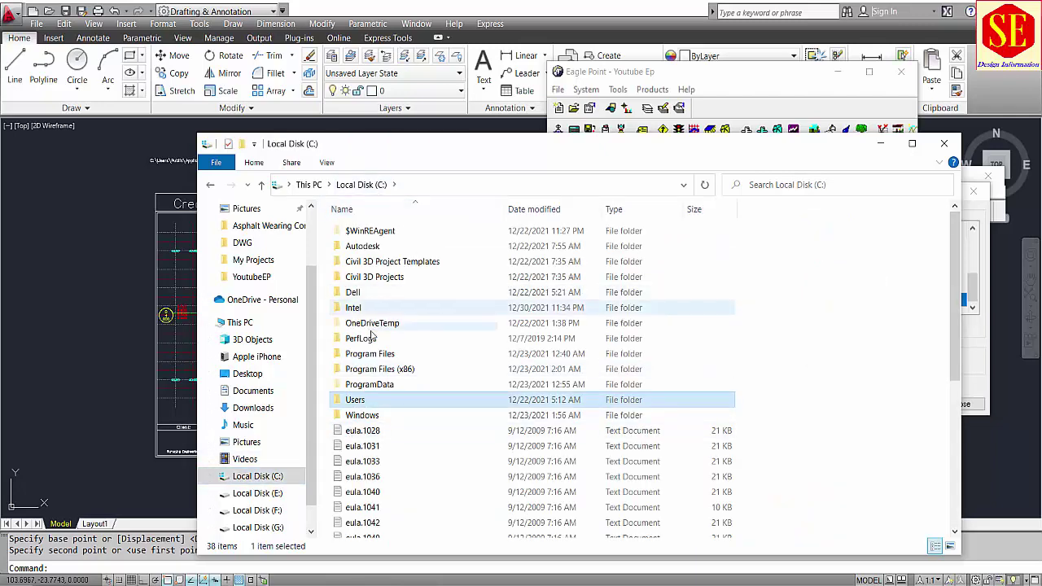
pyautogui.doubleClick(362, 405)
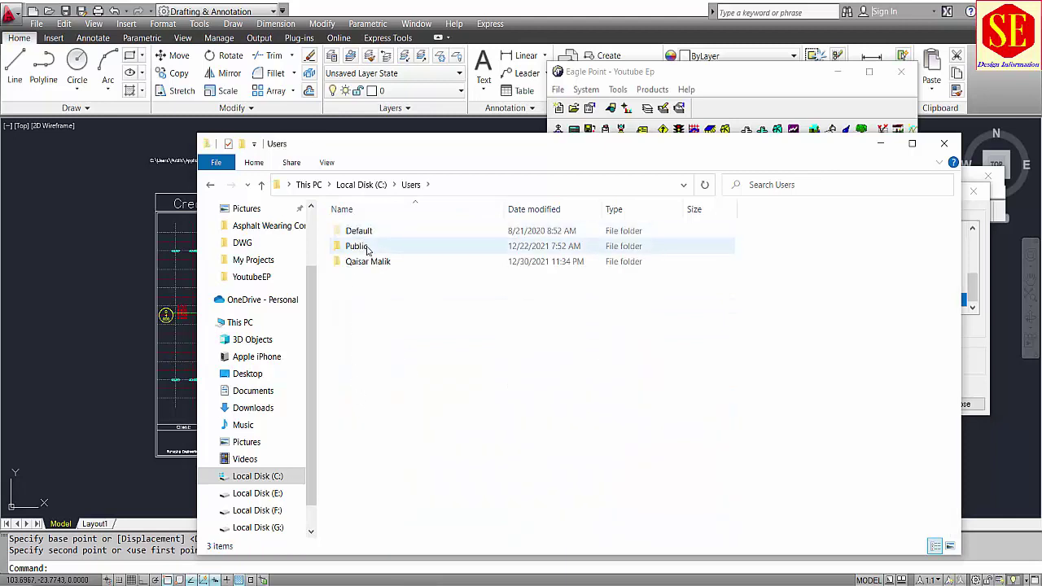
pyautogui.doubleClick(366, 247)
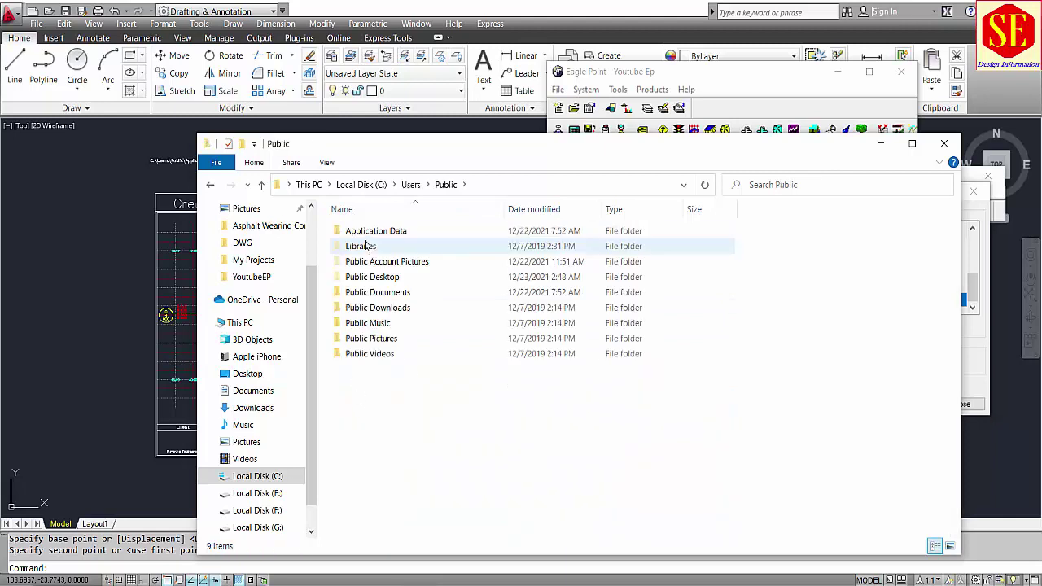
pyautogui.doubleClick(376, 233)
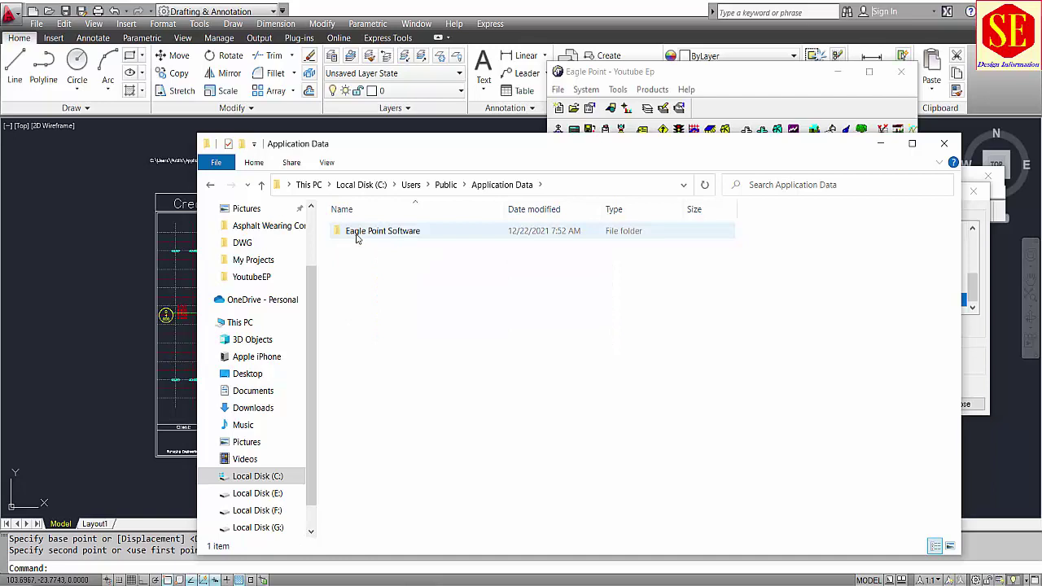
# Open the Eagle Point Software\Egpt\Support\DWG folder that holds the prototype drawings
pyautogui.doubleClick(378, 233)
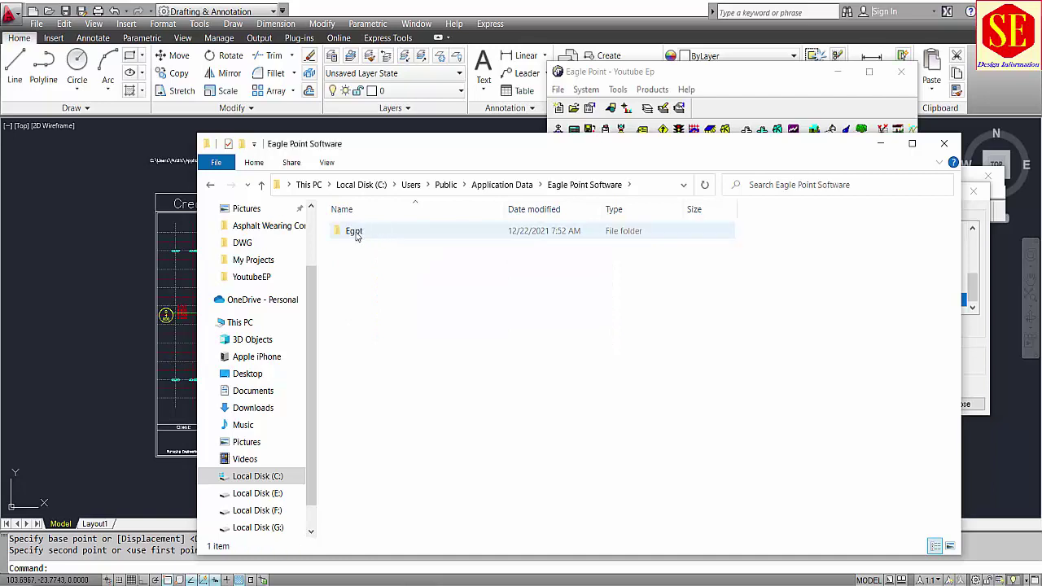
pyautogui.doubleClick(355, 232)
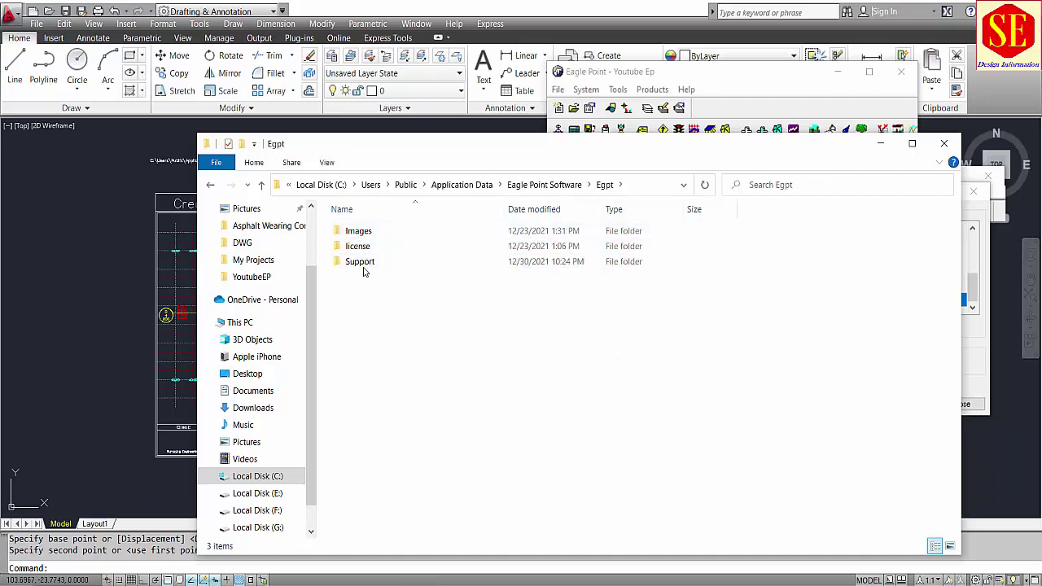
pyautogui.doubleClick(364, 267)
pyautogui.scroll(-2, 370, 326)
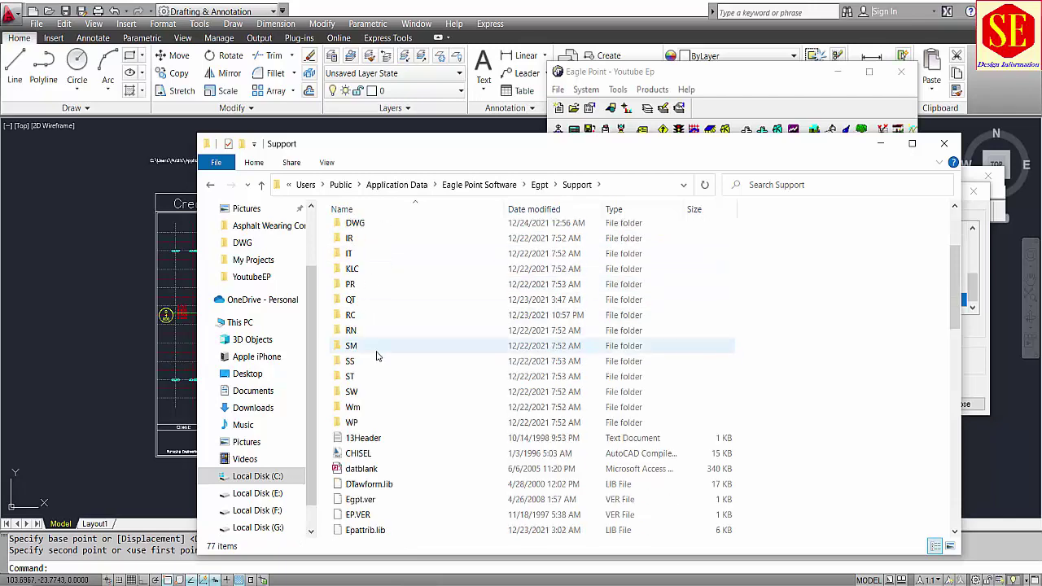
pyautogui.scroll(1, 359, 297)
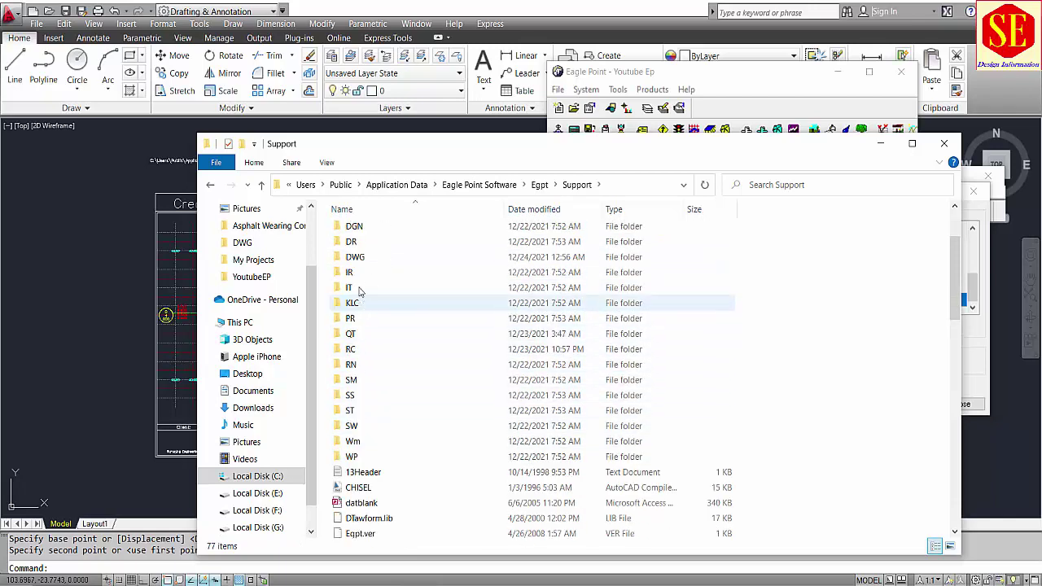
pyautogui.click(359, 259)
pyautogui.doubleClick(361, 259)
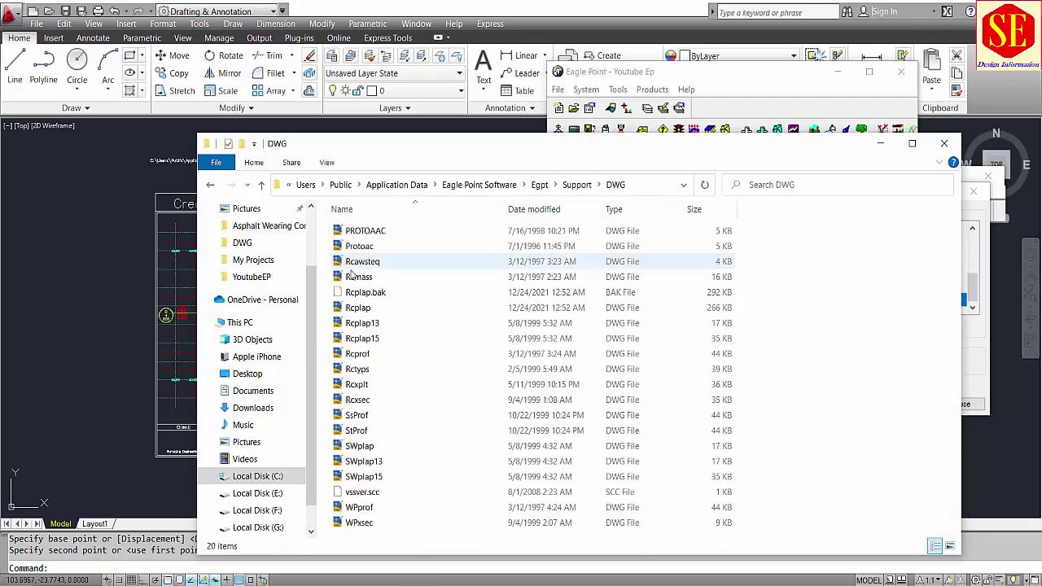
# Compare the file name in the pasted prototype path with the DWG folder and open the Rcxplt drawing
pyautogui.click(72, 287)
pyautogui.scroll(5, 325, 162)
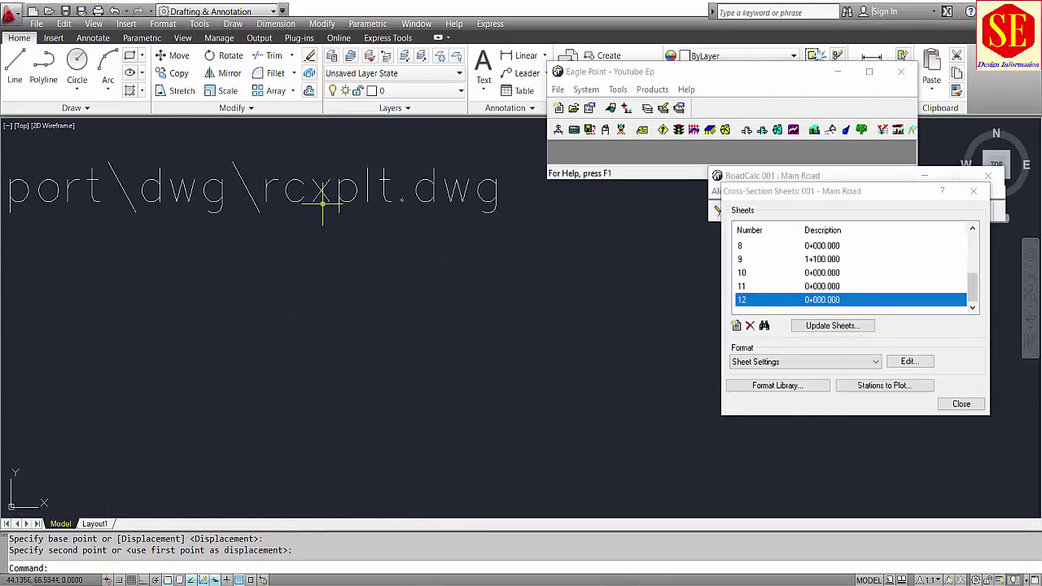
pyautogui.hotkey('alt', 'Tab')
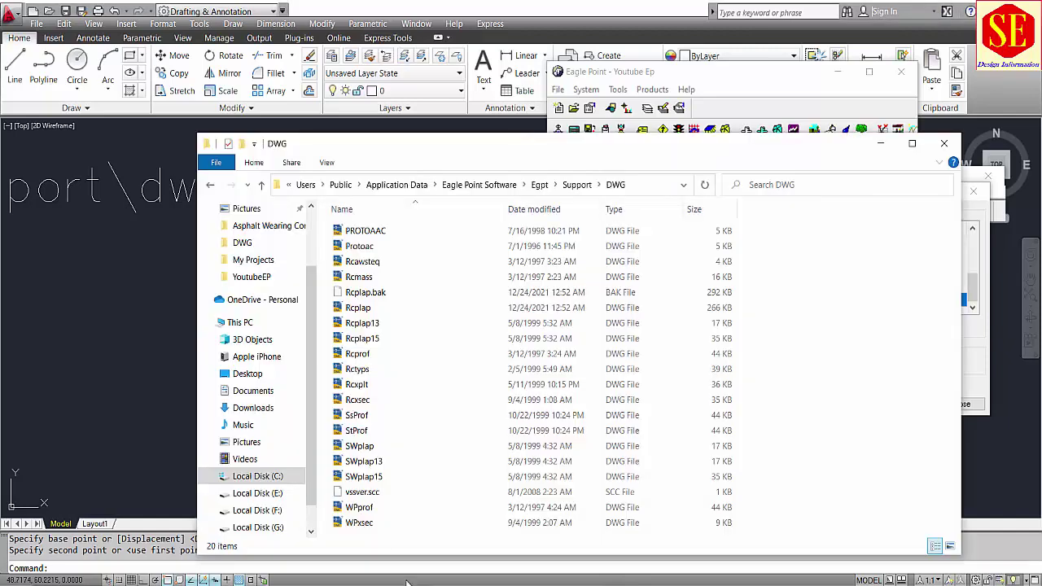
pyautogui.click(358, 384)
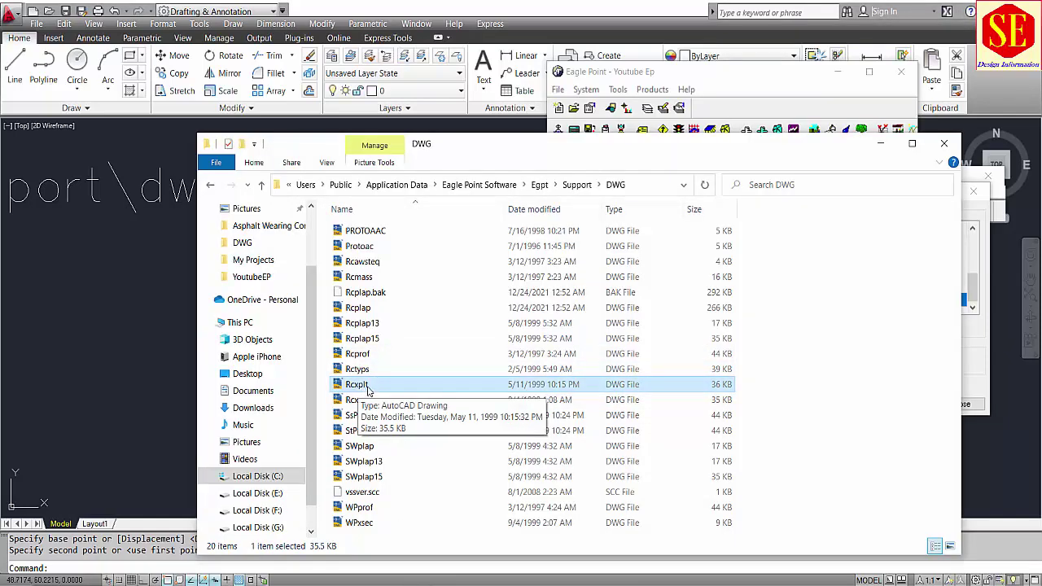
pyautogui.scroll(-8, 122, 338)
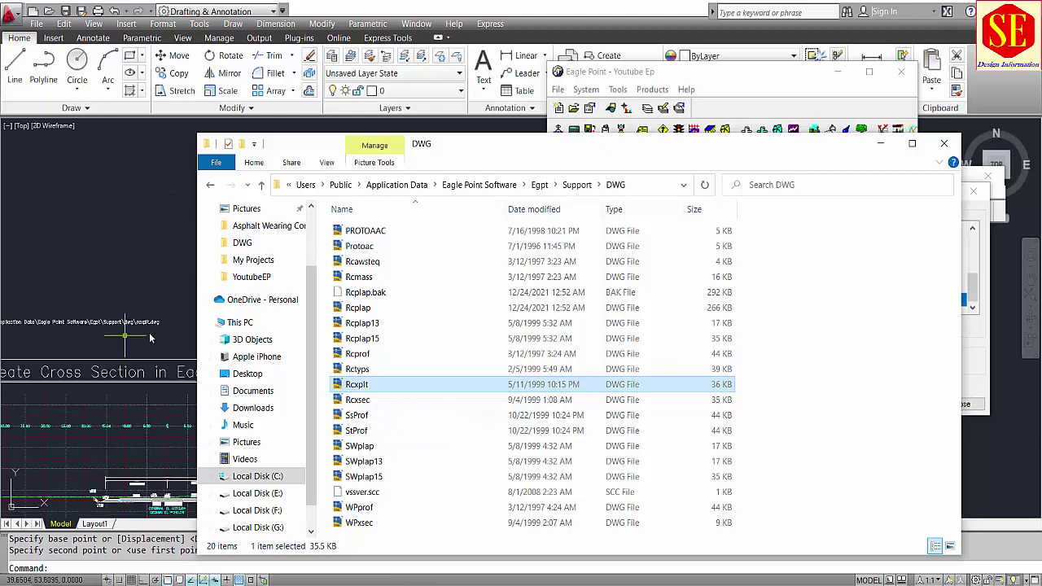
pyautogui.scroll(5, 149, 339)
pyautogui.scroll(-2, 57, 350)
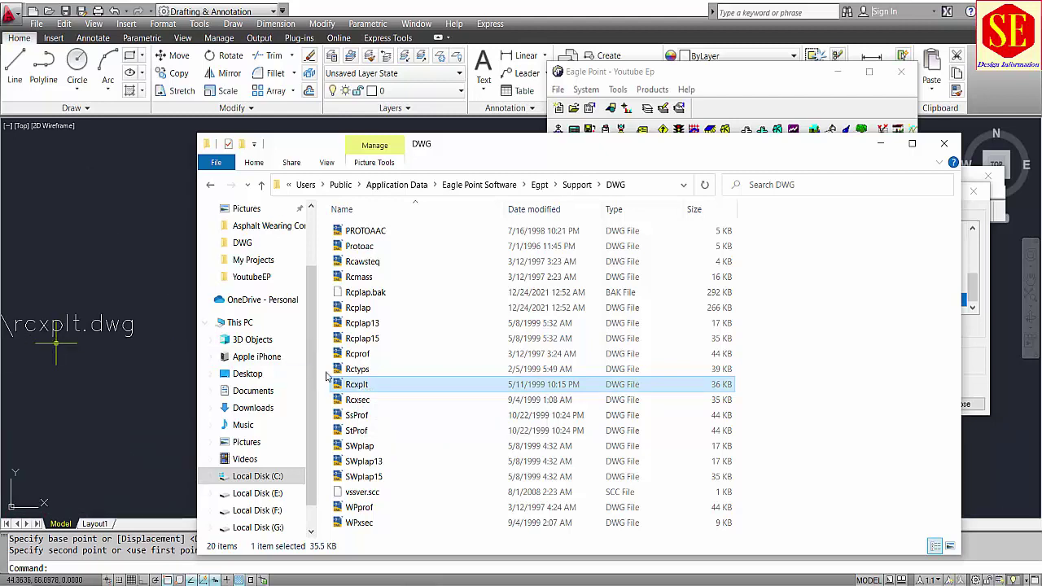
pyautogui.doubleClick(362, 387)
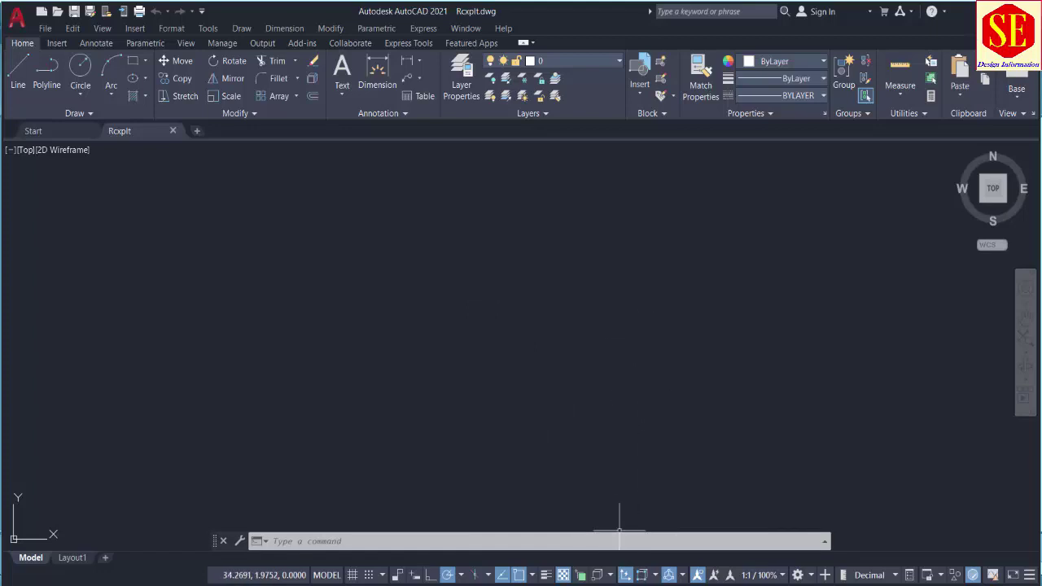
# Paste the copied sheet frame block into the Rcxplt drawing at its original coordinates
pyautogui.moveTo(623, 581)
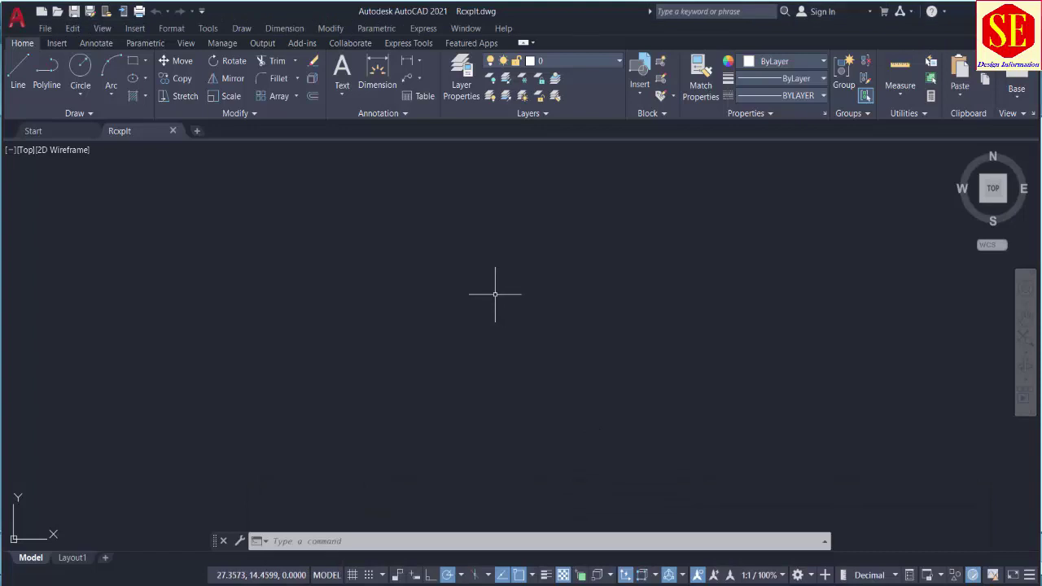
pyautogui.rightClick(446, 222)
pyautogui.moveTo(496, 249)
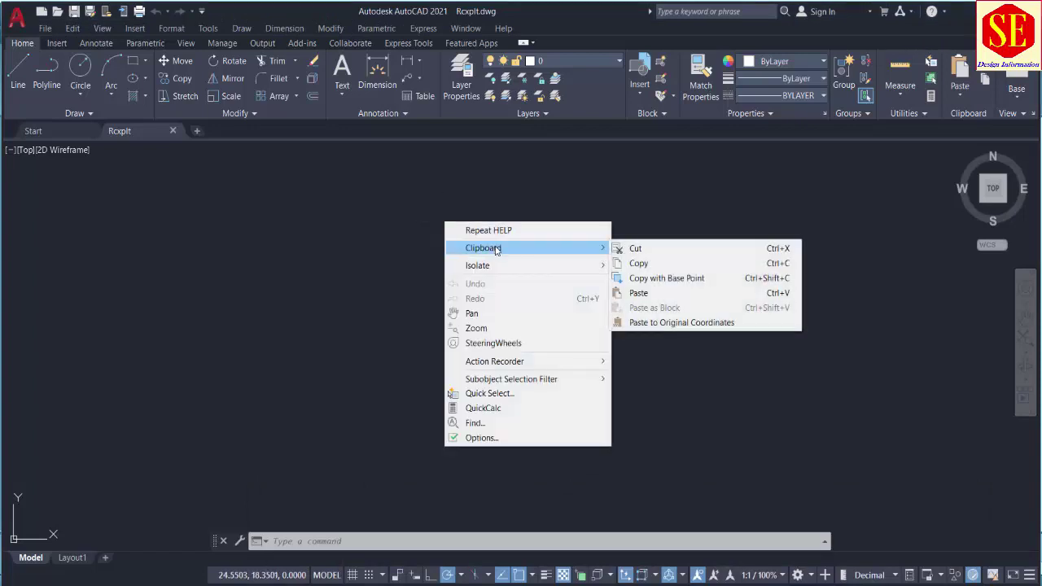
pyautogui.click(673, 324)
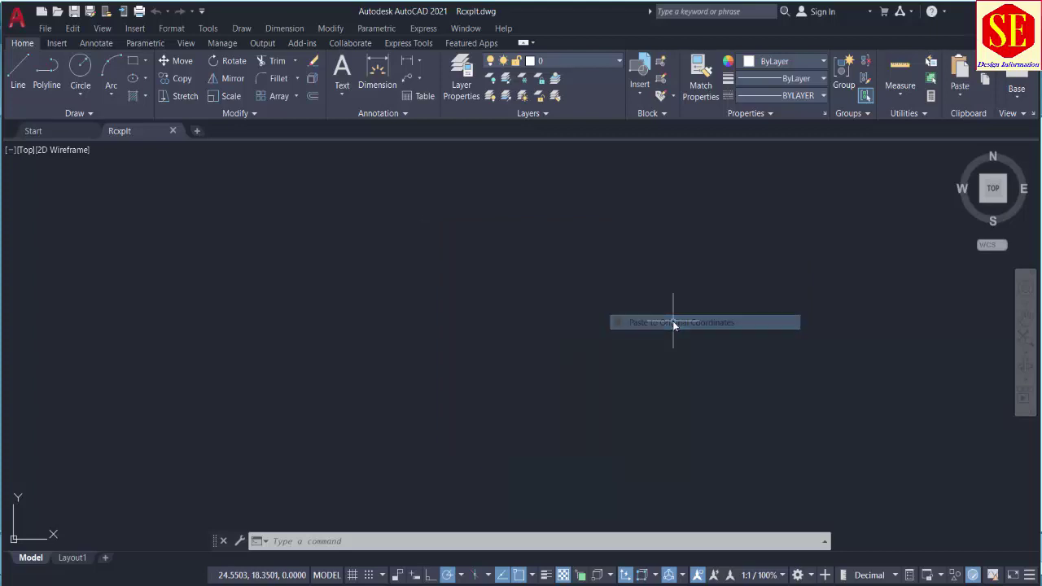
pyautogui.write('Z')
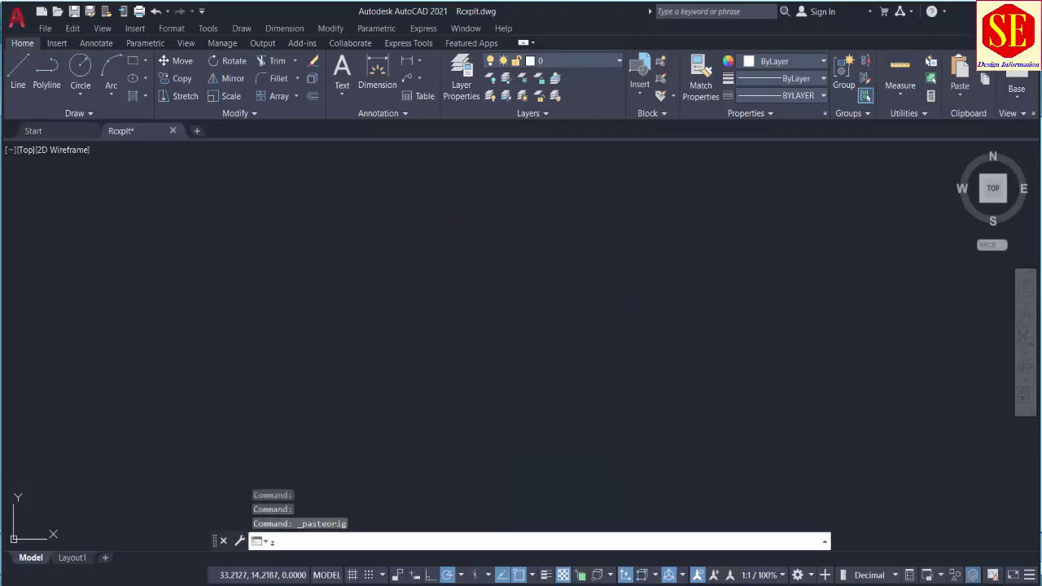
pyautogui.press('Return')
pyautogui.press('Return')
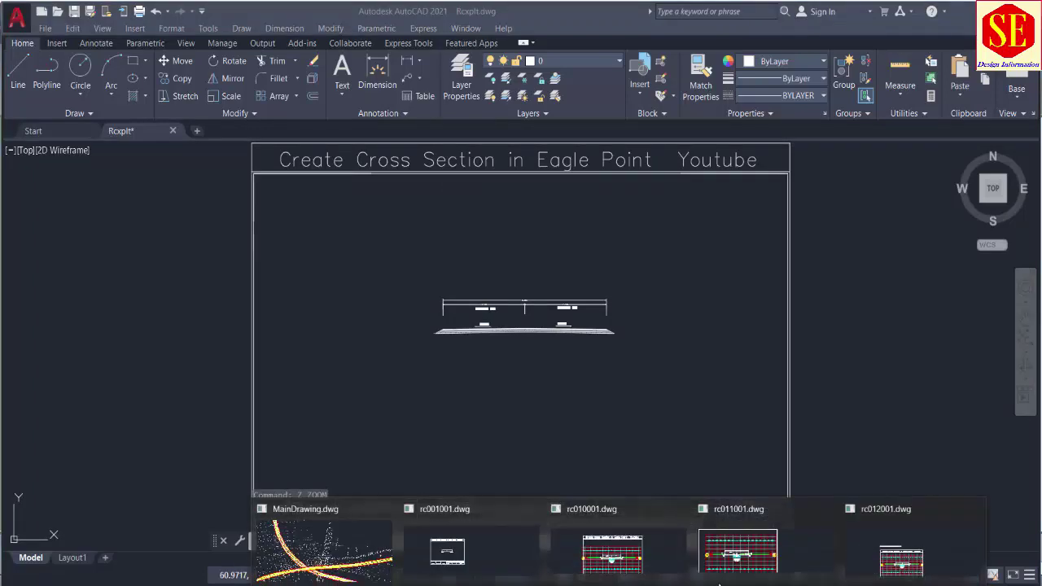
# Clear the frame selection in rc012001.dwg and save the Rcxplt prototype drawing with the pasted frame
pyautogui.click(872, 551)
pyautogui.moveTo(395, 198); pyautogui.dragTo(365, 87, button='middle')
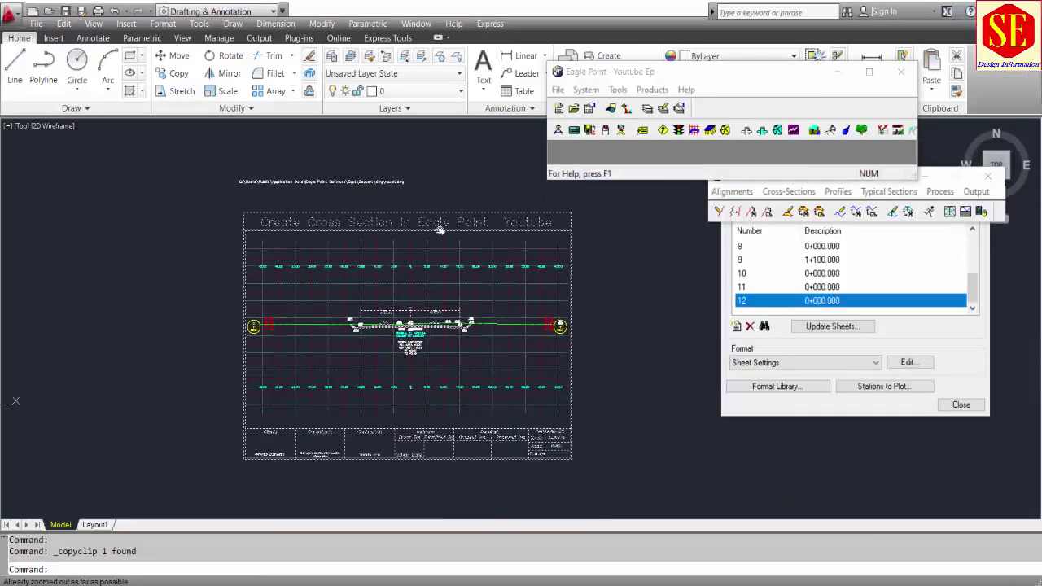
pyautogui.press('Escape')
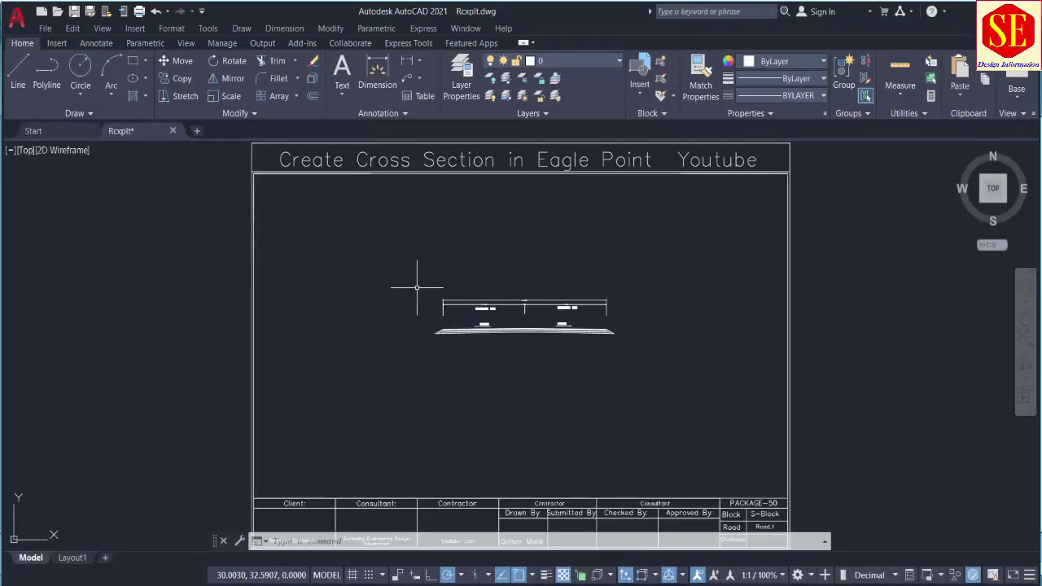
pyautogui.click(73, 16)
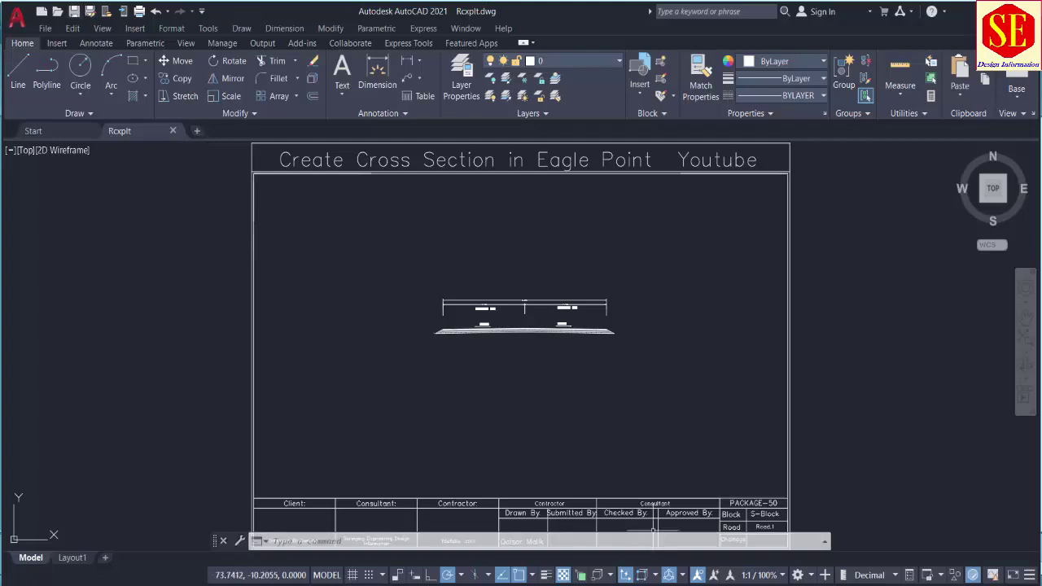
# Switch back to rc012001.dwg and create a new Main Road cross-section sheet with the ending station set to 0
pyautogui.moveTo(869, 559)
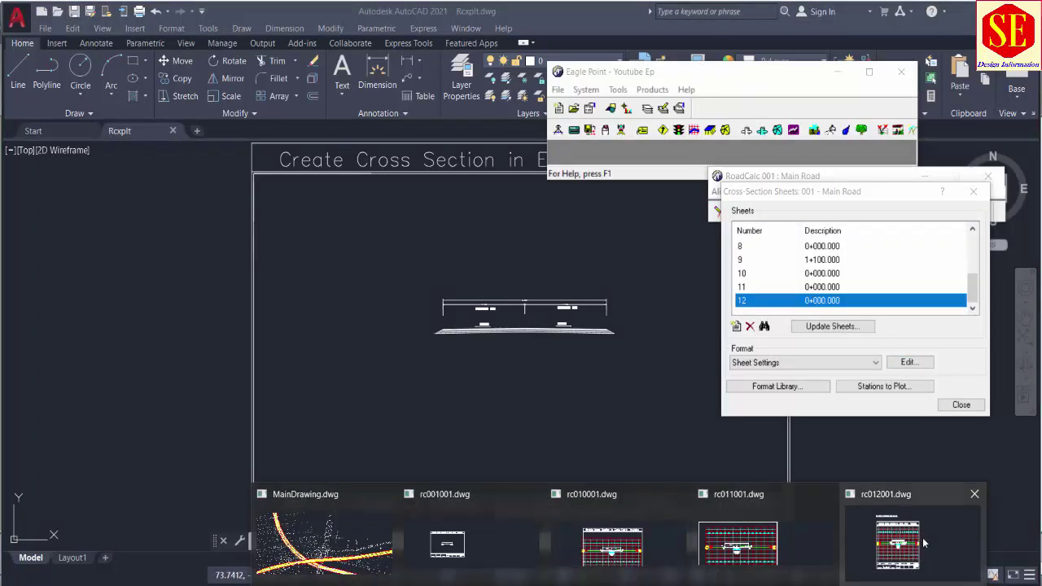
pyautogui.click(897, 543)
pyautogui.scroll(-3, 339, 229)
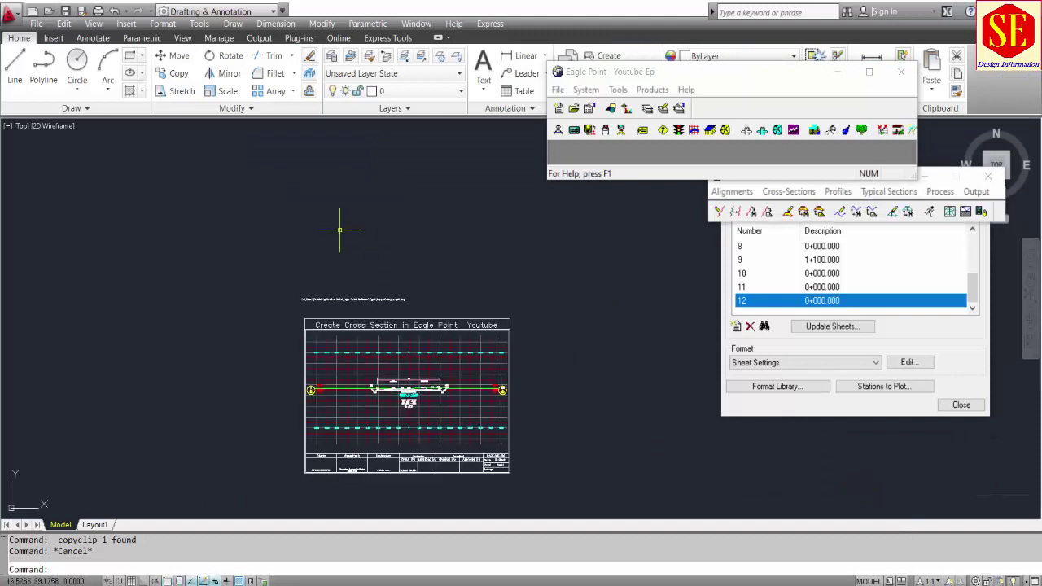
pyautogui.click(782, 338)
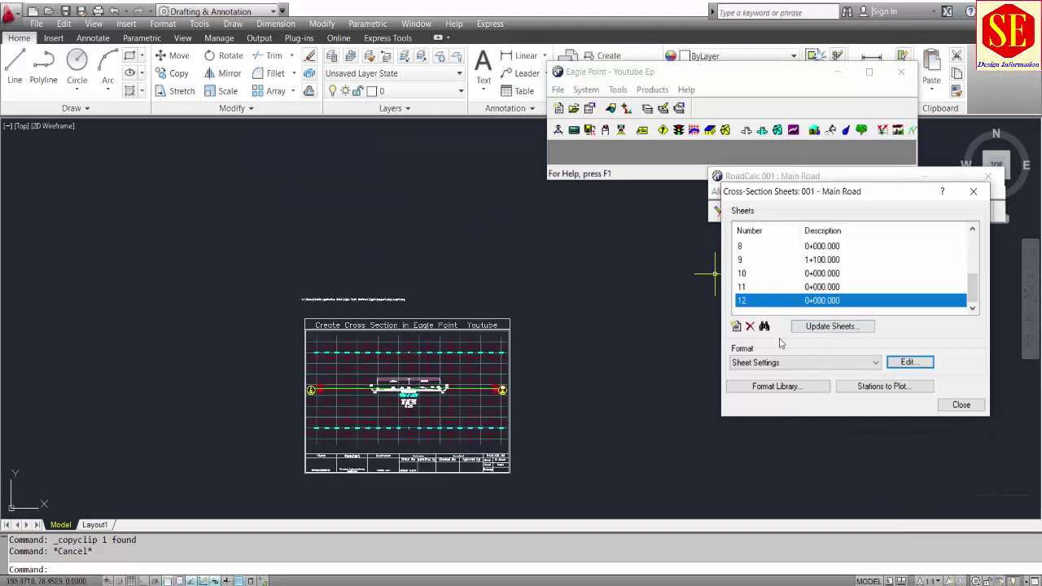
pyautogui.click(735, 326)
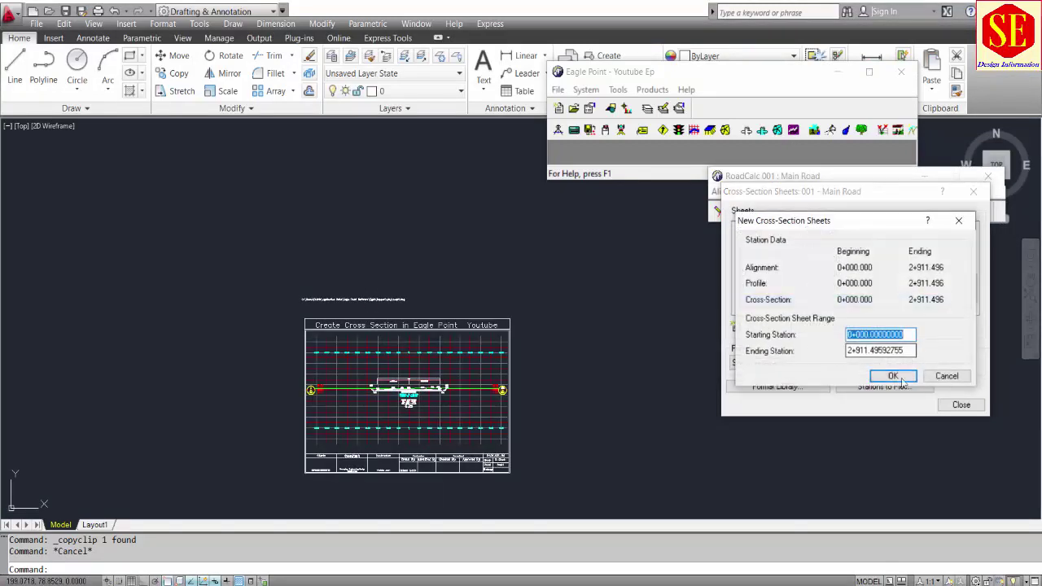
pyautogui.press('Tab')
pyautogui.write('0')
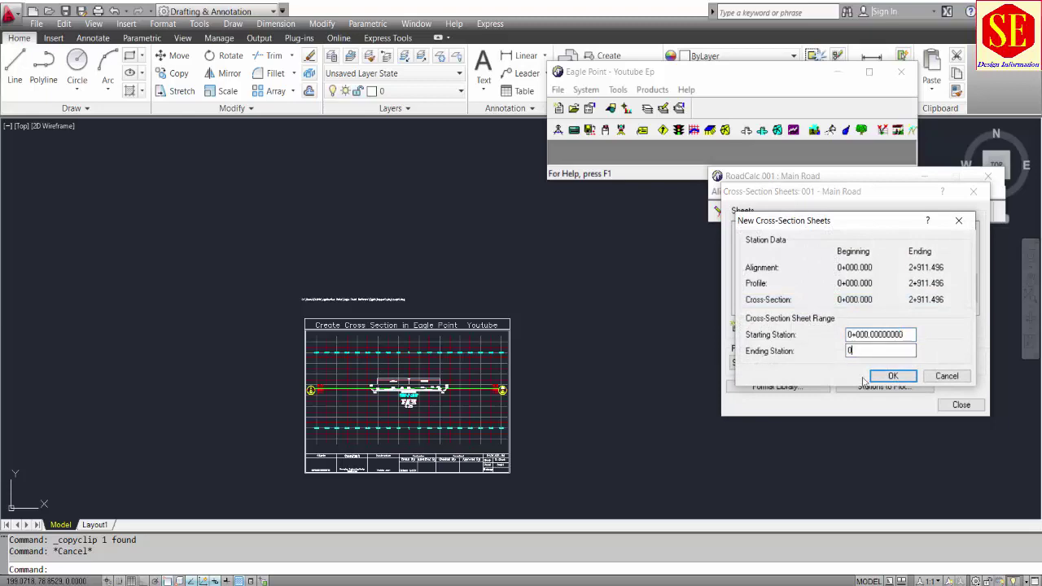
pyautogui.click(893, 375)
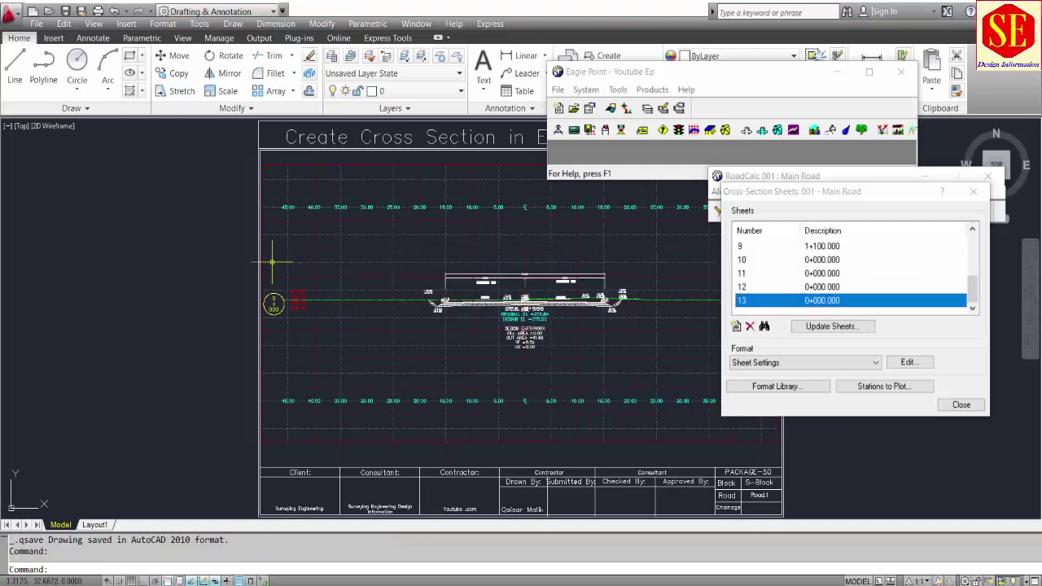
# Examine how the typical section's dimensions, slope labels and pavement layers align with the 0+000 cross section on the new sheet
pyautogui.scroll(3, 407, 262)
pyautogui.scroll(5, 418, 305)
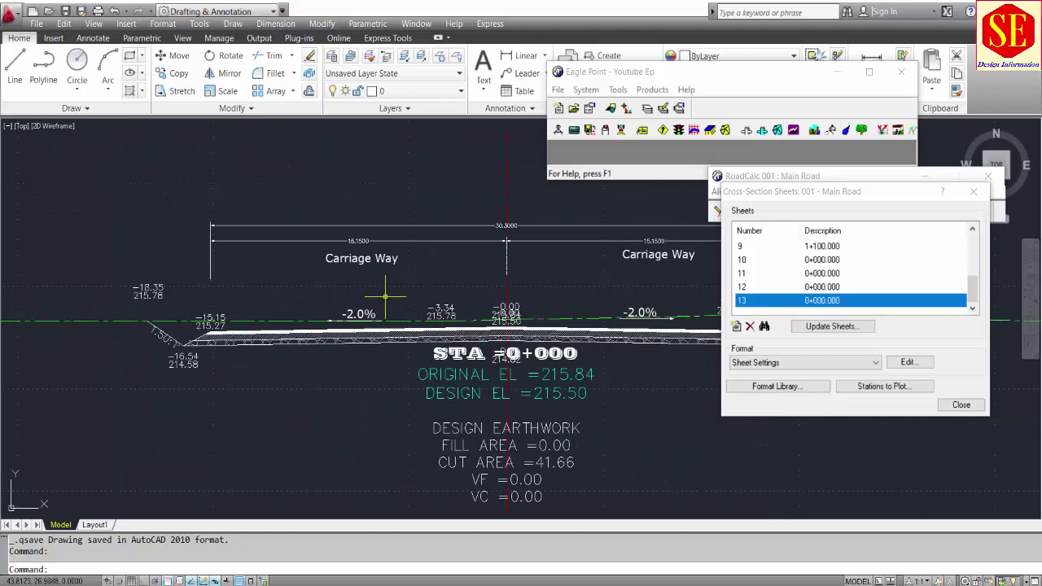
pyautogui.scroll(3, 385, 297)
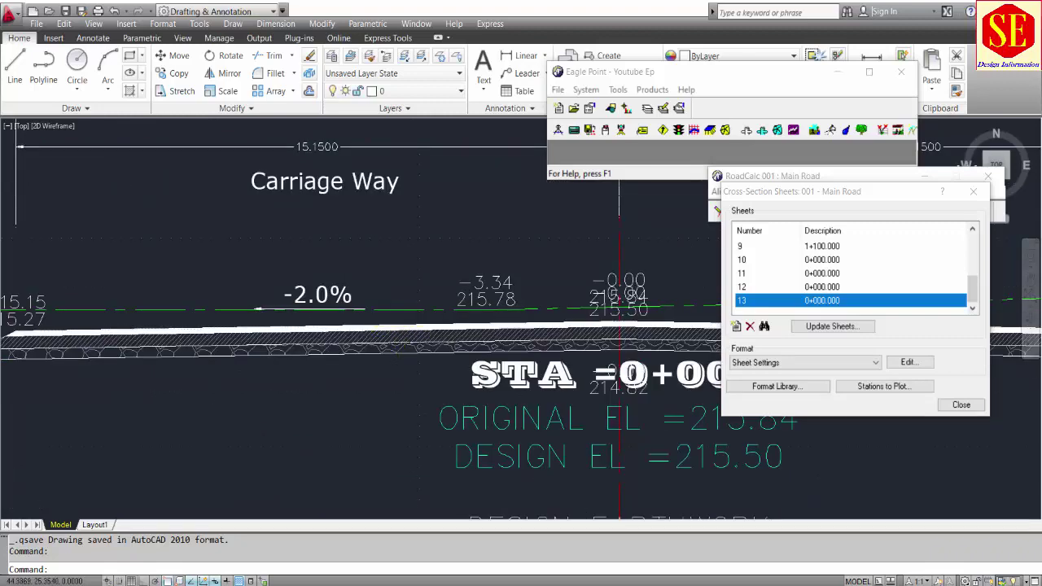
pyautogui.scroll(-4, 374, 322)
pyautogui.scroll(3, 437, 321)
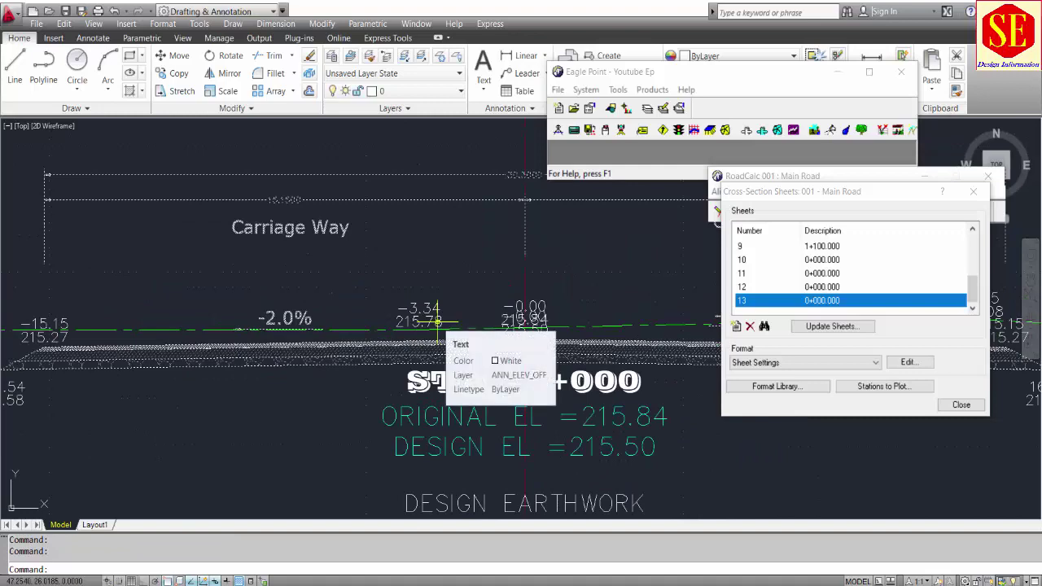
pyautogui.scroll(-4, 321, 293)
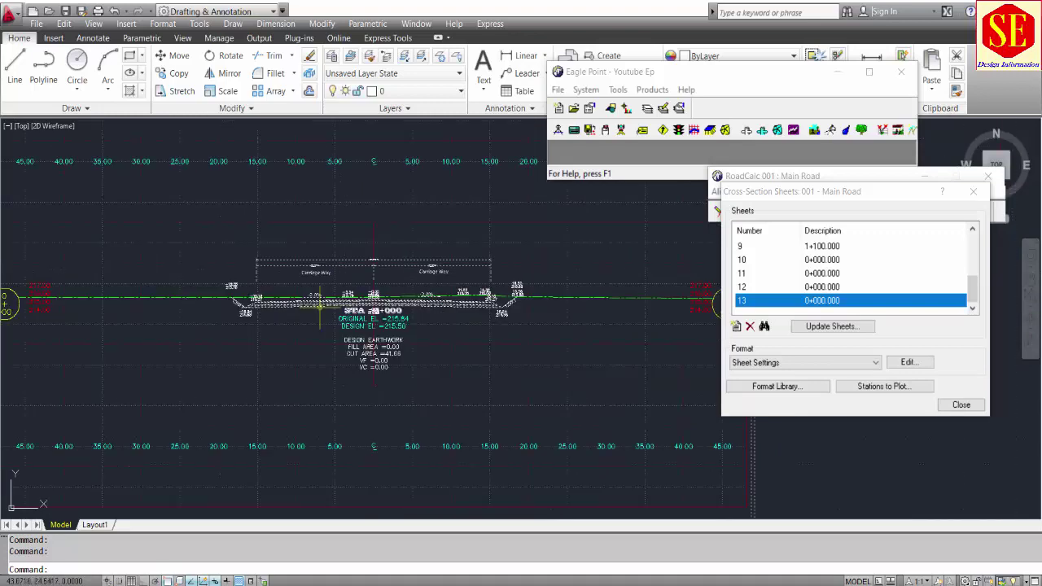
# Create a new Main Road cross-section sheet with both the starting and ending station set to 500
pyautogui.scroll(-1, 325, 277)
pyautogui.scroll(-2, 491, 272)
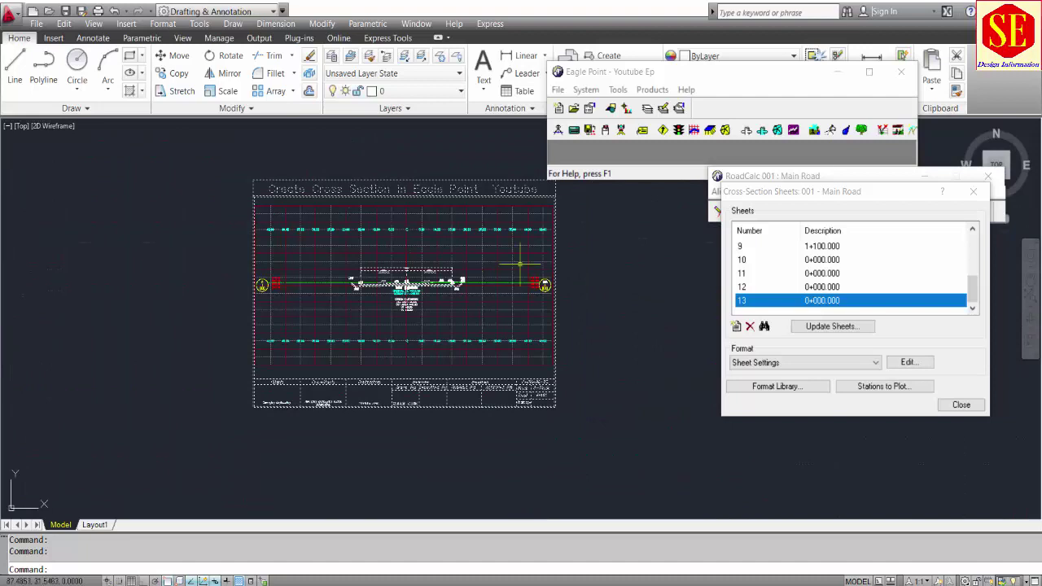
pyautogui.click(735, 327)
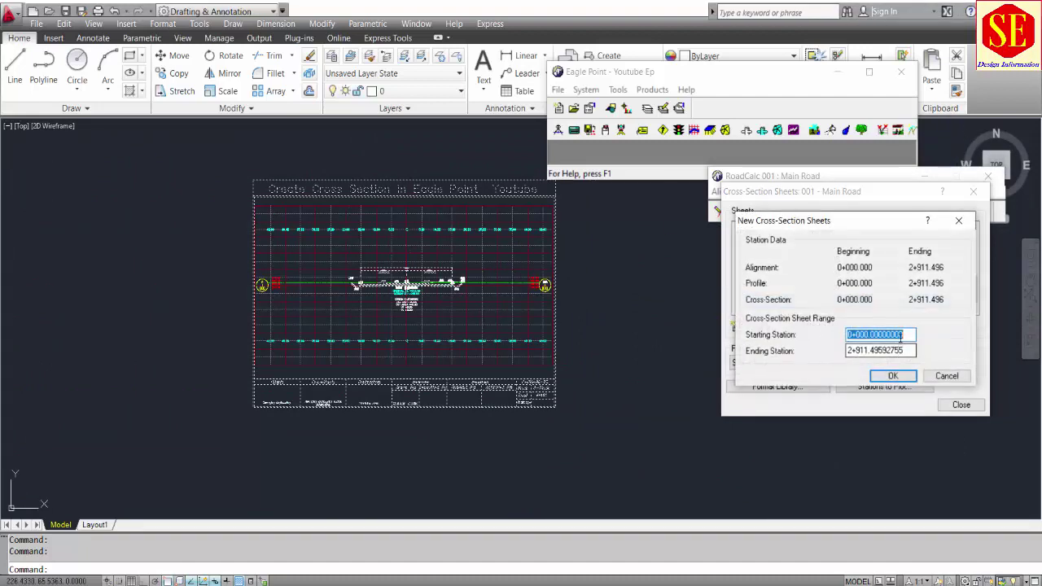
pyautogui.write('5')
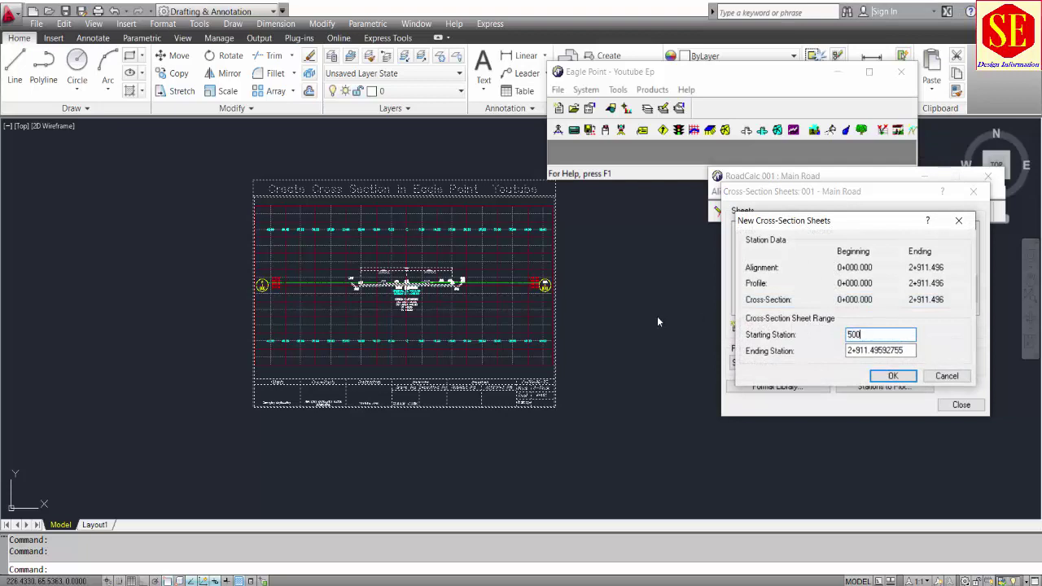
pyautogui.doubleClick(912, 351)
pyautogui.write('500')
pyautogui.click(892, 376)
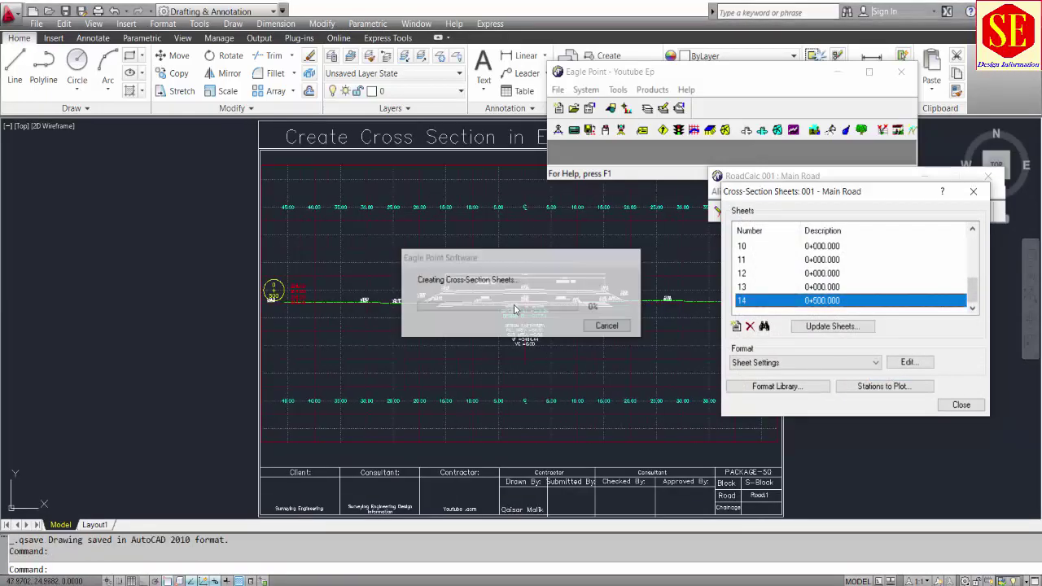
# Check the typical section's fit at station 0+500, then switch to the Rcxplt drawing and explode the sheet frame block
pyautogui.scroll(2, 527, 294)
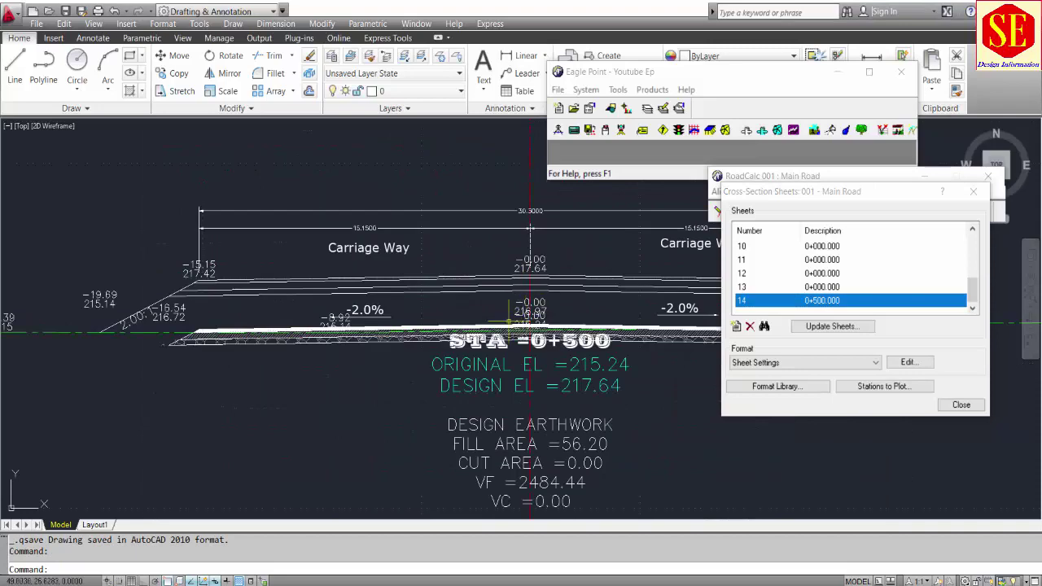
pyautogui.scroll(-10, 459, 325)
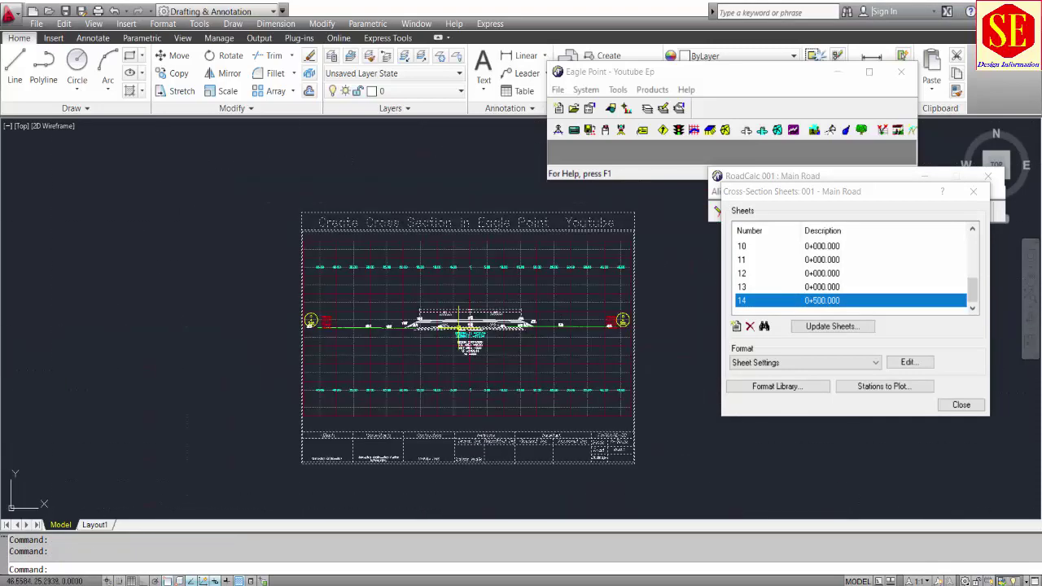
pyautogui.scroll(10, 458, 322)
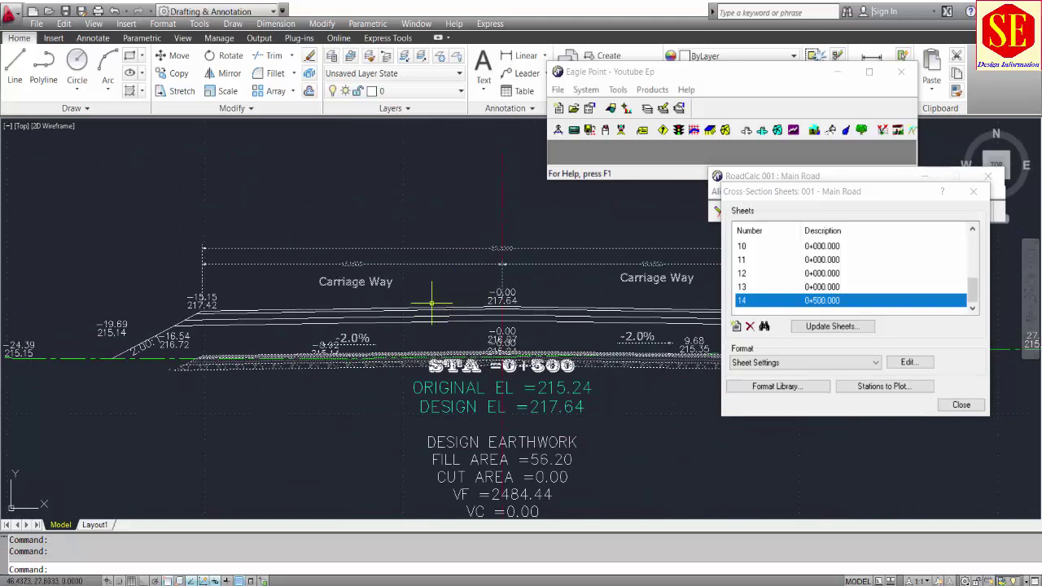
pyautogui.press('Escape')
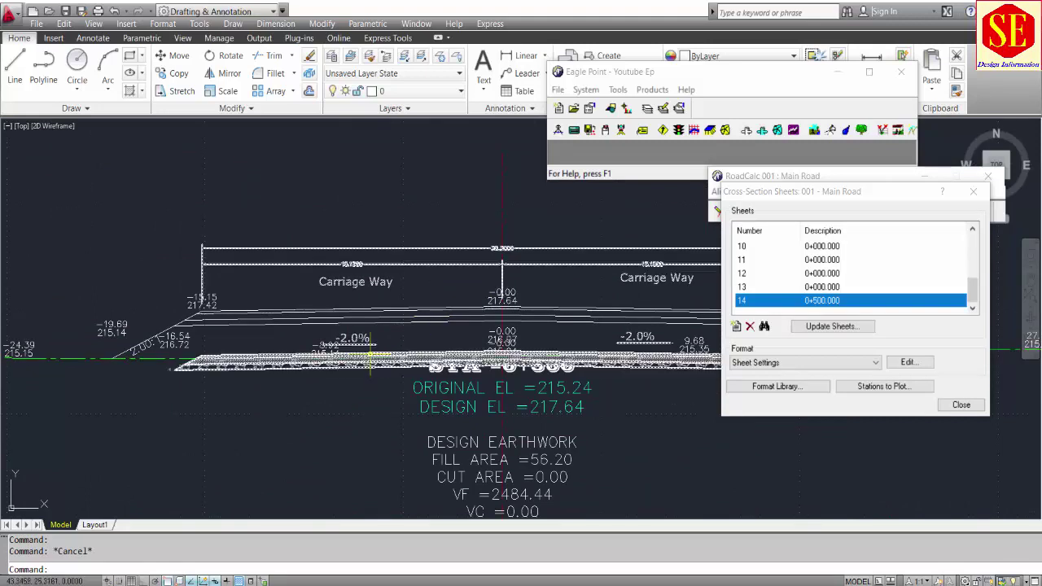
pyautogui.scroll(-10, 370, 358)
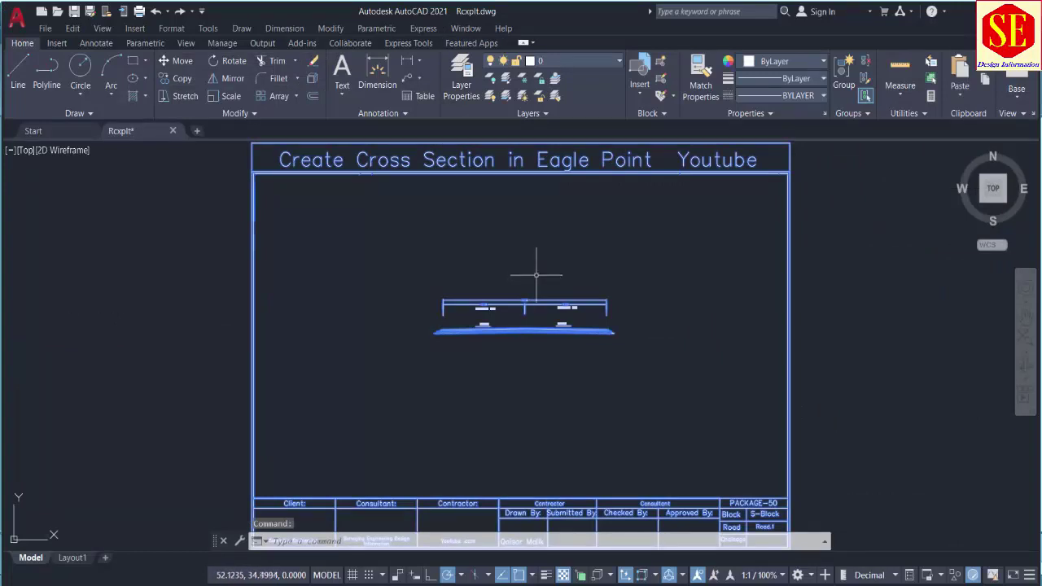
pyautogui.scroll(-2, 565, 338)
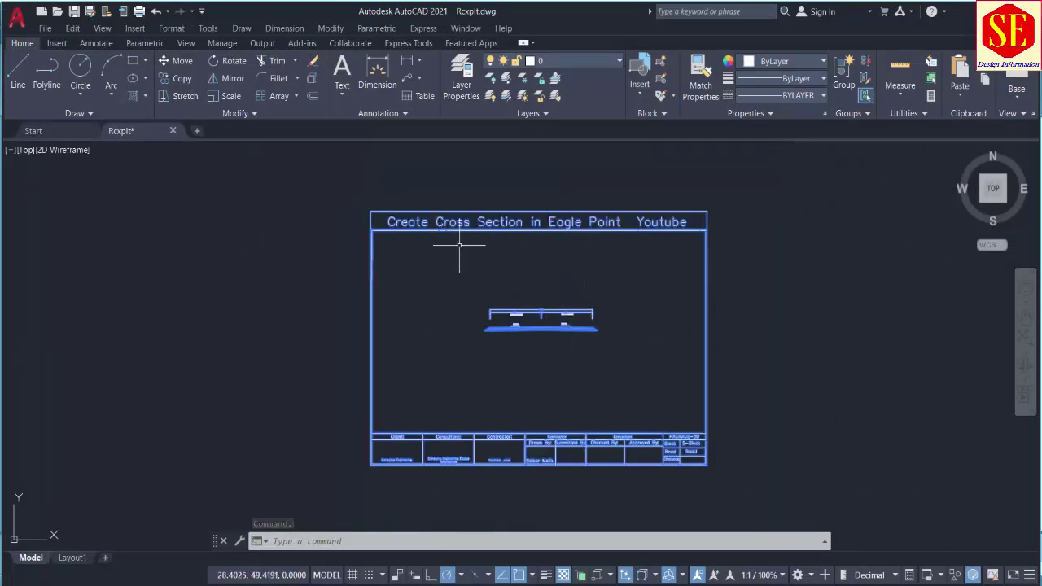
pyautogui.write('x')
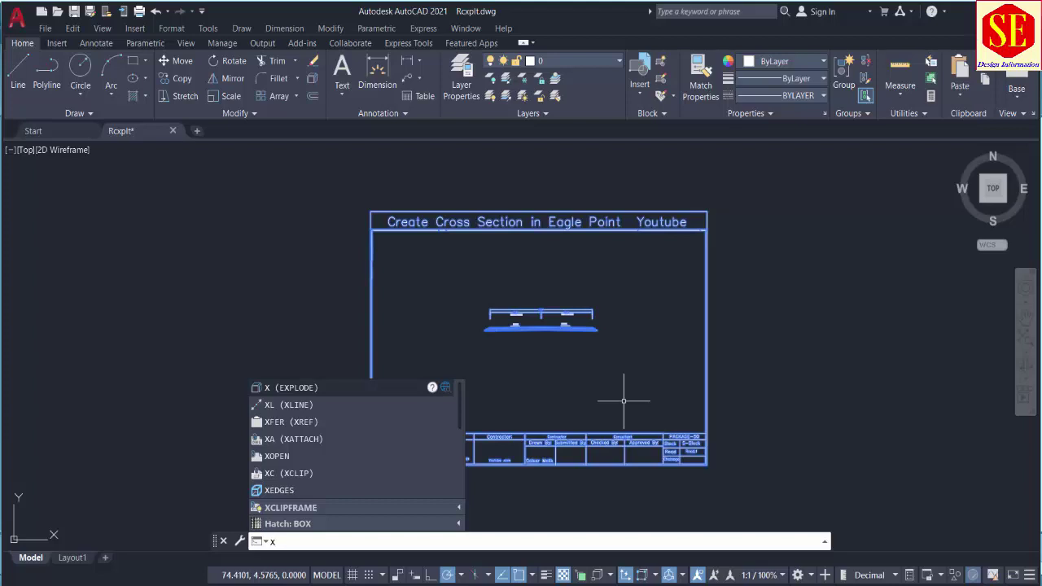
pyautogui.press('Return')
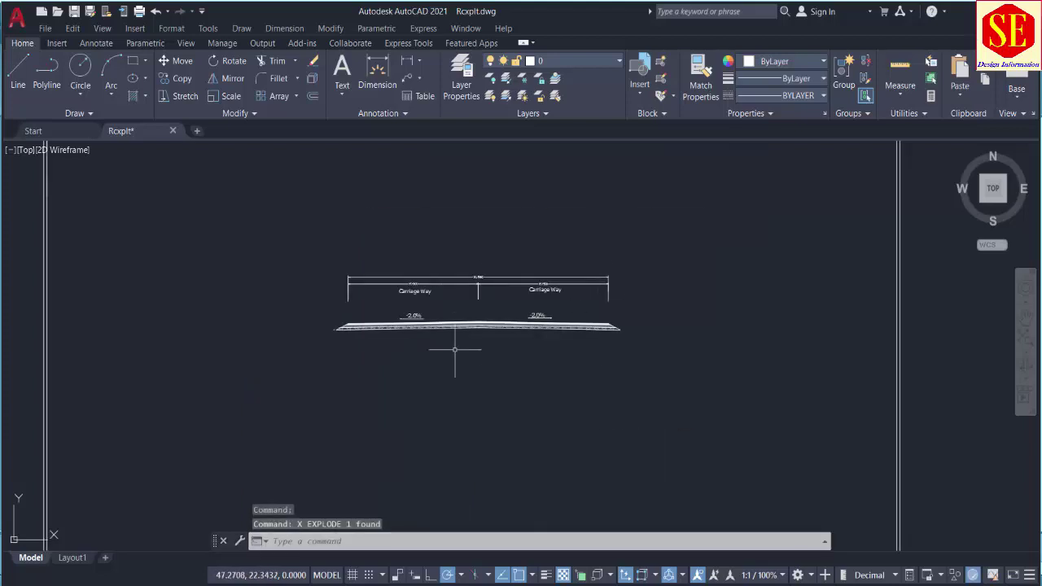
# Define a separate block named xyz from the typical section's layers, dimensions and labels, keeping the base point at 0,0,0
pyautogui.write('b')
pyautogui.press('Return')
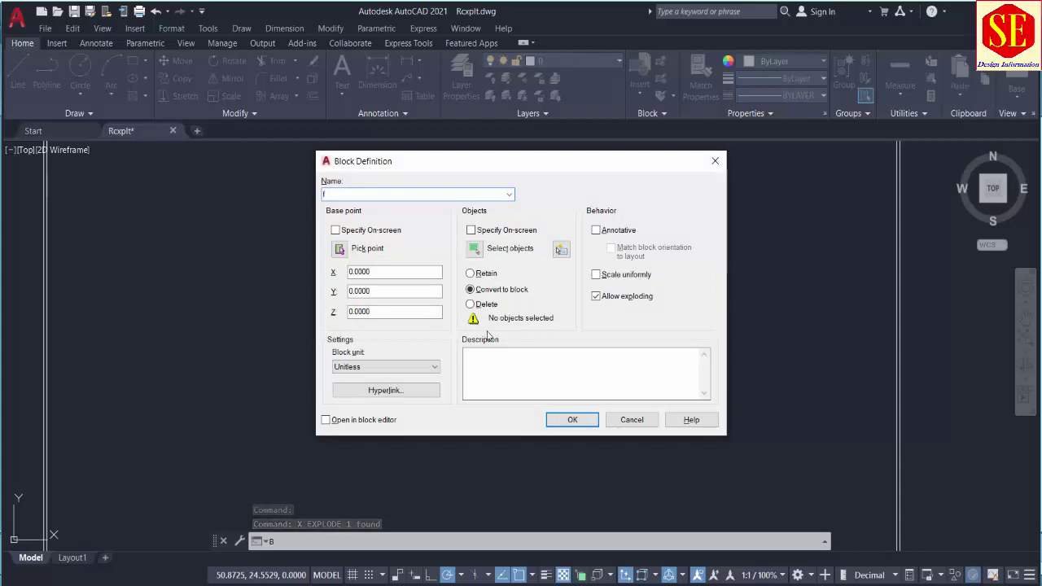
pyautogui.write('xyz')
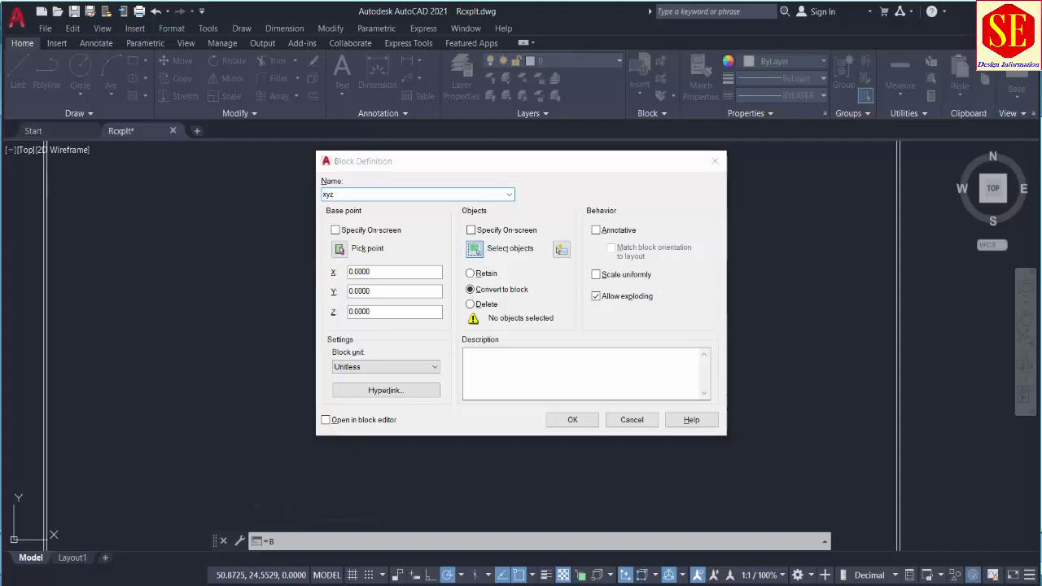
pyautogui.click(474, 248)
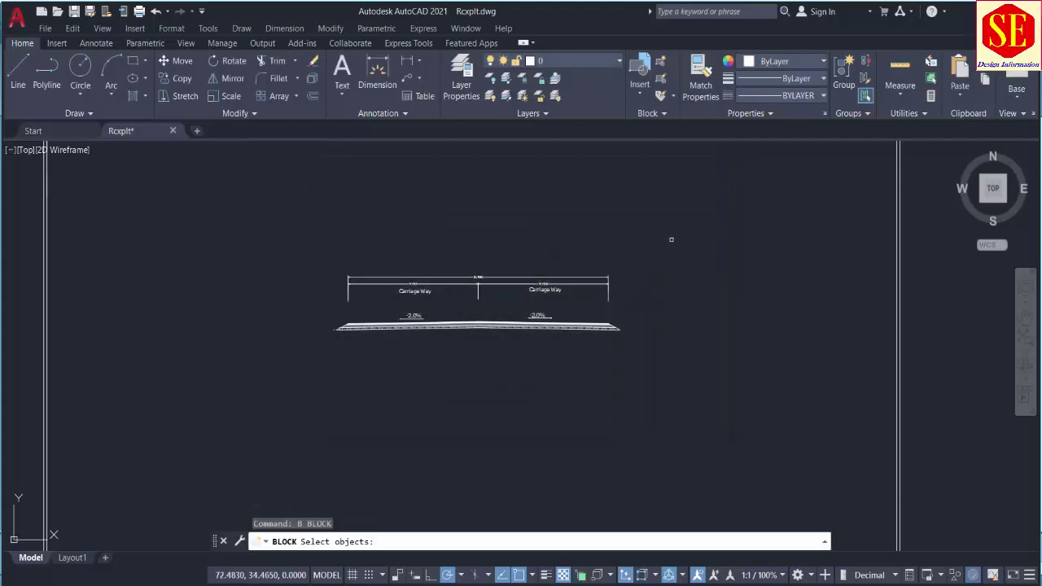
pyautogui.click(673, 238)
pyautogui.click(316, 382)
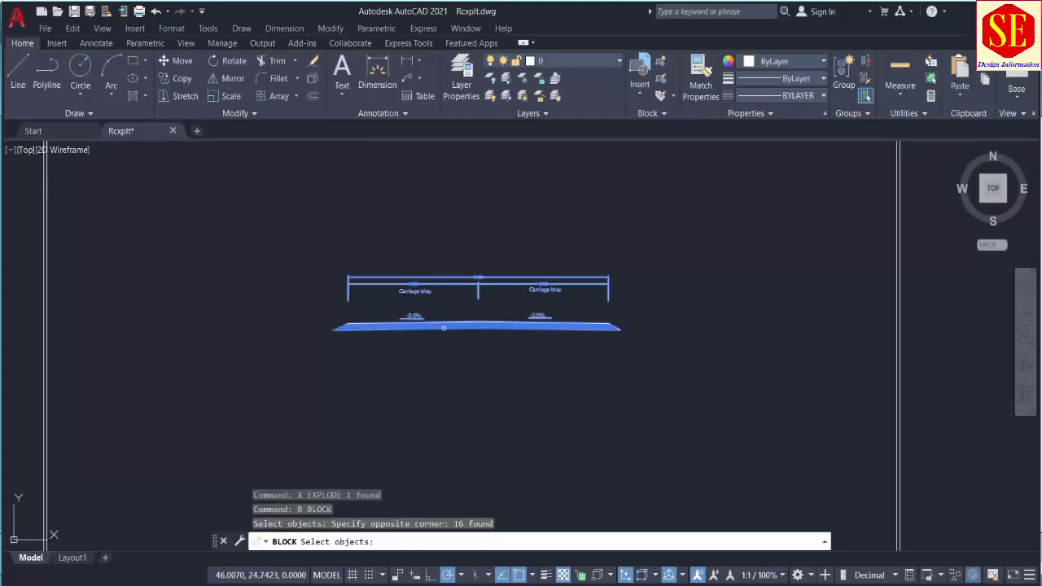
pyautogui.press('Return')
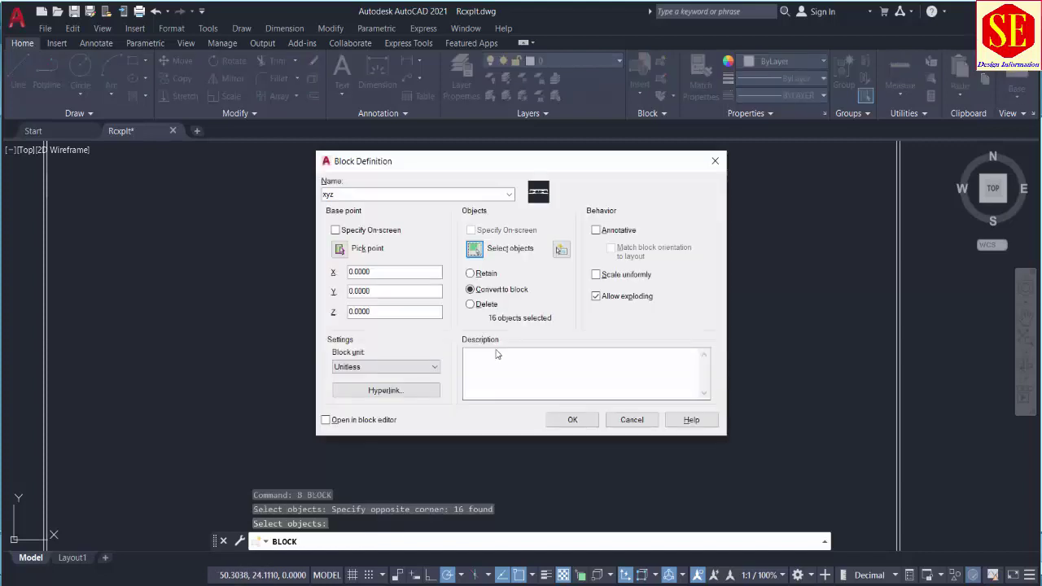
pyautogui.click(572, 420)
# Check that the typical section block selects separately from the sheet frame, and save the Rcxplt drawing
pyautogui.scroll(-3, 524, 377)
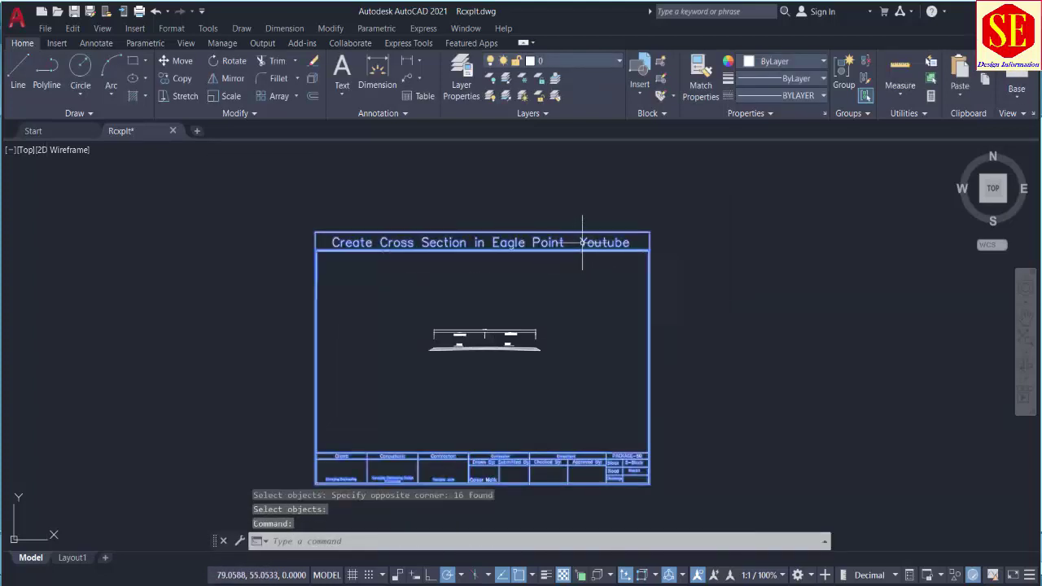
pyautogui.press('Escape')
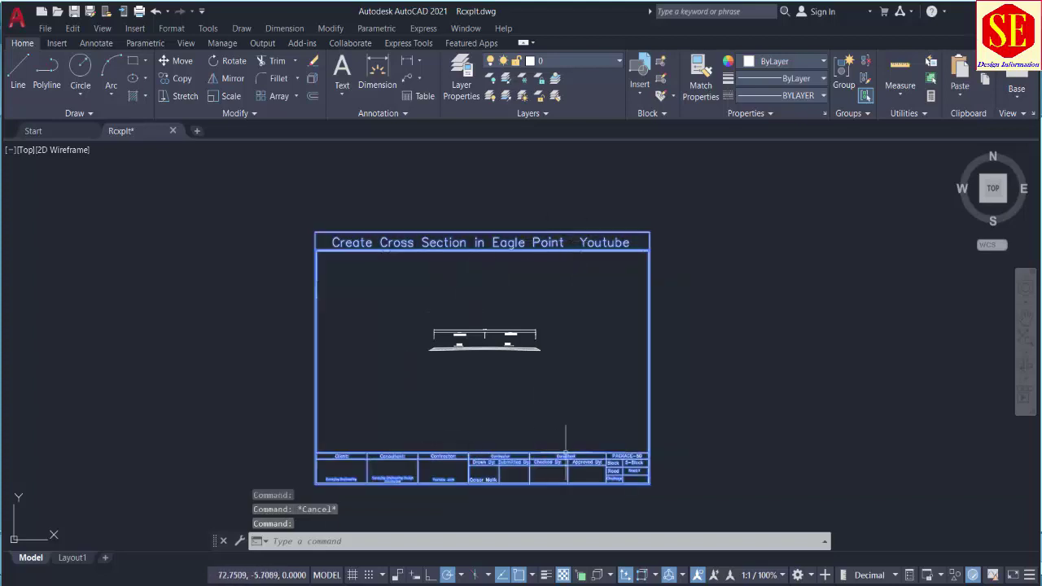
pyautogui.click(488, 348)
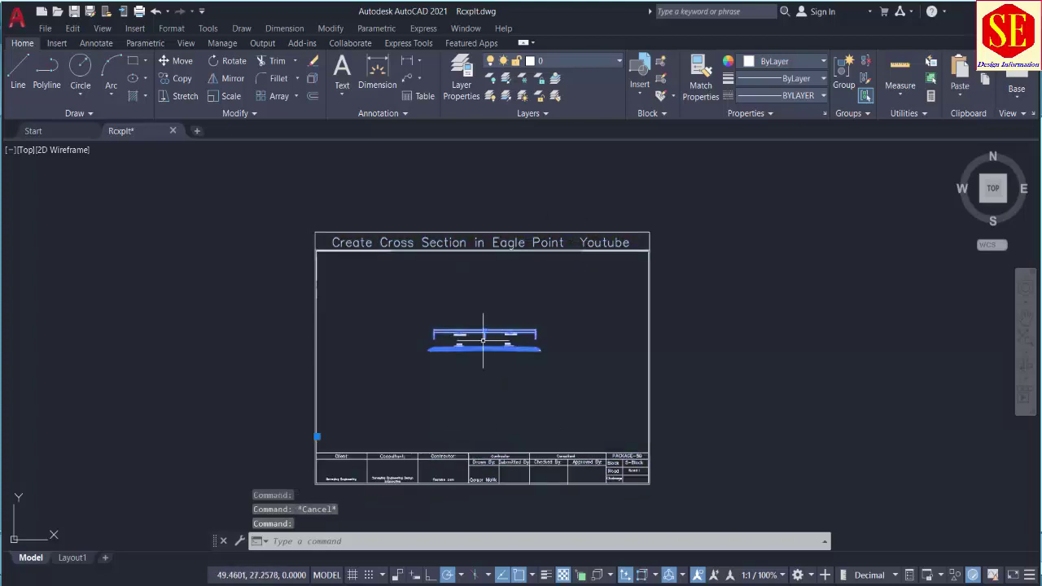
pyautogui.scroll(4, 461, 297)
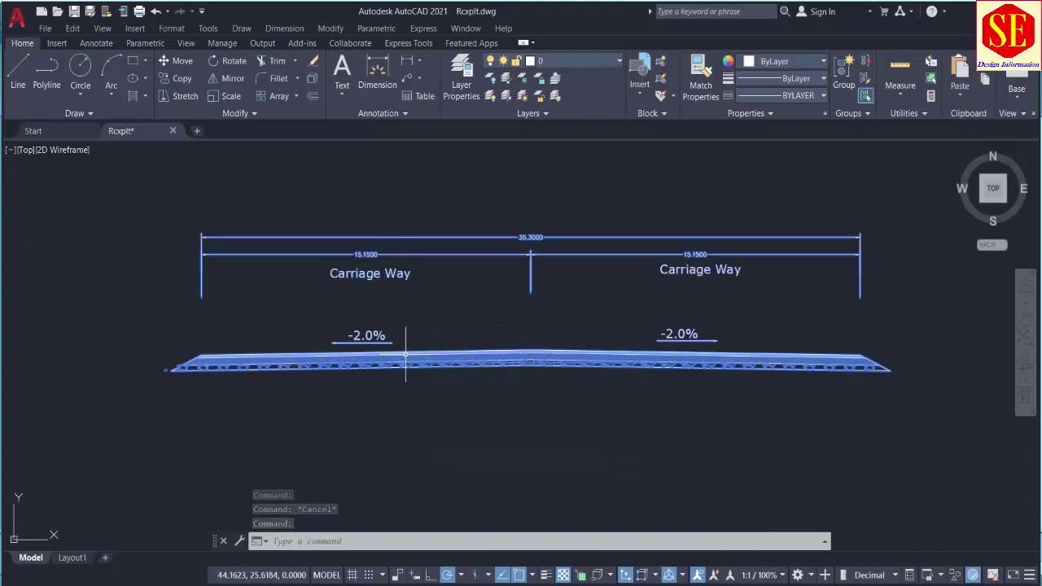
pyautogui.press('Escape')
pyautogui.scroll(-6, 414, 336)
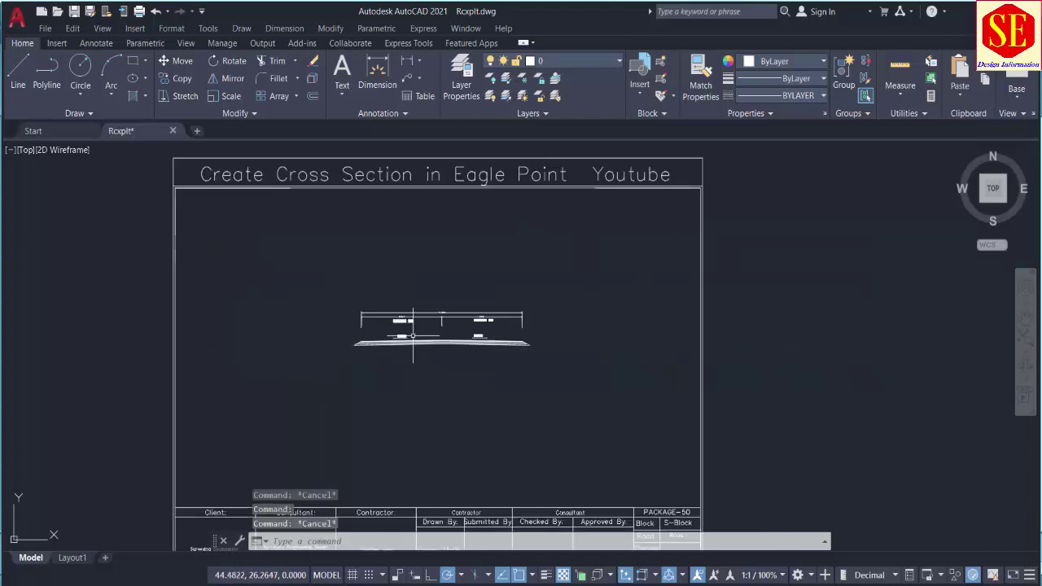
pyautogui.click(74, 11)
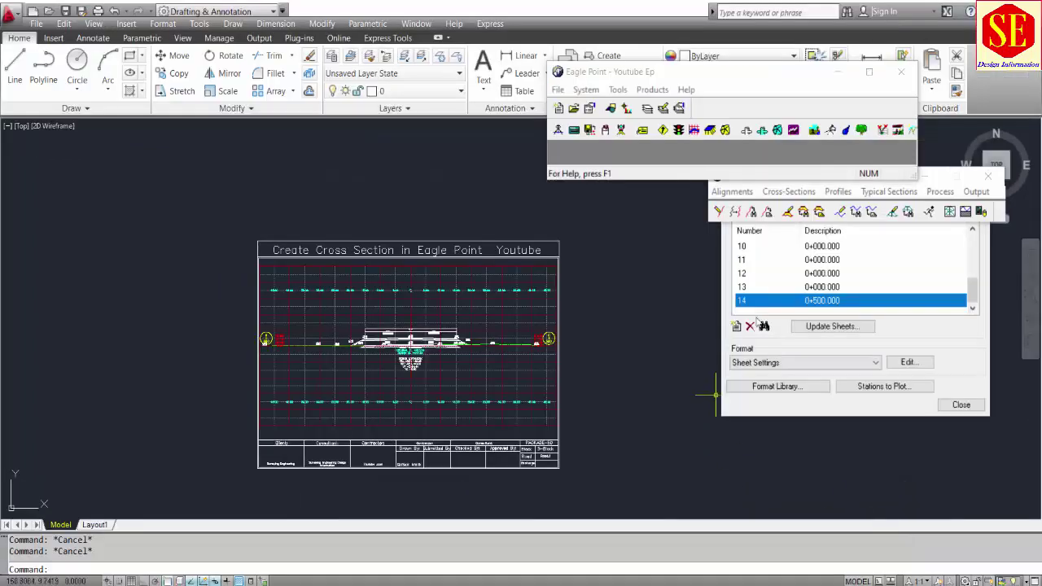
# Switch back to the Eagle Point drawing and create another Main Road cross-section sheet from station 500 to 500
pyautogui.click(735, 328)
pyautogui.press('Tab')
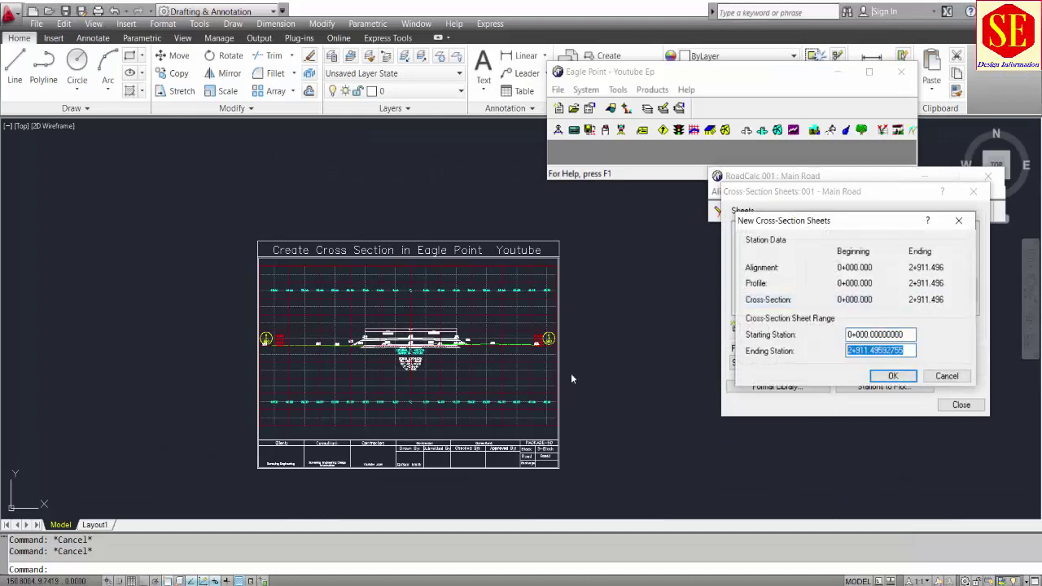
pyautogui.write('500')
pyautogui.doubleClick(906, 334)
pyautogui.write('50')
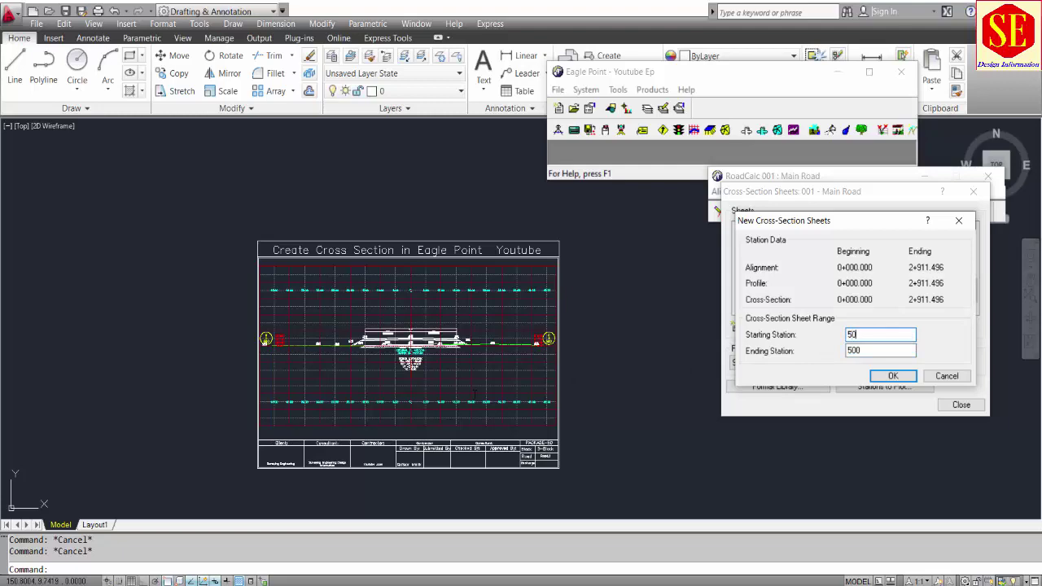
pyautogui.click(893, 376)
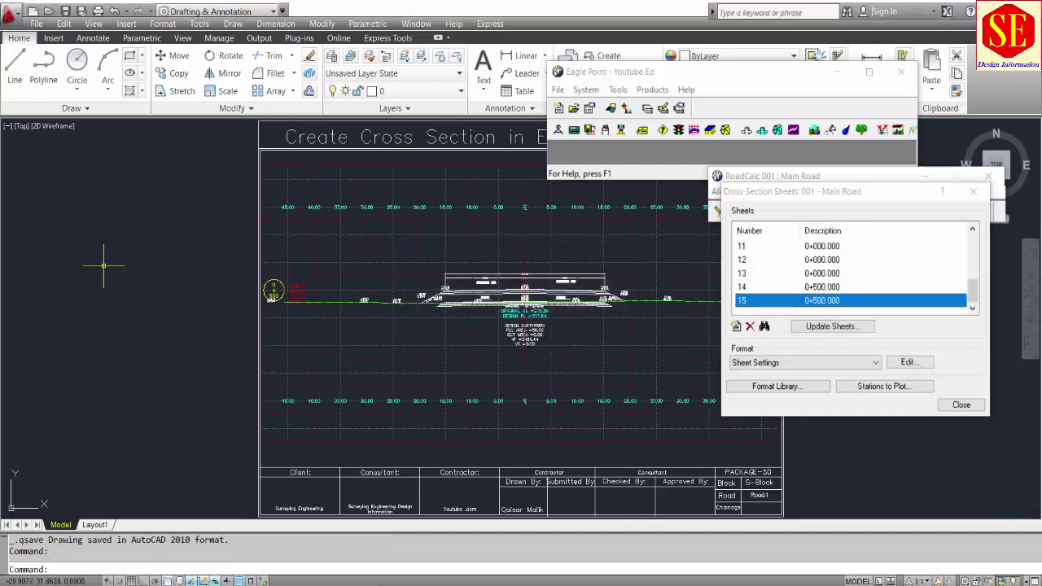
# Move the typical section block from its crown point up to the centreline crown of the 0+500 design section
pyautogui.scroll(-4, 103, 268)
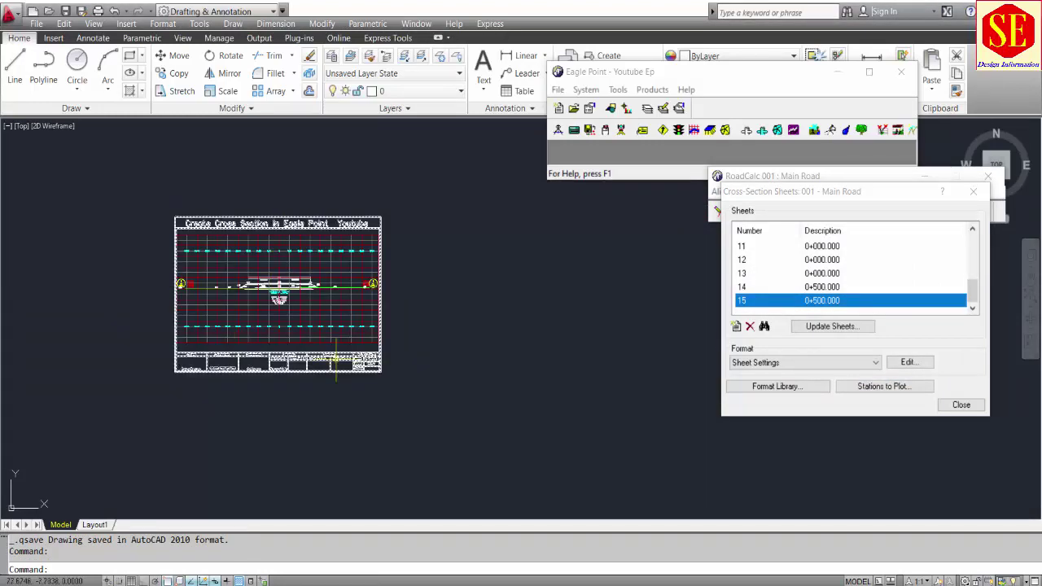
pyautogui.scroll(3, 333, 358)
pyautogui.moveTo(127, 210); pyautogui.dragTo(305, 287, button='middle')
pyautogui.scroll(3, 305, 286)
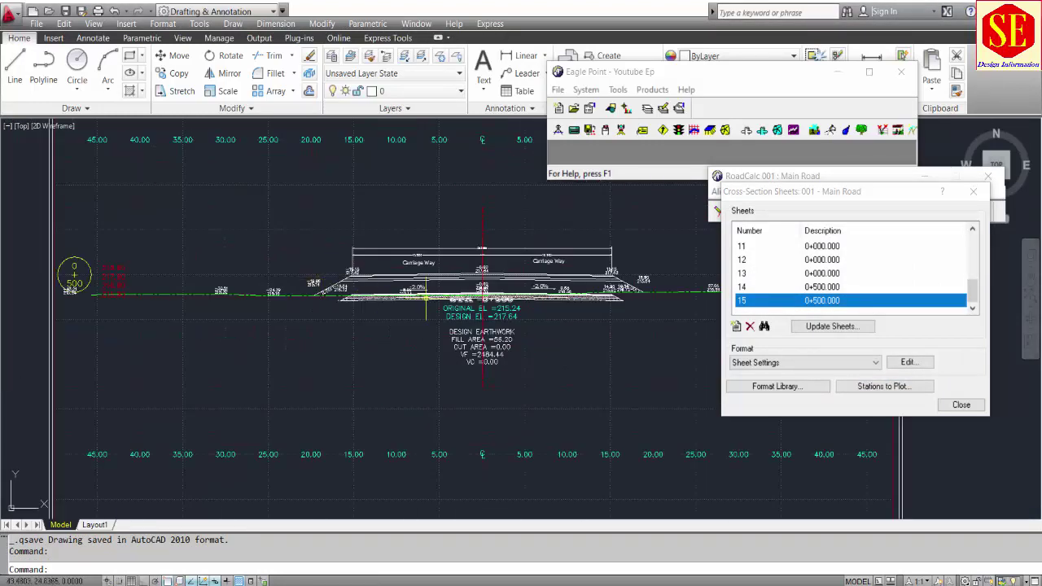
pyautogui.scroll(4, 424, 278)
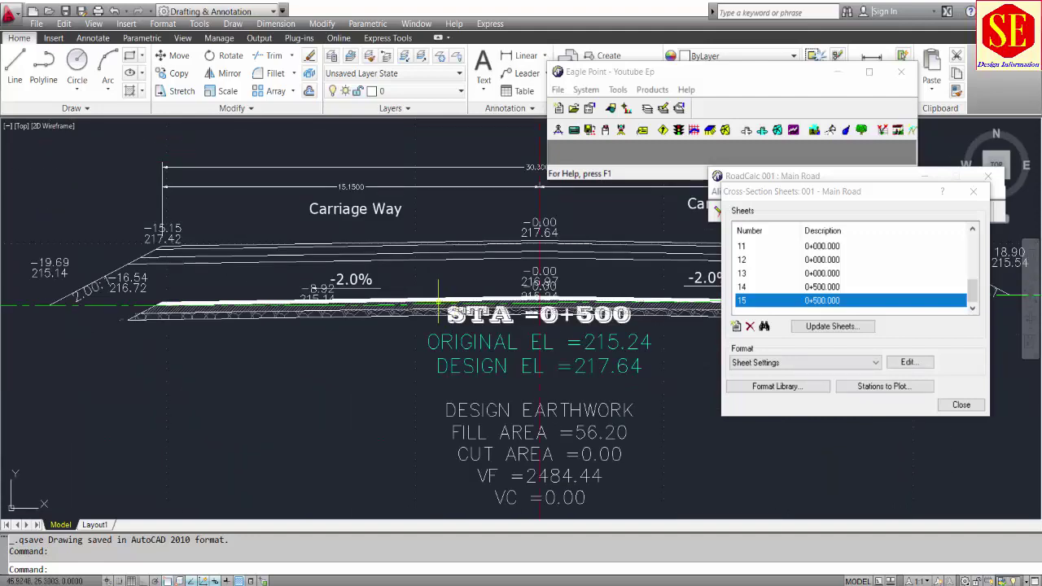
pyautogui.click(438, 303)
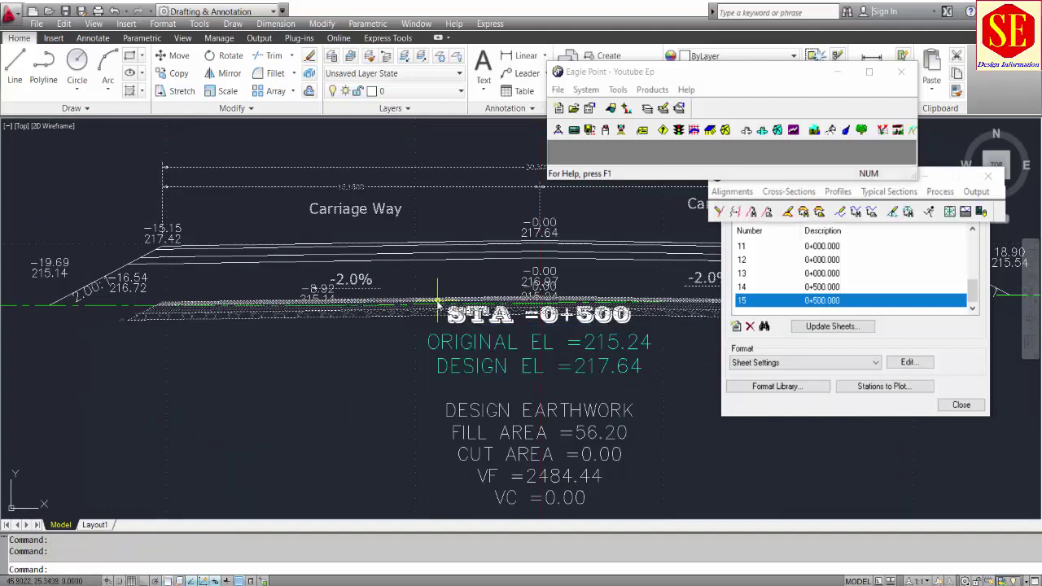
pyautogui.write('M')
pyautogui.press('Return')
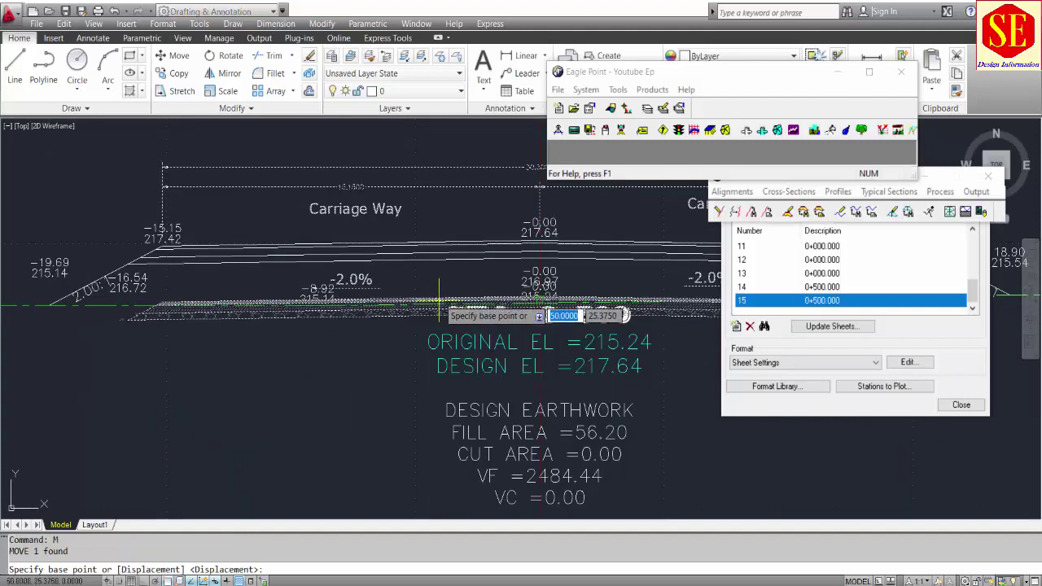
pyautogui.click(540, 298)
pyautogui.scroll(3, 540, 244)
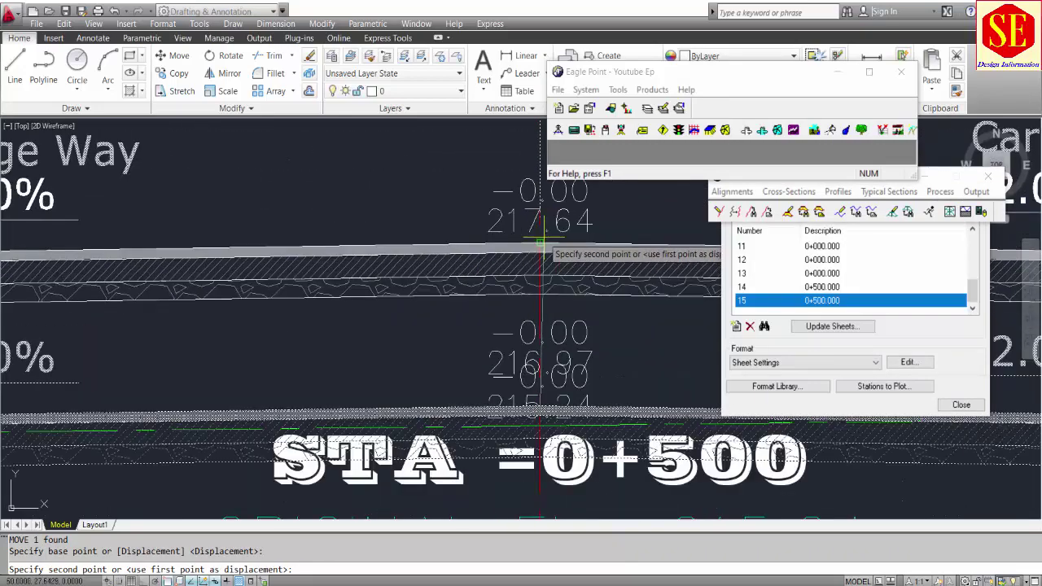
pyautogui.click(539, 244)
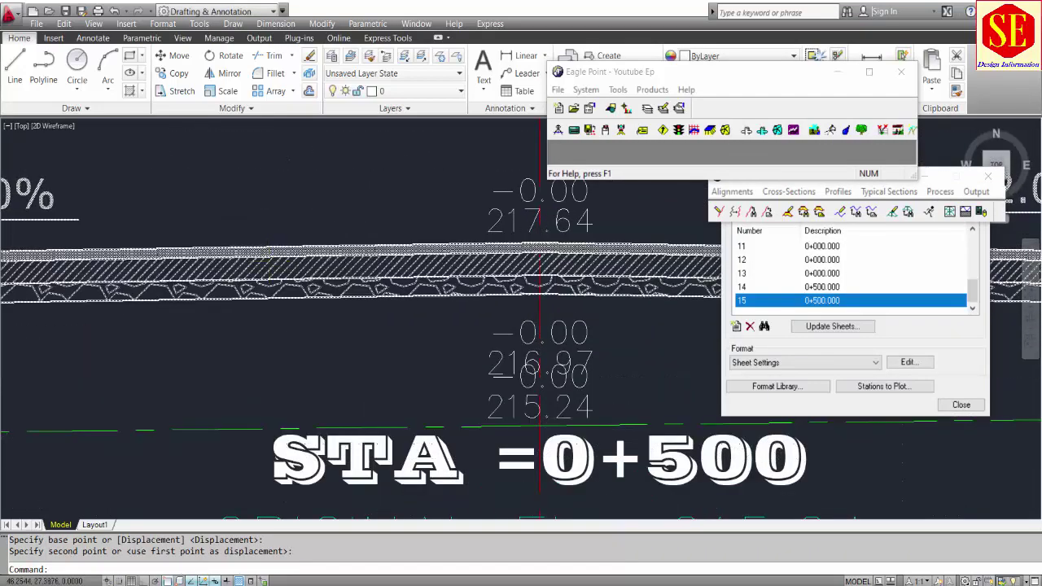
pyautogui.scroll(-5, 539, 244)
pyautogui.scroll(2, 348, 310)
pyautogui.scroll(-3, 374, 322)
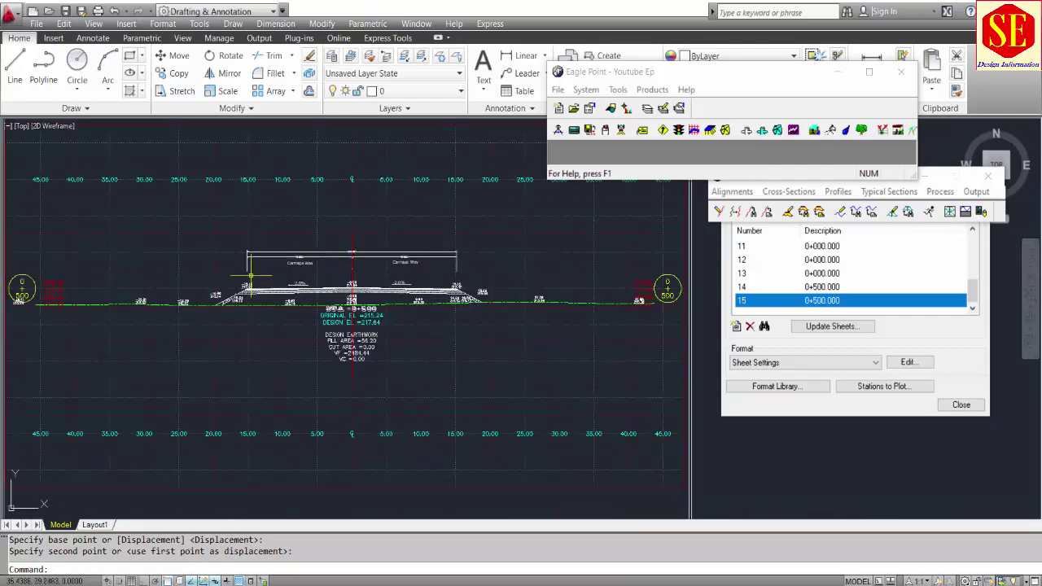
pyautogui.scroll(2, 374, 321)
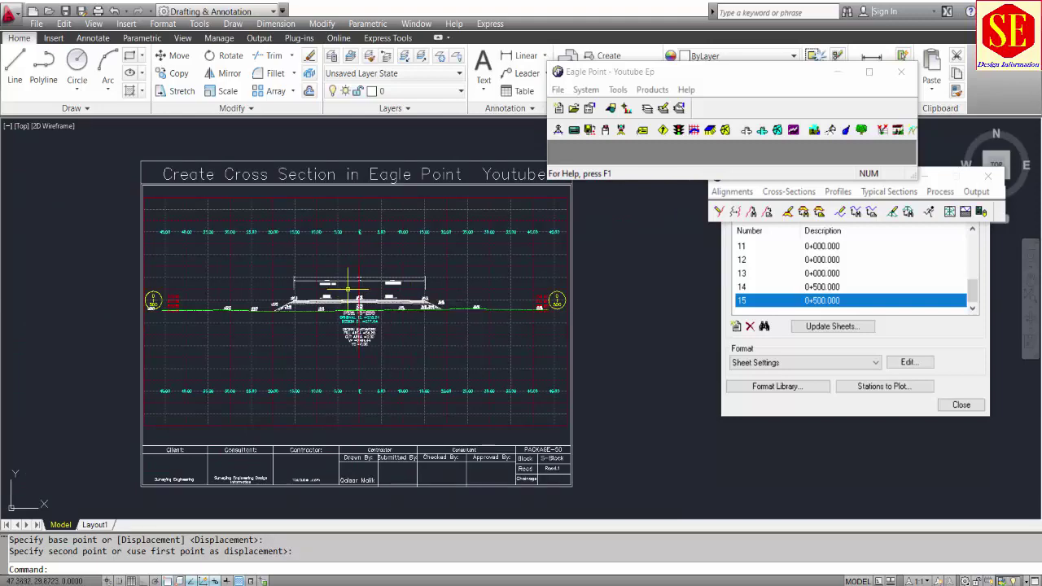
# Query the coordinates of the centreline point on the carriageway dimension above the 0+500 section
pyautogui.scroll(2, 338, 245)
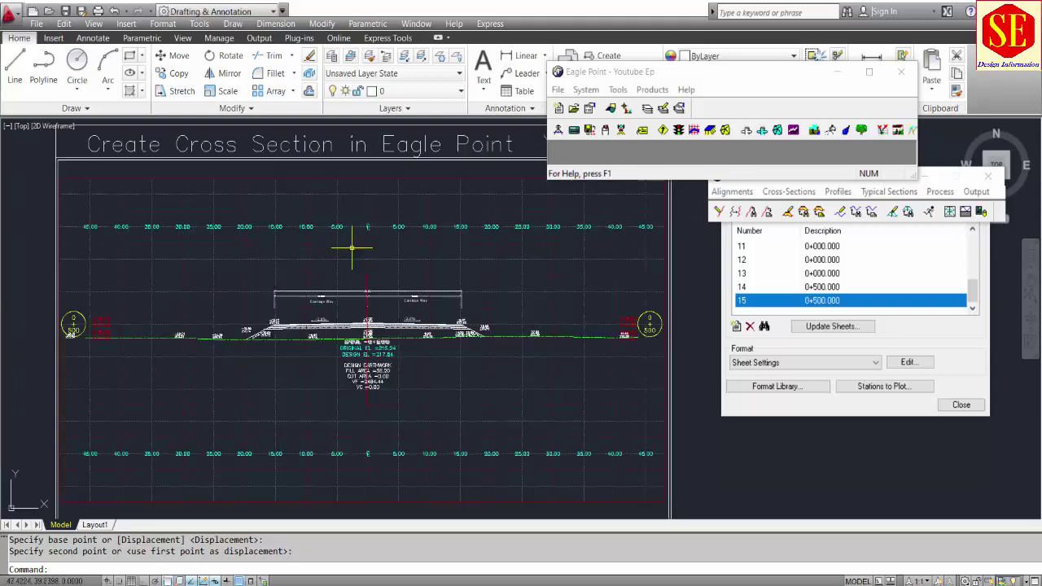
pyautogui.scroll(3, 358, 290)
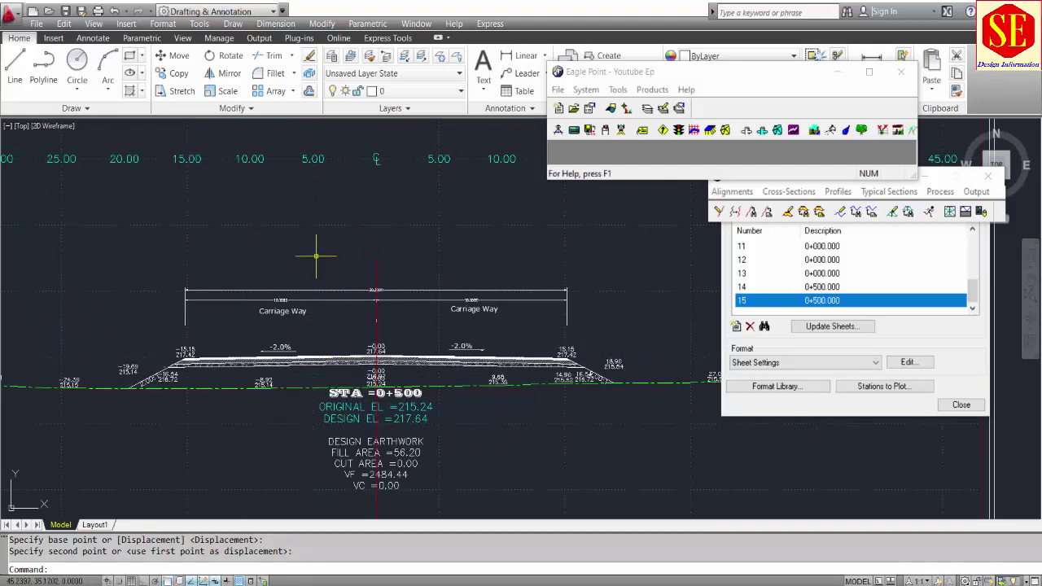
pyautogui.write('ID')
pyautogui.press('Return')
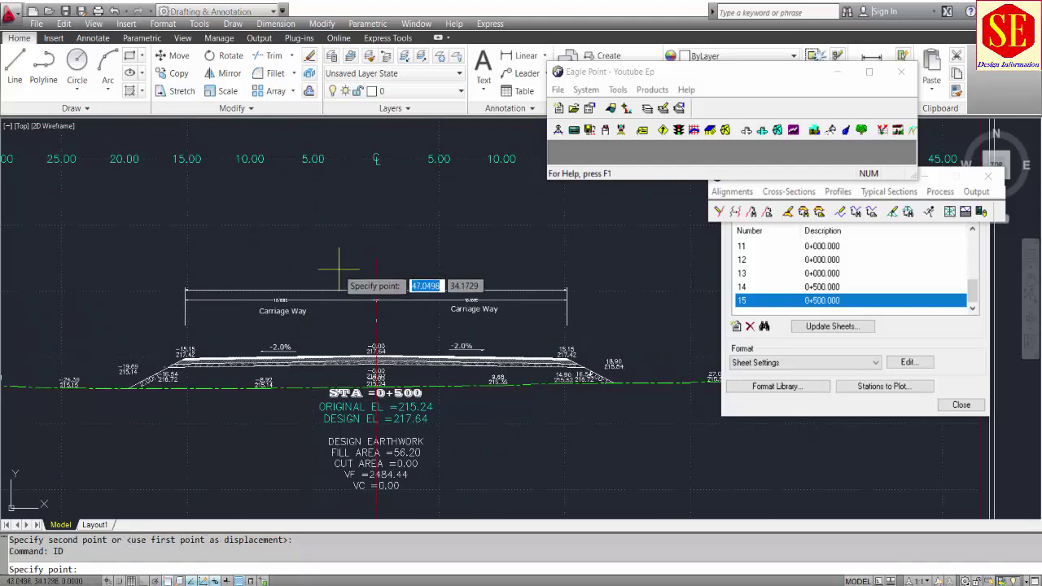
pyautogui.click(370, 298)
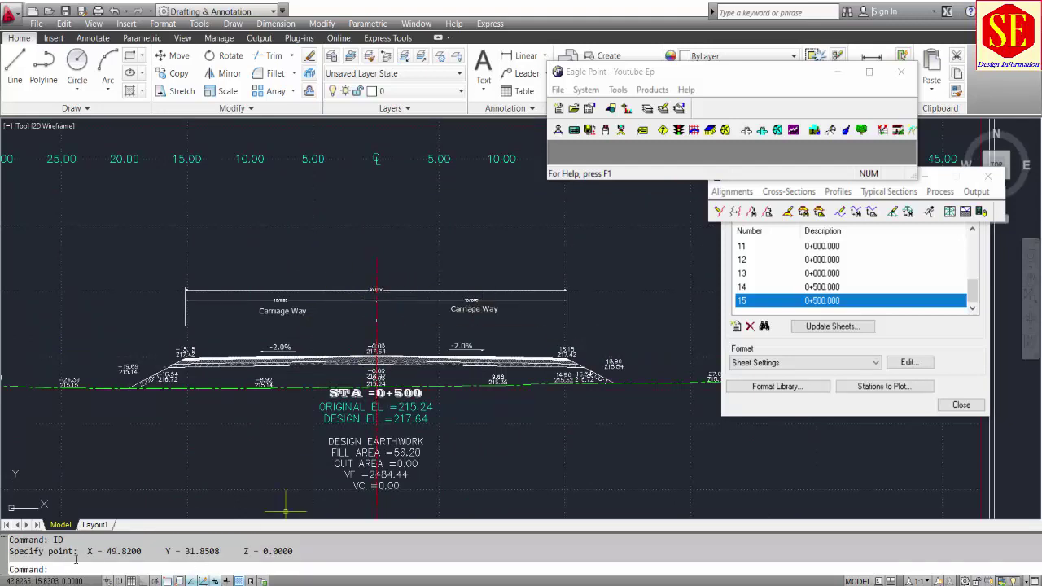
pyautogui.moveTo(88, 551); pyautogui.dragTo(232, 551)
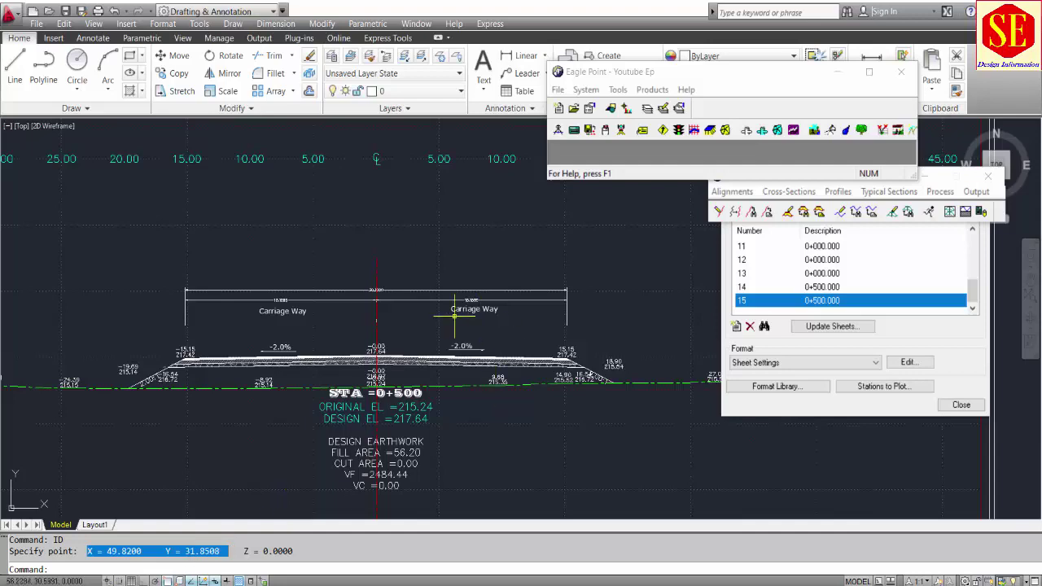
pyautogui.scroll(4, 372, 365)
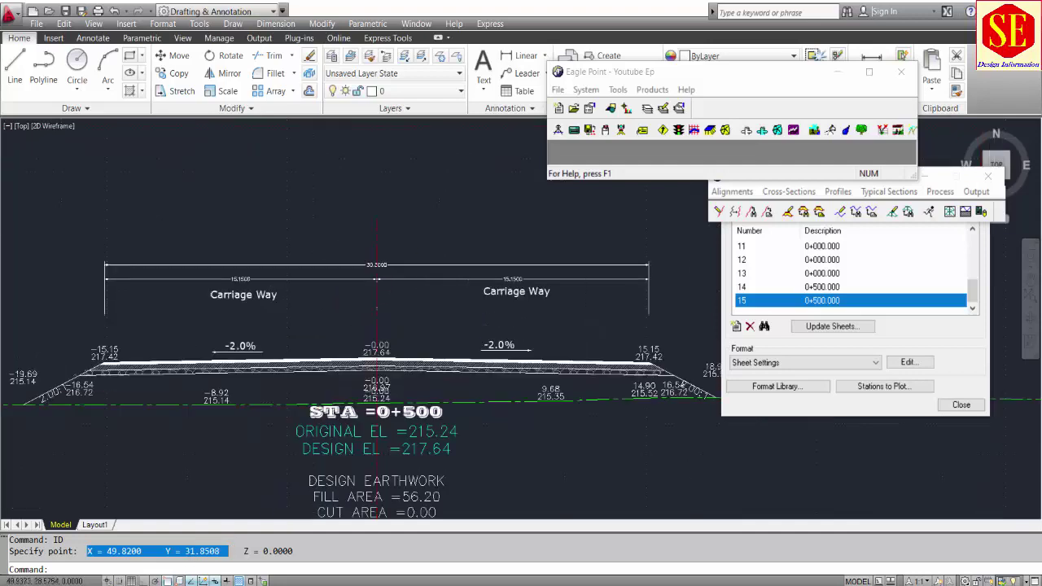
pyautogui.press('Escape')
pyautogui.scroll(-6, 417, 282)
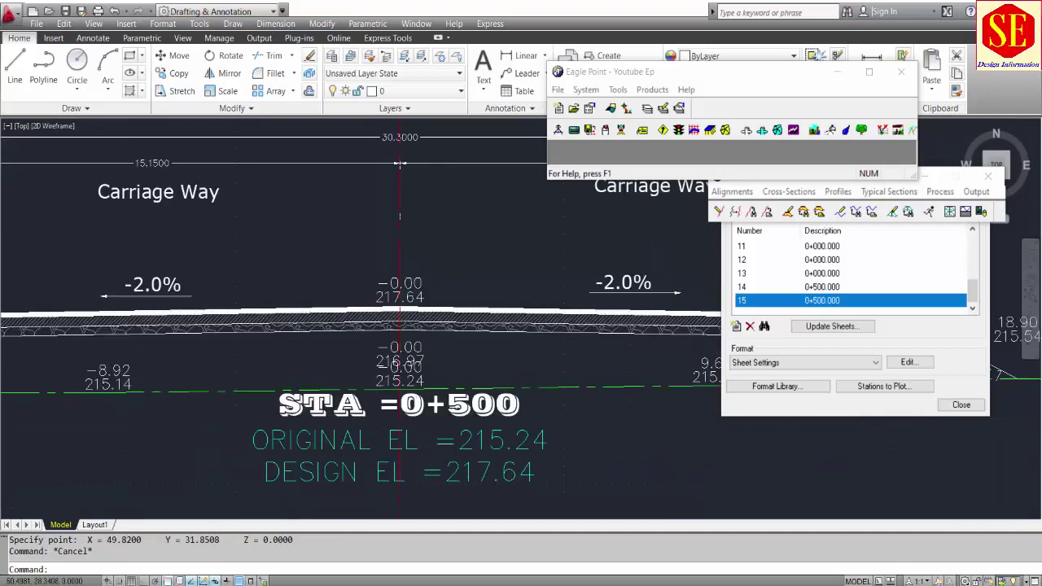
# Close the Main Road cross-section sheets list and minimise the Eagle Point window to clear the drawing area
pyautogui.click(831, 400)
pyautogui.click(961, 405)
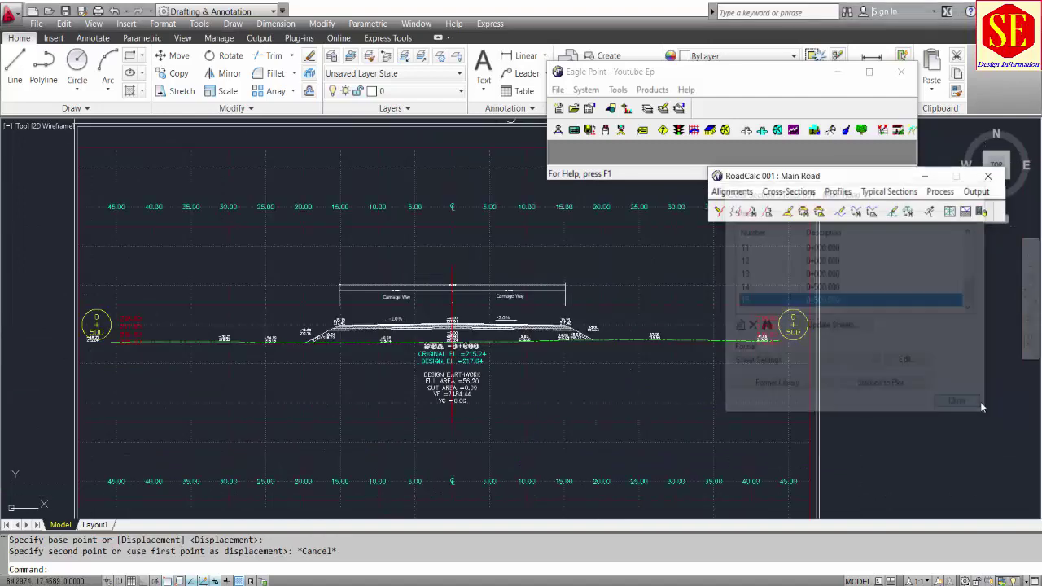
pyautogui.click(837, 73)
pyautogui.scroll(-4, 455, 297)
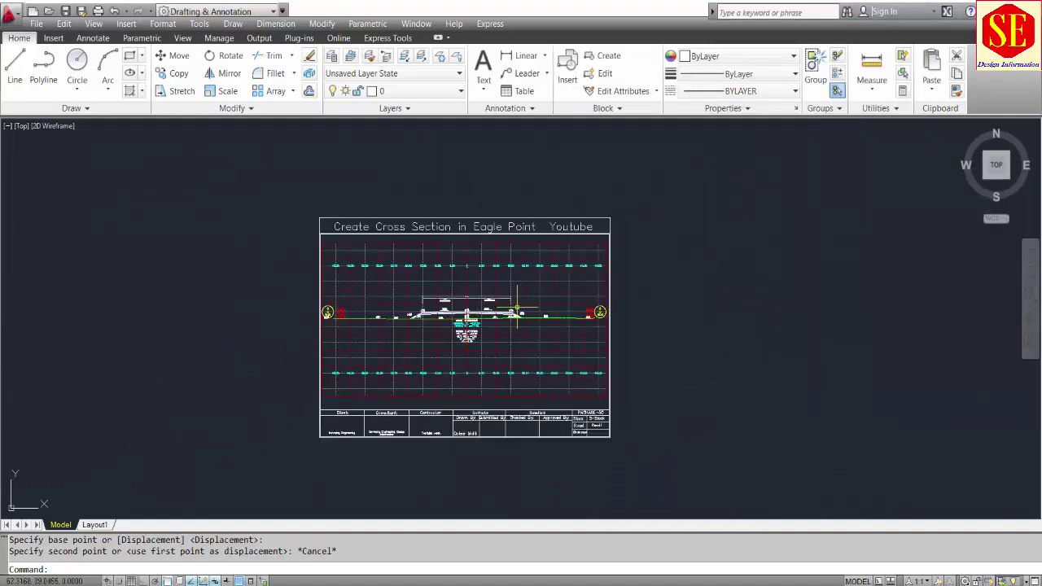
# Move the whole cross-section sheet from the 0+500 section's centreline crown point to coordinates 0,217.64
pyautogui.moveTo(407, 298)
pyautogui.mouseDown(button='middle')
pyautogui.moveTo(477, 296)
pyautogui.moveTo(524, 265)
pyautogui.mouseUp(button='middle')
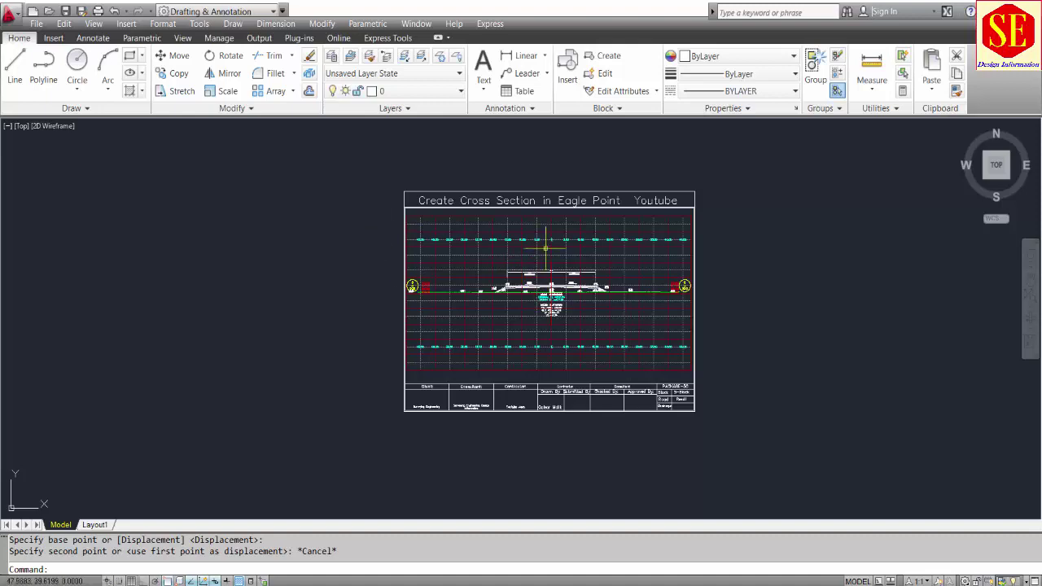
pyautogui.scroll(3, 545, 248)
pyautogui.hotkey('ctrl', 'a')
pyautogui.scroll(-2, 539, 239)
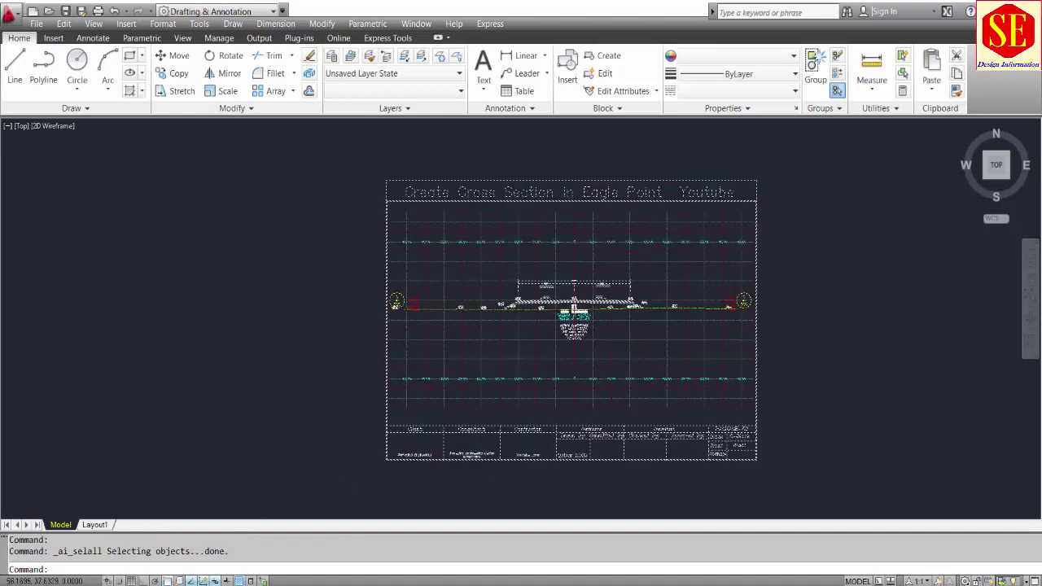
pyautogui.scroll(-2, 596, 260)
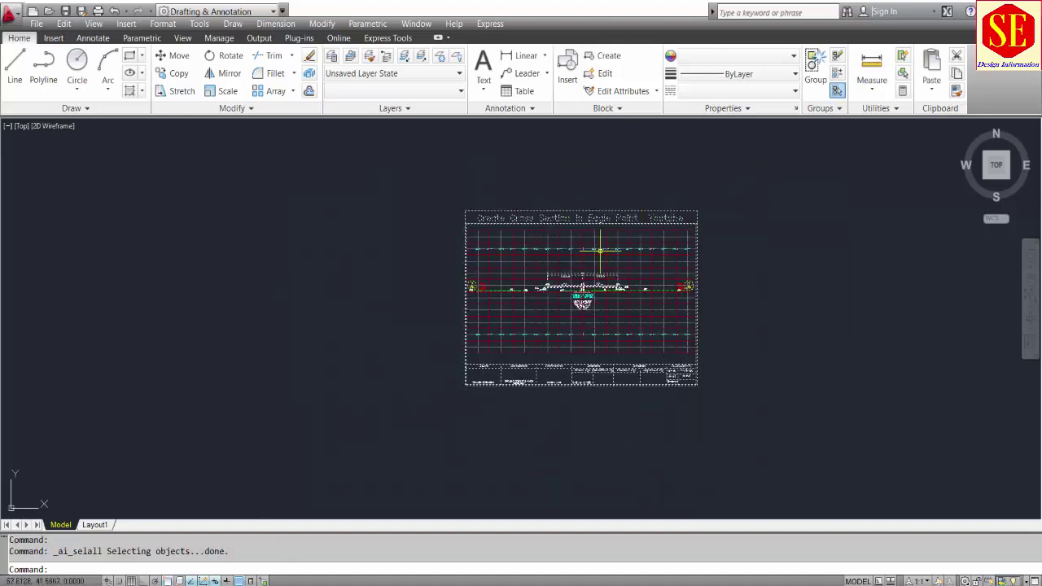
pyautogui.scroll(5, 547, 226)
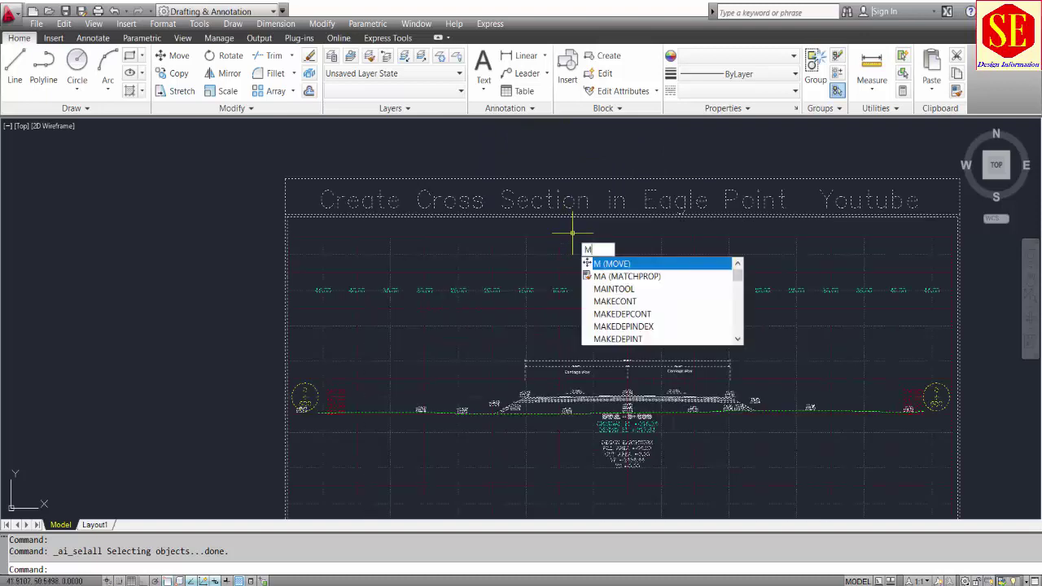
pyautogui.press('Return')
pyautogui.scroll(5, 649, 393)
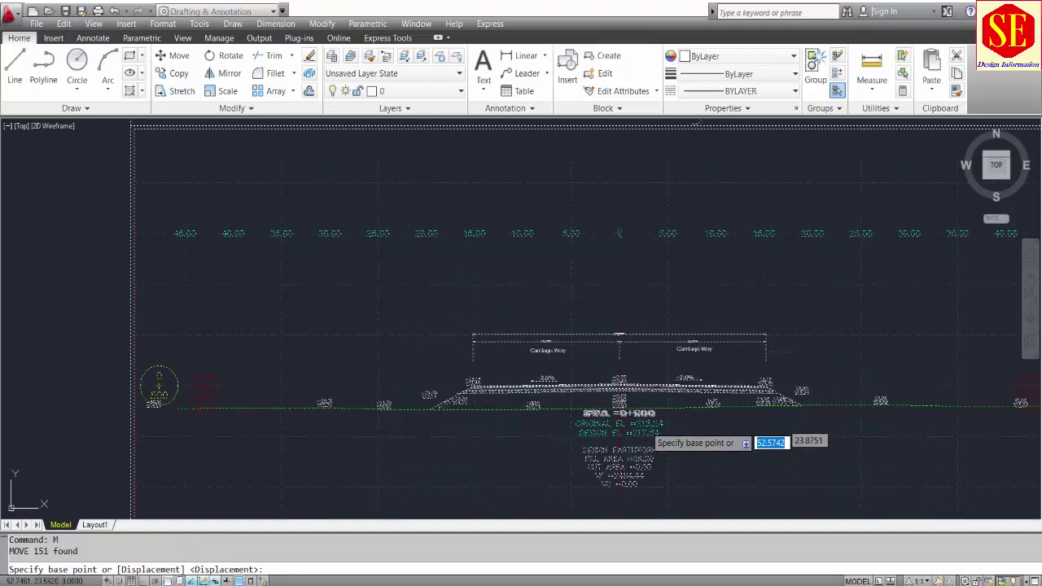
pyautogui.scroll(5, 610, 296)
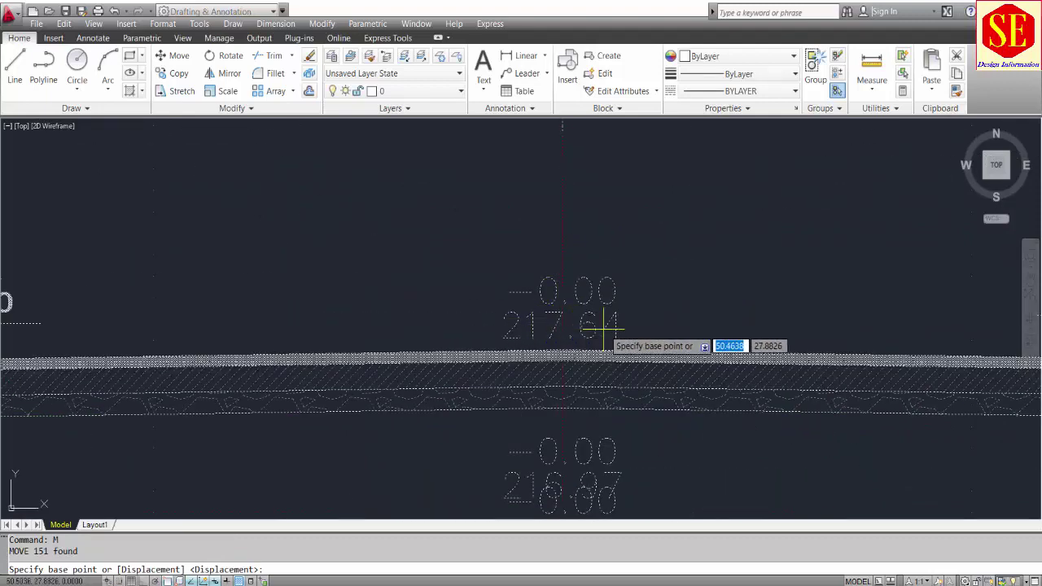
pyautogui.click(562, 351)
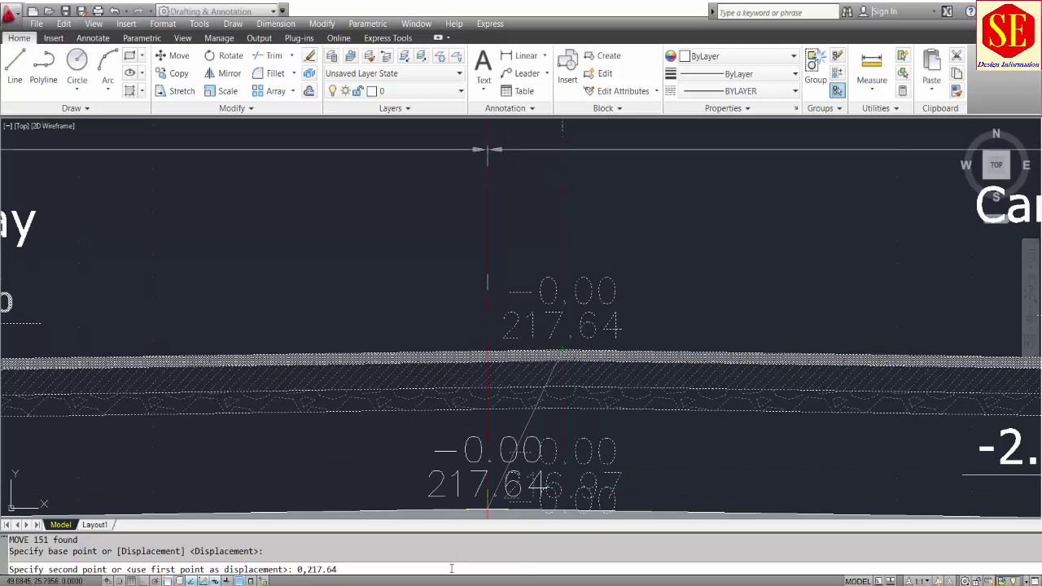
pyautogui.write('0,217.64')
pyautogui.press('Return')
# Zoom to the drawing extents and query the coordinates of the moved section's centreline crown point
pyautogui.write('z')
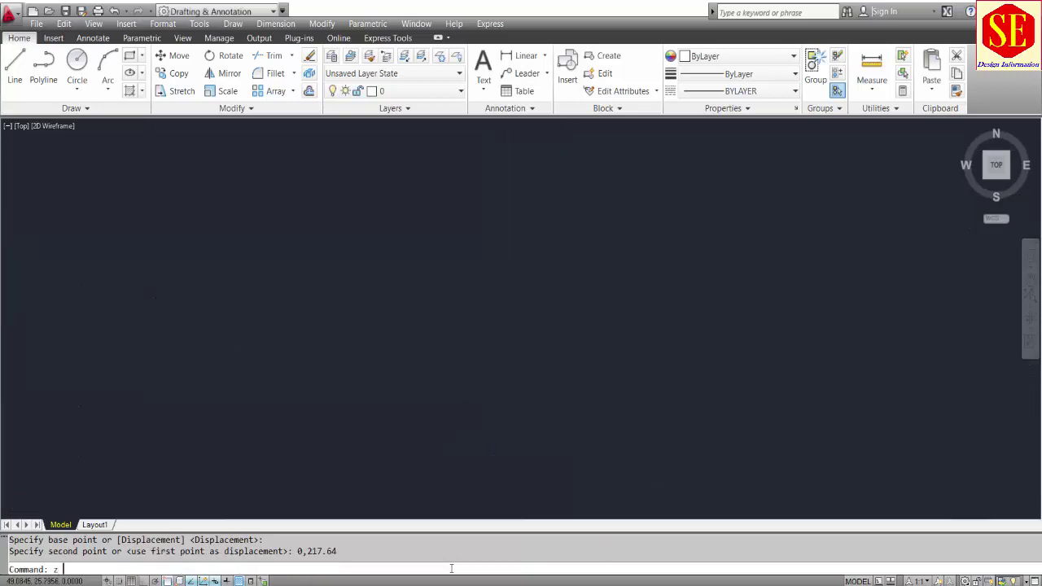
pyautogui.press('Return')
pyautogui.write('e')
pyautogui.press('Return')
pyautogui.scroll(5, 513, 342)
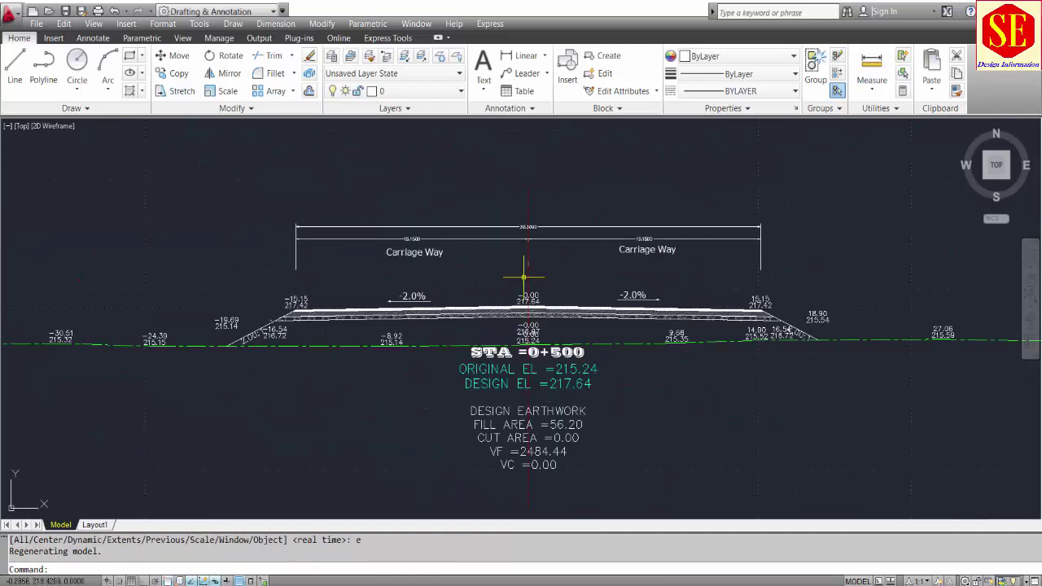
pyautogui.scroll(3, 536, 261)
pyautogui.write('i')
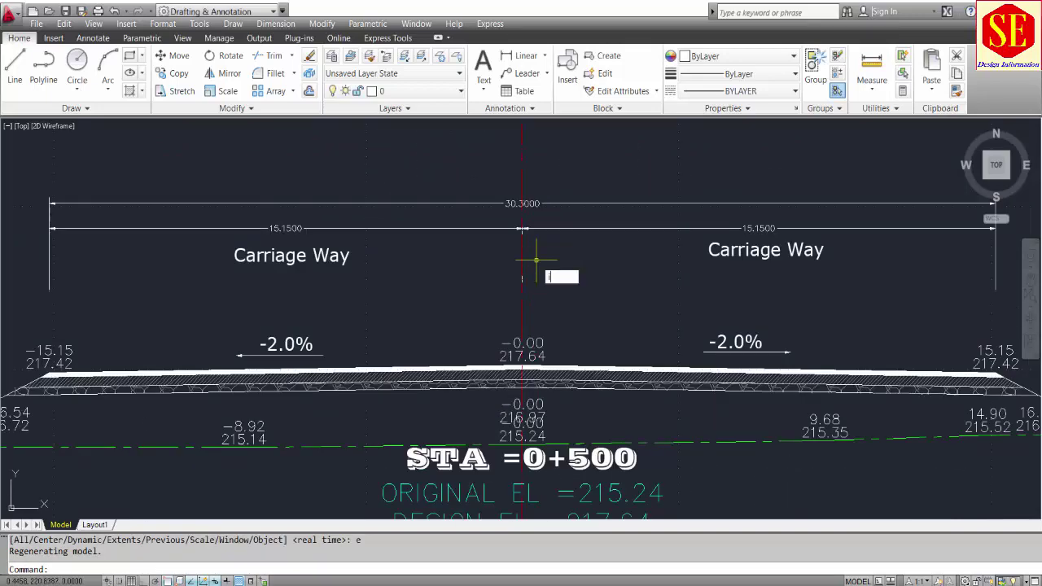
pyautogui.write('d')
pyautogui.press('Return')
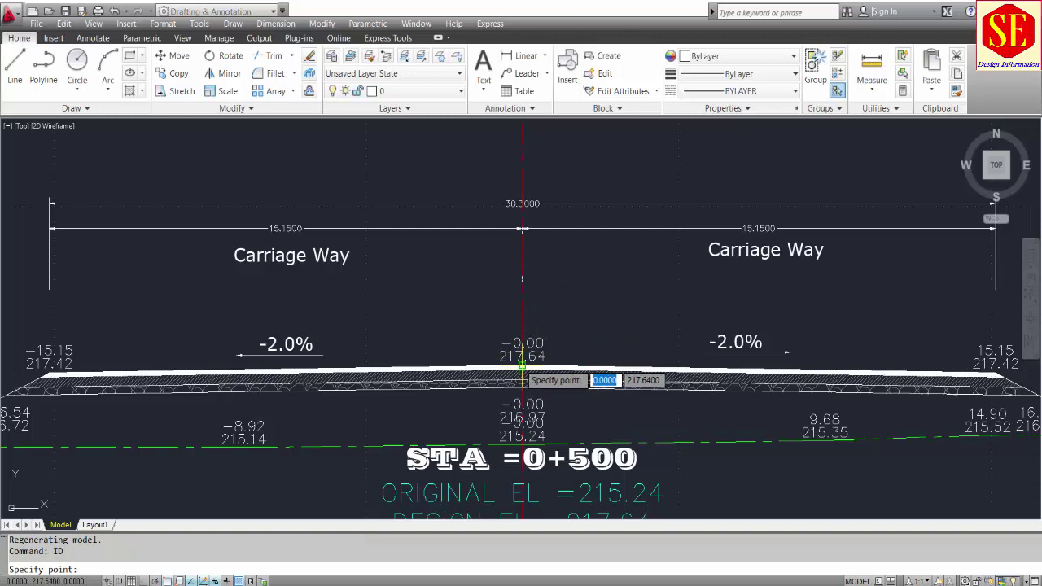
pyautogui.scroll(3, 521, 367)
pyautogui.click(525, 375)
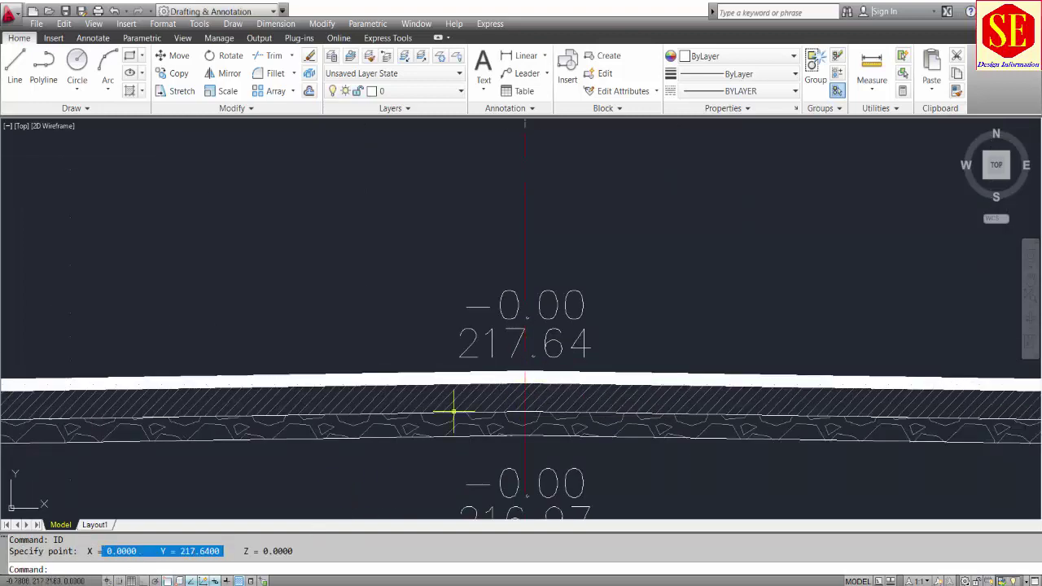
pyautogui.scroll(-8, 484, 304)
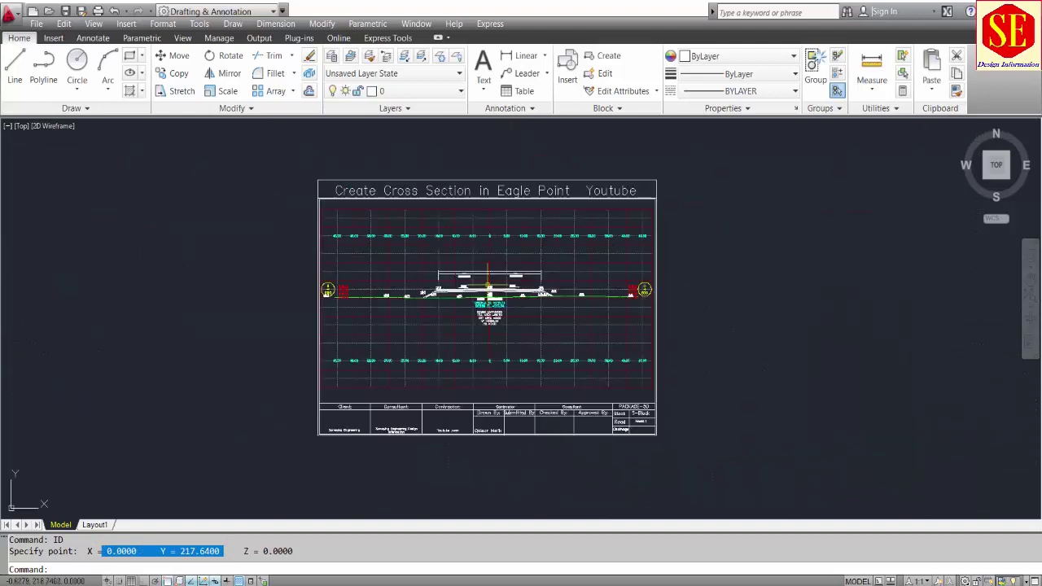
pyautogui.scroll(3, 484, 222)
pyautogui.press('Escape')
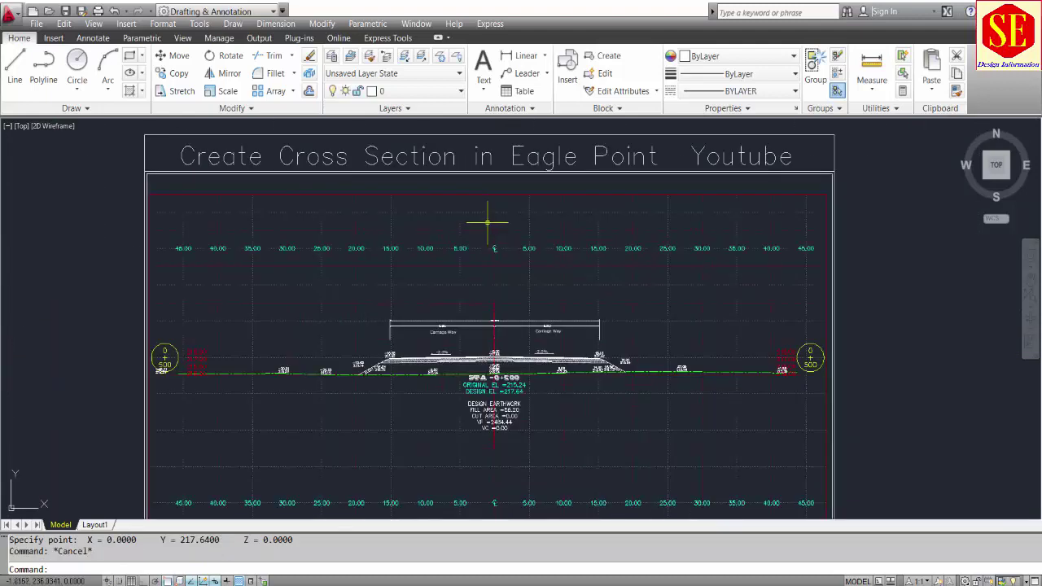
# Inspect the moved 0+500 section and its elevation labels, and look through the object properties and the drawing's layer list
pyautogui.scroll(4, 519, 355)
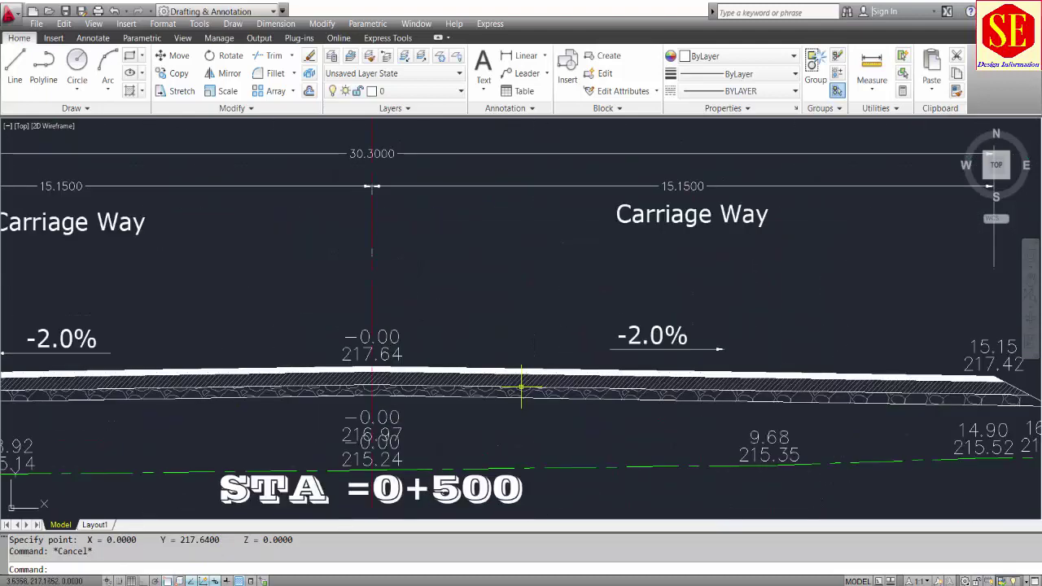
pyautogui.scroll(-5, 396, 327)
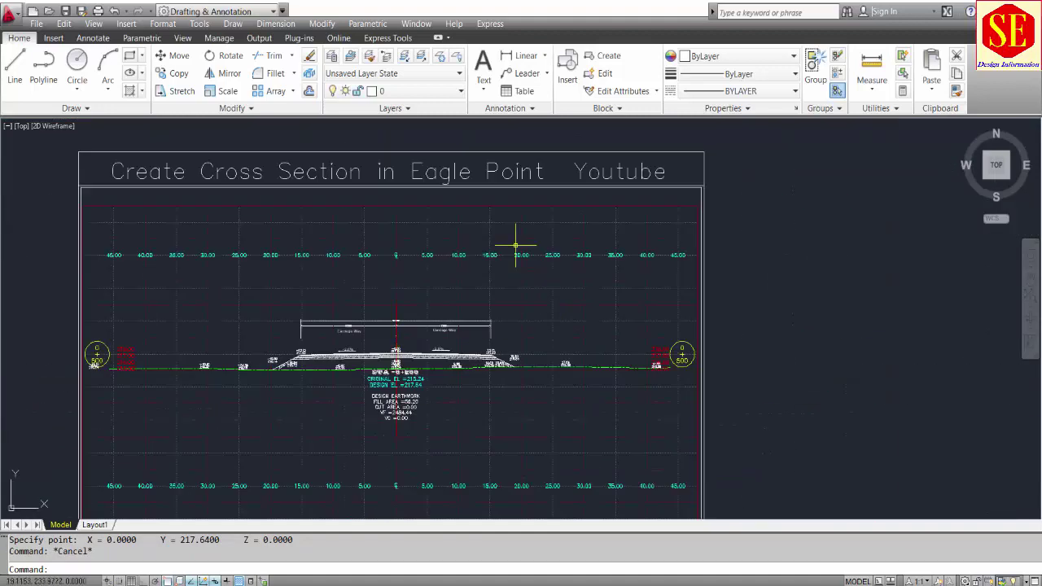
pyautogui.scroll(4, 637, 353)
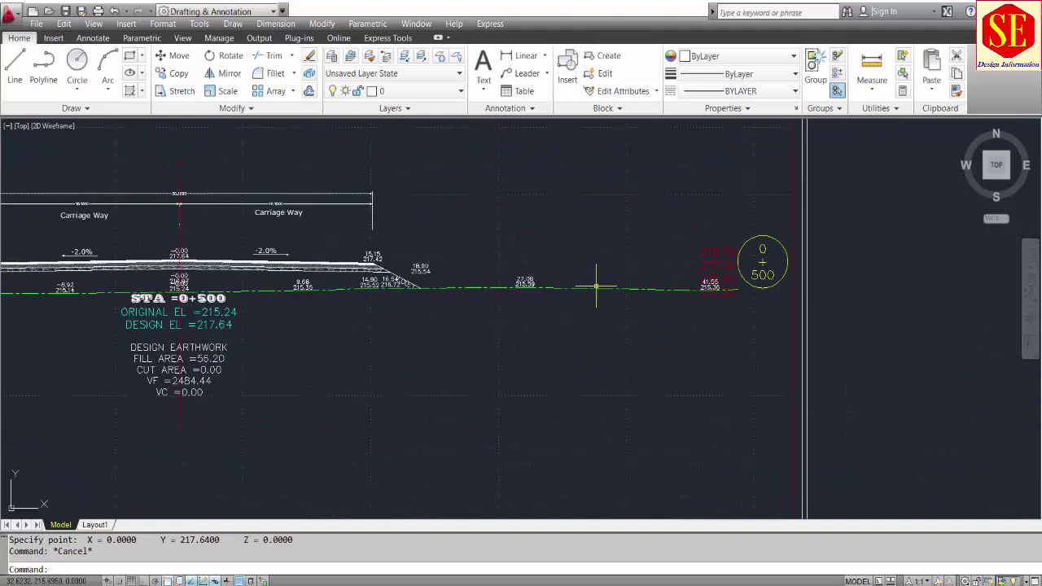
pyautogui.write('r')
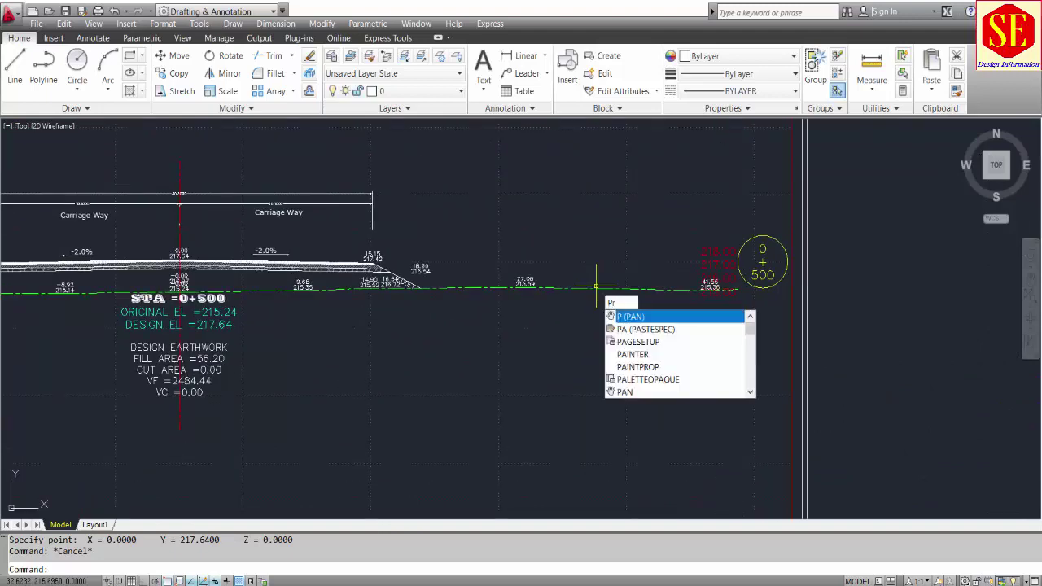
pyautogui.press('Return')
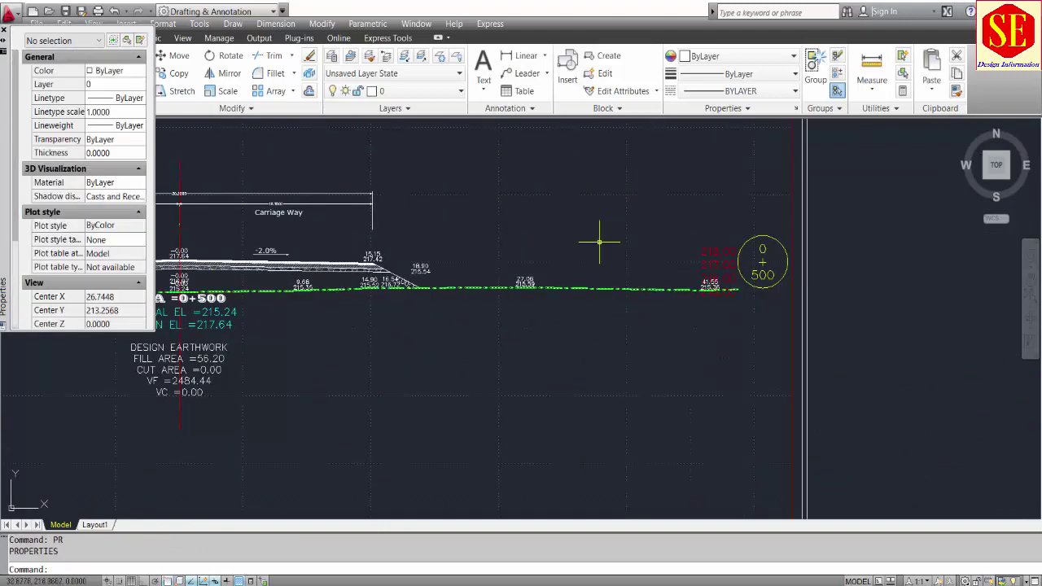
pyautogui.moveTo(289, 225); pyautogui.dragTo(643, 244, button='middle')
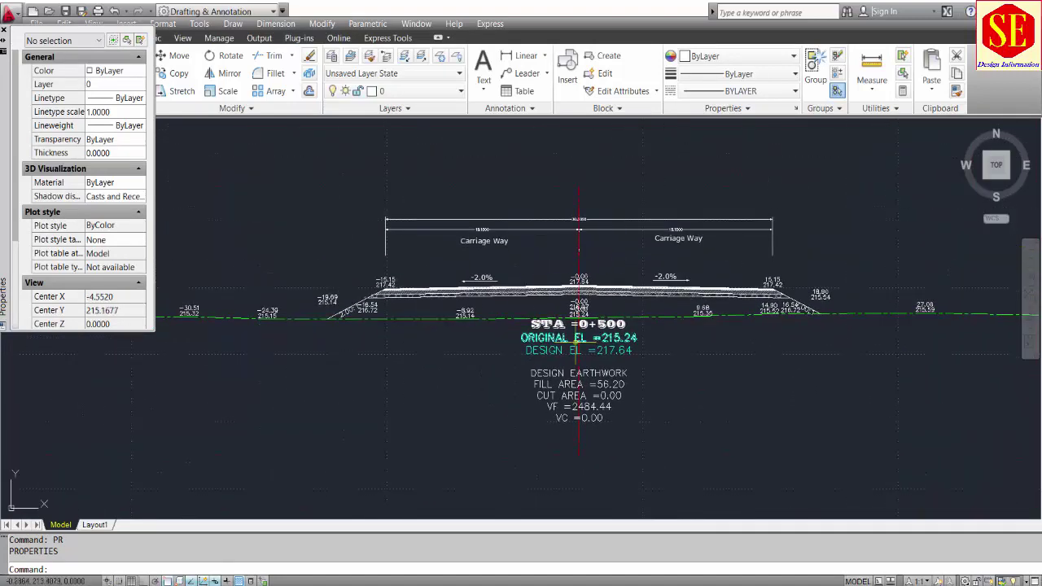
pyautogui.scroll(2, 484, 300)
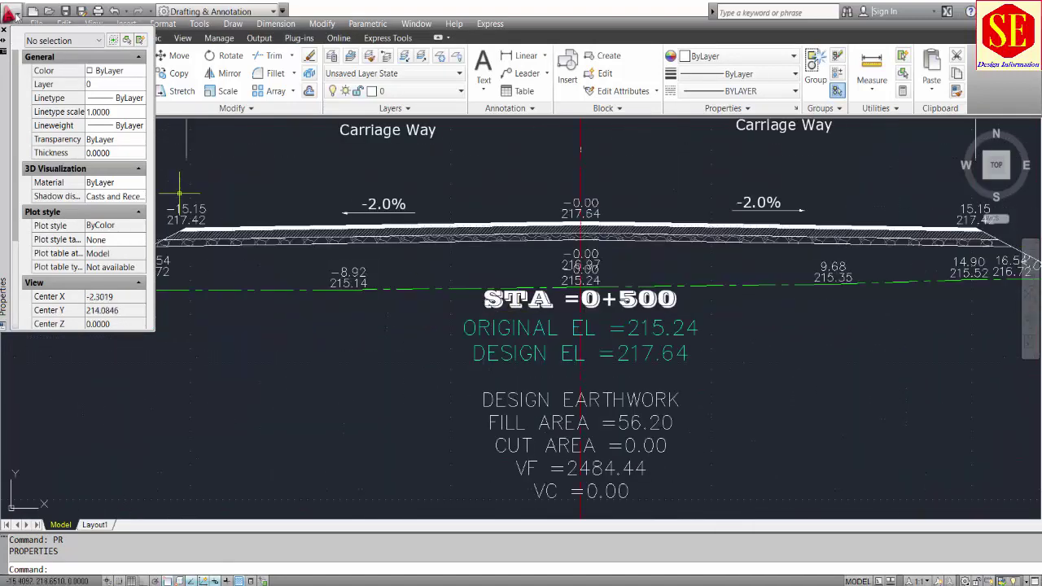
pyautogui.click(4, 30)
pyautogui.click(391, 90)
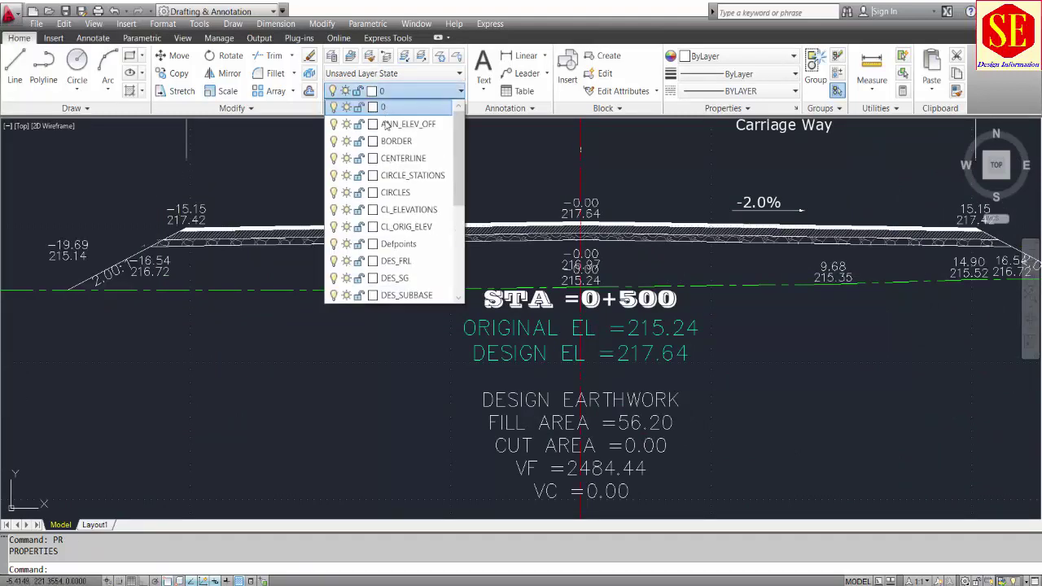
pyautogui.scroll(-5, 442, 298)
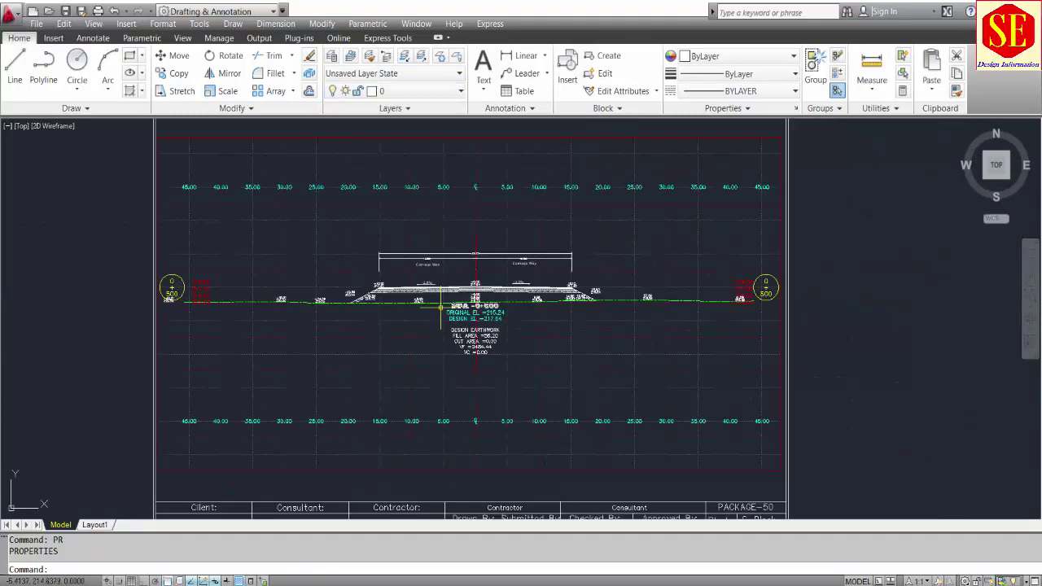
# Switch to Eagle Point RoadCalc and open the Main Road cross-section sheets list
pyautogui.hotkey('alt', 'Tab')
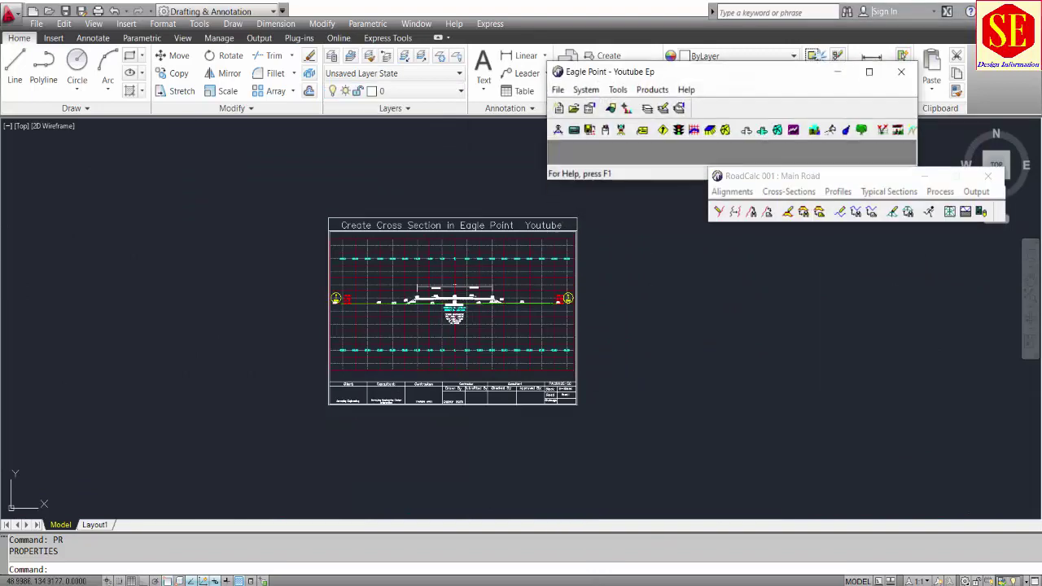
pyautogui.click(976, 192)
pyautogui.click(906, 221)
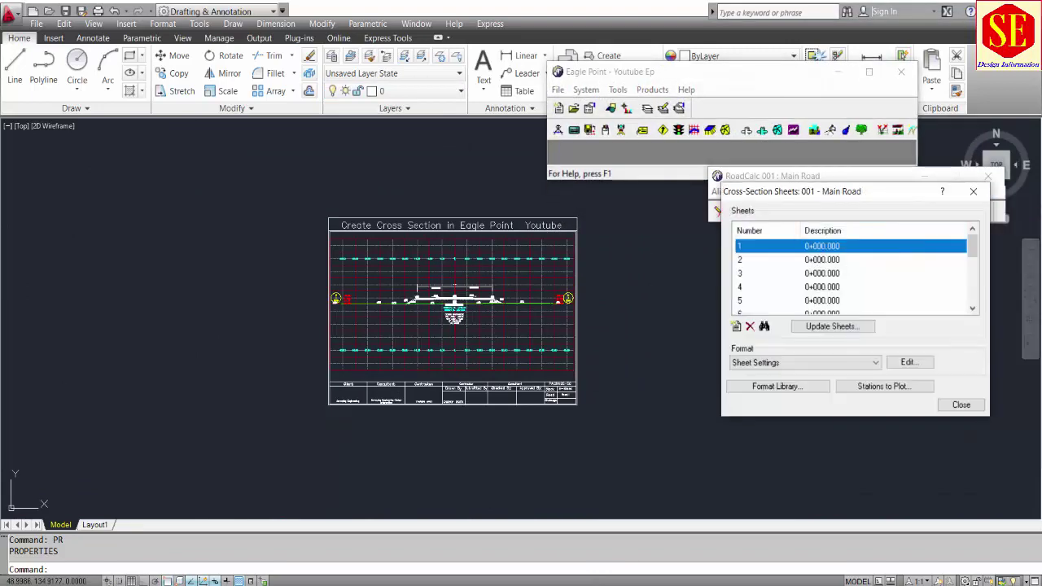
# Delete all existing Main Road cross-section sheets from the sheets list, including sheet 1
pyautogui.click(824, 261)
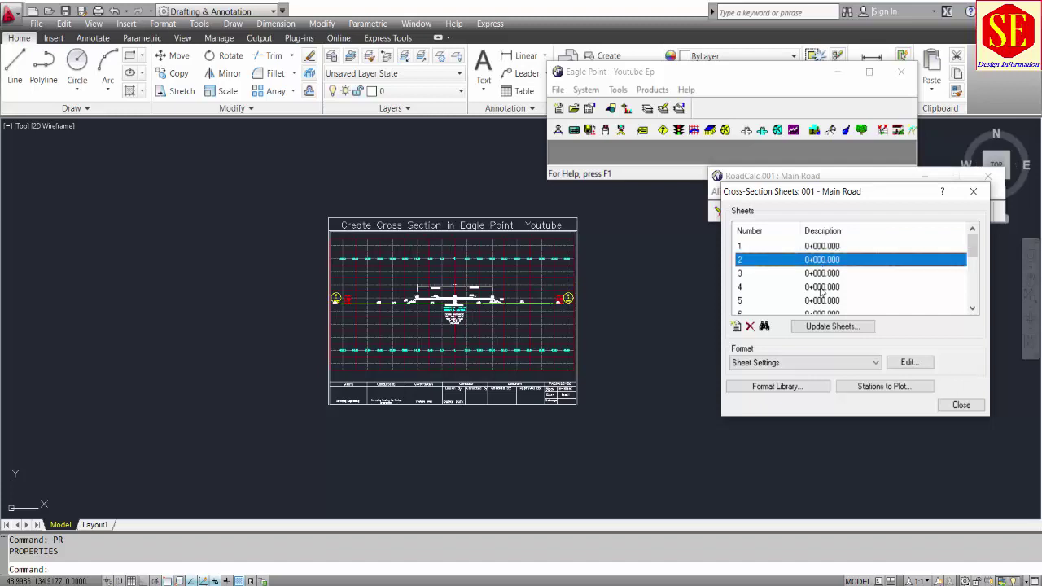
pyautogui.scroll(-4, 822, 289)
pyautogui.scroll(4, 820, 287)
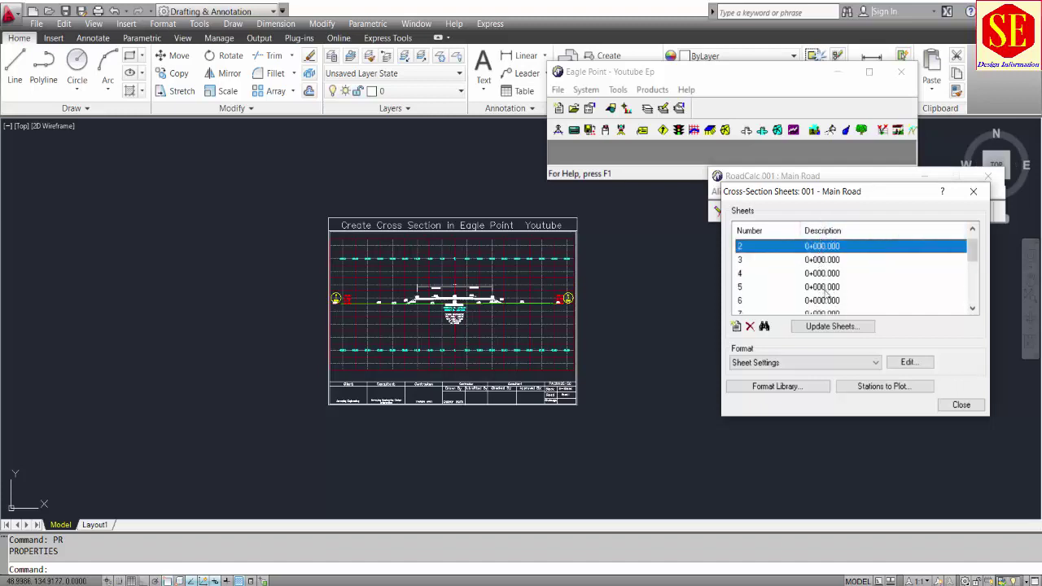
pyautogui.hotkey('shift', 'End')
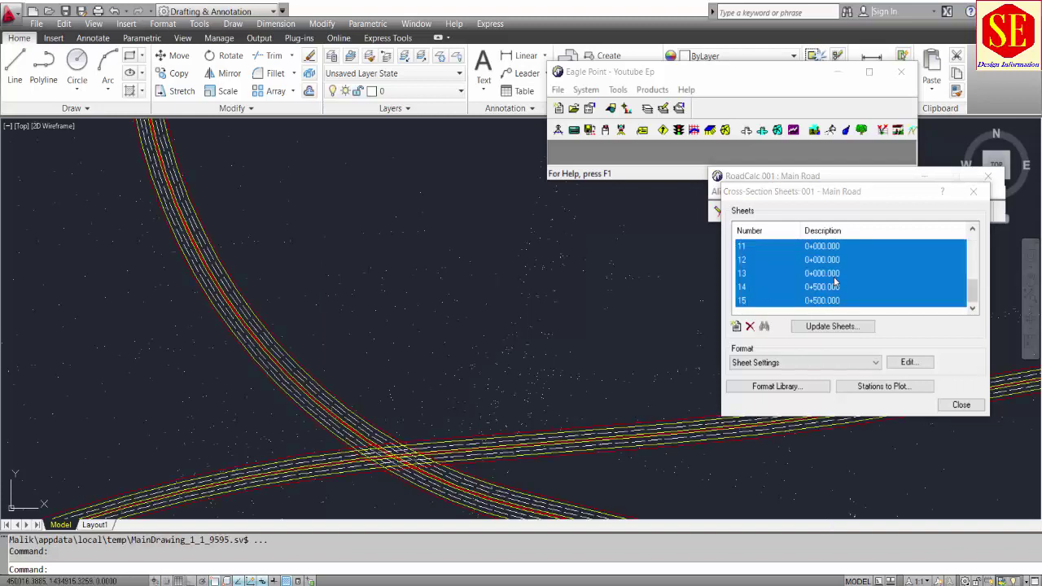
pyautogui.click(750, 326)
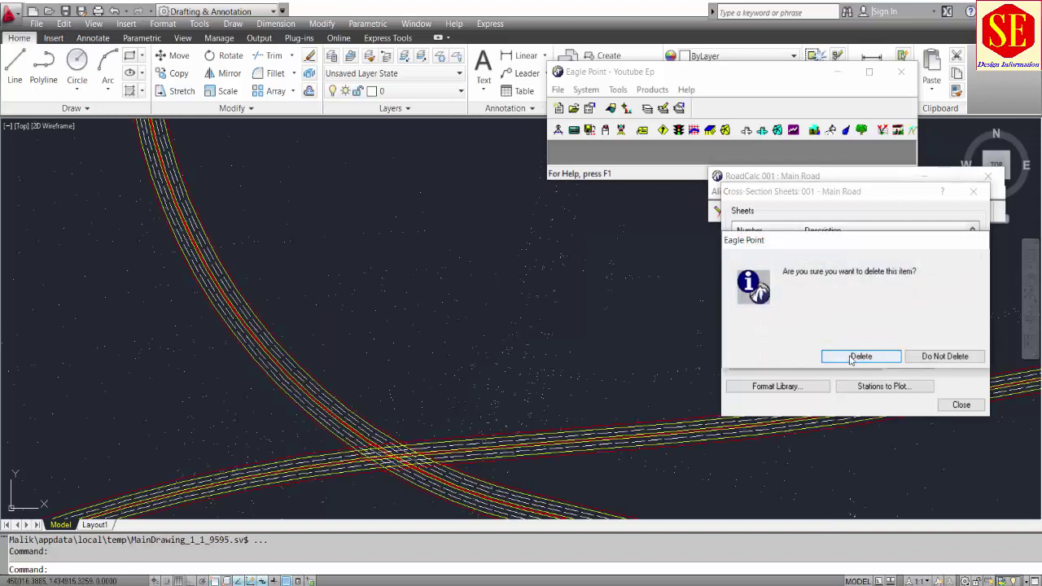
pyautogui.click(850, 359)
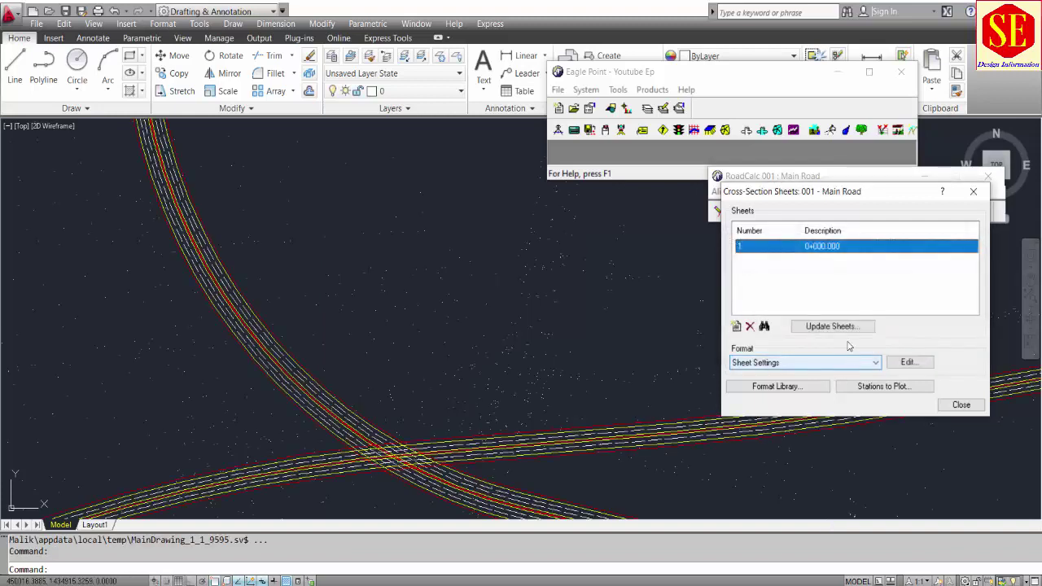
pyautogui.click(750, 327)
pyautogui.click(852, 357)
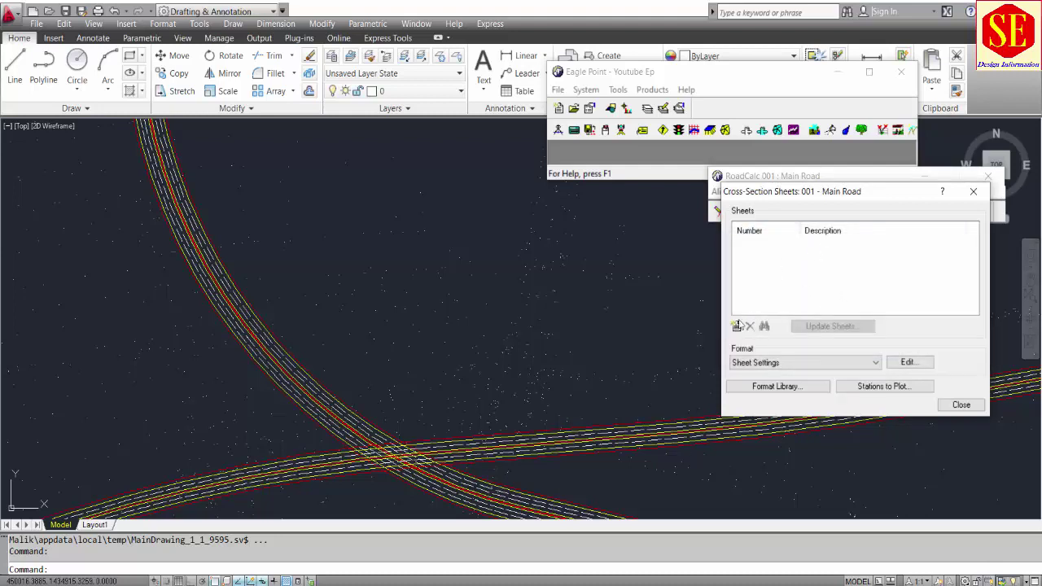
# Generate new Main Road cross-section sheets from starting station 0+000 to ending station 2+911.496
pyautogui.click(736, 327)
pyautogui.moveTo(819, 221); pyautogui.dragTo(551, 220)
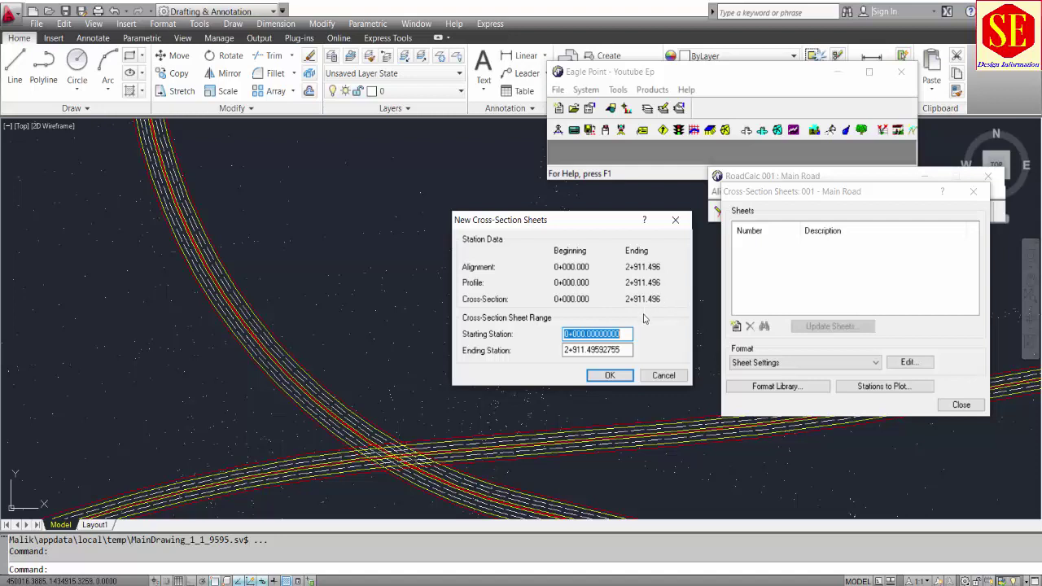
pyautogui.click(613, 334)
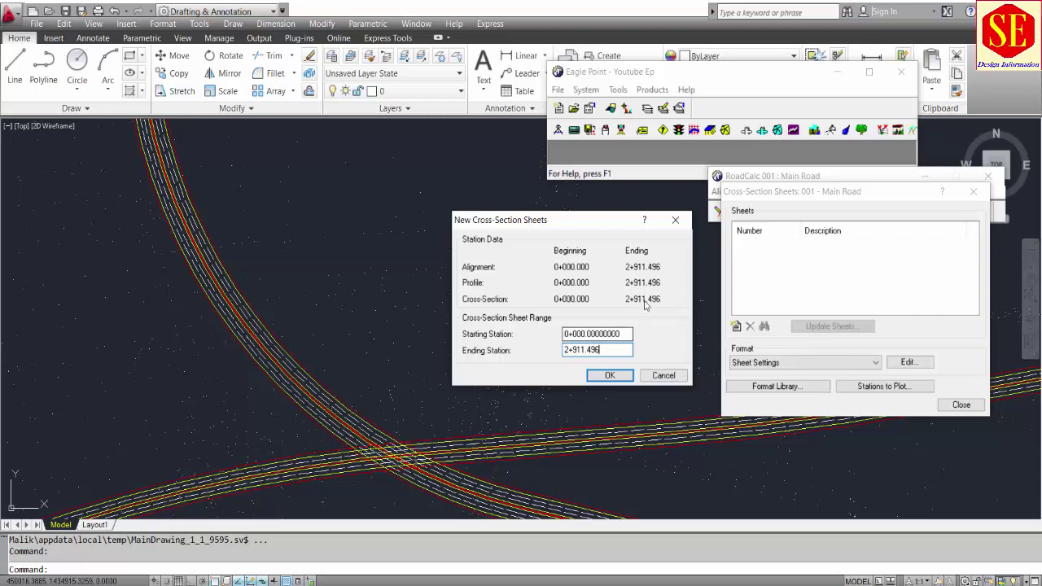
pyautogui.click(609, 375)
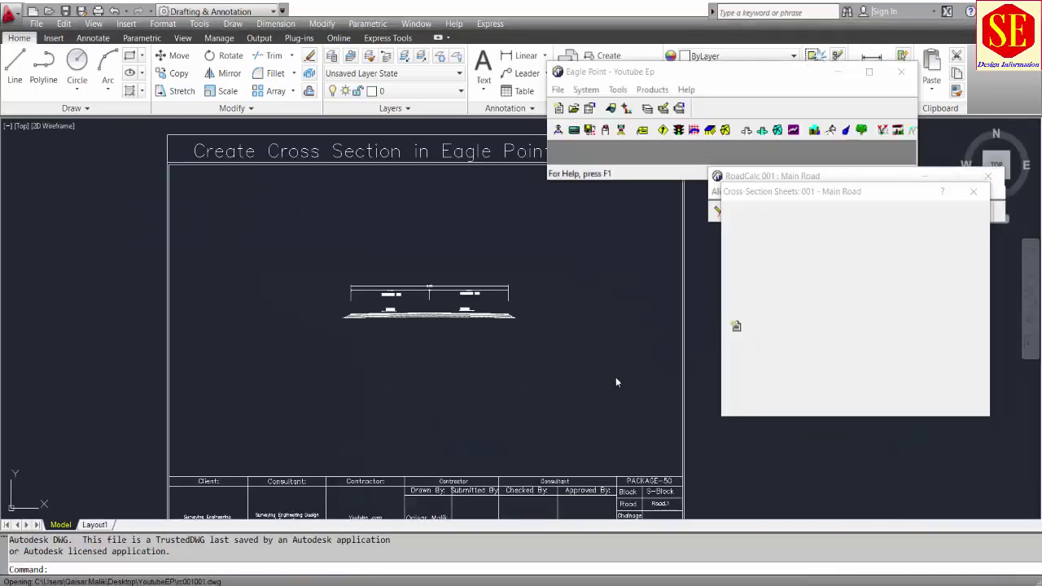
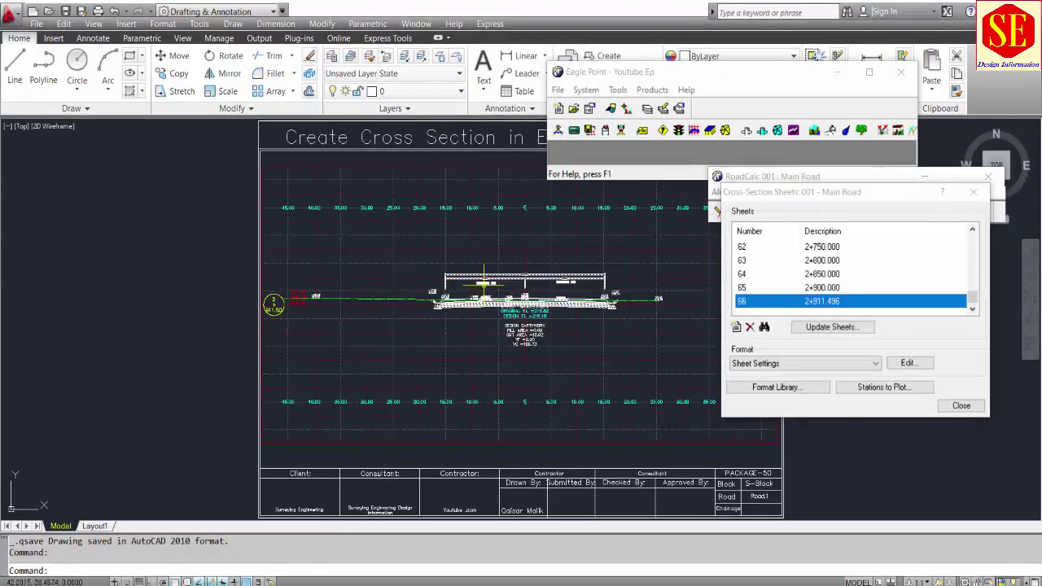
# Look through the list of new cross-section sheets and view the sheets for stations 0+100 and 0+200
pyautogui.scroll(6, 814, 305)
pyautogui.scroll(-6, 814, 305)
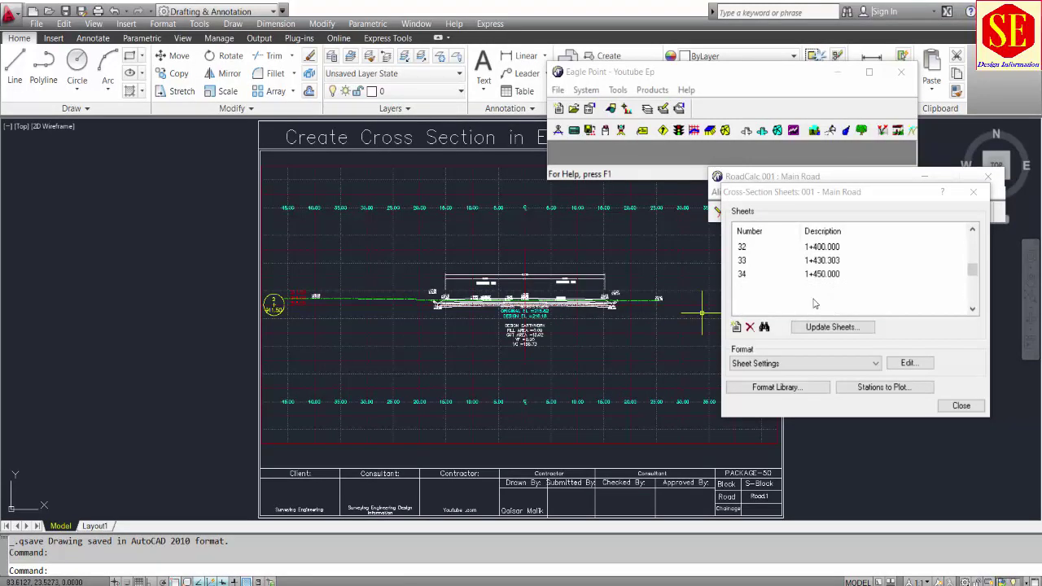
pyautogui.click(745, 302)
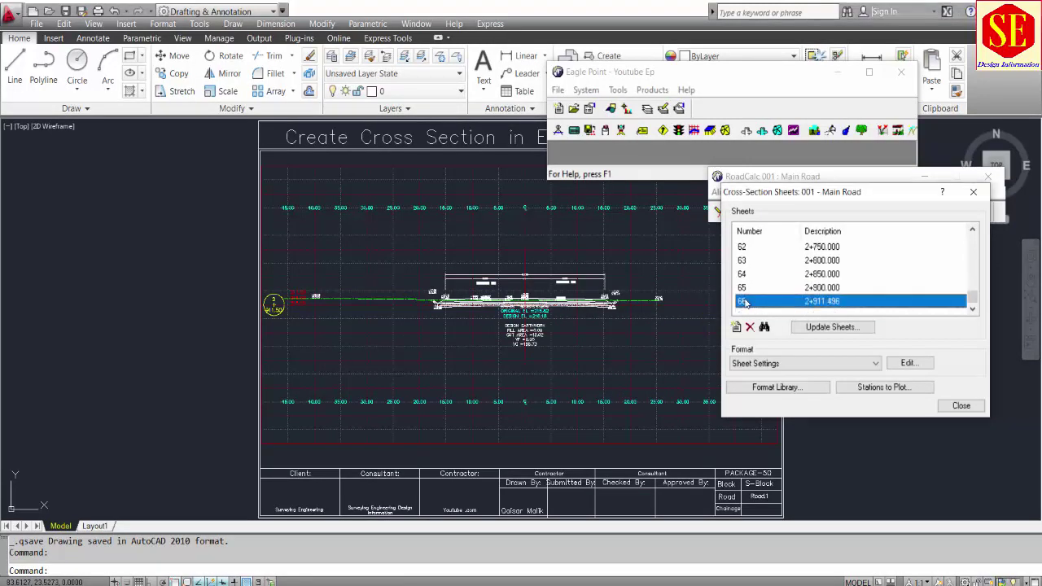
pyautogui.click(747, 288)
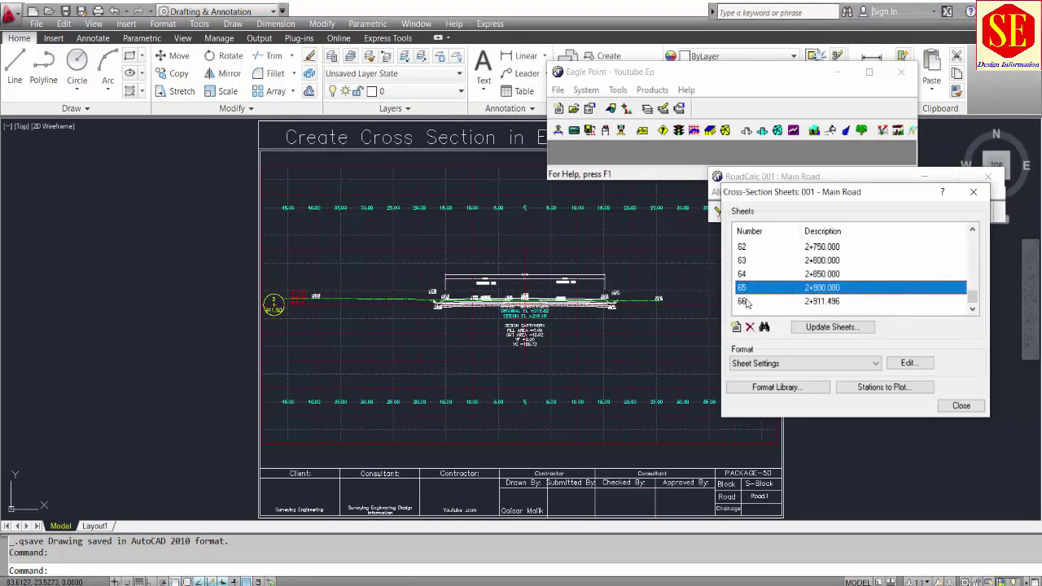
pyautogui.click(747, 301)
pyautogui.scroll(15, 782, 306)
pyautogui.scroll(3, 780, 306)
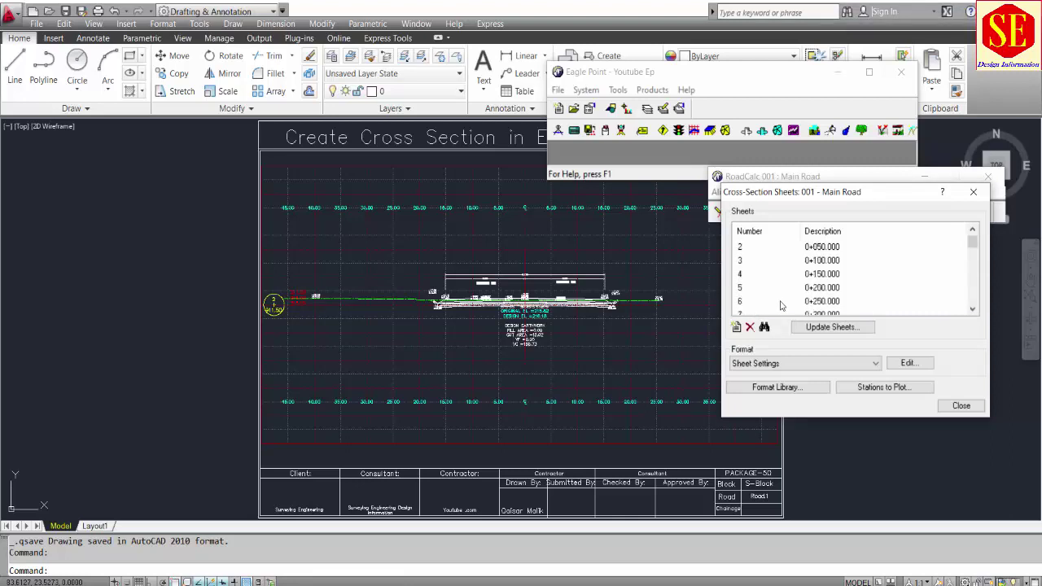
pyautogui.click(822, 262)
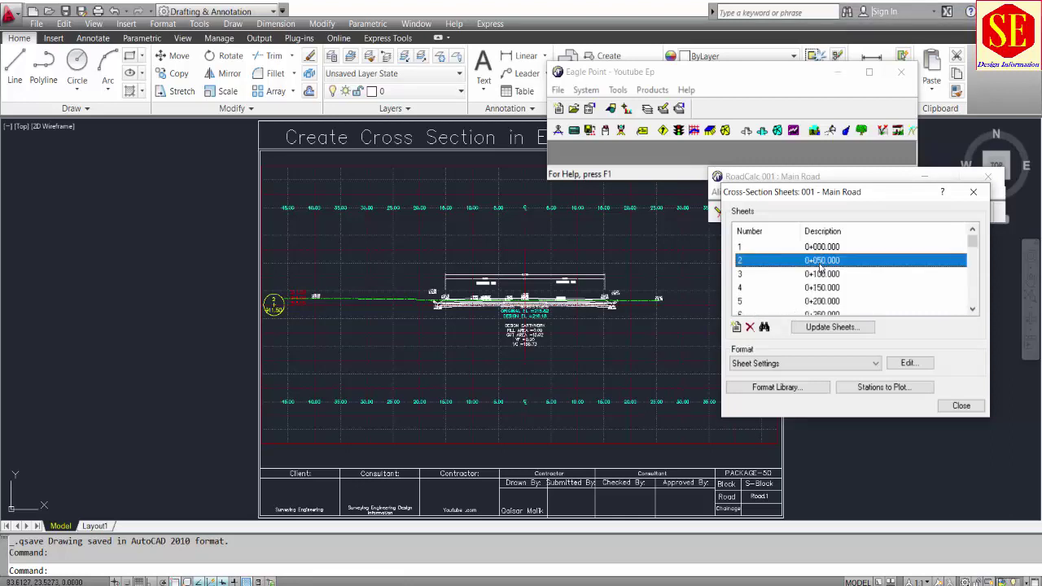
pyautogui.click(822, 274)
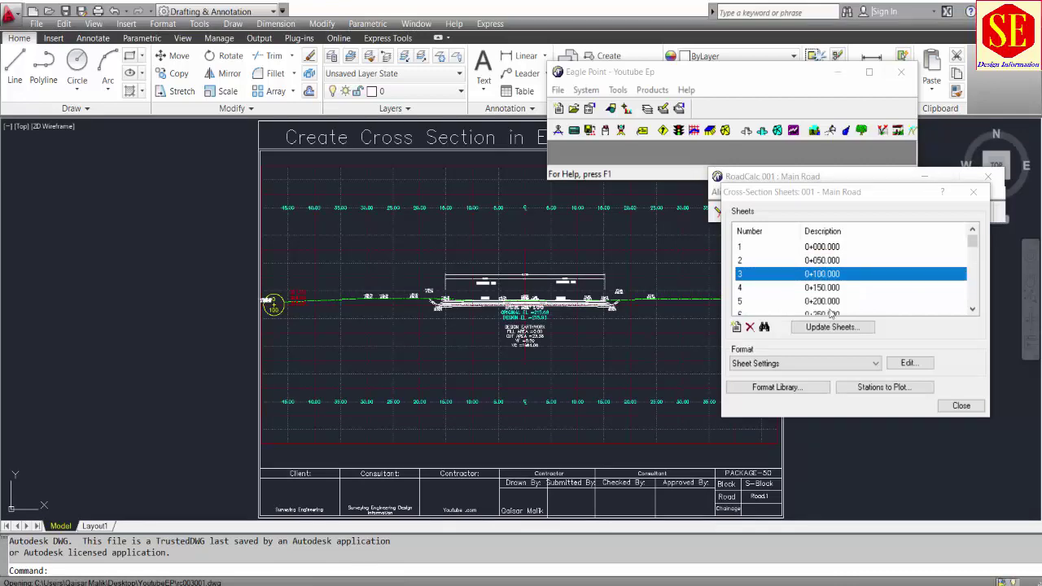
pyautogui.click(812, 301)
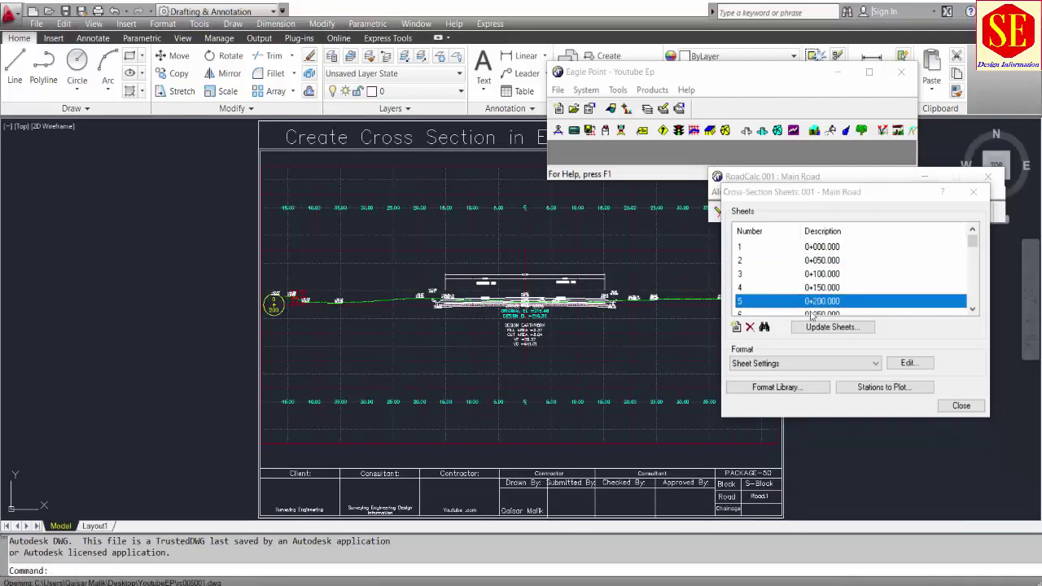
# Open the 0+550 sheet and move the typical section from its crown point to the design crown point on the centreline
pyautogui.scroll(-3, 812, 309)
pyautogui.click(820, 287)
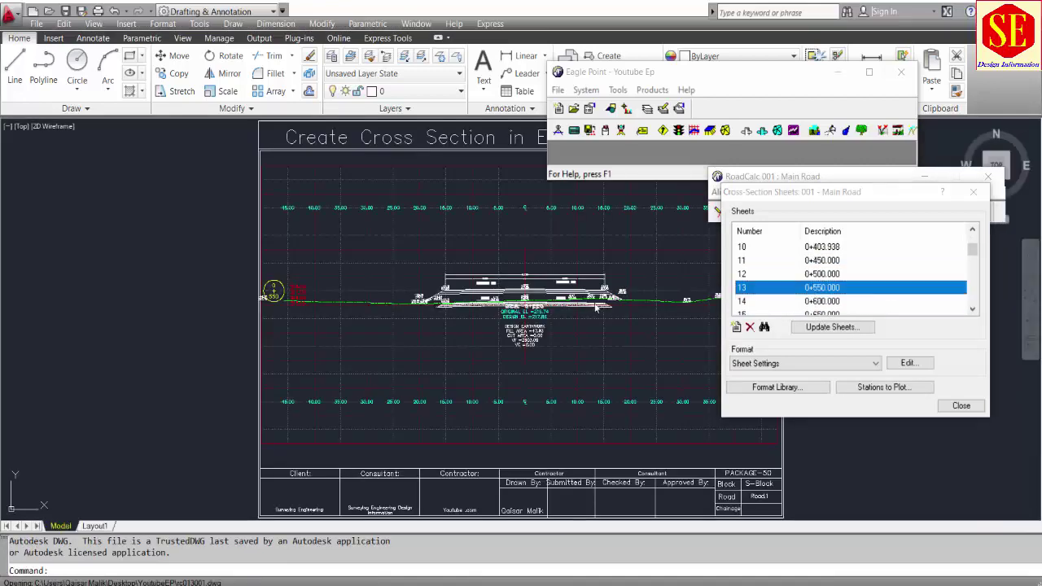
pyautogui.scroll(6, 521, 293)
pyautogui.write('m')
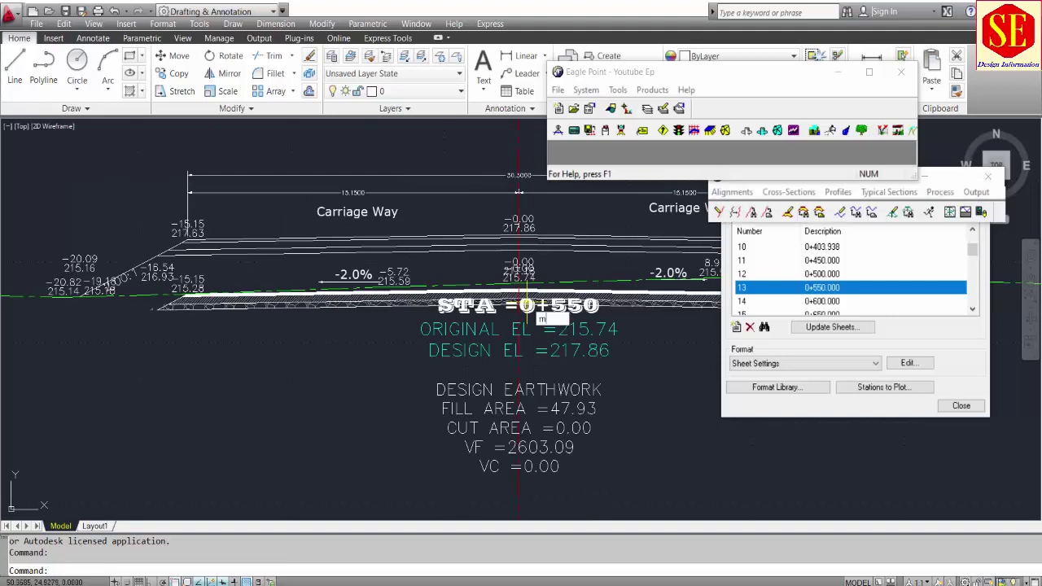
pyautogui.press('Return')
pyautogui.click(523, 291)
pyautogui.scroll(5, 523, 289)
pyautogui.press('Return')
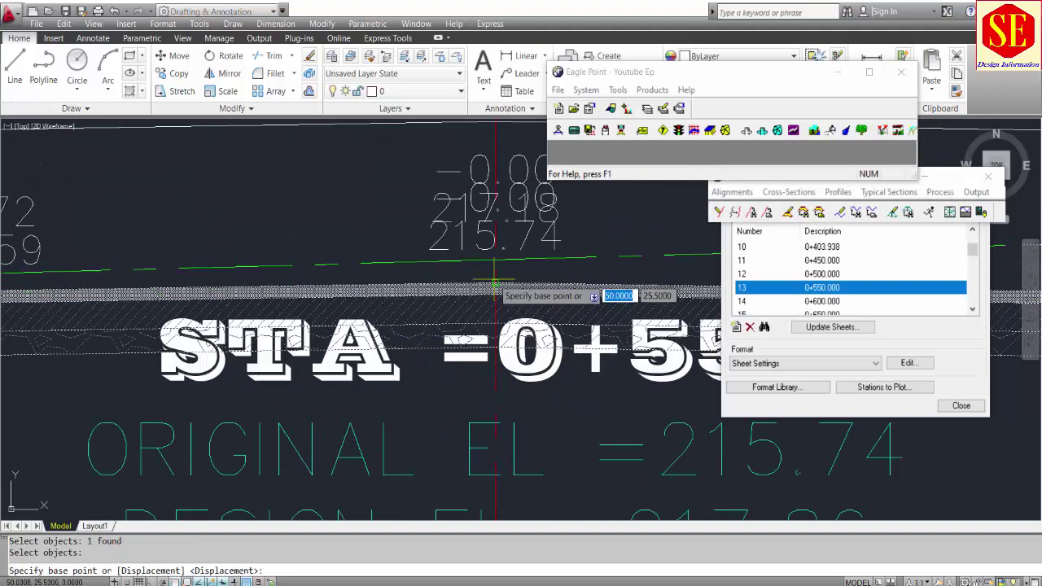
pyautogui.click(497, 291)
pyautogui.scroll(-4, 497, 269)
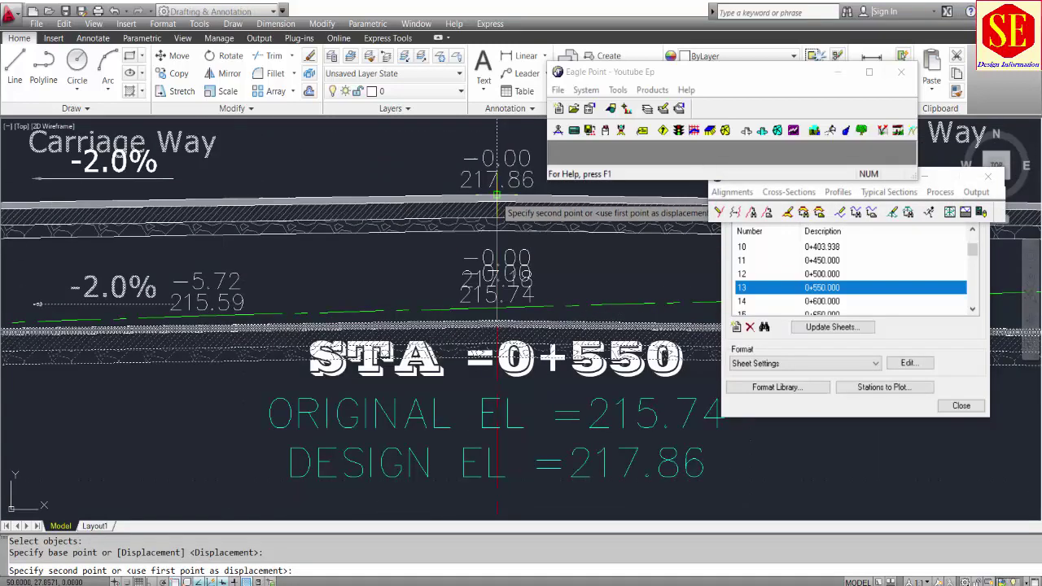
pyautogui.click(472, 261)
pyautogui.scroll(-4, 472, 260)
pyautogui.scroll(-4, 472, 260)
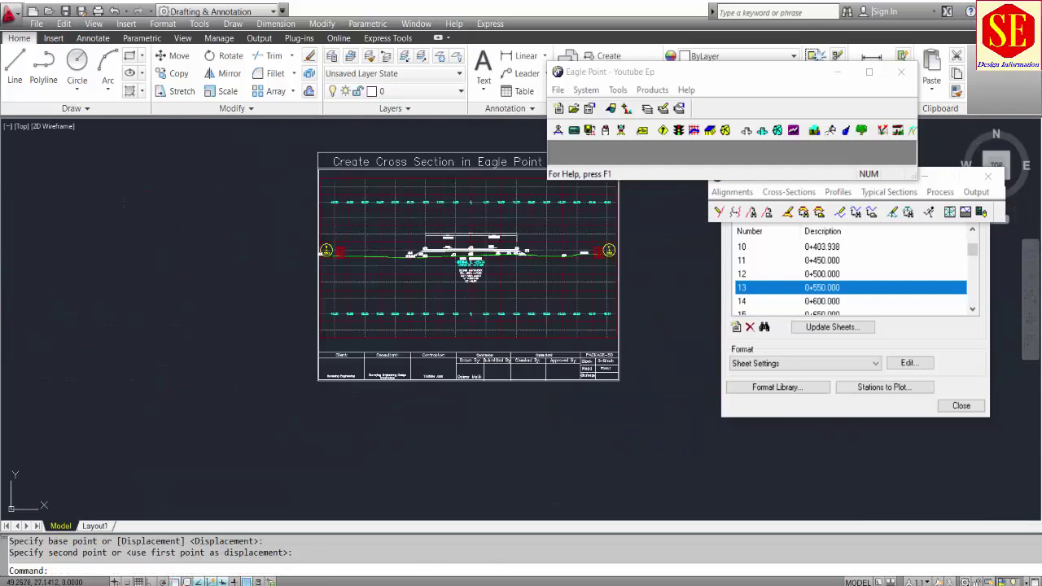
pyautogui.scroll(3, 482, 277)
pyautogui.scroll(-2, 845, 311)
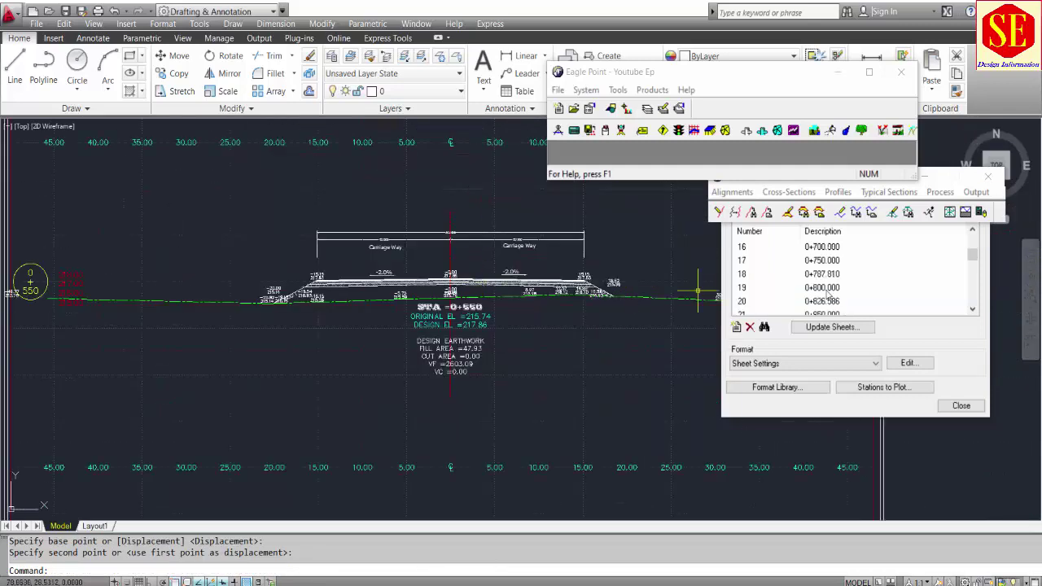
# Open the 0+800 sheet and move the typical section from its crown point to the design crown point on the centreline
pyautogui.click(824, 290)
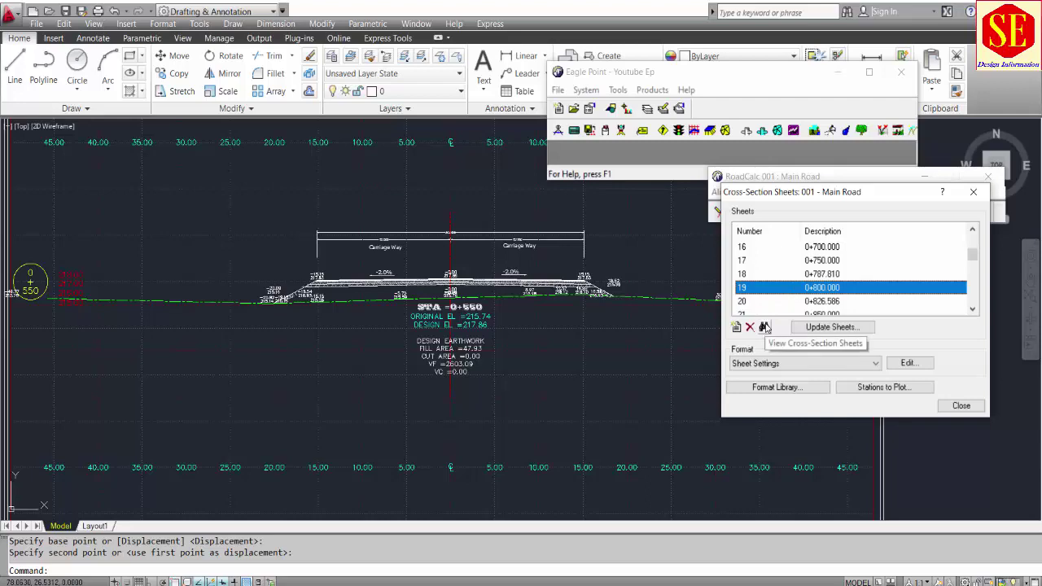
pyautogui.click(764, 326)
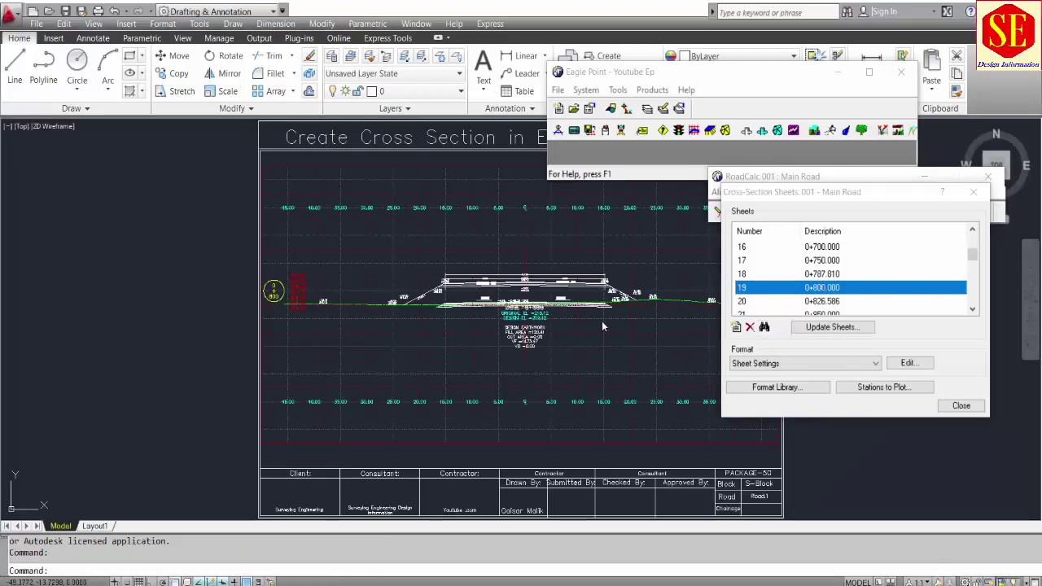
pyautogui.scroll(6, 592, 318)
pyautogui.write('m')
pyautogui.press('Return')
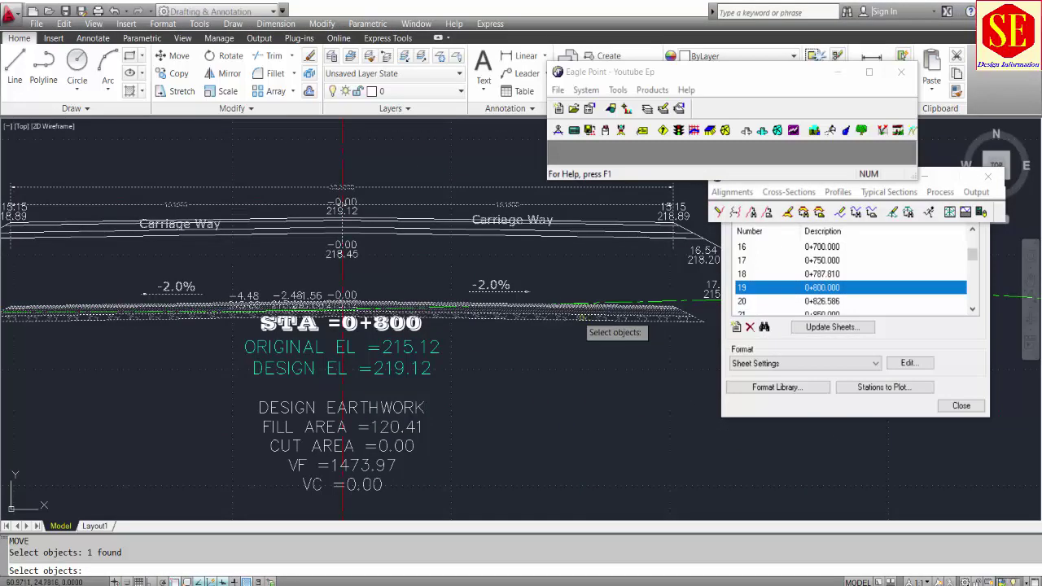
pyautogui.scroll(5, 371, 299)
pyautogui.click(287, 306)
pyautogui.press('Return')
pyautogui.click(286, 306)
pyautogui.scroll(-3, 291, 310)
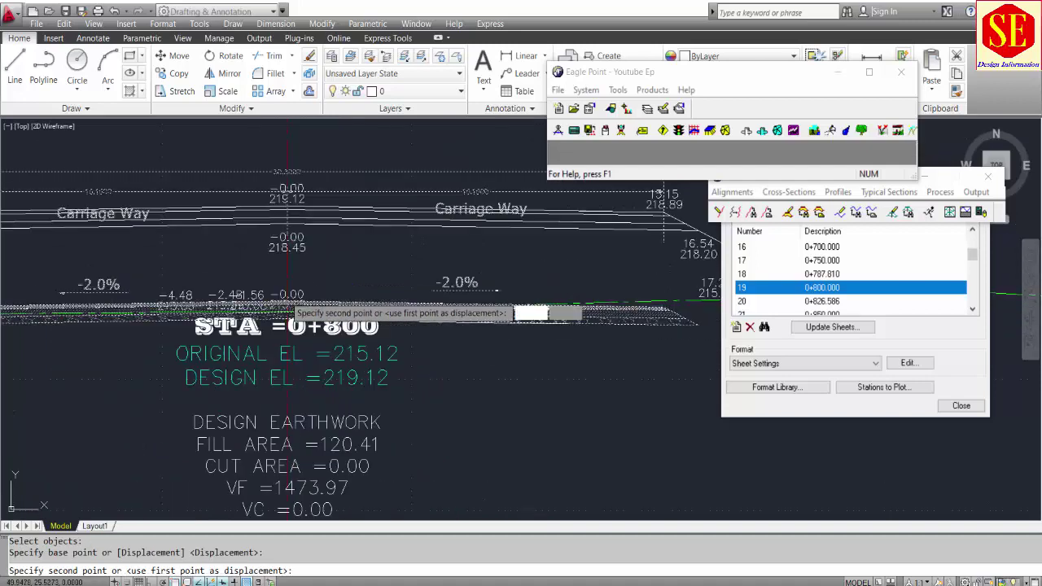
pyautogui.scroll(3, 290, 216)
pyautogui.click(291, 200)
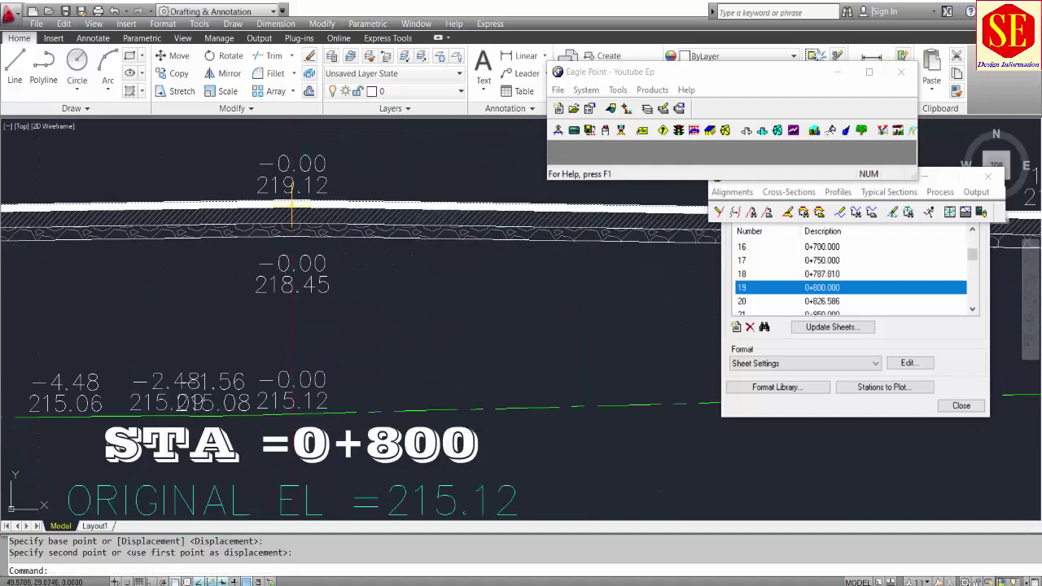
pyautogui.scroll(-5, 386, 309)
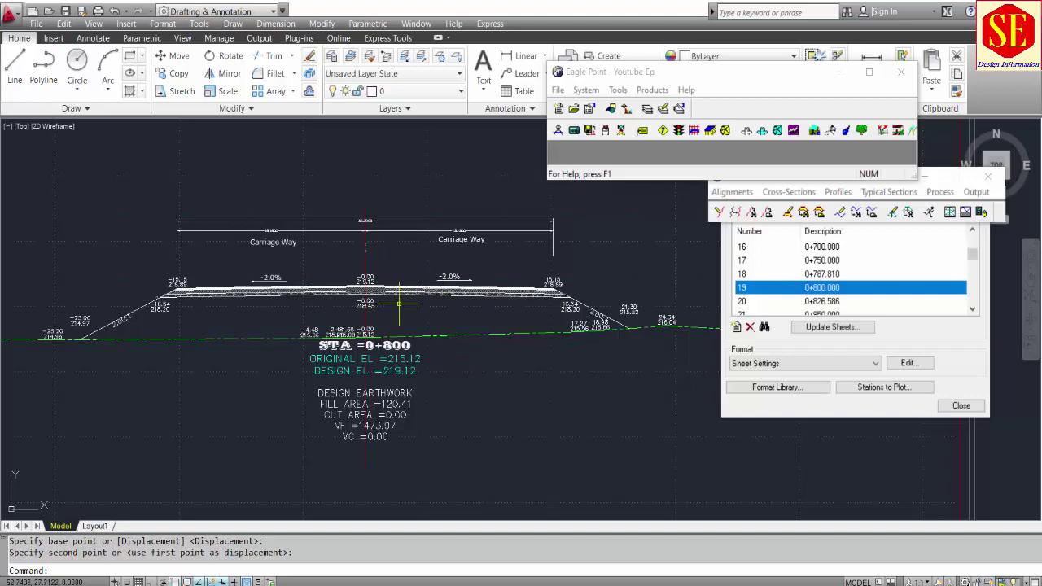
# Move everything on the 0+800 sheet from the centreline crown point to coordinates 0,219.12
pyautogui.hotkey('ctrl', 'a')
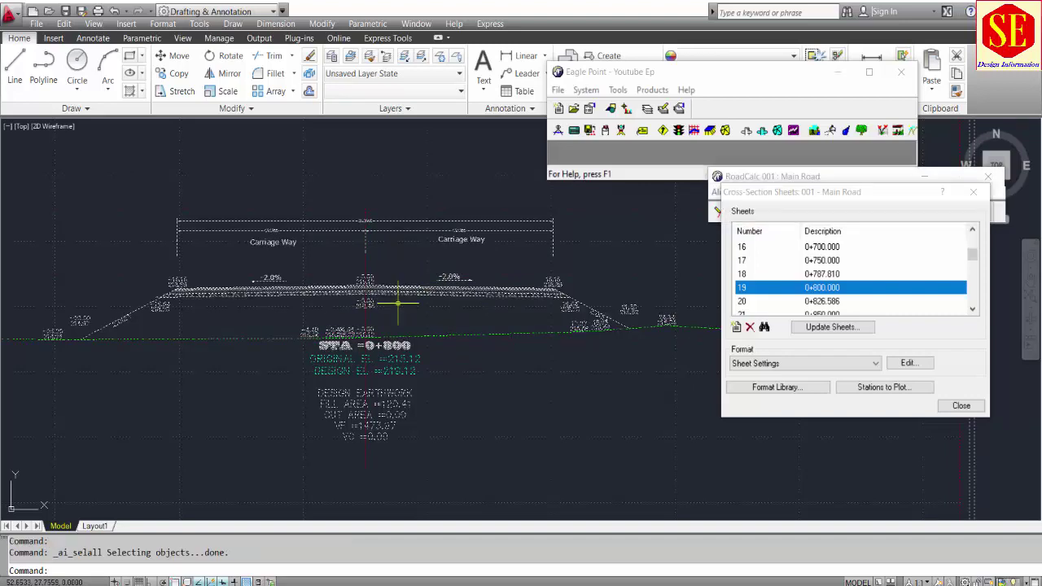
pyautogui.write('m')
pyautogui.press('Return')
pyautogui.scroll(5, 364, 282)
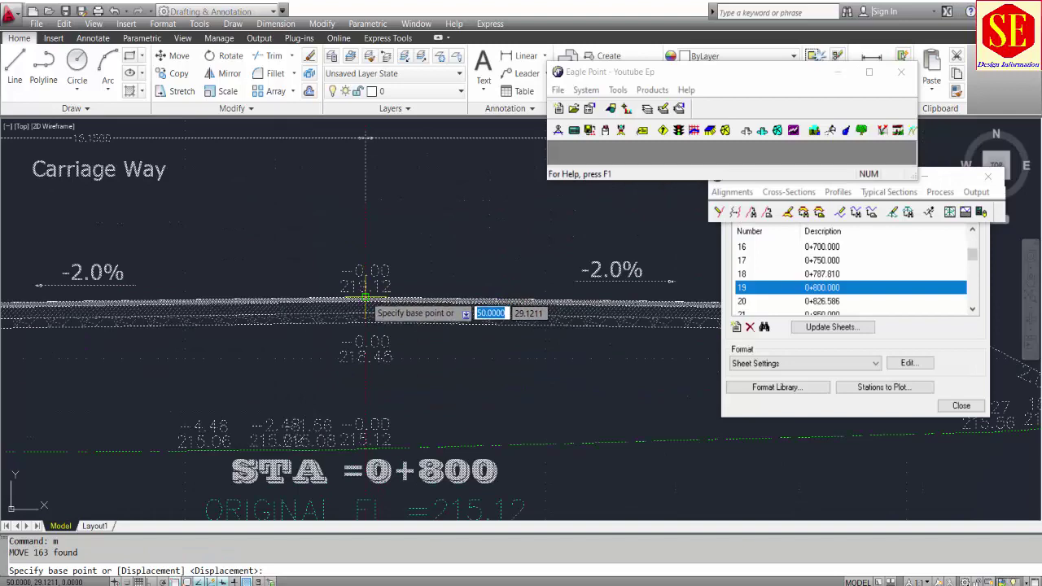
pyautogui.click(366, 298)
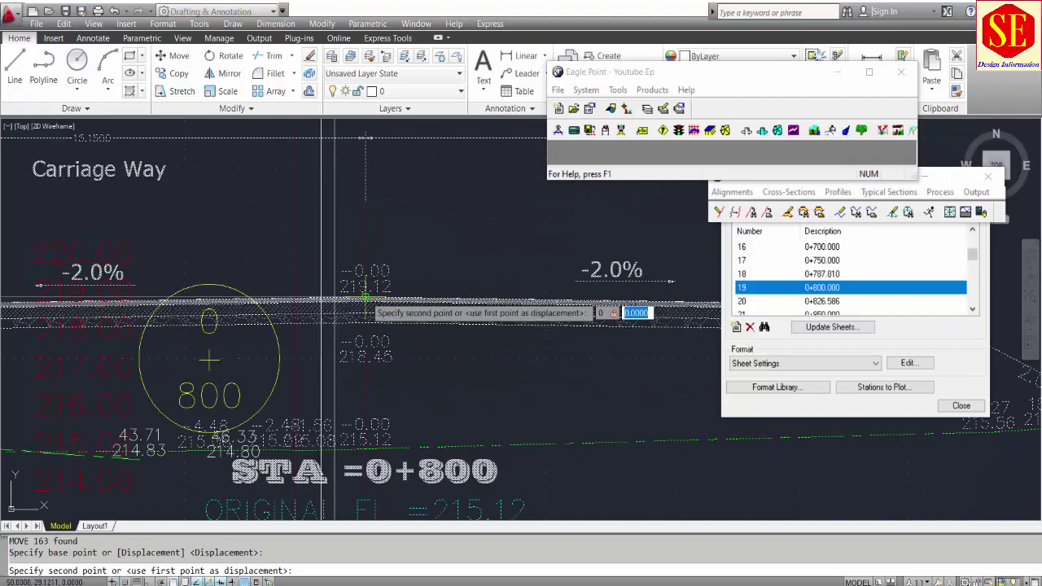
pyautogui.write('0,219.1219.12')
pyautogui.press('Return')
# Zoom to the full extents of the 0+800 sheet and examine the VF and VC volume texts in its design earthwork block
pyautogui.write('z')
pyautogui.press('Return')
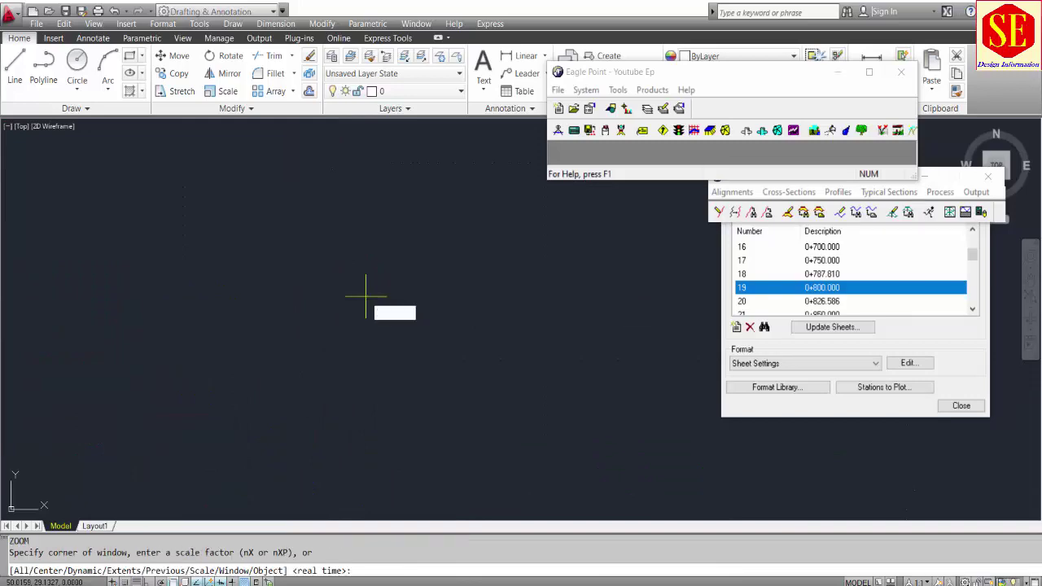
pyautogui.write('e')
pyautogui.press('Return')
pyautogui.moveTo(402, 312); pyautogui.dragTo(351, 379, button='middle')
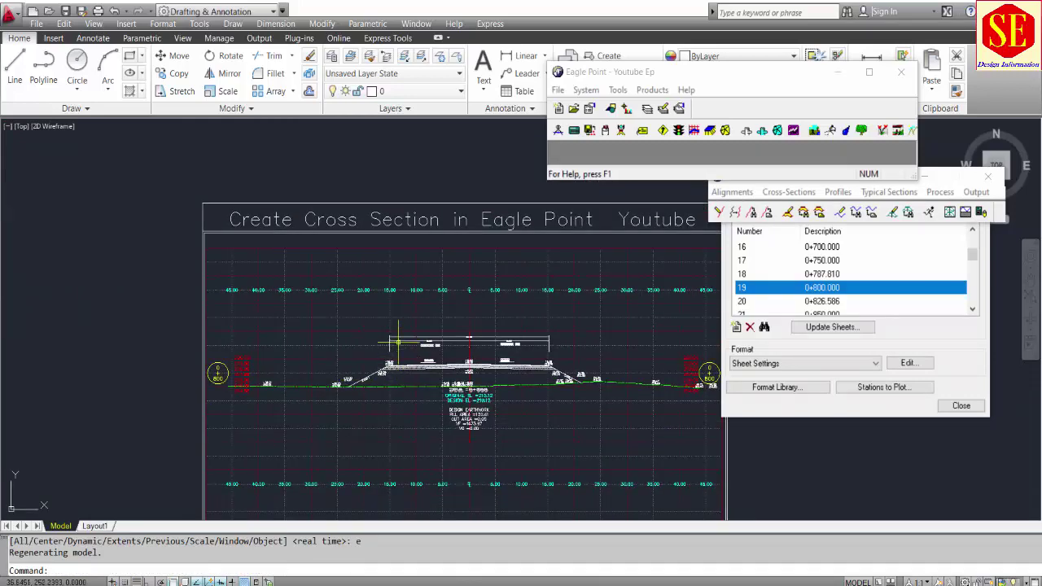
pyautogui.scroll(-2, 398, 342)
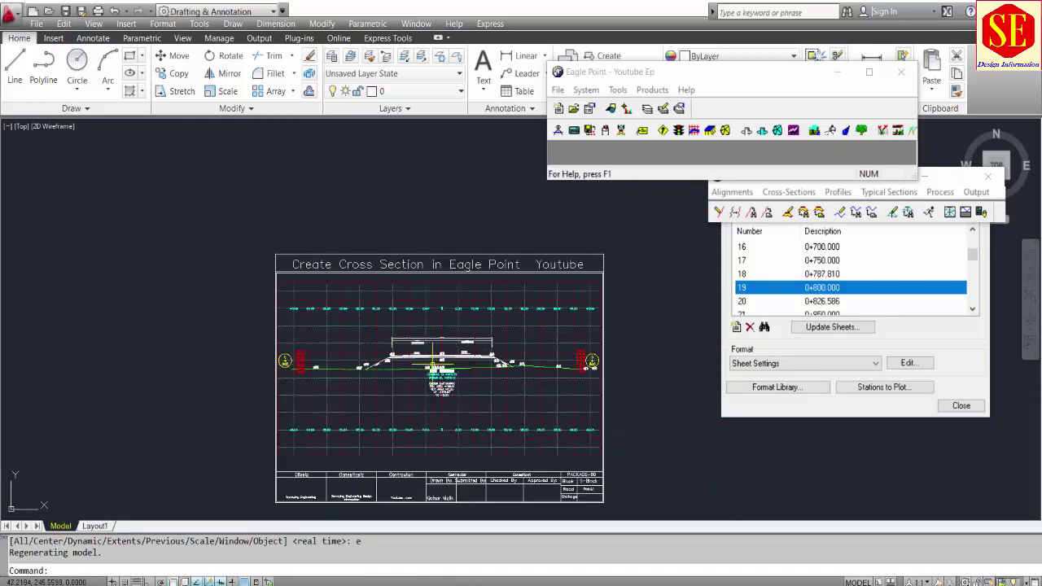
pyautogui.scroll(10, 432, 362)
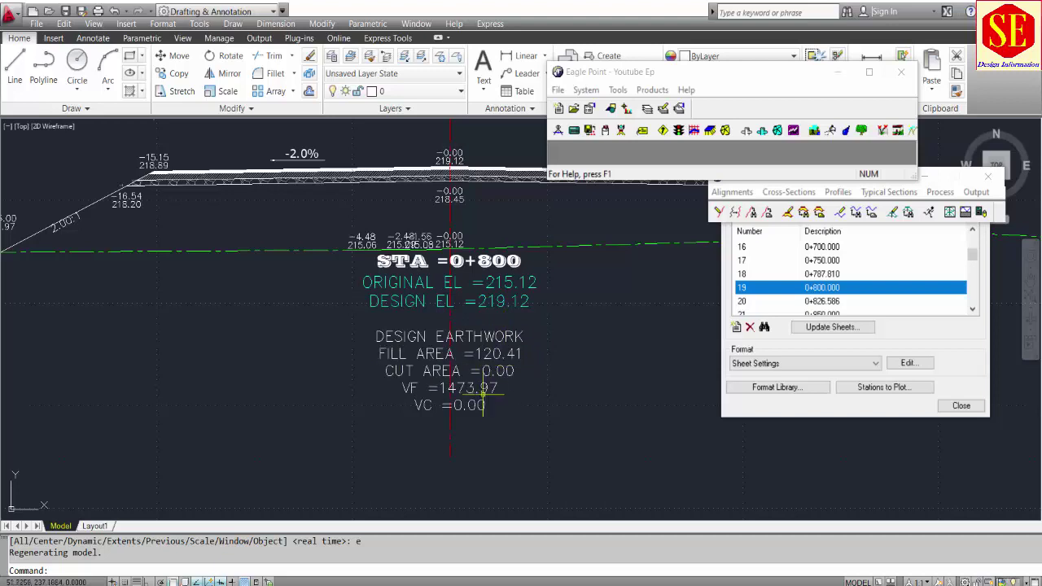
pyautogui.click(498, 413)
pyautogui.click(466, 391)
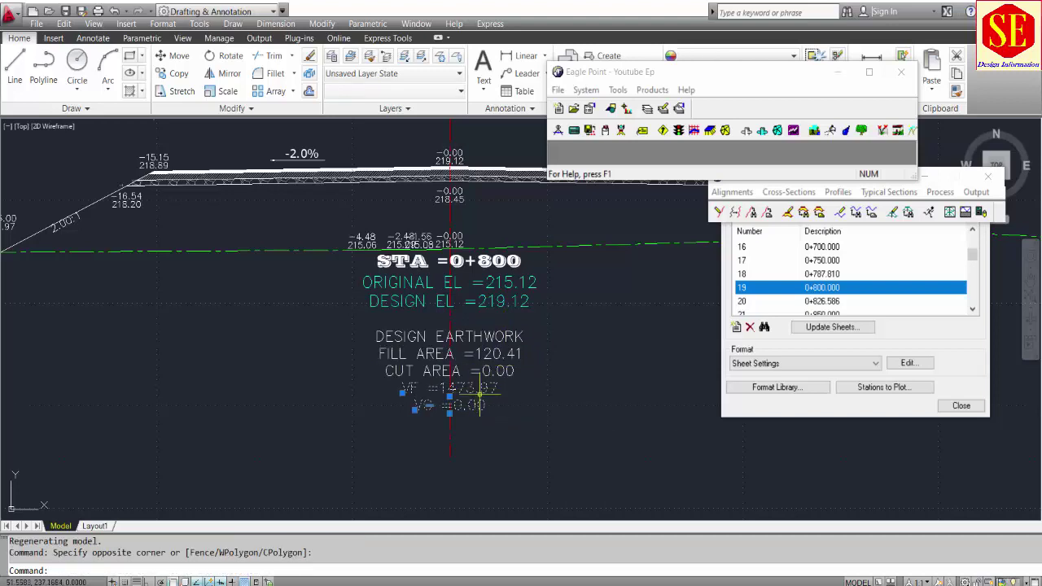
# Review the cross-section CAD settings for the Design Earthwork and Actual Earthwork items and close them without changes
pyautogui.click(813, 363)
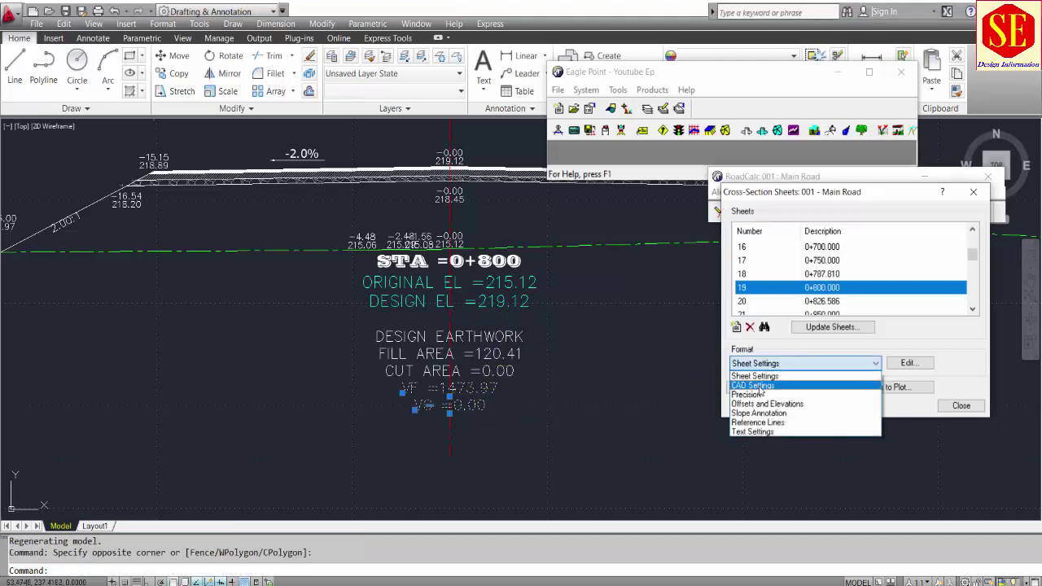
pyautogui.click(762, 386)
pyautogui.click(910, 363)
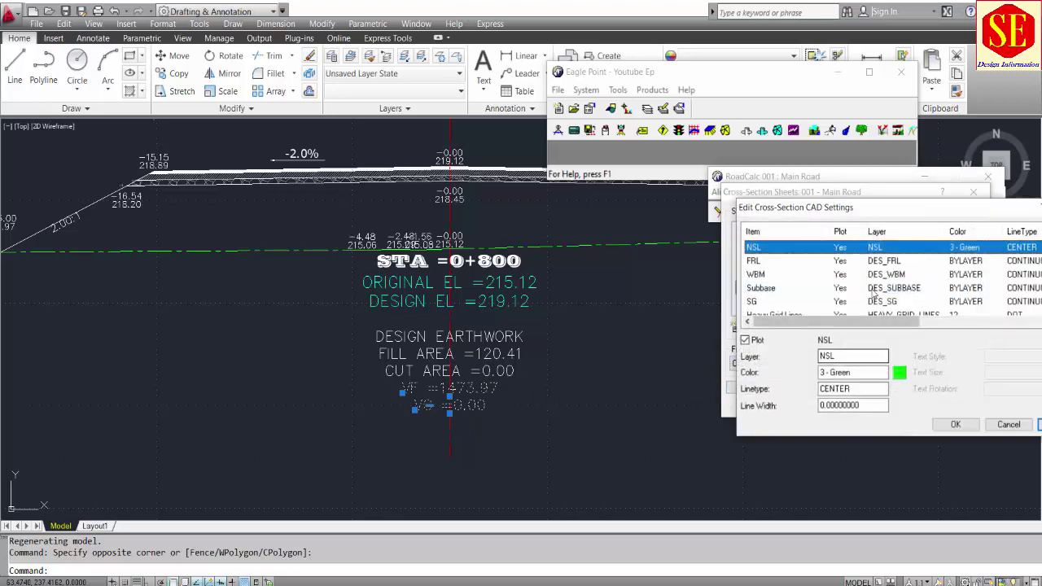
pyautogui.click(765, 275)
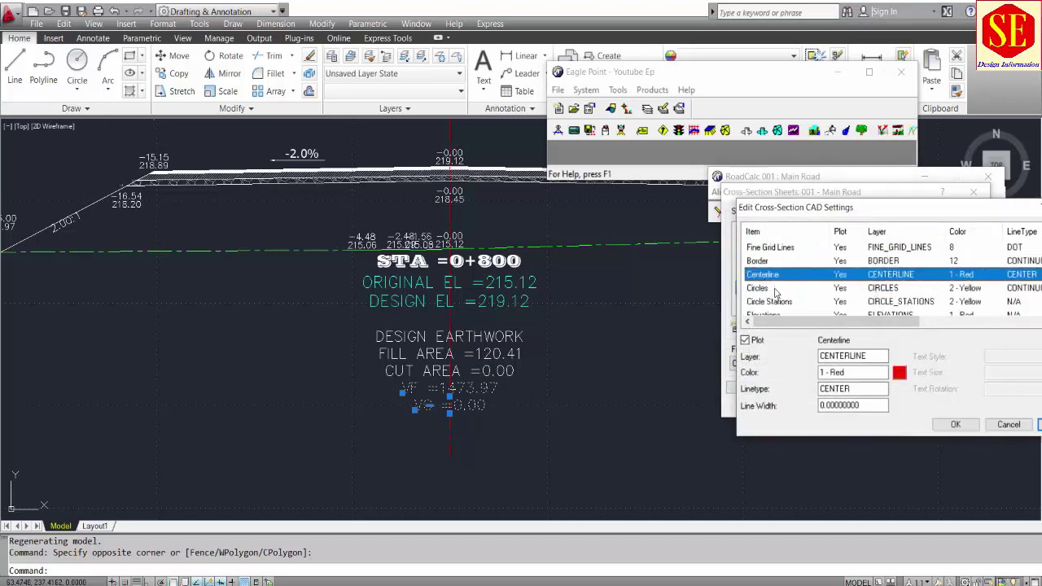
pyautogui.scroll(-3, 811, 304)
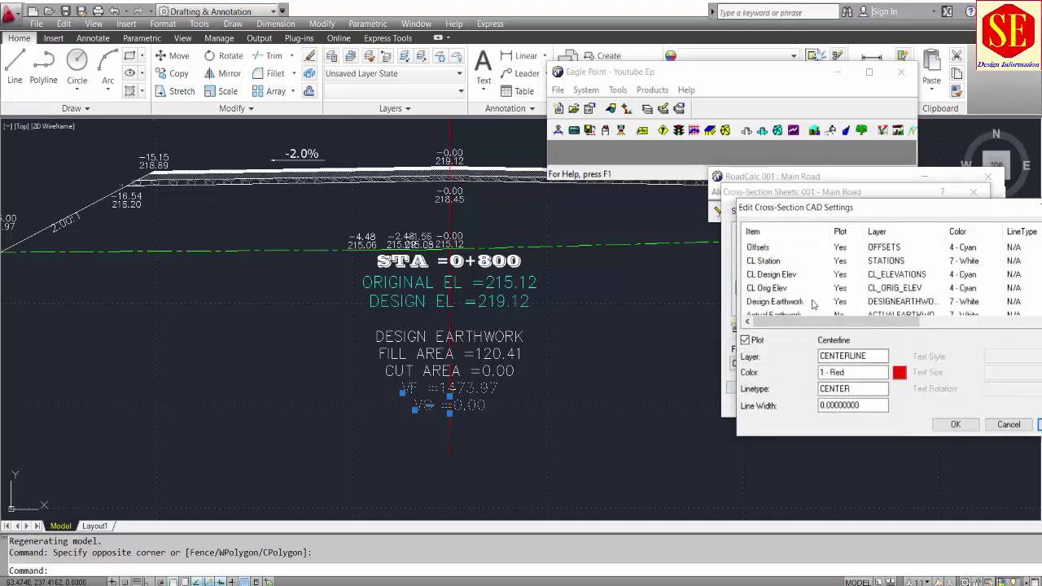
pyautogui.click(893, 275)
pyautogui.scroll(-1, 892, 293)
pyautogui.click(891, 290)
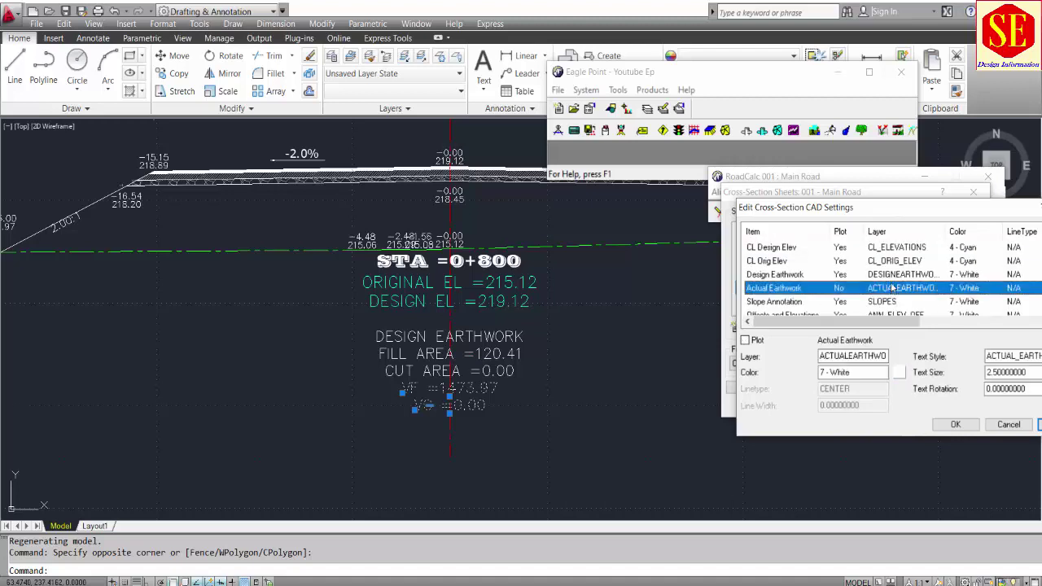
pyautogui.click(891, 277)
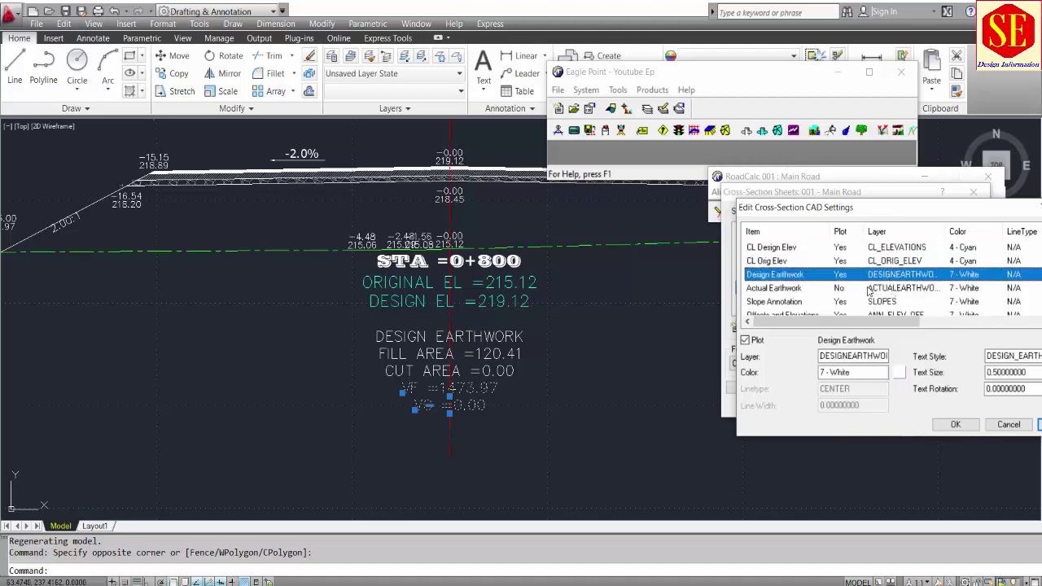
pyautogui.click(826, 289)
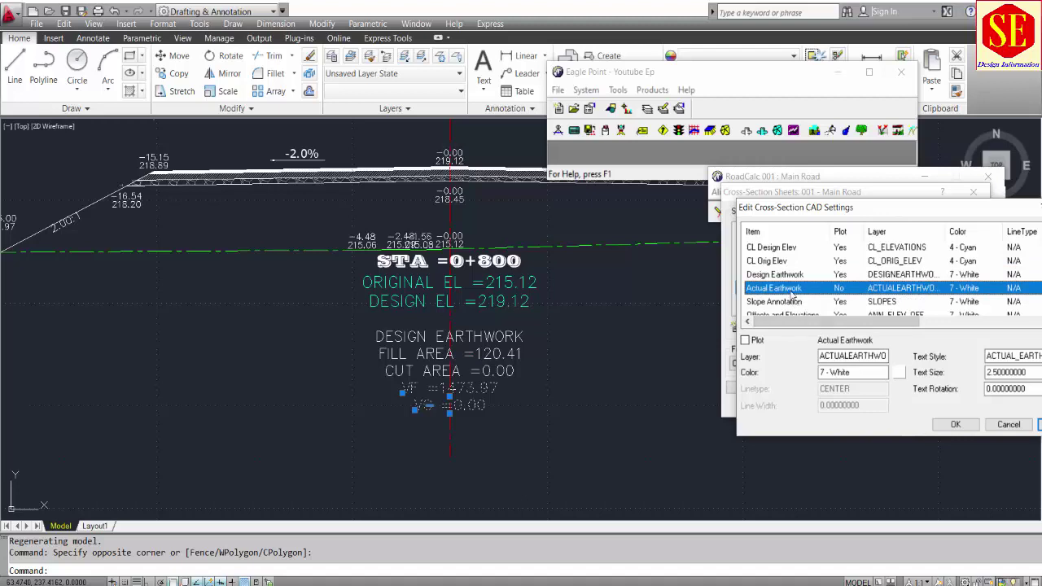
pyautogui.click(1008, 424)
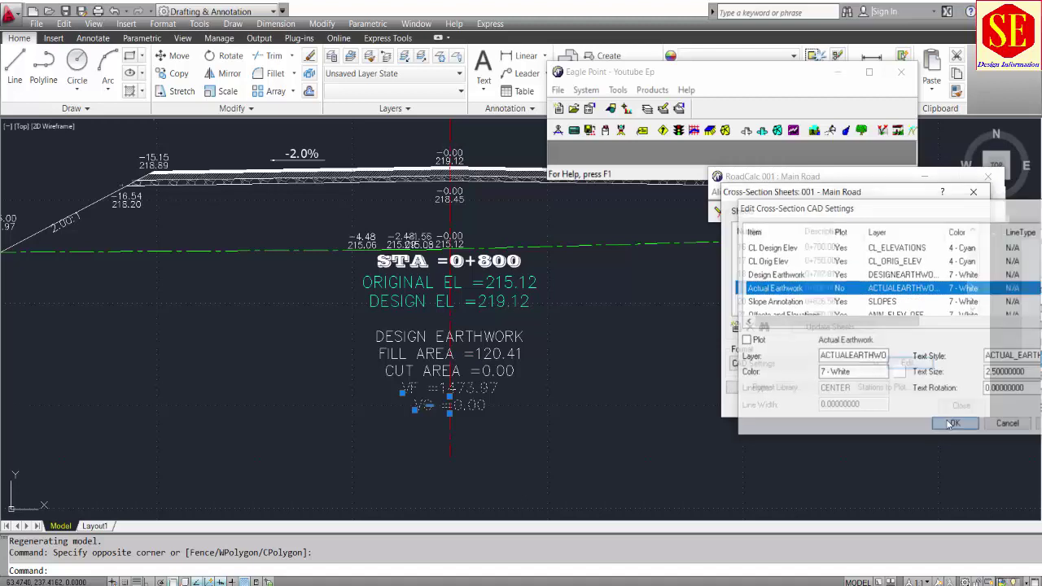
# Turn off plotting of the Design Earthwork Fill Volume item in the cross-section text settings and clear the selection in the drawing
pyautogui.click(756, 363)
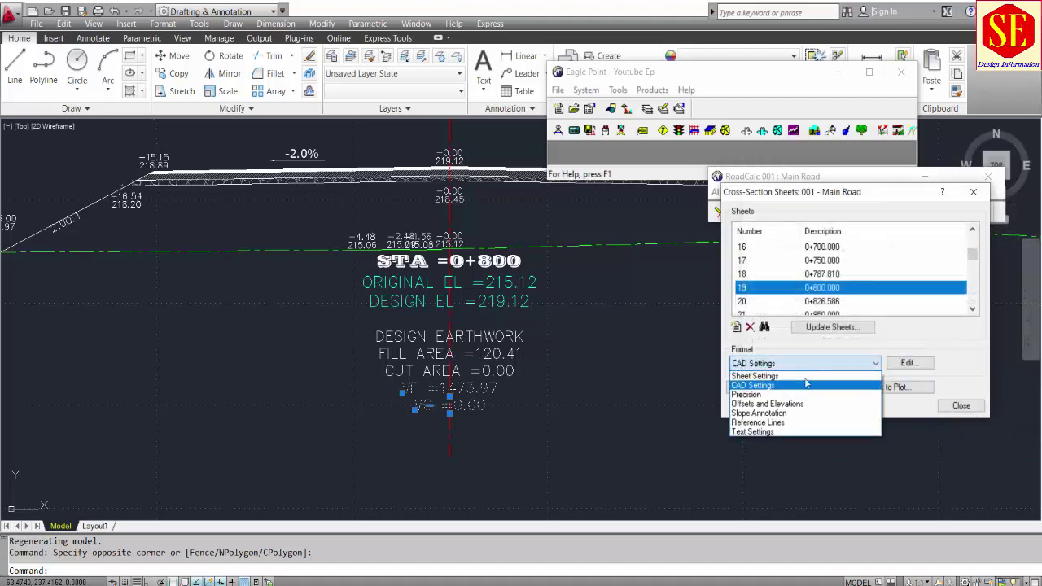
pyautogui.click(753, 432)
pyautogui.click(900, 364)
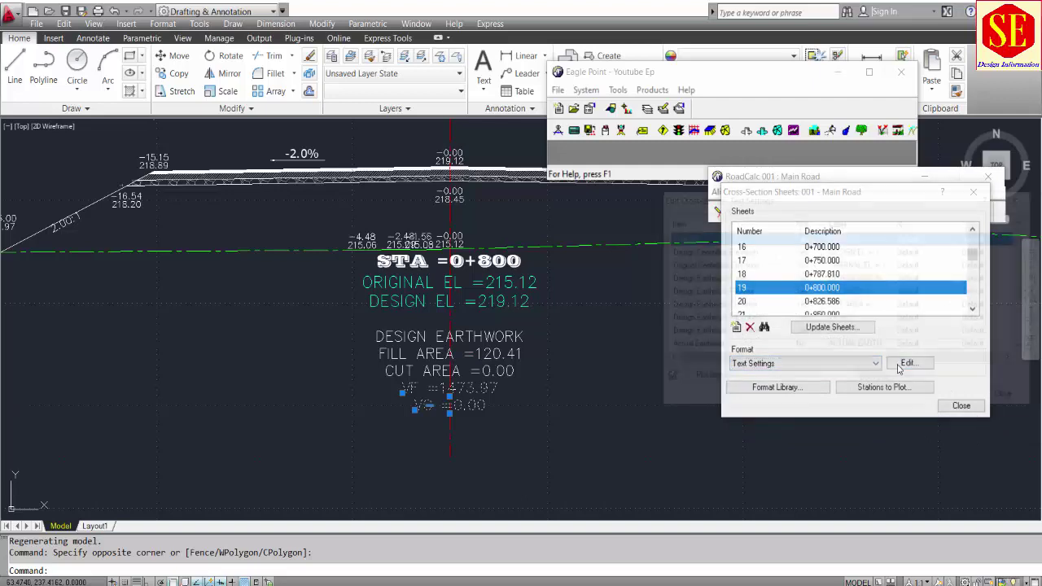
pyautogui.moveTo(736, 203); pyautogui.dragTo(616, 203)
pyautogui.click(616, 256)
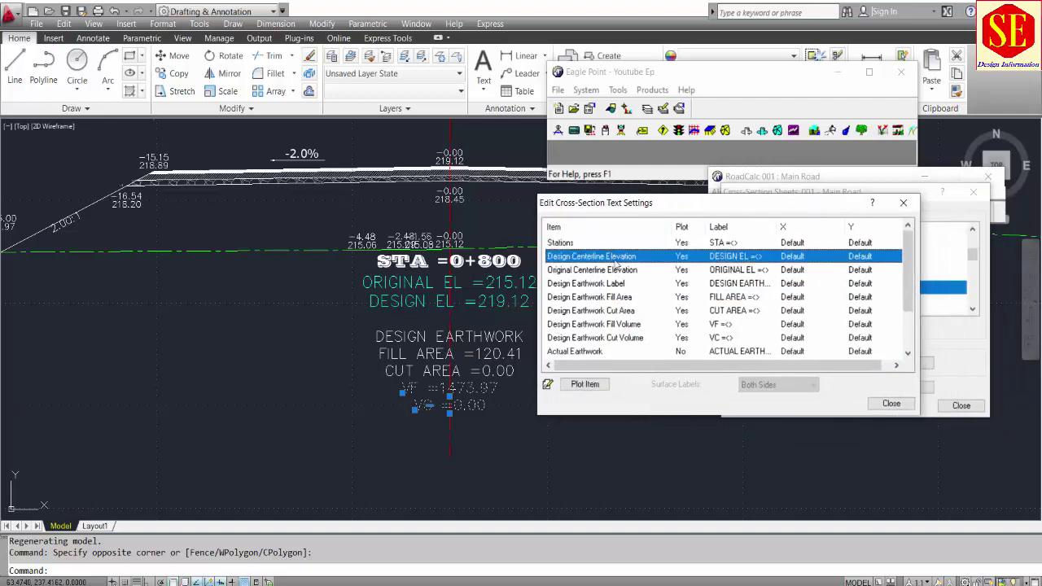
pyautogui.click(614, 269)
pyautogui.click(610, 283)
pyautogui.click(606, 297)
pyautogui.click(605, 310)
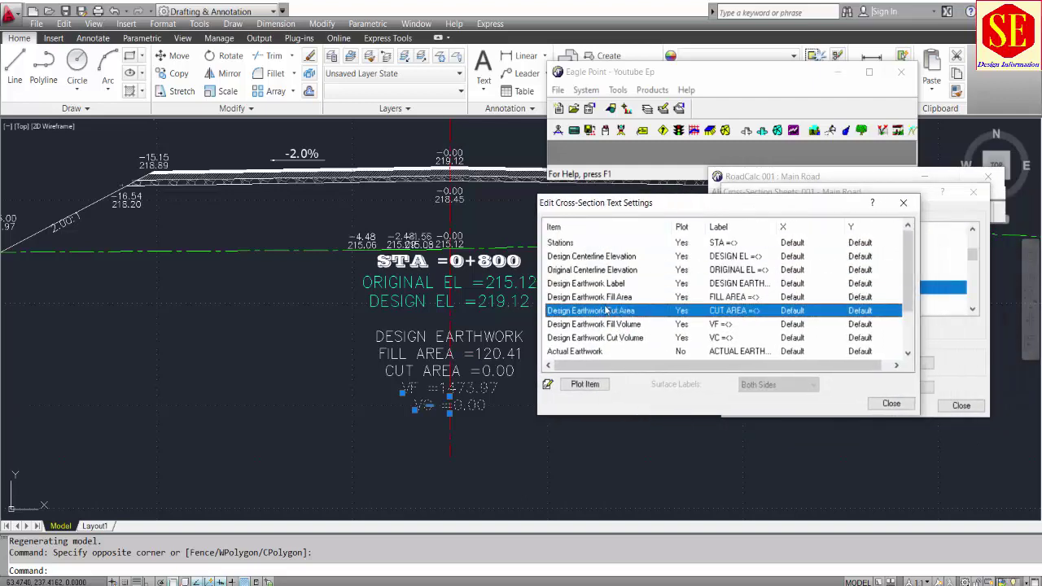
pyautogui.click(687, 326)
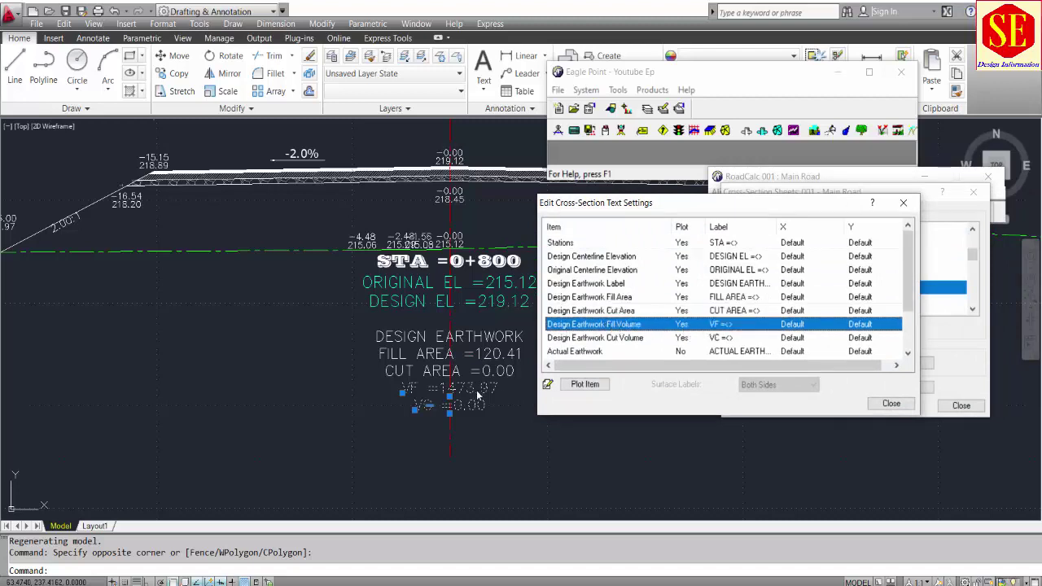
pyautogui.click(587, 384)
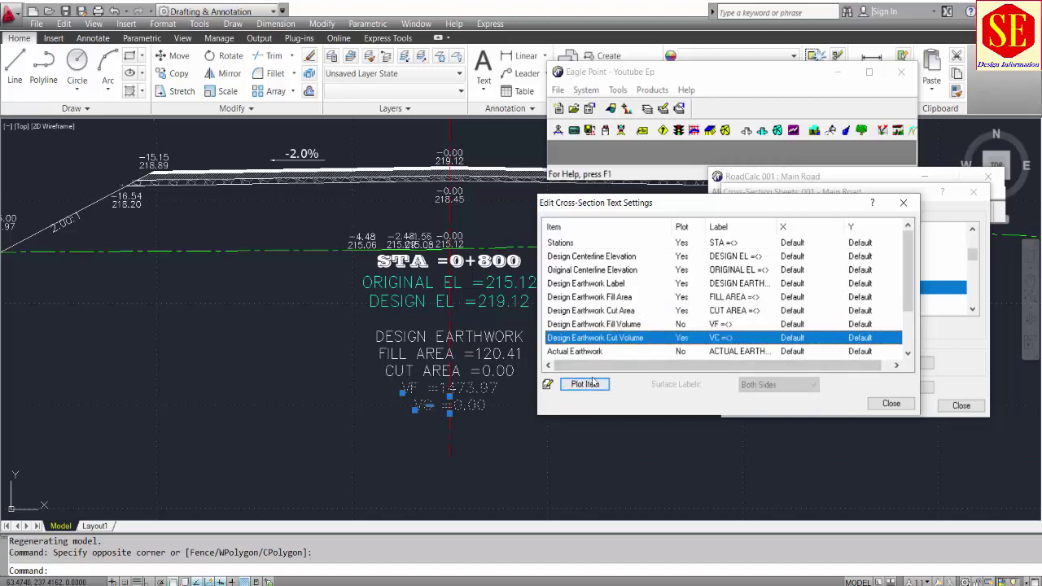
pyautogui.click(891, 404)
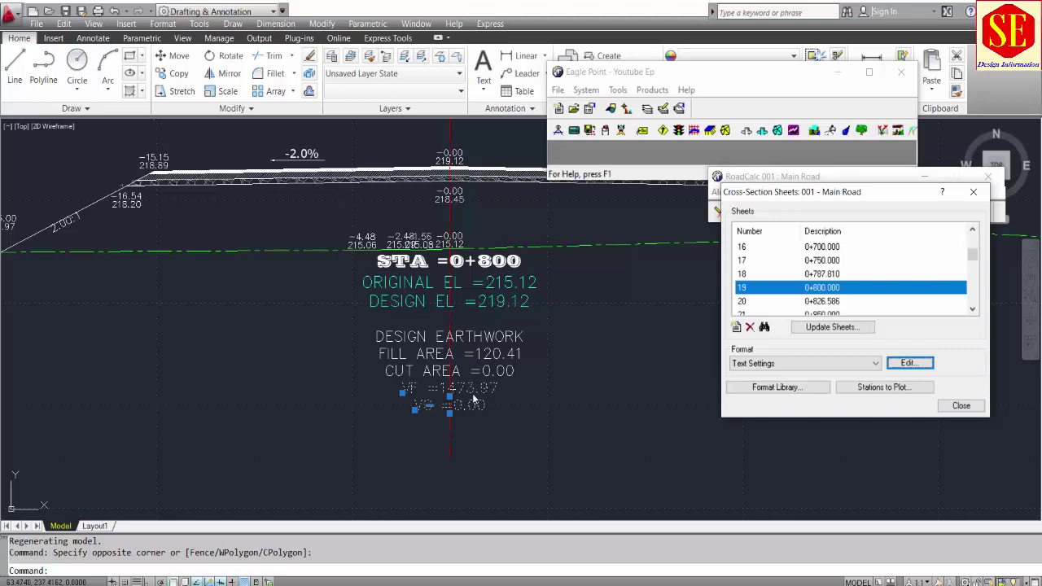
pyautogui.press('Escape')
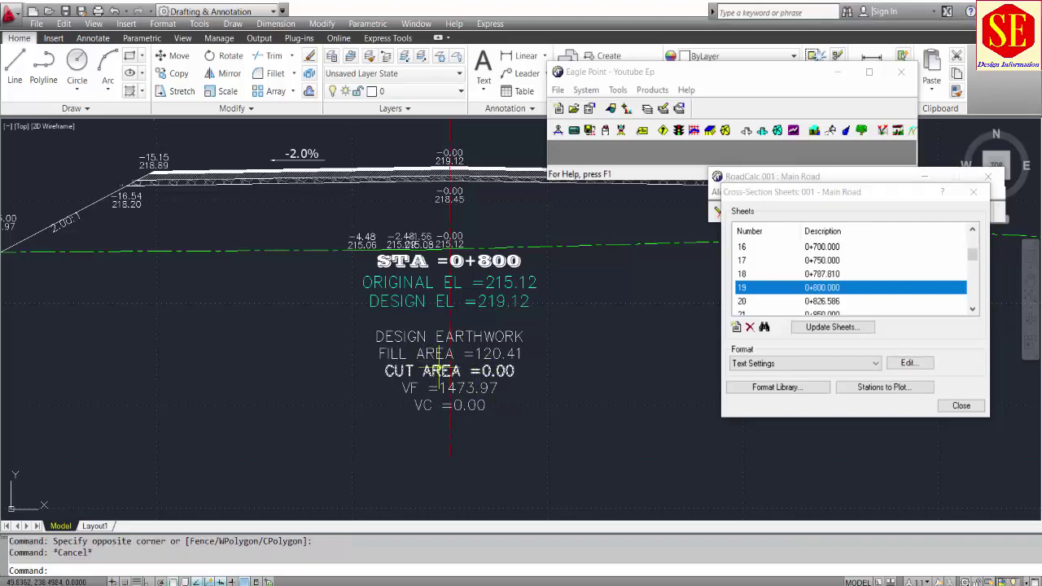
# Open the 1+150 sheet and move the typical section from its crown point to the design crown point on the centreline
pyautogui.scroll(-3, 822, 293)
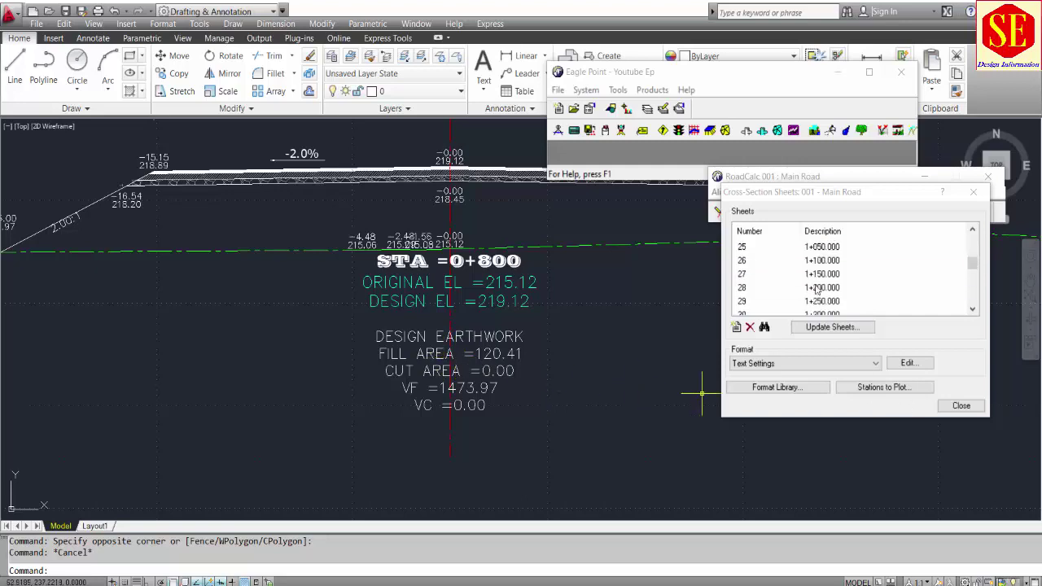
pyautogui.doubleClick(818, 274)
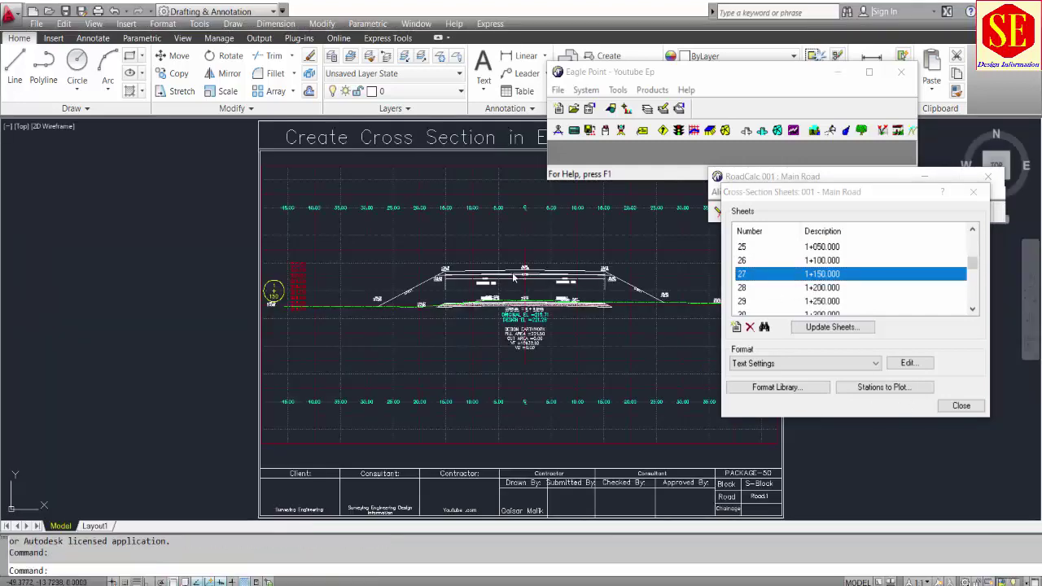
pyautogui.scroll(4, 517, 301)
pyautogui.write('m')
pyautogui.press('Return')
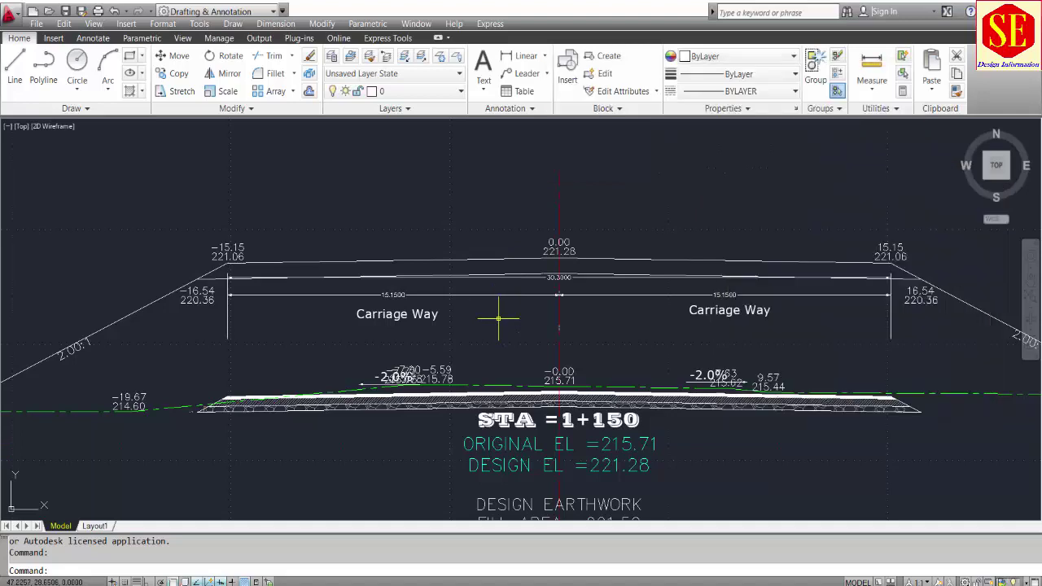
pyautogui.click(518, 397)
pyautogui.scroll(3, 558, 391)
pyautogui.press('Return')
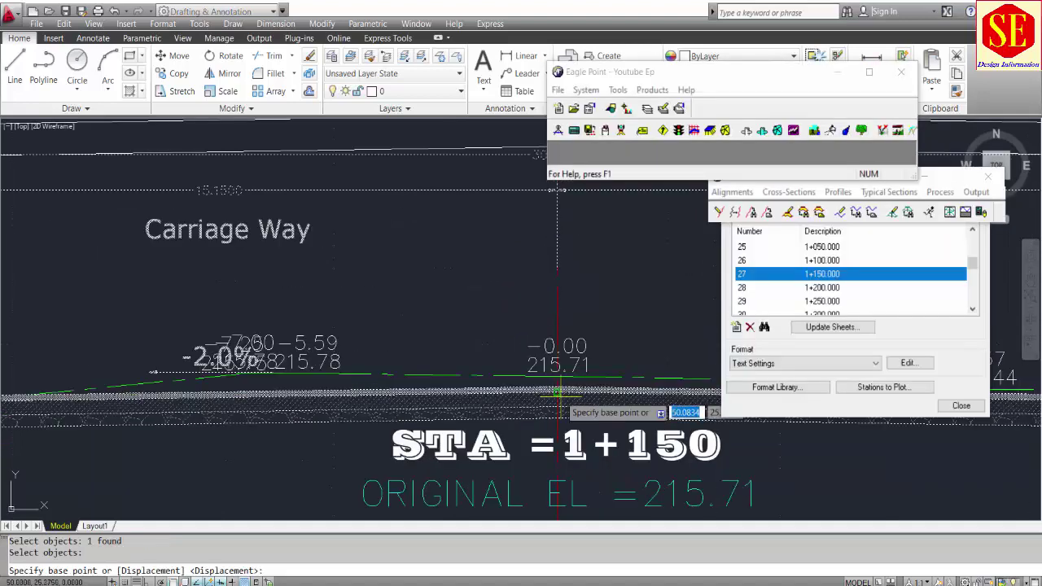
pyautogui.click(556, 389)
pyautogui.moveTo(557, 307); pyautogui.dragTo(557, 447, button='middle')
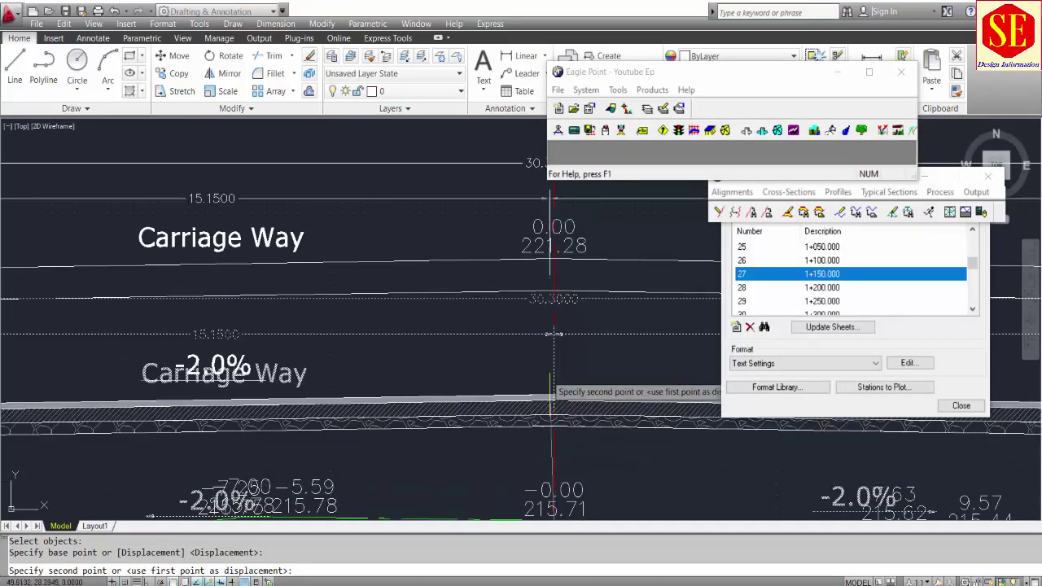
pyautogui.click(553, 258)
pyautogui.scroll(-5, 382, 317)
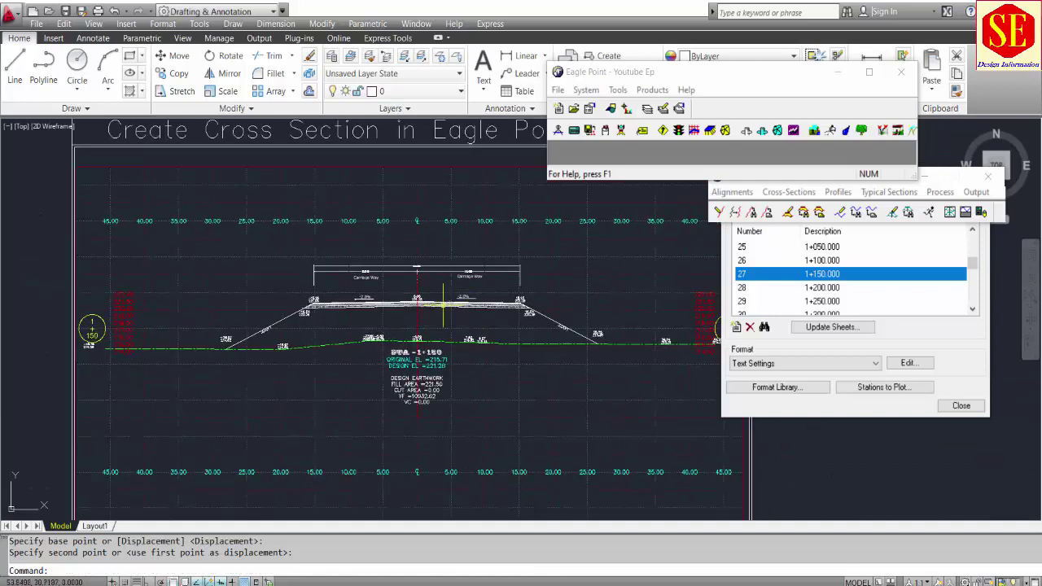
pyautogui.scroll(-2, 444, 306)
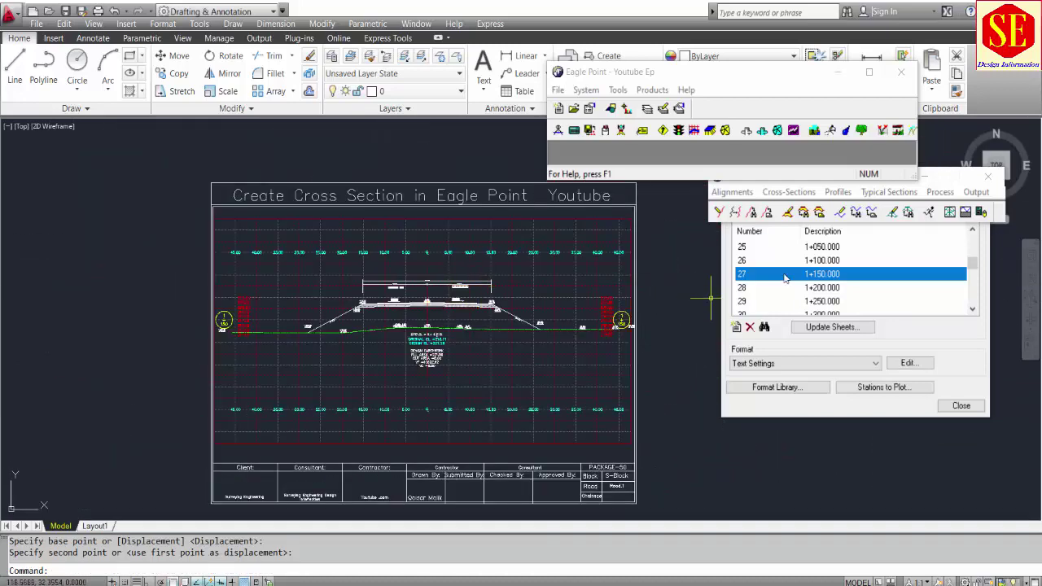
# View the cross-section sheets for stations 2+550 and 0+050 and close the sheet list
pyautogui.click(792, 353)
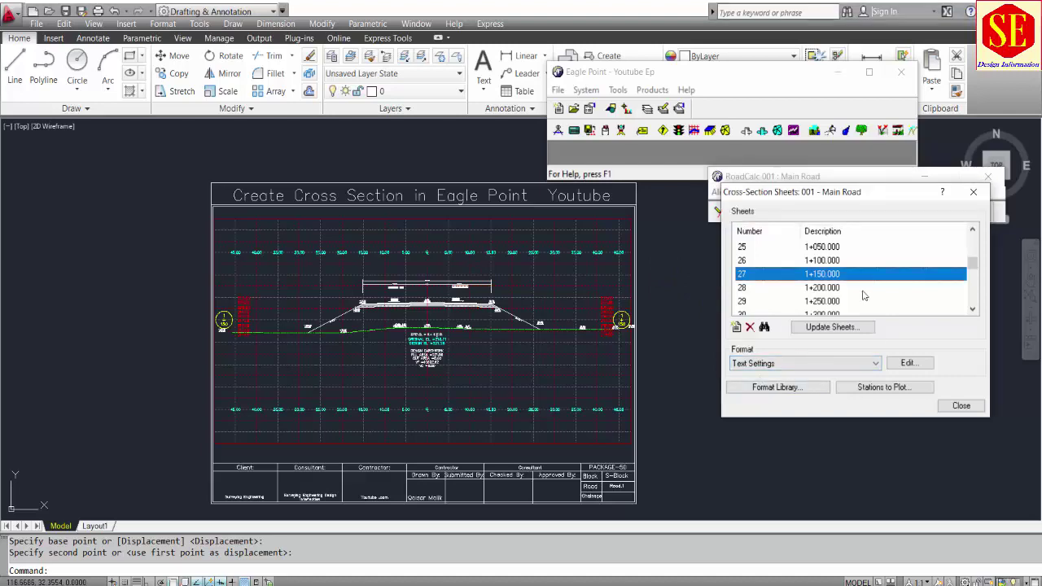
pyautogui.scroll(-10, 865, 293)
pyautogui.click(817, 289)
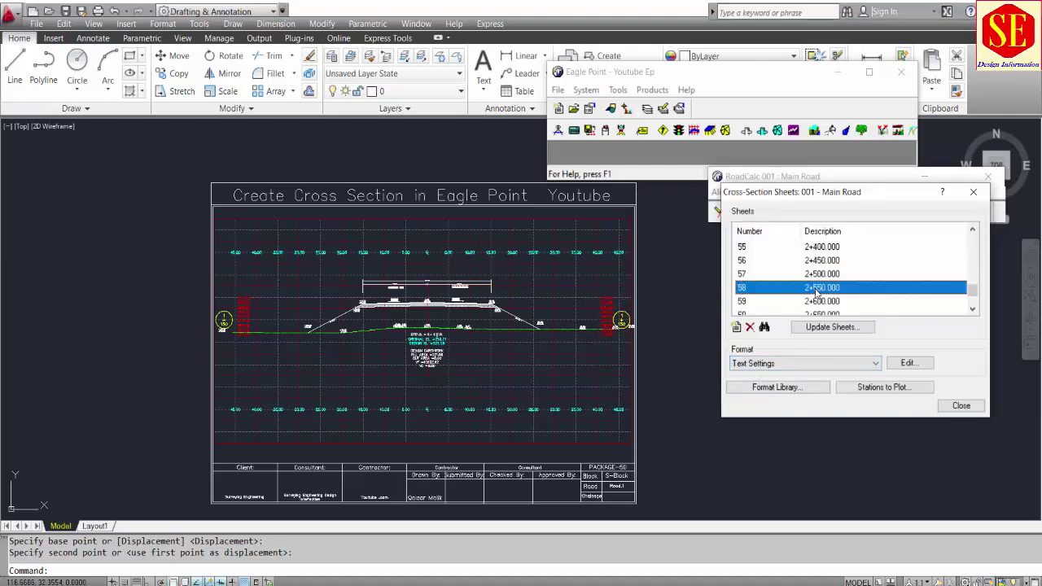
pyautogui.click(765, 326)
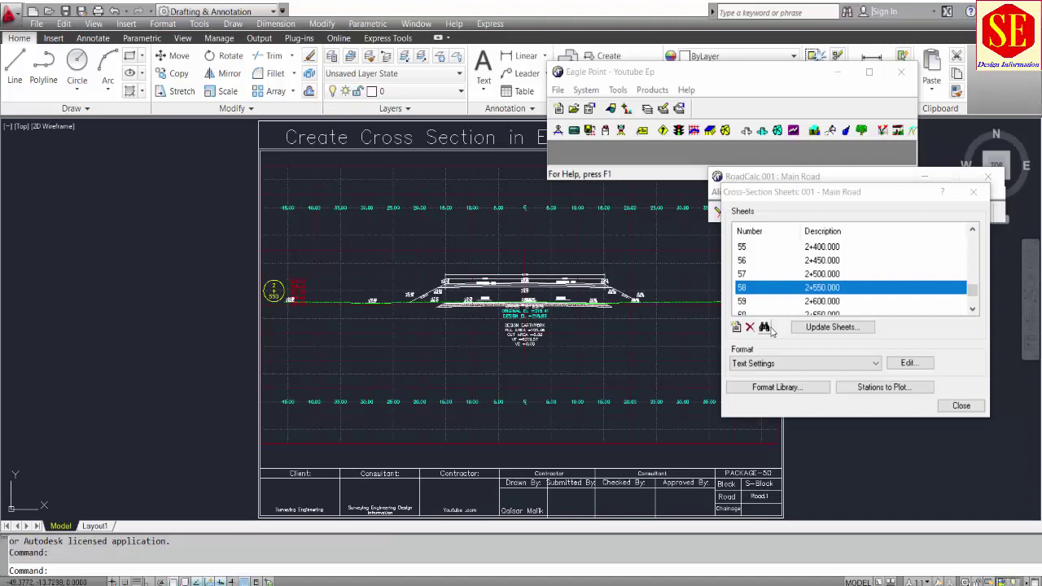
pyautogui.scroll(-3, 821, 294)
pyautogui.click(820, 303)
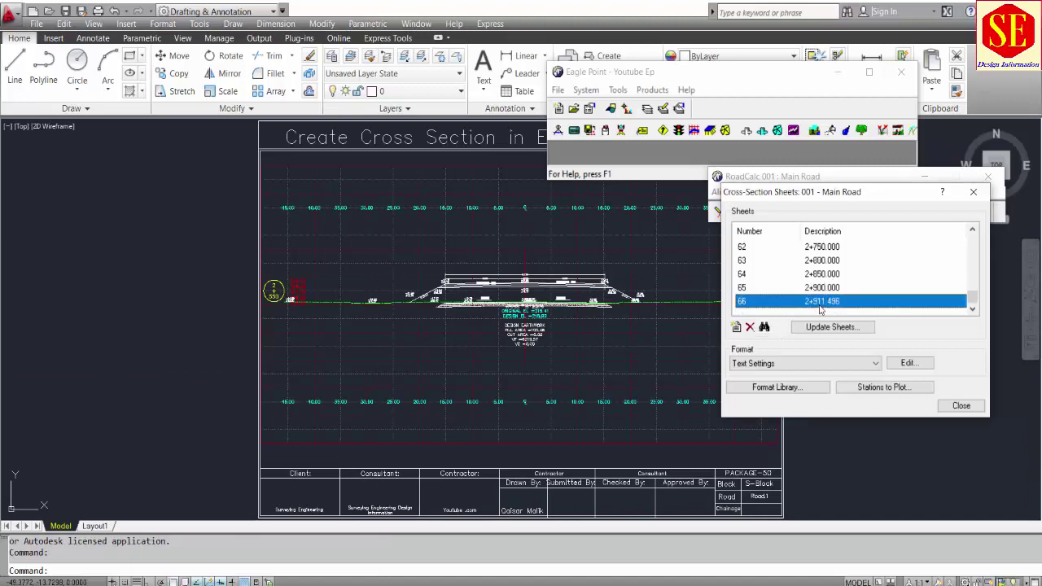
pyautogui.scroll(19, 812, 291)
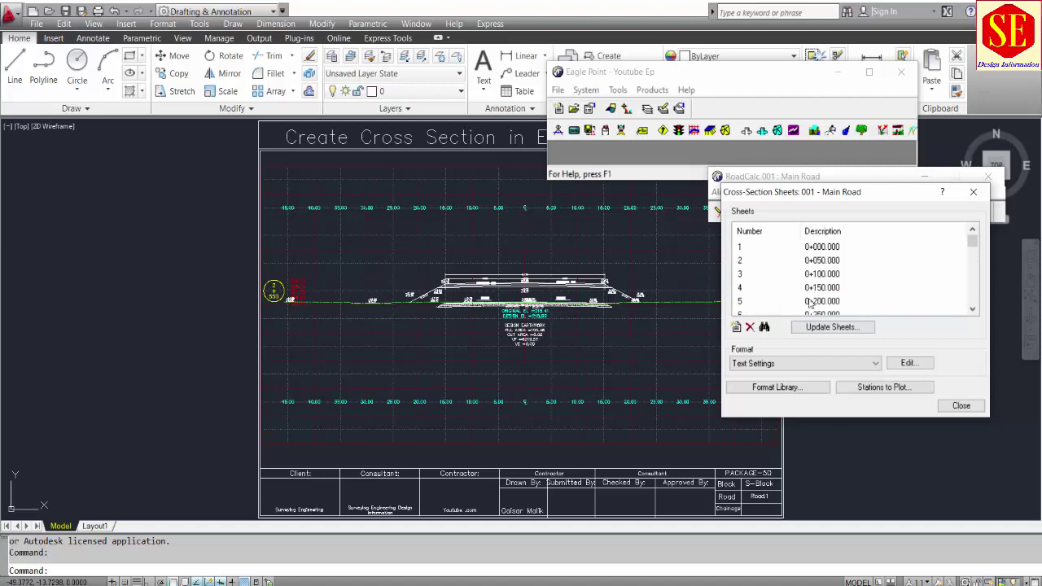
pyautogui.click(829, 260)
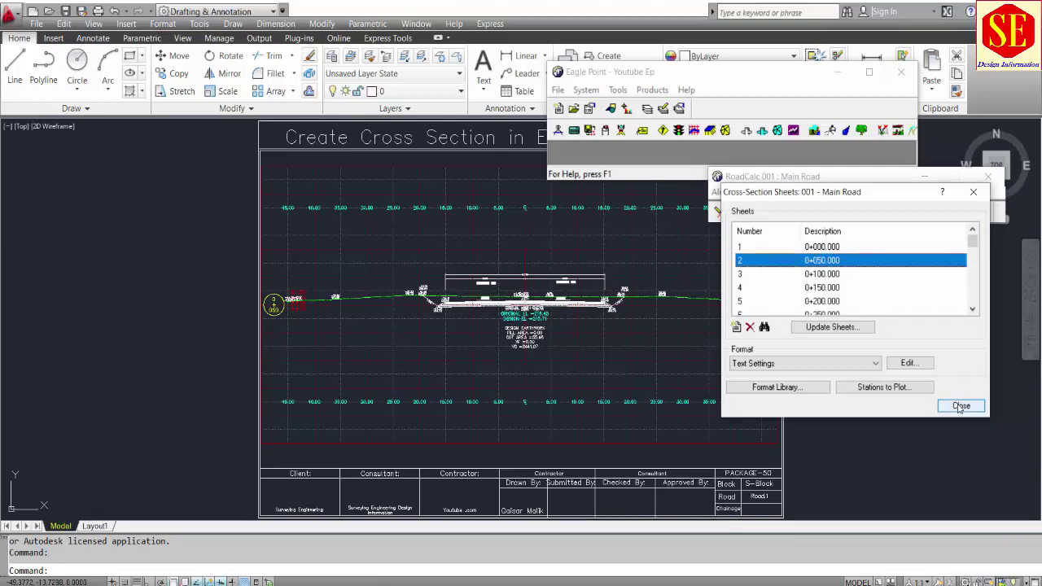
pyautogui.click(961, 406)
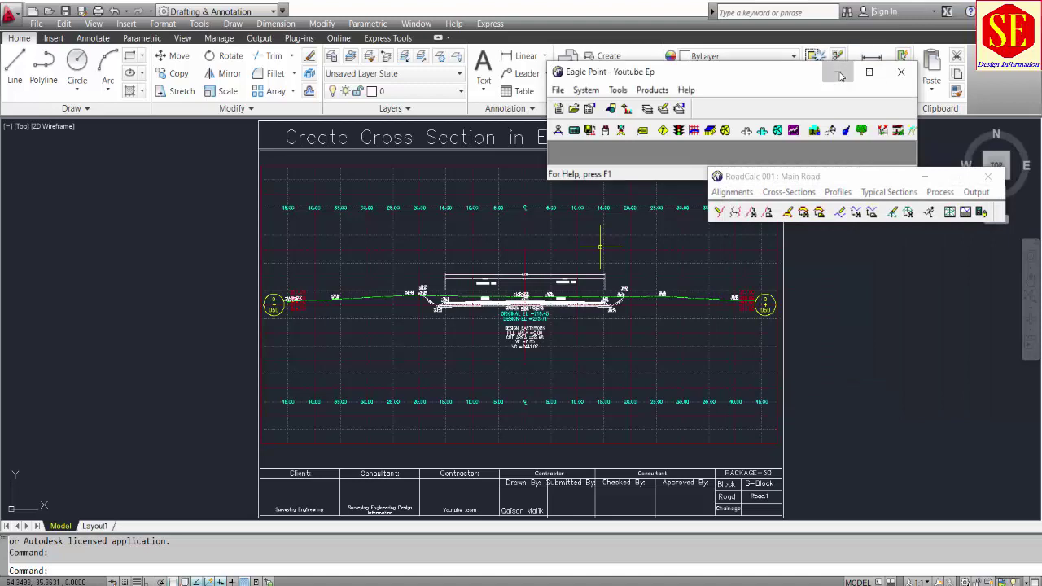
# Check the drawing file path of the Youtube Ep project in the project list and close the list without changes
pyautogui.scroll(-2, 623, 305)
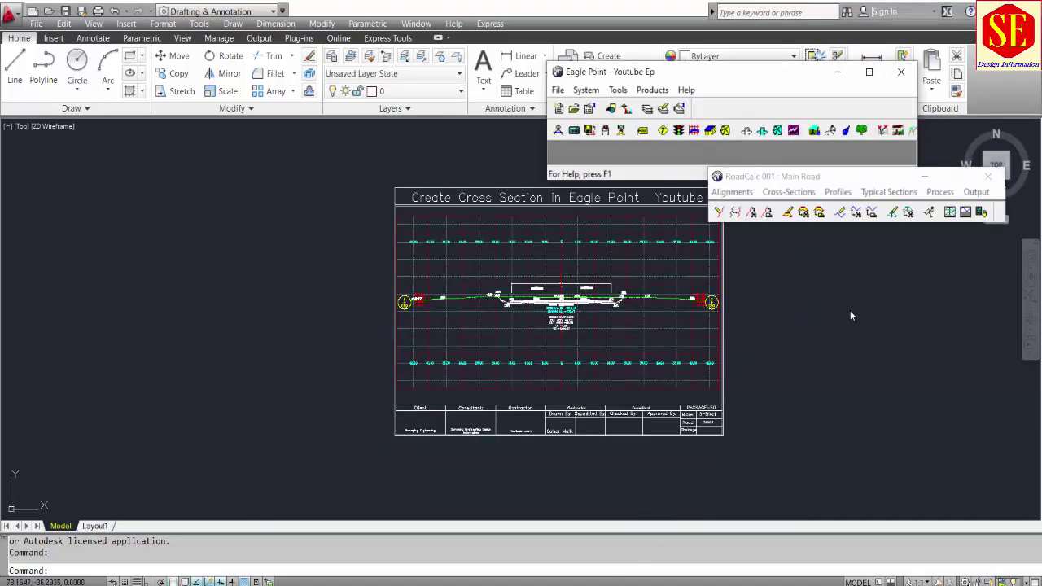
pyautogui.click(558, 89)
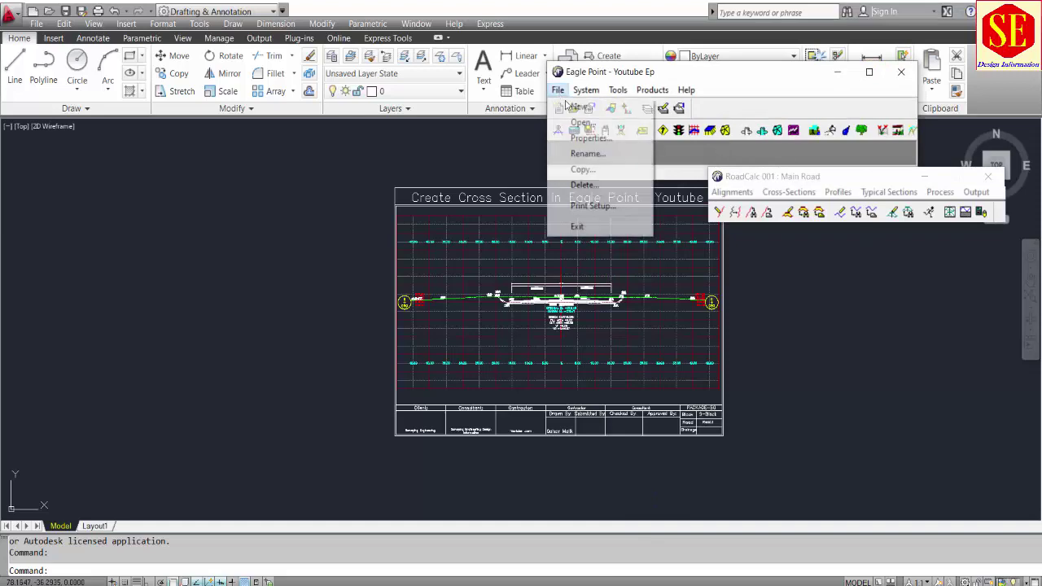
pyautogui.click(577, 121)
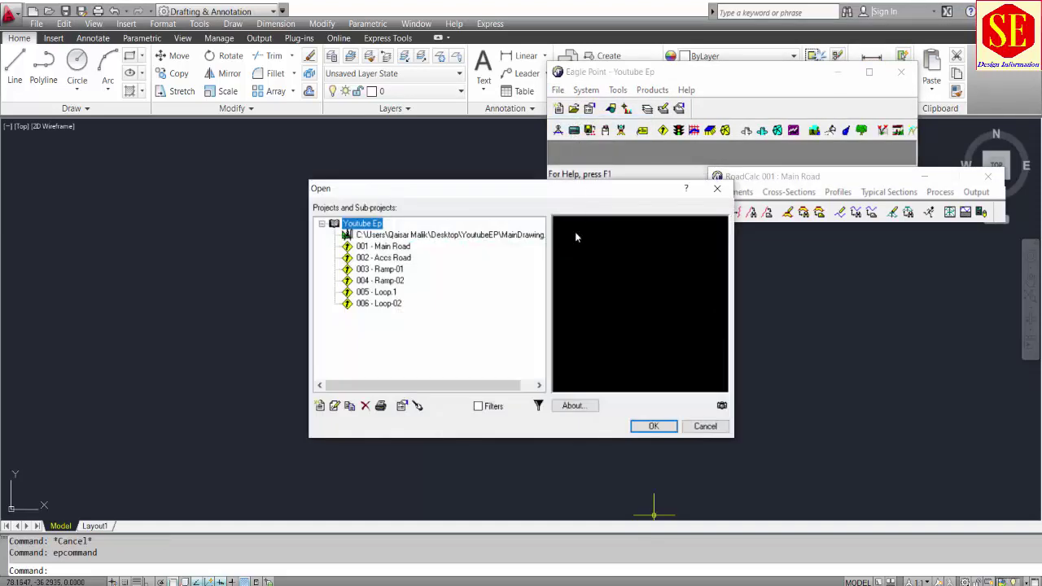
pyautogui.click(429, 235)
pyautogui.moveTo(413, 387); pyautogui.dragTo(429, 387)
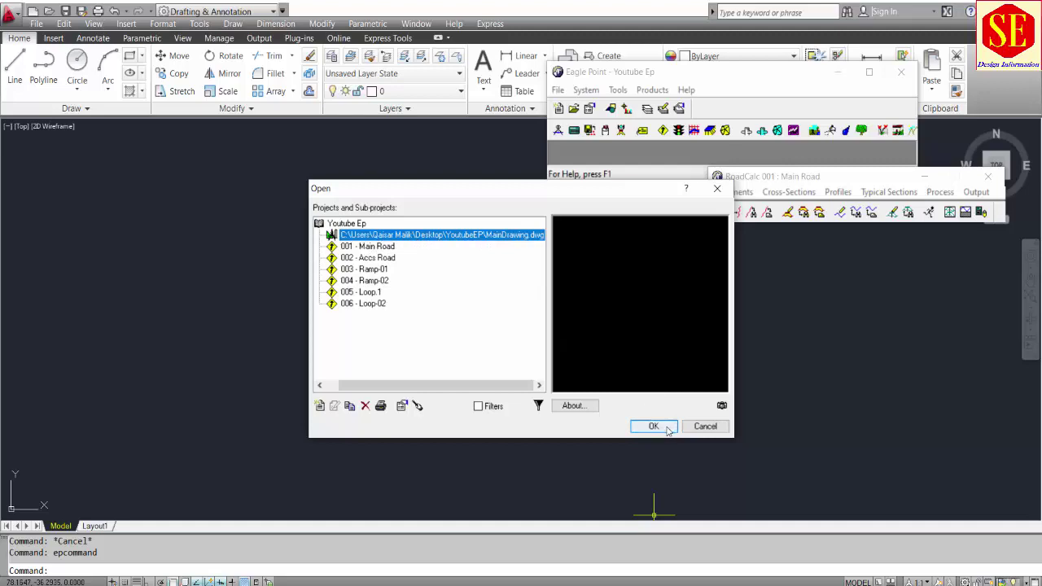
pyautogui.click(705, 425)
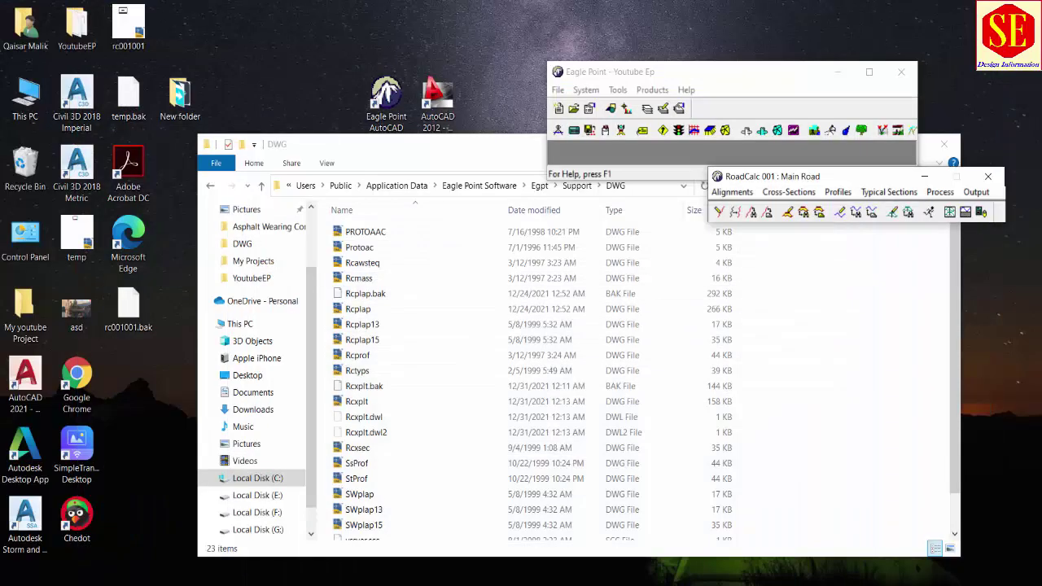
pyautogui.moveTo(798, 77); pyautogui.dragTo(820, 282)
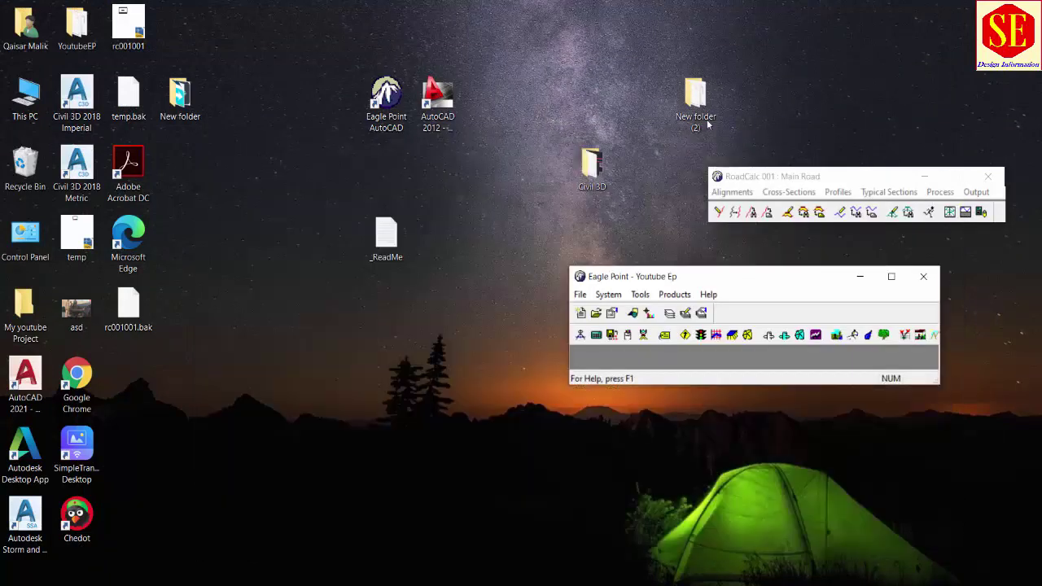
pyautogui.click(695, 98)
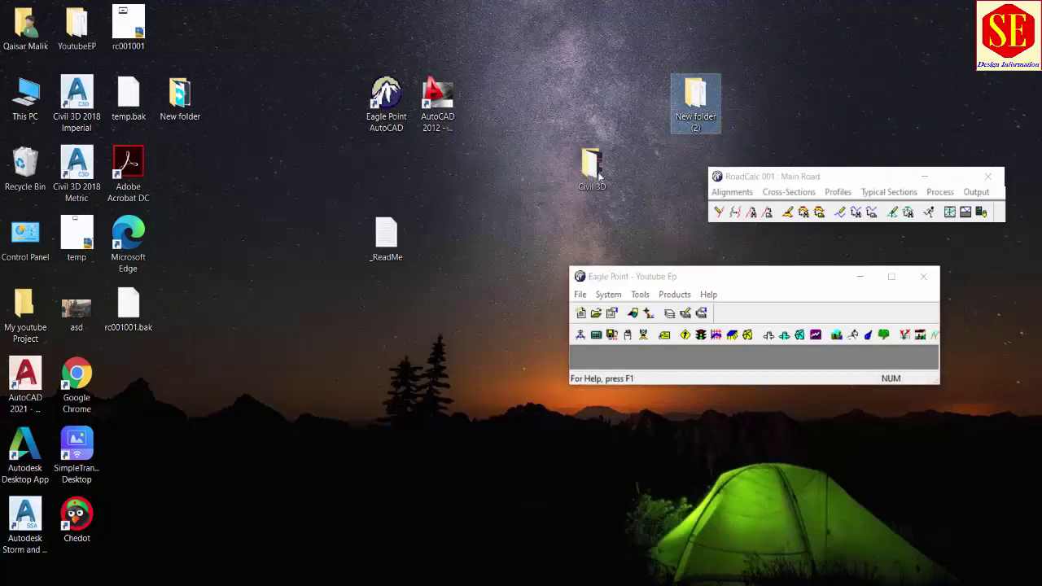
pyautogui.click(26, 327)
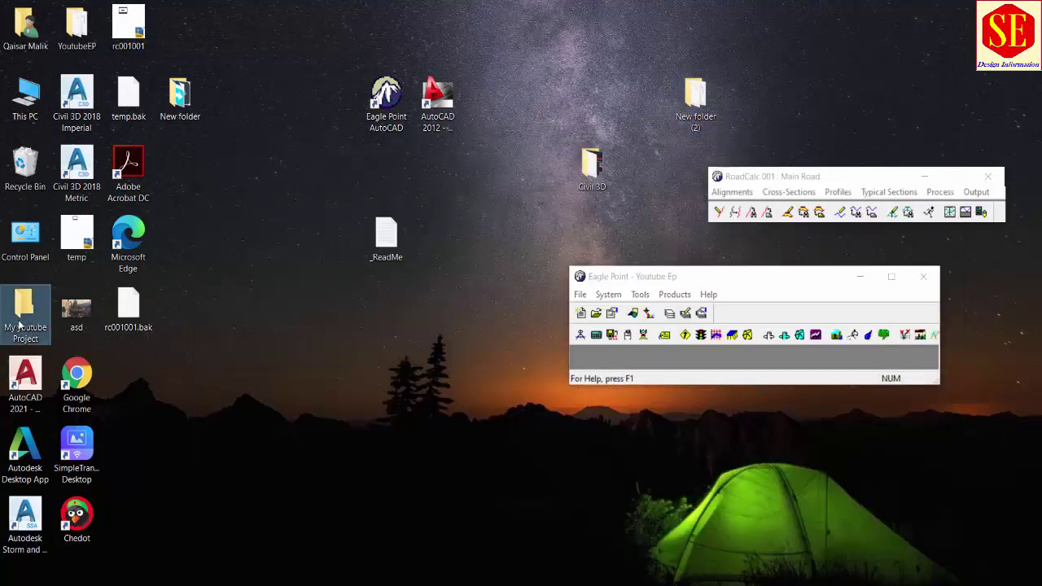
pyautogui.doubleClick(21, 326)
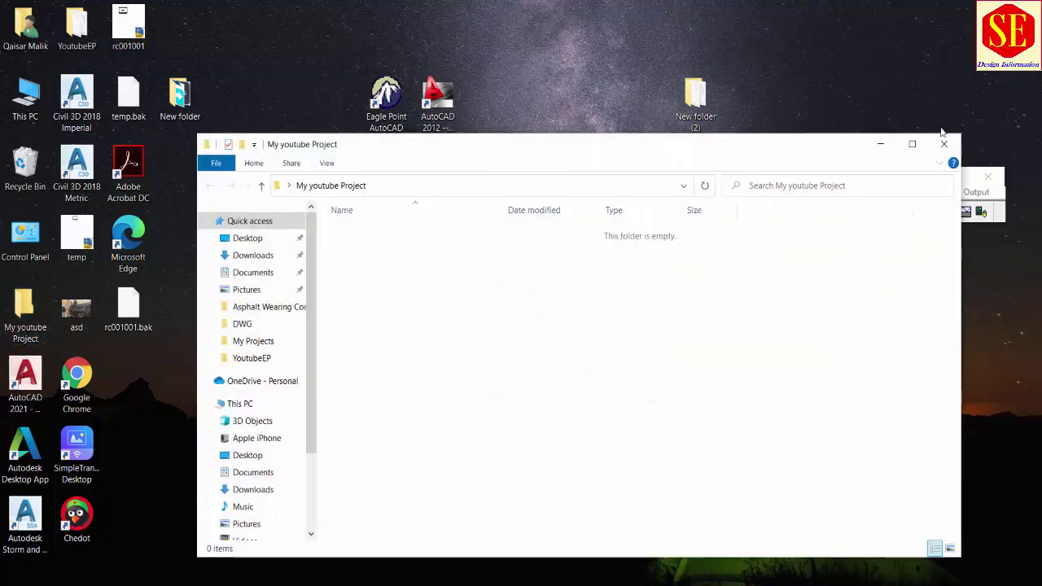
pyautogui.click(943, 144)
# Open the YoutubeEP folder on the desktop and look through its files for the cross-section drawings
pyautogui.doubleClick(76, 24)
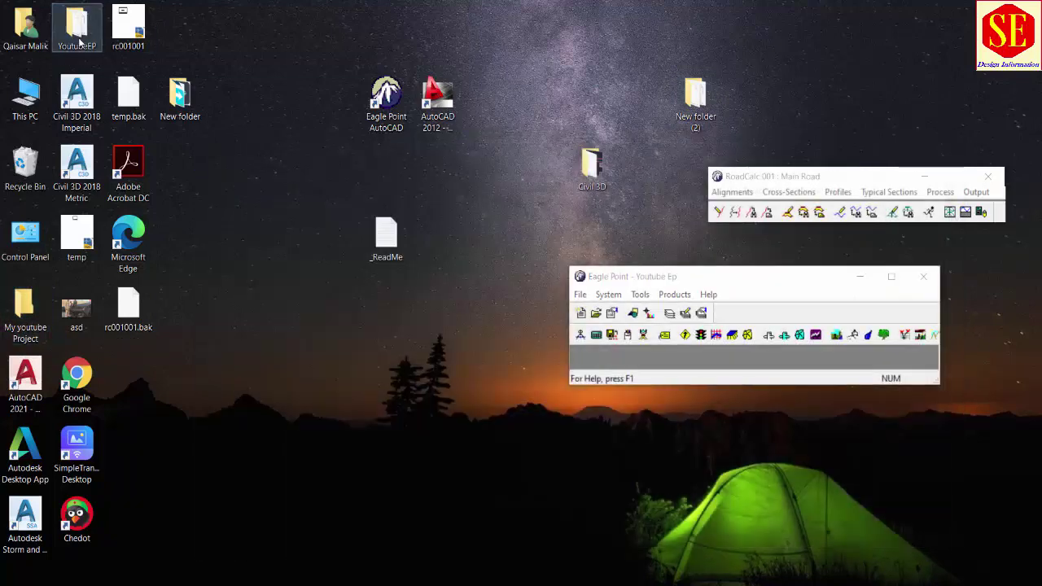
pyautogui.click(911, 144)
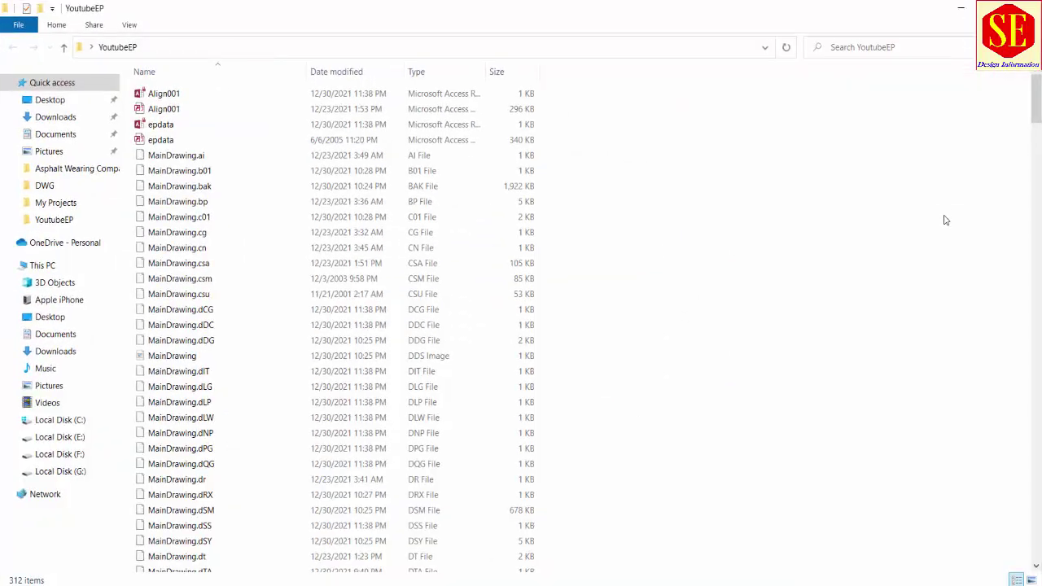
pyautogui.moveTo(1037, 110); pyautogui.dragTo(1022, 492)
pyautogui.click(268, 341)
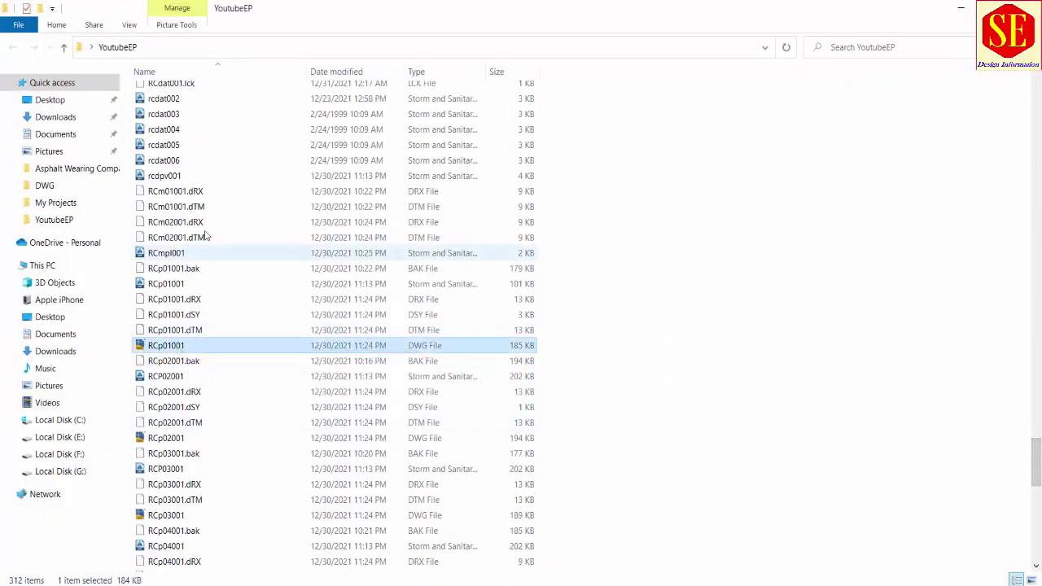
pyautogui.scroll(6, 206, 220)
pyautogui.click(172, 203)
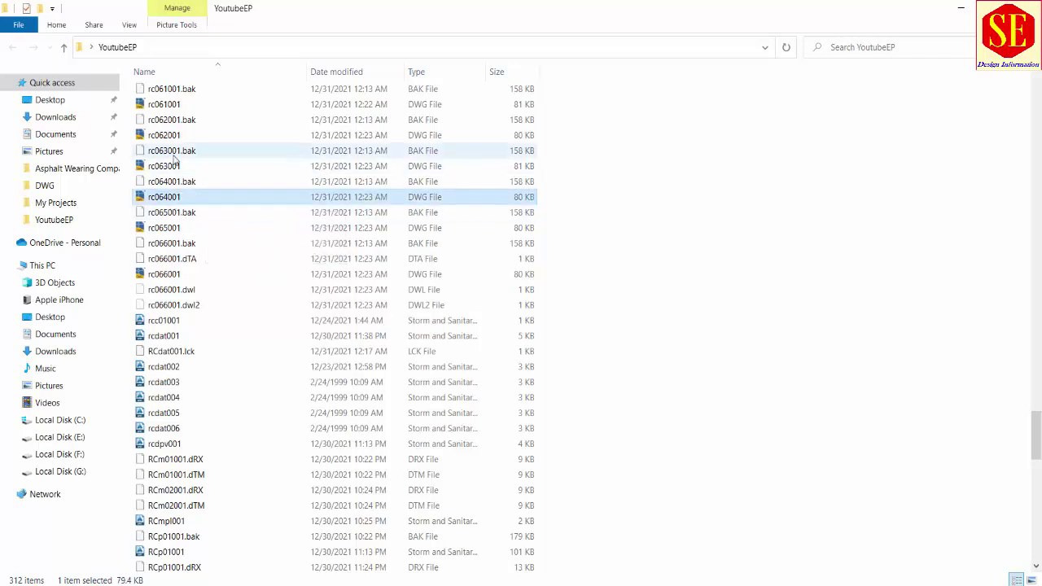
pyautogui.click(166, 104)
pyautogui.scroll(4, 166, 114)
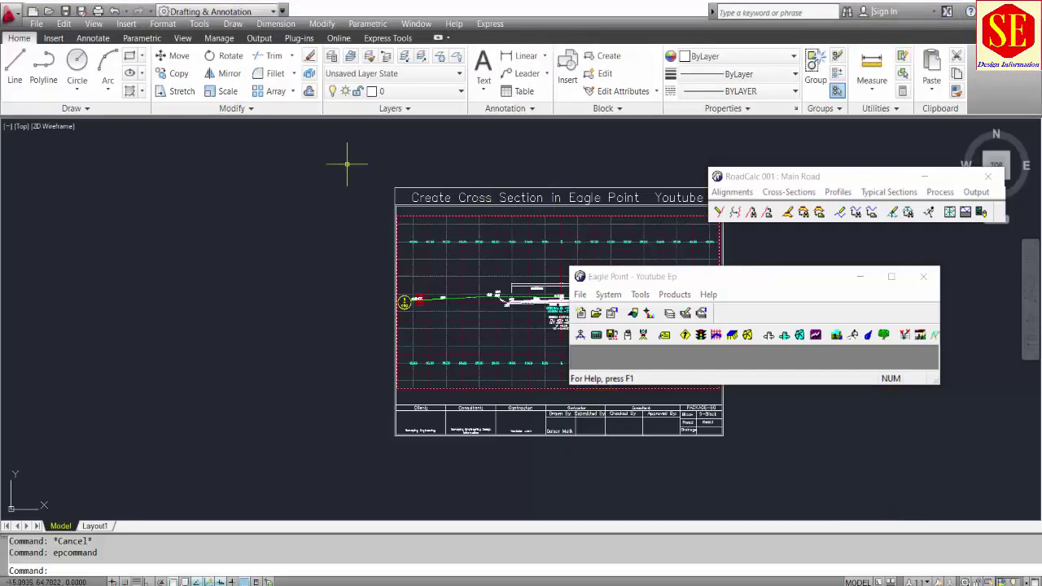
# Start opening a drawing in AutoCAD and browse to the YoutubeEP folder on the desktop
pyautogui.click(48, 11)
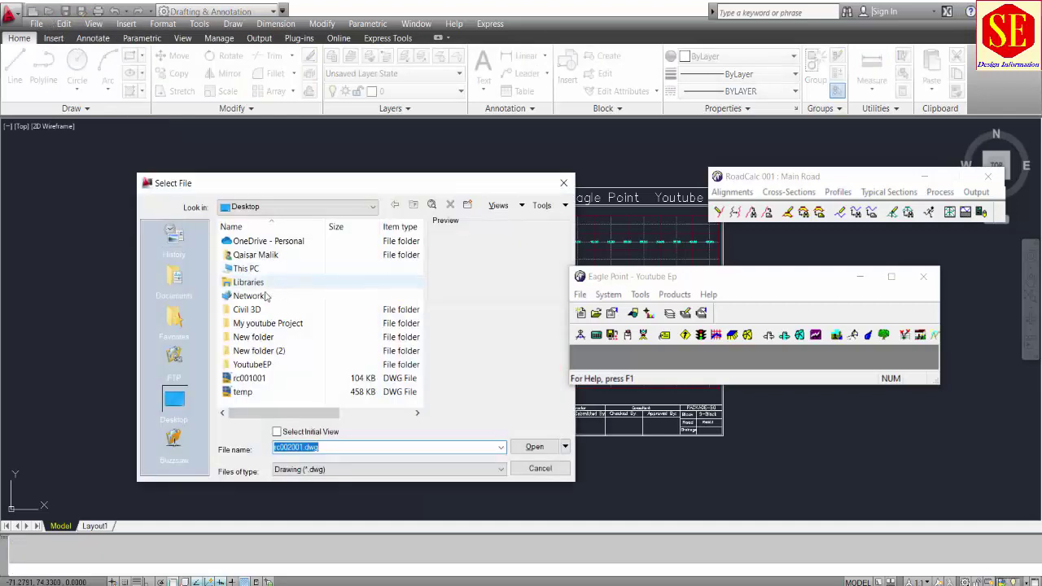
pyautogui.click(259, 337)
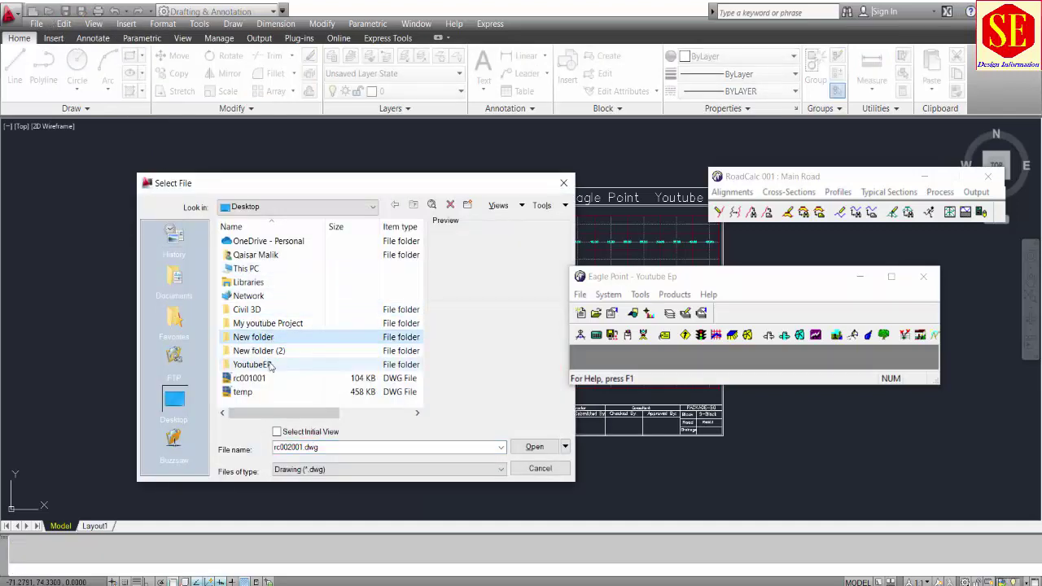
pyautogui.click(264, 365)
pyautogui.doubleClick(261, 367)
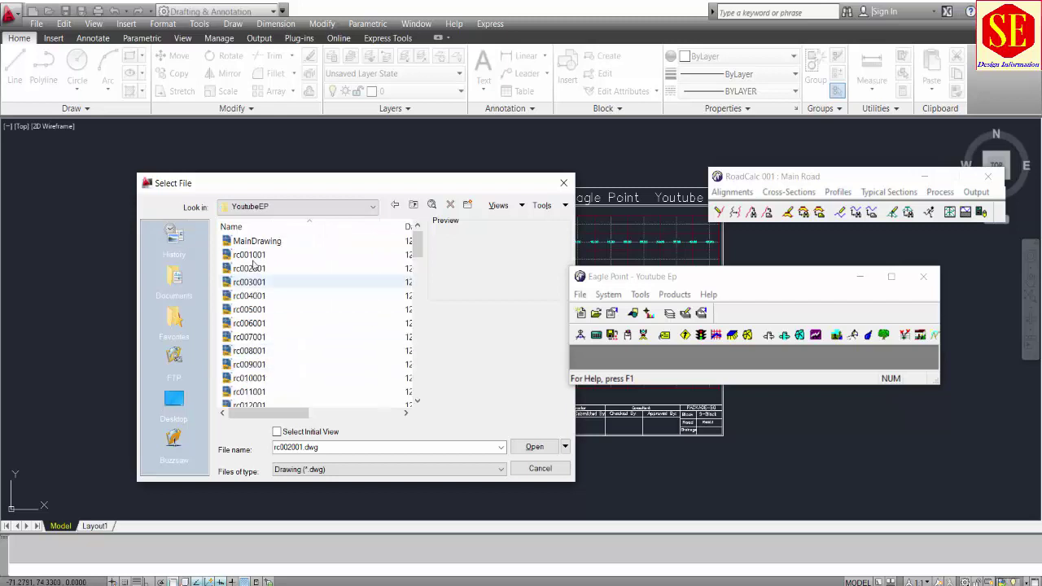
# Preview several of the cross-section sheets between rc001001 and rc011001 in the YoutubeEP folder
pyautogui.click(251, 254)
pyautogui.click(252, 270)
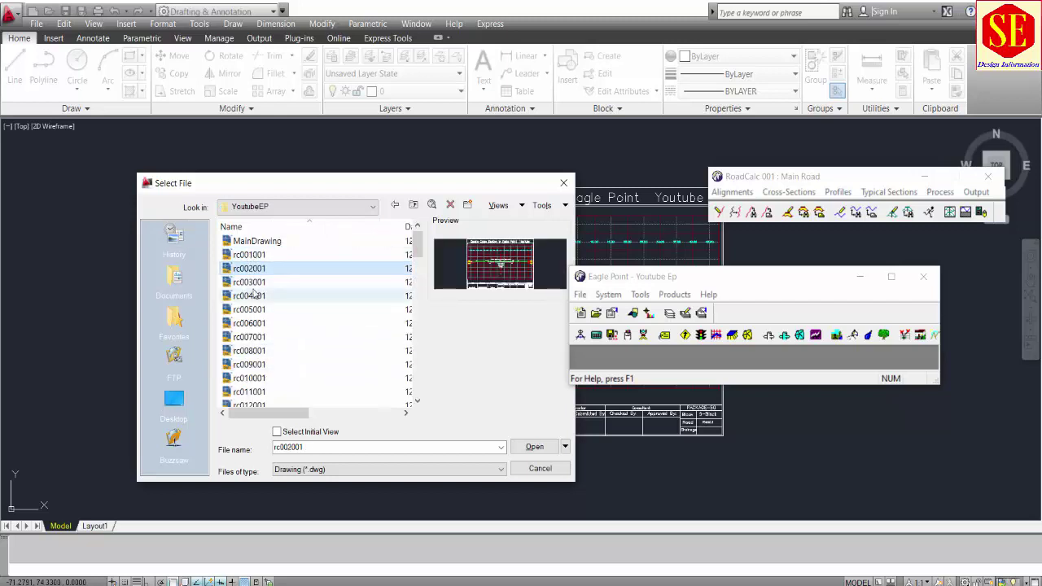
pyautogui.click(253, 295)
pyautogui.click(231, 284)
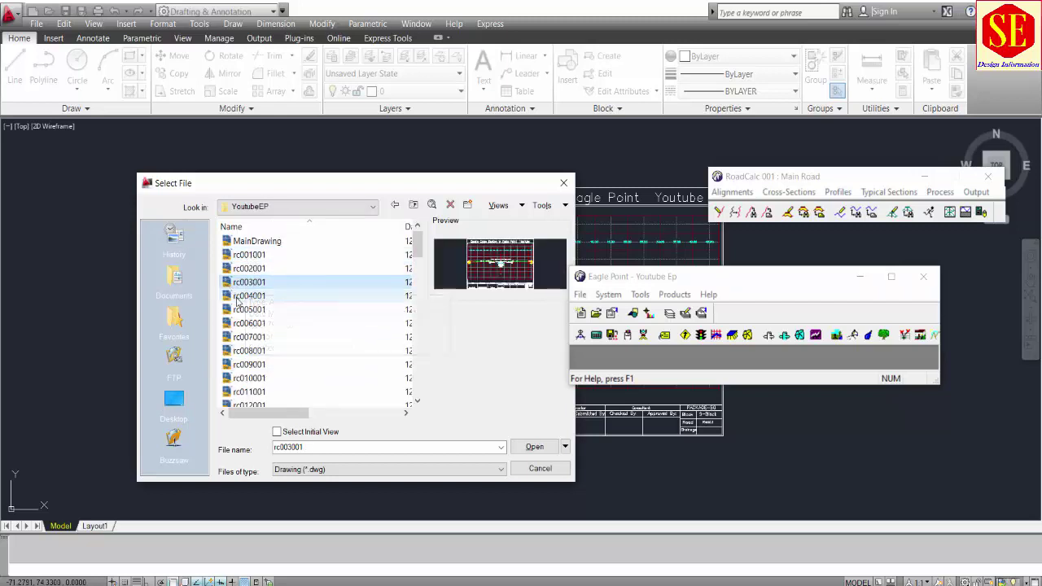
pyautogui.scroll(-2, 261, 275)
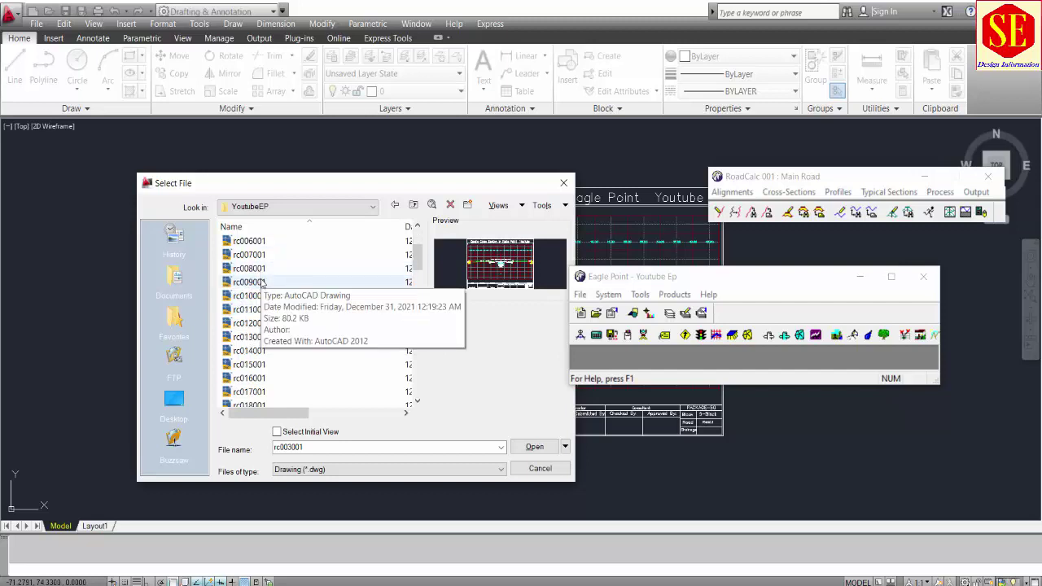
pyautogui.click(249, 296)
pyautogui.click(249, 309)
pyautogui.scroll(2, 286, 281)
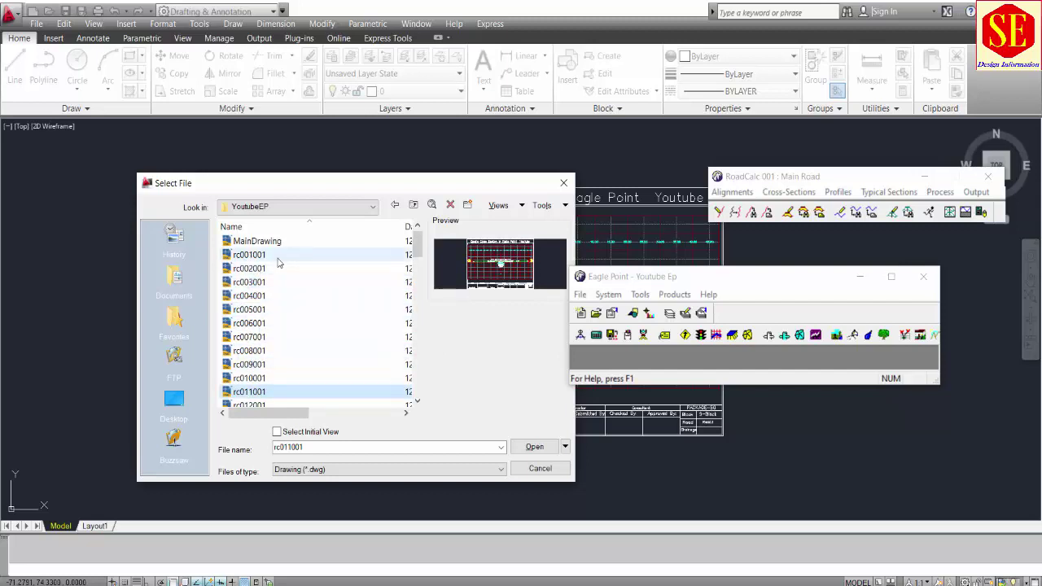
# Copy all the cross-section drawings from rc001001 through rc066001 in the YoutubeEP folder
pyautogui.moveTo(283, 259); pyautogui.dragTo(247, 348)
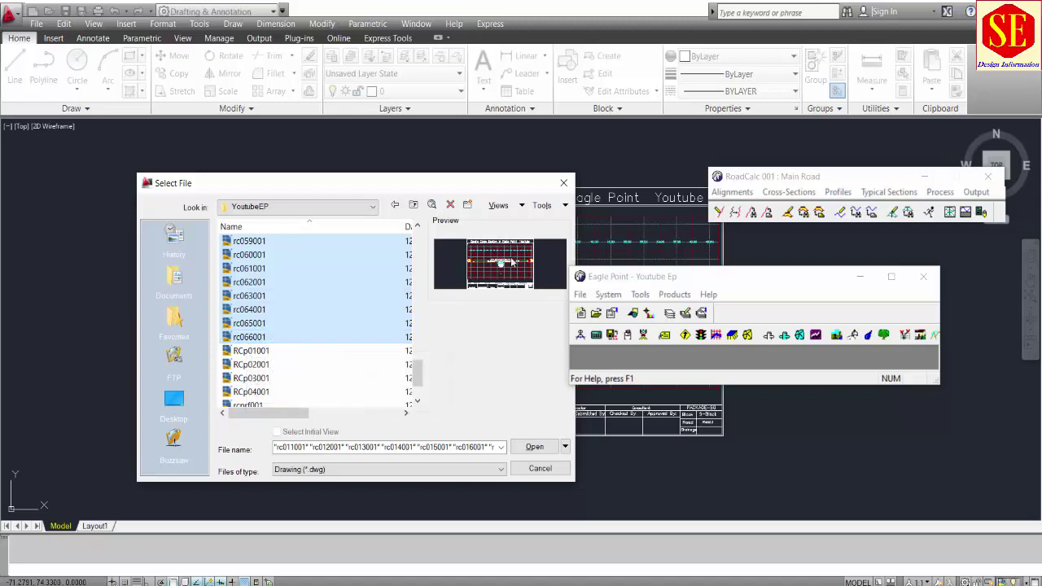
pyautogui.rightClick(259, 309)
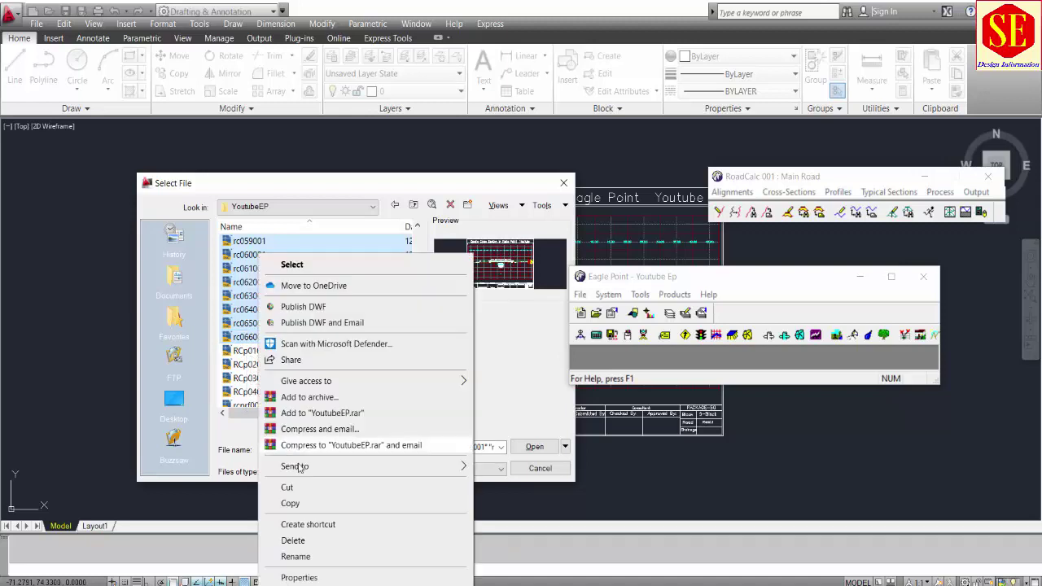
pyautogui.click(308, 502)
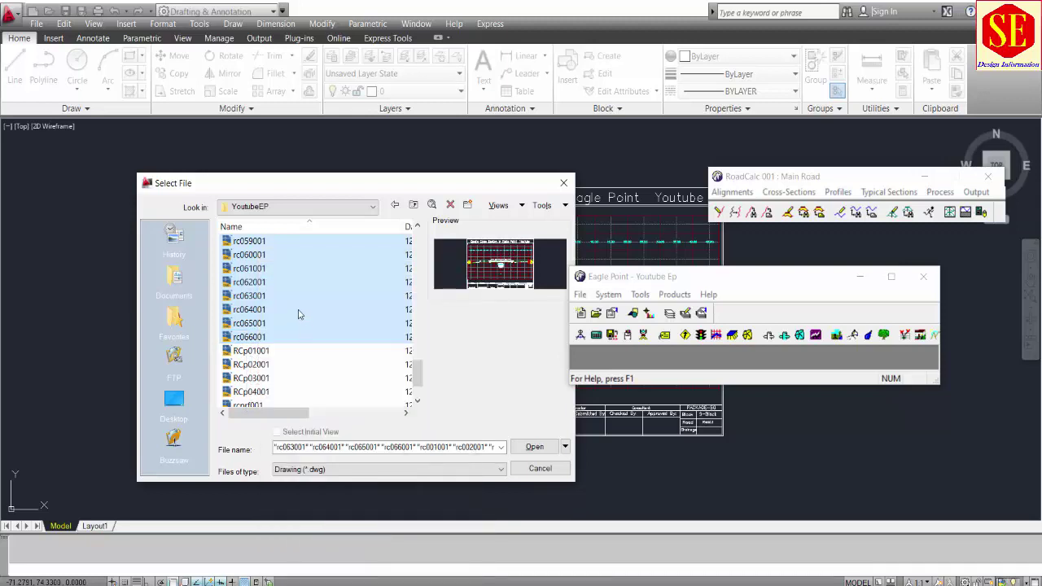
# Go to the desktop location and create a new folder there named Creoss
pyautogui.click(324, 209)
pyautogui.click(272, 218)
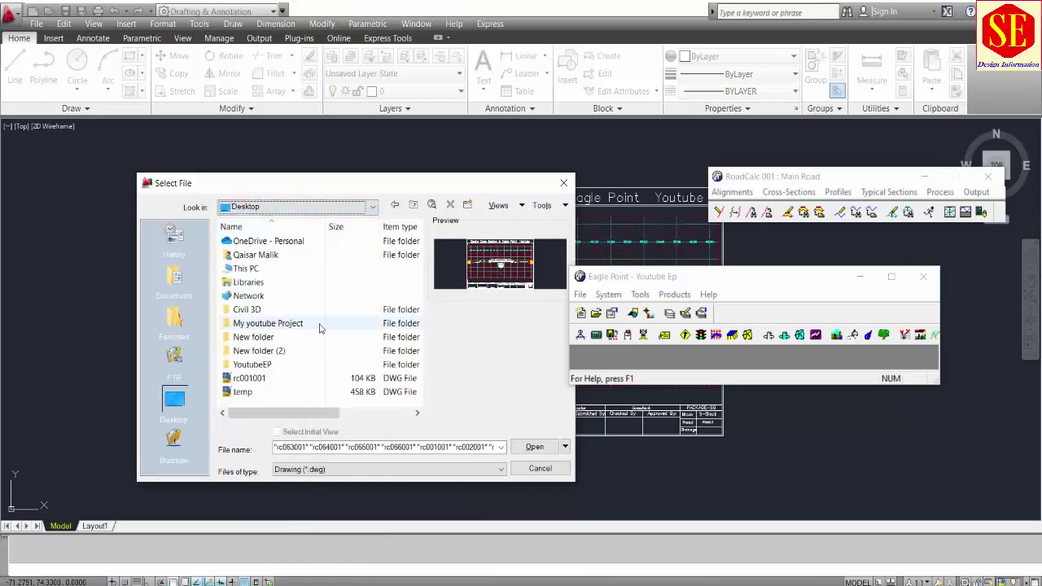
pyautogui.hscroll(3, 329, 329)
pyautogui.hscroll(-3, 329, 329)
pyautogui.rightClick(291, 401)
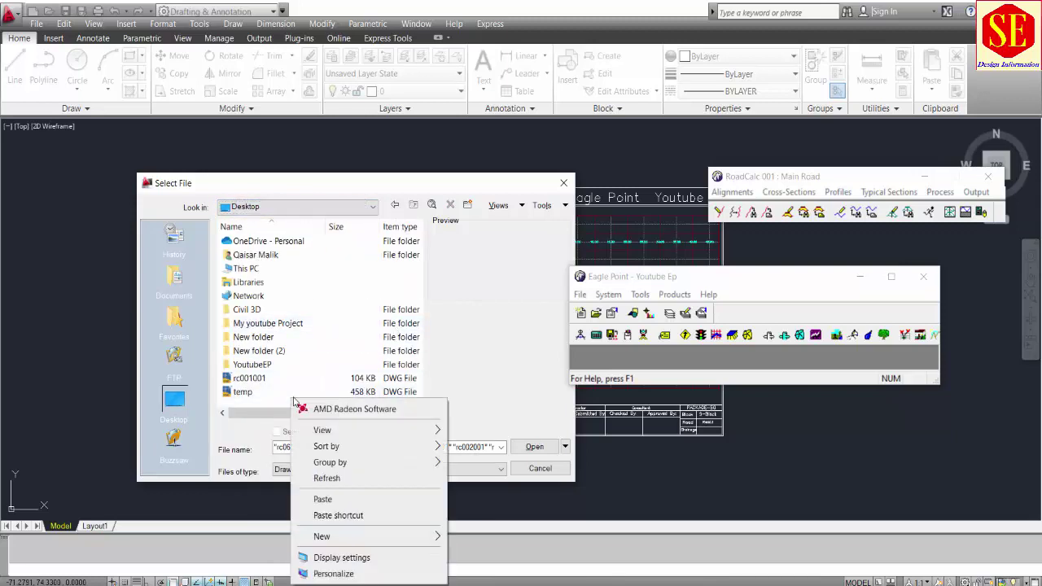
pyautogui.moveTo(323, 540)
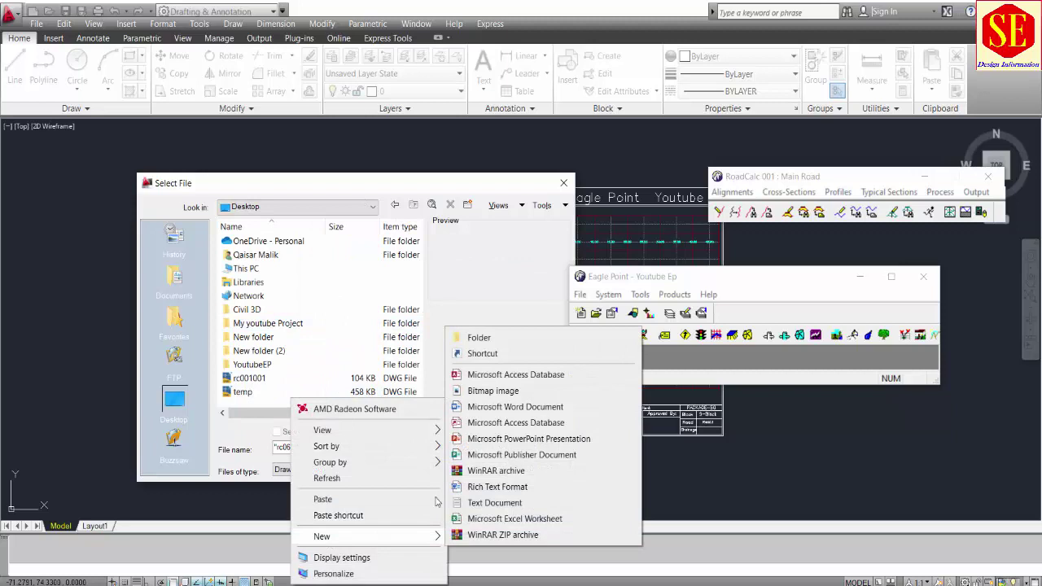
pyautogui.click(487, 341)
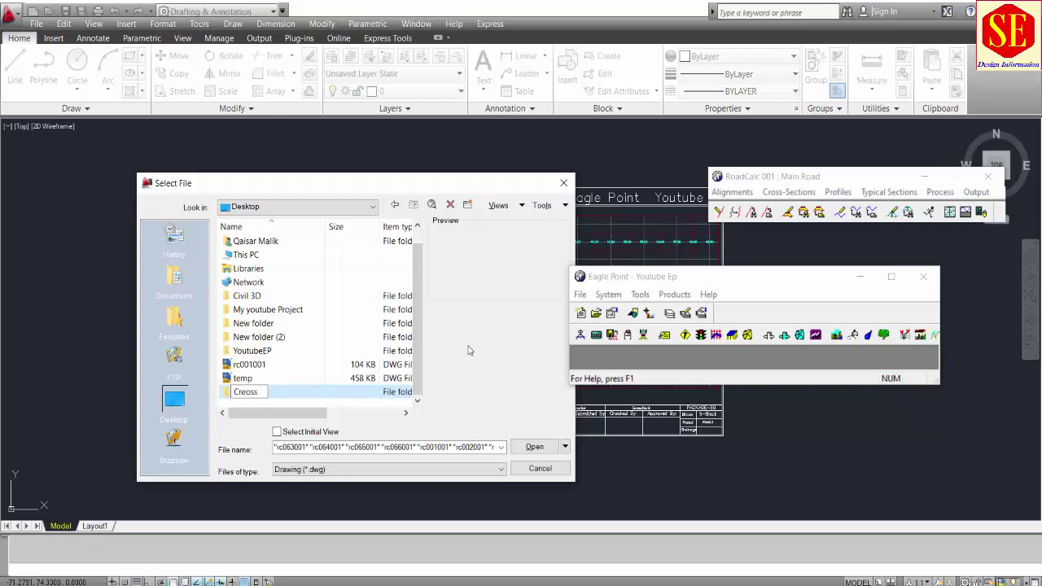
pyautogui.press('Return')
# Paste the copied cross-section drawings into the new desktop folder
pyautogui.doubleClick(290, 313)
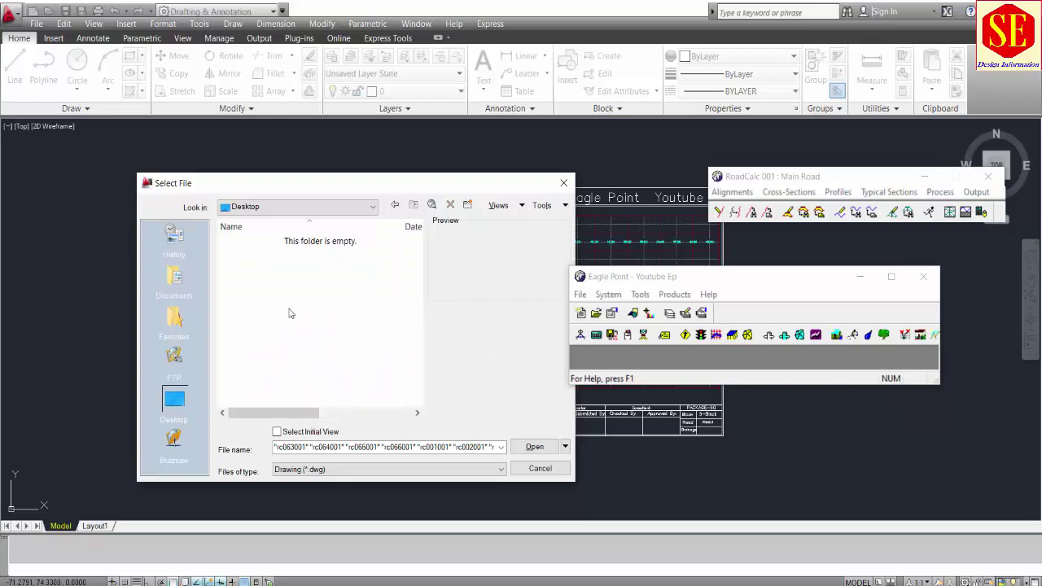
pyautogui.rightClick(290, 314)
pyautogui.click(342, 400)
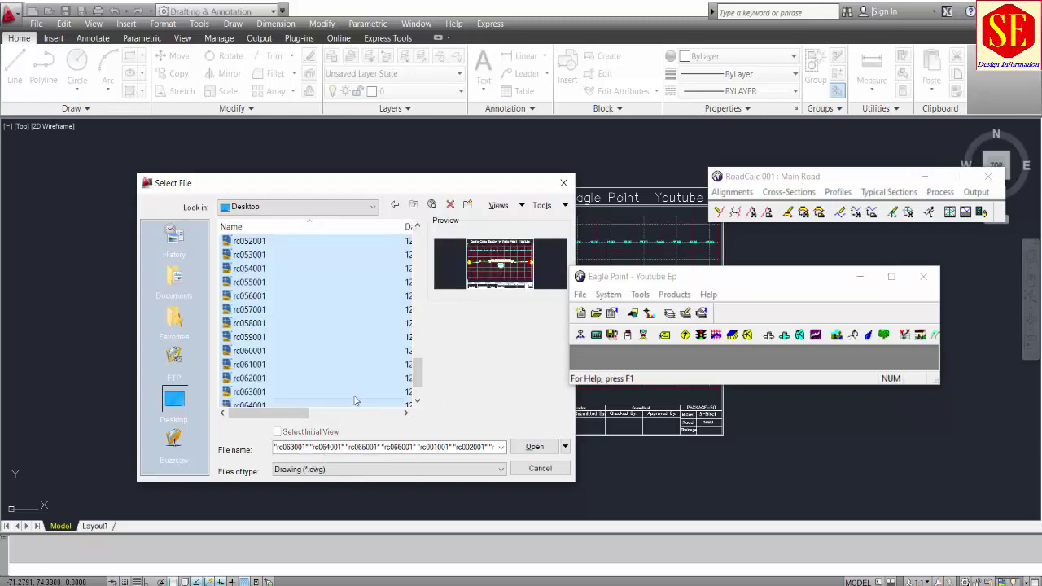
# Preview several of the copied cross-section sheets and open the drawing rc028001
pyautogui.click(261, 255)
pyautogui.click(260, 281)
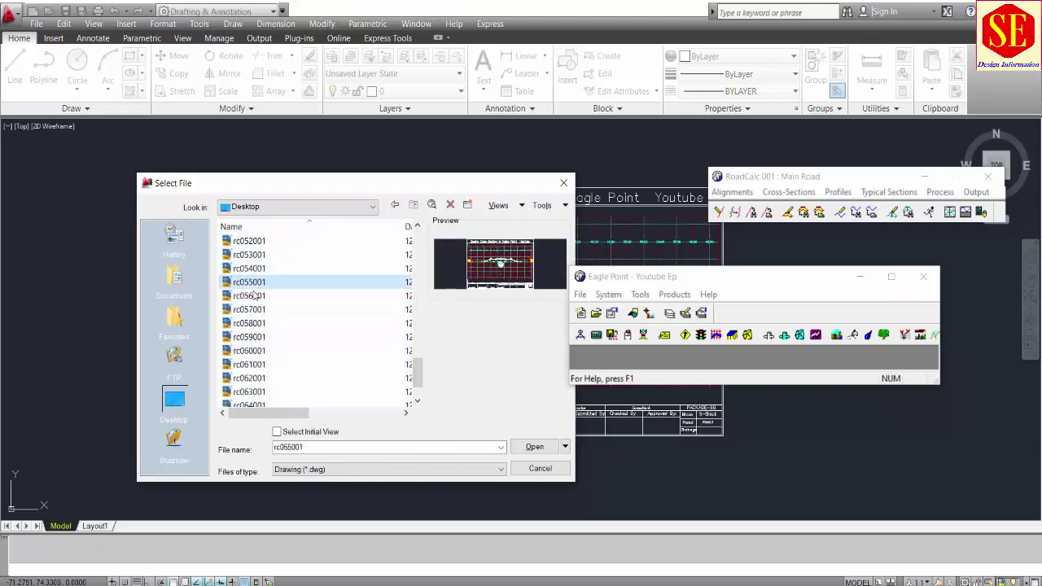
pyautogui.click(260, 296)
pyautogui.click(261, 323)
pyautogui.scroll(-1, 262, 325)
pyautogui.scroll(2, 261, 342)
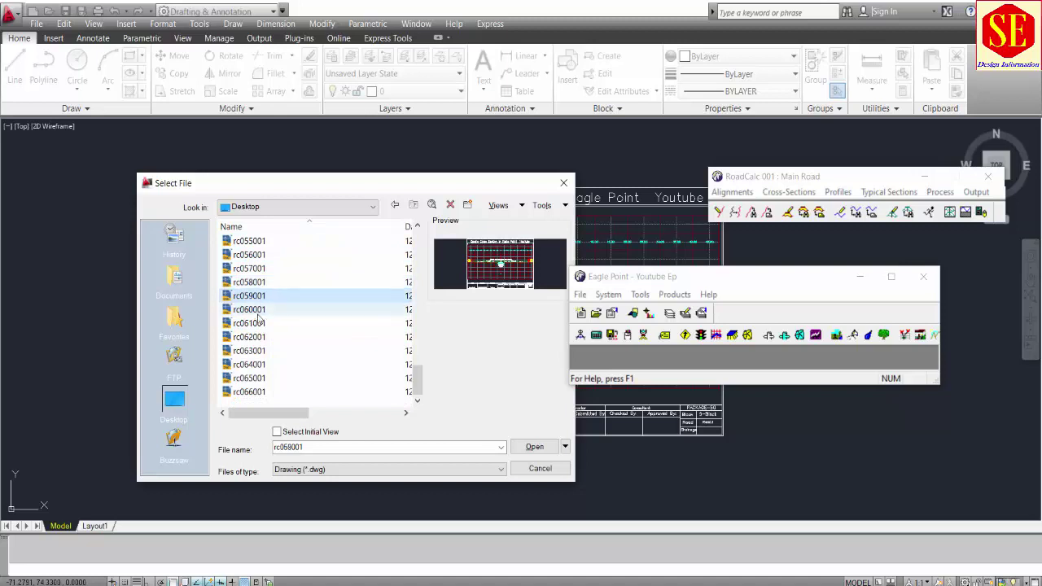
pyautogui.click(261, 366)
pyautogui.scroll(8, 261, 366)
pyautogui.click(254, 295)
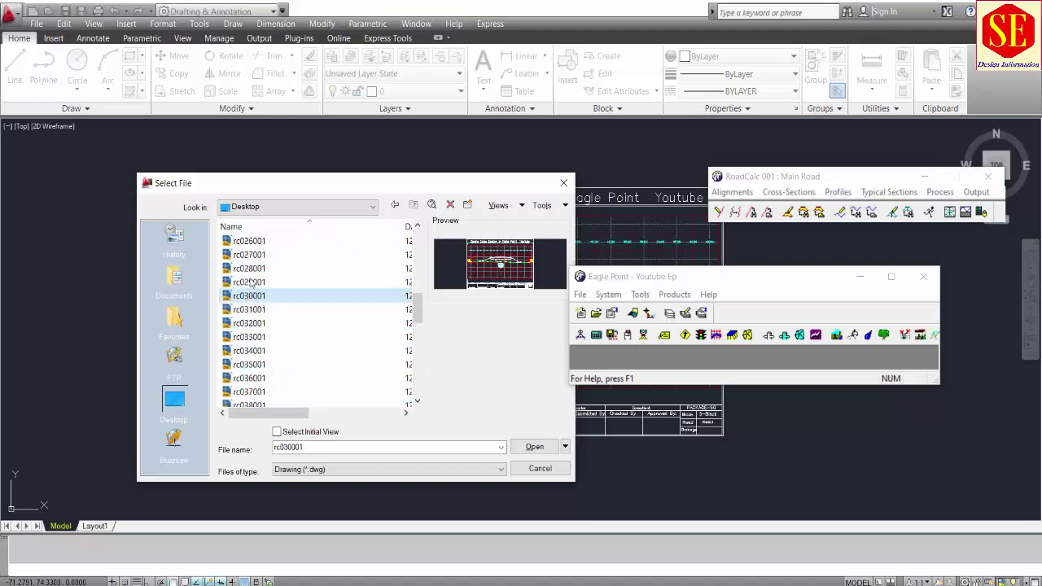
pyautogui.click(252, 268)
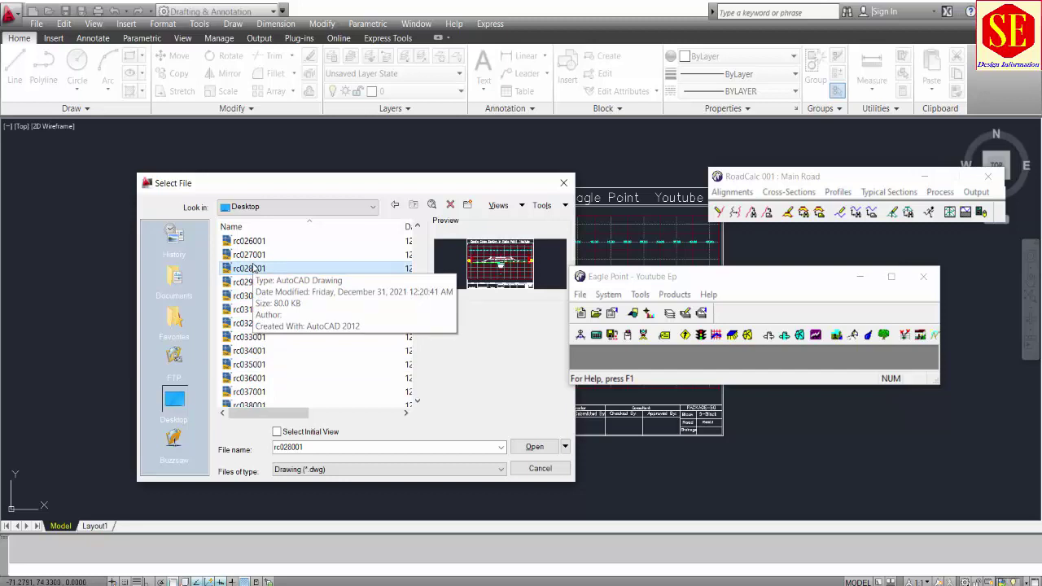
pyautogui.click(534, 446)
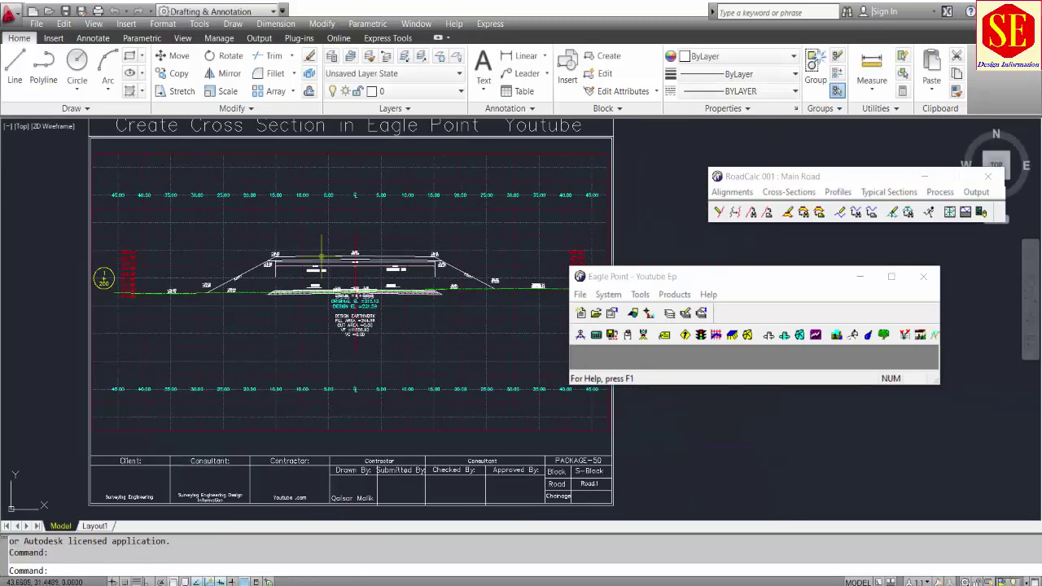
# Move the typical section at station 1+200 from its crown centre onto the design crown point of the cross-section
pyautogui.scroll(-1, 418, 180)
pyautogui.scroll(5, 375, 250)
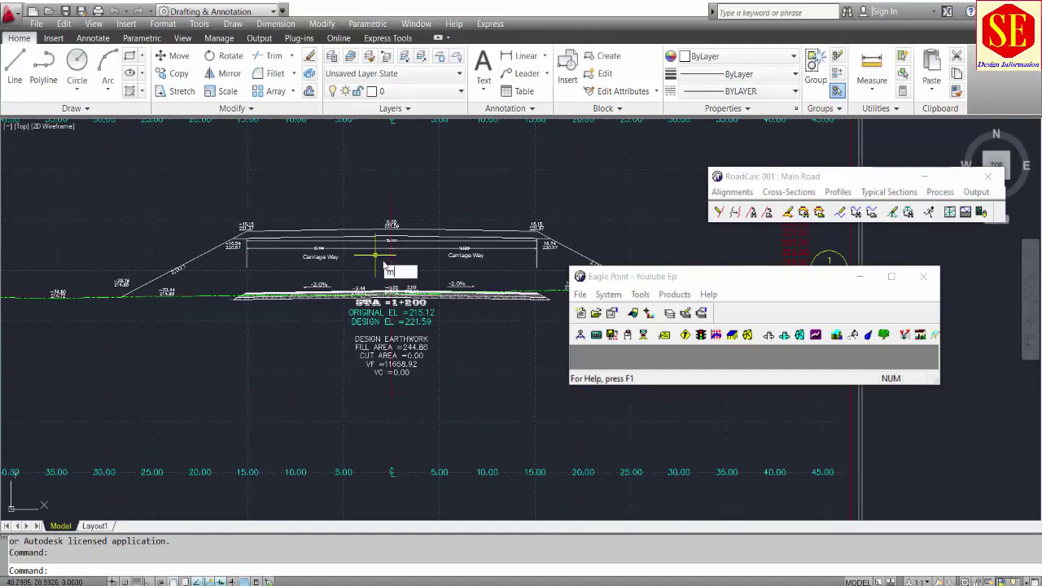
pyautogui.press('Return')
pyautogui.scroll(3, 398, 282)
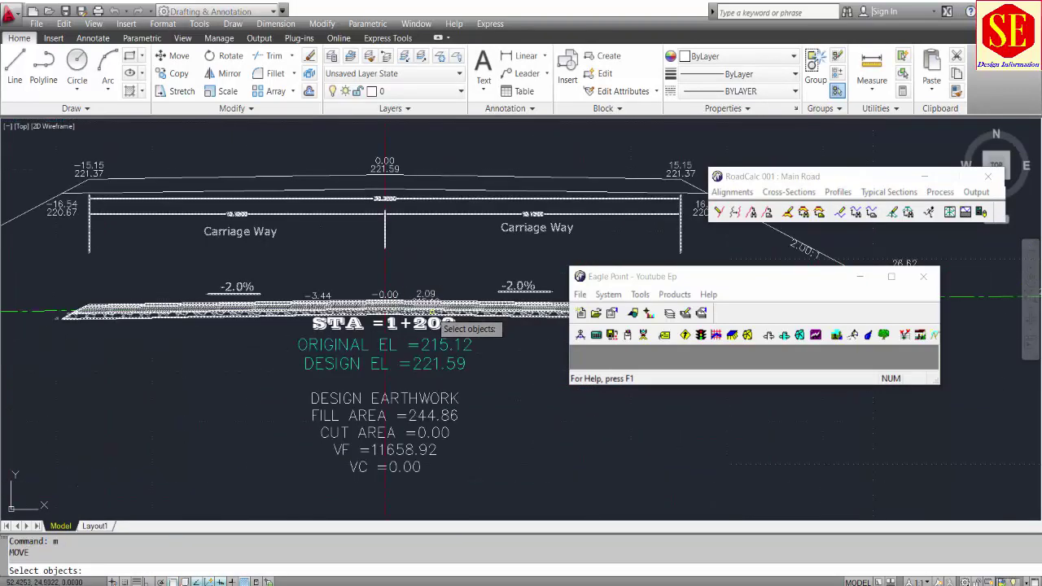
pyautogui.click(384, 309)
pyautogui.scroll(3, 384, 303)
pyautogui.press('Return')
pyautogui.click(375, 300)
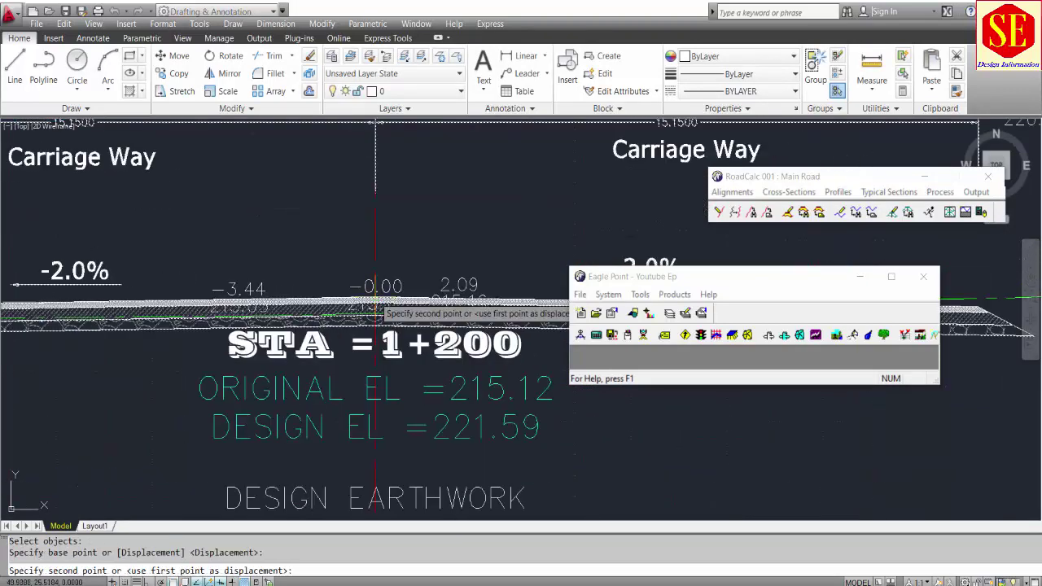
pyautogui.scroll(-5, 375, 300)
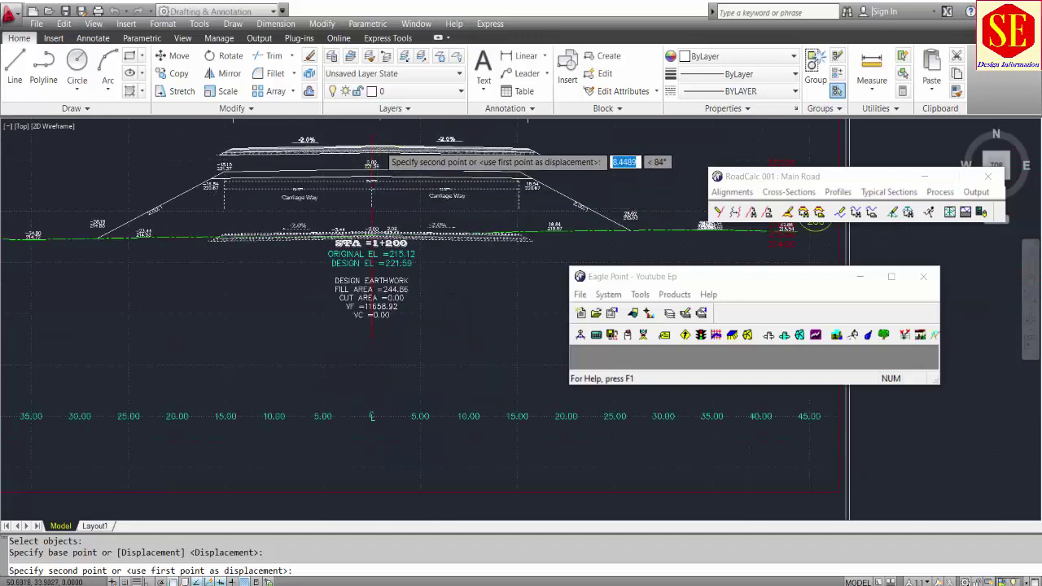
pyautogui.scroll(3, 371, 185)
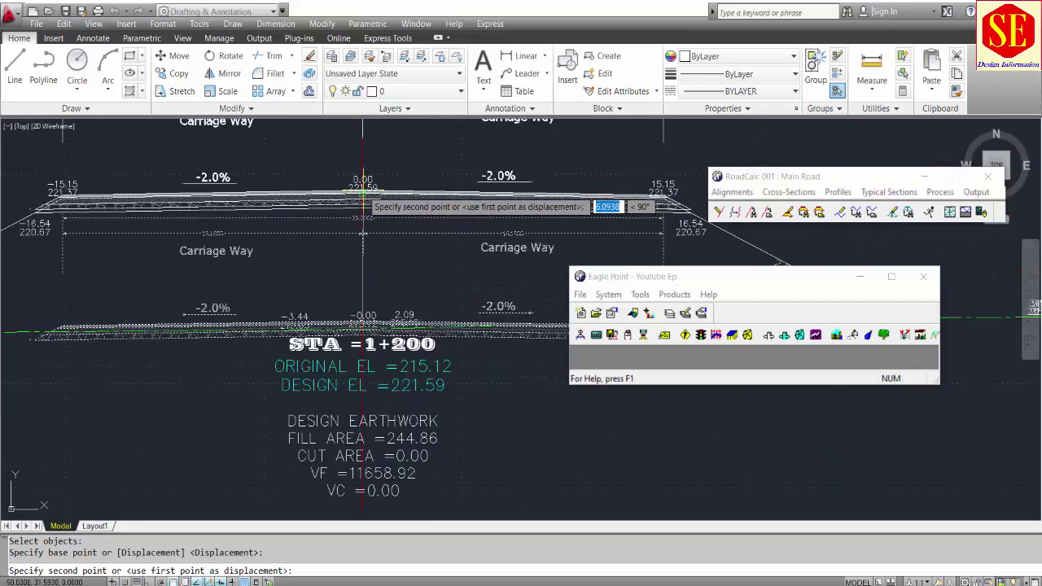
pyautogui.click(363, 193)
pyautogui.scroll(-5, 365, 260)
pyautogui.scroll(-3, 364, 261)
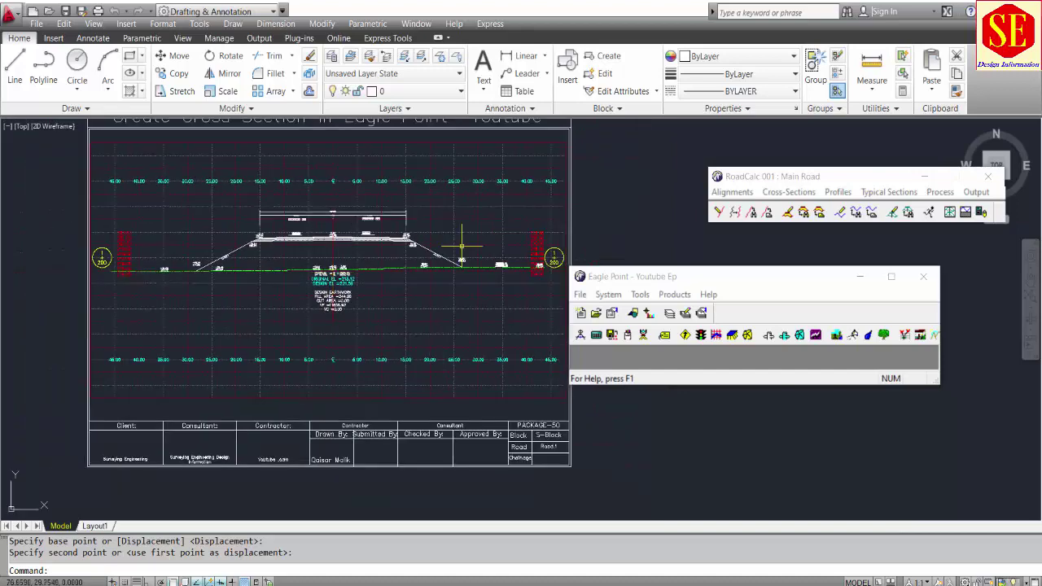
# Review the list of Main Road cross-section sheets and close it
pyautogui.click(900, 172)
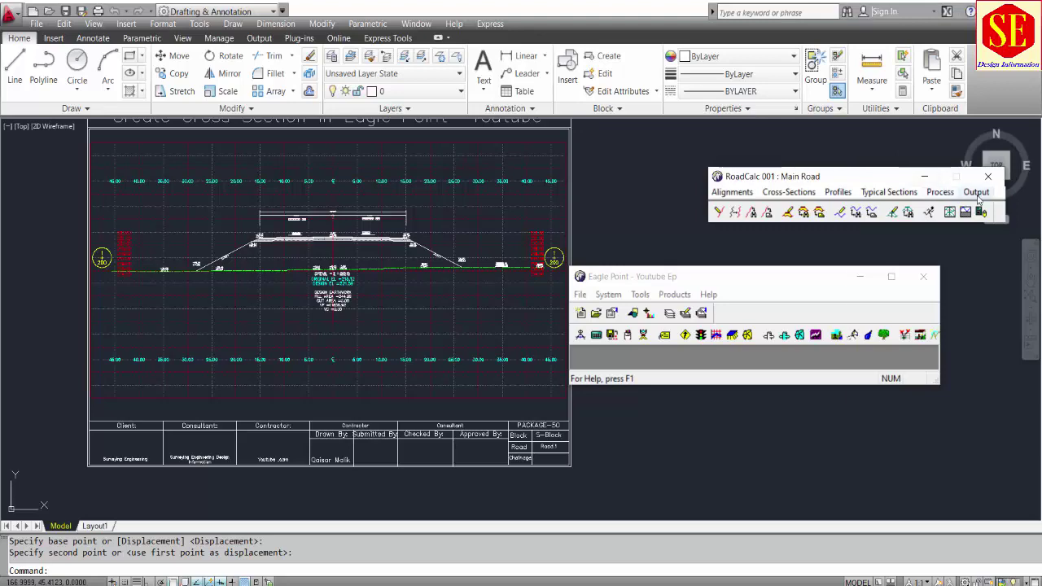
pyautogui.click(976, 192)
pyautogui.click(918, 225)
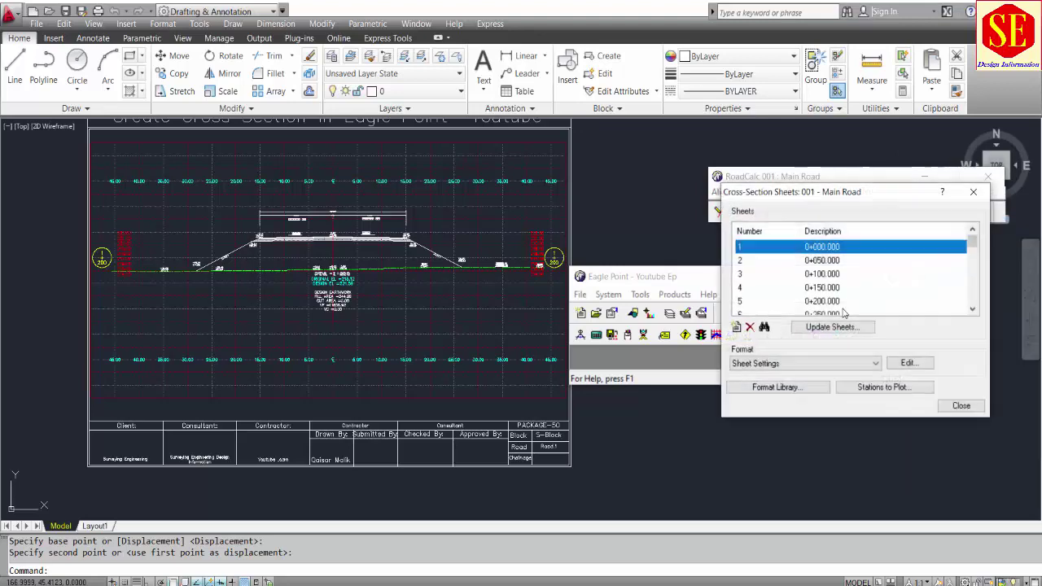
pyautogui.click(838, 275)
pyautogui.scroll(-3, 830, 297)
pyautogui.scroll(3, 830, 297)
pyautogui.scroll(-5, 830, 297)
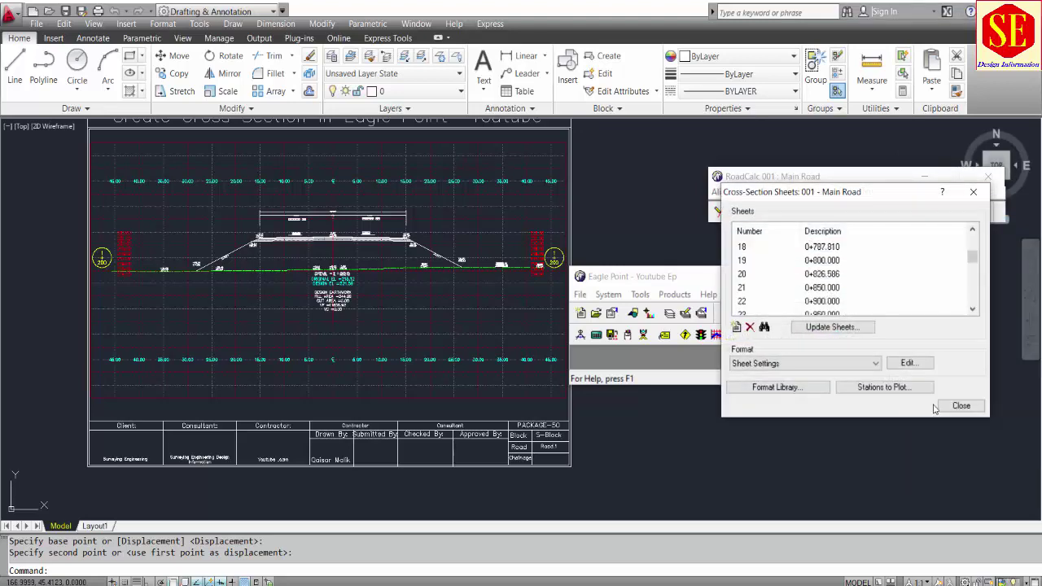
pyautogui.click(959, 407)
# Review the station ranges of the four Main Road plan and profile sheets and close the list
pyautogui.click(977, 192)
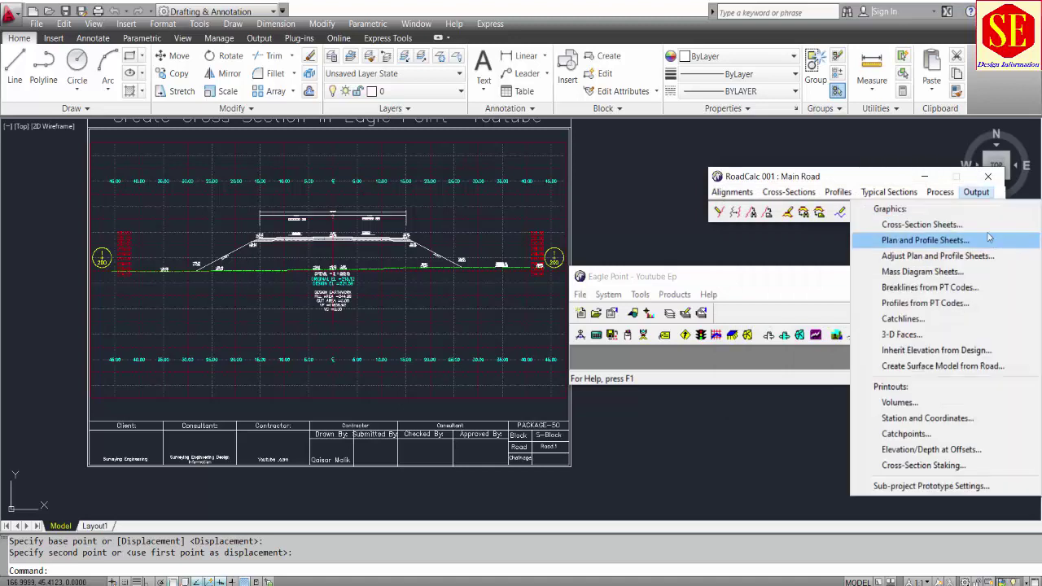
pyautogui.click(983, 241)
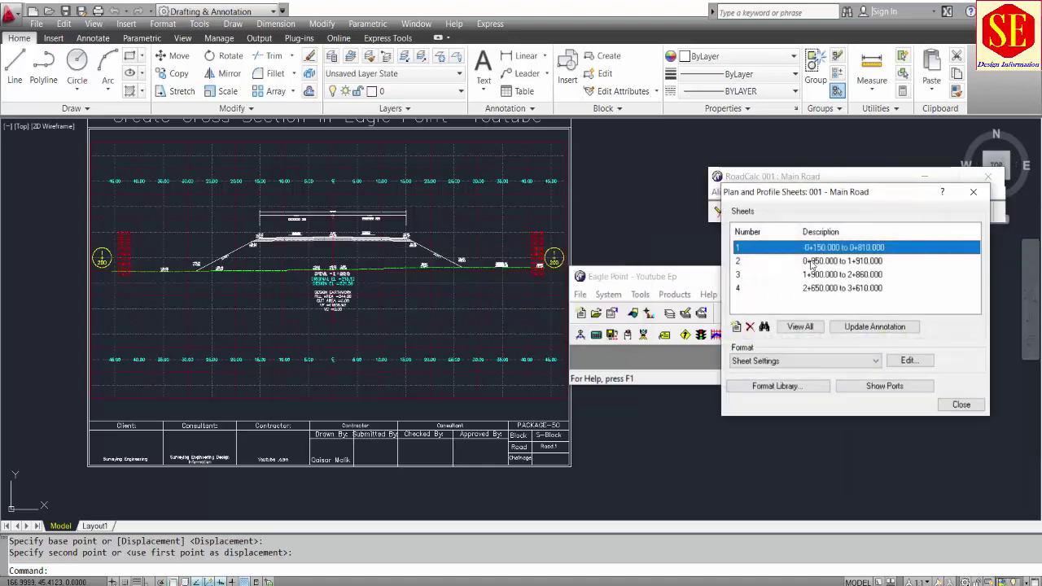
pyautogui.moveTo(811, 264); pyautogui.dragTo(823, 292)
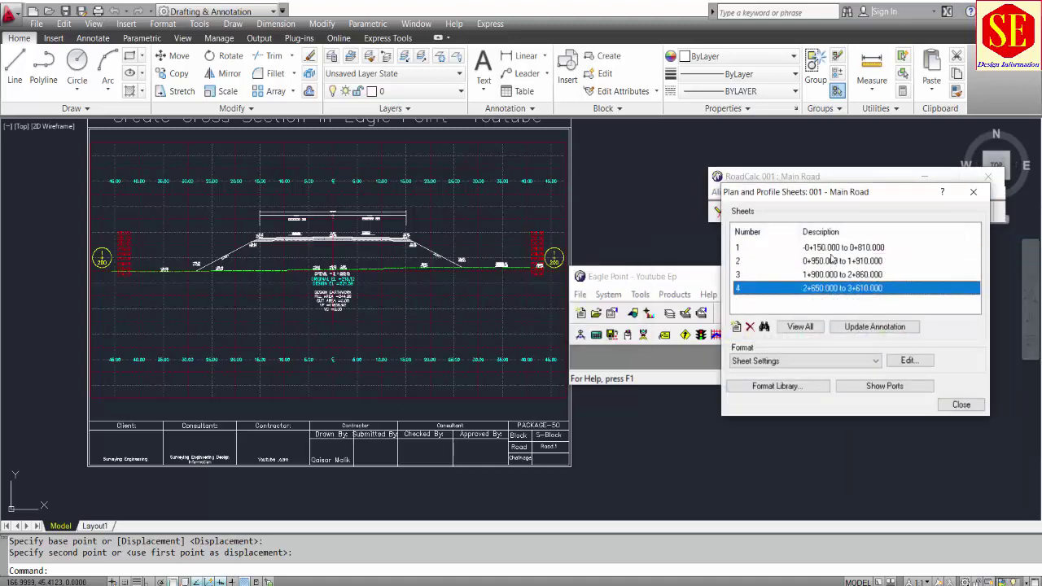
pyautogui.click(832, 260)
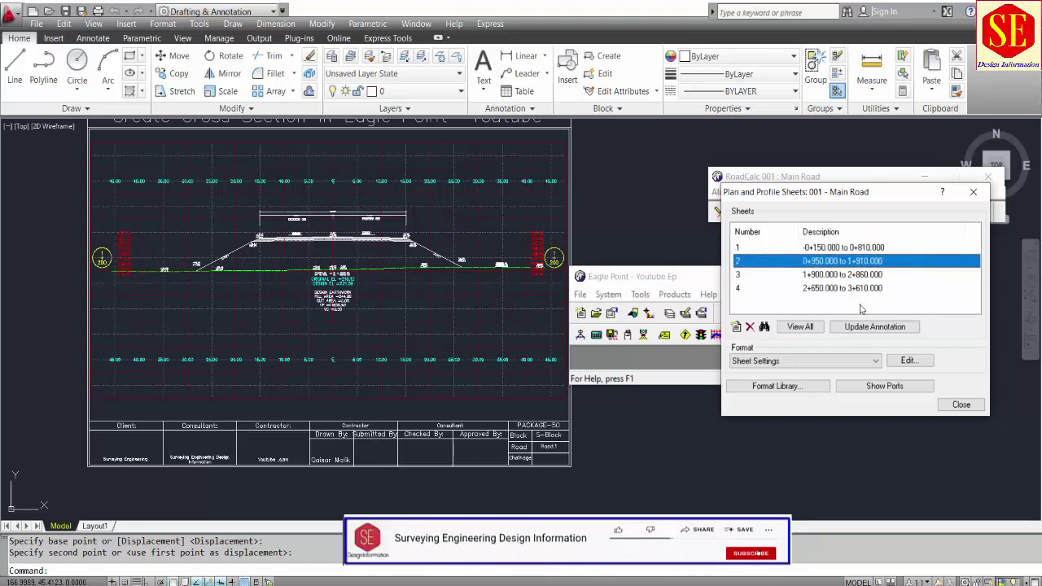
pyautogui.click(958, 405)
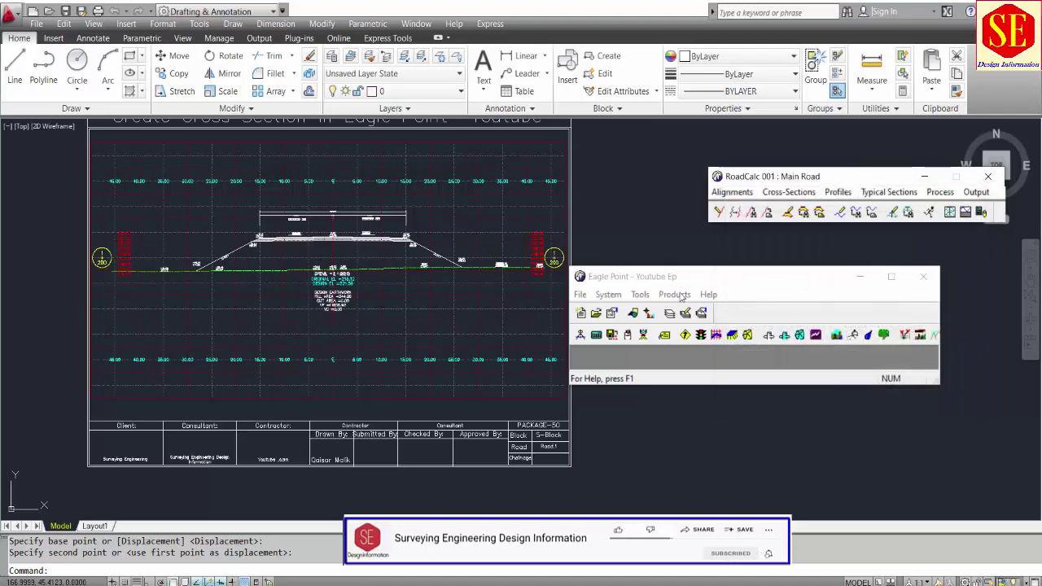
# View the Main Road profile graphics, followed by the alignment graphics in the main drawing
pyautogui.click(836, 192)
pyautogui.click(883, 309)
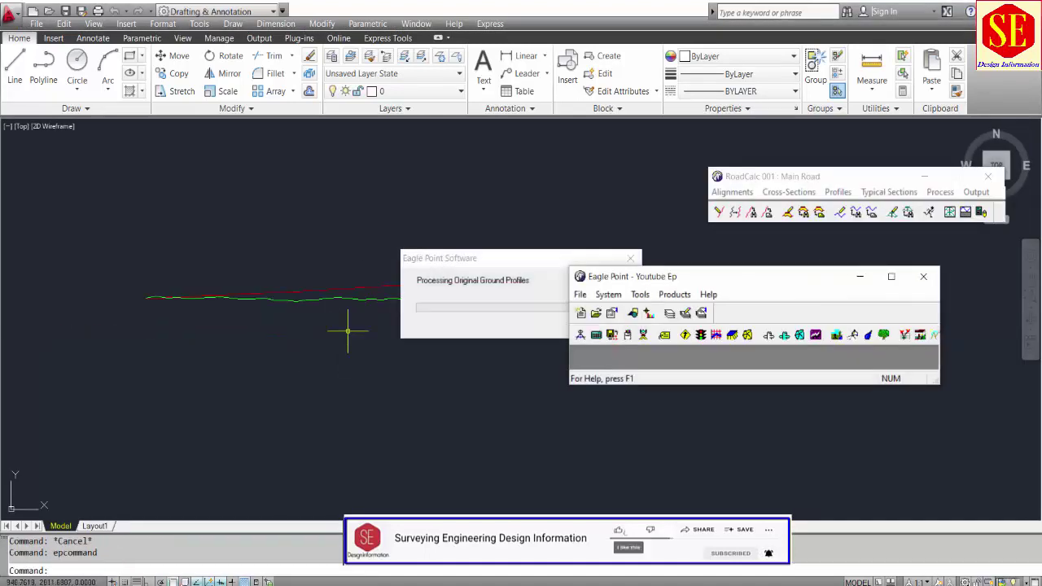
pyautogui.click(730, 194)
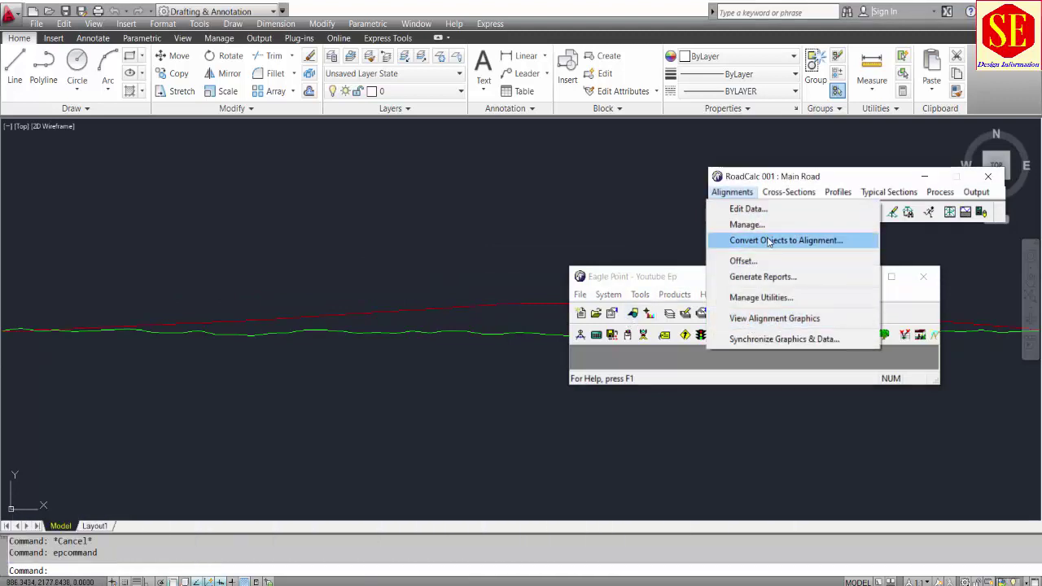
pyautogui.click(773, 319)
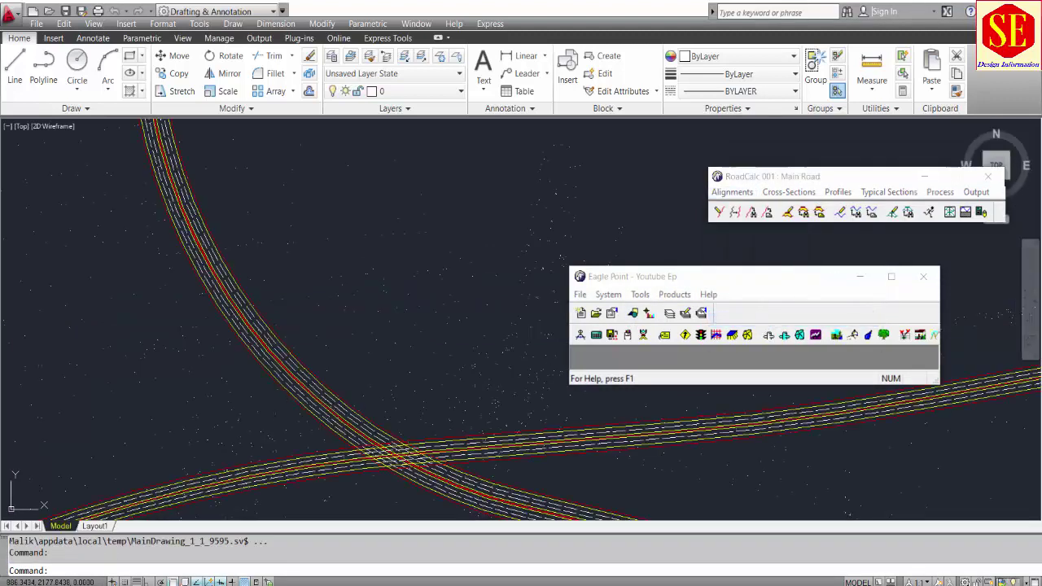
pyautogui.scroll(-5, 312, 334)
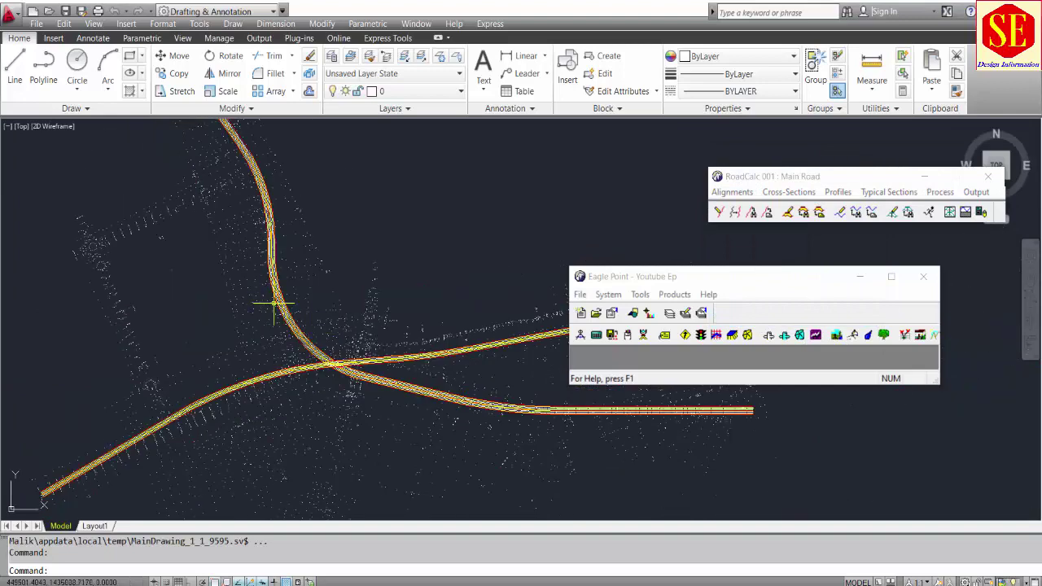
pyautogui.moveTo(276, 306)
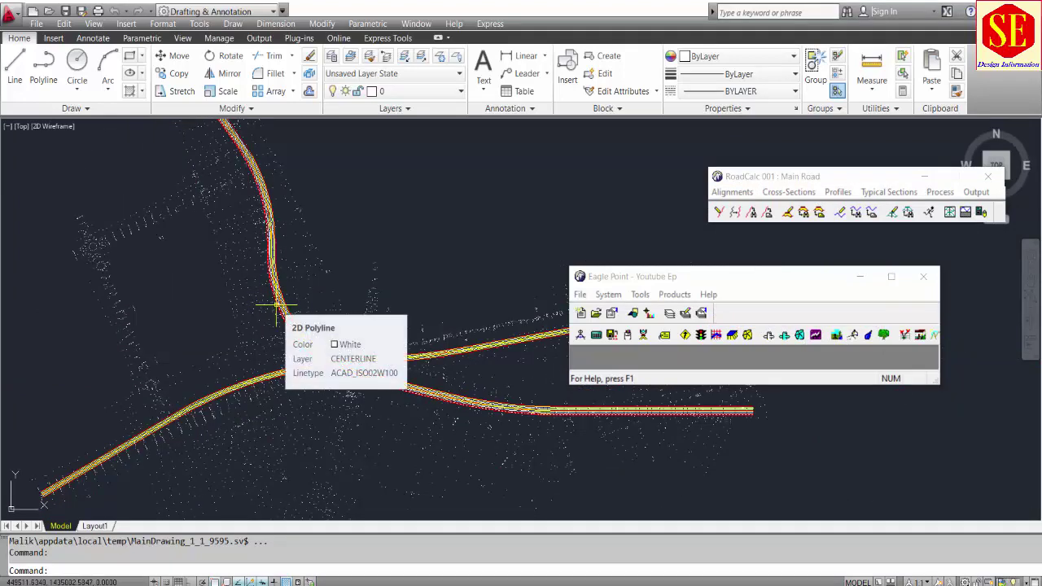
pyautogui.scroll(2, 385, 358)
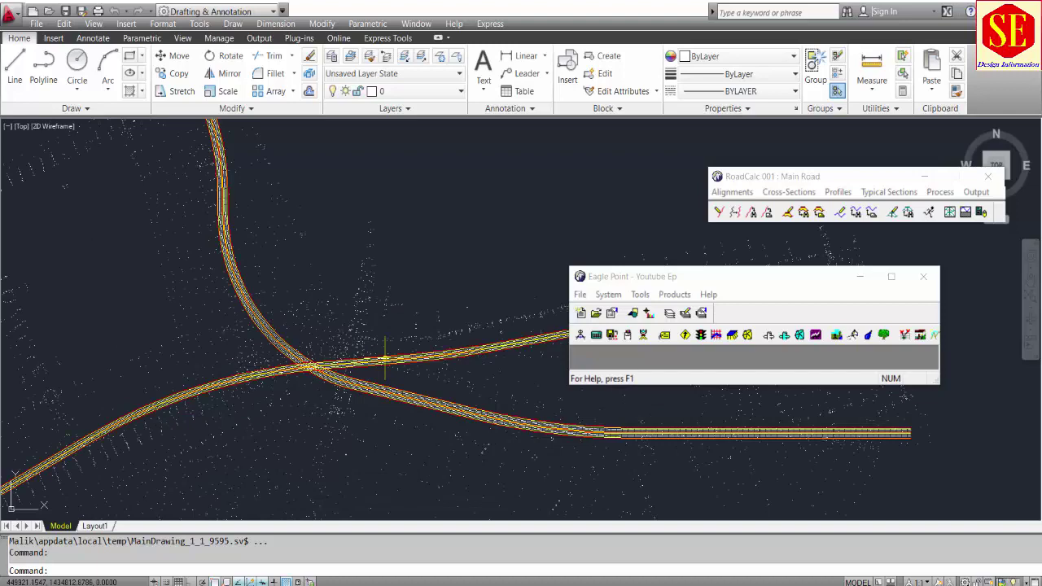
# Look through the Main Road plan and profile sheets and display sheet 1, covering -0+150.000 to 0+810.000
pyautogui.click(975, 192)
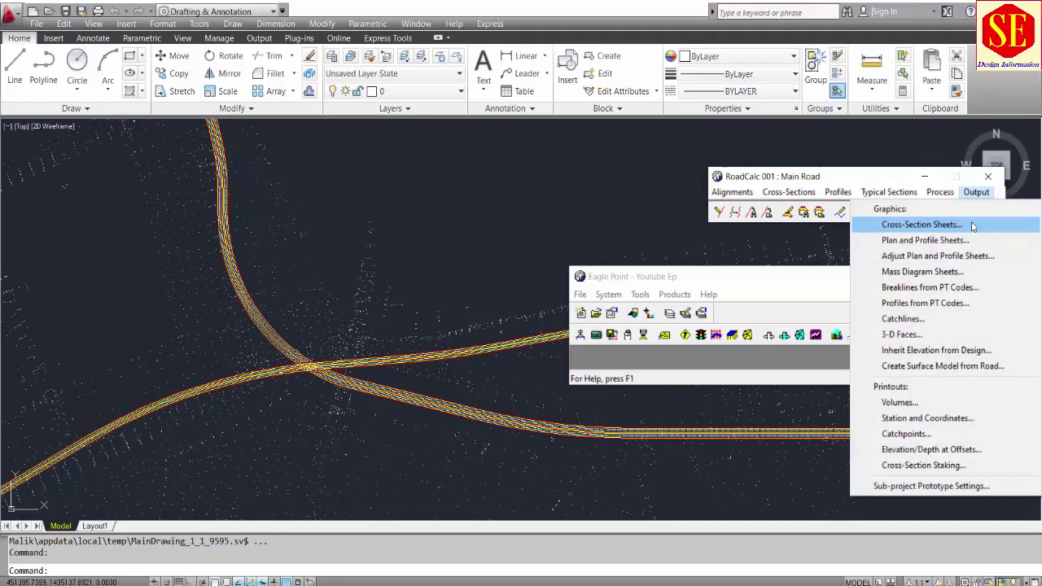
pyautogui.click(923, 240)
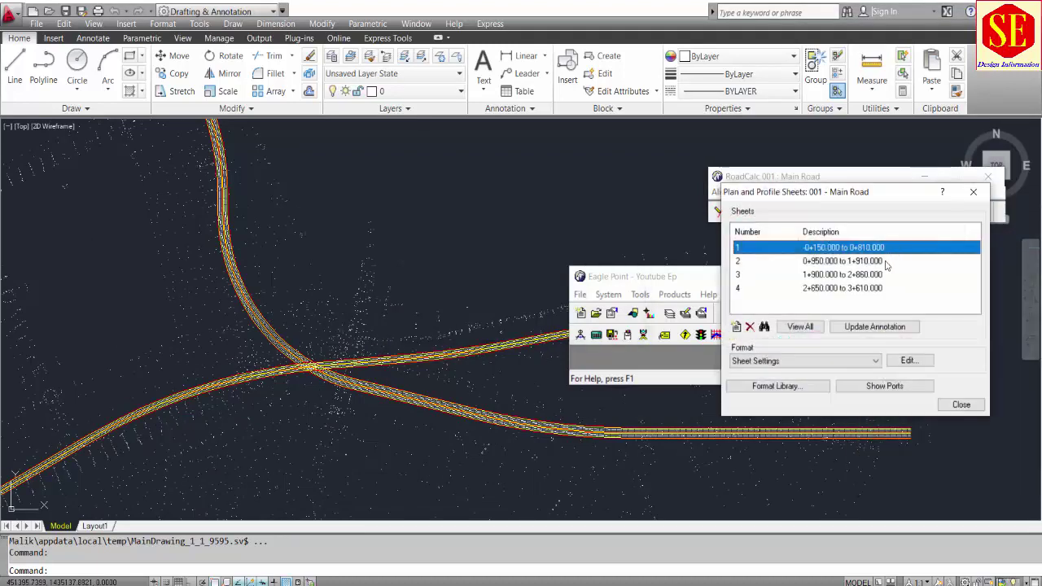
pyautogui.click(863, 262)
pyautogui.click(862, 274)
pyautogui.click(861, 288)
pyautogui.click(853, 261)
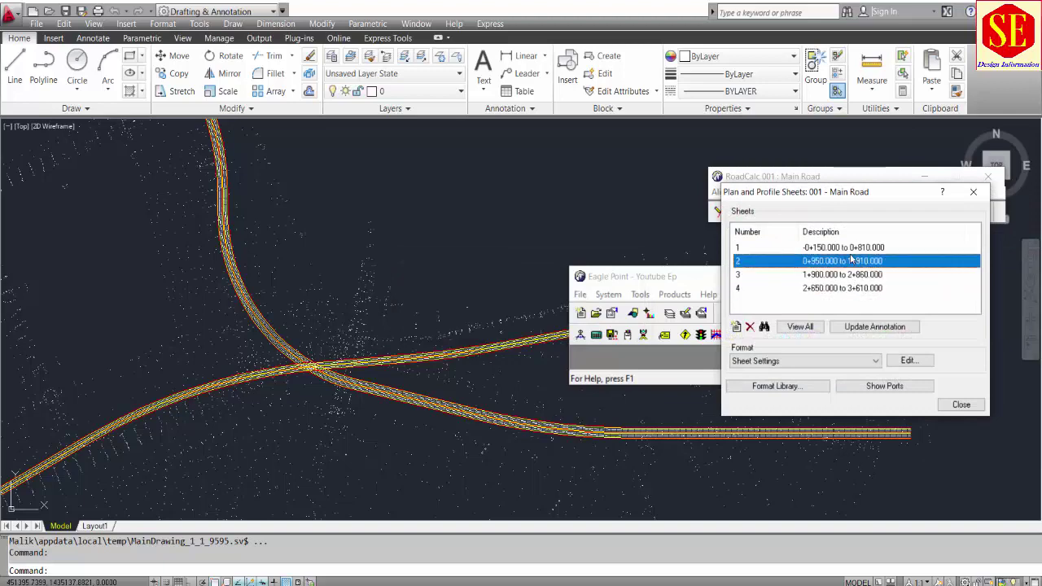
pyautogui.click(852, 247)
pyautogui.click(763, 327)
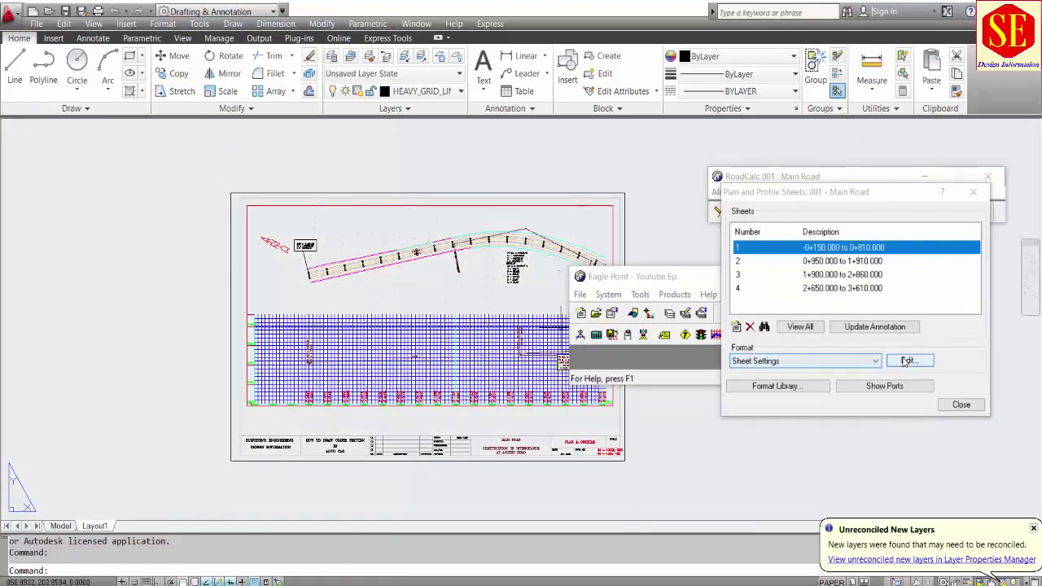
# Check the plan and profile Sheet Settings and leave them without making changes
pyautogui.click(906, 361)
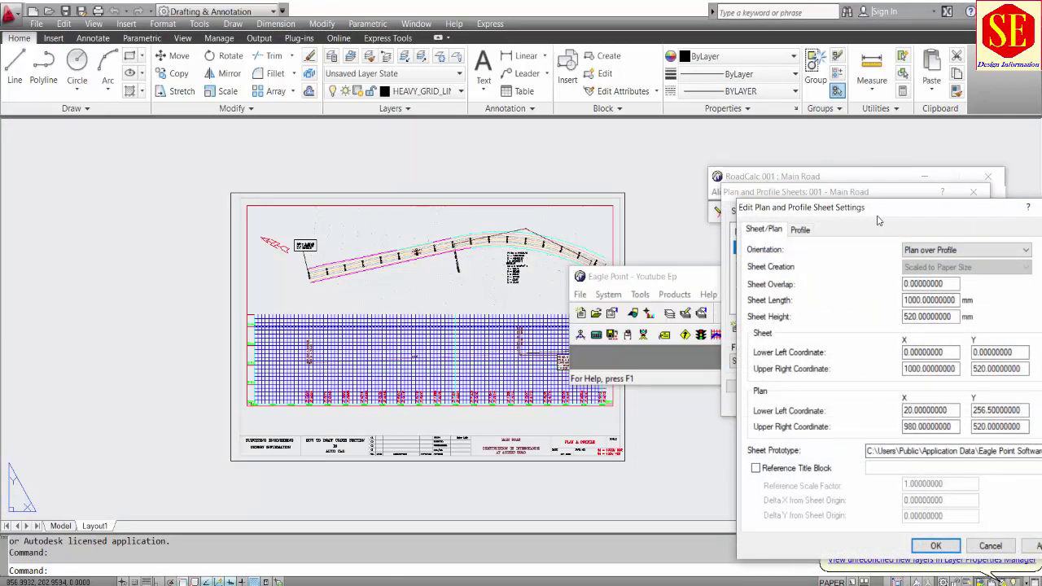
pyautogui.moveTo(878, 214); pyautogui.dragTo(754, 198)
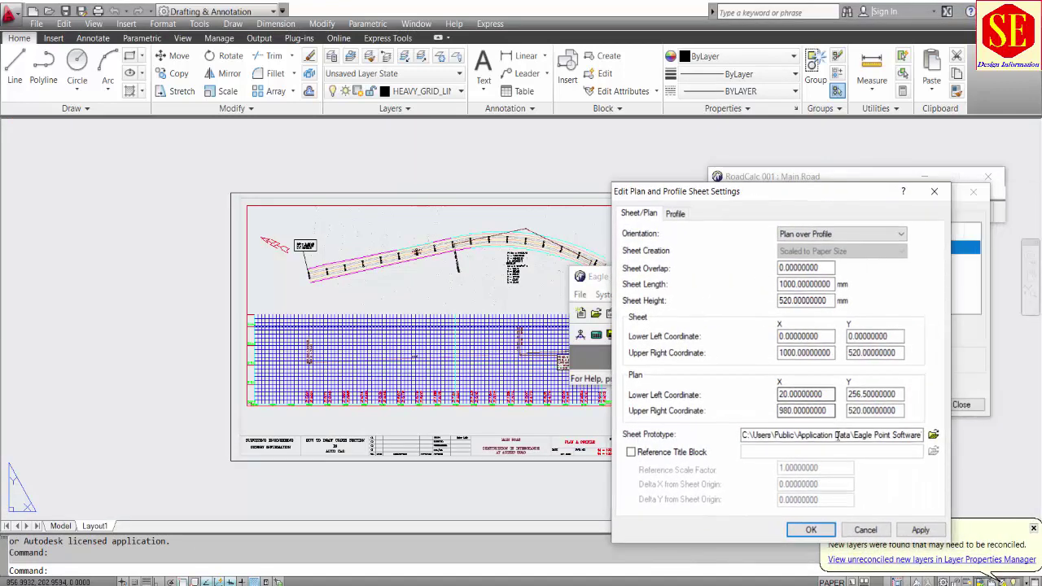
pyautogui.click(865, 530)
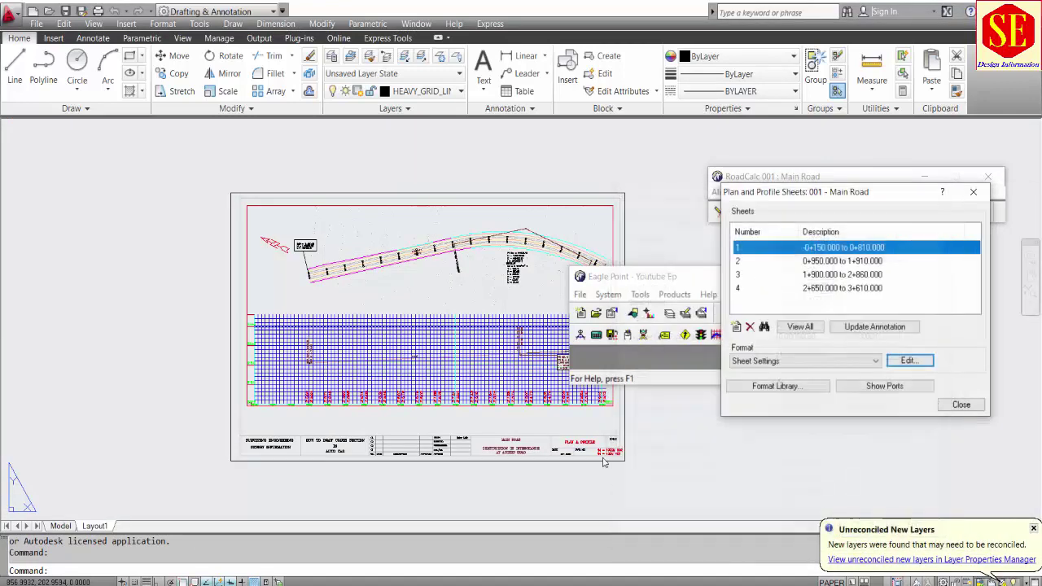
# Browse to the YoutubeEP folder for opening drawings and preview the plan and profile sheets RCp01001, RCp02001 and RCp04001
pyautogui.click(49, 11)
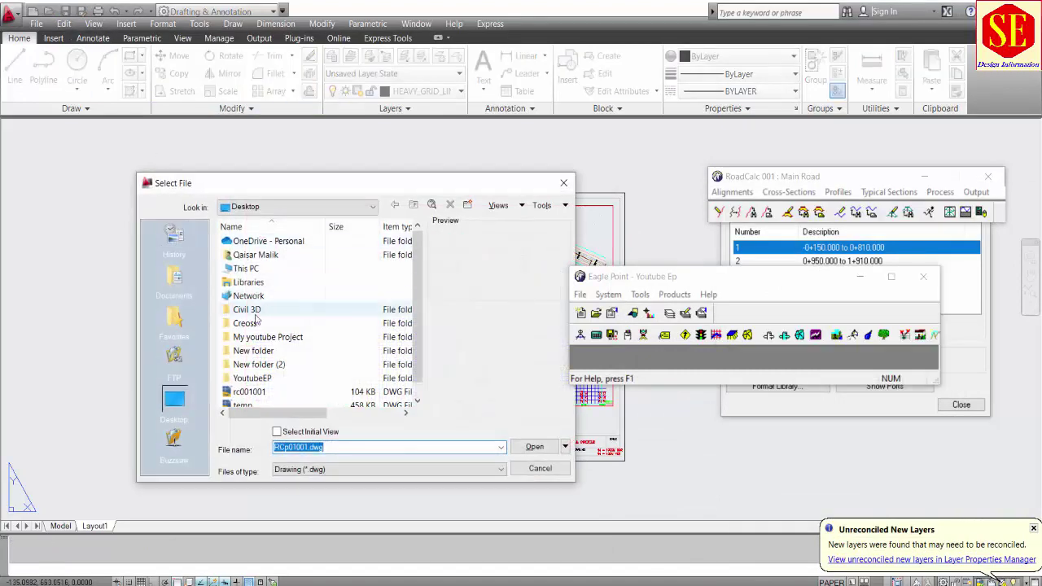
pyautogui.doubleClick(252, 377)
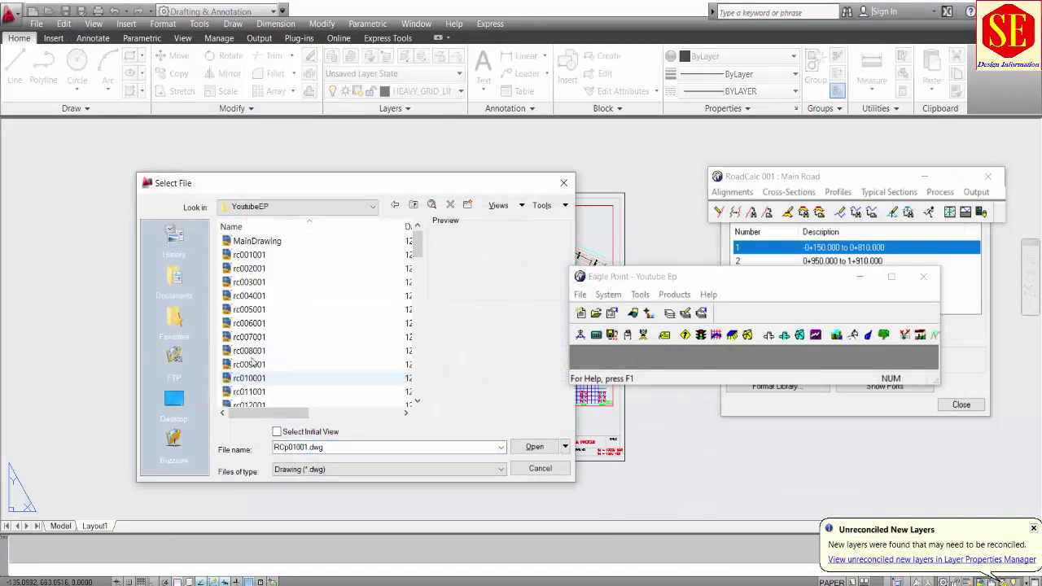
pyautogui.scroll(-3, 259, 342)
pyautogui.scroll(-8, 259, 343)
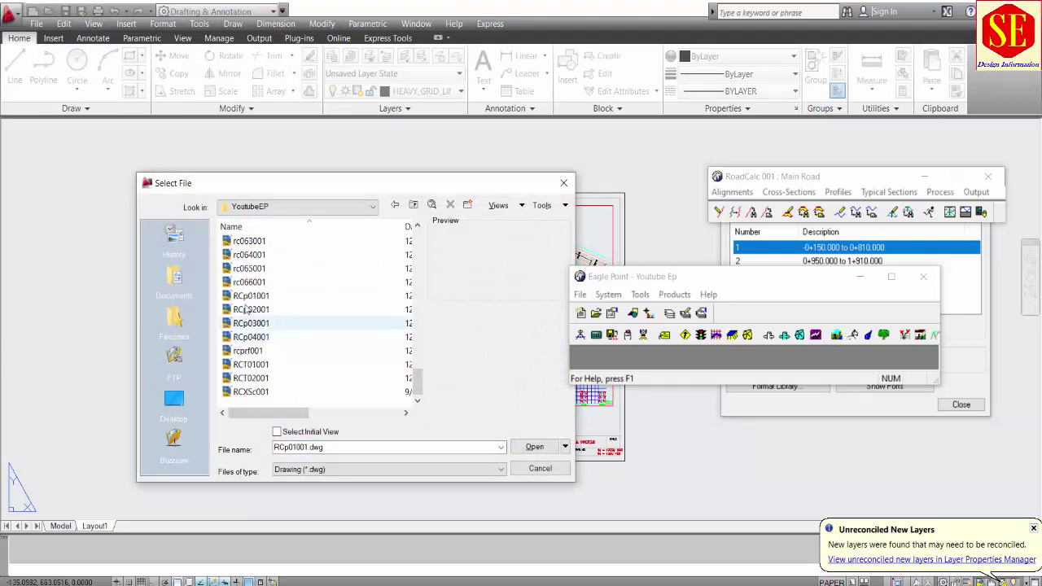
pyautogui.click(249, 297)
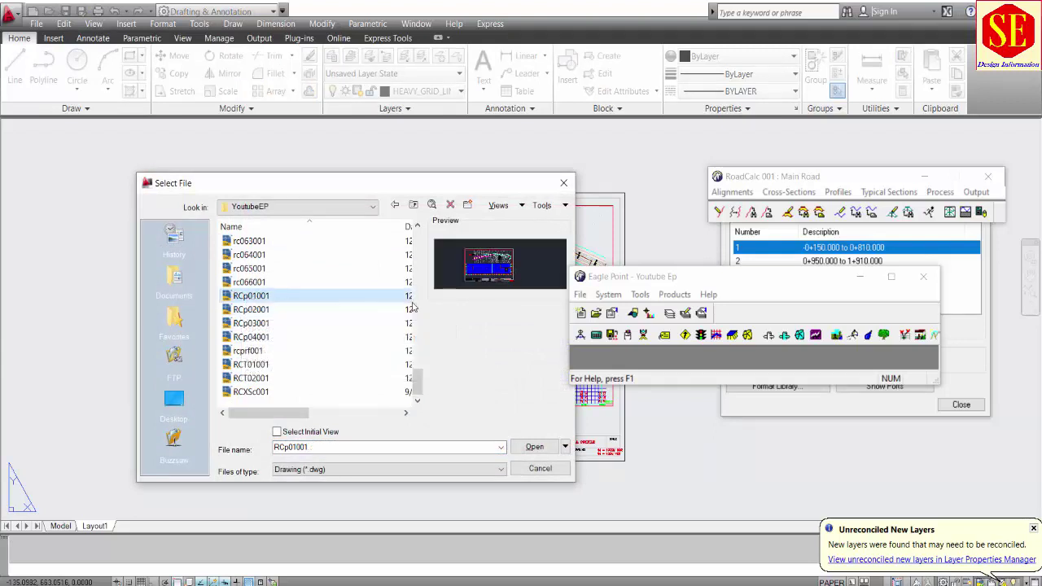
pyautogui.click(259, 309)
pyautogui.click(259, 338)
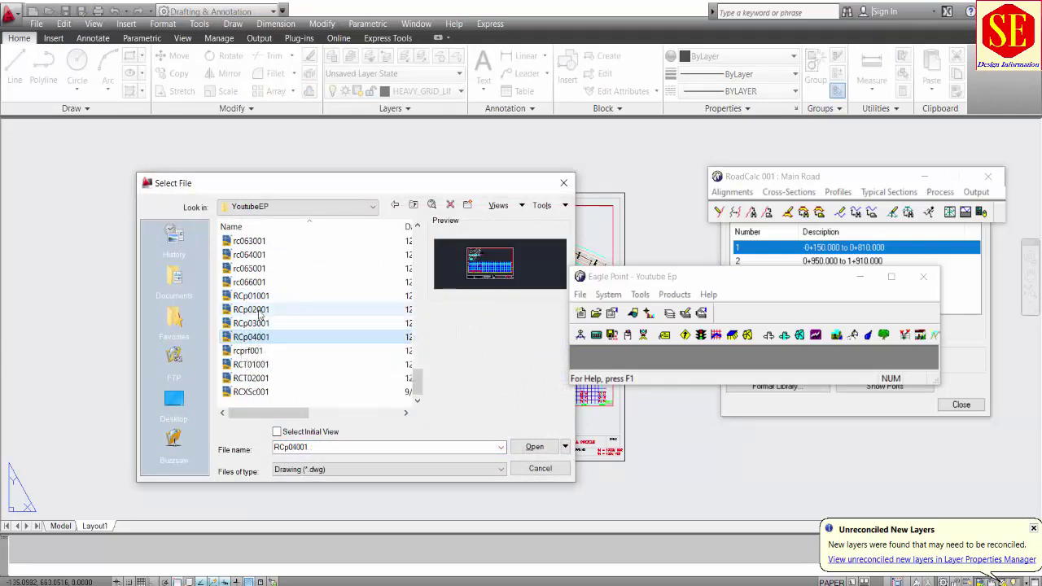
pyautogui.click(259, 309)
# Select the plan and profile drawings RCp01001 through RCp04001 together with the profile drawing rcprf001
pyautogui.click(252, 296)
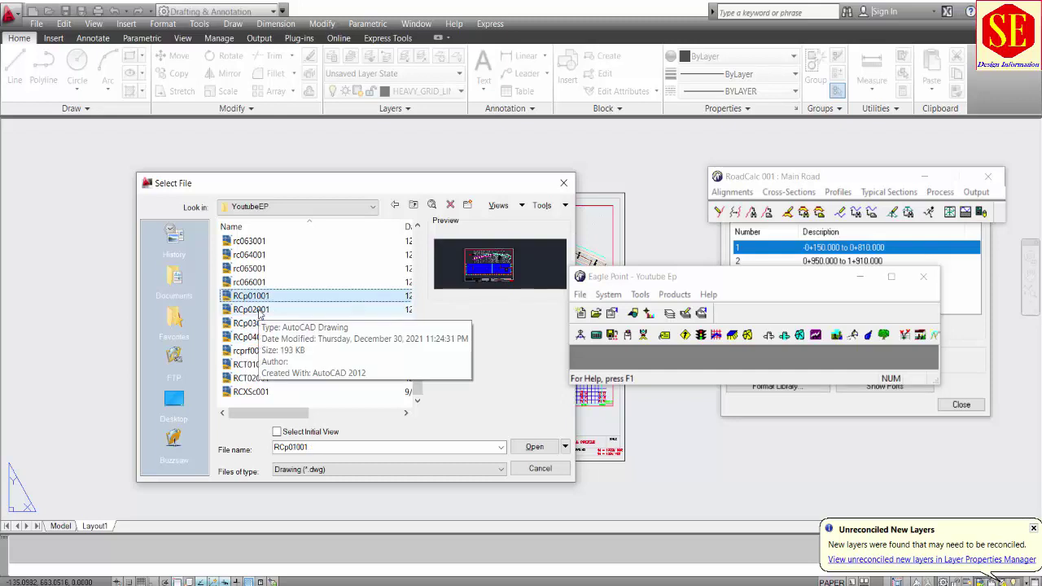
pyautogui.keyDown('ctrl'); pyautogui.click(260, 309); pyautogui.keyUp('ctrl')
pyautogui.keyDown('ctrl'); pyautogui.click(260, 323); pyautogui.keyUp('ctrl')
pyautogui.keyDown('ctrl'); pyautogui.click(261, 337); pyautogui.keyUp('ctrl')
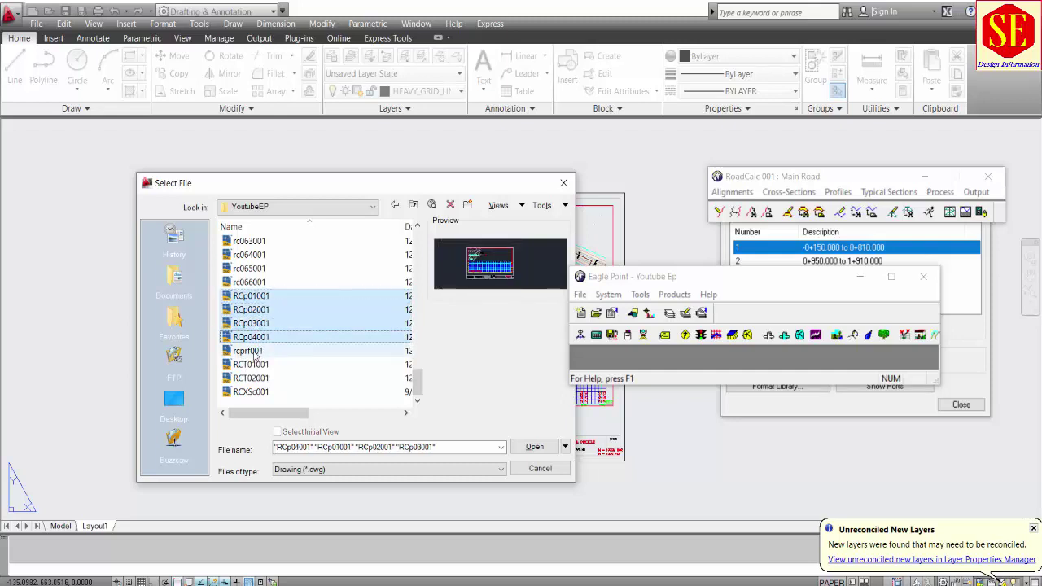
pyautogui.keyDown('ctrl'); pyautogui.click(260, 352); pyautogui.keyUp('ctrl')
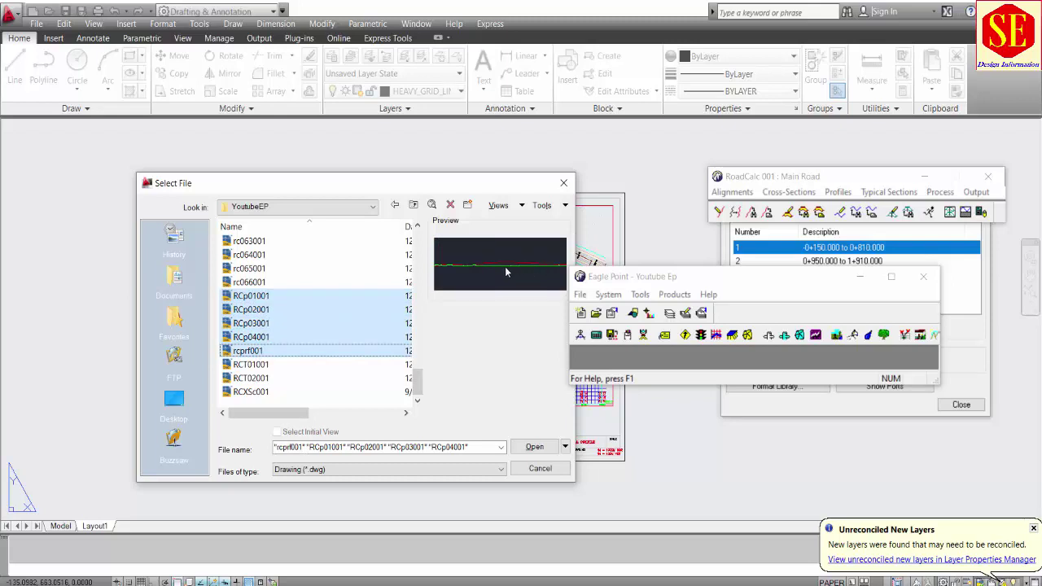
pyautogui.keyDown('ctrl'); pyautogui.click(245, 364); pyautogui.keyUp('ctrl')
pyautogui.keyDown('ctrl'); pyautogui.click(248, 378); pyautogui.keyUp('ctrl')
pyautogui.keyDown('ctrl'); pyautogui.click(249, 391); pyautogui.keyUp('ctrl')
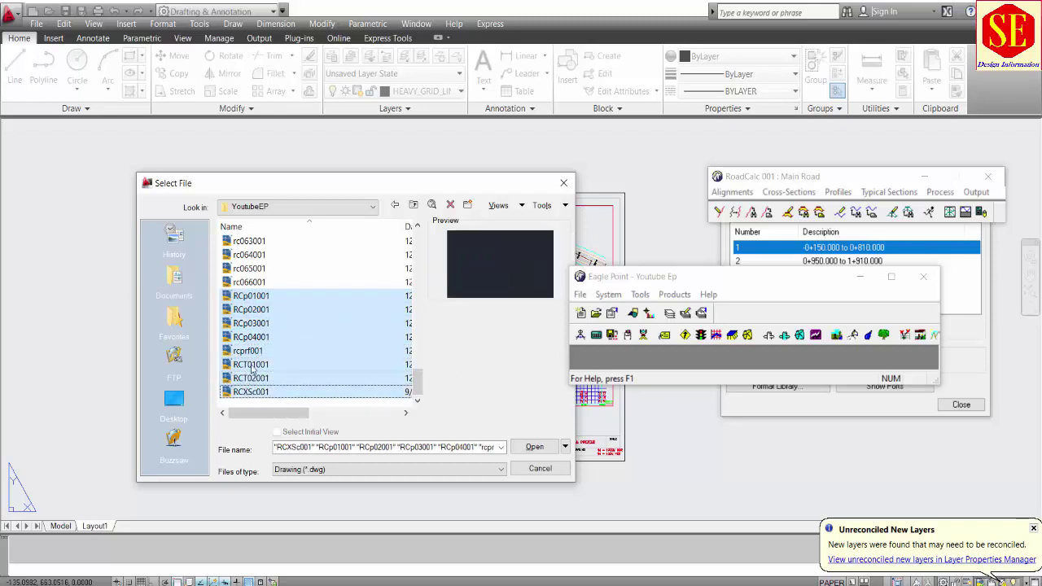
pyautogui.keyDown('ctrl'); pyautogui.click(249, 365); pyautogui.keyUp('ctrl')
pyautogui.keyDown('ctrl'); pyautogui.click(251, 378); pyautogui.keyUp('ctrl')
pyautogui.keyDown('ctrl'); pyautogui.click(251, 391); pyautogui.keyUp('ctrl')
# Add MainDrawing to the selected sheet and profile drawings and copy all of the selected files
pyautogui.scroll(2, 313, 313)
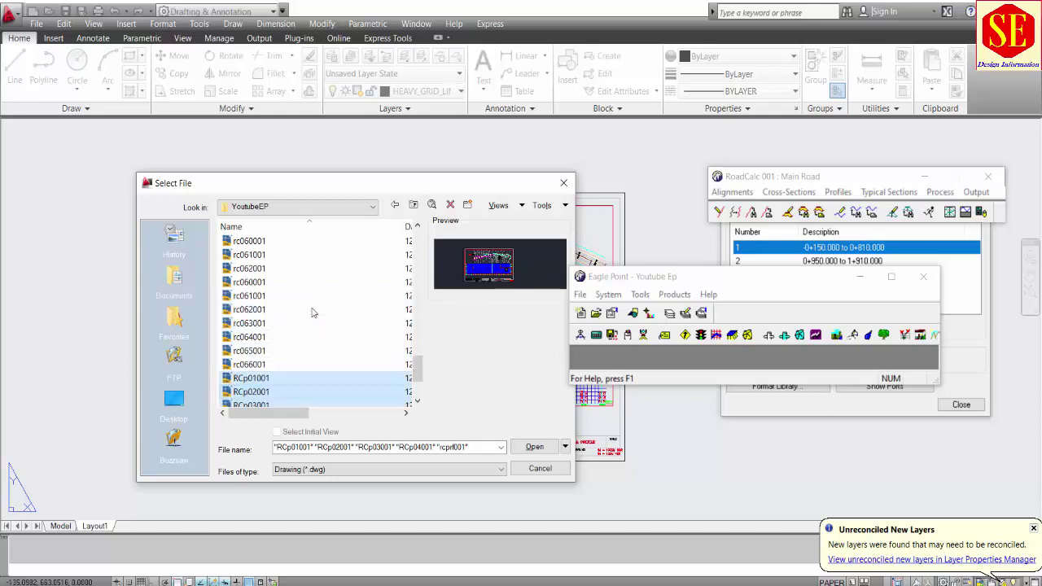
pyautogui.scroll(10, 314, 312)
pyautogui.scroll(1, 301, 252)
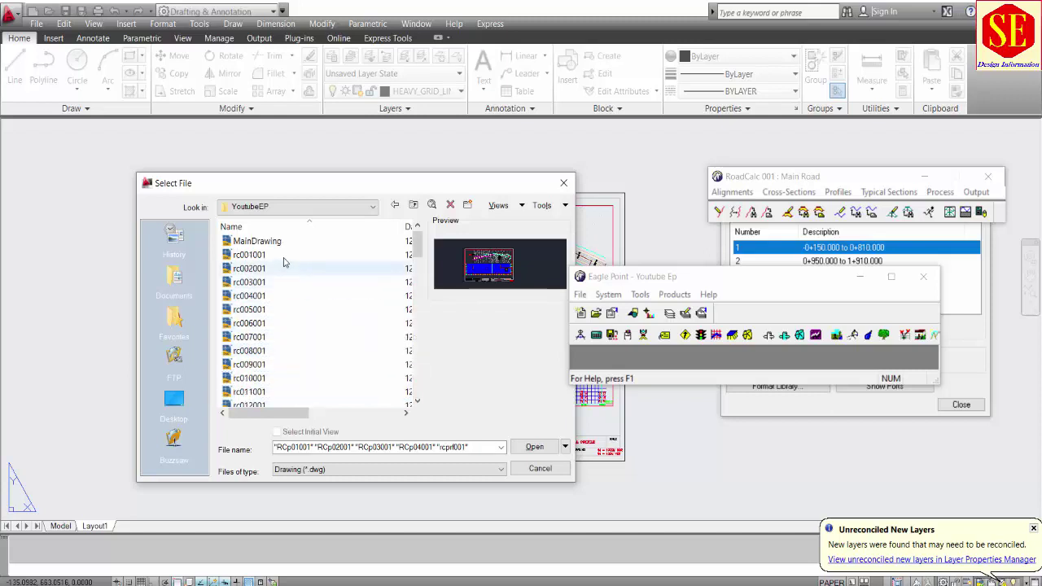
pyautogui.keyDown('ctrl'); pyautogui.click(269, 242); pyautogui.keyUp('ctrl')
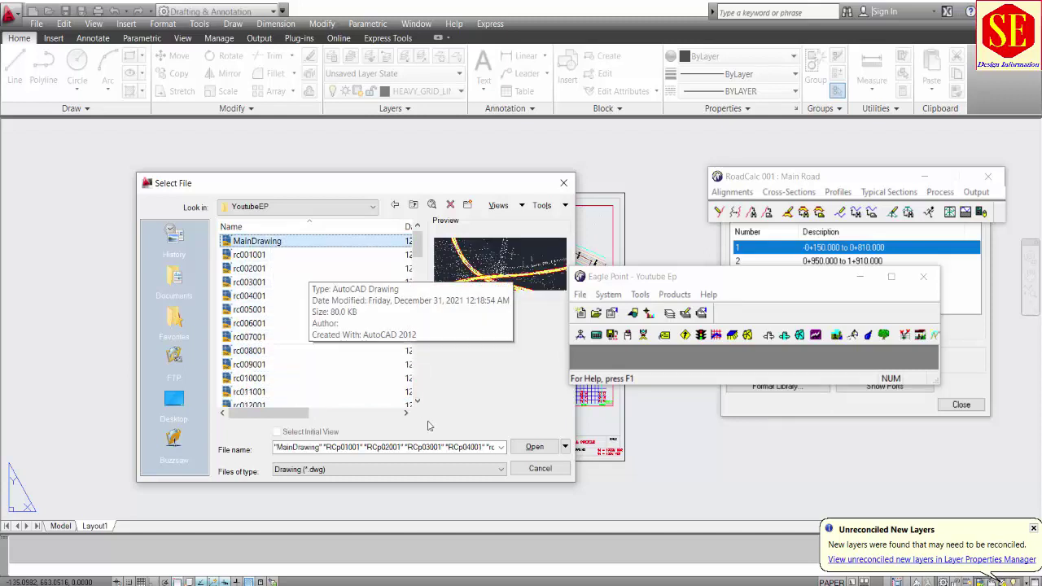
pyautogui.scroll(-14, 384, 383)
pyautogui.scroll(-5, 384, 383)
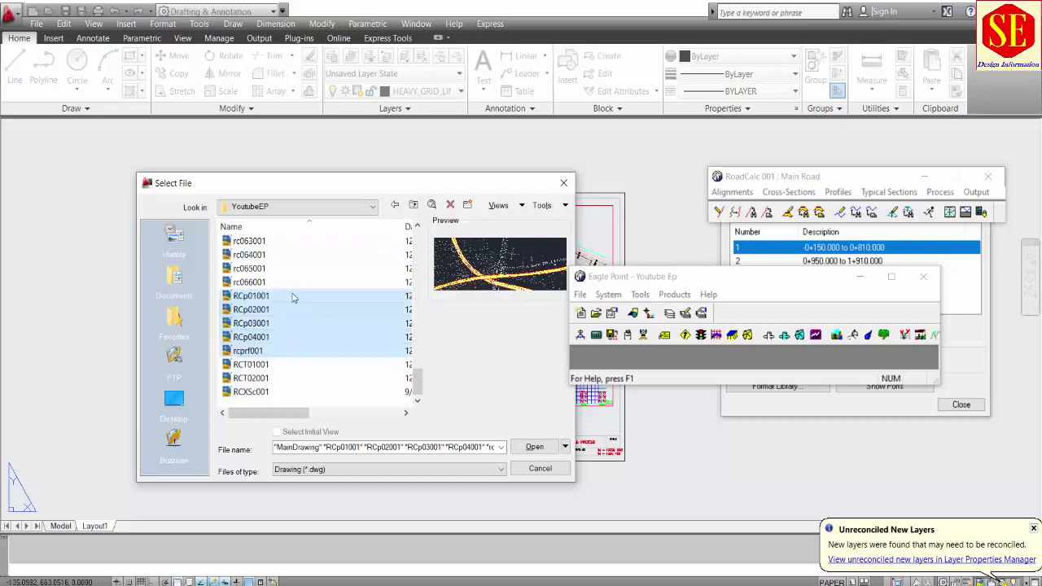
pyautogui.rightClick(271, 310)
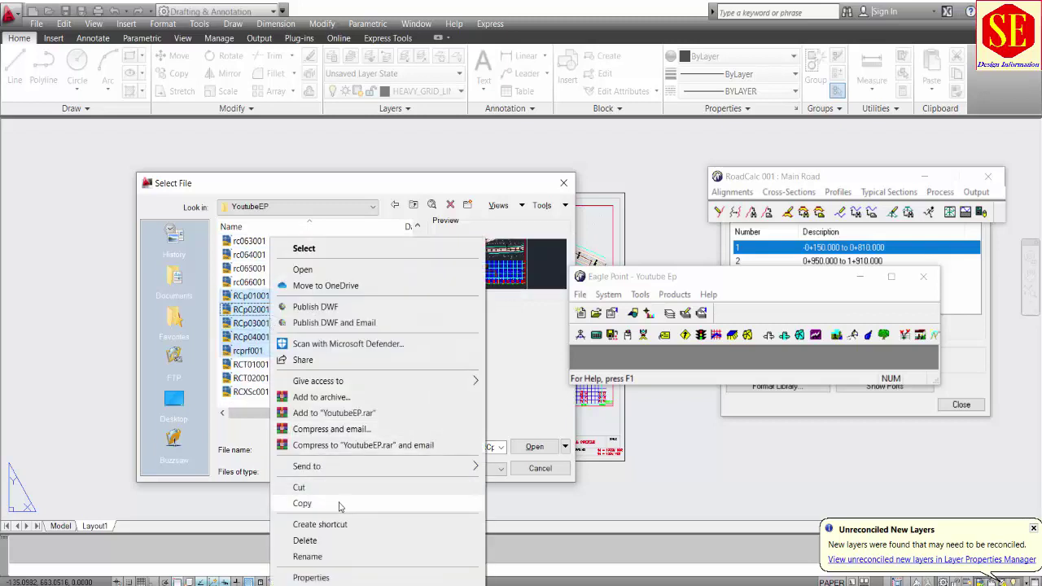
pyautogui.click(298, 502)
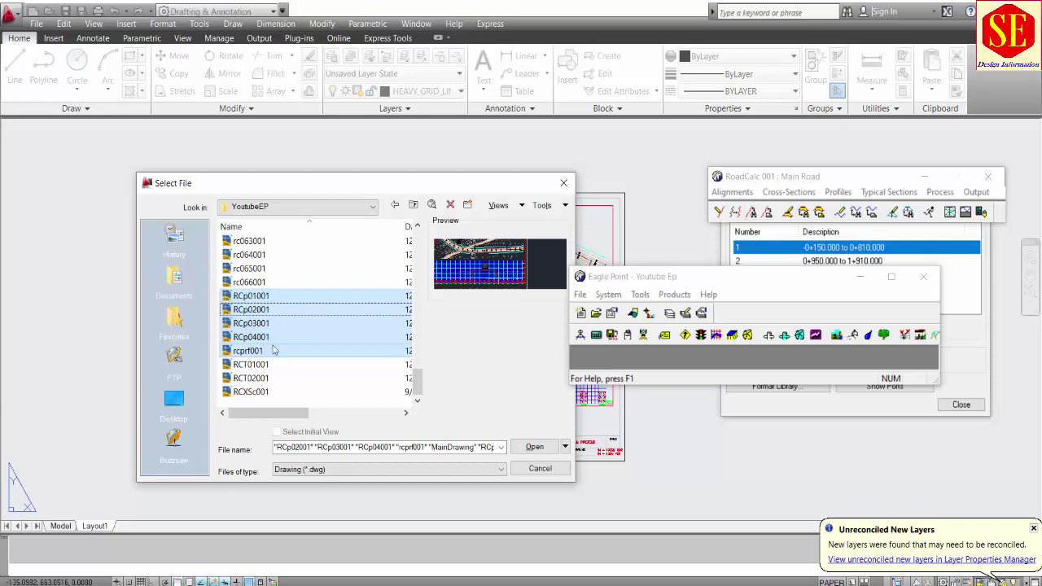
# Browse to the Creoss folder on the Desktop and create a new folder there with the default name
pyautogui.scroll(3, 299, 326)
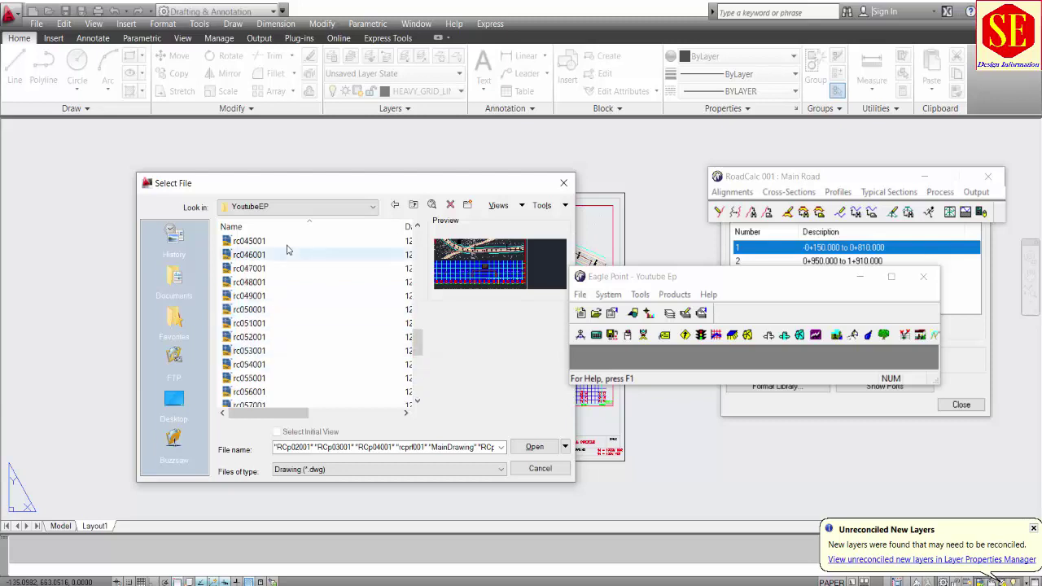
pyautogui.click(290, 207)
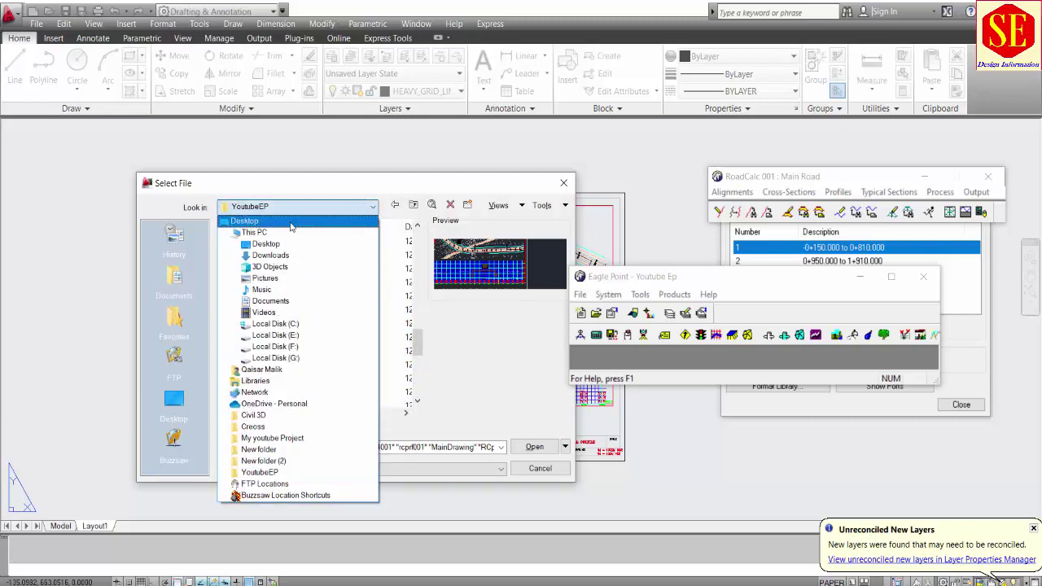
pyautogui.click(290, 226)
pyautogui.doubleClick(251, 329)
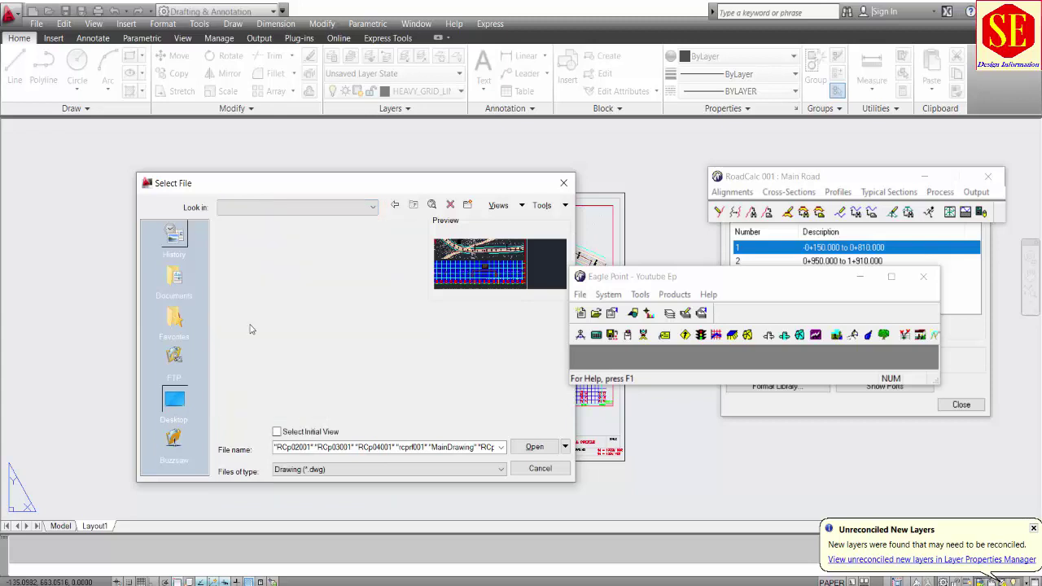
pyautogui.rightClick(325, 288)
pyautogui.moveTo(372, 464)
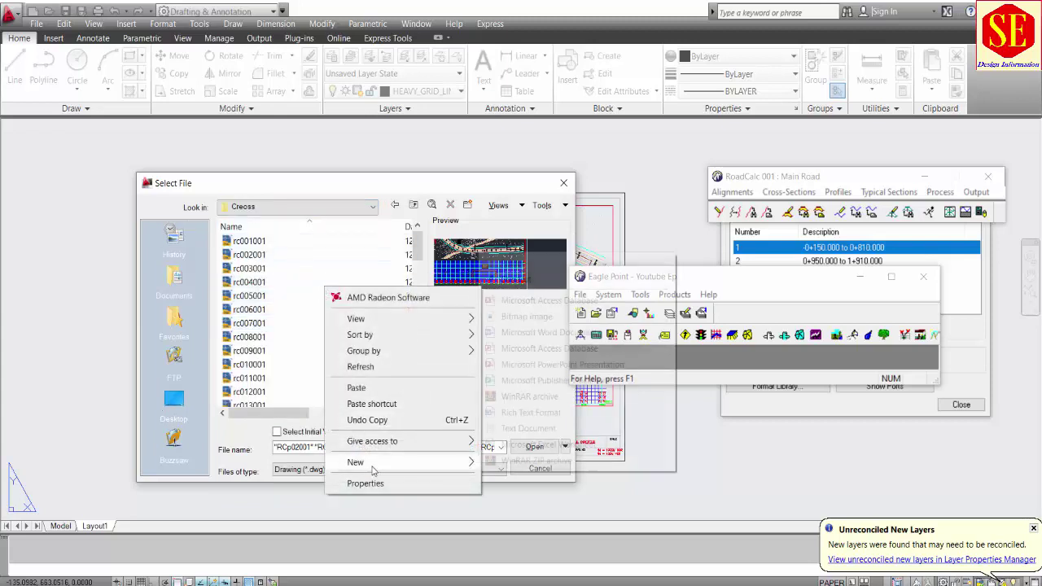
pyautogui.click(517, 278)
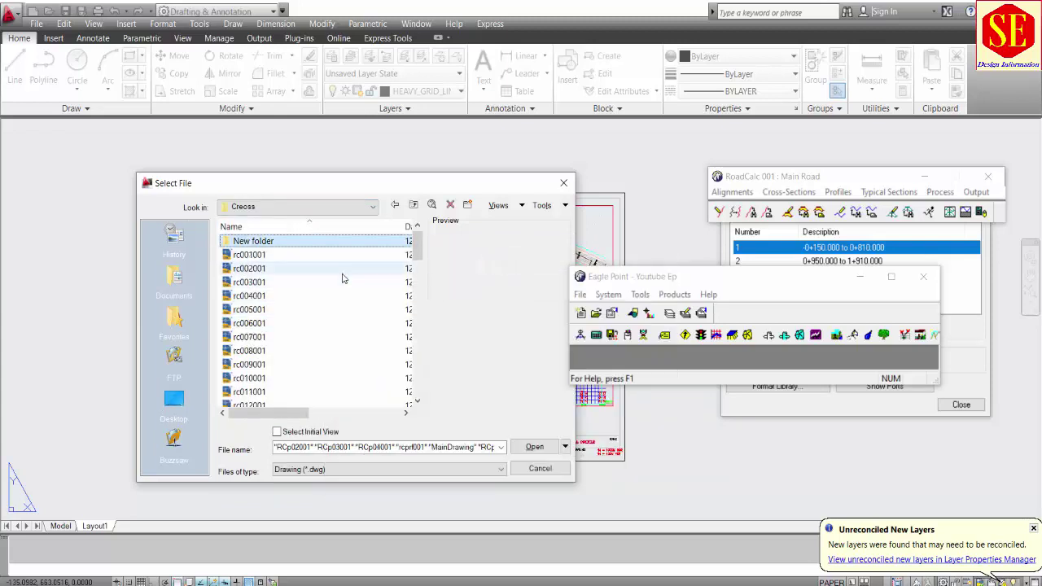
pyautogui.click(310, 269)
# Paste the copied drawings into the new folder inside Creoss
pyautogui.doubleClick(254, 241)
pyautogui.rightClick(275, 283)
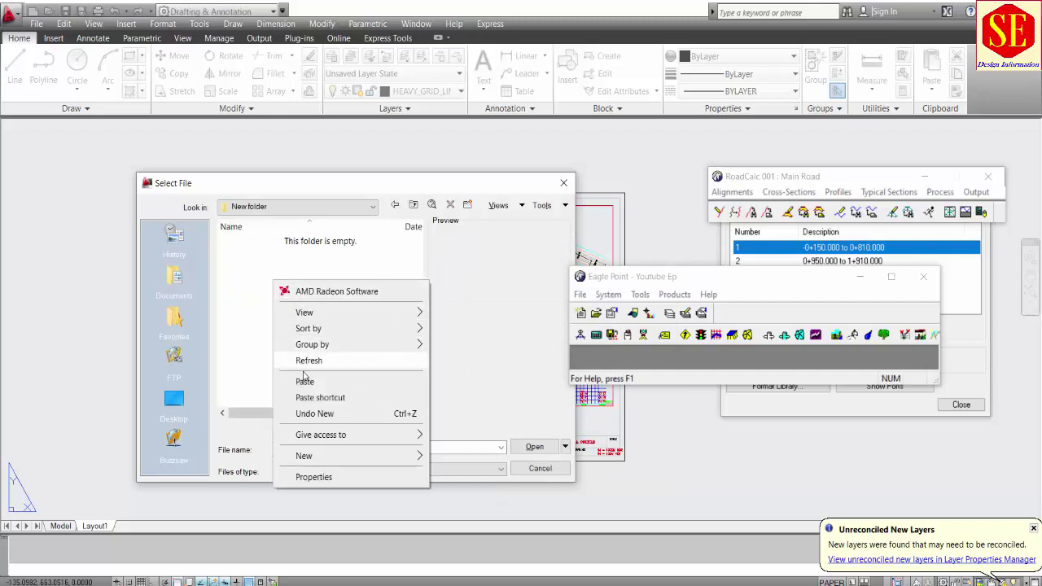
pyautogui.click(303, 379)
pyautogui.click(312, 373)
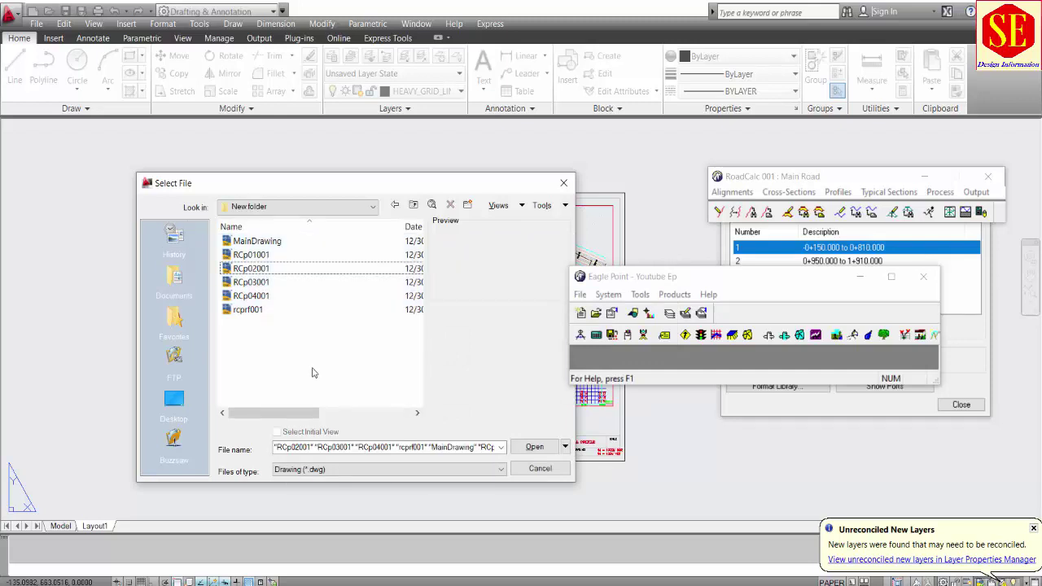
# Reverse the name sorting of the pasted drawings and preview MainDrawing, RCp01001, RCp02001 and RCp04001
pyautogui.click(269, 226)
pyautogui.click(273, 310)
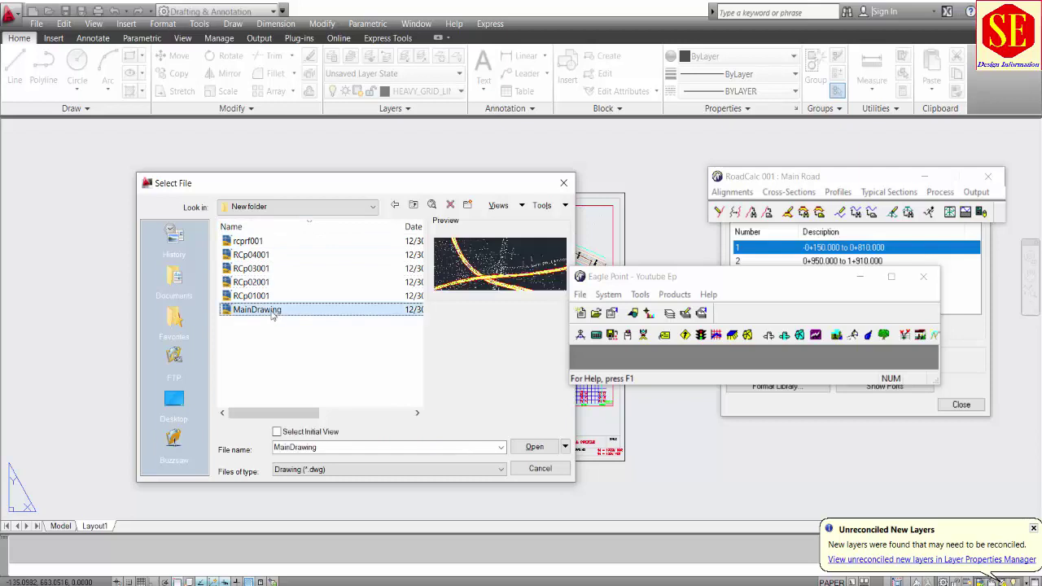
pyautogui.click(252, 295)
pyautogui.click(252, 281)
pyautogui.click(254, 255)
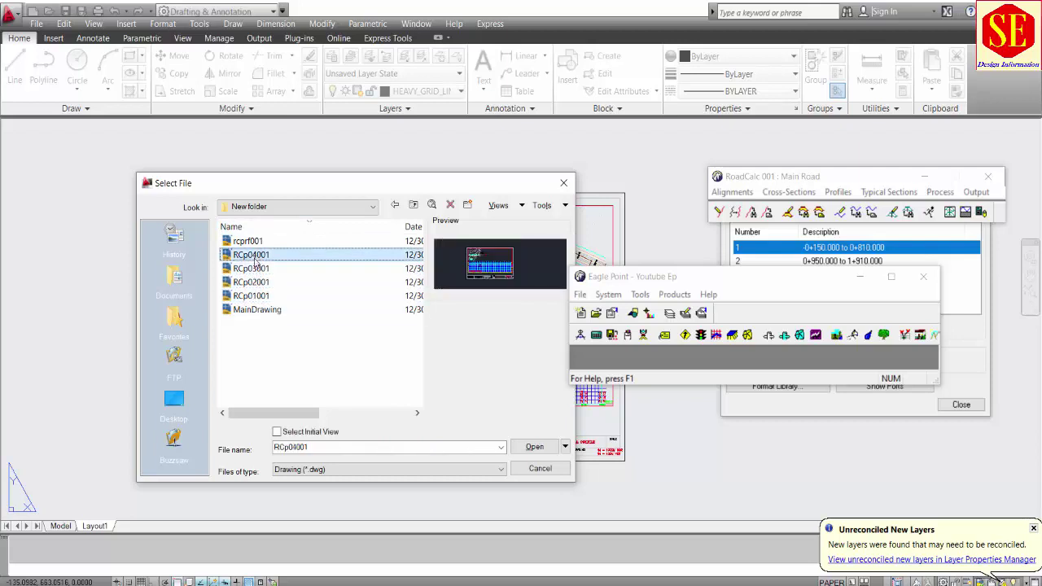
pyautogui.click(849, 279)
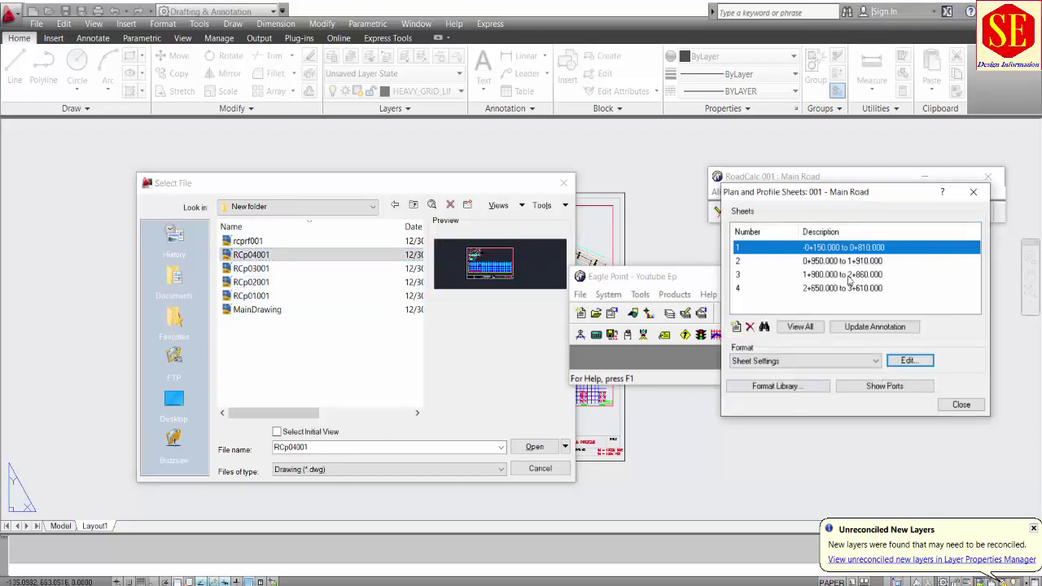
# Open the copied profile drawing rcprf001 from the new folder and view the profile lines
pyautogui.click(259, 243)
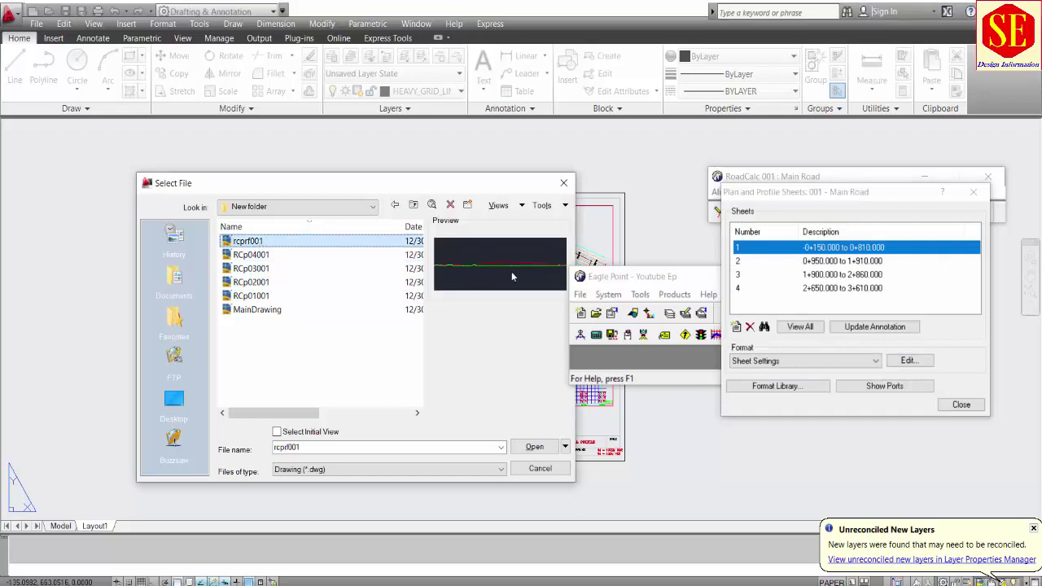
pyautogui.click(533, 446)
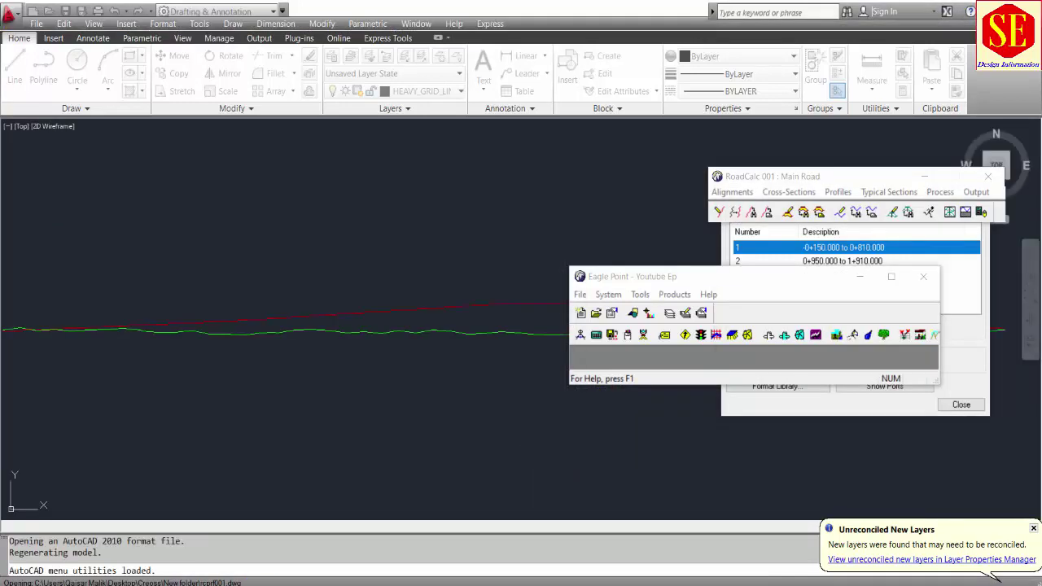
pyautogui.scroll(-2, 351, 329)
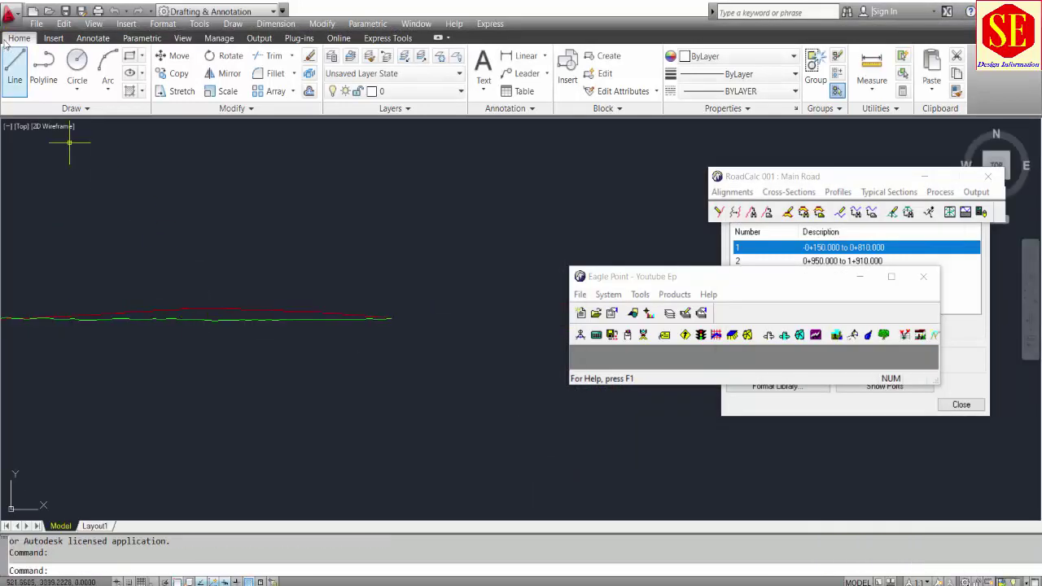
# Open the copied MainDrawing from the new folder and view the road alignments
pyautogui.hotkey('ctrl', 'o')
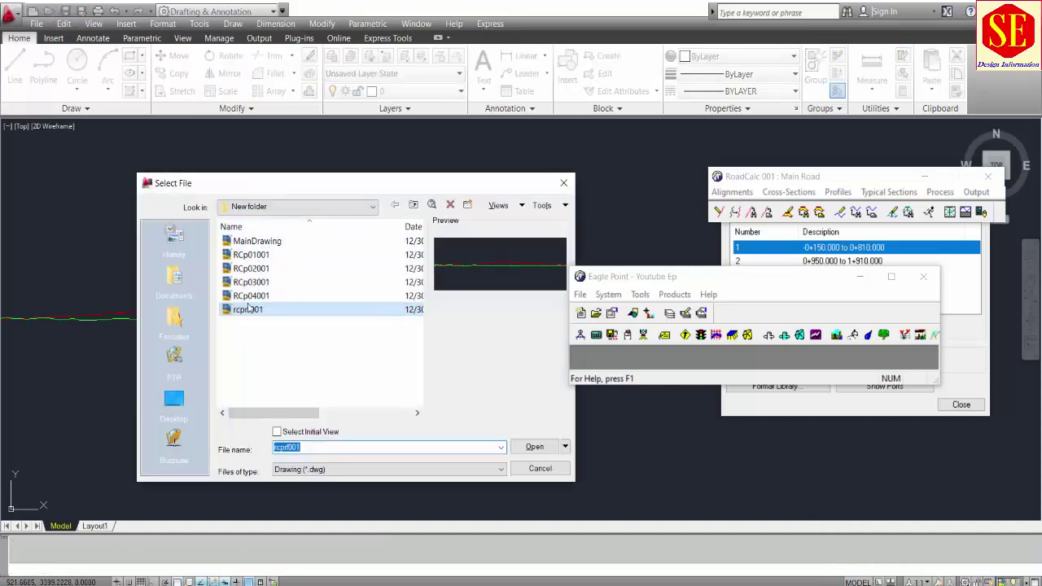
pyautogui.click(257, 241)
pyautogui.click(532, 447)
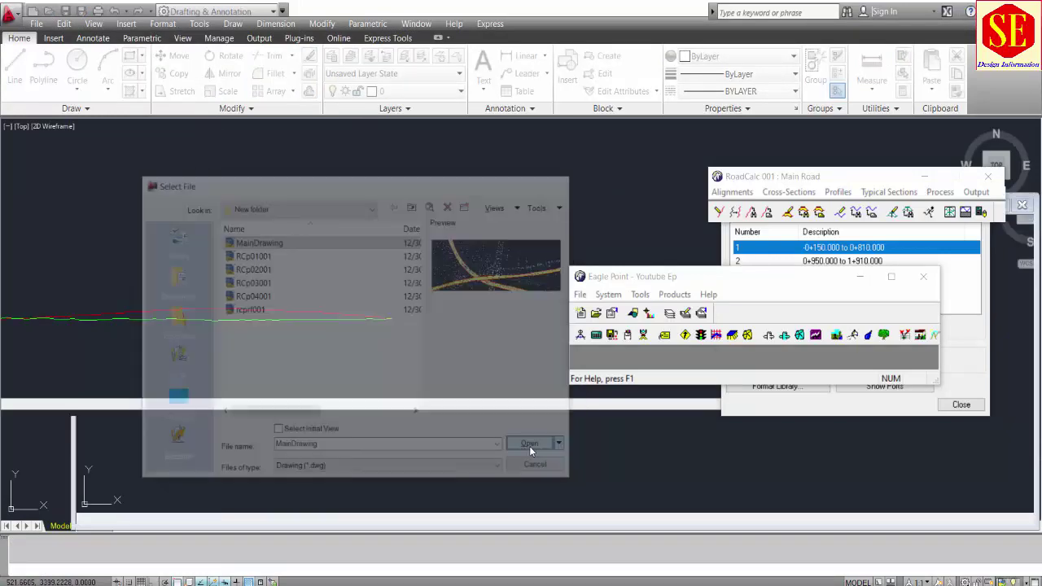
pyautogui.scroll(-5, 389, 349)
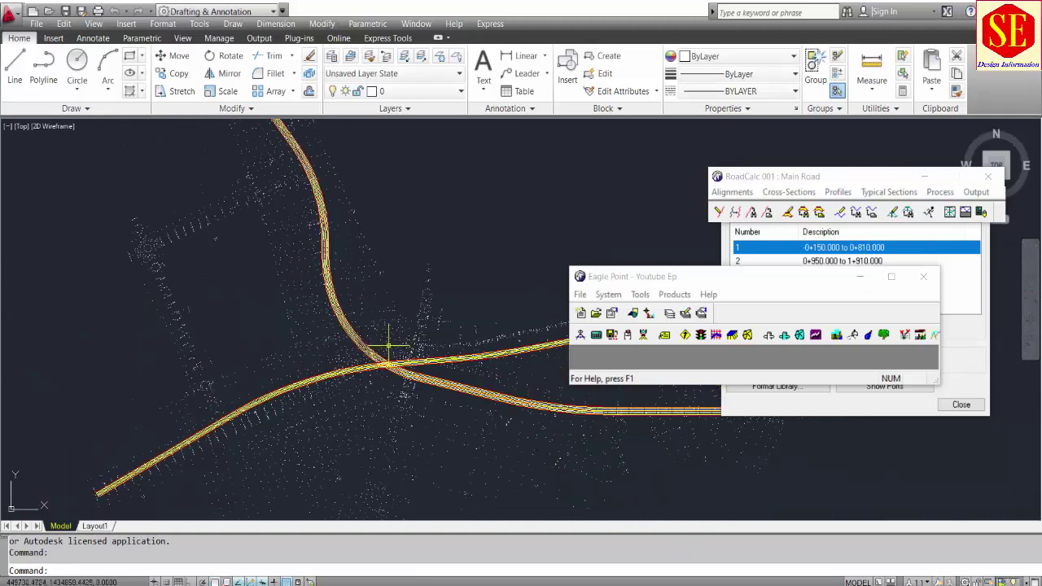
# Open the copied plan and profile sheet RCp01001 from the new folder
pyautogui.click(48, 10)
pyautogui.click(250, 254)
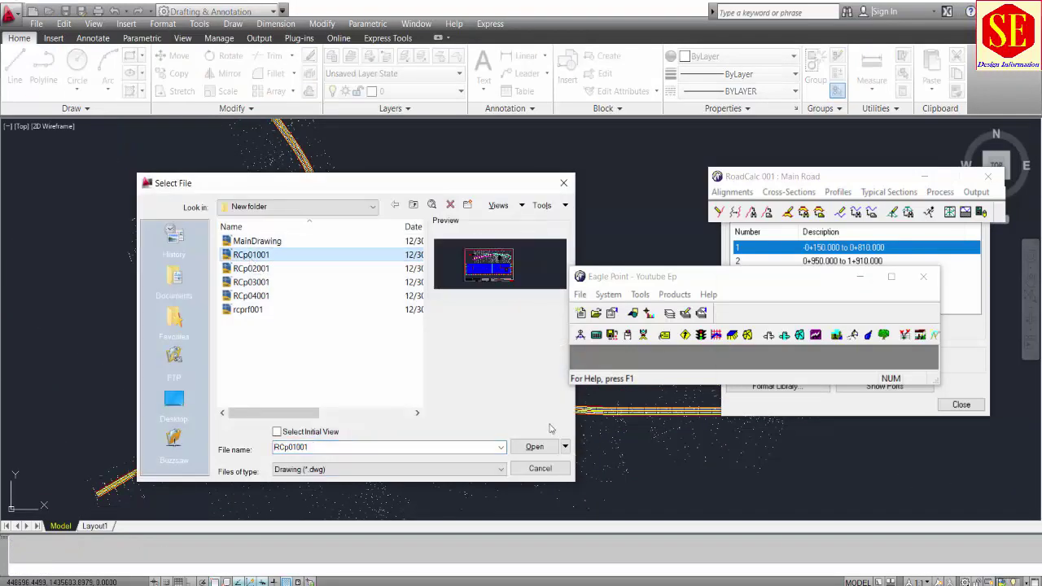
pyautogui.click(549, 446)
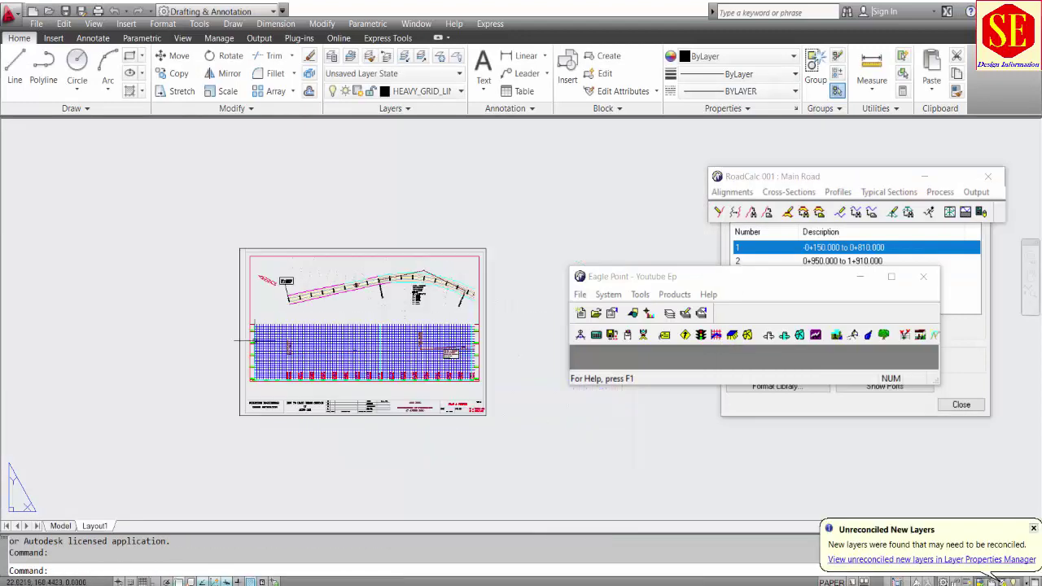
# Examine the road plan's curve data and the profile grid elevations on the first plan and profile sheet
pyautogui.scroll(5, 330, 383)
pyautogui.scroll(5, 353, 222)
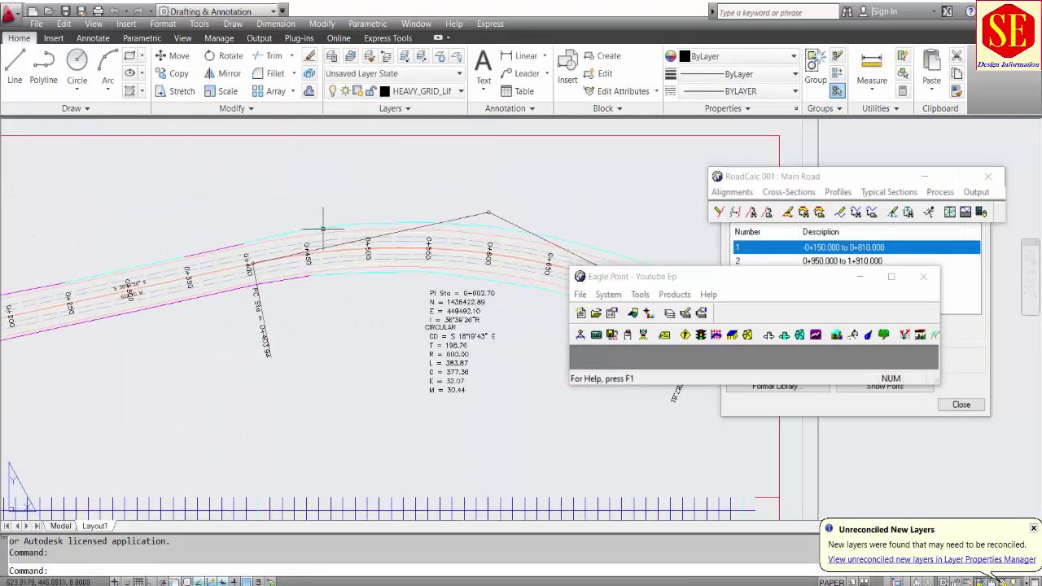
pyautogui.scroll(-5, 334, 241)
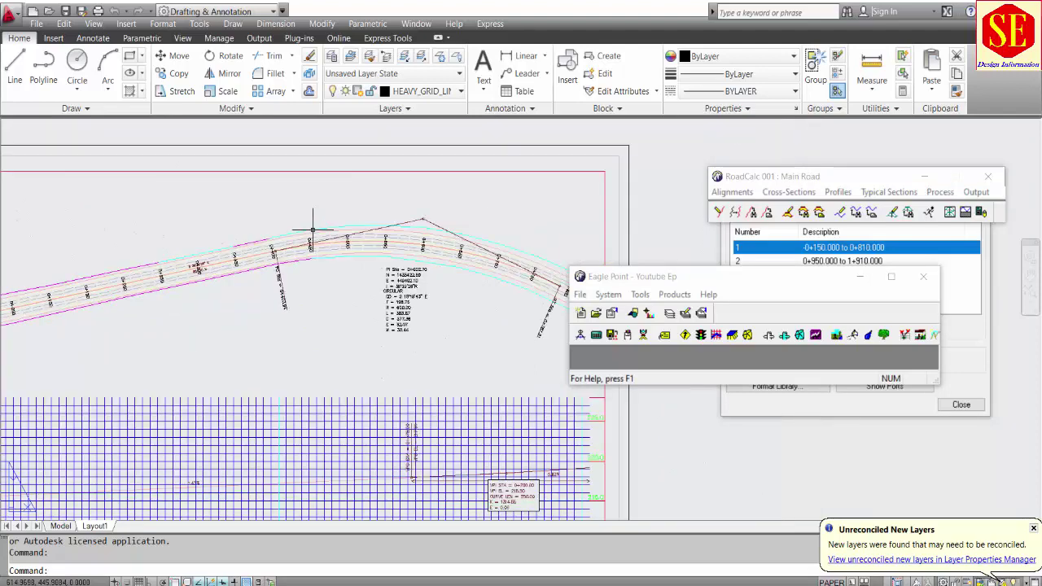
pyautogui.scroll(5, 306, 332)
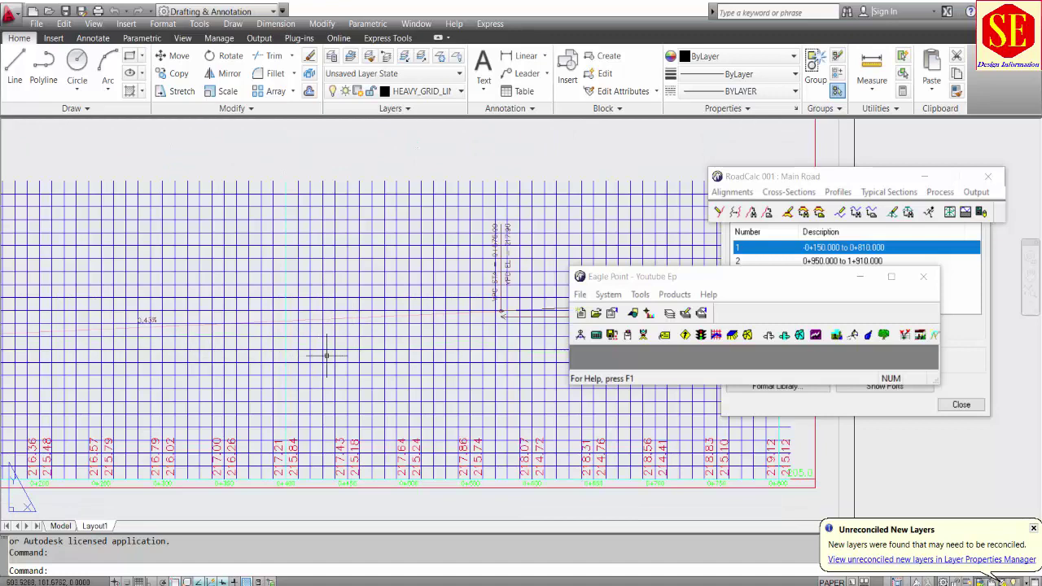
pyautogui.scroll(-4, 452, 350)
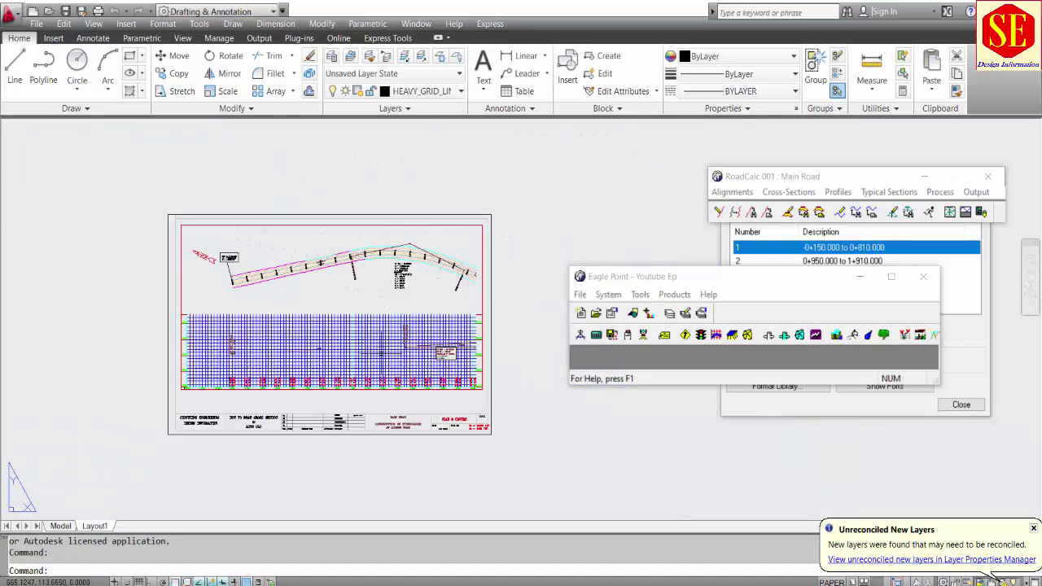
# Preview MainDrawing, rcprf001 and the sheet drawings RCp01001 to RCp04001 in the project folder without opening any of them
pyautogui.click(49, 11)
pyautogui.click(245, 313)
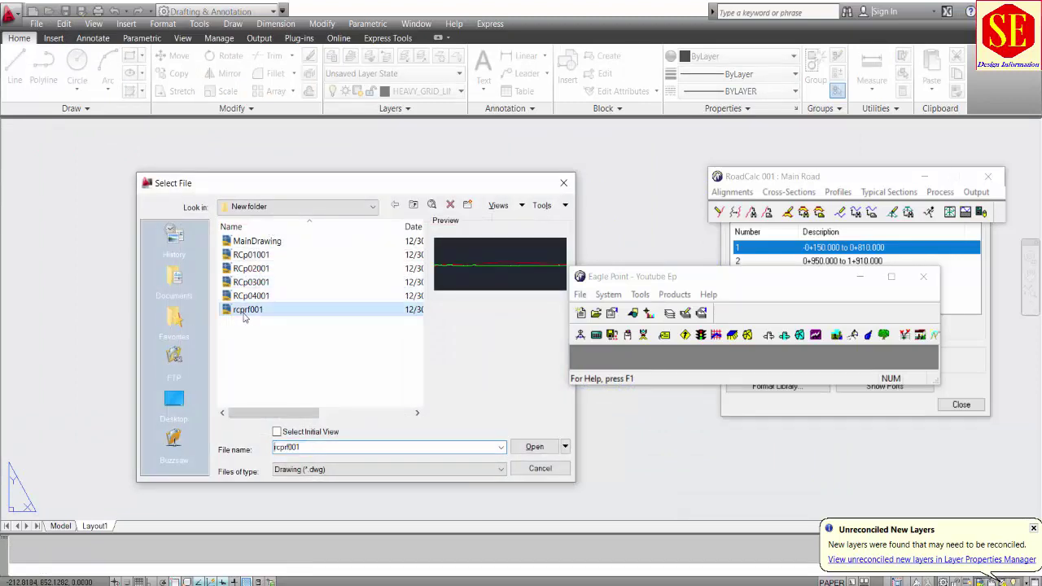
pyautogui.click(258, 243)
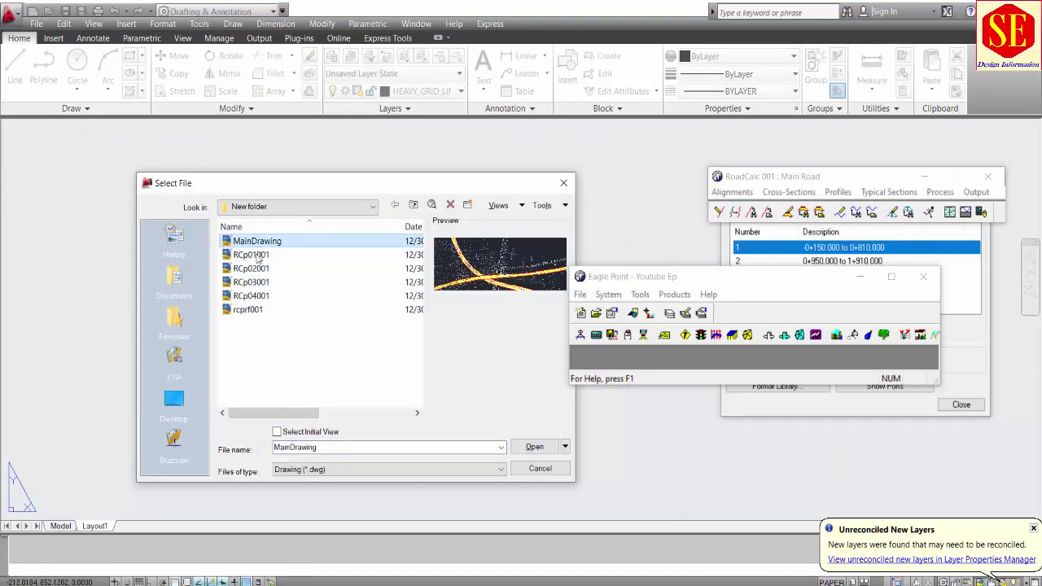
pyautogui.click(257, 254)
pyautogui.click(257, 268)
pyautogui.click(257, 282)
pyautogui.click(257, 296)
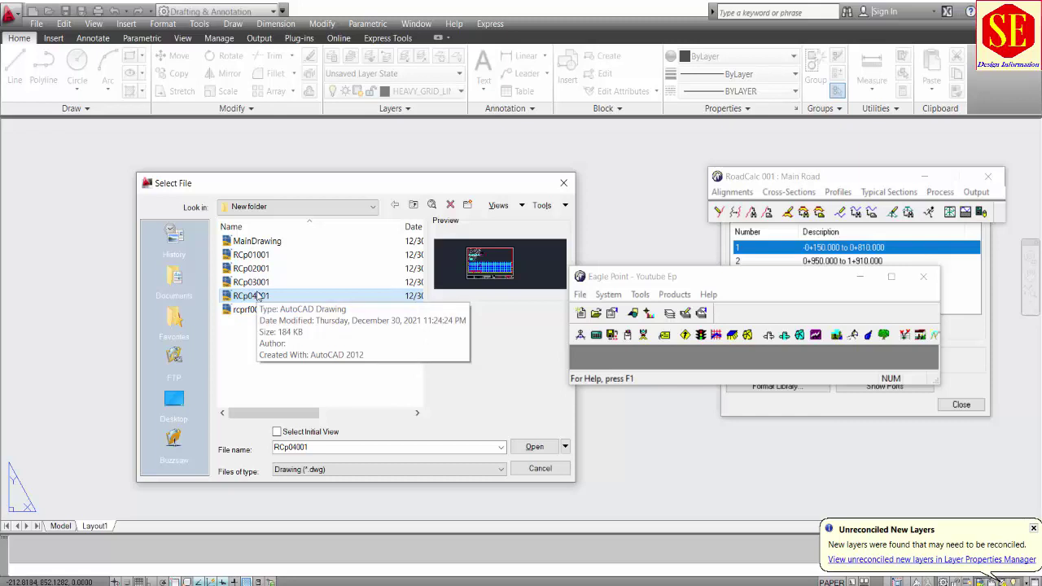
pyautogui.click(259, 268)
pyautogui.click(264, 255)
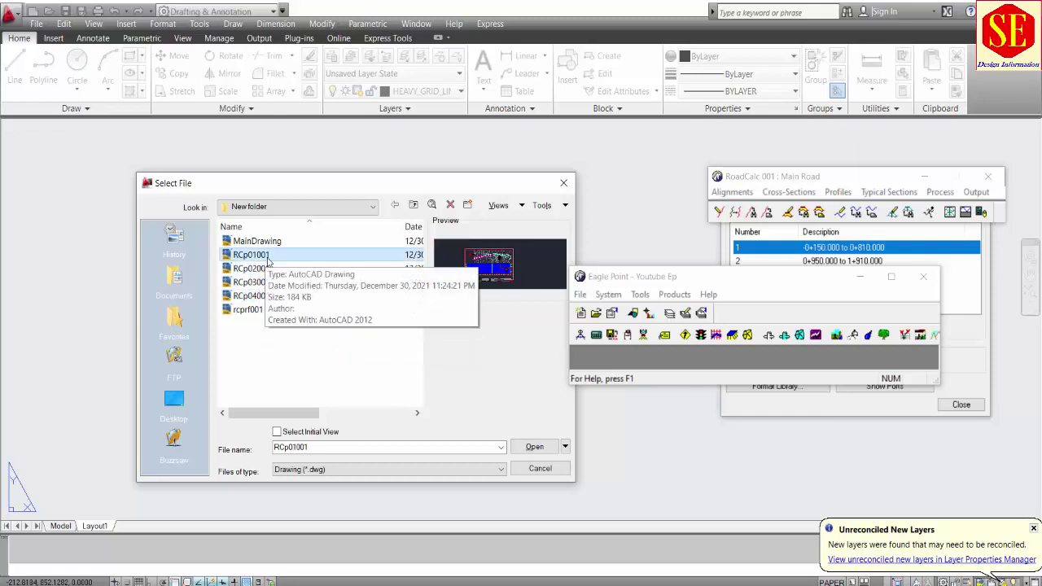
pyautogui.click(540, 470)
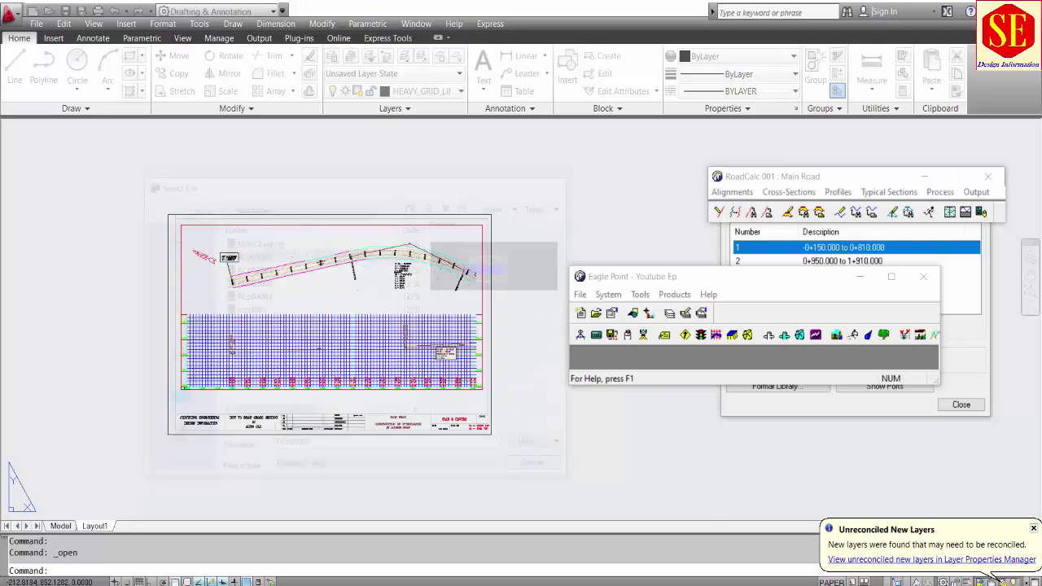
# Close the Plan and Profile Sheets dialog and display the Main Road alignment graphics
pyautogui.click(959, 403)
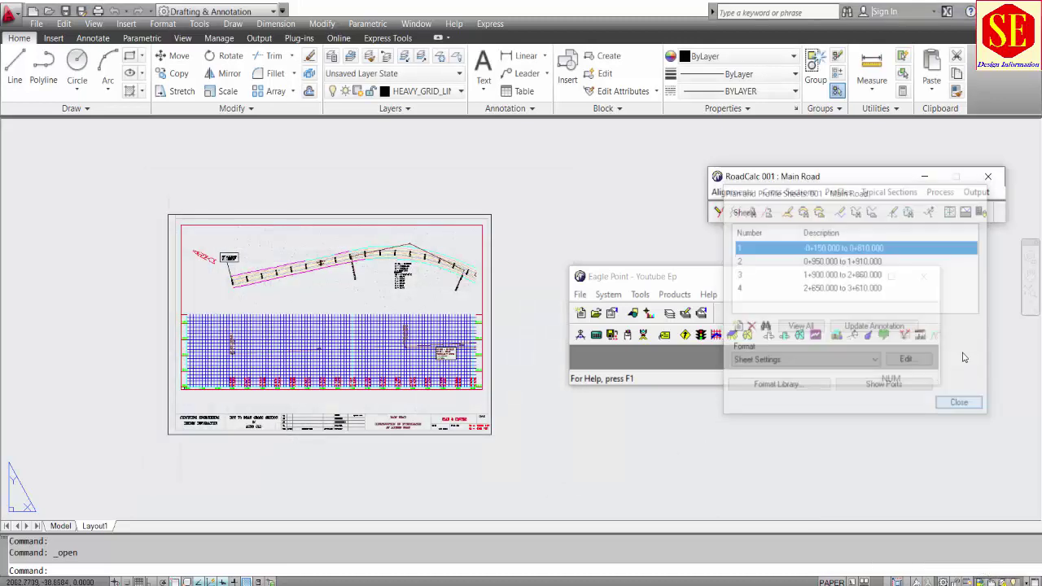
pyautogui.click(973, 193)
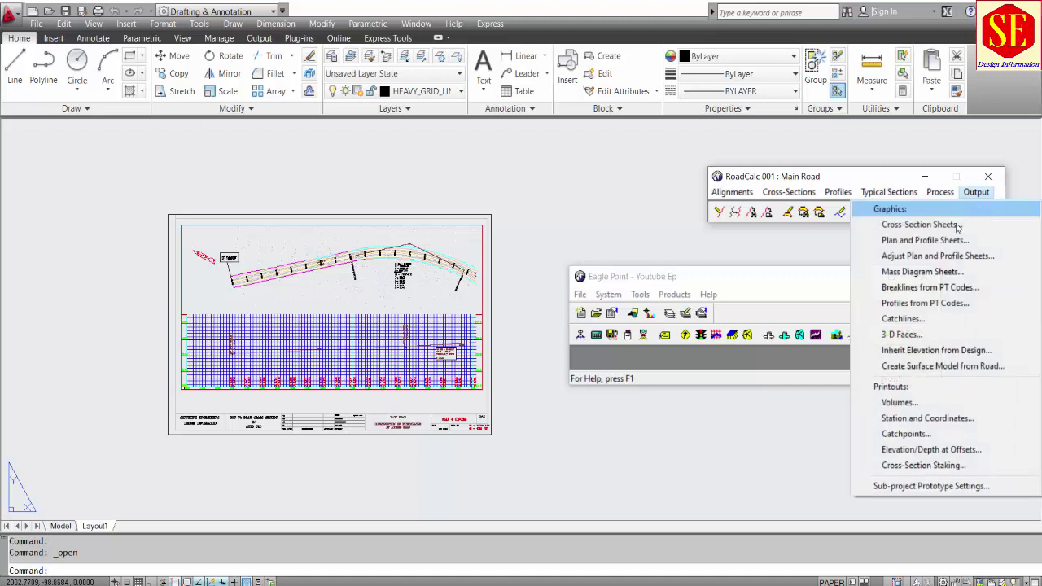
pyautogui.click(747, 203)
pyautogui.click(731, 192)
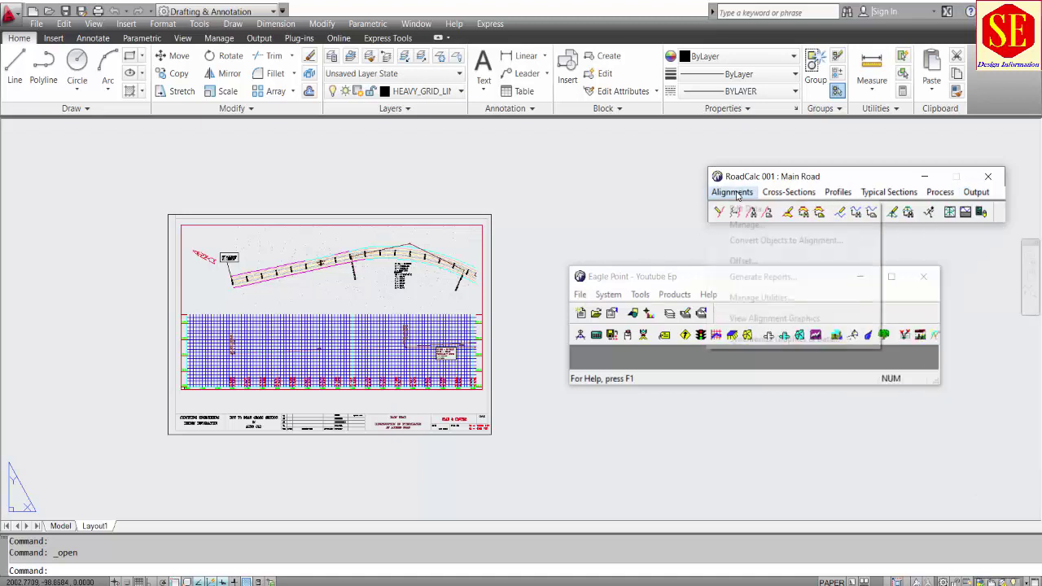
pyautogui.click(747, 318)
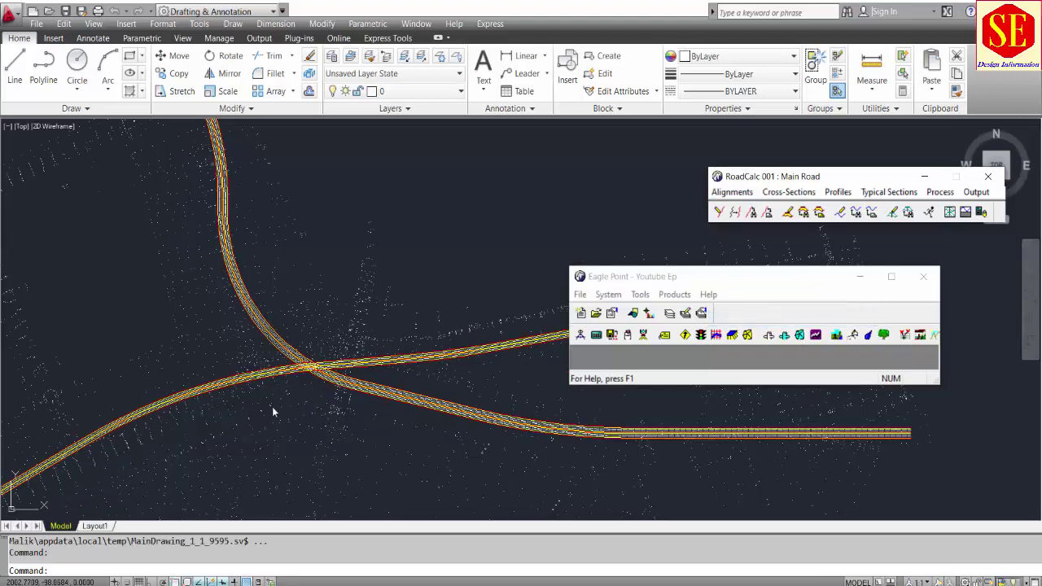
# Generate cut and fill catchlines for the full length of Main Road, erasing existing catchlines and leaving the station range off
pyautogui.scroll(-4, 320, 306)
pyautogui.scroll(6, 269, 204)
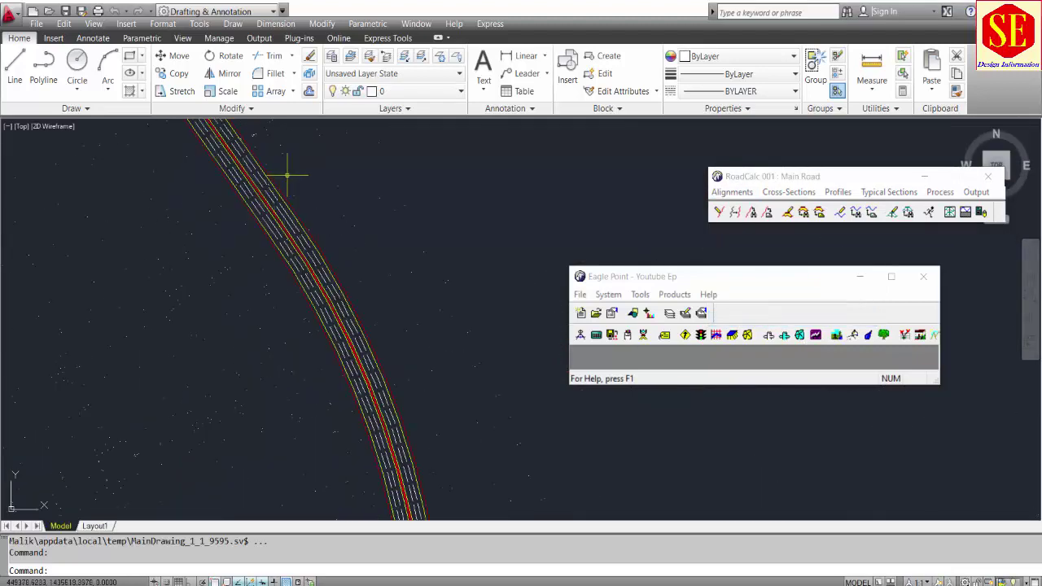
pyautogui.moveTo(275, 186); pyautogui.dragTo(370, 310, button='middle')
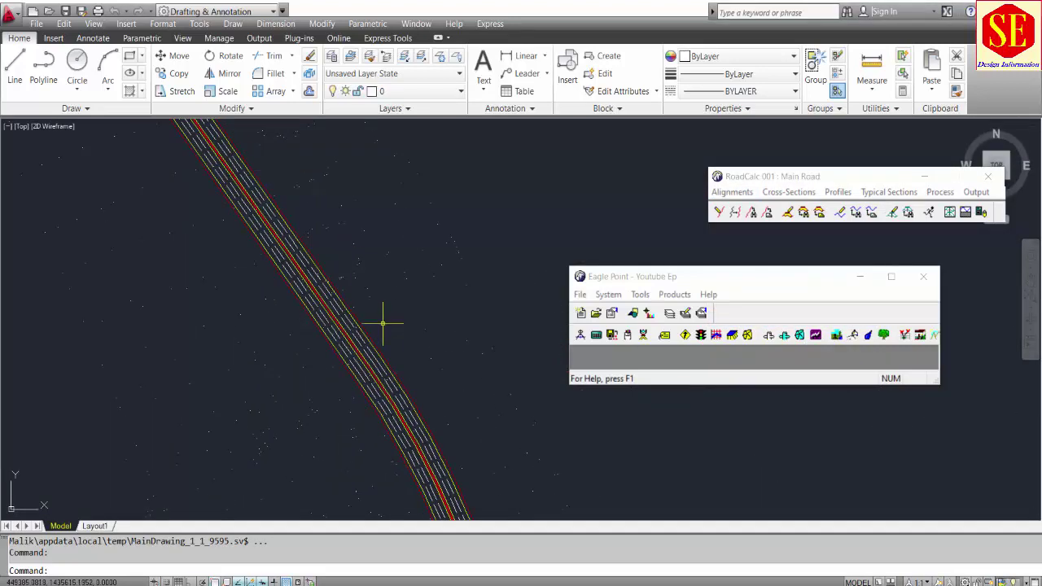
pyautogui.scroll(-1, 392, 234)
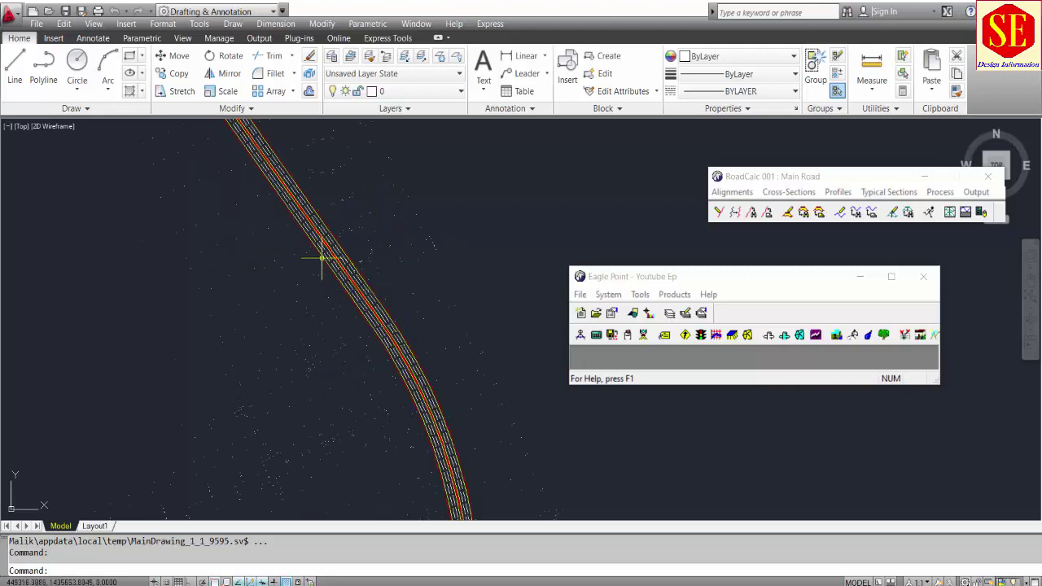
pyautogui.click(928, 183)
pyautogui.click(975, 192)
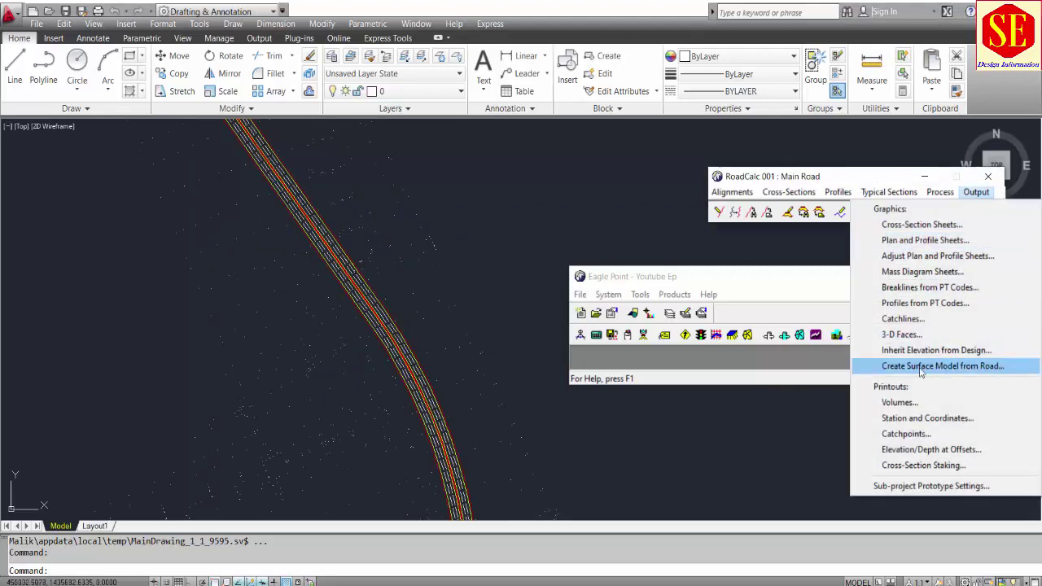
pyautogui.click(903, 319)
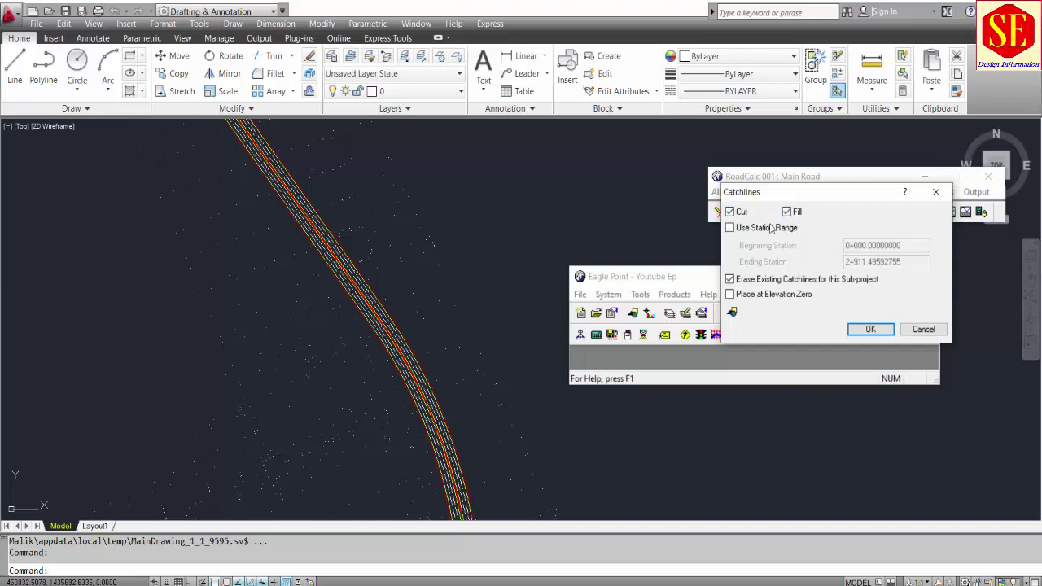
pyautogui.click(771, 228)
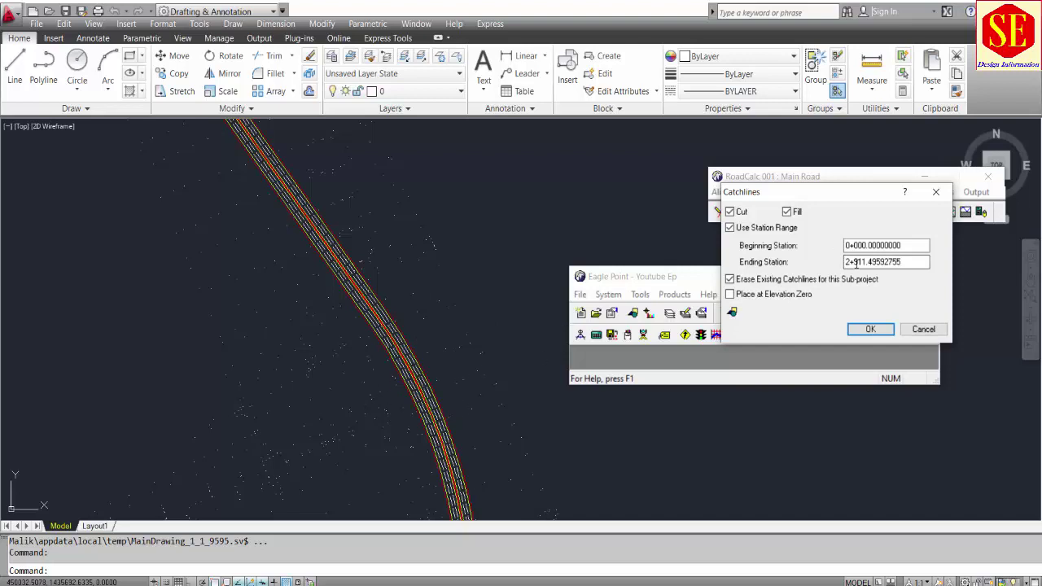
pyautogui.click(748, 232)
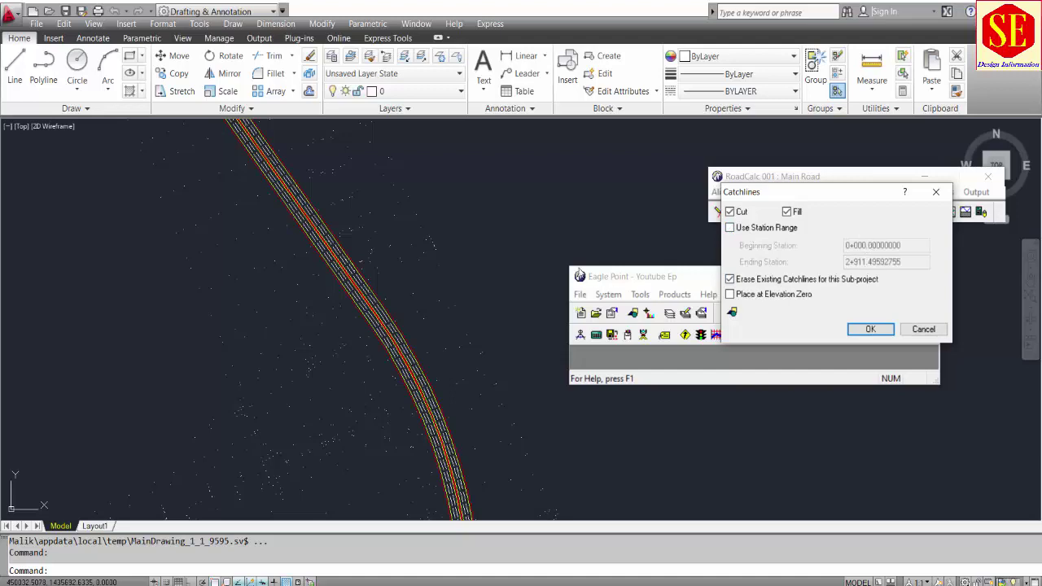
pyautogui.click(525, 233)
pyautogui.scroll(-6, 488, 228)
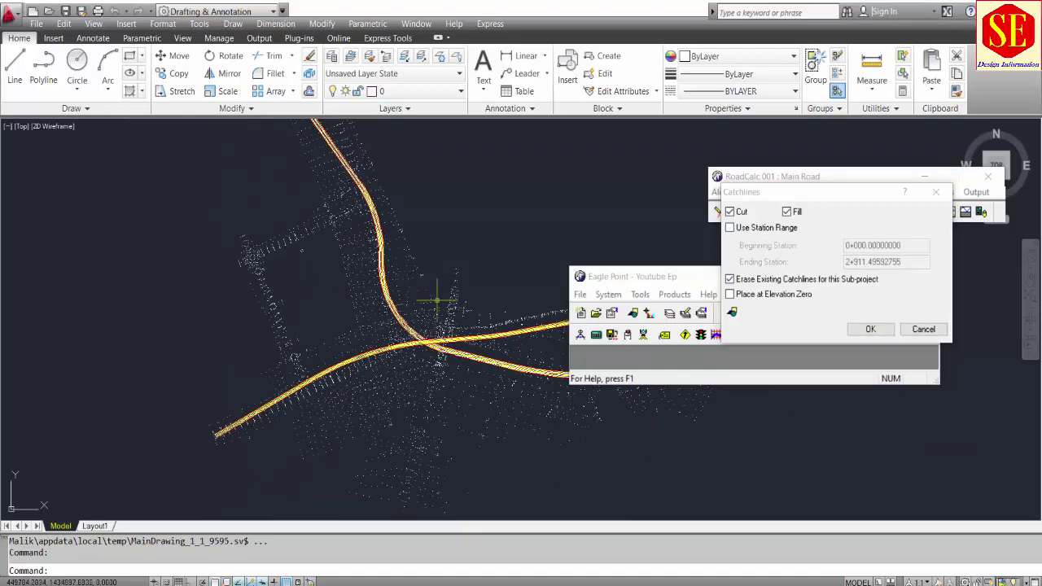
pyautogui.moveTo(437, 299)
pyautogui.mouseDown(button='middle')
pyautogui.moveTo(418, 379)
pyautogui.moveTo(428, 383)
pyautogui.mouseUp(button='middle')
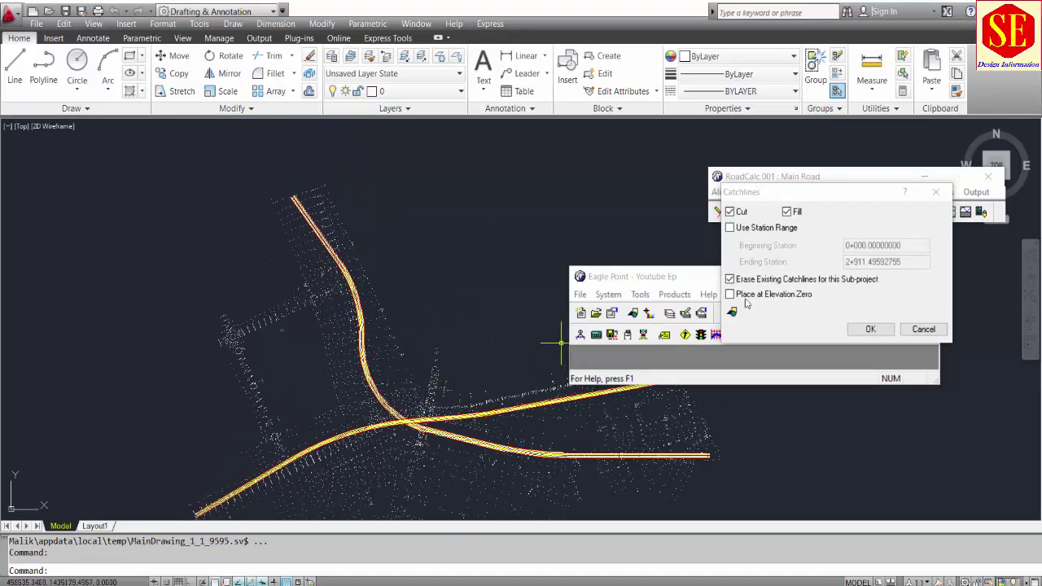
pyautogui.click(869, 329)
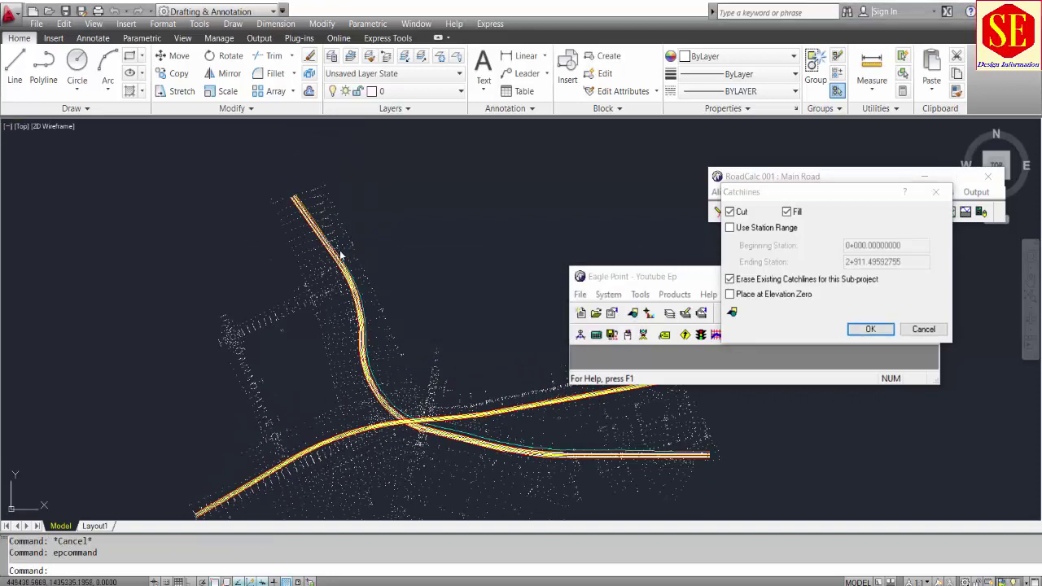
# Select the fill catchlines and examine how they follow both sides of Main Road, finishing with the selection cleared
pyautogui.scroll(2, 355, 301)
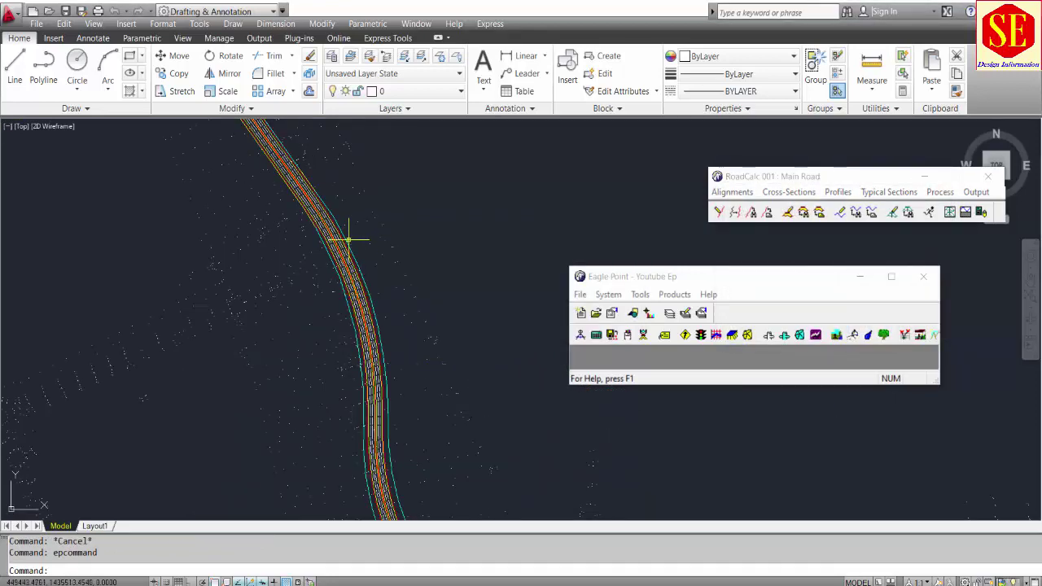
pyautogui.click(334, 248)
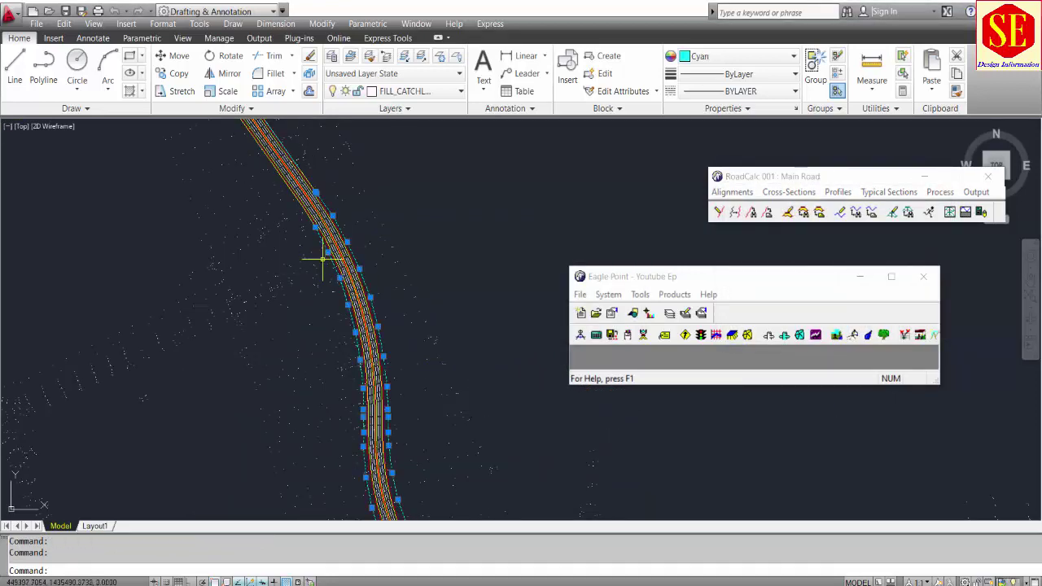
pyautogui.moveTo(319, 339)
pyautogui.mouseDown(button='middle')
pyautogui.moveTo(269, 211)
pyautogui.moveTo(228, 260)
pyautogui.moveTo(205, 238)
pyautogui.mouseUp(button='middle')
pyautogui.moveTo(409, 343); pyautogui.dragTo(336, 375, button='middle')
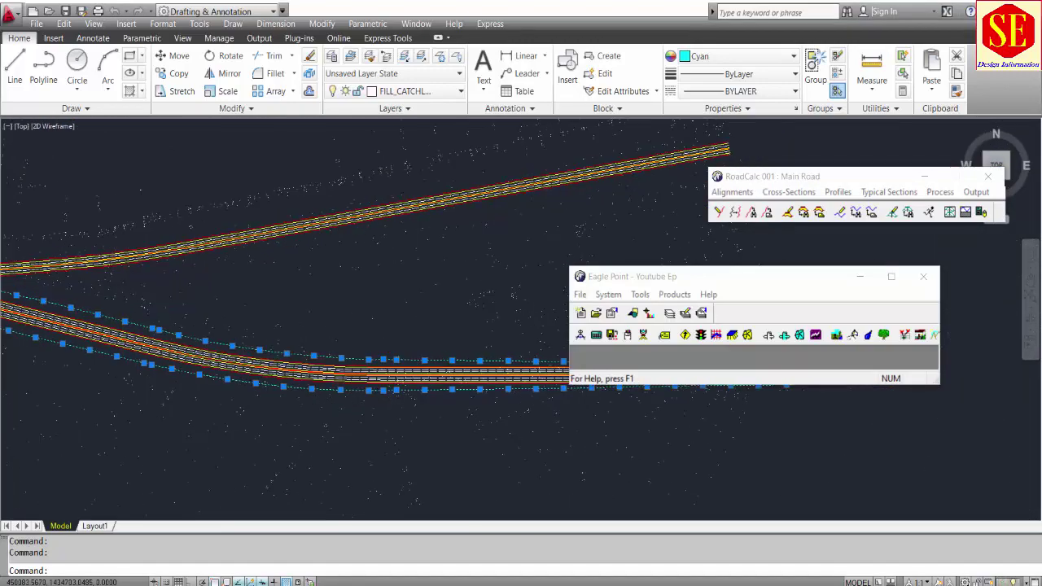
pyautogui.scroll(5, 452, 383)
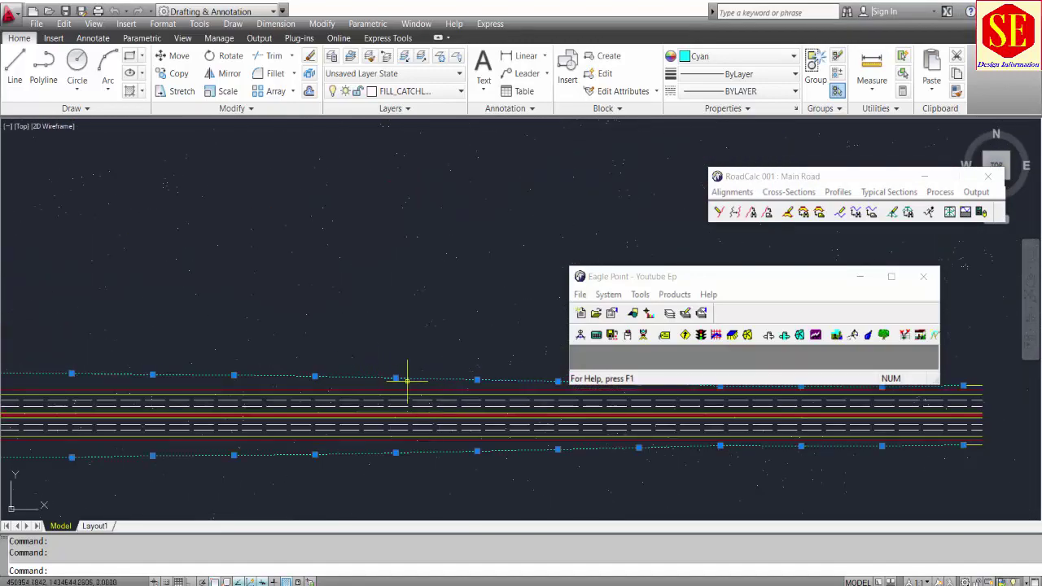
pyautogui.scroll(-3, 448, 388)
pyautogui.scroll(-2, 273, 360)
pyautogui.moveTo(260, 316); pyautogui.dragTo(275, 318, button='middle')
pyautogui.scroll(2, 329, 368)
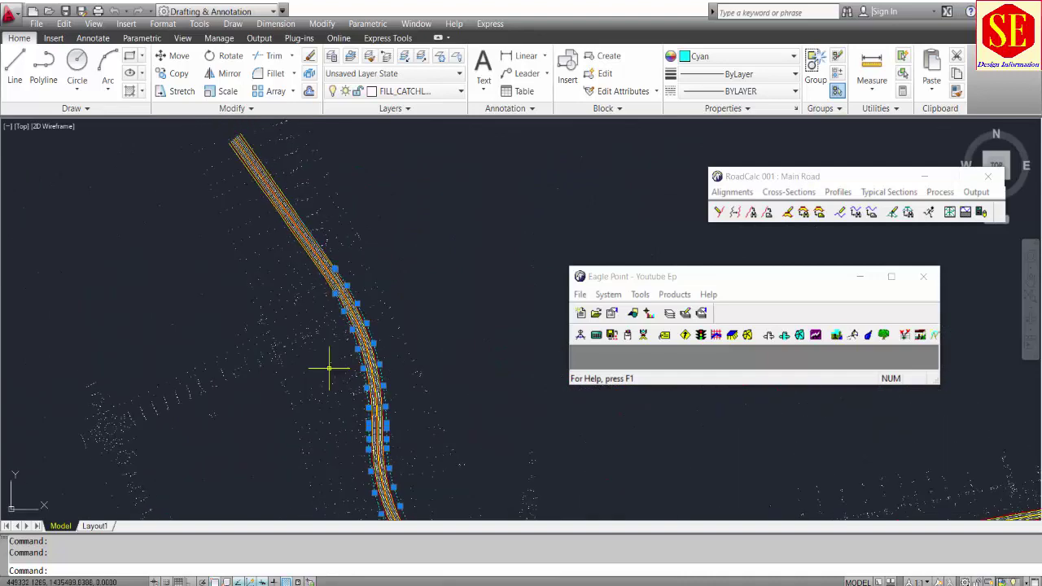
pyautogui.scroll(4, 312, 225)
pyautogui.scroll(2, 321, 234)
pyautogui.press('Escape')
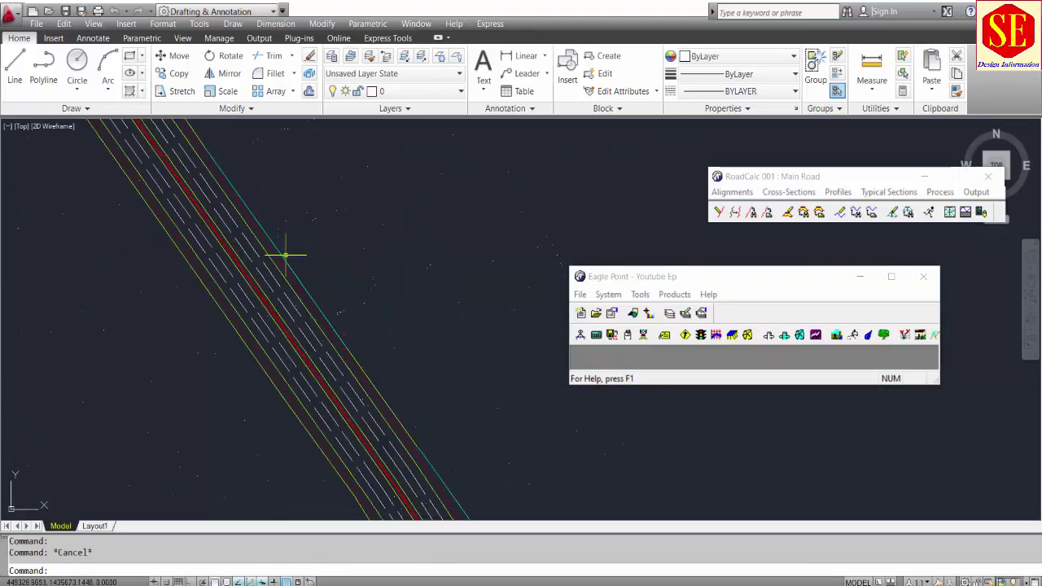
# Select the catchlines along the upper stretch of Main Road, clear the selection, and review the catchlines towards the road's eastern end
pyautogui.click(204, 279)
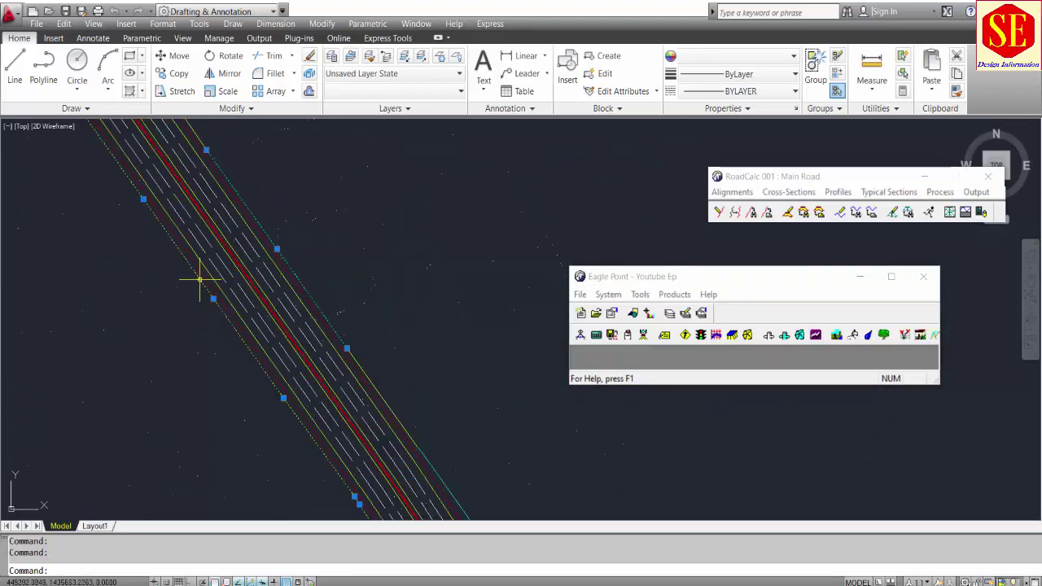
pyautogui.scroll(-3, 295, 340)
pyautogui.scroll(1, 204, 237)
pyautogui.press('Escape')
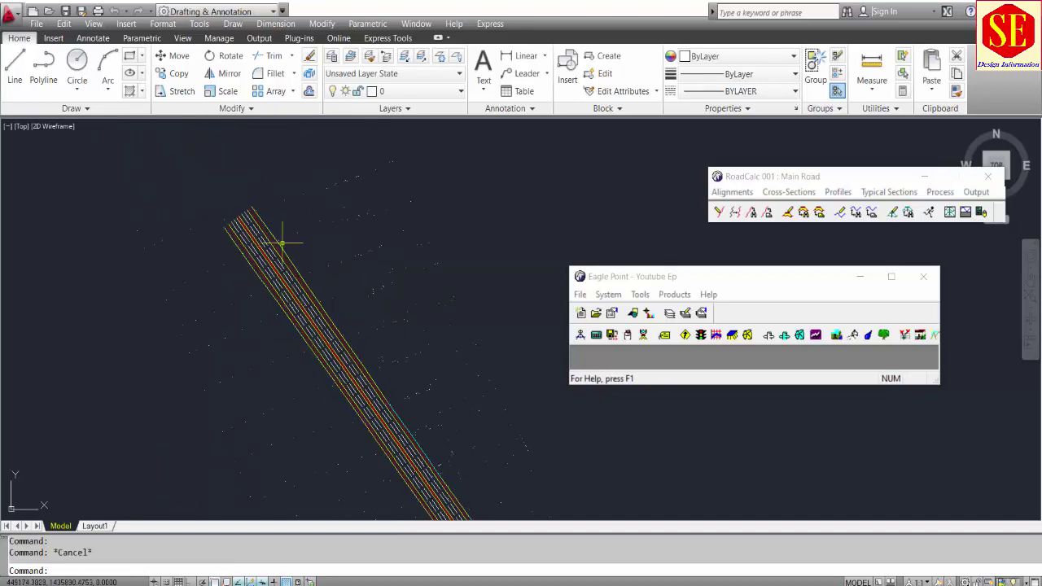
pyautogui.scroll(-2, 262, 213)
pyautogui.scroll(-2, 366, 398)
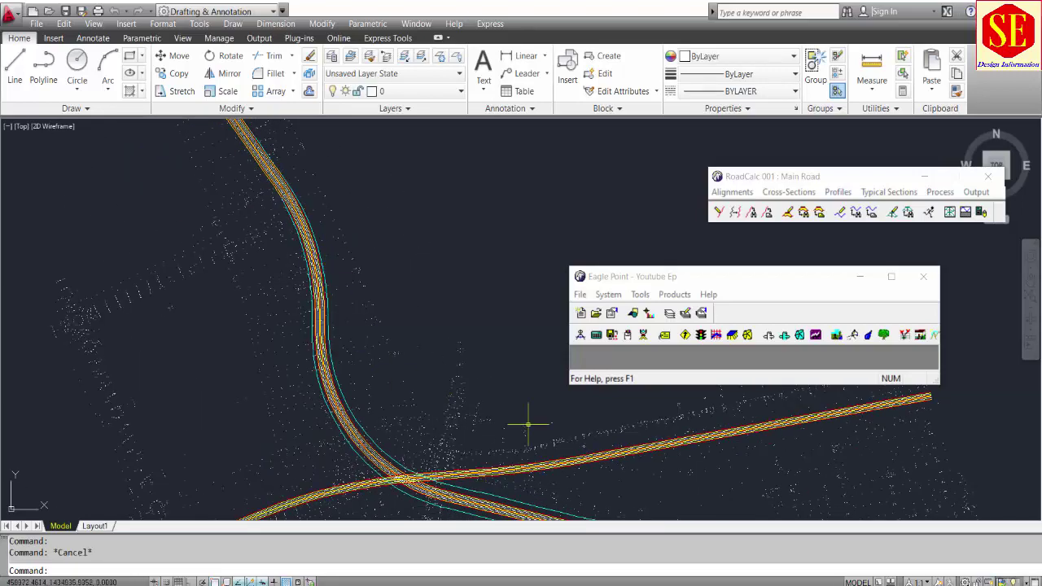
pyautogui.moveTo(530, 426); pyautogui.dragTo(415, 288, button='middle')
pyautogui.moveTo(525, 403); pyautogui.dragTo(453, 415, button='middle')
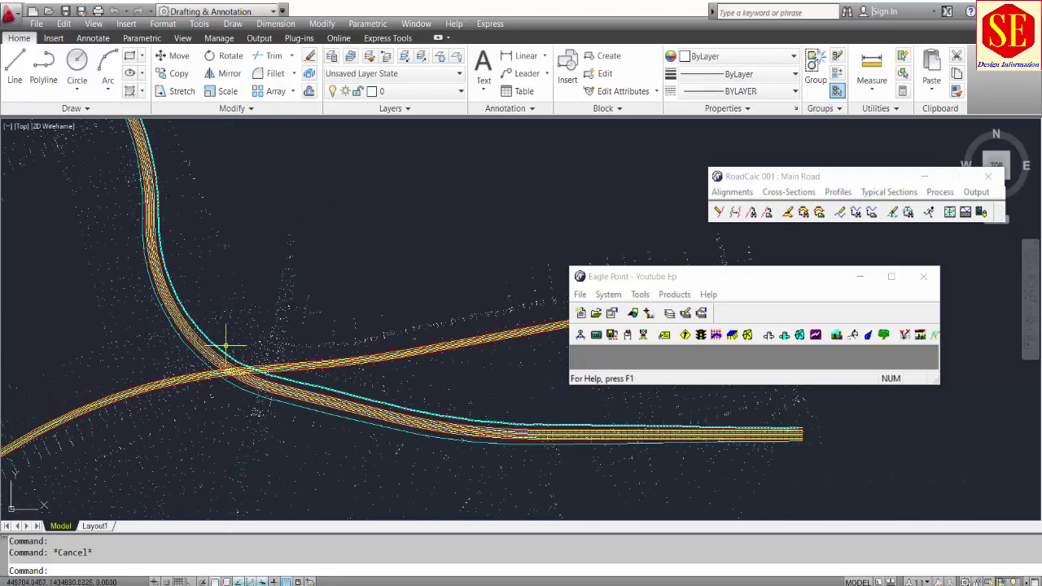
# Regenerate Main Road's cut and fill catchlines over its full length, erasing the existing ones and placing the new ones at elevation zero
pyautogui.click(976, 192)
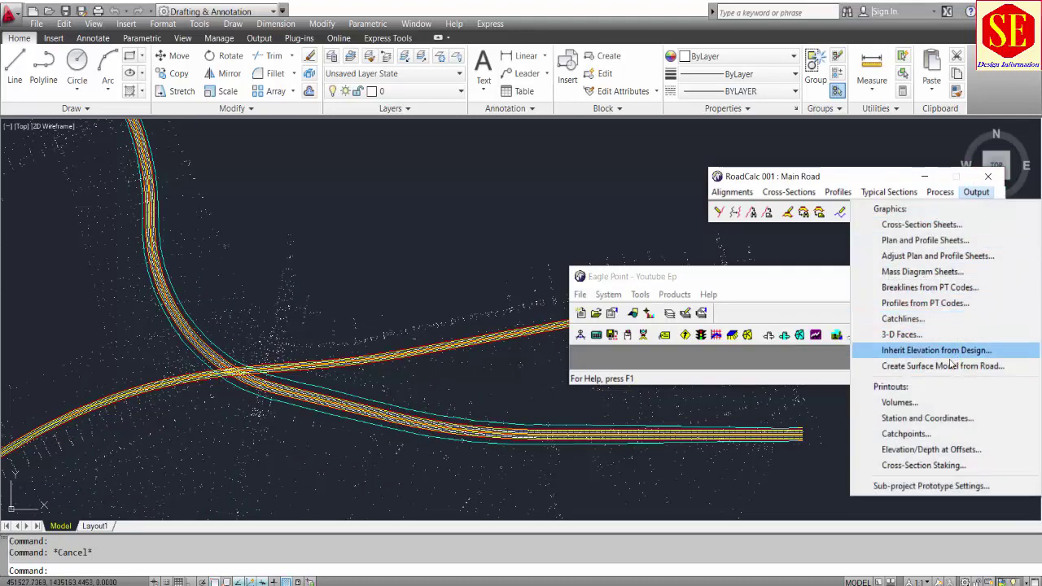
pyautogui.click(908, 318)
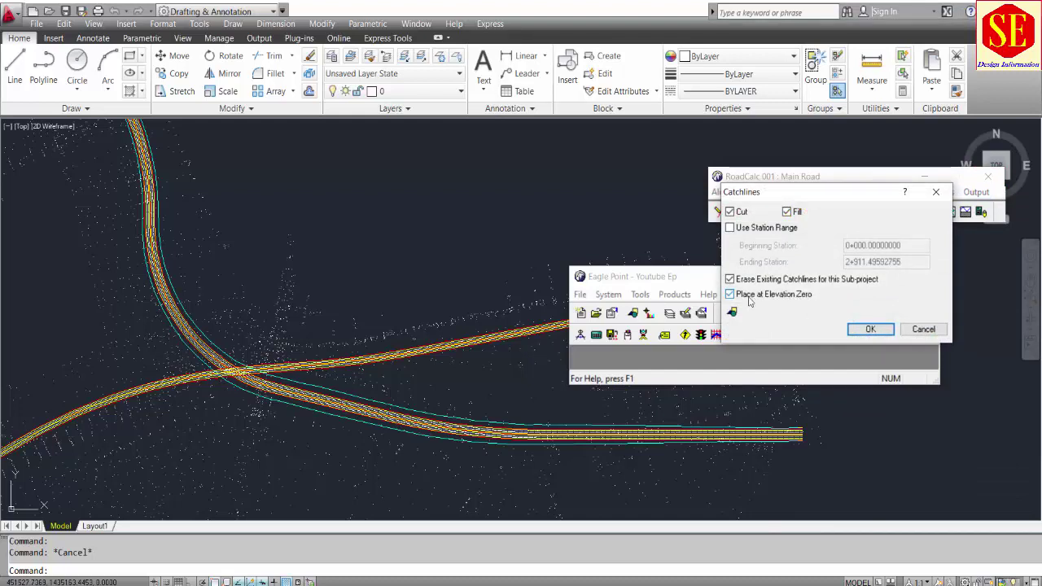
pyautogui.click(869, 330)
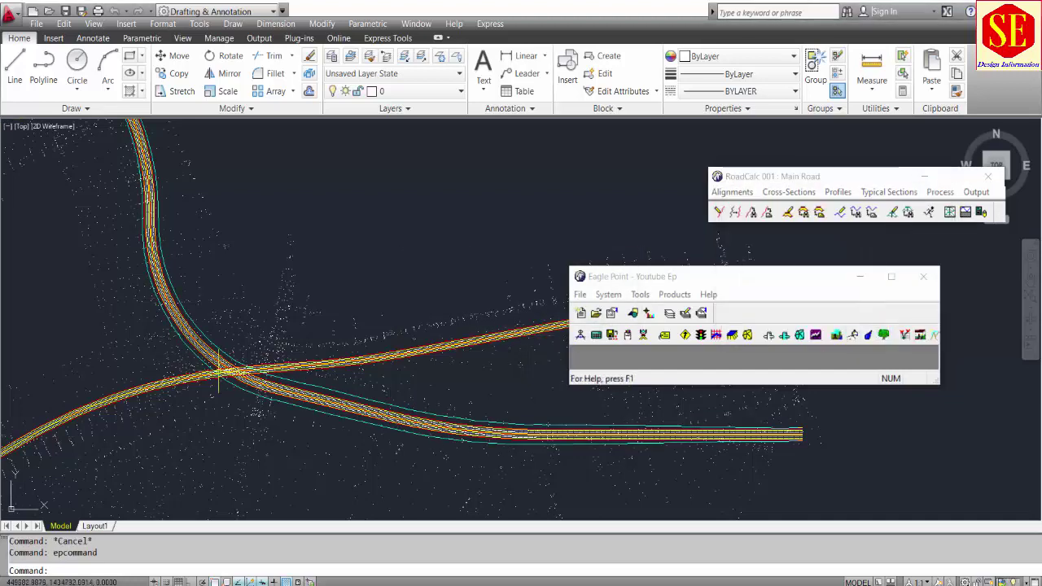
pyautogui.scroll(5, 216, 347)
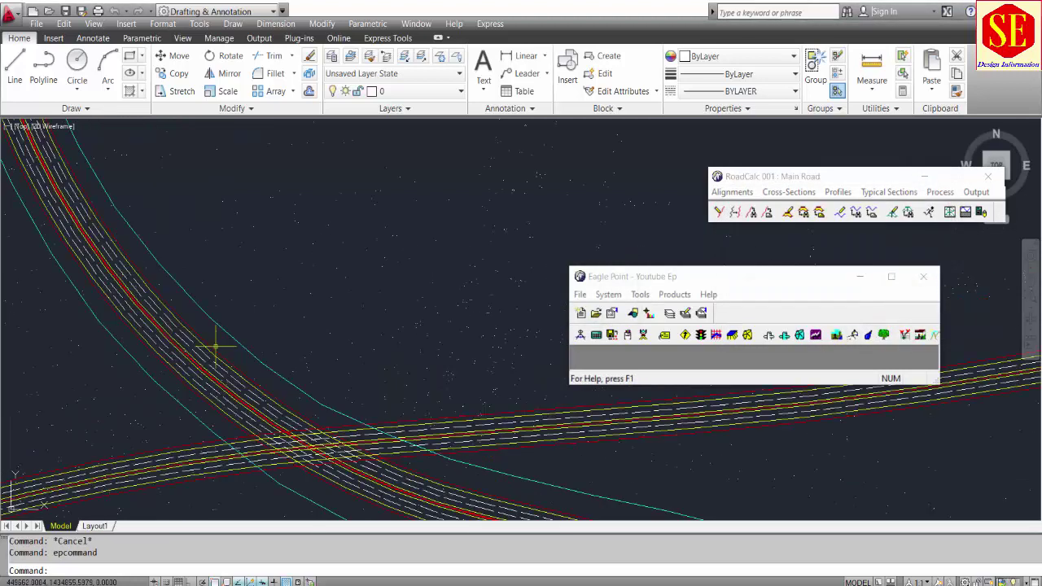
# Create 3D faces for the whole of Main Road from the plan CAD graphic, unshaded, with a vertical stretch factor of 1.0 and no station range
pyautogui.click(977, 192)
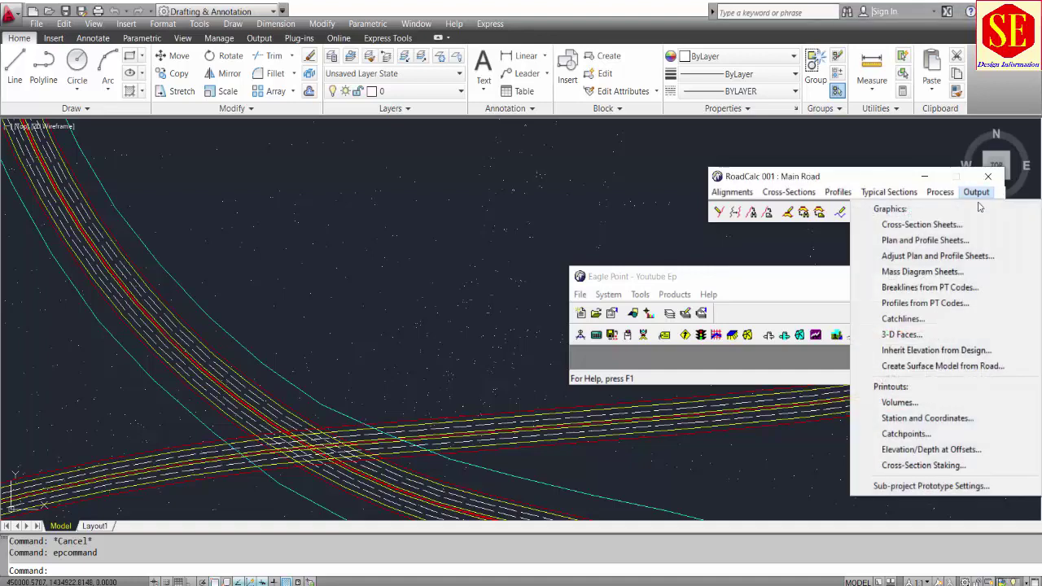
pyautogui.click(888, 337)
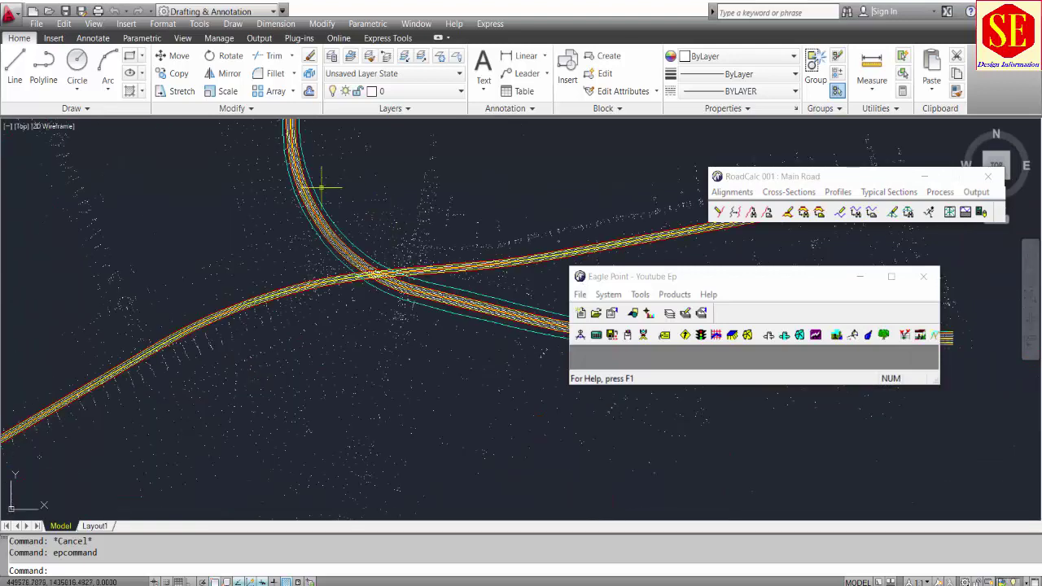
pyautogui.click(977, 192)
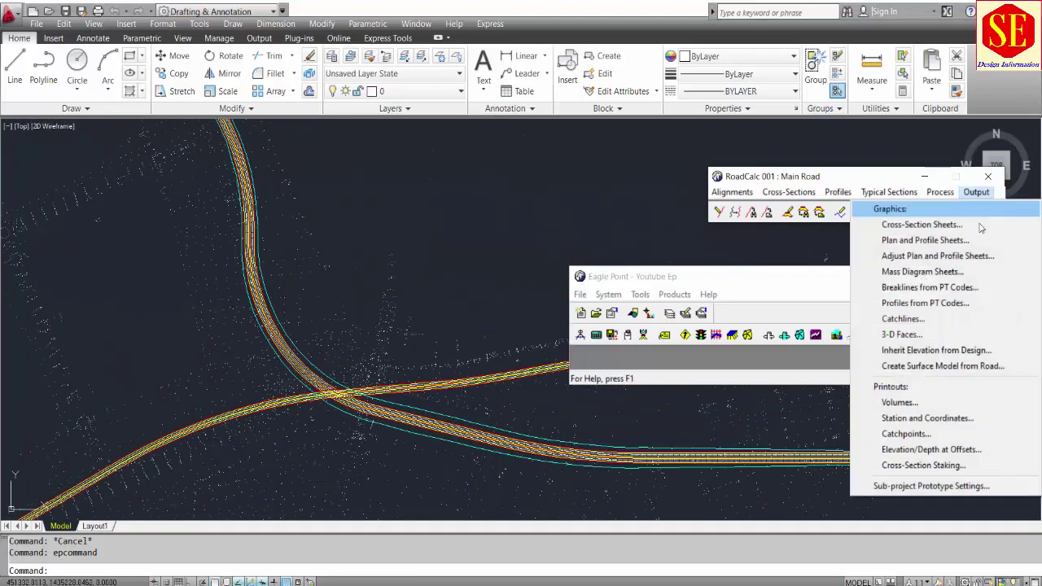
pyautogui.click(918, 336)
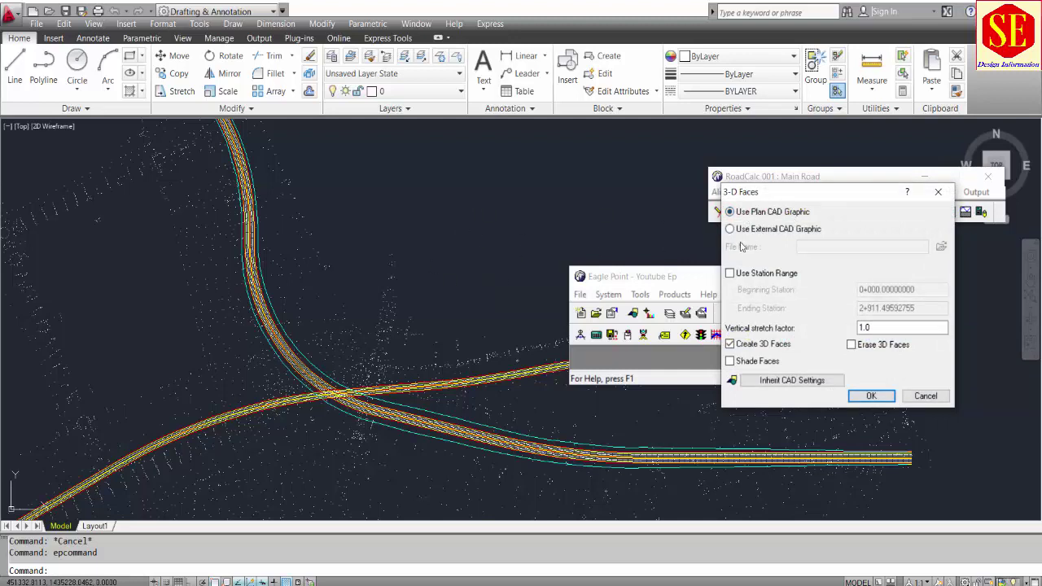
pyautogui.click(761, 229)
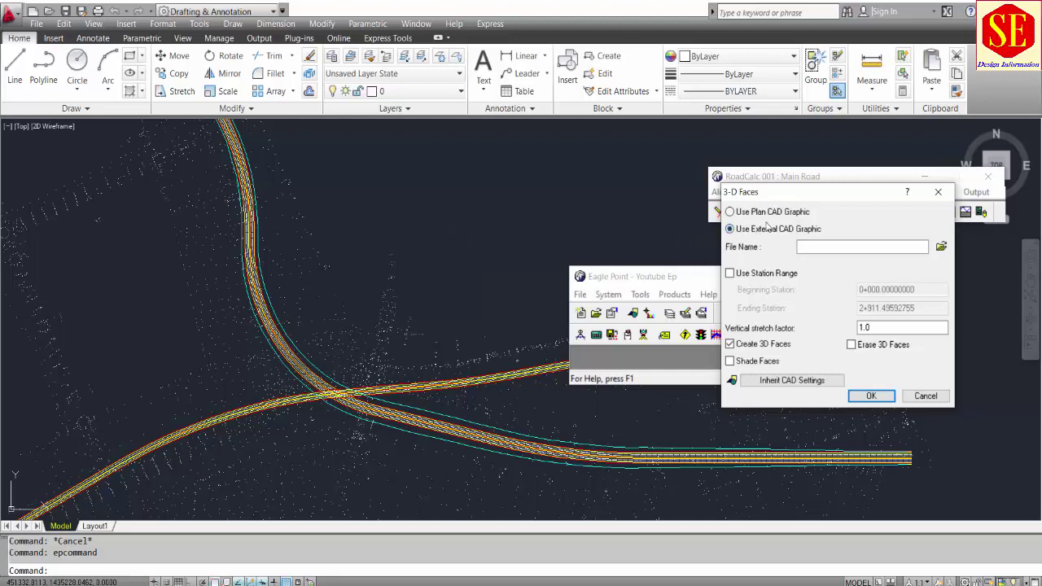
pyautogui.click(769, 214)
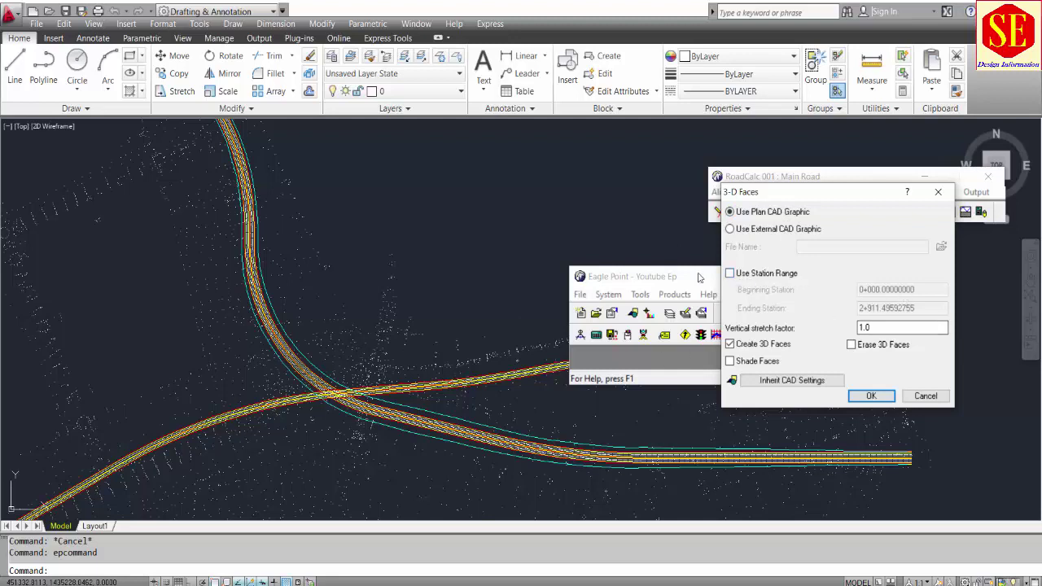
pyautogui.click(736, 275)
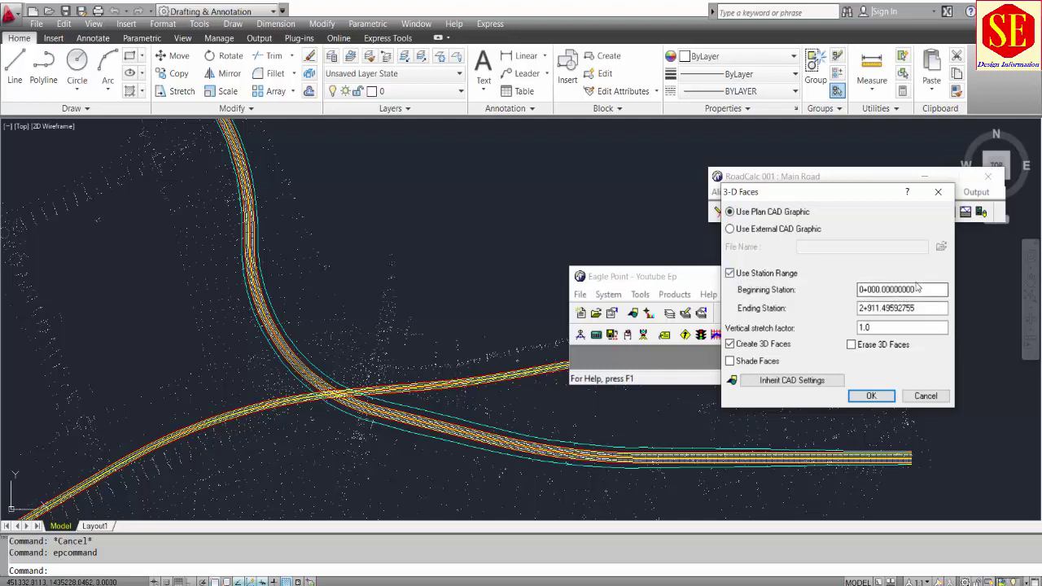
pyautogui.click(731, 275)
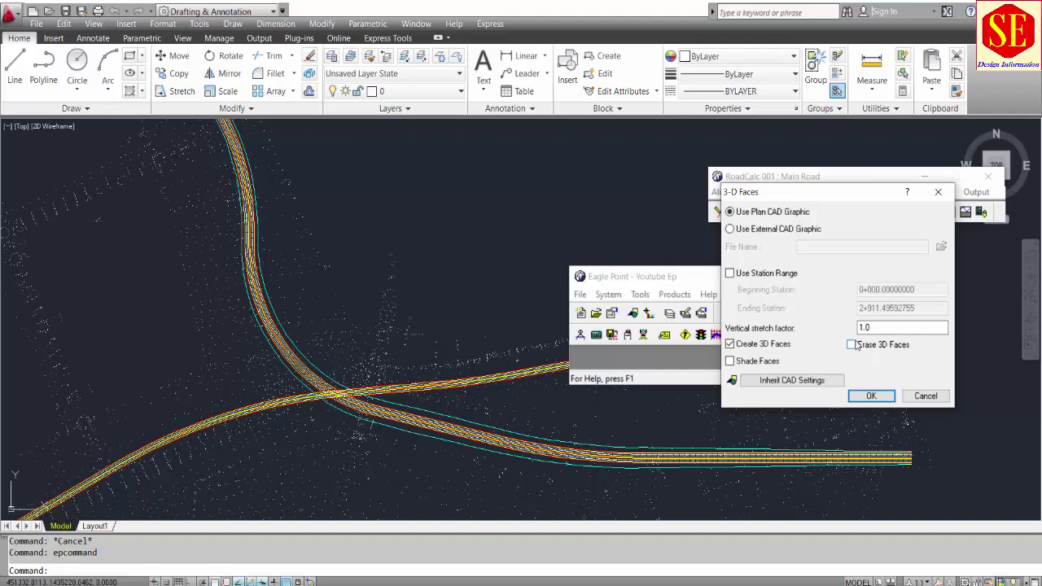
pyautogui.click(869, 396)
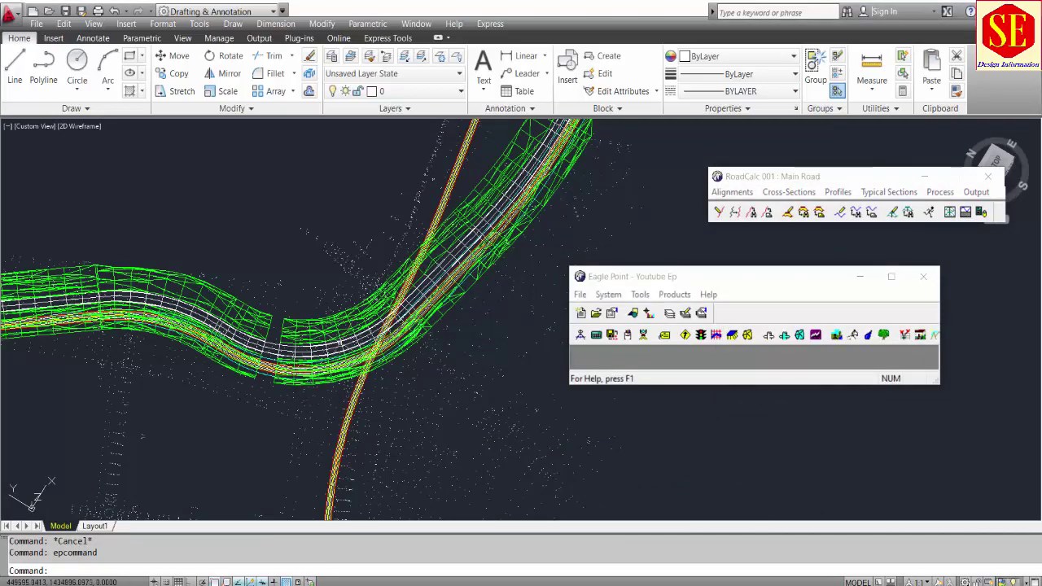
# Turn on the CONTOURS, CONTOURS_IDX and CUT_CATCHLINE layers to show the terrain contours together with the road's 3D faces
pyautogui.scroll(5, 448, 244)
pyautogui.keyDown('shift'); pyautogui.moveTo(411, 345); pyautogui.dragTo(415, 239, button='middle'); pyautogui.keyUp('shift')
pyautogui.scroll(4, 464, 196)
pyautogui.scroll(-3, 468, 193)
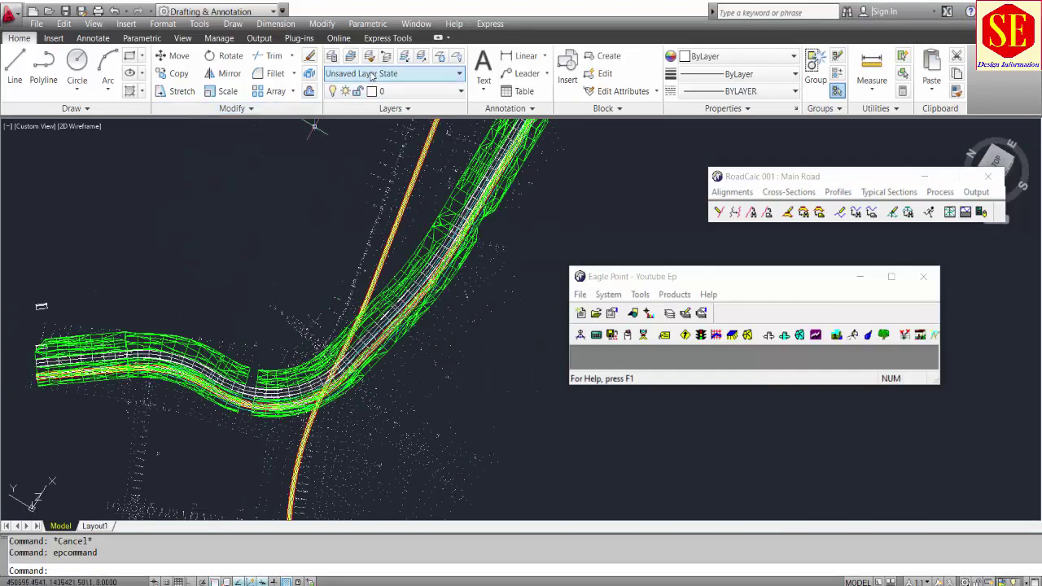
pyautogui.click(407, 90)
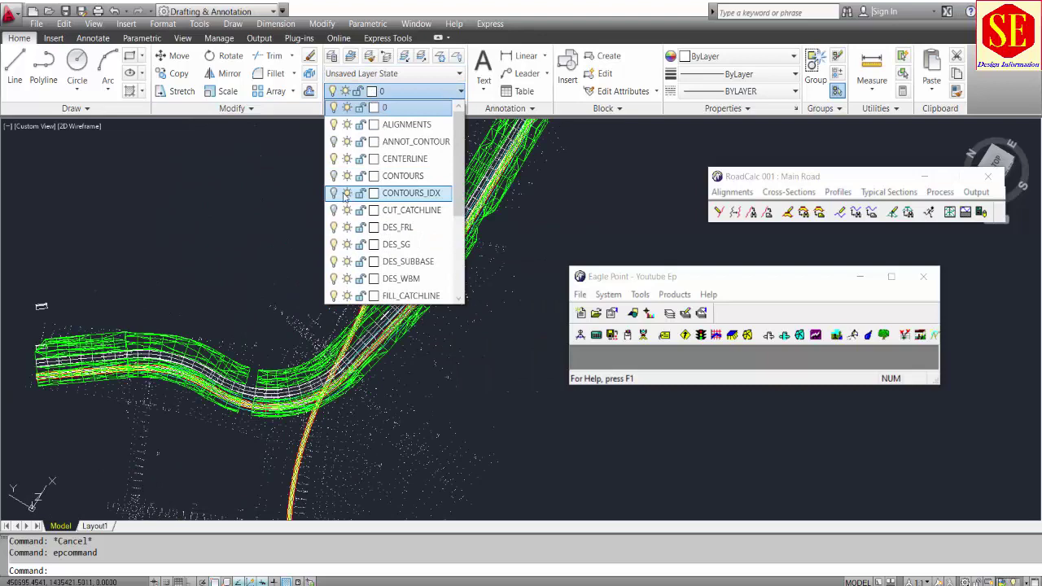
pyautogui.click(334, 176)
pyautogui.click(333, 176)
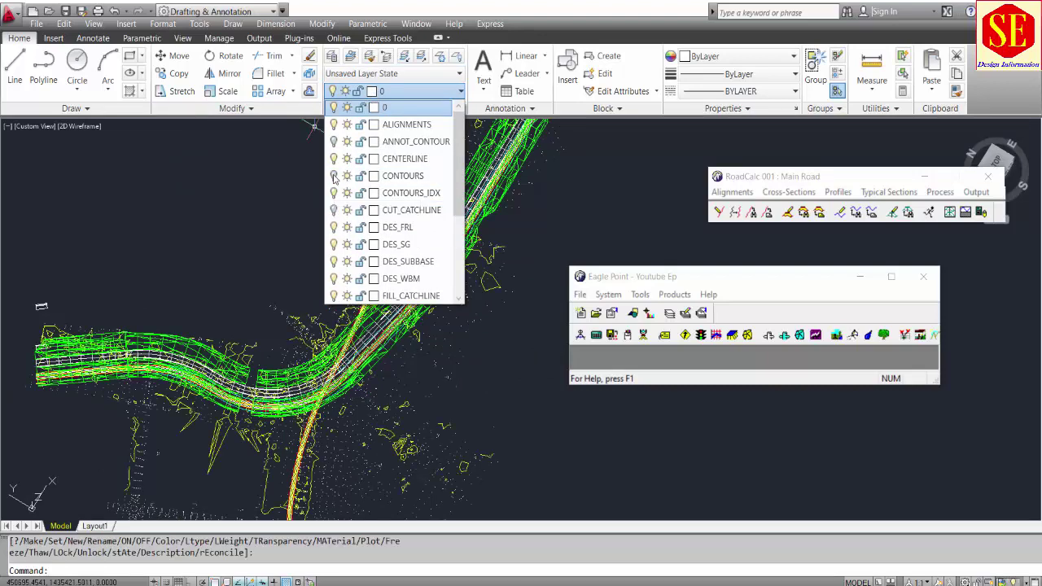
pyautogui.click(334, 210)
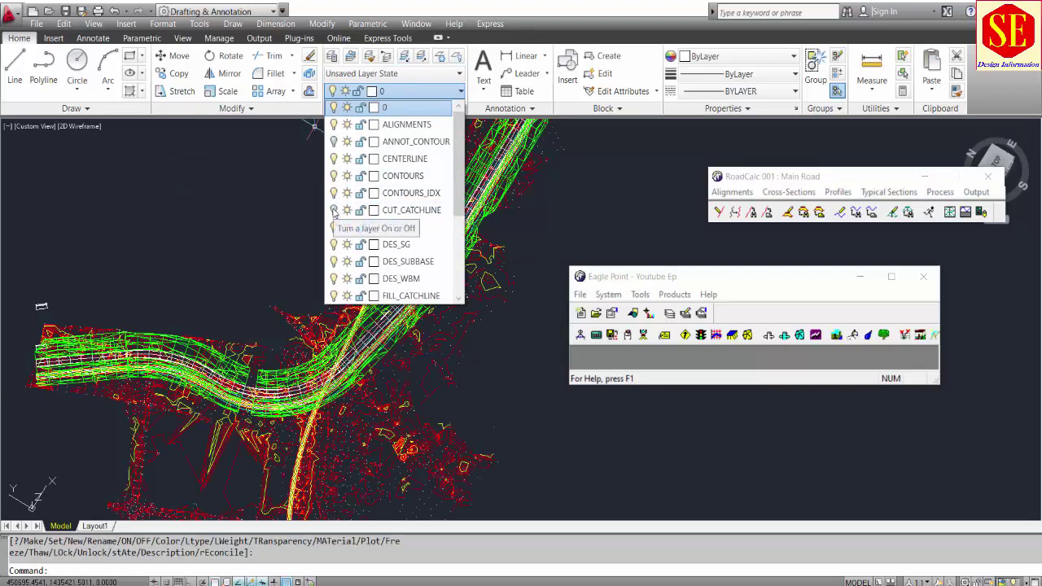
pyautogui.click(415, 392)
# Hide the terrain contours by turning off the CONTOURS and CONTOURS_IDX layers
pyautogui.scroll(4, 391, 366)
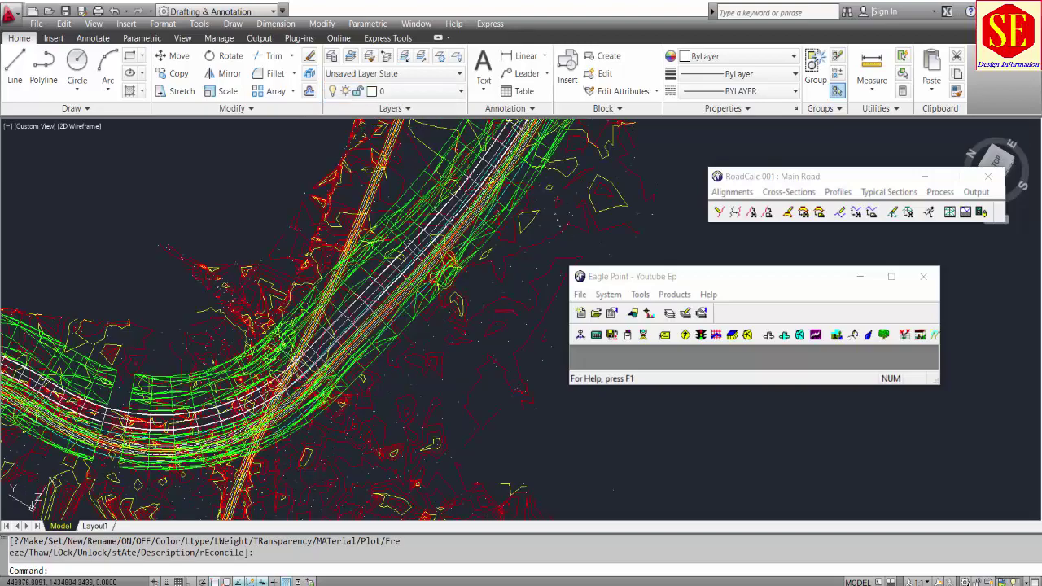
pyautogui.keyDown('shift'); pyautogui.moveTo(602, 240); pyautogui.dragTo(329, 294, button='middle'); pyautogui.keyUp('shift')
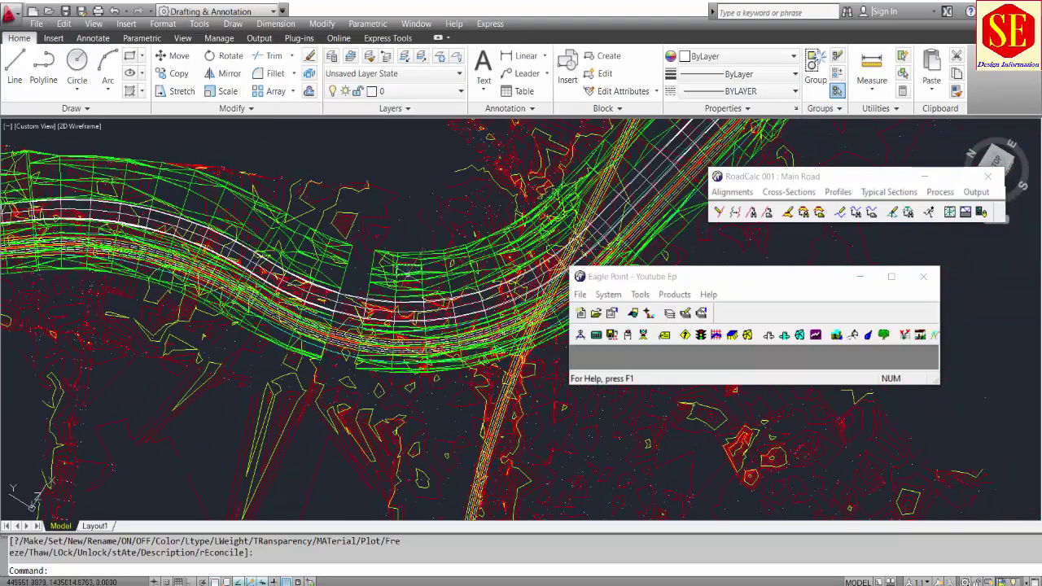
pyautogui.moveTo(402, 272)
pyautogui.keyDown('shift'); pyautogui.mouseDown(button='middle')
pyautogui.moveTo(342, 269)
pyautogui.moveTo(317, 430)
pyautogui.moveTo(407, 285)
pyautogui.mouseUp(button='middle'); pyautogui.keyUp('shift')
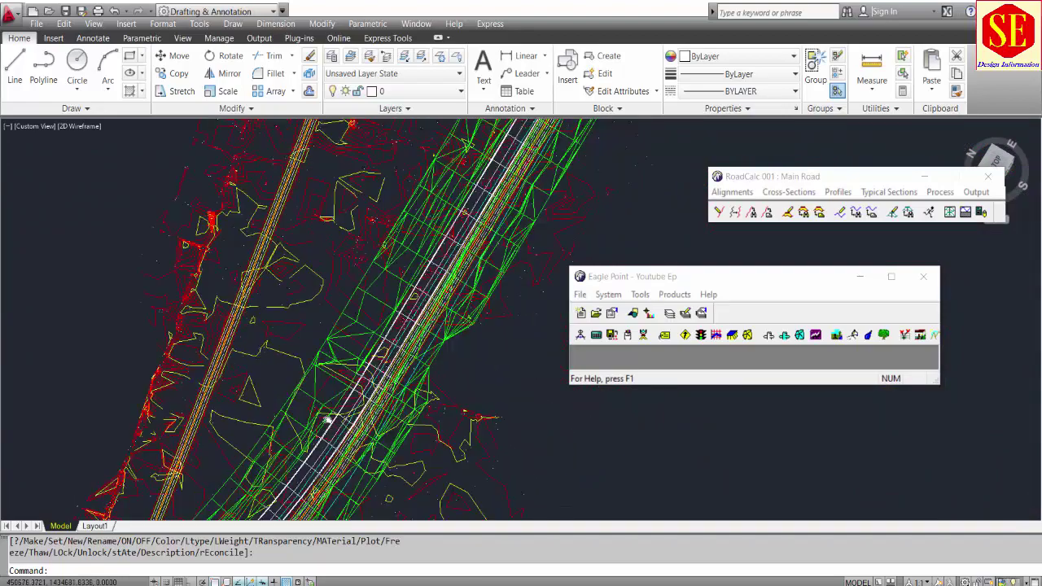
pyautogui.keyDown('shift'); pyautogui.moveTo(442, 234); pyautogui.dragTo(476, 324, button='middle'); pyautogui.keyUp('shift')
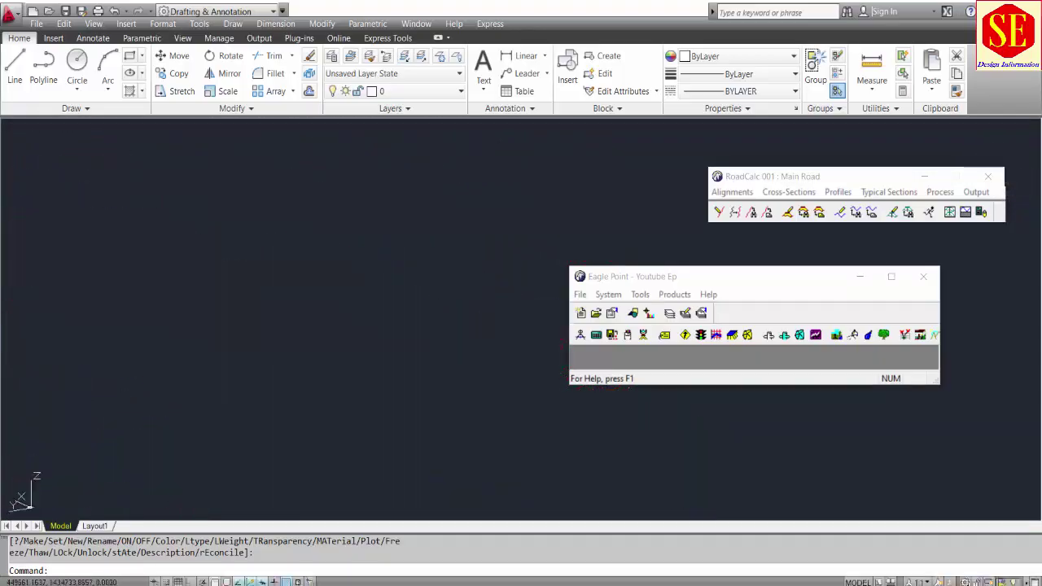
pyautogui.click(345, 91)
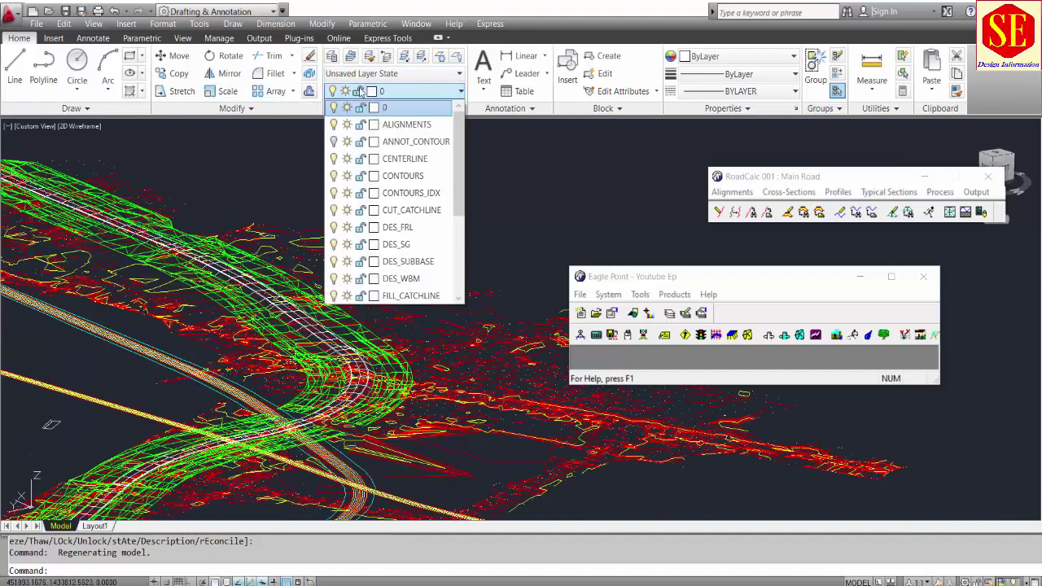
pyautogui.click(334, 176)
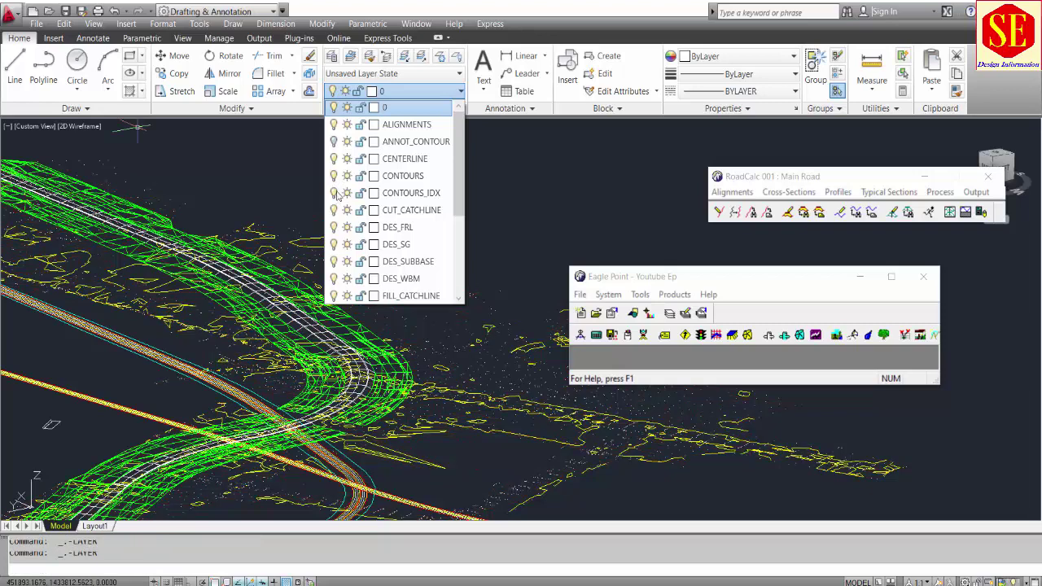
pyautogui.click(334, 175)
pyautogui.click(333, 193)
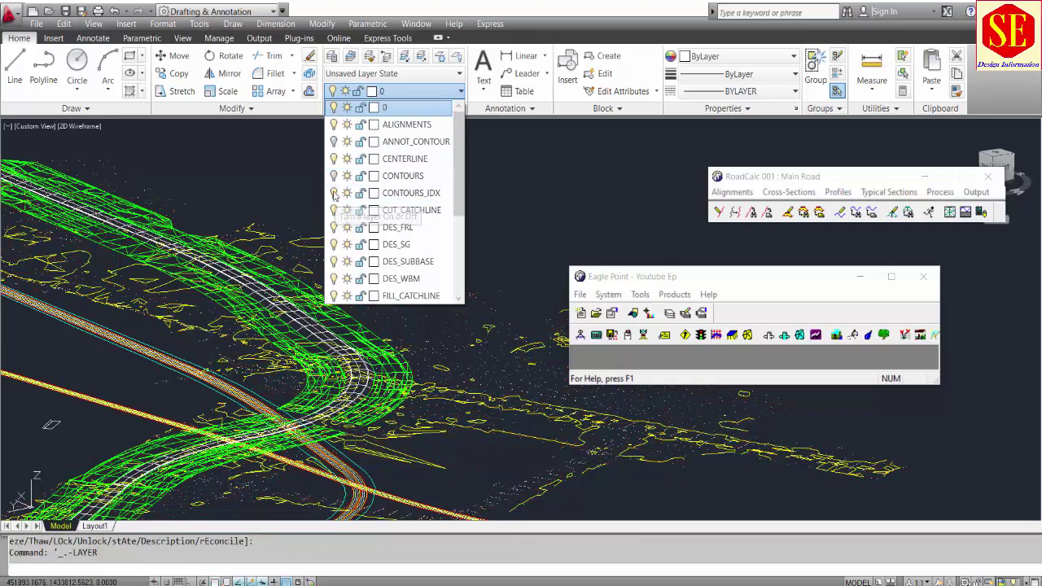
pyautogui.click(192, 363)
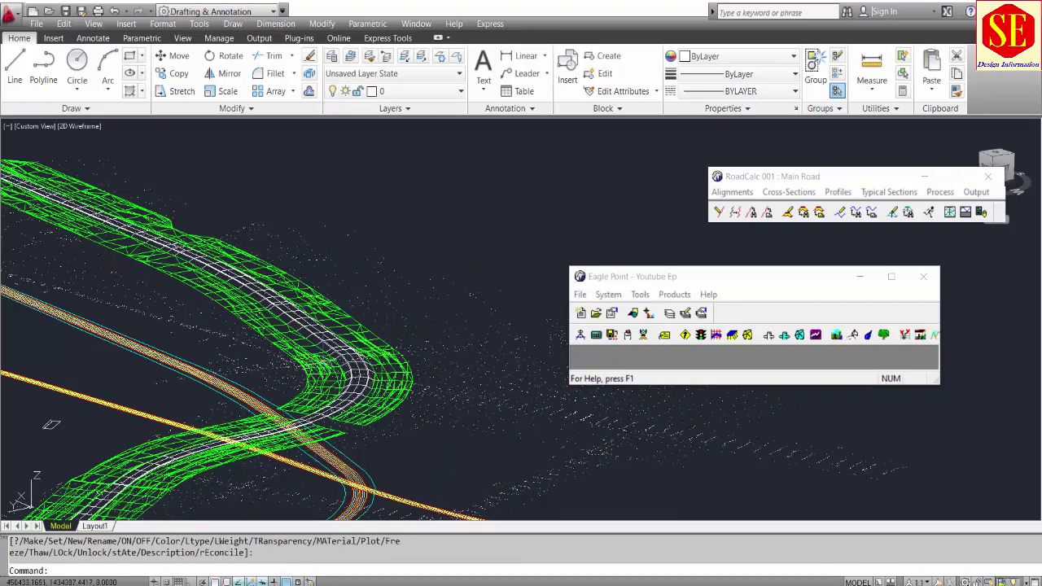
# Examine Main Road's 3D faces, including the carriageway and side slopes around the bend, up close, from the side and in an overall 3D view
pyautogui.moveTo(345, 358); pyautogui.dragTo(377, 386, button='middle')
pyautogui.scroll(4, 378, 386)
pyautogui.scroll(2, 179, 257)
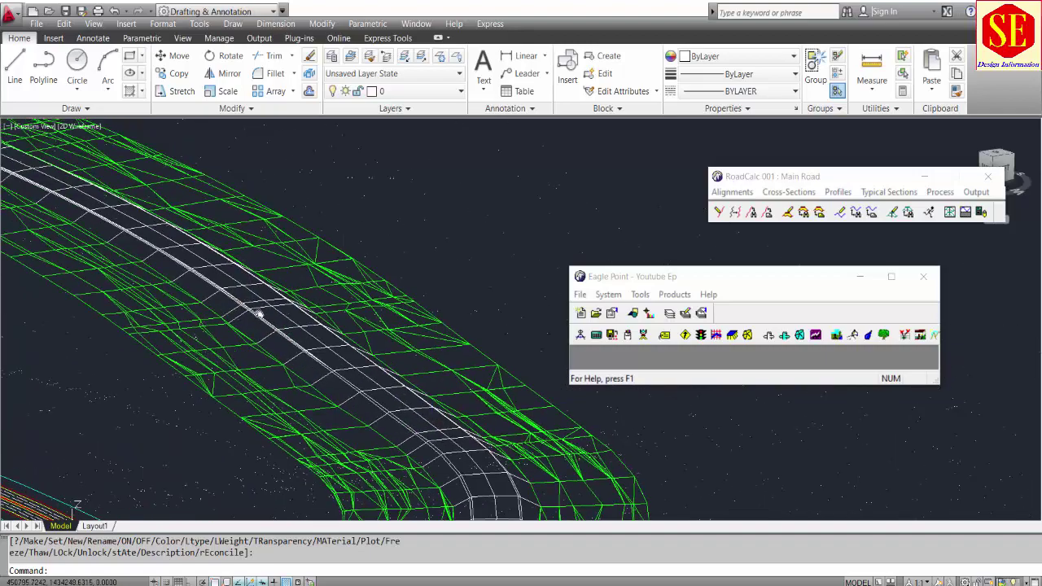
pyautogui.scroll(2, 166, 251)
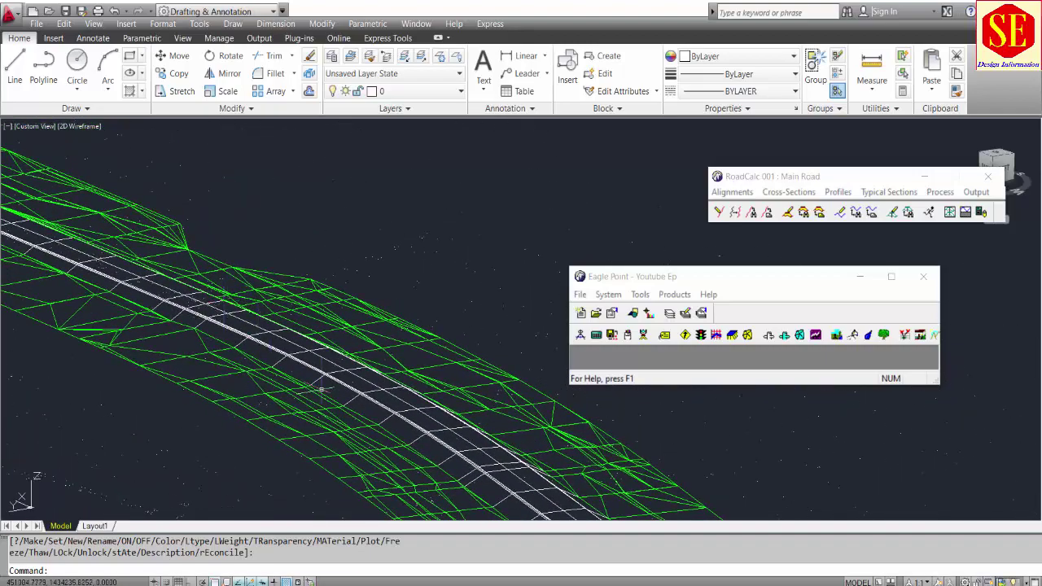
pyautogui.scroll(1, 312, 373)
pyautogui.scroll(-1, 456, 407)
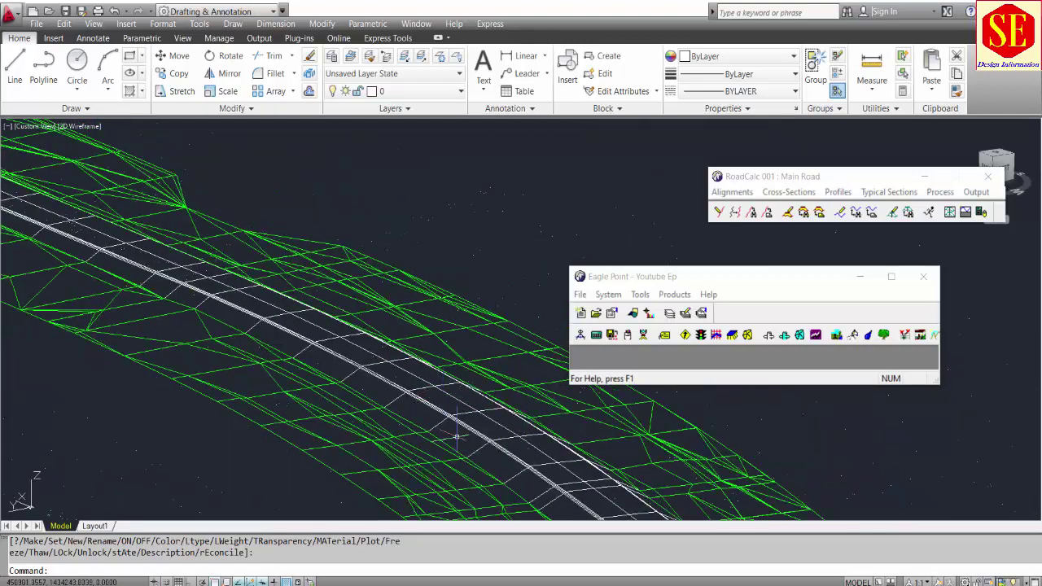
pyautogui.scroll(-1, 391, 430)
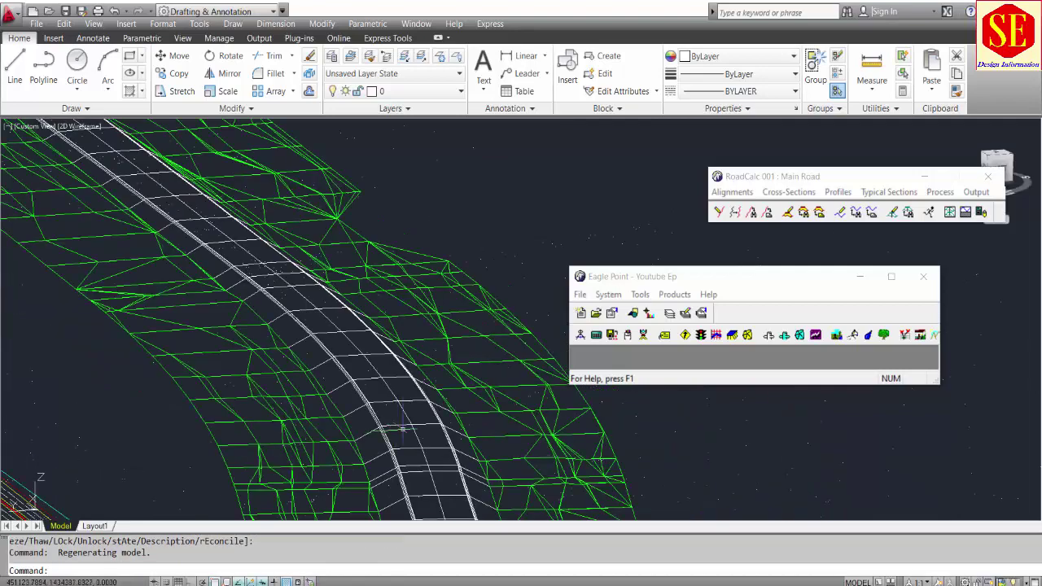
pyautogui.scroll(2, 341, 327)
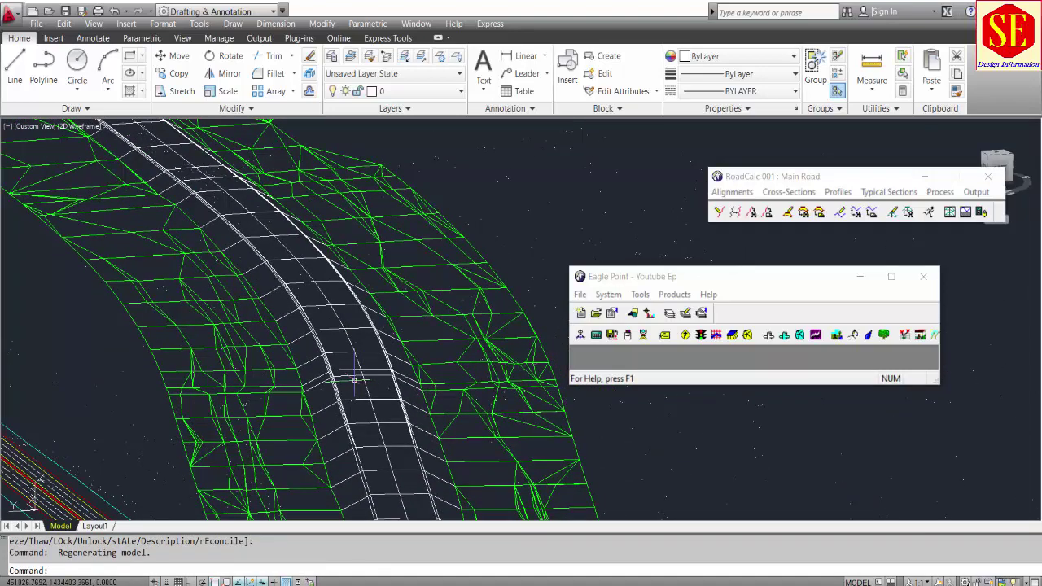
pyautogui.scroll(-1, 360, 391)
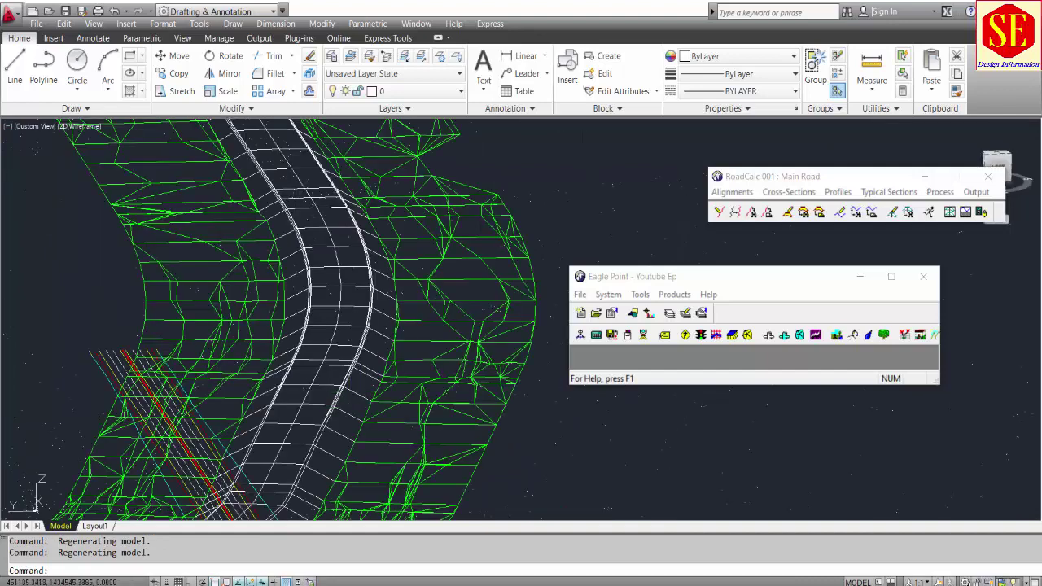
pyautogui.keyDown('shift'); pyautogui.moveTo(398, 268); pyautogui.dragTo(398, 347, button='middle'); pyautogui.keyUp('shift')
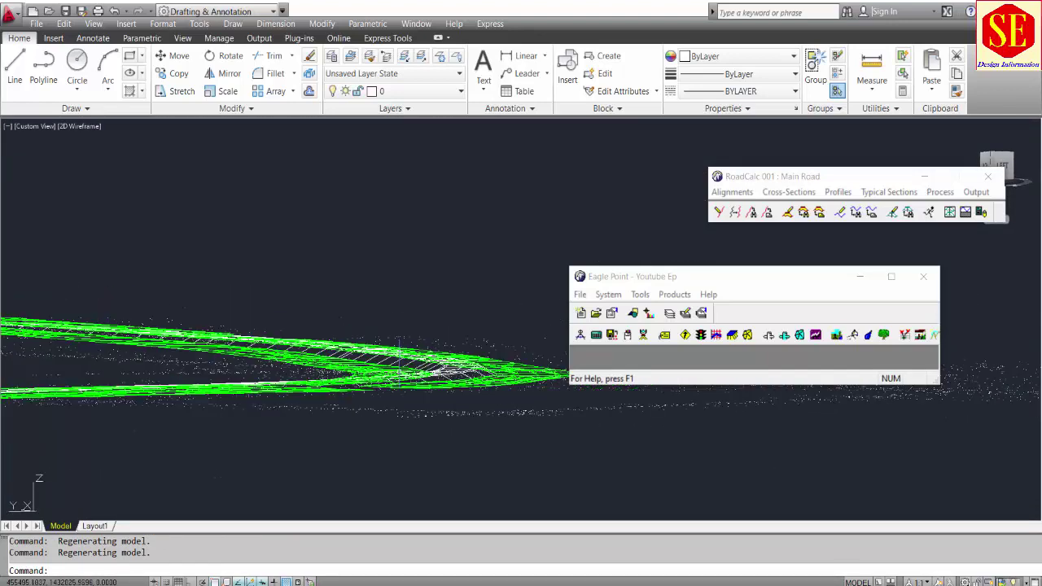
pyautogui.keyDown('shift'); pyautogui.moveTo(358, 425); pyautogui.dragTo(337, 376, button='middle'); pyautogui.keyUp('shift')
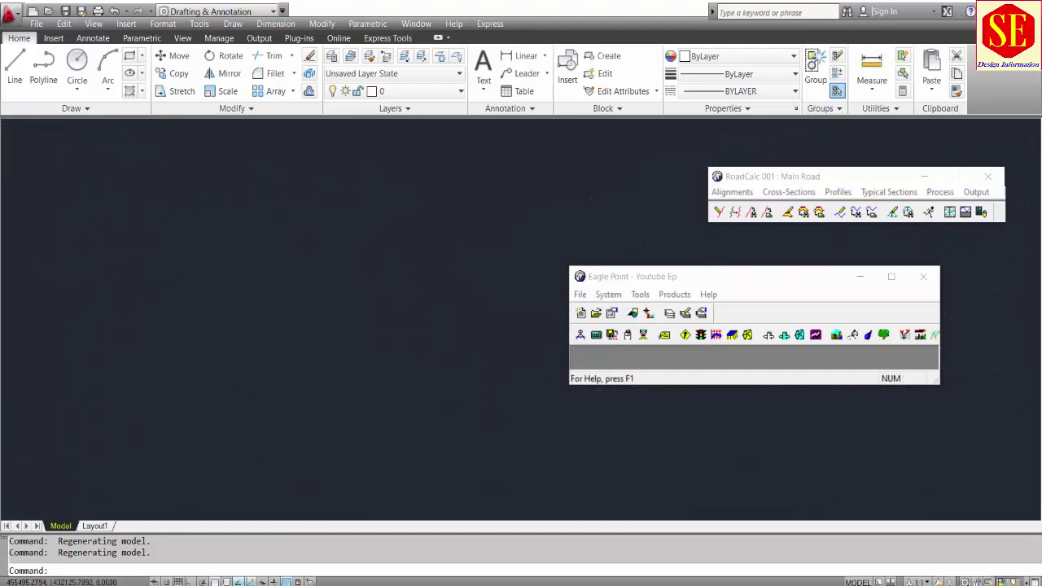
pyautogui.scroll(-2, 400, 367)
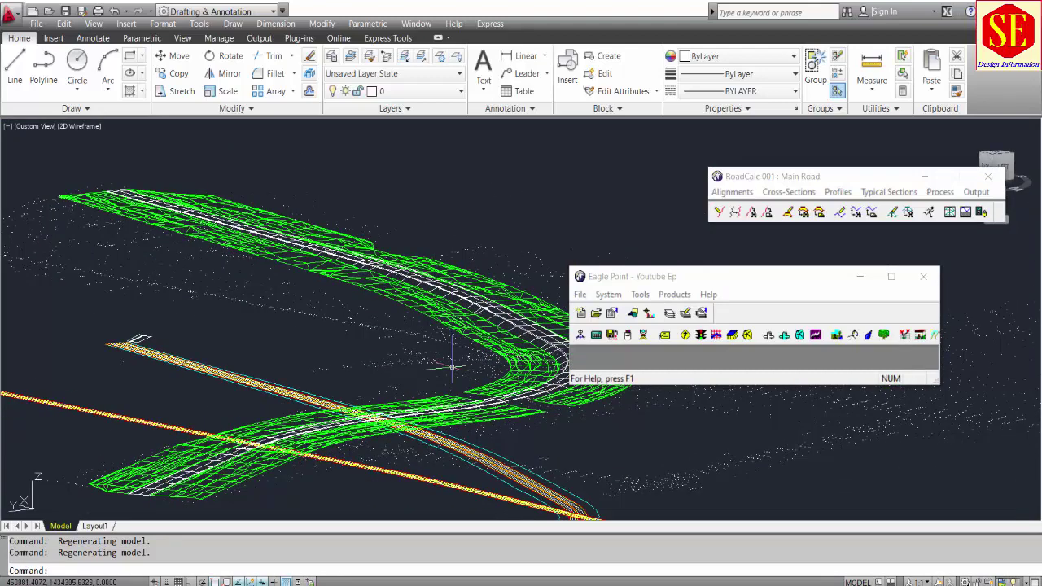
# Turn on the CONTOURS and CONTOURS_IDX layers and examine Main Road's 3D faces against the terrain from several angles
pyautogui.click(368, 91)
pyautogui.click(333, 177)
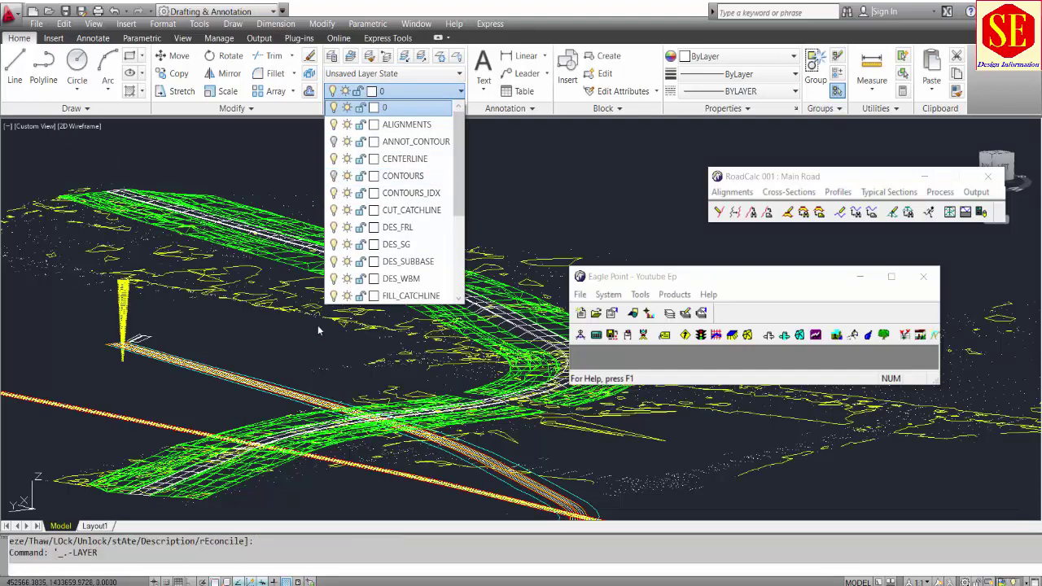
pyautogui.click(264, 378)
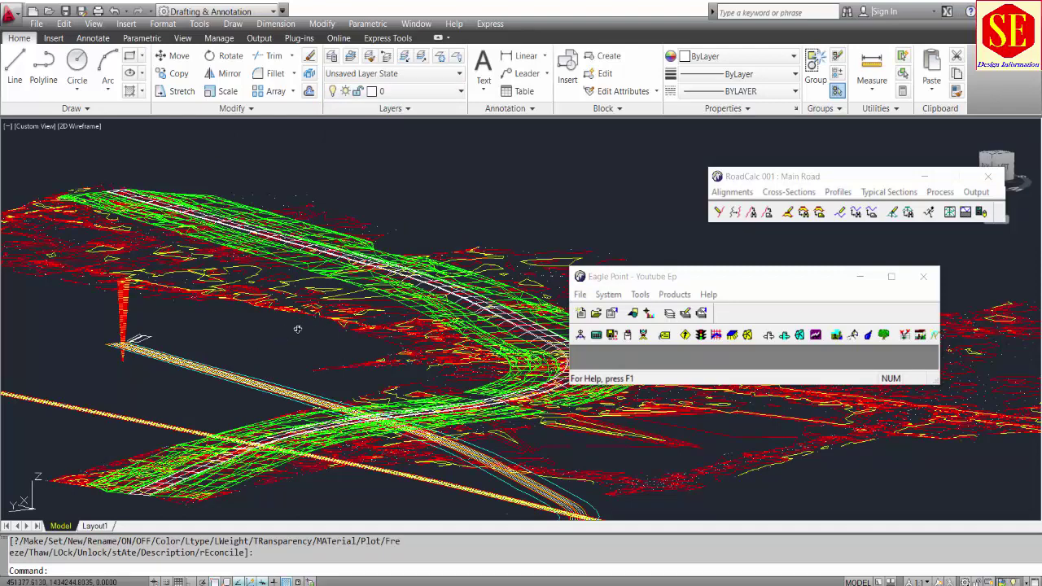
pyautogui.keyDown('shift'); pyautogui.moveTo(298, 328); pyautogui.dragTo(317, 317, button='middle'); pyautogui.keyUp('shift')
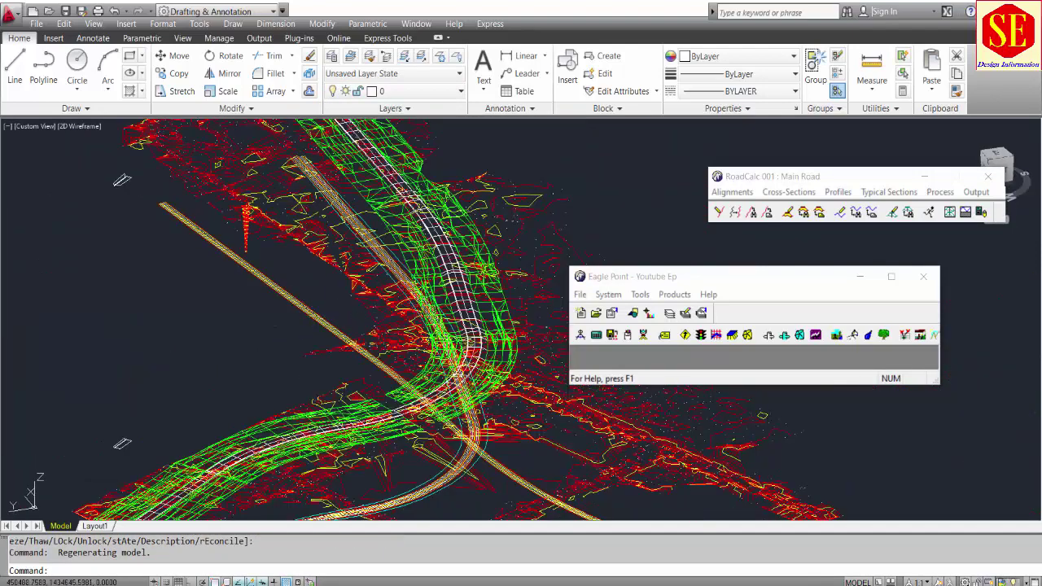
pyautogui.keyDown('shift'); pyautogui.moveTo(378, 339); pyautogui.dragTo(393, 287, button='middle'); pyautogui.keyUp('shift')
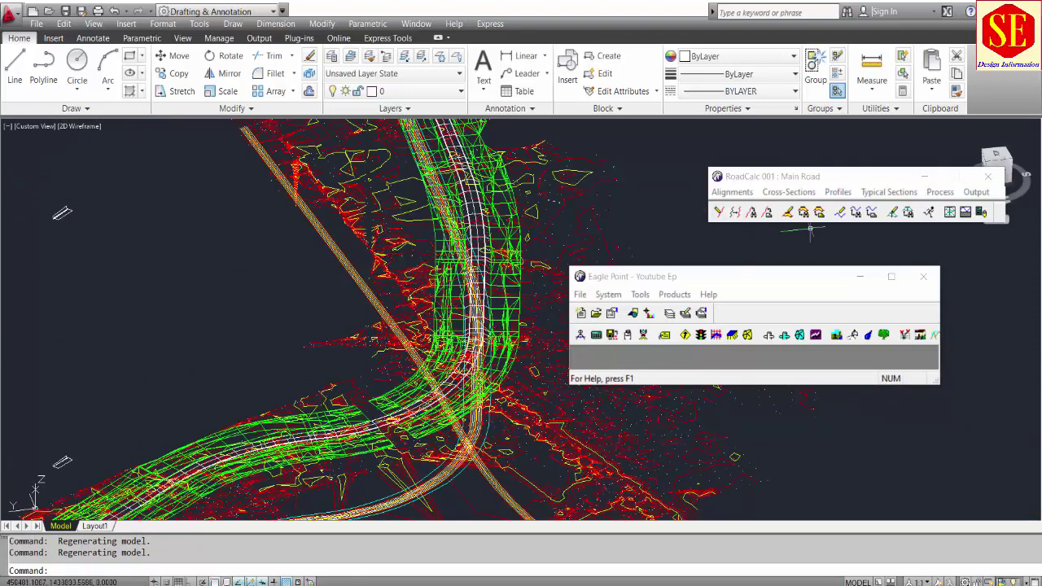
# Erase Main Road's 3D faces from the plan CAD graphic, with the creation of 3D faces switched off
pyautogui.click(975, 192)
pyautogui.click(935, 334)
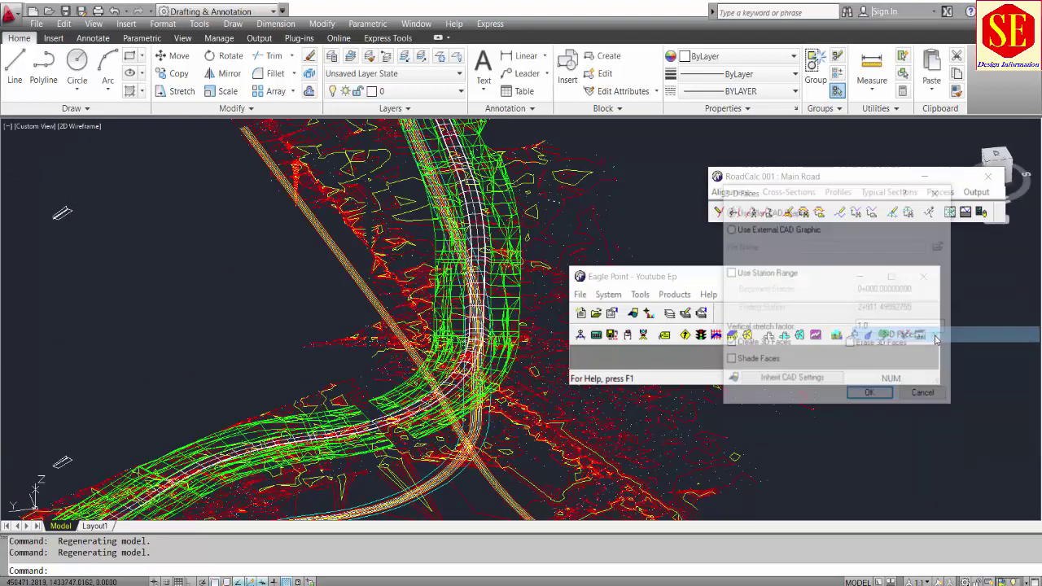
pyautogui.click(851, 345)
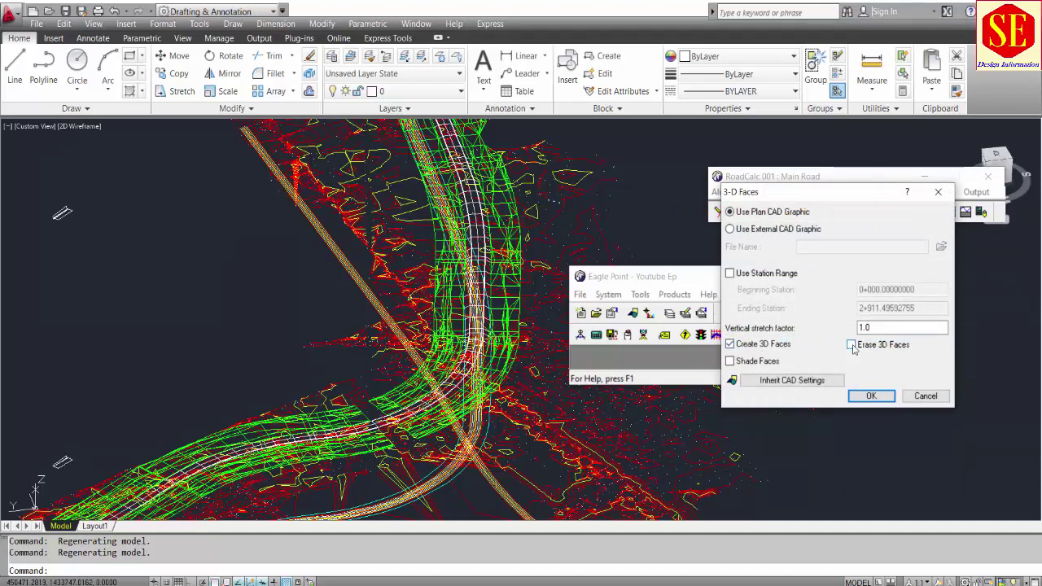
pyautogui.click(730, 343)
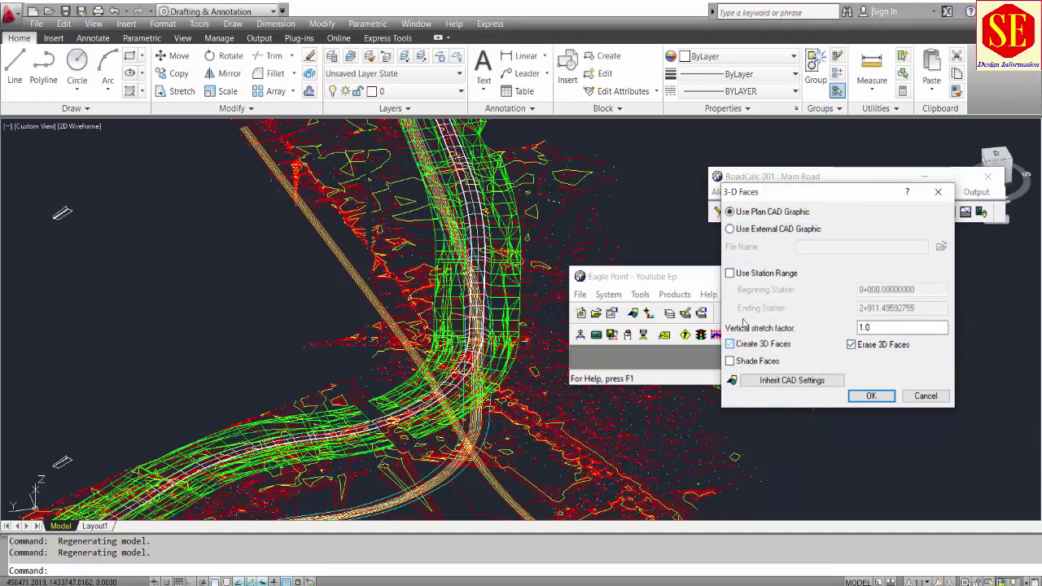
pyautogui.click(870, 396)
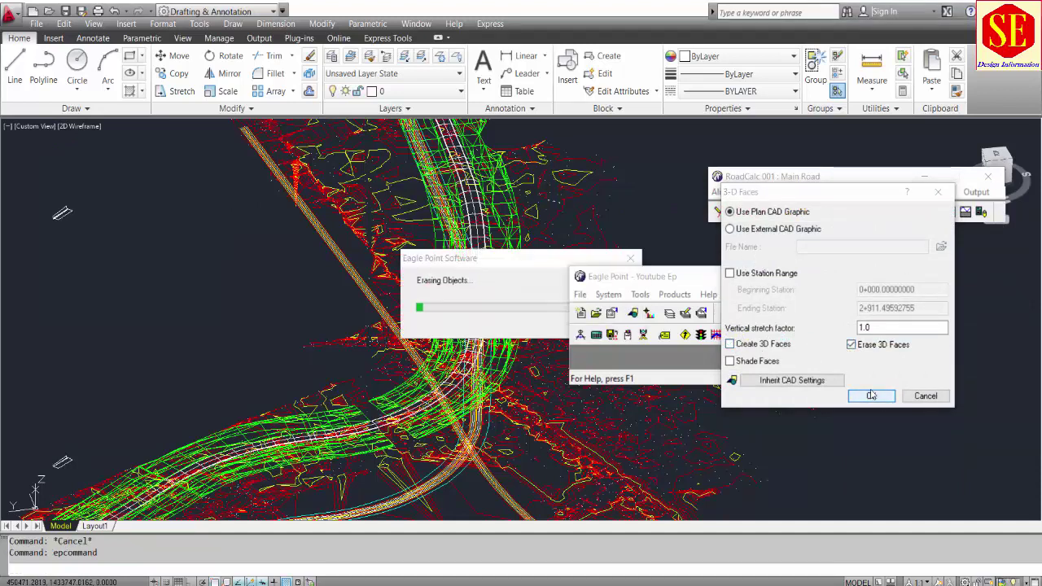
# Turn off the CONTOURS, CONTOURS_IDX and POINTS layers to leave the road linework on its own
pyautogui.click(357, 91)
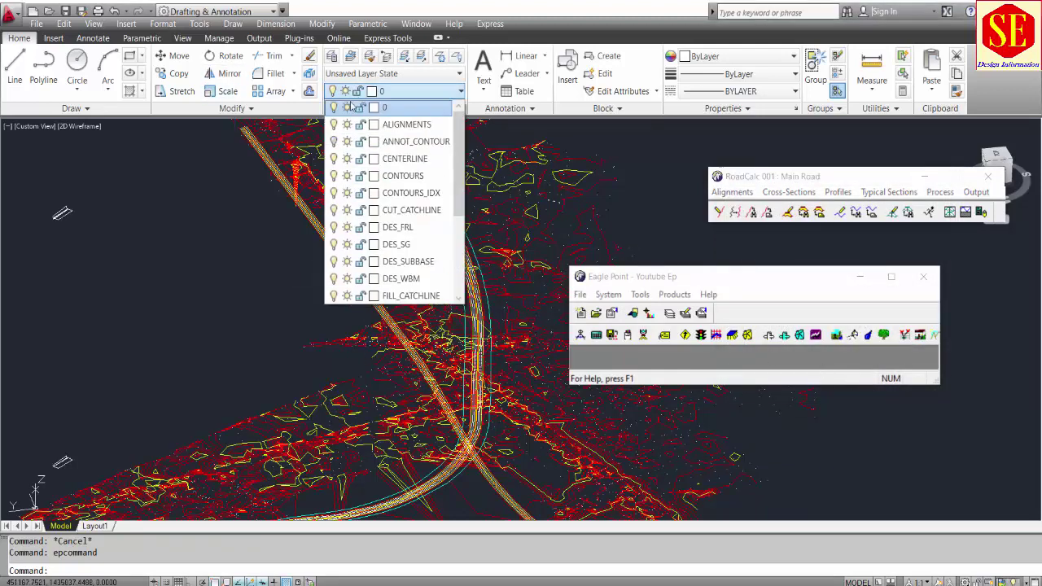
pyautogui.click(334, 177)
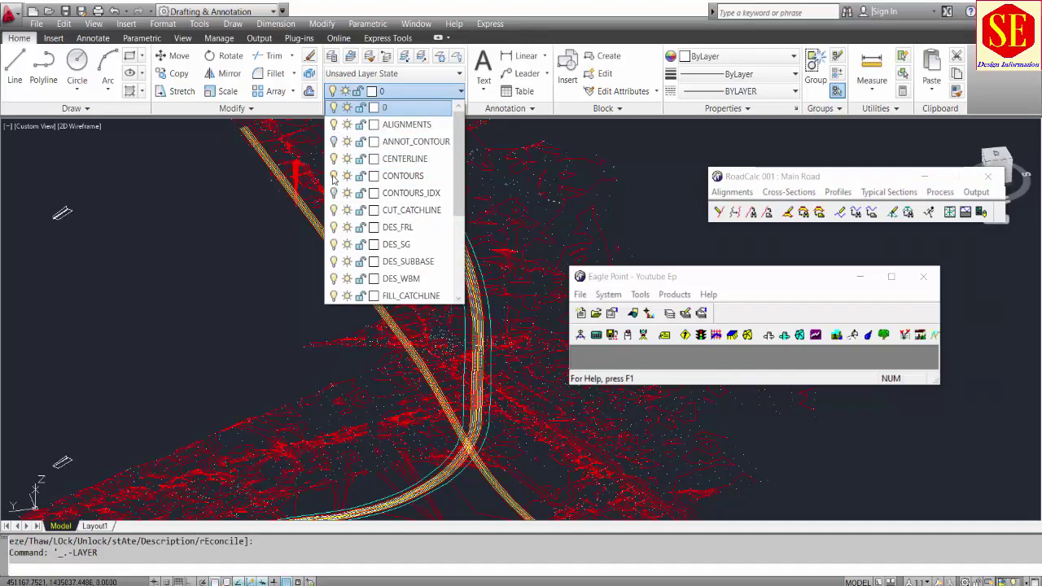
pyautogui.scroll(-3, 329, 236)
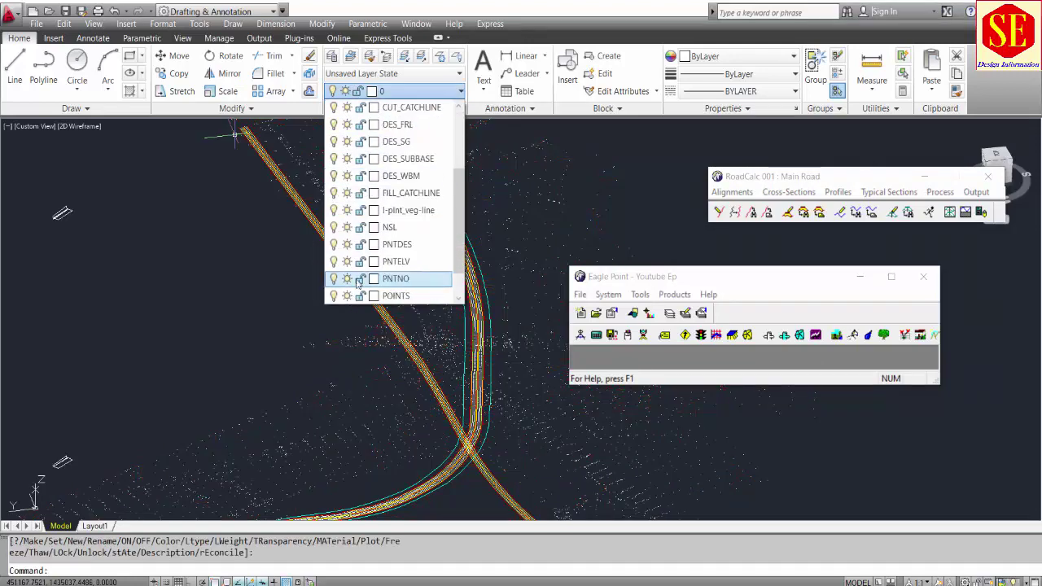
pyautogui.click(332, 261)
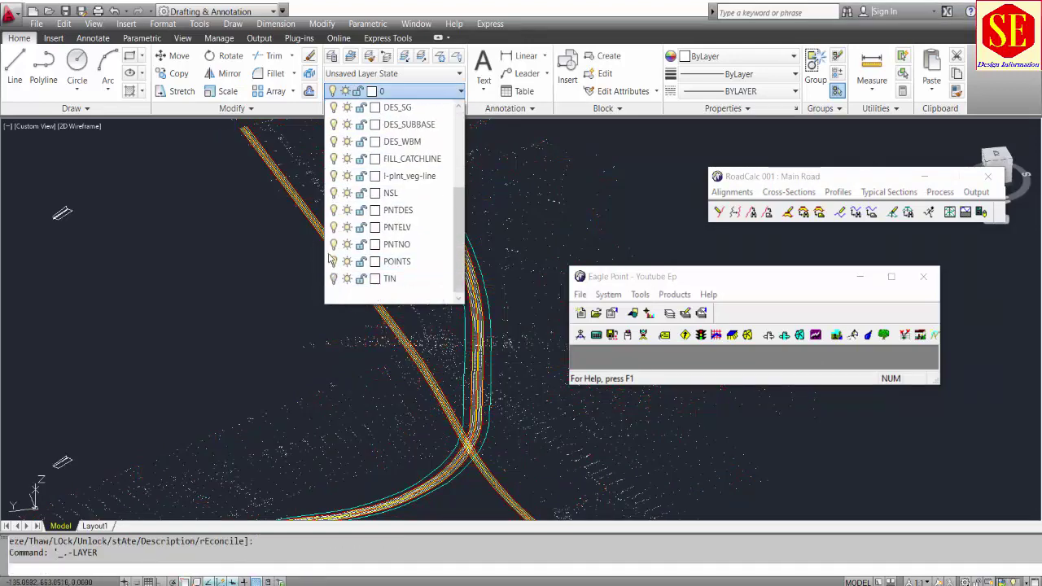
pyautogui.click(333, 244)
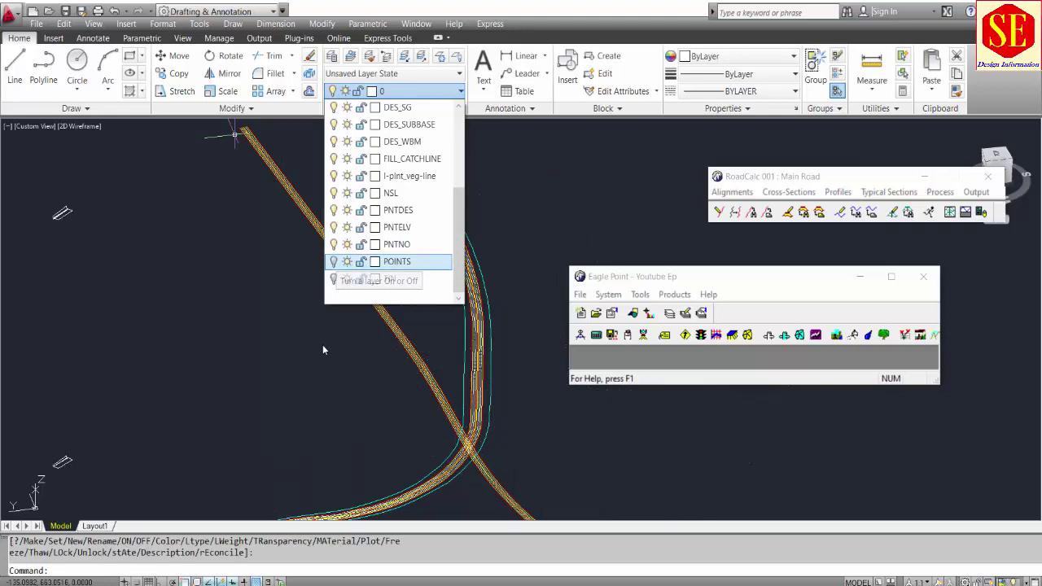
# Return the model to the top view and move the RoadCalc window clear of the road plan
pyautogui.scroll(-4, 251, 280)
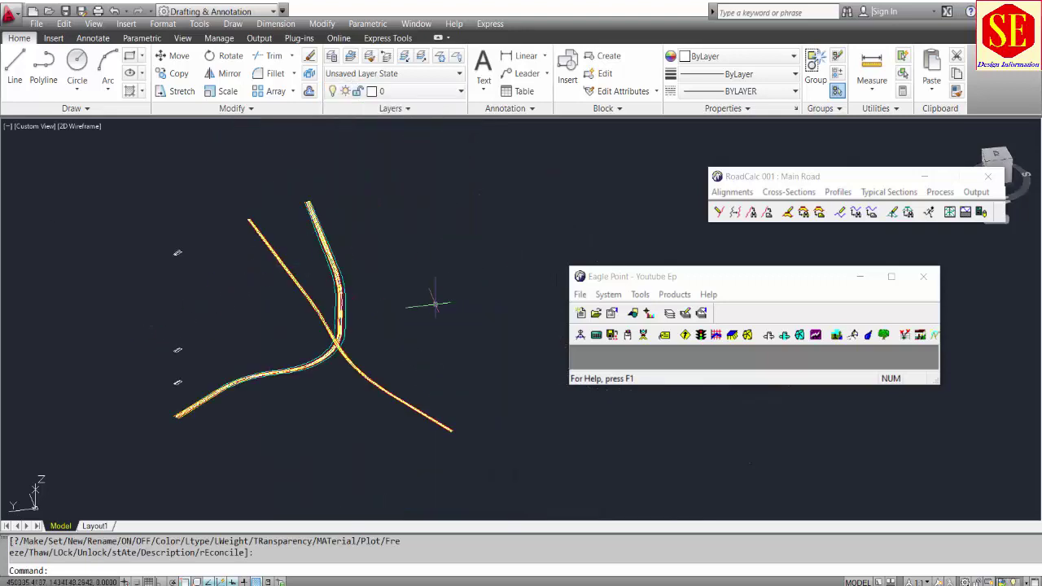
pyautogui.scroll(2, 366, 242)
pyautogui.click(365, 239)
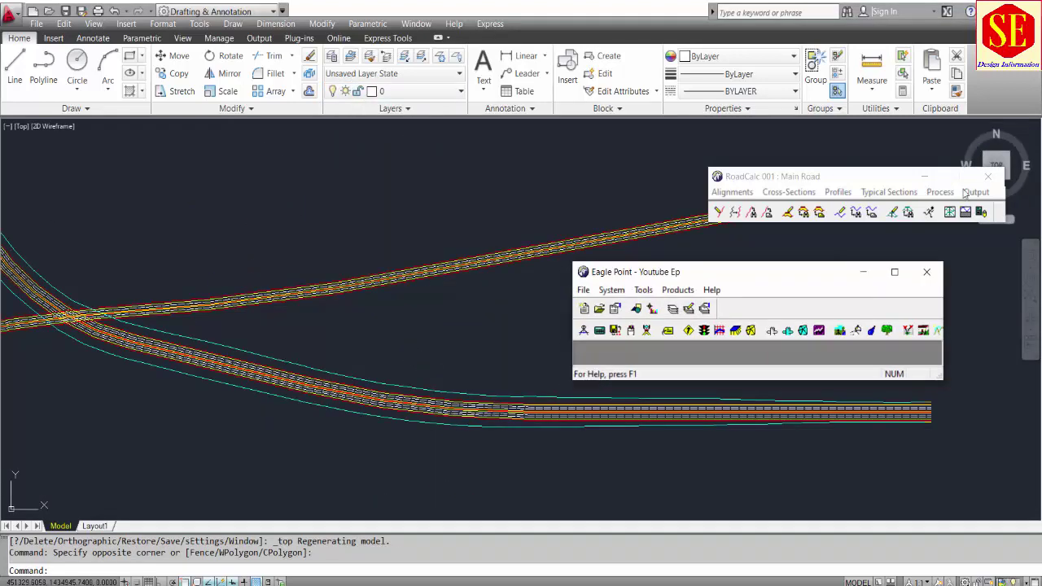
pyautogui.moveTo(911, 174); pyautogui.dragTo(494, 132)
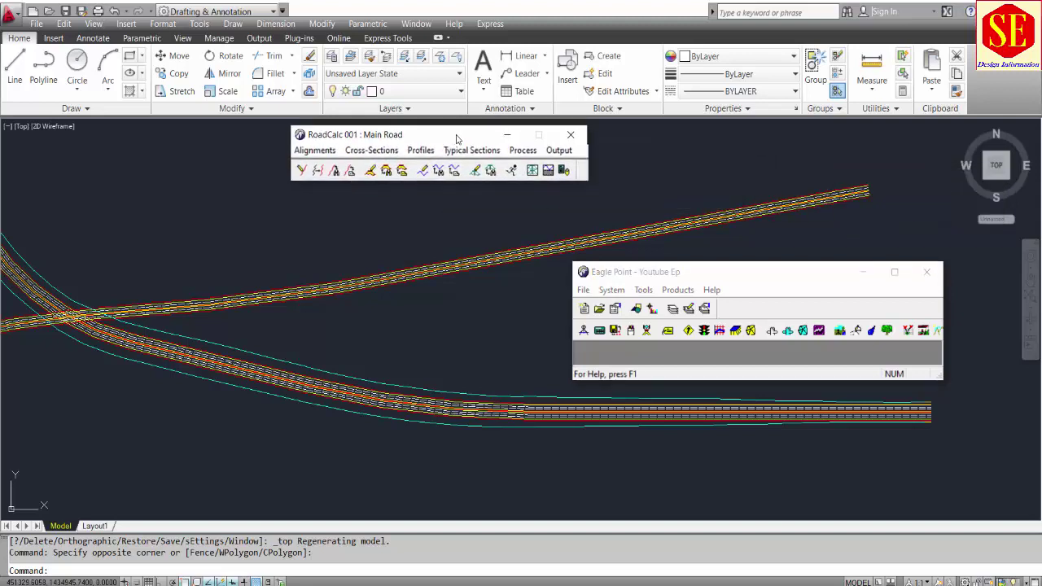
# Open Main Road's volume report with Pavement as the volume type
pyautogui.click(559, 151)
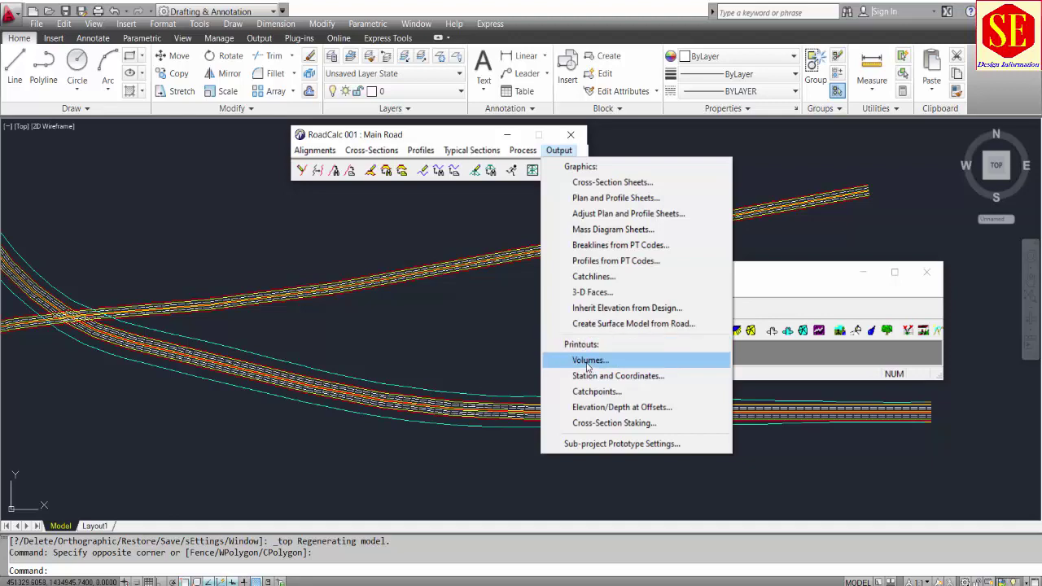
pyautogui.click(586, 361)
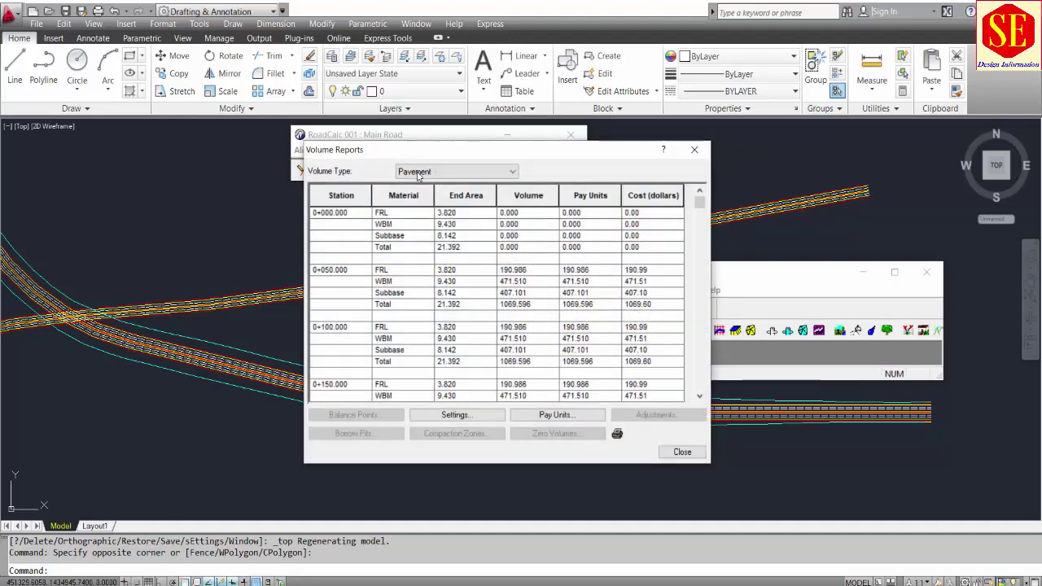
pyautogui.click(417, 173)
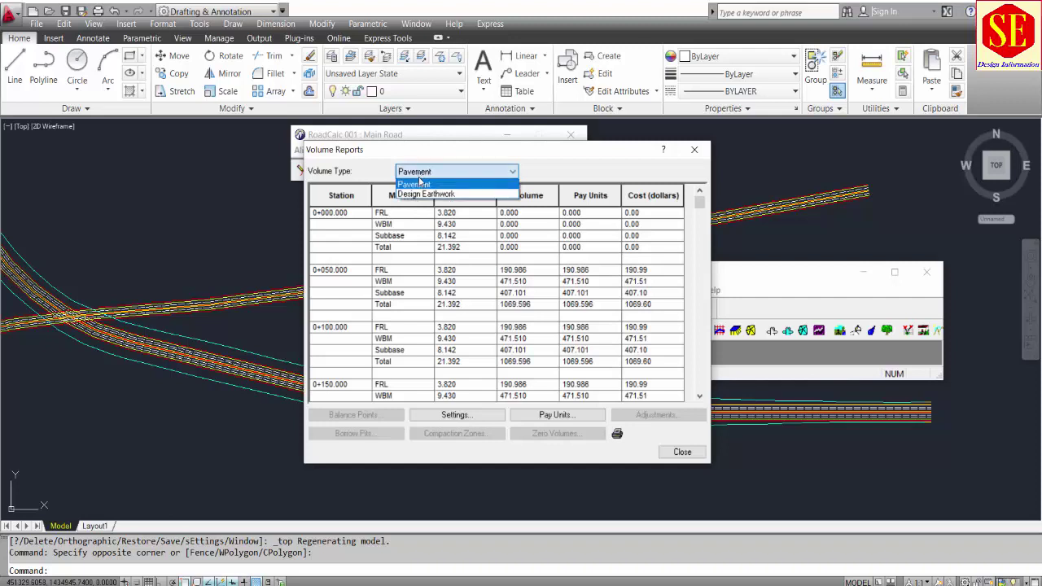
pyautogui.click(416, 183)
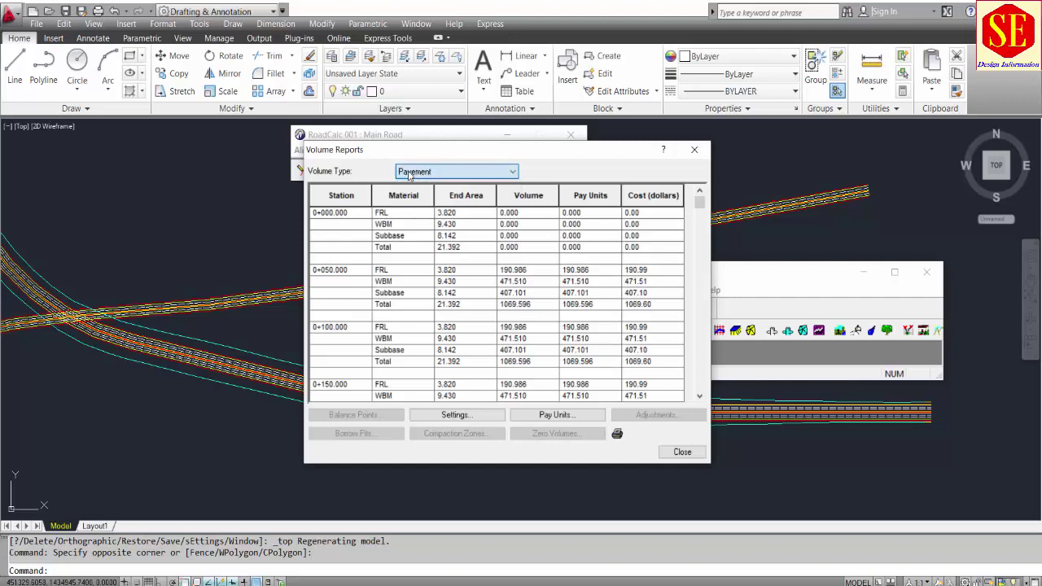
# Examine the pavement report's end areas, volumes, pay units and costs for FRL, WBM and Subbase, down to the totals
pyautogui.click(449, 214)
pyautogui.click(448, 224)
pyautogui.click(448, 235)
pyautogui.click(457, 248)
pyautogui.moveTo(699, 203); pyautogui.dragTo(704, 388)
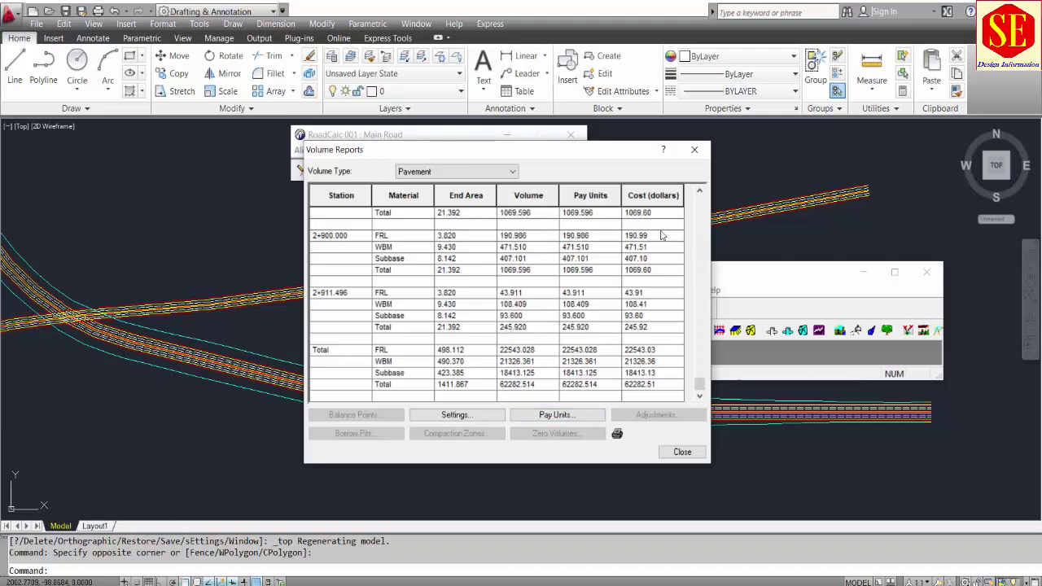
pyautogui.click(592, 195)
pyautogui.click(641, 196)
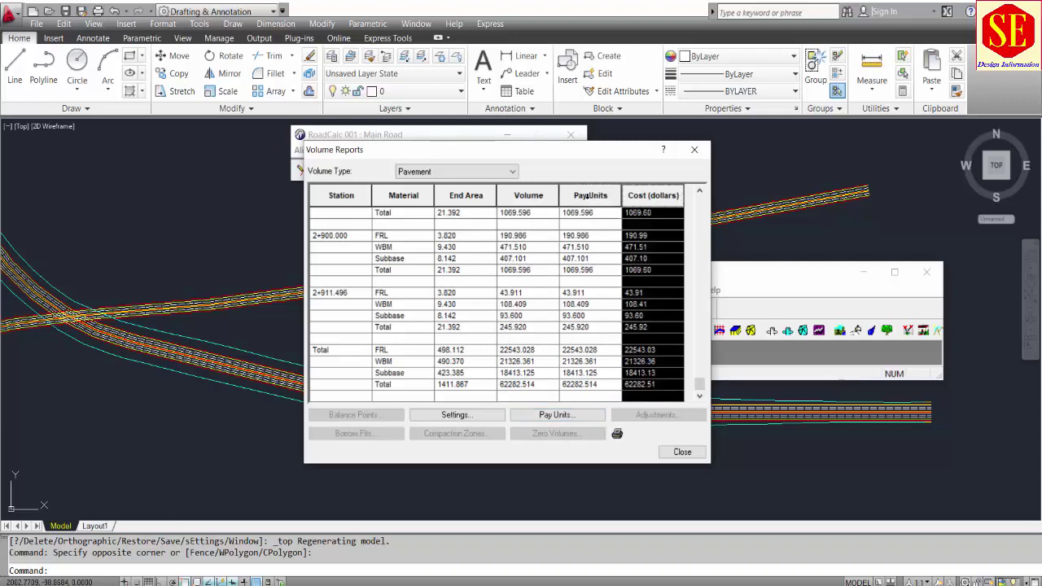
# Review the pavement pay units, including each material's conversion factor and unit cost and the cost label, and accept them as they are
pyautogui.click(556, 415)
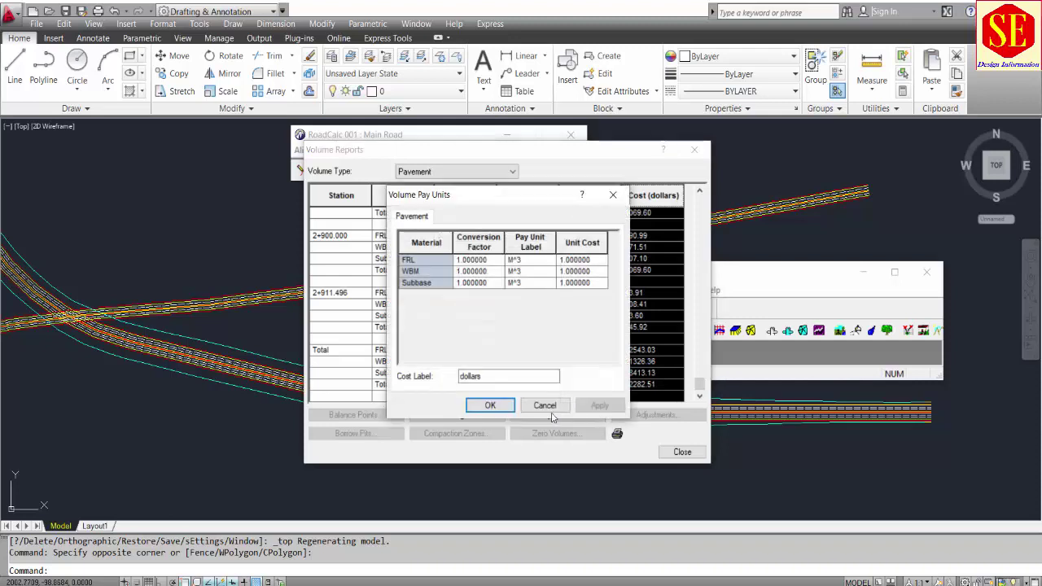
pyautogui.click(579, 260)
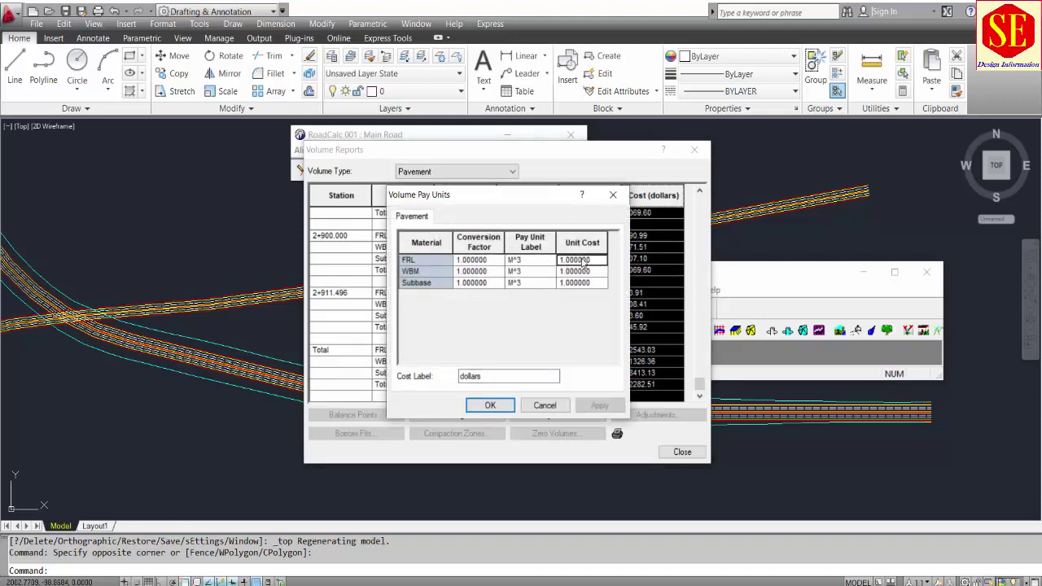
pyautogui.click(579, 260)
pyautogui.click(481, 260)
pyautogui.press('Tab')
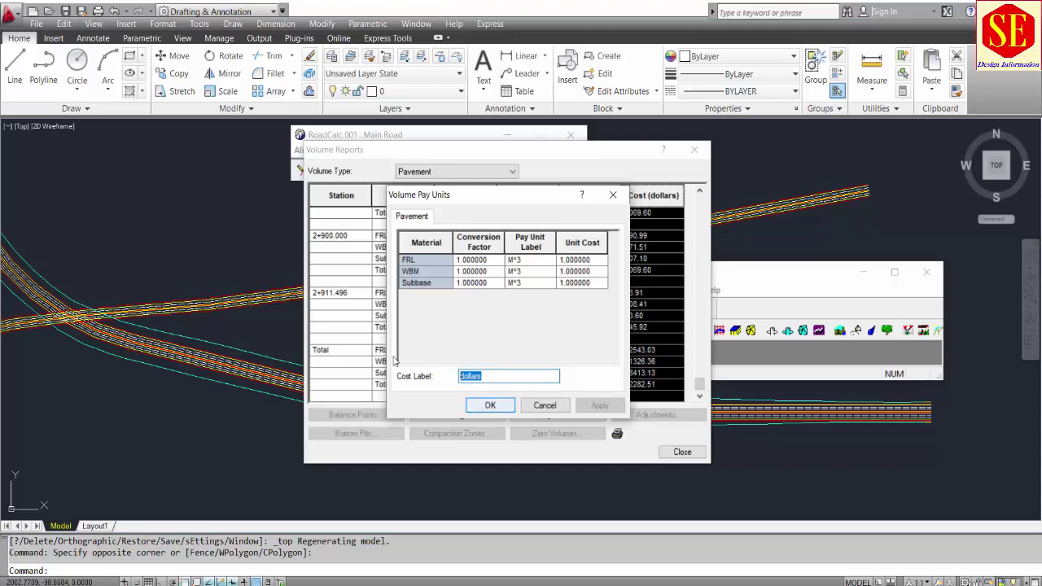
pyautogui.click(491, 406)
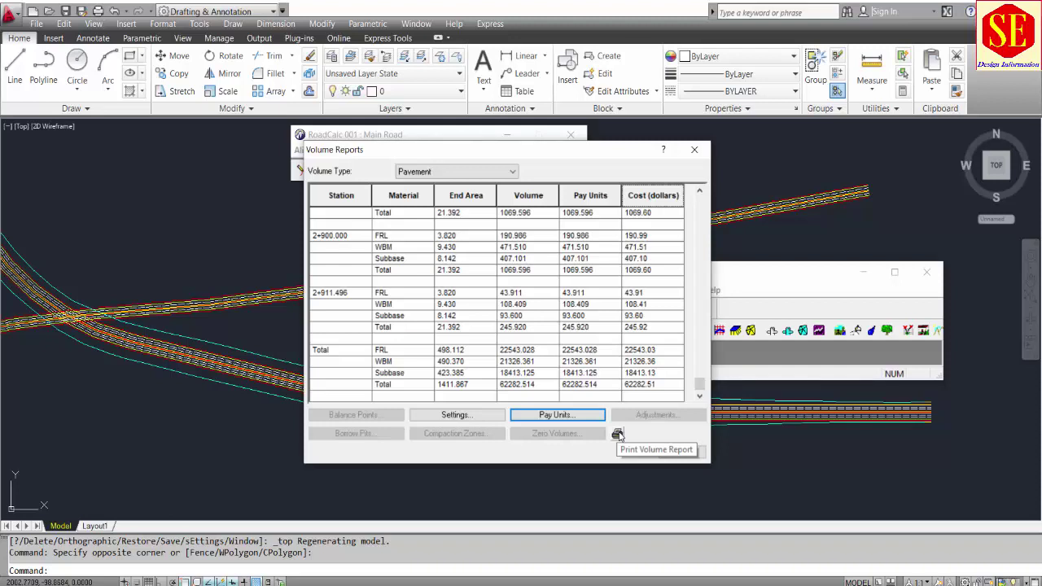
# Try to print the pavement volume report without creating the missing directory, and close the report
pyautogui.click(618, 436)
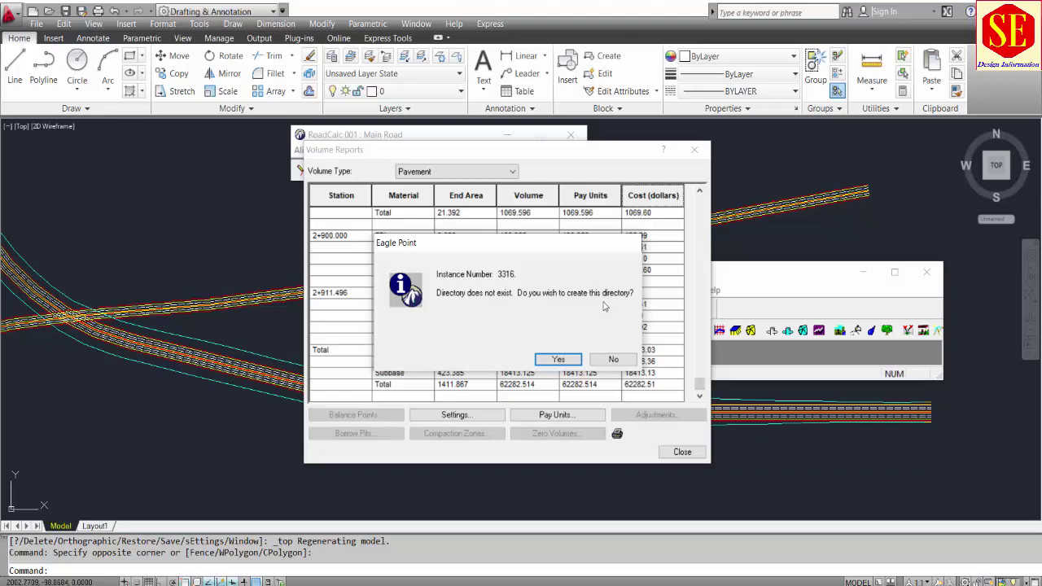
pyautogui.click(622, 362)
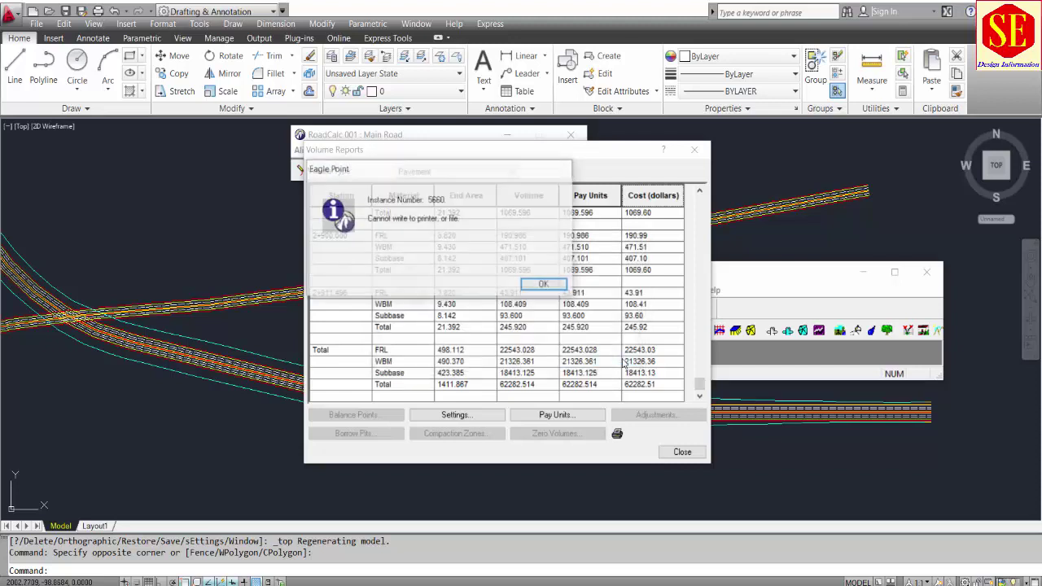
pyautogui.click(546, 285)
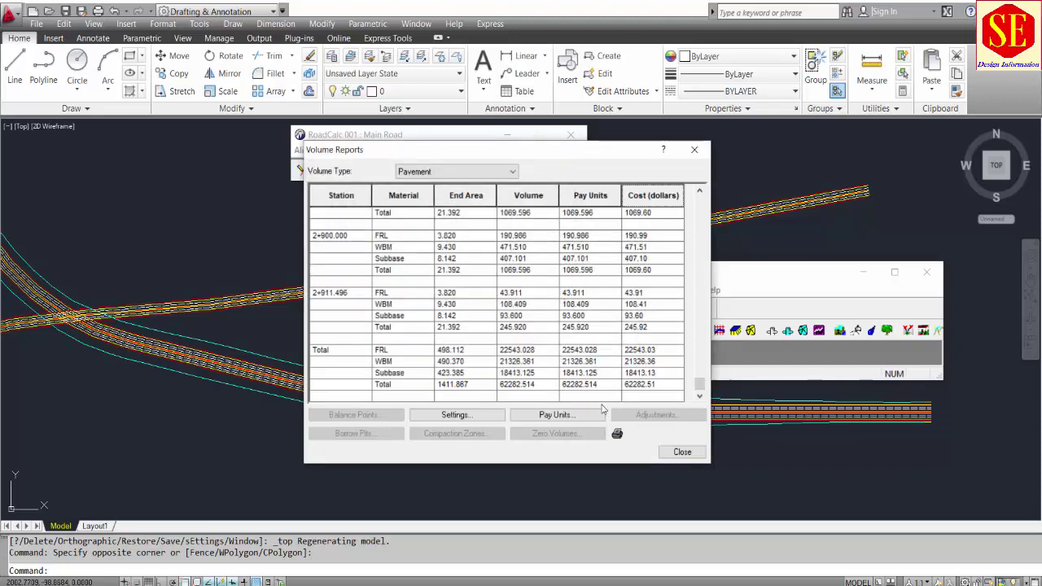
pyautogui.click(680, 451)
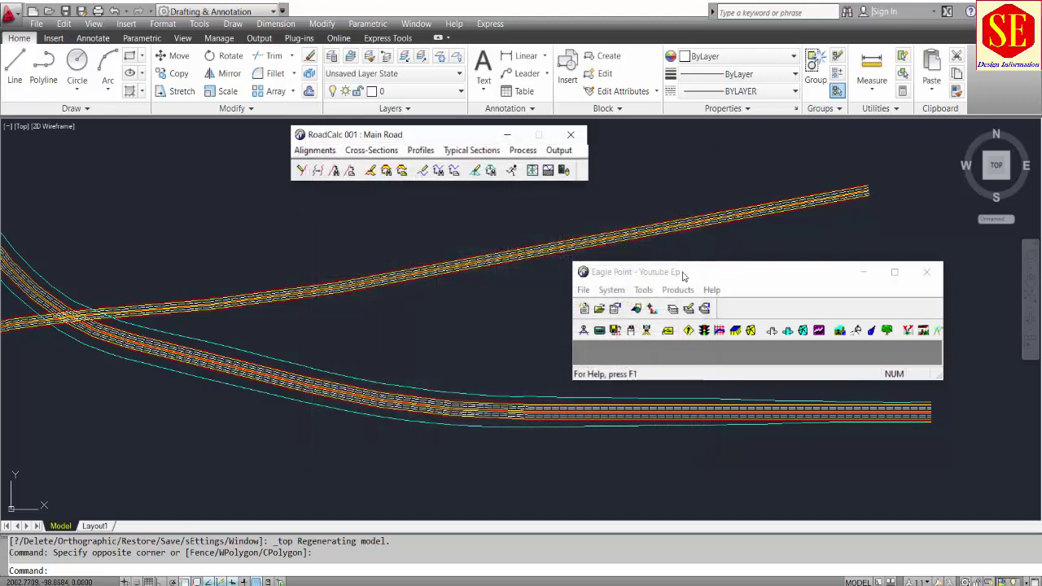
# Set the Eagle Point project's print output to Printer instead of File in the print setup
pyautogui.moveTo(682, 277); pyautogui.dragTo(419, 265)
pyautogui.click(292, 135)
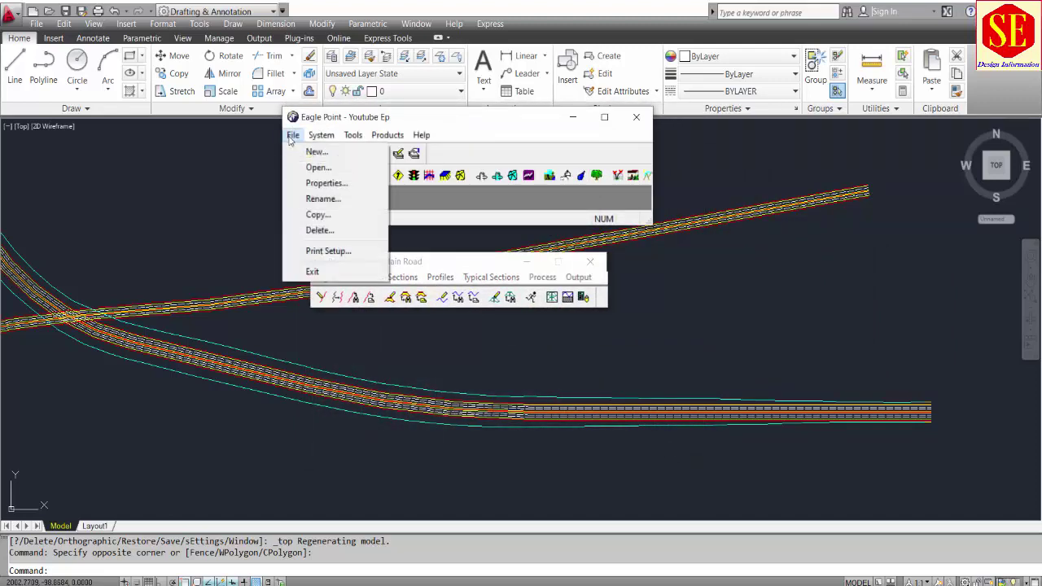
pyautogui.click(327, 253)
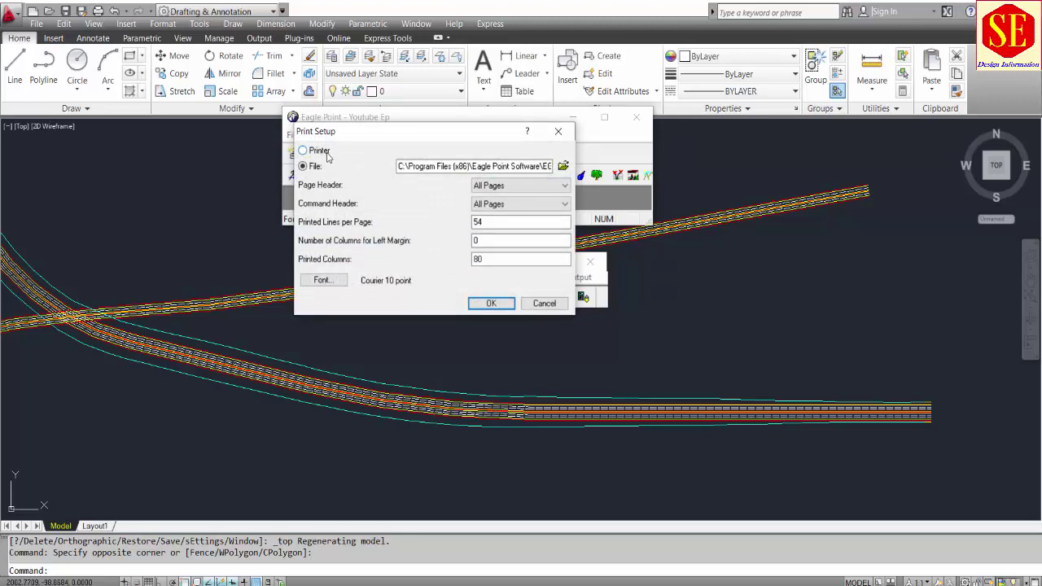
pyautogui.click(319, 152)
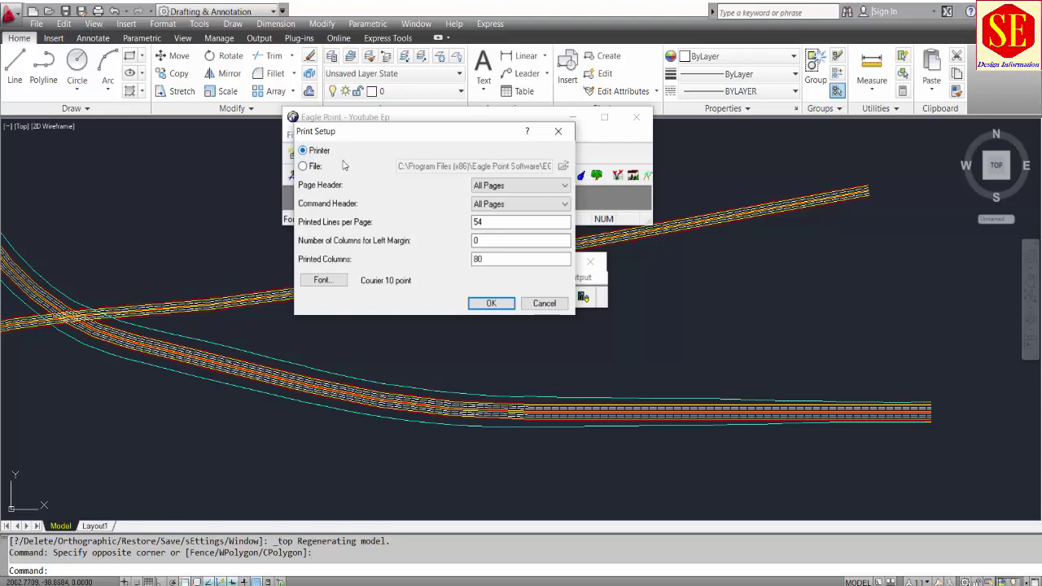
pyautogui.click(490, 303)
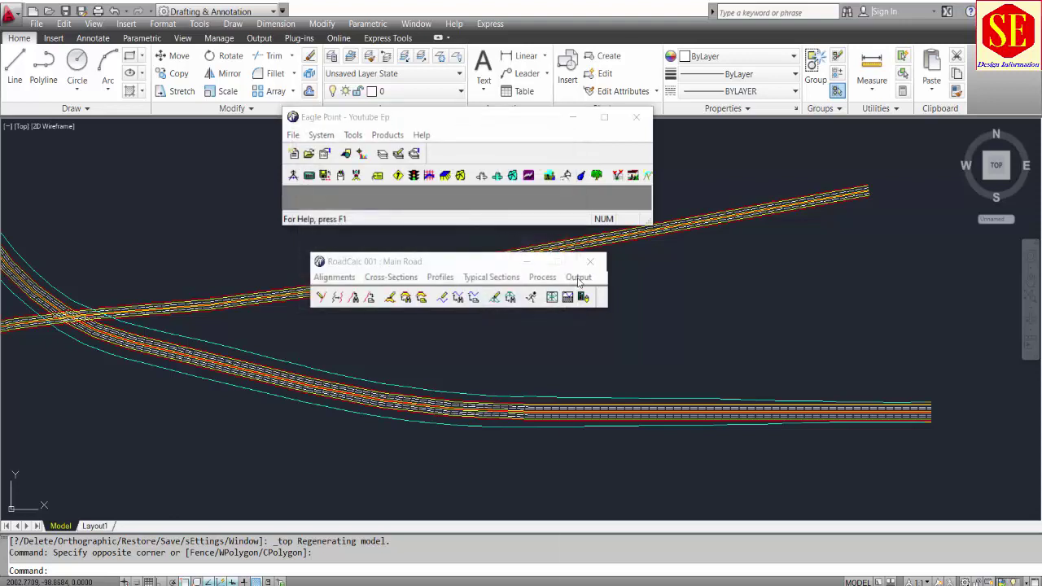
pyautogui.click(578, 277)
pyautogui.click(630, 488)
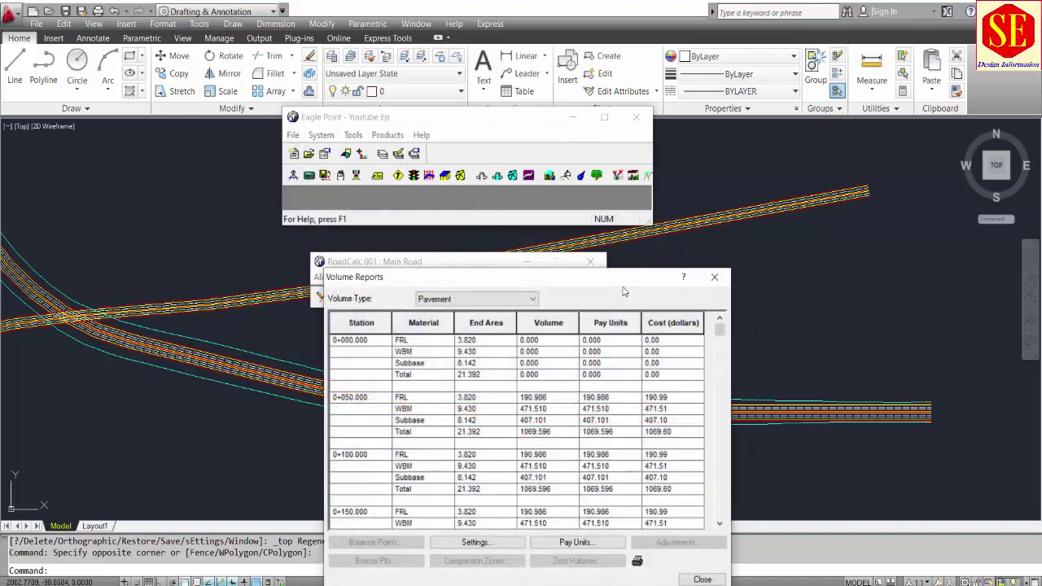
pyautogui.moveTo(624, 291); pyautogui.dragTo(637, 146)
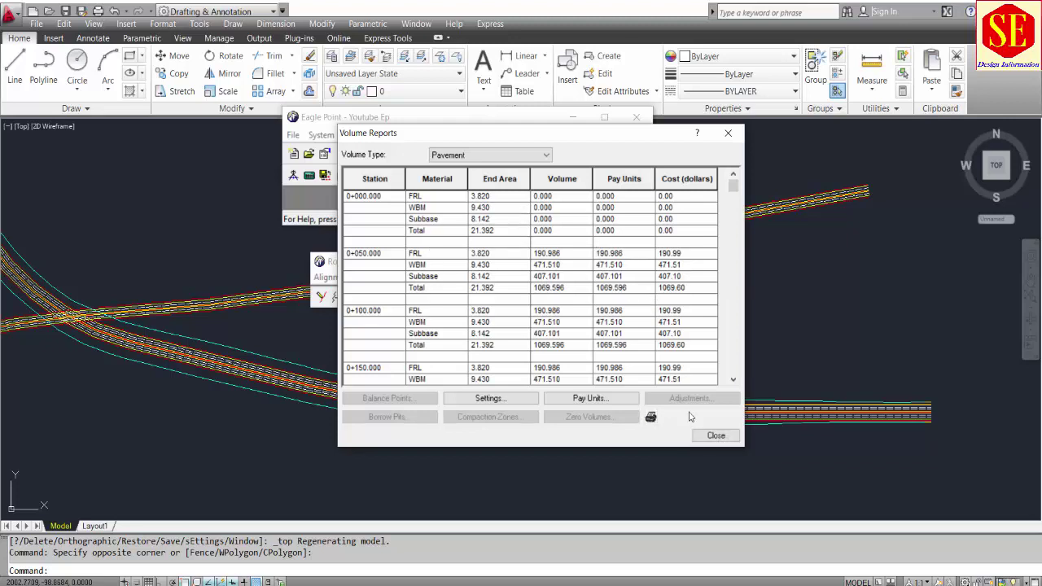
pyautogui.click(716, 436)
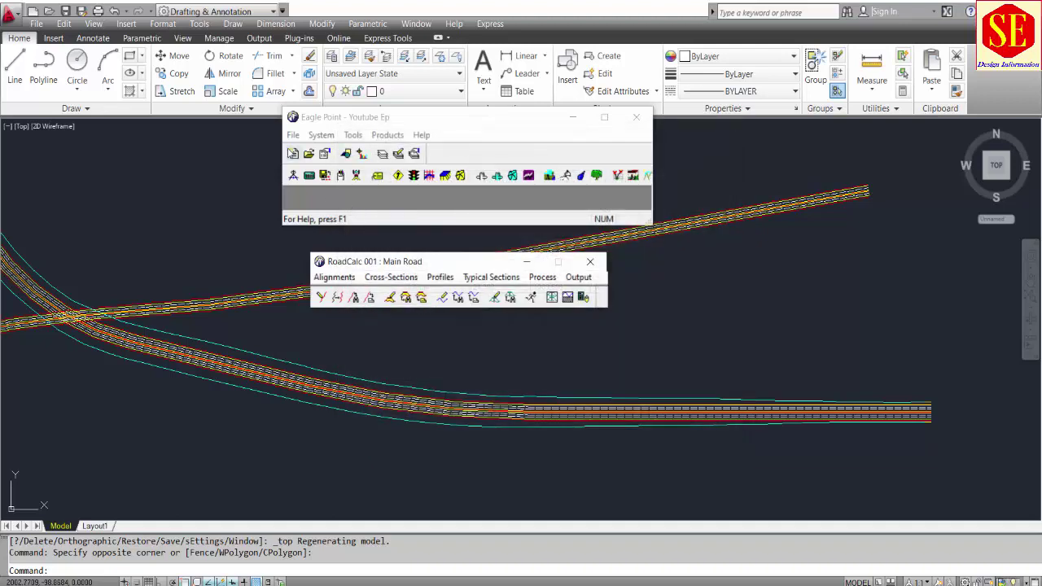
# Set the Eagle Point project's print output to File in the print setup and open the output file selection
pyautogui.click(292, 135)
pyautogui.click(325, 251)
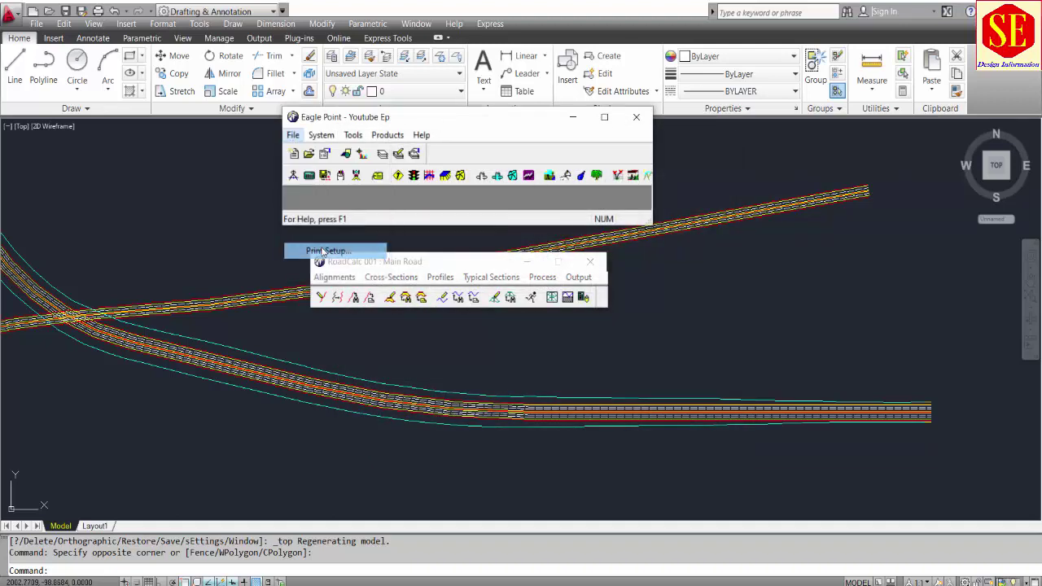
pyautogui.click(303, 166)
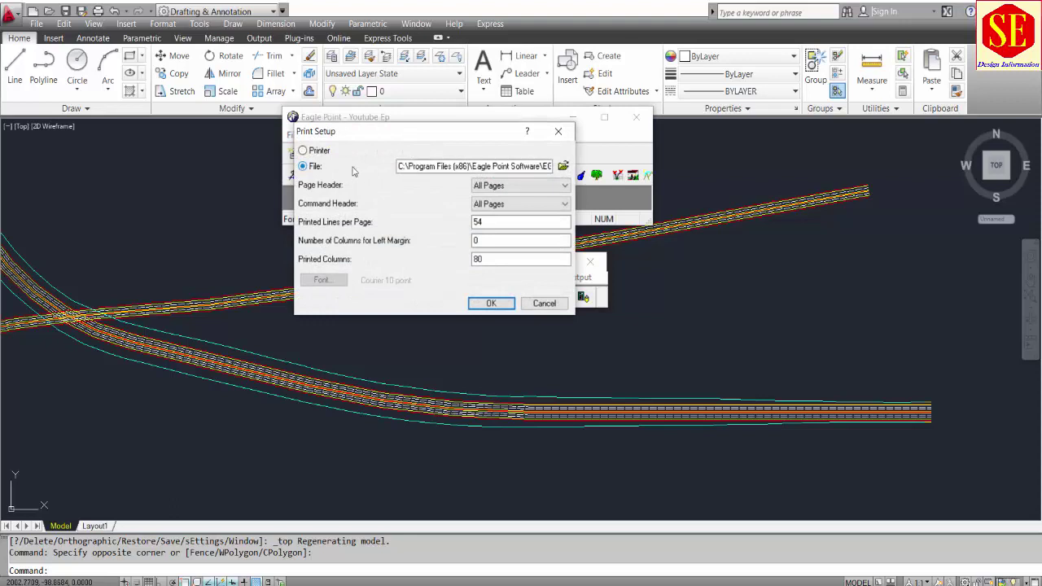
pyautogui.click(487, 169)
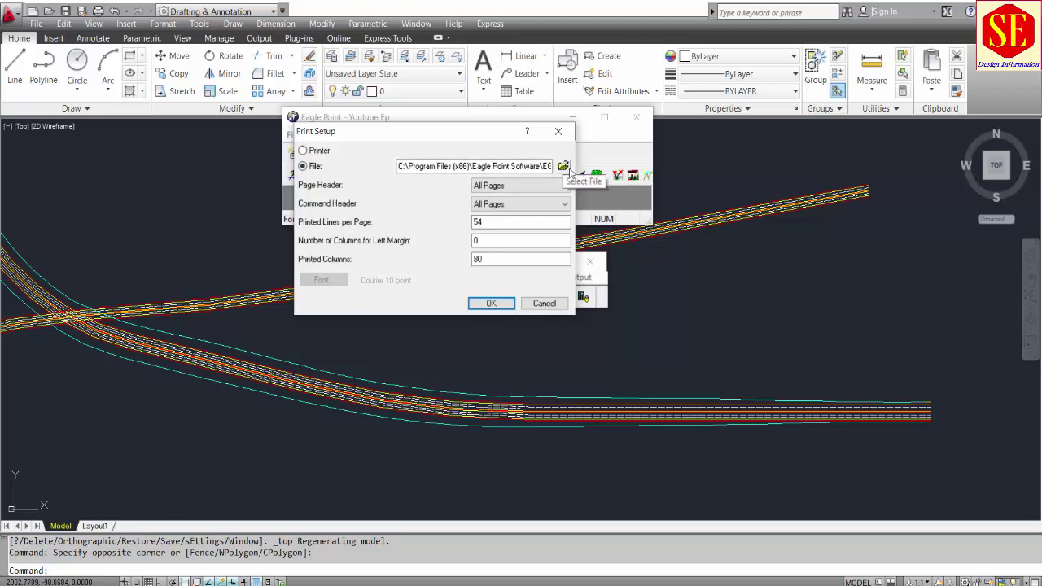
pyautogui.click(563, 166)
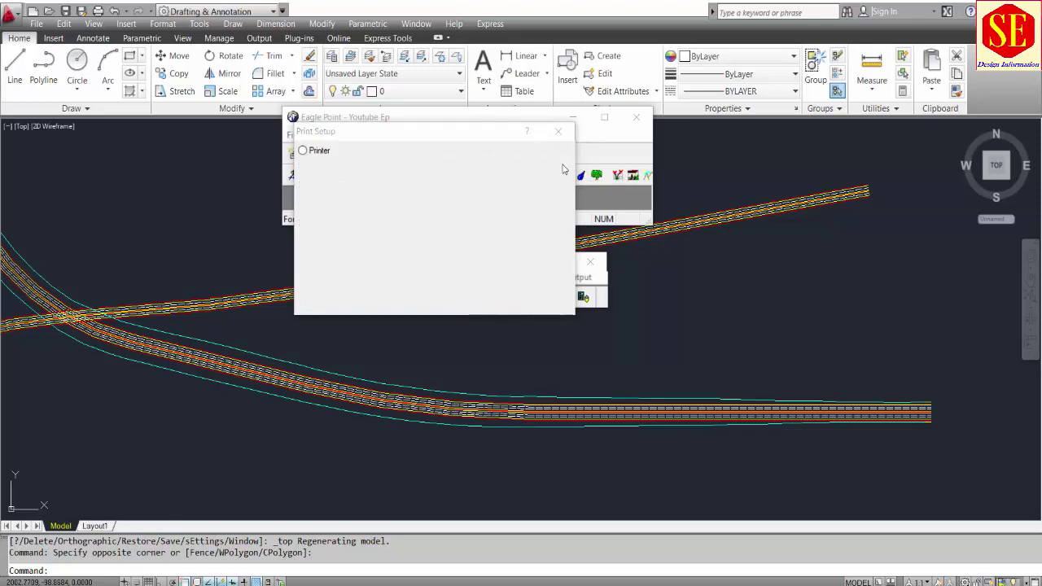
# Create a text document named Youtube on the Desktop and accept it as the print output file
pyautogui.click(443, 144)
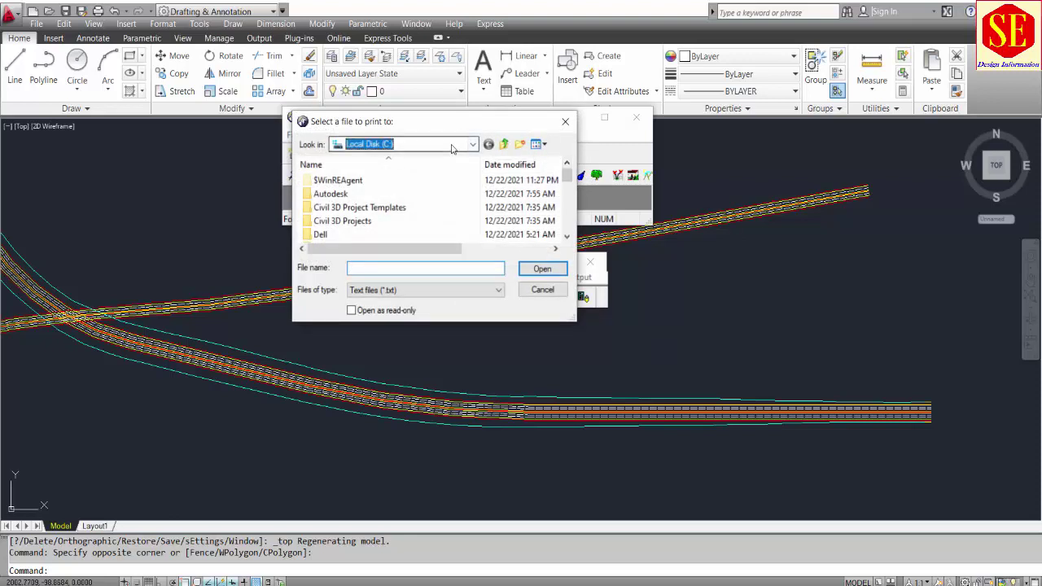
pyautogui.click(379, 161)
pyautogui.scroll(-5, 520, 208)
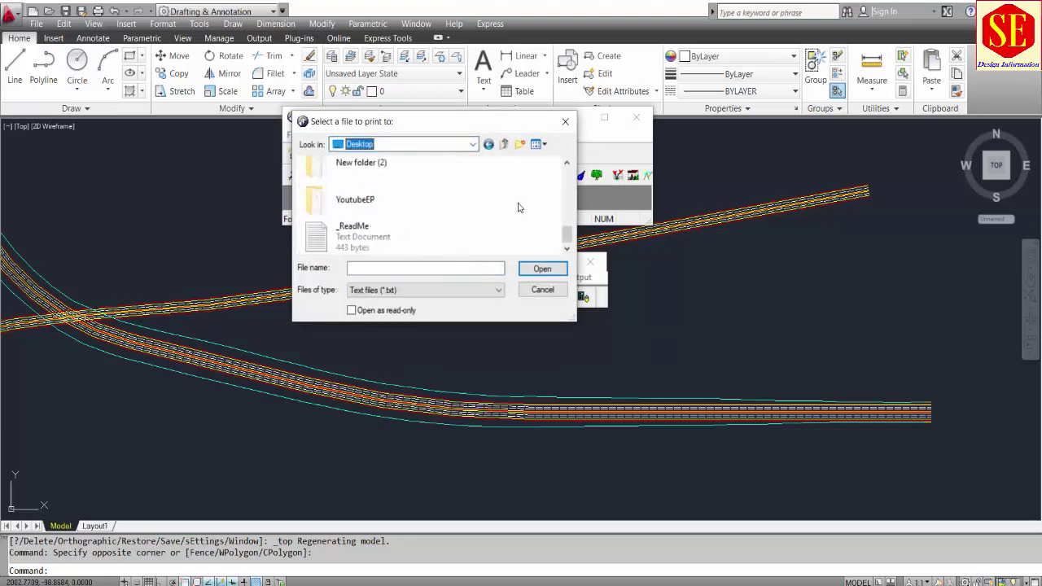
pyautogui.rightClick(521, 205)
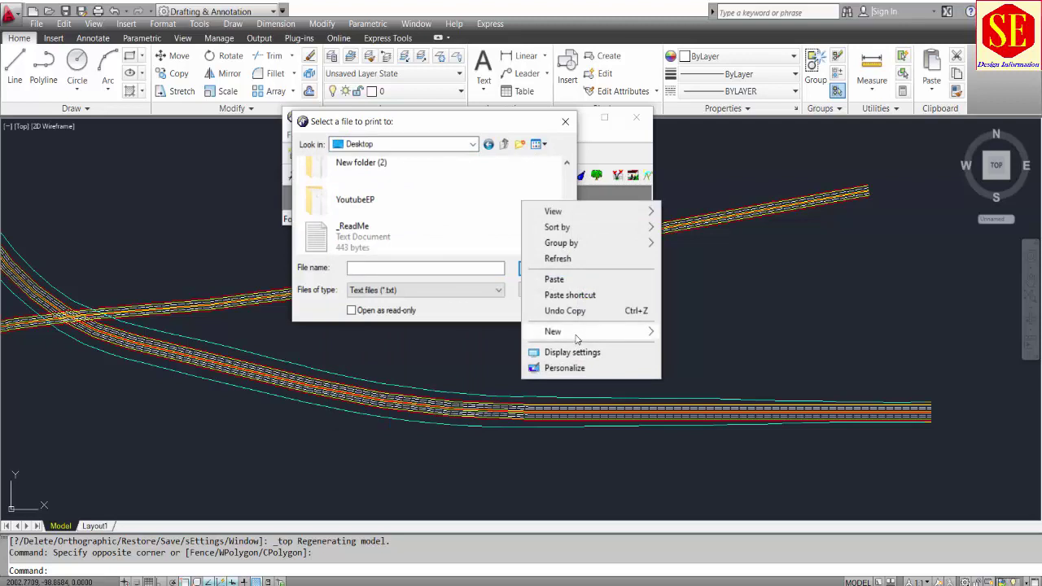
pyautogui.moveTo(581, 337)
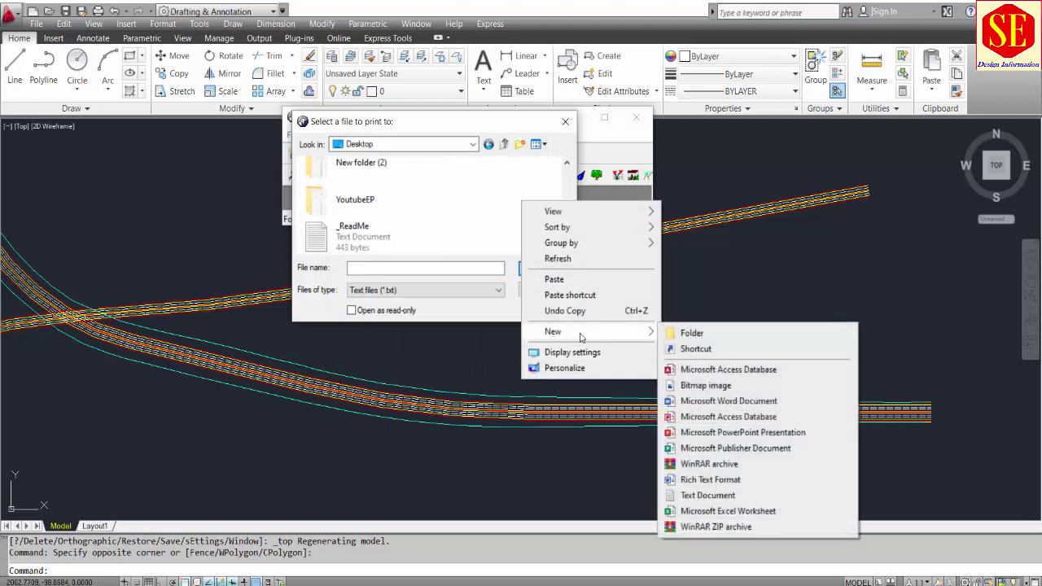
pyautogui.click(698, 497)
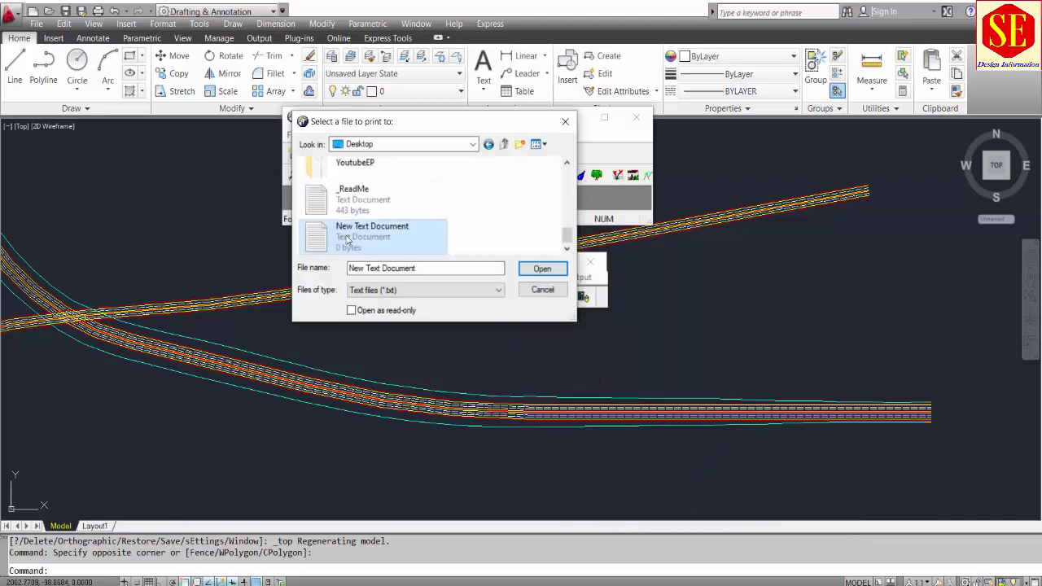
pyautogui.rightClick(350, 238)
pyautogui.click(390, 551)
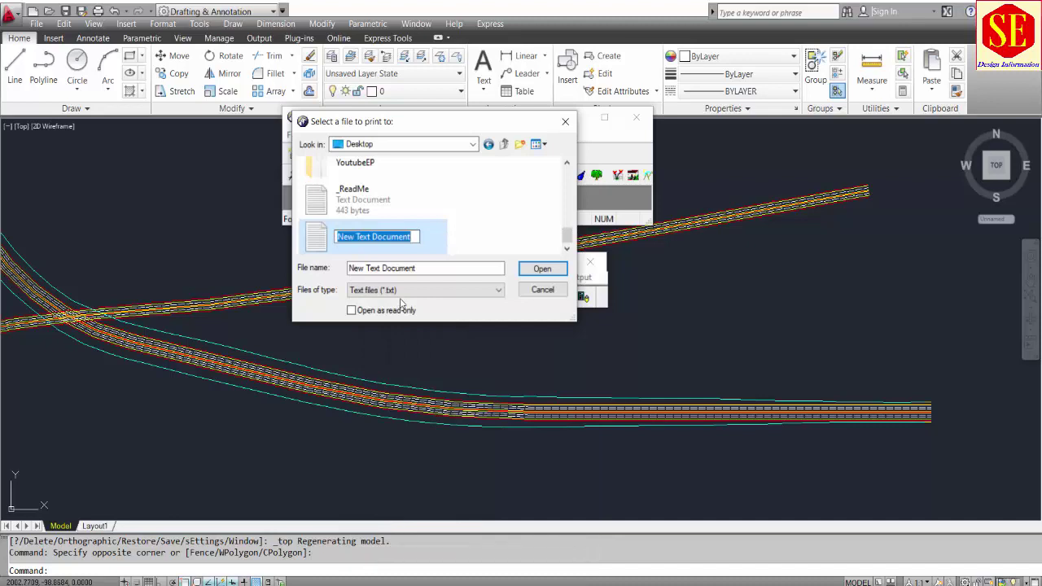
pyautogui.write('Youtube')
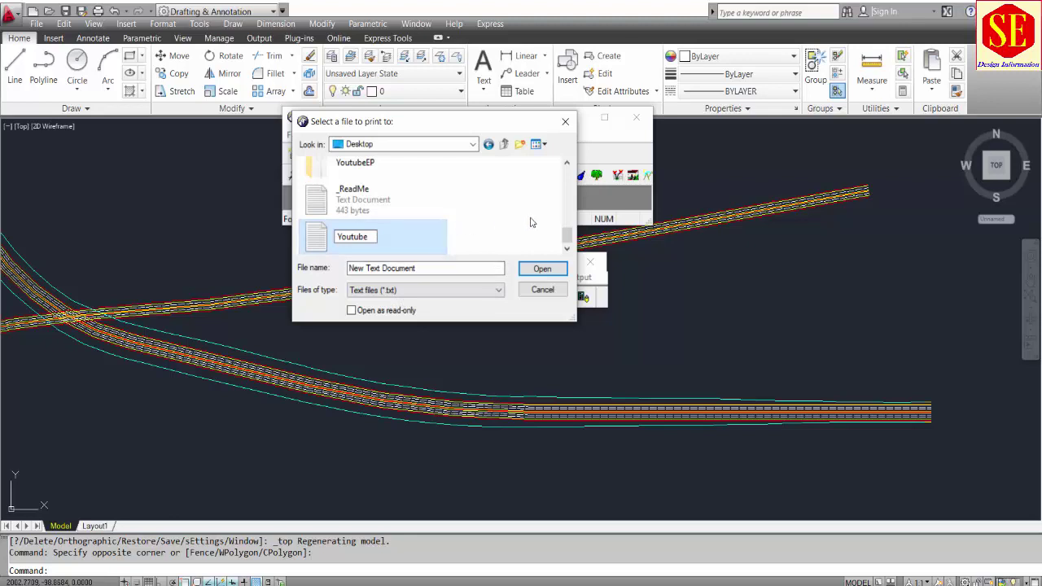
pyautogui.click(464, 249)
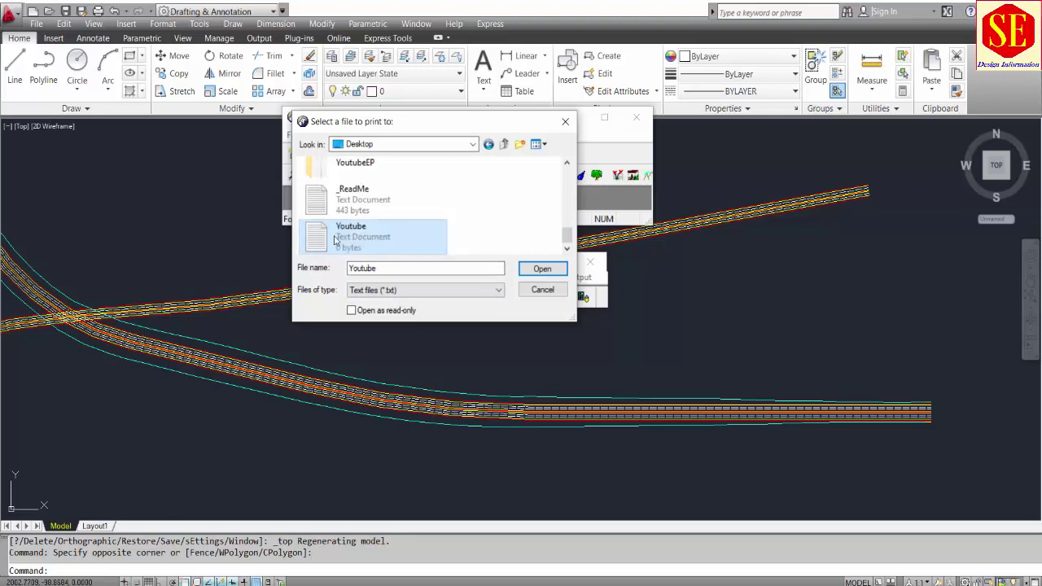
pyautogui.click(542, 268)
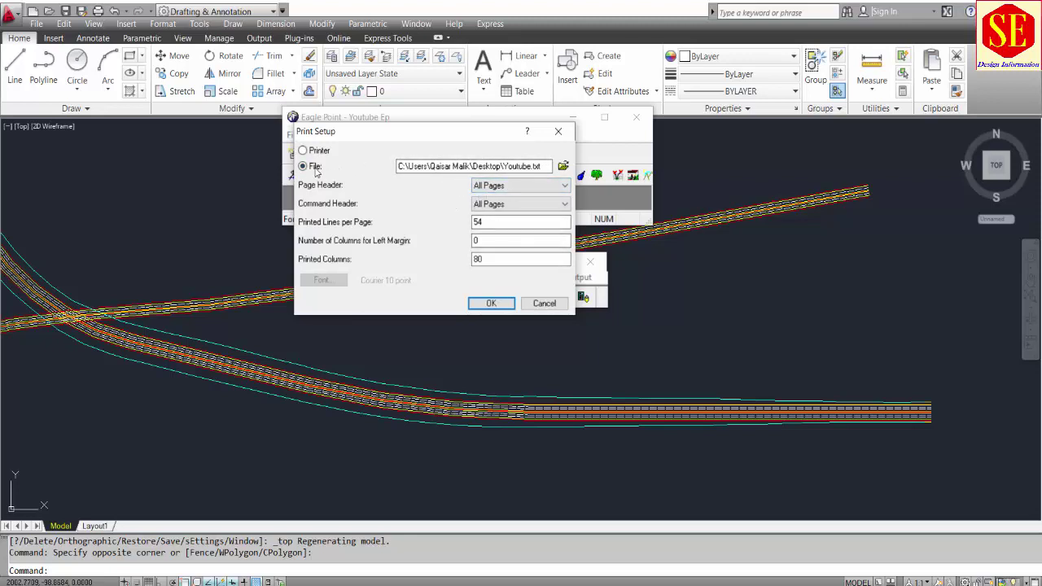
pyautogui.click(488, 304)
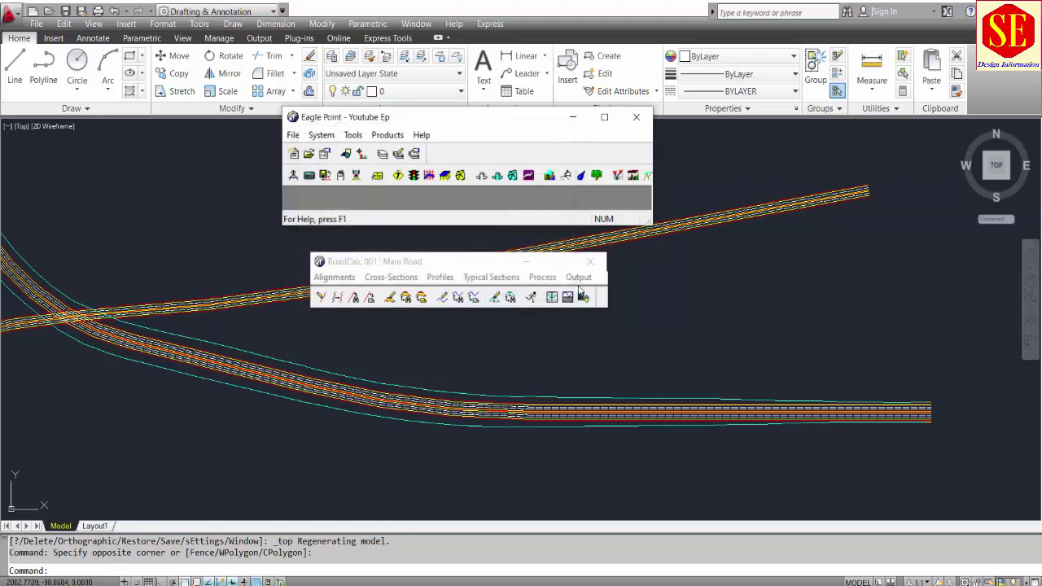
# Print Main Road's pavement volume report from RoadCalc to the Youtube text file
pyautogui.click(579, 277)
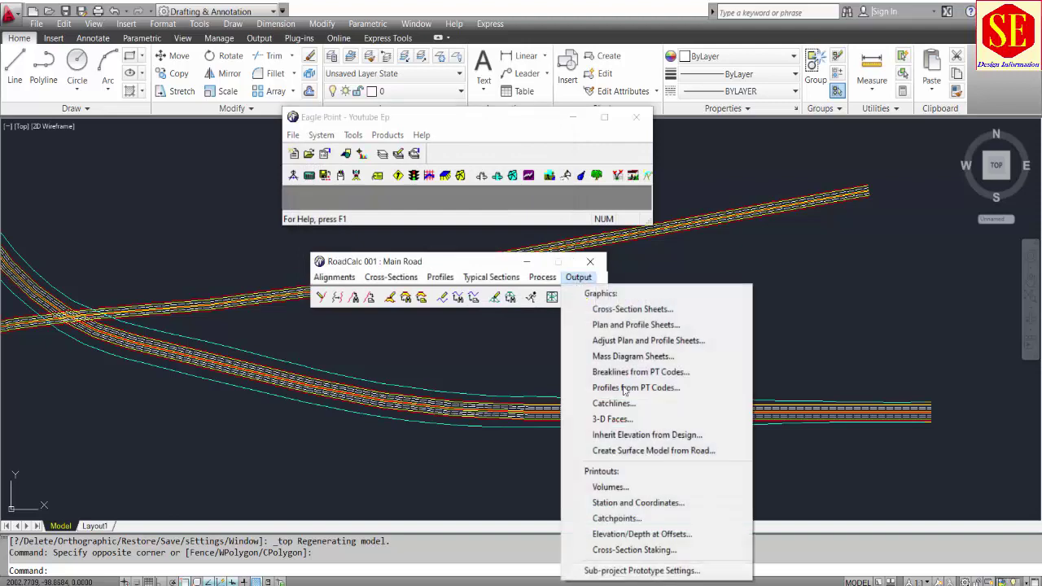
pyautogui.click(645, 488)
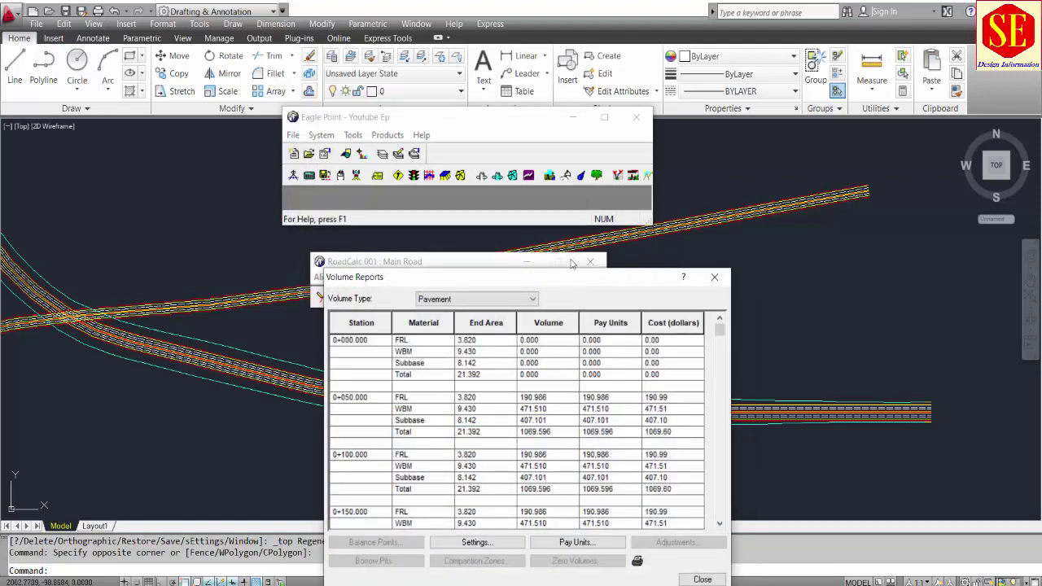
pyautogui.moveTo(572, 274); pyautogui.dragTo(595, 136)
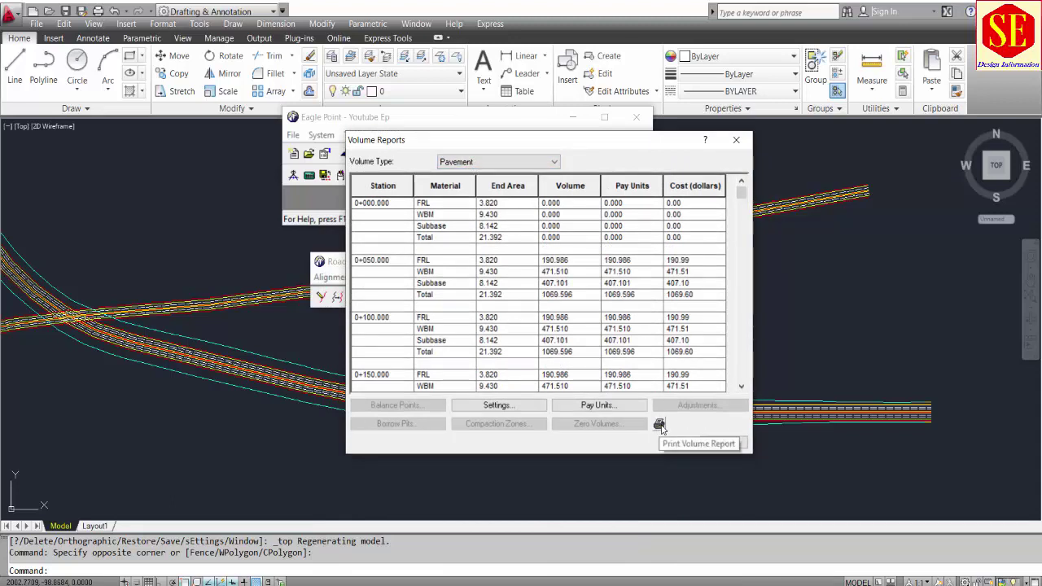
# Open the Youtube text file from the desktop in Notepad and review the pavement volumes down to the totals
pyautogui.click(954, 5)
pyautogui.click(955, 7)
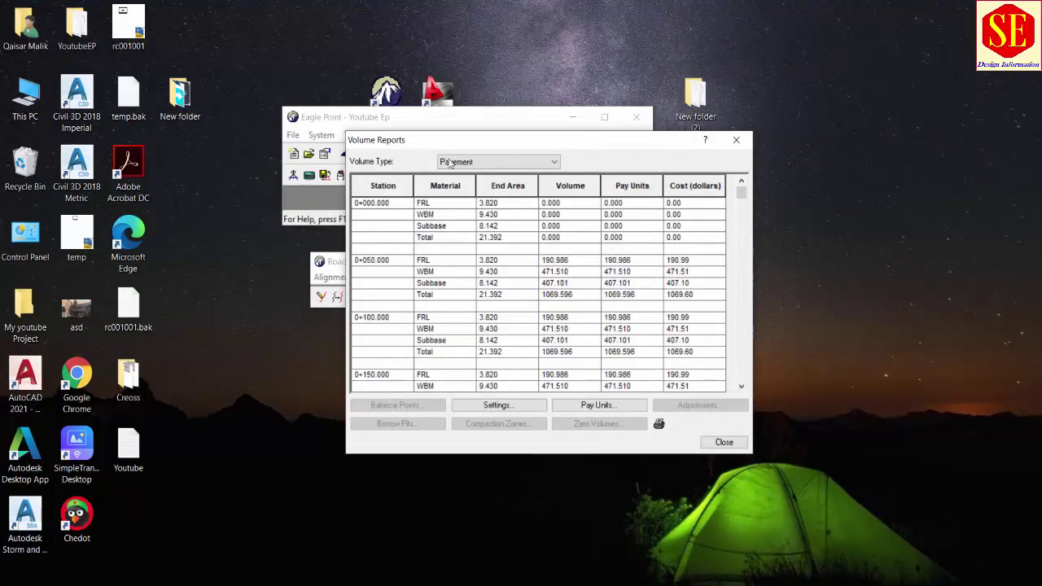
pyautogui.click(129, 452)
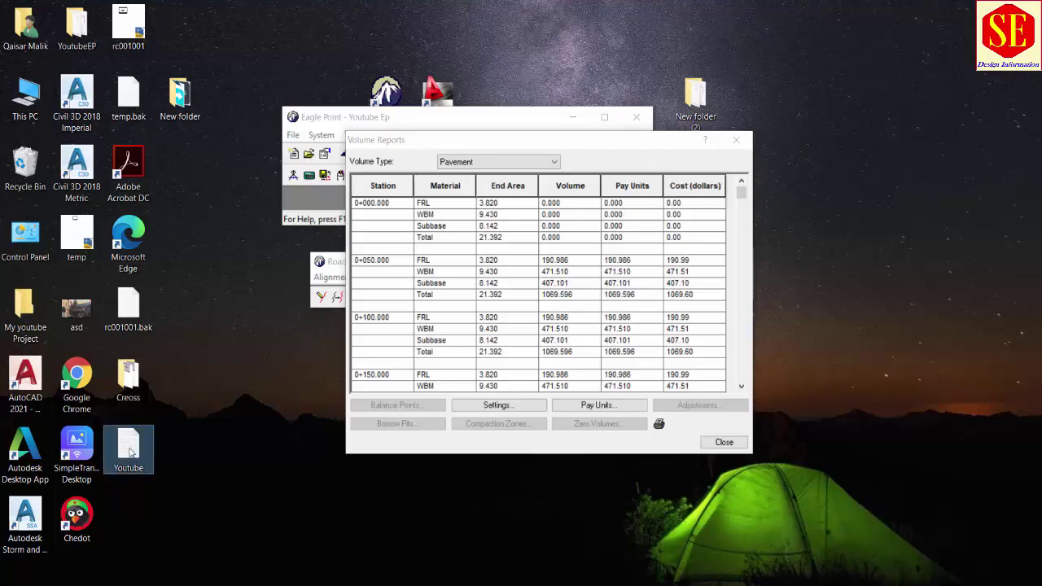
pyautogui.doubleClick(128, 453)
pyautogui.click(962, 257)
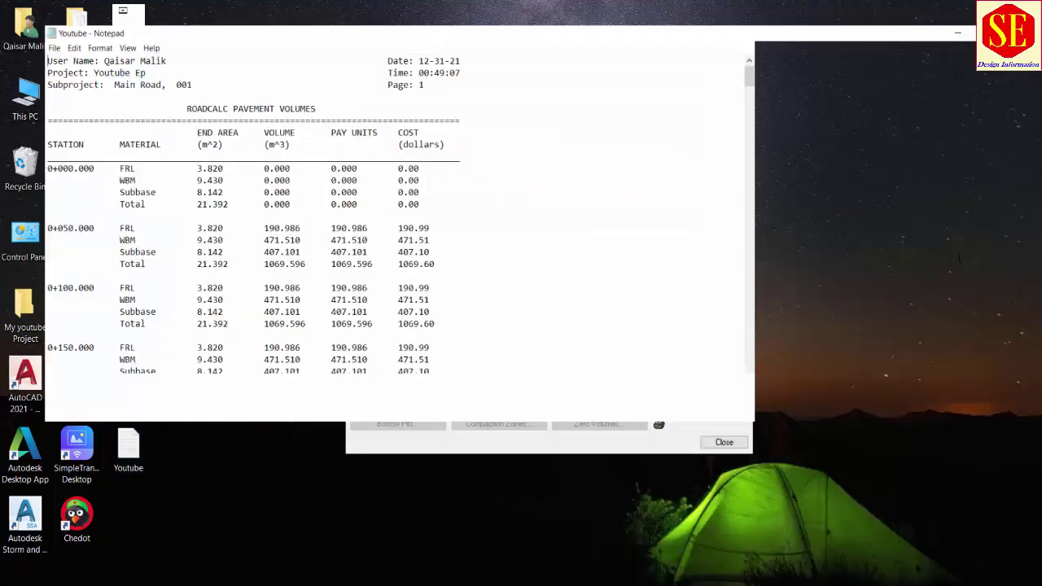
pyautogui.scroll(-20, 122, 244)
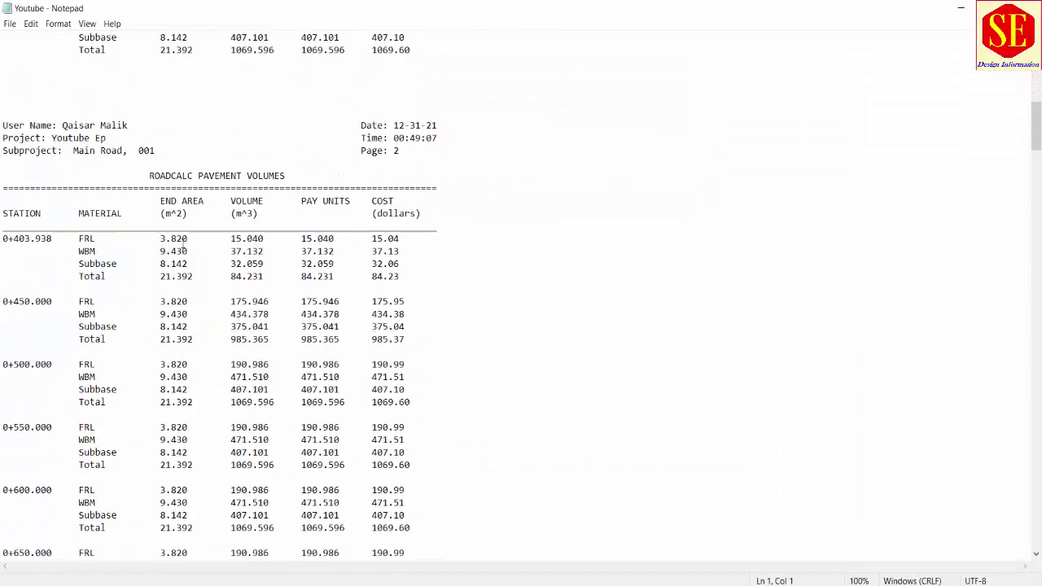
pyautogui.moveTo(1038, 140); pyautogui.dragTo(919, 507)
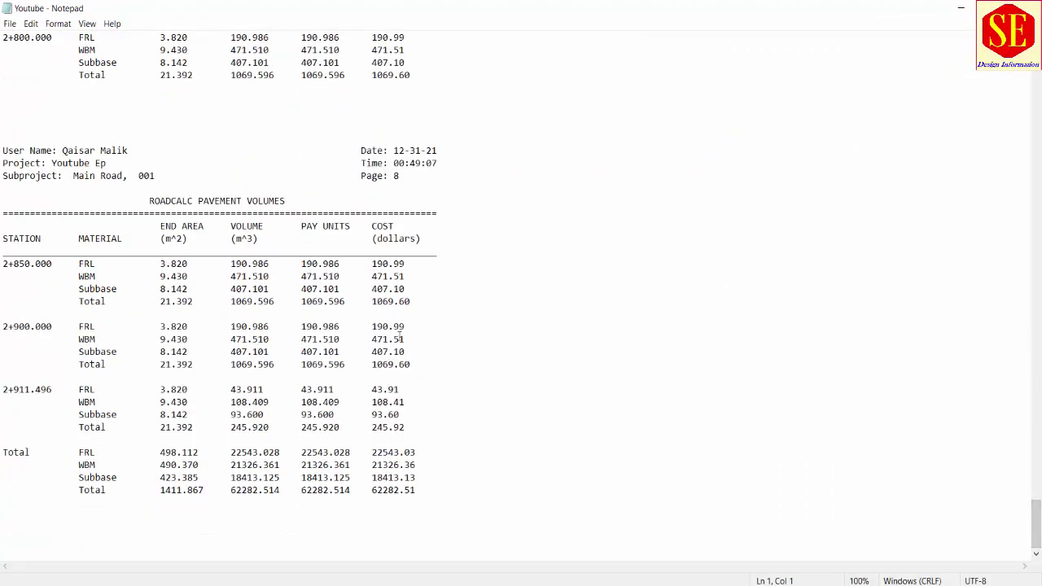
# Copy the entire pavement volume report text from the Youtube file
pyautogui.hotkey('ctrl', 'a')
pyautogui.rightClick(259, 236)
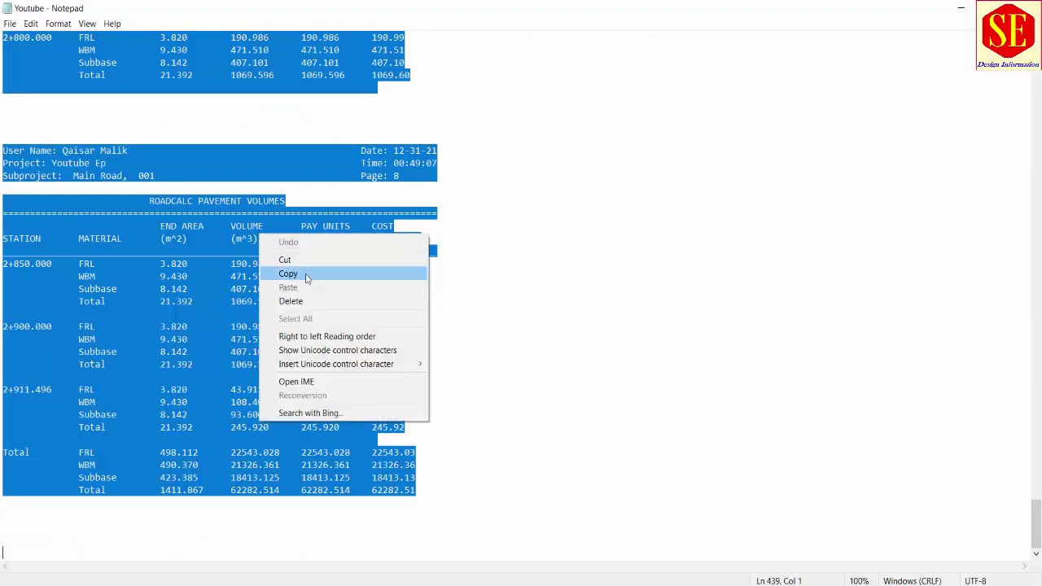
pyautogui.click(307, 277)
# Start a blank workbook in Excel, dismissing the license notice, and paste the copied report at cell A1
pyautogui.press('super')
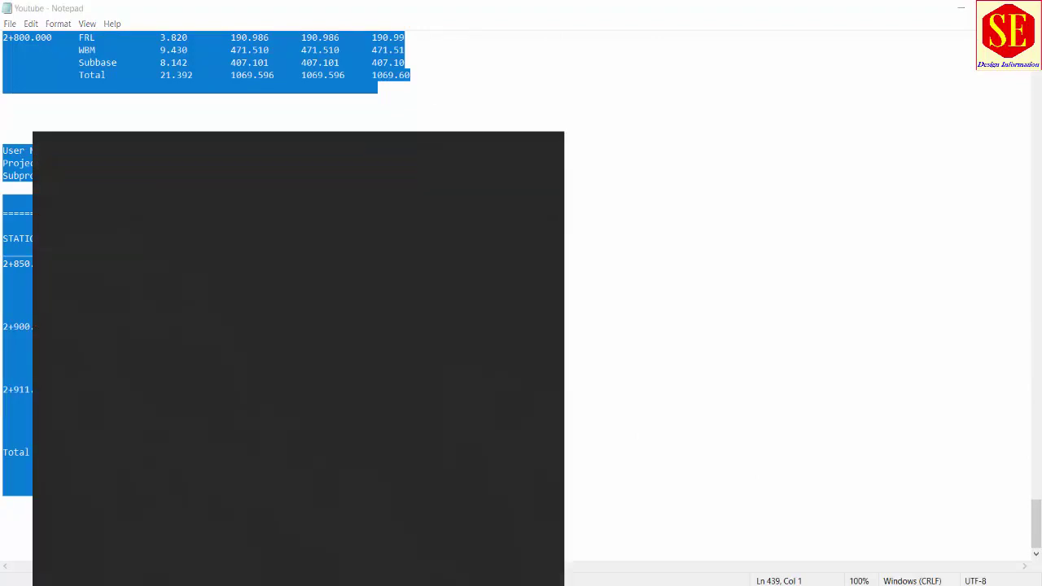
pyautogui.write('excel')
pyautogui.click(112, 206)
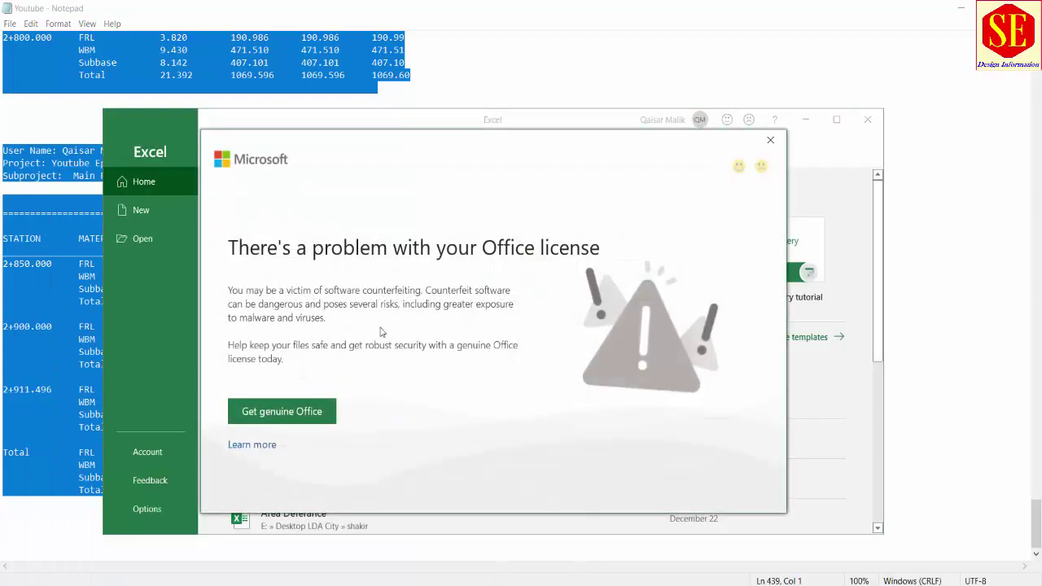
pyautogui.click(770, 140)
pyautogui.click(329, 351)
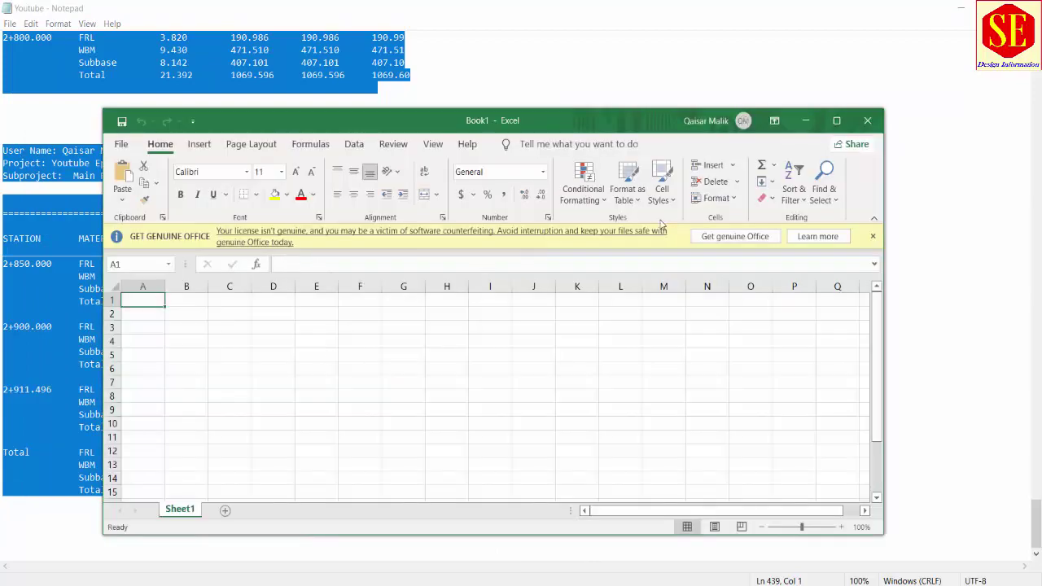
pyautogui.click(836, 121)
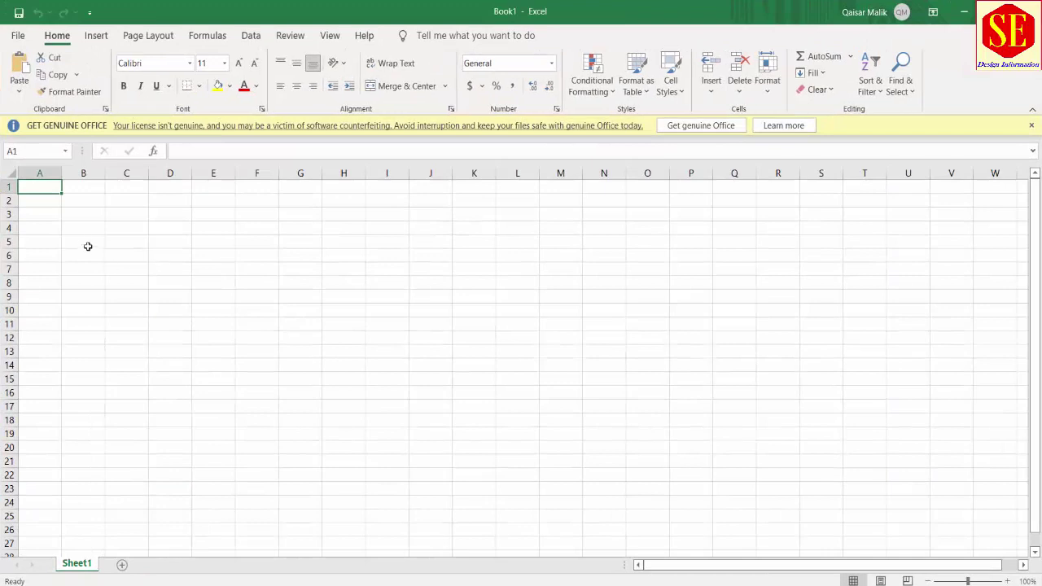
pyautogui.rightClick(36, 184)
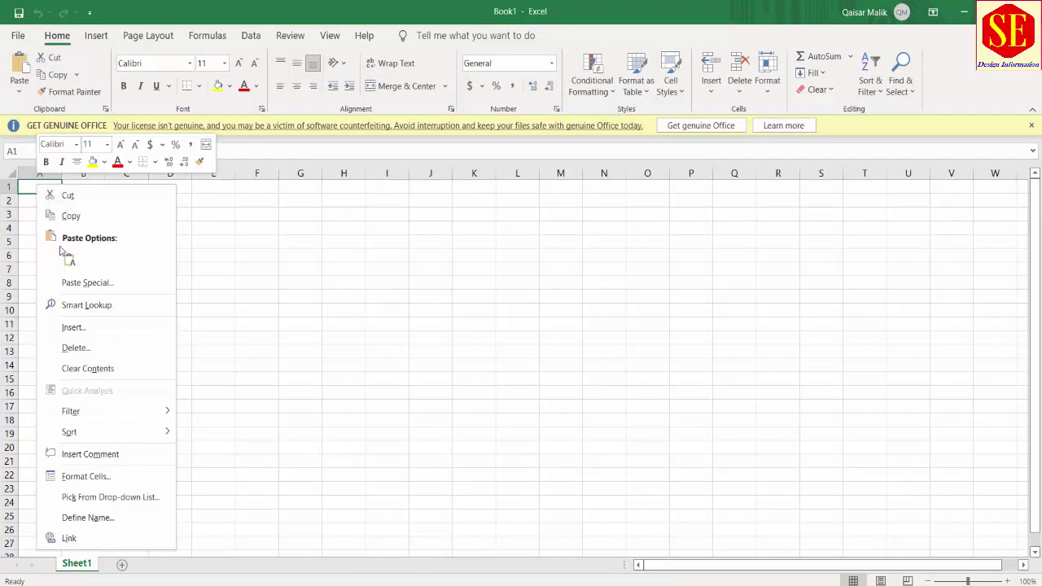
pyautogui.click(68, 259)
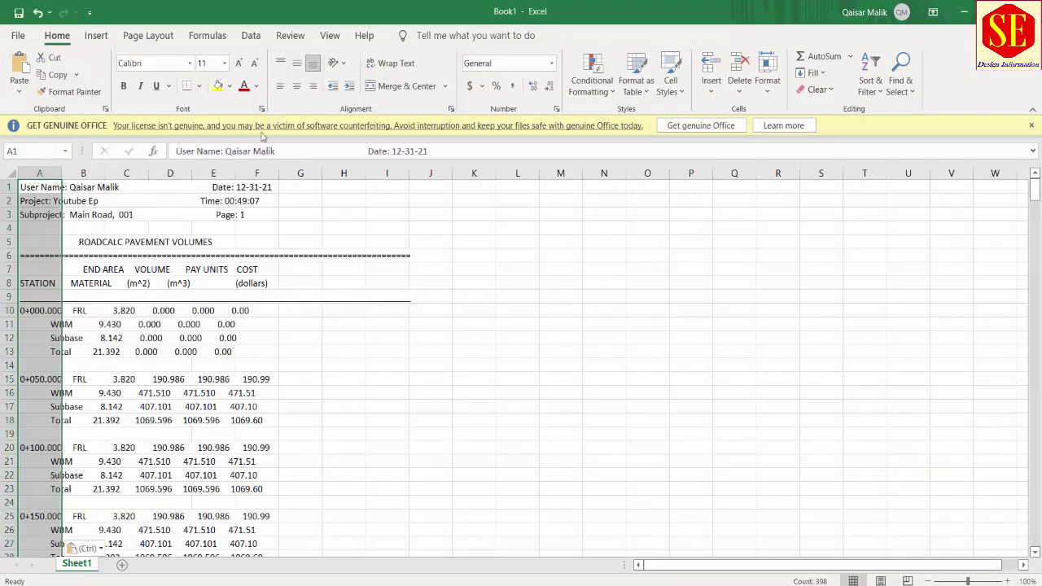
# Split the pasted pavement report into fixed-width columns with Text to Columns, keeping the suggested breaks, General format and destination A1
pyautogui.click(250, 35)
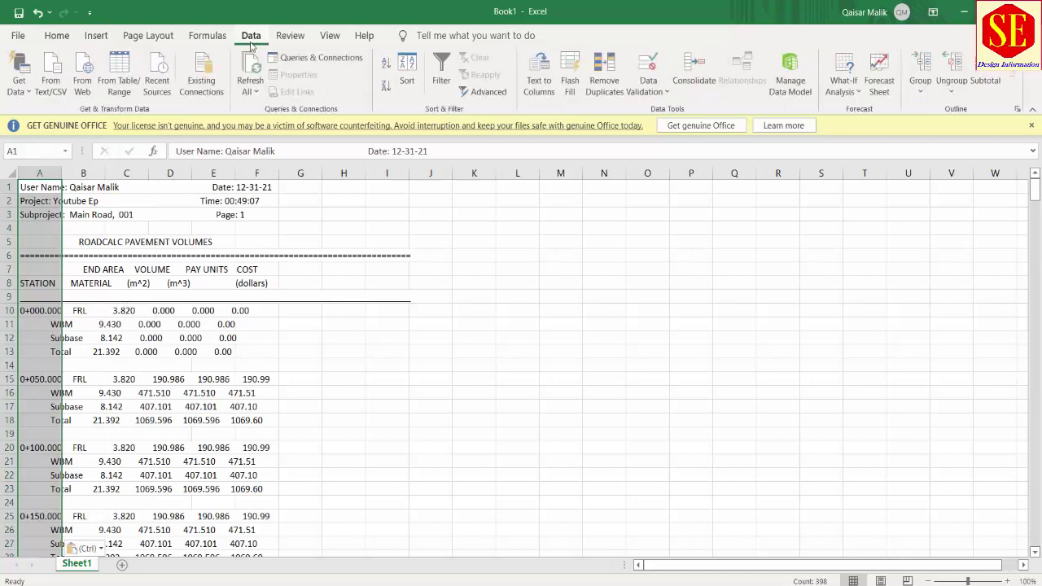
pyautogui.click(544, 85)
pyautogui.click(620, 424)
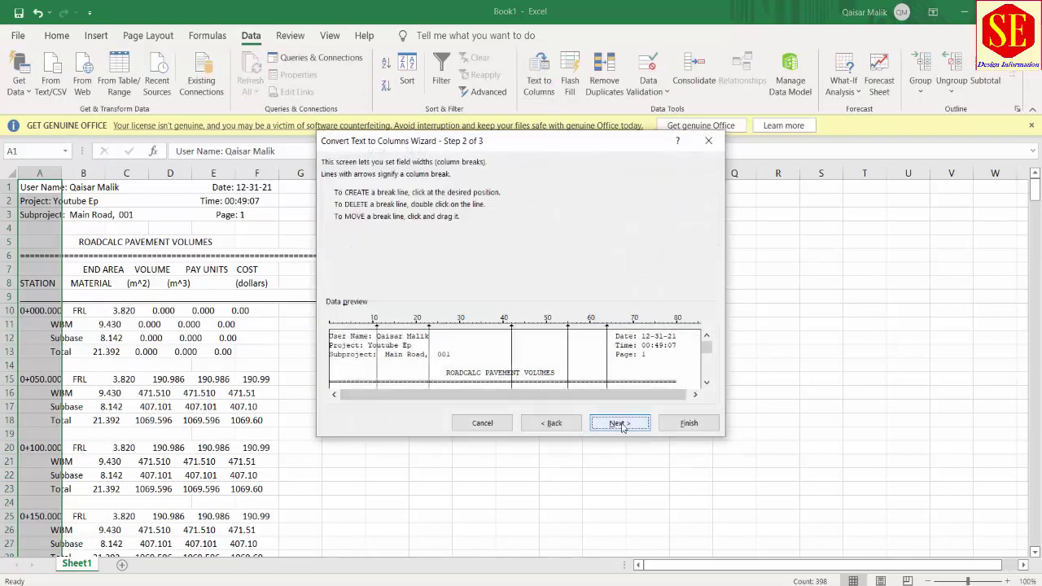
pyautogui.click(706, 382)
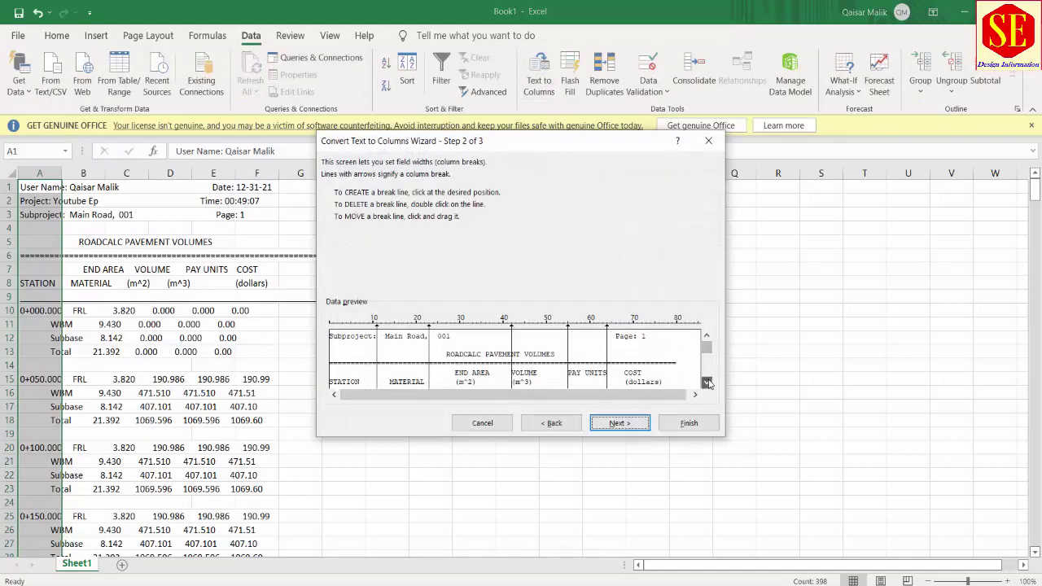
pyautogui.click(707, 382)
pyautogui.click(707, 382)
pyautogui.click(706, 382)
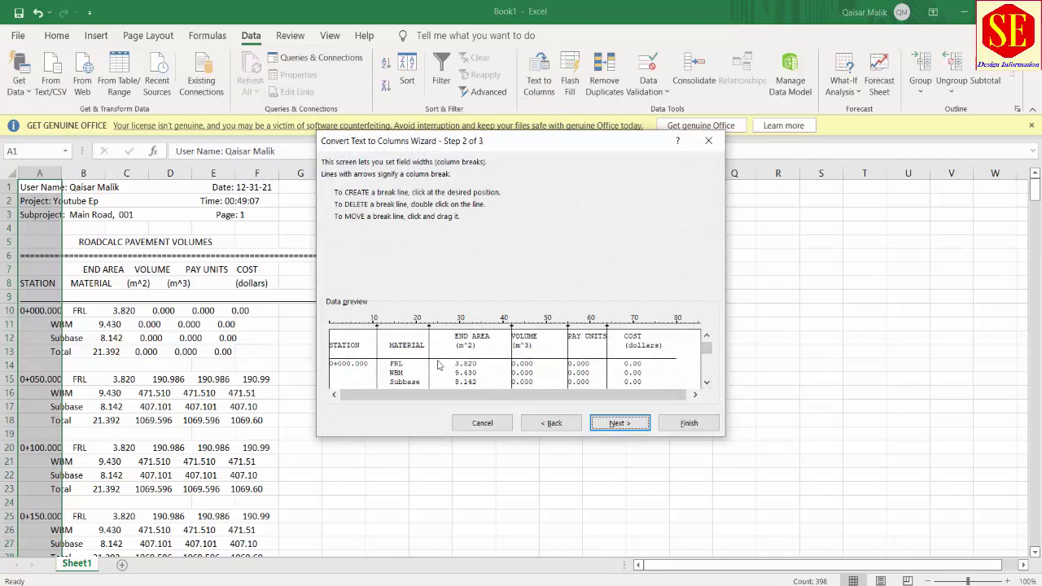
pyautogui.moveTo(707, 349)
pyautogui.mouseDown()
pyautogui.moveTo(706, 381)
pyautogui.moveTo(707, 334)
pyautogui.mouseUp()
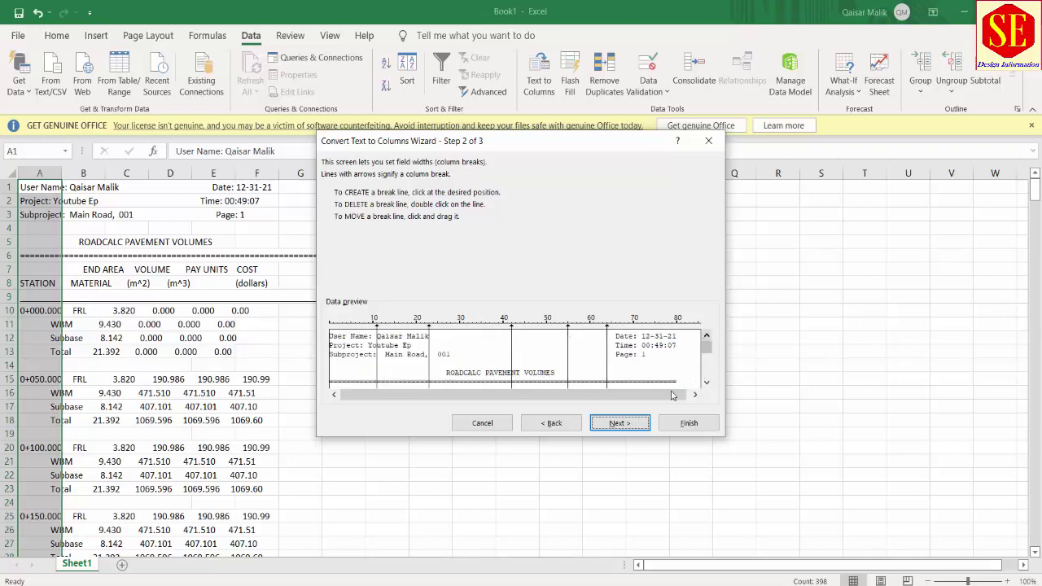
pyautogui.click(615, 424)
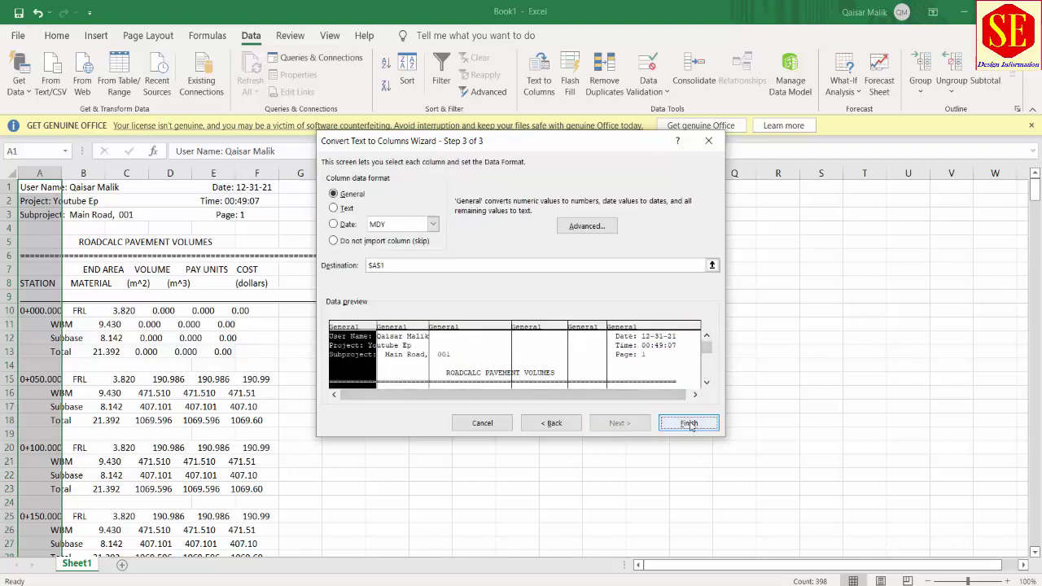
pyautogui.click(689, 423)
# Examine the separated material, end area, volume, pay units and cost columns through the stations of the pavement report
pyautogui.click(77, 406)
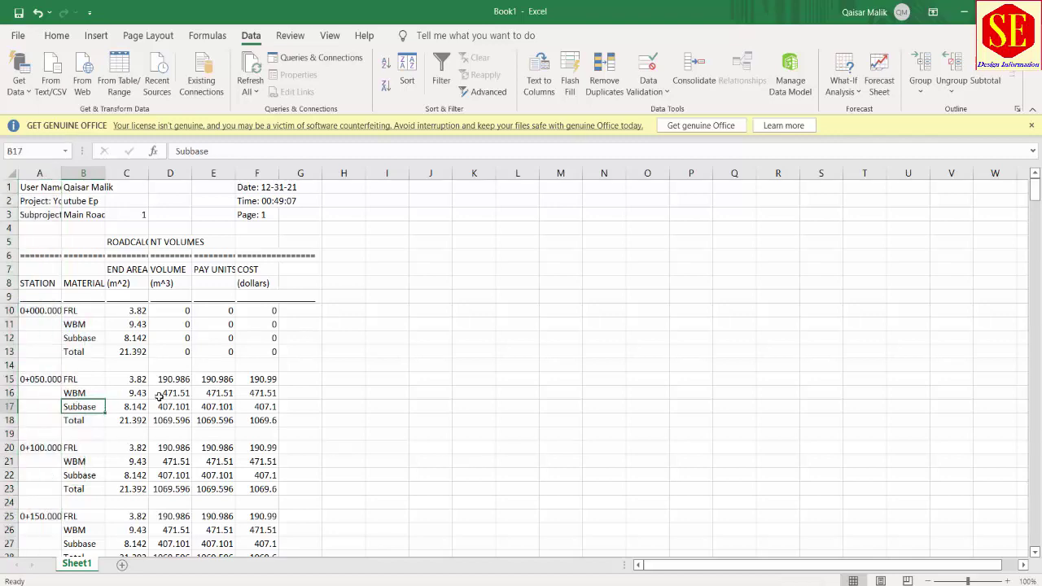
pyautogui.click(143, 393)
pyautogui.click(179, 393)
pyautogui.click(232, 393)
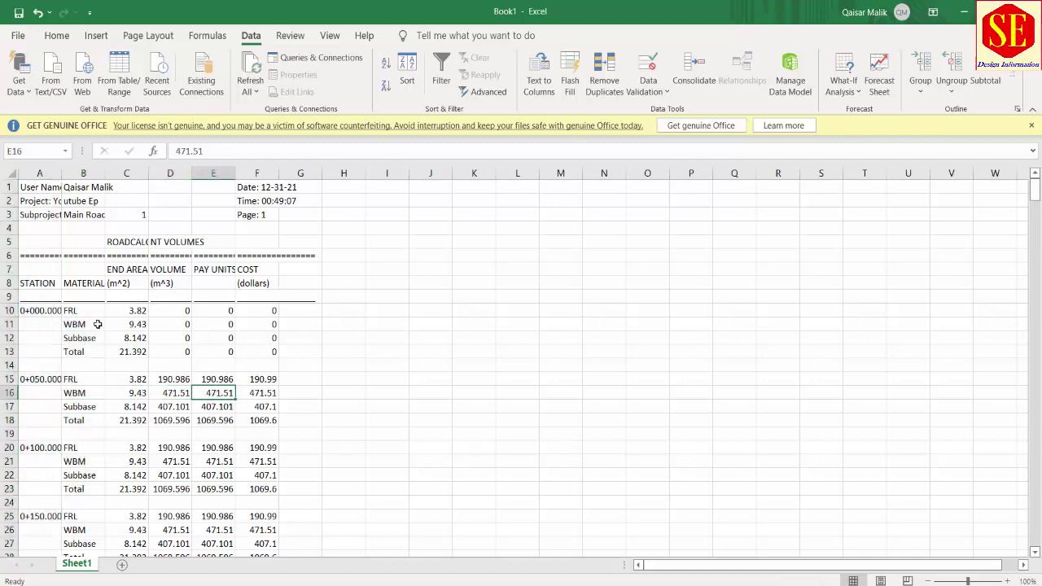
pyautogui.scroll(-12, 98, 325)
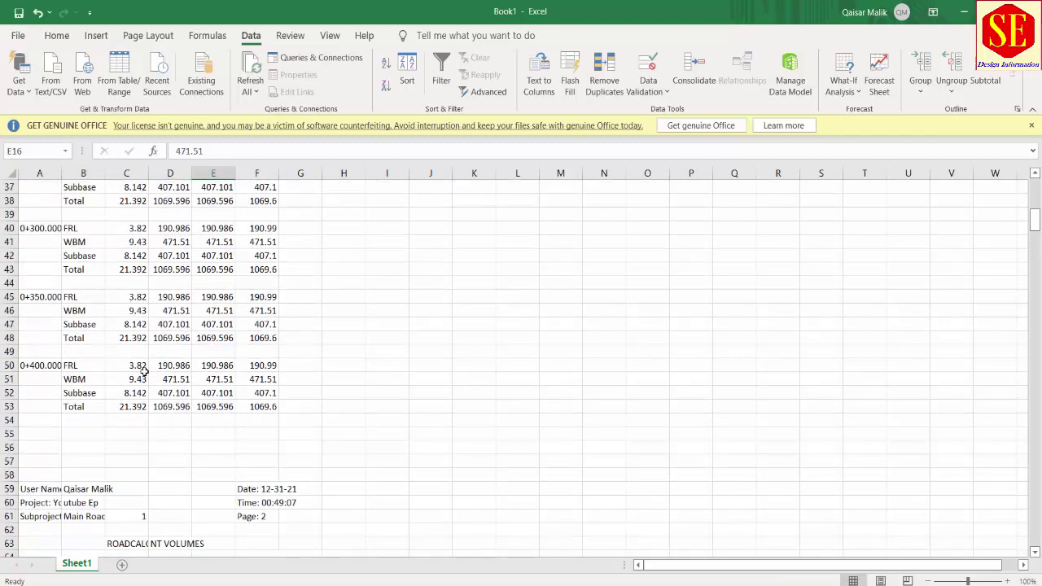
pyautogui.scroll(-12, 150, 375)
pyautogui.scroll(-12, 153, 372)
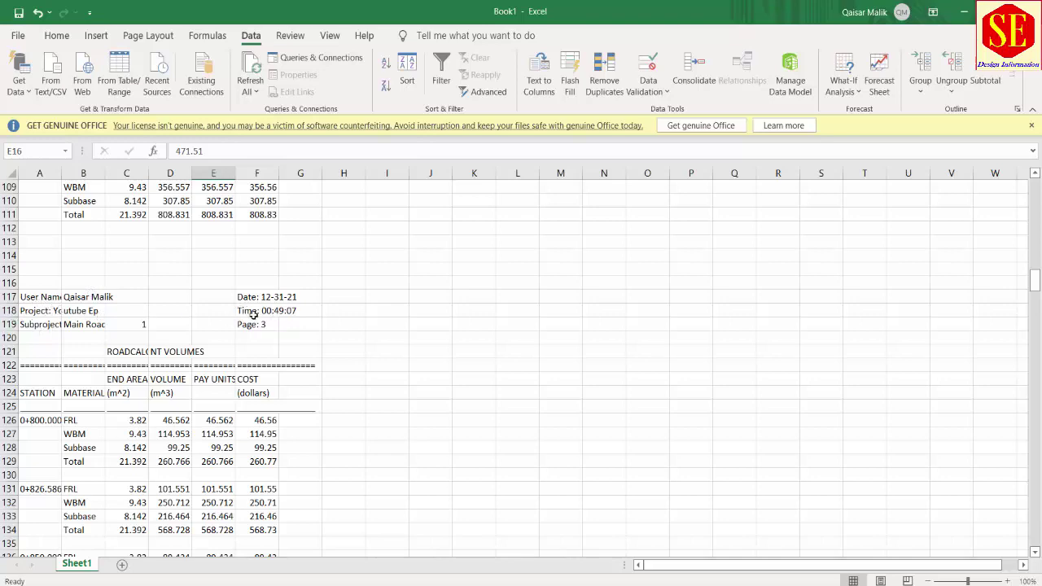
pyautogui.scroll(-20, 189, 373)
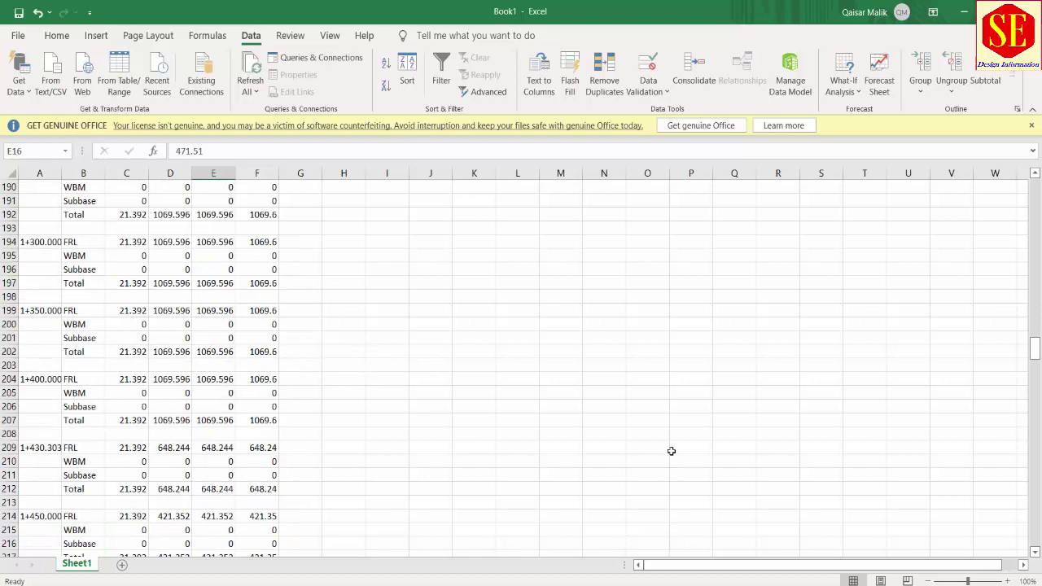
# Switch to the MainDrawing.dwg window in AutoCAD and set the volume report type to Design Earthwork
pyautogui.hotkey('alt', 'Tab')
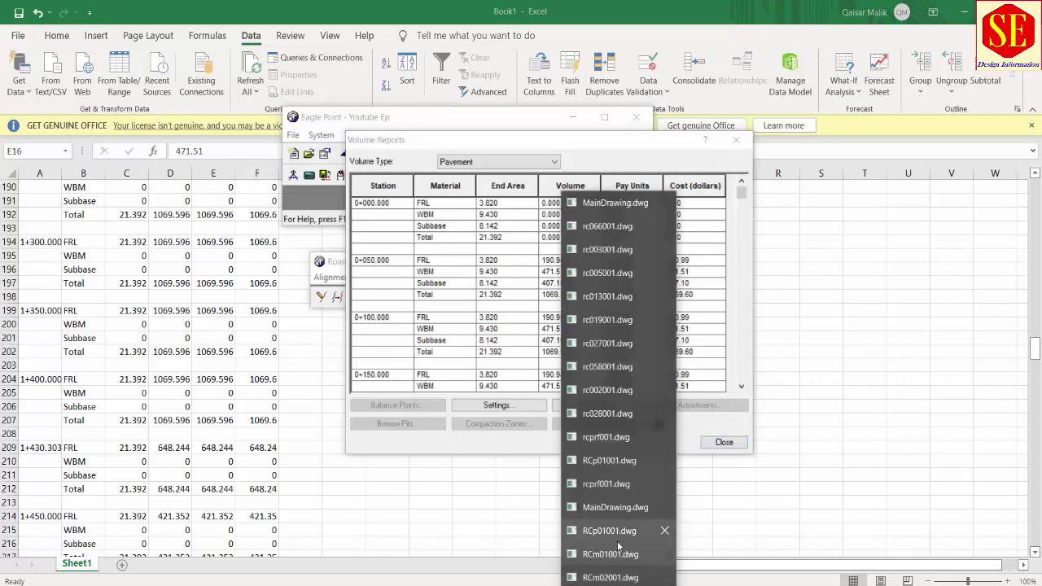
pyautogui.click(604, 207)
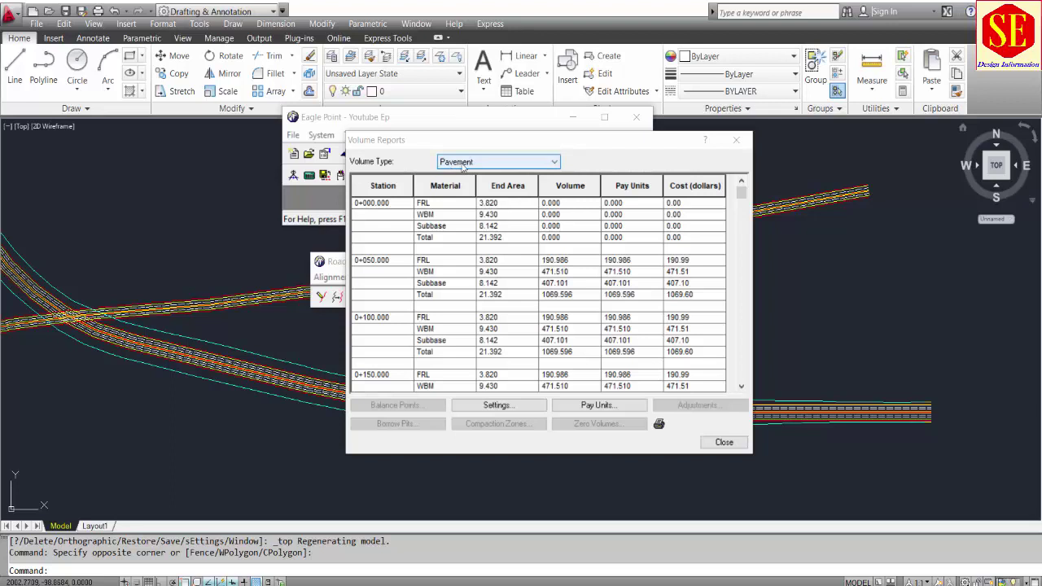
pyautogui.click(462, 165)
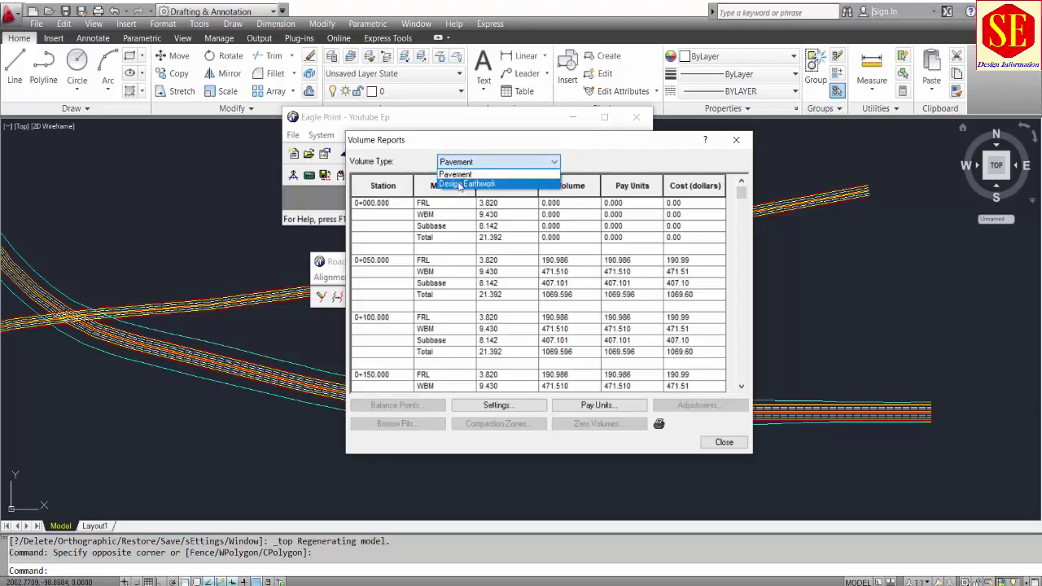
pyautogui.click(446, 184)
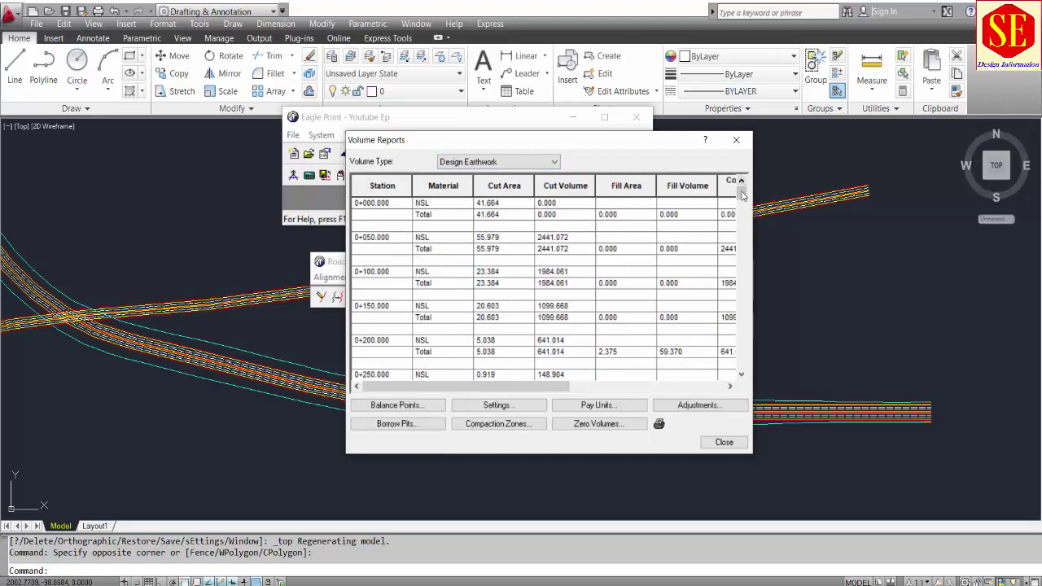
# Examine the Design Earthwork report from station 0+000.000 to the totals, checking the cut, fill and compacted volume columns
pyautogui.click(380, 205)
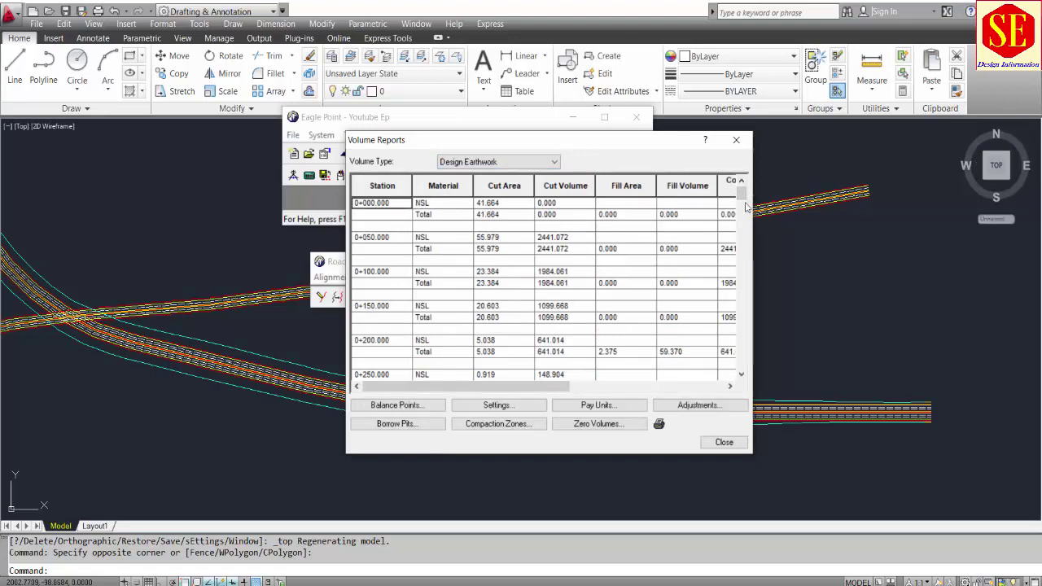
pyautogui.moveTo(741, 193); pyautogui.dragTo(737, 366)
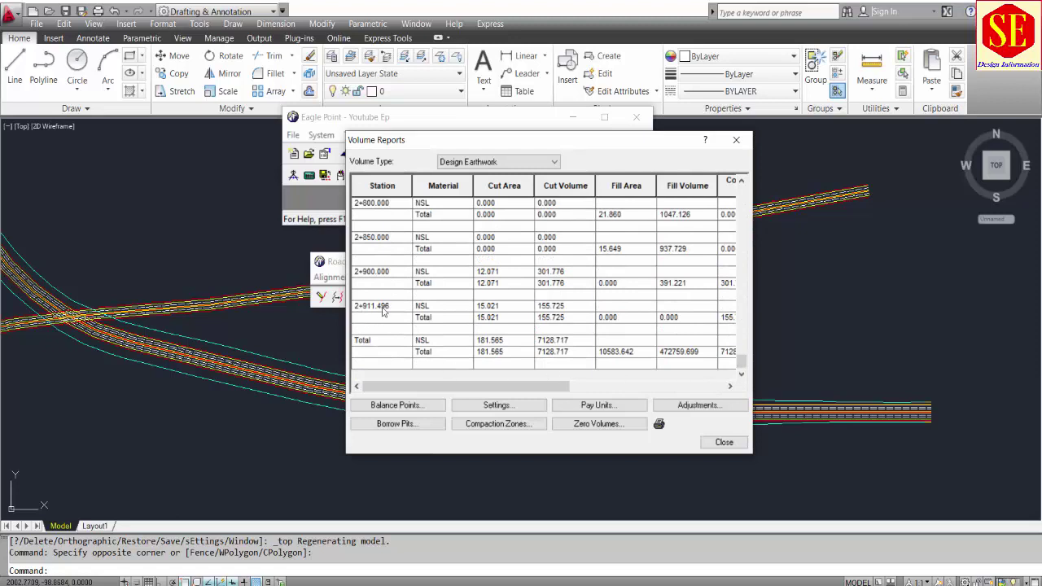
pyautogui.click(498, 186)
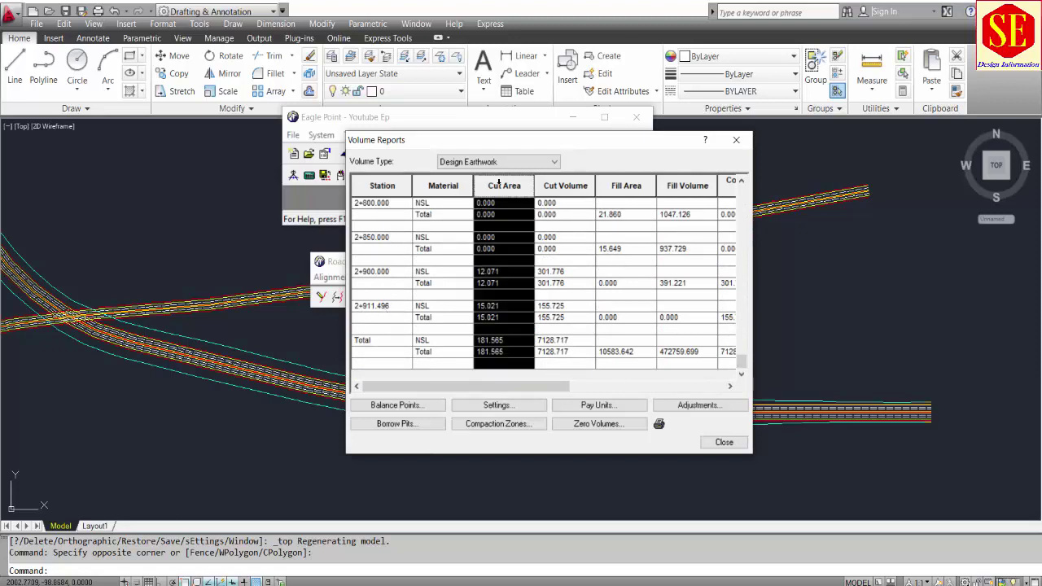
pyautogui.click(574, 186)
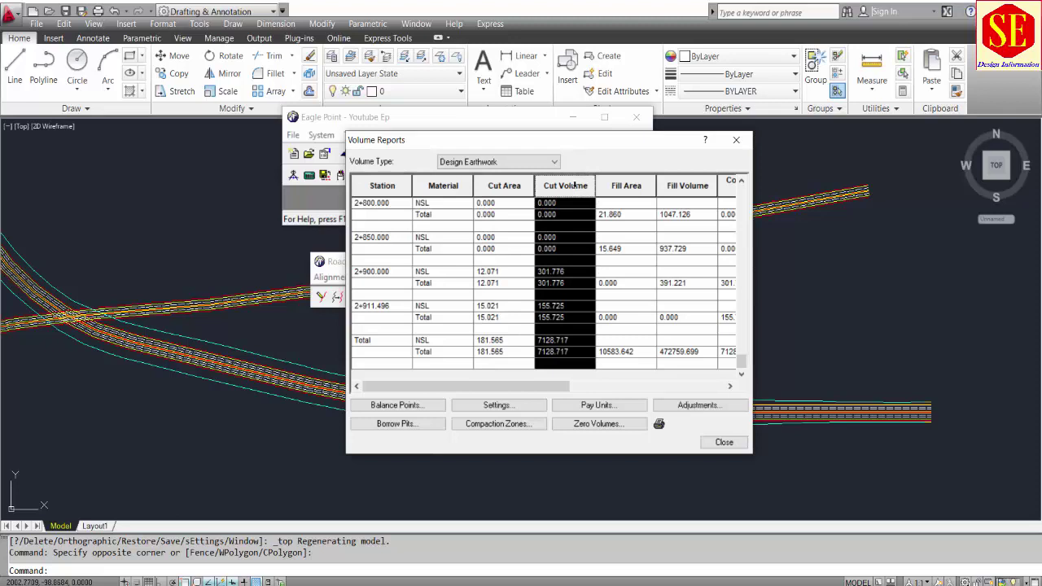
pyautogui.click(625, 187)
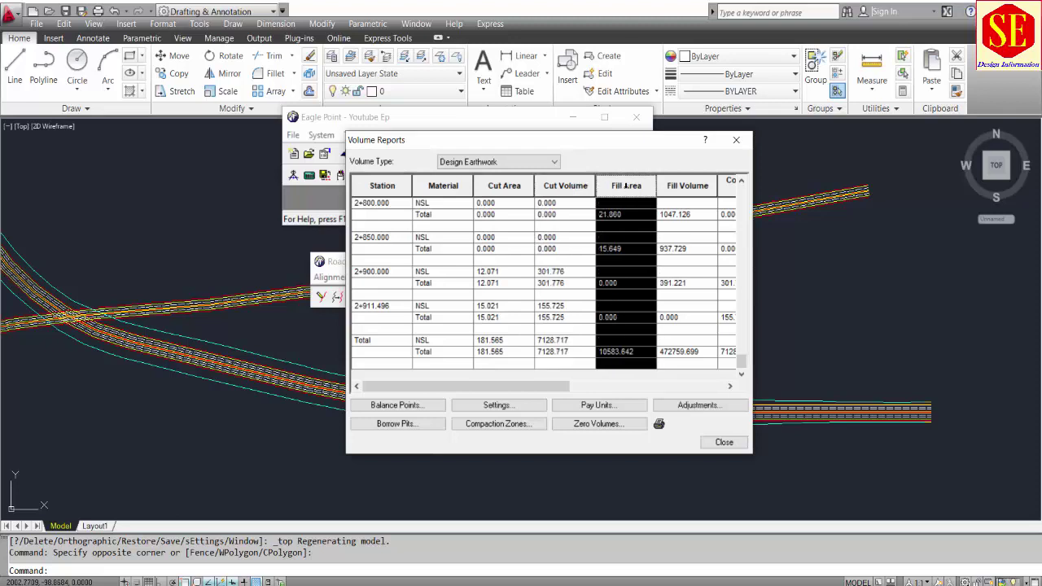
pyautogui.click(685, 185)
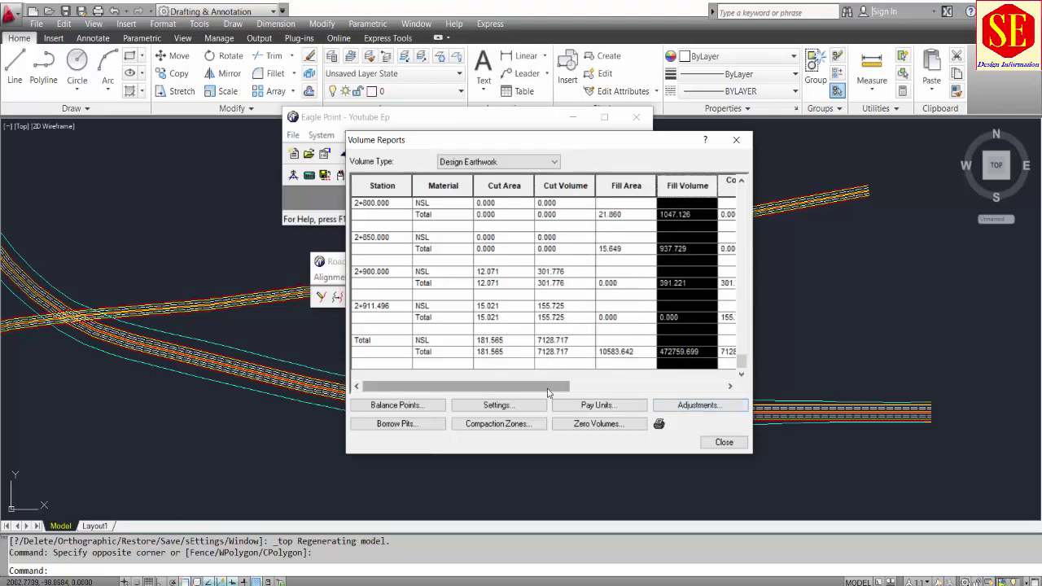
pyautogui.moveTo(553, 390); pyautogui.dragTo(620, 387)
pyautogui.click(685, 185)
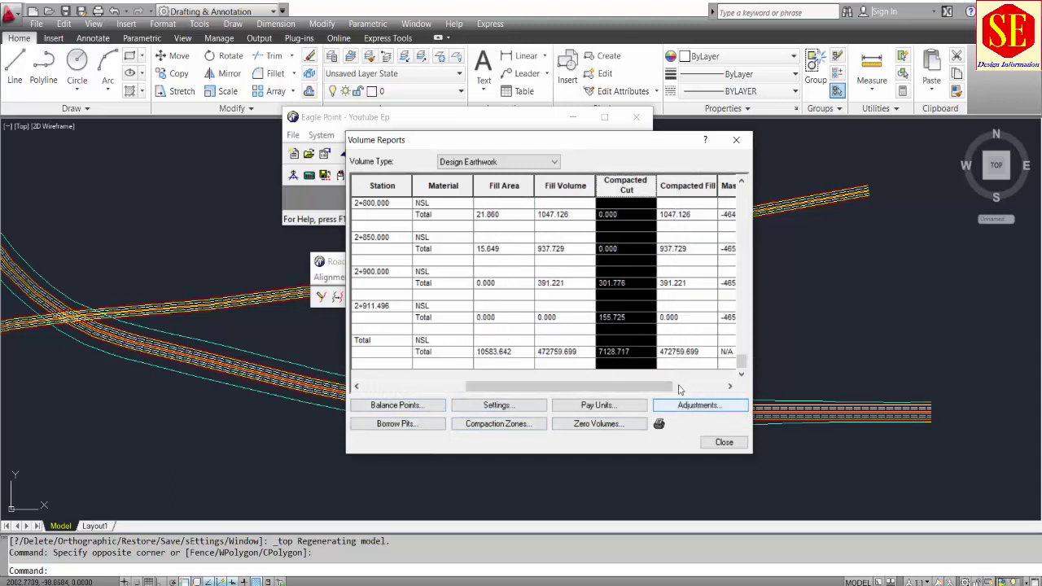
# Clear all old text from the Youtube file and save it, and print the Design Earthwork raw volumes to that file
pyautogui.click(660, 425)
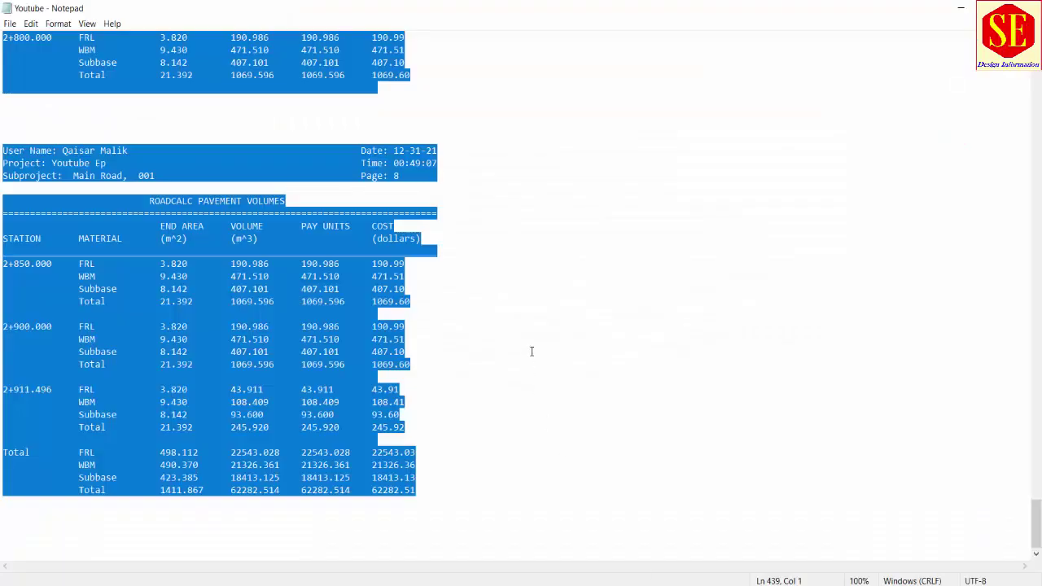
pyautogui.click(531, 351)
pyautogui.scroll(20, 197, 203)
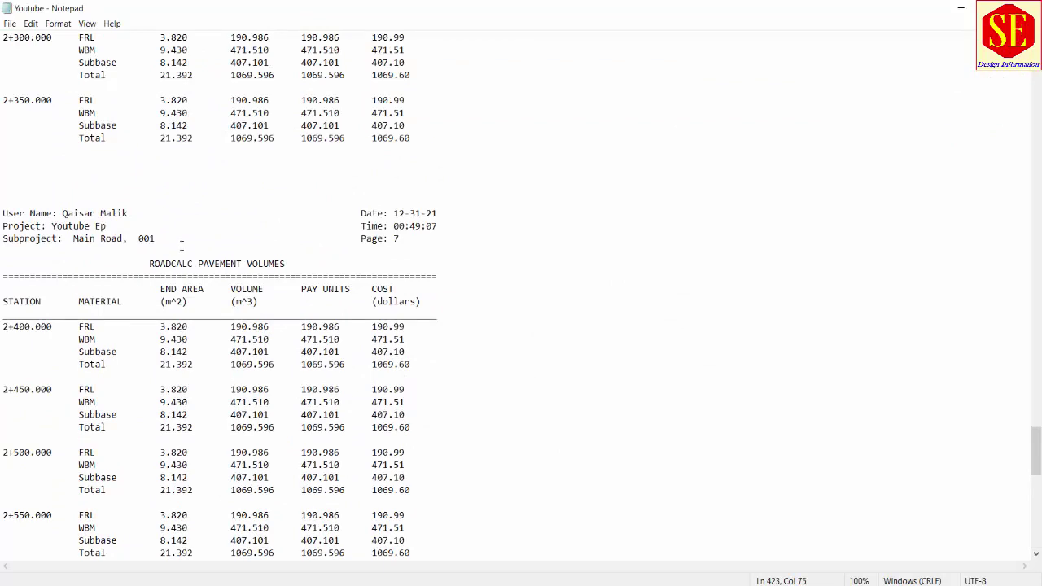
pyautogui.hotkey('ctrl', 'a')
pyautogui.press('Delete')
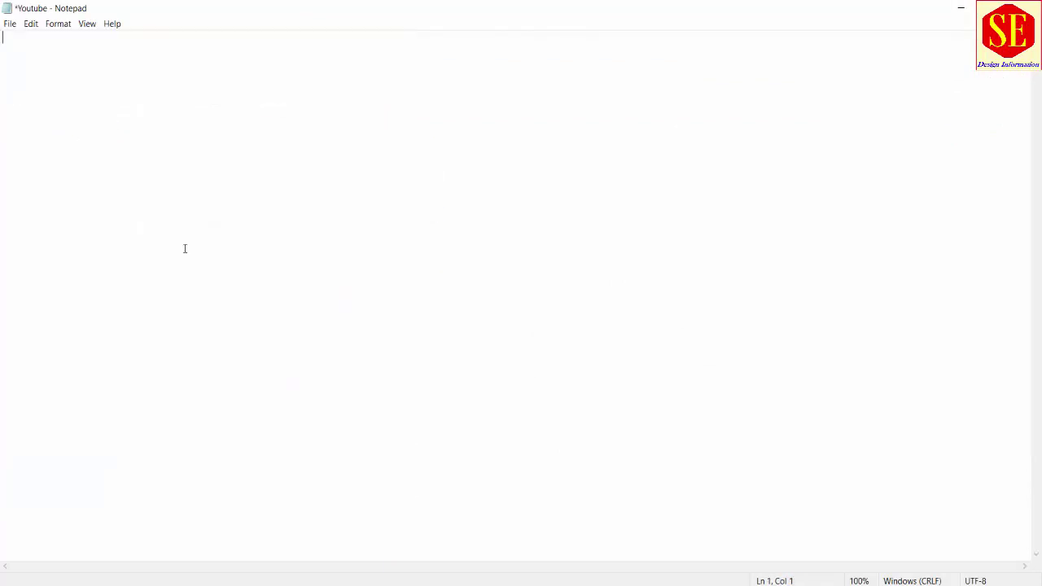
pyautogui.click(10, 23)
pyautogui.click(34, 79)
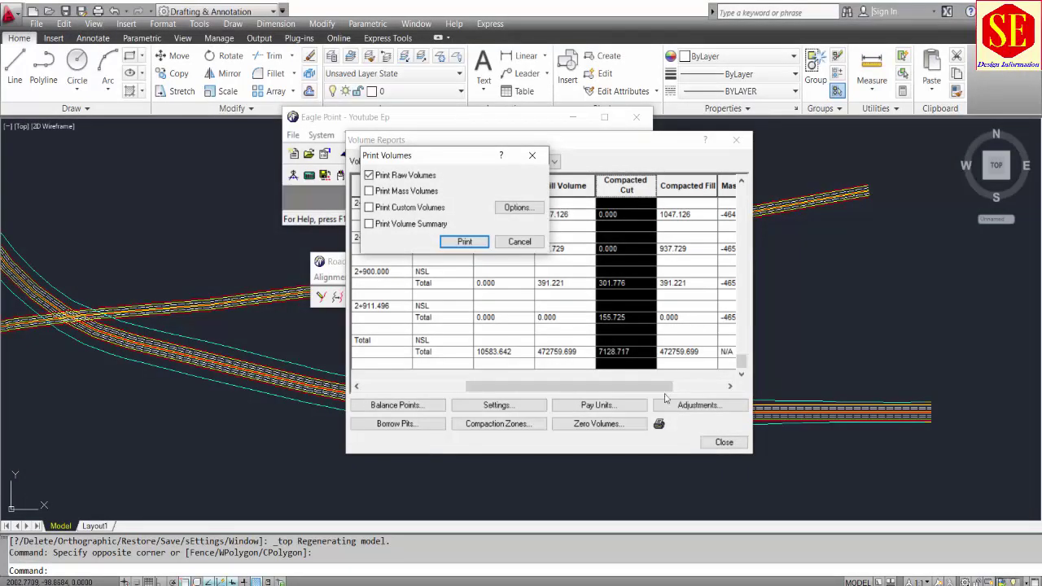
pyautogui.click(464, 242)
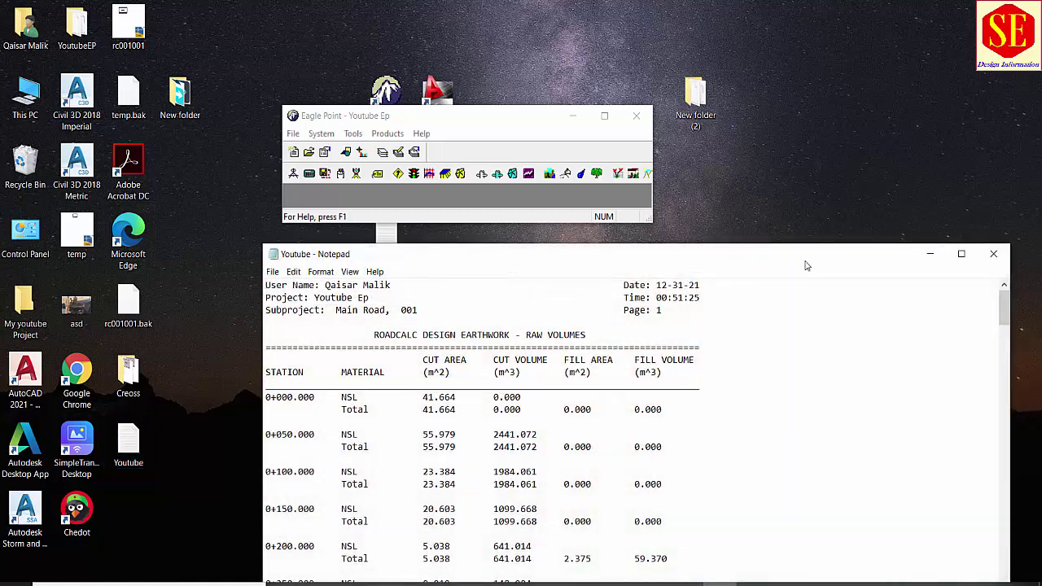
# Maximize the Youtube text file and review the earthwork report's subproject, raw volumes title, and cut area and cut volume columns
pyautogui.click(960, 253)
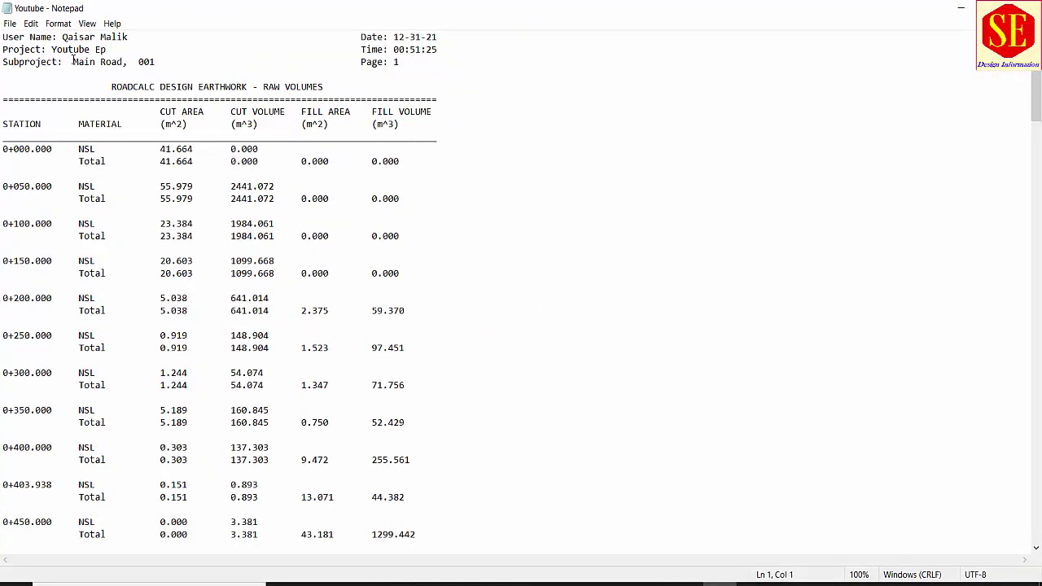
pyautogui.moveTo(84, 62); pyautogui.dragTo(151, 62)
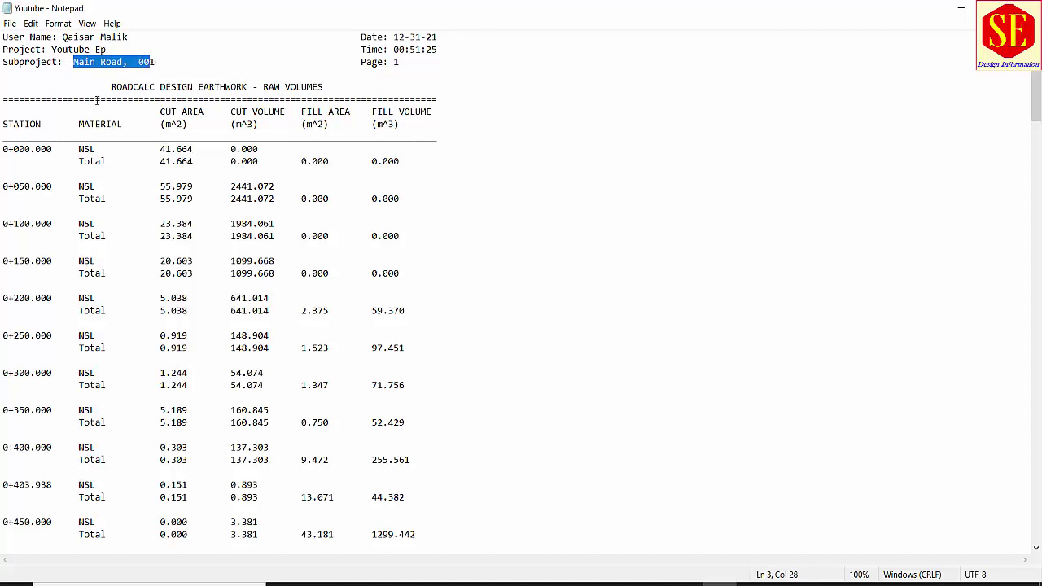
pyautogui.moveTo(100, 87); pyautogui.dragTo(323, 86)
pyautogui.click(195, 87)
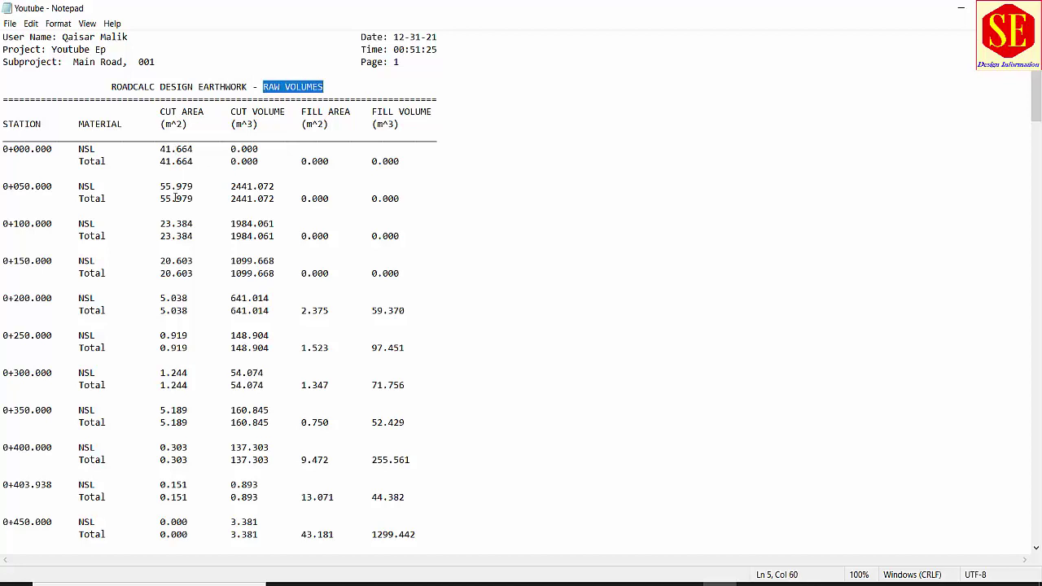
pyautogui.moveTo(176, 140); pyautogui.dragTo(181, 323)
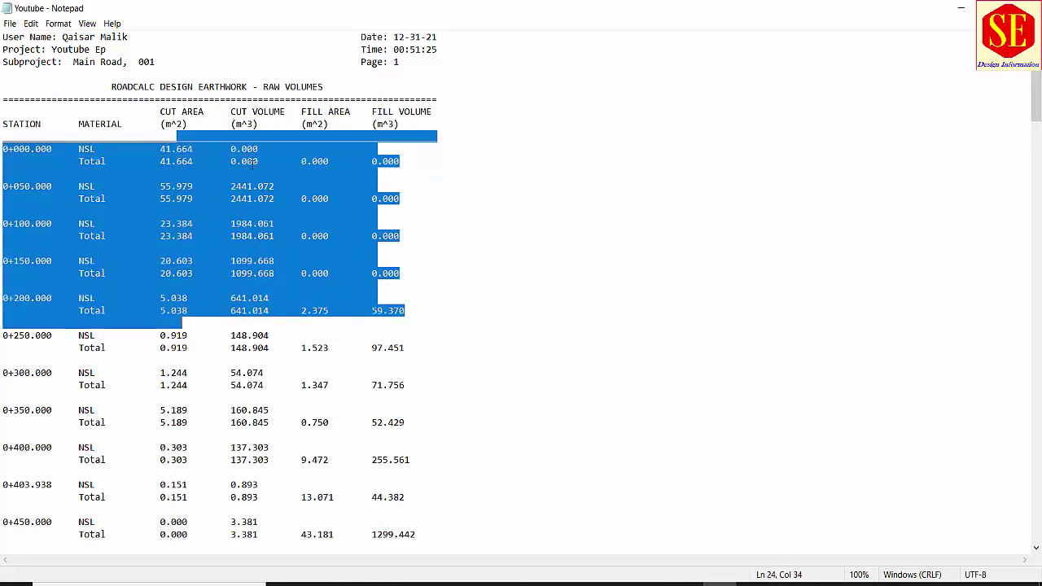
pyautogui.click(246, 165)
pyautogui.moveTo(247, 167); pyautogui.dragTo(242, 324)
pyautogui.scroll(-20, 355, 296)
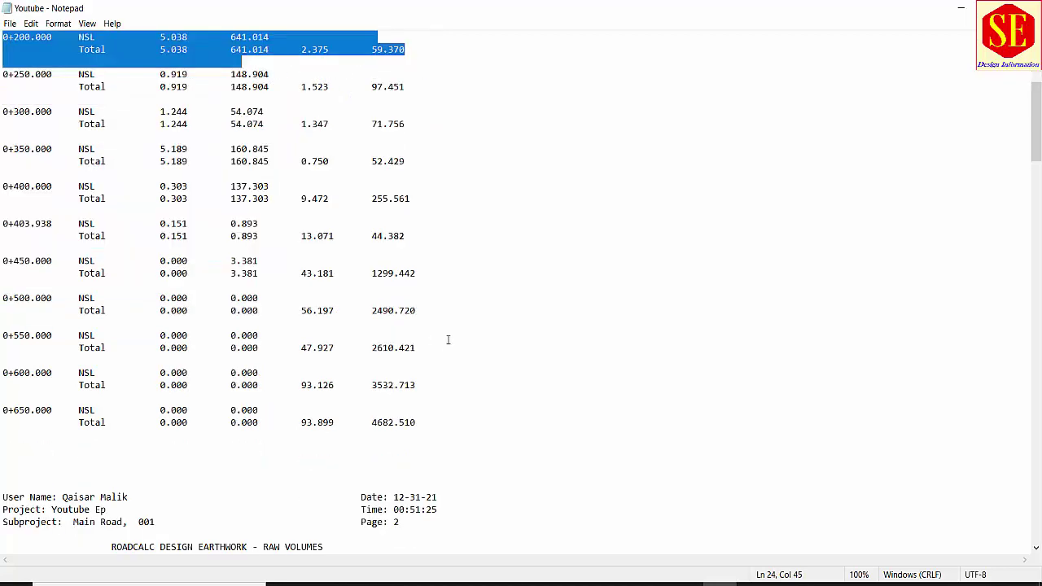
# Check the total fill volume at the end of the earthwork raw volumes report
pyautogui.moveTo(1034, 171); pyautogui.dragTo(1034, 488)
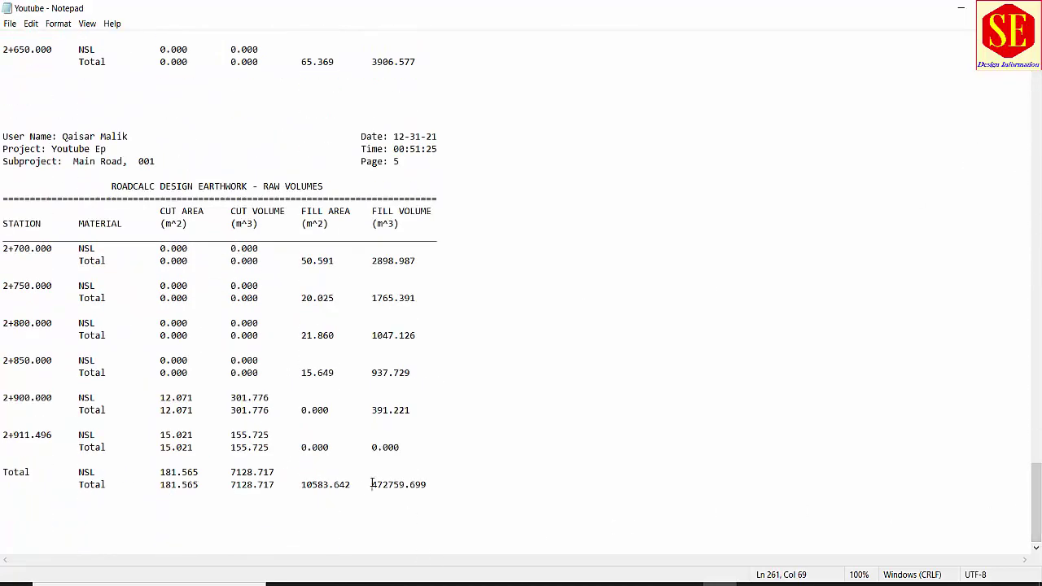
pyautogui.moveTo(372, 484); pyautogui.dragTo(441, 483)
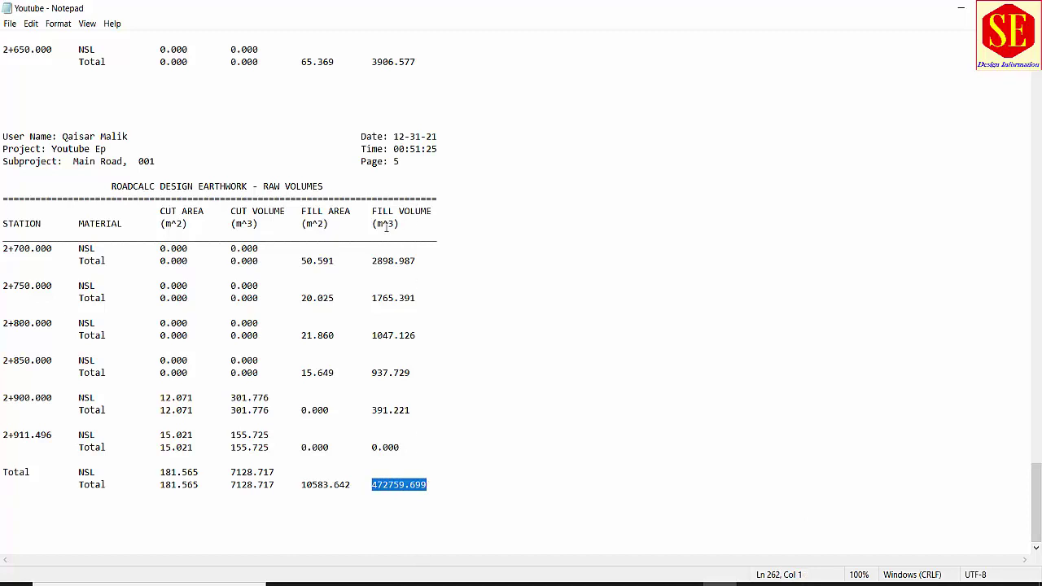
pyautogui.click(388, 505)
pyautogui.moveTo(429, 489); pyautogui.dragTo(370, 486)
# Cut the whole Design Earthwork raw volumes report out of the Youtube text file
pyautogui.hotkey('ctrl', 'a')
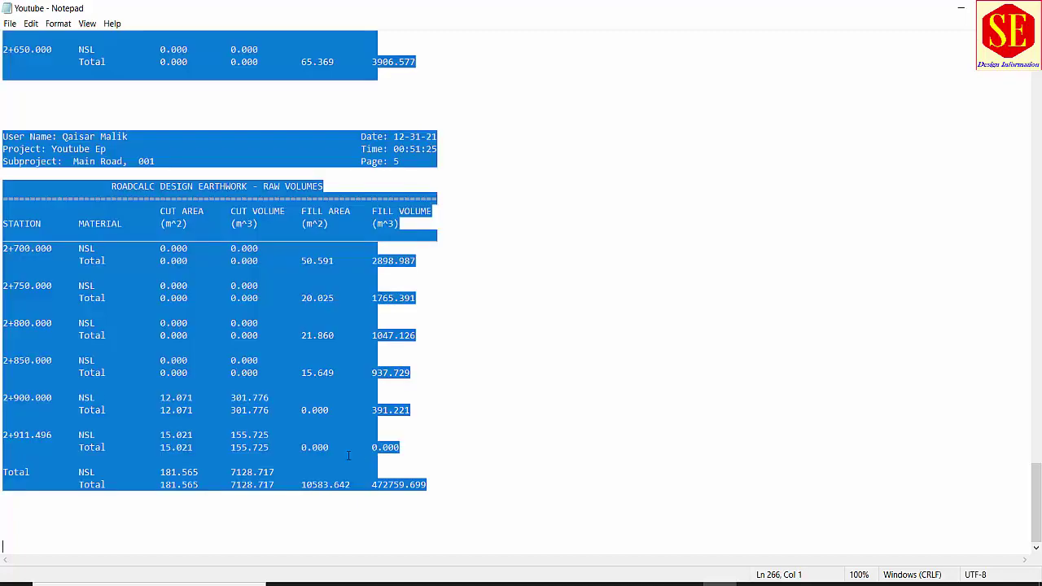
pyautogui.rightClick(285, 233)
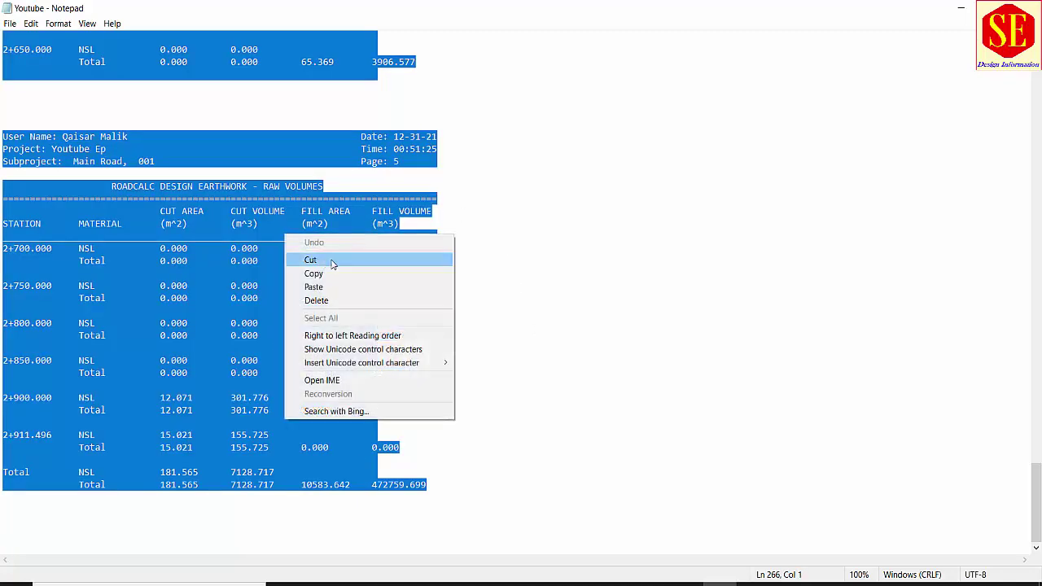
pyautogui.click(332, 274)
pyautogui.rightClick(212, 288)
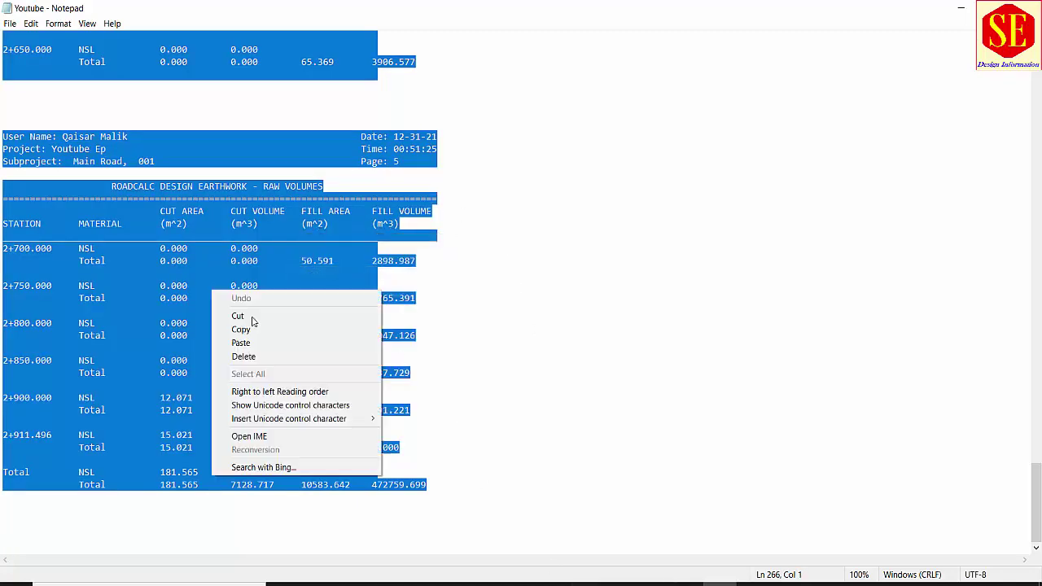
pyautogui.click(275, 321)
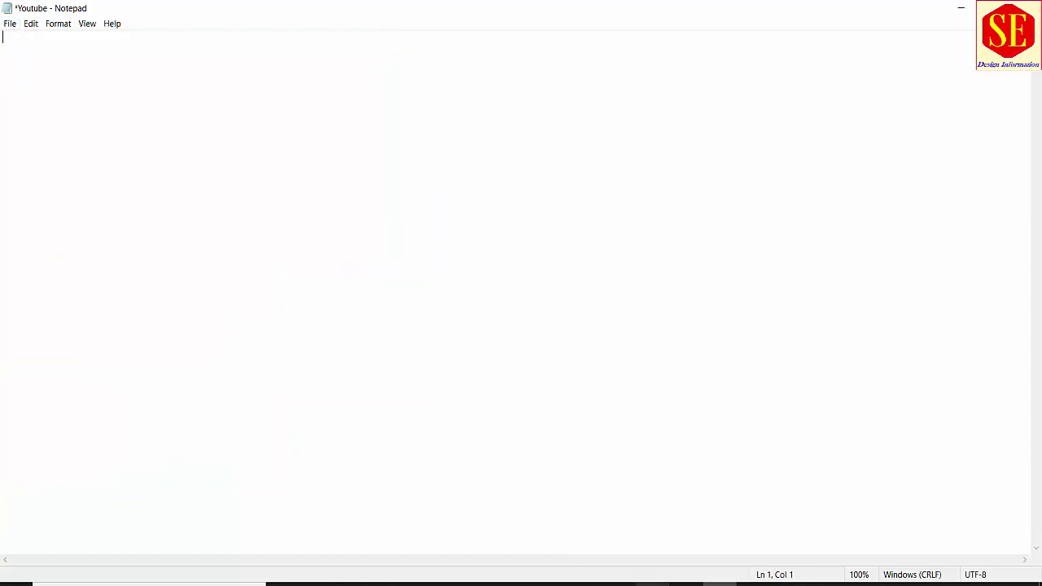
# Switch to the Book1 workbook in Excel, add a new sheet, and paste the raw volumes report at A1
pyautogui.click(655, 583)
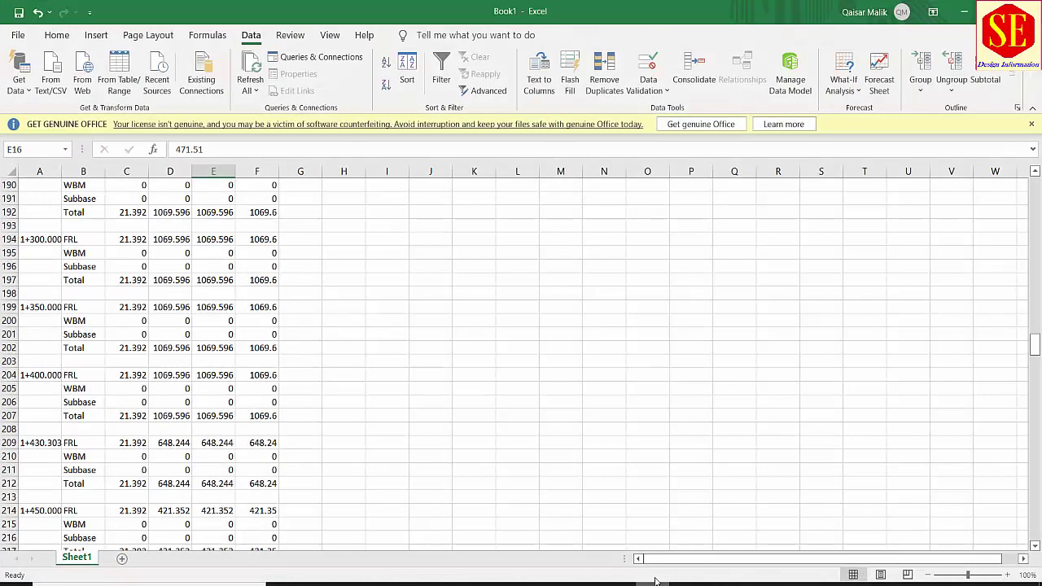
pyautogui.click(121, 559)
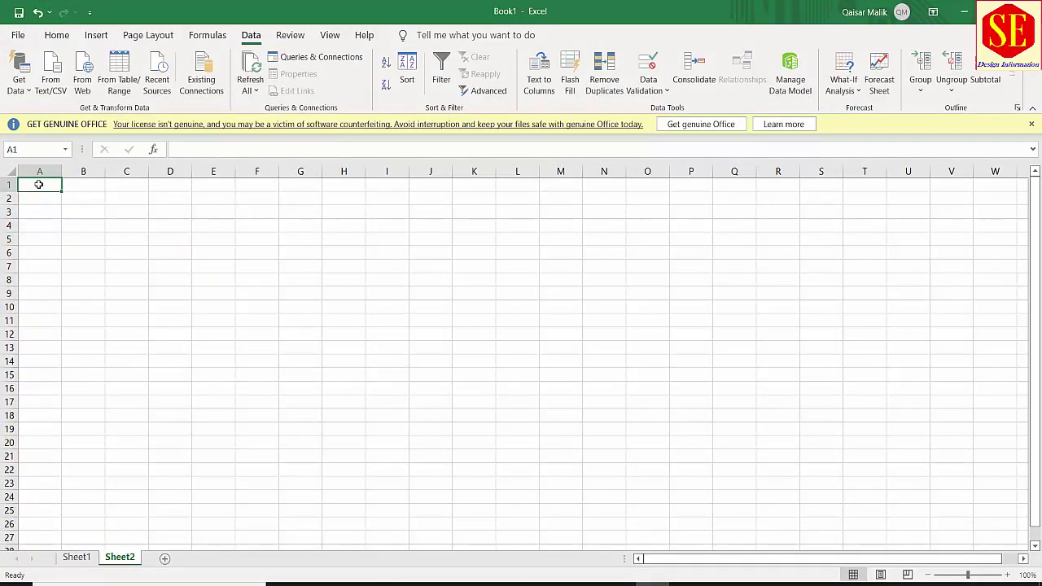
pyautogui.rightClick(39, 185)
pyautogui.click(72, 260)
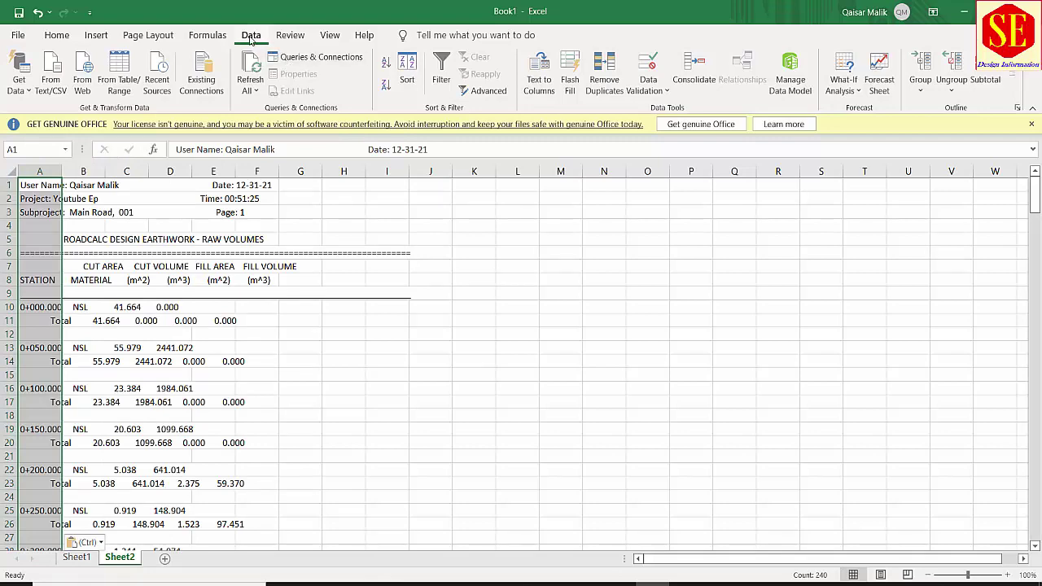
# Convert the pasted report in column A into separate columns using Text to Columns with Fixed width and the default General format
pyautogui.click(59, 36)
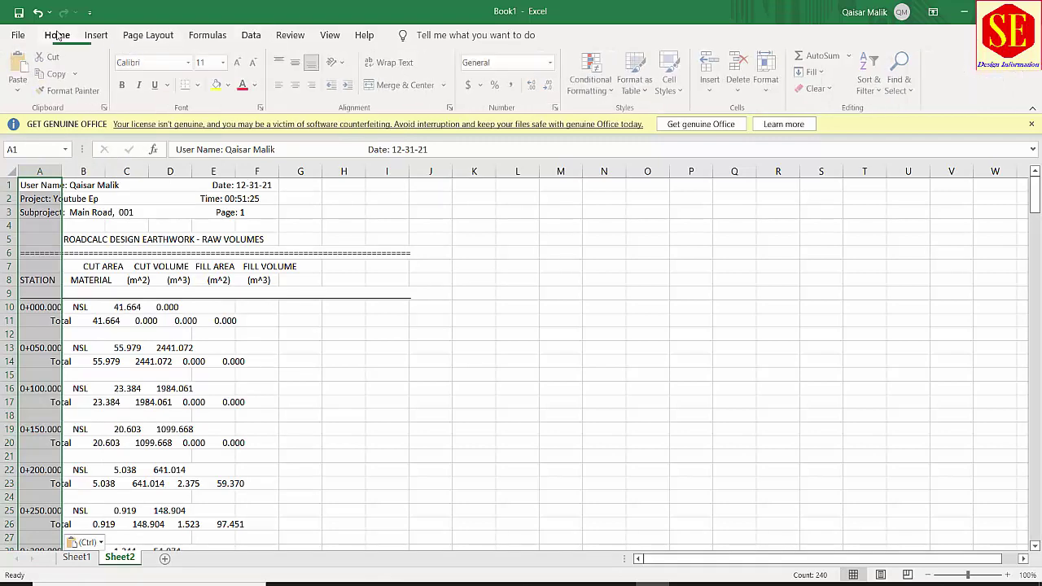
pyautogui.click(254, 36)
pyautogui.click(539, 75)
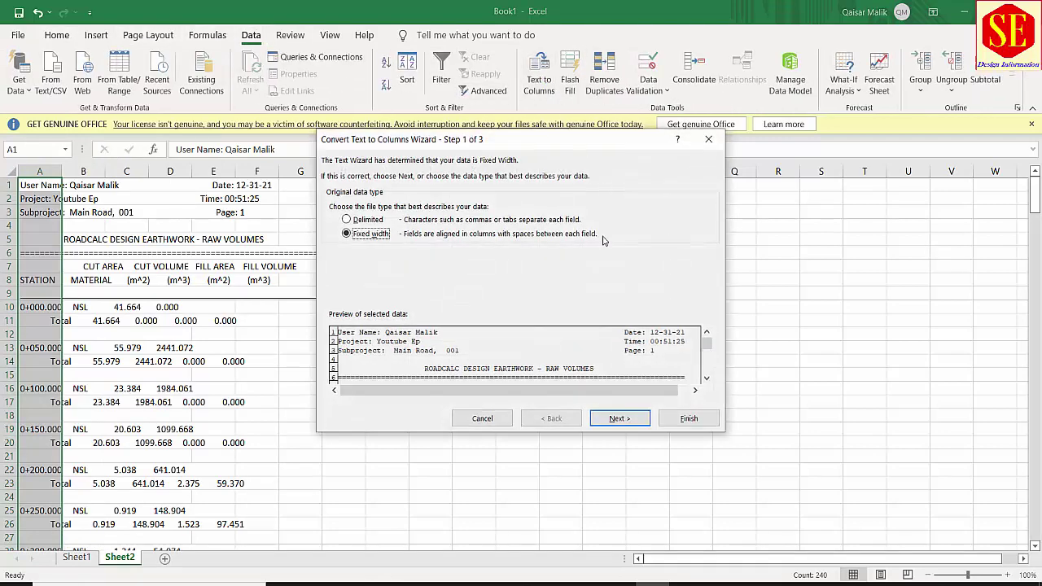
pyautogui.click(625, 419)
pyautogui.click(639, 427)
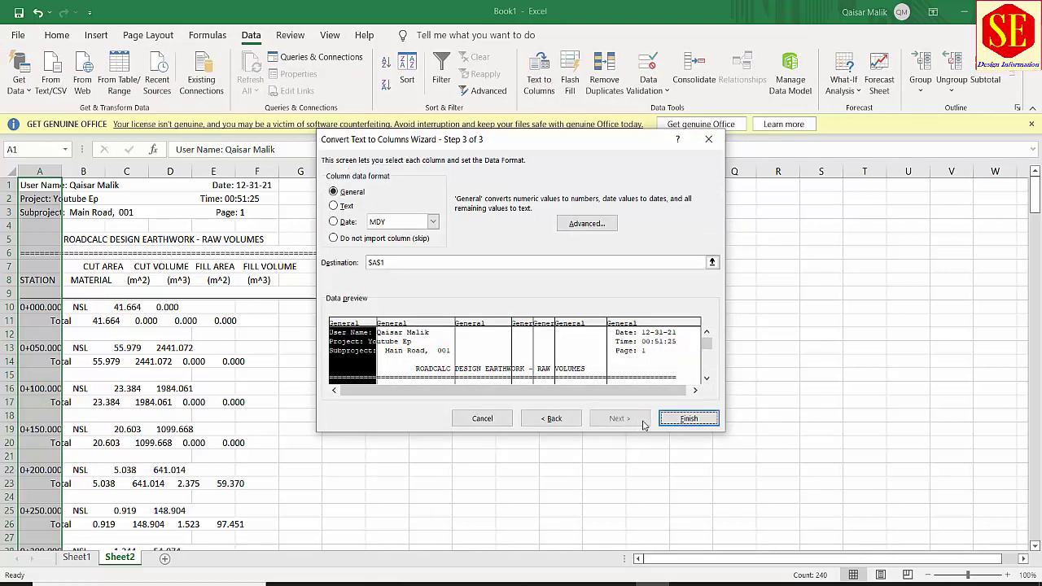
pyautogui.click(689, 419)
pyautogui.click(470, 429)
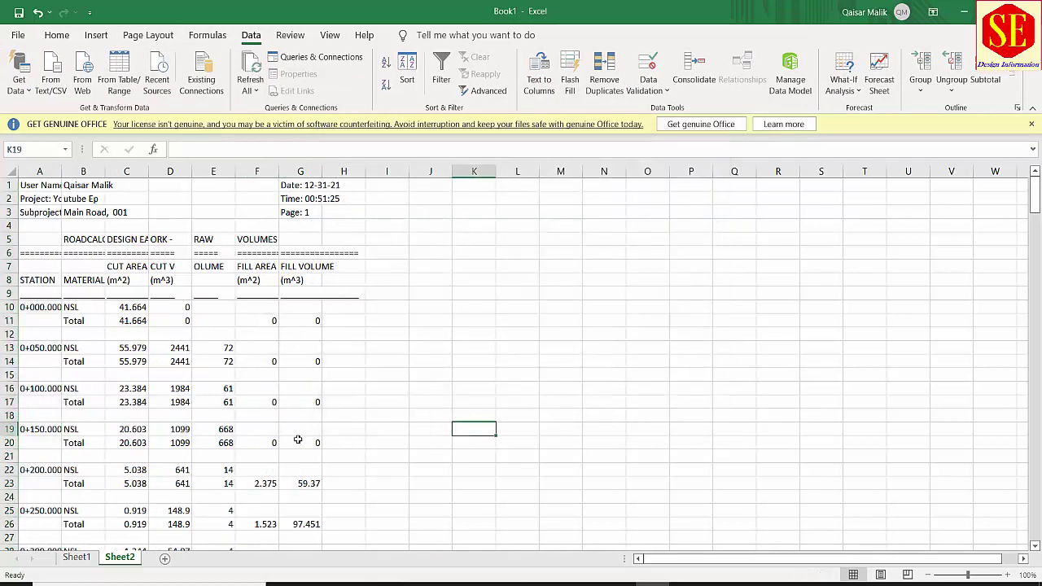
# Examine the converted earthwork rows station by station down to about 2+600.000, and return to the start of the sheet
pyautogui.click(37, 348)
pyautogui.click(129, 348)
pyautogui.click(130, 374)
pyautogui.click(137, 402)
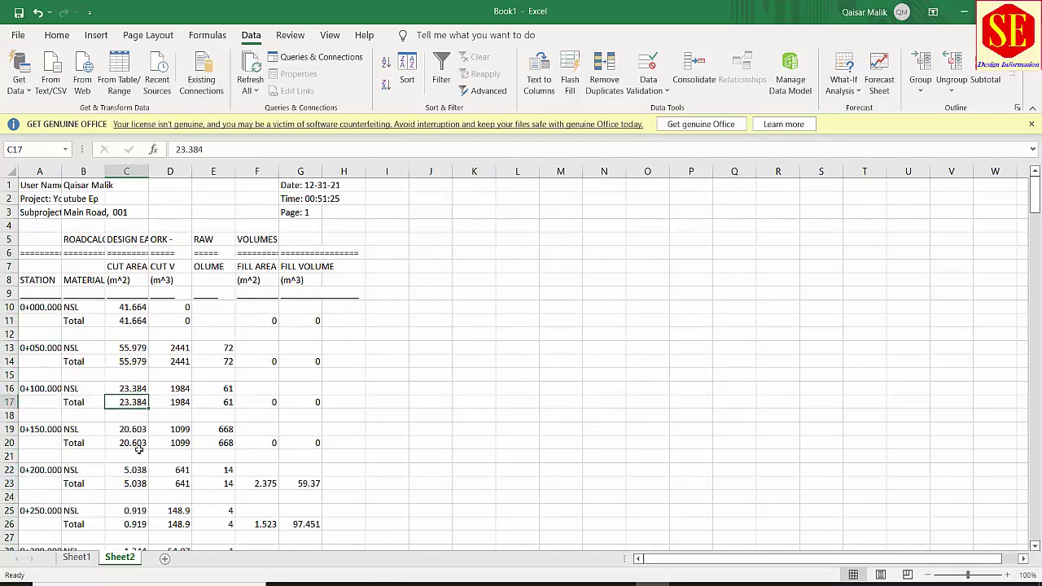
pyautogui.click(138, 452)
pyautogui.scroll(-12, 177, 376)
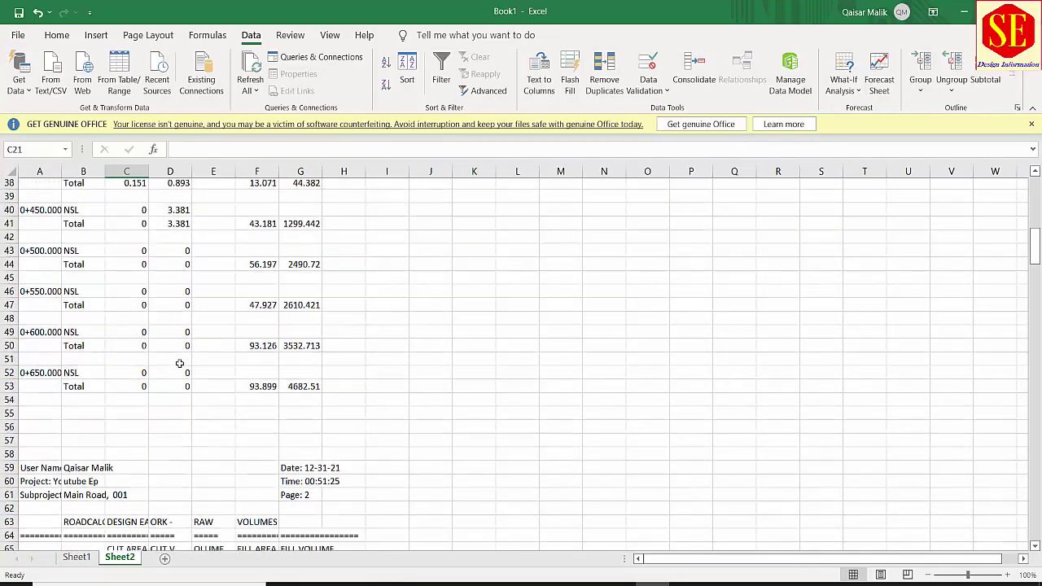
pyautogui.scroll(-20, 179, 363)
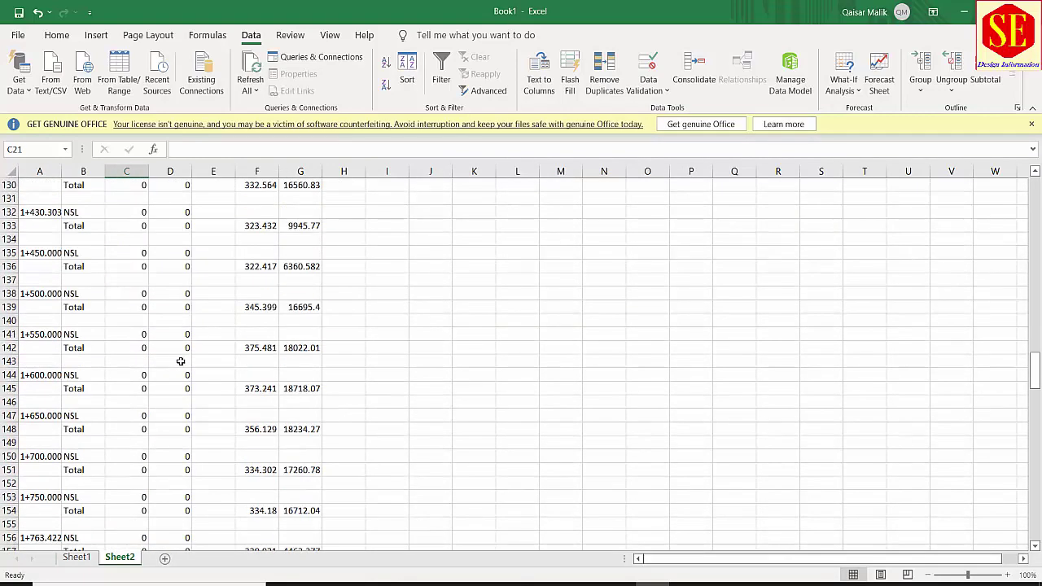
pyautogui.moveTo(264, 199); pyautogui.dragTo(269, 525)
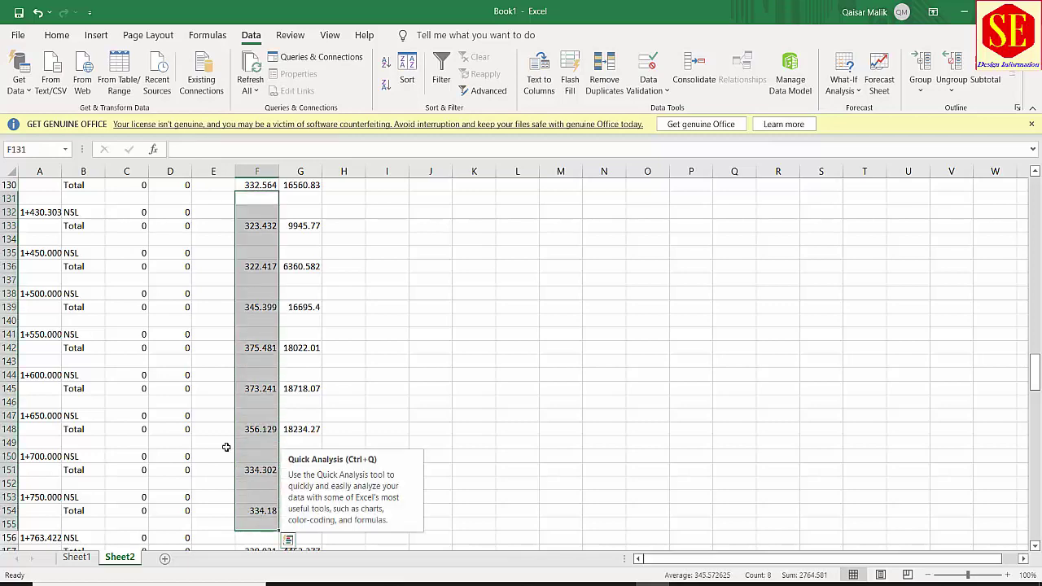
pyautogui.scroll(-18, 227, 447)
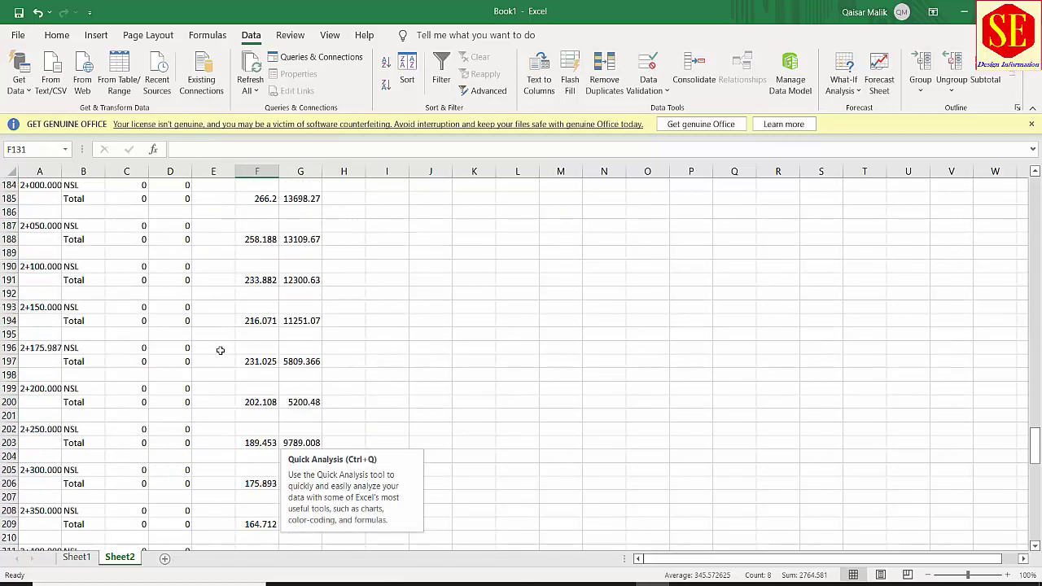
pyautogui.scroll(-5, 220, 350)
pyautogui.click(1024, 470)
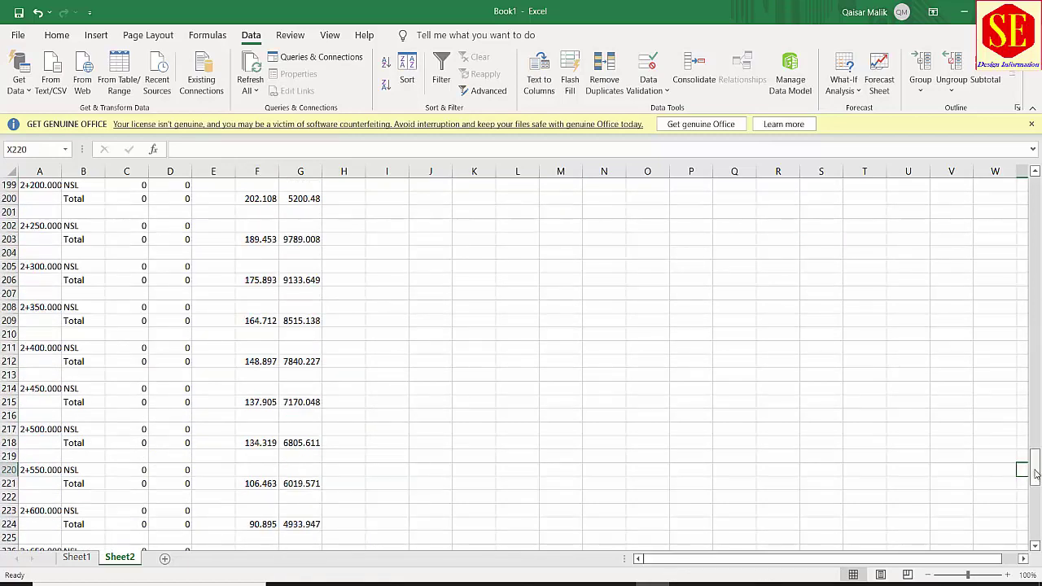
pyautogui.moveTo(1035, 474); pyautogui.dragTo(1023, 169)
# Check the cut area, fill area and fill volume columns of the converted report from station 0+000.000 onward
pyautogui.click(138, 306)
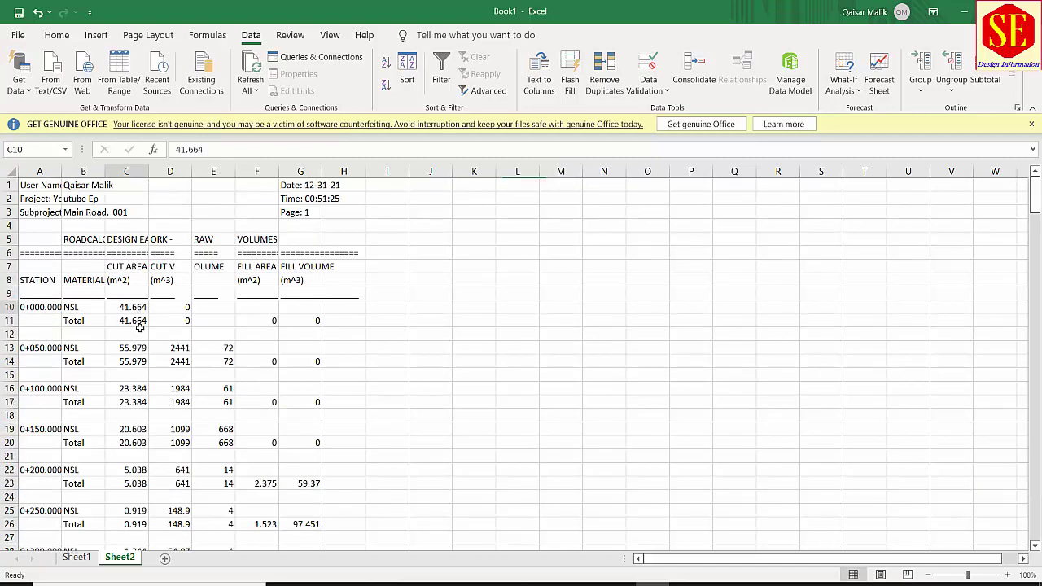
pyautogui.moveTo(140, 309); pyautogui.dragTo(131, 501)
pyautogui.moveTo(272, 310); pyautogui.dragTo(301, 402)
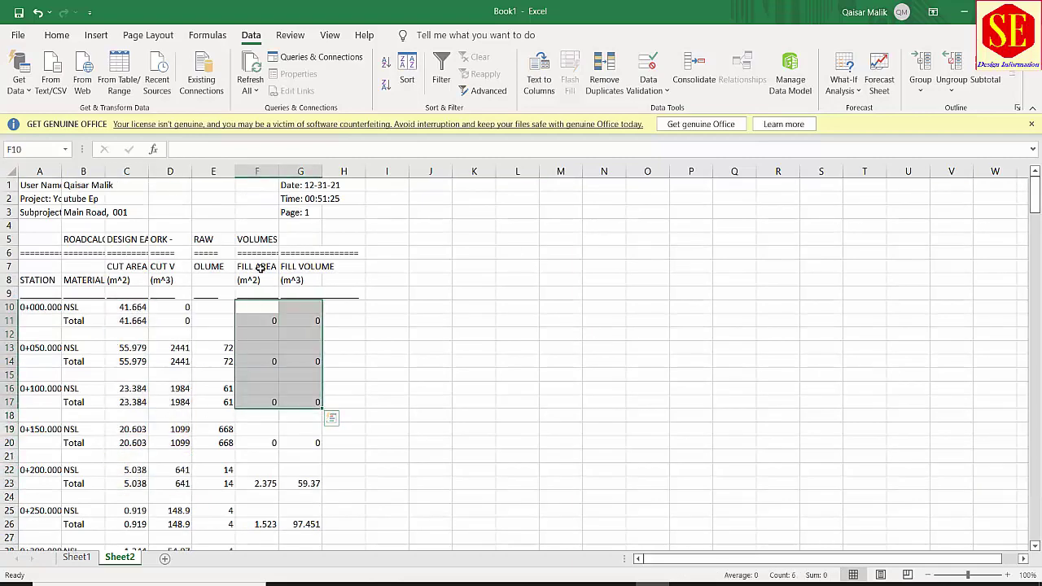
pyautogui.click(257, 267)
pyautogui.click(300, 267)
pyautogui.moveTo(301, 321); pyautogui.dragTo(299, 444)
pyautogui.scroll(-12, 294, 395)
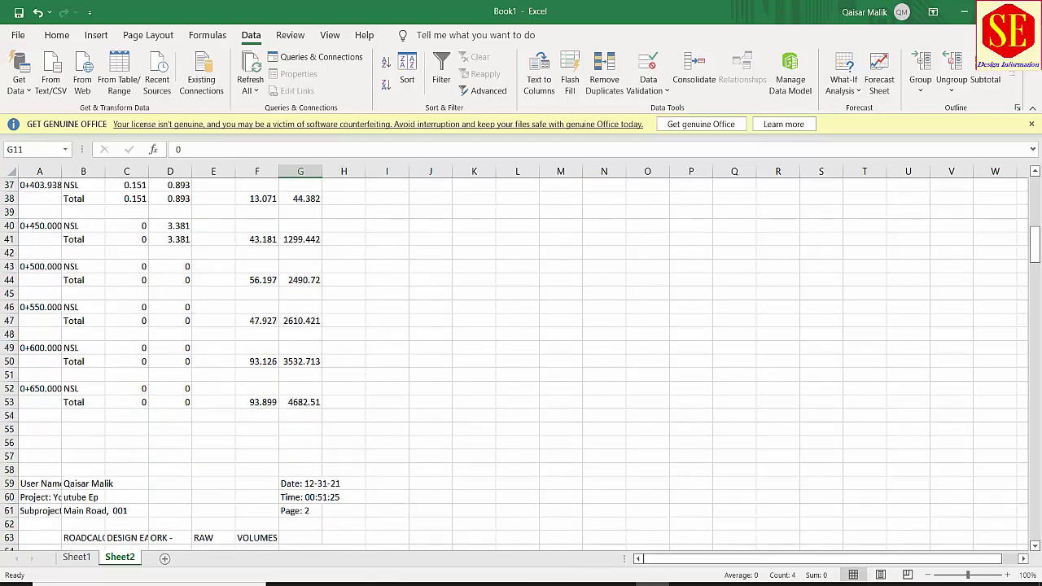
# Switch to MainDrawing.dwg in AutoCAD, open RoadCalc's Station and Coordinates printout, and move its dialog off the RoadCalc window
pyautogui.click(720, 584)
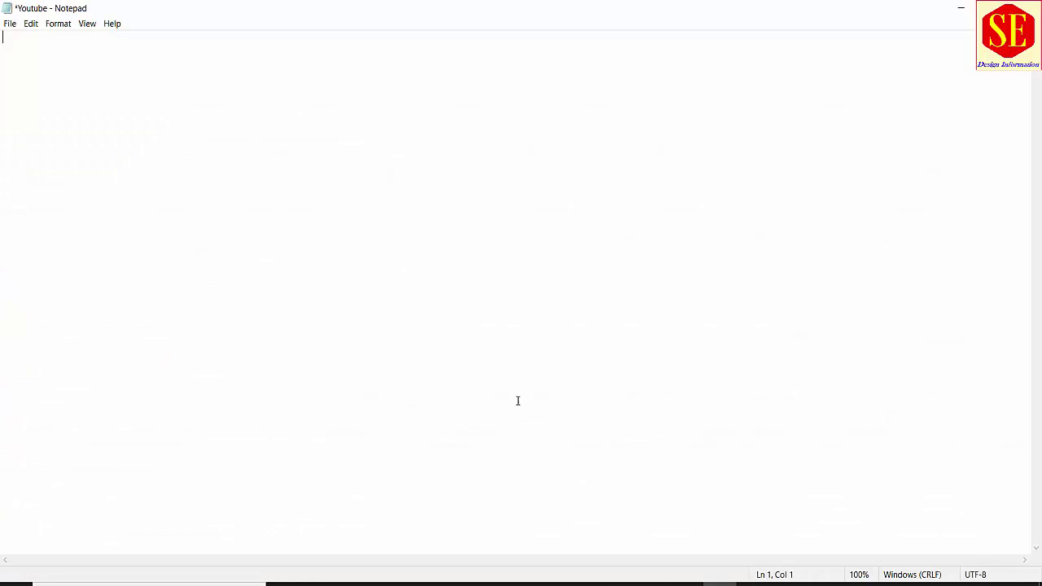
pyautogui.click(585, 583)
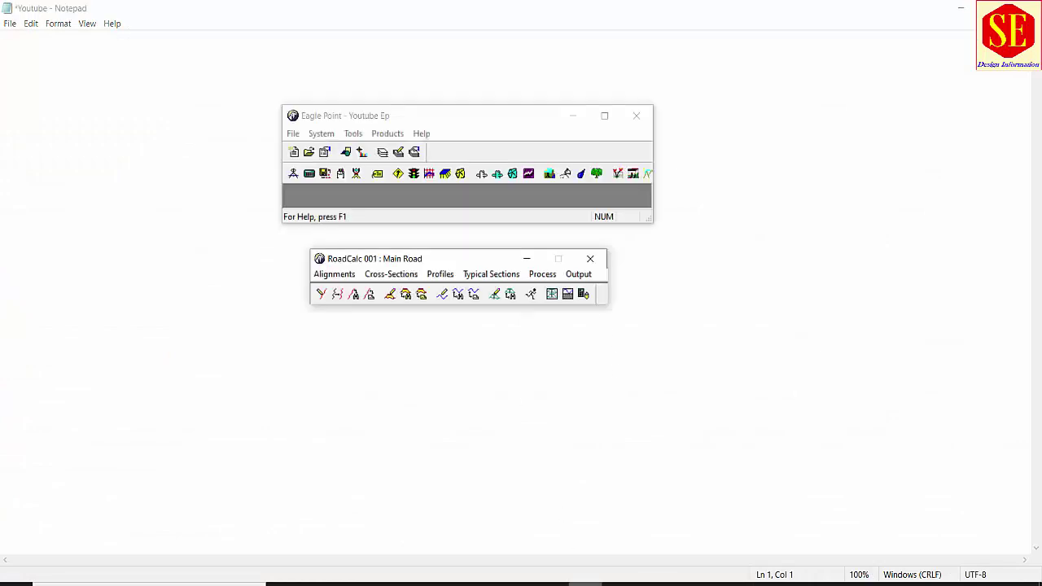
pyautogui.rightClick(619, 584)
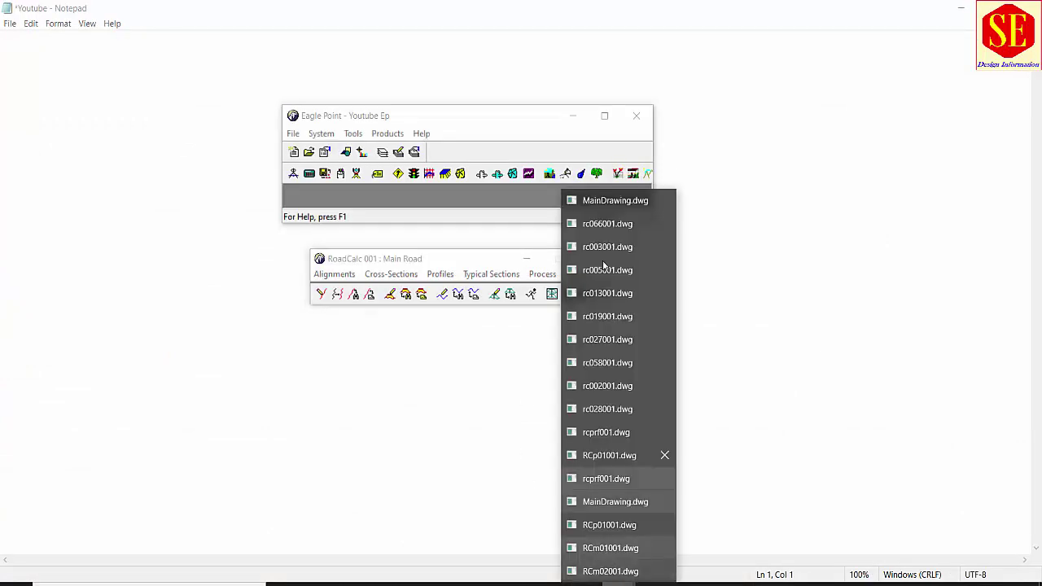
pyautogui.click(597, 207)
pyautogui.click(578, 274)
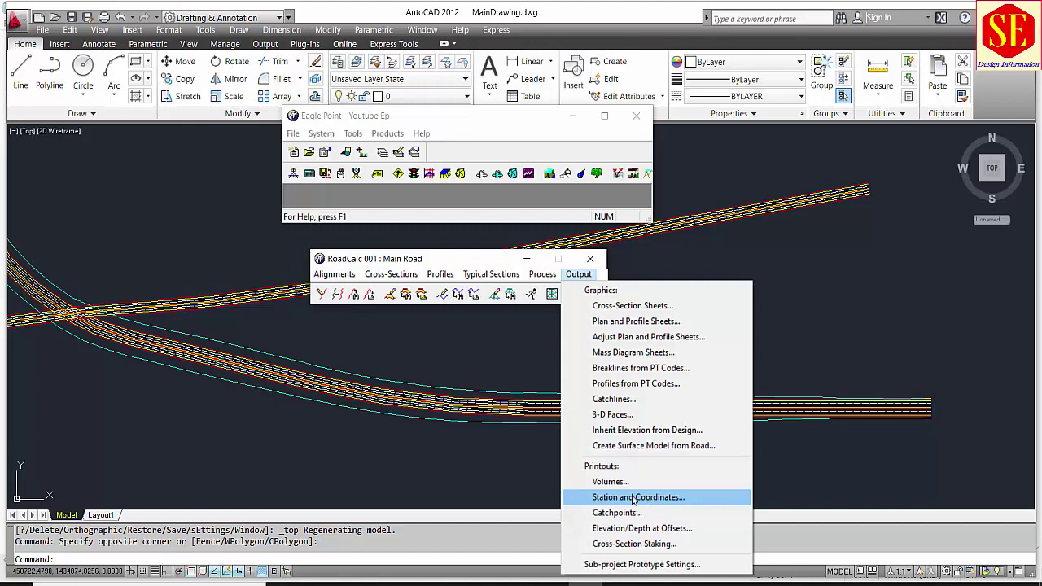
pyautogui.click(634, 497)
pyautogui.moveTo(626, 254); pyautogui.dragTo(694, 98)
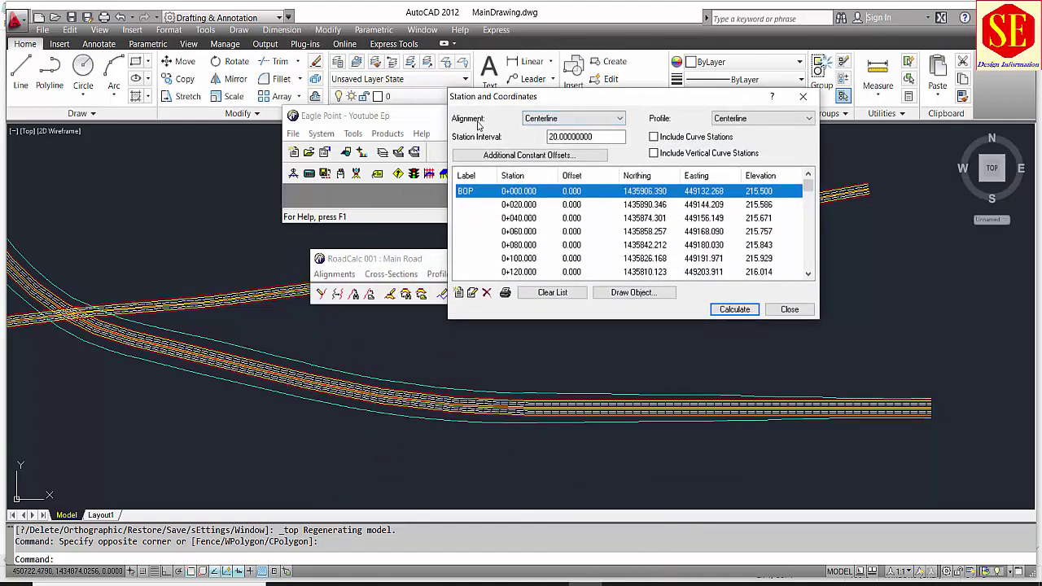
# Check the Centerline alignment selection and the listed station, northing, easting and elevation values at the beginning of the road
pyautogui.click(558, 119)
pyautogui.click(556, 119)
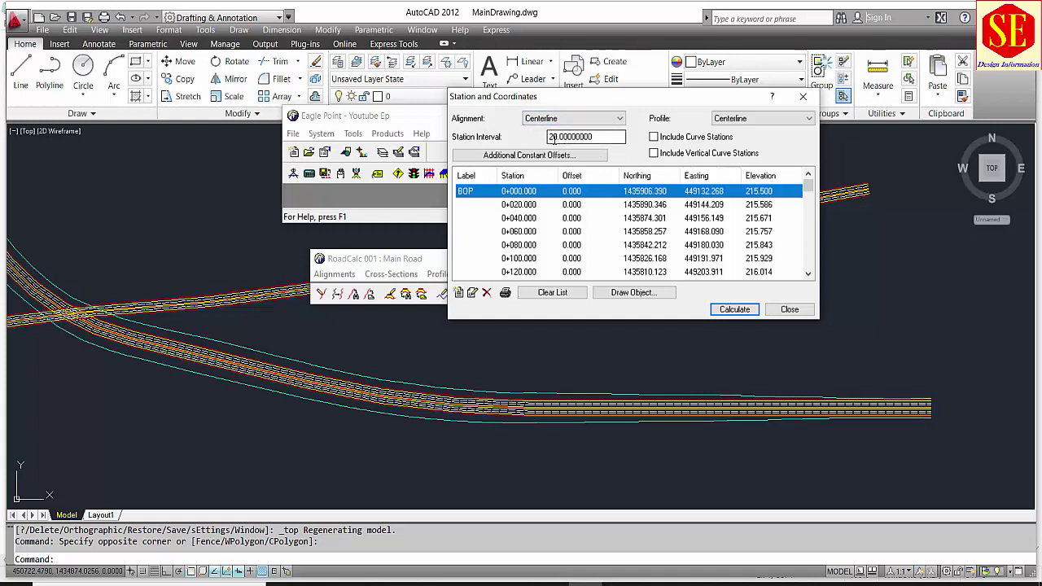
pyautogui.click(519, 205)
pyautogui.click(517, 192)
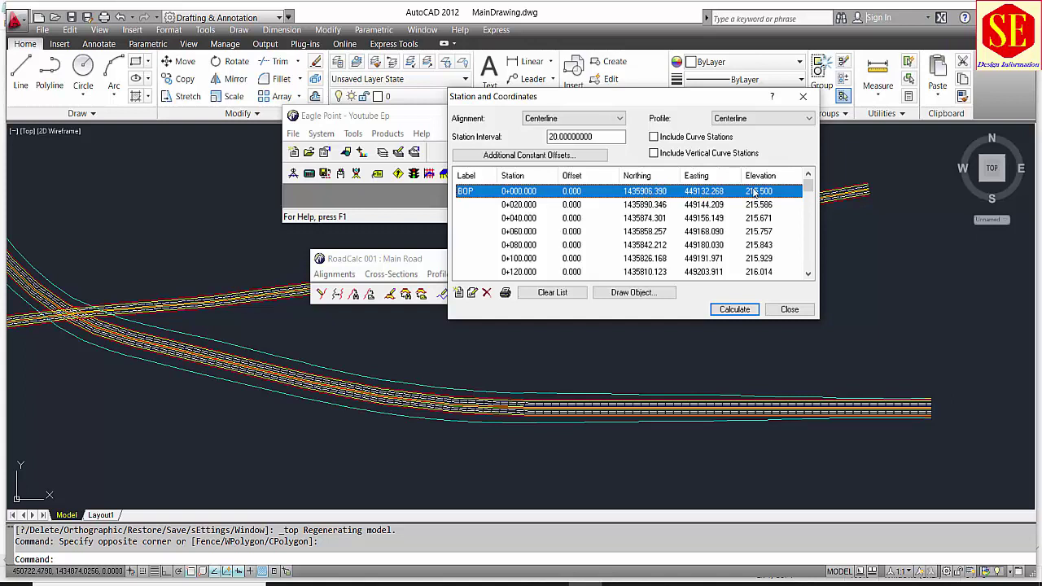
# Clear the station list, recalculate the Centerline coordinates at a station interval of 10, and check the first stations
pyautogui.click(553, 295)
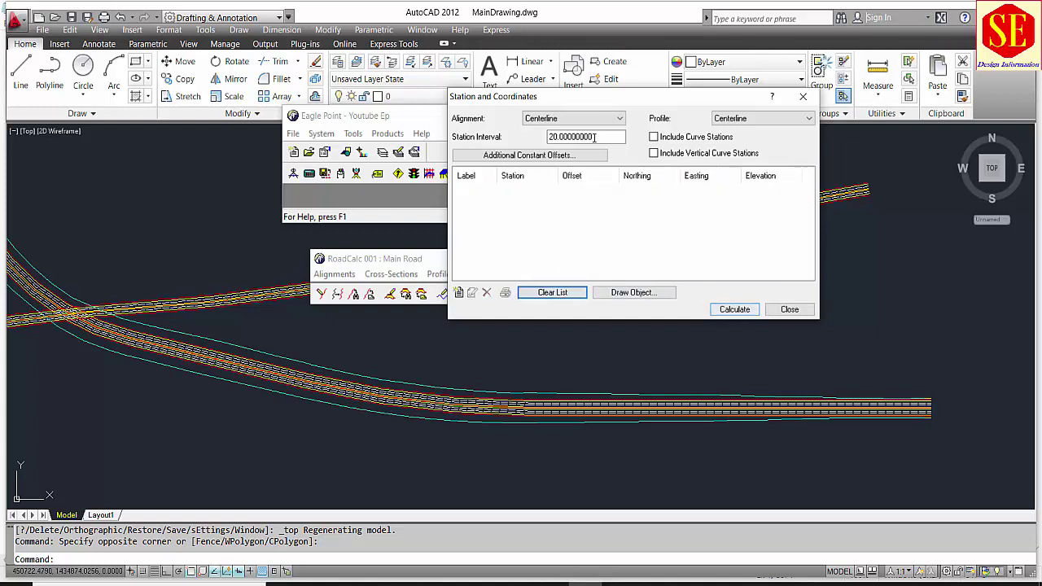
pyautogui.click(562, 137)
pyautogui.click(550, 138)
pyautogui.moveTo(602, 137); pyautogui.dragTo(482, 134)
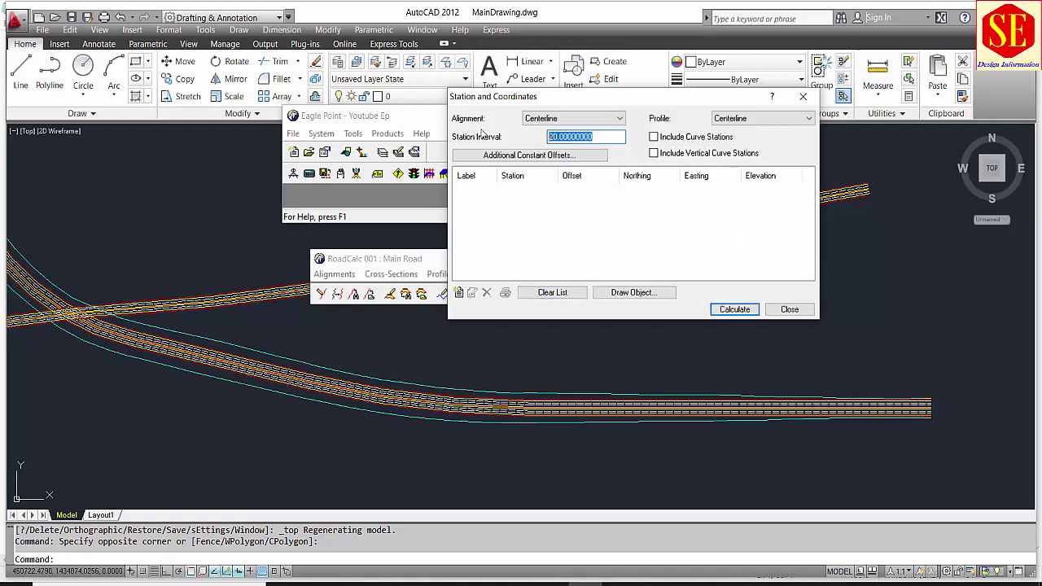
pyautogui.write('10')
pyautogui.click(734, 310)
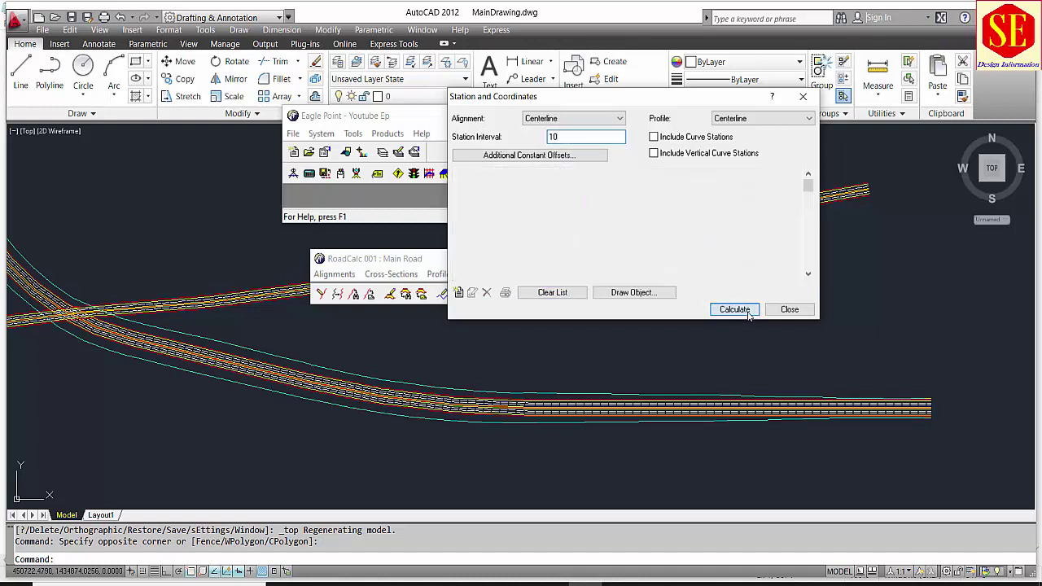
pyautogui.click(508, 204)
pyautogui.click(515, 219)
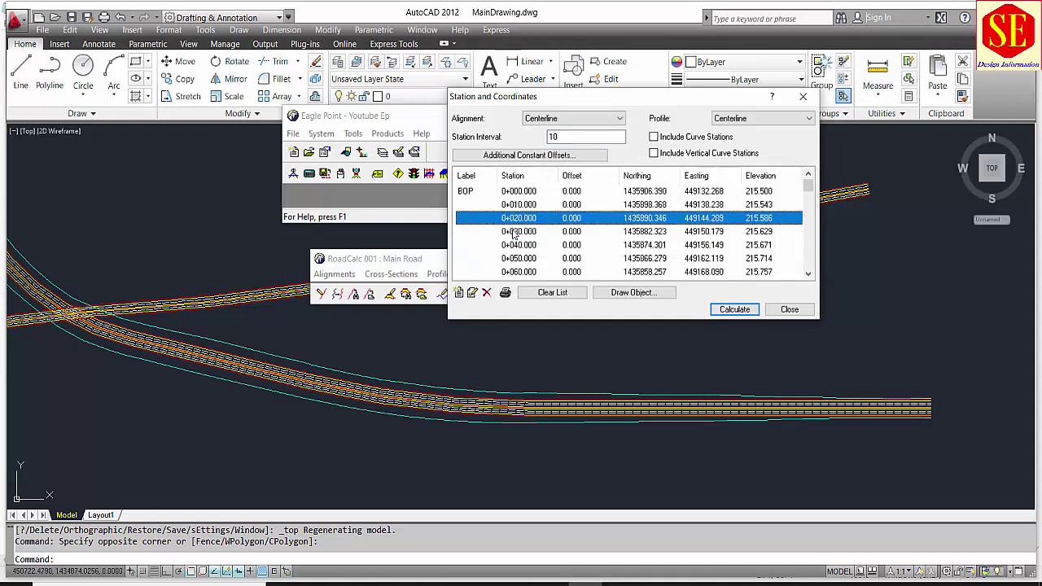
pyautogui.click(509, 244)
pyautogui.click(691, 194)
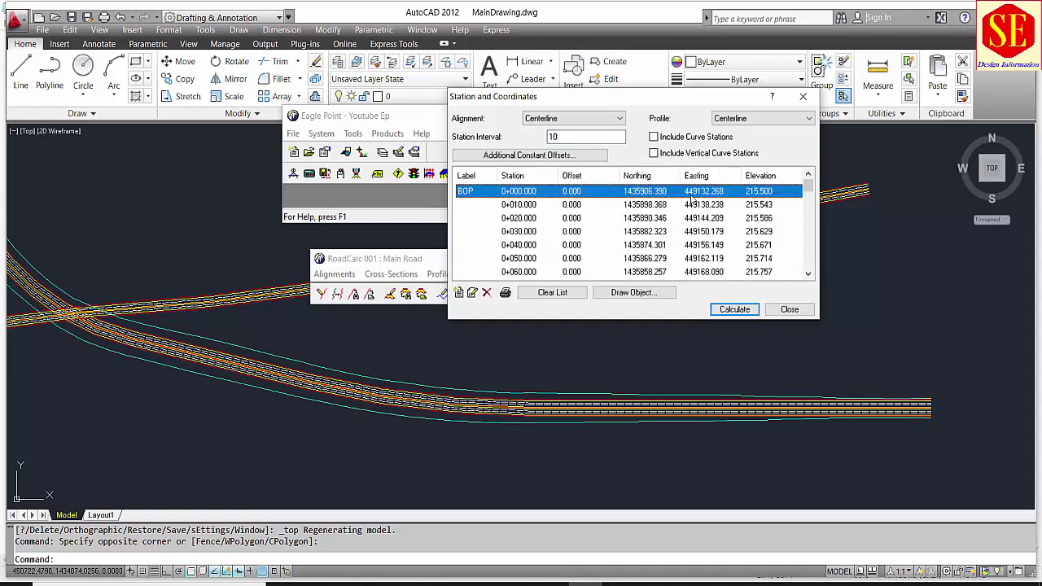
# Clear the station list, recalculate the Centerline coordinates at a station interval of 1, and check the first stations
pyautogui.click(552, 292)
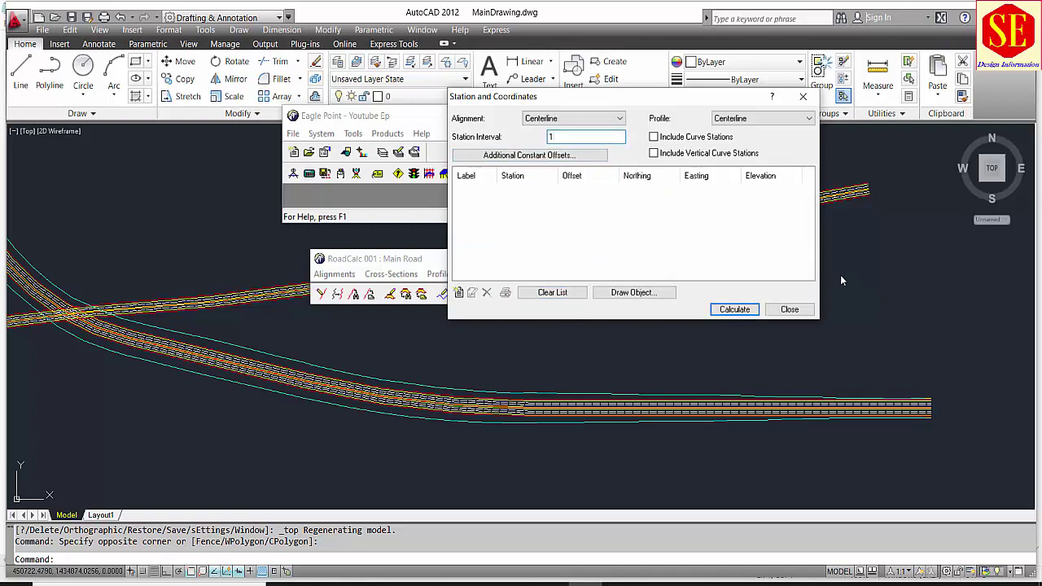
pyautogui.press('Return')
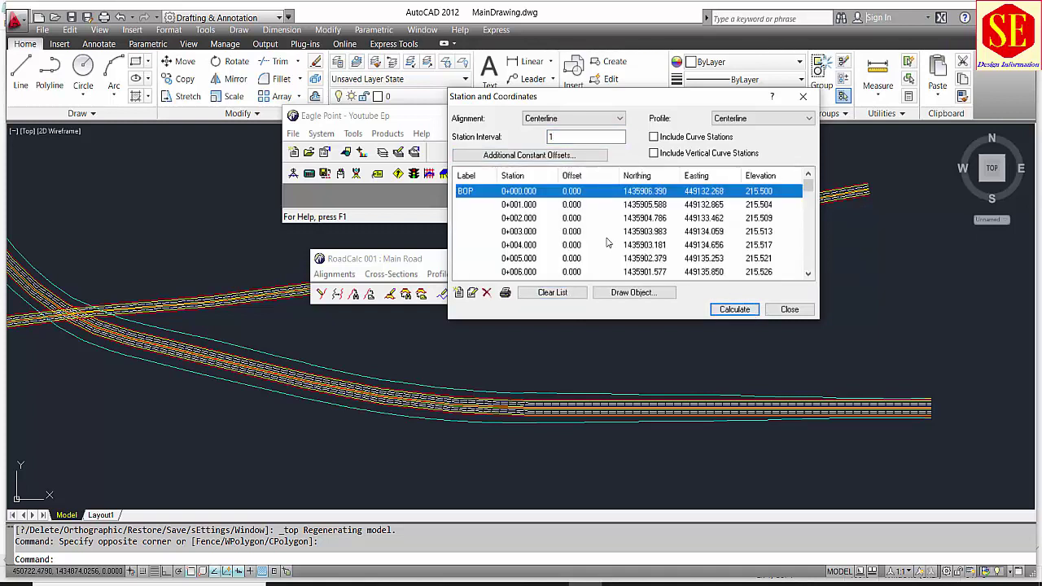
pyautogui.click(530, 217)
pyautogui.click(526, 231)
pyautogui.scroll(-3, 524, 236)
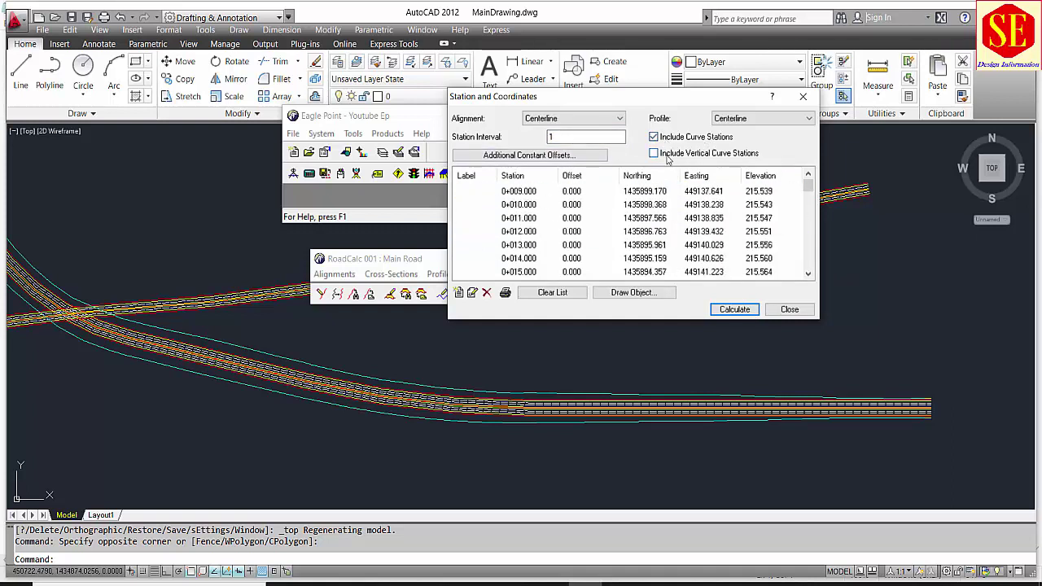
# Include vertical curve stations in the Centerline list and check the VPC and PT rows for their station, coordinates and elevation
pyautogui.click(669, 155)
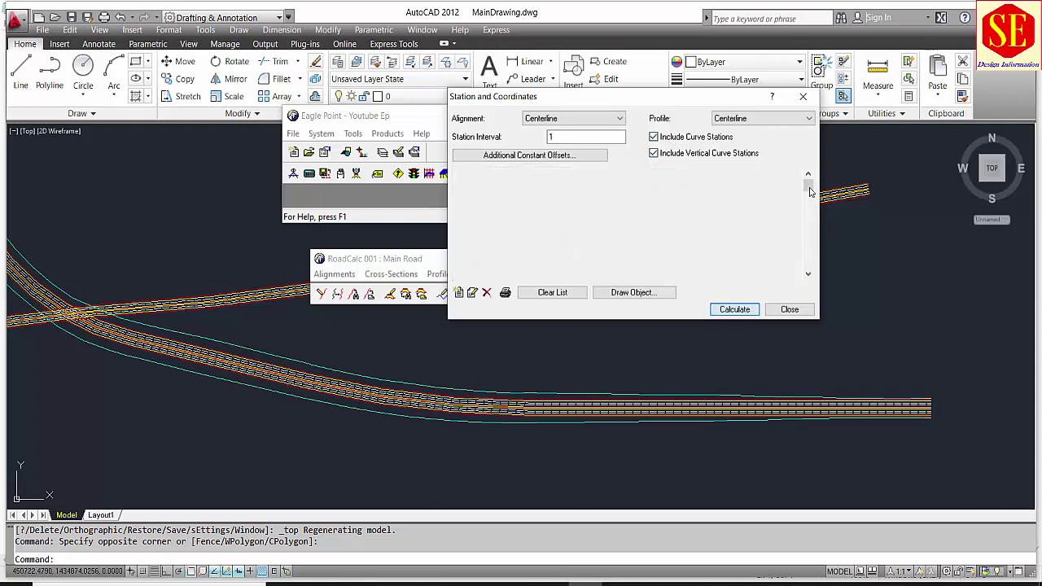
pyautogui.moveTo(809, 195); pyautogui.dragTo(810, 224)
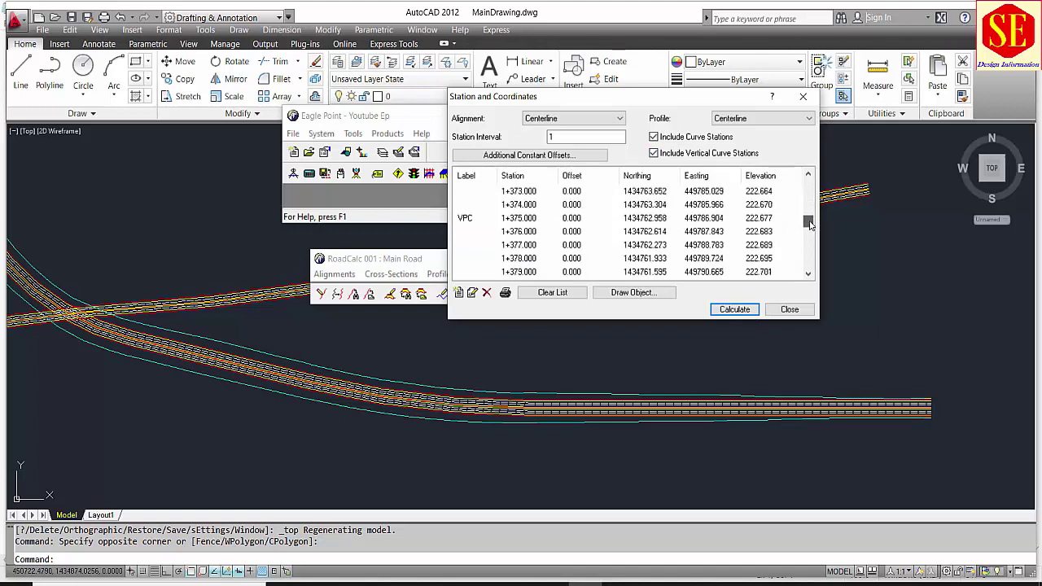
pyautogui.click(502, 219)
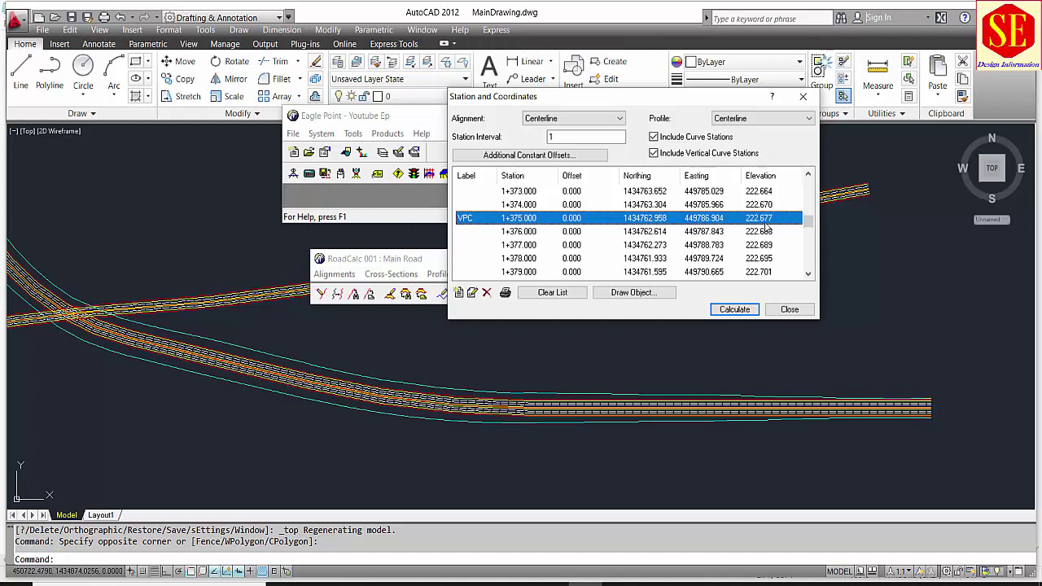
pyautogui.scroll(-19, 643, 243)
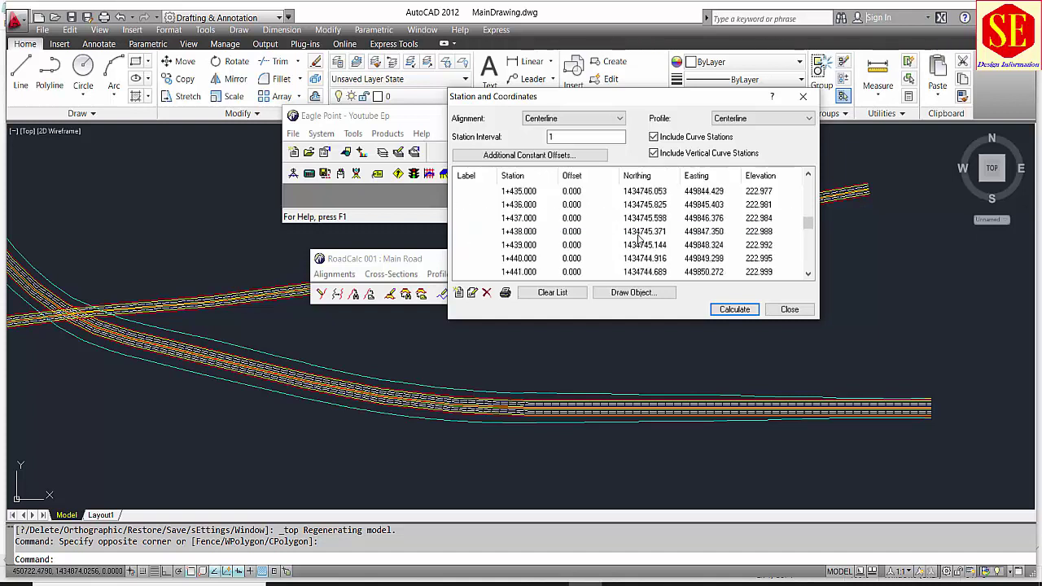
pyautogui.click(480, 202)
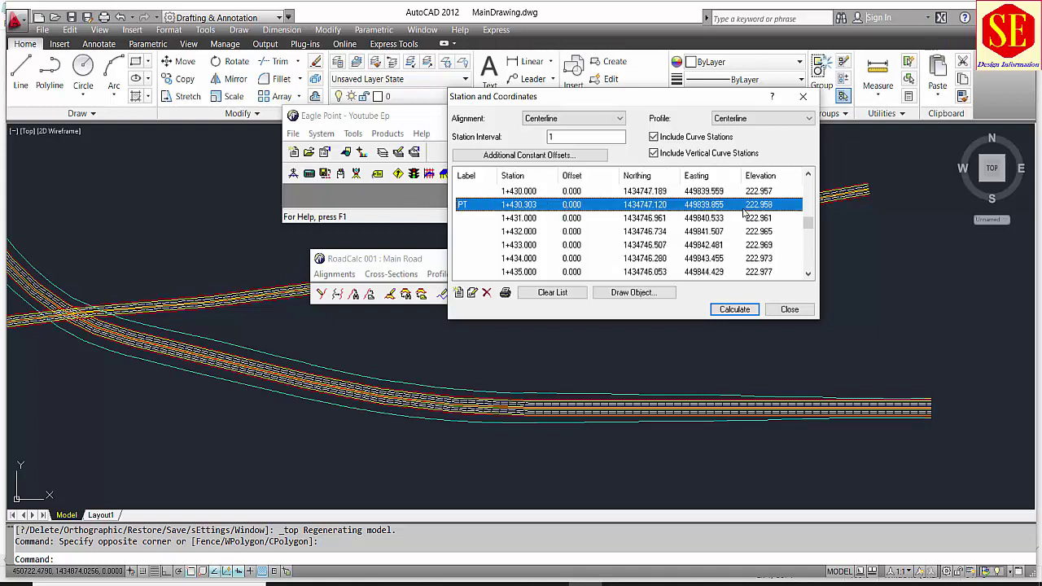
# Clear the station list and recalculate the Centerline coordinates at a station interval of 50
pyautogui.click(558, 138)
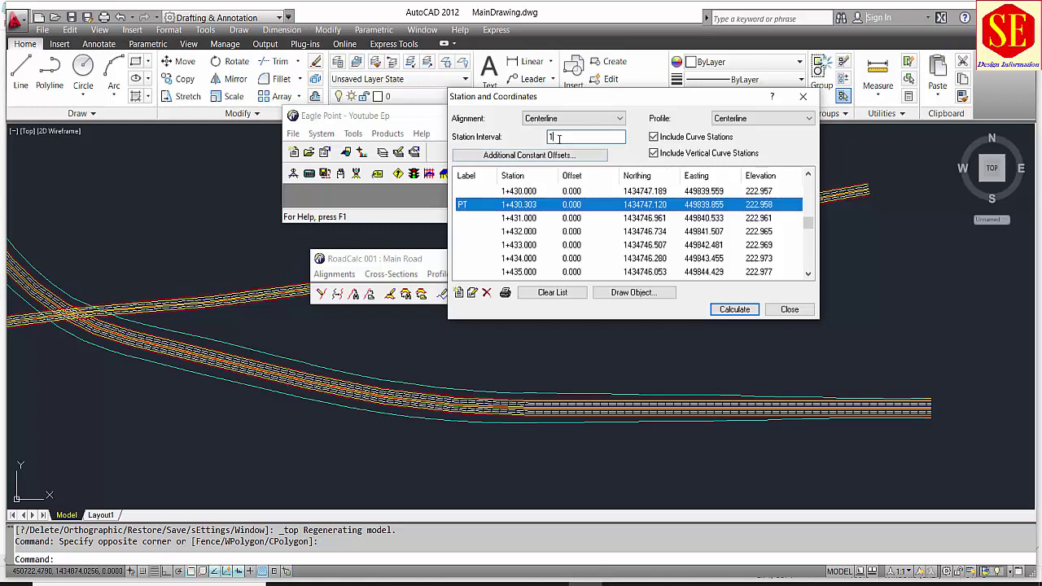
pyautogui.click(552, 292)
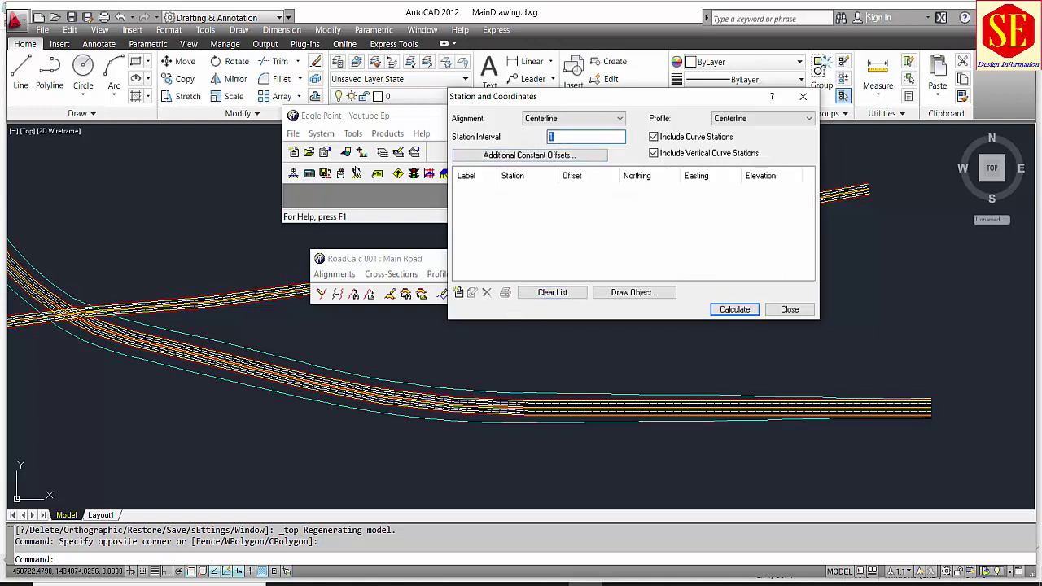
pyautogui.click(732, 310)
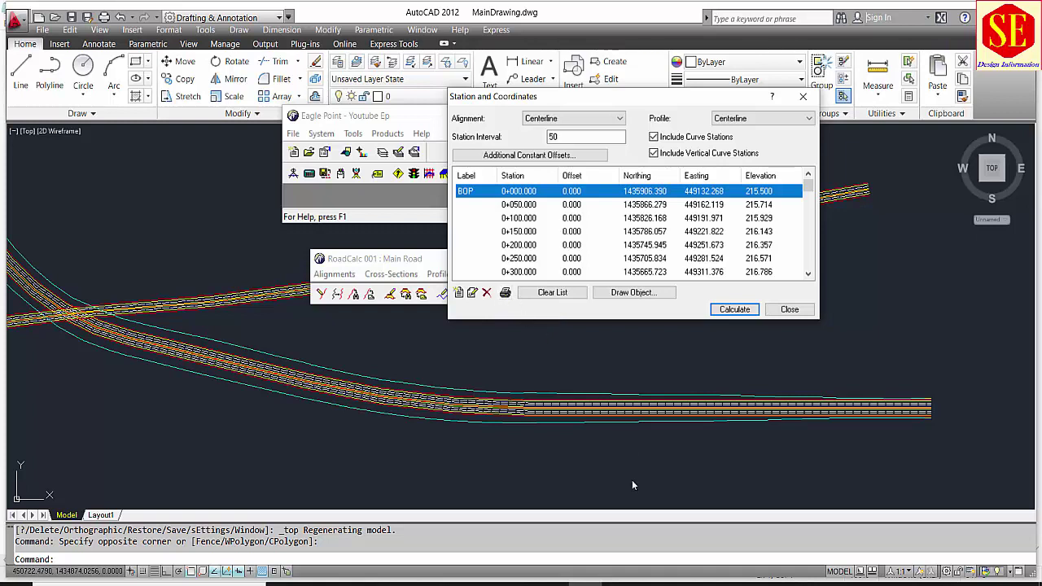
# Close the Youtube text file in Notepad without saving and minimize the large windows to reach the desktop
pyautogui.click(720, 584)
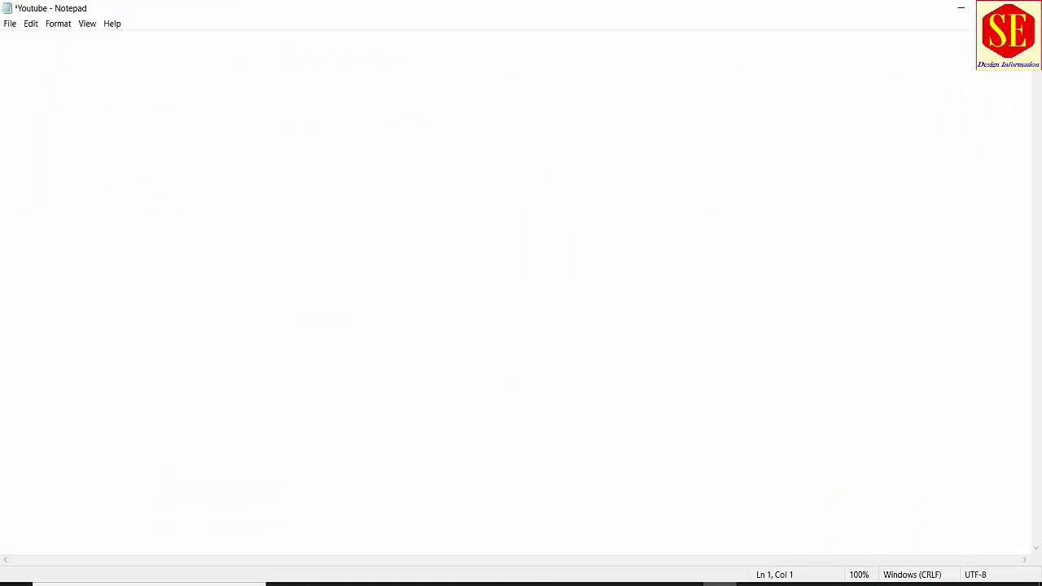
pyautogui.hotkey('alt', 'F4')
pyautogui.click(525, 308)
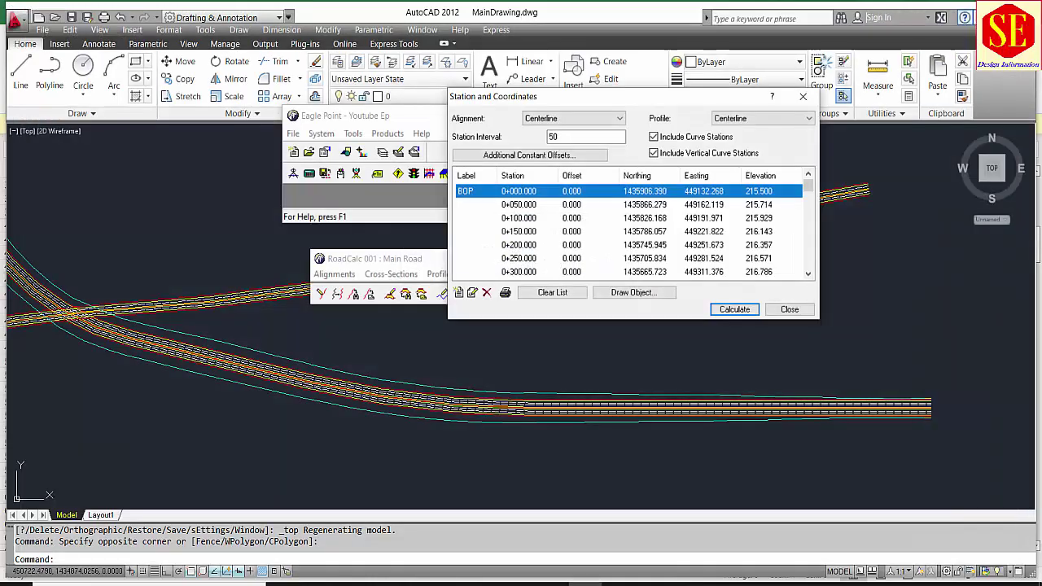
pyautogui.click(972, 7)
pyautogui.click(962, 11)
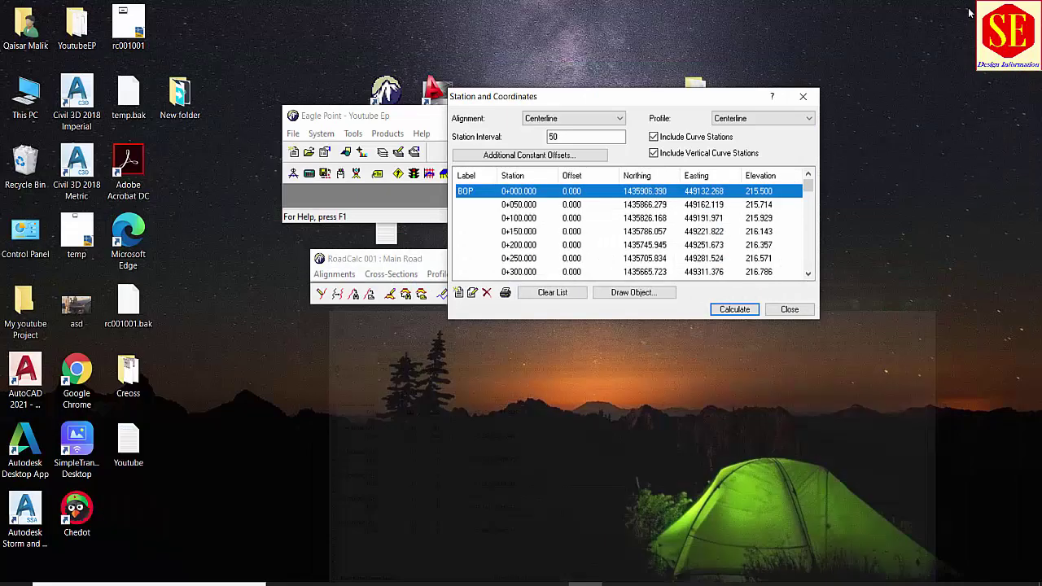
# Print the station and coordinates list to the Youtube text file and open that file maximized in Notepad
pyautogui.doubleClick(133, 447)
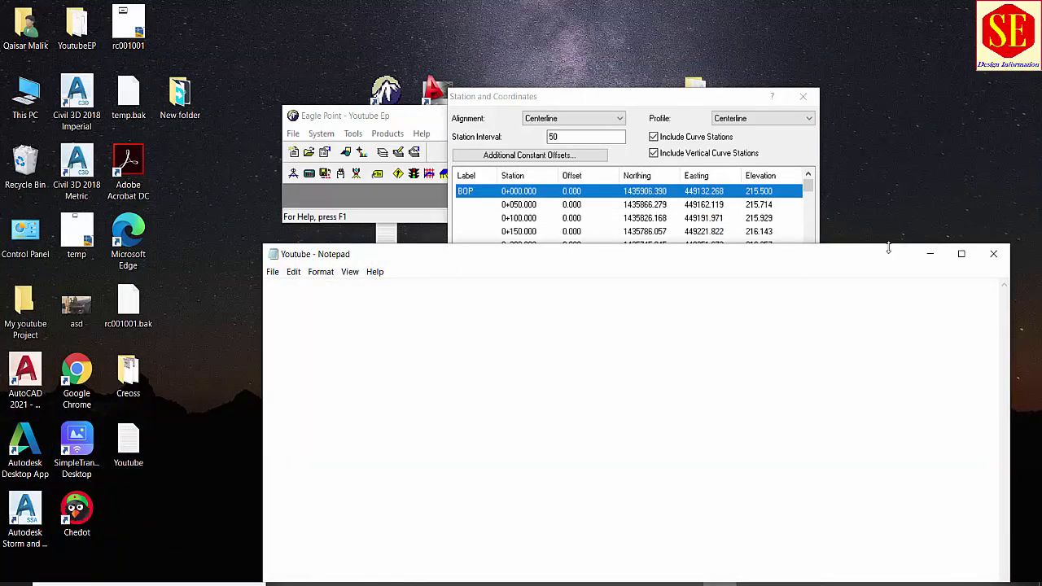
pyautogui.click(993, 254)
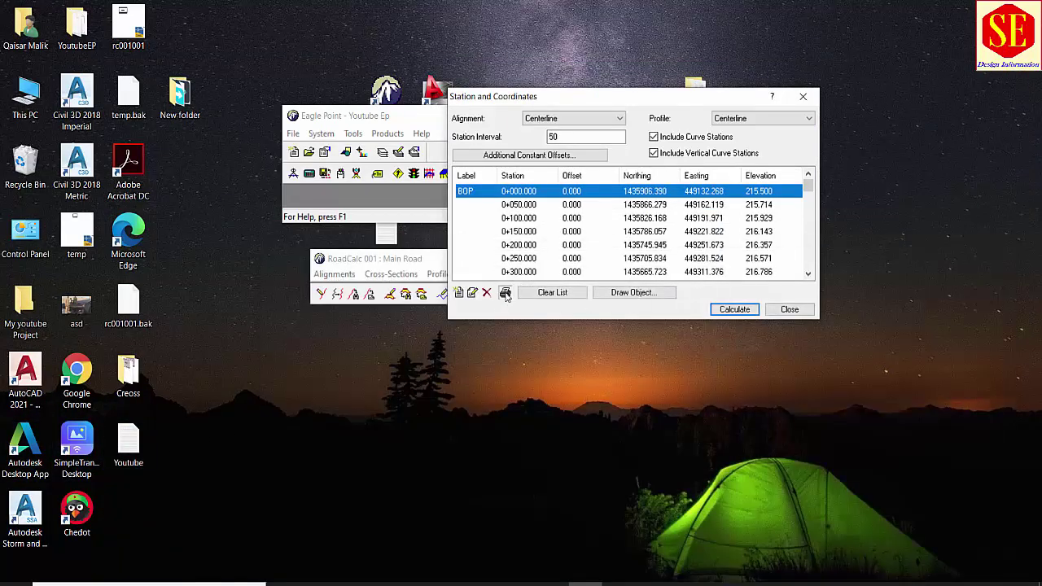
pyautogui.doubleClick(128, 443)
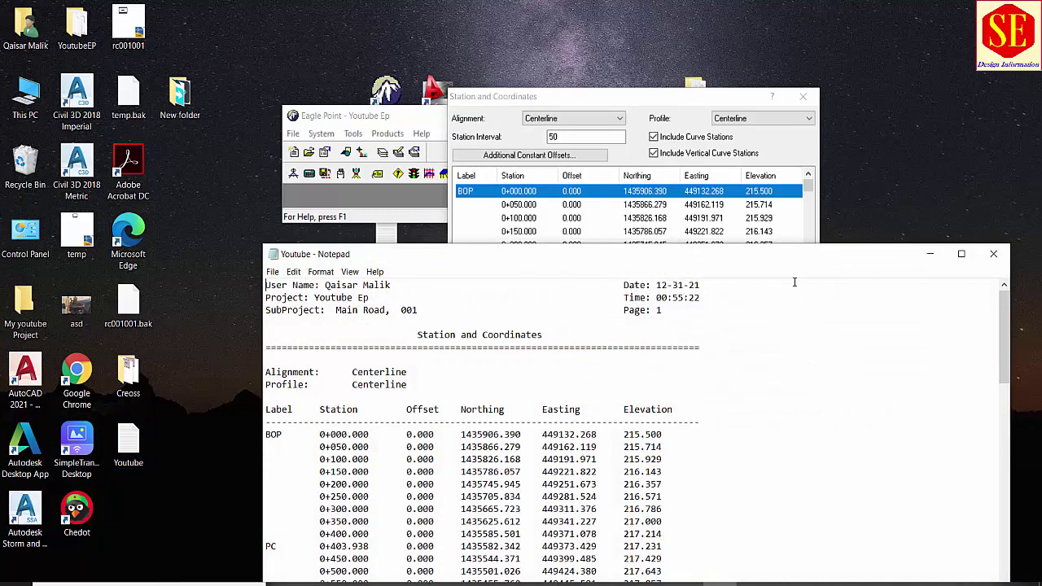
pyautogui.click(960, 254)
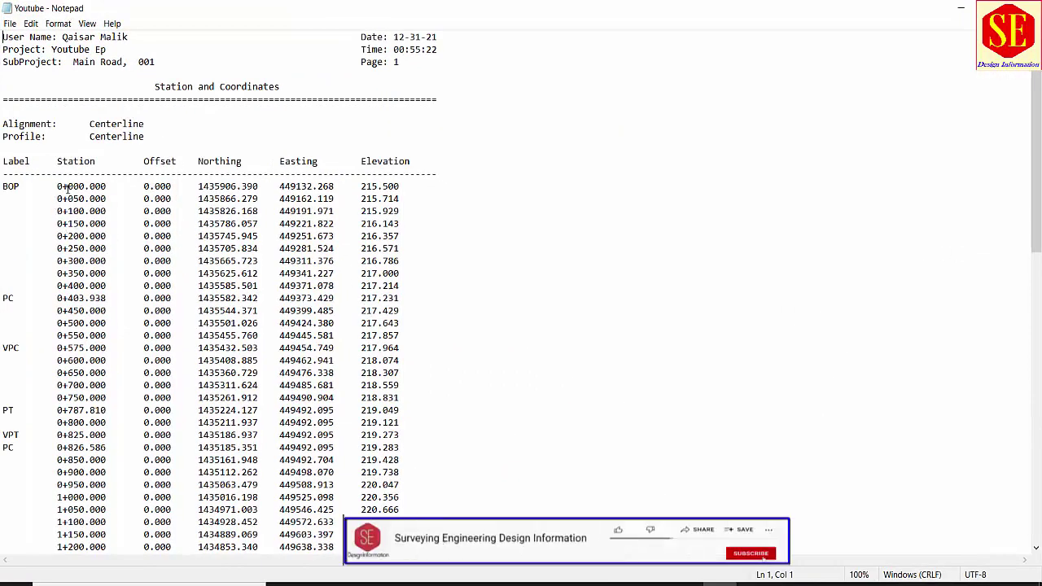
# Examine the printed report's stations, curve point labels, northings and elevations from the beginning to the end of the road
pyautogui.moveTo(69, 187); pyautogui.dragTo(47, 306)
pyautogui.moveTo(2, 348); pyautogui.dragTo(3, 359)
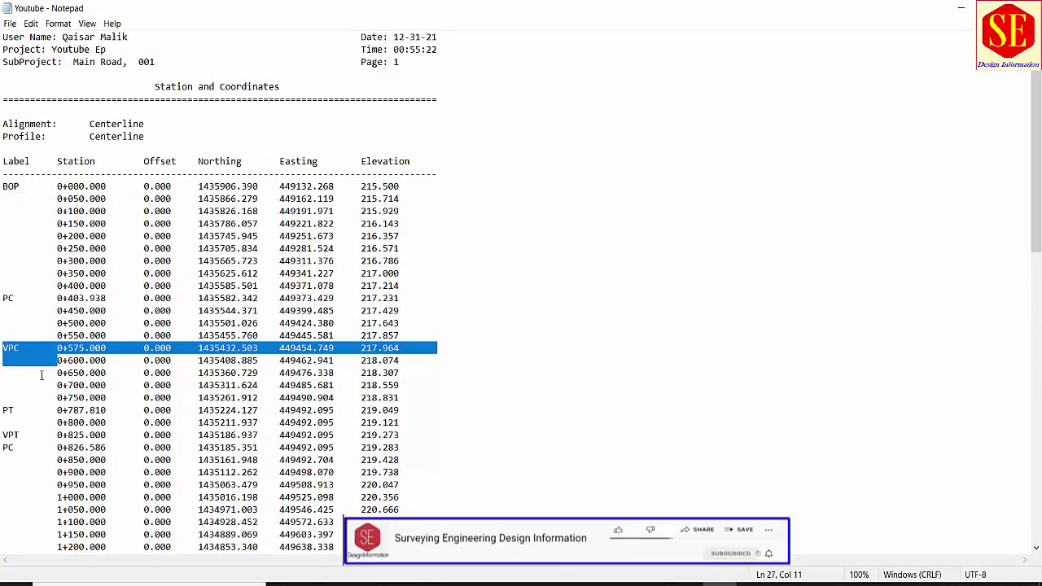
pyautogui.moveTo(3, 410); pyautogui.dragTo(57, 438)
pyautogui.scroll(-12, 261, 316)
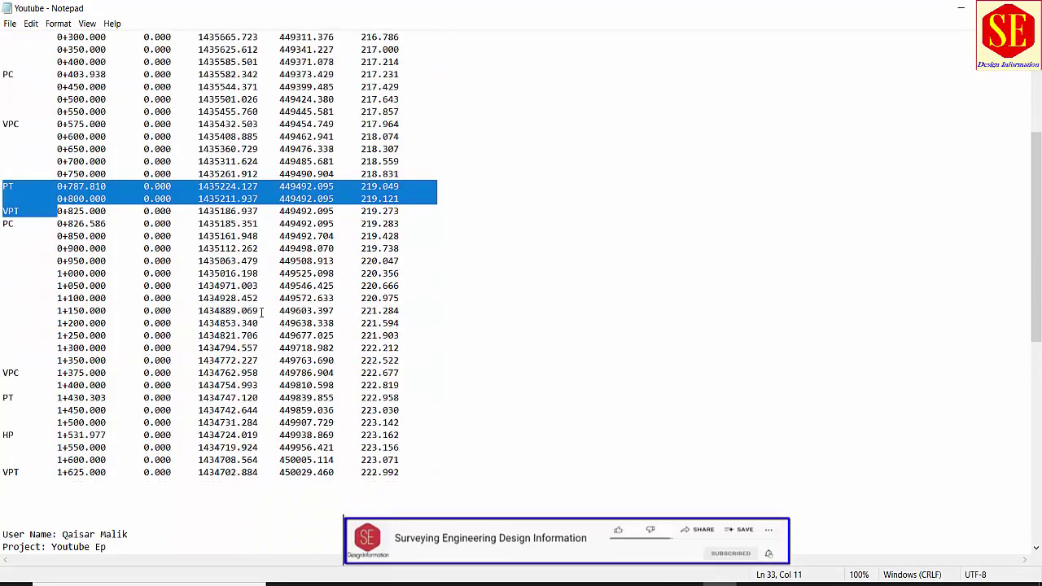
pyautogui.click(210, 248)
pyautogui.click(377, 249)
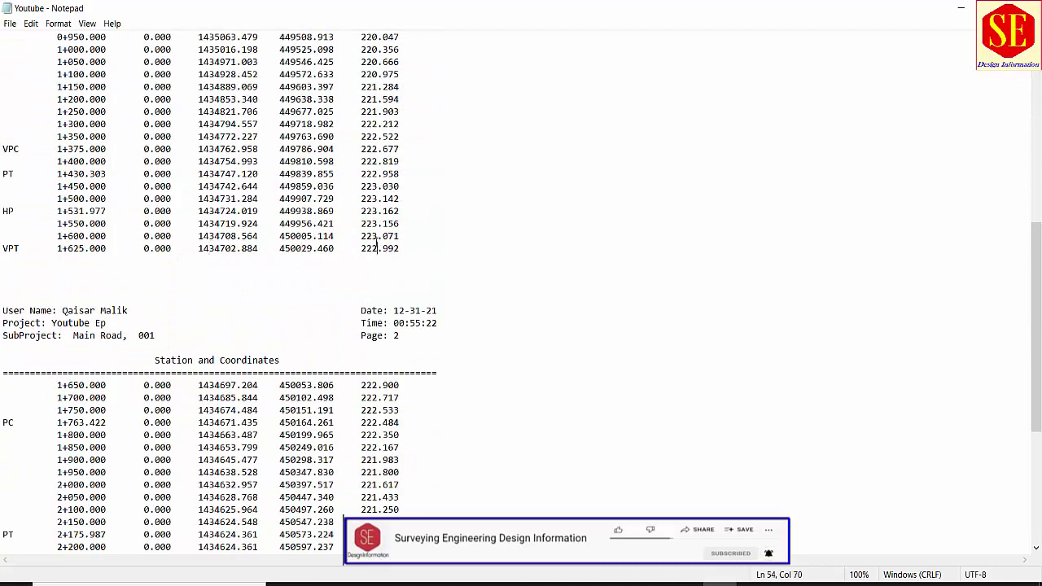
pyautogui.scroll(-7, 271, 391)
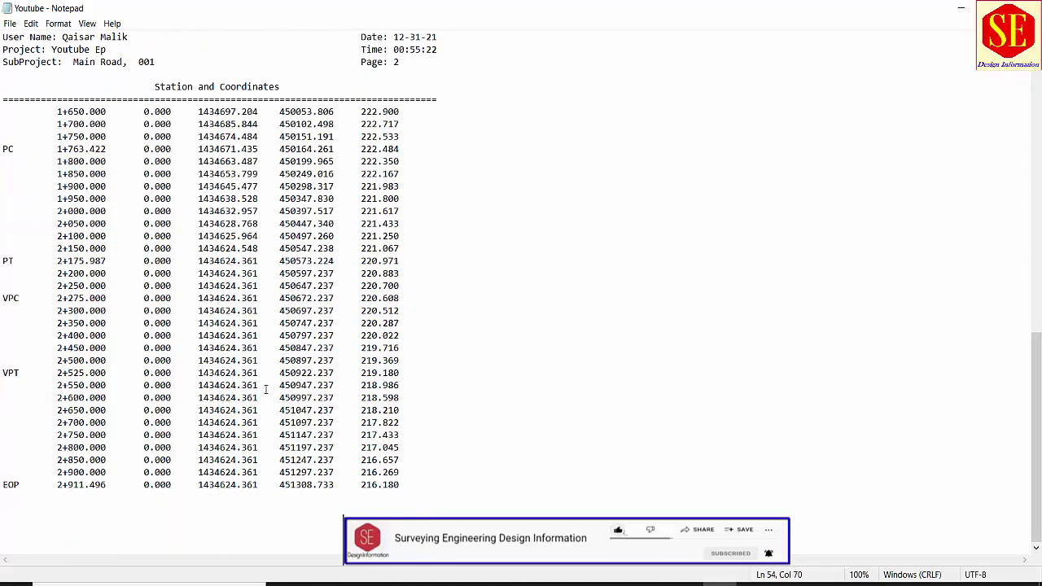
# Copy the entire station and coordinates report and paste it into cell A1 of a new sheet in the Excel workbook
pyautogui.hotkey('ctrl', 'a')
pyautogui.rightClick(186, 265)
pyautogui.click(248, 314)
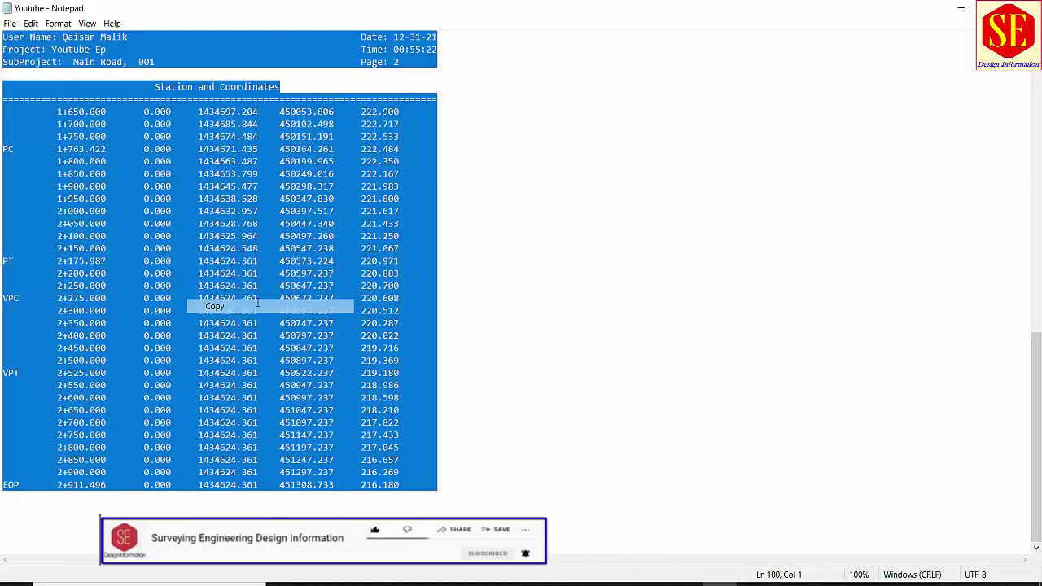
pyautogui.click(653, 583)
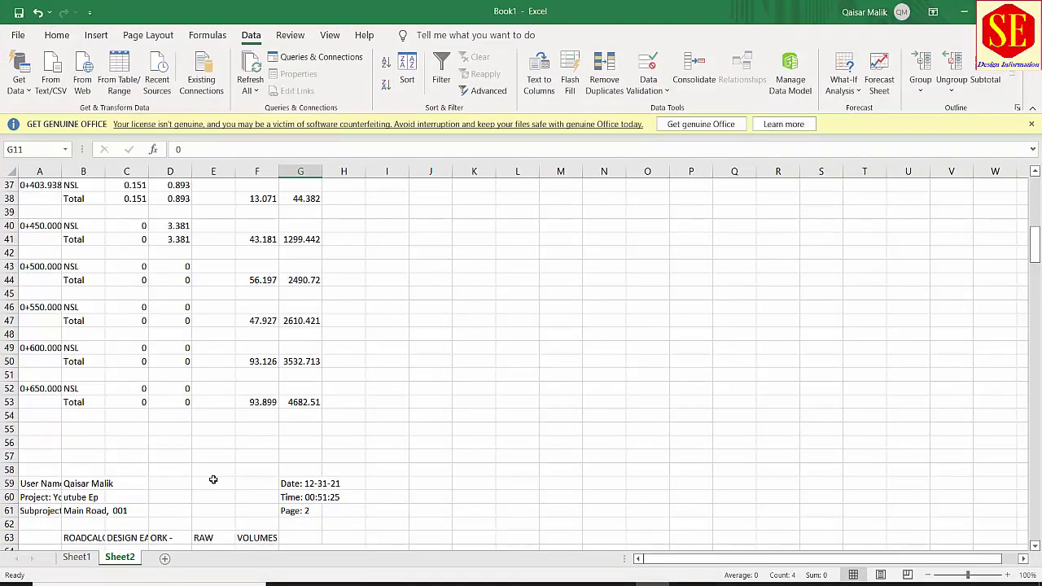
pyautogui.click(165, 558)
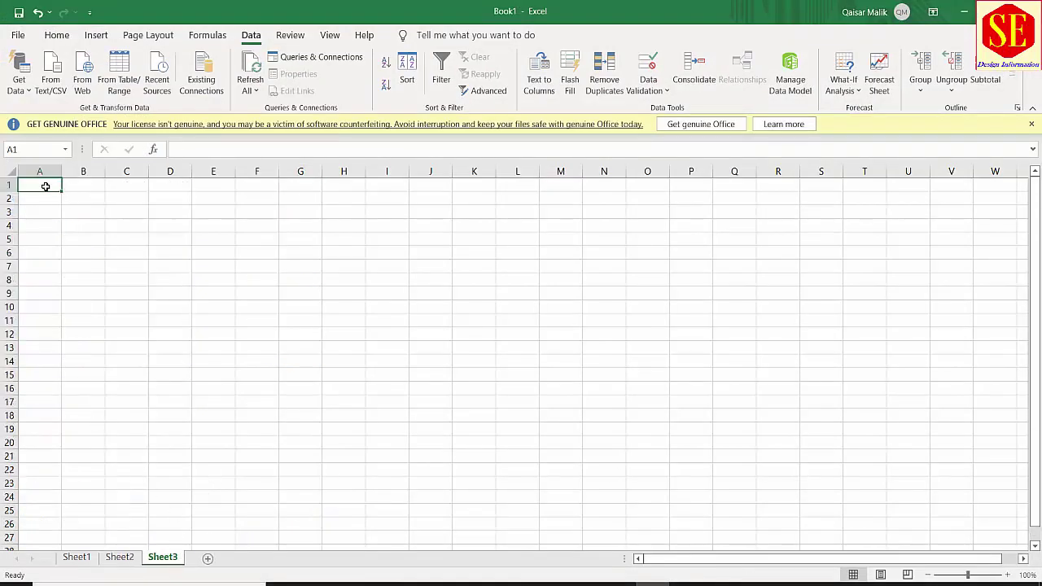
pyautogui.rightClick(42, 186)
pyautogui.click(77, 262)
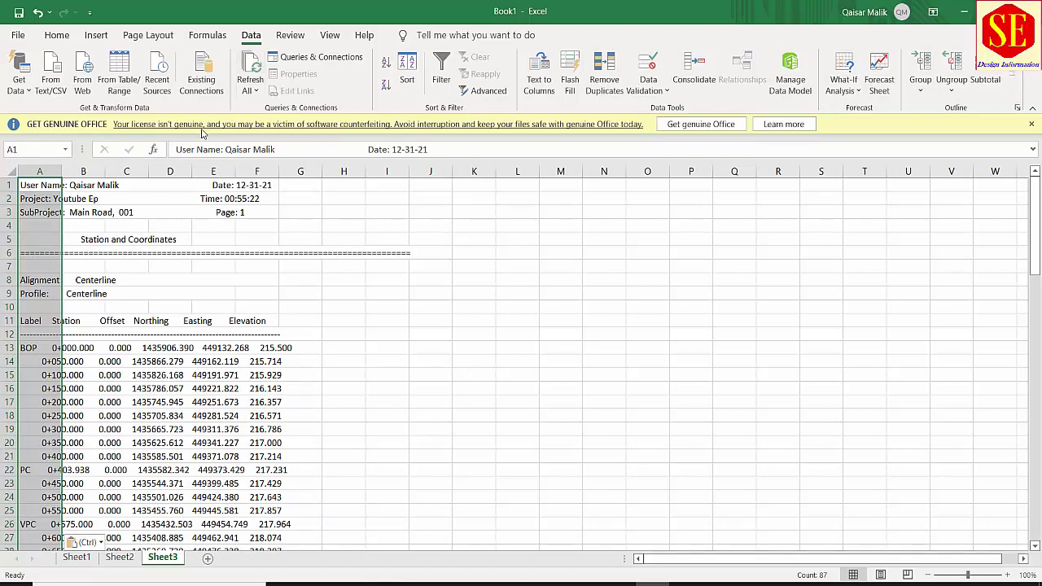
# Split the pasted report into separate columns using Text to Columns with fixed width and the suggested column breaks
pyautogui.click(538, 79)
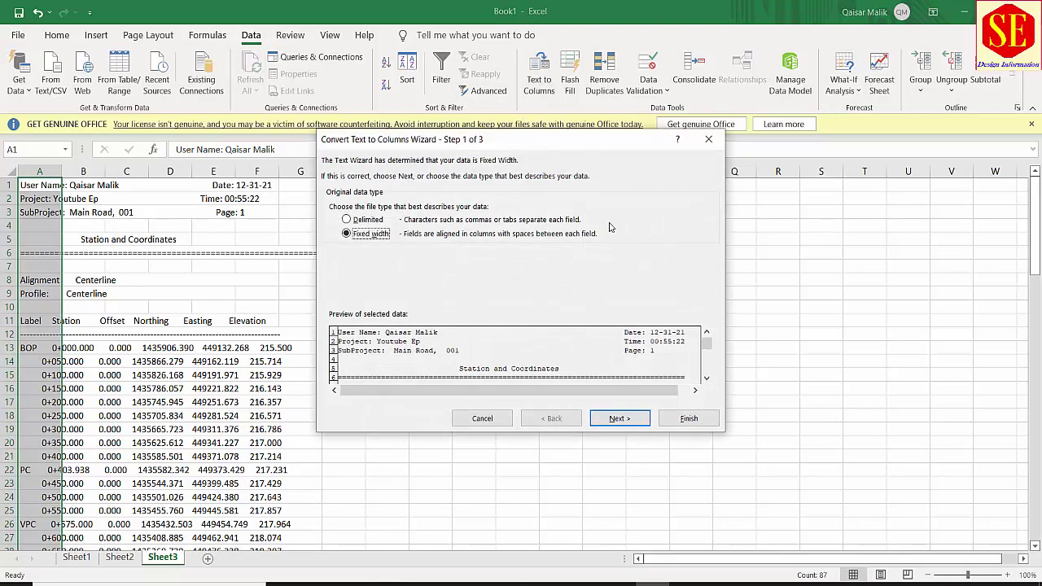
pyautogui.click(619, 419)
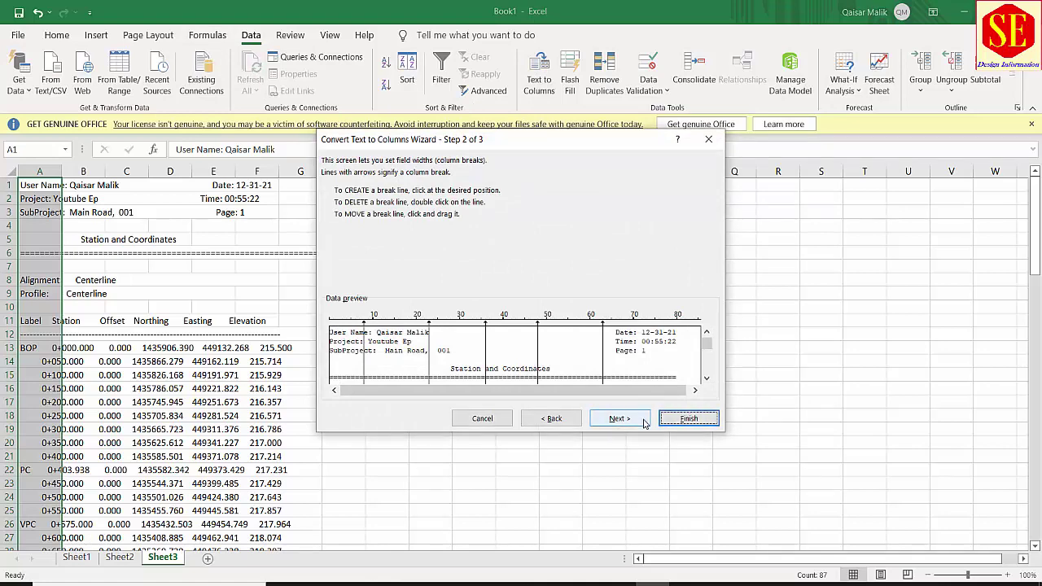
pyautogui.click(644, 422)
pyautogui.click(666, 423)
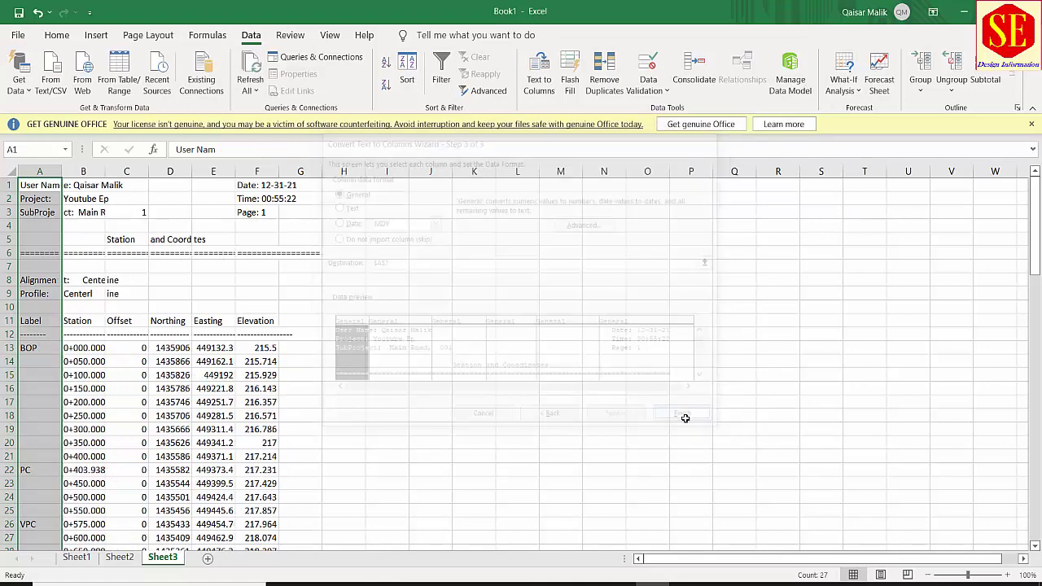
# Check the separated station, northing, easting and elevation columns in Sheet3
pyautogui.click(173, 352)
pyautogui.click(169, 323)
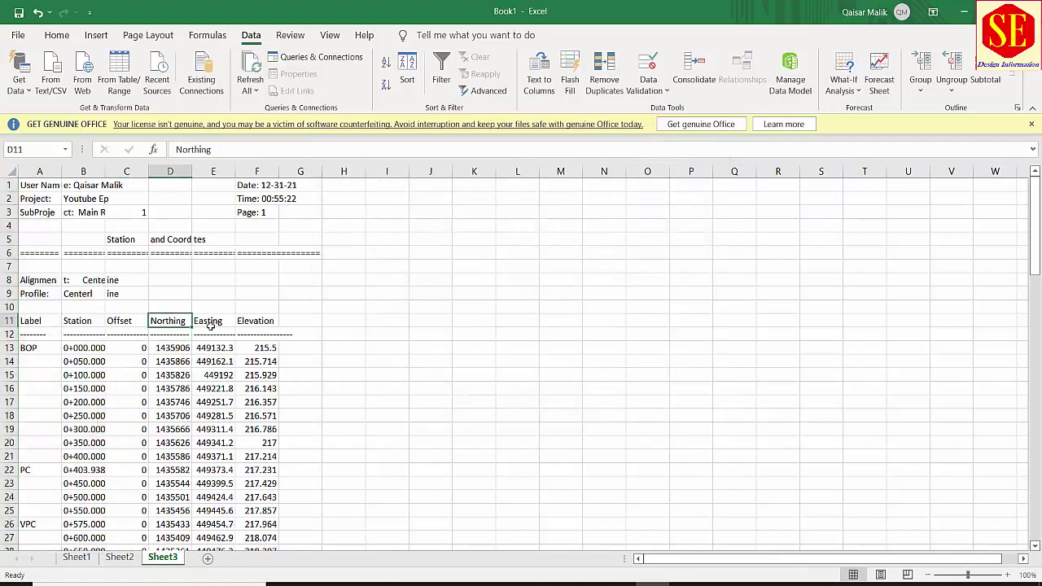
pyautogui.click(212, 322)
pyautogui.click(259, 389)
pyautogui.moveTo(81, 361); pyautogui.dragTo(82, 483)
pyautogui.scroll(-5, 163, 366)
pyautogui.scroll(4, 192, 370)
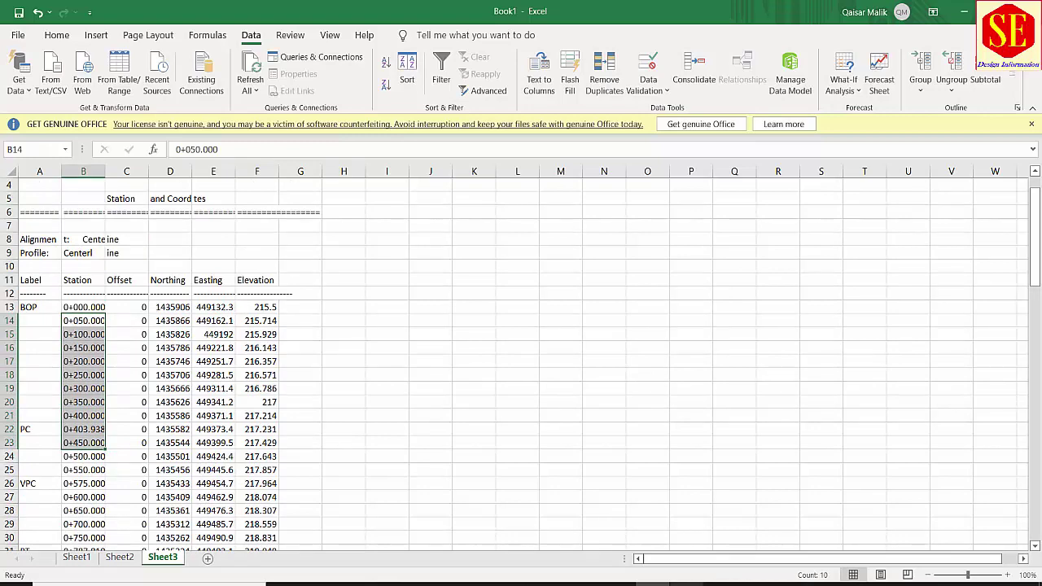
# Switch back to RoadCalc's Station and Coordinates dialog and check the offsets of the first Centerline stations
pyautogui.hotkey('alt', 'Tab')
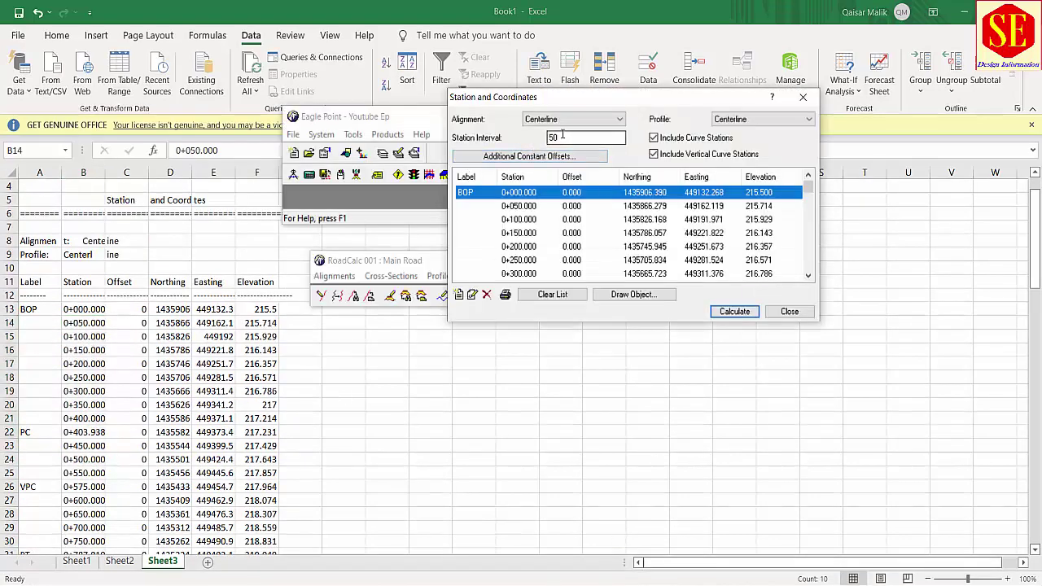
pyautogui.click(569, 206)
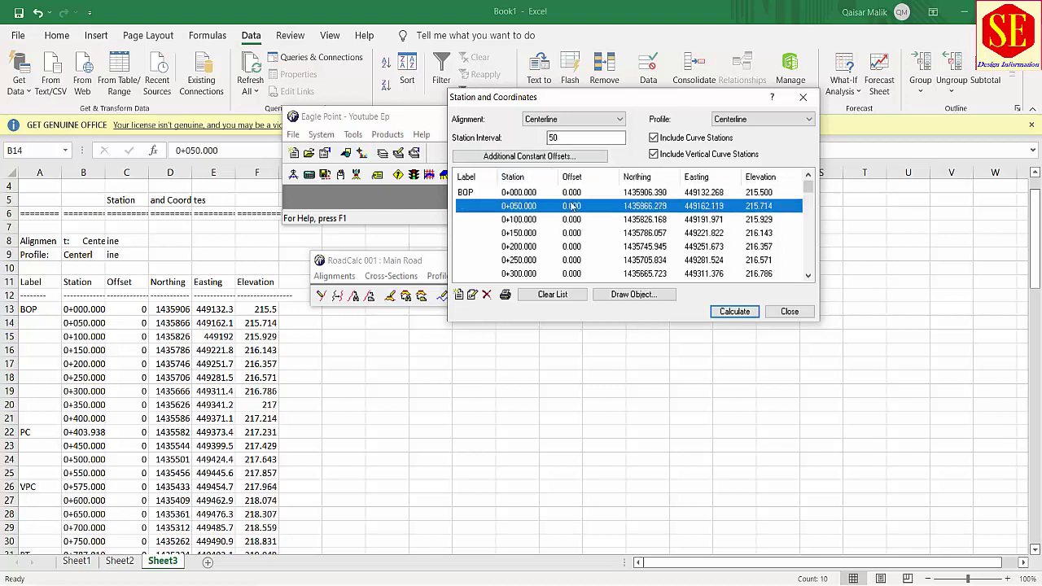
pyautogui.click(572, 233)
pyautogui.click(573, 248)
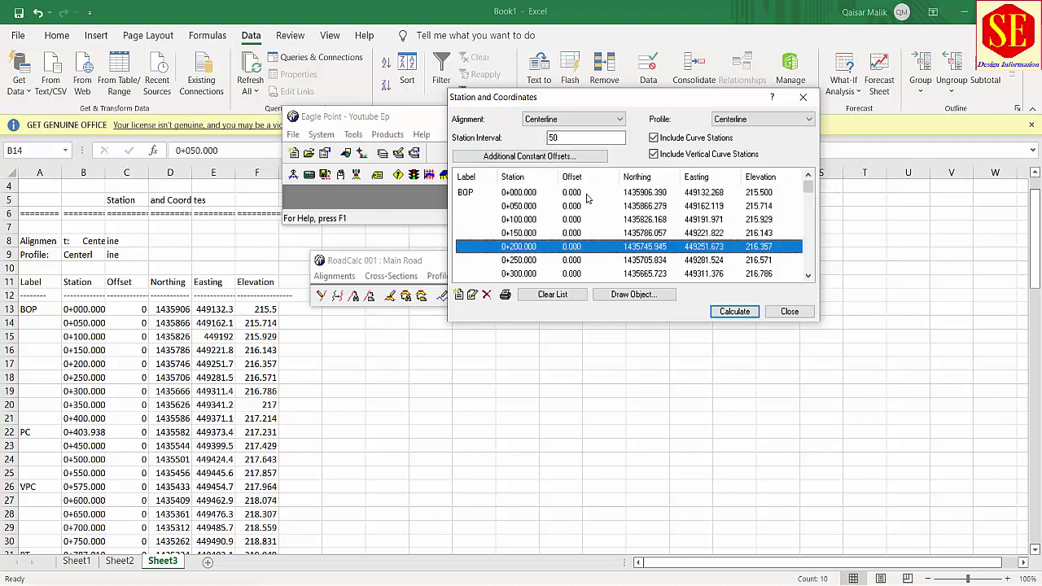
# Set an additional constant horizontal offset of 10 for the listed Centerline stations
pyautogui.click(537, 156)
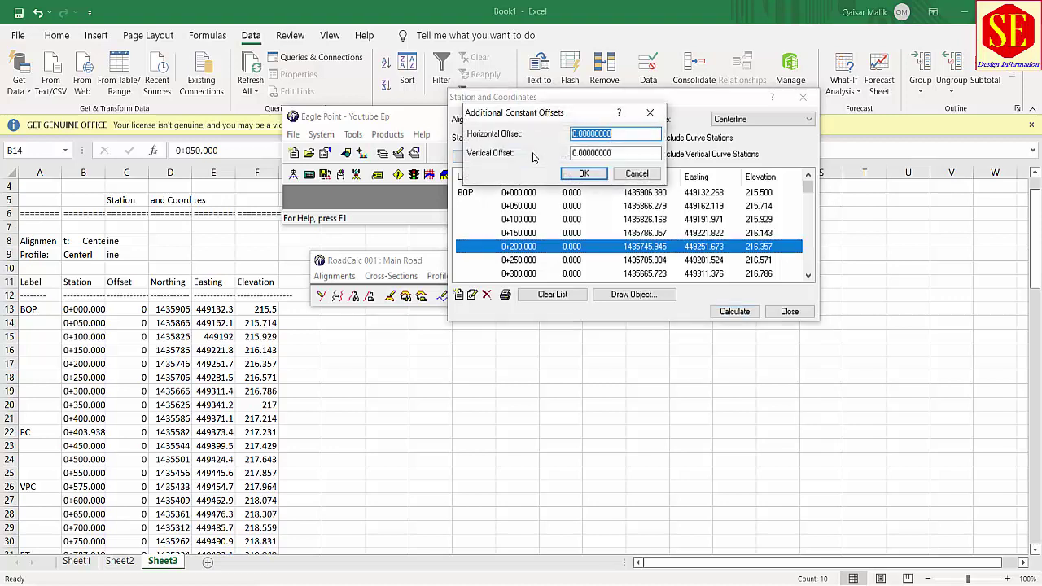
pyautogui.press('Tab')
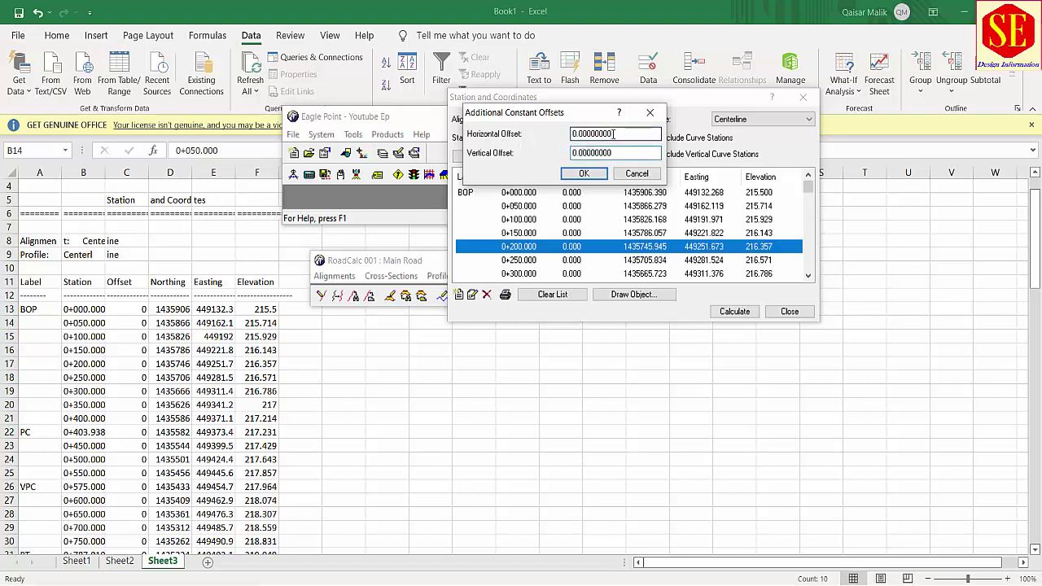
pyautogui.click(639, 135)
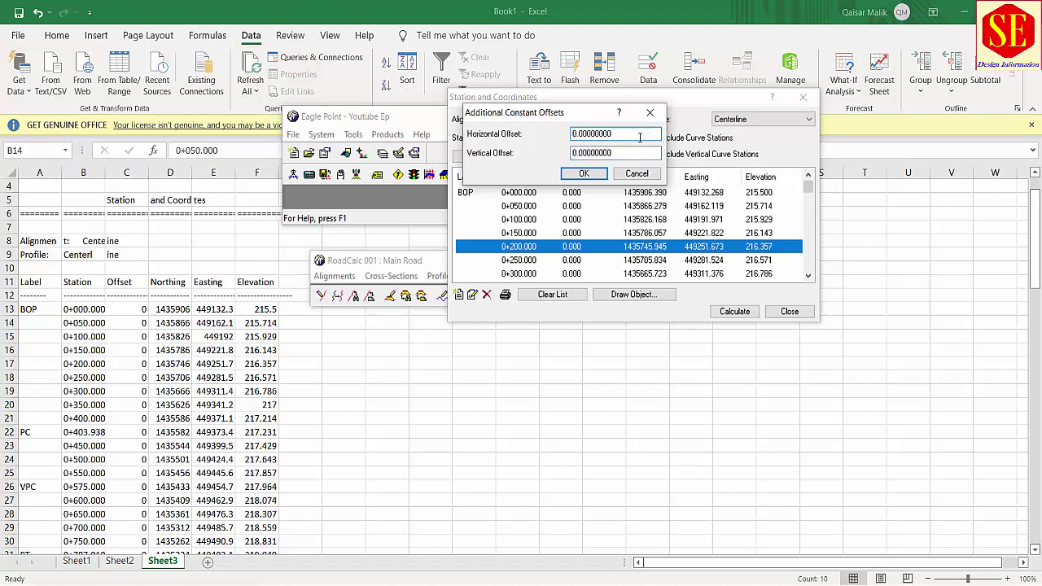
pyautogui.moveTo(614, 136); pyautogui.dragTo(562, 143)
pyautogui.write('10')
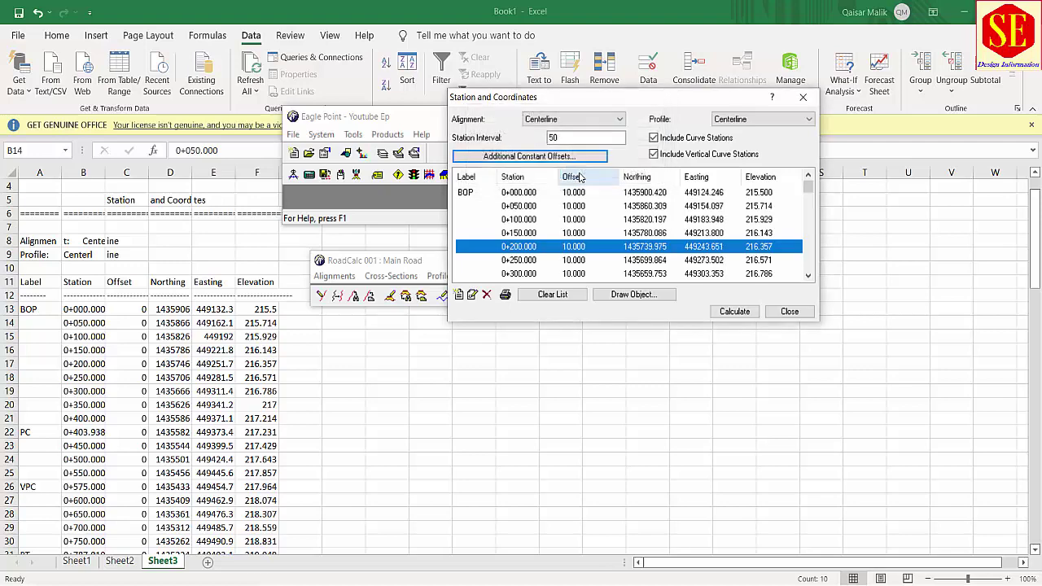
# Check the offset, northing, easting and elevation values of the first listed Centerline stations
pyautogui.click(583, 173)
pyautogui.moveTo(581, 195); pyautogui.dragTo(575, 247)
pyautogui.moveTo(584, 195); pyautogui.dragTo(592, 259)
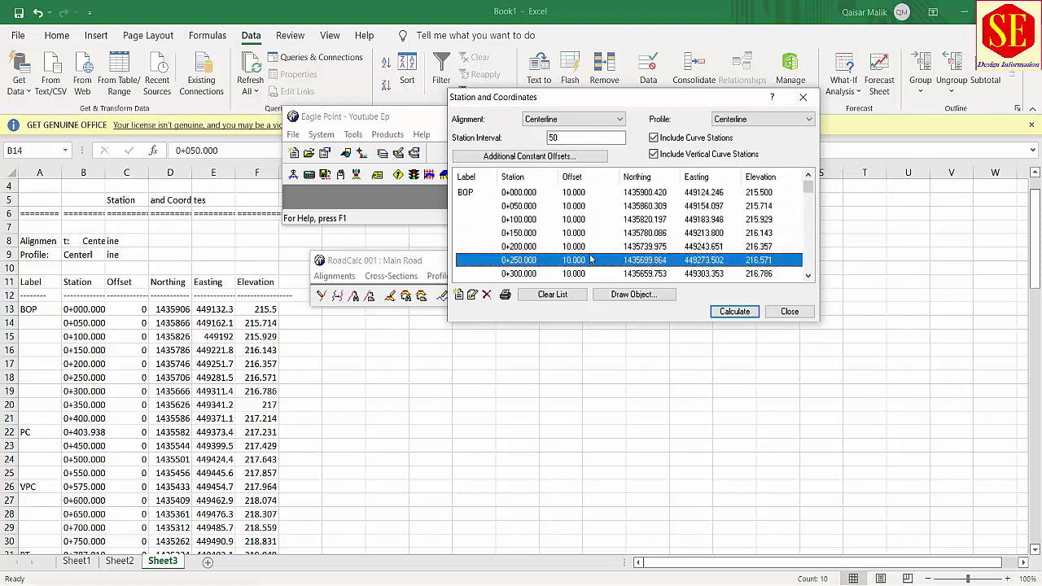
pyautogui.click(633, 196)
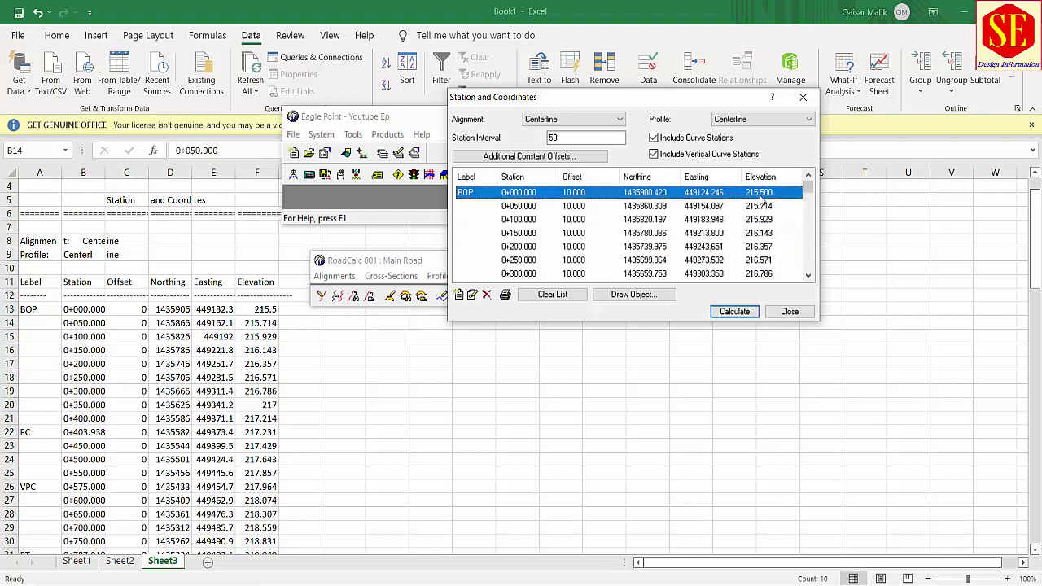
# Set the additional constant horizontal offset of the Centerline stations to -10
pyautogui.click(560, 157)
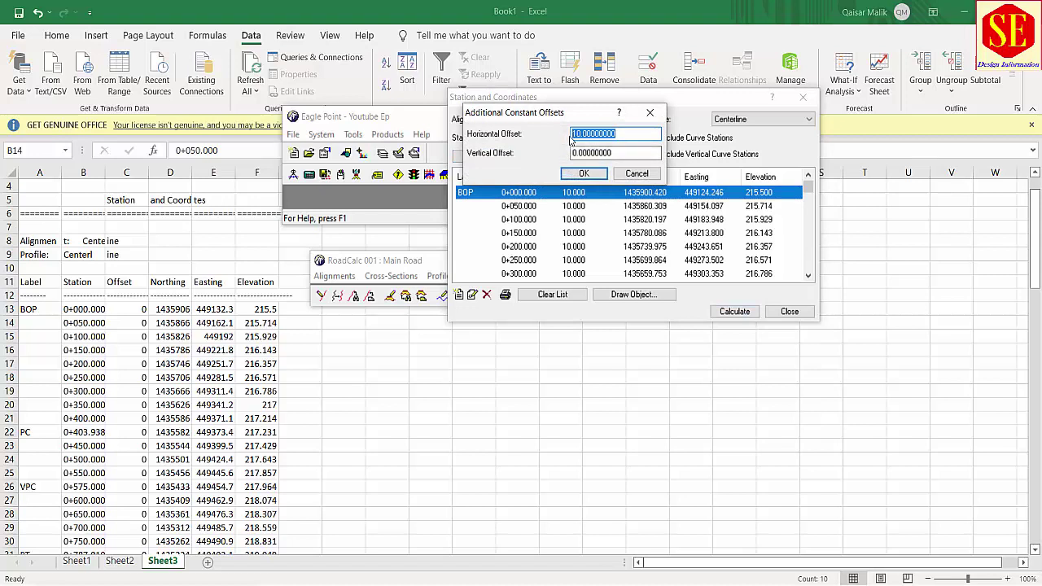
pyautogui.click(577, 134)
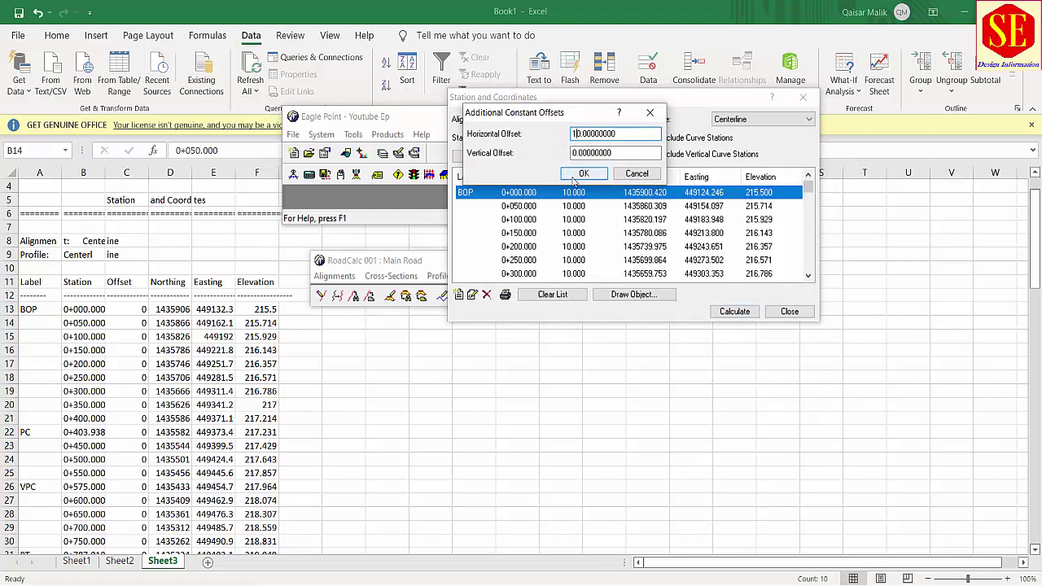
pyautogui.write('1')
pyautogui.press('Tab')
pyautogui.click(583, 176)
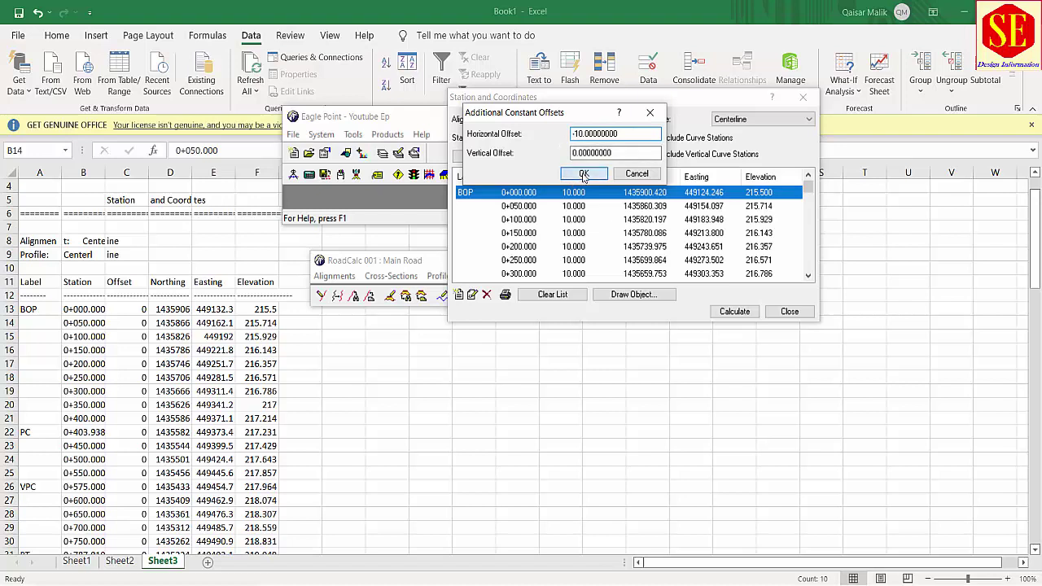
# Check the offsets and coordinates of the listed stations and the available profiles, keeping Centerline as the profile
pyautogui.click(581, 208)
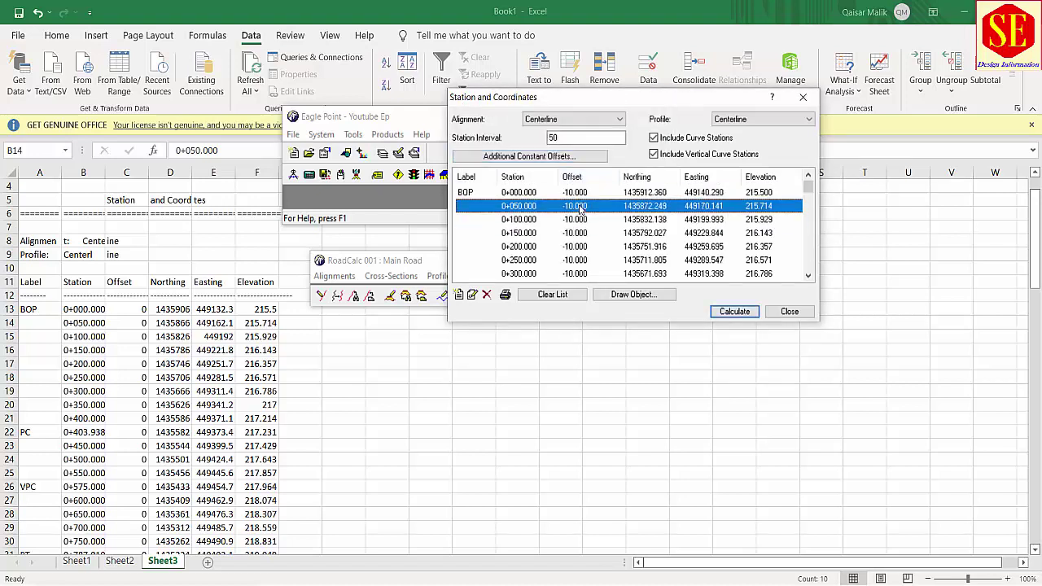
pyautogui.click(581, 232)
pyautogui.click(581, 245)
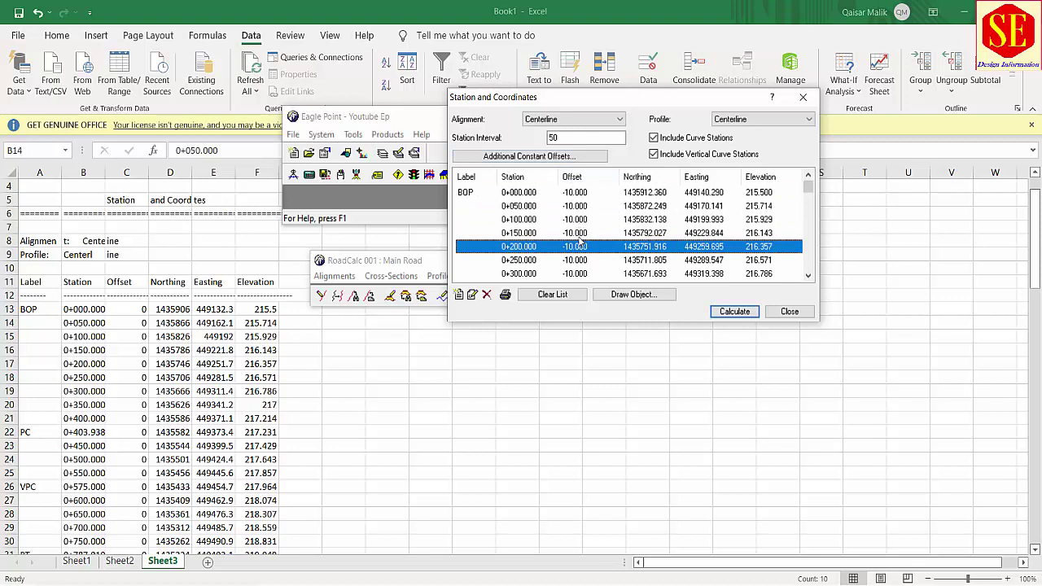
pyautogui.click(651, 207)
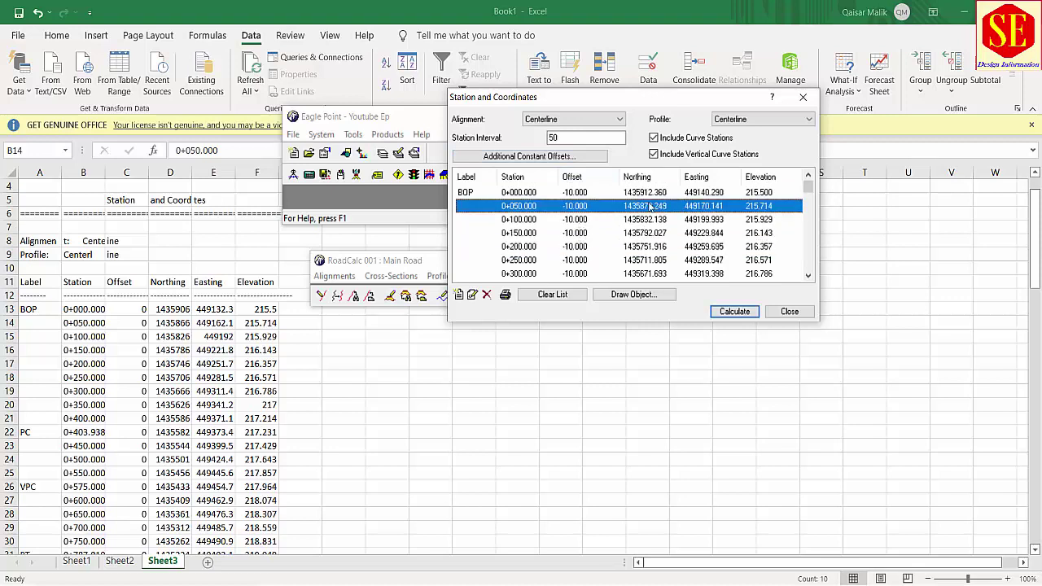
pyautogui.click(692, 220)
pyautogui.click(697, 234)
pyautogui.click(770, 122)
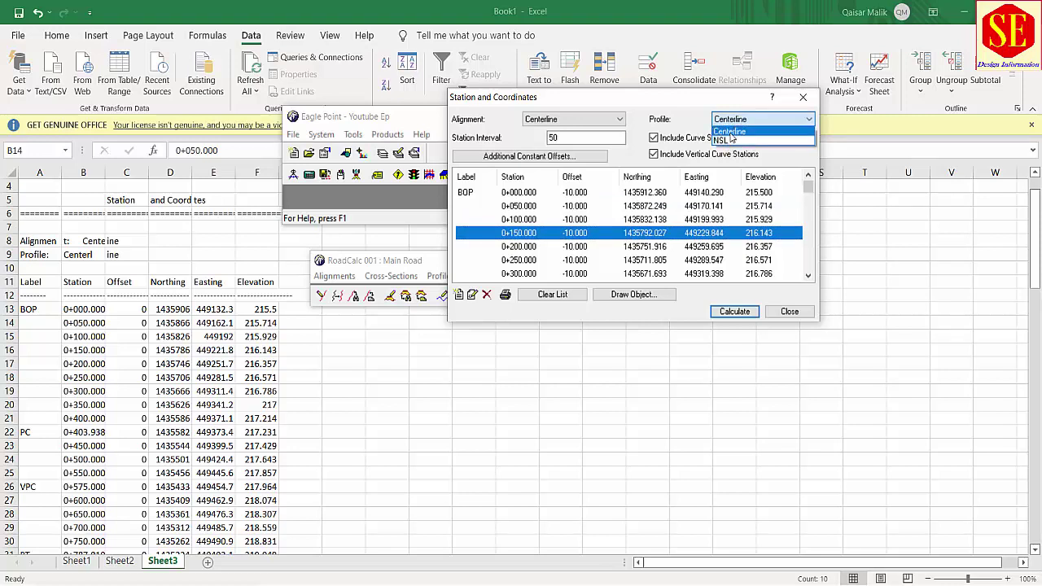
pyautogui.click(730, 132)
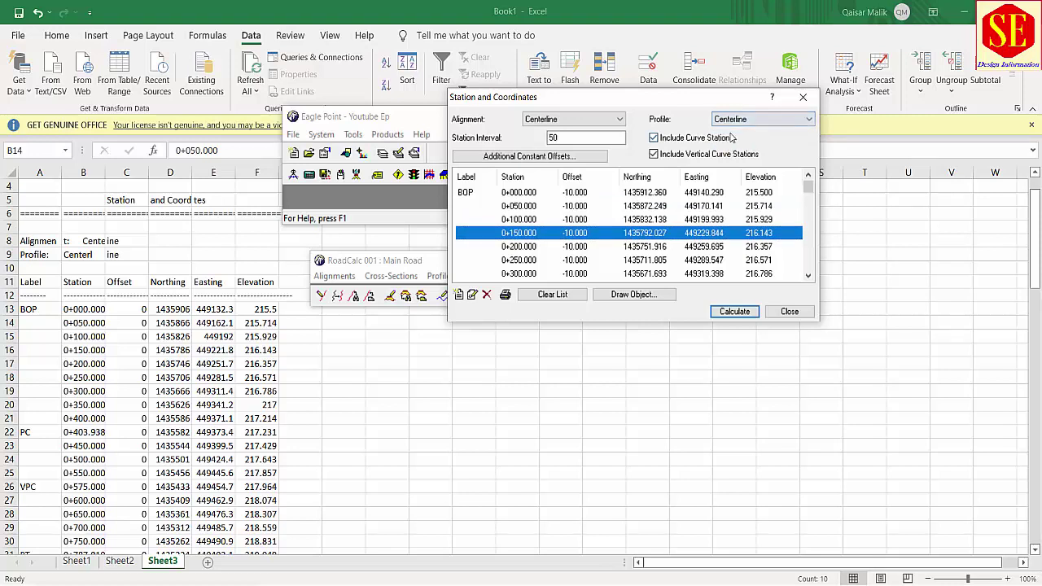
# Set an additional constant vertical offset of 1 and check the elevations of the listed stations
pyautogui.click(529, 155)
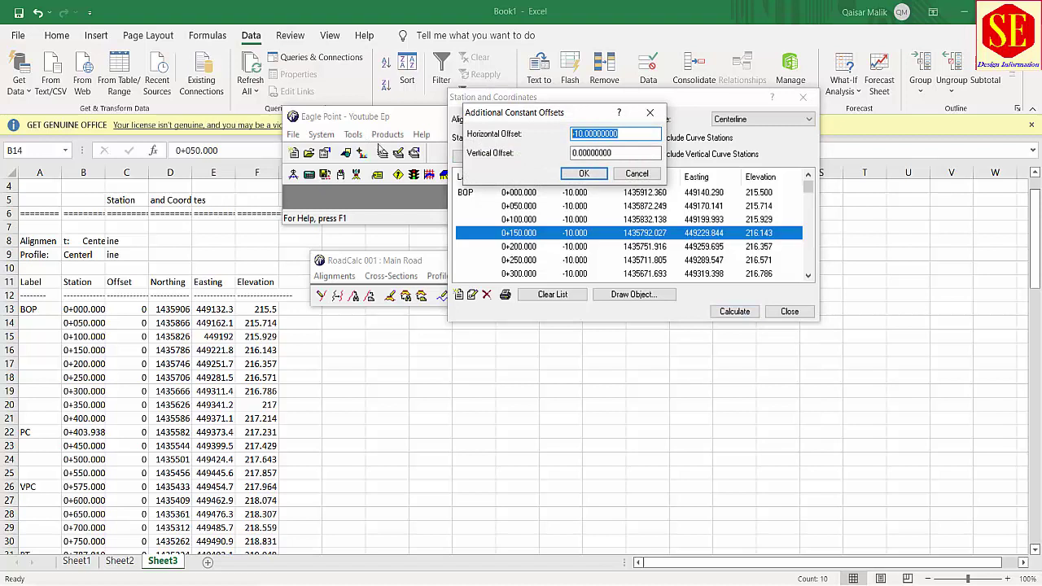
pyautogui.click(585, 154)
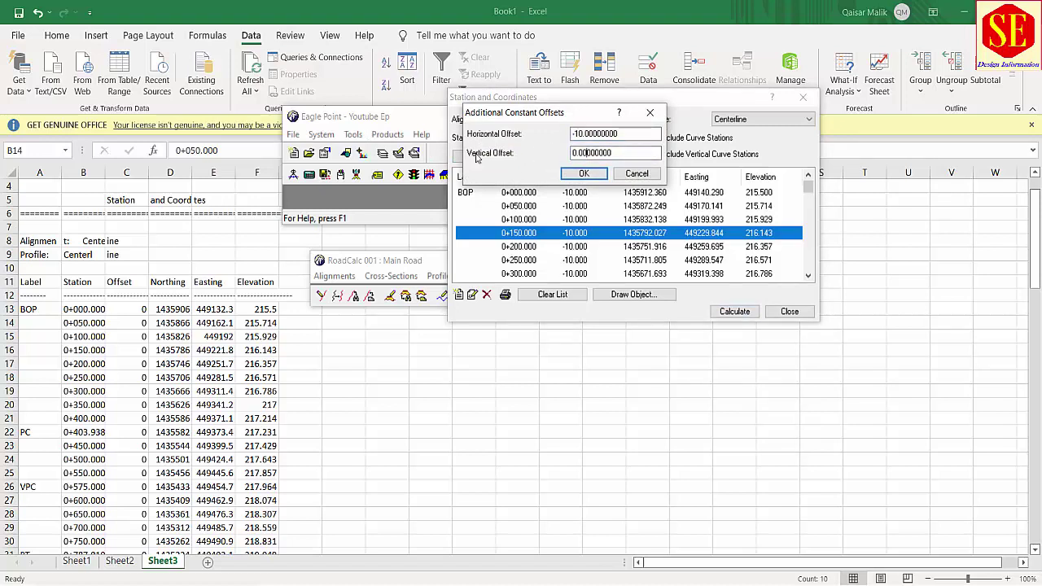
pyautogui.doubleClick(620, 155)
pyautogui.write('1')
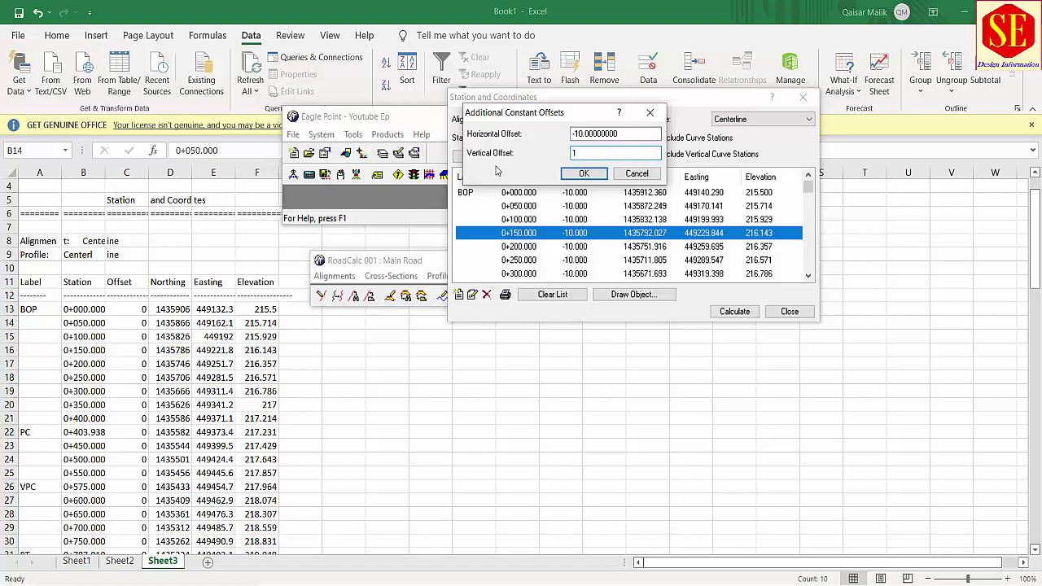
pyautogui.click(583, 173)
pyautogui.click(754, 207)
pyautogui.moveTo(755, 207); pyautogui.dragTo(754, 262)
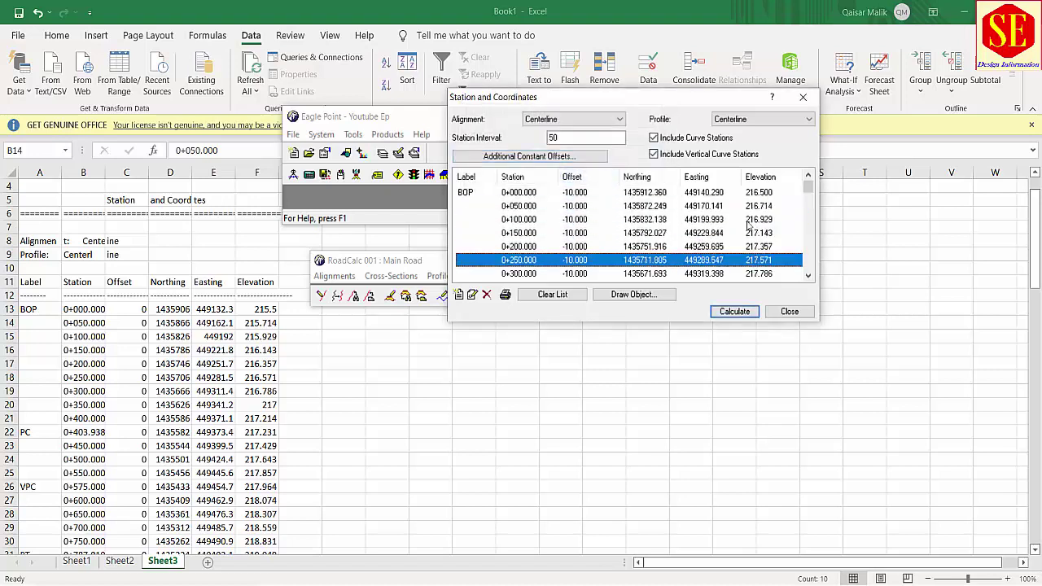
# Set the constant offsets to 0 horizontal and 0.50 vertical, and check the station elevations
pyautogui.click(548, 157)
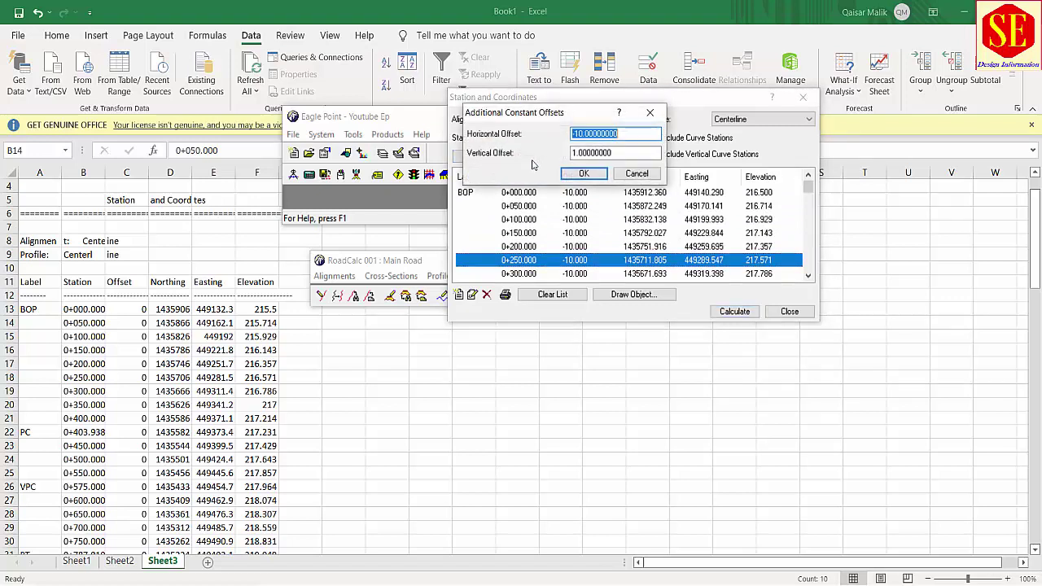
pyautogui.doubleClick(613, 154)
pyautogui.write('0')
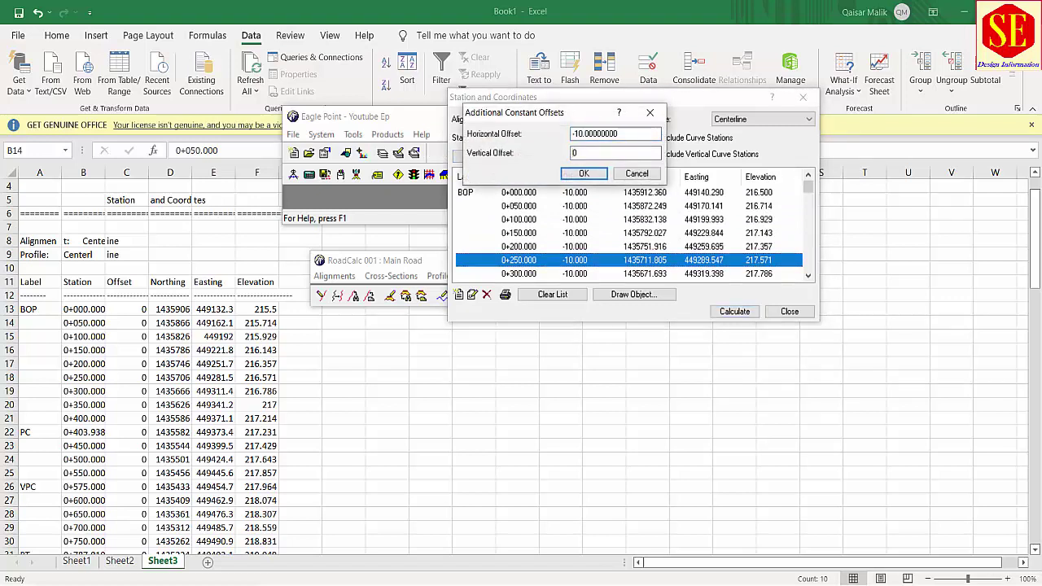
pyautogui.click(647, 133)
pyautogui.press('Tab')
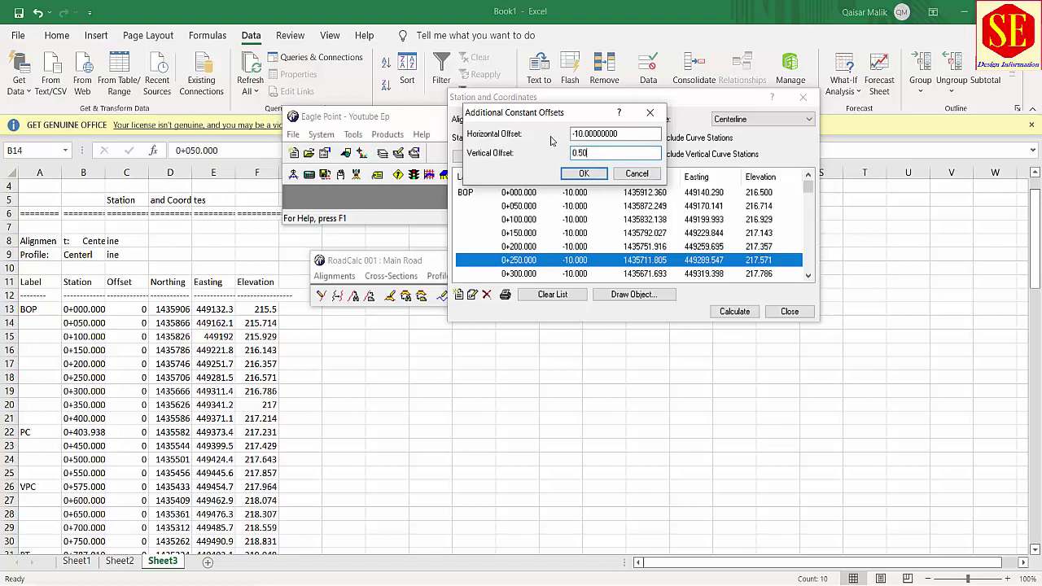
pyautogui.moveTo(625, 136); pyautogui.dragTo(470, 122)
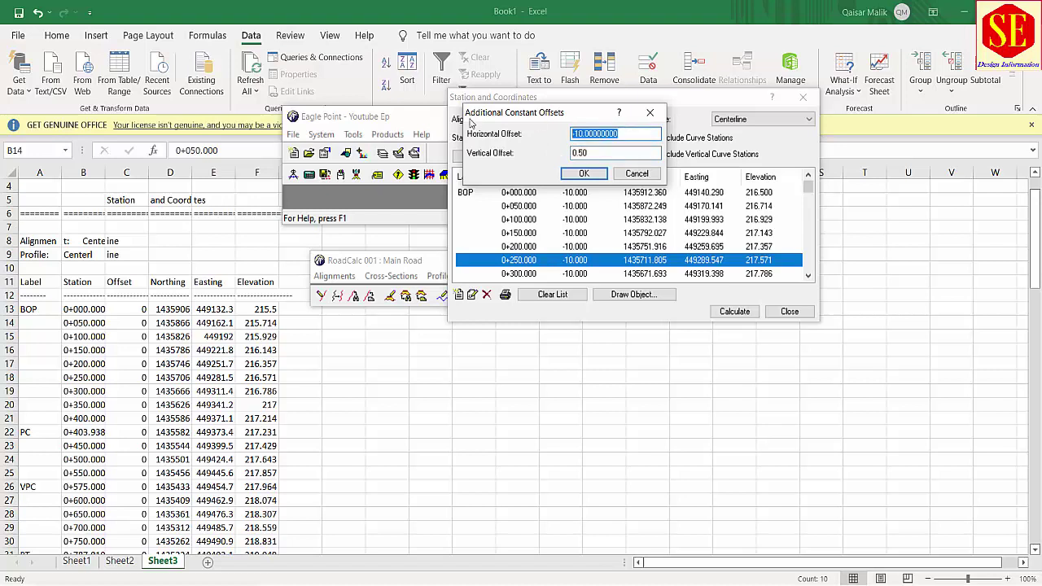
pyautogui.write('0')
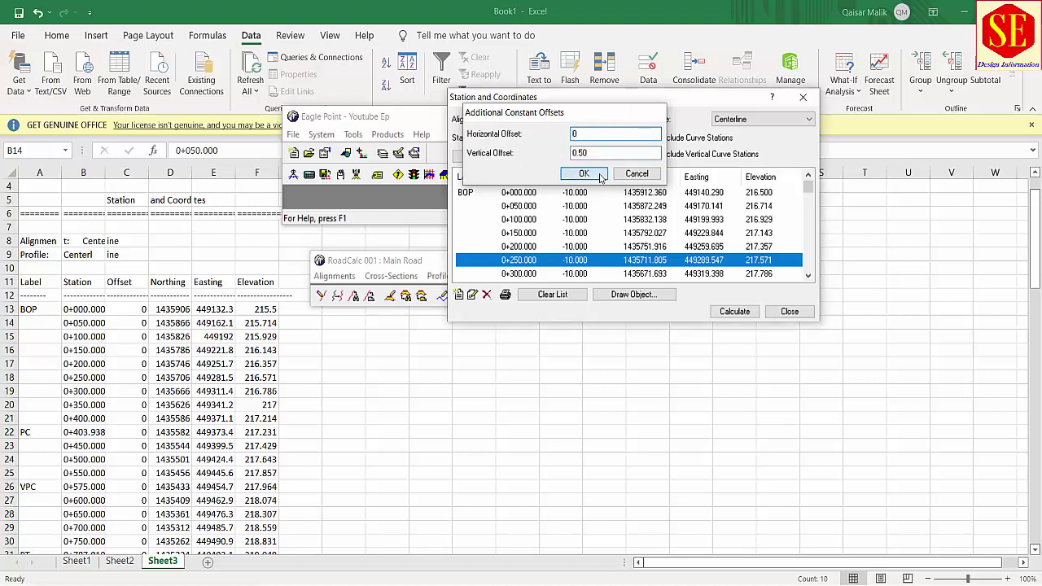
pyautogui.click(583, 172)
pyautogui.click(763, 204)
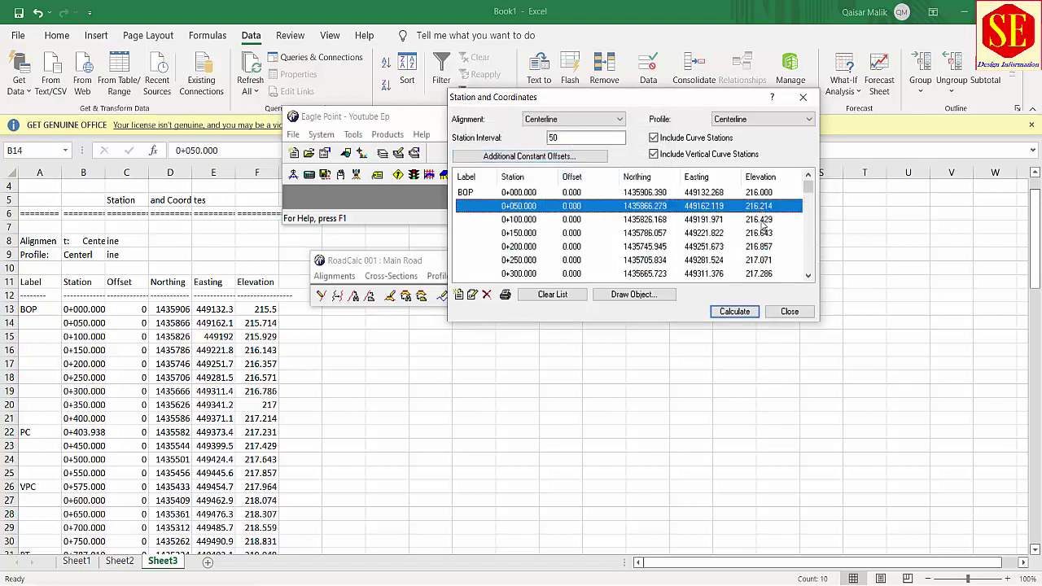
pyautogui.click(765, 246)
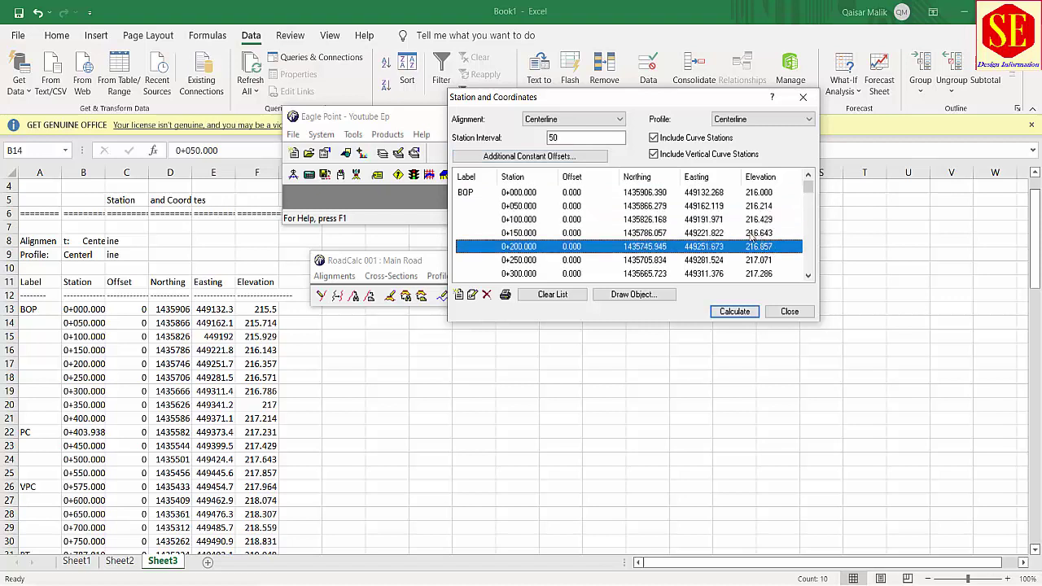
# Set the constant vertical offset to 0.25 and review the elevations along the whole station list
pyautogui.click(561, 157)
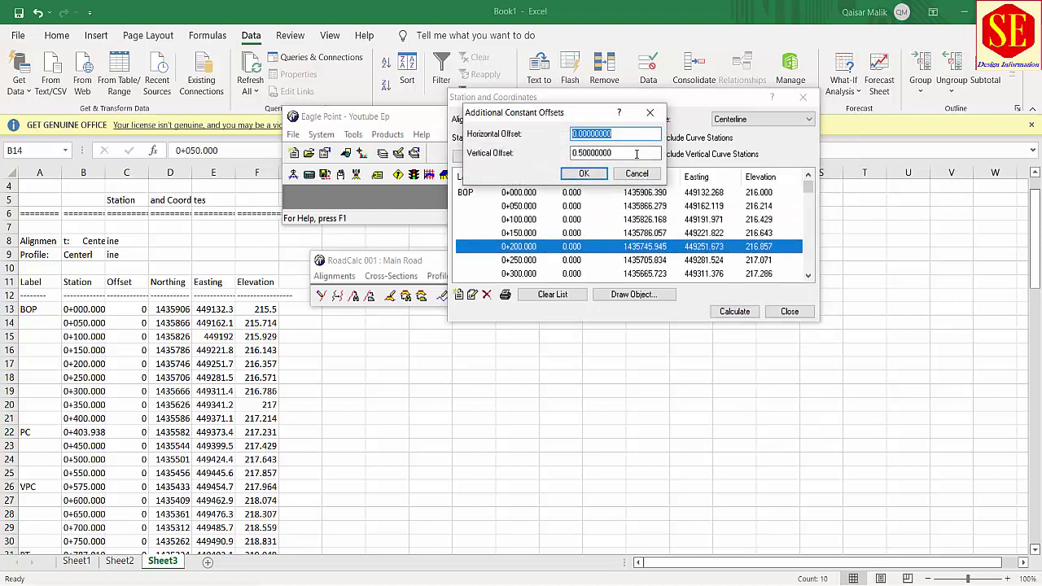
pyautogui.moveTo(635, 153); pyautogui.dragTo(492, 170)
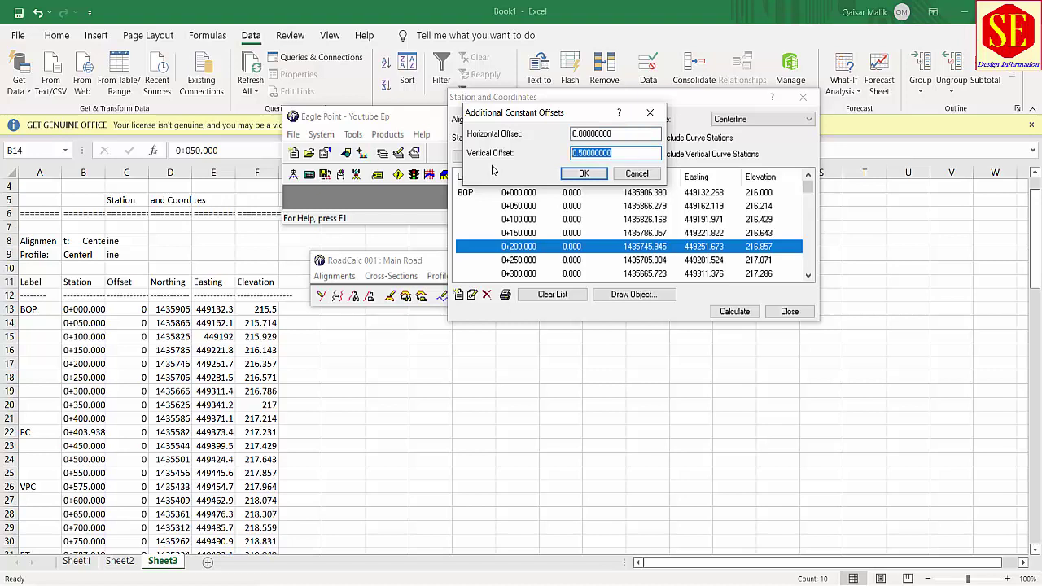
pyautogui.press('BackSpace')
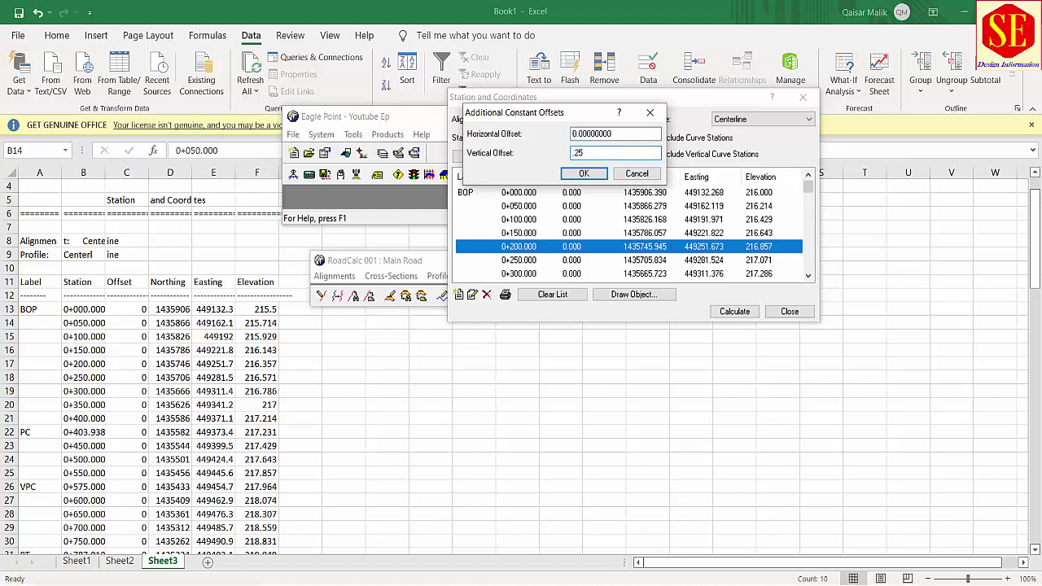
pyautogui.click(583, 174)
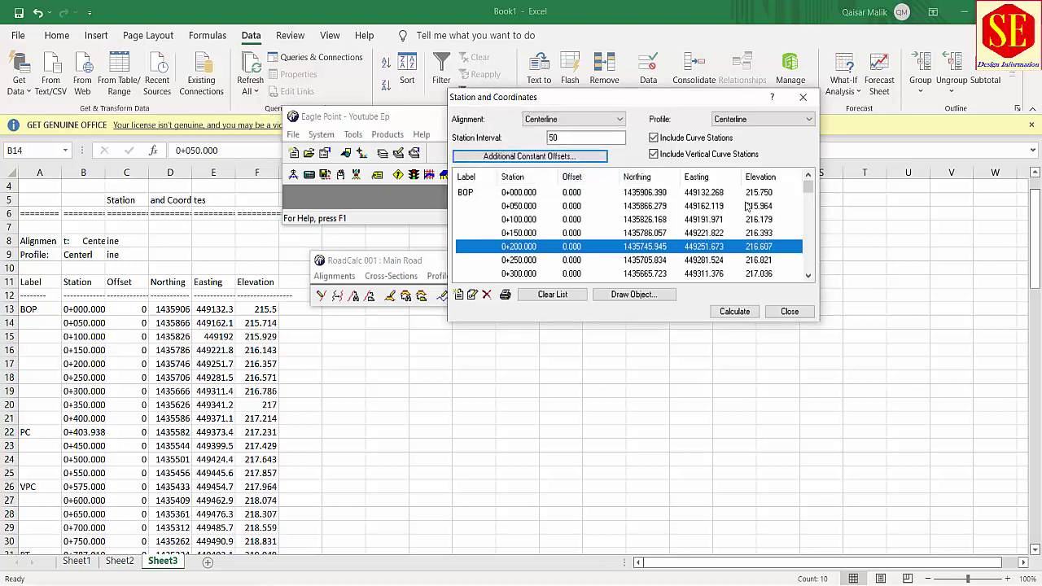
pyautogui.moveTo(748, 207); pyautogui.dragTo(754, 261)
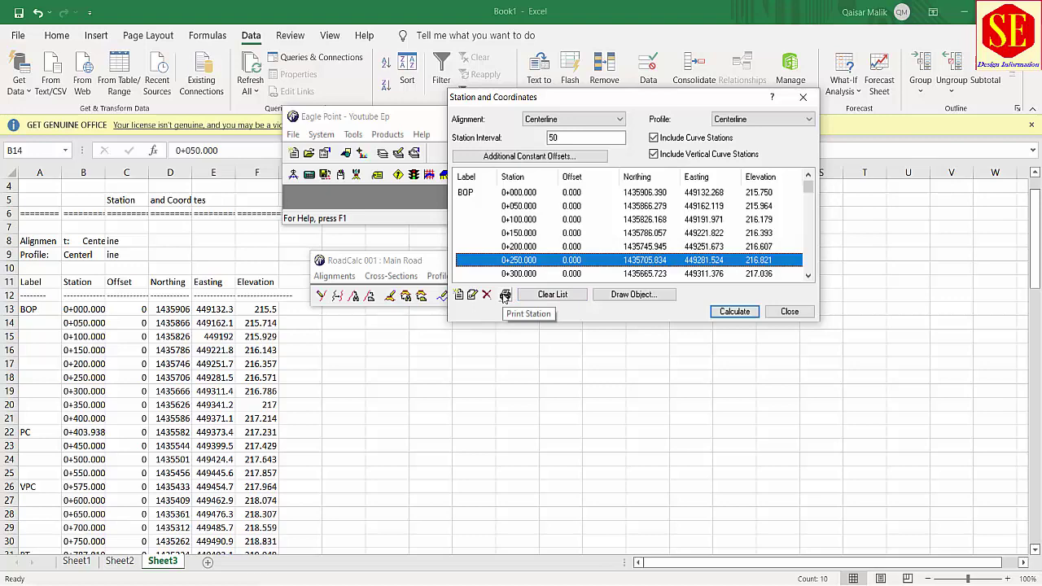
pyautogui.scroll(-4, 698, 240)
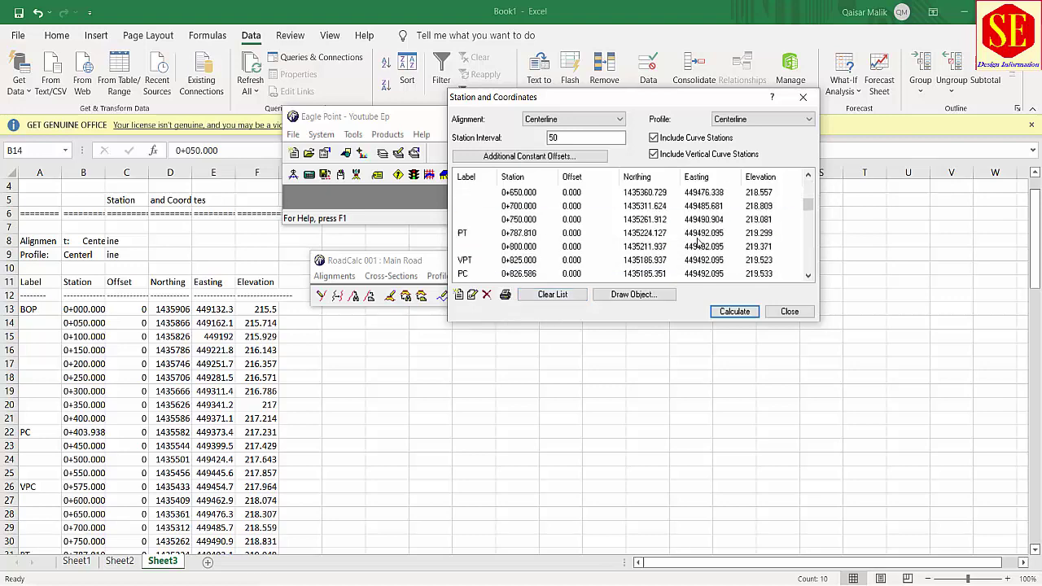
pyautogui.scroll(-10, 697, 240)
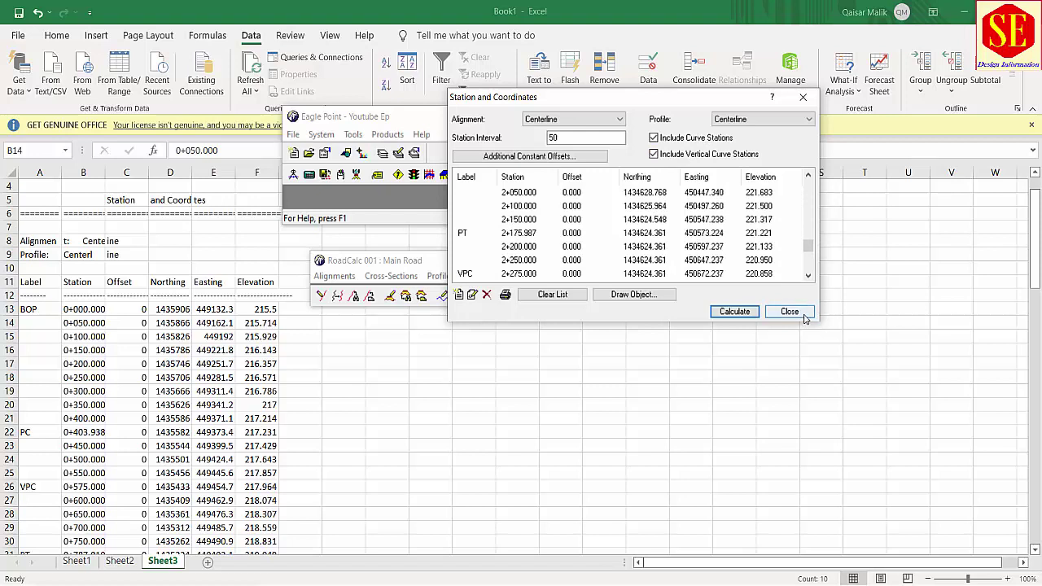
# Review the constant offset settings without changing them and close the Station and Coordinates dialog
pyautogui.click(529, 156)
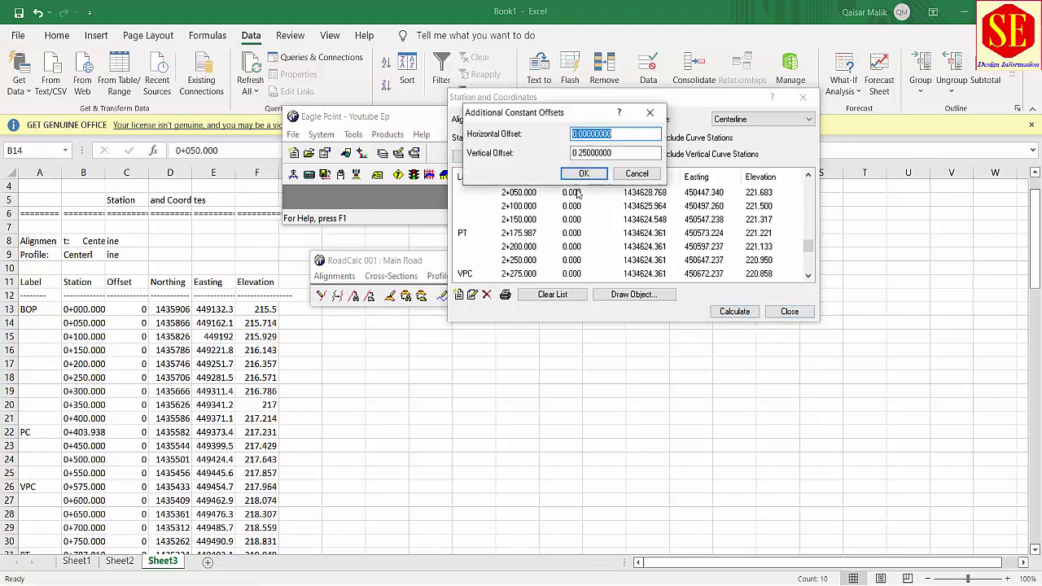
pyautogui.click(602, 133)
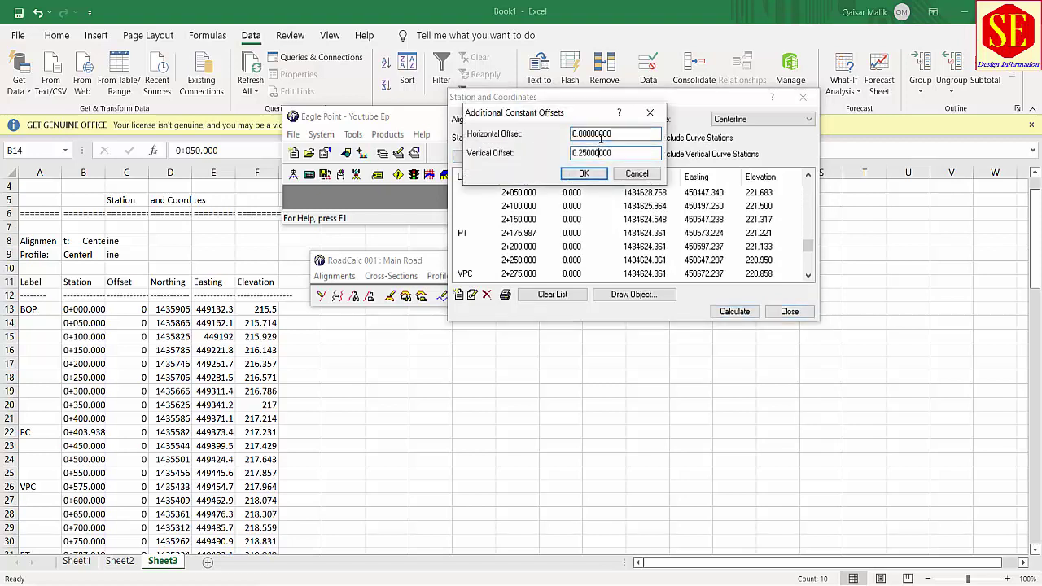
pyautogui.click(637, 173)
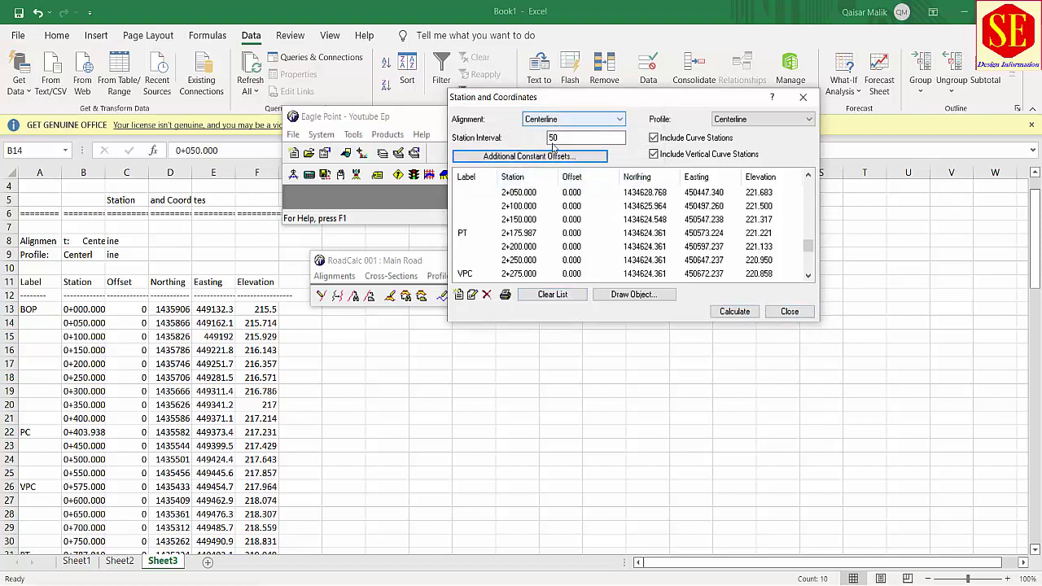
pyautogui.click(561, 296)
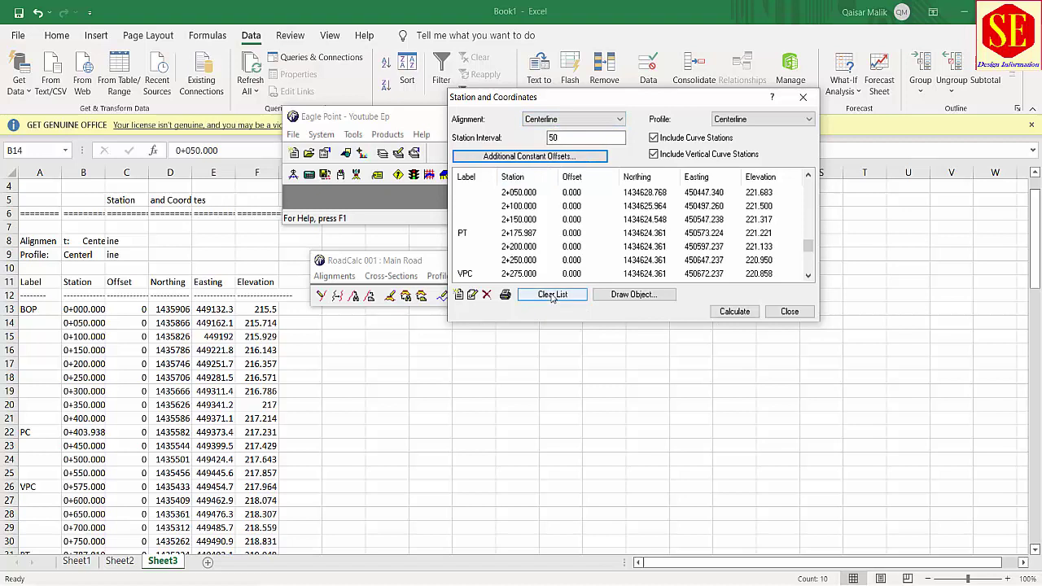
pyautogui.doubleClick(573, 139)
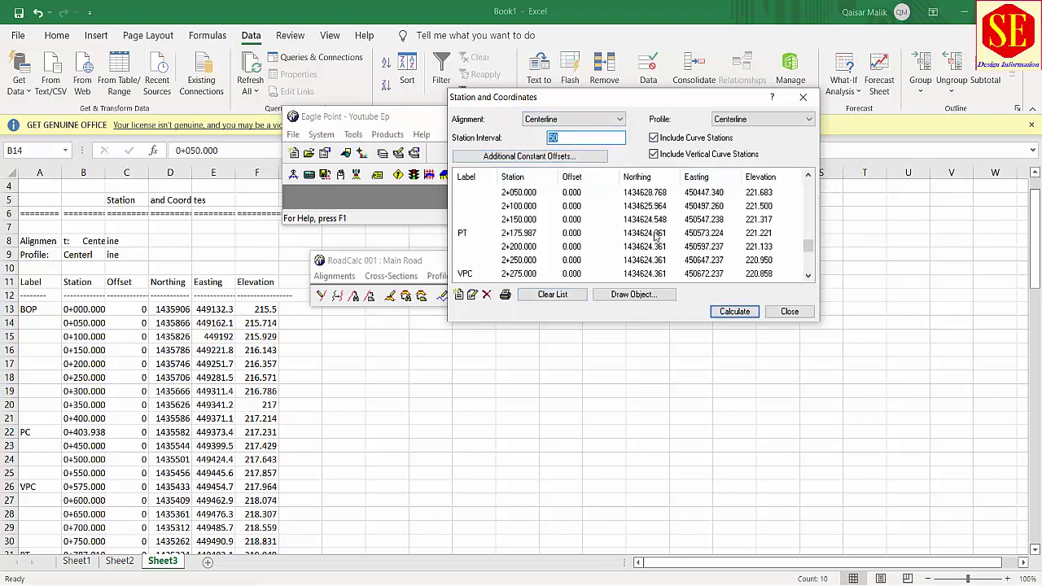
pyautogui.click(788, 312)
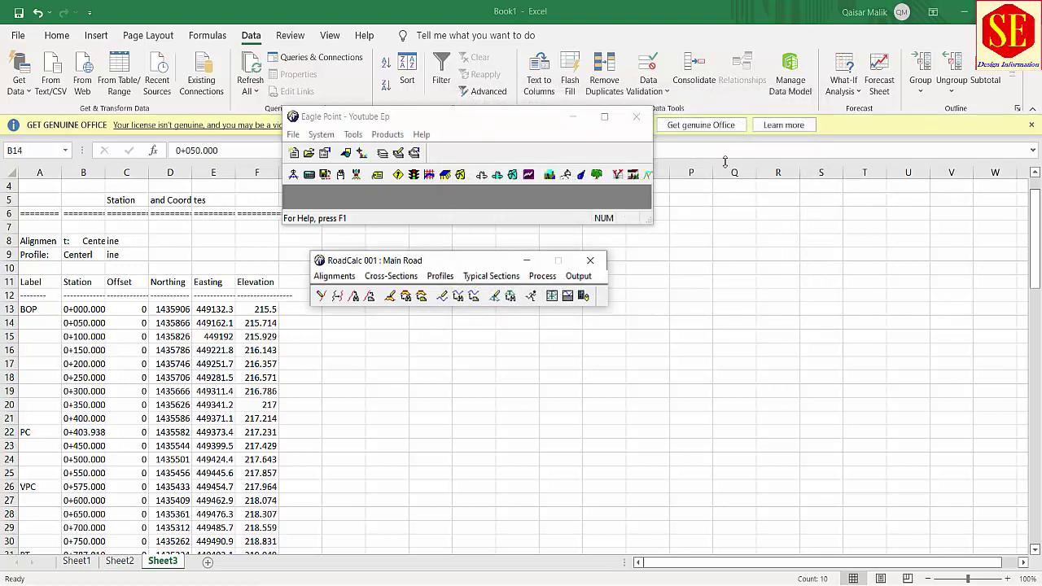
# Open the Catchpoints printout for Main Road and enable its station range, keeping stations 0+000 to 2+911.496
pyautogui.click(577, 276)
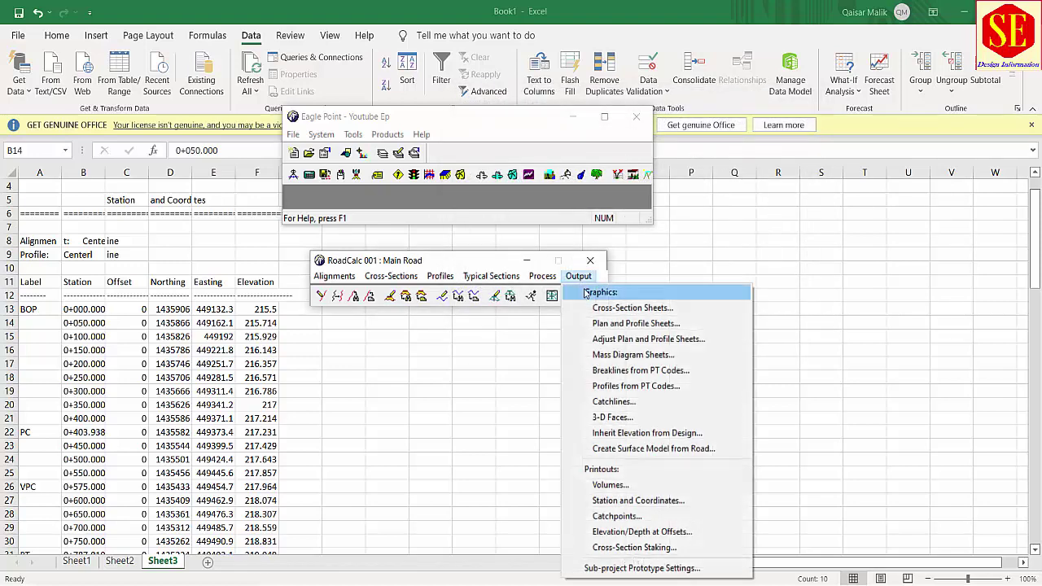
pyautogui.click(618, 518)
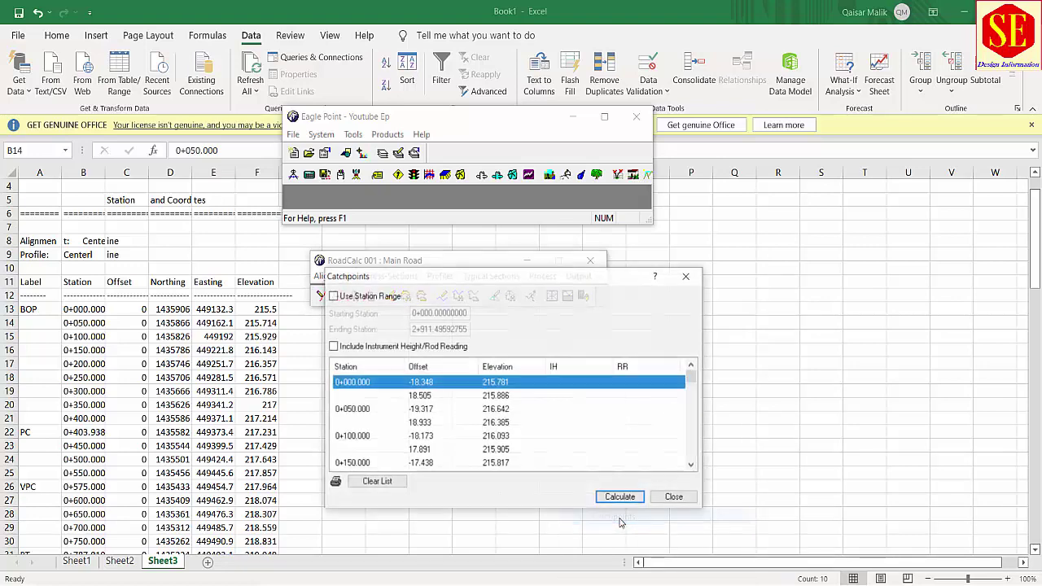
pyautogui.moveTo(572, 276); pyautogui.dragTo(660, 96)
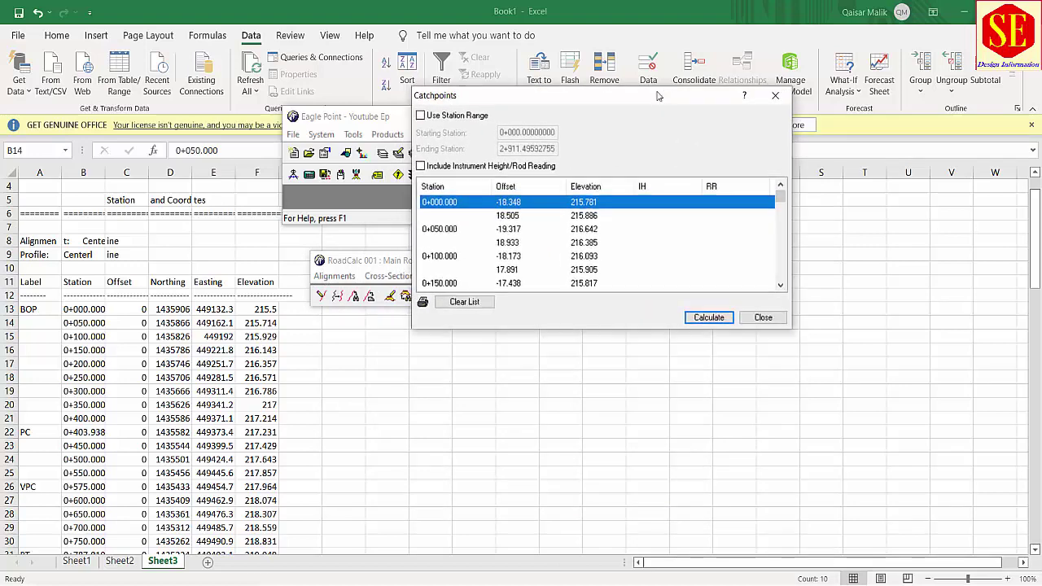
pyautogui.click(440, 116)
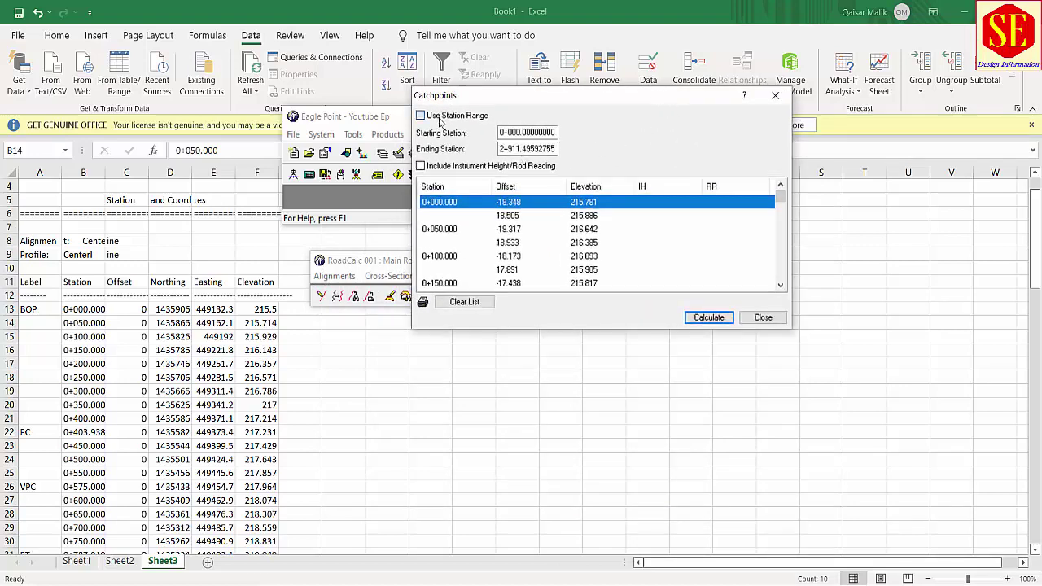
pyautogui.click(499, 148)
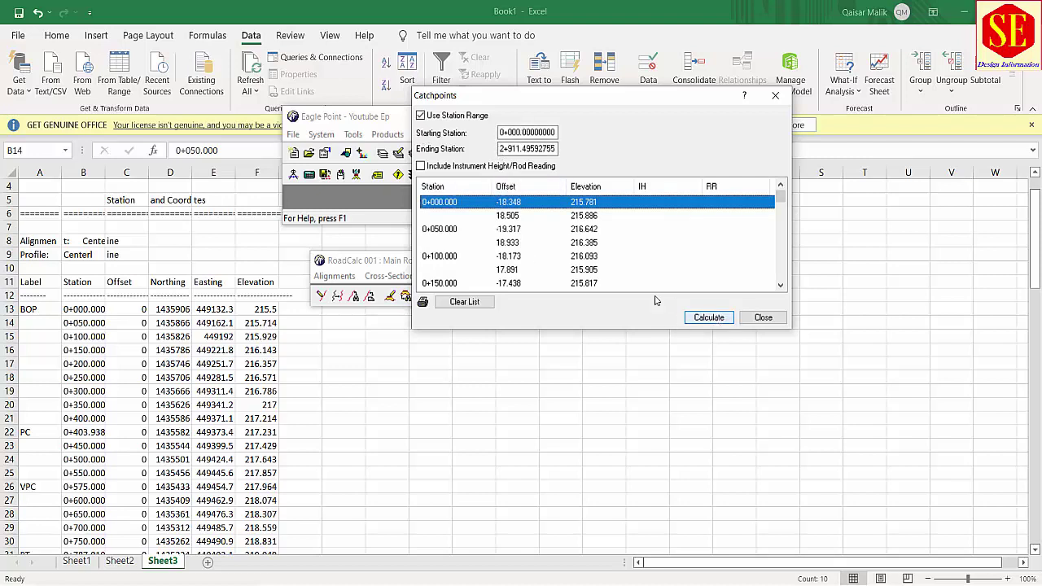
# Examine the catchpoint offsets and elevations on both sides of the road, from the first station to the end of the list
pyautogui.click(587, 217)
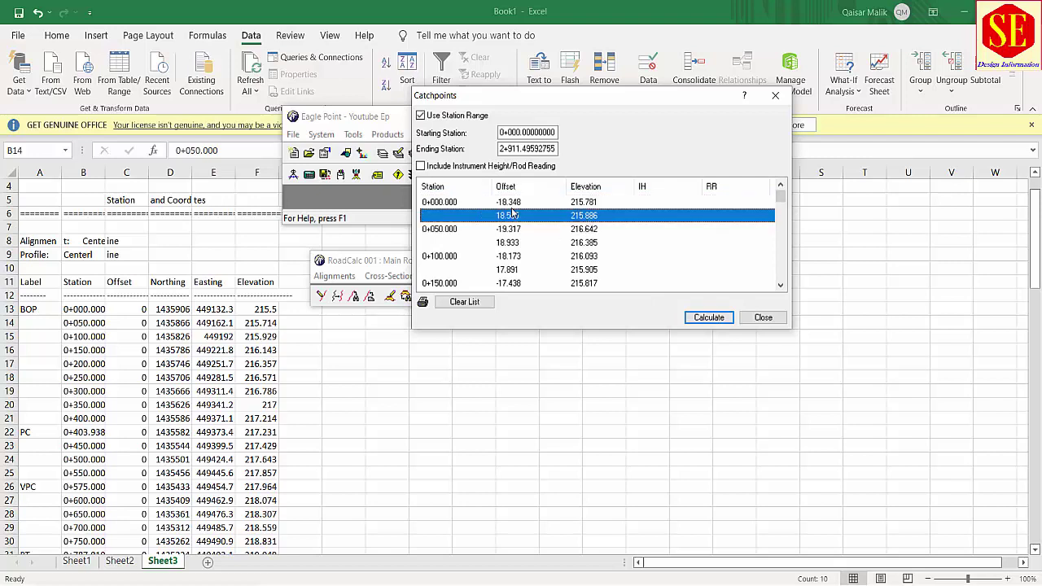
pyautogui.click(441, 207)
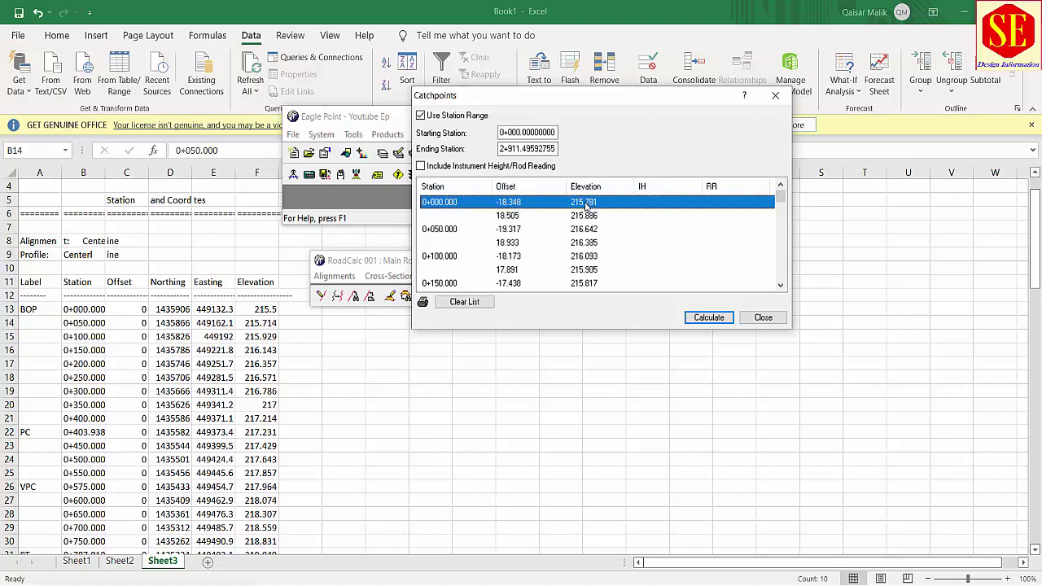
pyautogui.click(511, 217)
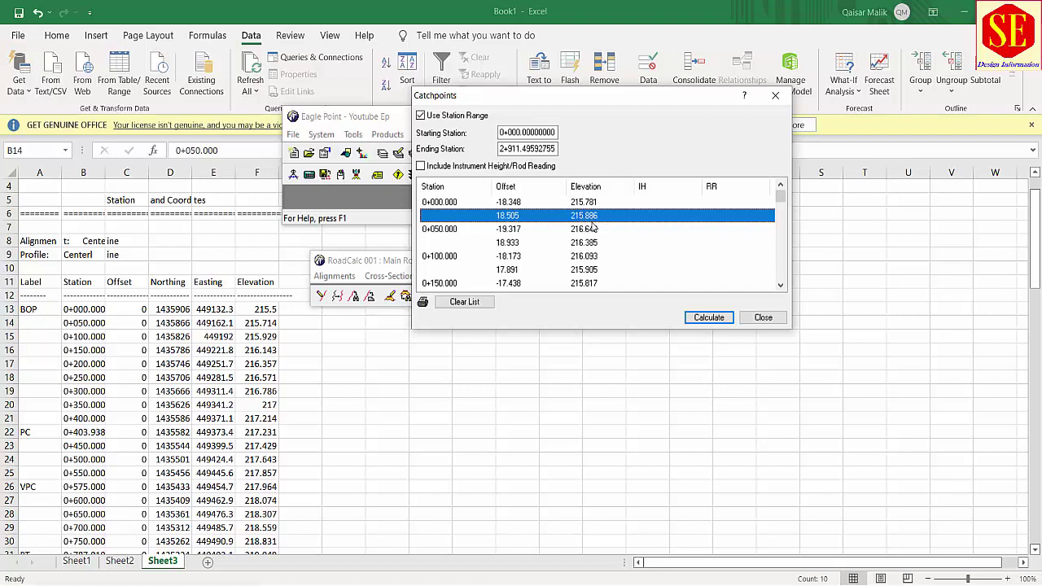
pyautogui.click(516, 244)
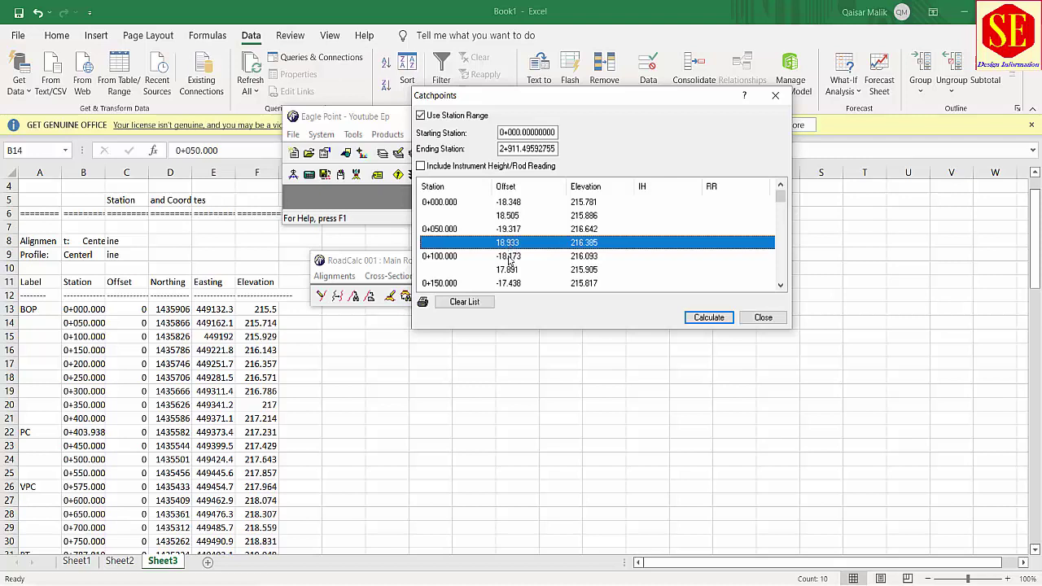
pyautogui.click(510, 256)
pyautogui.scroll(-14, 559, 250)
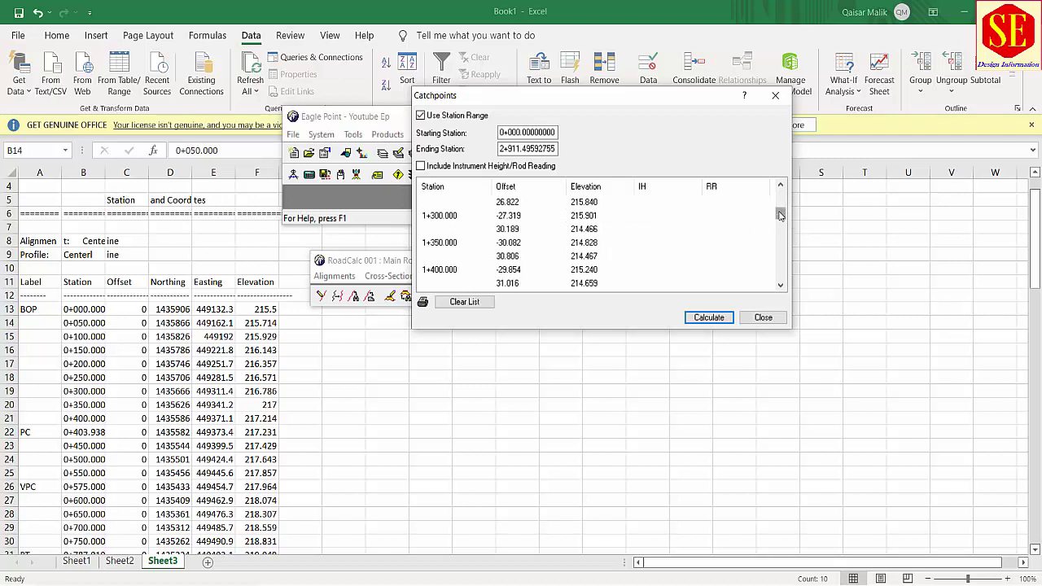
pyautogui.moveTo(780, 213); pyautogui.dragTo(777, 298)
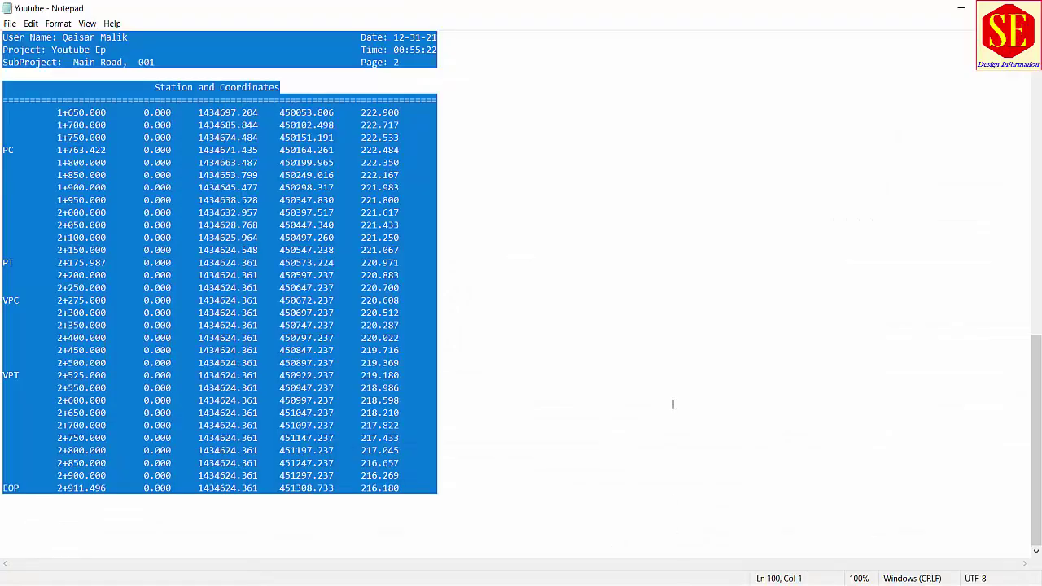
# Reopen the Youtube text report from the desktop in an enlarged Notepad window and go to its end
pyautogui.click(673, 403)
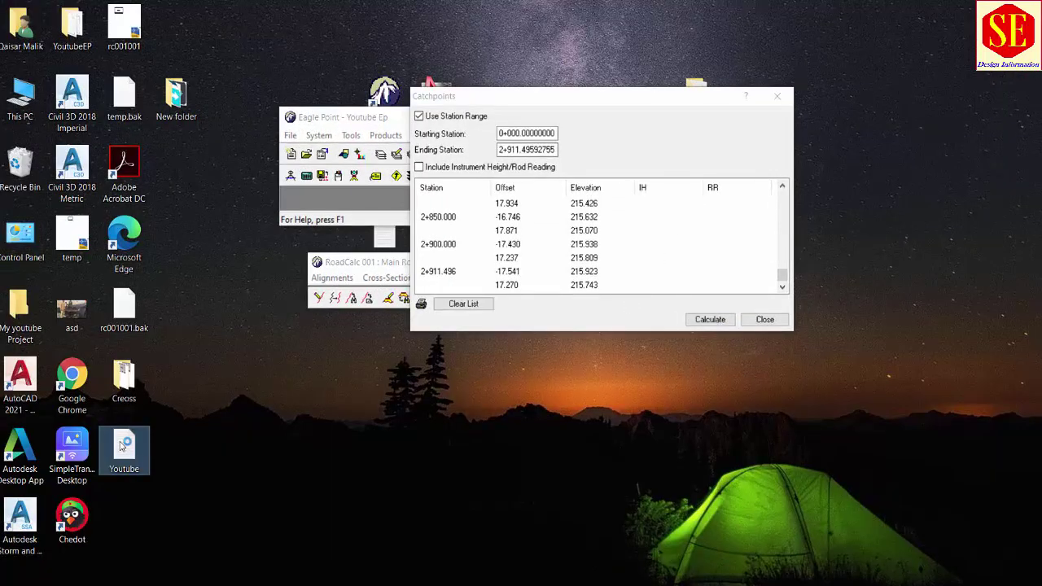
pyautogui.doubleClick(124, 447)
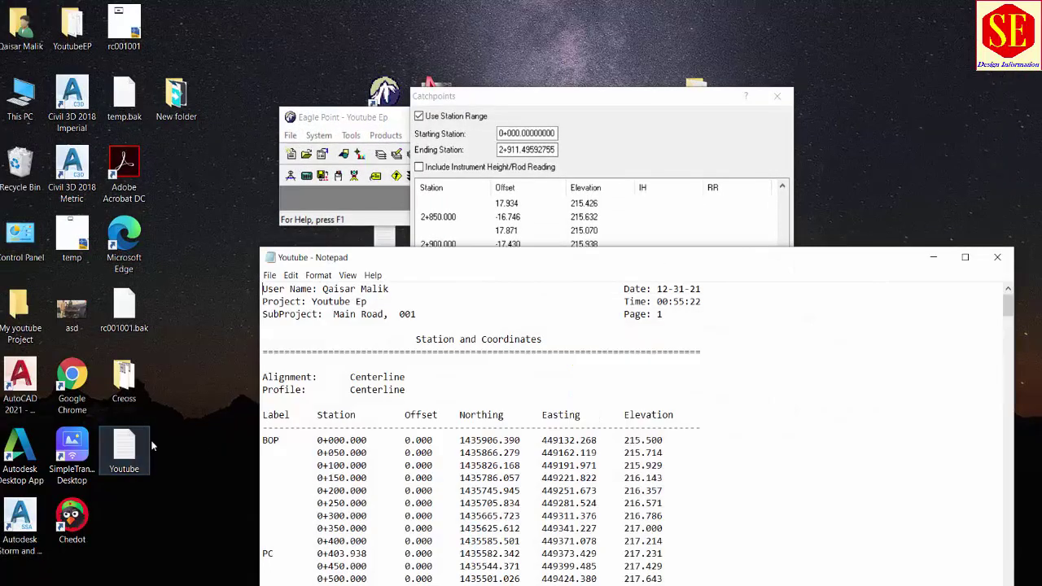
pyautogui.moveTo(570, 257); pyautogui.dragTo(559, 134)
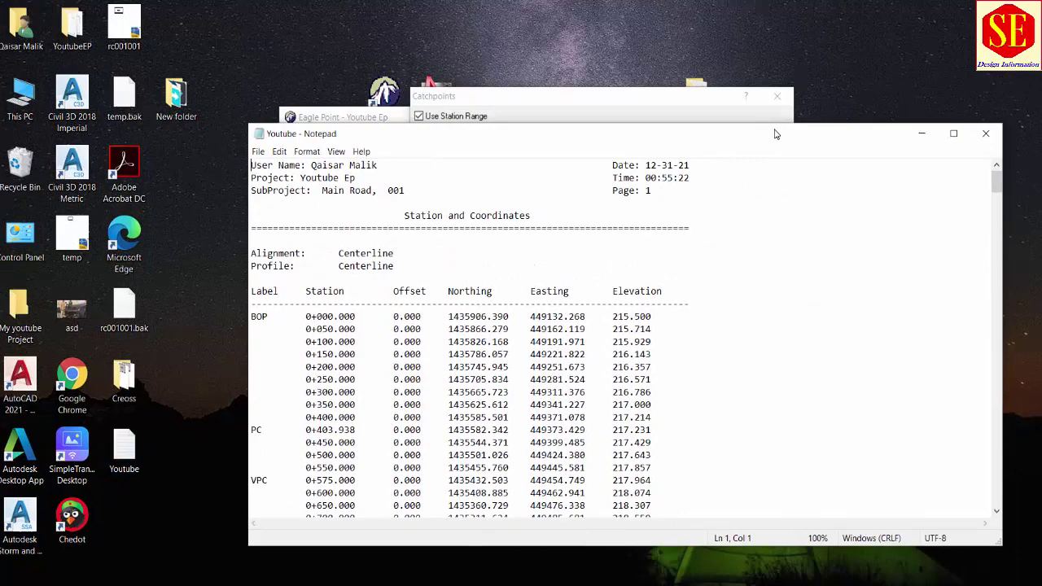
pyautogui.click(953, 133)
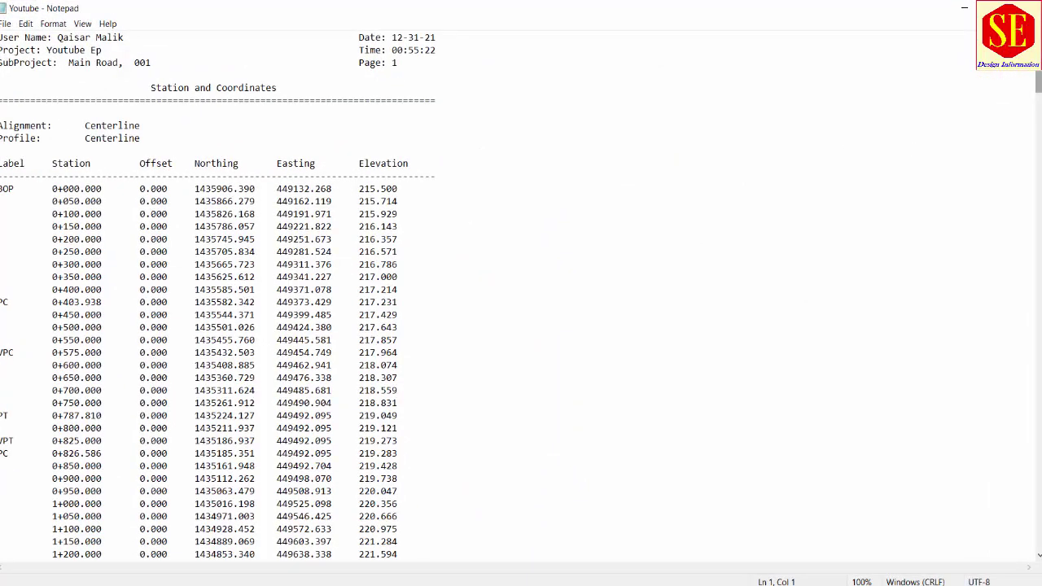
pyautogui.moveTo(1038, 81); pyautogui.dragTo(1024, 550)
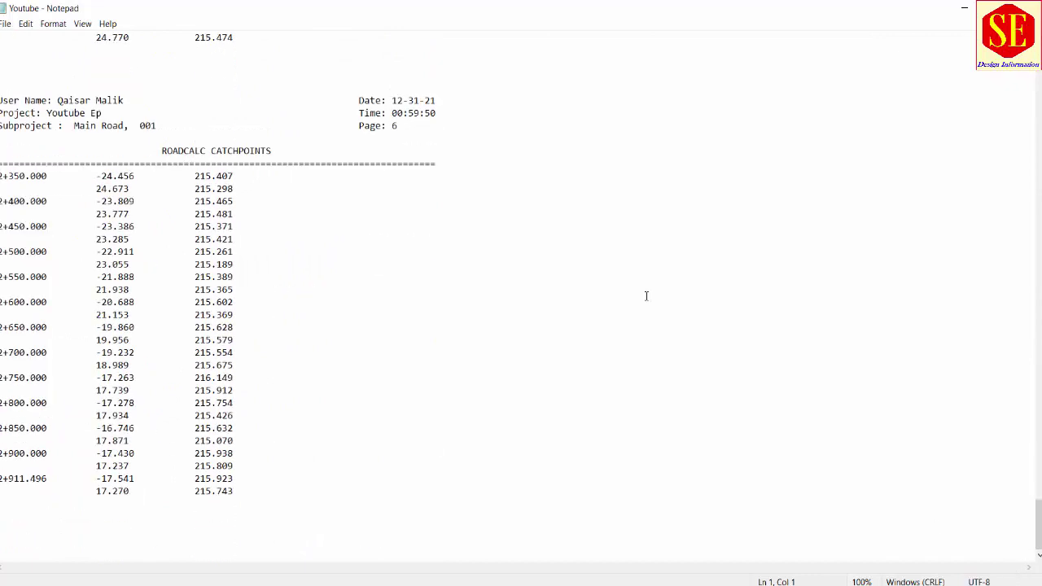
# Examine the RoadCalc Catchpoints pages in the report and locate where they begin after the Station and Coordinates listing
pyautogui.scroll(20, 44, 198)
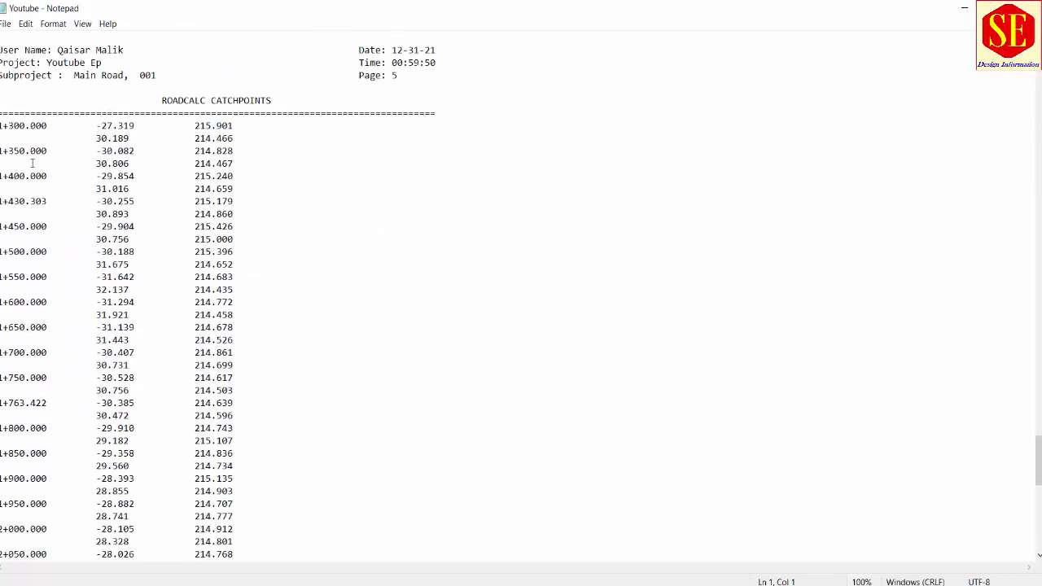
pyautogui.scroll(20, 15, 147)
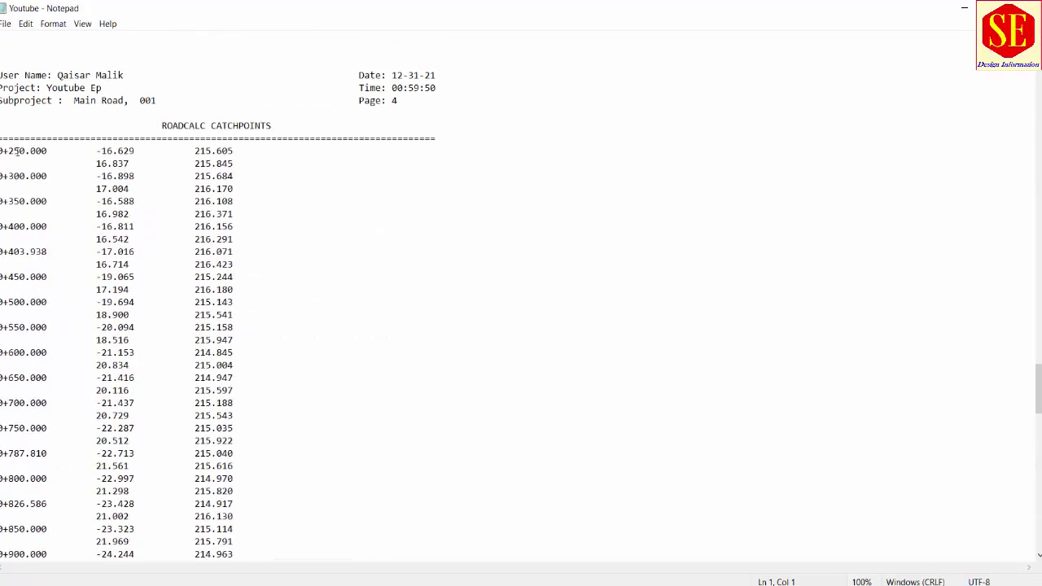
pyautogui.scroll(8, 18, 153)
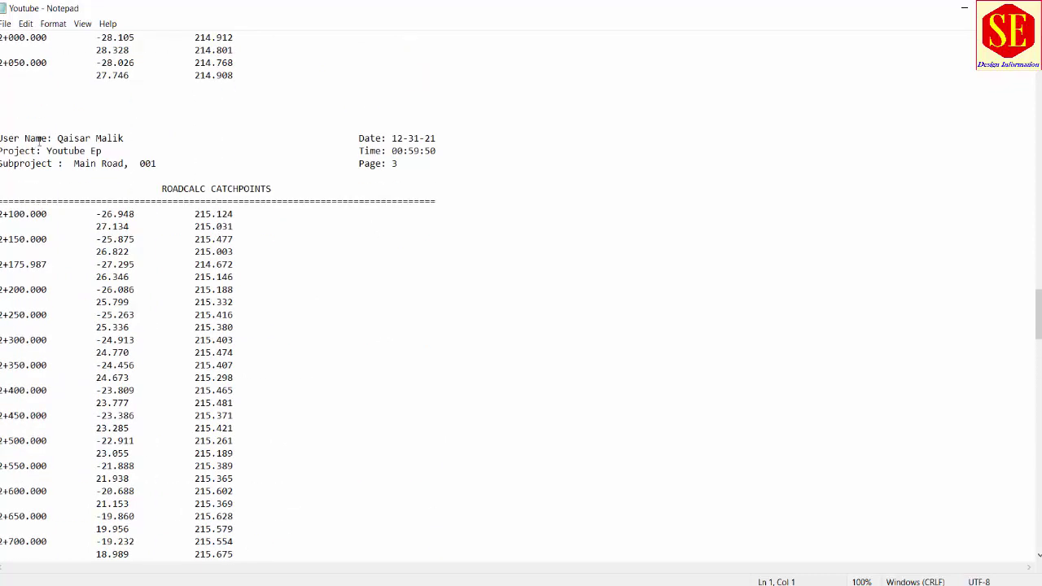
pyautogui.scroll(20, 43, 140)
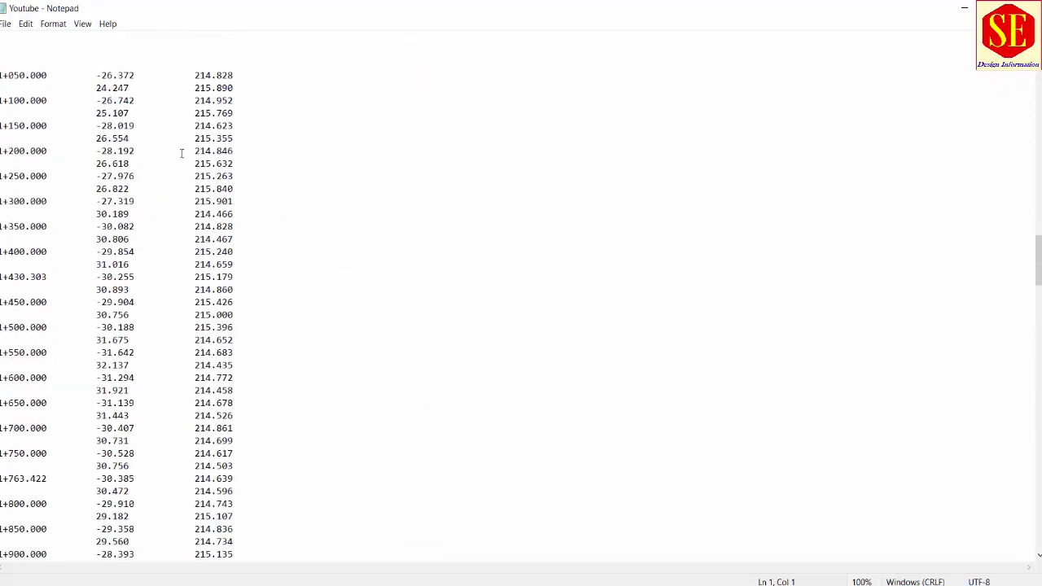
pyautogui.scroll(14, 182, 153)
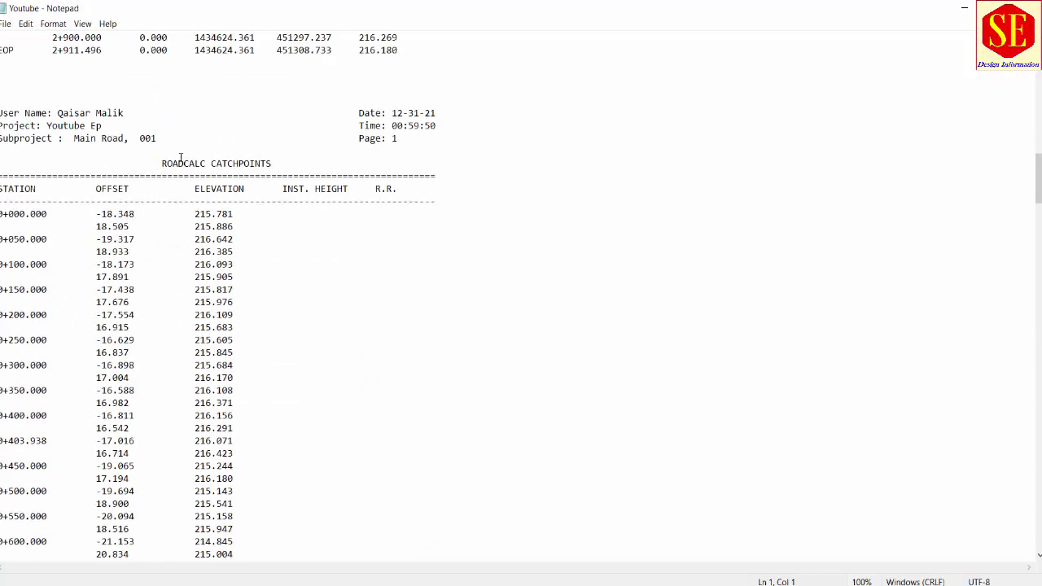
pyautogui.scroll(7, 200, 230)
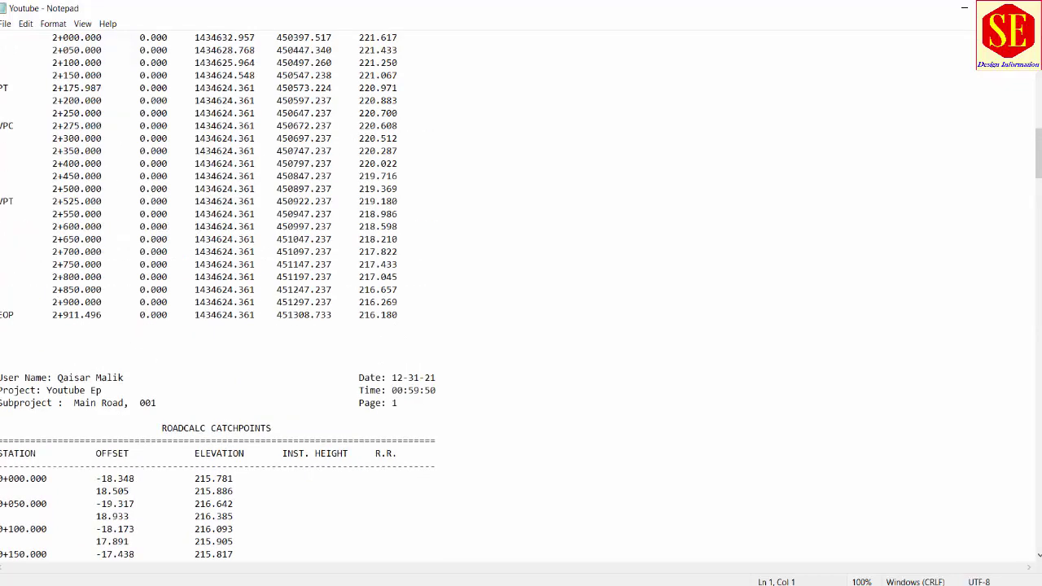
pyautogui.moveTo(2, 188); pyautogui.dragTo(369, 334)
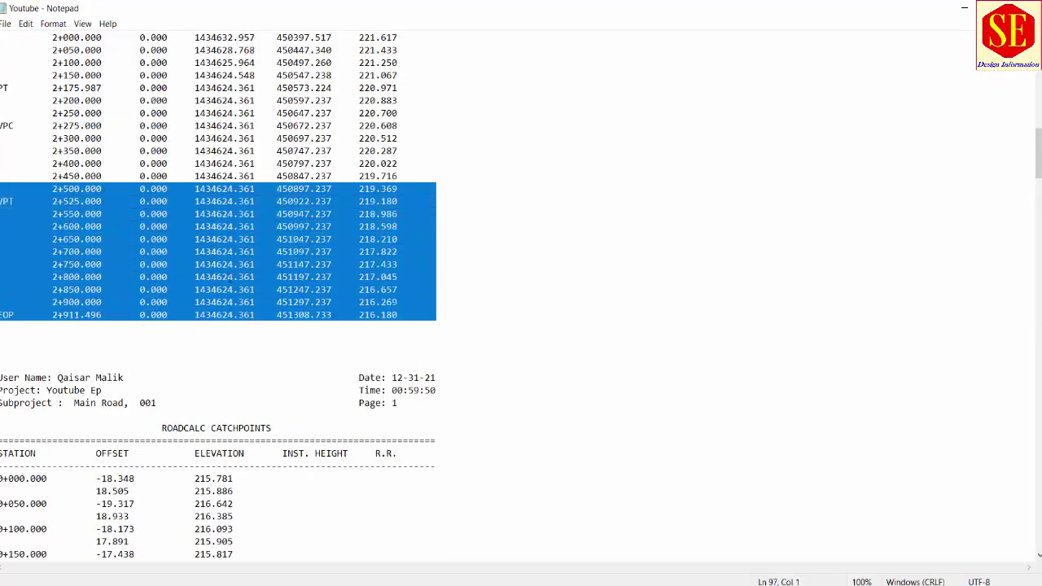
pyautogui.scroll(-6, 192, 274)
pyautogui.click(47, 288)
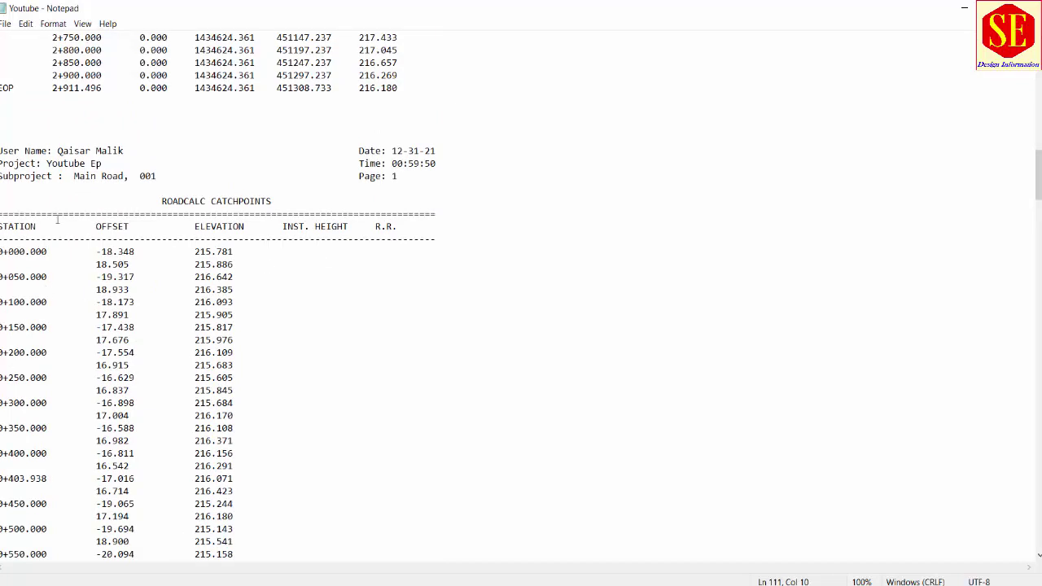
pyautogui.moveTo(157, 202); pyautogui.dragTo(275, 205)
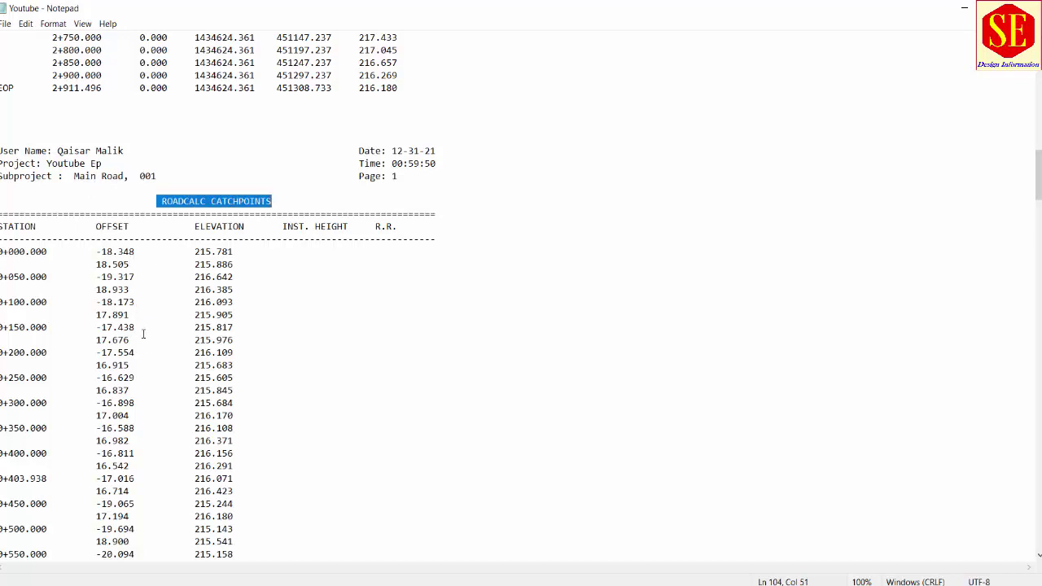
# Switch back to Eagle Point, close the Catchpoints dialog and open the Elevation/Depth at Offsets printout
pyautogui.hotkey('alt', 'Tab')
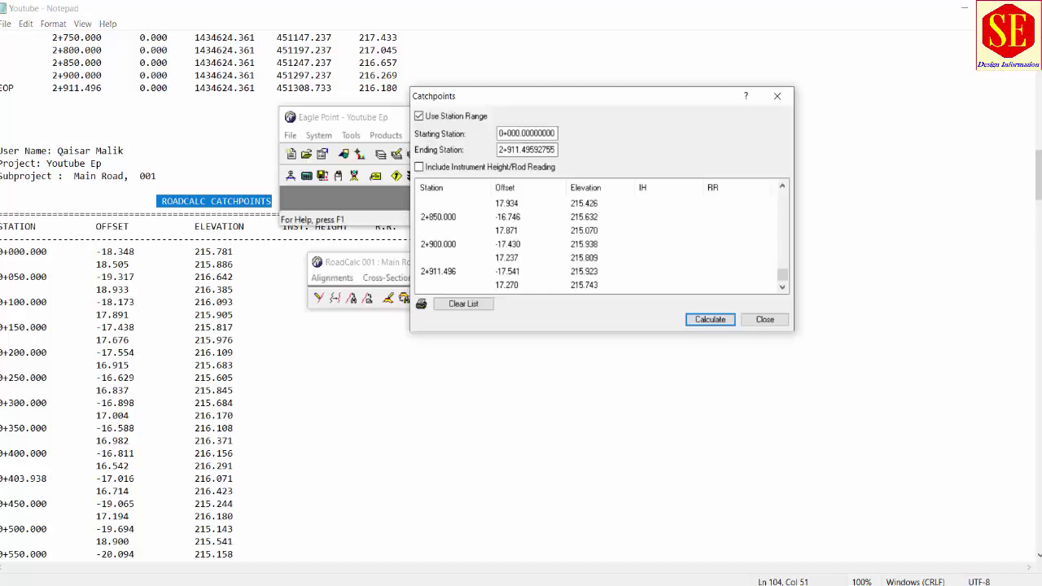
pyautogui.click(763, 320)
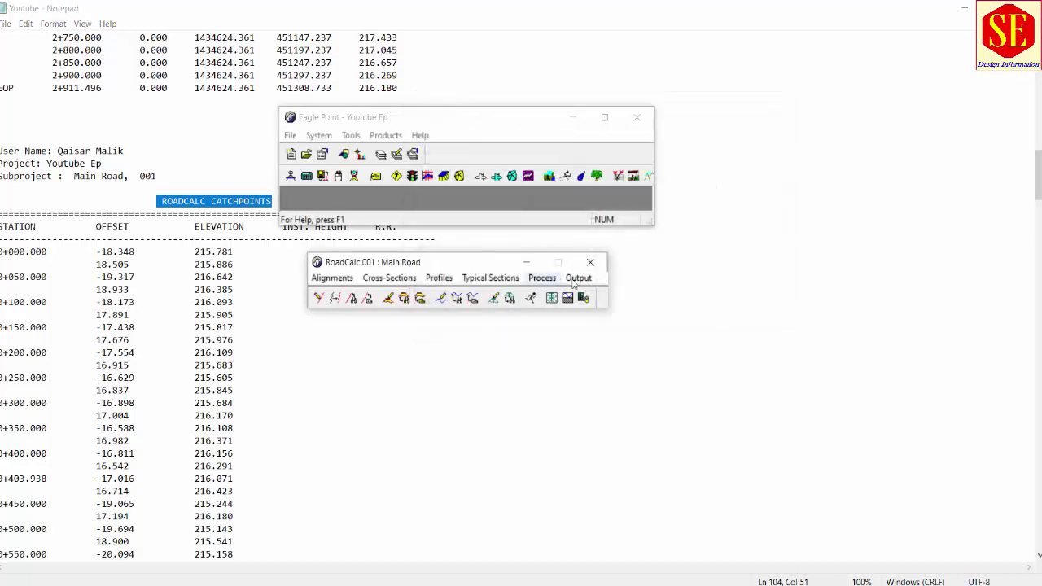
pyautogui.click(577, 277)
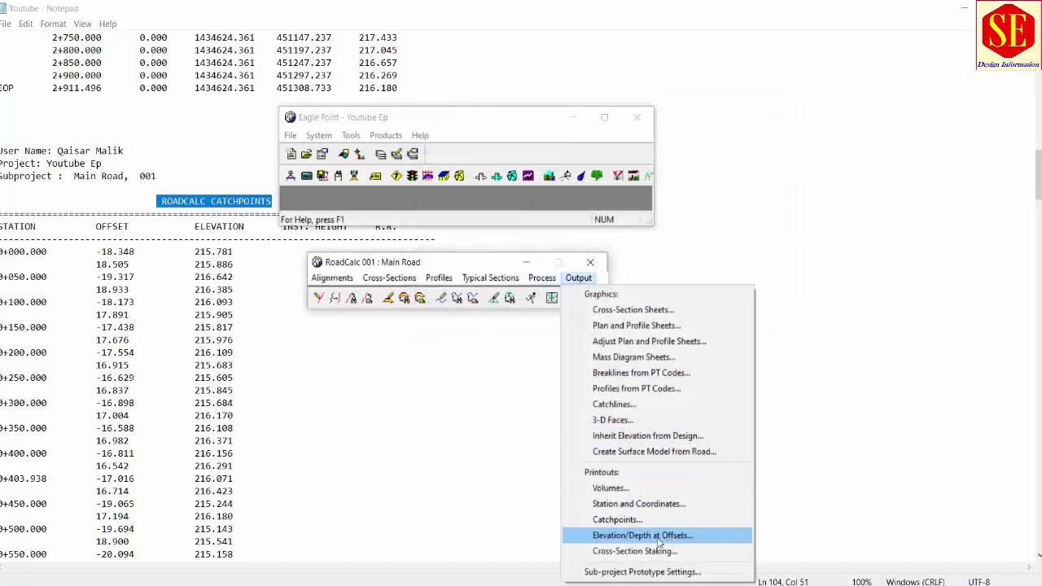
pyautogui.click(663, 539)
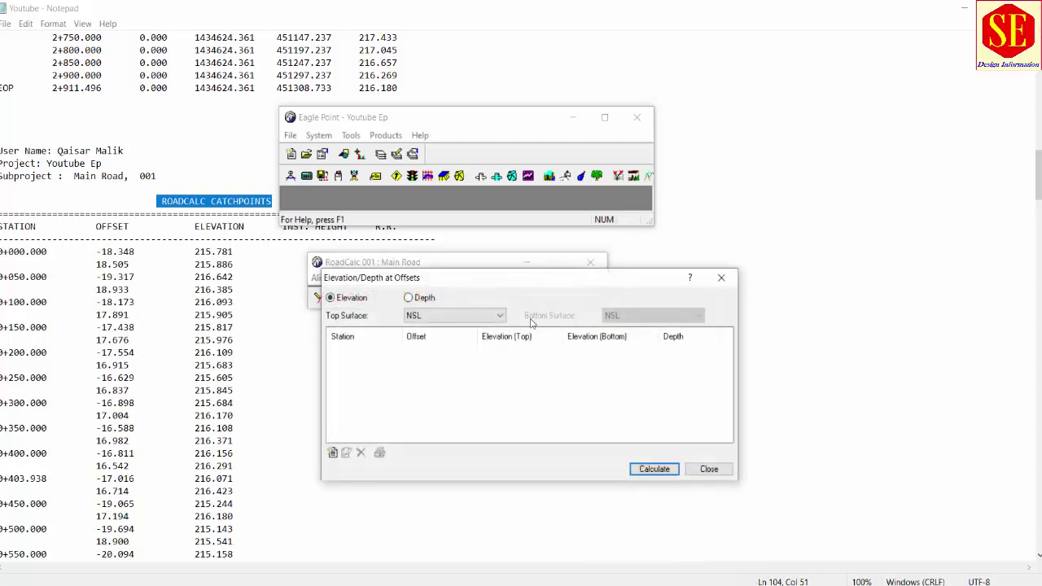
pyautogui.moveTo(555, 280); pyautogui.dragTo(671, 209)
# Try to calculate depths at offsets with FRL as the top surface and NSL as the bottom surface
pyautogui.click(547, 226)
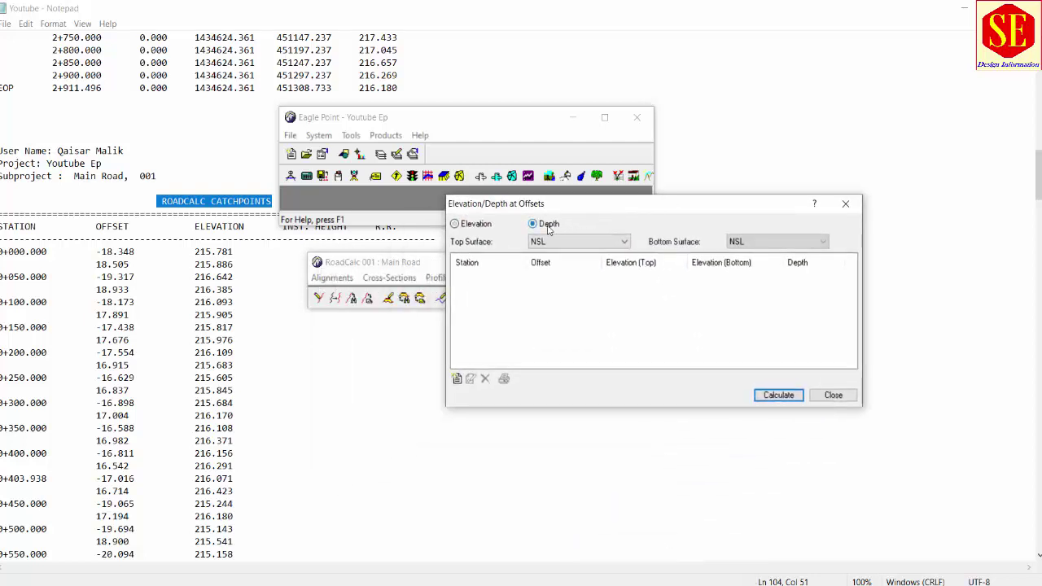
pyautogui.click(574, 242)
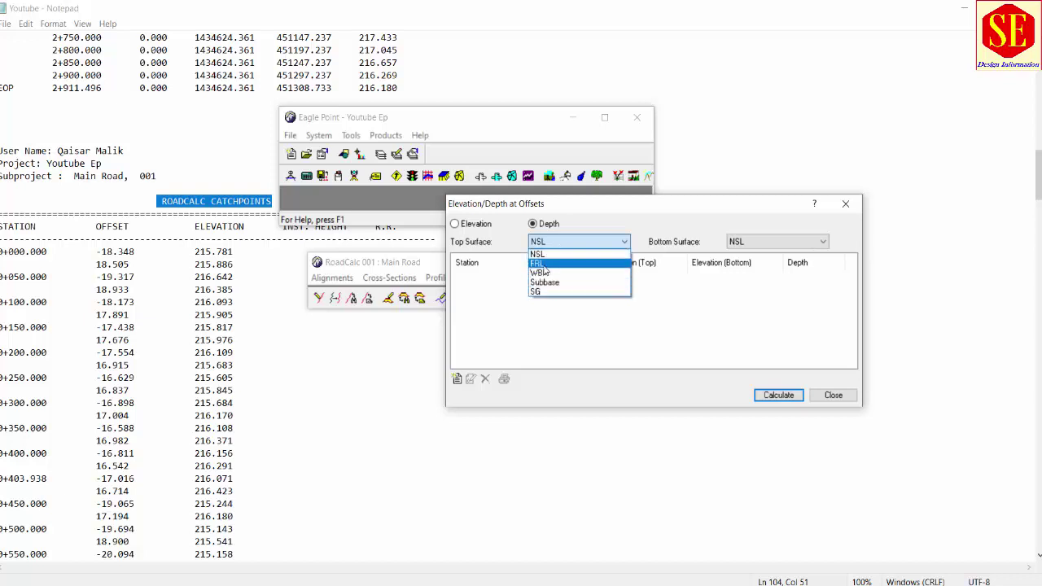
pyautogui.click(544, 263)
pyautogui.click(757, 243)
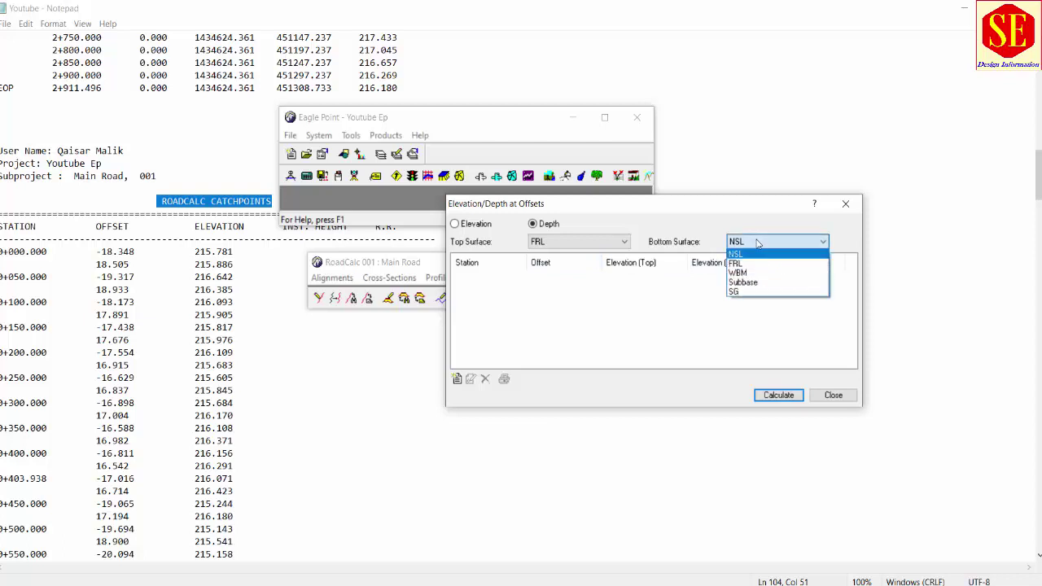
pyautogui.click(757, 254)
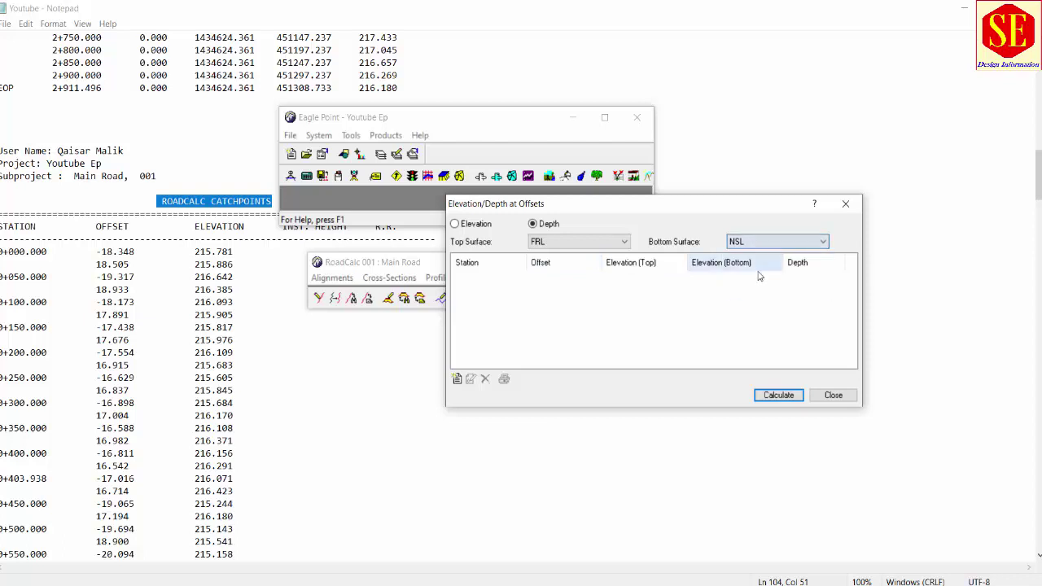
pyautogui.click(778, 395)
pyautogui.click(689, 339)
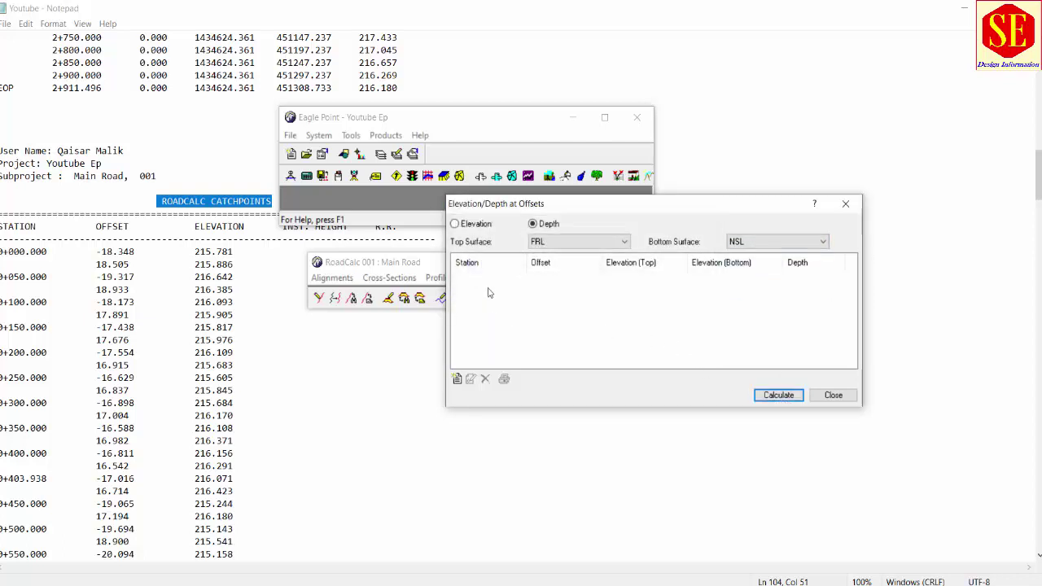
# Add an offset of 15 and calculate the FRL surface elevations at it for the Main Road stations
pyautogui.click(471, 229)
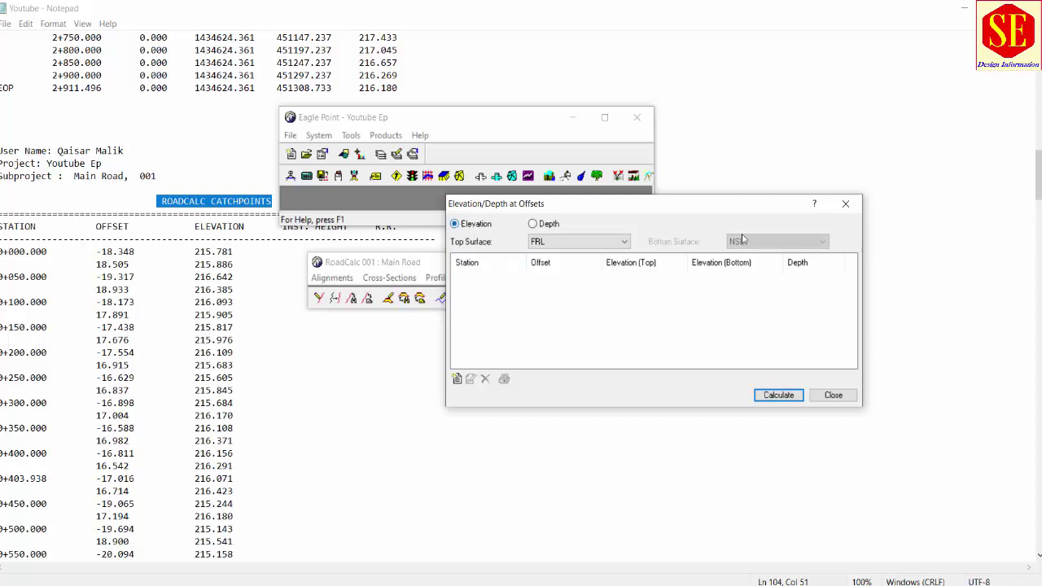
pyautogui.click(775, 395)
pyautogui.click(689, 339)
pyautogui.click(457, 378)
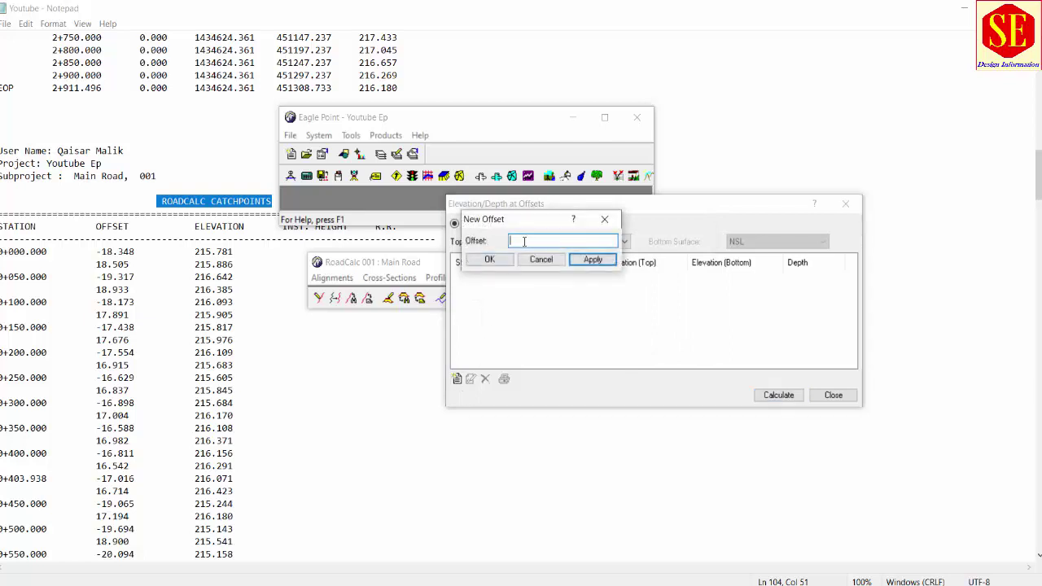
pyautogui.click(477, 263)
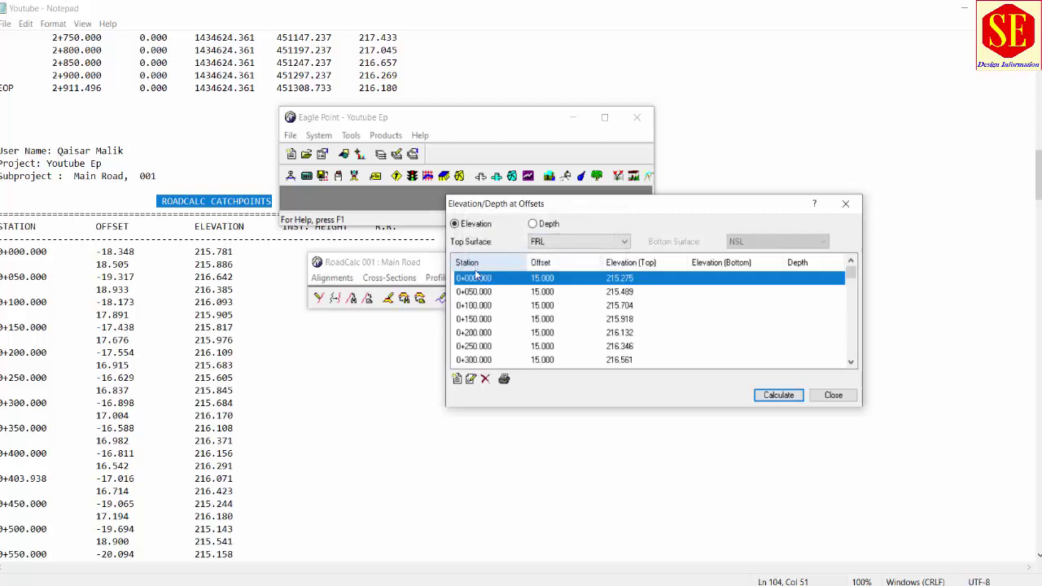
pyautogui.click(465, 294)
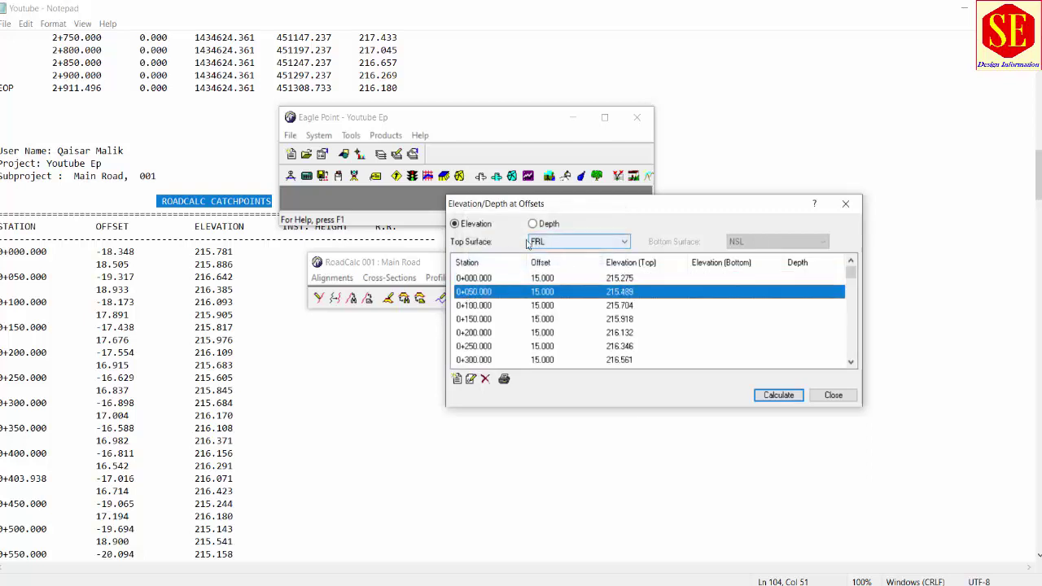
pyautogui.click(488, 306)
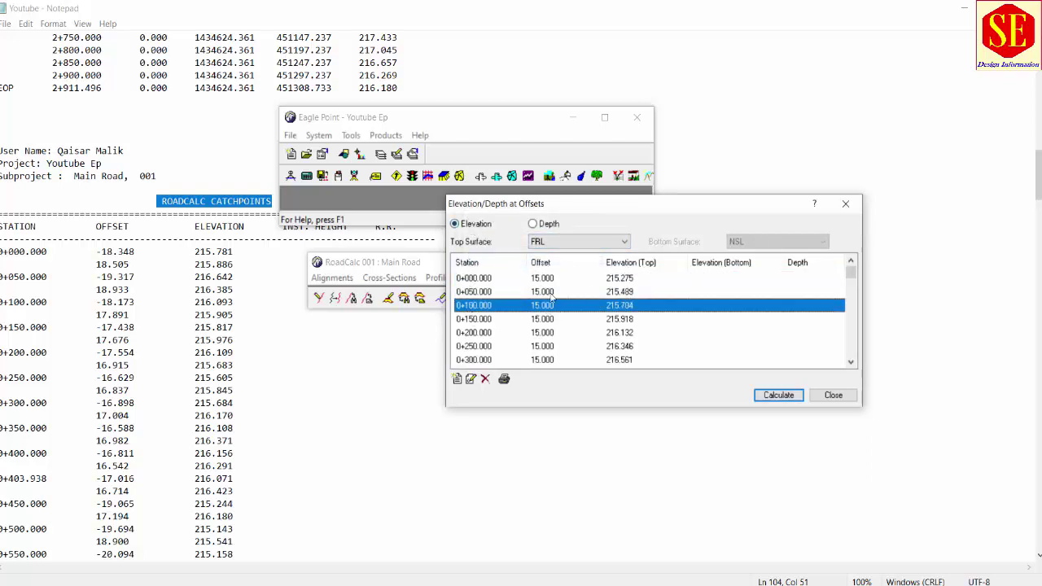
# Calculate the depths from FRL down to the NSL surface at the 15.000 offset and look over the list
pyautogui.click(549, 224)
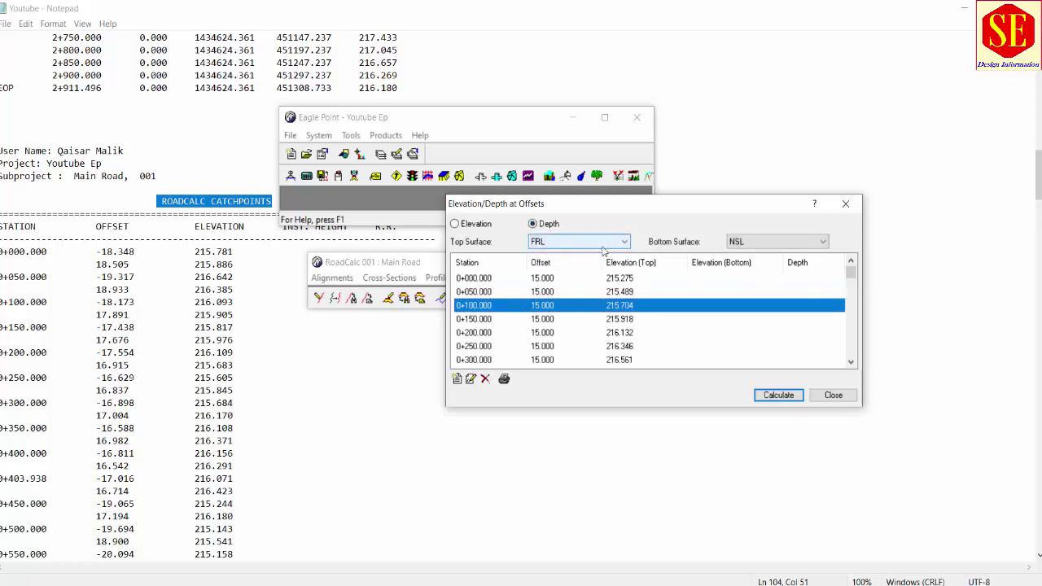
pyautogui.click(779, 396)
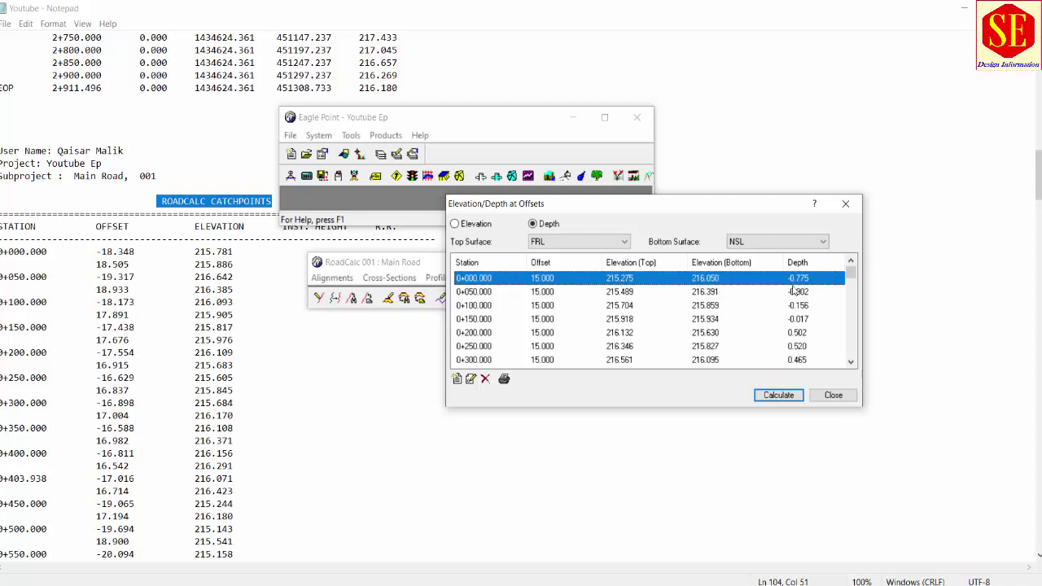
pyautogui.moveTo(850, 277)
pyautogui.mouseDown()
pyautogui.moveTo(864, 364)
pyautogui.moveTo(855, 262)
pyautogui.mouseUp()
# Calculate the depths at the offset with FRL as top surface and WBM as bottom surface, and review the station list
pyautogui.click(583, 241)
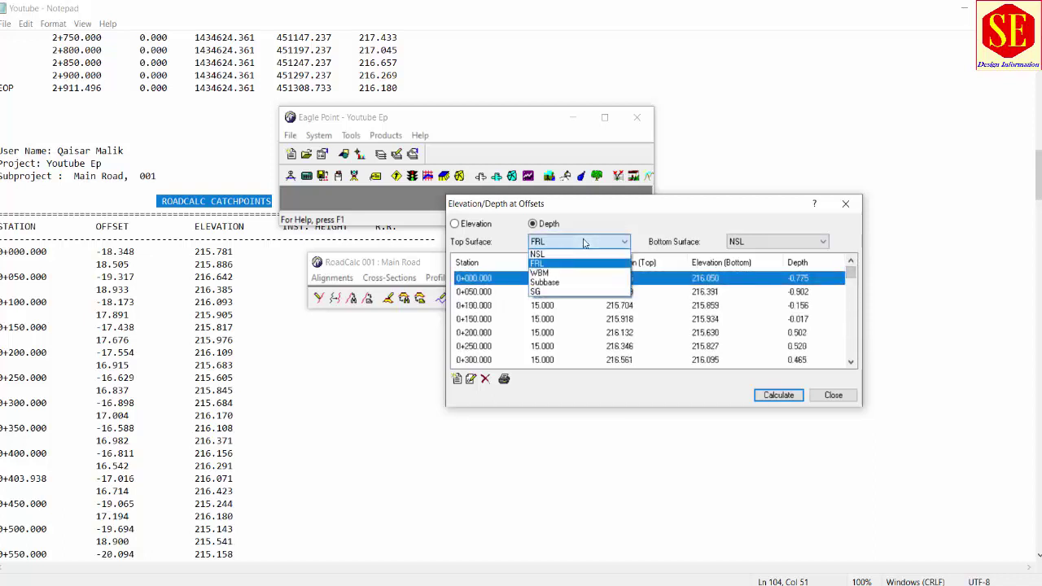
pyautogui.click(574, 263)
pyautogui.click(749, 241)
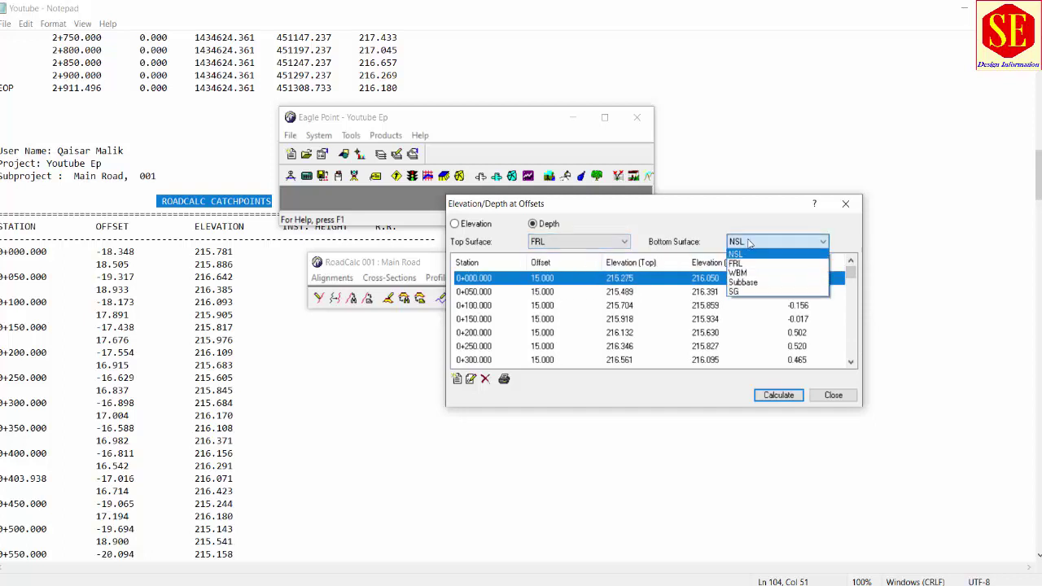
pyautogui.click(747, 273)
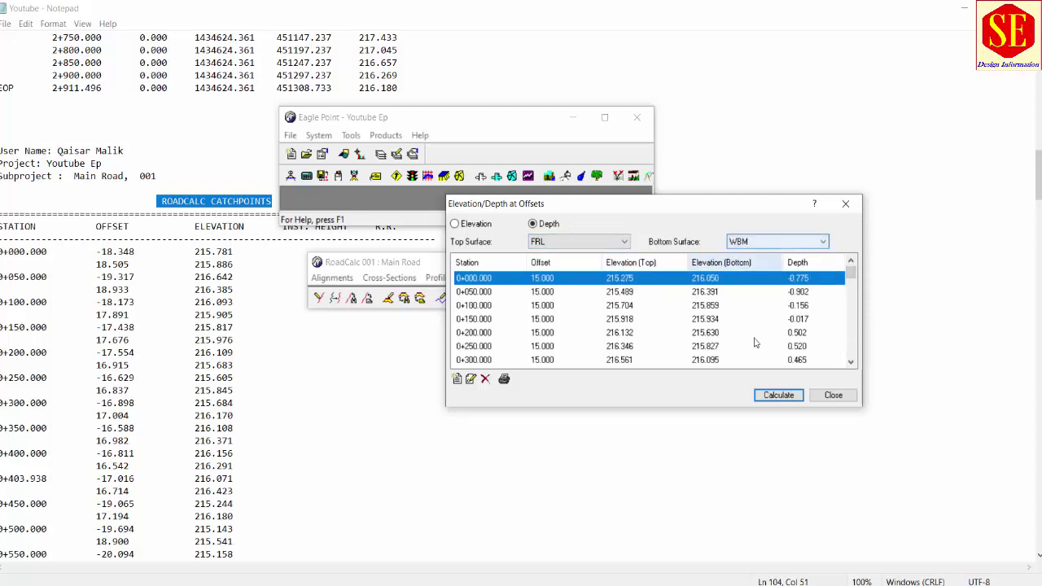
pyautogui.click(779, 398)
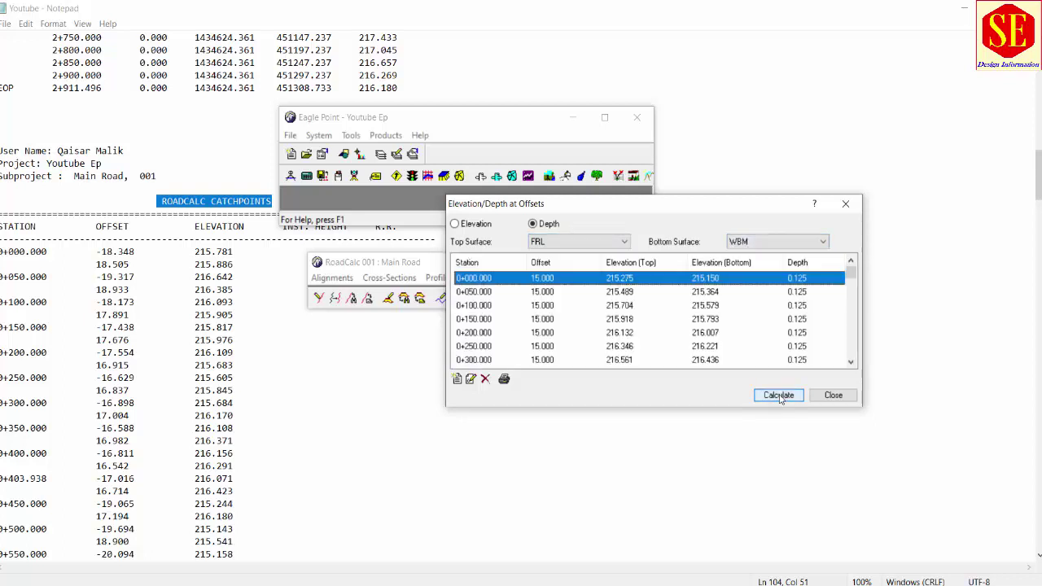
pyautogui.scroll(-3, 797, 323)
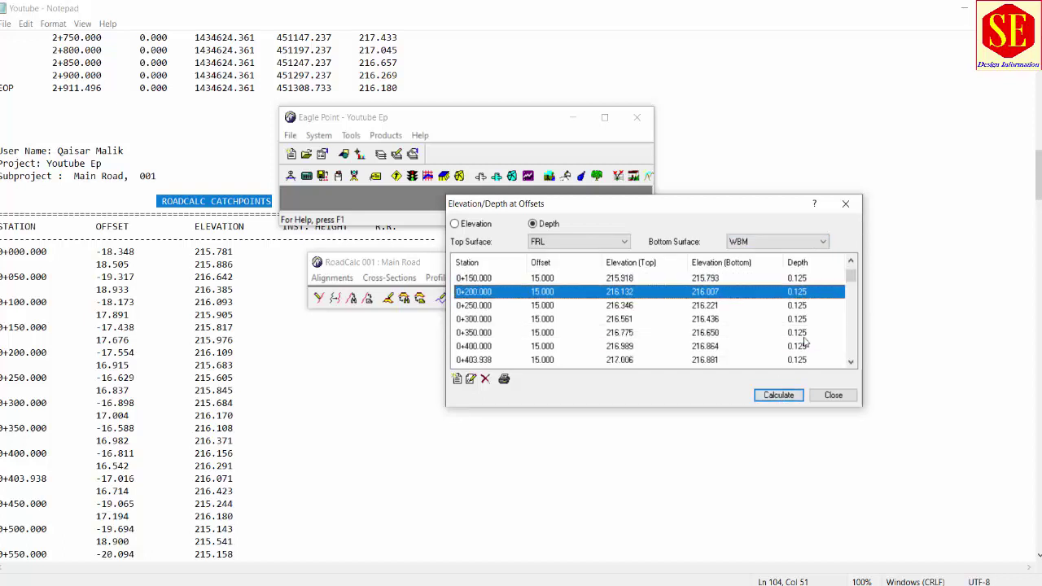
pyautogui.scroll(-3, 802, 340)
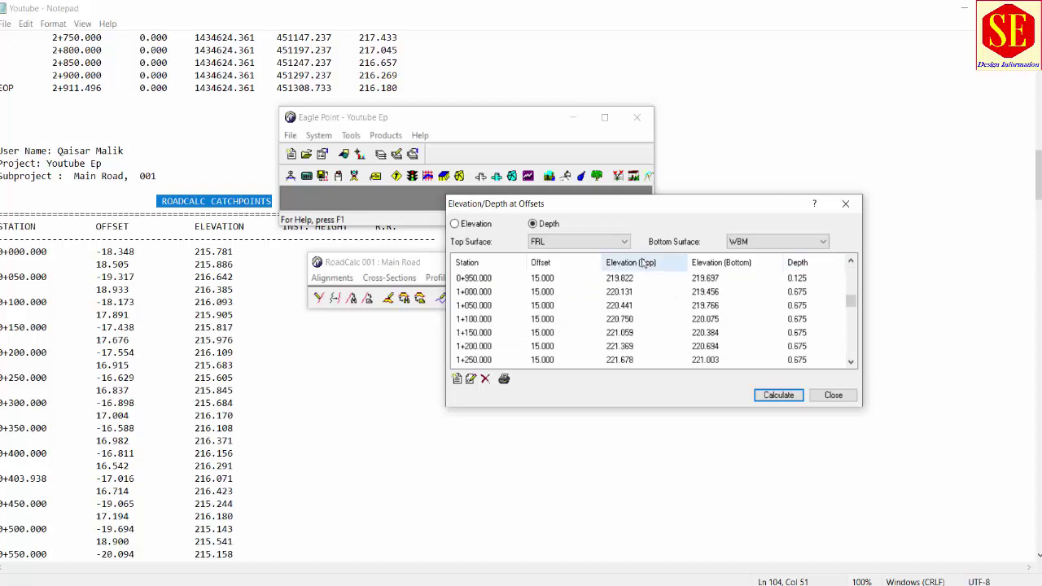
# Recalculate the depths at the offset with Subbase as the bottom surface and check the listed stations
pyautogui.click(765, 239)
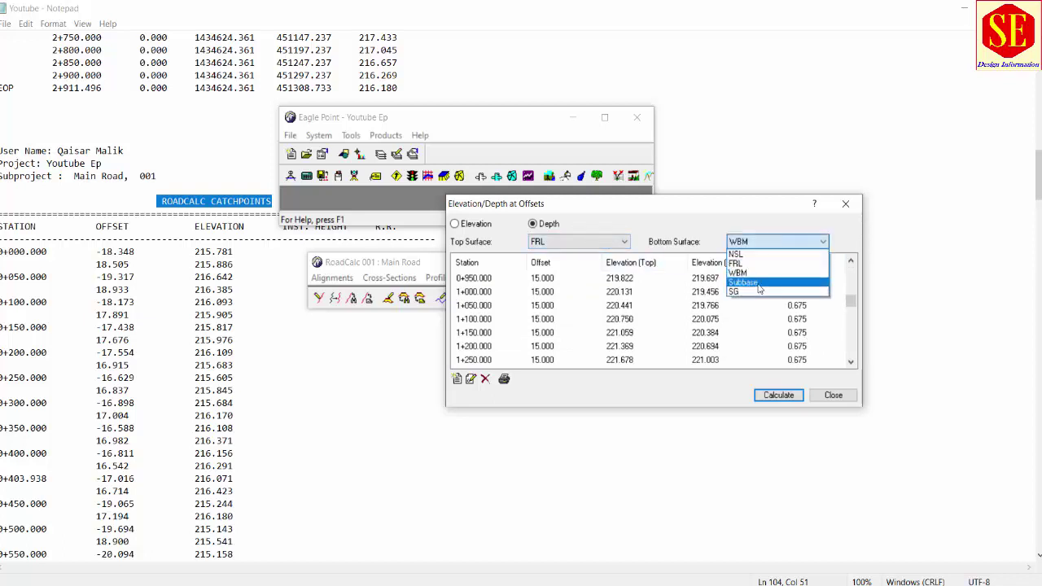
pyautogui.click(760, 290)
pyautogui.click(779, 397)
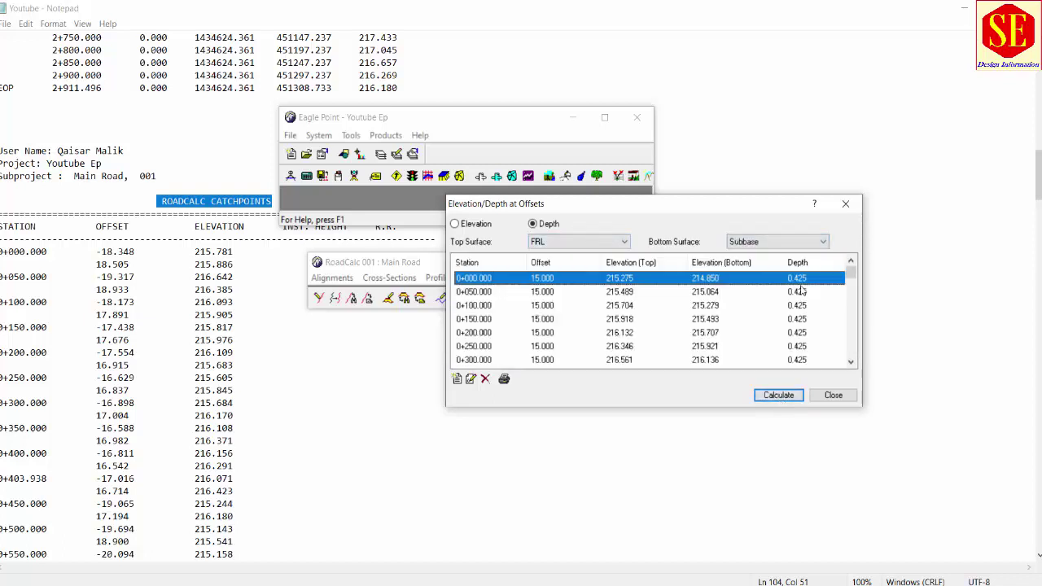
pyautogui.click(710, 291)
pyautogui.click(607, 319)
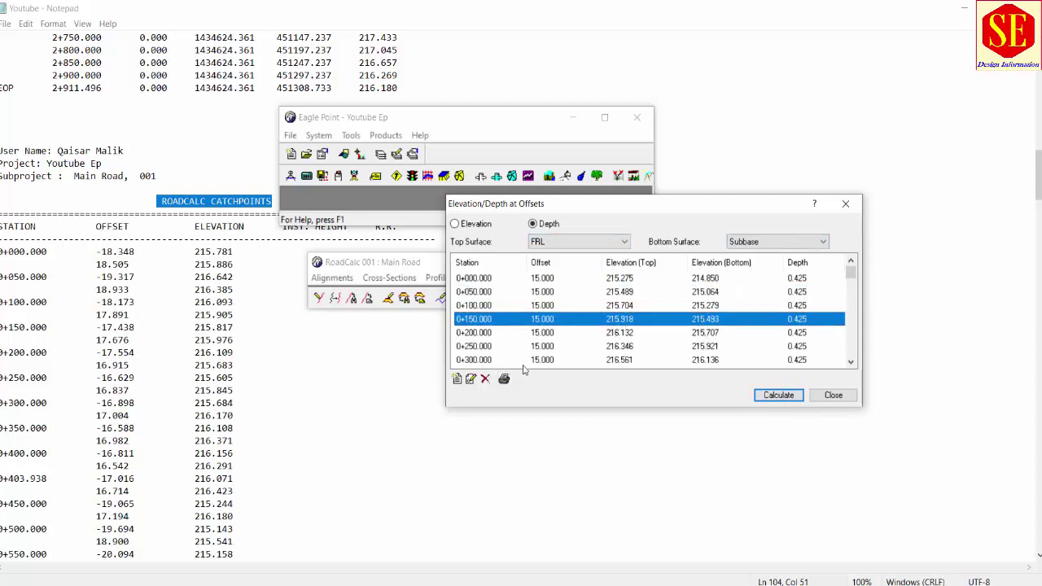
# Recalculate the depths at the offset between FRL as top surface and SG as bottom surface, and check the results
pyautogui.click(578, 243)
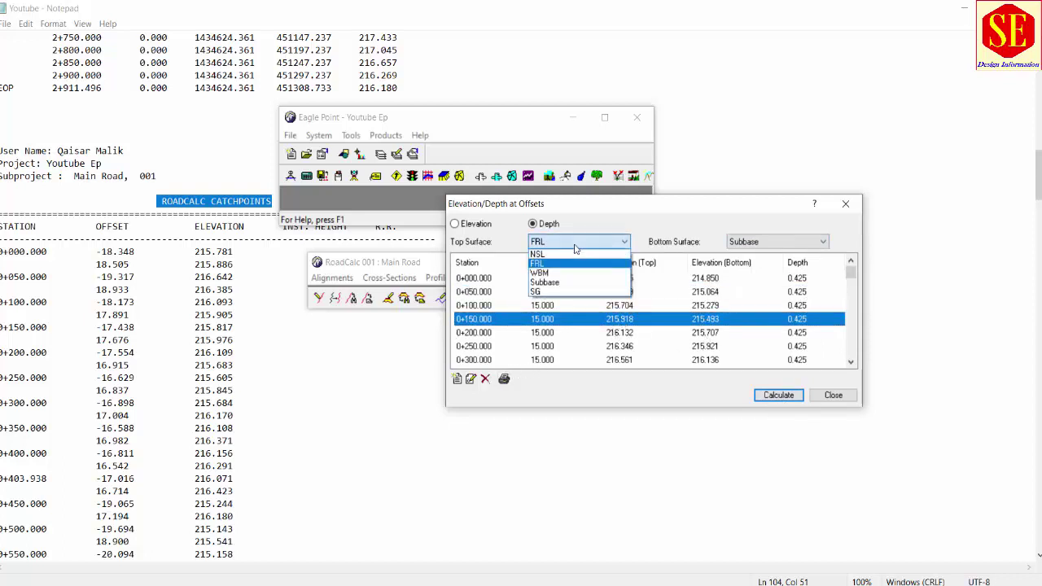
pyautogui.click(570, 252)
pyautogui.click(748, 242)
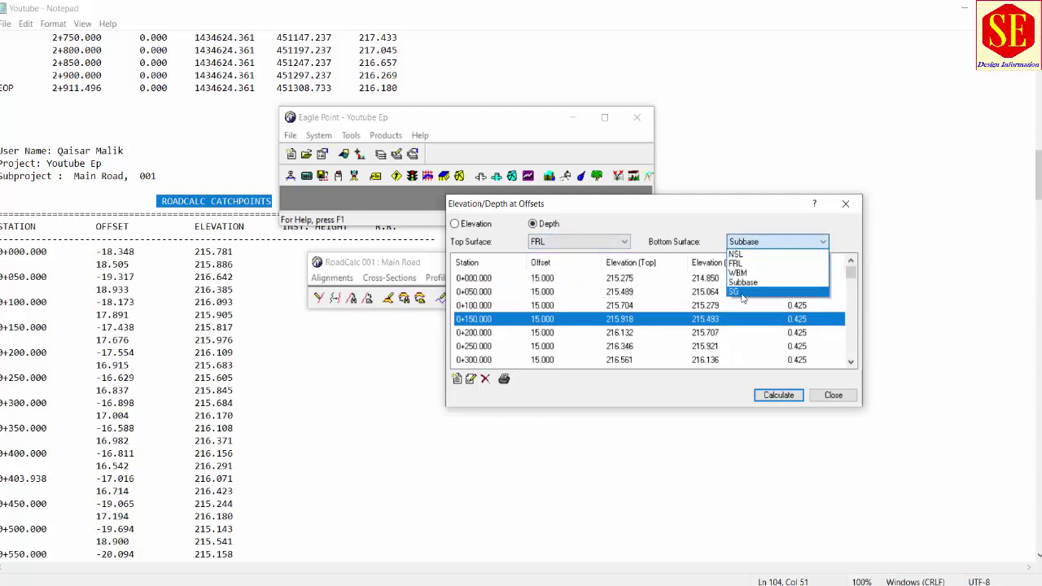
pyautogui.click(746, 293)
pyautogui.click(790, 396)
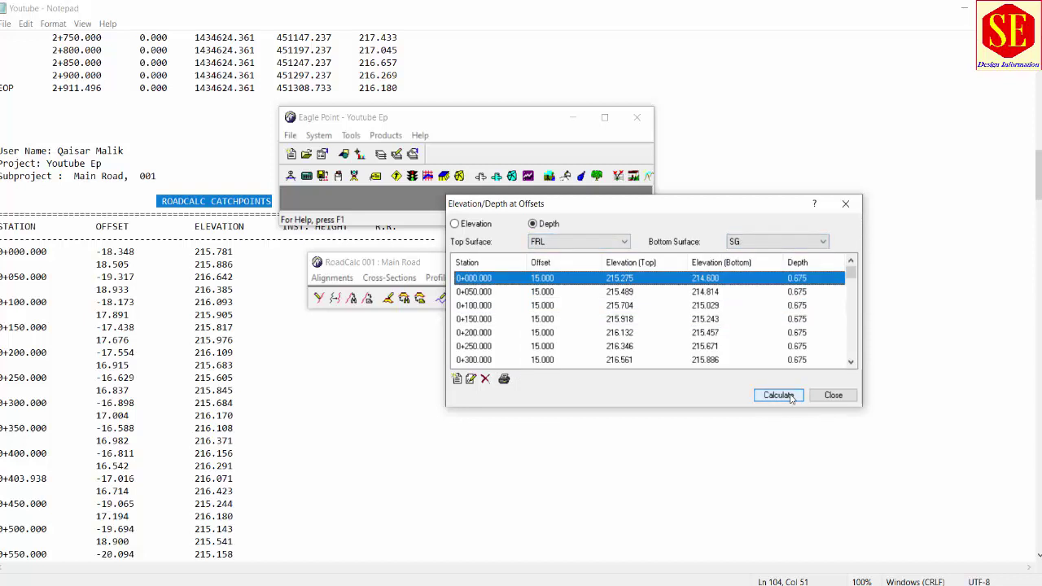
pyautogui.click(800, 294)
pyautogui.click(647, 306)
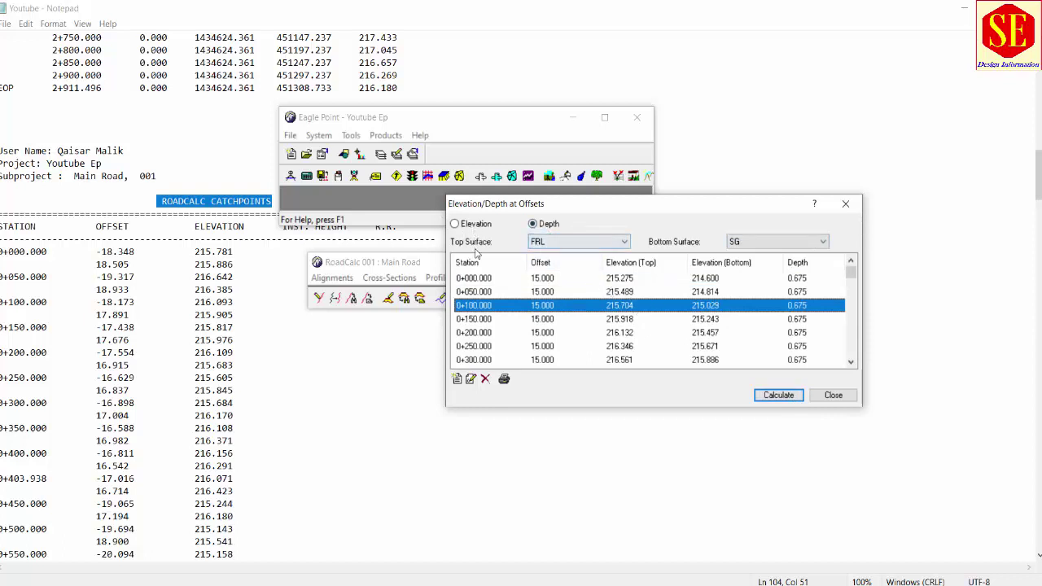
# Close the Elevation/Depth at Offsets dialog and open the Cross-Section Staking printout
pyautogui.click(832, 395)
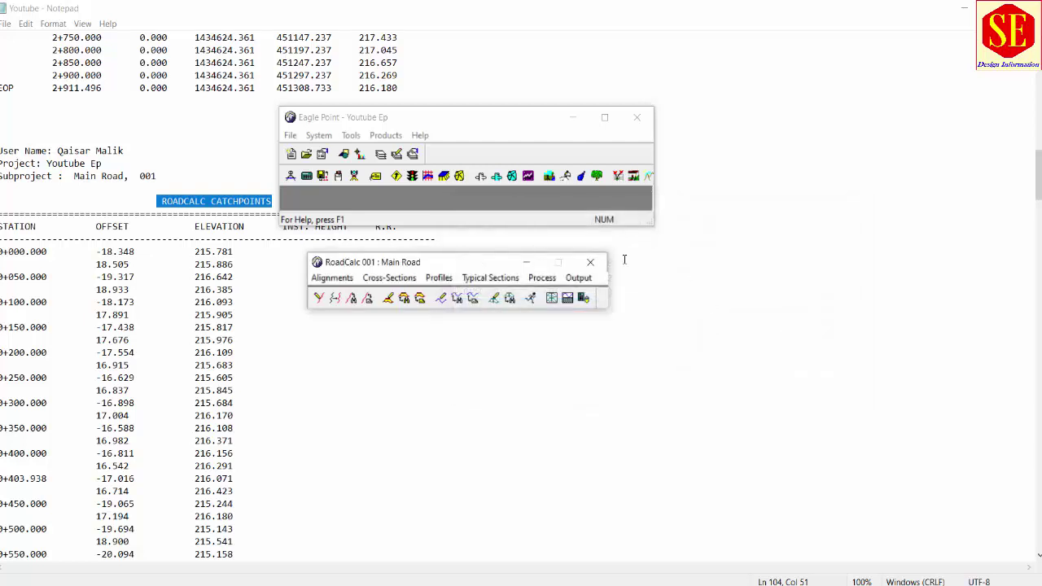
pyautogui.click(579, 278)
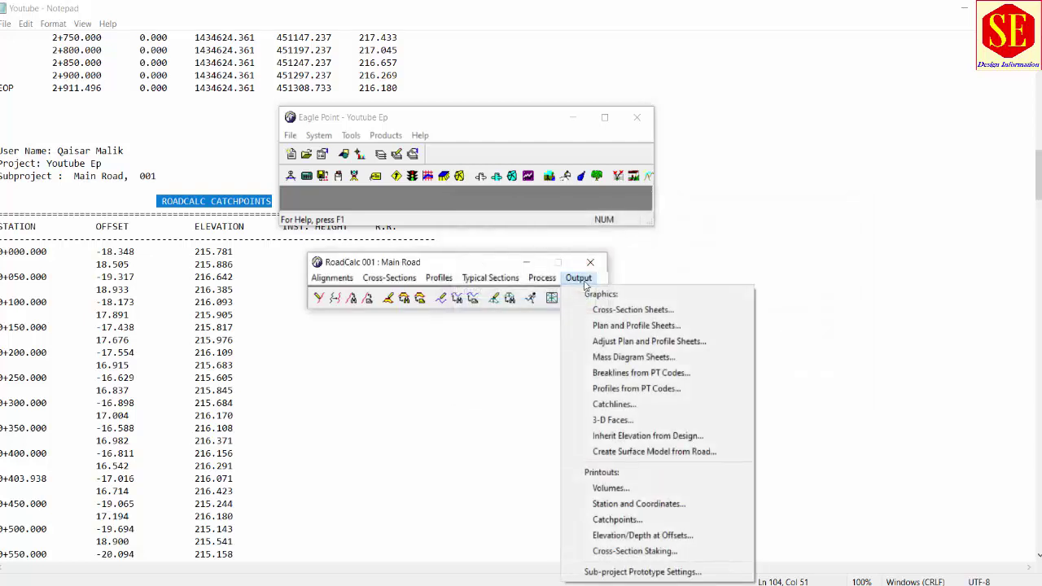
pyautogui.click(643, 552)
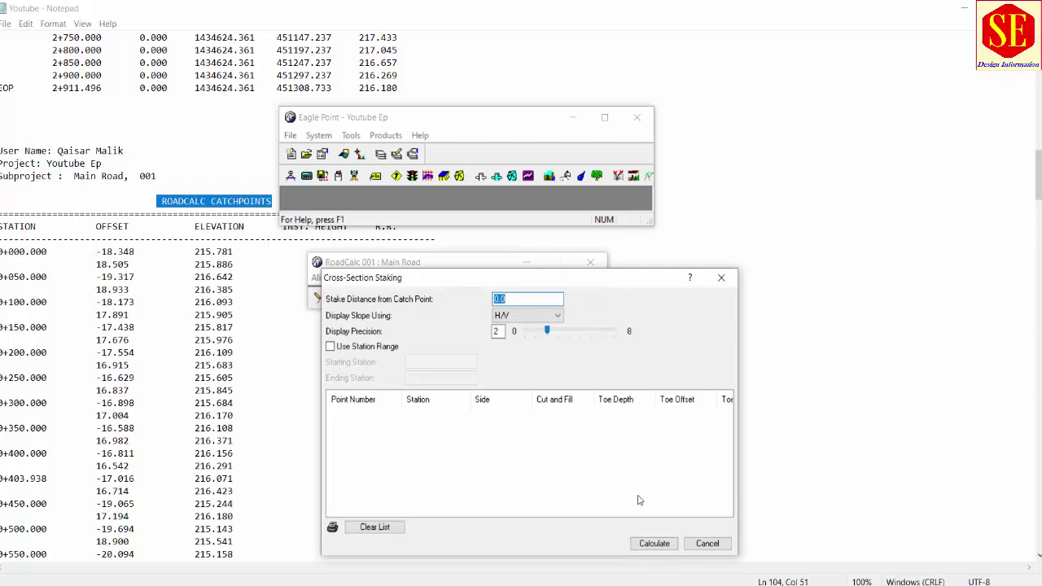
# Calculate the cross-section staking for a station range from 0 to 2915
pyautogui.click(363, 346)
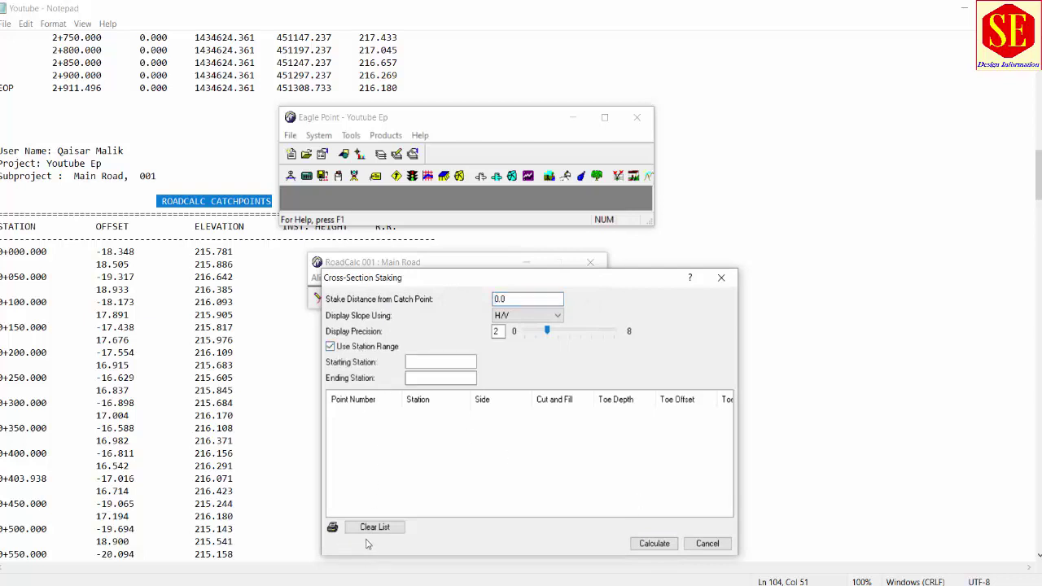
pyautogui.click(639, 544)
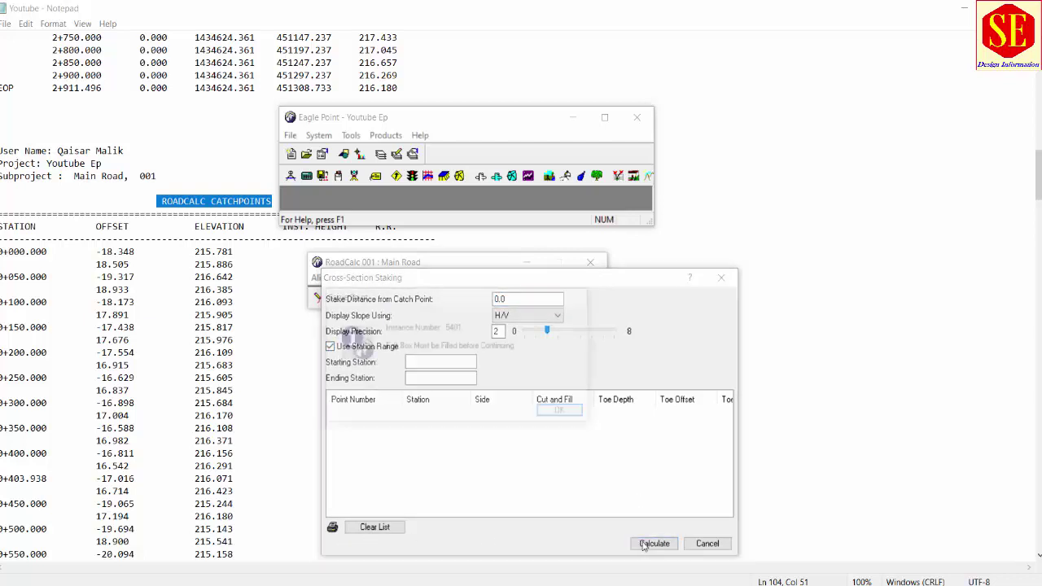
pyautogui.click(564, 412)
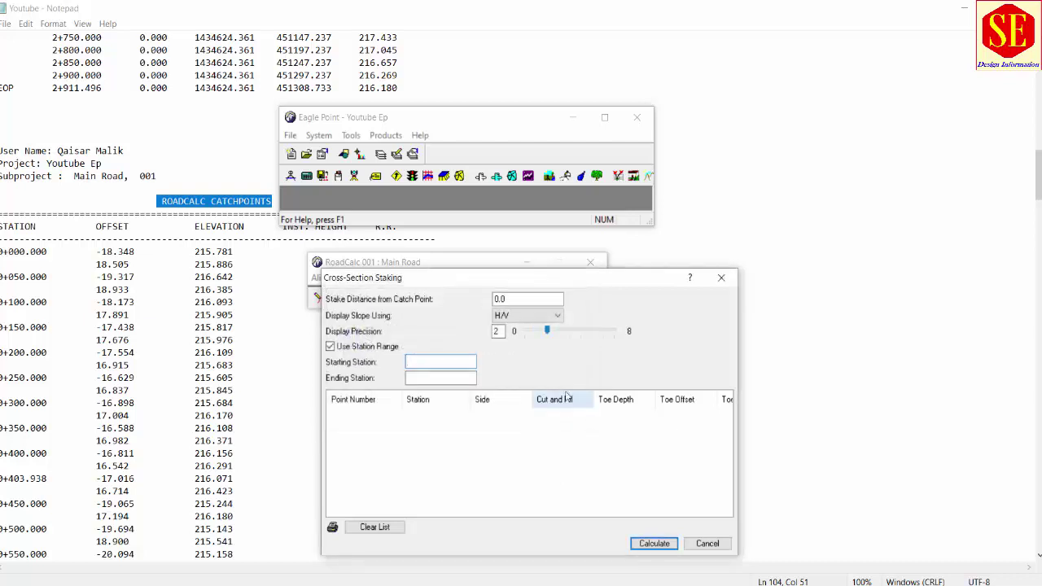
pyautogui.write('0')
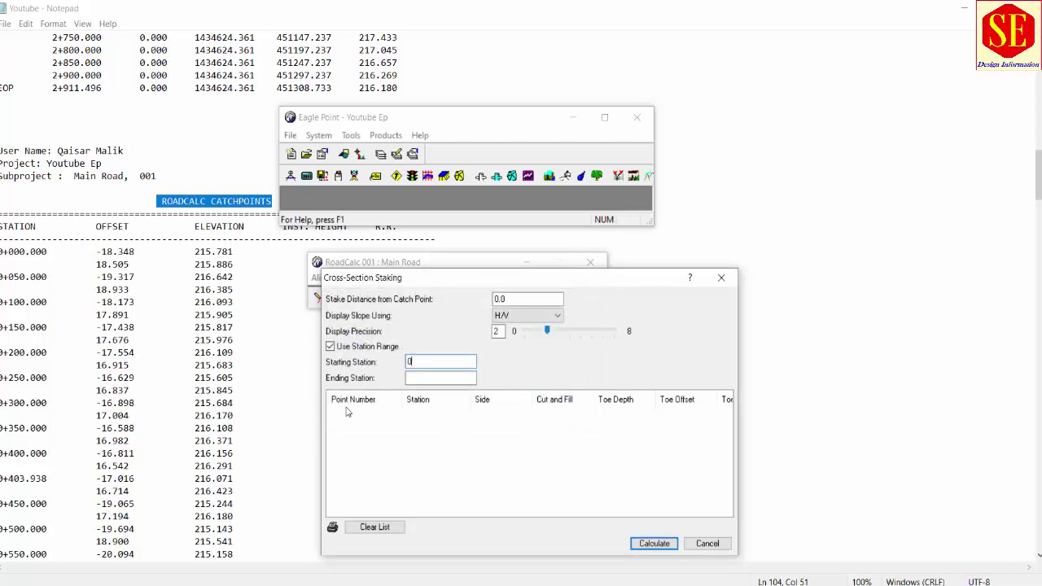
pyautogui.click(417, 379)
pyautogui.click(646, 544)
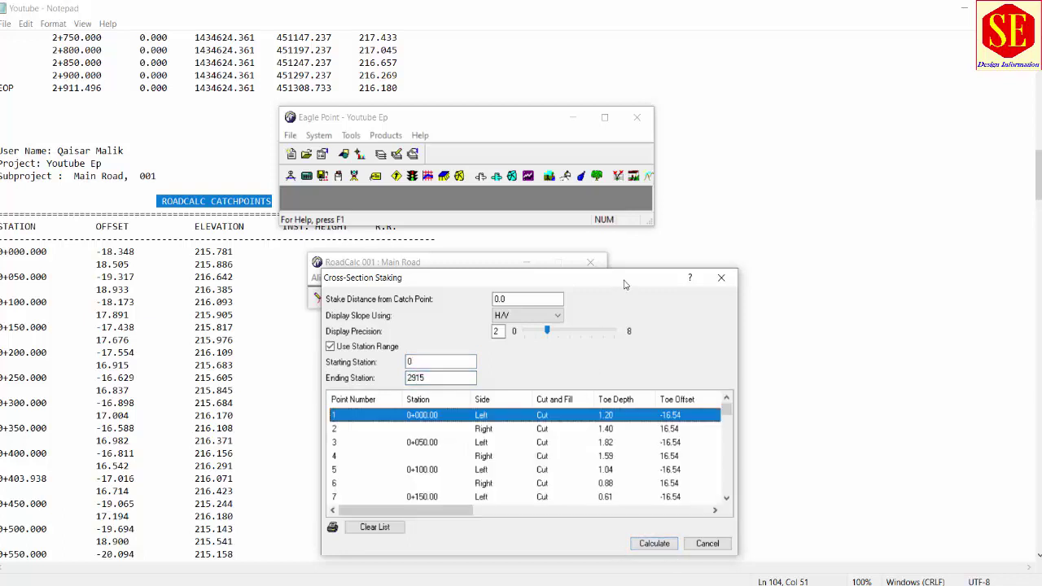
# Examine the cross-section staking results across all columns and down to the last station, including cut/fill, toe, catchpoint and stake values
pyautogui.moveTo(625, 284); pyautogui.dragTo(658, 129)
pyautogui.click(574, 275)
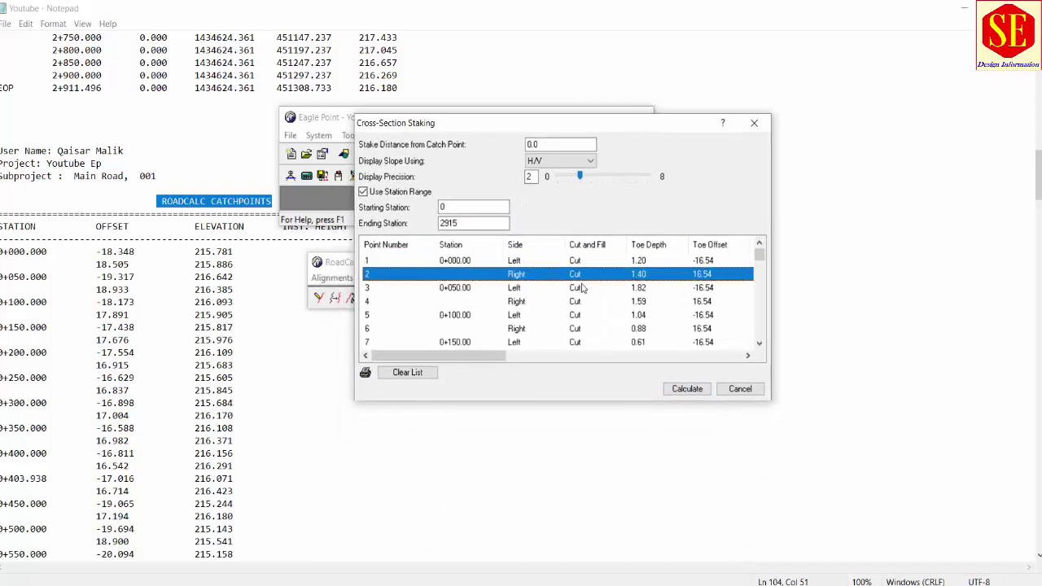
pyautogui.click(643, 301)
pyautogui.click(648, 287)
pyautogui.click(649, 262)
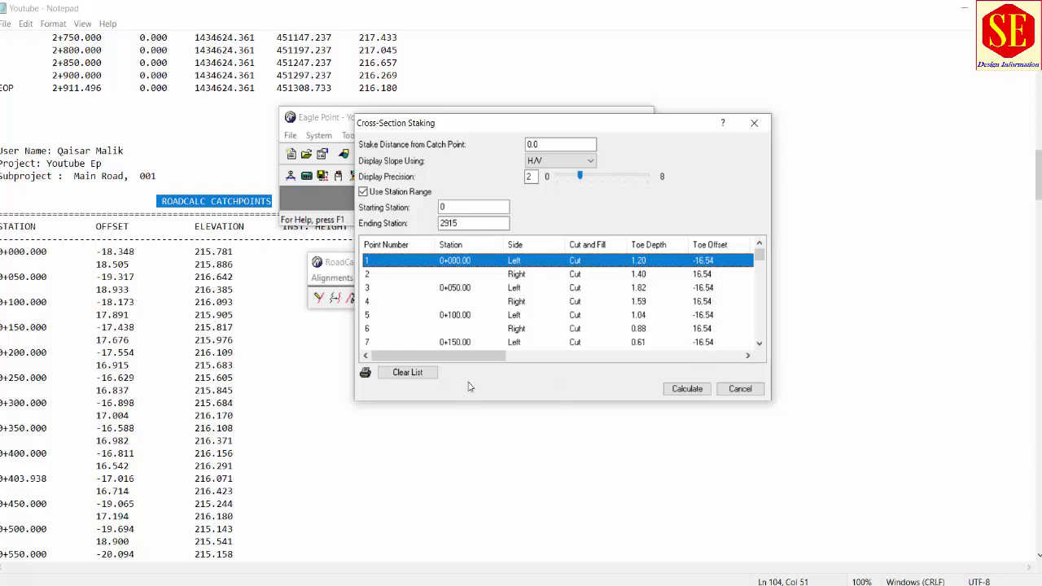
pyautogui.moveTo(461, 358); pyautogui.dragTo(667, 356)
pyautogui.click(623, 275)
pyautogui.click(683, 260)
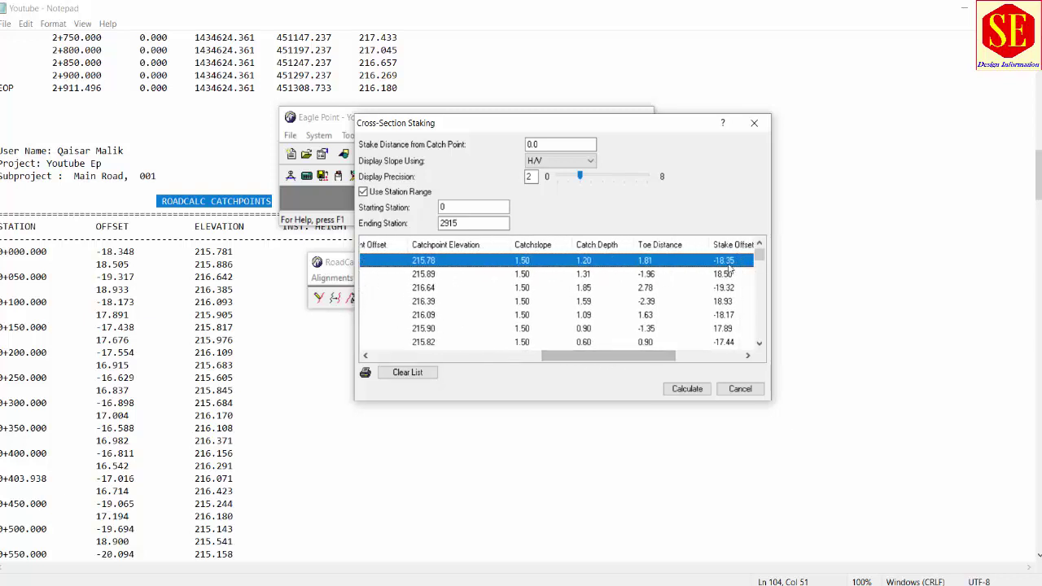
pyautogui.scroll(-10, 710, 305)
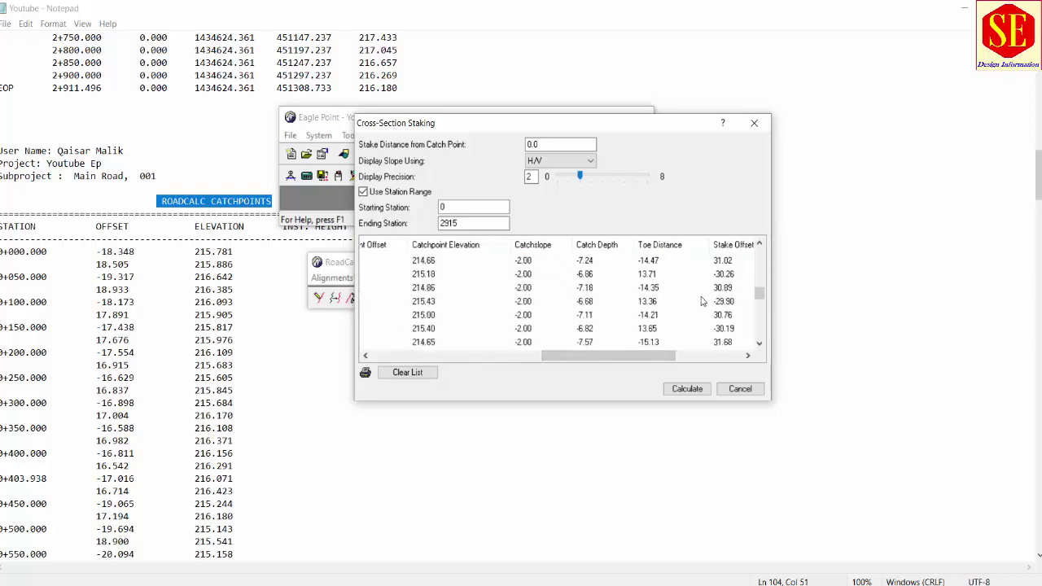
pyautogui.moveTo(667, 358); pyautogui.dragTo(410, 379)
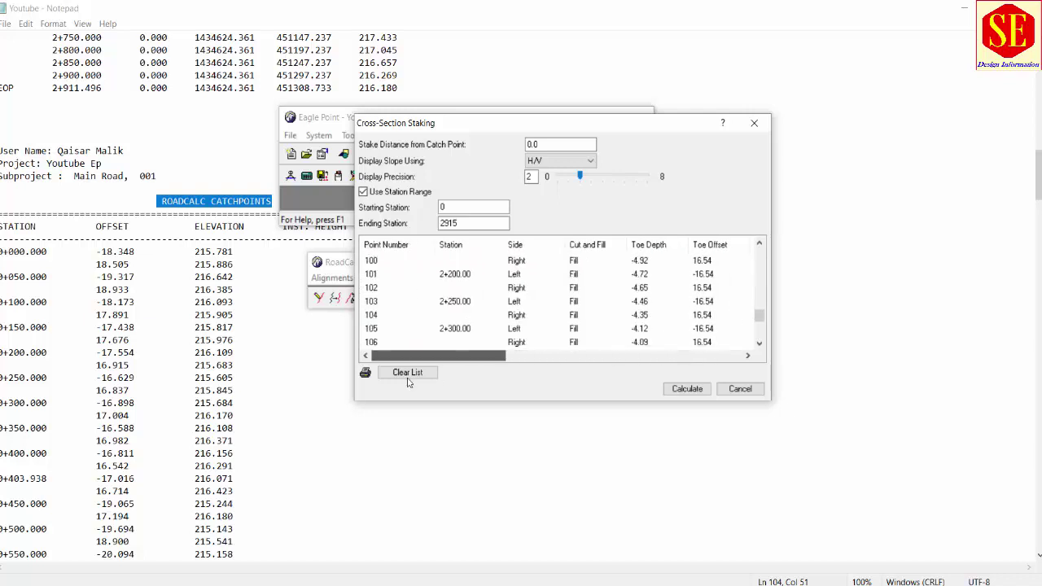
pyautogui.scroll(-9, 416, 316)
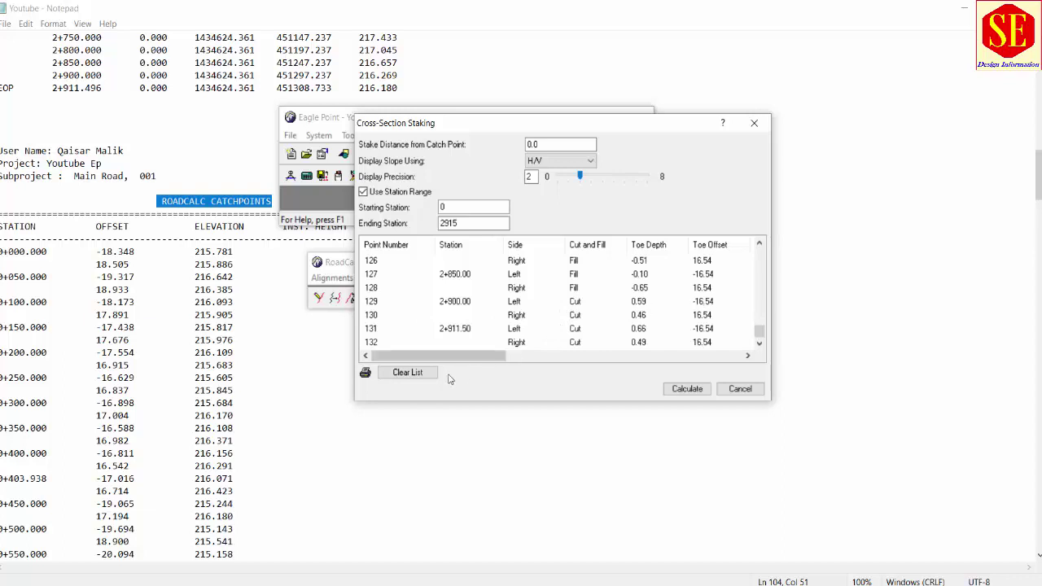
# Print the cross-section staking results to the Youtube report file and check the end of the copy already open in Notepad
pyautogui.click(365, 372)
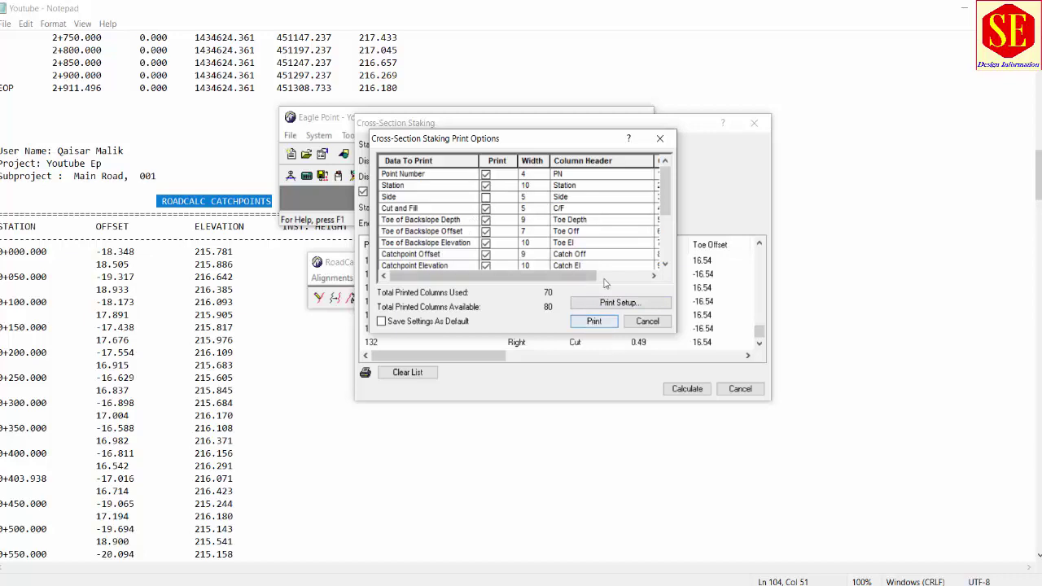
pyautogui.click(310, 544)
pyautogui.scroll(-20, 268, 360)
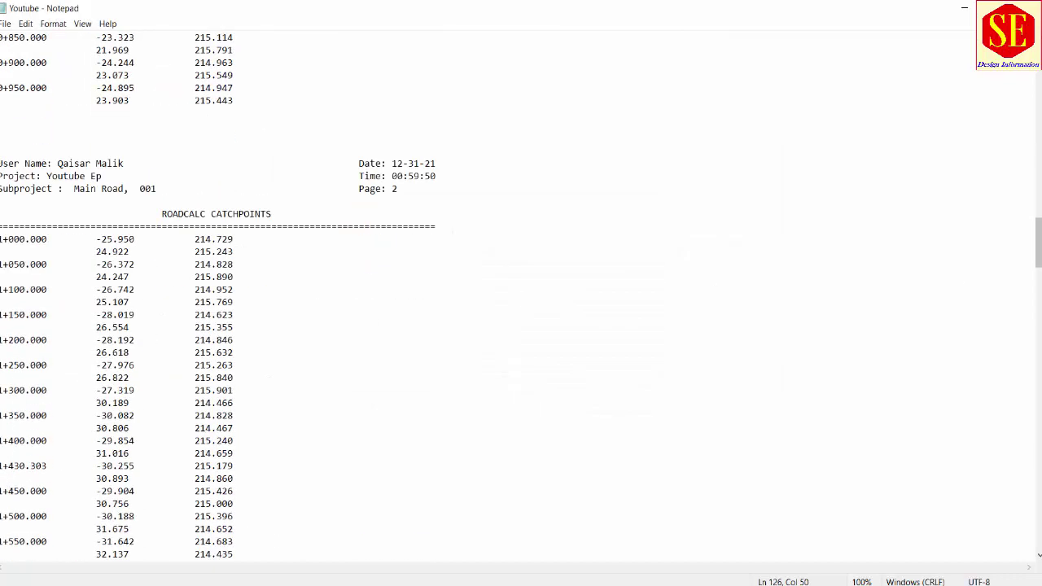
pyautogui.moveTo(1038, 243); pyautogui.dragTo(1031, 537)
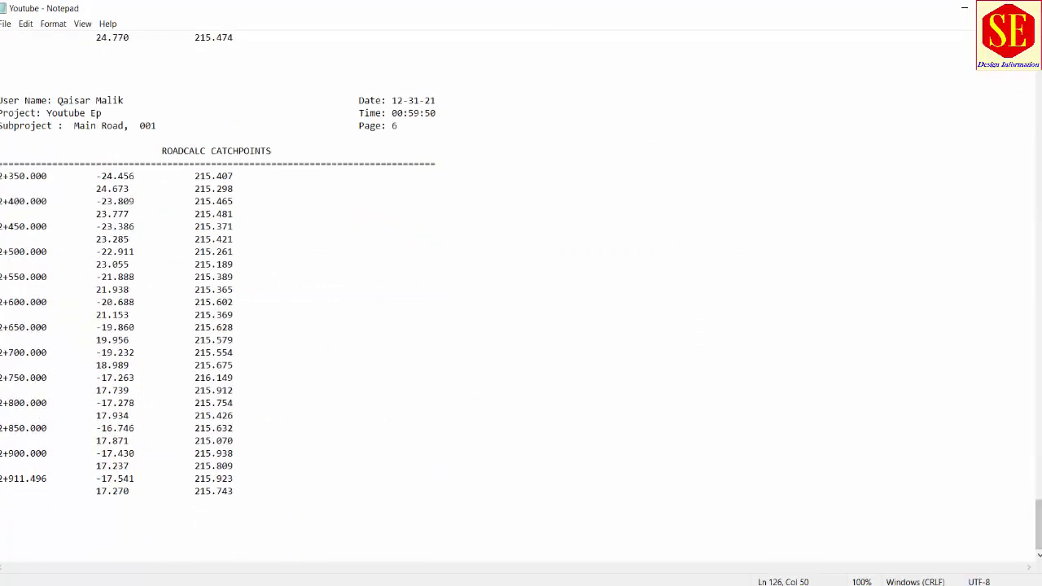
pyautogui.click(964, 7)
# Reopen the Youtube report file from the desktop, examine its printed cross-section staking table, and close it
pyautogui.doubleClick(124, 448)
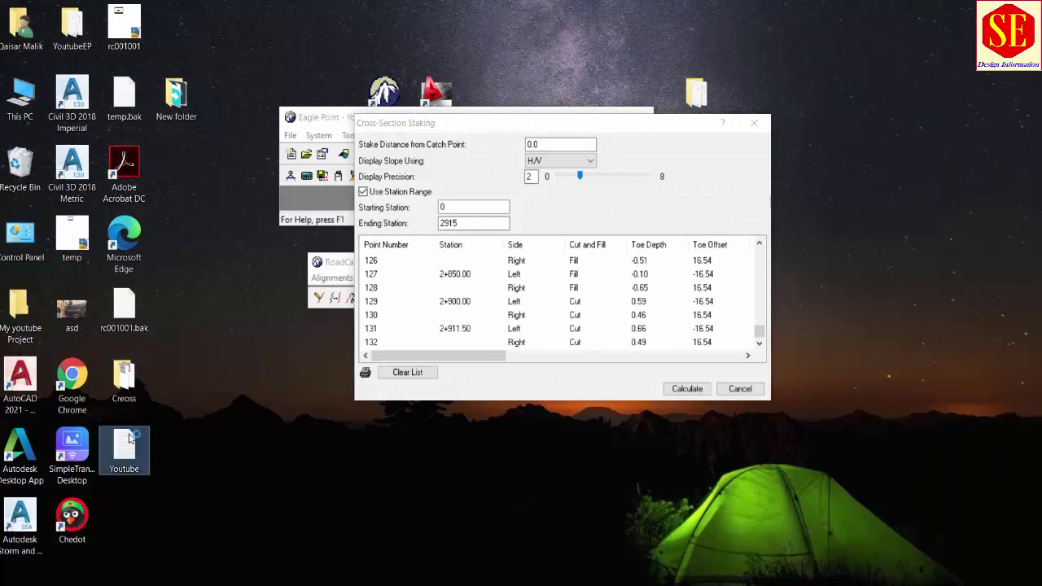
pyautogui.moveTo(996, 188); pyautogui.dragTo(997, 511)
pyautogui.scroll(6, 523, 386)
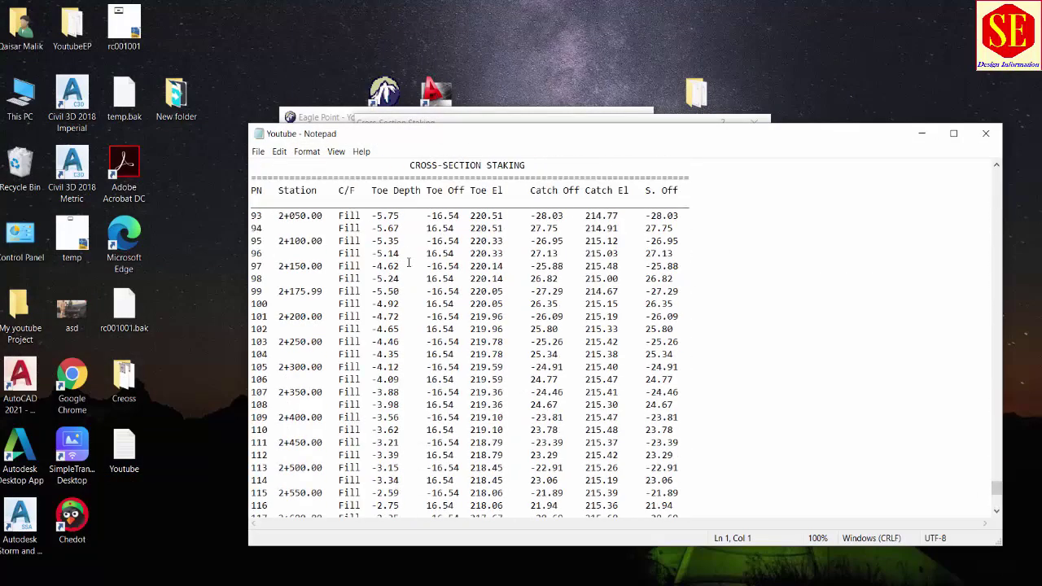
pyautogui.scroll(1, 407, 253)
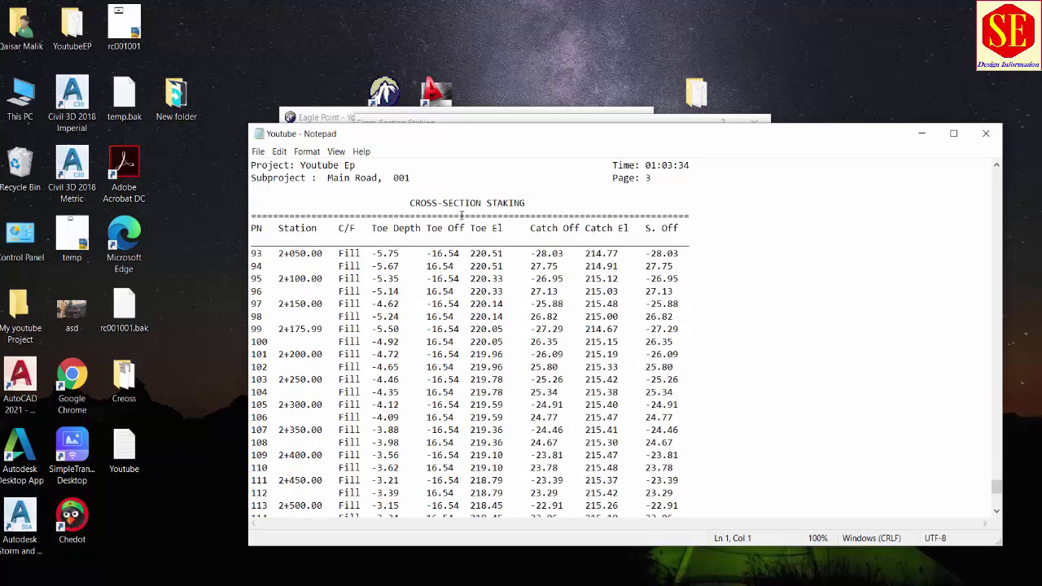
pyautogui.scroll(-8, 548, 325)
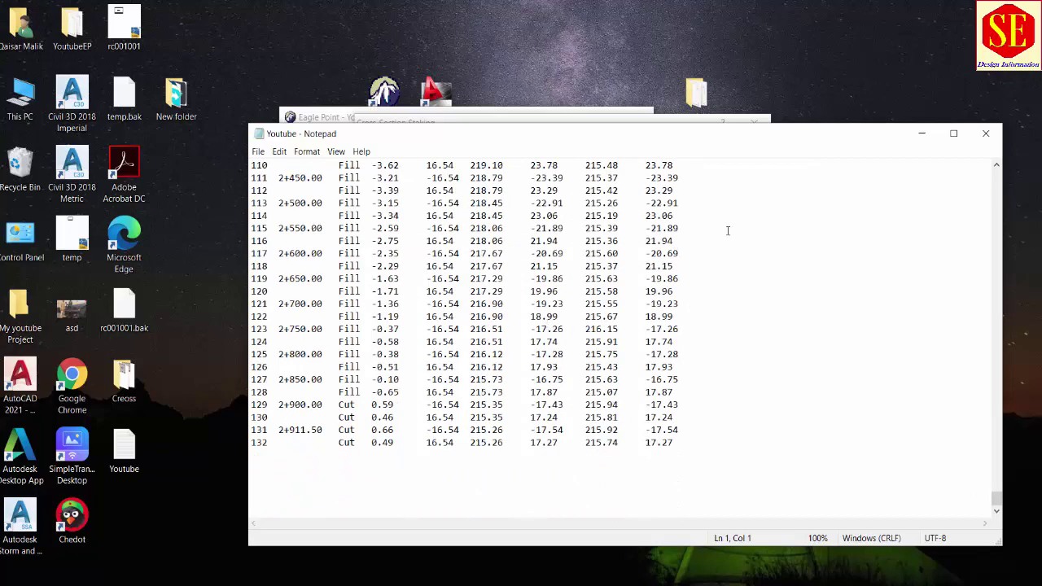
pyautogui.scroll(9, 728, 231)
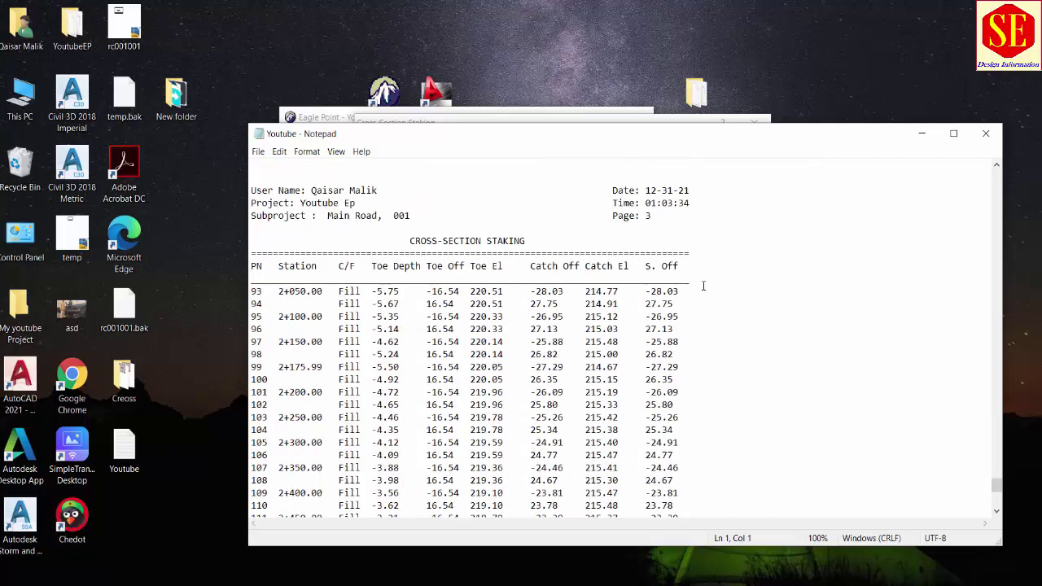
pyautogui.scroll(6, 701, 285)
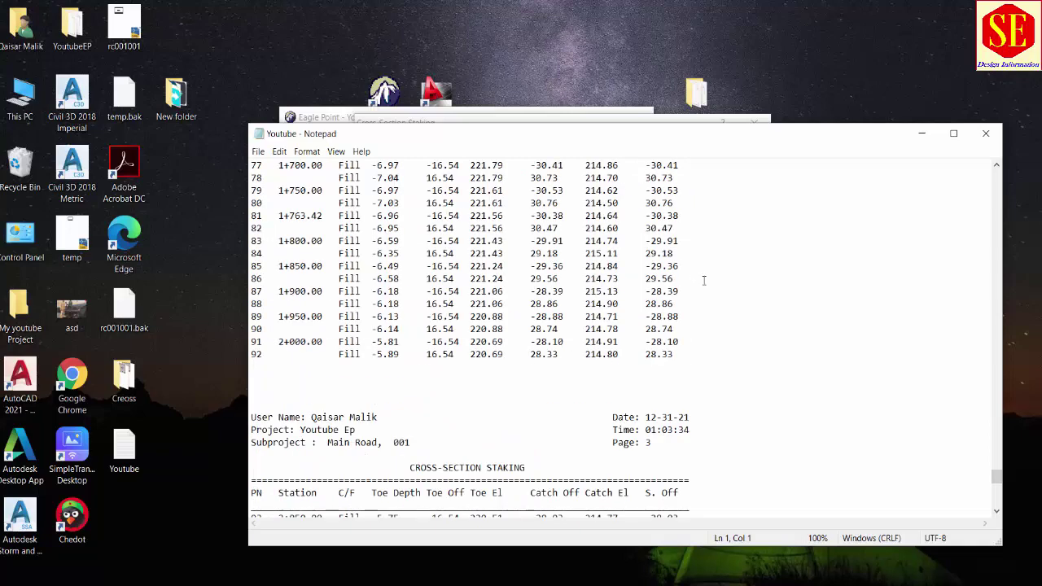
pyautogui.click(987, 135)
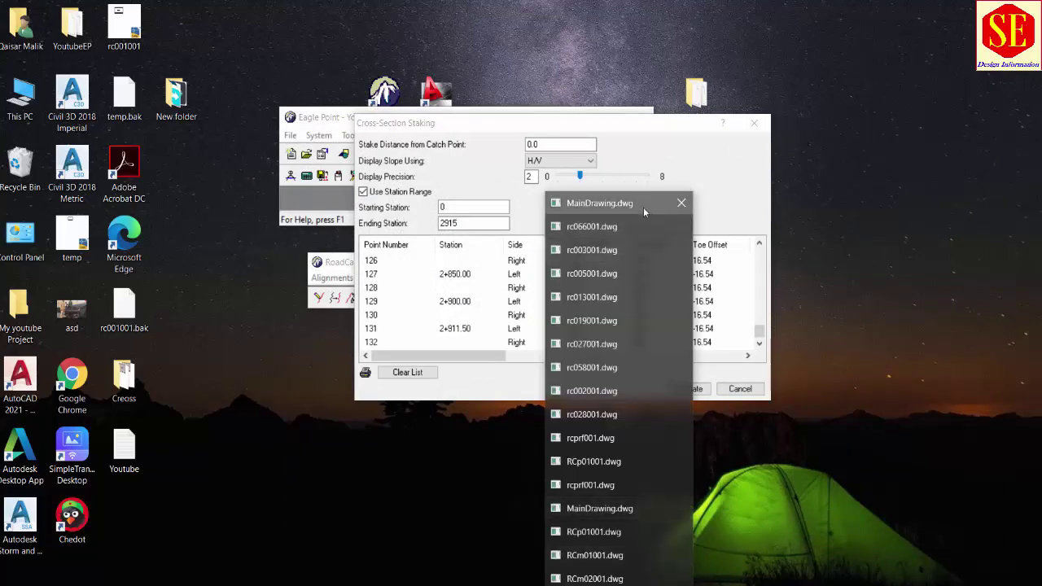
# Return to MainDrawing.dwg in AutoCAD, close Cross-Section Staking, and view the English and Metric defaults in RoadCalc's Sub-project Prototype Settings
pyautogui.click(643, 207)
pyautogui.click(739, 388)
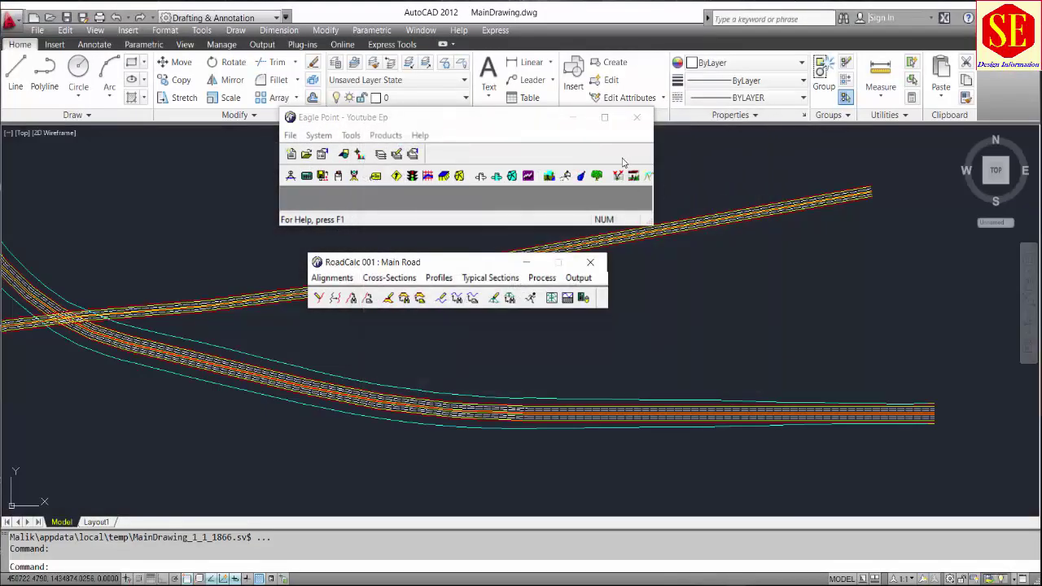
pyautogui.click(578, 277)
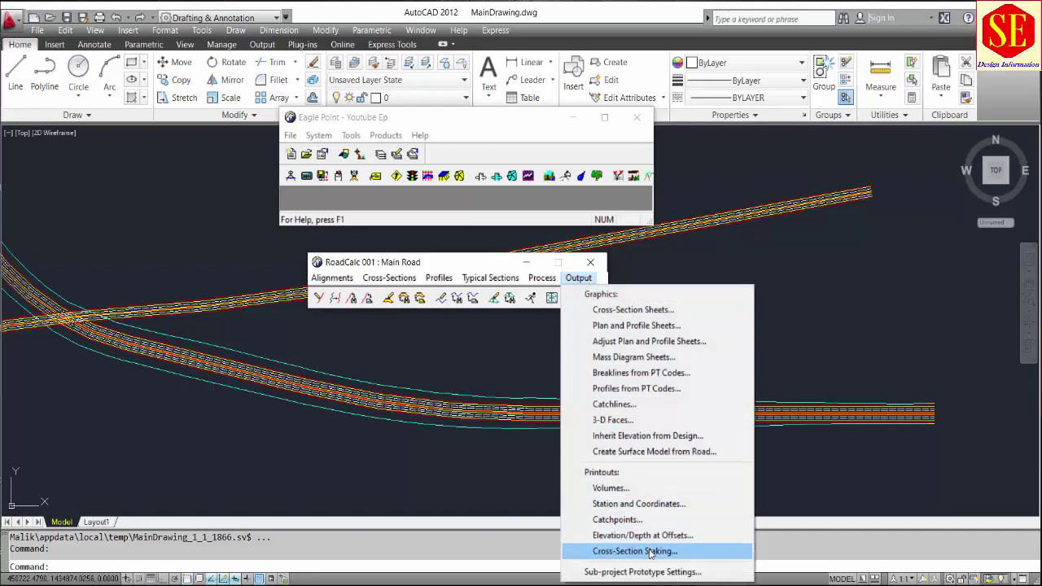
pyautogui.click(699, 572)
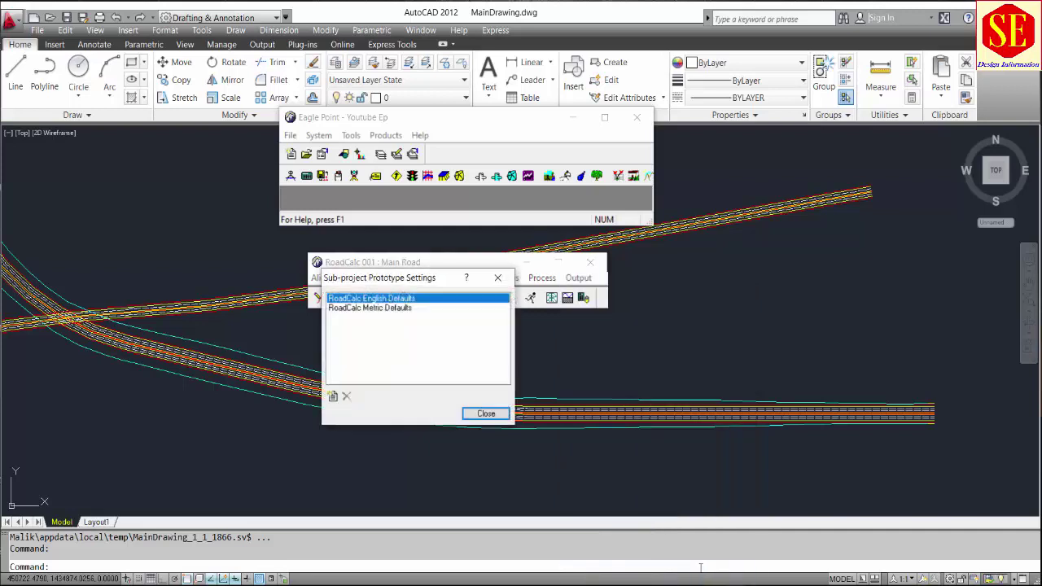
pyautogui.click(386, 308)
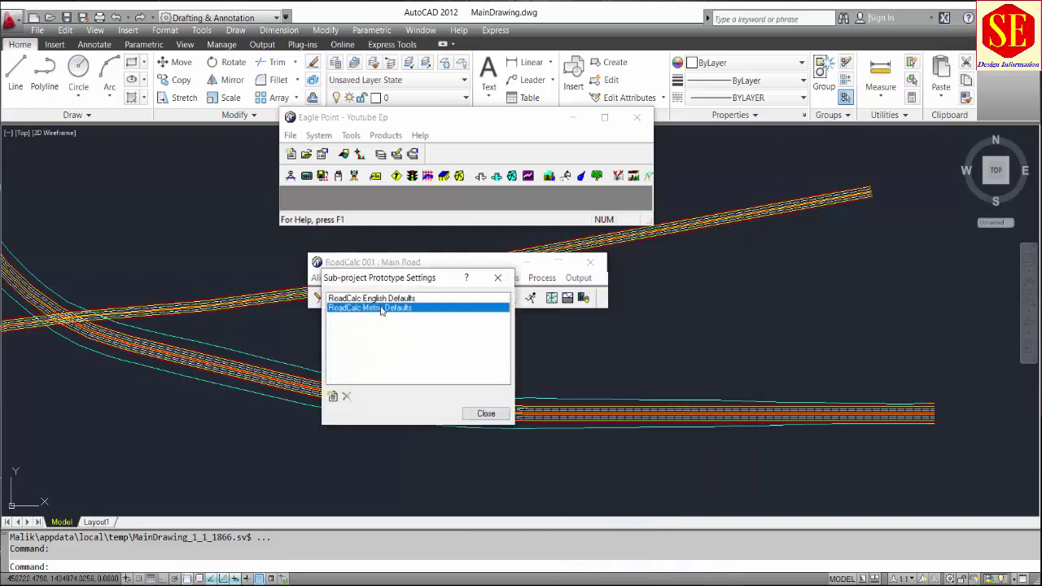
pyautogui.click(383, 299)
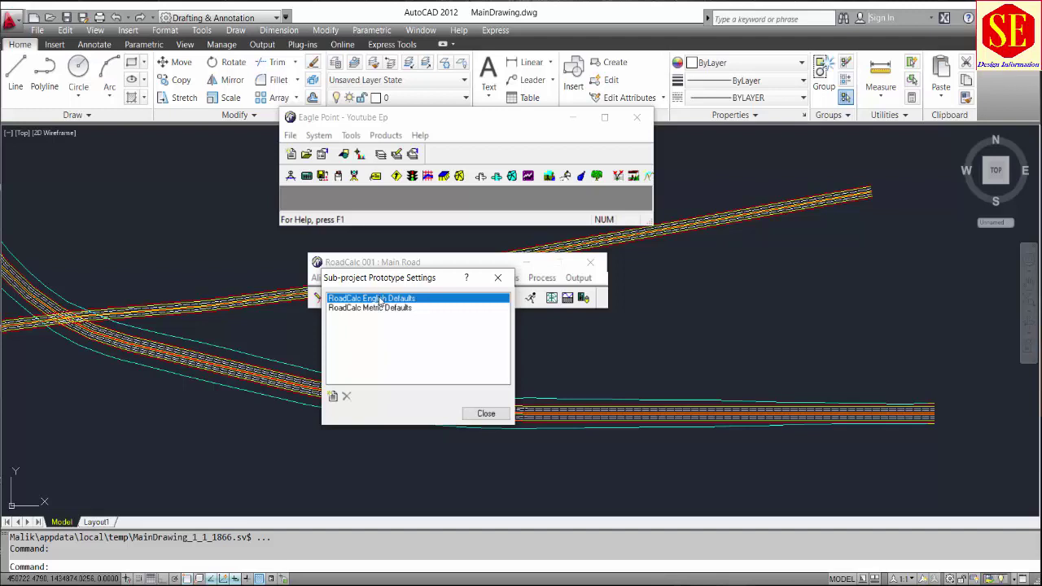
pyautogui.click(486, 413)
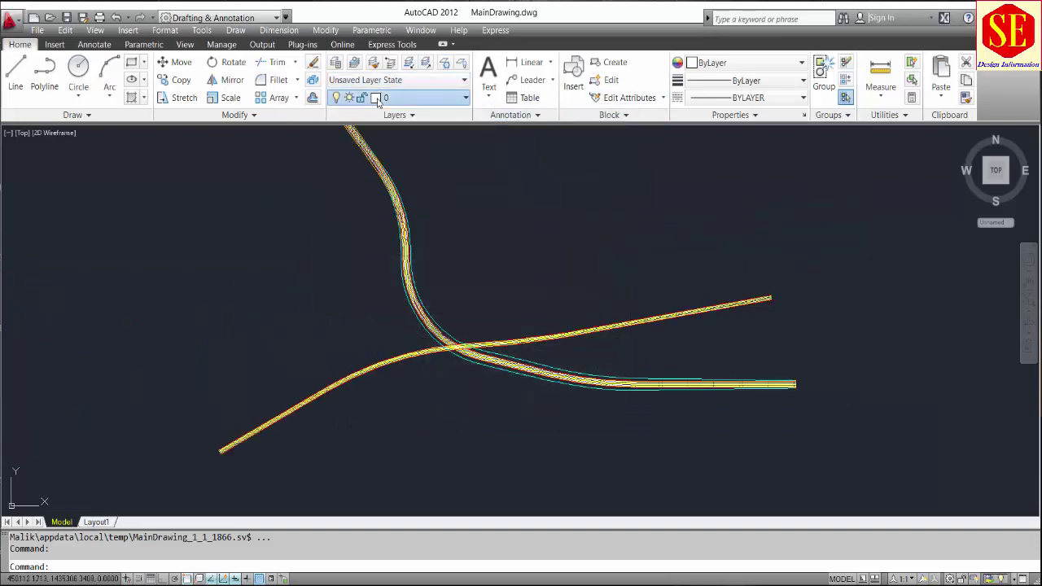
# Turn on the CONTOURS, CONTOURS_IDX and ANNOT_CONTOUR layers in the main drawing
pyautogui.click(383, 97)
pyautogui.click(337, 200)
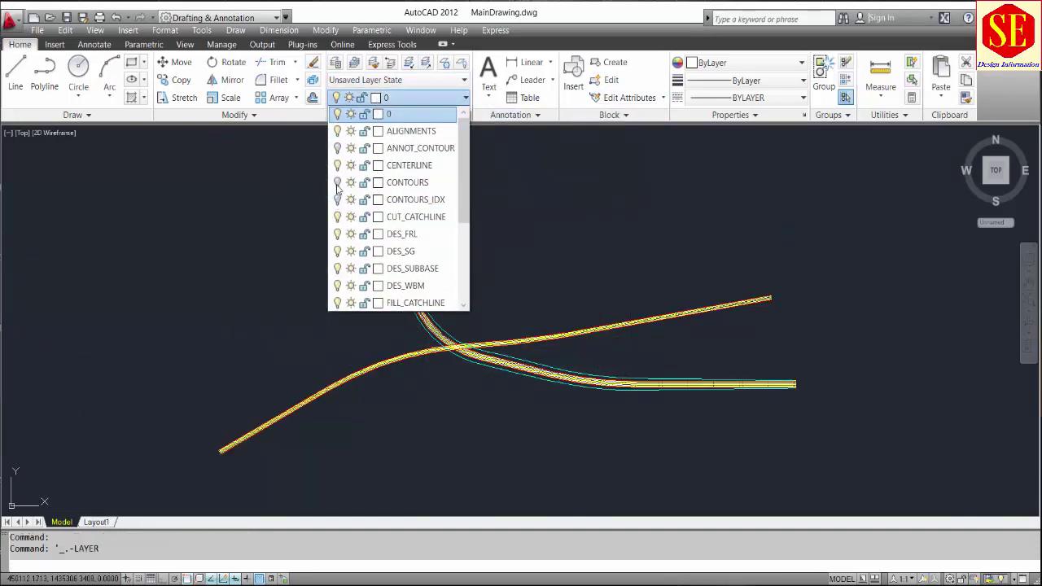
pyautogui.click(337, 184)
pyautogui.click(337, 199)
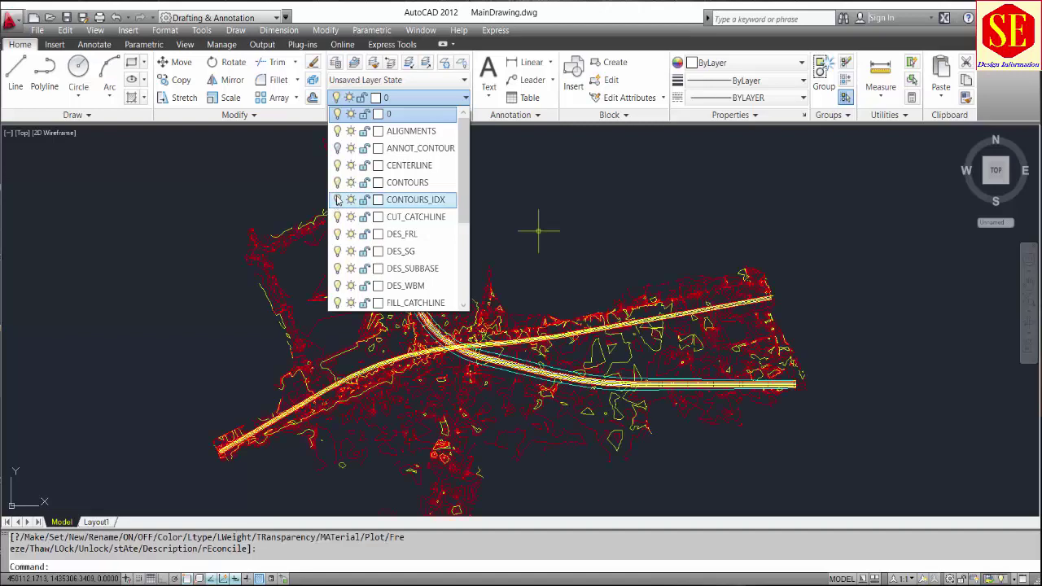
pyautogui.click(338, 148)
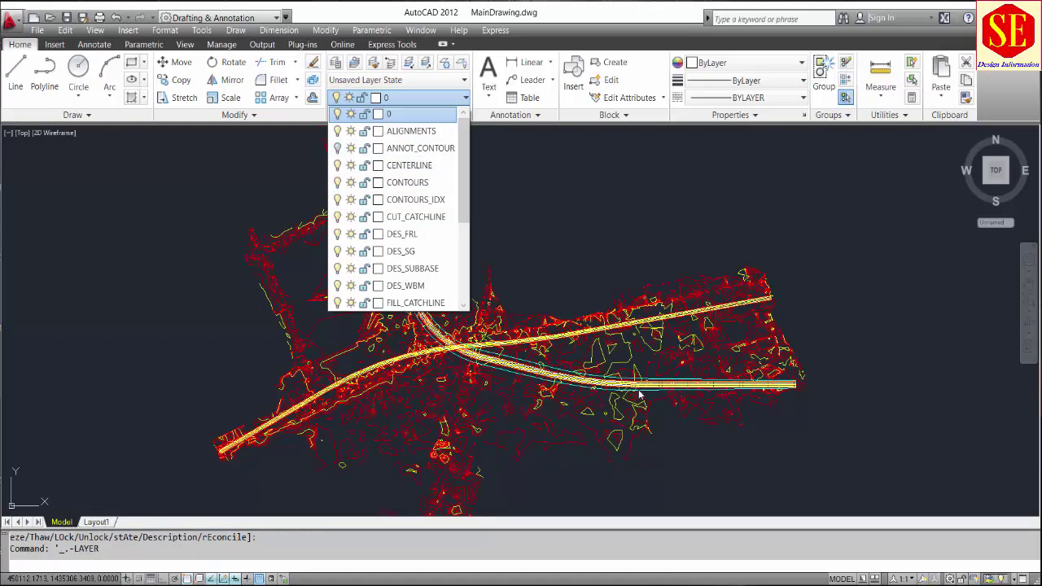
pyautogui.click(539, 229)
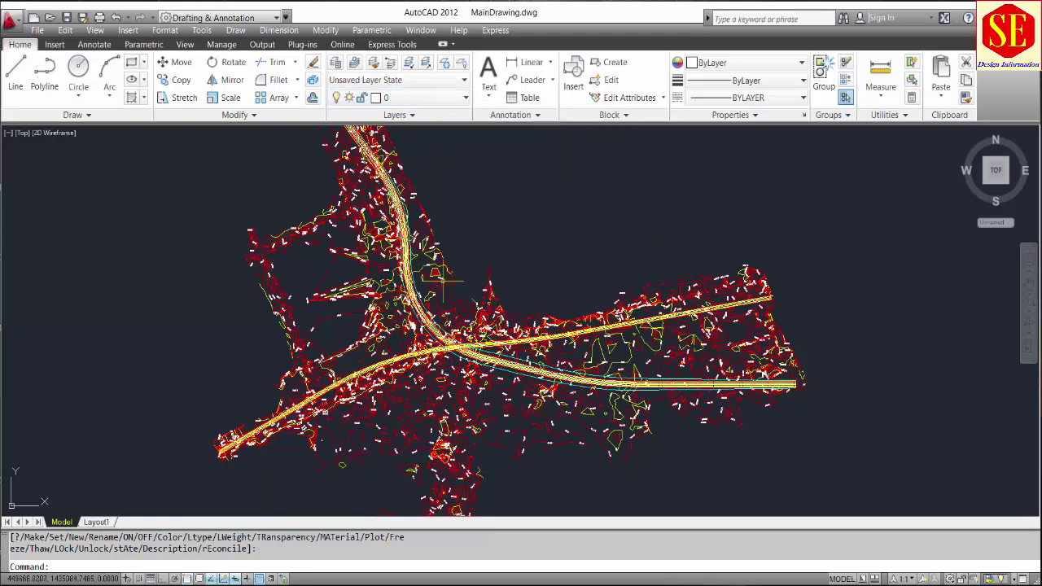
pyautogui.moveTo(443, 279)
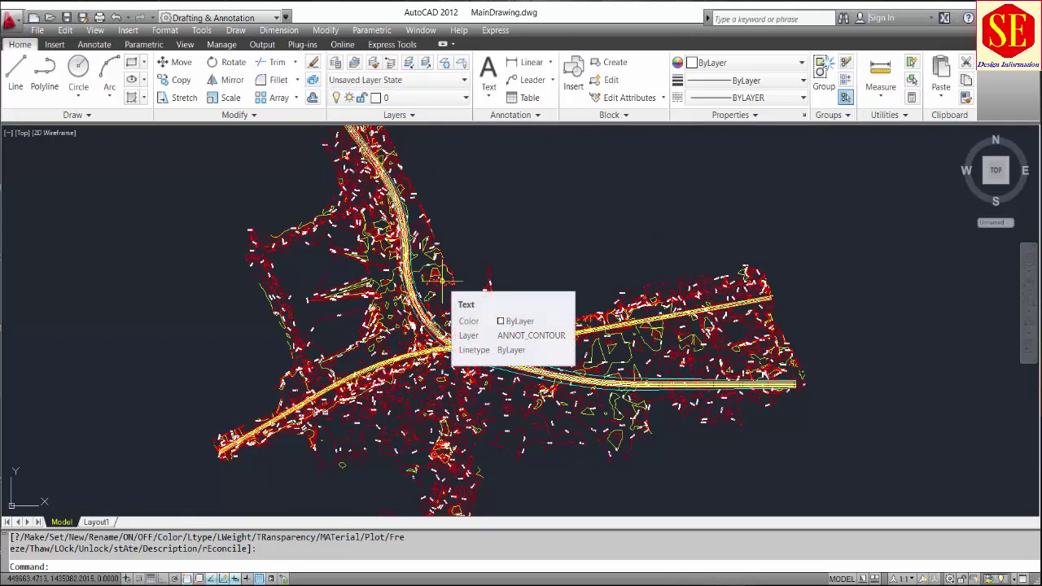
pyautogui.hotkey('alt', 'Tab')
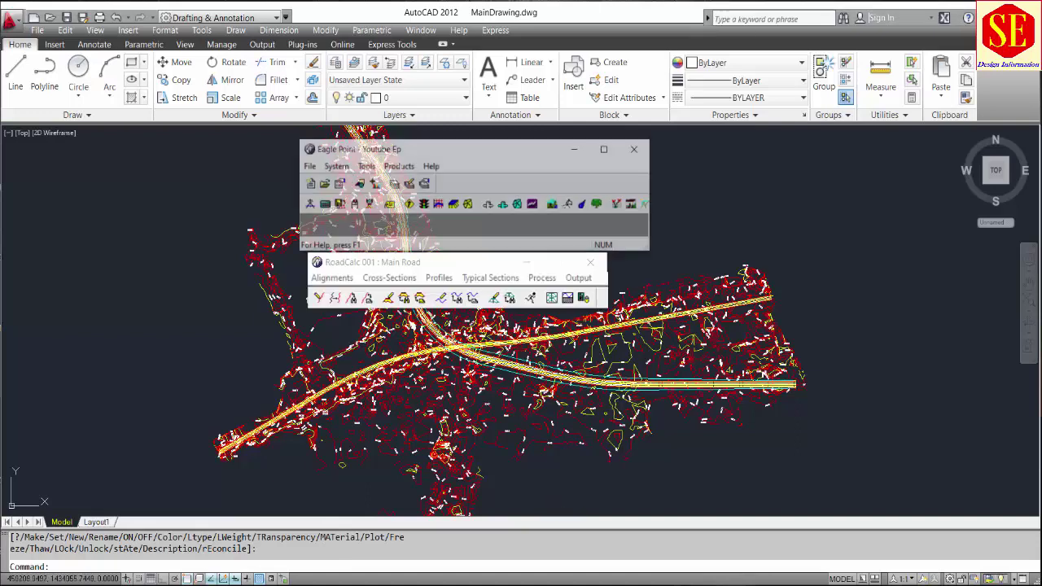
pyautogui.click(409, 280)
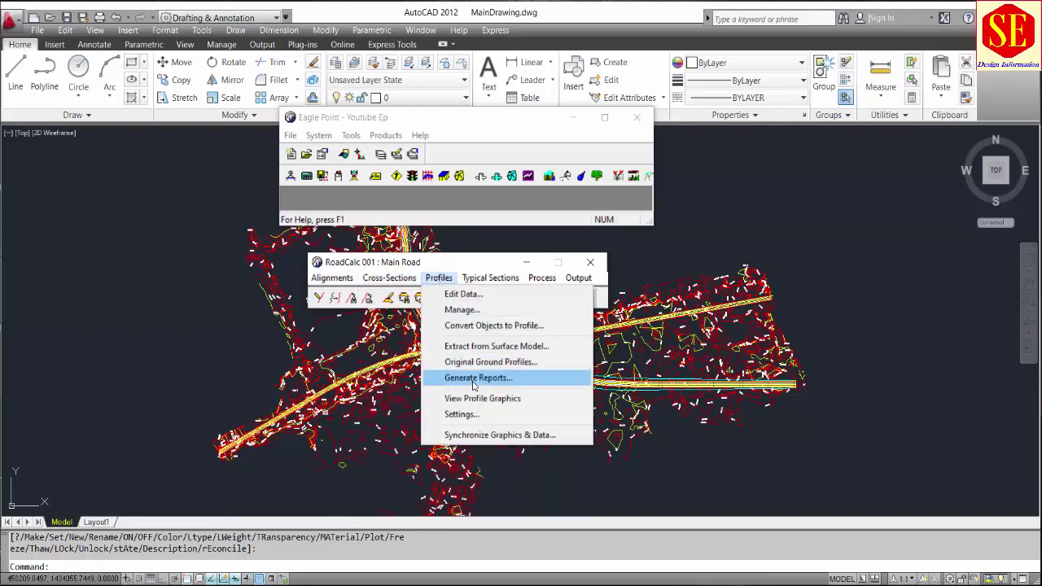
pyautogui.click(474, 396)
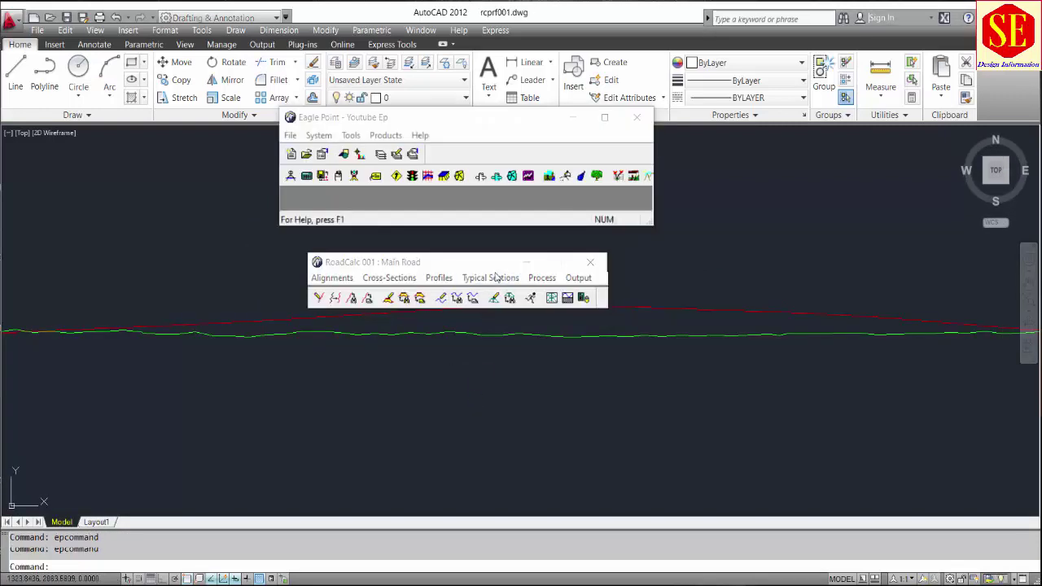
# Review the typical sections Sec-AA and Sec-BB in Main Road's typical section manager and close it
pyautogui.click(494, 279)
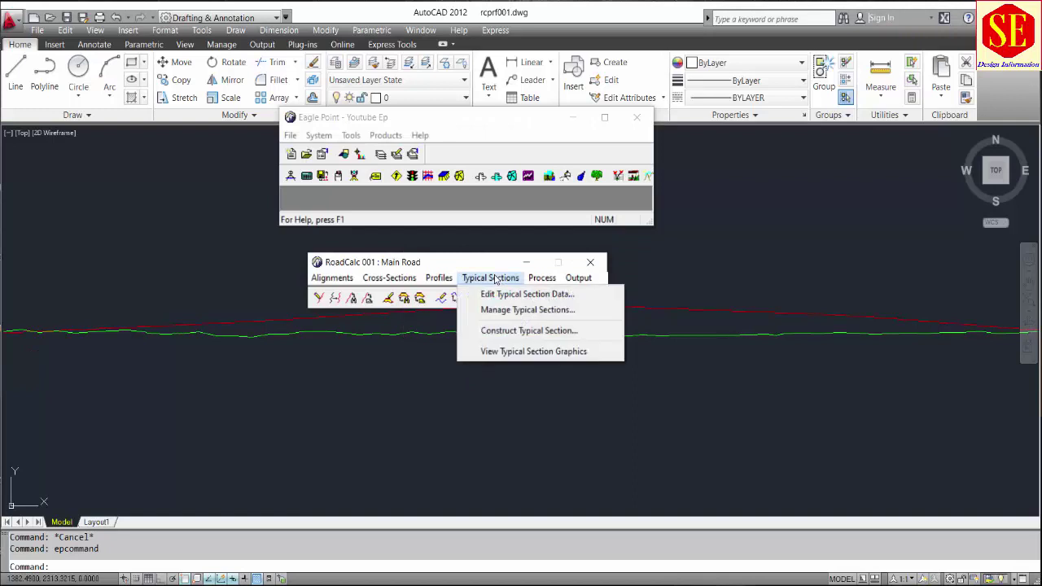
pyautogui.click(506, 313)
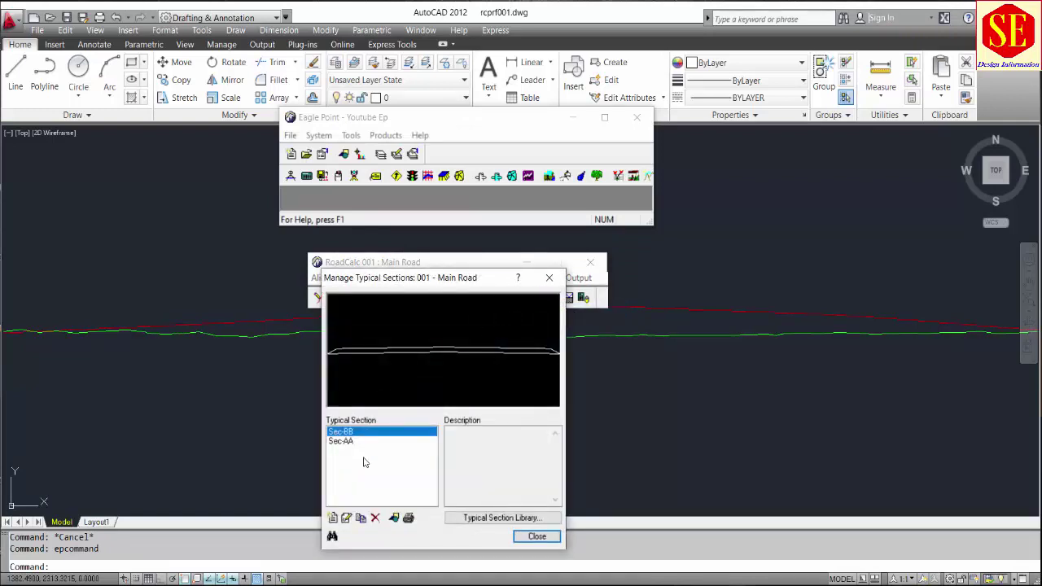
pyautogui.click(346, 442)
pyautogui.click(348, 431)
pyautogui.click(537, 535)
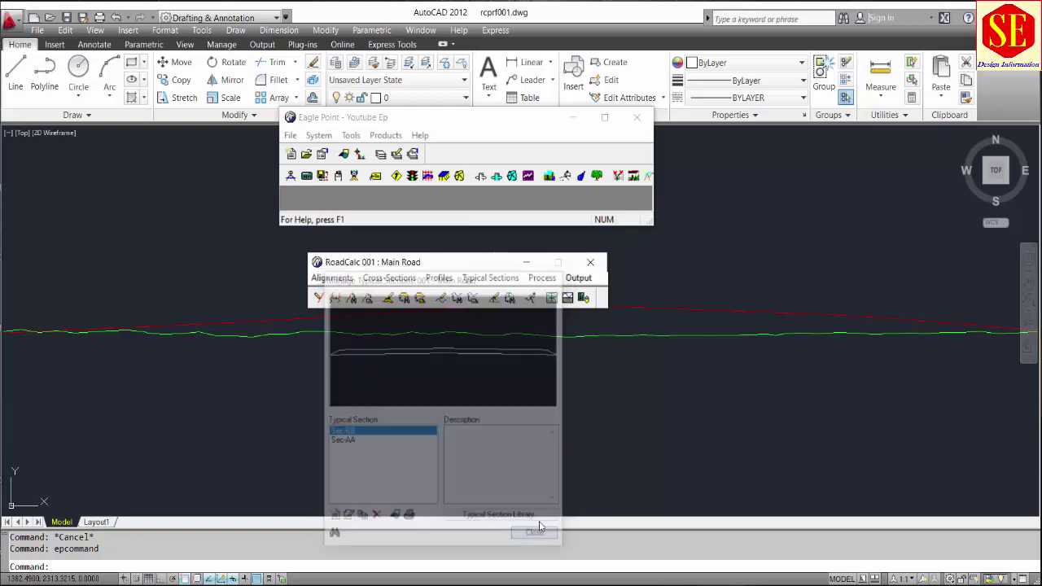
# Review the typical section locations in Main Road's design locations, close them, and bring up the list of RoadCalc outputs
pyautogui.click(550, 279)
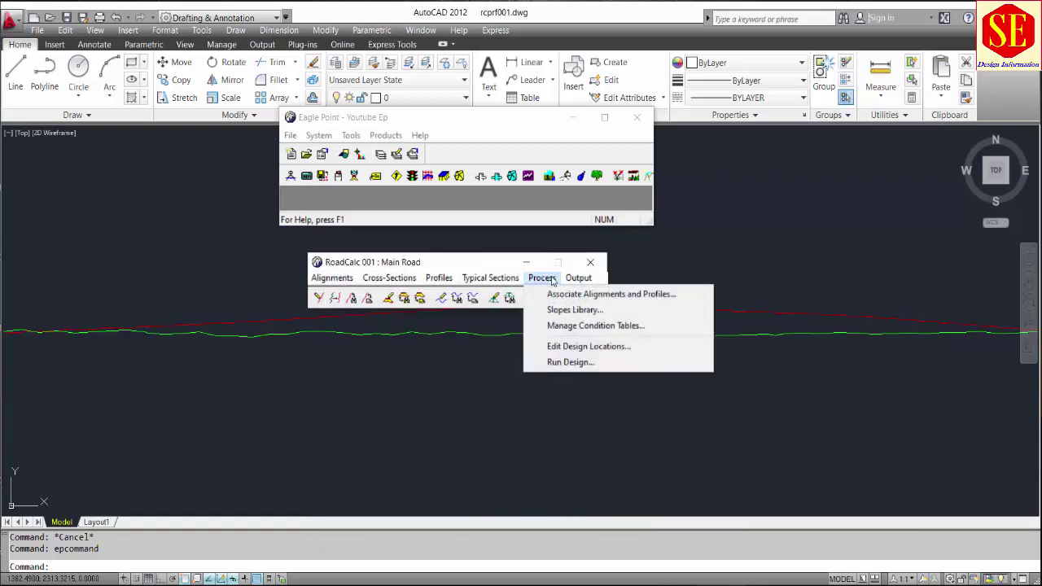
pyautogui.click(581, 345)
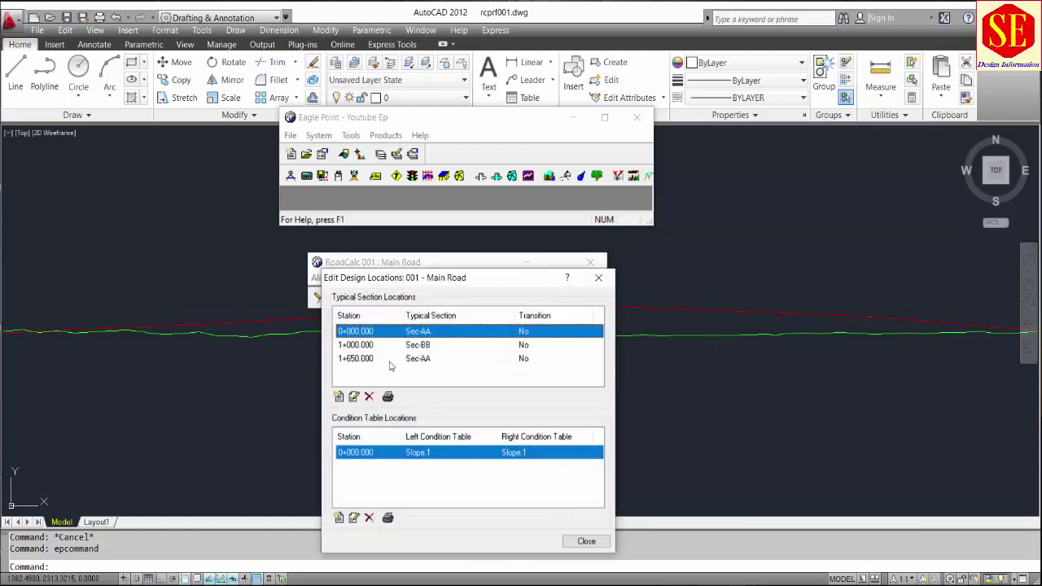
pyautogui.click(364, 346)
pyautogui.click(364, 358)
pyautogui.click(388, 343)
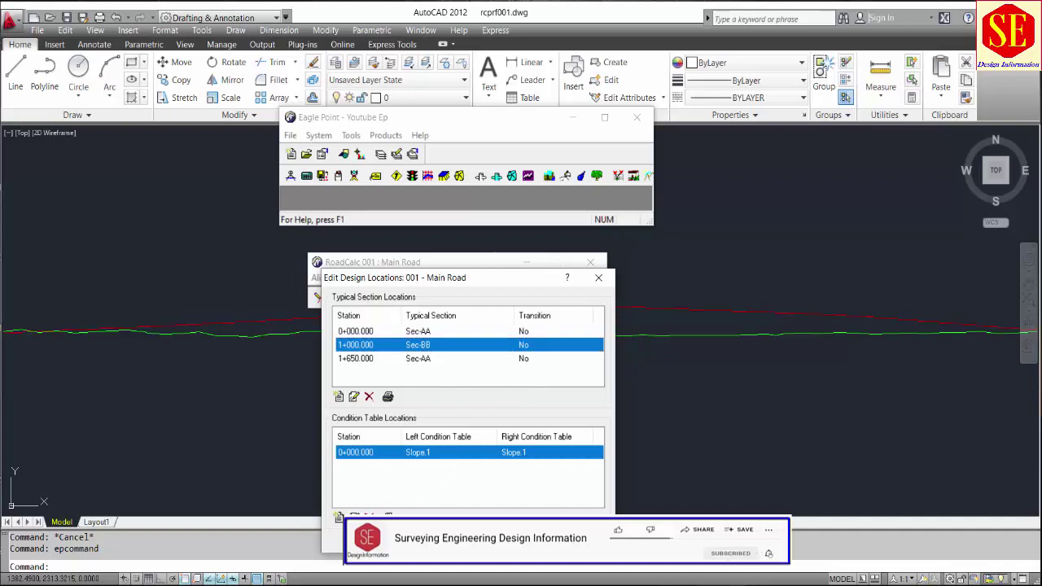
pyautogui.press('Return')
pyautogui.click(579, 278)
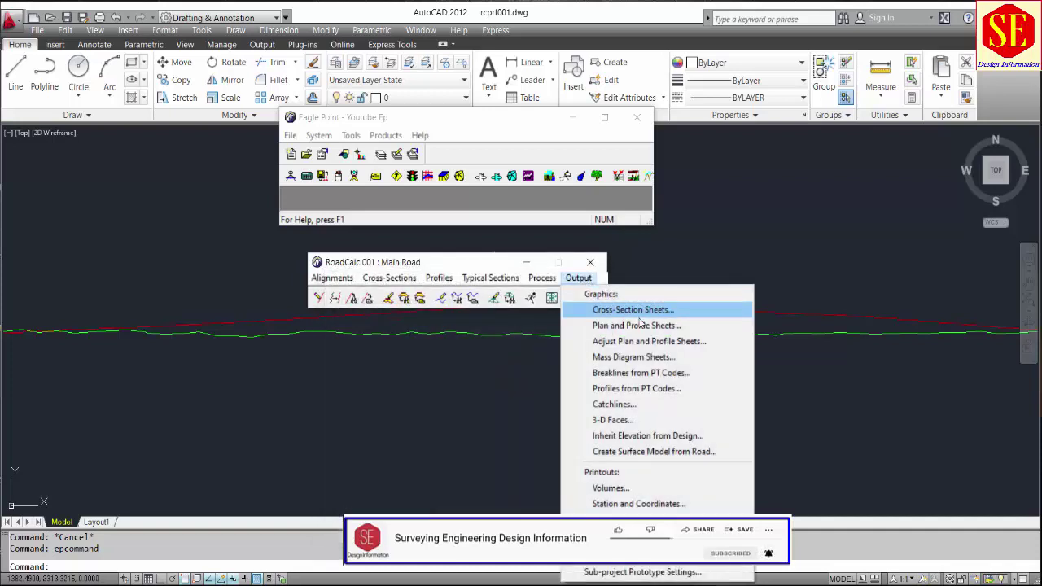